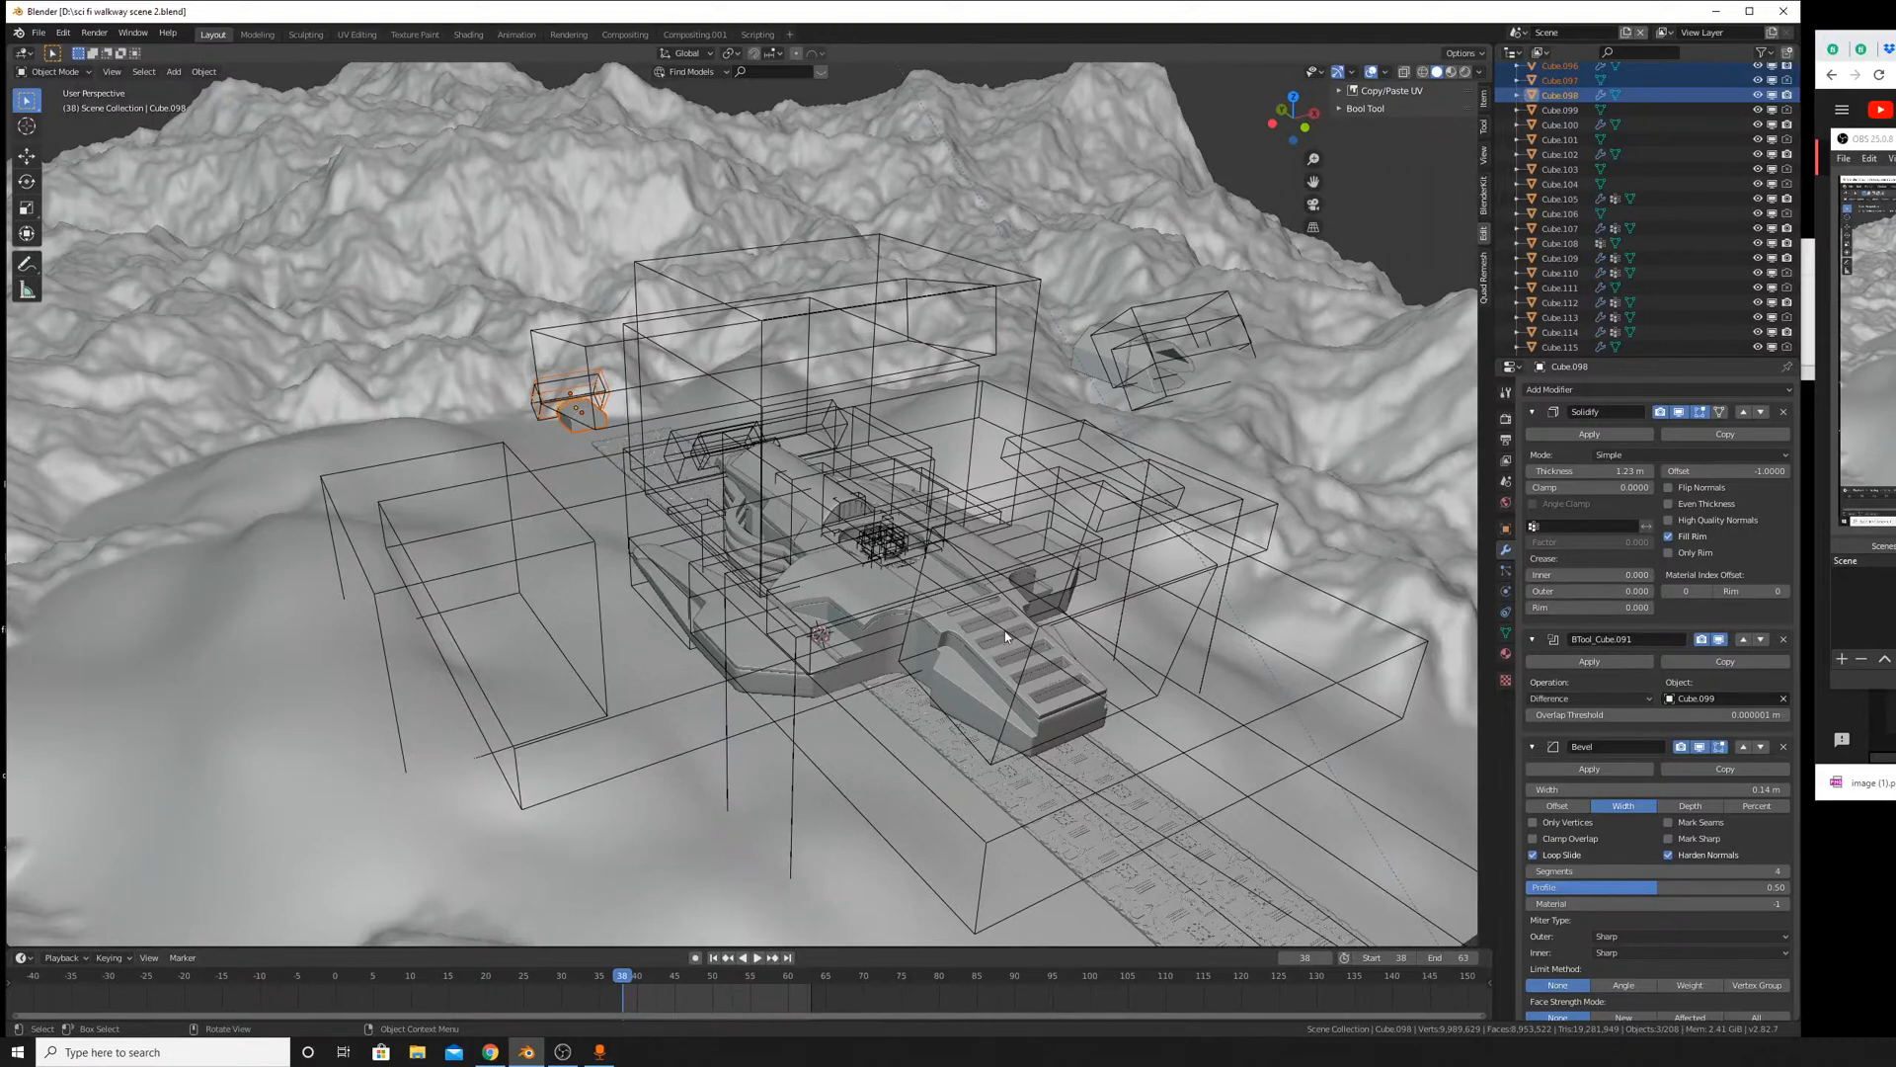
# Examine the spaceship, the walkway and the surrounding mountain terrain from several angles and distances.
pyautogui.moveTo(1005, 637); pyautogui.dragTo(1022, 717, button='middle')
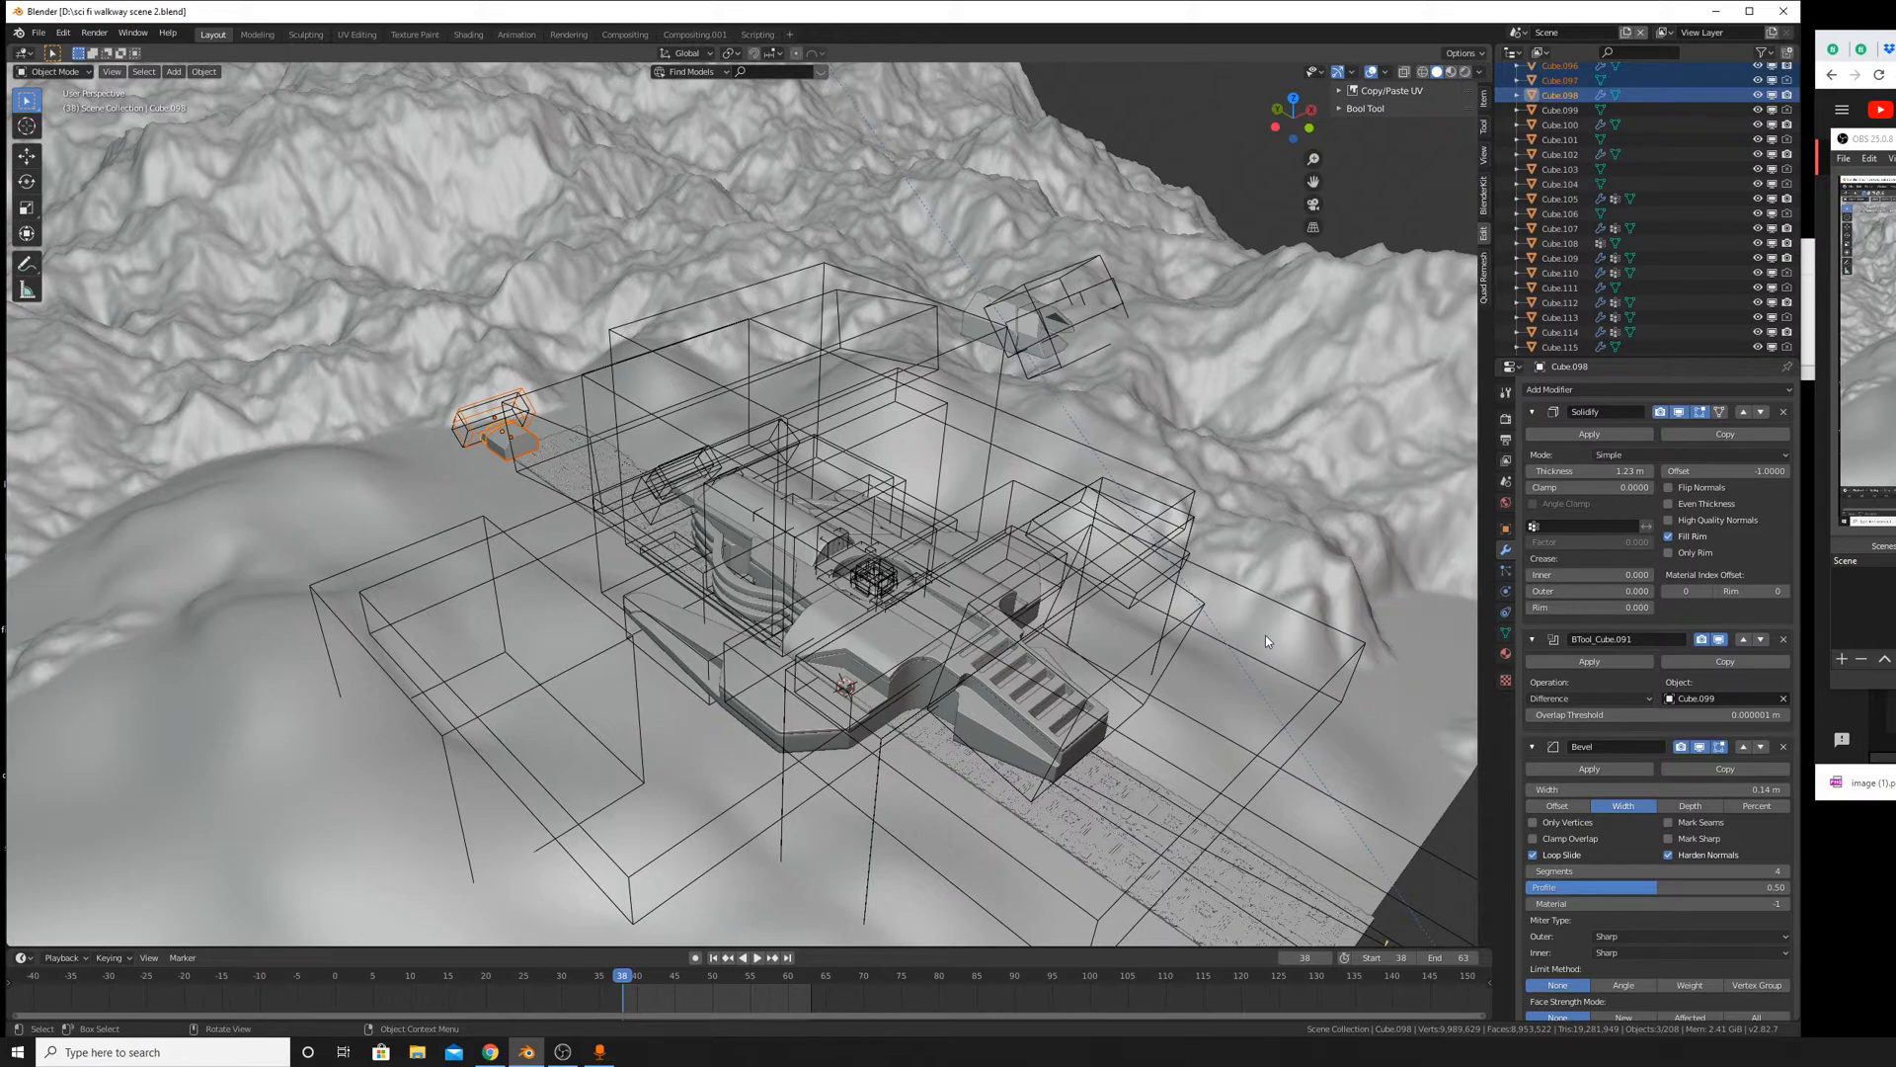
pyautogui.moveTo(1265, 636); pyautogui.dragTo(752, 466, button='middle')
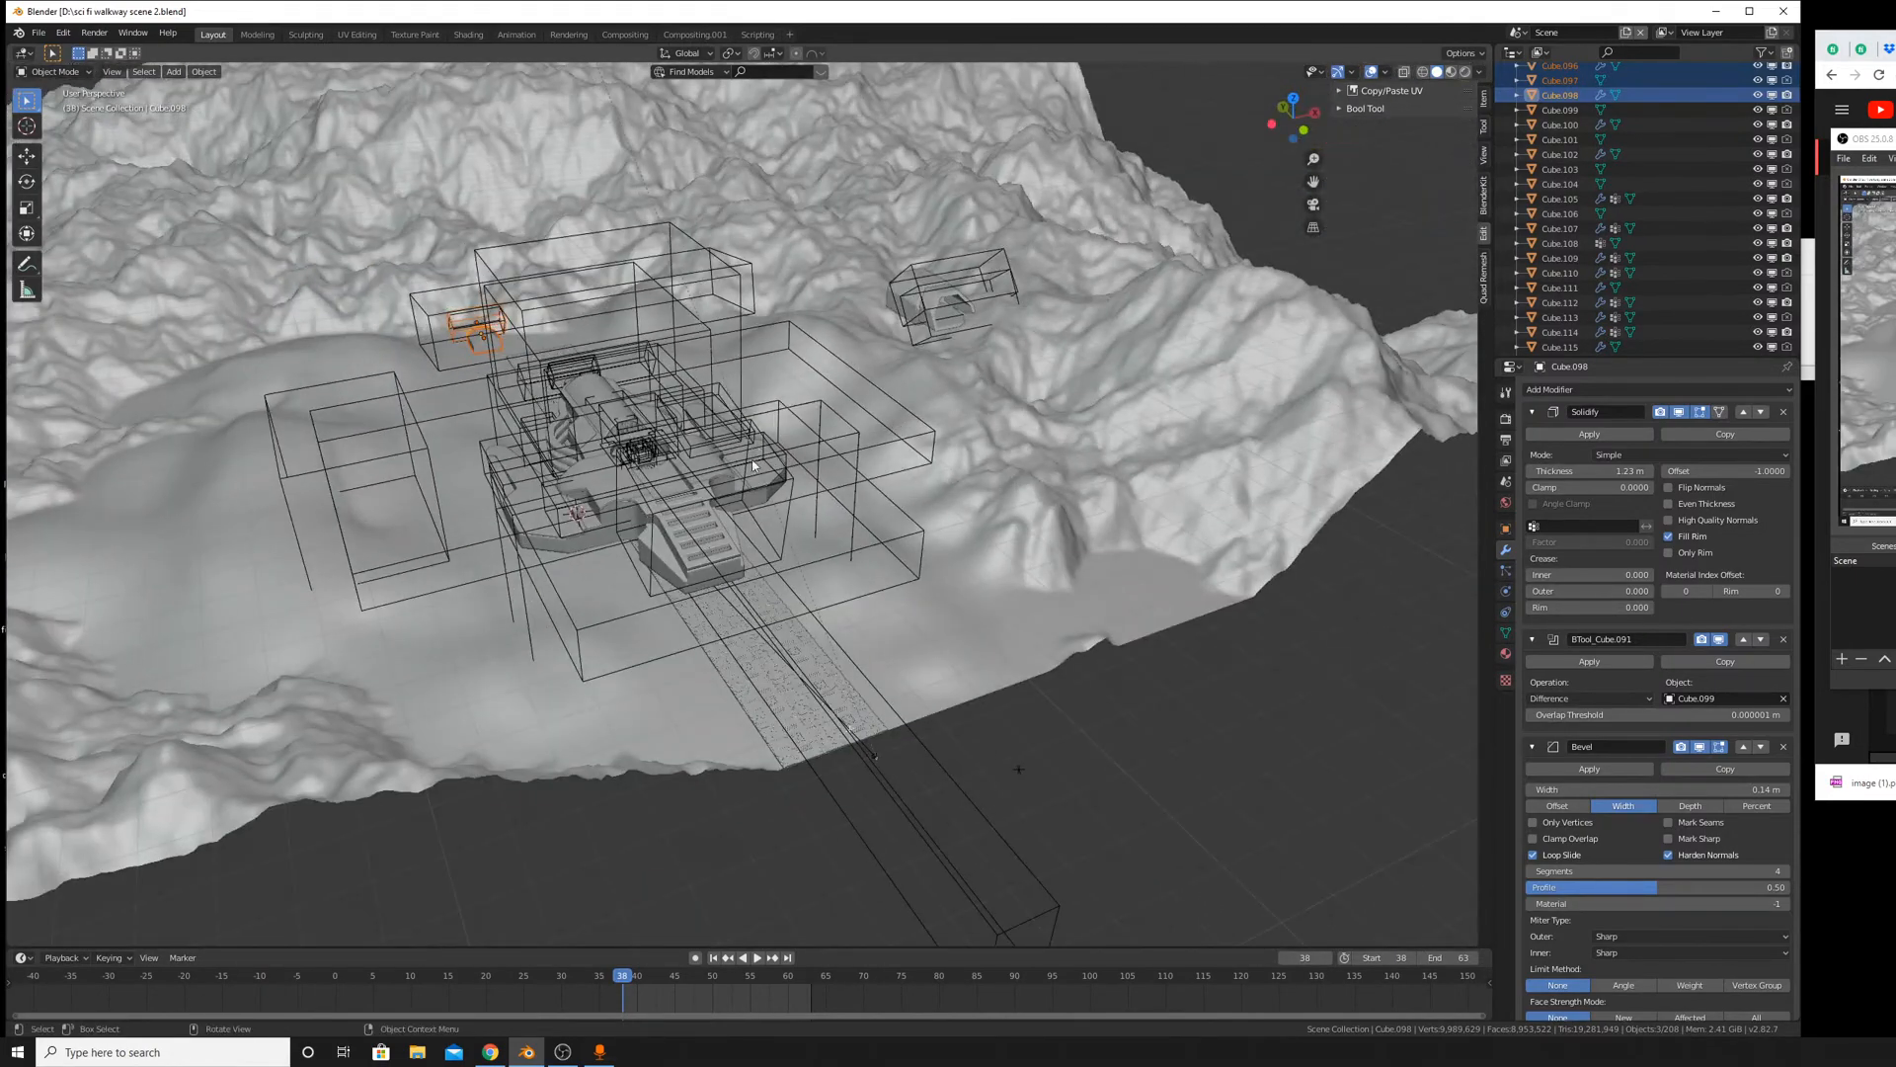
pyautogui.scroll(5, 752, 465)
pyautogui.moveTo(656, 500); pyautogui.dragTo(575, 316, button='middle')
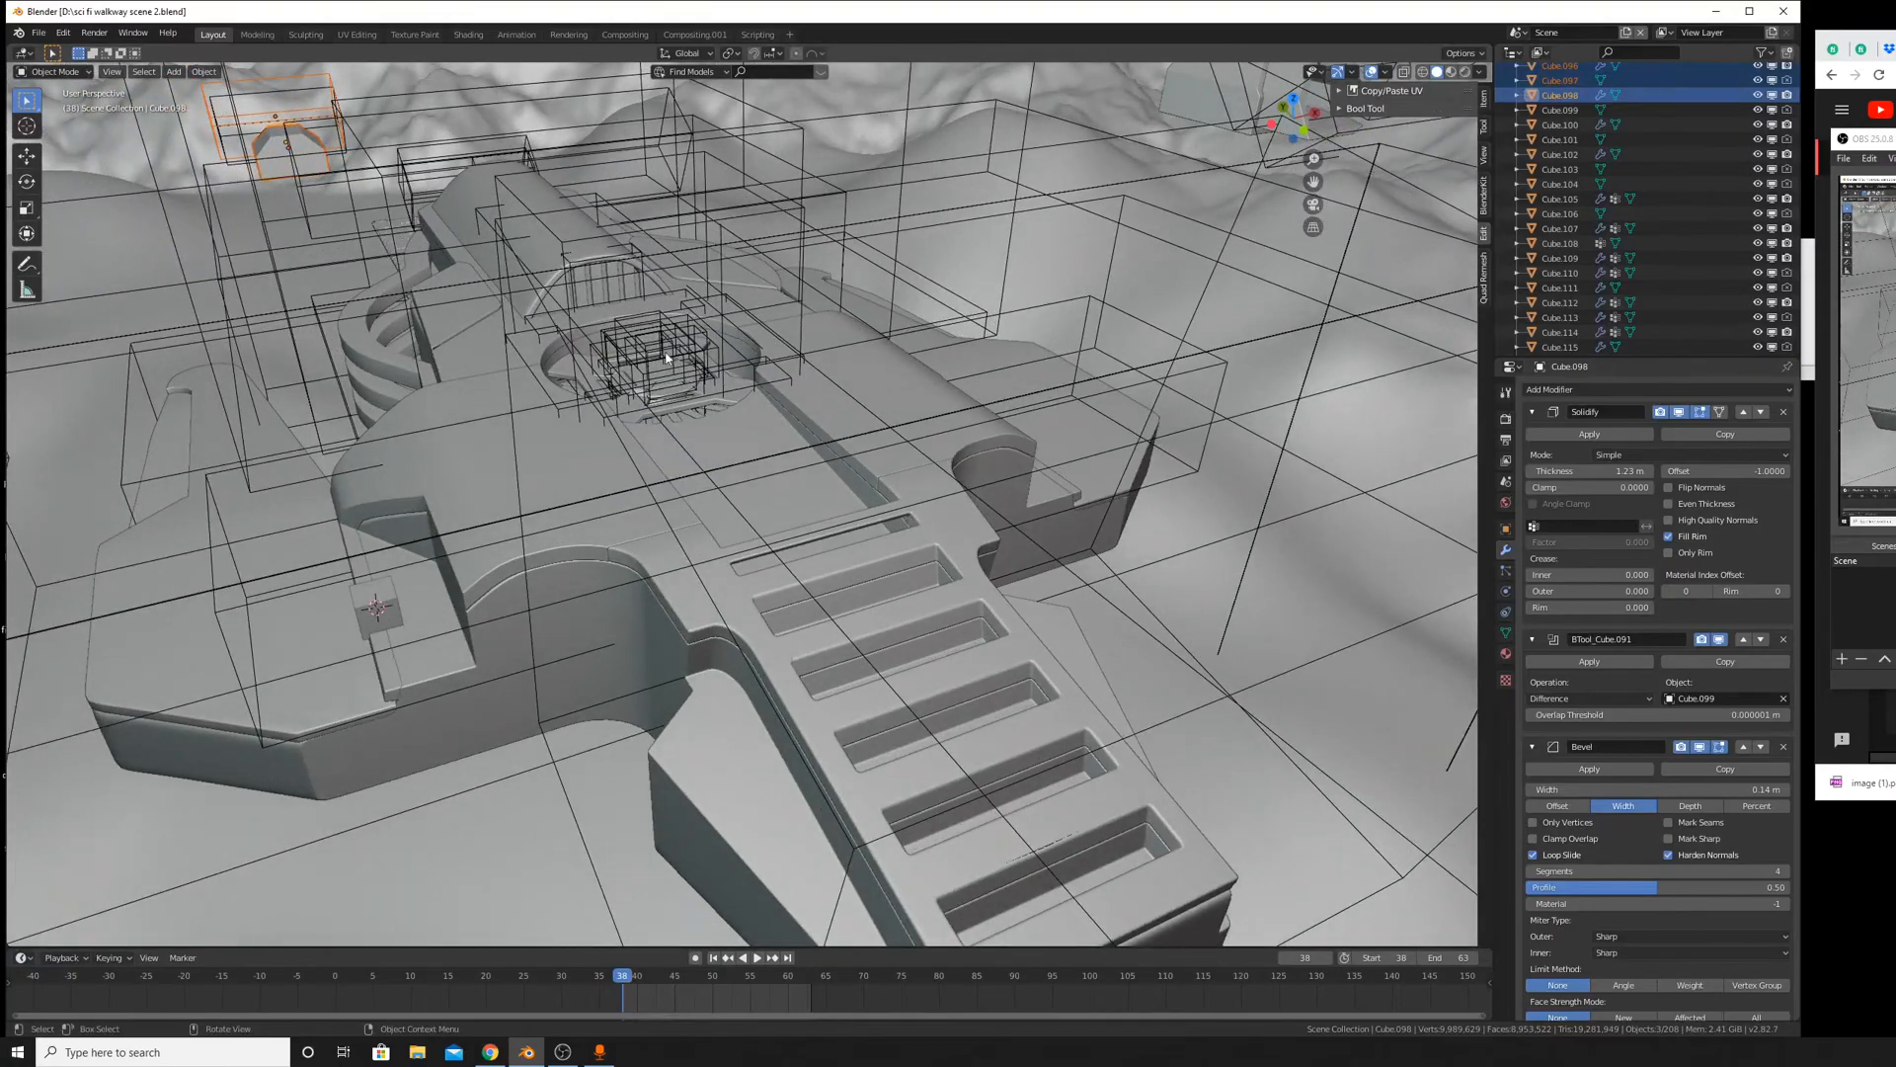
pyautogui.moveTo(665, 358); pyautogui.dragTo(695, 622, button='middle')
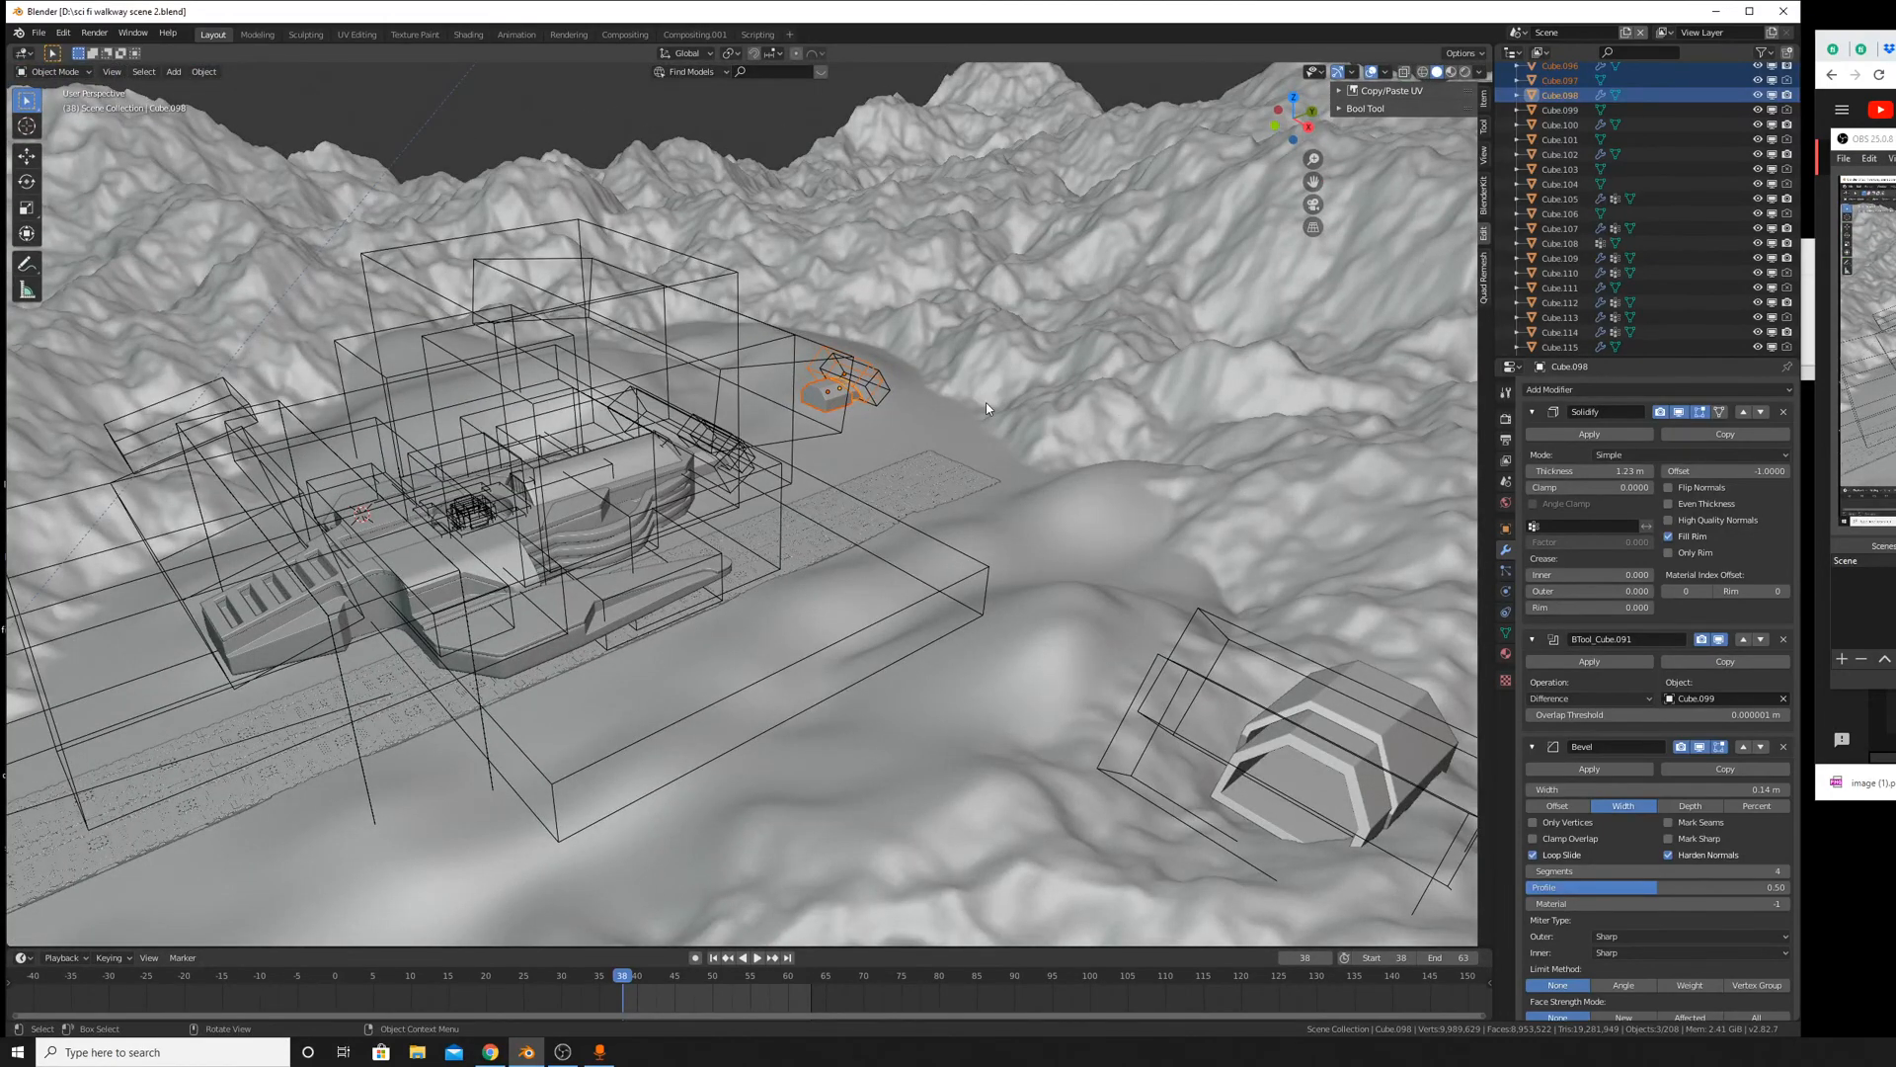
pyautogui.moveTo(924, 395); pyautogui.dragTo(1156, 434, button='middle')
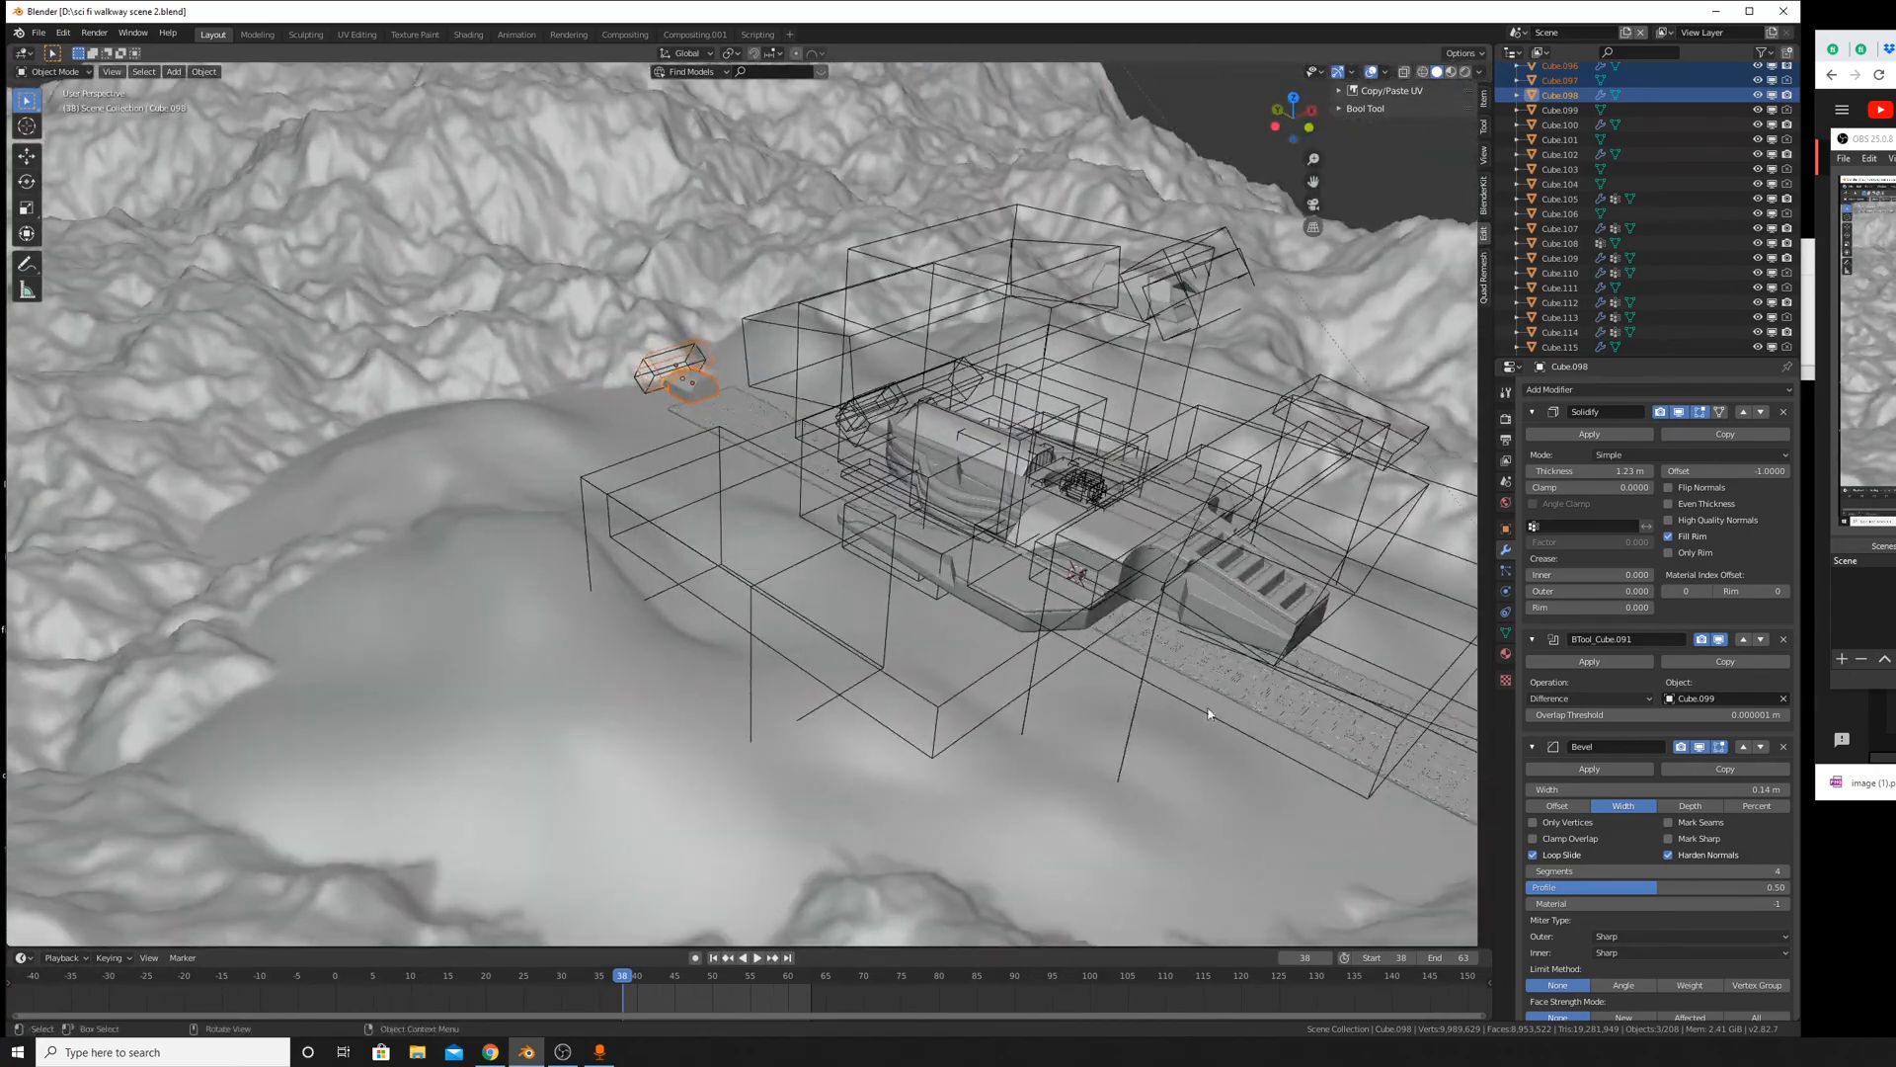
pyautogui.moveTo(1166, 589); pyautogui.dragTo(891, 601, button='middle')
pyautogui.scroll(-6, 1002, 689)
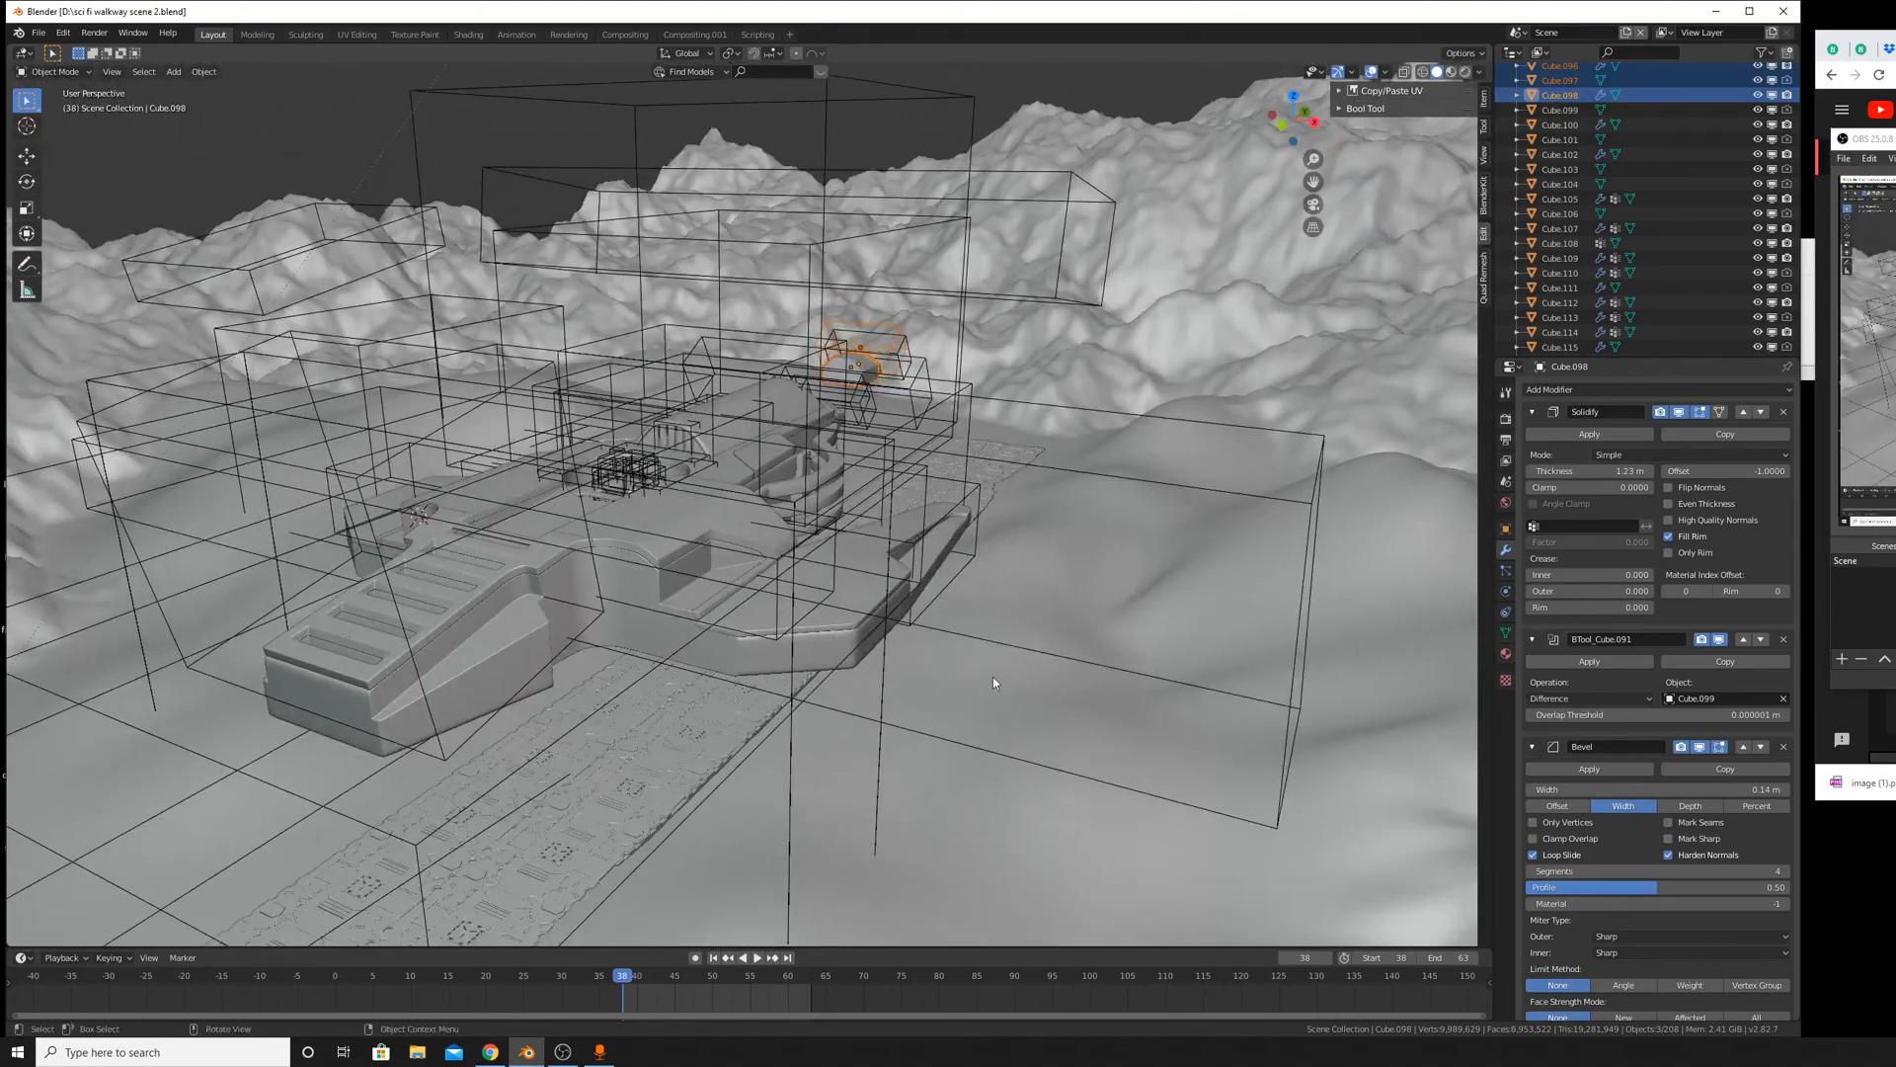
pyautogui.moveTo(993, 677); pyautogui.dragTo(782, 604, button='middle')
pyautogui.scroll(-3, 781, 604)
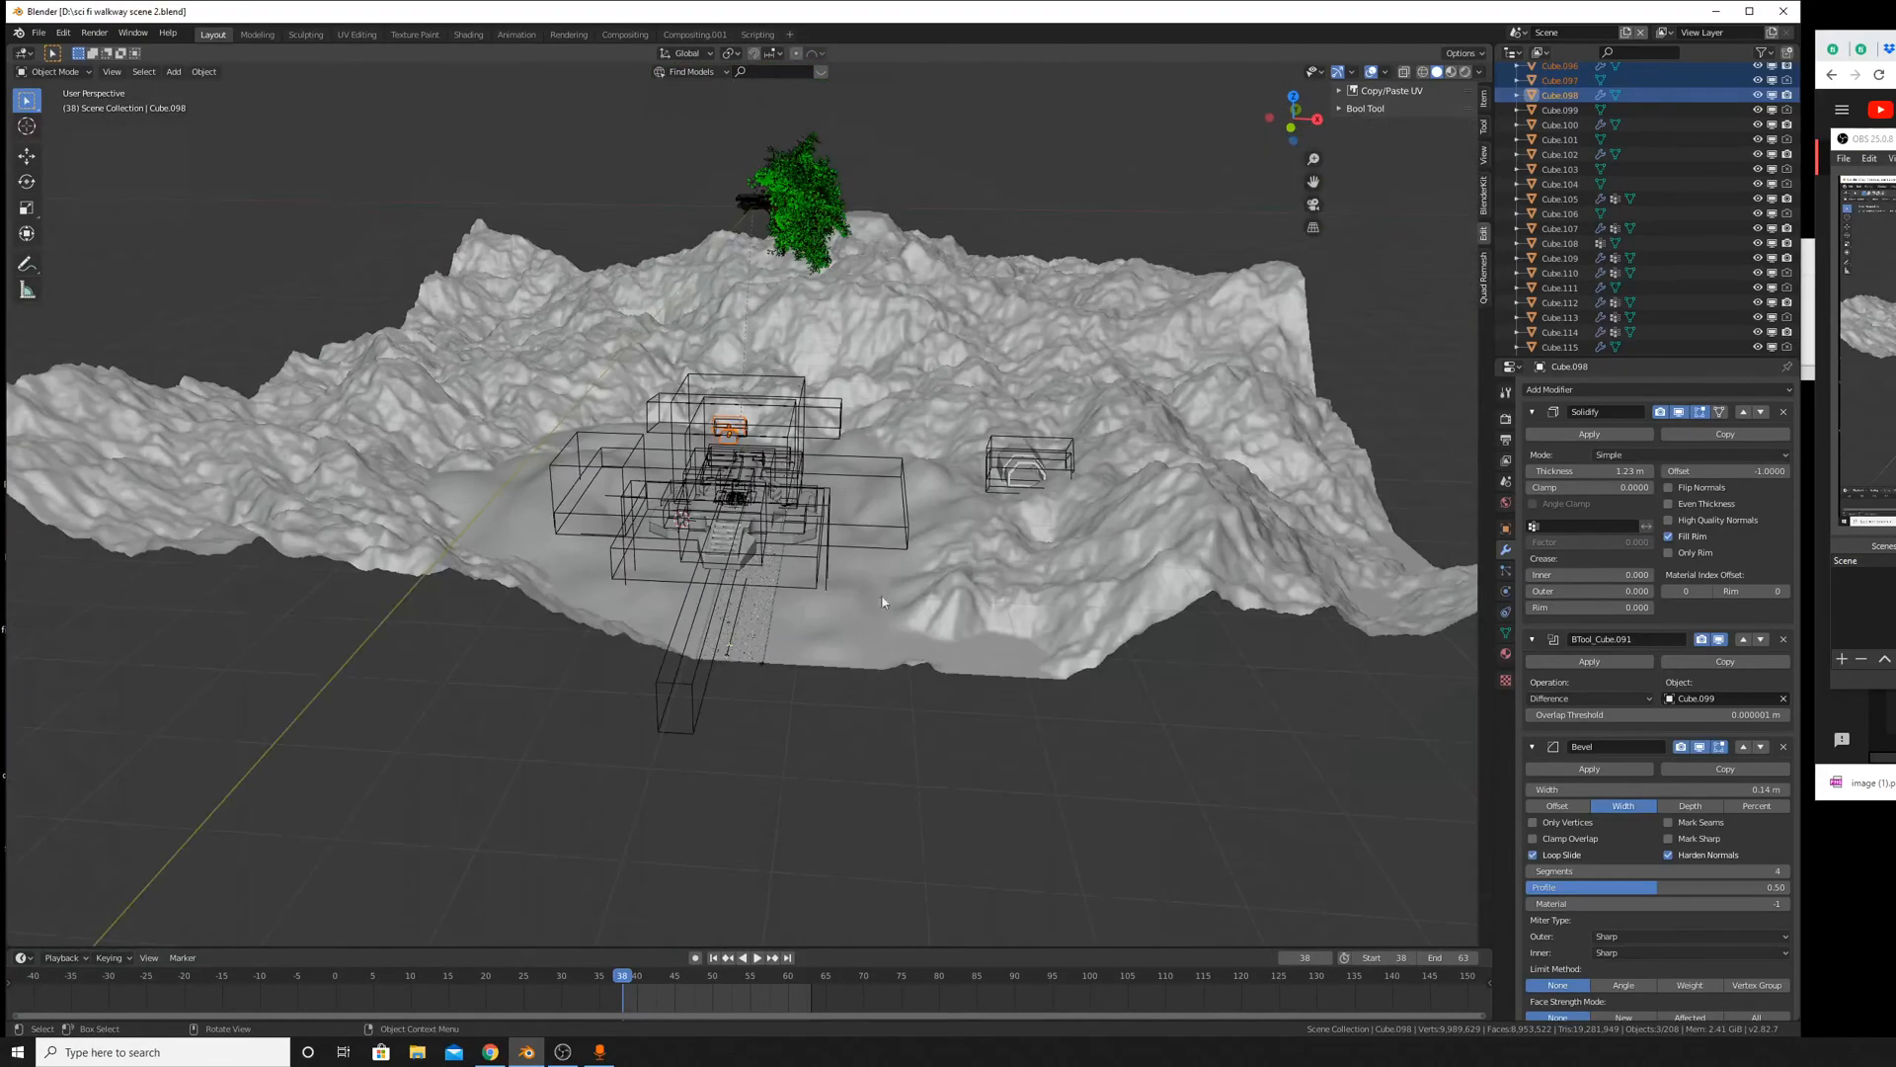
# Delete the mountain terrain and the flat slab beside the walkway.
pyautogui.click(957, 571)
pyautogui.press('Delete')
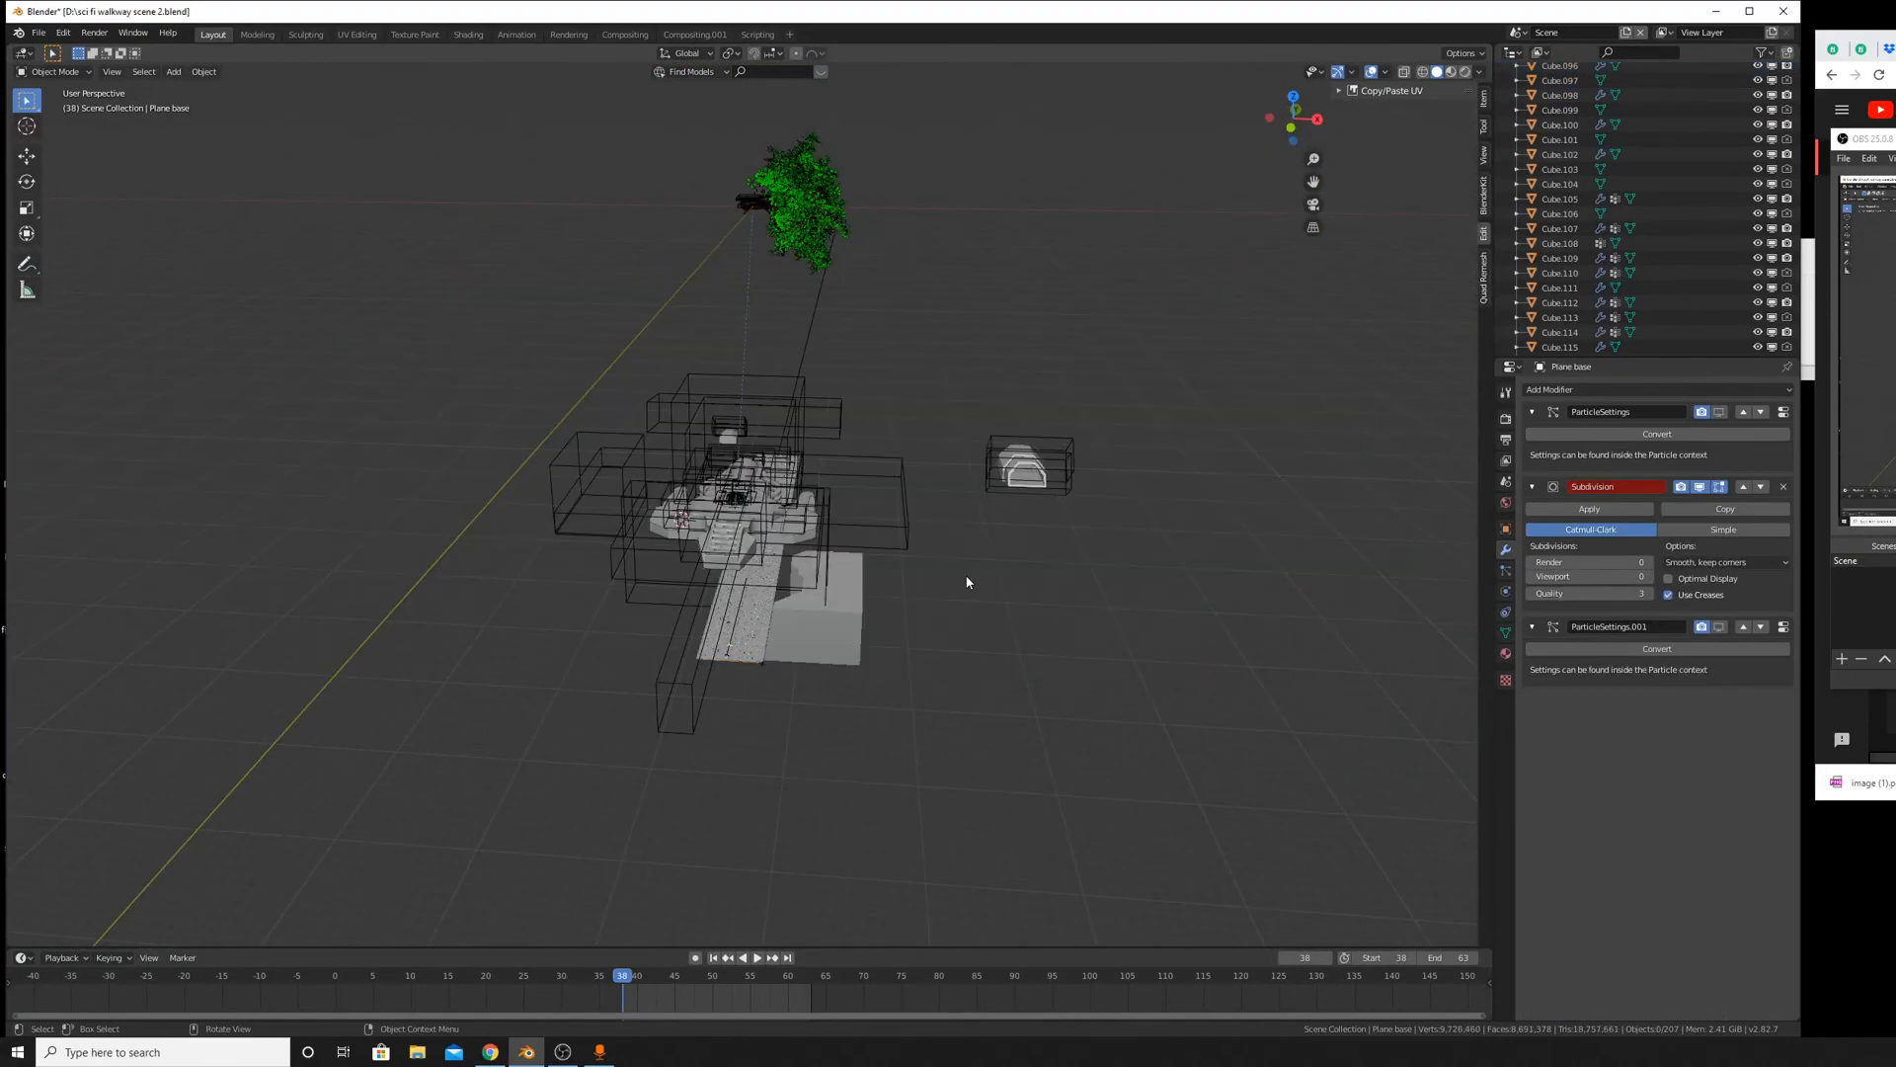
pyautogui.moveTo(969, 584); pyautogui.dragTo(1159, 516, button='middle')
pyautogui.scroll(3, 902, 381)
pyautogui.click(1014, 564)
pyautogui.press('Delete')
pyautogui.scroll(-4, 1033, 621)
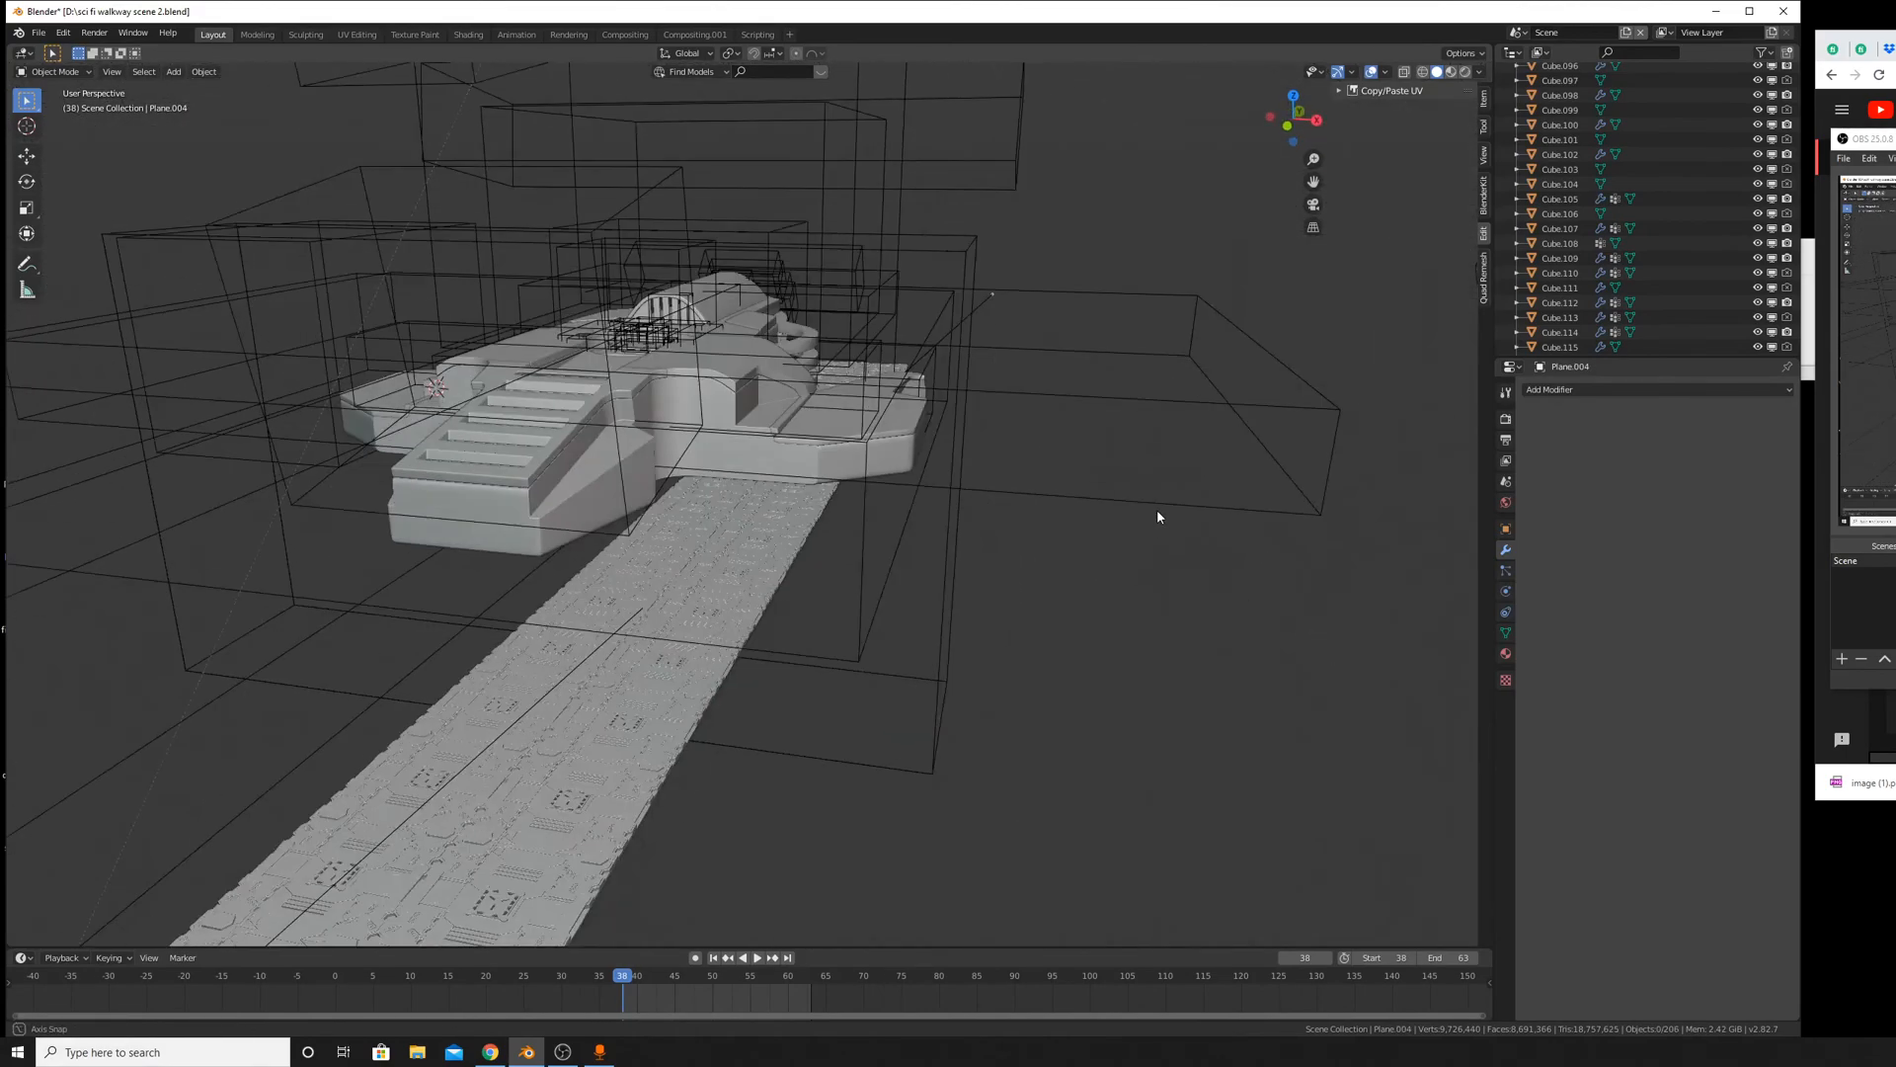
# Hide the large wireframe boolean boxes surrounding and floating above the ship.
pyautogui.moveTo(968, 326); pyautogui.dragTo(1093, 655, button='middle')
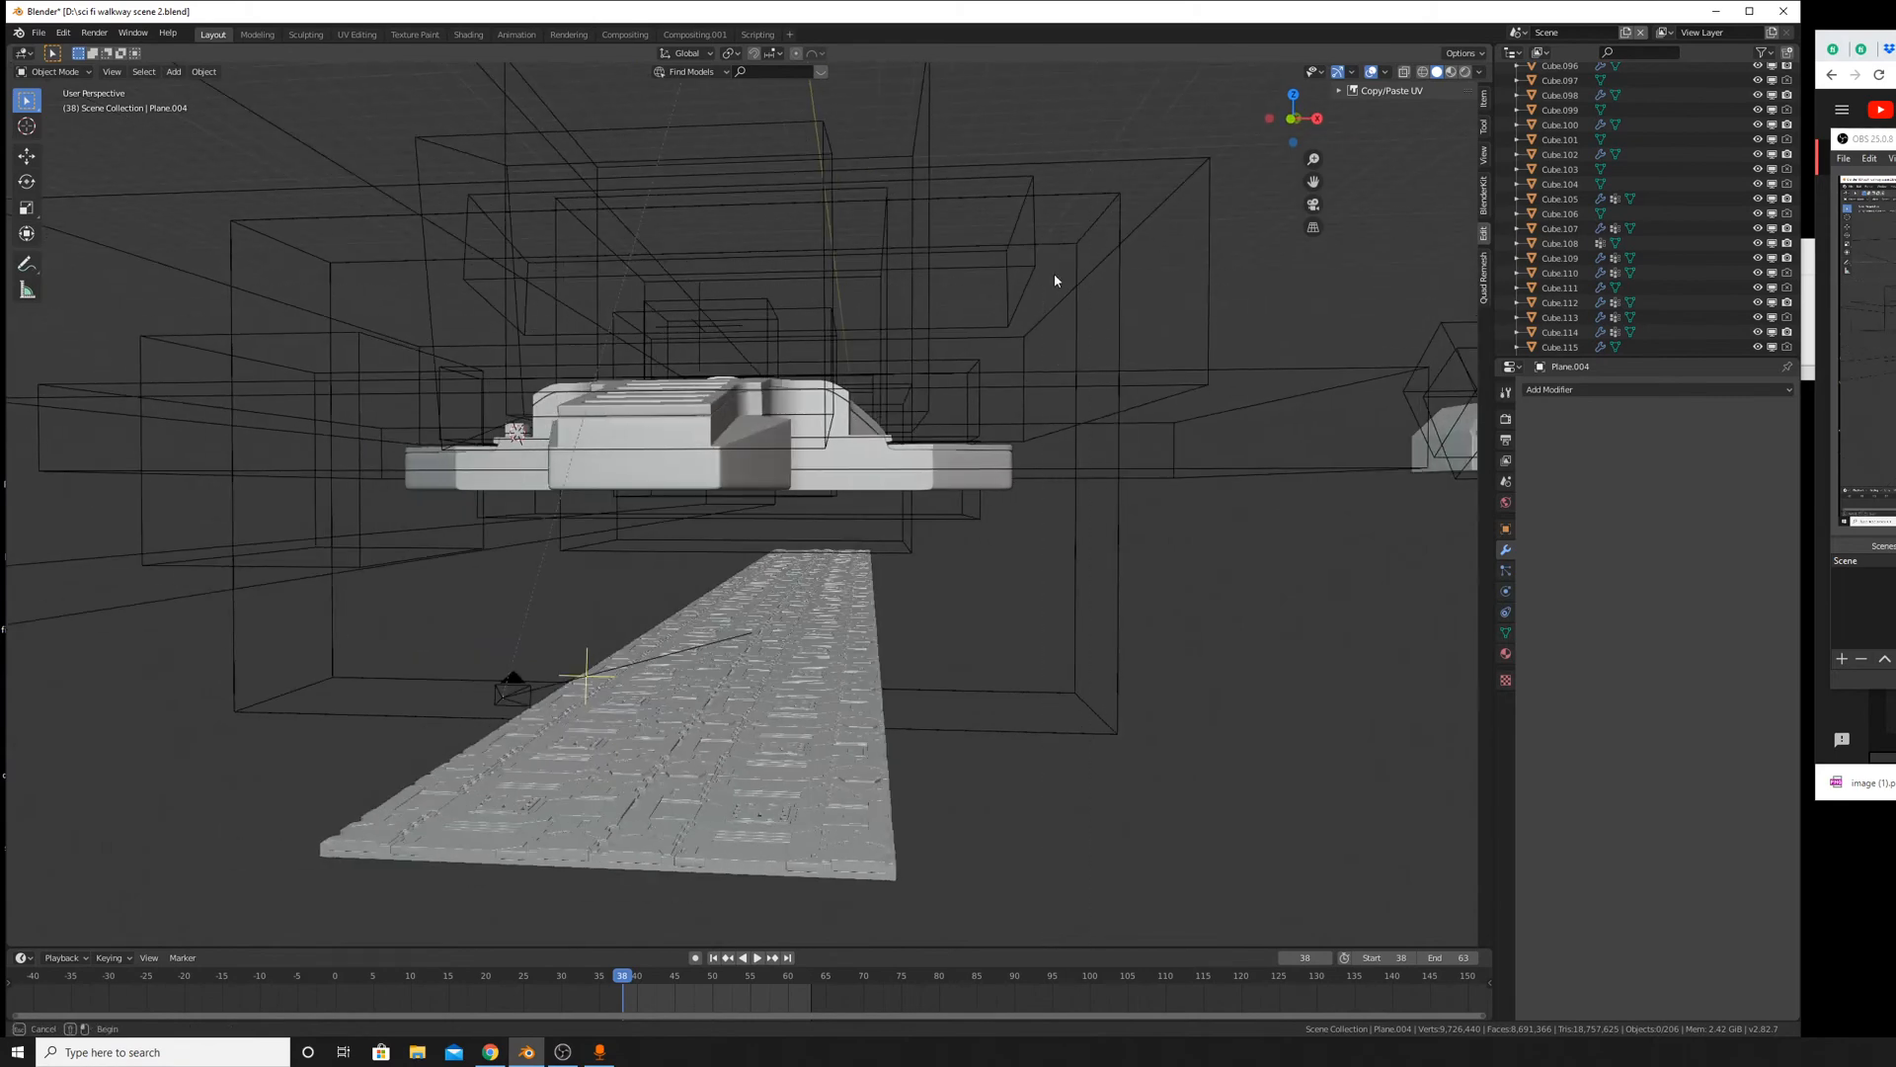
pyautogui.moveTo(1053, 274); pyautogui.dragTo(1319, 697)
pyautogui.press('h')
pyautogui.moveTo(1272, 562); pyautogui.dragTo(930, 561, button='middle')
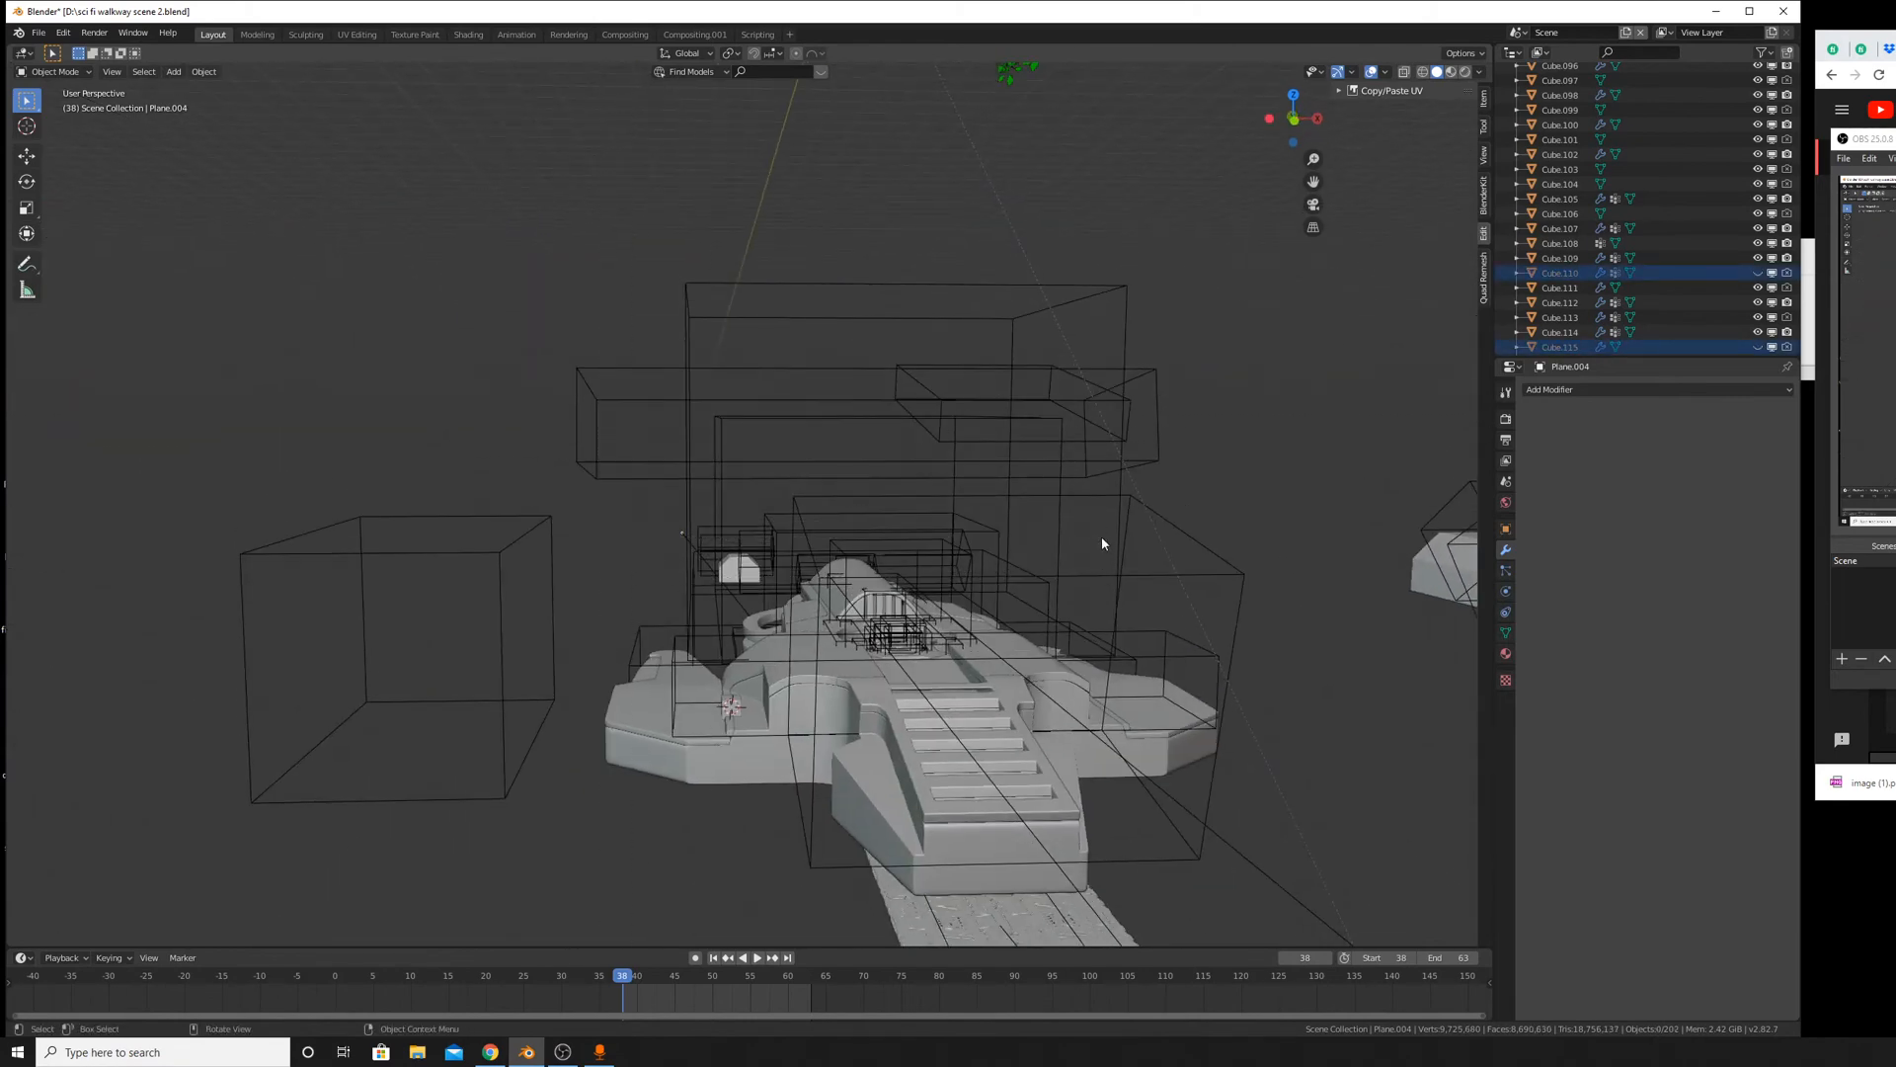
pyautogui.moveTo(1109, 542); pyautogui.dragTo(1064, 571, button='middle')
pyautogui.moveTo(501, 444); pyautogui.dragTo(1004, 555)
pyautogui.press('h')
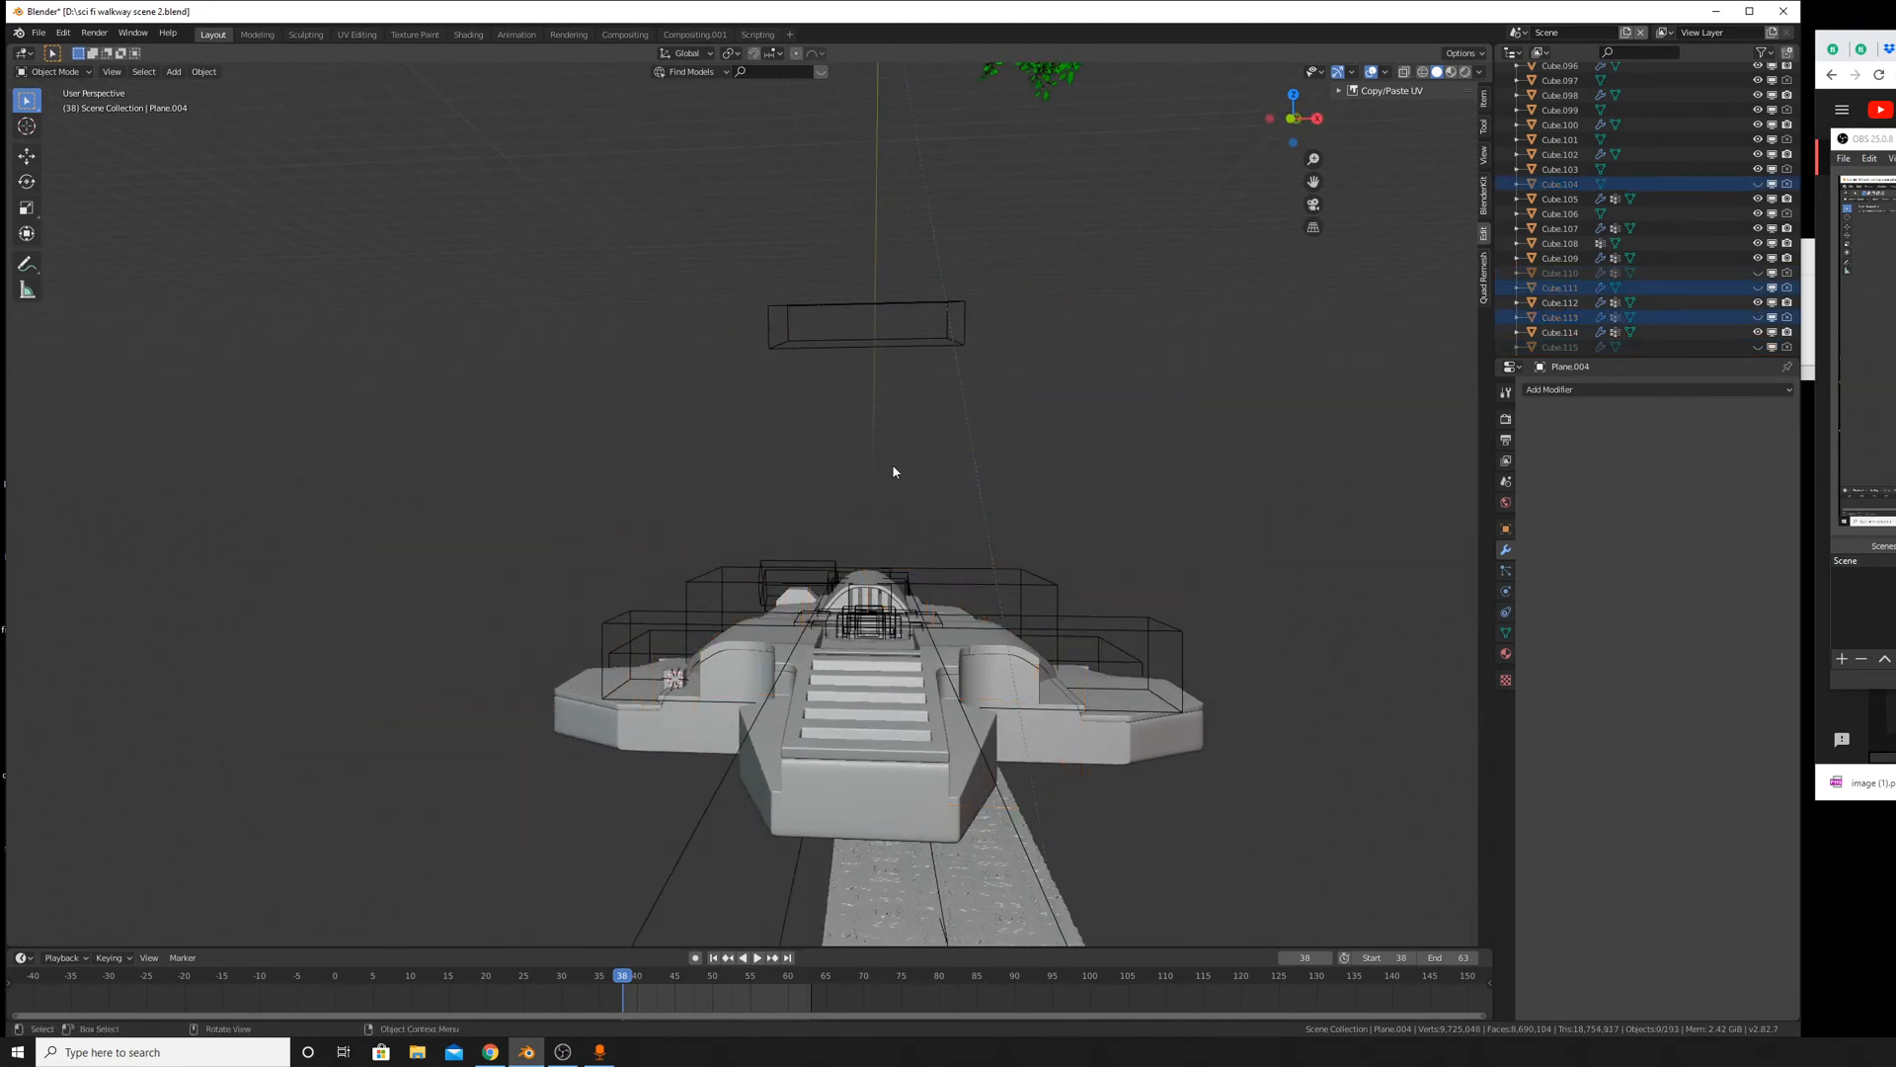
# Hide the two wireframe cutter boxes around the ship's rear section and wings.
pyautogui.moveTo(892, 464); pyautogui.dragTo(942, 178, button='middle')
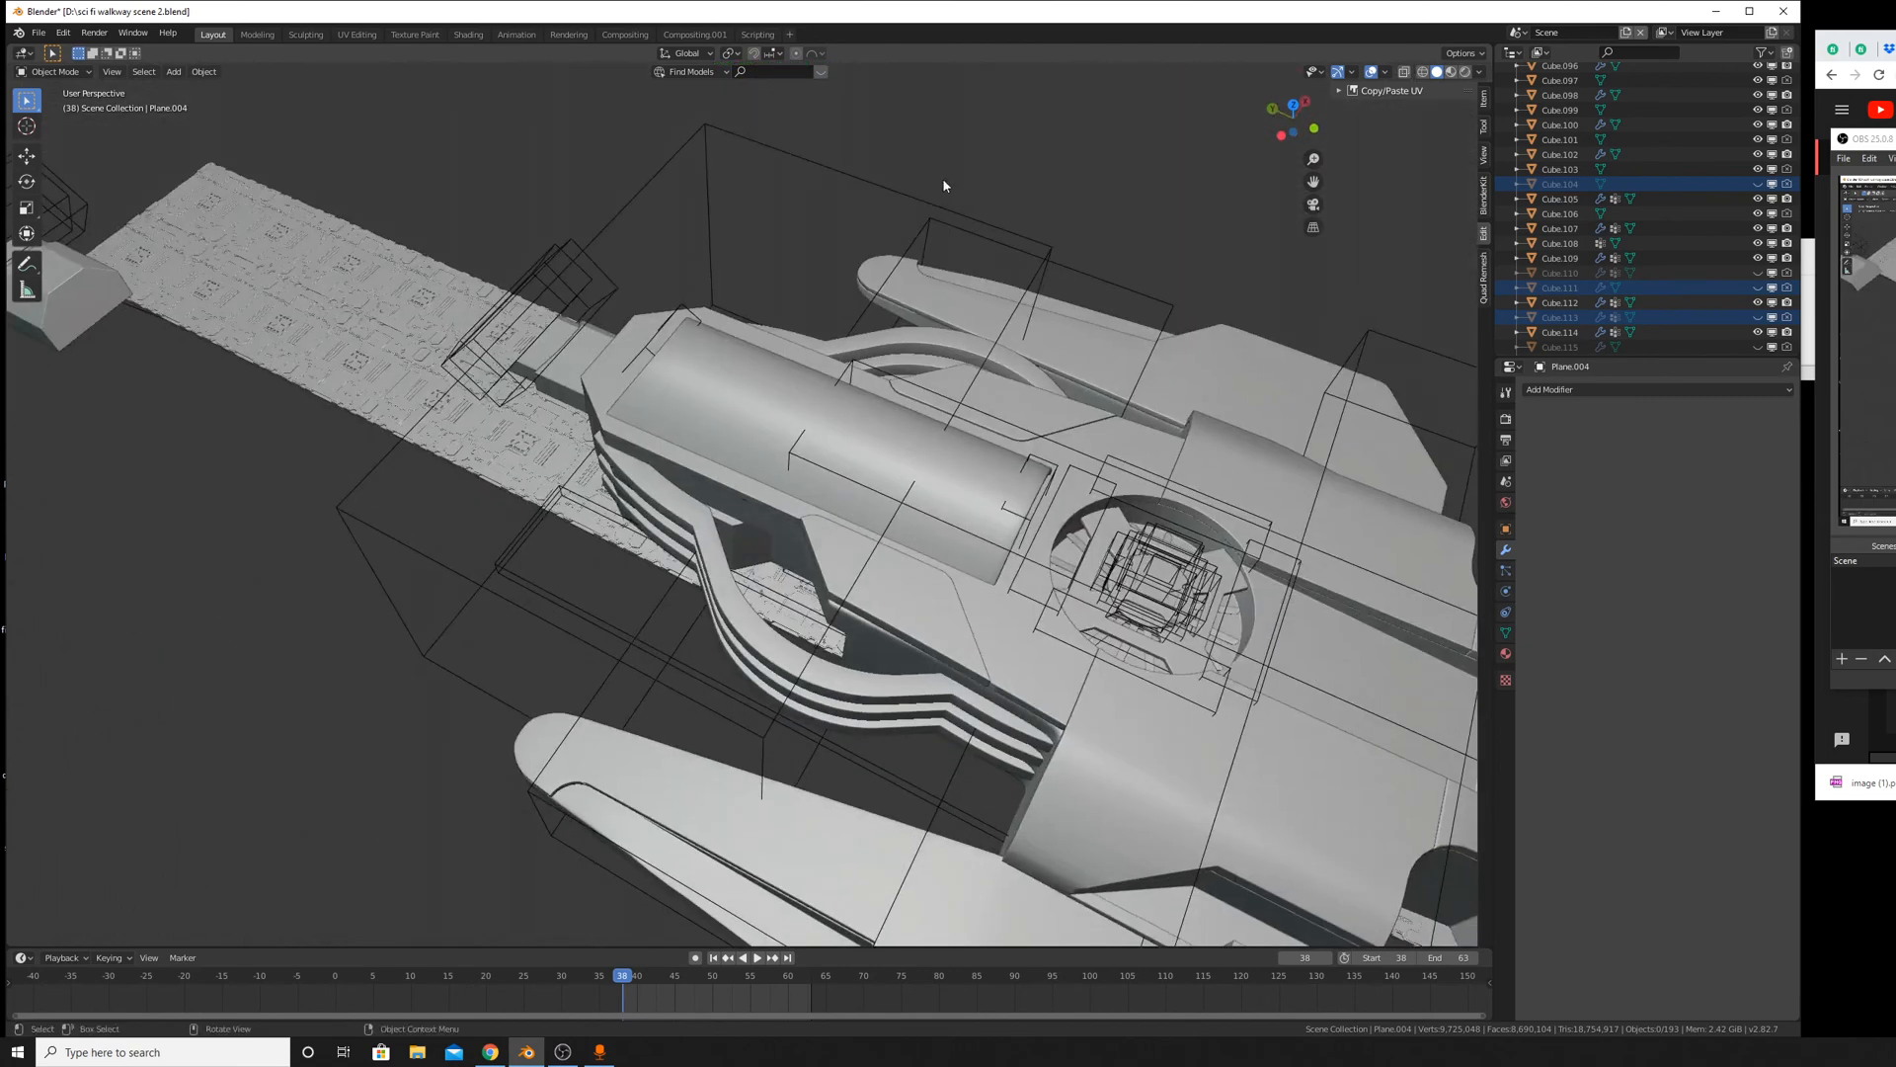
pyautogui.click(921, 195)
pyautogui.press('h')
pyautogui.click(989, 240)
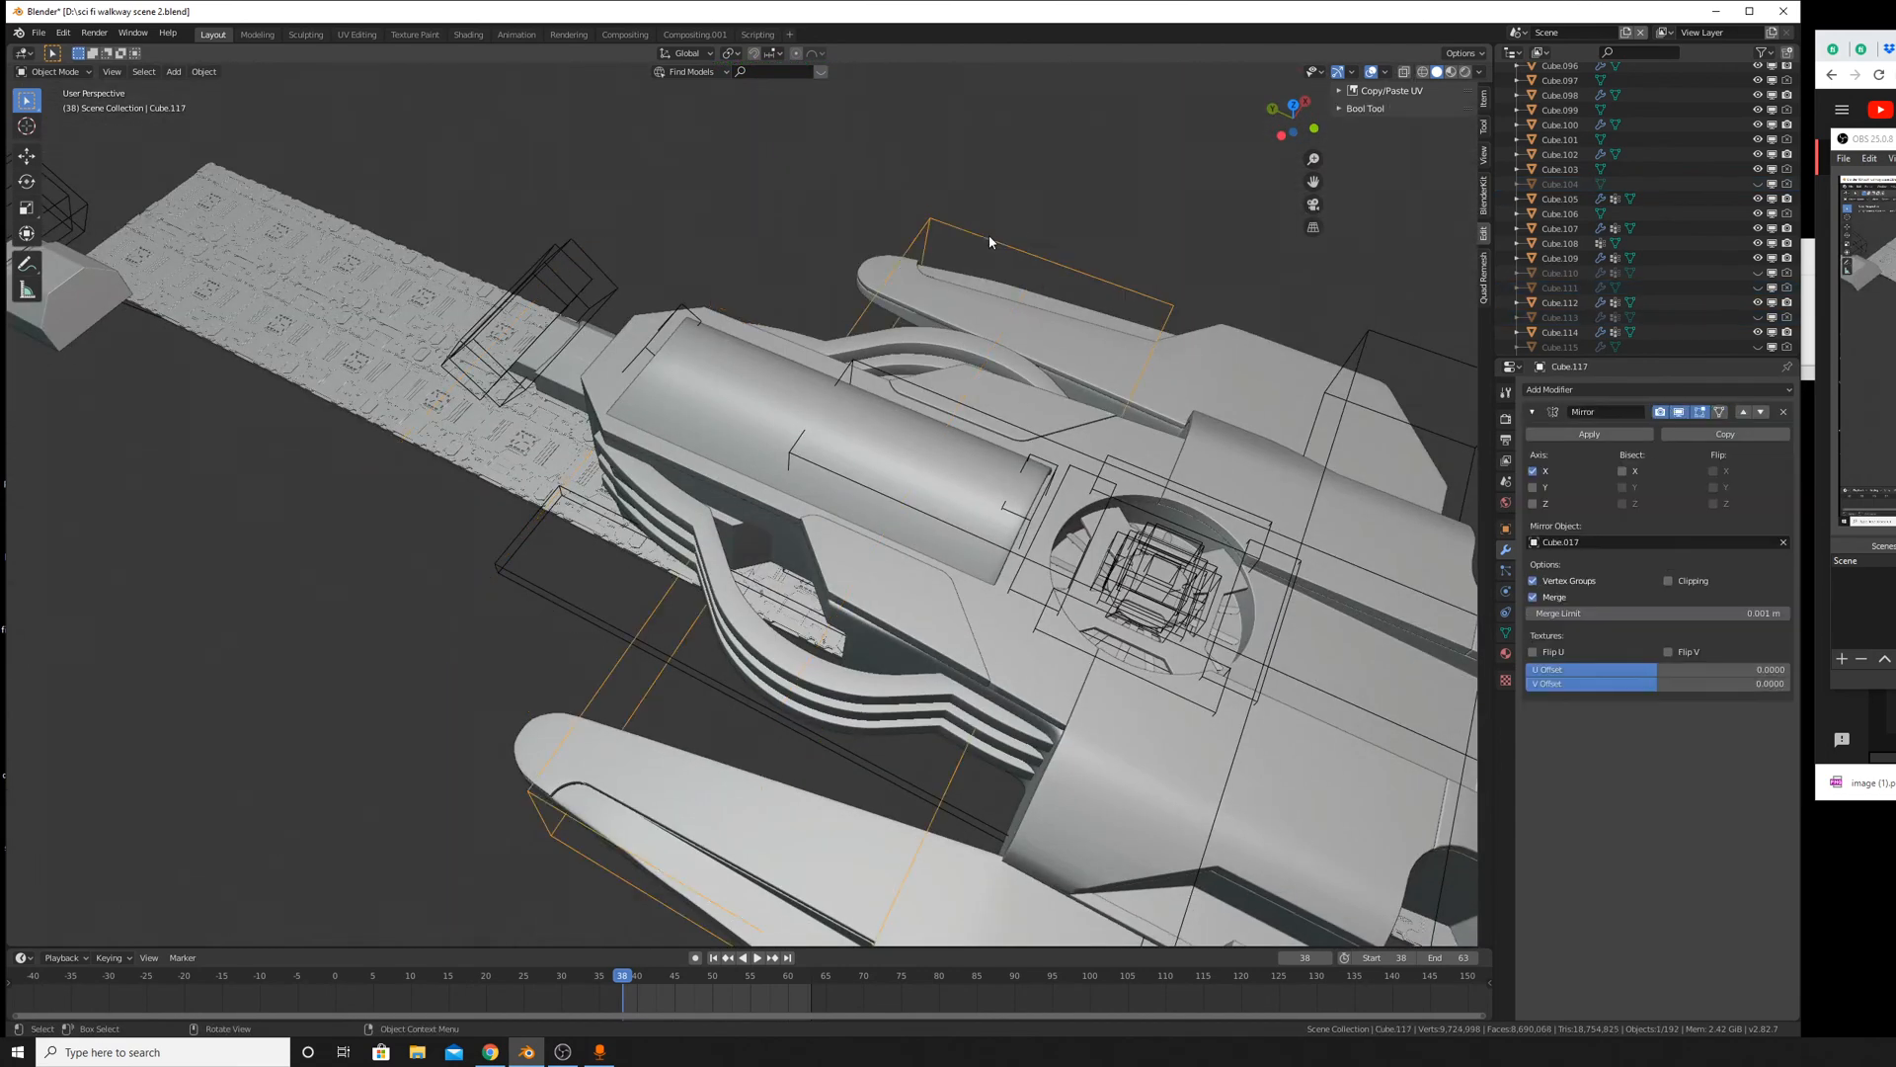
pyautogui.press('h')
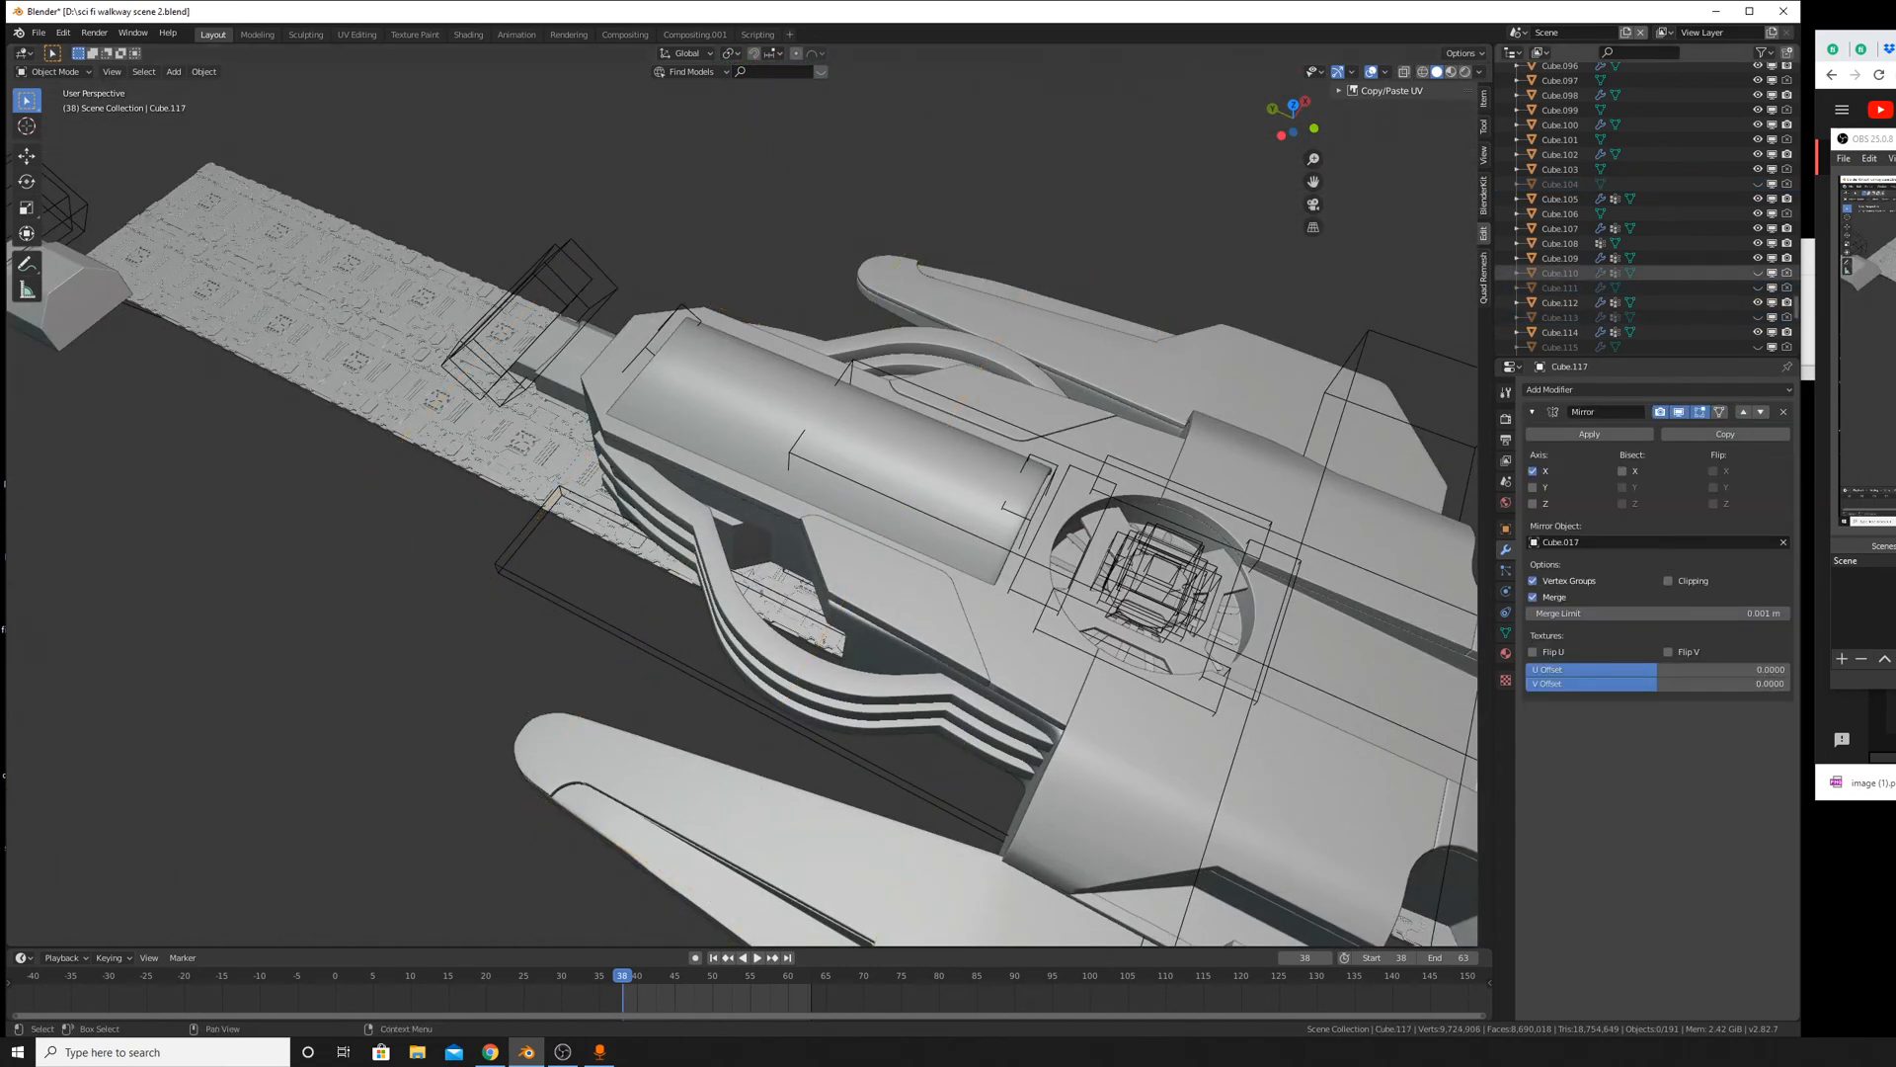
# Rearrange and resize the OBS and browser windows so that OBS sits below the YouTube Studio page.
pyautogui.moveTo(1863, 138); pyautogui.dragTo(1877, 492)
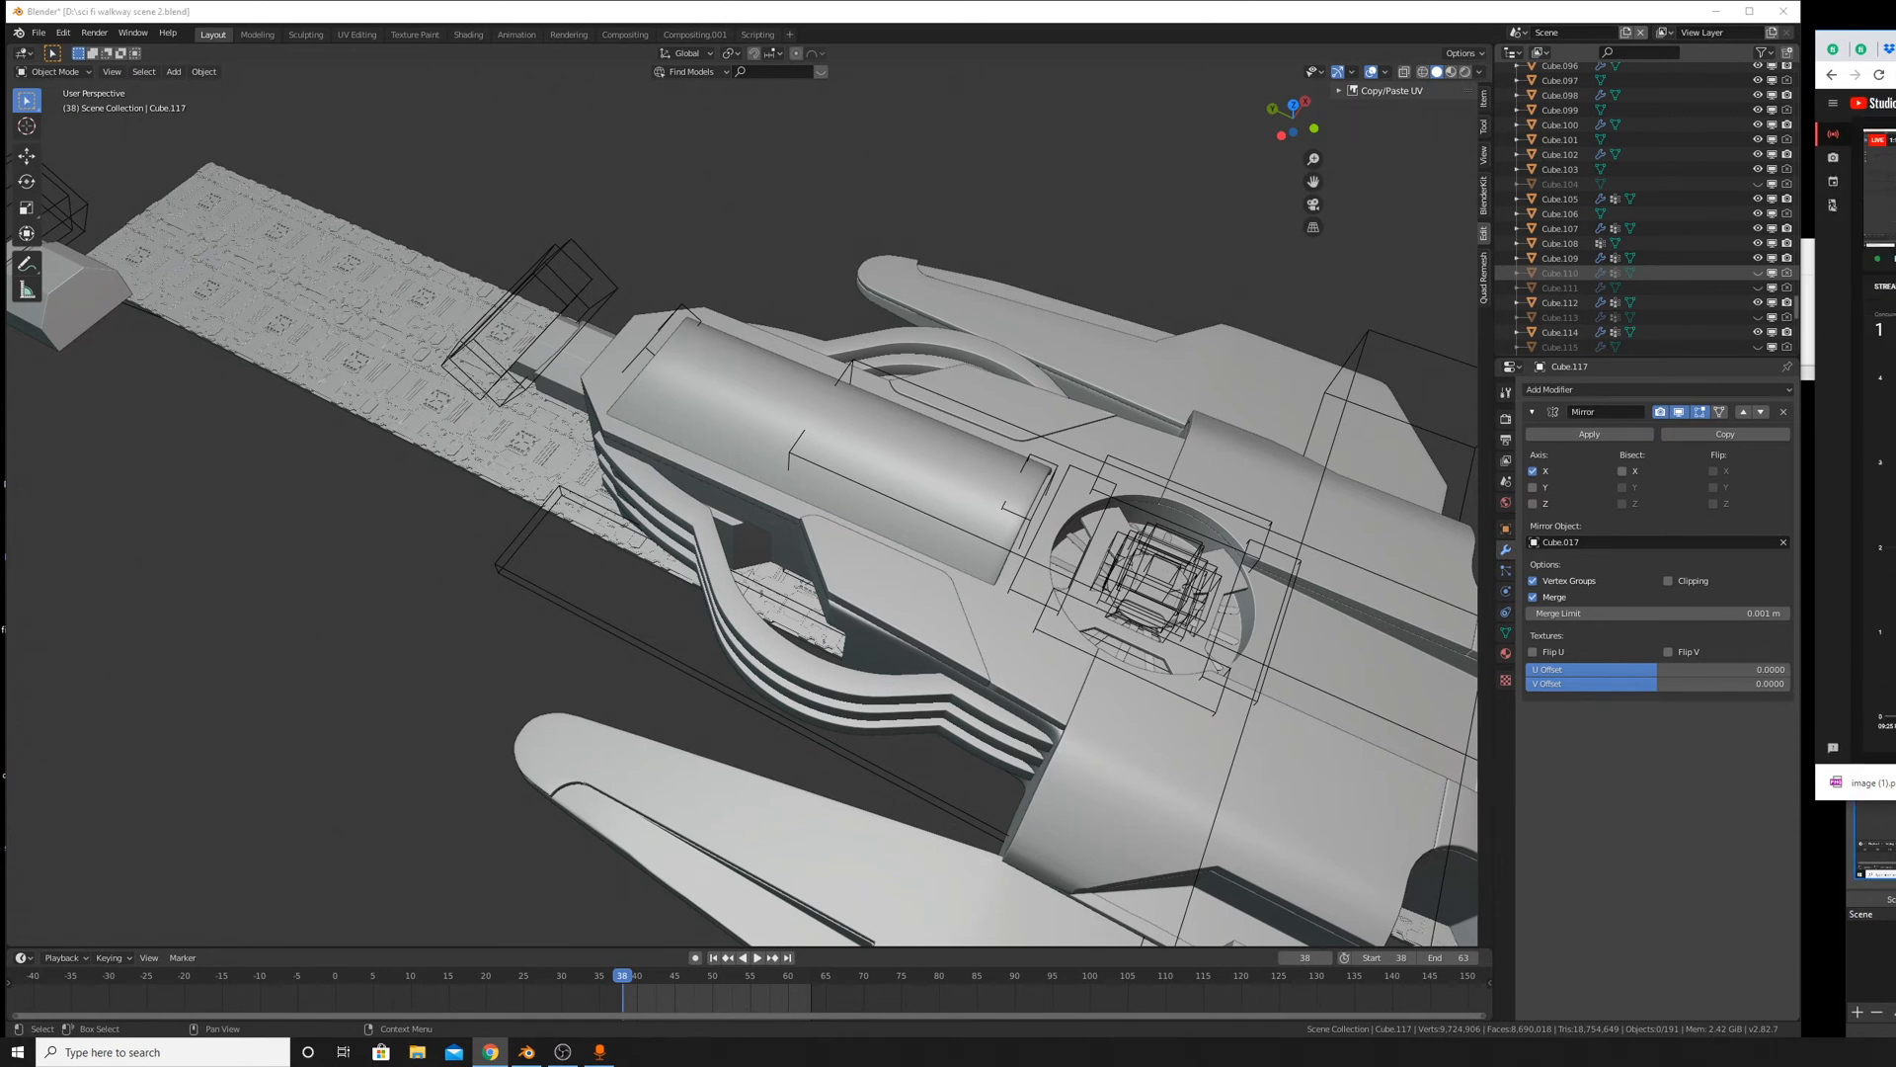
pyautogui.click(1850, 853)
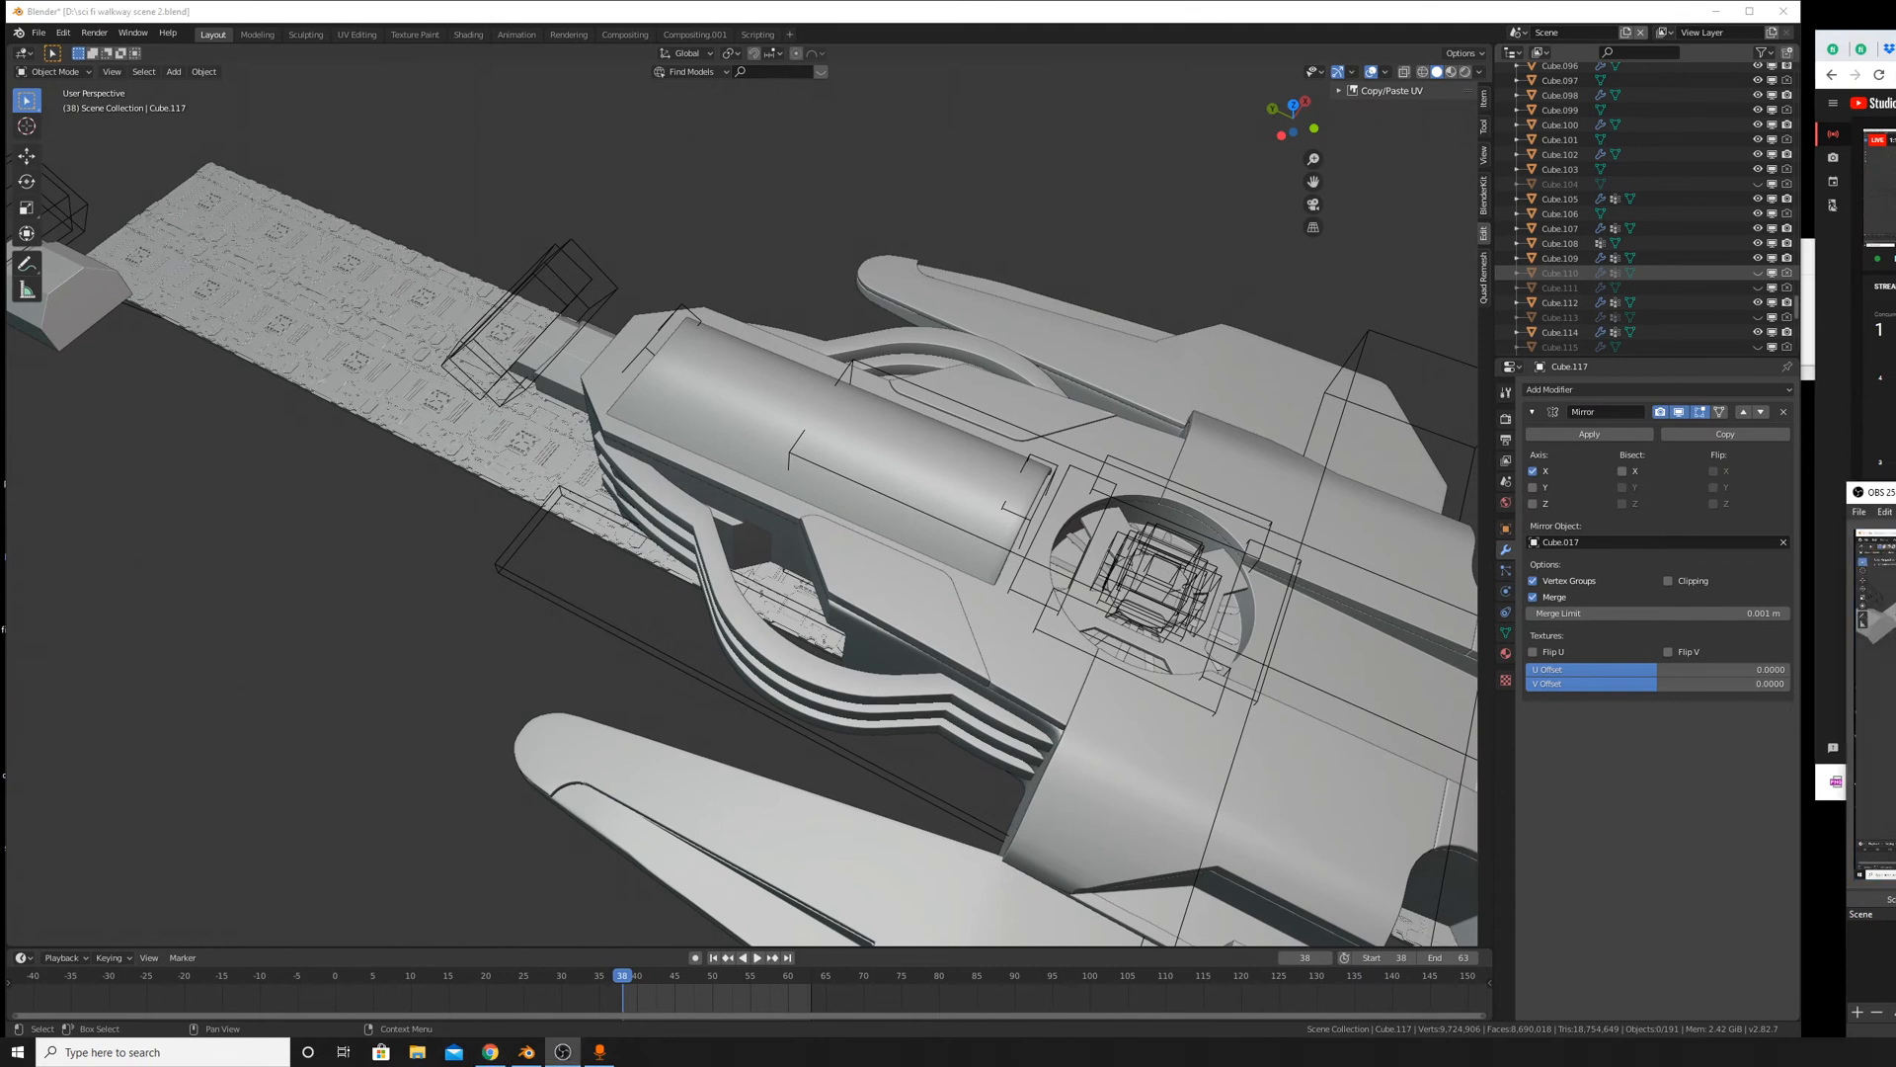
pyautogui.moveTo(1892, 482); pyautogui.dragTo(1892, 758)
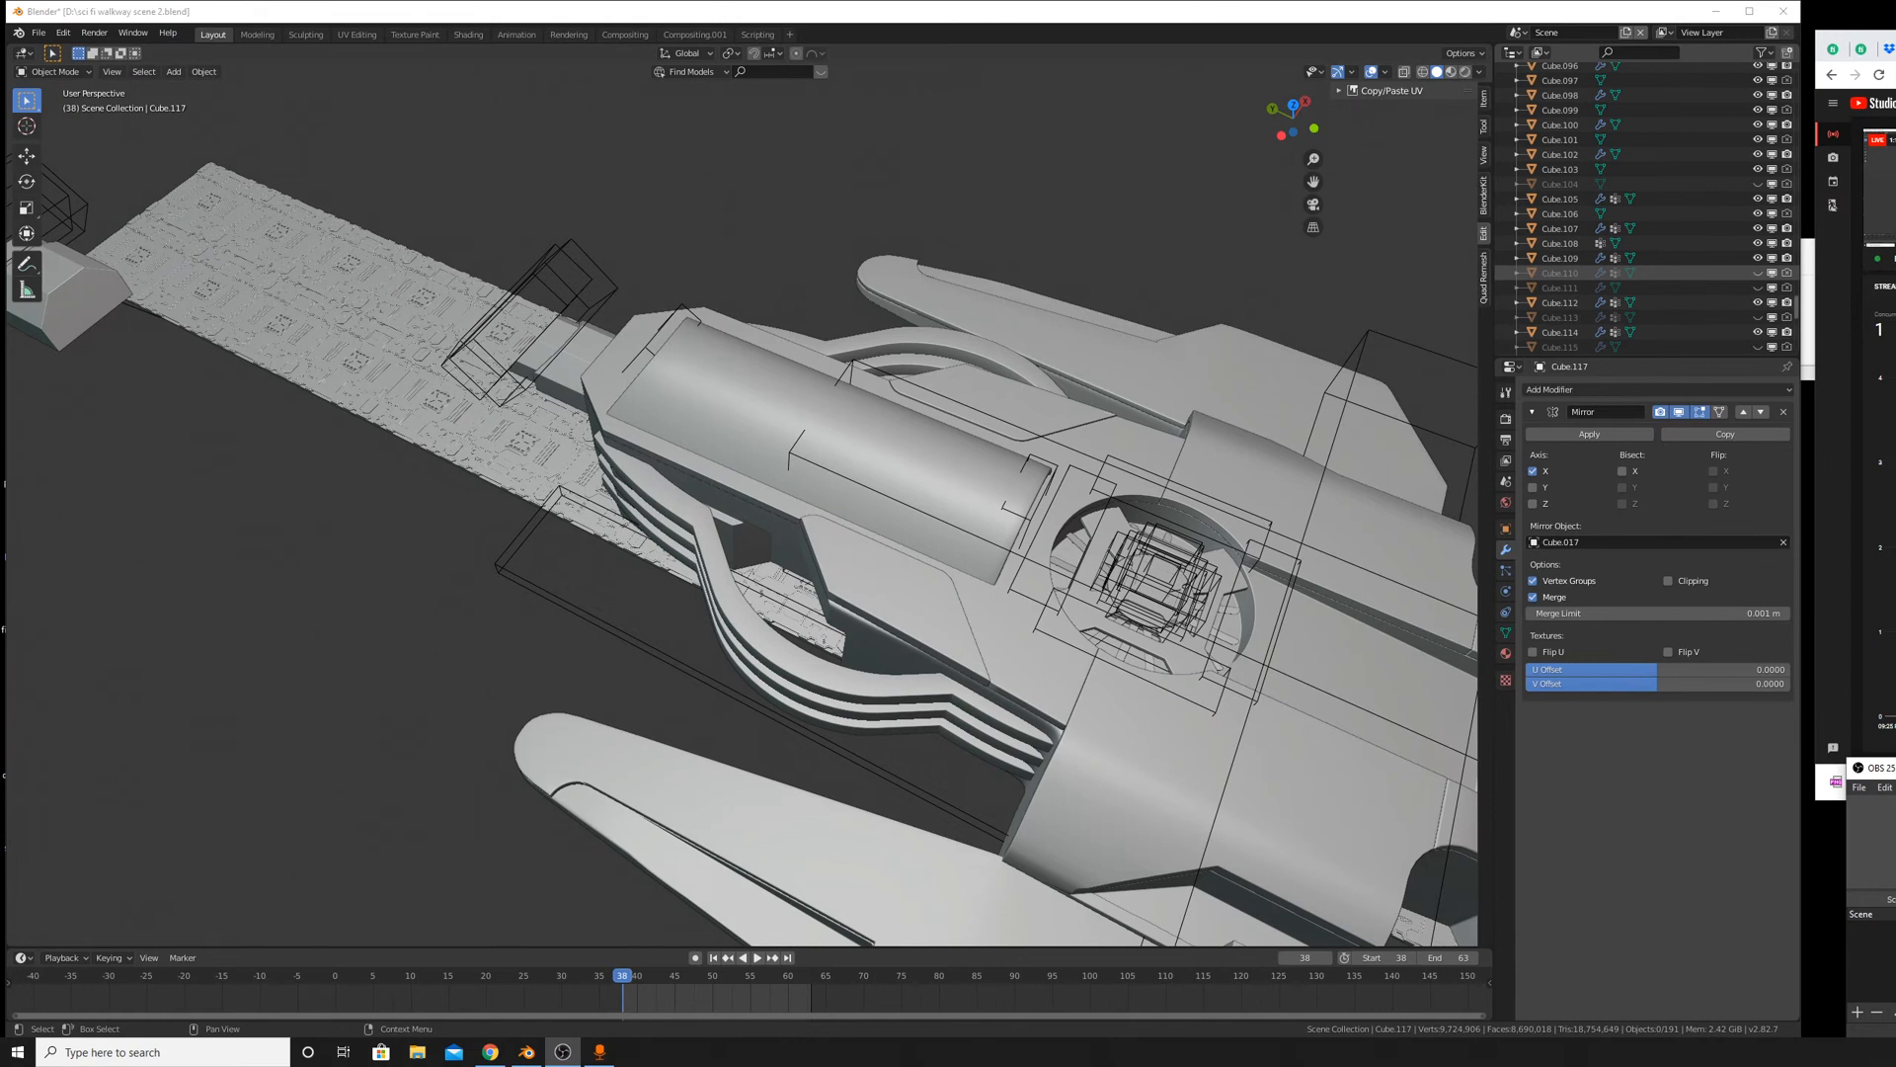
pyautogui.moveTo(1882, 766); pyautogui.dragTo(1880, 728)
pyautogui.moveTo(1887, 1002); pyautogui.dragTo(1887, 960)
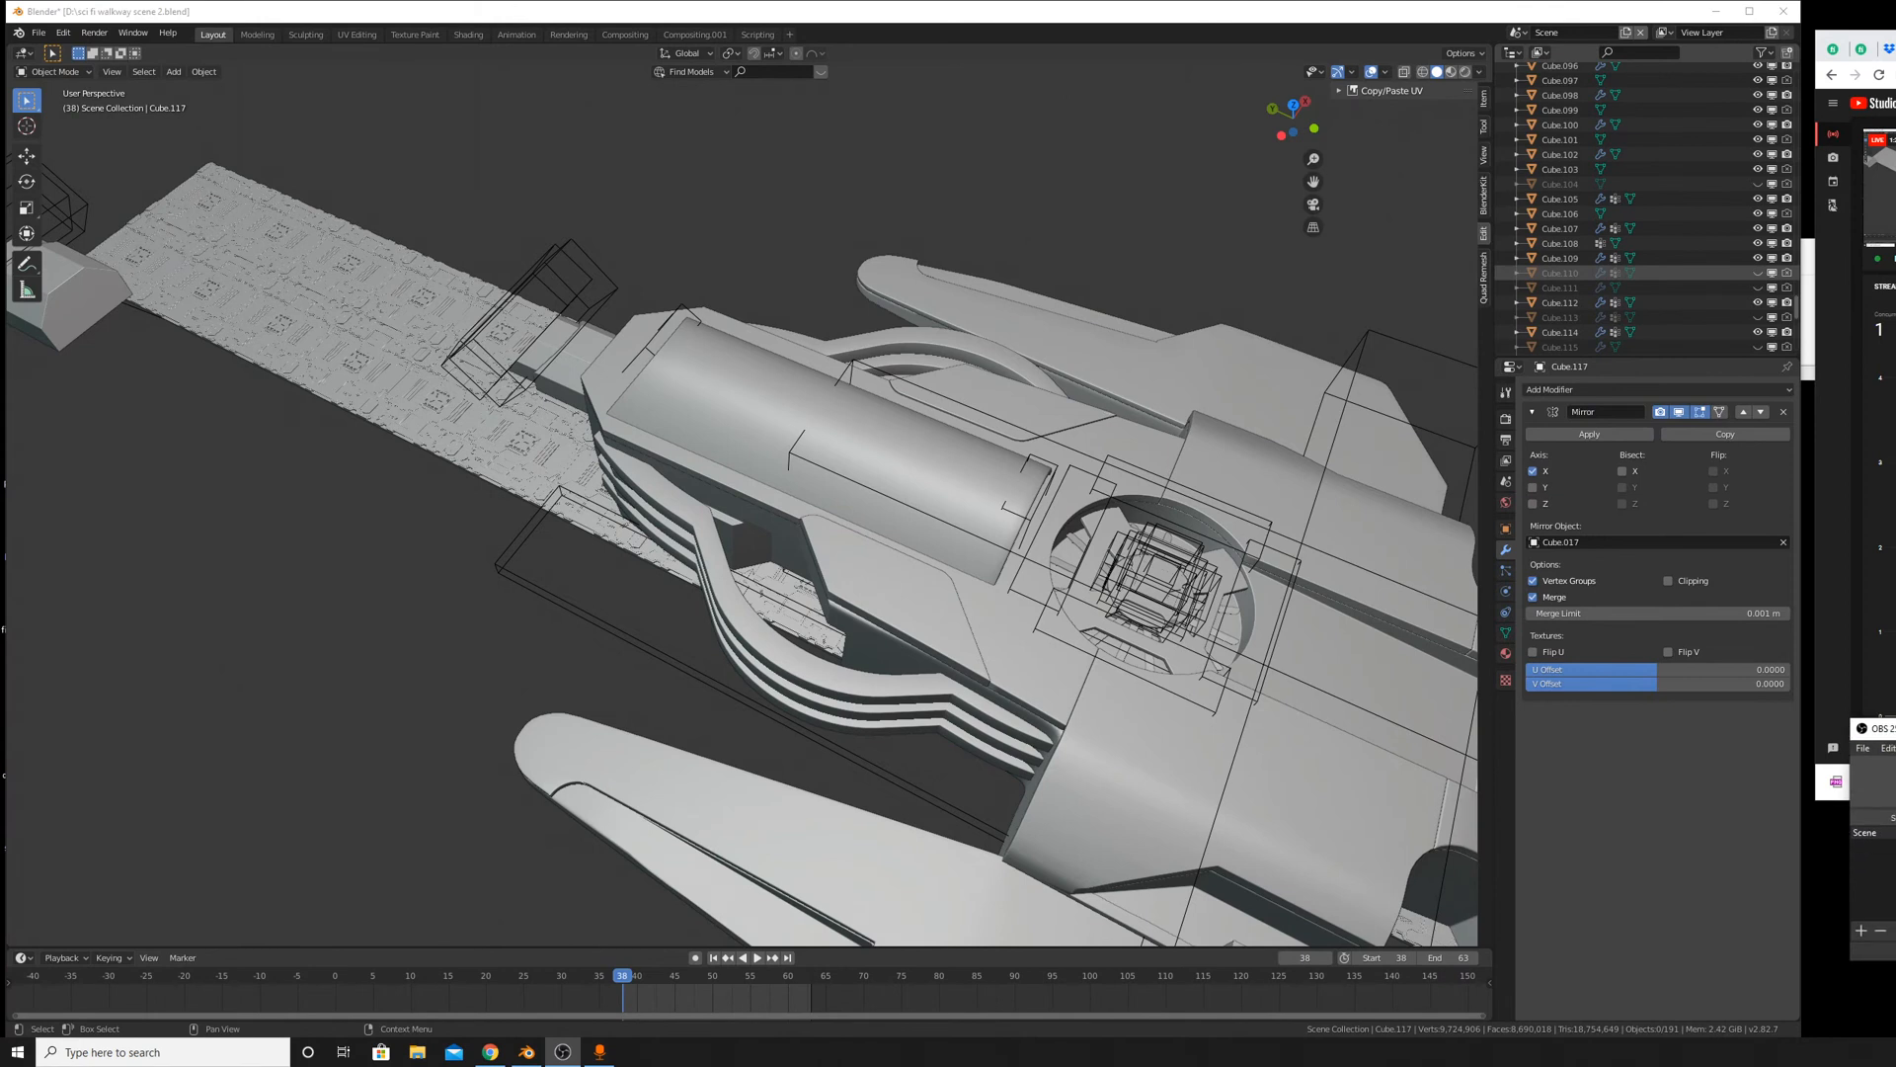
pyautogui.moveTo(1882, 728); pyautogui.dragTo(1834, 728)
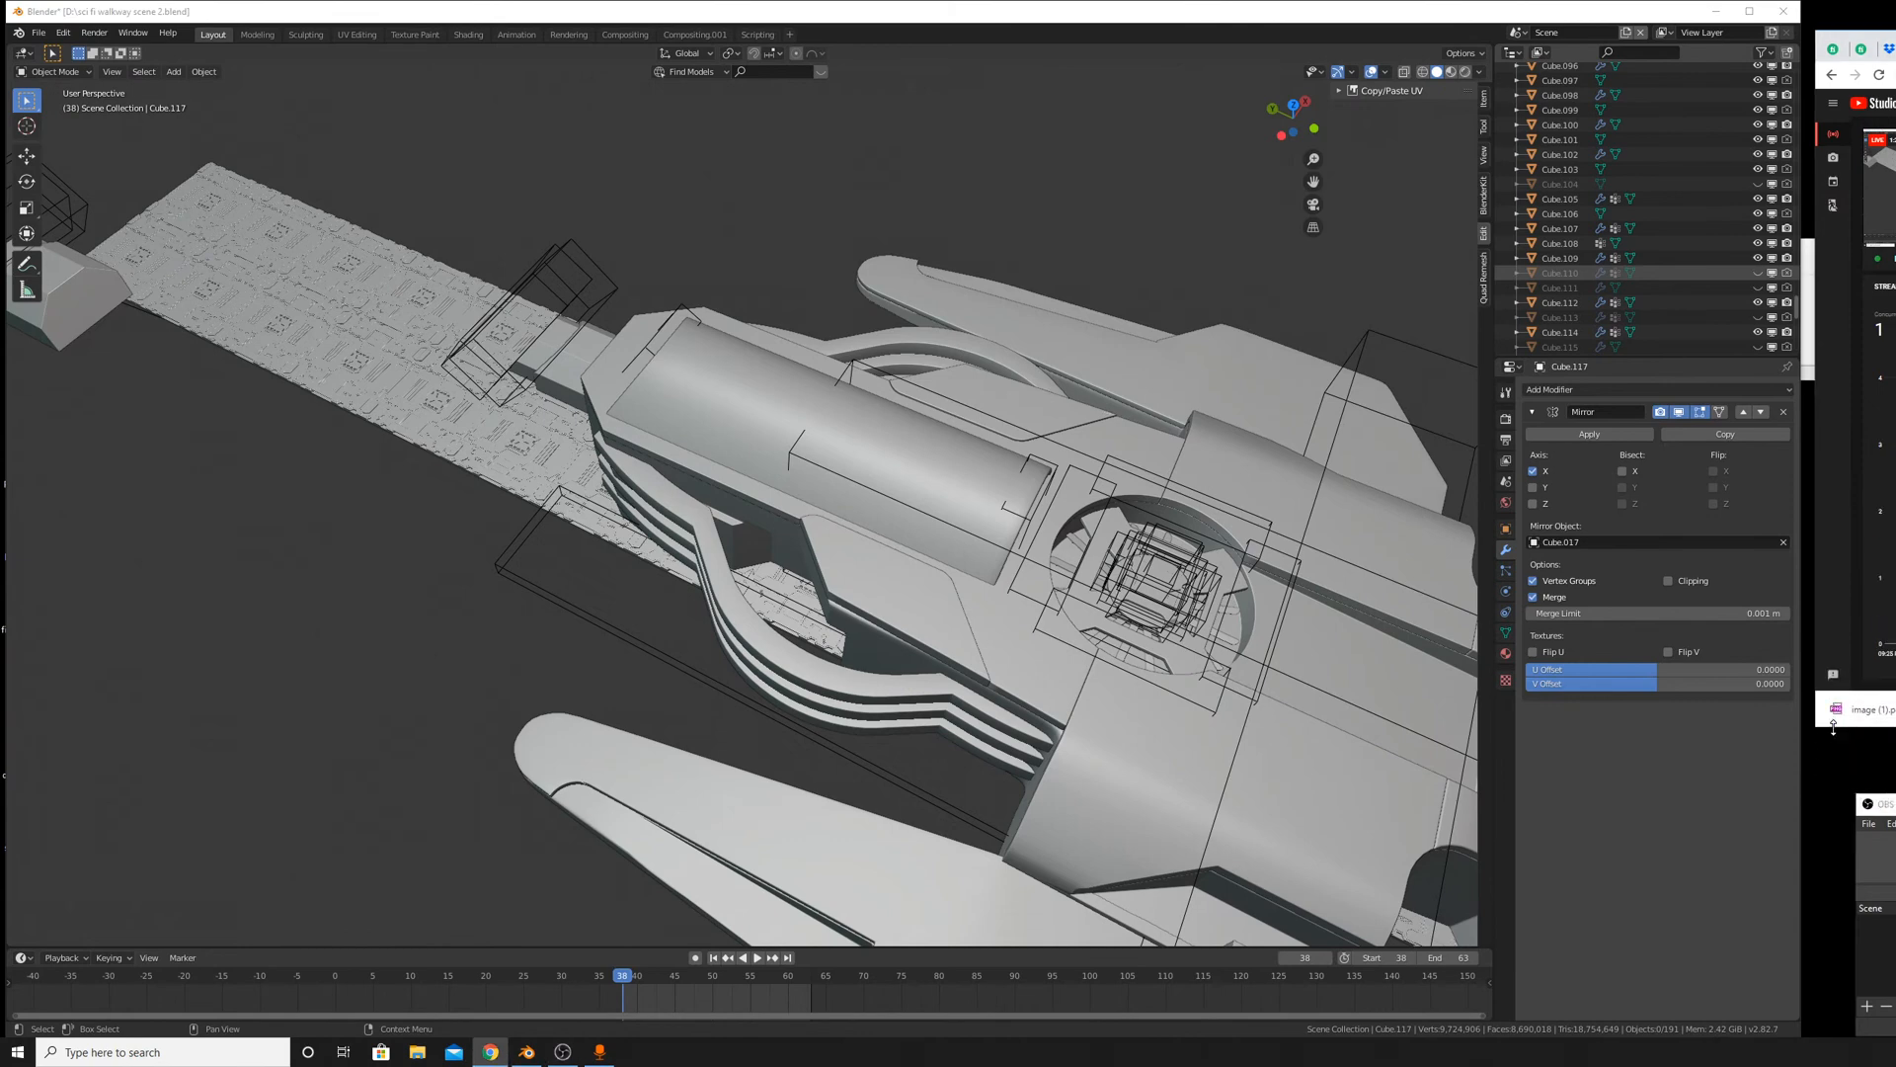
pyautogui.moveTo(1882, 804); pyautogui.dragTo(1871, 767)
# Remove the panelled walkway strip and the long wireframe box alongside it, and hide the wireframe box spanning the ship's wings.
pyautogui.moveTo(623, 622); pyautogui.dragTo(484, 548, button='middle')
pyautogui.keyDown('shift'); pyautogui.moveTo(484, 548); pyautogui.dragTo(499, 874, button='middle'); pyautogui.keyUp('shift')
pyautogui.scroll(-5, 499, 874)
pyautogui.keyDown('shift'); pyautogui.moveTo(602, 595); pyautogui.dragTo(721, 850, button='middle'); pyautogui.keyUp('shift')
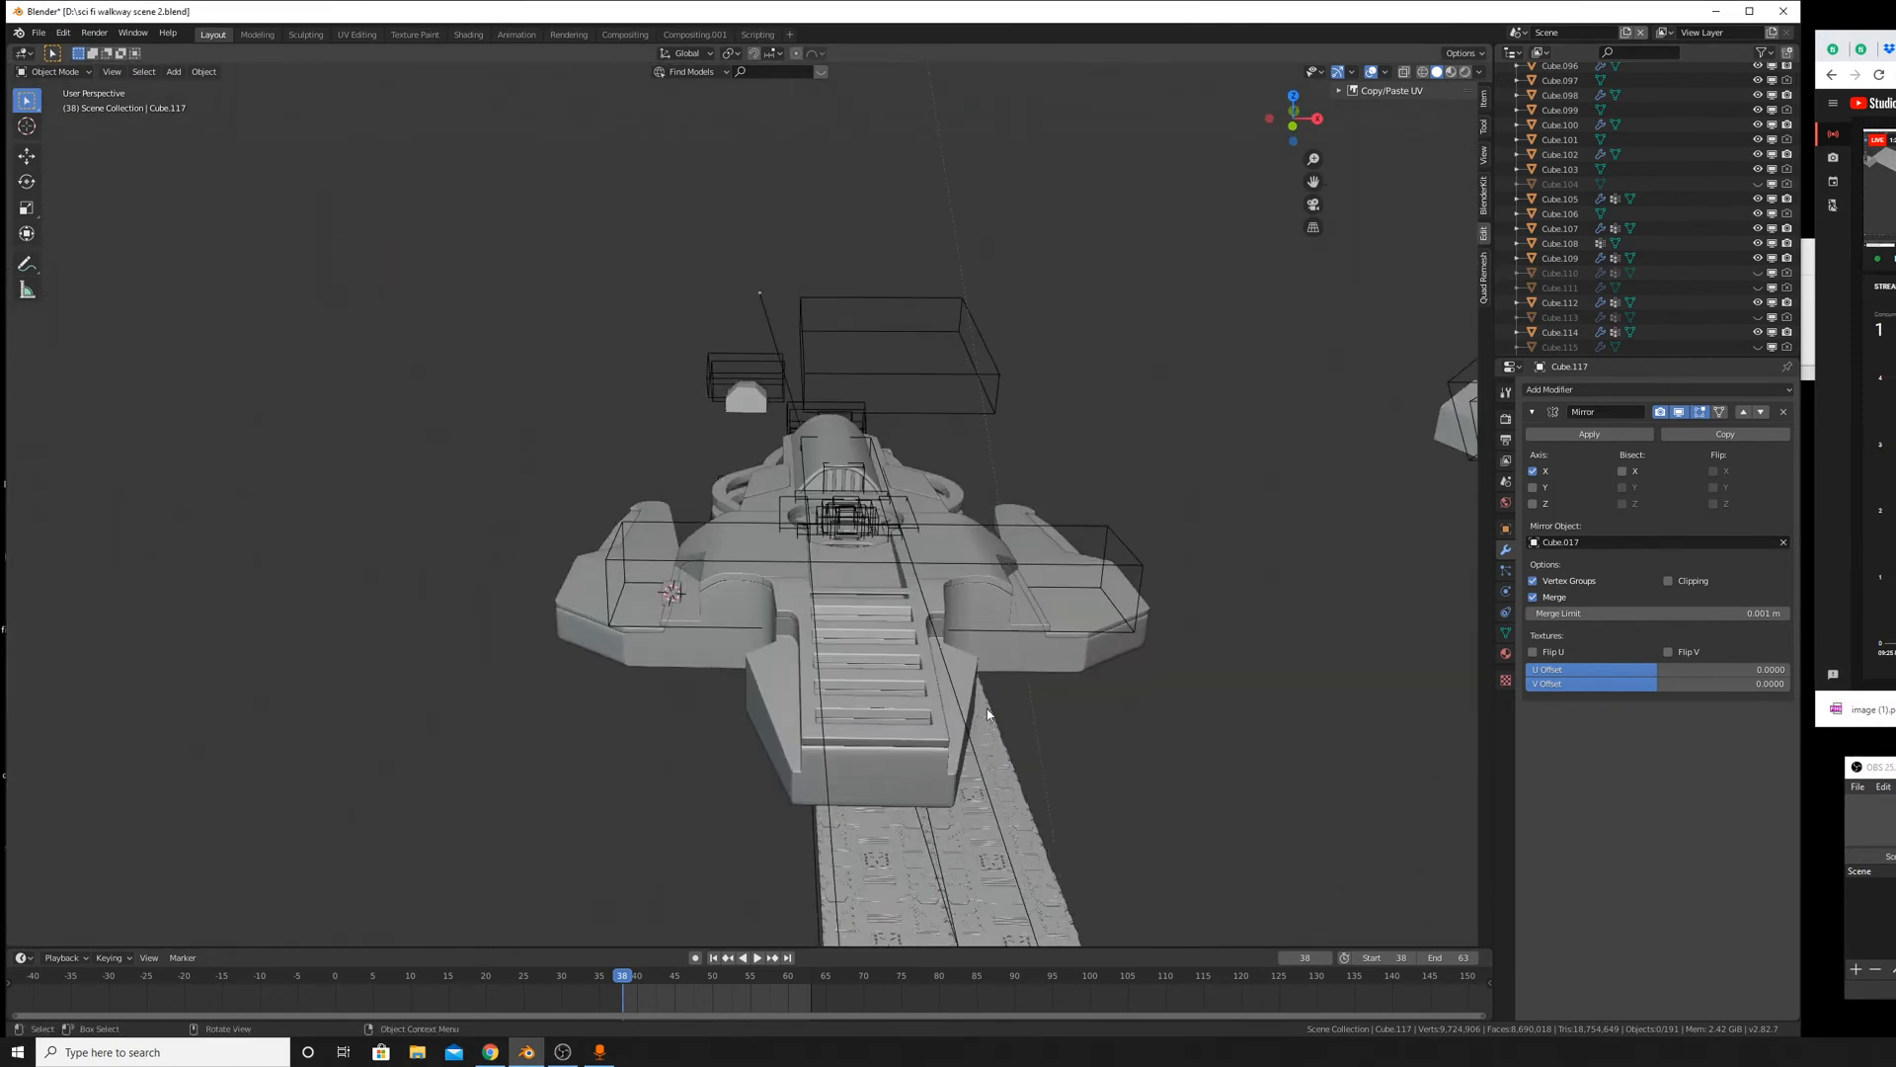
pyautogui.moveTo(918, 780); pyautogui.dragTo(984, 928, button='middle')
pyautogui.click(942, 804)
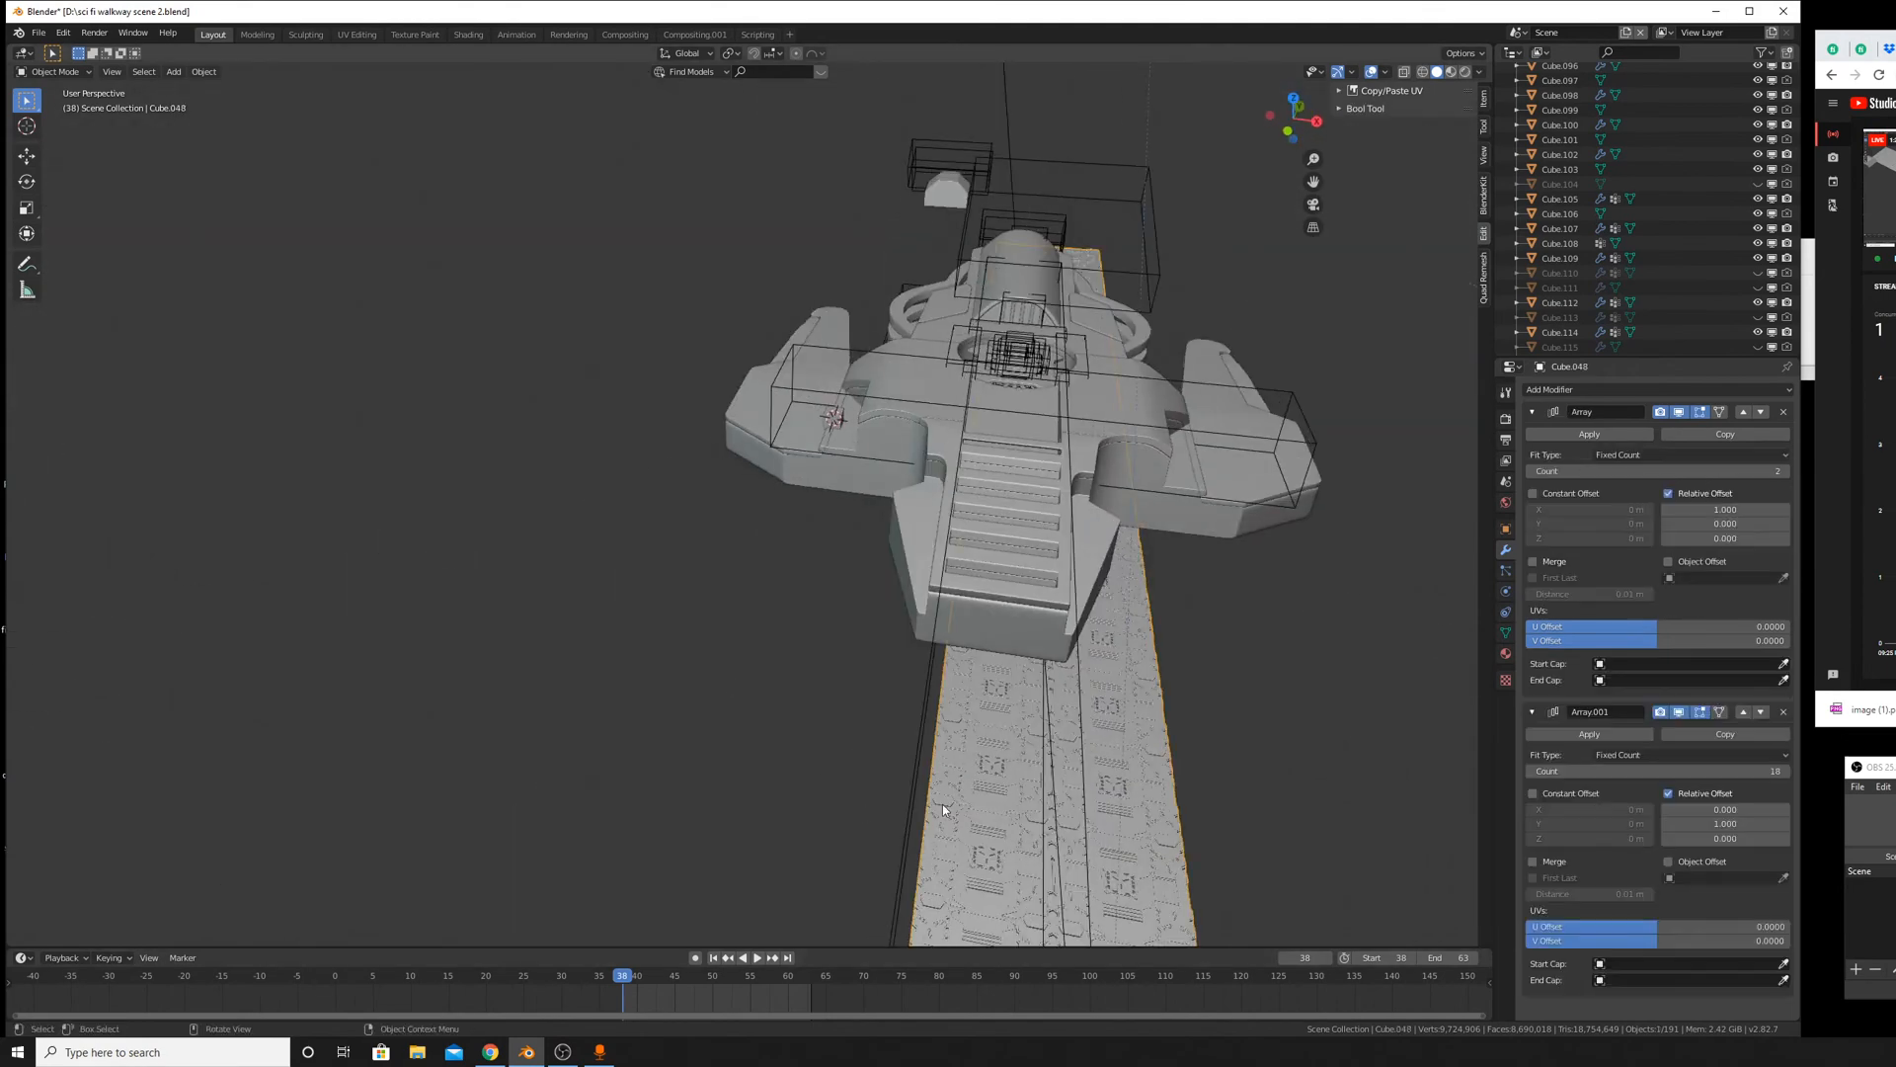
pyautogui.moveTo(956, 740); pyautogui.dragTo(831, 416, button='middle')
pyautogui.press('Delete')
pyautogui.click(697, 358)
pyautogui.press('Delete')
pyautogui.click(859, 426)
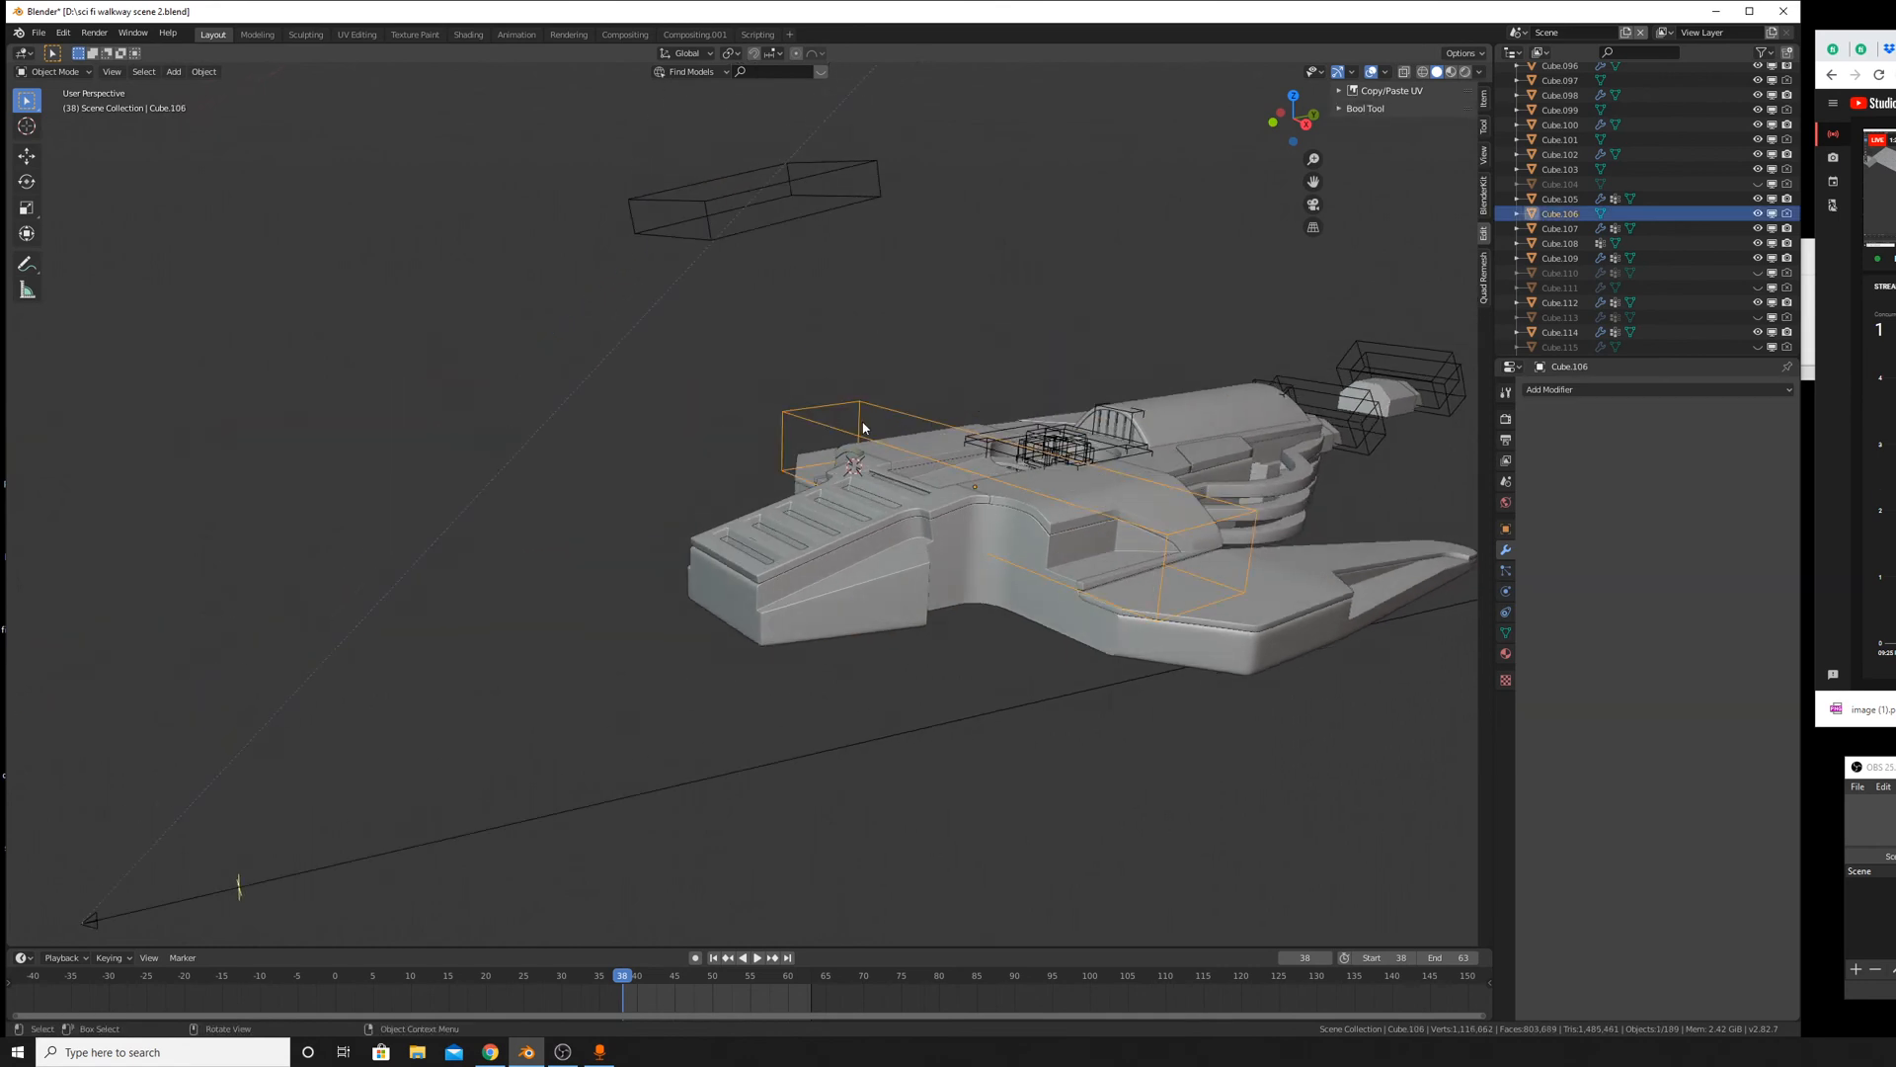
pyautogui.press('Delete')
# Delete the small cube sitting in the recess at the base of the ship's wing.
pyautogui.moveTo(964, 409); pyautogui.dragTo(833, 497, button='middle')
pyautogui.scroll(6, 833, 497)
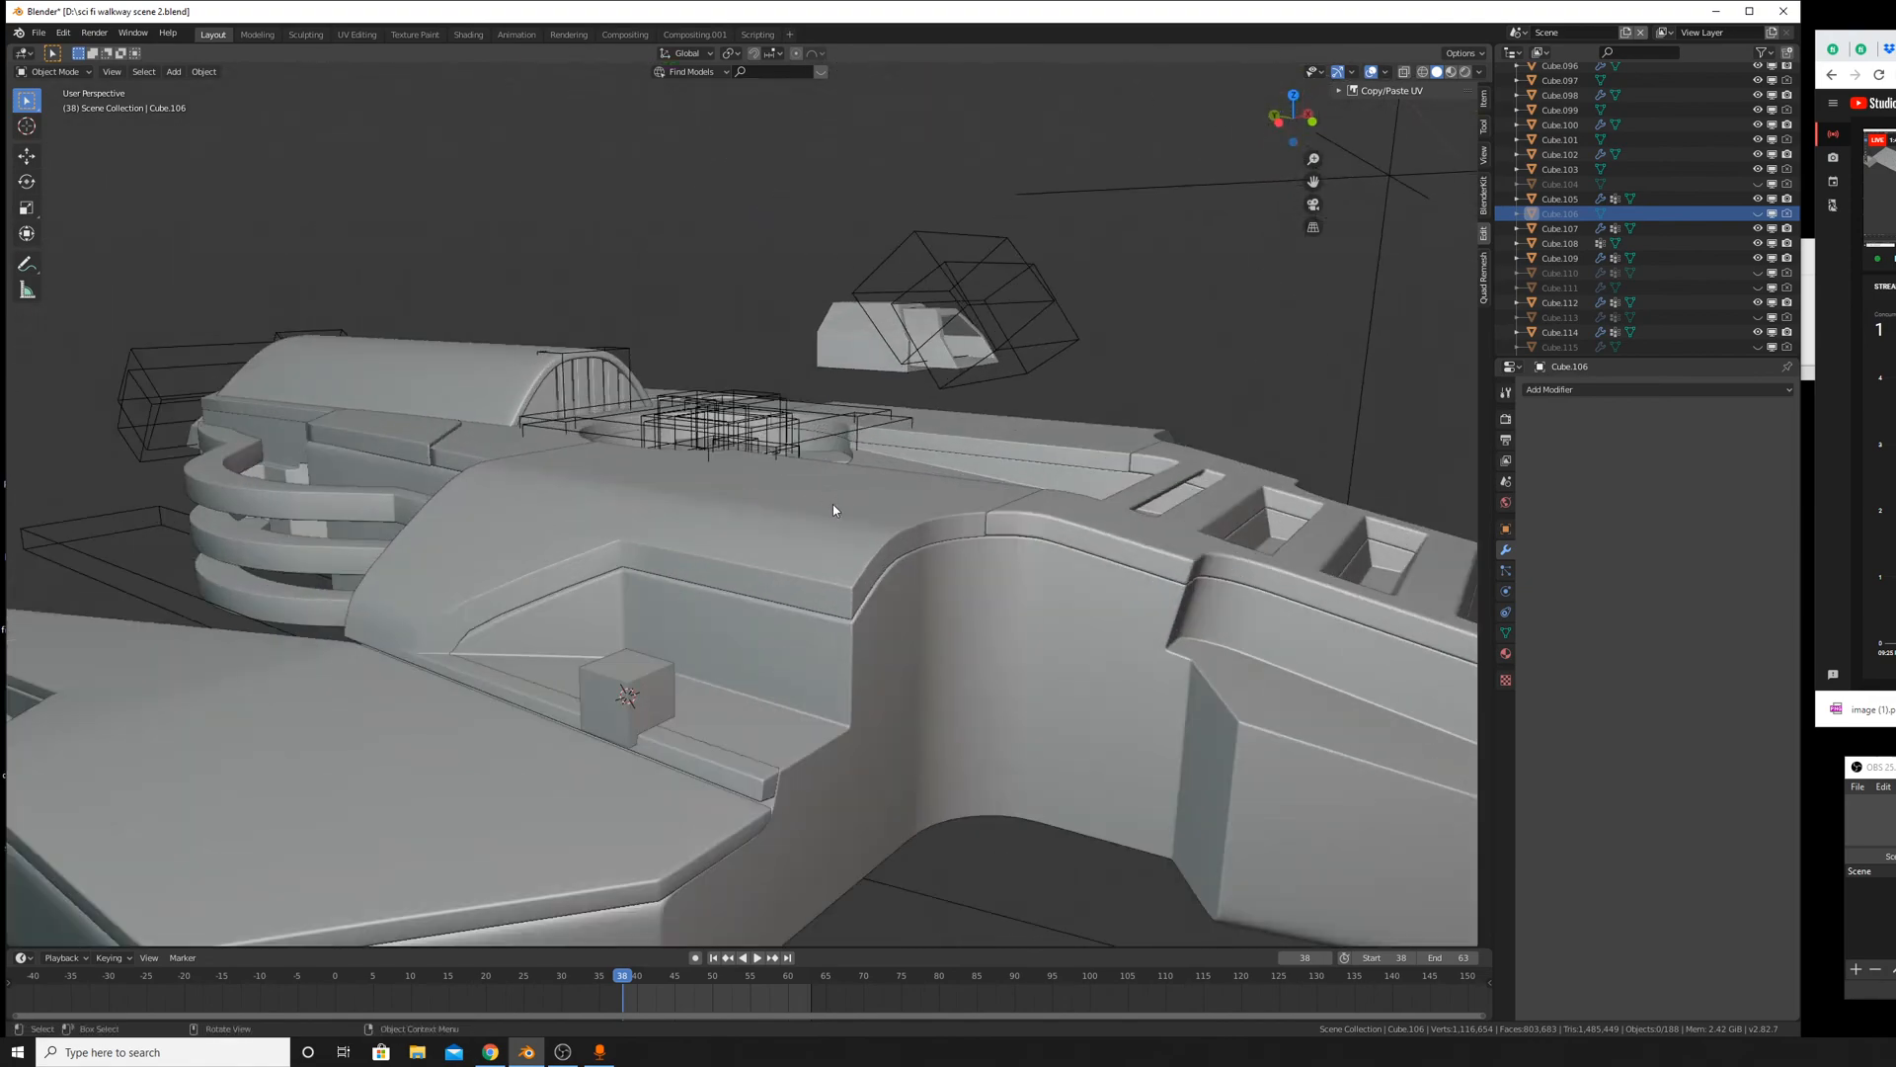
pyautogui.scroll(-6, 860, 523)
pyautogui.moveTo(826, 619); pyautogui.dragTo(834, 499, button='middle')
pyautogui.scroll(3, 873, 655)
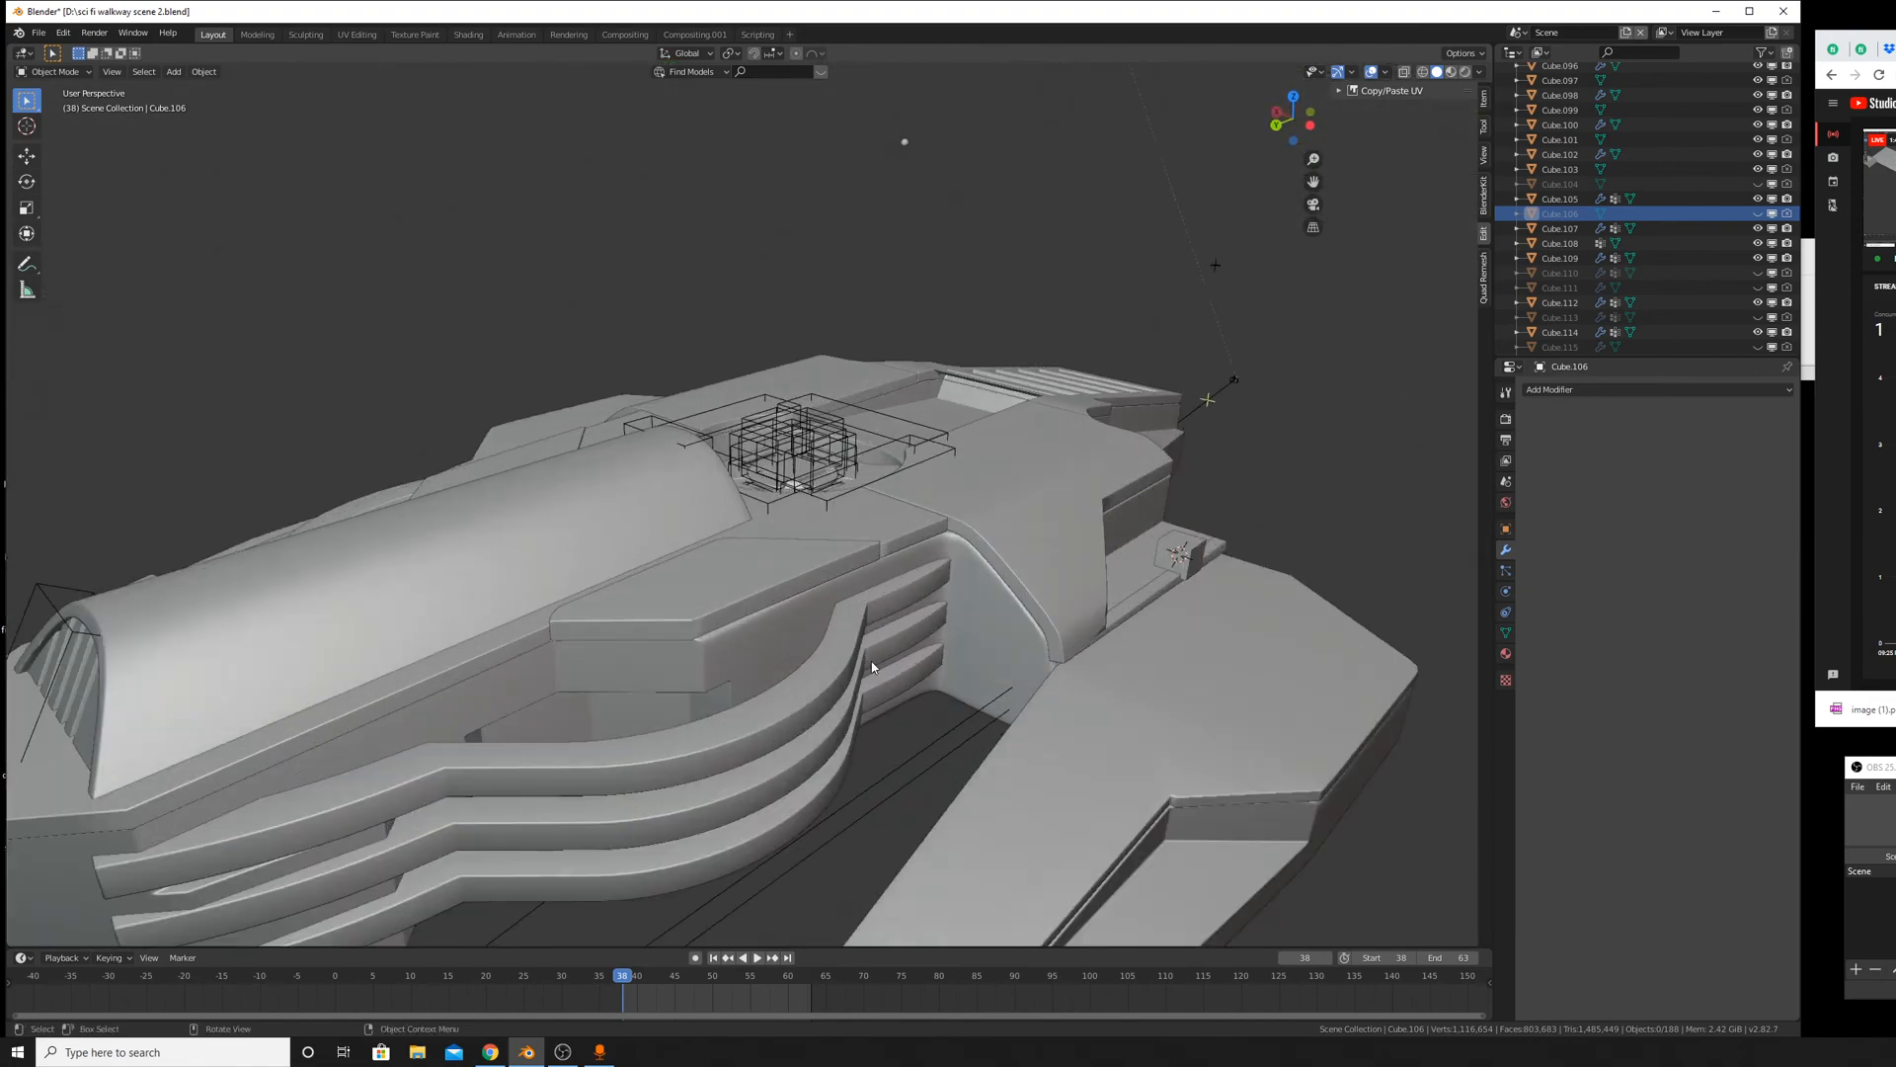
pyautogui.moveTo(873, 656); pyautogui.dragTo(856, 713, button='middle')
pyautogui.click(982, 850)
pyautogui.keyDown('shift'); pyautogui.moveTo(995, 843); pyautogui.dragTo(925, 737, button='middle'); pyautogui.keyUp('shift')
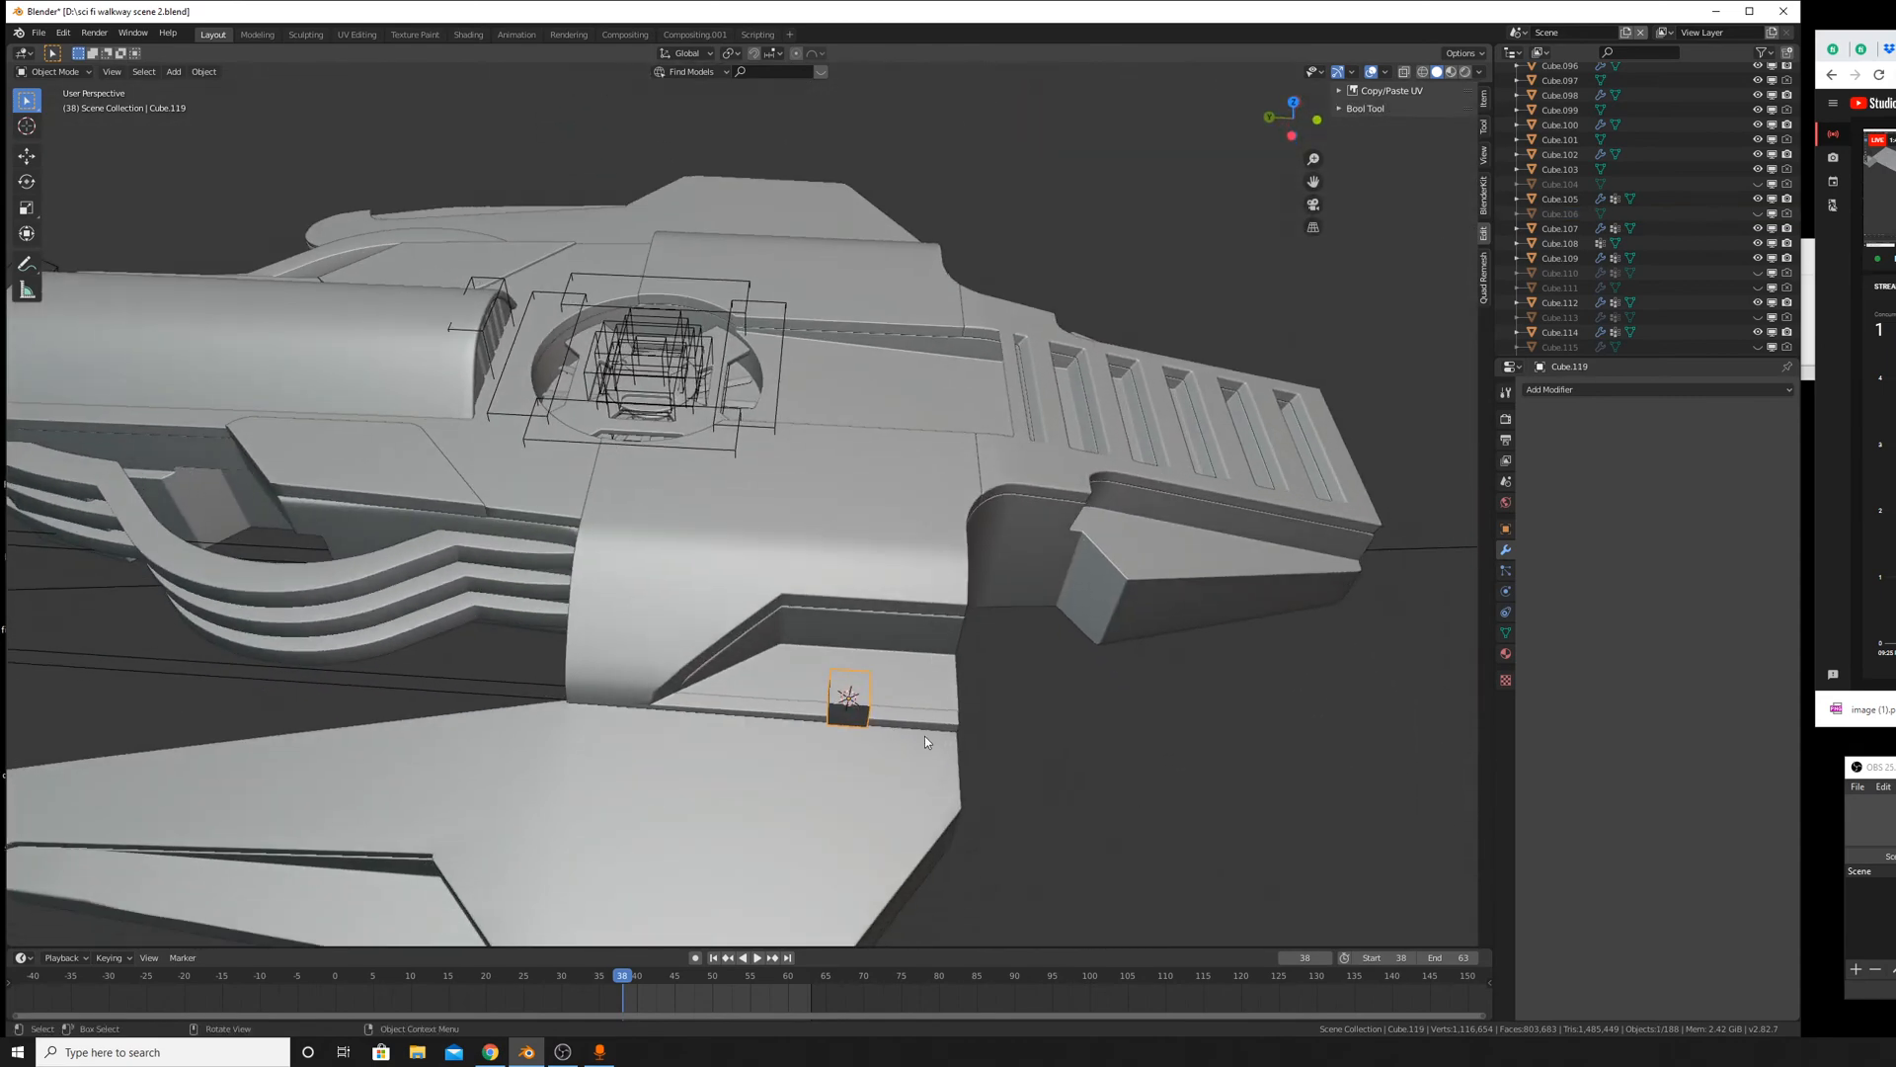
pyautogui.press('Delete')
# Add a plane and move it about -41.8 m along Y, in front of the ship.
pyautogui.scroll(-5, 935, 631)
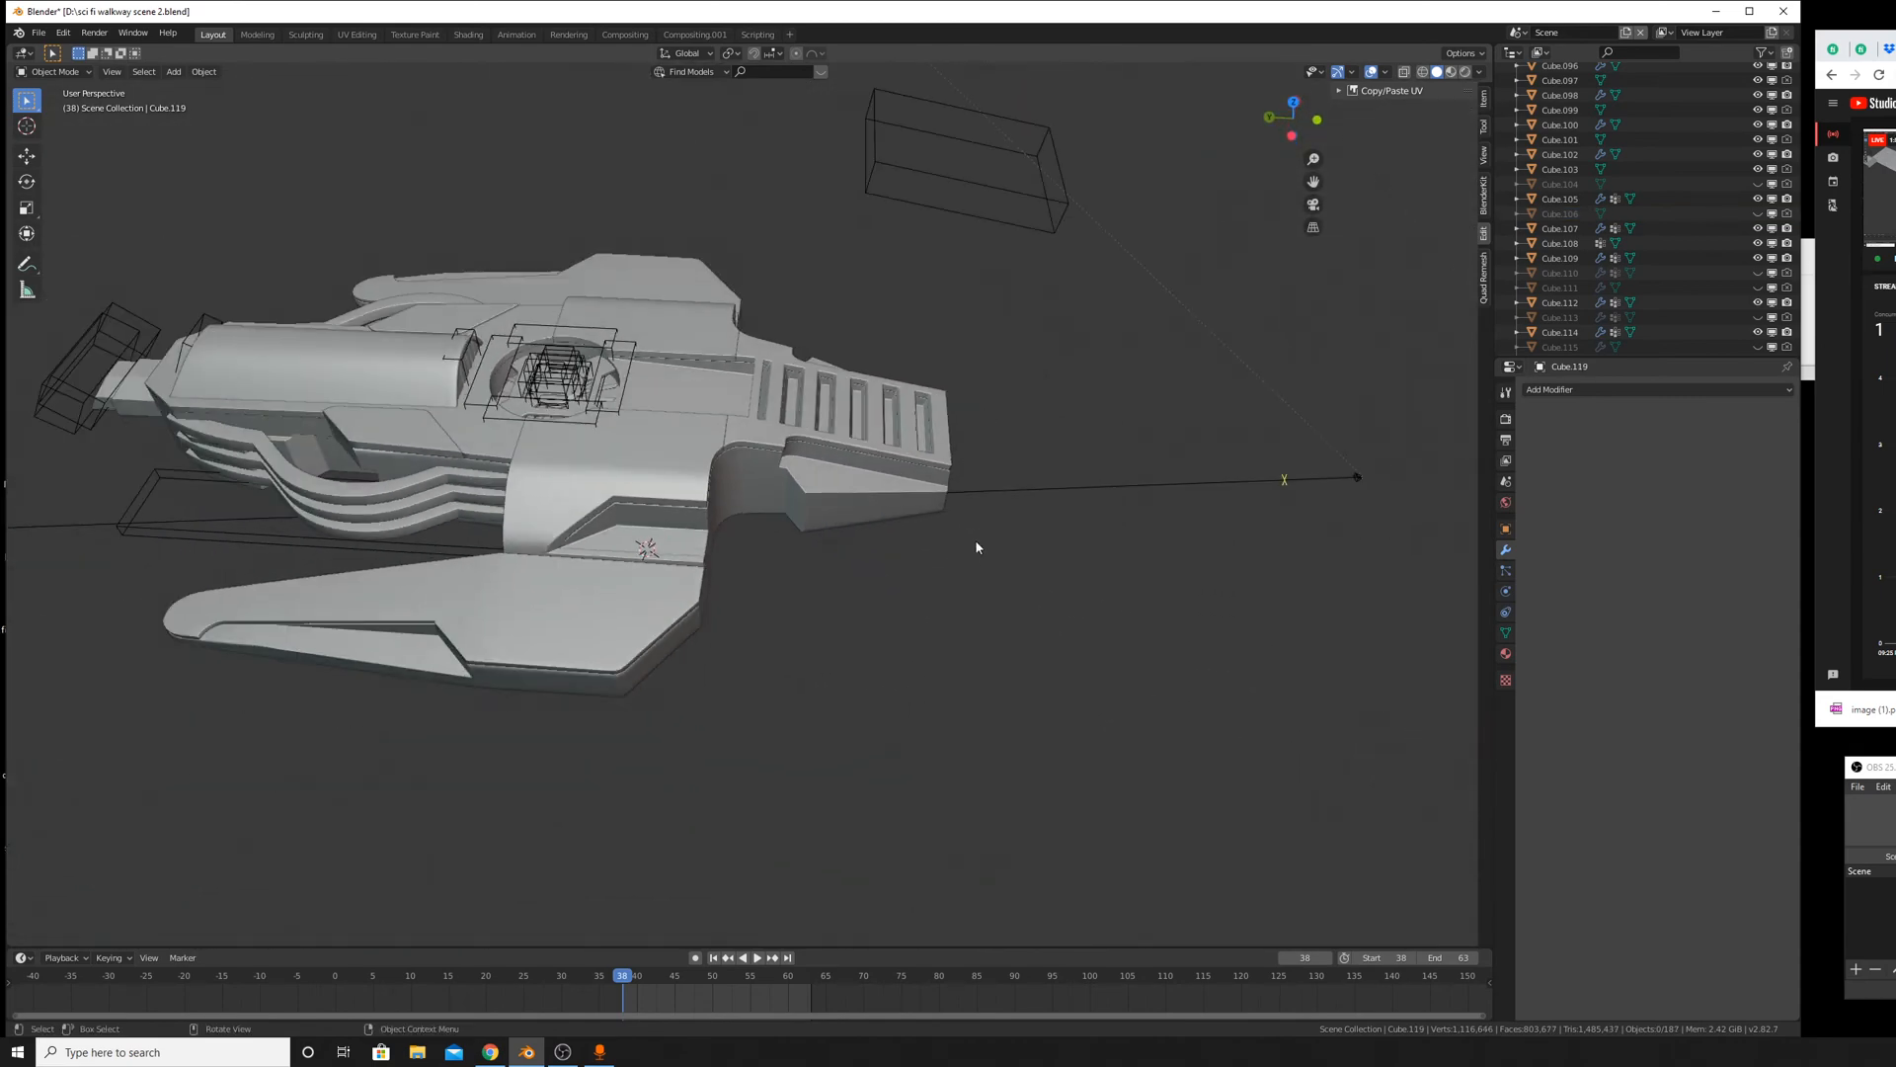
pyautogui.hotkey('shift', 'a')
pyautogui.moveTo(953, 543)
pyautogui.click(1032, 543)
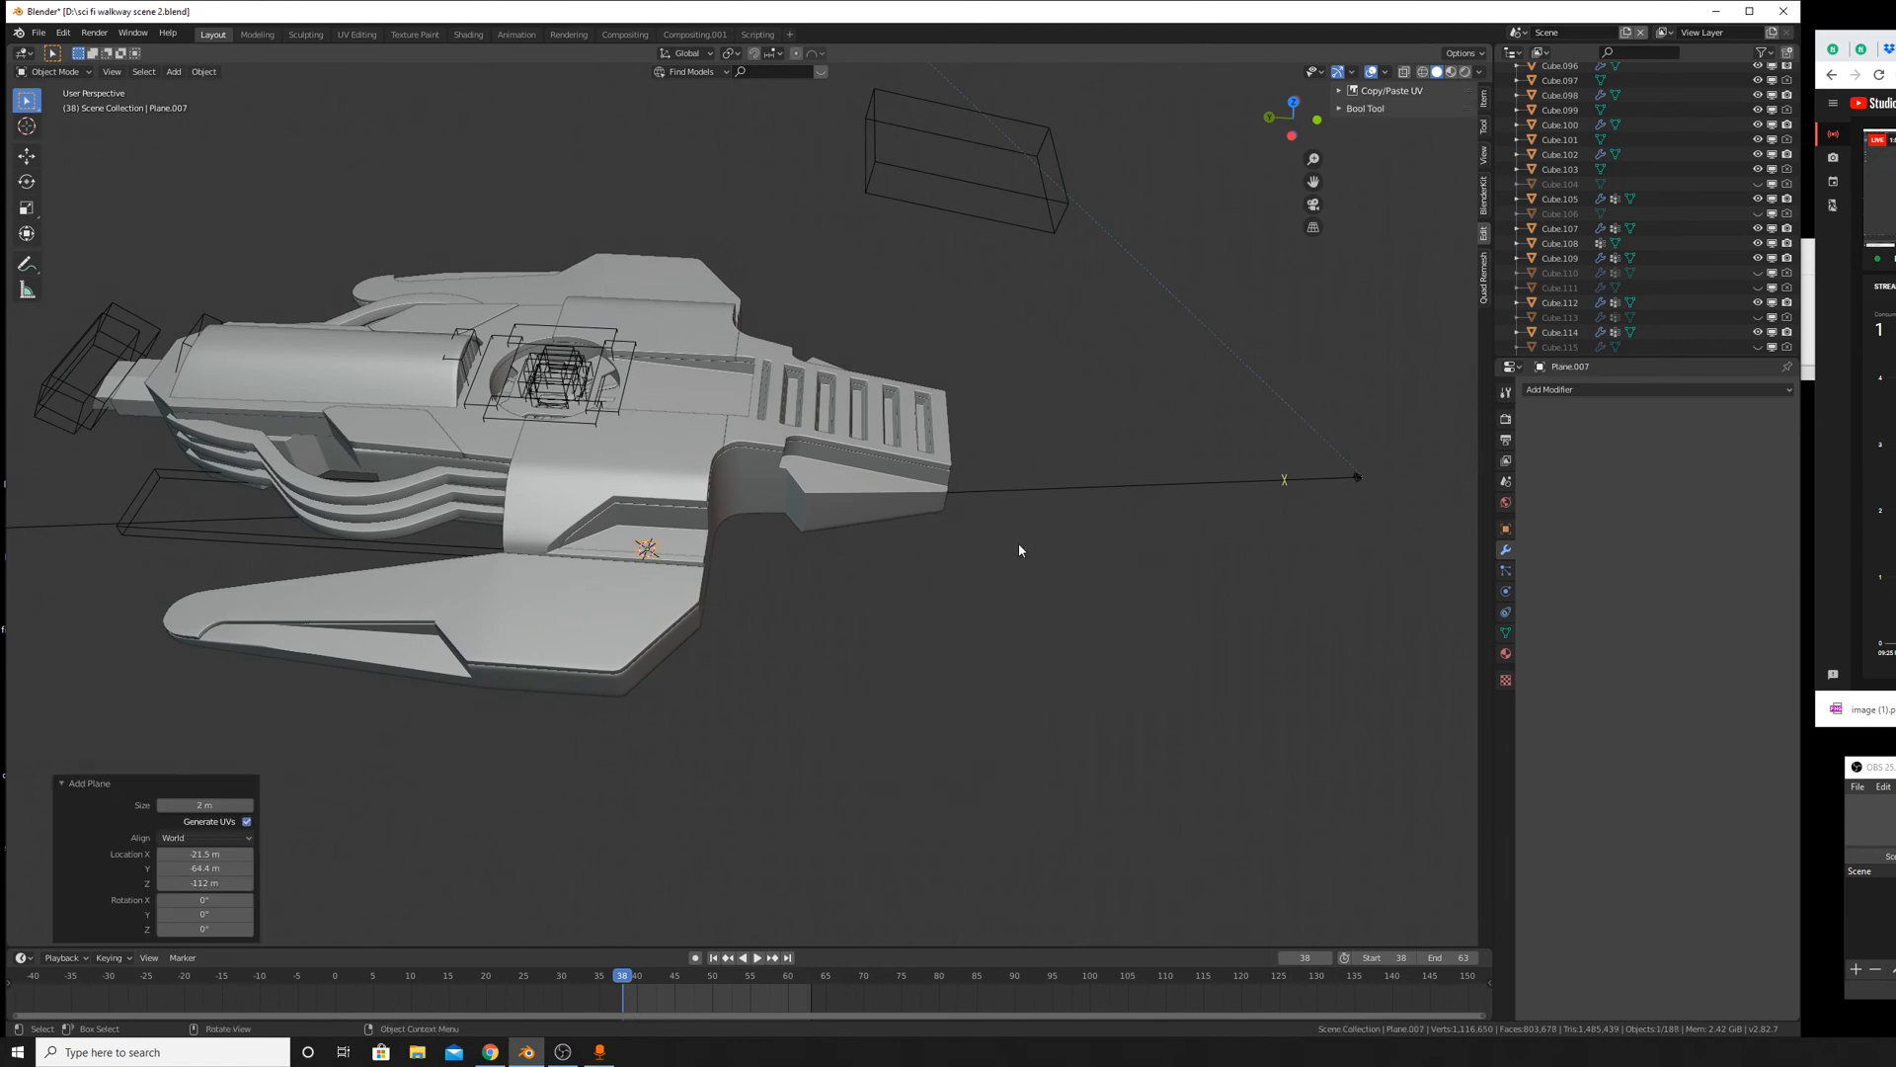
pyautogui.press('g')
pyautogui.press('y')
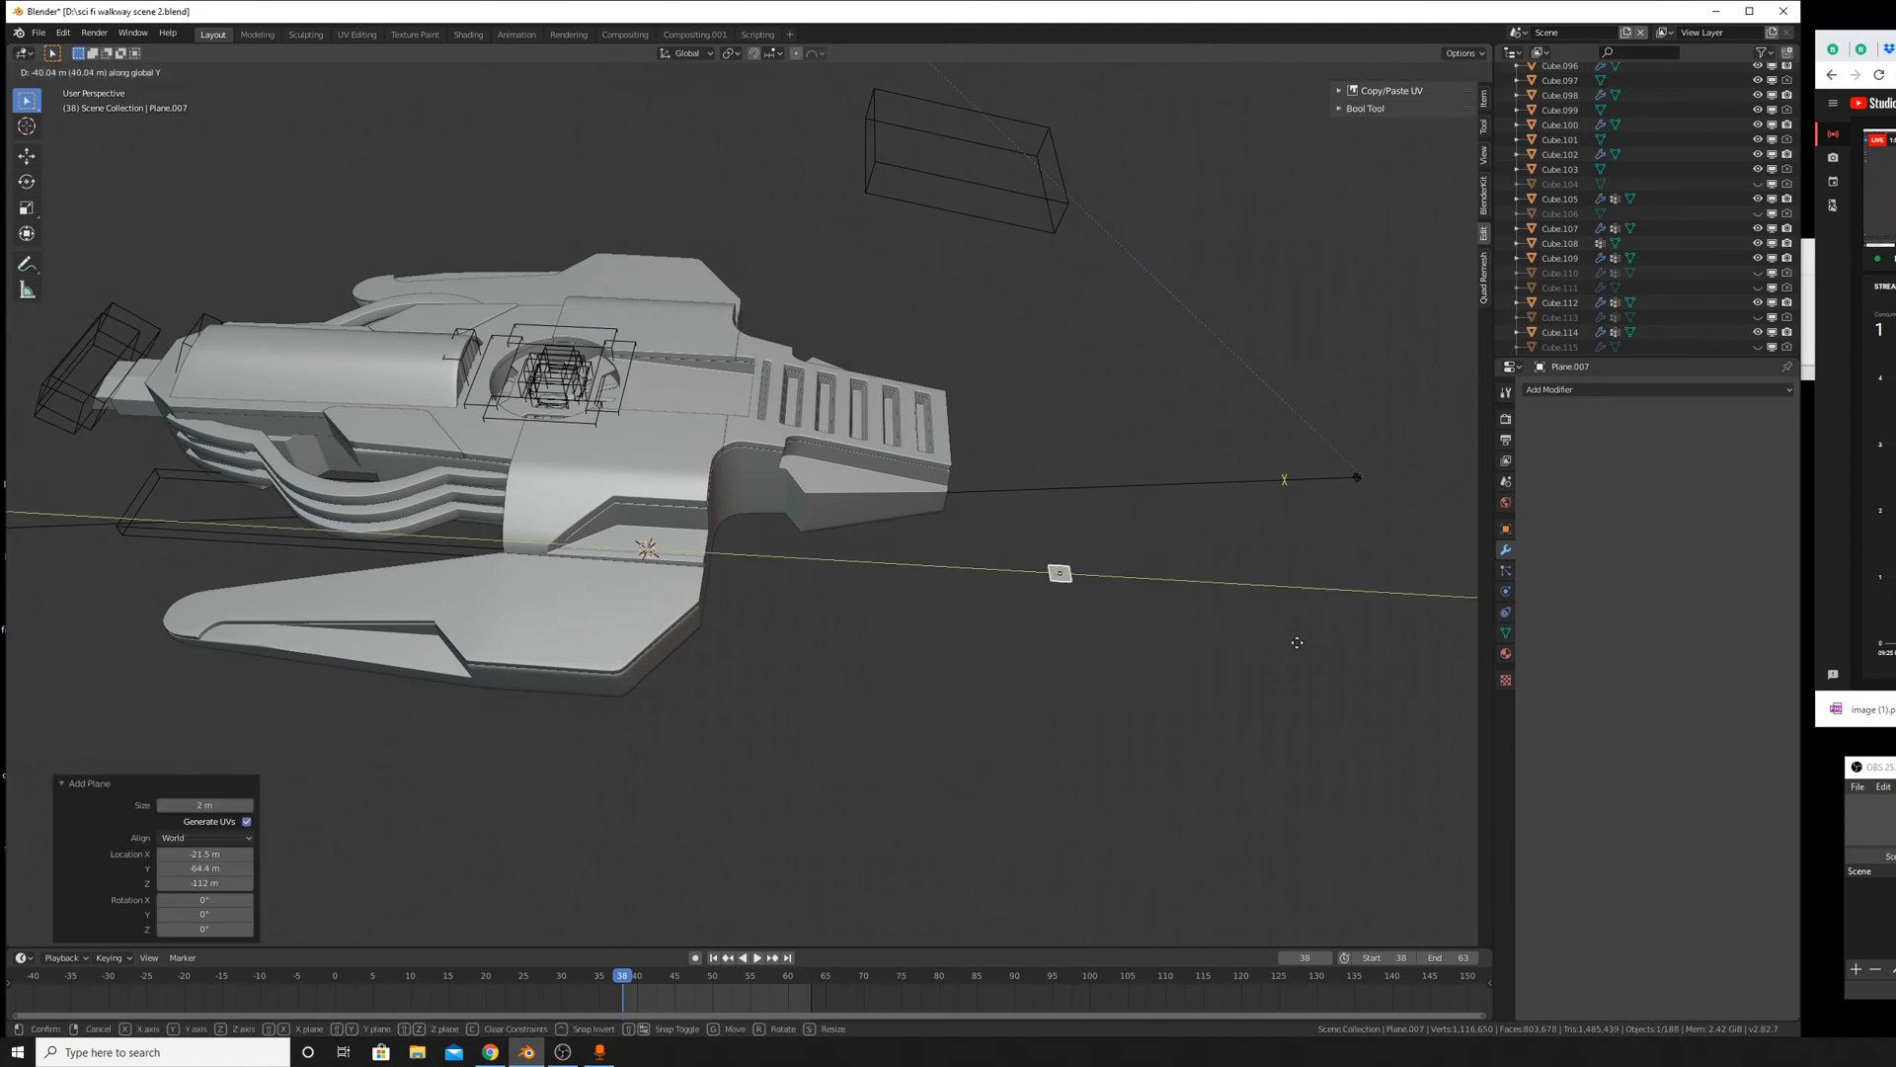
pyautogui.click(1087, 606)
# Enlarge the new plane in two scalings, the second by a factor of about 4.957.
pyautogui.press('s')
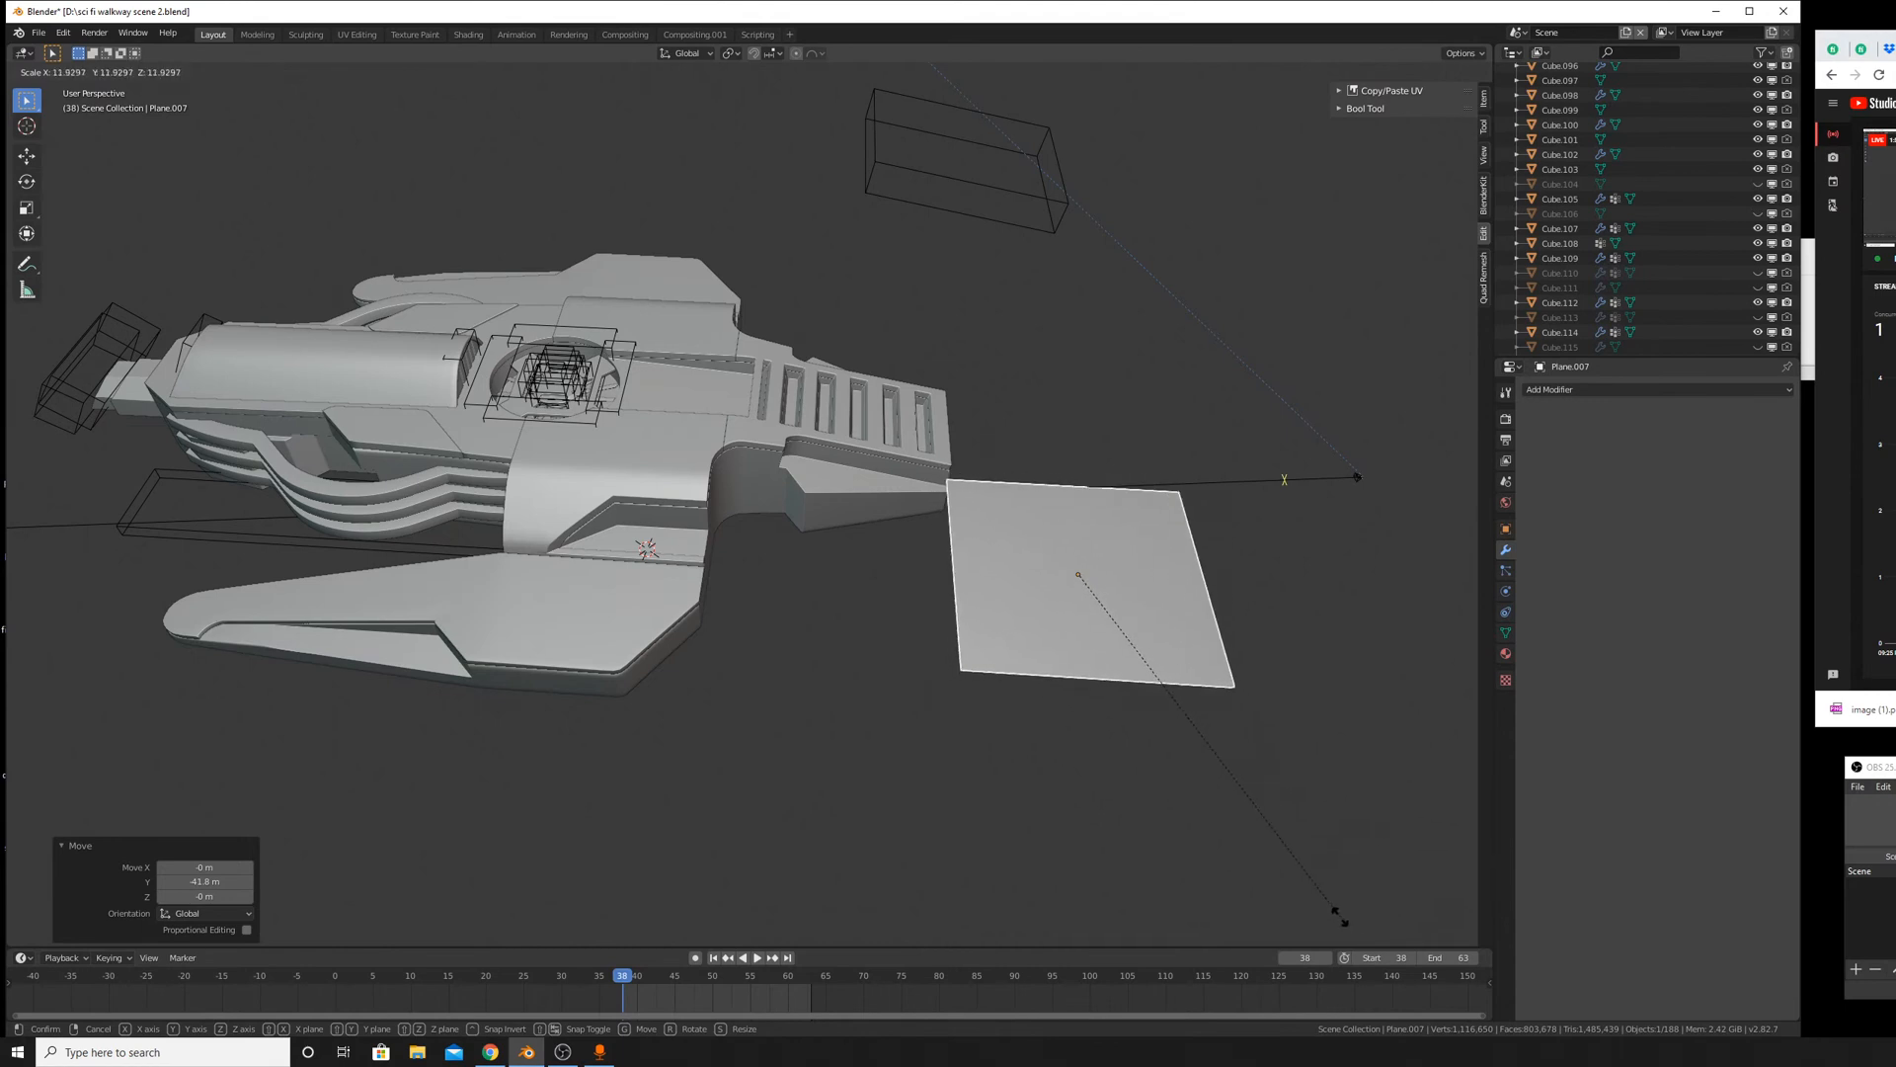
pyautogui.click(1162, 696)
pyautogui.press('s')
pyautogui.click(1262, 775)
# Move the enlarged plane about 18.7 m along X.
pyautogui.moveTo(1262, 776); pyautogui.dragTo(1126, 739, button='middle')
pyautogui.scroll(-3, 1126, 739)
pyautogui.press('g')
pyautogui.press('x')
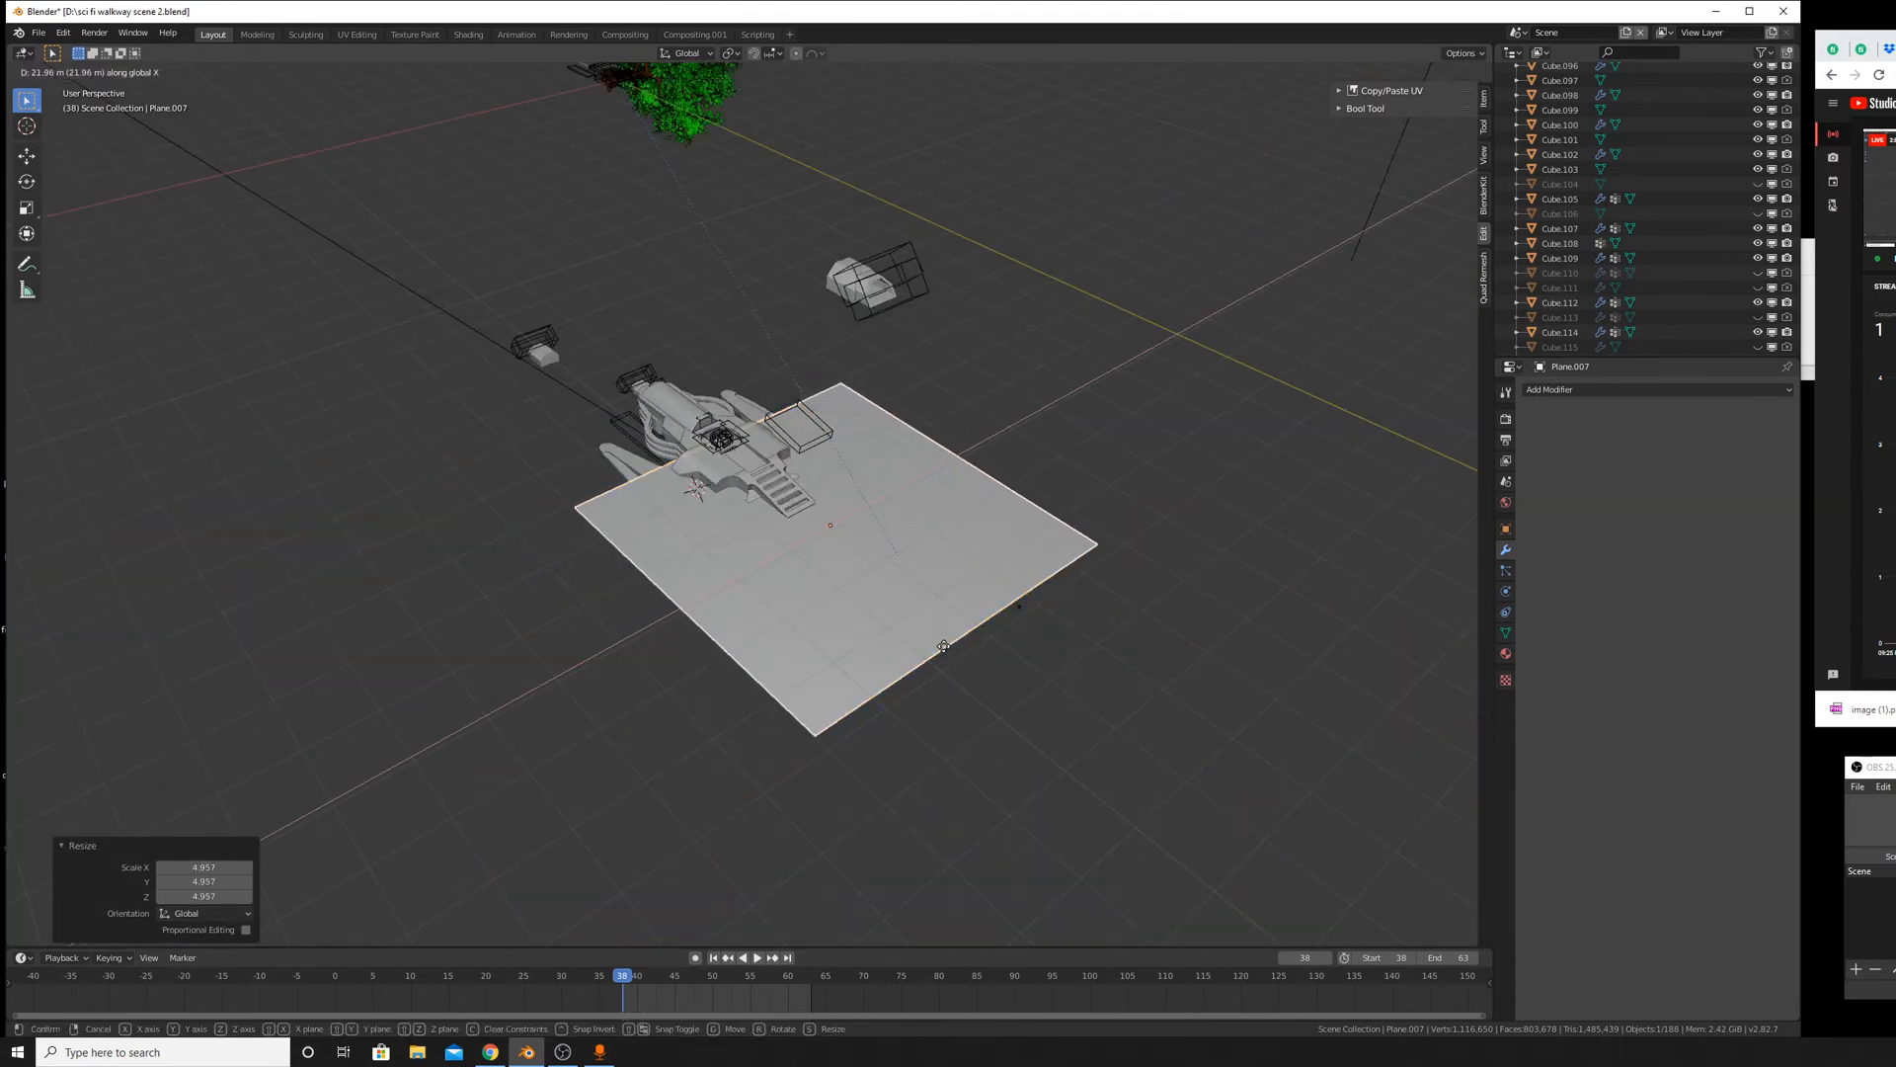
pyautogui.click(926, 638)
pyautogui.moveTo(926, 638); pyautogui.dragTo(970, 650, button='middle')
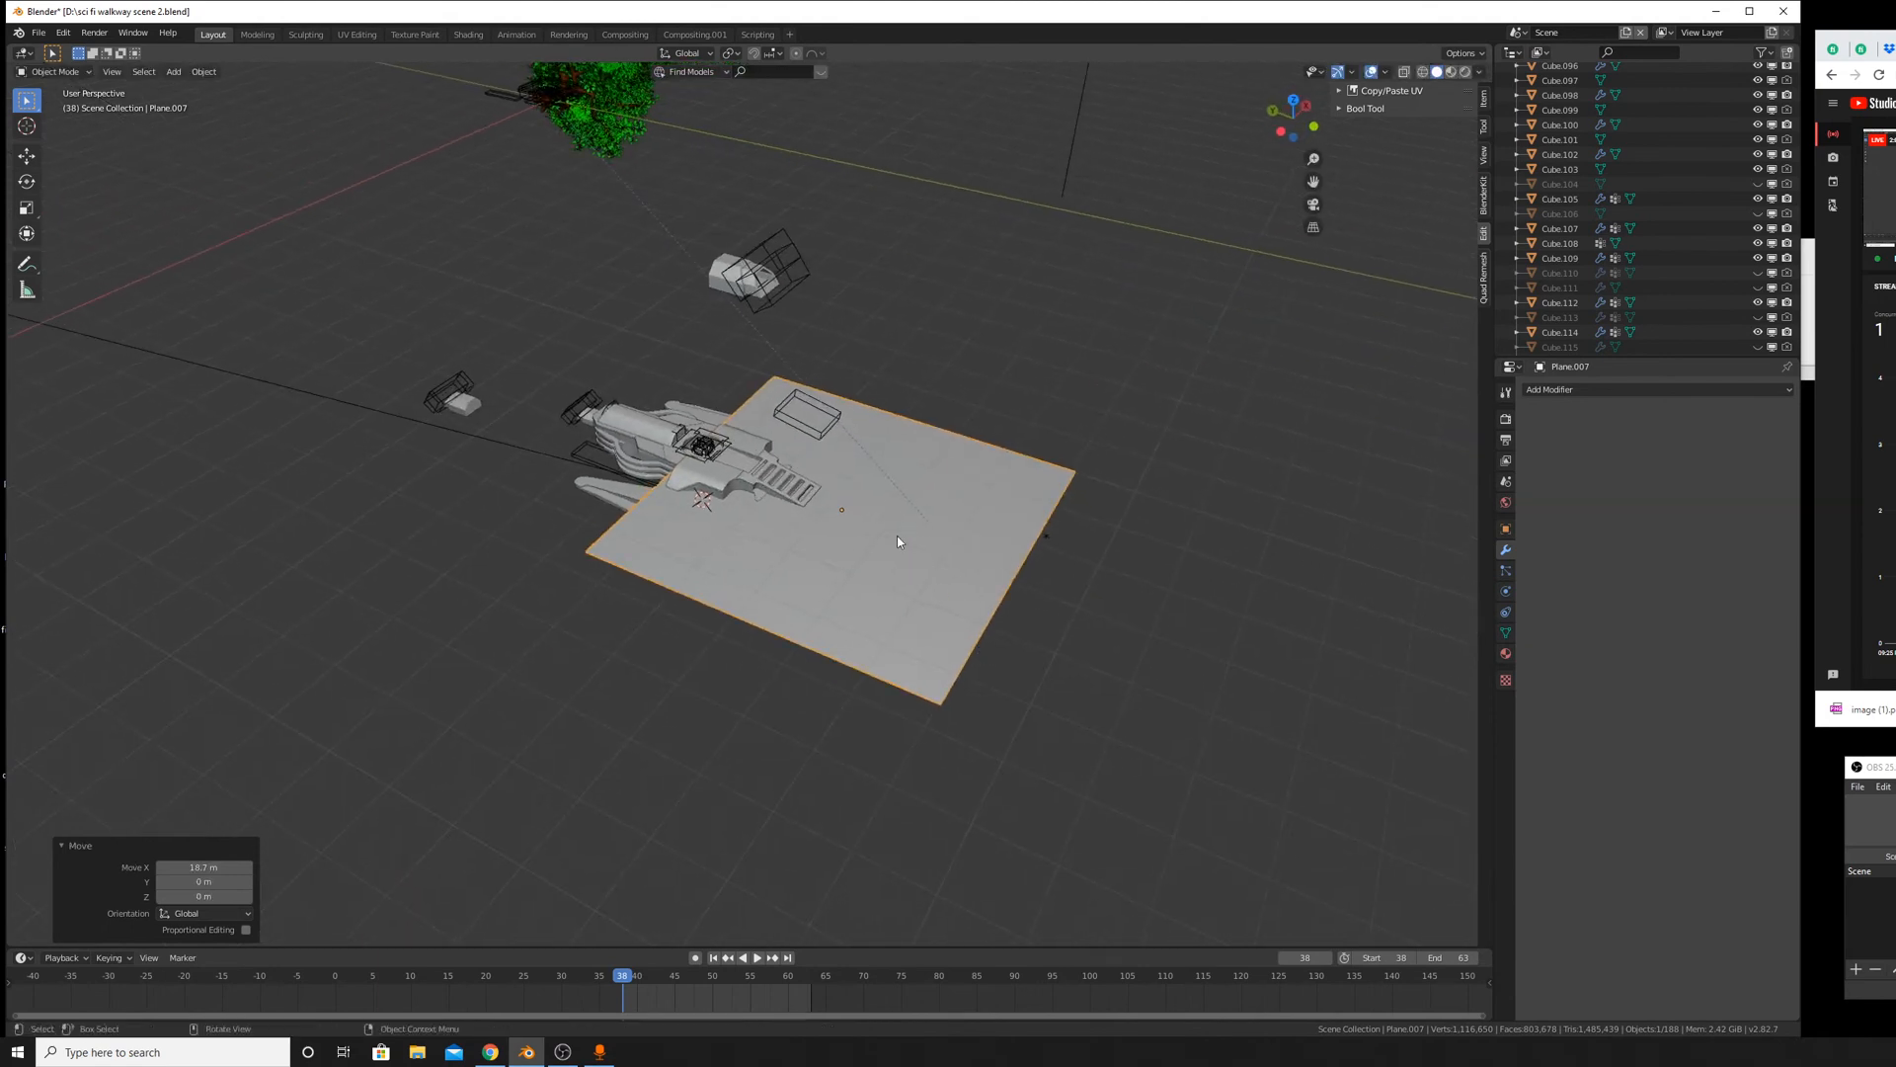
pyautogui.press('g')
pyautogui.press('x')
pyautogui.rightClick(966, 597)
# Move the plane along Y away from the ship and scale it by a factor of about 1.749.
pyautogui.press('g')
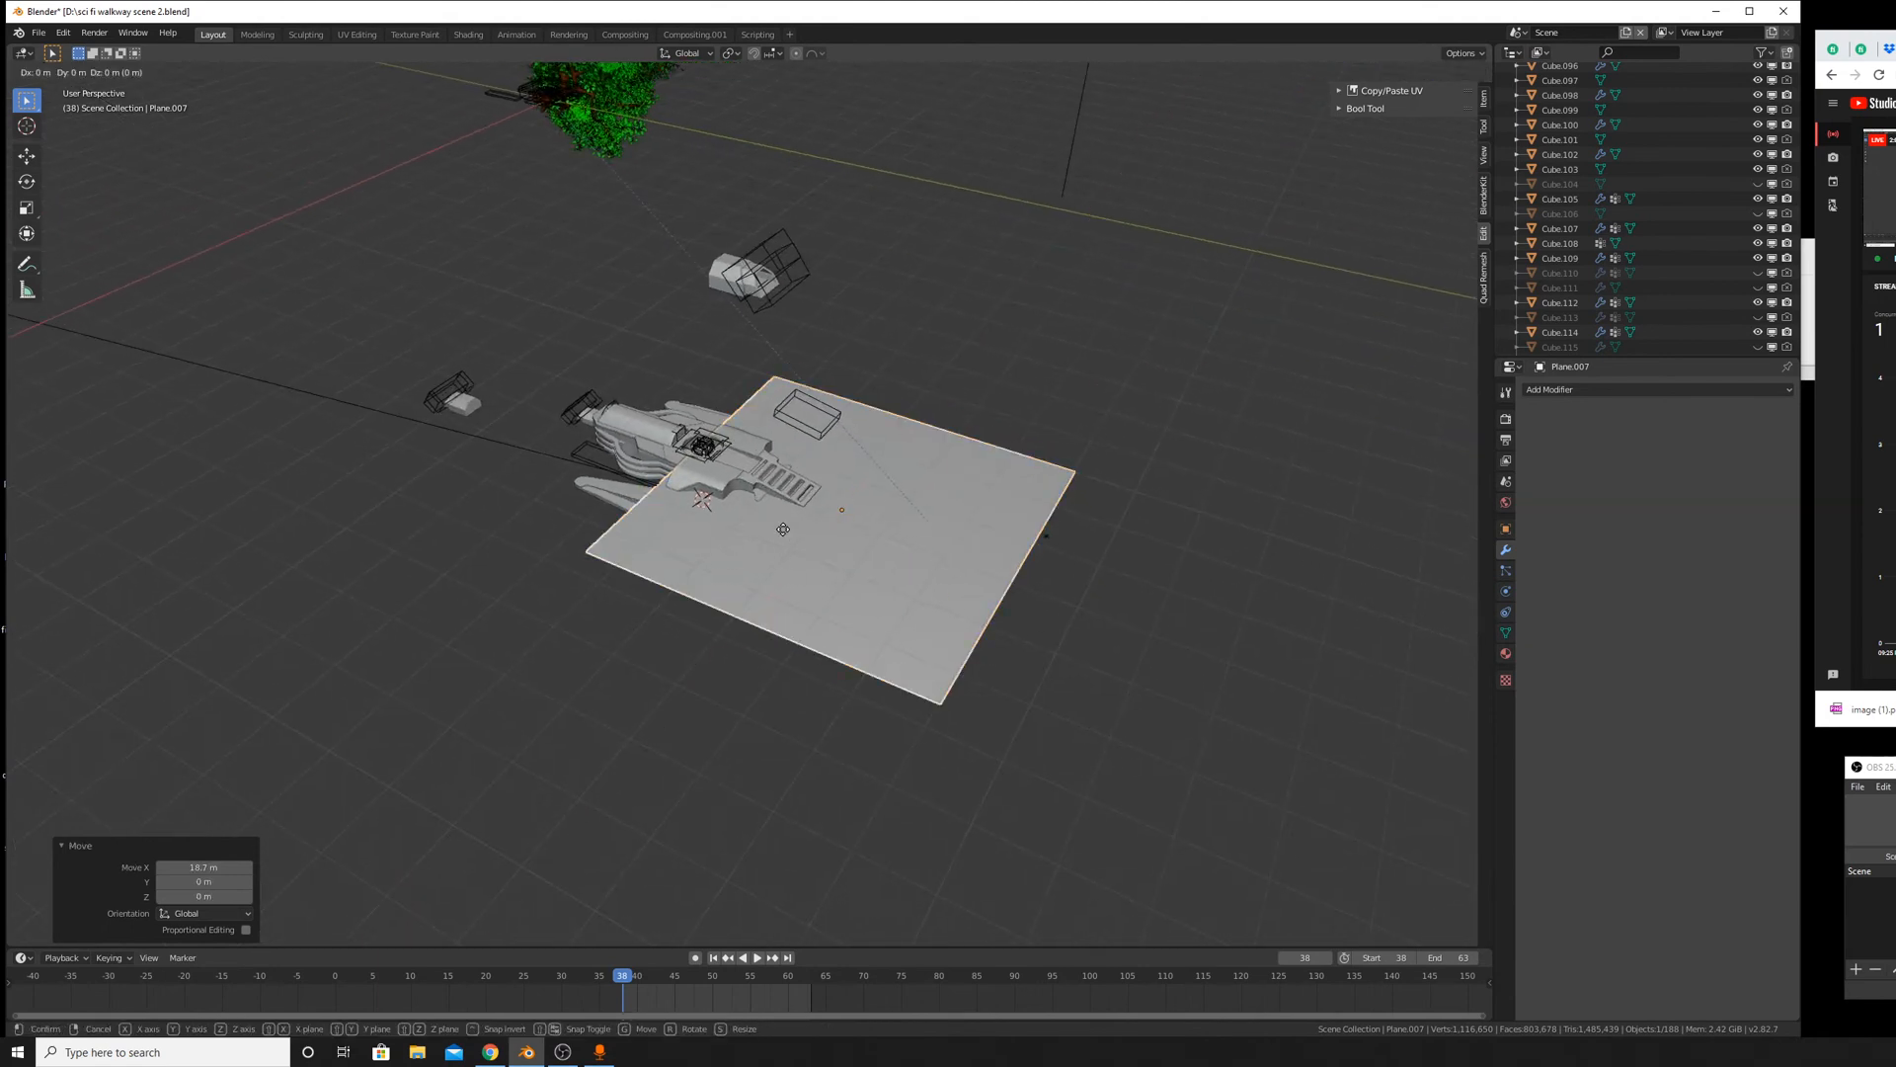
pyautogui.press('y')
pyautogui.click(1072, 665)
pyautogui.moveTo(1073, 665); pyautogui.dragTo(889, 647, button='middle')
pyautogui.scroll(5, 1033, 815)
pyautogui.scroll(-3, 1033, 816)
pyautogui.keyDown('shift'); pyautogui.moveTo(742, 508); pyautogui.dragTo(1080, 517, button='middle'); pyautogui.keyUp('shift')
pyautogui.press('s')
pyautogui.click(1007, 437)
# Shift the plane about -62.3 m along Y, clear of the ship's nose.
pyautogui.press('g')
pyautogui.press('y')
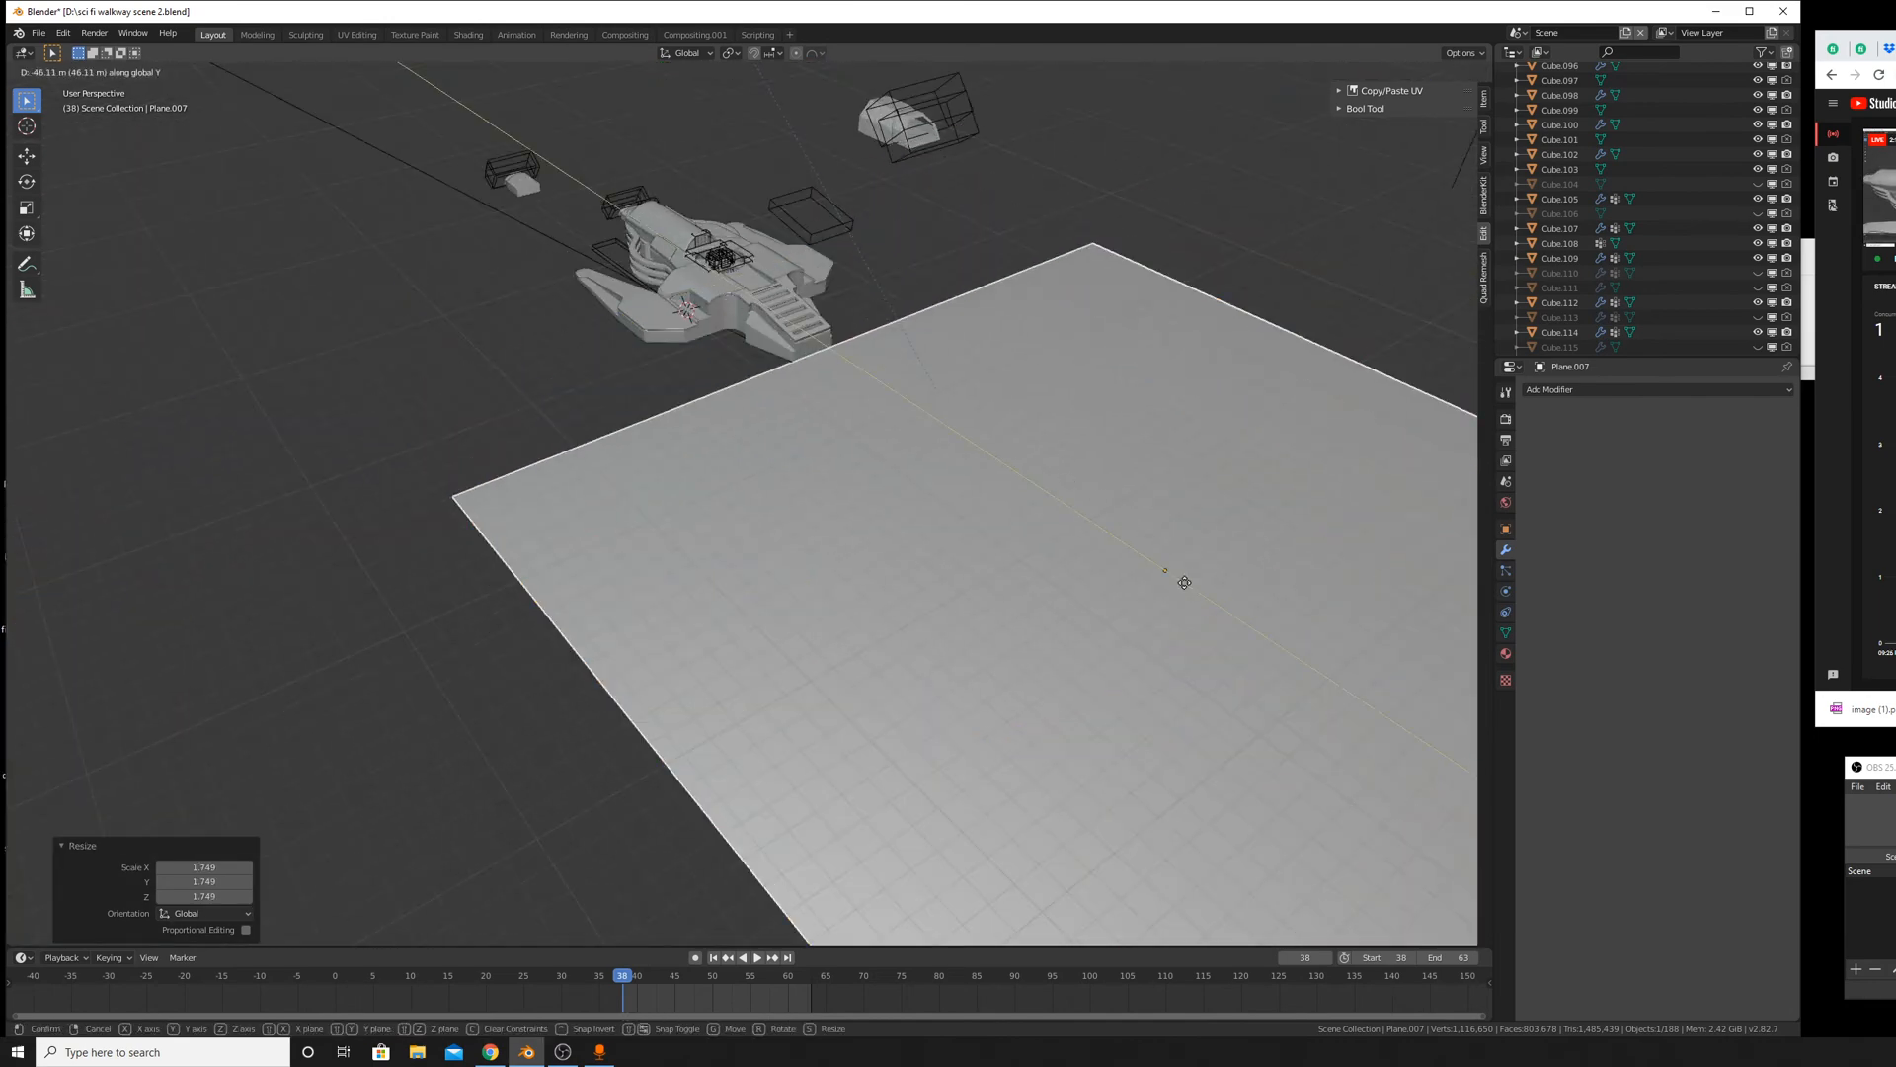
pyautogui.click(1234, 637)
pyautogui.scroll(3, 1023, 460)
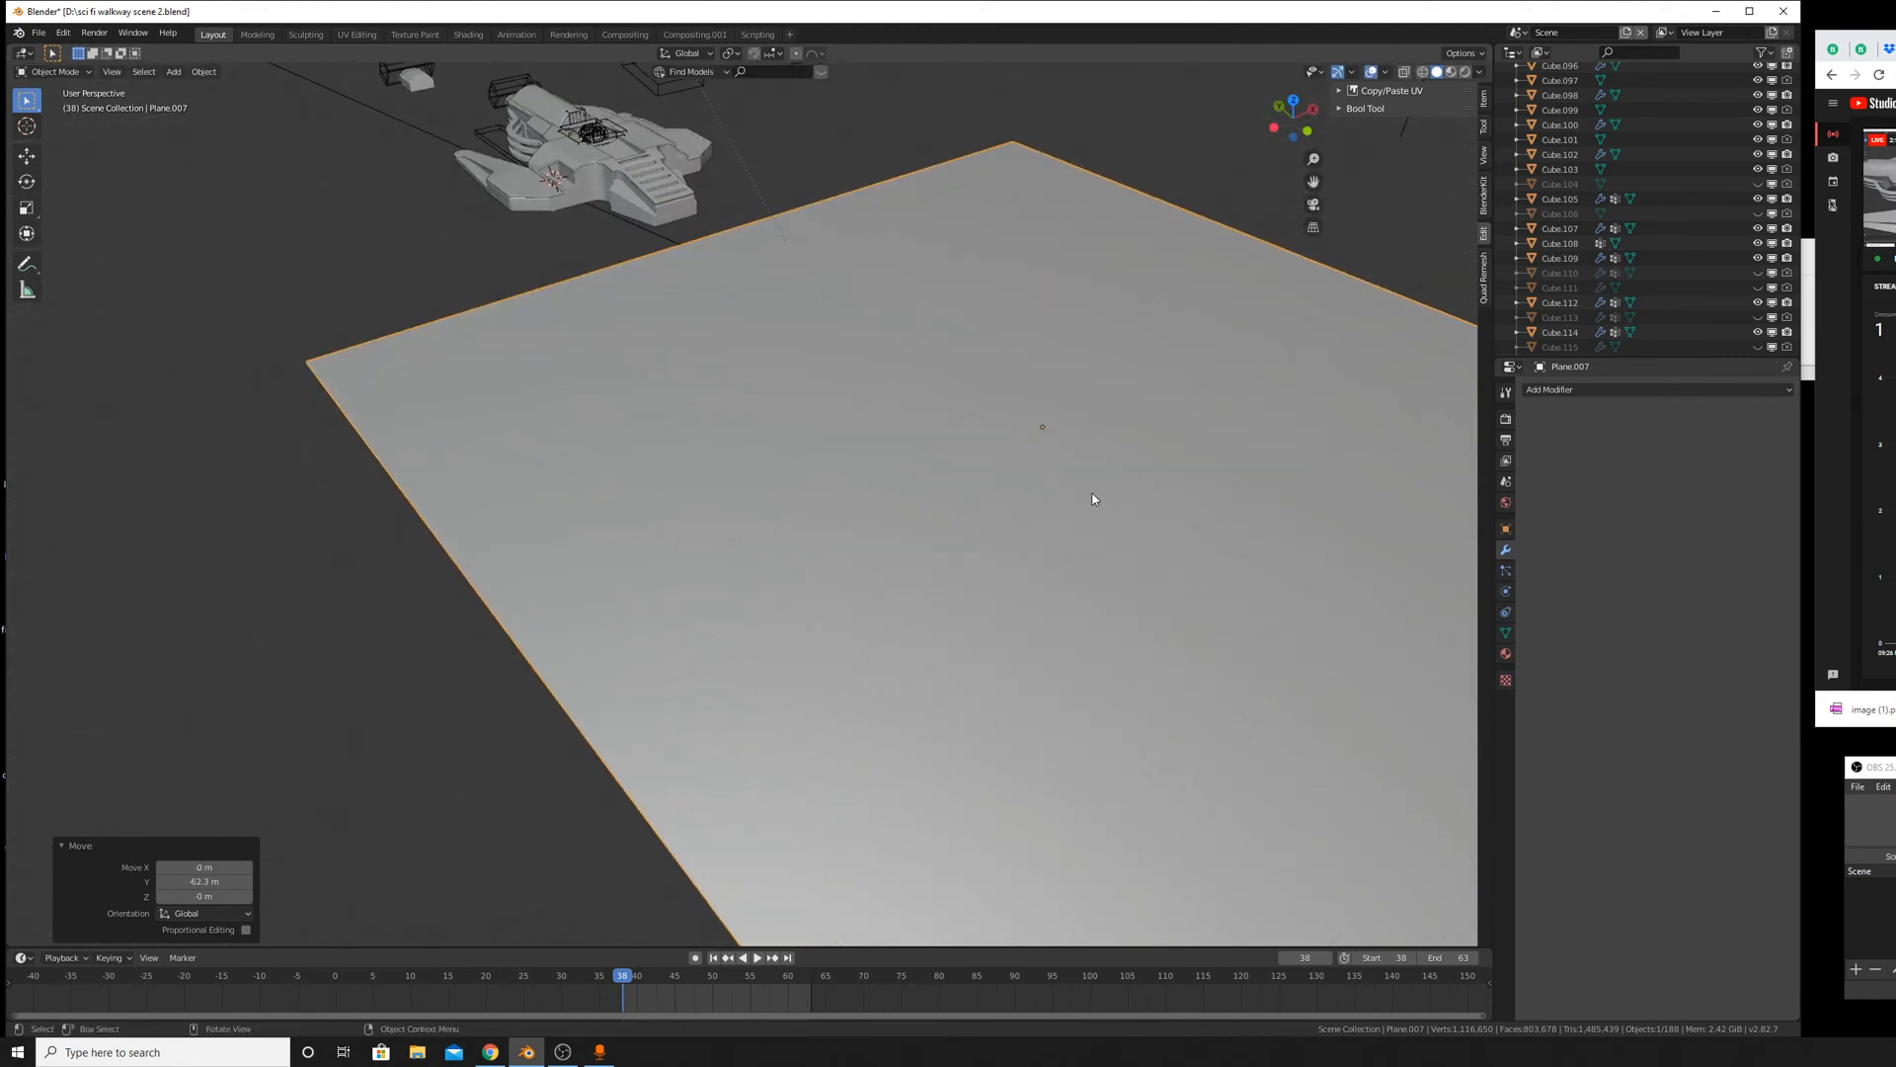
# Open the ground plane for mesh editing, seen from above with the whole plane in view.
pyautogui.press('KP_7')
pyautogui.scroll(1, 903, 514)
pyautogui.press('Tab')
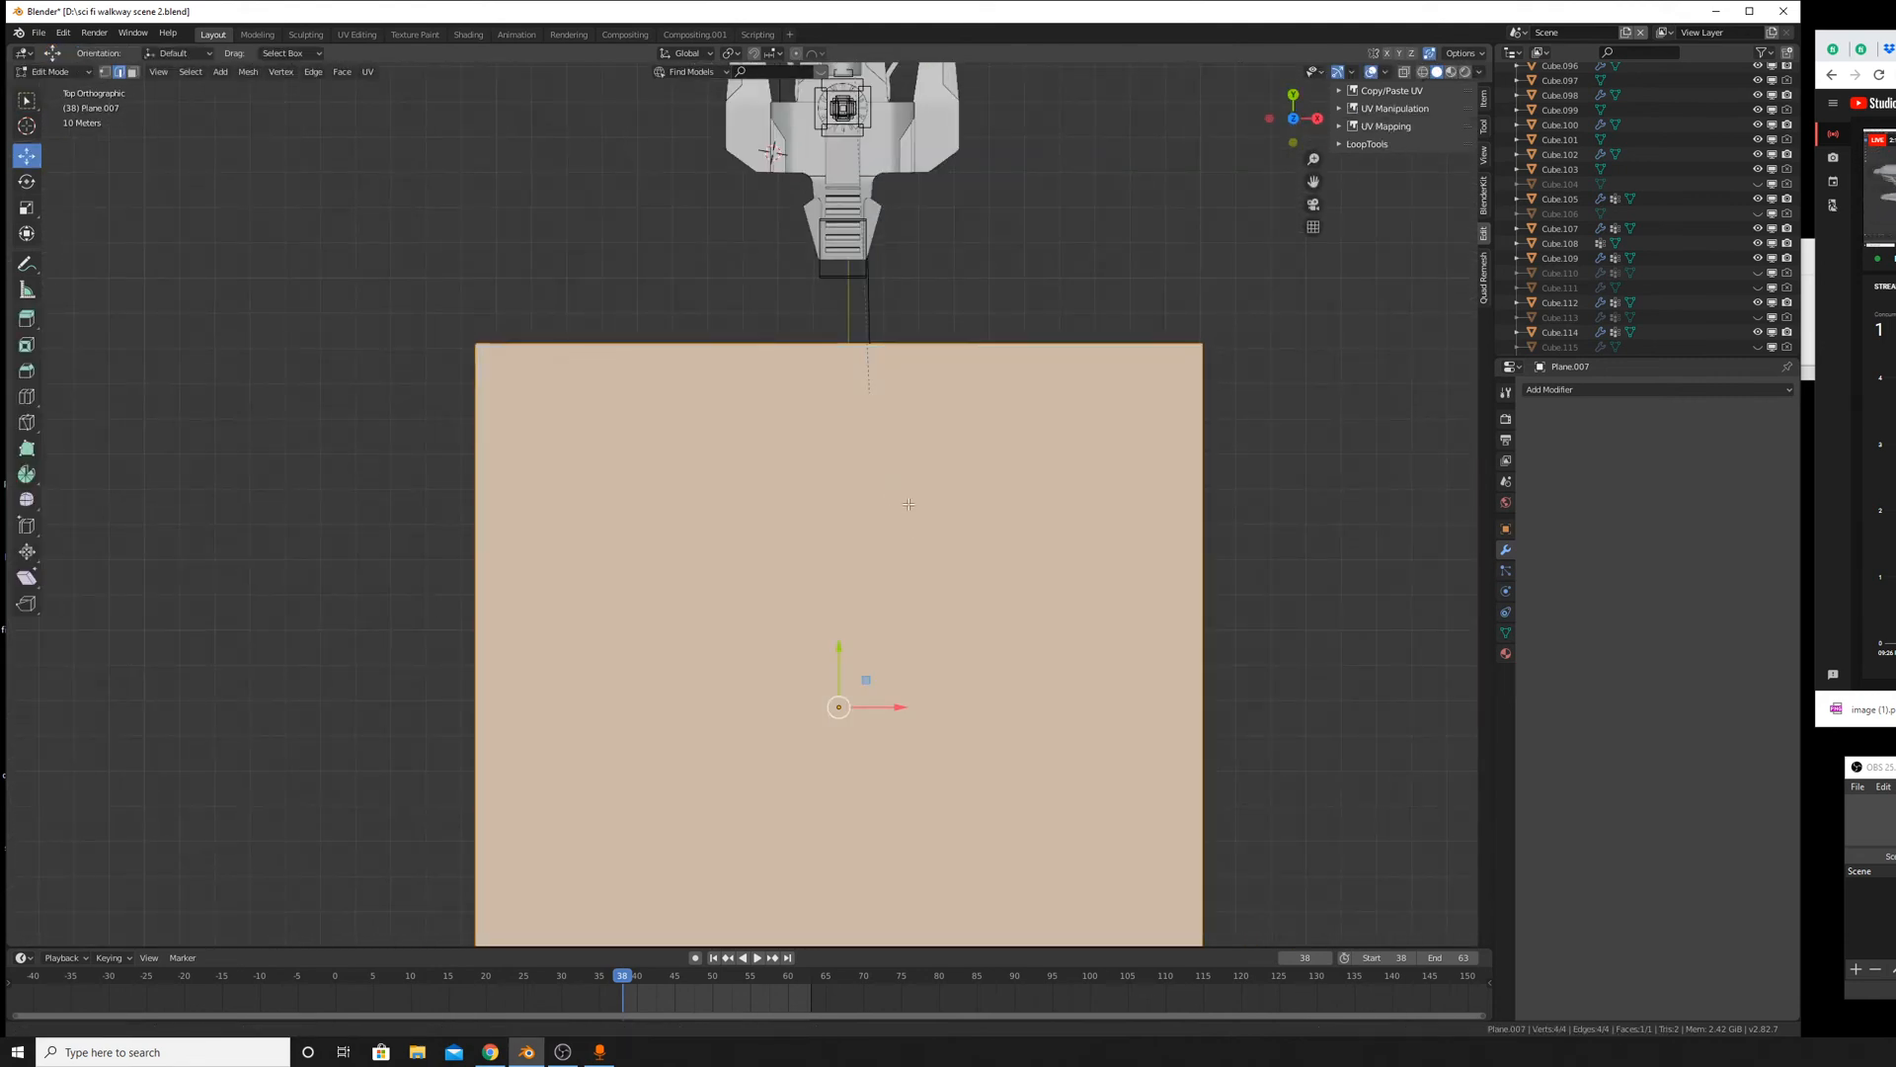
pyautogui.scroll(-1, 952, 176)
pyautogui.keyDown('shift'); pyautogui.moveTo(909, 504); pyautogui.dragTo(957, 204, button='middle'); pyautogui.keyUp('shift')
pyautogui.moveTo(915, 230); pyautogui.dragTo(915, 231, button='middle')
# Try an angle-constrained Knife cut from the plane's ship-side edge, going diagonally toward -X and zigzagging back toward +X to the far edge.
pyautogui.press('k')
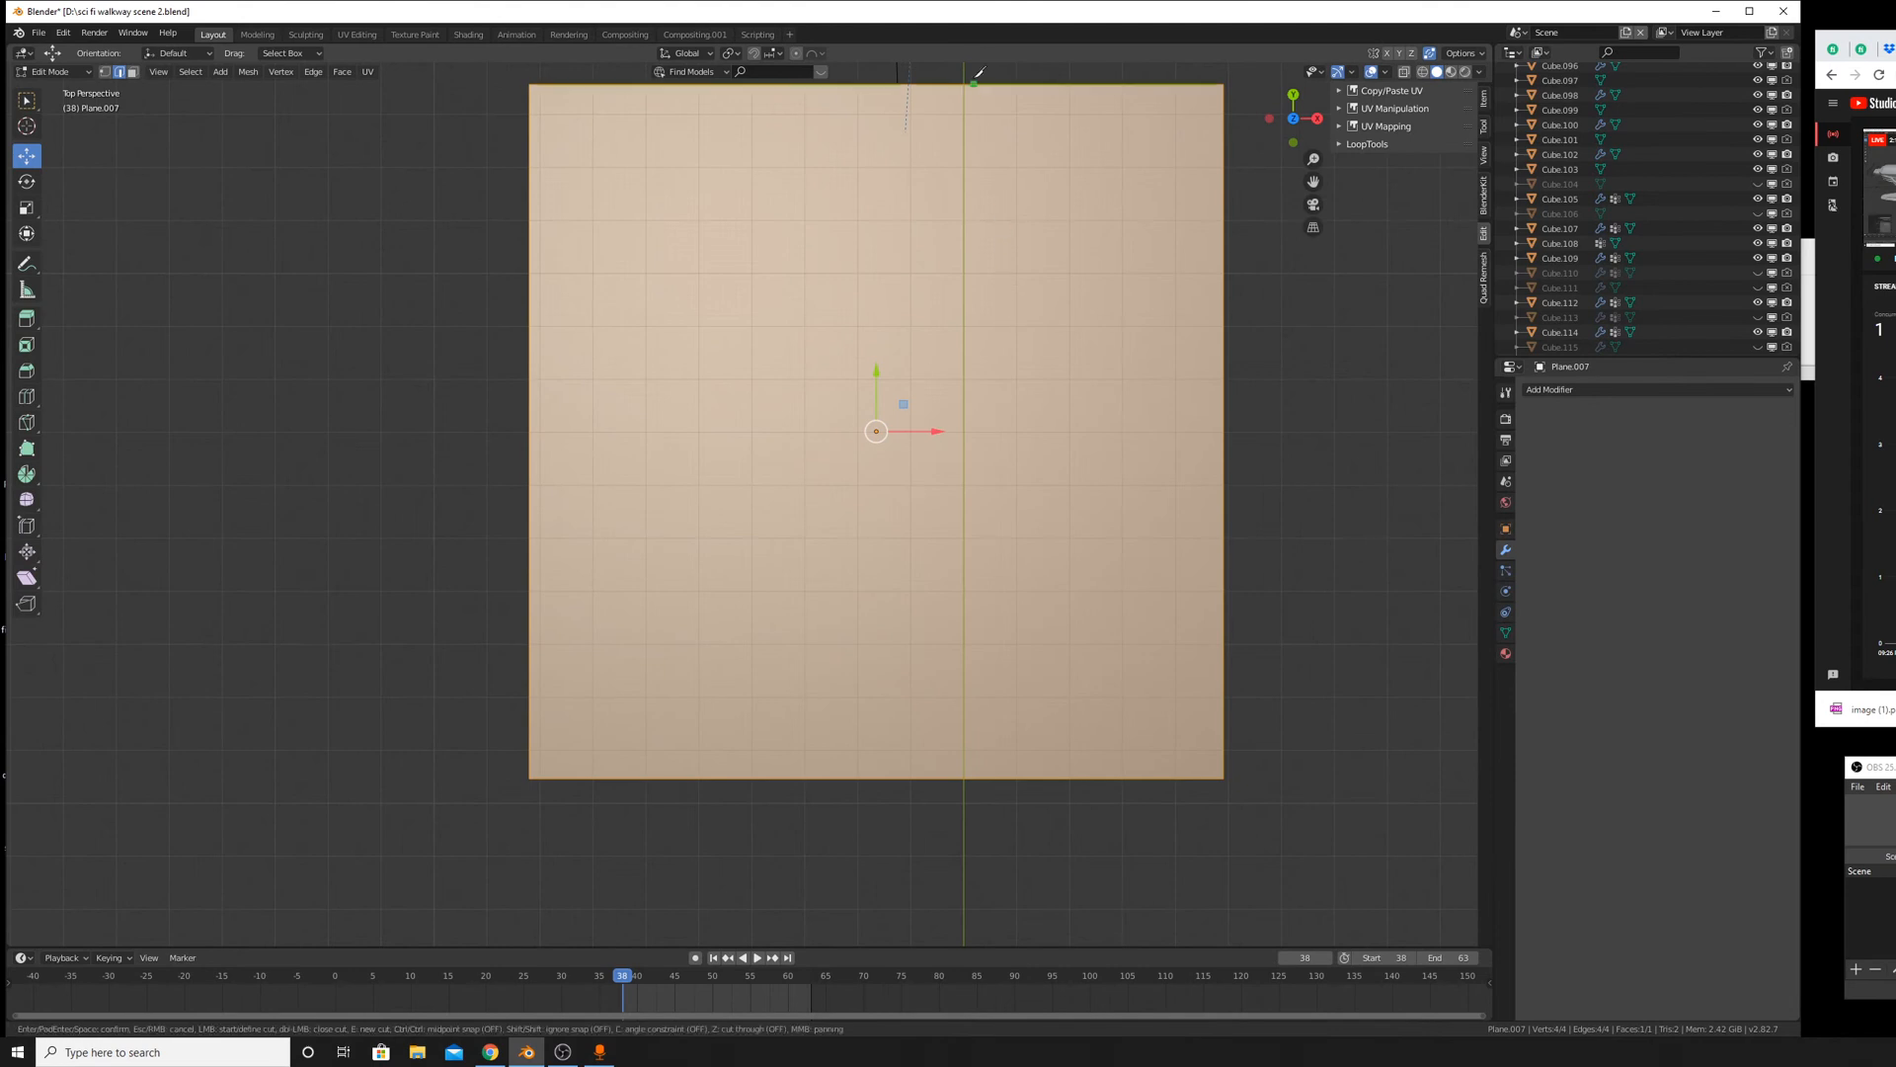
pyautogui.click(973, 86)
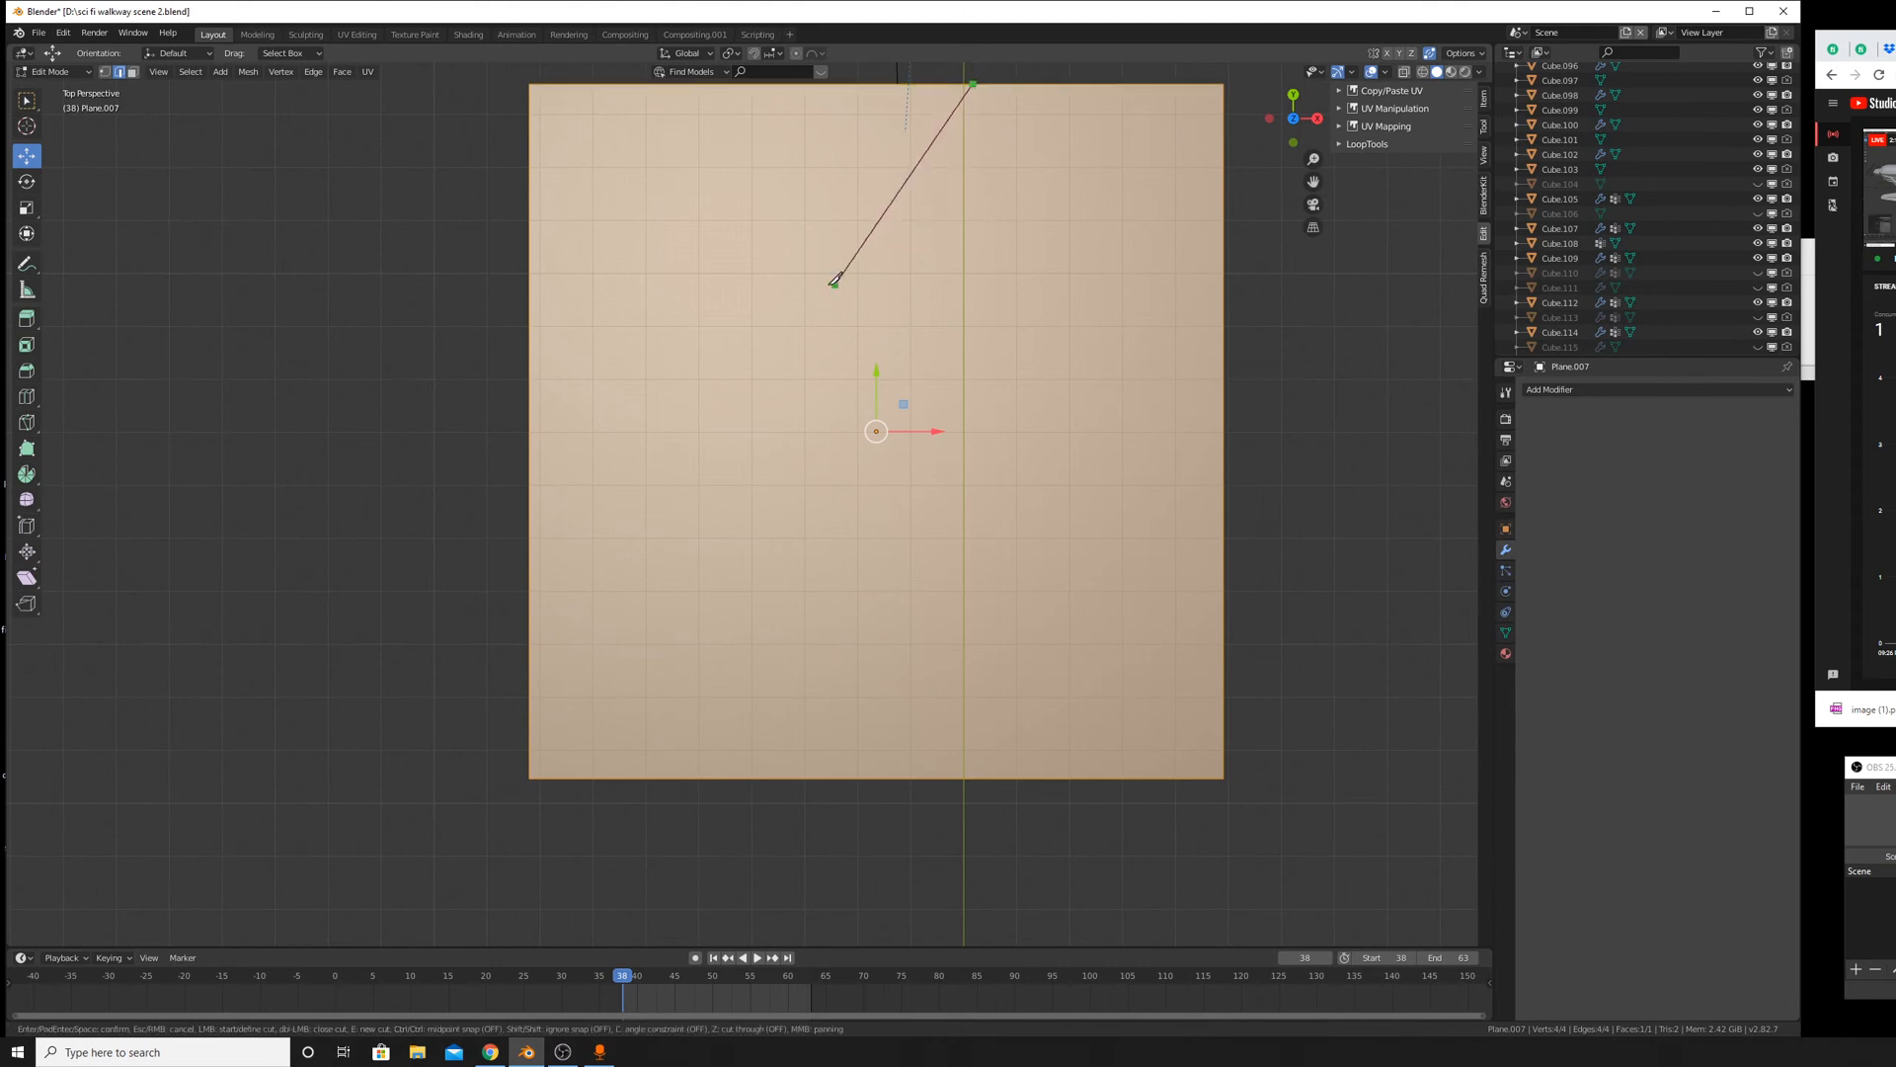
pyautogui.press('c')
pyautogui.click(798, 502)
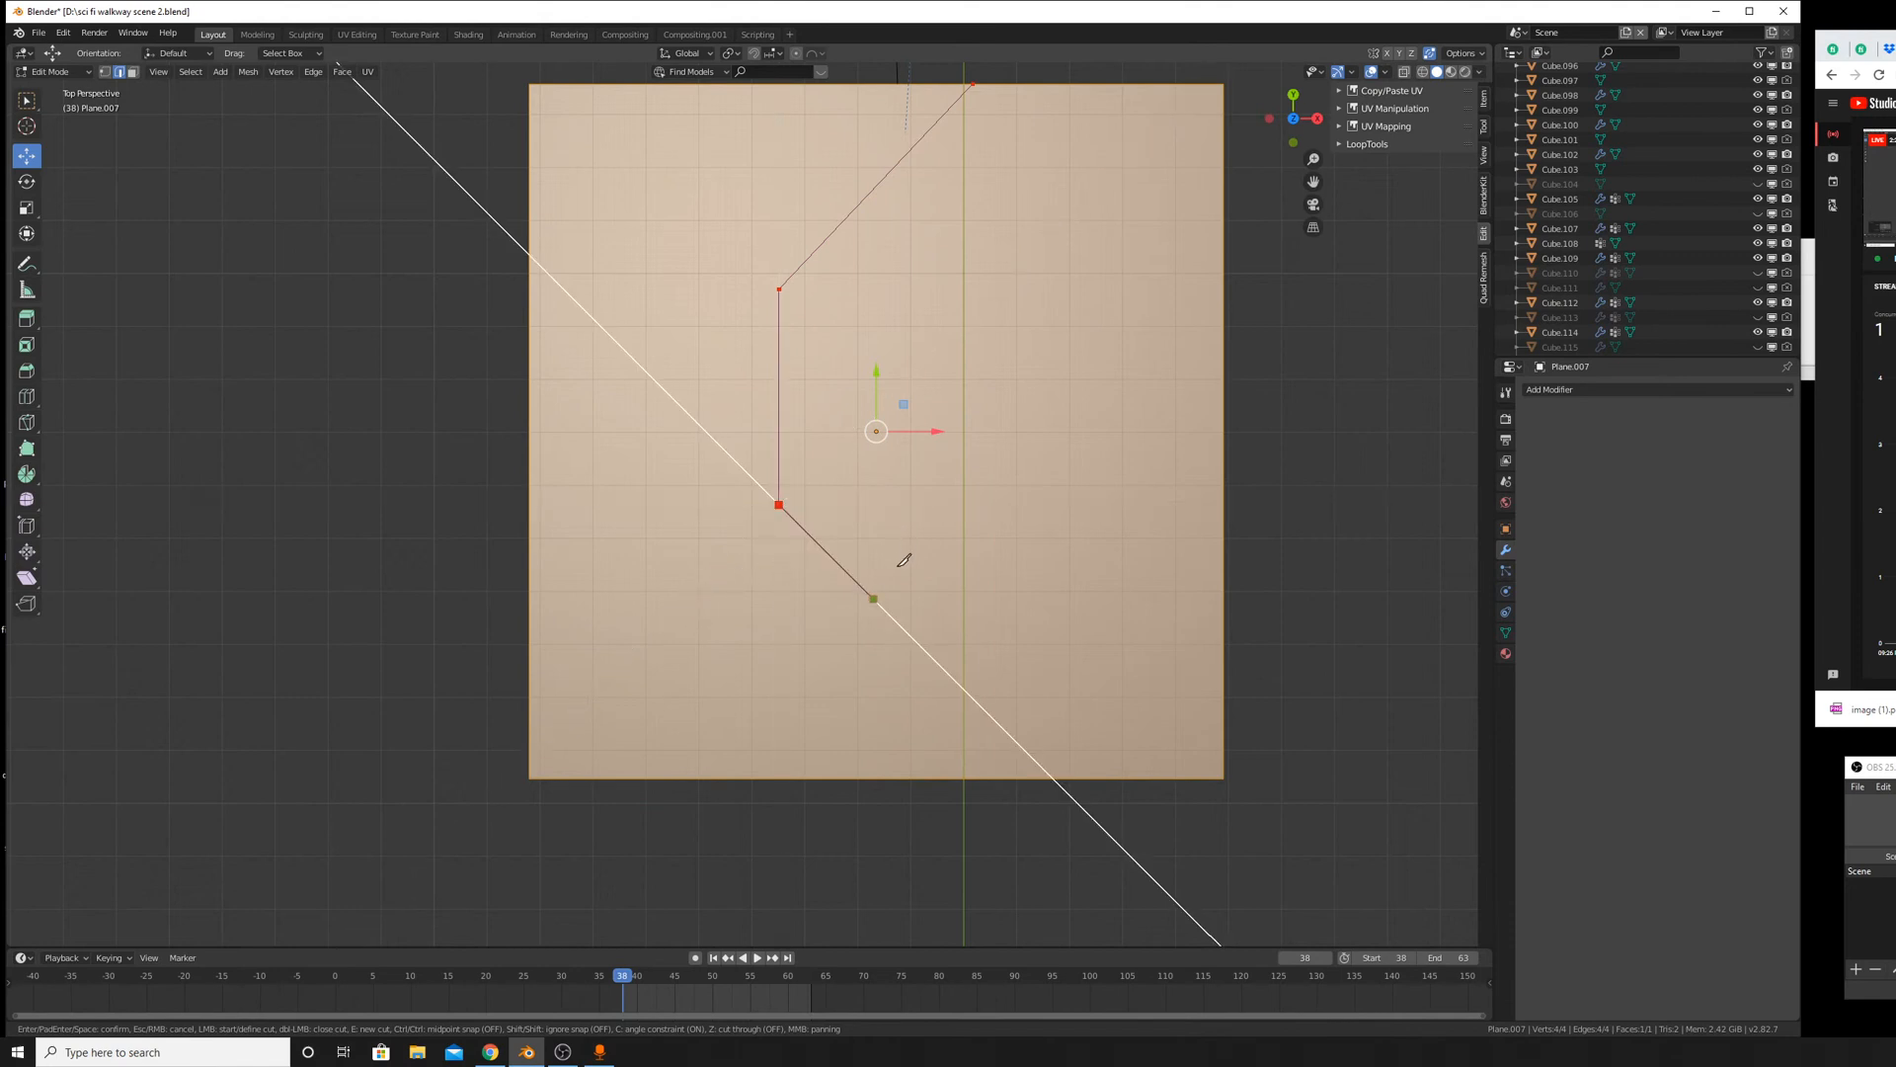
pyautogui.click(837, 563)
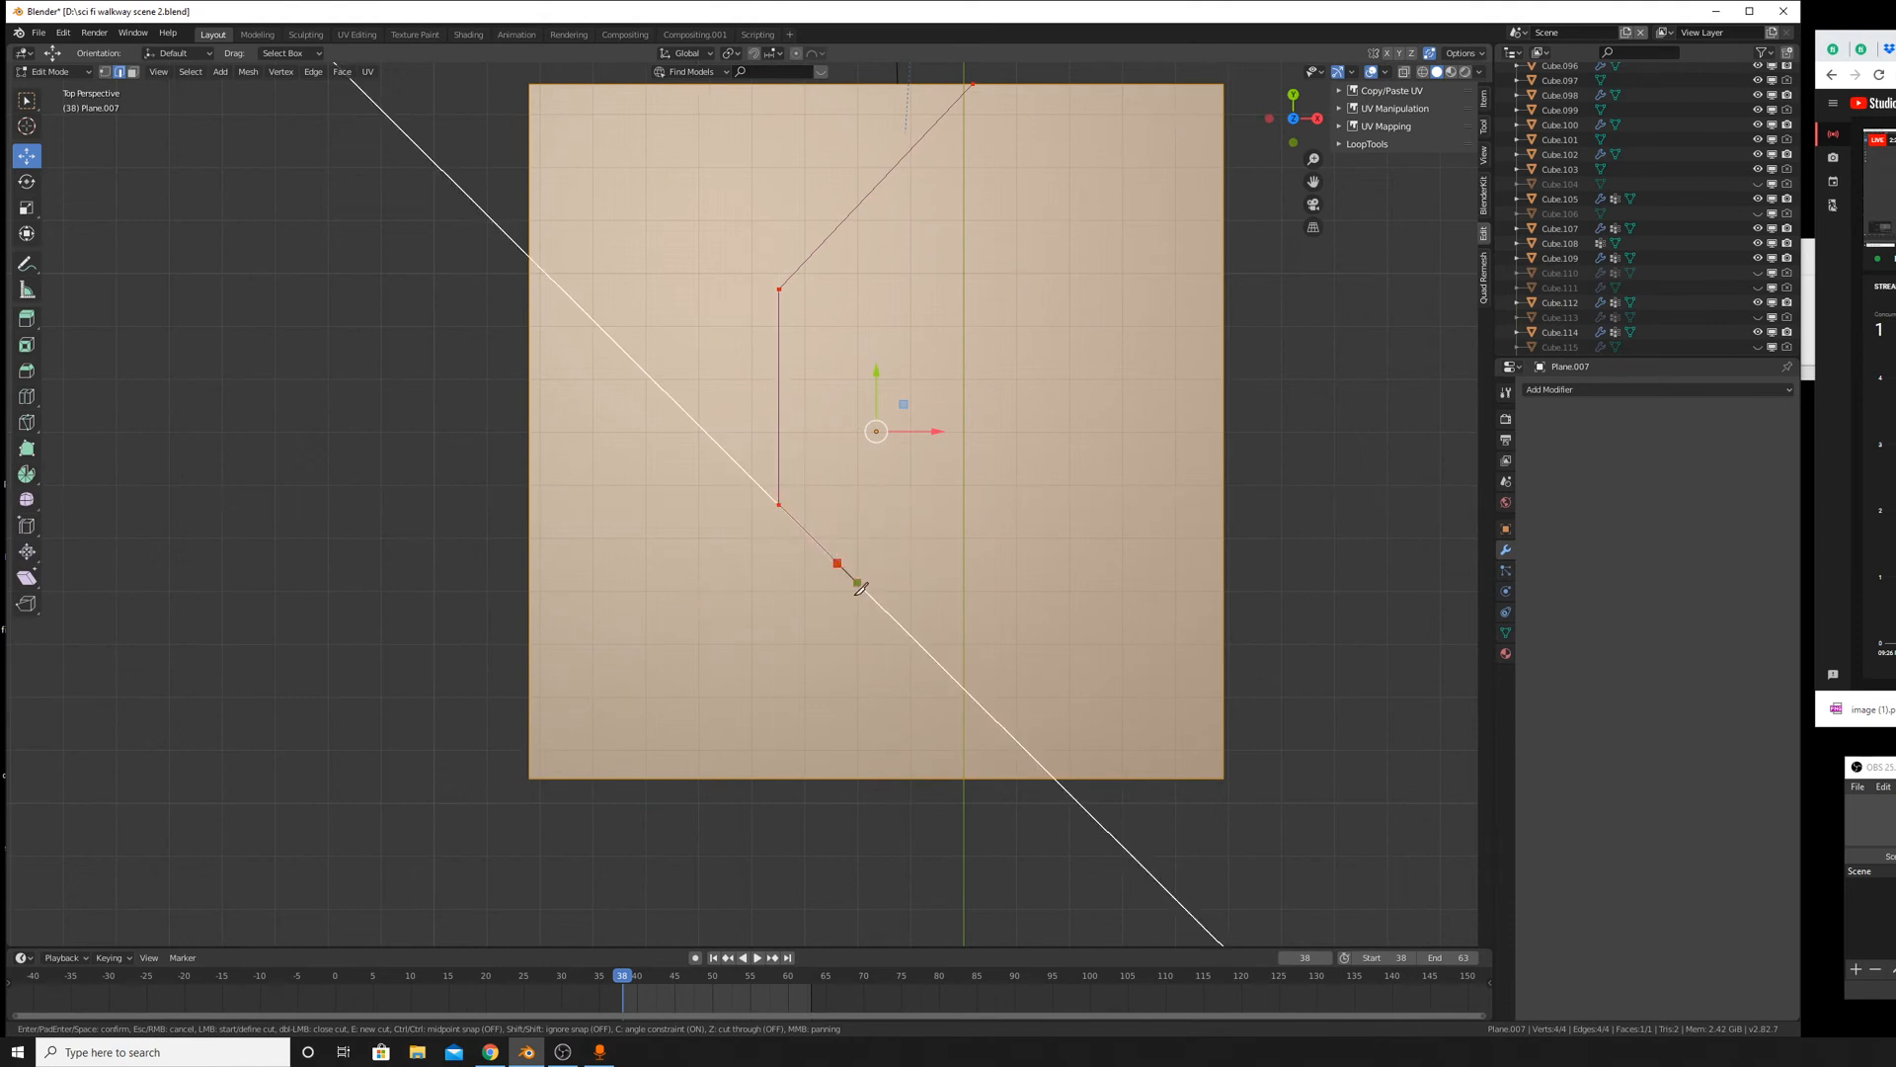
pyautogui.click(838, 624)
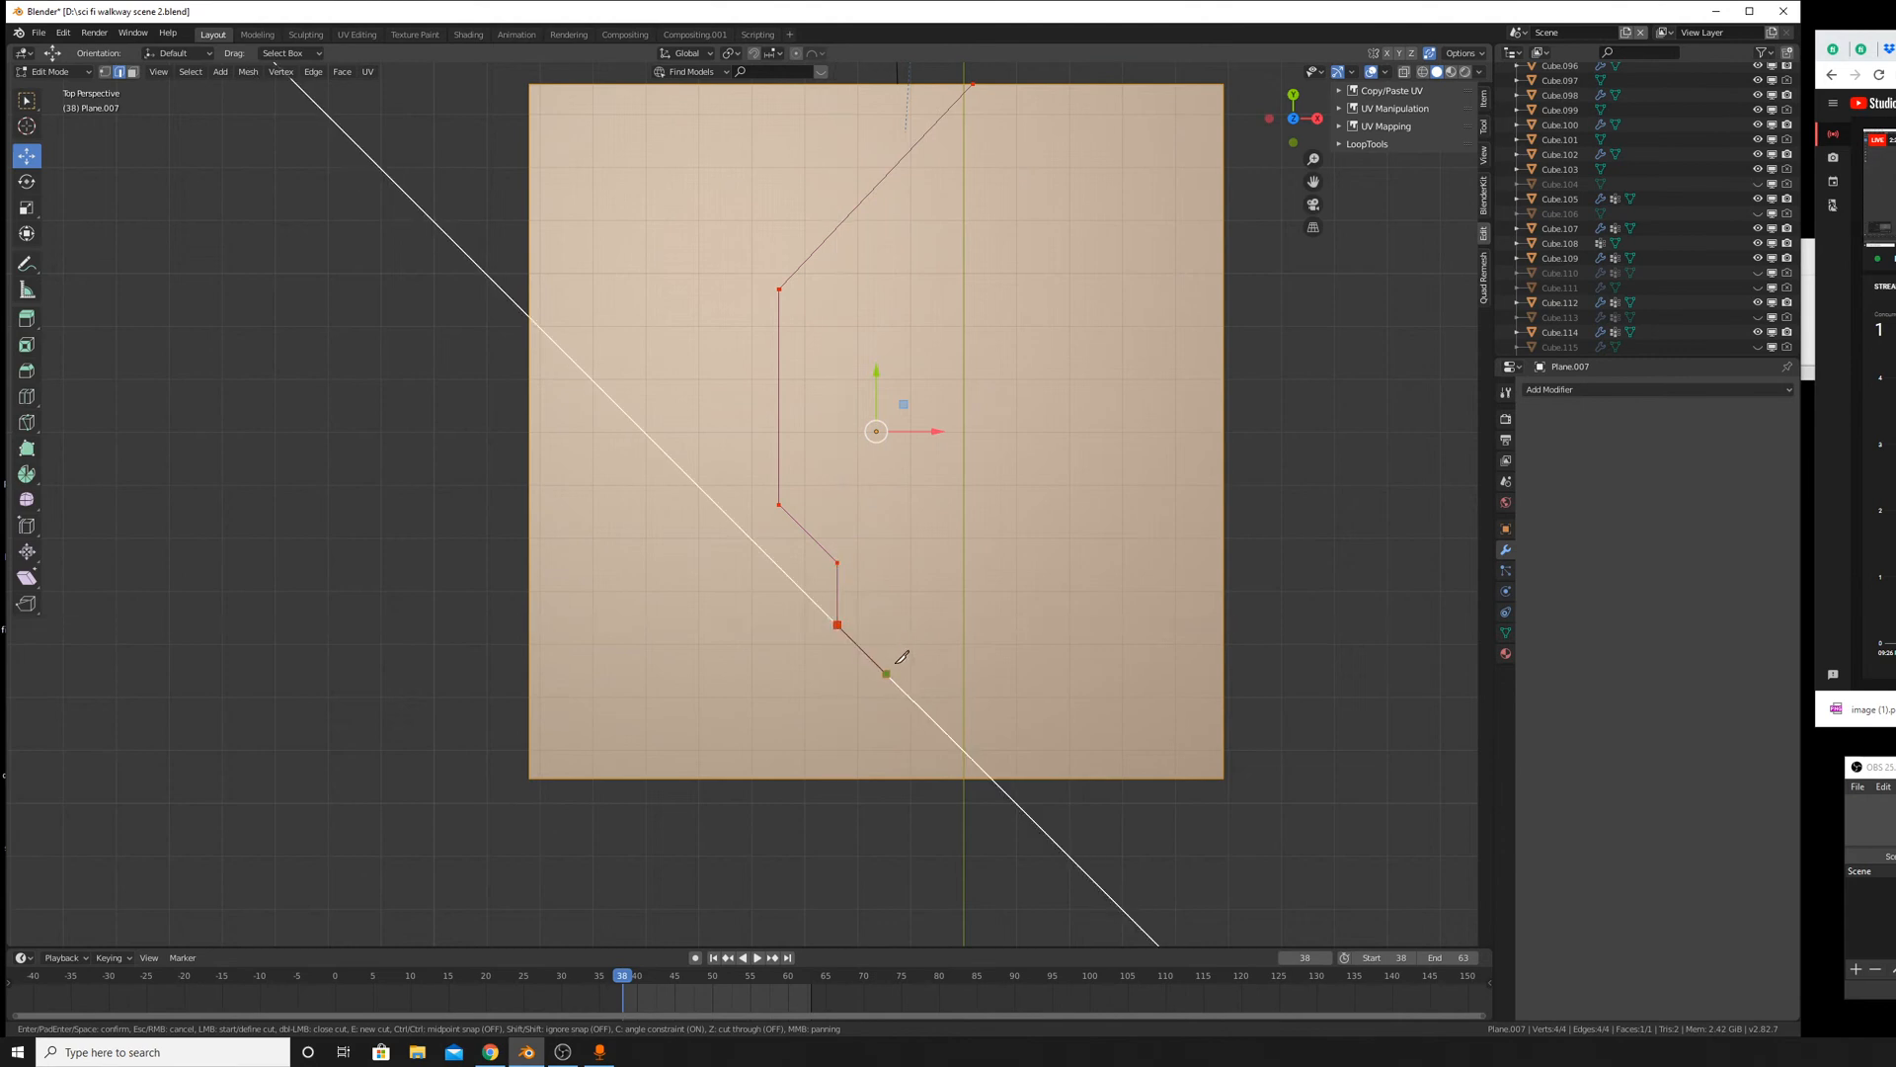
pyautogui.click(885, 672)
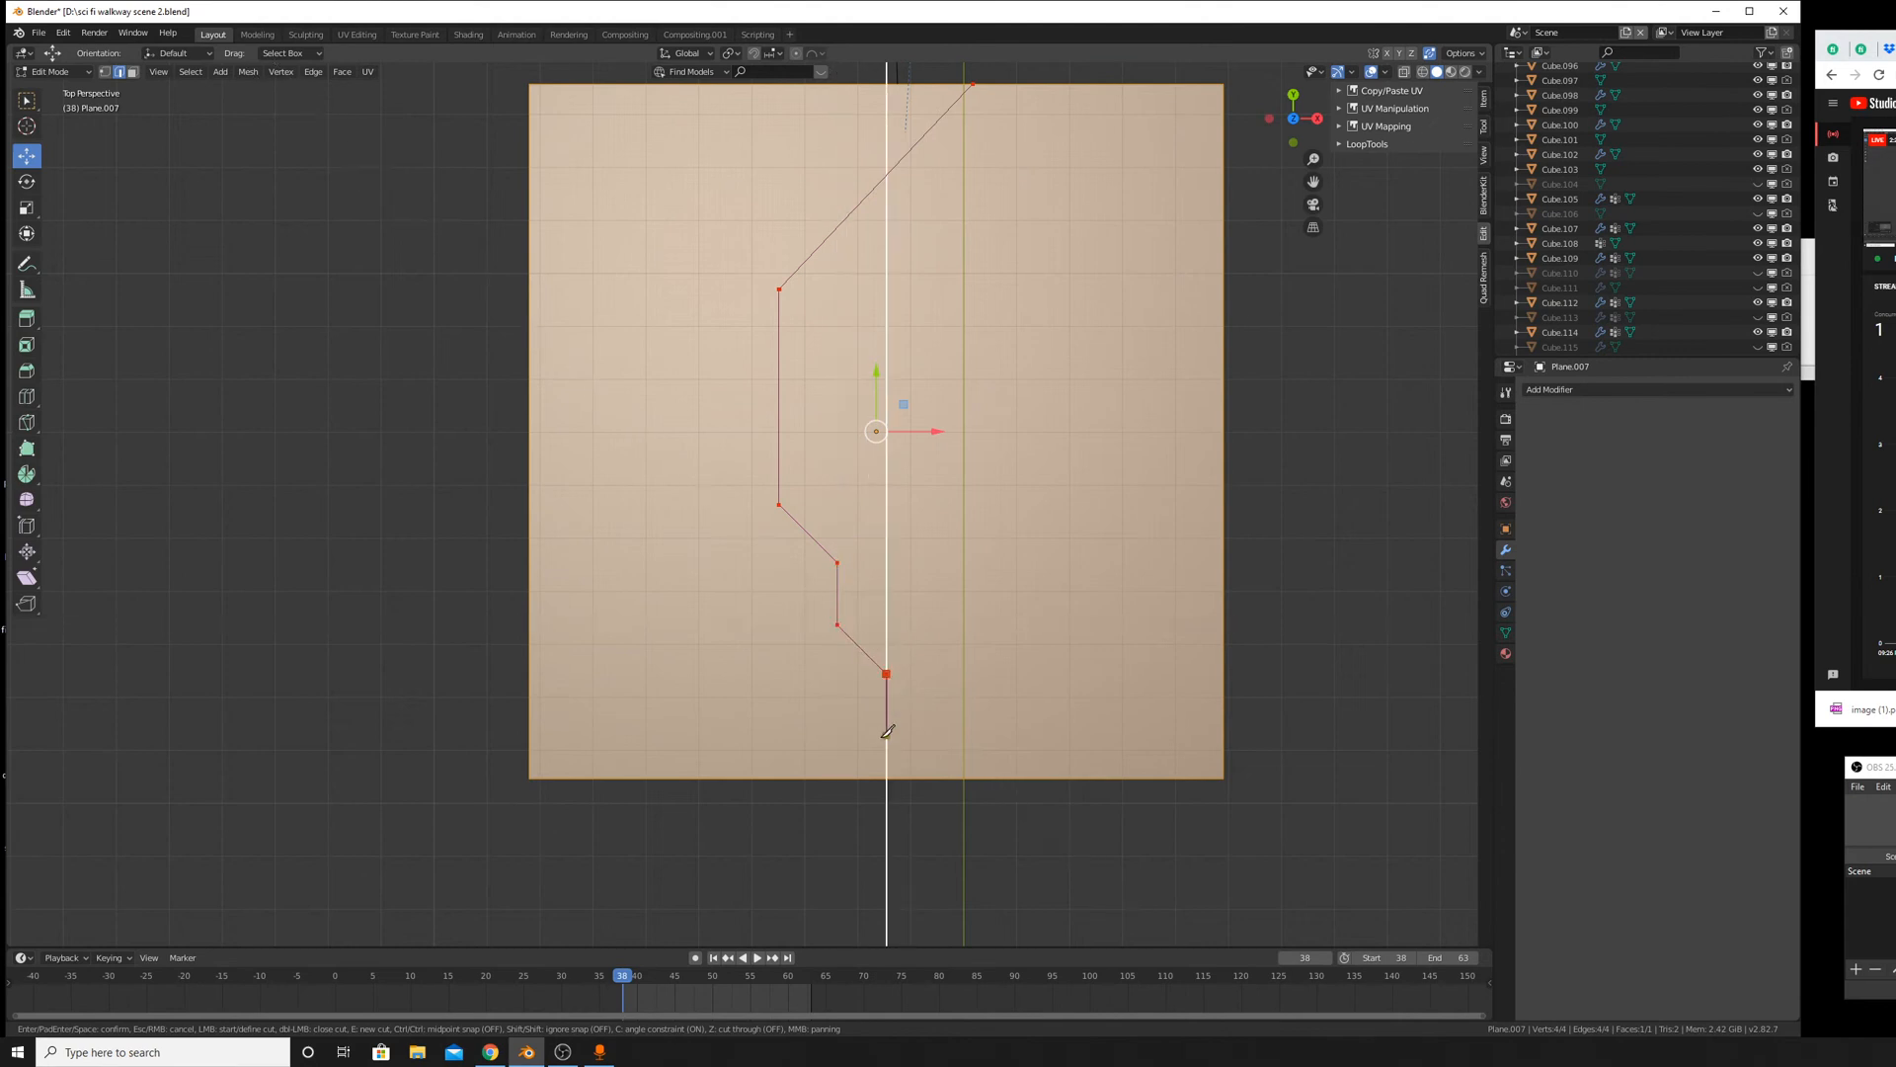
pyautogui.click(887, 777)
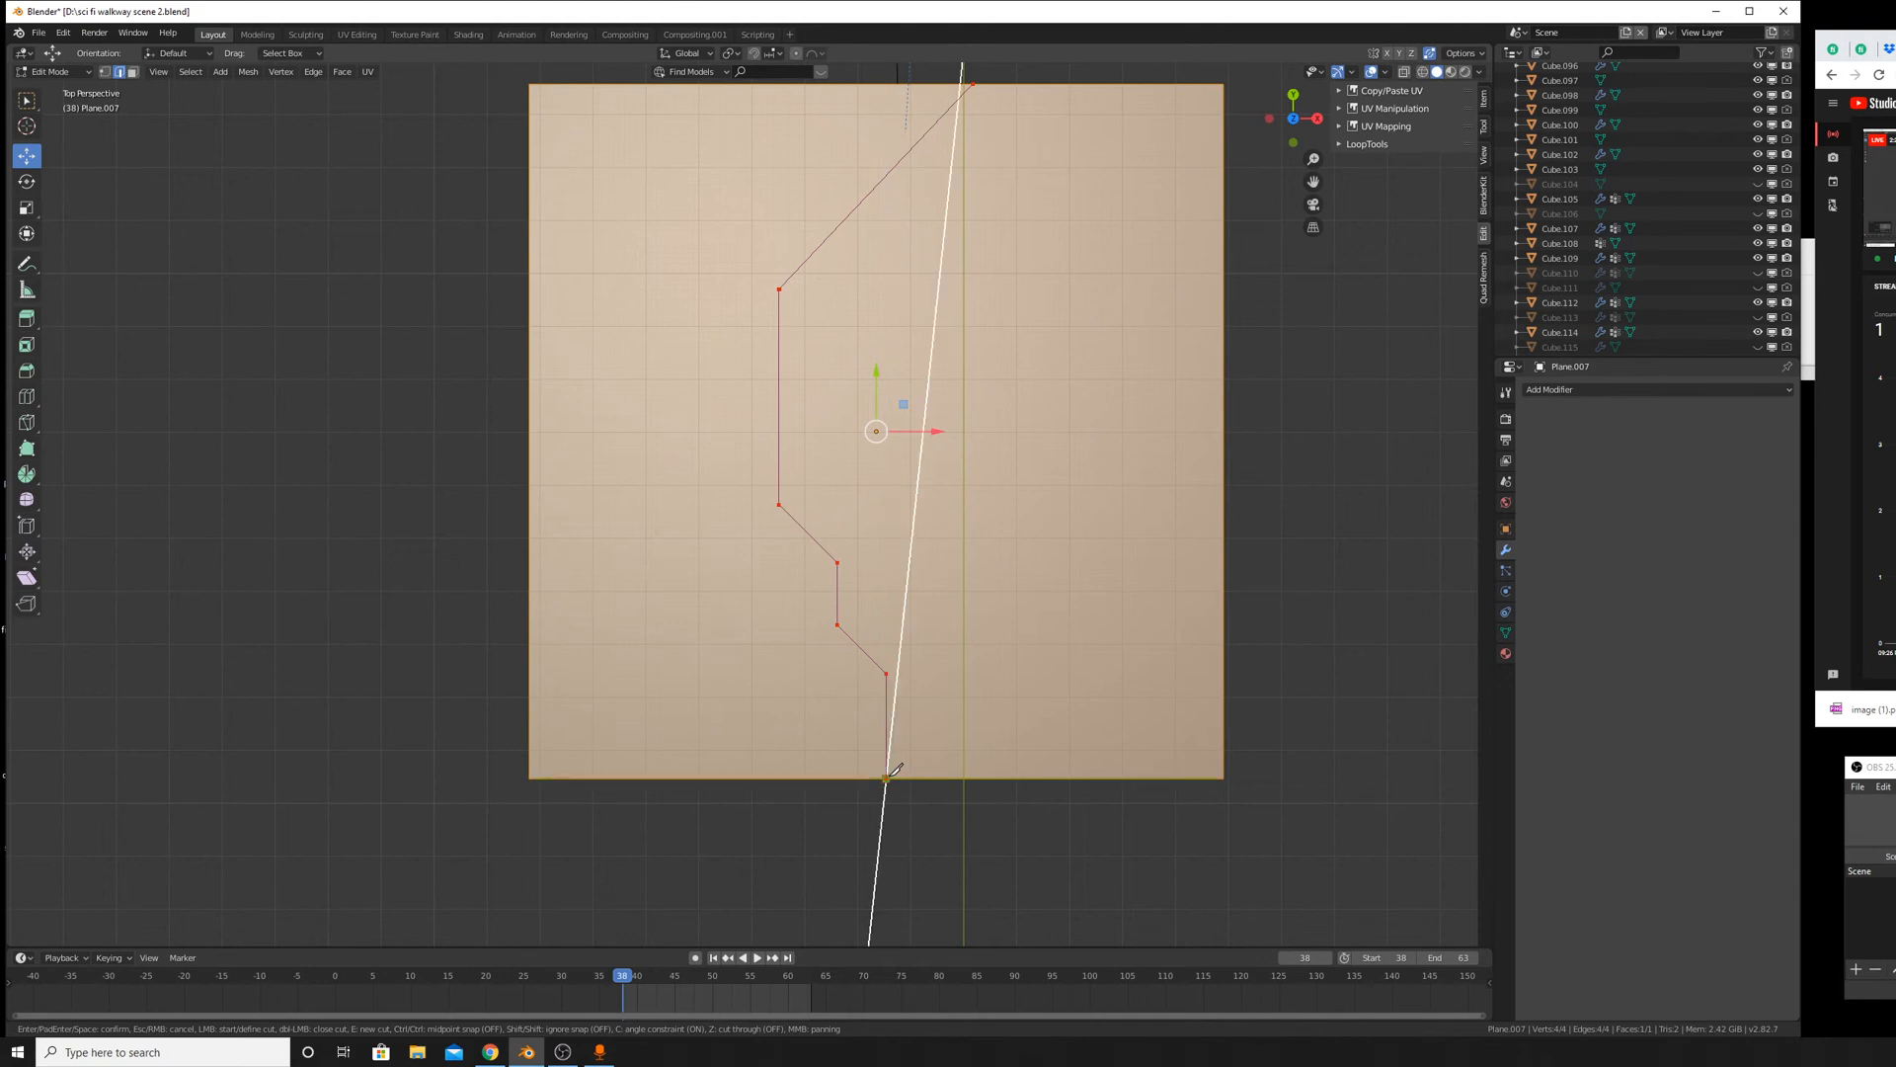
pyautogui.press('Return')
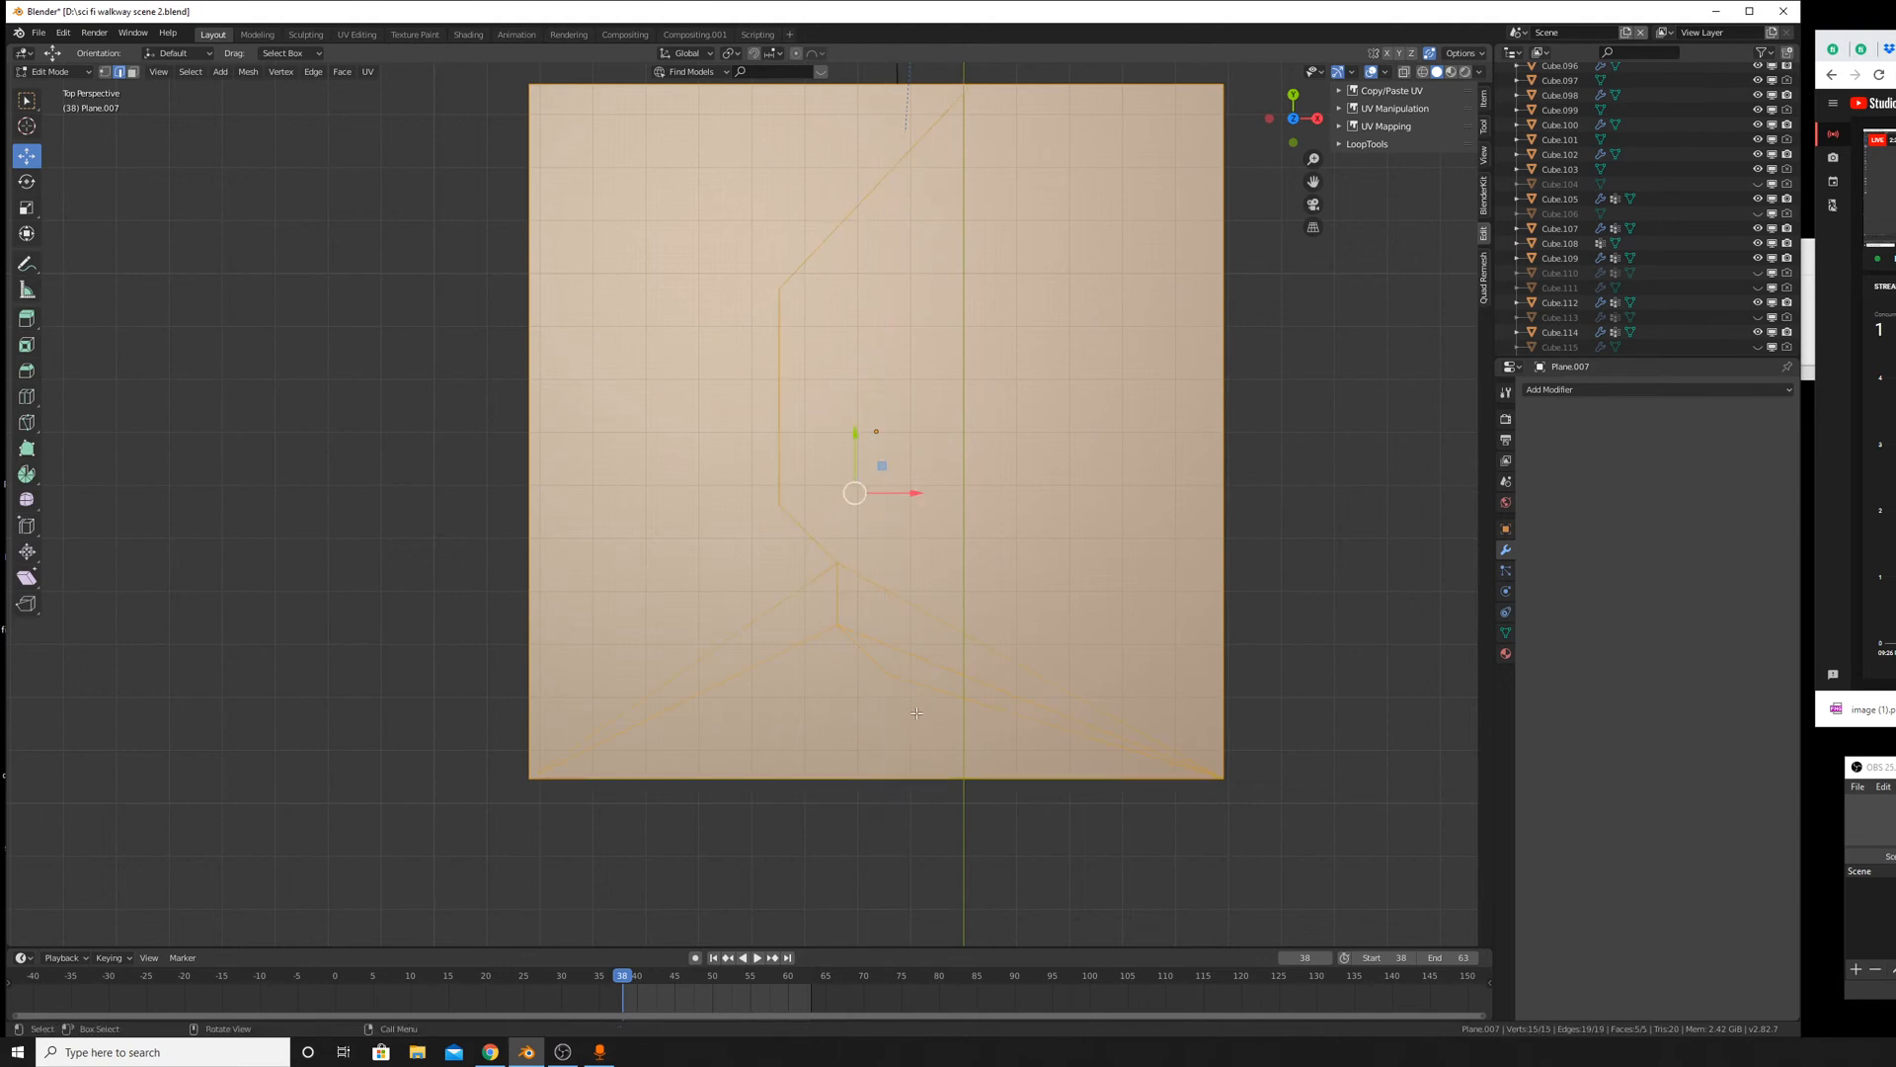
pyautogui.hotkey('ctrl', 'z')
# Try an angle-constrained Knife cut from the ship-side edge, starting straight along Y and stepping diagonally toward -X three times to the far edge.
pyautogui.keyDown('shift'); pyautogui.moveTo(956, 189); pyautogui.dragTo(987, 275, button='middle'); pyautogui.keyUp('shift')
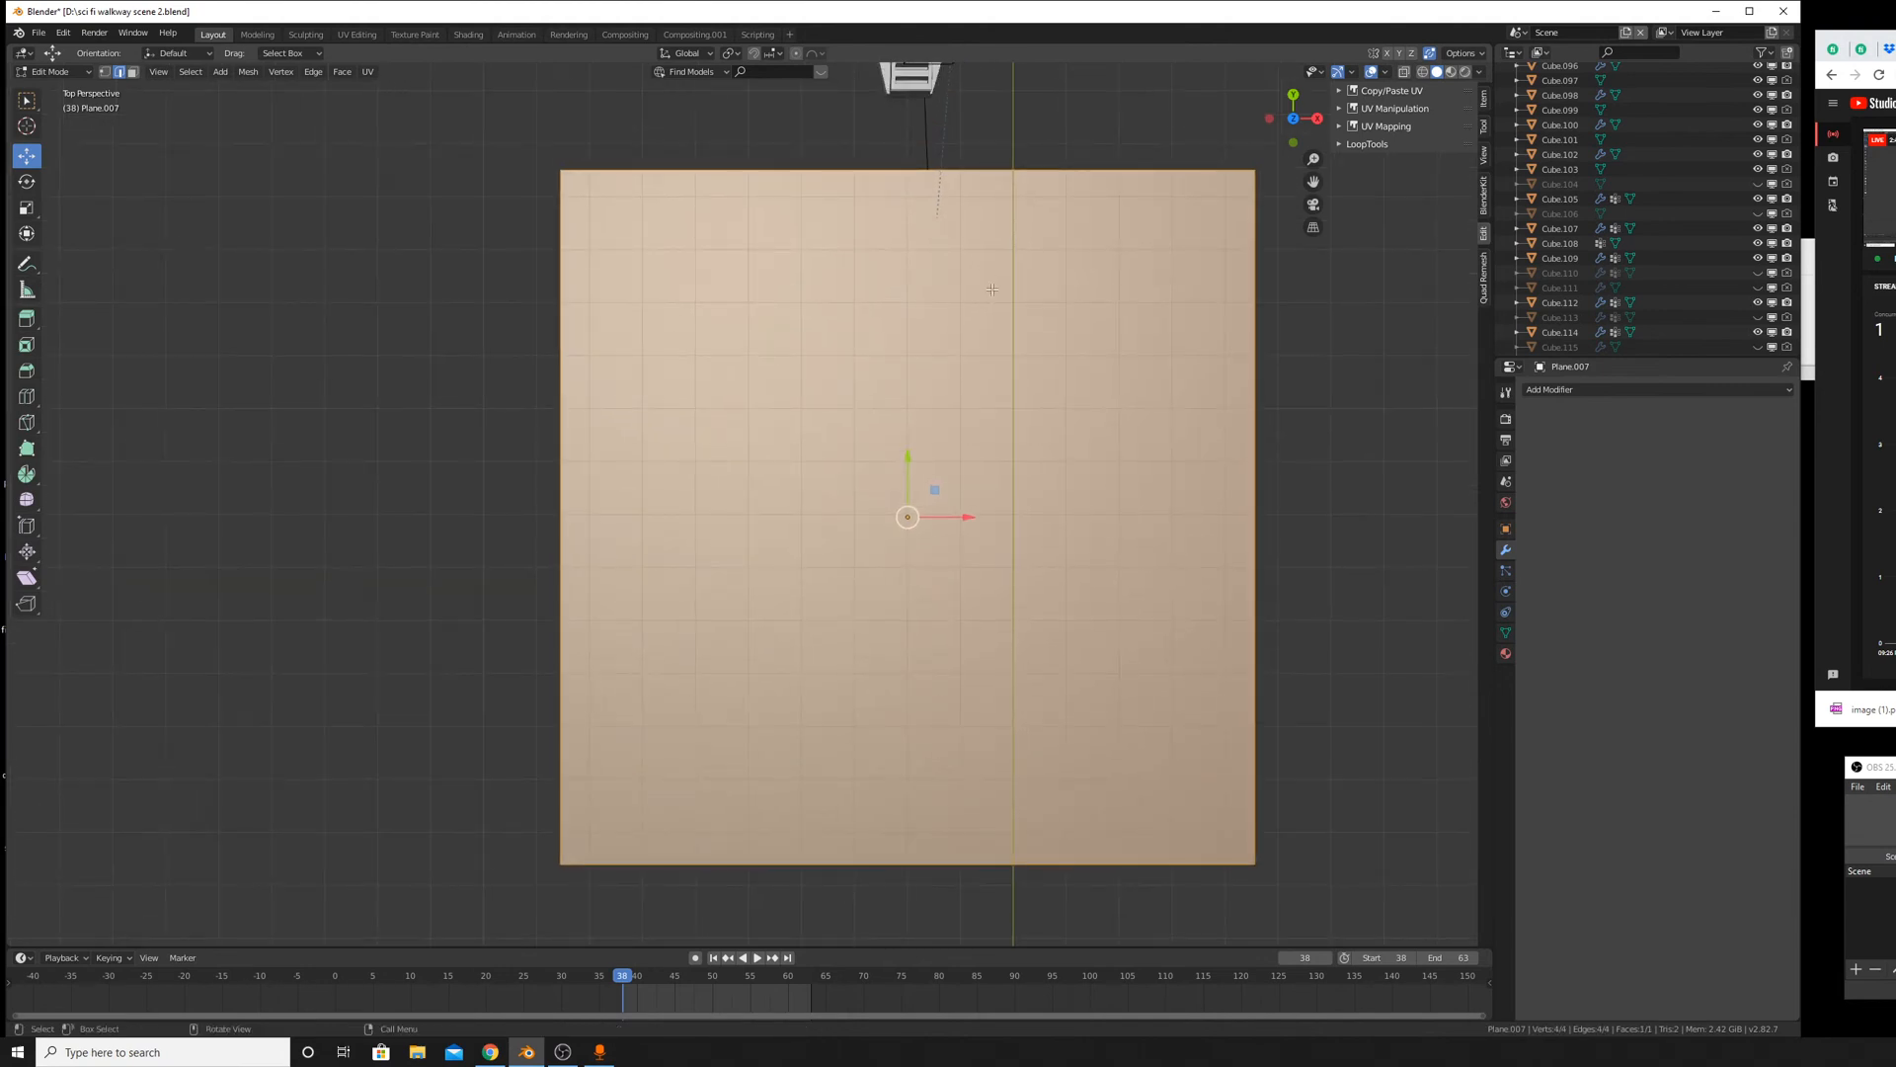
pyautogui.press('k')
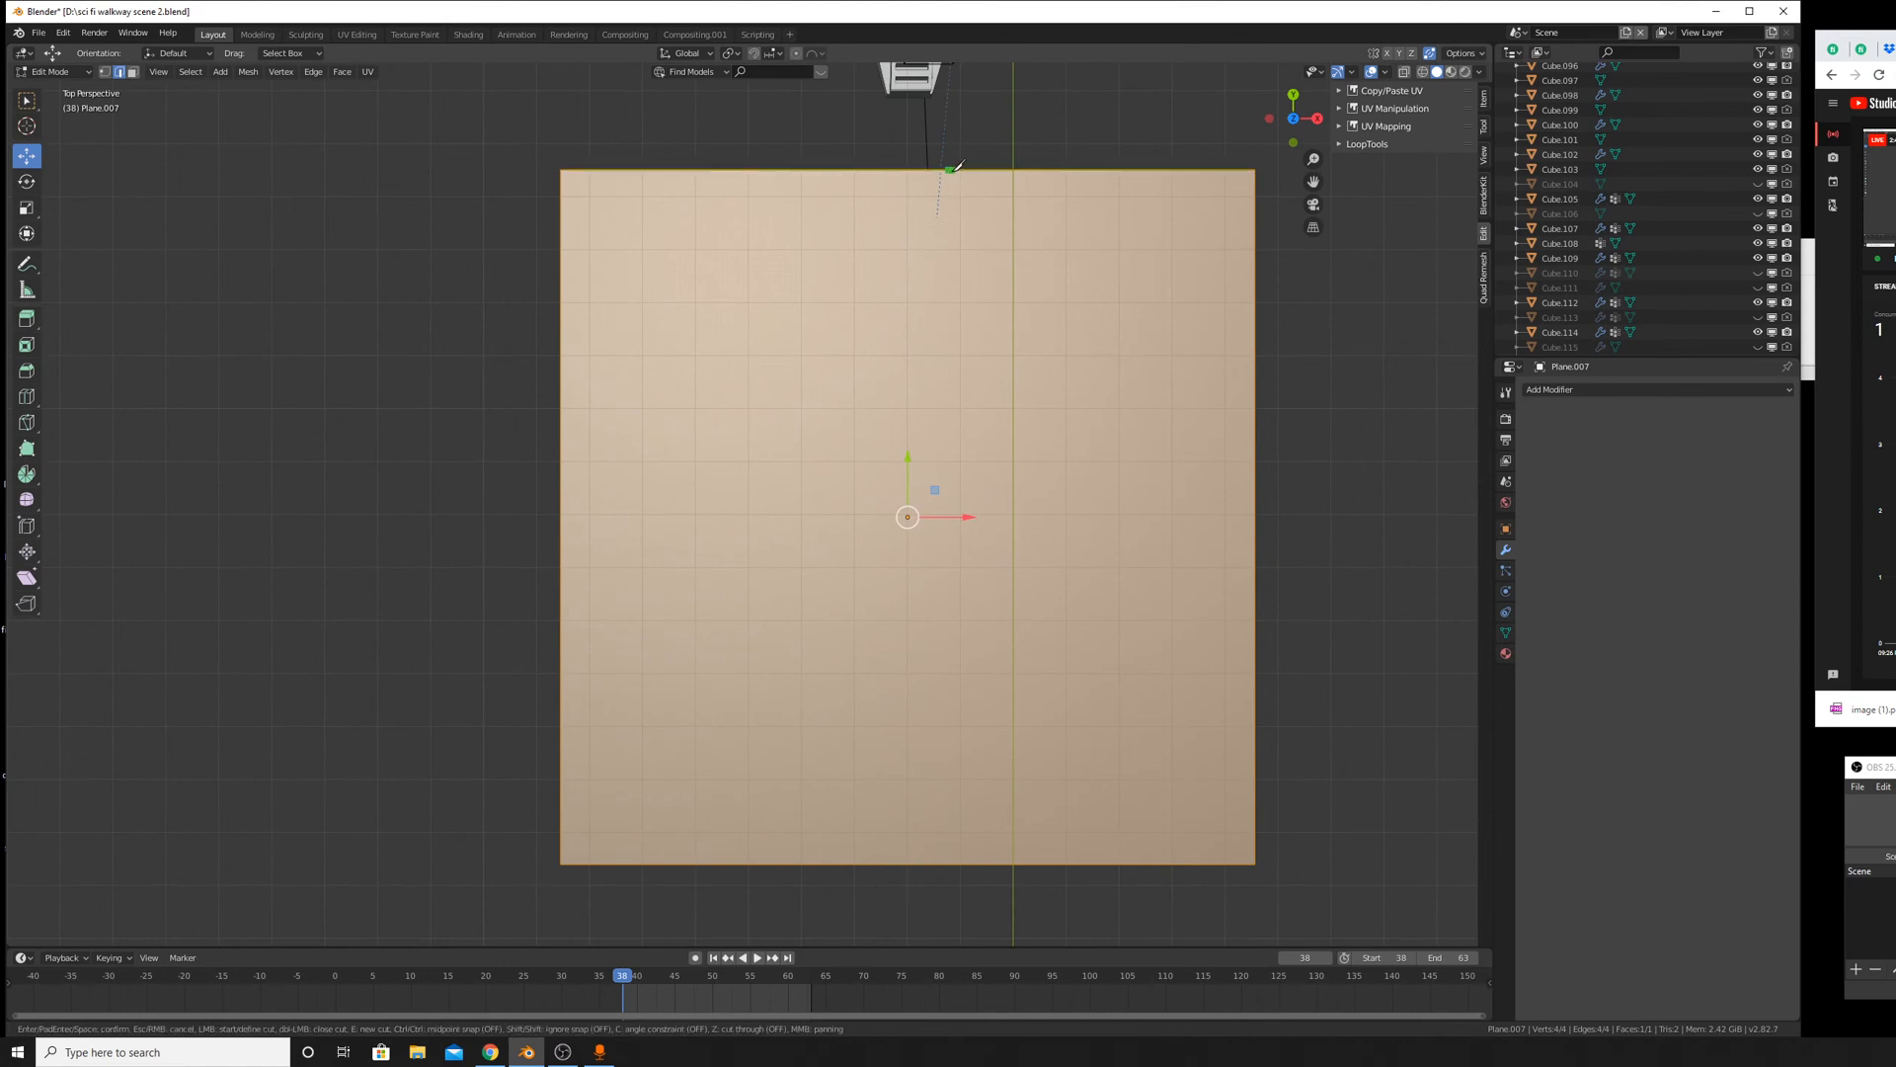
pyautogui.press('c')
pyautogui.click(948, 272)
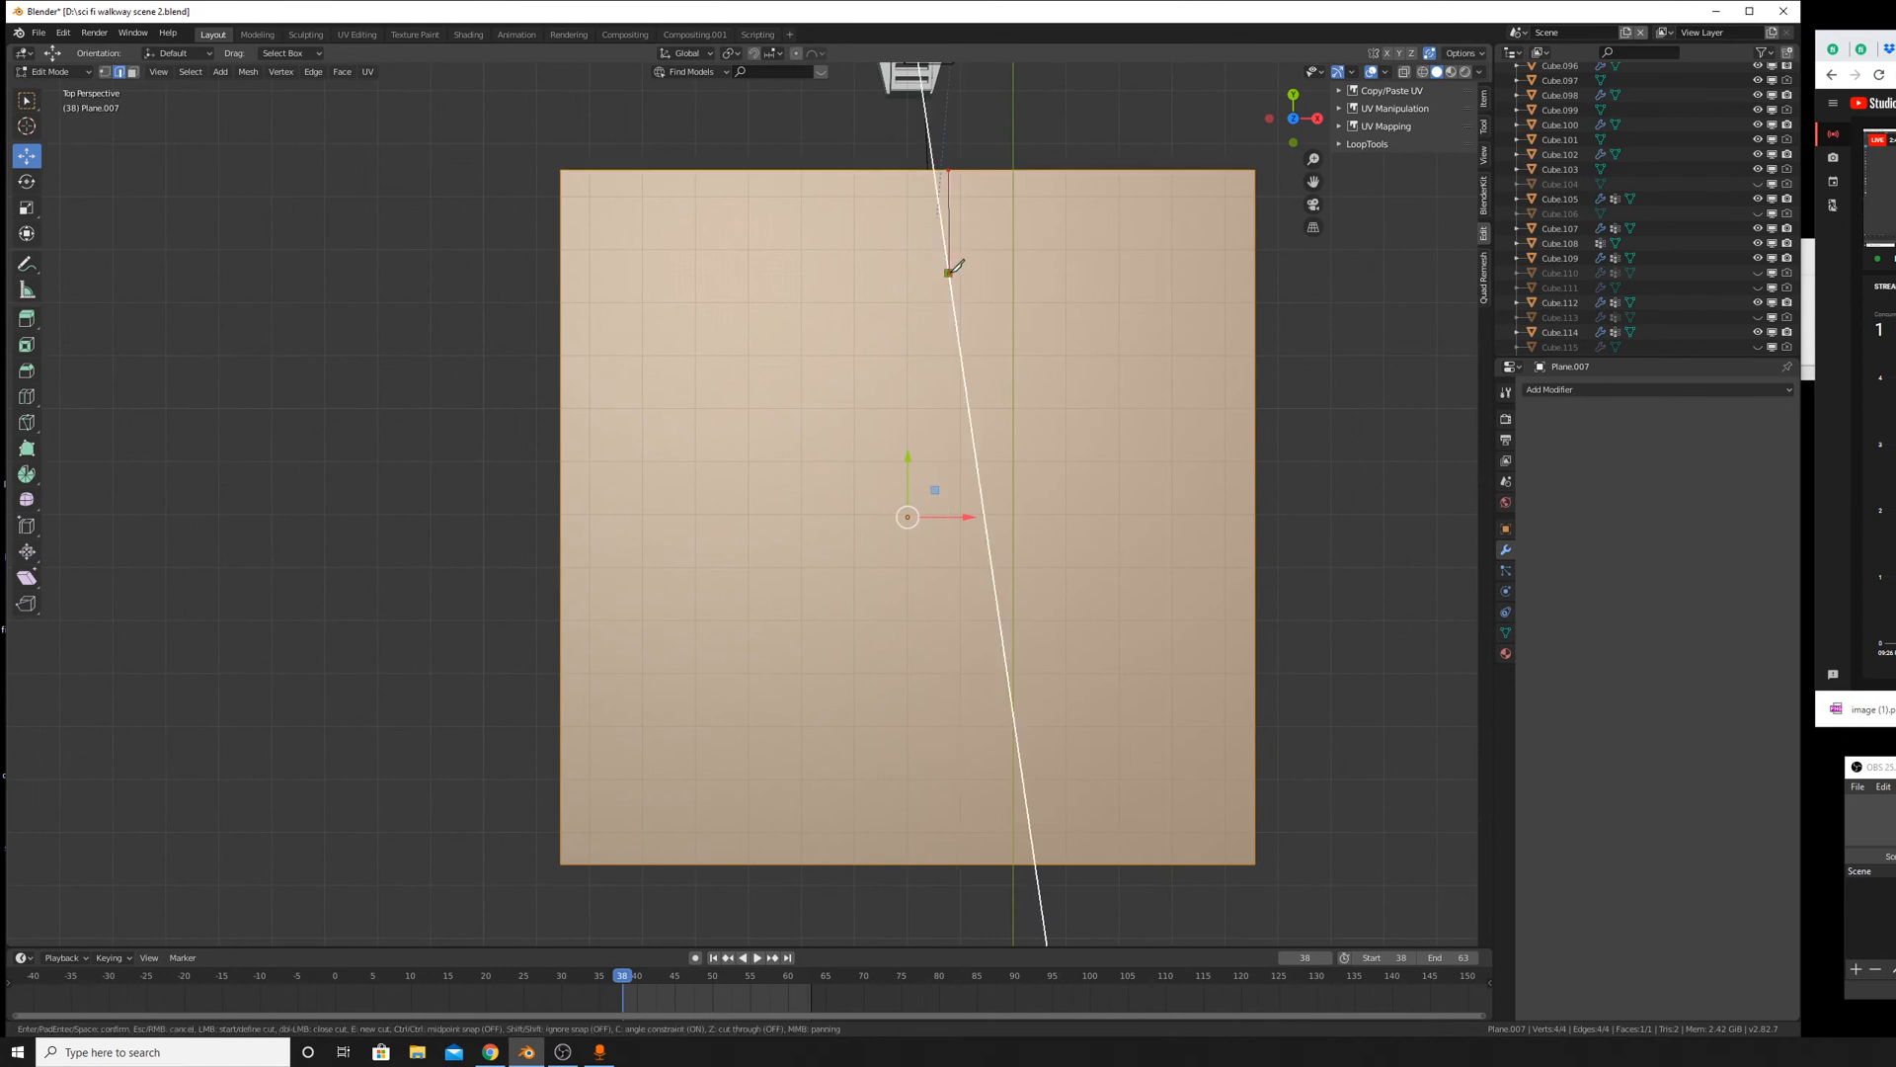
pyautogui.click(891, 328)
pyautogui.click(892, 463)
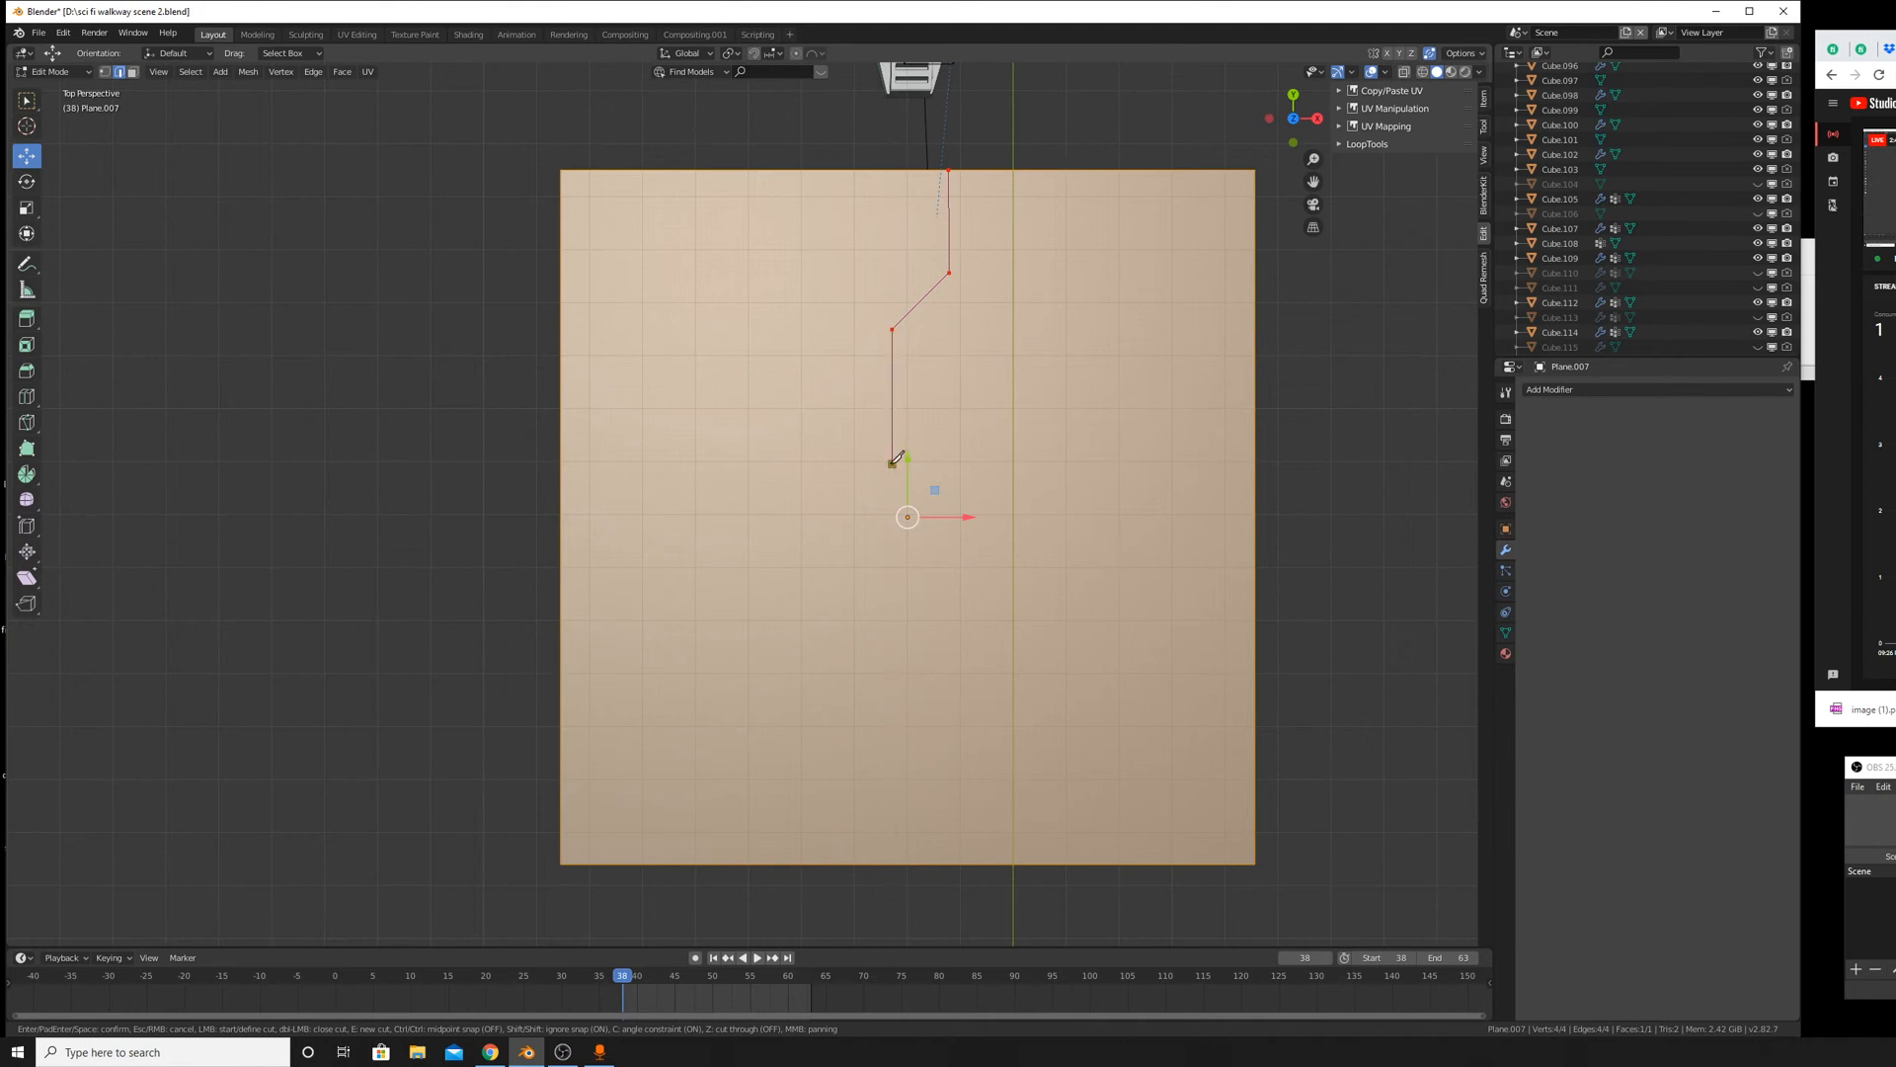
pyautogui.click(804, 551)
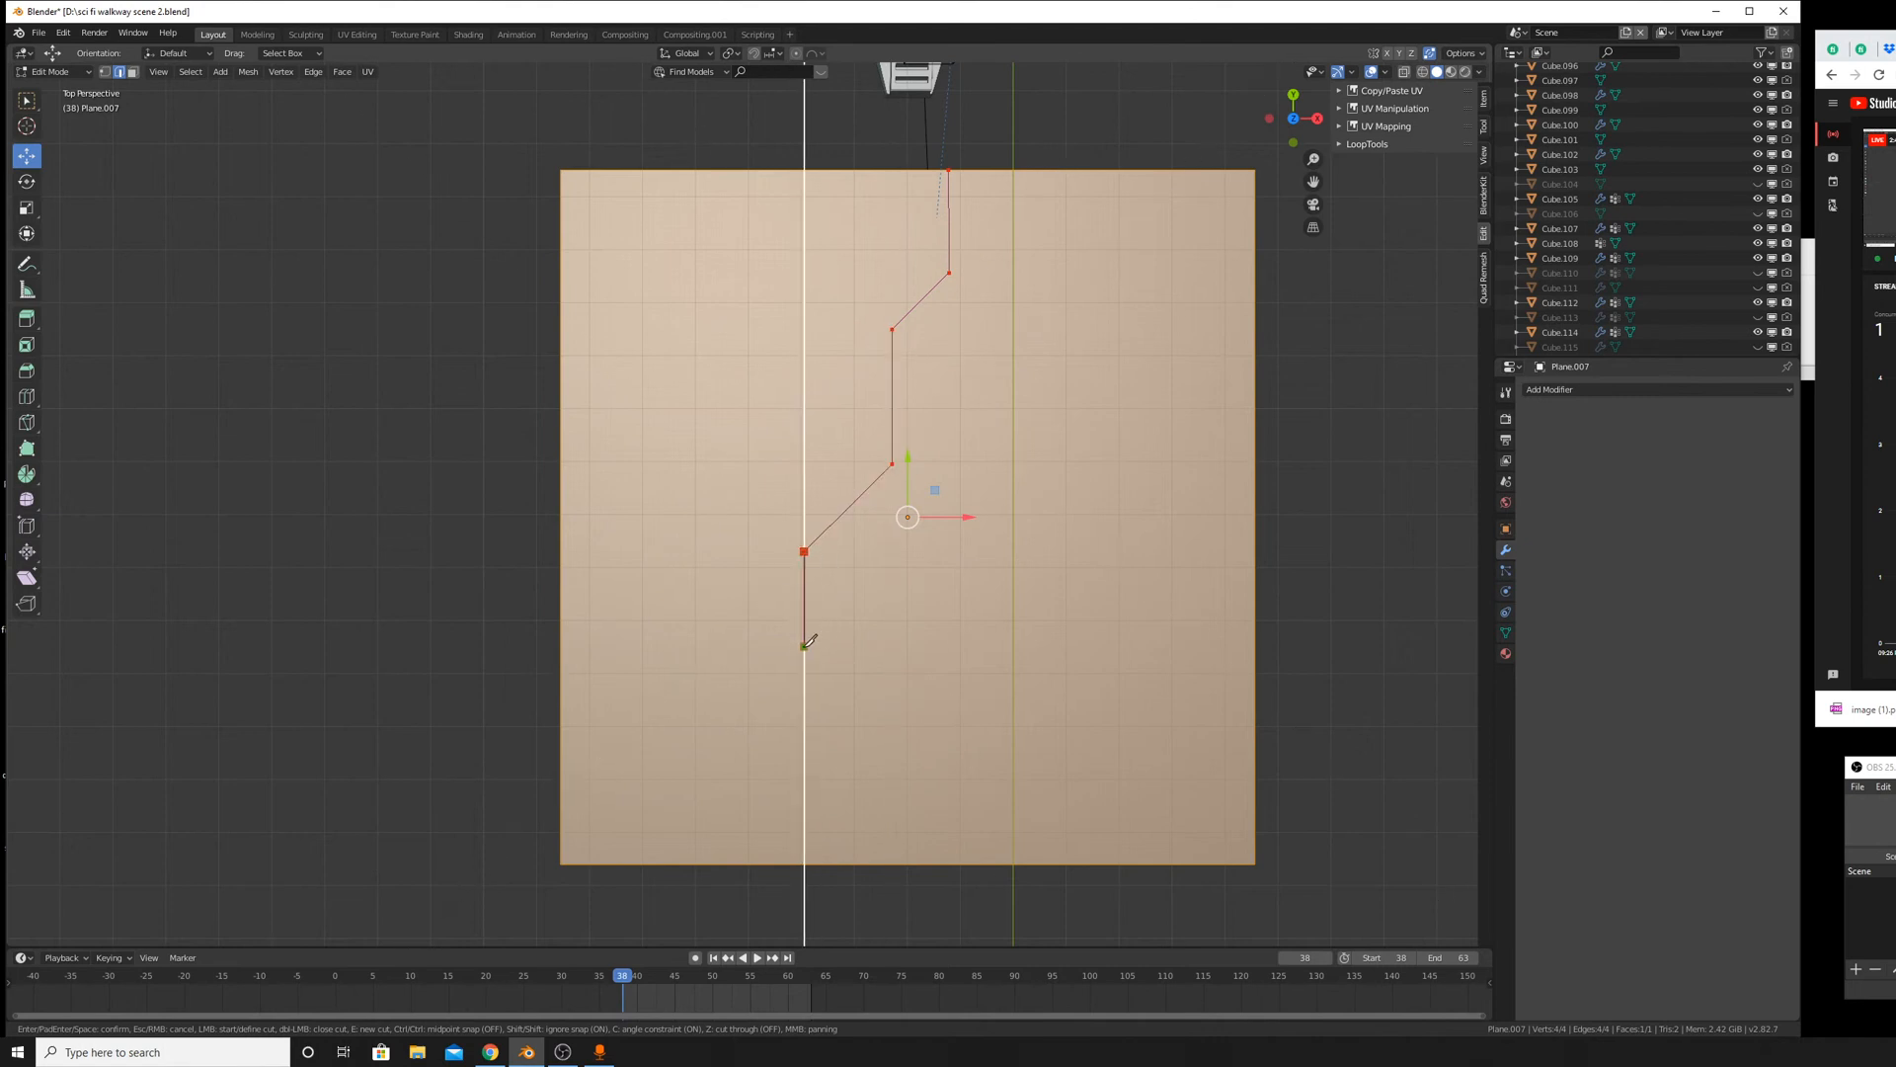
pyautogui.click(804, 654)
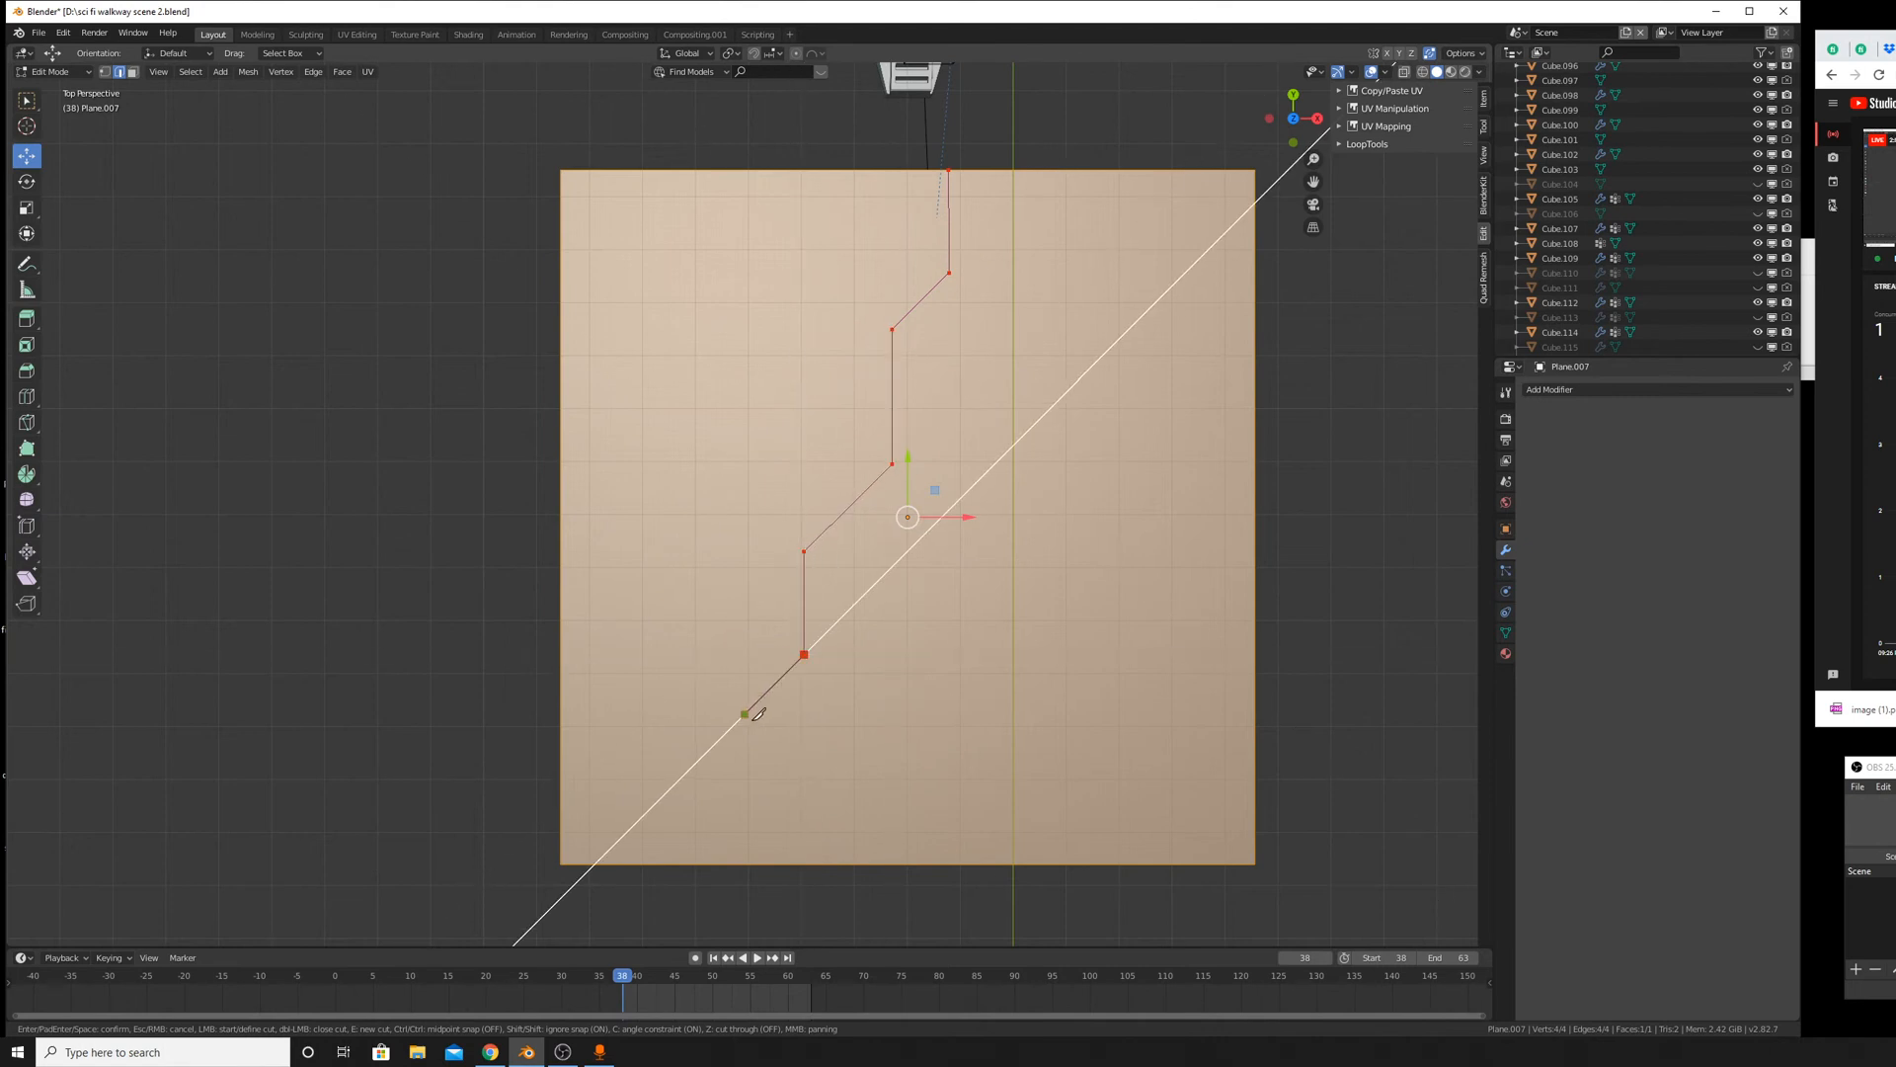
pyautogui.click(744, 714)
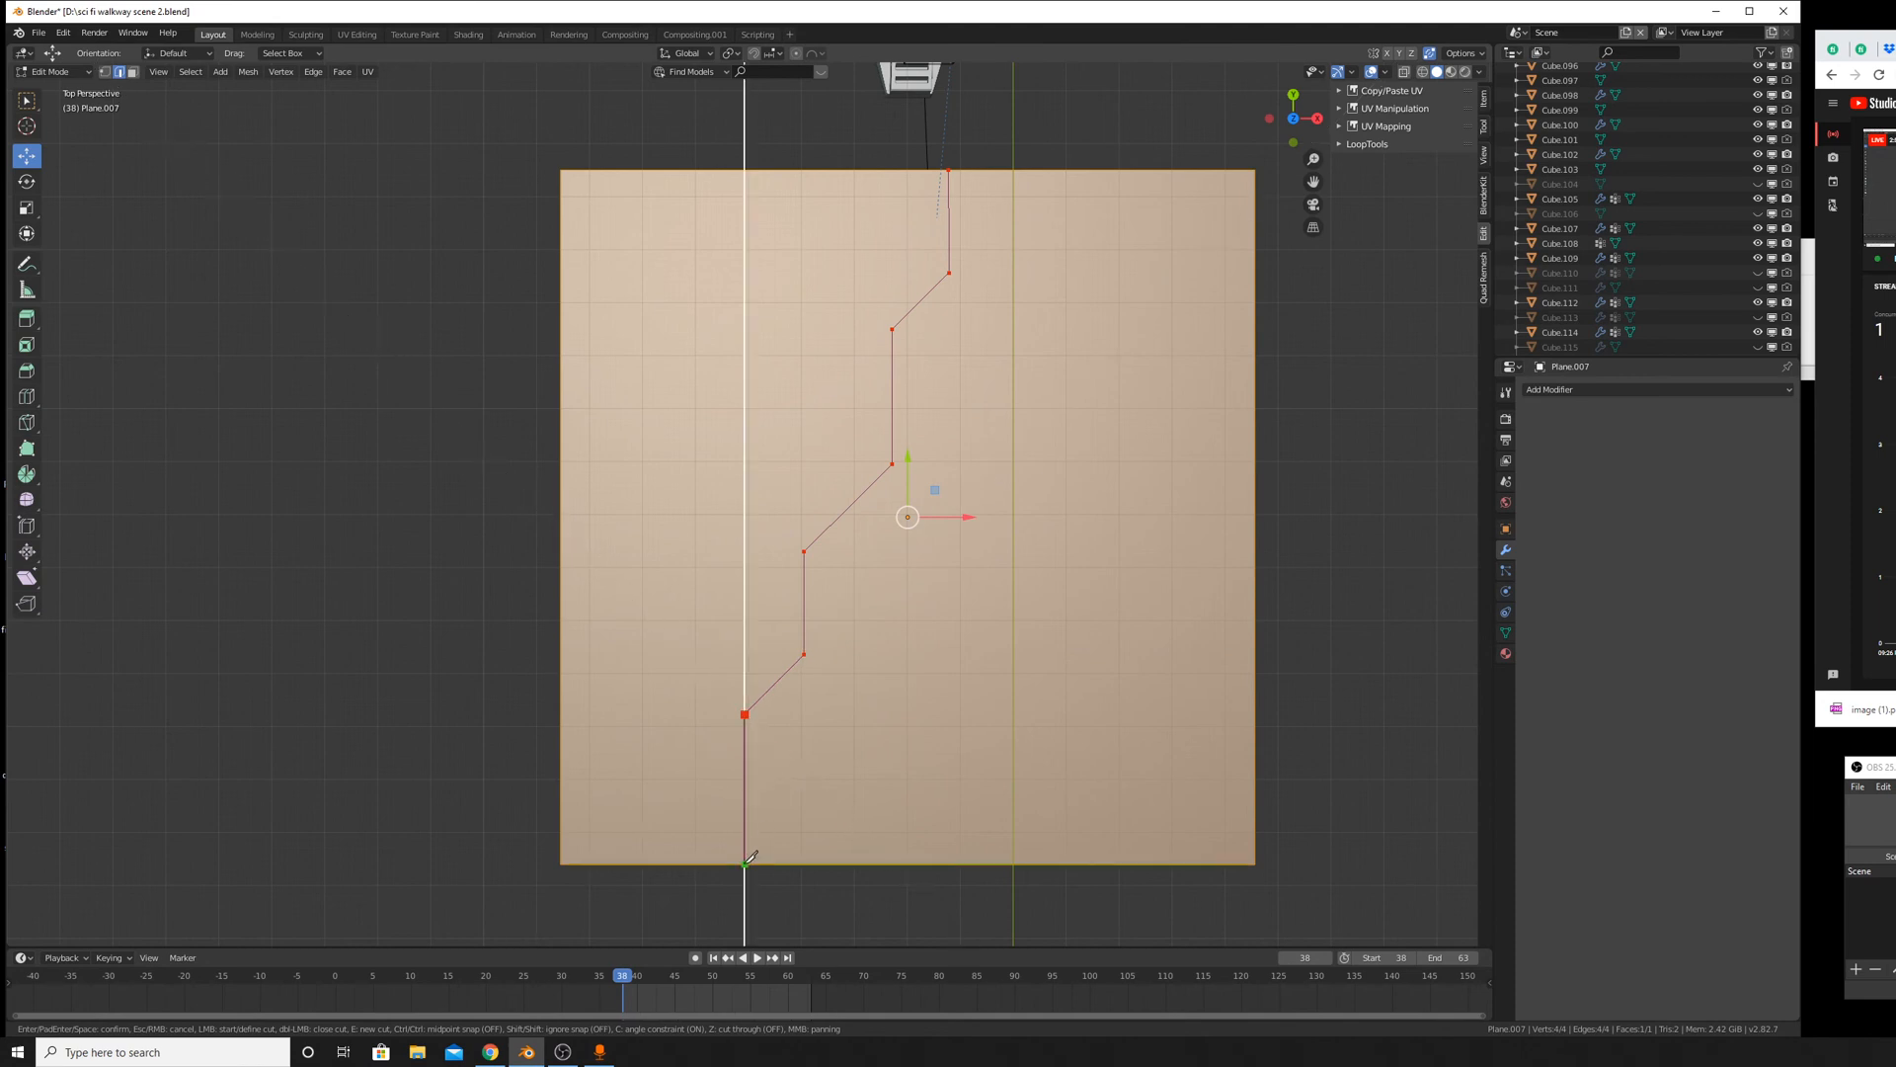
pyautogui.click(745, 865)
pyautogui.press('Return')
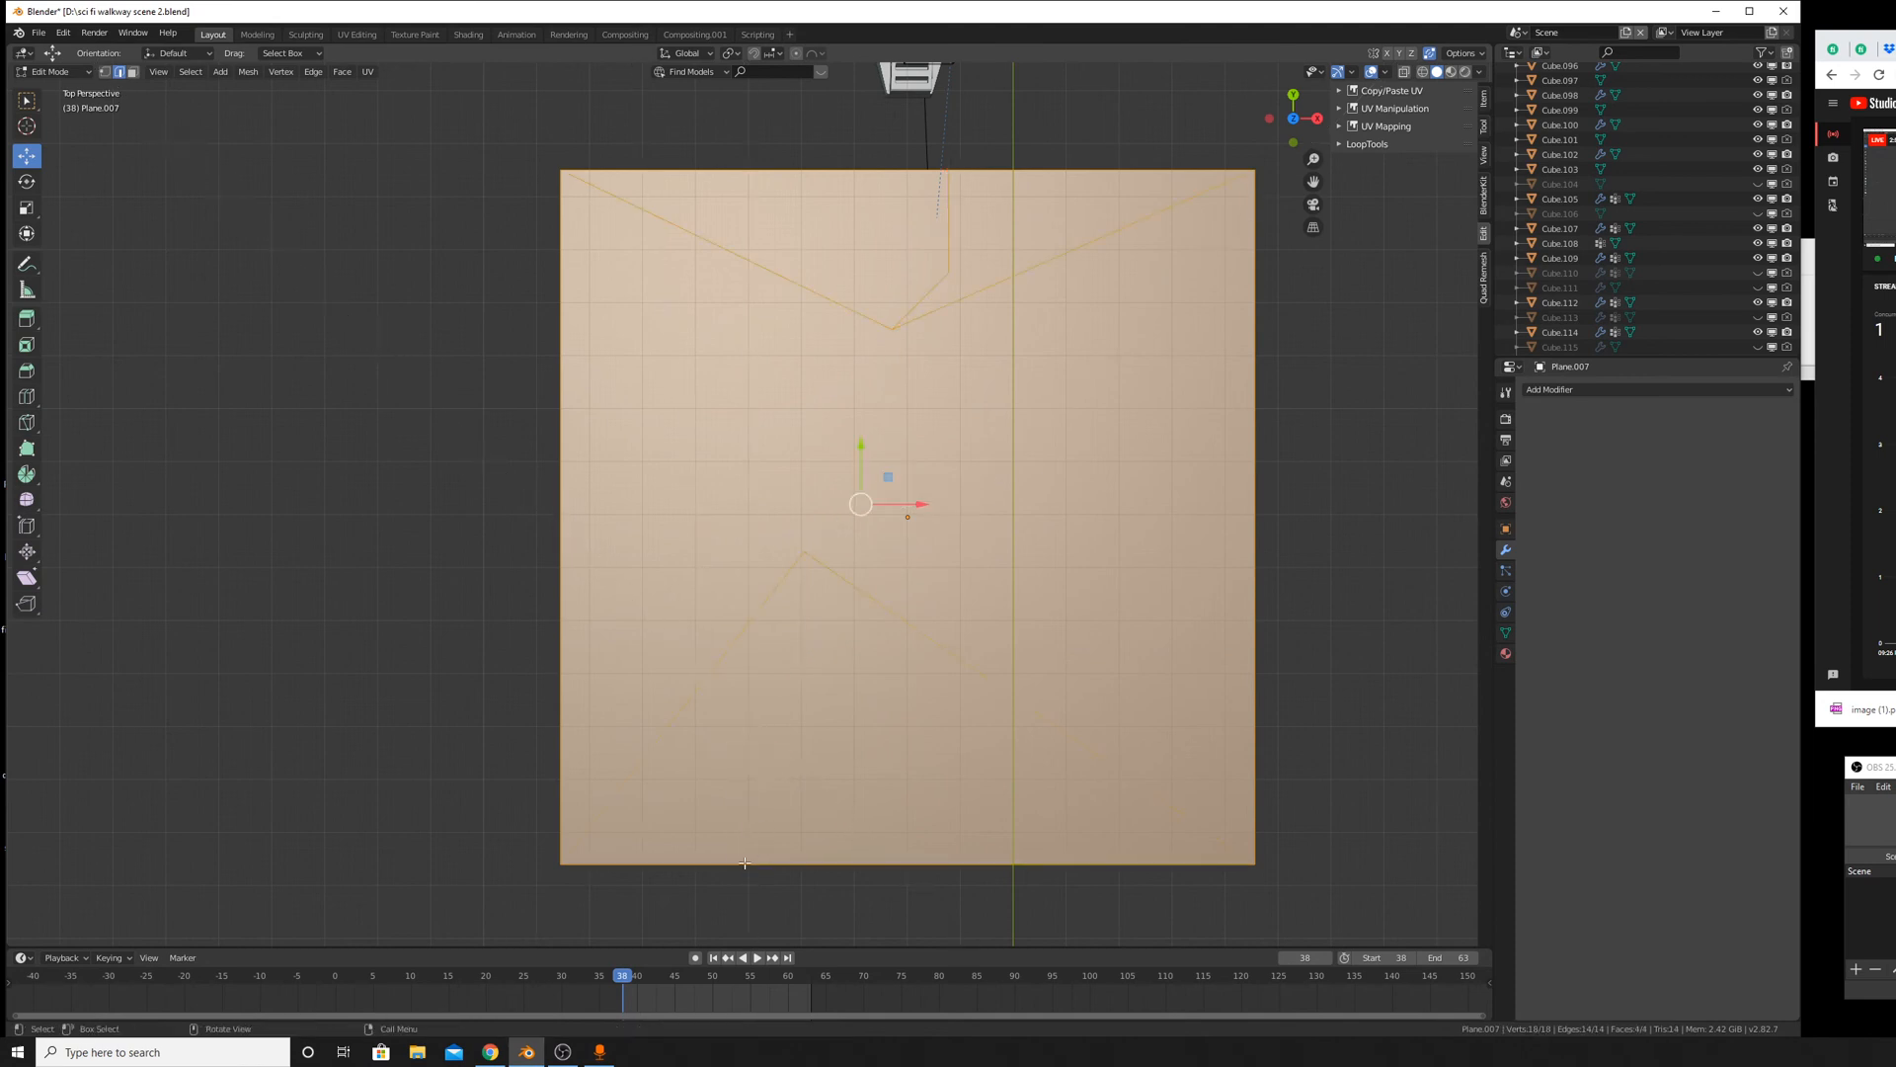
pyautogui.hotkey('ctrl', 'z')
# Try a stepped, angle-constrained Knife cut that starts with a diagonal at the ship-side edge and steps toward -X to the far edge.
pyautogui.press('k')
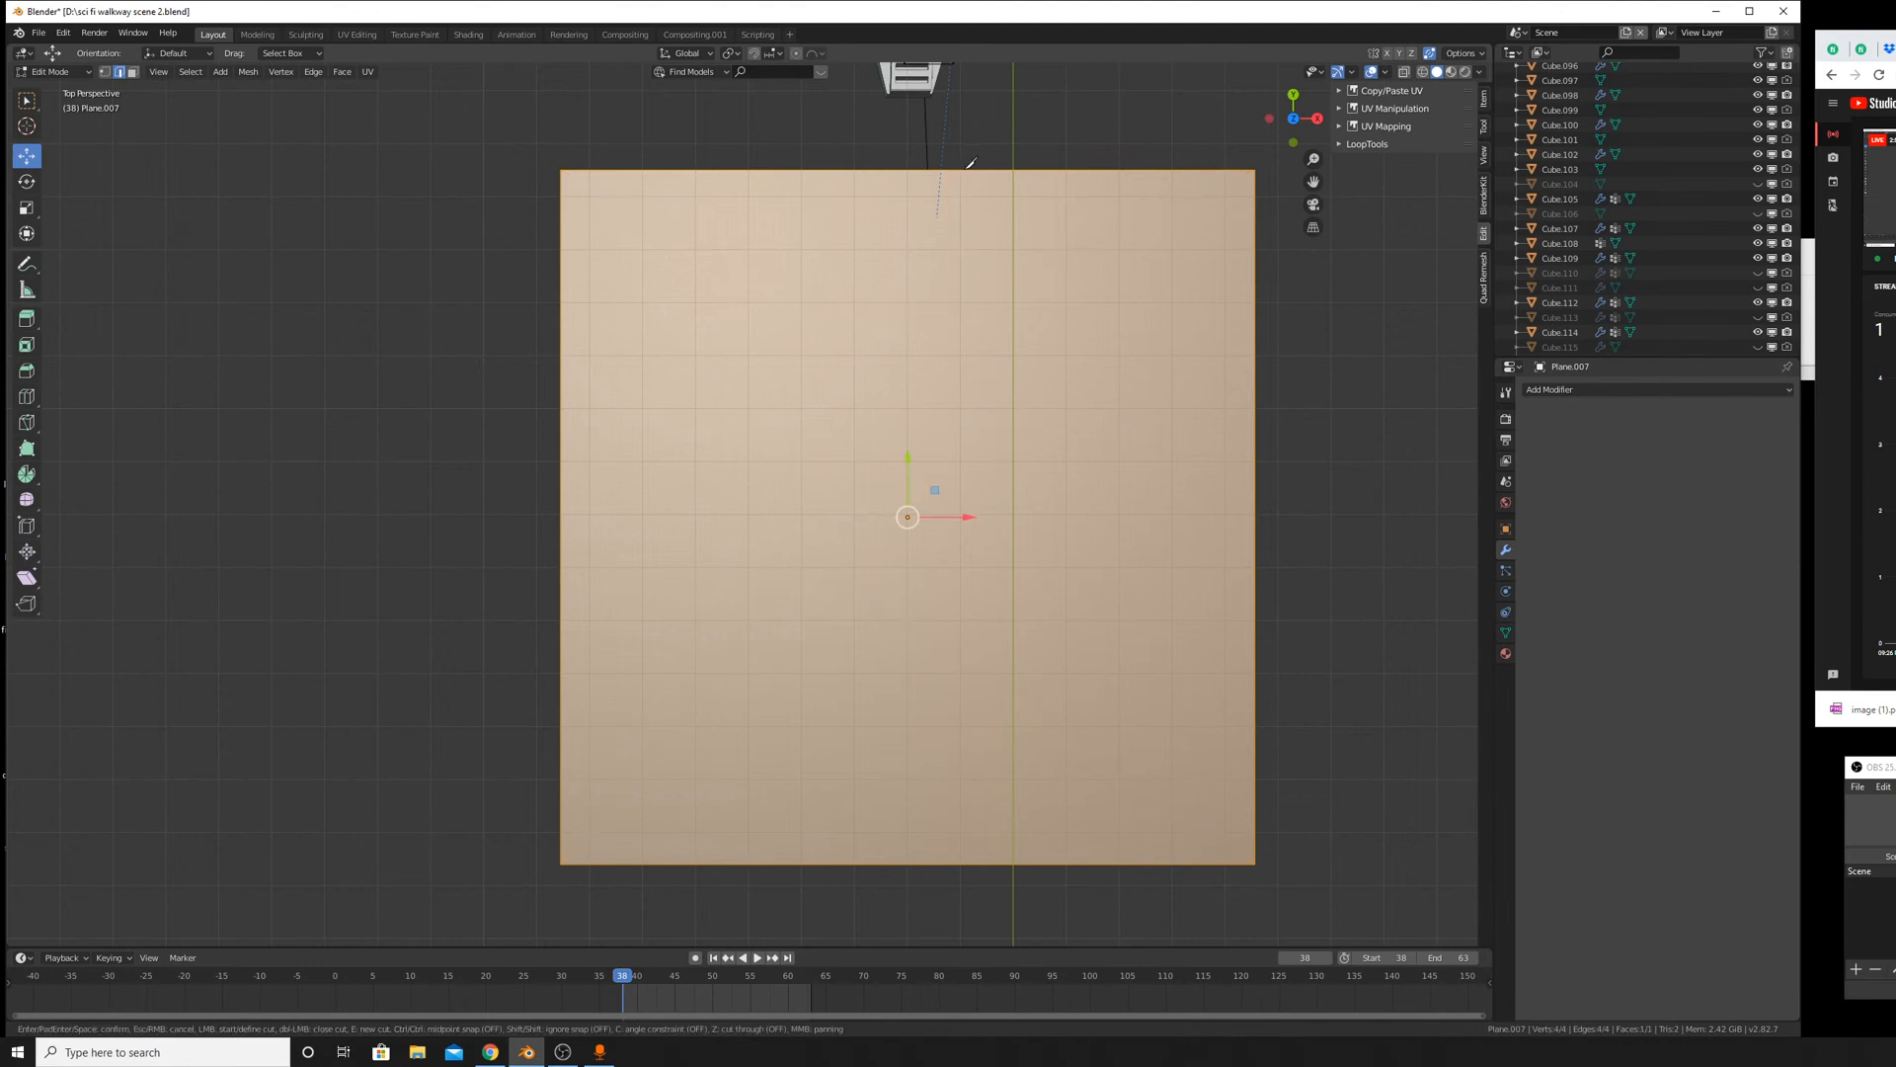
pyautogui.press('c')
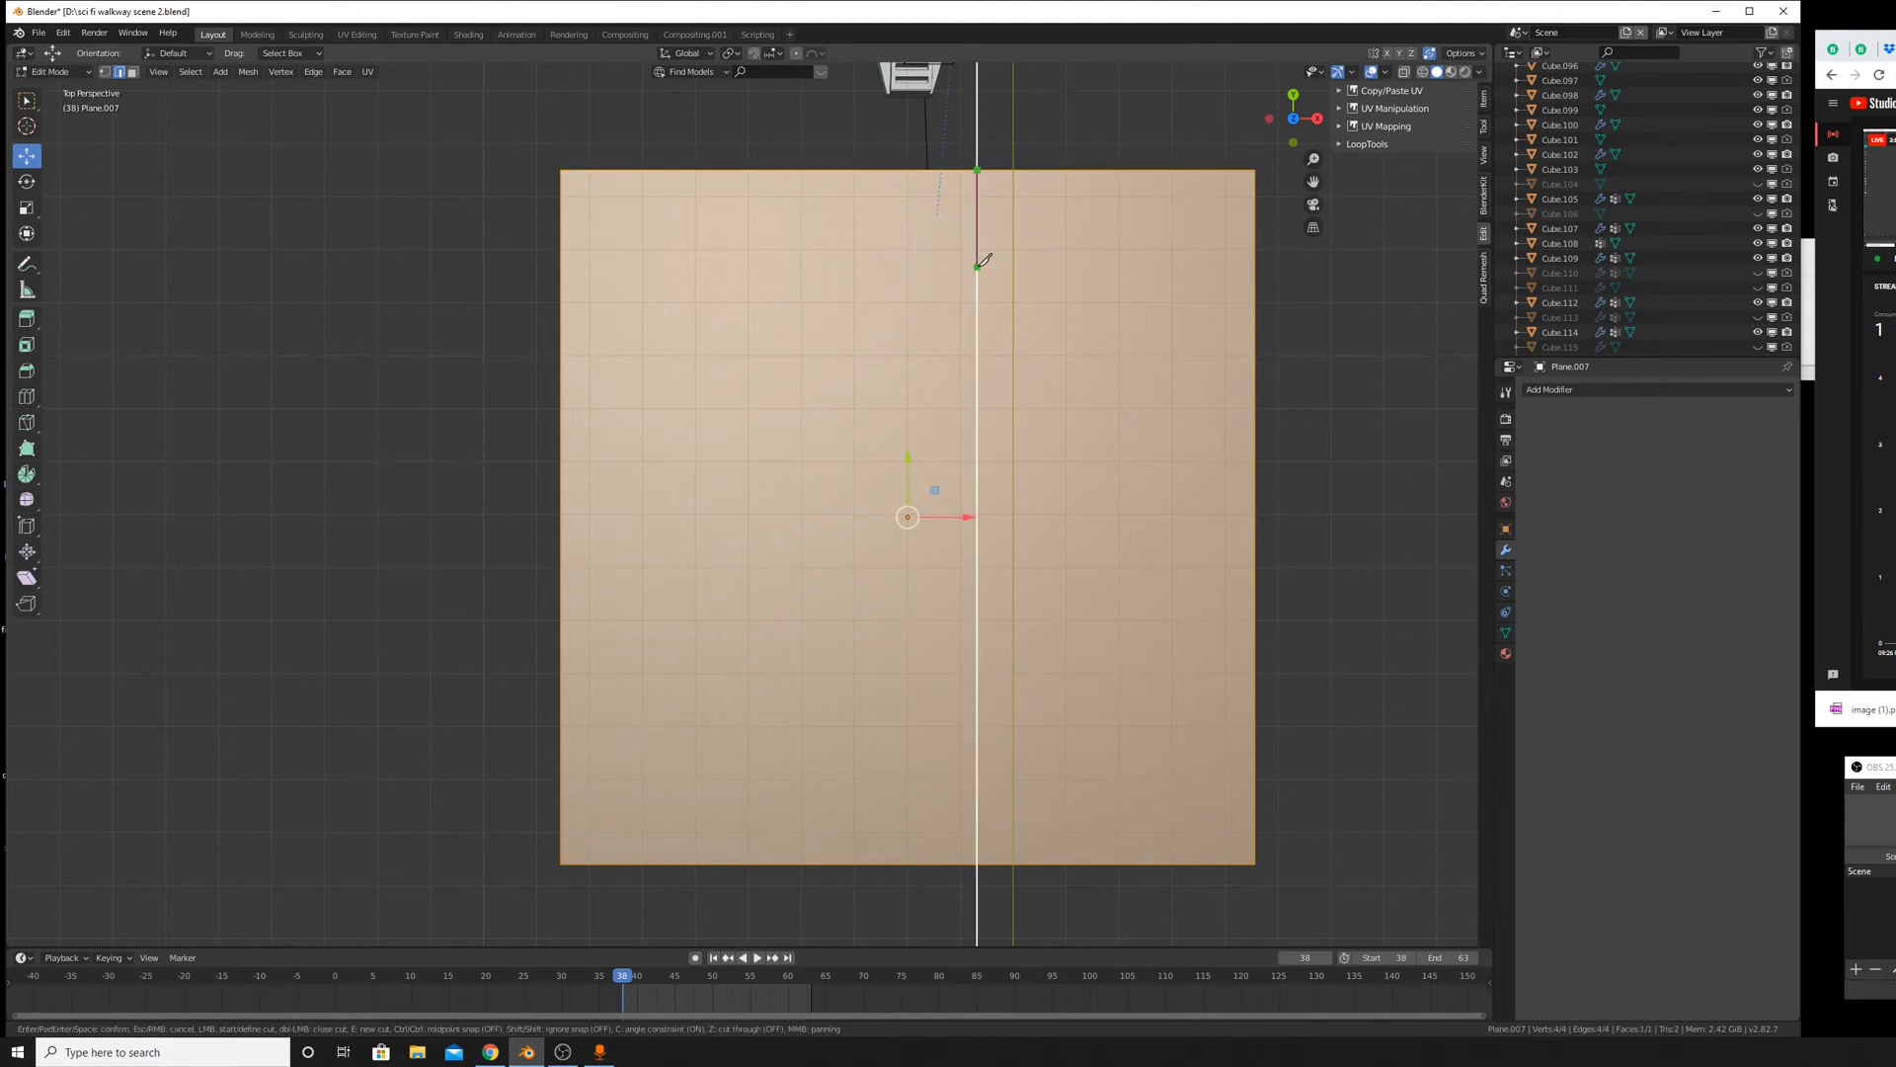
pyautogui.click(1023, 513)
pyautogui.click(847, 300)
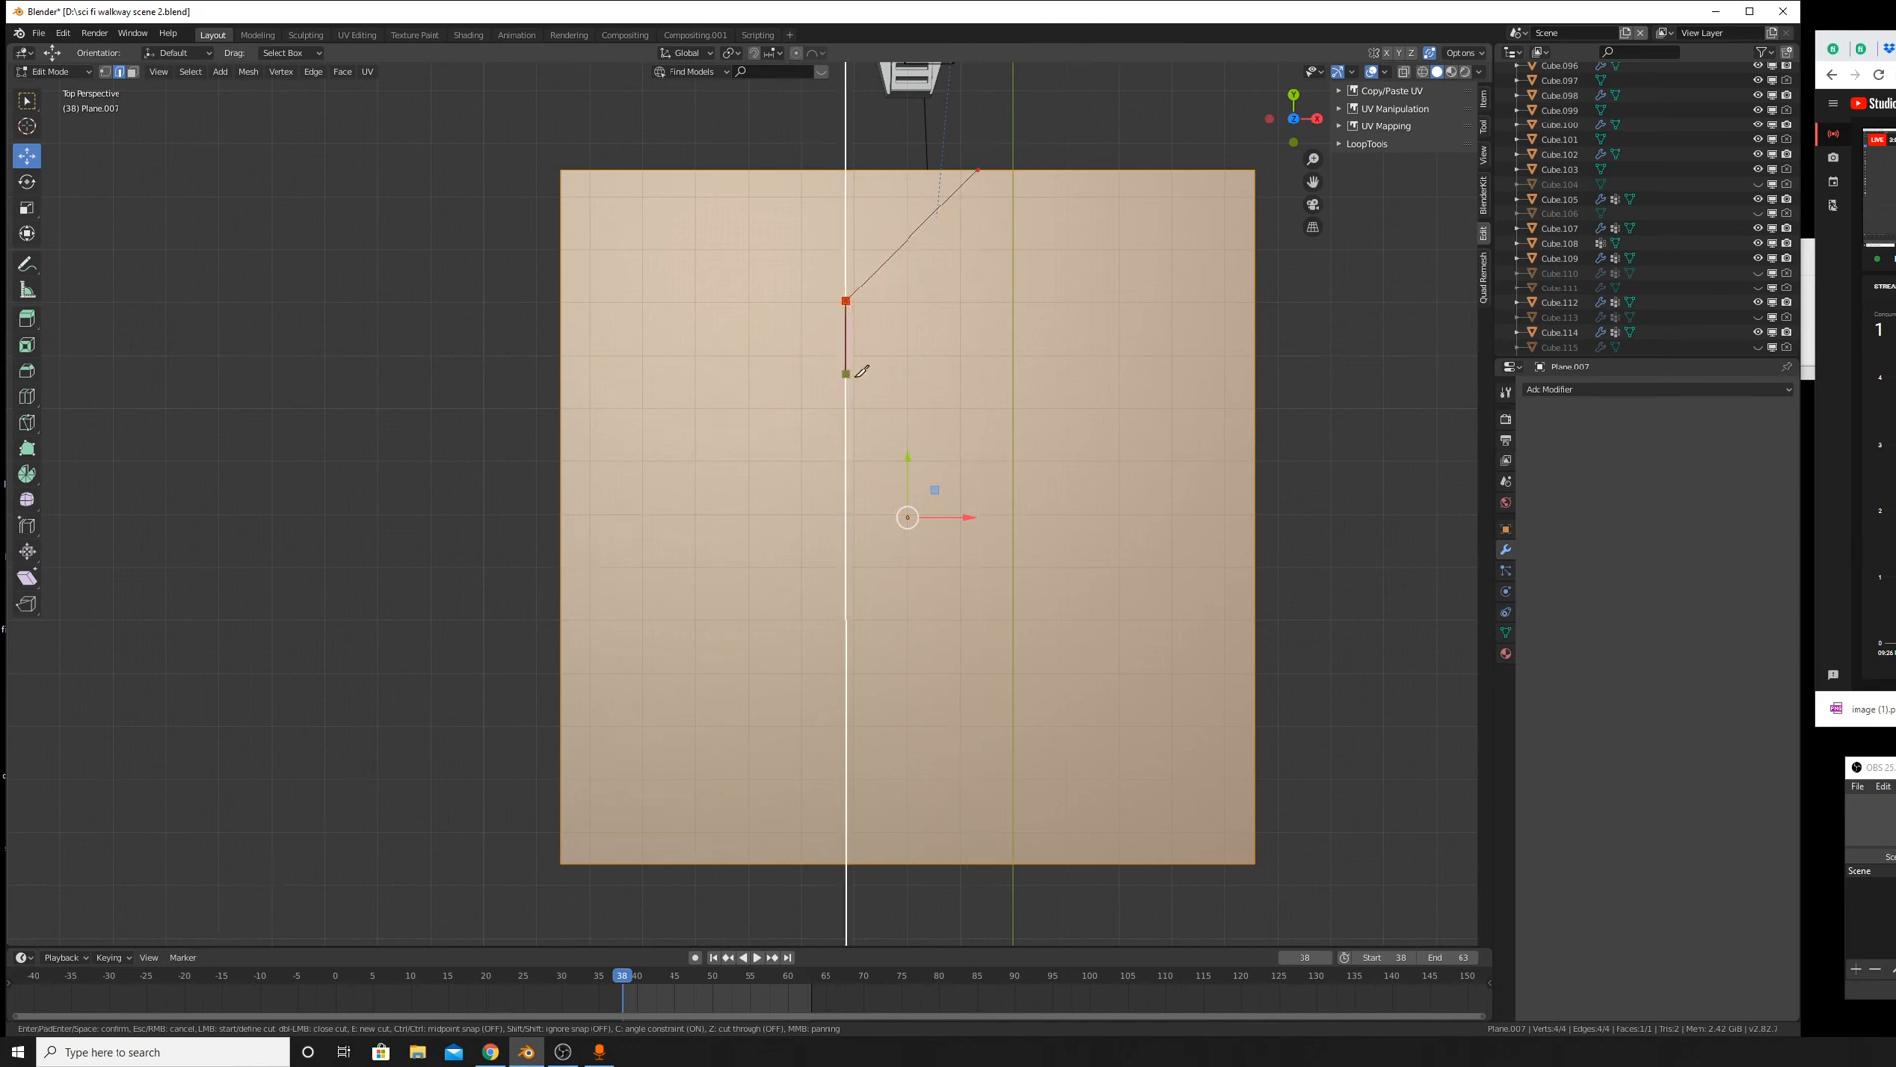
pyautogui.click(870, 453)
pyautogui.click(816, 531)
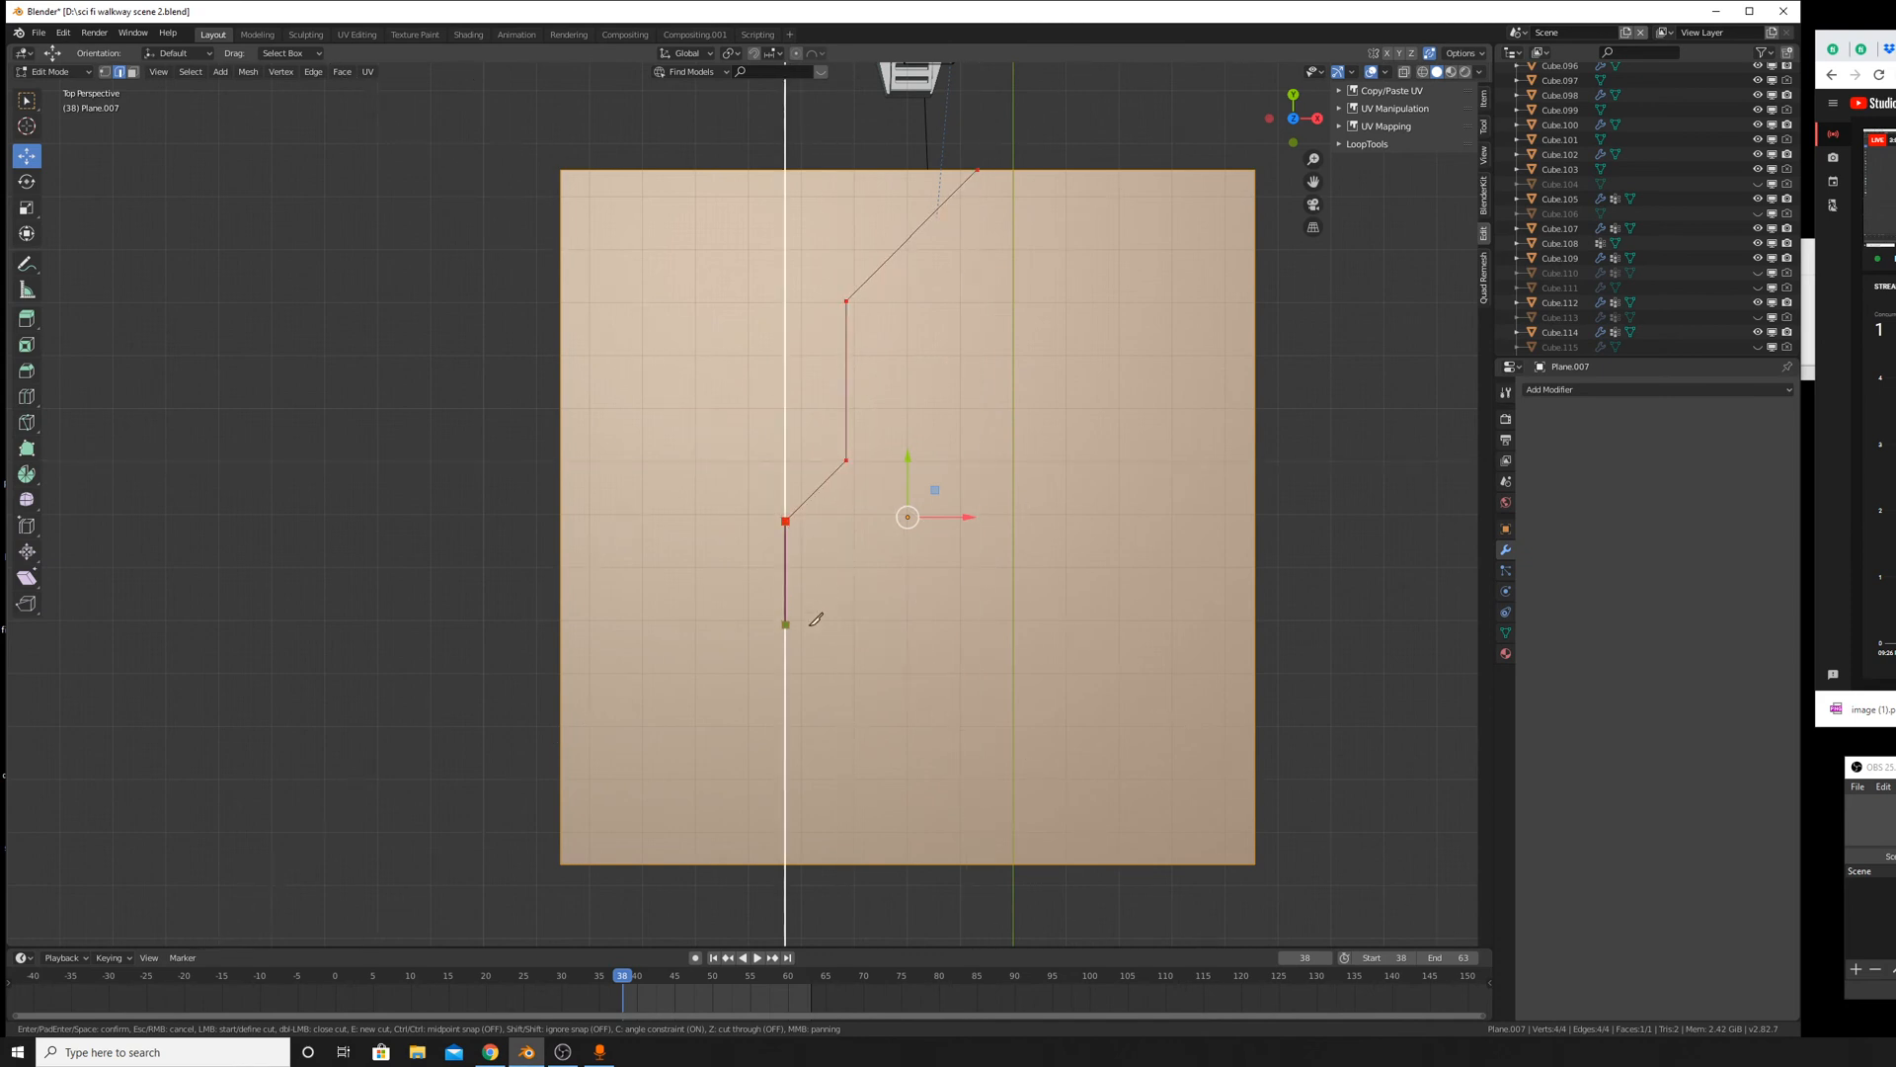
pyautogui.click(812, 647)
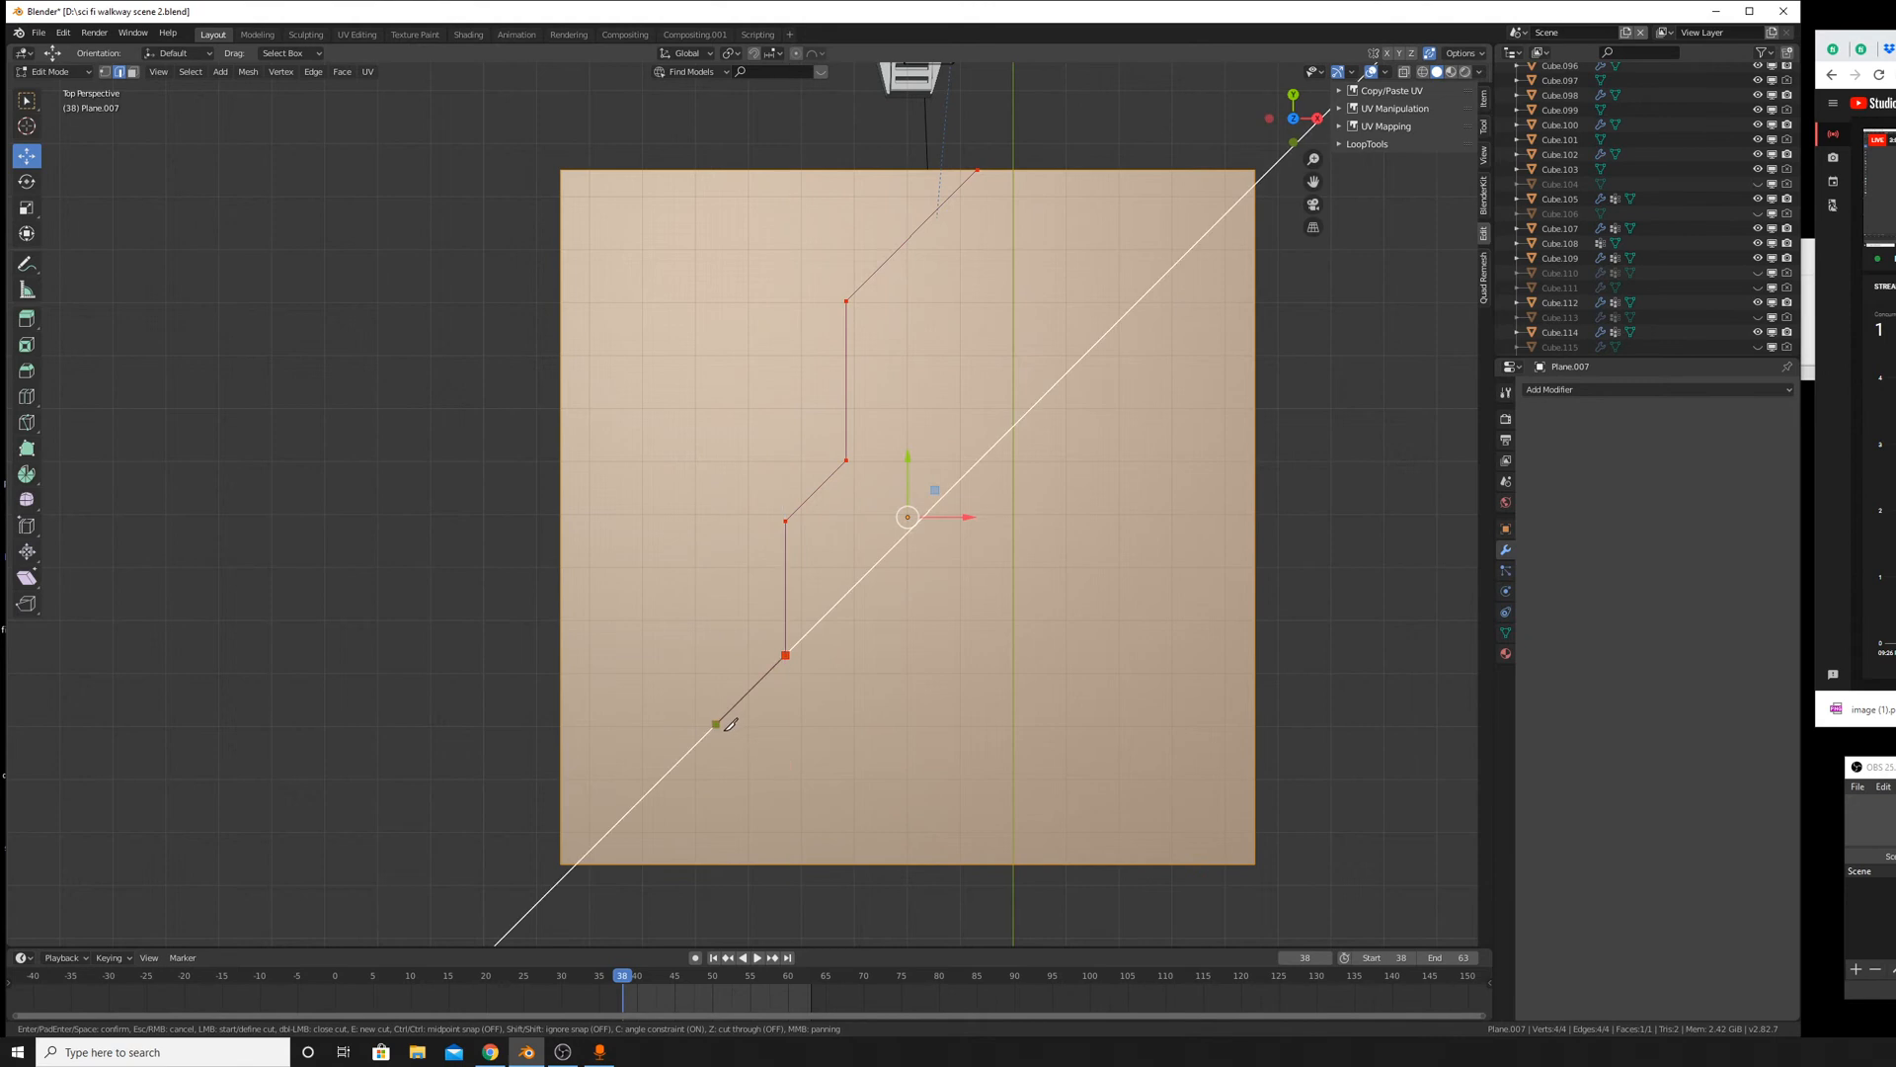
pyautogui.click(730, 724)
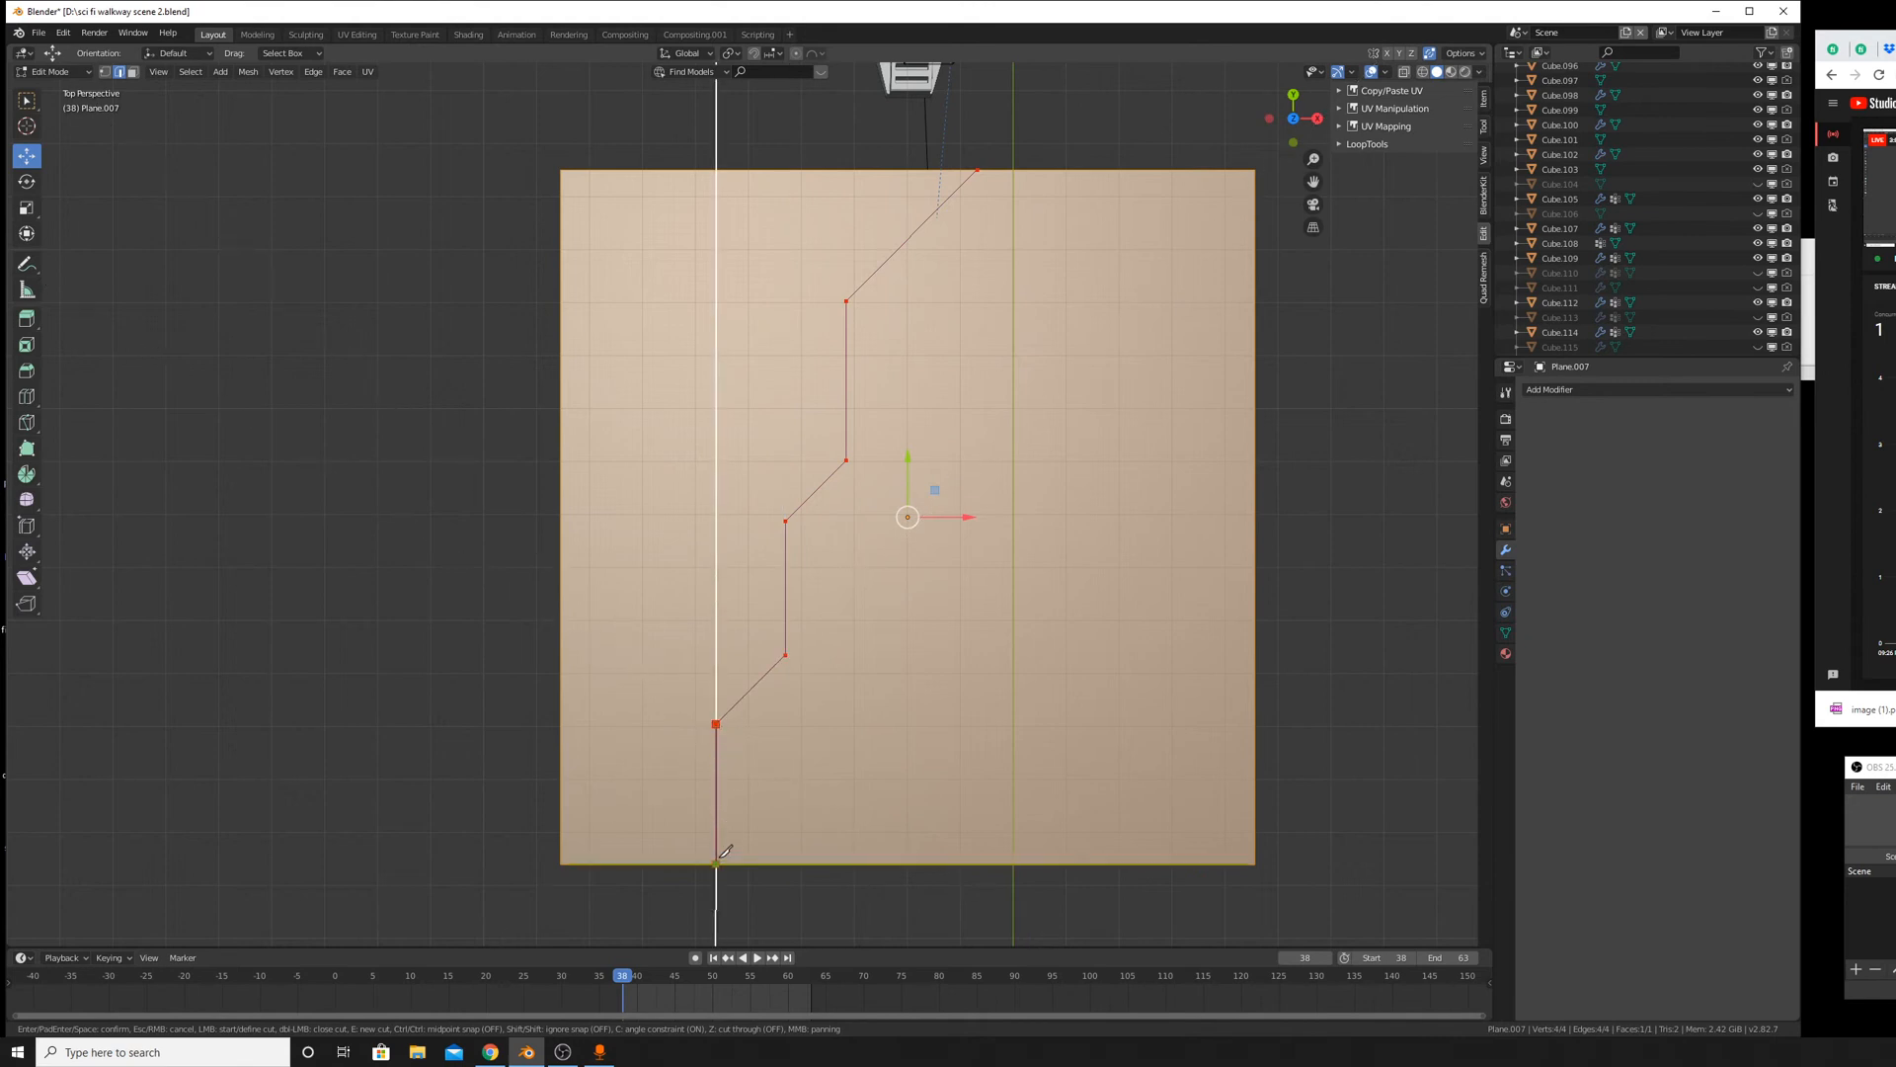
pyautogui.click(718, 864)
pyautogui.press('Return')
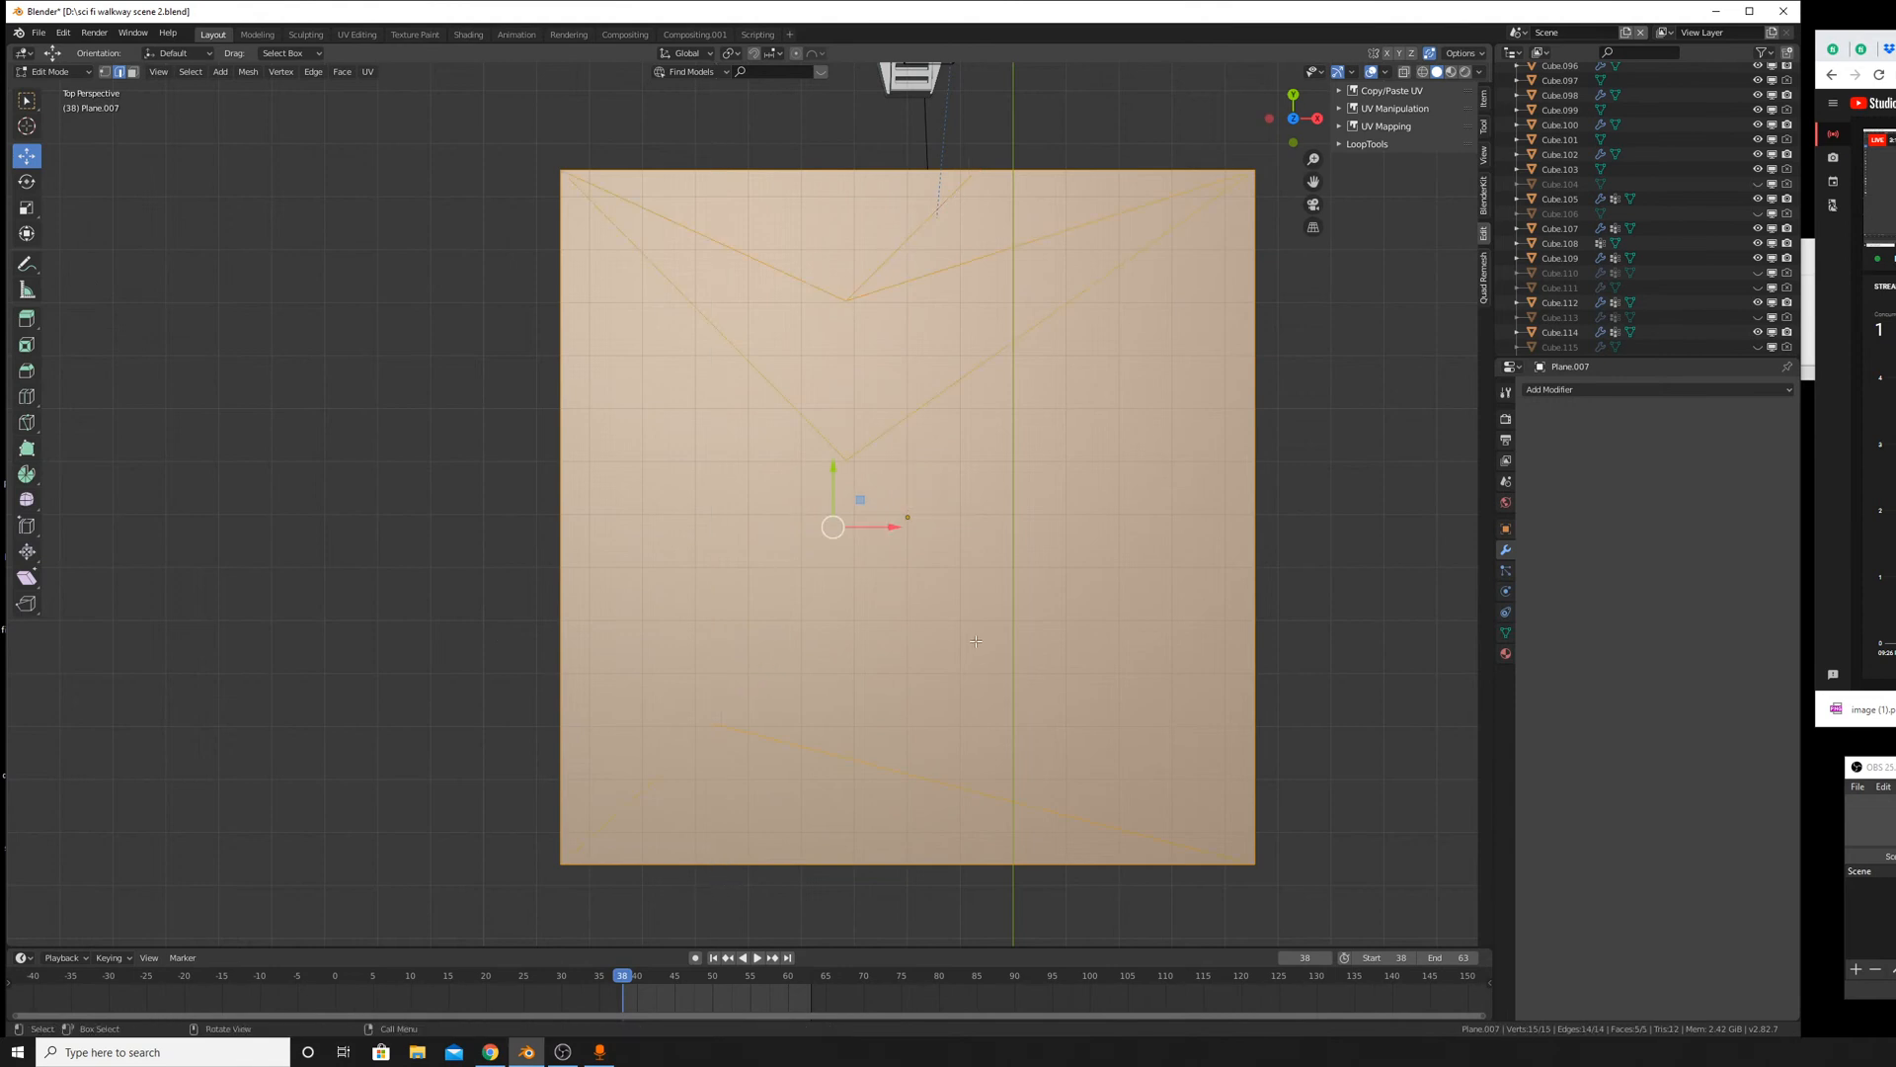
pyautogui.hotkey('ctrl', 'z')
# Try a single, nearly straight Knife cut across the plane from the ship-side edge to the far edge.
pyautogui.press('k')
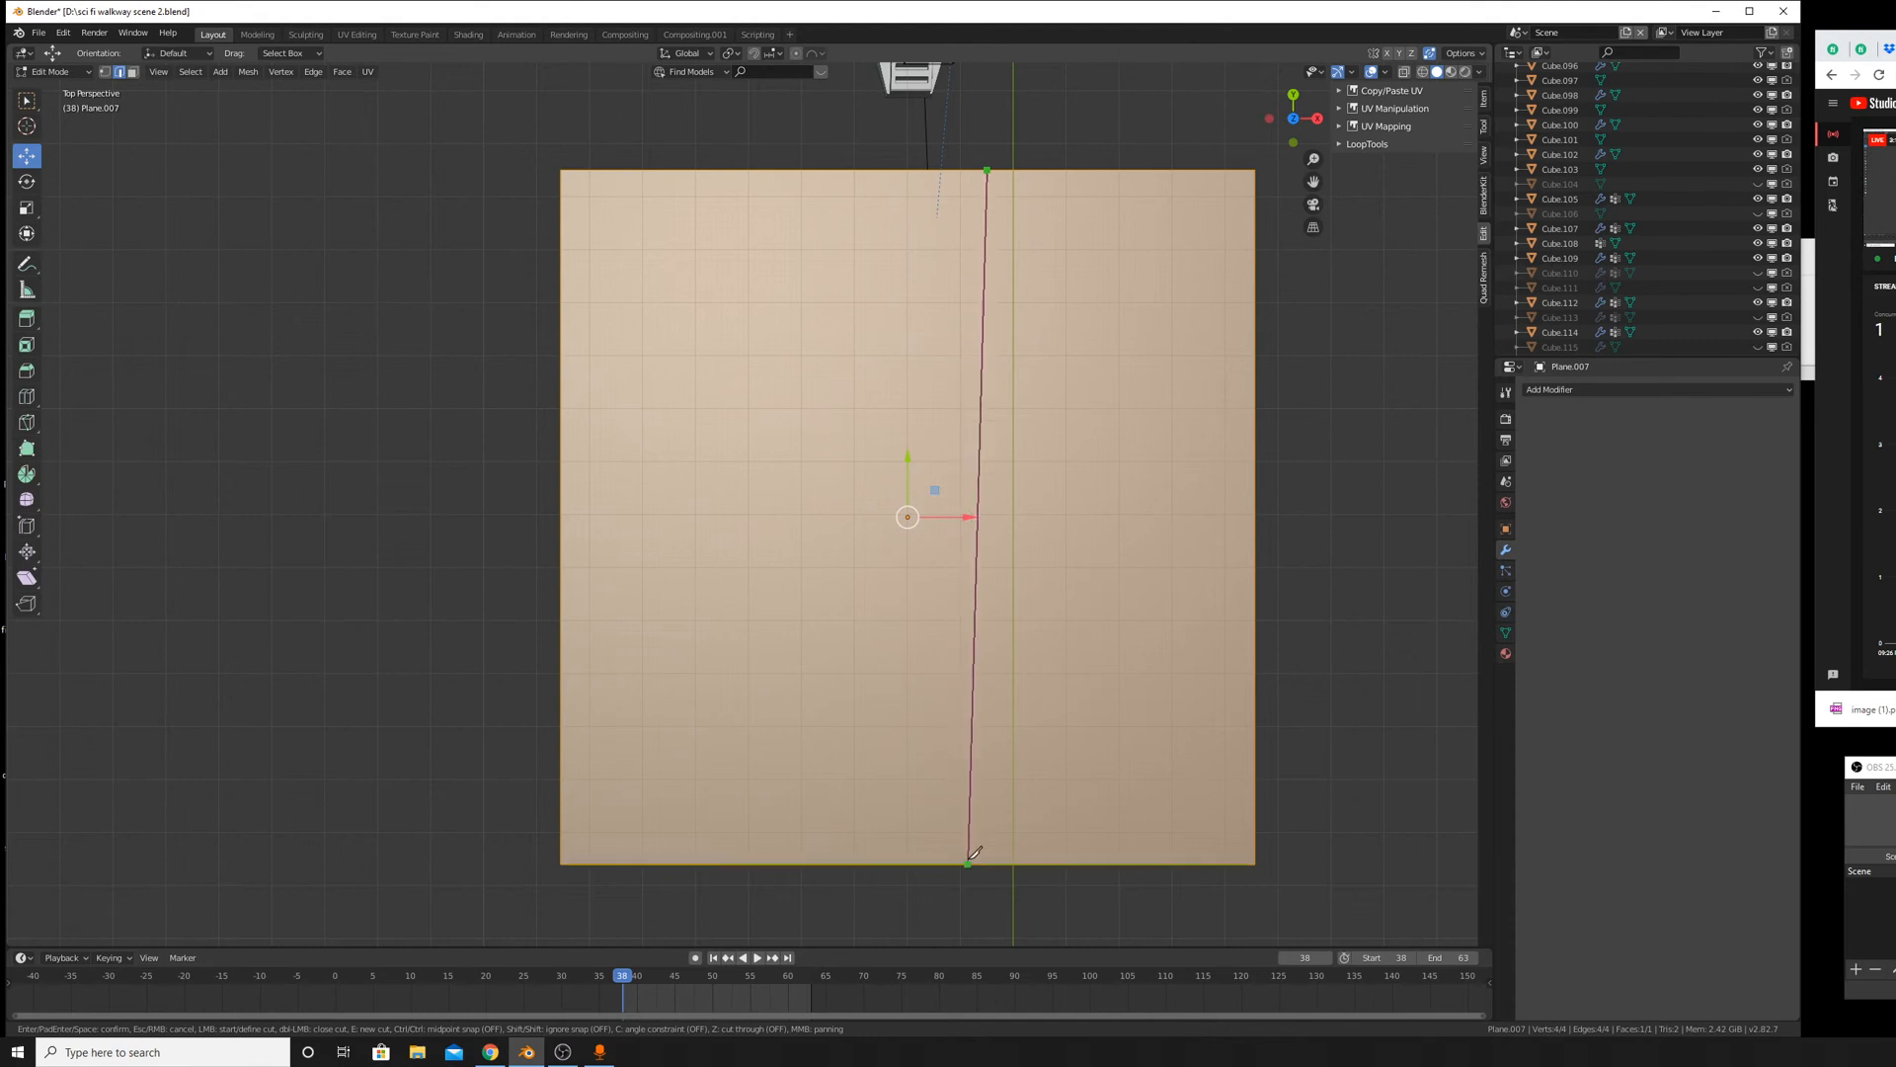
pyautogui.click(968, 862)
pyautogui.press('Return')
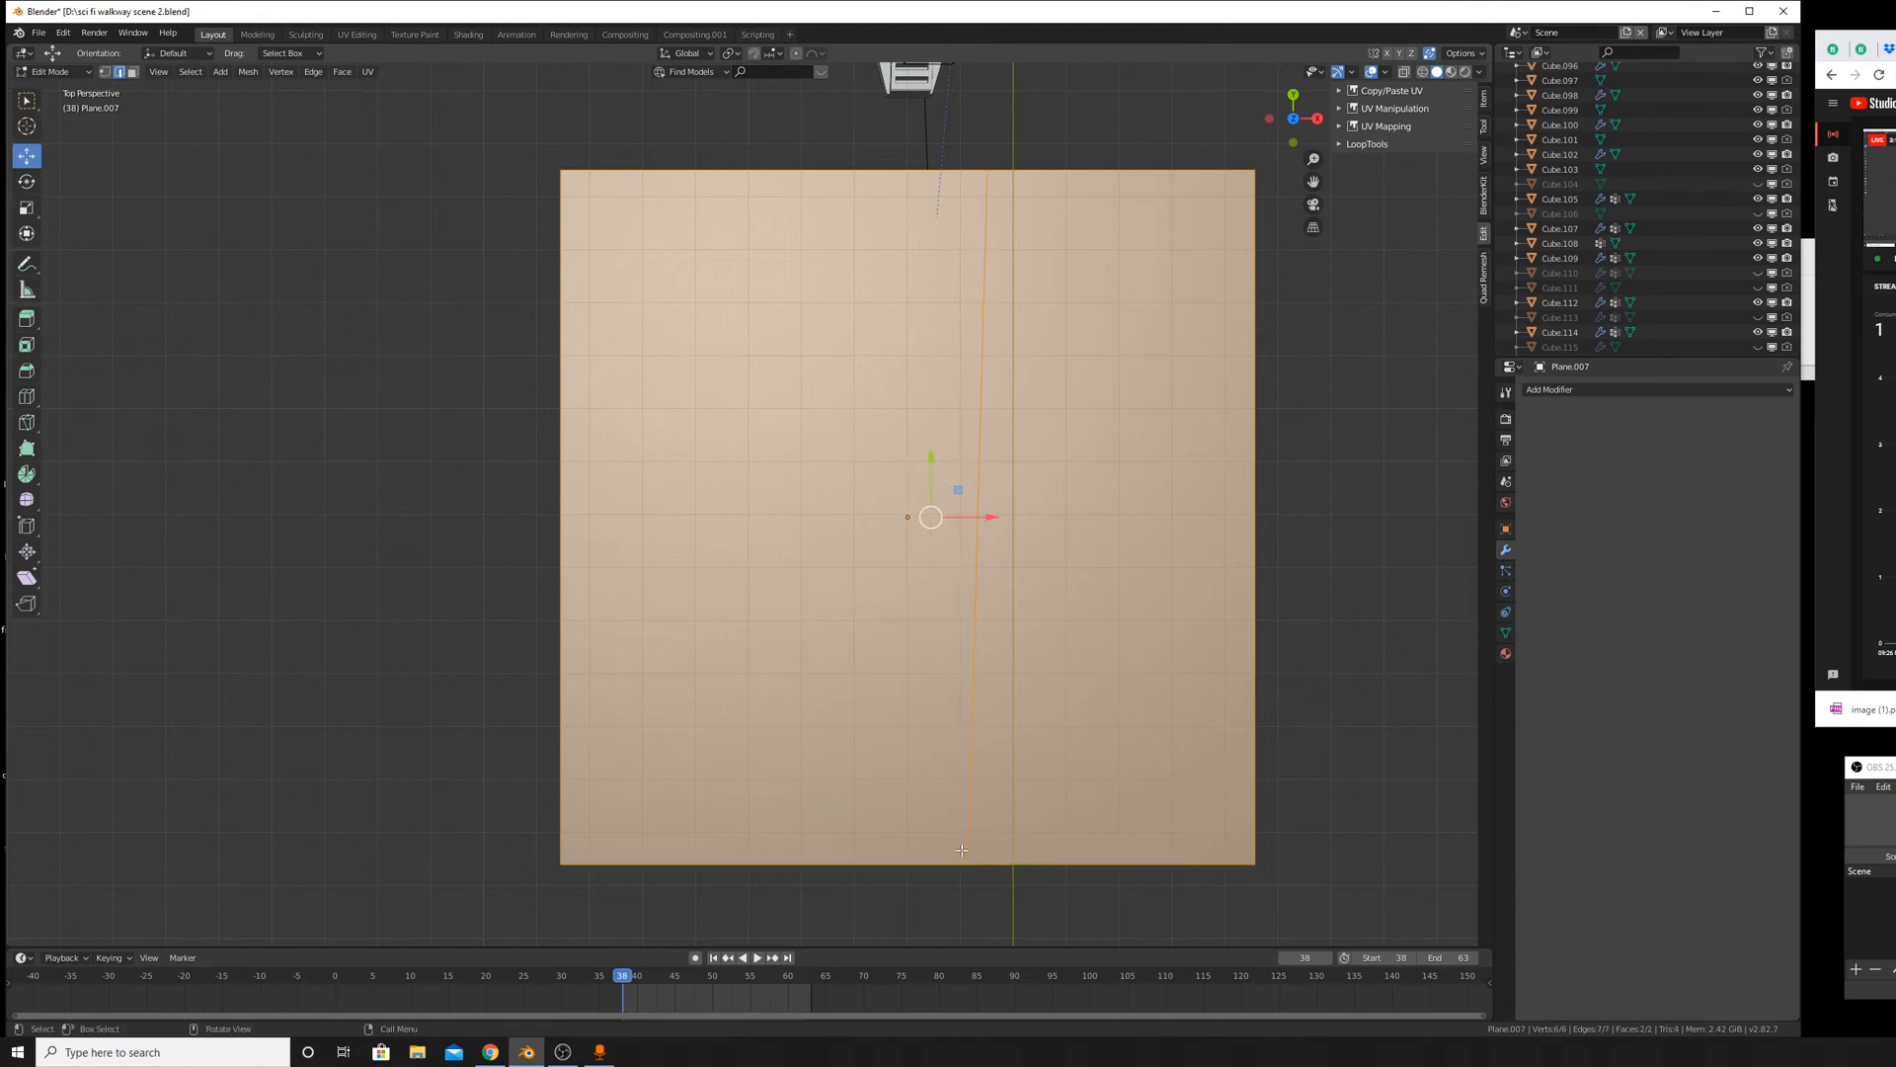
pyautogui.hotkey('ctrl', 'z')
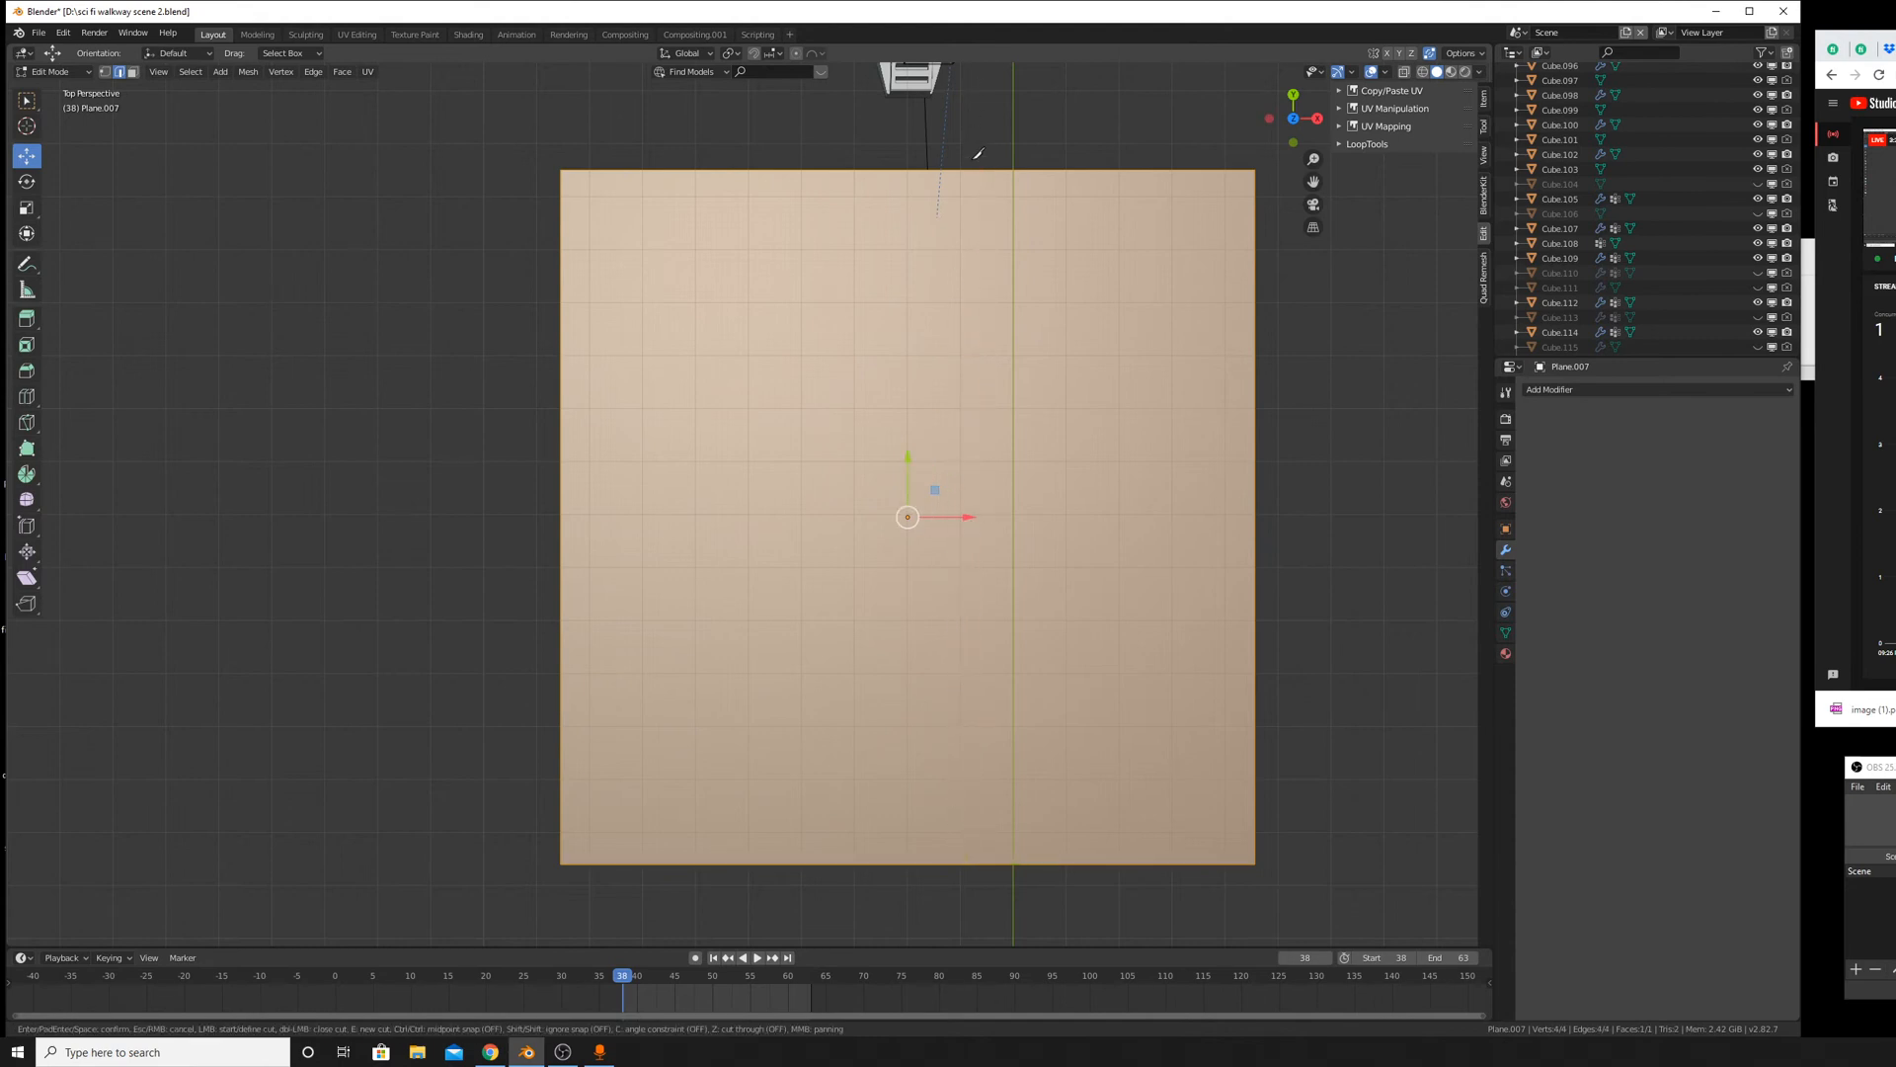
# Try another stepped Knife cut with a straight start and a long middle section along Y, ending at the far edge nearer the -X side.
pyautogui.click(965, 169)
pyautogui.press('c')
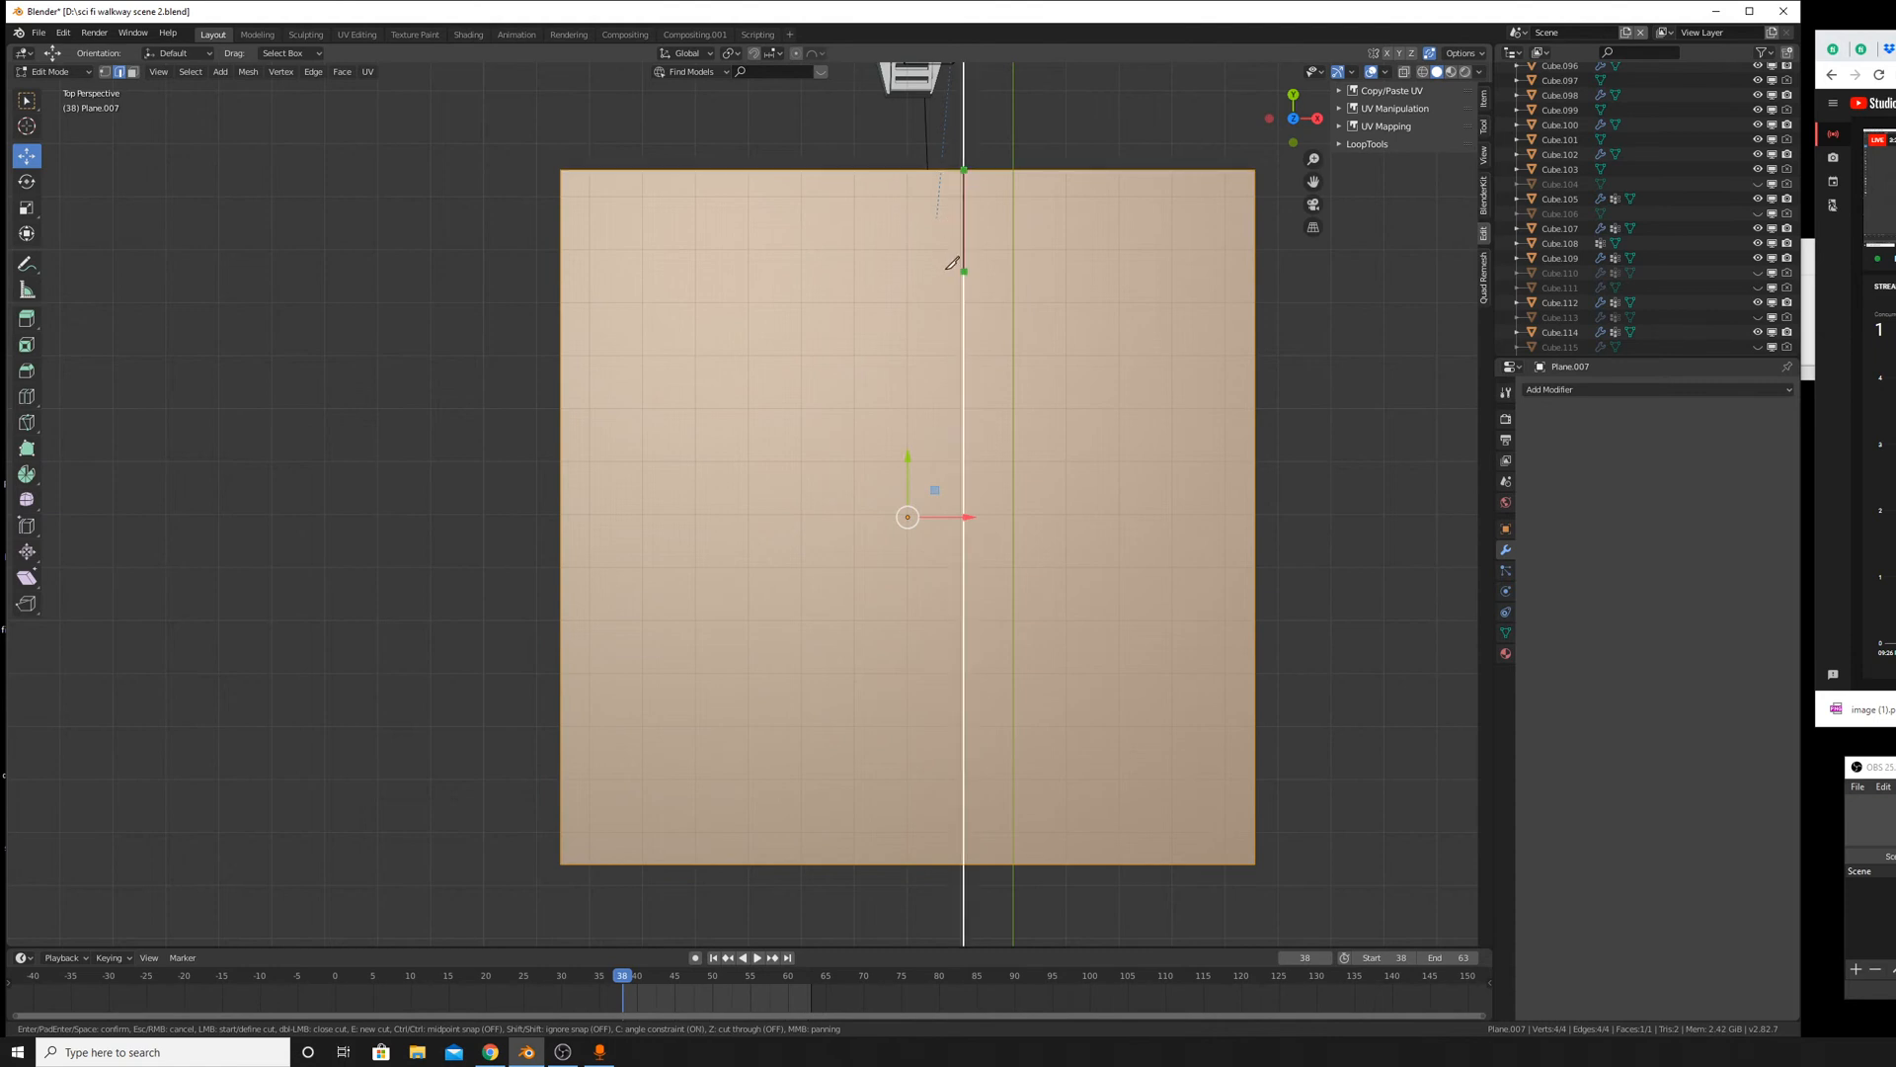
pyautogui.click(964, 273)
pyautogui.click(866, 371)
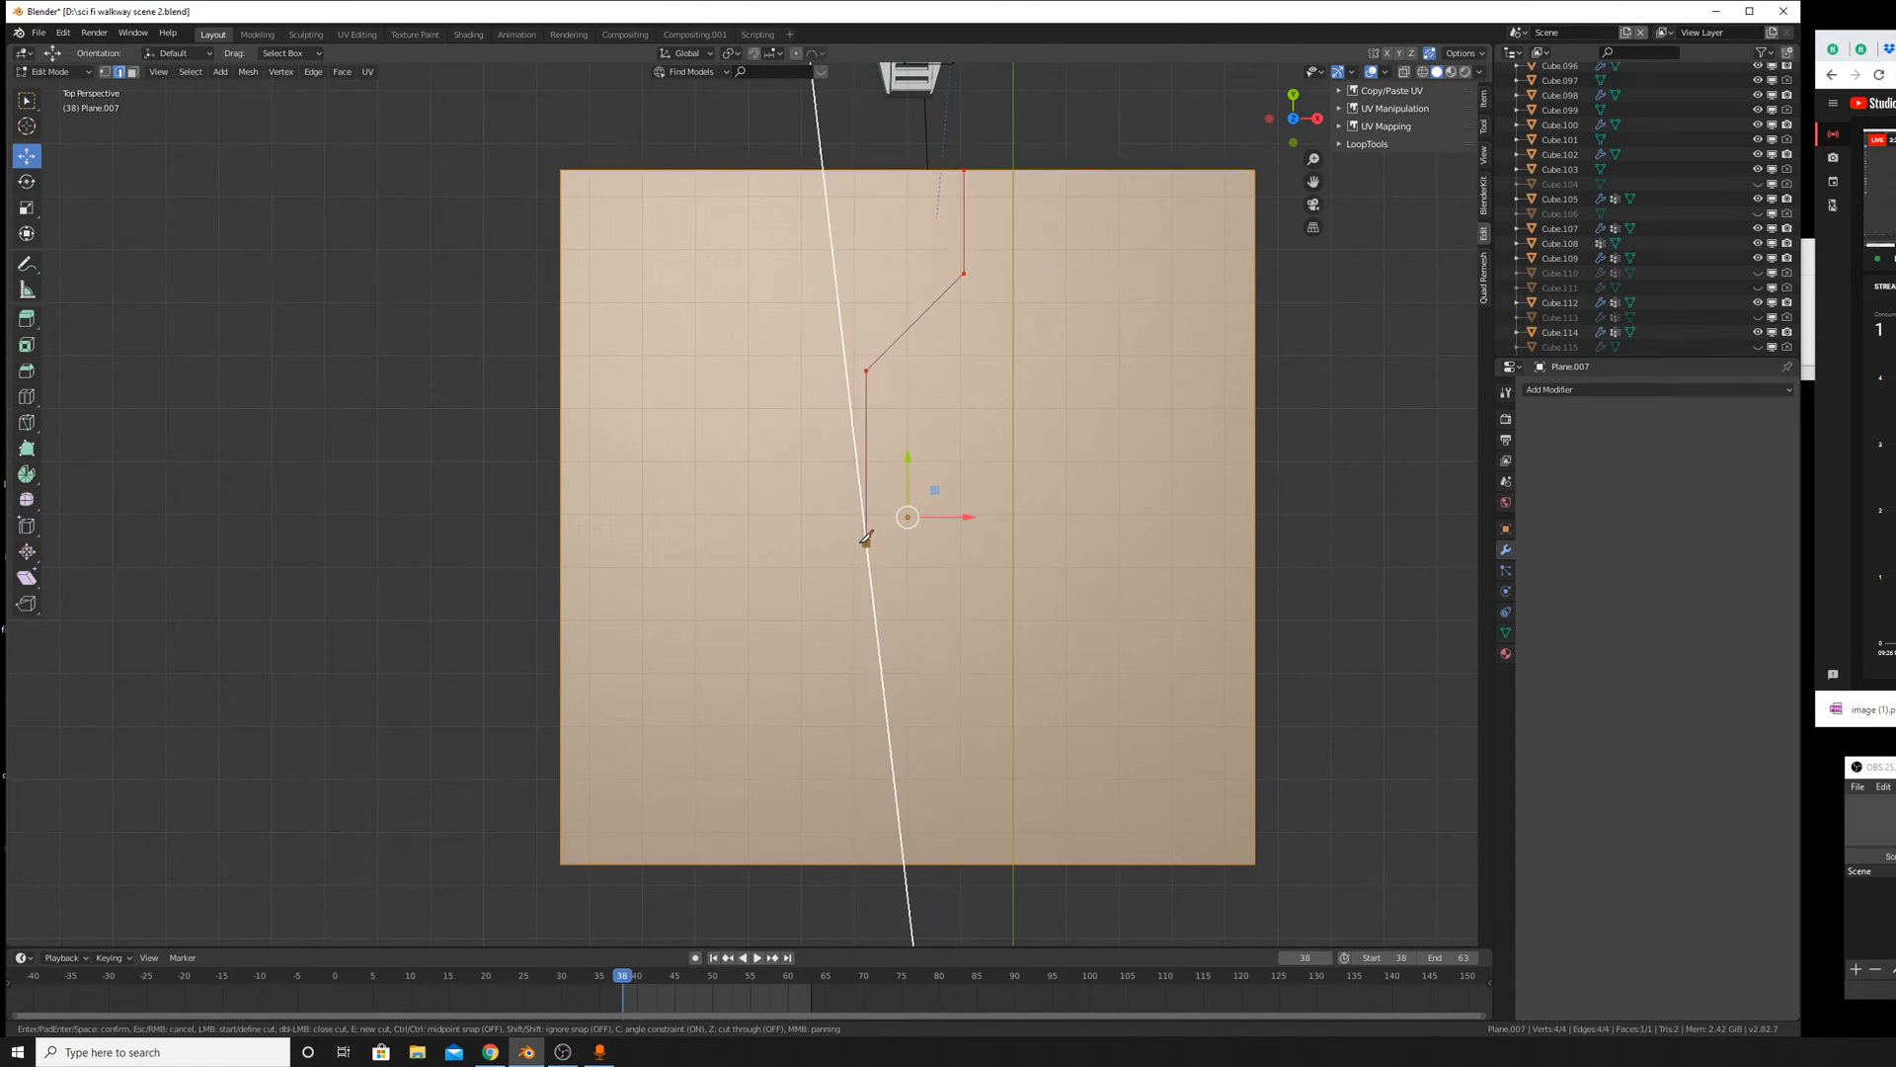
pyautogui.click(866, 544)
pyautogui.click(784, 627)
pyautogui.click(783, 709)
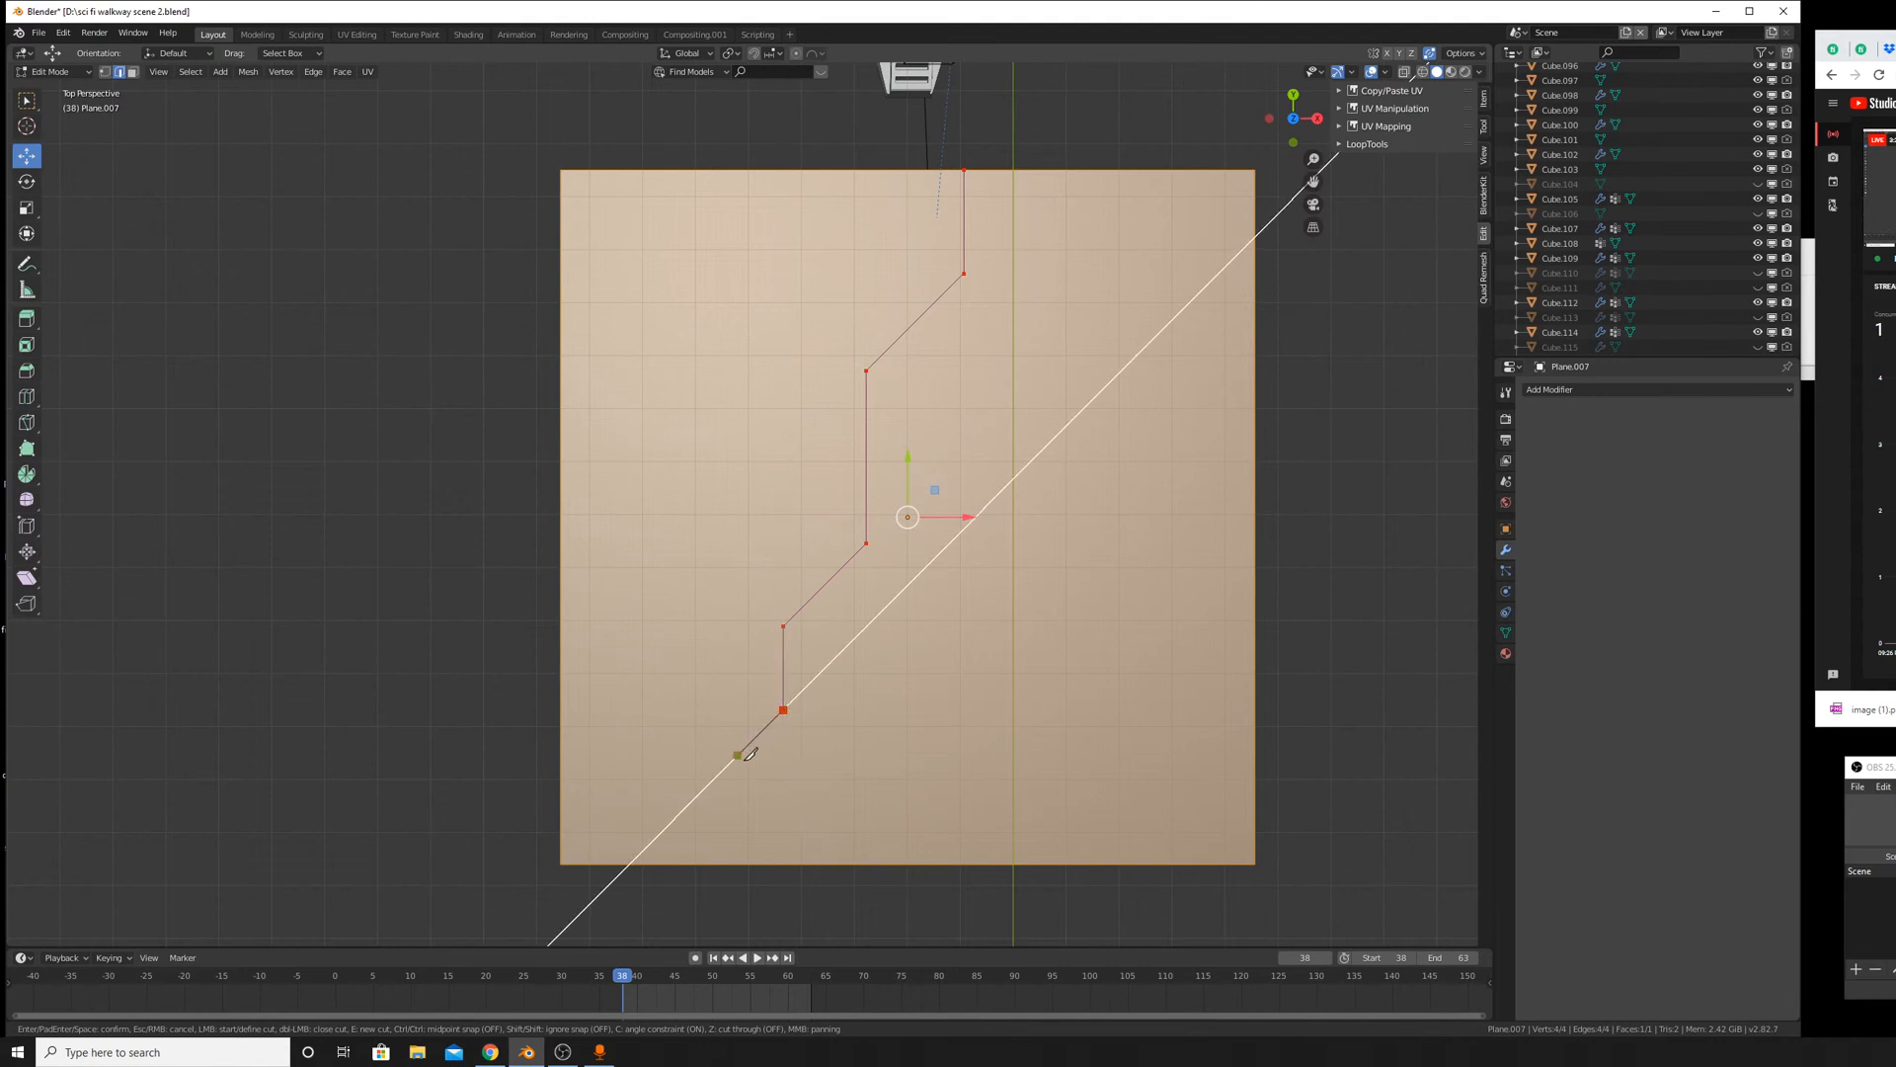
pyautogui.click(737, 755)
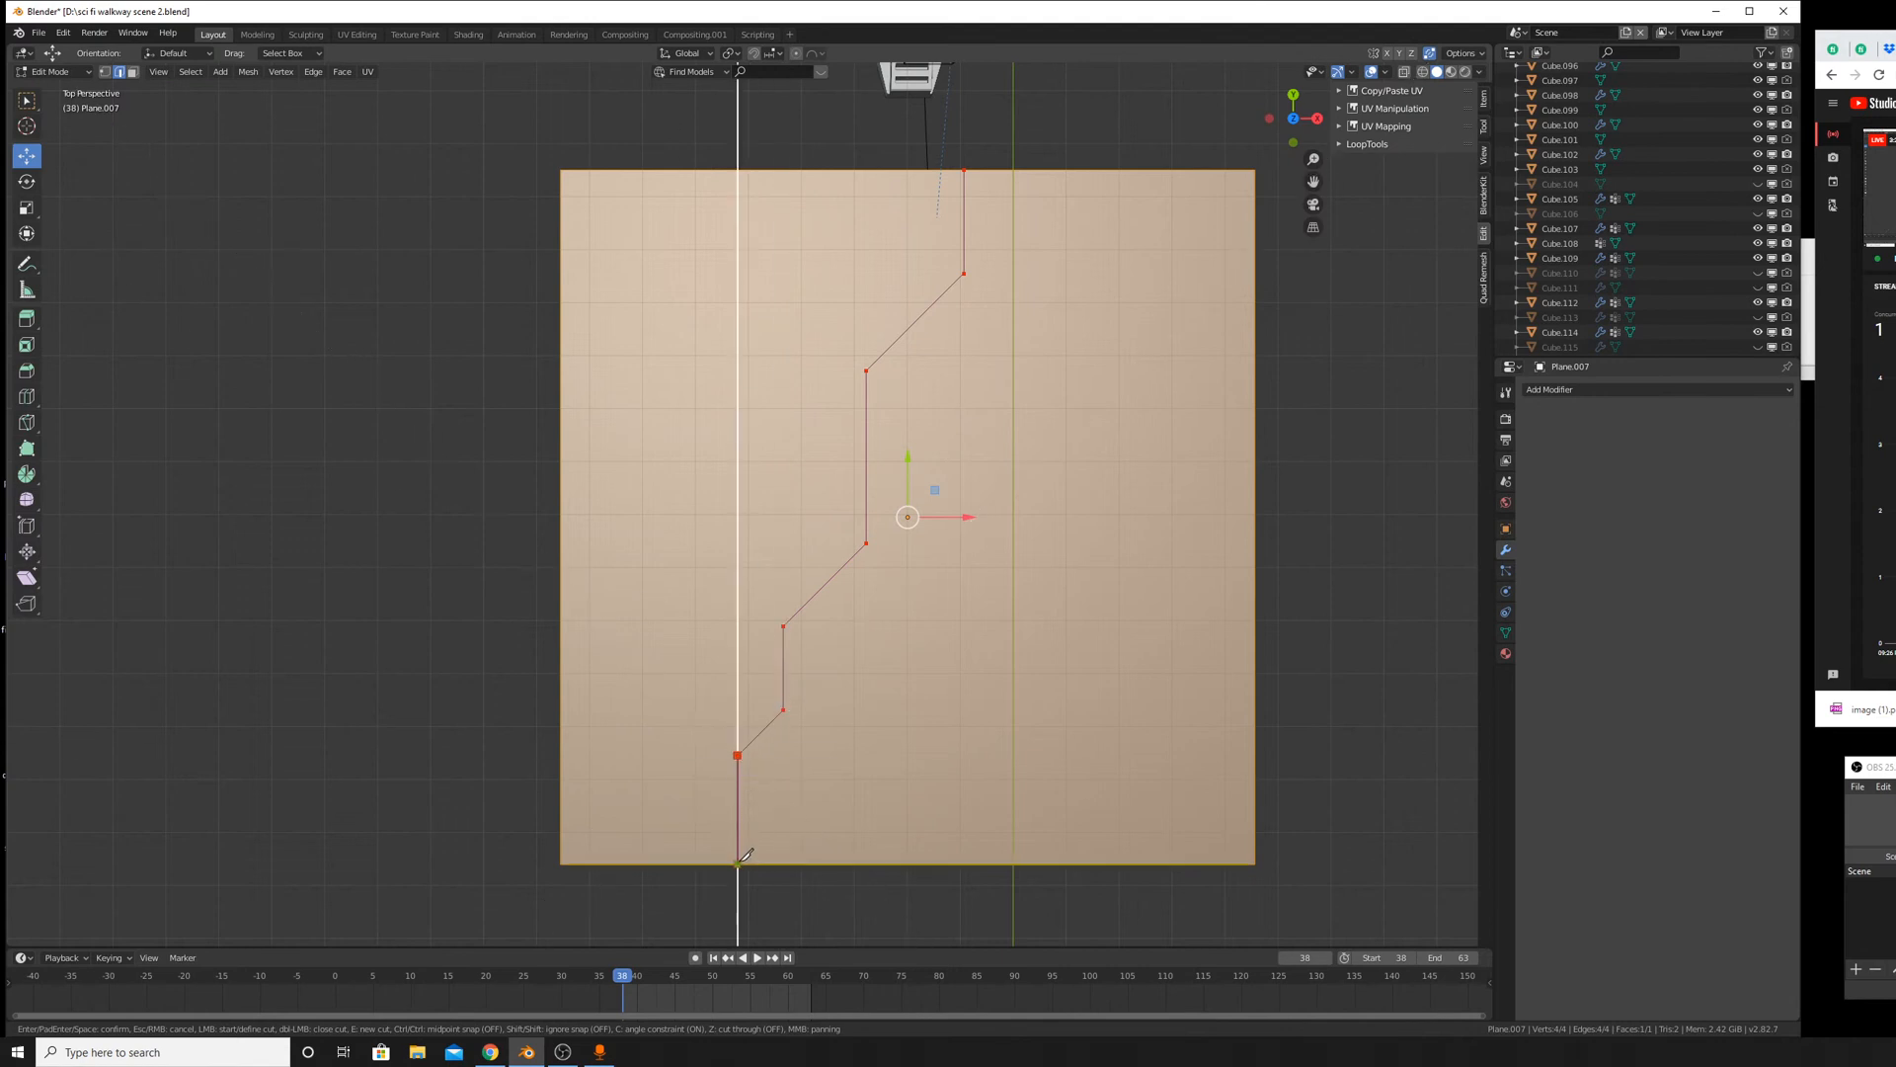
pyautogui.click(747, 859)
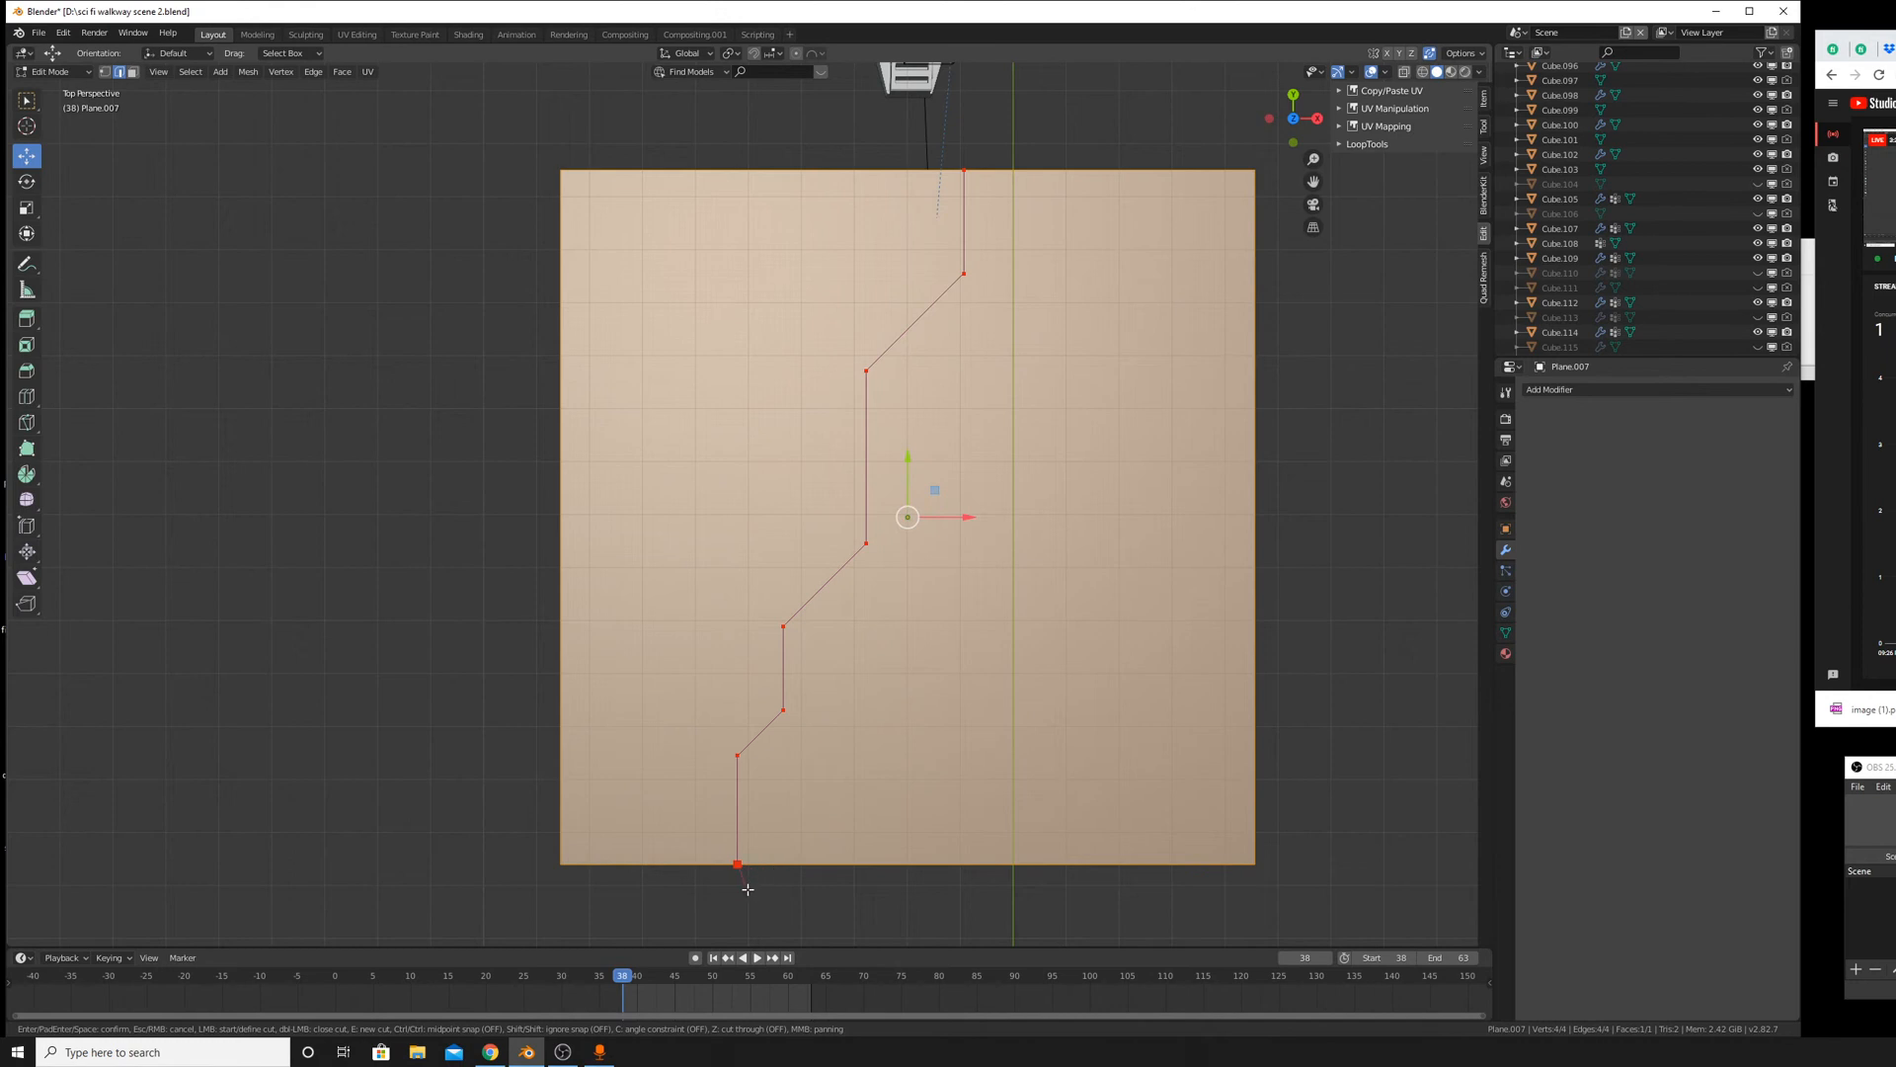
pyautogui.press('Return')
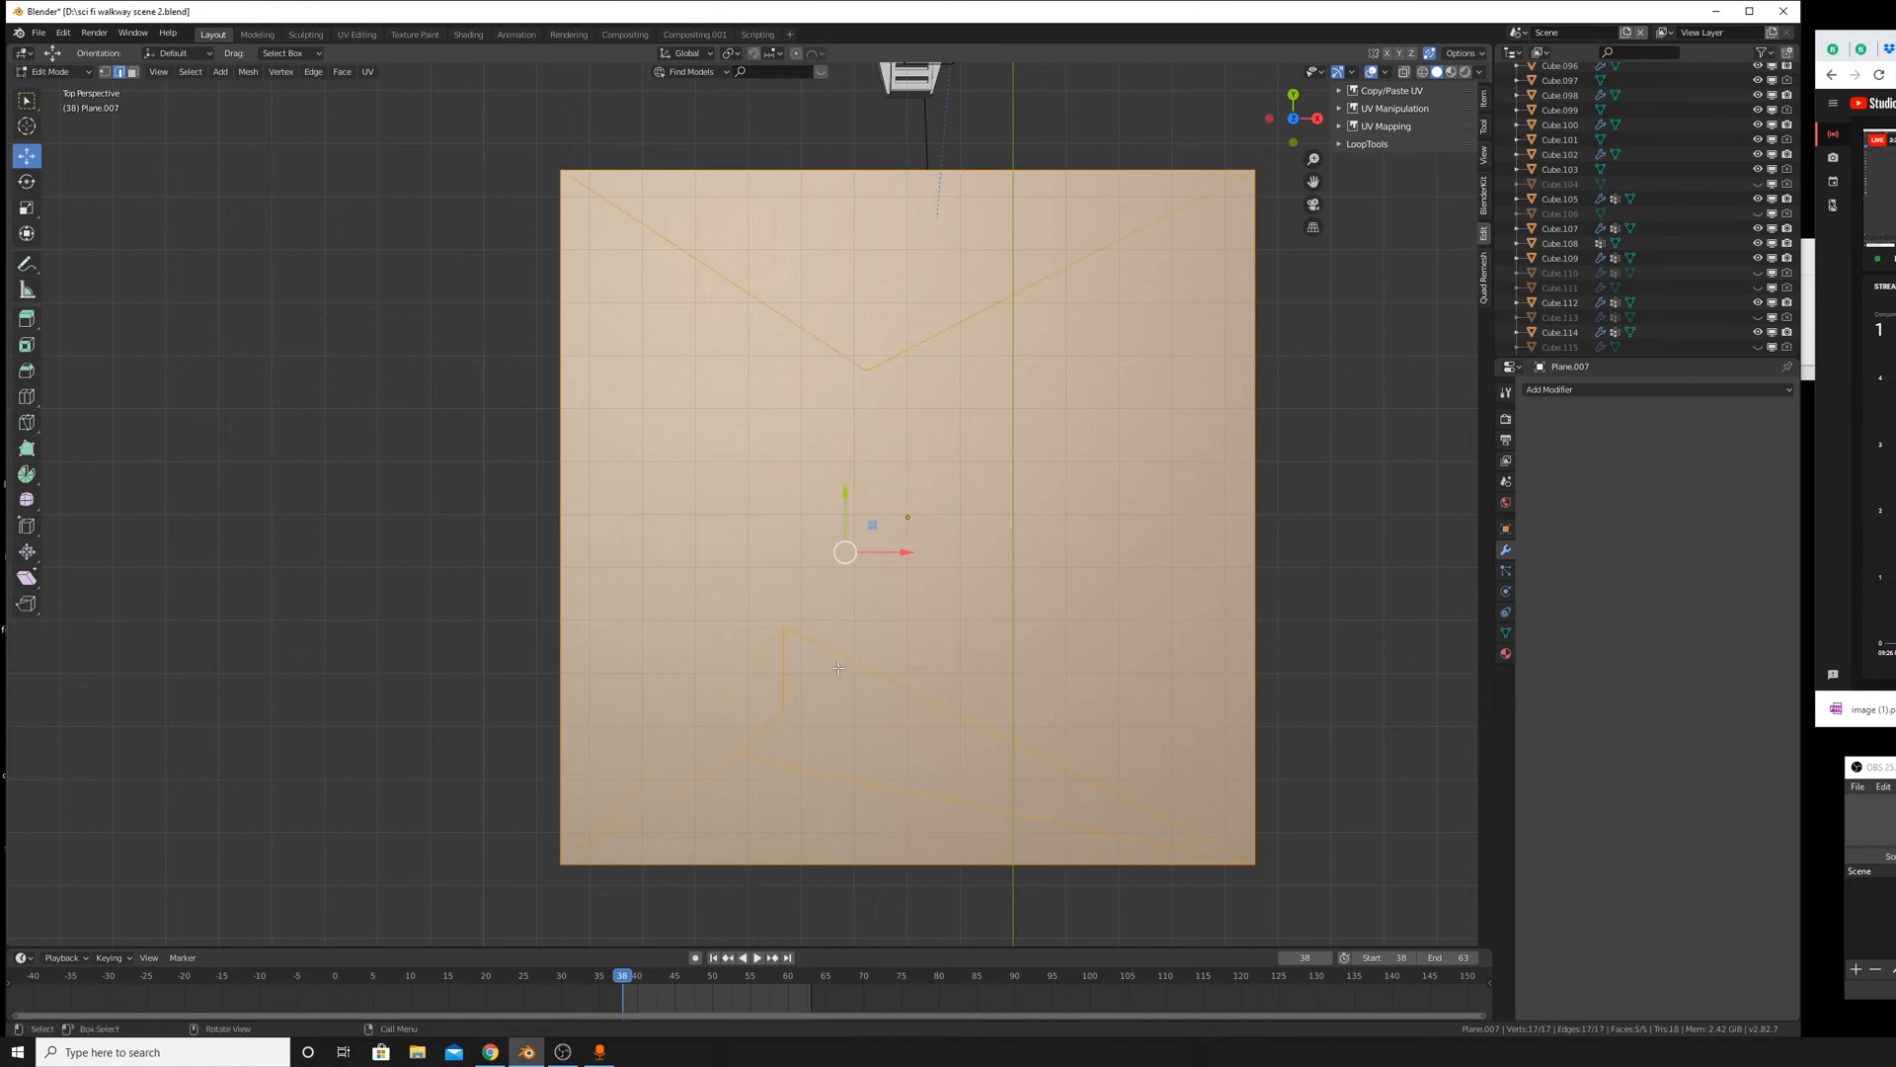
pyautogui.hotkey('ctrl', 'z')
# Try an angle-constrained Knife cut across the plane along X, with a straight start, a raised trapezoid toward the ship, and a straight finish.
pyautogui.press('k')
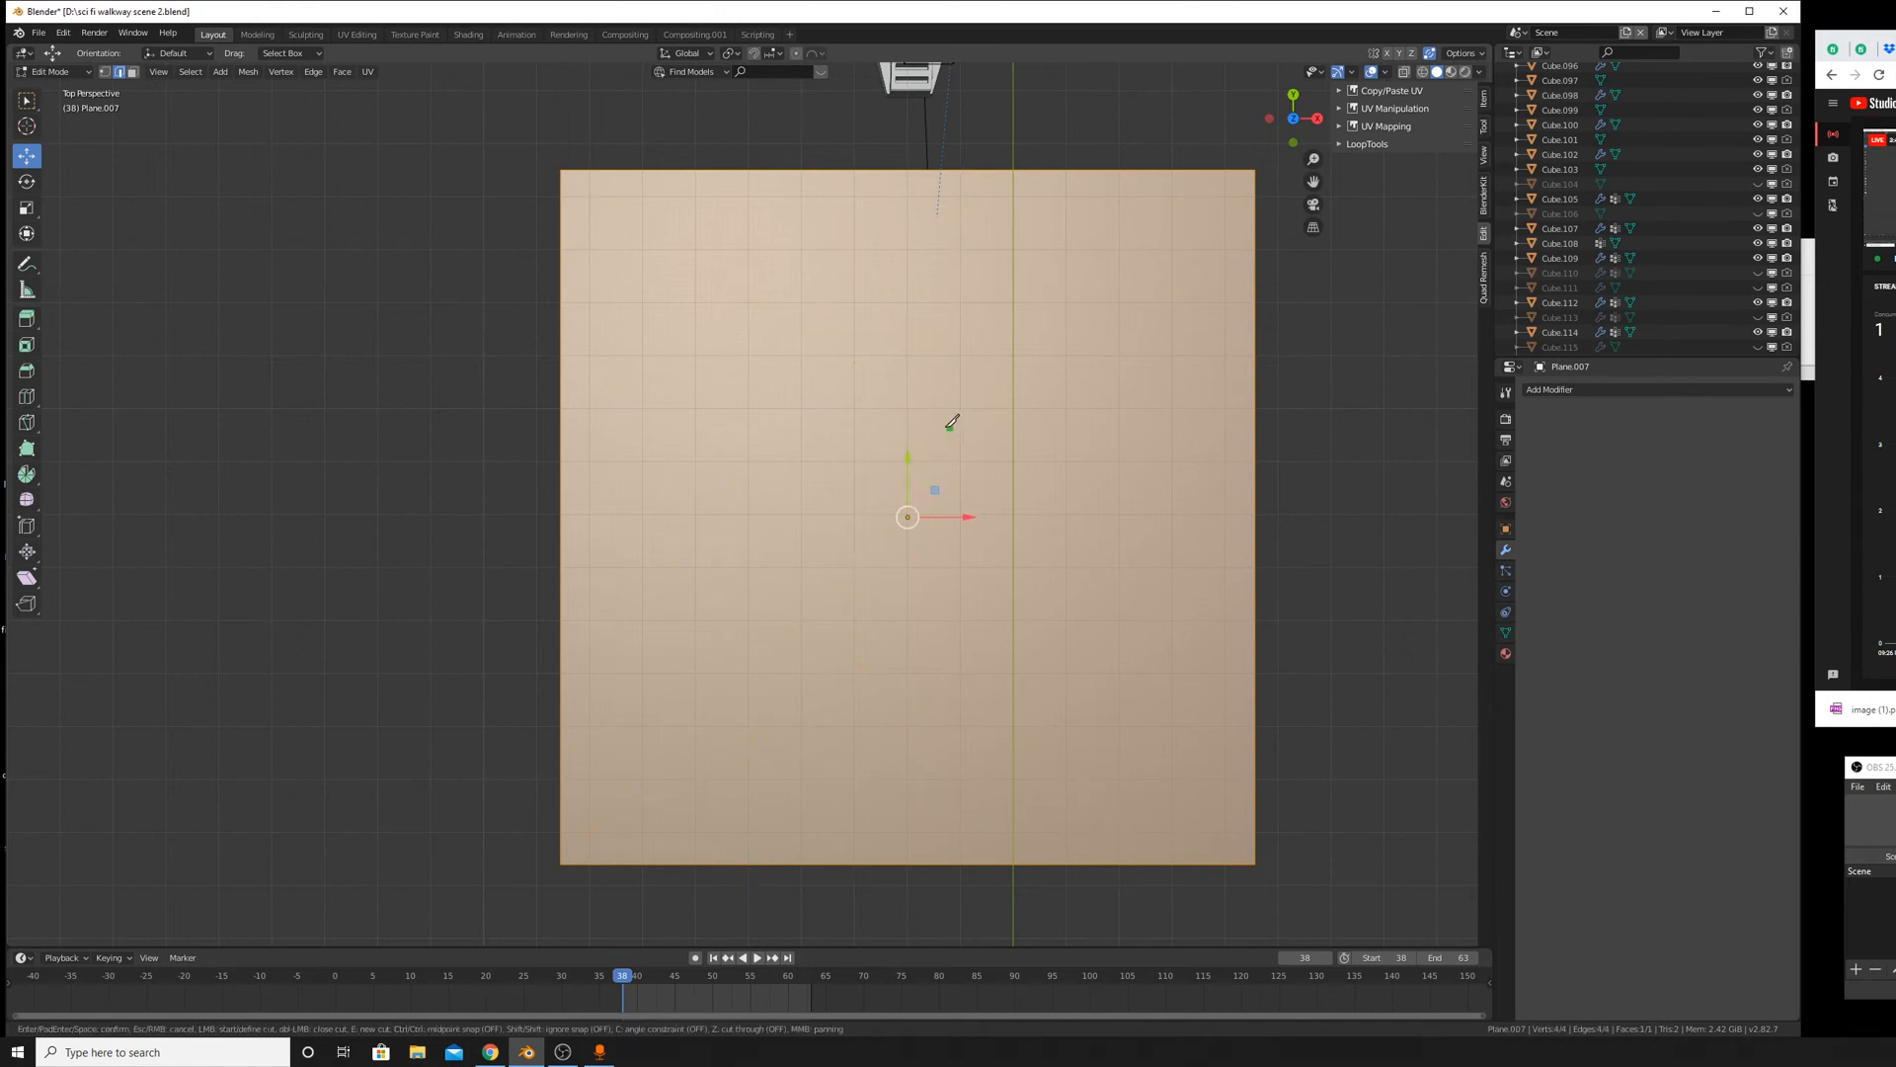
pyautogui.click(562, 531)
pyautogui.press('c')
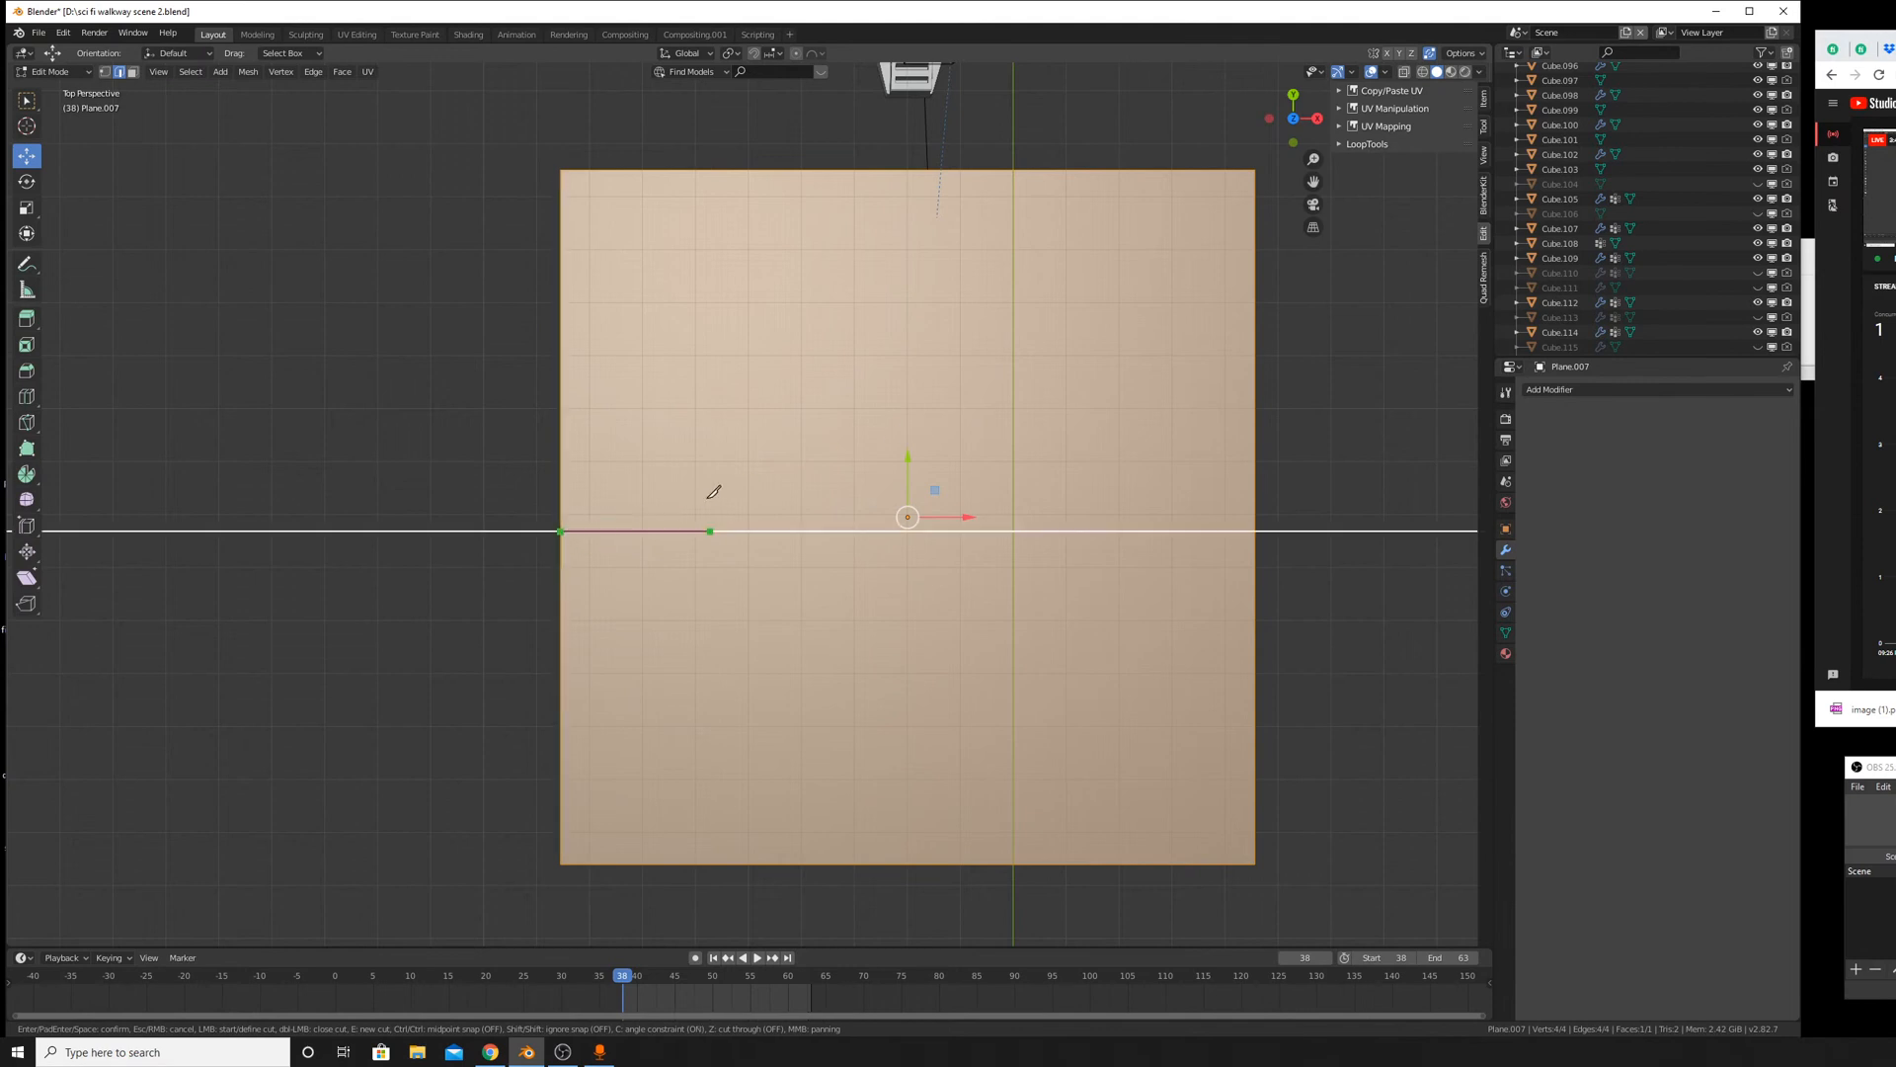
pyautogui.click(670, 517)
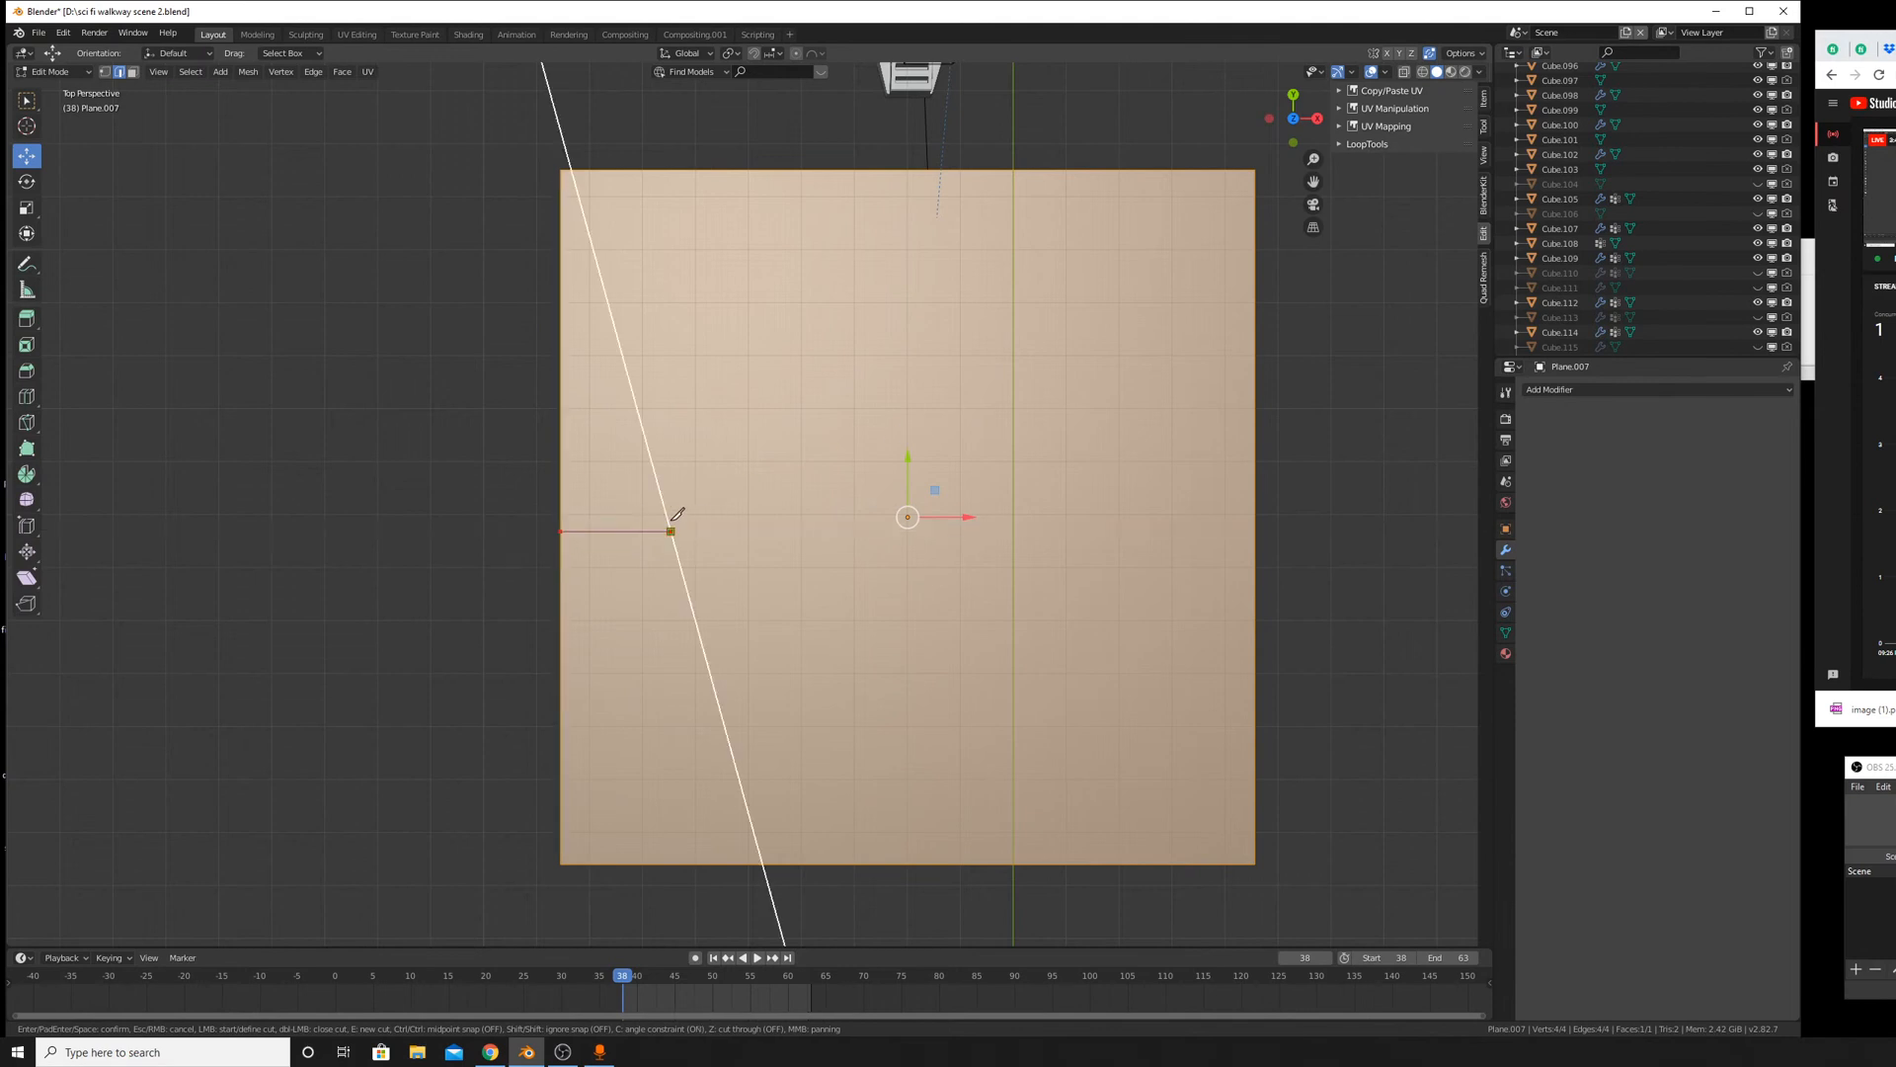
pyautogui.click(832, 444)
pyautogui.click(1008, 411)
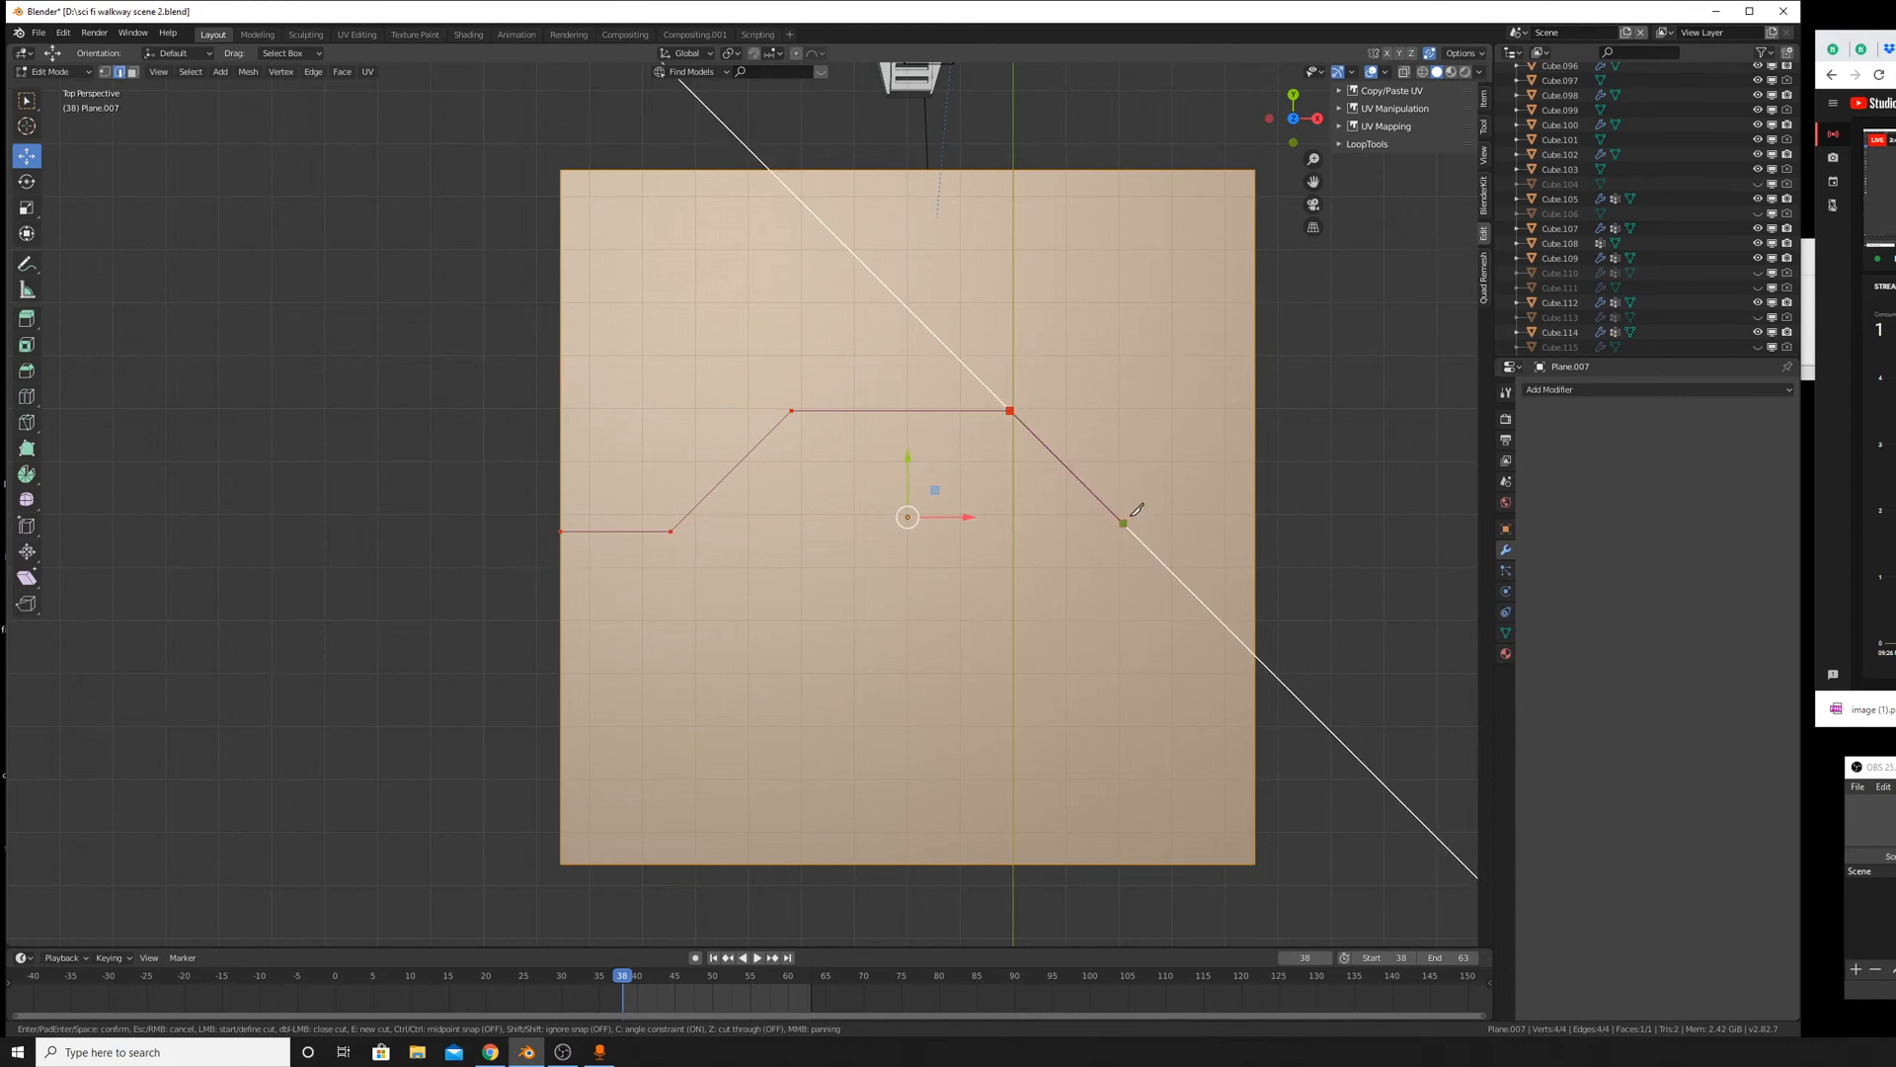
pyautogui.click(1137, 512)
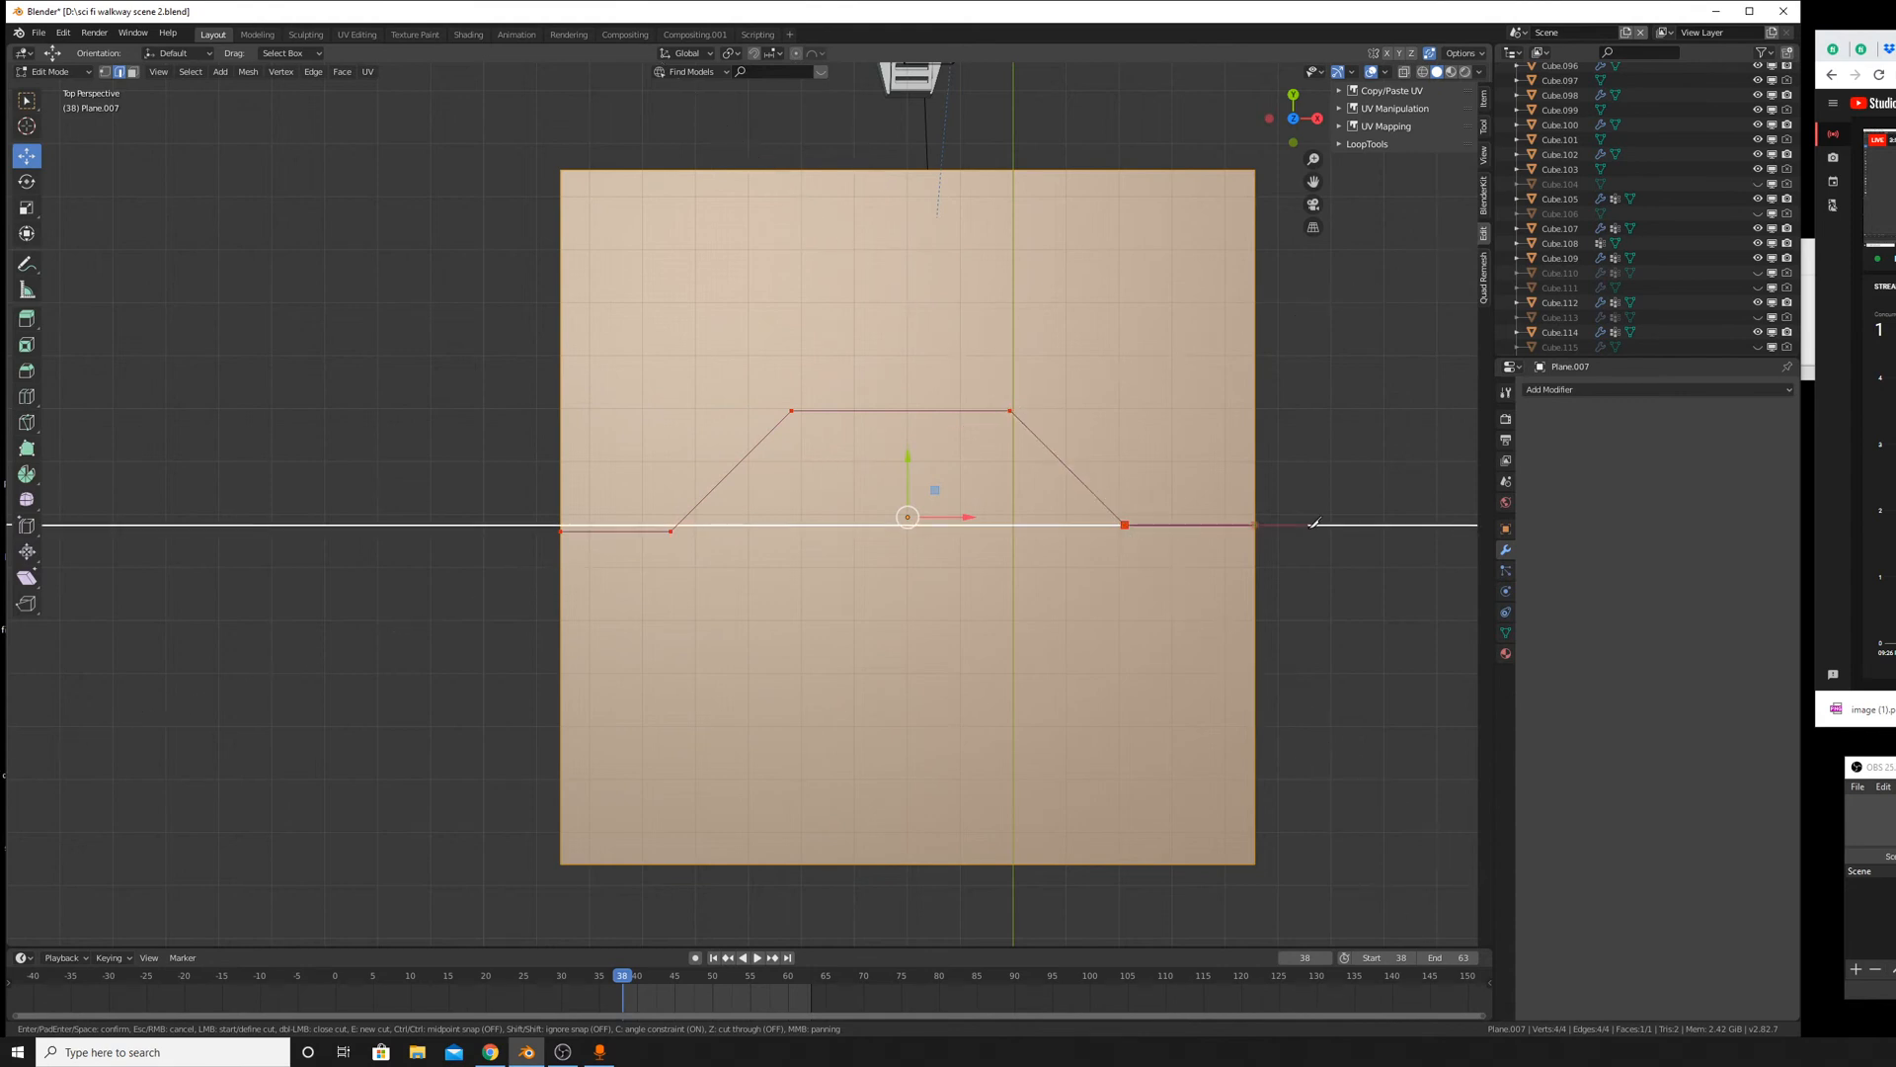
pyautogui.click(1255, 523)
pyautogui.press('Return')
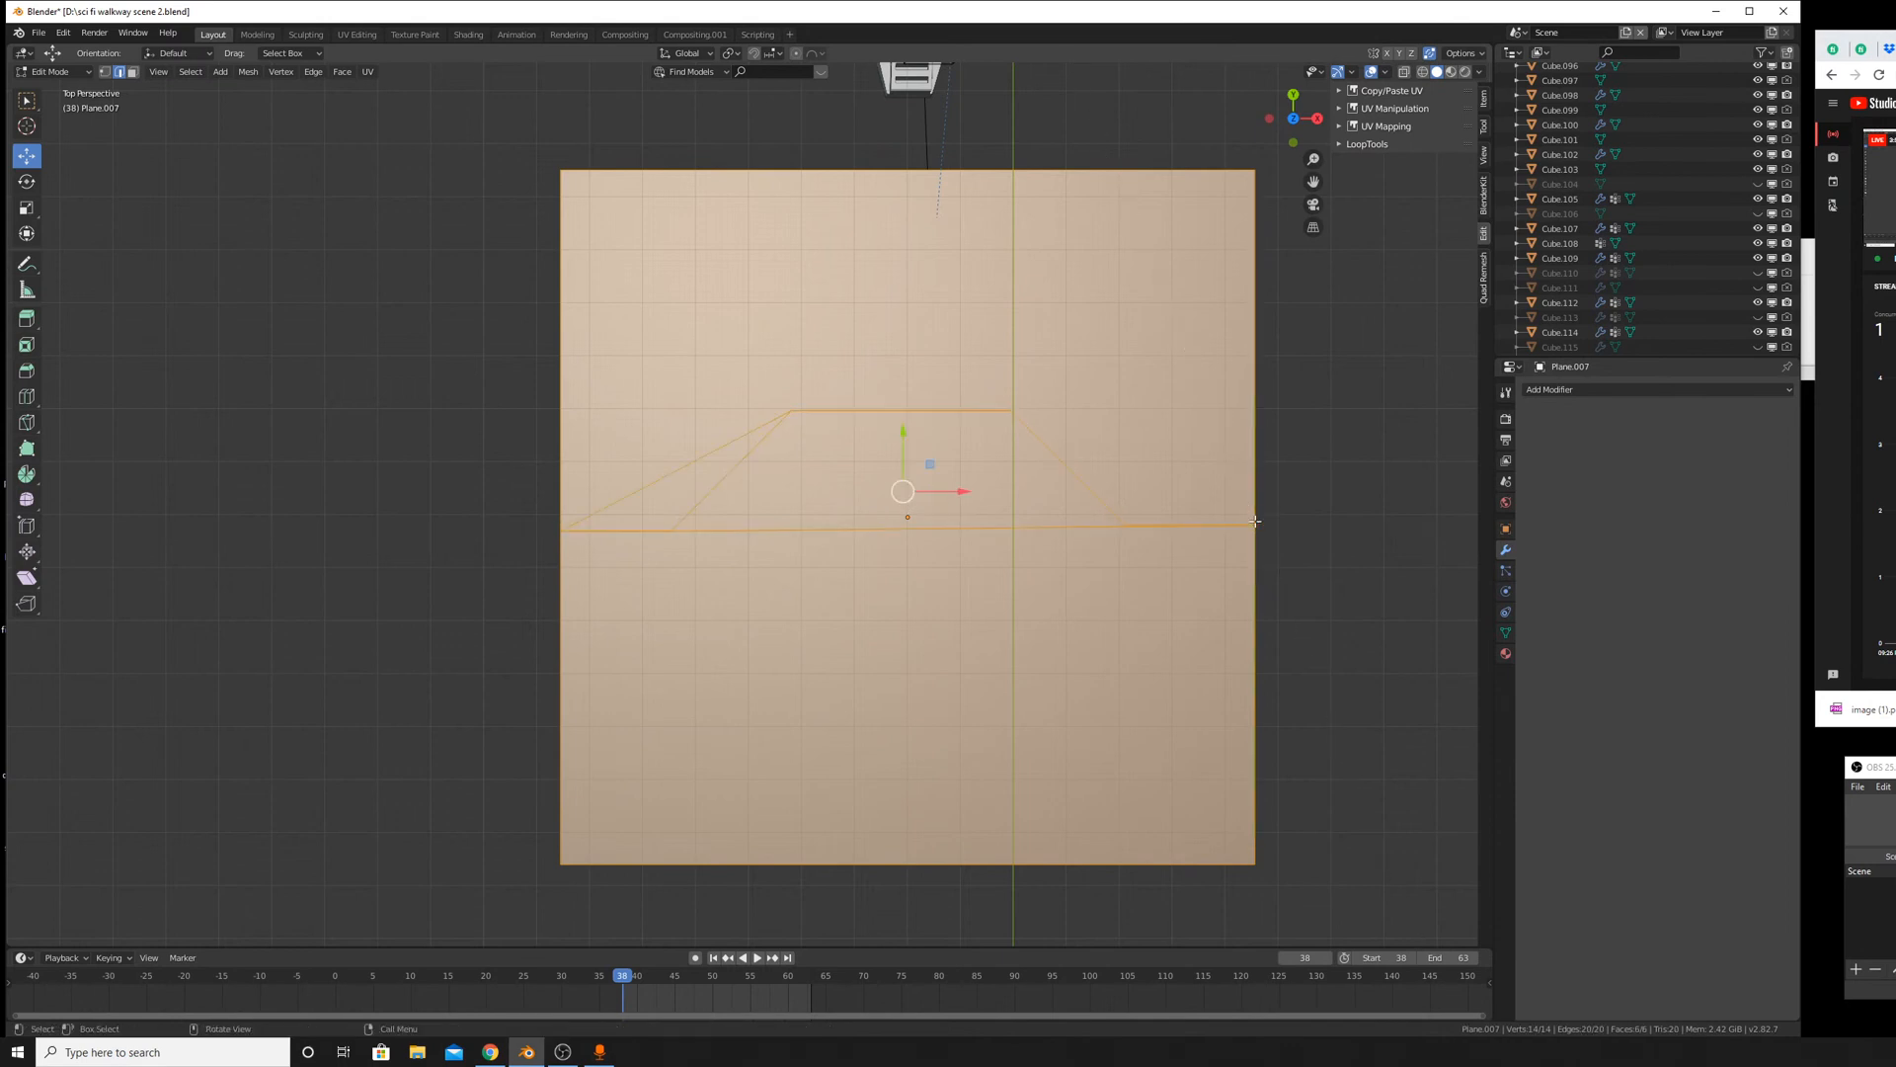
# Try dissolving the stray connecting edges that the knife cut left across the plane.
pyautogui.click(958, 533)
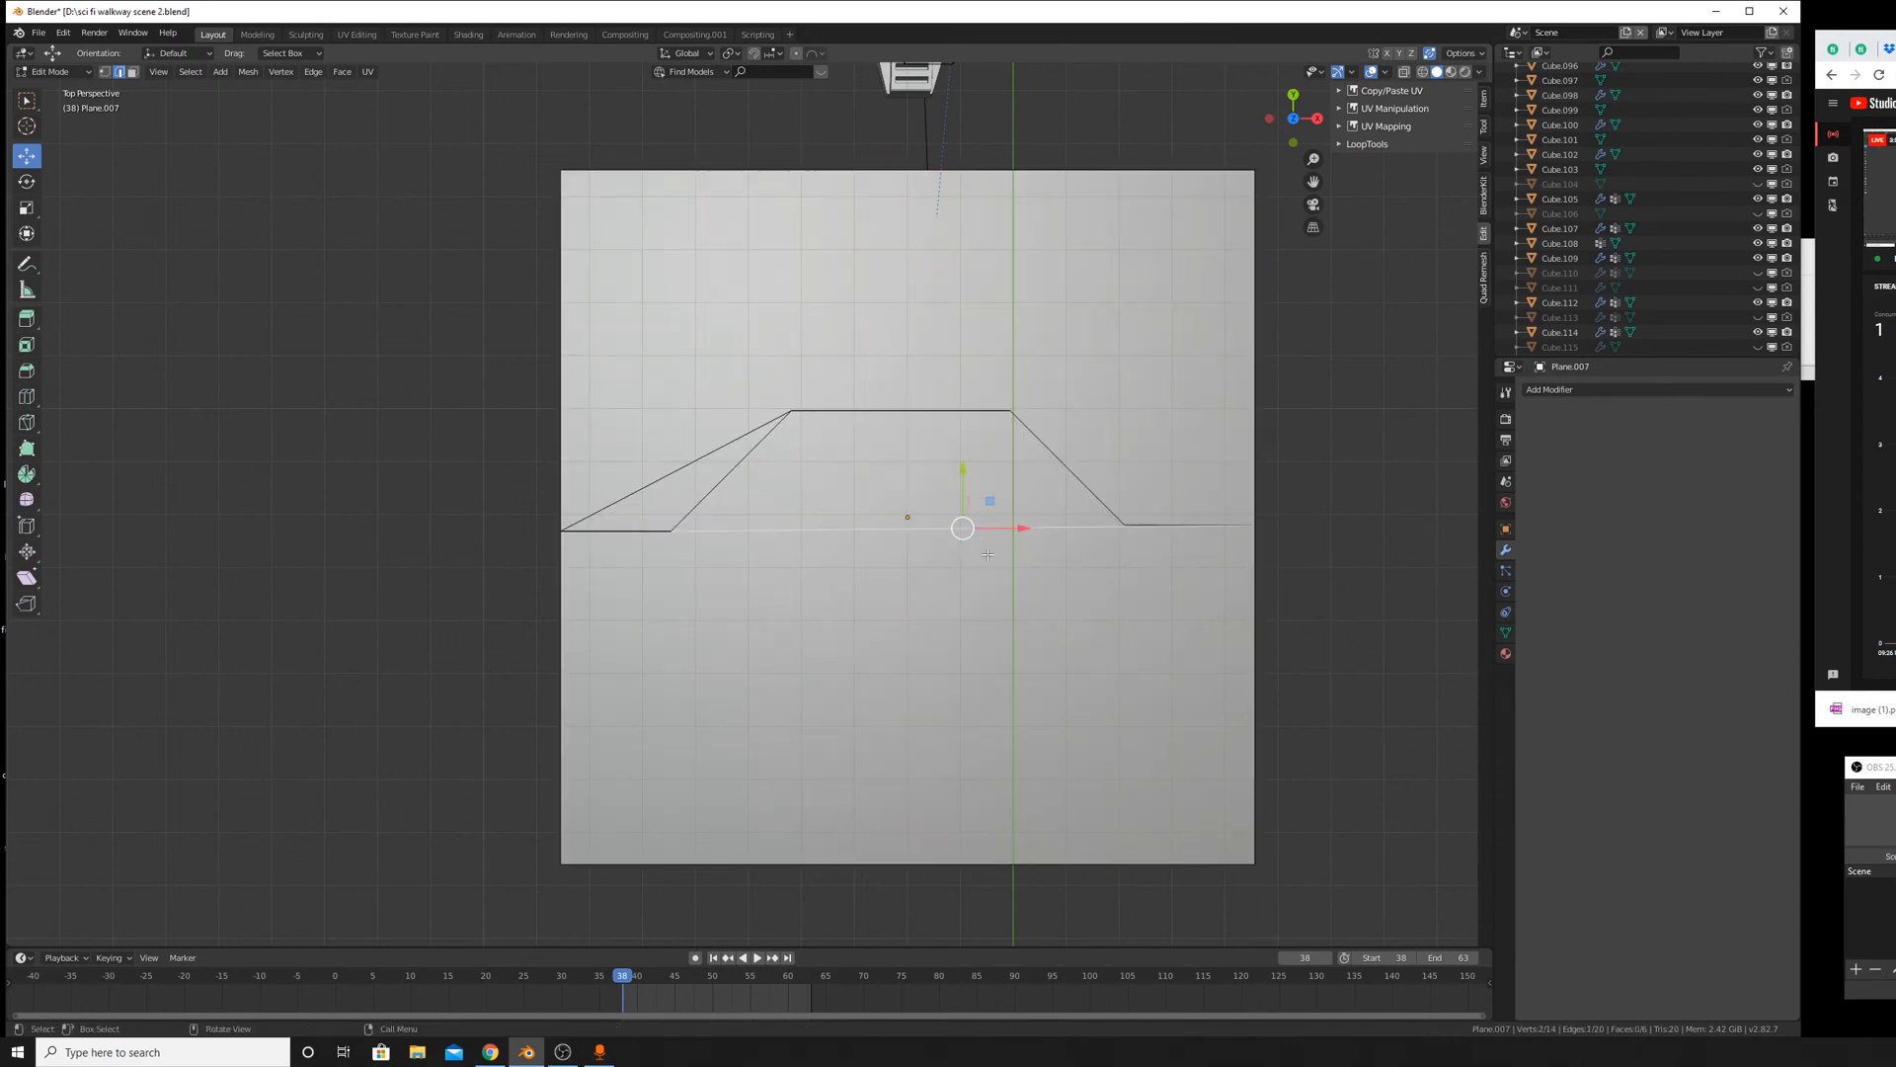
pyautogui.moveTo(958, 533); pyautogui.dragTo(963, 495, button='middle')
pyautogui.press('x')
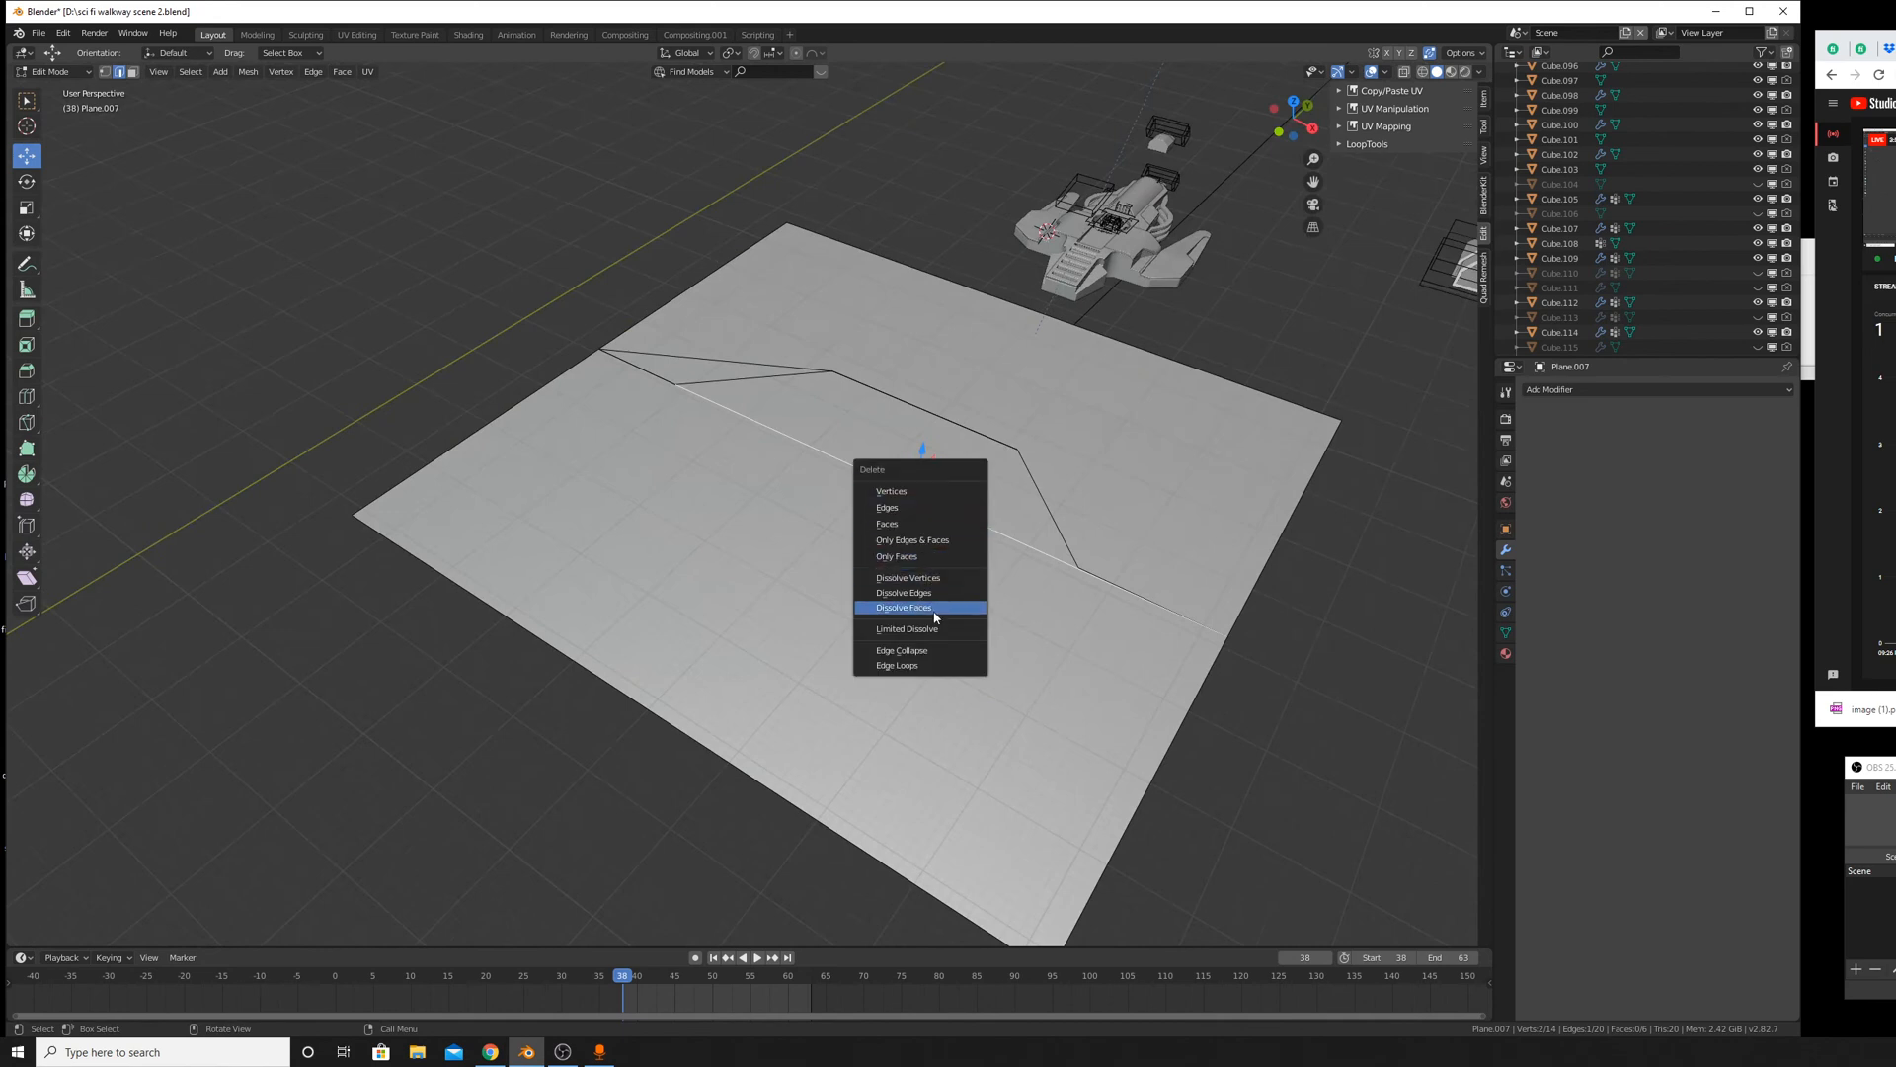
pyautogui.click(938, 592)
pyautogui.moveTo(938, 592); pyautogui.dragTo(743, 339, button='middle')
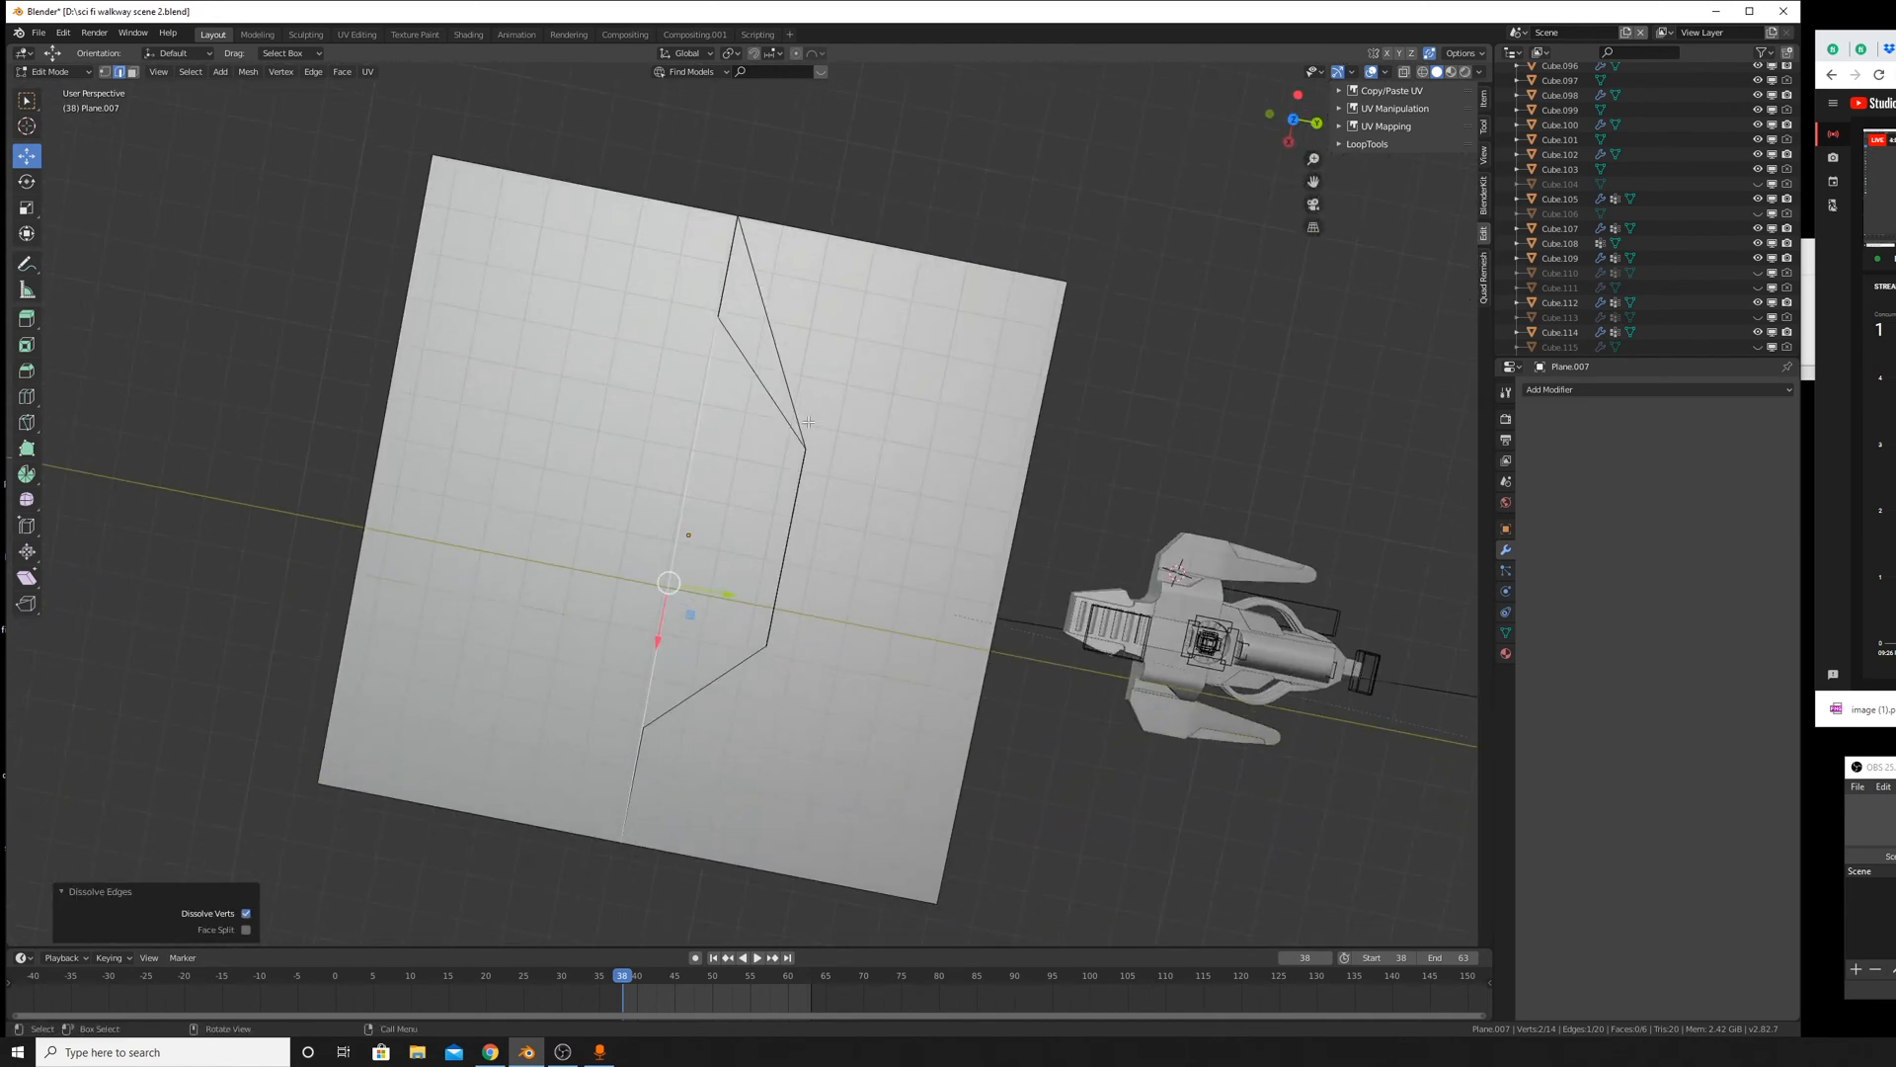
pyautogui.keyDown('shift'); pyautogui.click(741, 351); pyautogui.keyUp('shift')
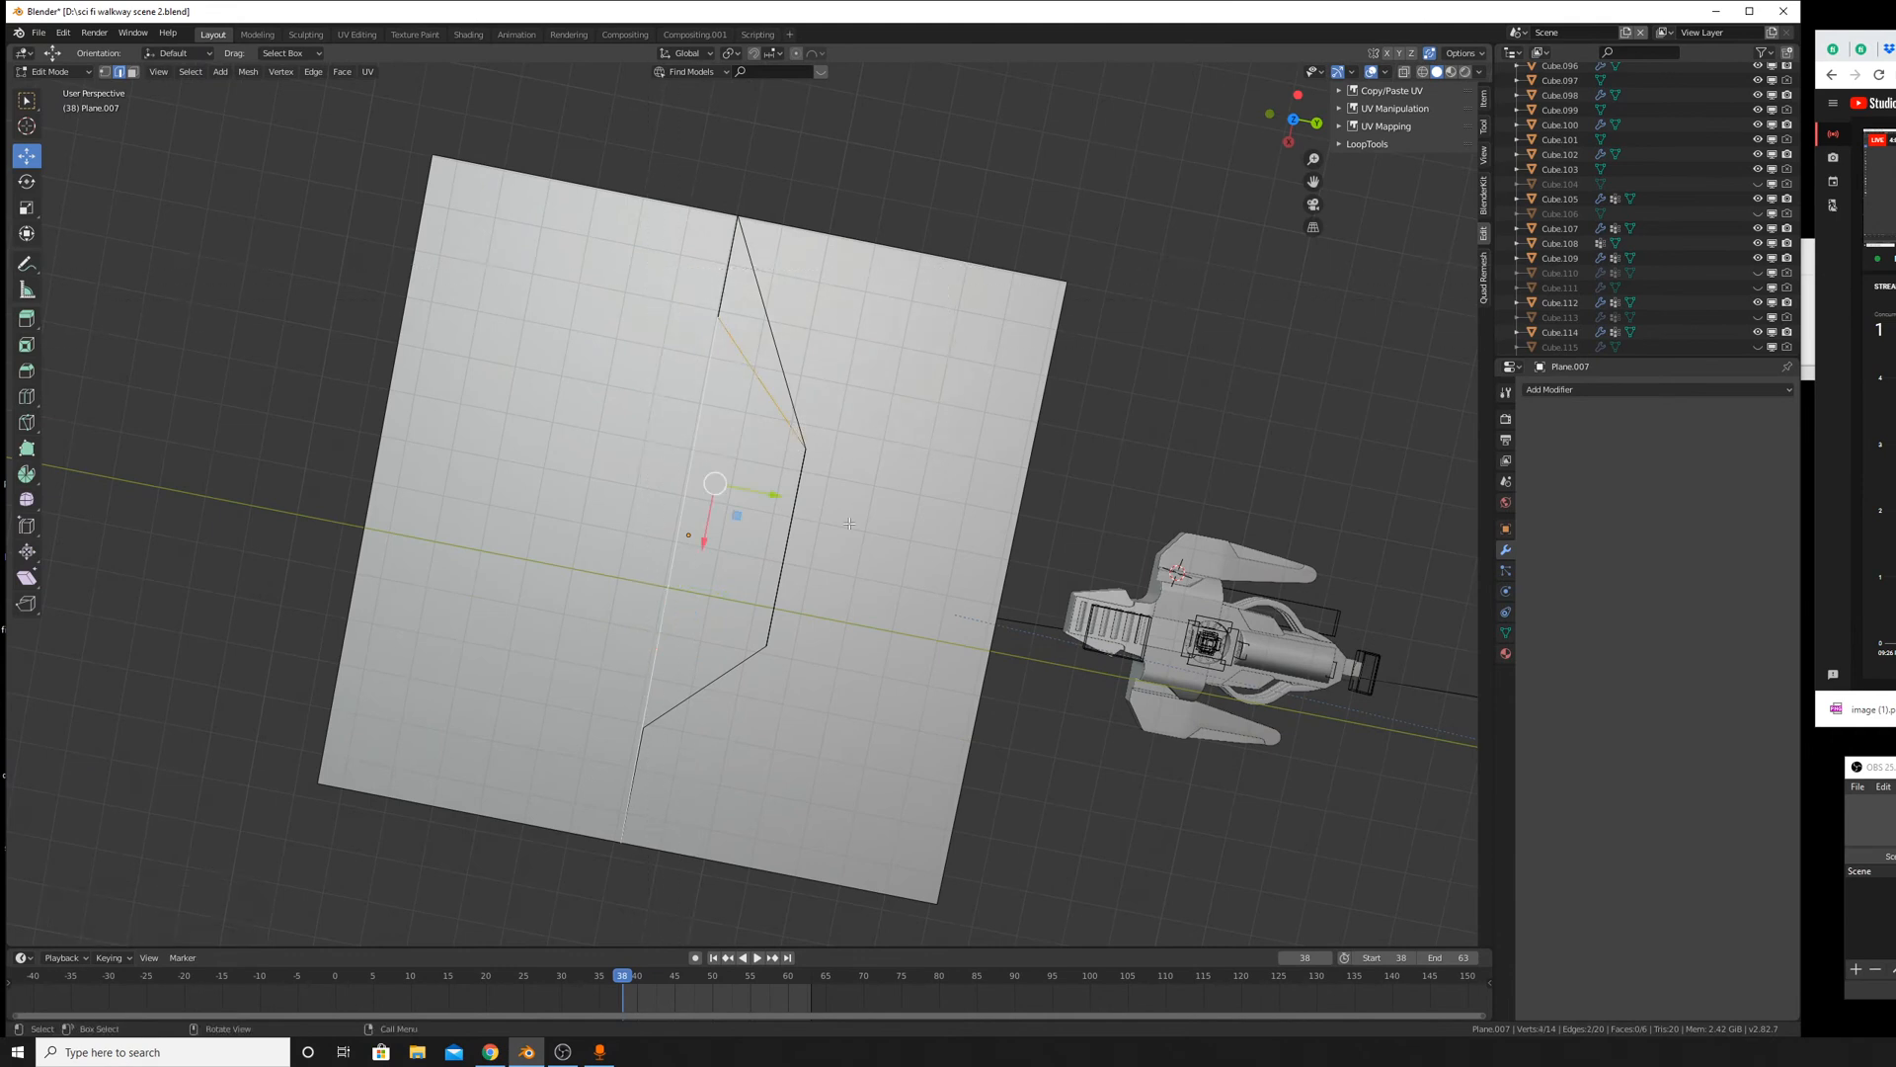
pyautogui.keyDown('shift'); pyautogui.click(818, 535); pyautogui.keyUp('shift')
pyautogui.rightClick(737, 440)
pyautogui.click(740, 435)
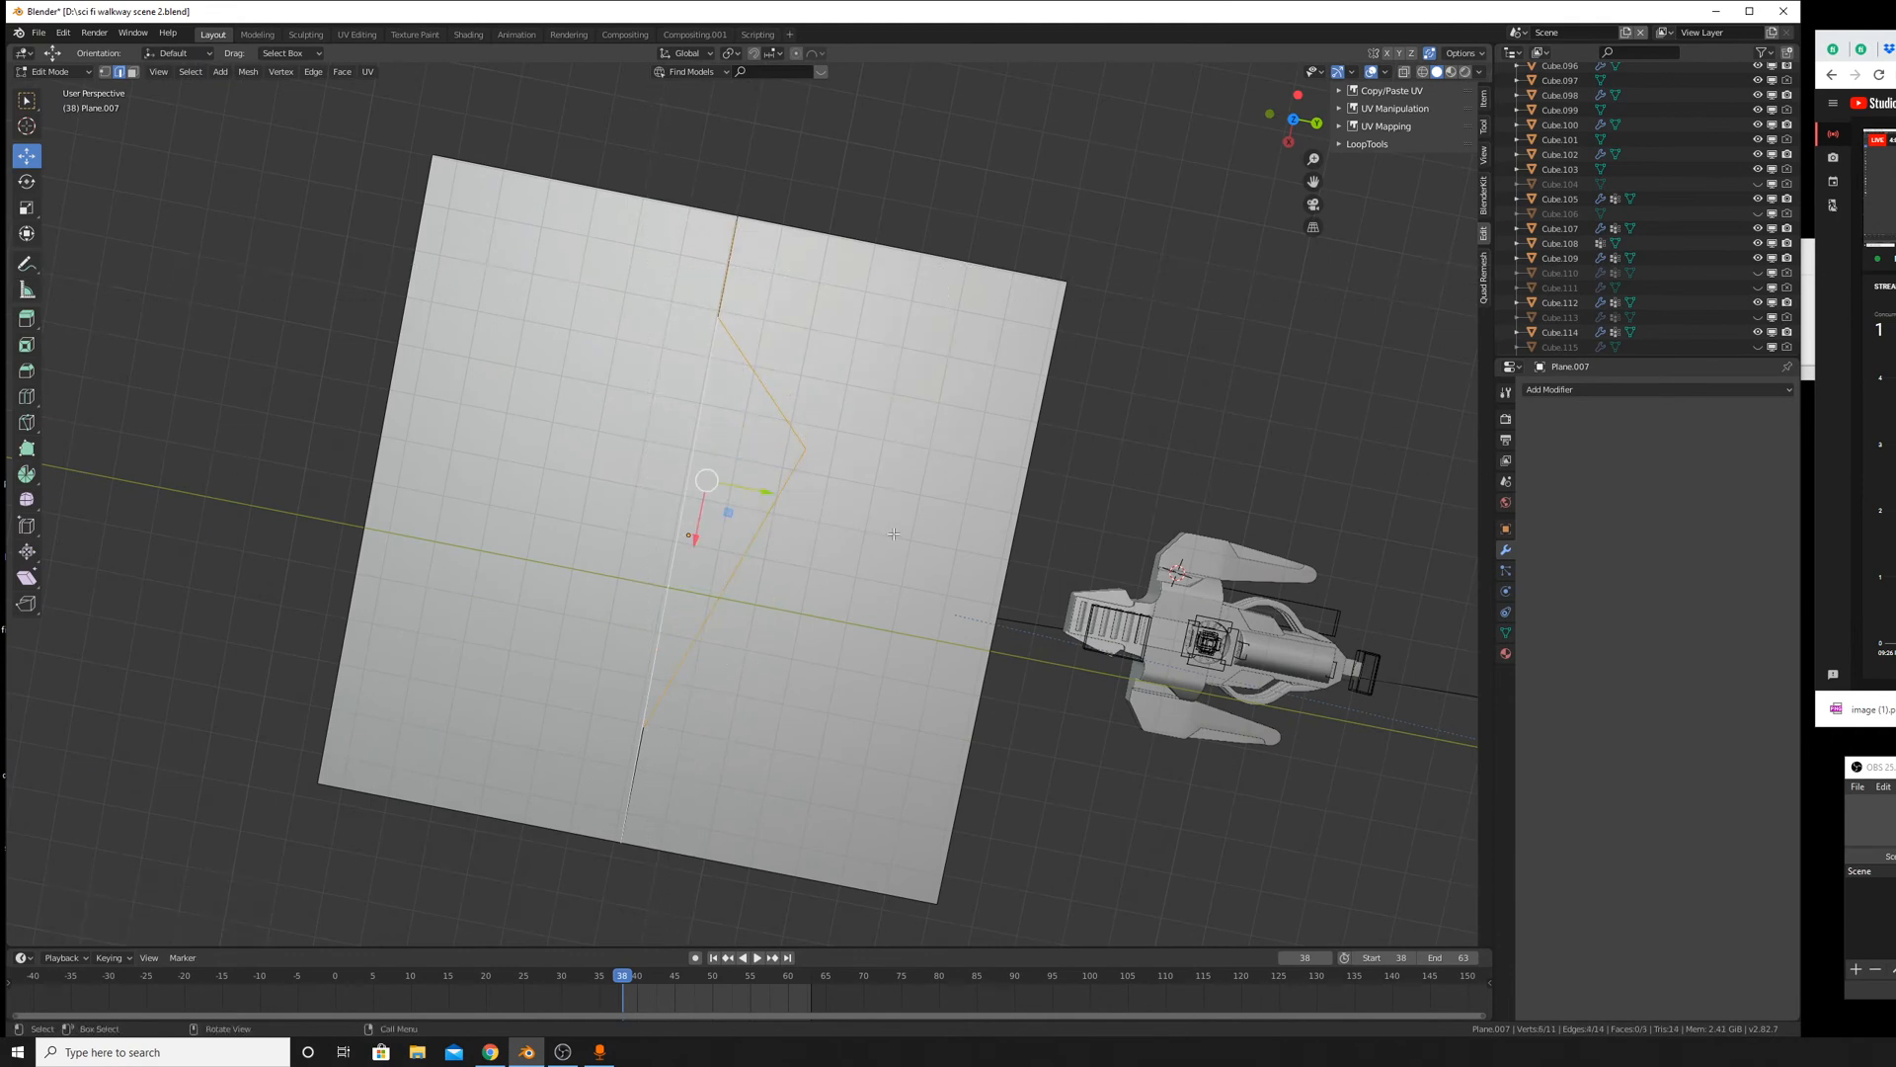
# Leave edit mode and delete the whole cut-up ground plane.
pyautogui.keyDown('shift'); pyautogui.moveTo(784, 704); pyautogui.dragTo(998, 378, button='middle'); pyautogui.keyUp('shift')
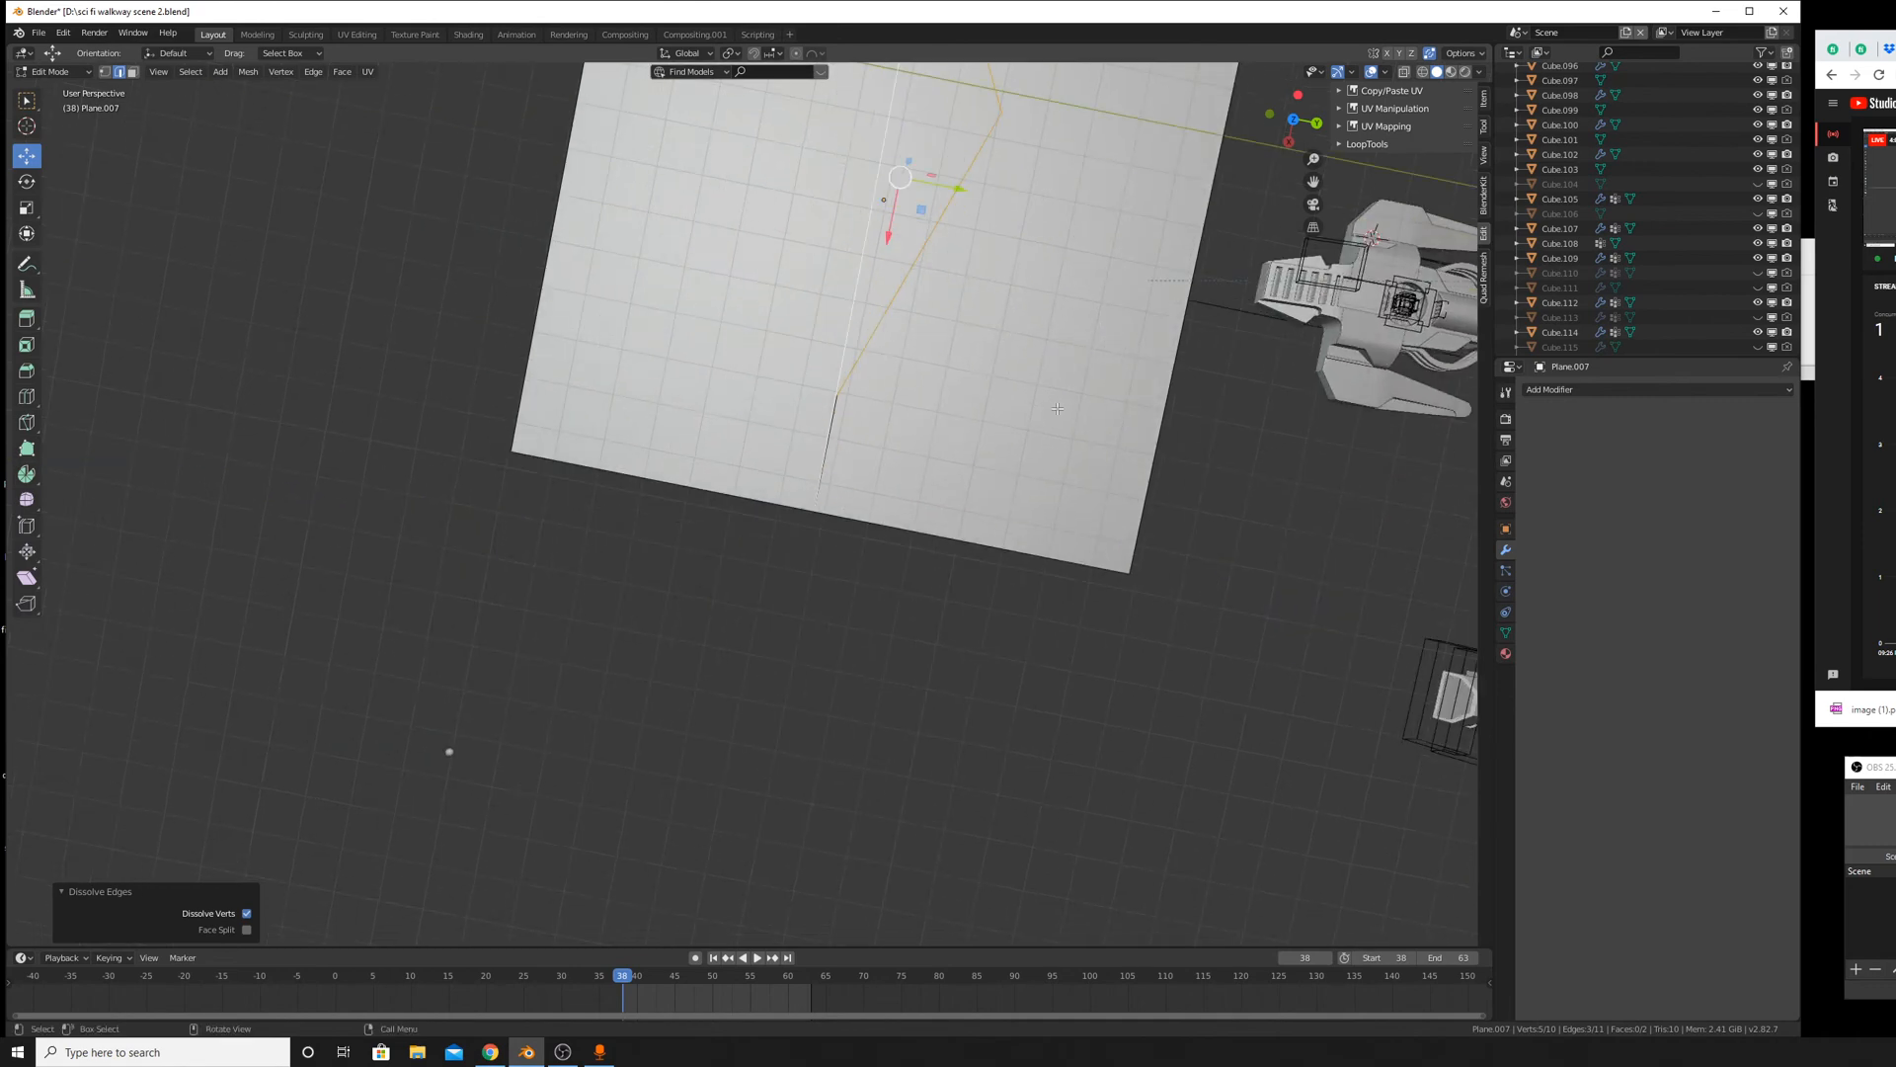
pyautogui.press('Tab')
pyautogui.press('x')
pyautogui.keyDown('shift'); pyautogui.moveTo(542, 140); pyautogui.dragTo(991, 672, button='middle'); pyautogui.keyUp('shift')
pyautogui.press('x')
pyautogui.click(736, 635)
# Add a new mesh plane and scale it up uniformly by about 70.
pyautogui.hotkey('shift', 'a')
pyautogui.moveTo(968, 580)
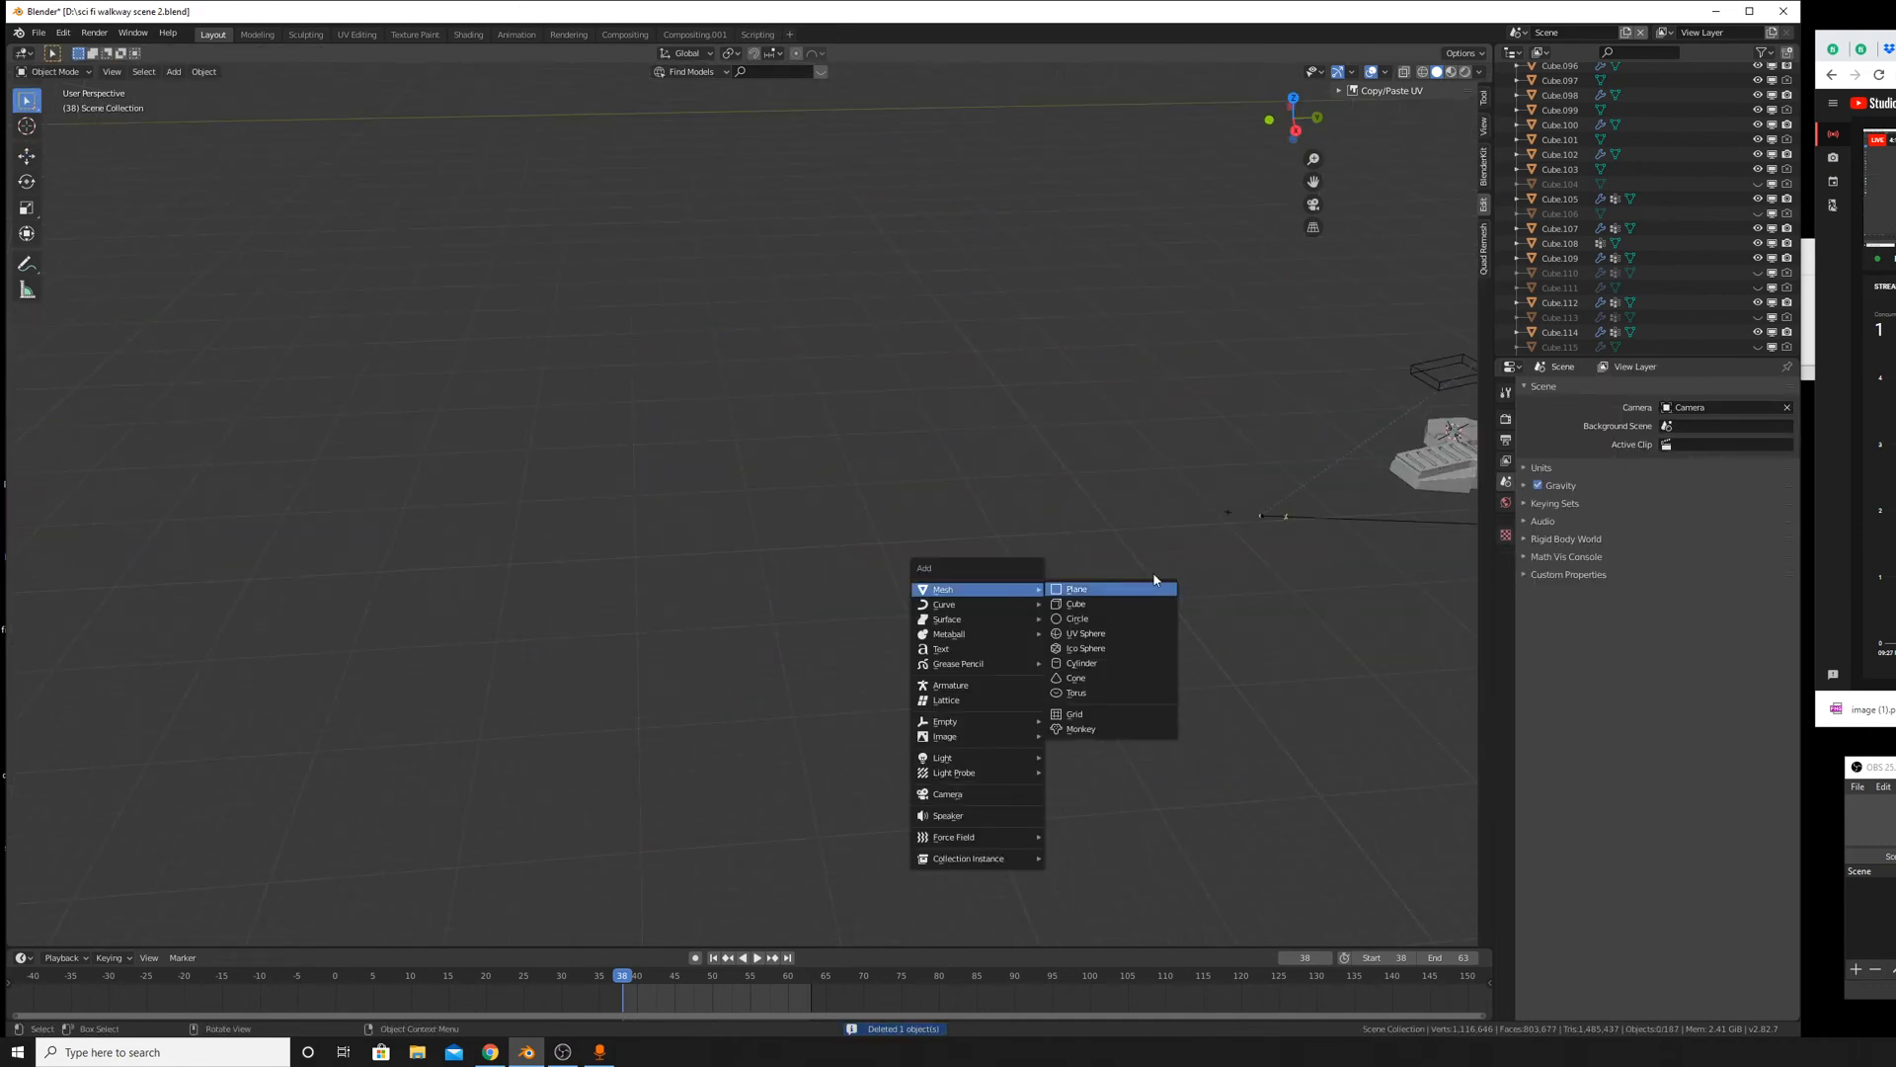
pyautogui.click(1150, 581)
pyautogui.keyDown('shift'); pyautogui.moveTo(958, 370); pyautogui.dragTo(1017, 606, button='middle'); pyautogui.keyUp('shift')
pyautogui.scroll(-8, 983, 494)
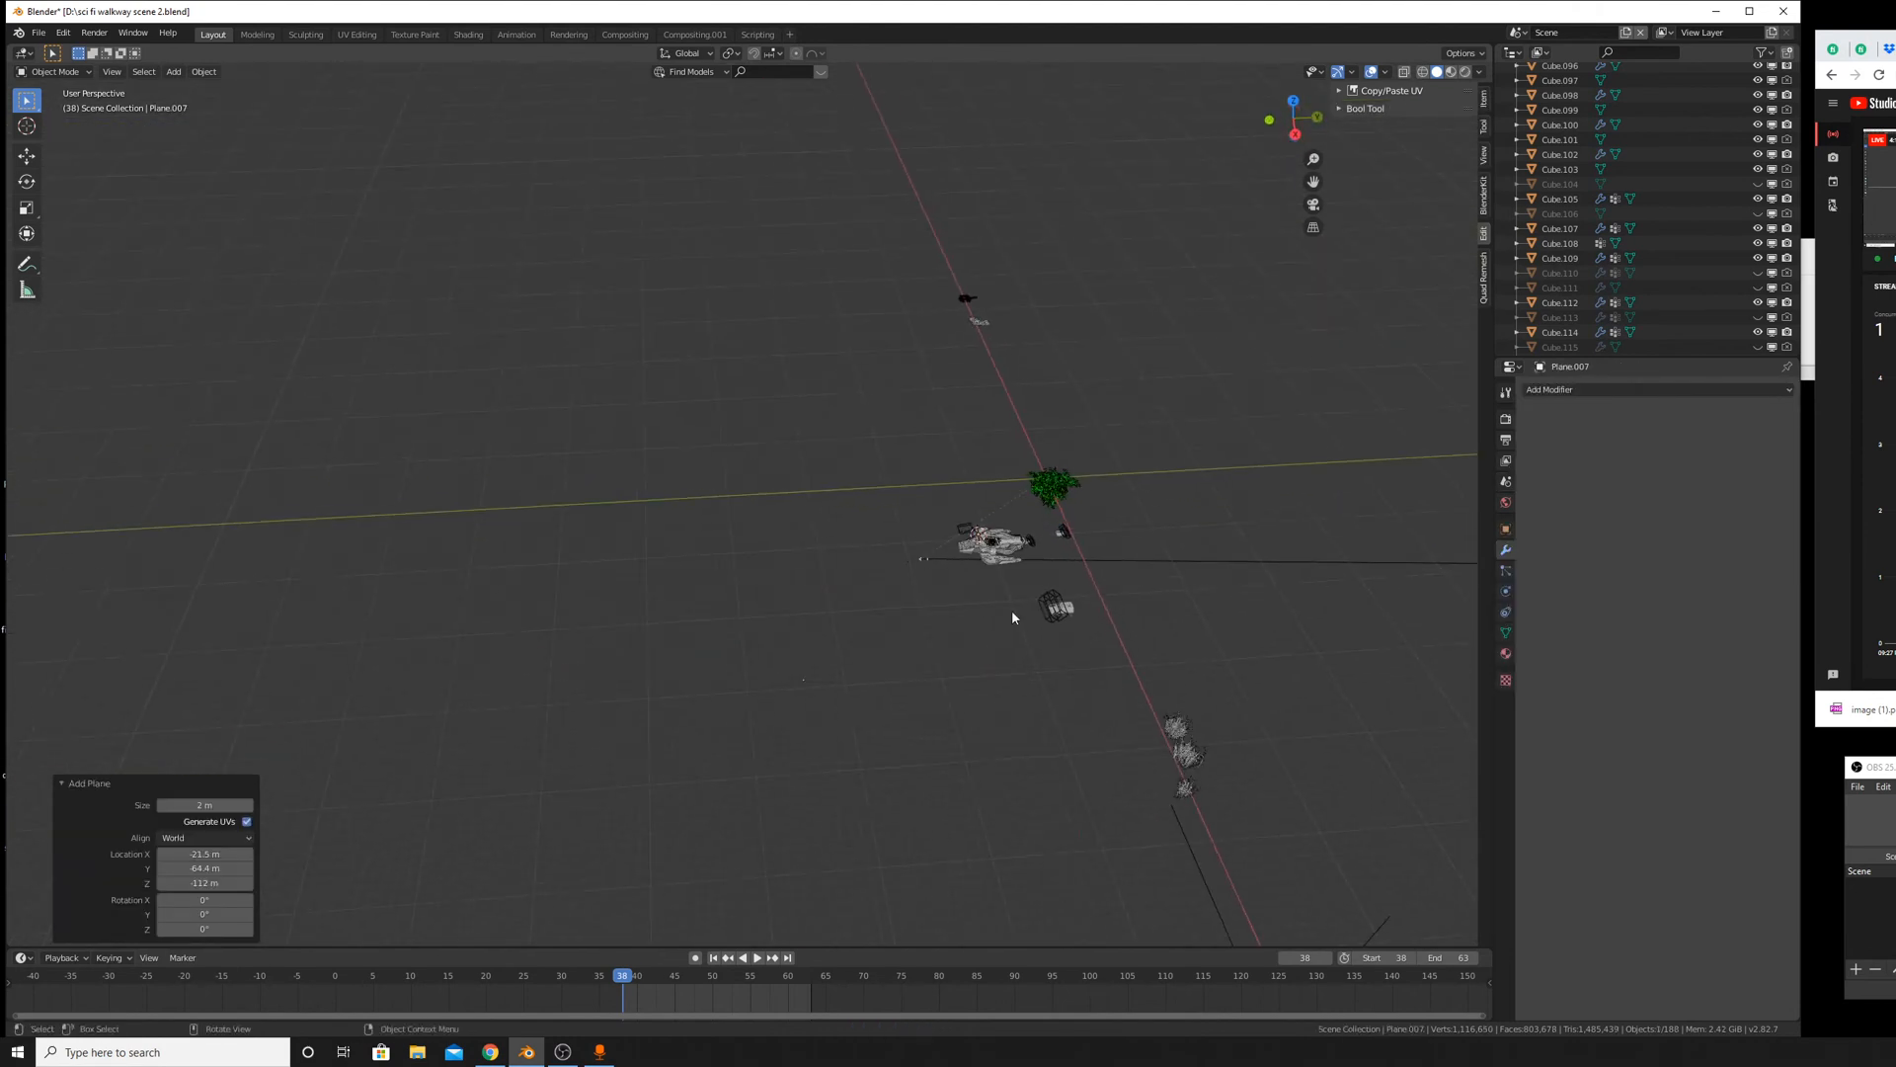
pyautogui.press('g')
pyautogui.press('z')
pyautogui.press('Escape')
pyautogui.moveTo(1081, 341); pyautogui.dragTo(956, 608, button='middle')
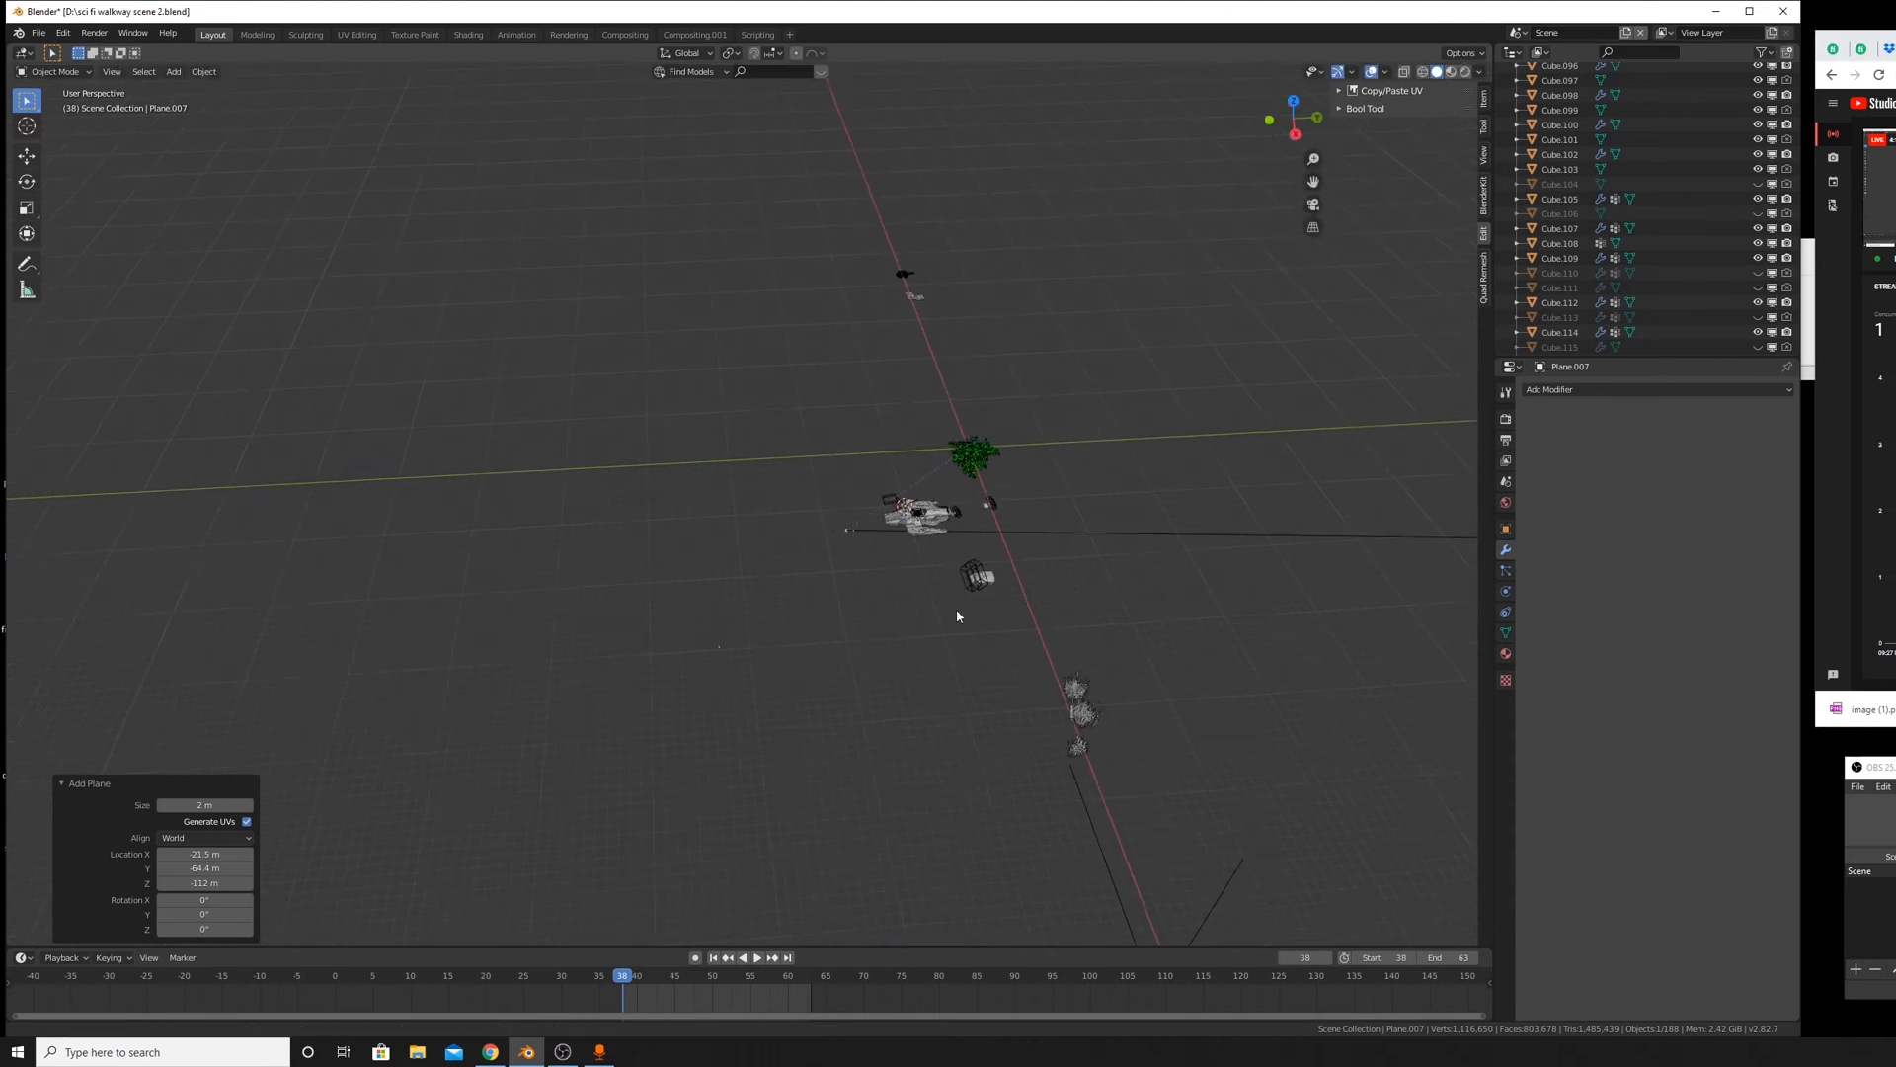
pyautogui.press('s')
pyautogui.click(247, 828)
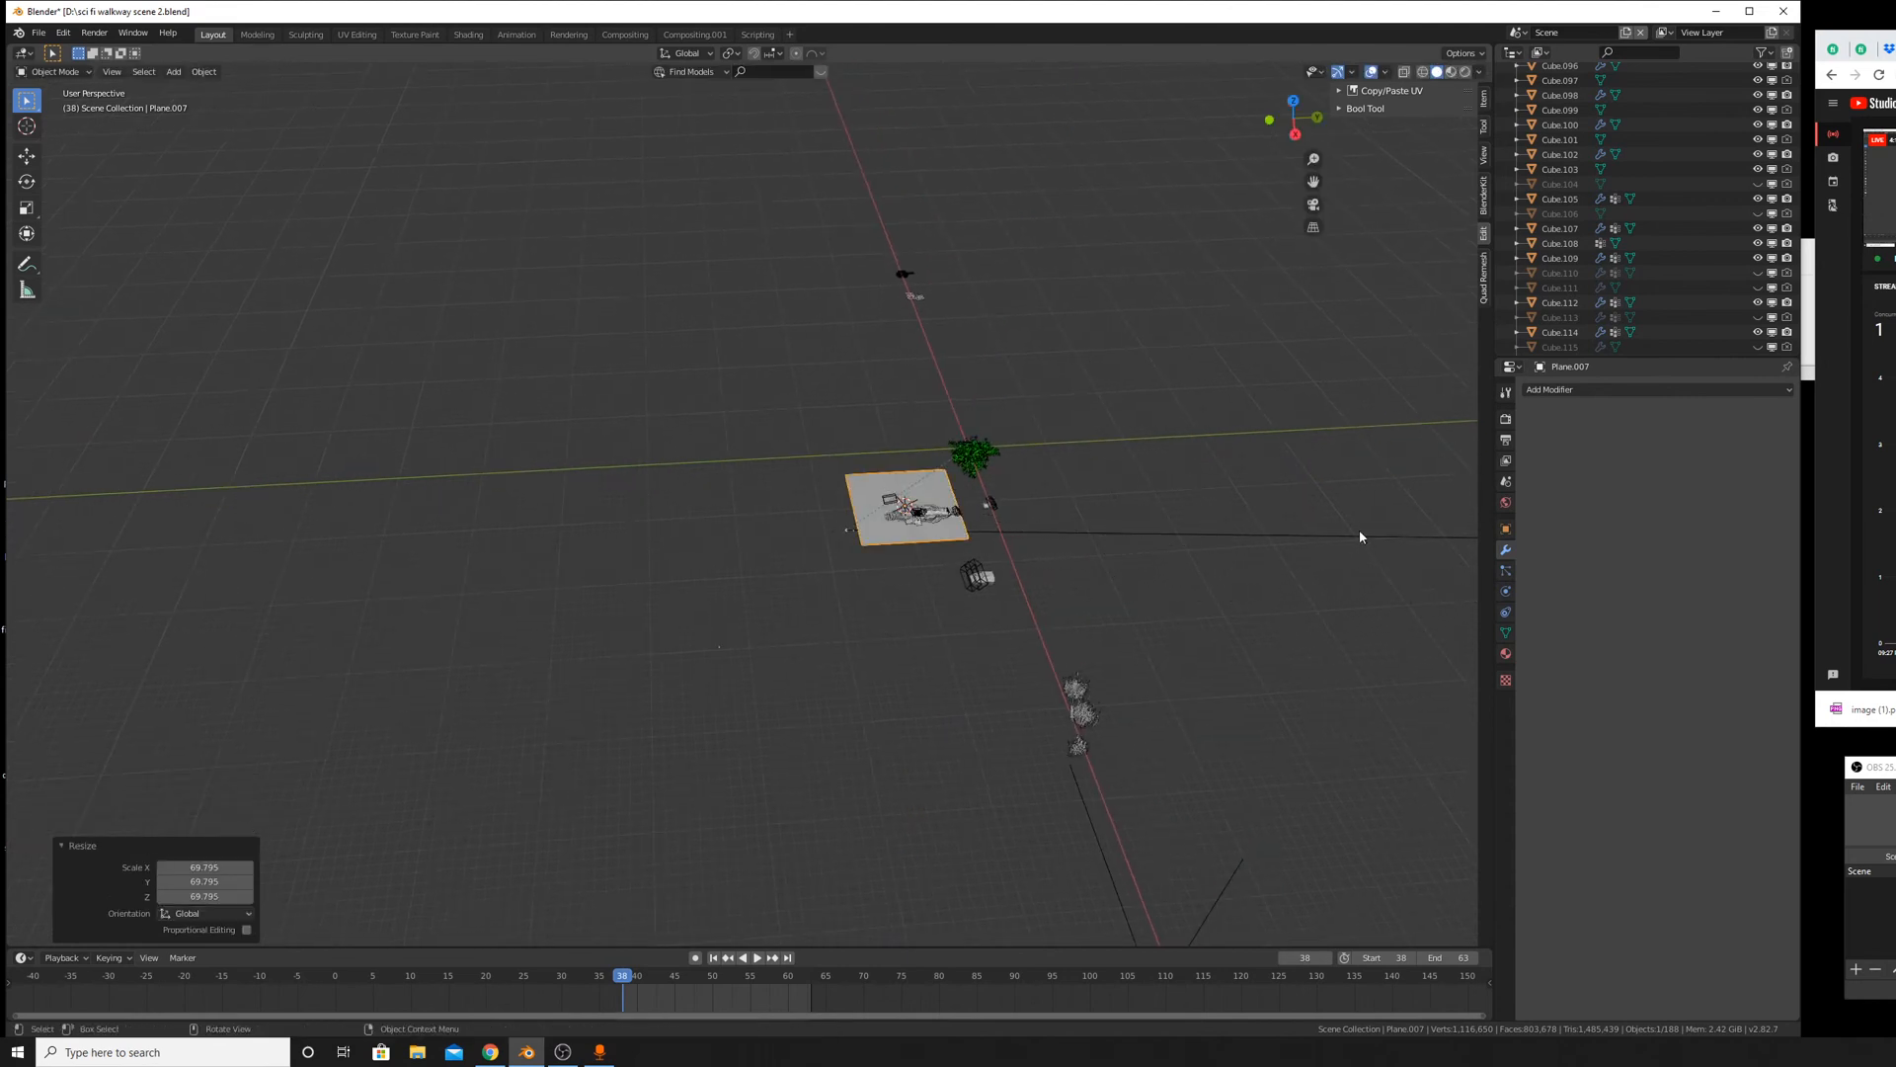
# Raise the new plane about 121 m along Z to the spaceship's level.
pyautogui.press('g')
pyautogui.press('z')
pyautogui.click(1024, 775)
pyautogui.moveTo(1024, 774); pyautogui.dragTo(1002, 623, button='middle')
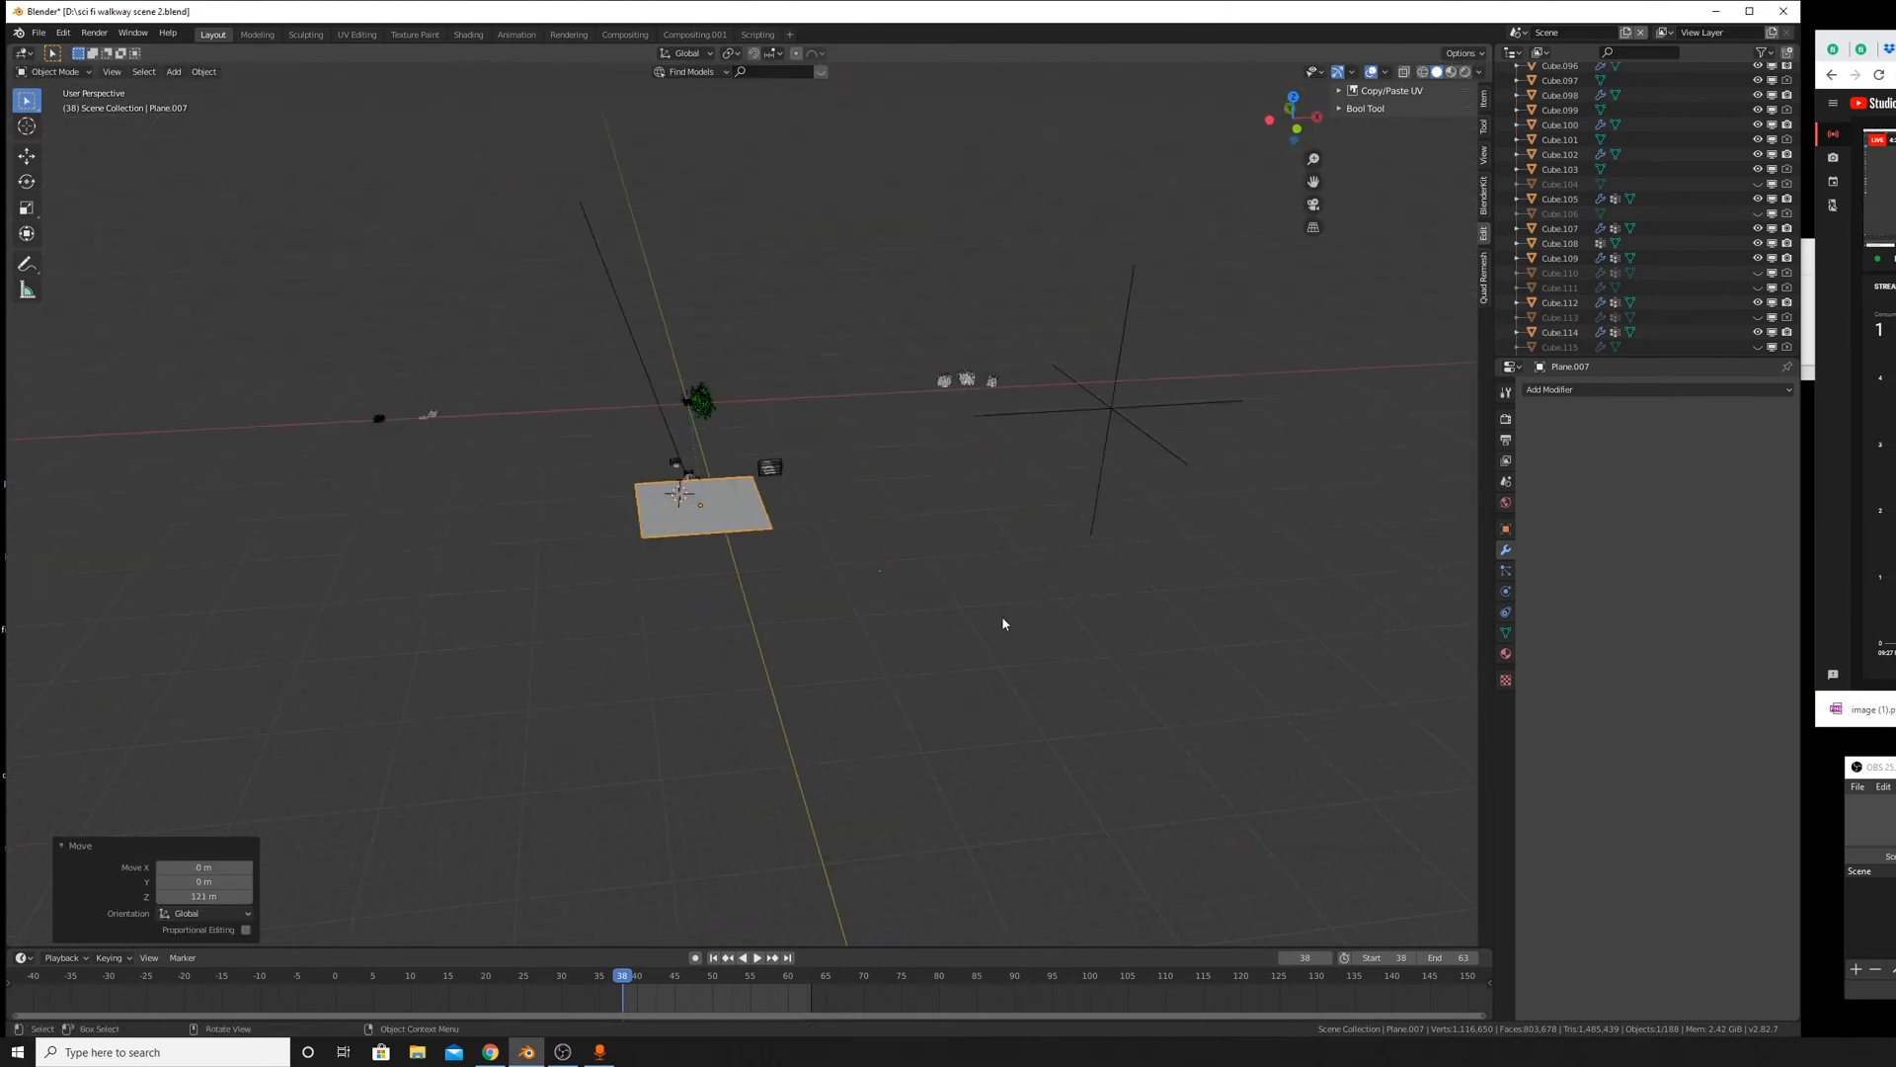
pyautogui.scroll(3, 837, 484)
pyautogui.moveTo(837, 484); pyautogui.dragTo(879, 512, button='middle')
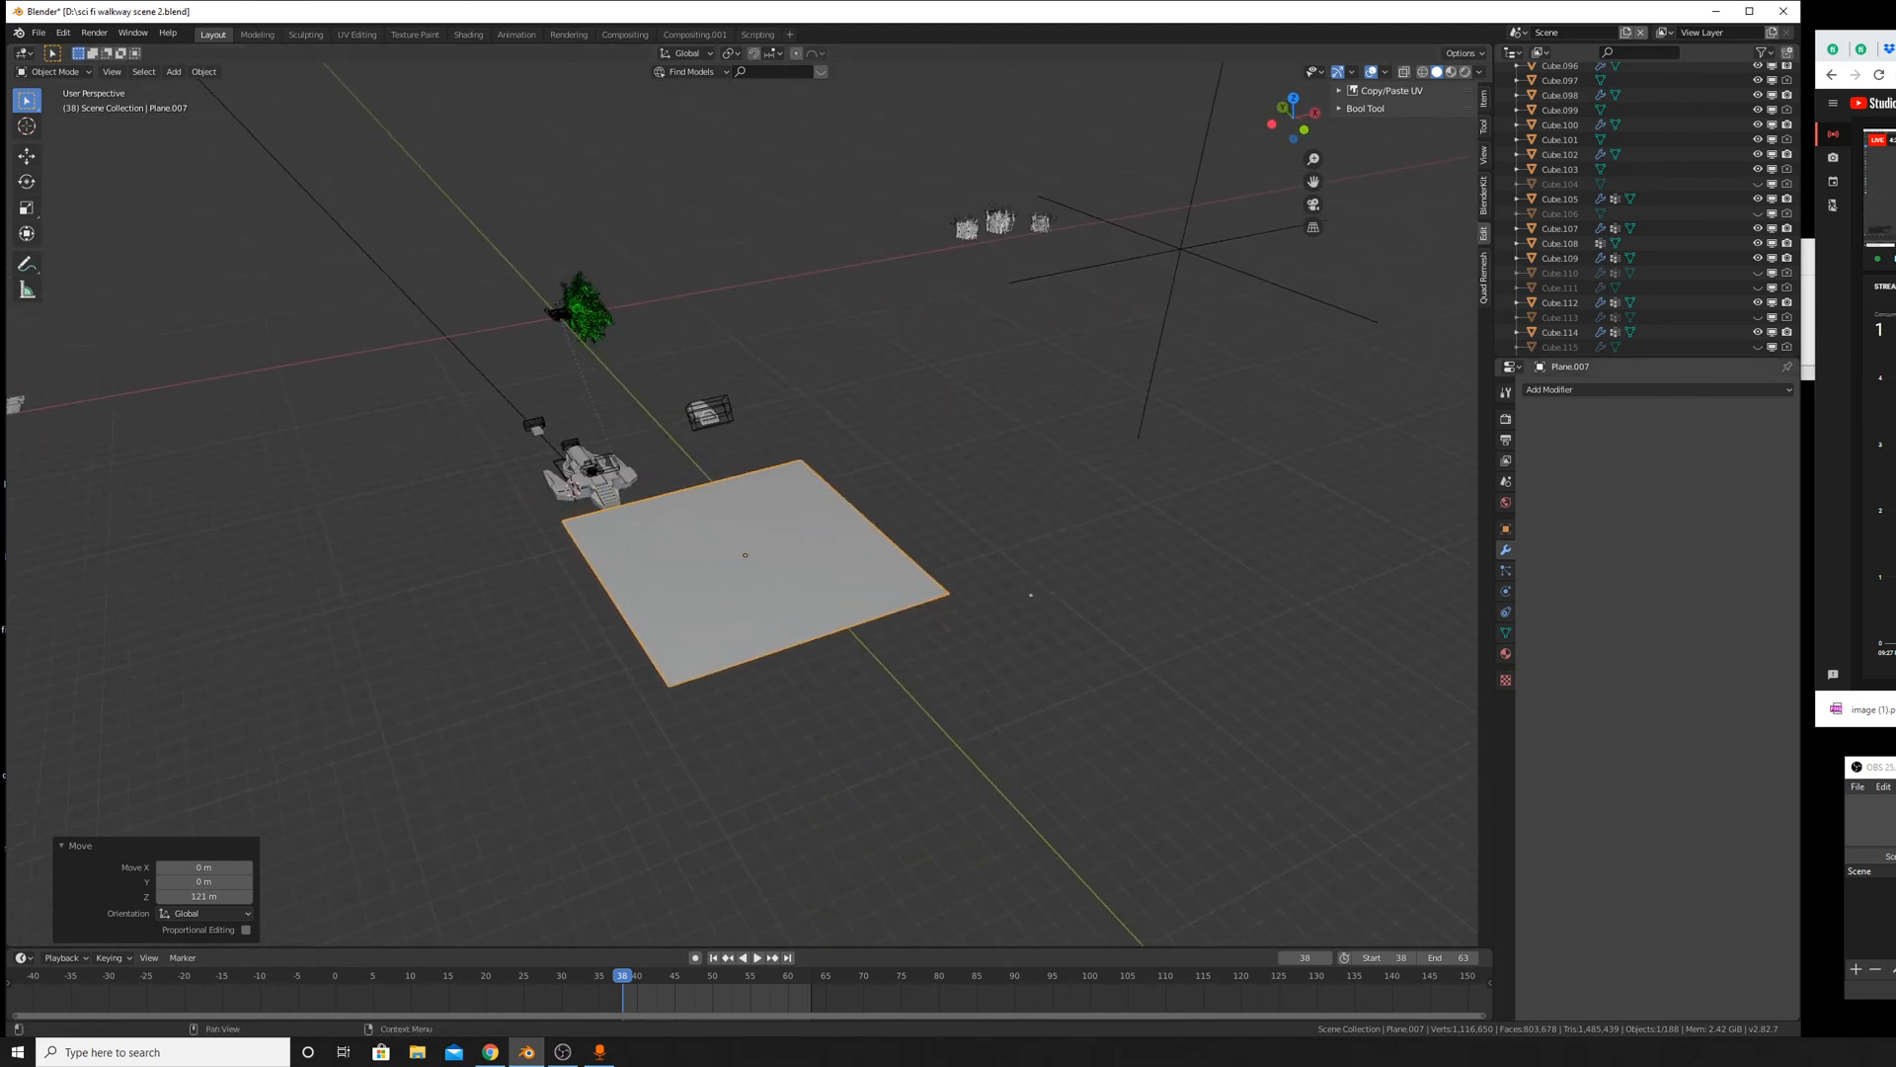
# Add a Subdivision modifier to the plane and set its type to Simple.
pyautogui.click(1701, 391)
pyautogui.click(1545, 633)
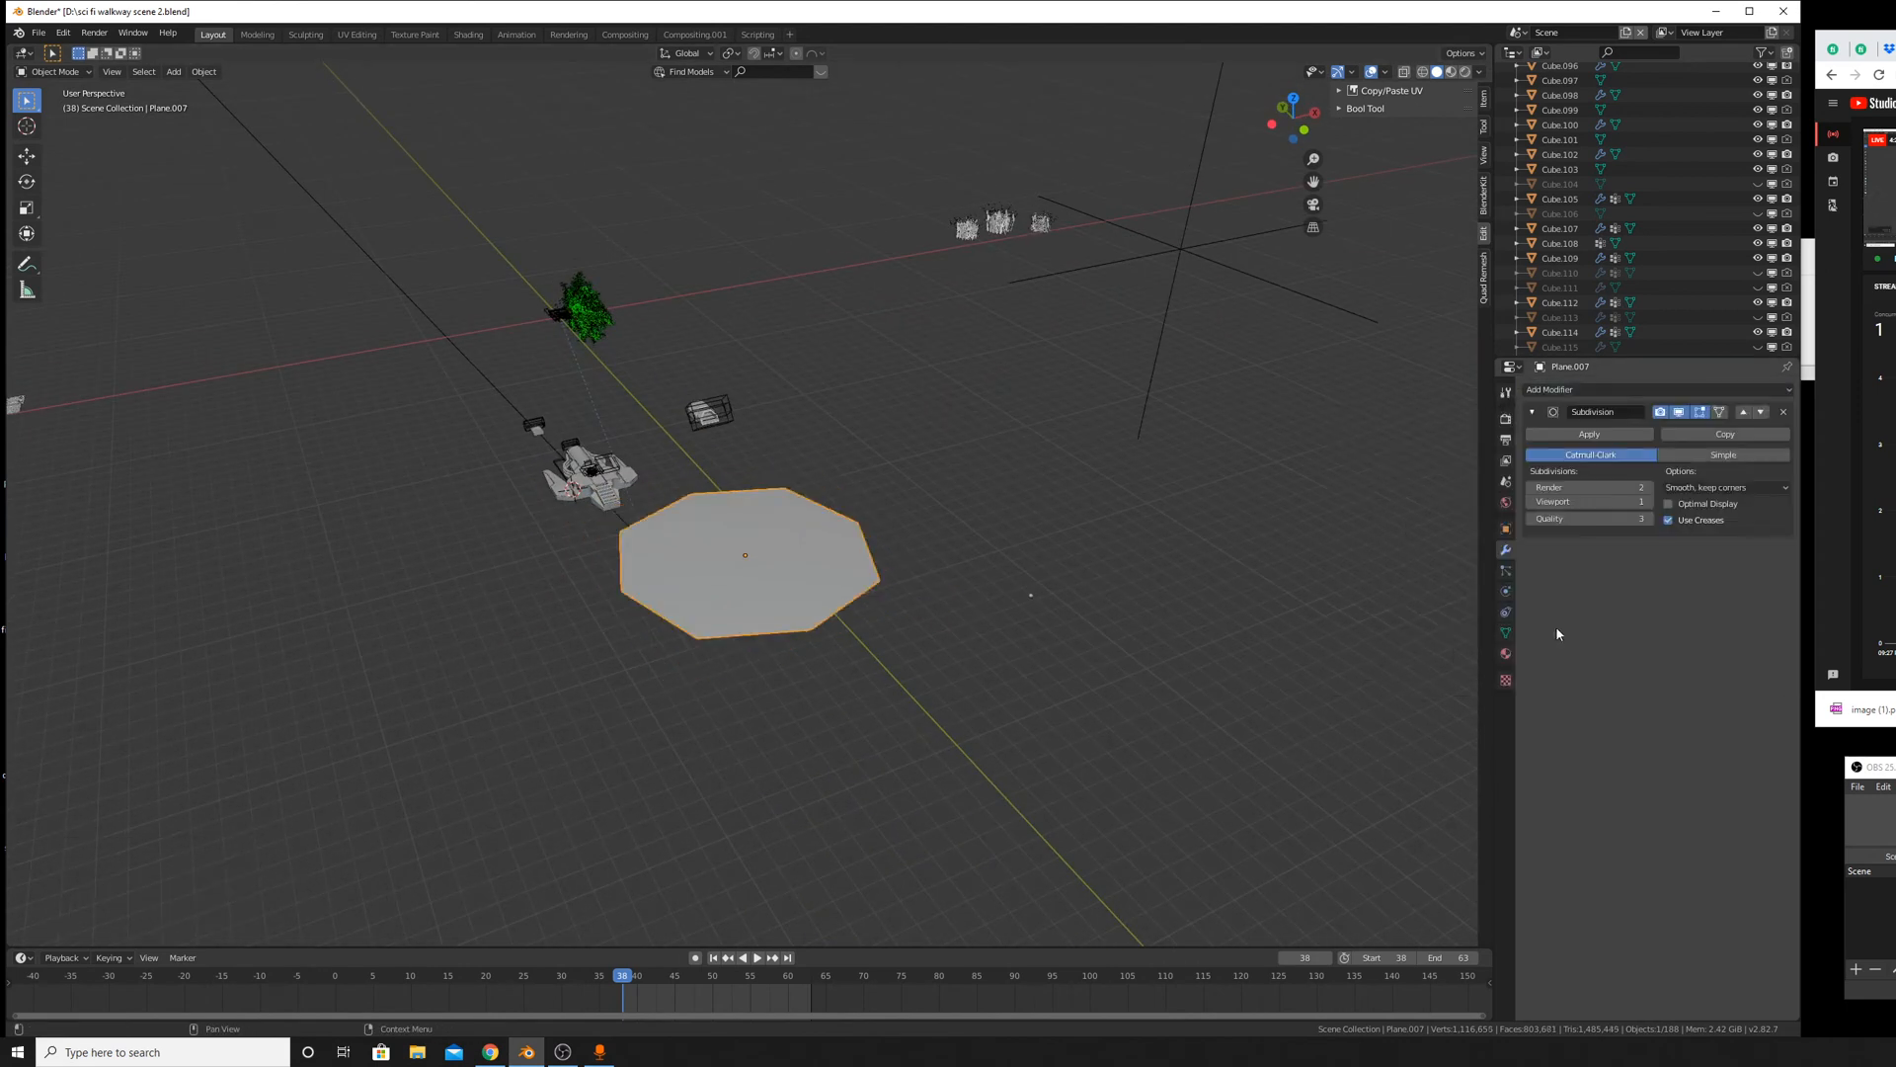
pyautogui.click(1724, 455)
# Keep solid shading and enable the wireframe overlay to show the plane's subdivisions.
pyautogui.moveTo(948, 633); pyautogui.dragTo(1124, 632, button='middle')
pyautogui.click(1421, 74)
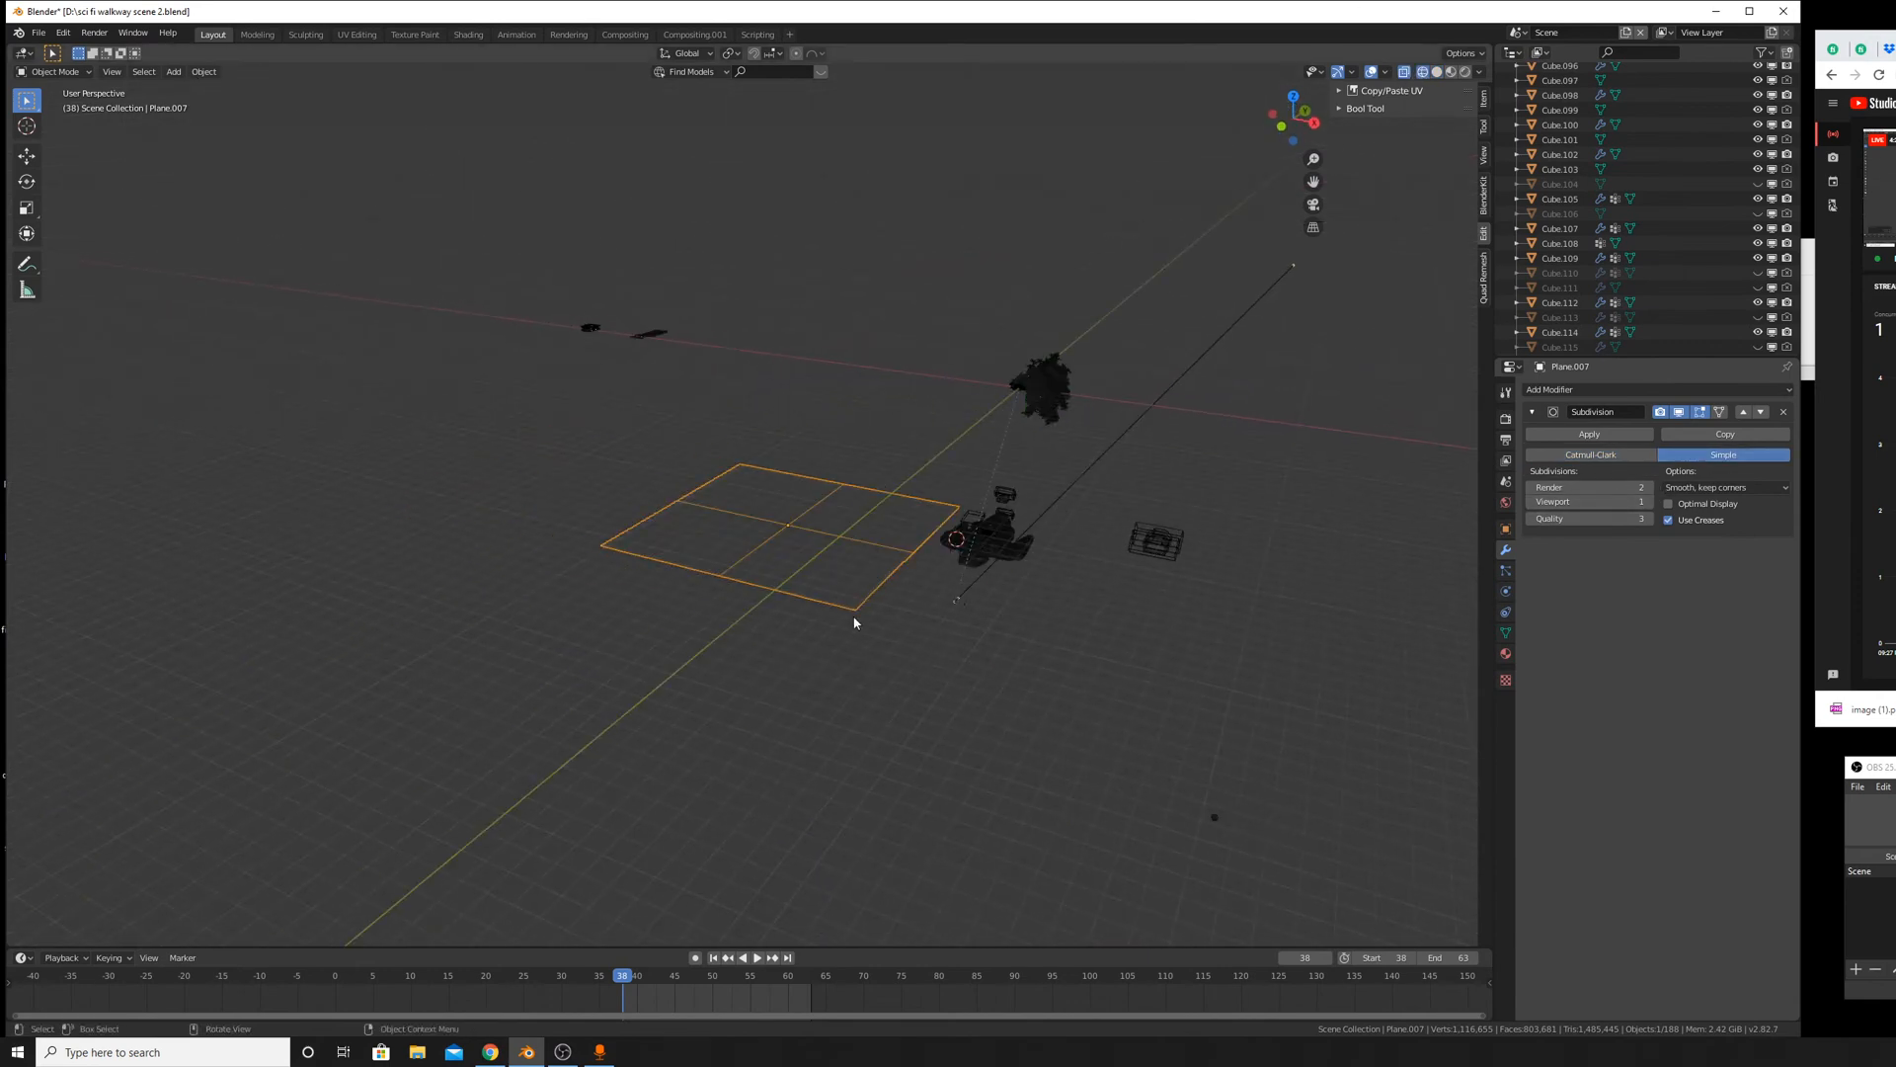
pyautogui.scroll(3, 1256, 122)
pyautogui.click(1387, 72)
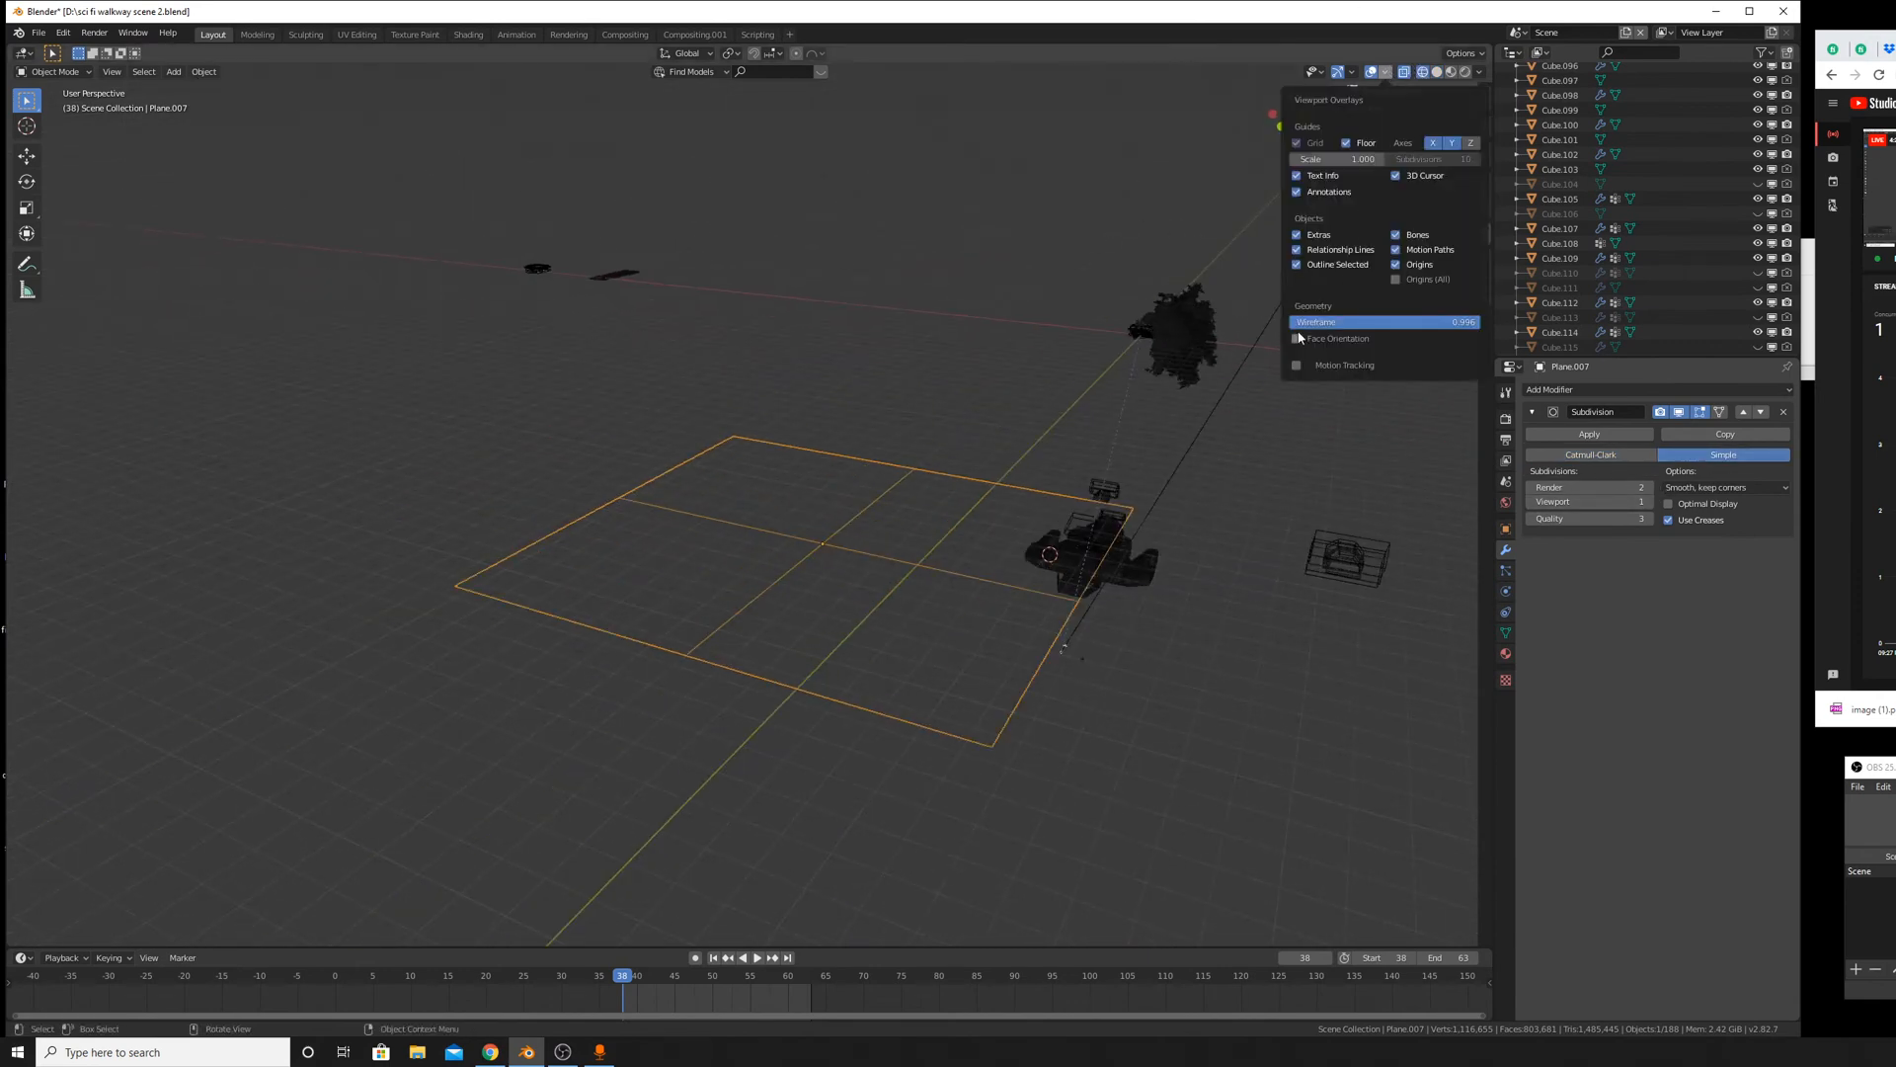
pyautogui.click(1436, 72)
pyautogui.keyDown('shift'); pyautogui.moveTo(1057, 669); pyautogui.dragTo(1067, 543, button='middle'); pyautogui.keyUp('shift')
pyautogui.click(1387, 72)
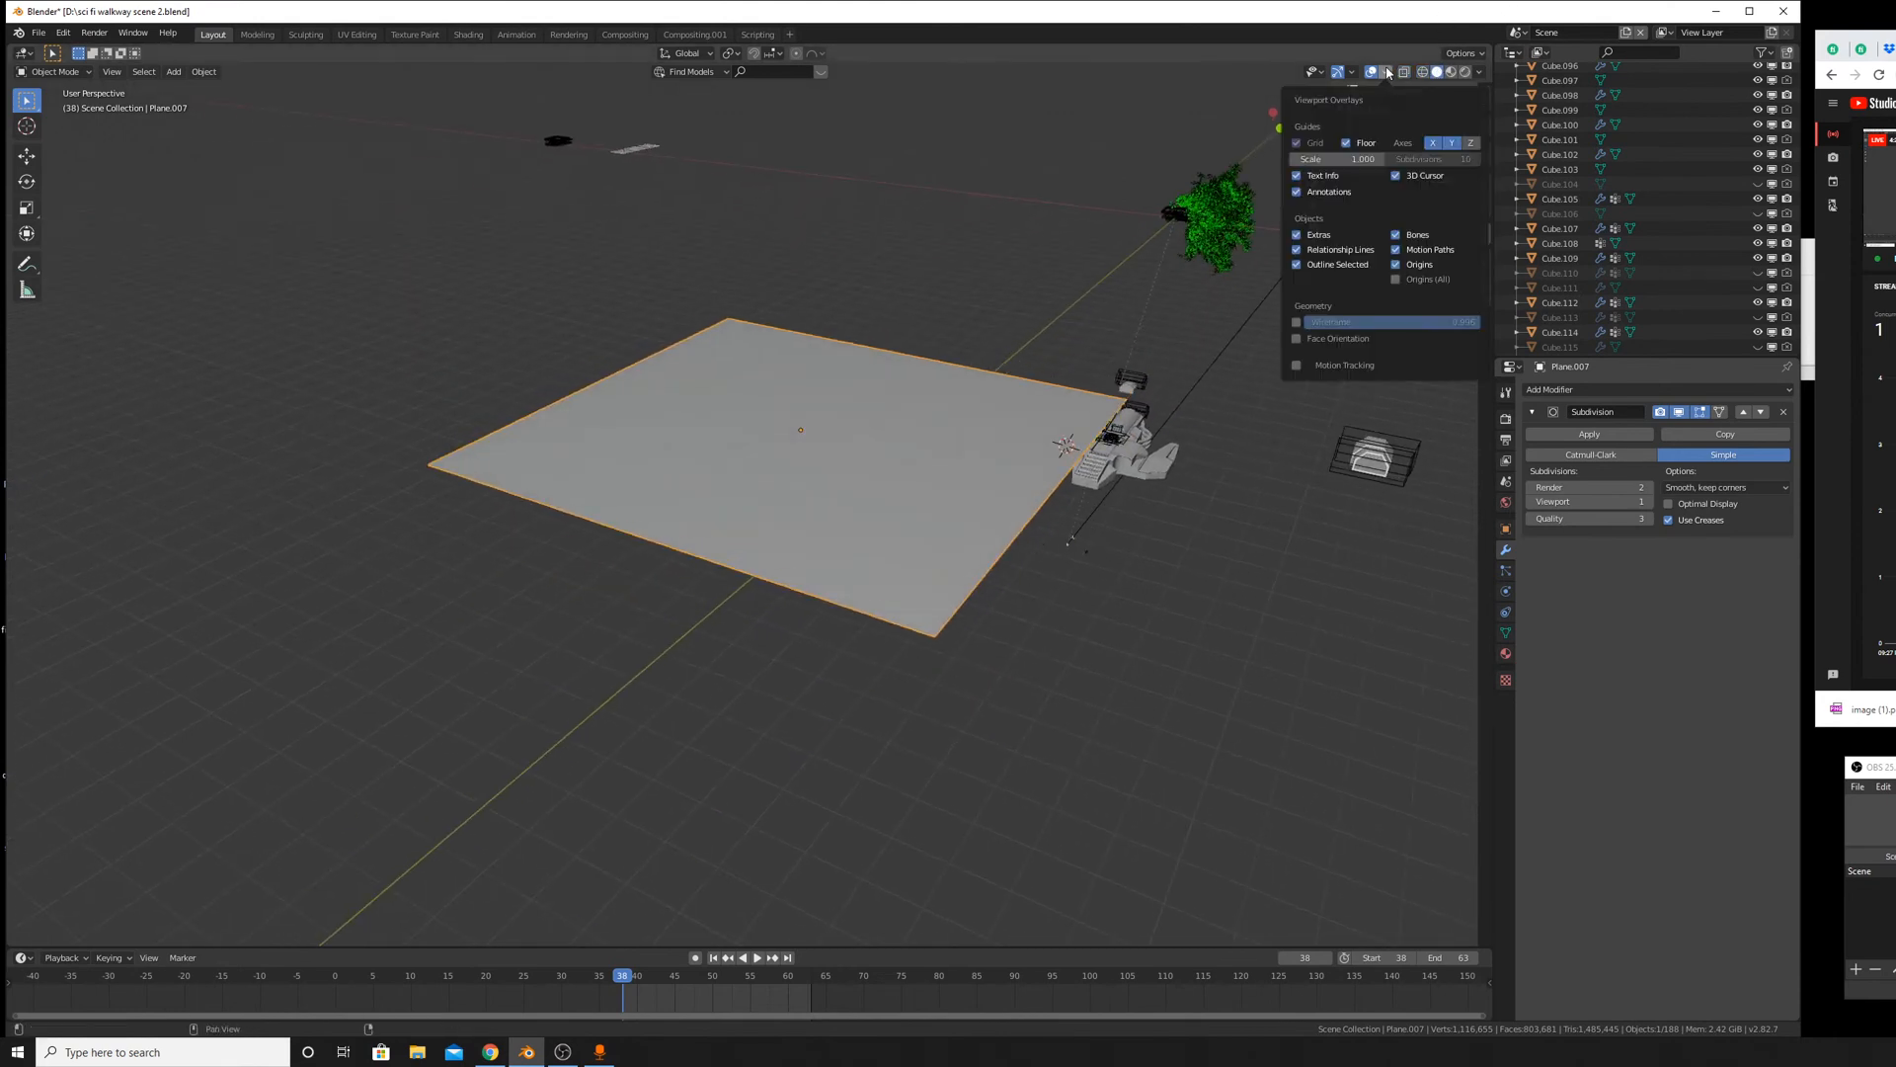
pyautogui.click(1297, 322)
# Adjust the Subdivision modifier's viewport level to give the plane a dense grid of 1,024 faces, and apply the modifier.
pyautogui.moveTo(1057, 395); pyautogui.dragTo(1045, 474, button='middle')
pyautogui.moveTo(1572, 502); pyautogui.dragTo(1590, 502)
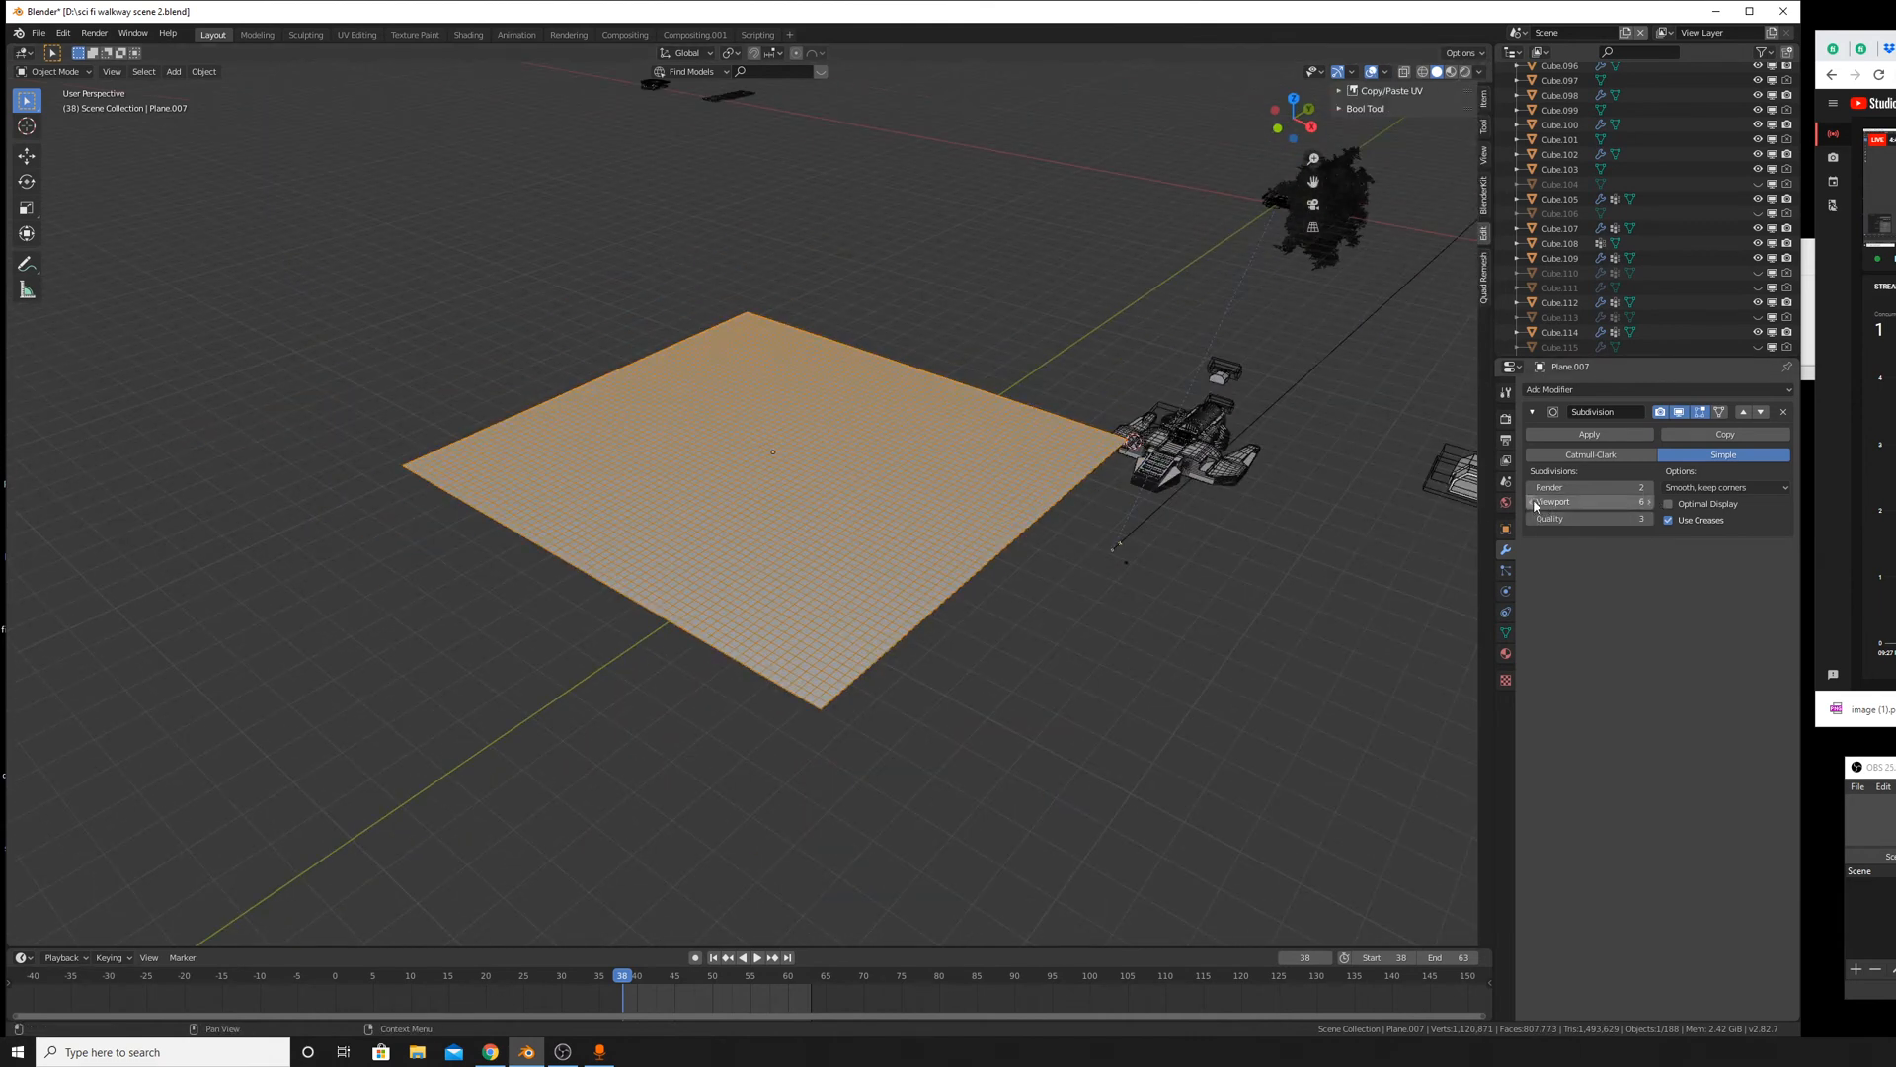
pyautogui.moveTo(1089, 512); pyautogui.dragTo(949, 568, button='middle')
pyautogui.click(1589, 433)
# In edit mode, select nine straight edges inward from the plane's -Y edge and knife a three-cell diagonal from their end toward -X.
pyautogui.press('Tab')
pyautogui.click(886, 587)
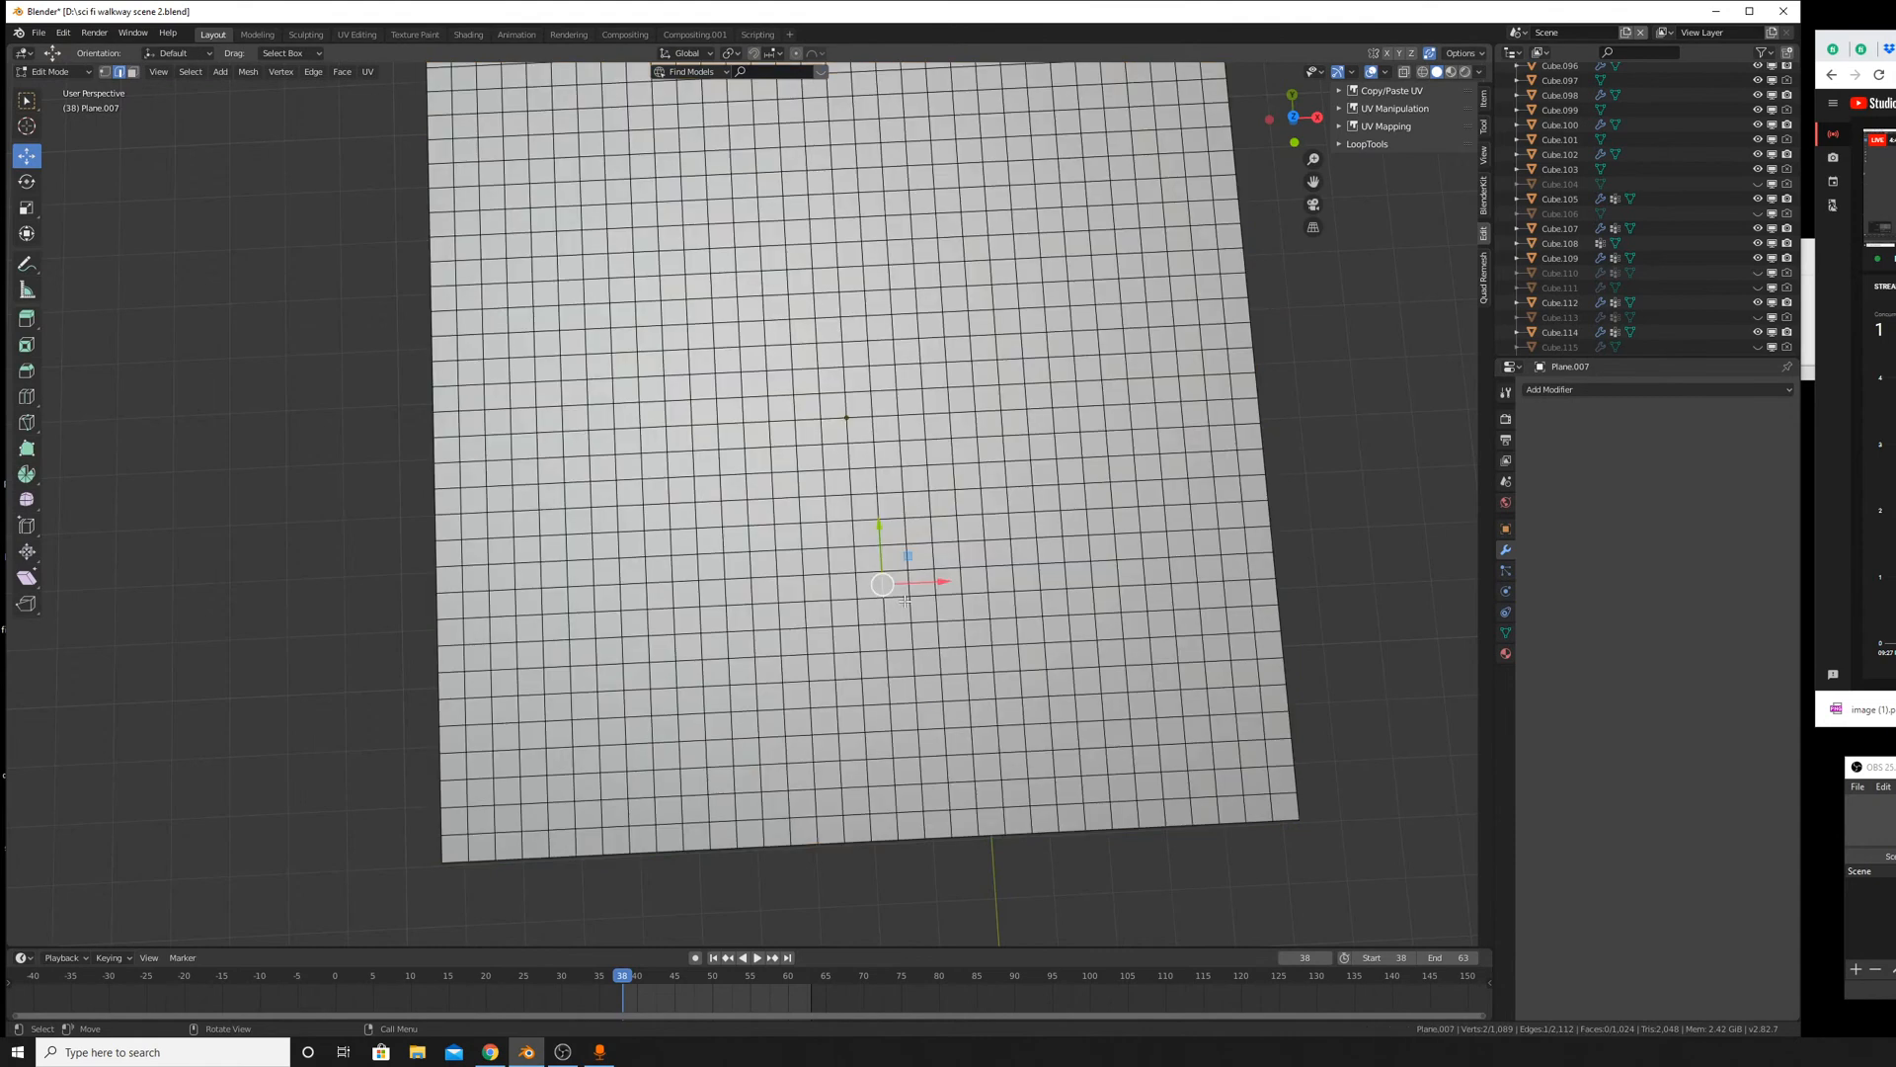
pyautogui.click(924, 828)
pyautogui.keyDown('ctrl'); pyautogui.click(921, 614); pyautogui.keyUp('ctrl')
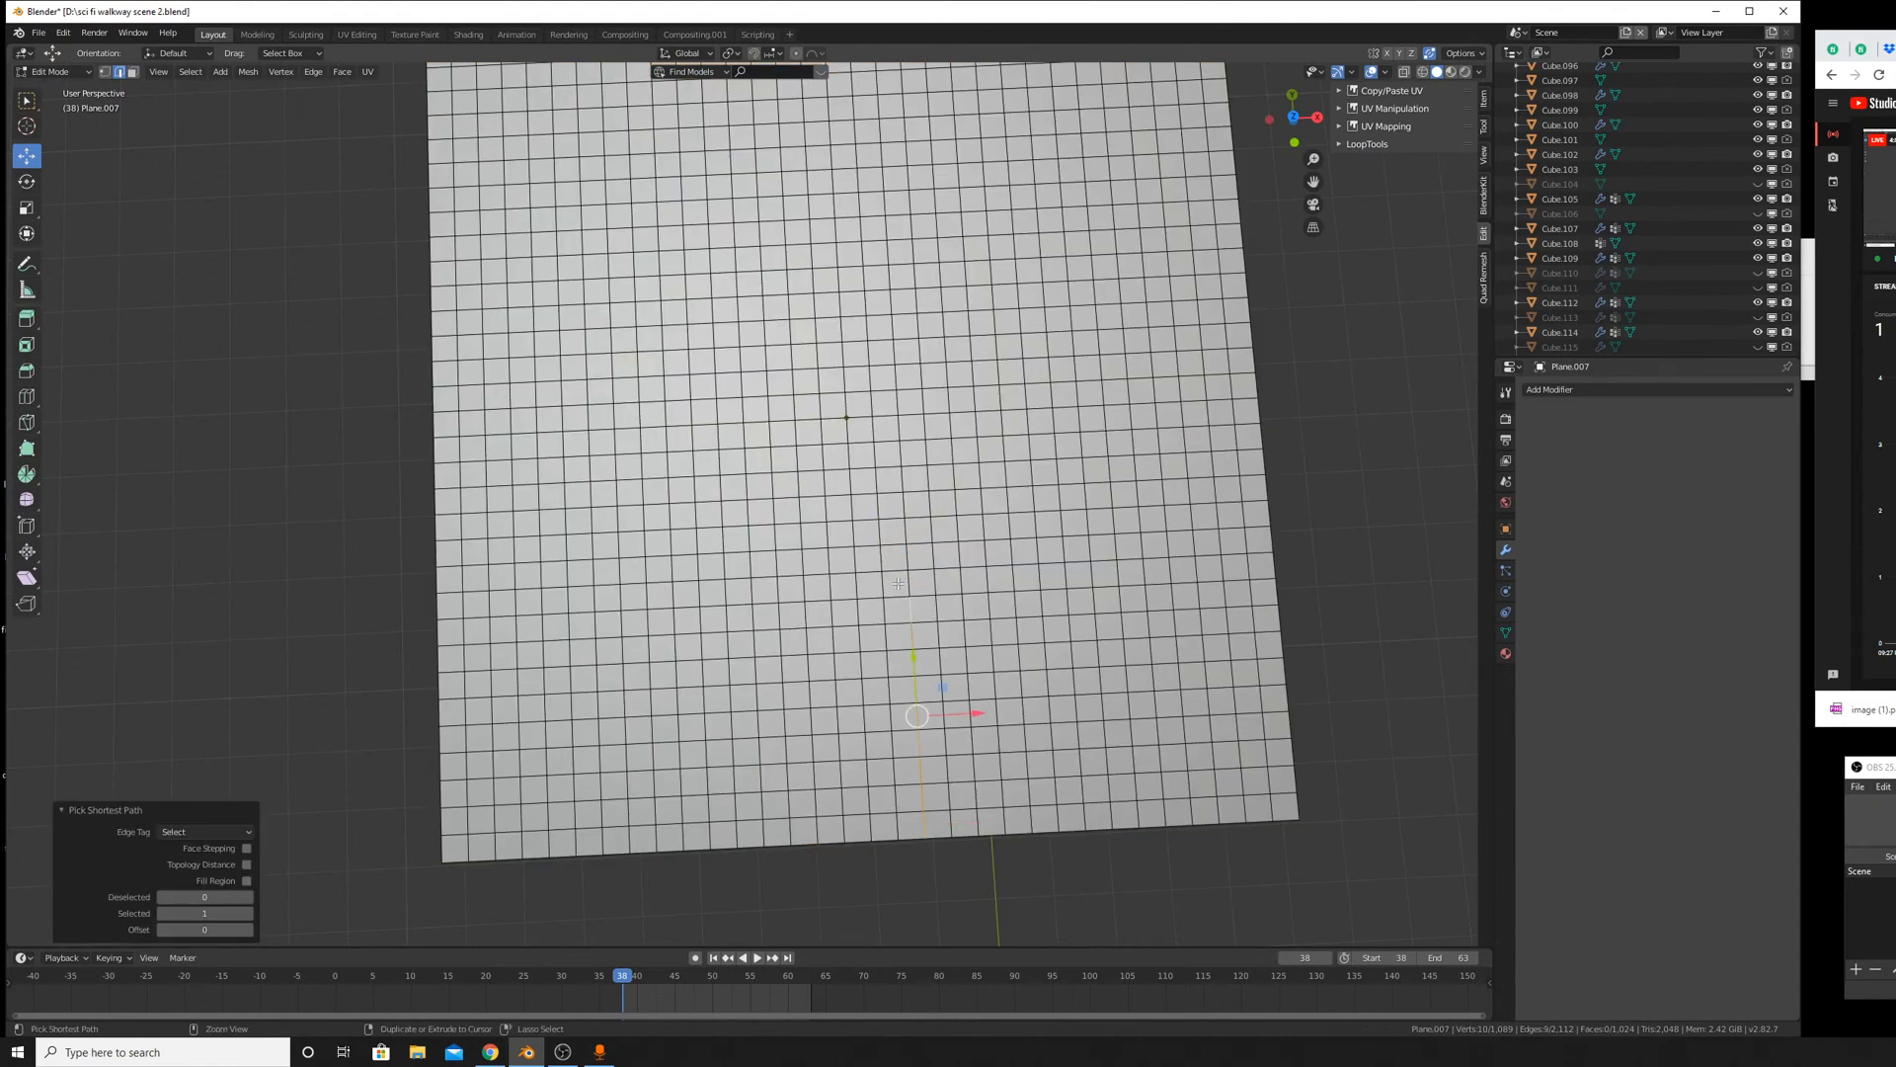
pyautogui.press('k')
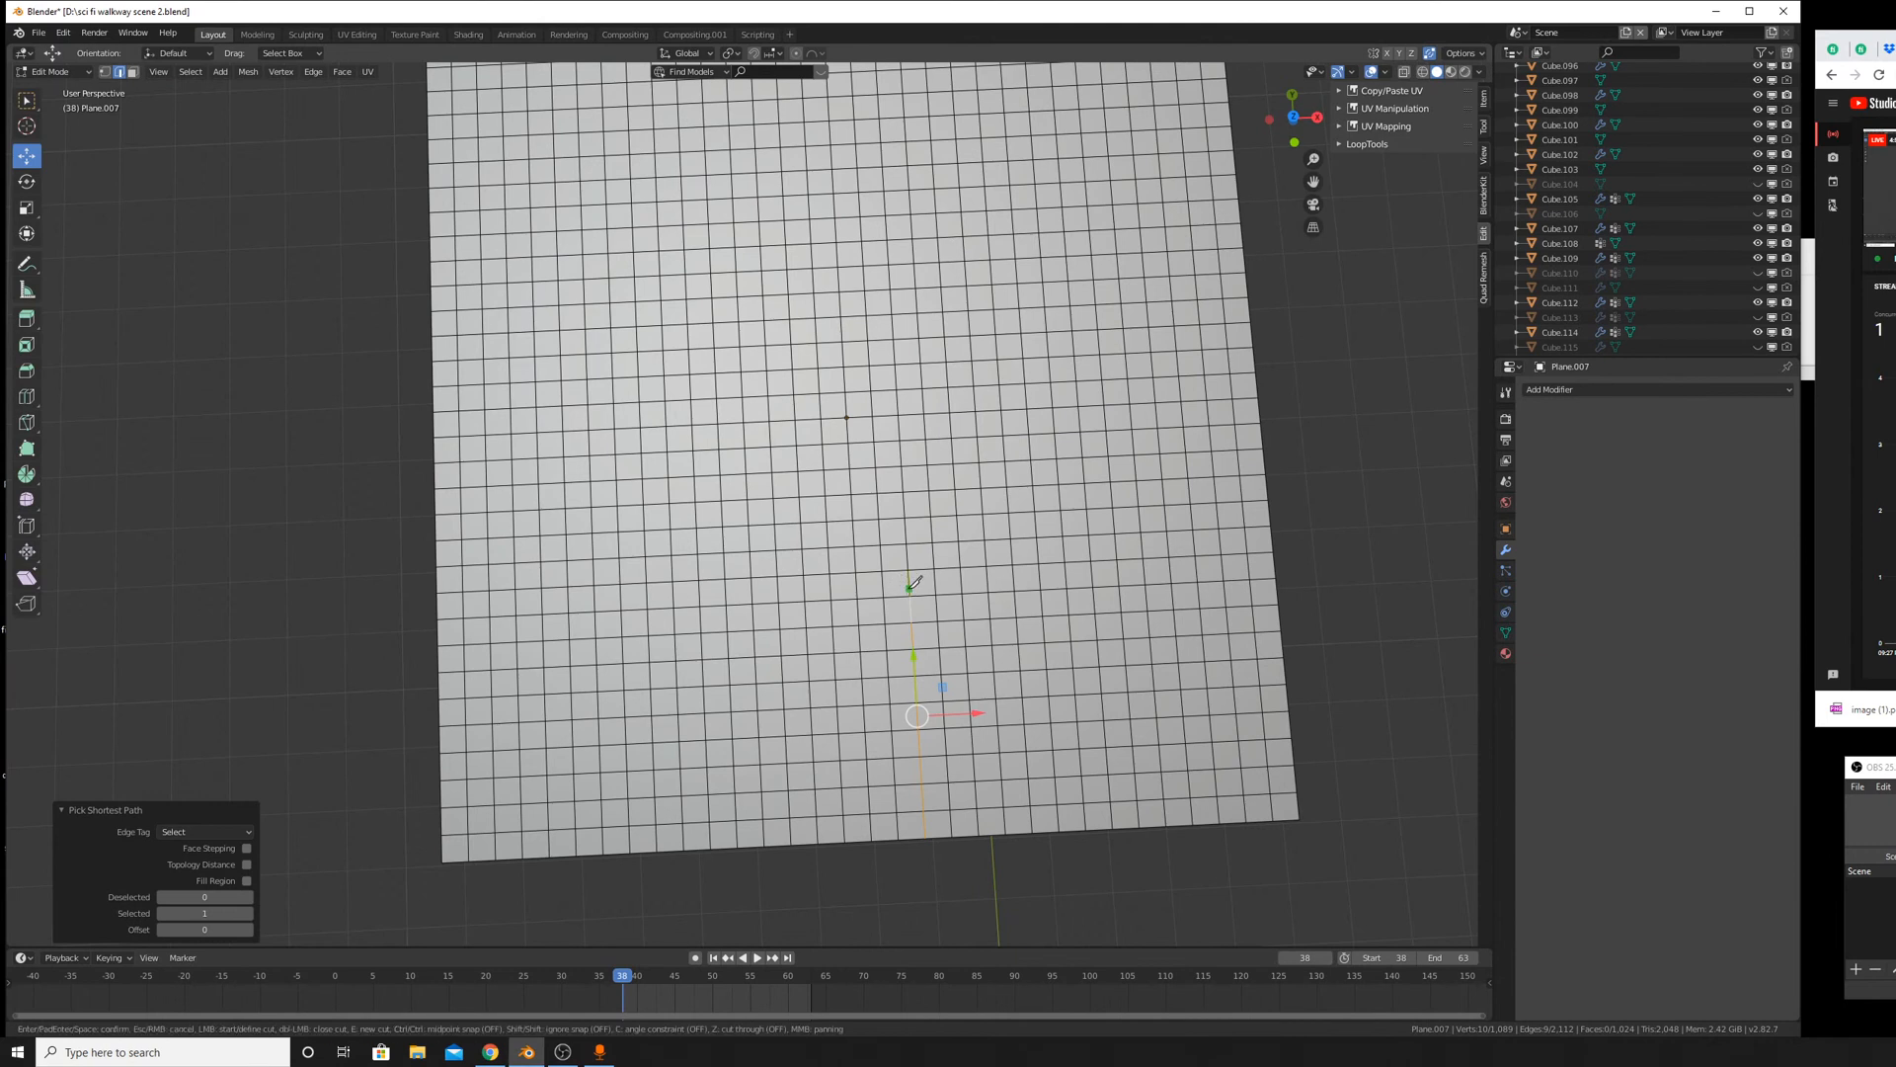
pyautogui.click(909, 595)
pyautogui.click(827, 521)
pyautogui.press('Return')
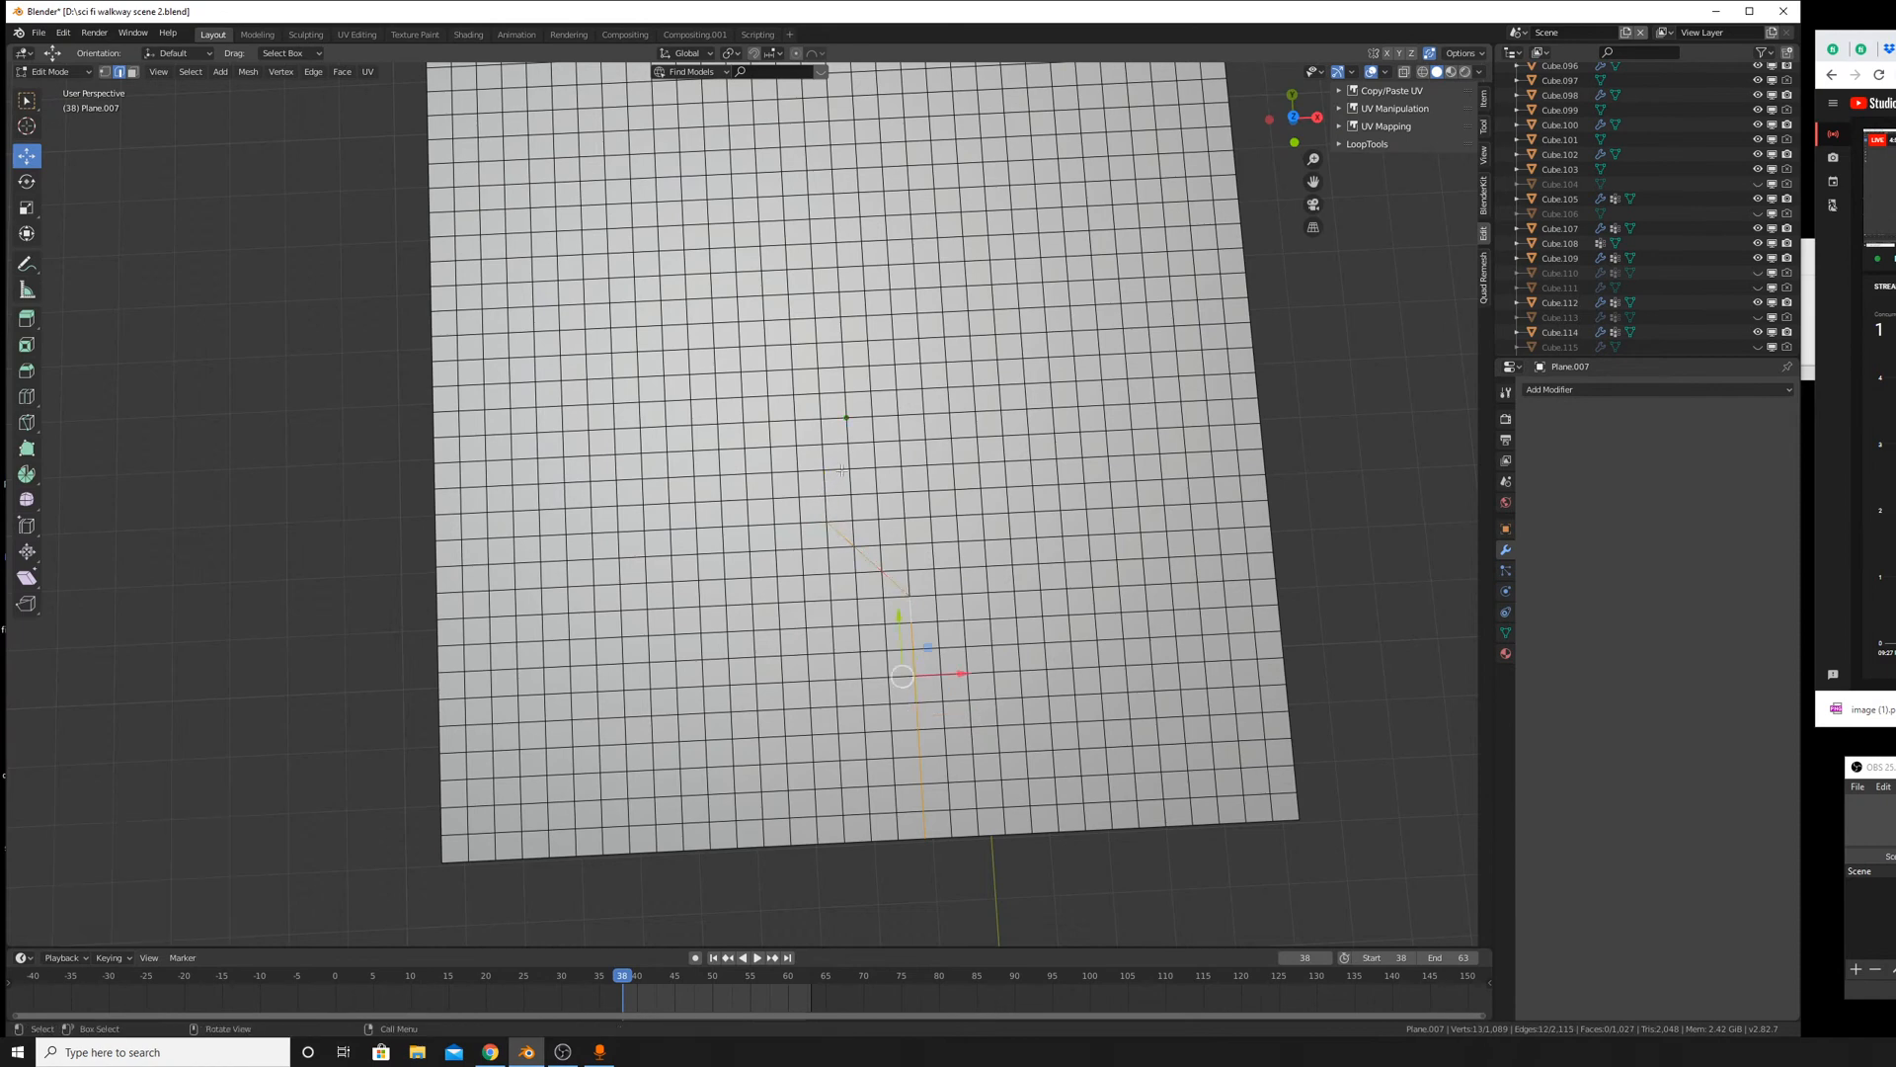
# Knife two more three-cell diagonals across grid cells farther toward the +Y edge, each stepping toward +X.
pyautogui.keyDown('shift'); pyautogui.moveTo(841, 471); pyautogui.dragTo(871, 554, button='middle'); pyautogui.keyUp('shift')
pyautogui.press('k')
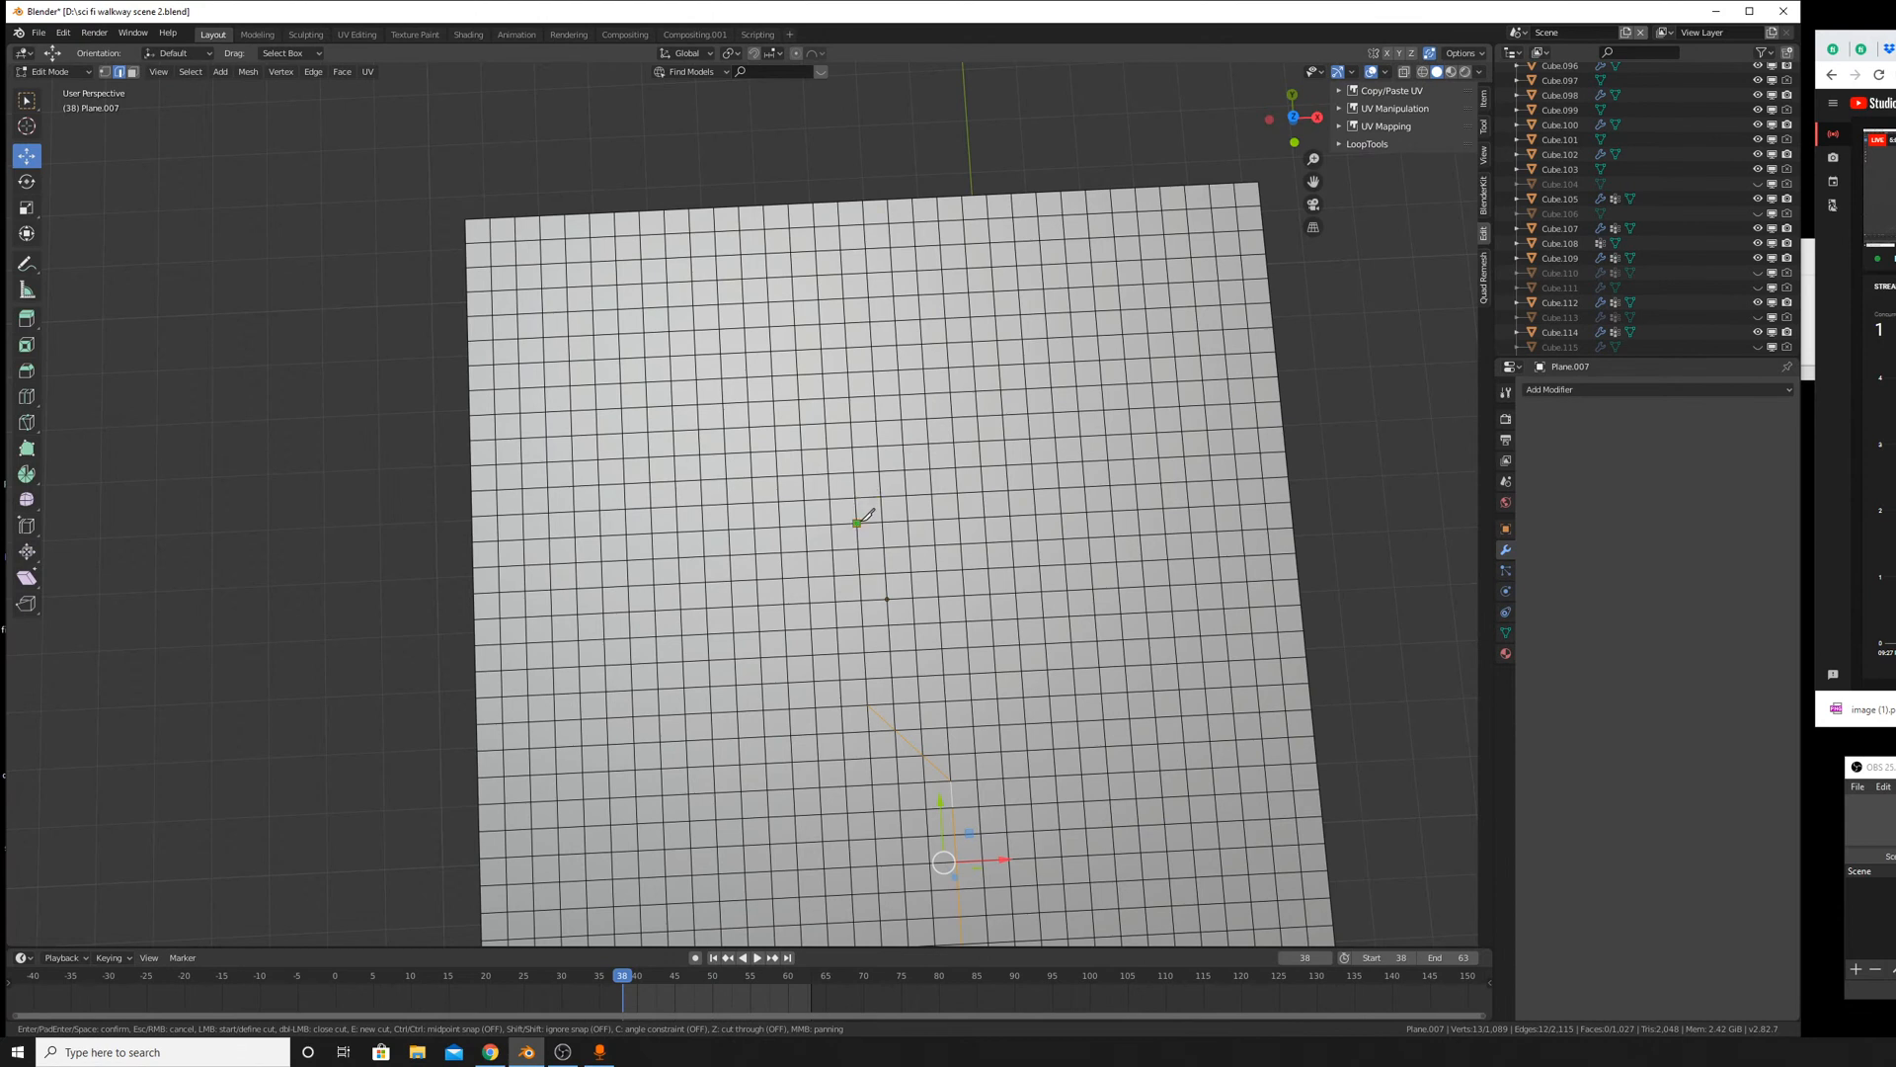
pyautogui.click(856, 522)
pyautogui.click(928, 442)
pyautogui.press('Return')
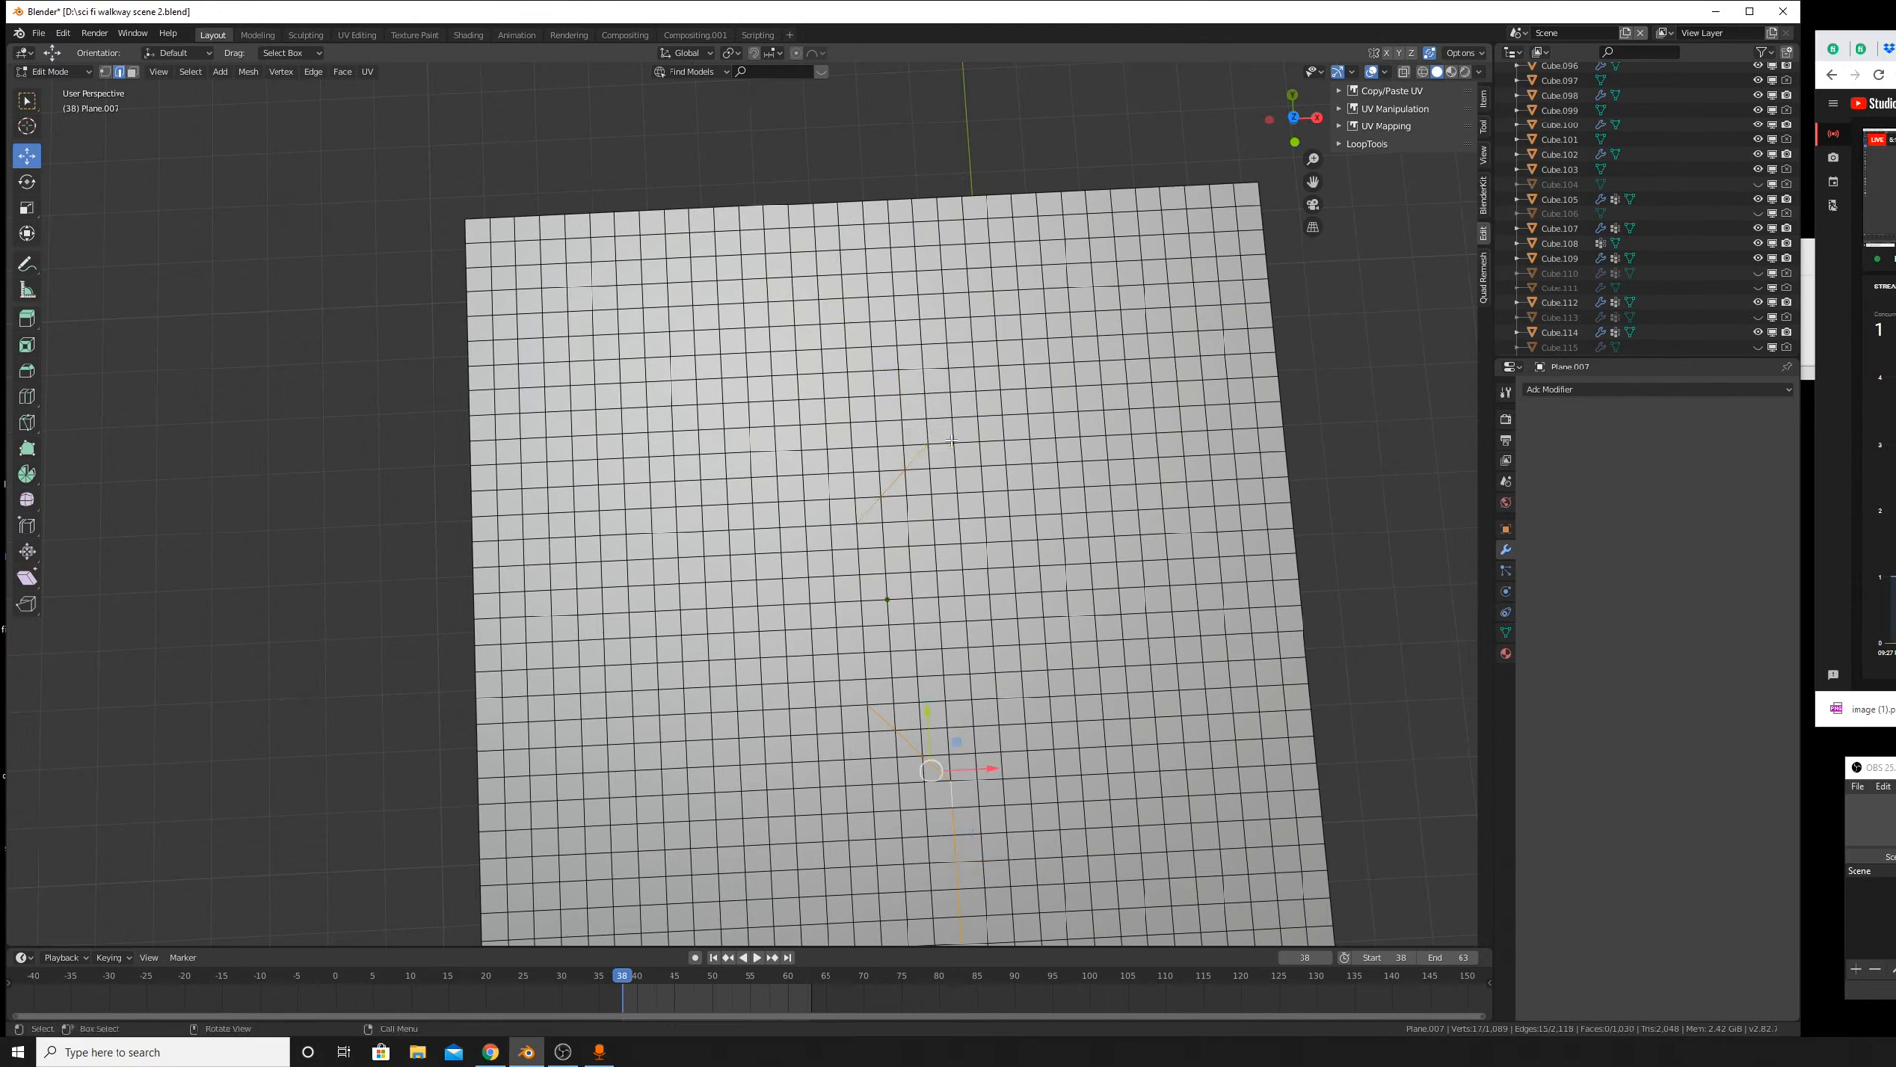
pyautogui.press('k')
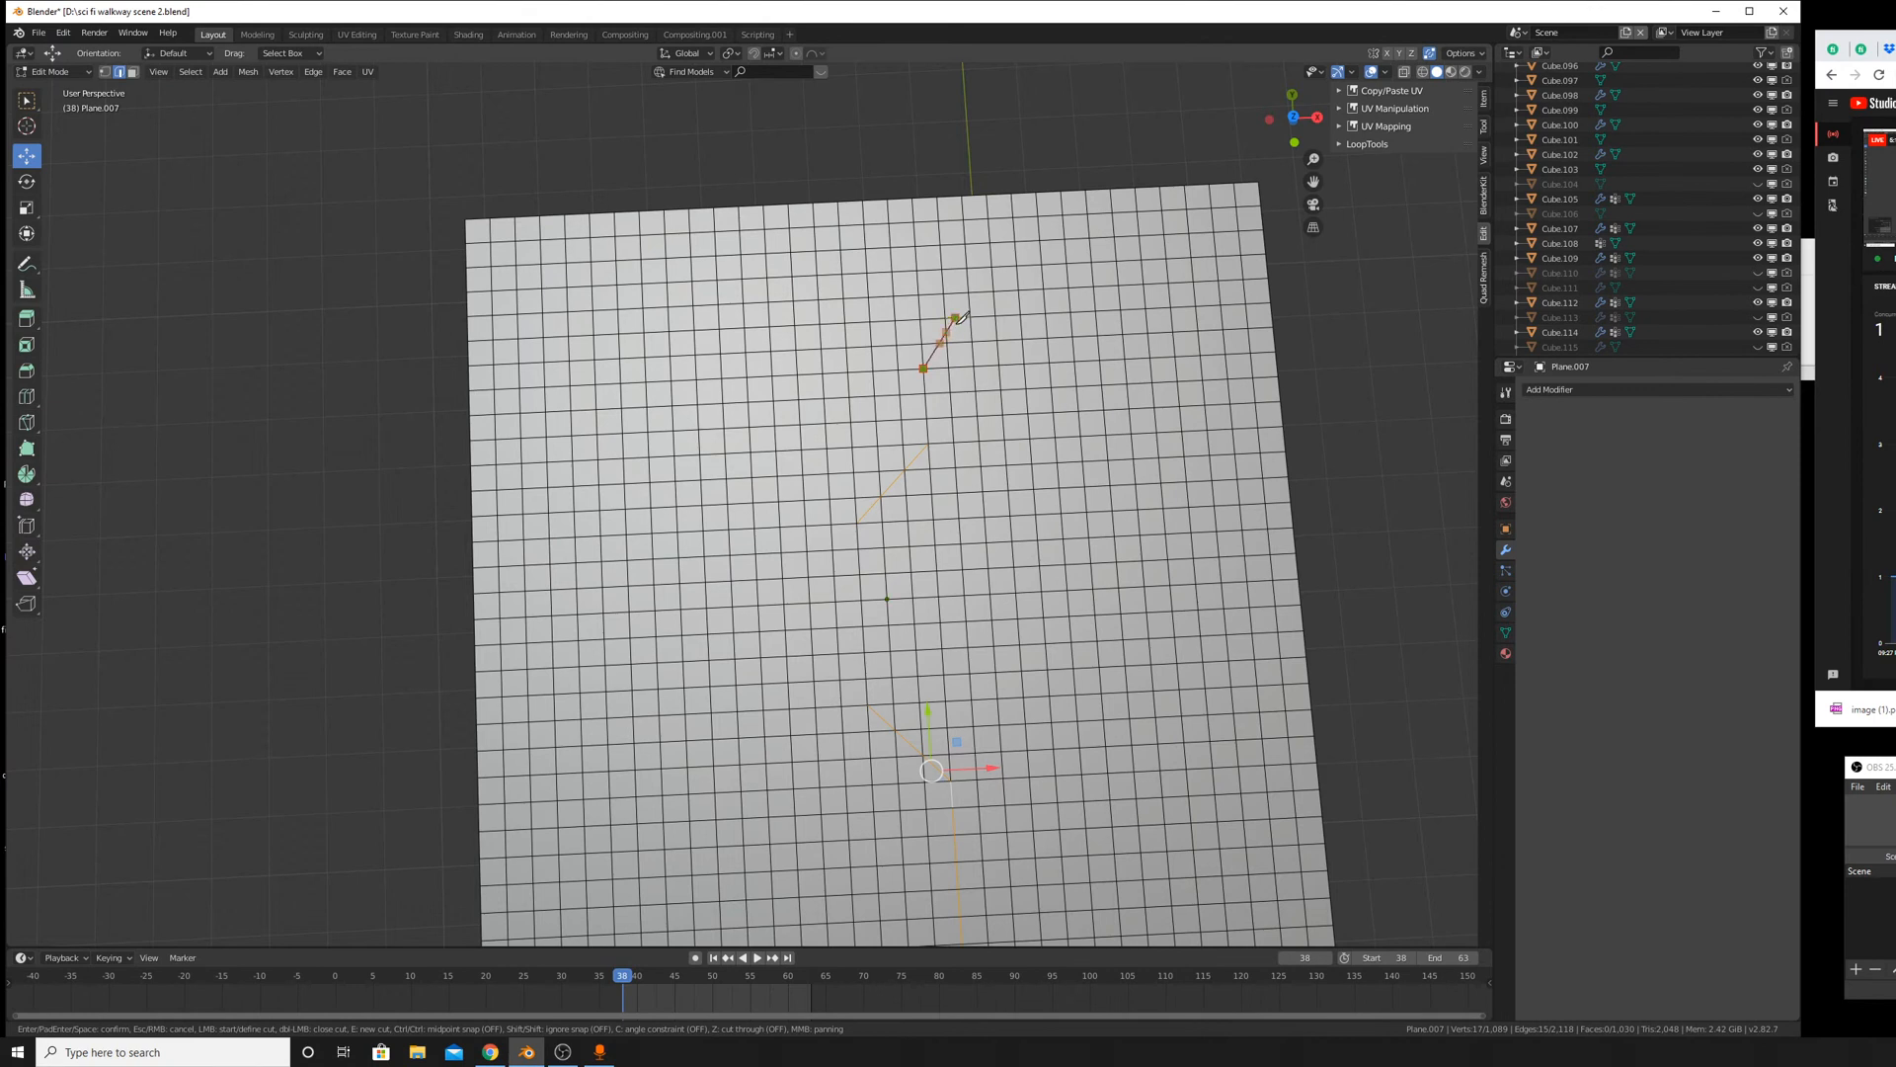
pyautogui.click(996, 287)
pyautogui.press('Return')
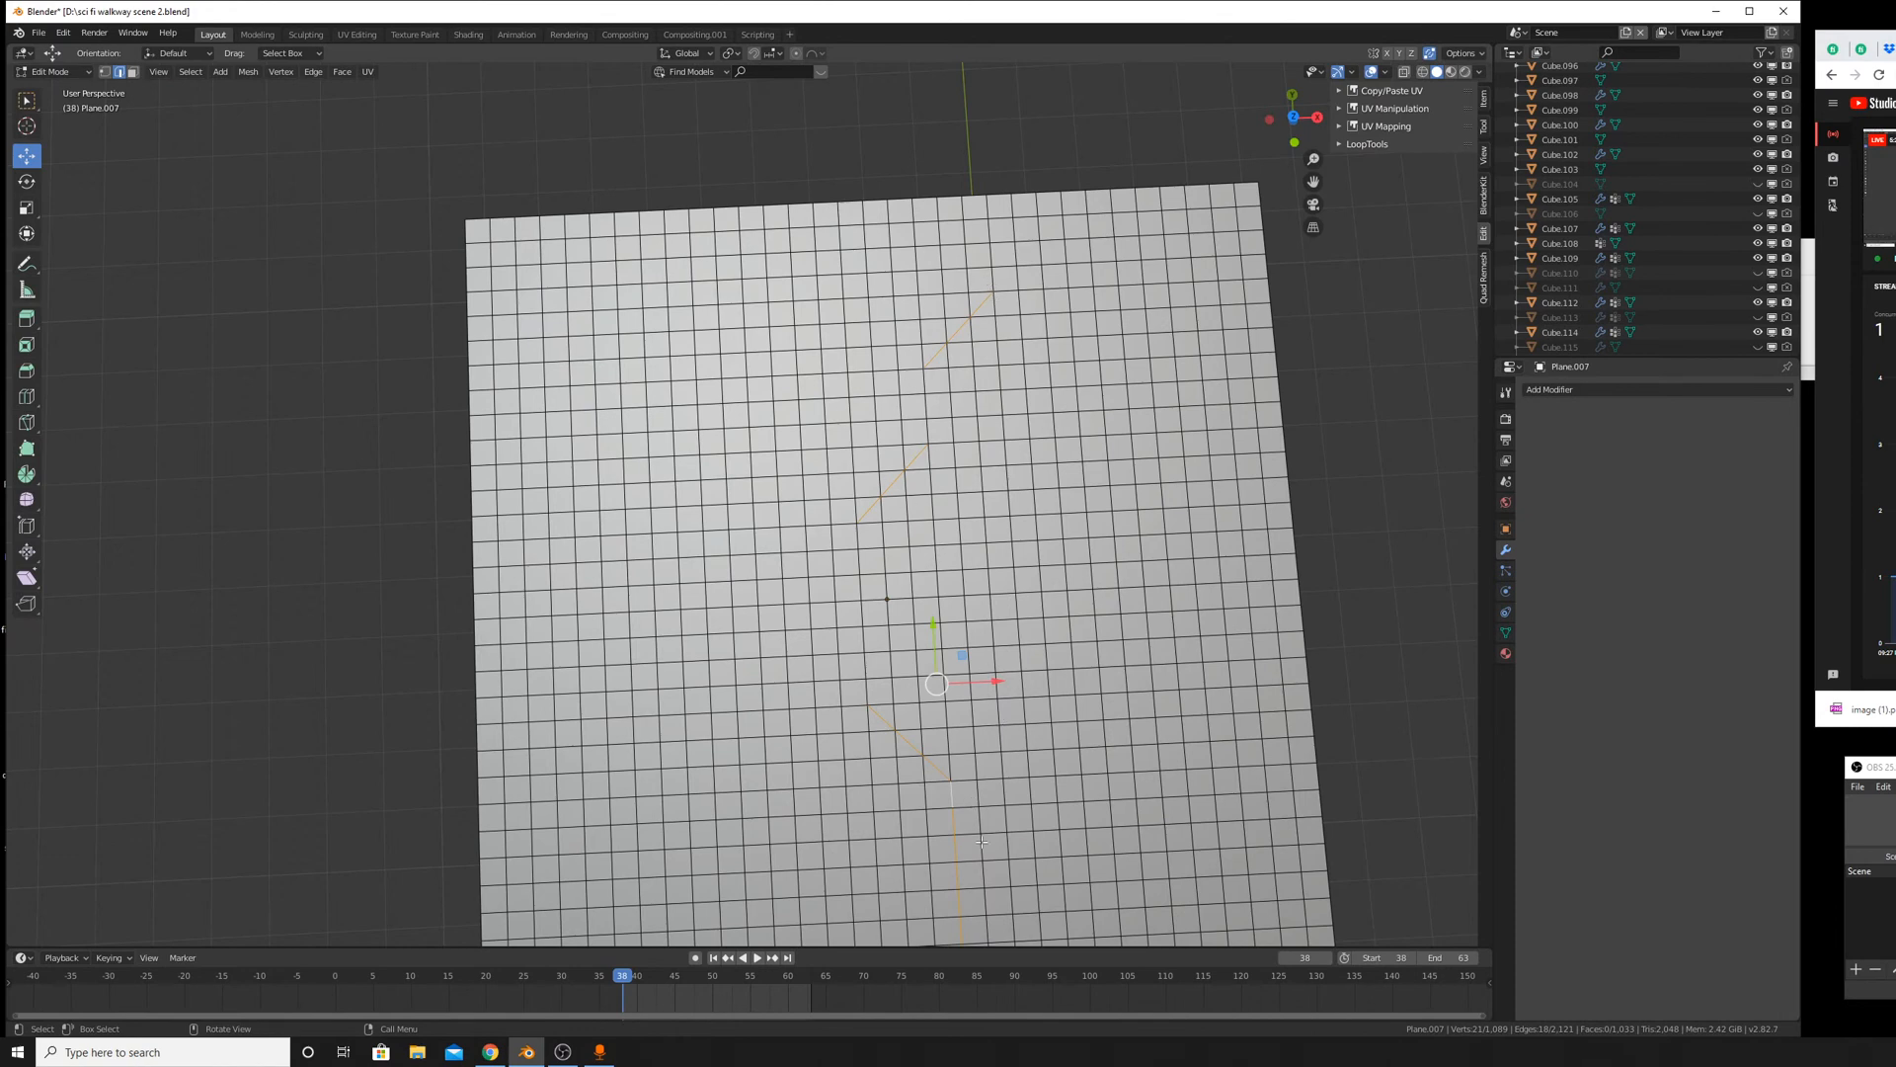
# Select the full zigzag edge path from the plane's -Y edge through the three diagonals to the +Y edge, and invert the selection.
pyautogui.keyDown('shift'); pyautogui.moveTo(981, 841); pyautogui.dragTo(997, 583, button='middle'); pyautogui.keyUp('shift')
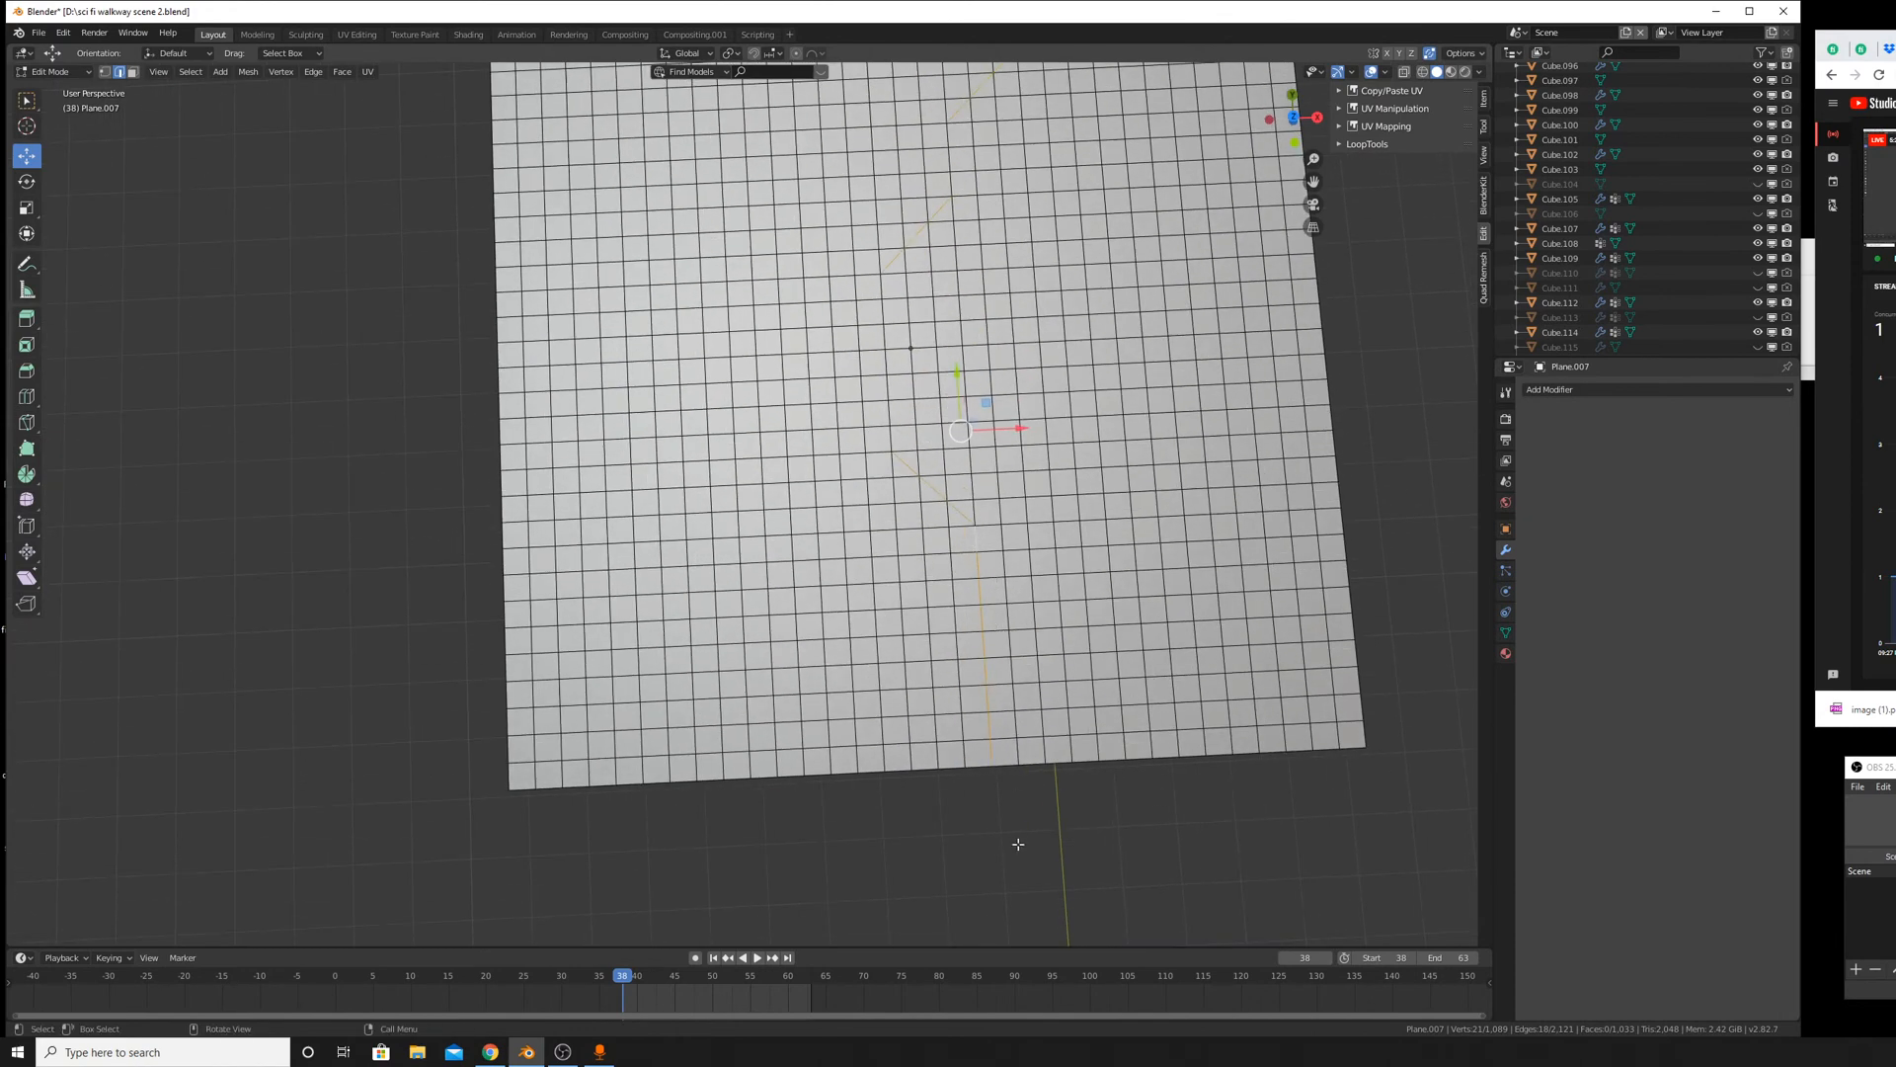
pyautogui.click(995, 763)
pyautogui.keyDown('ctrl'); pyautogui.click(975, 538); pyautogui.keyUp('ctrl')
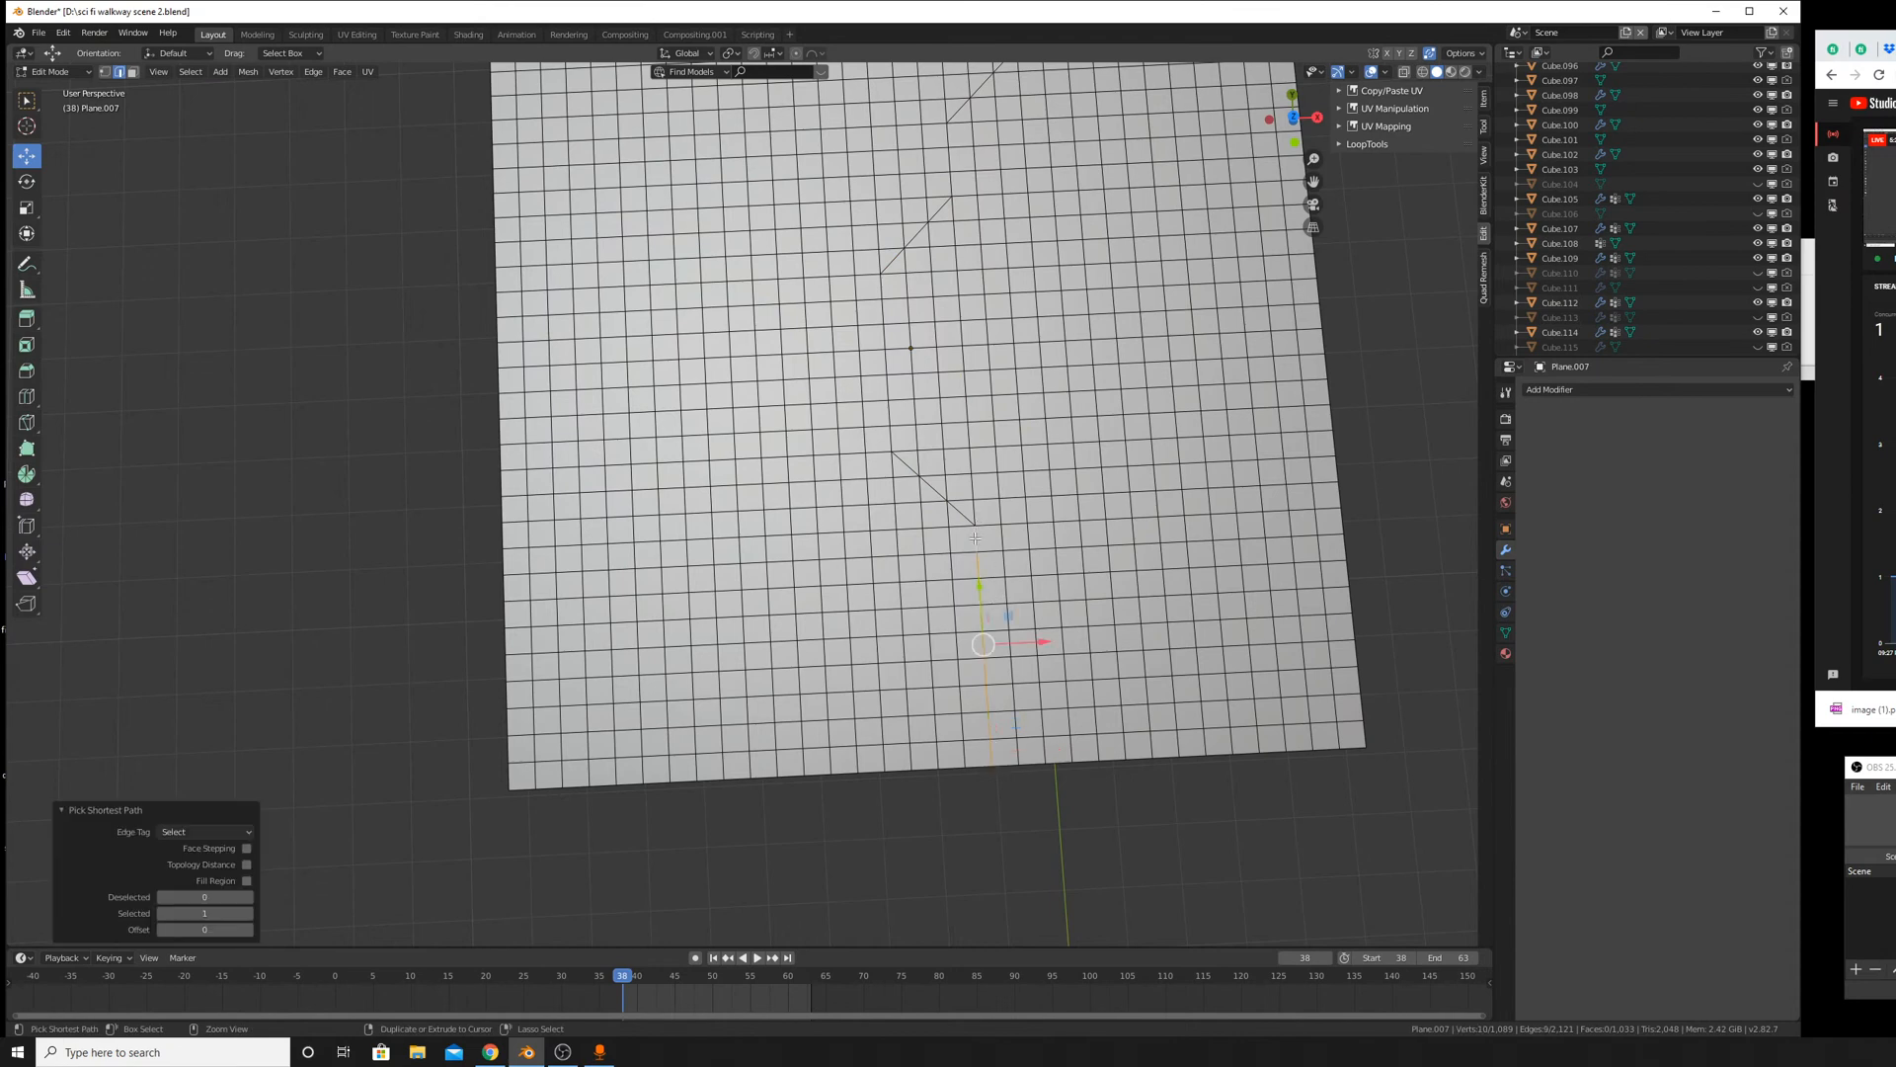
pyautogui.keyDown('ctrl'); pyautogui.click(894, 455); pyautogui.keyUp('ctrl')
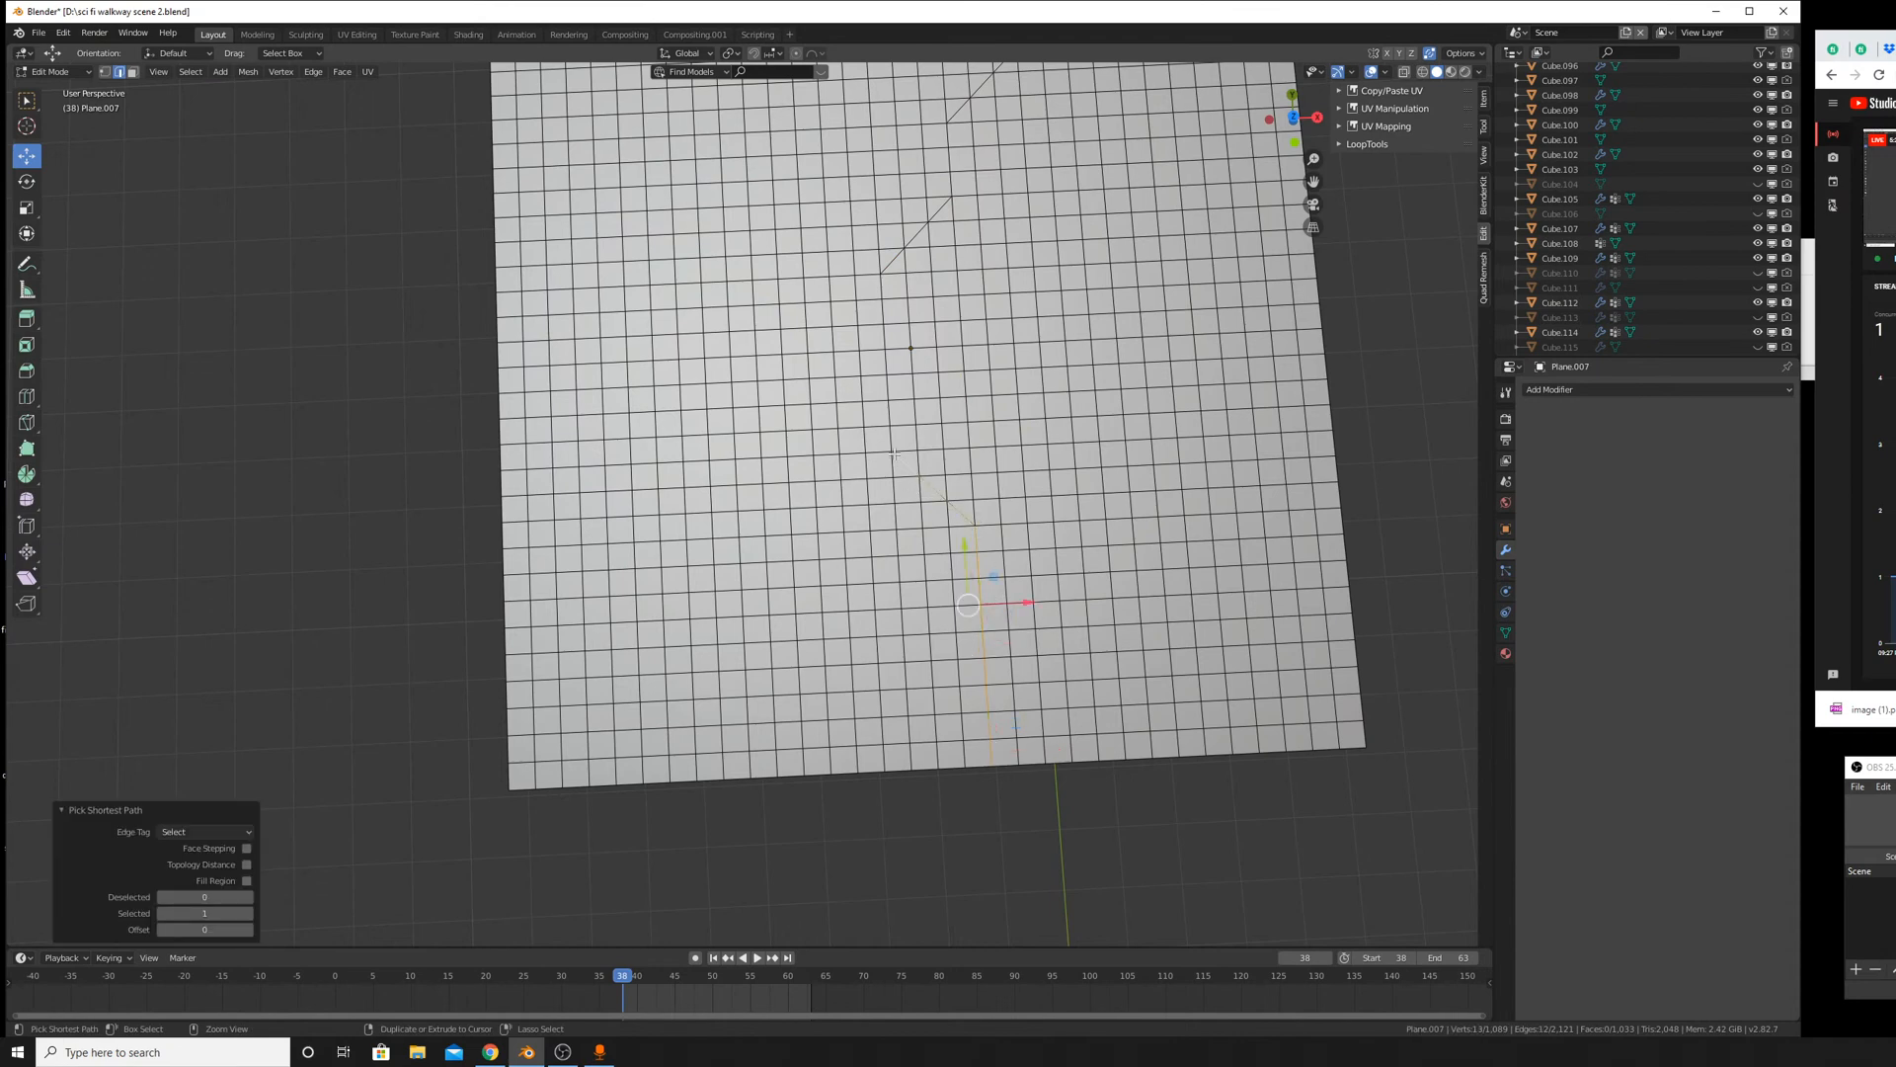
pyautogui.keyDown('ctrl'); pyautogui.click(879, 285); pyautogui.keyUp('ctrl')
pyautogui.keyDown('shift'); pyautogui.moveTo(889, 267); pyautogui.dragTo(906, 504, button='middle'); pyautogui.keyUp('shift')
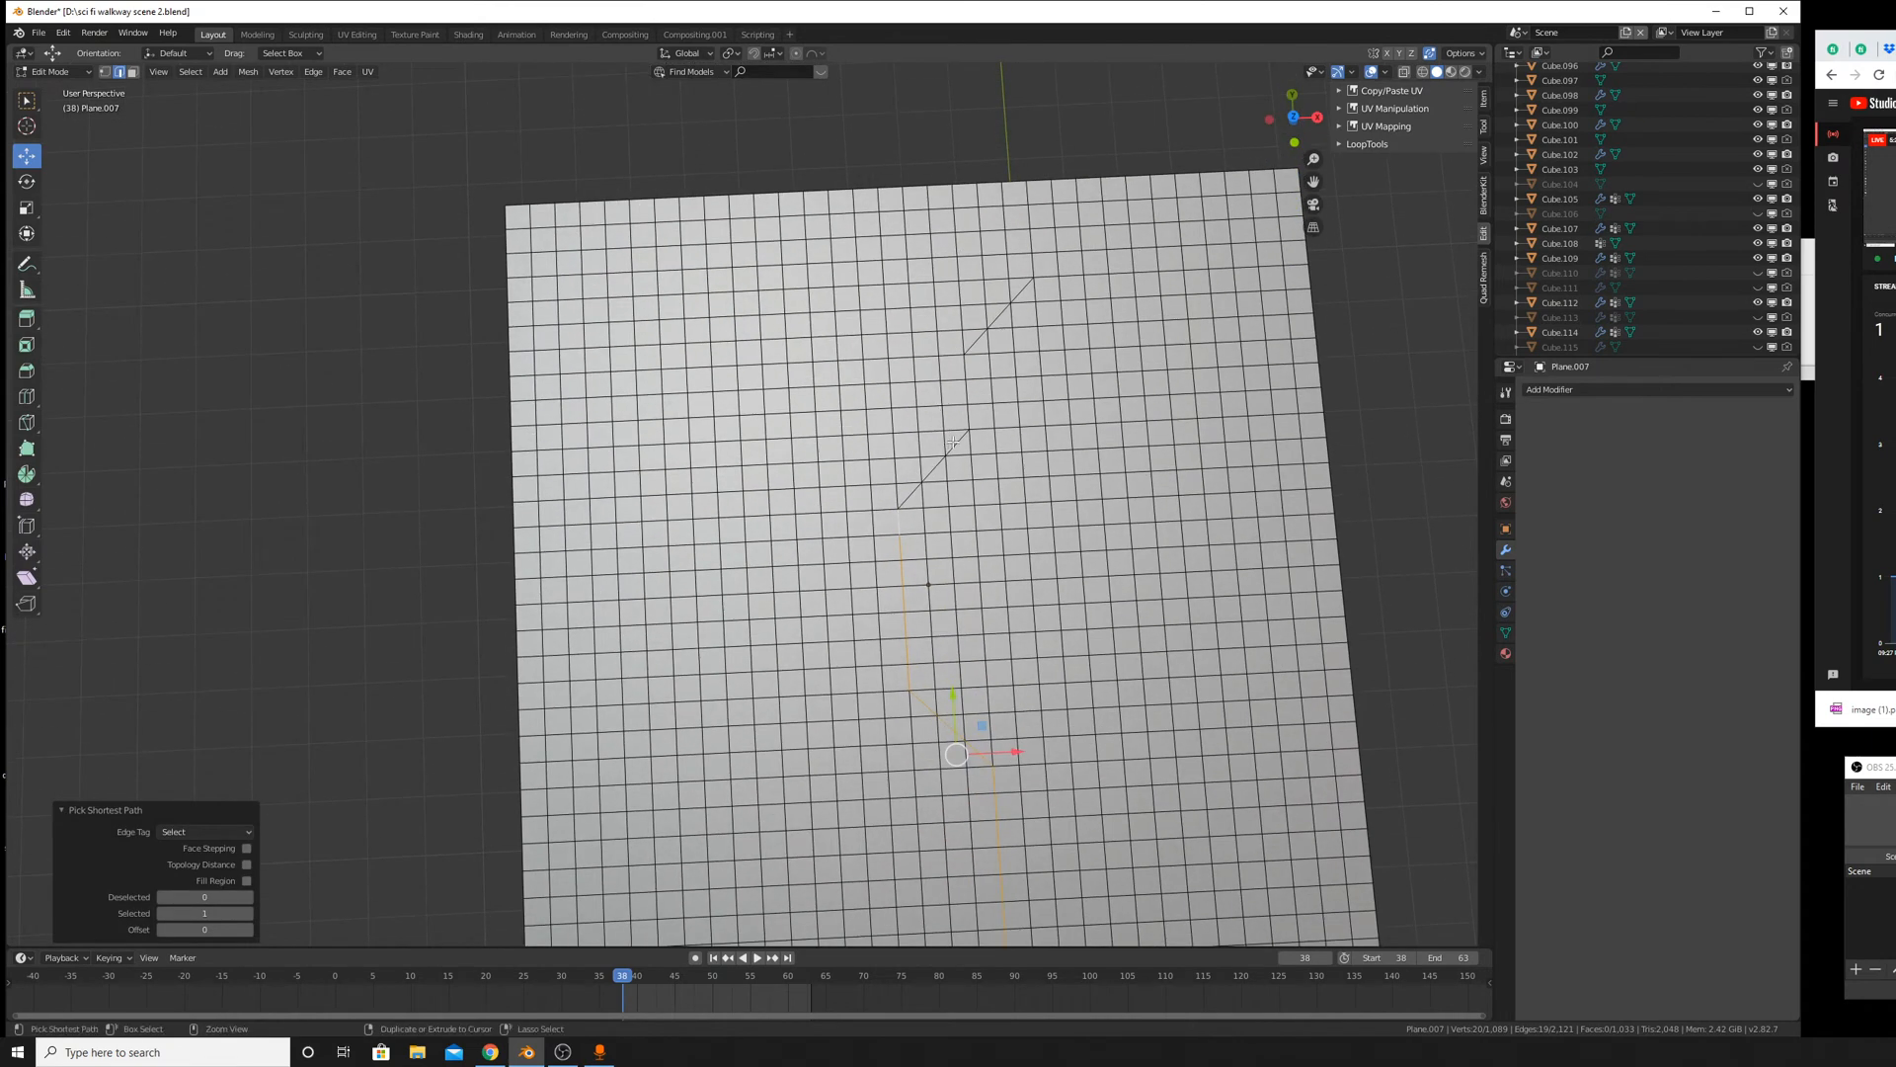
pyautogui.keyDown('ctrl'); pyautogui.click(963, 439); pyautogui.keyUp('ctrl')
pyautogui.keyDown('ctrl'); pyautogui.click(963, 357); pyautogui.keyUp('ctrl')
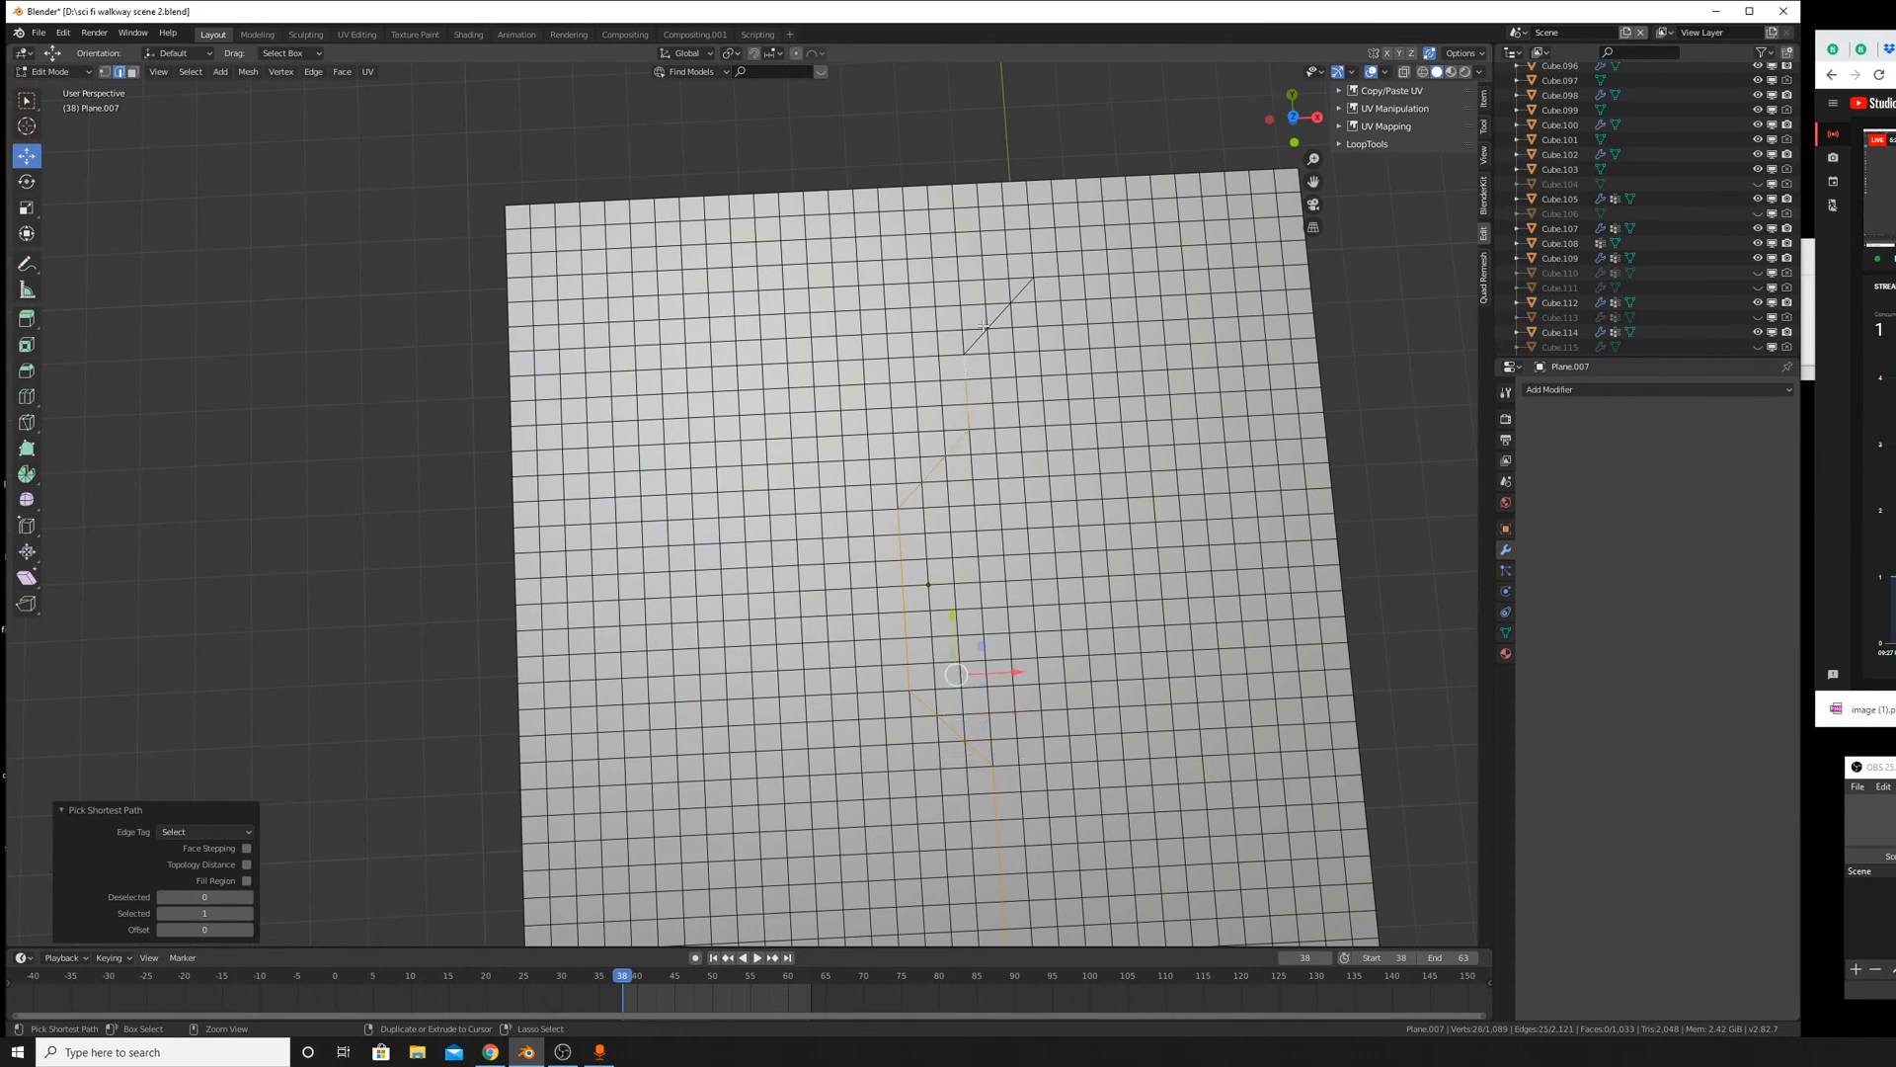
pyautogui.keyDown('ctrl'); pyautogui.click(1027, 284); pyautogui.keyUp('ctrl')
pyautogui.keyDown('ctrl'); pyautogui.click(1026, 196); pyautogui.keyUp('ctrl')
pyautogui.keyDown('shift'); pyautogui.moveTo(1142, 783); pyautogui.dragTo(1119, 746, button='middle'); pyautogui.keyUp('shift')
pyautogui.hotkey('ctrl', 'i')
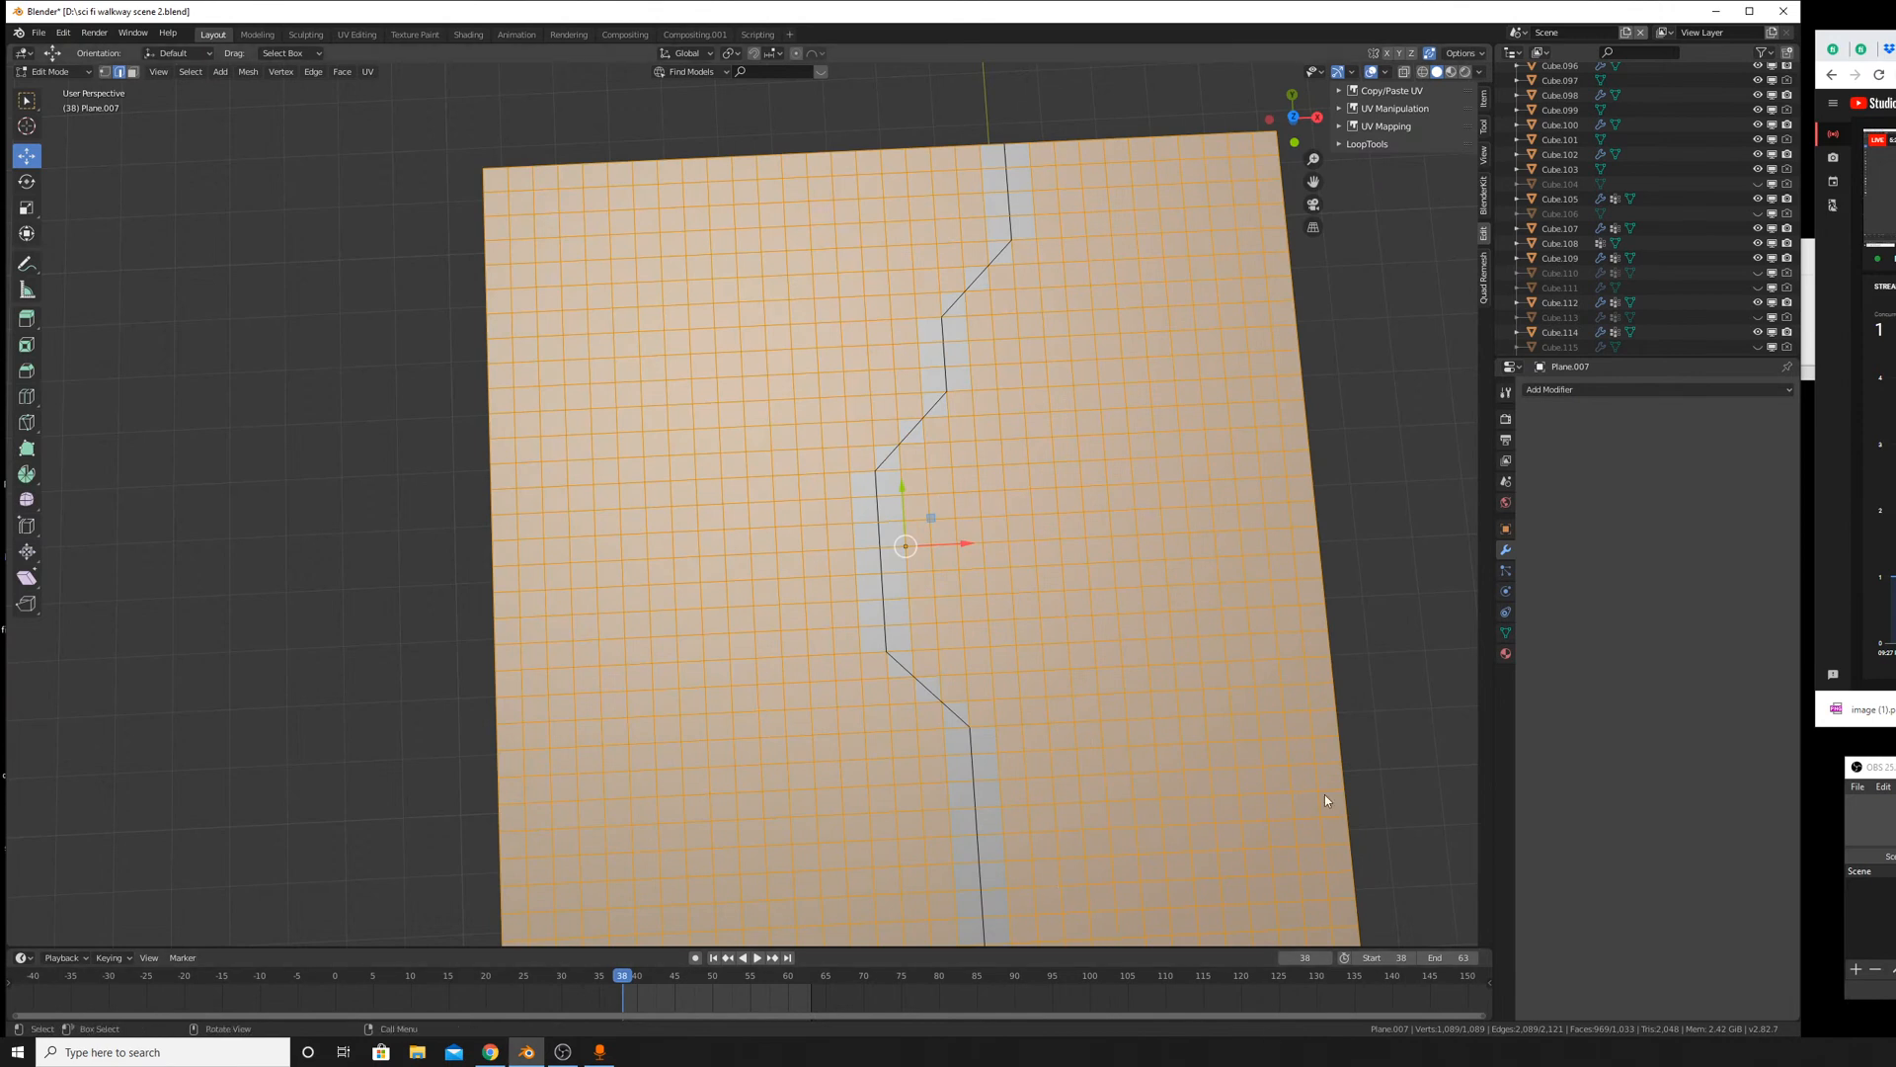
# Try to dissolve all the edges outside the zigzag path.
pyautogui.press('x')
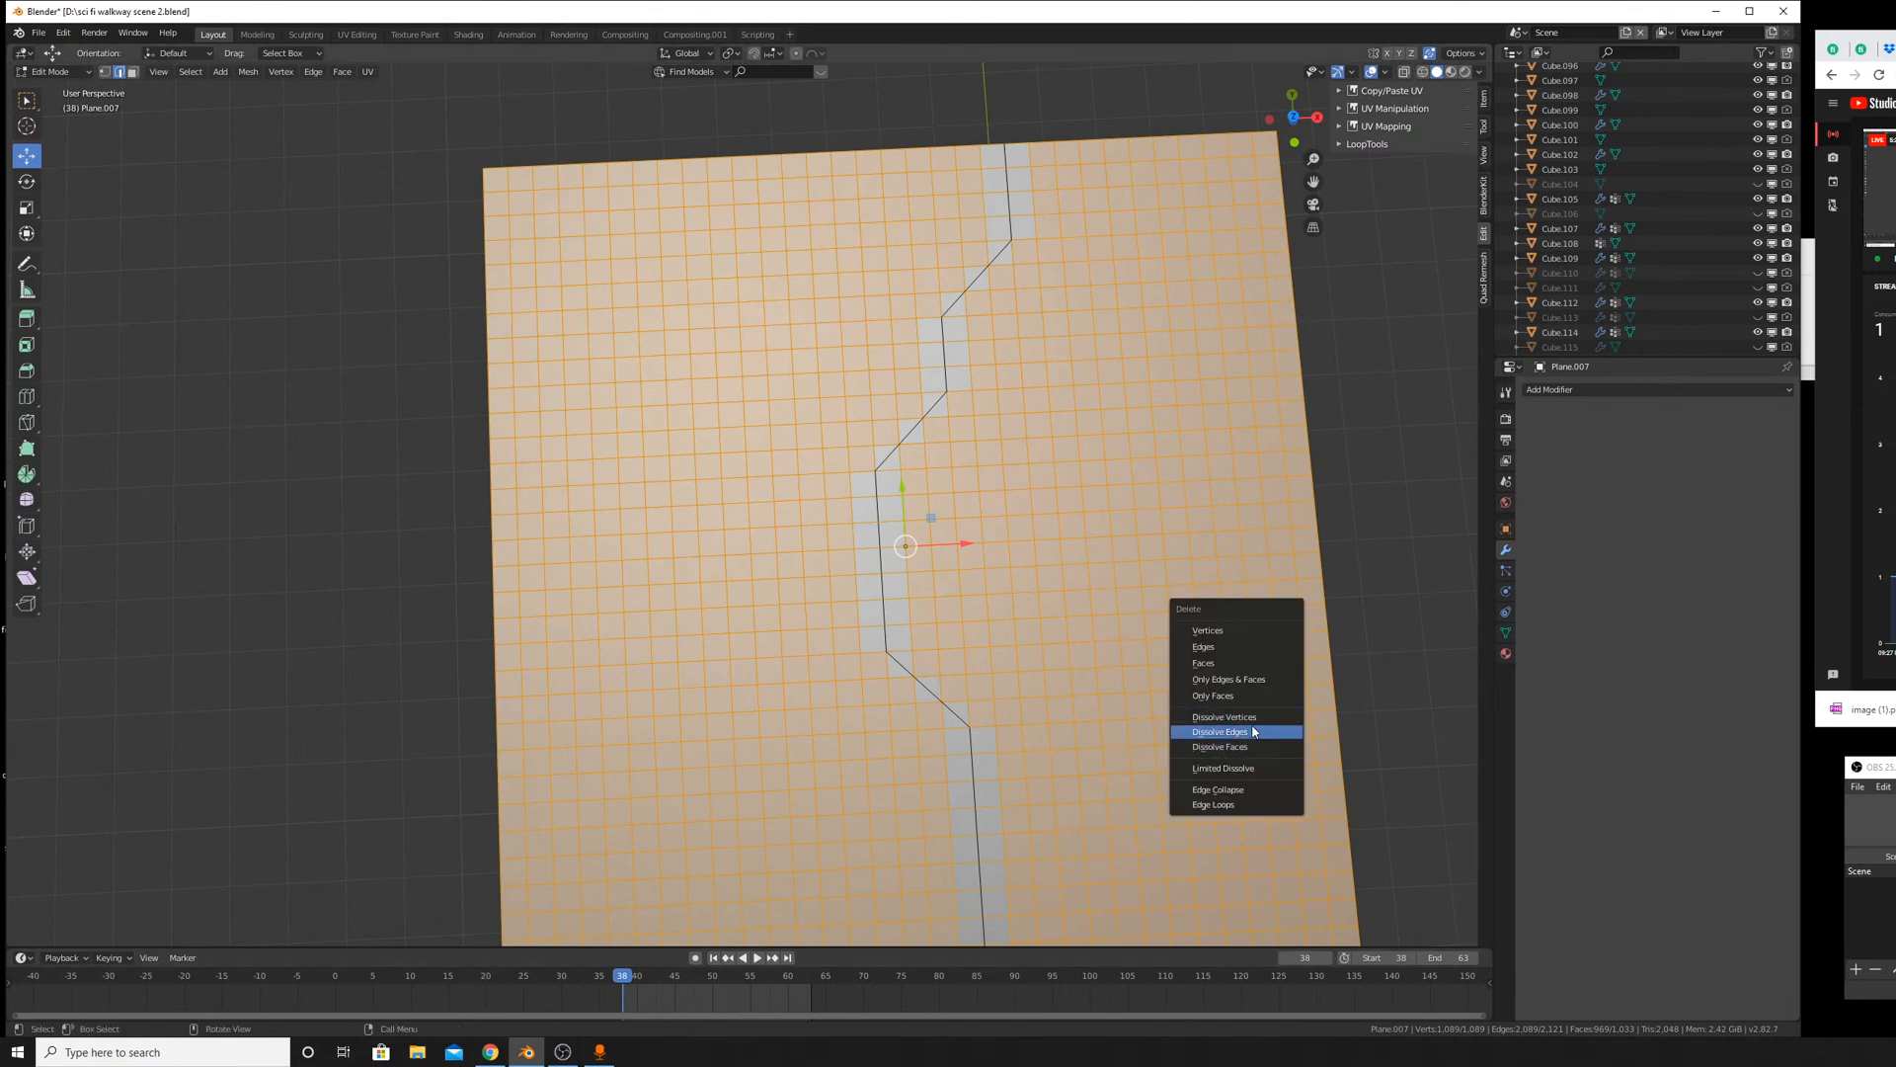
pyautogui.click(1258, 731)
pyautogui.hotkey('ctrl', 'z')
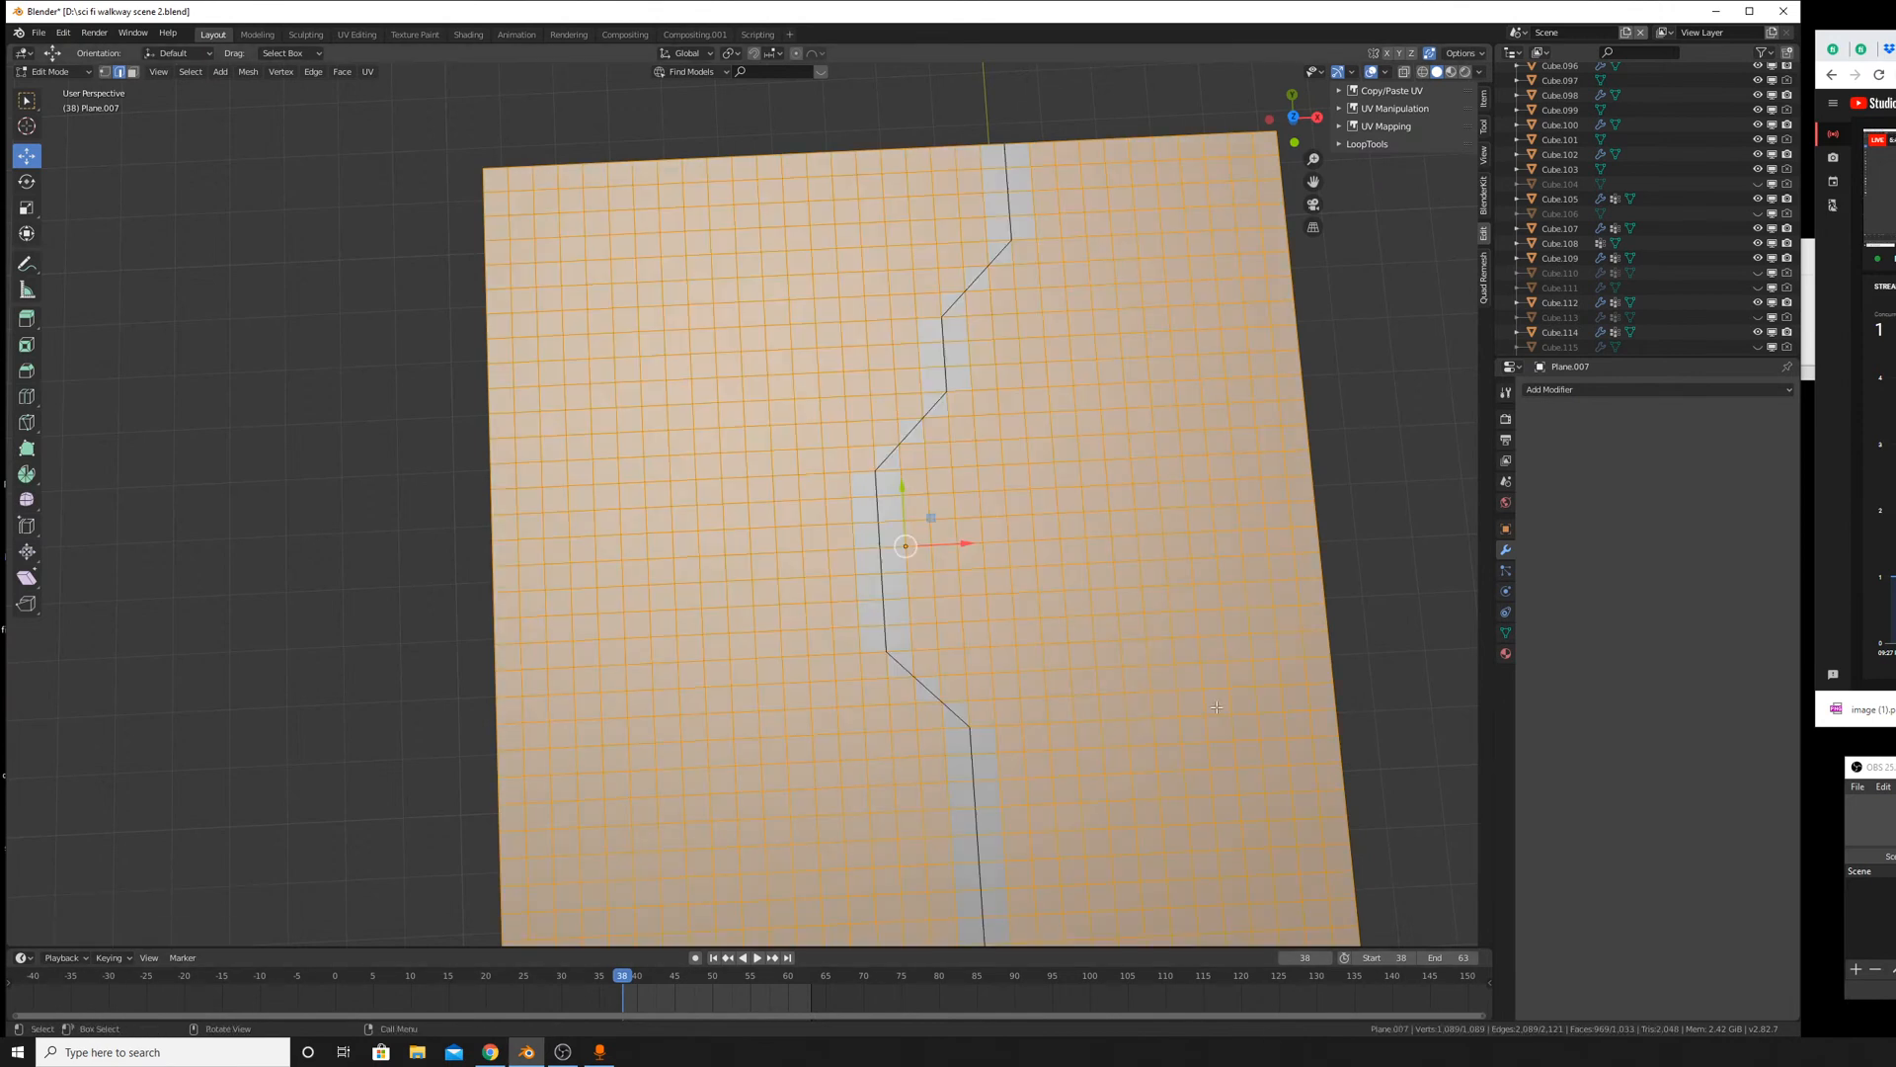
# Delete all the selected edges so that only the zigzag line remains.
pyautogui.press('x')
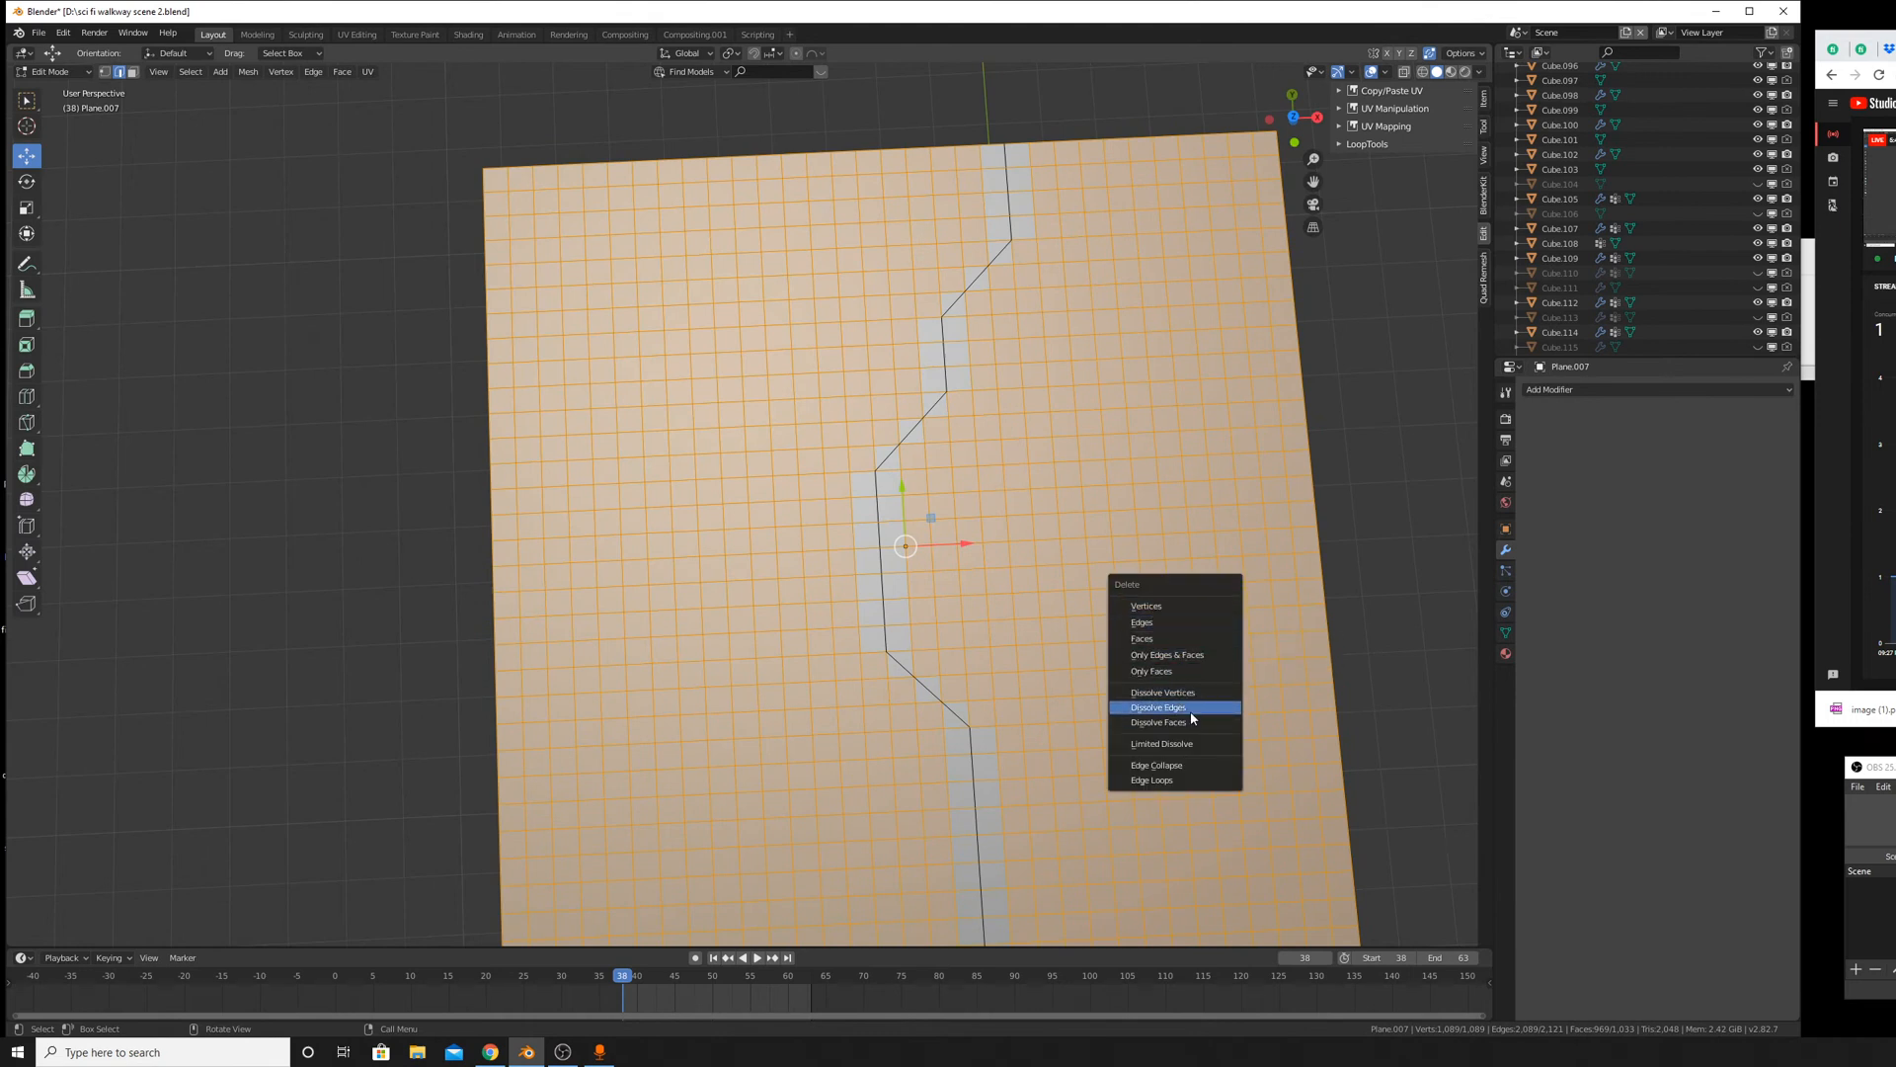
pyautogui.click(1170, 625)
pyautogui.moveTo(1154, 654); pyautogui.dragTo(1098, 663, button='middle')
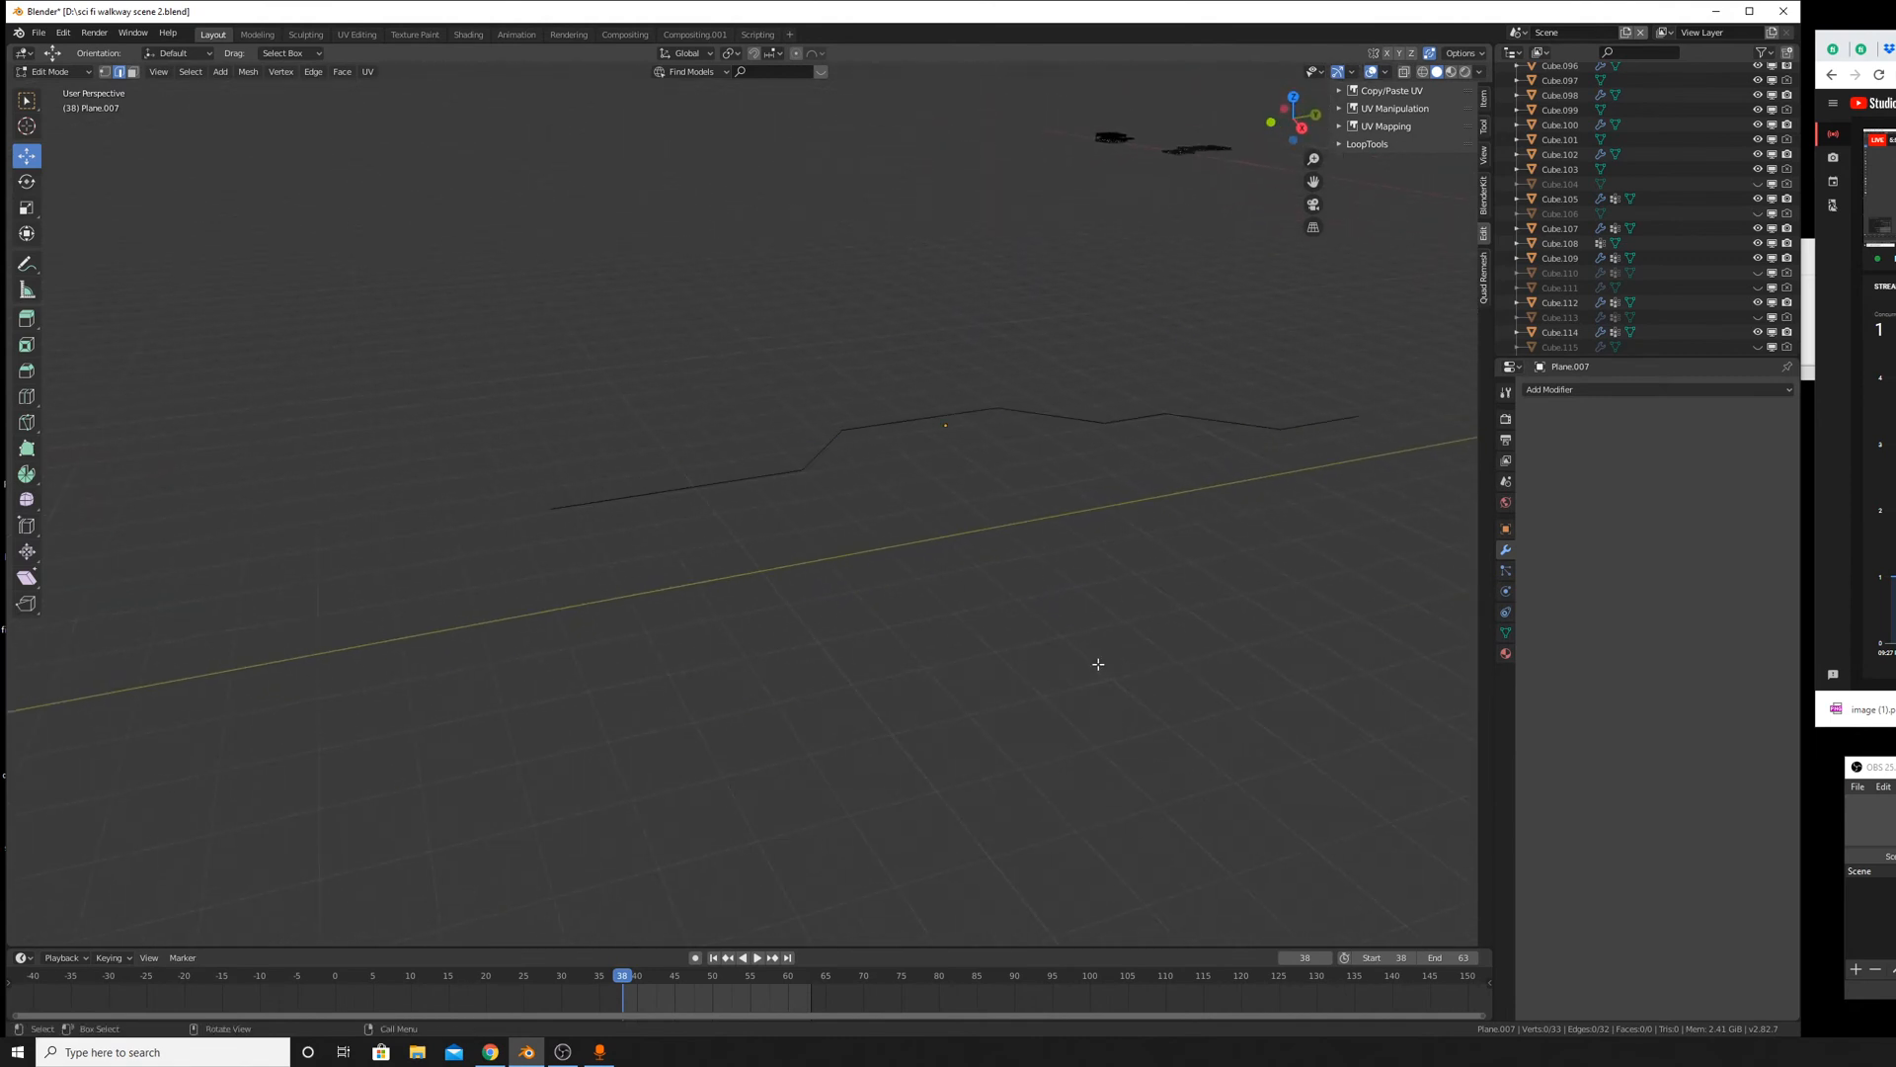
# Box-select the whole zigzag line and extrude it about 49 m downward along Z into a folded wall.
pyautogui.press('b')
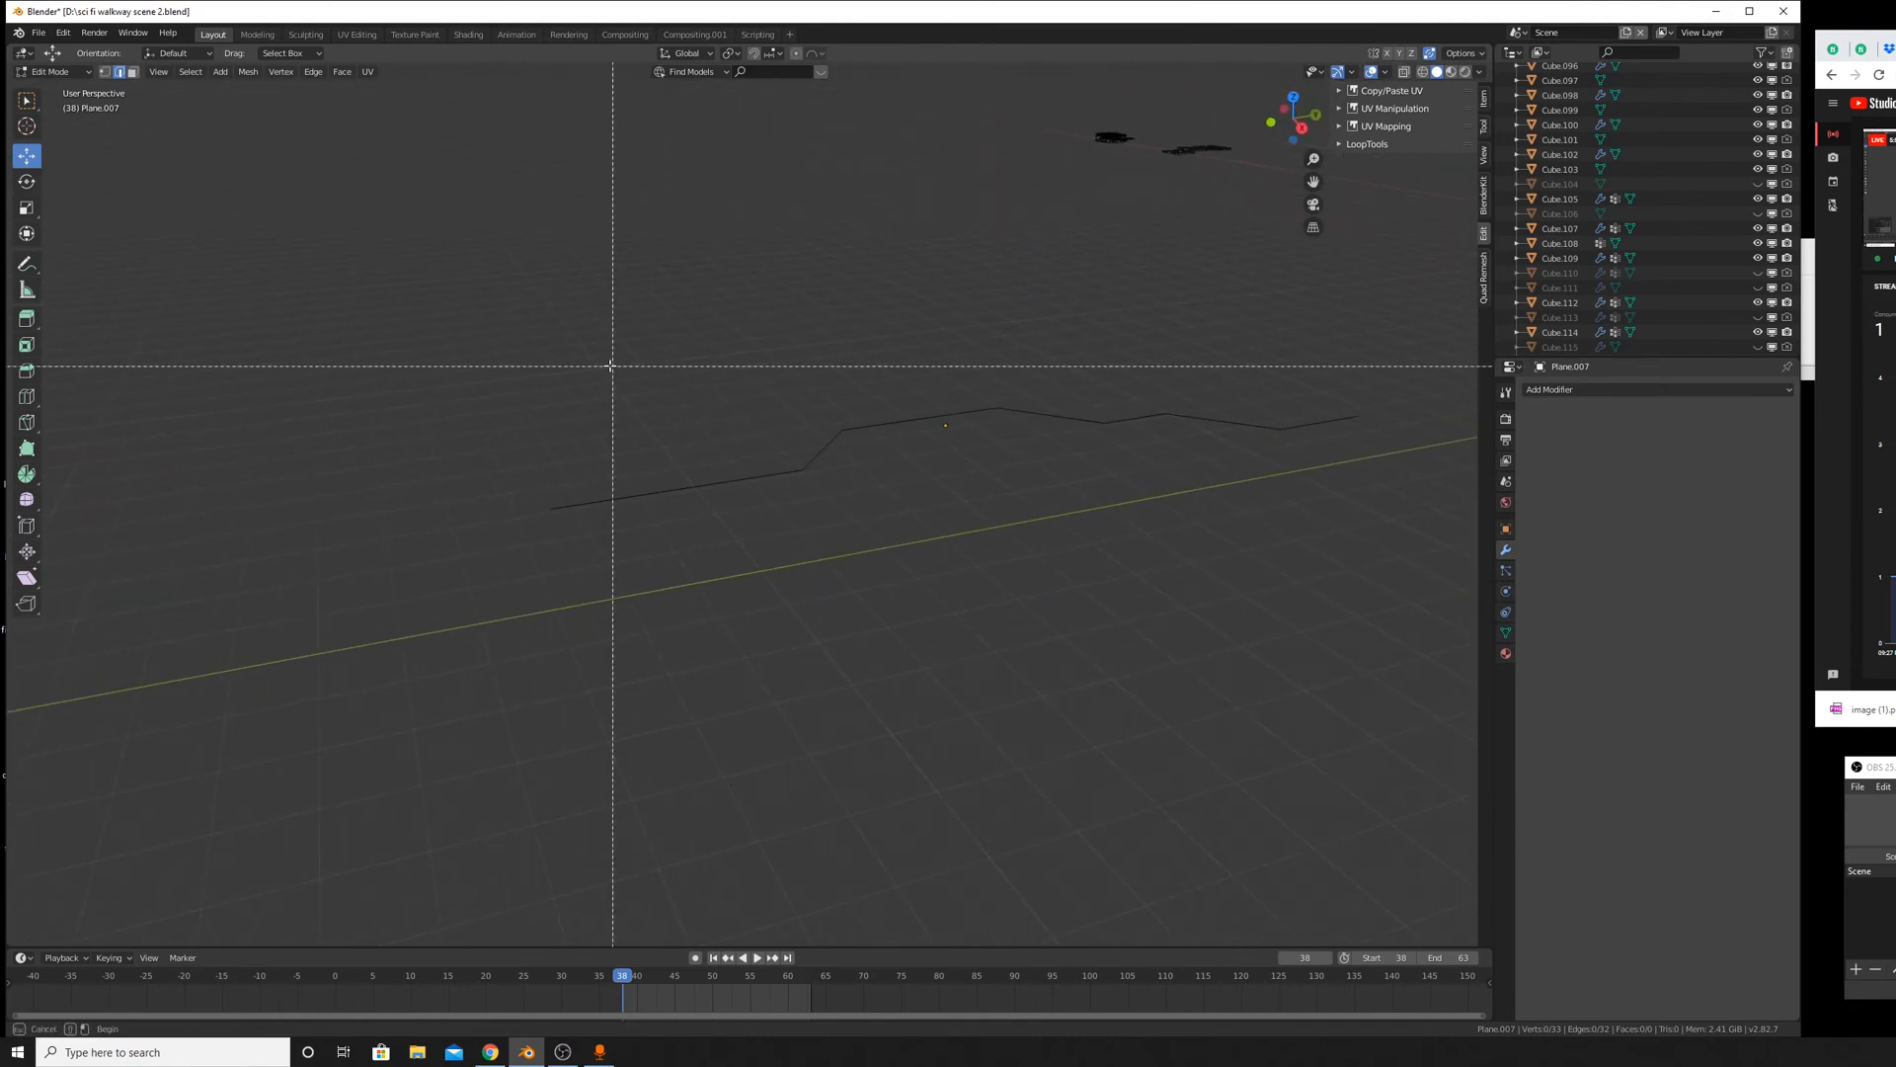
pyautogui.moveTo(525, 309); pyautogui.dragTo(1467, 729)
pyautogui.moveTo(1467, 729); pyautogui.dragTo(1087, 463, button='middle')
pyautogui.press('e')
pyautogui.press('z')
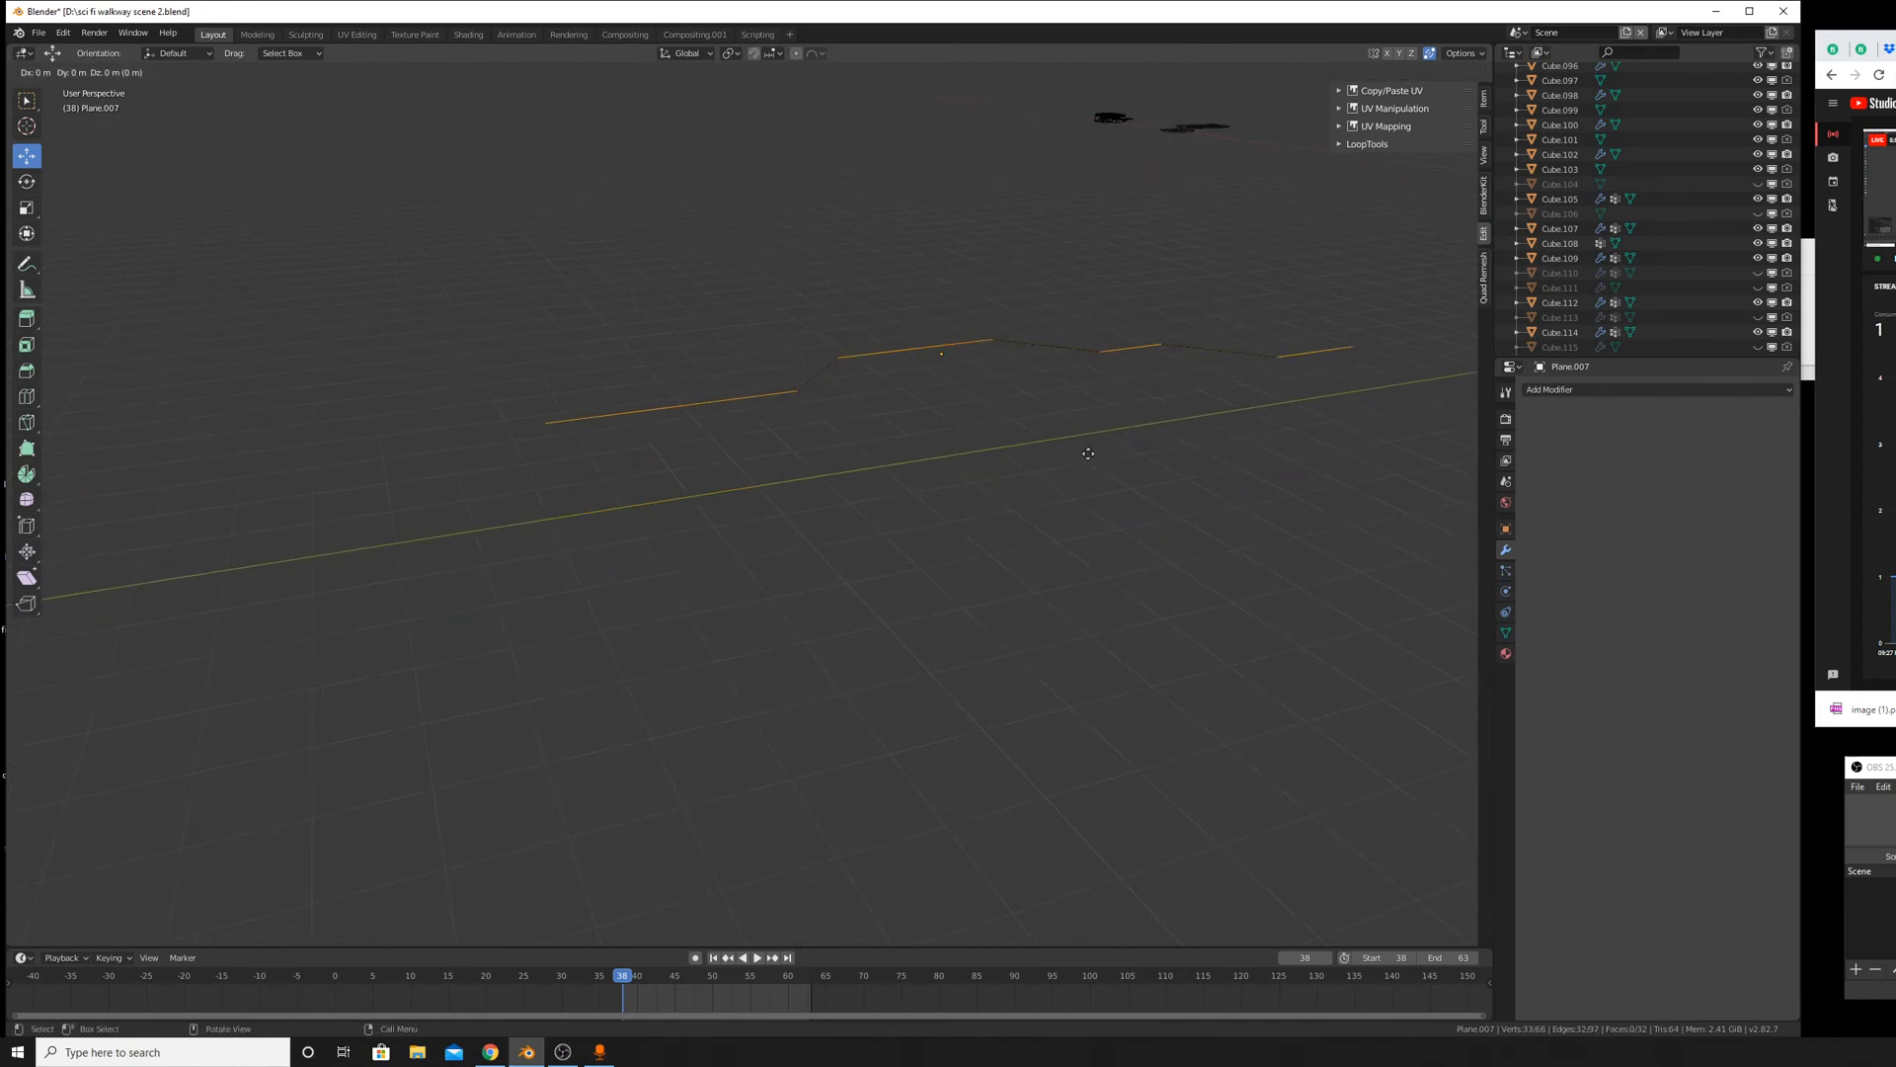
pyautogui.click(1073, 706)
pyautogui.moveTo(1073, 707); pyautogui.dragTo(1002, 705, button='middle')
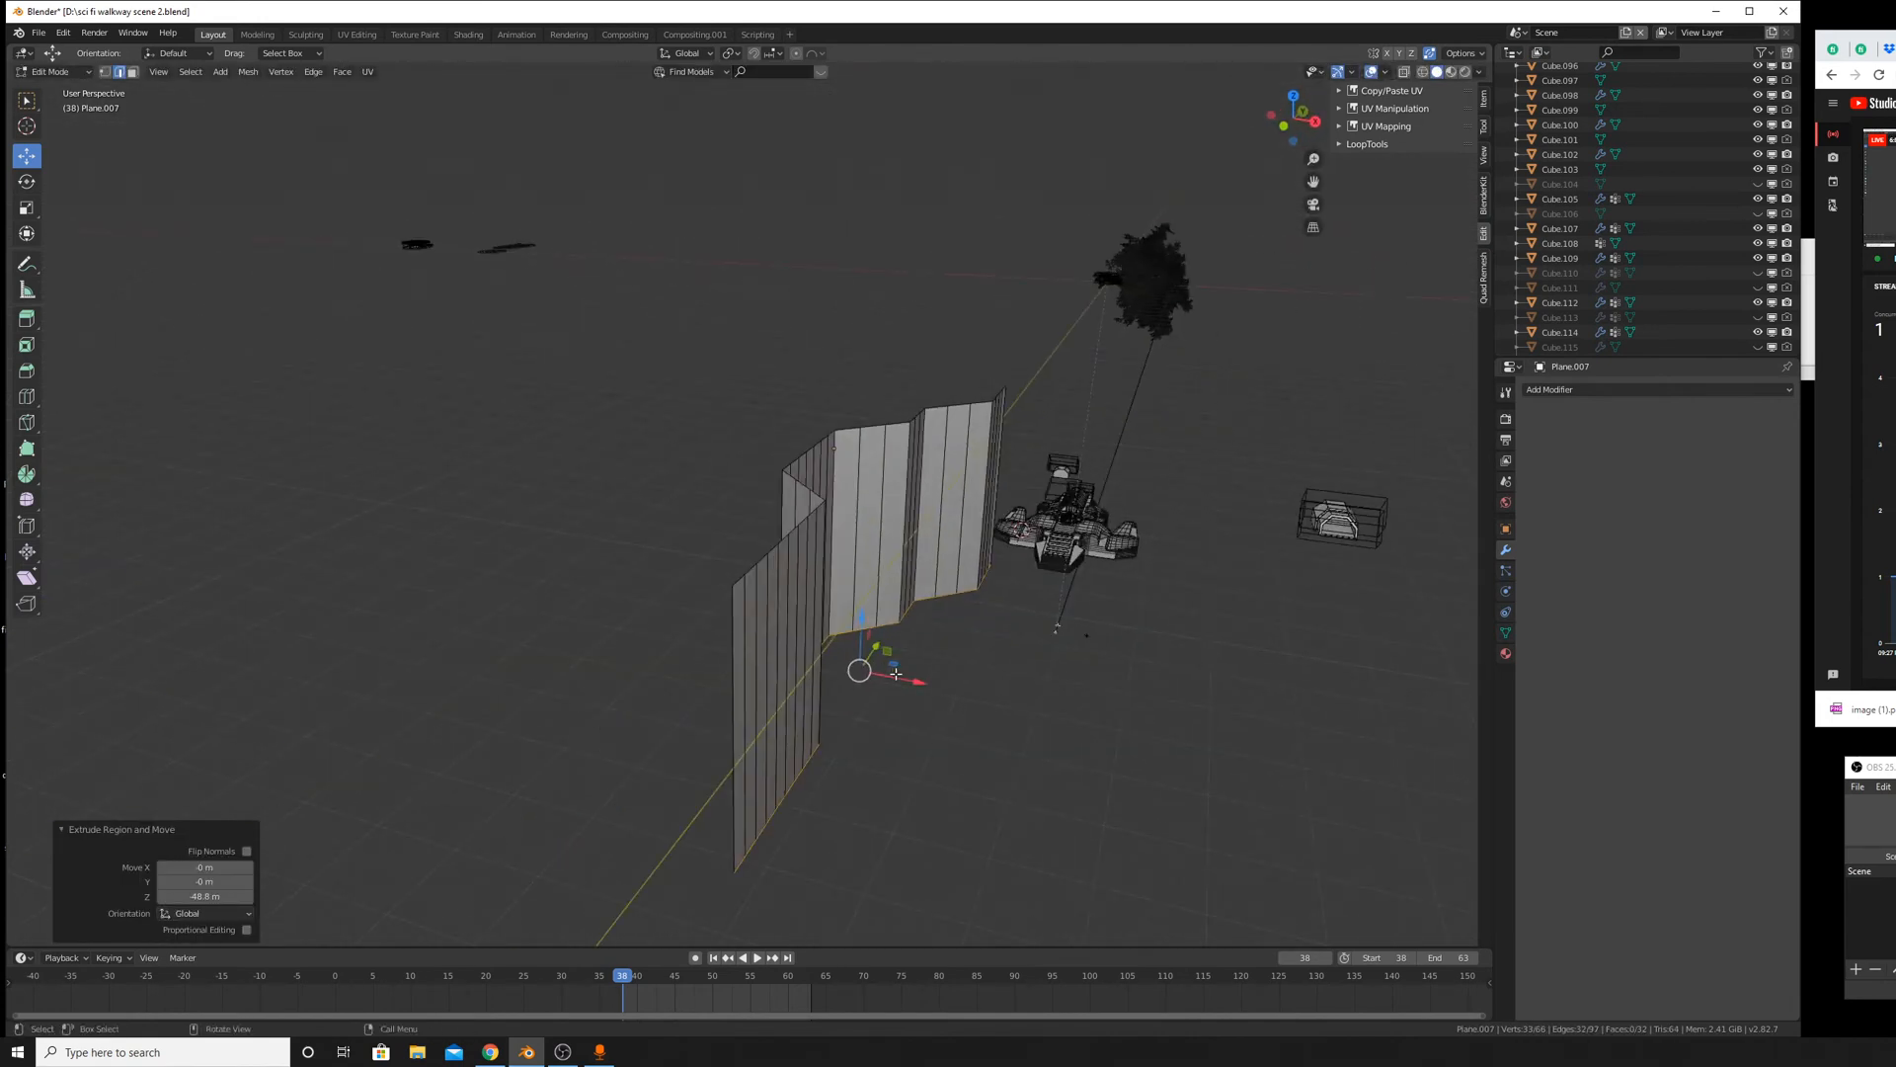
# Select the whole folded wall and extrude it about 32 m along +X into a thick block.
pyautogui.moveTo(896, 673); pyautogui.dragTo(933, 713, button='middle')
pyautogui.press('a')
pyautogui.press('e')
pyautogui.press('x')
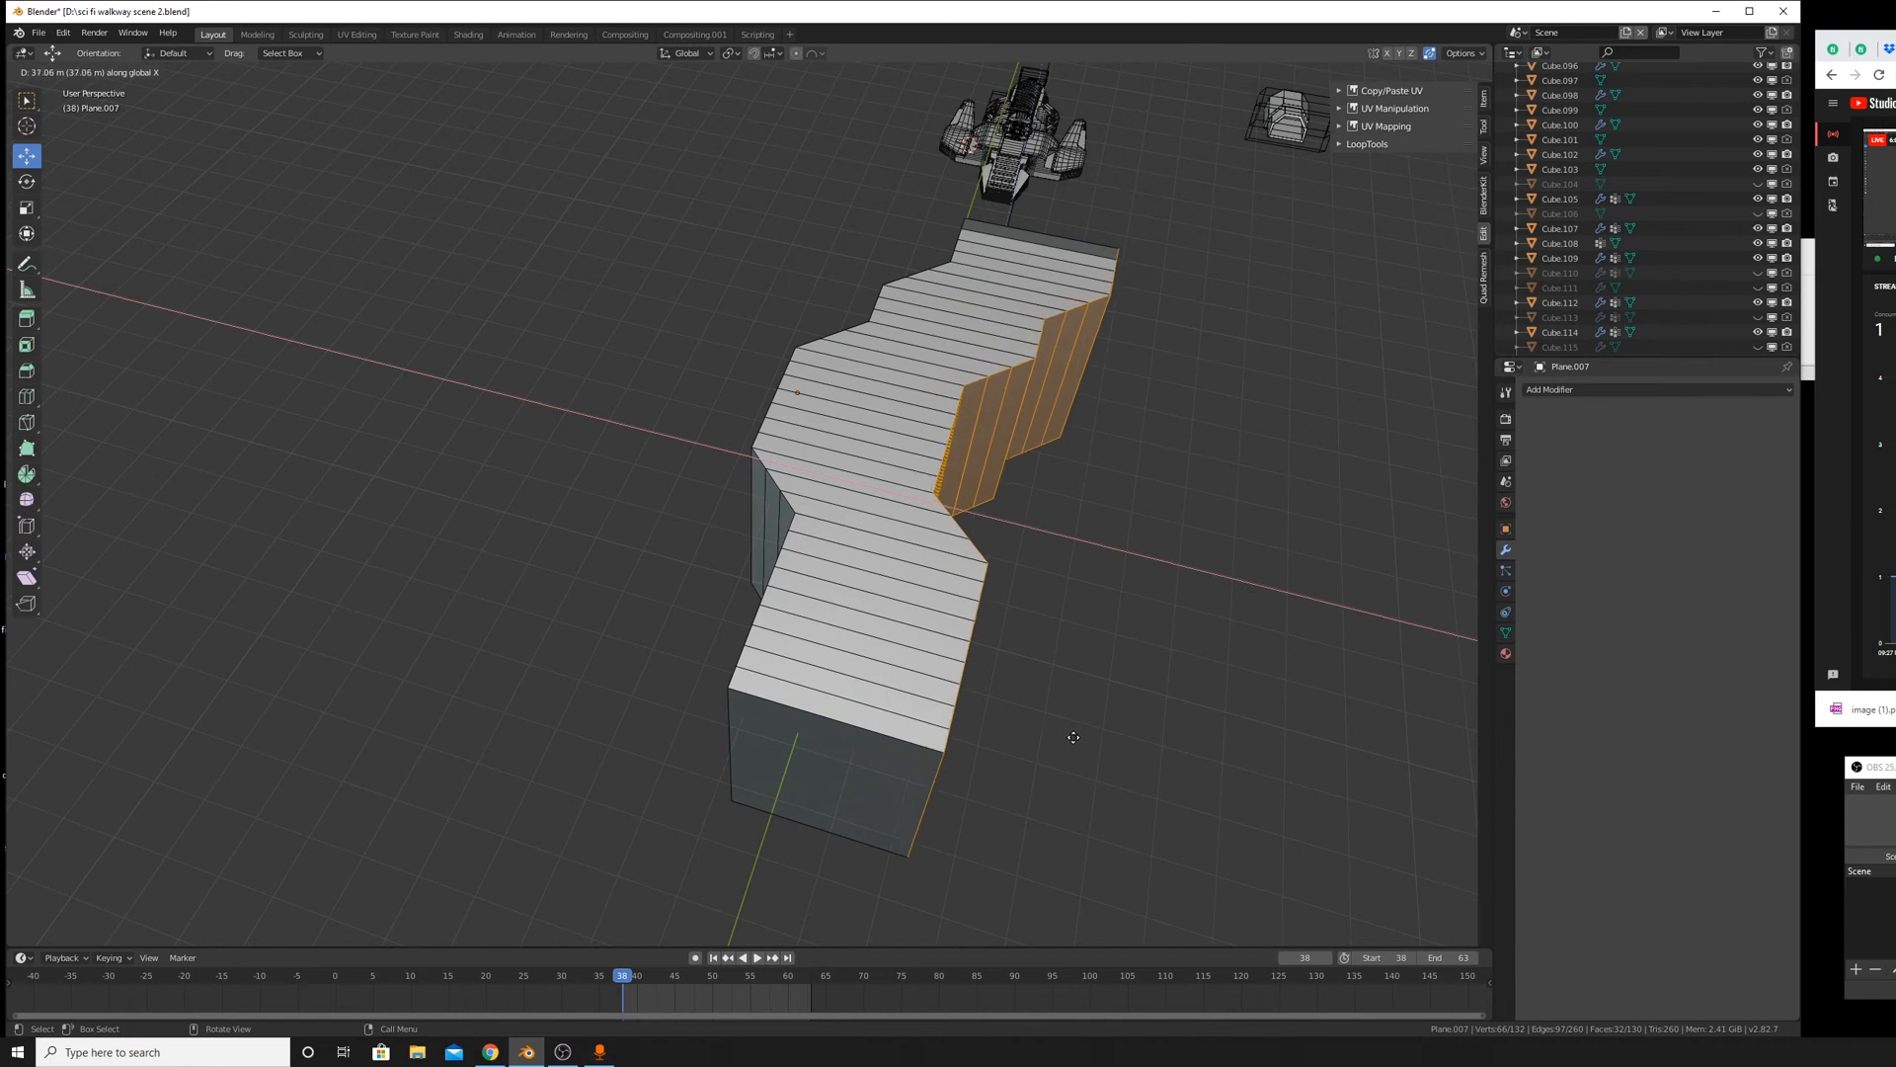
pyautogui.click(1050, 699)
# Flatten the block's extruded +X side by scaling it to 0 along X.
pyautogui.press('s')
pyautogui.press('x')
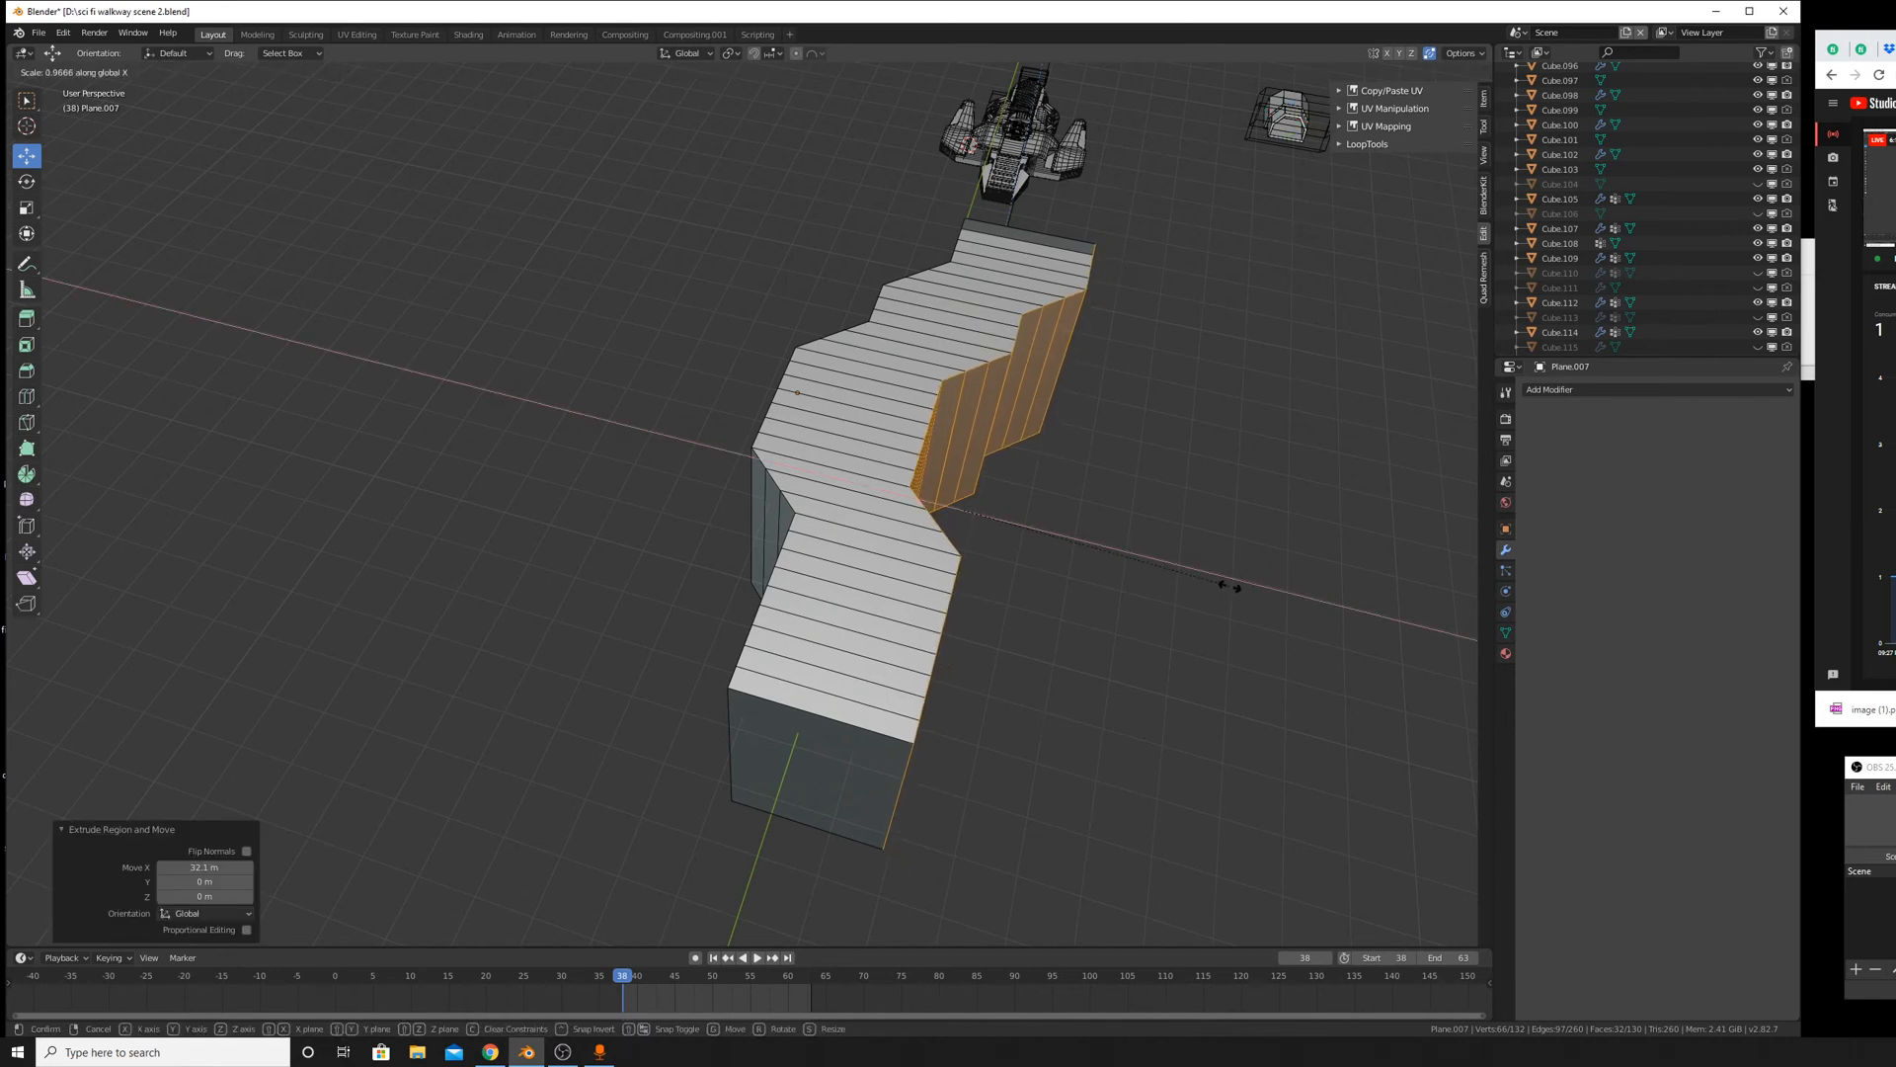
pyautogui.write('0')
pyautogui.press('Return')
pyautogui.moveTo(1242, 626); pyautogui.dragTo(1128, 653, button='middle')
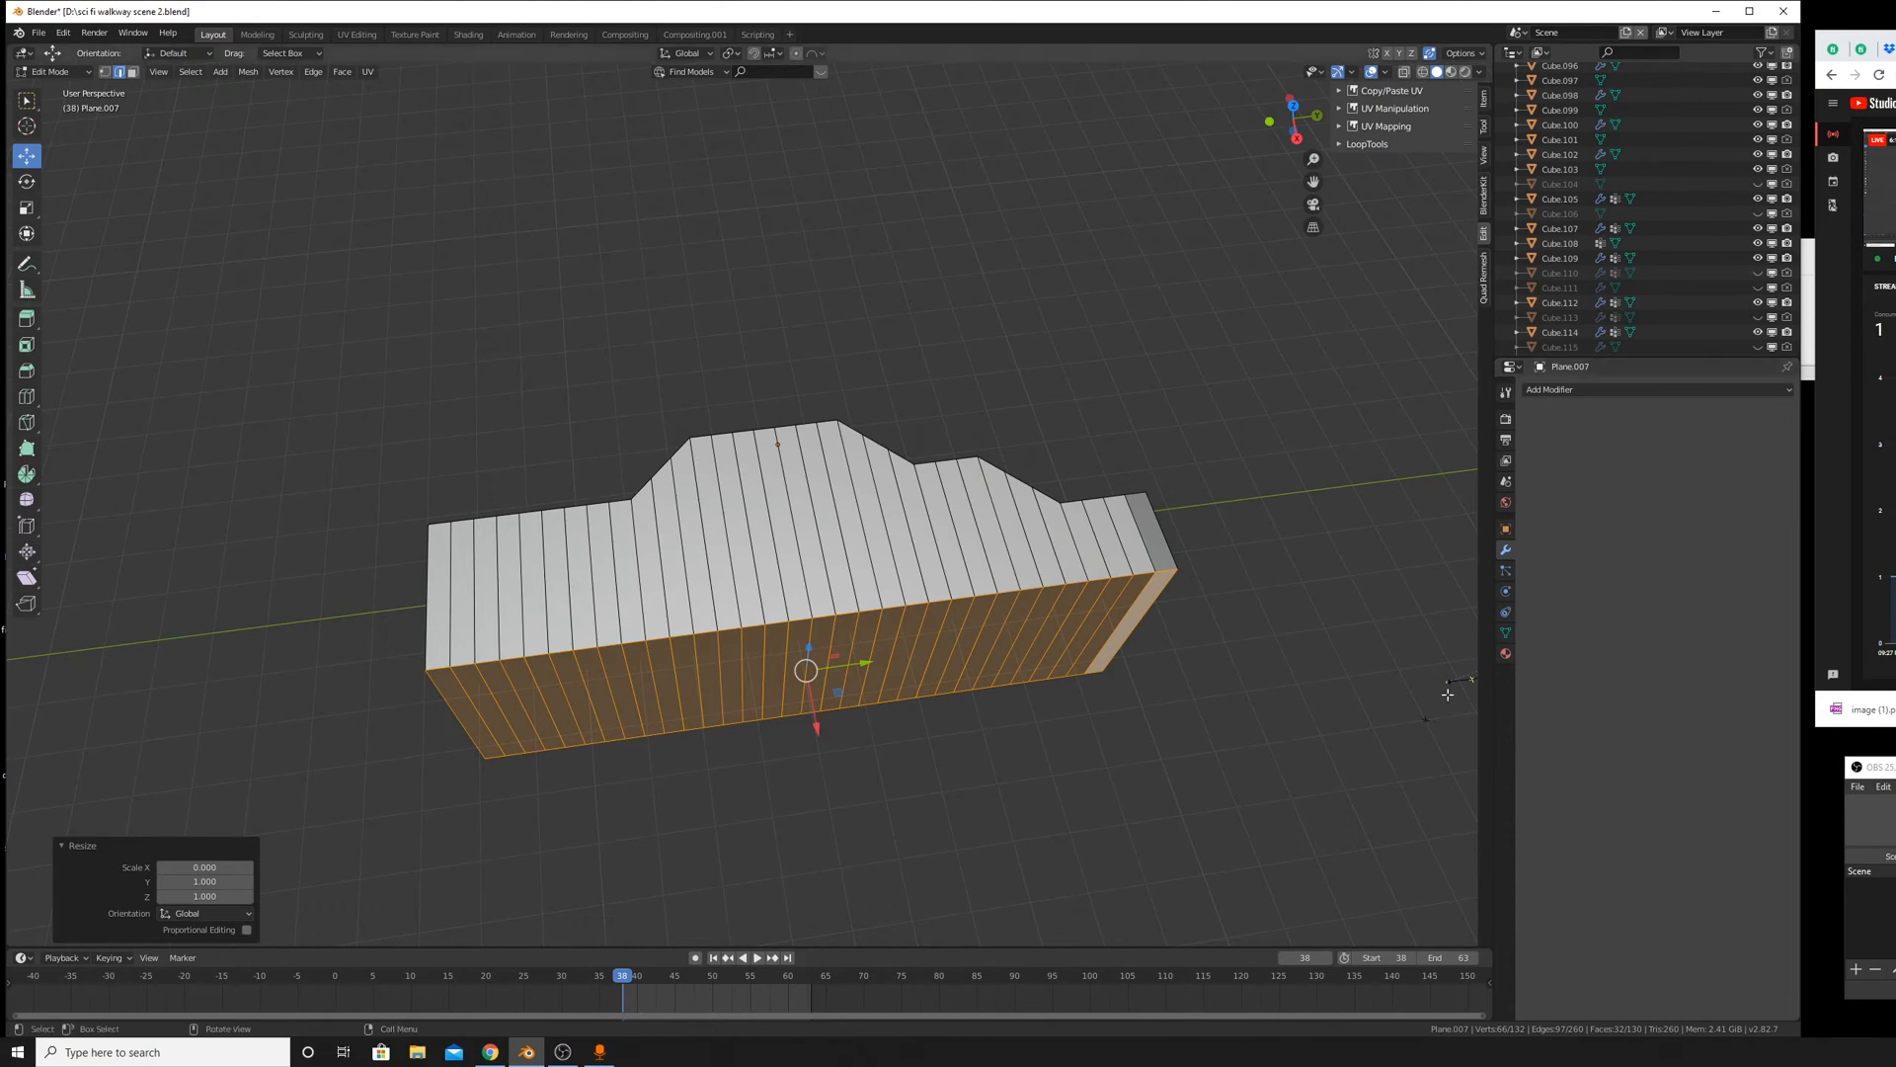
pyautogui.moveTo(1449, 681); pyautogui.dragTo(1185, 745, button='middle')
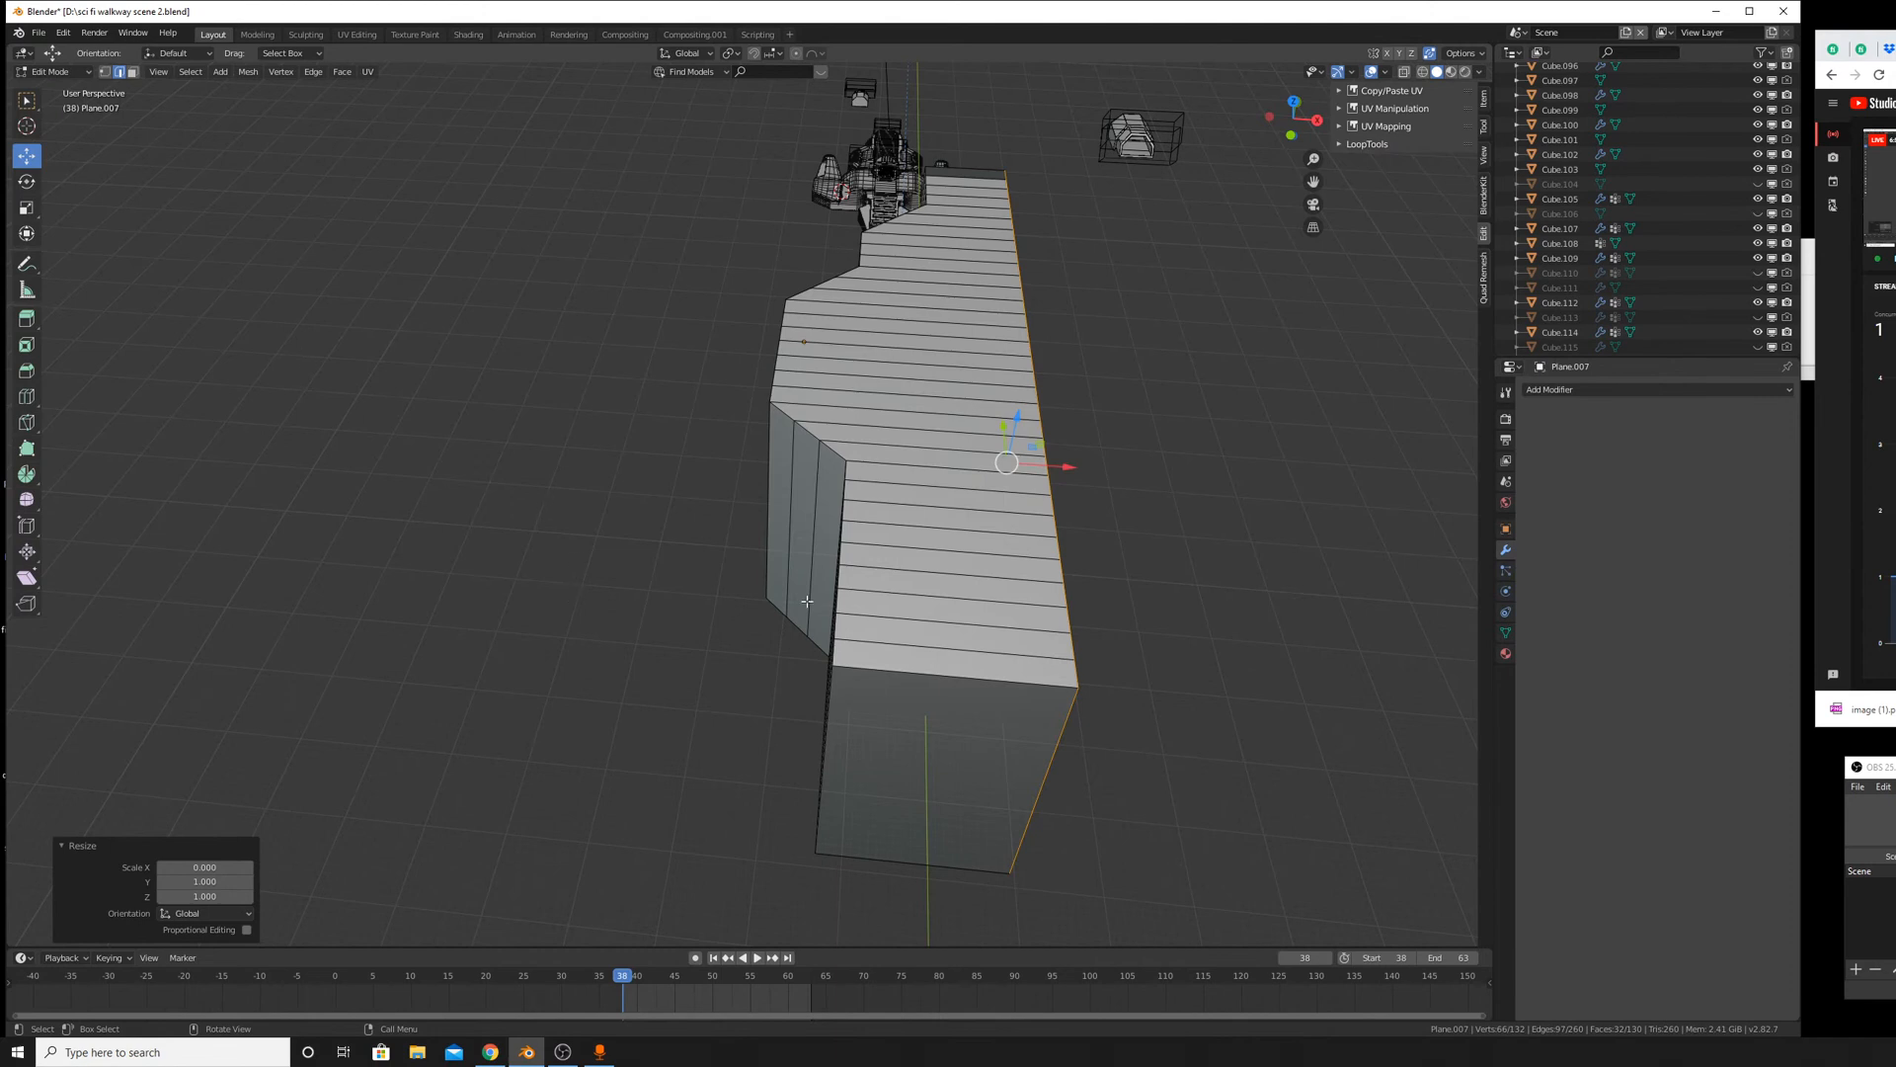
# In face select mode, select the dark top face at the block's end and recalculate its normal to the outside.
pyautogui.moveTo(979, 713)
pyautogui.mouseDown(button='middle')
pyautogui.moveTo(936, 702)
pyautogui.moveTo(1007, 694)
pyautogui.moveTo(1109, 791)
pyautogui.moveTo(988, 794)
pyautogui.moveTo(977, 680)
pyautogui.mouseUp(button='middle')
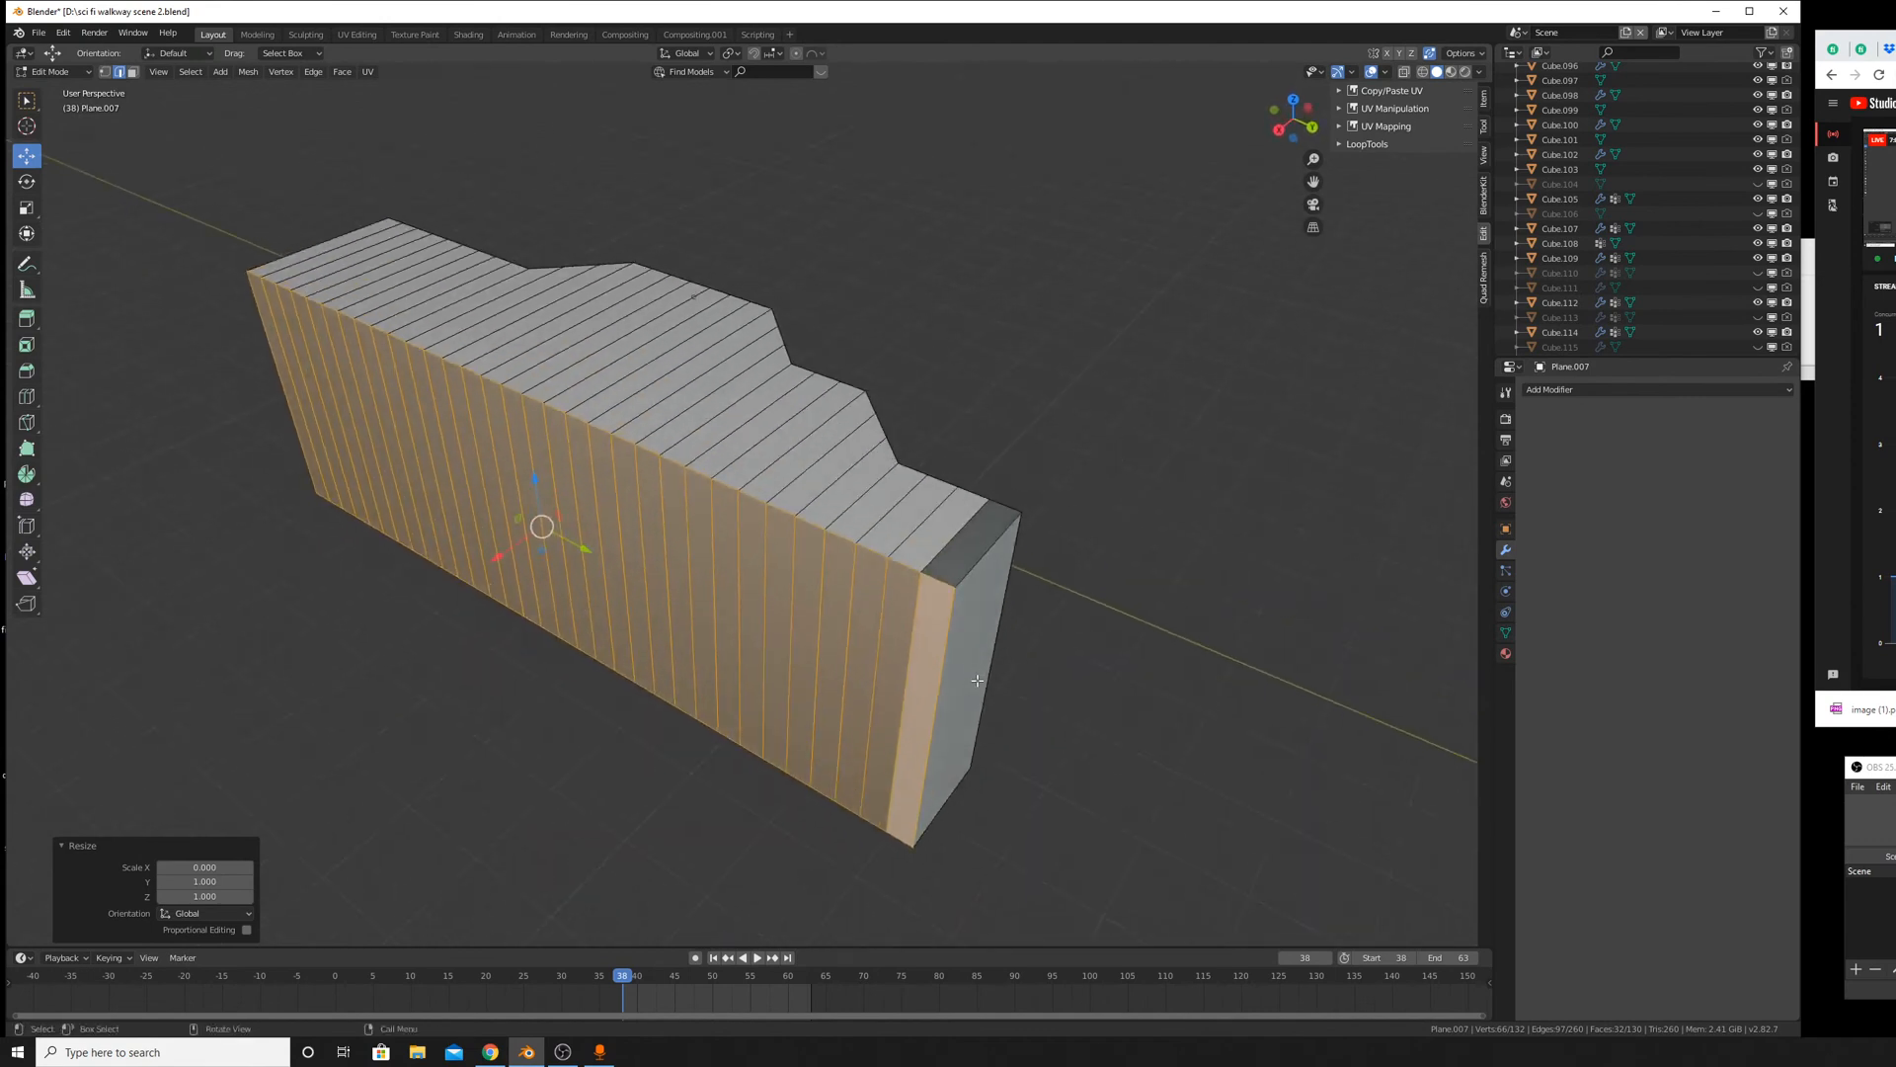
pyautogui.click(939, 561)
pyautogui.click(133, 72)
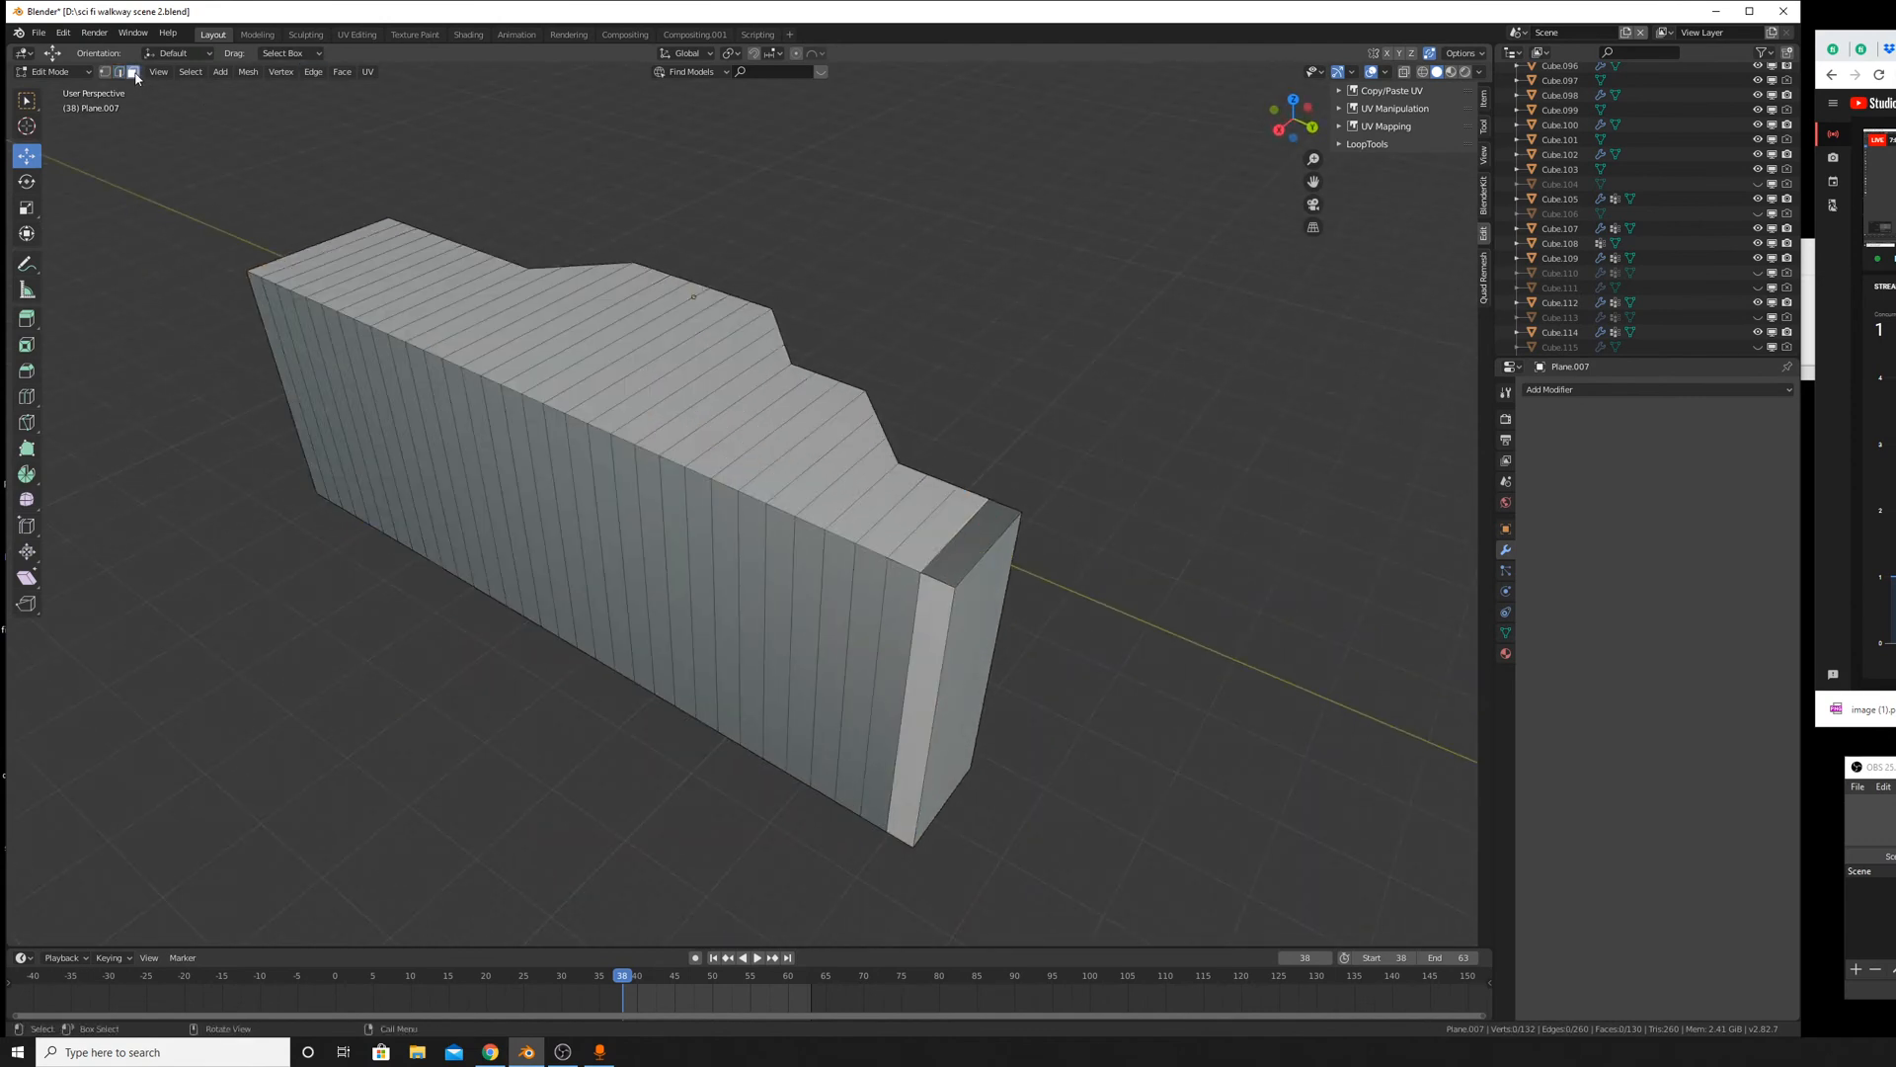
pyautogui.click(927, 536)
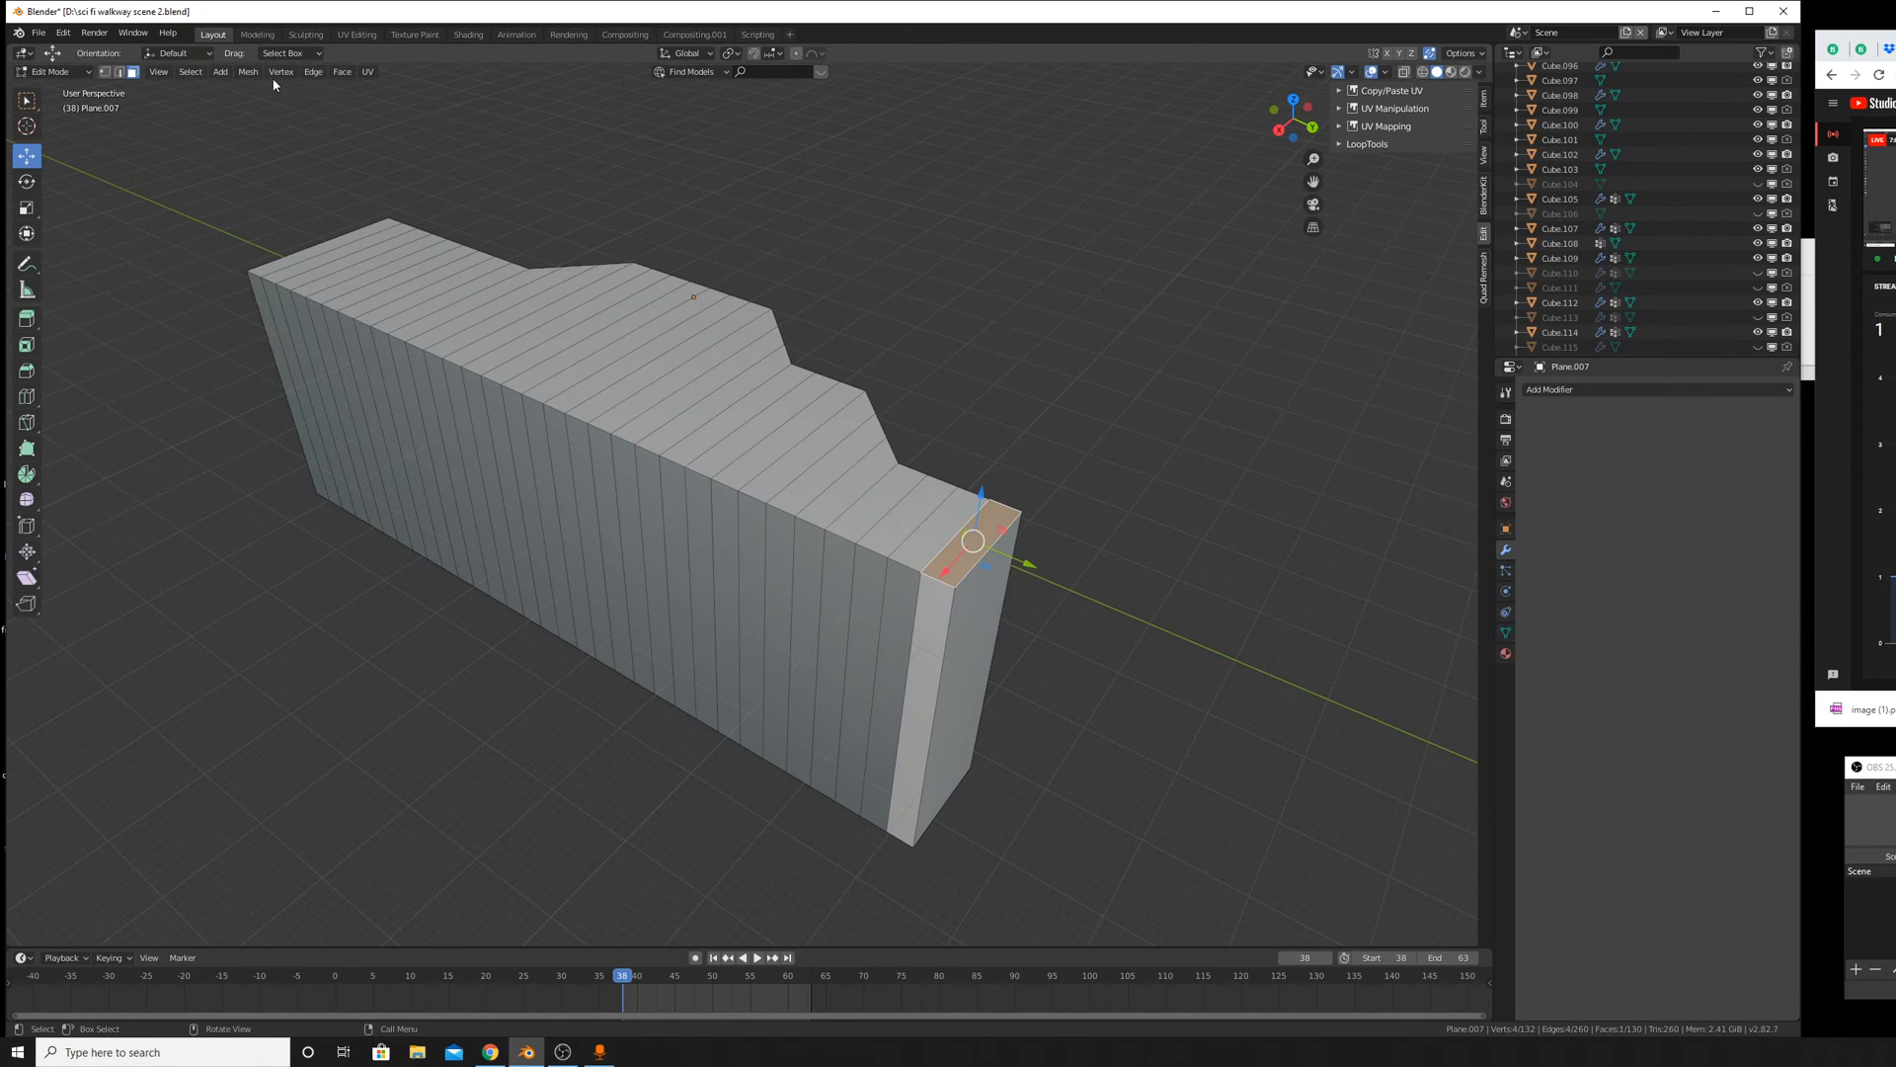
pyautogui.click(247, 71)
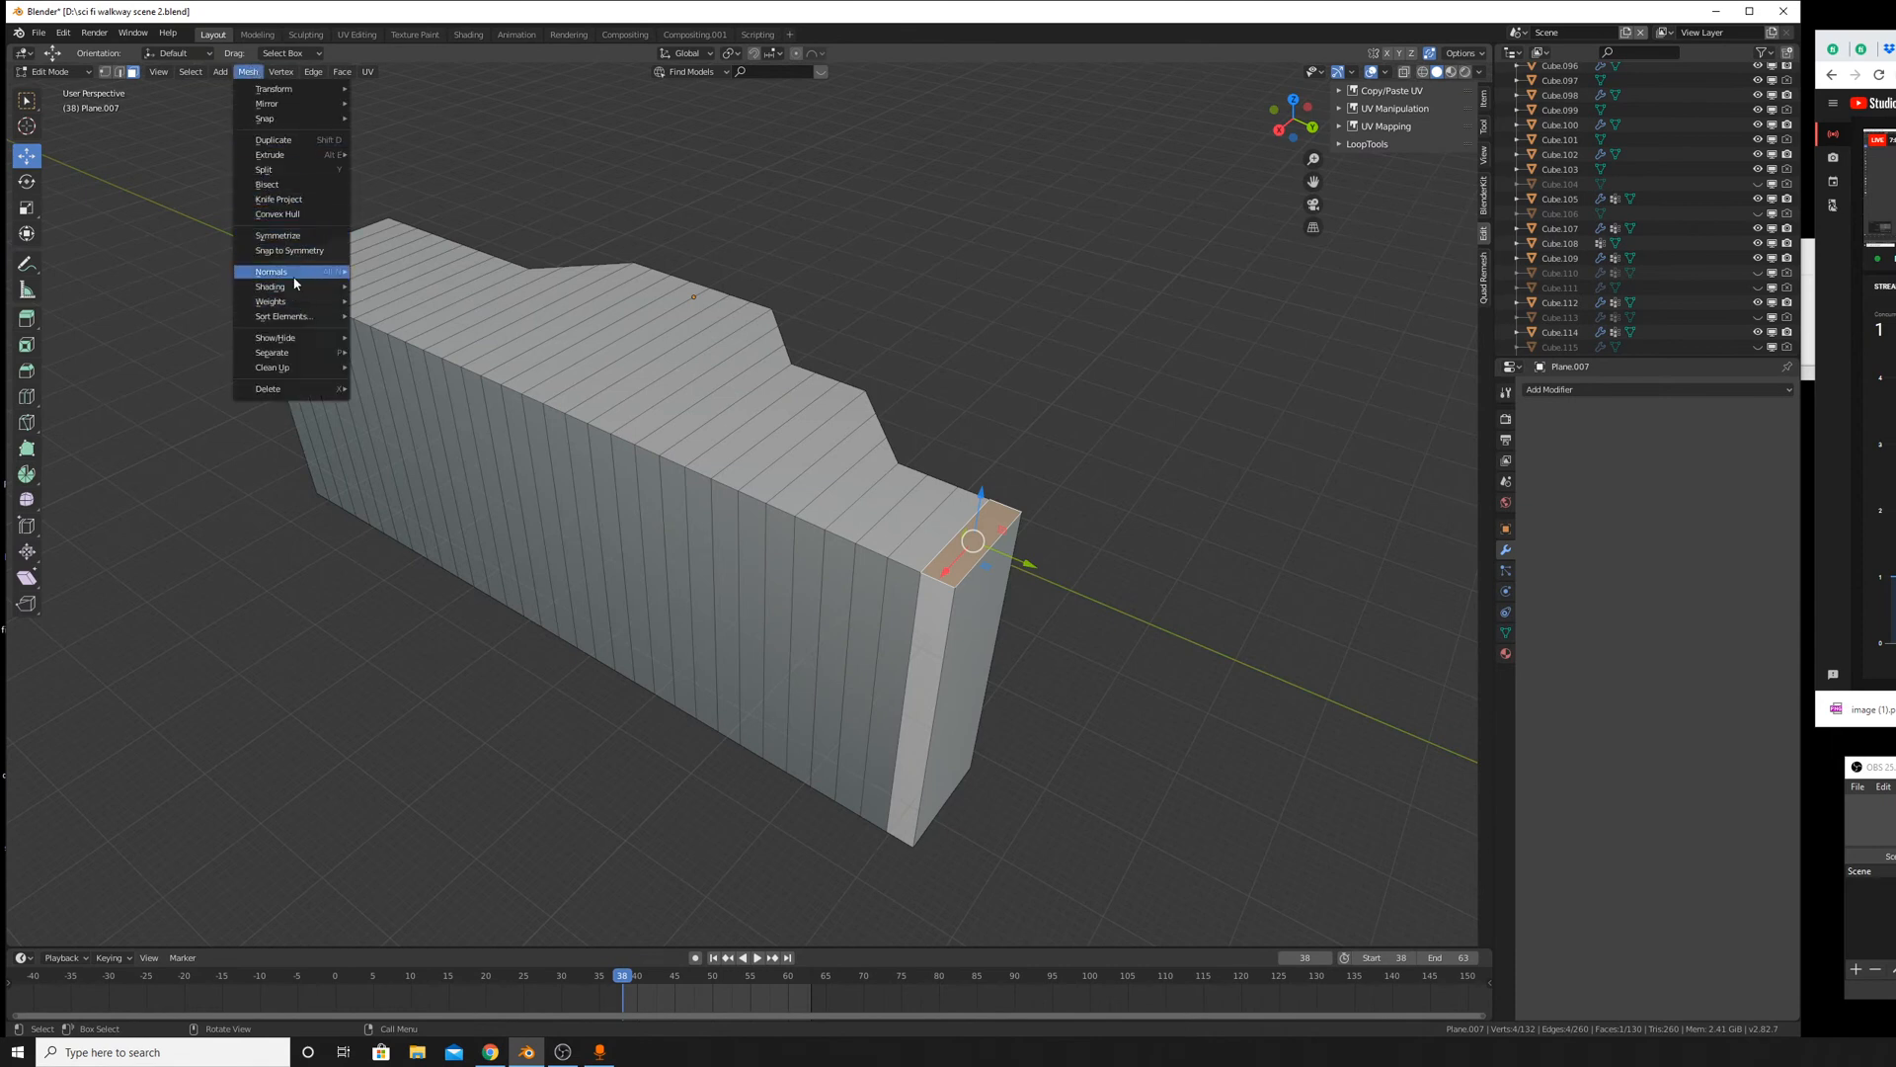
pyautogui.moveTo(293, 276)
pyautogui.click(383, 285)
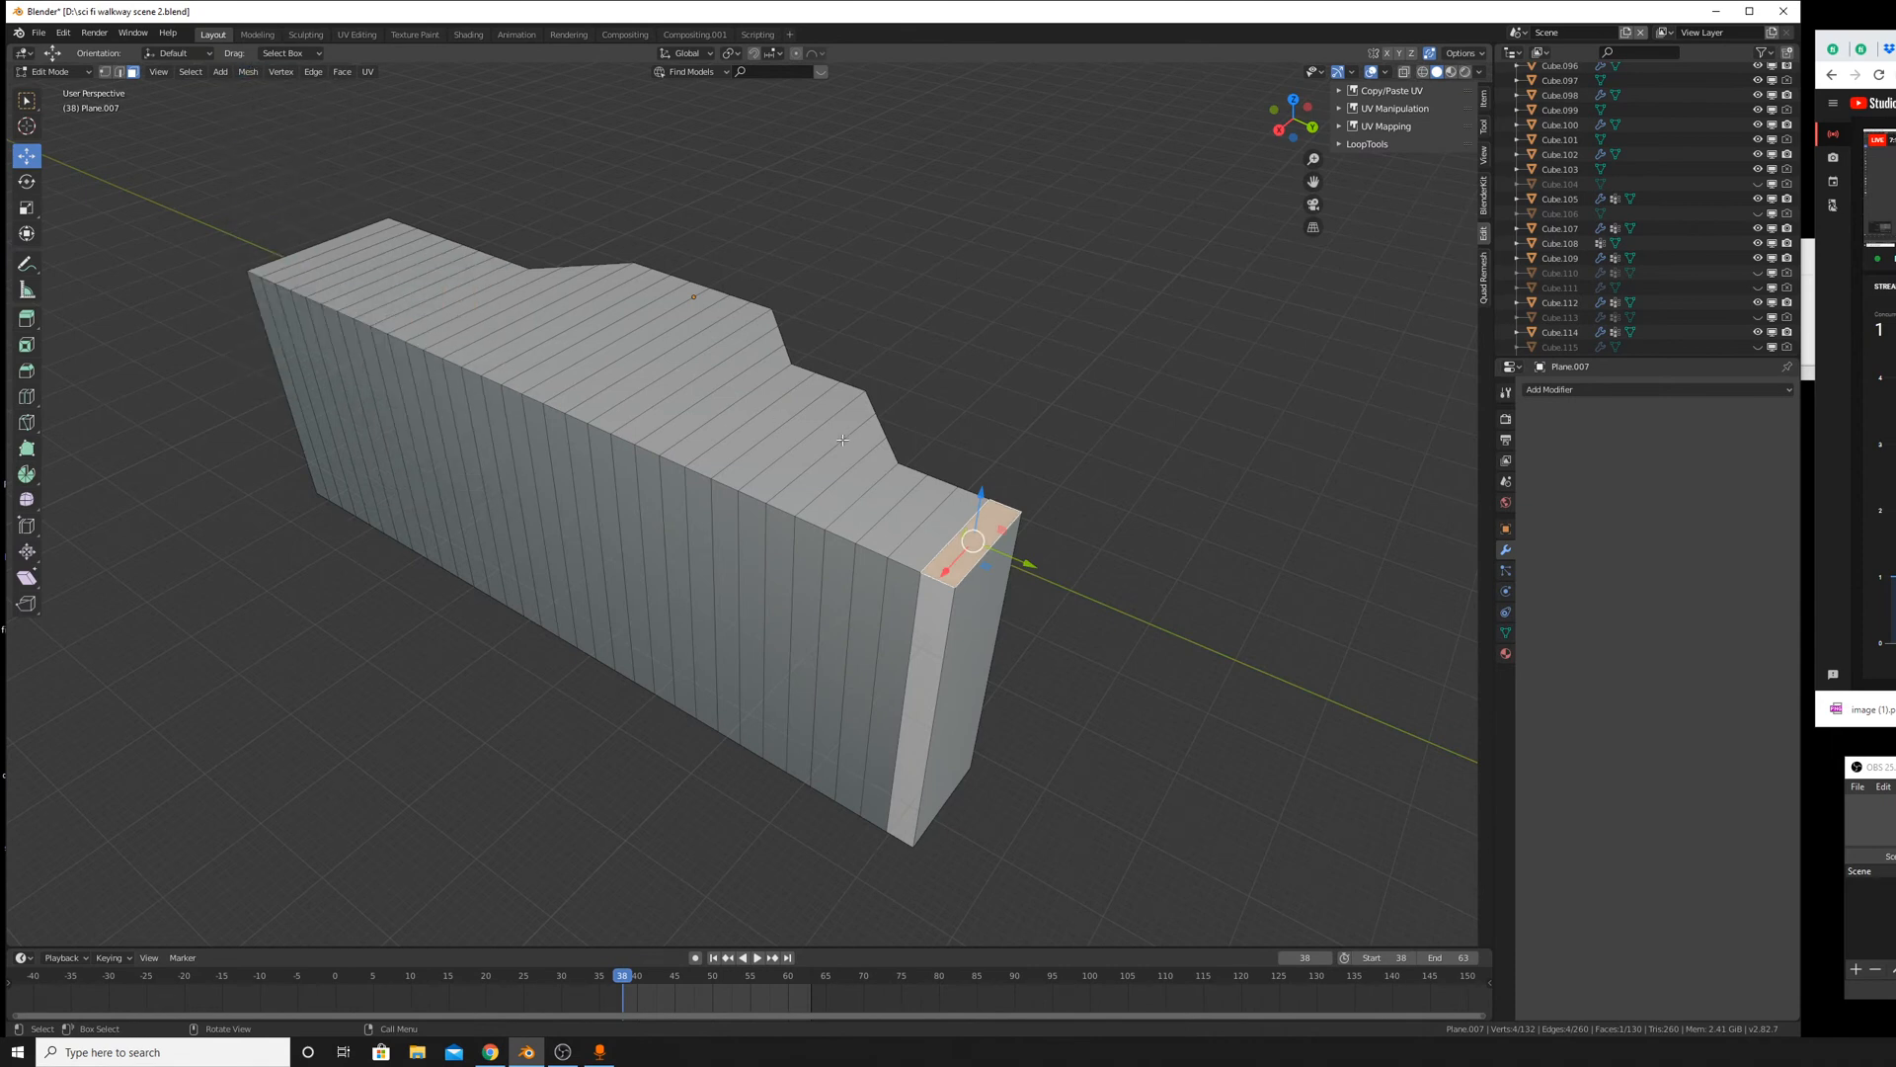
# Select the block's entire mesh, recalculate all normals to the outside, and return to object mode.
pyautogui.moveTo(869, 455); pyautogui.dragTo(932, 426, button='middle')
pyautogui.press('a')
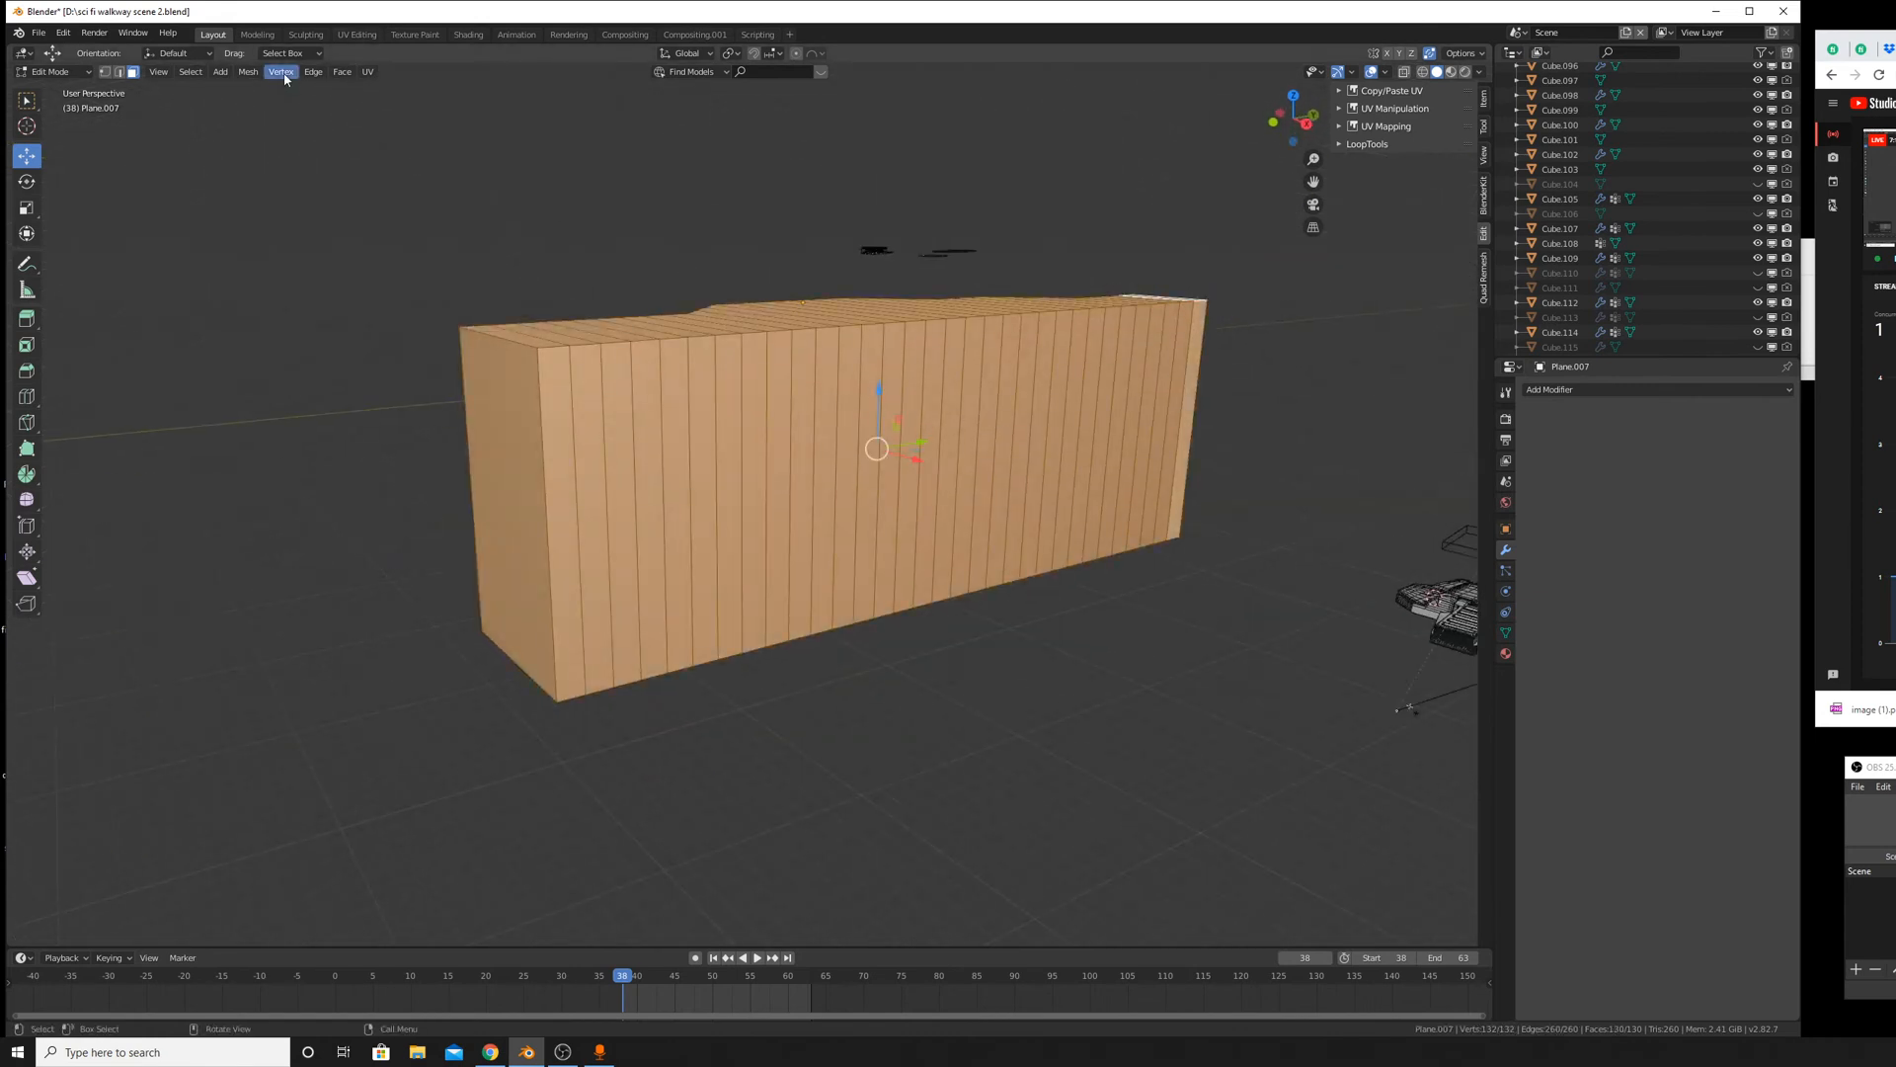
pyautogui.click(248, 71)
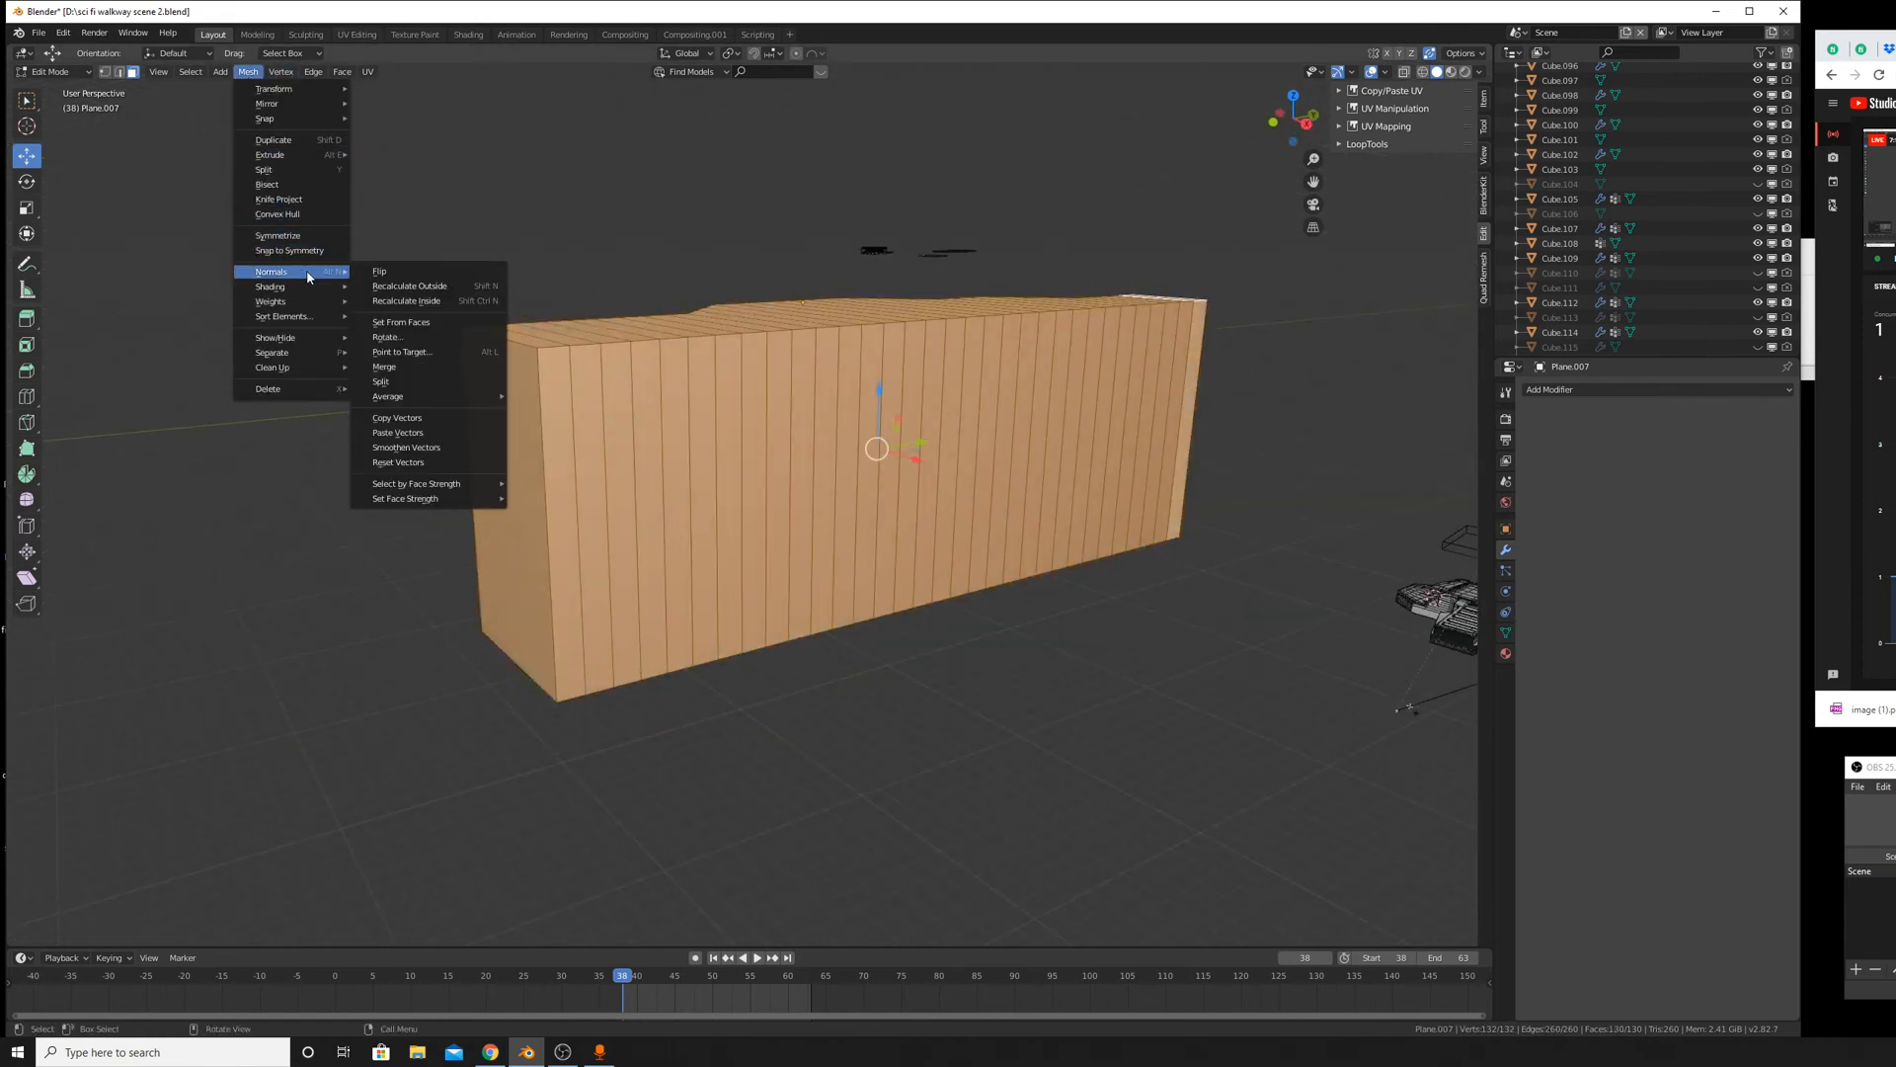
pyautogui.moveTo(307, 274)
pyautogui.click(383, 286)
pyautogui.moveTo(841, 375); pyautogui.dragTo(909, 489, button='middle')
pyautogui.press('Tab')
pyautogui.moveTo(808, 573); pyautogui.dragTo(860, 553, button='middle')
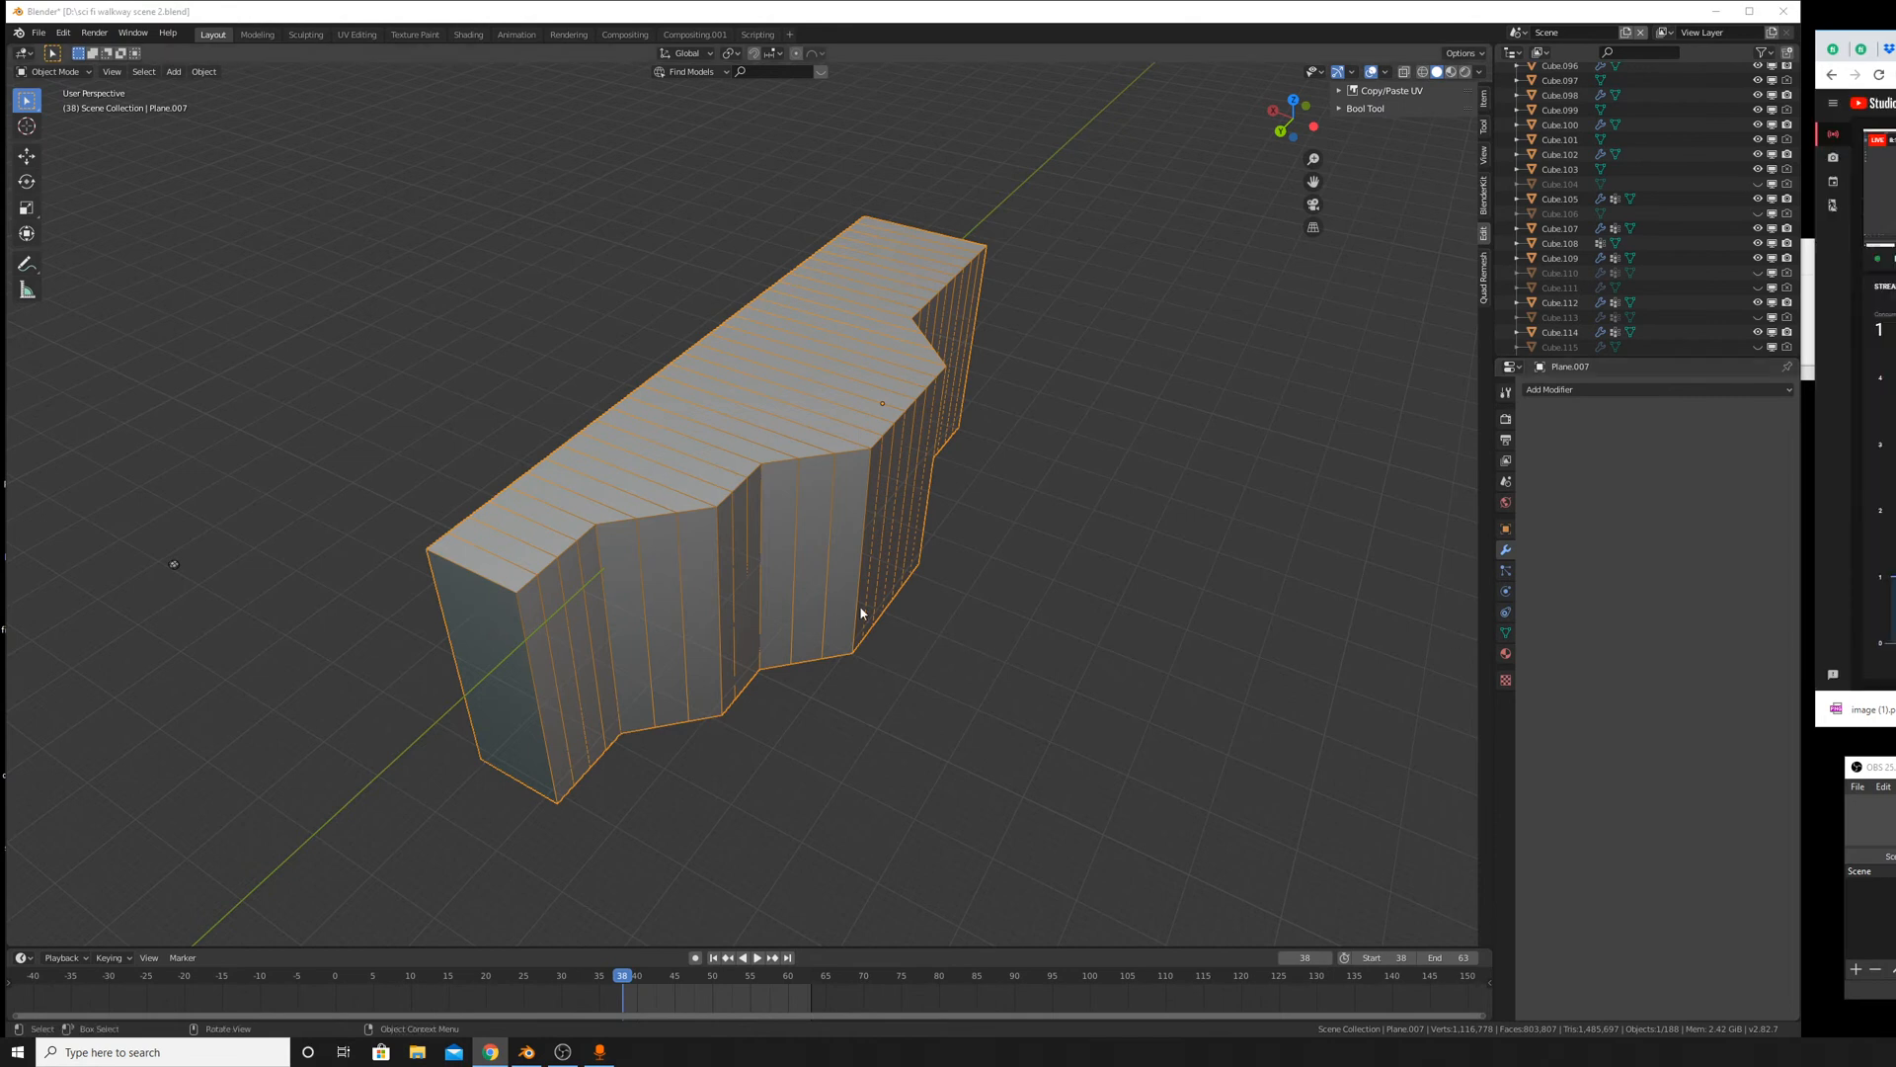
pyautogui.moveTo(1231, 654); pyautogui.dragTo(877, 440, button='middle')
pyautogui.scroll(-8, 1086, 479)
pyautogui.scroll(-5, 1086, 461)
pyautogui.scroll(6, 1038, 466)
pyautogui.scroll(-3, 907, 443)
pyautogui.click(204, 71)
pyautogui.moveTo(233, 107)
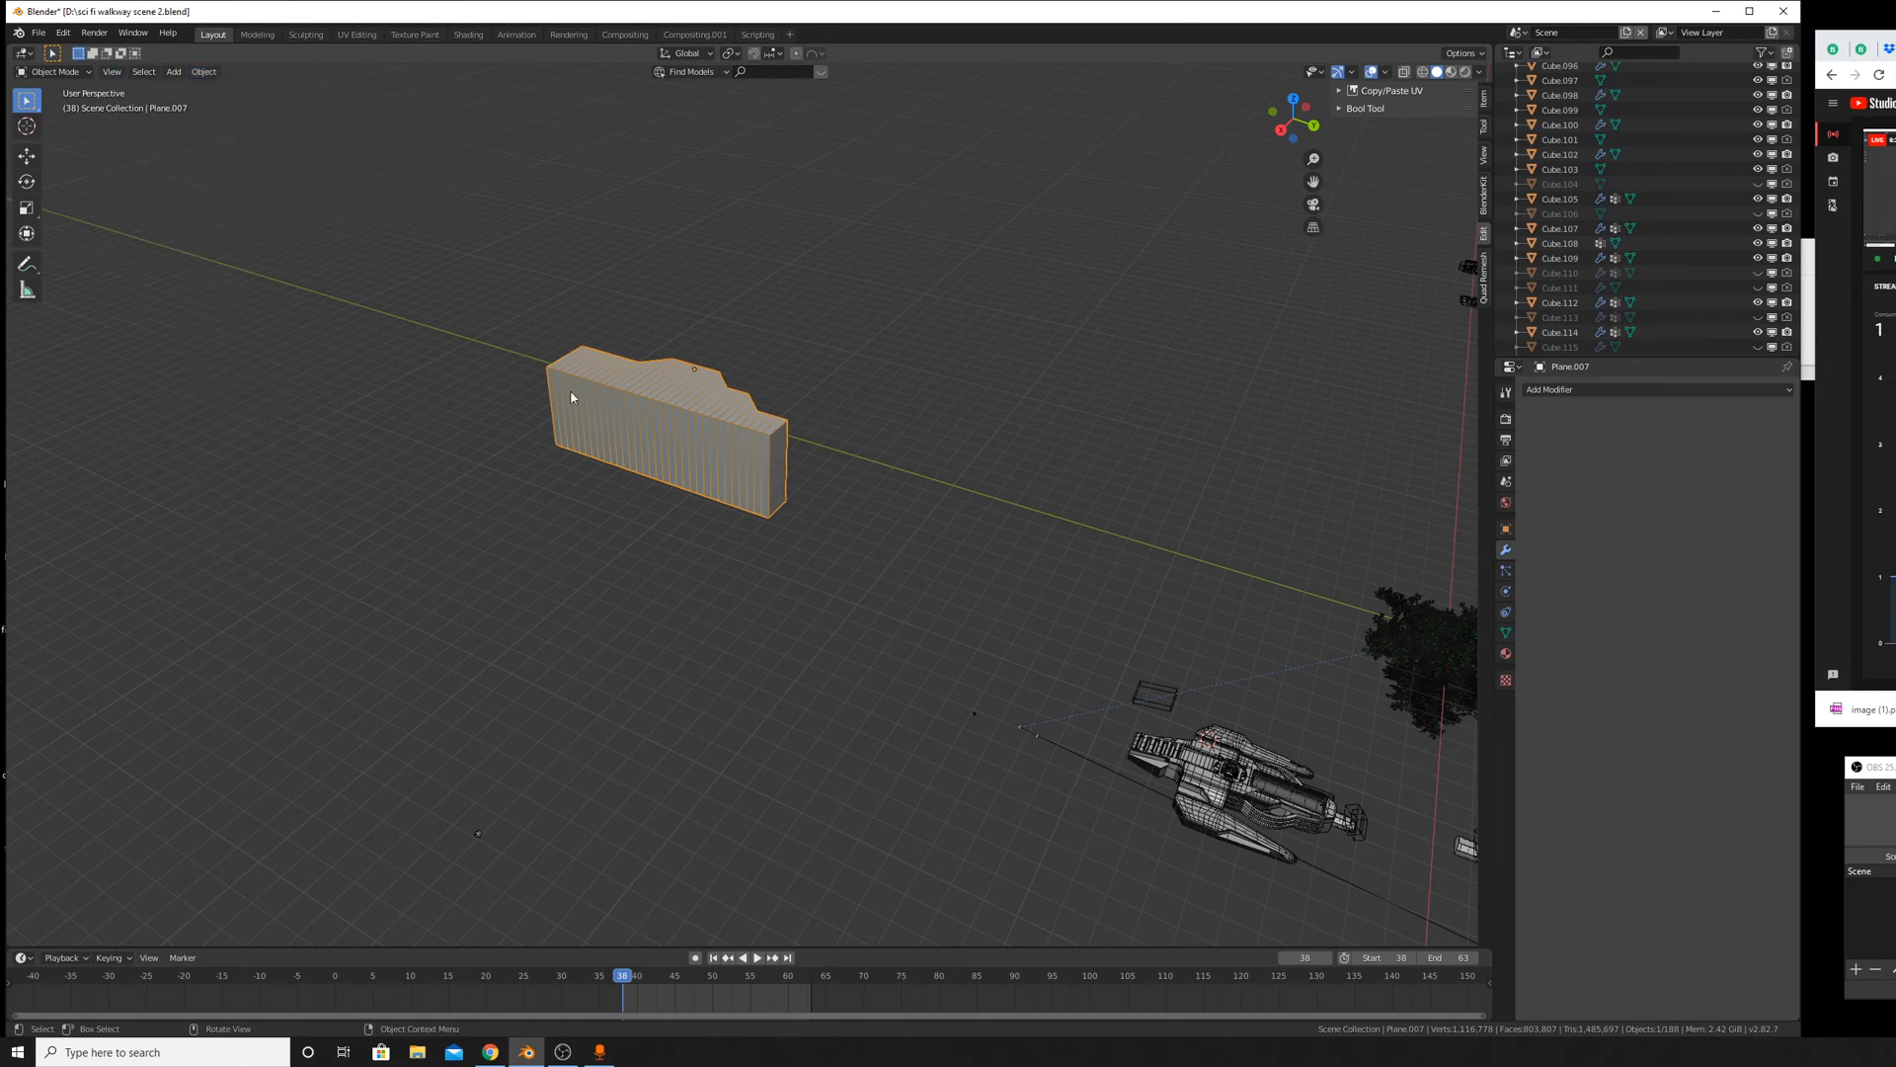
# Enter edit mode on the block again and recalculate the normals of all its faces to the outside.
pyautogui.press('Tab')
pyautogui.moveTo(571, 397); pyautogui.dragTo(453, 271, button='middle')
pyautogui.scroll(5, 453, 270)
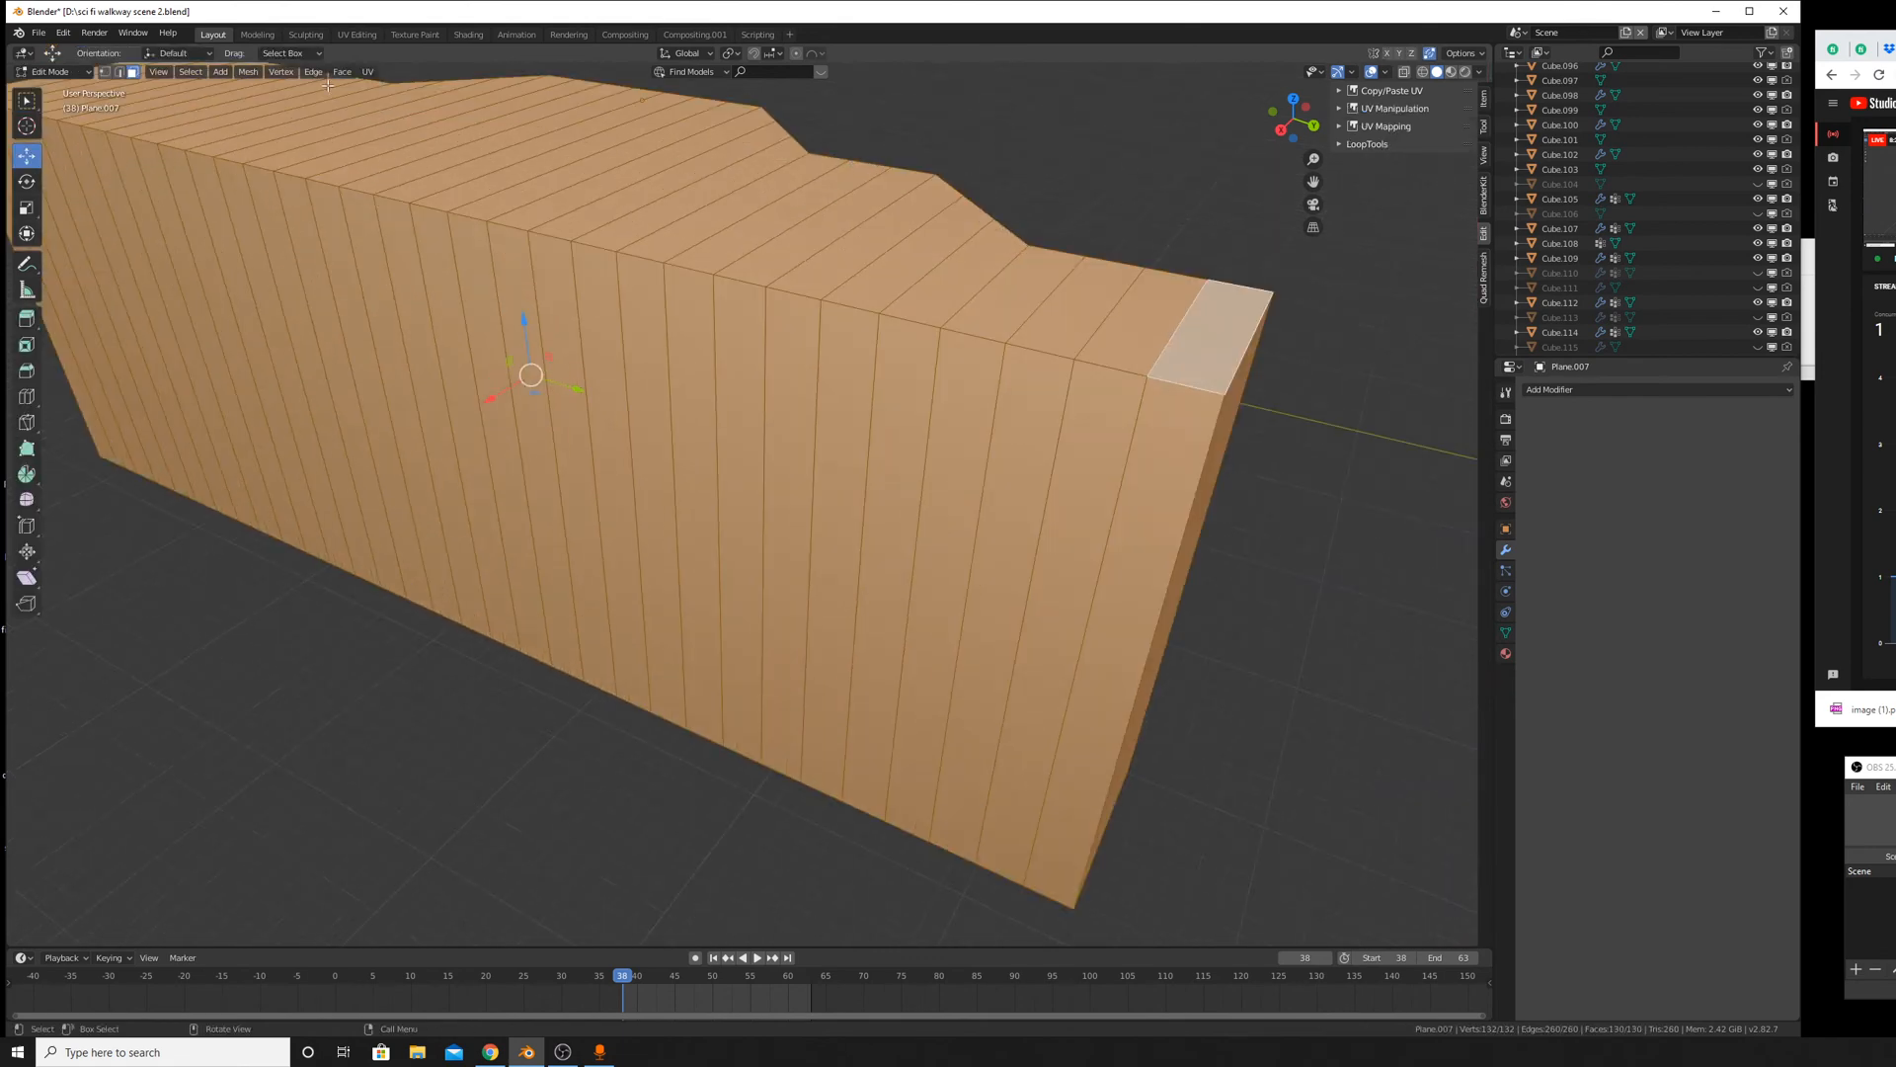
pyautogui.click(248, 71)
pyautogui.moveTo(296, 271)
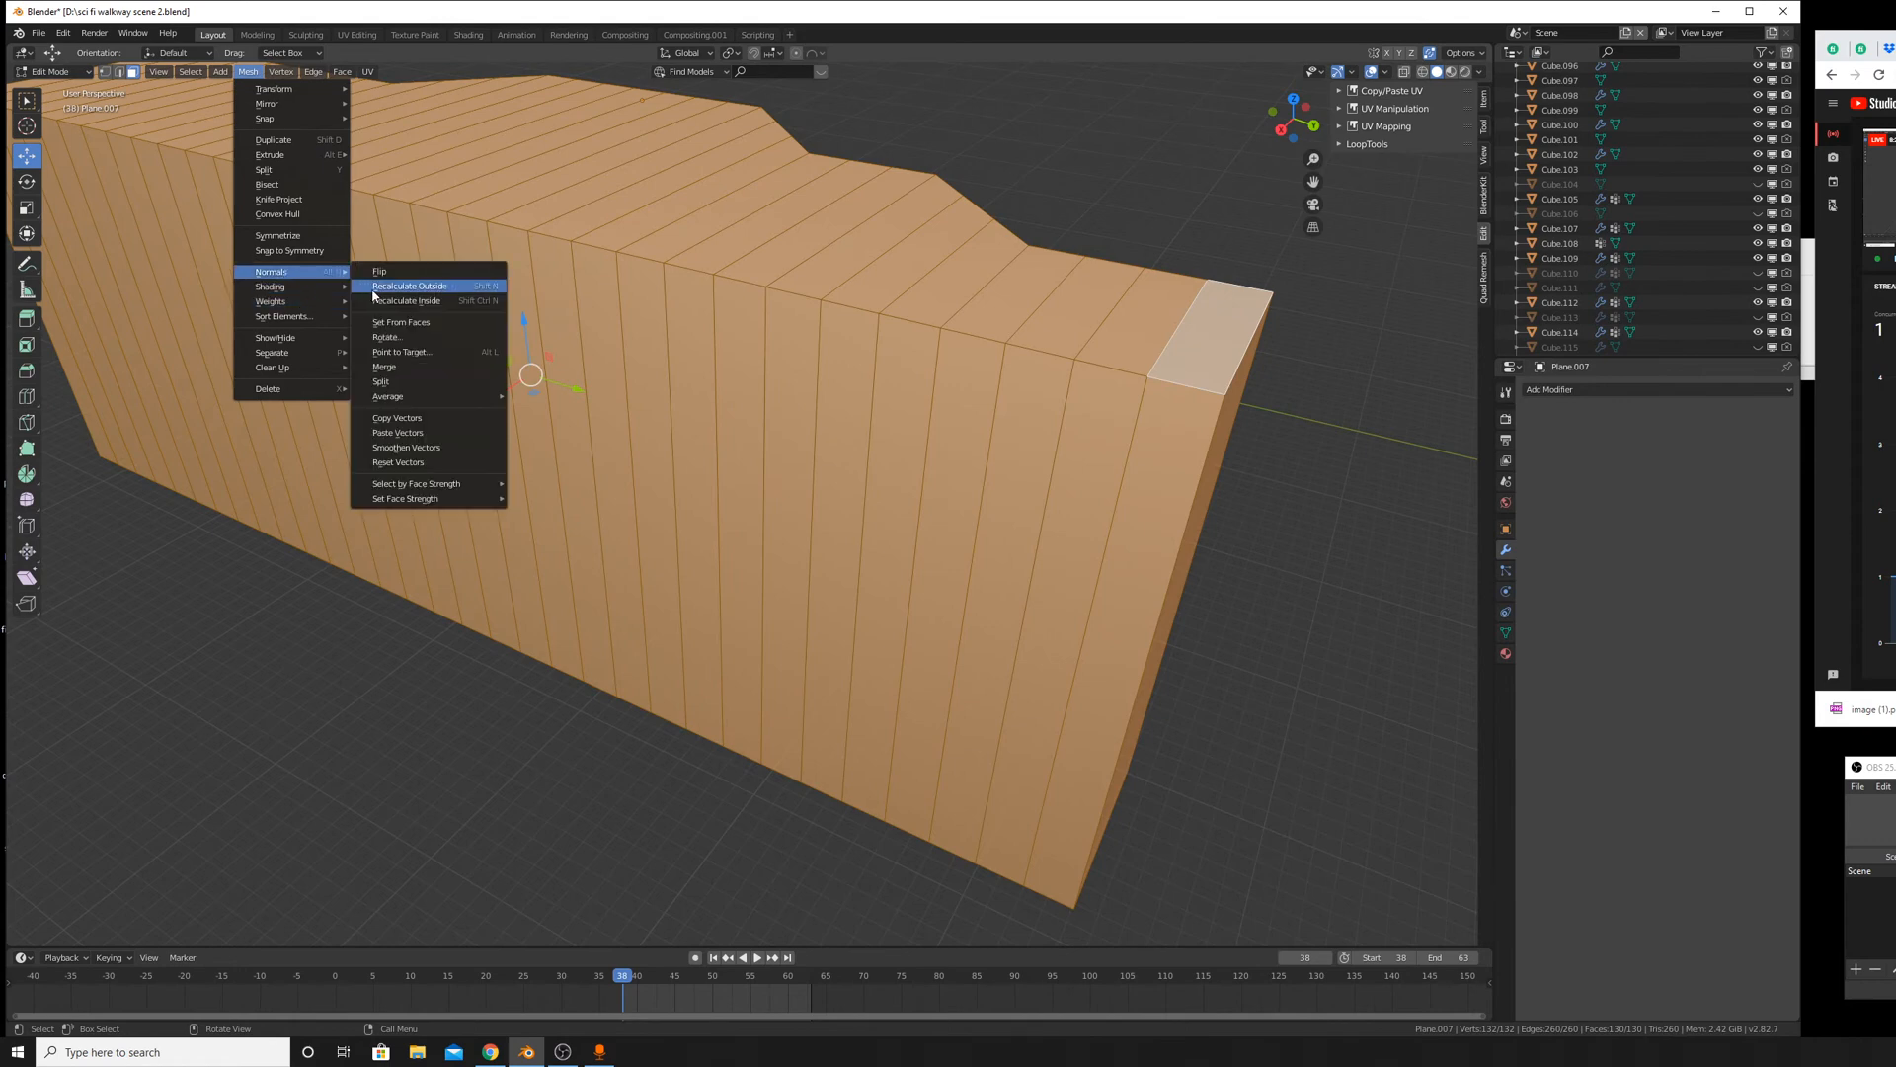
pyautogui.click(375, 290)
# Move the block along +Y toward the spaceship, lower it along Z, and shift it about 55 m along +X.
pyautogui.scroll(-7, 553, 435)
pyautogui.keyDown('shift'); pyautogui.moveTo(553, 434); pyautogui.dragTo(1024, 511, button='middle'); pyautogui.keyUp('shift')
pyautogui.press('g')
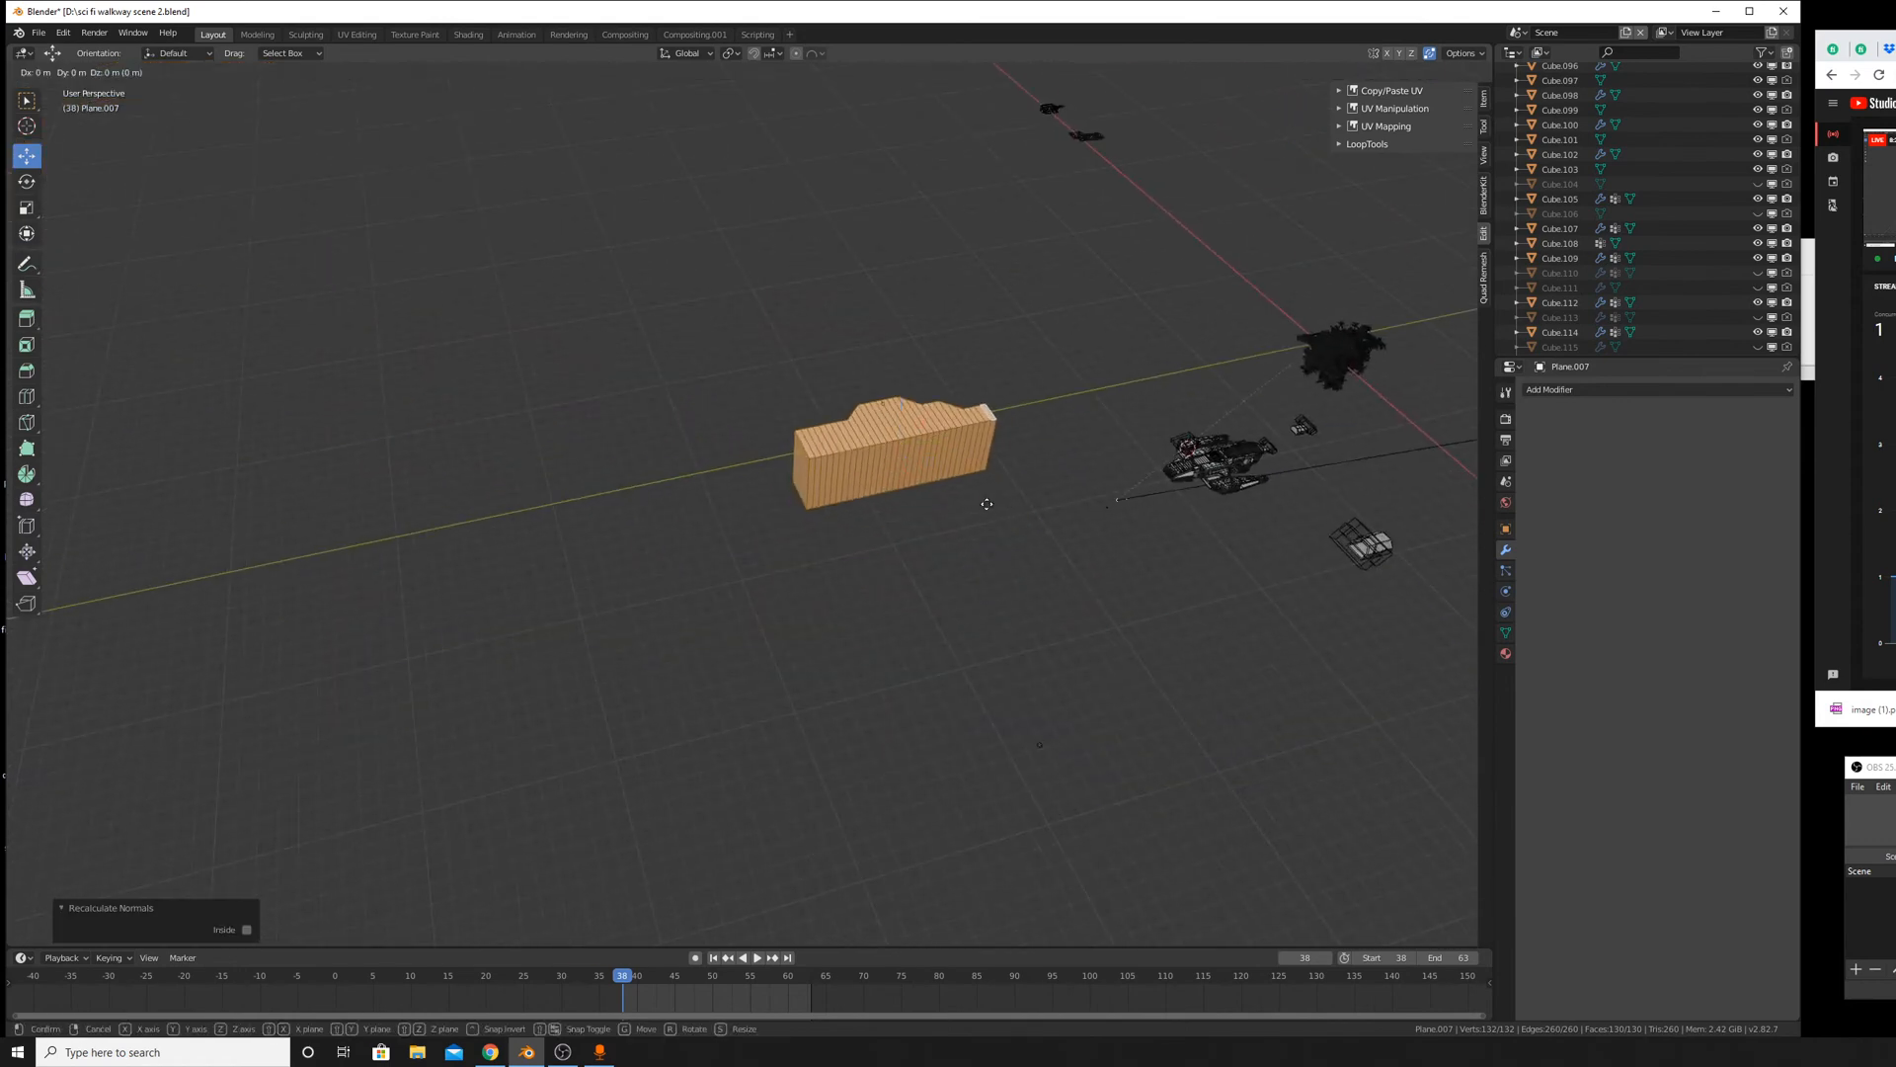
pyautogui.press('y')
pyautogui.click(1275, 472)
pyautogui.press('g')
pyautogui.press('z')
pyautogui.click(1264, 556)
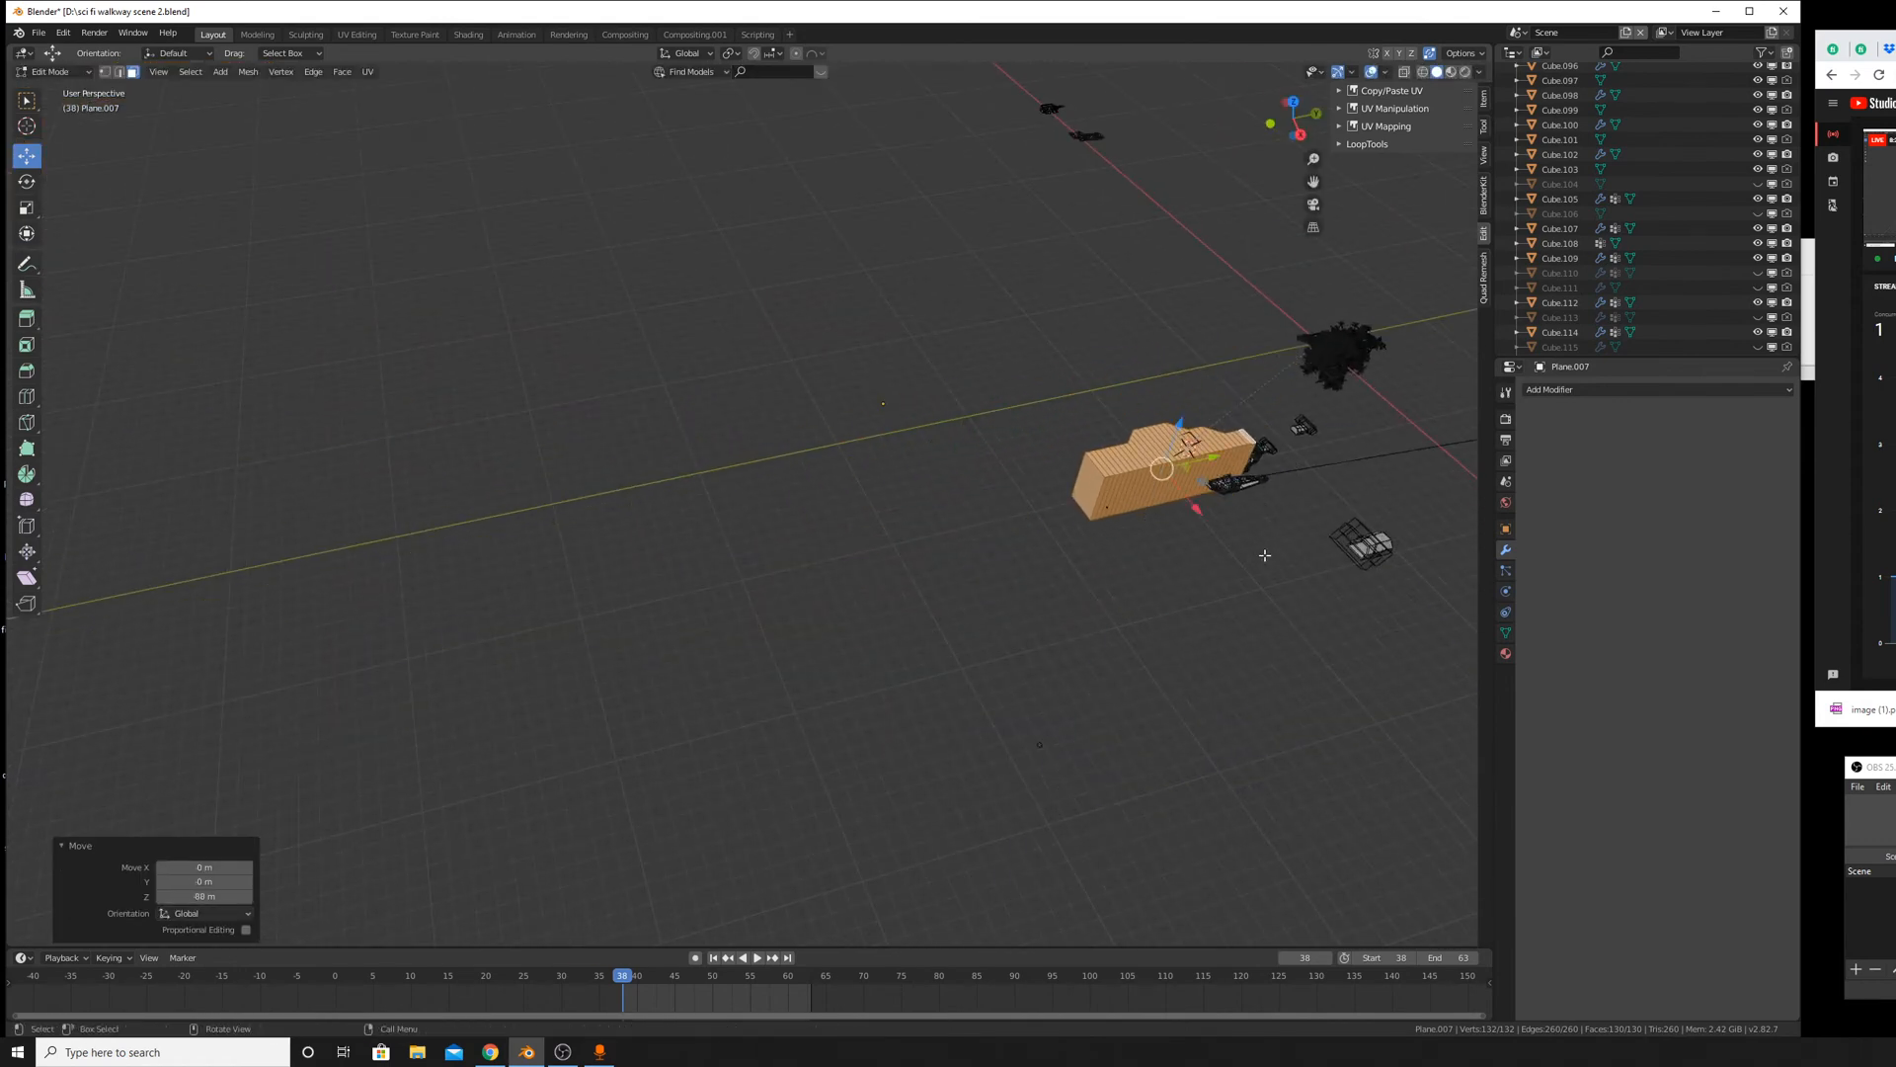
pyautogui.press('g')
pyautogui.press('x')
pyautogui.click(1218, 595)
# Move the block about 60 m along +Y so that it sits alongside the spaceship.
pyautogui.moveTo(1328, 657); pyautogui.dragTo(1146, 634, button='middle')
pyautogui.keyDown('shift'); pyautogui.moveTo(1146, 634); pyautogui.dragTo(1126, 465, button='middle'); pyautogui.keyUp('shift')
pyautogui.moveTo(800, 494); pyautogui.dragTo(790, 633, button='middle')
pyautogui.scroll(4, 936, 497)
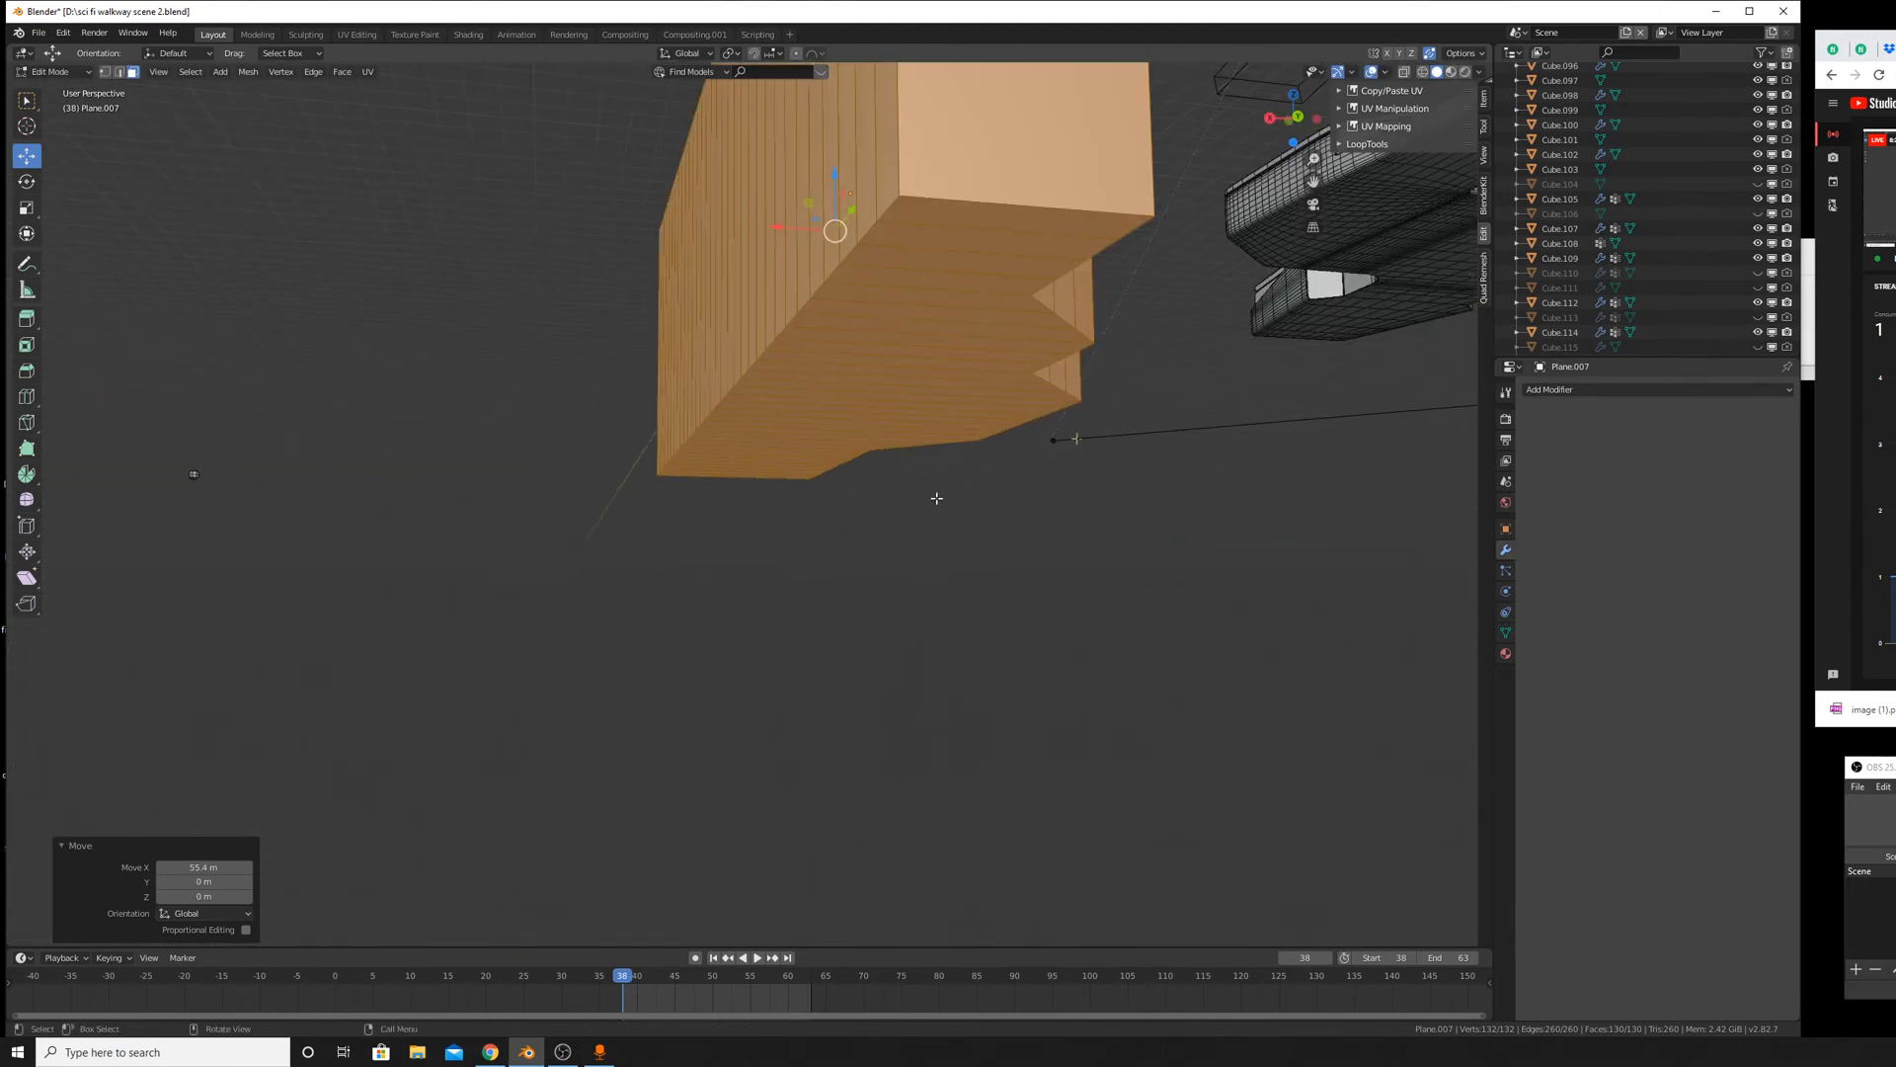
pyautogui.scroll(-5, 937, 498)
pyautogui.moveTo(936, 498); pyautogui.dragTo(692, 500, button='middle')
pyautogui.press('g')
pyautogui.press('y')
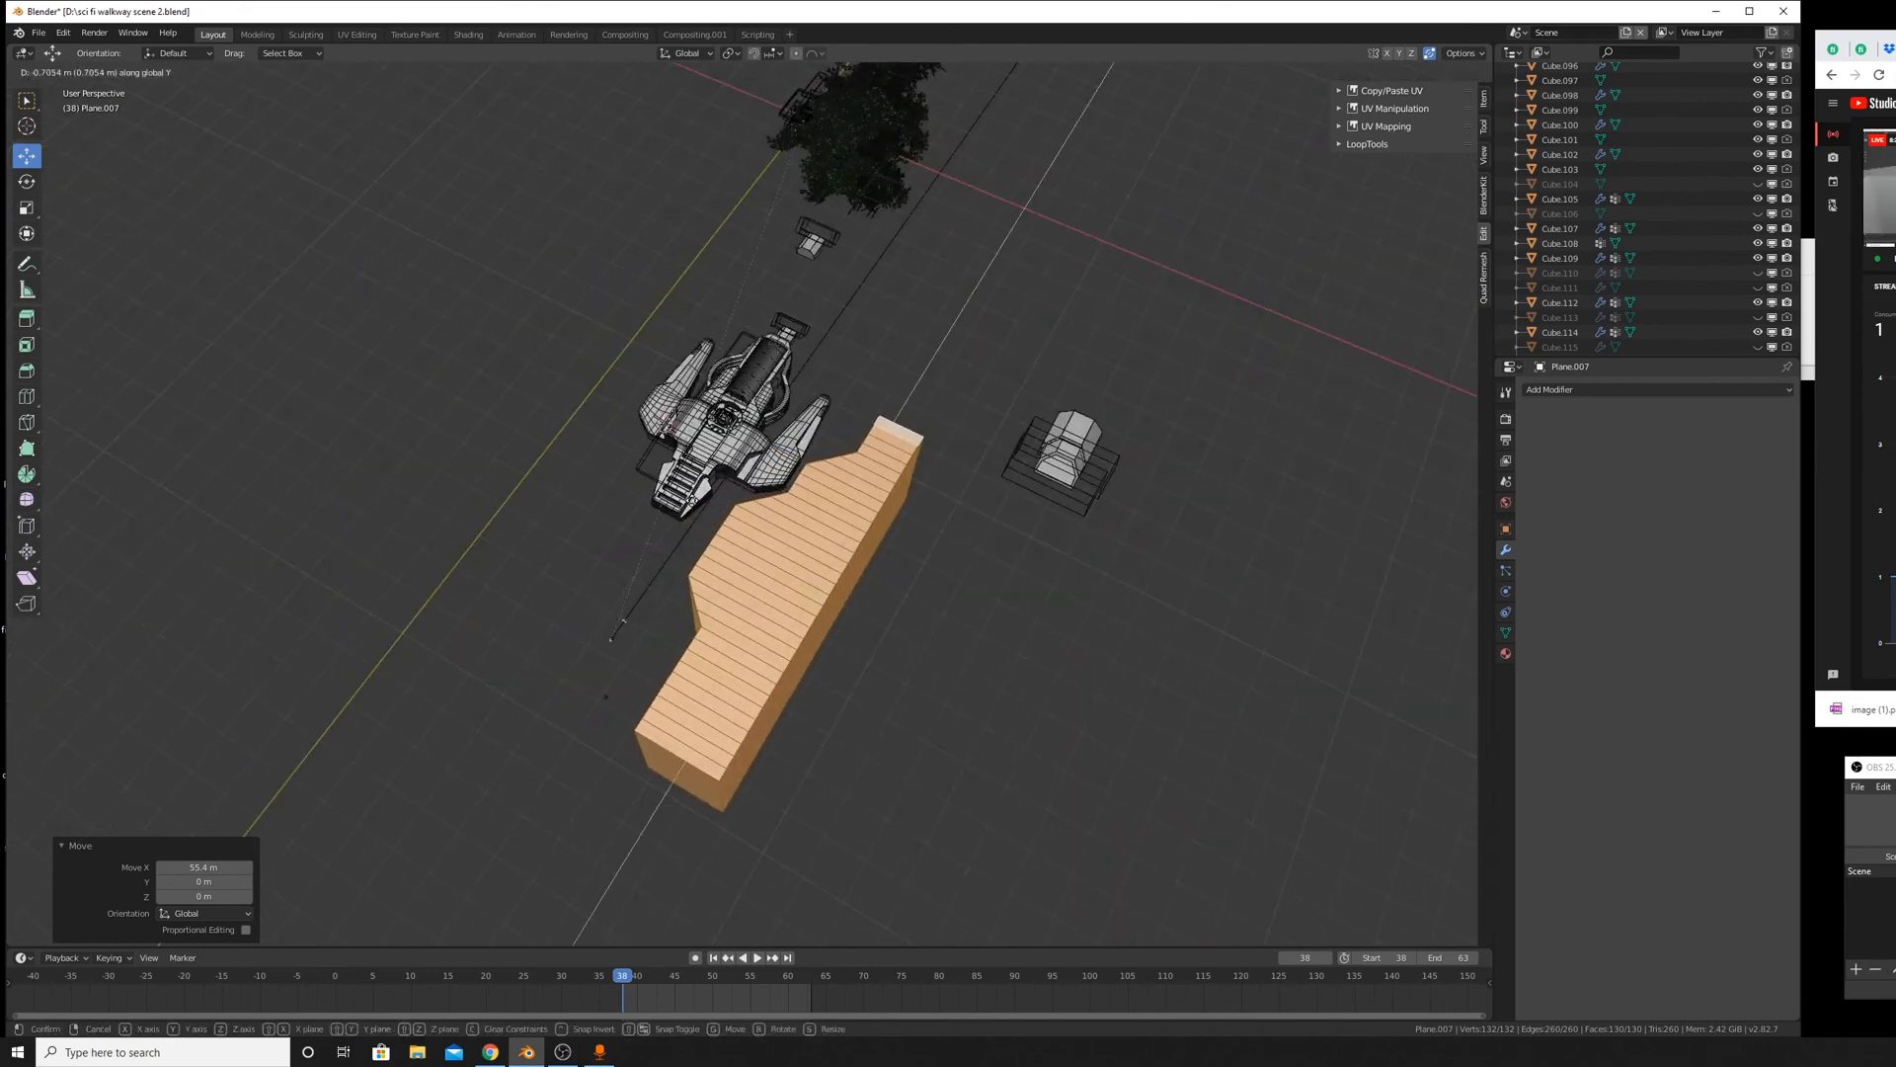
pyautogui.click(829, 435)
pyautogui.moveTo(829, 435); pyautogui.dragTo(1020, 455, button='middle')
# Scale the block uniformly down by 0.174, and scale it back up by 2.84 to suit the spaceship's size.
pyautogui.scroll(6, 1019, 454)
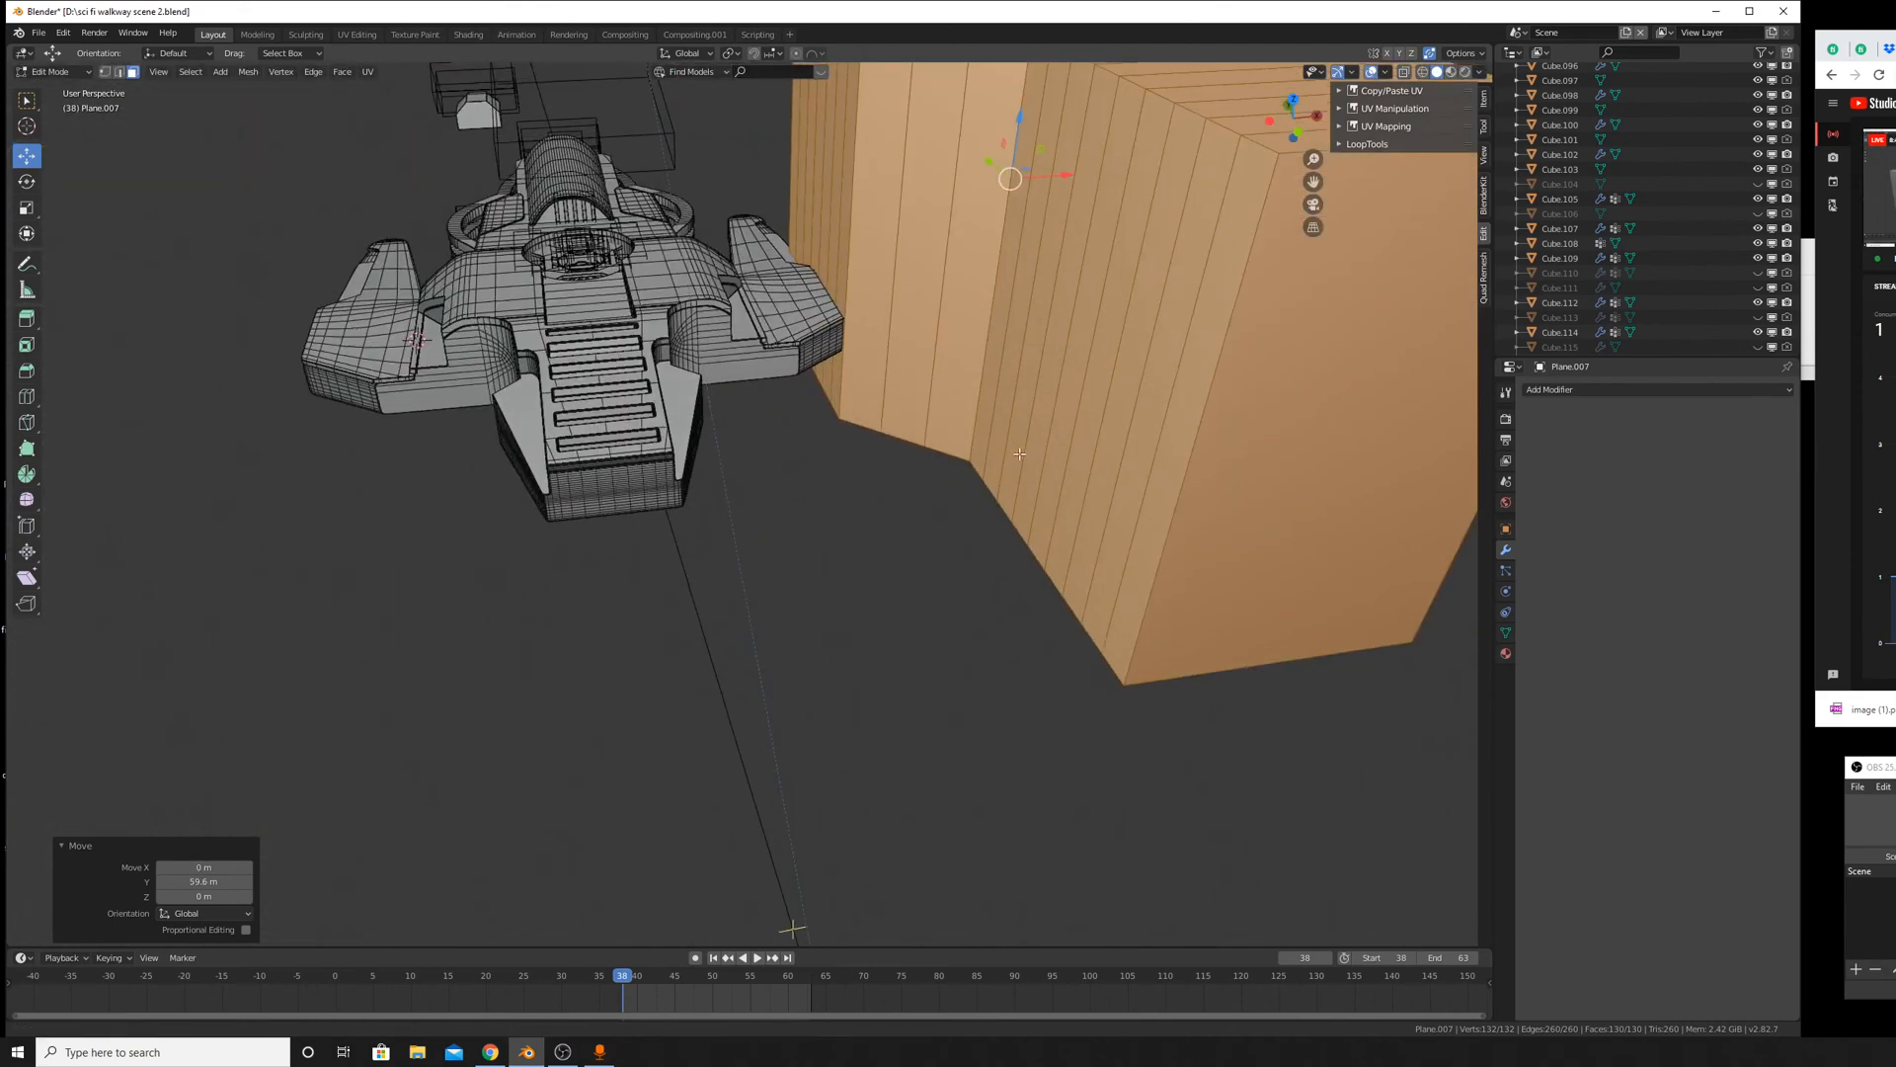
pyautogui.scroll(-6, 1019, 455)
pyautogui.press('s')
pyautogui.click(1228, 474)
pyautogui.scroll(3, 1272, 677)
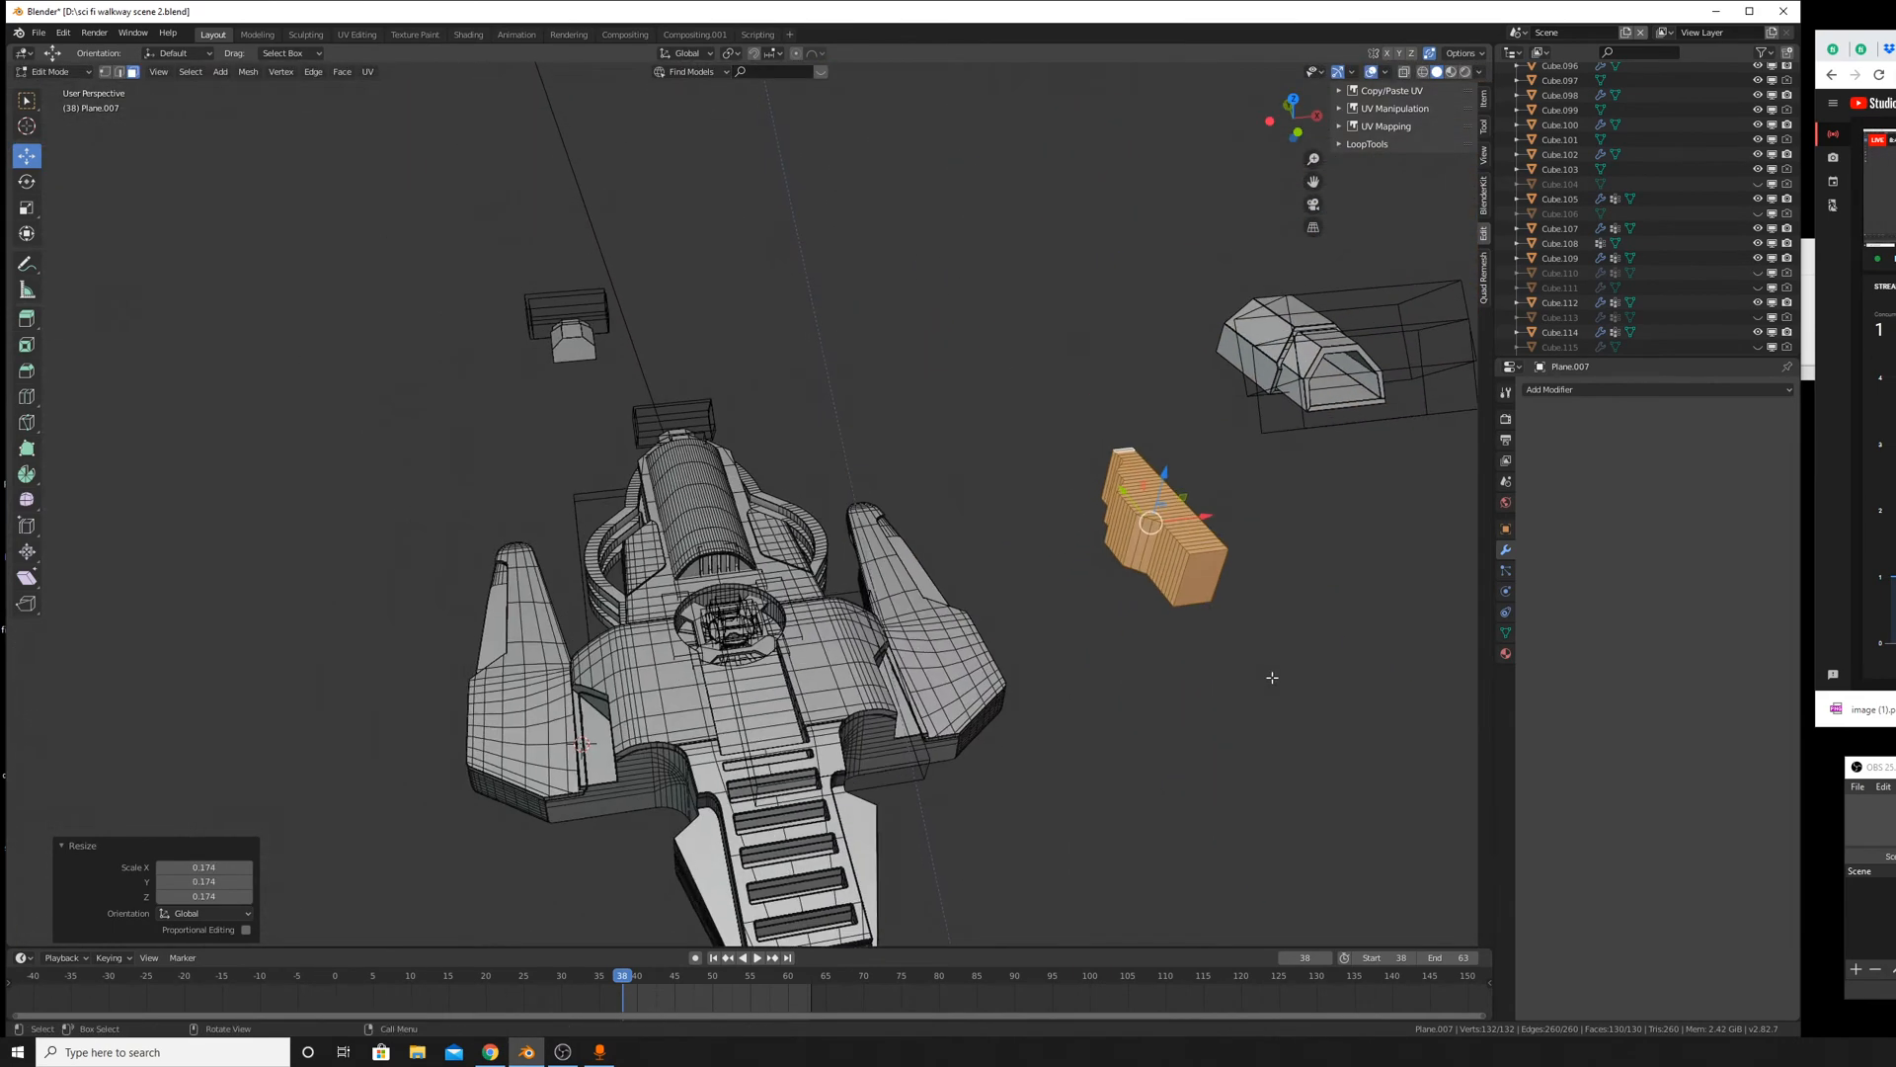
pyautogui.press('s')
pyautogui.click(1319, 778)
# Move the enlarged block about 40 m along -X so that it meets the side of the spaceship.
pyautogui.press('g')
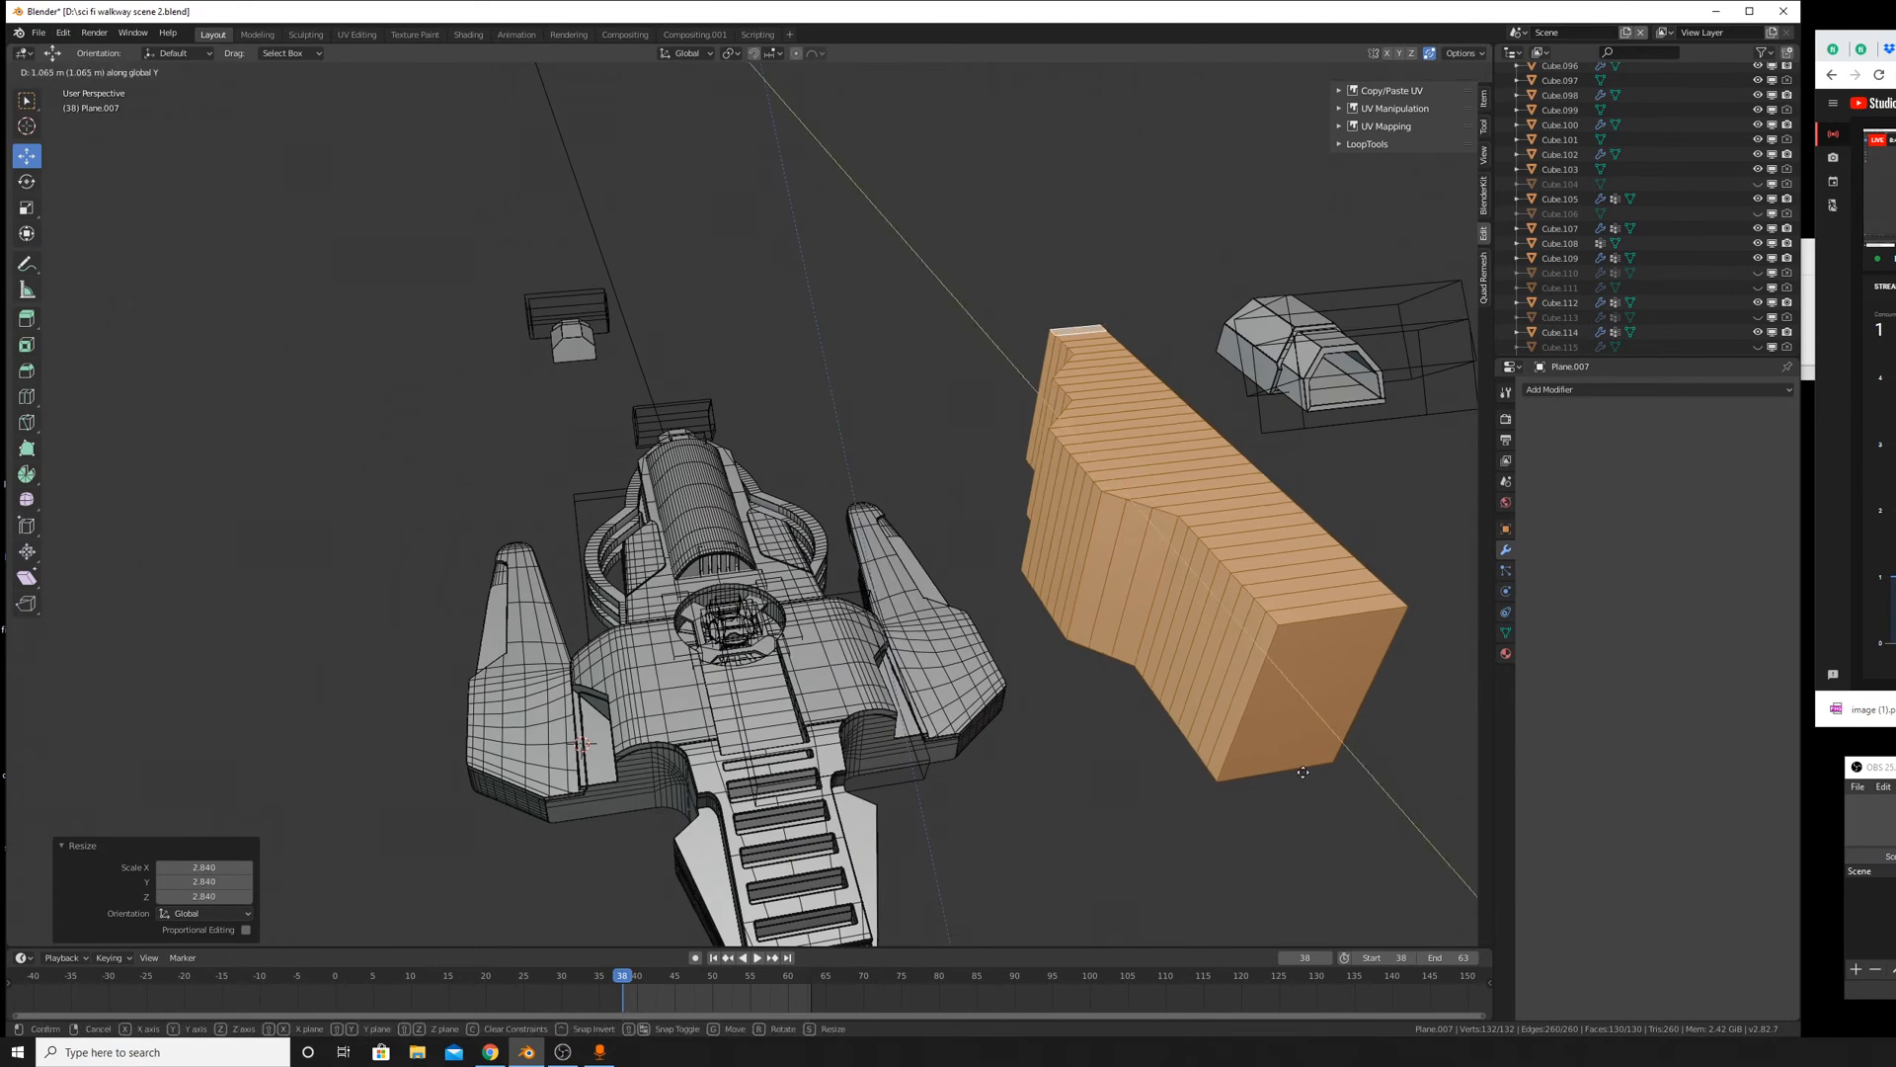
pyautogui.press('x')
pyautogui.click(1017, 793)
pyautogui.scroll(-5, 1017, 793)
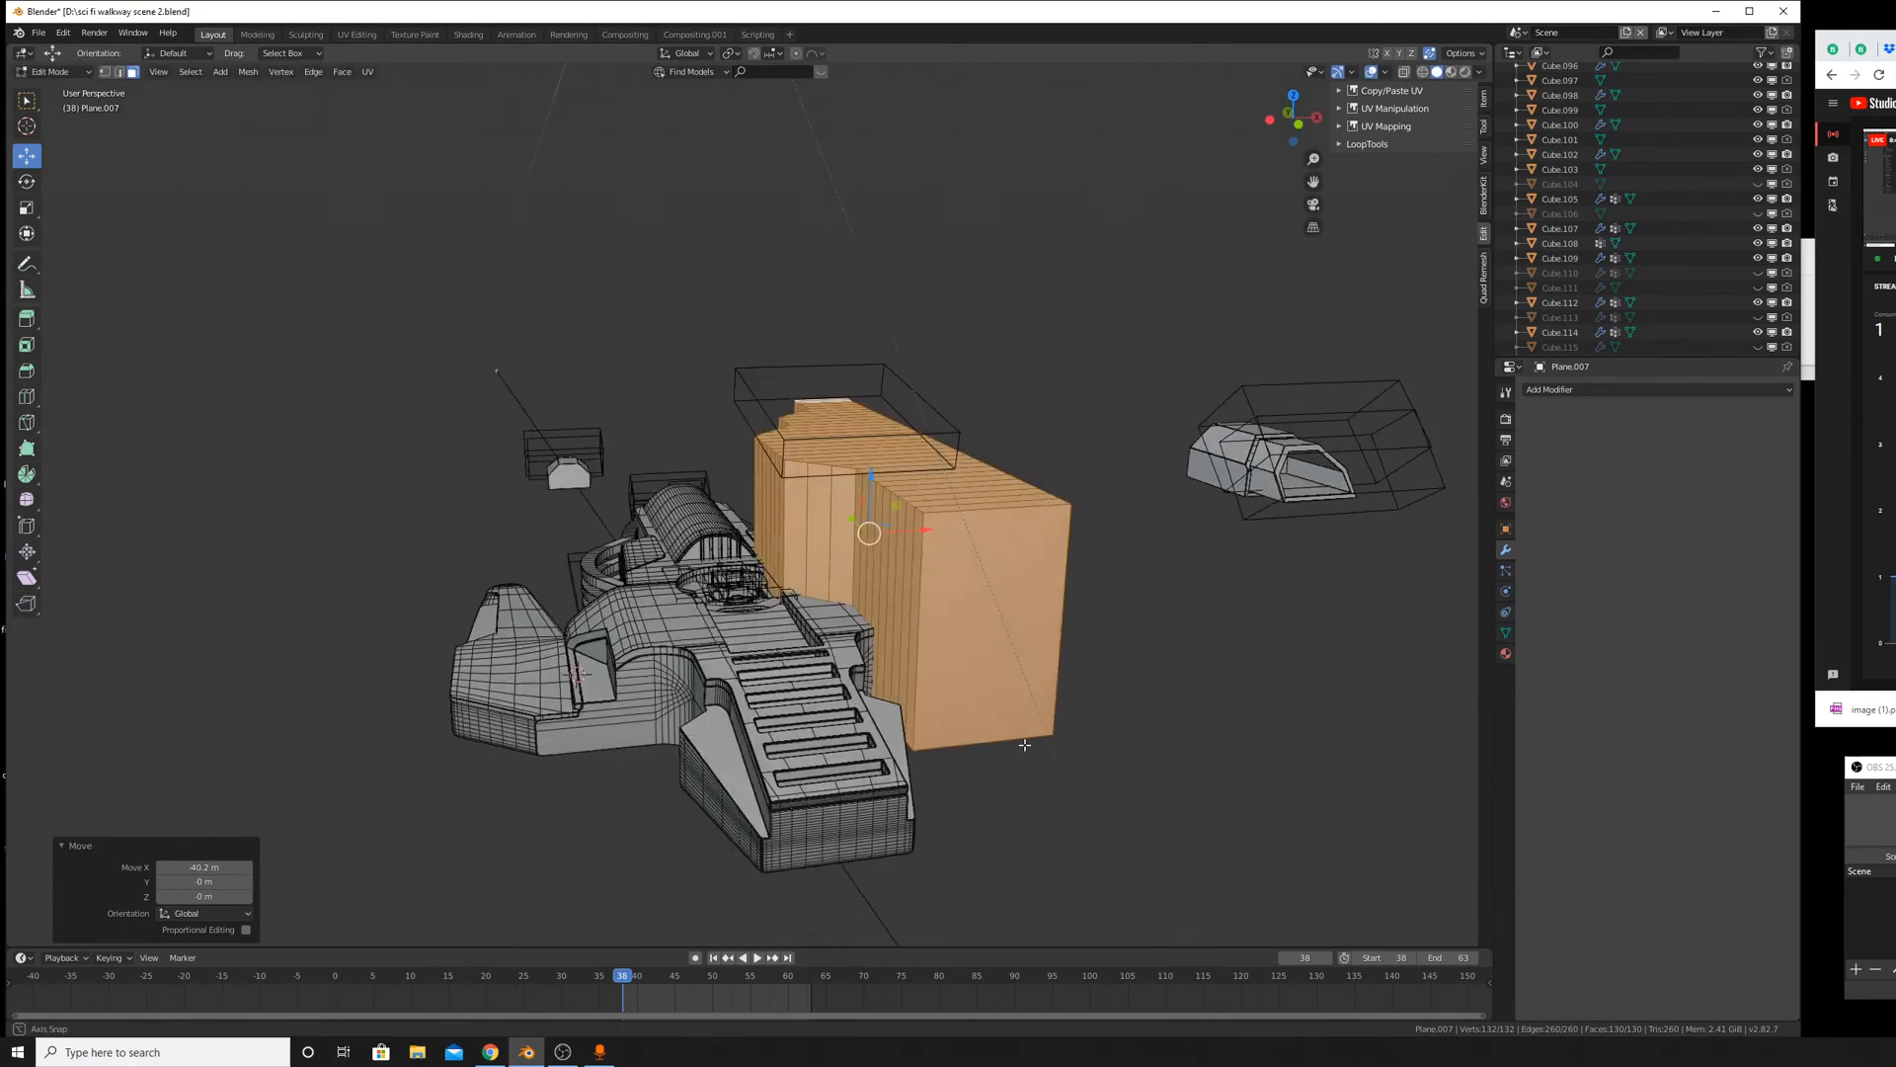
# Lower the block about 31.8 m along Z so that it sits beneath the spaceship.
pyautogui.scroll(7, 1002, 643)
pyautogui.moveTo(1001, 643); pyautogui.dragTo(1017, 616, button='middle')
pyautogui.scroll(3, 1017, 622)
pyautogui.moveTo(1116, 691); pyautogui.dragTo(1025, 624, button='middle')
pyautogui.press('g')
pyautogui.press('z')
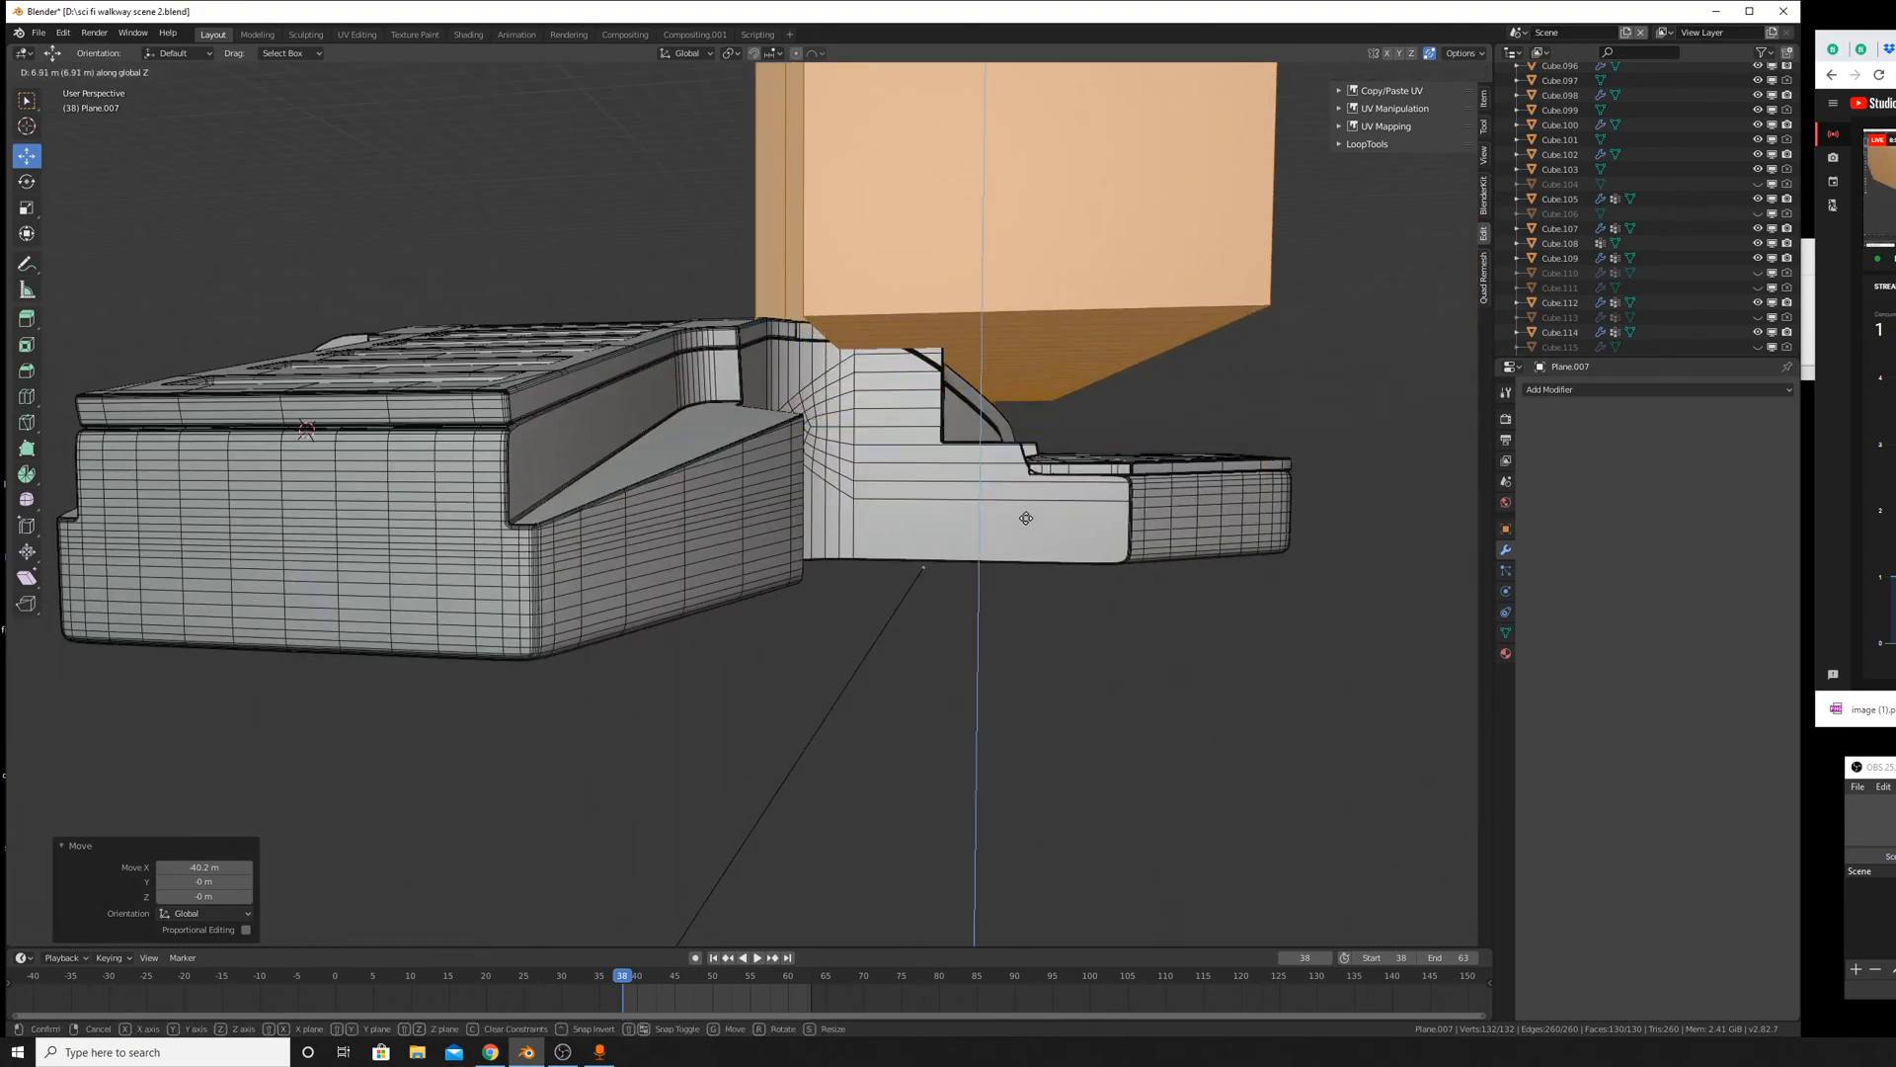
pyautogui.click(1020, 516)
pyautogui.moveTo(1020, 517)
pyautogui.mouseDown(button='middle')
pyautogui.moveTo(864, 545)
pyautogui.moveTo(874, 435)
pyautogui.moveTo(849, 534)
pyautogui.moveTo(888, 593)
pyautogui.moveTo(1037, 550)
pyautogui.moveTo(1100, 641)
pyautogui.moveTo(672, 664)
pyautogui.moveTo(570, 615)
pyautogui.moveTo(749, 448)
pyautogui.moveTo(733, 510)
pyautogui.moveTo(625, 647)
pyautogui.moveTo(1033, 457)
pyautogui.moveTo(1003, 521)
pyautogui.mouseUp(button='middle')
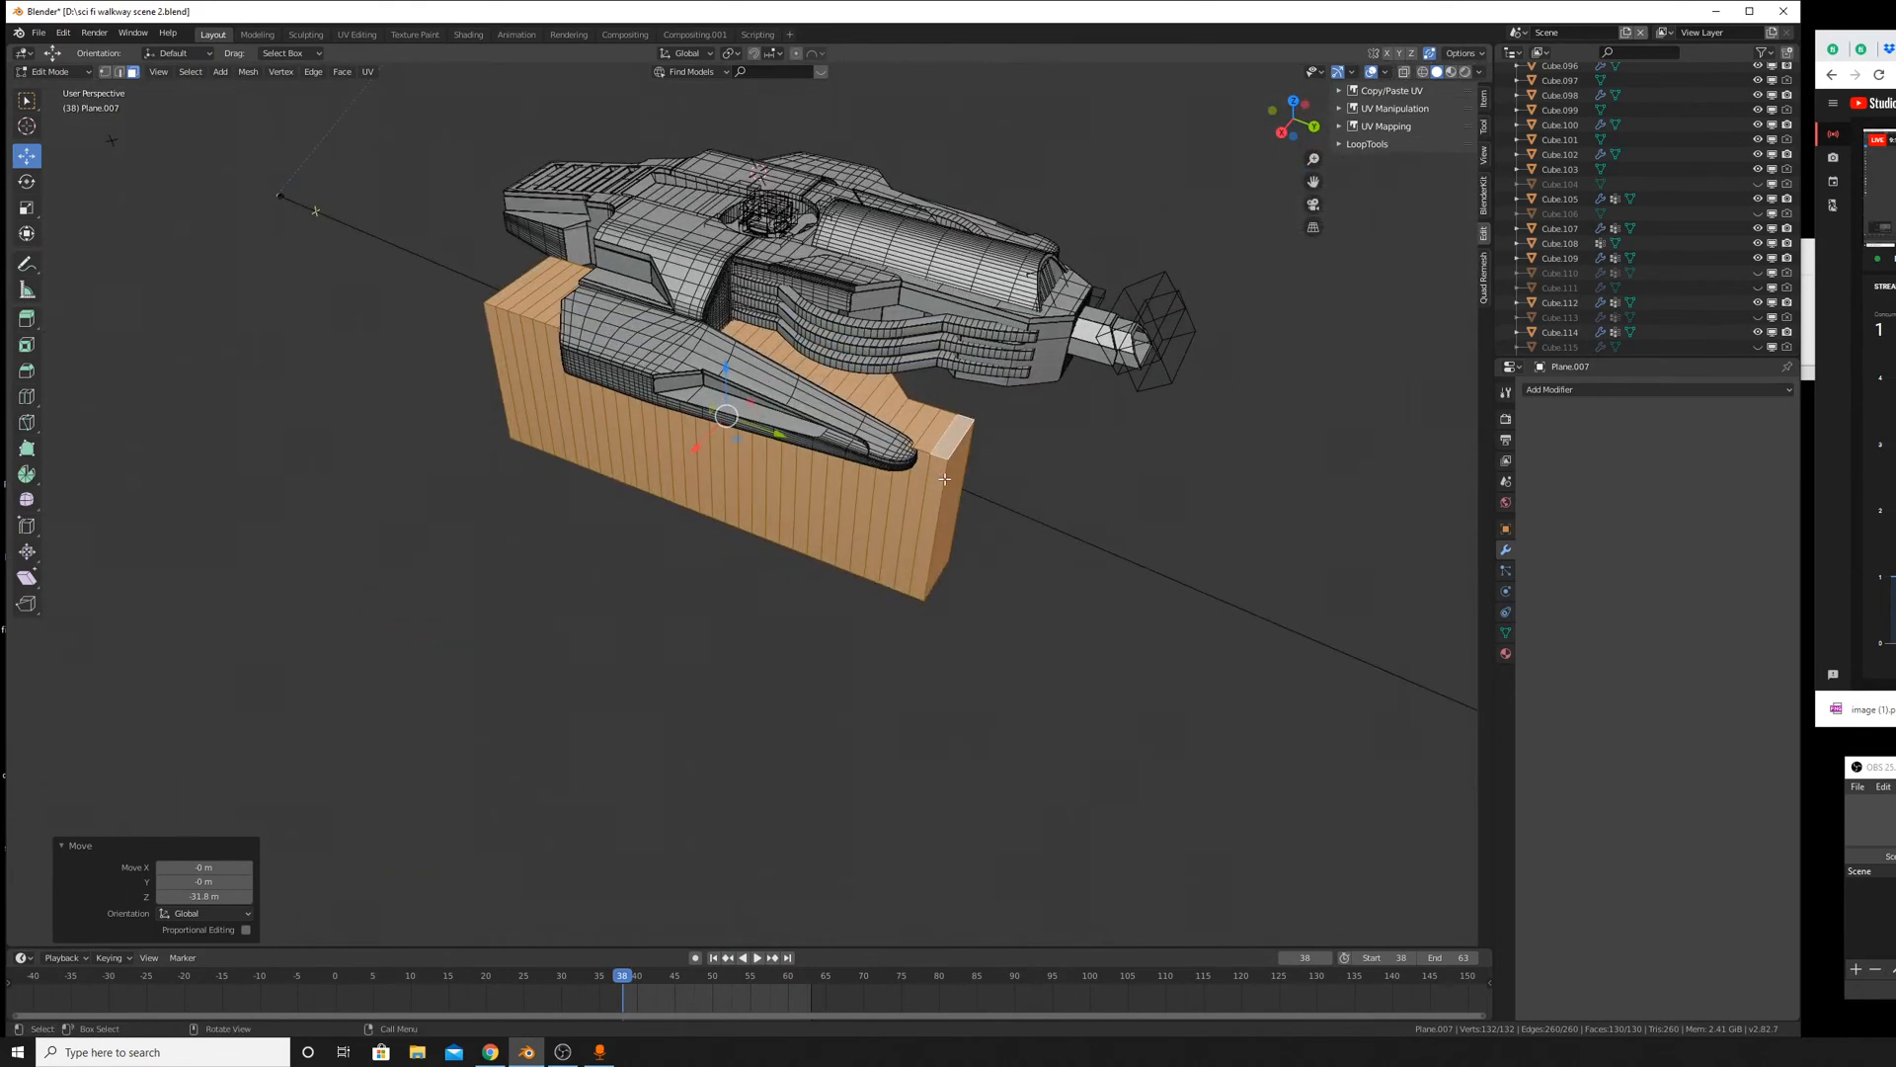
# Move the block along +Y until it is clear of the spaceship.
pyautogui.press('g')
pyautogui.press('y')
pyautogui.click(1464, 802)
# Select the whole strip of faces along the block's flat back side and delete them.
pyautogui.keyDown('shift'); pyautogui.moveTo(1222, 703); pyautogui.dragTo(902, 596, button='middle'); pyautogui.keyUp('shift')
pyautogui.moveTo(902, 596); pyautogui.dragTo(849, 534, button='middle')
pyautogui.click(753, 454)
pyautogui.keyDown('ctrl'); pyautogui.click(1289, 418); pyautogui.keyUp('ctrl')
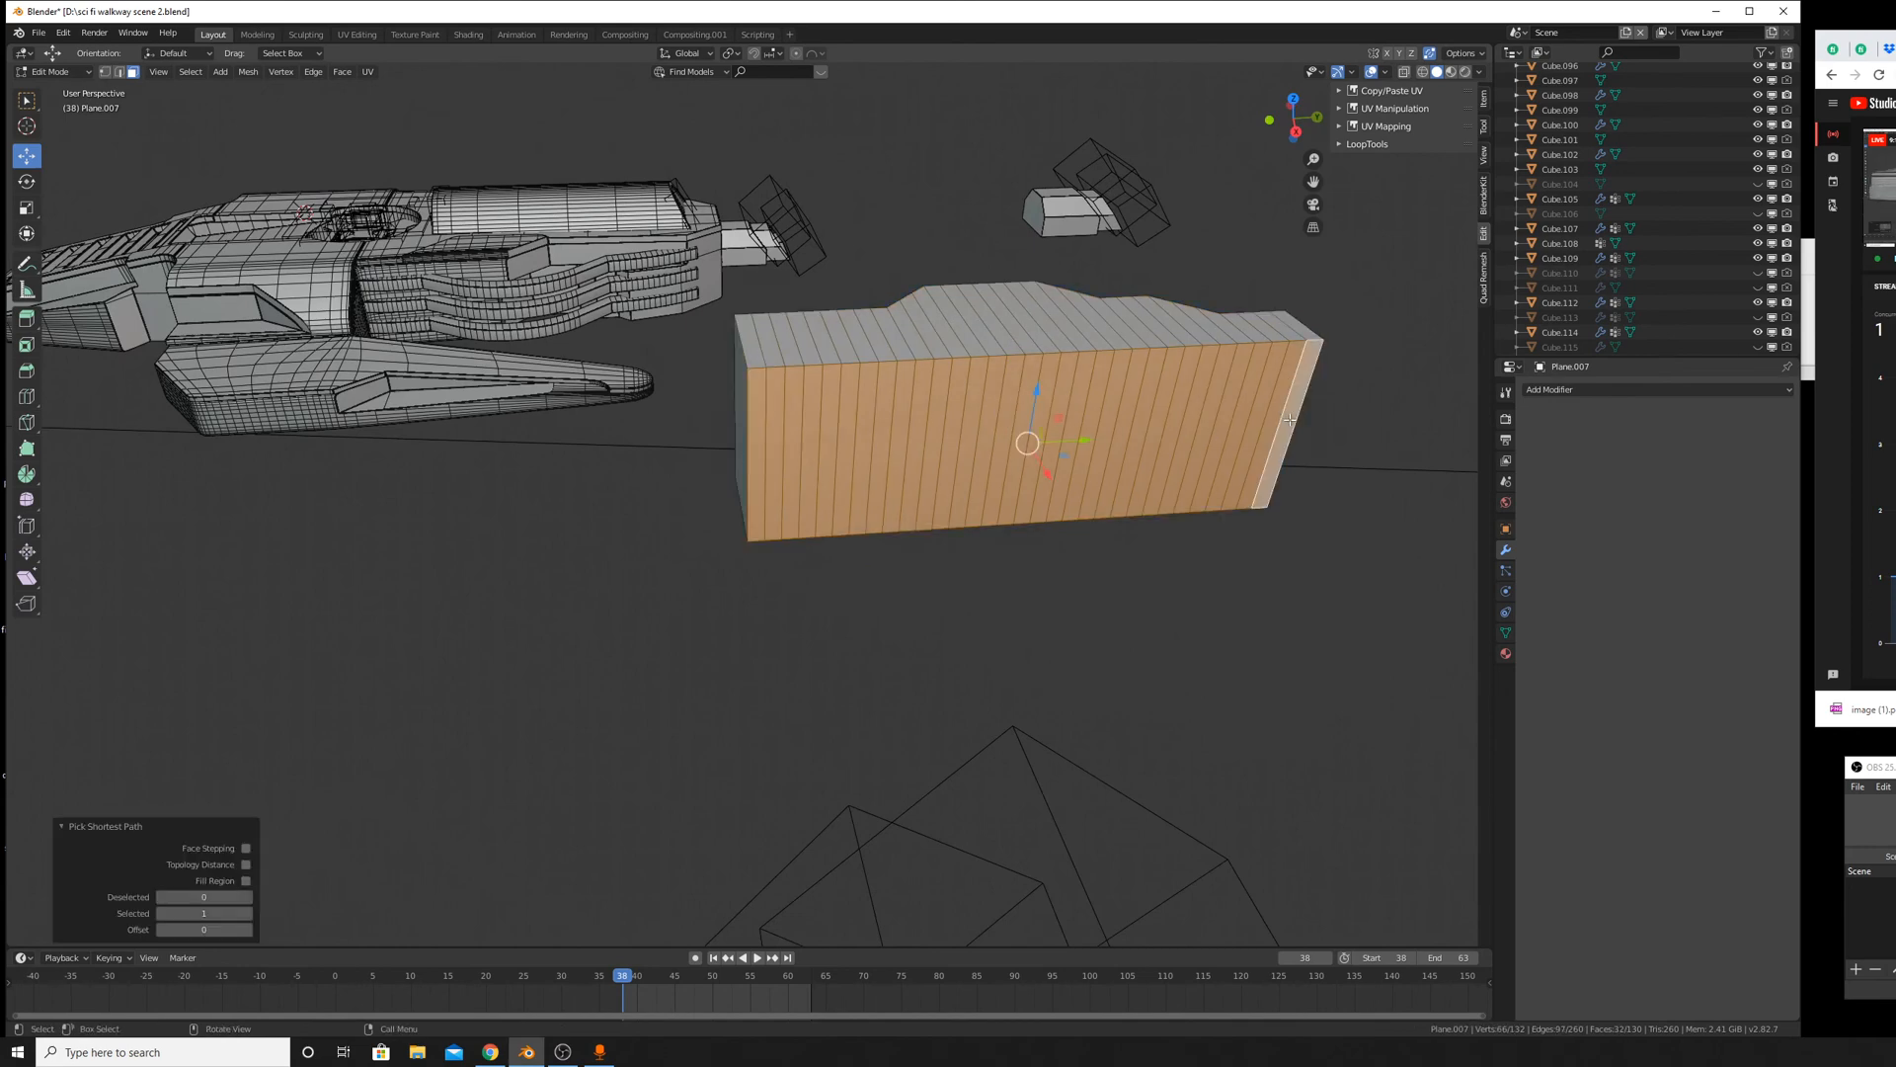
pyautogui.press('x')
pyautogui.click(1274, 440)
# Return to object mode and add a Mirror modifier to the block.
pyautogui.press('Tab')
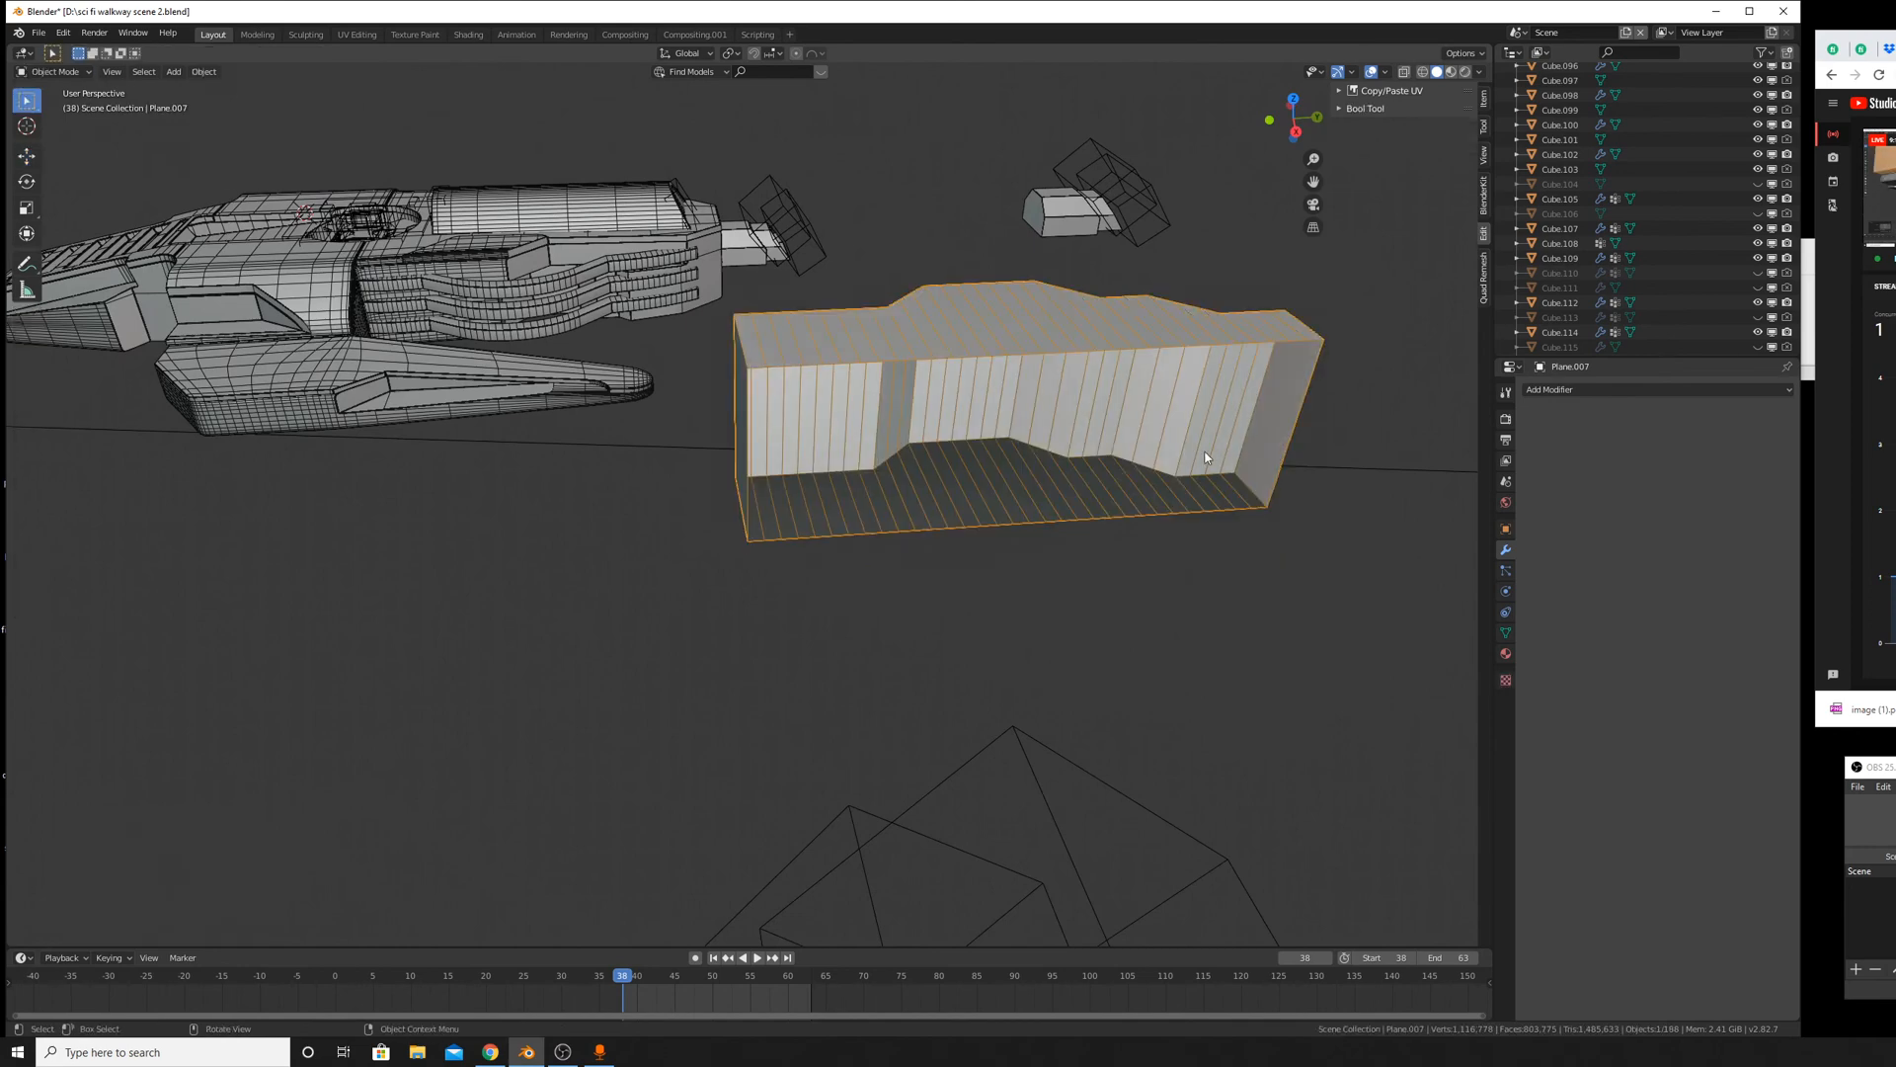
pyautogui.click(1546, 390)
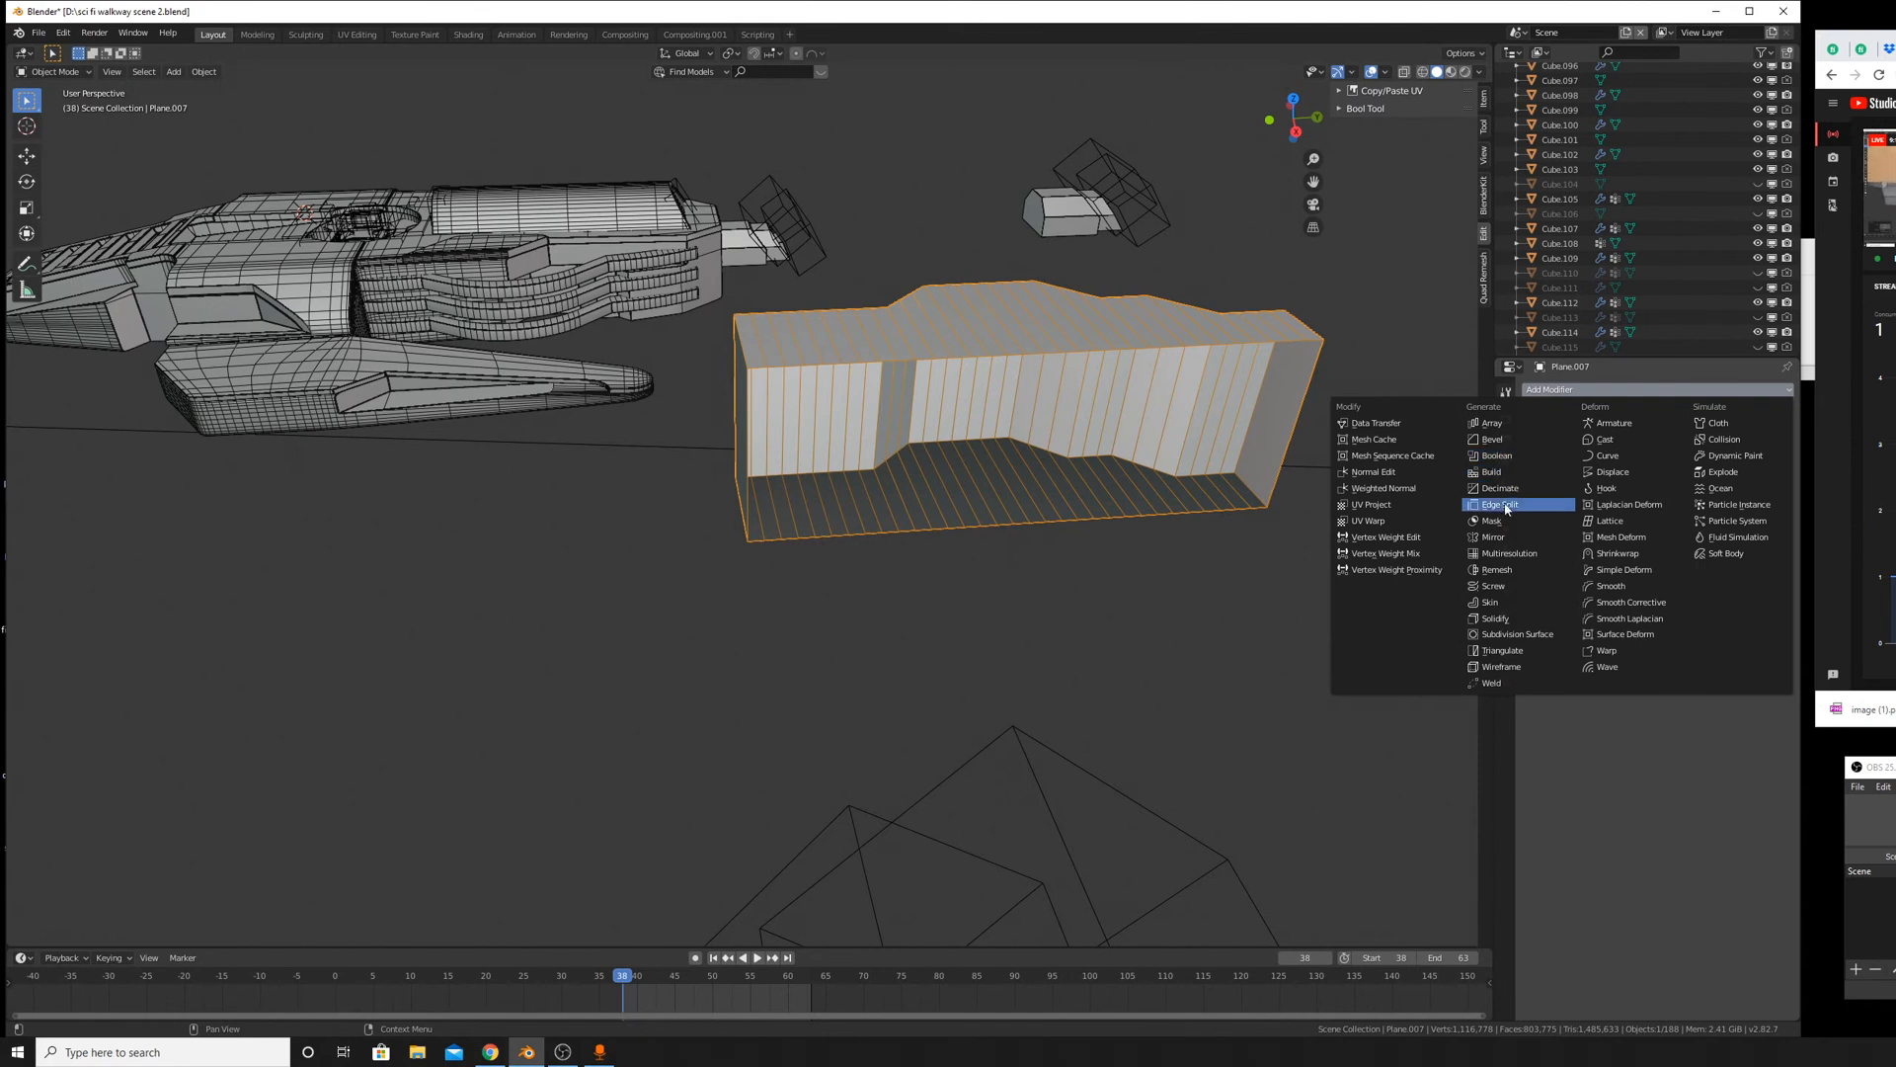
pyautogui.click(1493, 538)
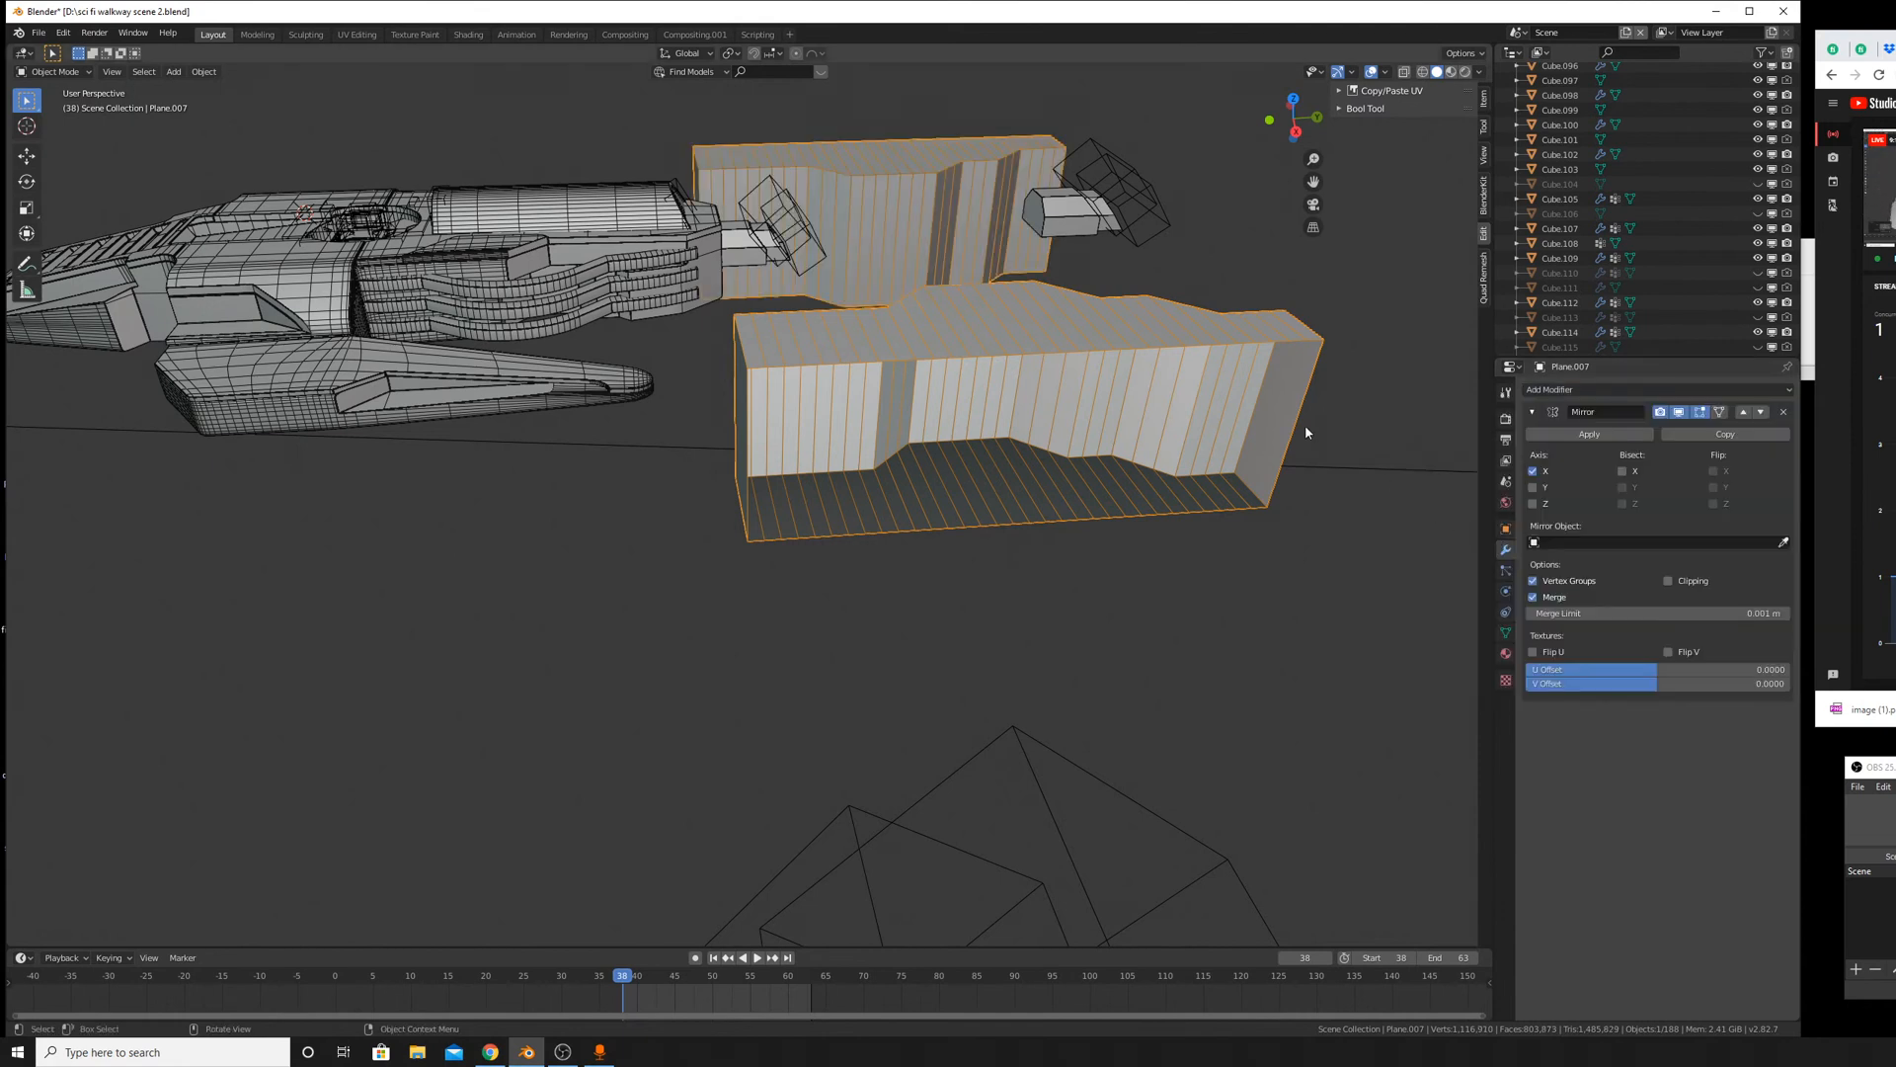
# Try mirroring the block across Y instead of X with the Y bisect option, and switch the axis back to X.
pyautogui.click(1533, 487)
pyautogui.click(1533, 471)
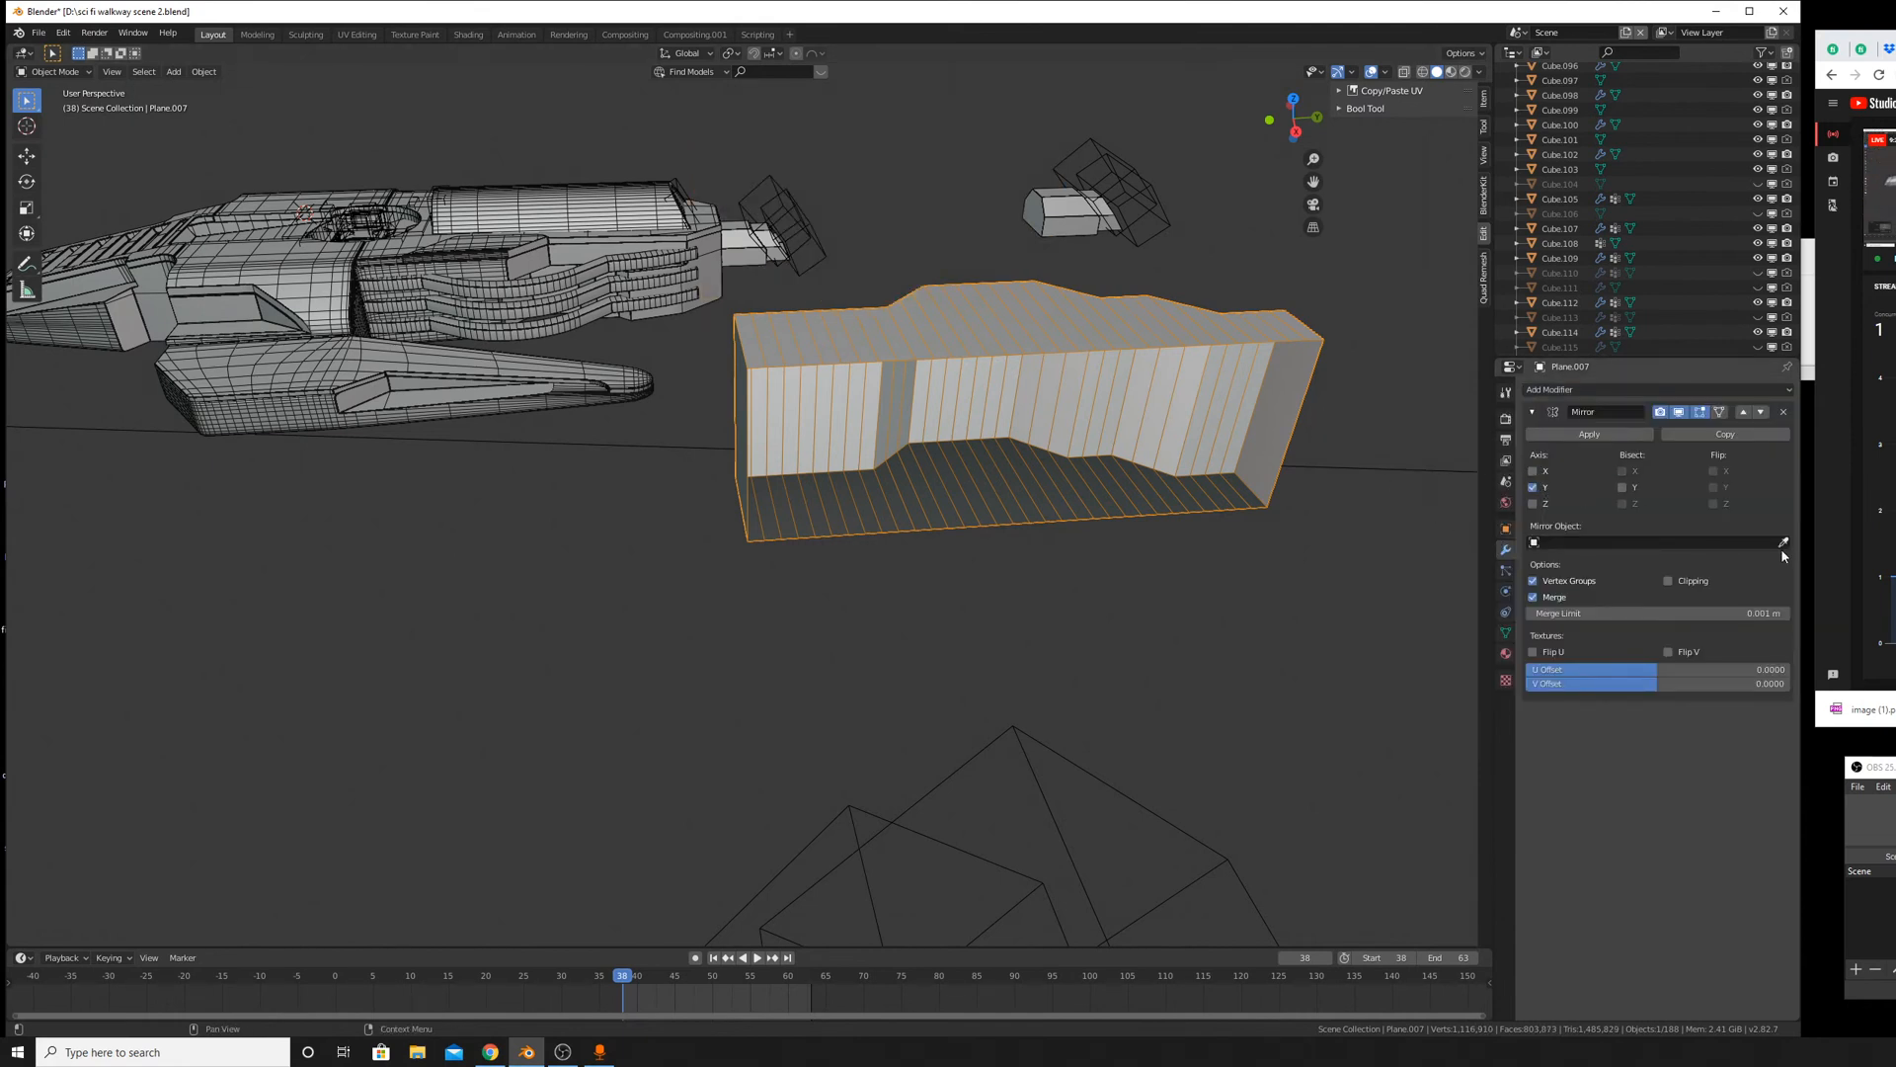
pyautogui.moveTo(1337, 508); pyautogui.dragTo(1194, 537, button='middle')
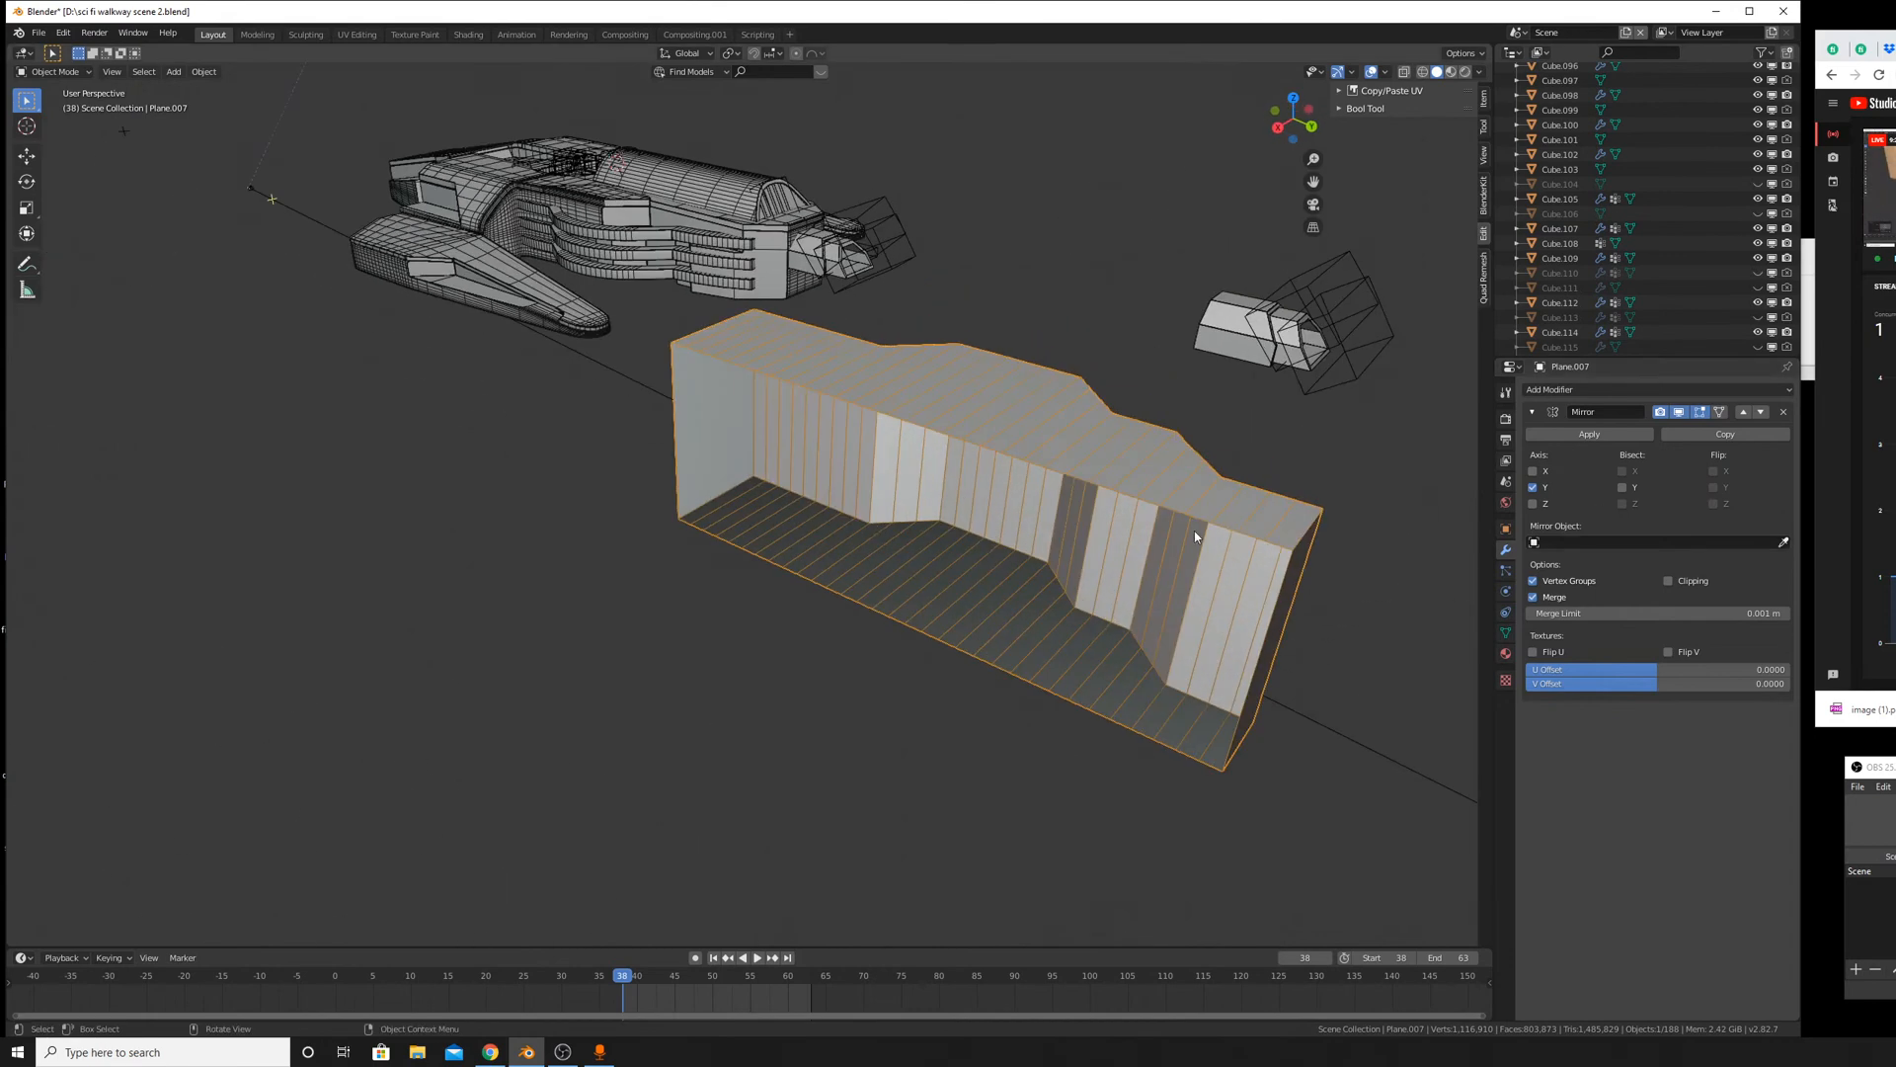
pyautogui.click(1622, 487)
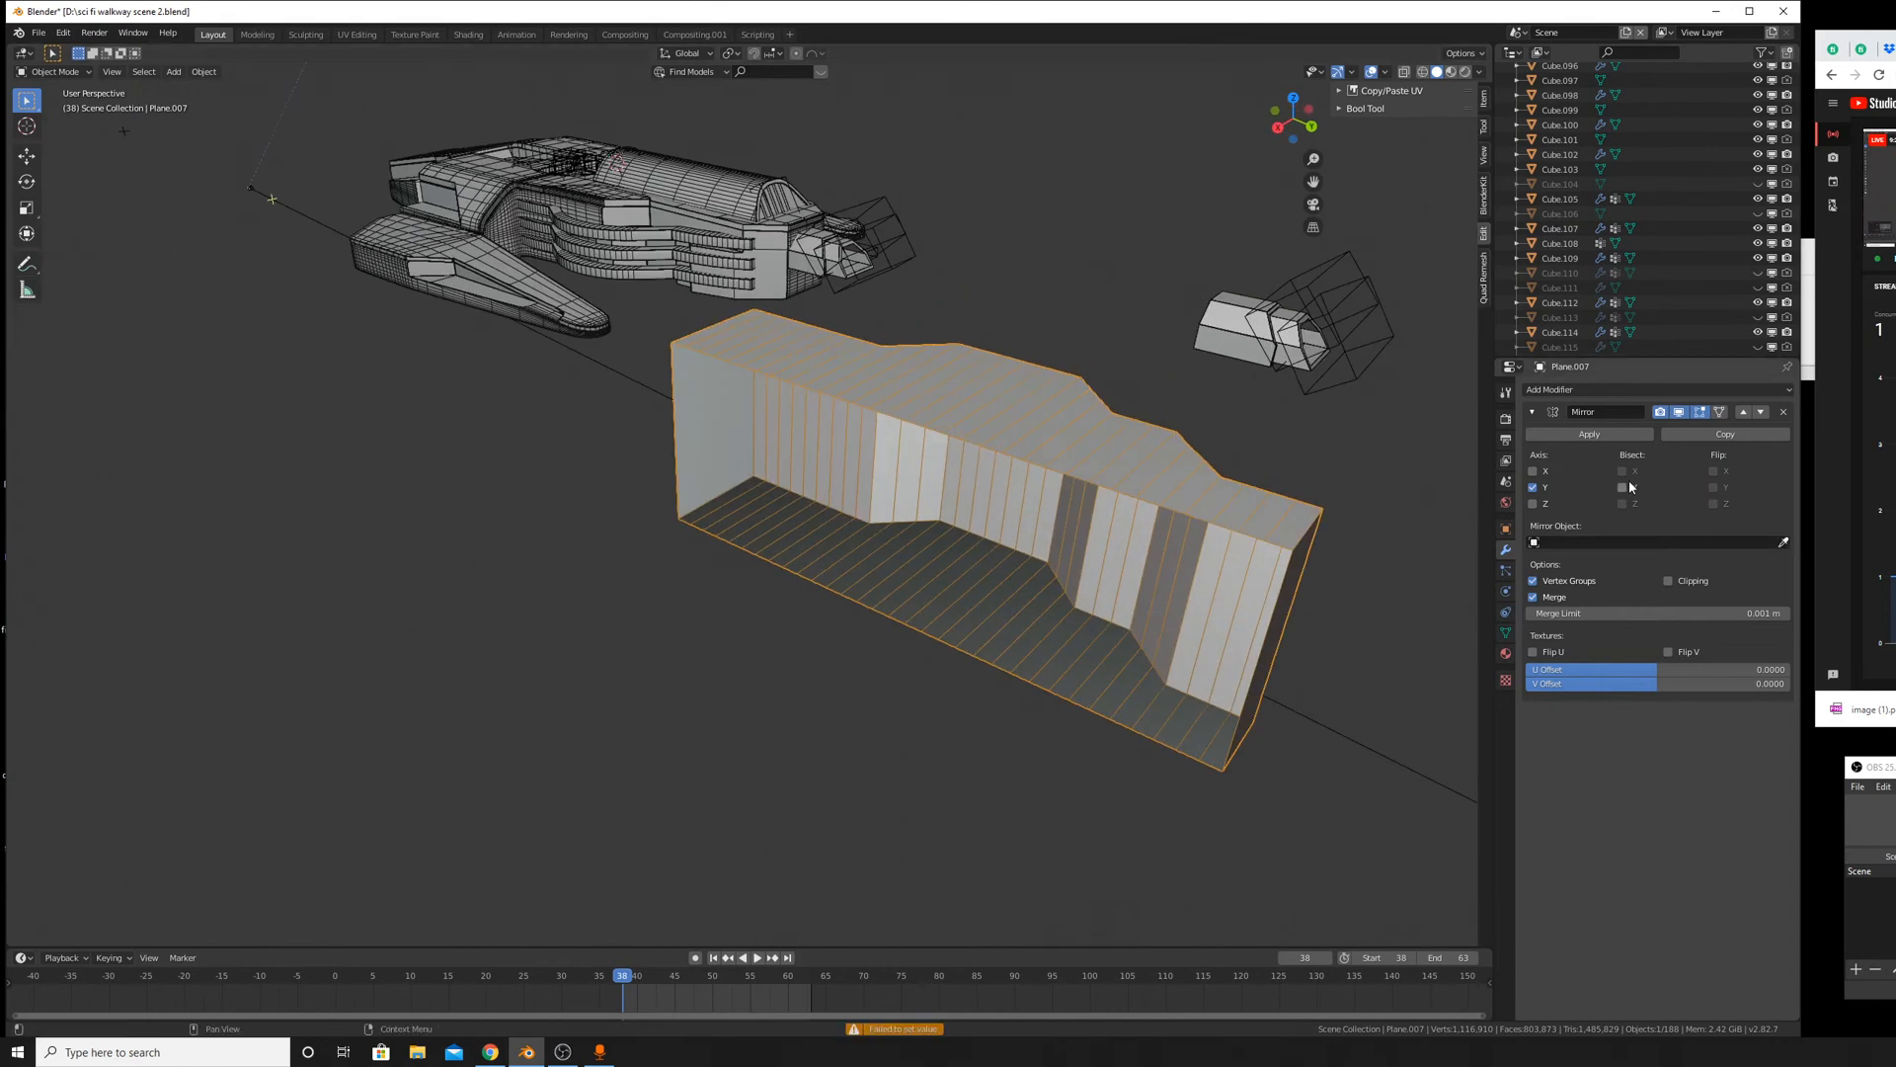
pyautogui.click(1546, 471)
pyautogui.click(1545, 487)
# Pick the spaceship part Cube.017 as the Mirror modifier's mirror object.
pyautogui.moveTo(1308, 563); pyautogui.dragTo(1126, 574, button='middle')
pyautogui.scroll(-5, 1213, 642)
pyautogui.scroll(4, 1122, 572)
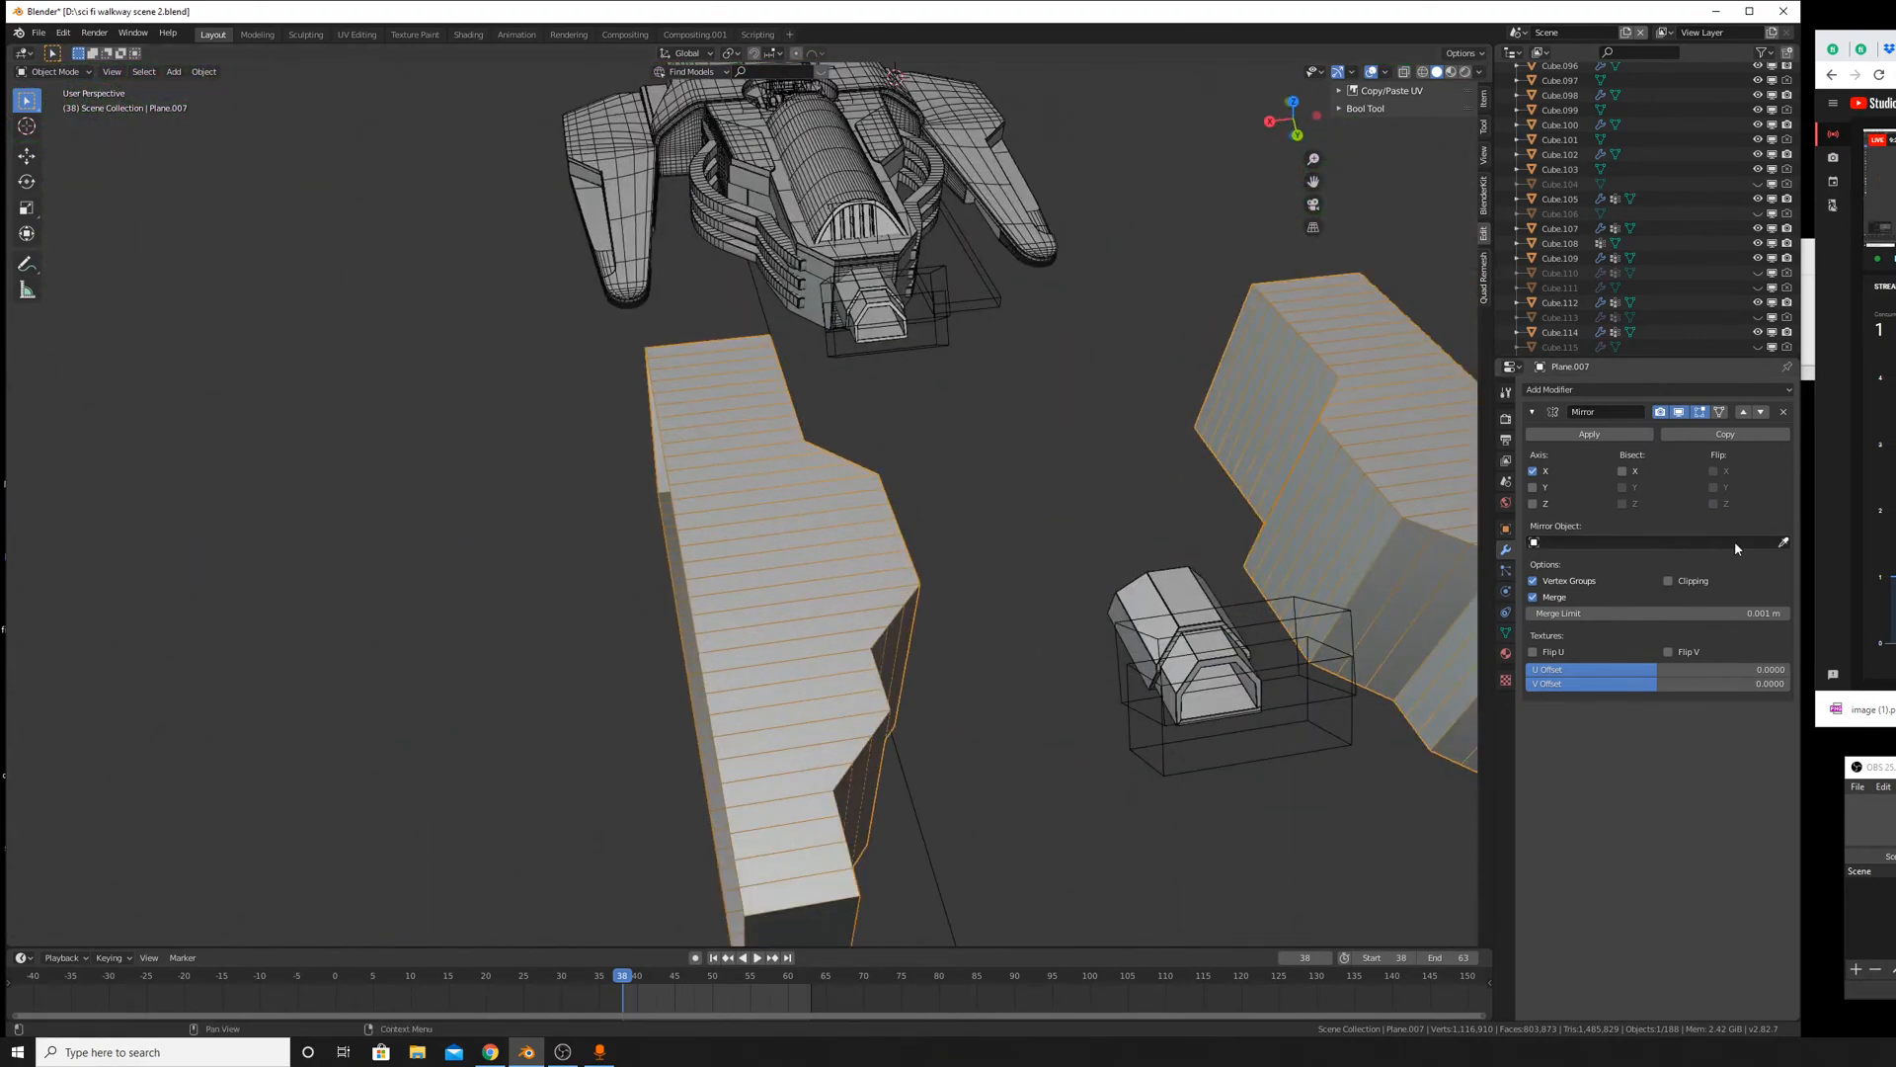
pyautogui.click(1784, 543)
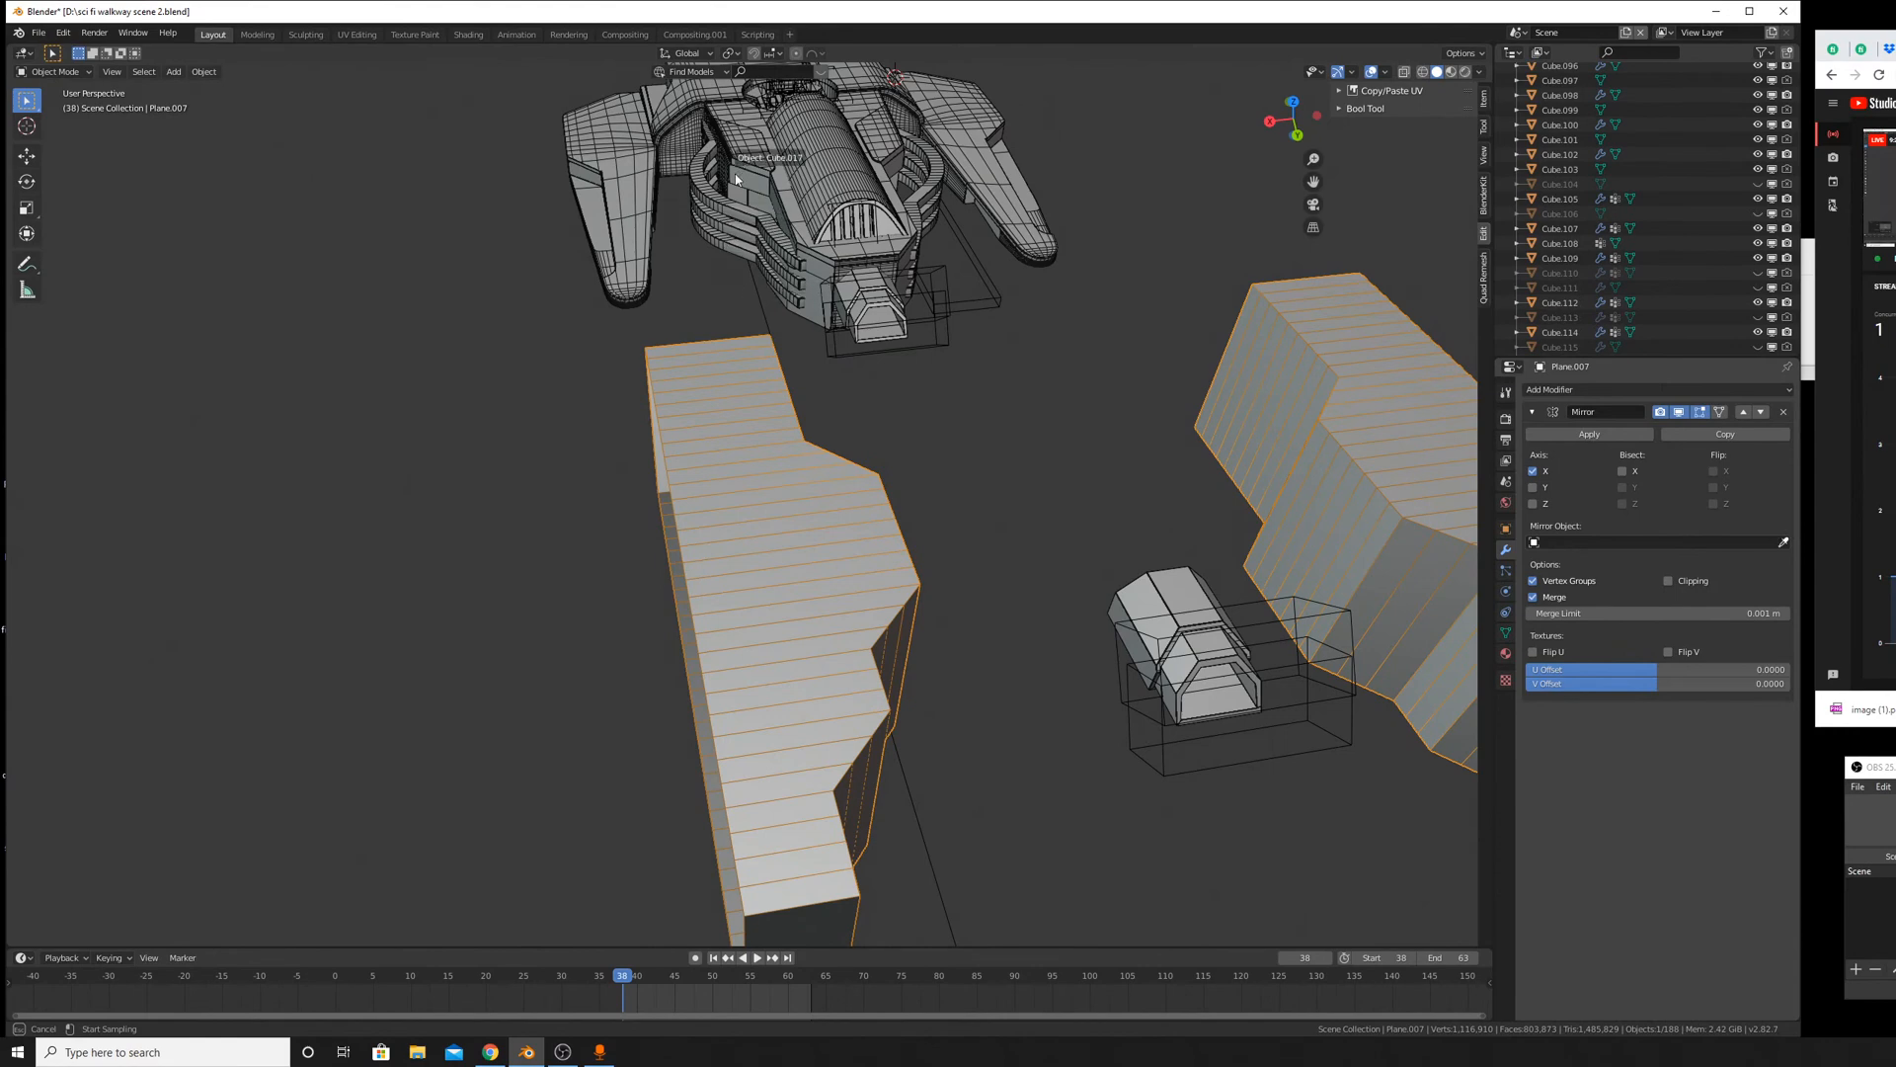
pyautogui.click(1162, 578)
pyautogui.moveTo(1161, 577); pyautogui.dragTo(1106, 616, button='middle')
# Move the mirrored blocks about 57.5 m along -Y so that they lie beneath the spaceship.
pyautogui.press('g')
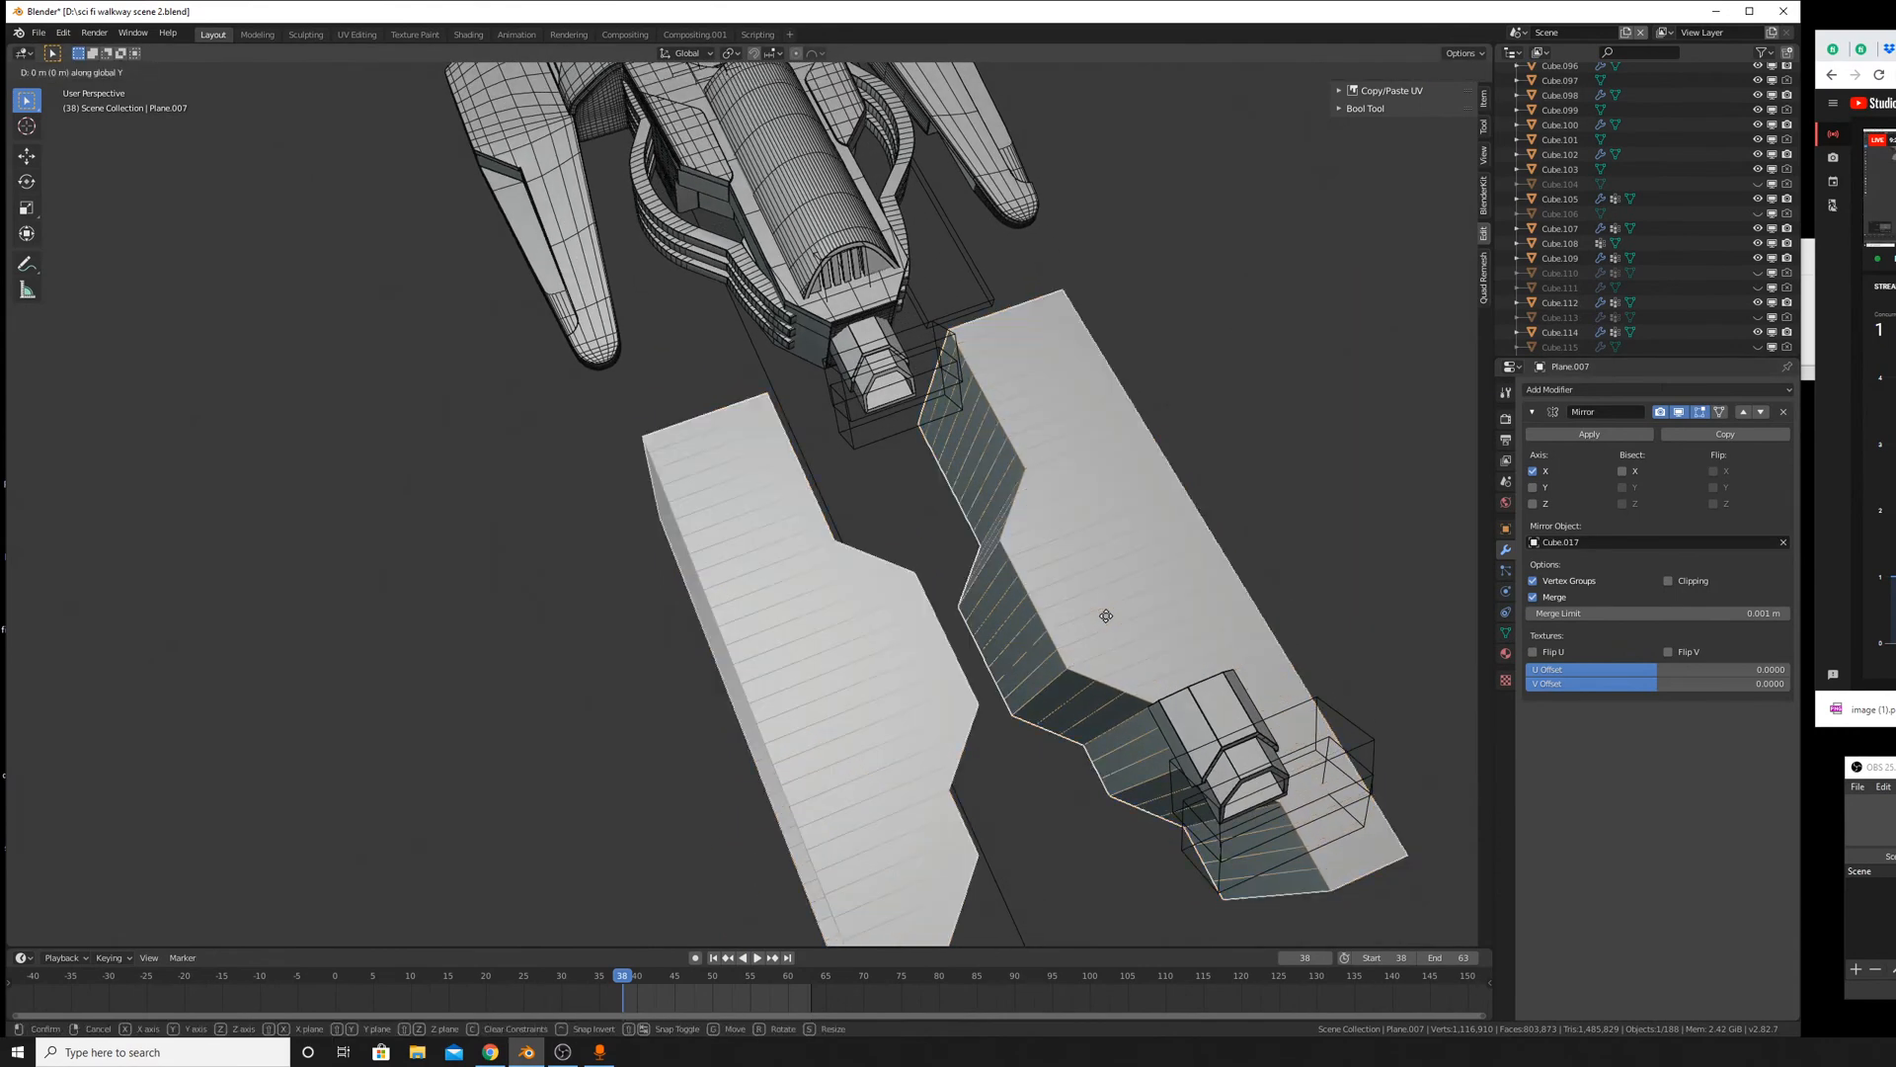
pyautogui.press('y')
pyautogui.click(985, 473)
pyautogui.rightClick(986, 473)
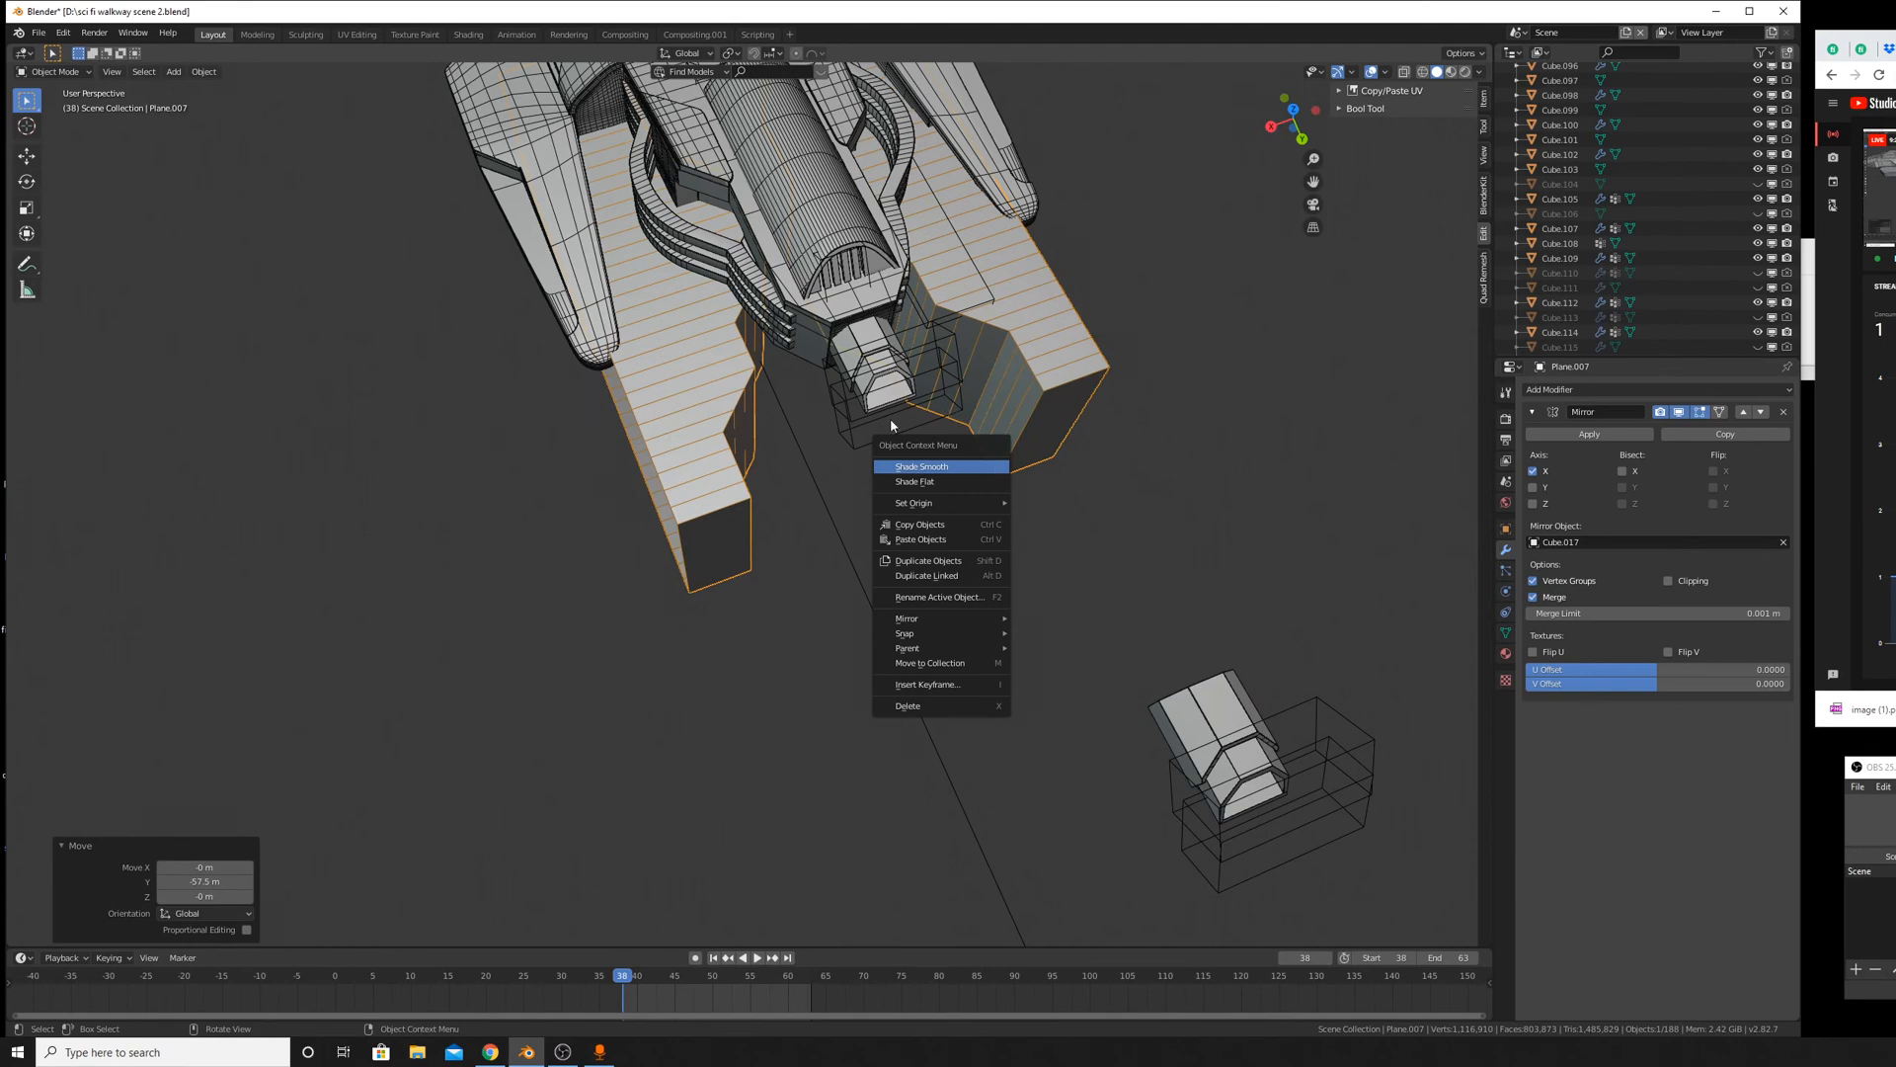
pyautogui.moveTo(891, 423); pyautogui.dragTo(983, 499, button='middle')
# Select the open edge loop on the block's back side in edit mode, fill it with one face, and return to object mode.
pyautogui.press('Tab')
pyautogui.click(623, 603)
pyautogui.scroll(4, 995, 520)
pyautogui.hotkey('alt', 'a')
pyautogui.click(1159, 690)
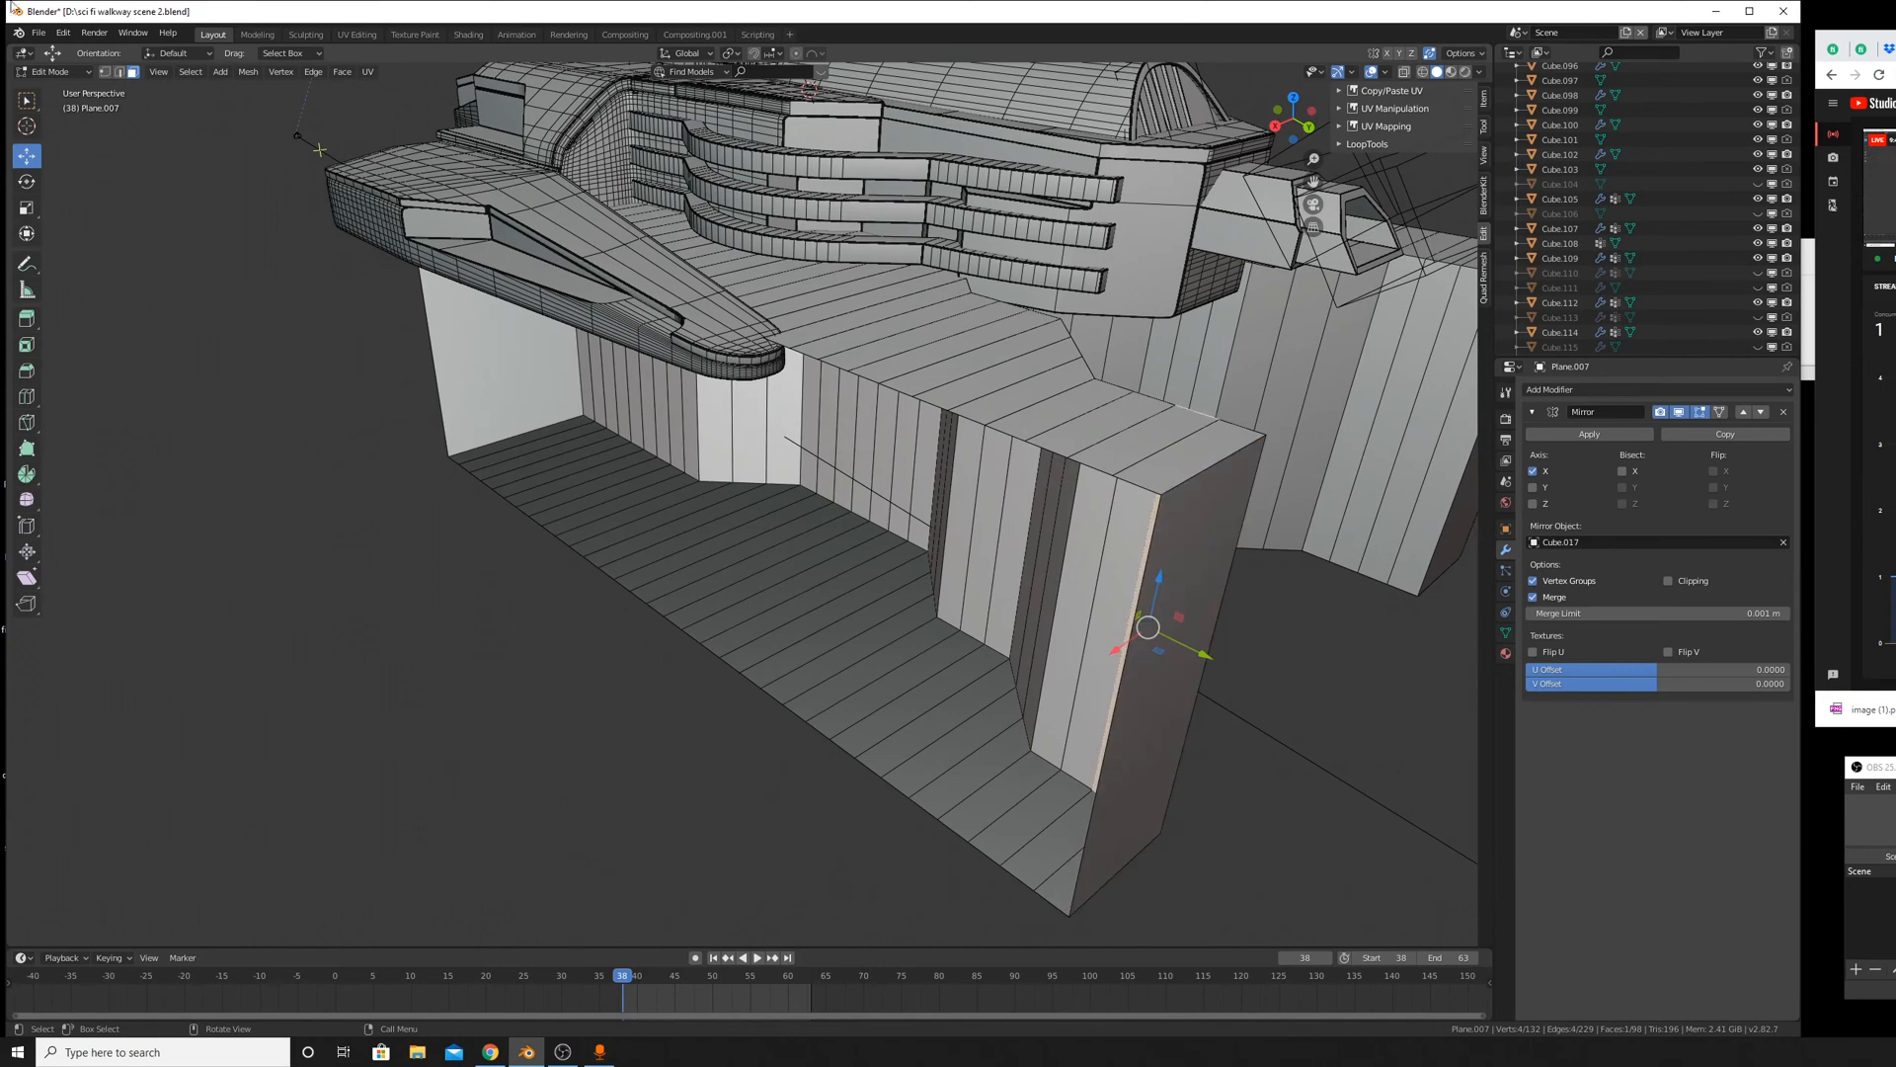
pyautogui.click(118, 72)
pyautogui.keyDown('alt'); pyautogui.click(1007, 378); pyautogui.keyUp('alt')
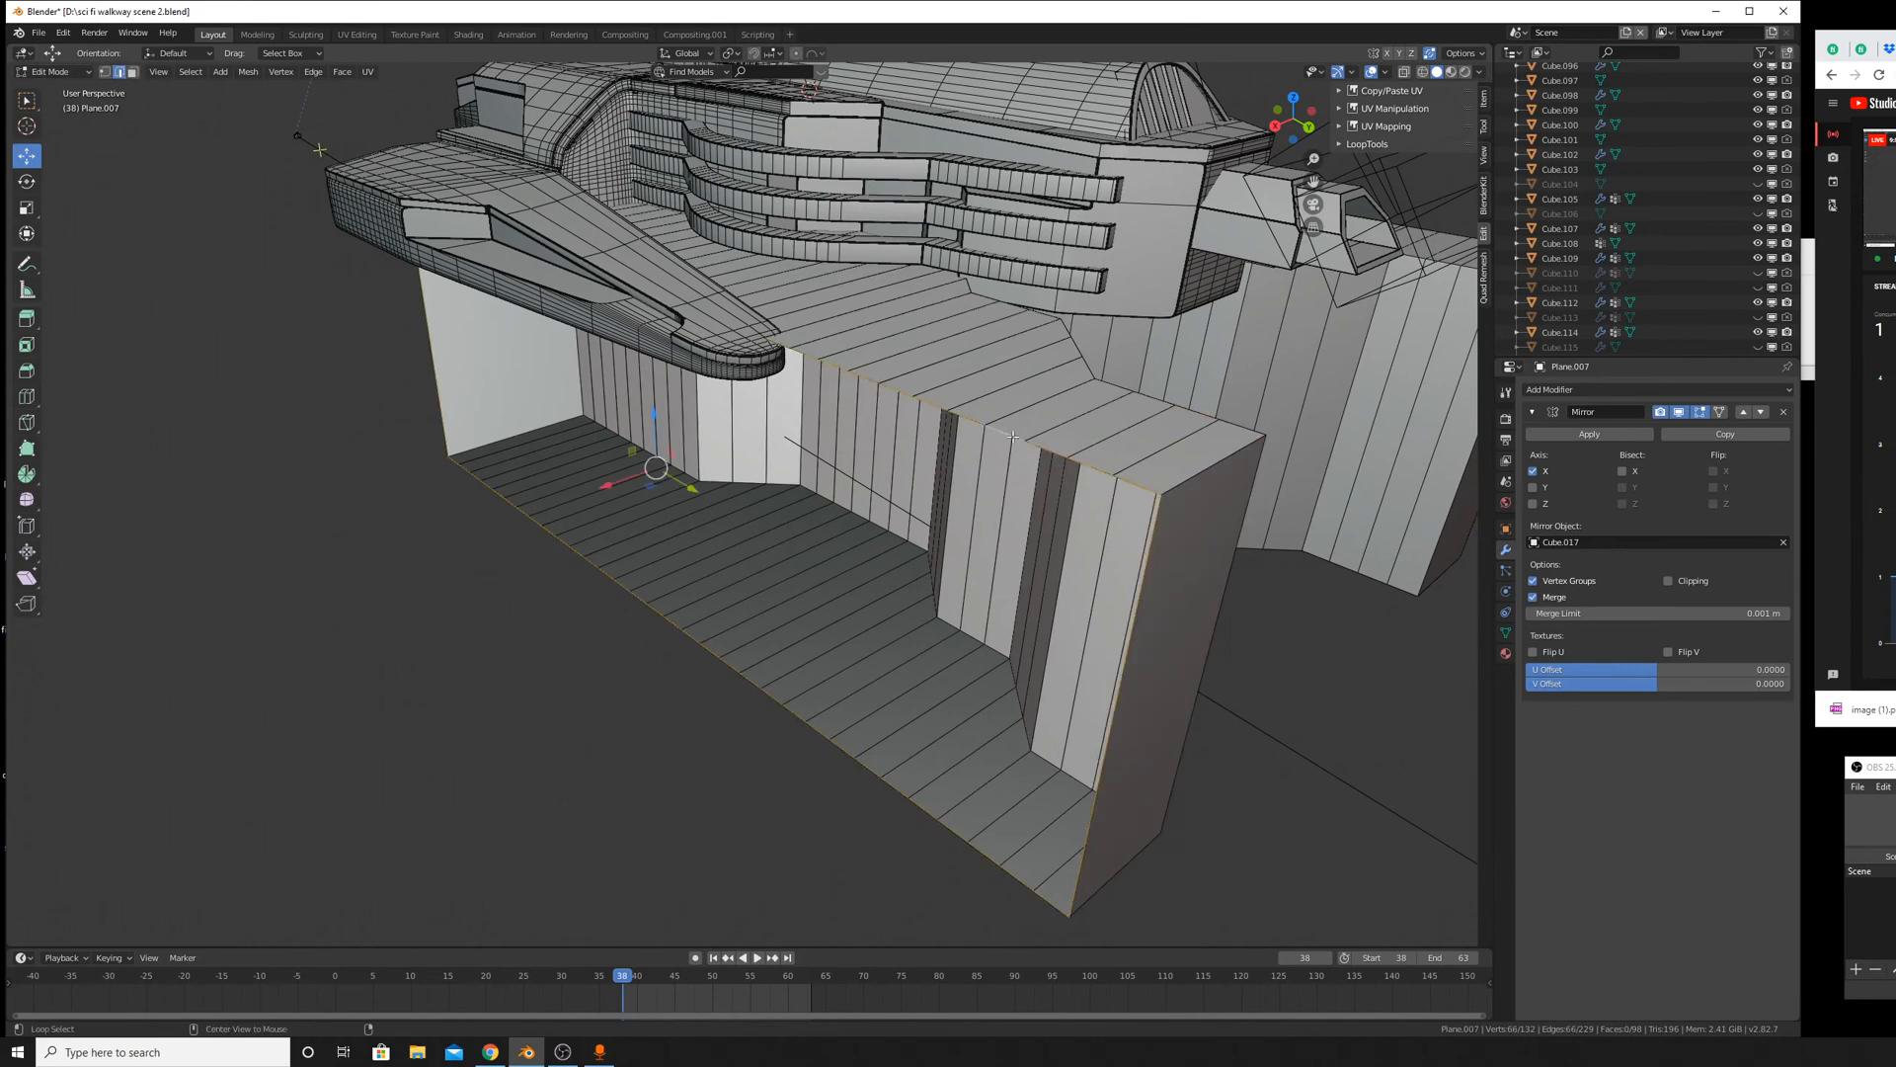
pyautogui.press('f')
pyautogui.hotkey('alt', 'a')
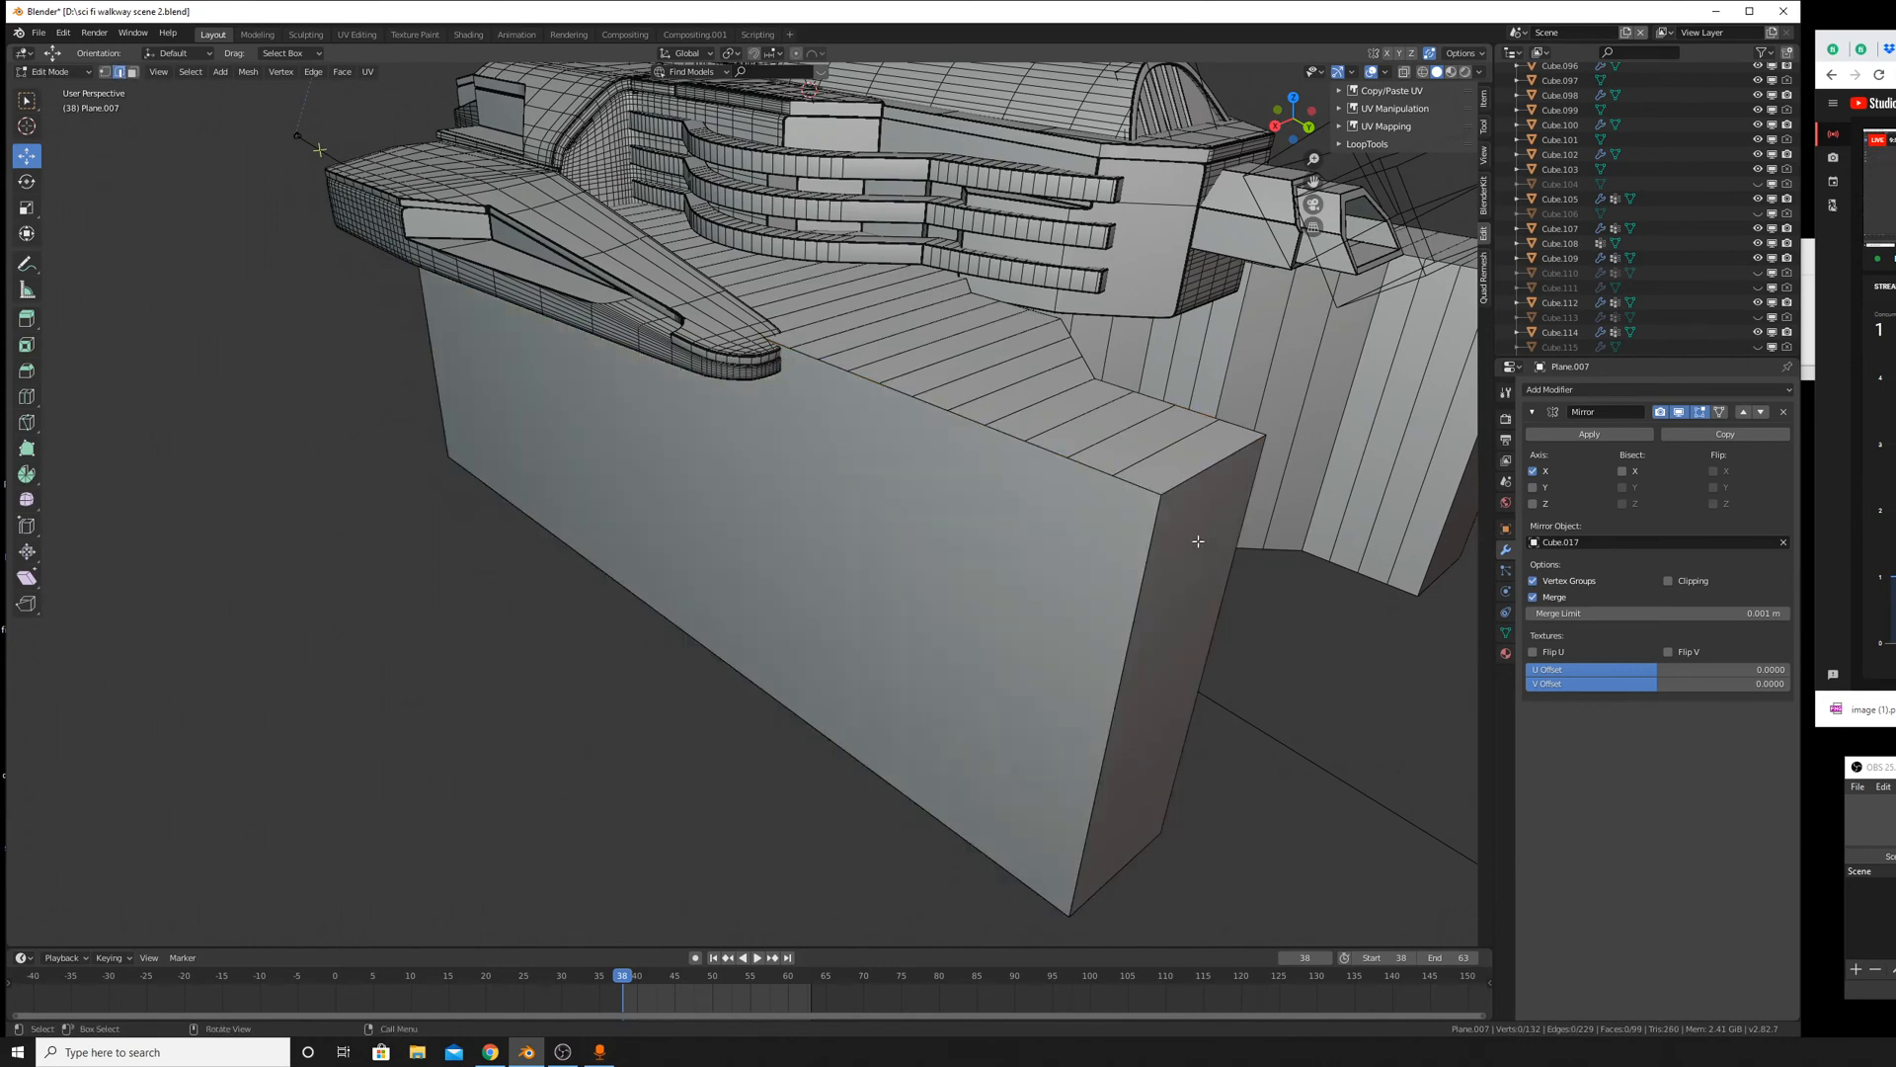
pyautogui.press('Tab')
# Raise the mirrored blocks about 0.26 m along Z against the underside of the spaceship.
pyautogui.moveTo(1215, 550); pyautogui.dragTo(898, 401, button='middle')
pyautogui.press('g')
pyautogui.press('z')
pyautogui.click(1153, 553)
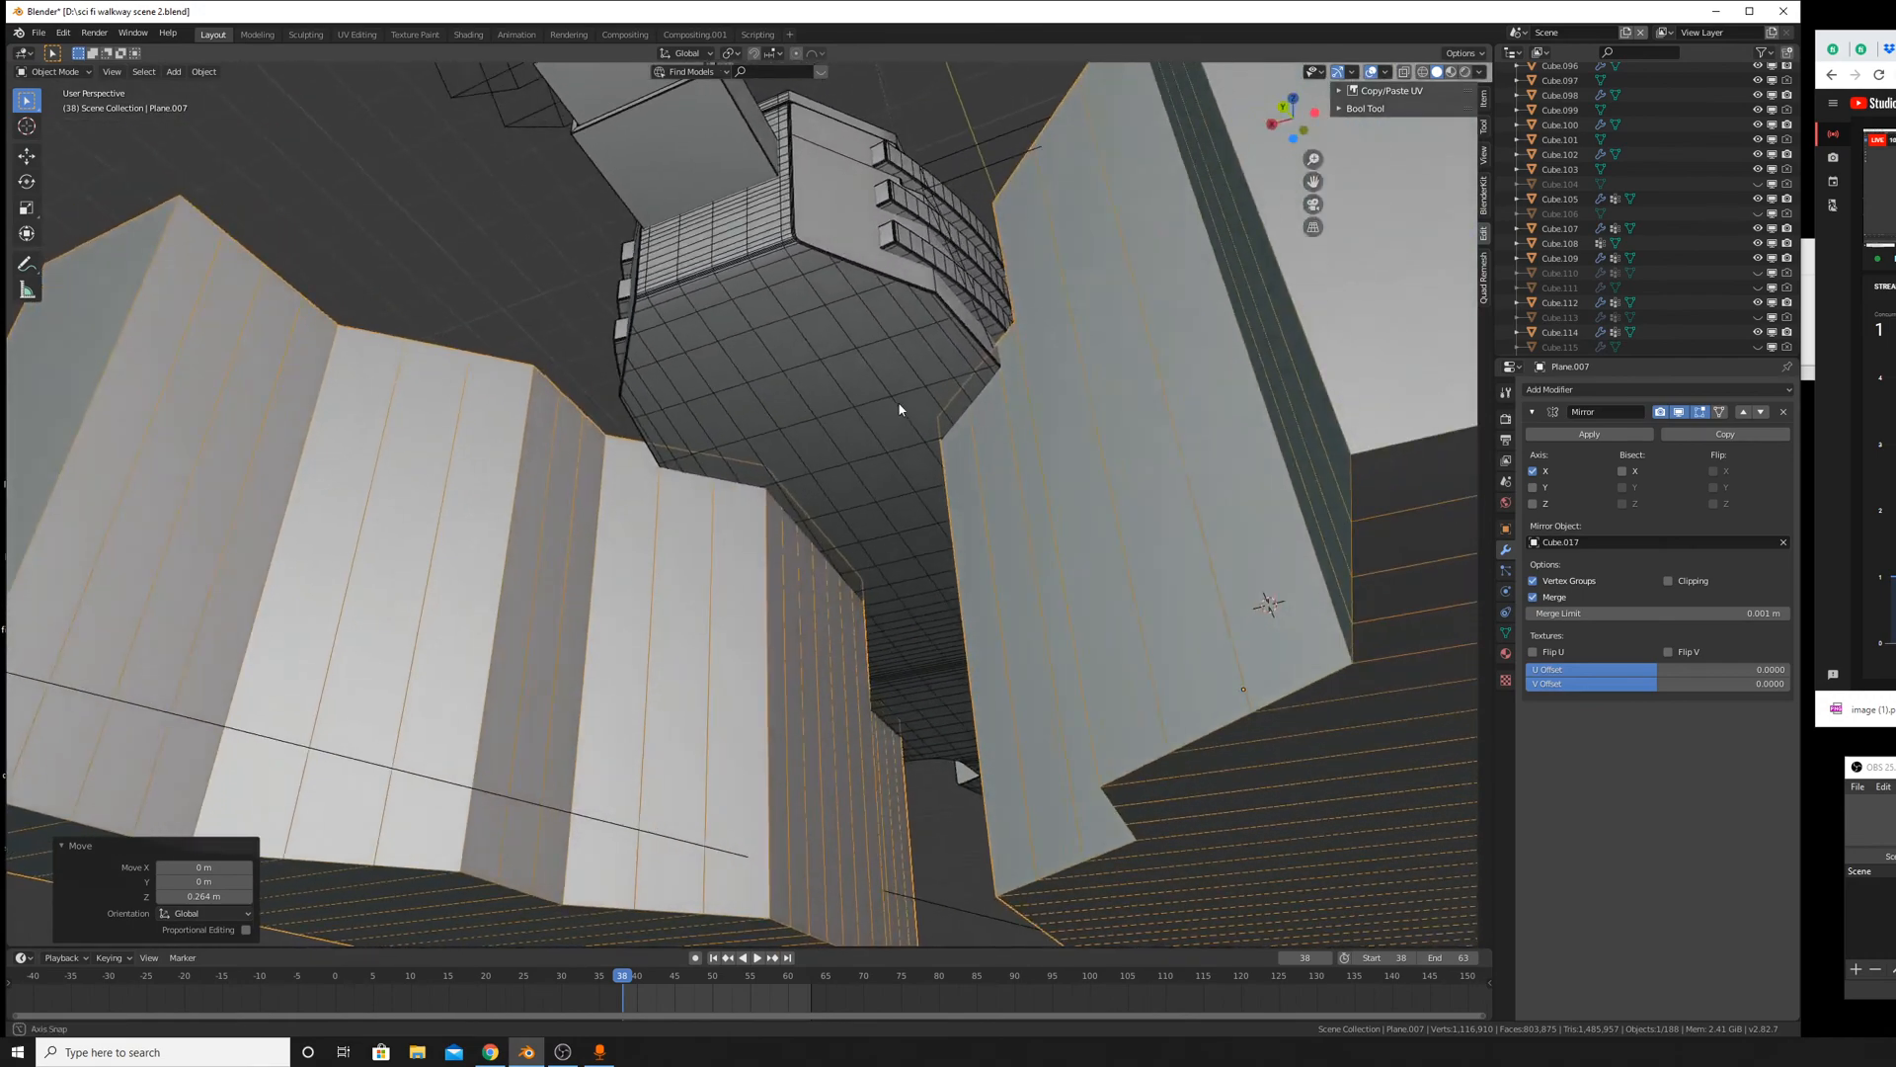
pyautogui.moveTo(990, 418); pyautogui.dragTo(707, 535, button='middle')
pyautogui.scroll(-6, 707, 536)
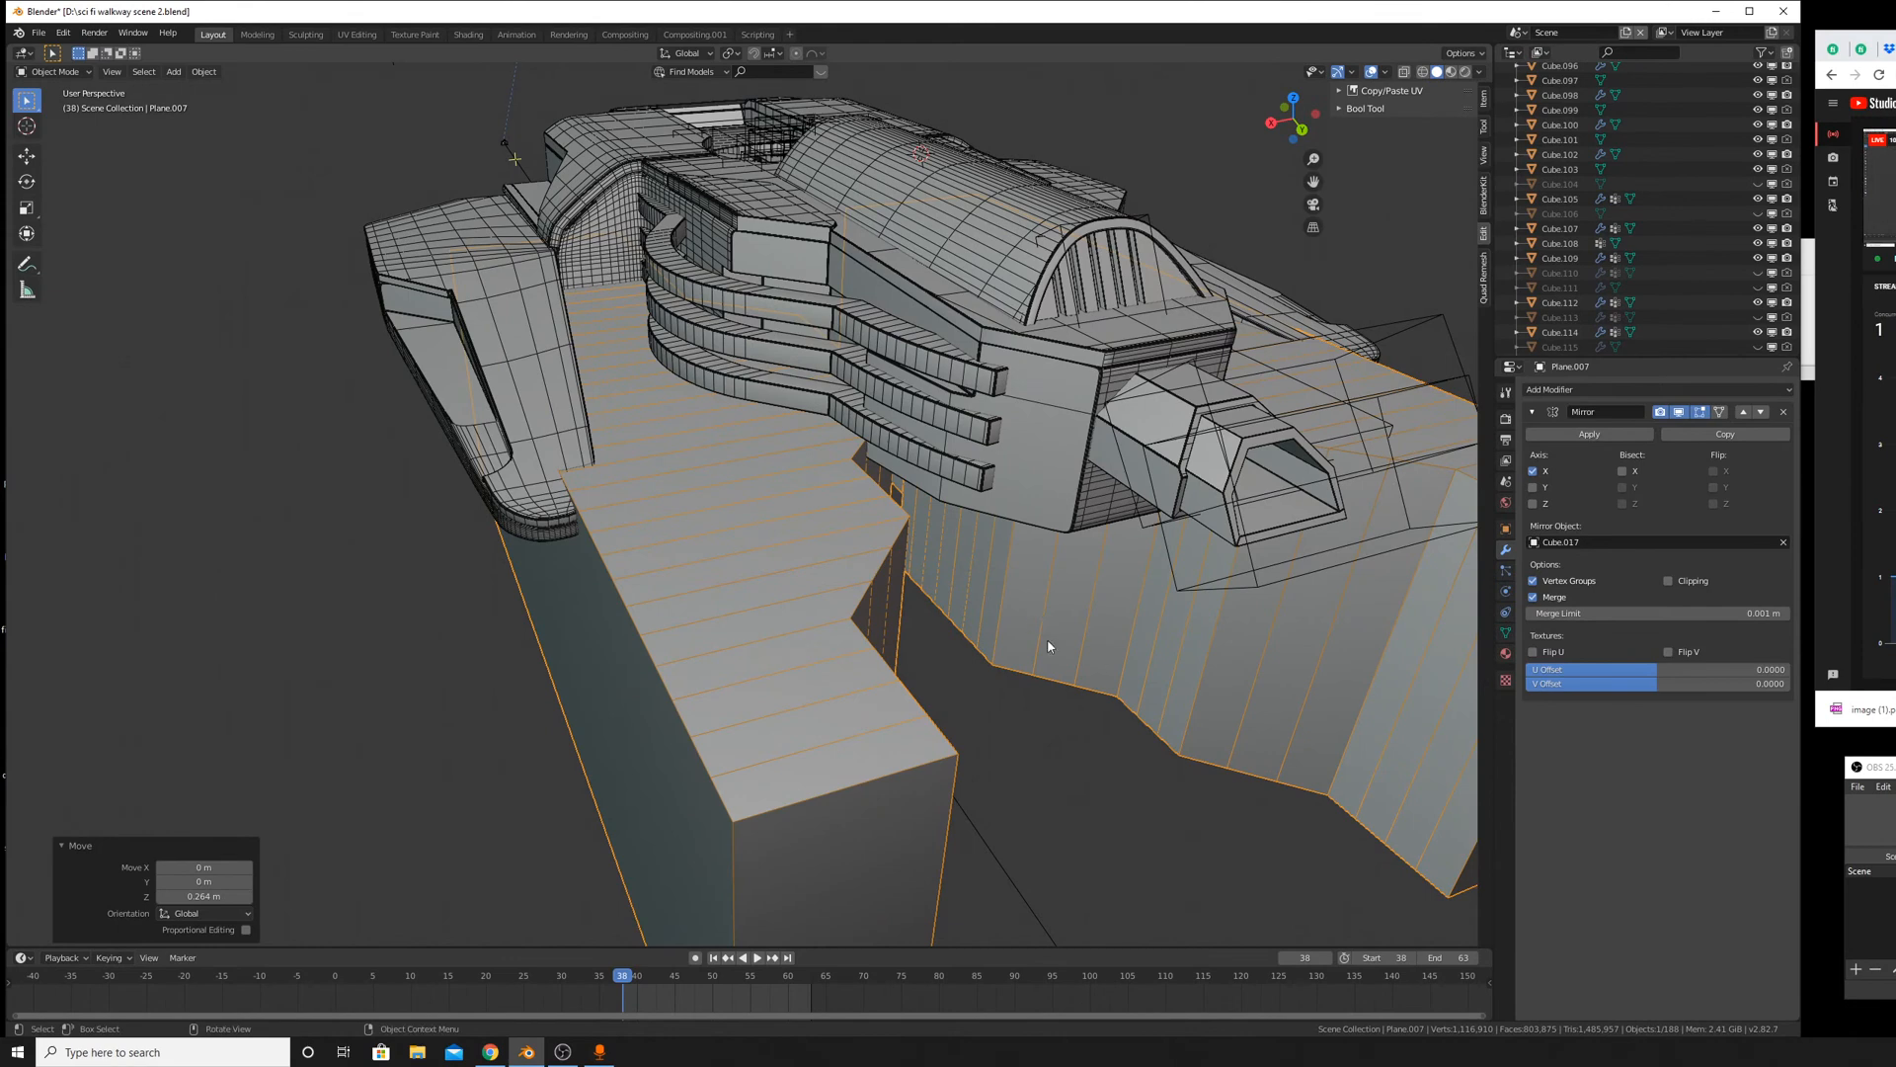
# Move the block about 27.2 m along -X to bring the two mirrored halves nearly together.
pyautogui.scroll(-4, 936, 618)
pyautogui.press('g')
pyautogui.press('x')
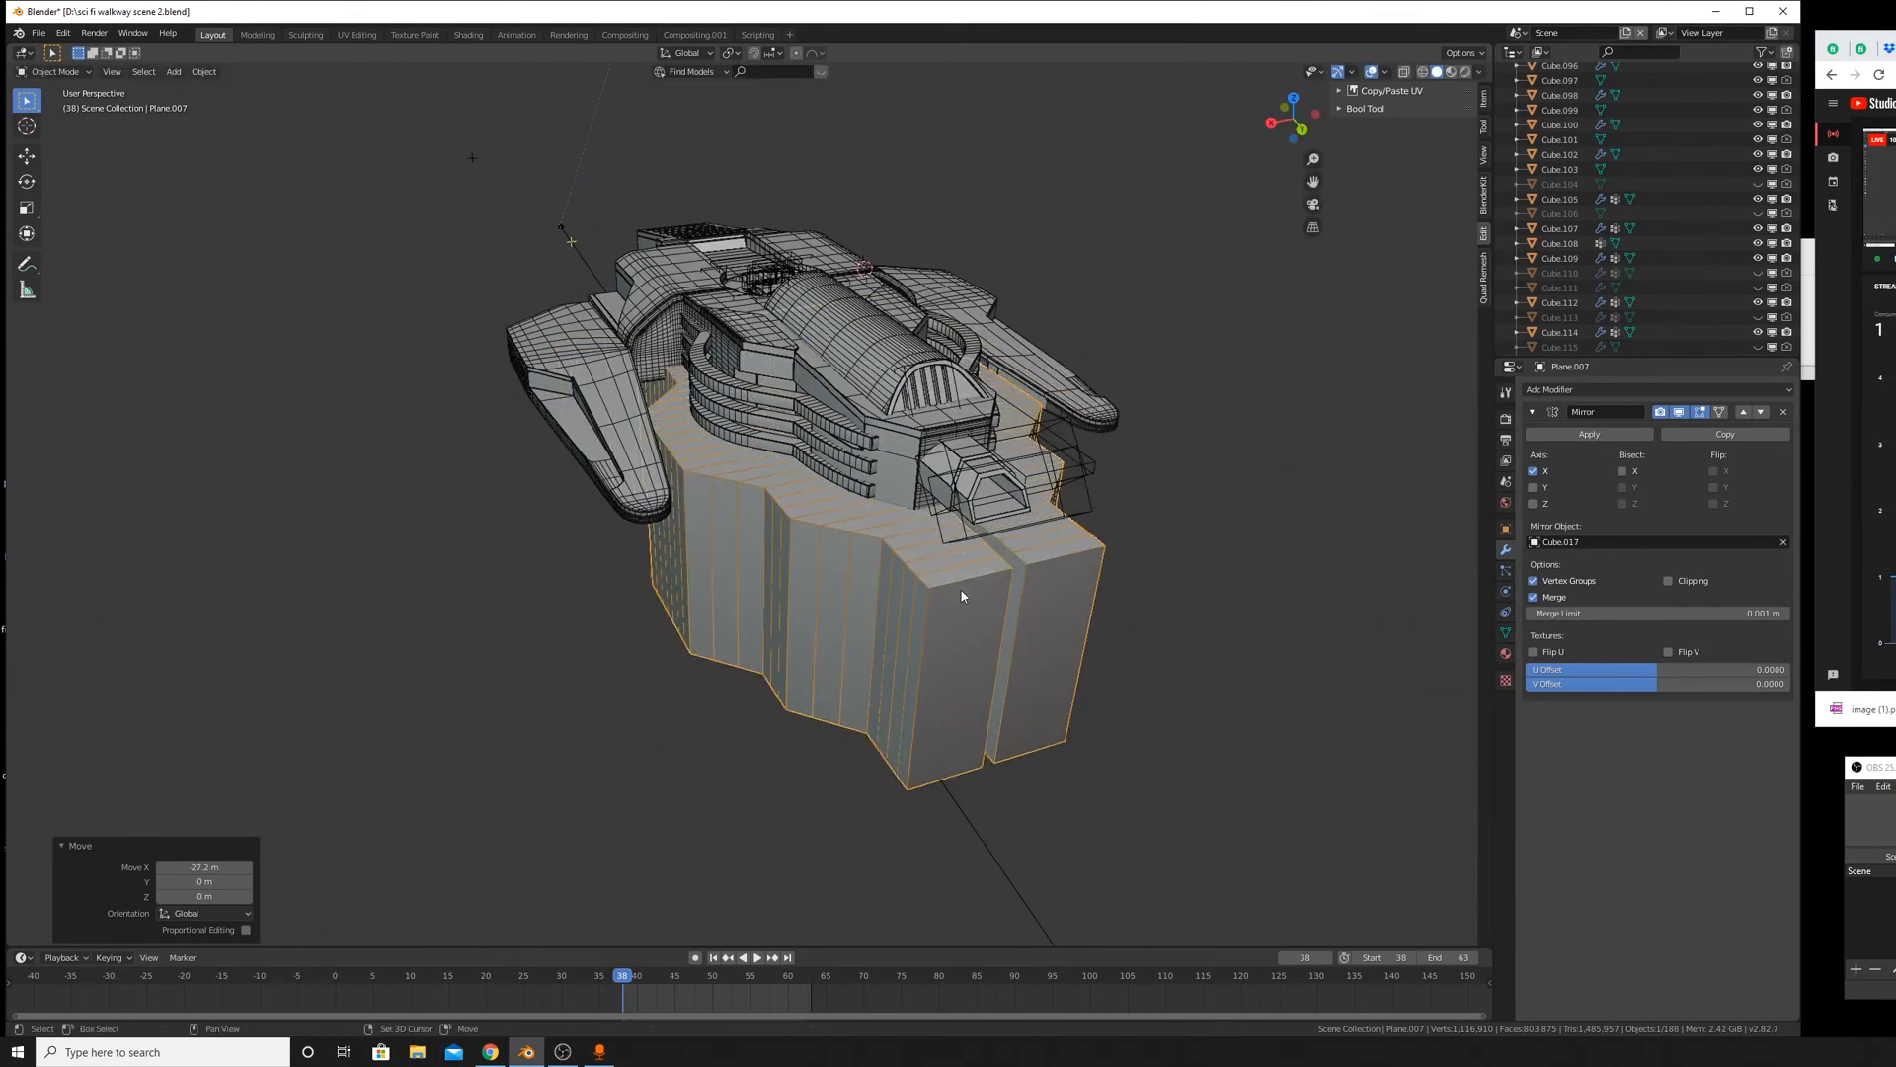
pyautogui.click(963, 590)
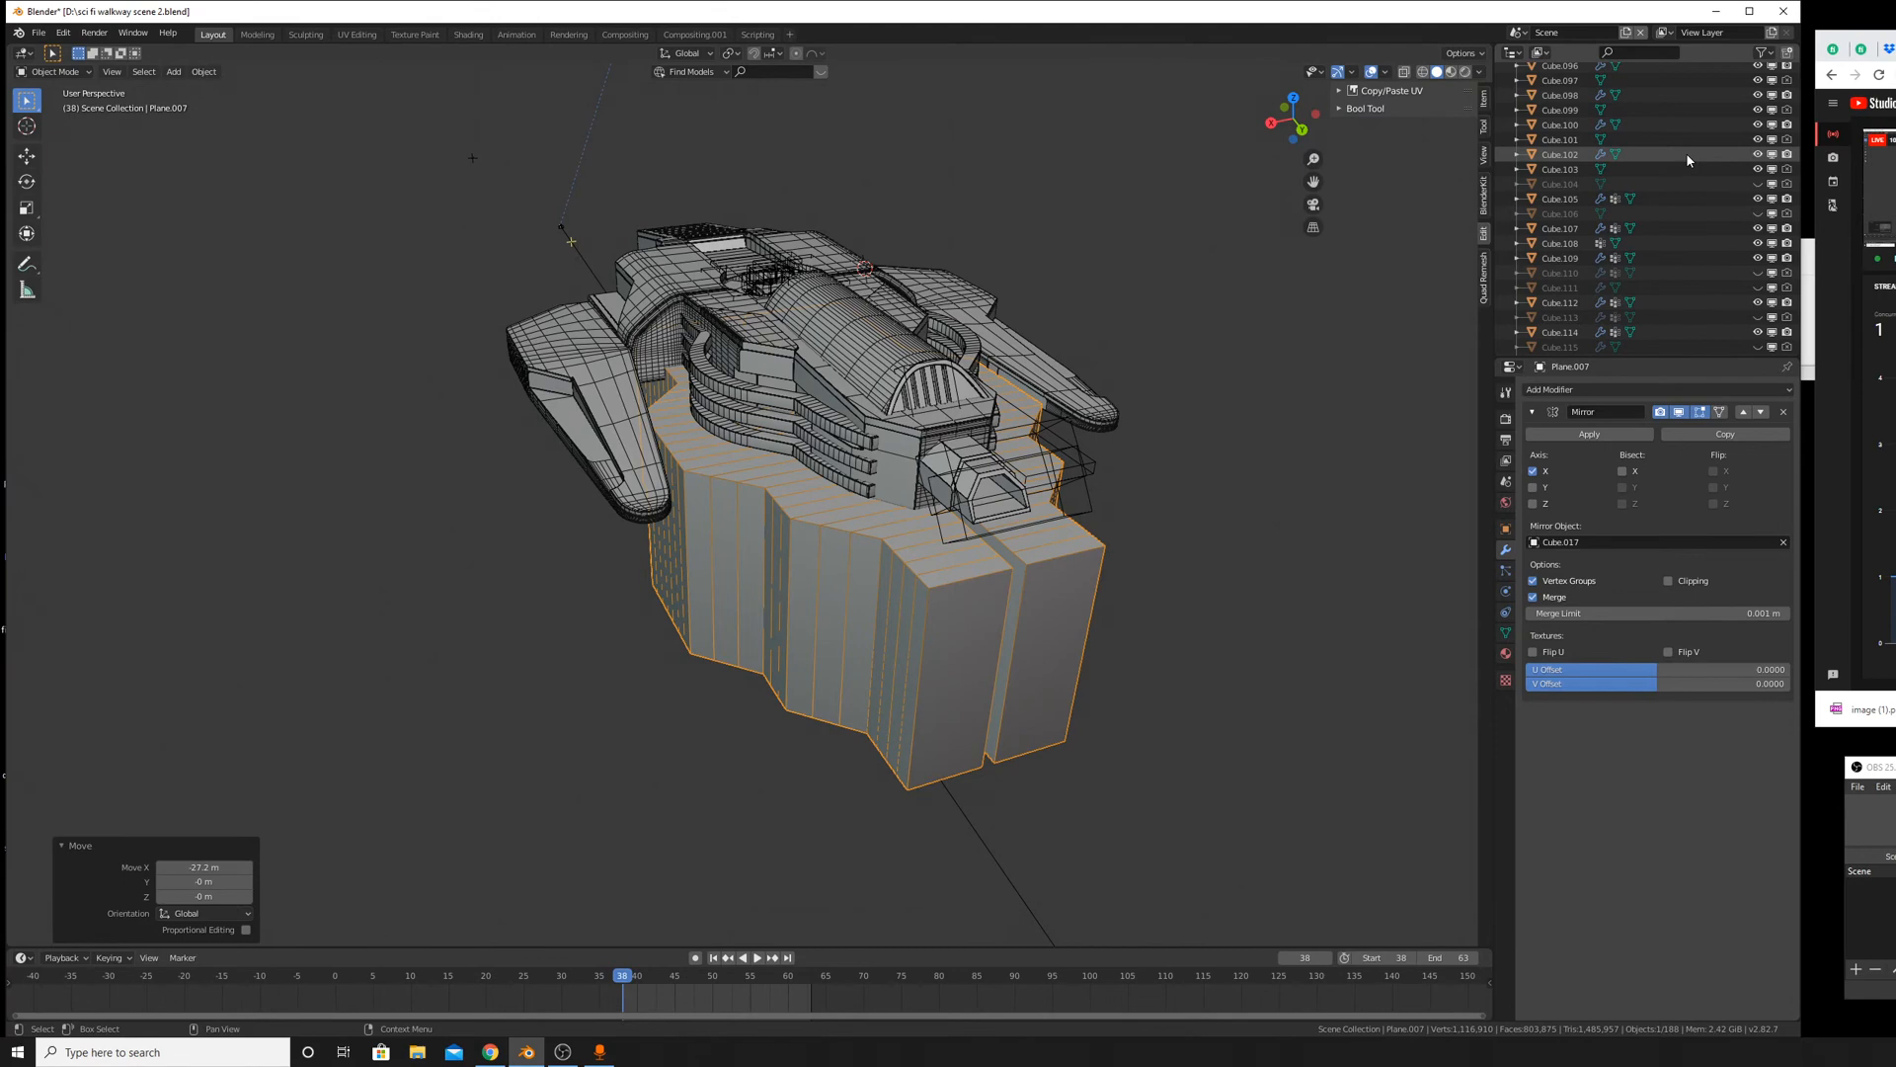
# Shift the block about 0.71 m along X to close the gap between the mirrored halves.
pyautogui.moveTo(1094, 543); pyautogui.dragTo(1058, 535, button='middle')
pyautogui.press('g')
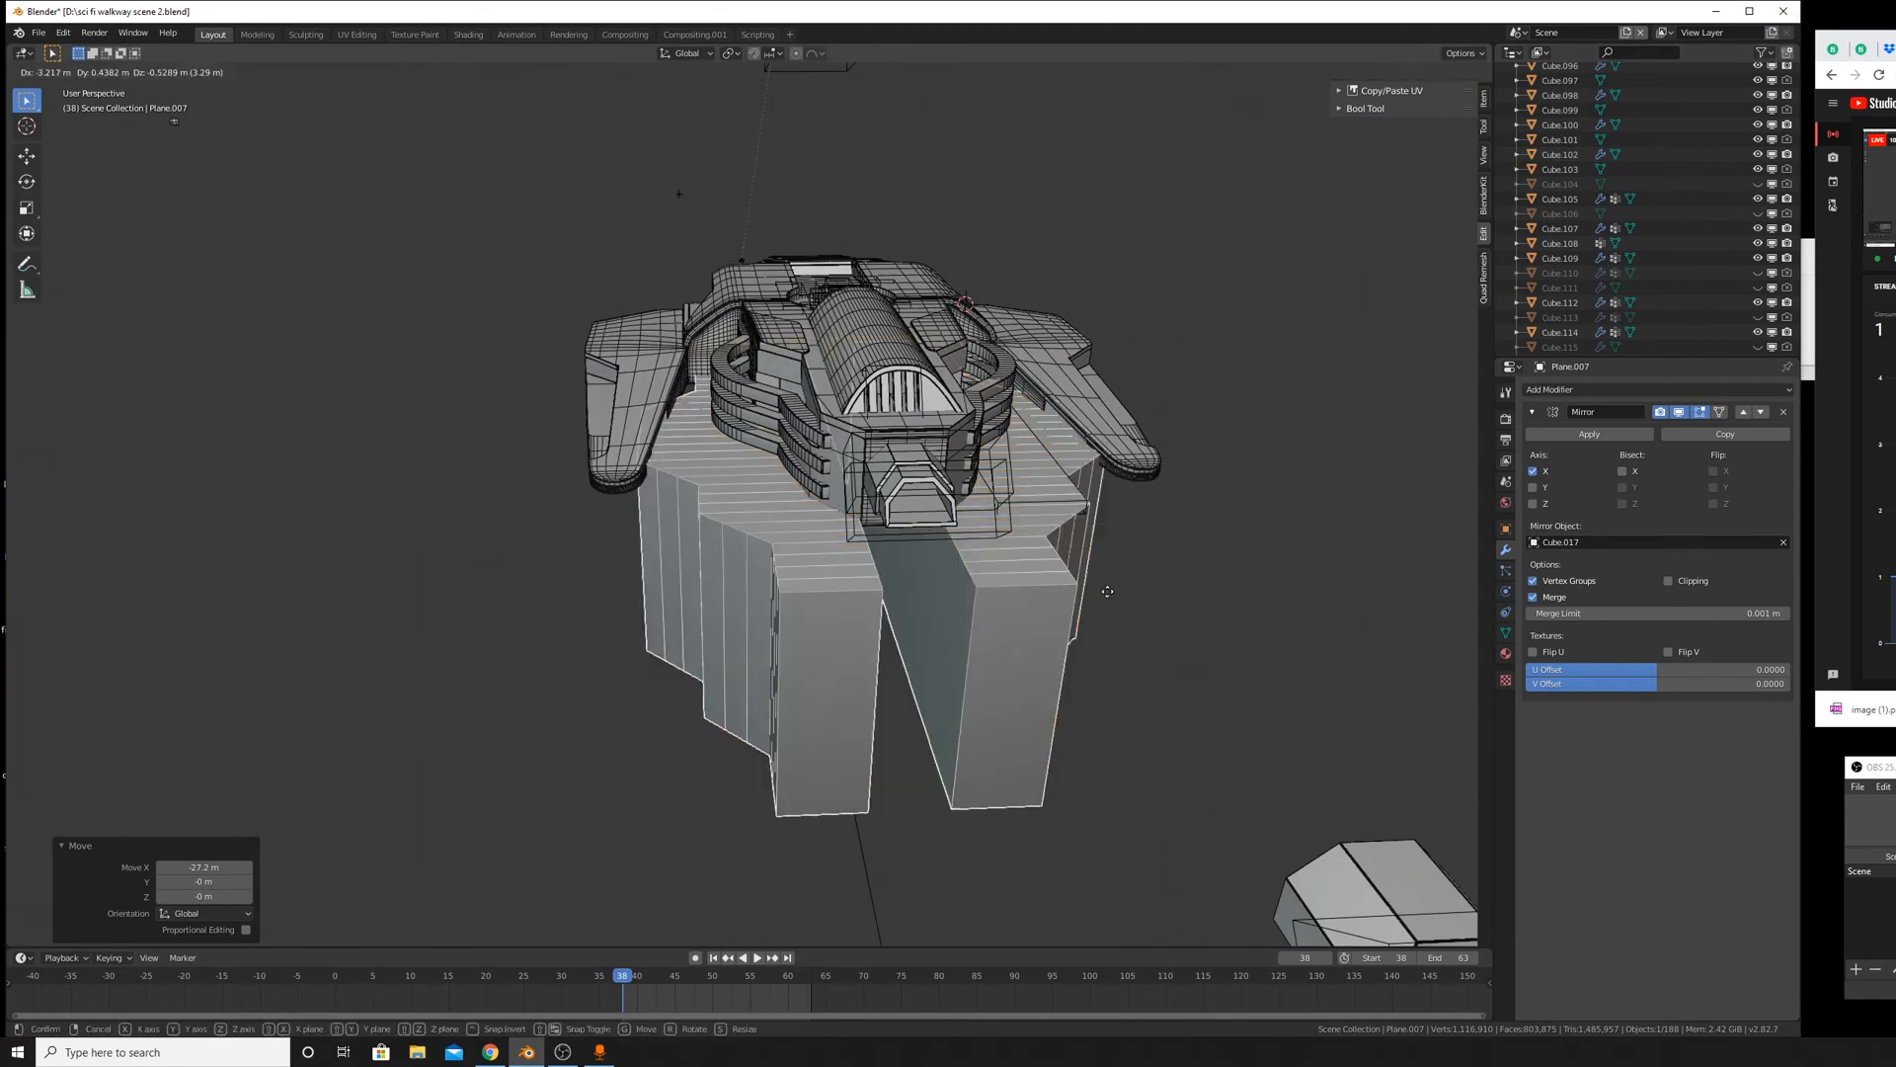
pyautogui.press('y')
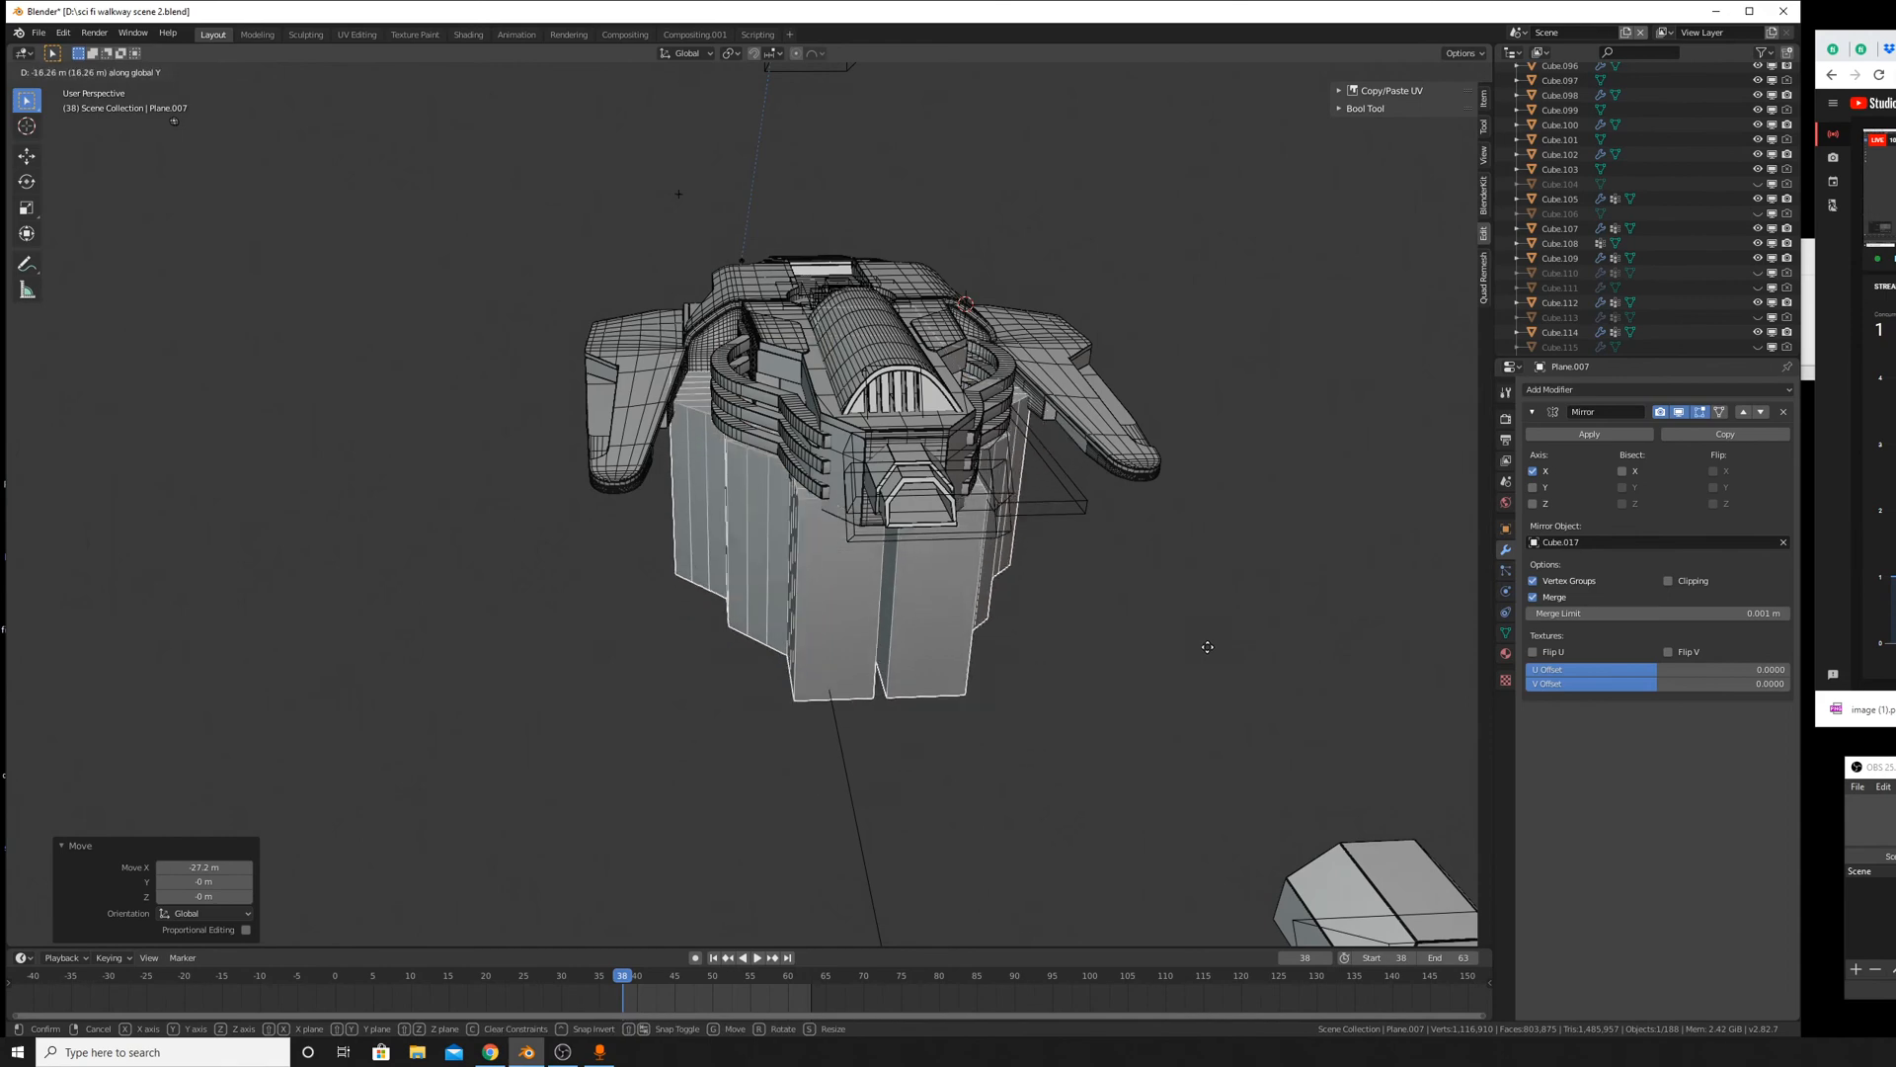
pyautogui.press('x')
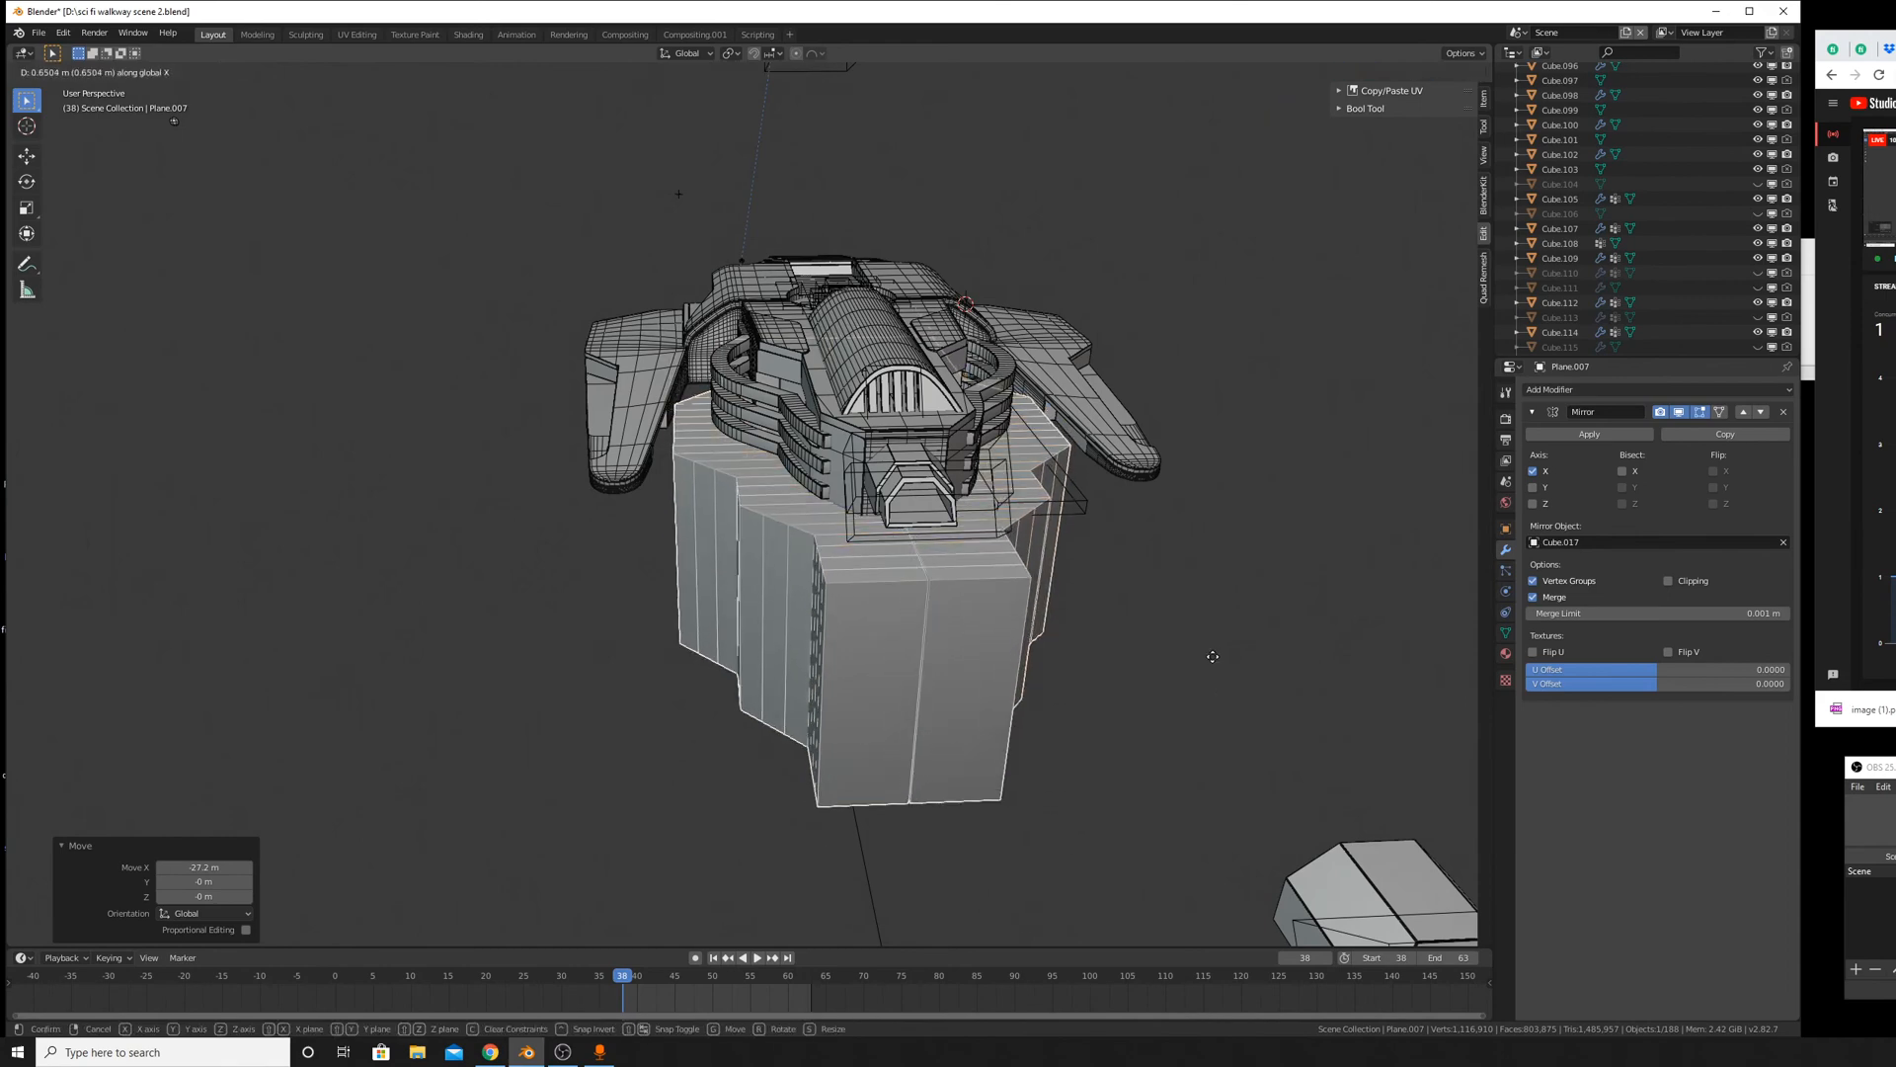
pyautogui.click(1213, 654)
pyautogui.moveTo(1212, 654); pyautogui.dragTo(1105, 569, button='middle')
# Move the joined block about 76.8 m along +Y out in front of the spaceship.
pyautogui.press('g')
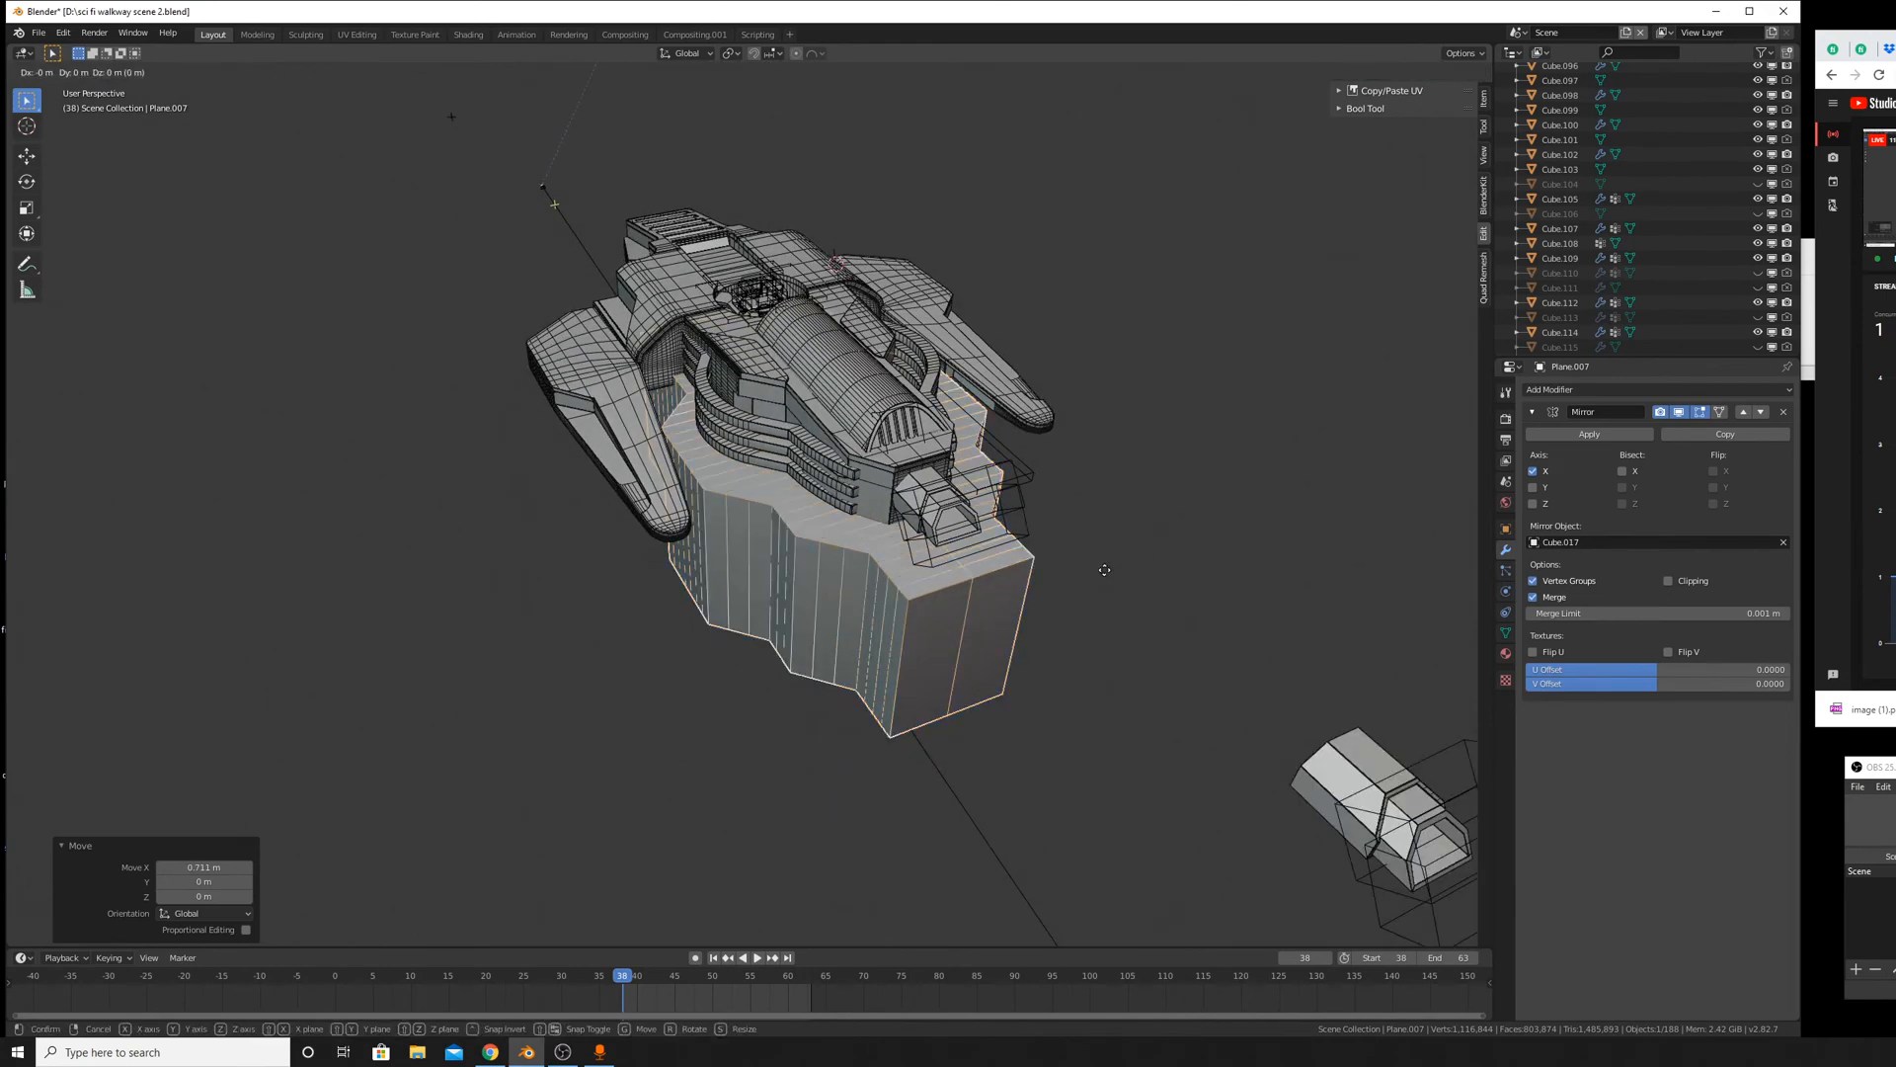
pyautogui.press('y')
pyautogui.click(1235, 720)
# Examine the joined block up close and in wireframe shading to check its centre seam, and restore solid shading.
pyautogui.keyDown('shift'); pyautogui.moveTo(1207, 715); pyautogui.dragTo(1027, 446, button='middle'); pyautogui.keyUp('shift')
pyautogui.moveTo(1205, 658)
pyautogui.mouseDown(button='middle')
pyautogui.moveTo(1160, 656)
pyautogui.moveTo(1182, 654)
pyautogui.moveTo(1198, 758)
pyautogui.moveTo(1172, 813)
pyautogui.moveTo(1206, 626)
pyautogui.mouseUp(button='middle')
pyautogui.scroll(4, 1198, 759)
pyautogui.scroll(5, 1234, 642)
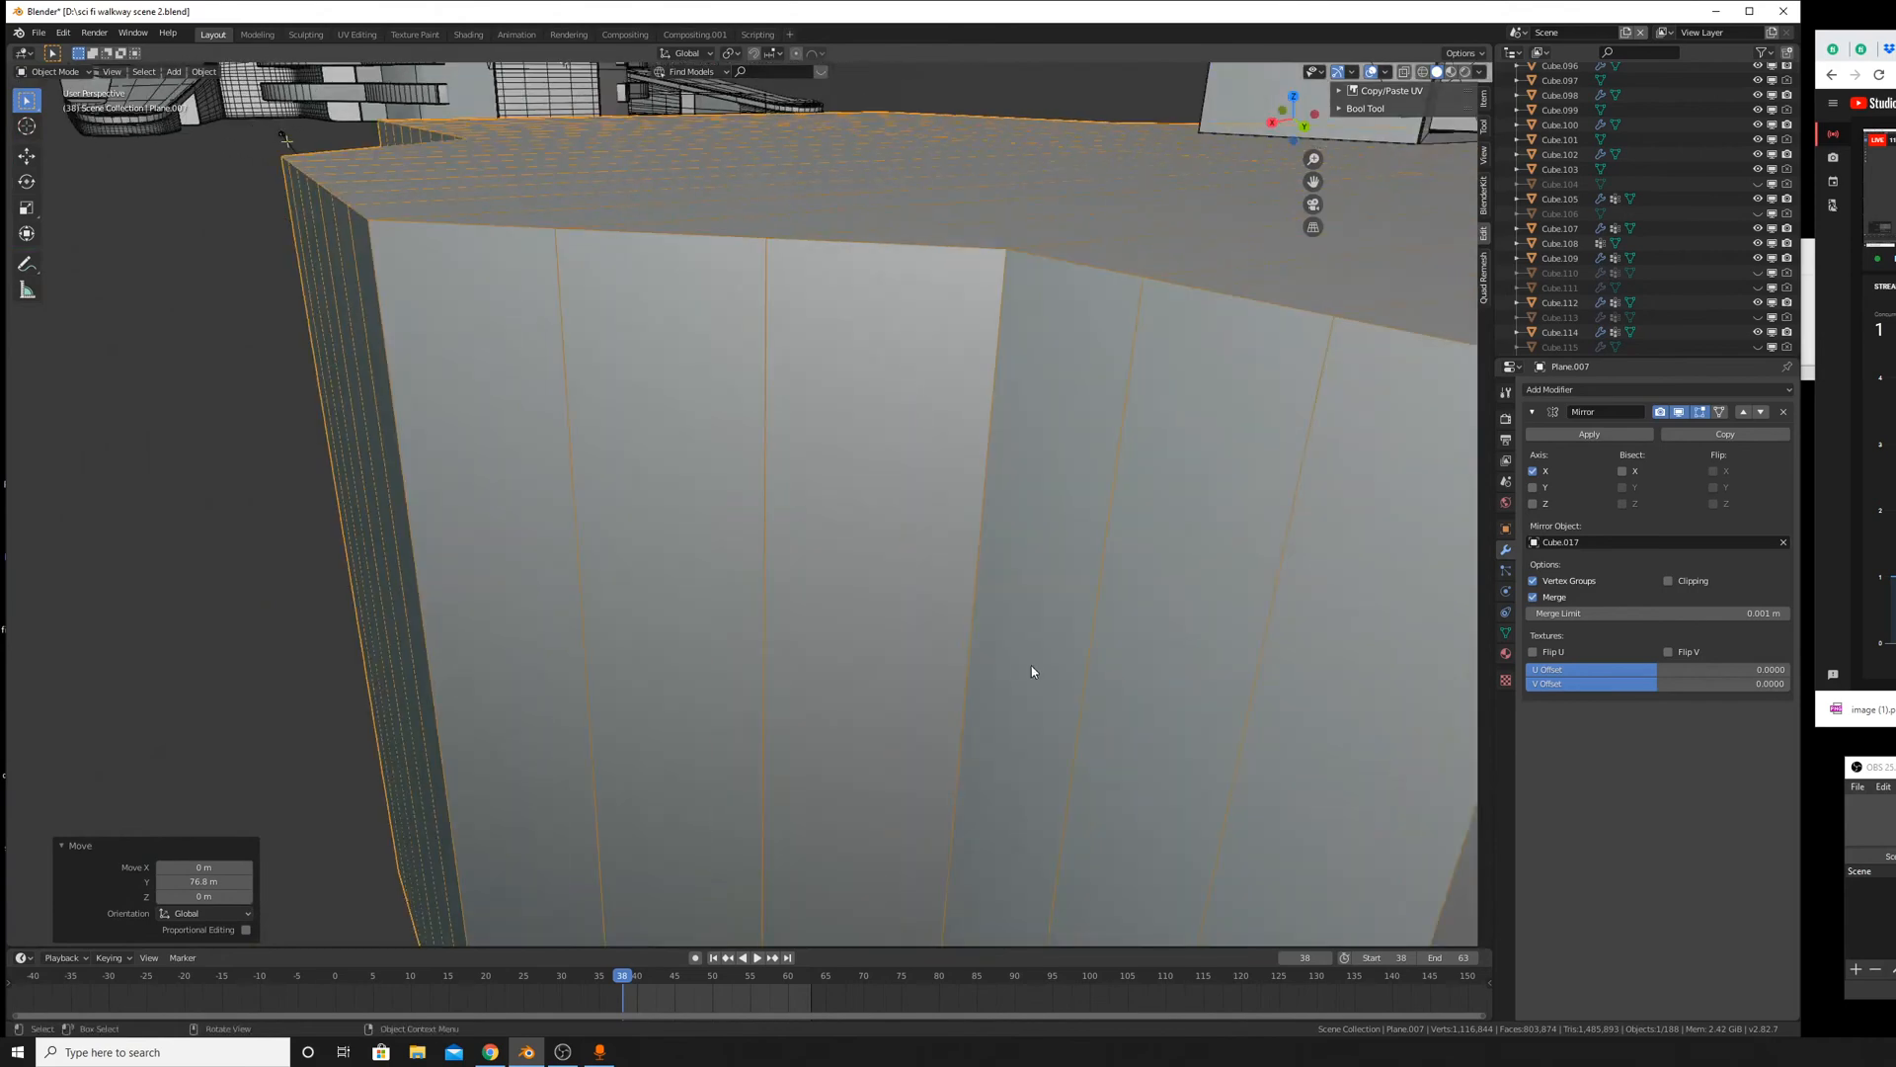
pyautogui.scroll(3, 1116, 676)
pyautogui.scroll(-6, 1100, 662)
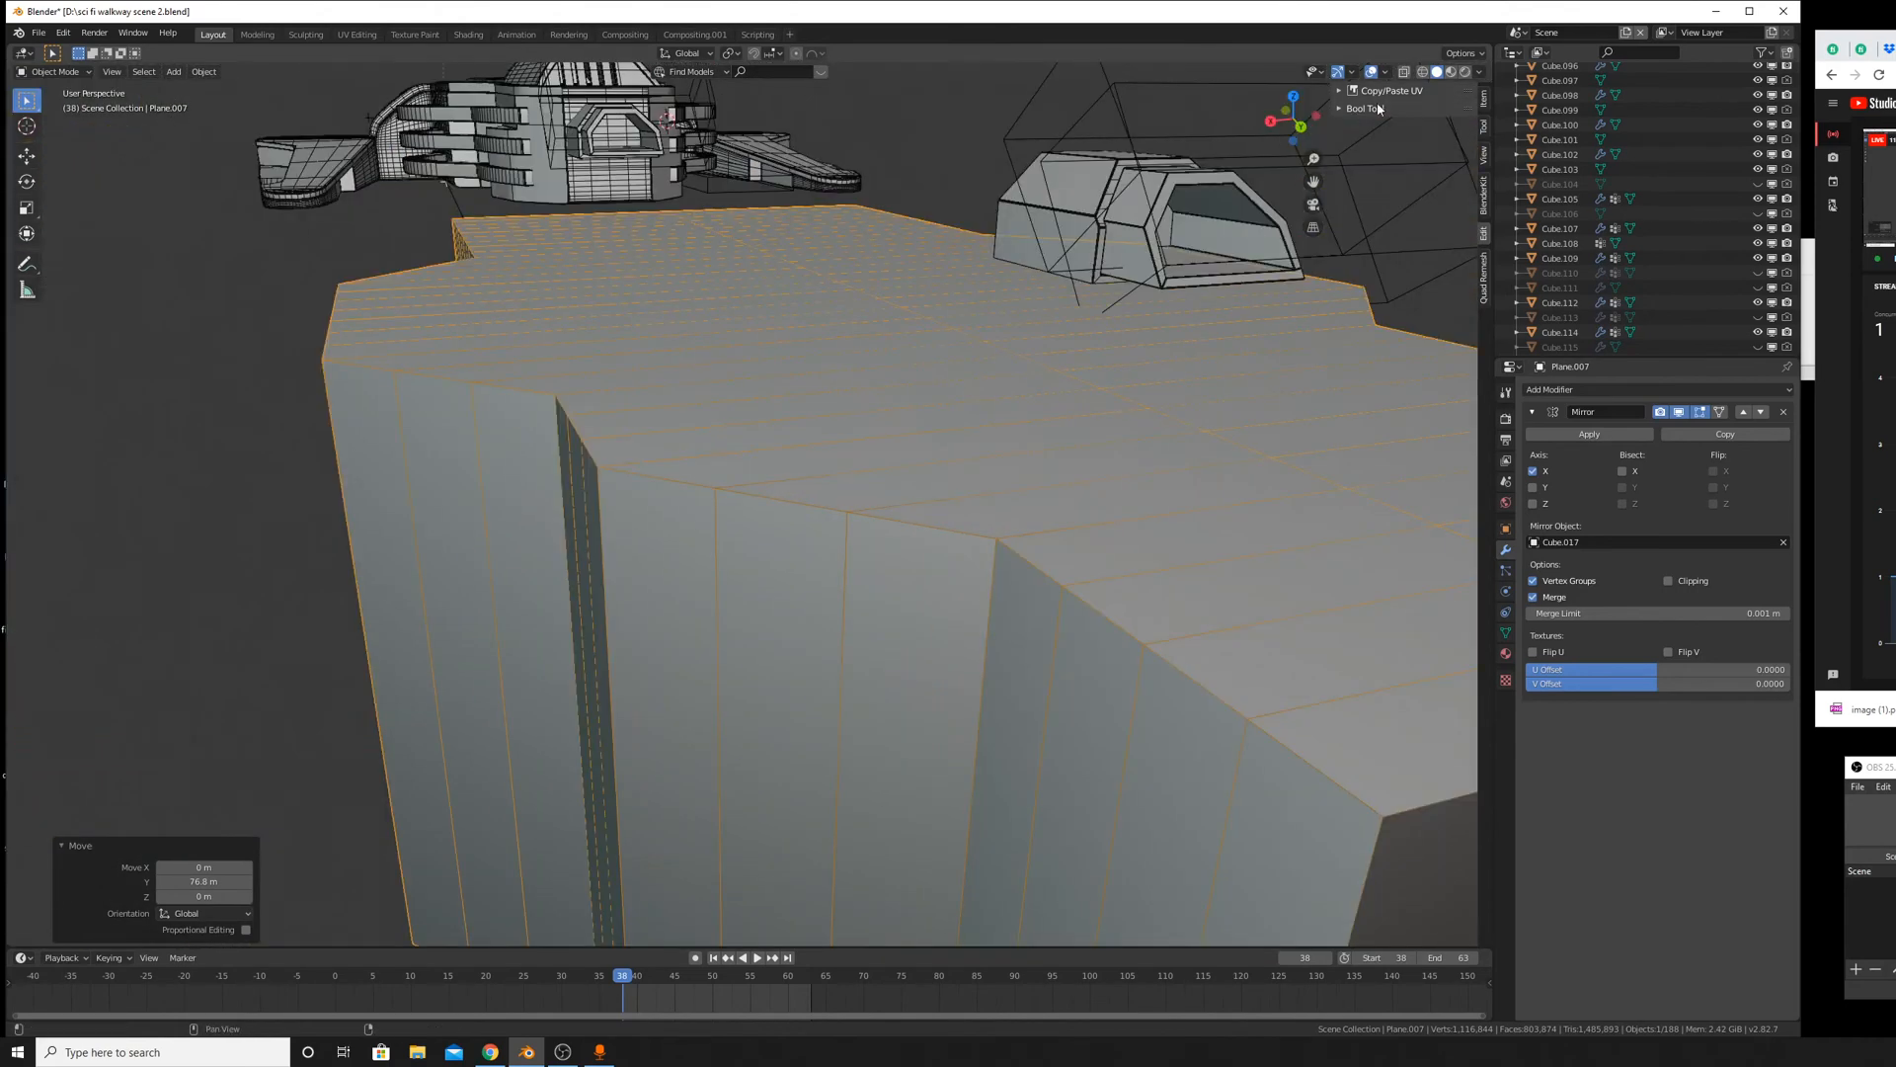
pyautogui.click(1422, 73)
pyautogui.moveTo(1215, 415); pyautogui.dragTo(1198, 424, button='middle')
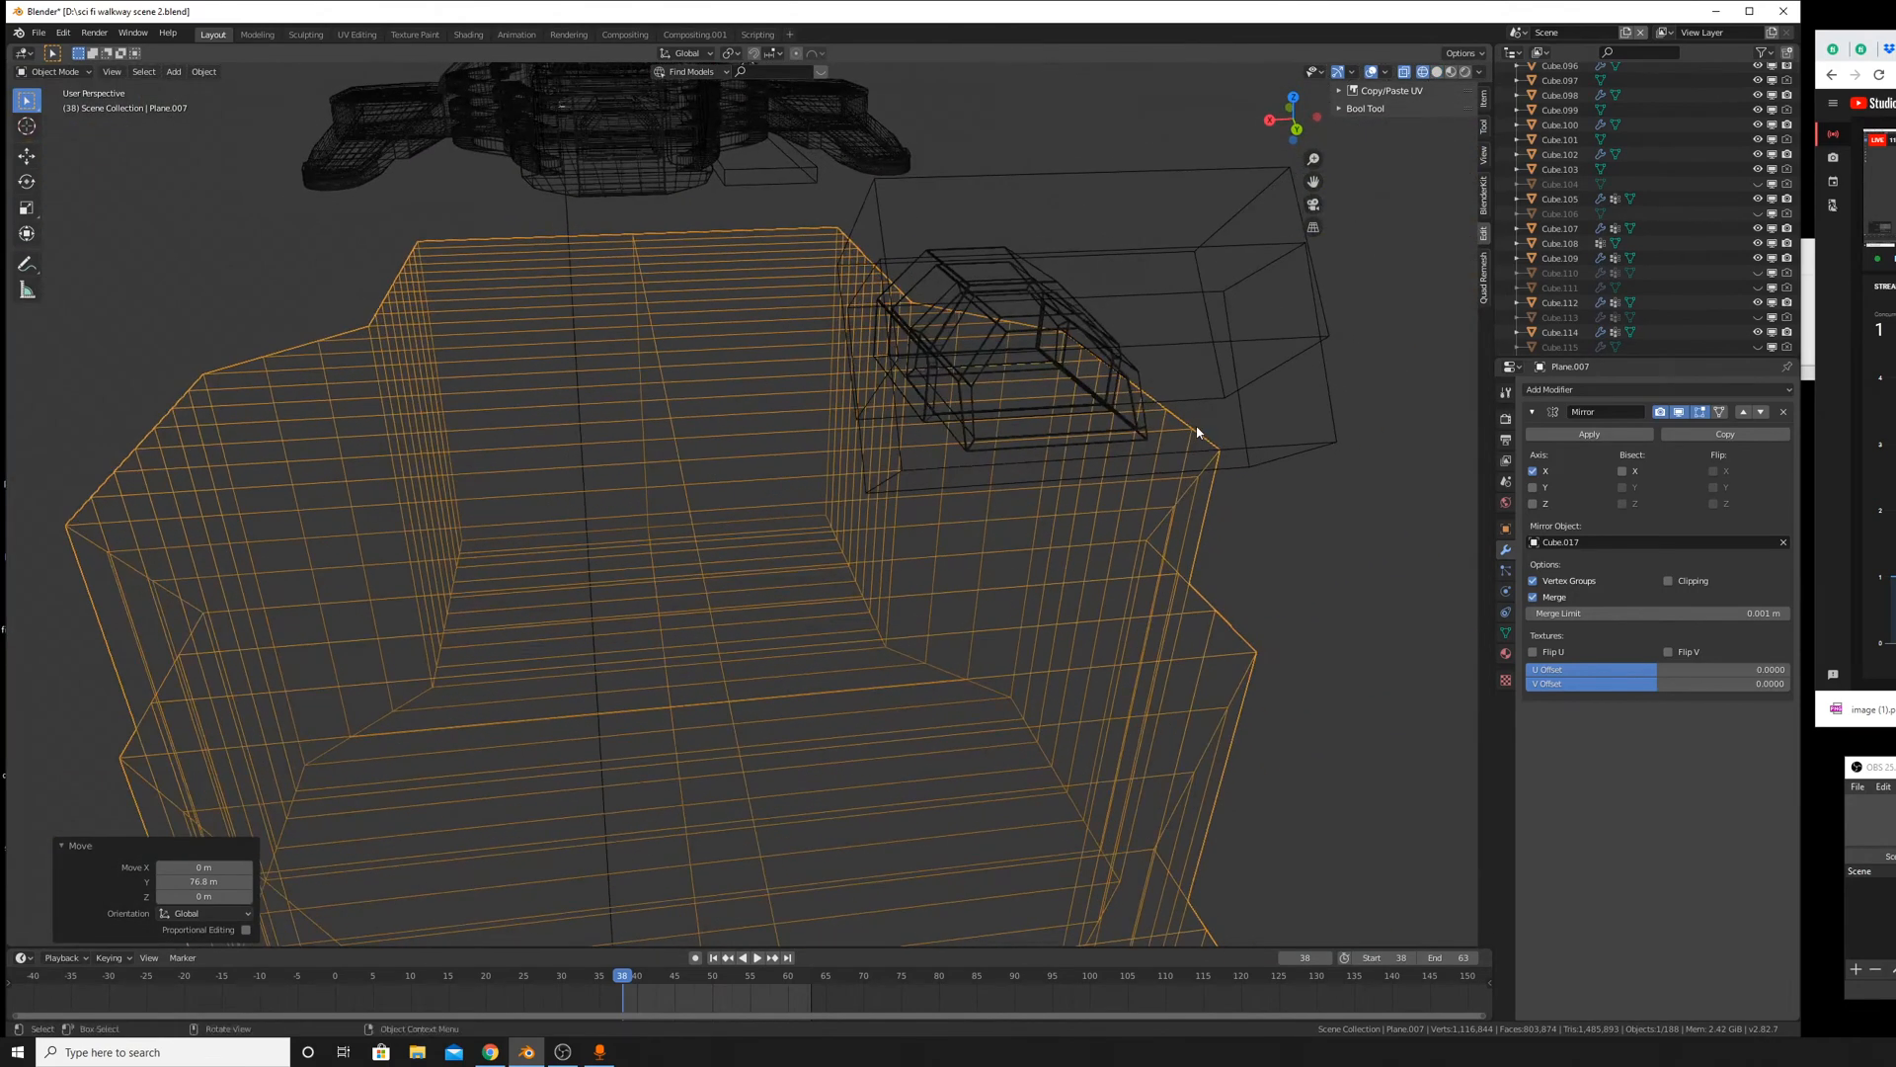
pyautogui.click(1438, 72)
pyautogui.scroll(-4, 1033, 406)
pyautogui.moveTo(1033, 405); pyautogui.dragTo(1236, 500, button='middle')
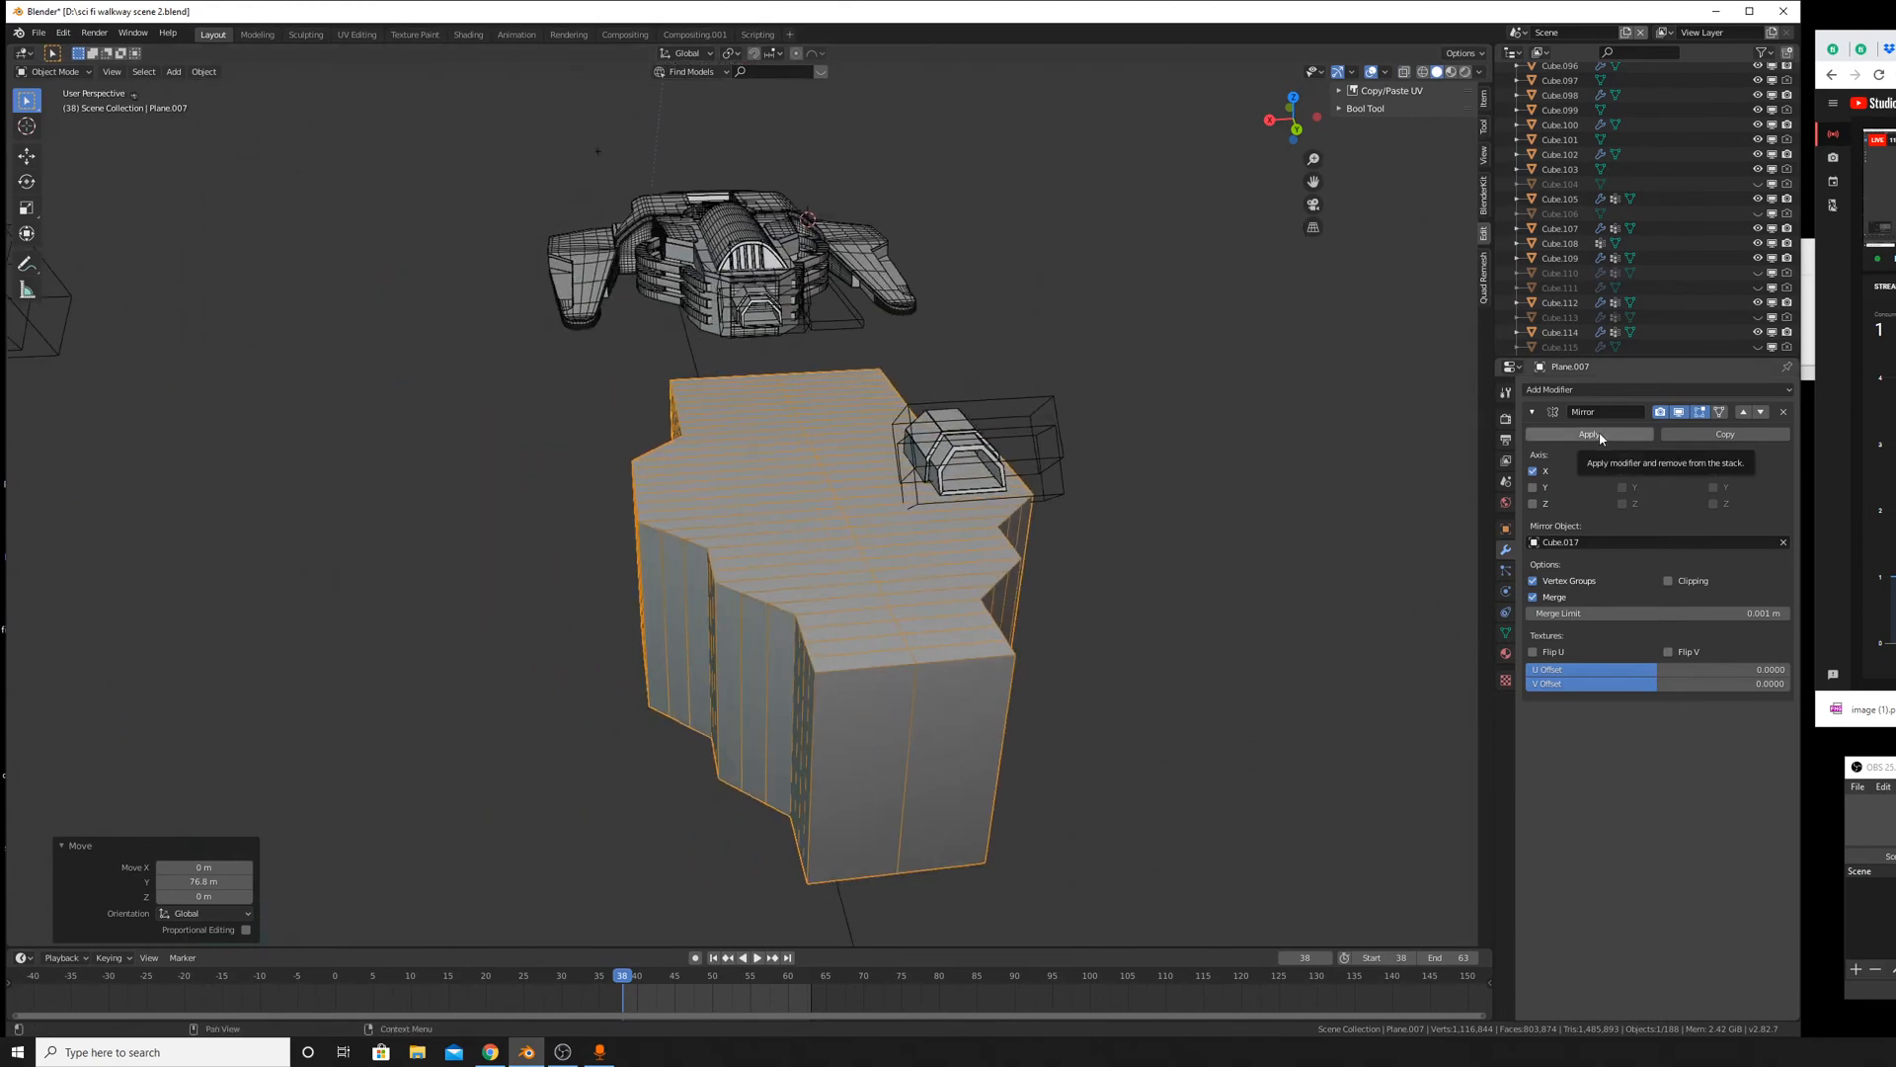
# Shift the block about 2.45 m along +X to adjust how its mirrored halves meet at the centre.
pyautogui.moveTo(1136, 553); pyautogui.dragTo(1166, 682, button='middle')
pyautogui.press('g')
pyautogui.press('y')
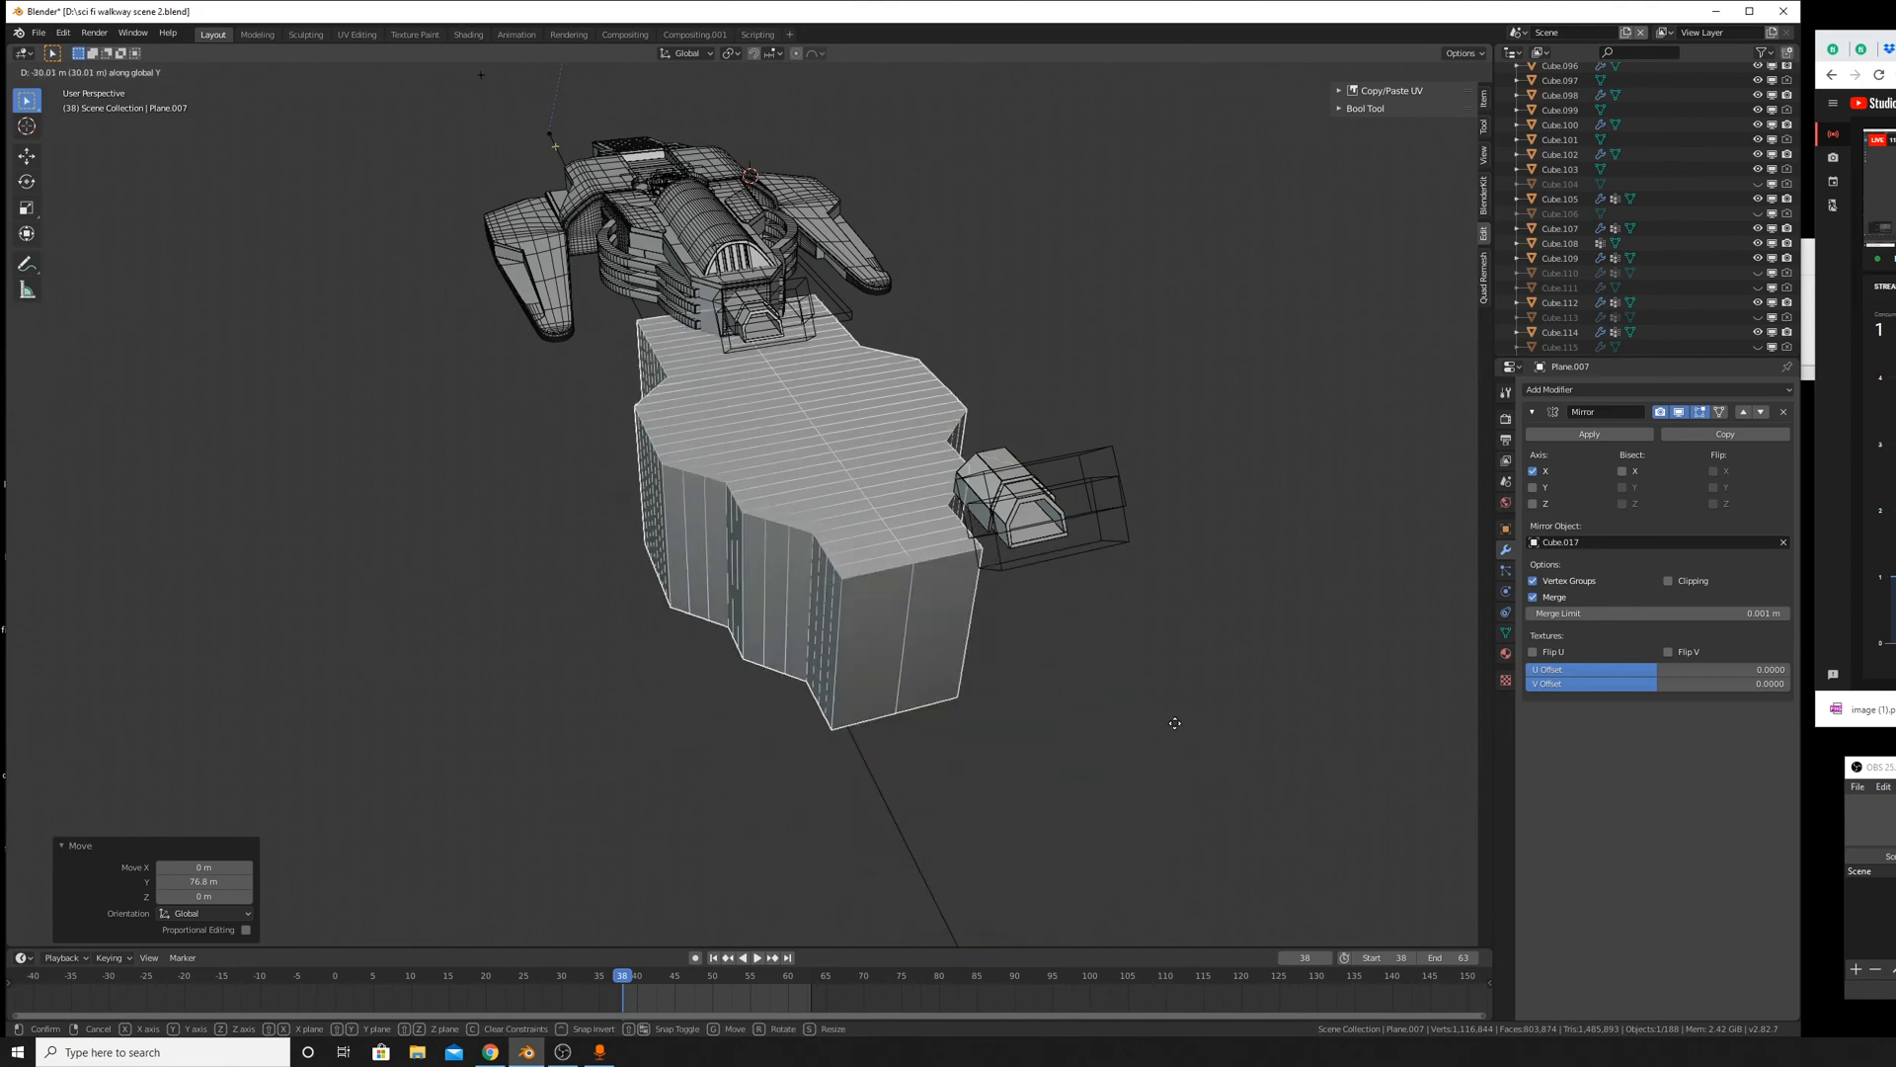
pyautogui.press('x')
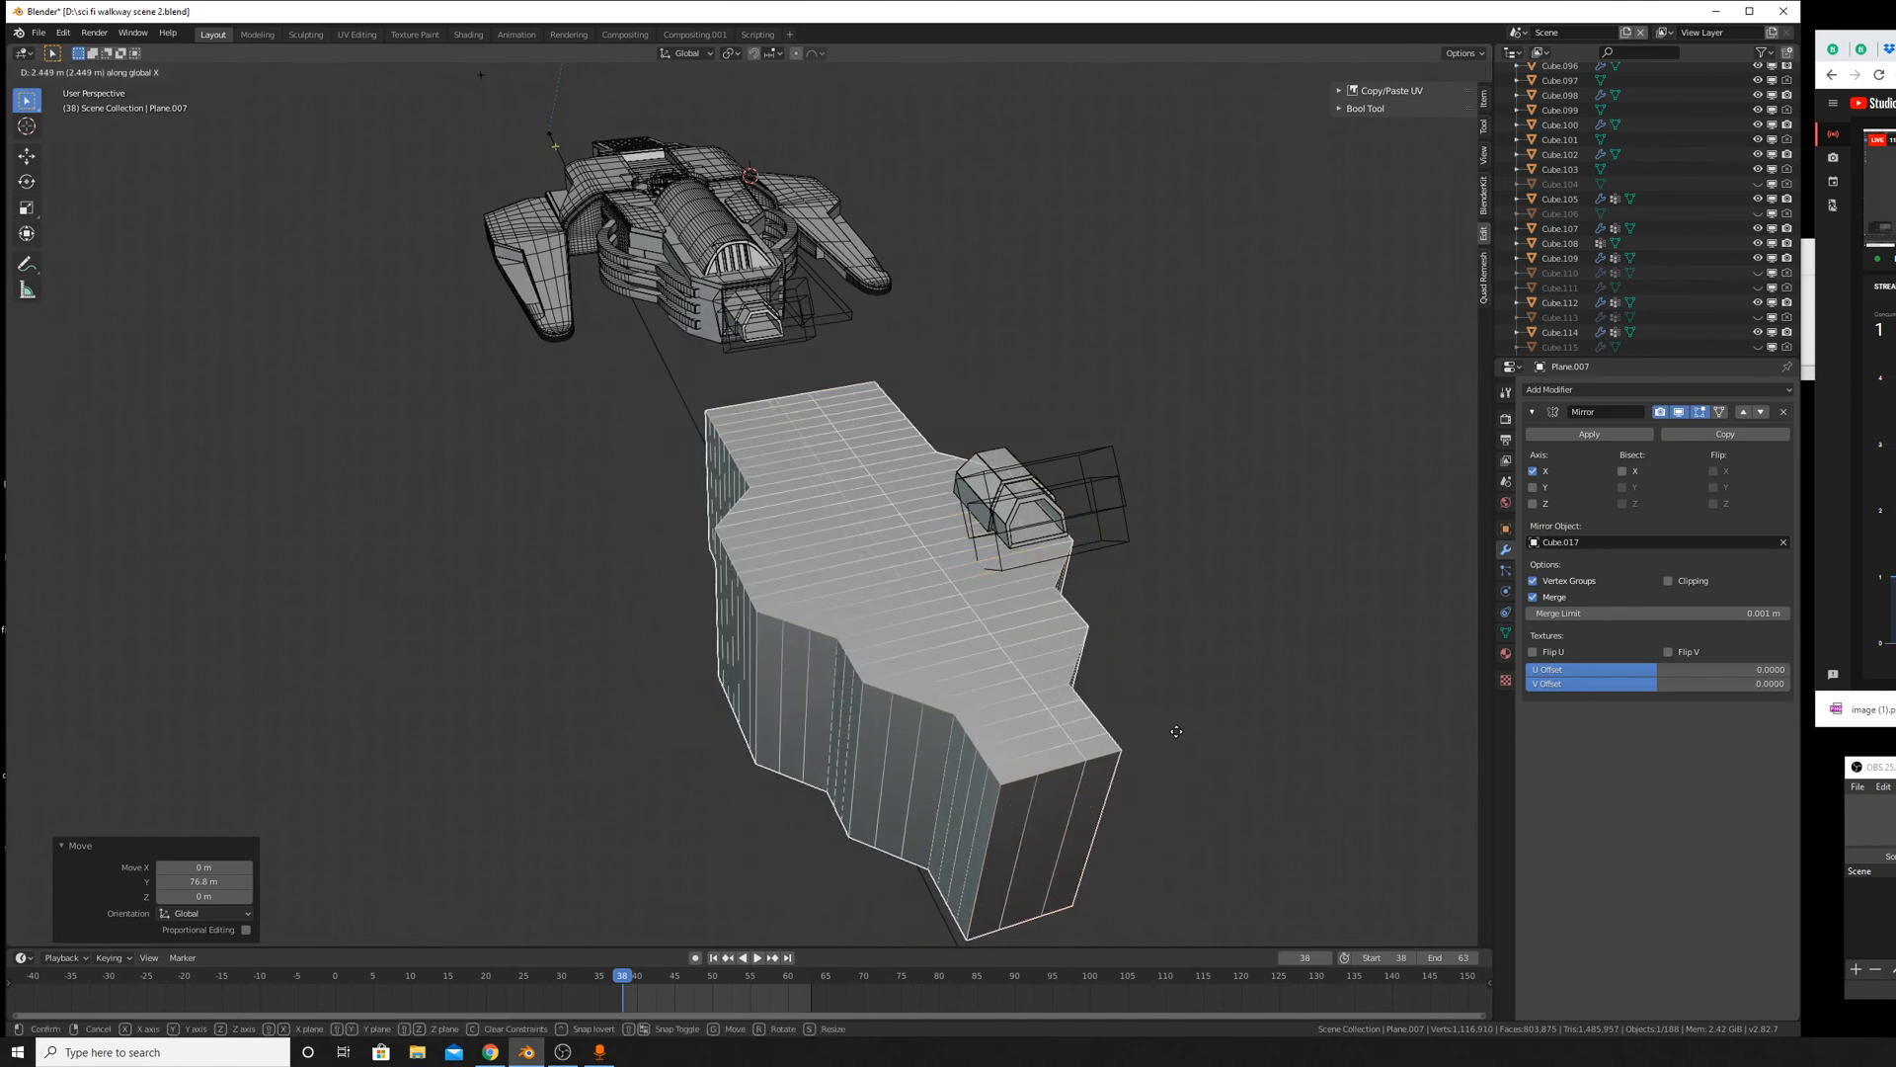
pyautogui.click(1176, 731)
pyautogui.moveTo(1181, 726); pyautogui.dragTo(1227, 690, button='middle')
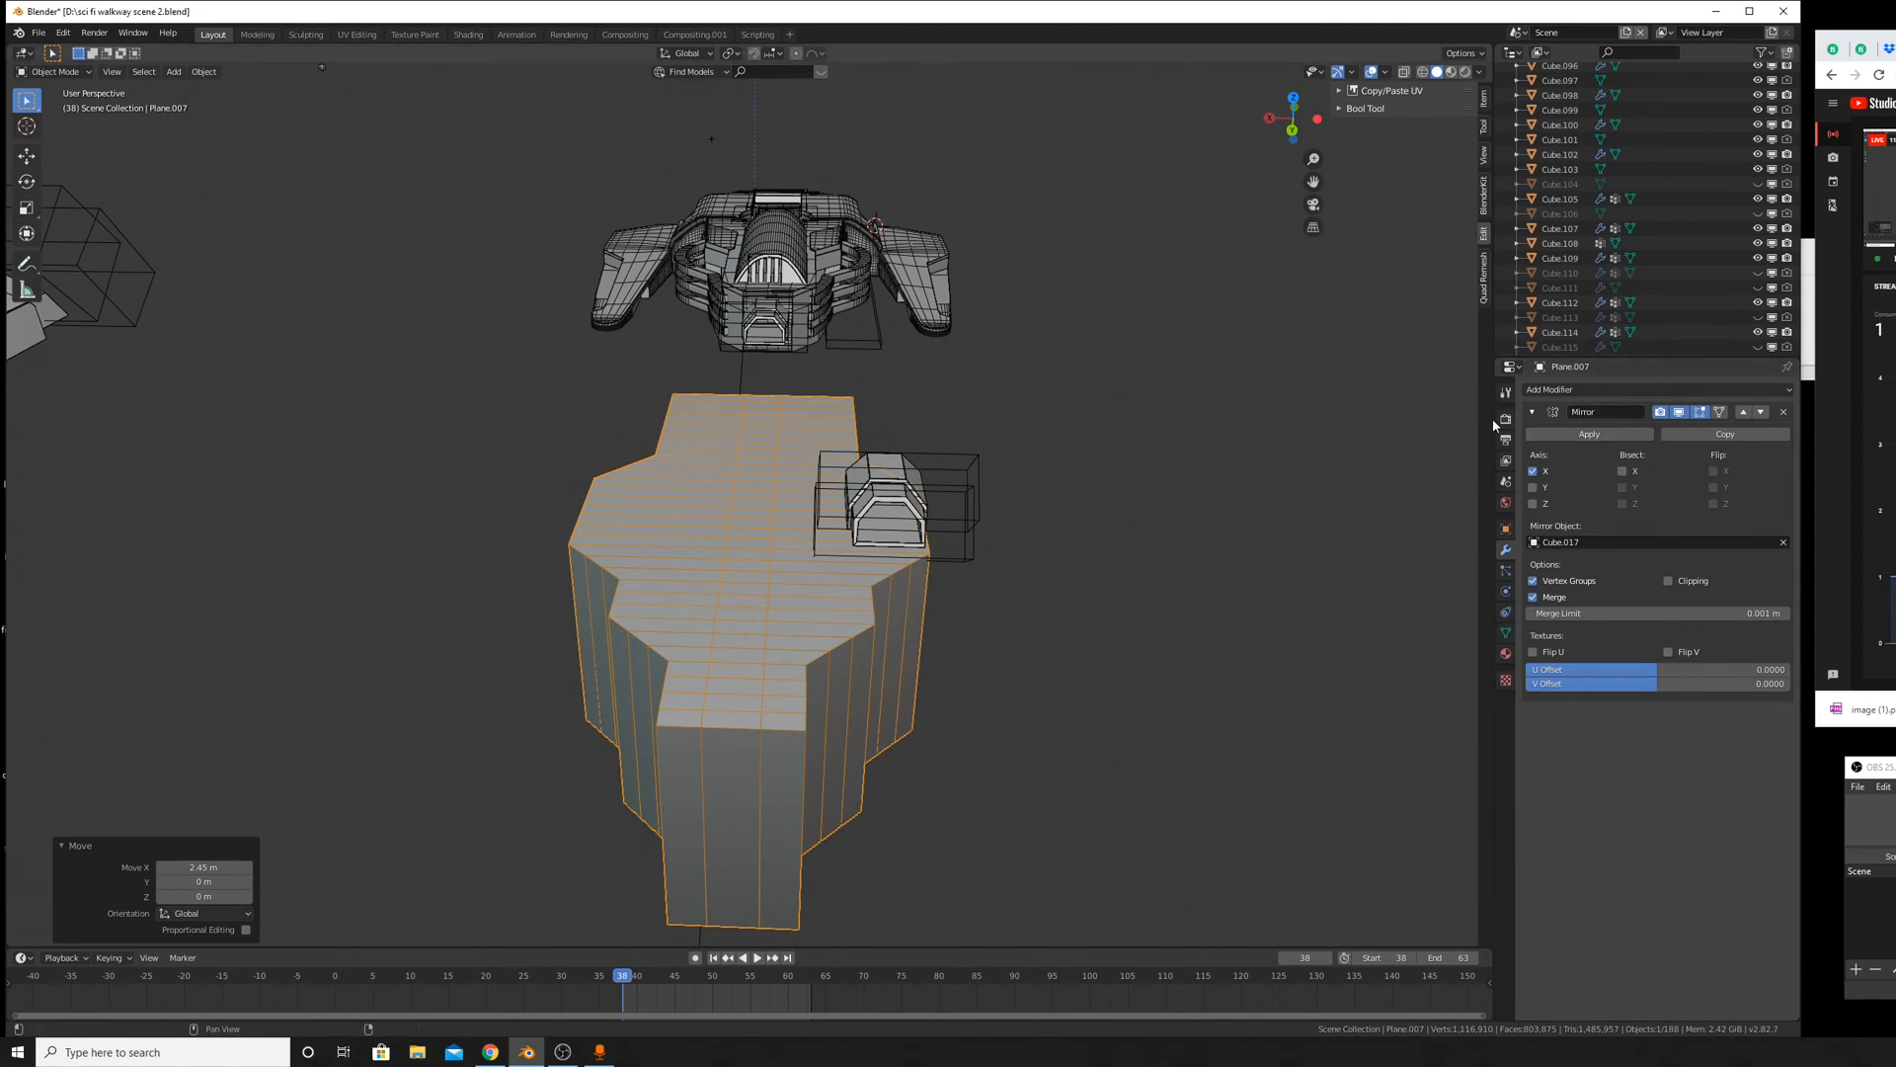
# Apply the block's Mirror modifier and enter edit mode on the resulting mesh.
pyautogui.click(1600, 434)
pyautogui.moveTo(726, 695); pyautogui.dragTo(771, 614, button='middle')
pyautogui.press('Tab')
pyautogui.scroll(2, 772, 613)
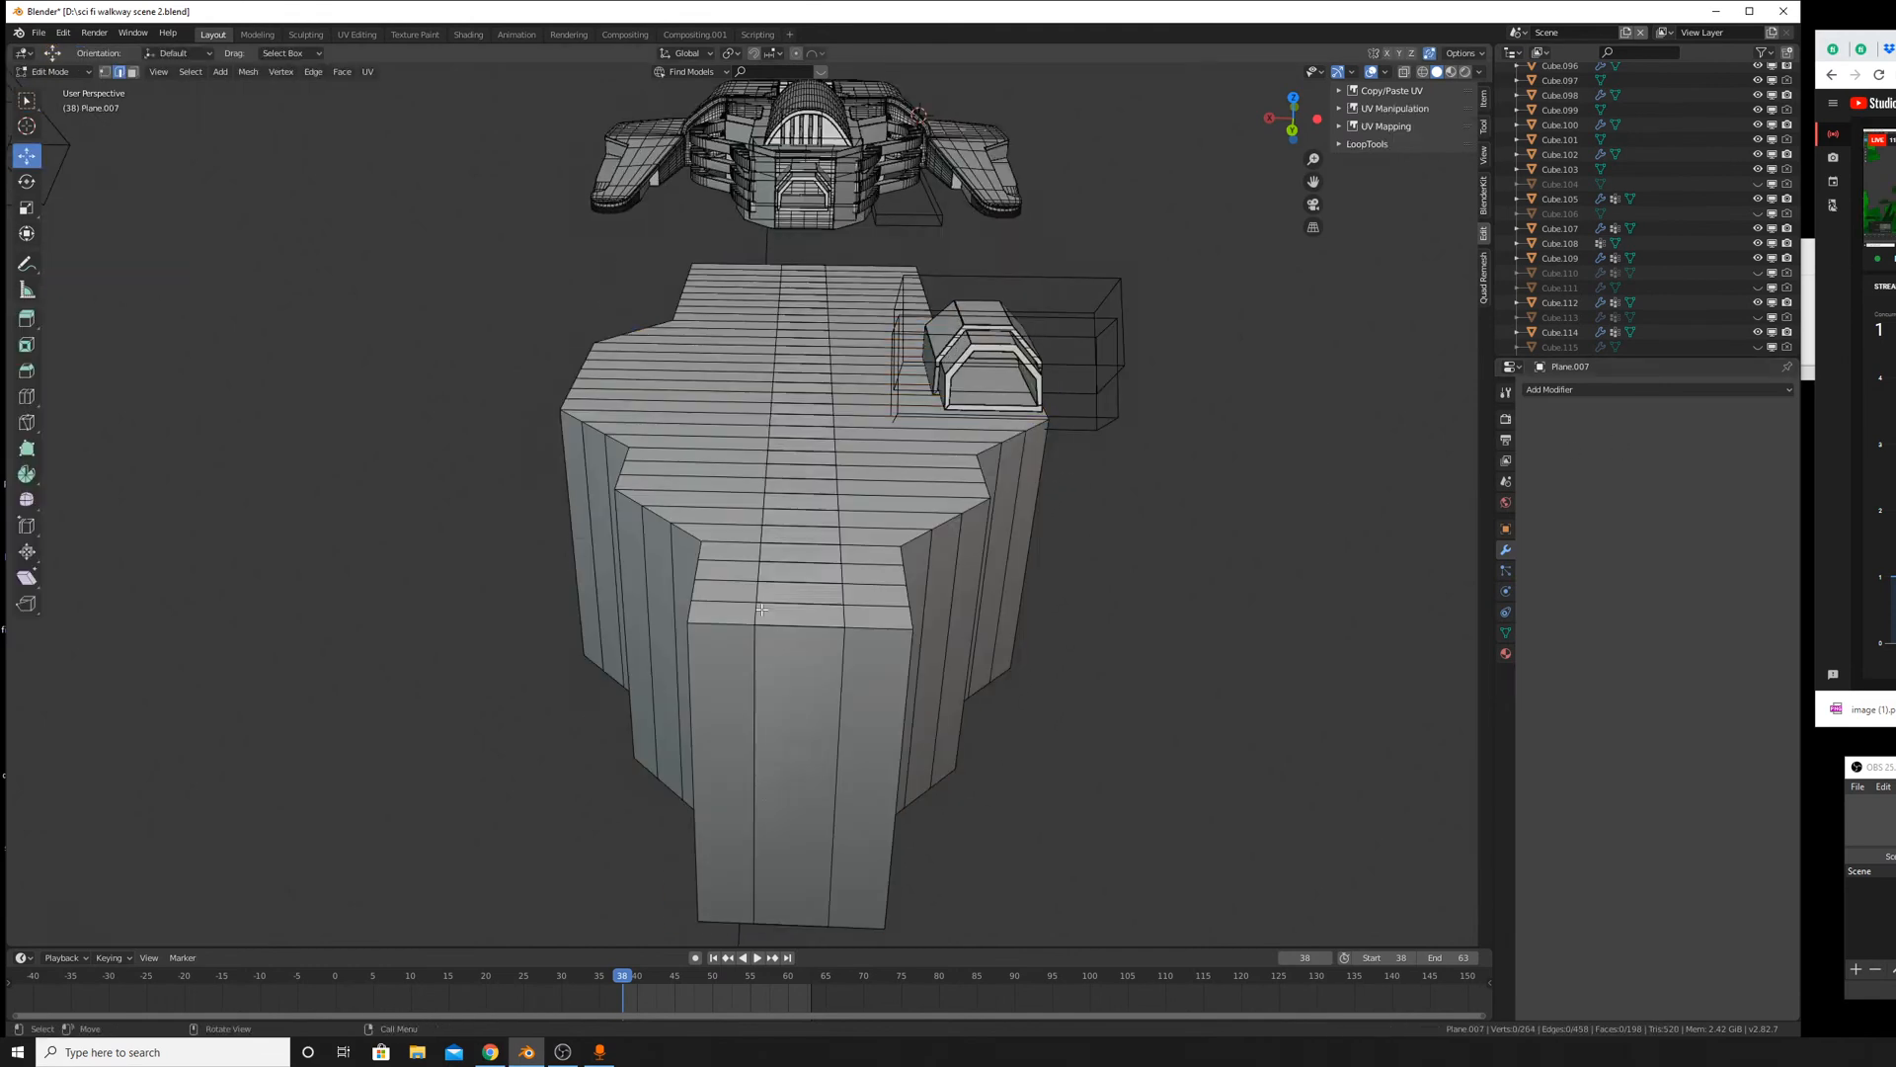
# Select one of the block's two central lengthwise edge loops and try to move it along X onto the other.
pyautogui.keyDown('alt'); pyautogui.click(759, 614); pyautogui.keyUp('alt')
pyautogui.press('g')
pyautogui.press('x')
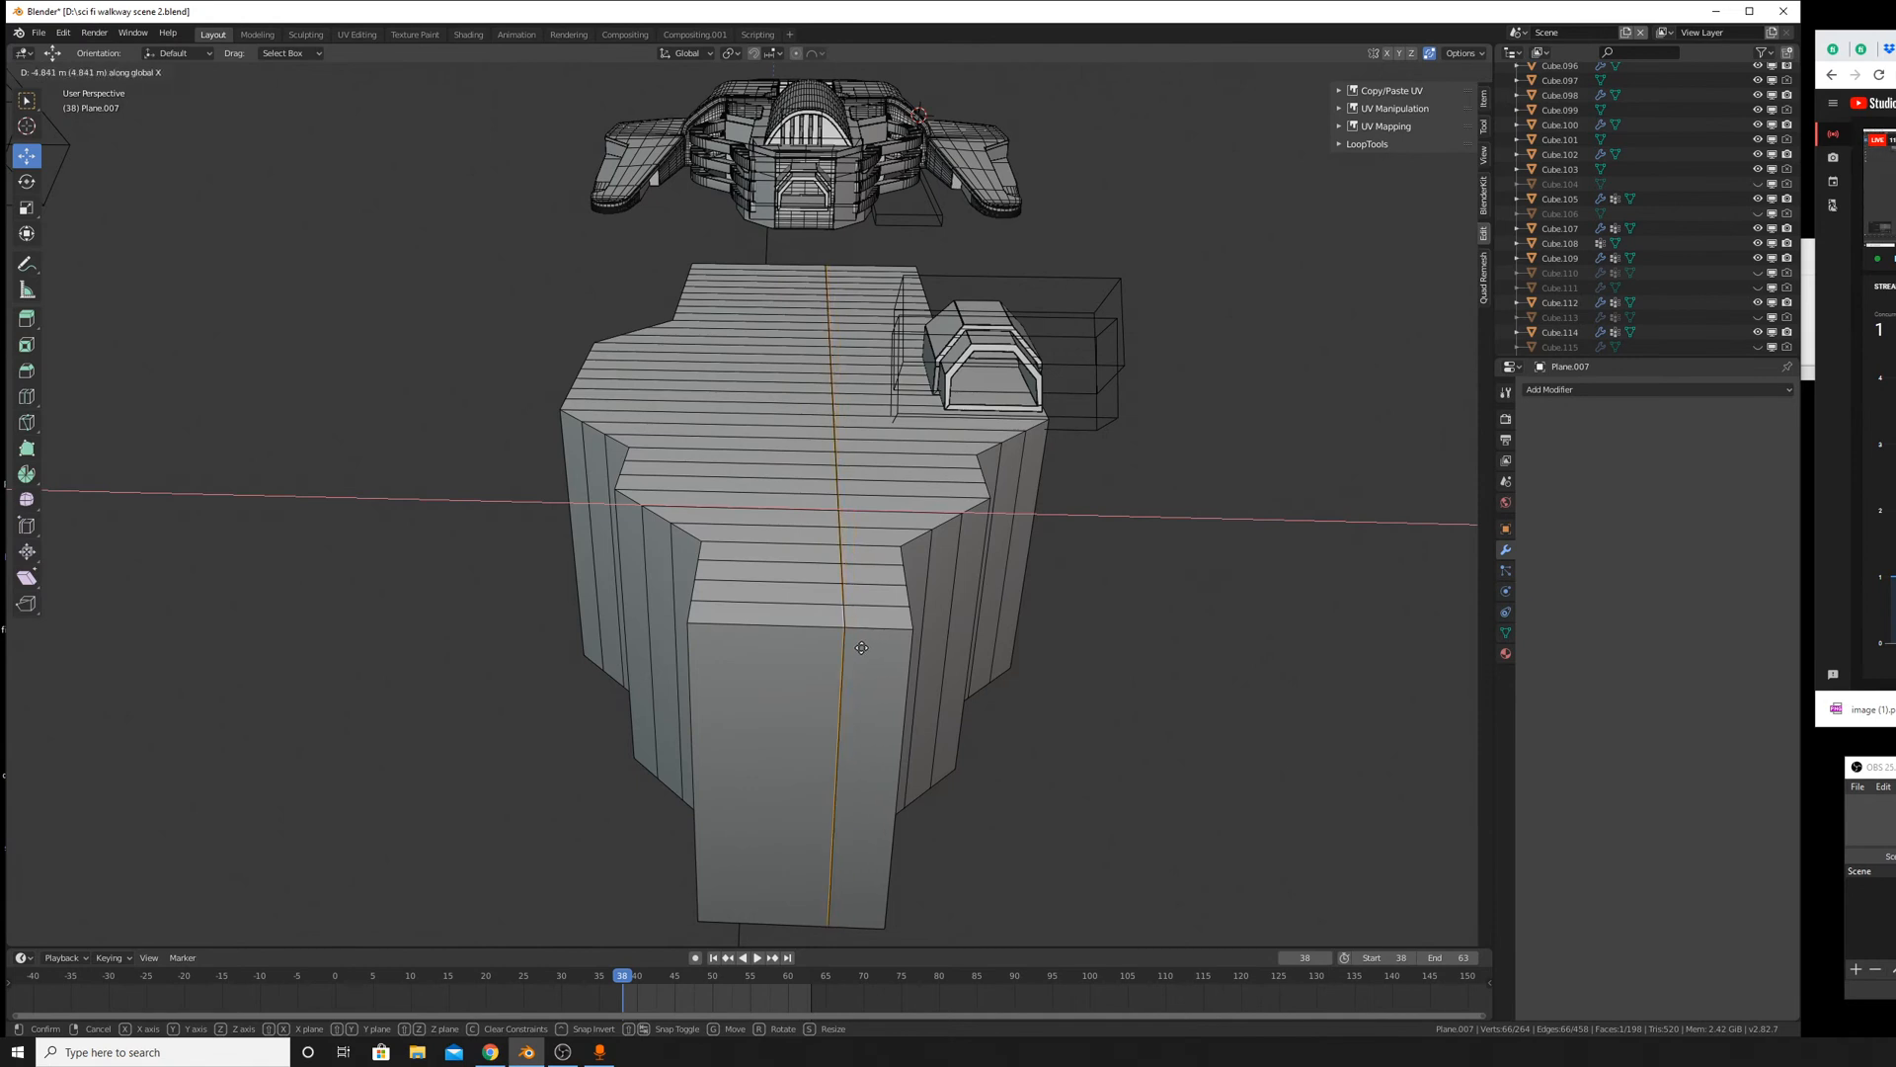
pyautogui.rightClick(803, 633)
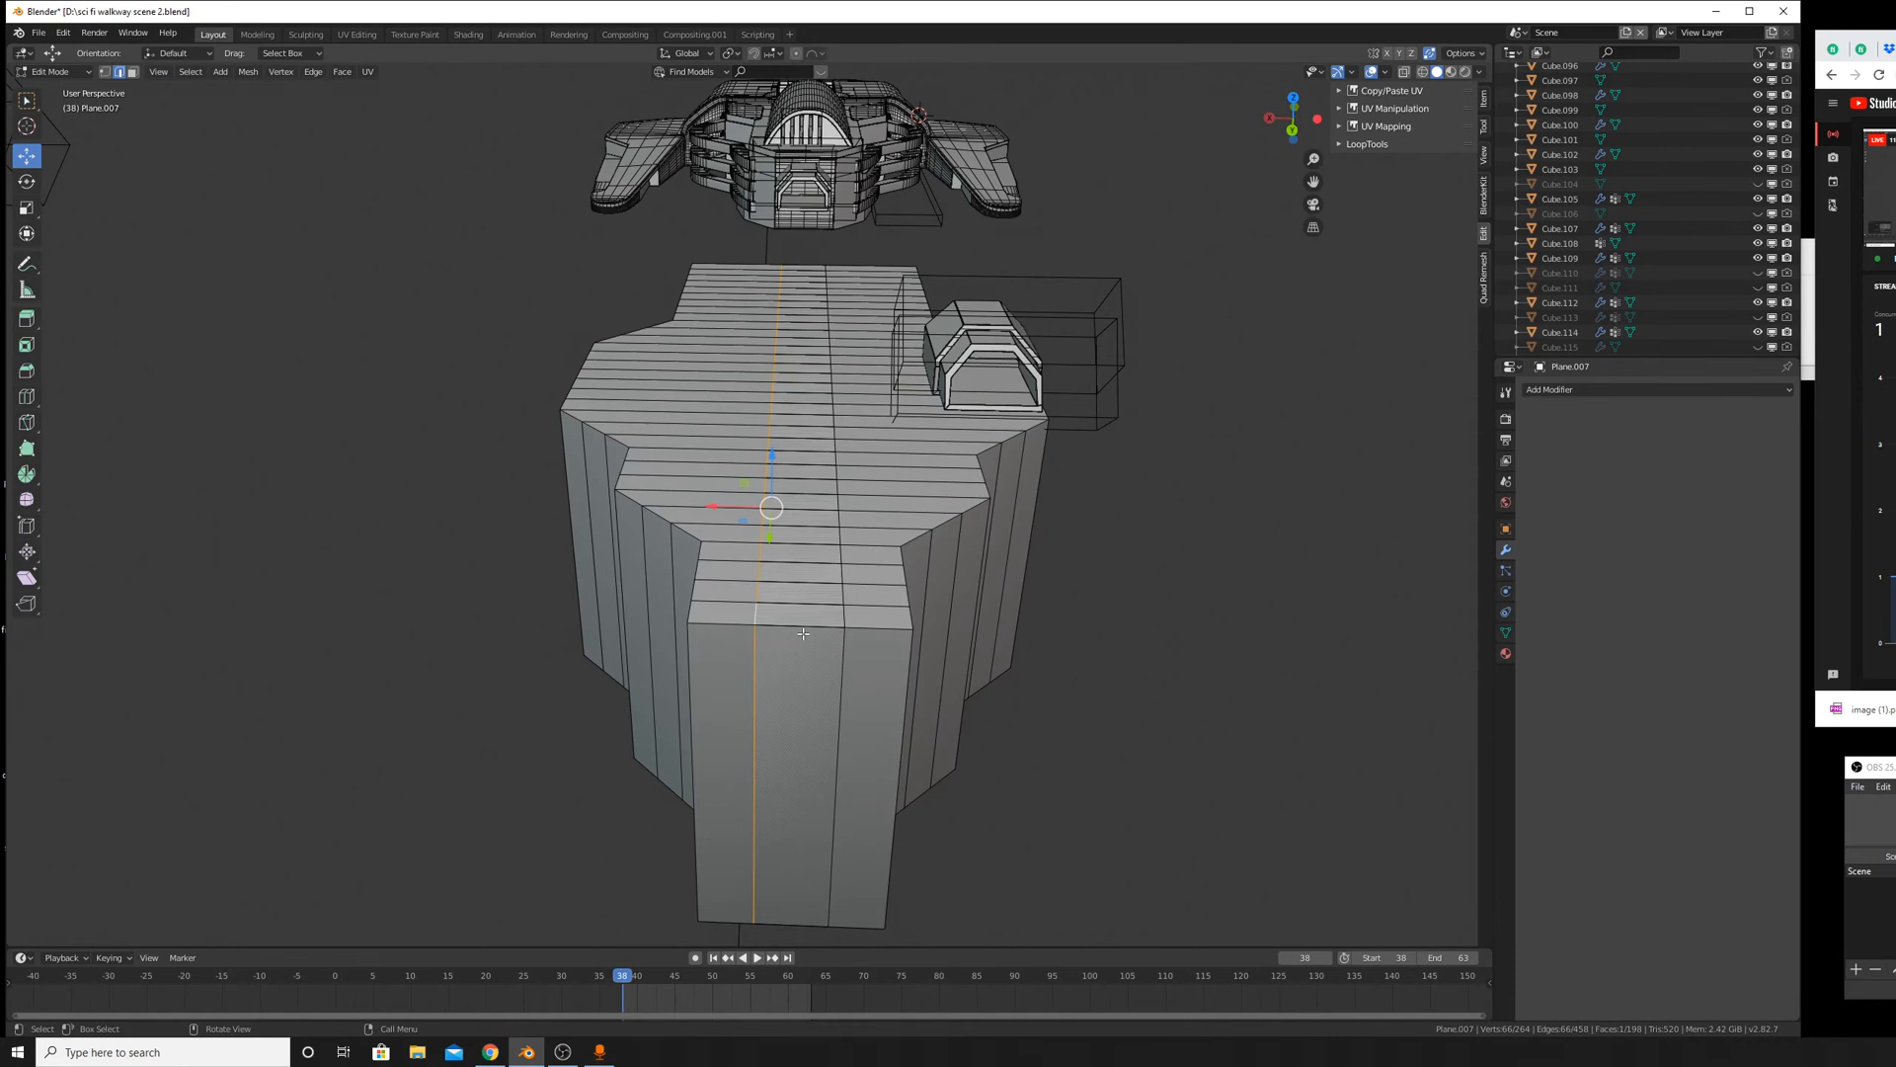
pyautogui.press('g')
pyautogui.press('x')
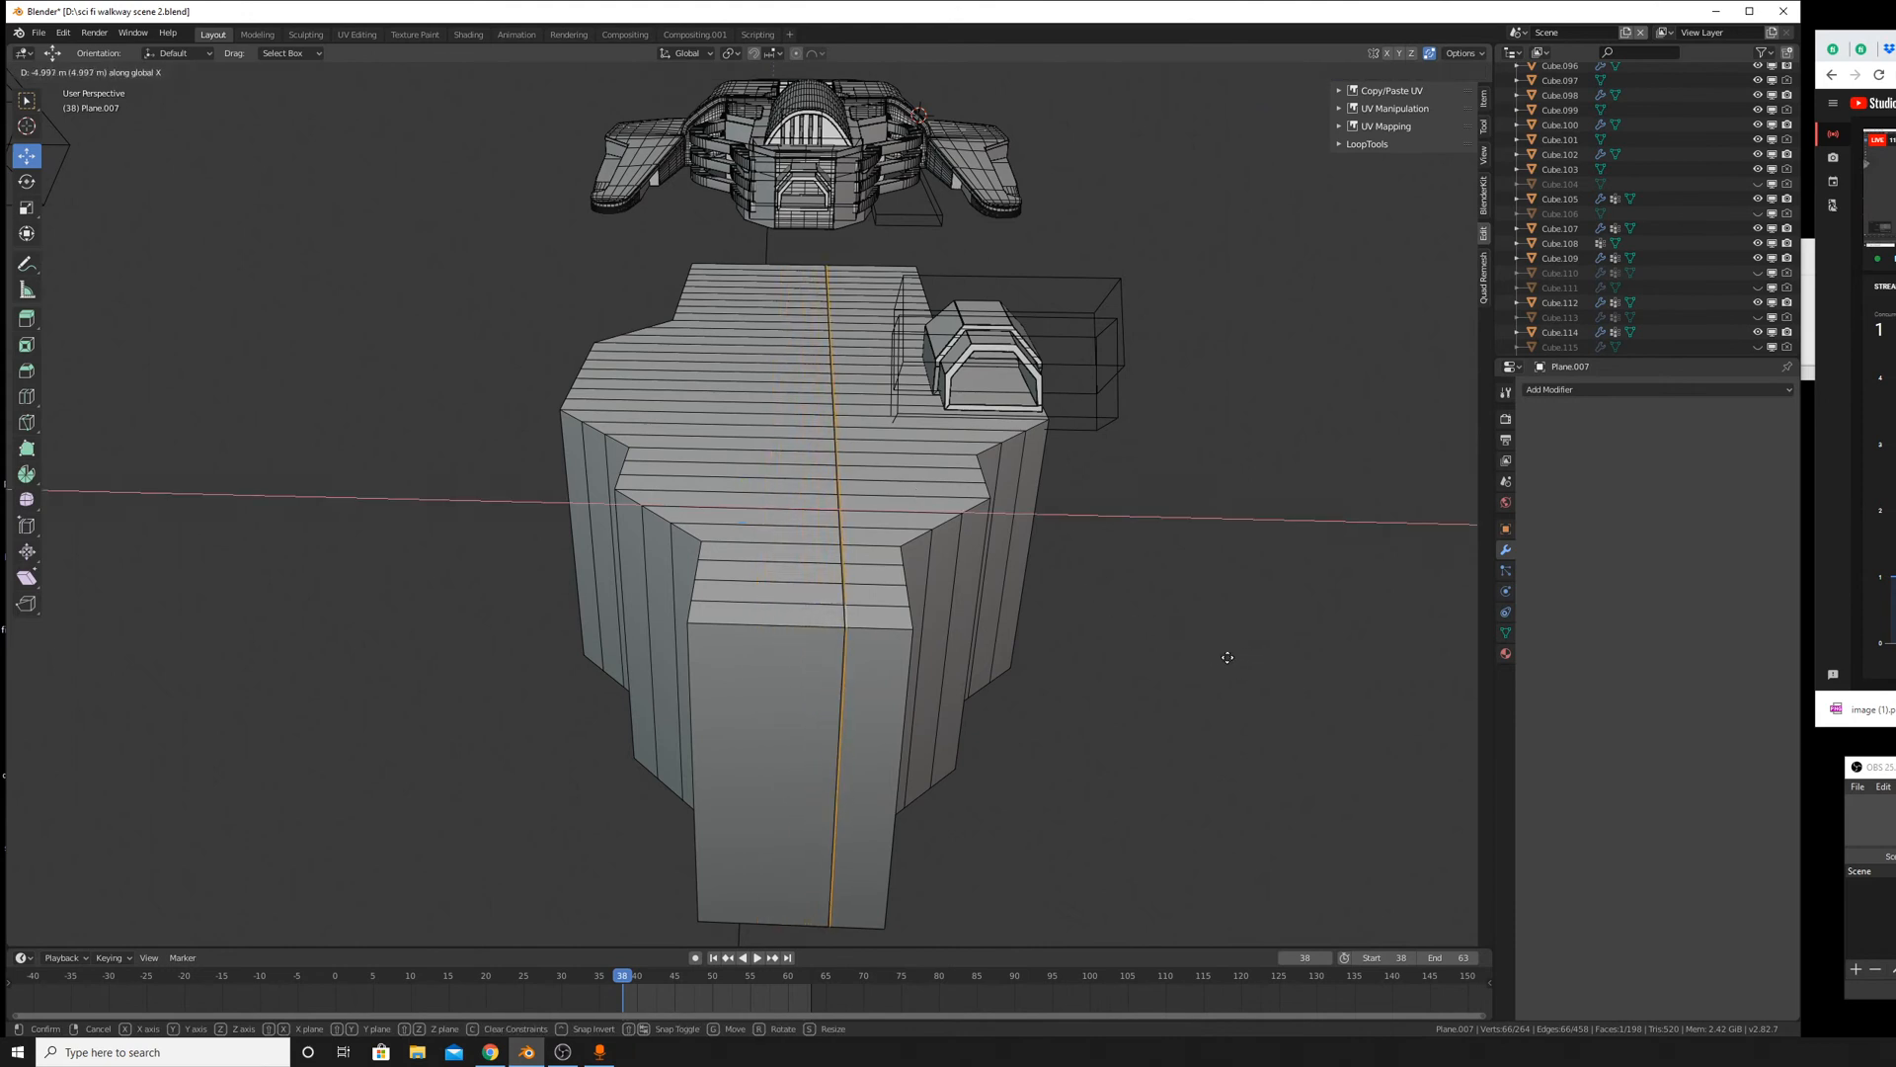
pyautogui.press('Escape')
# Move the selected edge loop about -4.87 m along X onto the neighbouring lengthwise loop and leave edit mode.
pyautogui.press('g')
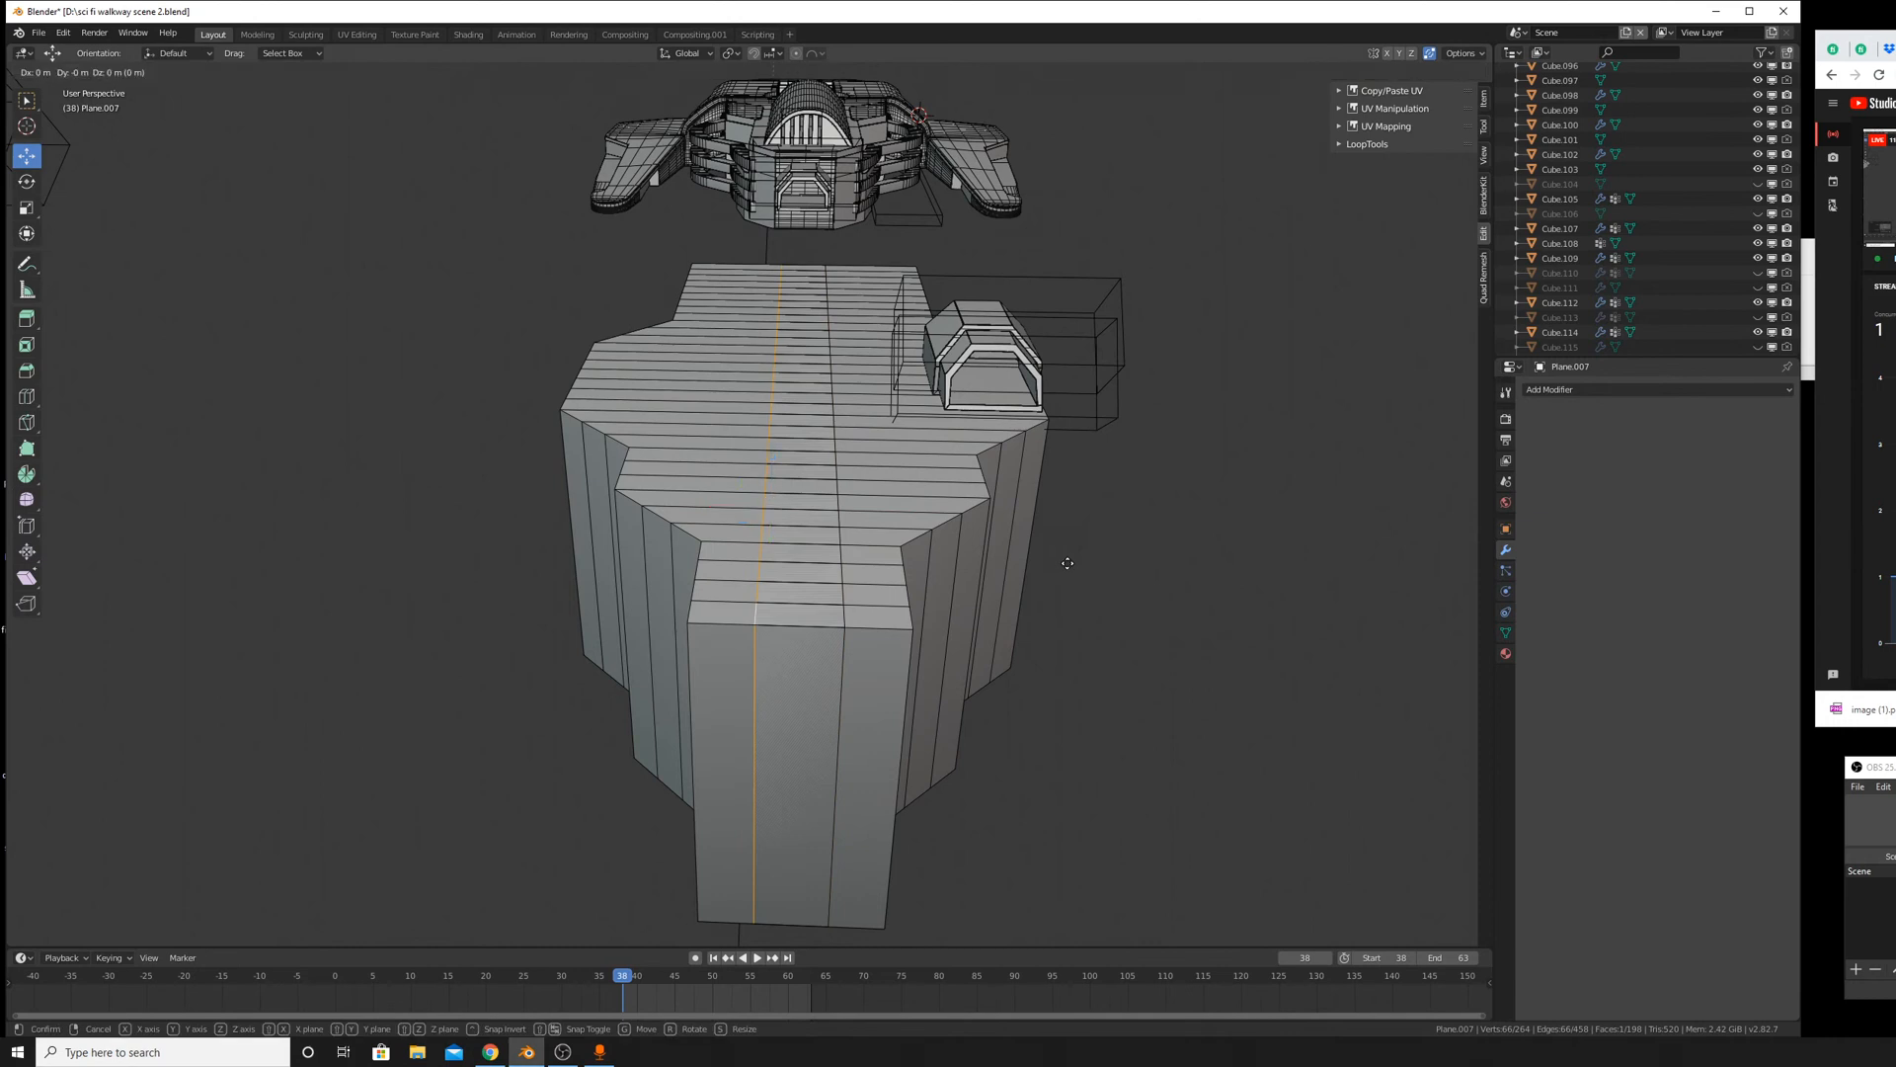
pyautogui.press('x')
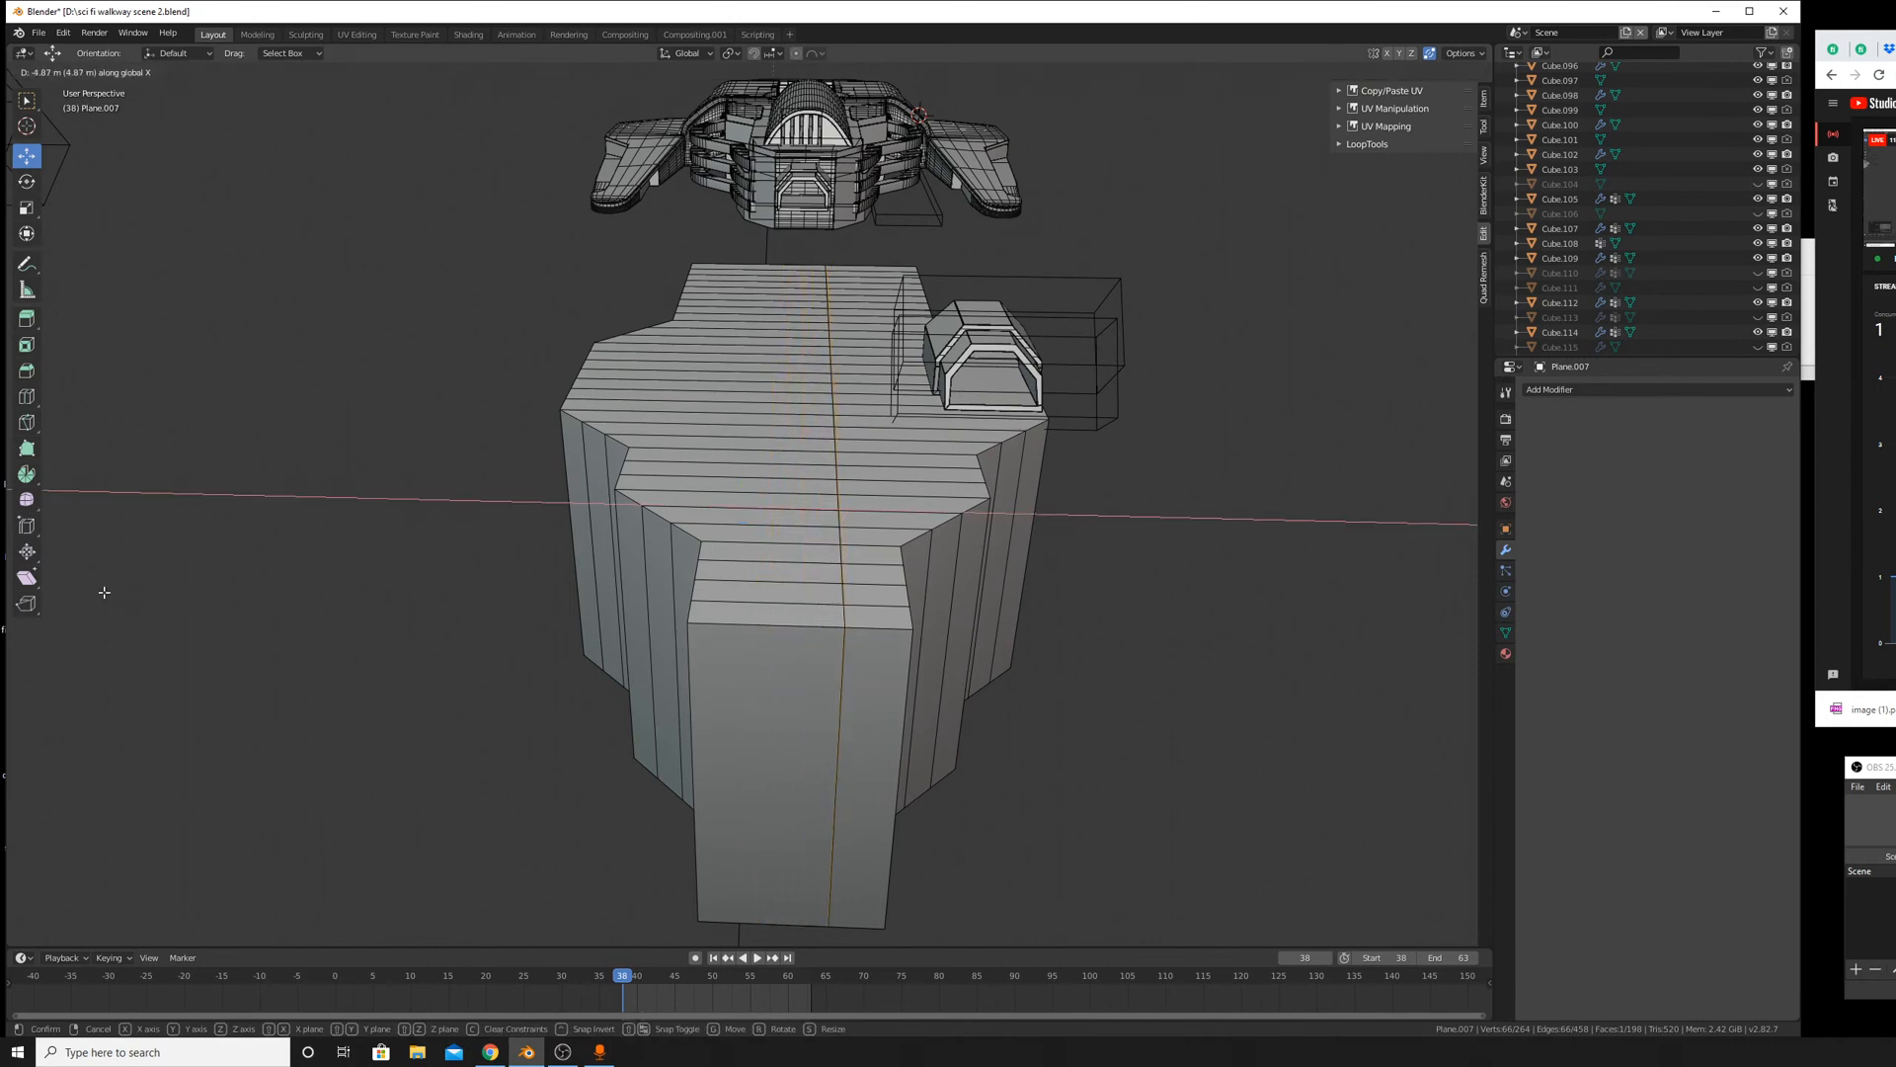
pyautogui.click(104, 593)
pyautogui.press('g')
pyautogui.press('x')
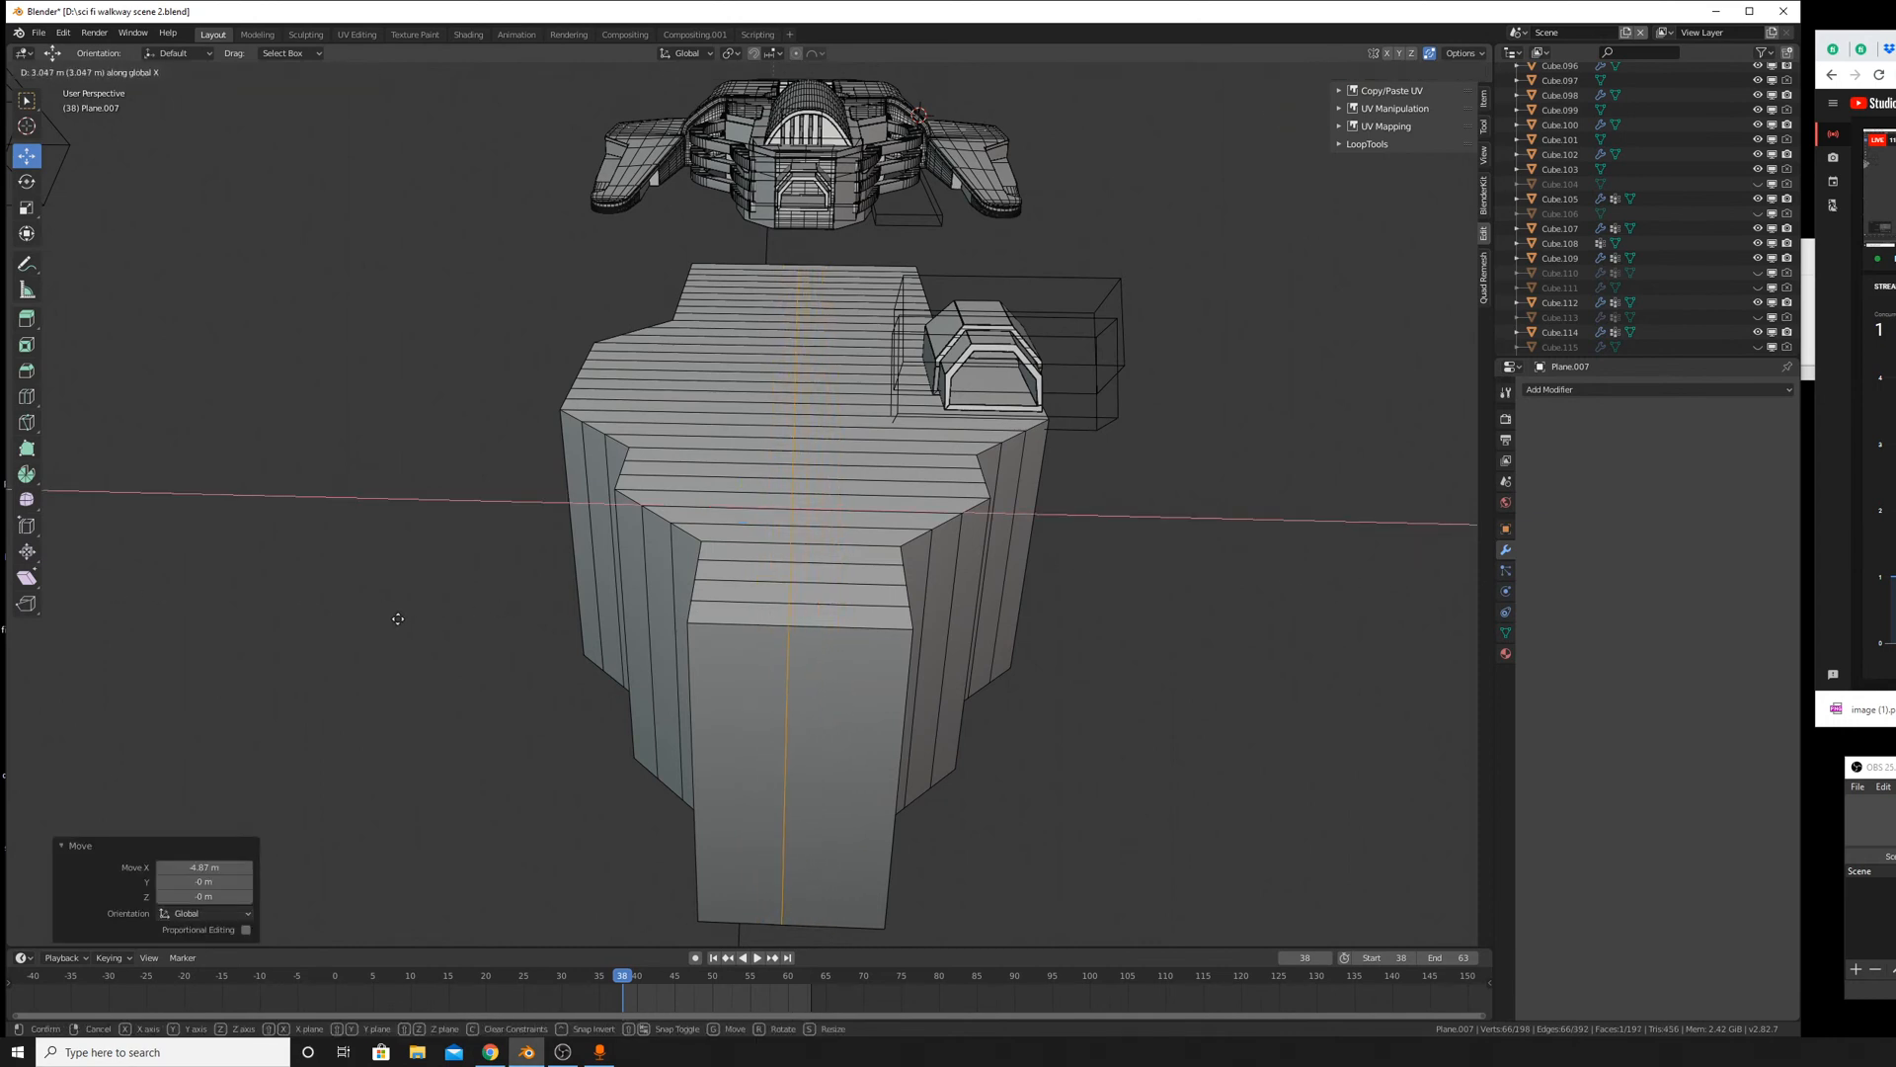
pyautogui.press('Escape')
pyautogui.press('Tab')
# Move the whole stepped block about -84.7 m along Y, back beneath the spaceship.
pyautogui.moveTo(506, 610); pyautogui.dragTo(691, 563, button='middle')
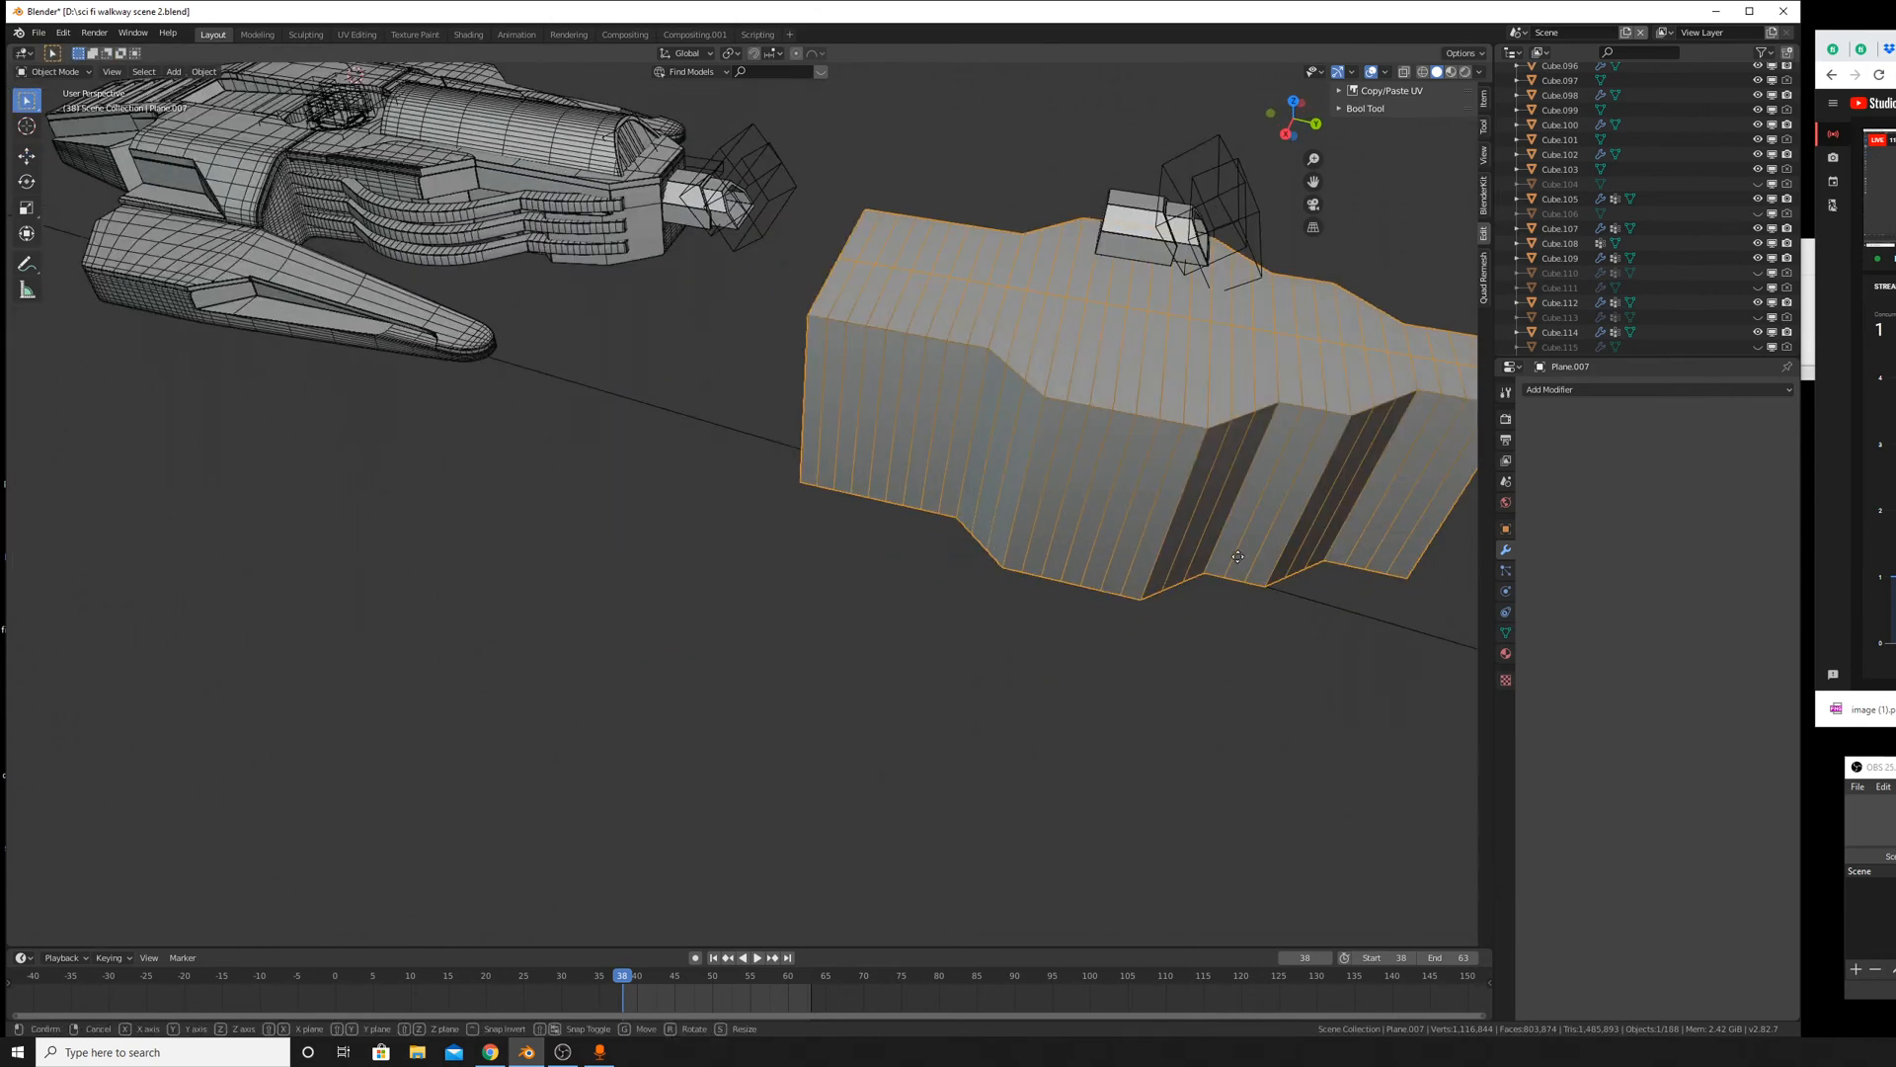
pyautogui.press('g')
pyautogui.press('y')
pyautogui.click(786, 465)
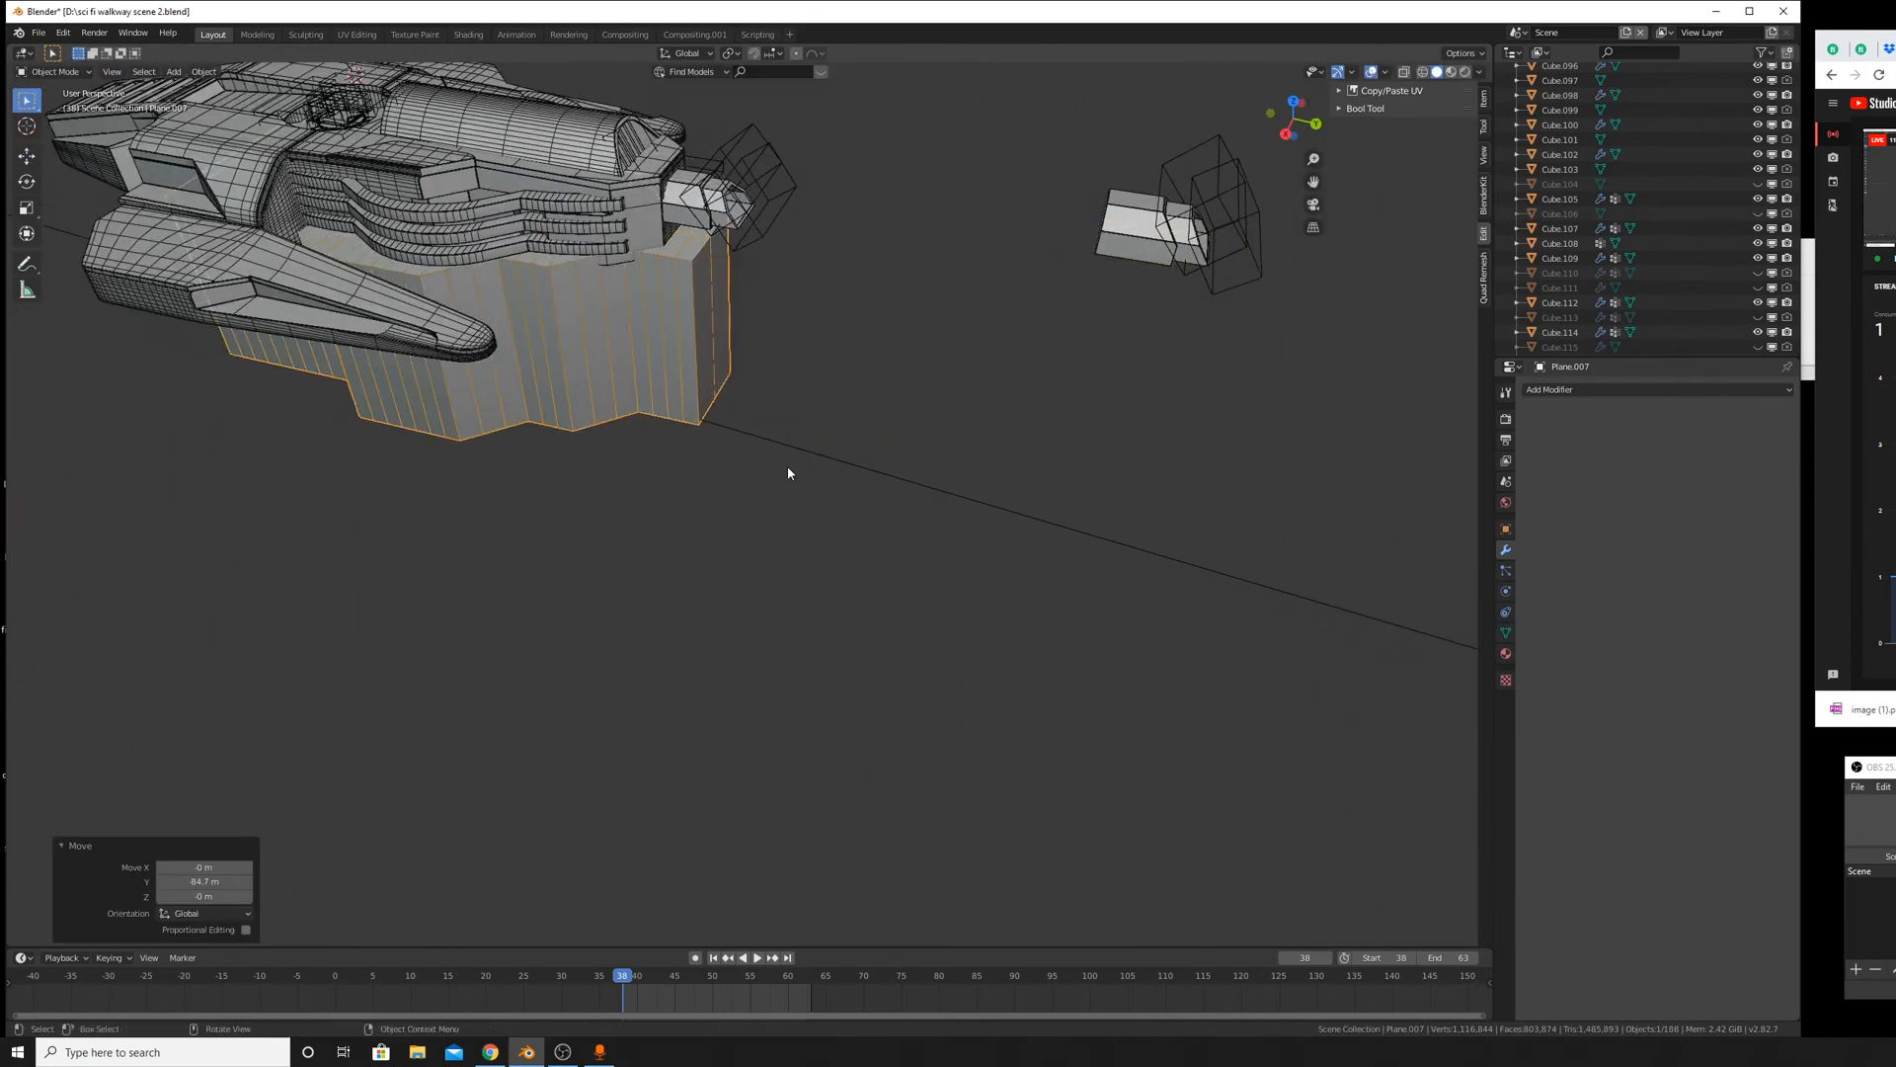
pyautogui.moveTo(786, 466); pyautogui.dragTo(853, 642, button='middle')
pyautogui.press('s')
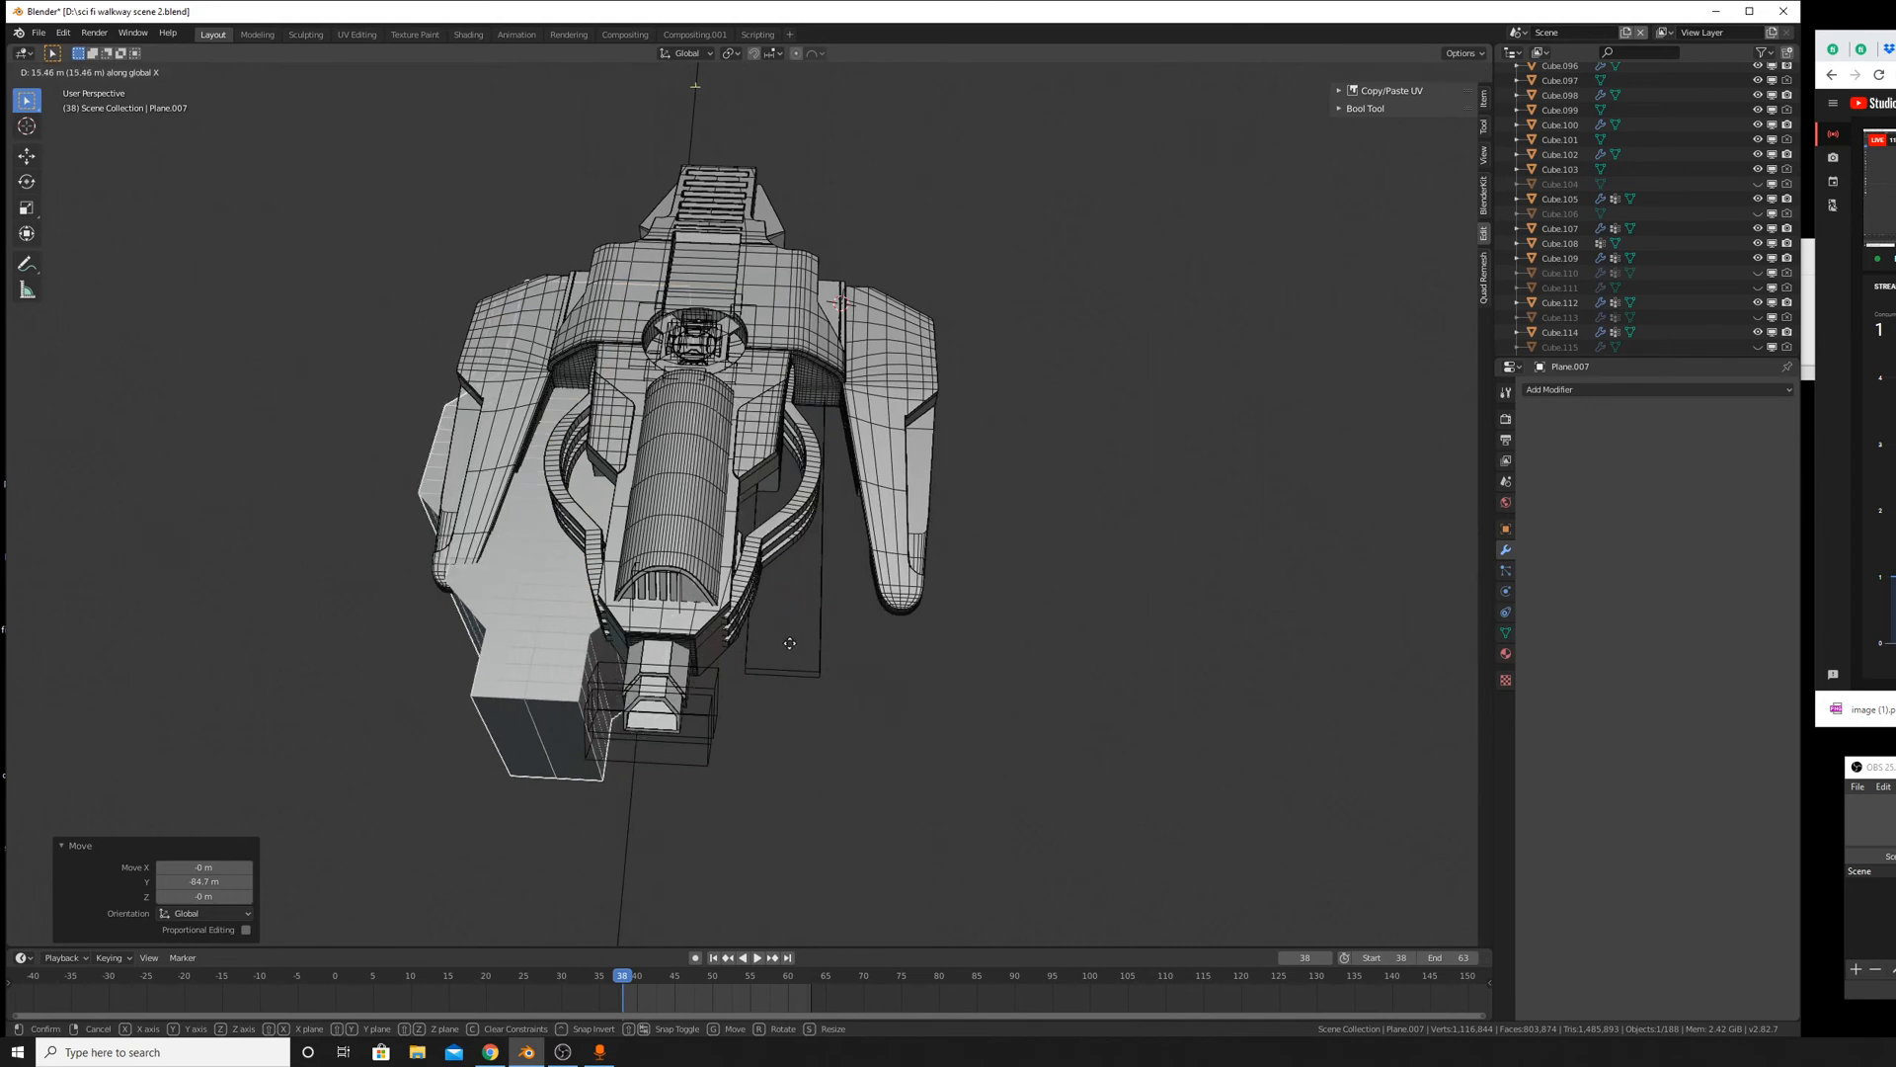
pyautogui.press('Escape')
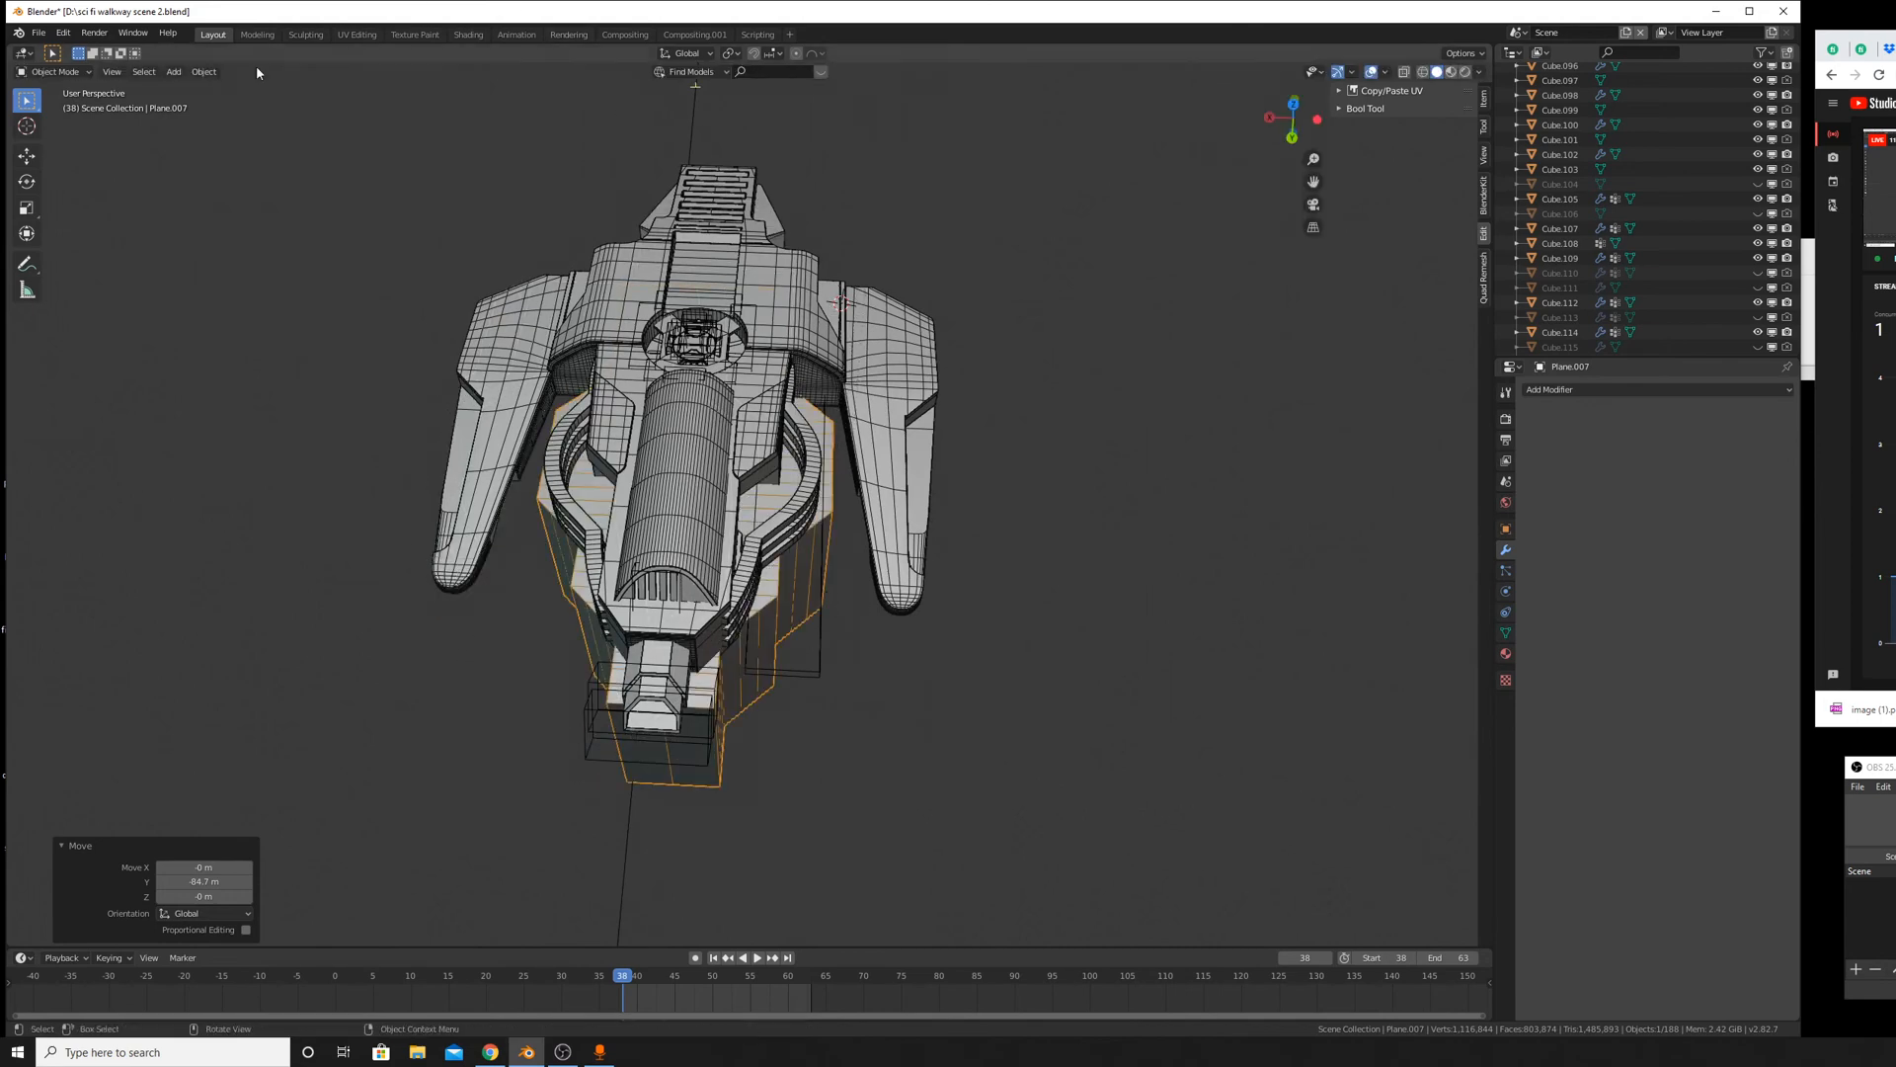
# Set the block's origin to its geometry and scale it down uniformly to about 0.567.
pyautogui.click(204, 71)
pyautogui.moveTo(255, 117)
pyautogui.click(386, 109)
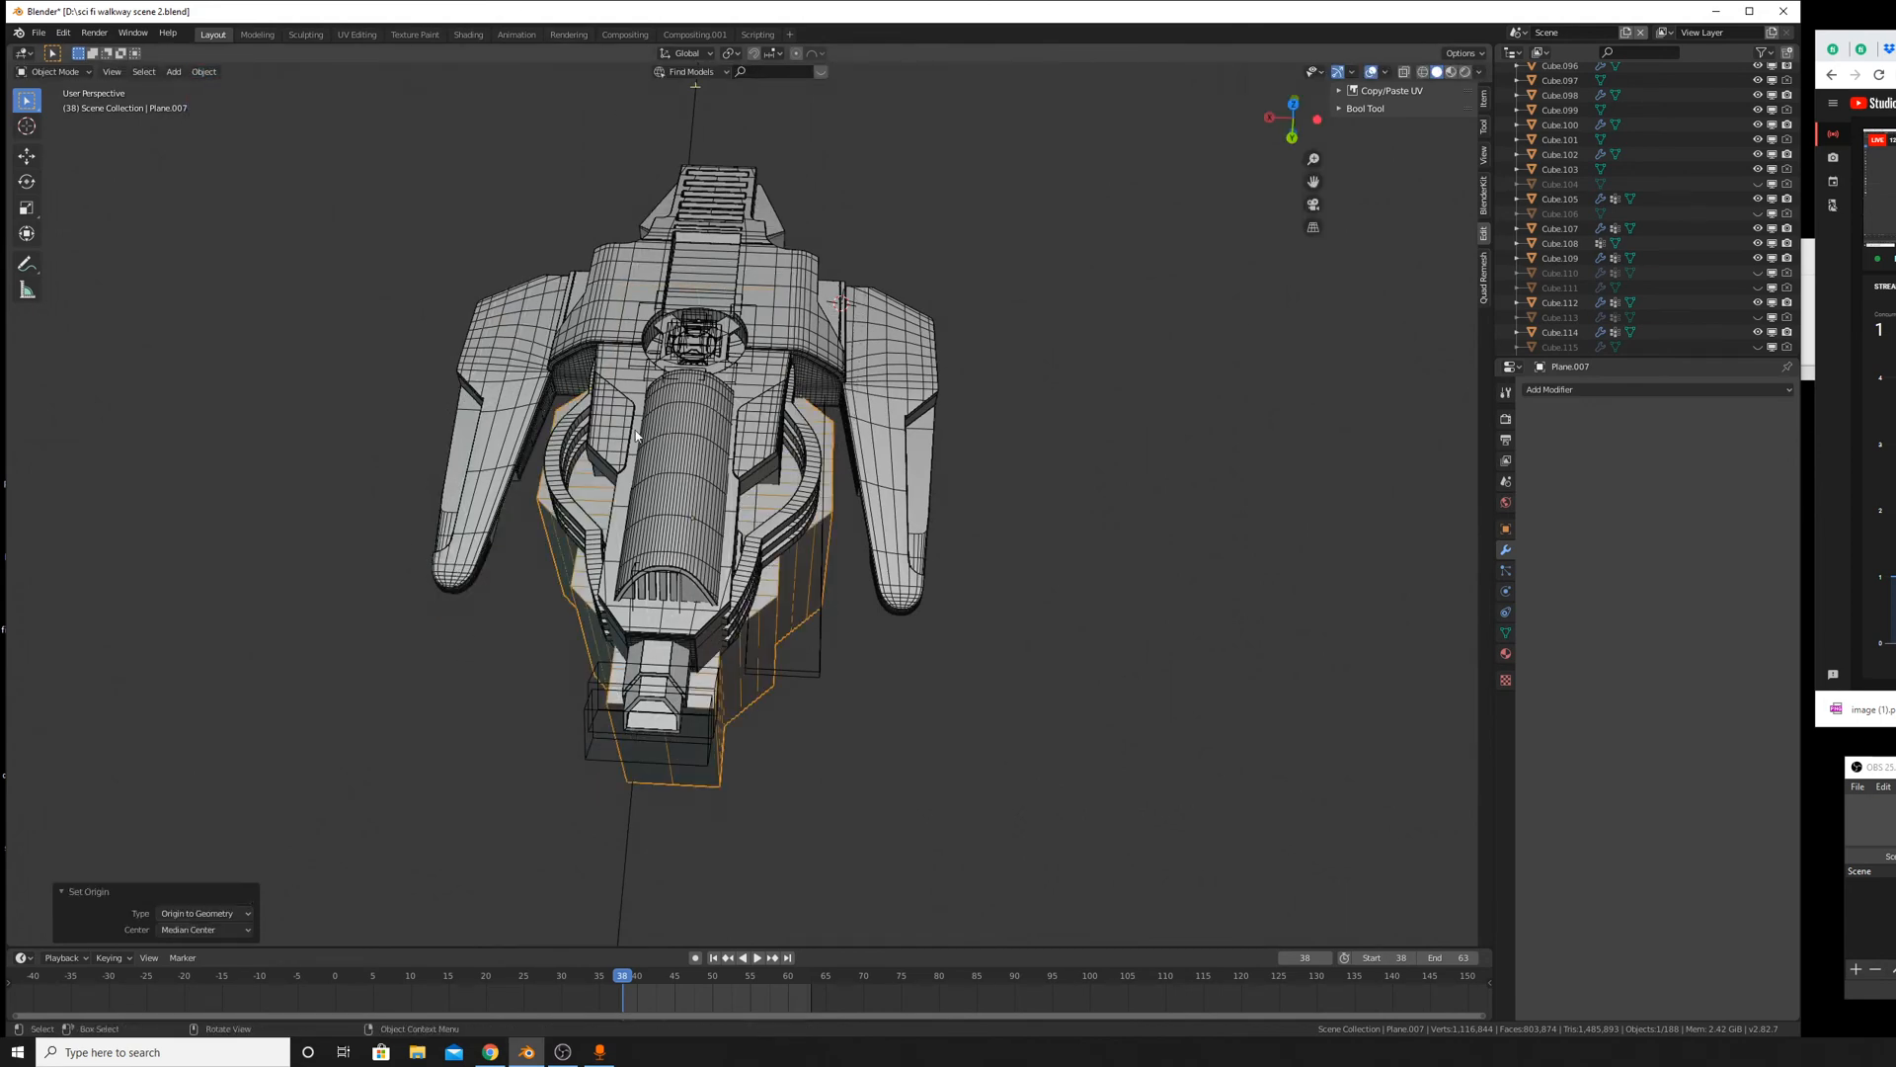
pyautogui.moveTo(850, 464); pyautogui.dragTo(859, 401, button='middle')
pyautogui.press('s')
pyautogui.click(852, 505)
# Move the block about 16.7 m along X and raise it about 4.53 m along Z into the wing's underside.
pyautogui.press('g')
pyautogui.press('y')
pyautogui.press('x')
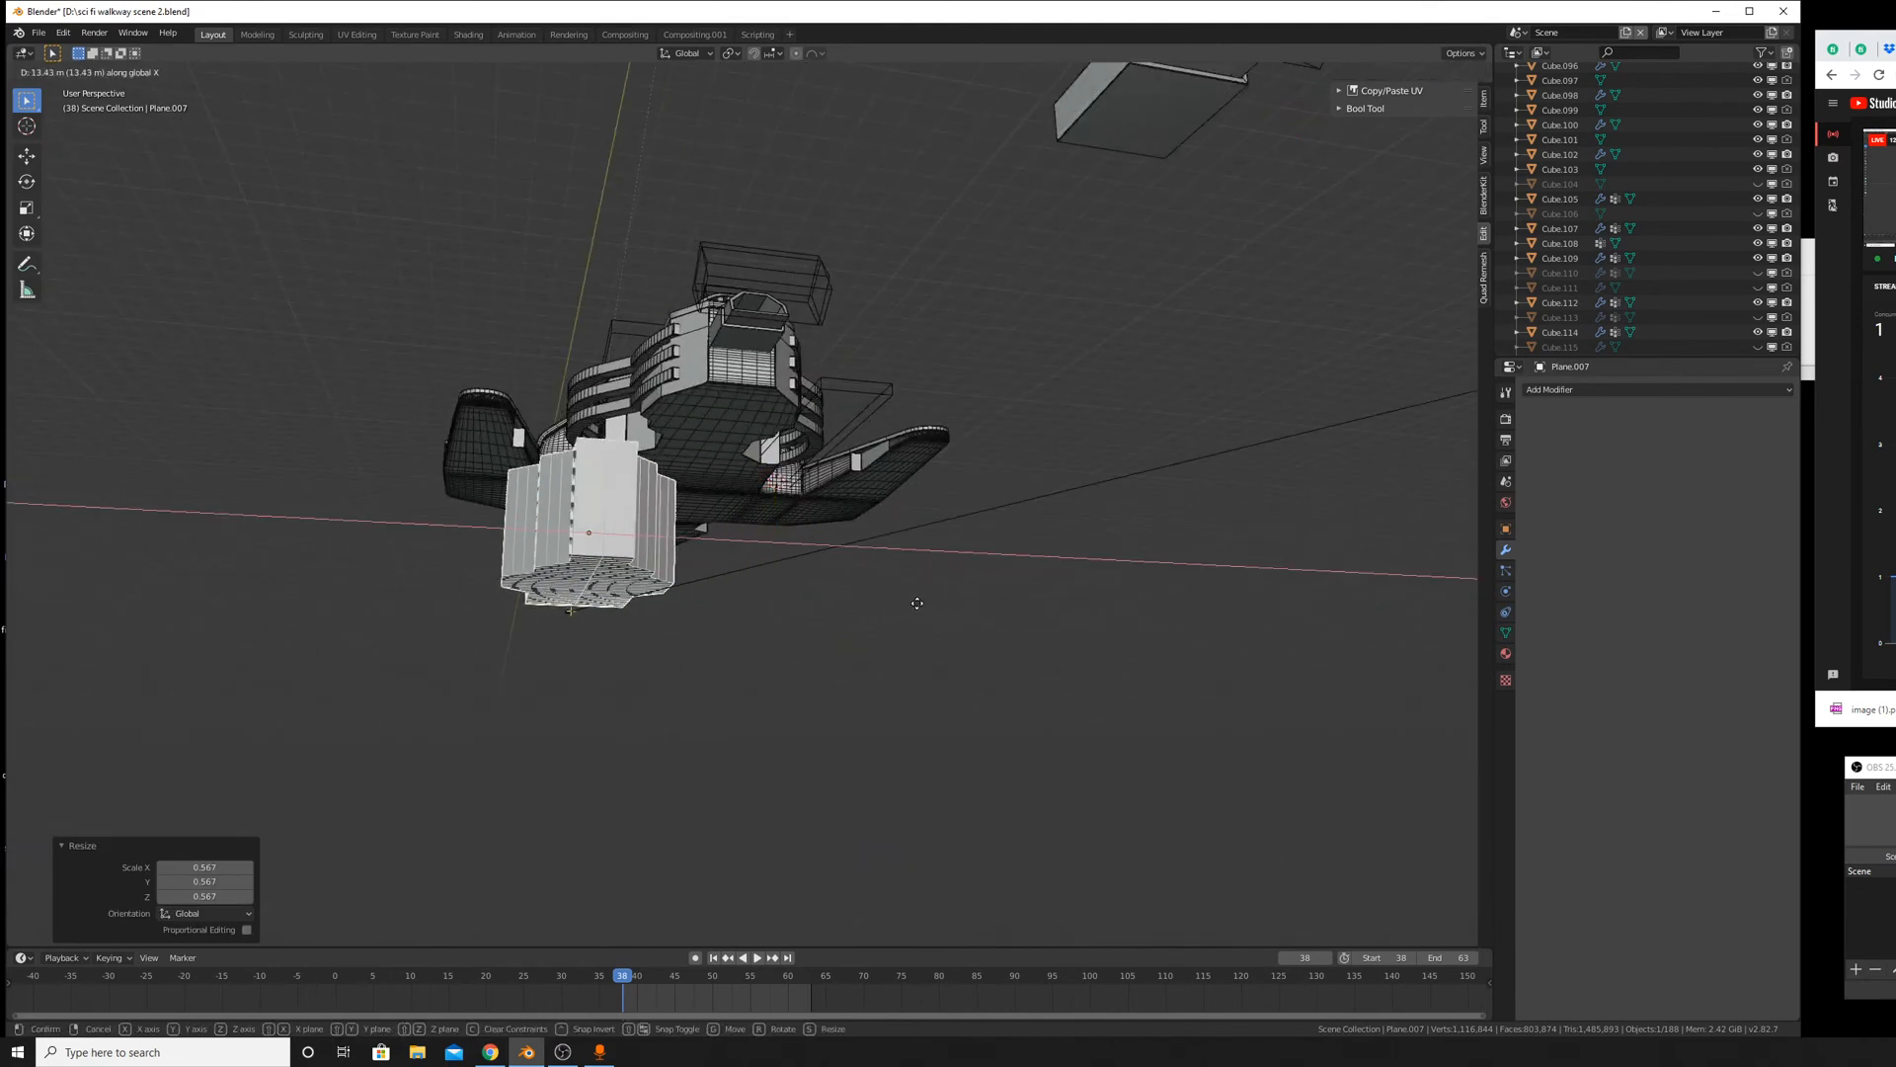
pyautogui.click(893, 603)
pyautogui.moveTo(893, 602); pyautogui.dragTo(948, 693, button='middle')
pyautogui.press('g')
pyautogui.press('z')
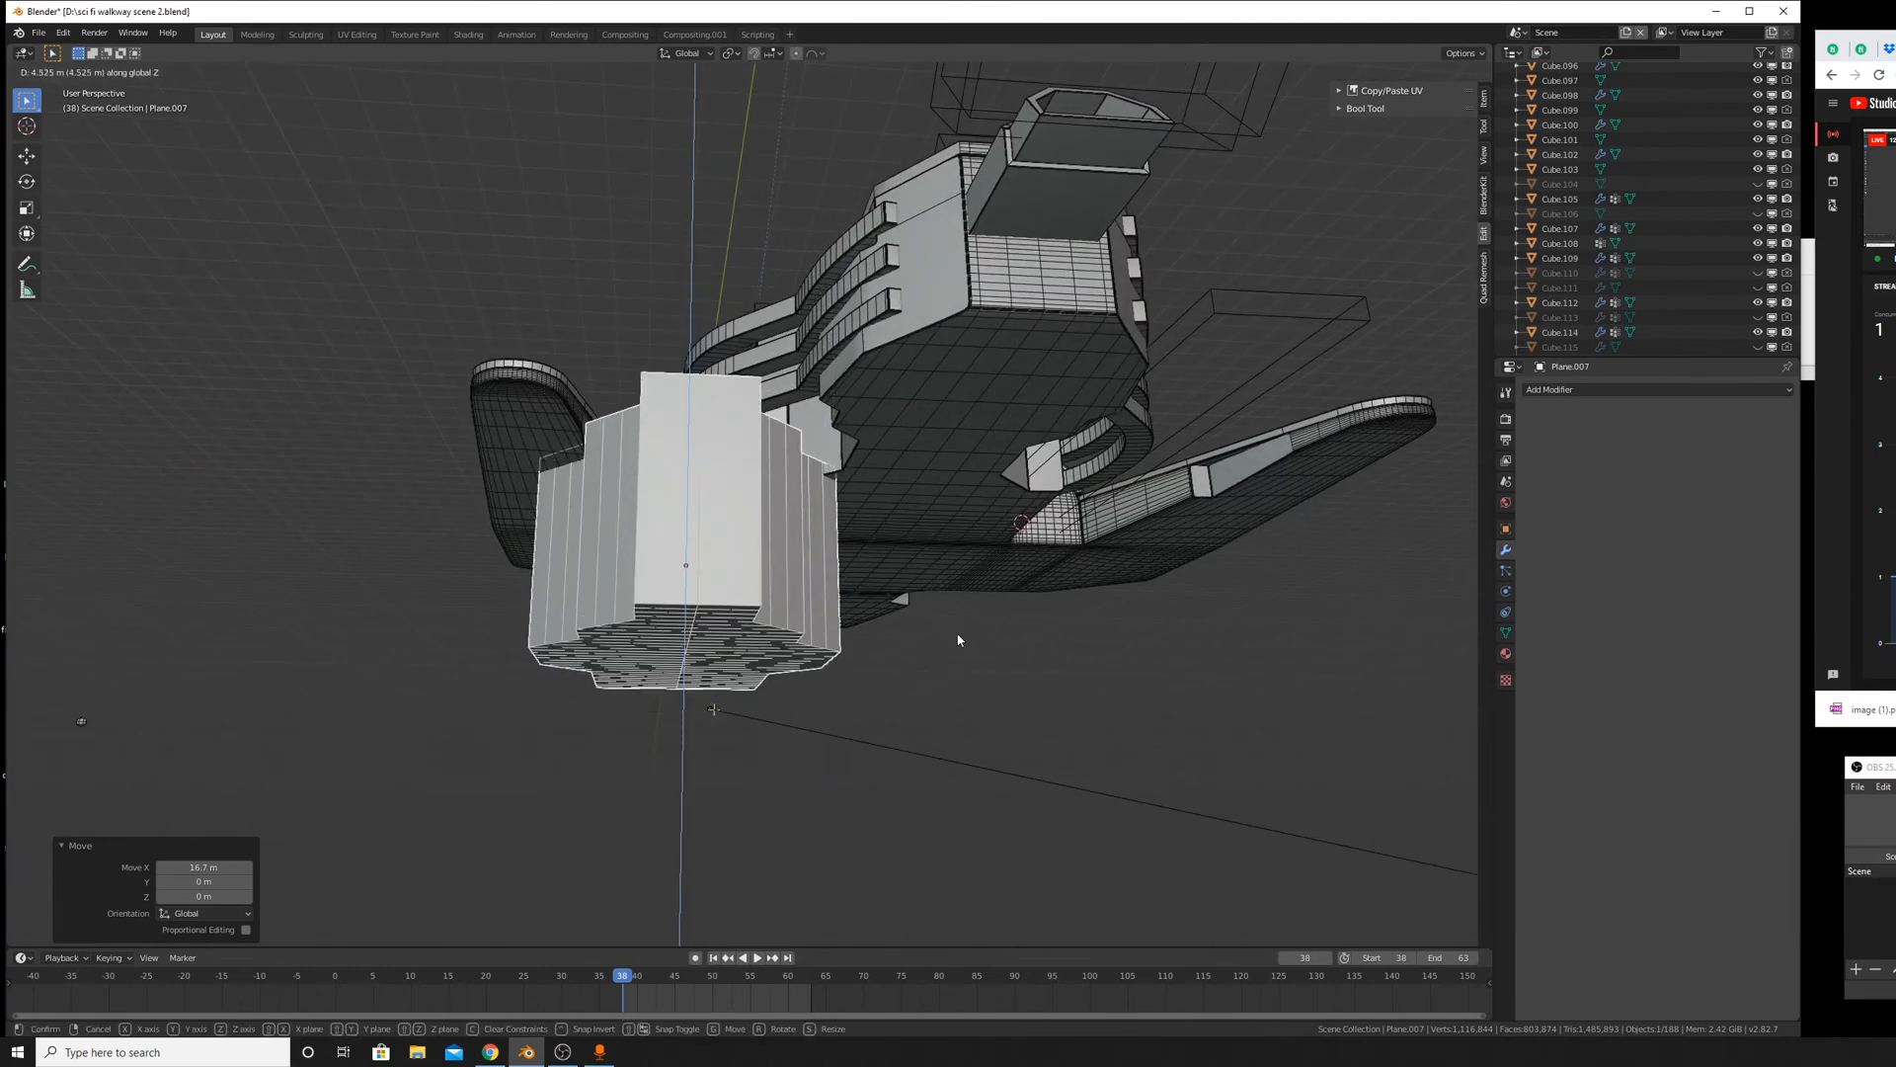
pyautogui.click(954, 637)
pyautogui.moveTo(954, 637); pyautogui.dragTo(958, 770, button='middle')
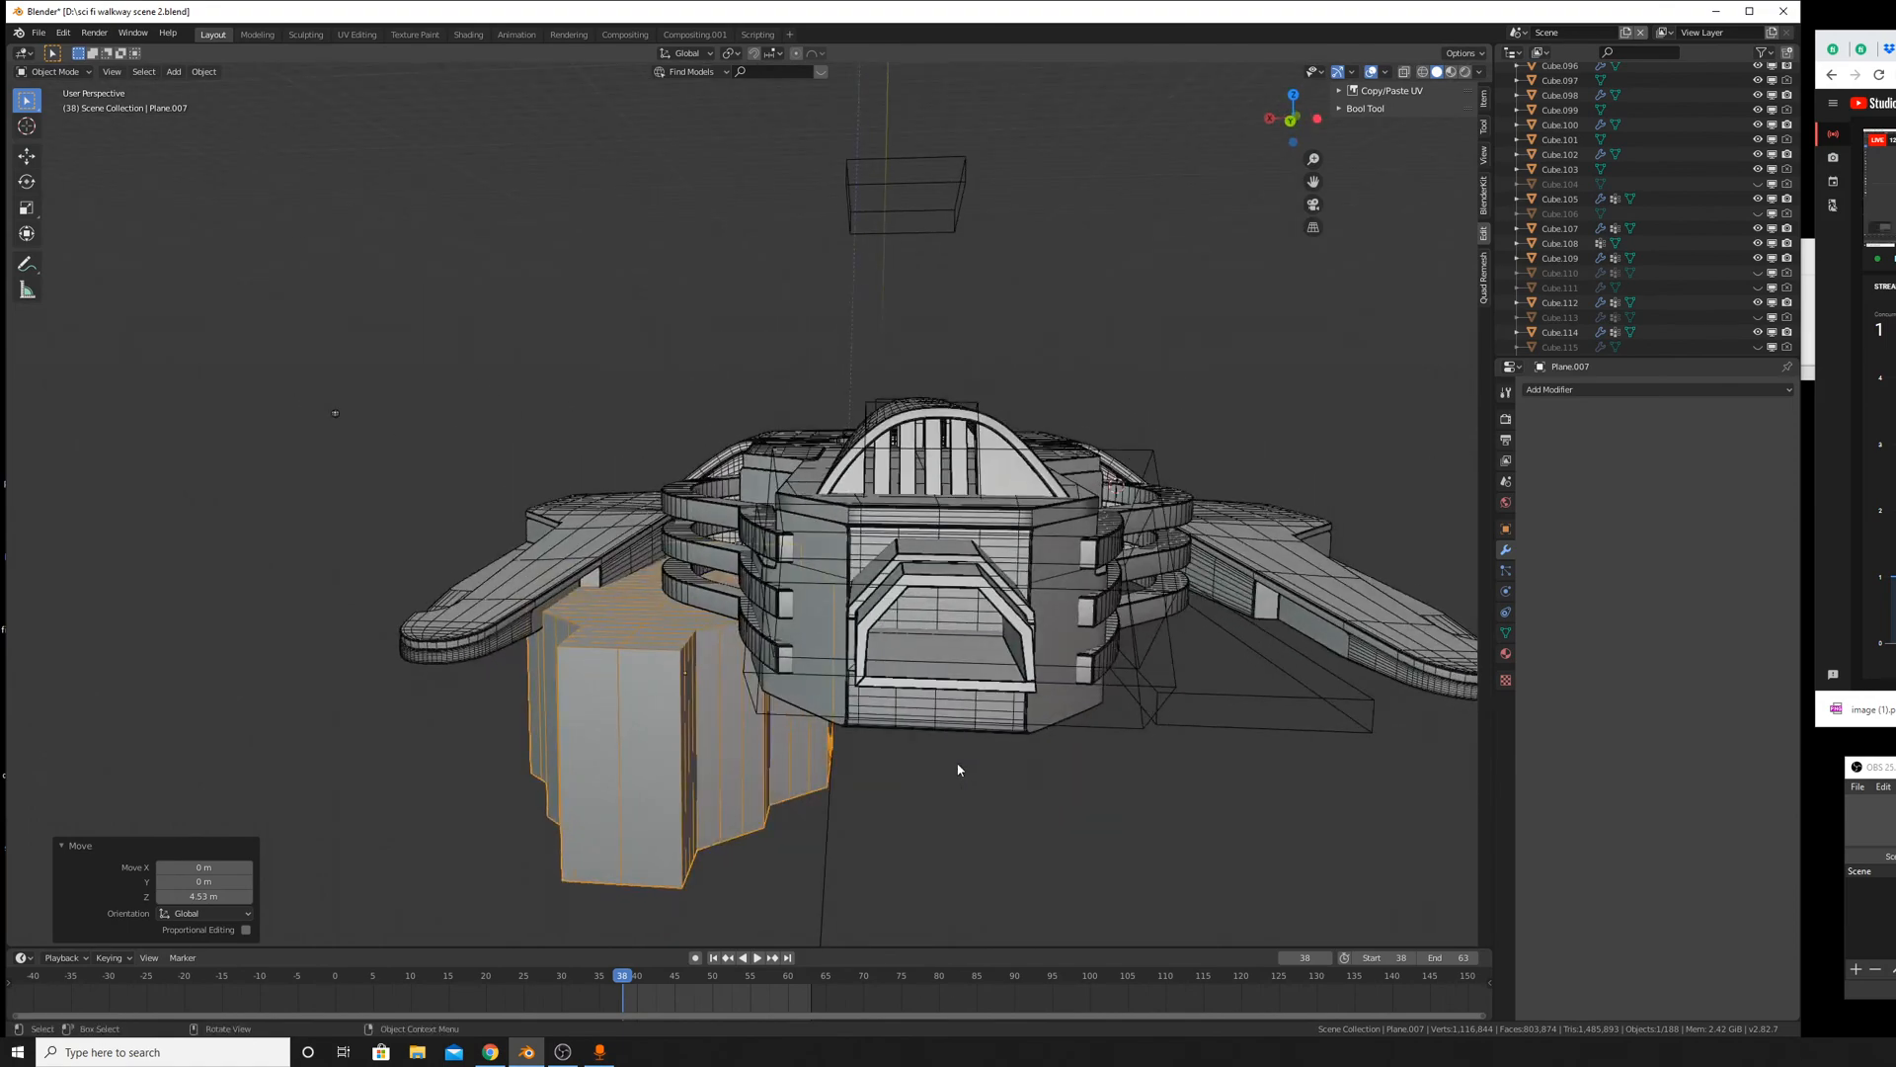
# Cut the block out of the spaceship's main hull with a Bool Tool difference, keeping the block as the cutter.
pyautogui.moveTo(944, 766); pyautogui.dragTo(809, 428, button='middle')
pyautogui.click(810, 429)
pyautogui.keyDown('shift'); pyautogui.click(746, 567); pyautogui.keyUp('shift')
pyautogui.click(739, 564)
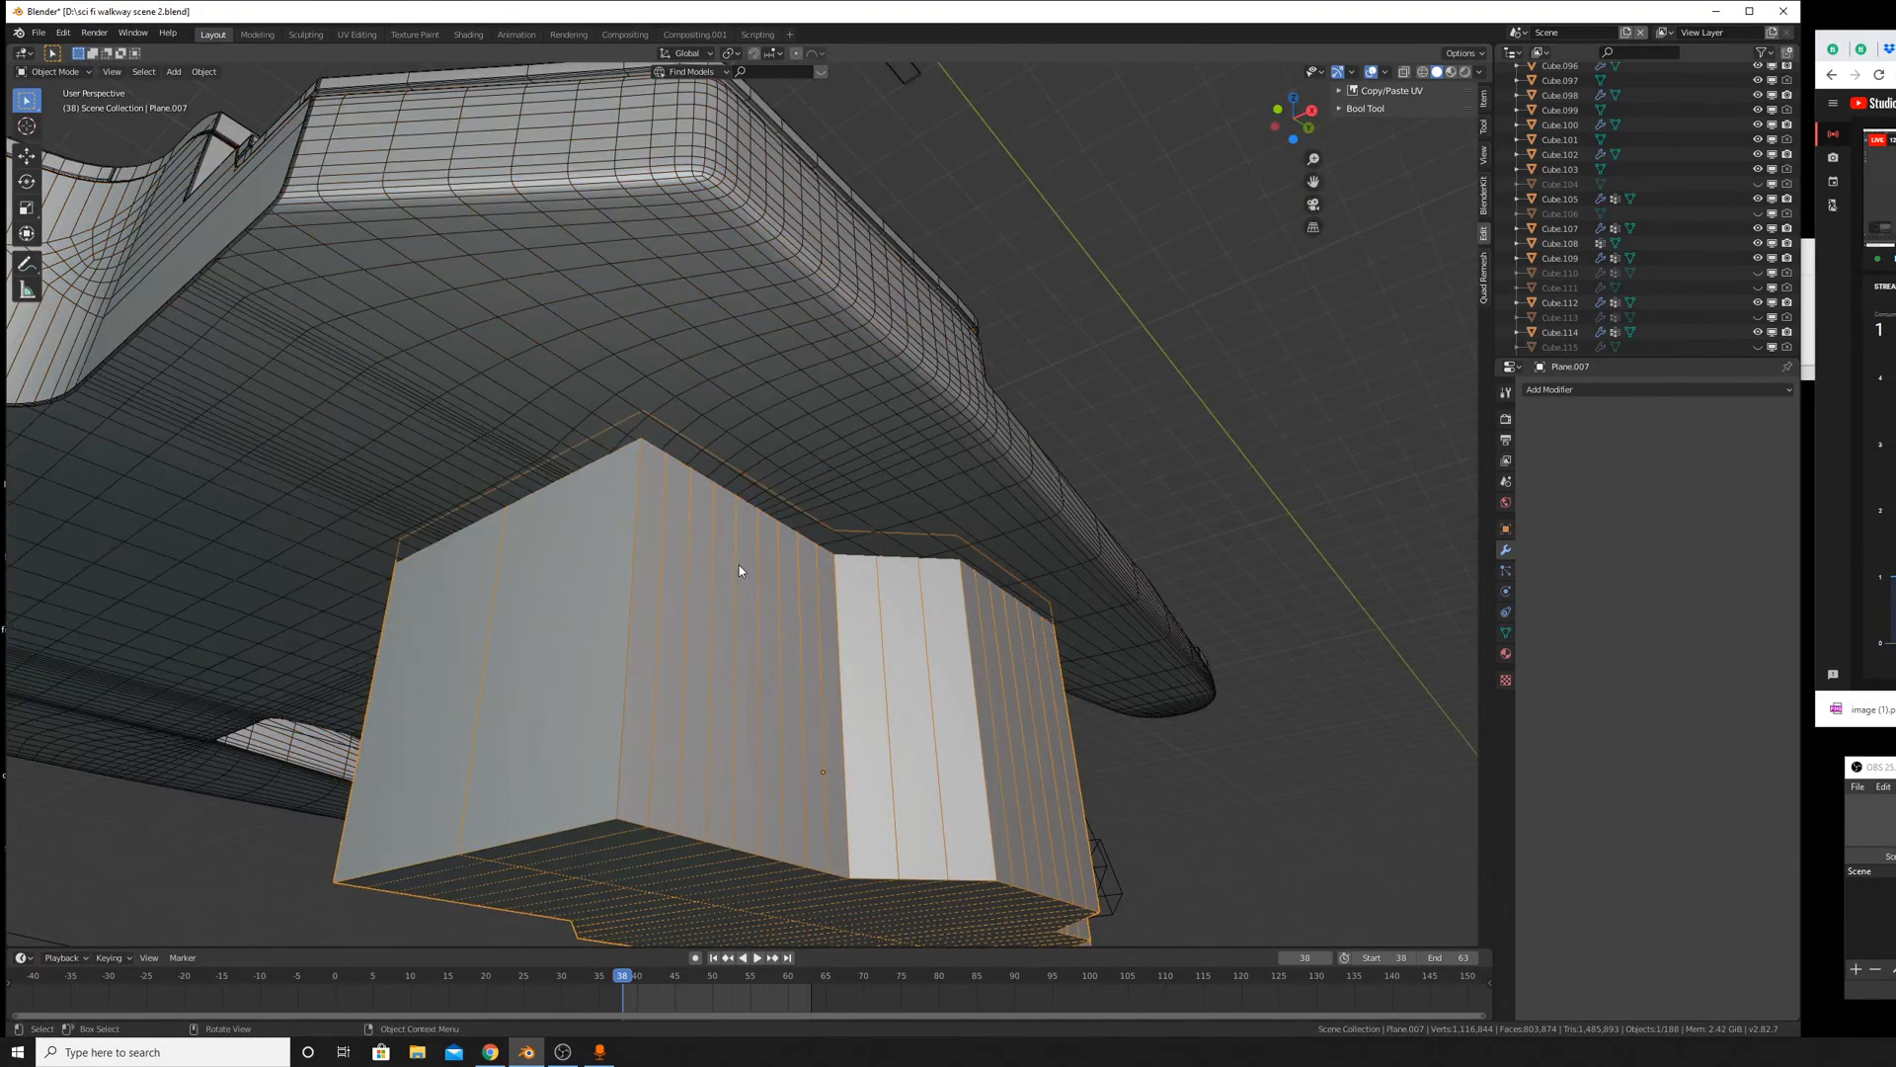
pyautogui.keyDown('shift'); pyautogui.click(697, 348); pyautogui.keyUp('shift')
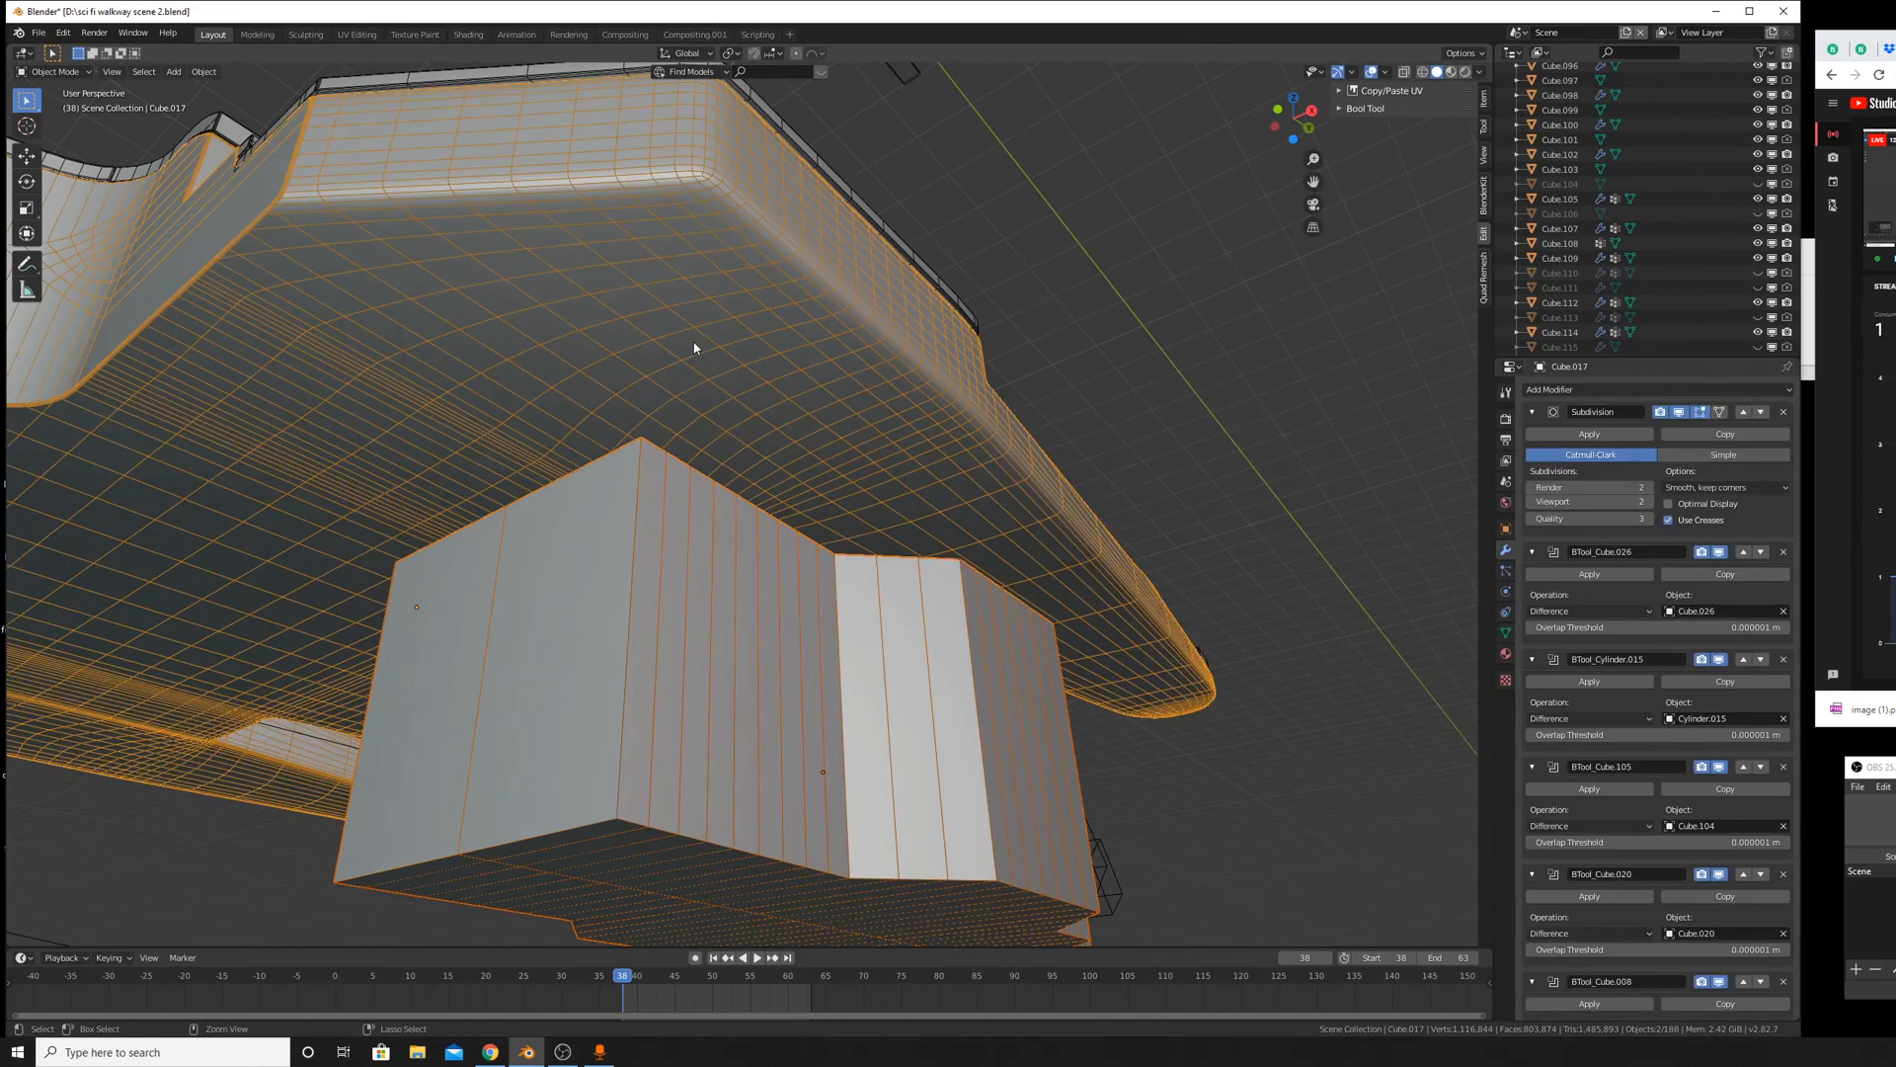
pyautogui.press('ctrl+KP_Subtract')
# Turn off the wireframe overlay while viewing the hull's underside around the new cut.
pyautogui.moveTo(694, 348); pyautogui.dragTo(1143, 592, button='middle')
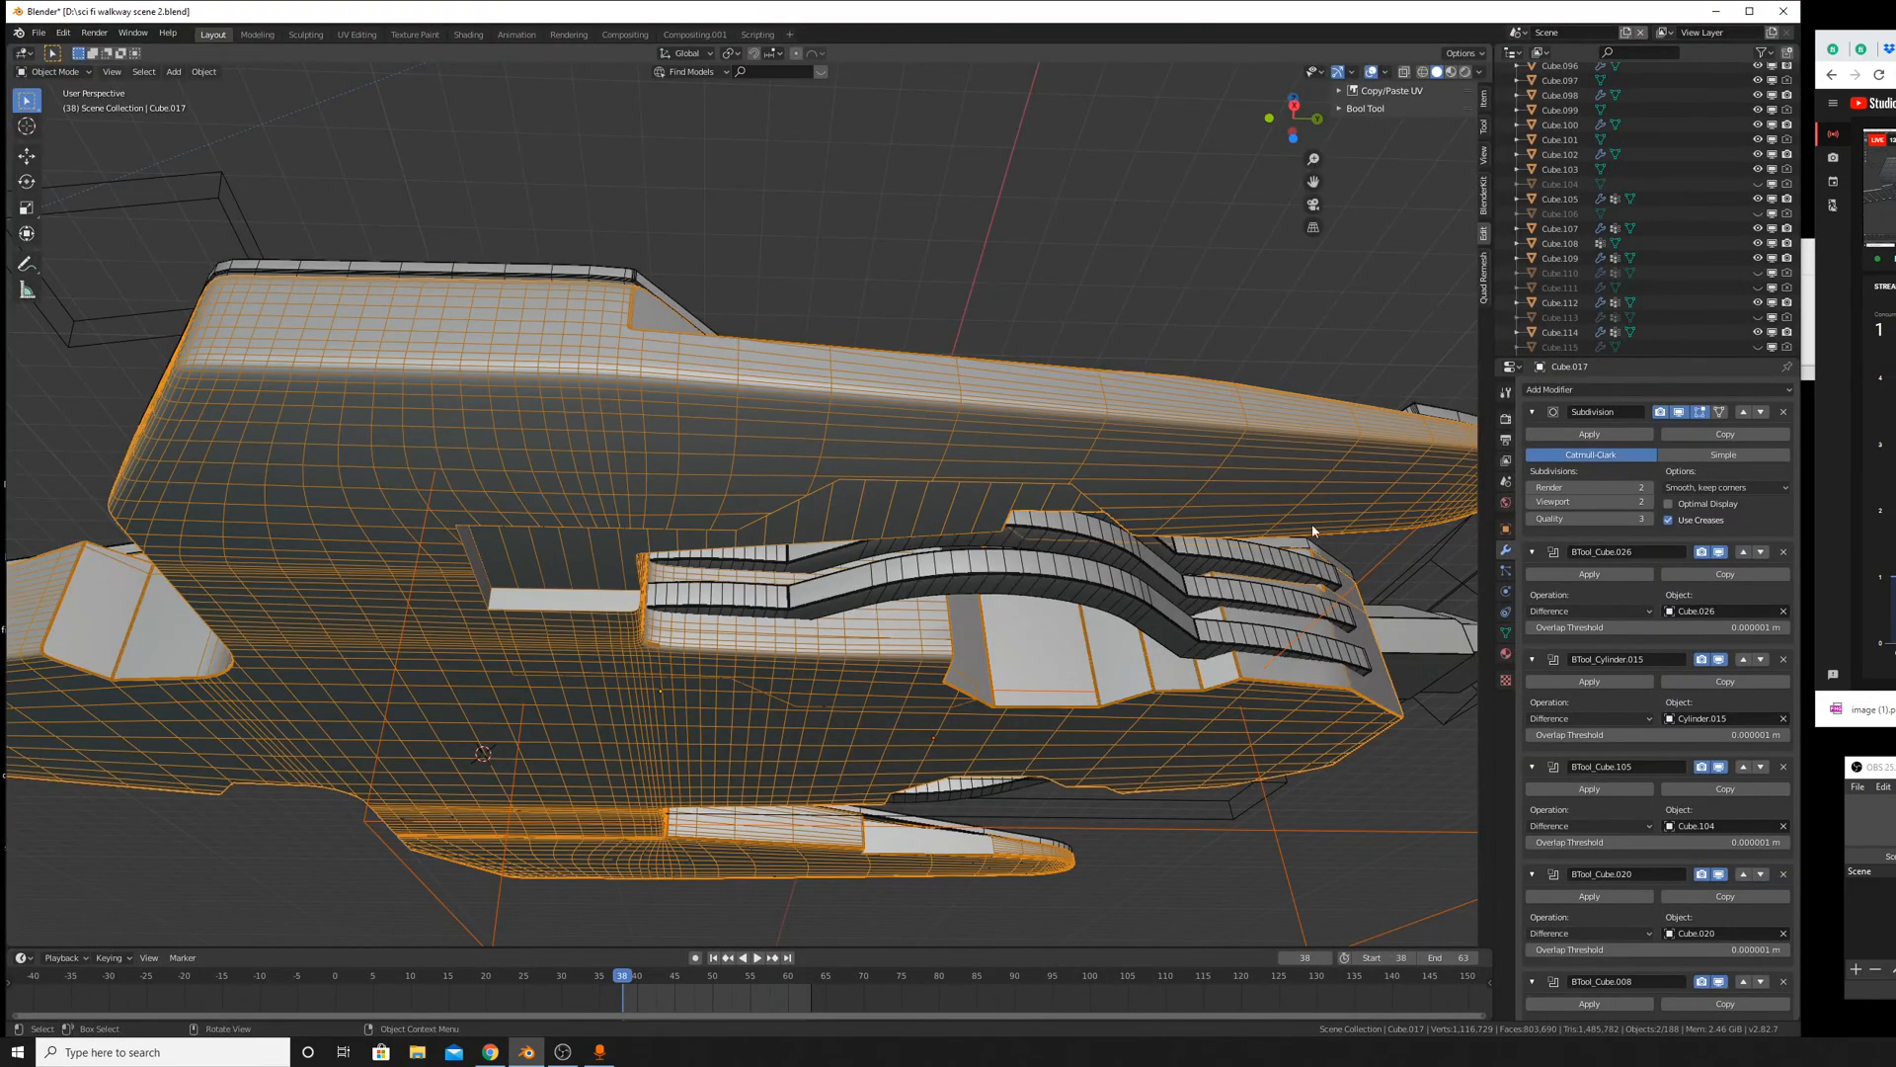
pyautogui.moveTo(1312, 531); pyautogui.dragTo(608, 263, button='middle')
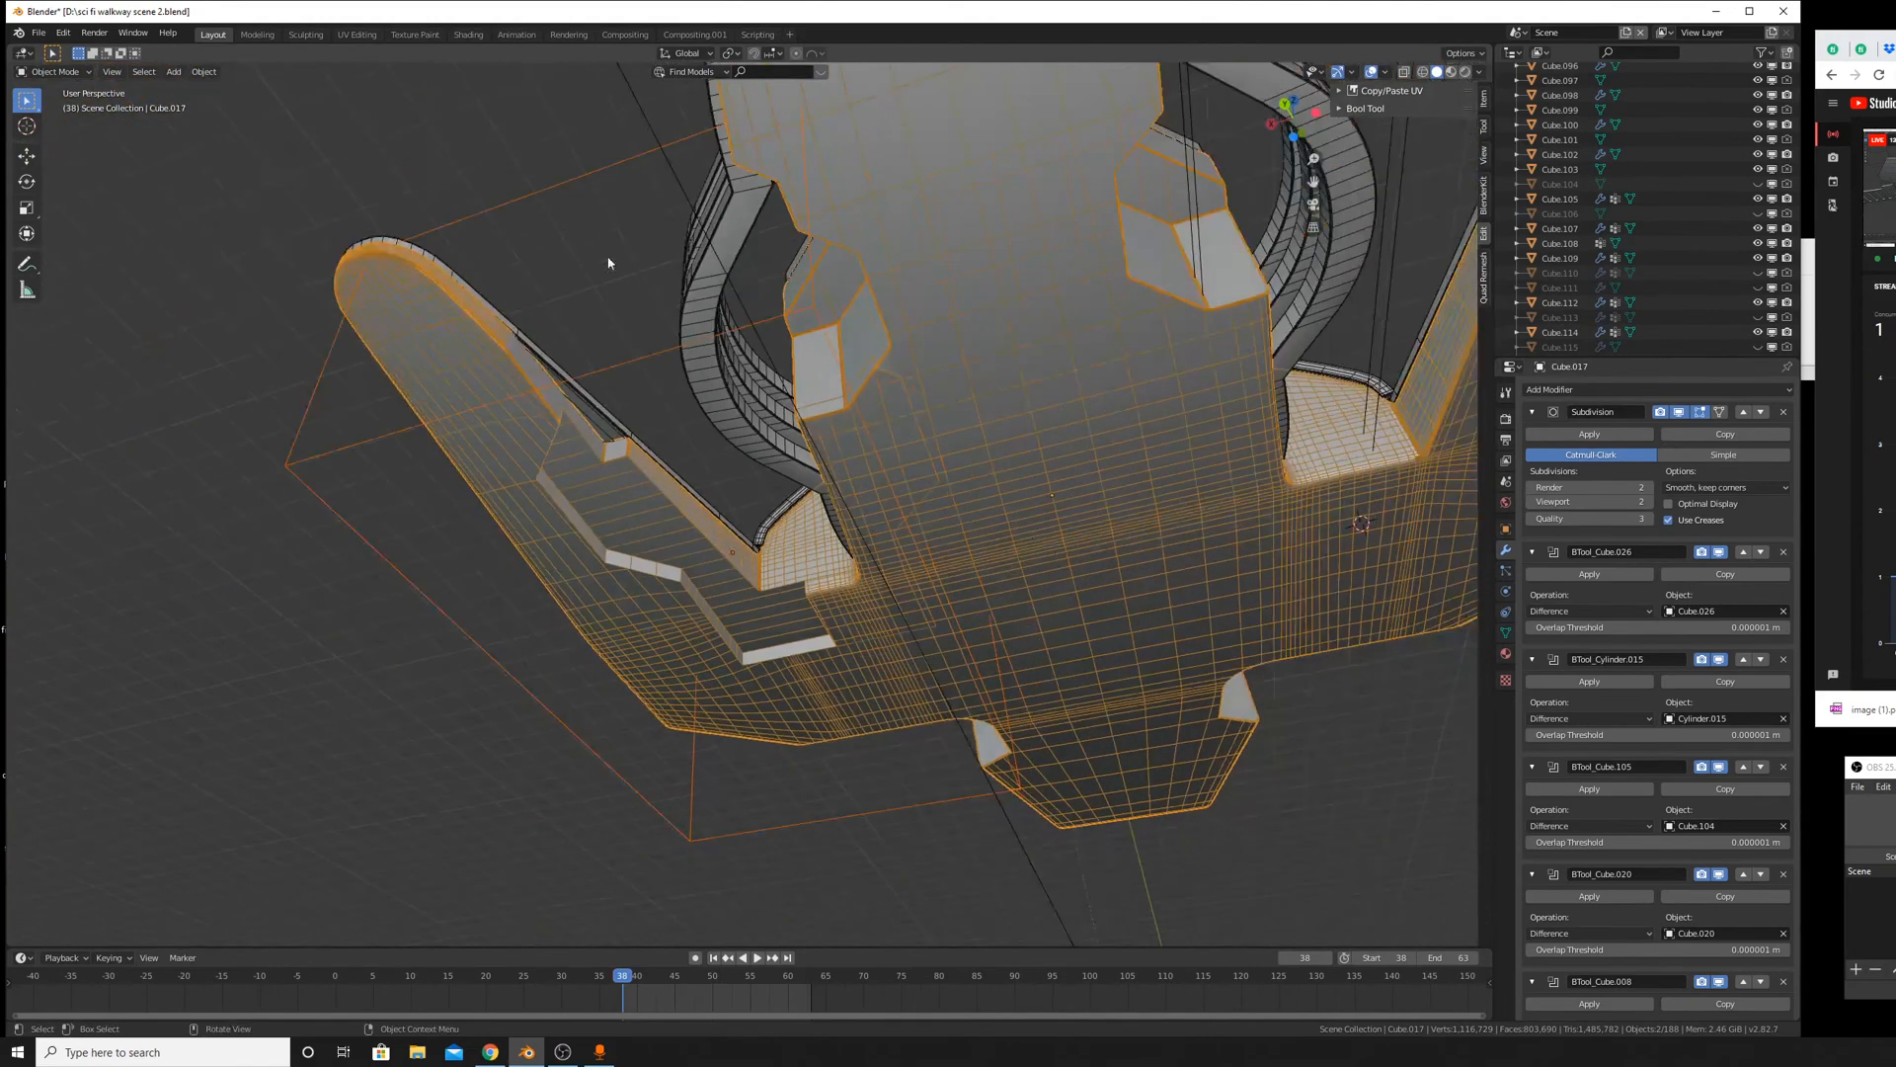
pyautogui.click(1382, 74)
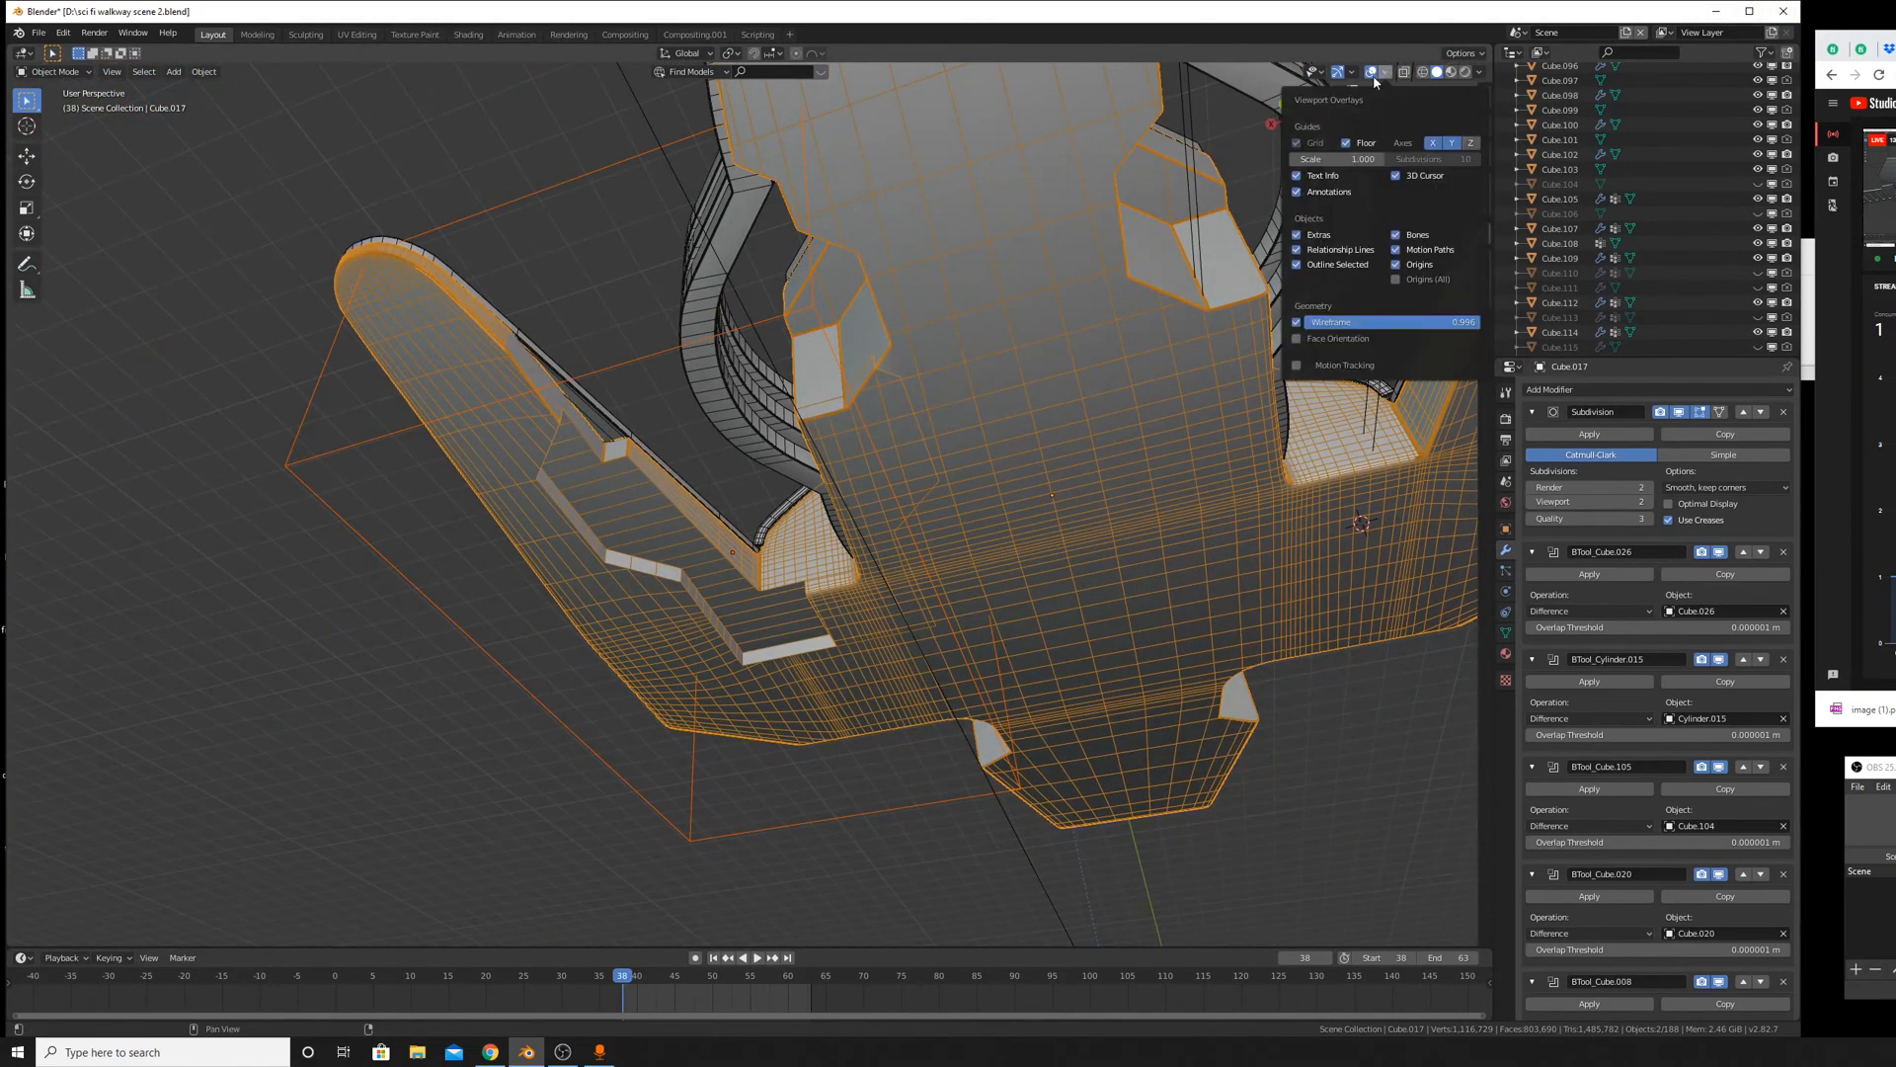
pyautogui.click(1297, 322)
pyautogui.moveTo(903, 595); pyautogui.dragTo(956, 612, button='middle')
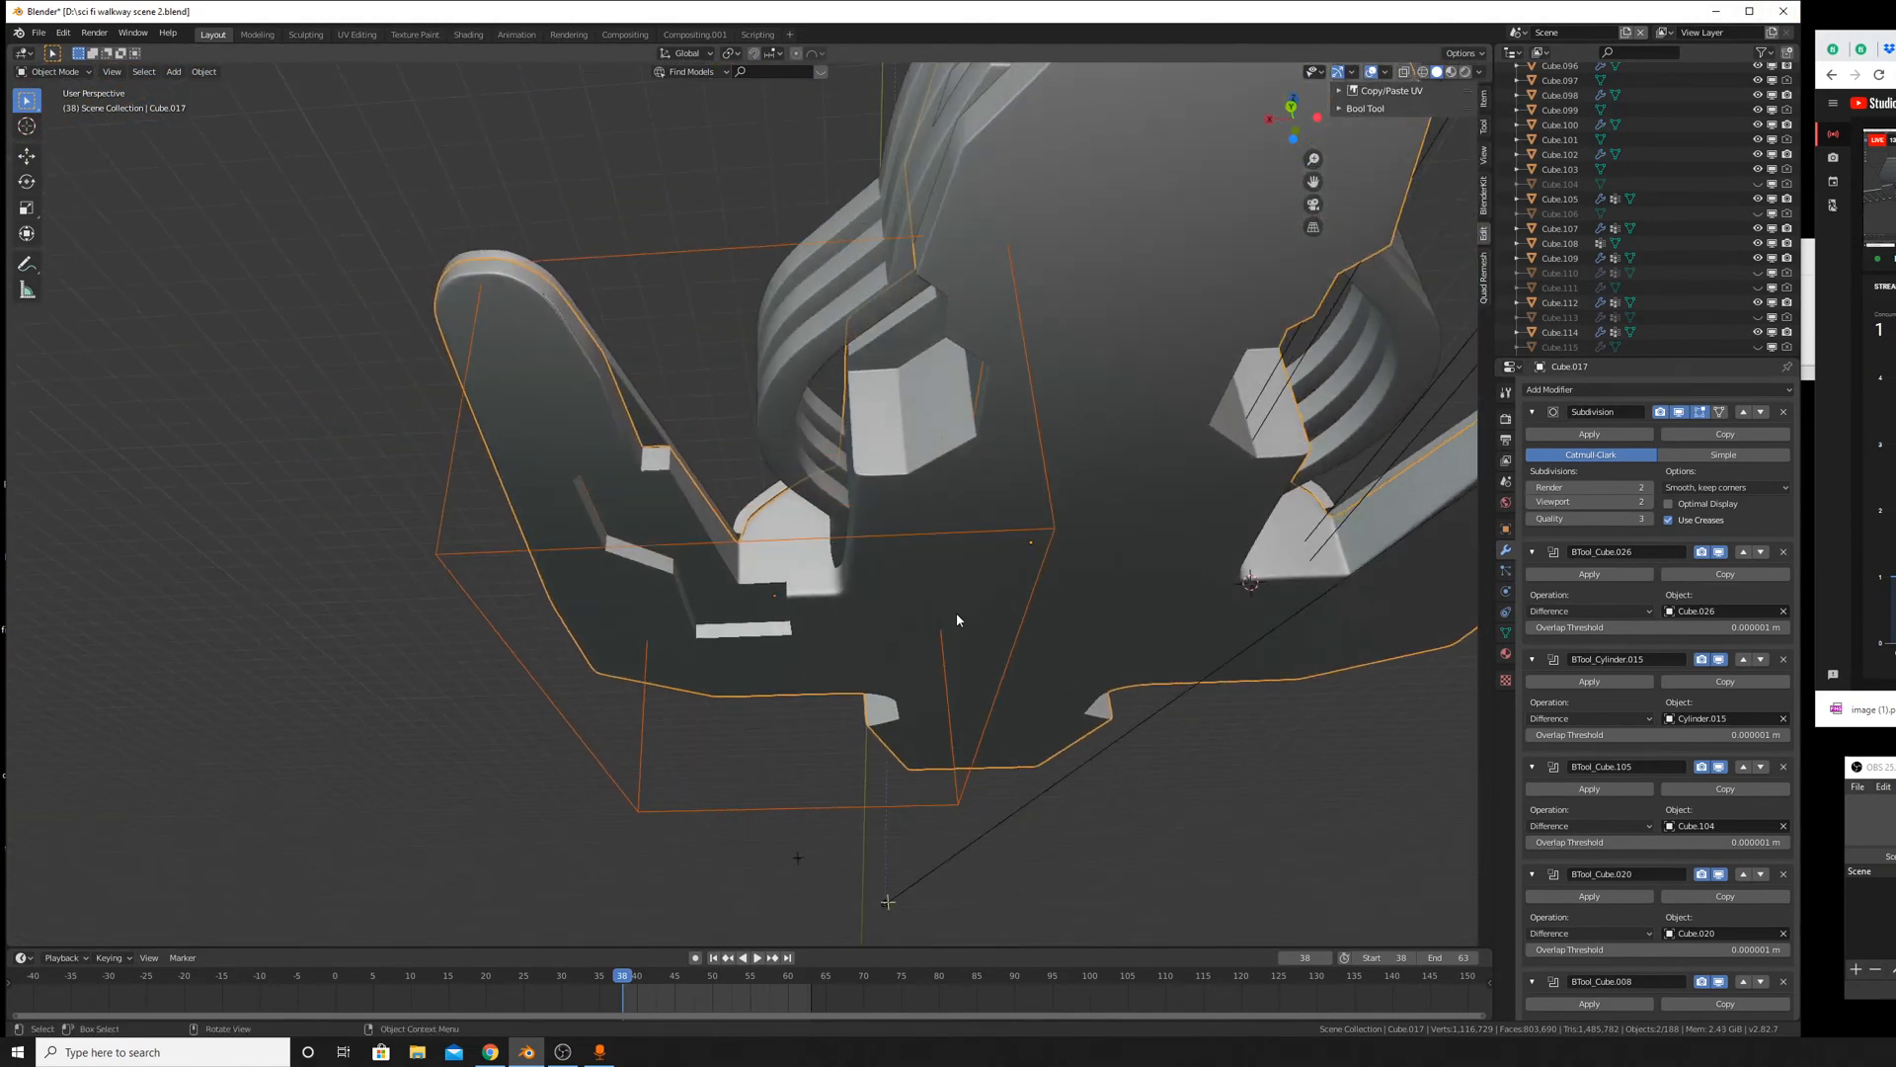
pyautogui.click(1014, 529)
pyautogui.click(1017, 553)
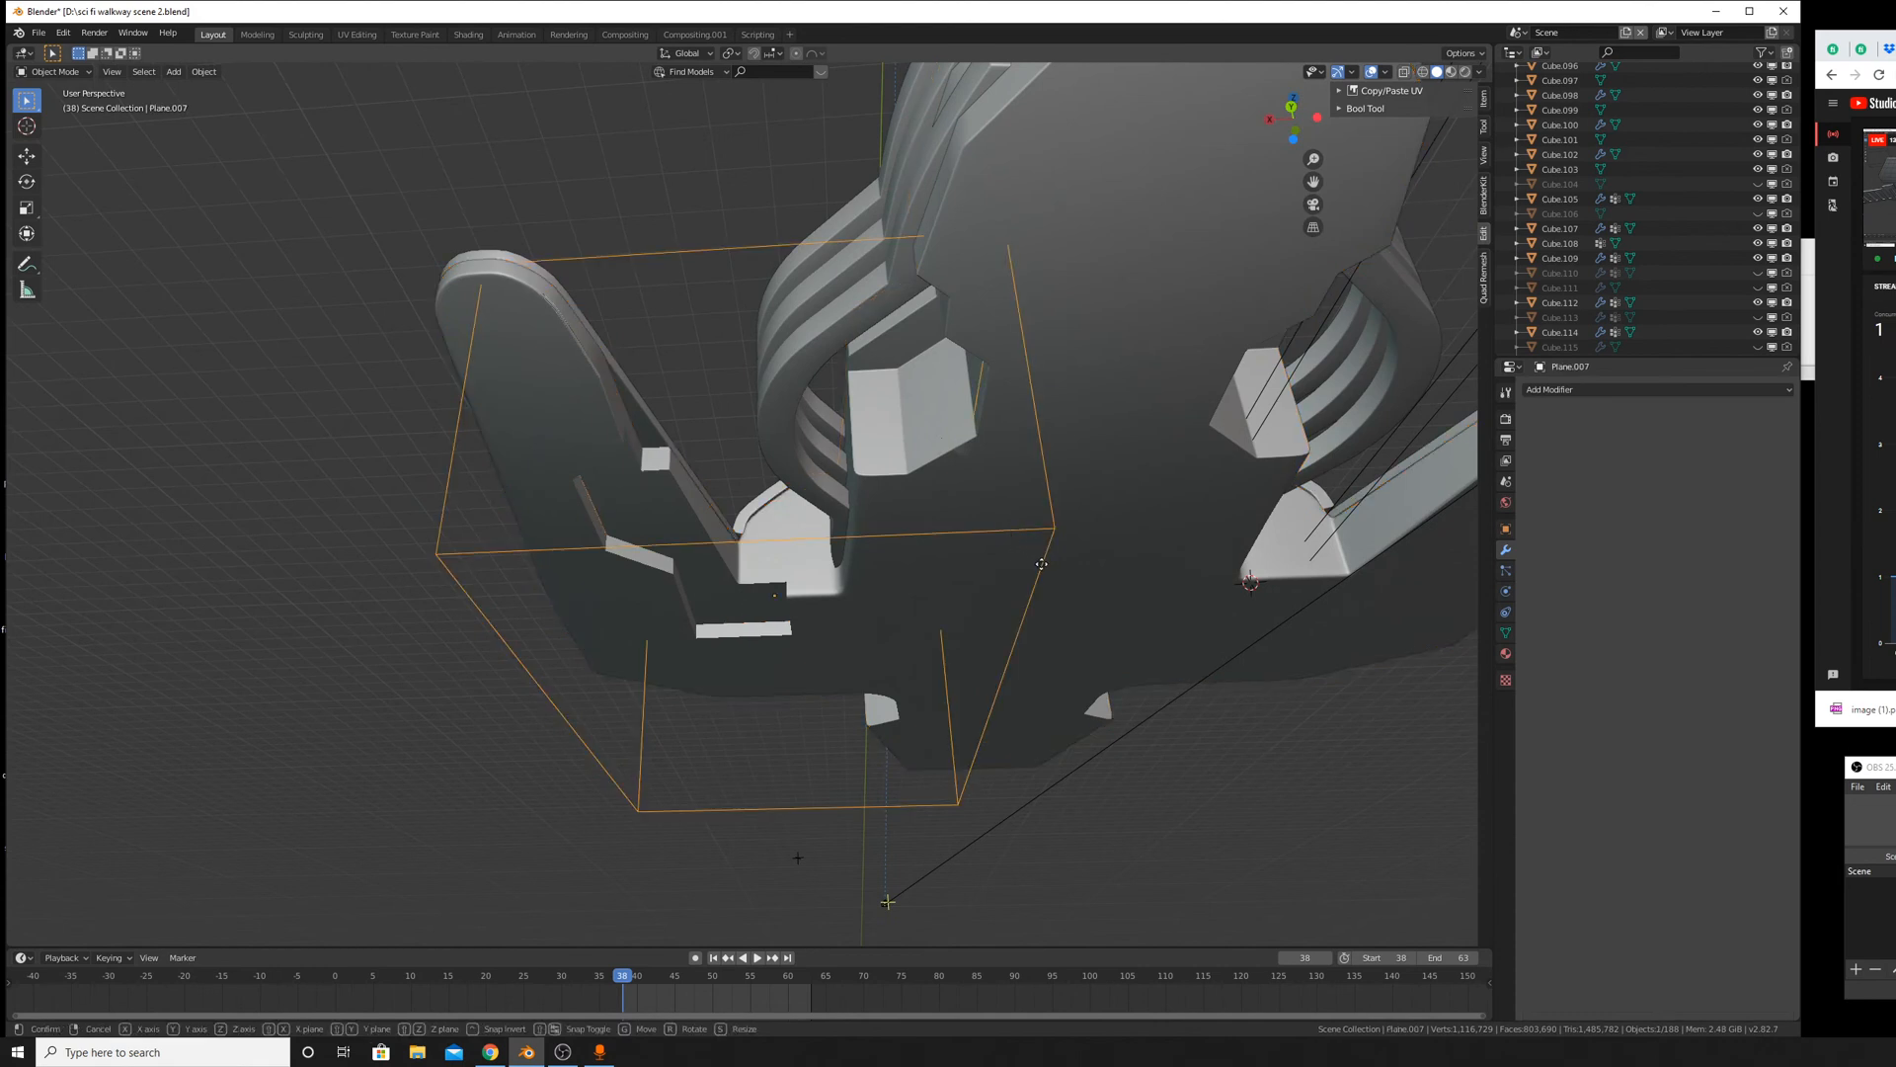
pyautogui.press('g')
pyautogui.press('x')
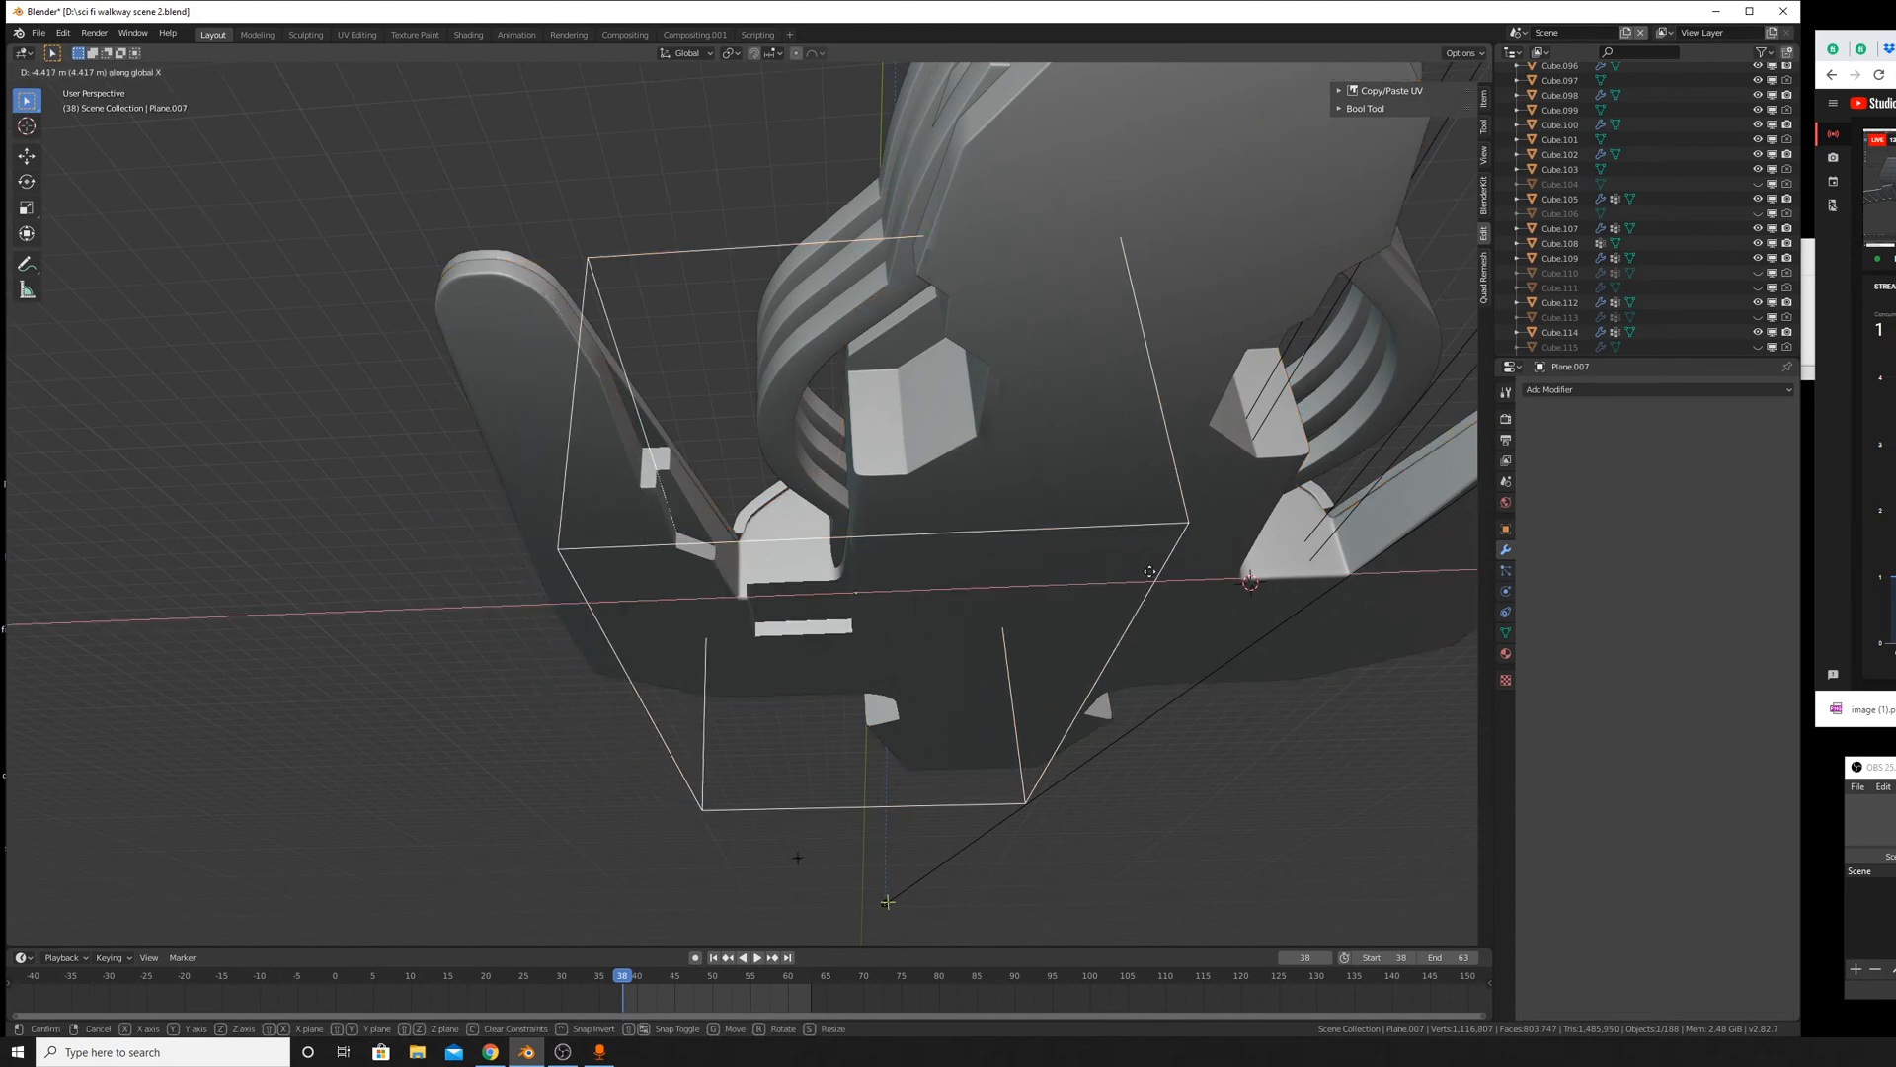
pyautogui.click(1055, 557)
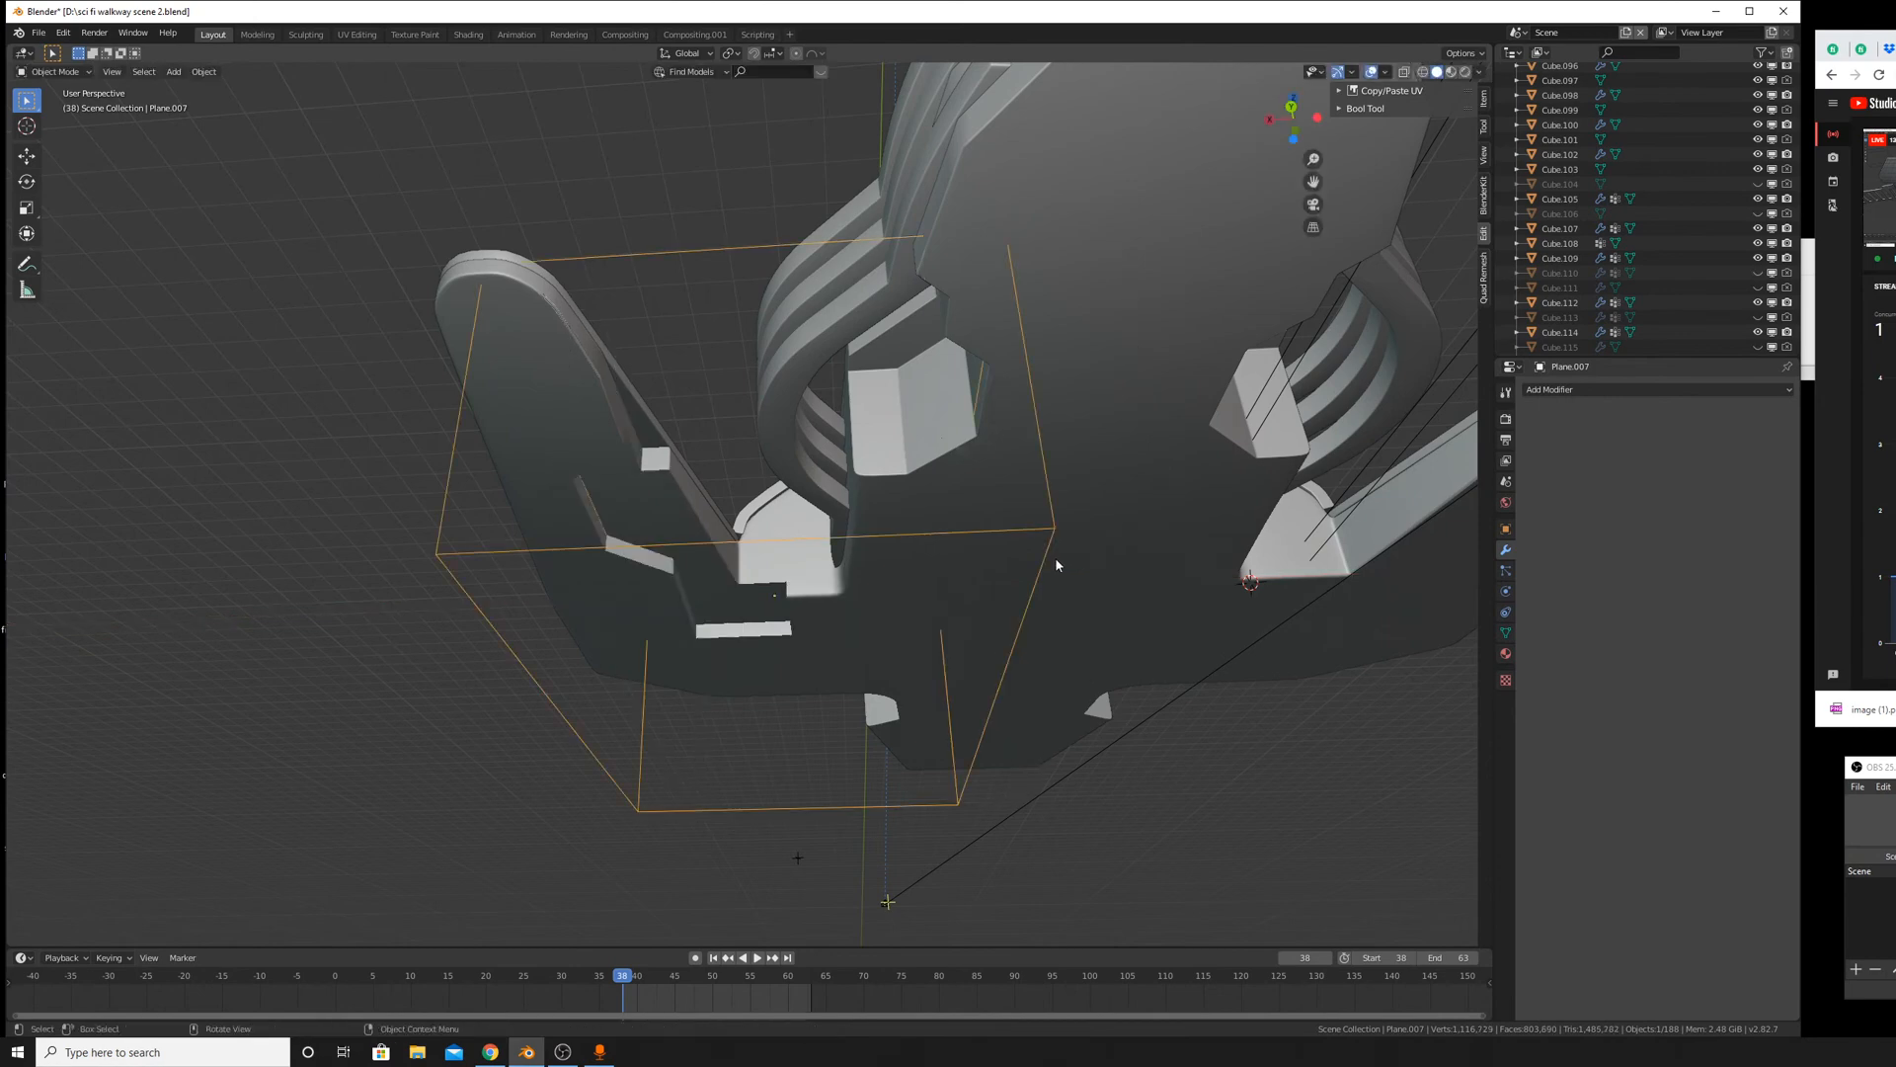
pyautogui.moveTo(1054, 557); pyautogui.dragTo(1325, 229, button='middle')
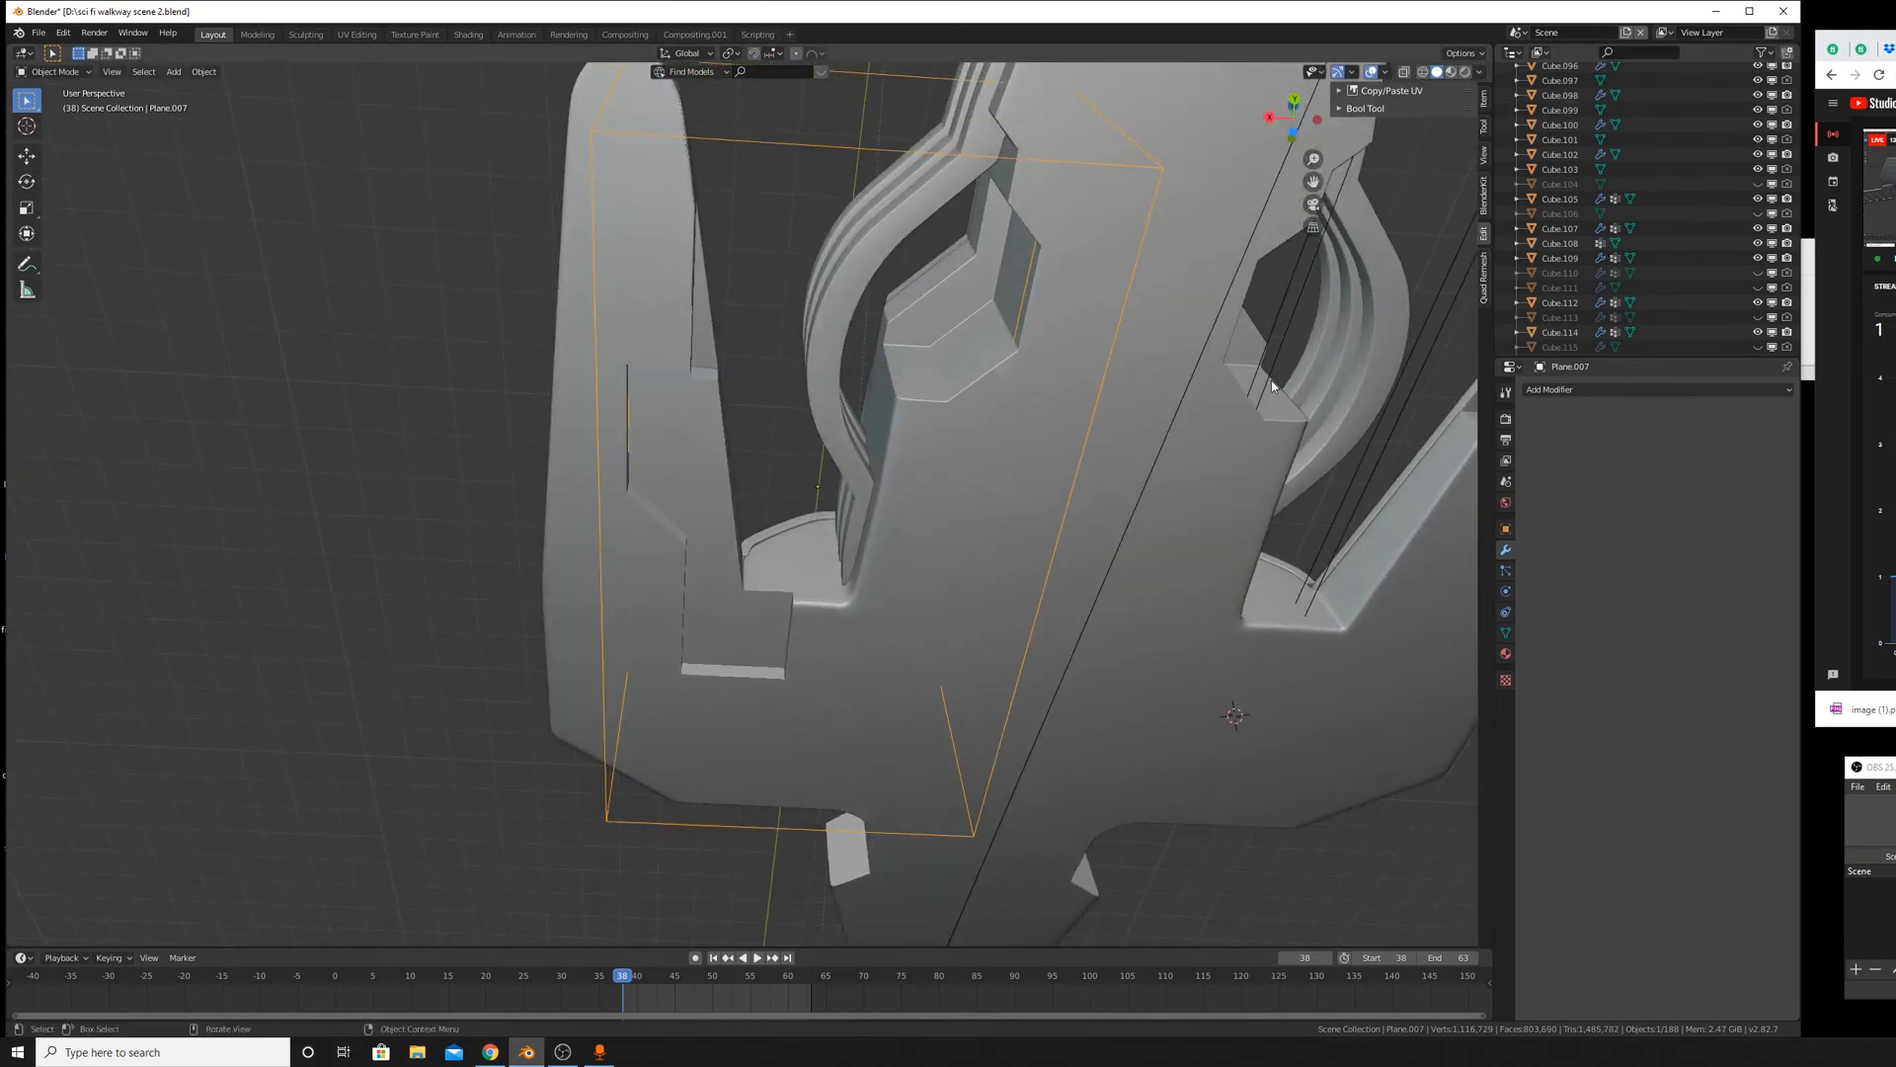
# Reorder the hull's modifiers so the BTool_Plane.007 boolean sits above Bevel and Weighted Normal, and inspect the bevelled cut edges.
pyautogui.click(1098, 643)
pyautogui.scroll(-5, 1627, 841)
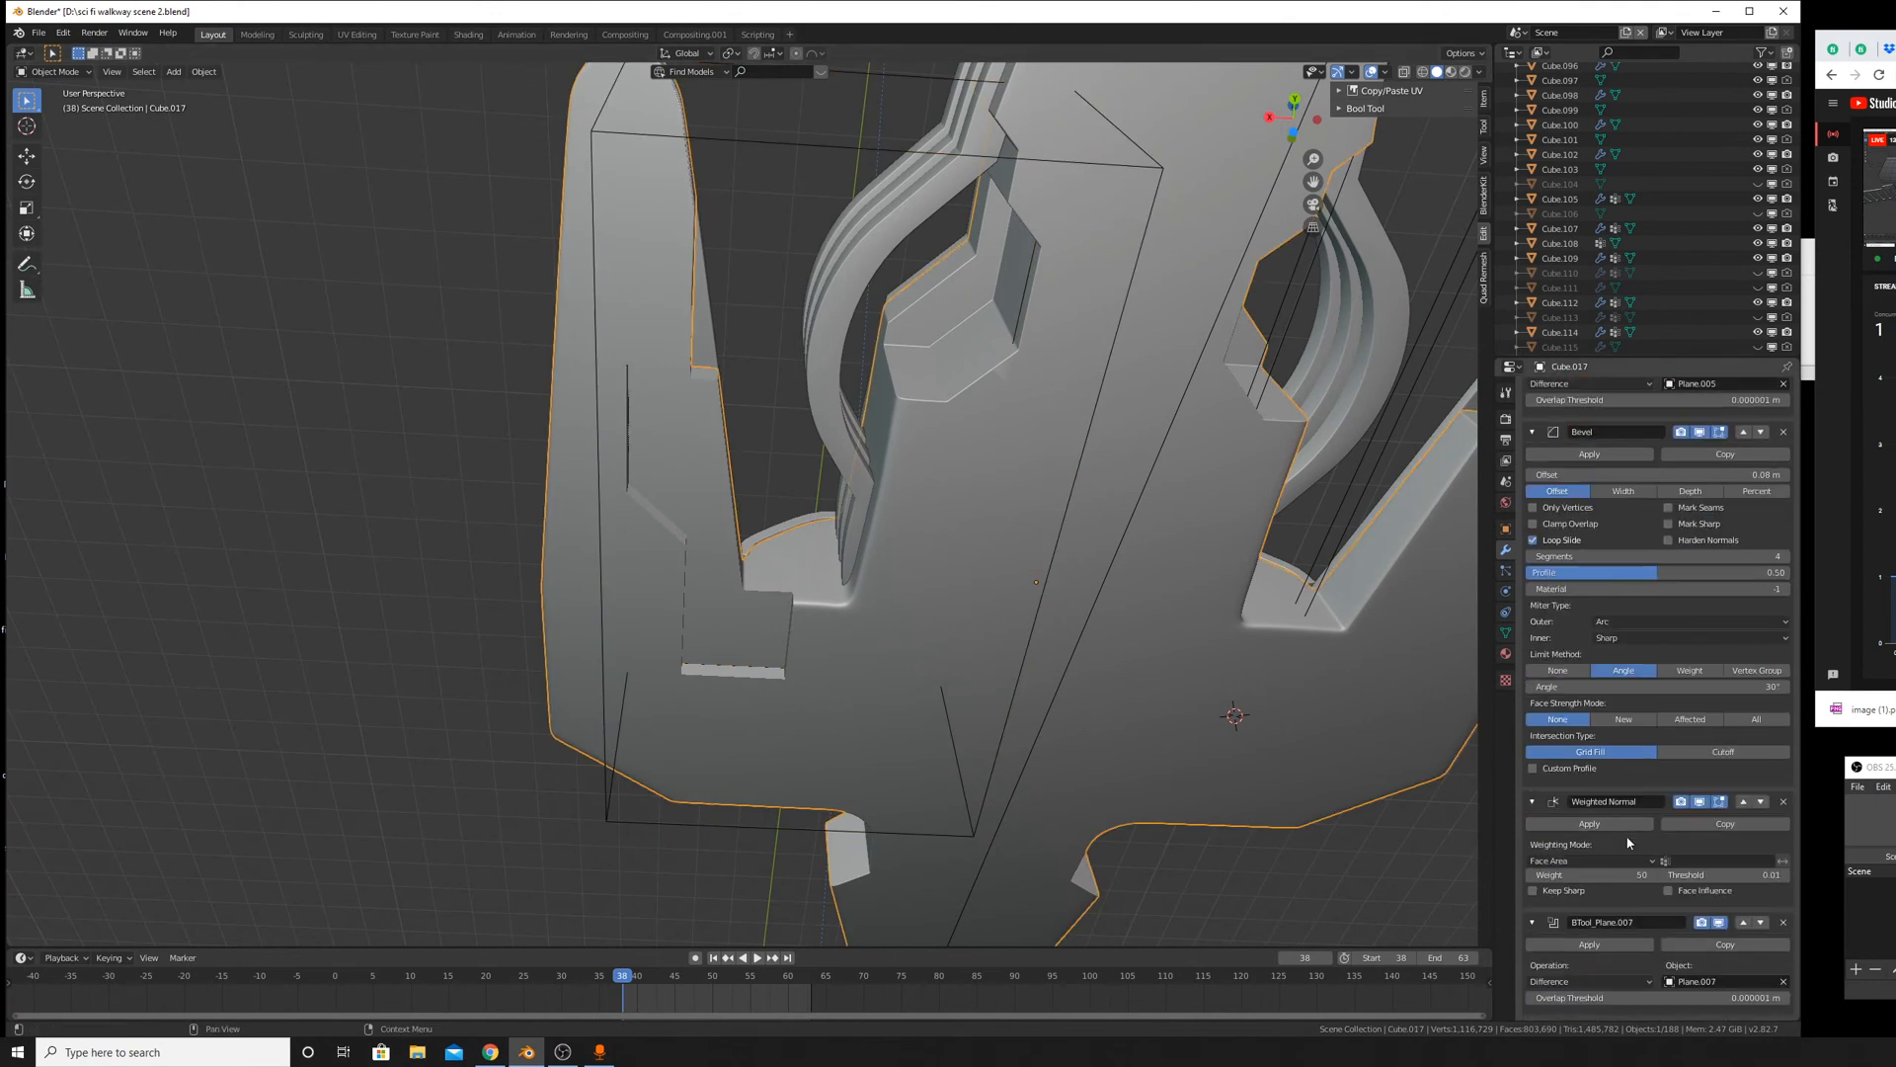
pyautogui.click(1742, 922)
pyautogui.click(1742, 802)
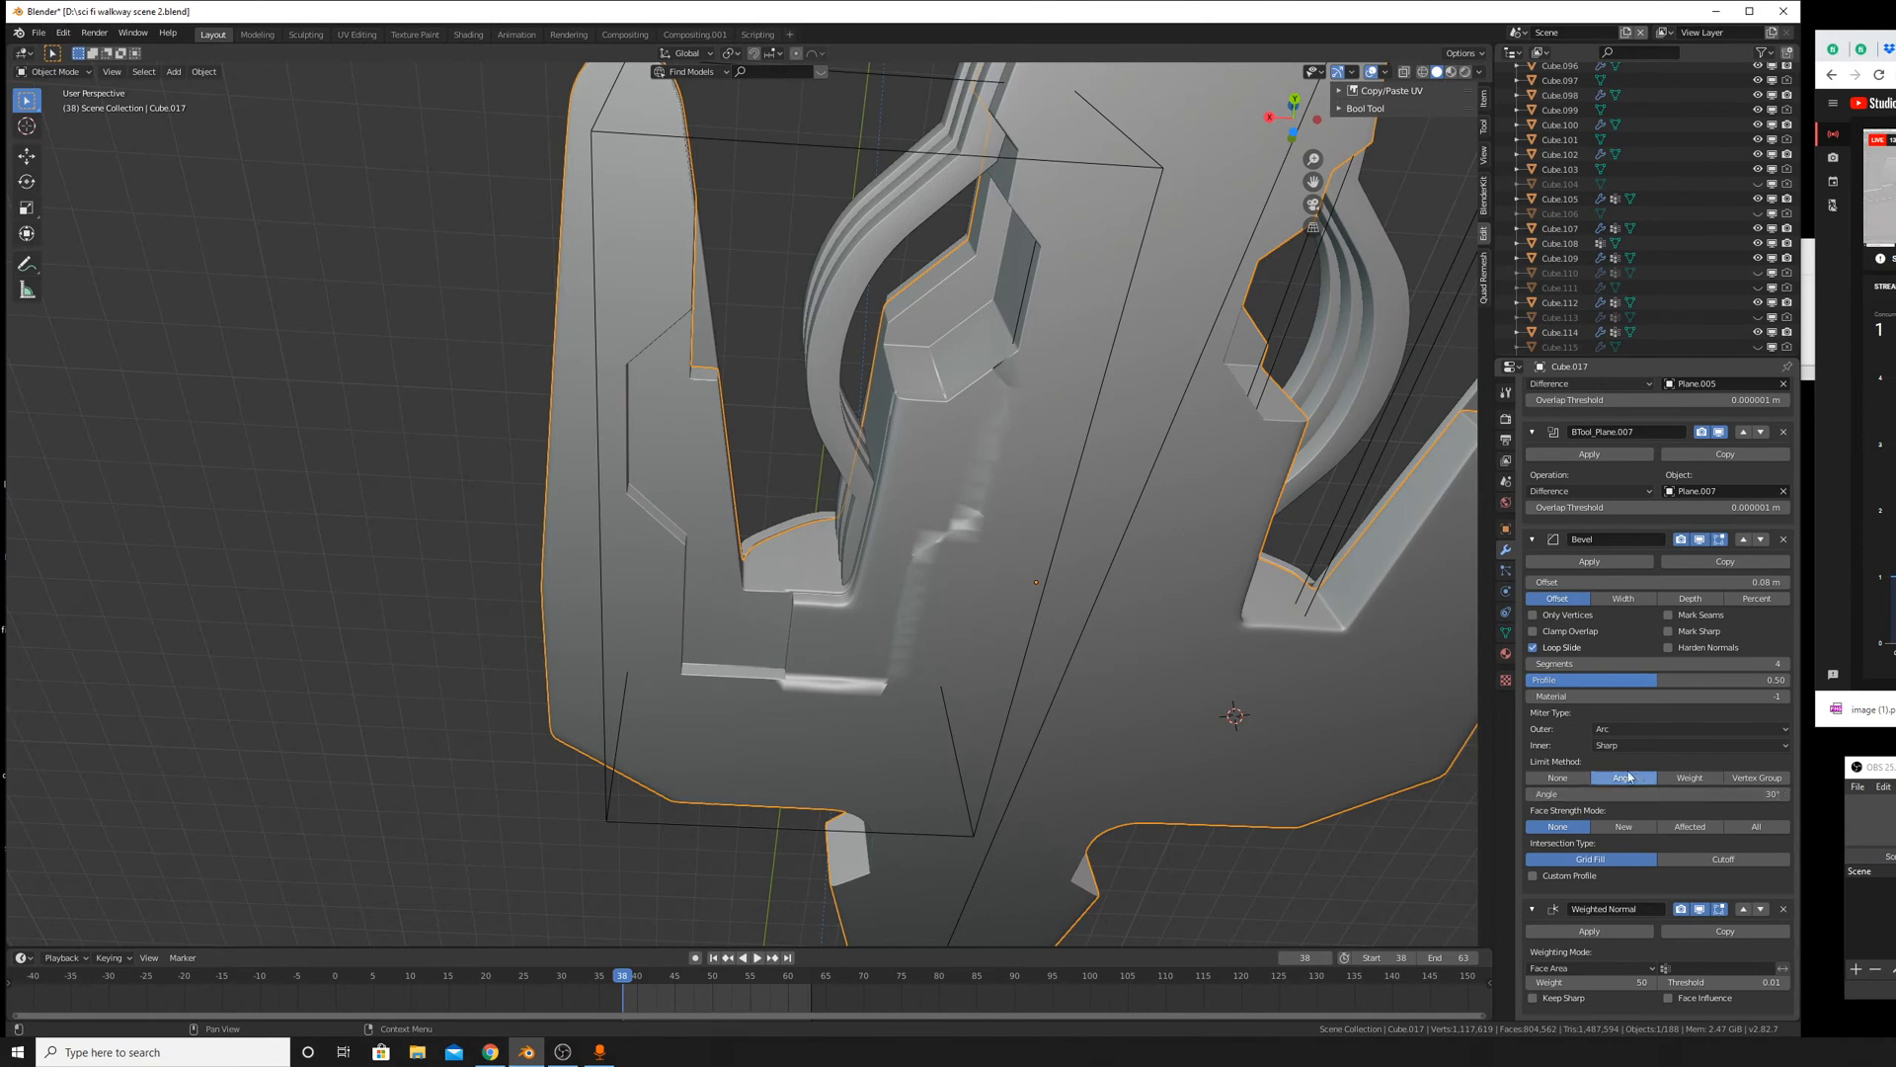
pyautogui.scroll(6, 923, 640)
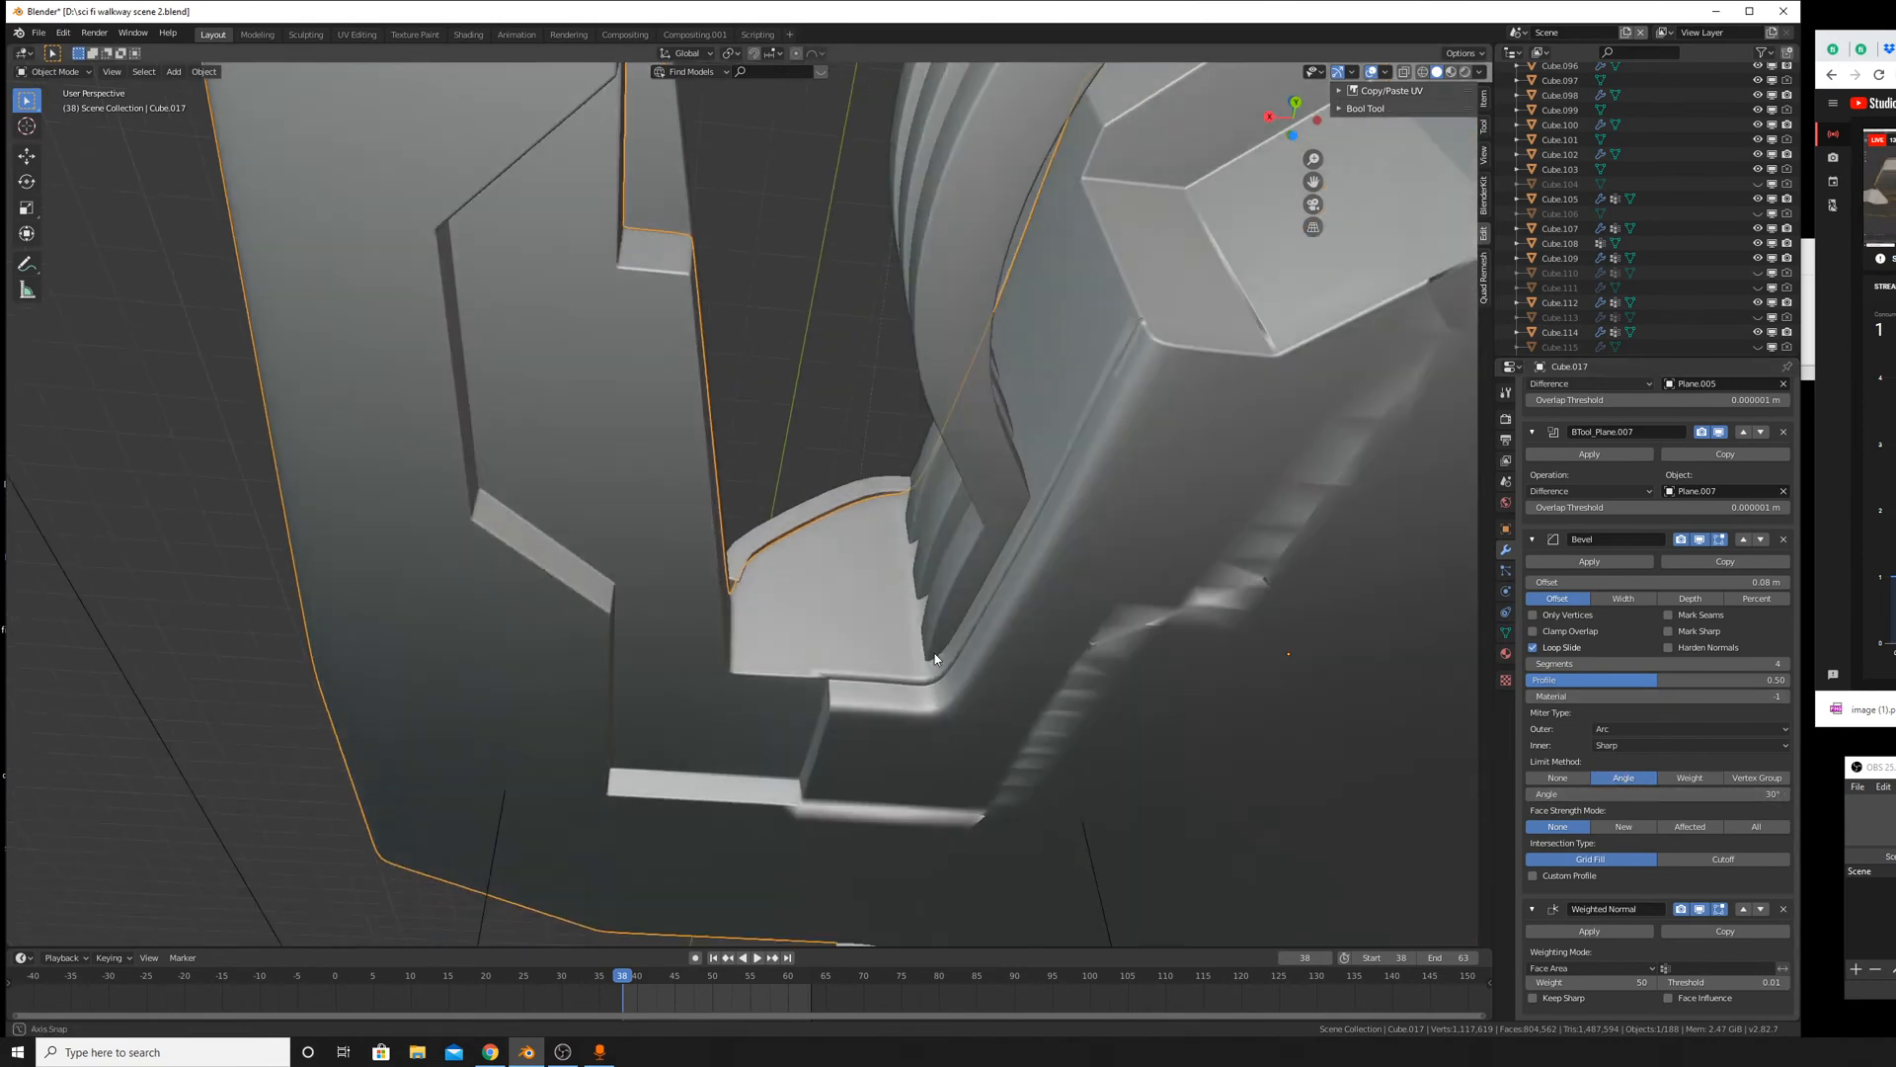
pyautogui.scroll(-5, 907, 624)
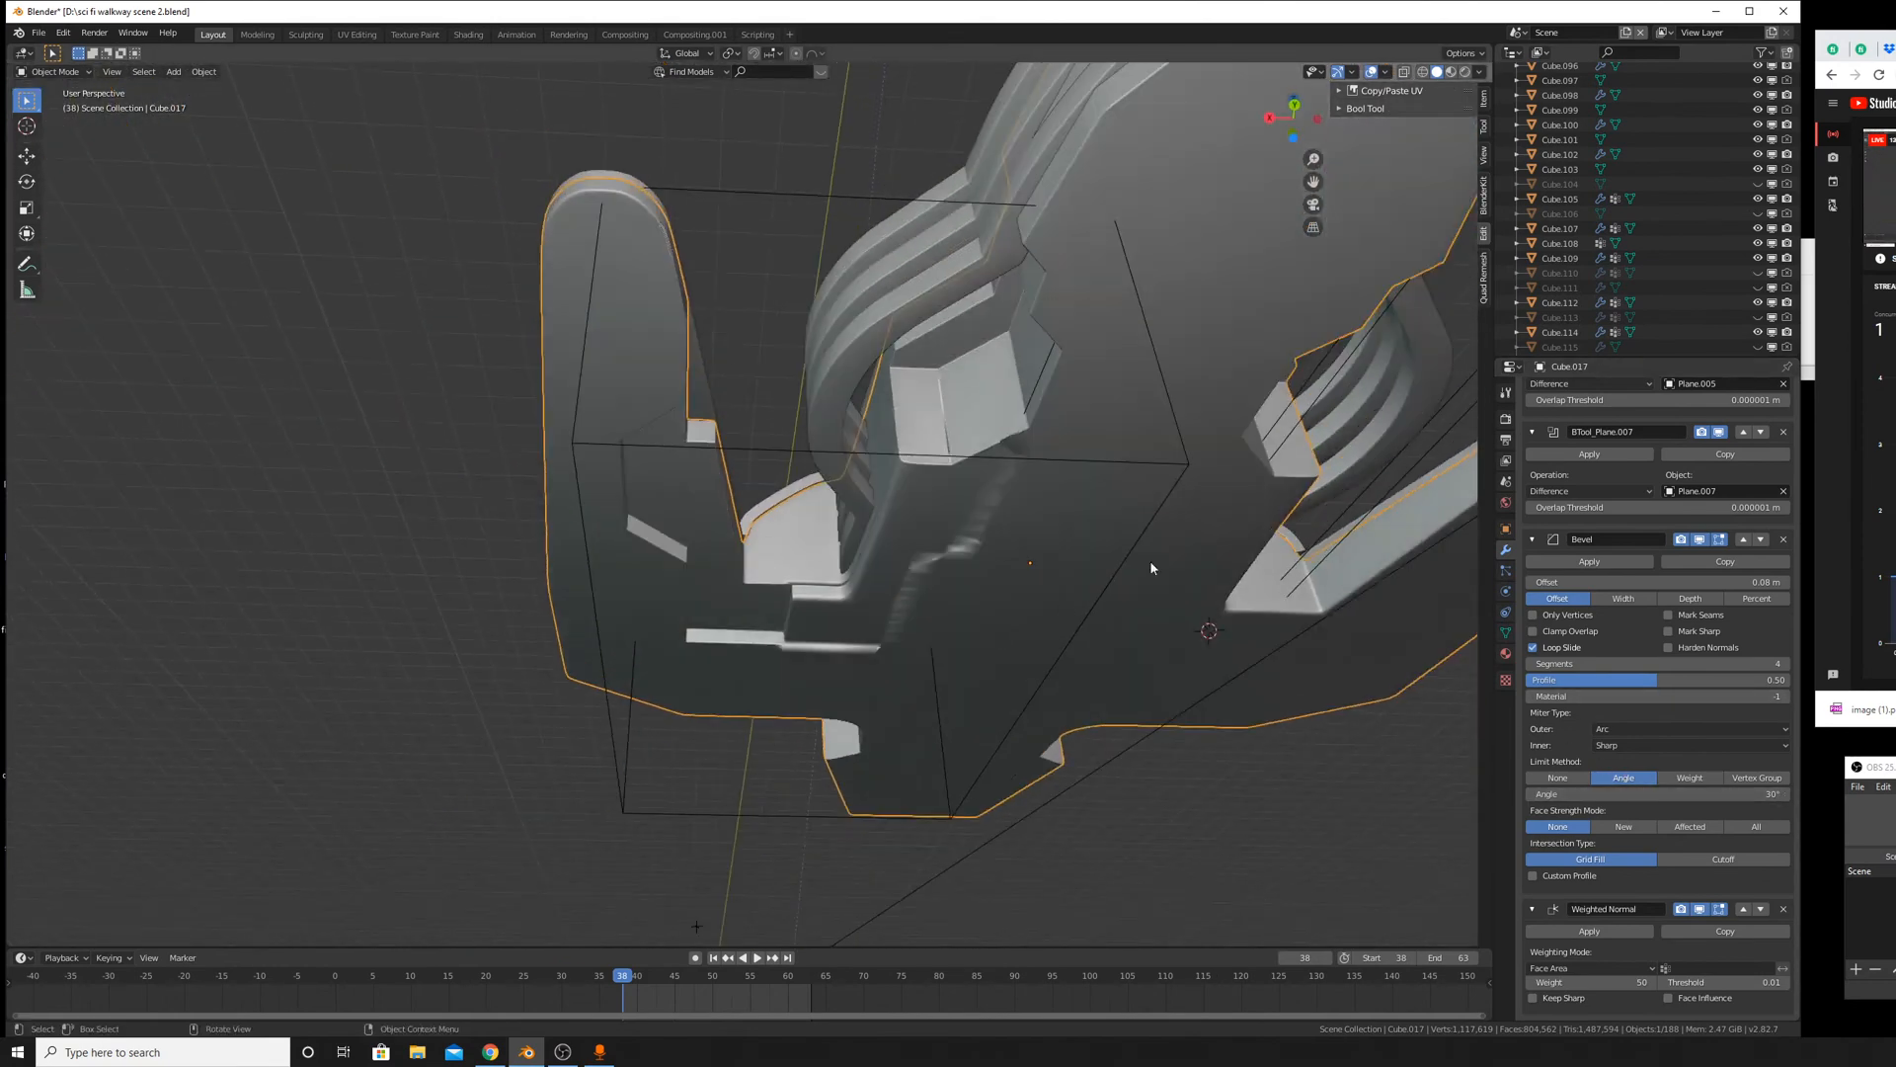
# Select the cutter block and try to raise it along Z deeper into the hull's underside.
pyautogui.click(1175, 457)
pyautogui.moveTo(1176, 457); pyautogui.dragTo(1156, 535, button='middle')
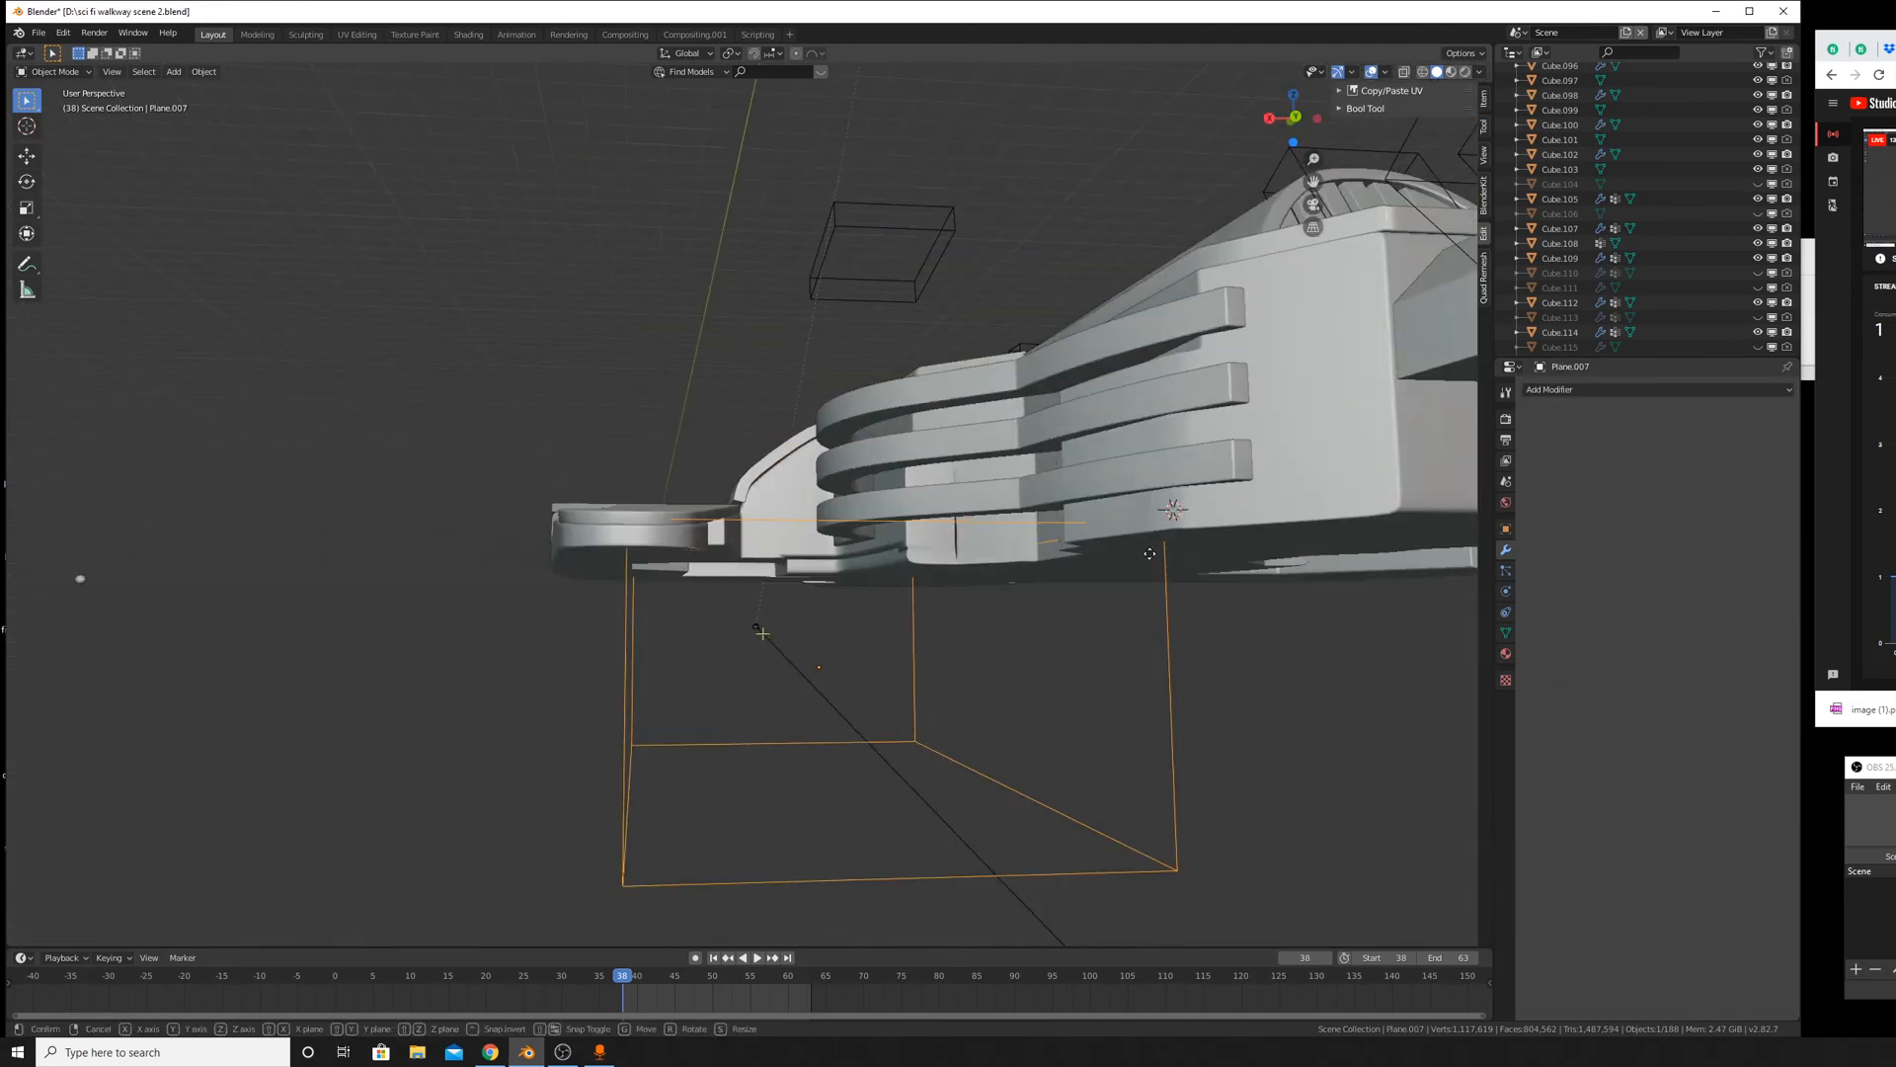
pyautogui.press('g')
pyautogui.press('z')
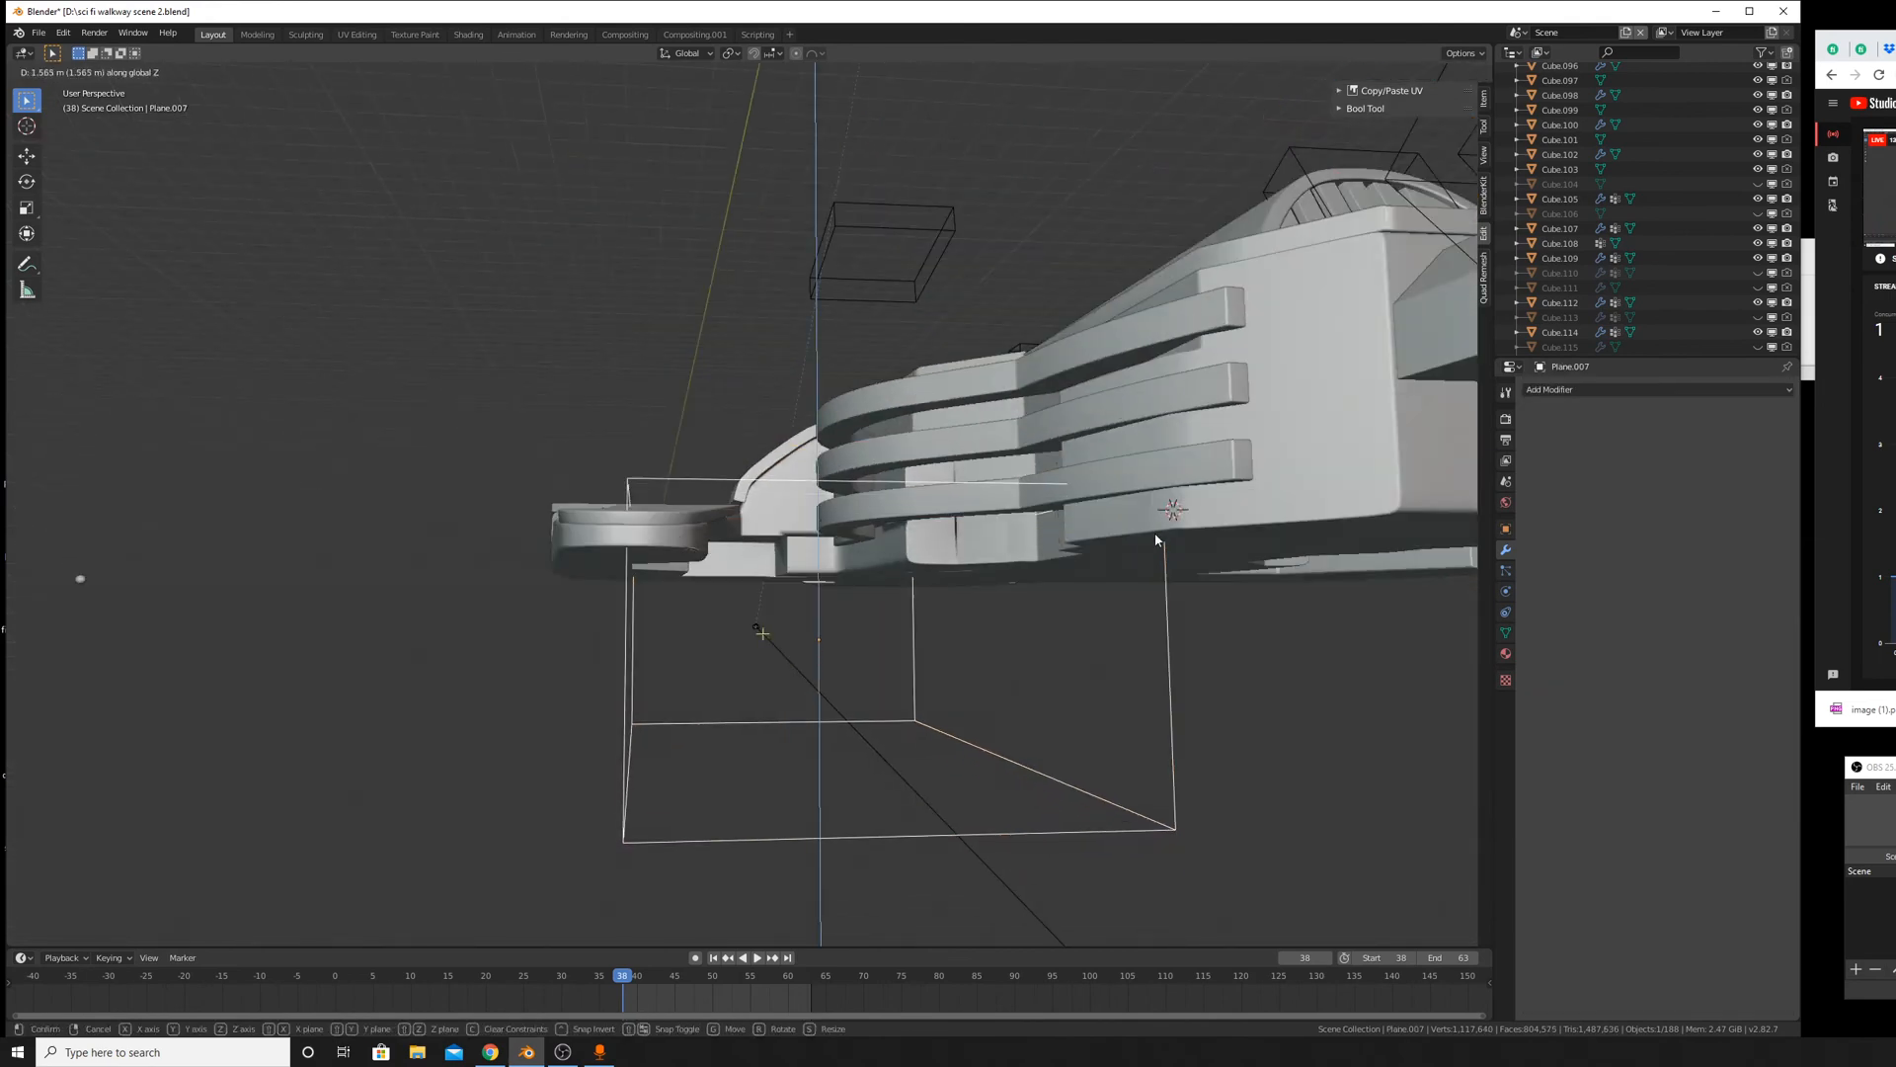
pyautogui.click(1155, 539)
pyautogui.moveTo(1156, 540)
pyautogui.mouseDown(button='middle')
pyautogui.moveTo(1122, 524)
pyautogui.moveTo(1168, 559)
pyautogui.mouseUp(button='middle')
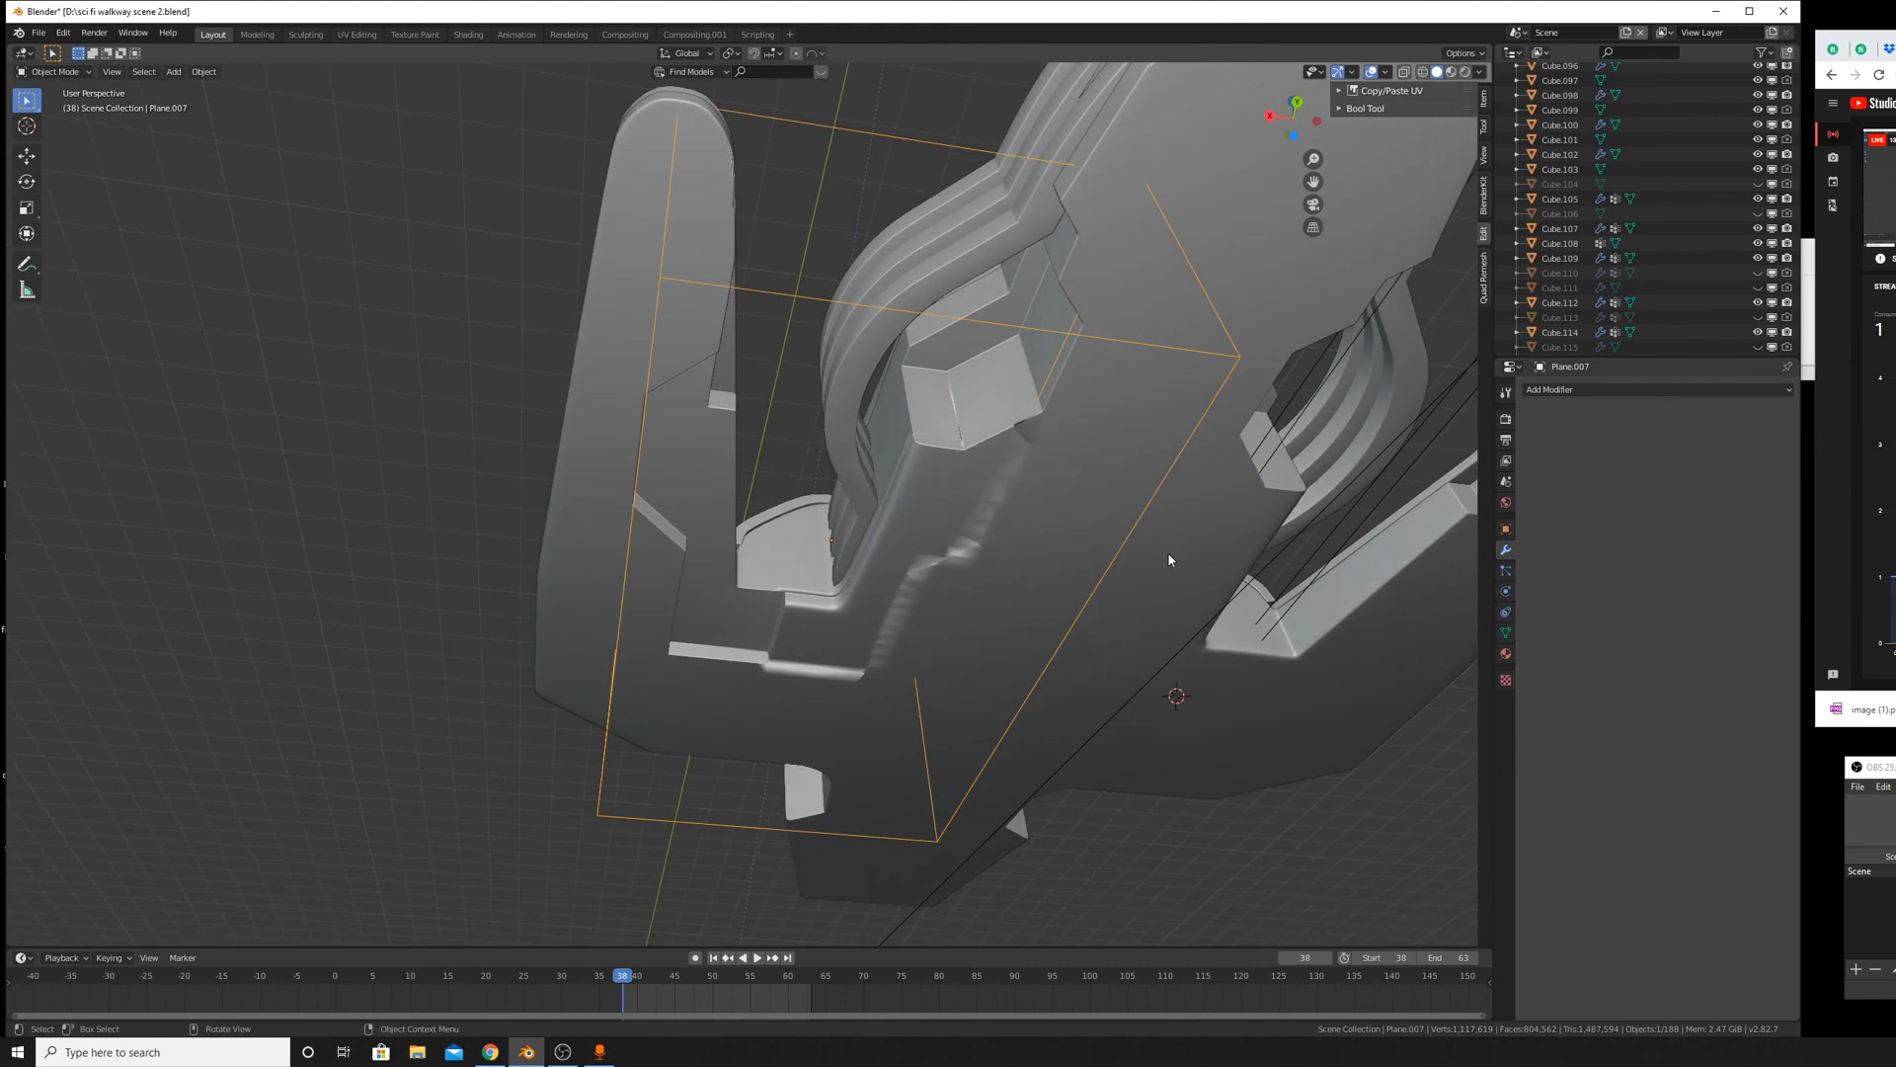
# Move the cutter block about 18.8 m along X towards the outer wing and inspect the resulting cut up close.
pyautogui.press('g')
pyautogui.press('x')
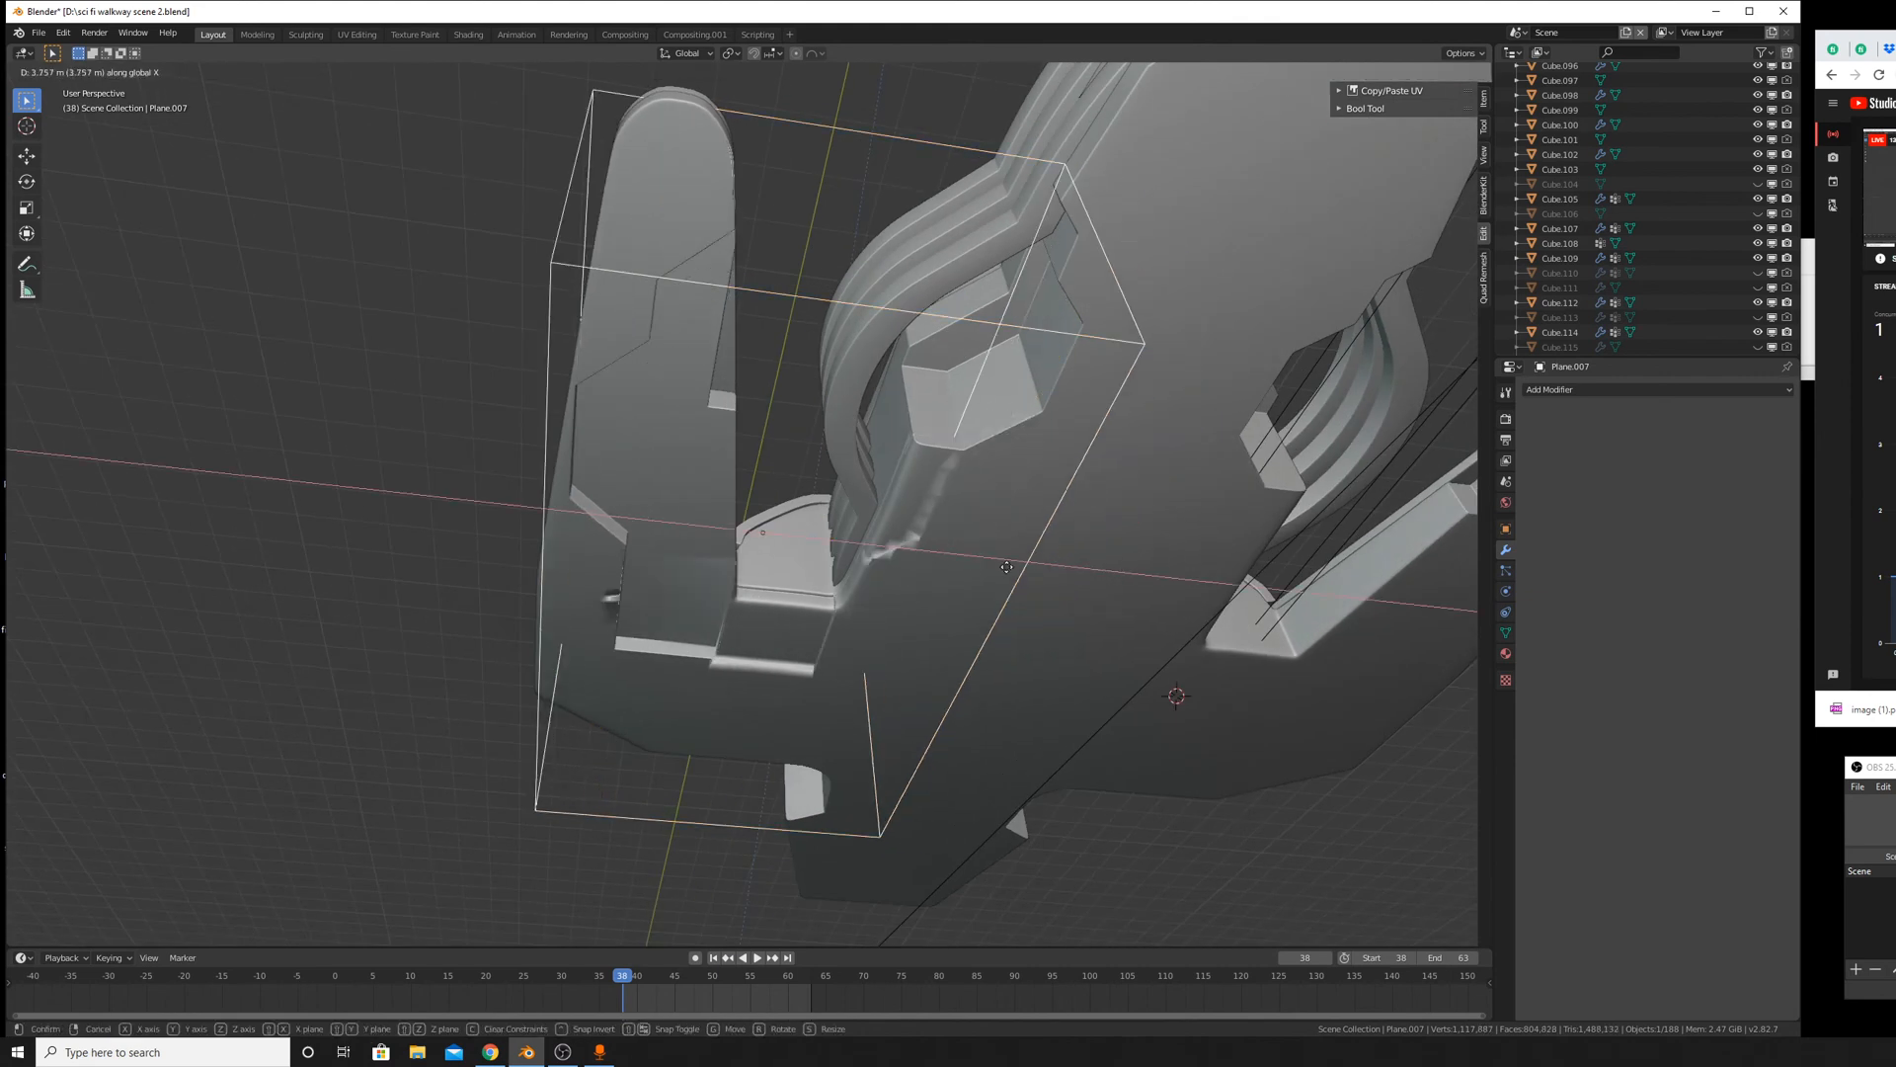
pyautogui.click(833, 559)
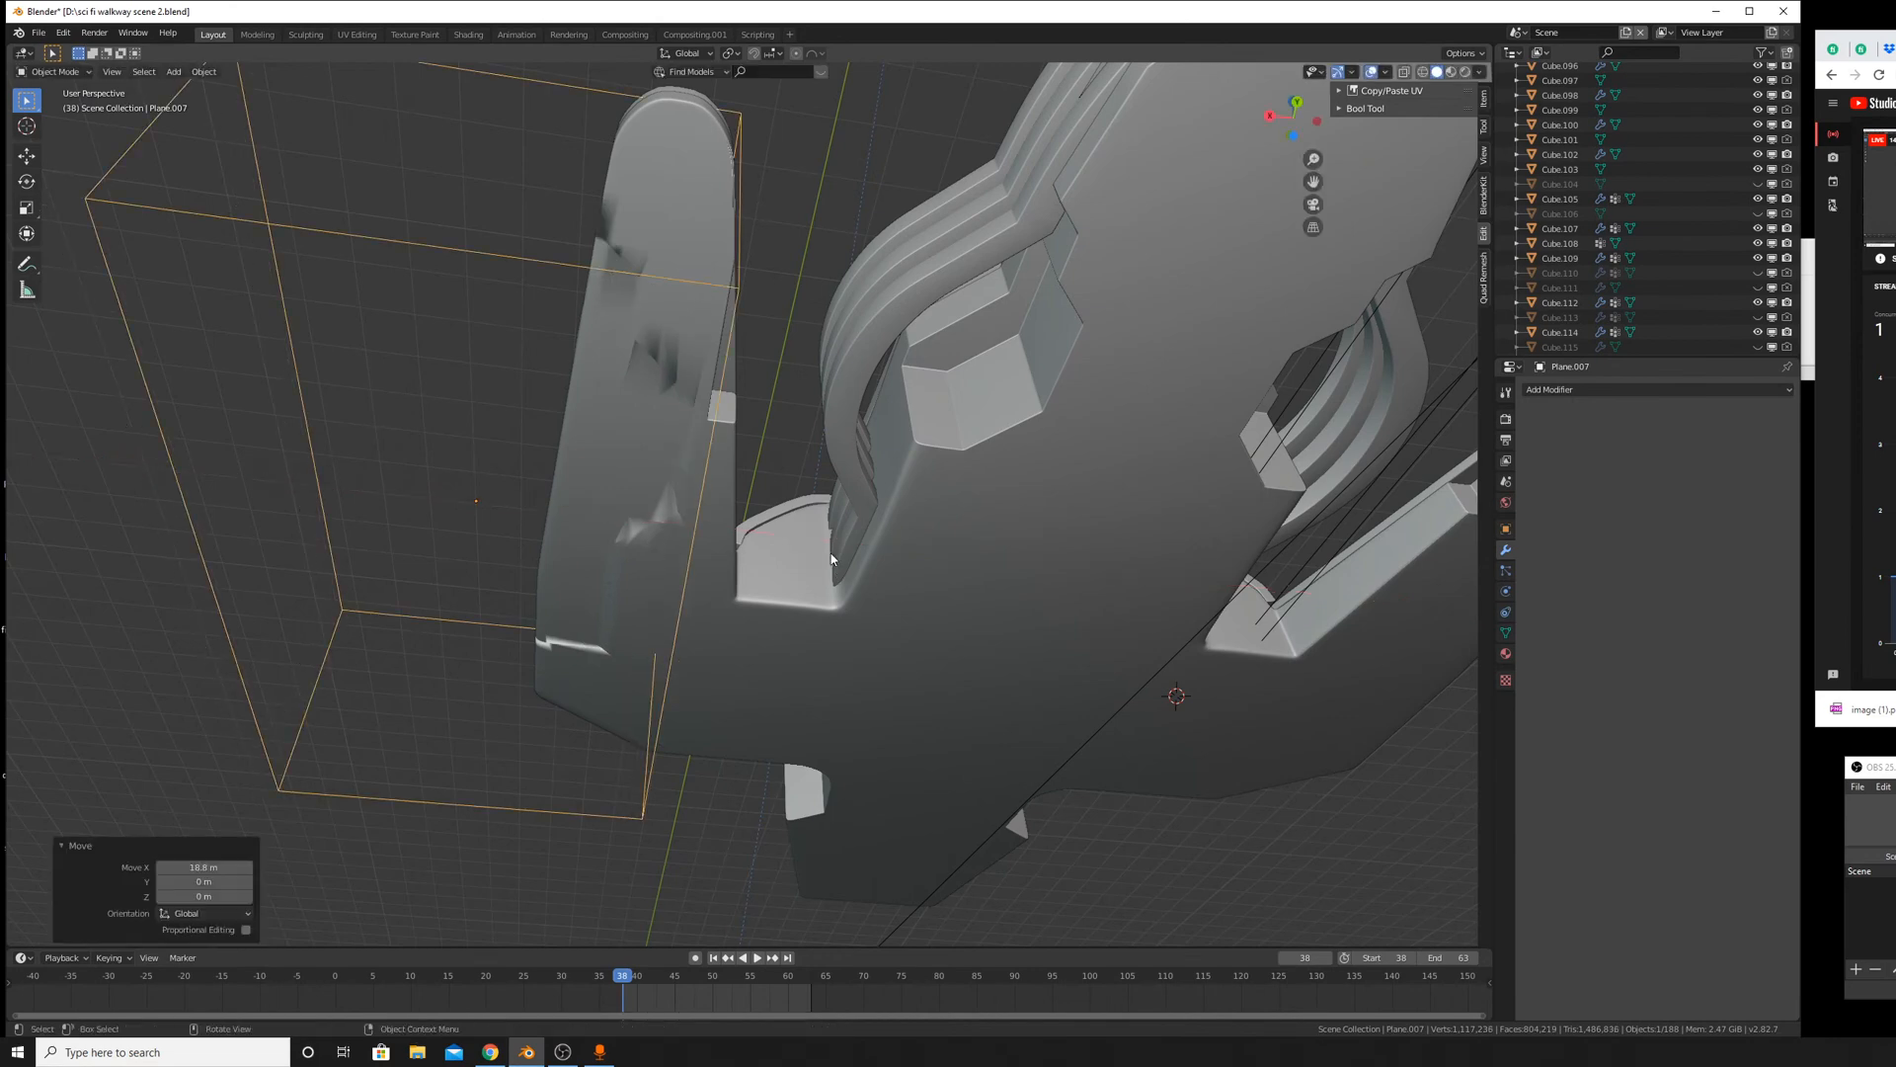
pyautogui.moveTo(832, 559); pyautogui.dragTo(901, 635, button='middle')
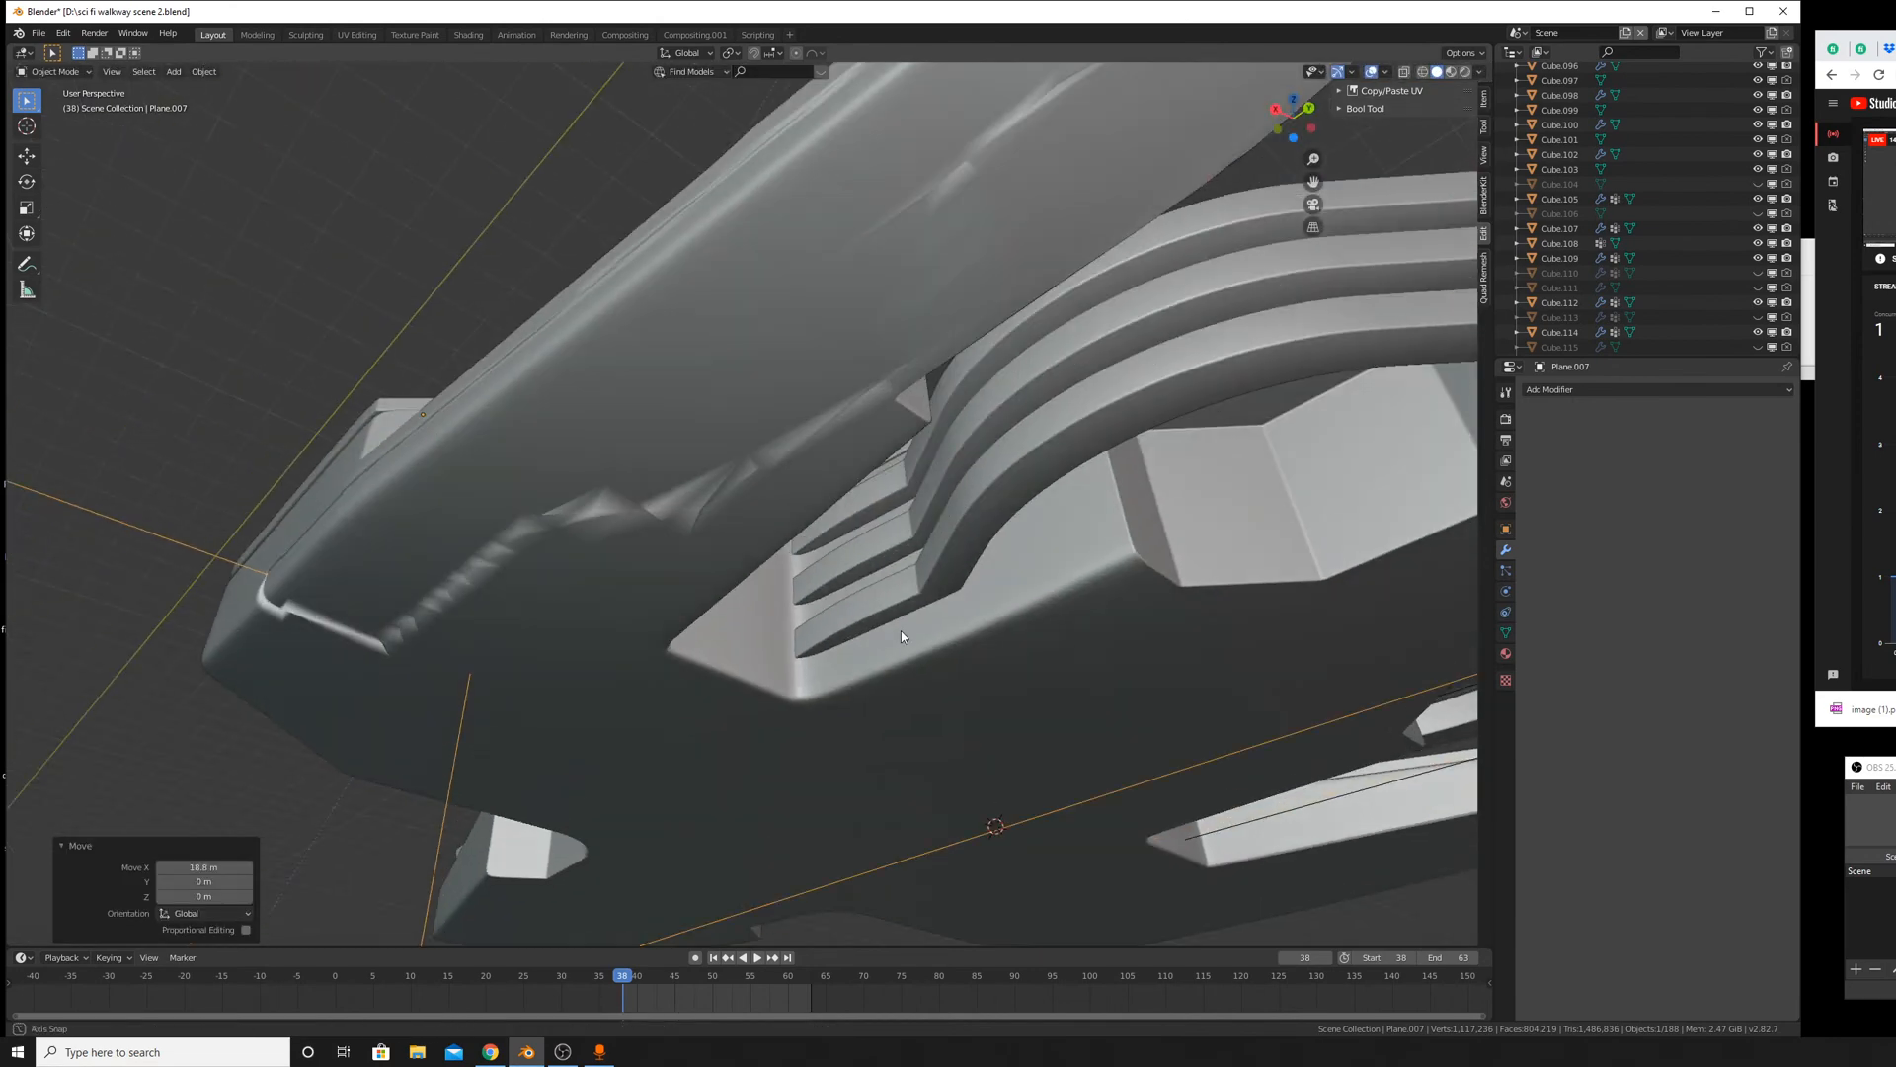
pyautogui.moveTo(806, 564); pyautogui.dragTo(933, 642, button='middle')
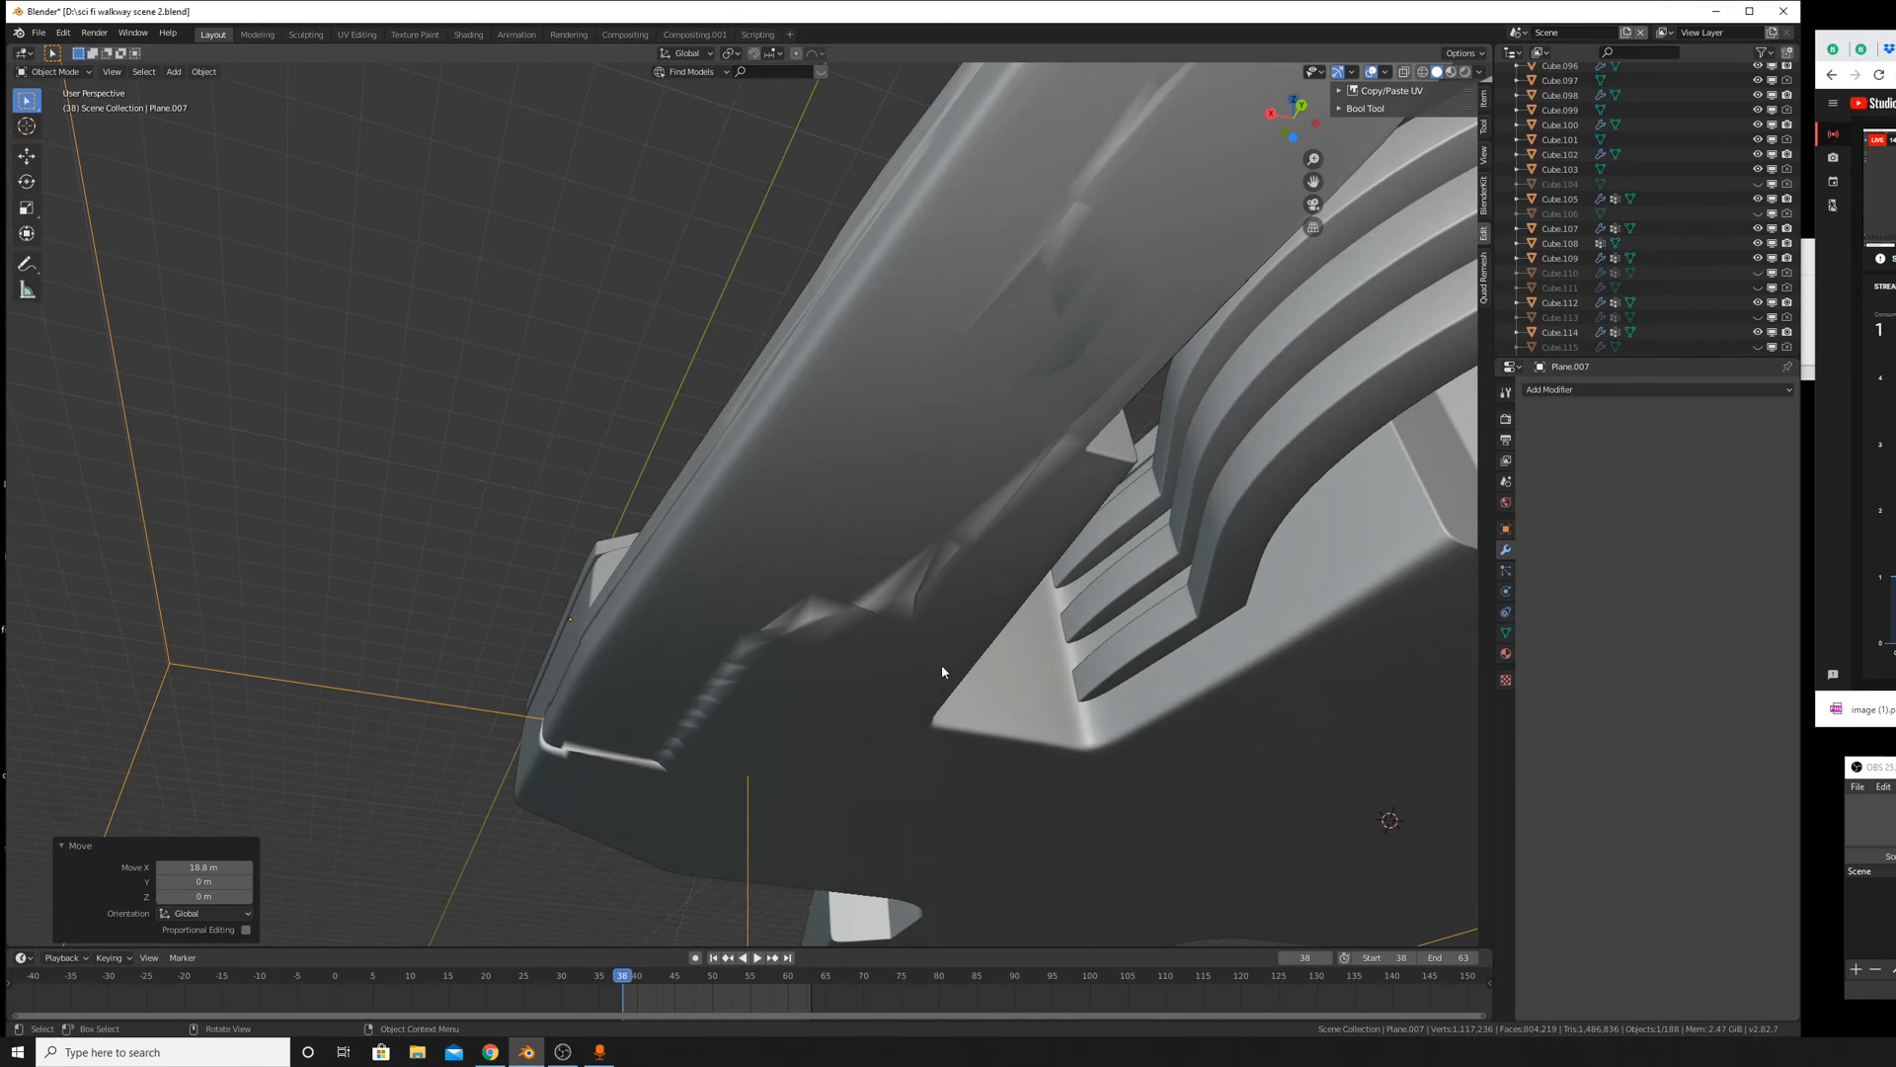
pyautogui.press('g')
pyautogui.press('x')
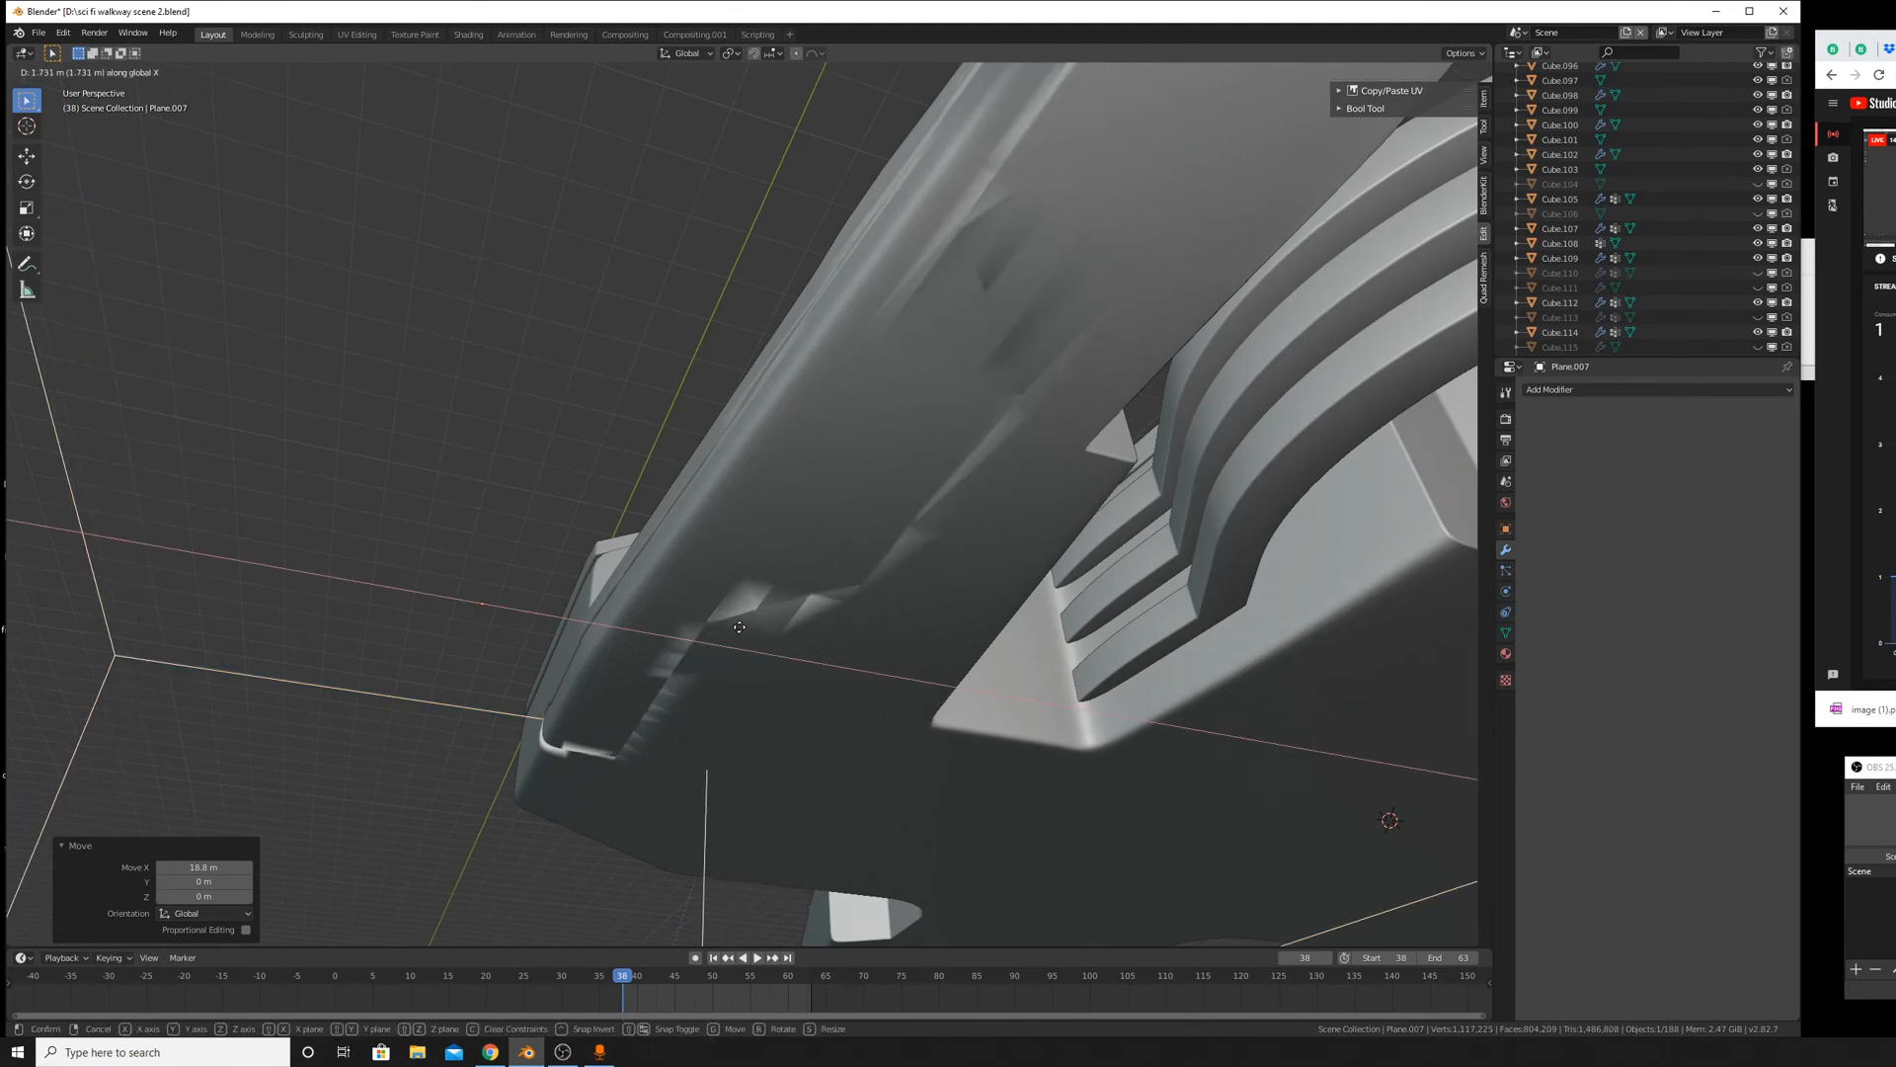
pyautogui.press('Escape')
# Delete the large internal face running lengthwise through the middle of the stepped cutter block.
pyautogui.moveTo(738, 626); pyautogui.dragTo(200, 216, button='middle')
pyautogui.press('Tab')
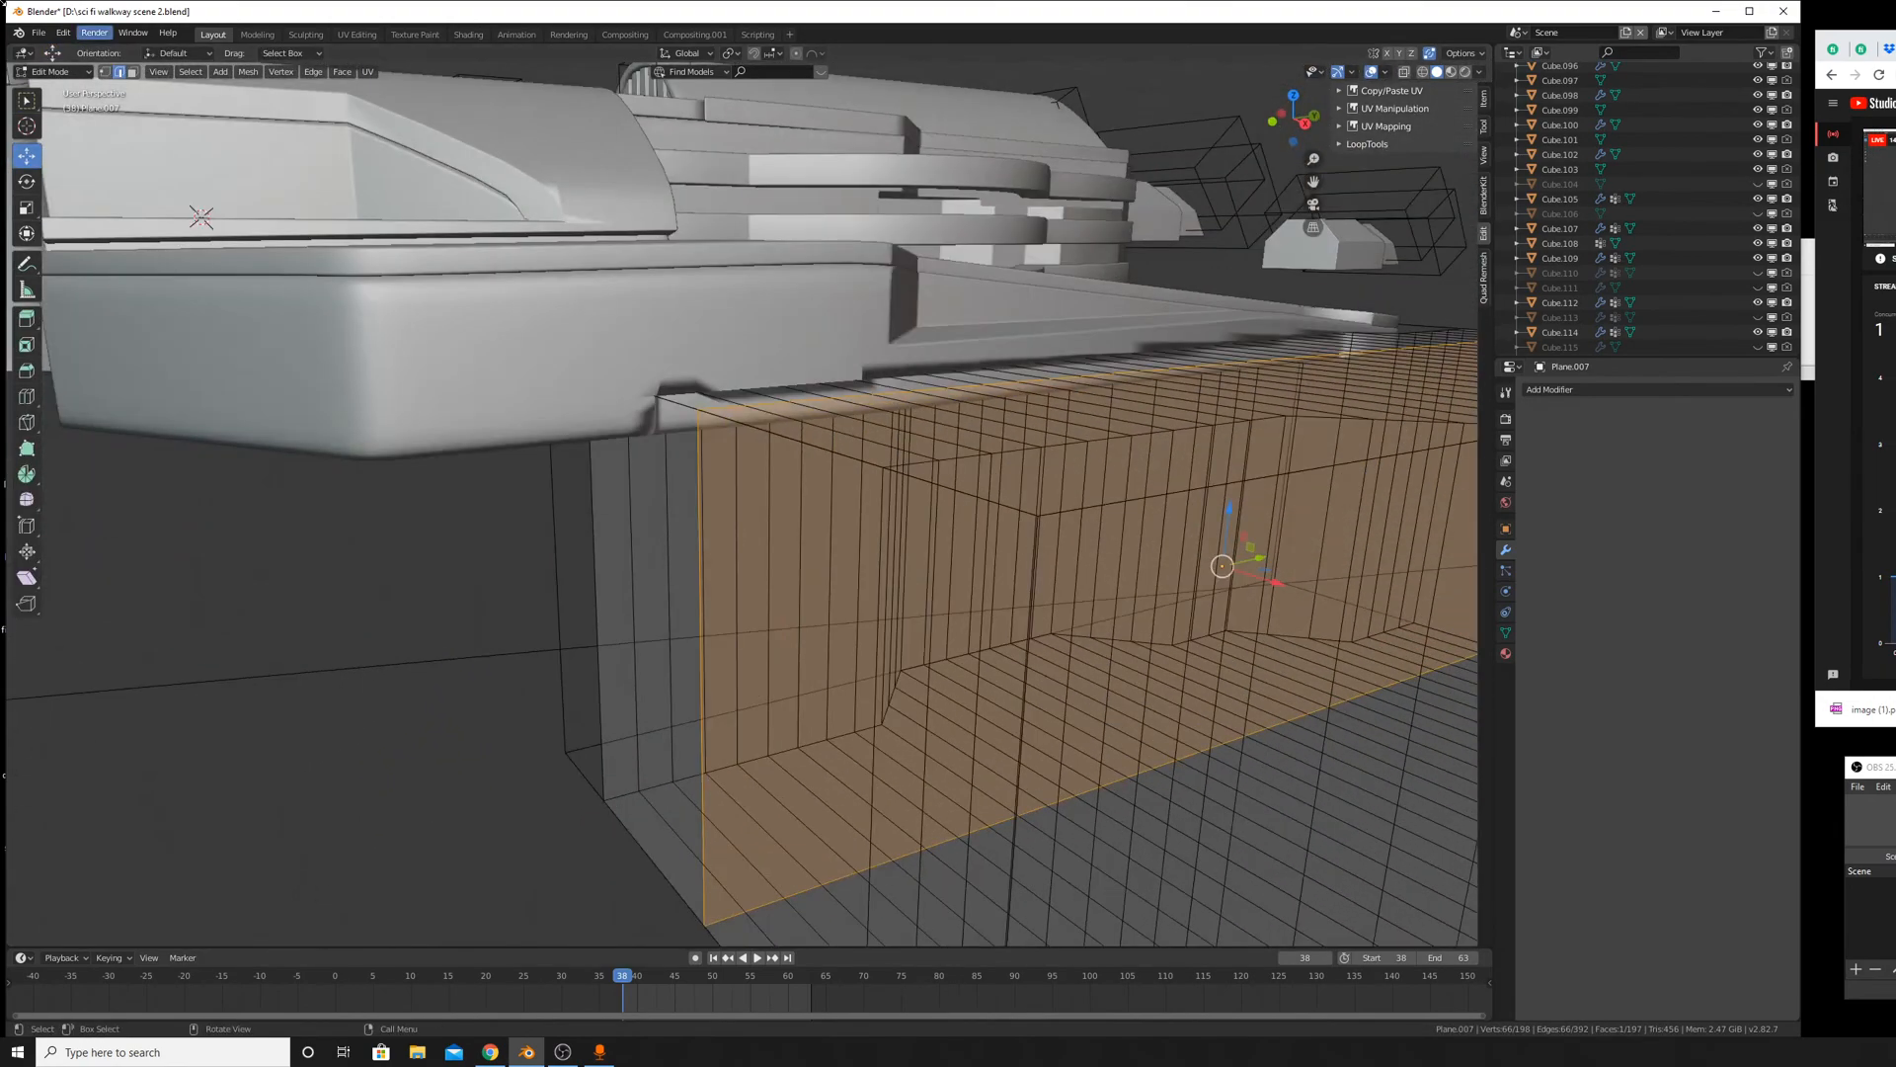
pyautogui.click(133, 76)
pyautogui.moveTo(810, 553); pyautogui.dragTo(1116, 561, button='middle')
pyautogui.scroll(5, 987, 553)
pyautogui.hotkey('ctrl', 'l')
pyautogui.scroll(-5, 1039, 514)
pyautogui.press('x')
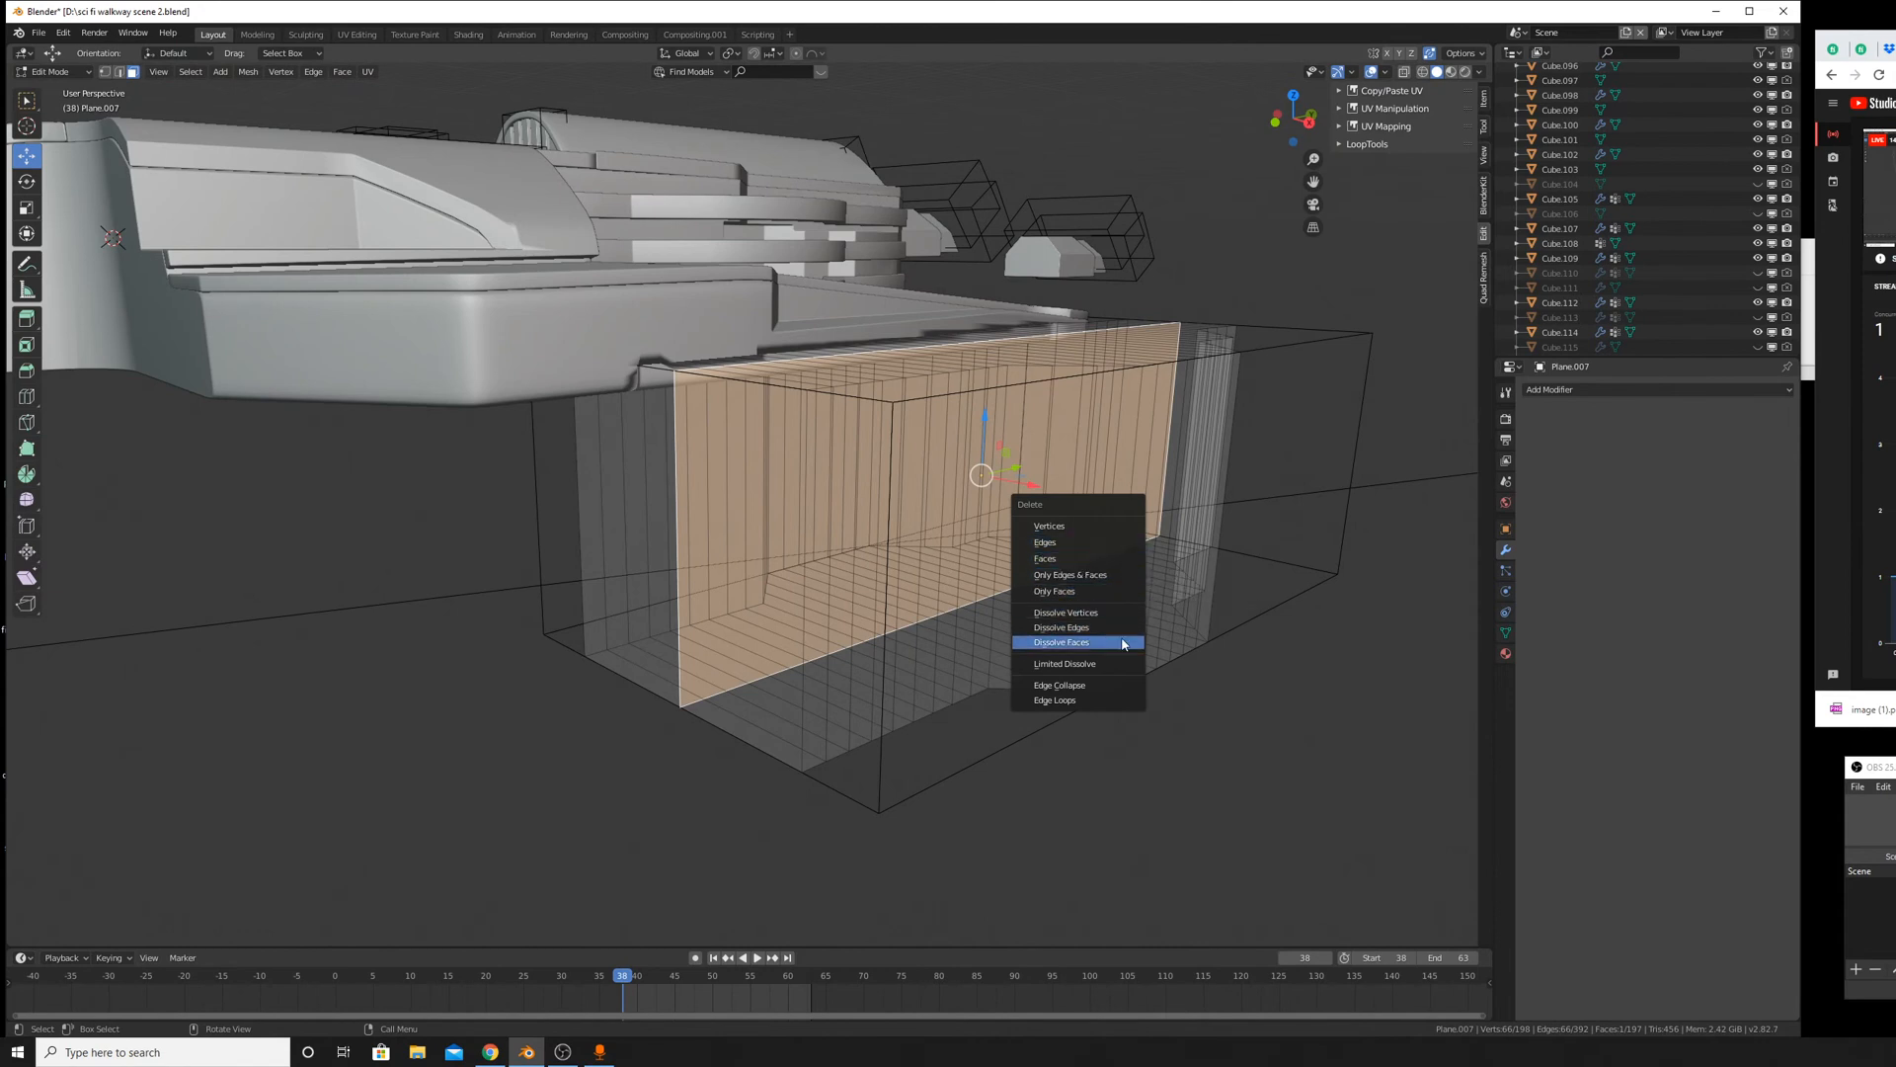
pyautogui.click(1122, 640)
pyautogui.press('x')
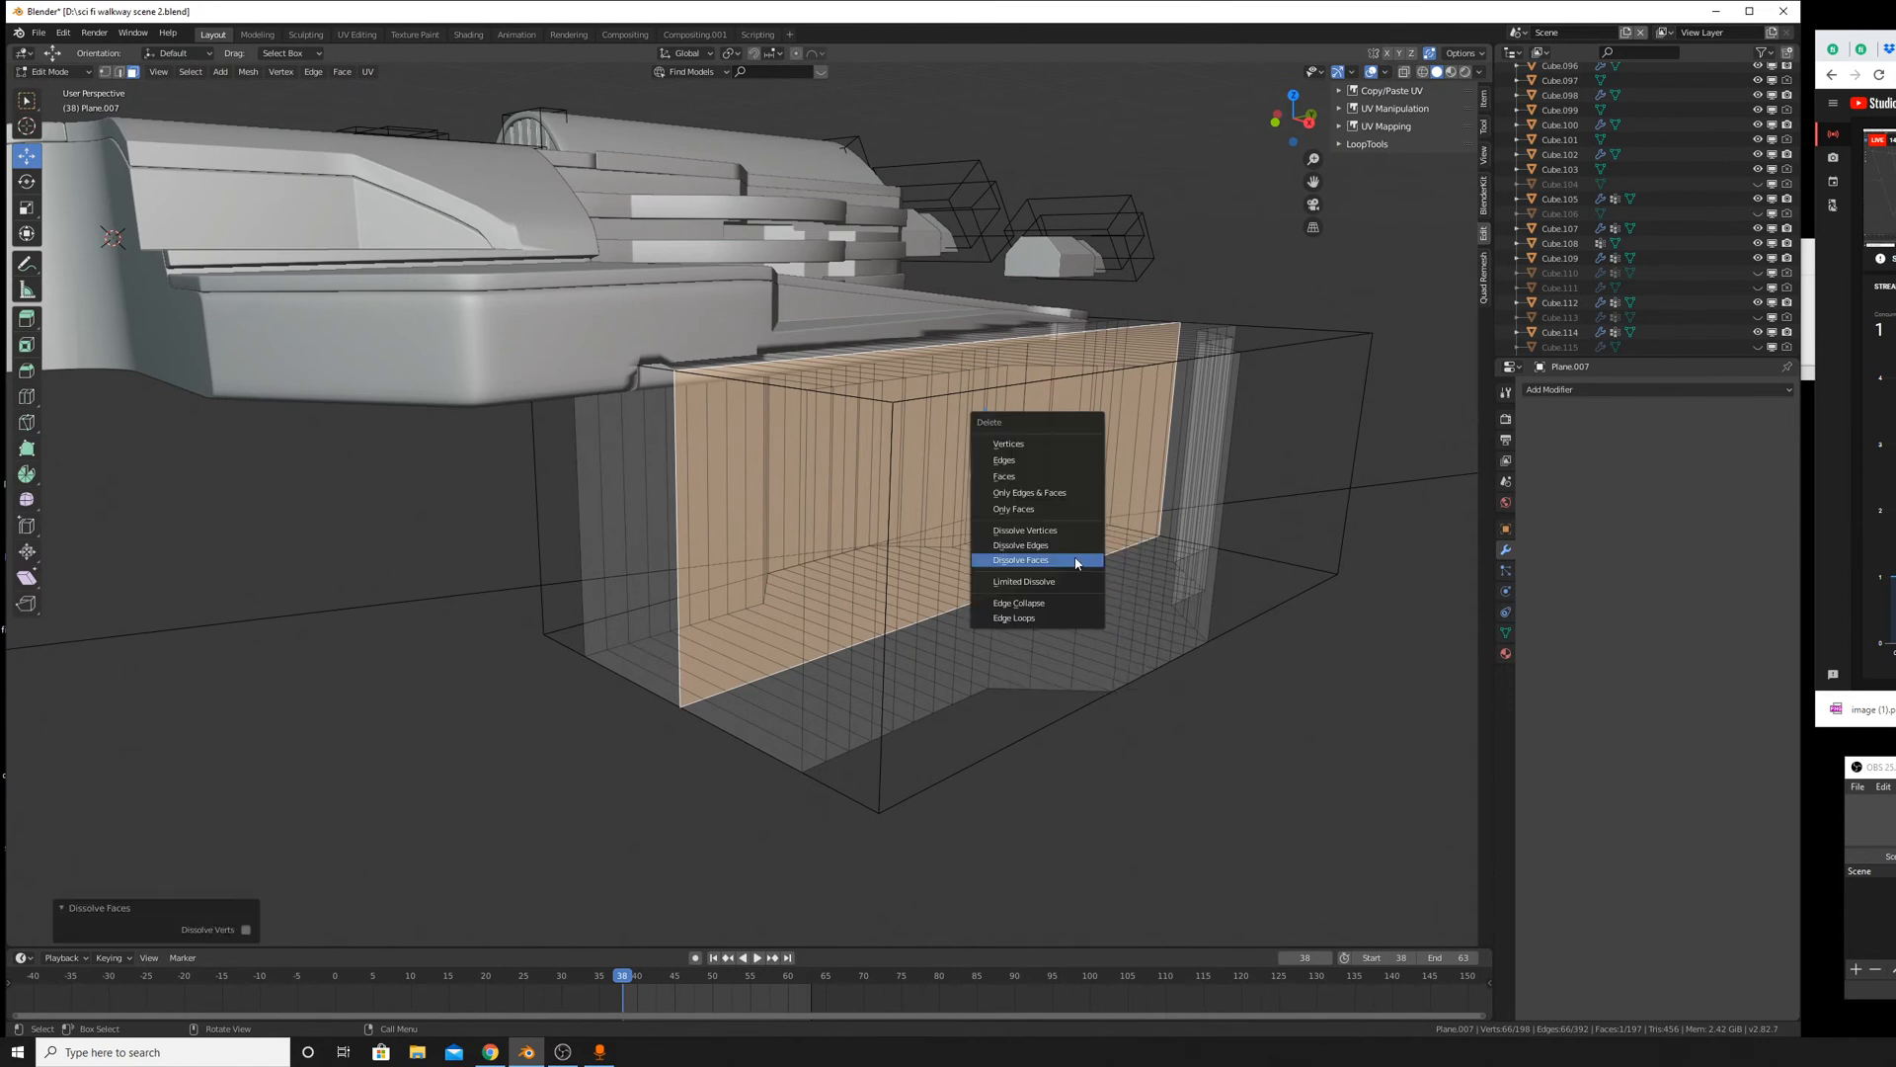
pyautogui.click(1046, 478)
pyautogui.moveTo(1042, 479); pyautogui.dragTo(976, 534, button='middle')
pyautogui.press('Tab')
pyautogui.press('g')
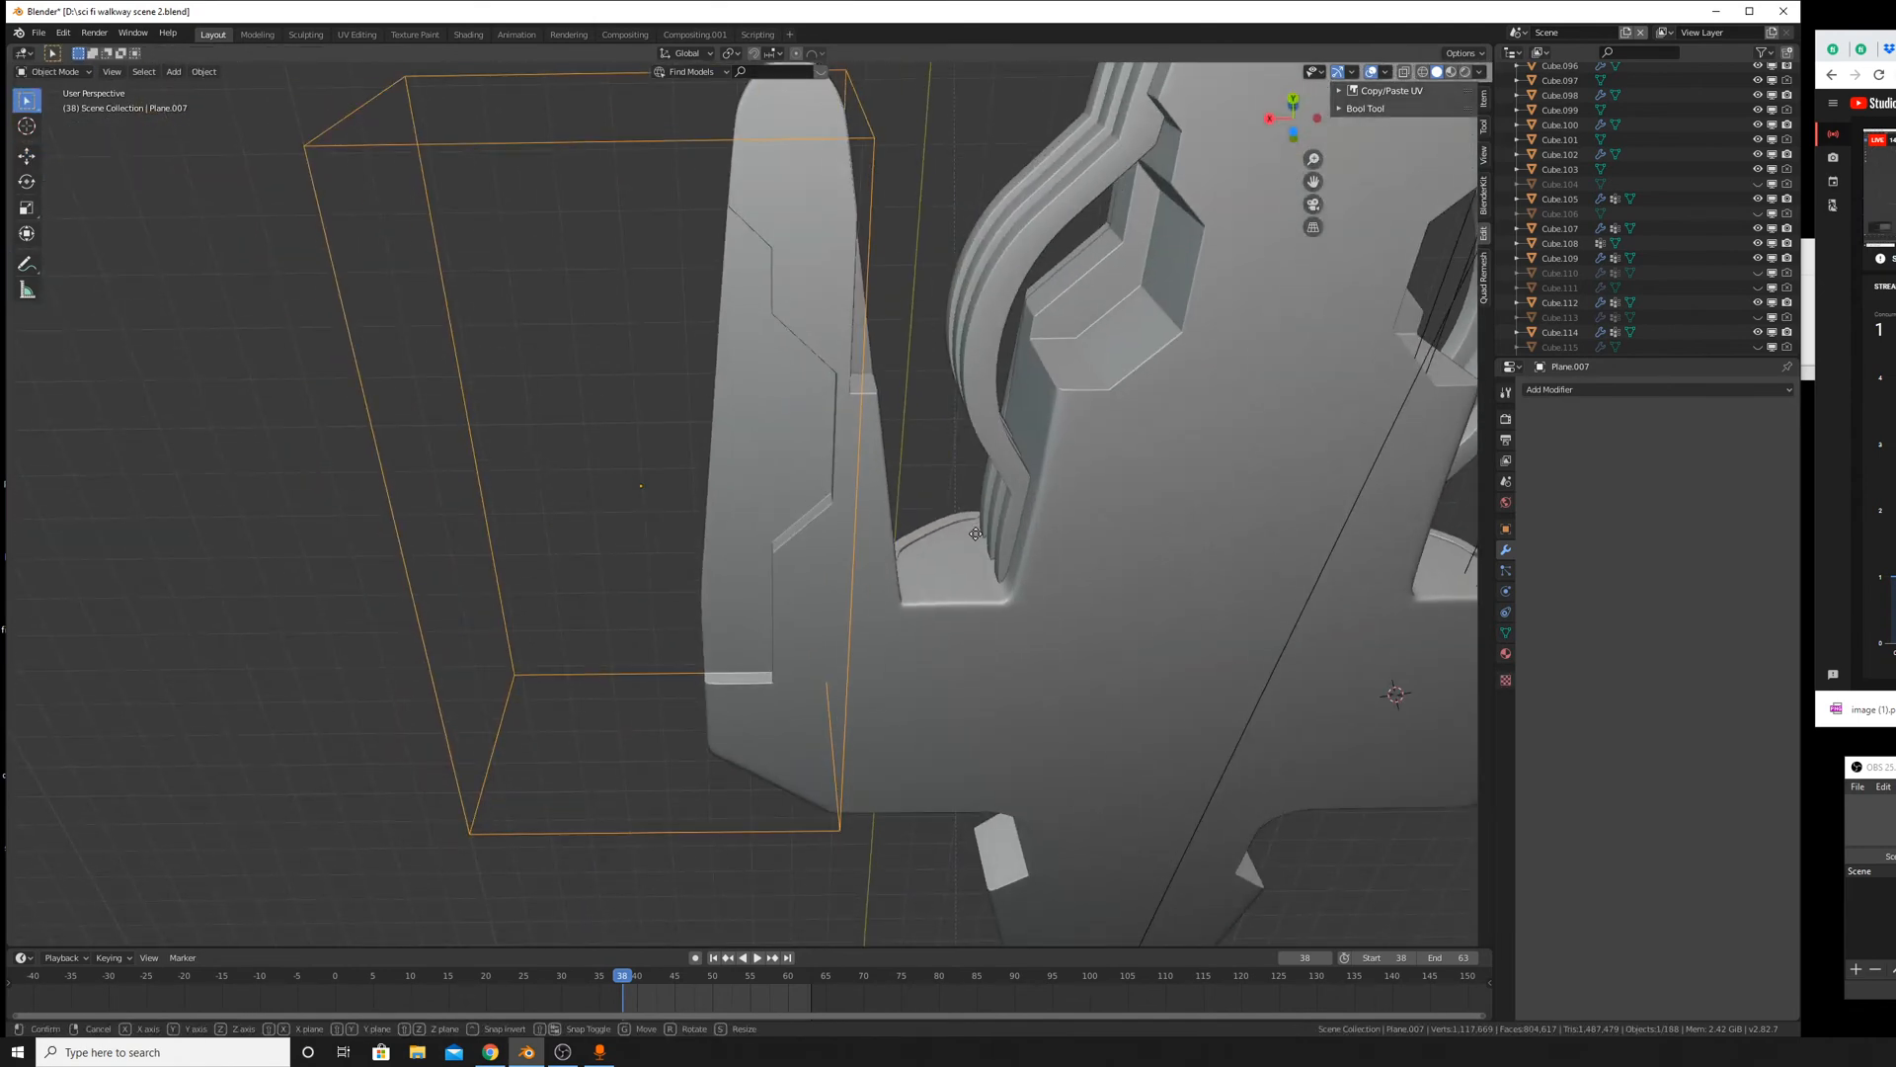
pyautogui.press('x')
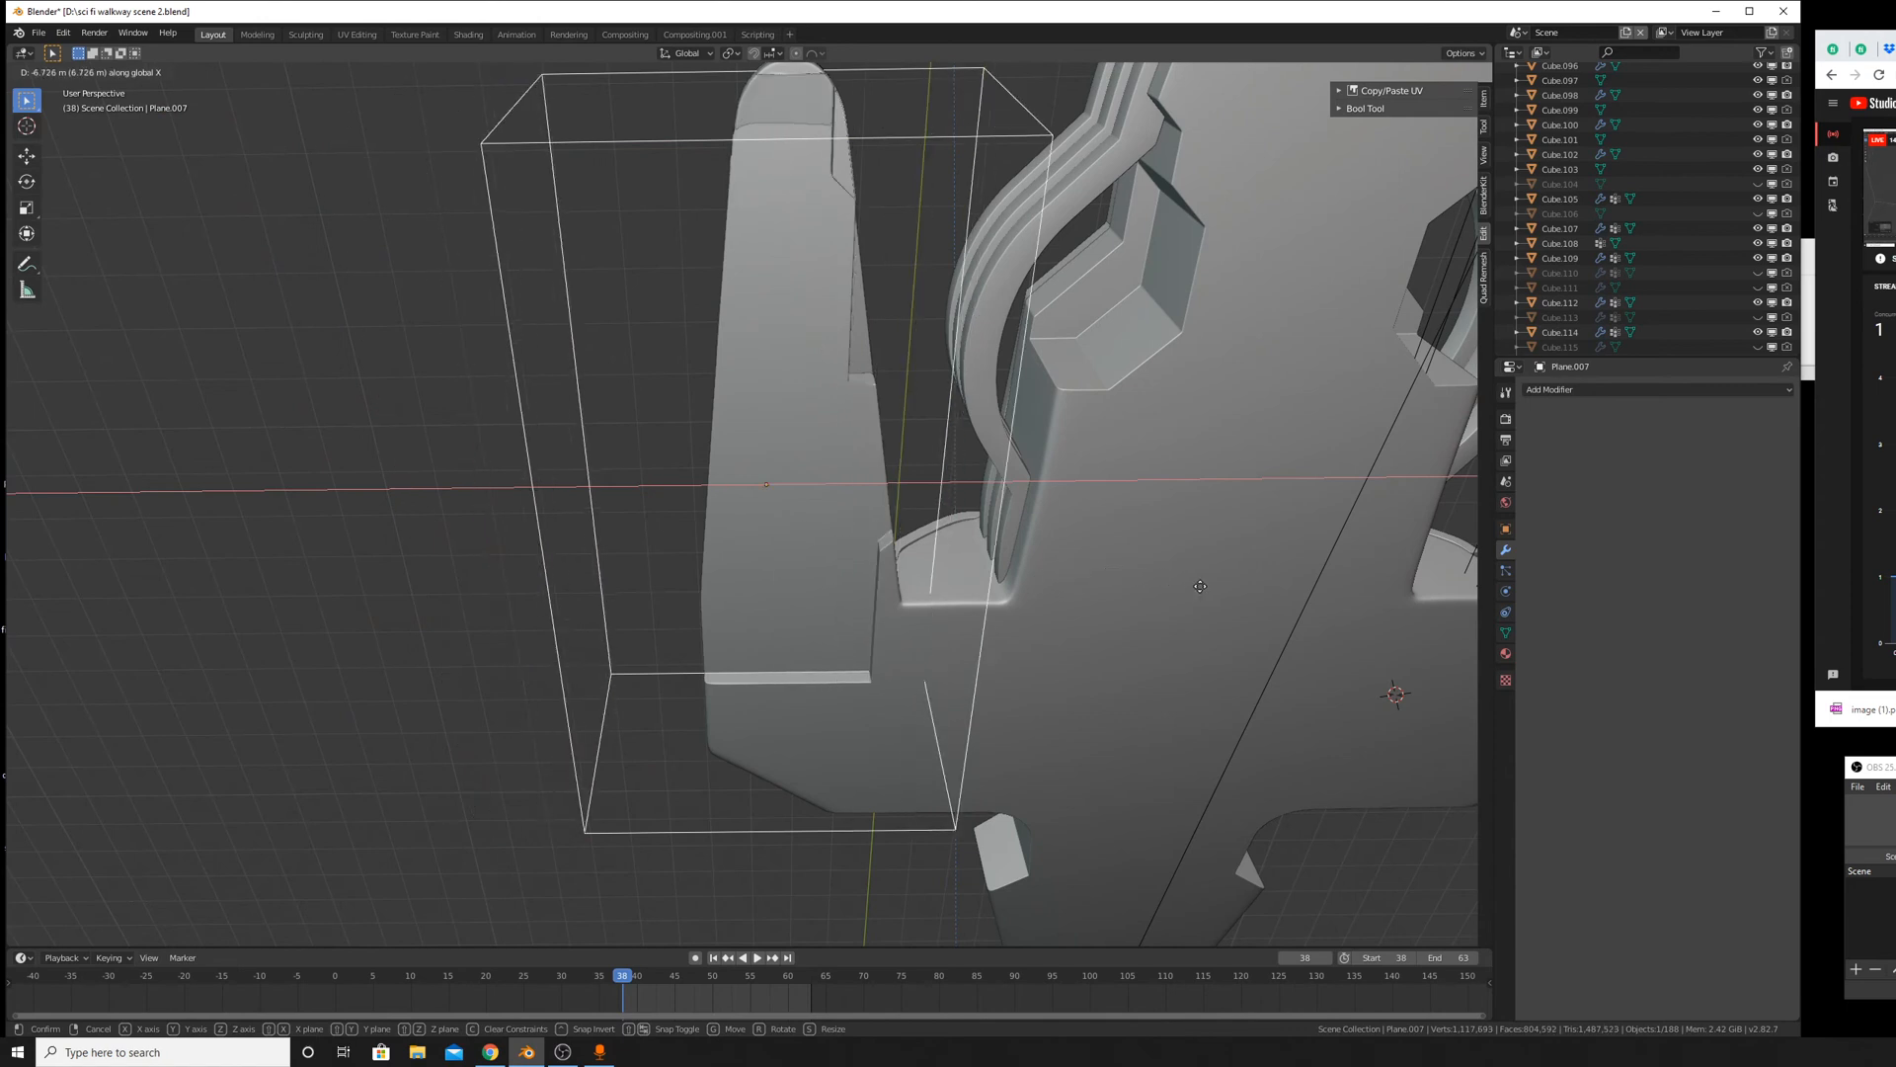
pyautogui.rightClick(1205, 592)
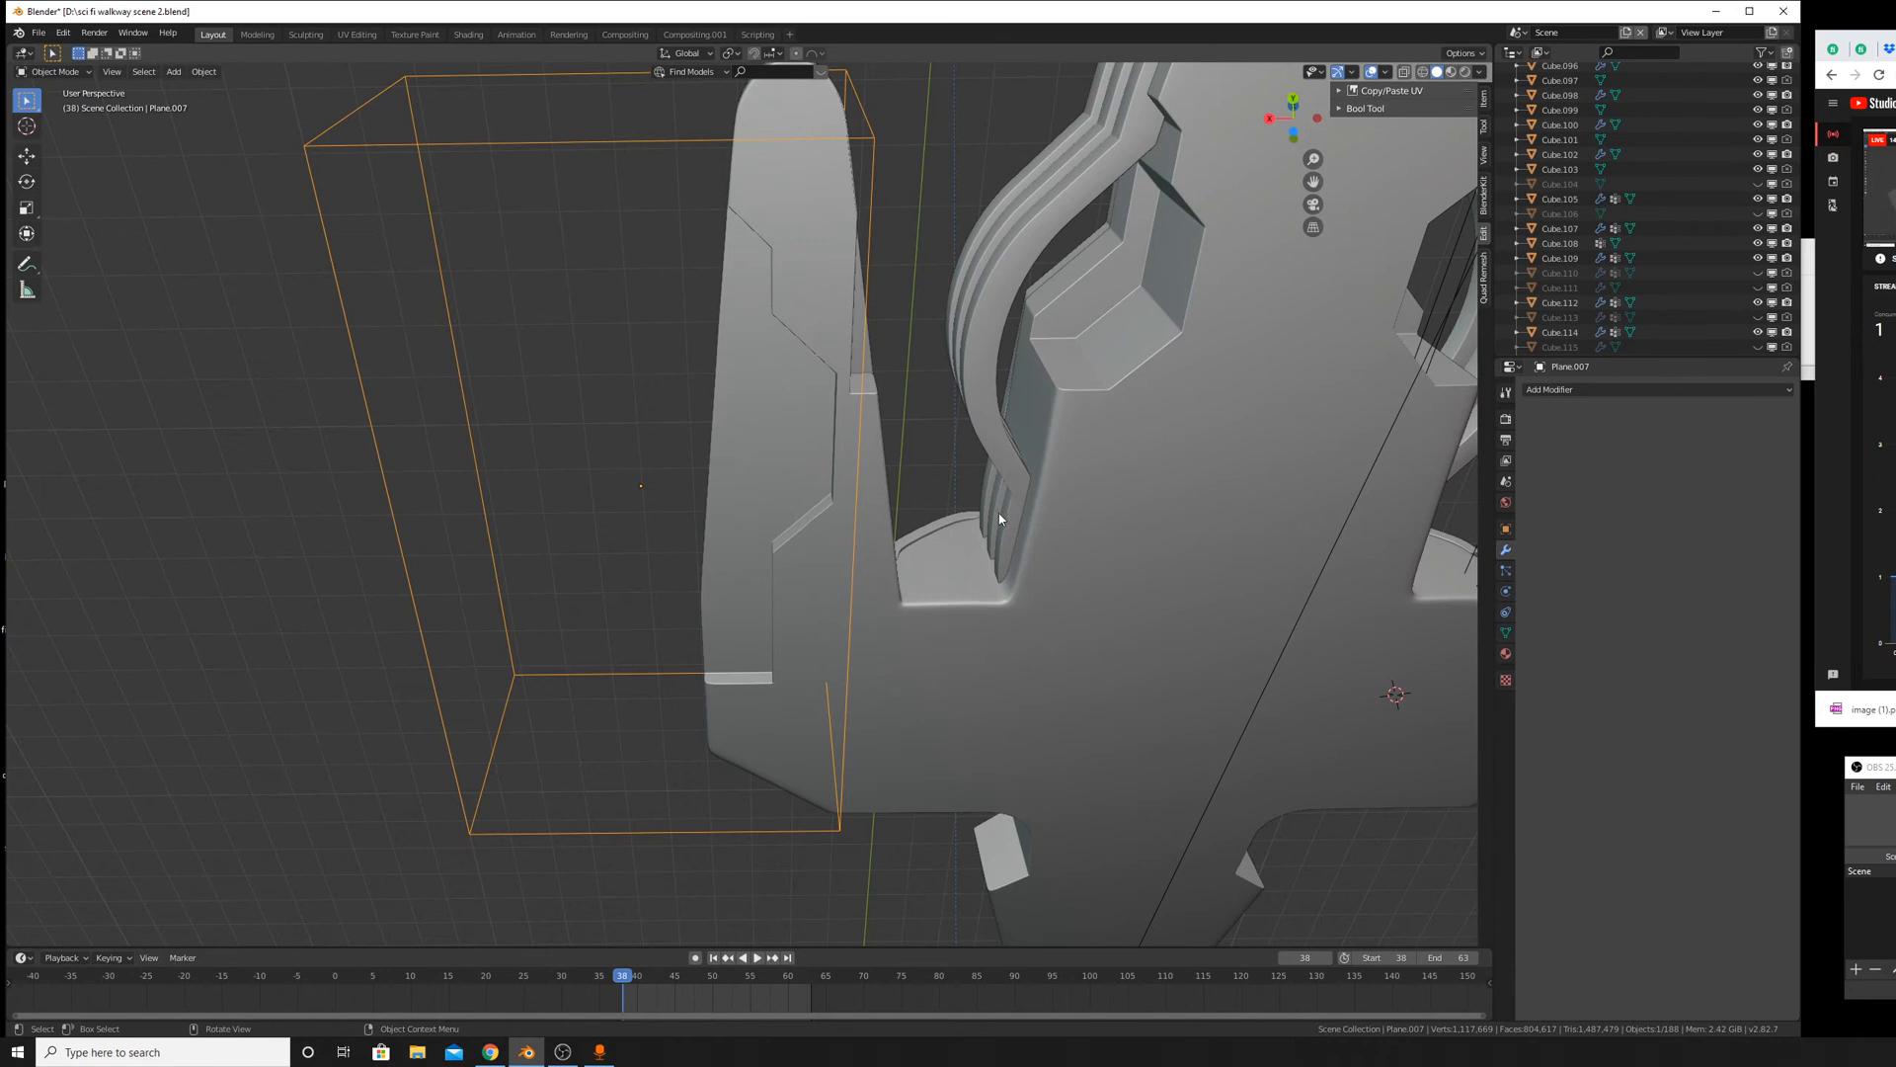
# Move the cutter block about -18.5 m along X so it carves the stepped recess between the wing and hull centre.
pyautogui.moveTo(998, 513); pyautogui.dragTo(1041, 445, button='middle')
pyautogui.press('g')
pyautogui.press('x')
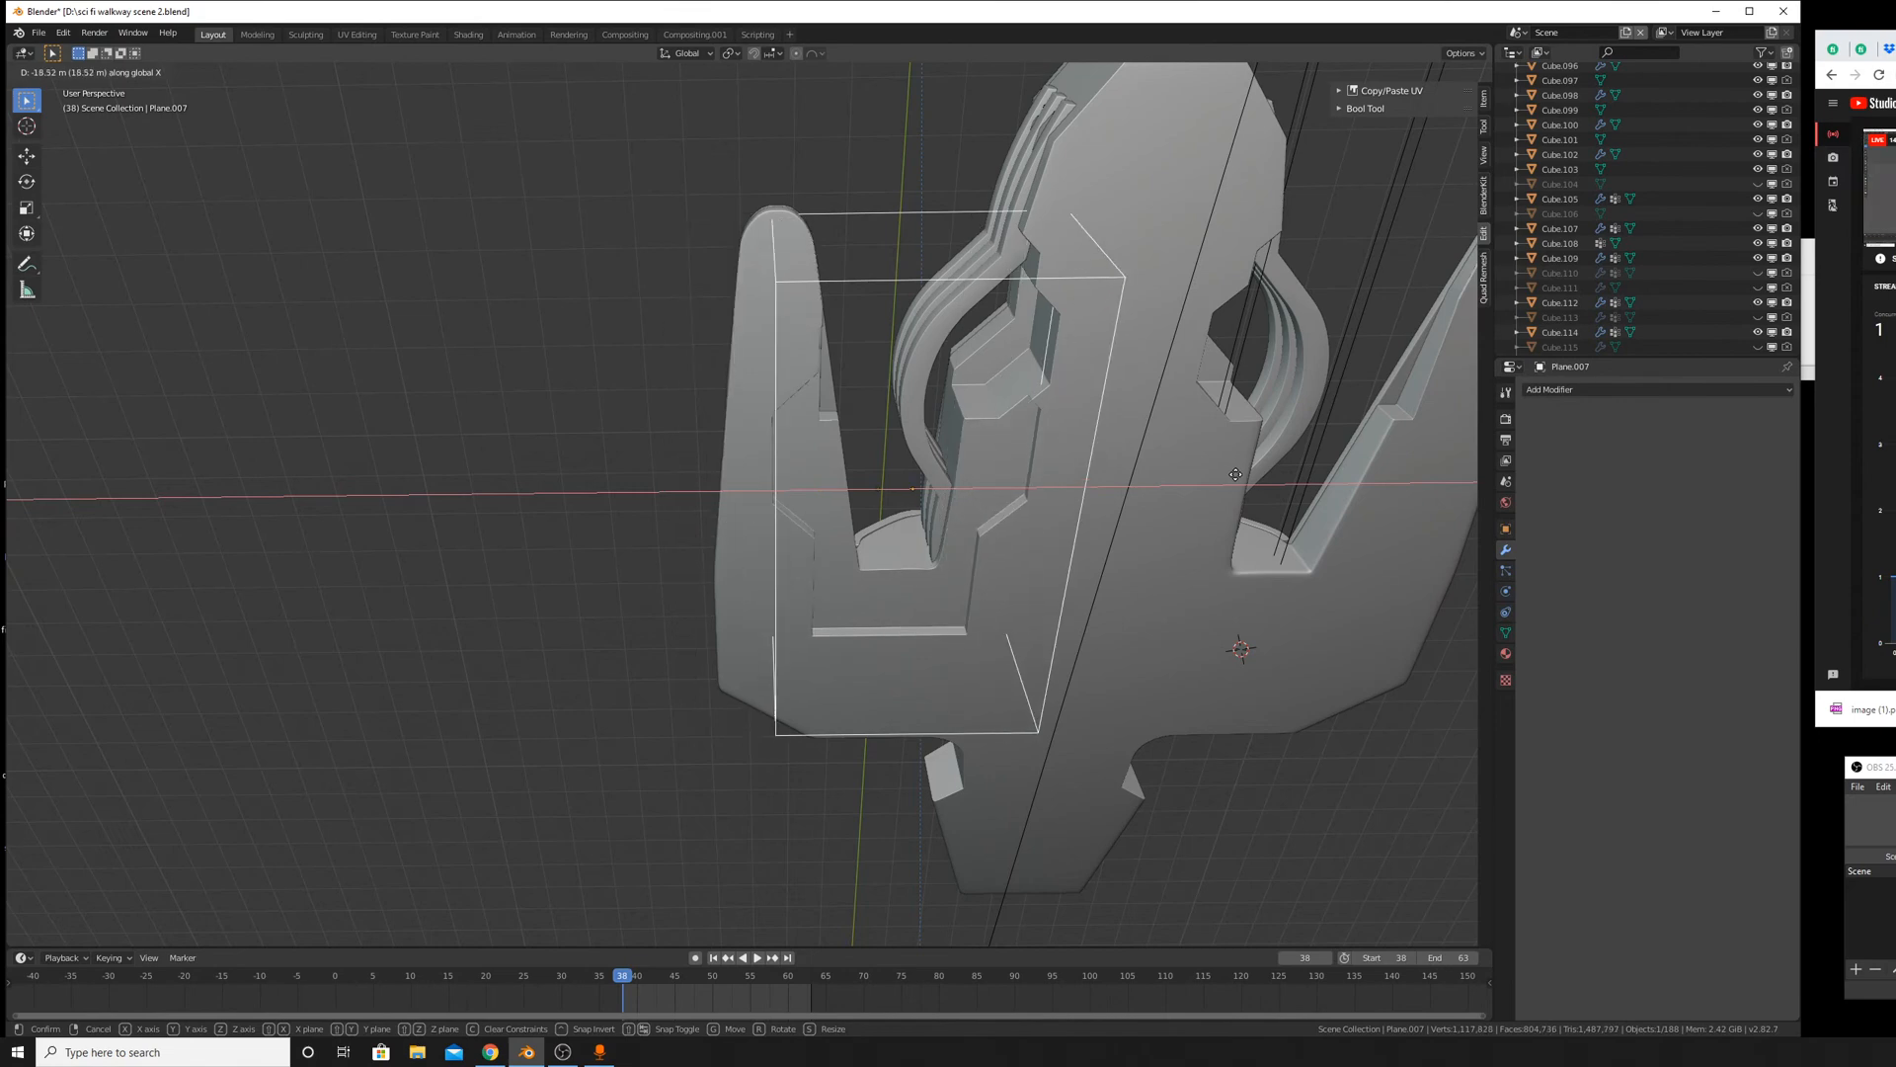
pyautogui.click(1235, 475)
pyautogui.moveTo(1229, 477); pyautogui.dragTo(1092, 675, button='middle')
pyautogui.scroll(4, 1210, 642)
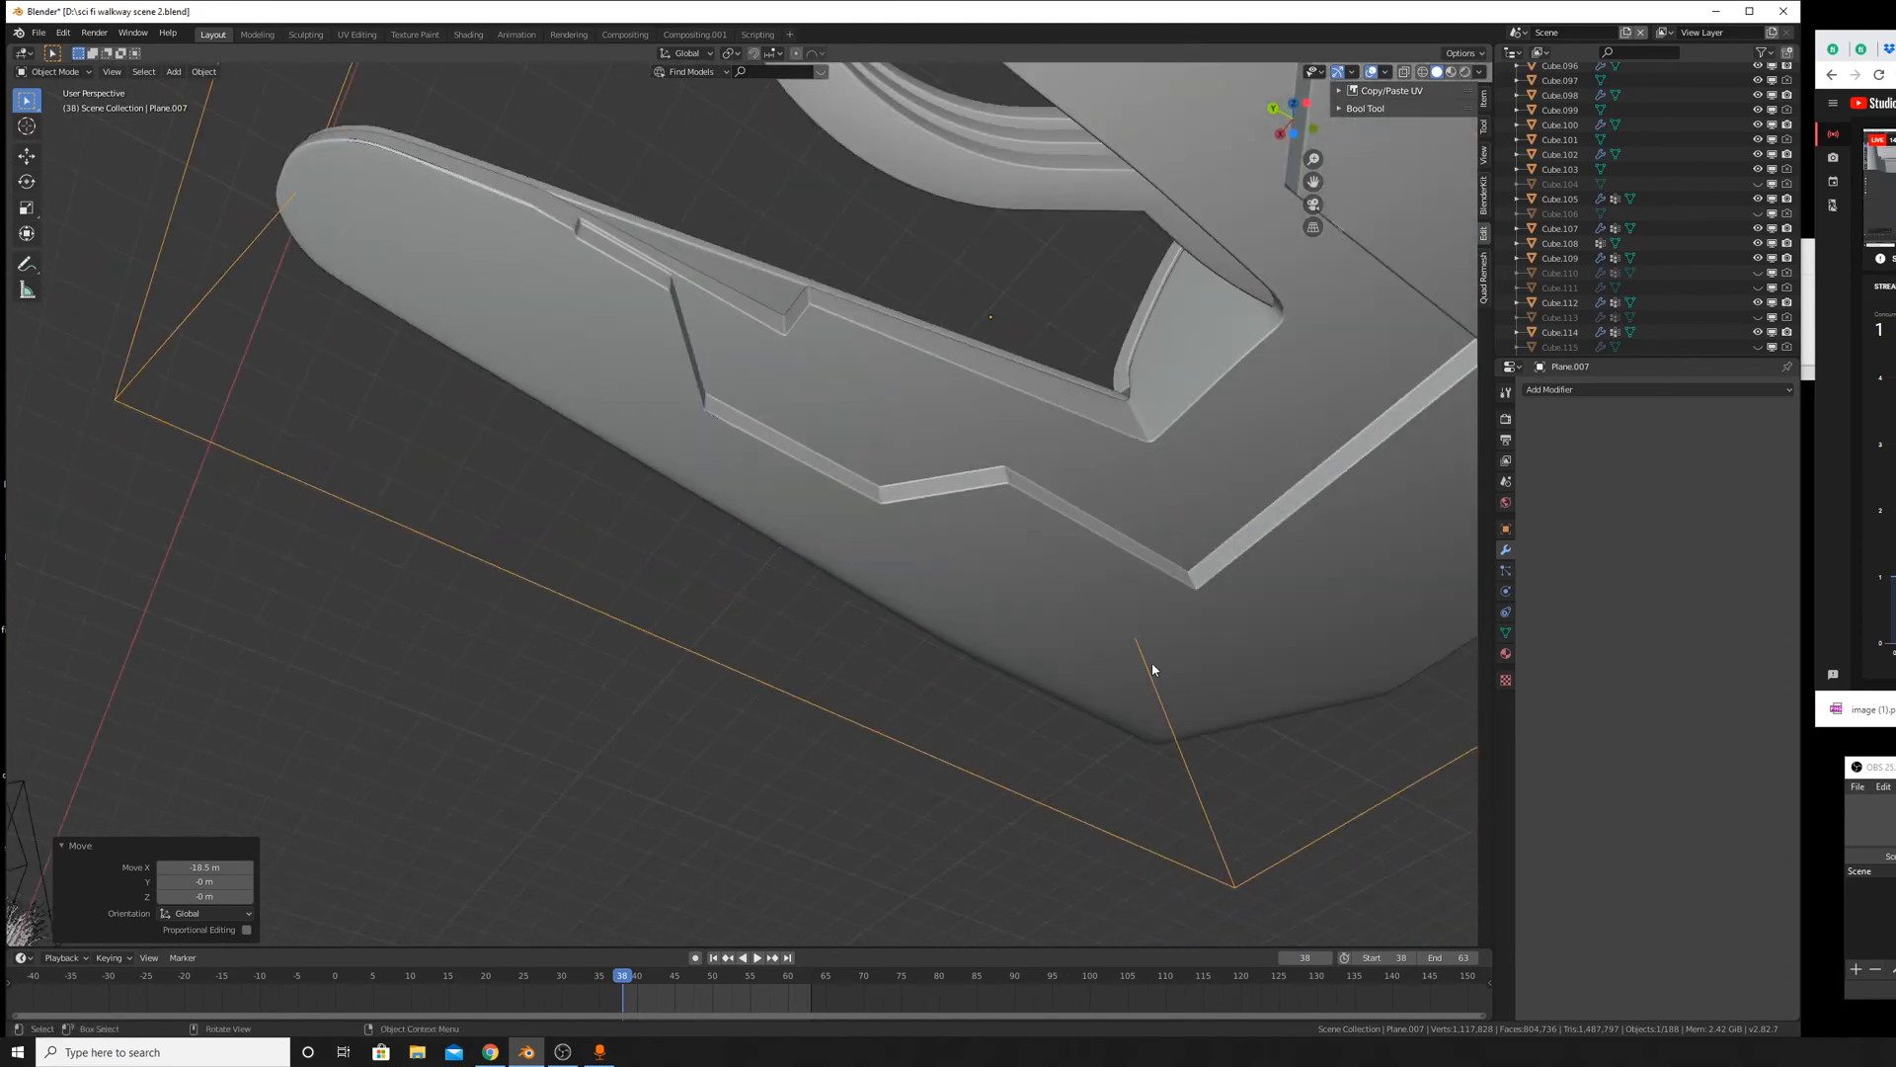
pyautogui.scroll(-5, 1096, 494)
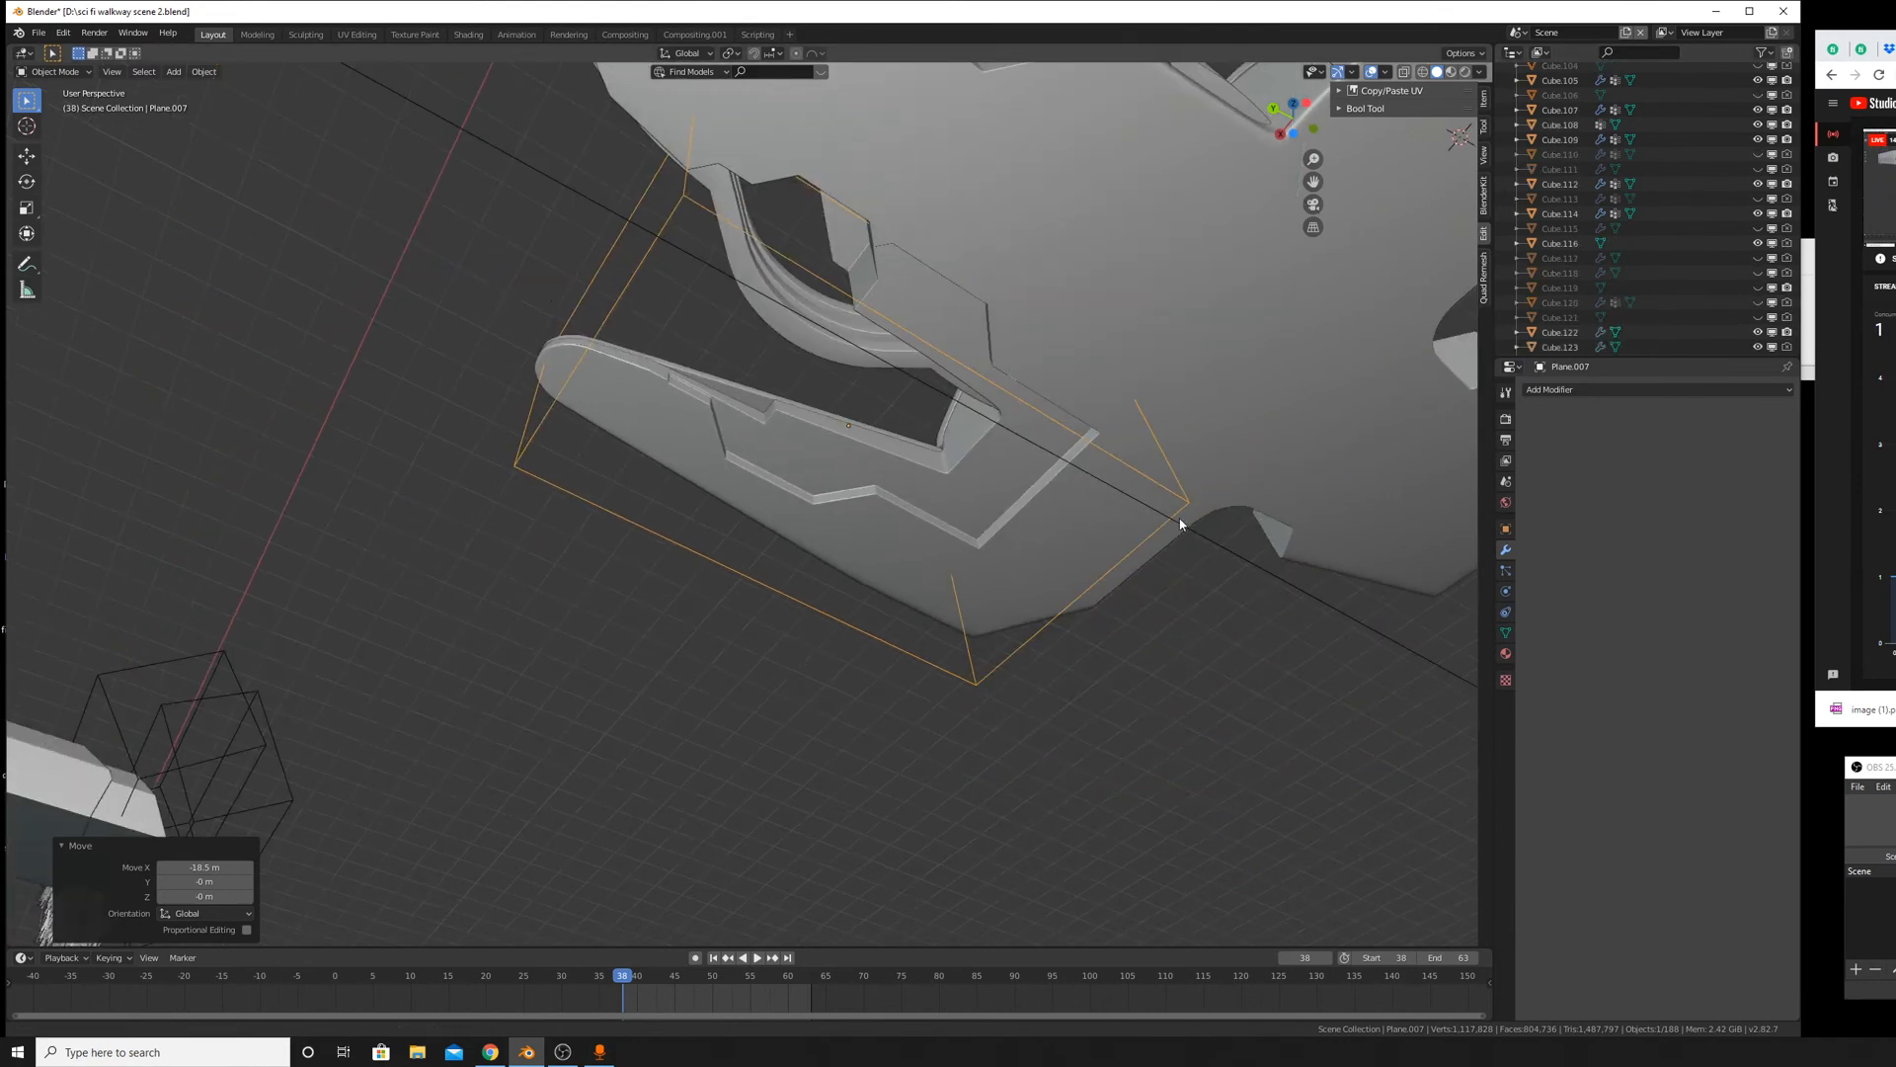
# Scale the cutter block by about 1.647 in X and Y only, leaving its Z height locked.
pyautogui.moveTo(1179, 523); pyautogui.dragTo(1025, 389, button='middle')
pyautogui.scroll(3, 1021, 467)
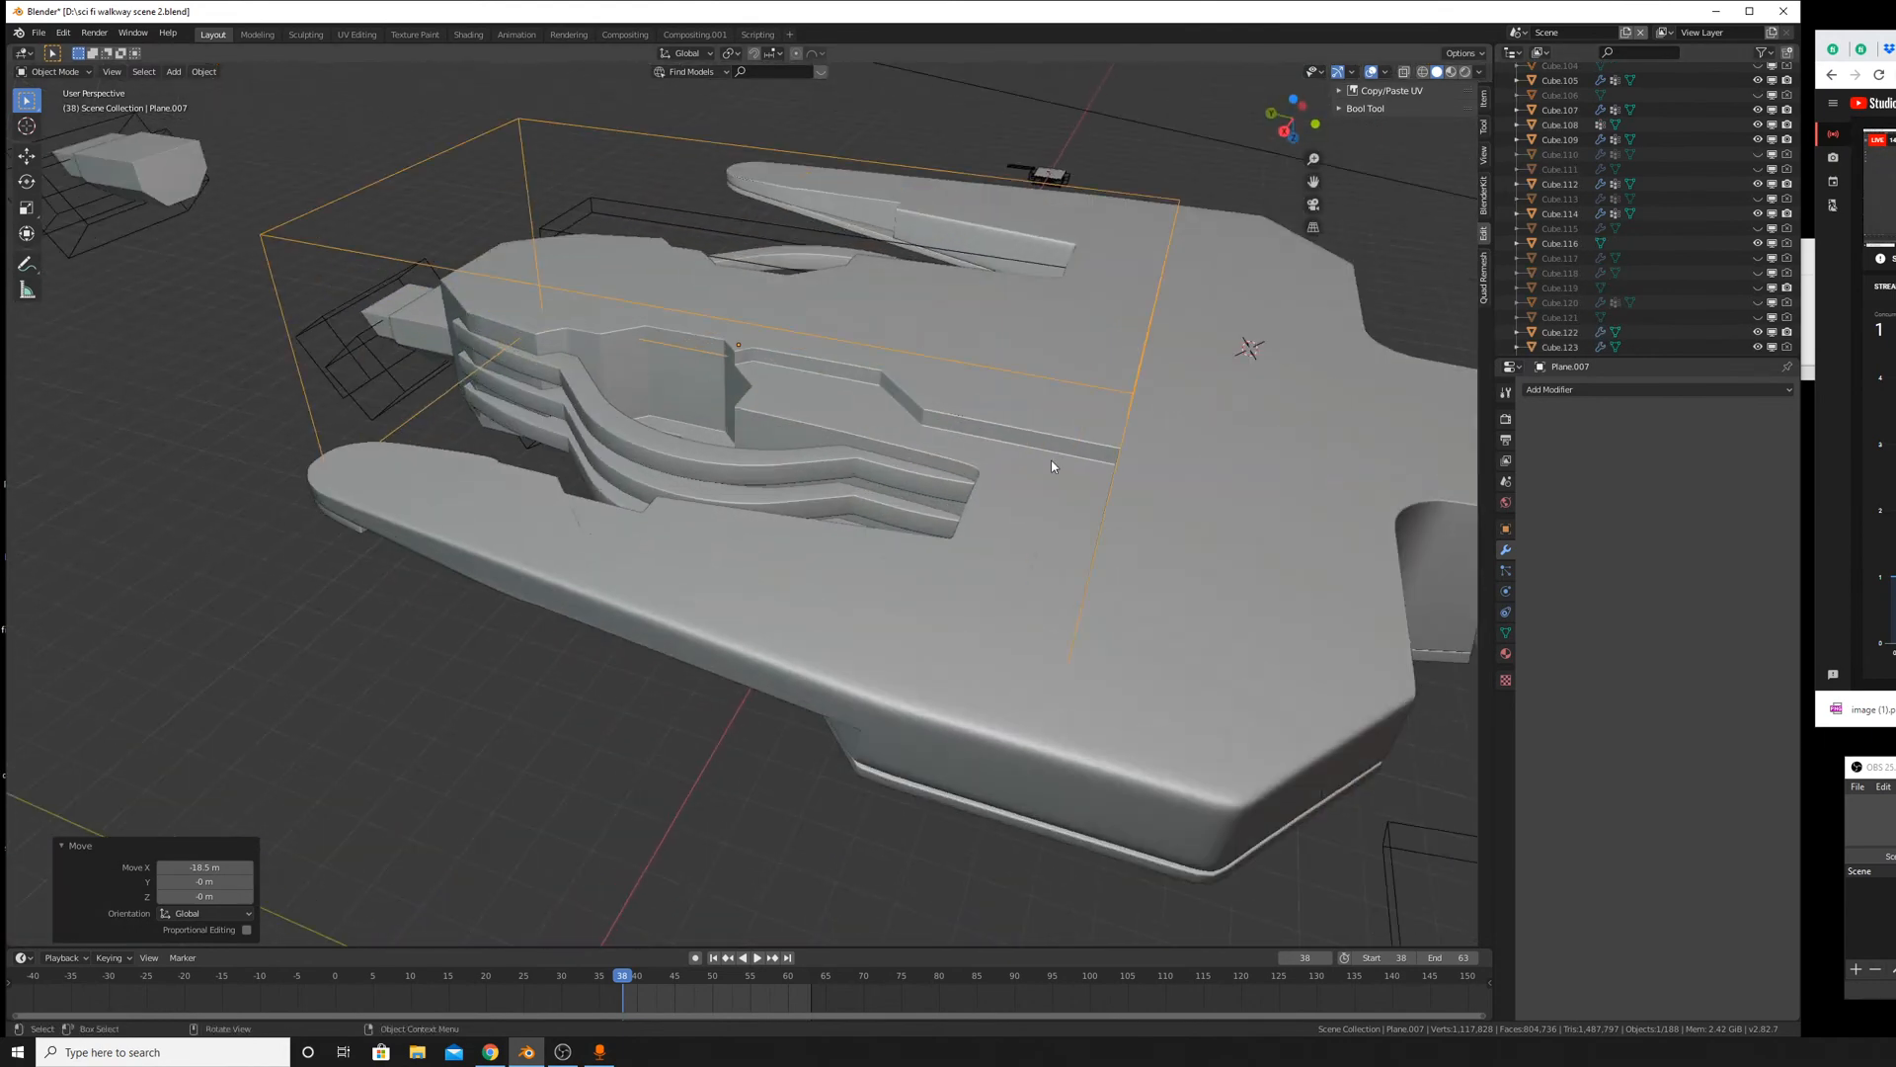
pyautogui.moveTo(1021, 466); pyautogui.dragTo(1175, 545, button='middle')
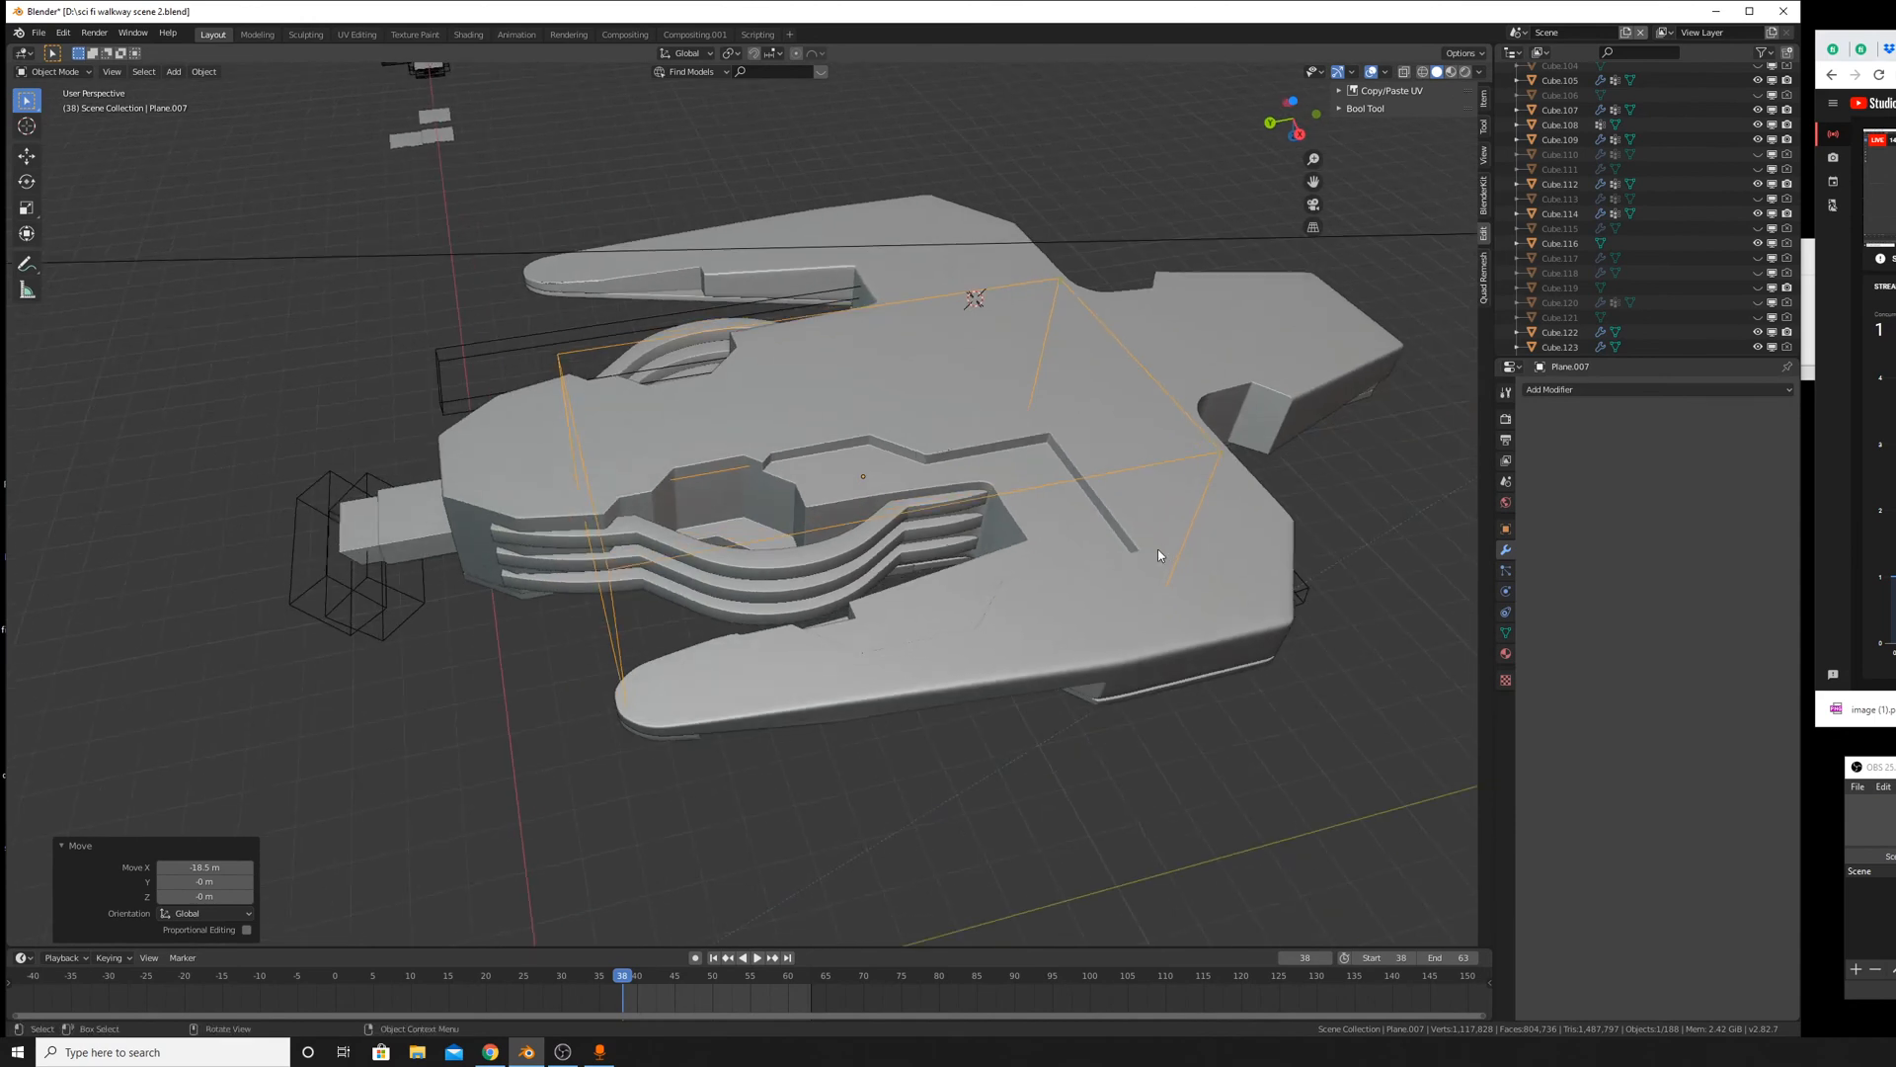
pyautogui.press('s')
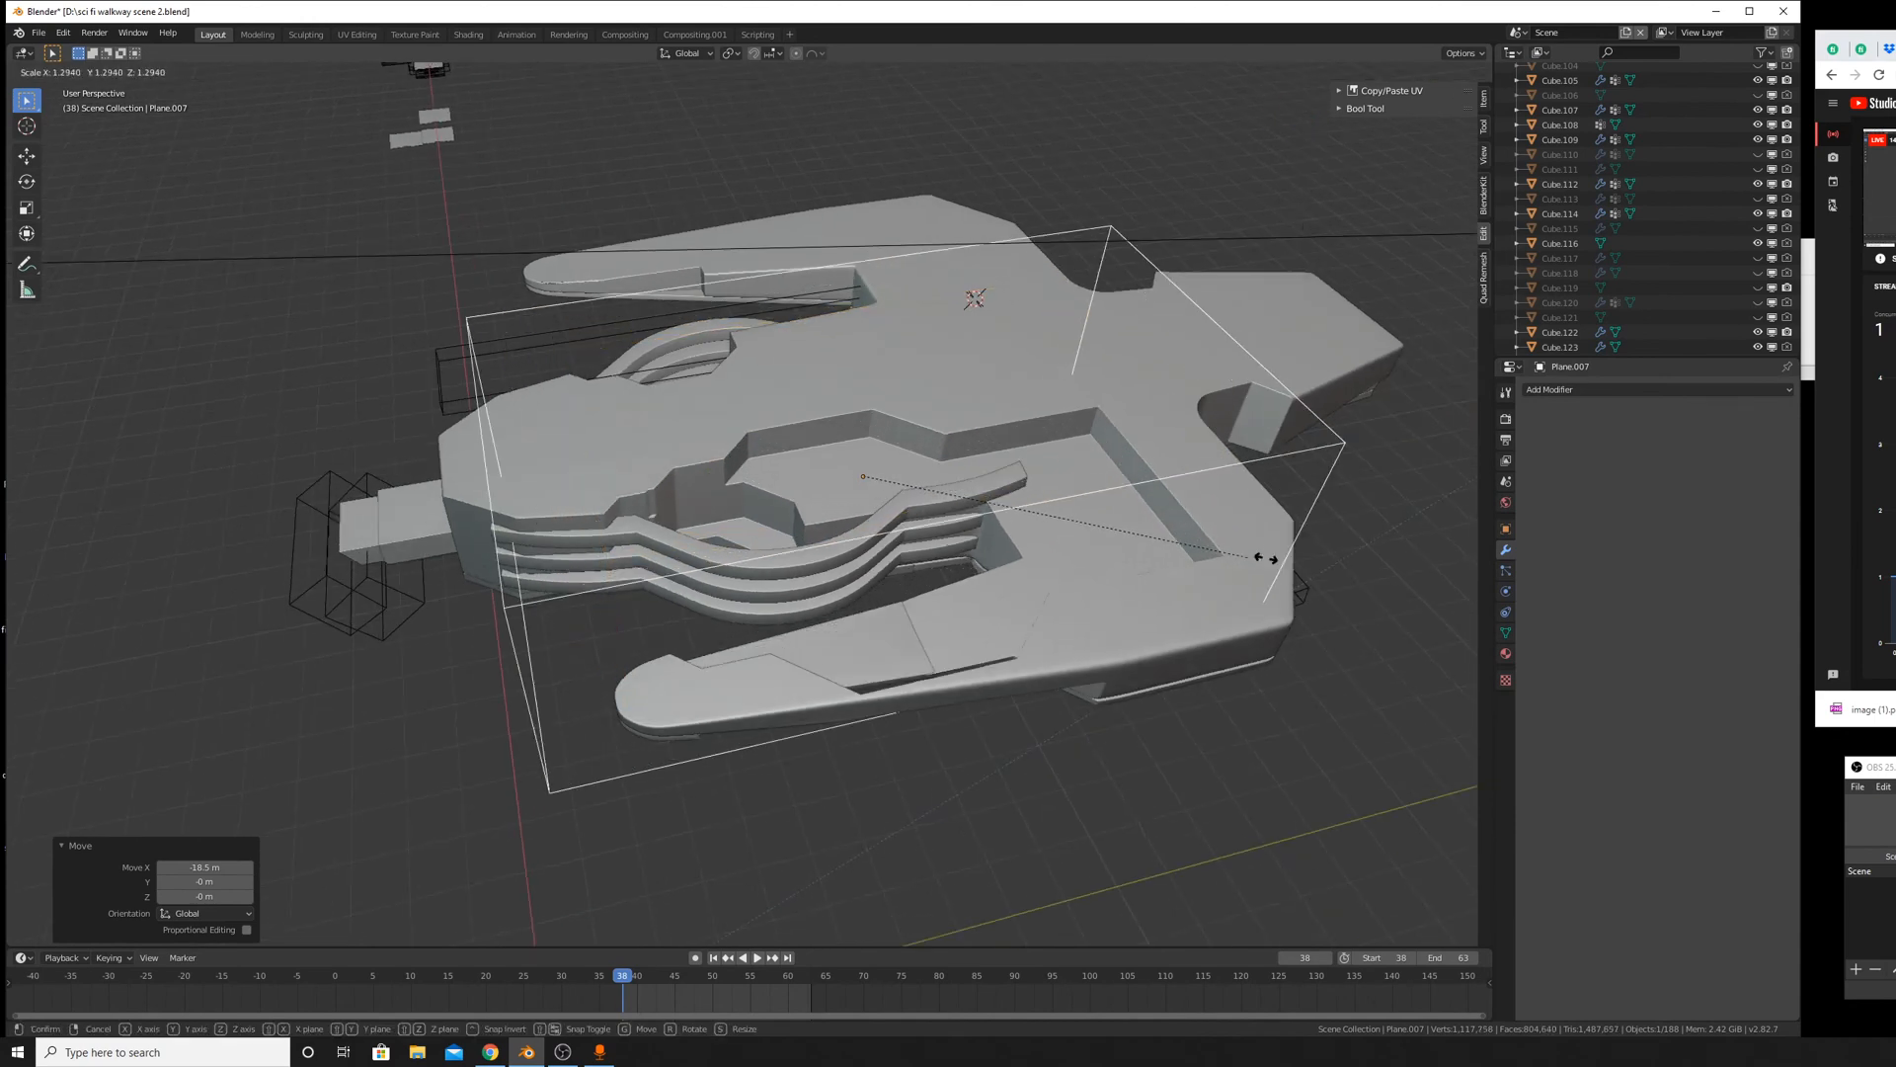
pyautogui.rightClick(1347, 566)
pyautogui.scroll(2, 1347, 566)
pyautogui.moveTo(1347, 566); pyautogui.dragTo(1213, 593, button='middle')
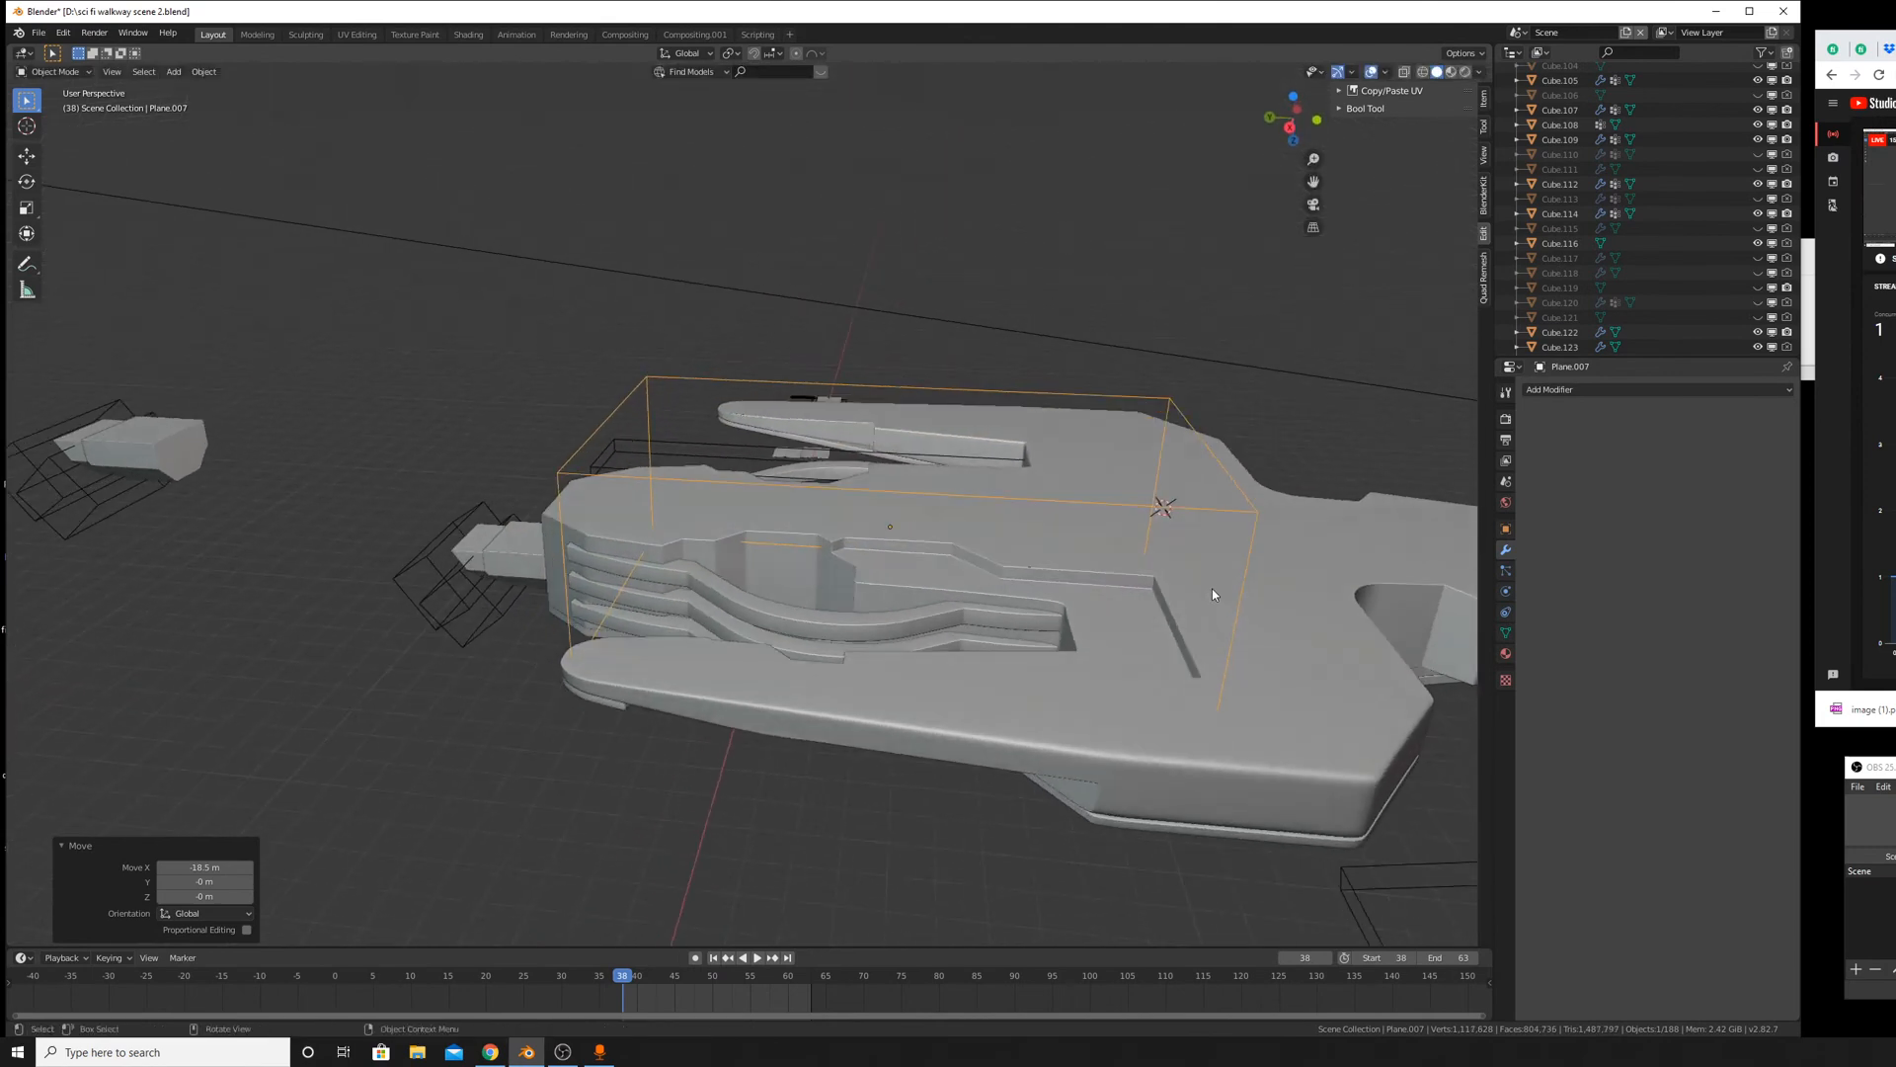
pyautogui.press('s')
pyautogui.hotkey('shift', 'z')
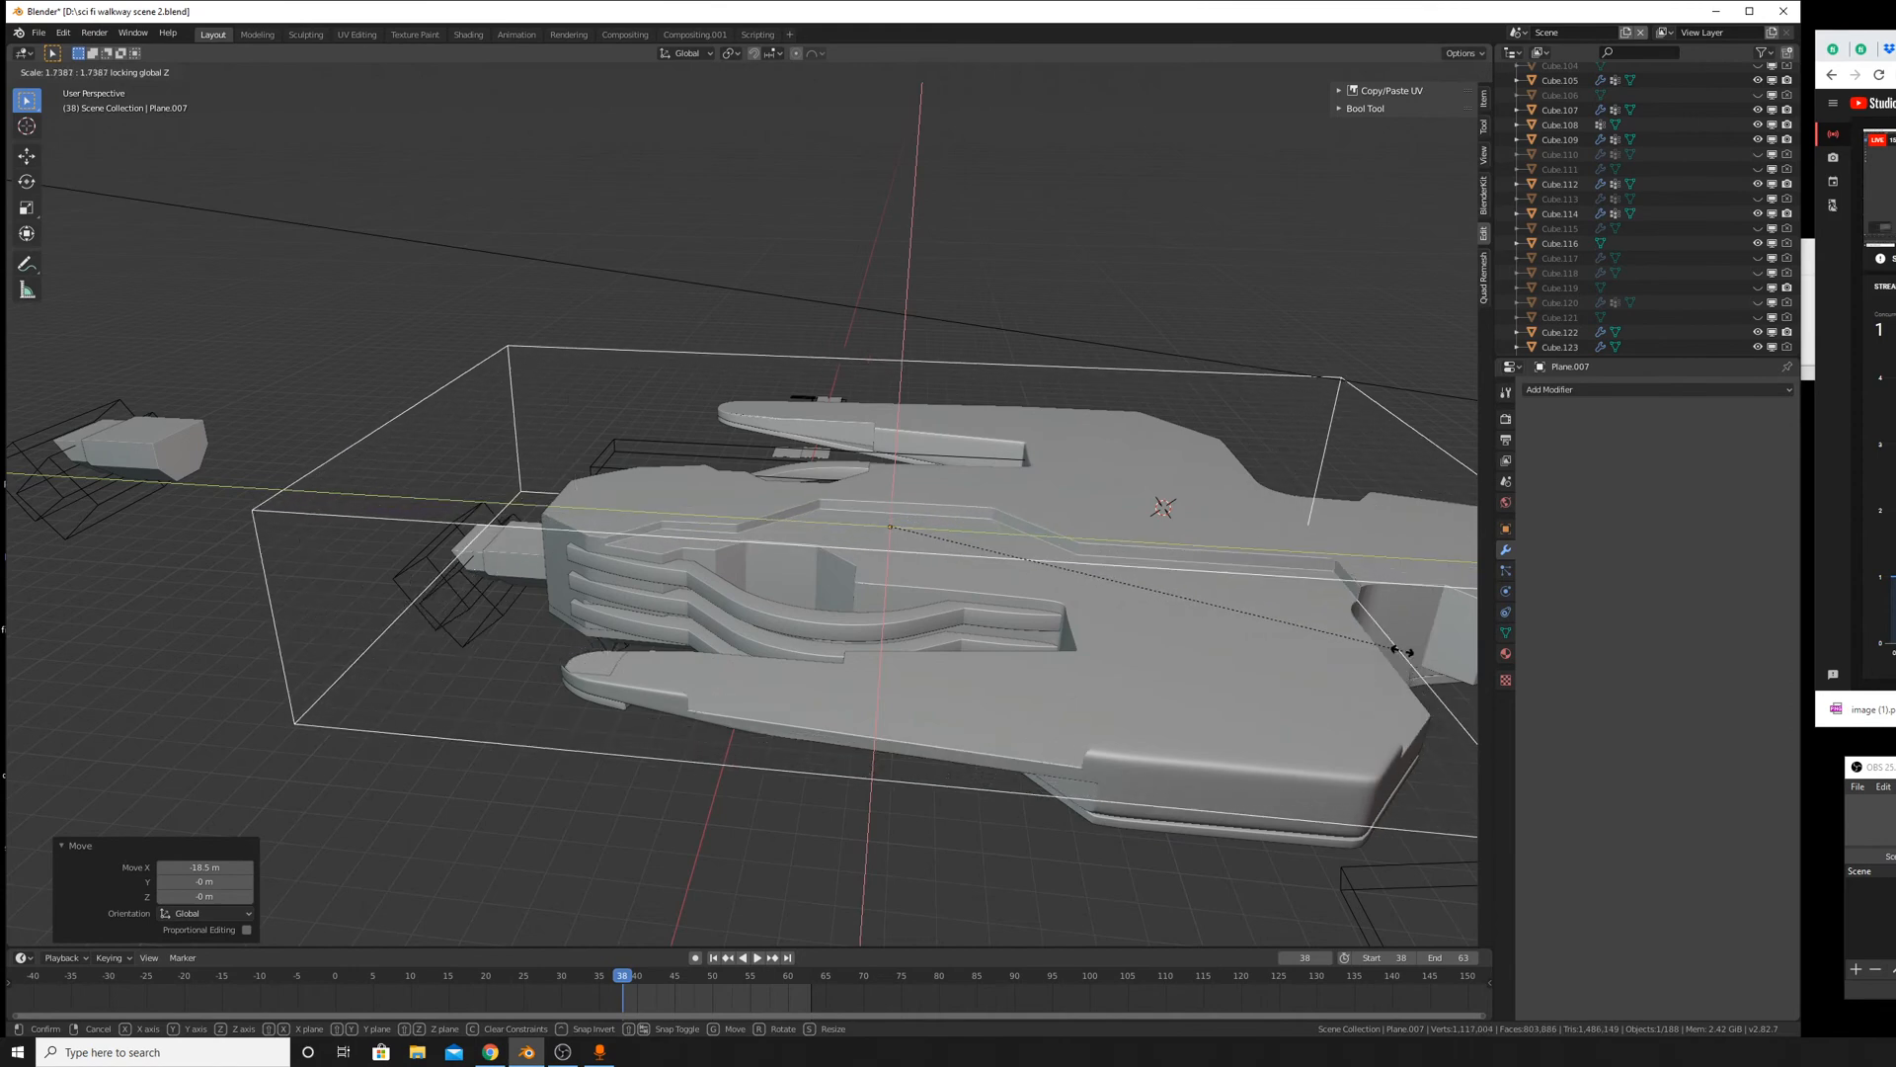
pyautogui.click(1345, 646)
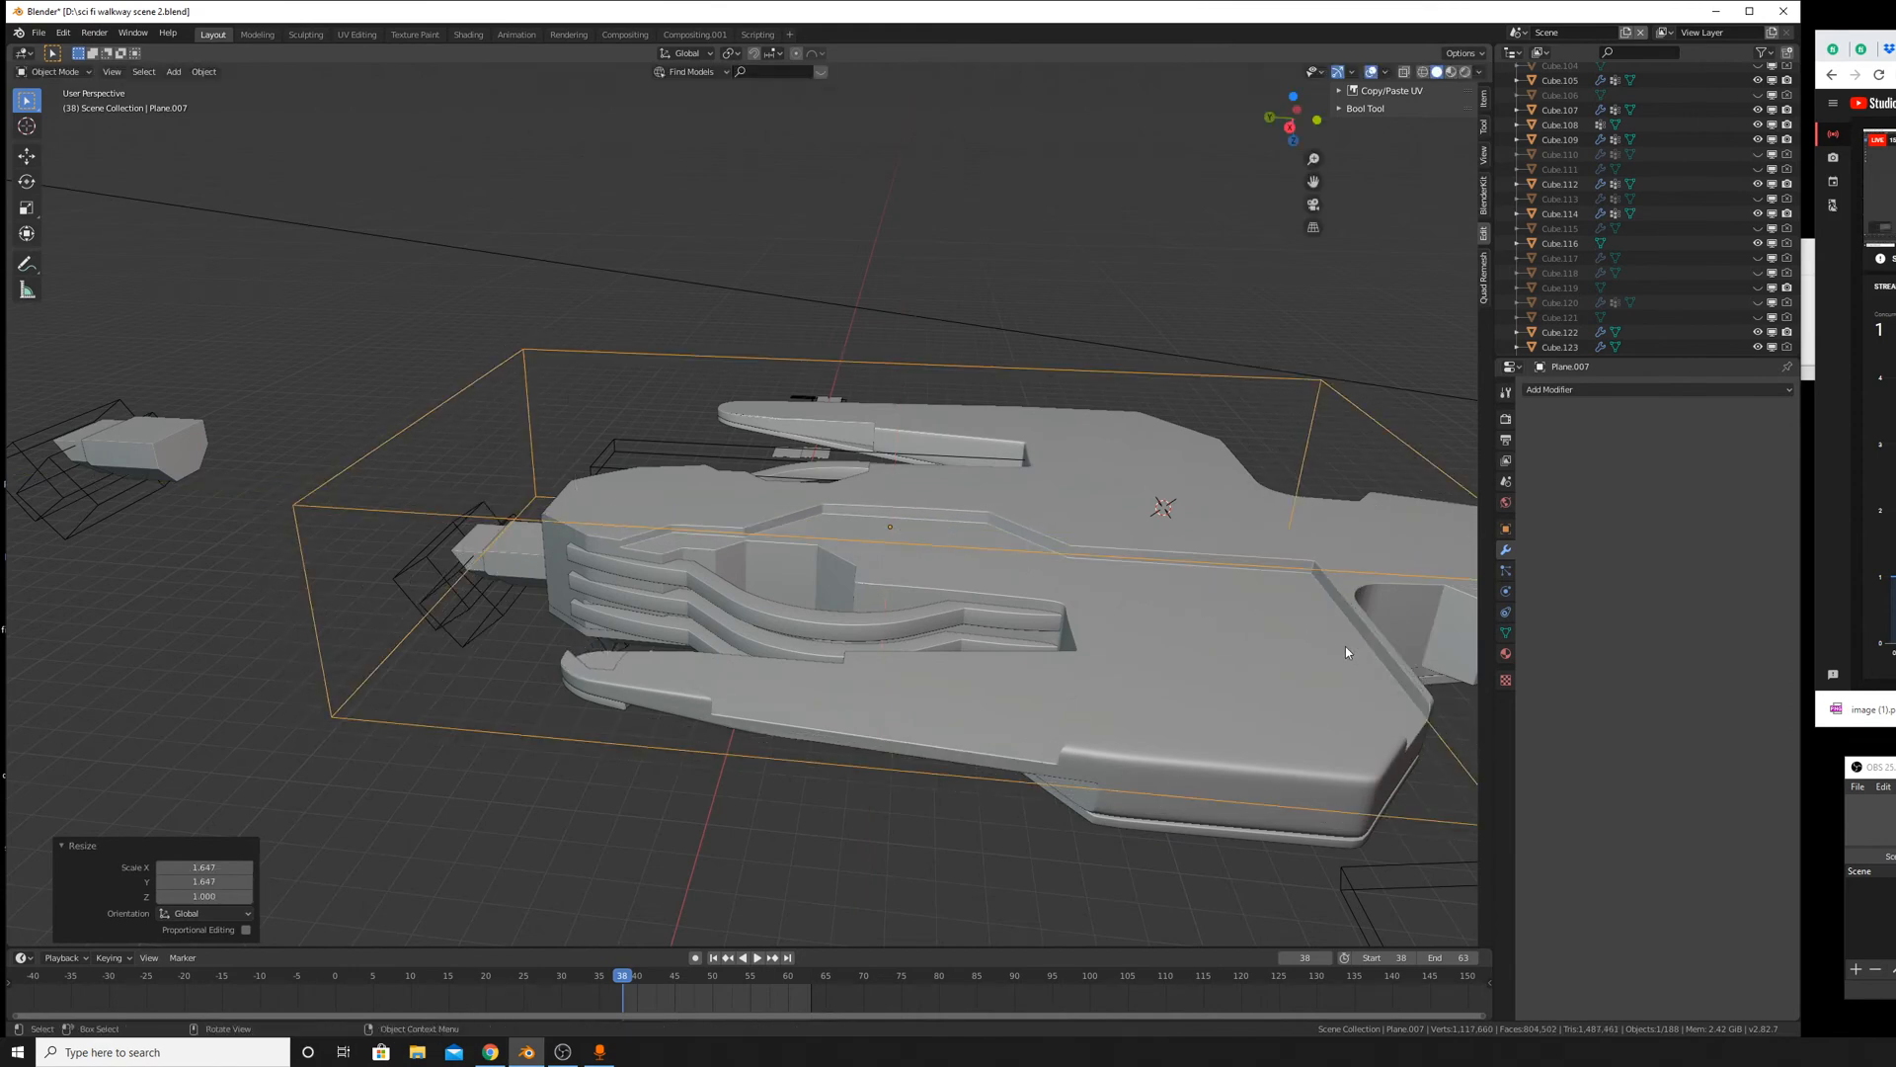
# Shift the enlarged cutter block about 3.5 m lengthwise along Y under the hull.
pyautogui.moveTo(1345, 646); pyautogui.dragTo(1216, 780, button='middle')
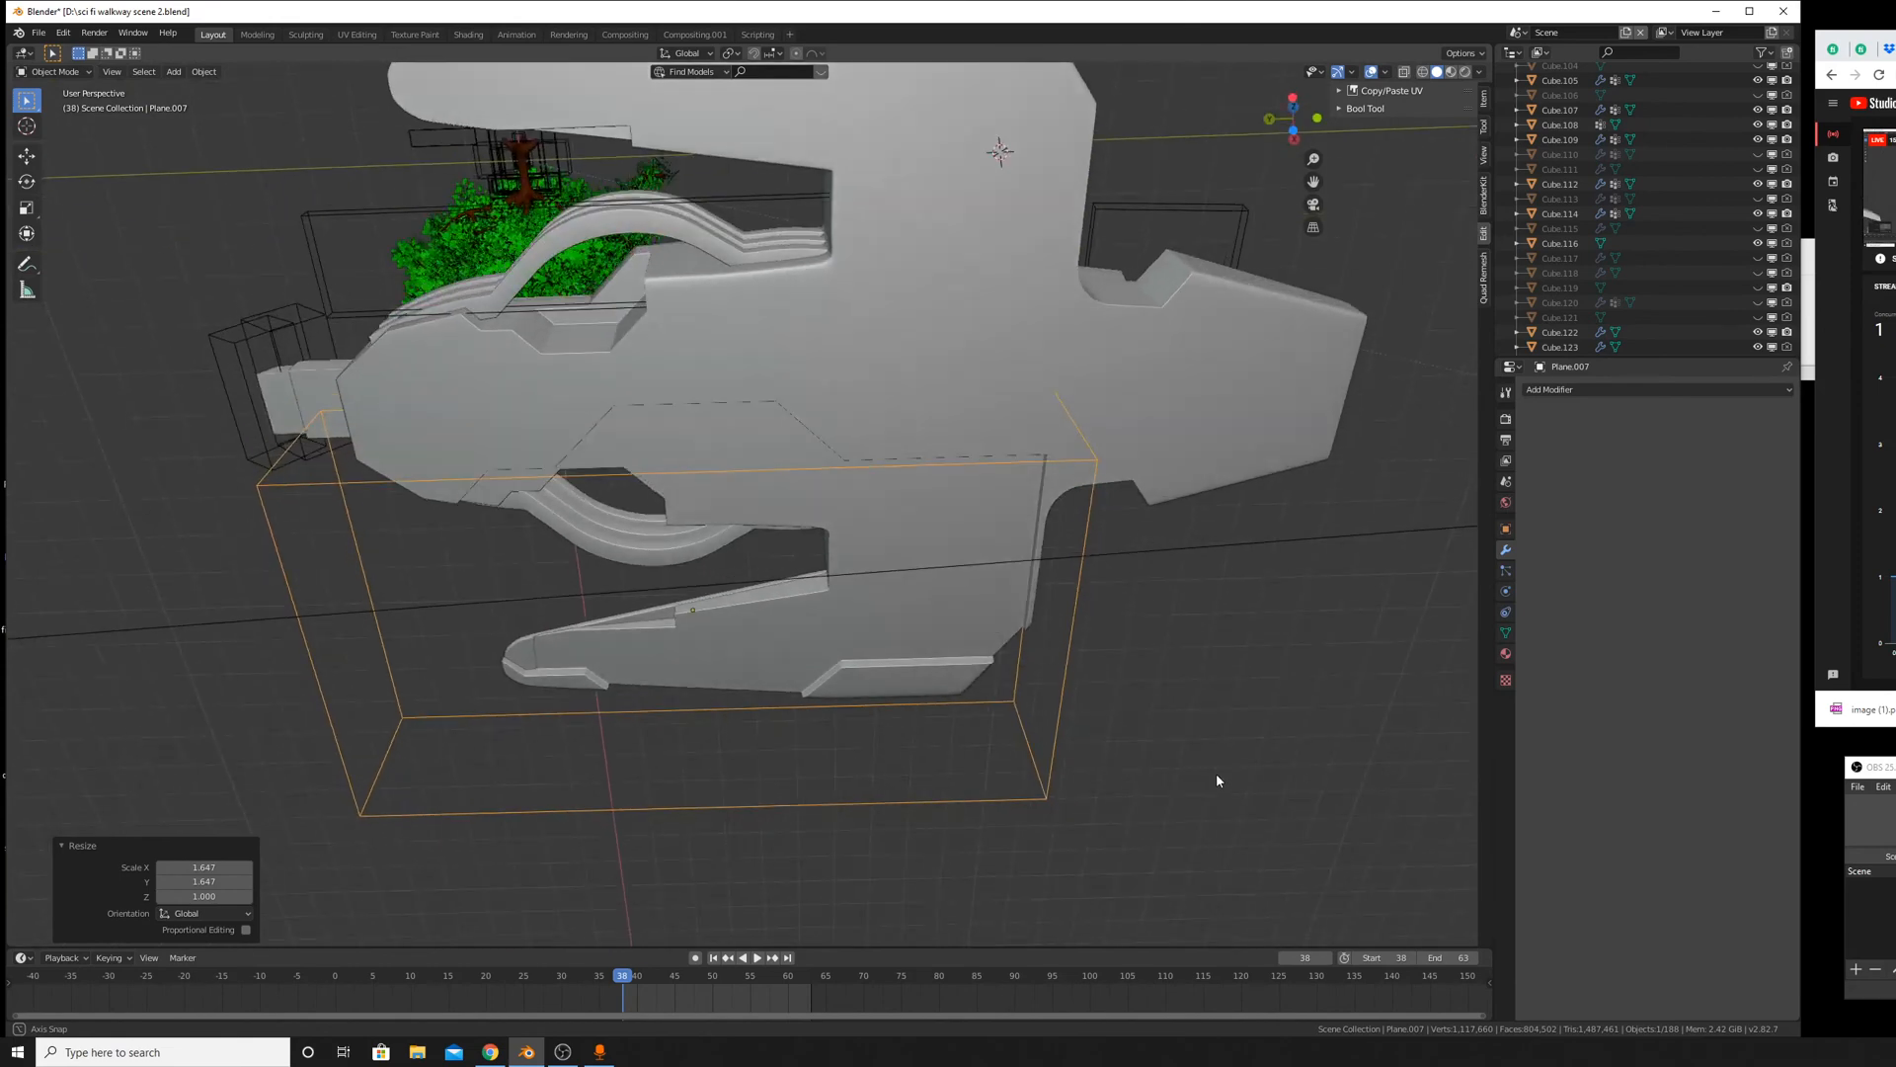
pyautogui.moveTo(1089, 660); pyautogui.dragTo(1057, 618, button='middle')
pyautogui.press('g')
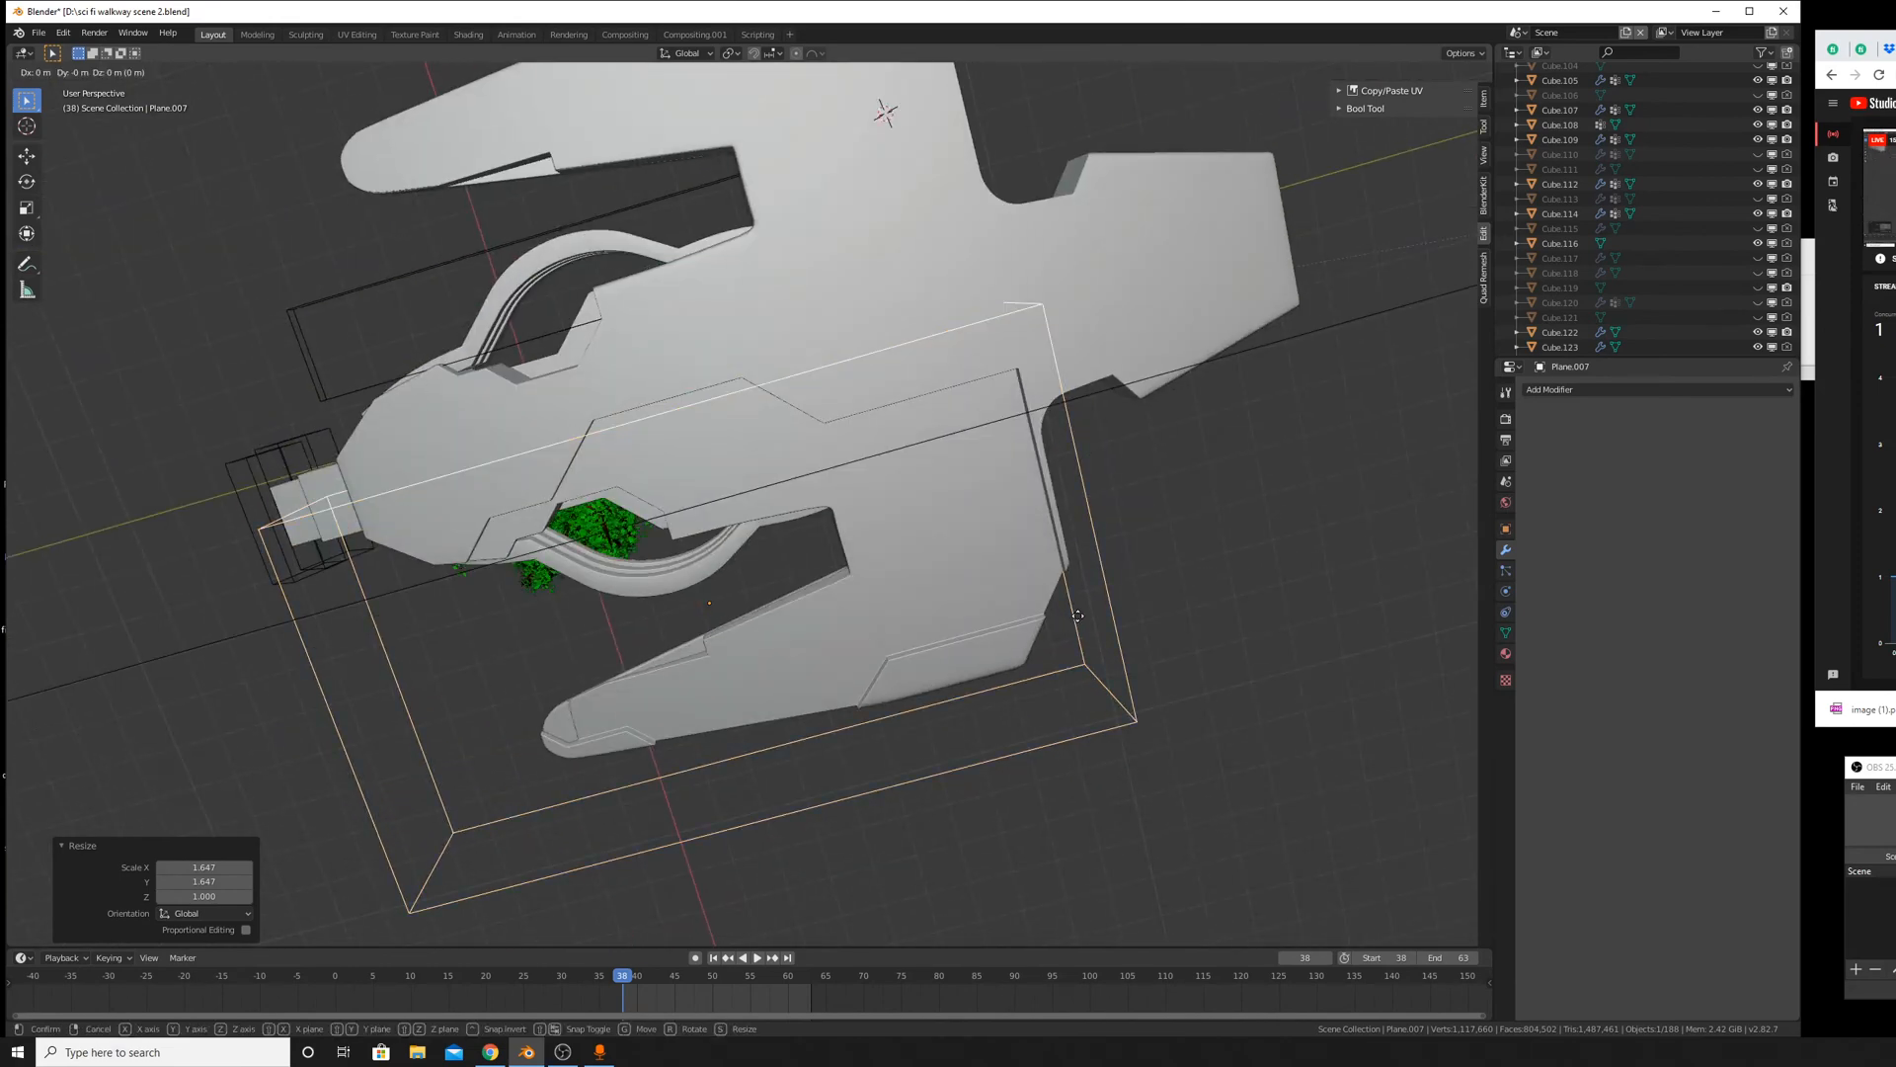
pyautogui.press('y')
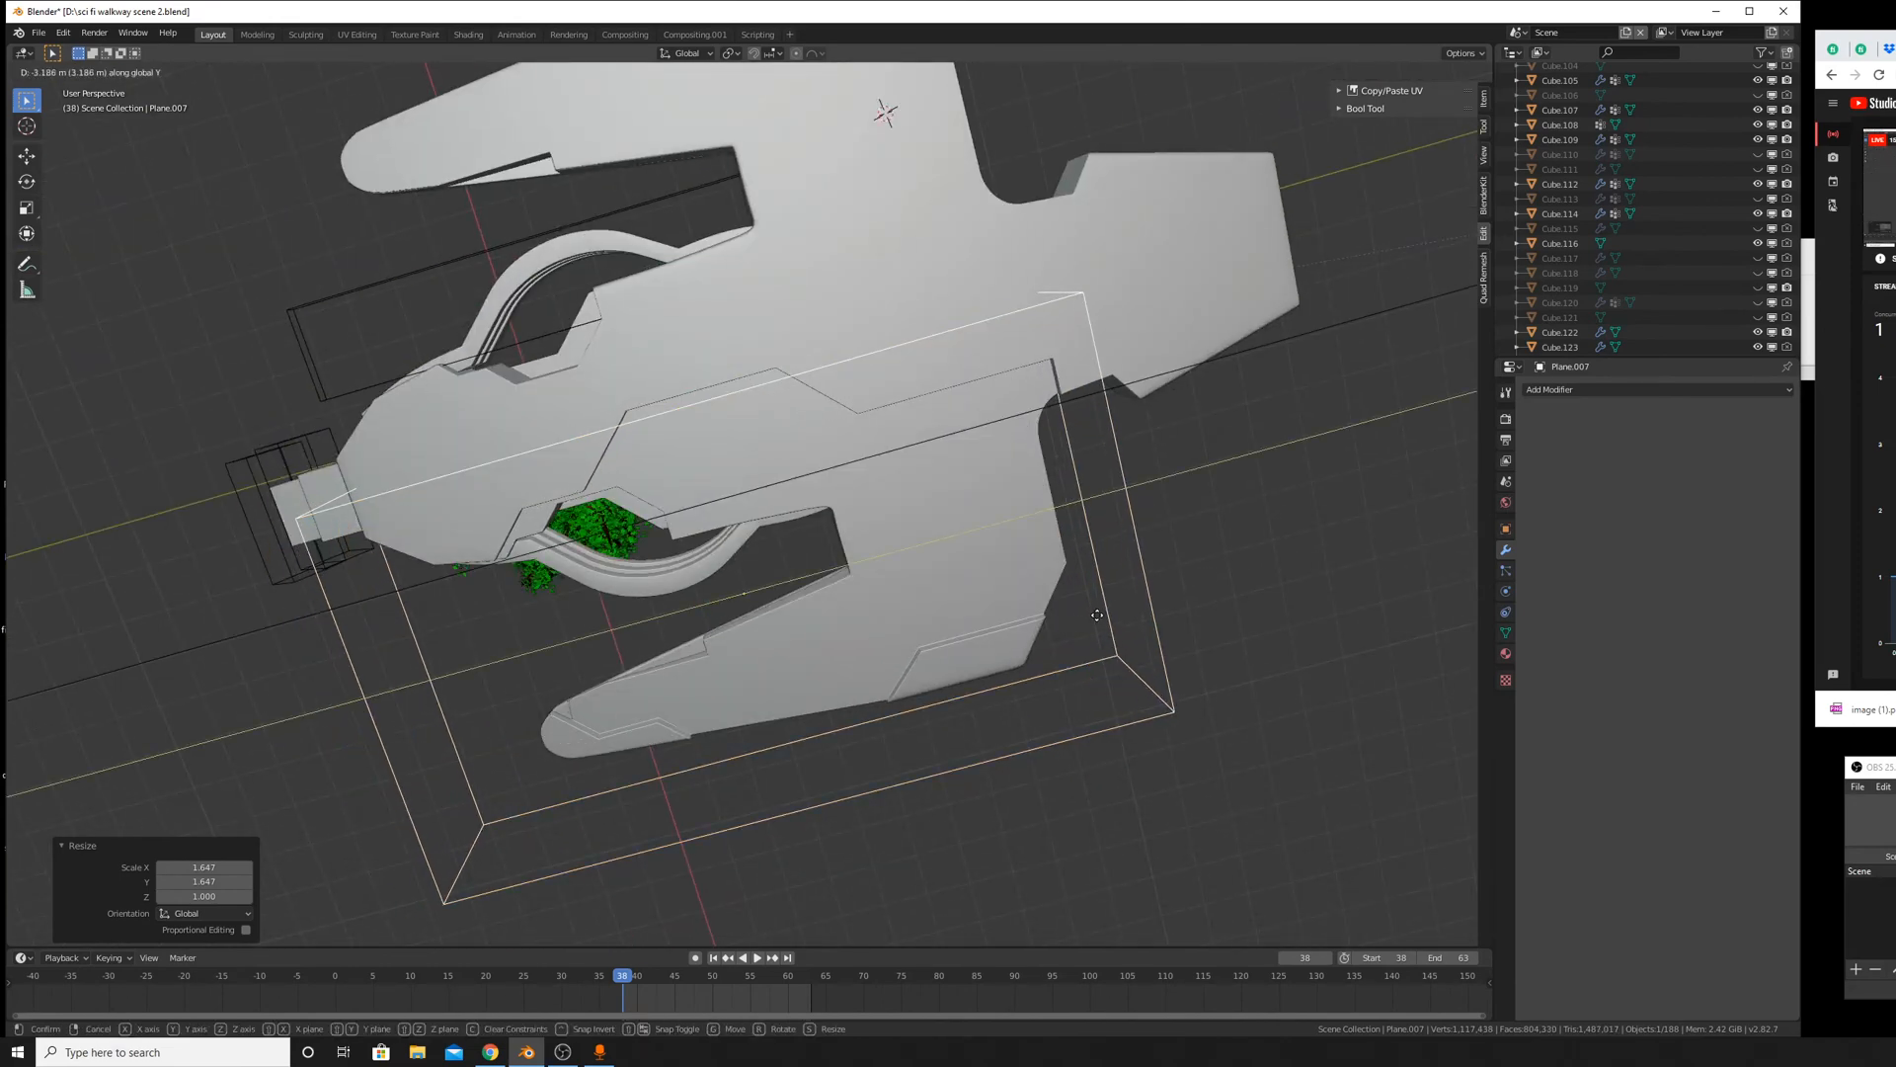
pyautogui.click(1109, 649)
pyautogui.moveTo(1109, 649); pyautogui.dragTo(1079, 499, button='middle')
# Move the cutter block about 2.76 m along X.
pyautogui.press('g')
pyautogui.press('z')
pyautogui.press('Escape')
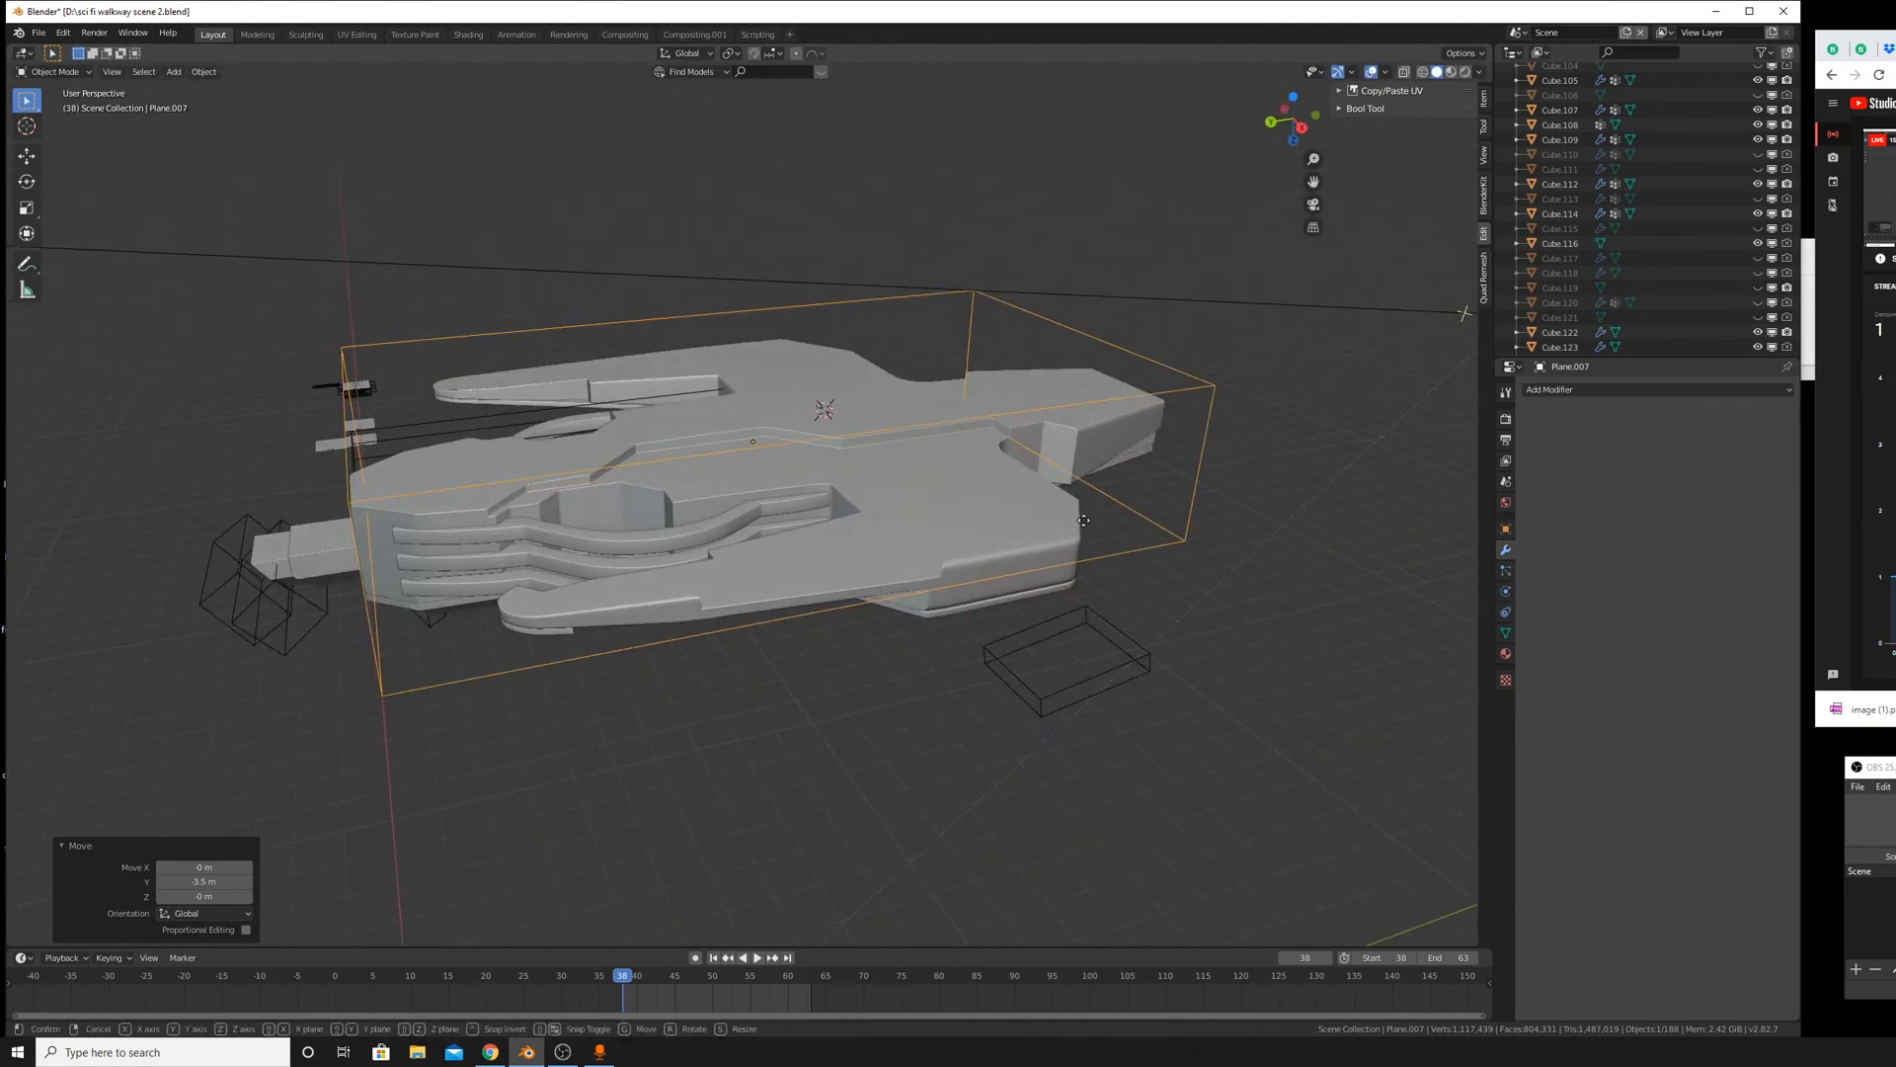
pyautogui.press('x')
pyautogui.click(1085, 523)
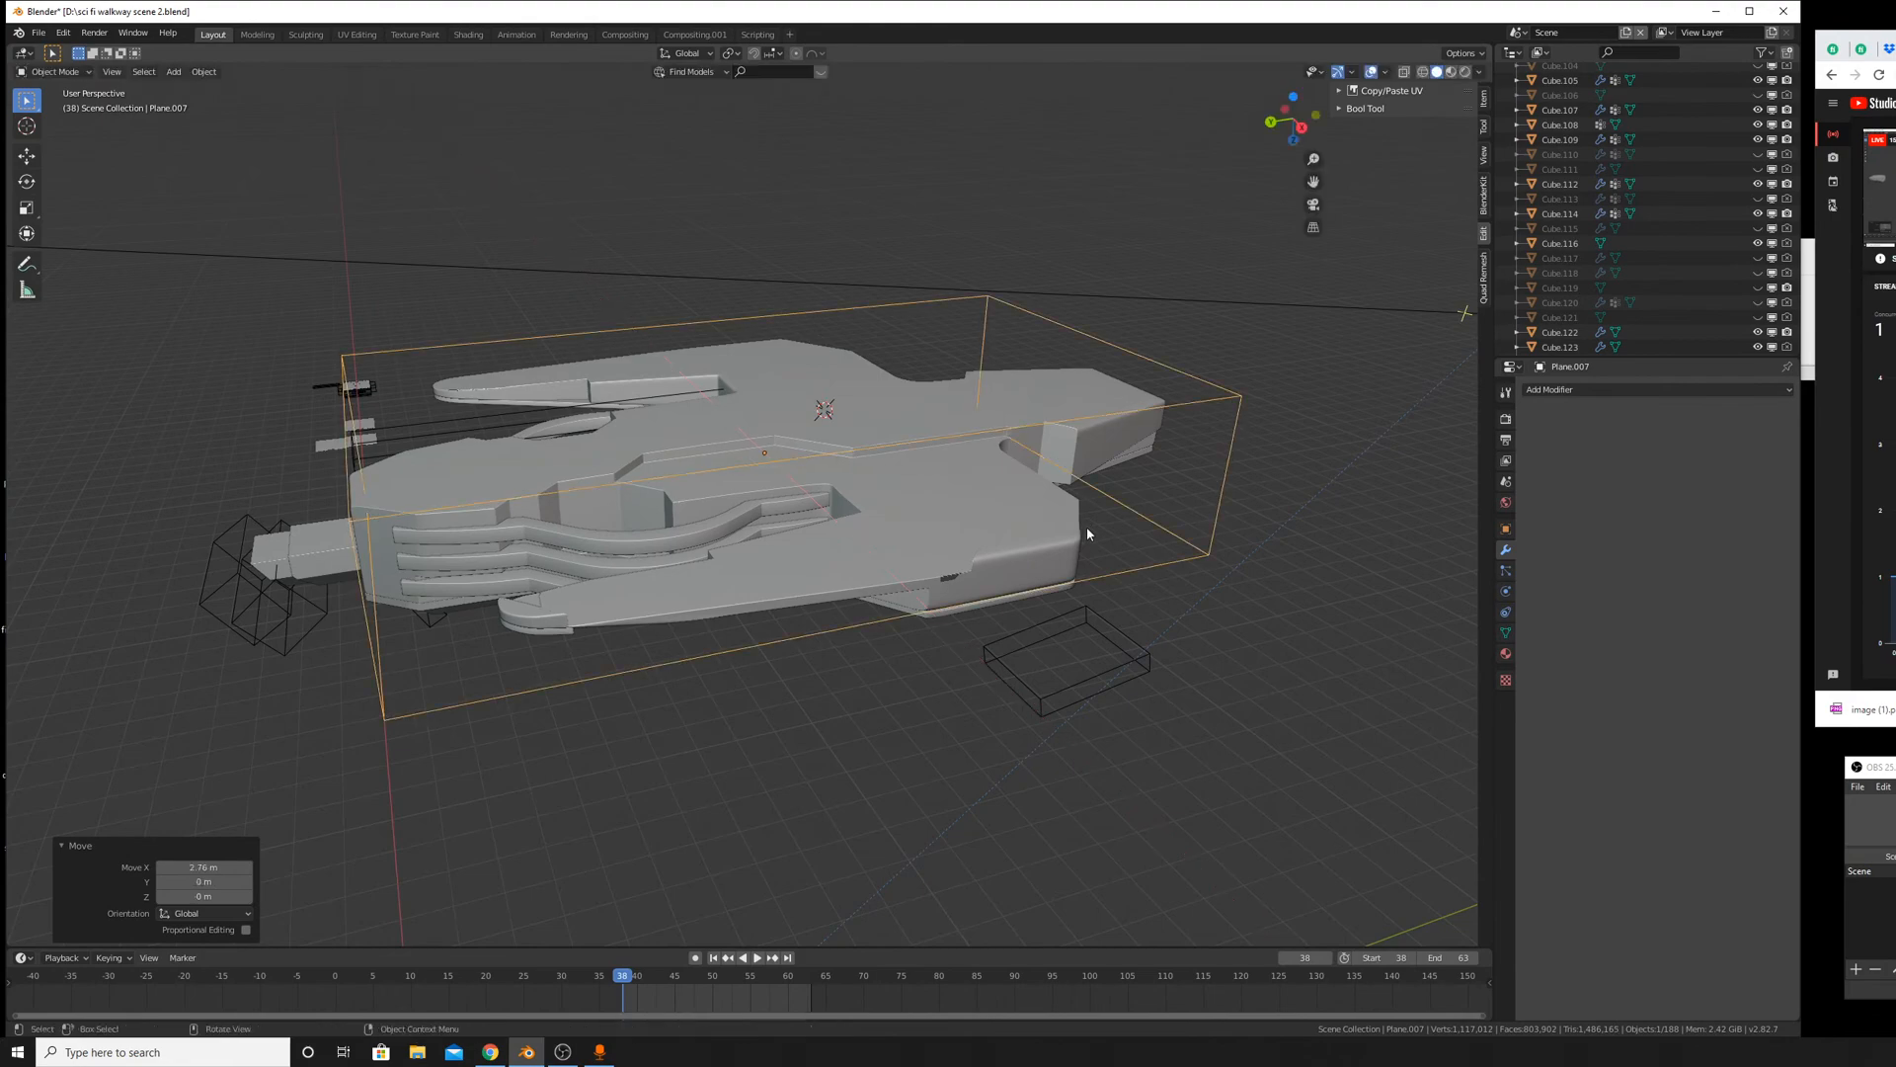
pyautogui.moveTo(1087, 525); pyautogui.dragTo(1084, 666, button='middle')
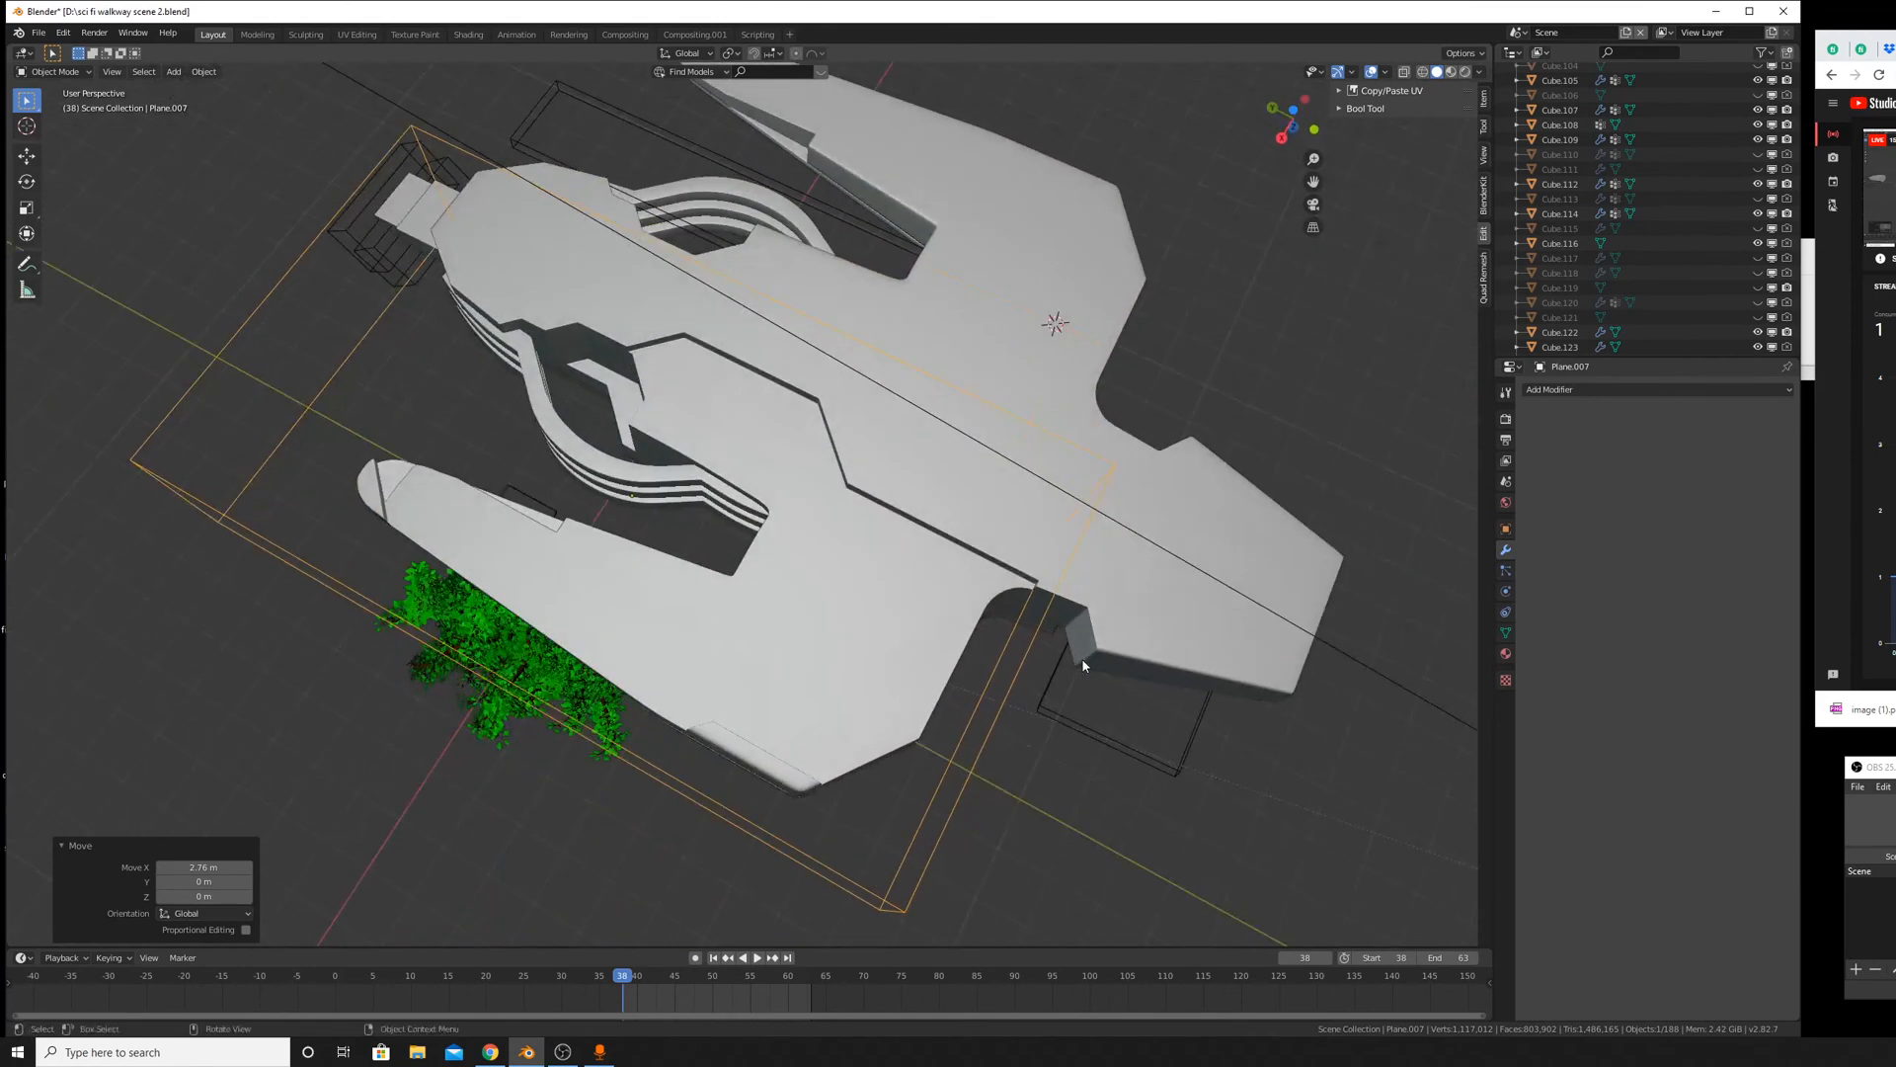
# Add a Mirror modifier on X to the cutter block, with the hull Cube.017 as the mirror object.
pyautogui.click(1665, 389)
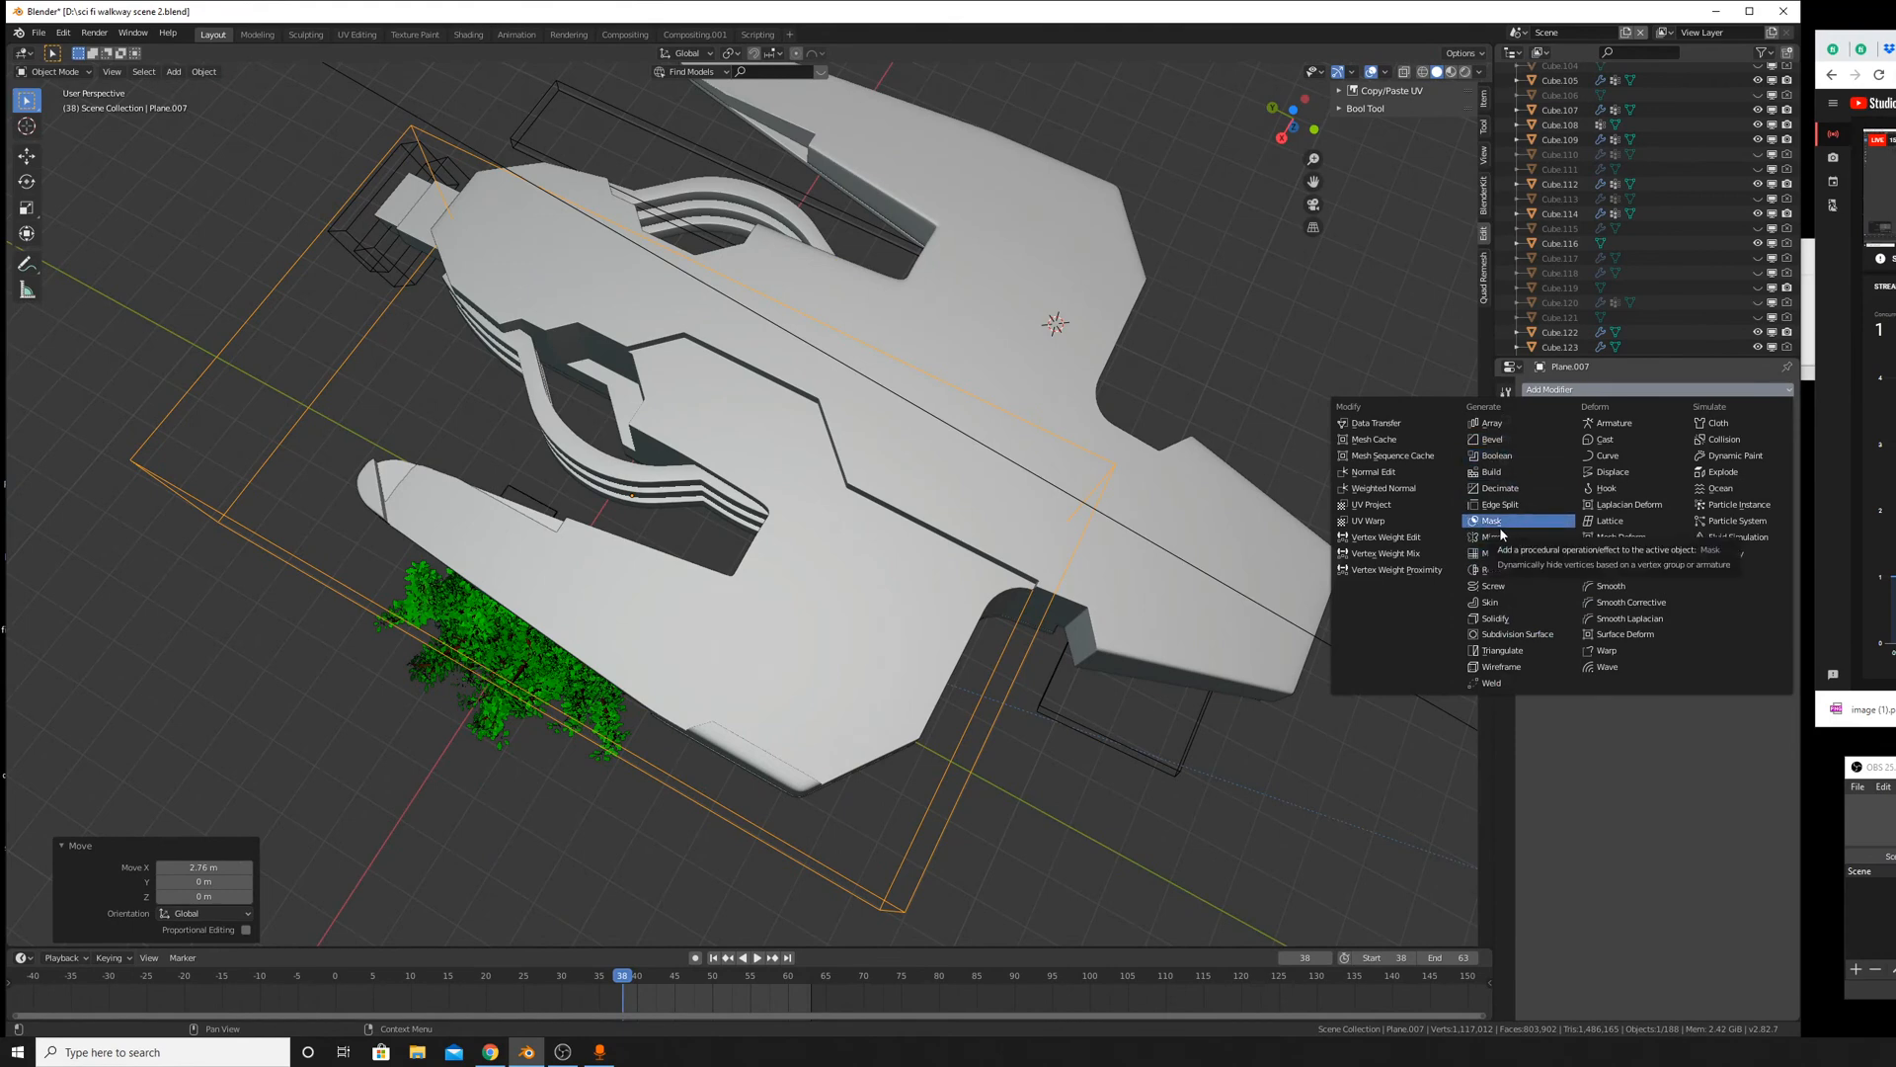
pyautogui.click(1493, 536)
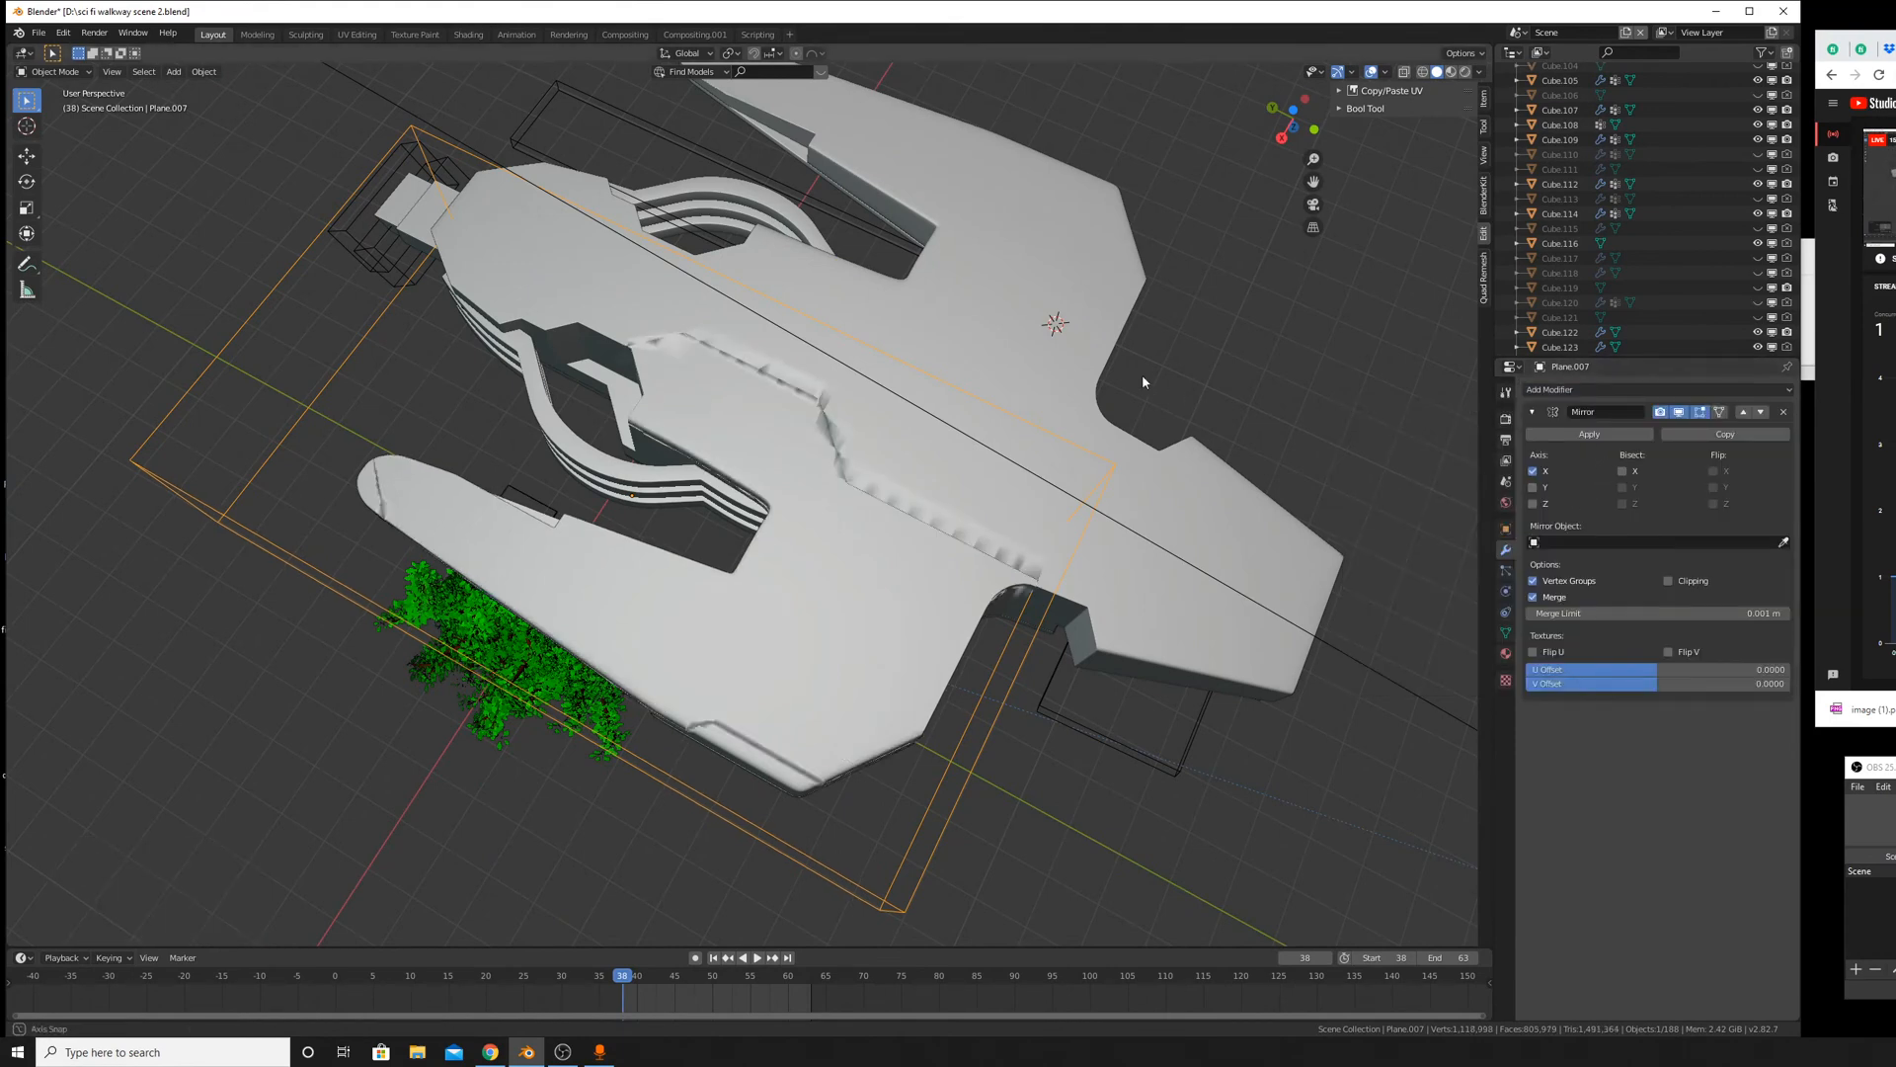
pyautogui.moveTo(1141, 375); pyautogui.dragTo(1165, 415, button='middle')
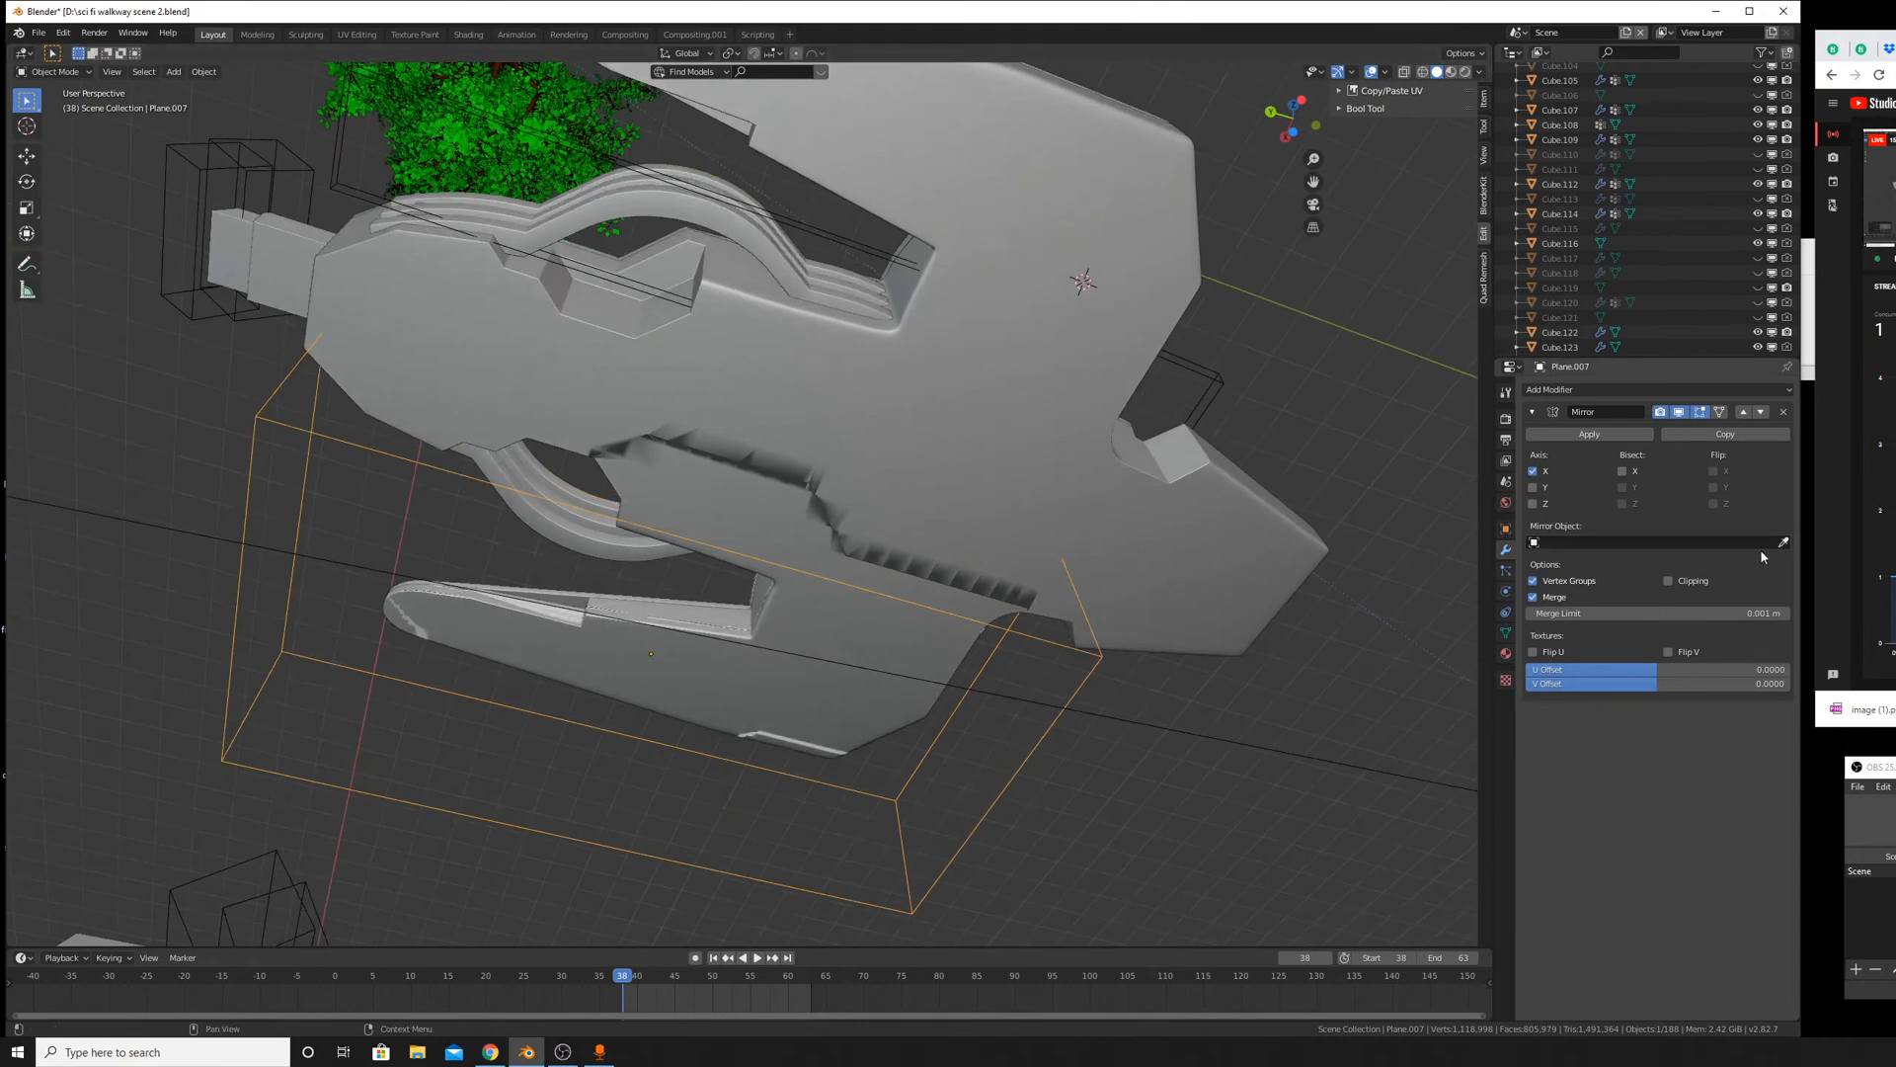
pyautogui.click(944, 377)
pyautogui.moveTo(1247, 415); pyautogui.dragTo(1314, 605, button='middle')
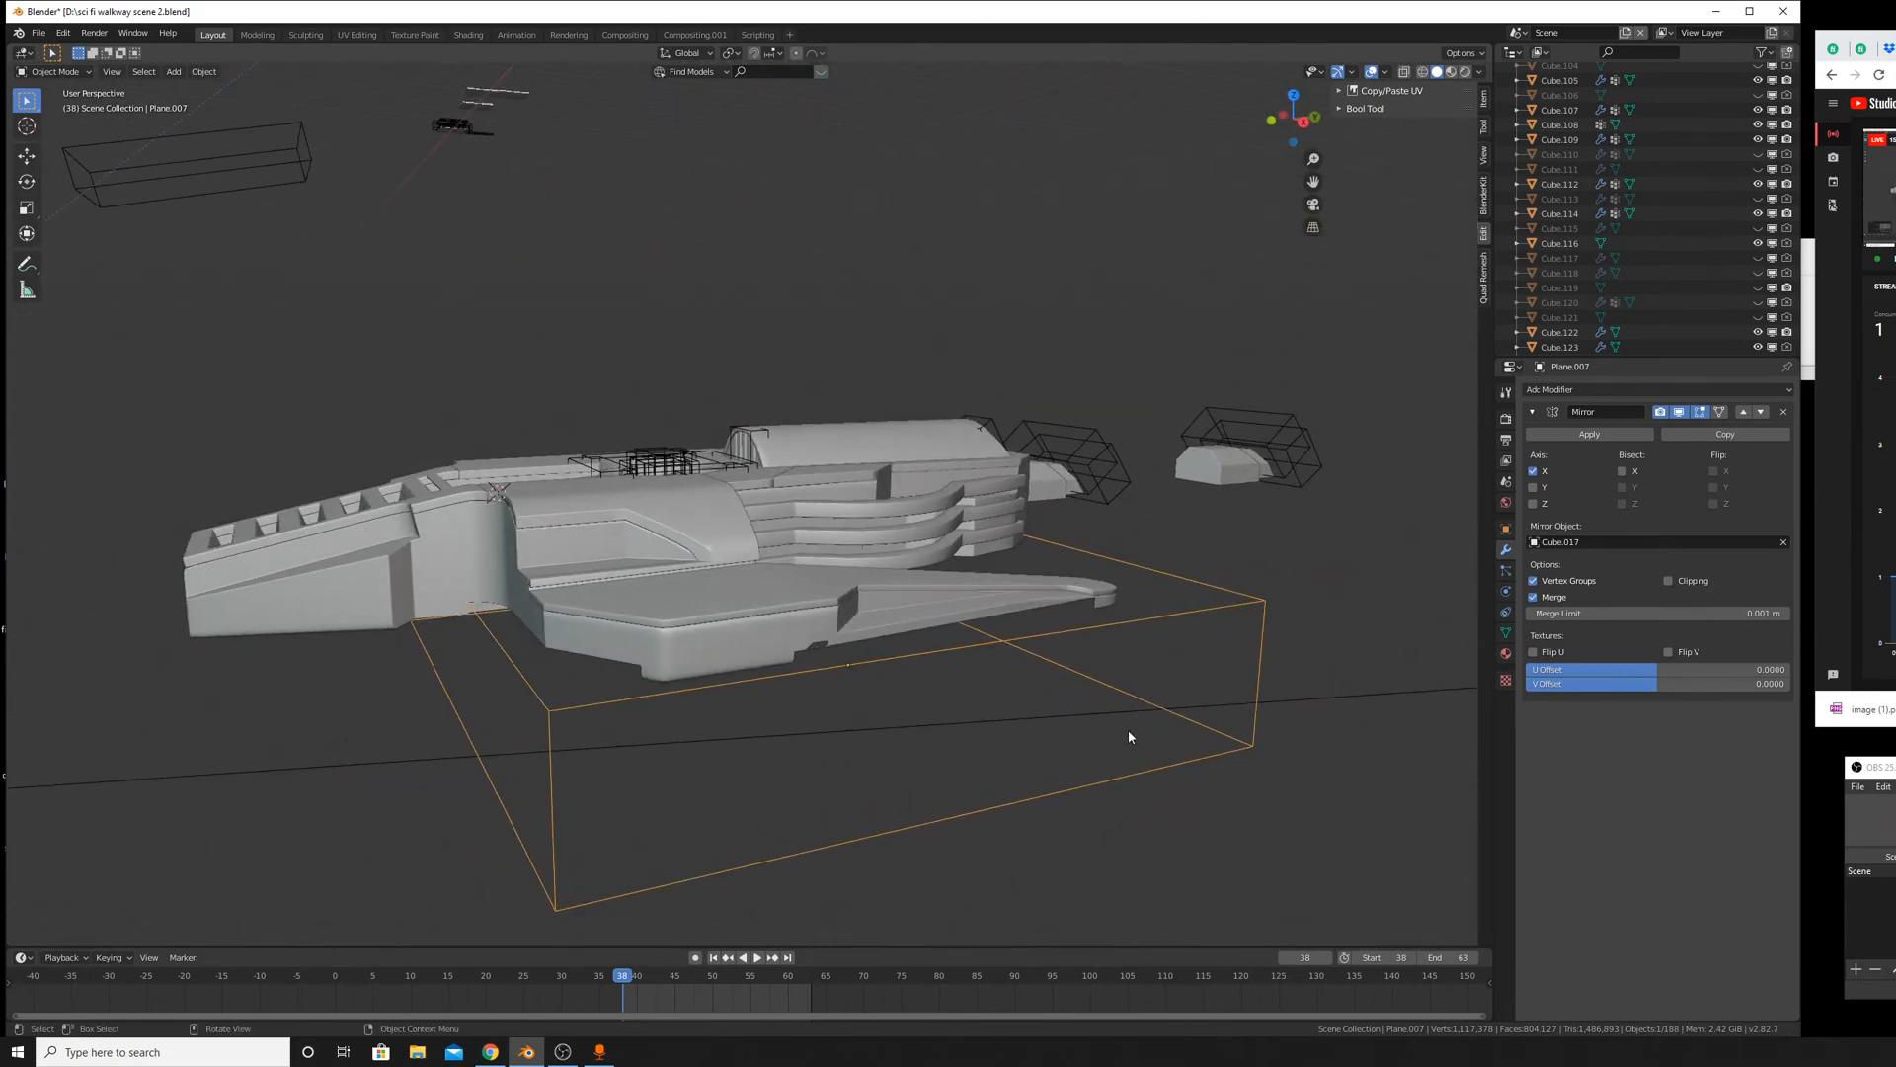
pyautogui.moveTo(1129, 732); pyautogui.dragTo(1070, 612, button='middle')
pyautogui.press('g')
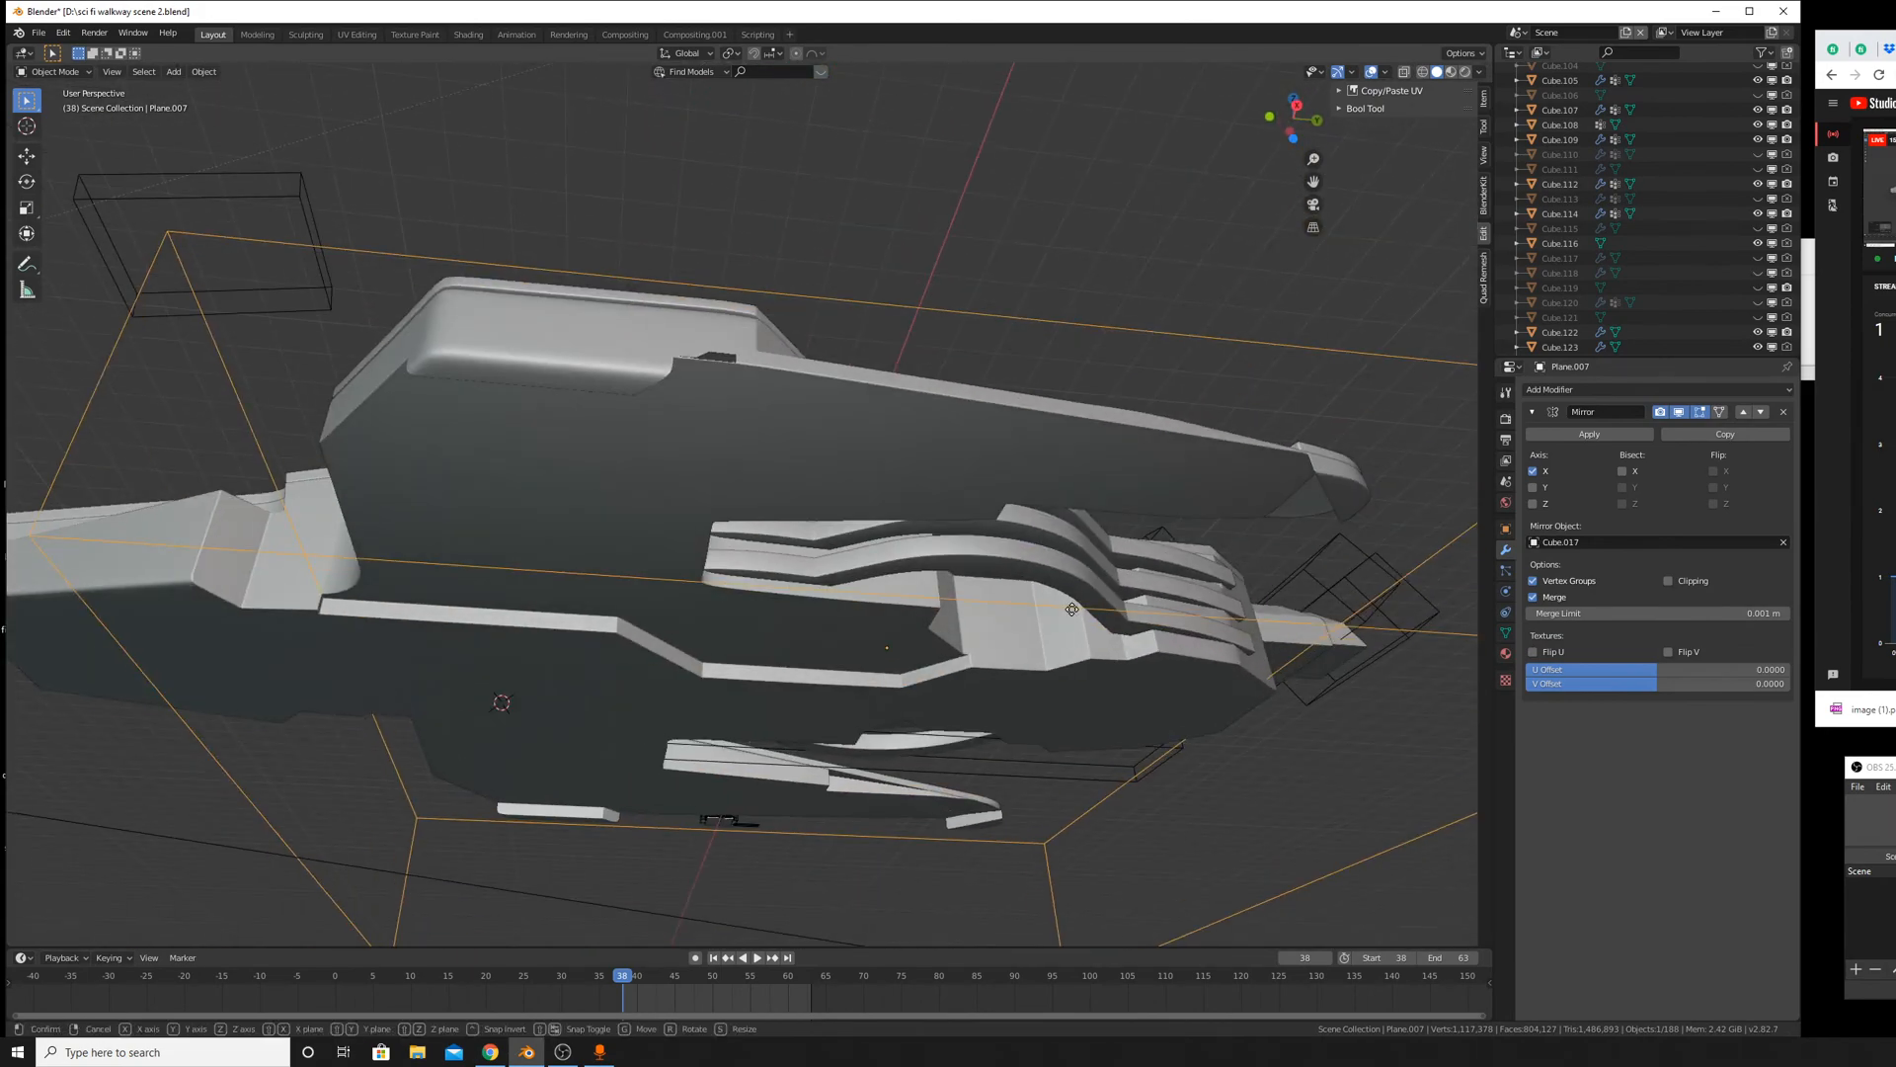
pyautogui.press('x')
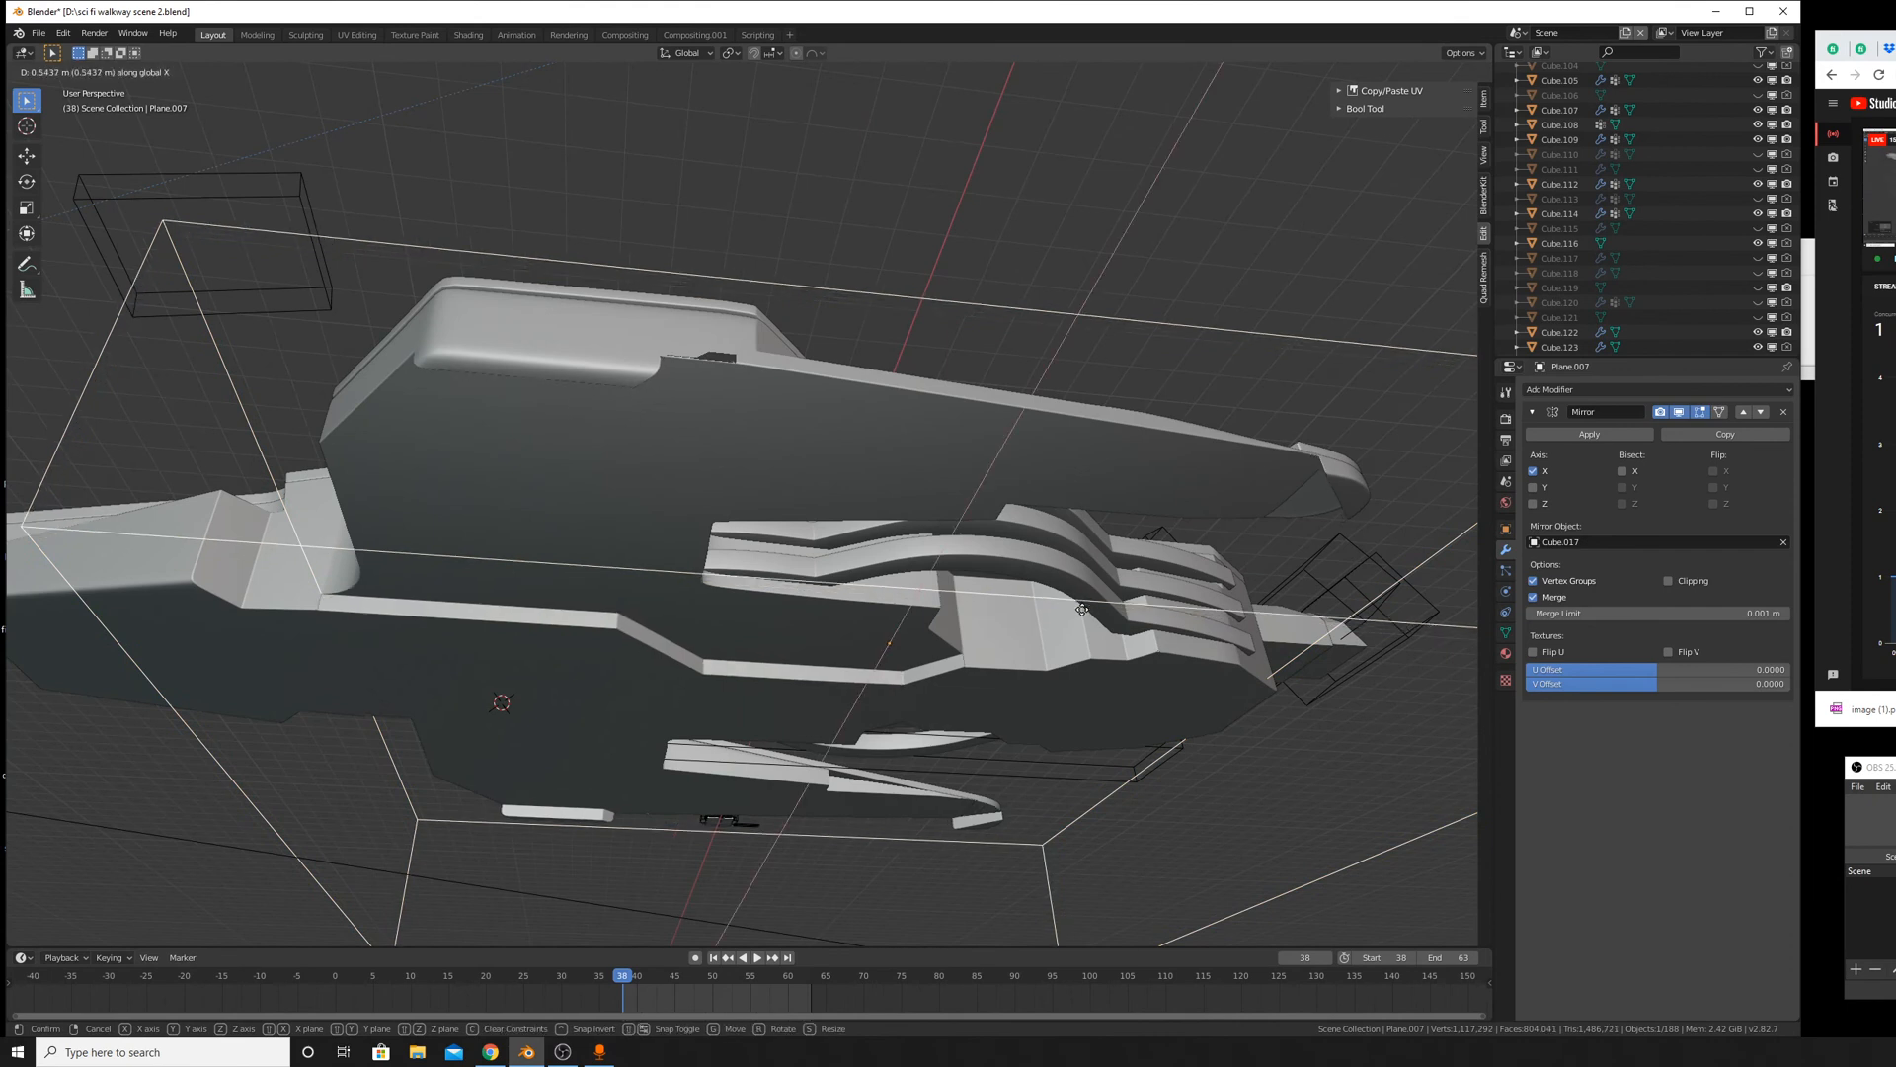
pyautogui.click(1067, 618)
pyautogui.press('y')
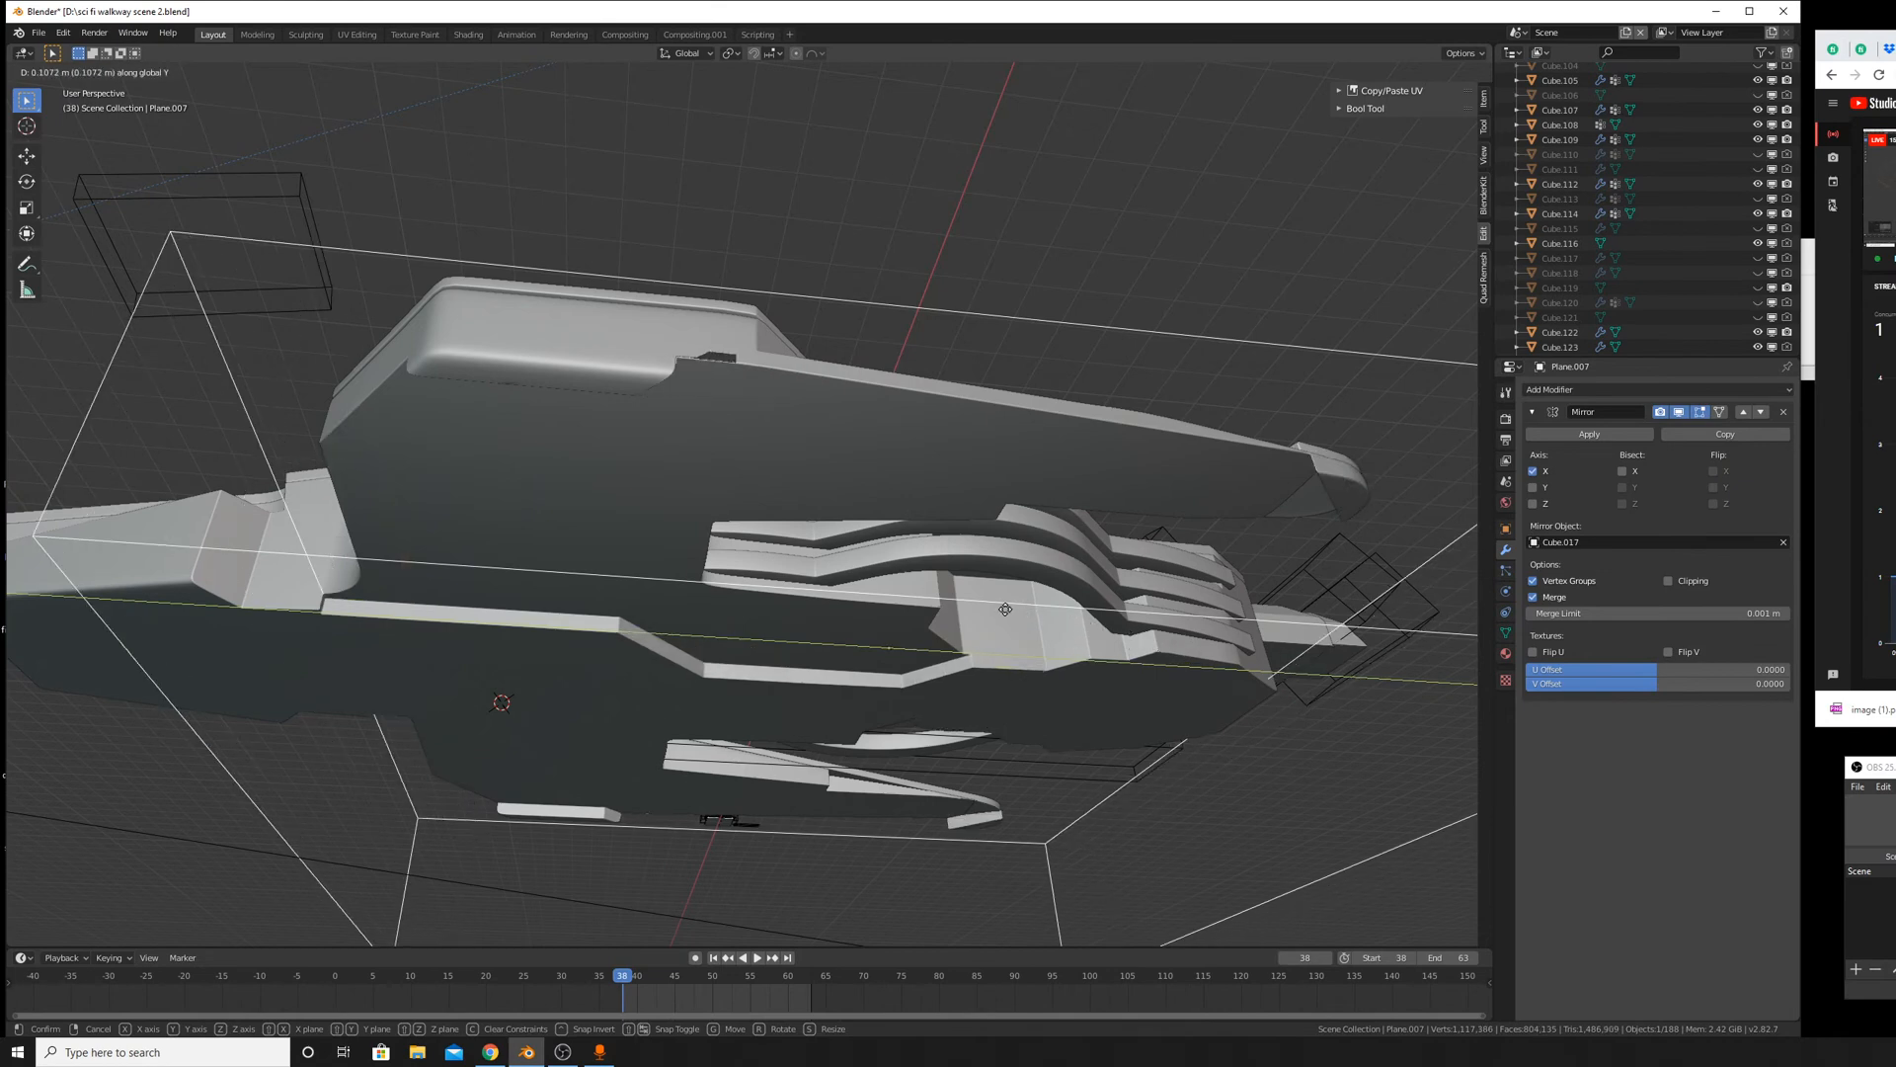
pyautogui.click(966, 591)
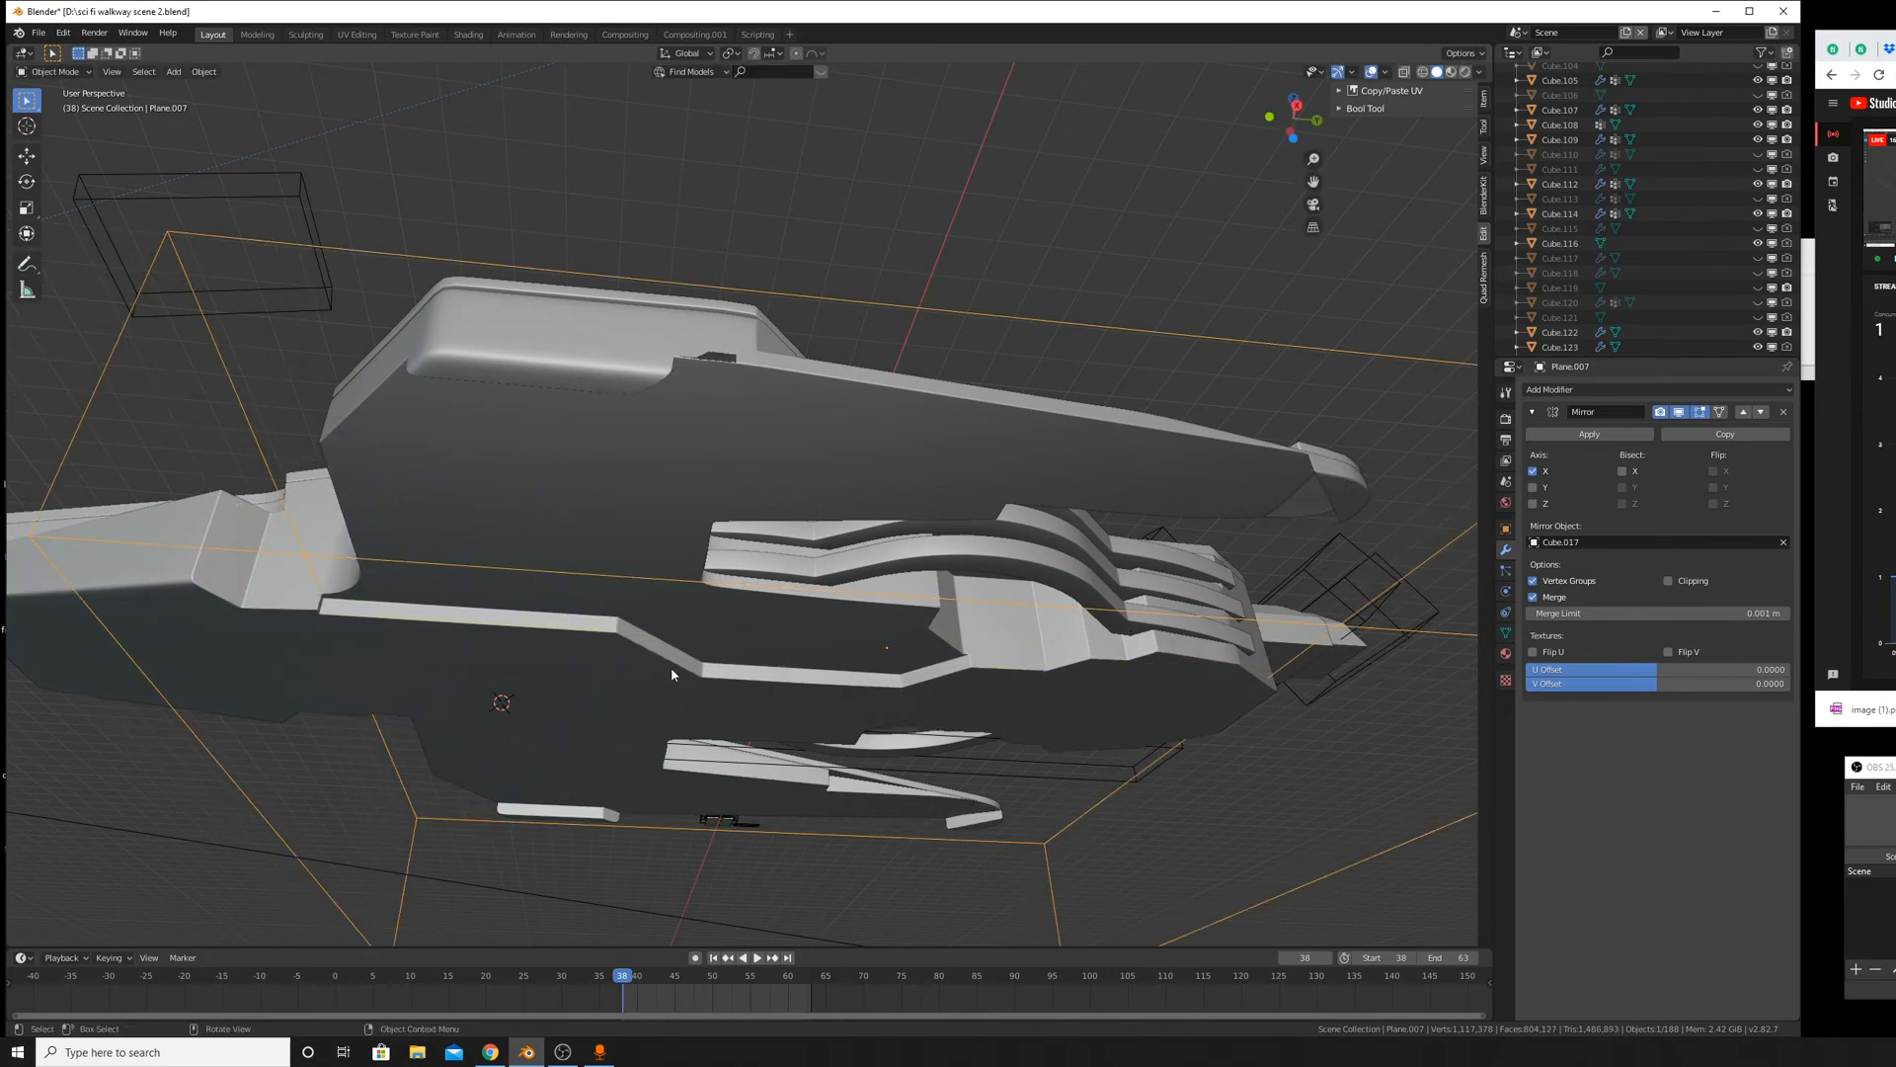
# Scale the mirrored cutter block by about 0.811 in X and Y with Z locked.
pyautogui.moveTo(671, 666); pyautogui.dragTo(713, 577, button='middle')
pyautogui.scroll(-1, 713, 571)
pyautogui.scroll(-1, 732, 571)
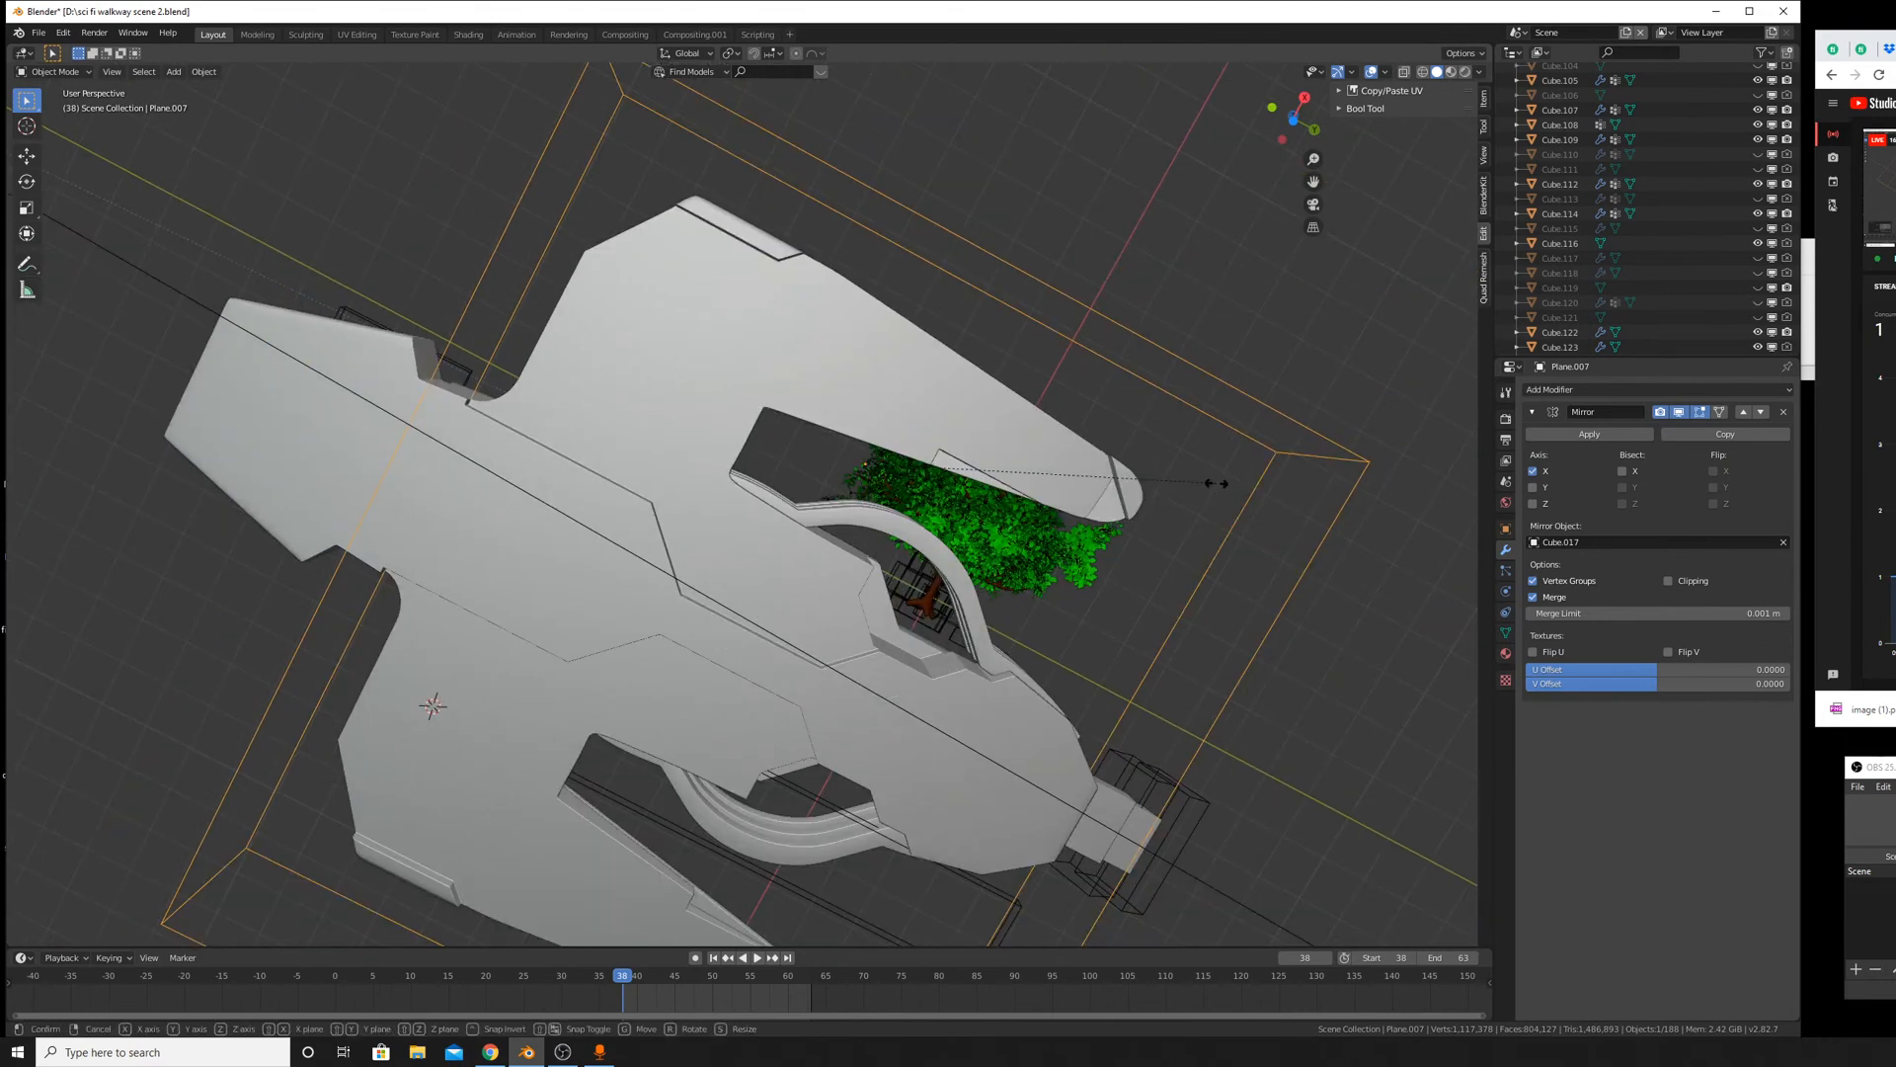
pyautogui.press('s')
pyautogui.hotkey('shift', 'z')
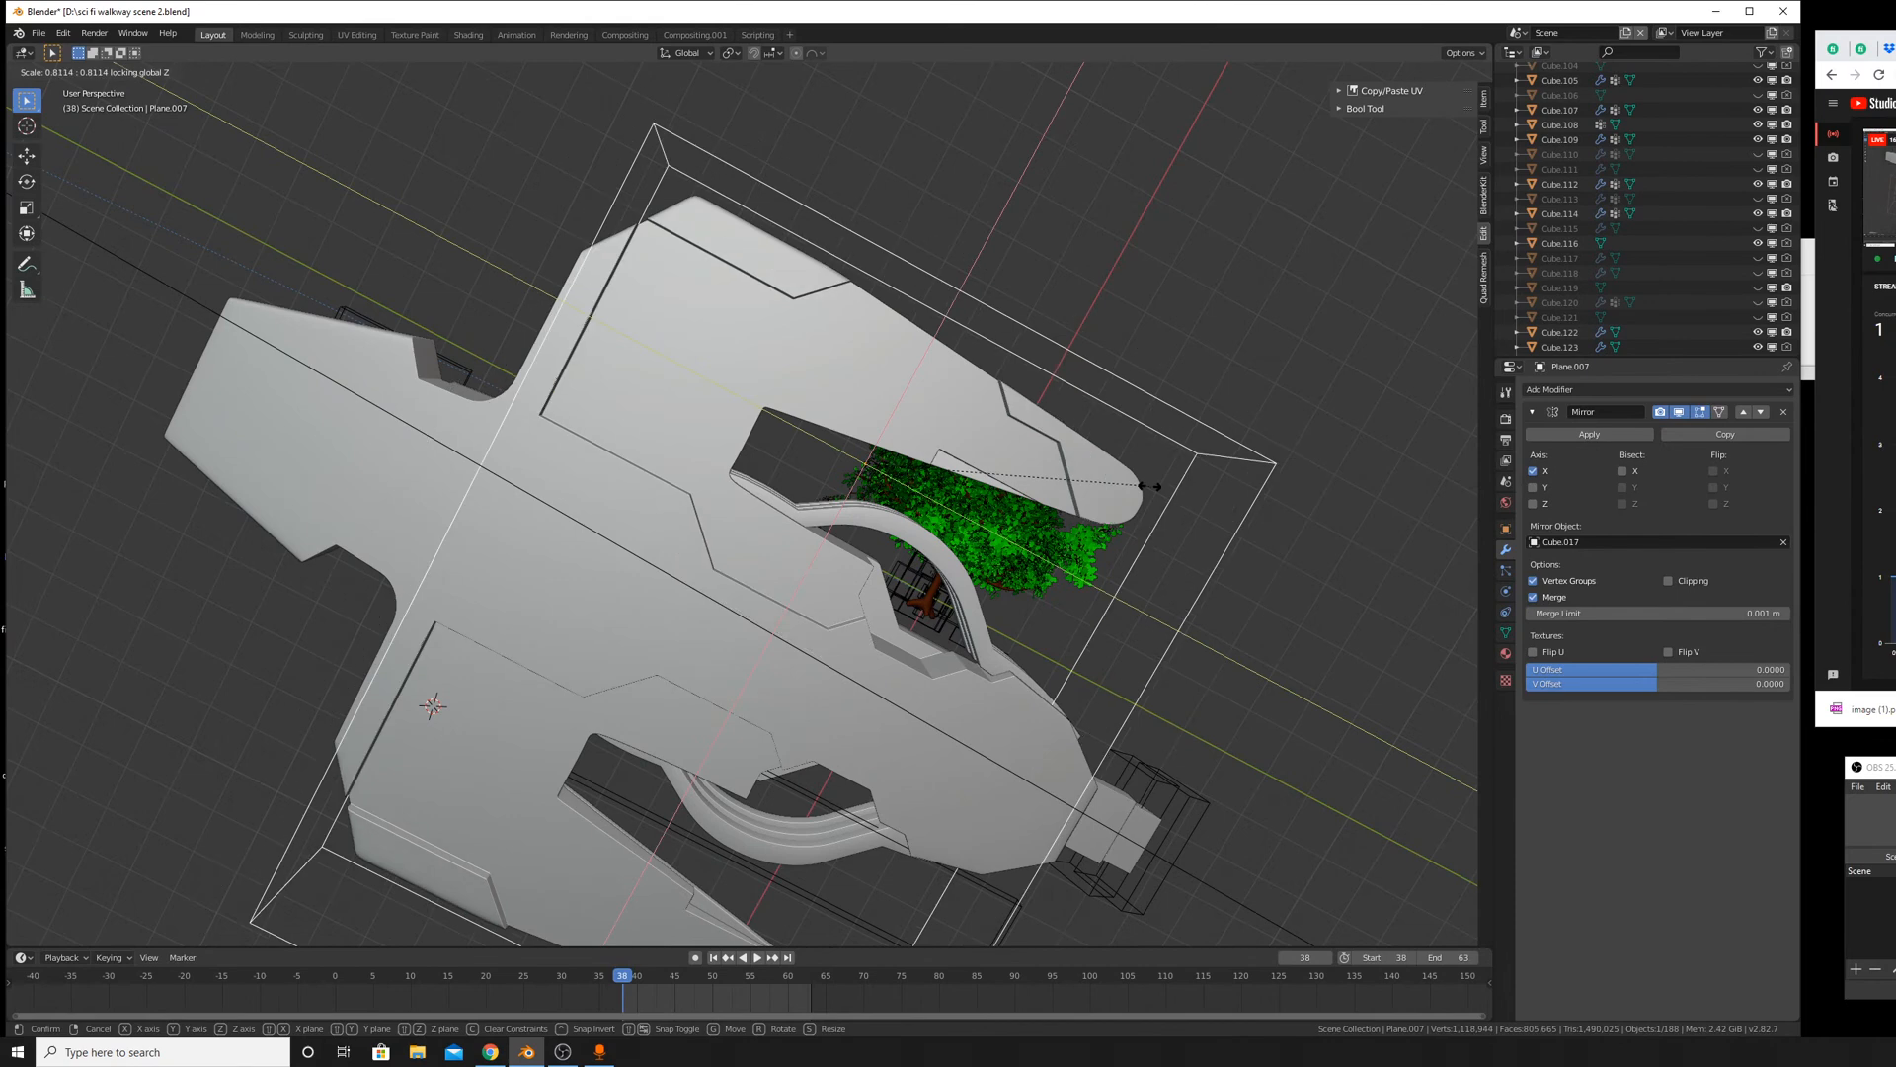
pyautogui.click(1152, 490)
# Examine the ship's sides and upper hull around the mirrored cuts from several angles.
pyautogui.moveTo(1151, 496); pyautogui.dragTo(632, 563, button='middle')
pyautogui.scroll(3, 1019, 758)
pyautogui.scroll(3, 751, 479)
pyautogui.scroll(4, 724, 630)
pyautogui.keyDown('shift'); pyautogui.moveTo(725, 630); pyautogui.dragTo(734, 452, button='middle'); pyautogui.keyUp('shift')
pyautogui.moveTo(868, 666); pyautogui.dragTo(1019, 557, button='middle')
pyautogui.scroll(3, 806, 407)
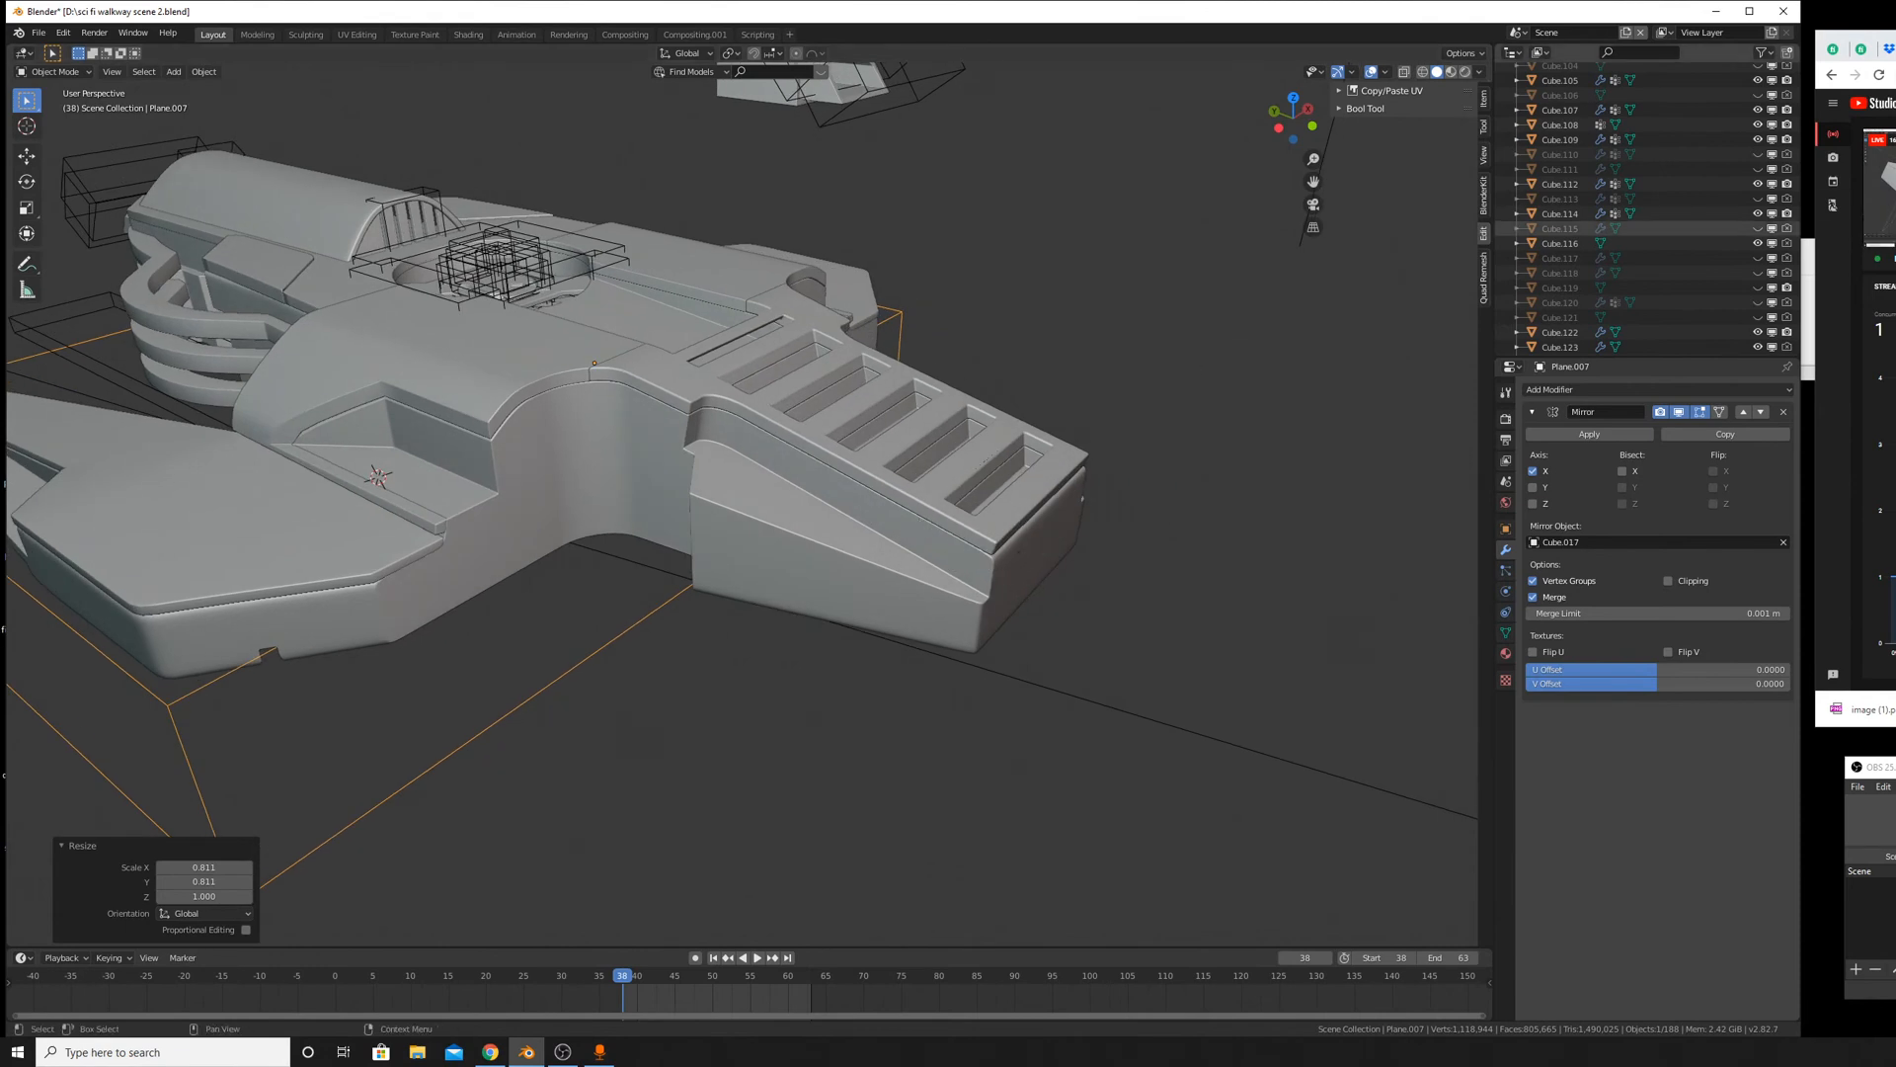
# Switch to Chrome, open a new tab and browse futuristic city images for reference.
pyautogui.hotkey('ctrl', 't')
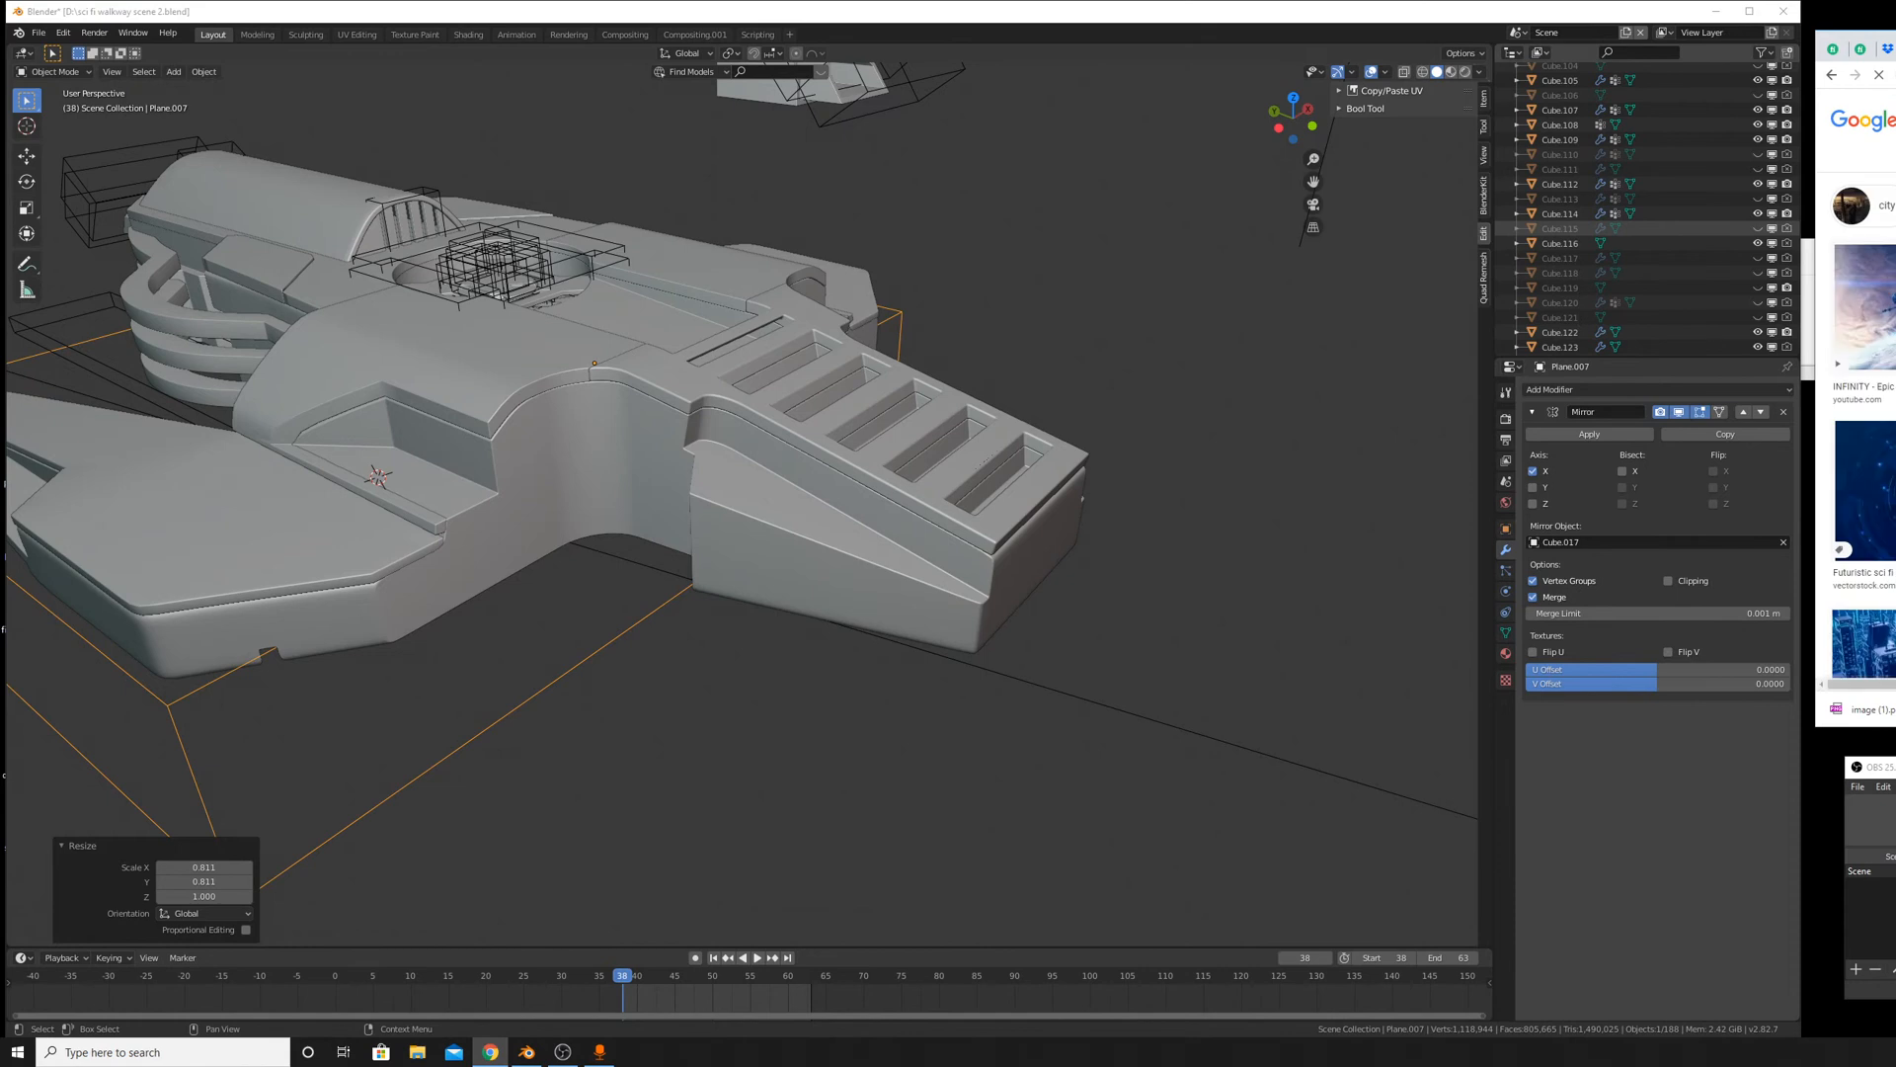
pyautogui.scroll(-4, 1862, 395)
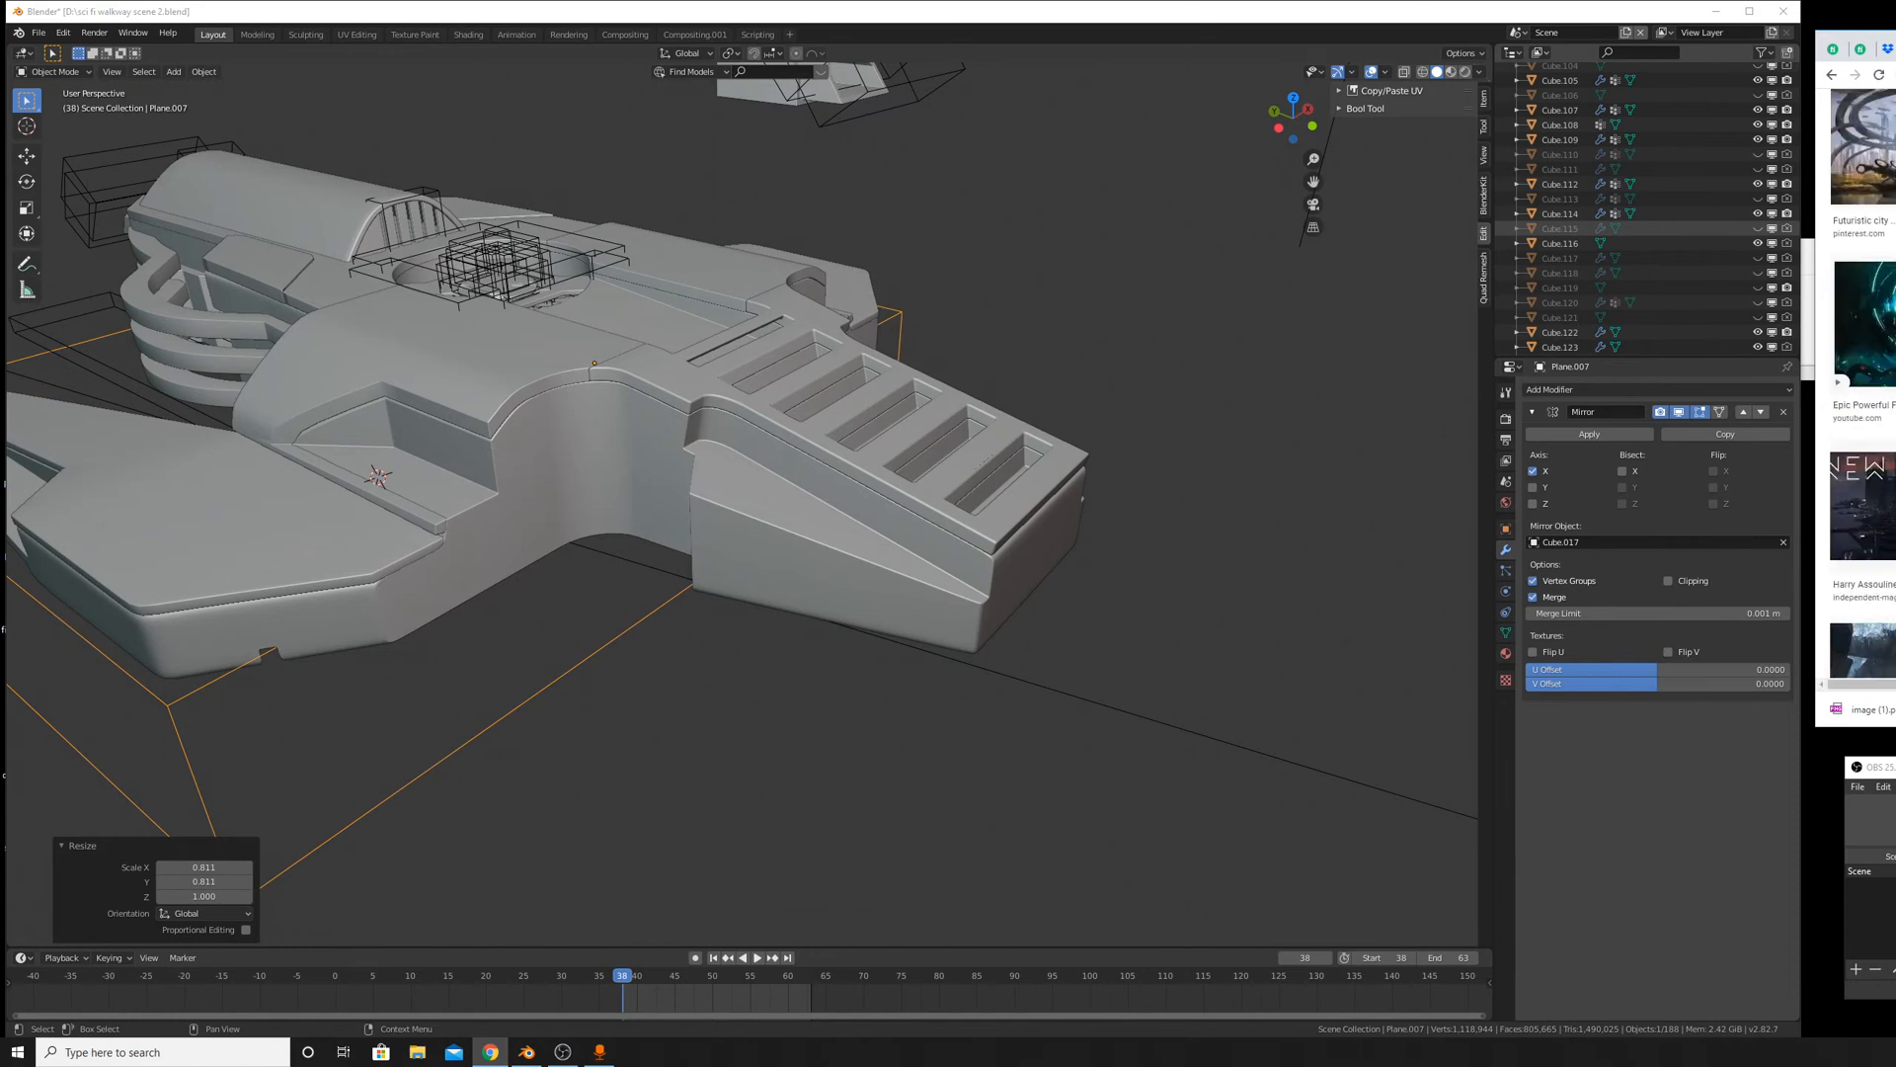
# Look further through the futuristic sci-fi city image results for reference.
pyautogui.scroll(-10, 1862, 395)
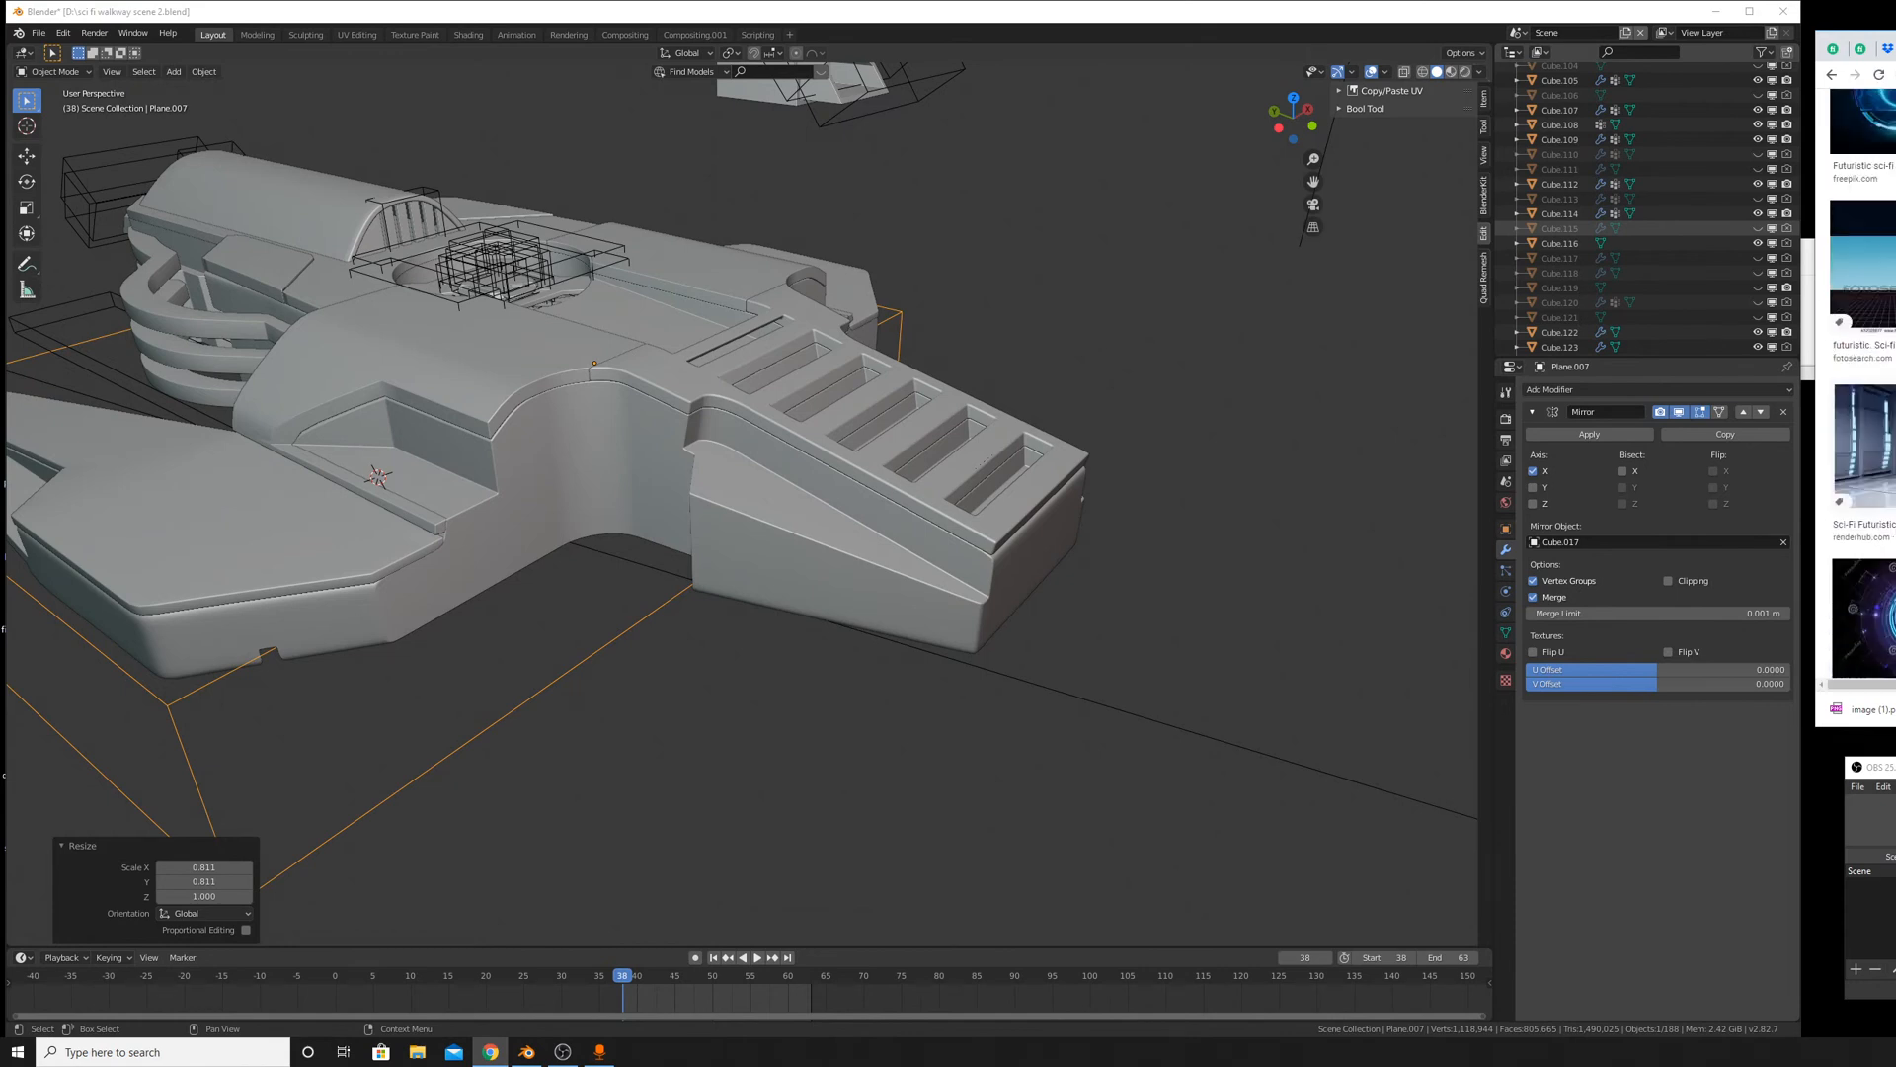
pyautogui.scroll(-5, 1861, 395)
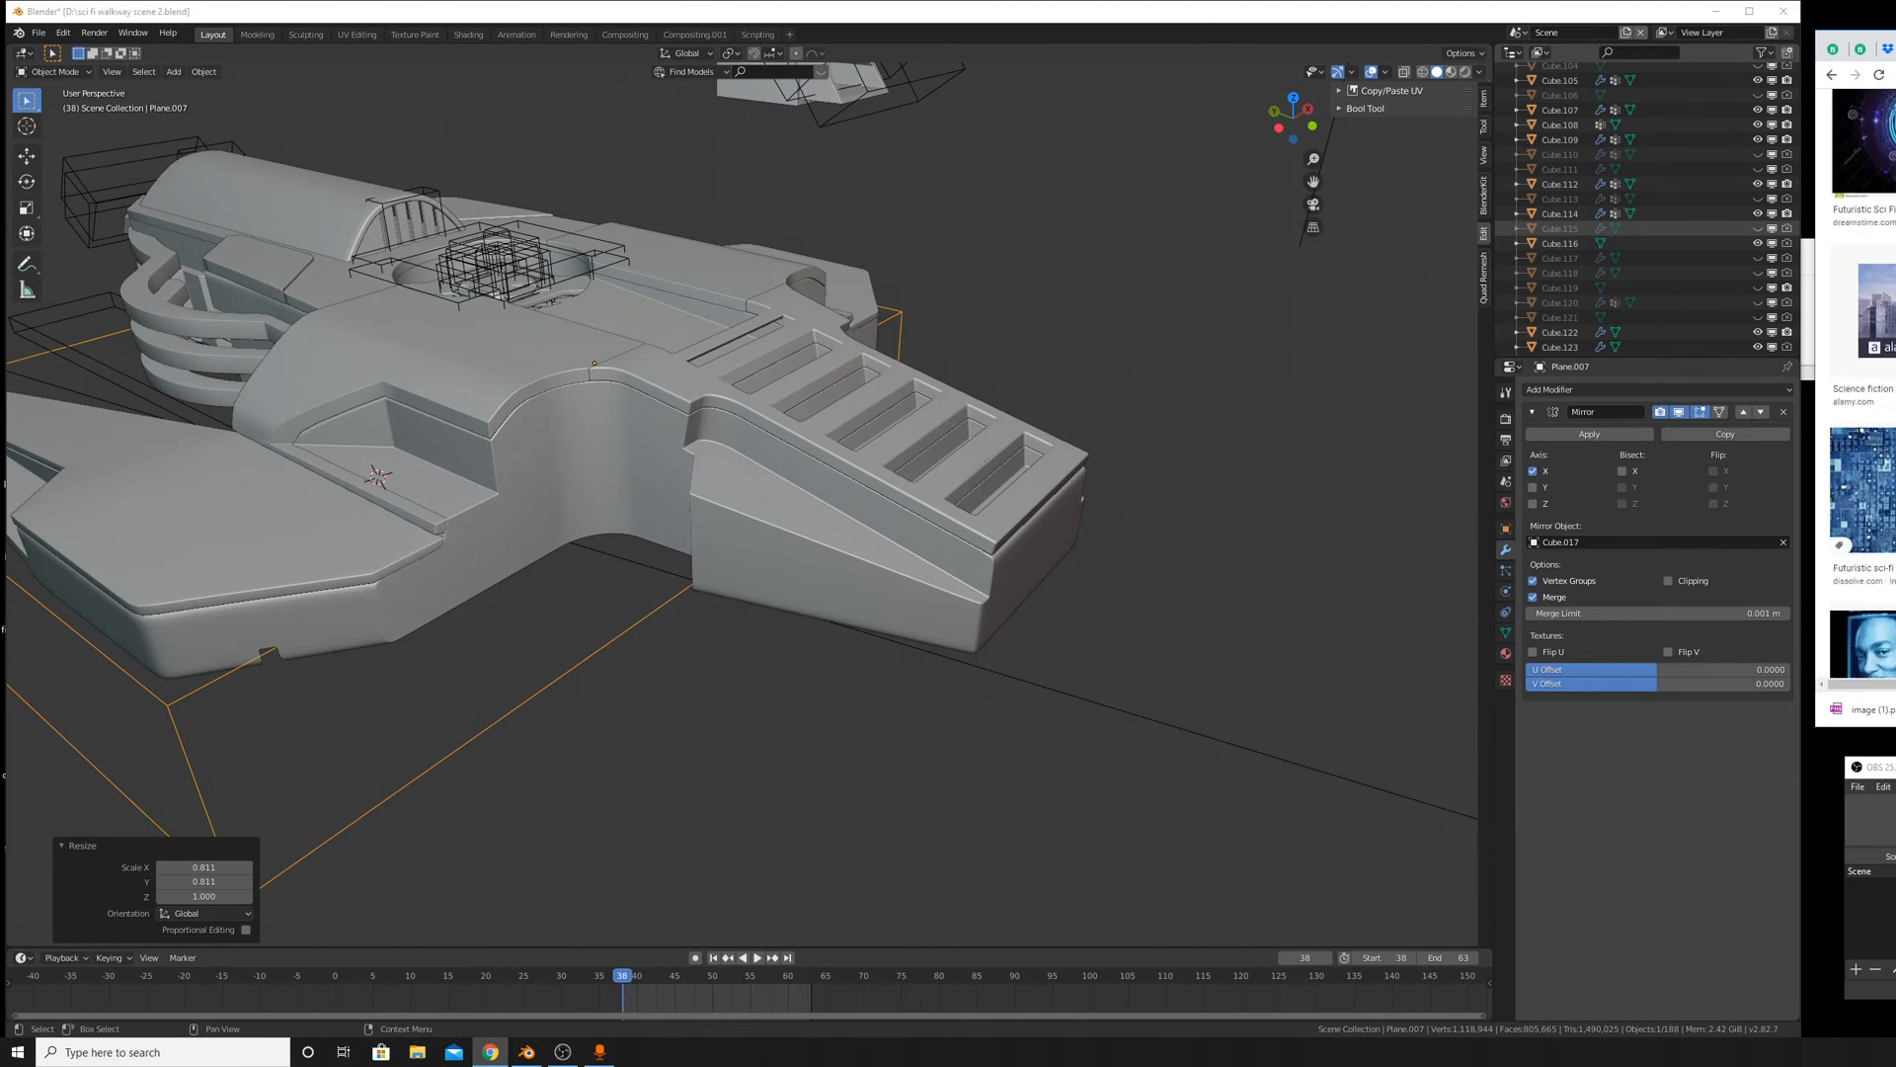
pyautogui.scroll(-8, 1862, 395)
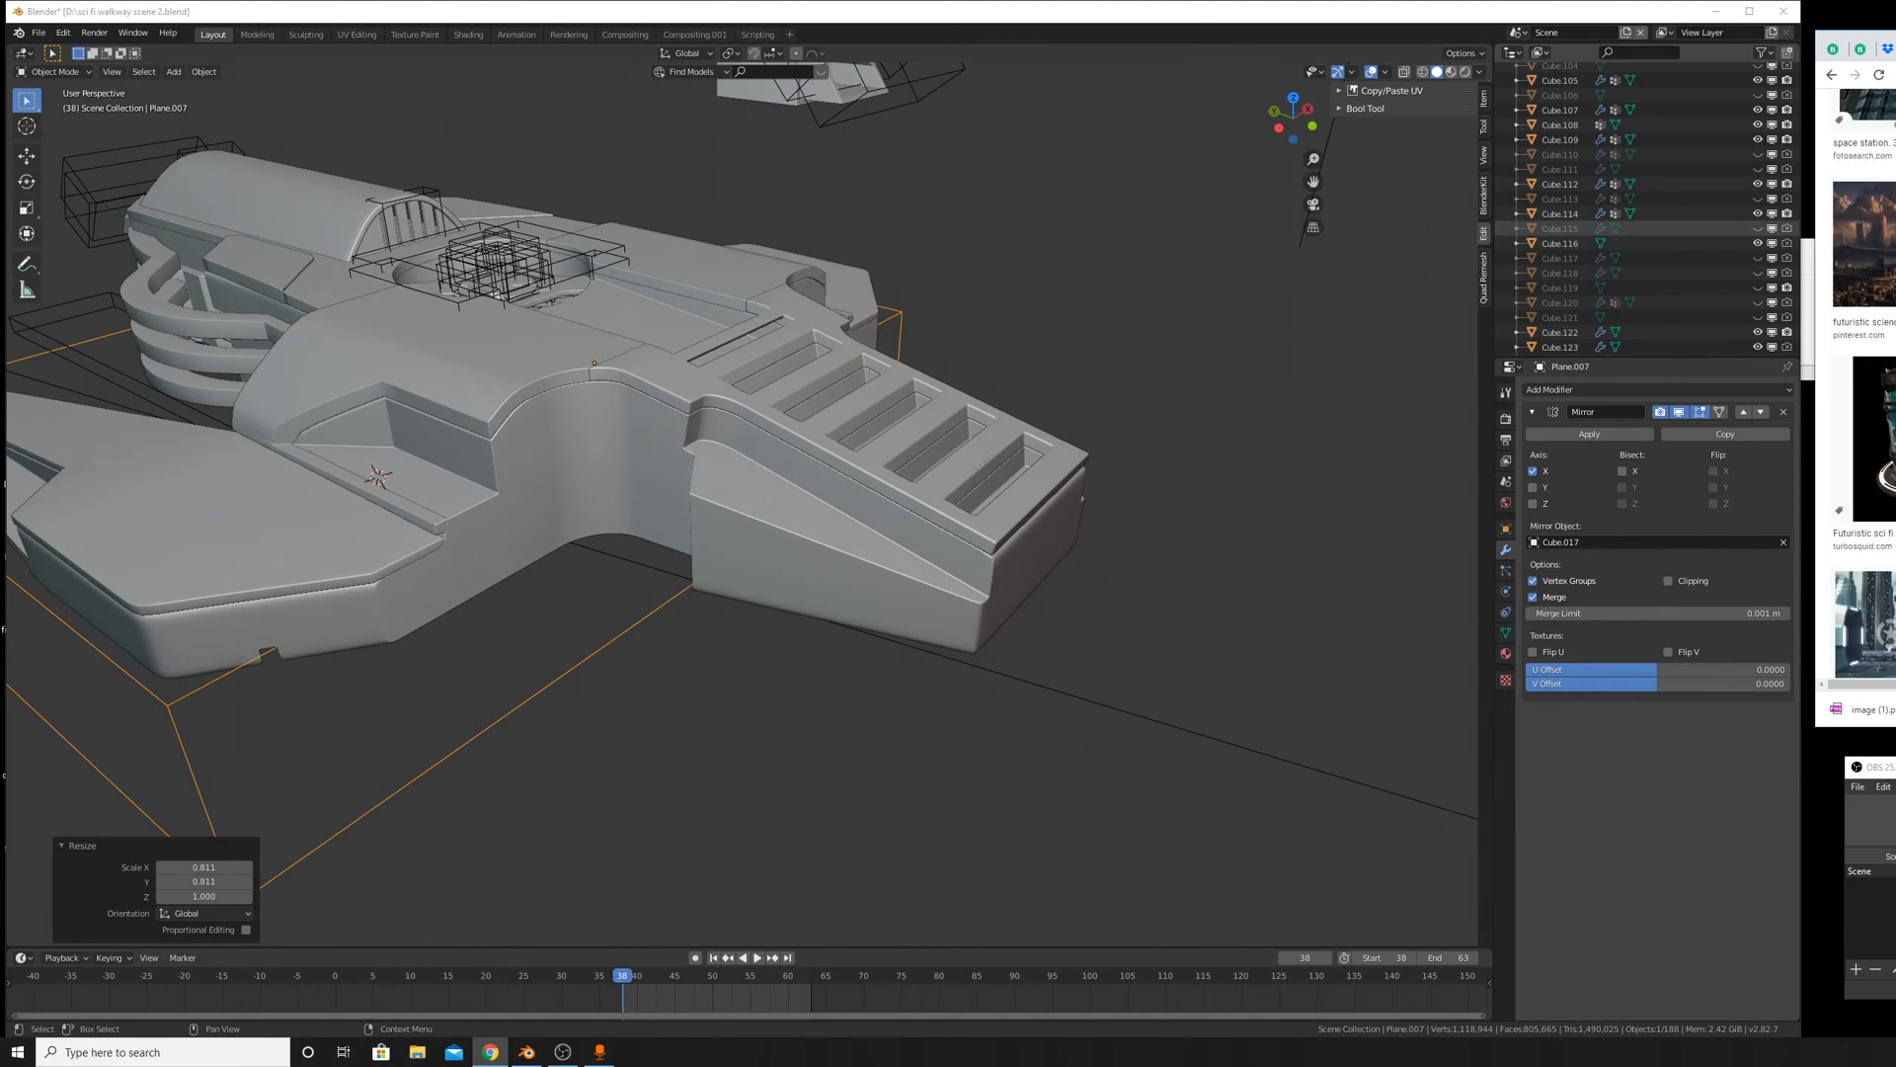
pyautogui.scroll(-8, 1862, 395)
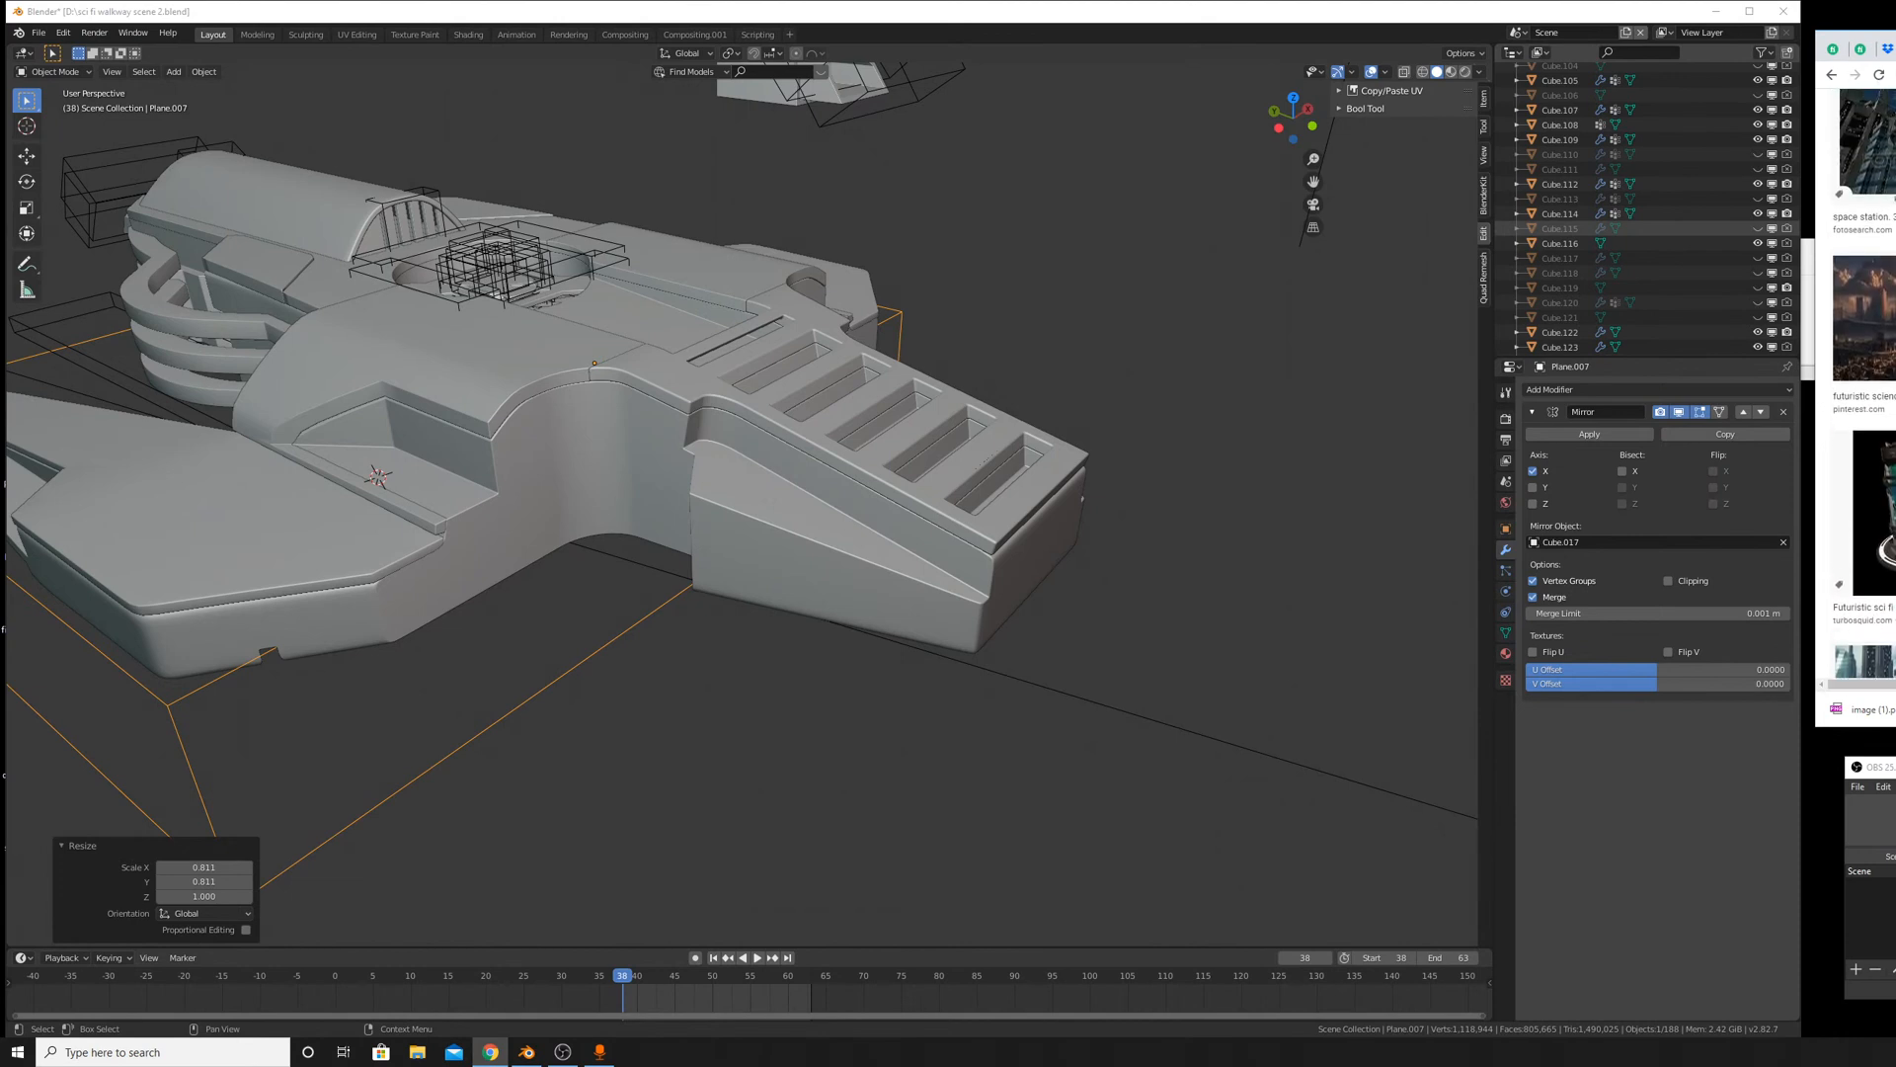
pyautogui.scroll(15, 1862, 395)
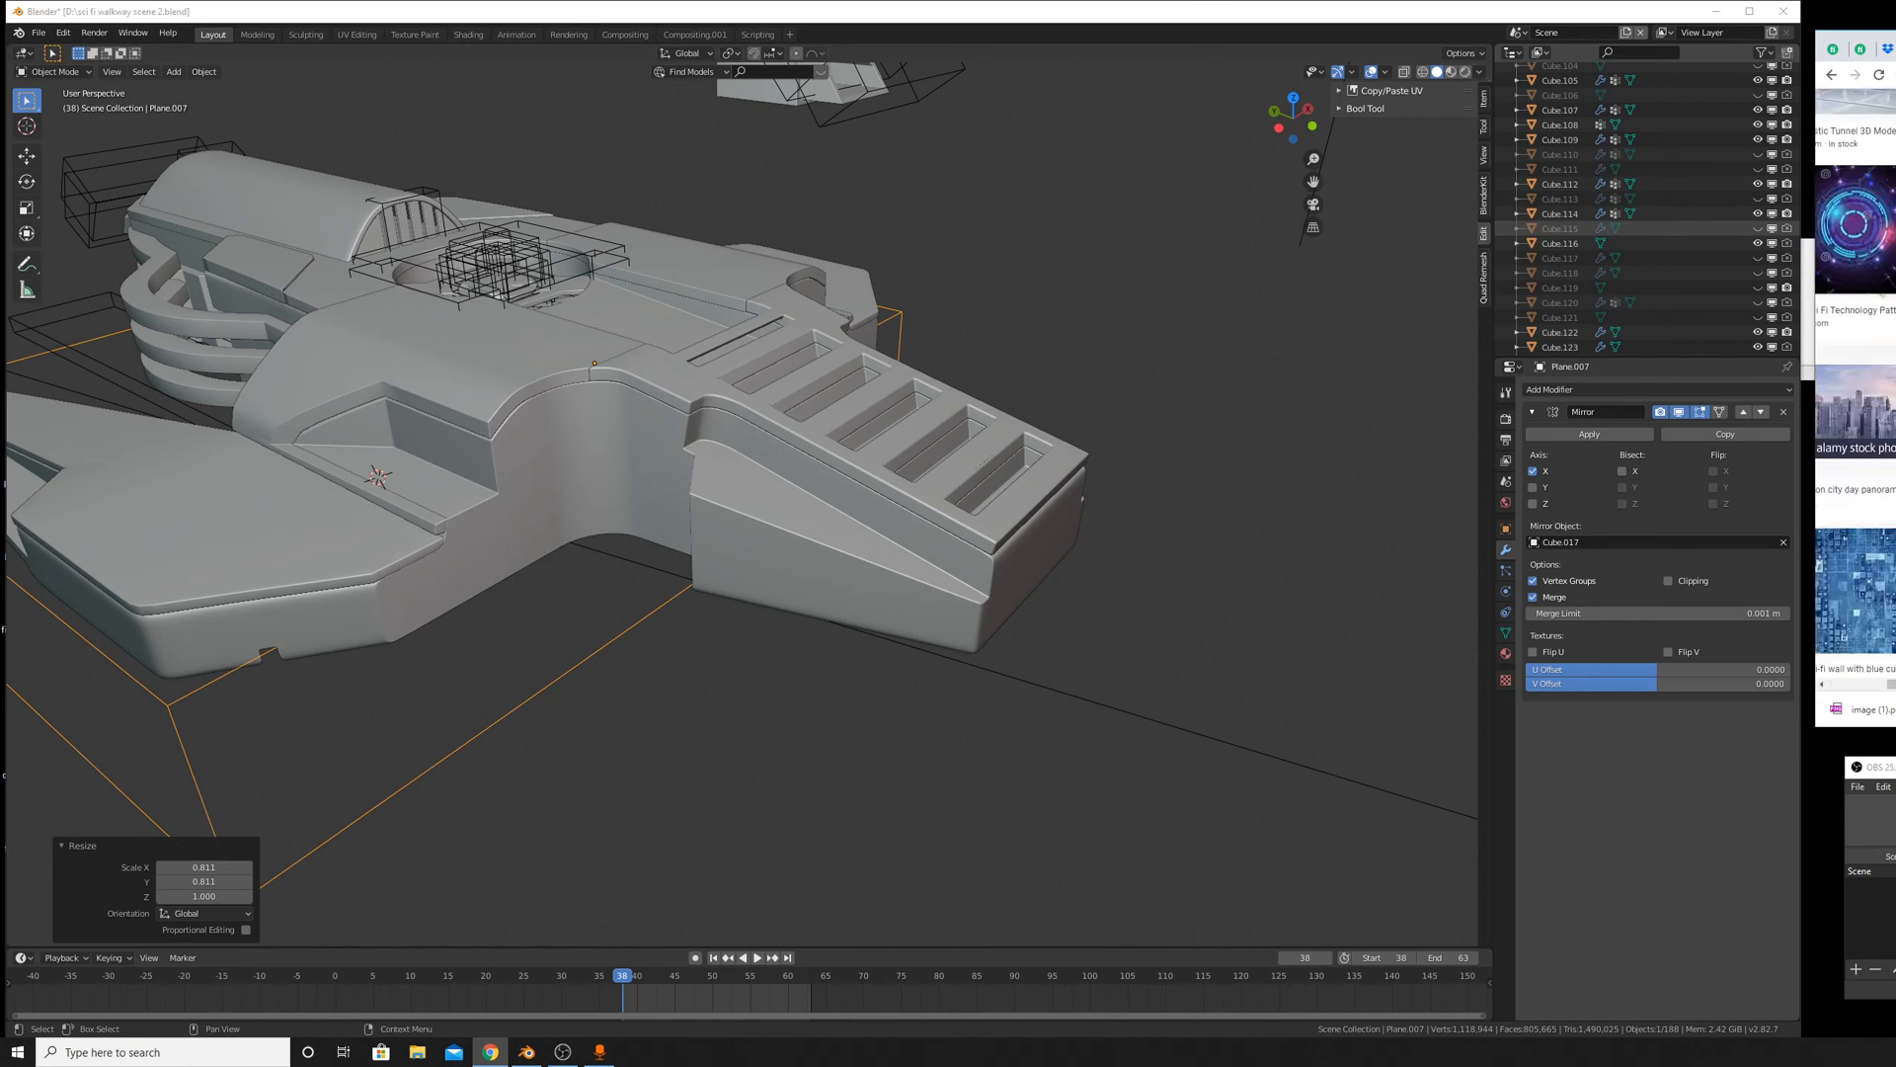
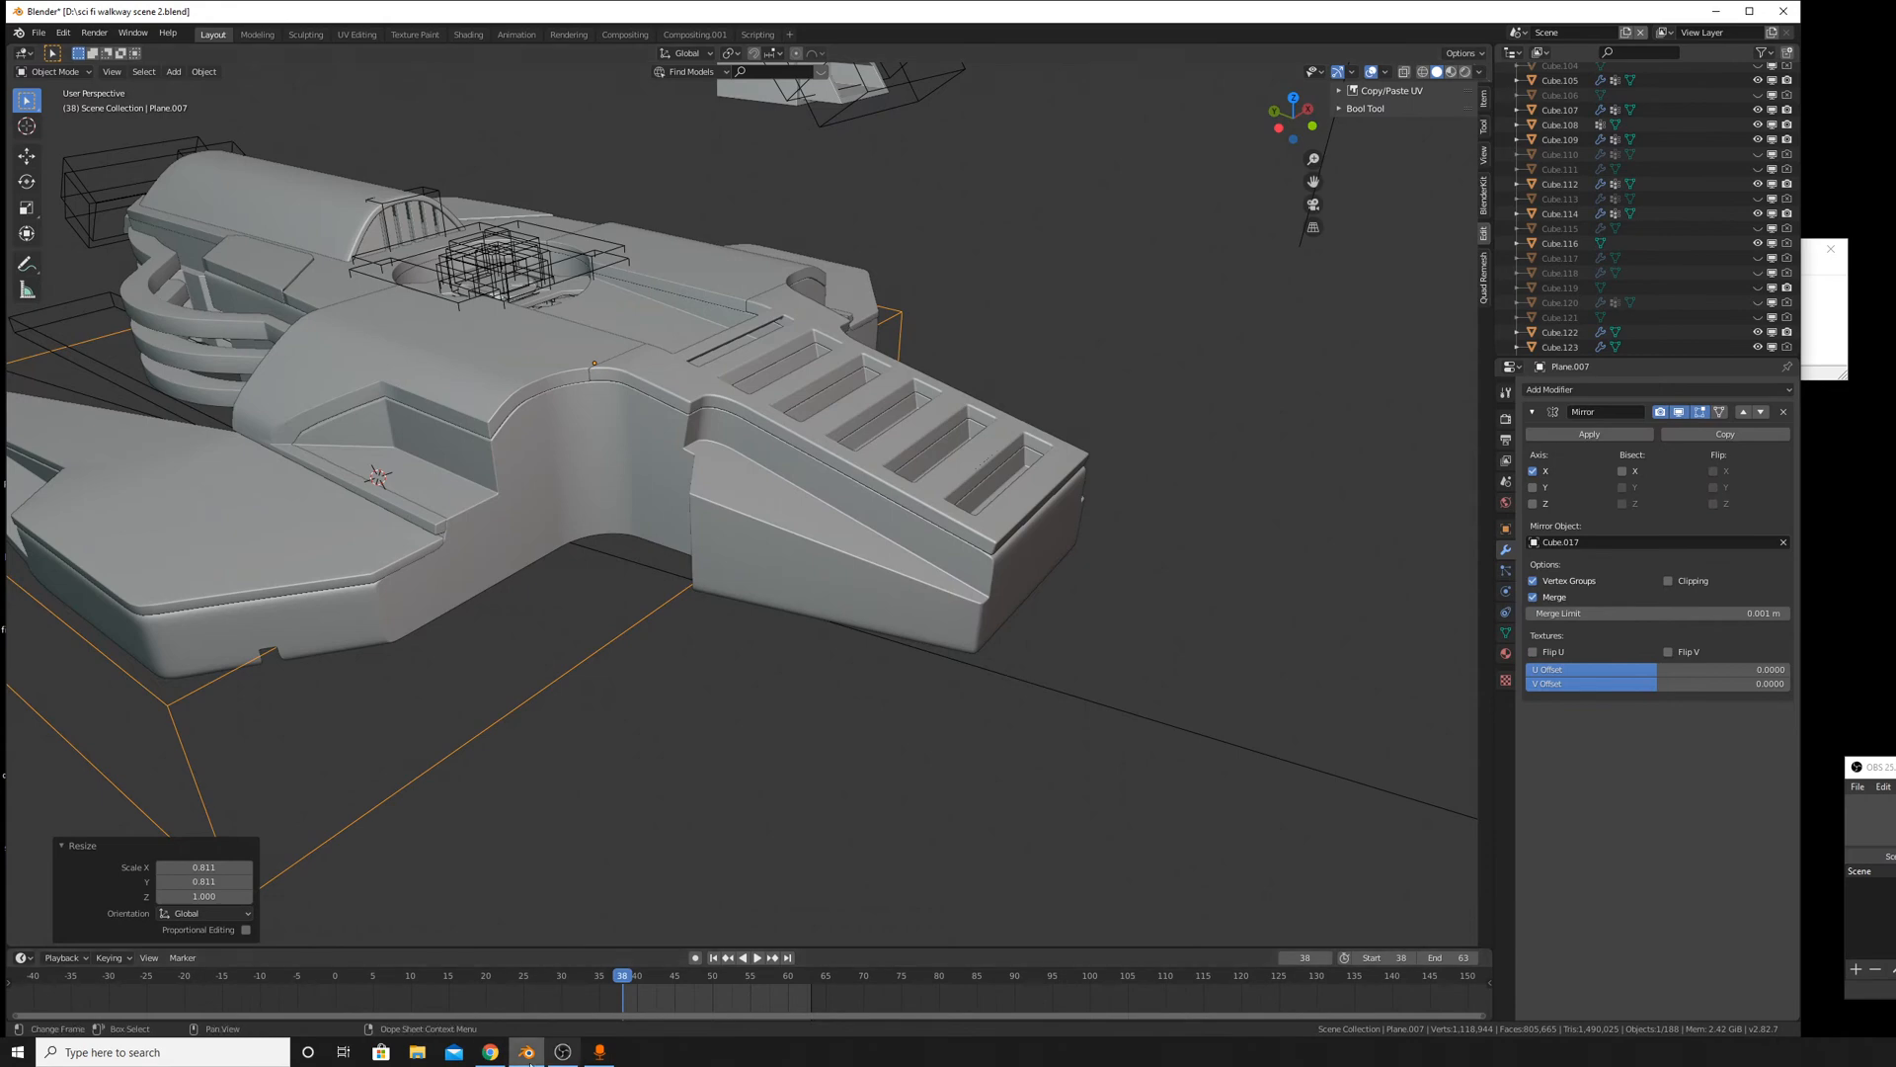
pyautogui.hotkey('alt', 'Tab')
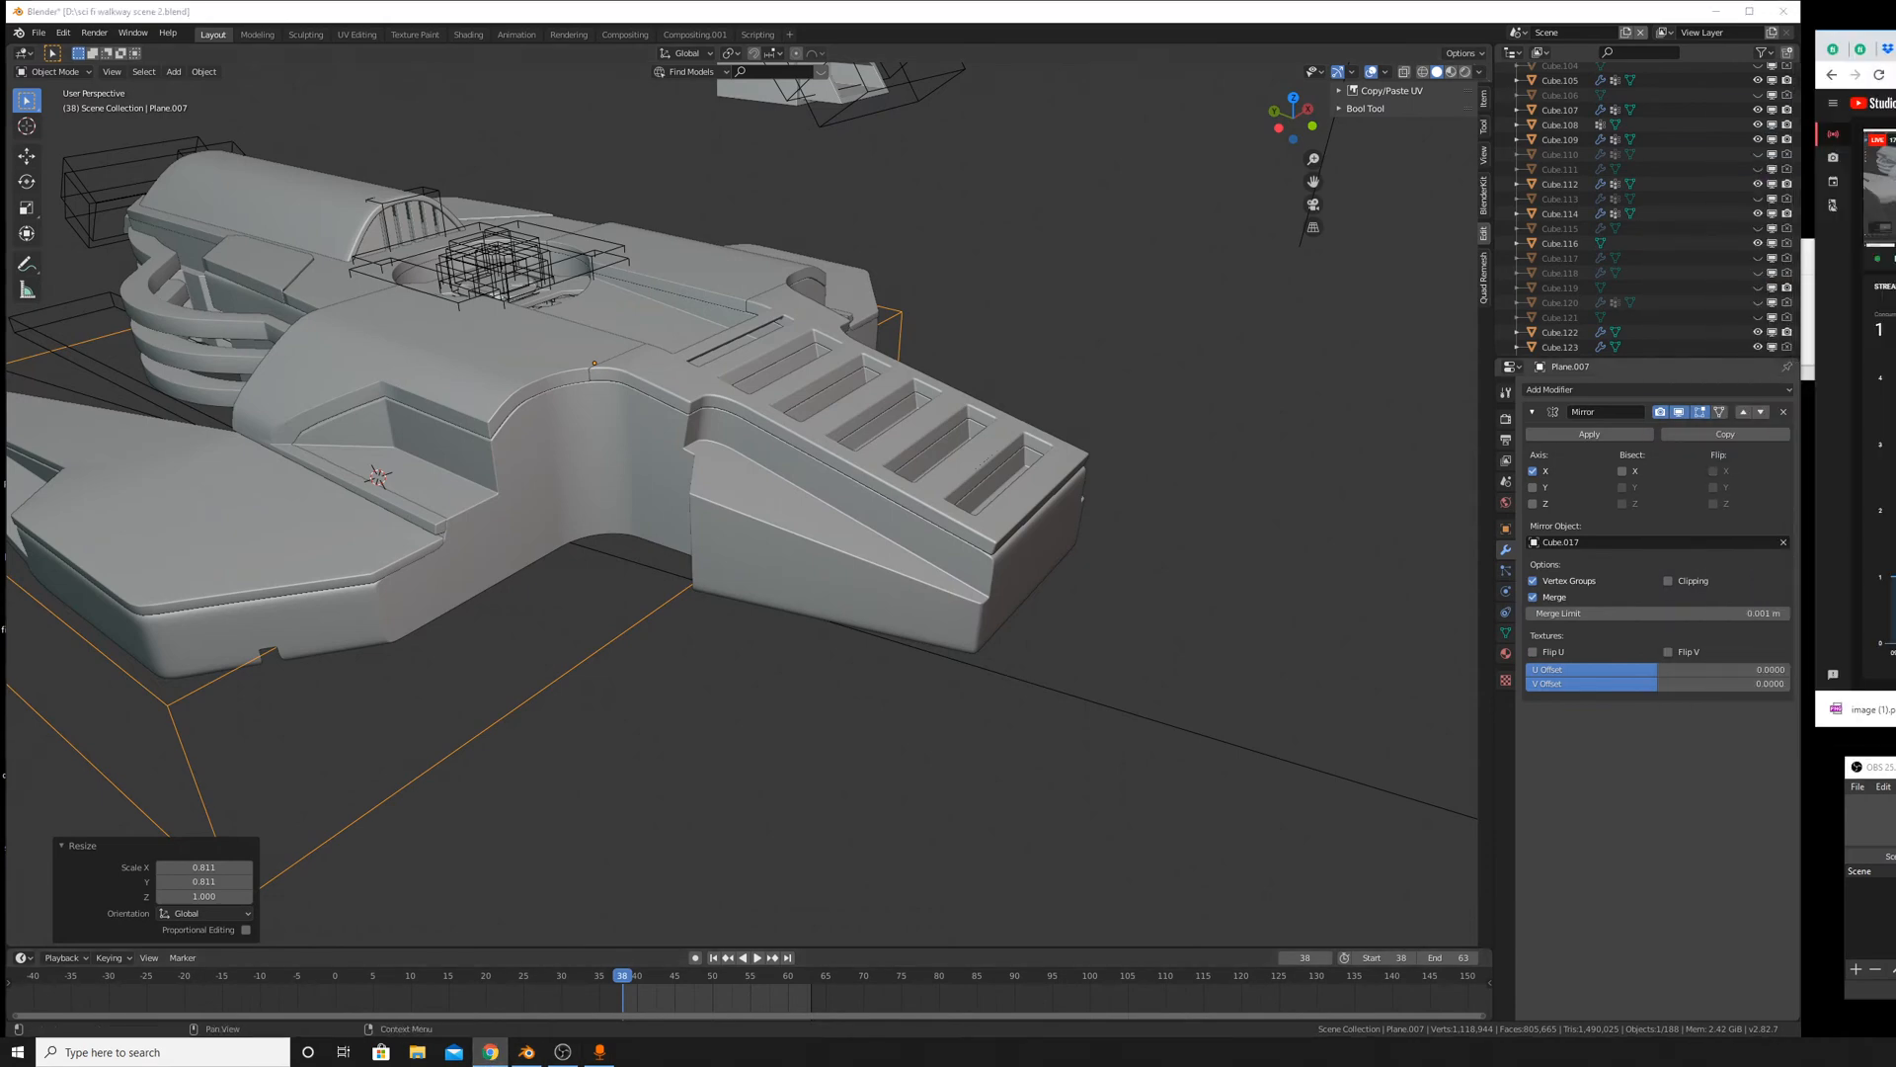
# In Blender, add a cube and lower it about 12.6 m along Z beneath the ship.
pyautogui.moveTo(355, 493); pyautogui.dragTo(514, 454, button='middle')
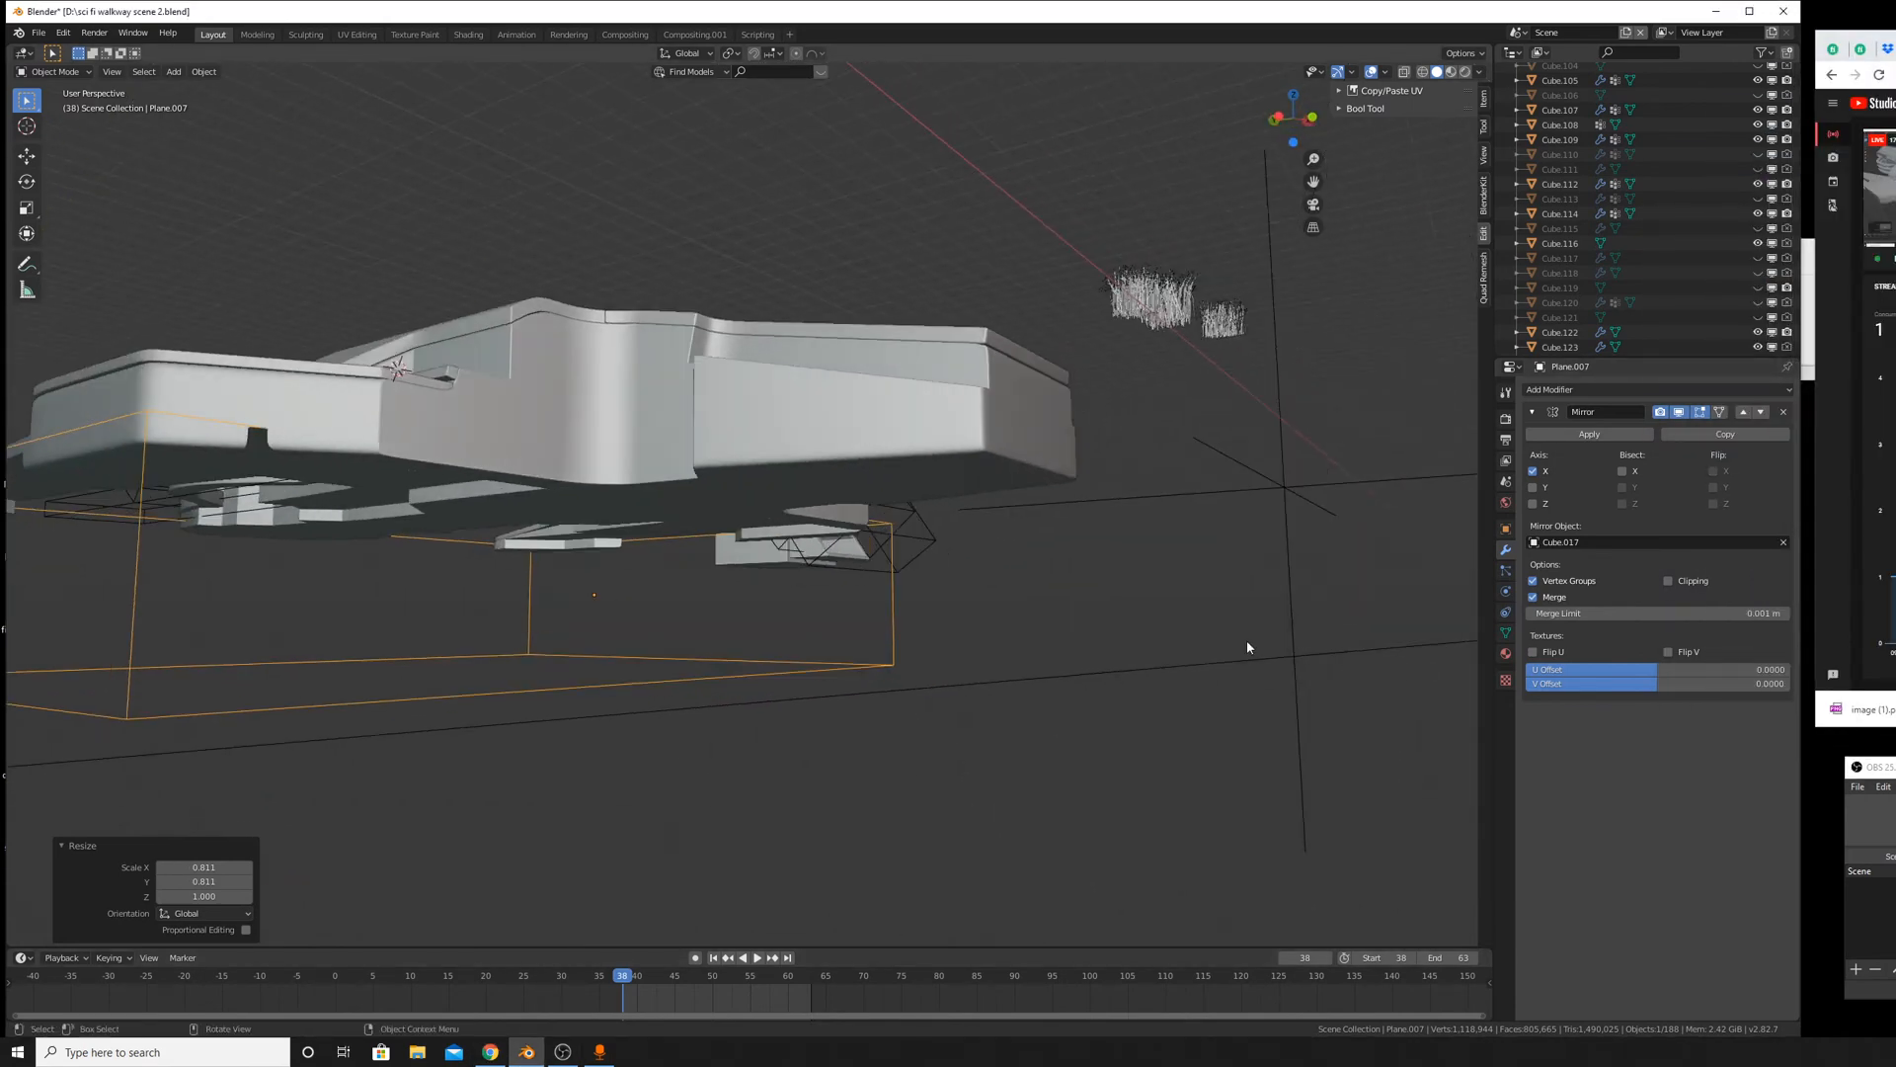
pyautogui.hotkey('shift', 'a')
pyautogui.moveTo(1252, 640)
pyautogui.click(1341, 655)
pyautogui.scroll(-8, 1341, 656)
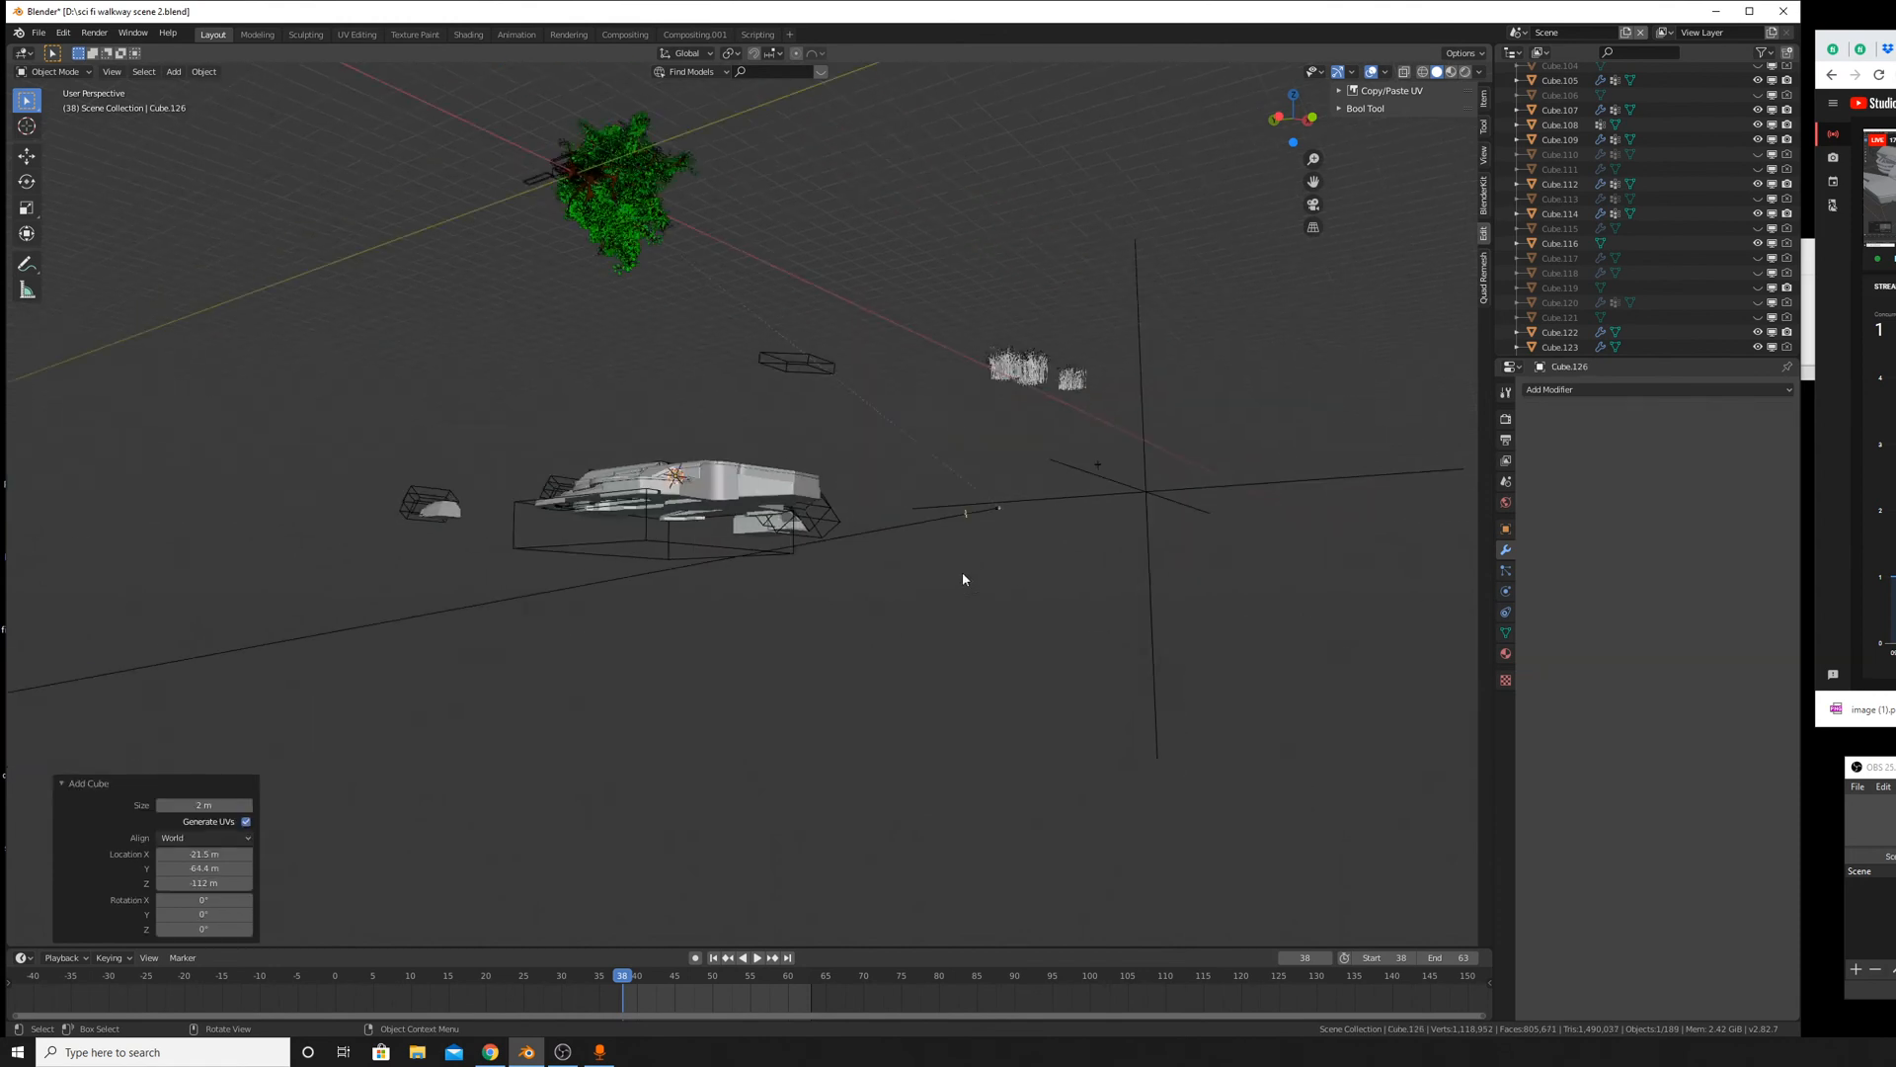
pyautogui.moveTo(965, 570); pyautogui.dragTo(454, 521, button='middle')
pyautogui.press('g')
pyautogui.press('z')
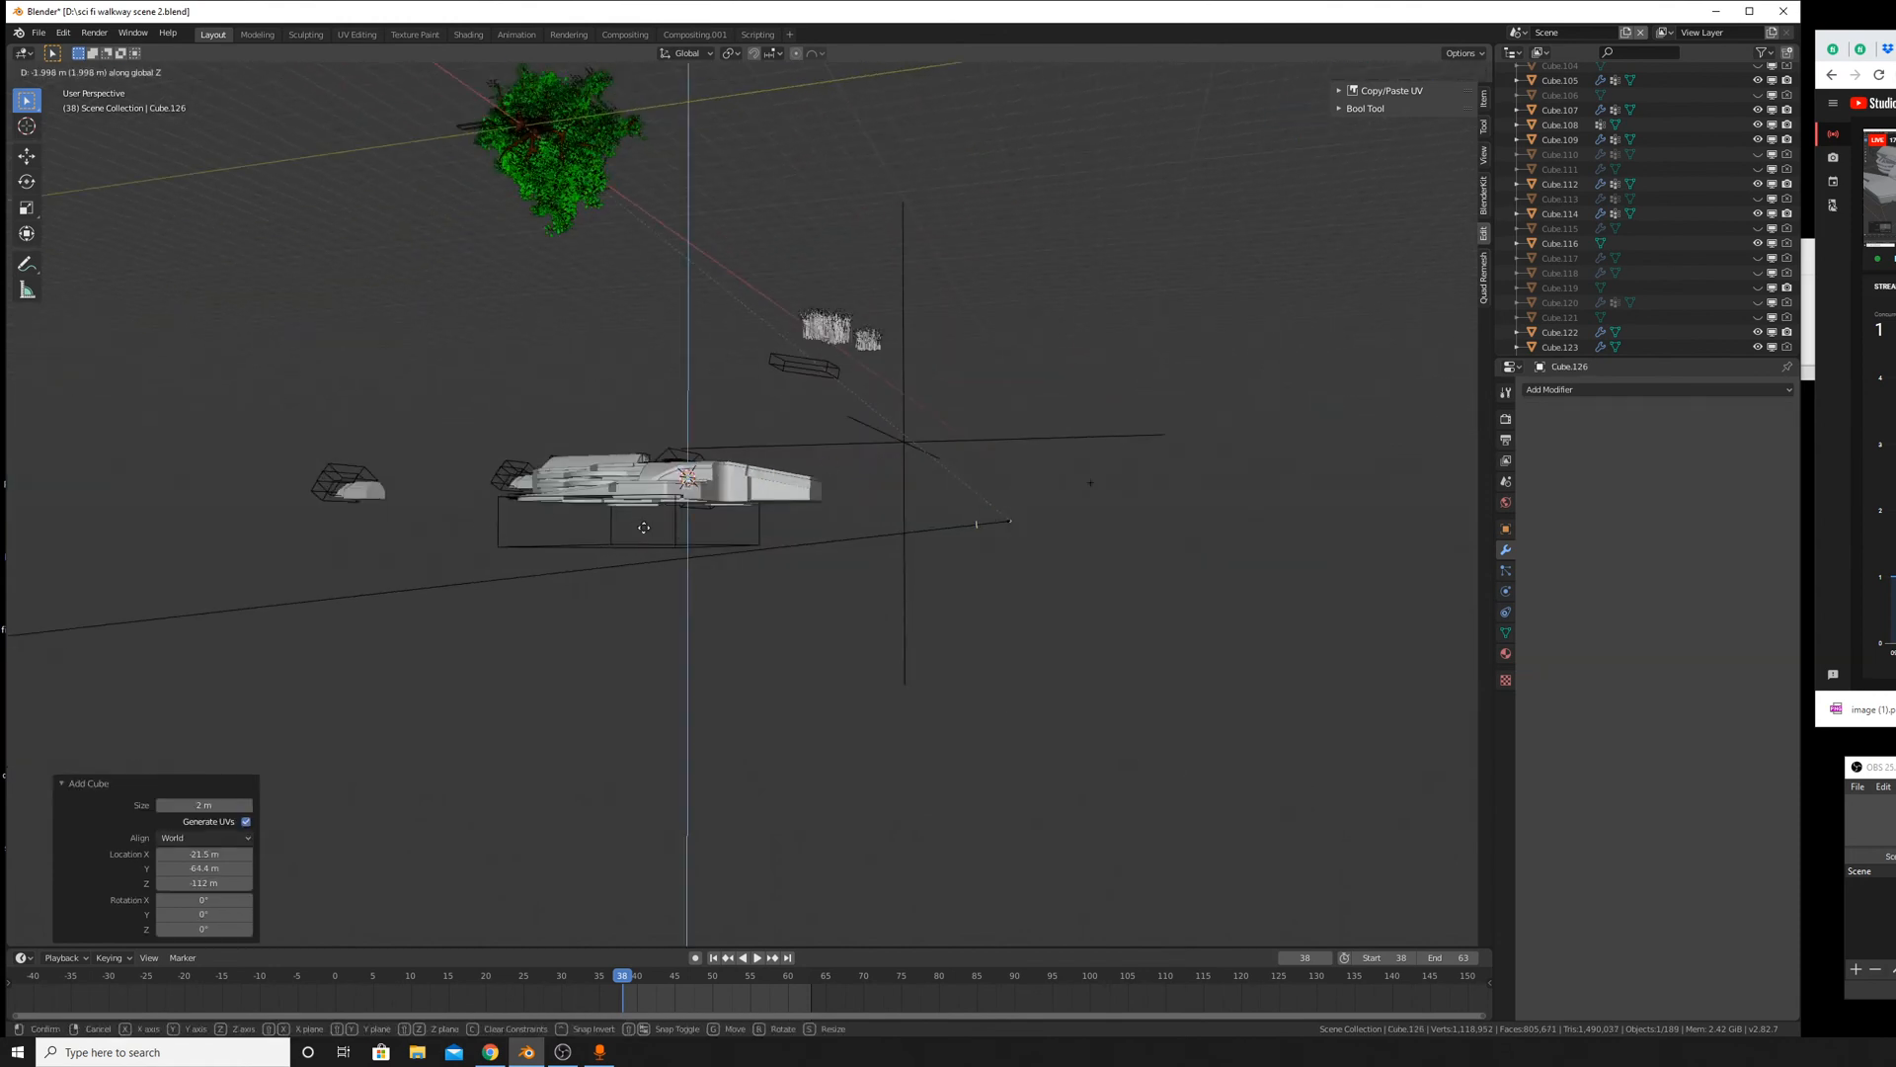
pyautogui.click(695, 564)
pyautogui.press('g')
pyautogui.press('x')
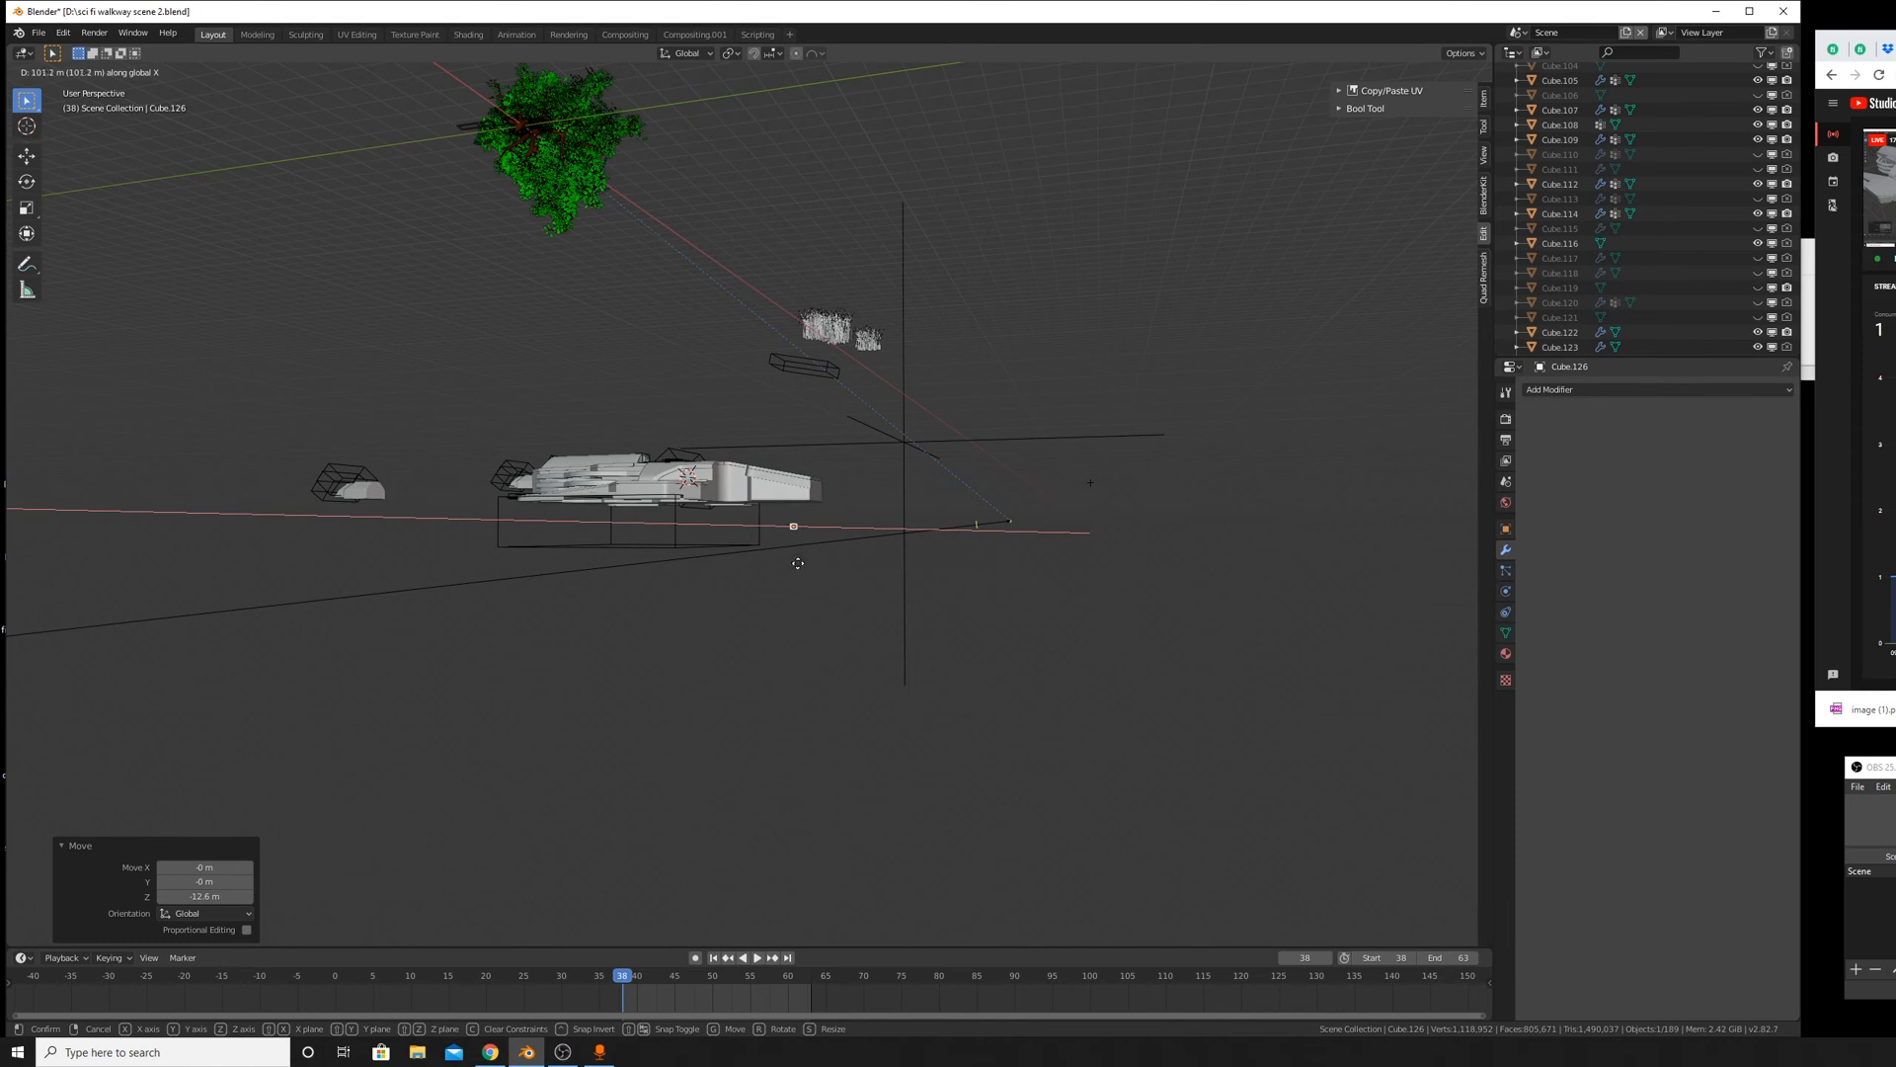
pyautogui.rightClick(798, 563)
# Move the cube about 32 m along Y to the ship's nose and scale it uniformly by about 8.494.
pyautogui.press('g')
pyautogui.press('y')
pyautogui.click(918, 567)
pyautogui.press('s')
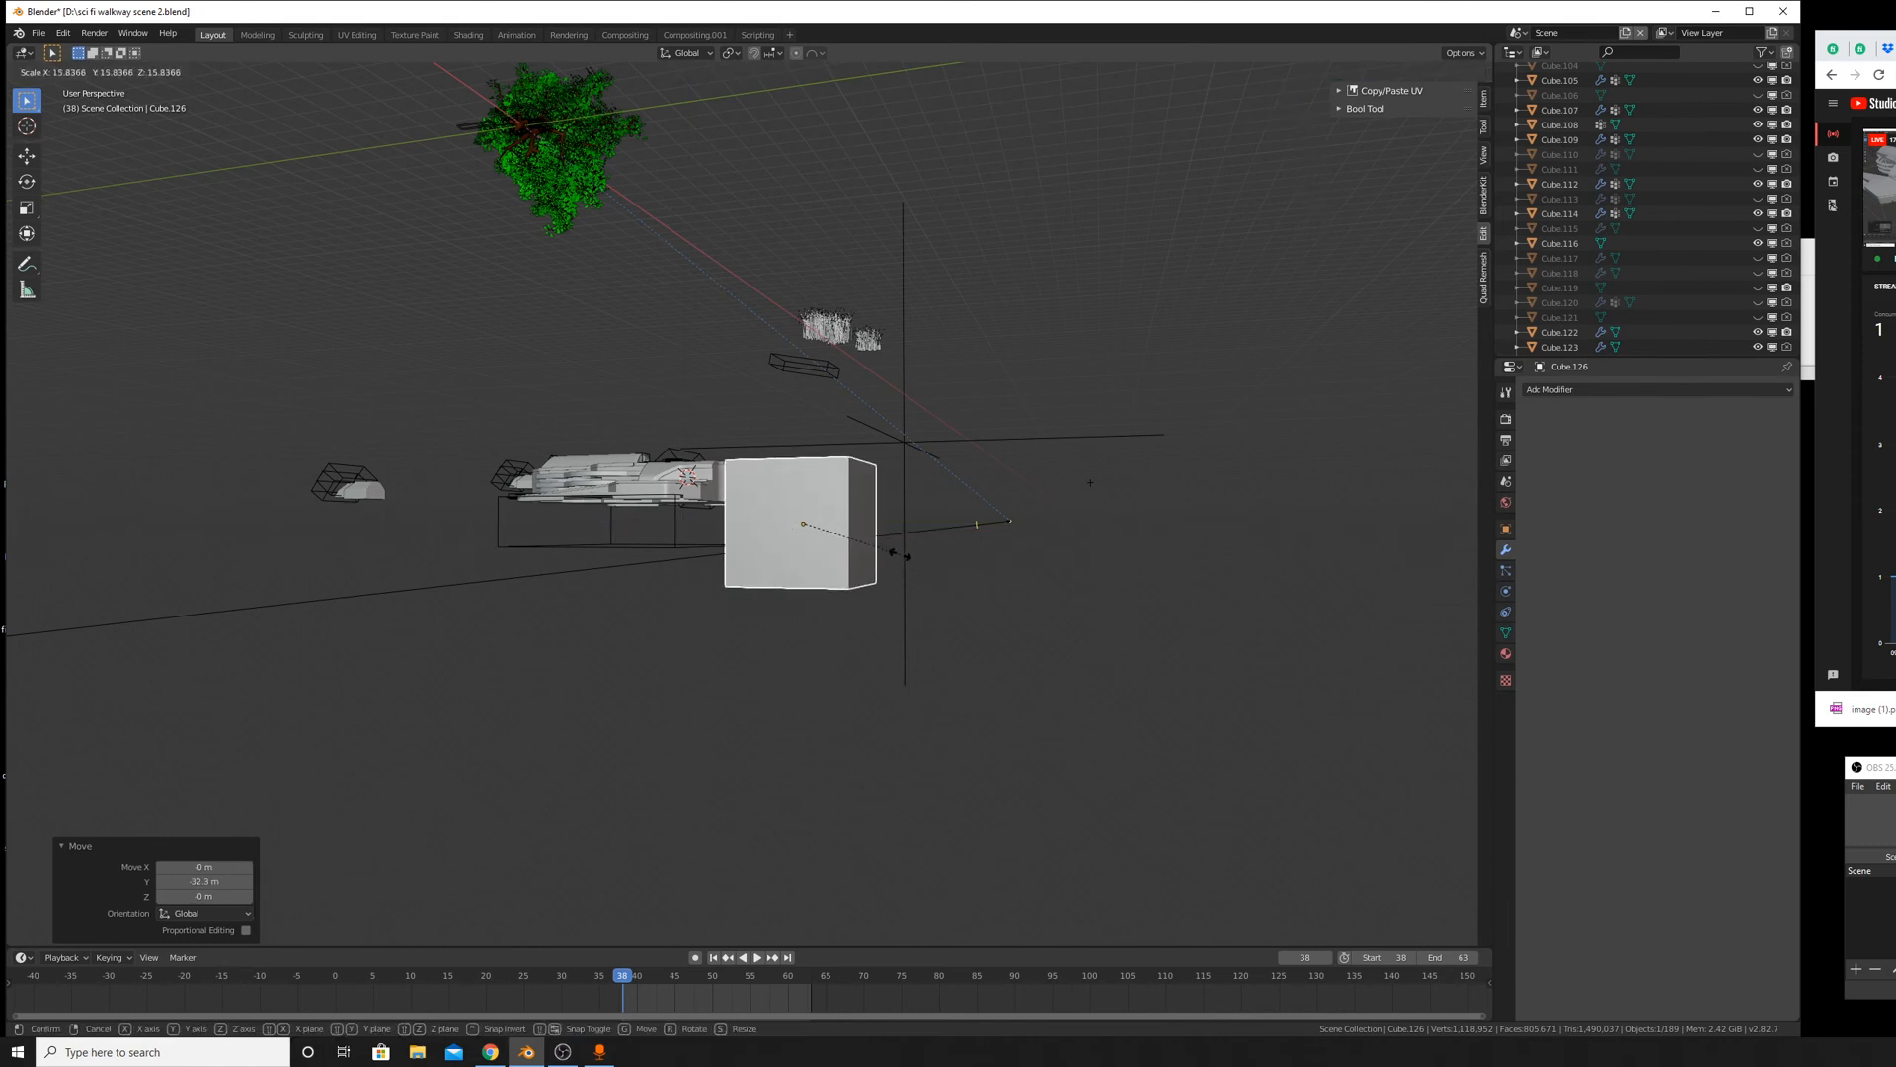
pyautogui.click(1122, 676)
pyautogui.scroll(6, 1122, 675)
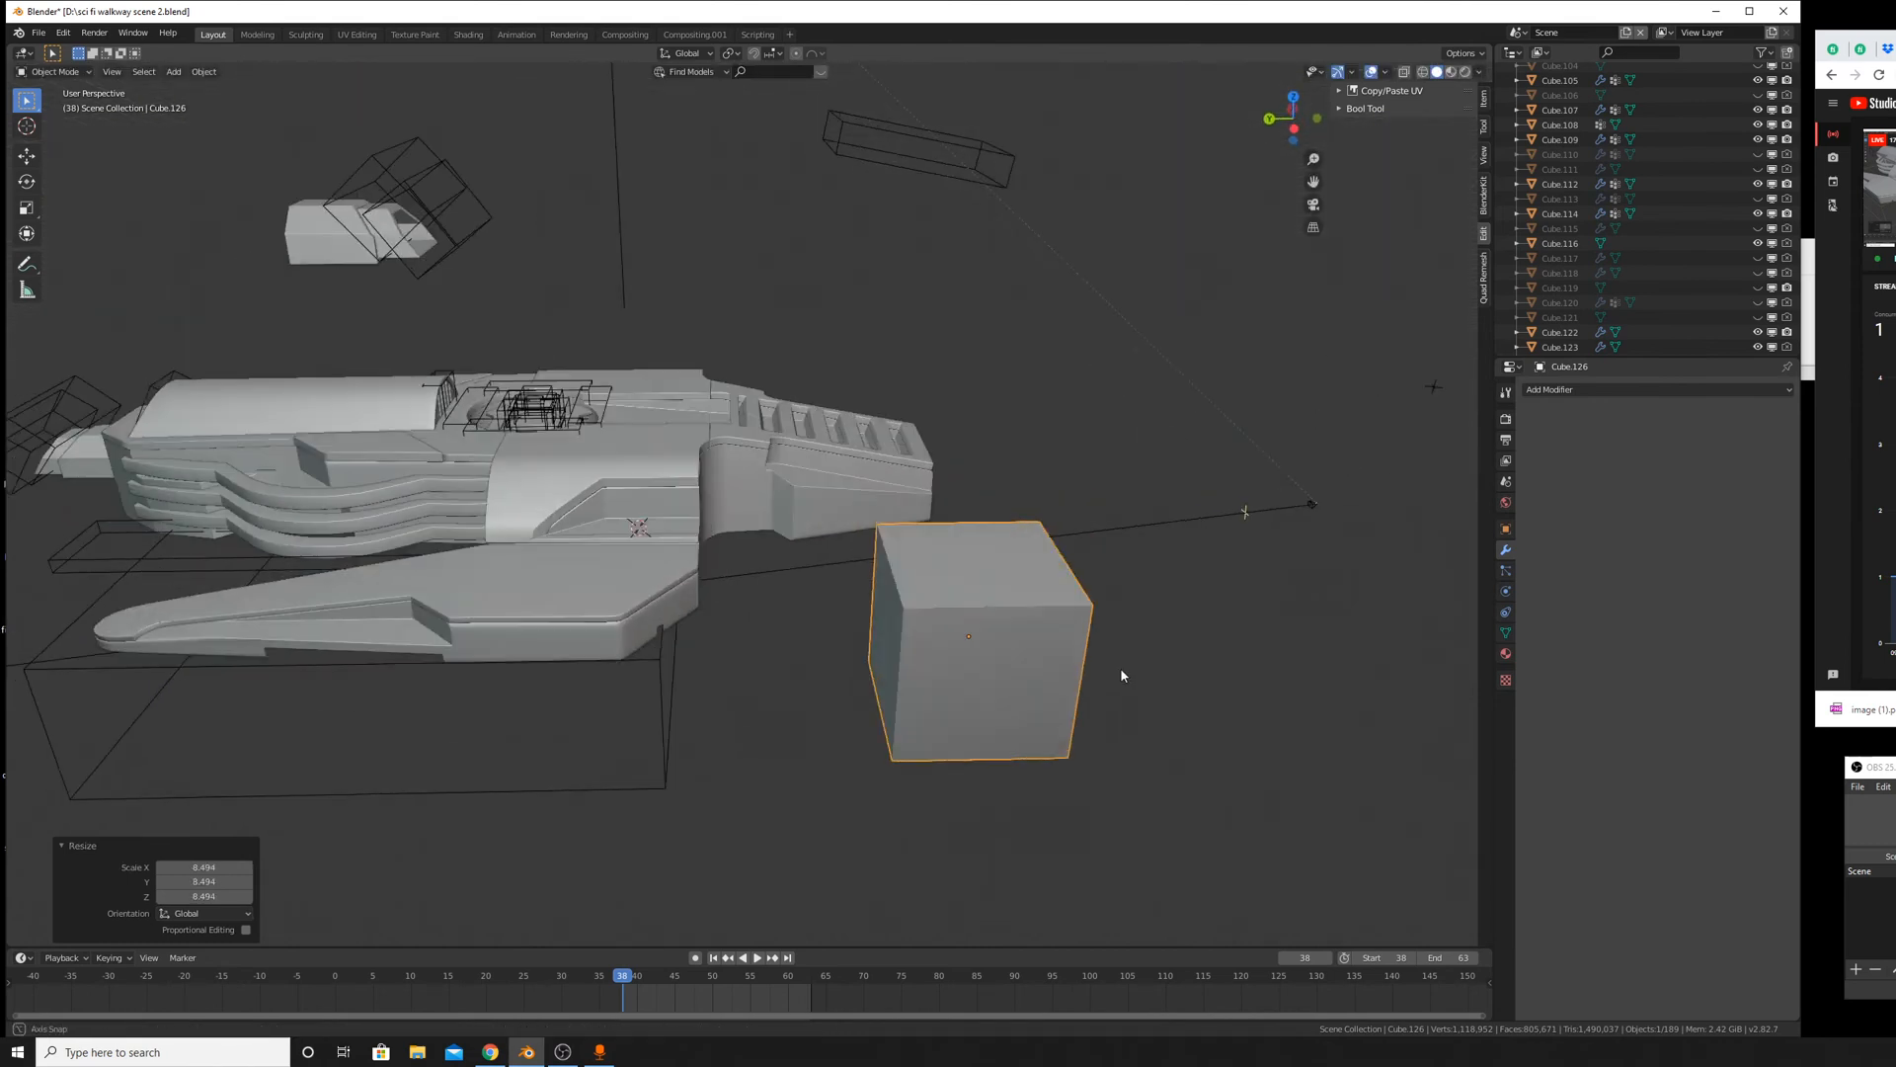
# Move the cube about 19 m along X to centre it under the ship's nose.
pyautogui.moveTo(1122, 676); pyautogui.dragTo(1165, 652, button='middle')
pyautogui.press('g')
pyautogui.press('x')
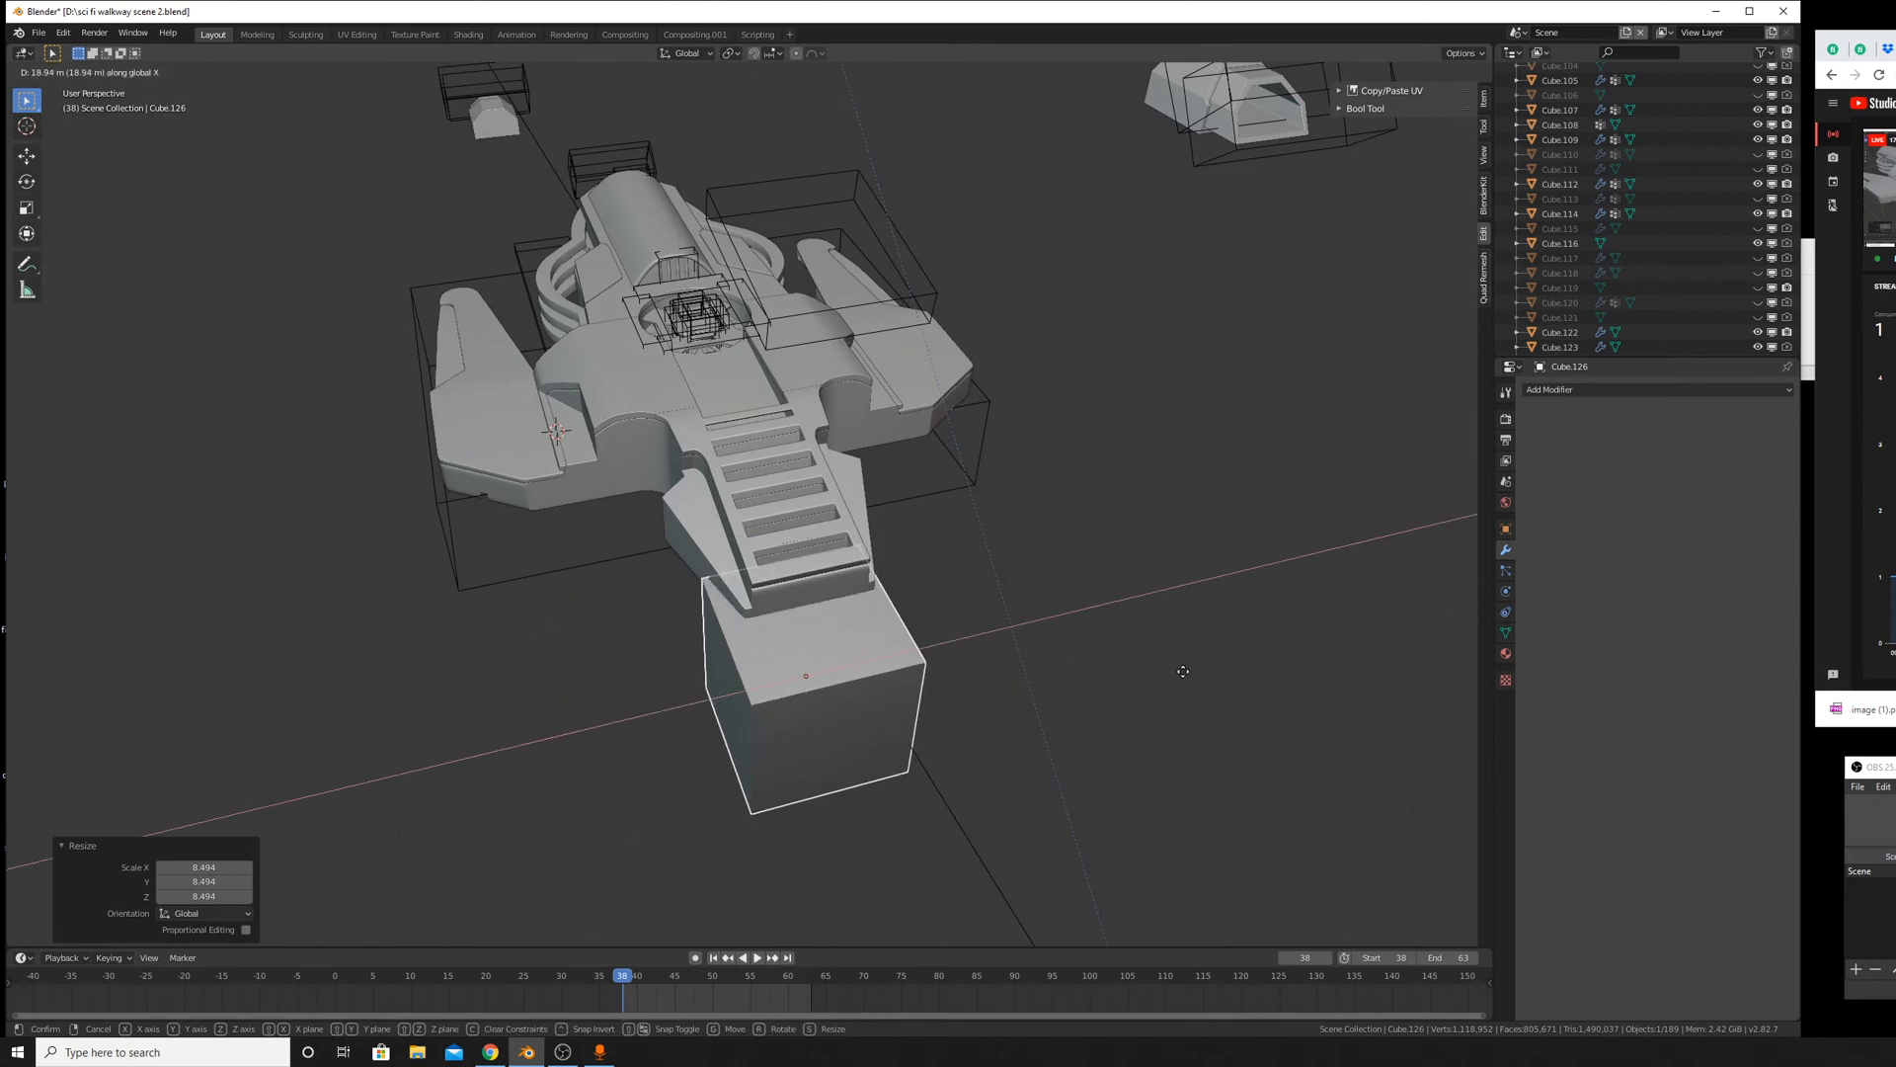
pyautogui.click(1114, 681)
# Rotate the cube 45° about the X axis.
pyautogui.moveTo(1114, 682); pyautogui.dragTo(1313, 620, button='middle')
pyautogui.press('r')
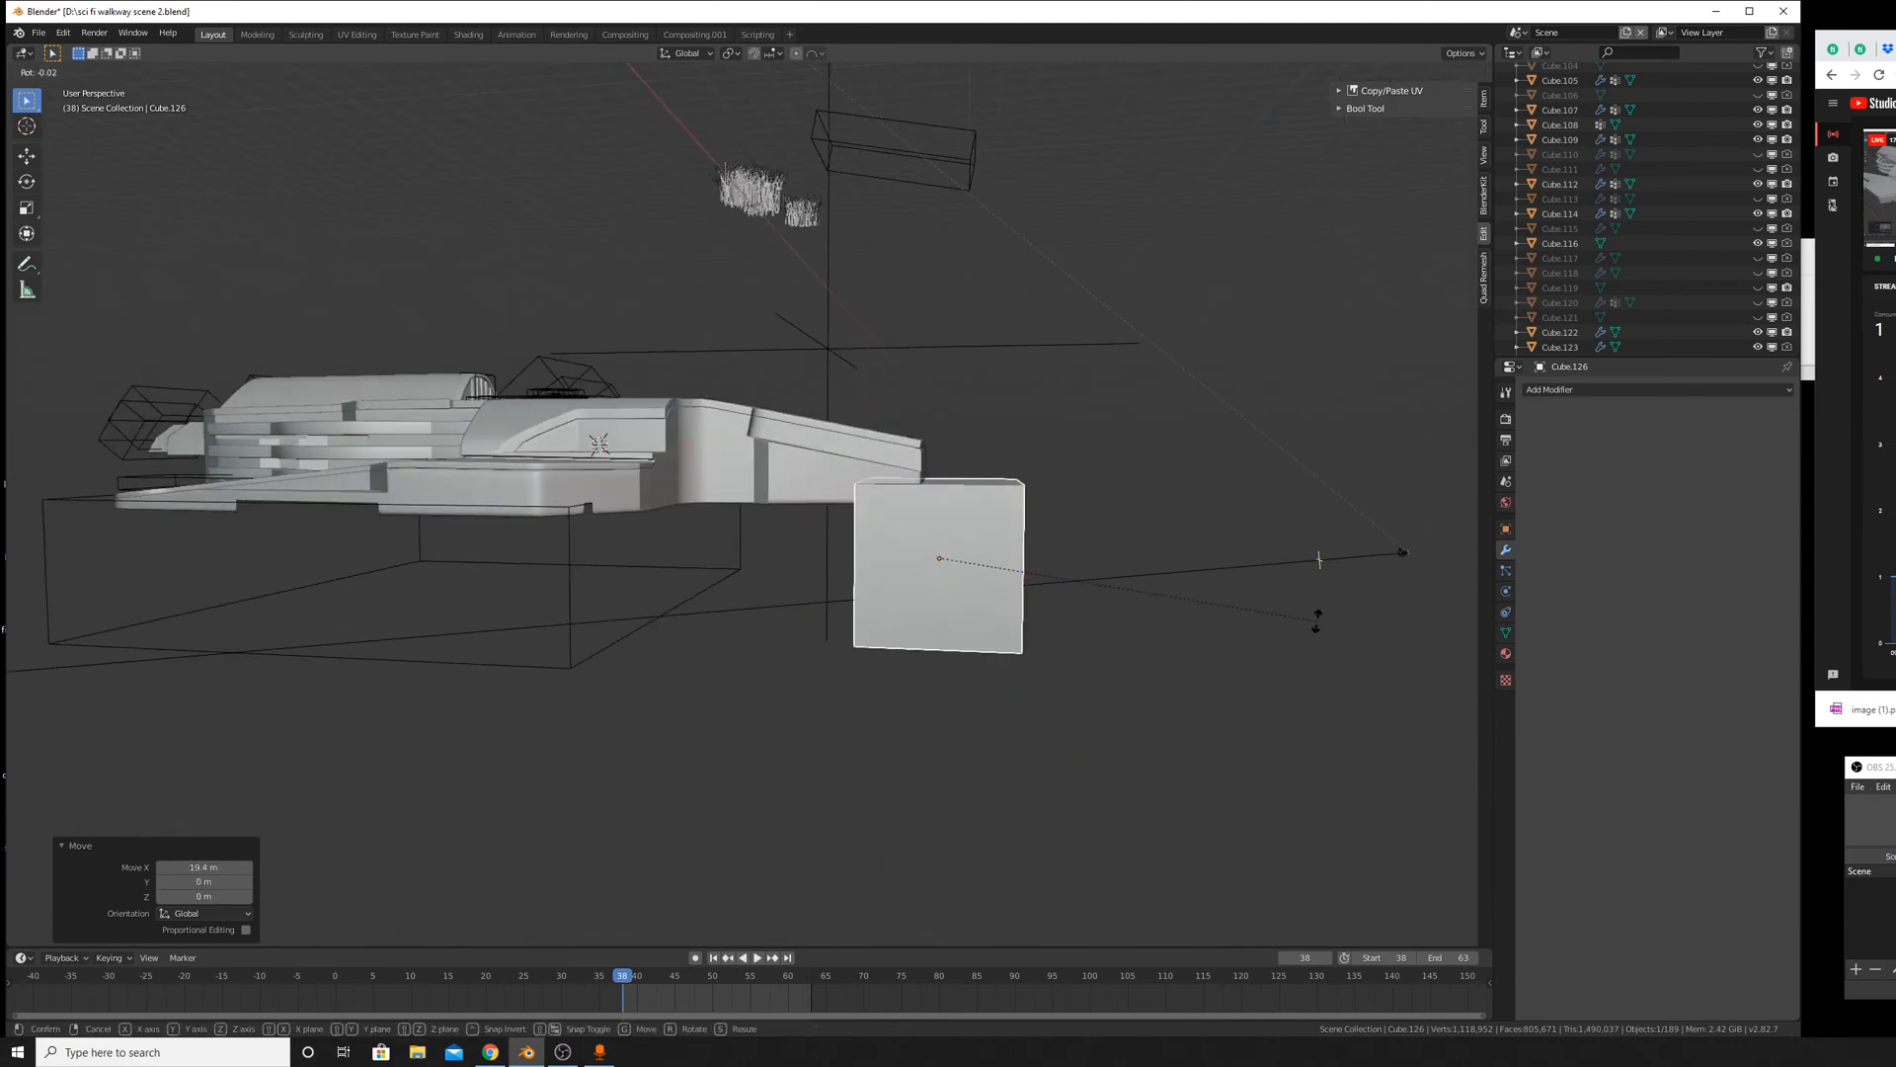
pyautogui.press('x')
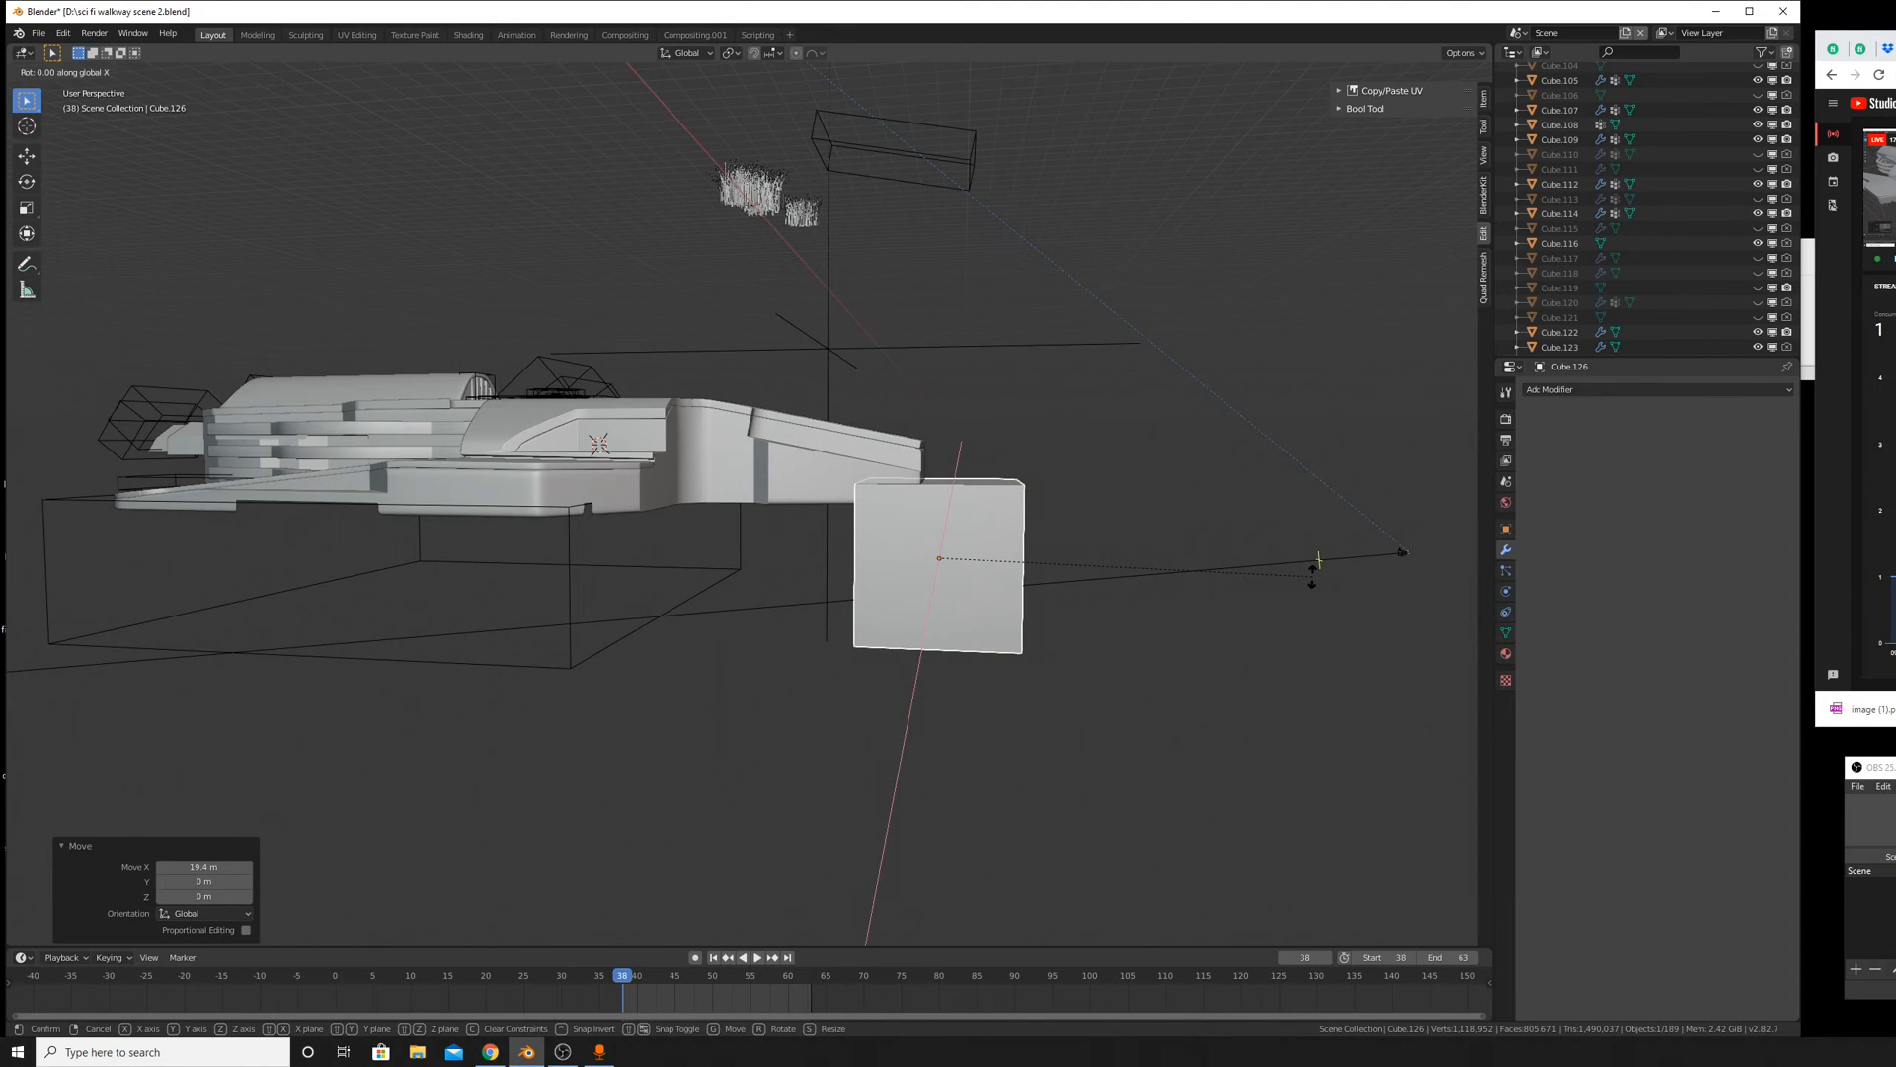
pyautogui.moveTo(1319, 559); pyautogui.dragTo(1324, 817, button='middle')
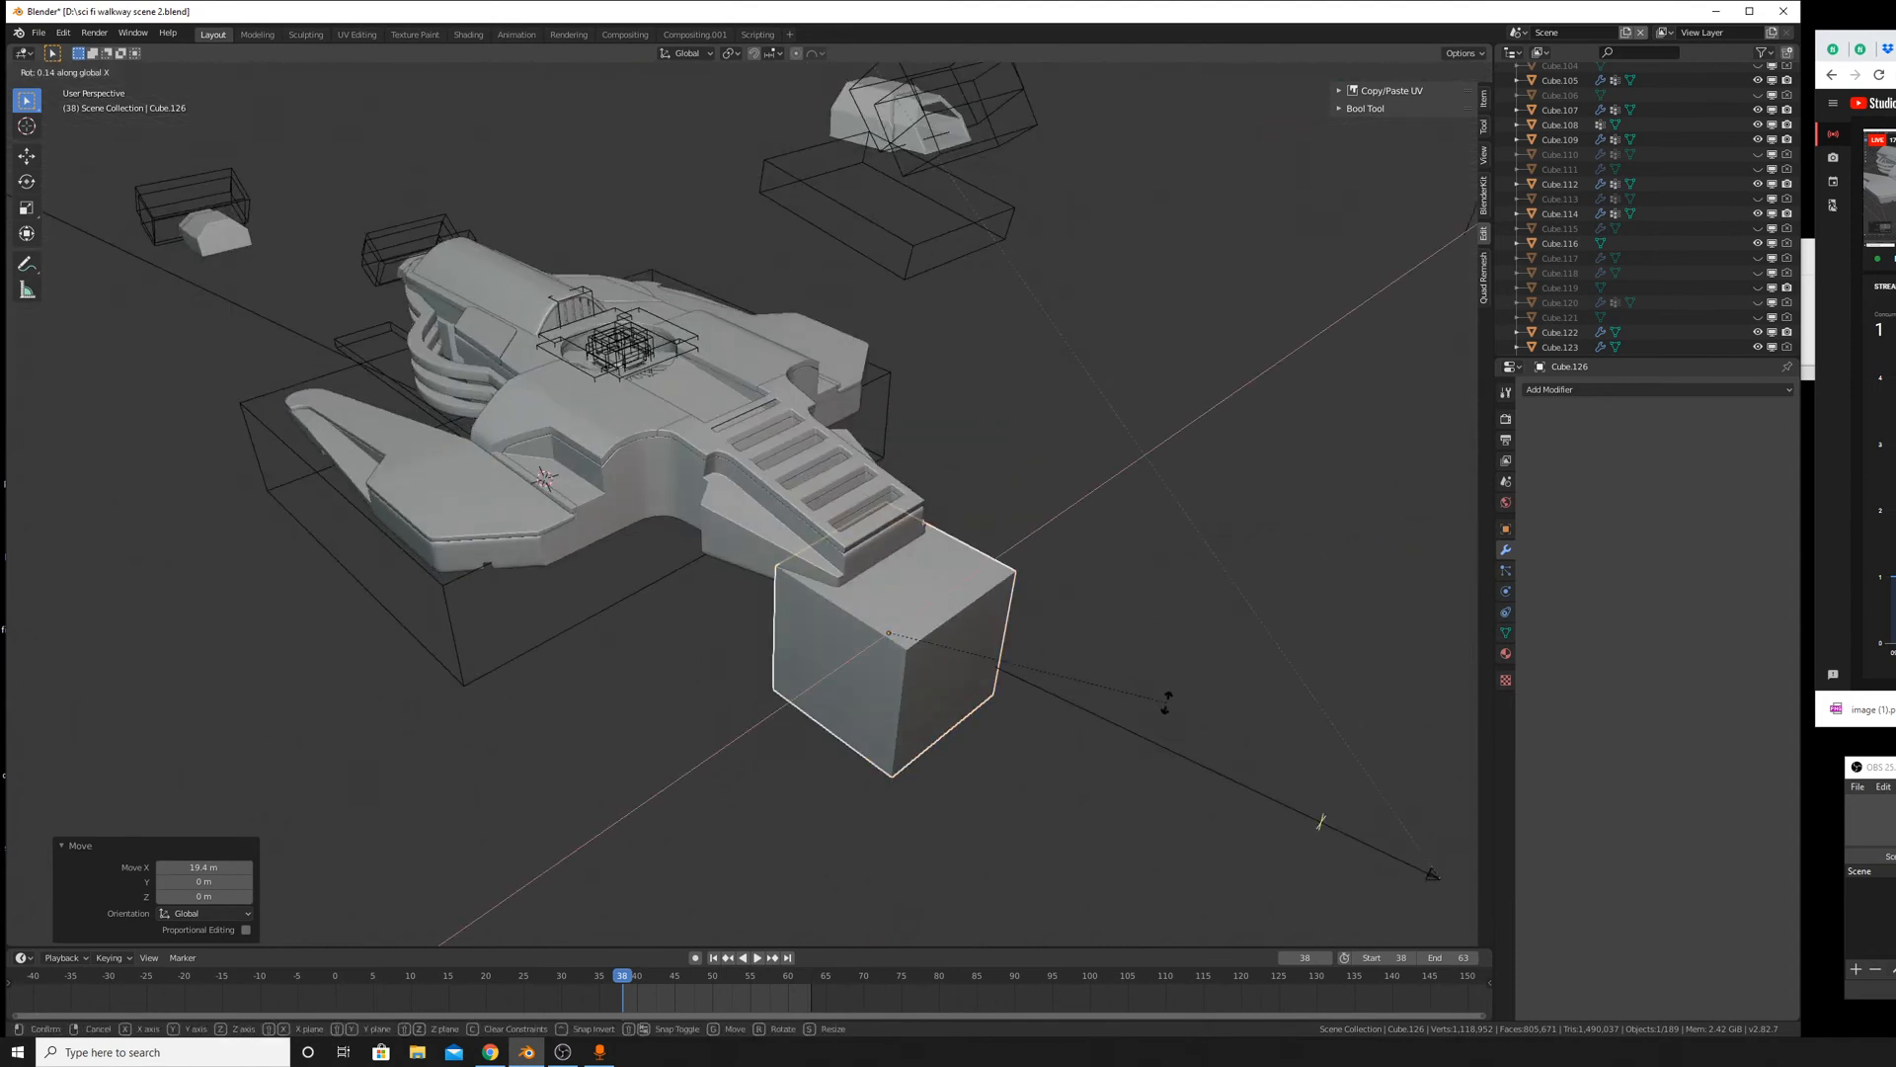
pyautogui.write('45')
pyautogui.press('Return')
# Shift the rotated cube forward along Y and raise it about 2.23 m along Z against the nose.
pyautogui.moveTo(1051, 672); pyautogui.dragTo(1136, 672, button='middle')
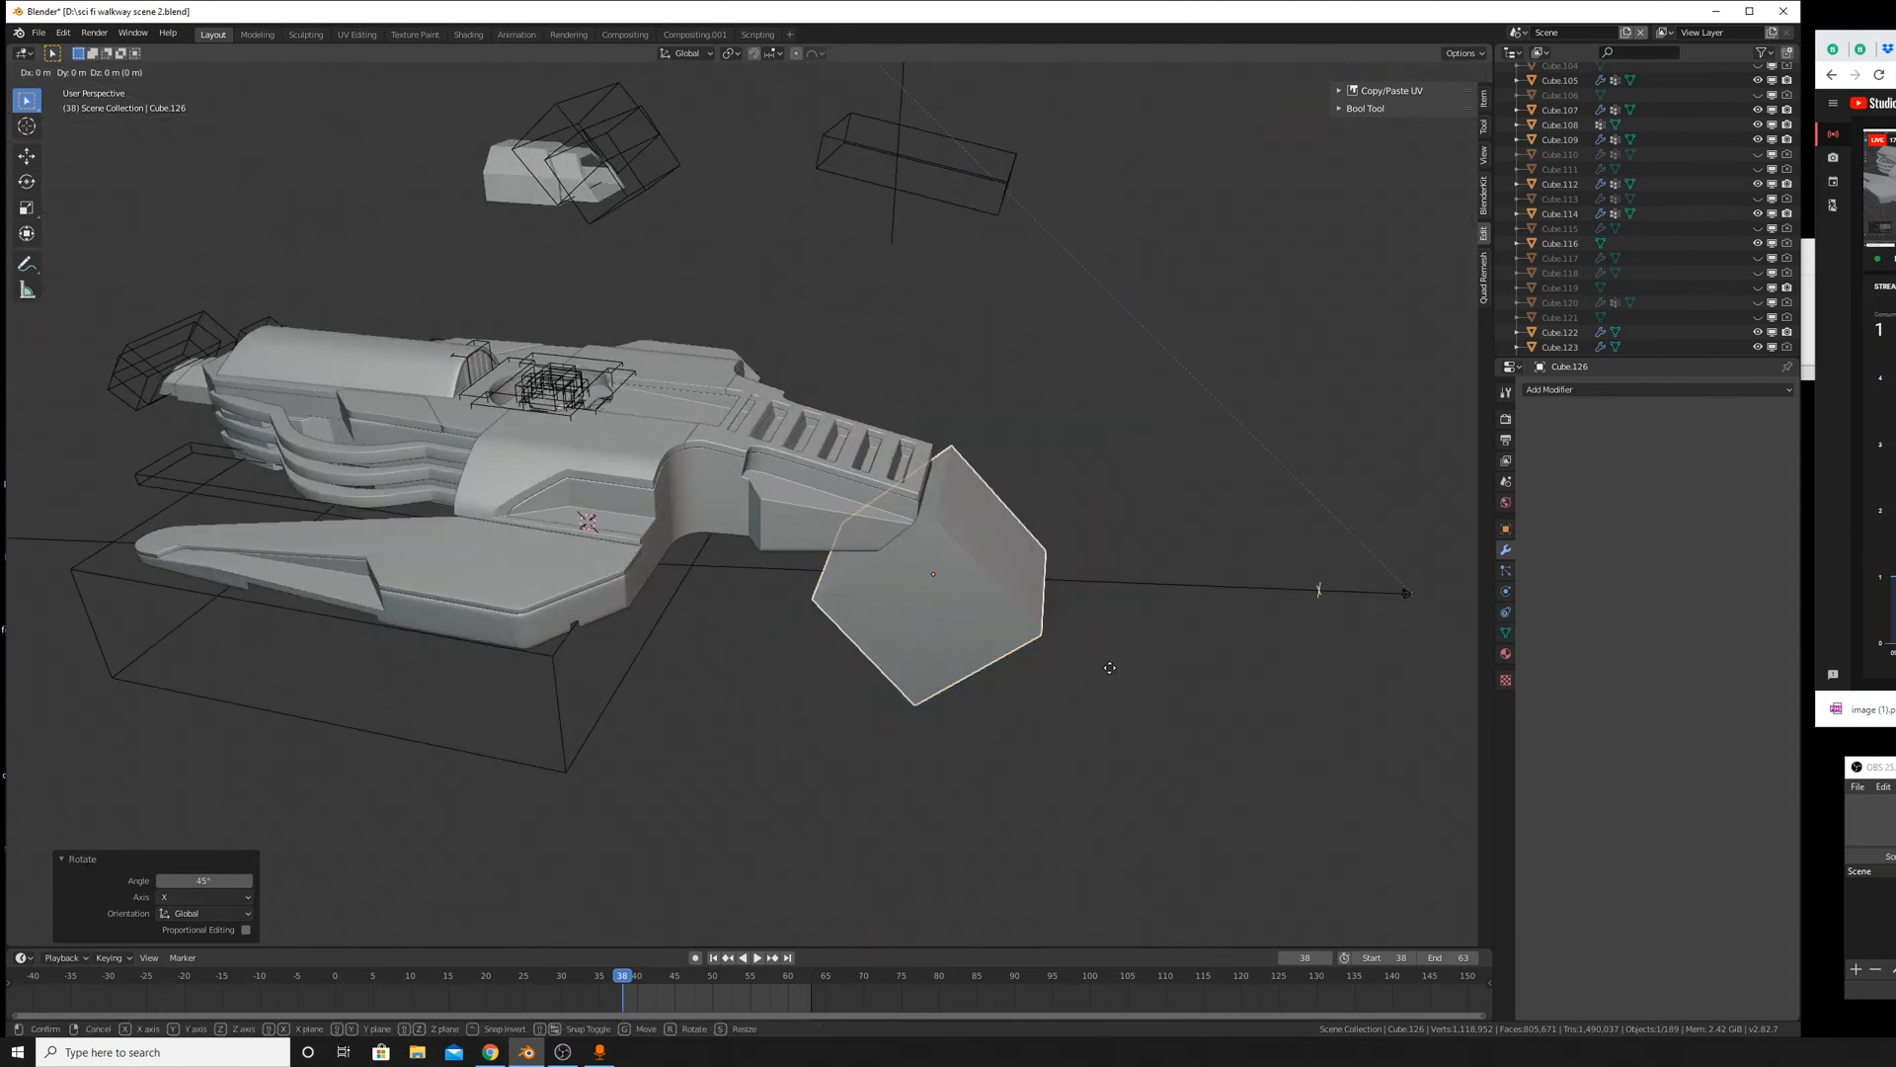
pyautogui.press('g')
pyautogui.press('y')
pyautogui.click(1136, 671)
pyautogui.click(1134, 664)
# Subtract the rotated cube from the hull Cube.017 with a Bool Tool difference.
pyautogui.click(948, 613)
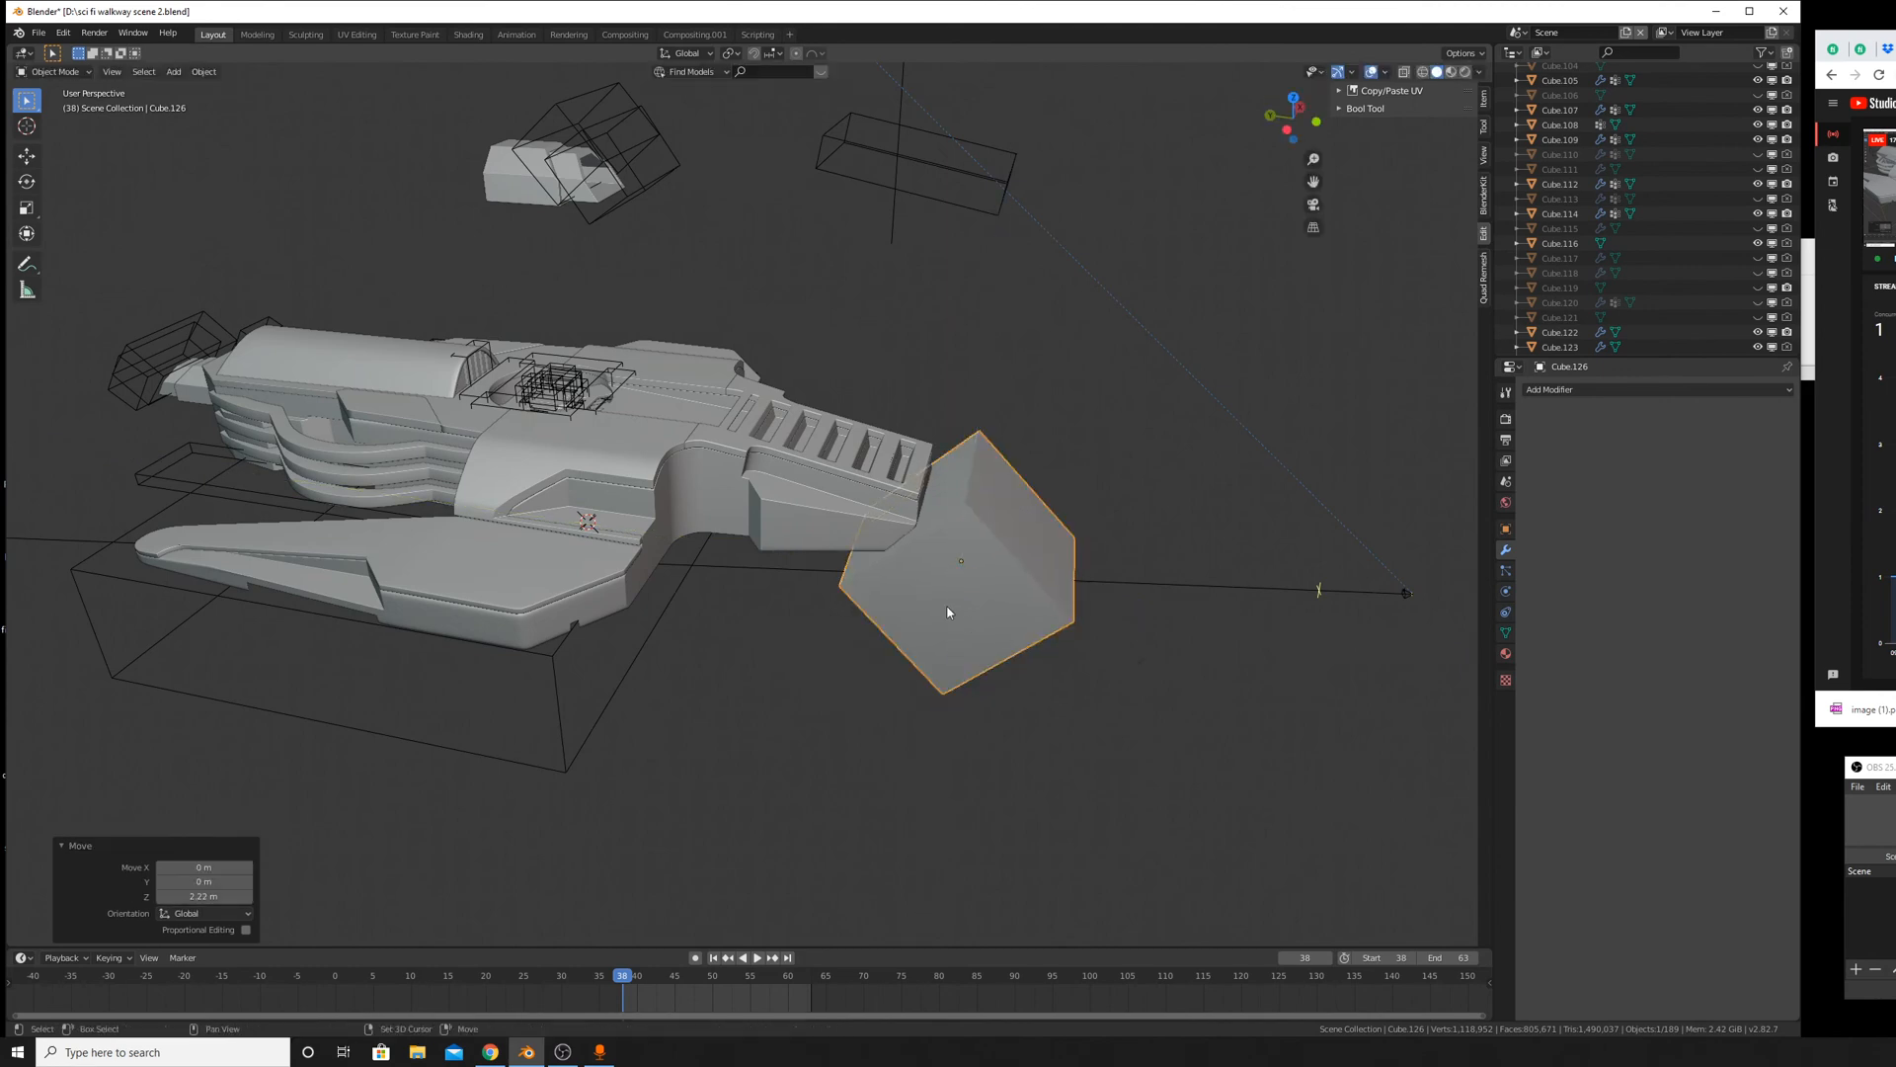
pyautogui.keyDown('shift'); pyautogui.click(827, 507); pyautogui.keyUp('shift')
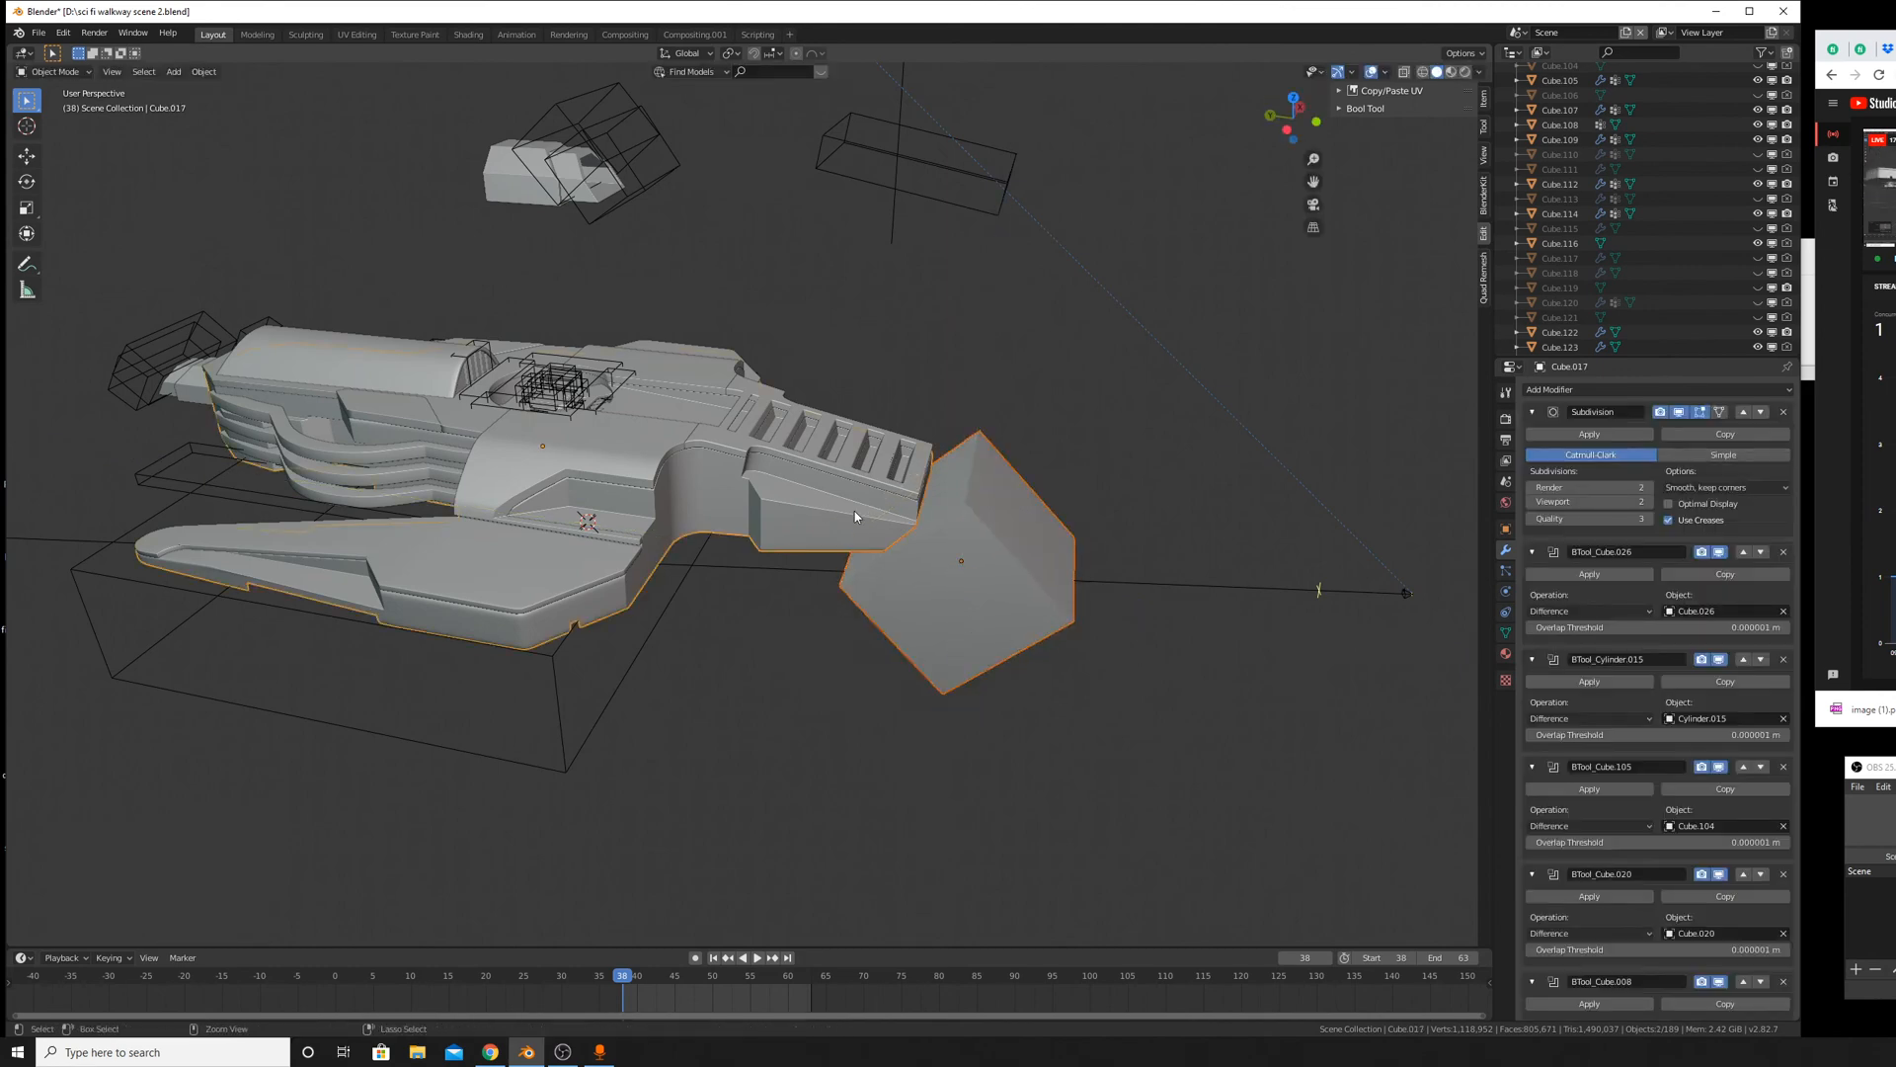
pyautogui.hotkey('ctrl', '-')
pyautogui.moveTo(856, 511); pyautogui.dragTo(869, 434, button='middle')
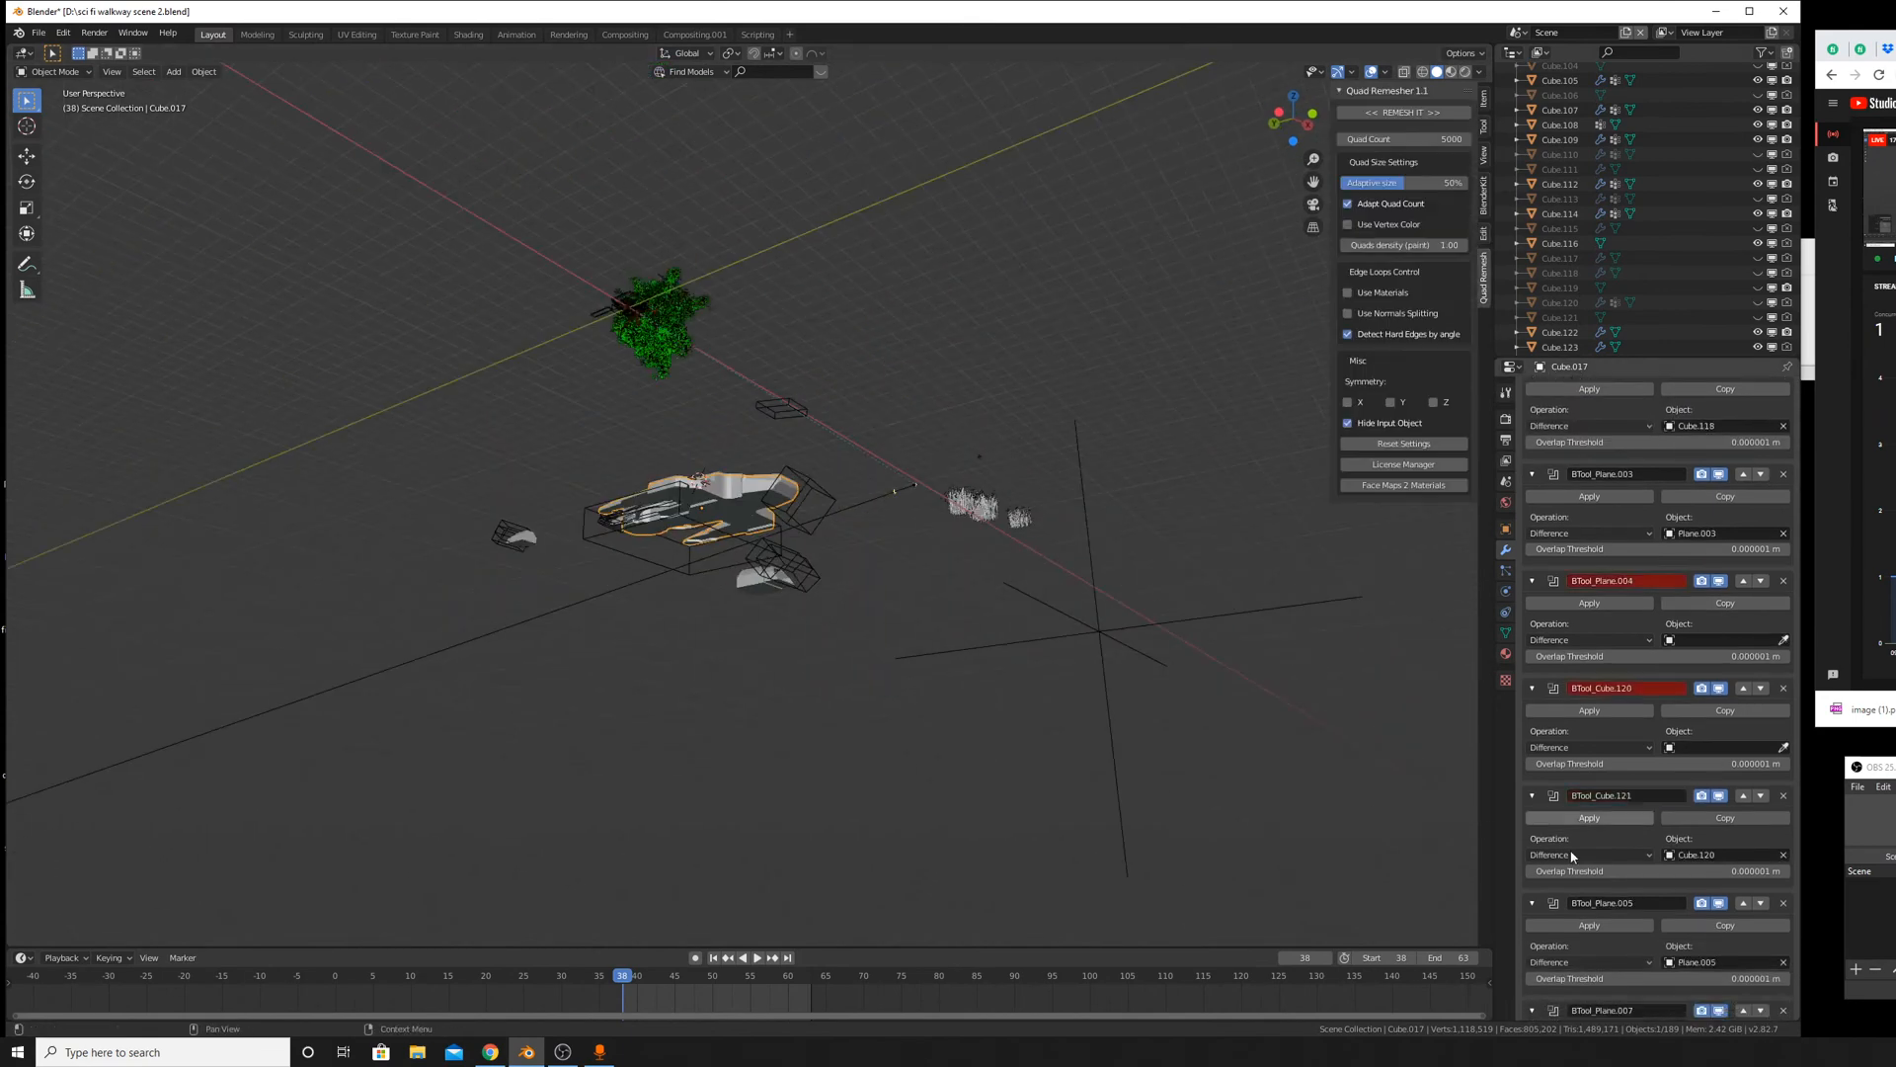
# Place the BTool_Cube.126 modifier above Weighted Normal and Bevel in the hull's modifier stack.
pyautogui.scroll(-10, 1675, 889)
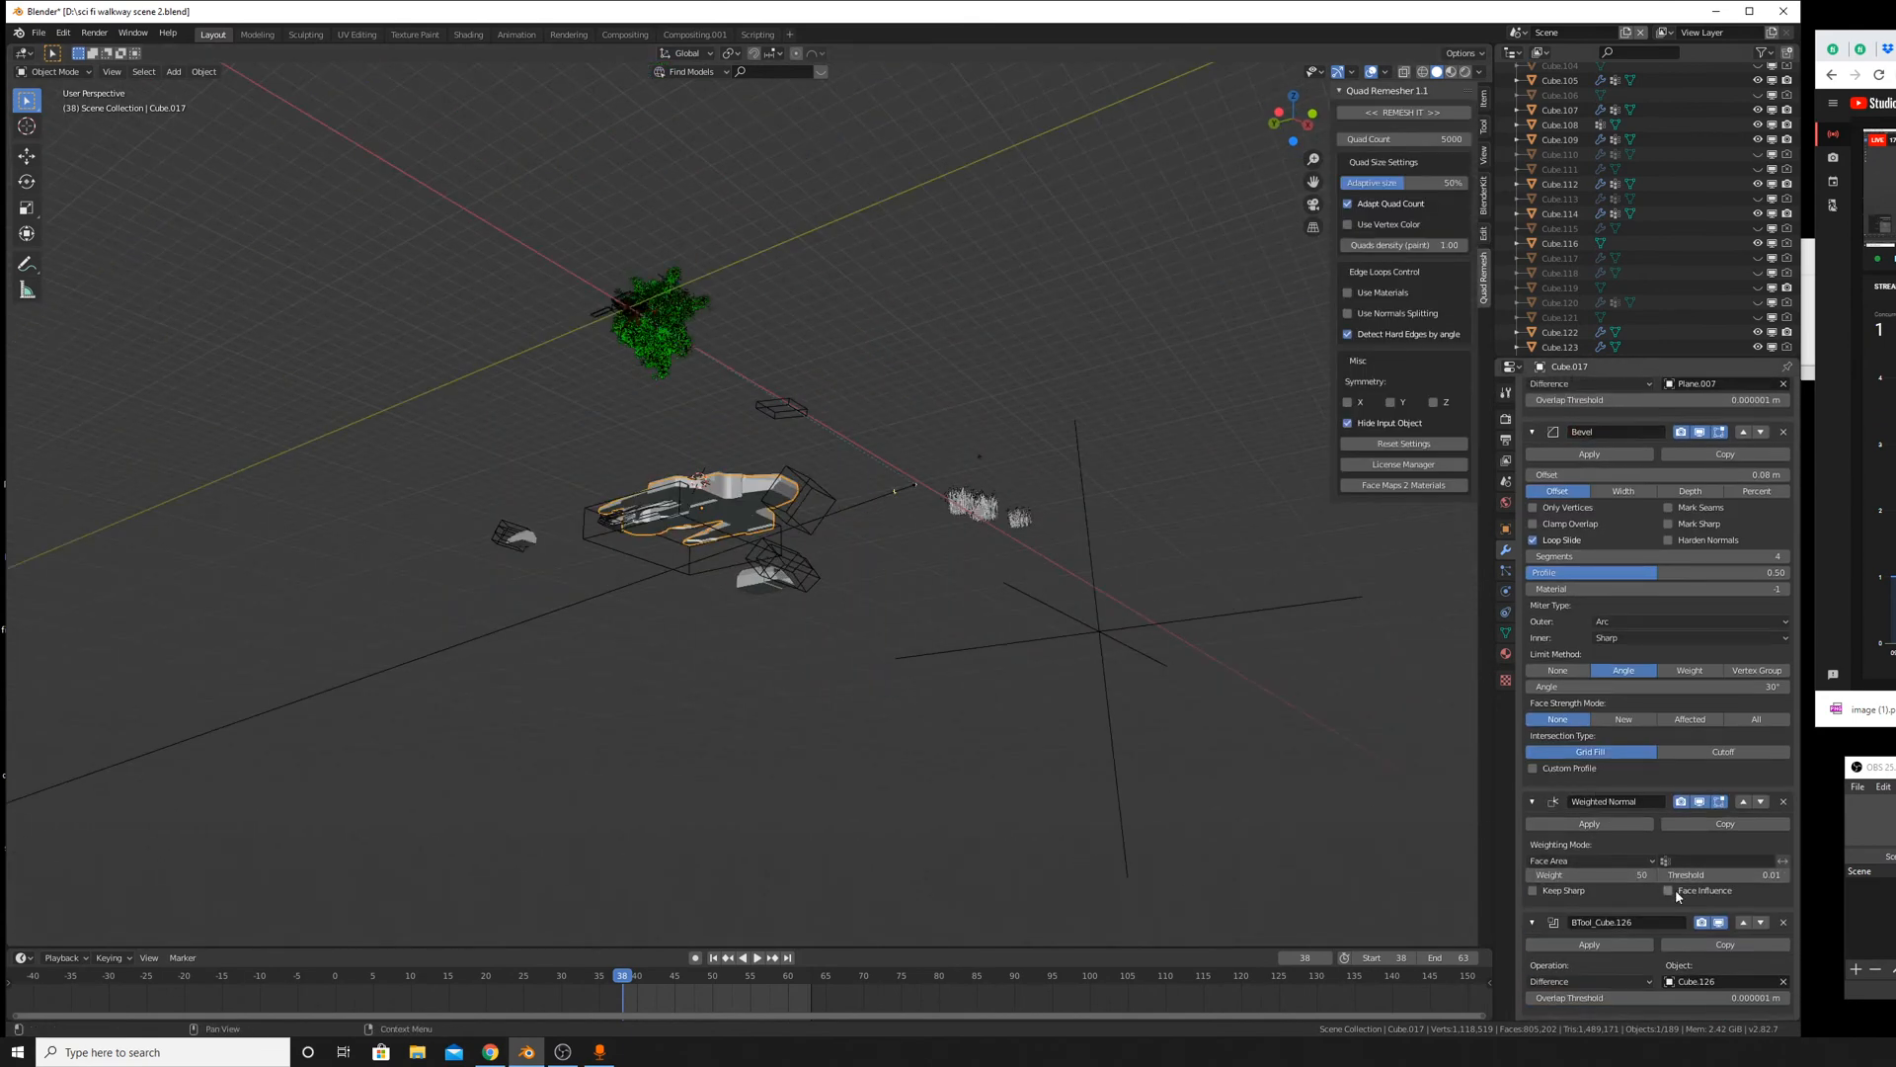
pyautogui.click(1761, 801)
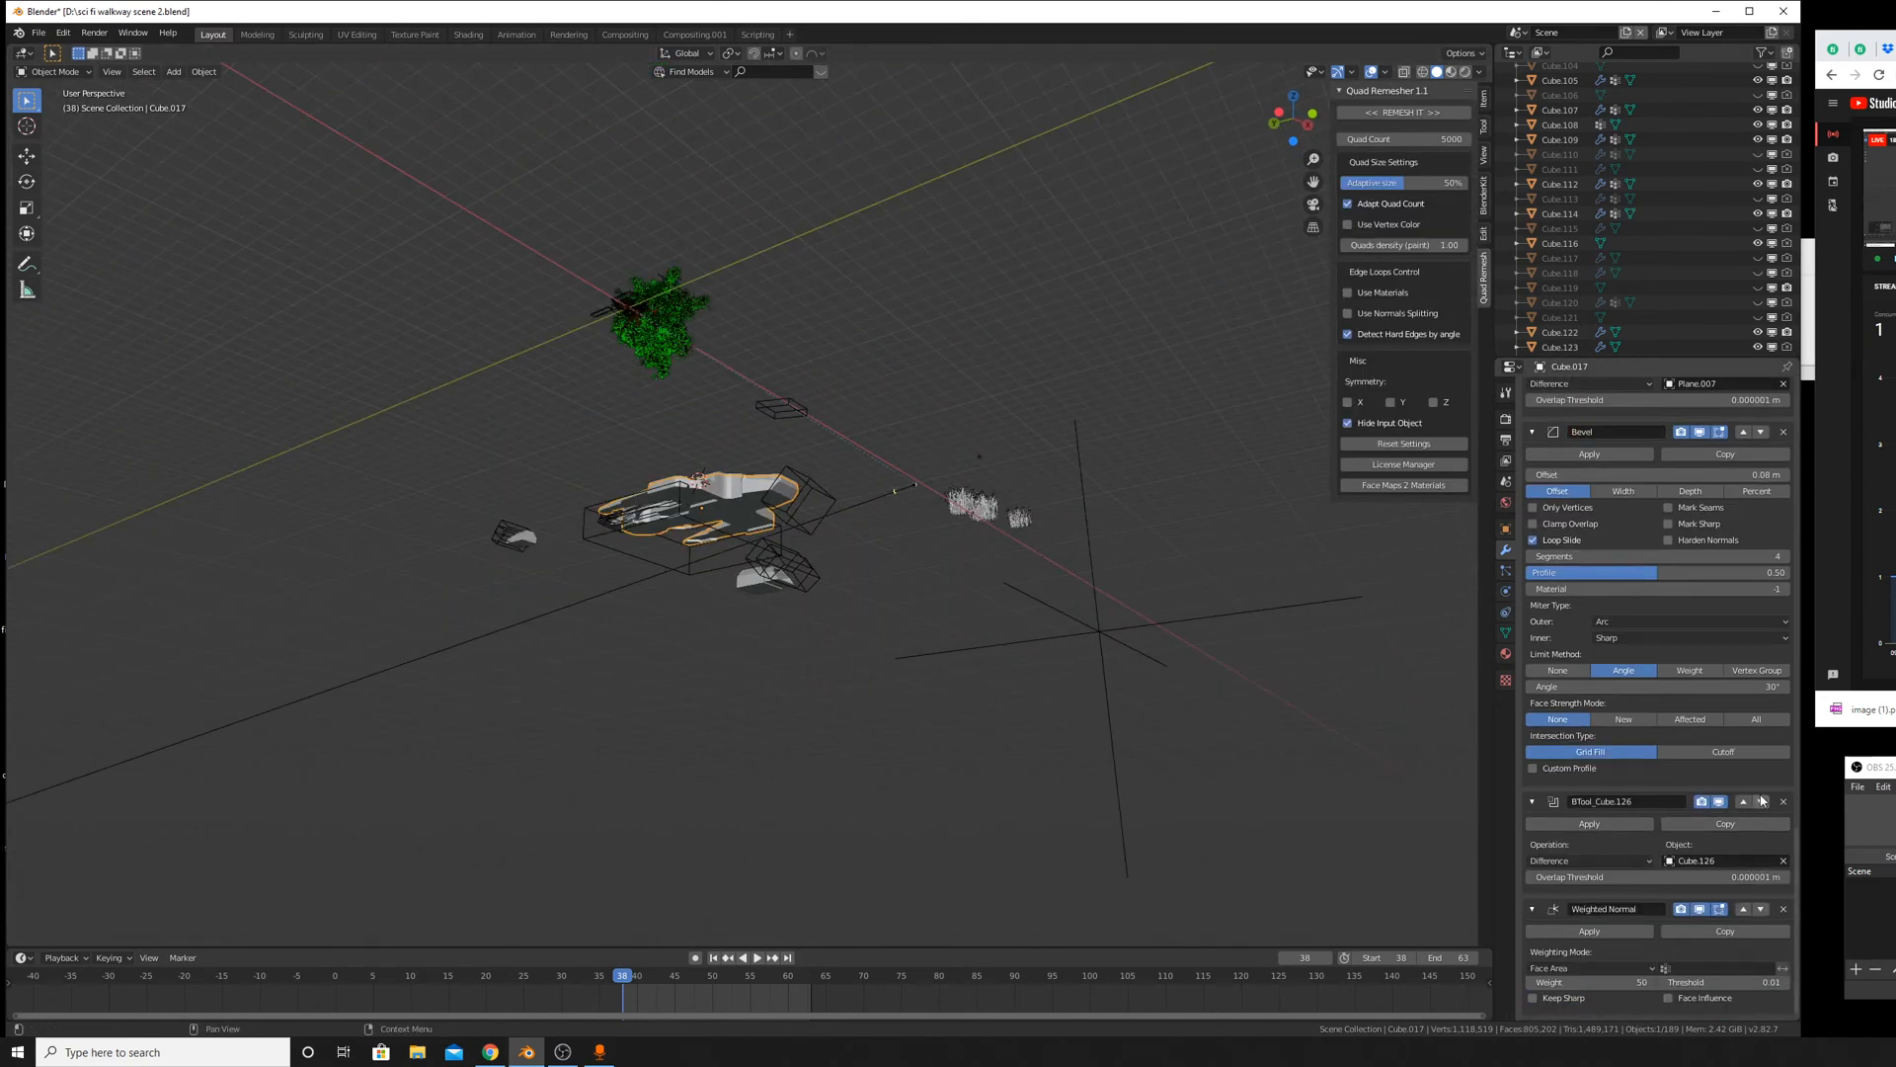
pyautogui.click(1743, 801)
# Select the wireframe cutter cube Cube.126 at the ship's nose.
pyautogui.scroll(8, 1002, 459)
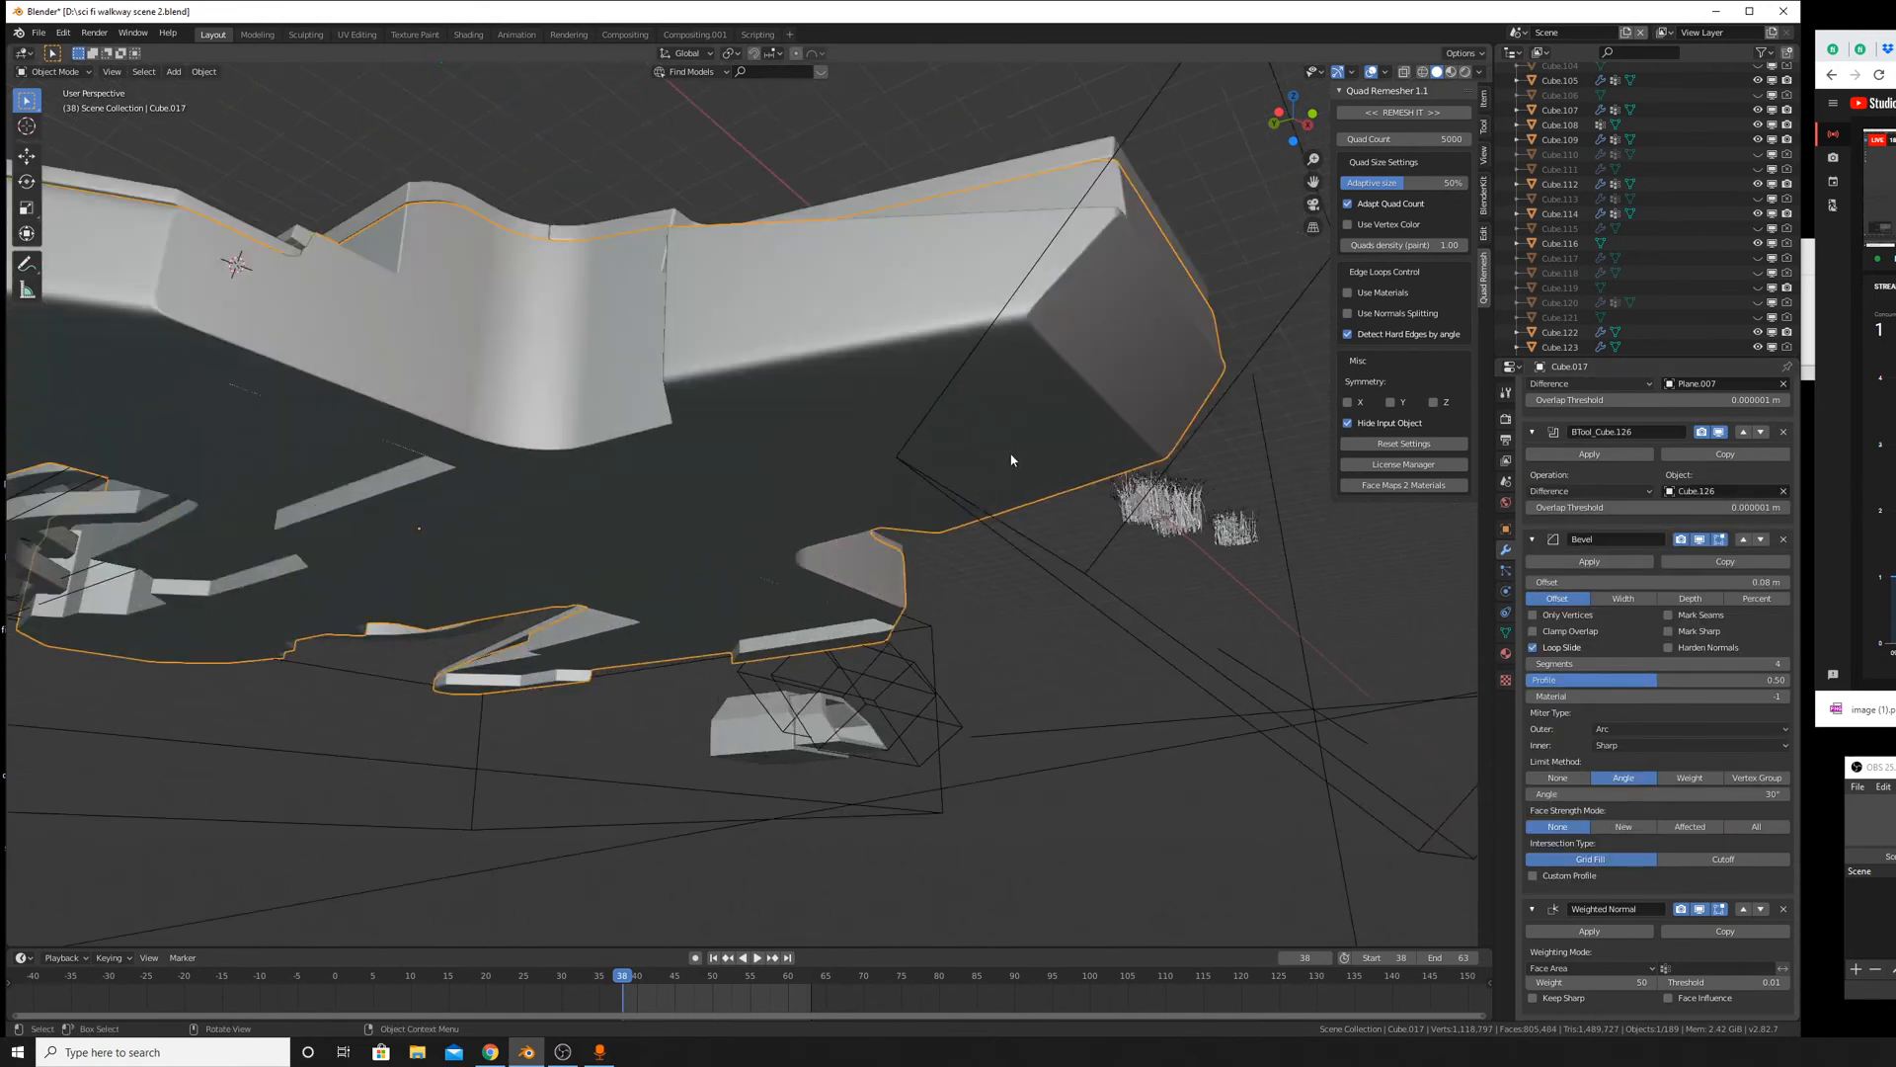
pyautogui.scroll(-6, 1002, 469)
pyautogui.scroll(3, 1007, 504)
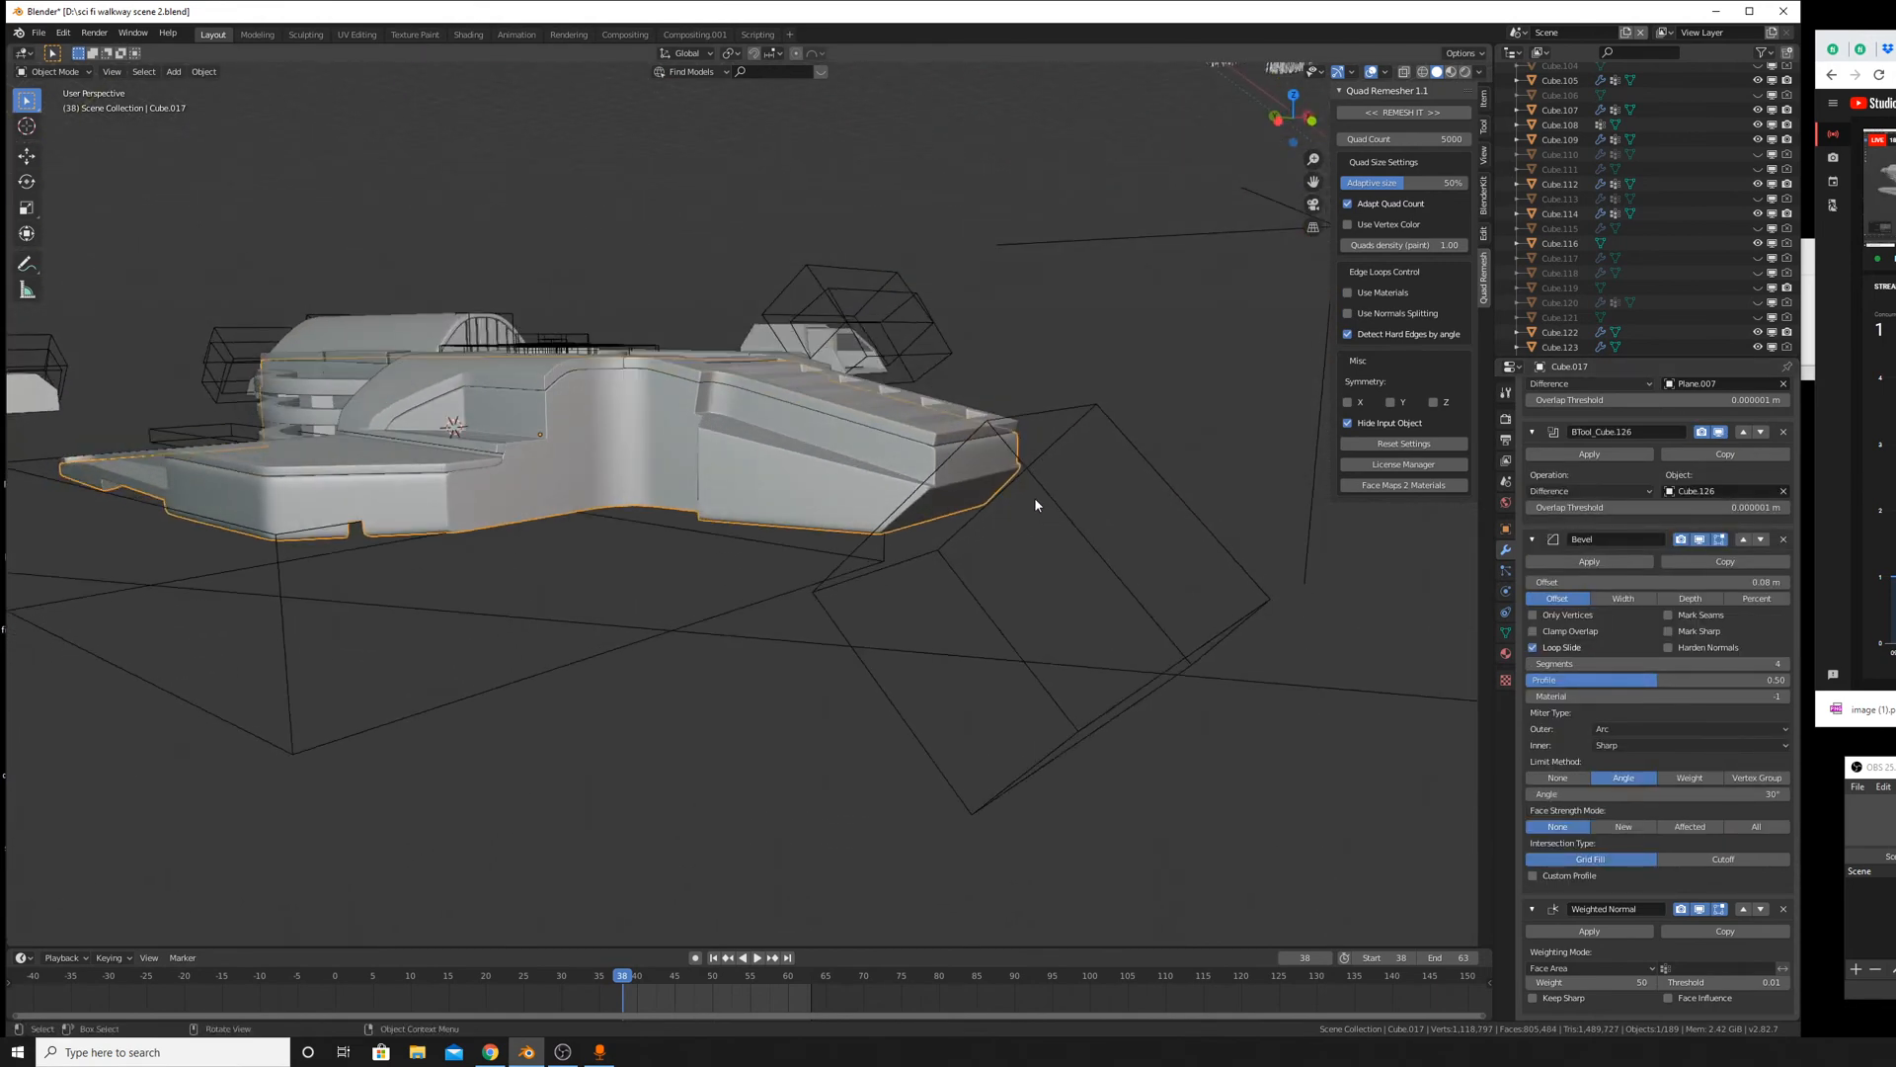
pyautogui.click(1037, 499)
pyautogui.press('g')
pyautogui.press('z')
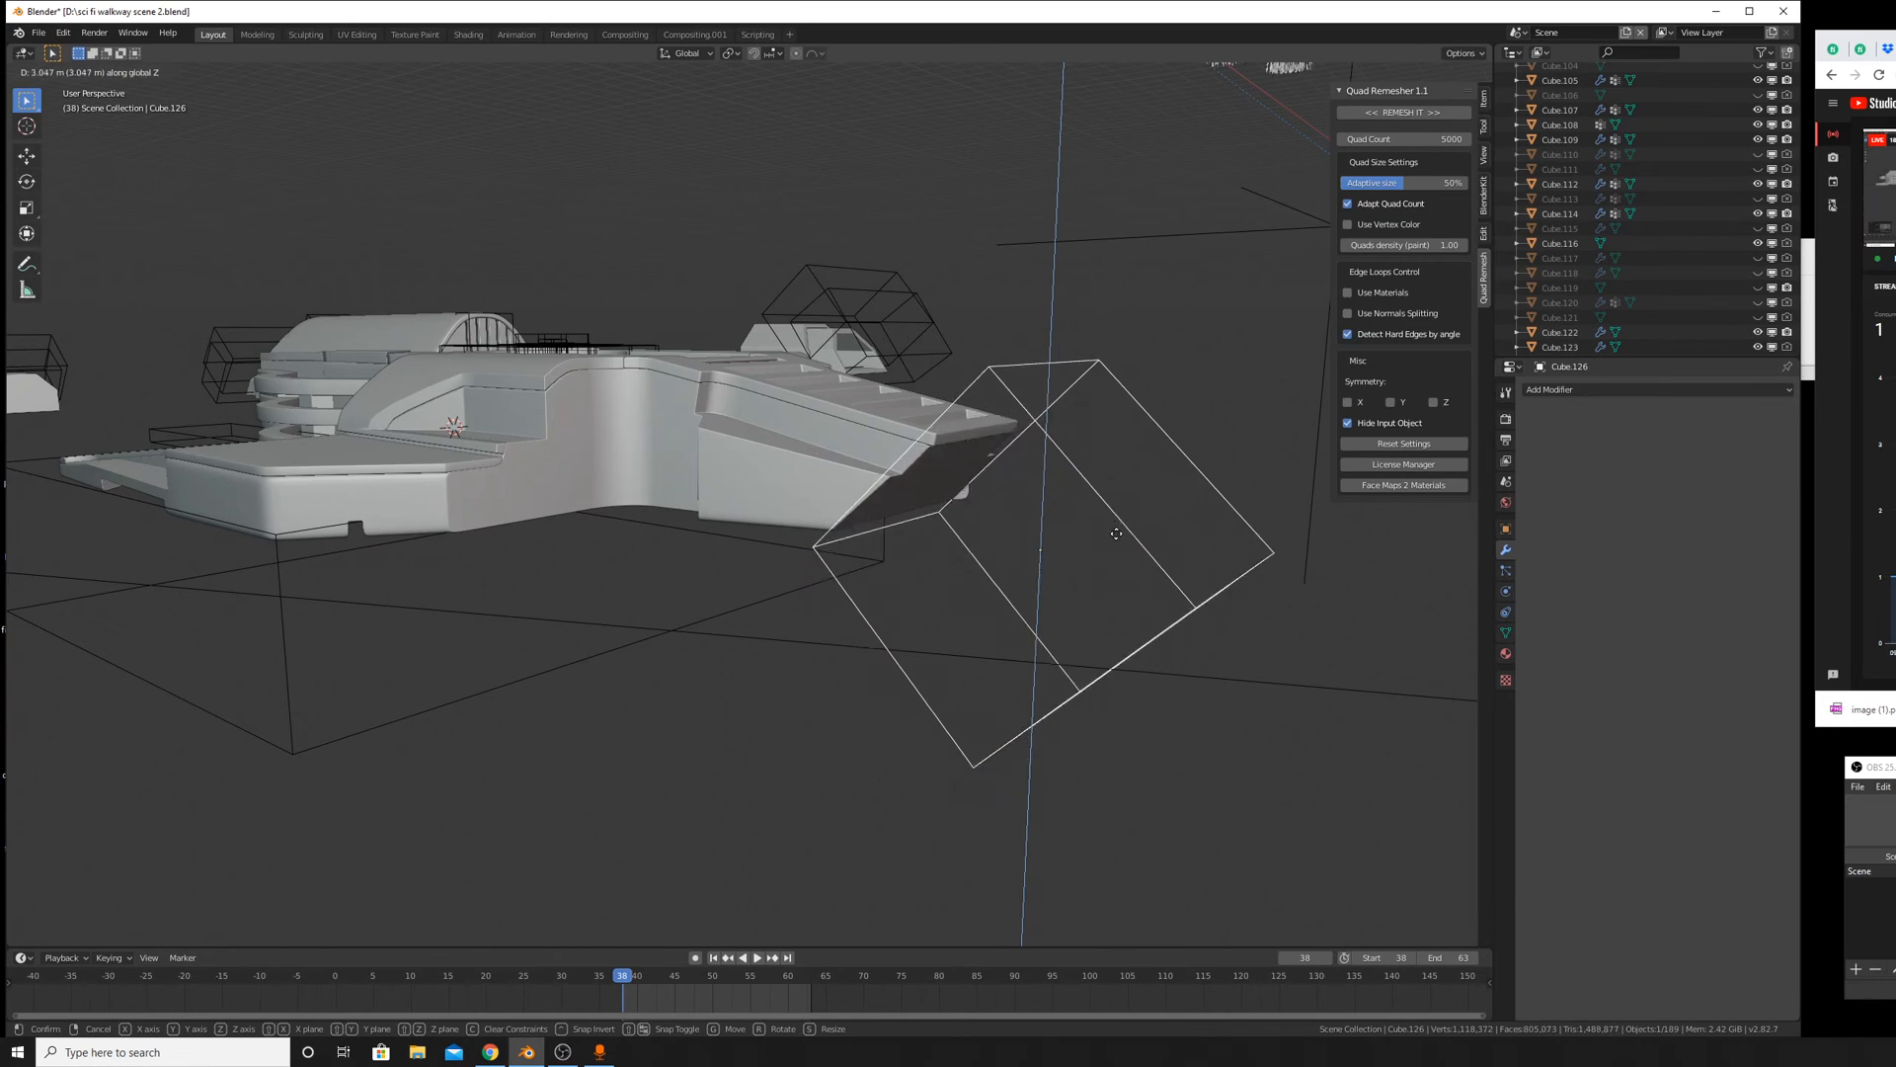
pyautogui.click(1116, 531)
# Raise the nose cutter cube about 8.27 m along Z to deepen the angled cut.
pyautogui.moveTo(1094, 533); pyautogui.dragTo(1110, 690, button='middle')
pyautogui.scroll(3, 940, 640)
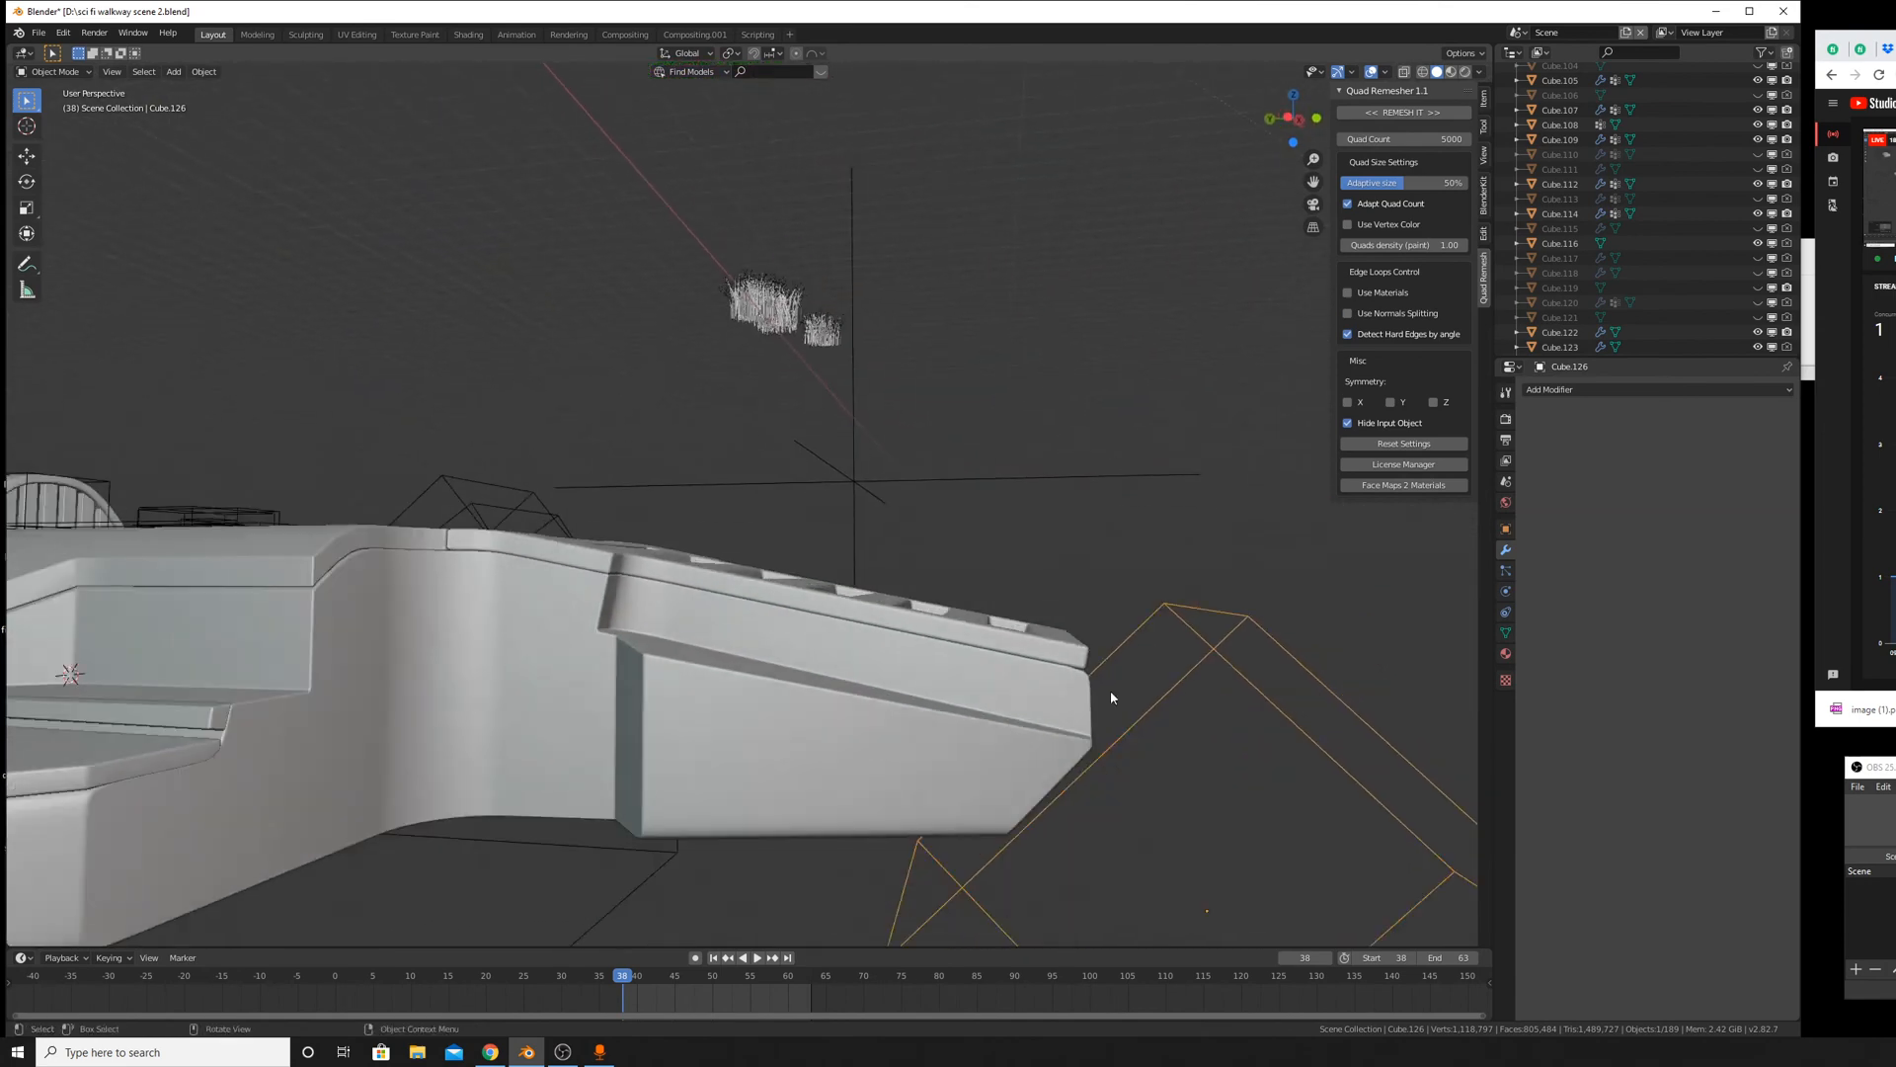
pyautogui.scroll(-2, 1116, 699)
pyautogui.press('g')
pyautogui.press('z')
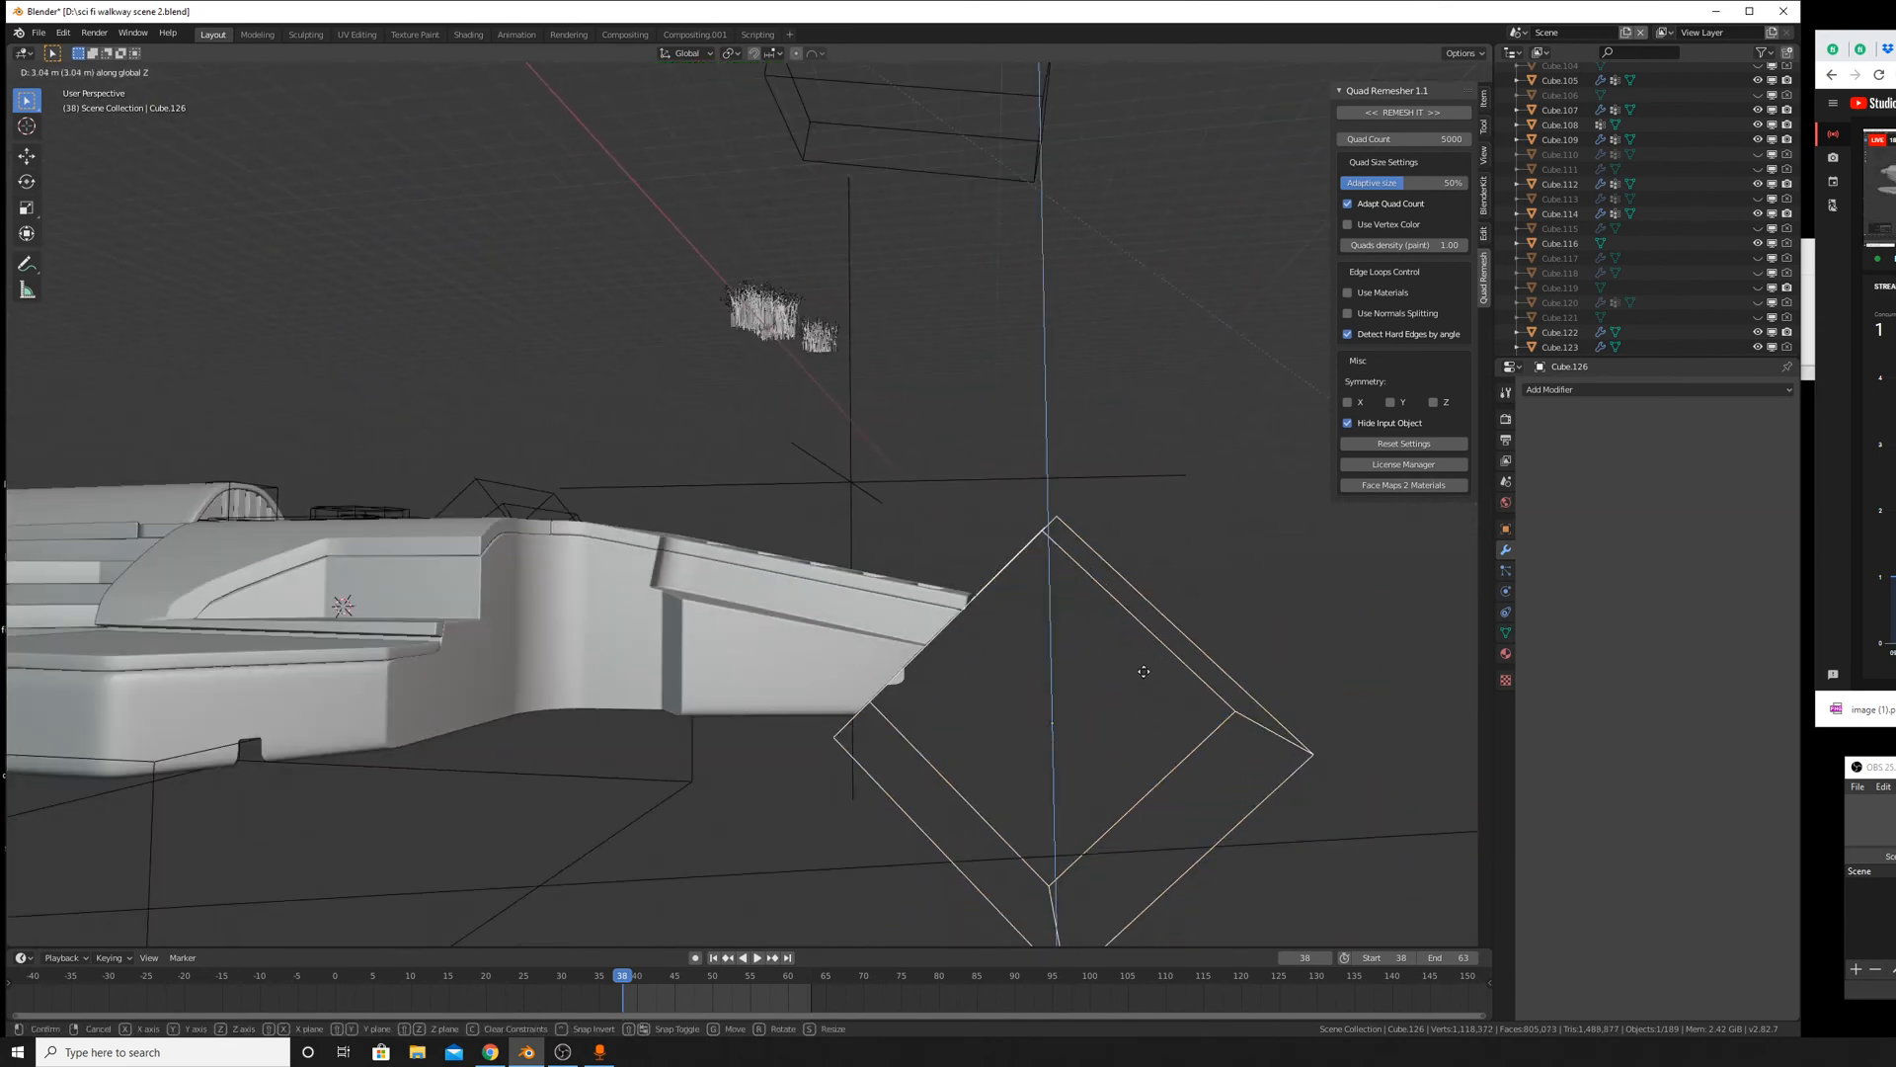
pyautogui.click(1138, 601)
# Lower the nose cutter cube about 4.89 m along Z to reduce the angled cut.
pyautogui.moveTo(1137, 602); pyautogui.dragTo(858, 637, button='middle')
pyautogui.press('g')
pyautogui.press('z')
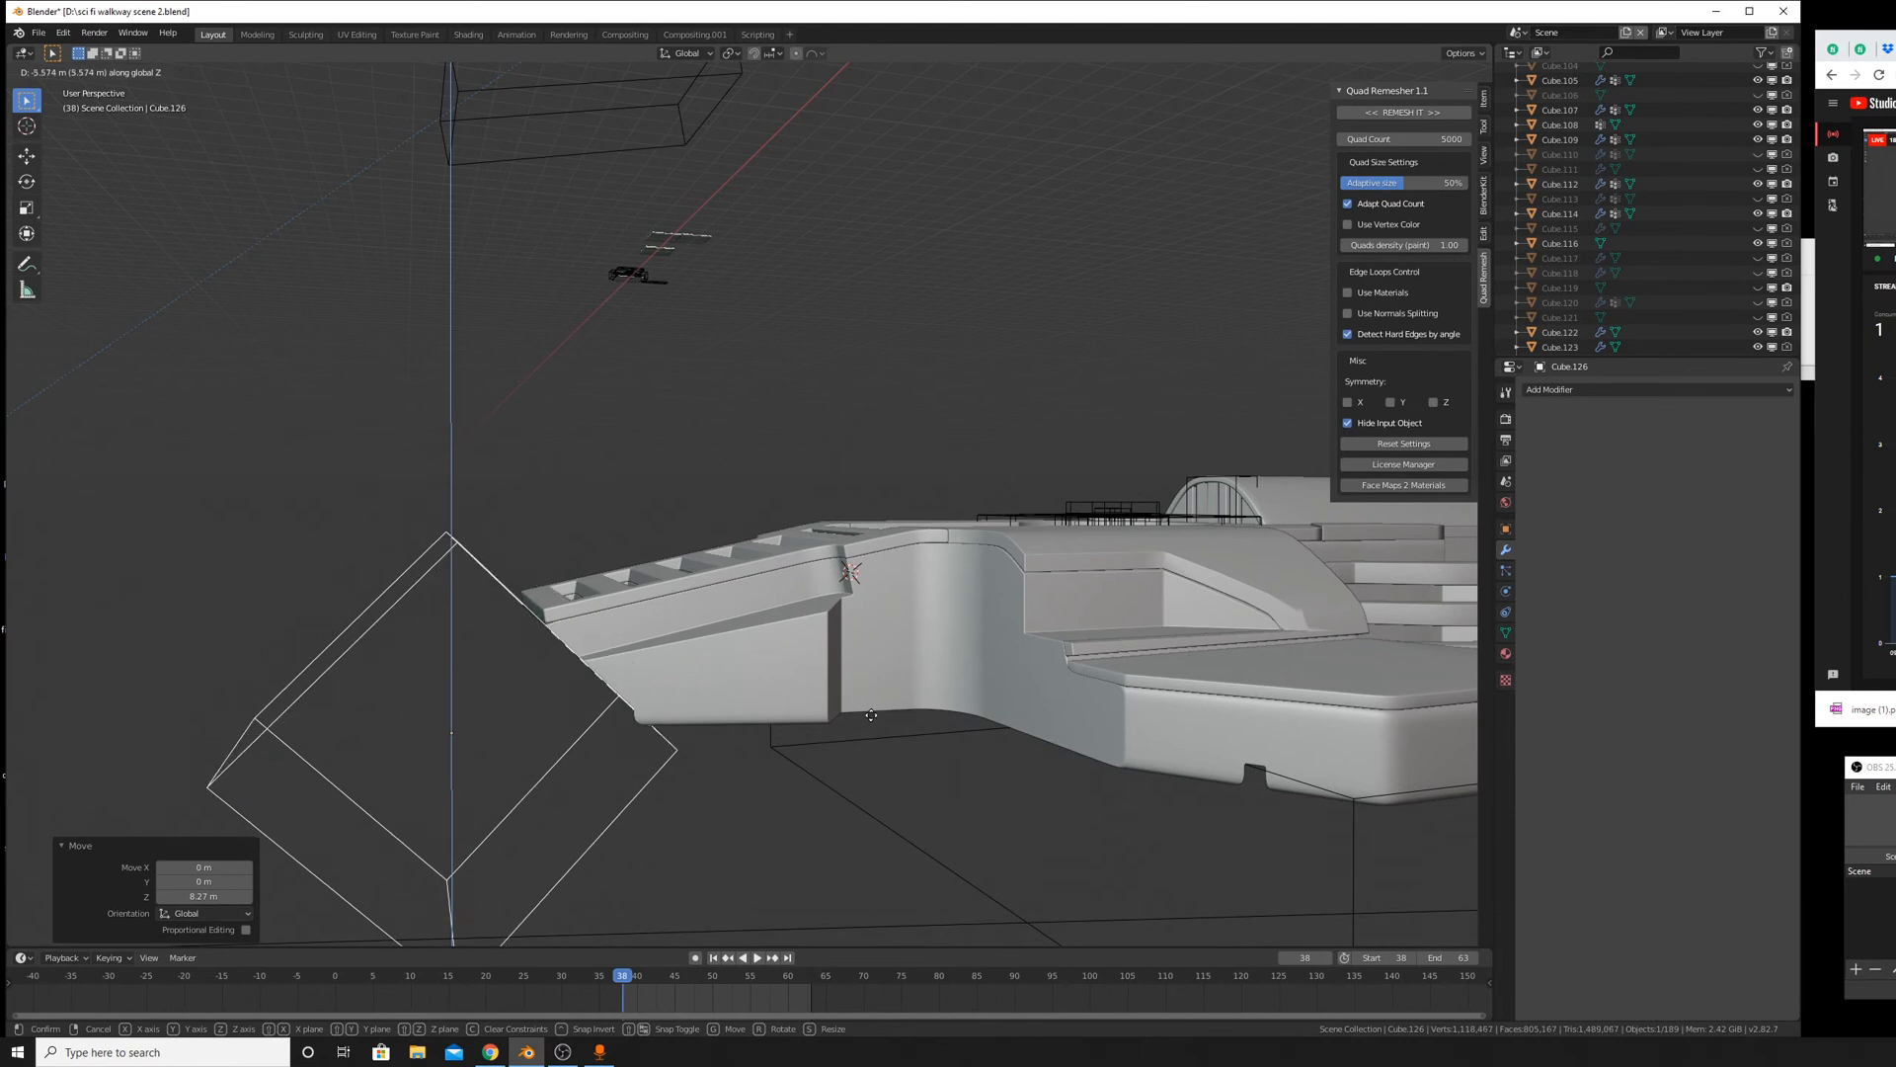
pyautogui.click(872, 721)
pyautogui.moveTo(872, 721); pyautogui.dragTo(935, 727, button='middle')
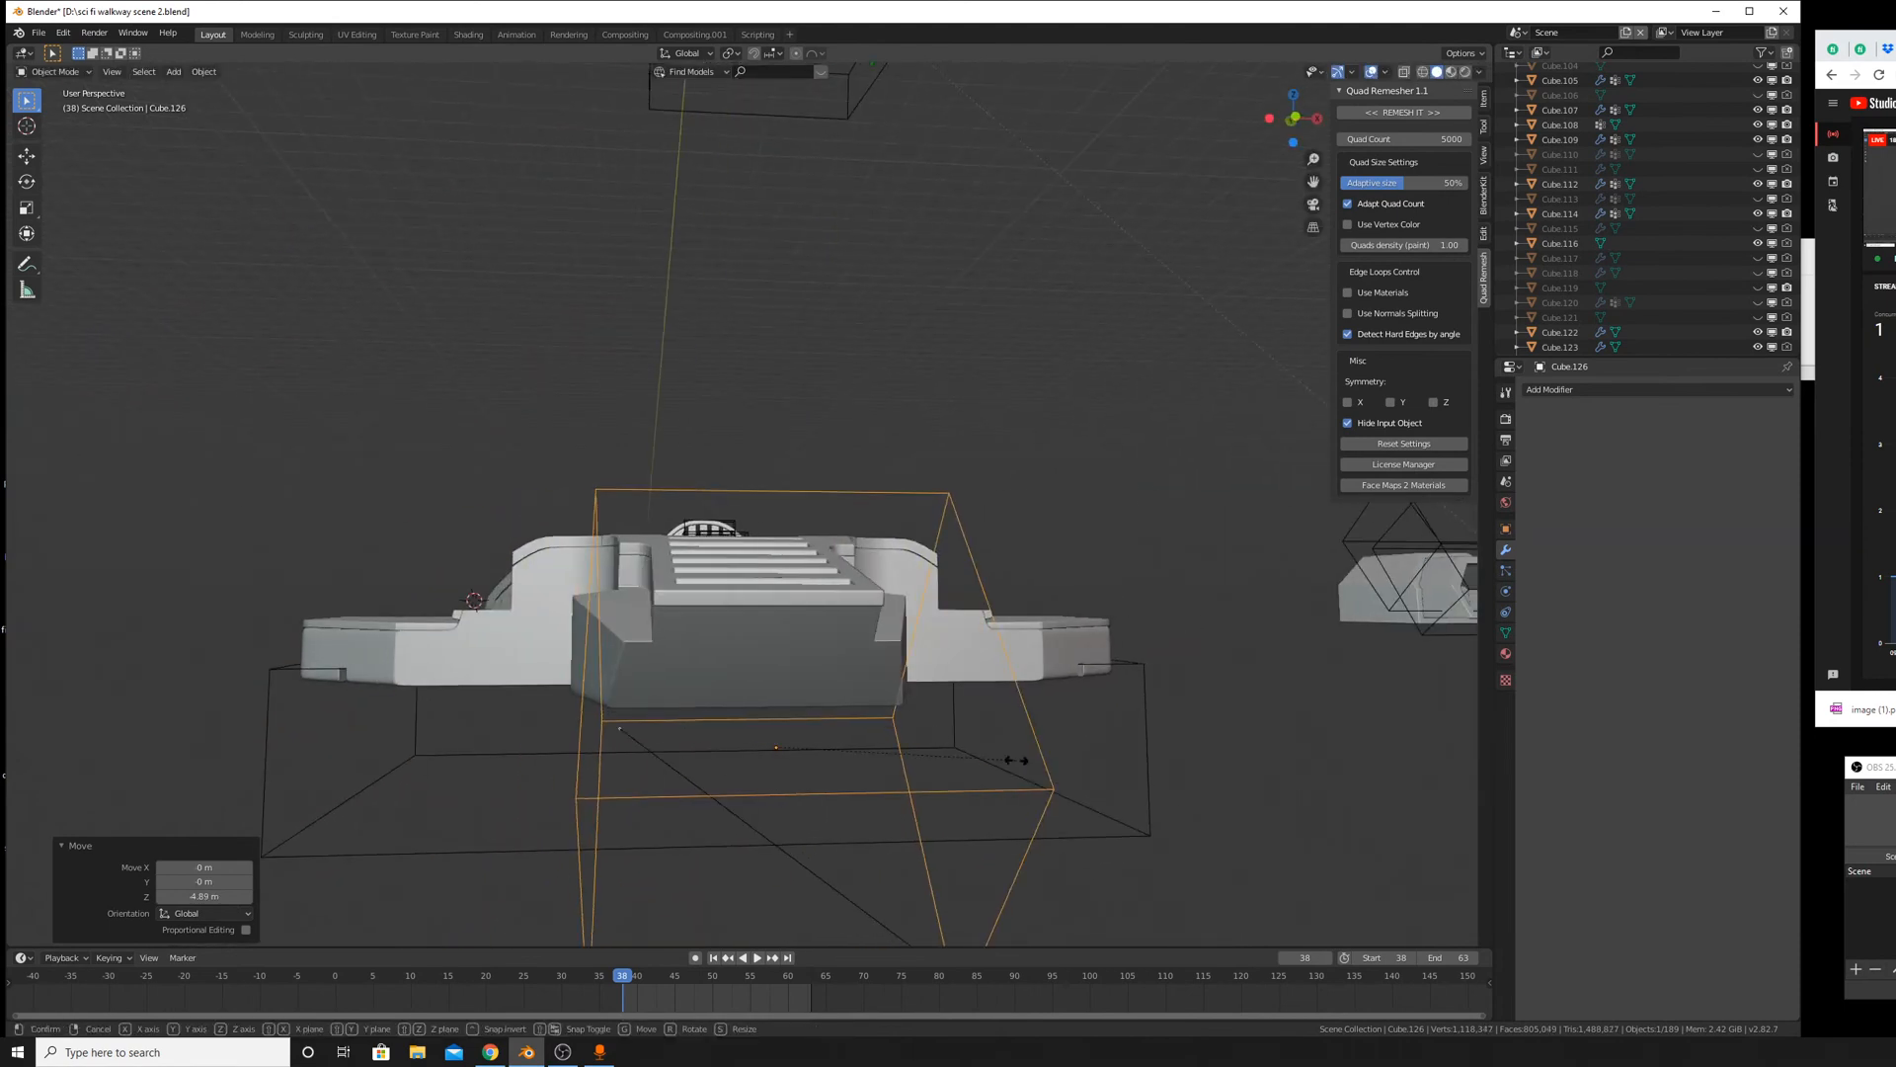
pyautogui.press('s')
pyautogui.press('y')
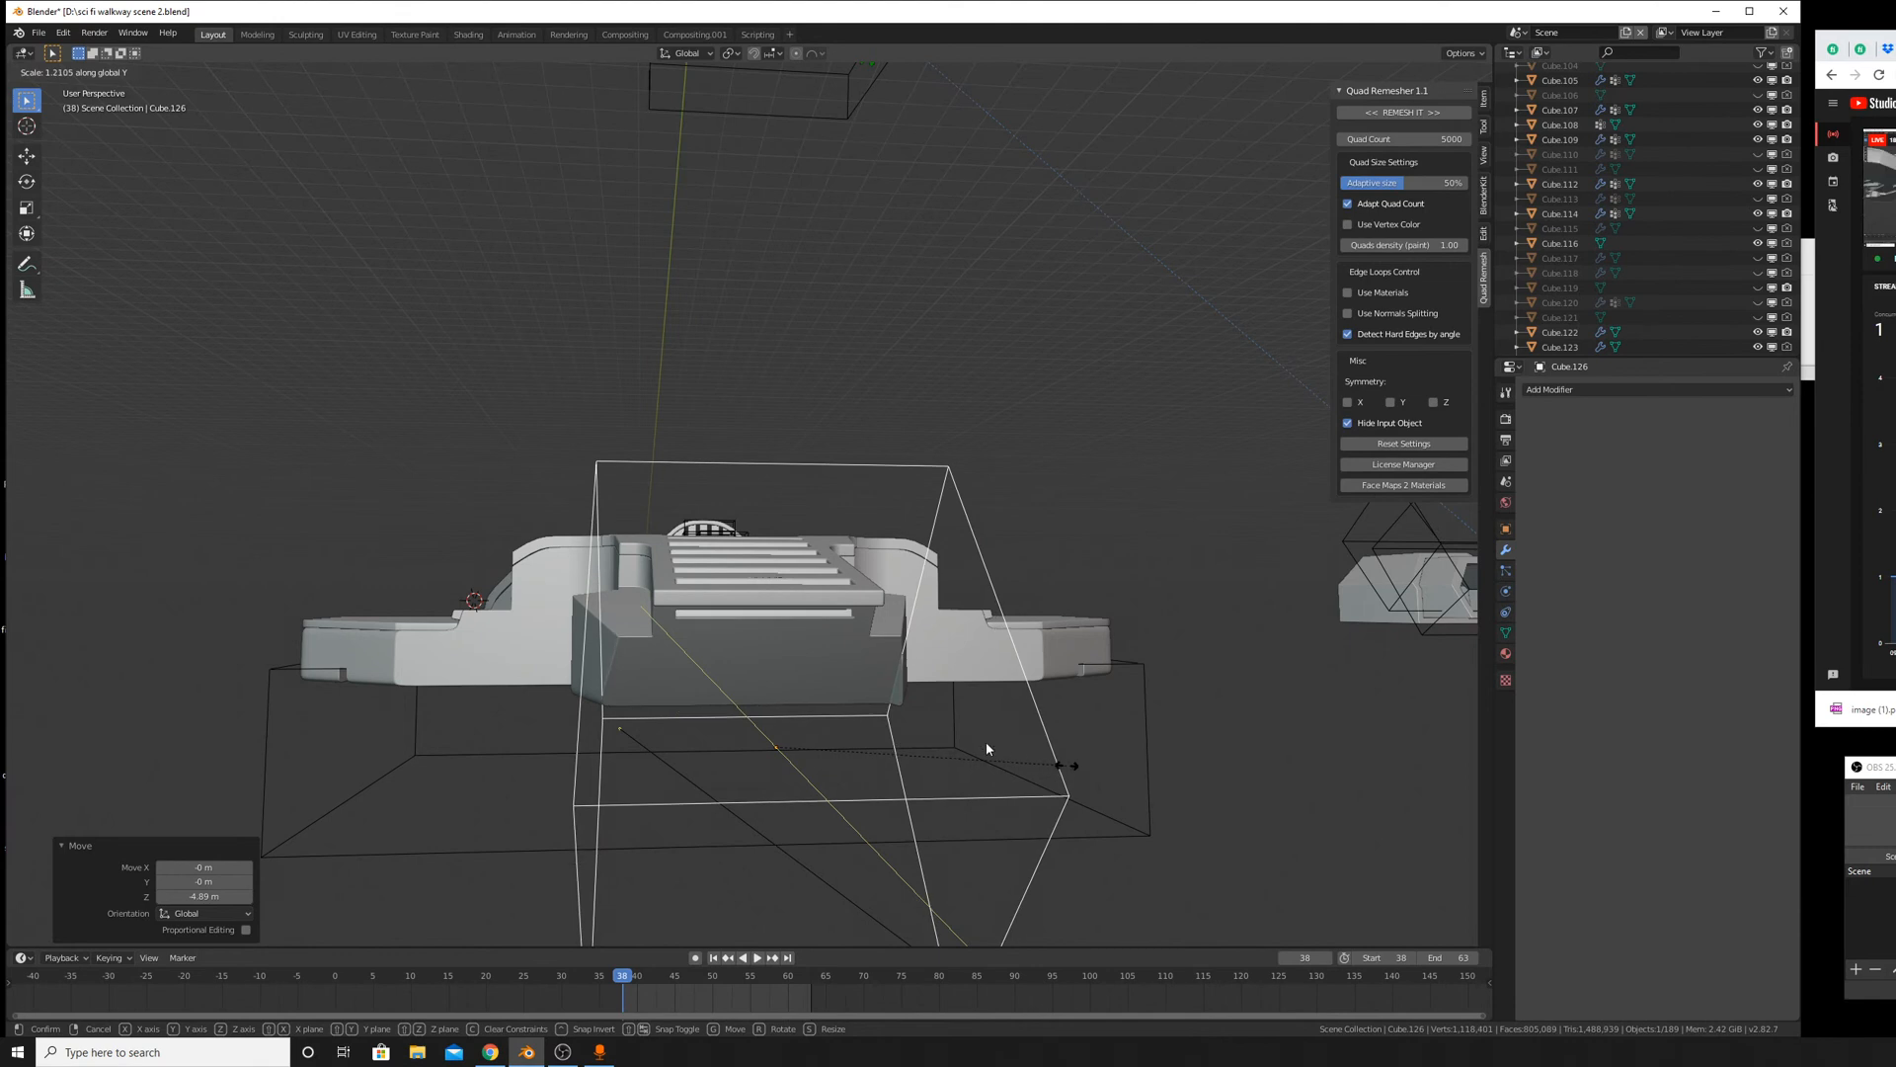
pyautogui.rightClick(982, 742)
# Scale the nose cutter cube by about 1.413 along X so it spans the full nose width.
pyautogui.press('s')
pyautogui.press('x')
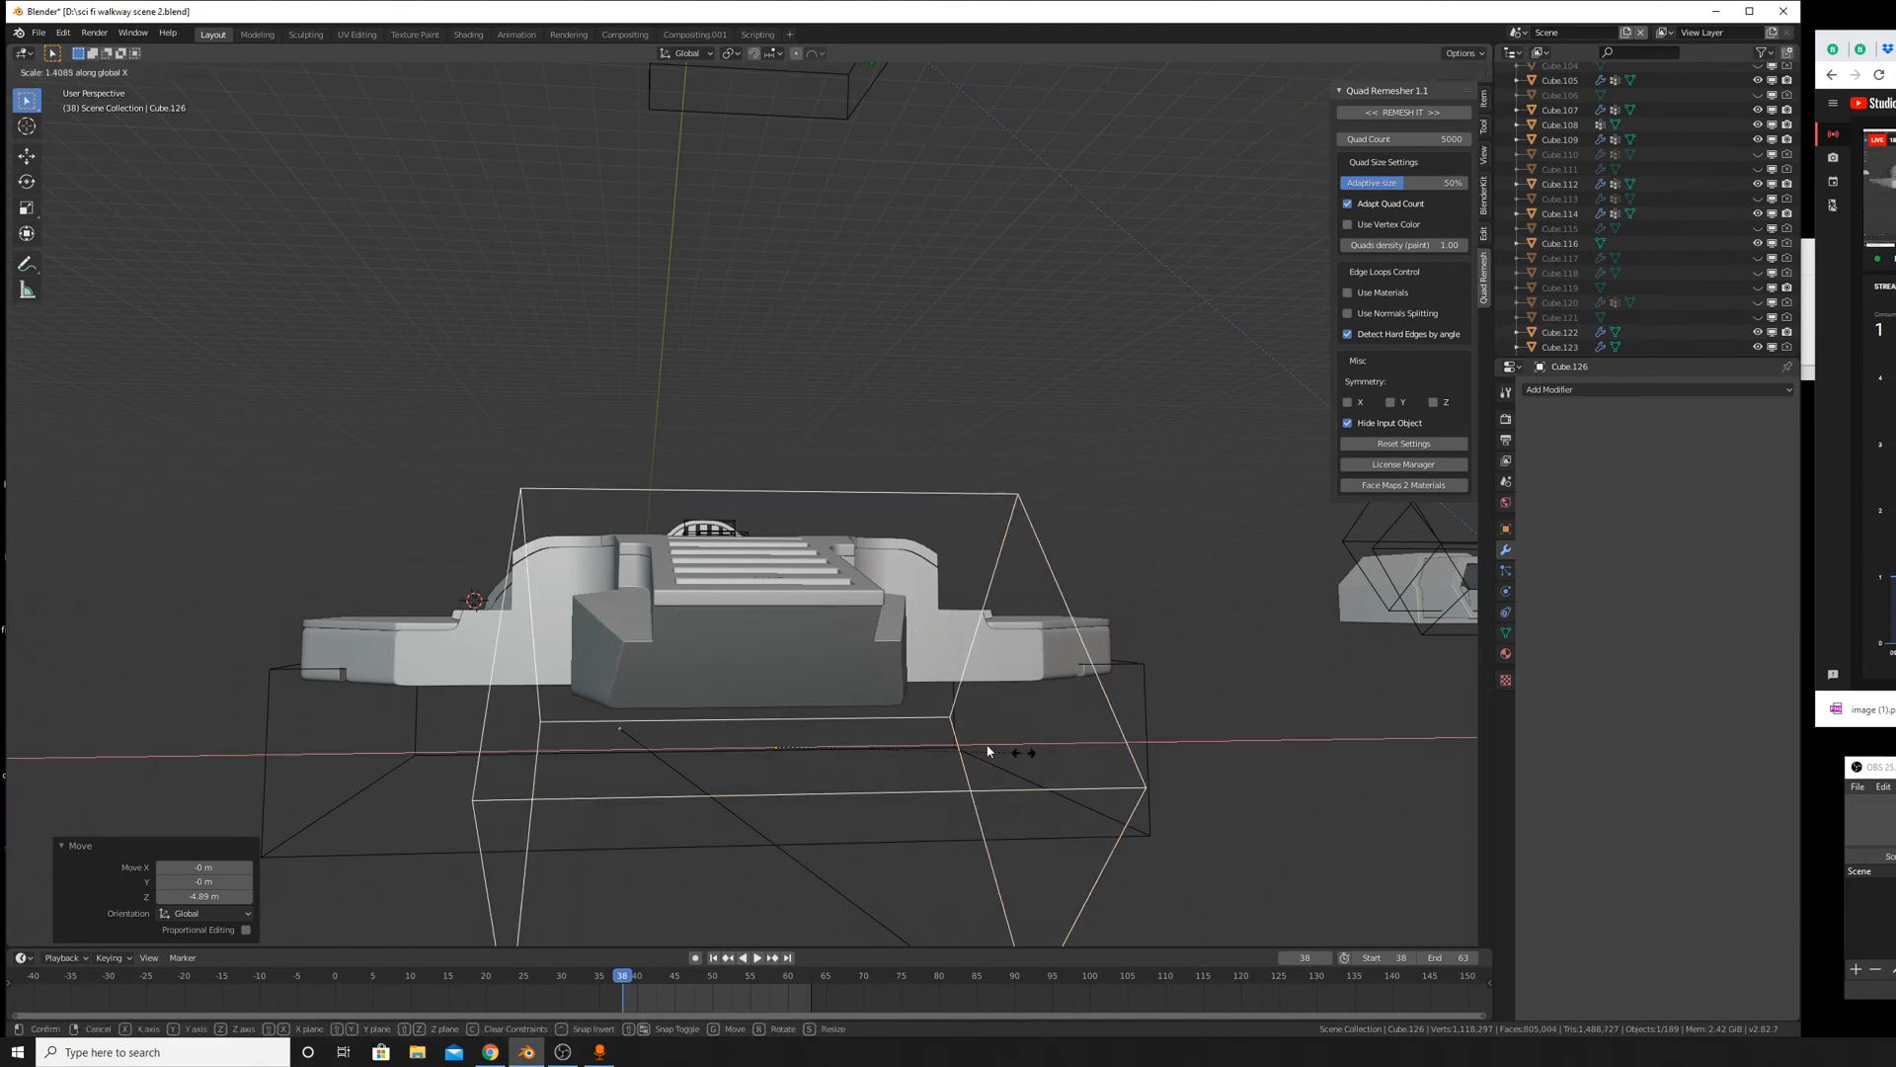
pyautogui.click(995, 754)
# Move the nose cutter cube about 0.69 m along Y away from the hull.
pyautogui.moveTo(994, 753); pyautogui.dragTo(1045, 762, button='middle')
pyautogui.press('g')
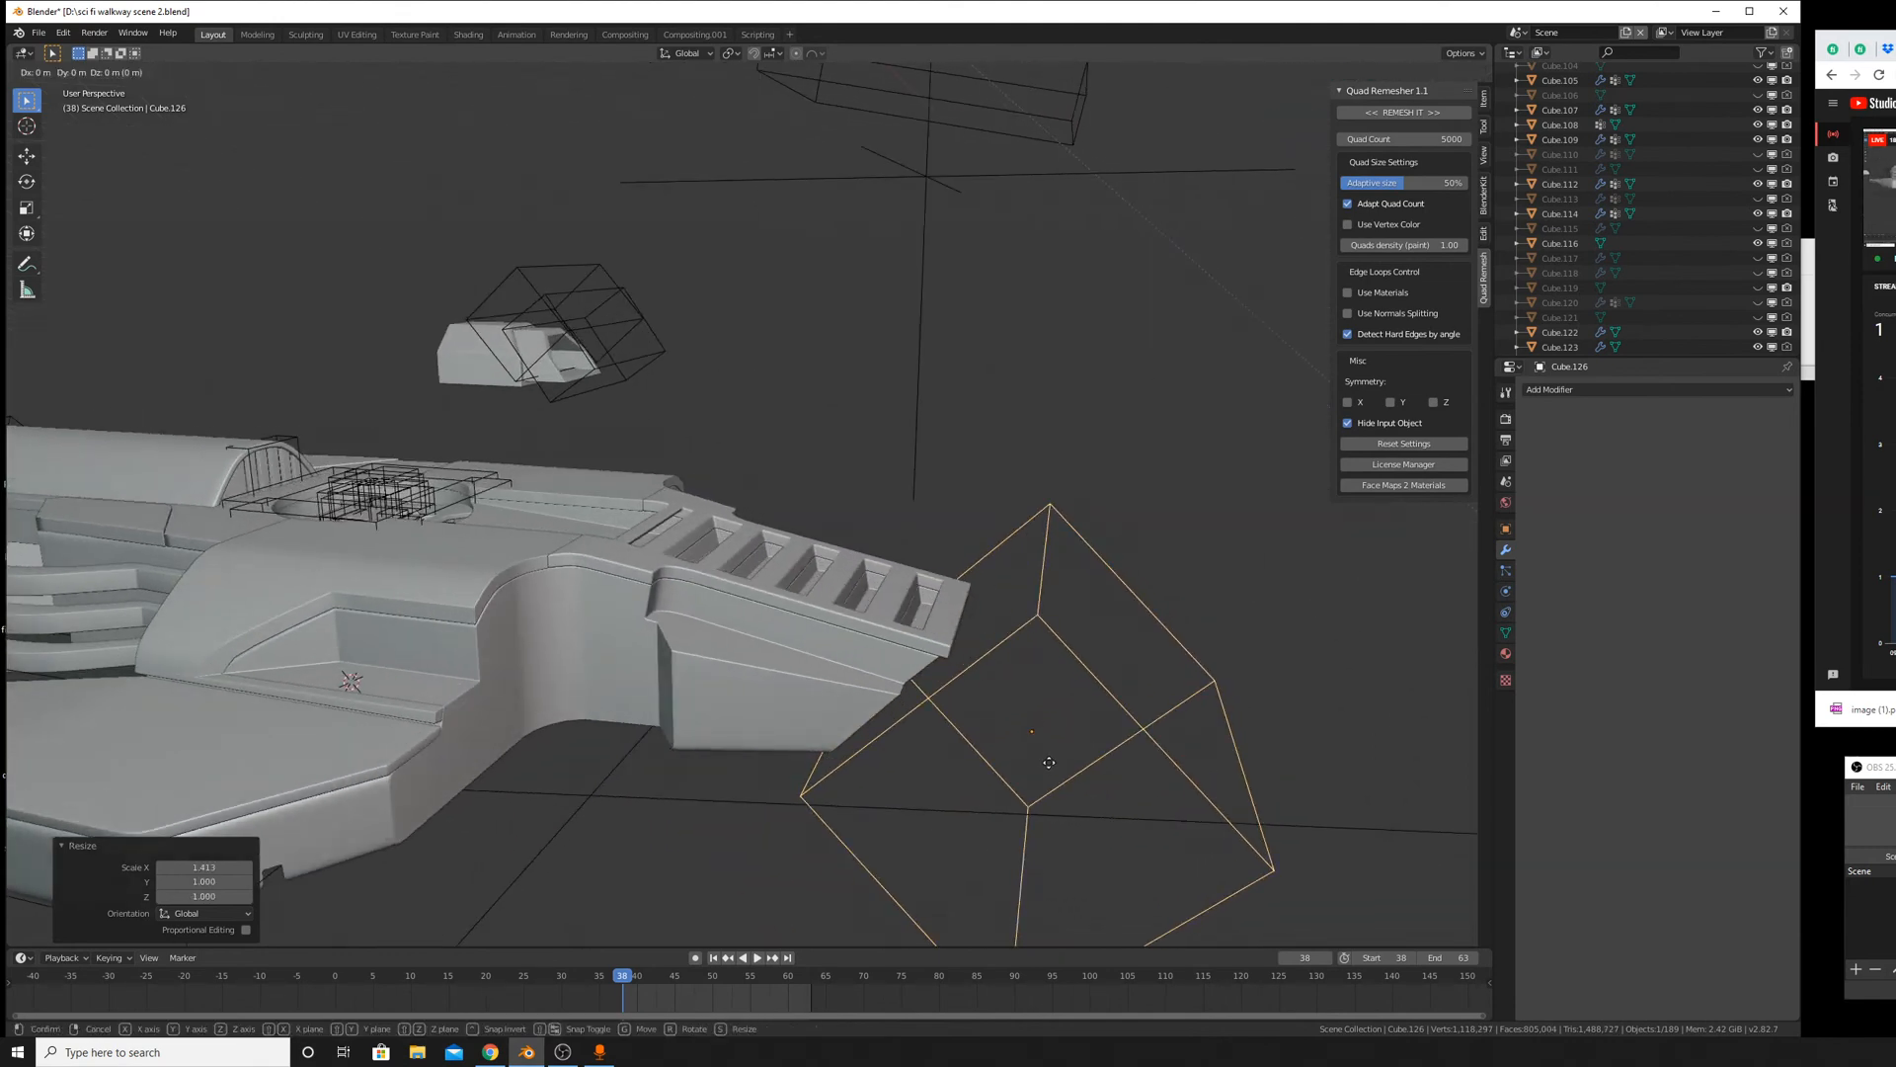
pyautogui.press('y')
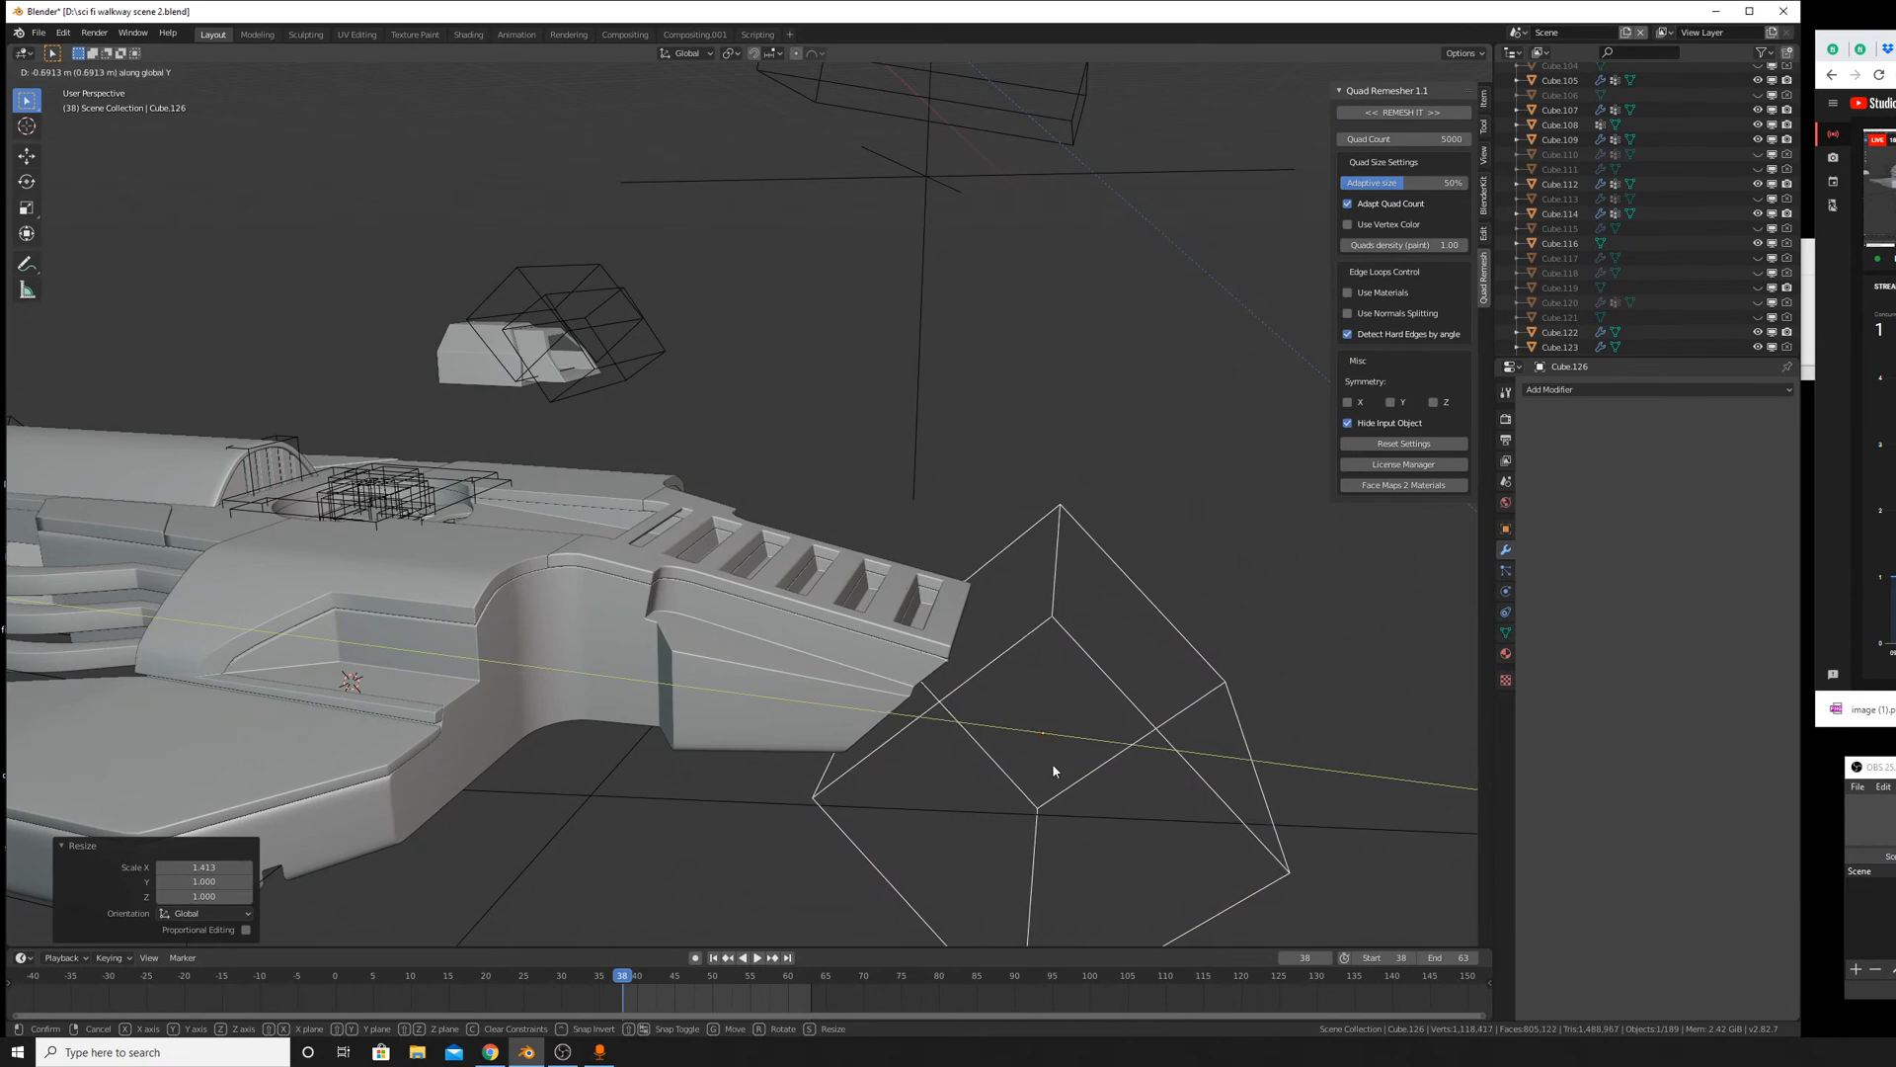
pyautogui.click(1055, 759)
pyautogui.moveTo(1058, 756); pyautogui.dragTo(1176, 677, button='middle')
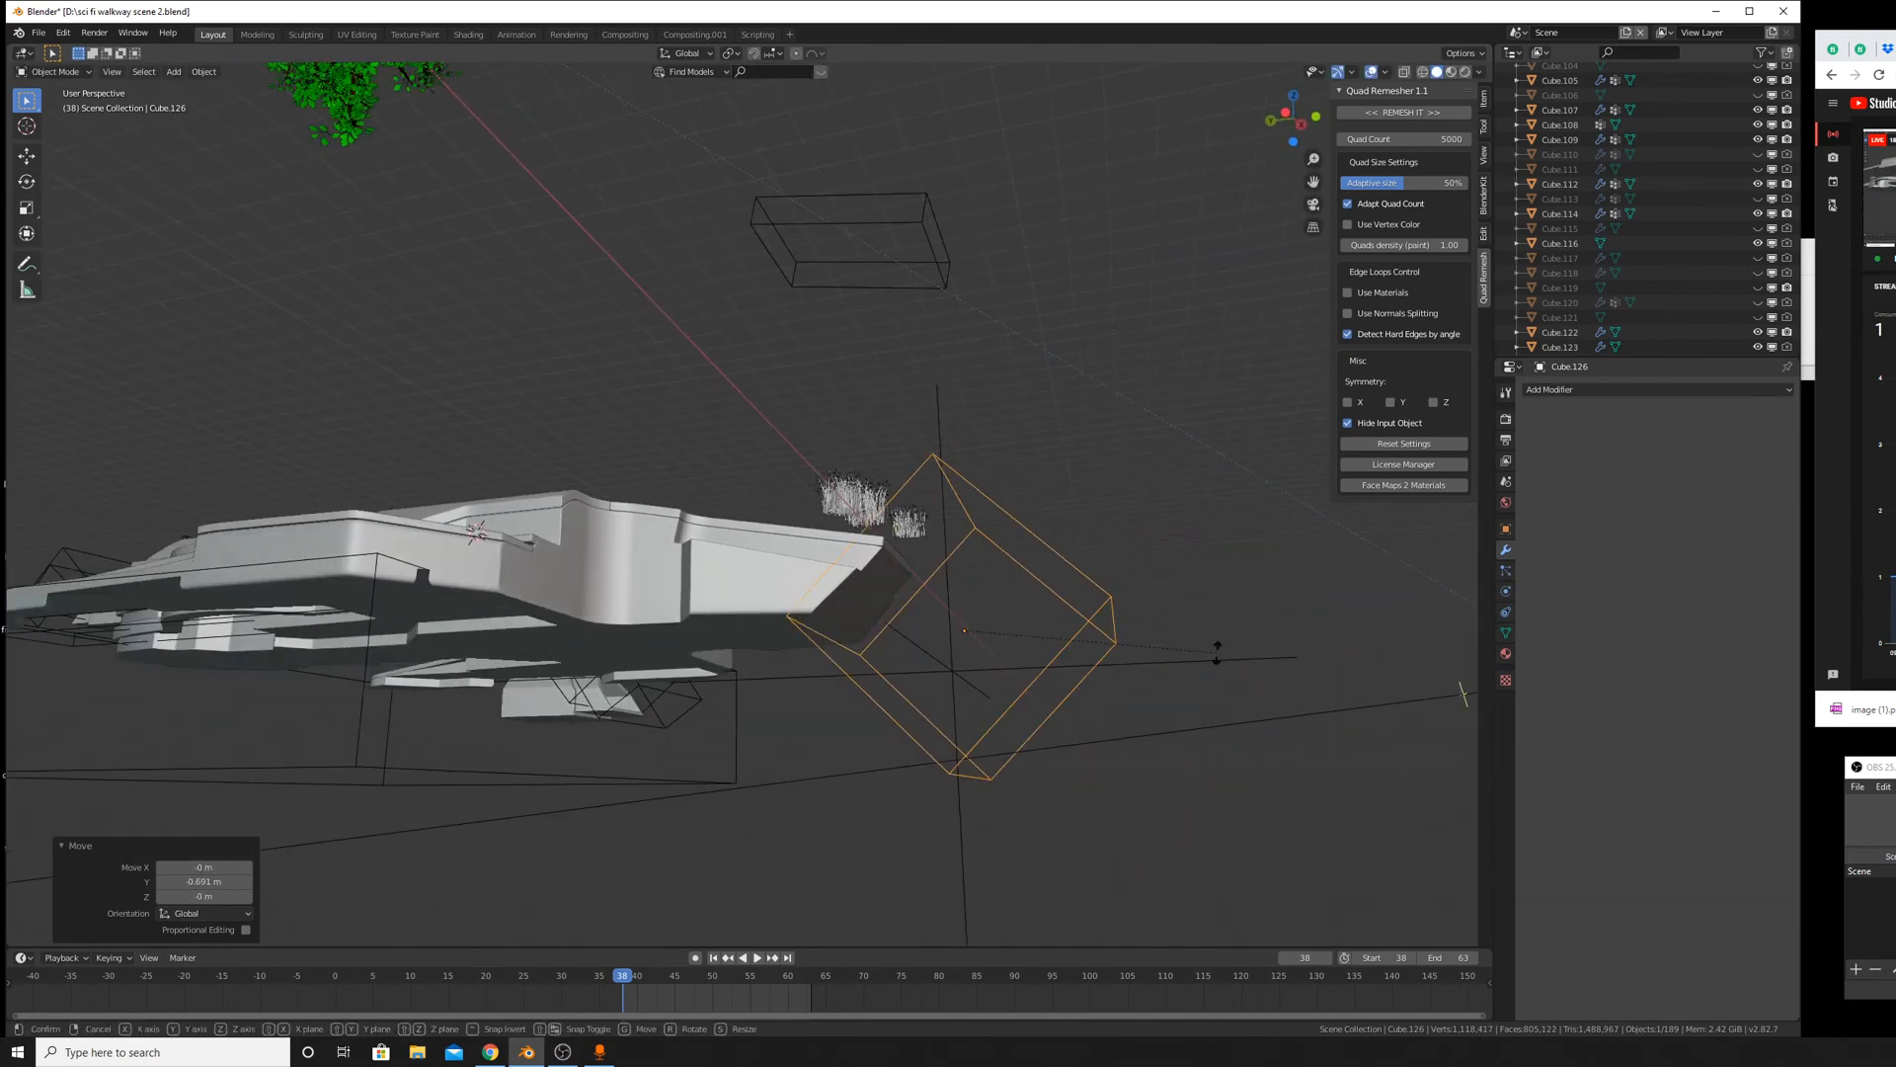
# Rotate the nose cutter cube about 18.1° around X and lower it about 2.93 m along Z.
pyautogui.press('r')
pyautogui.press('x')
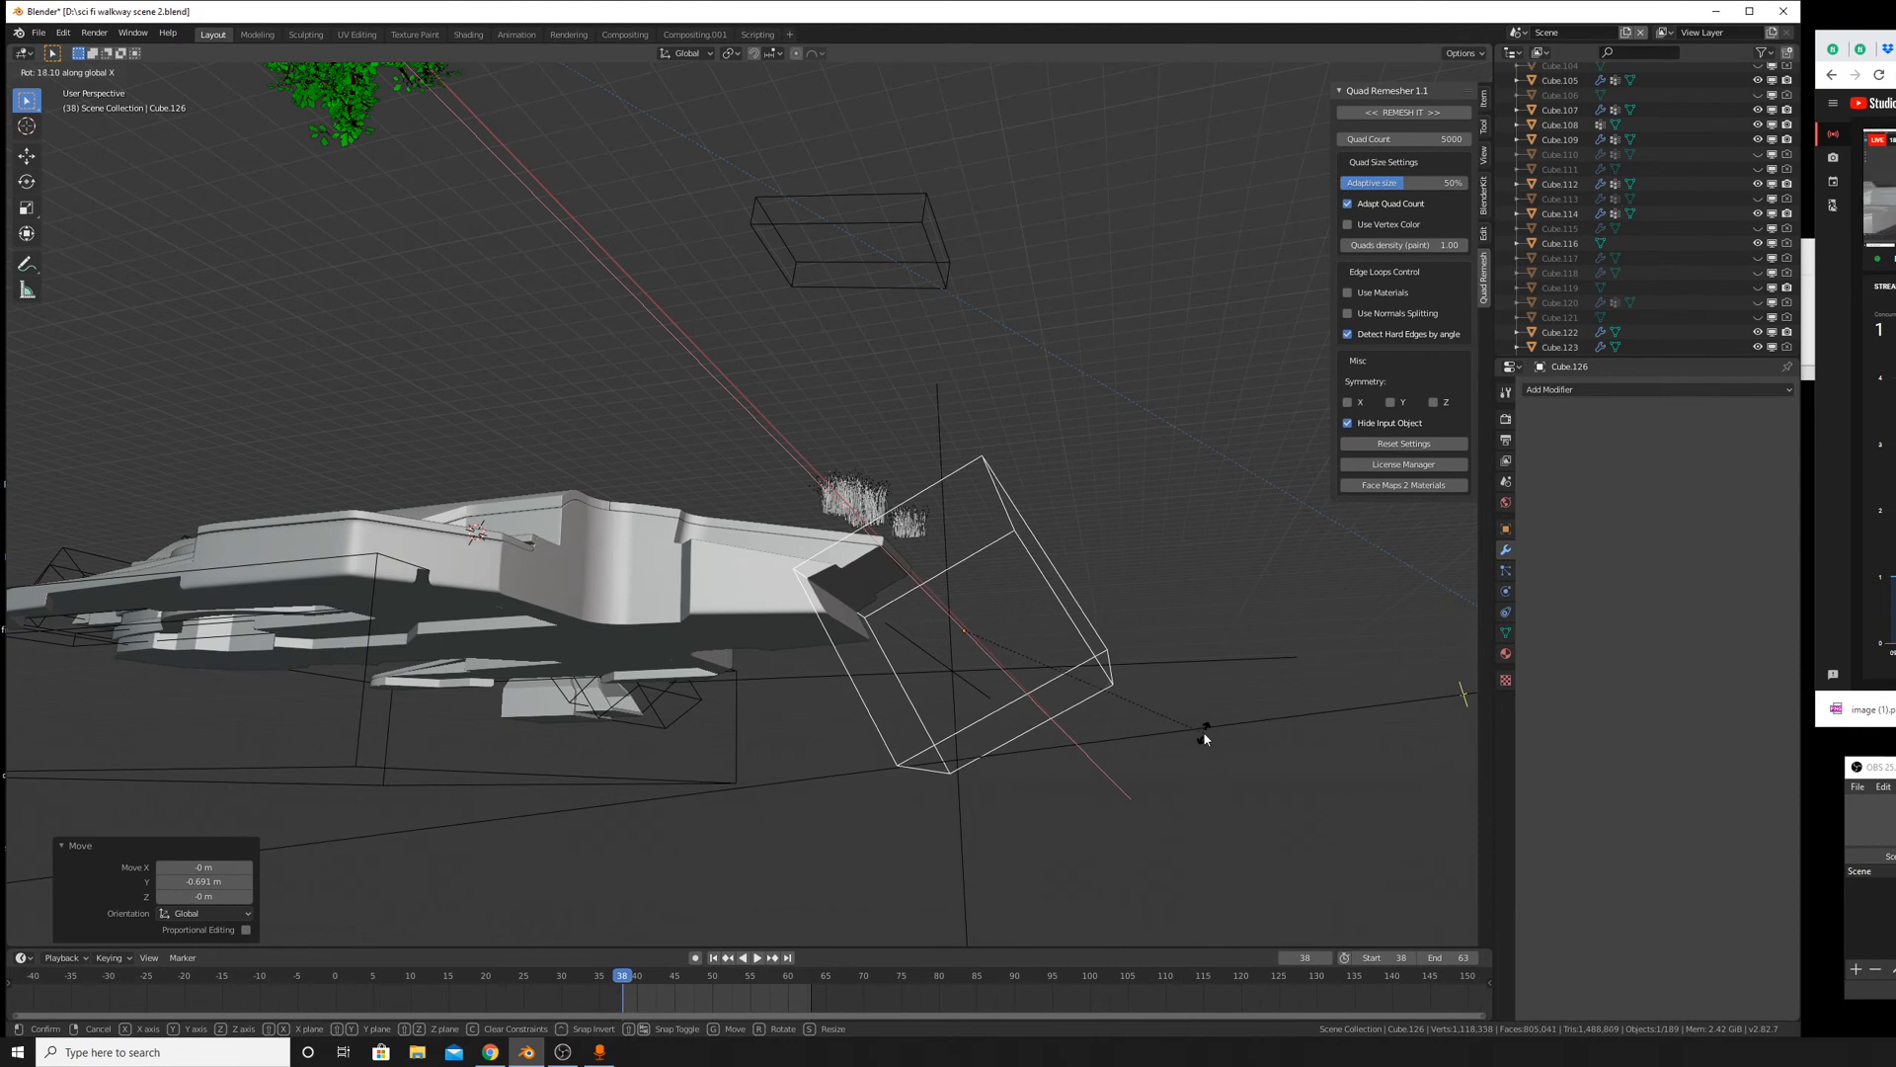
pyautogui.click(1204, 733)
pyautogui.press('g')
pyautogui.press('z')
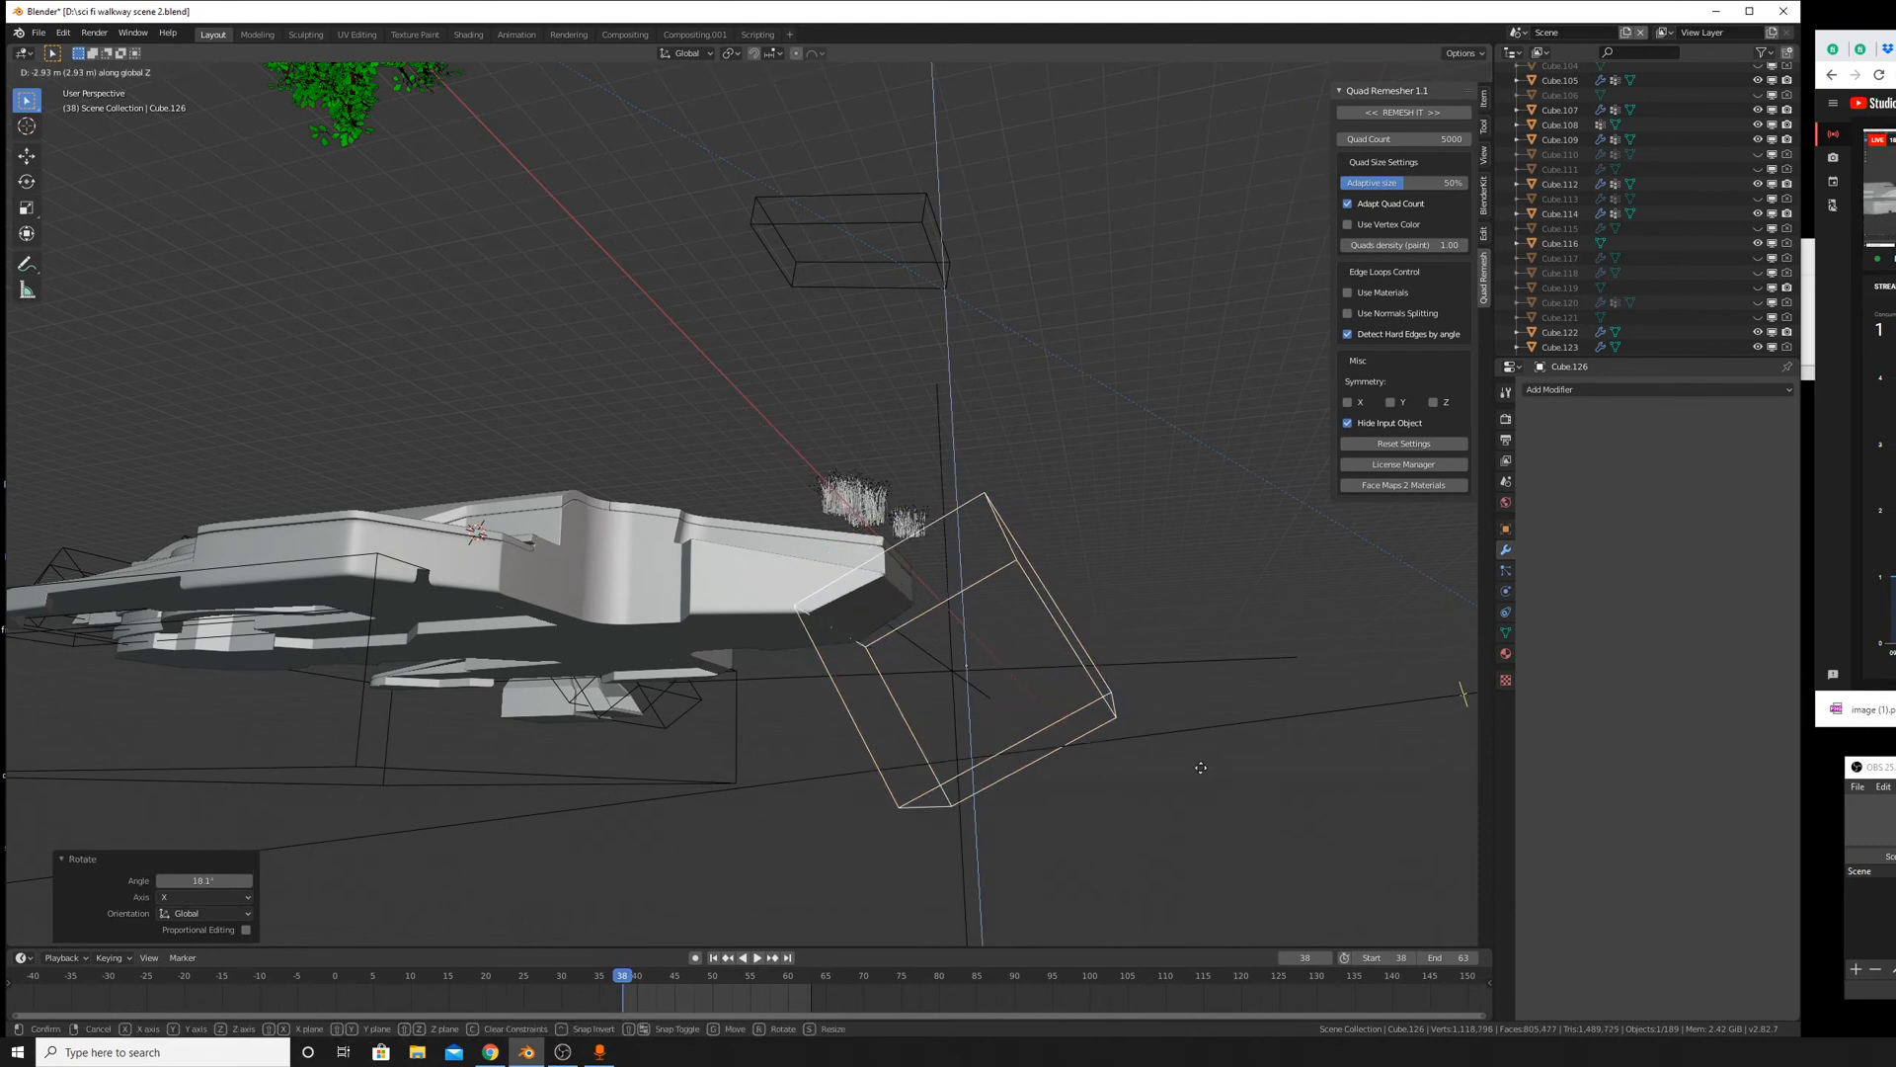
pyautogui.click(1202, 773)
# Scale the nose cutter cube uniformly by about 1.135 and move it about 2.96 m along Y into the nose.
pyautogui.press('s')
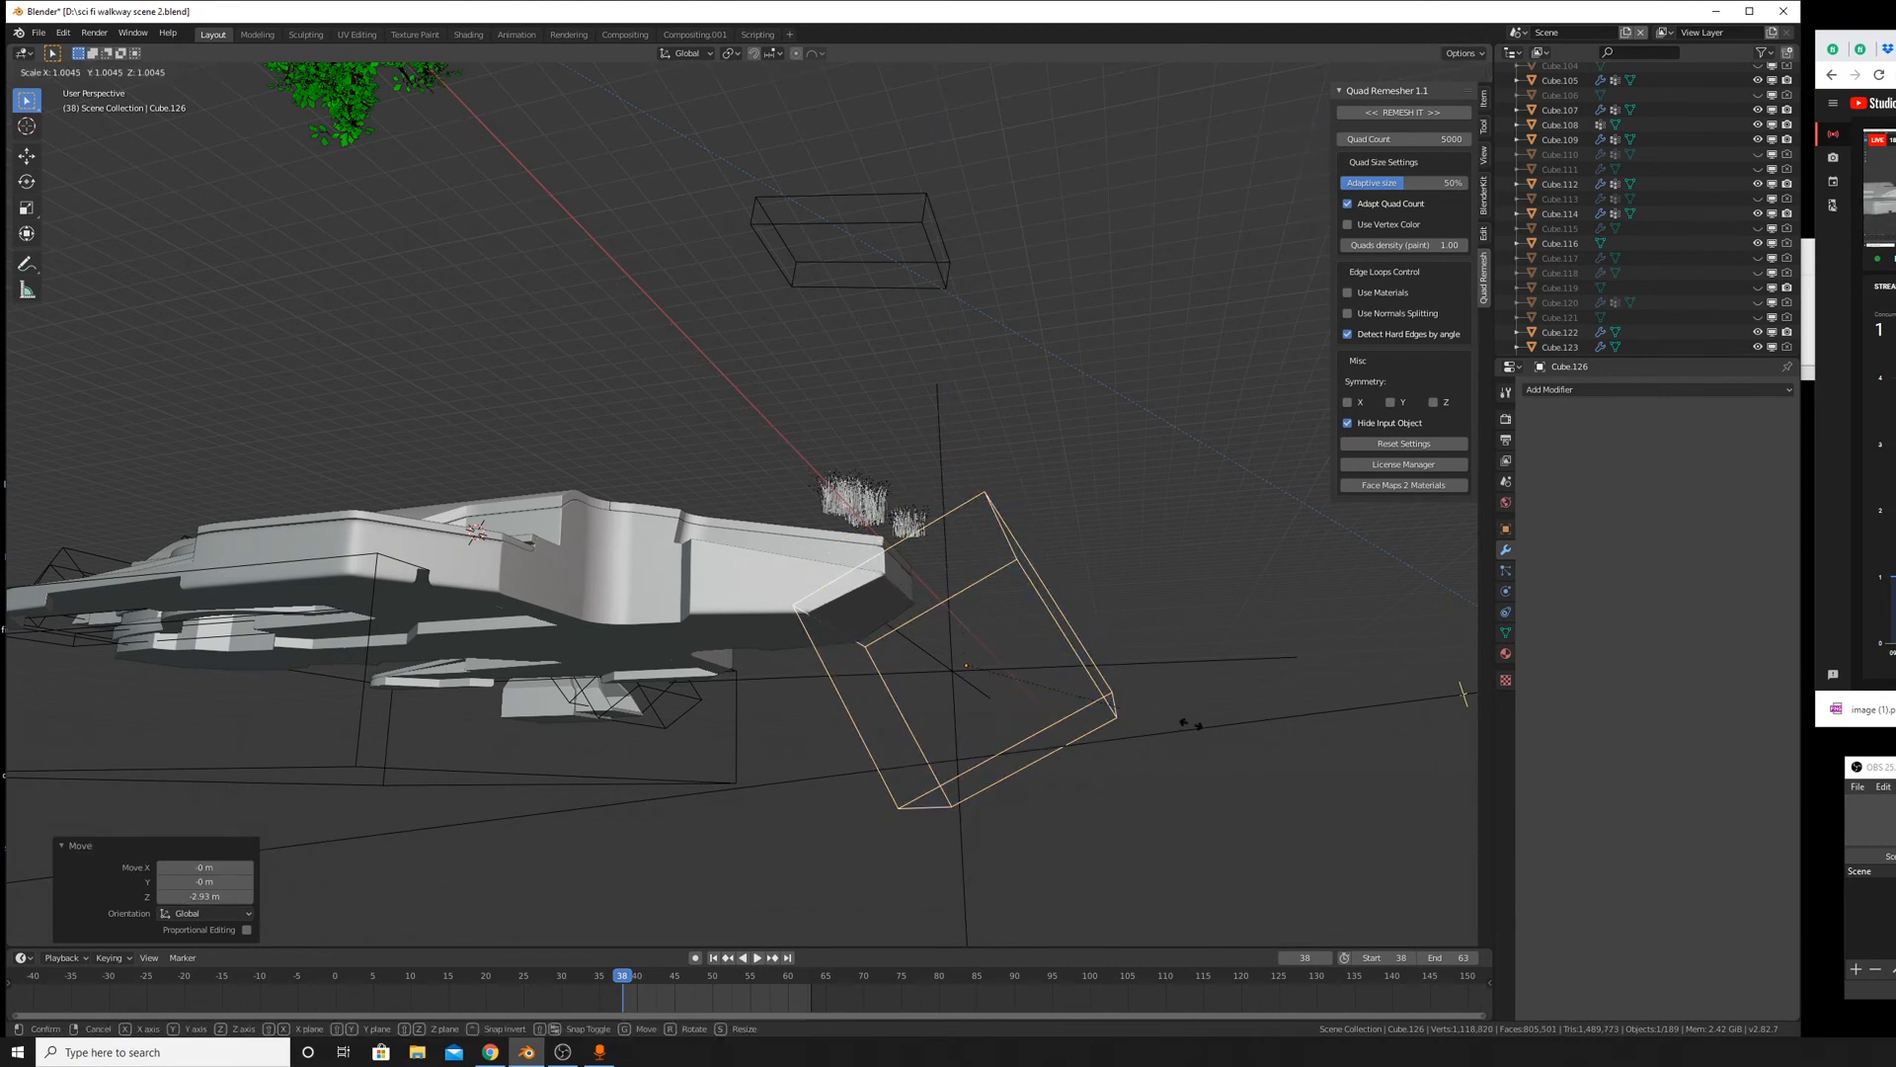
pyautogui.click(1137, 722)
pyautogui.press('g')
pyautogui.press('x')
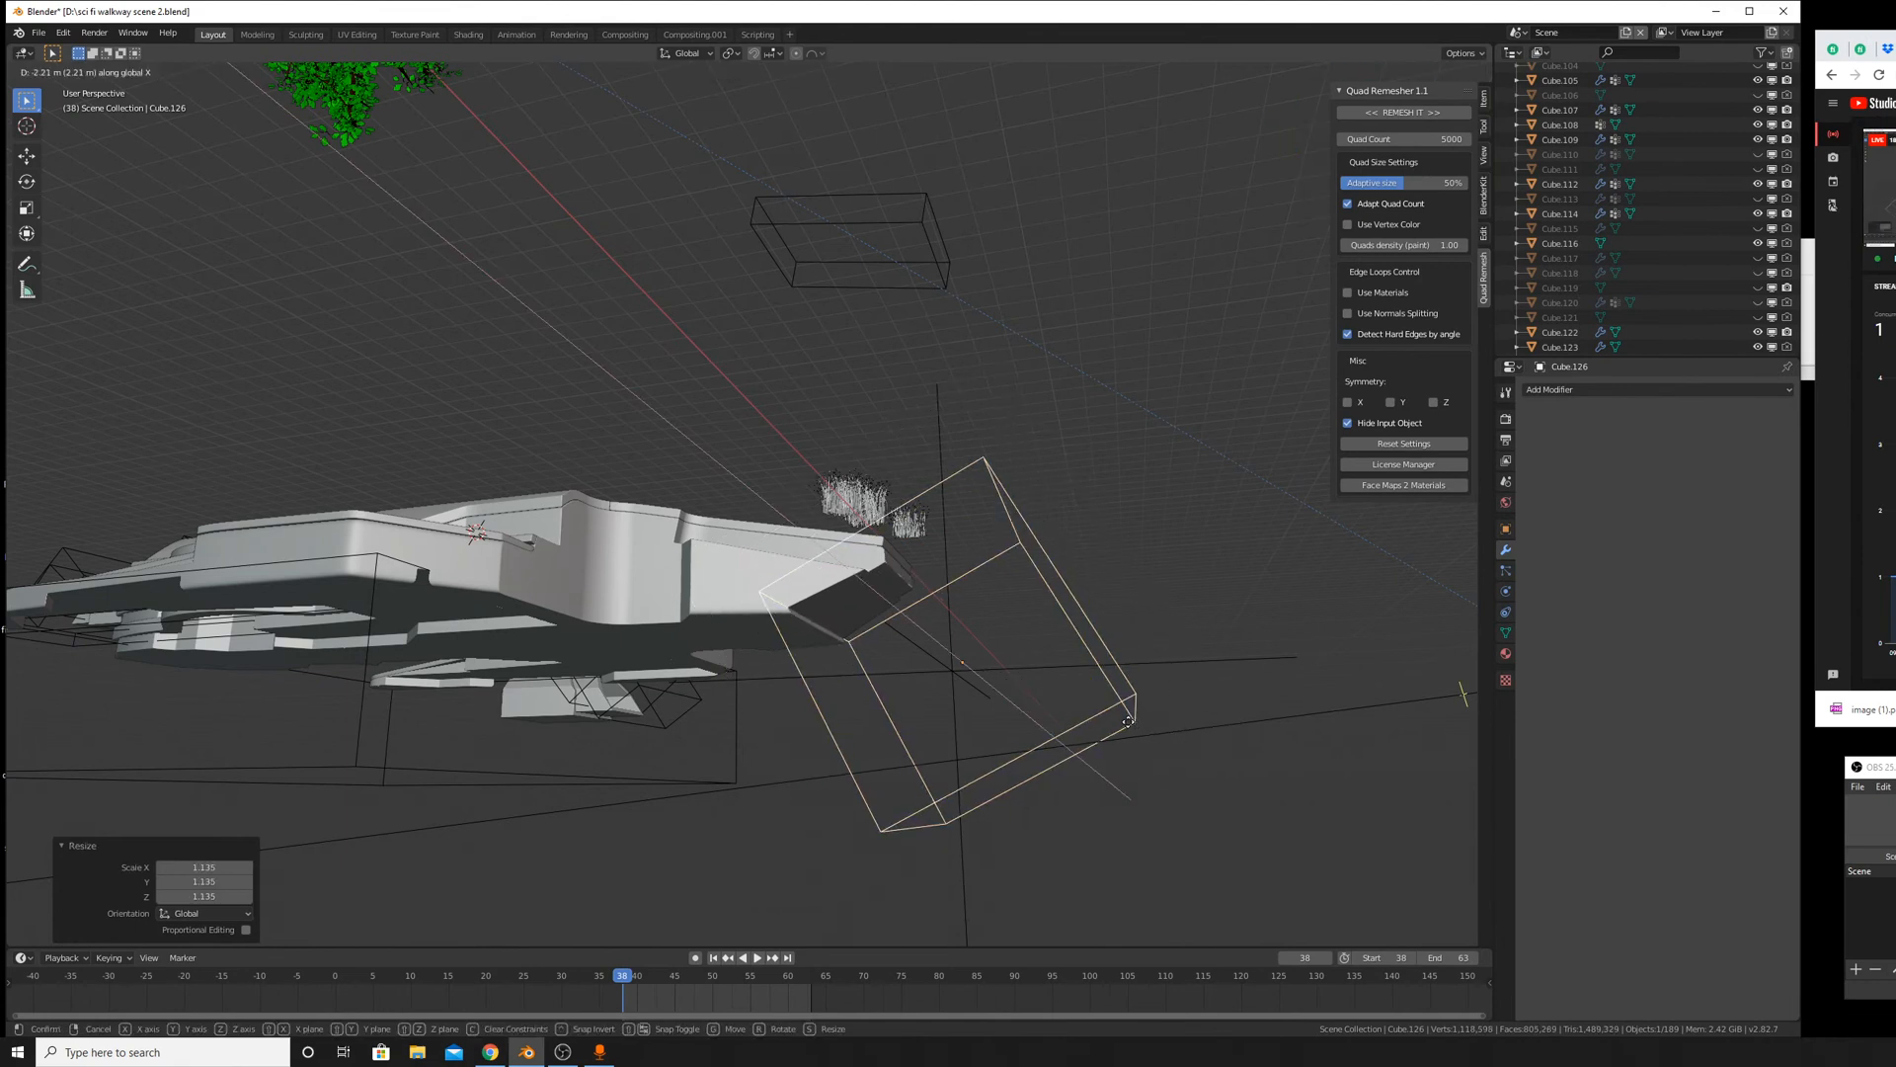
pyautogui.rightClick(1130, 723)
pyautogui.press('g')
pyautogui.press('y')
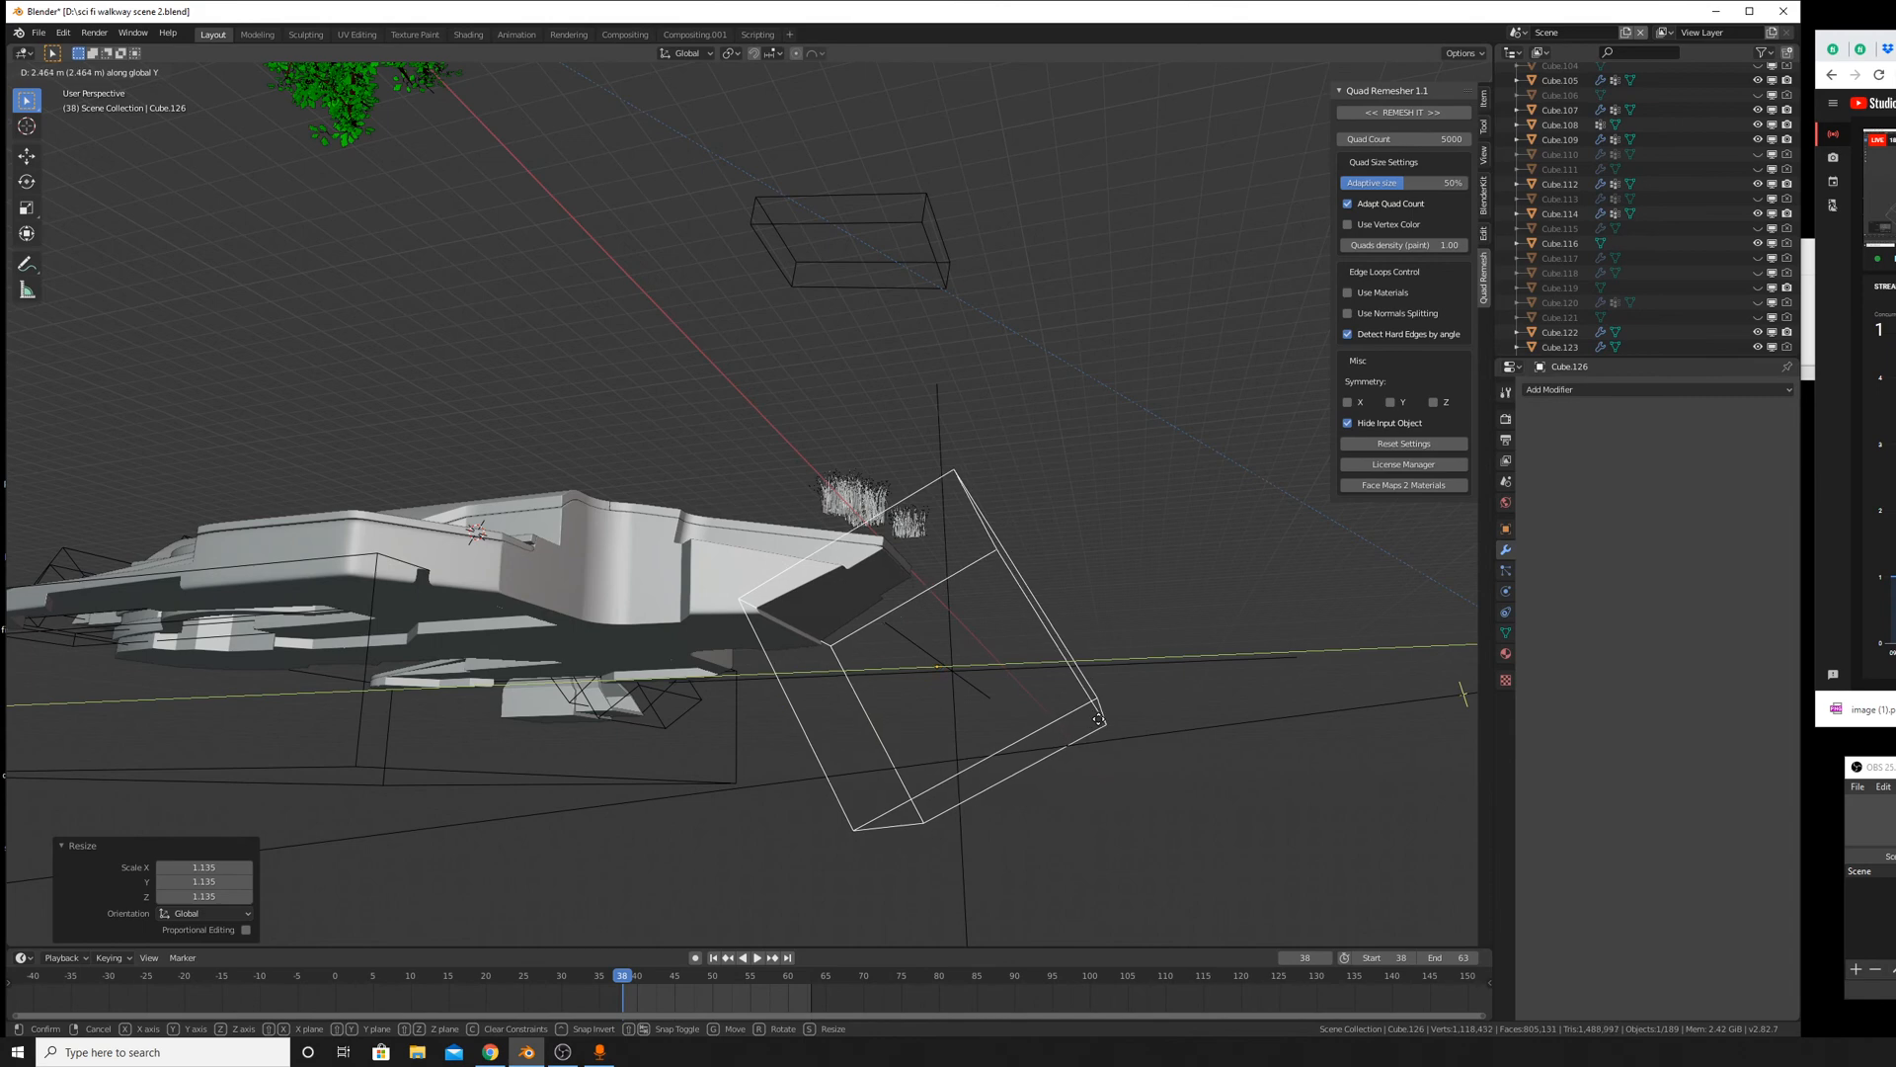
pyautogui.click(1094, 711)
# Lower the nose cutter cube about 0.57 m along Z and shift it about 1.14 m along Y toward the hull.
pyautogui.moveTo(1094, 711); pyautogui.dragTo(1058, 651, button='middle')
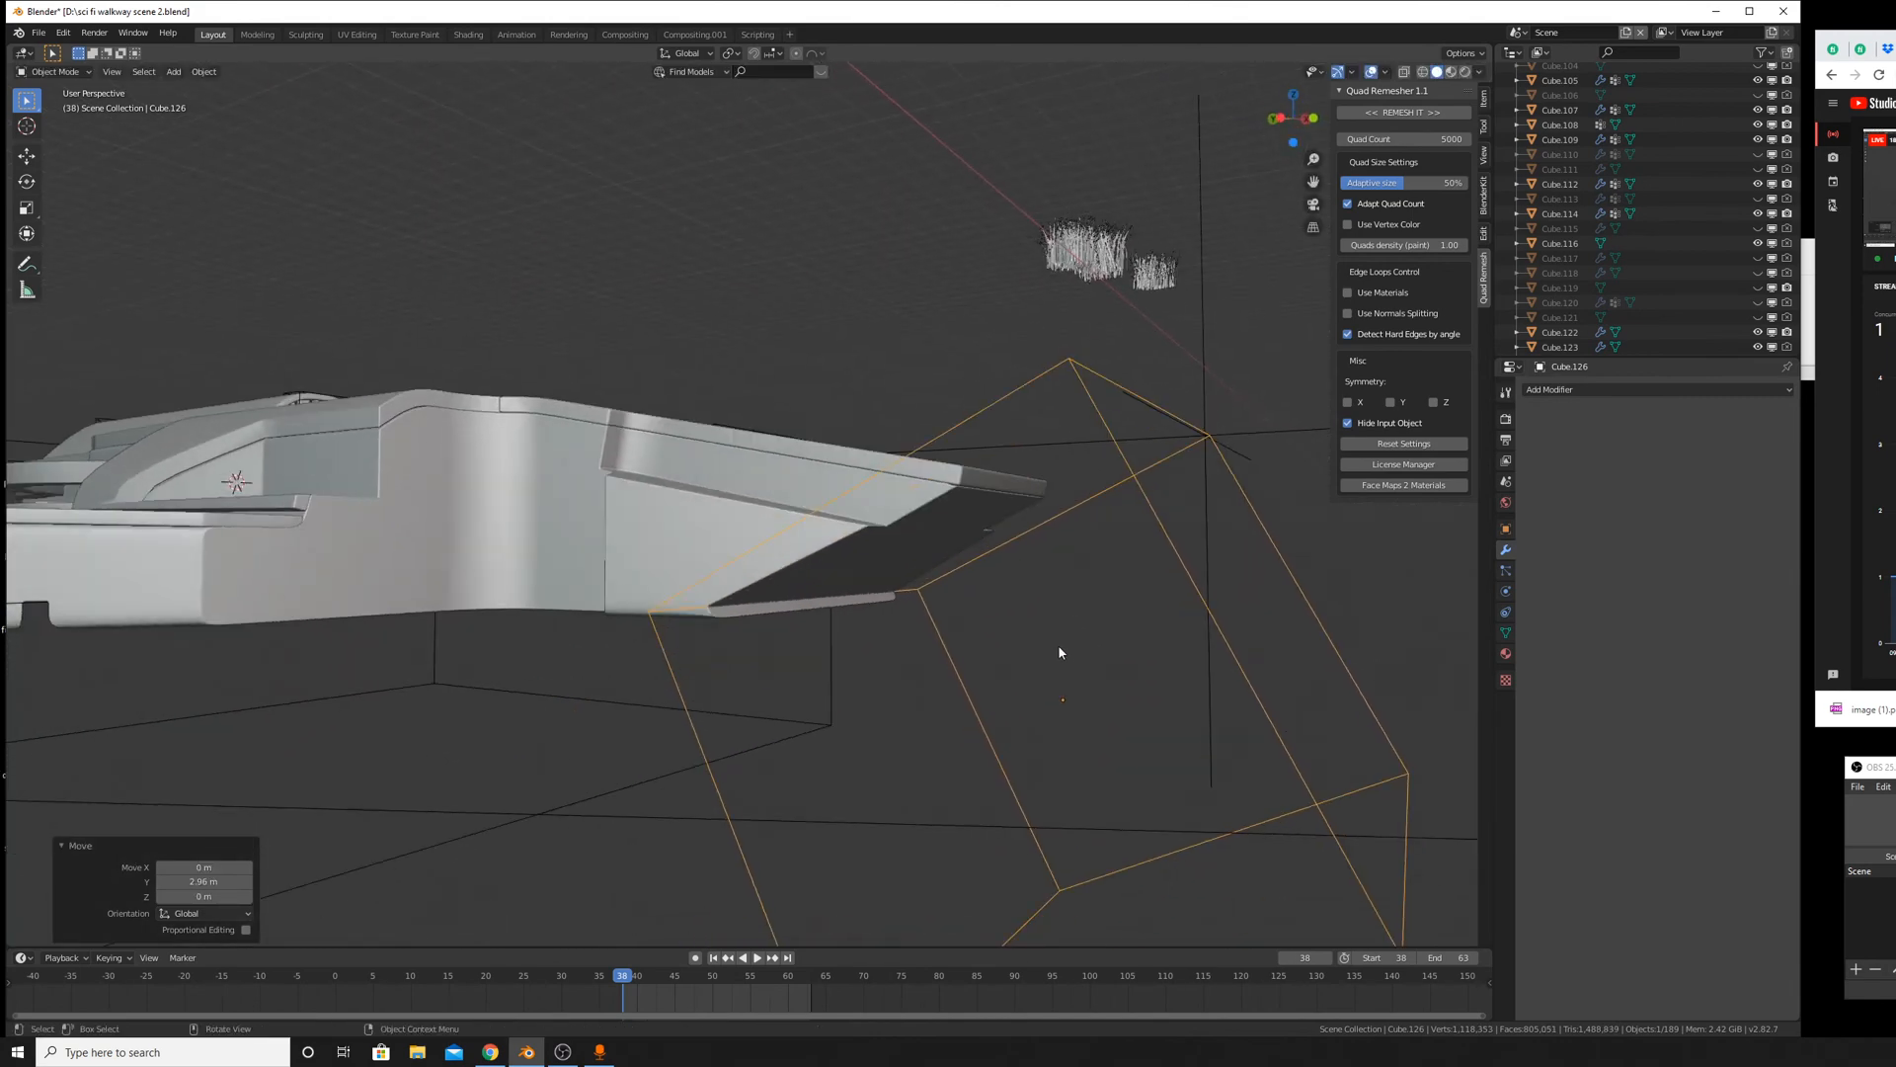
pyautogui.press('g')
pyautogui.press('z')
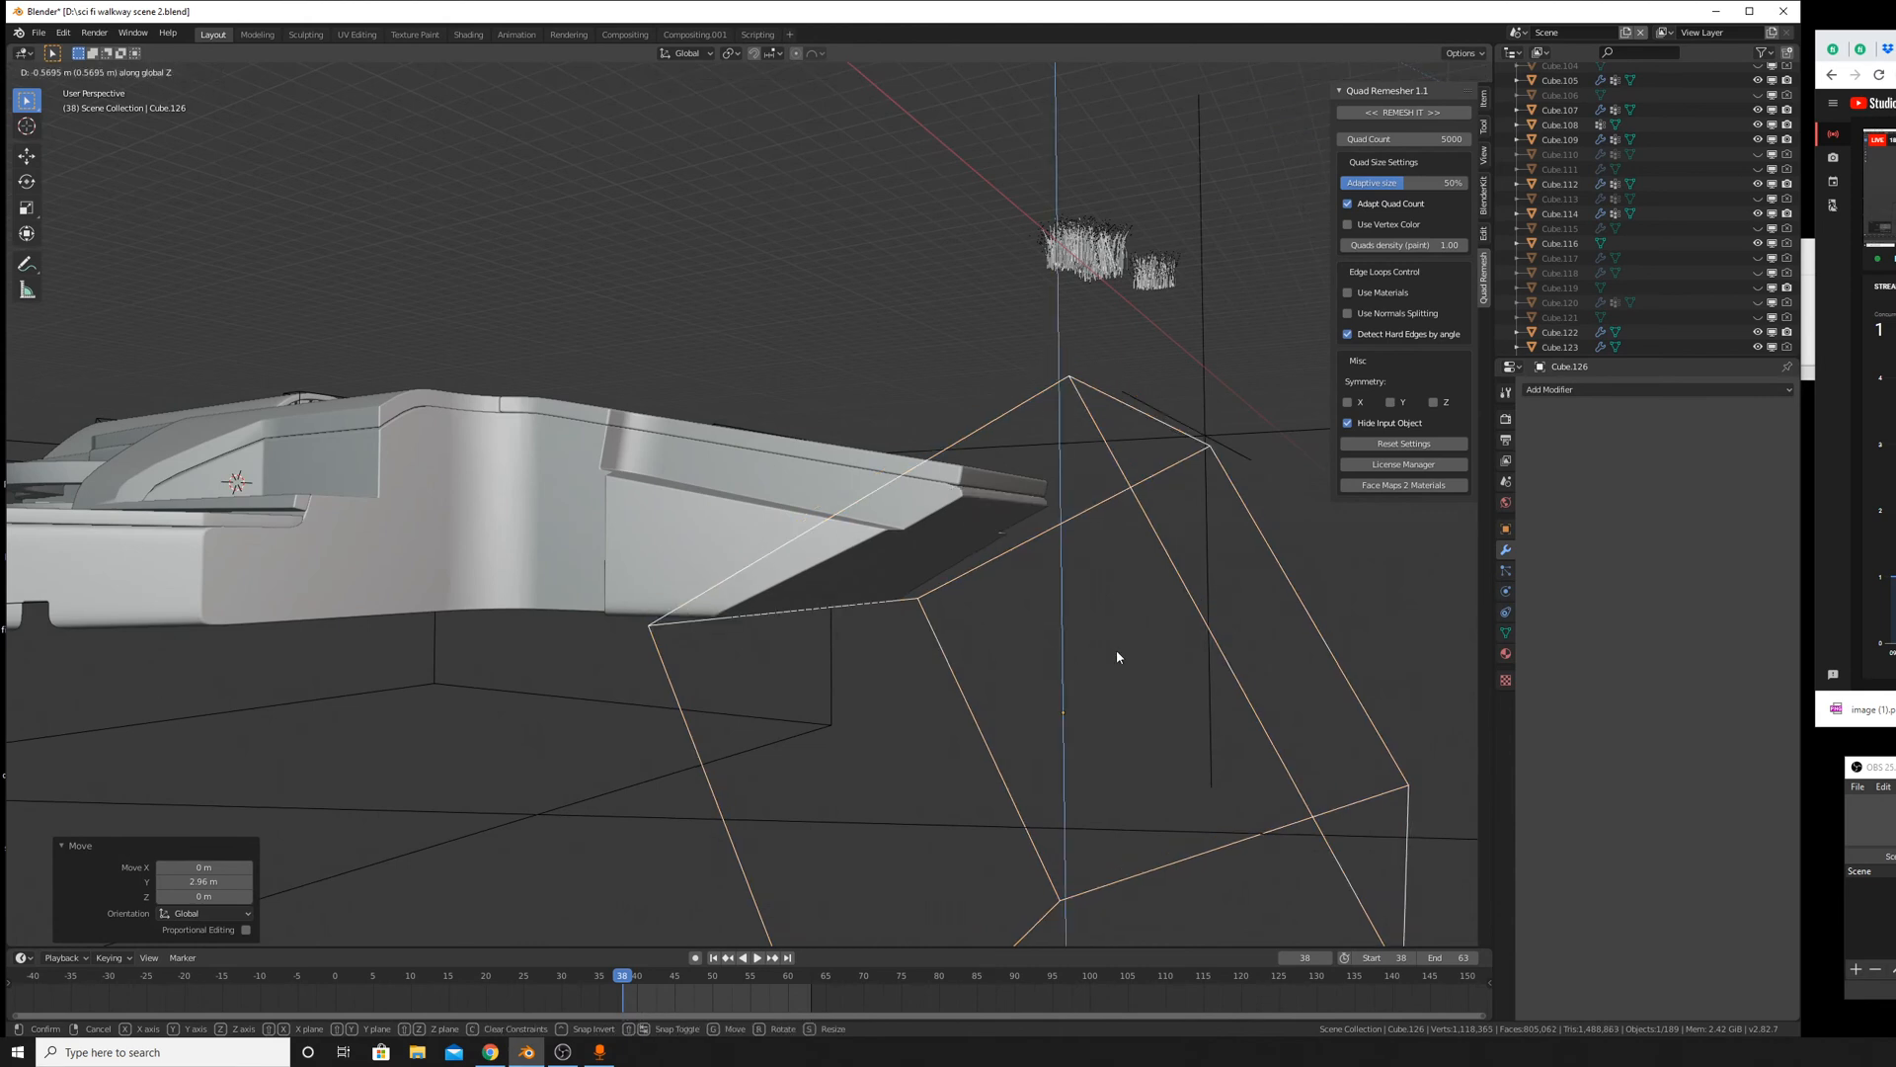
pyautogui.click(1117, 657)
pyautogui.press('g')
pyautogui.press('y')
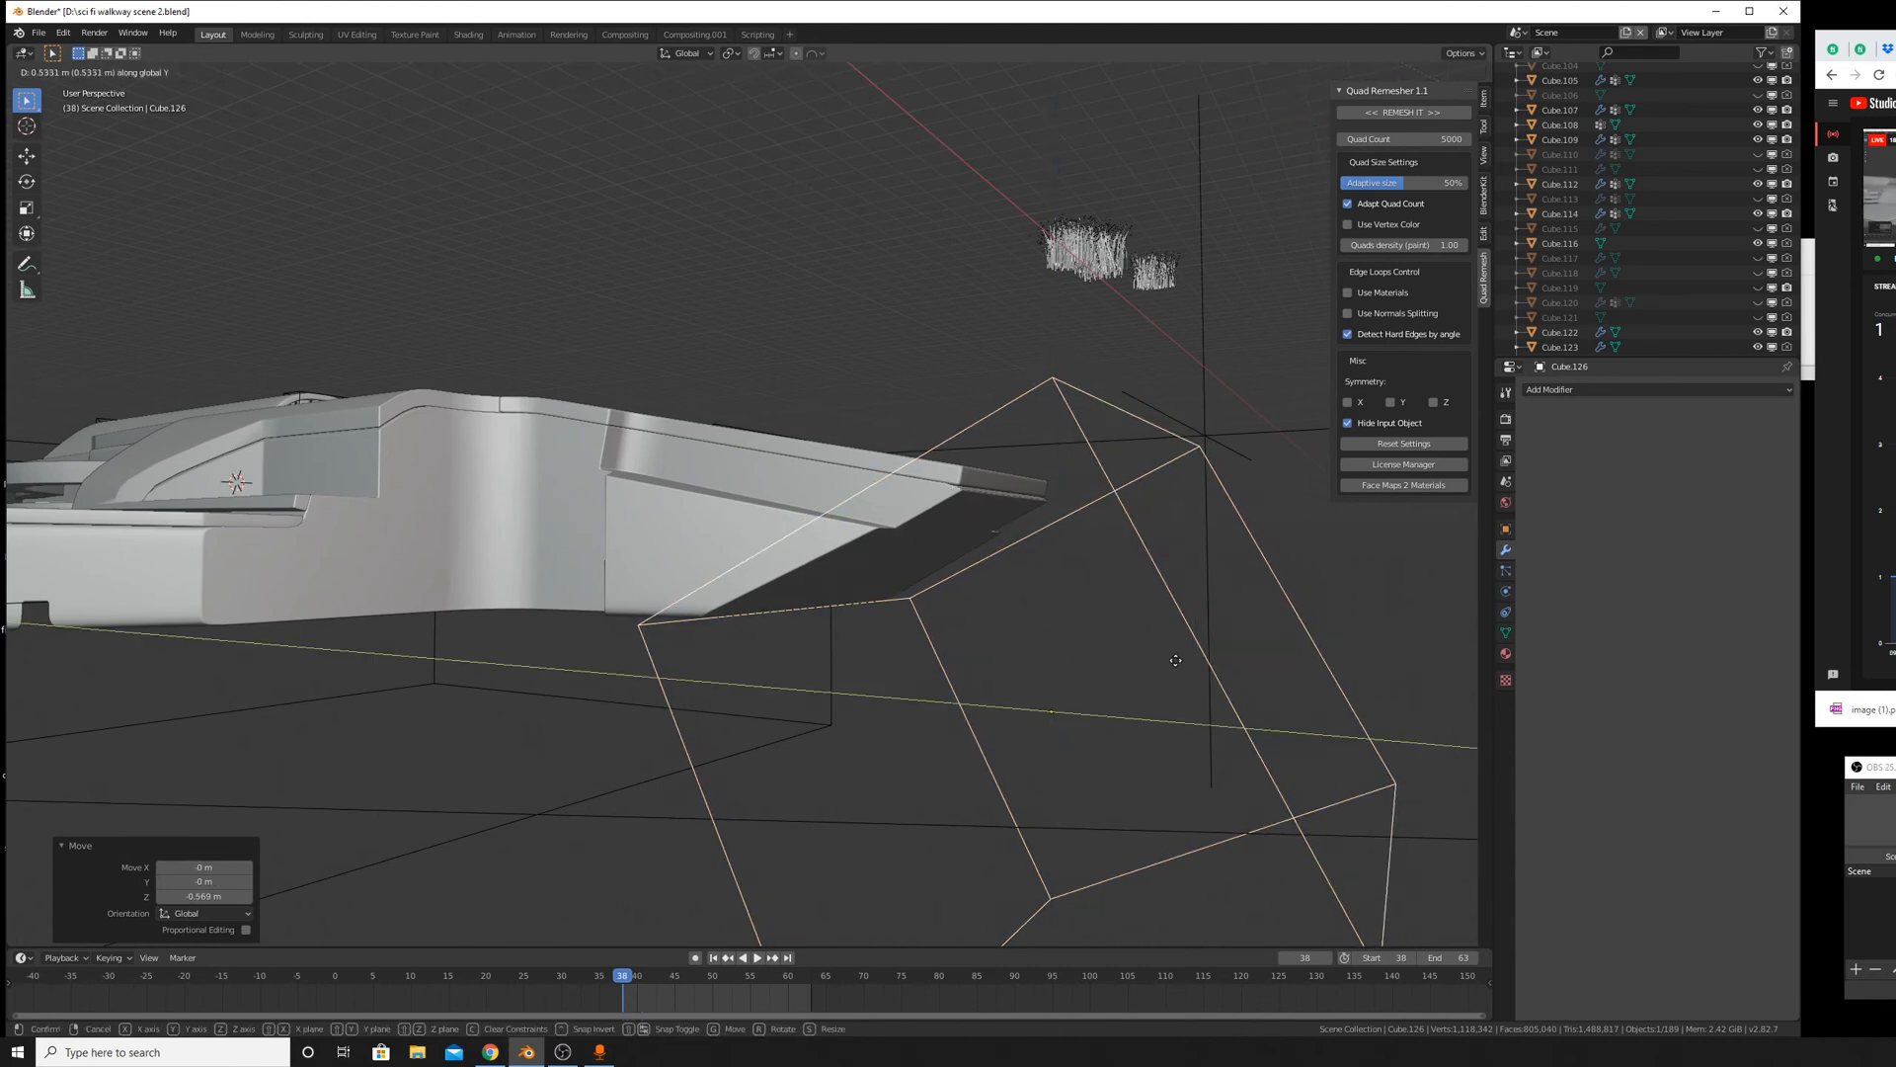
pyautogui.click(1185, 675)
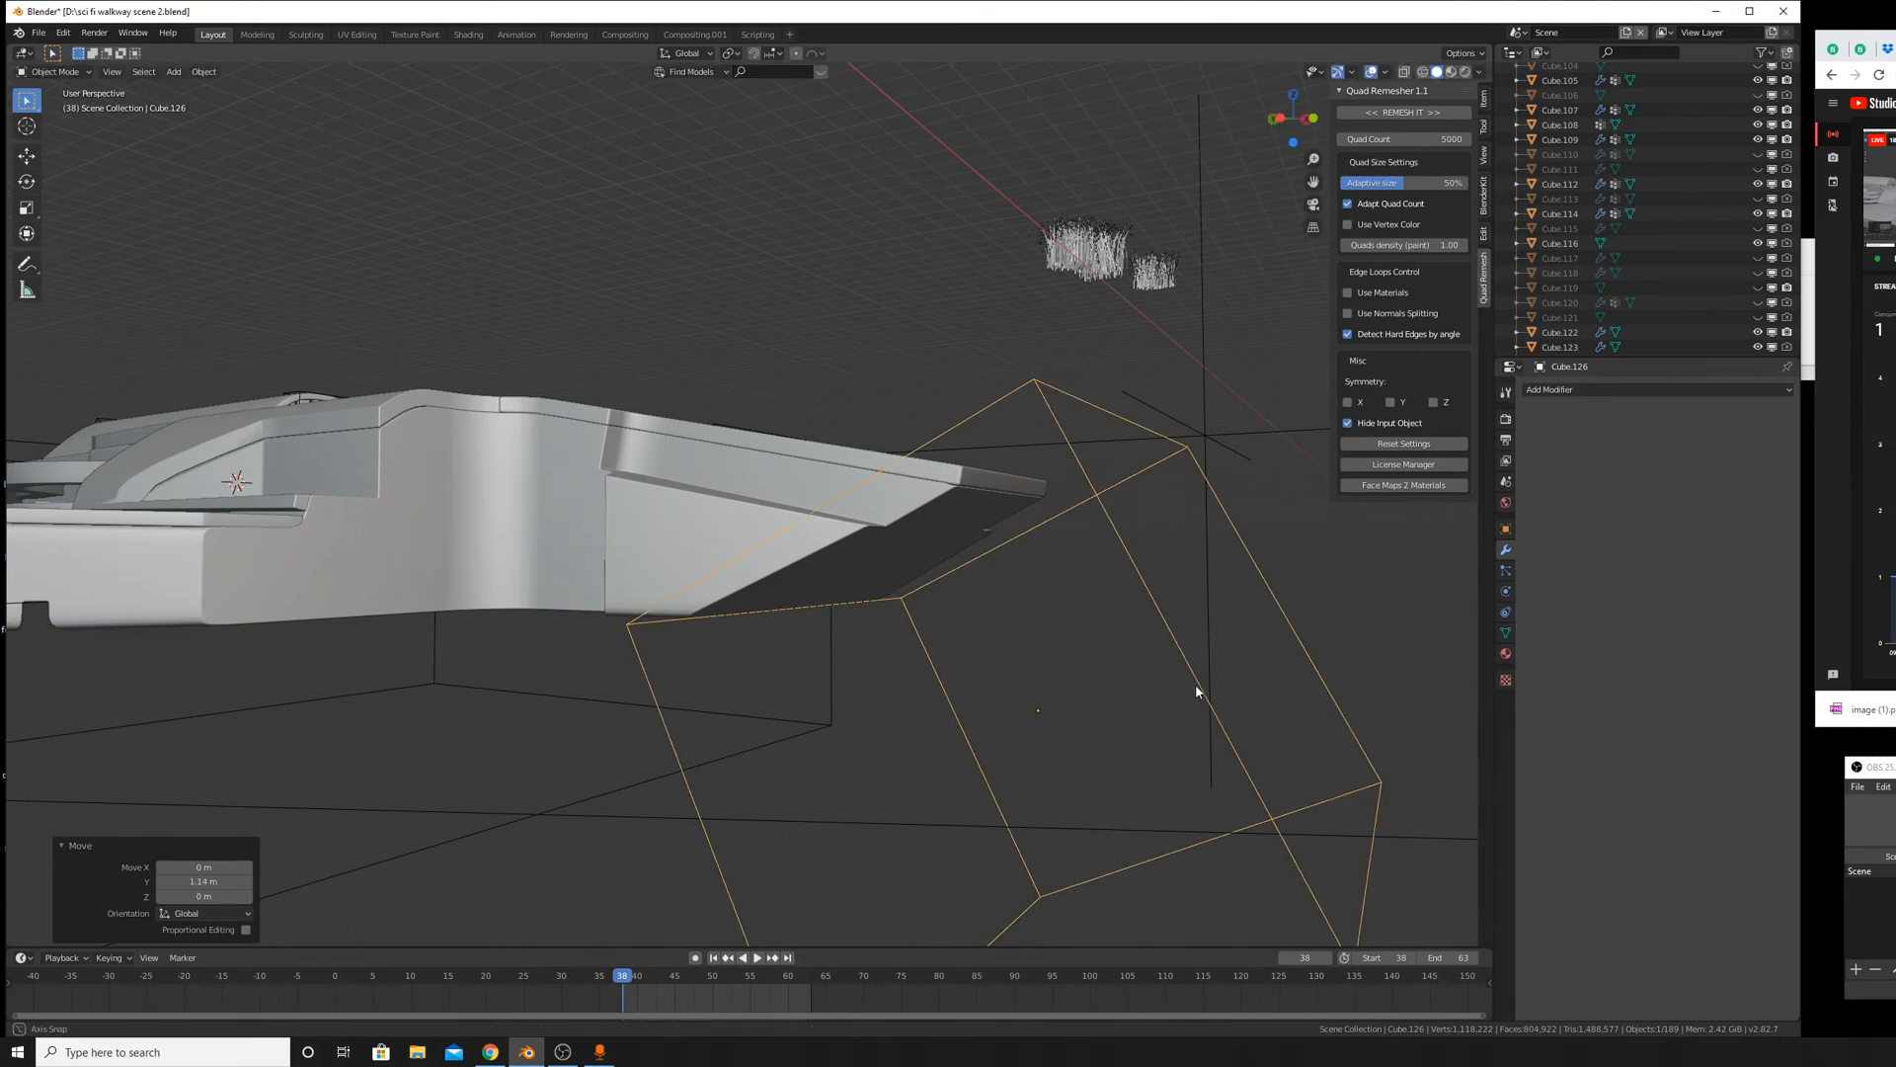
# Rotate the nose cutter cube about -6.64° around X and move it about 0.9 m along Y away from the hull.
pyautogui.moveTo(1195, 683); pyautogui.dragTo(1240, 690, button='middle')
pyautogui.press('r')
pyautogui.press('x')
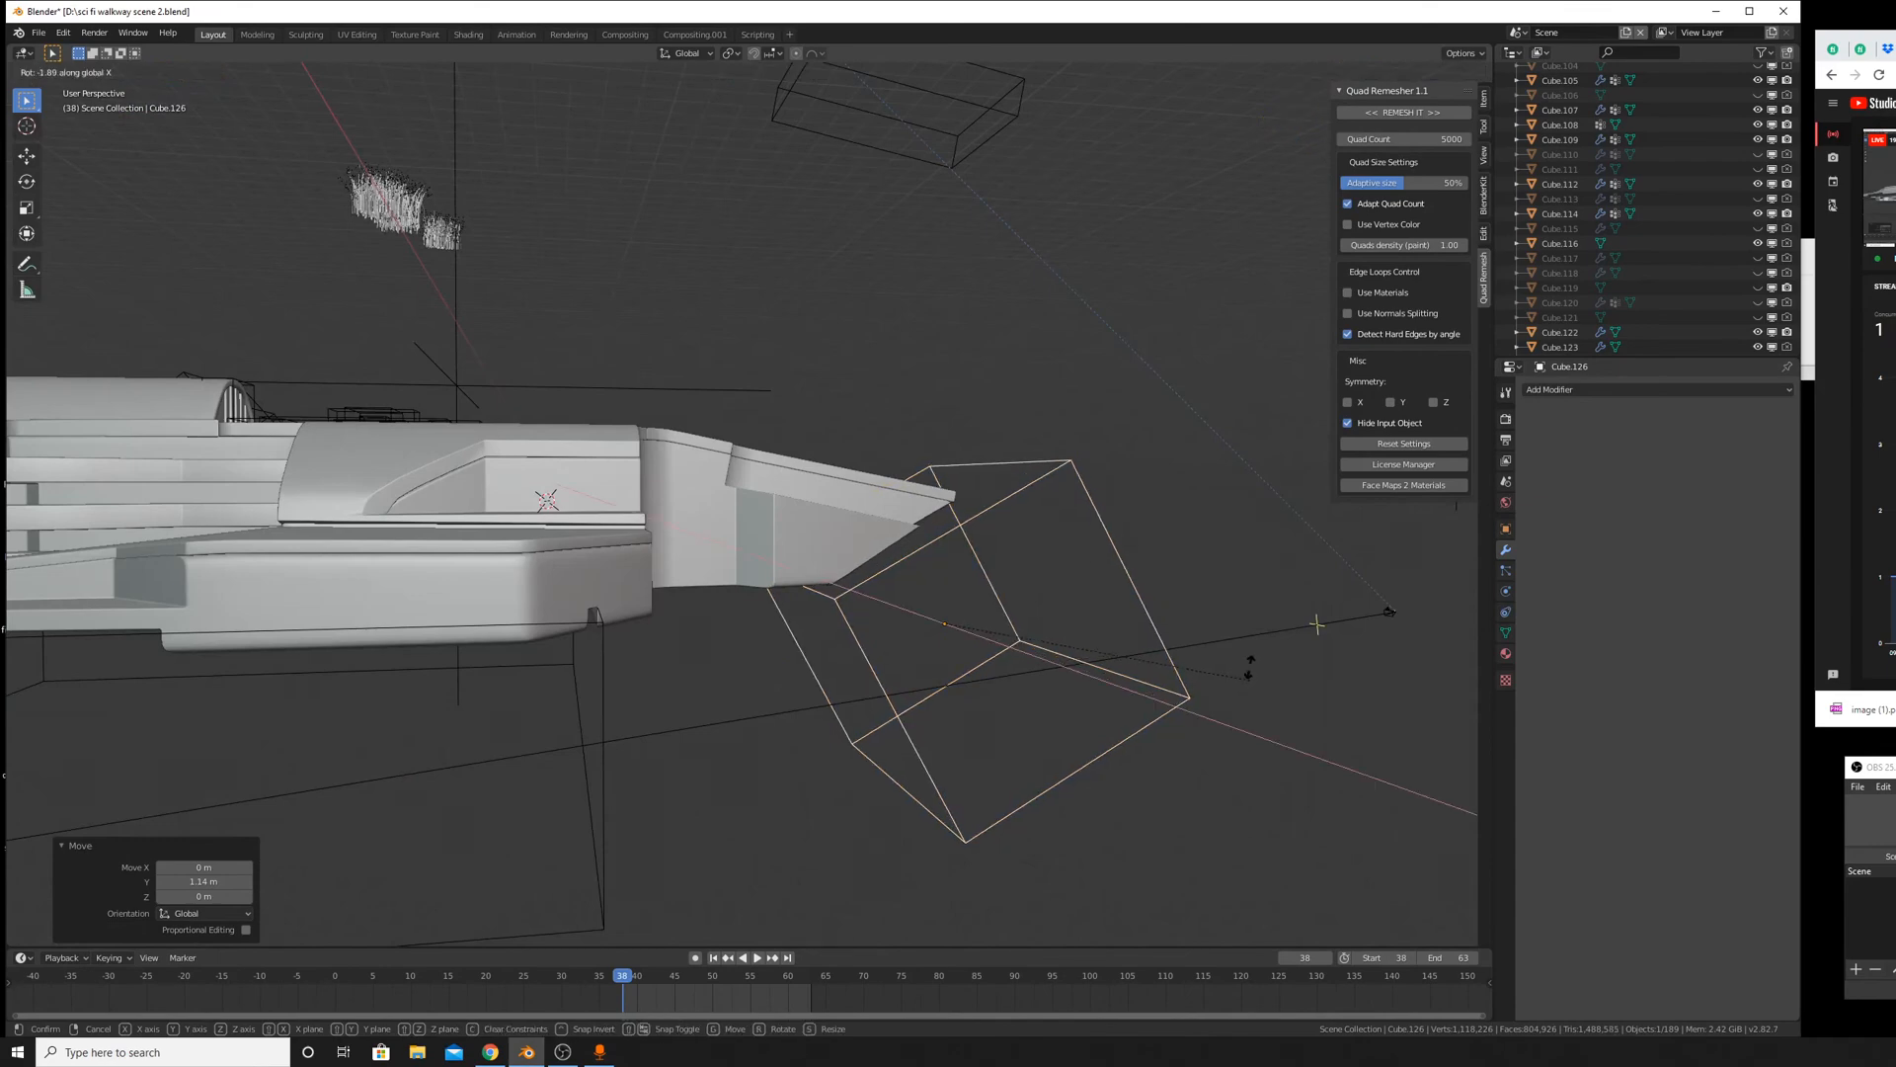
pyautogui.click(1251, 662)
pyautogui.moveTo(1251, 661); pyautogui.dragTo(1119, 627, button='middle')
pyautogui.press('g')
pyautogui.press('y')
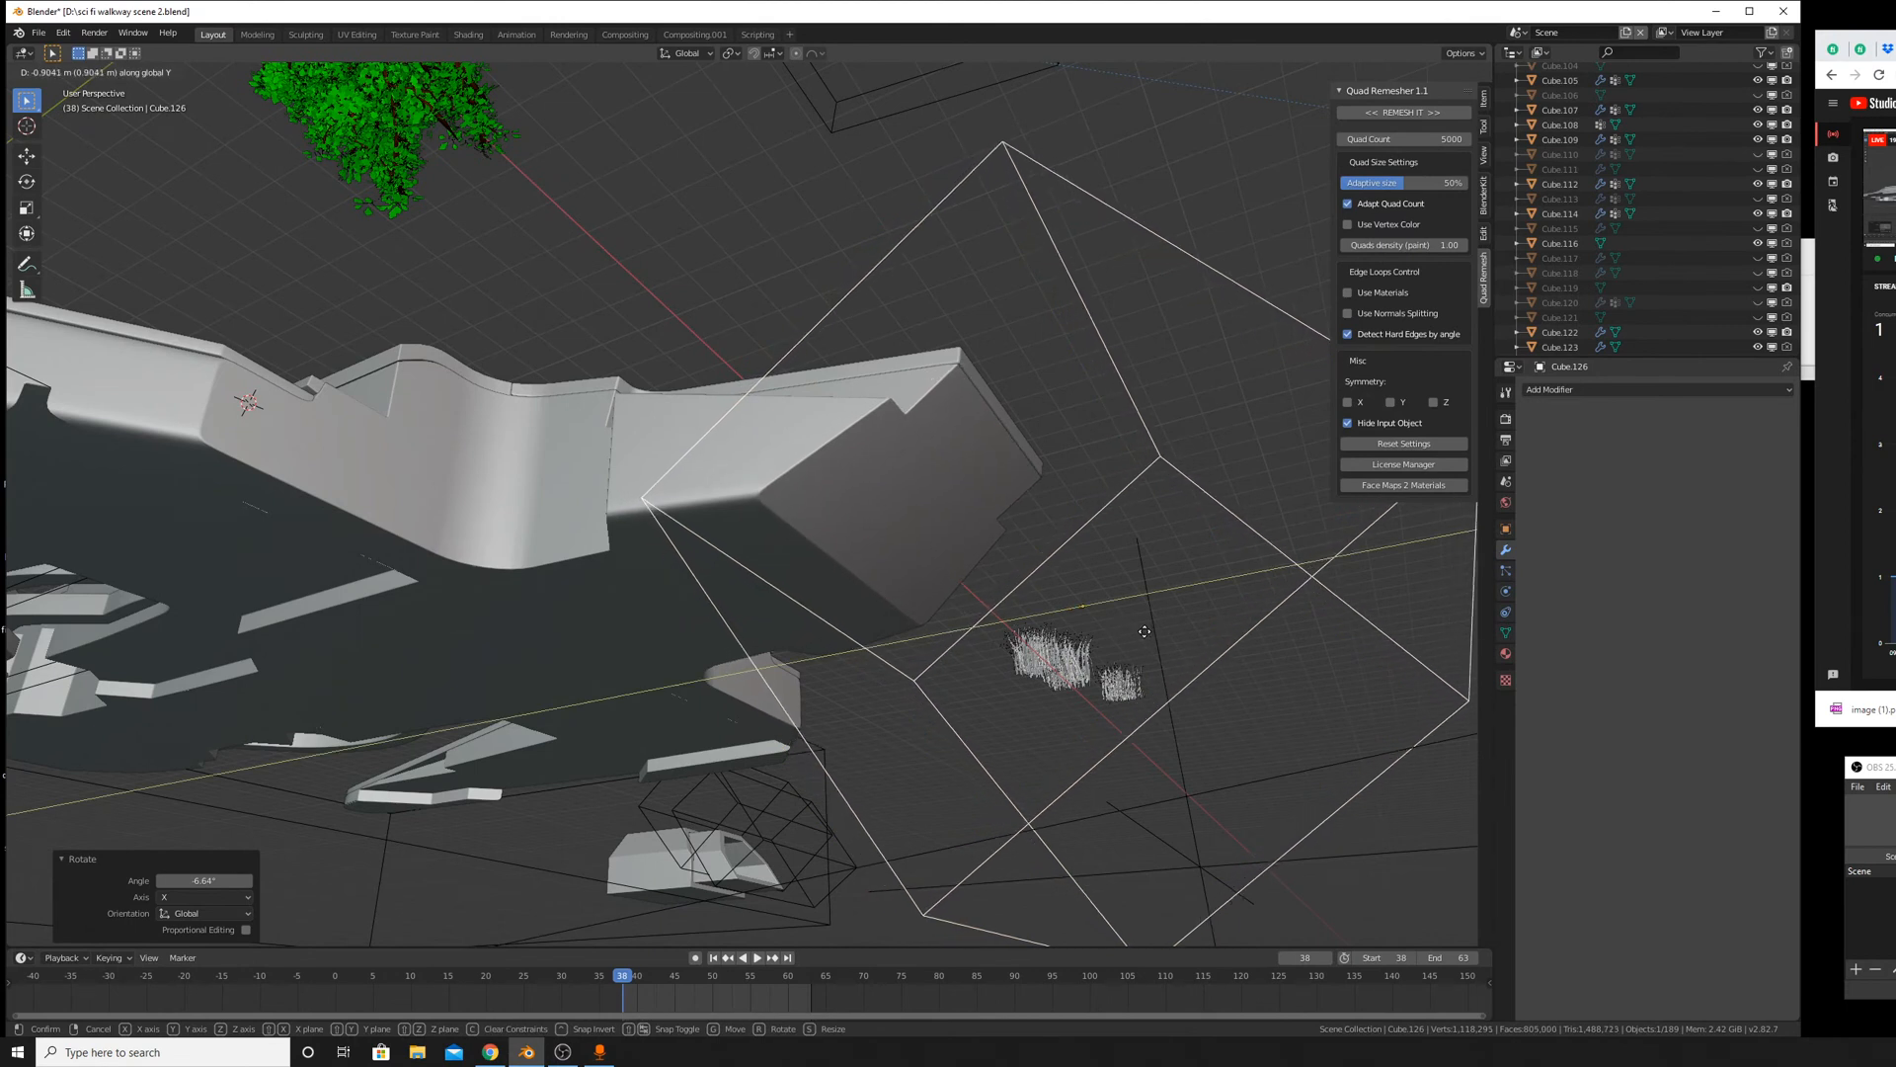
pyautogui.click(1140, 630)
# Reveal all hidden objects, keeping the mountain terrain and the long walkway hidden.
pyautogui.moveTo(1099, 589); pyautogui.dragTo(946, 586, button='middle')
pyautogui.click(847, 542)
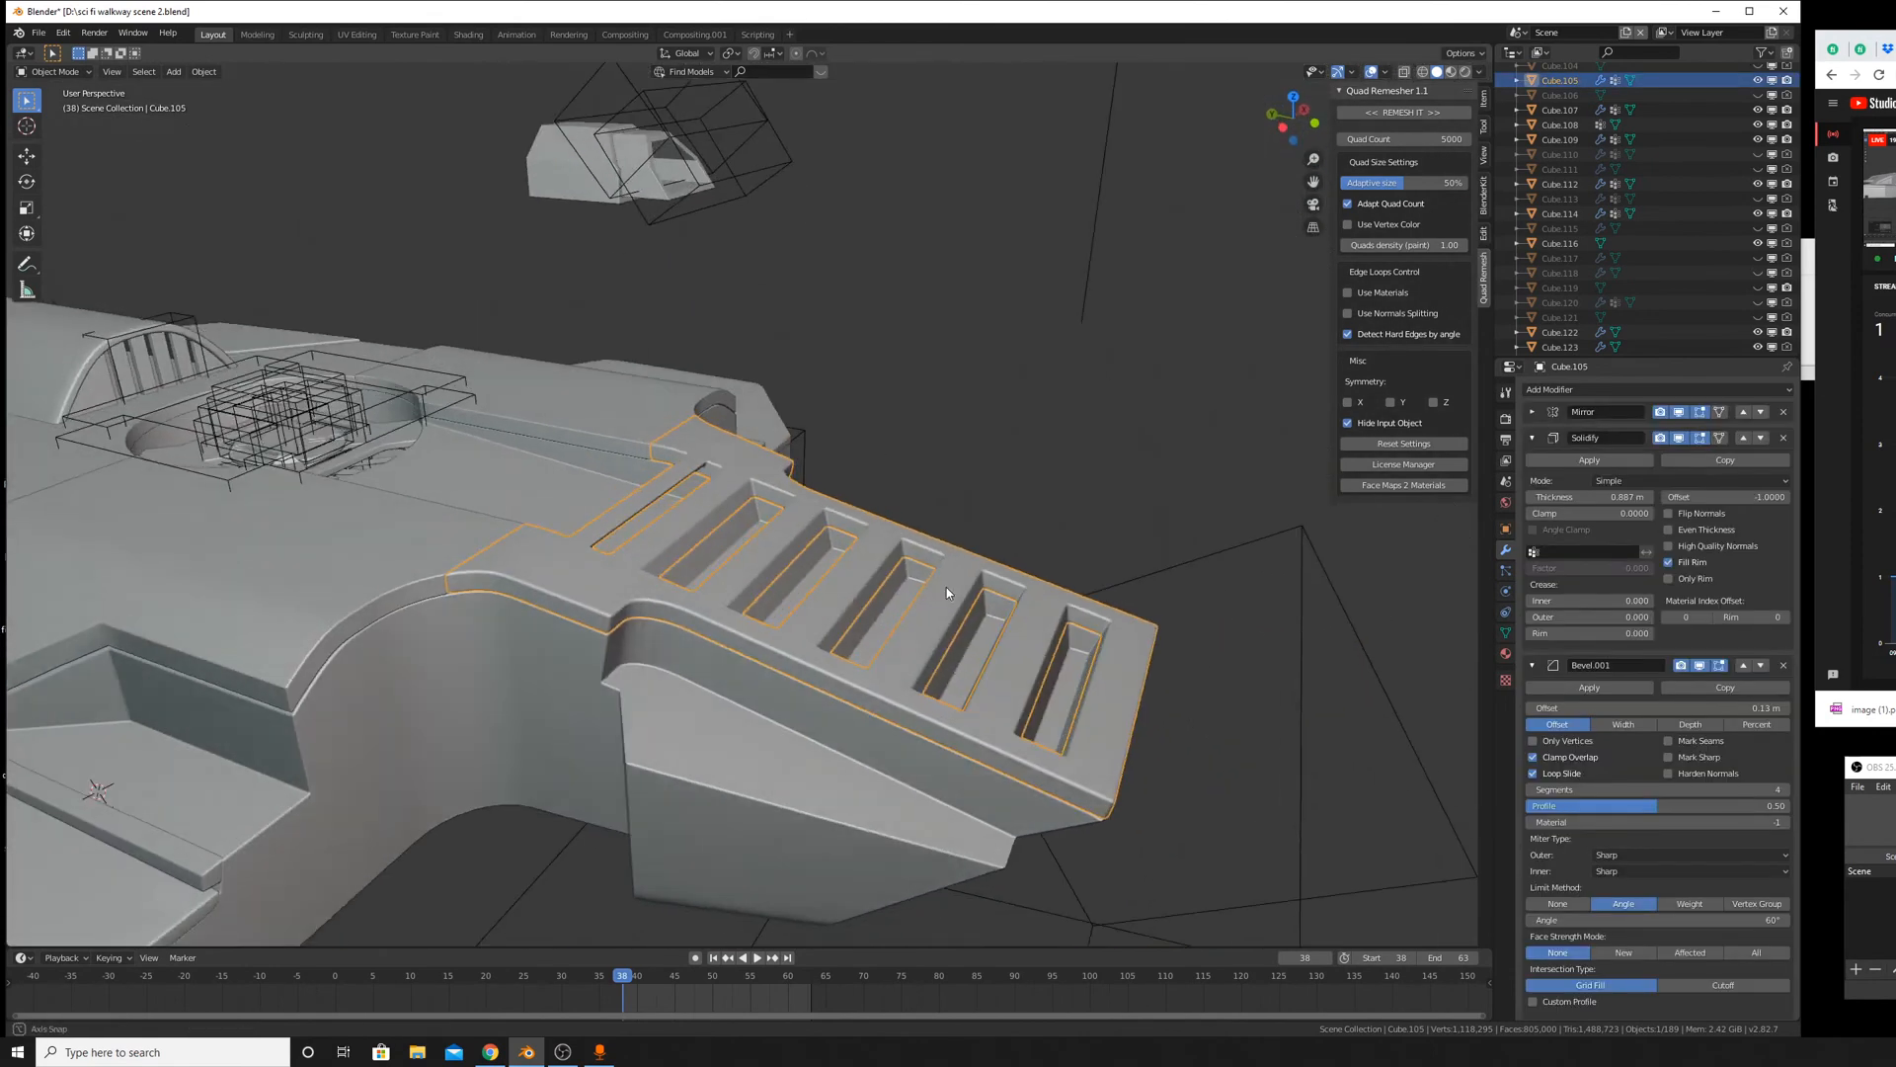
pyautogui.scroll(-5, 946, 587)
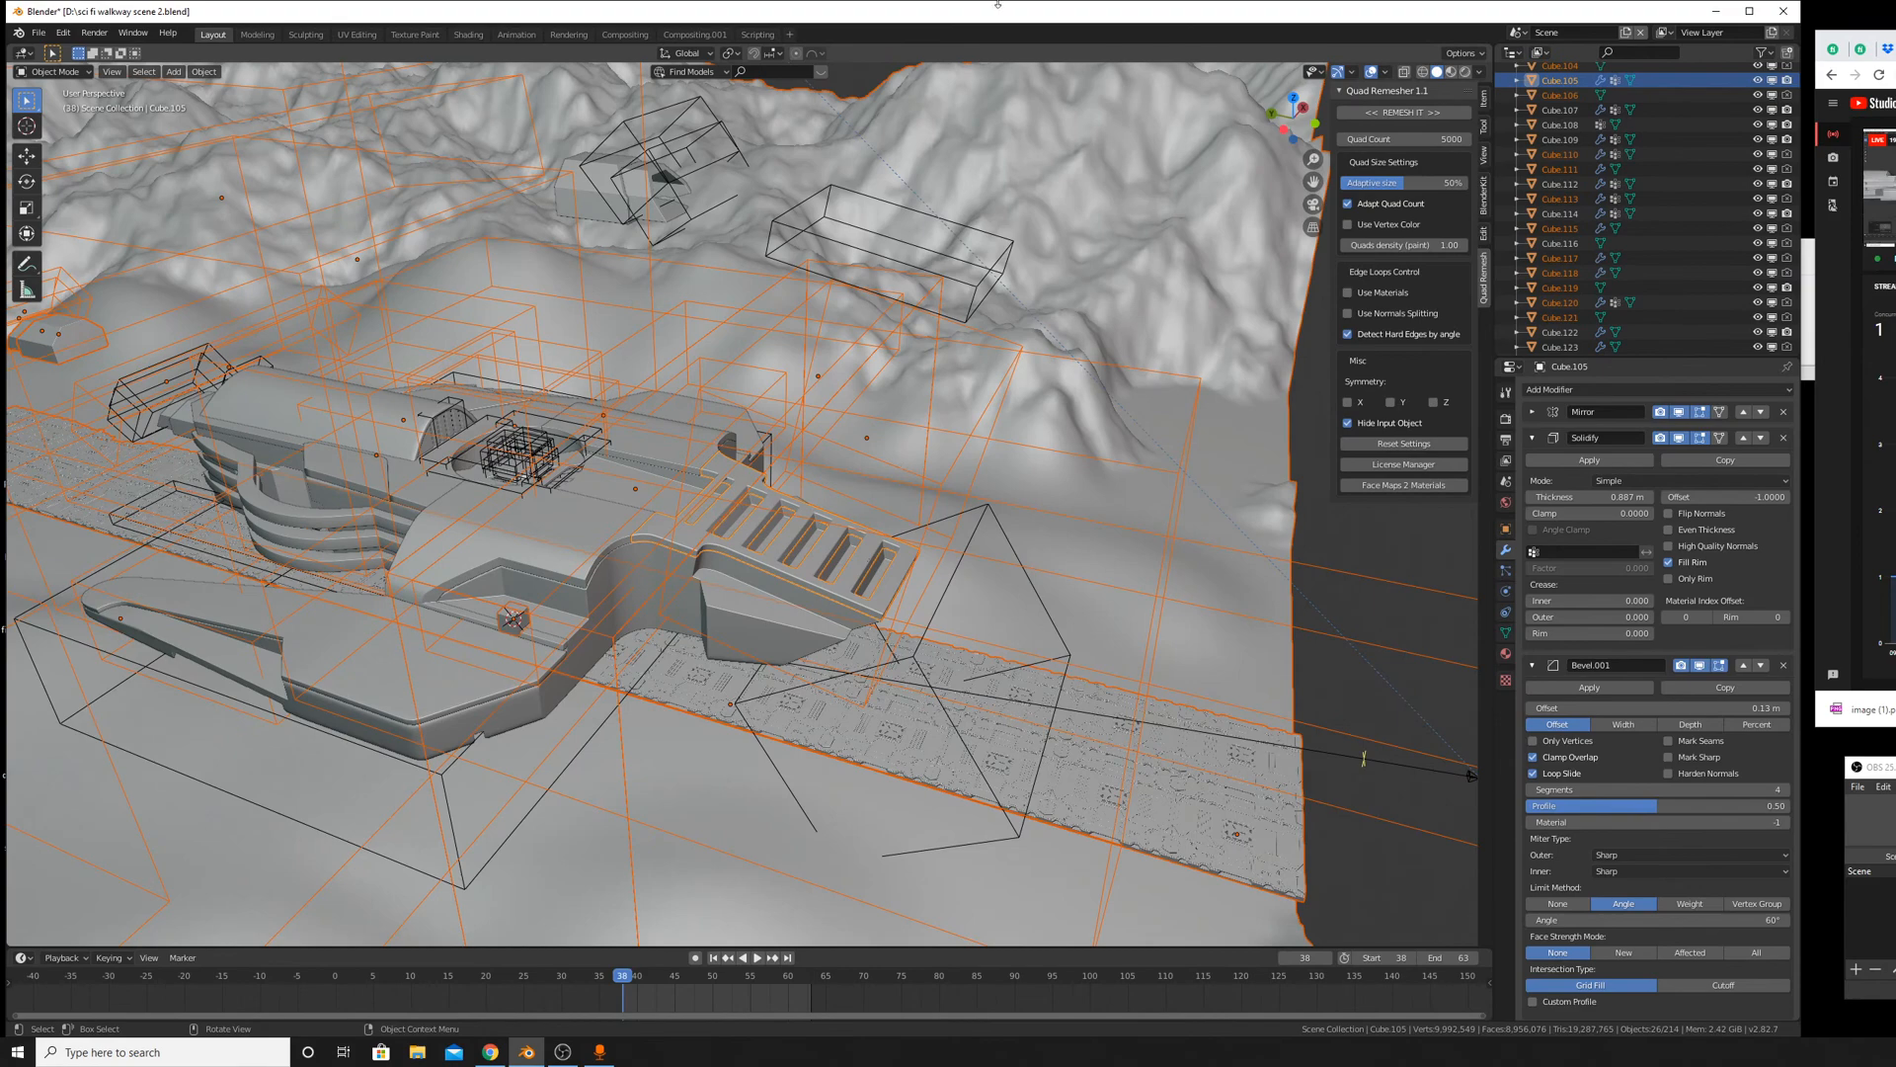
pyautogui.moveTo(922, 569); pyautogui.dragTo(843, 559, button='middle')
pyautogui.scroll(-3, 844, 559)
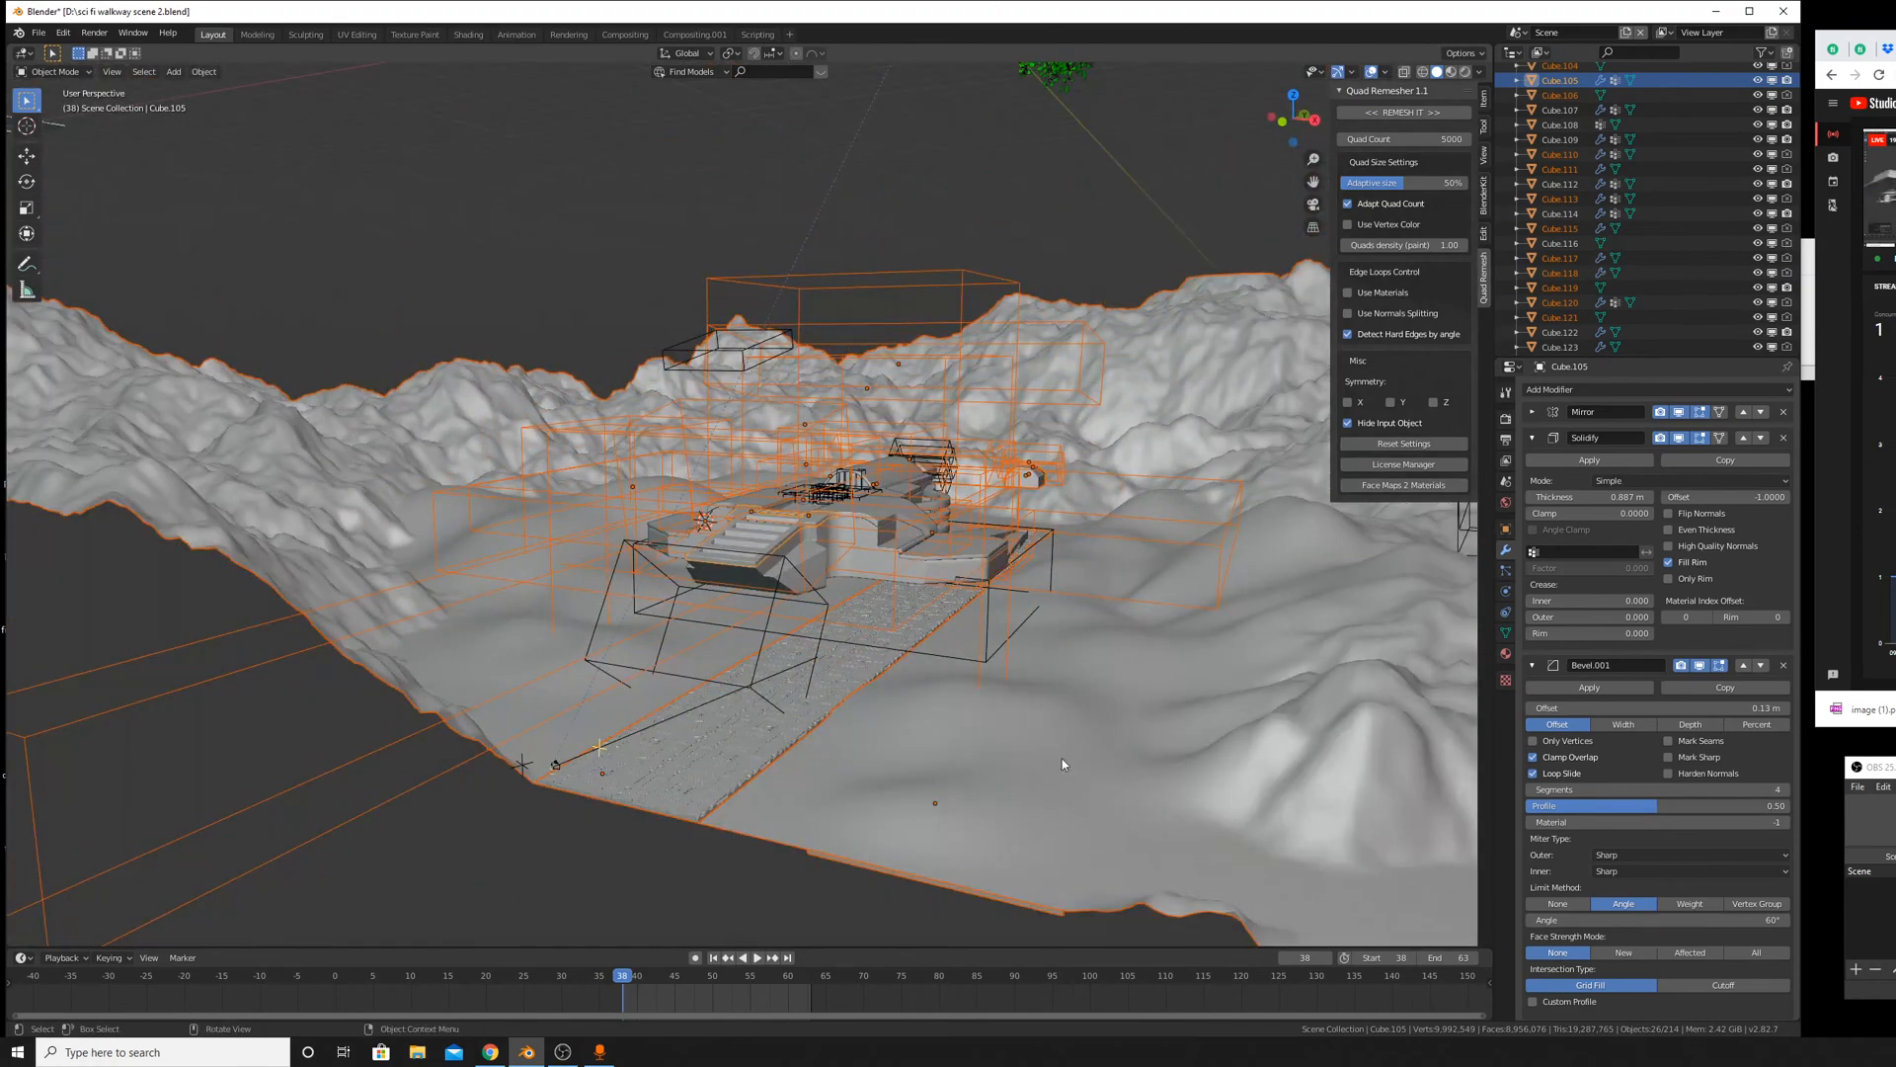
pyautogui.click(1032, 782)
pyautogui.press('h')
pyautogui.click(936, 769)
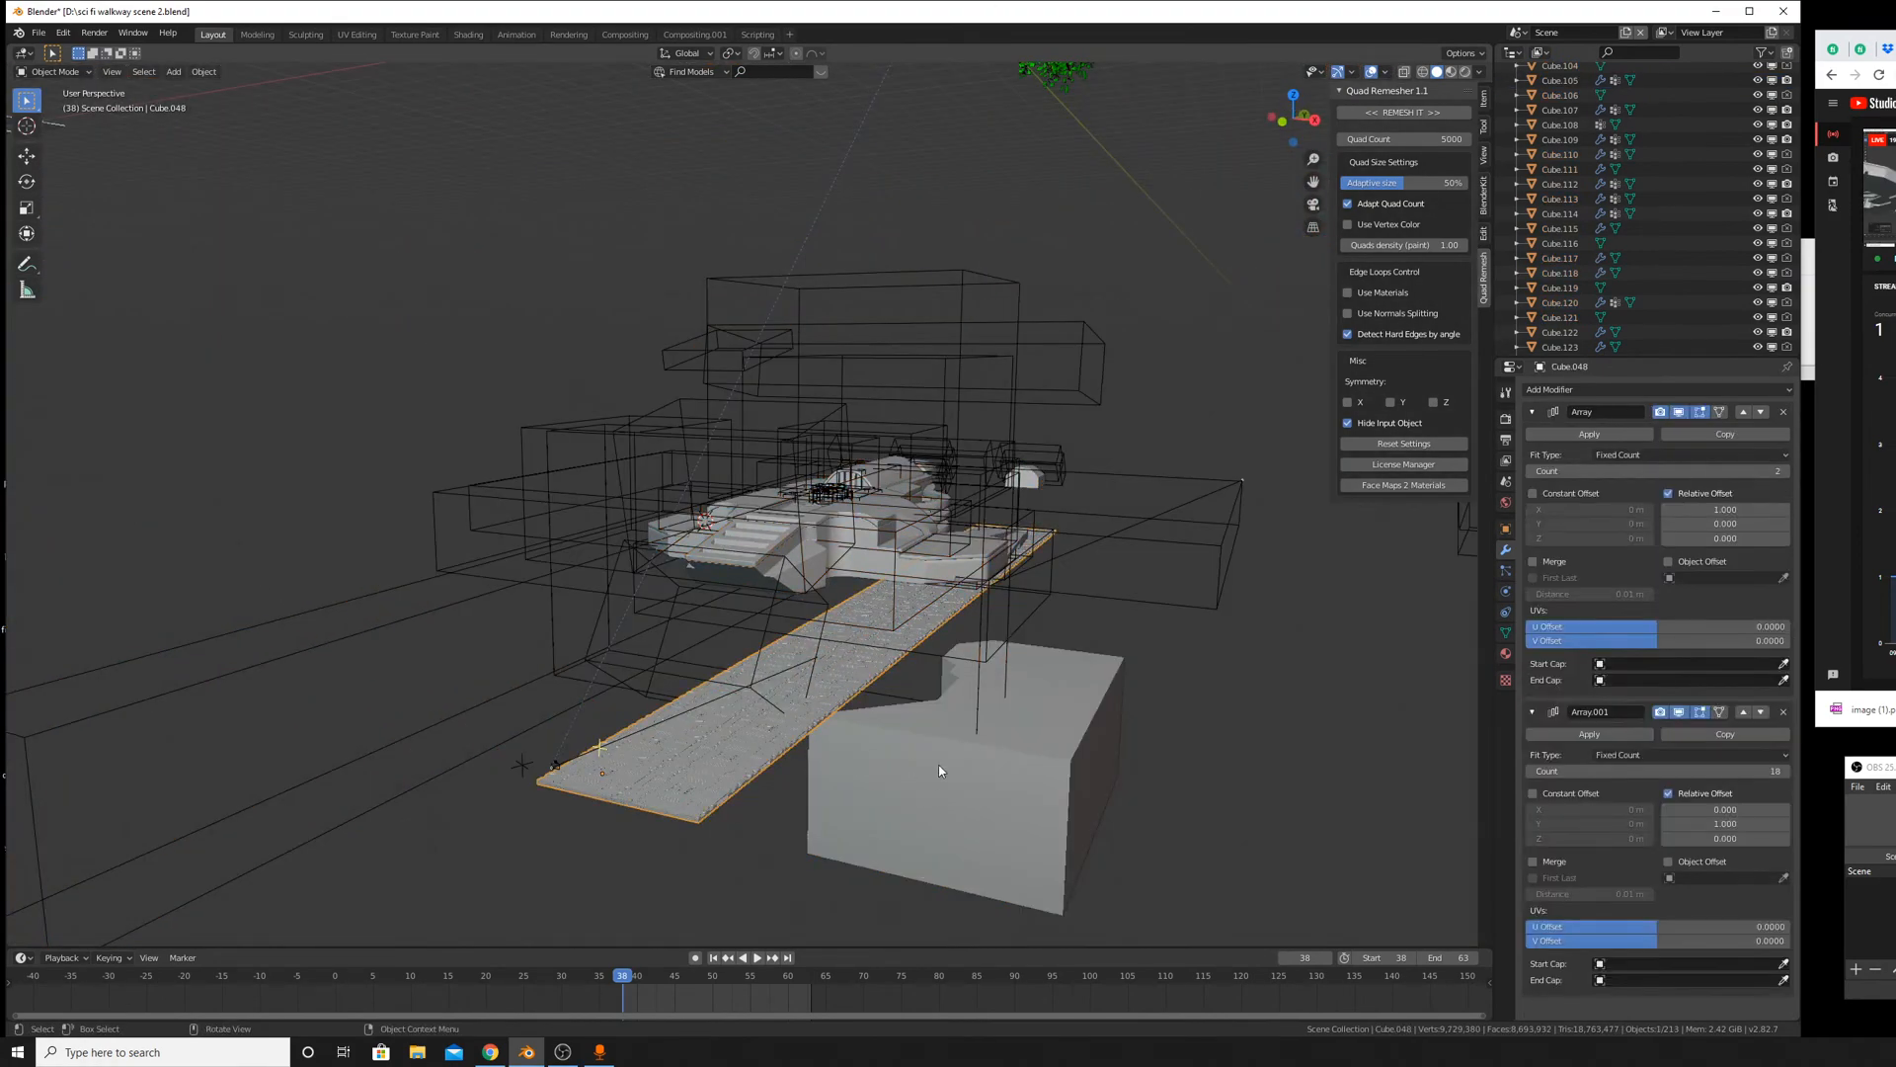
pyautogui.press('h')
pyautogui.scroll(4, 814, 533)
pyautogui.moveTo(814, 534); pyautogui.dragTo(1310, 314, button='middle')
pyautogui.click(1219, 359)
pyautogui.press('Tab')
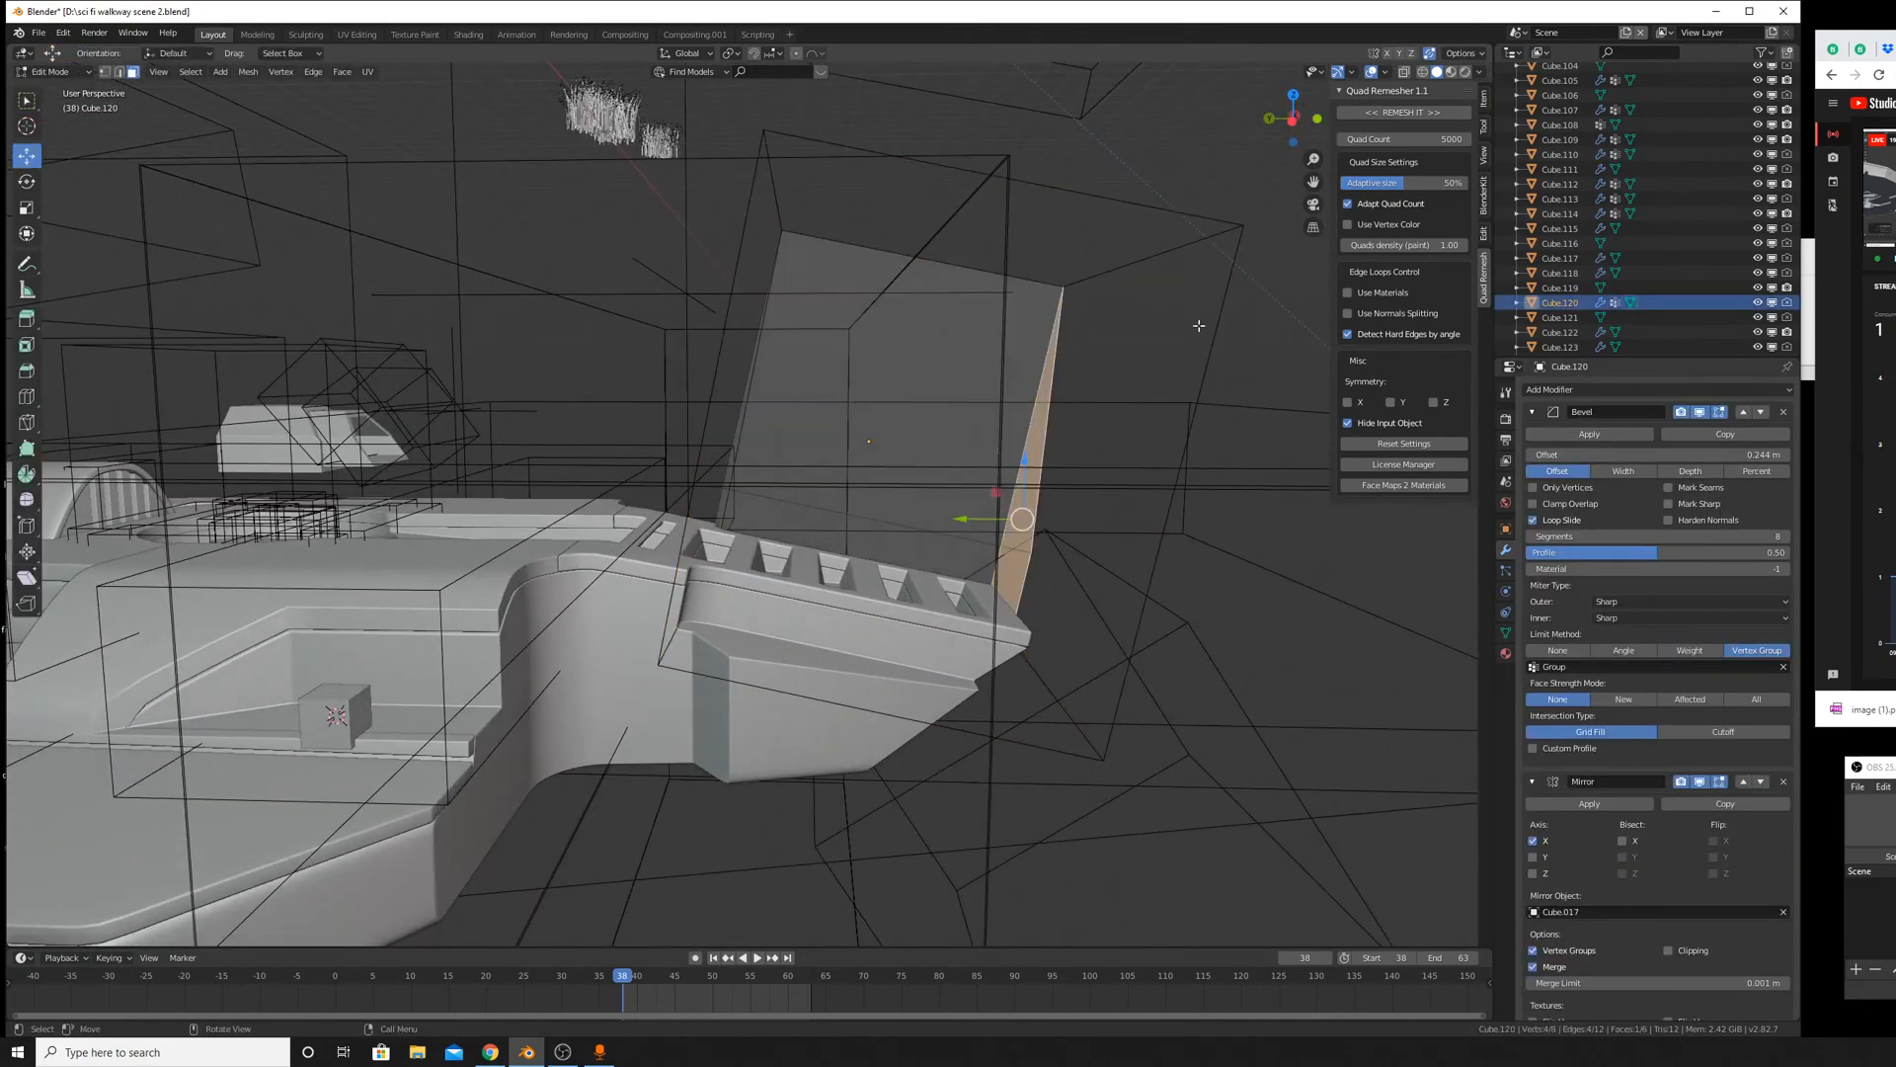
pyautogui.moveTo(1180, 346); pyautogui.dragTo(1076, 649, button='middle')
pyautogui.press('Tab')
# Open the slot cutter mesh Cube.020 for editing and try to move its frontmost cutter face along Z.
pyautogui.click(868, 496)
pyautogui.press('Tab')
pyautogui.click(1036, 683)
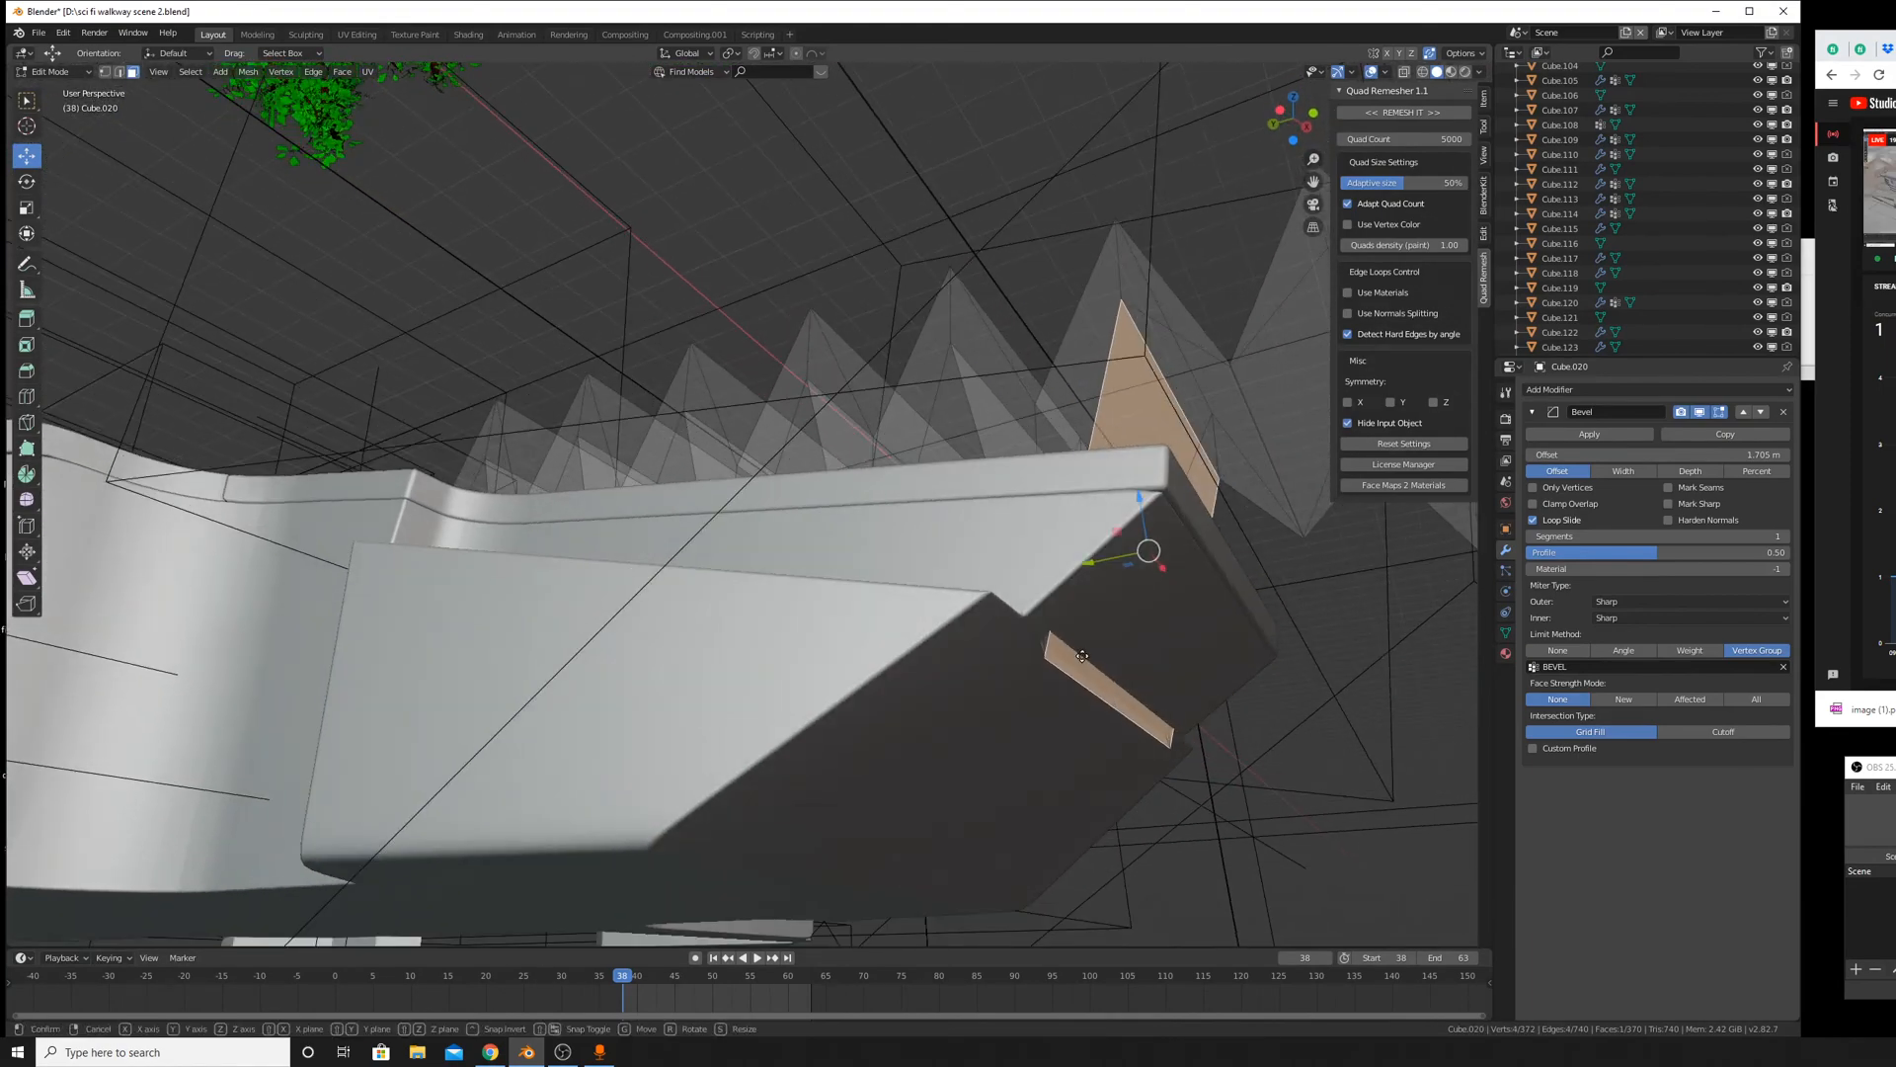
pyautogui.press('g')
pyautogui.press('z')
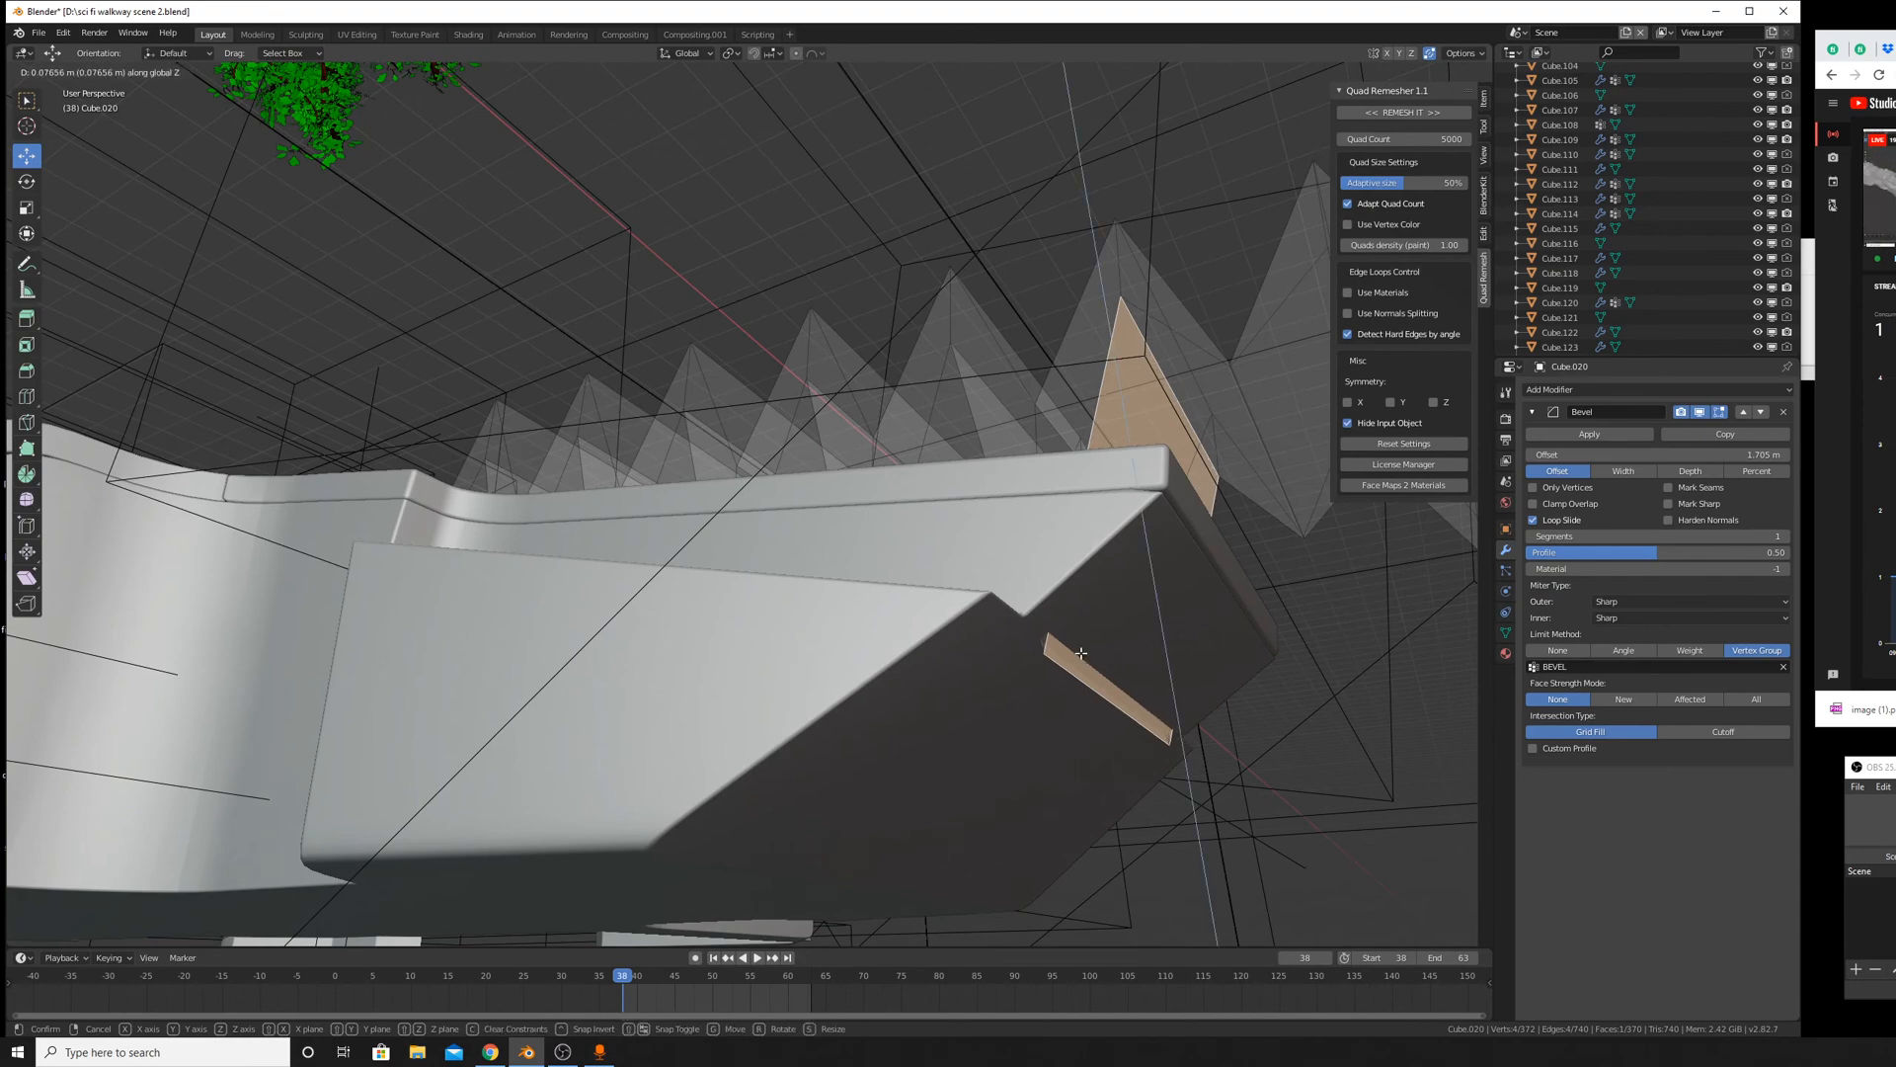
pyautogui.click(1082, 653)
# In wireframe view, raise the bottom edge of the frontmost slot cutter 3.5 m along Z.
pyautogui.moveTo(1082, 653); pyautogui.dragTo(945, 620, button='middle')
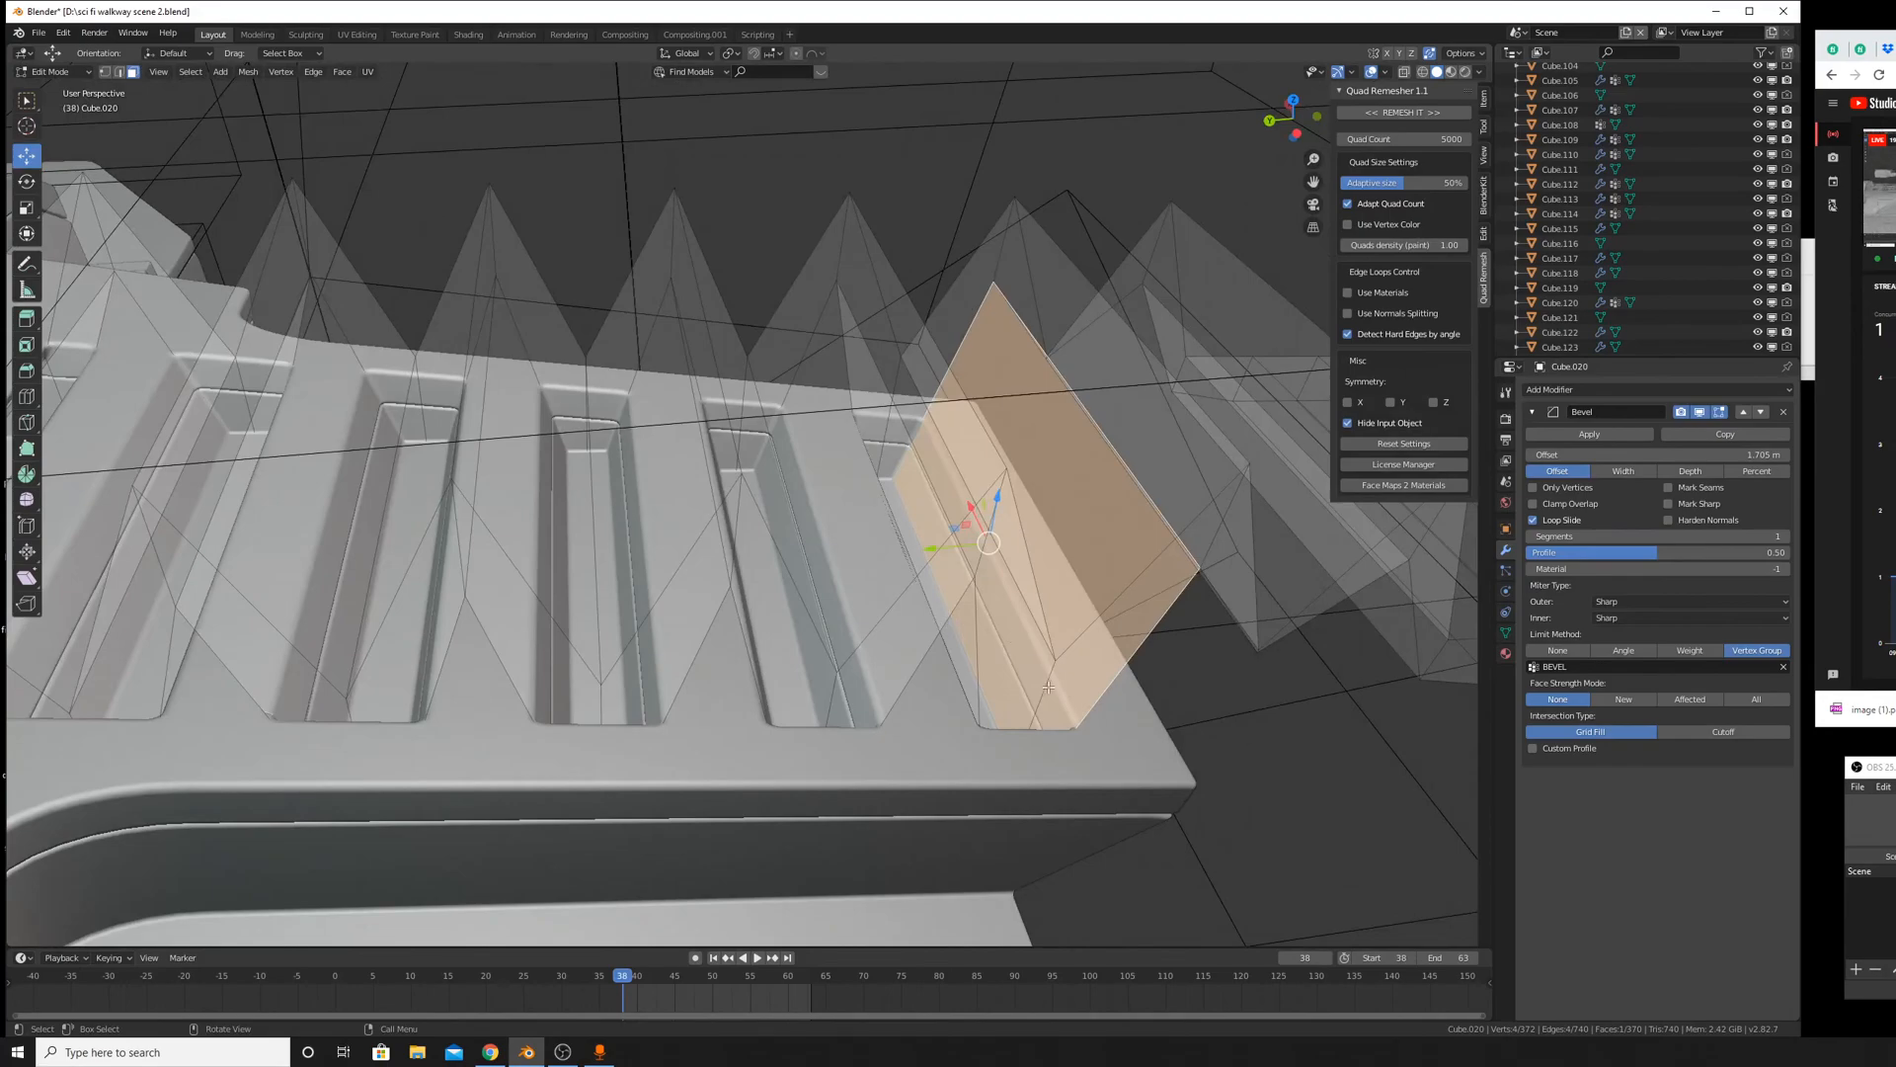
pyautogui.moveTo(1048, 687); pyautogui.dragTo(1037, 632, button='middle')
pyautogui.click(1423, 72)
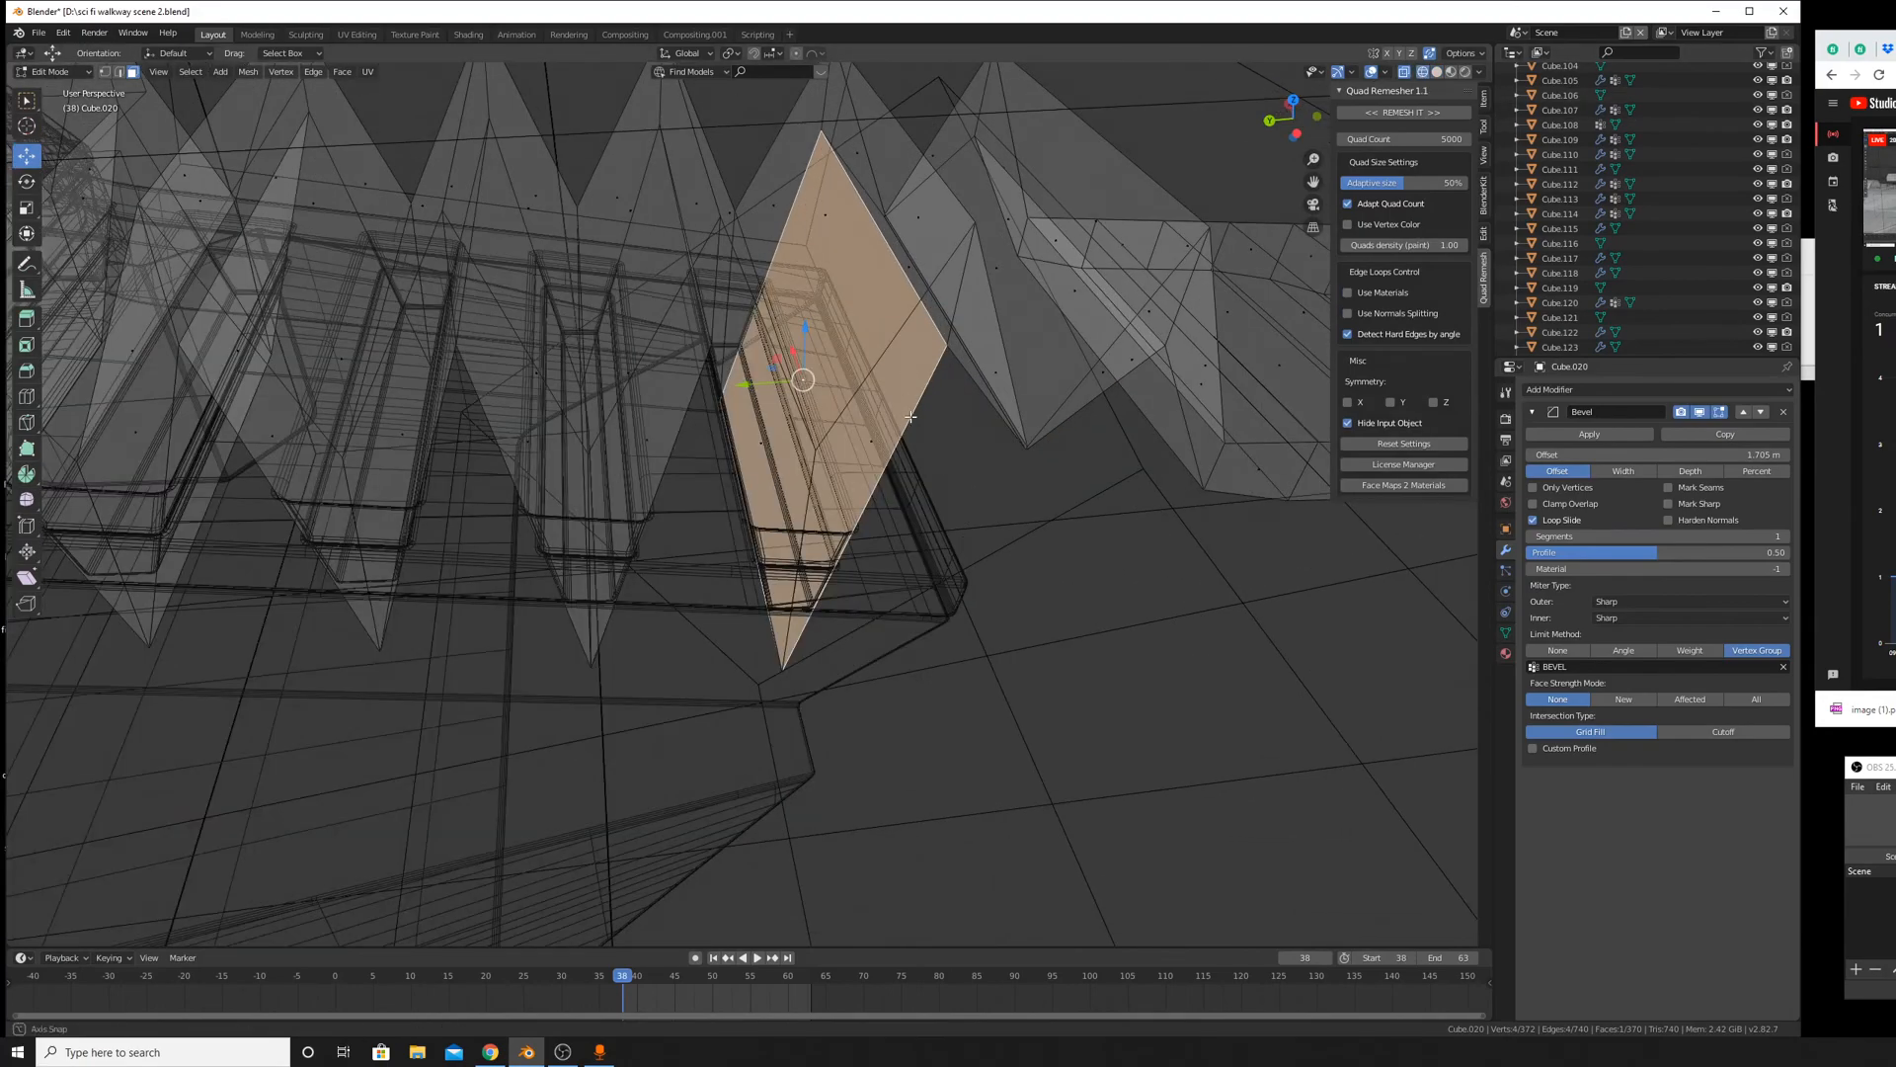
pyautogui.moveTo(910, 417); pyautogui.dragTo(845, 289, button='middle')
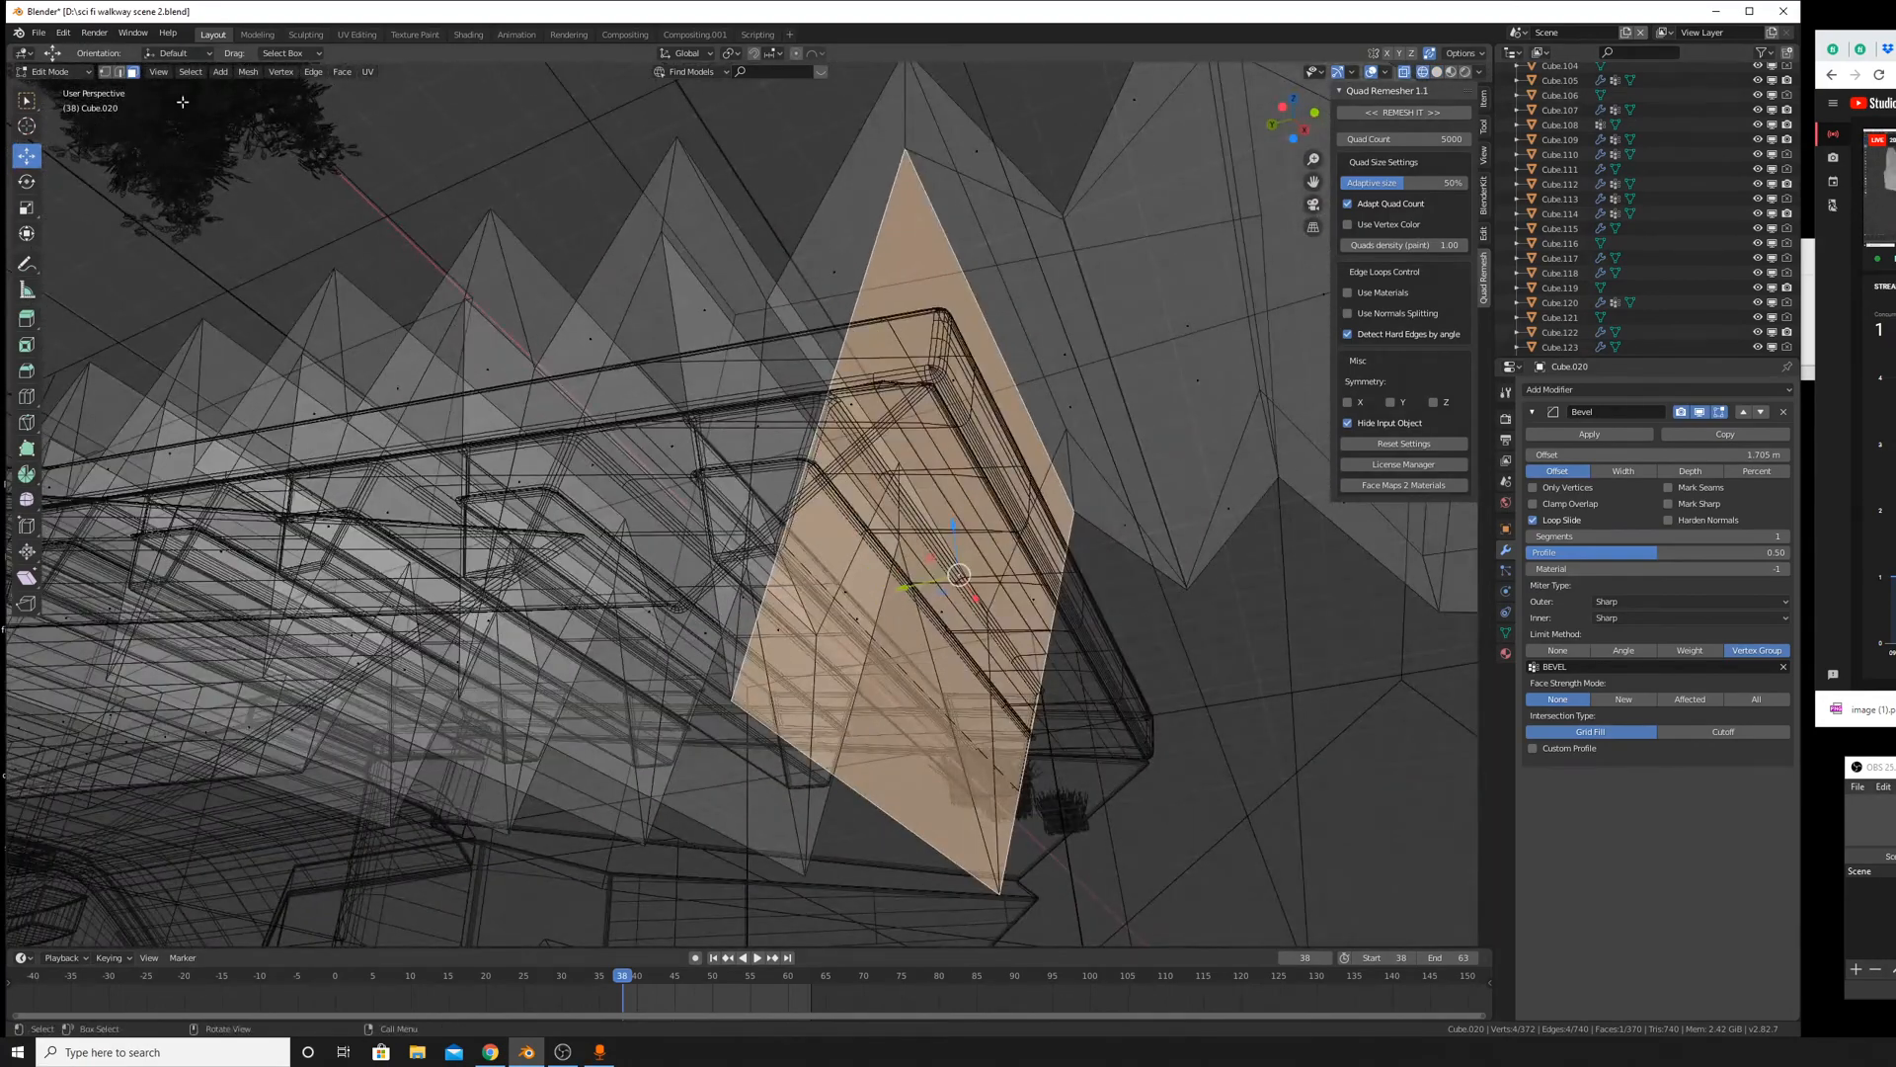
pyautogui.press('2')
pyautogui.click(783, 746)
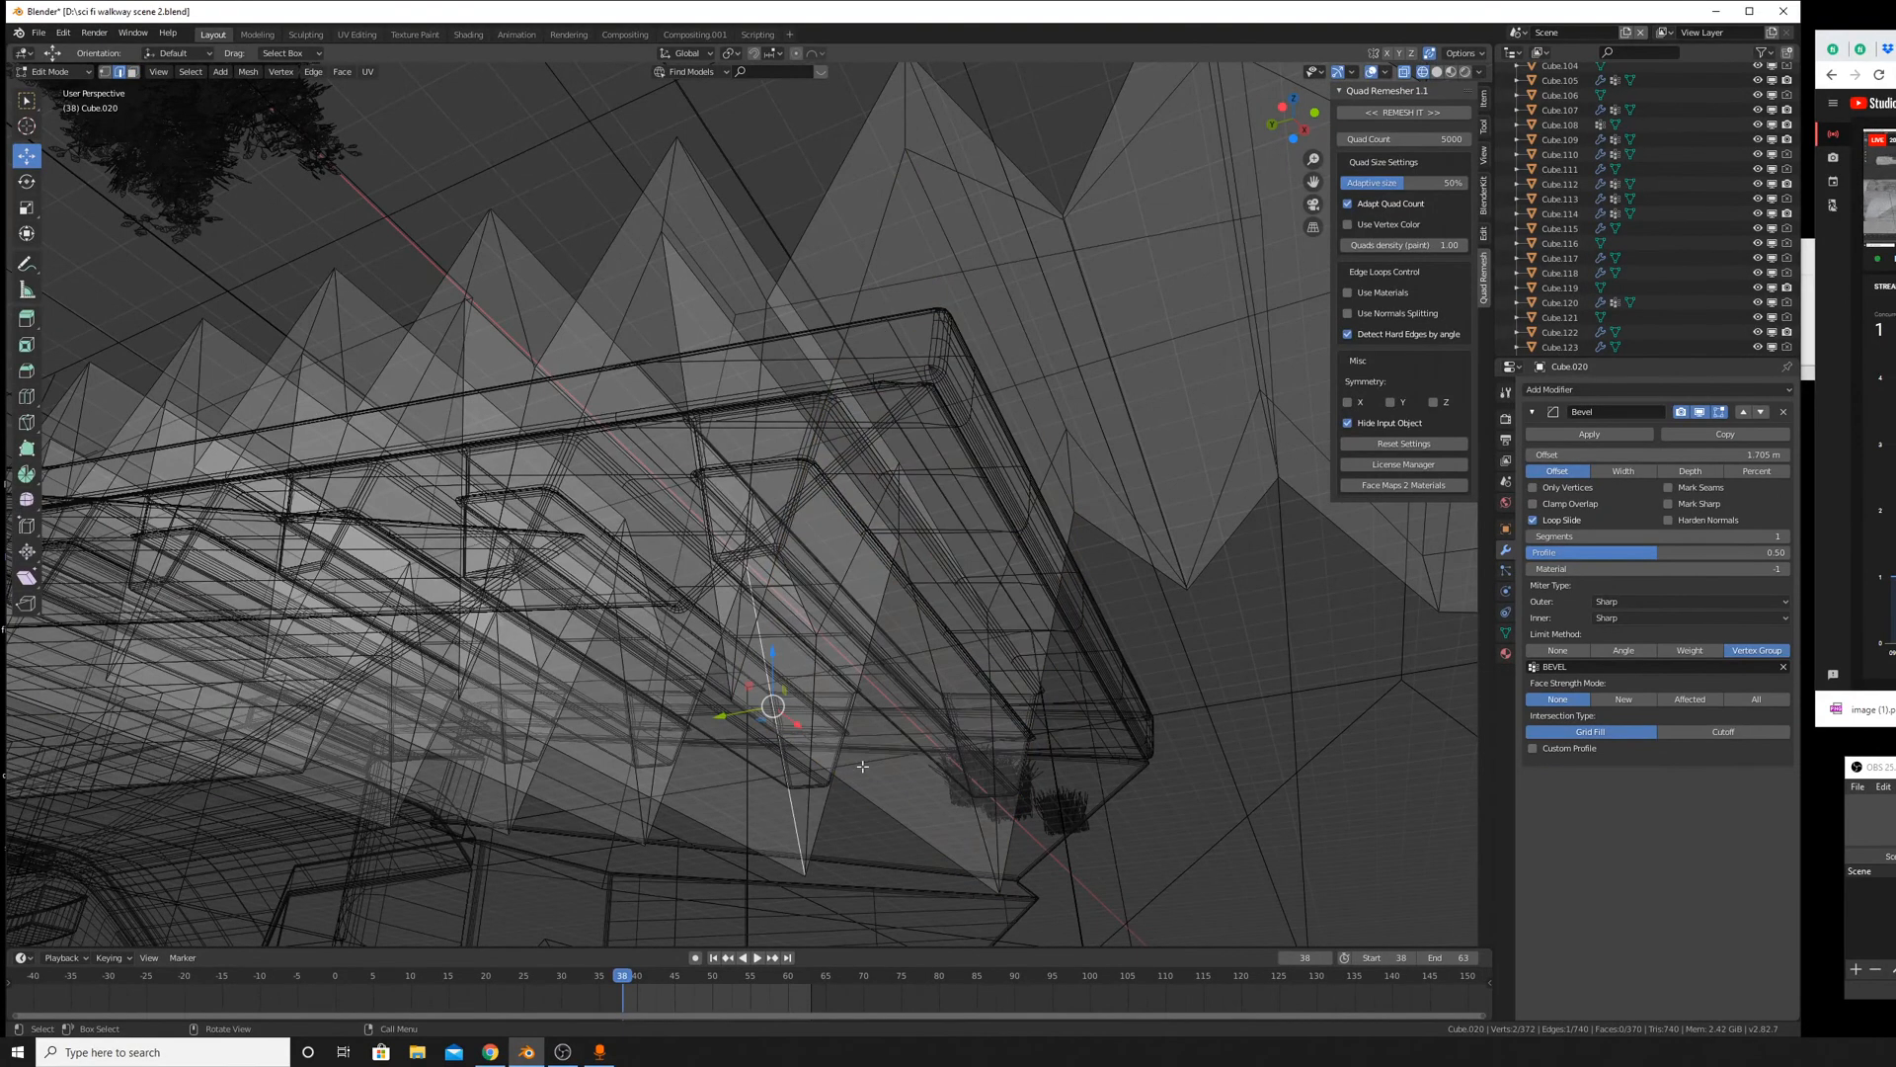
pyautogui.click(851, 754)
pyautogui.click(867, 804)
pyautogui.press('g')
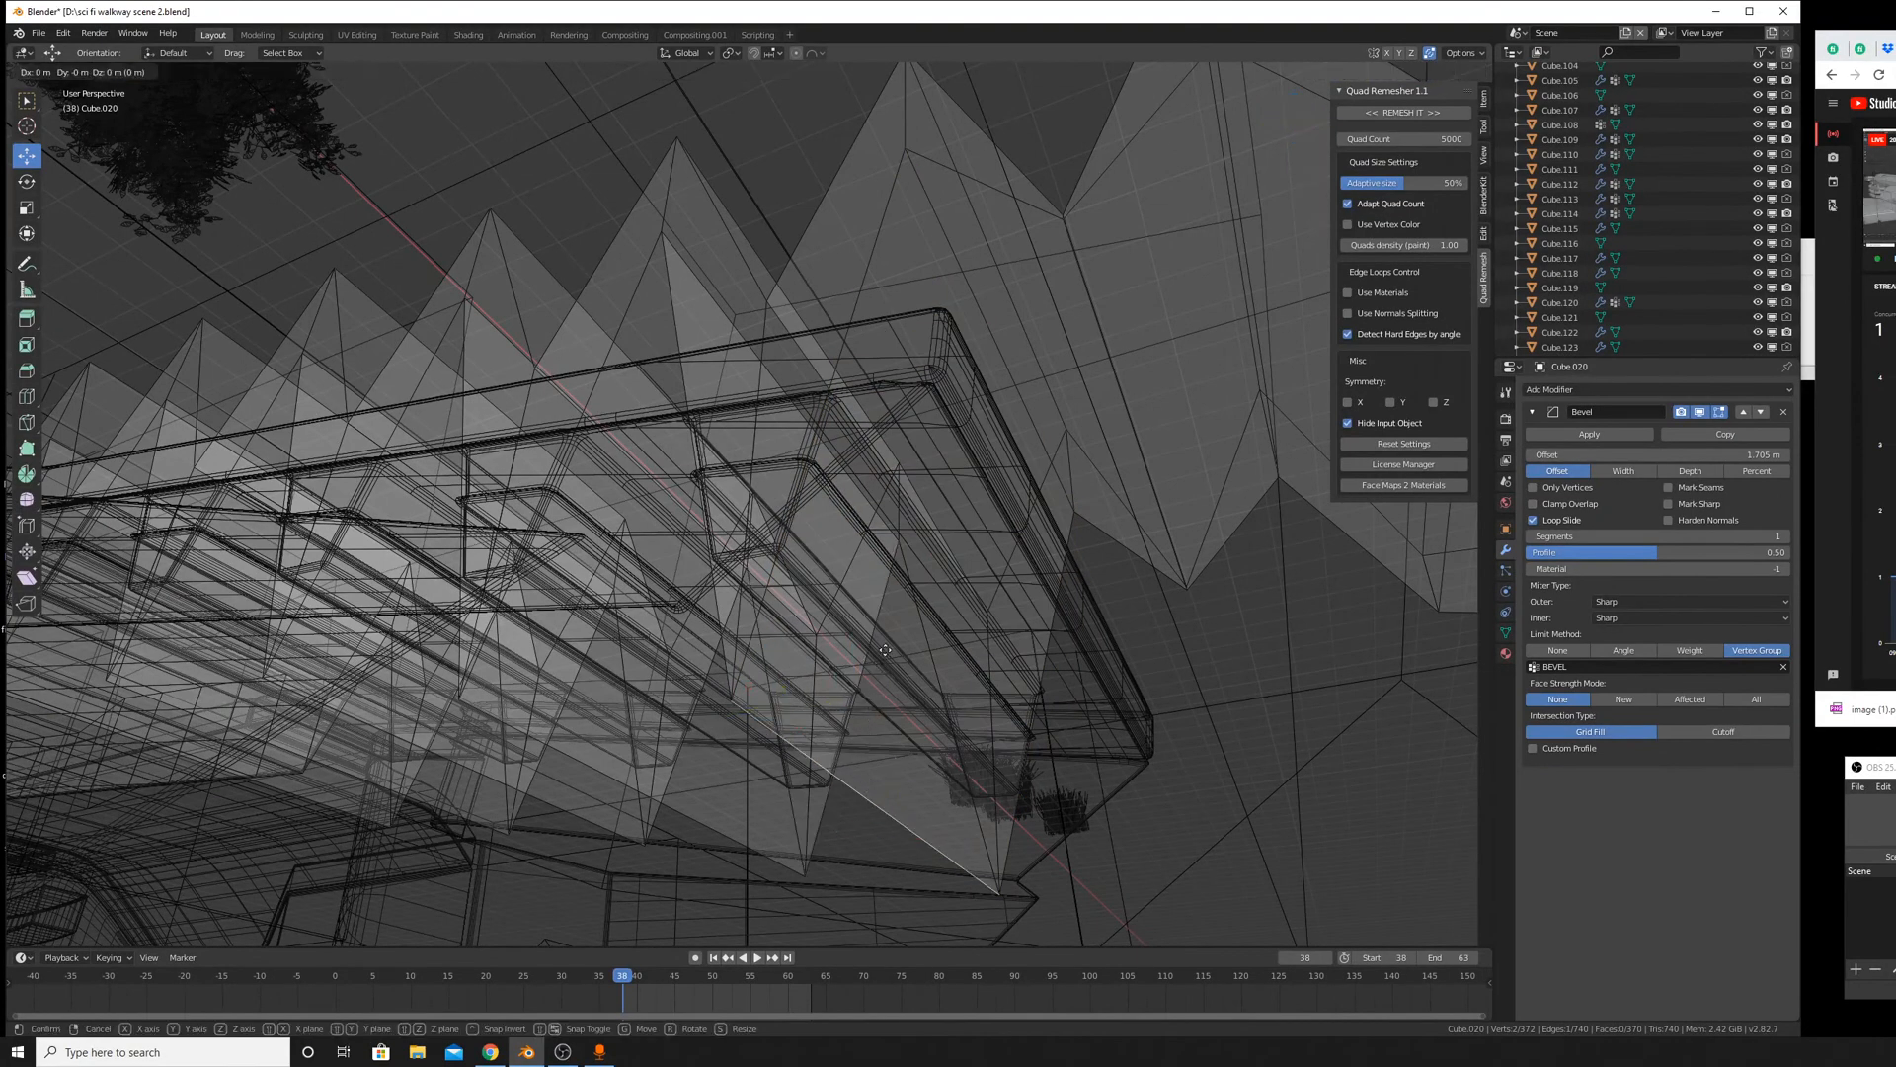
pyautogui.write('z3.5')
pyautogui.press('Return')
# Raise the bottom edge of the next slot cutter about 3.27 m along Z, plus about 0.53 m more.
pyautogui.moveTo(892, 567); pyautogui.dragTo(1066, 470, button='middle')
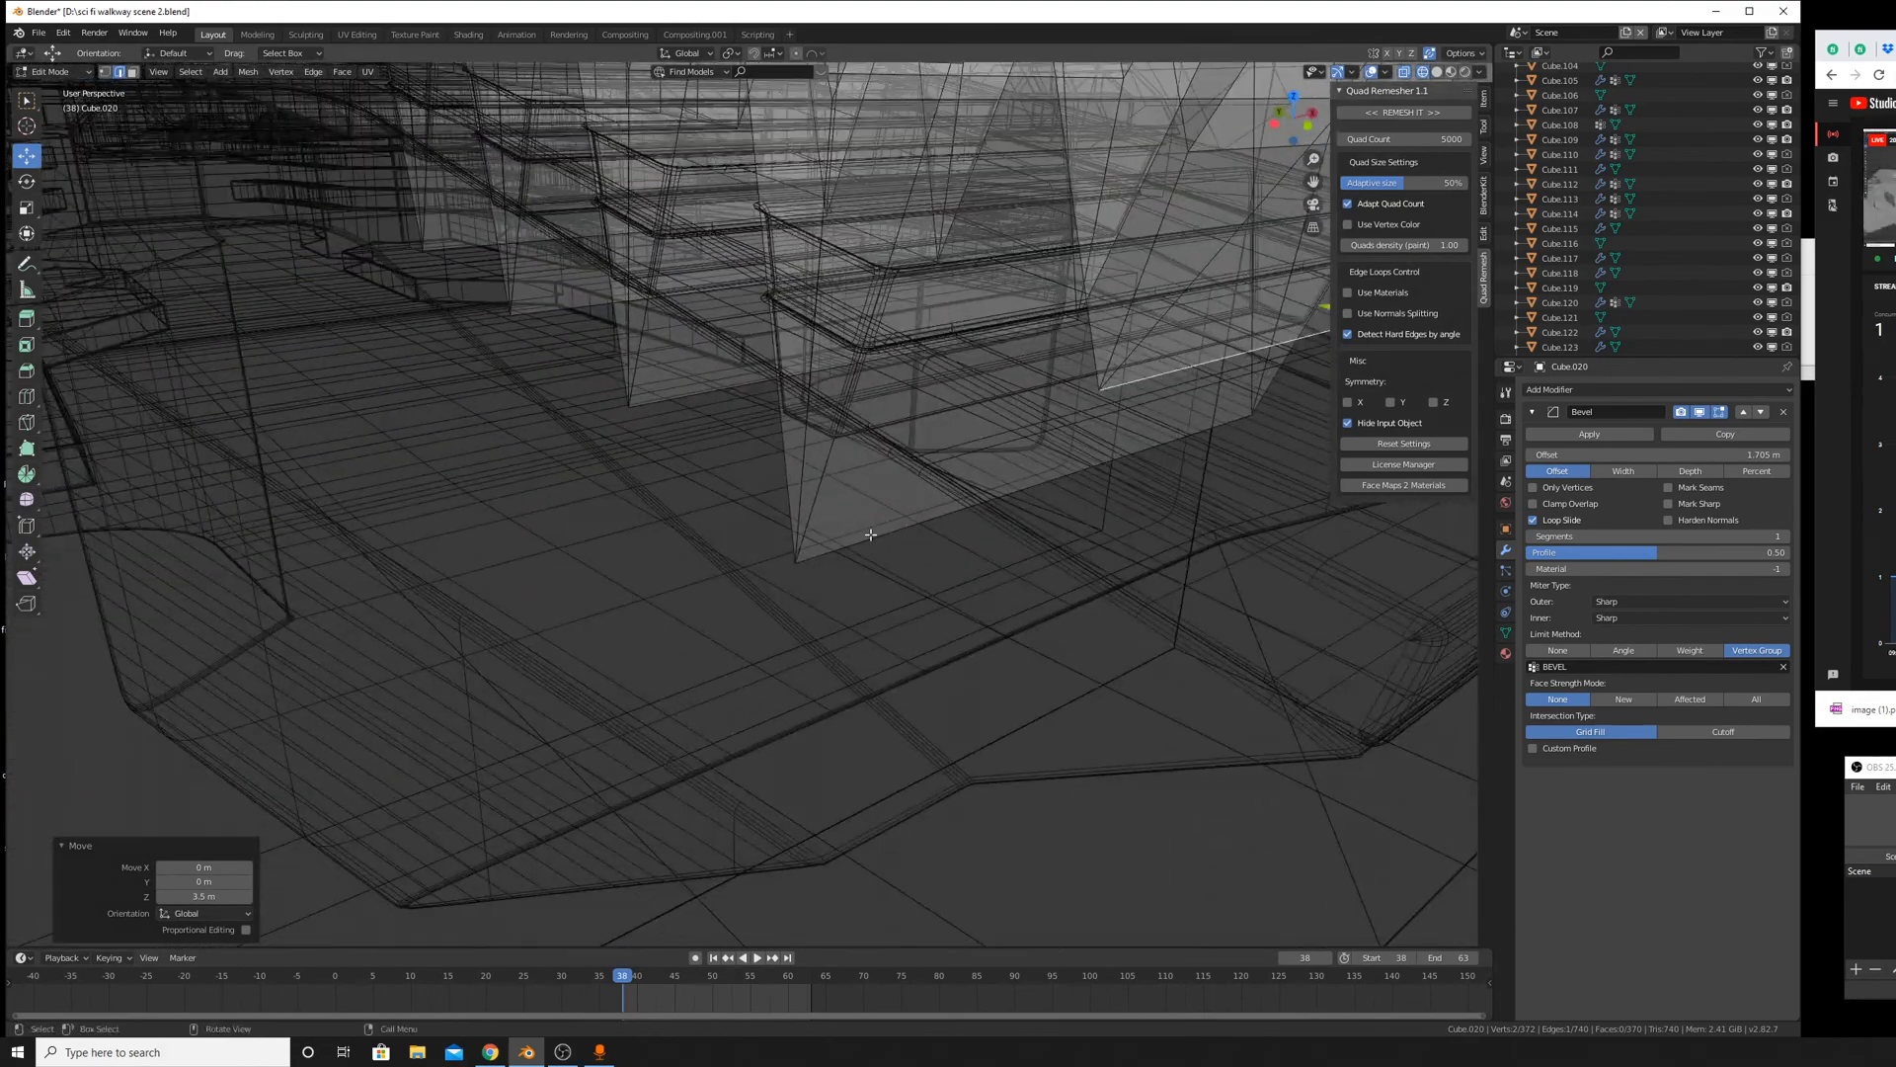
pyautogui.click(1067, 470)
pyautogui.press('g')
pyautogui.press('z')
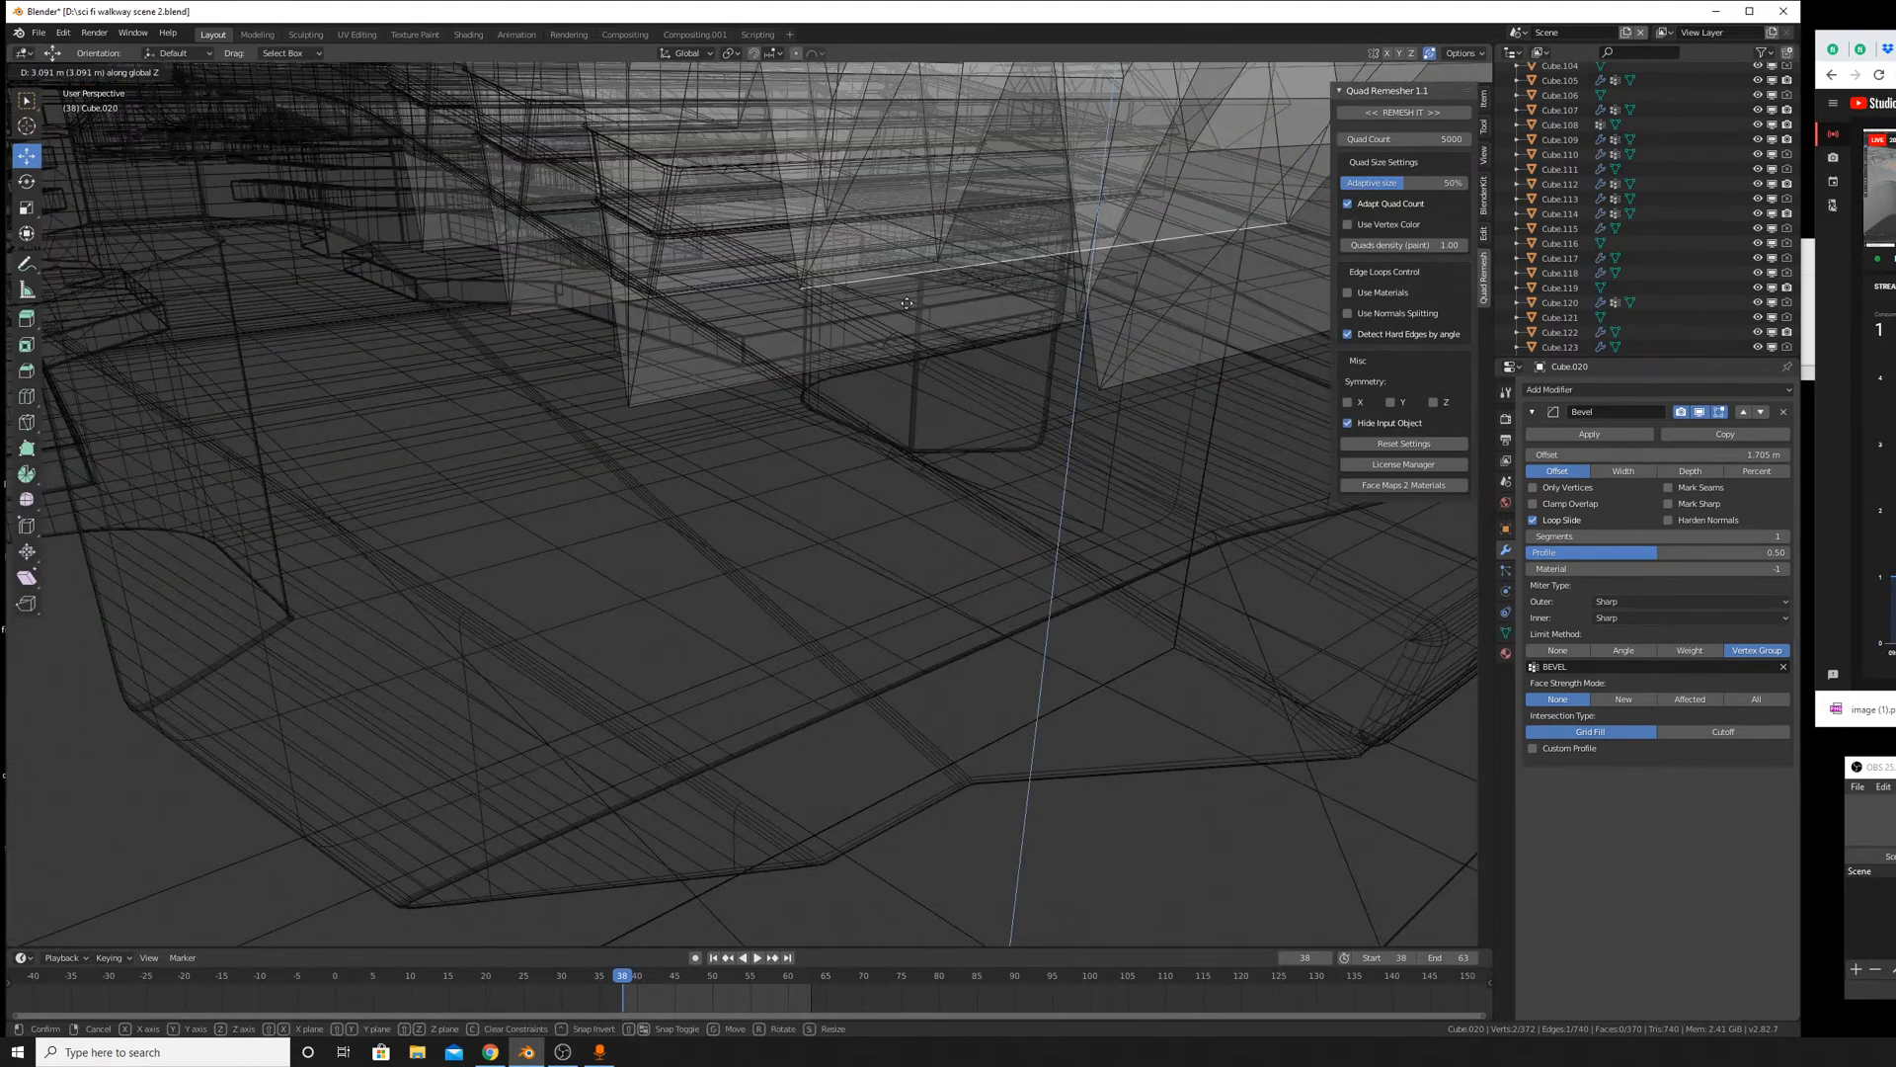
pyautogui.click(810, 336)
pyautogui.moveTo(810, 336); pyautogui.dragTo(1029, 691, button='middle')
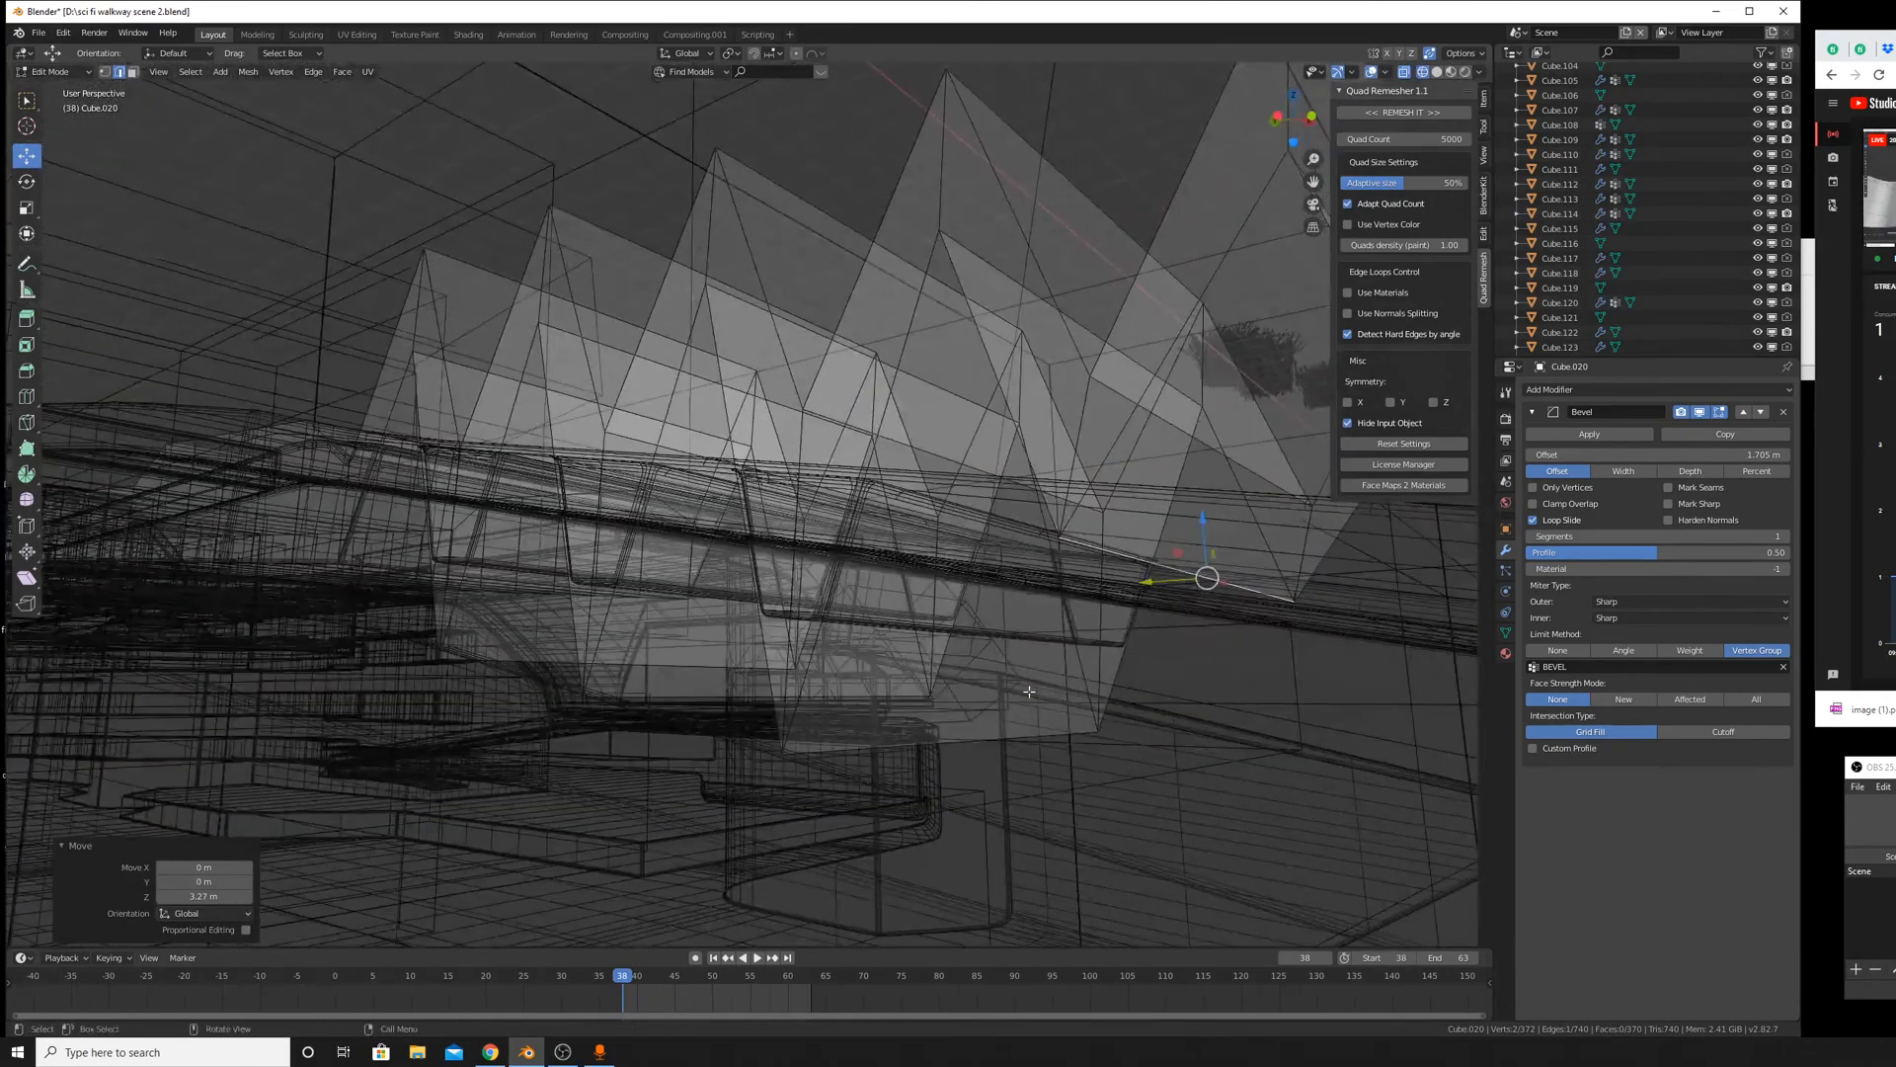
pyautogui.press('g')
pyautogui.press('z')
pyautogui.click(1021, 663)
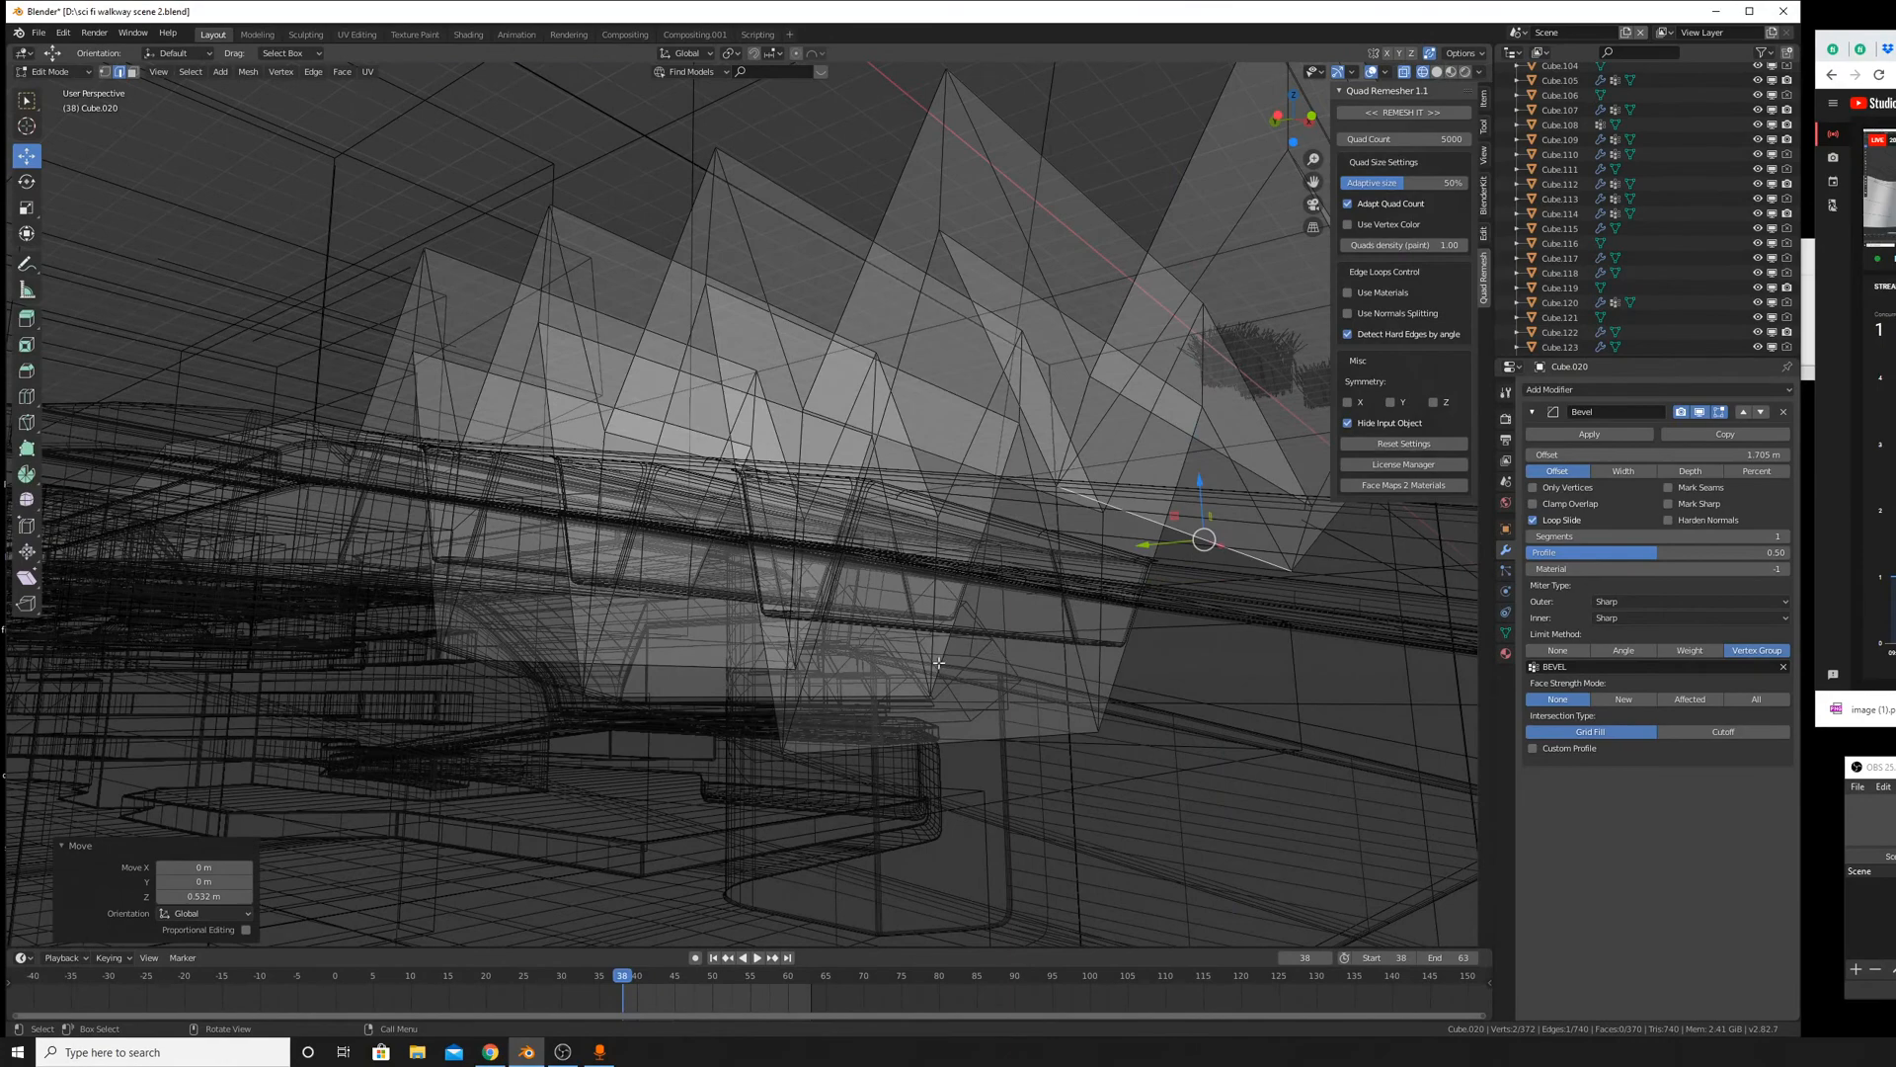
# Raise the bottom edges of the following two slot cutters along Z, the second one by about 5.51 m.
pyautogui.press('g')
pyautogui.press('z')
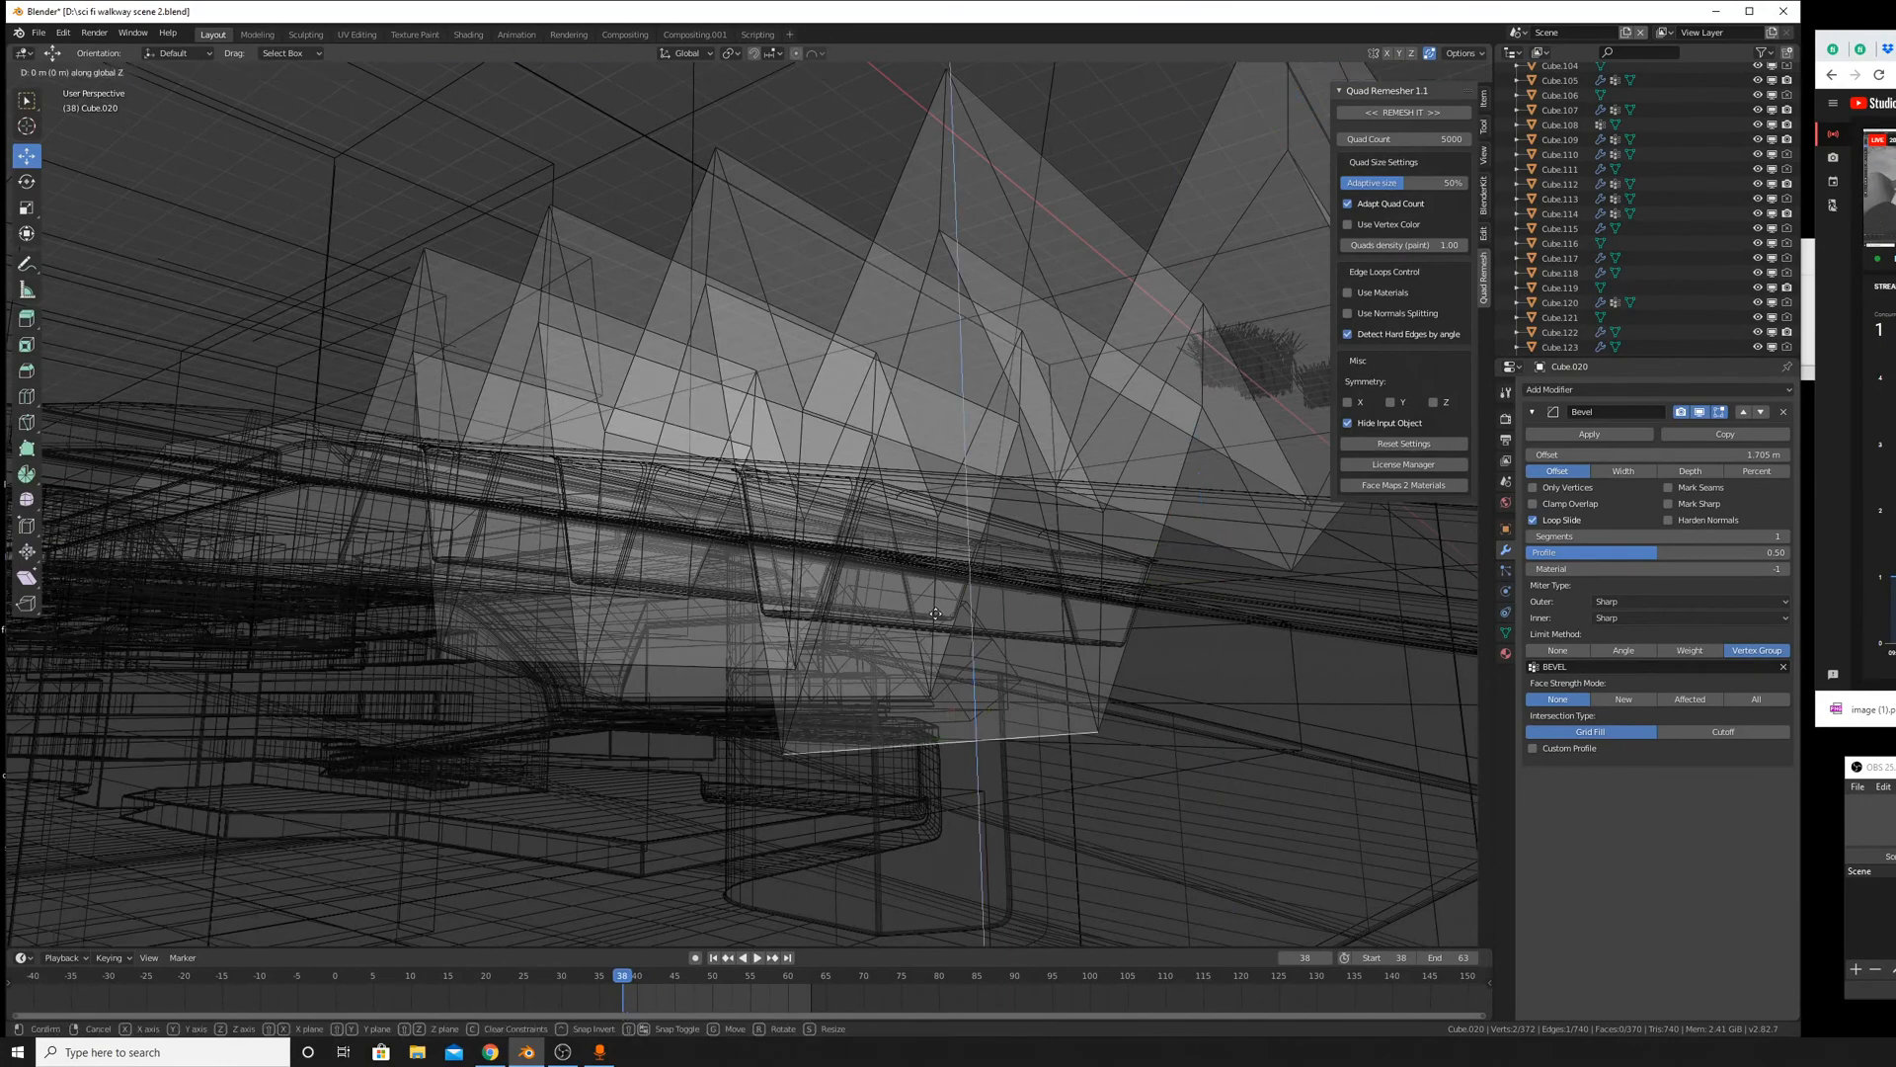
pyautogui.click(942, 464)
pyautogui.moveTo(942, 464); pyautogui.dragTo(1254, 844, button='middle')
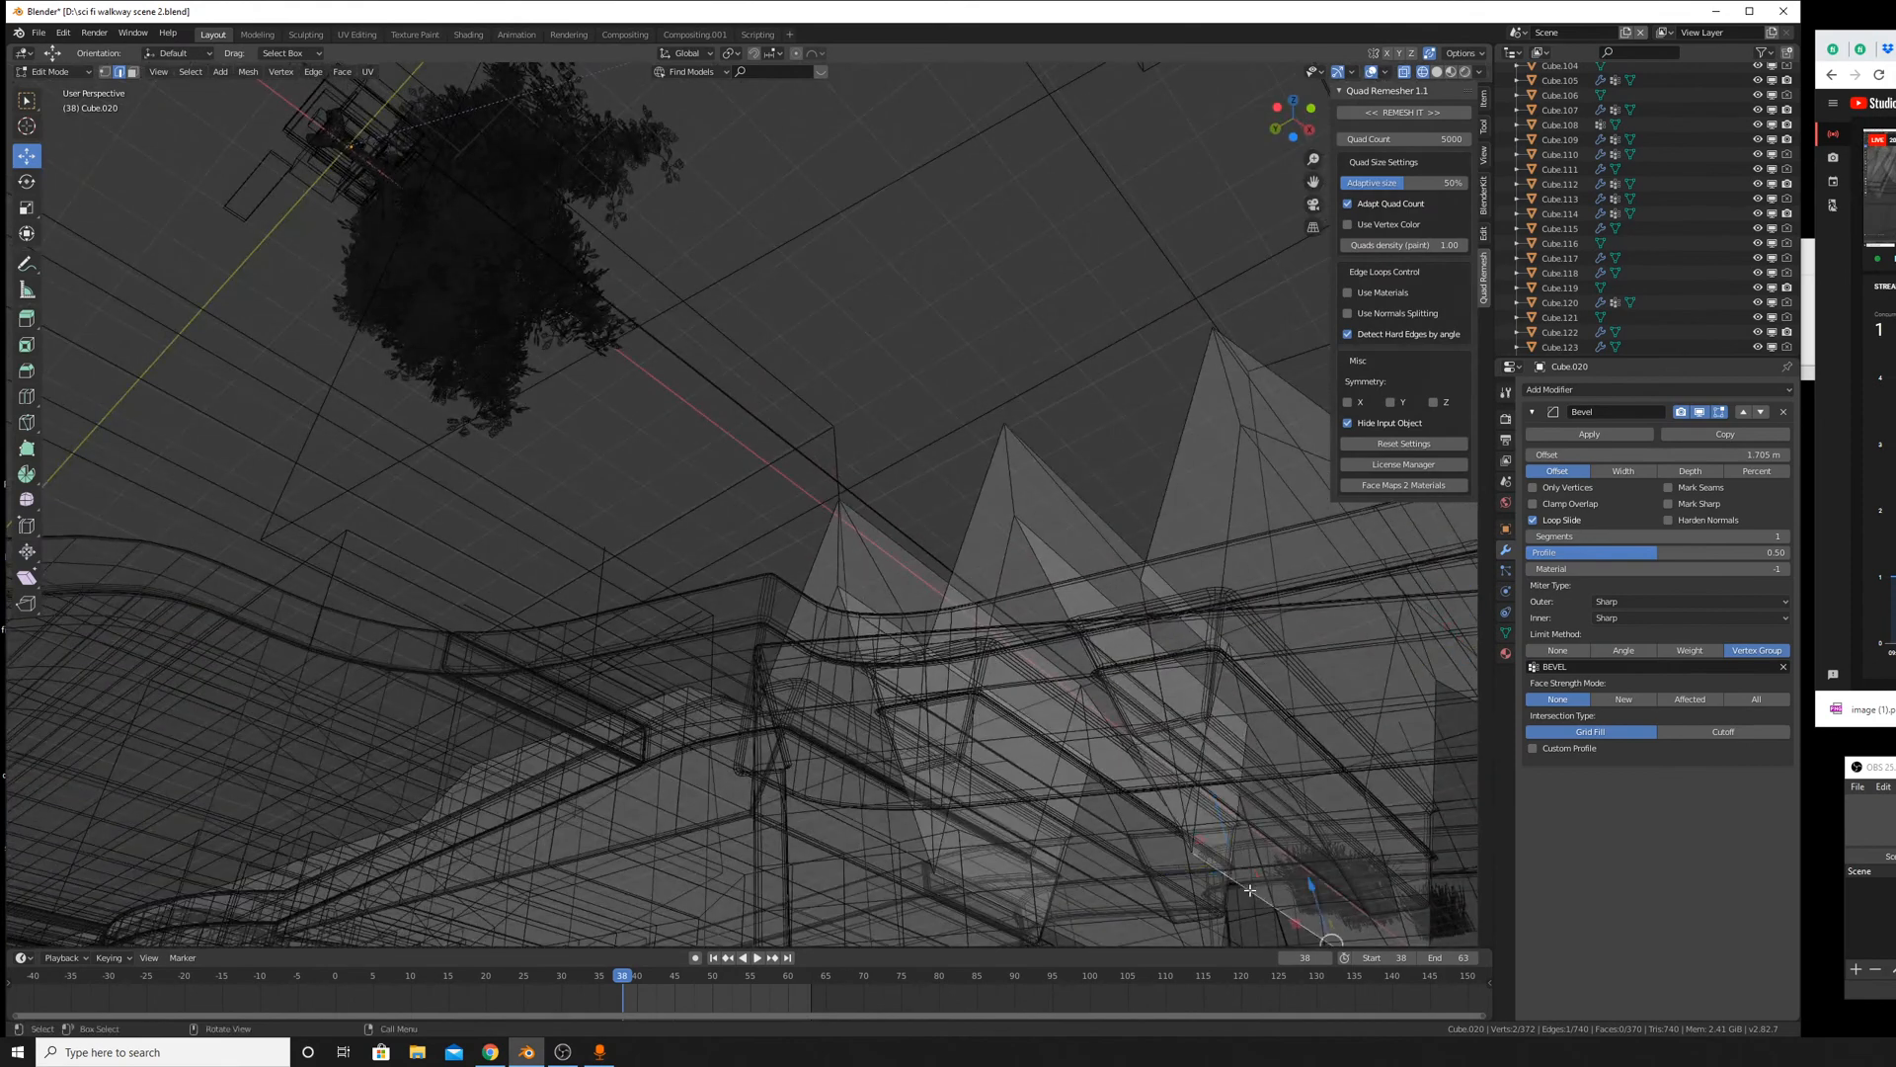
pyautogui.press('g')
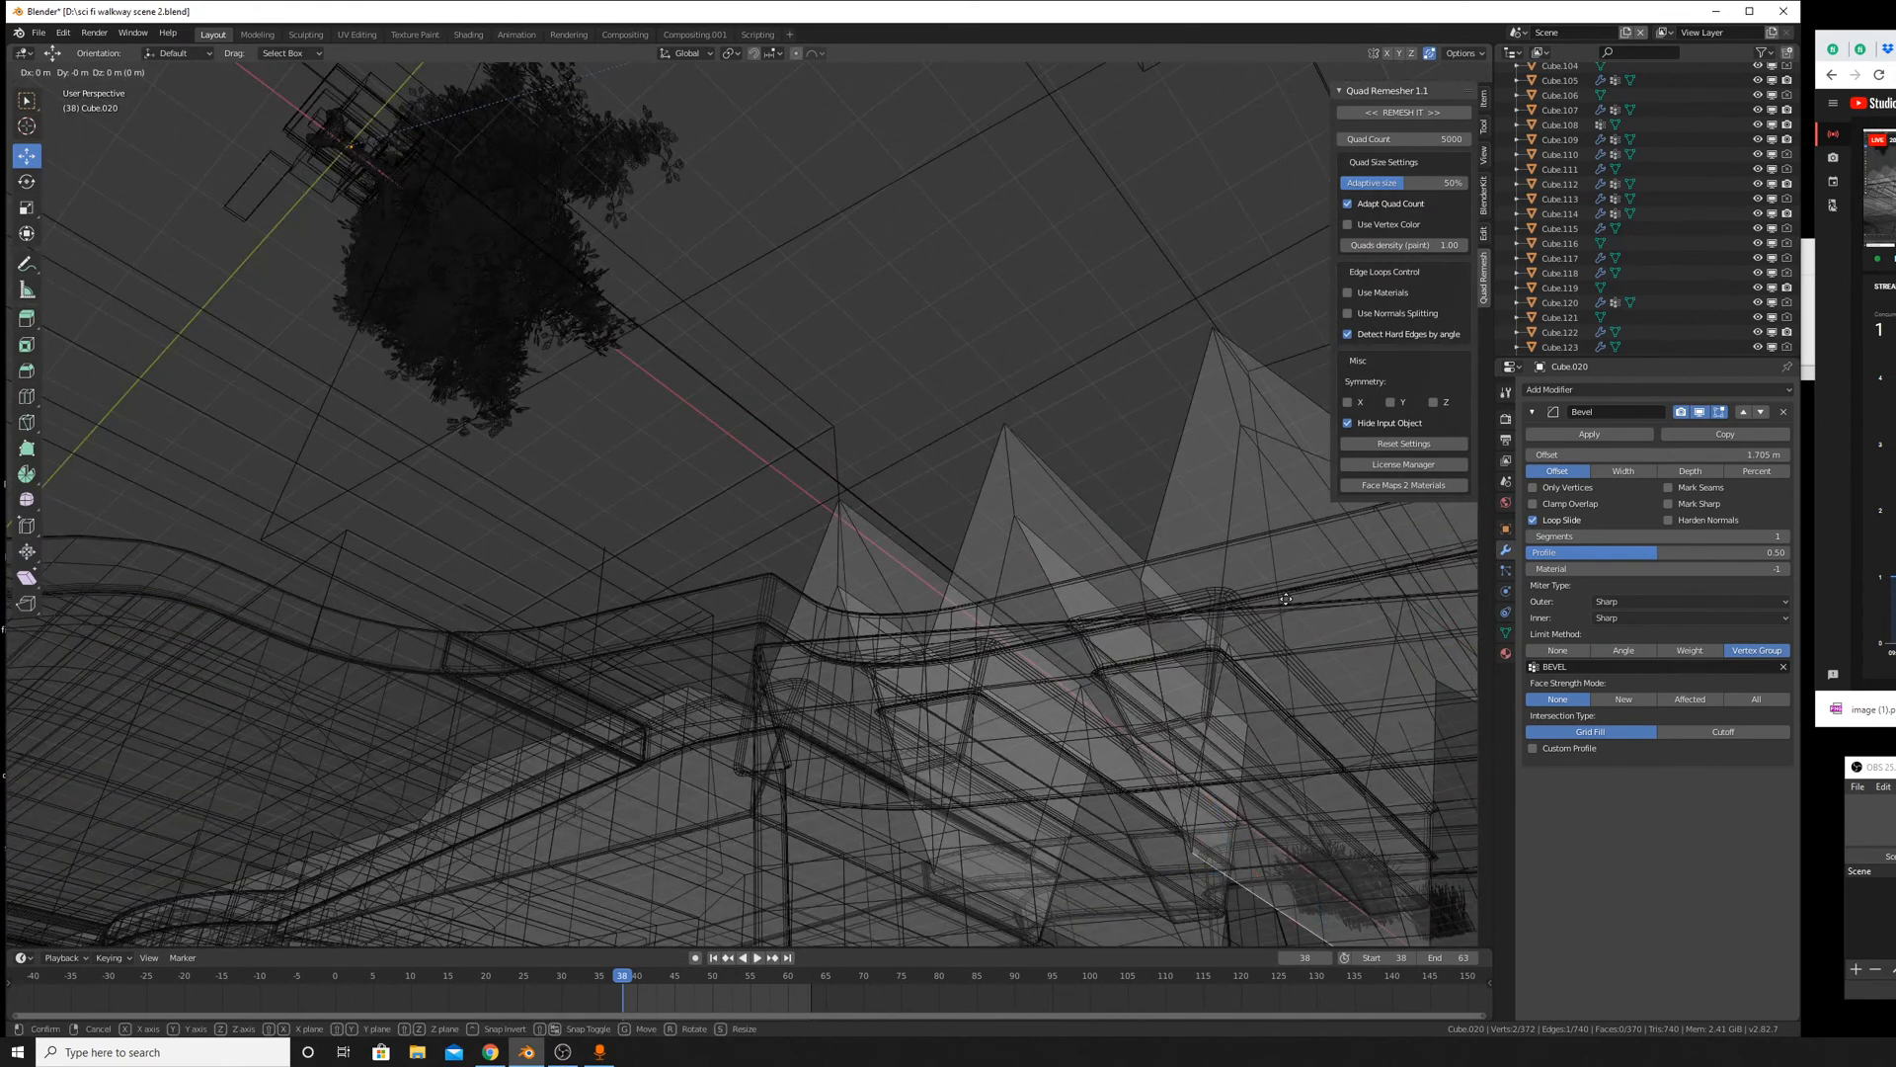
pyautogui.press('z')
pyautogui.click(1103, 771)
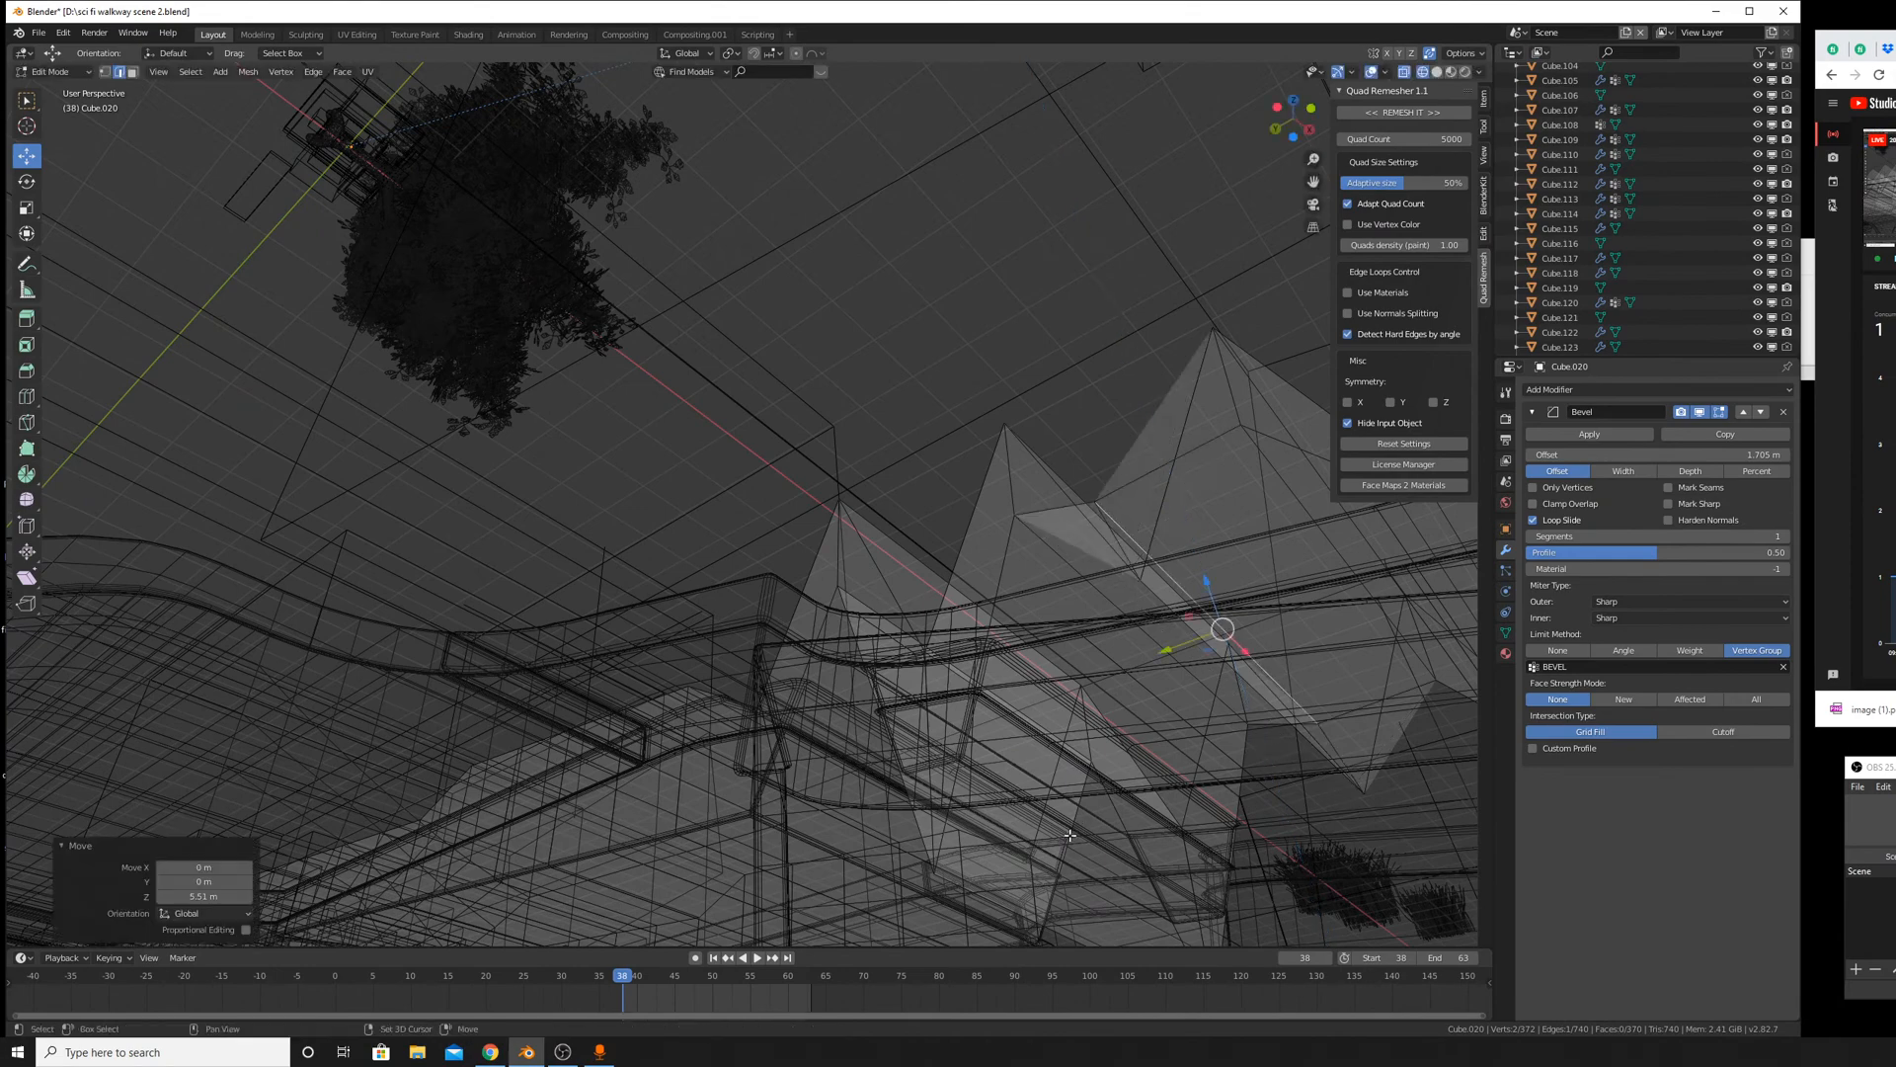
# Raise the bottom edge of the last remaining slot cutter about 6.4 m along Z, and finish mesh editing in solid view.
pyautogui.moveTo(1103, 771); pyautogui.dragTo(1002, 539, button='middle')
pyautogui.click(1016, 712)
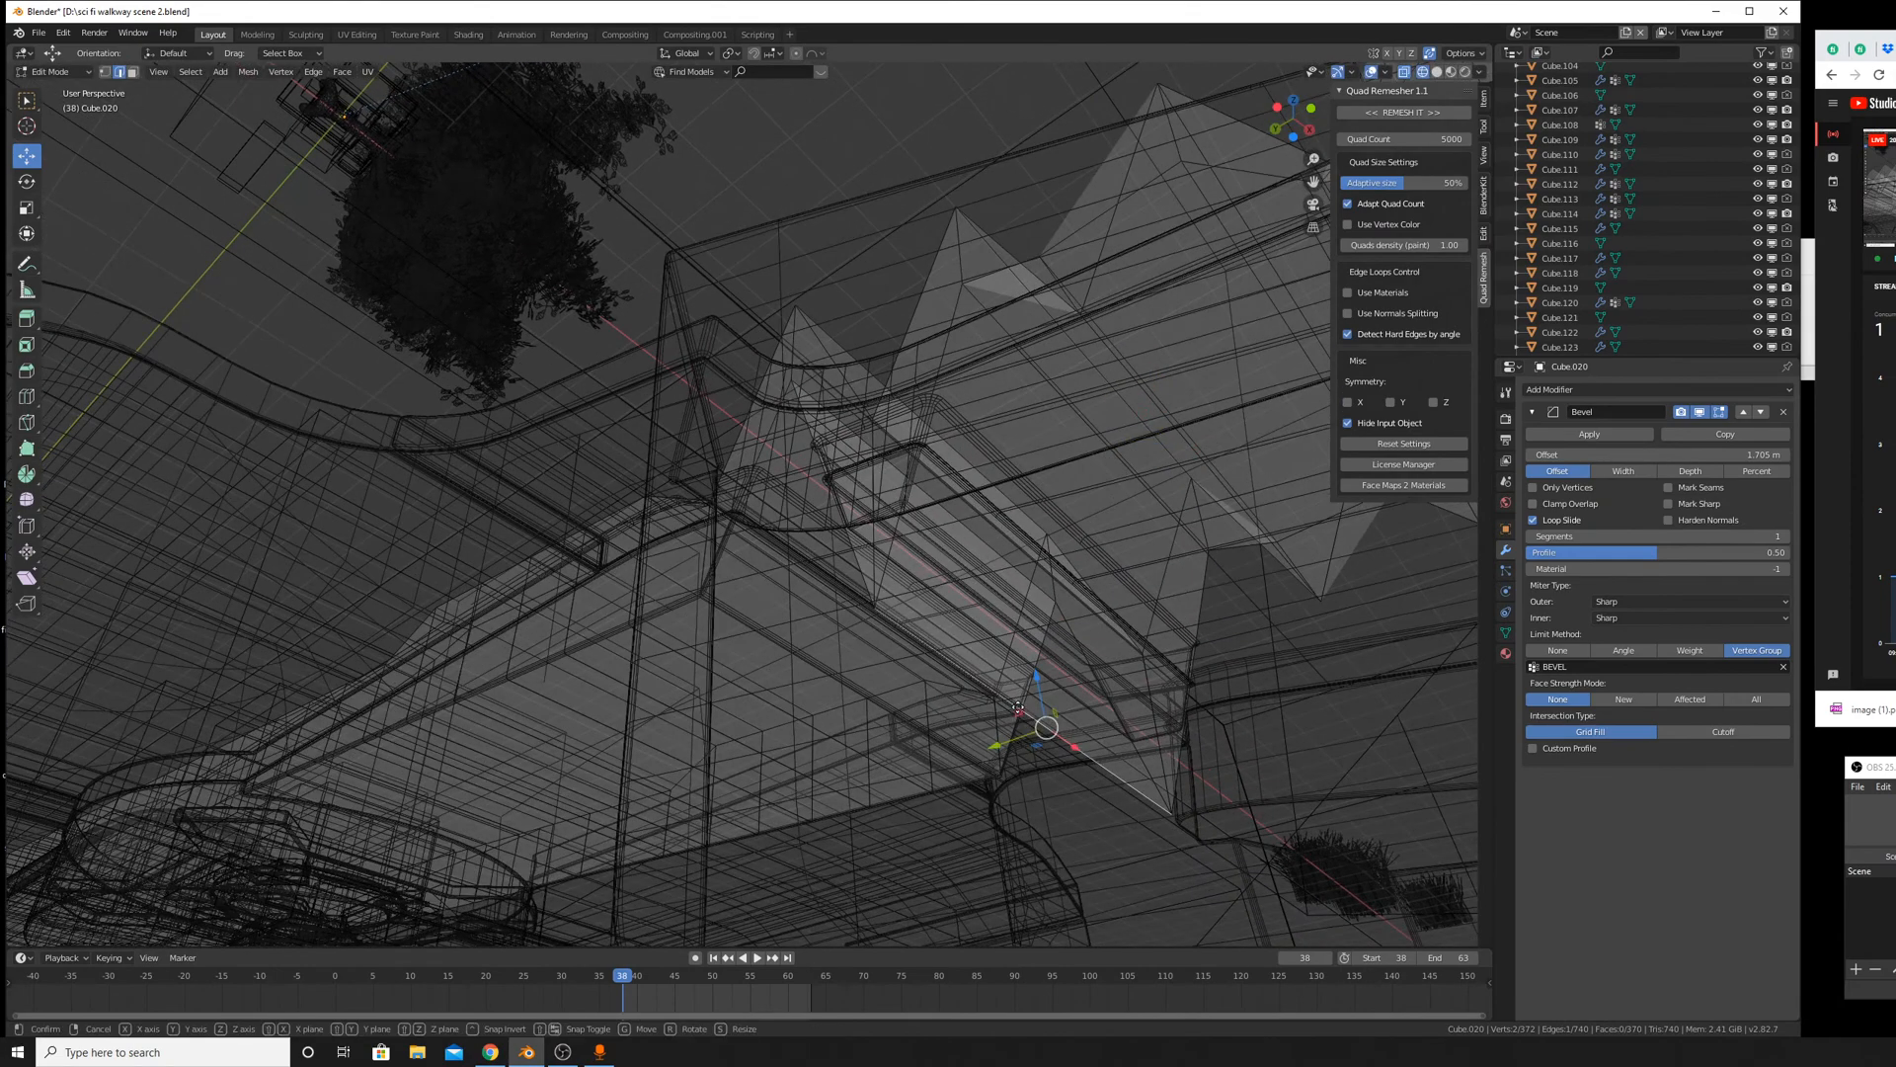
pyautogui.press('g')
pyautogui.press('z')
pyautogui.click(1002, 434)
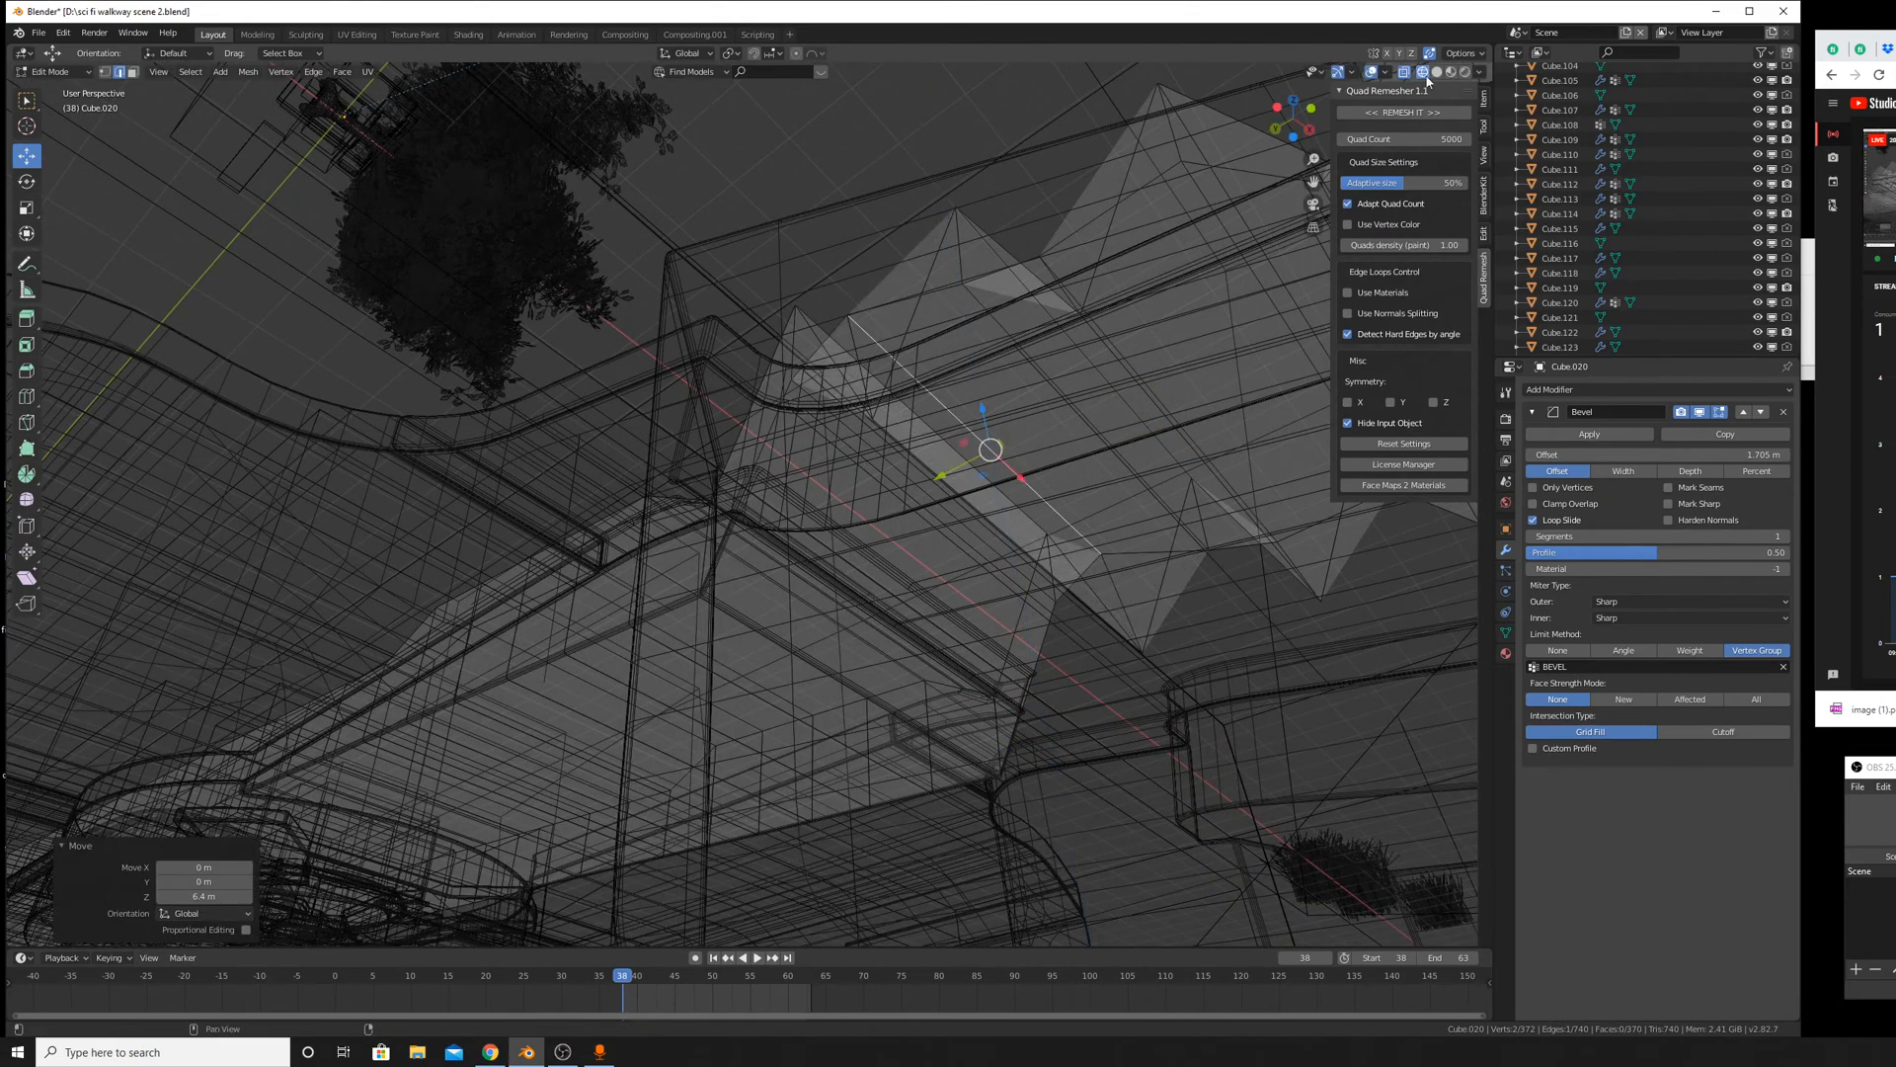
pyautogui.hotkey('alt', 'z')
pyautogui.moveTo(1002, 433); pyautogui.dragTo(944, 601, button='middle')
pyautogui.scroll(-4, 943, 602)
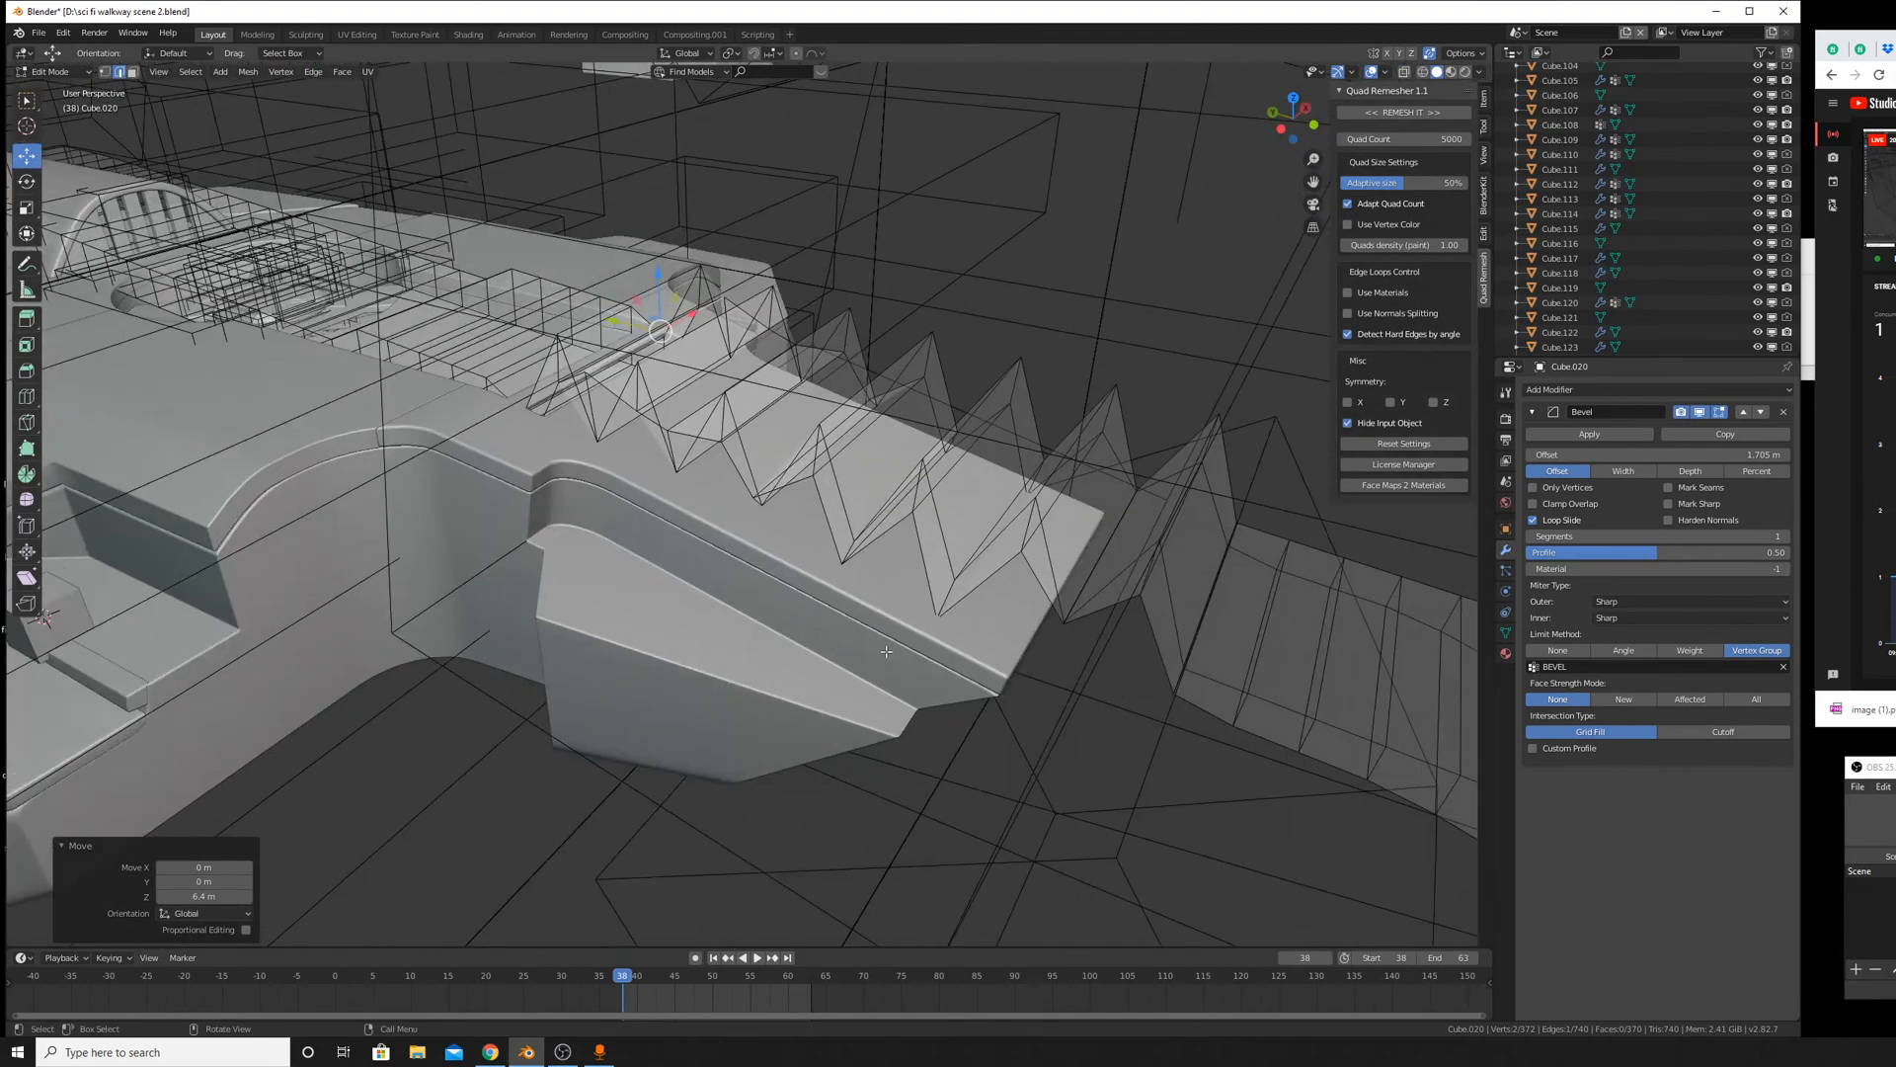
pyautogui.press('Tab')
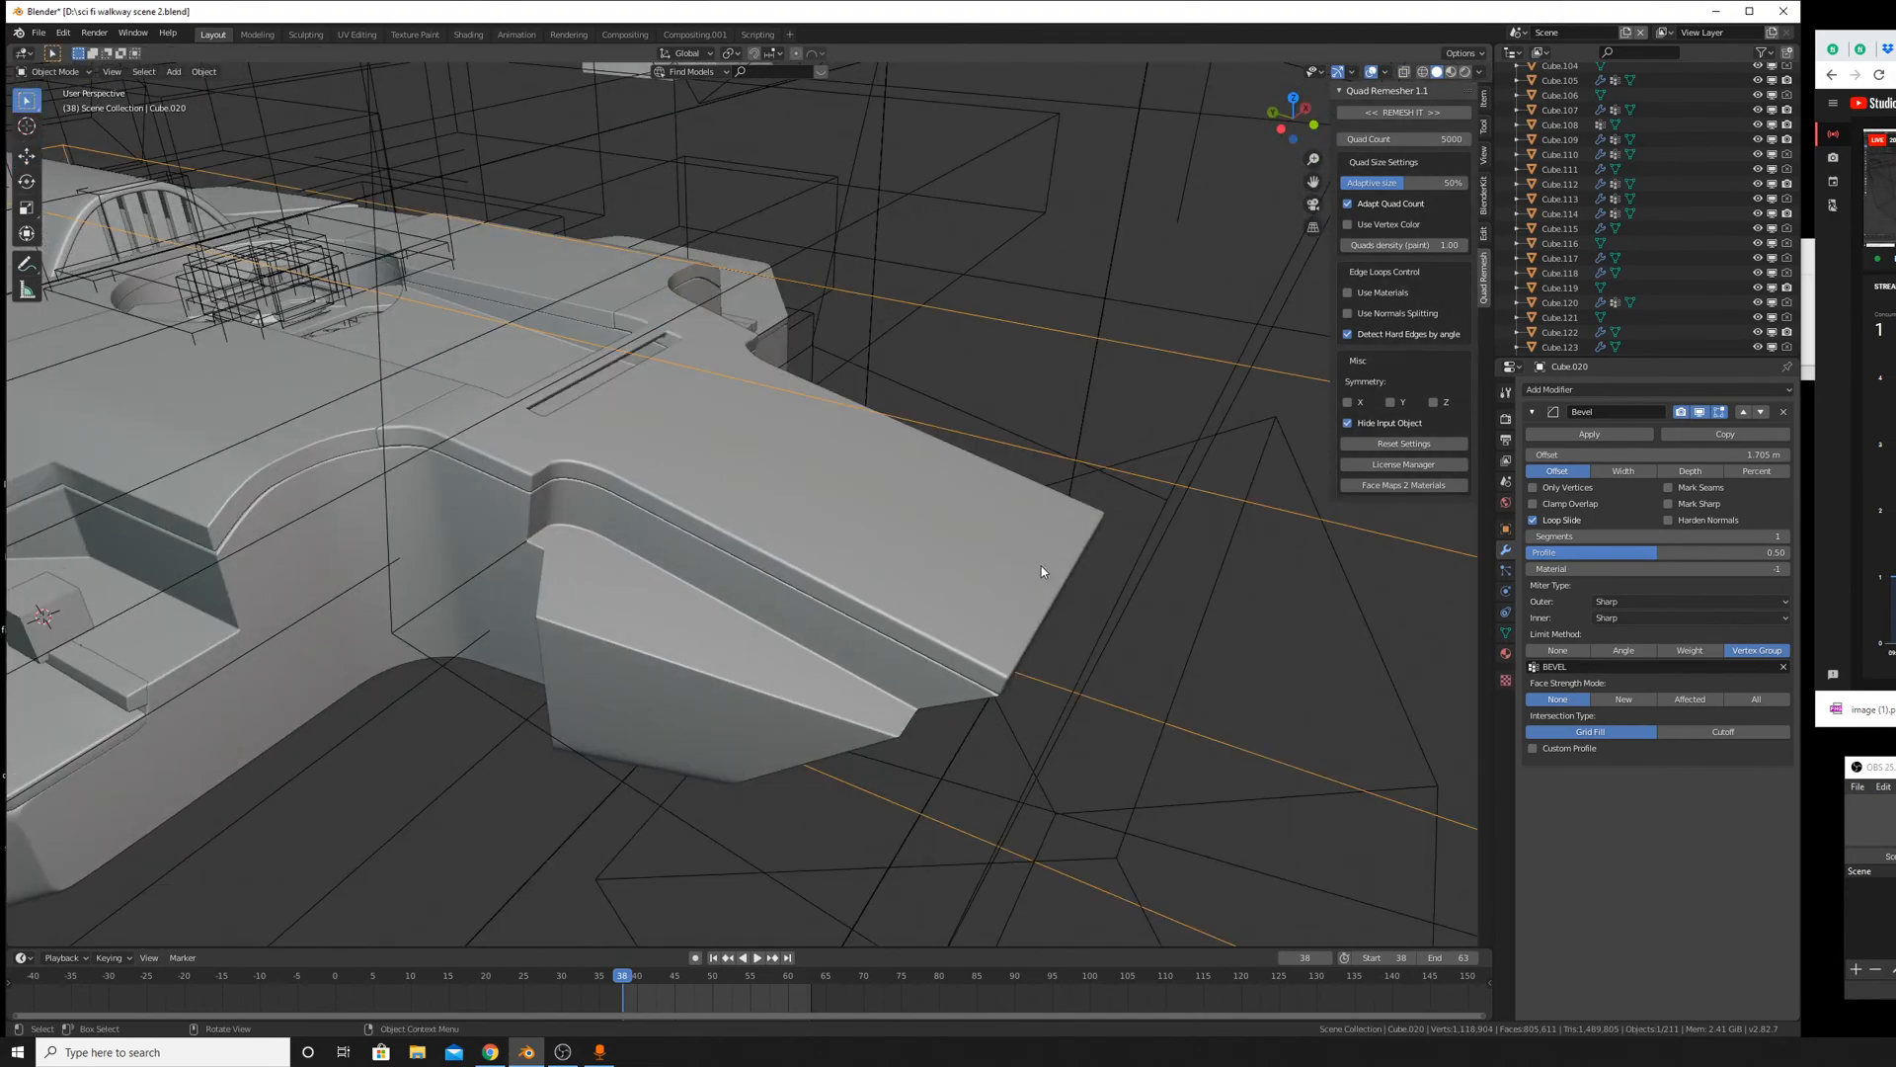
# Unhide everything to bring back the large nose cutter, hiding the terrain, the block beneath it and the stone walkway again.
pyautogui.press('Delete')
pyautogui.moveTo(1035, 549); pyautogui.dragTo(1116, 536, button='middle')
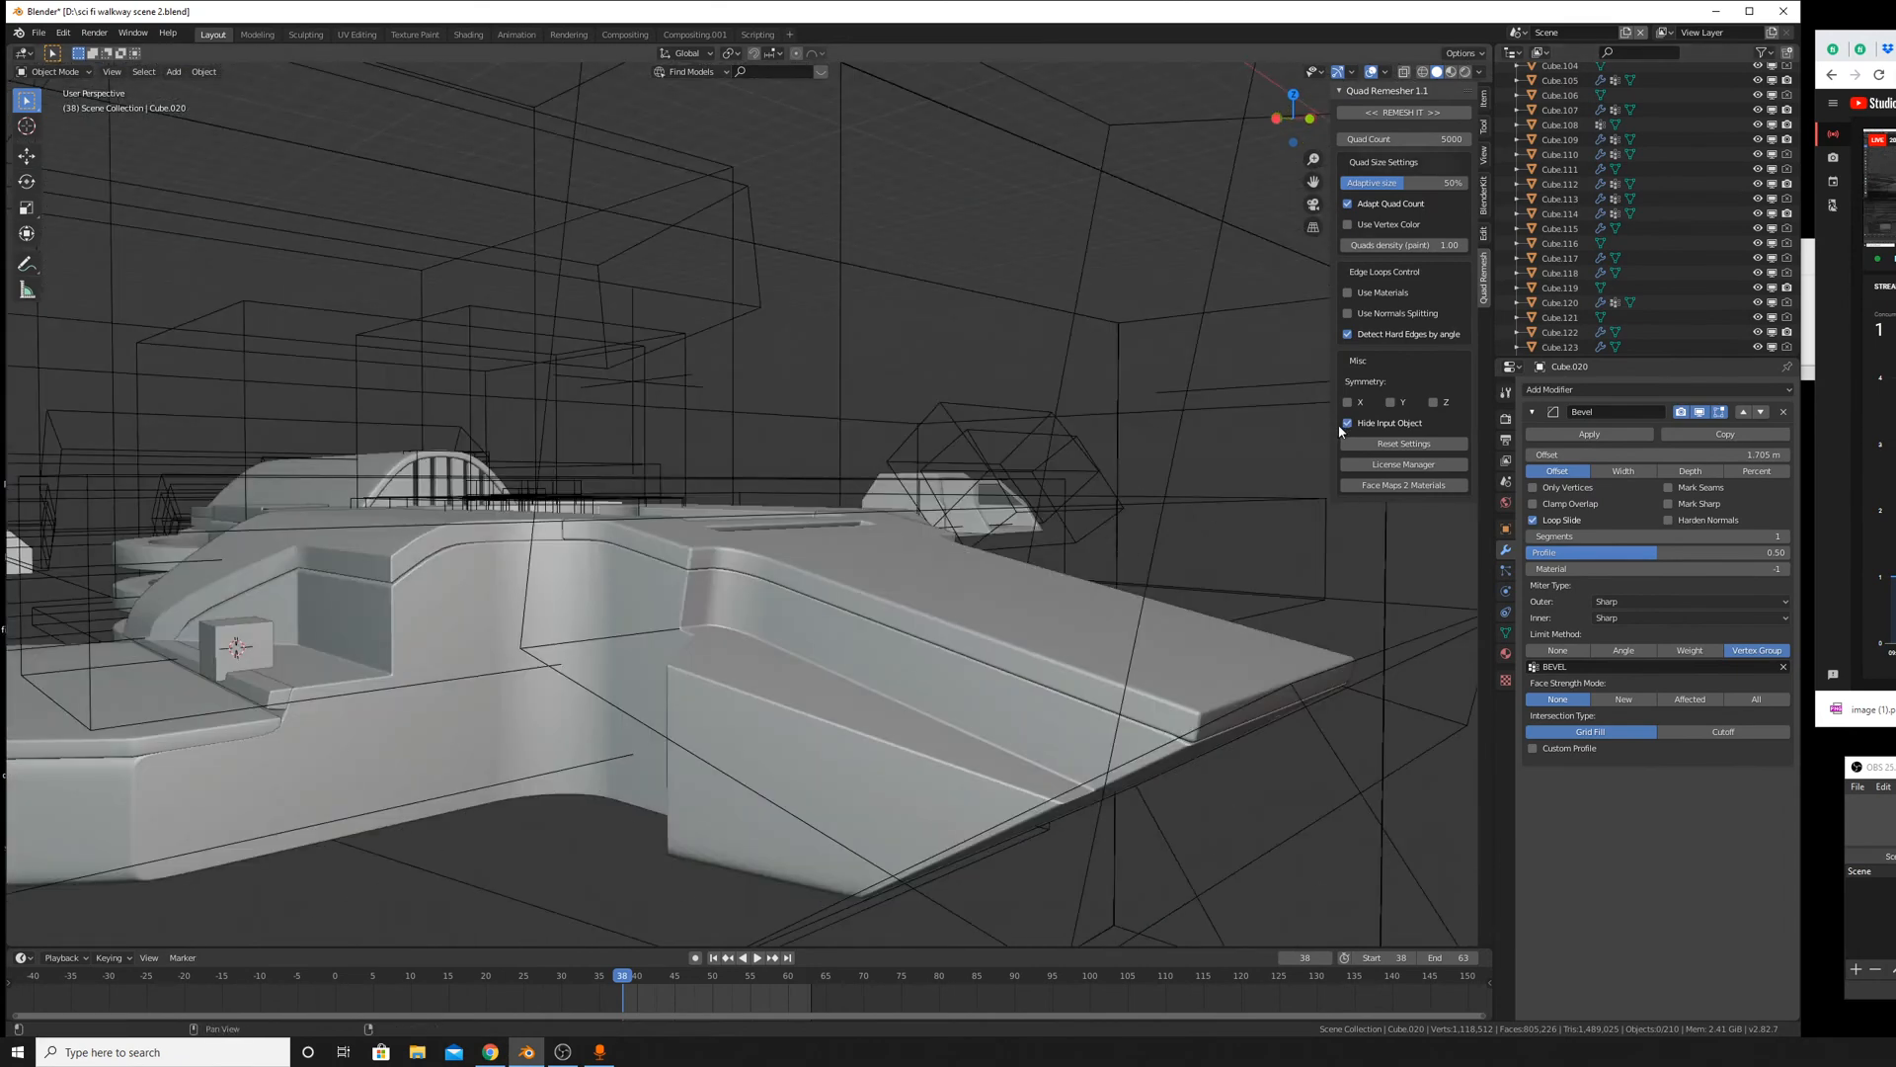
pyautogui.hotkey('alt', 'h')
pyautogui.scroll(-5, 899, 758)
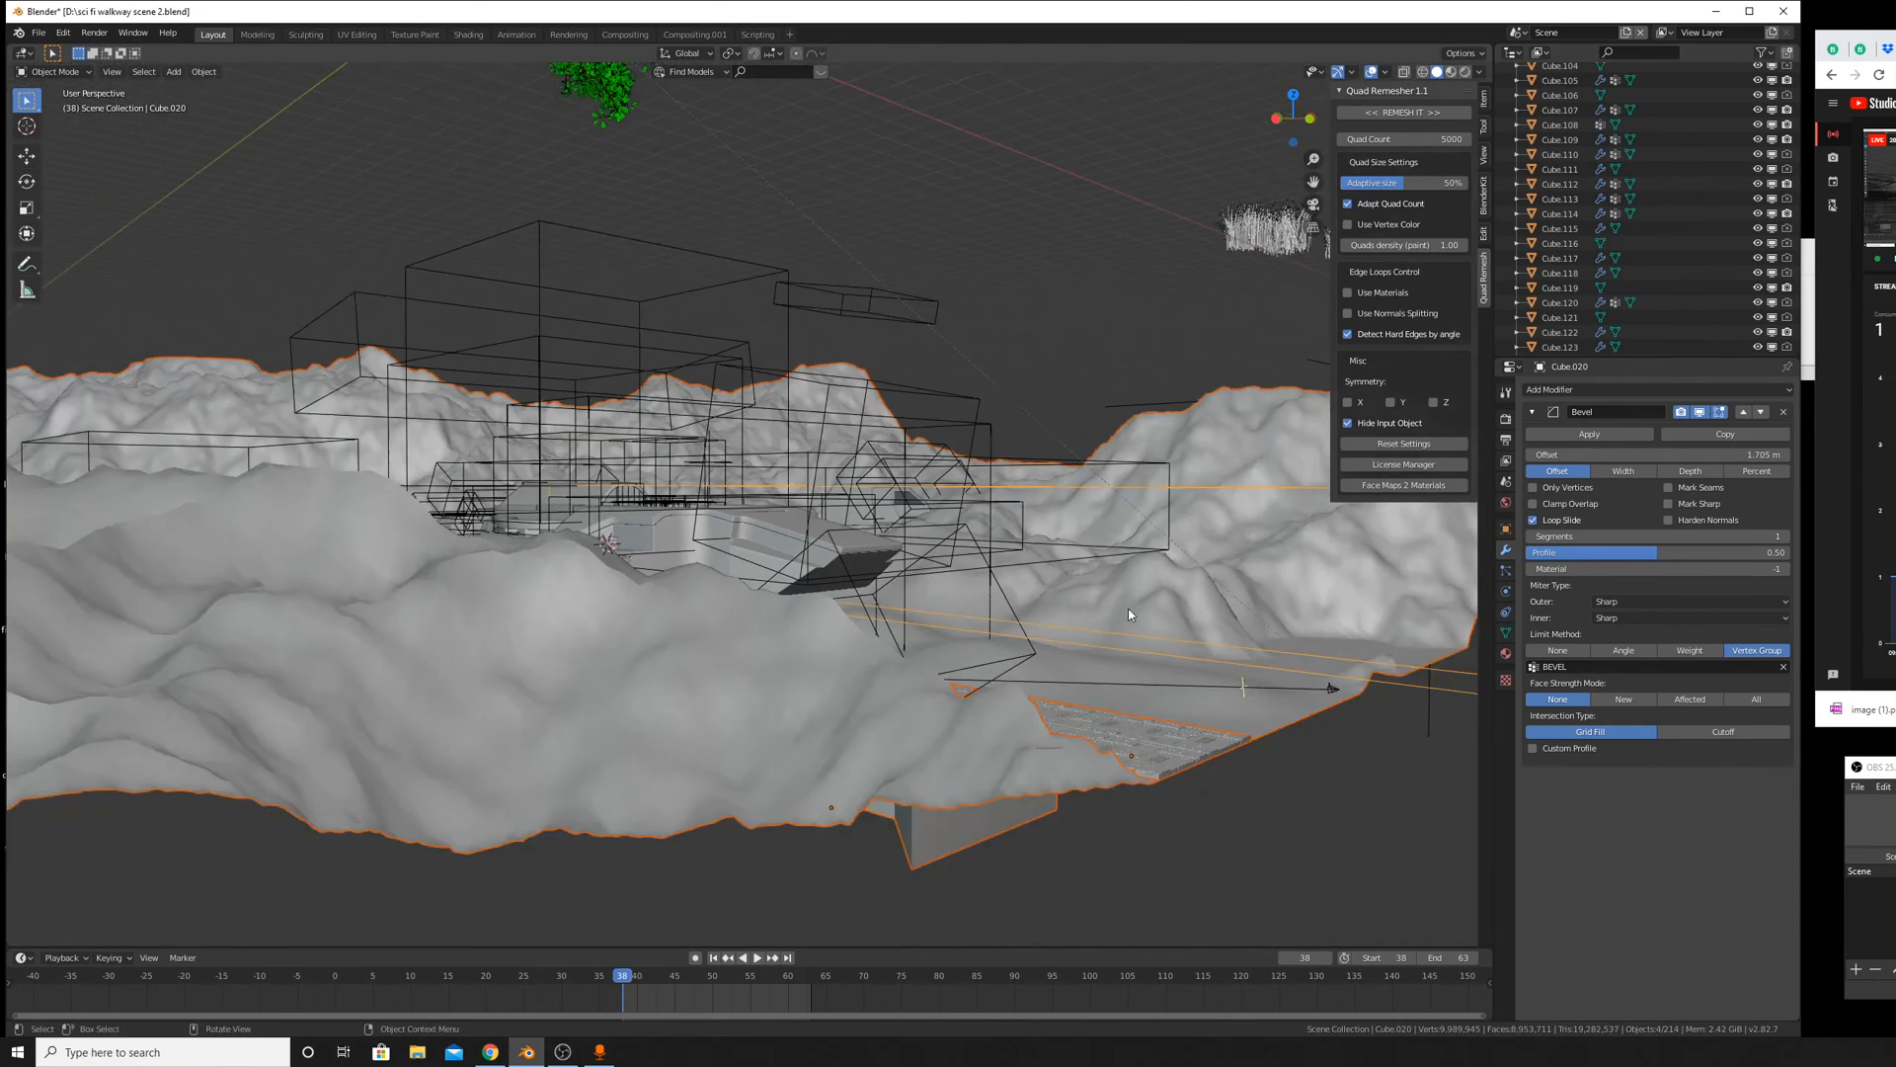
pyautogui.press('h')
pyautogui.click(902, 780)
pyautogui.press('h')
pyautogui.click(991, 741)
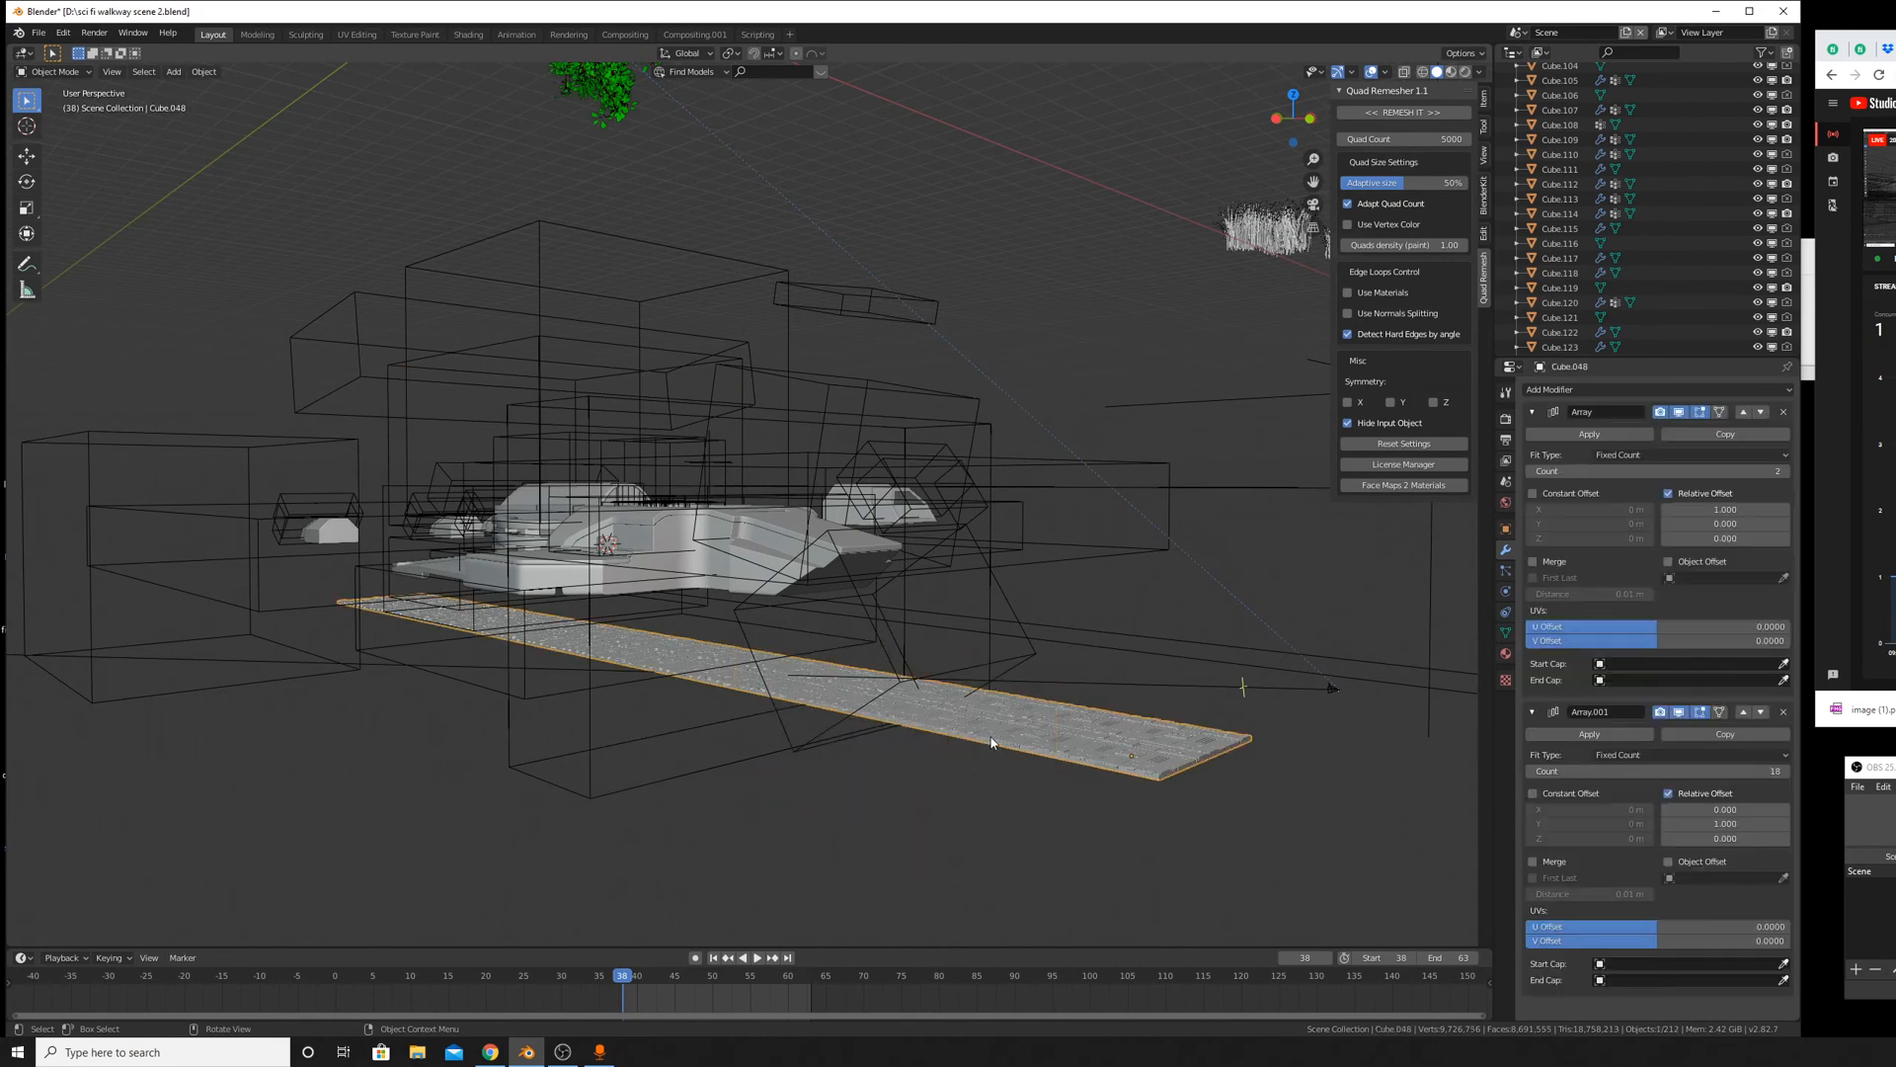
pyautogui.press('h')
# Select the large wireframe cutter around the nose, check it in mesh editing and hide it.
pyautogui.scroll(8, 898, 618)
pyautogui.moveTo(921, 577); pyautogui.dragTo(1006, 539, button='middle')
pyautogui.click(831, 605)
pyautogui.press('Tab')
pyautogui.scroll(4, 839, 653)
pyautogui.press('Tab')
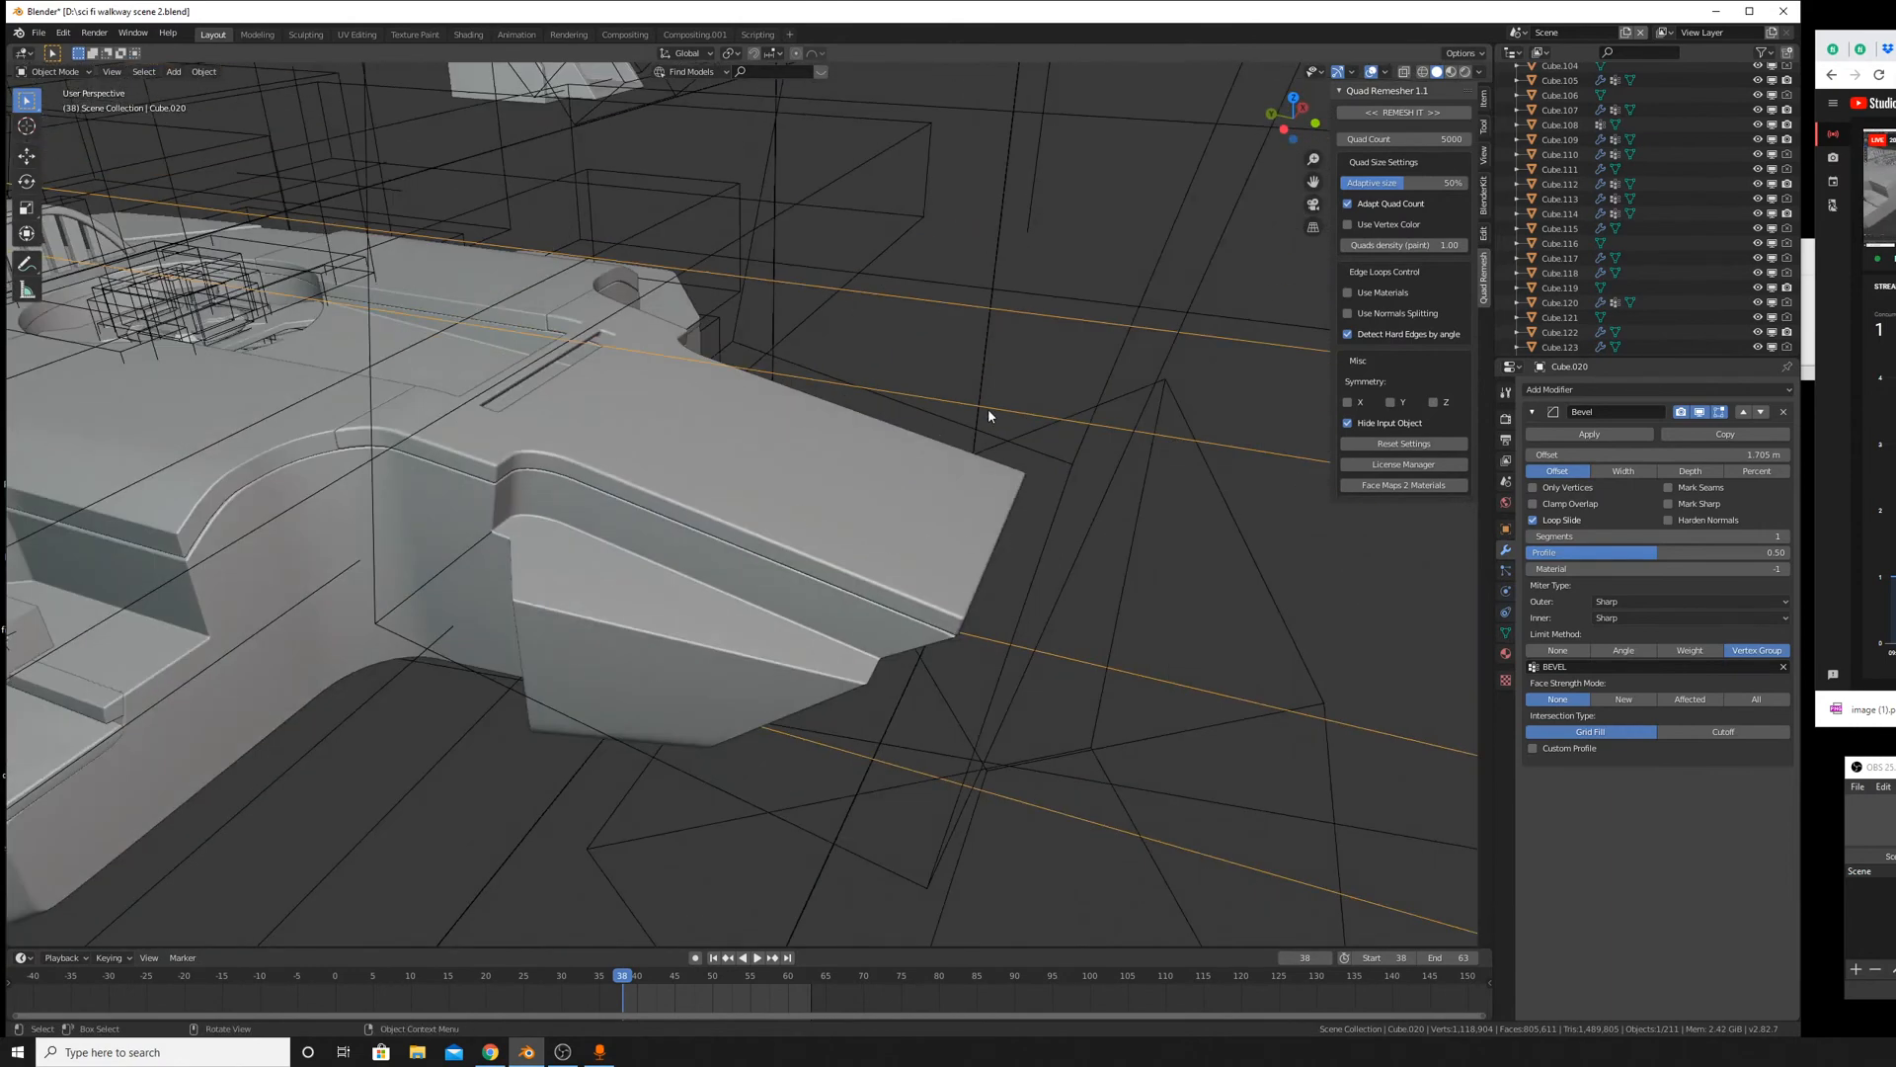
pyautogui.press('Delete')
pyautogui.scroll(2, 986, 411)
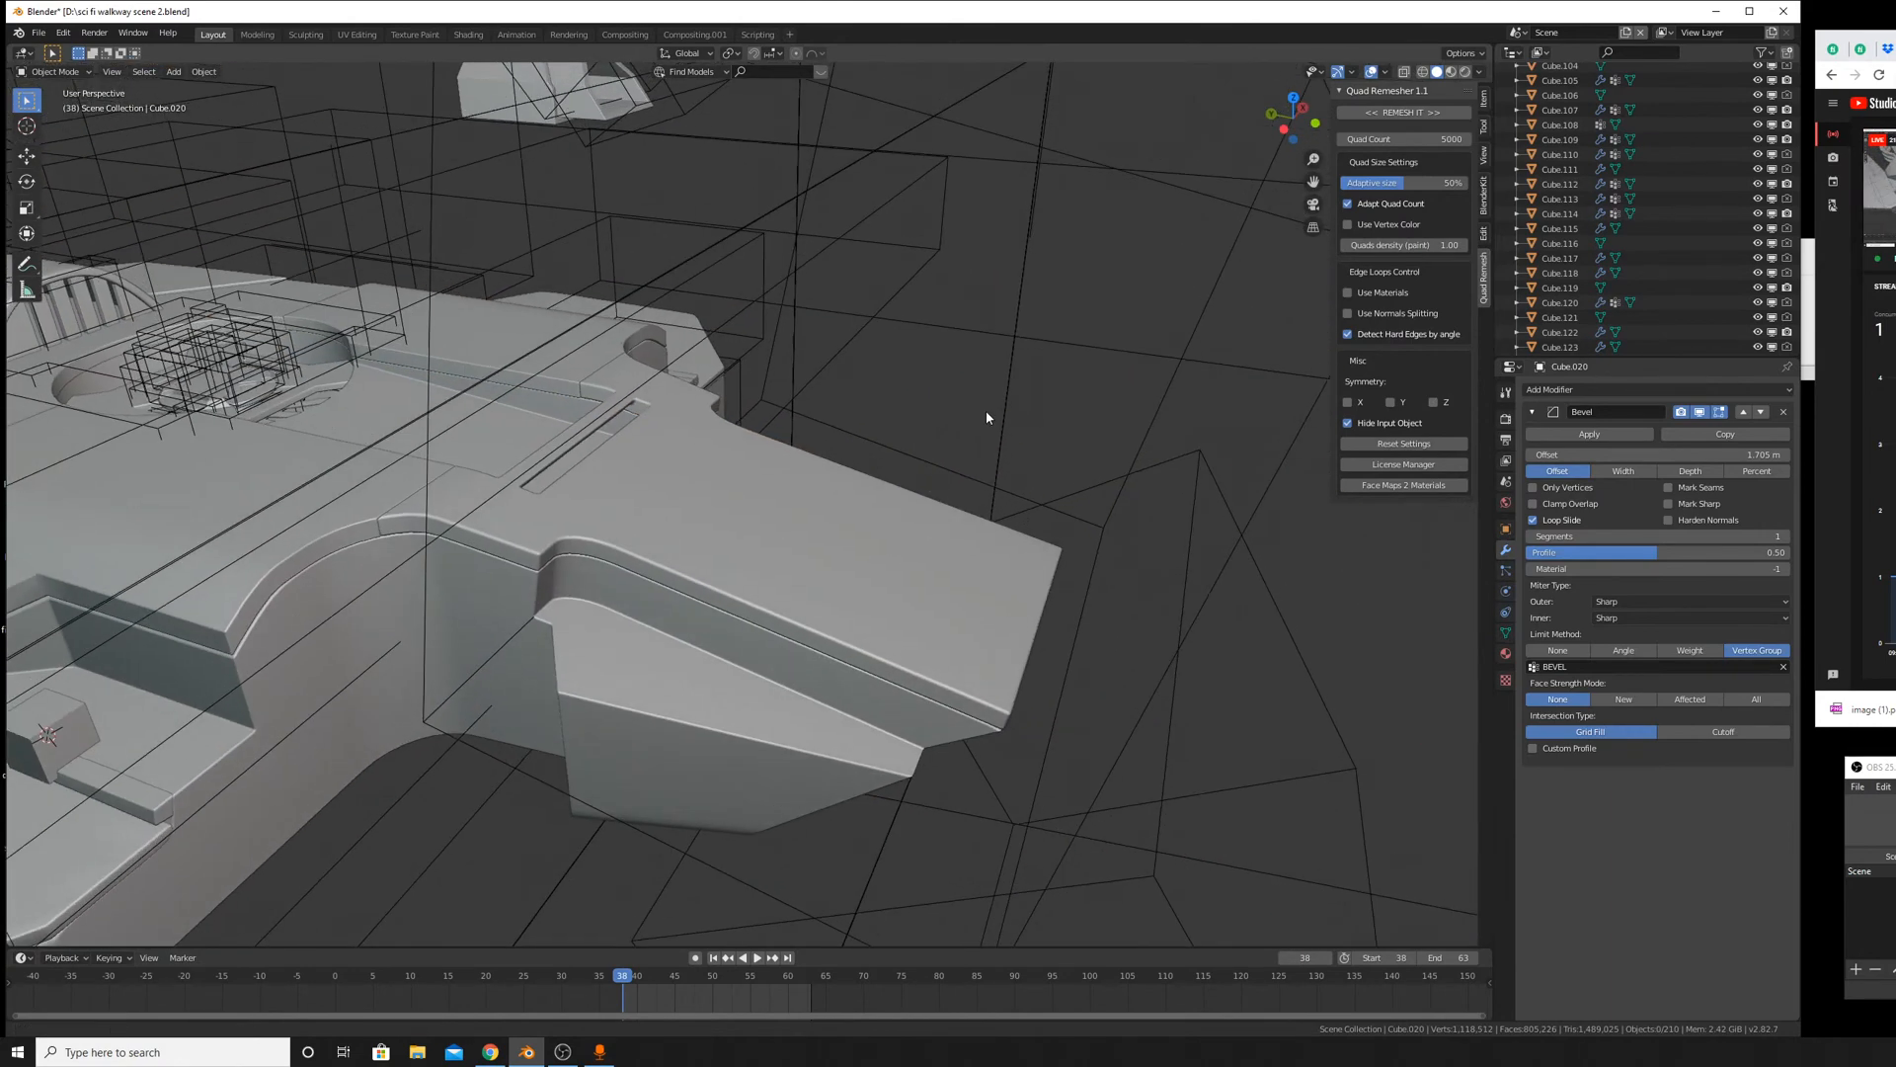
# Add a new cube and move it about -27.5 m along Y, to below the nose.
pyautogui.hotkey('ctrl', 'a')
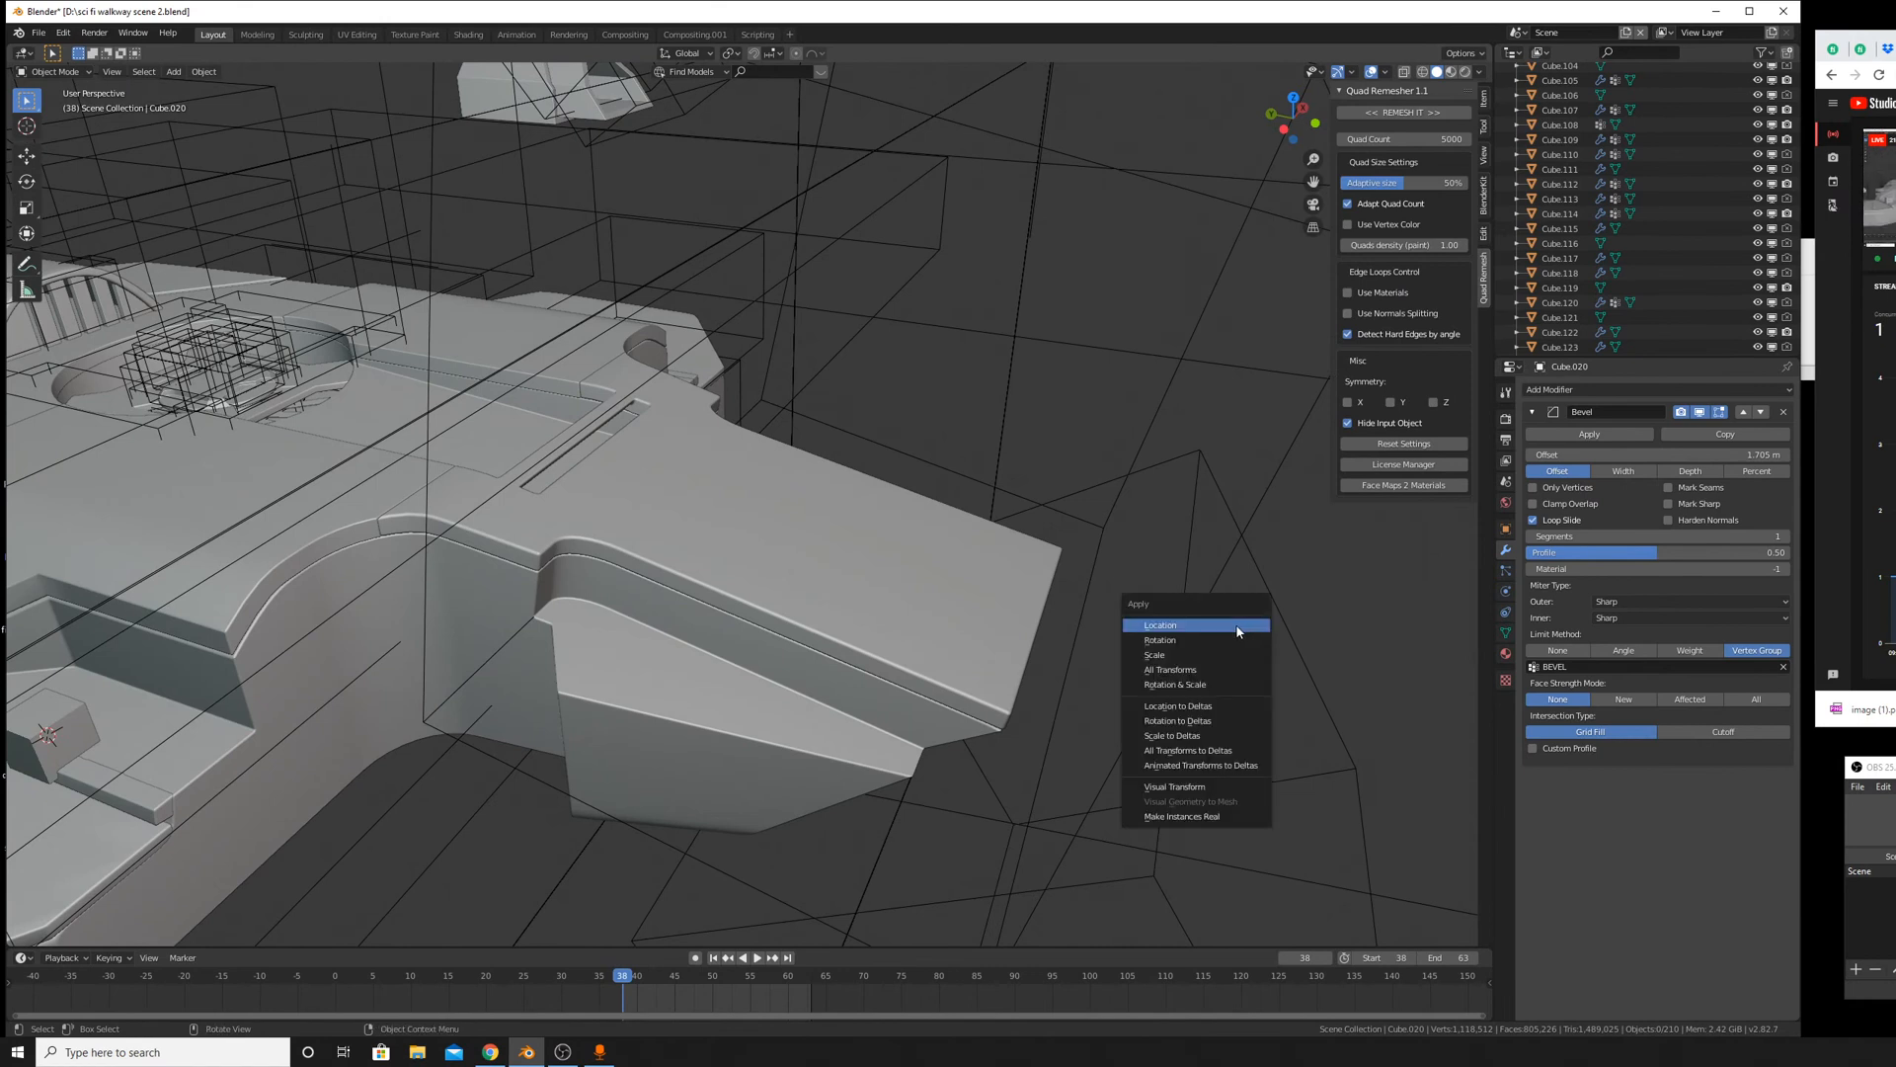
pyautogui.click(1237, 628)
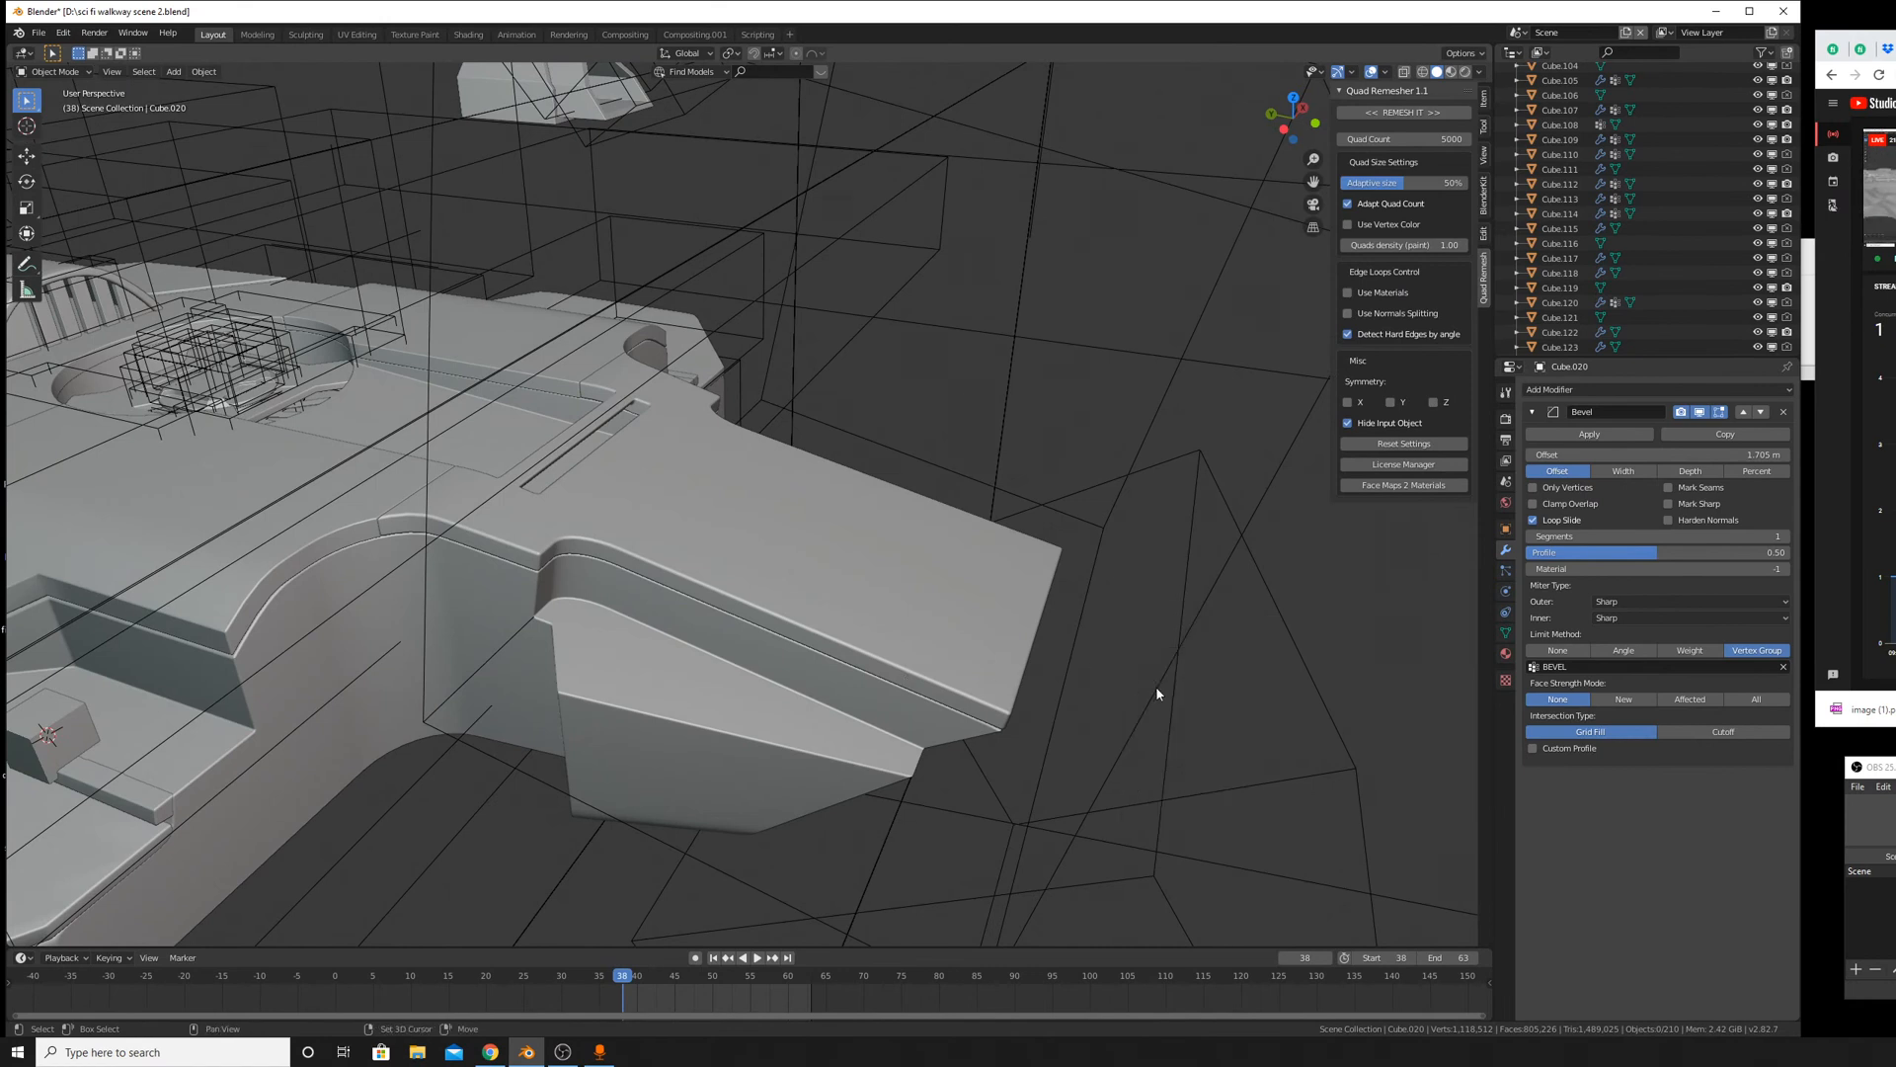
pyautogui.hotkey('shift', 'a')
pyautogui.moveTo(1157, 695)
pyautogui.click(1219, 709)
pyautogui.scroll(-4, 1022, 618)
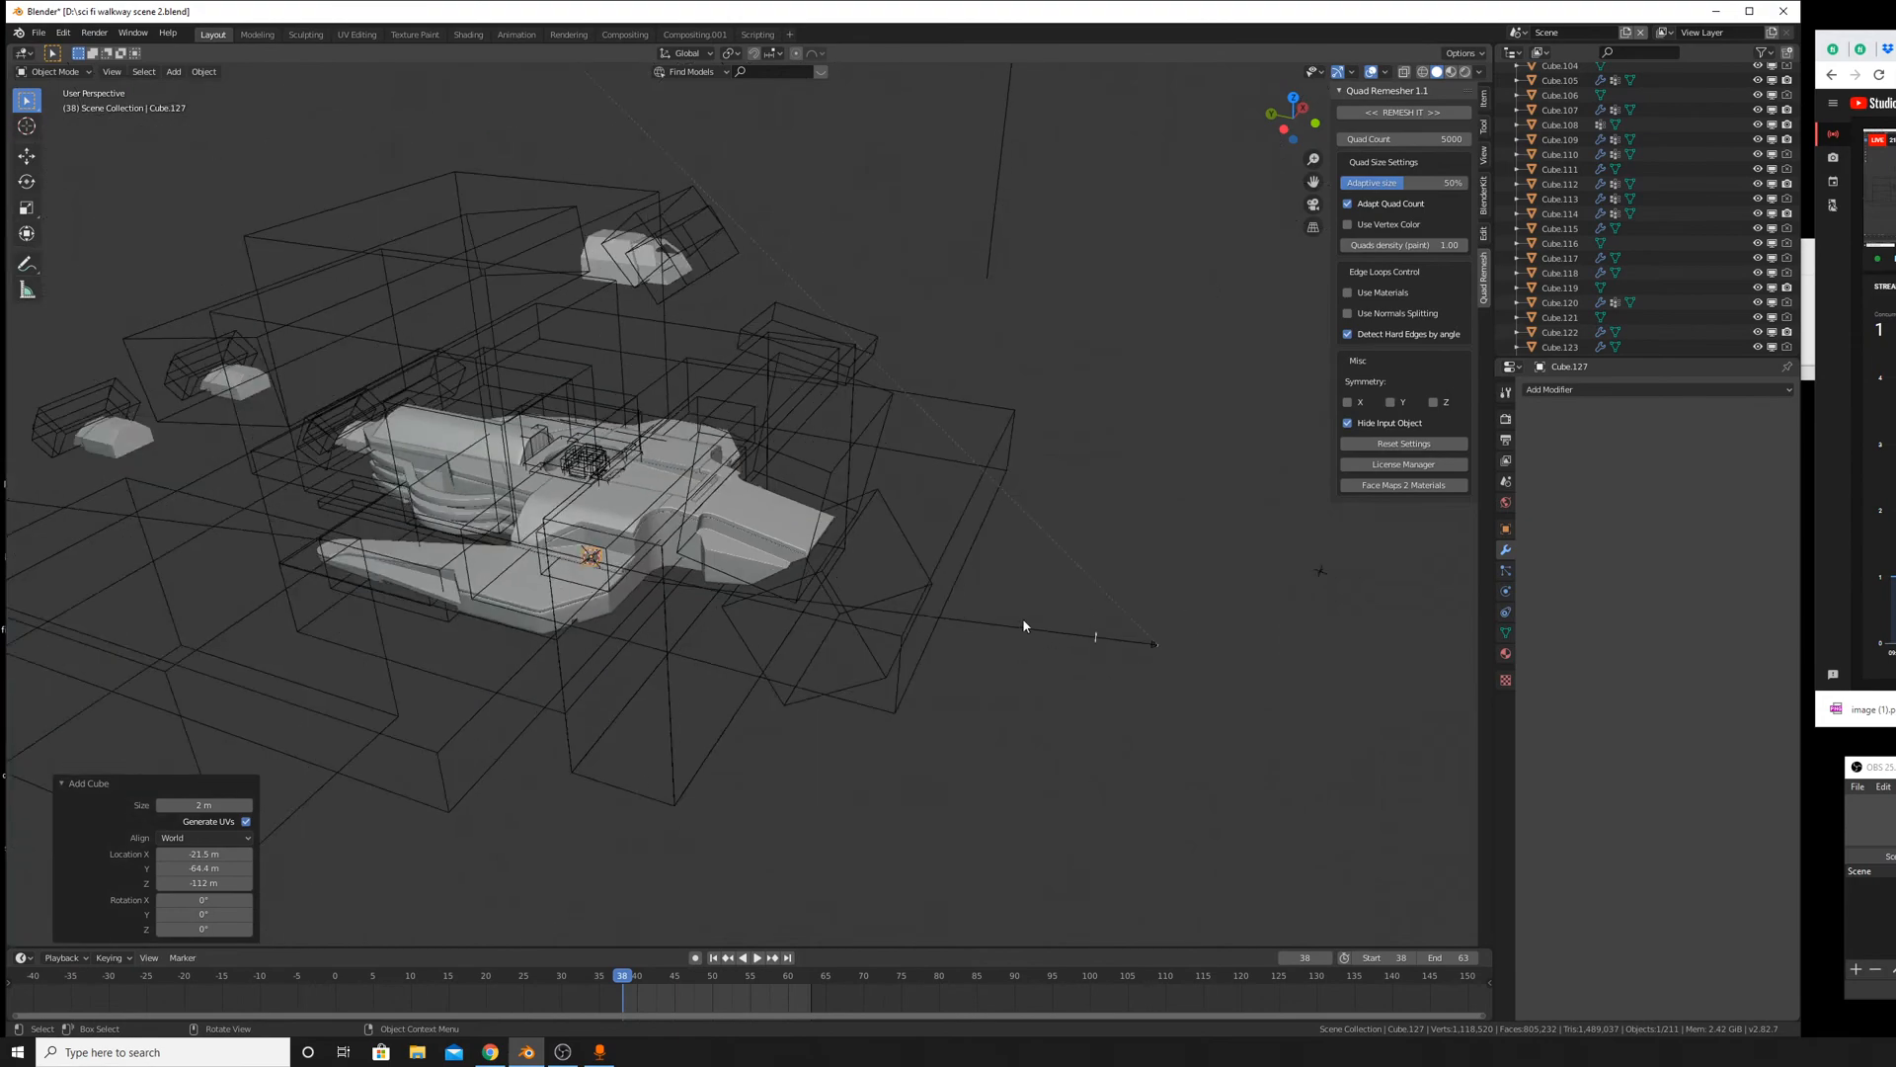
pyautogui.scroll(5, 779, 631)
pyautogui.press('g')
pyautogui.press('y')
pyautogui.click(969, 817)
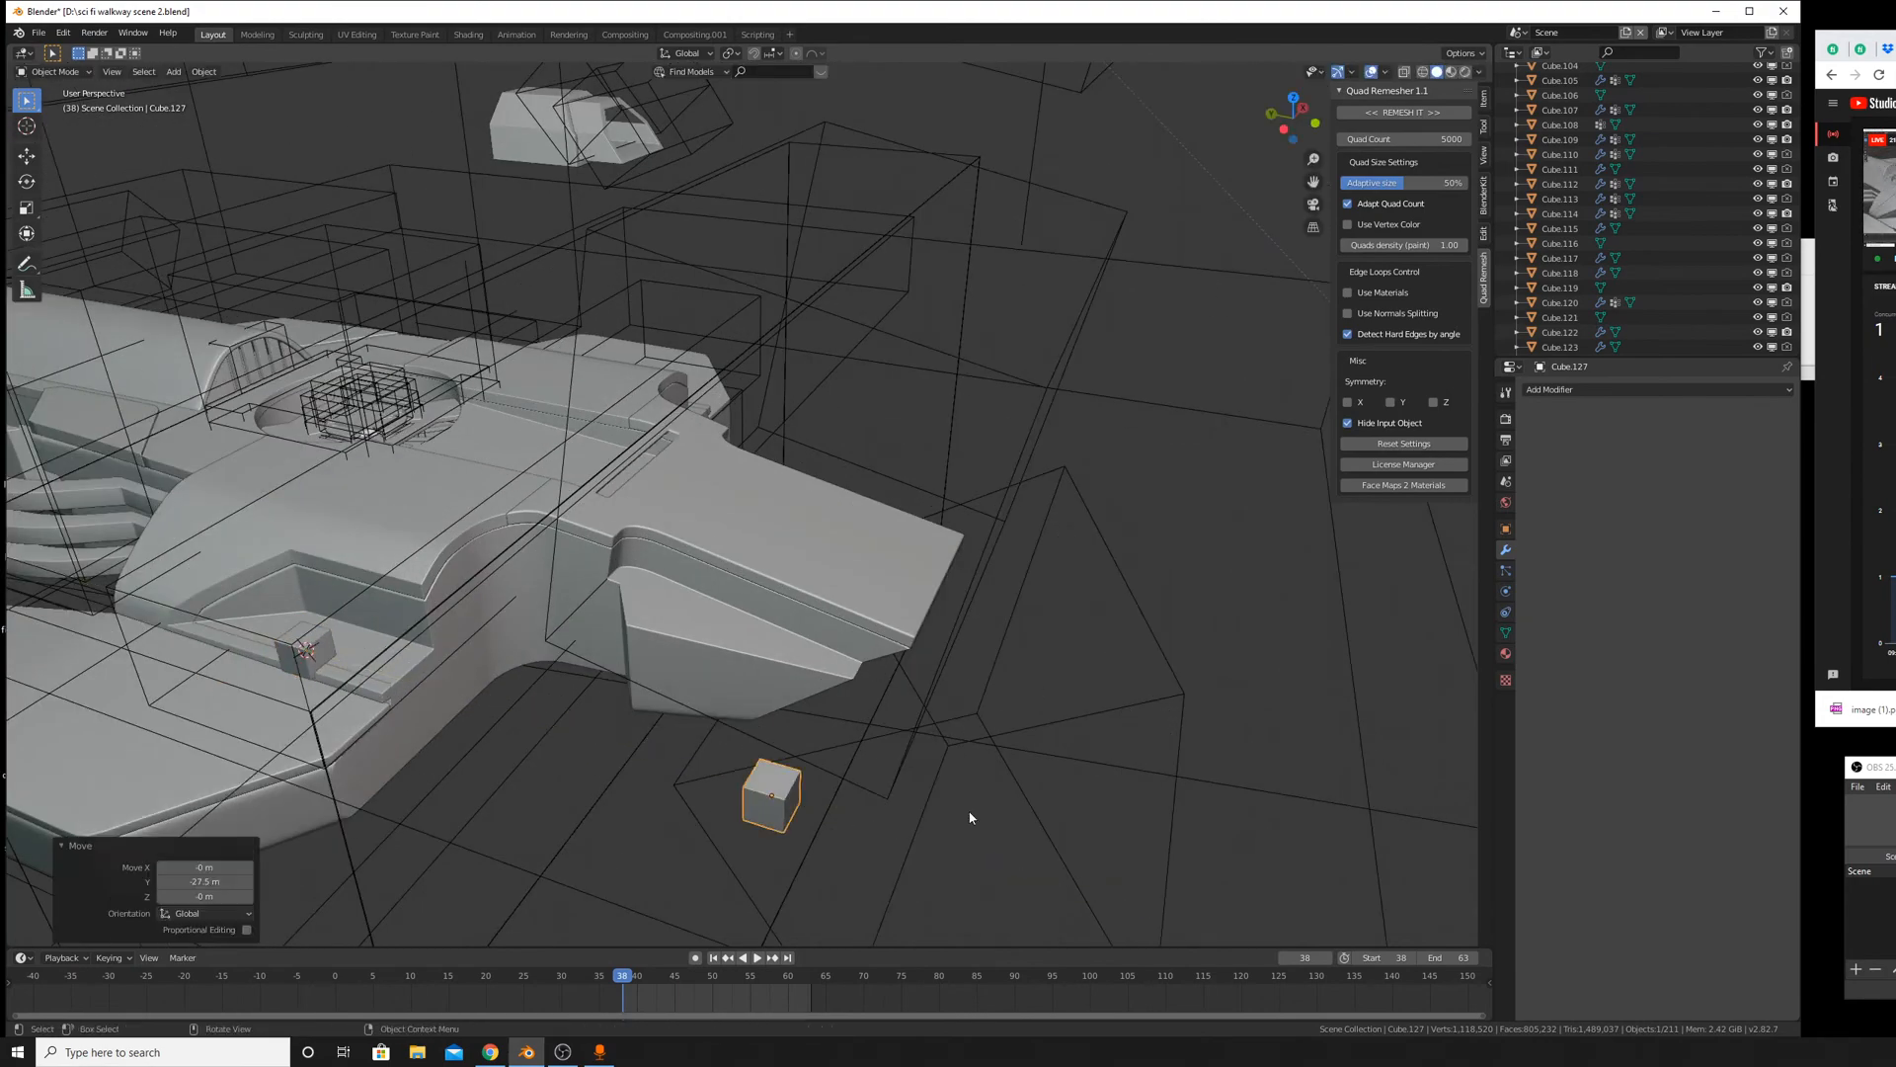
# Stretch the cube's mesh to about 3.9 times its length along Y and divide it with two centred loop cuts.
pyautogui.moveTo(969, 817); pyautogui.dragTo(889, 692, button='middle')
pyautogui.press('Tab')
pyautogui.scroll(3, 889, 692)
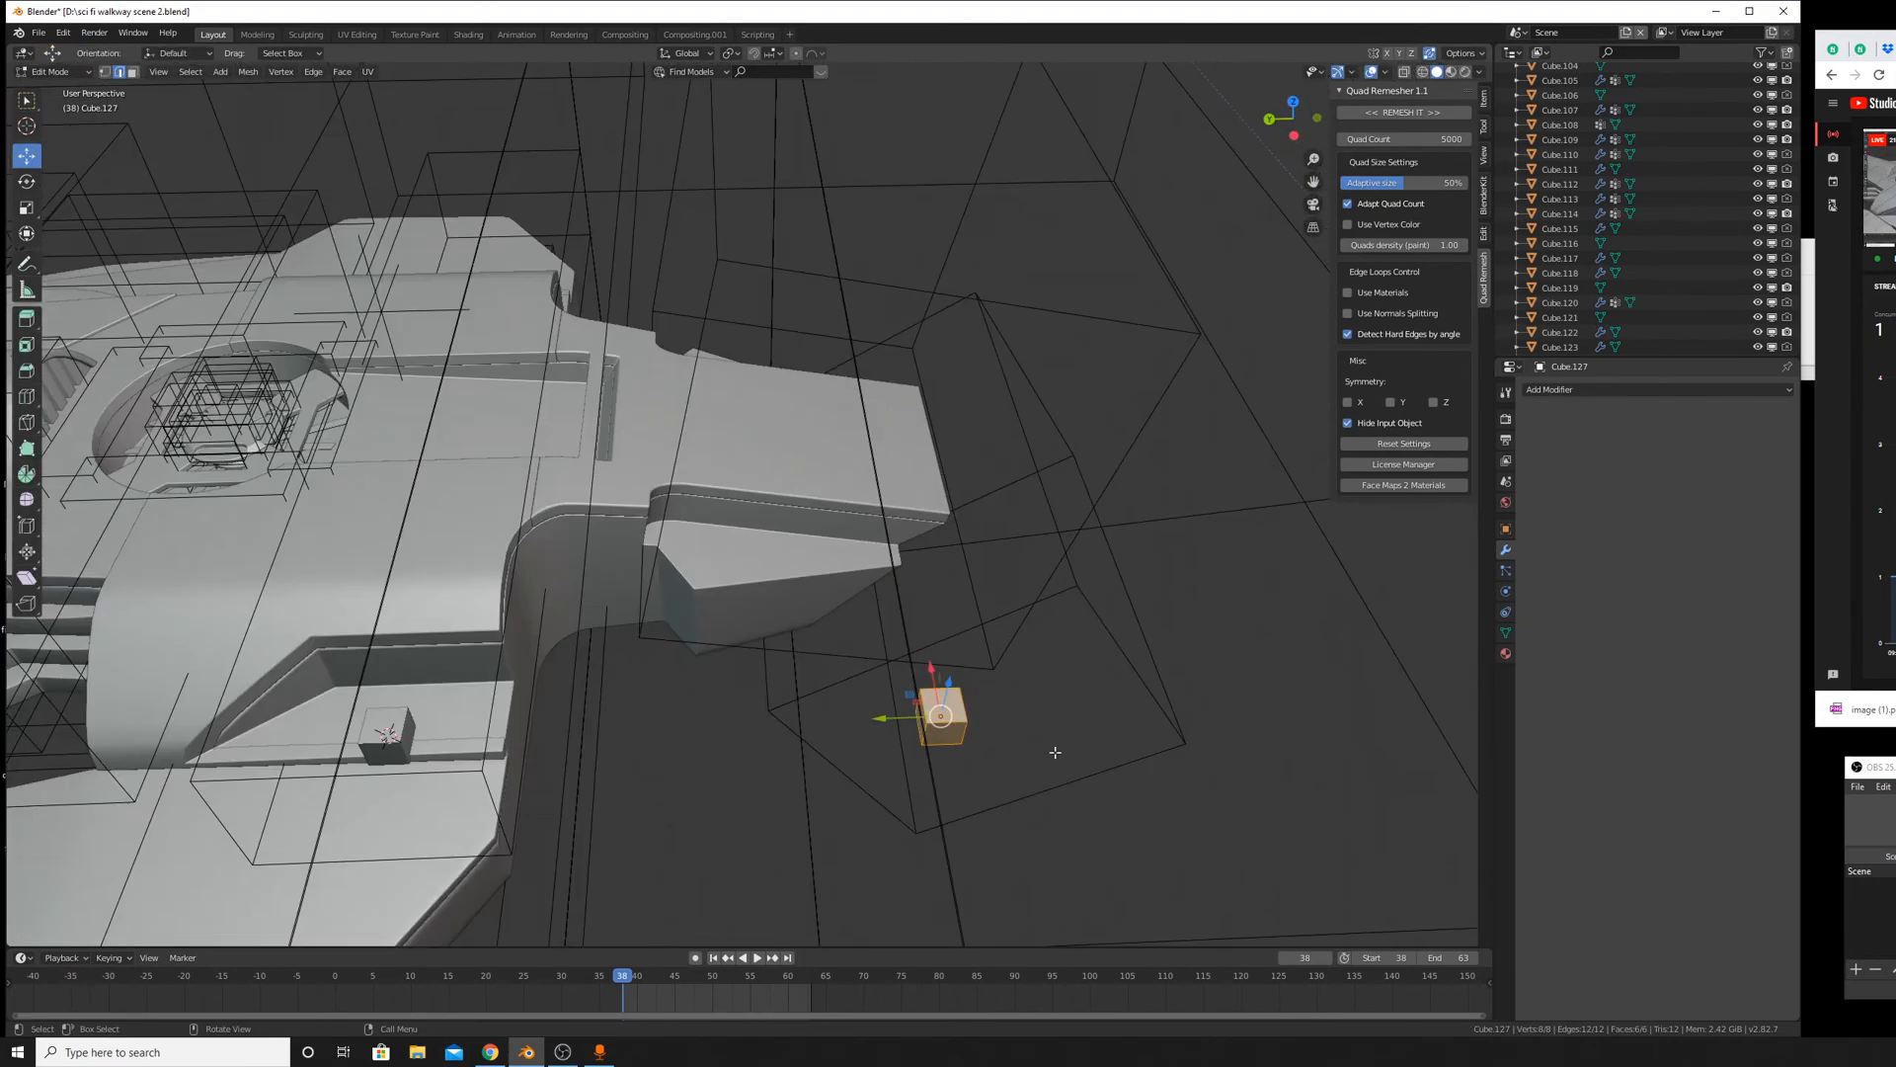
pyautogui.press('s')
pyautogui.press('y')
pyautogui.click(1324, 817)
pyautogui.scroll(4, 893, 529)
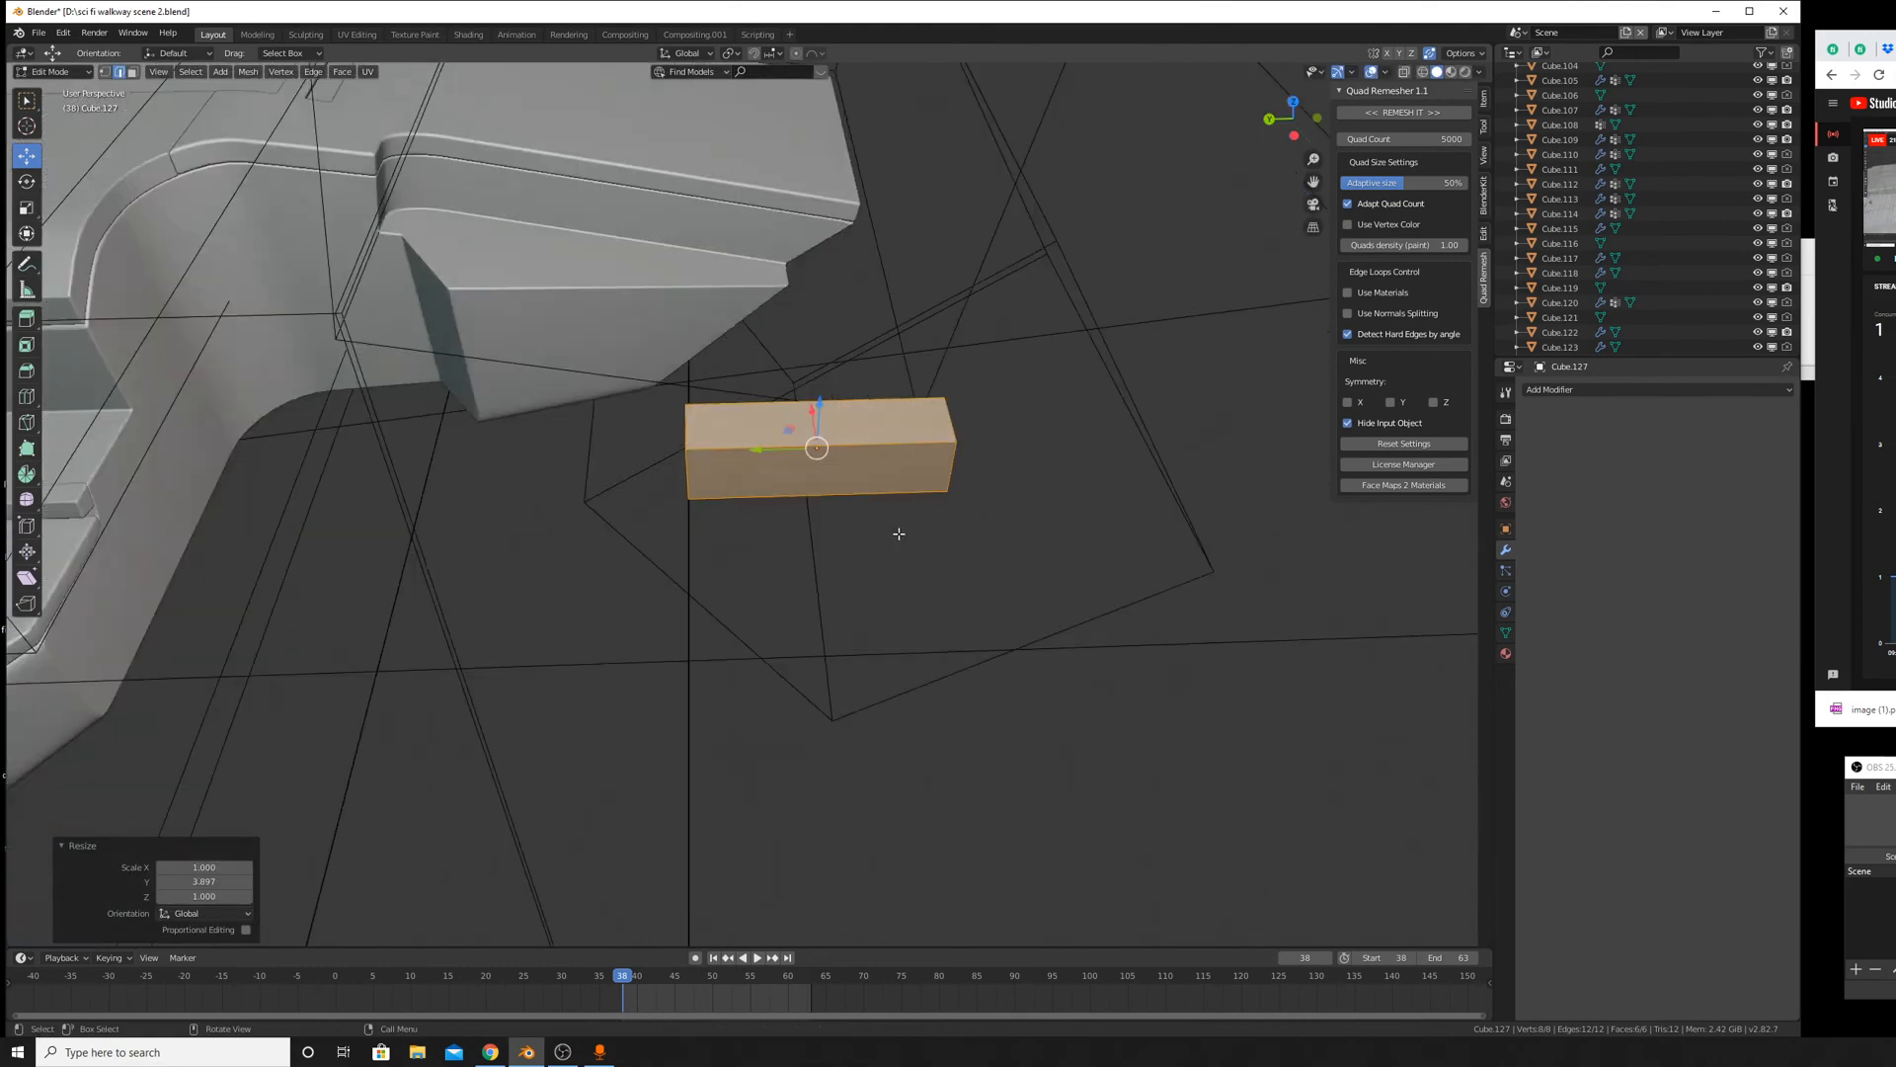
pyautogui.hotkey('ctrl', 'r')
pyautogui.scroll(1, 995, 430)
pyautogui.click(995, 431)
pyautogui.rightClick(996, 430)
# Pull the block's middle side face outward about 1.8 m along X for tapered ends, and finish mesh editing.
pyautogui.moveTo(995, 431); pyautogui.dragTo(416, 144, button='middle')
pyautogui.press('3')
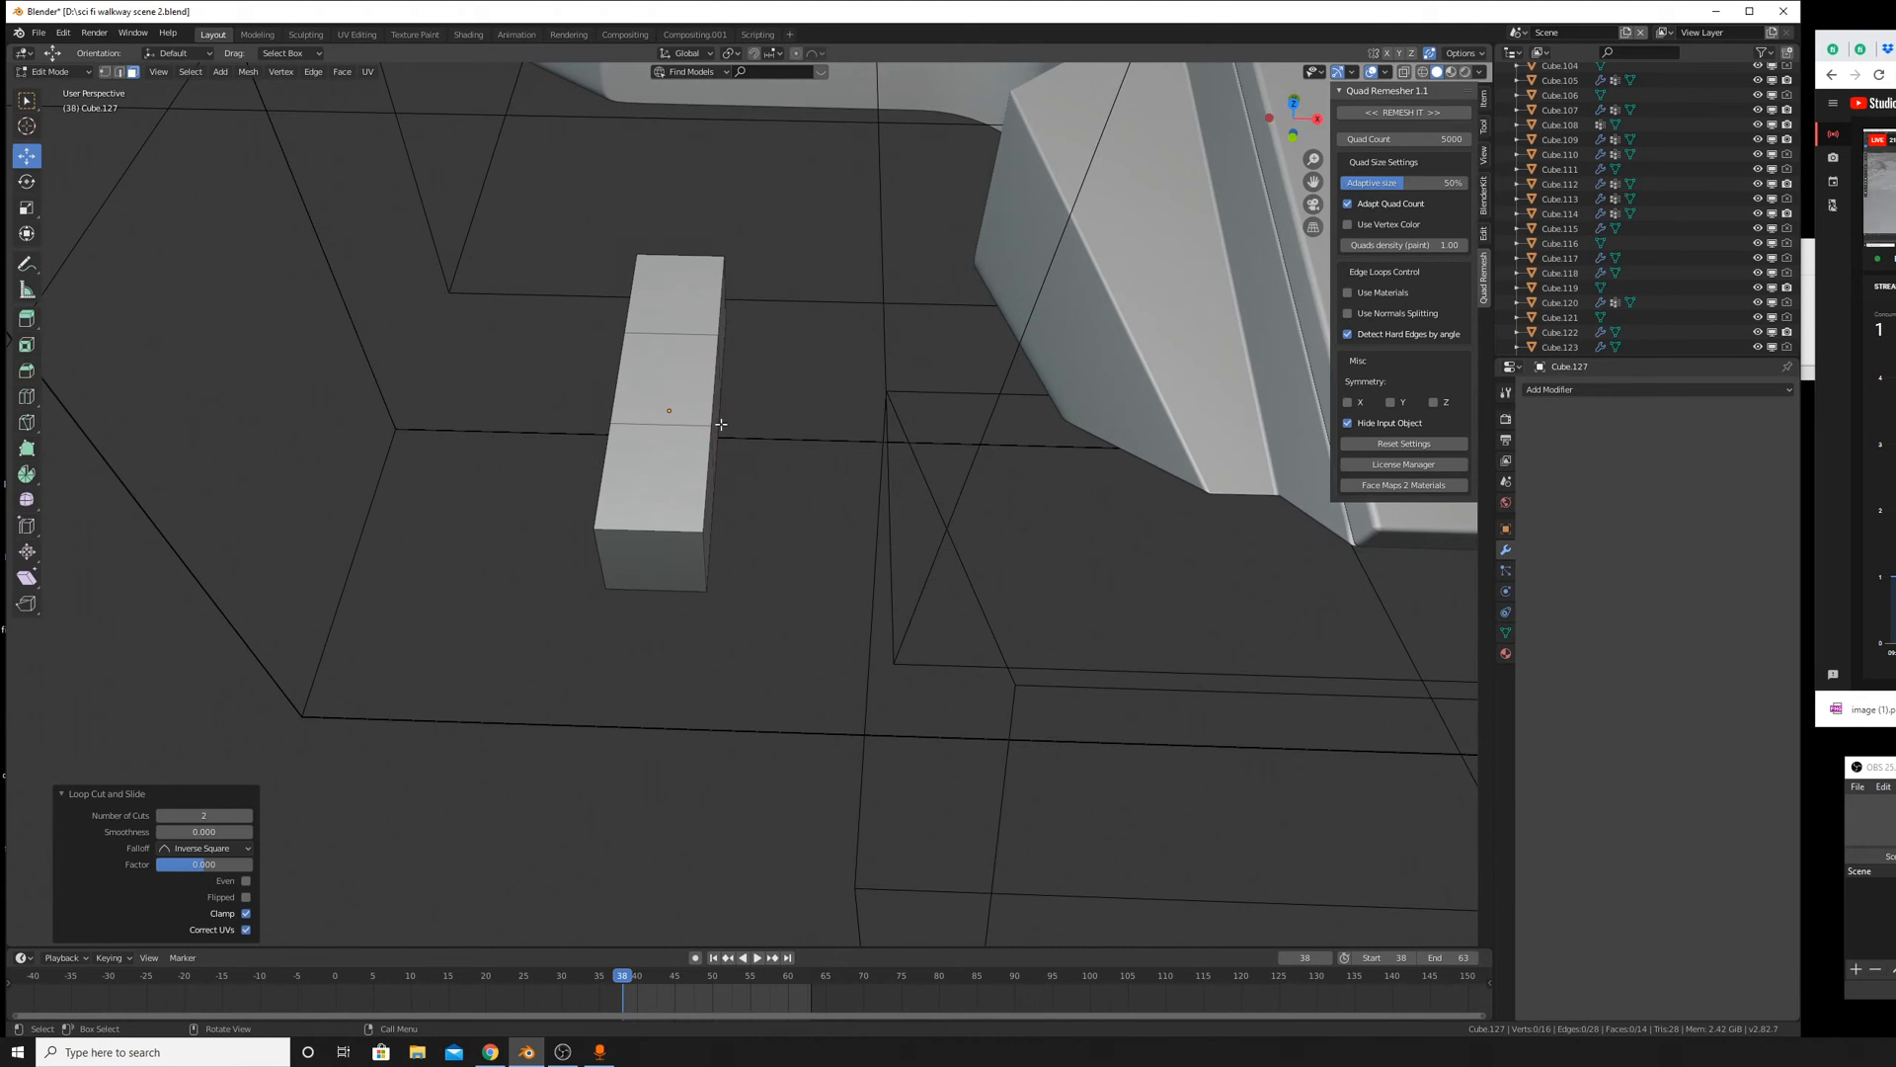
pyautogui.click(717, 416)
pyautogui.press('g')
pyautogui.press('x')
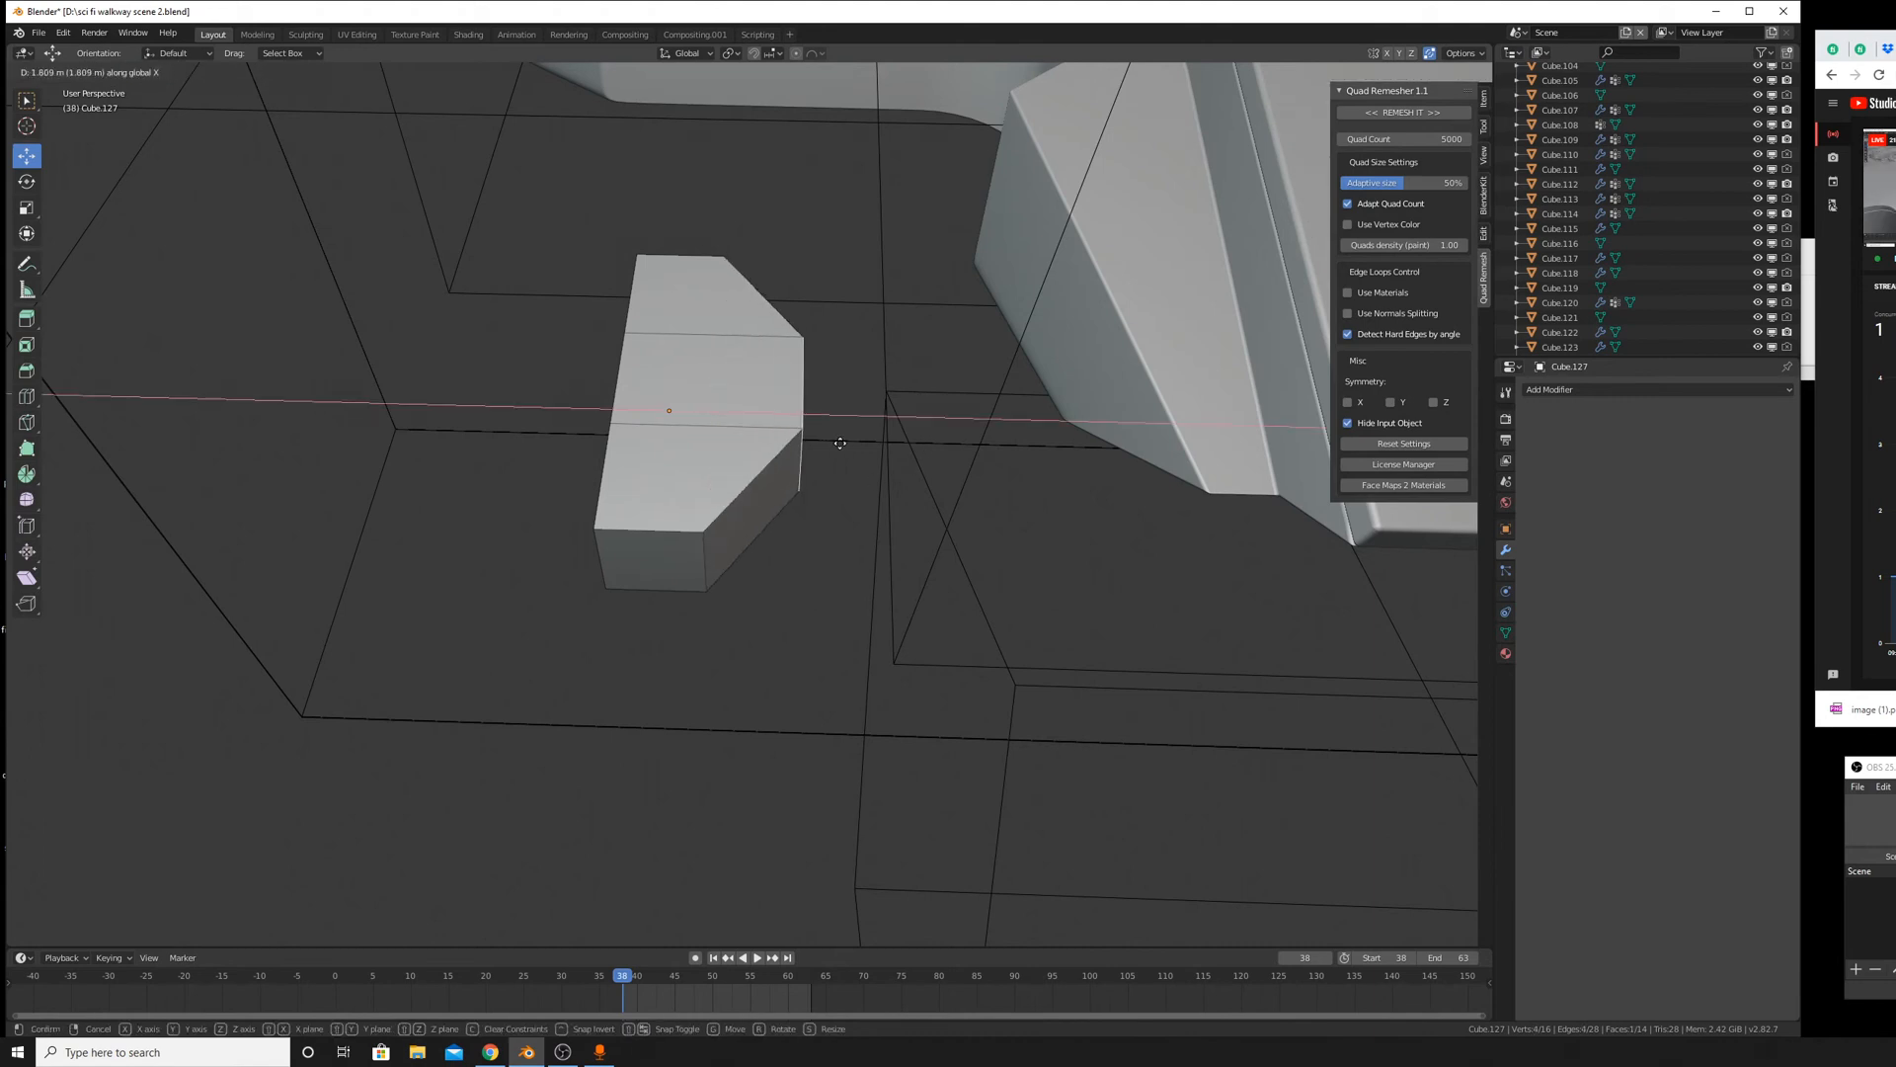
pyautogui.click(840, 442)
pyautogui.press('Tab')
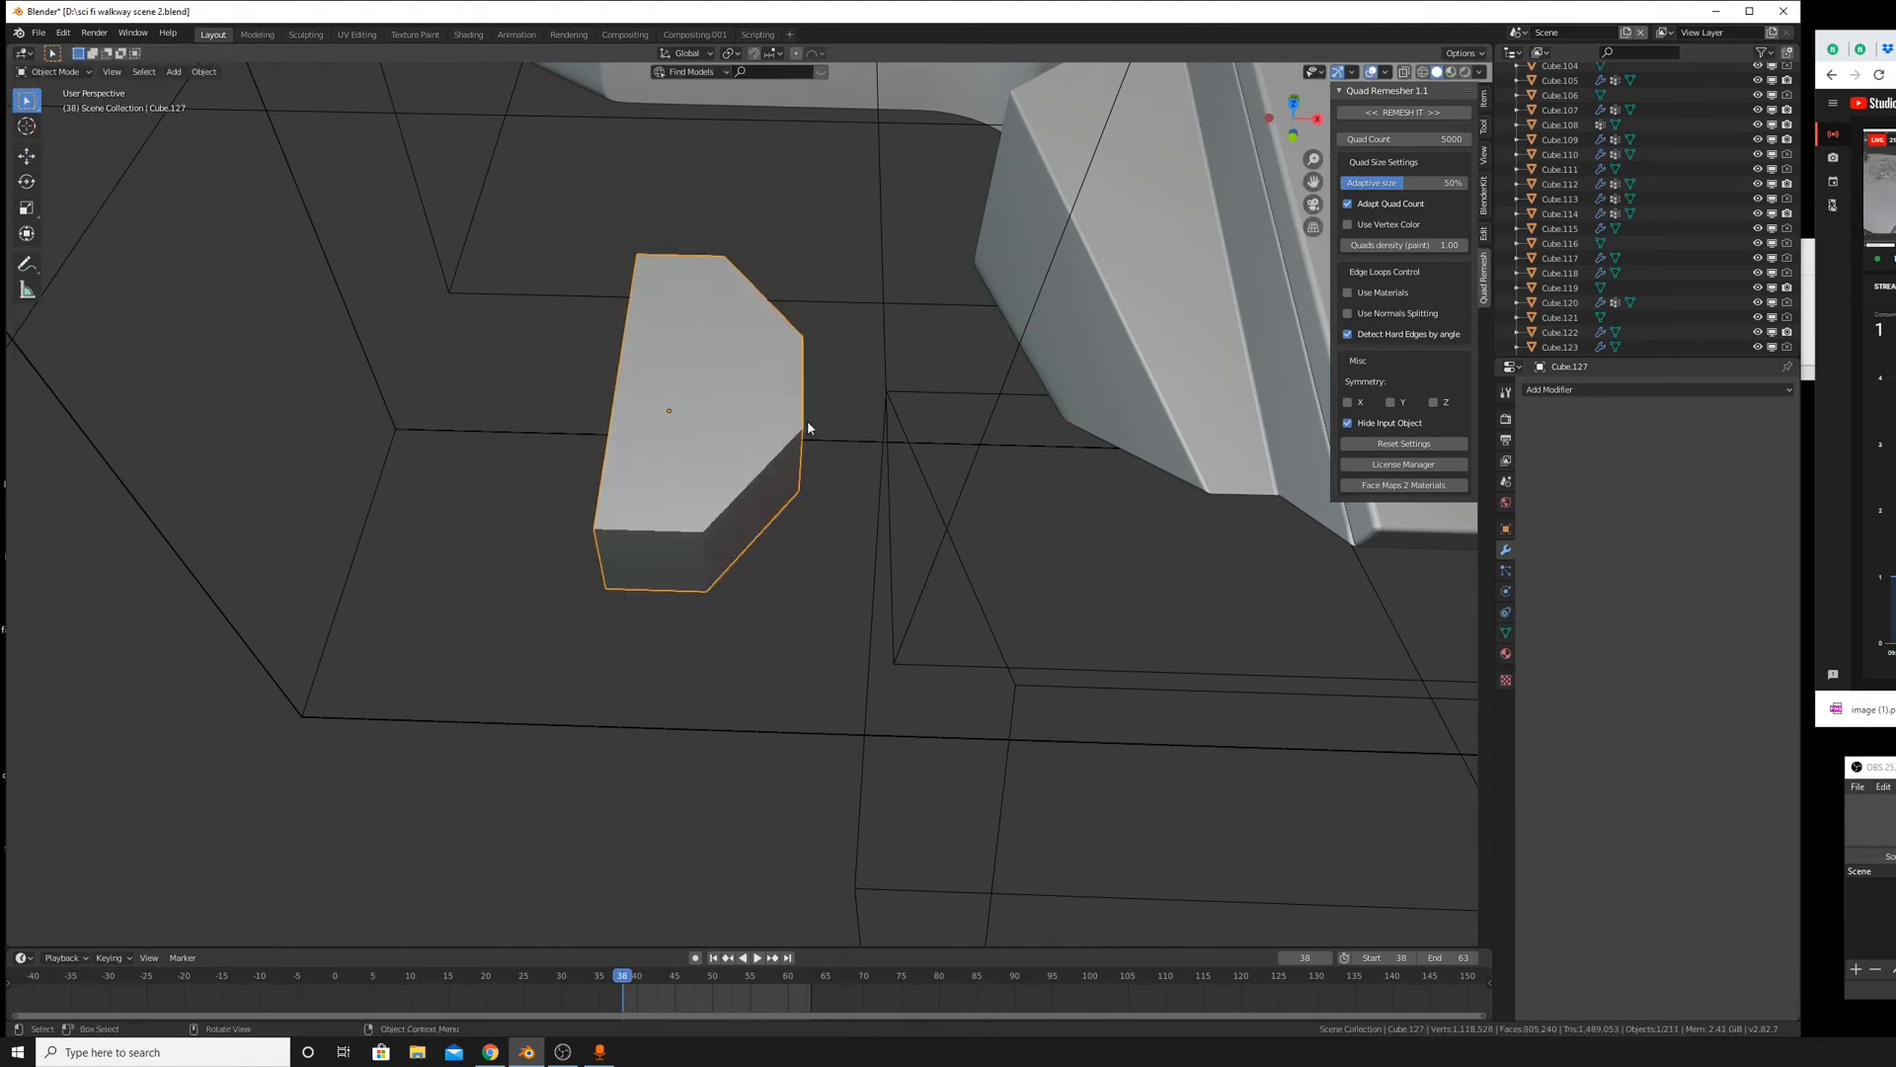
# Move the tapered block along X toward the nose in two moves, the last about 4.83 m.
pyautogui.moveTo(808, 418); pyautogui.dragTo(995, 747, button='middle')
pyautogui.press('g')
pyautogui.press('x')
pyautogui.click(1248, 766)
pyautogui.moveTo(1248, 766); pyautogui.dragTo(1295, 774, button='middle')
pyautogui.press('g')
pyautogui.press('x')
pyautogui.click(63, 846)
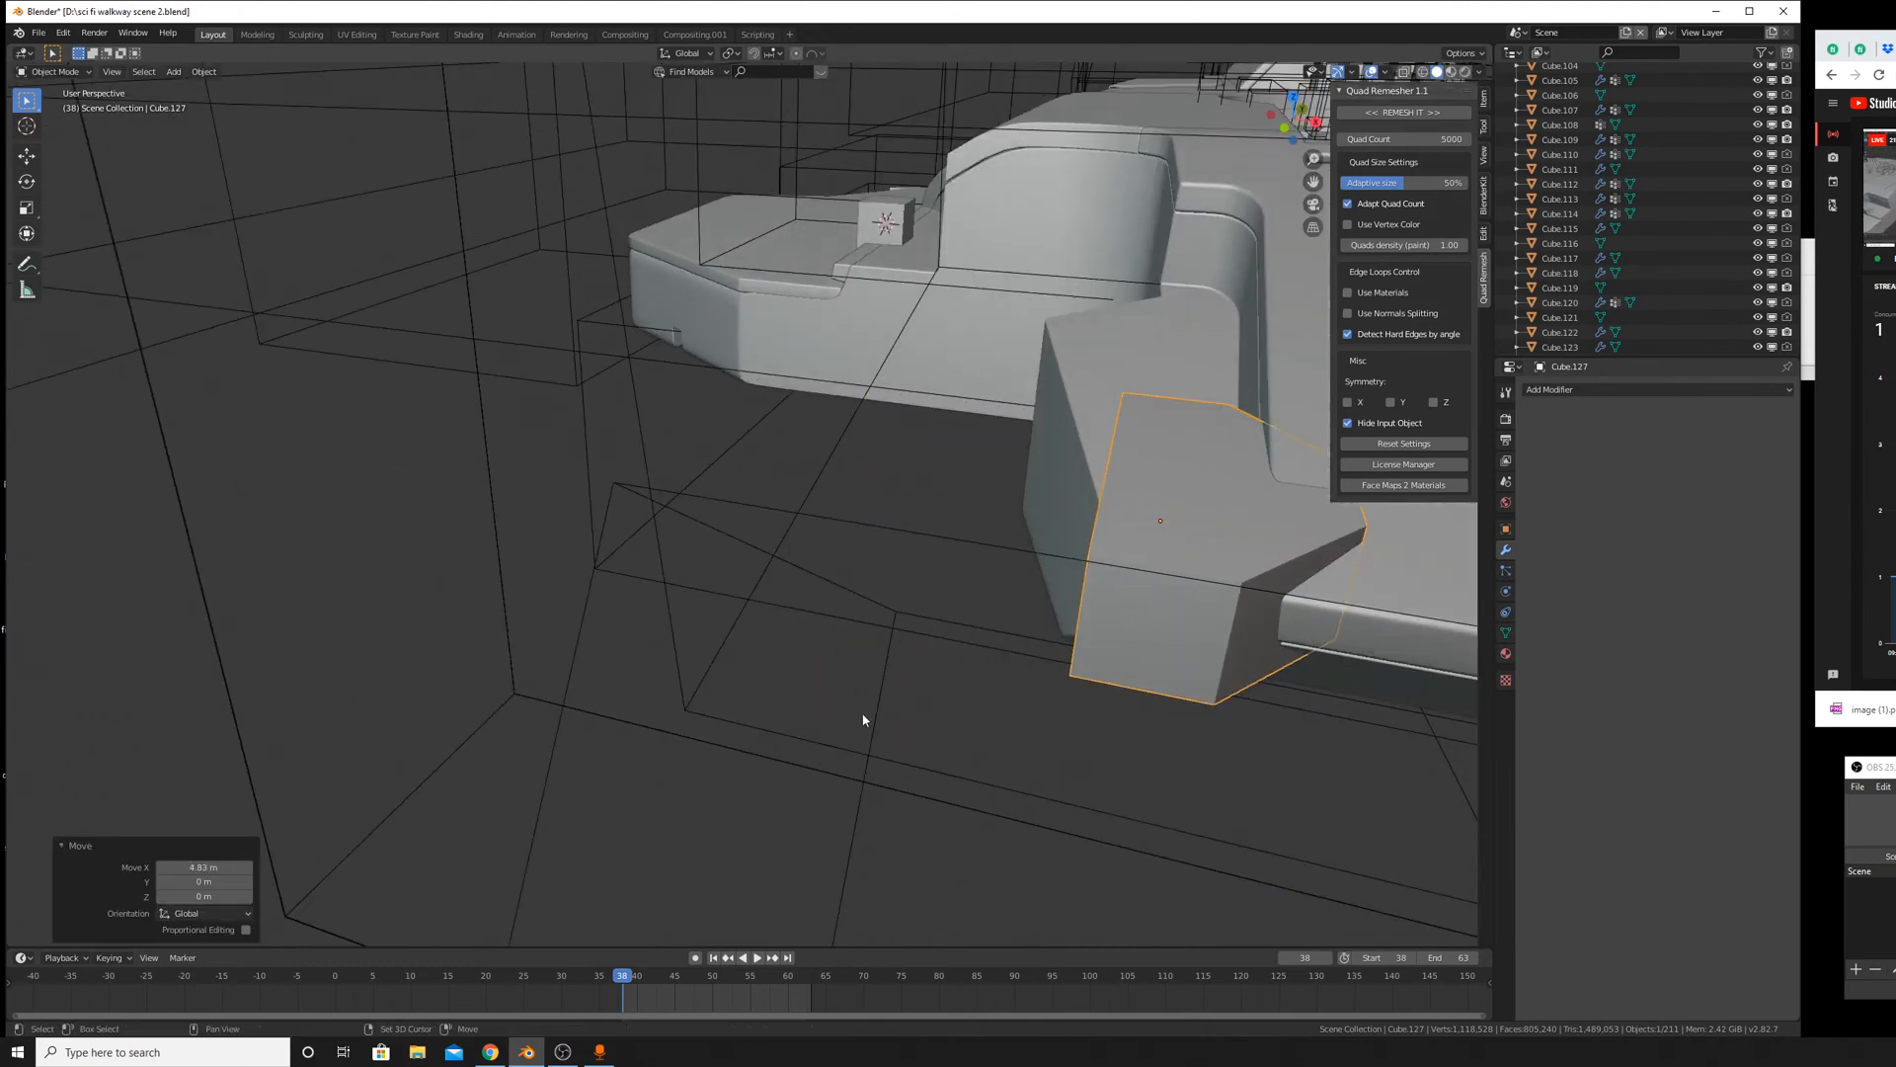
# Move the block along Z to the height of the nose's upper plate and shift it about 0.23 m along Y.
pyautogui.moveTo(862, 719); pyautogui.dragTo(889, 648, button='middle')
pyautogui.press('g')
pyautogui.press('z')
pyautogui.click(987, 766)
pyautogui.press('g')
pyautogui.press('y')
pyautogui.click(1254, 637)
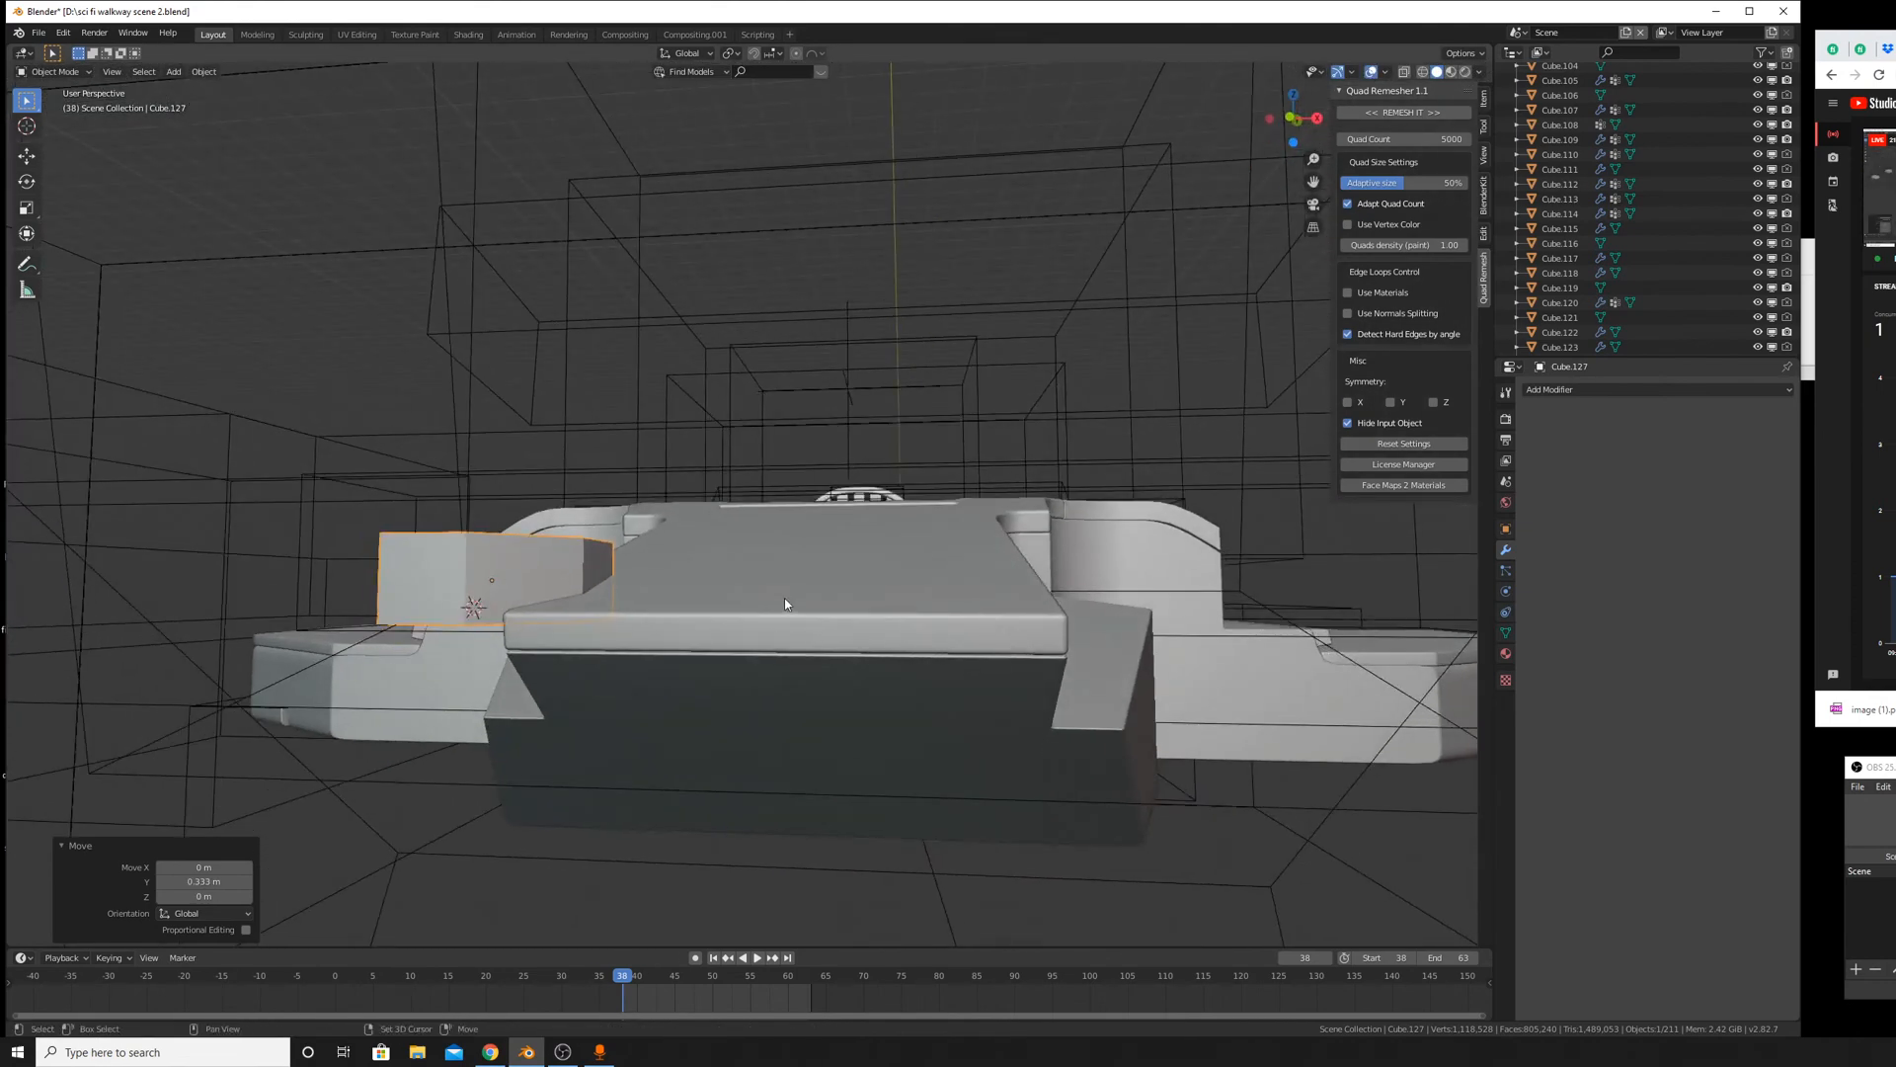
# Try to cut the tapered block out of the nose's upper plate with a boolean, and remove the extra modifier.
pyautogui.keyDown('shift'); pyautogui.click(810, 593); pyautogui.keyUp('shift')
pyautogui.moveTo(814, 589); pyautogui.dragTo(937, 625, button='middle')
pyautogui.scroll(4, 810, 543)
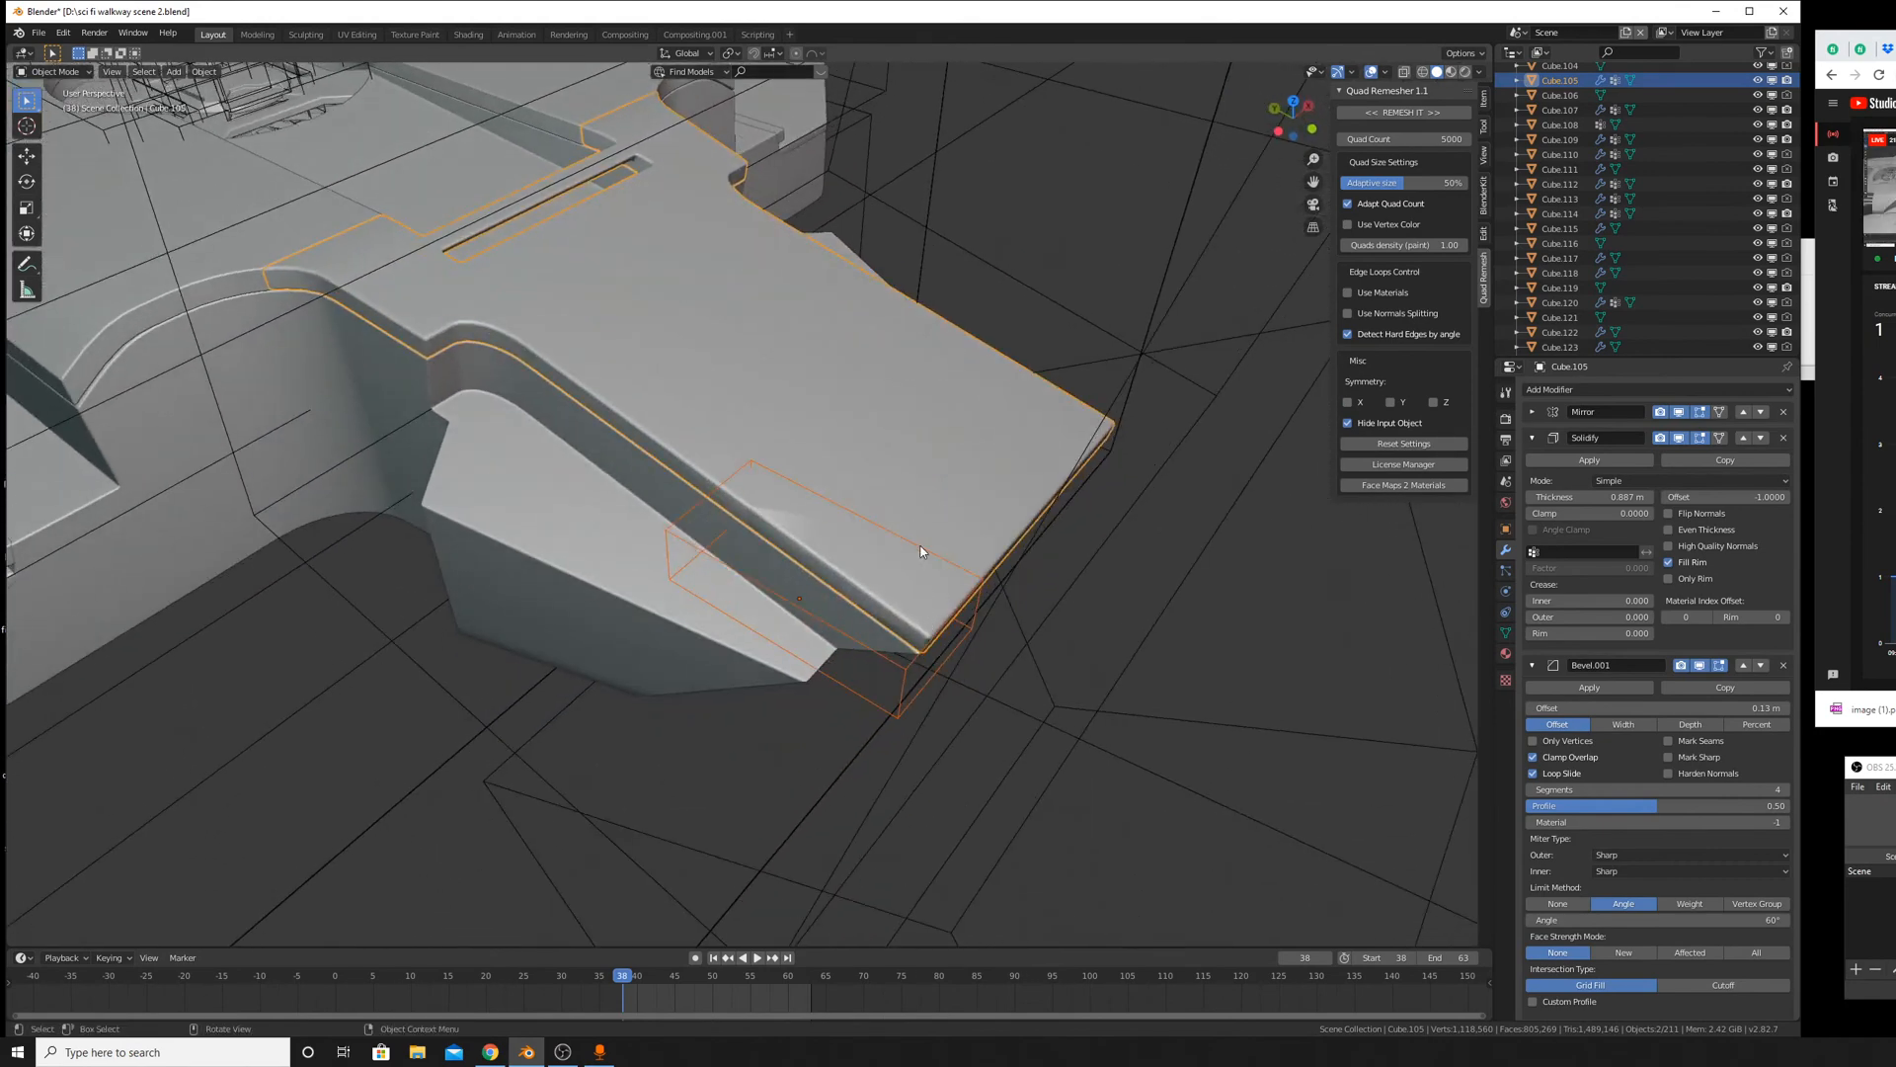
pyautogui.click(1017, 489)
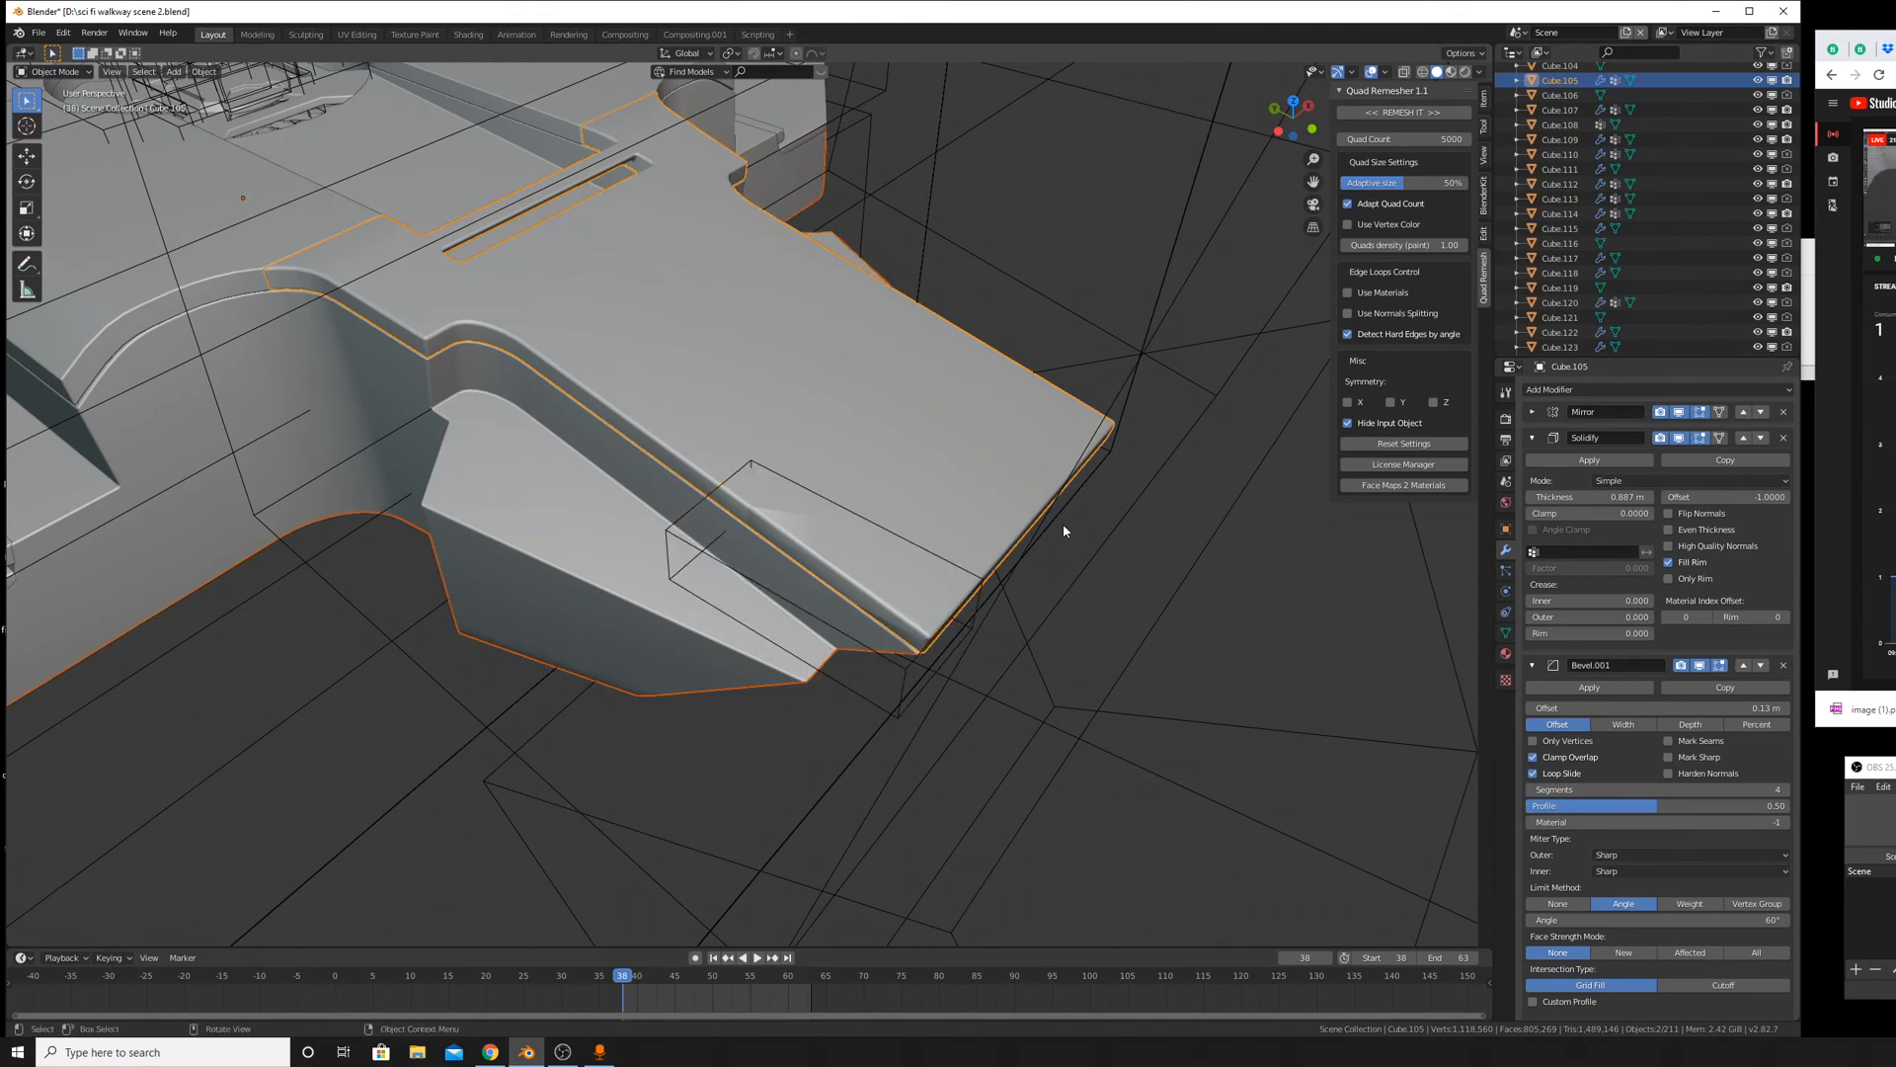
pyautogui.scroll(-6, 1616, 747)
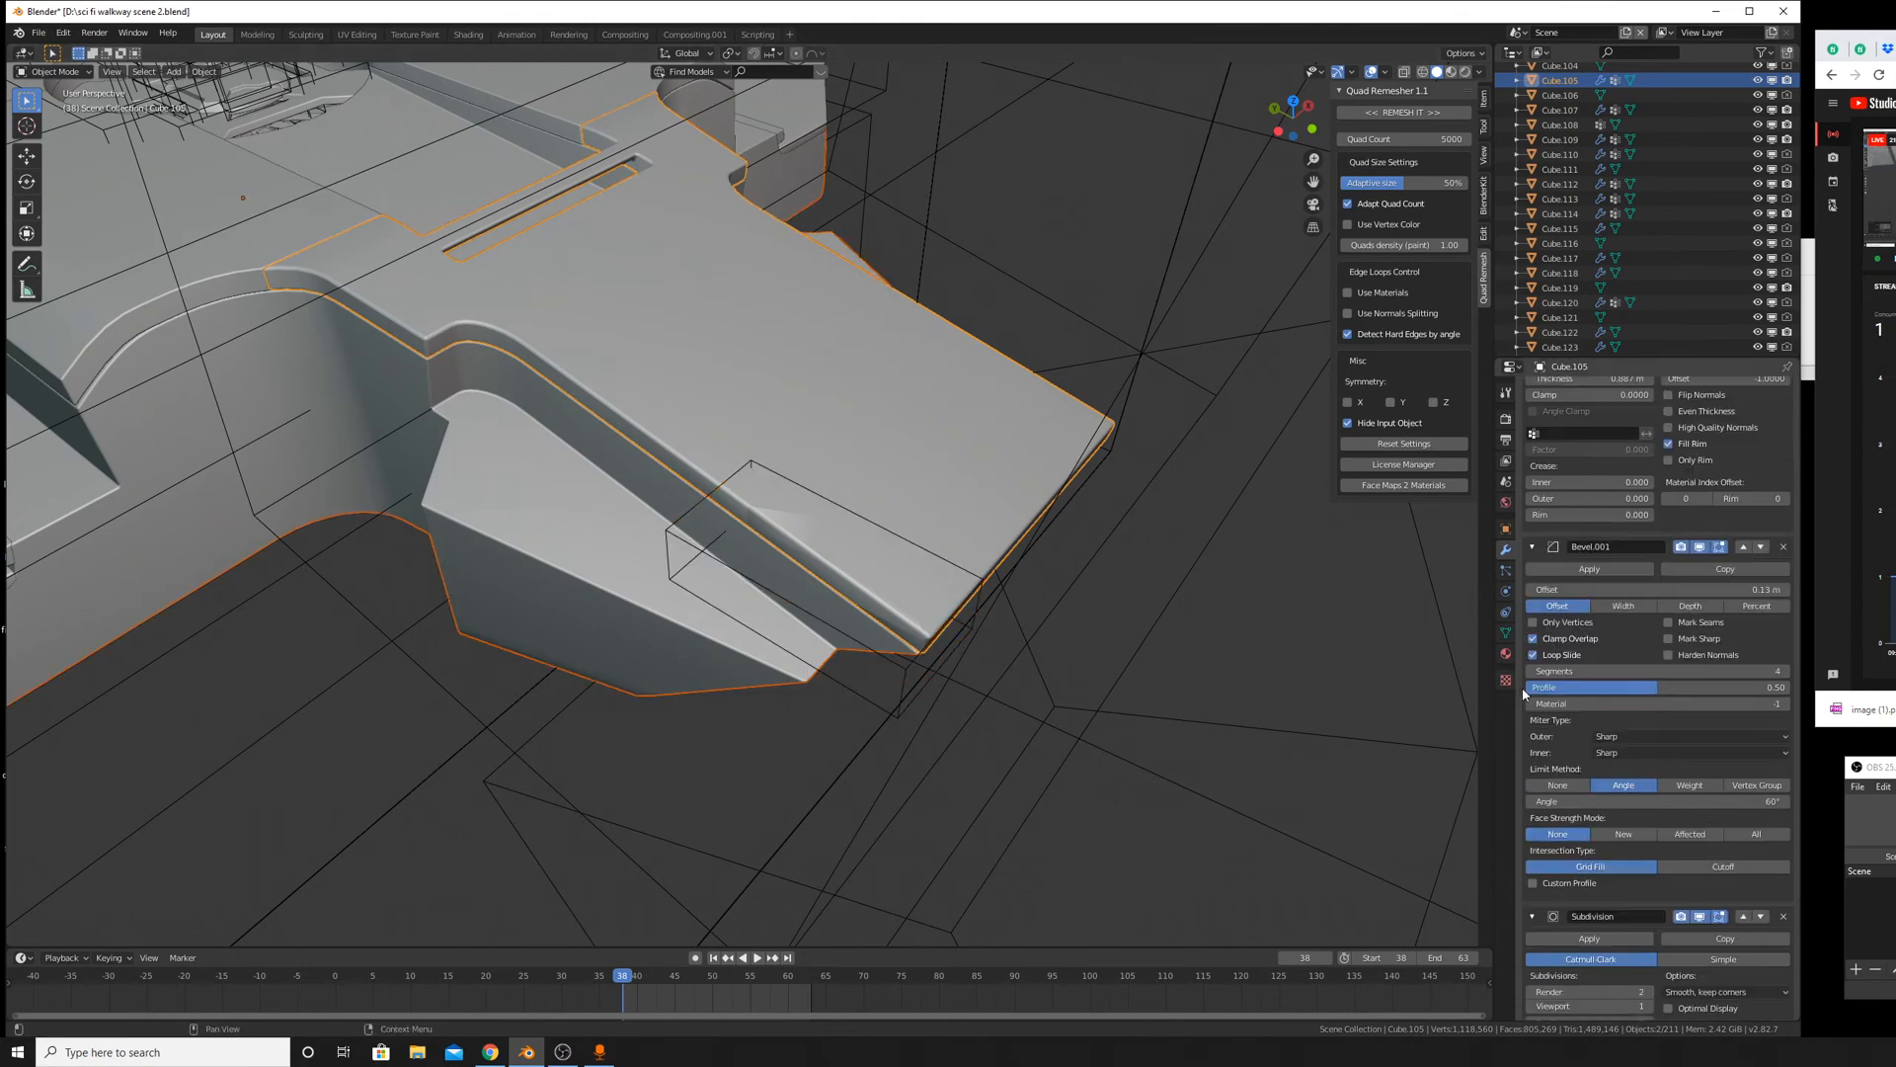
pyautogui.click(1783, 923)
pyautogui.click(929, 559)
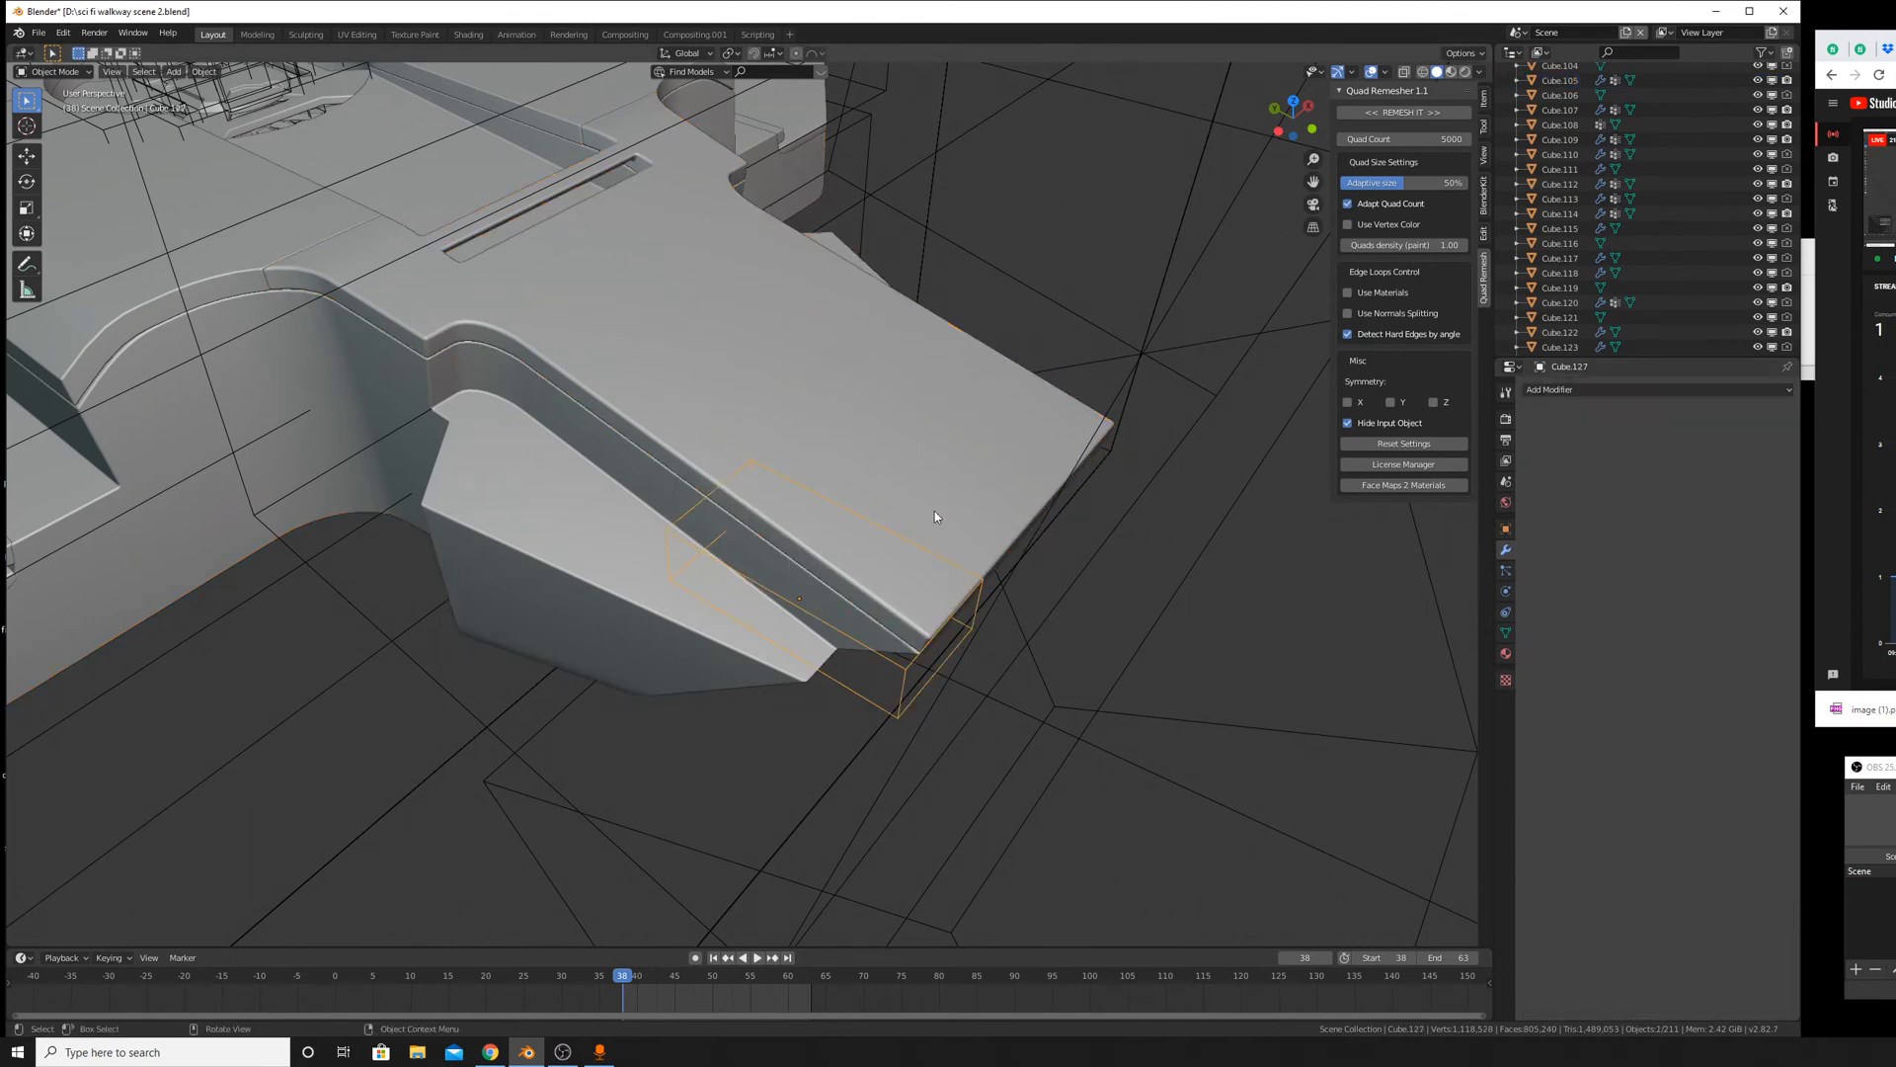
# Cut the tapered block out of the nose's upper plate as a boolean difference, and move the cutter about 1.43 m along X.
pyautogui.keyDown('shift'); pyautogui.click(923, 474); pyautogui.keyUp('shift')
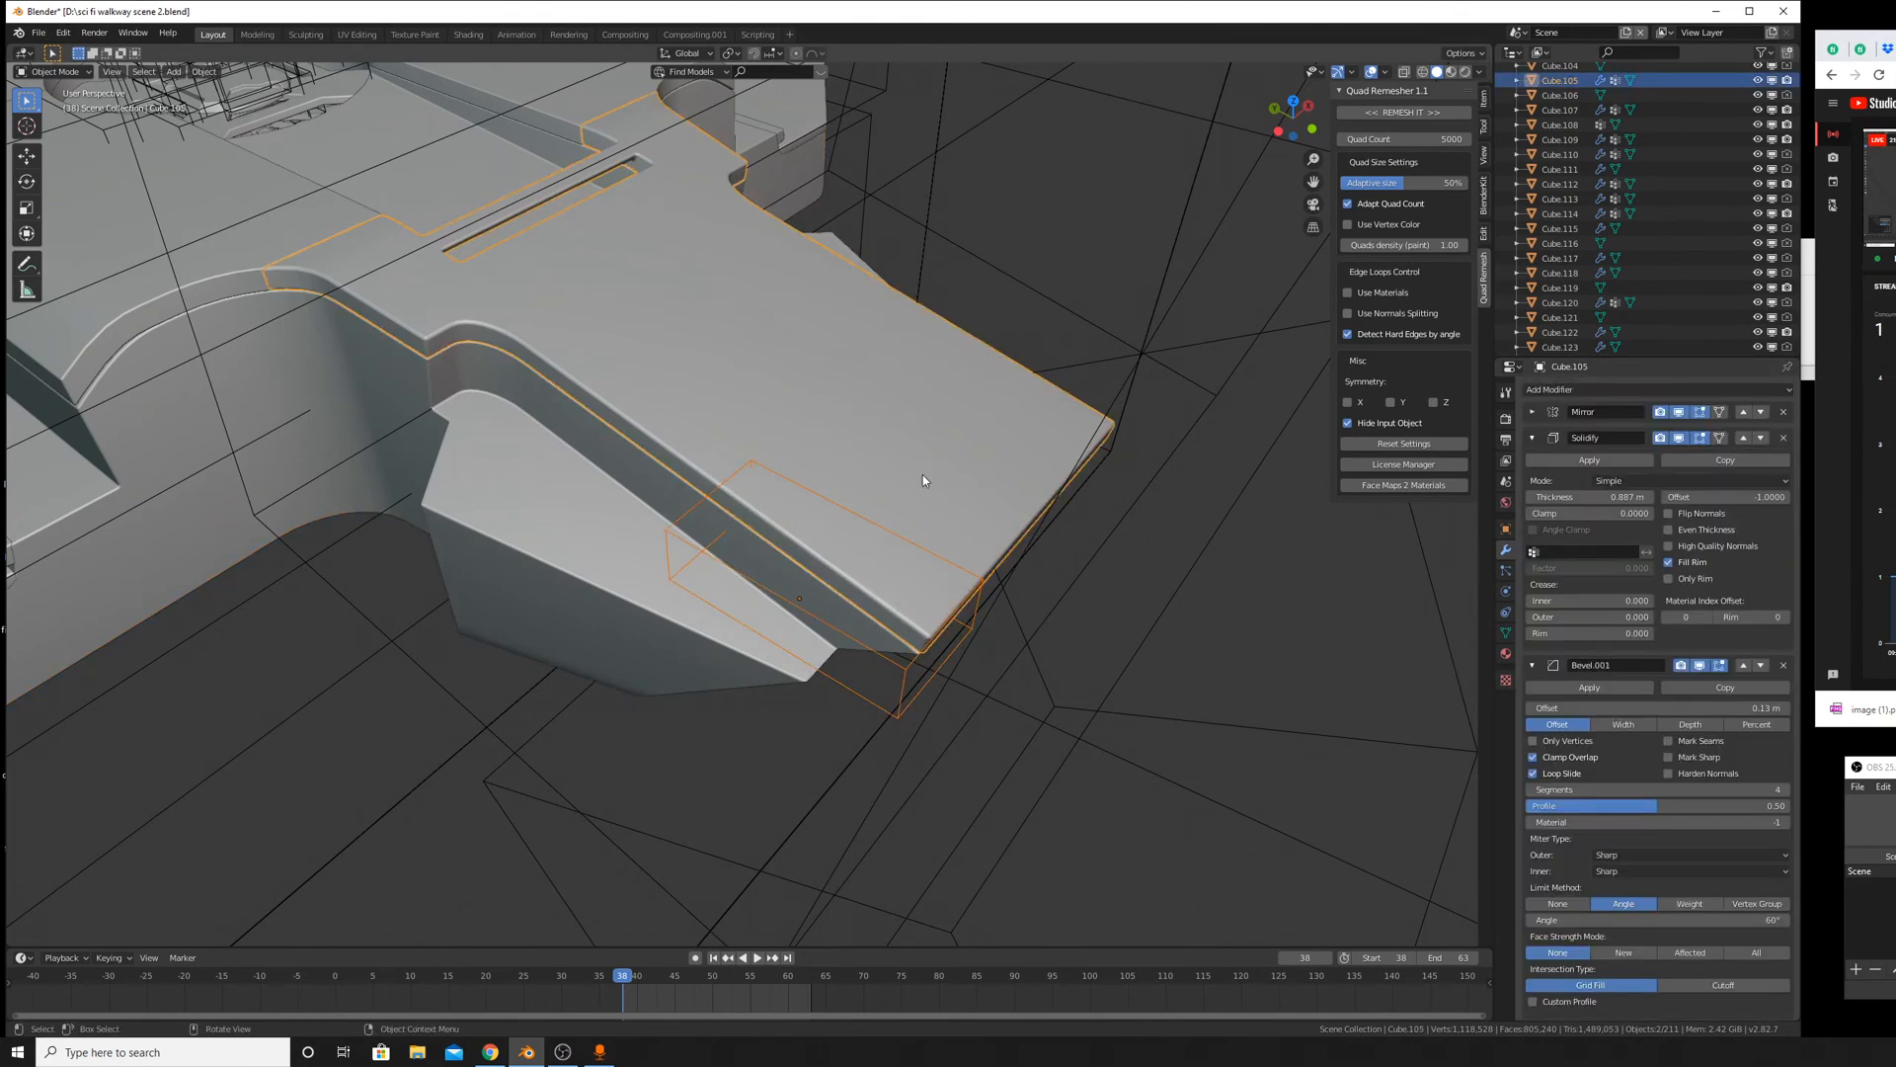
pyautogui.click(922, 548)
pyautogui.press('g')
pyautogui.press('x')
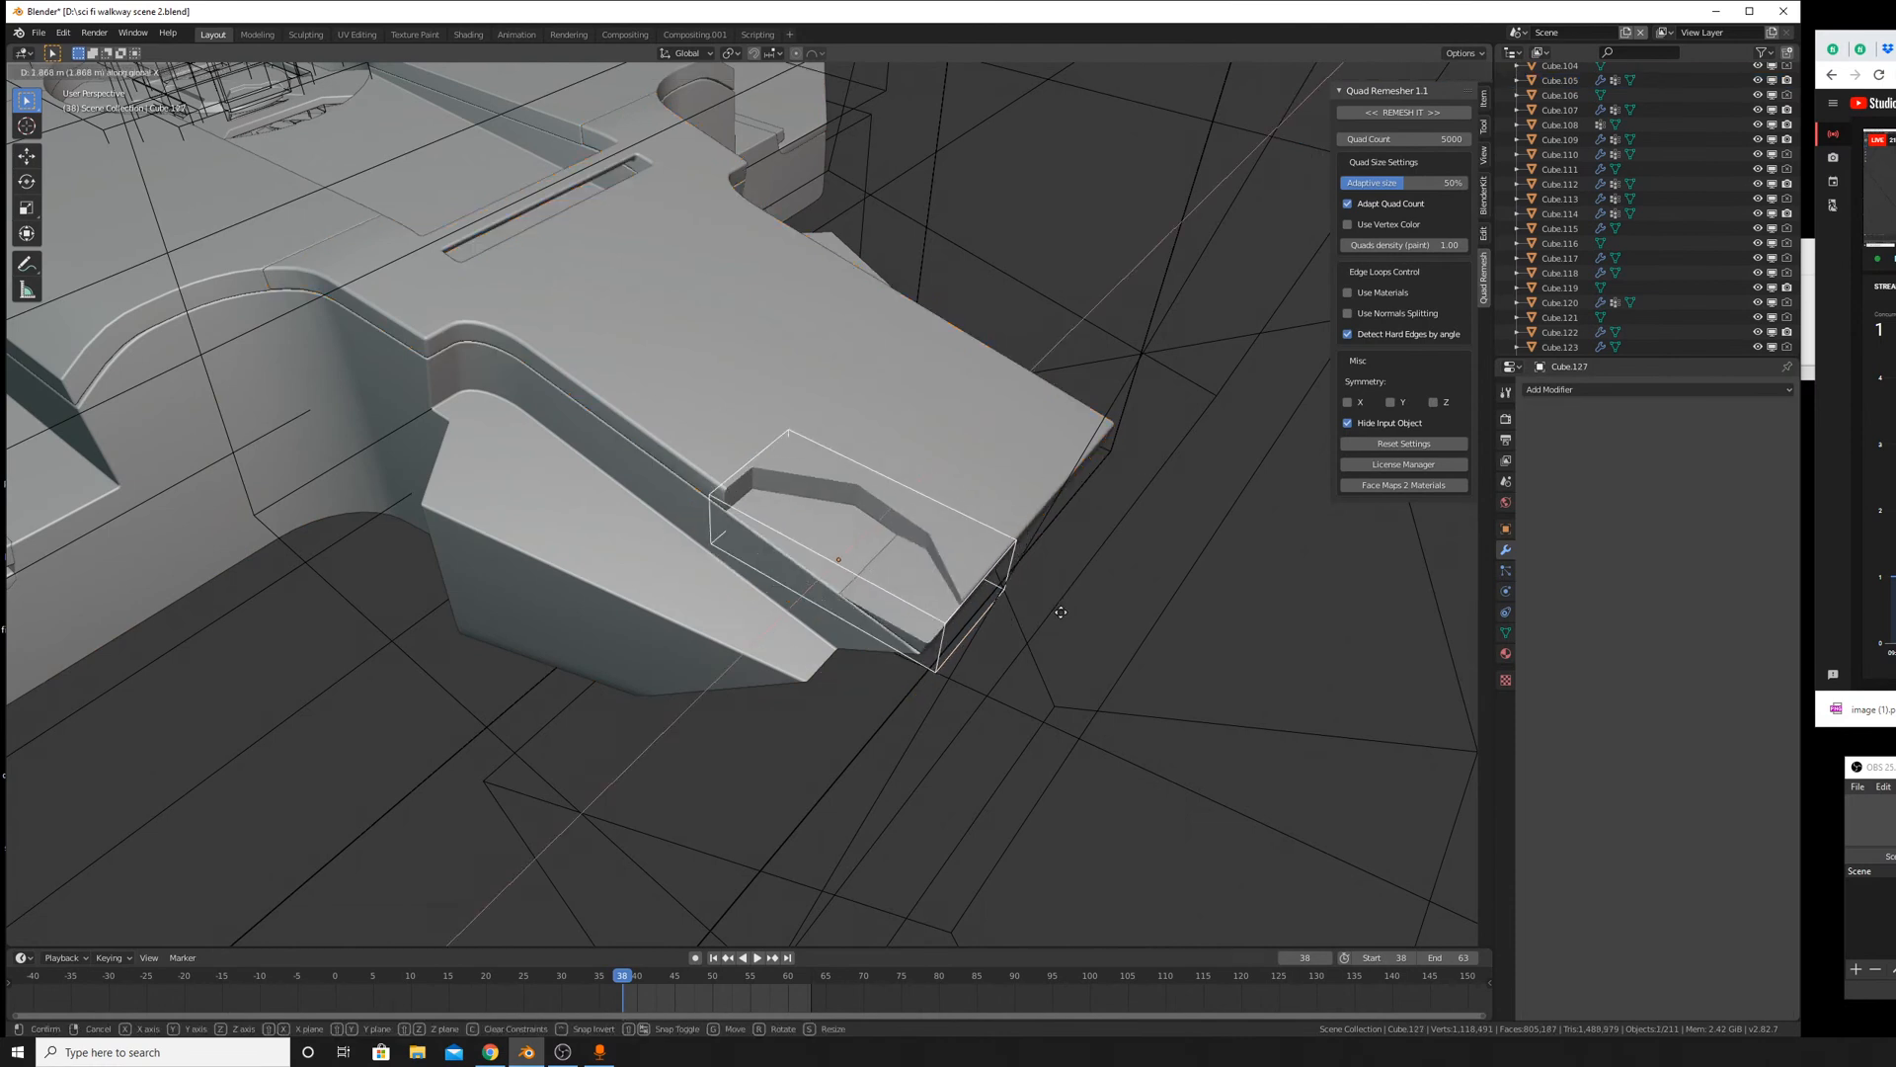
pyautogui.click(1062, 622)
# Rotate the cutter about 11.9° around X to follow the plate's slope and lower it about 0.445 m along Z.
pyautogui.press('r')
pyautogui.press('x')
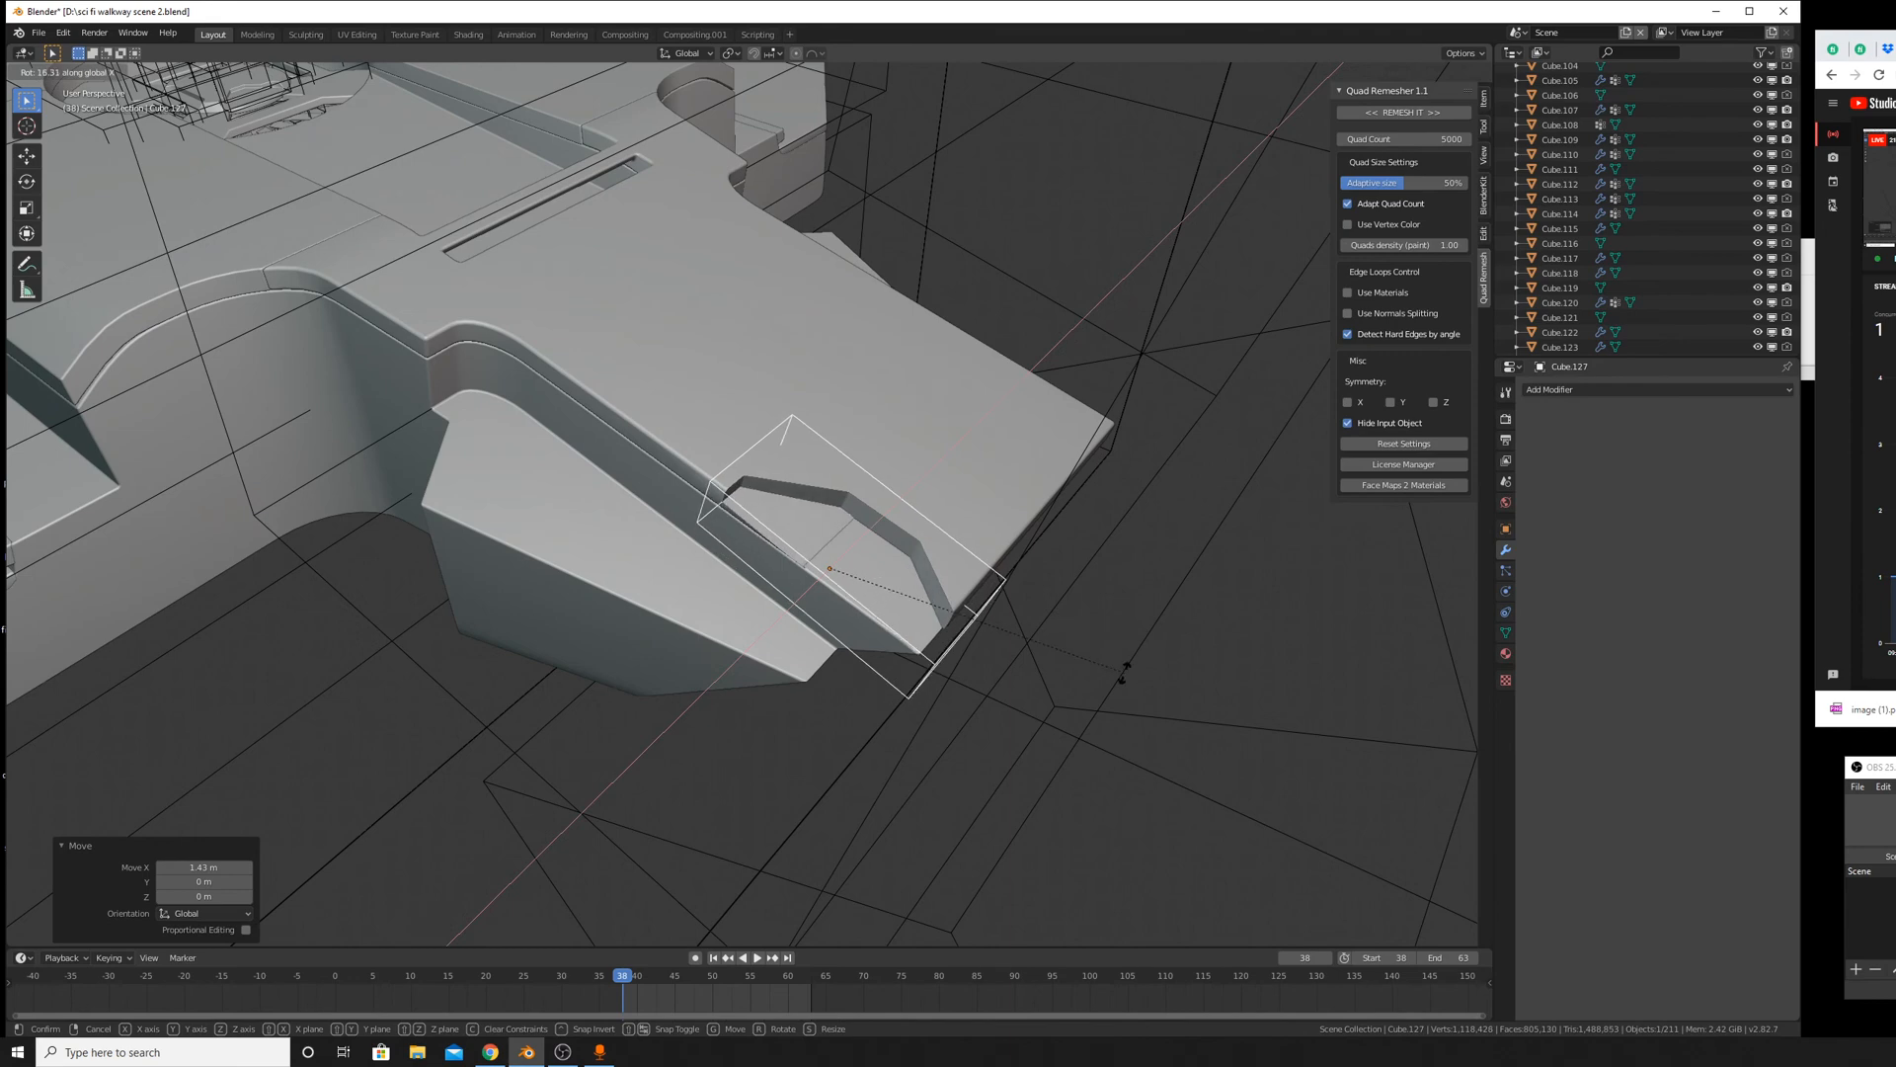
pyautogui.click(1133, 656)
pyautogui.moveTo(1134, 656); pyautogui.dragTo(1057, 601, button='middle')
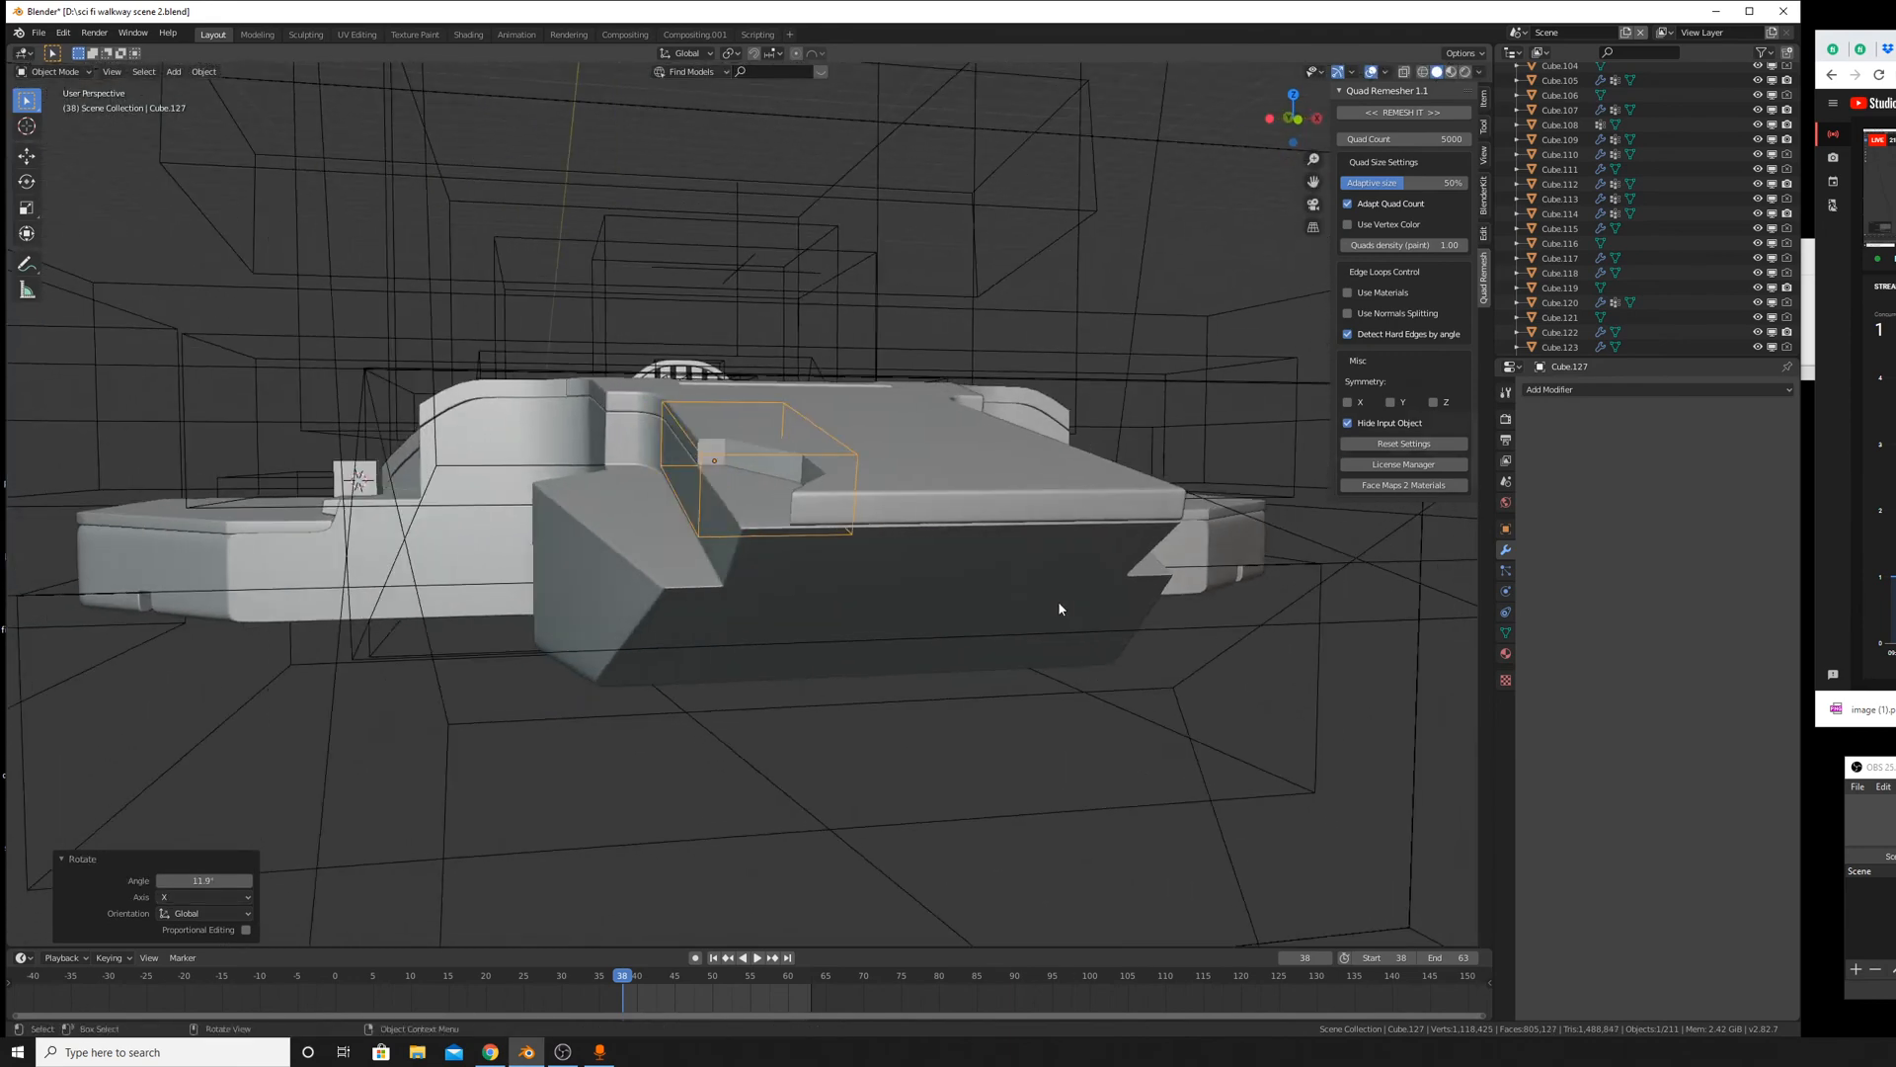
pyautogui.press('g')
pyautogui.press('z')
pyautogui.click(1055, 618)
# Using local orientation, scale the cutter to about 8.38 times its height along Z and subtract it from the main hull.
pyautogui.moveTo(930, 586); pyautogui.dragTo(978, 604, button='middle')
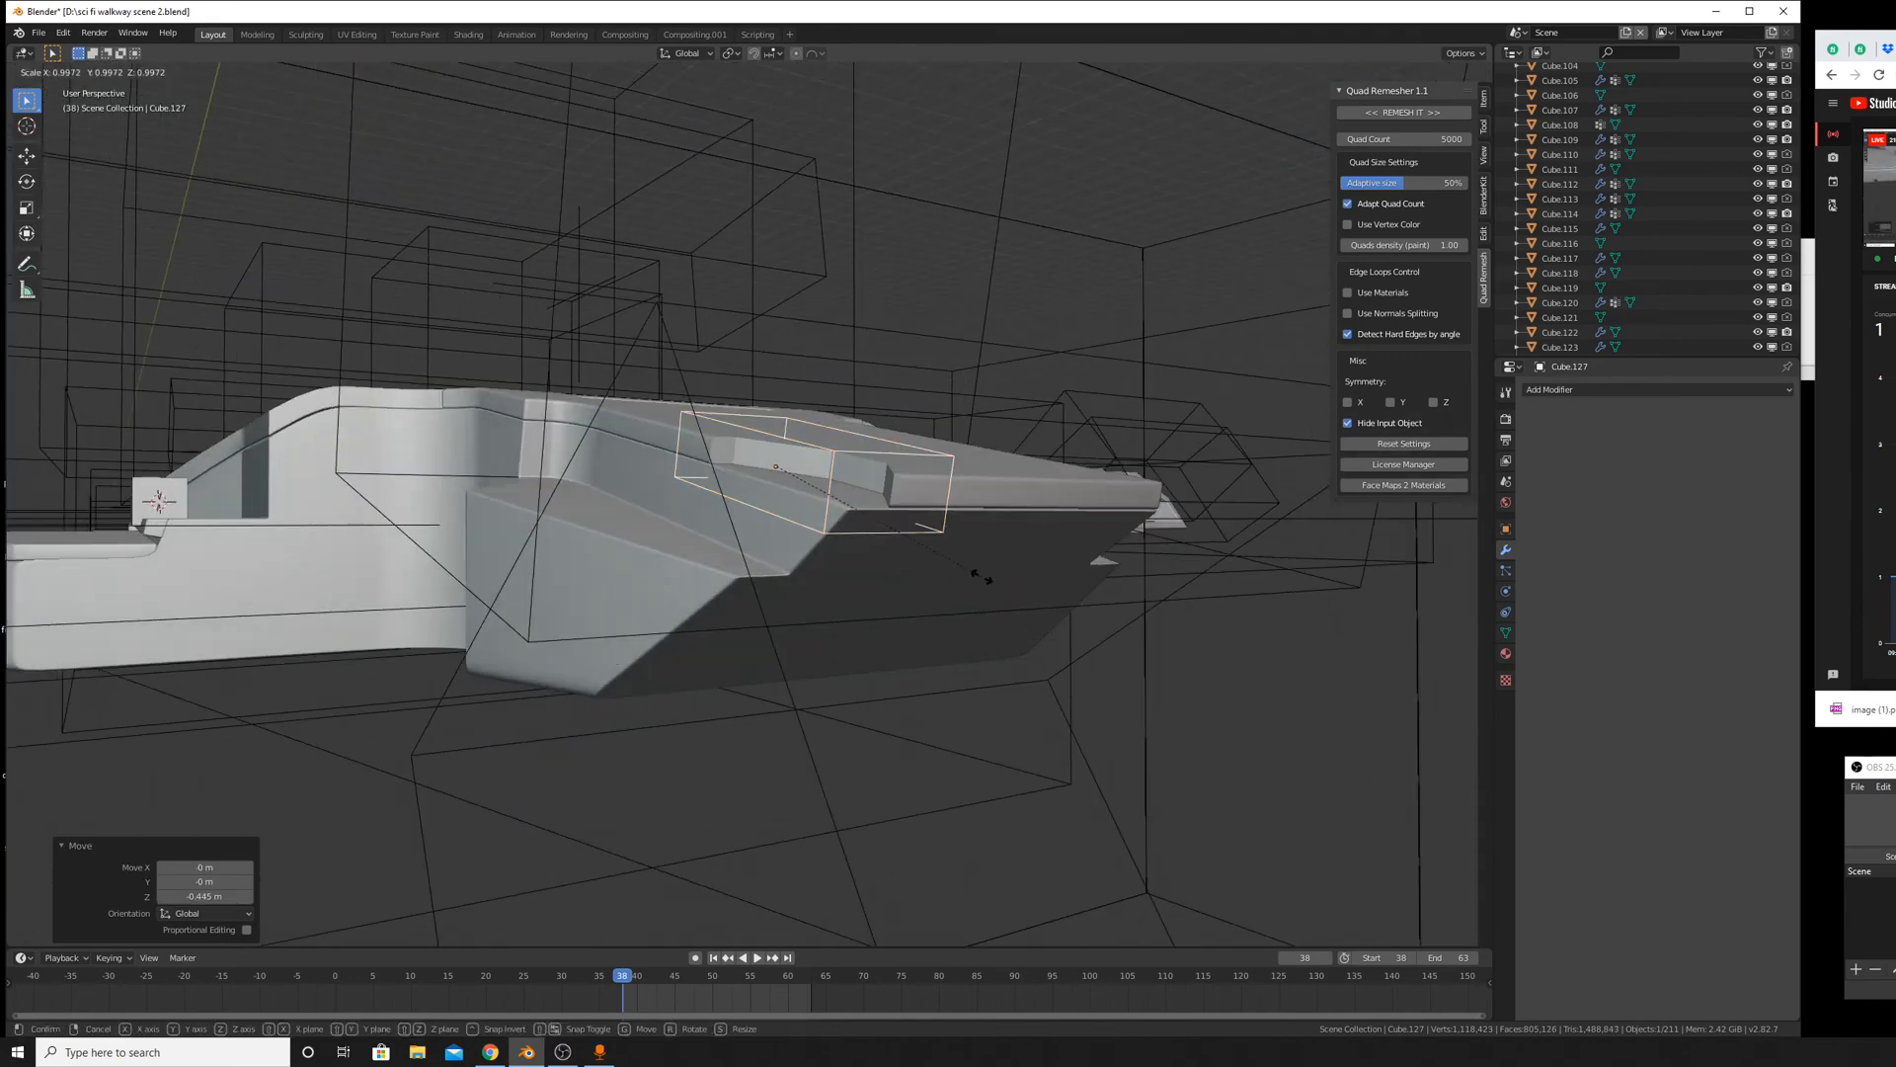
pyautogui.press('r')
pyautogui.rightClick(1007, 711)
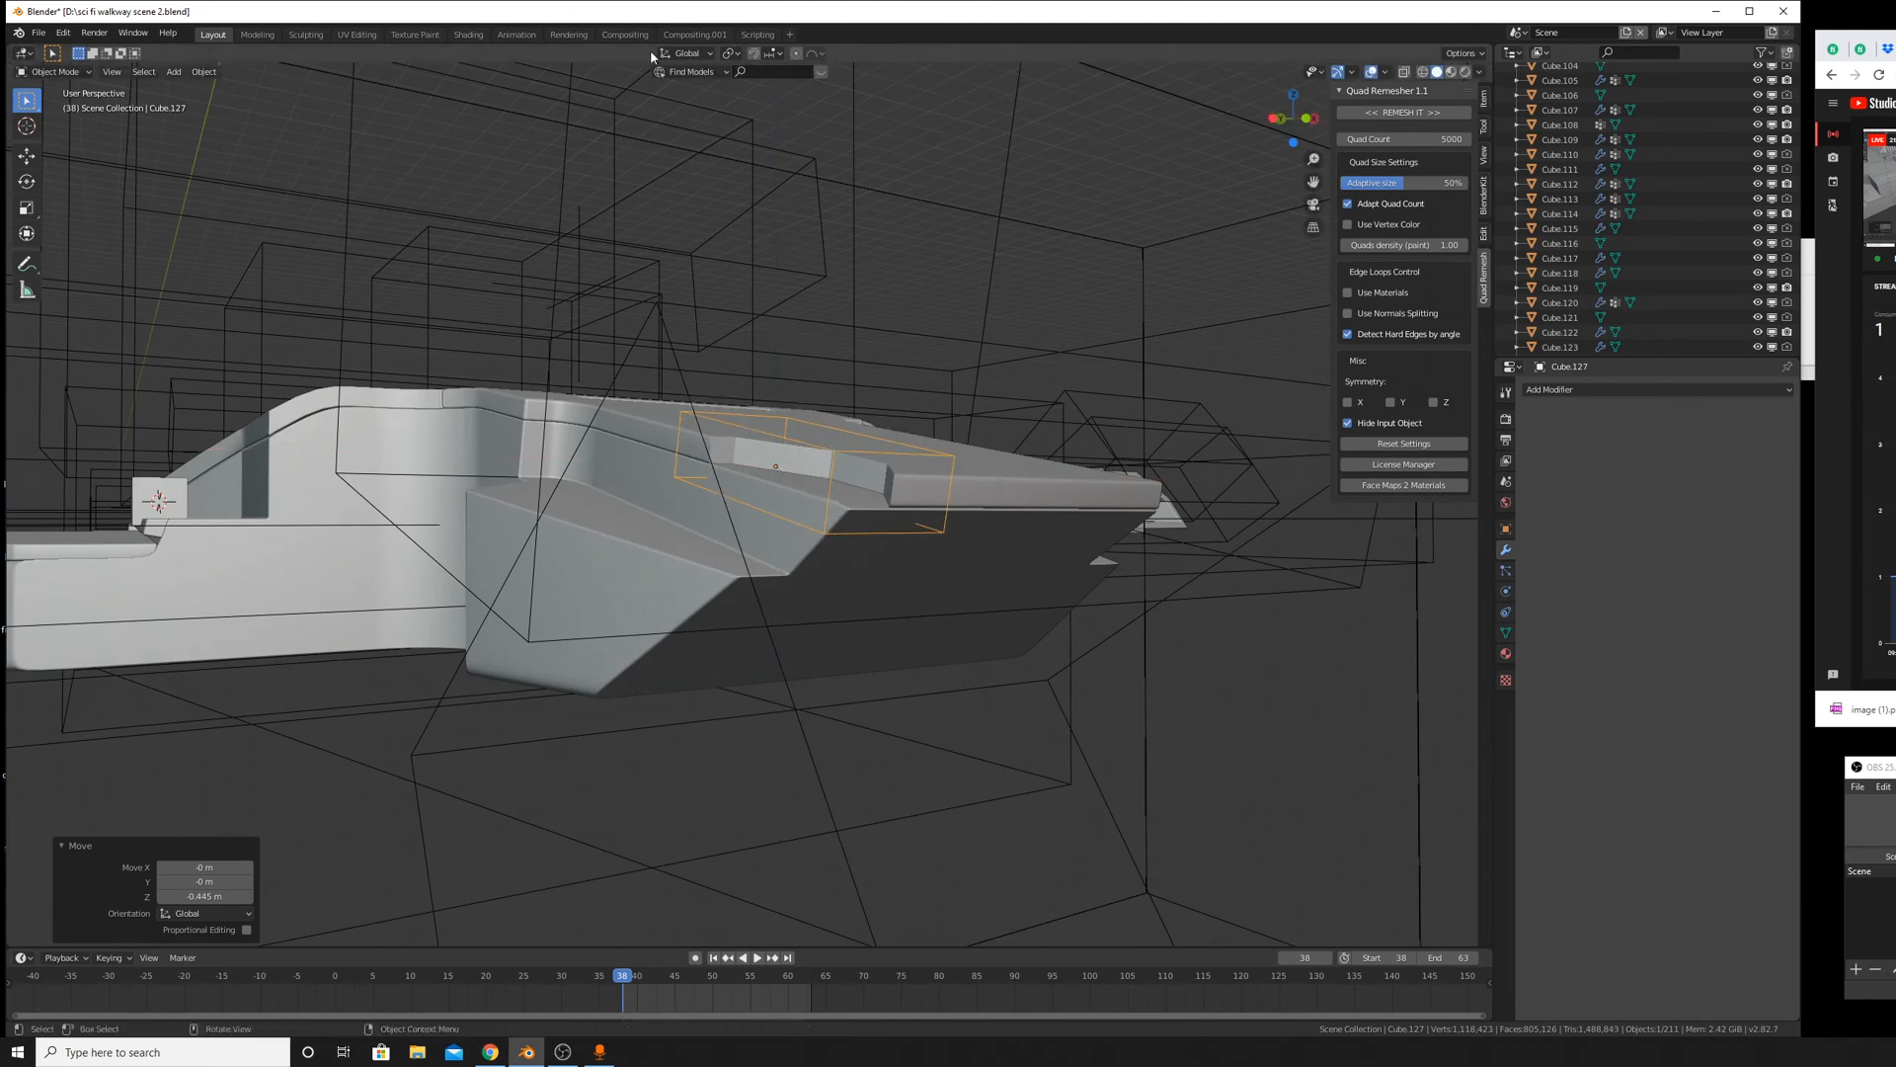
pyautogui.click(688, 59)
pyautogui.click(691, 106)
pyautogui.press('s')
pyautogui.press('z')
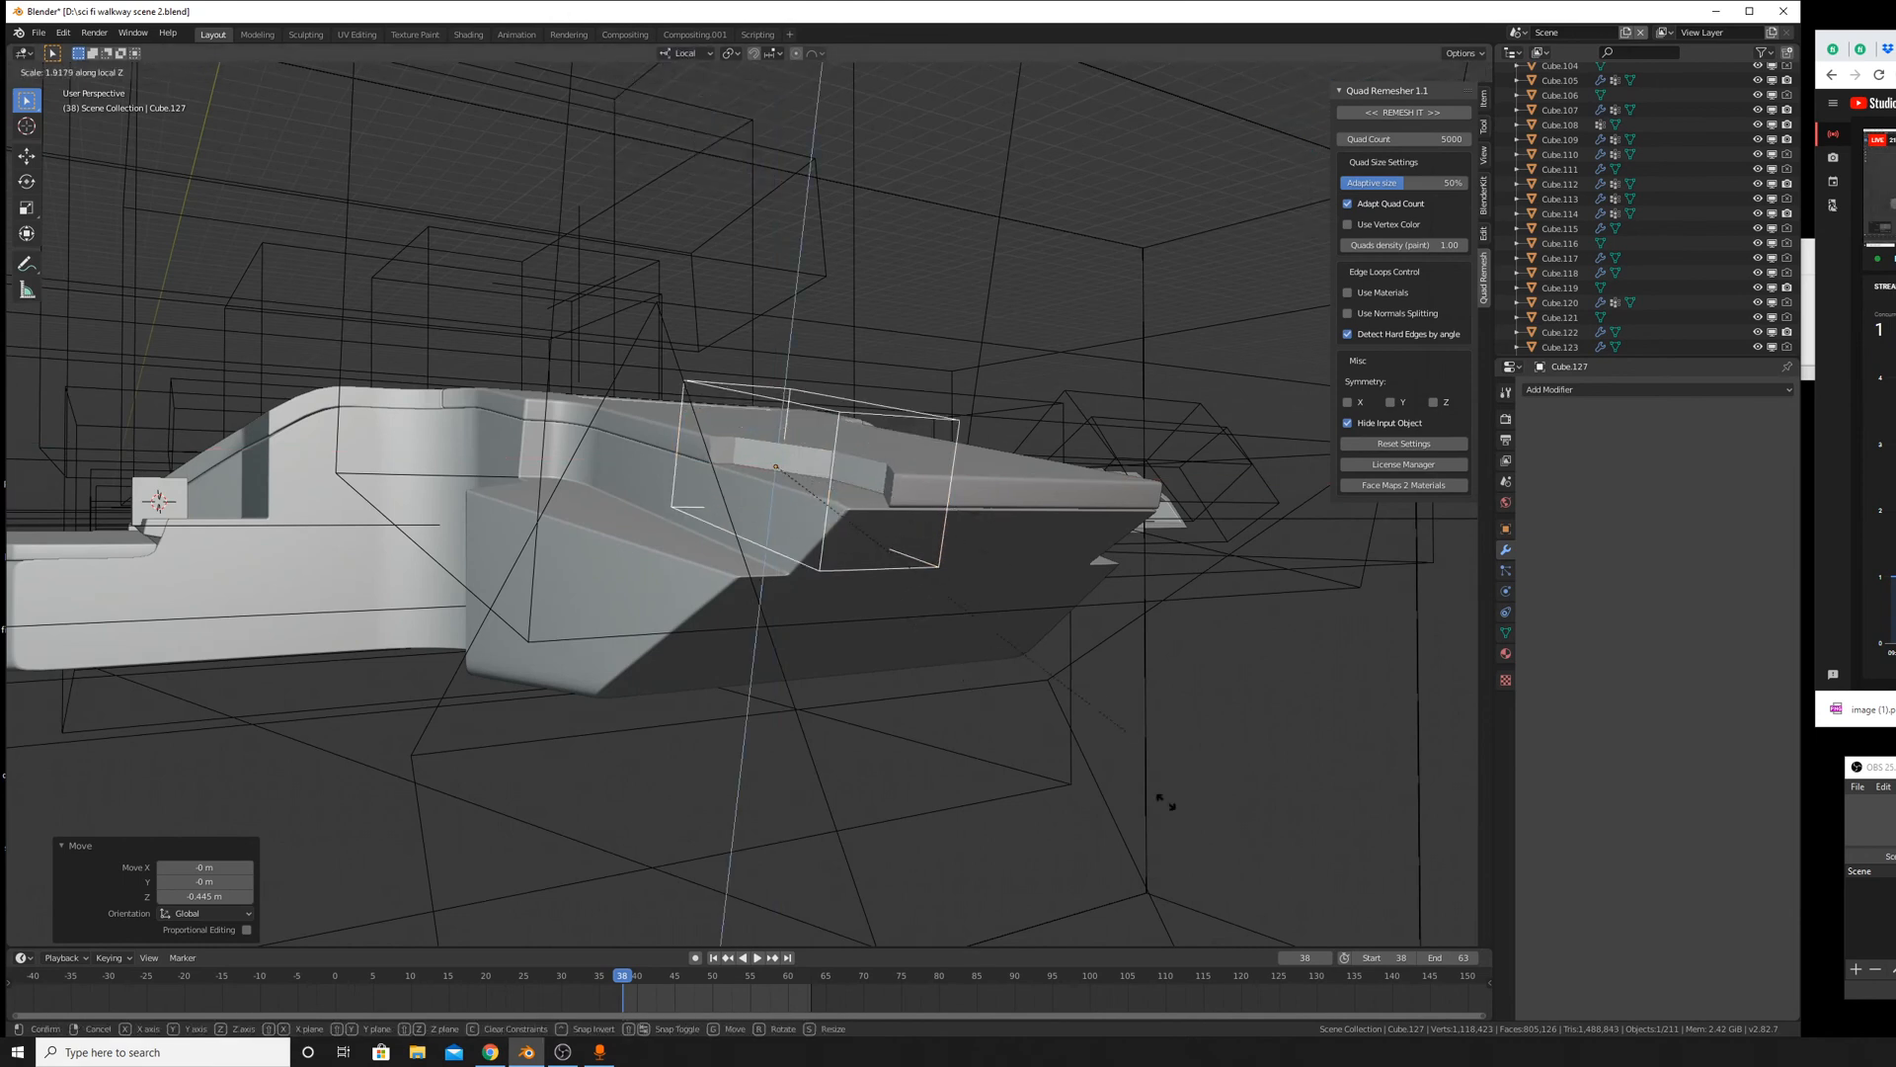
pyautogui.click(394, 275)
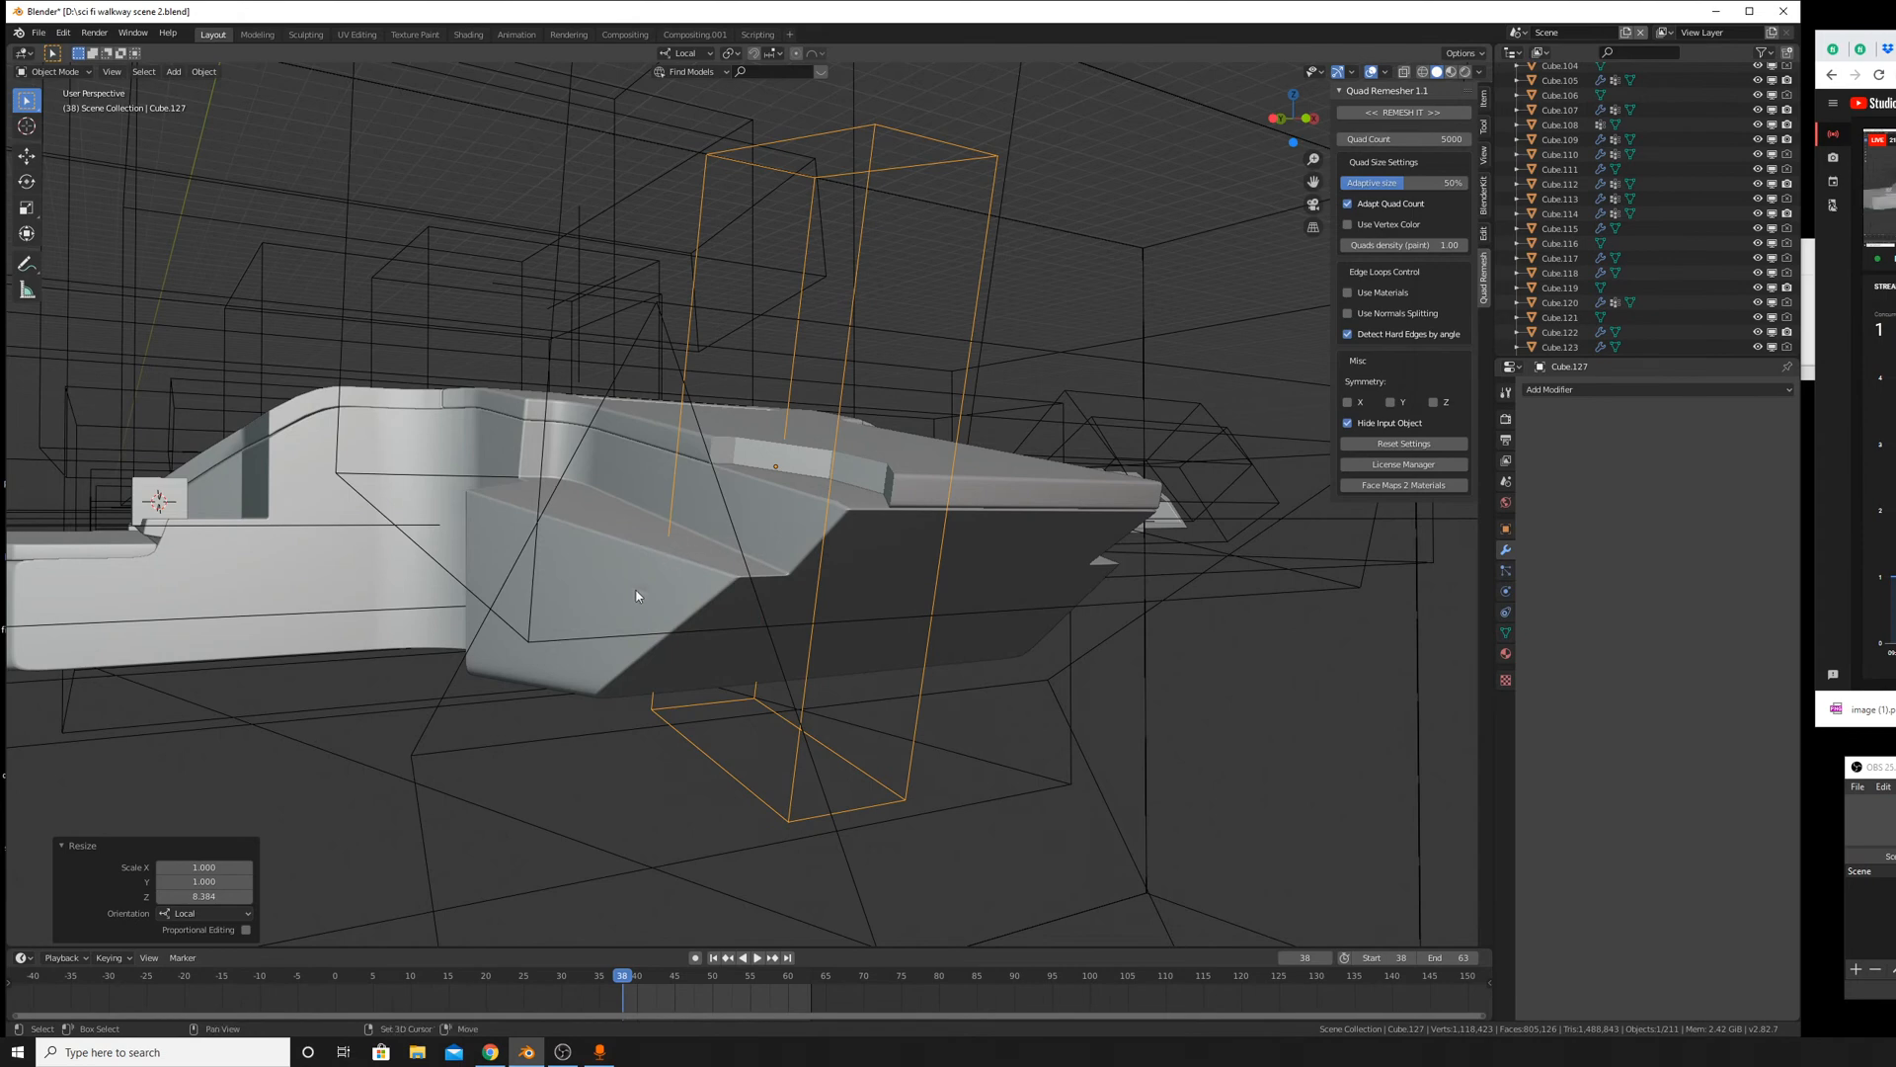
pyautogui.keyDown('shift'); pyautogui.click(636, 620); pyautogui.keyUp('shift')
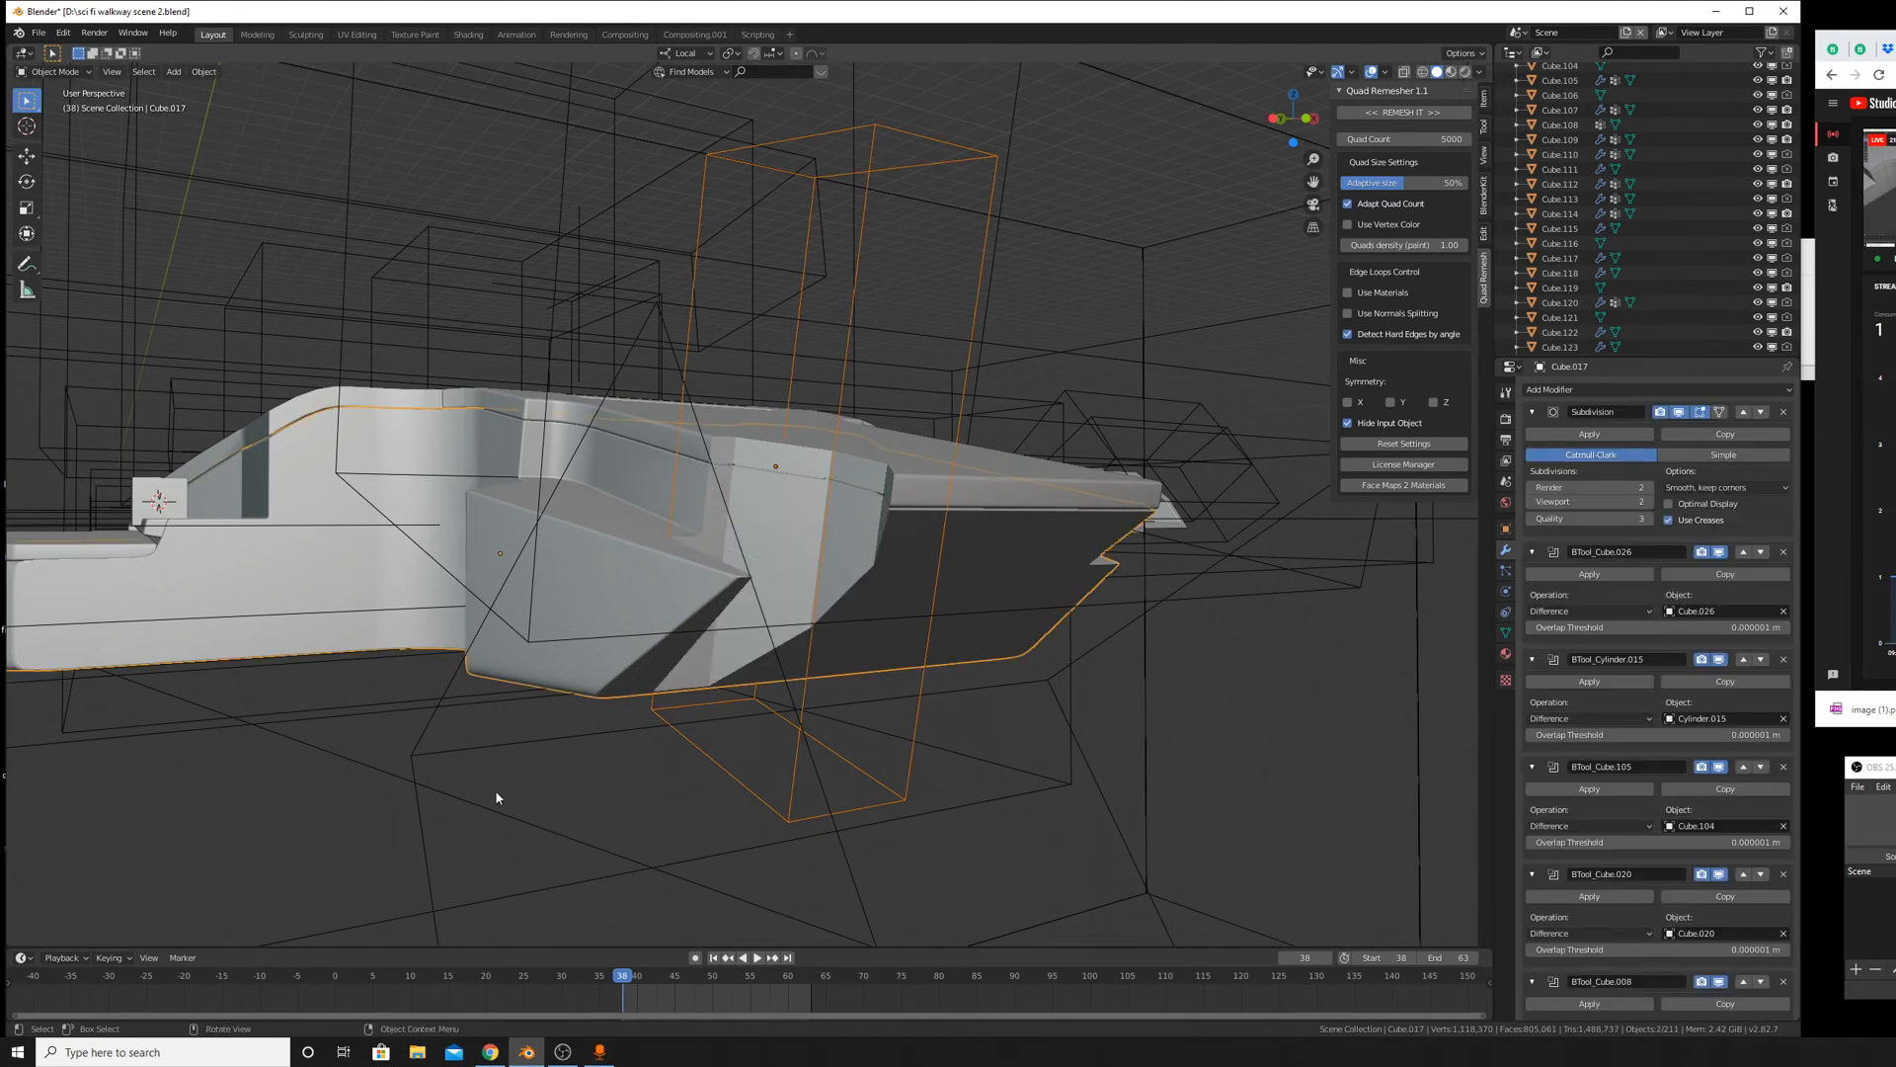
pyautogui.moveTo(495, 791); pyautogui.dragTo(997, 385, button='middle')
# Add a Mirror modifier on the X axis to the tapered cutter, with the nose's upper plate Cube.105 as mirror object.
pyautogui.click(880, 505)
pyautogui.click(879, 518)
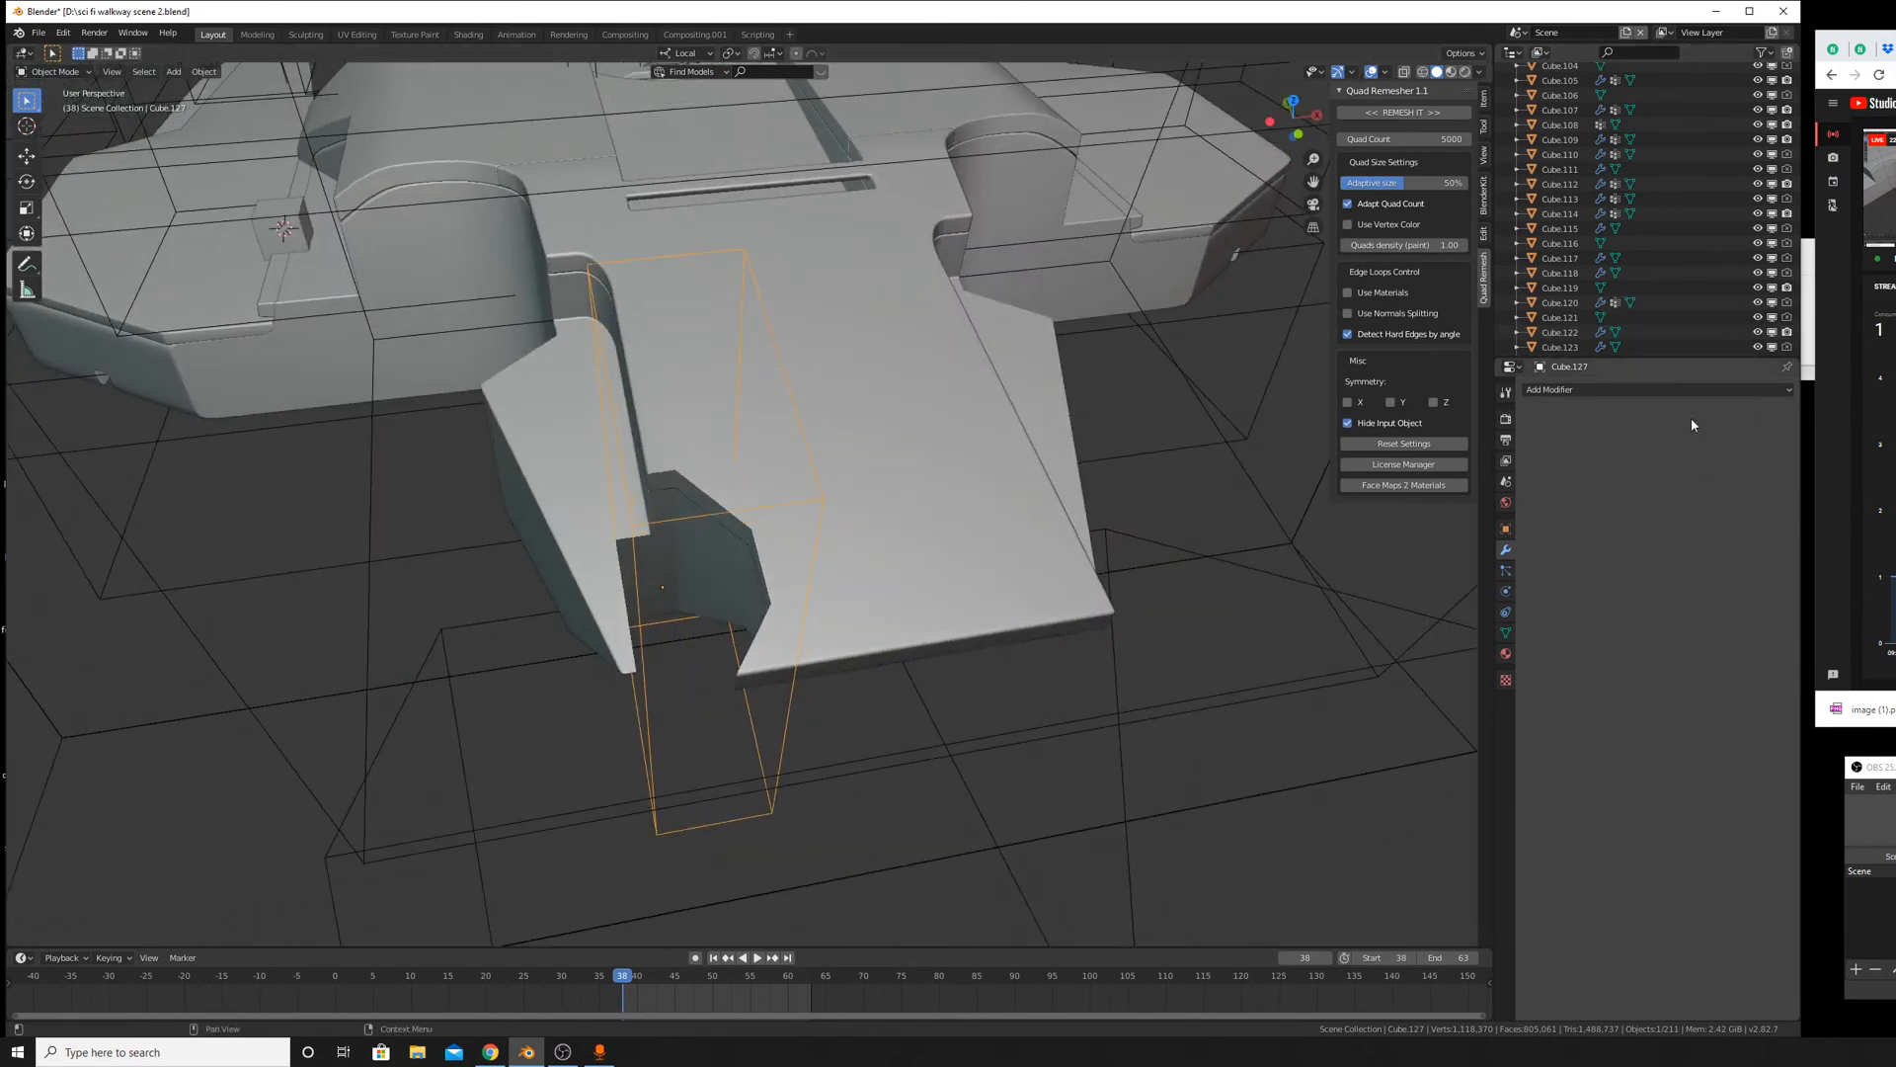
pyautogui.click(1645, 392)
pyautogui.click(1614, 392)
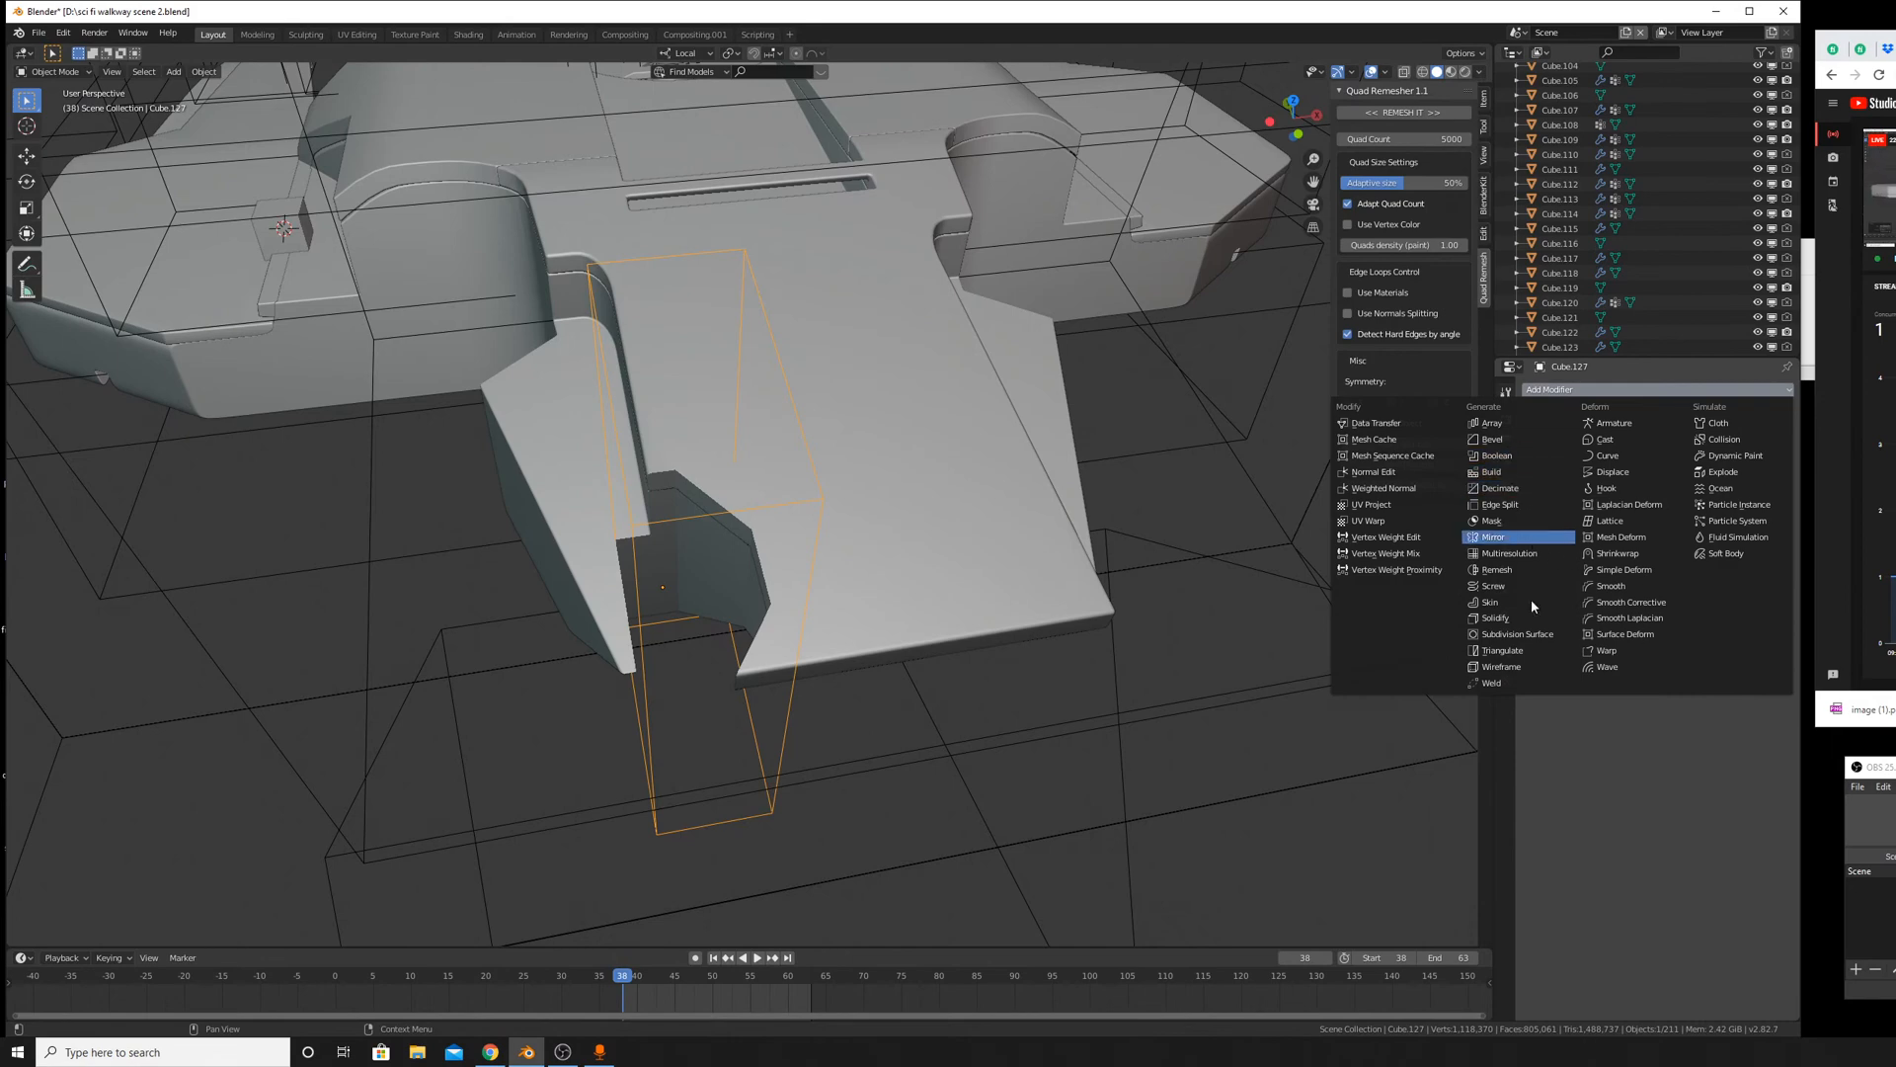
pyautogui.click(1526, 537)
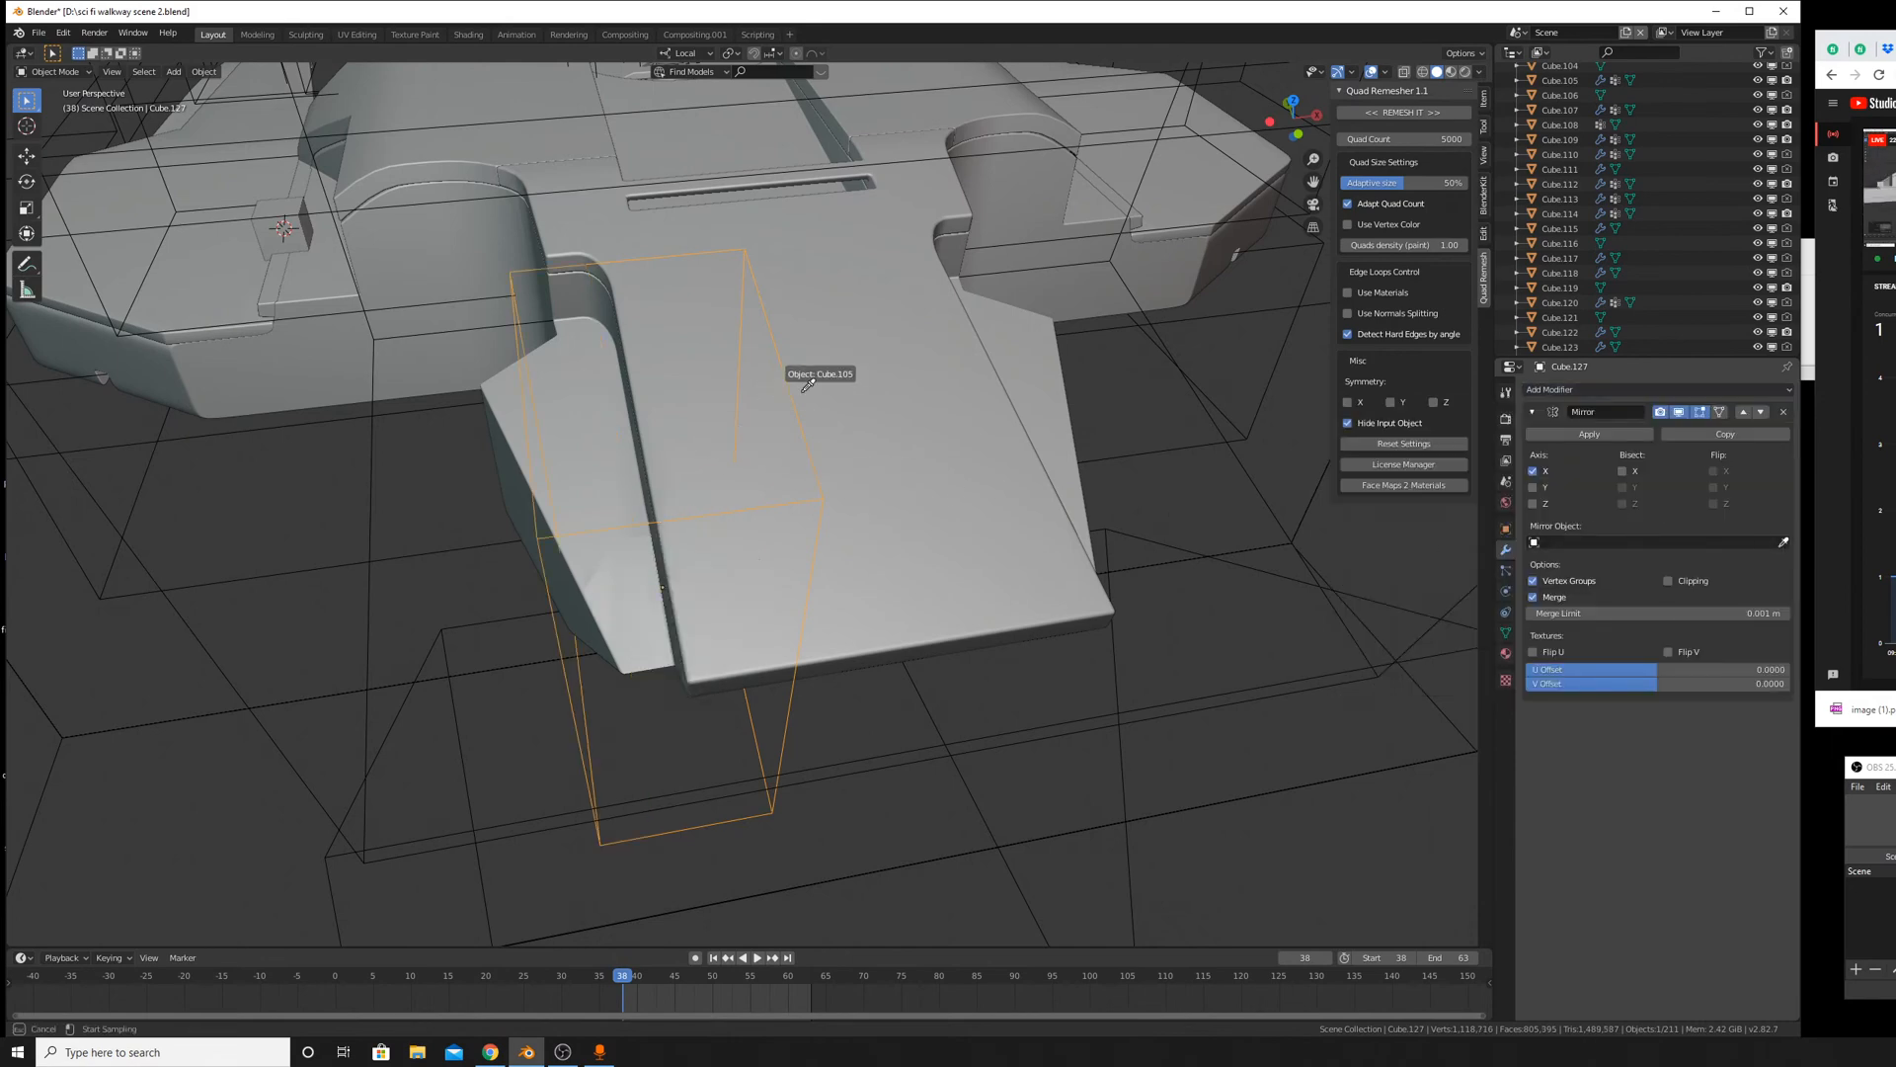
pyautogui.click(851, 413)
pyautogui.moveTo(850, 411); pyautogui.dragTo(1318, 539, button='middle')
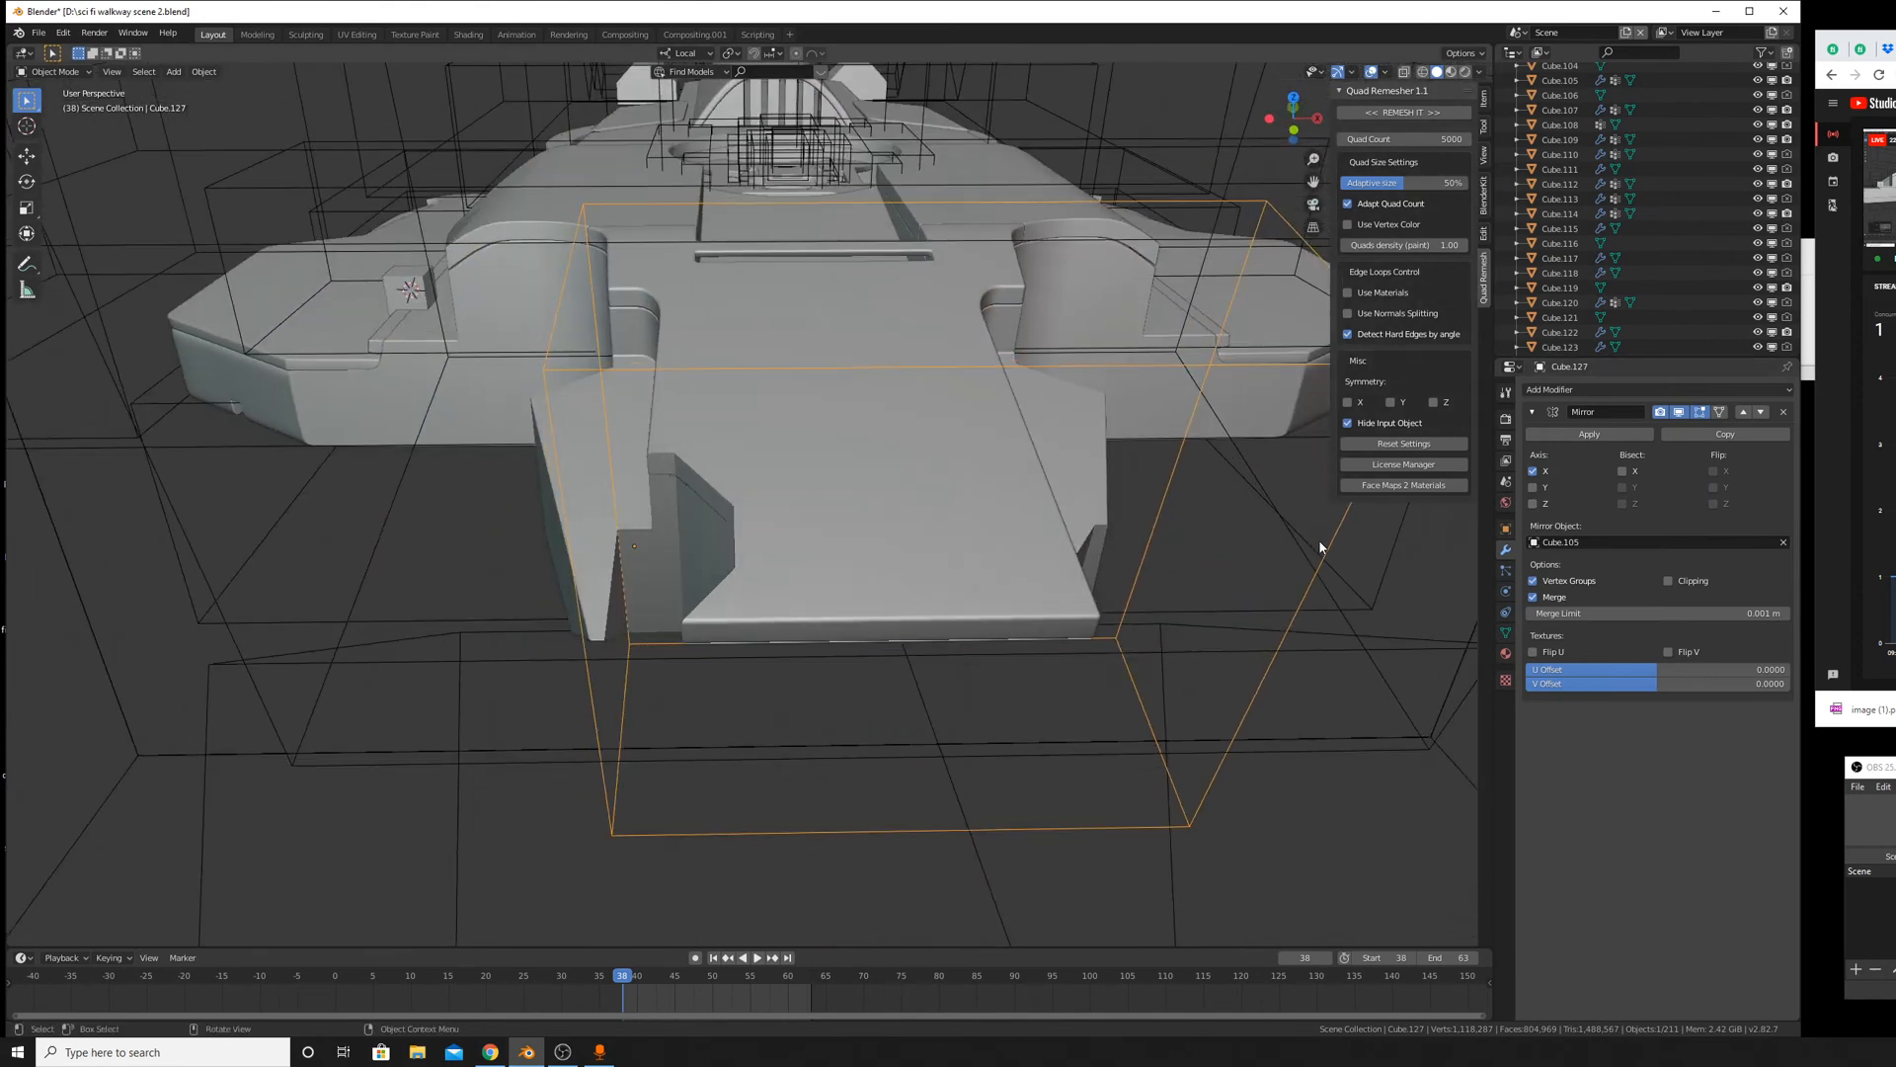
pyautogui.press('g')
pyautogui.press('y')
pyautogui.press('y')
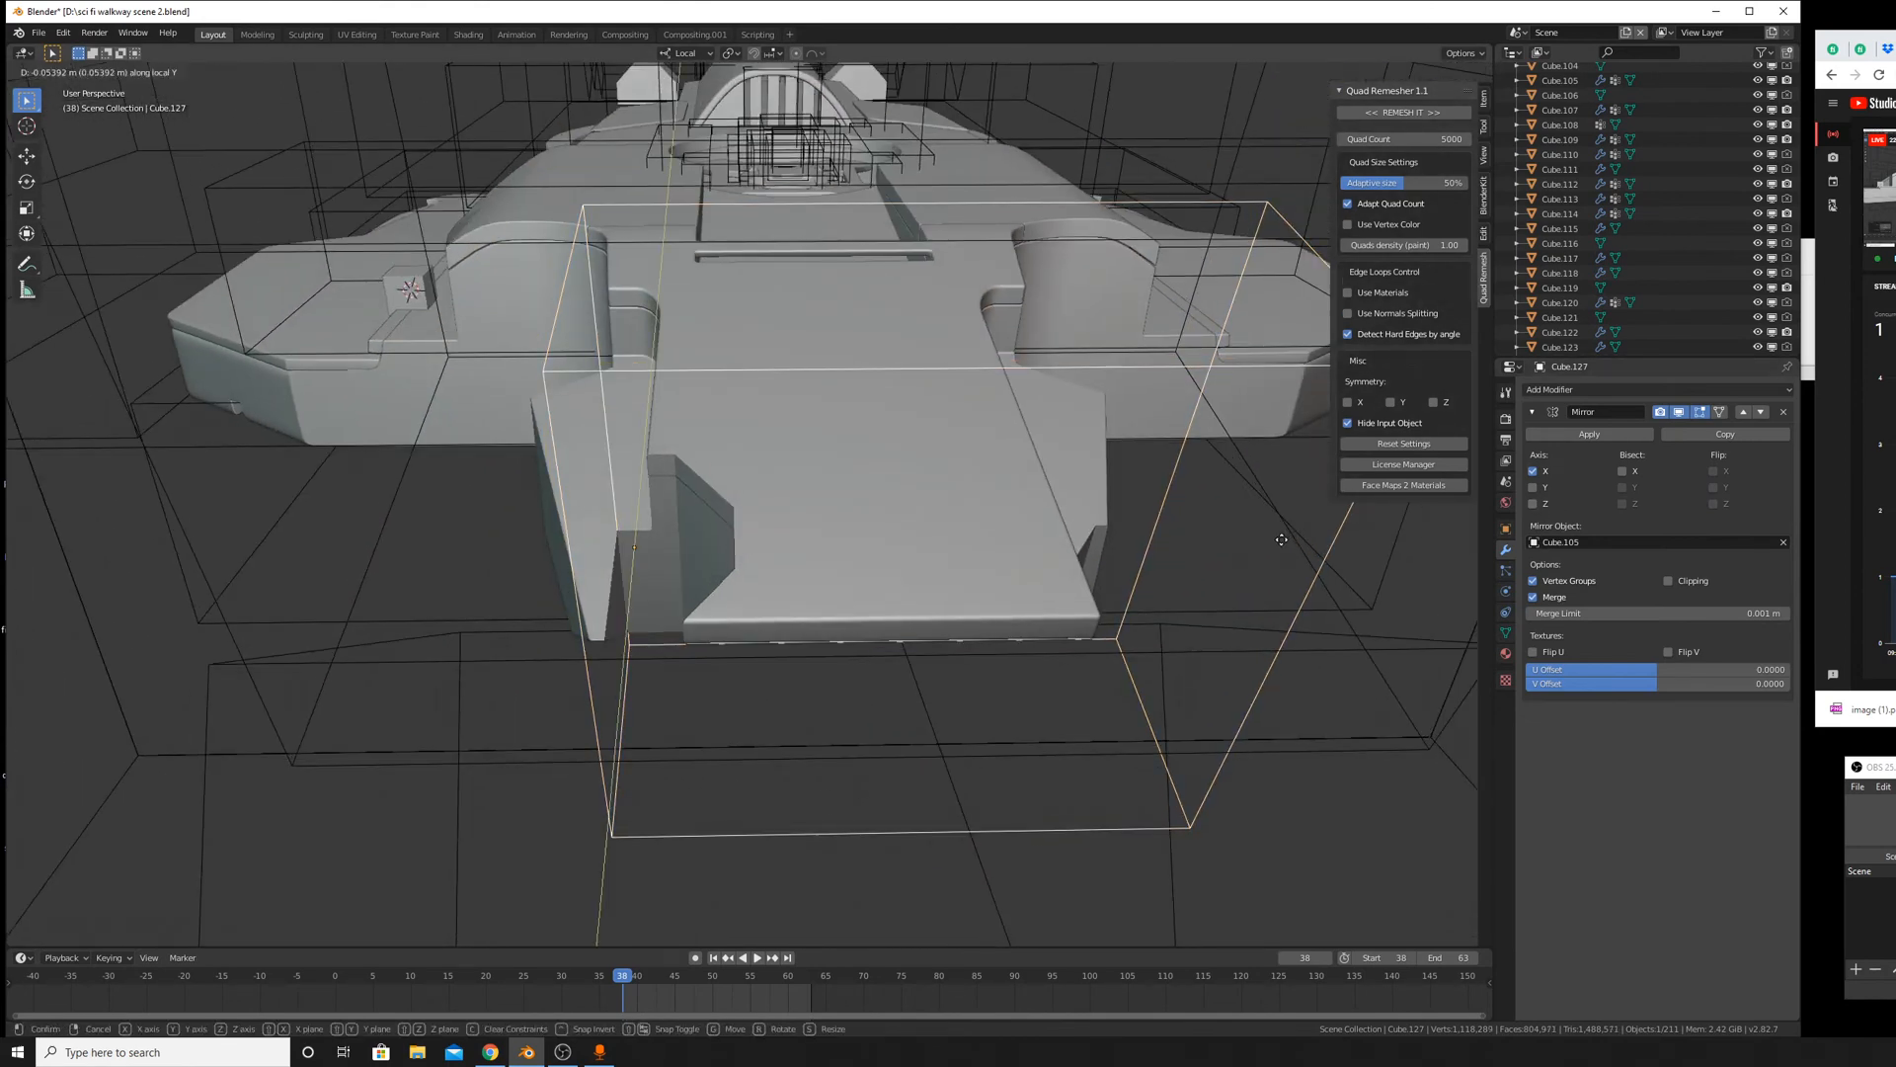
pyautogui.press('x')
pyautogui.press('x')
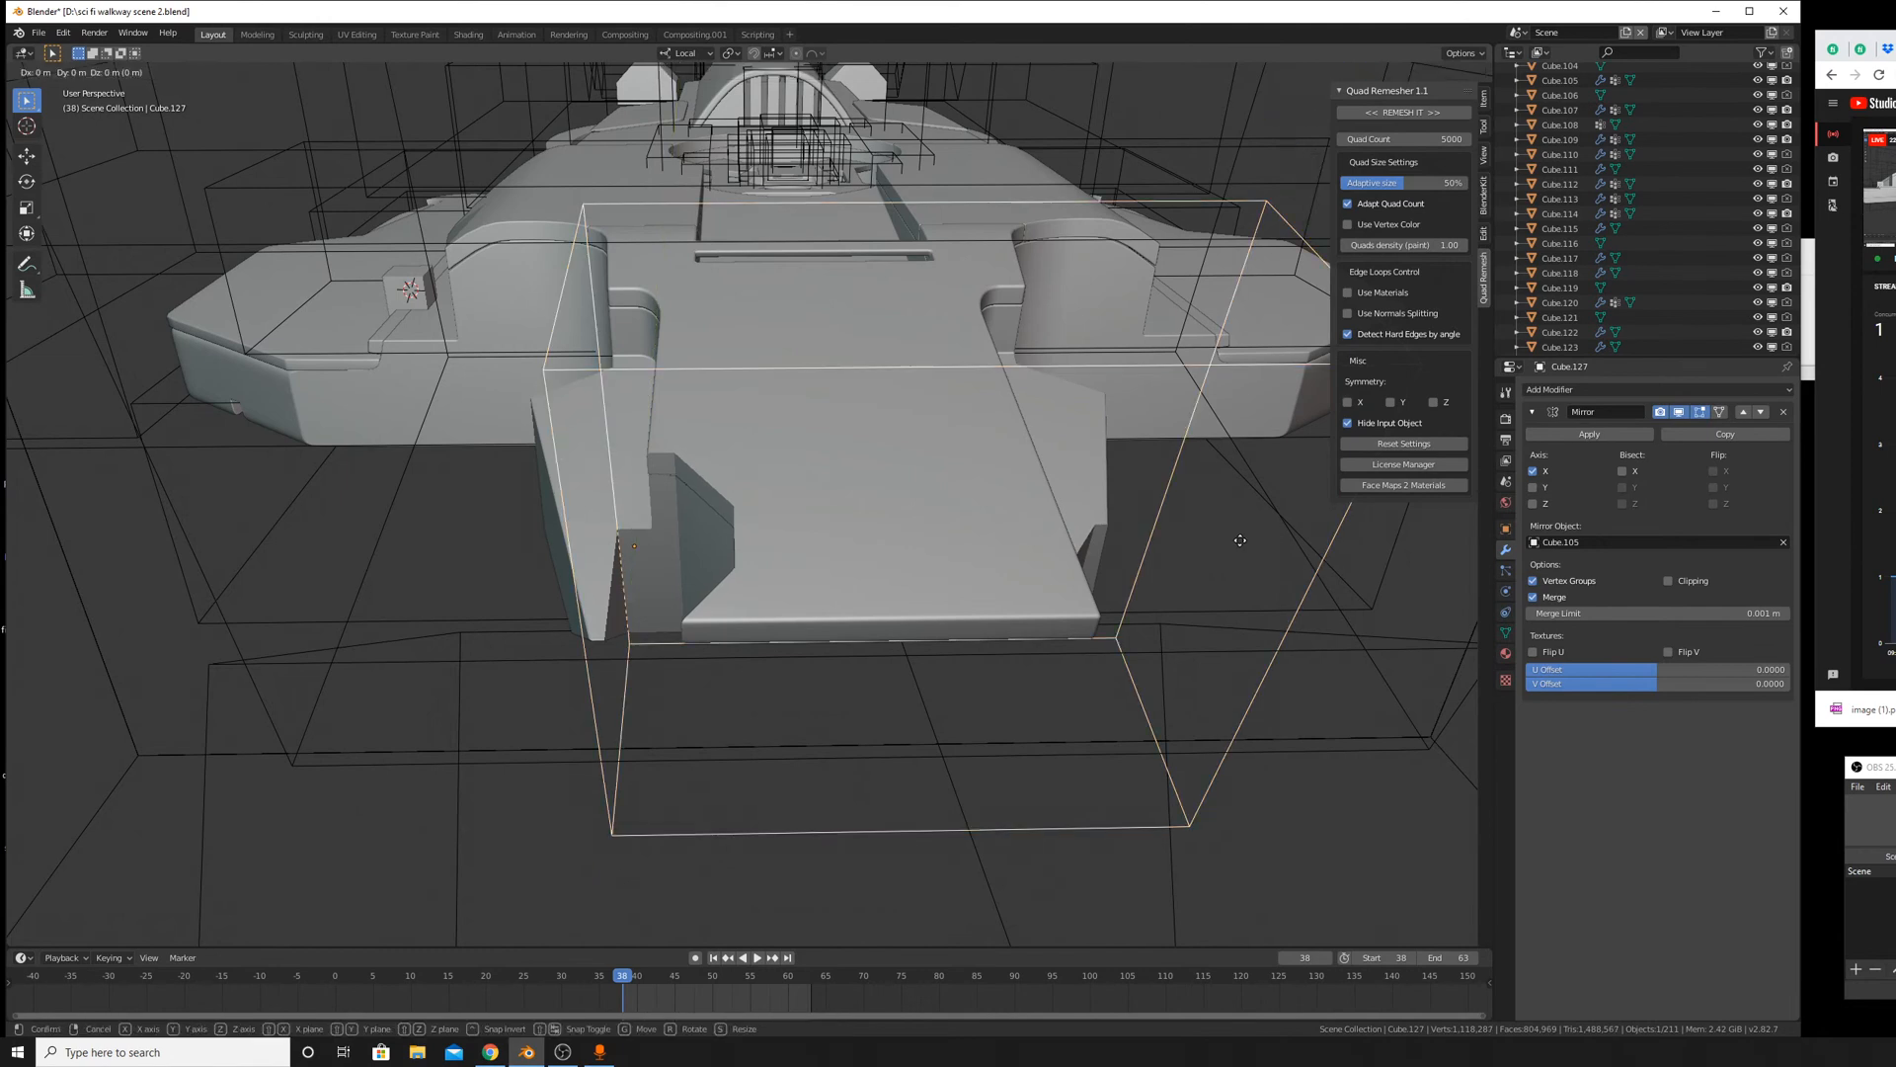
pyautogui.click(1210, 537)
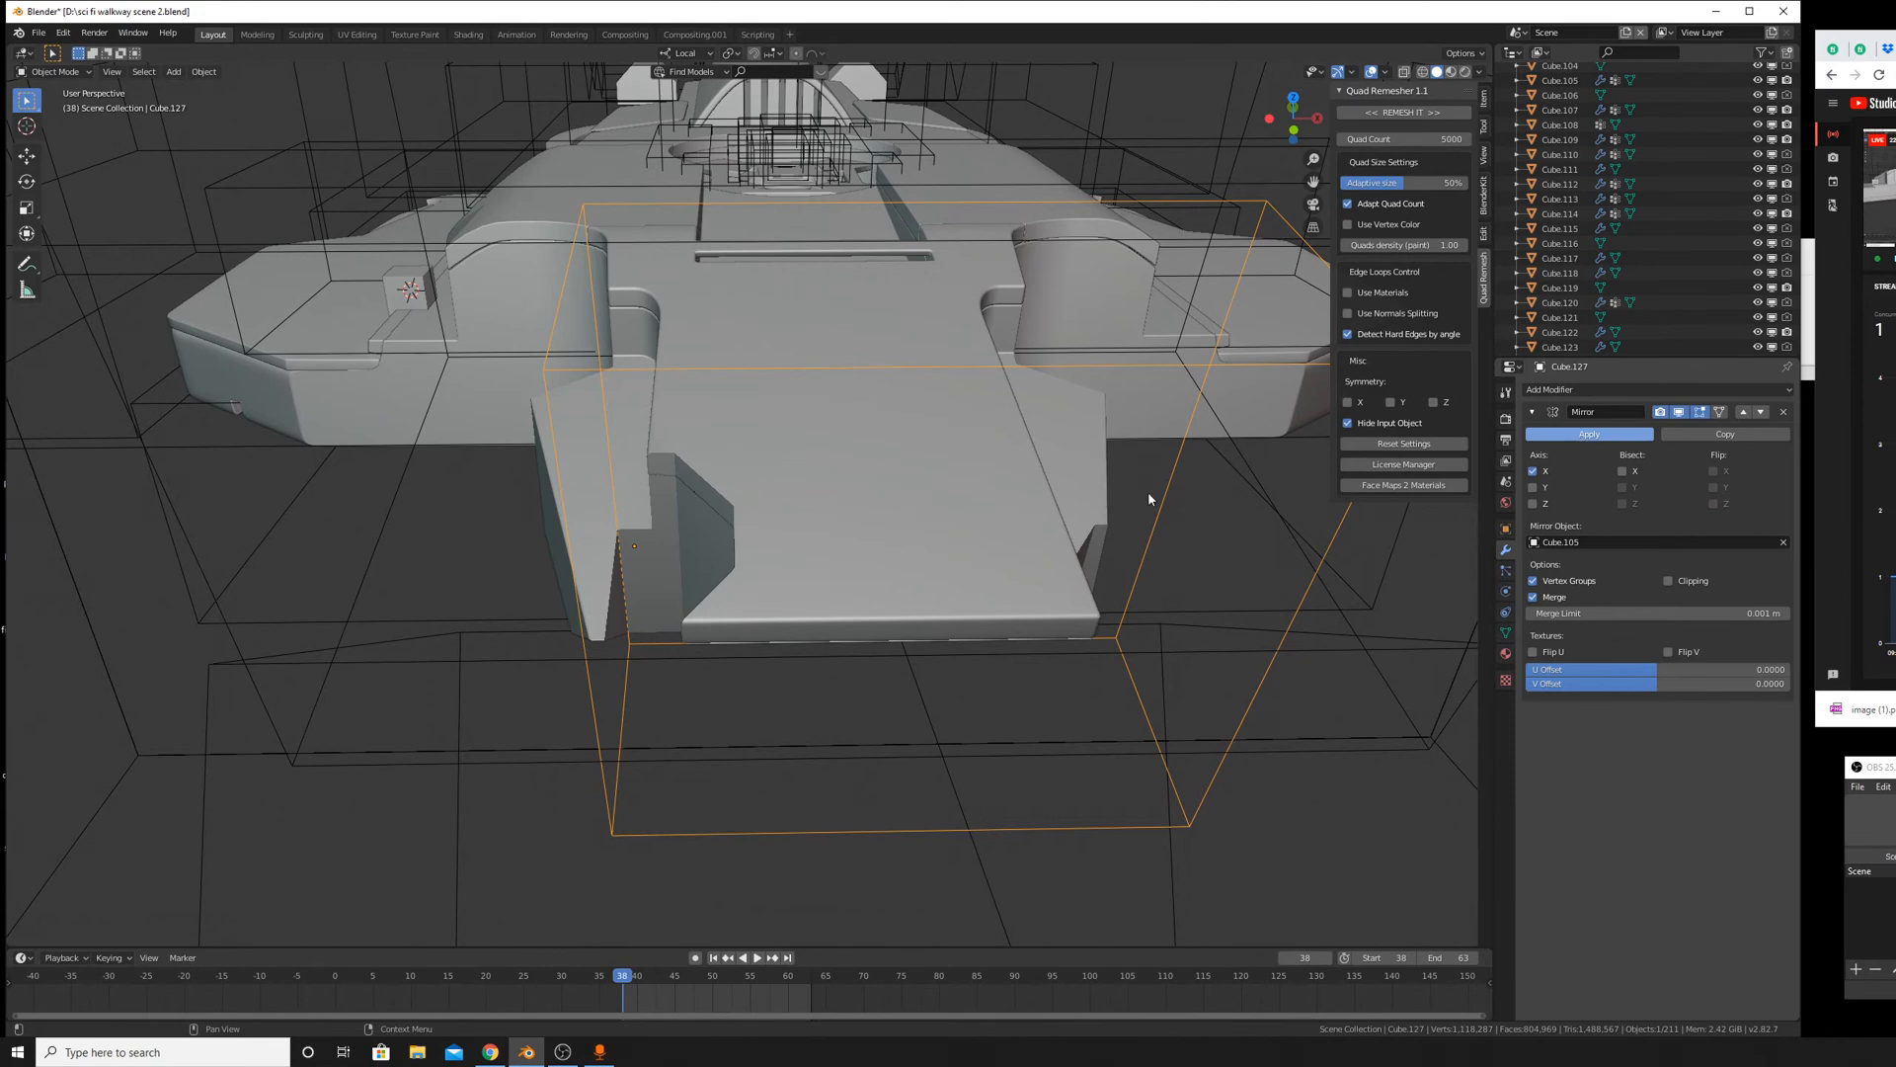
# Apply the tapered cutter's Mirror modifier and move its mirrored half about -2.77 m along local X in Edit Mode.
pyautogui.hotkey('ctrl', 'a')
pyautogui.press('Tab')
pyautogui.hotkey('alt', 'z')
pyautogui.hotkey('alt', 'a')
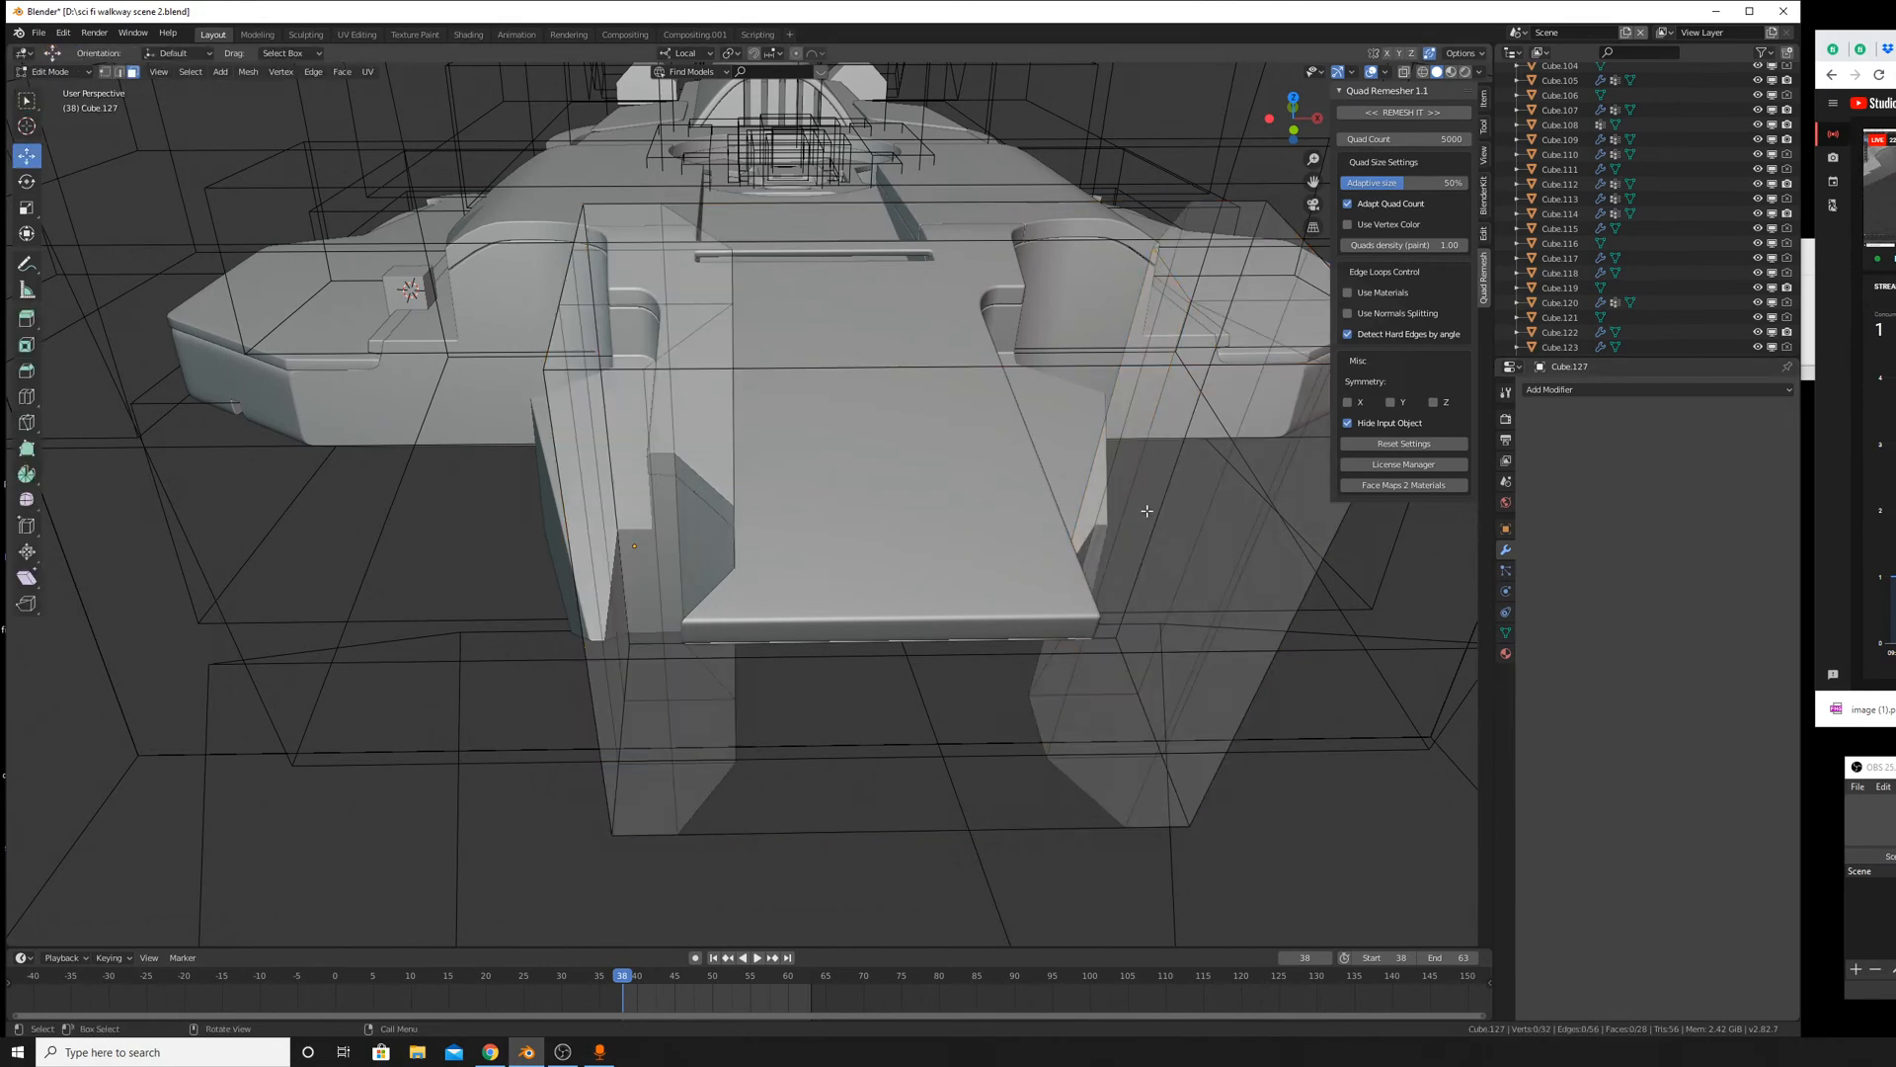
pyautogui.press('l')
pyautogui.moveTo(1149, 493); pyautogui.dragTo(1148, 533, button='middle')
pyautogui.press('g')
pyautogui.press('x')
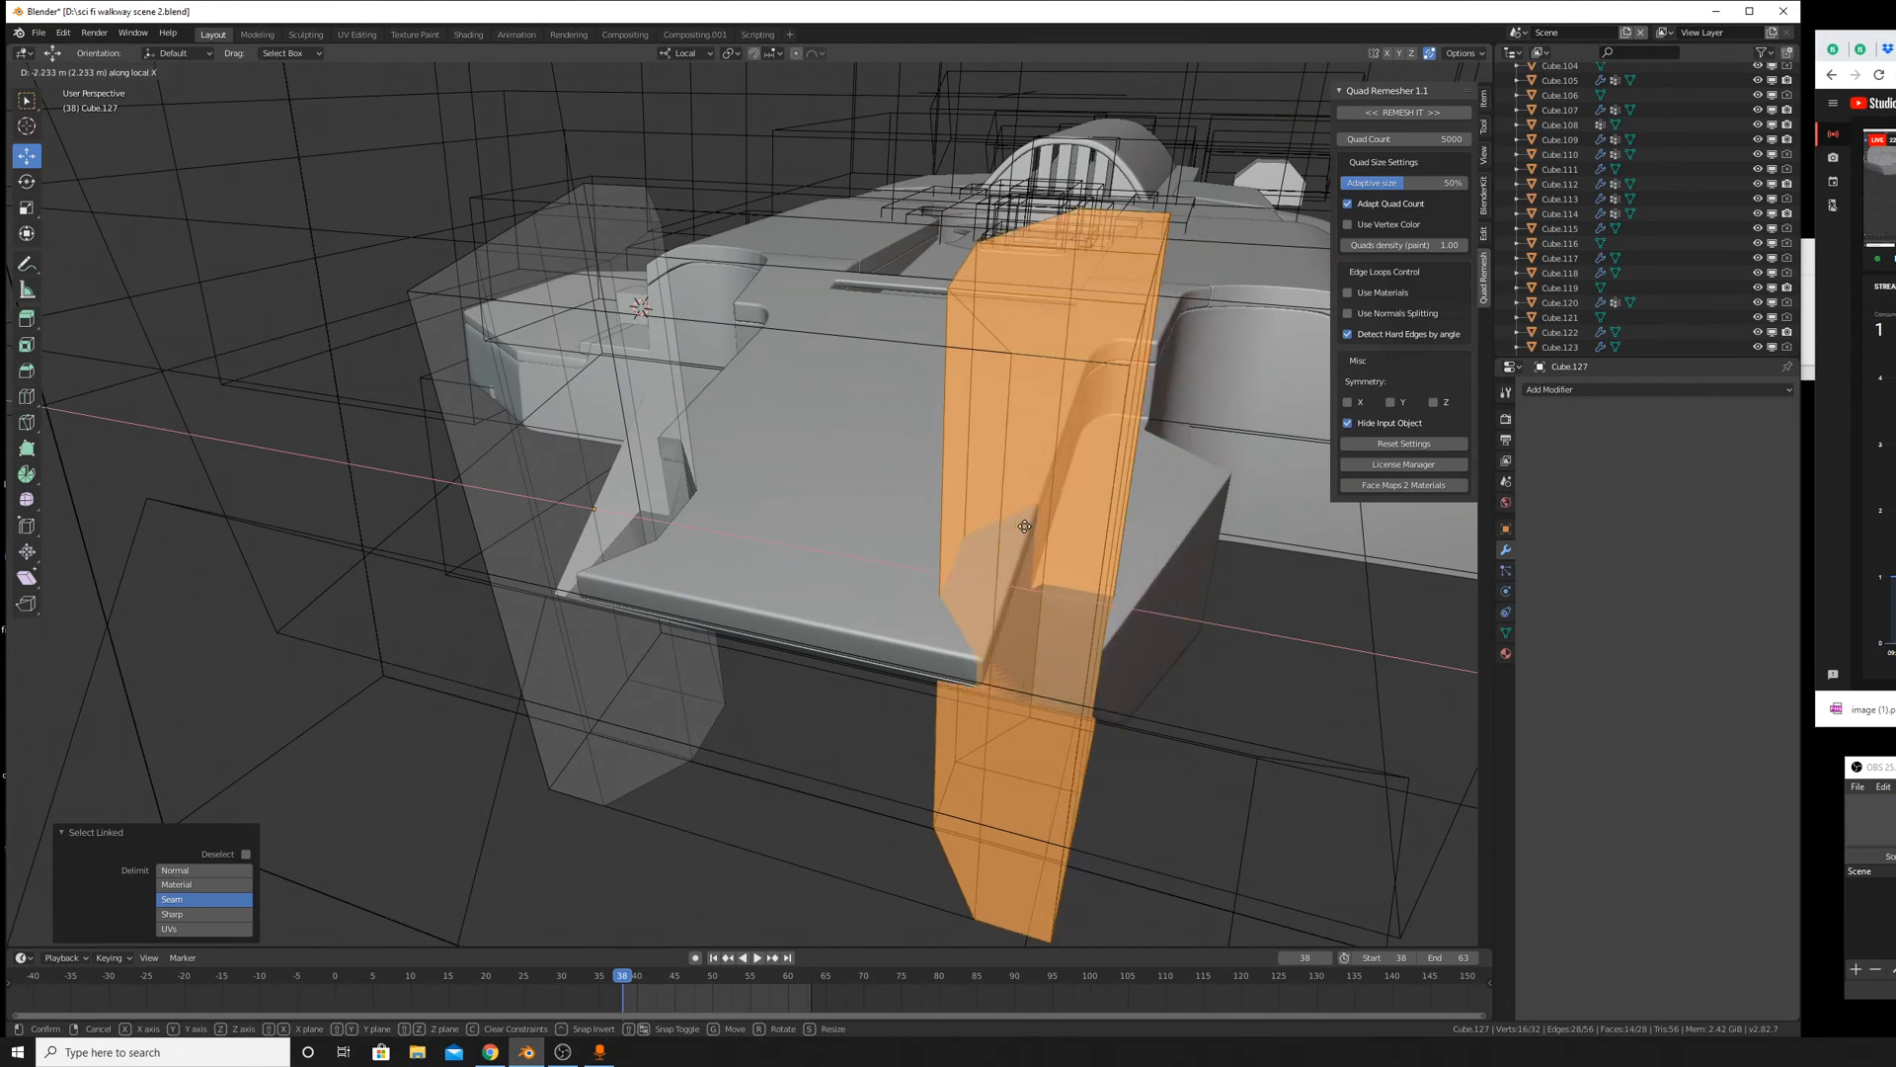
pyautogui.click(1025, 525)
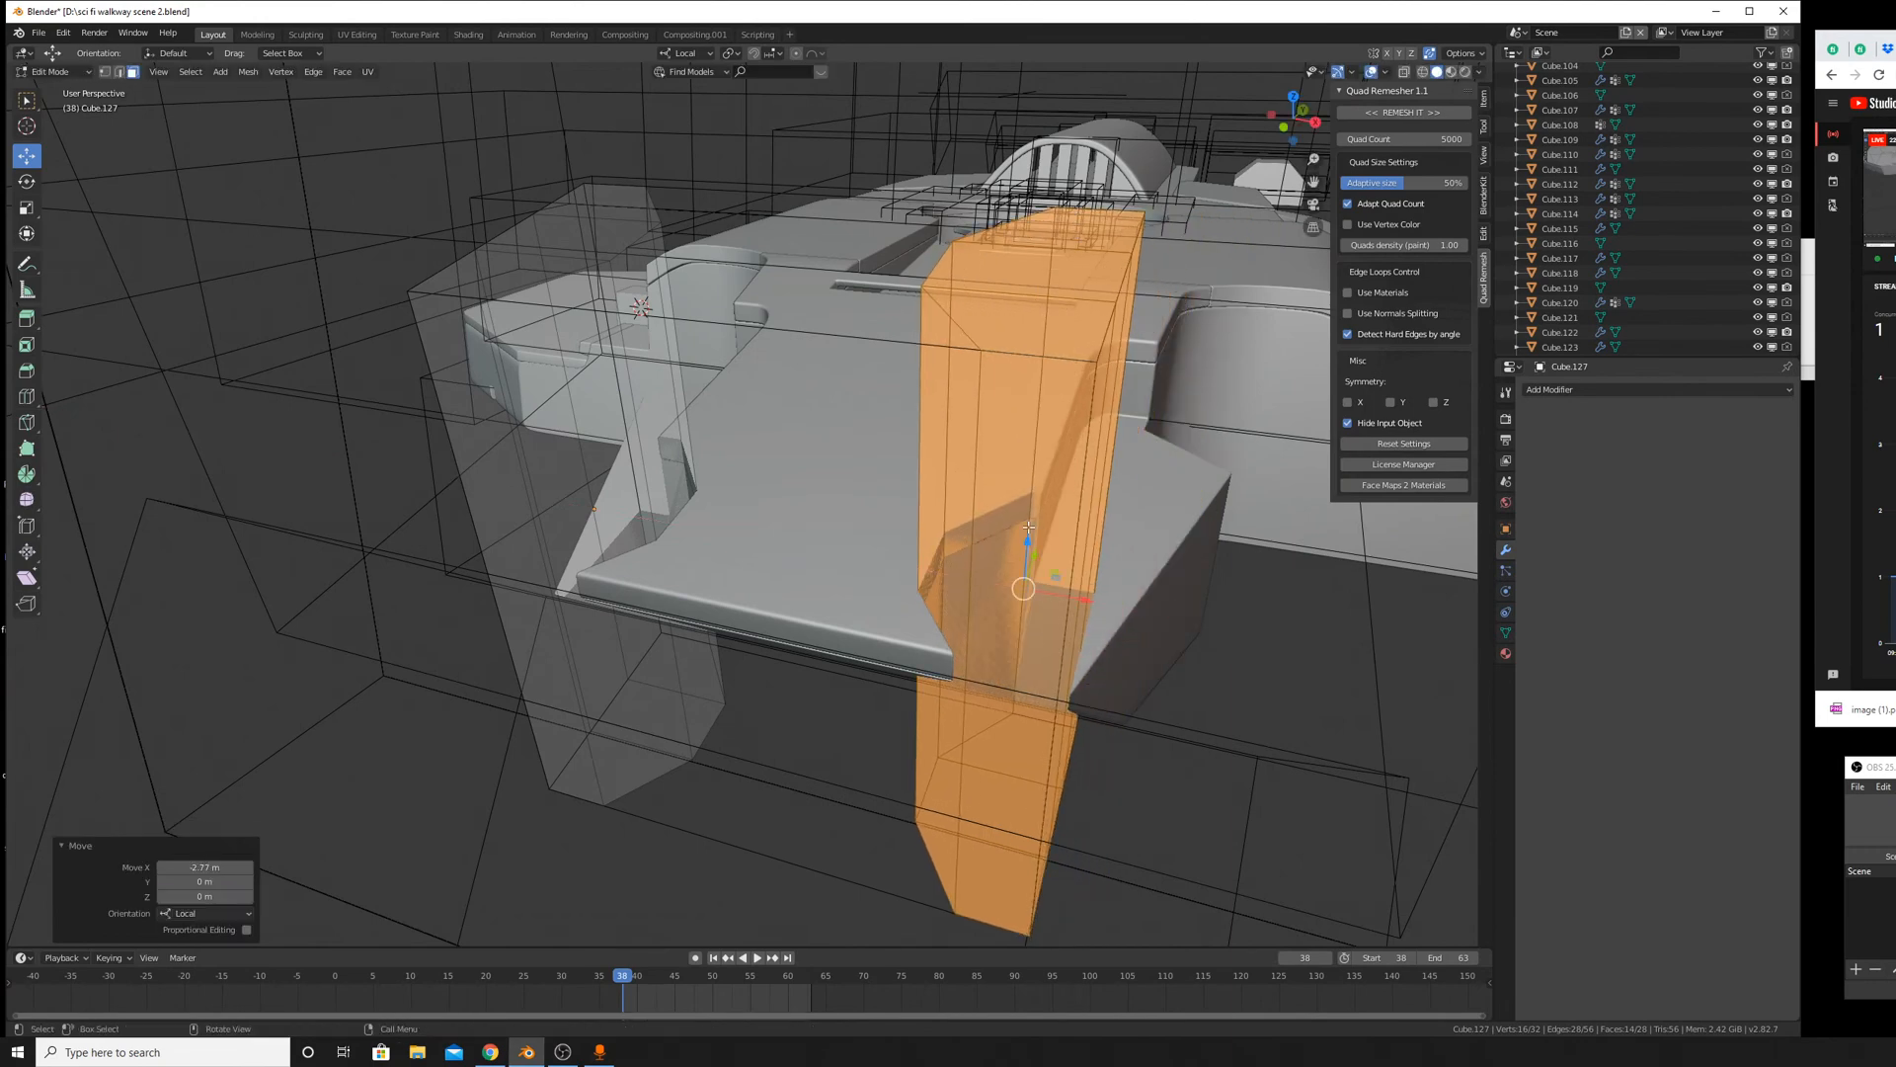
# Shift the cutter's mirrored half by another -0.483 m or so along local X and return to Object Mode.
pyautogui.moveTo(1023, 523); pyautogui.dragTo(1109, 572, button='middle')
pyautogui.press('g')
pyautogui.press('x')
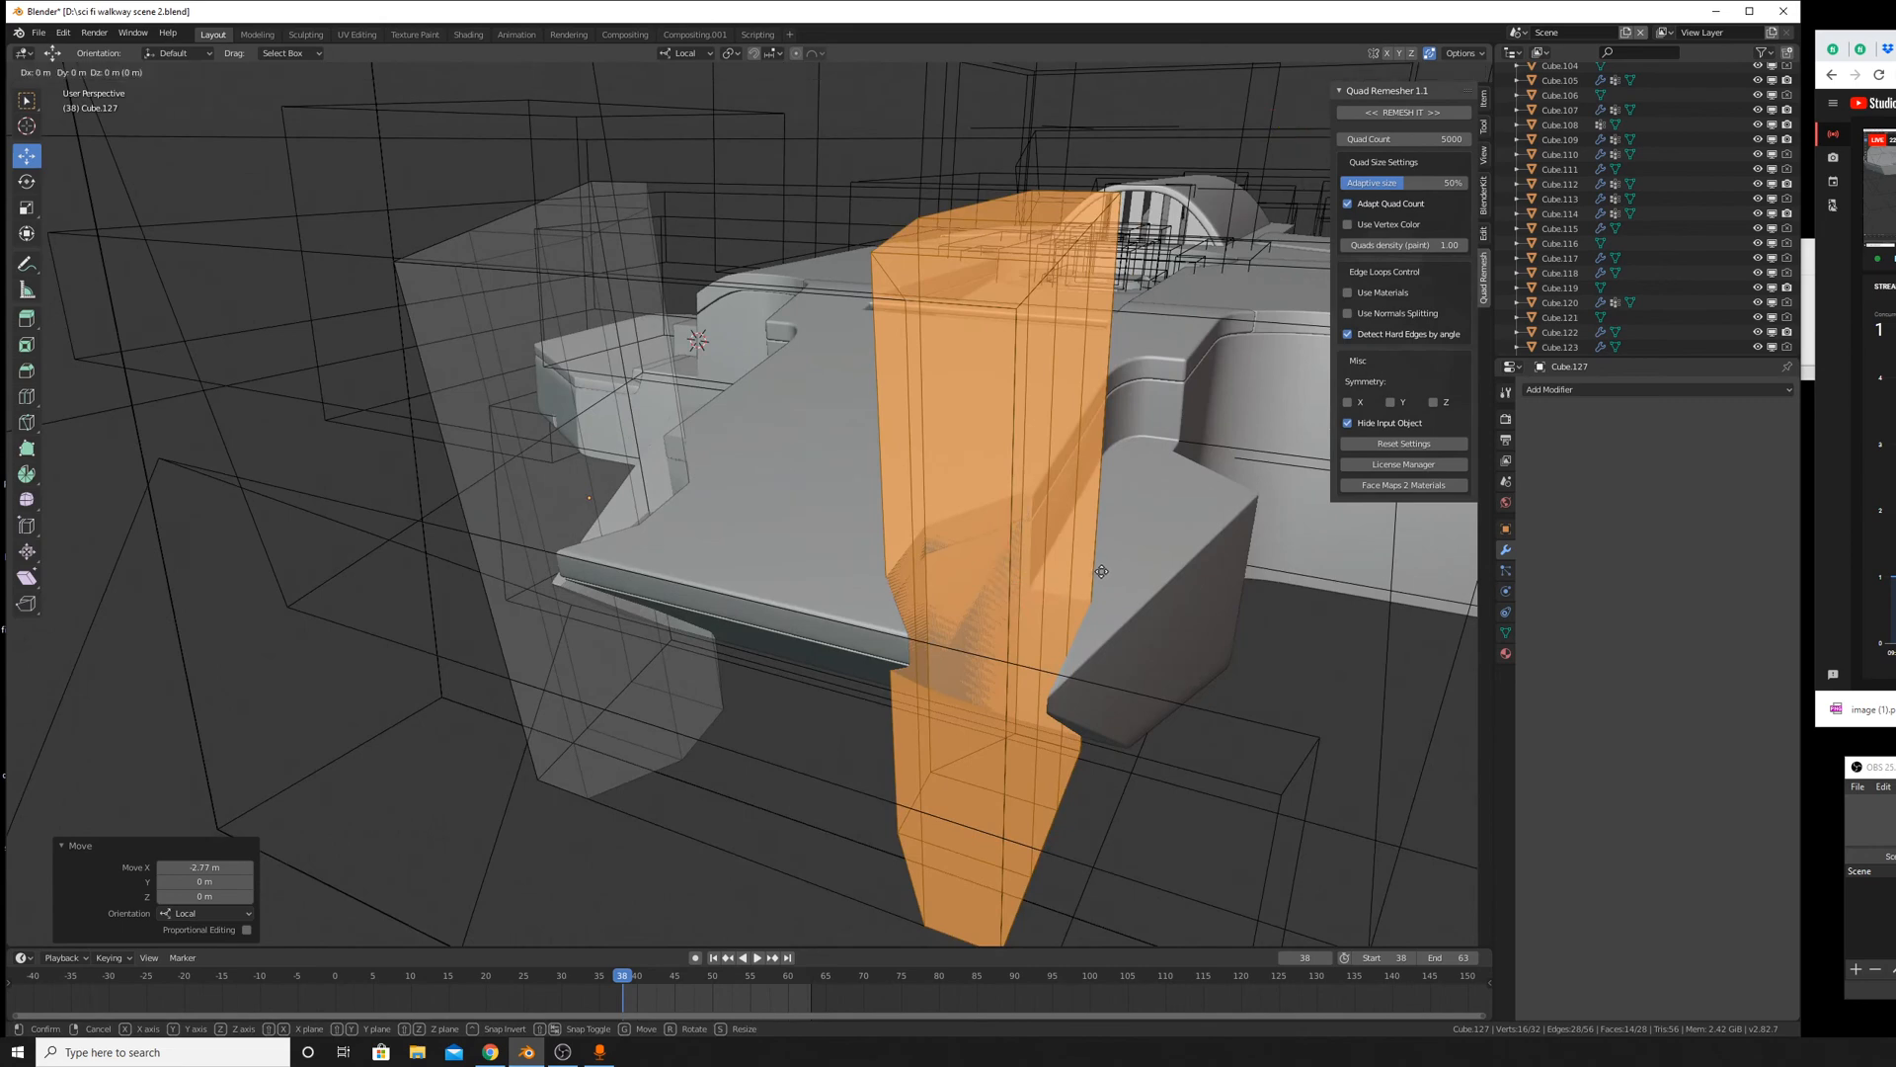
pyautogui.click(1089, 577)
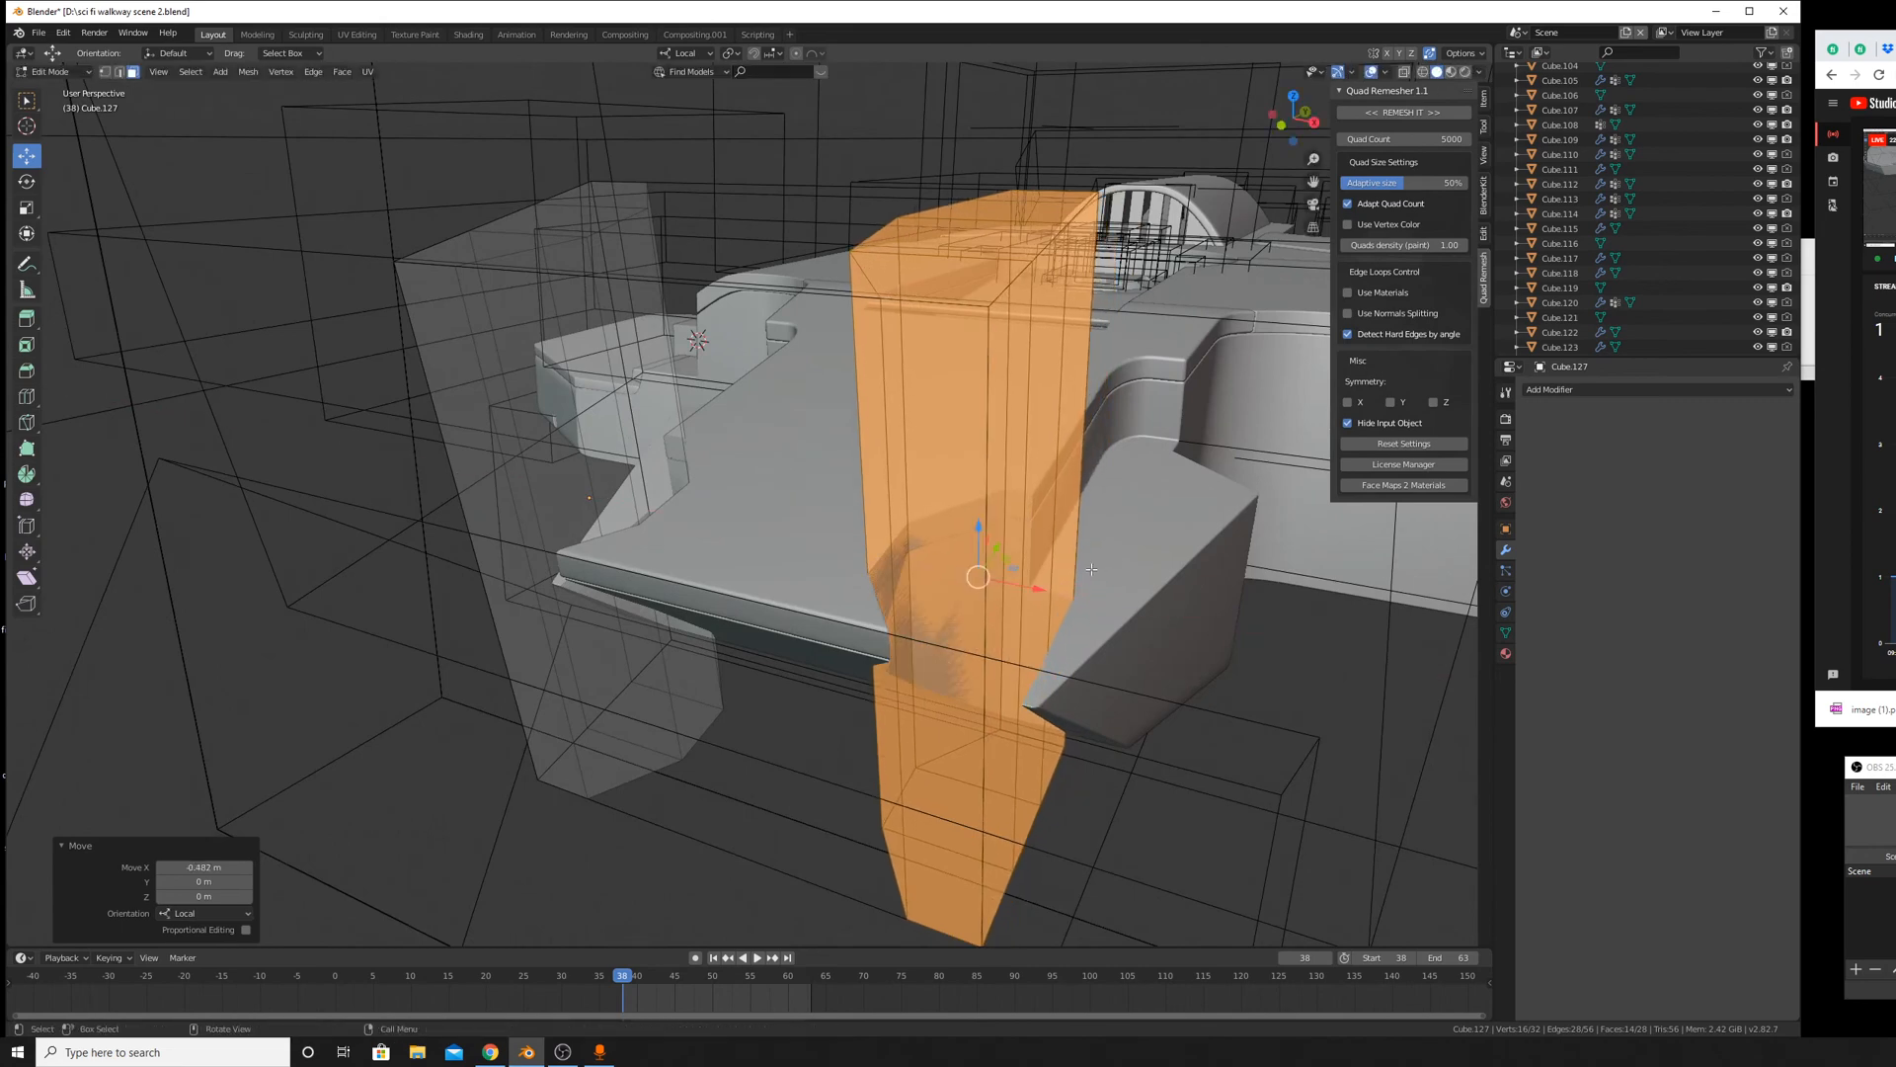
pyautogui.moveTo(1089, 578); pyautogui.dragTo(1134, 569, button='middle')
pyautogui.press('Tab')
# Reorder the main hull's modifiers so the BTool_Cube.127 boolean sits above Bevel and Weighted Normal.
pyautogui.click(767, 550)
pyautogui.scroll(-5, 1646, 744)
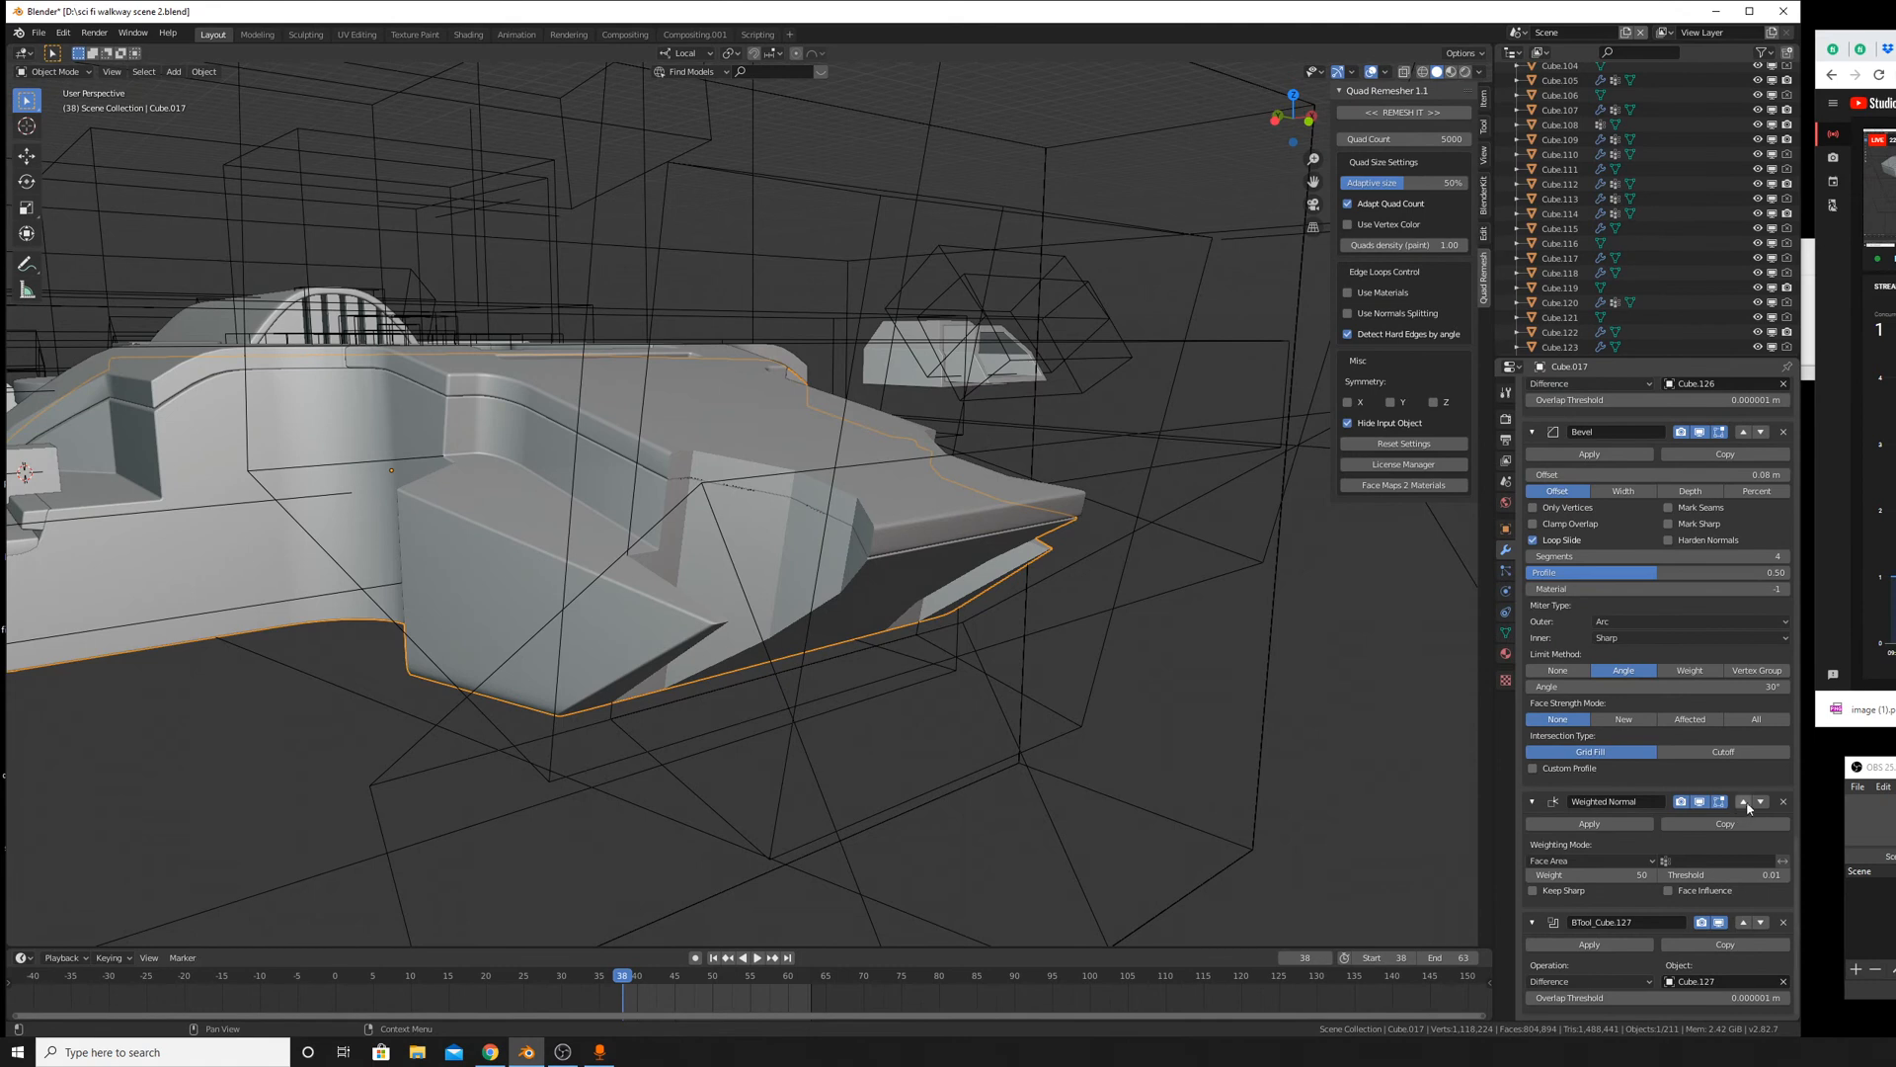
pyautogui.click(1745, 923)
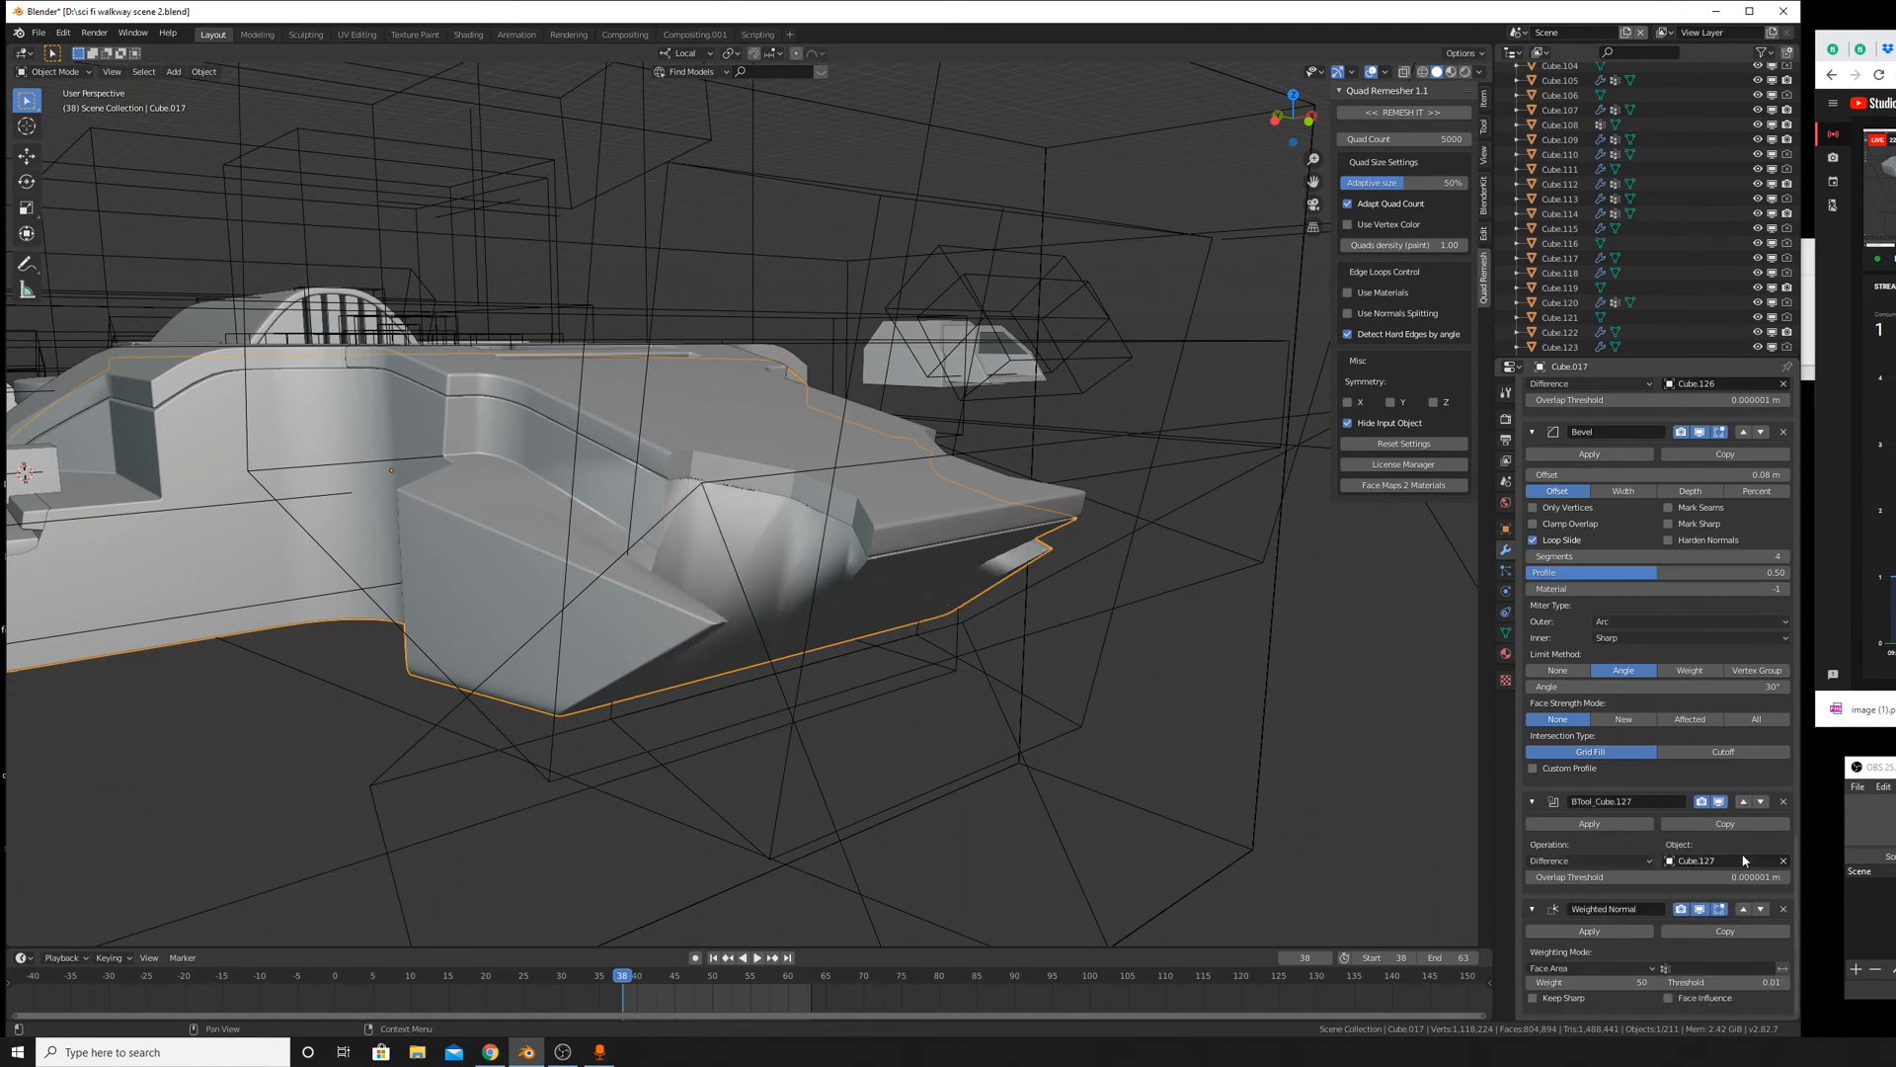
pyautogui.click(1743, 803)
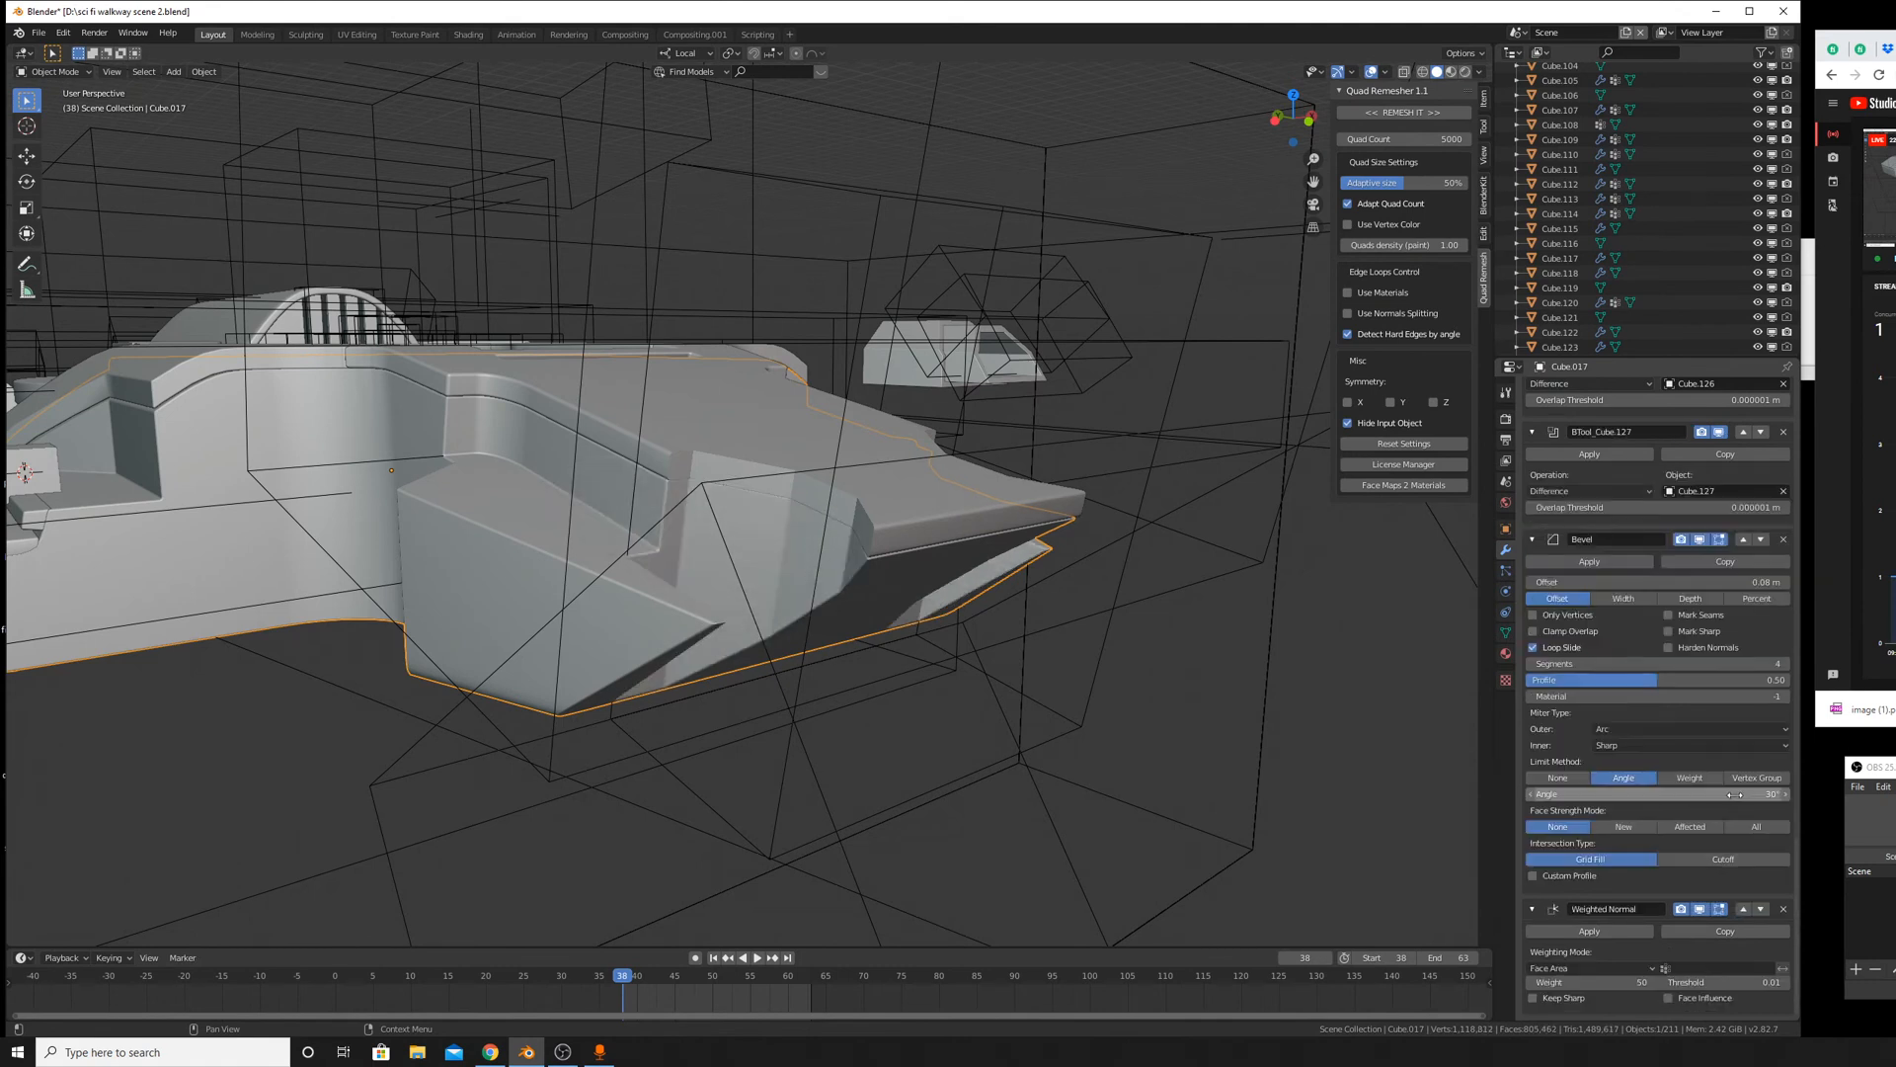
# Reorder the nose upper plate's modifiers so the BTool_Cube.127 boolean comes before Bevel and Weighted Normal.
pyautogui.moveTo(1016, 523); pyautogui.dragTo(892, 541, button='middle')
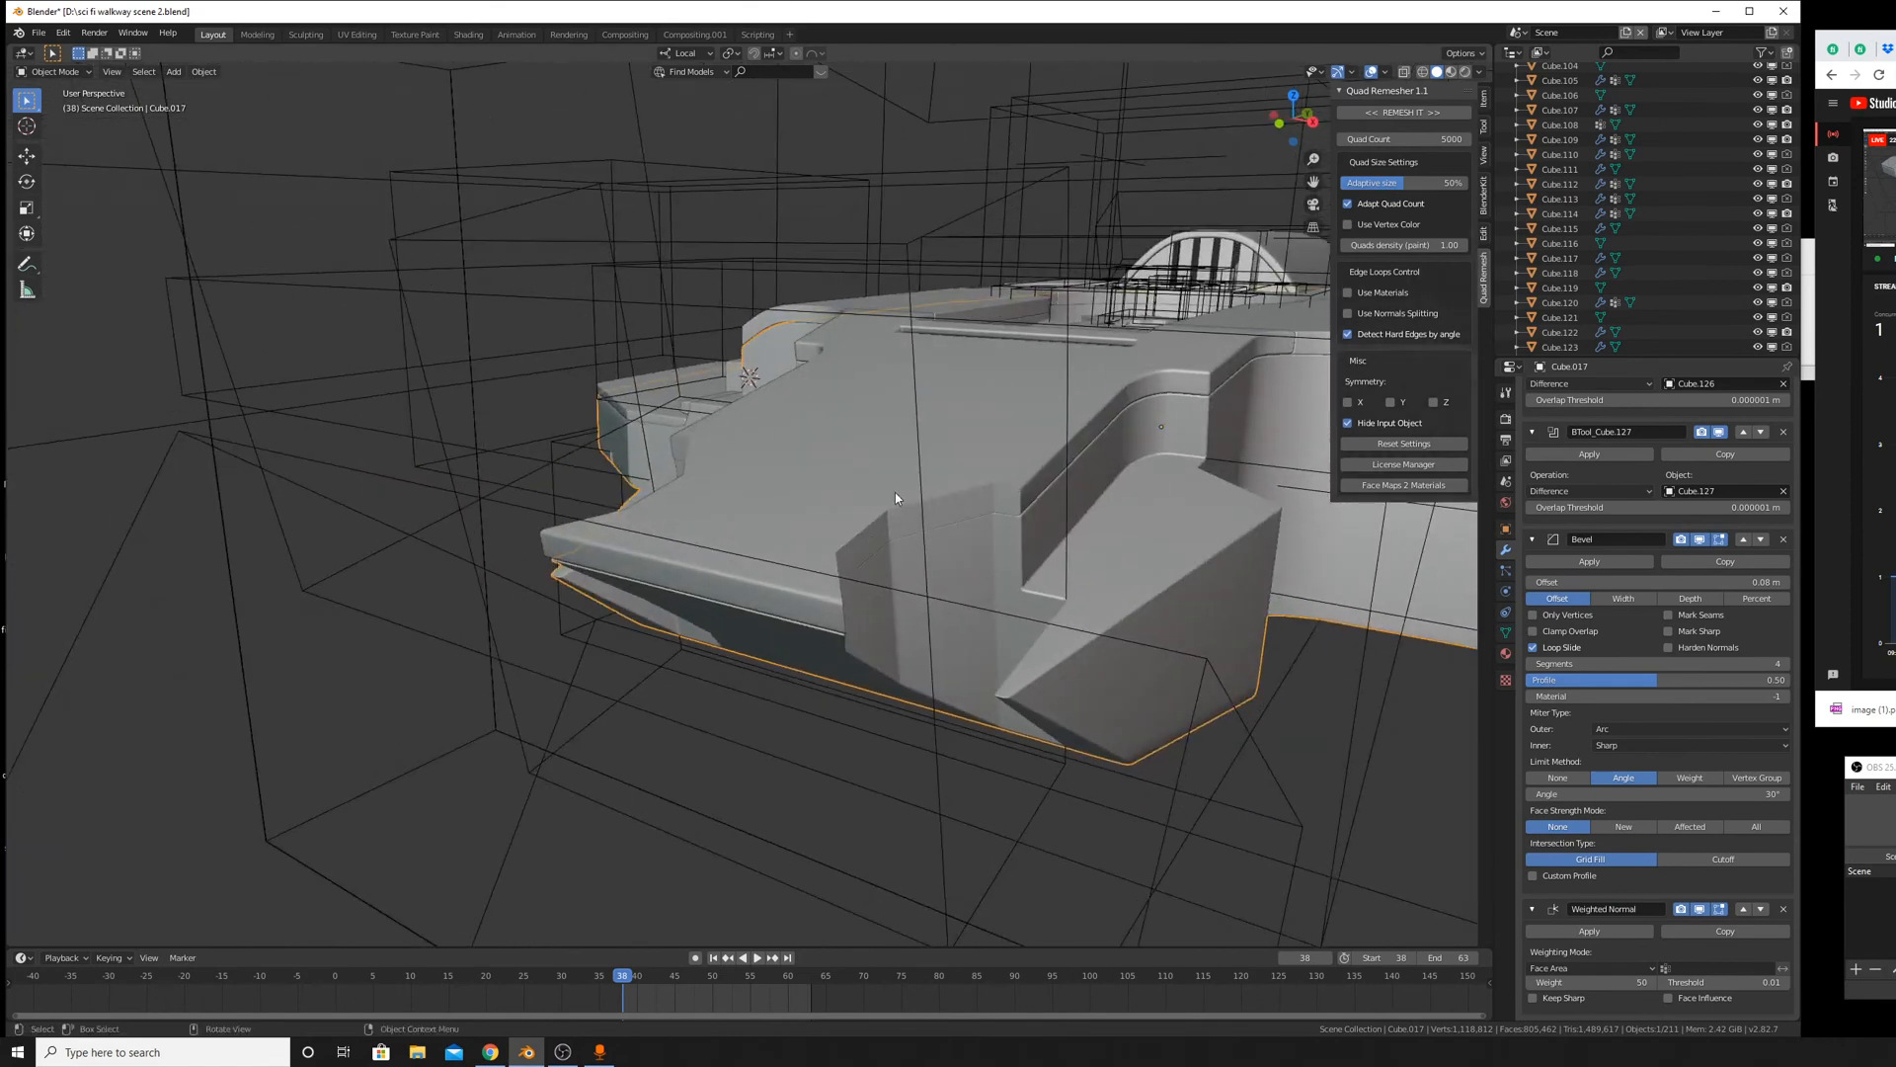
pyautogui.click(896, 493)
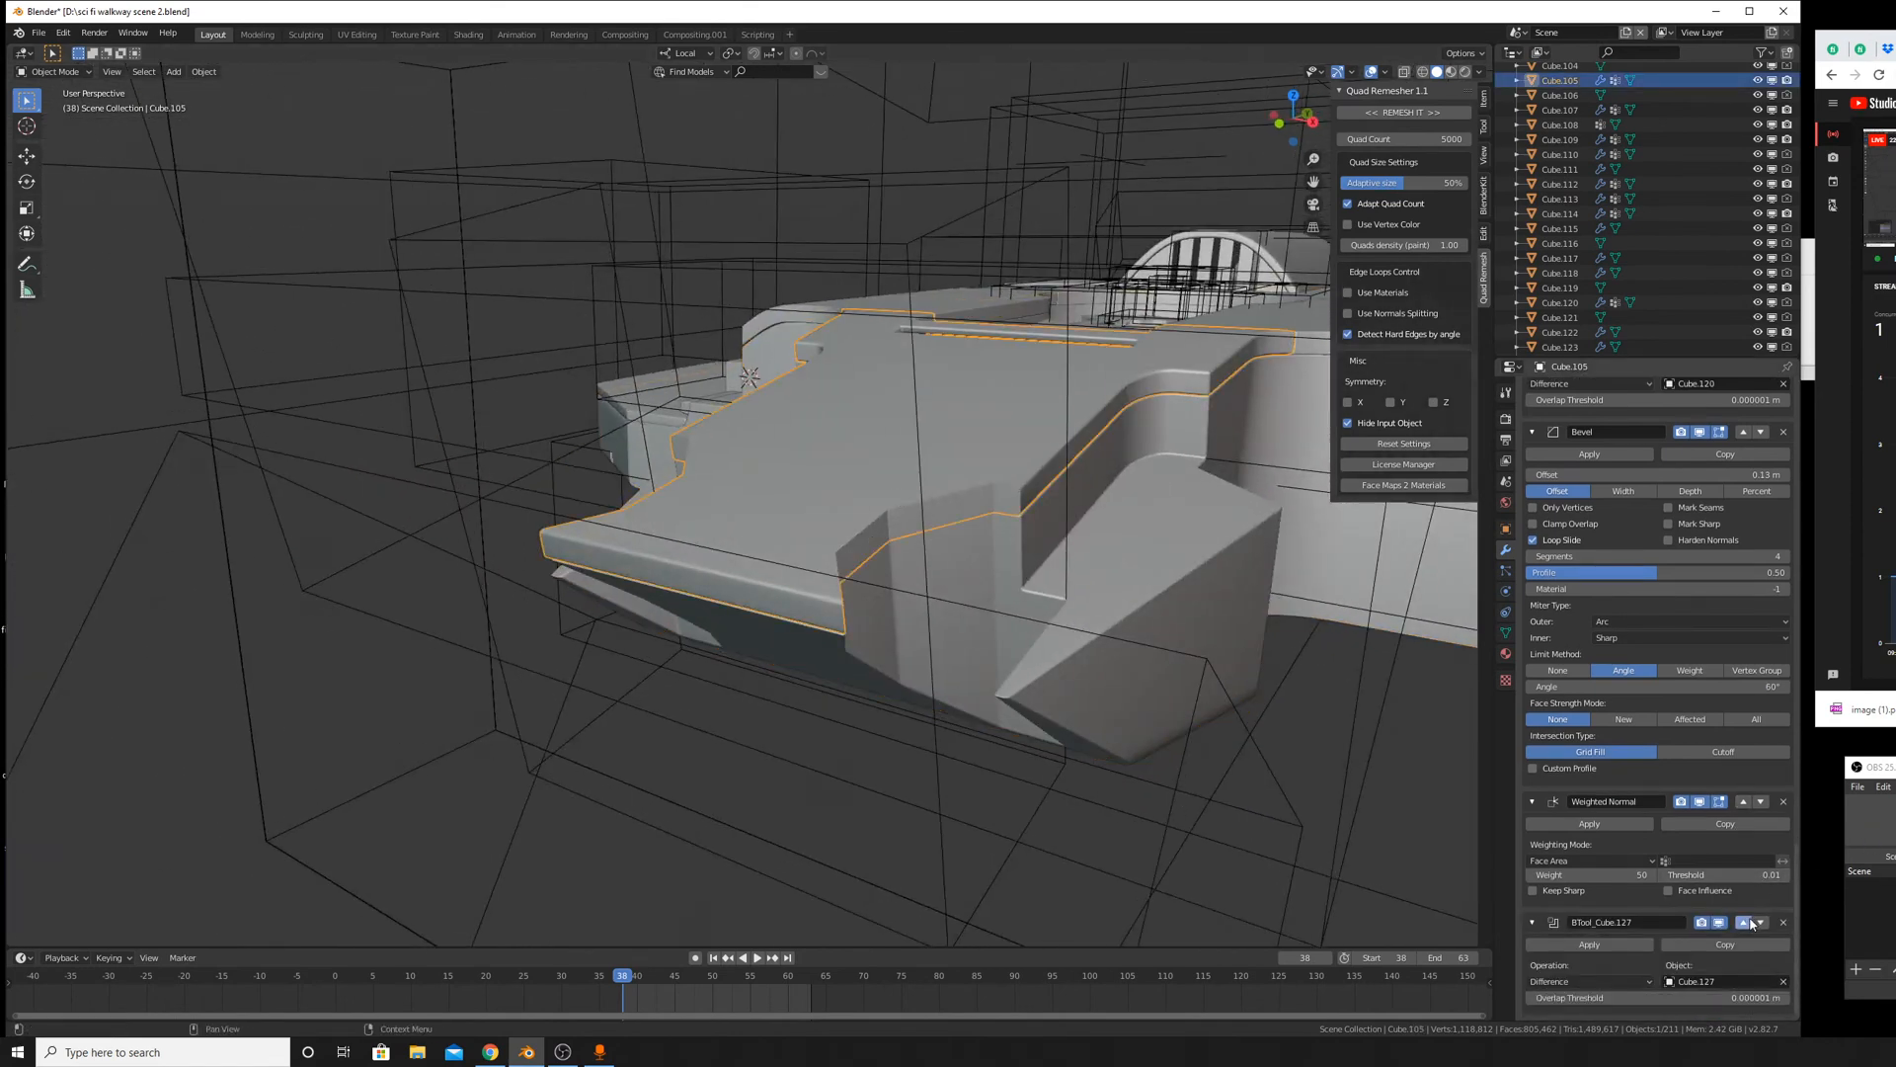
pyautogui.click(1744, 923)
# Move the two-sided tapered cutter about 8.53 m along local Y.
pyautogui.scroll(3, 1080, 603)
pyautogui.moveTo(1081, 603); pyautogui.dragTo(1163, 605, button='middle')
pyautogui.click(937, 548)
pyautogui.press('g')
pyautogui.press('y')
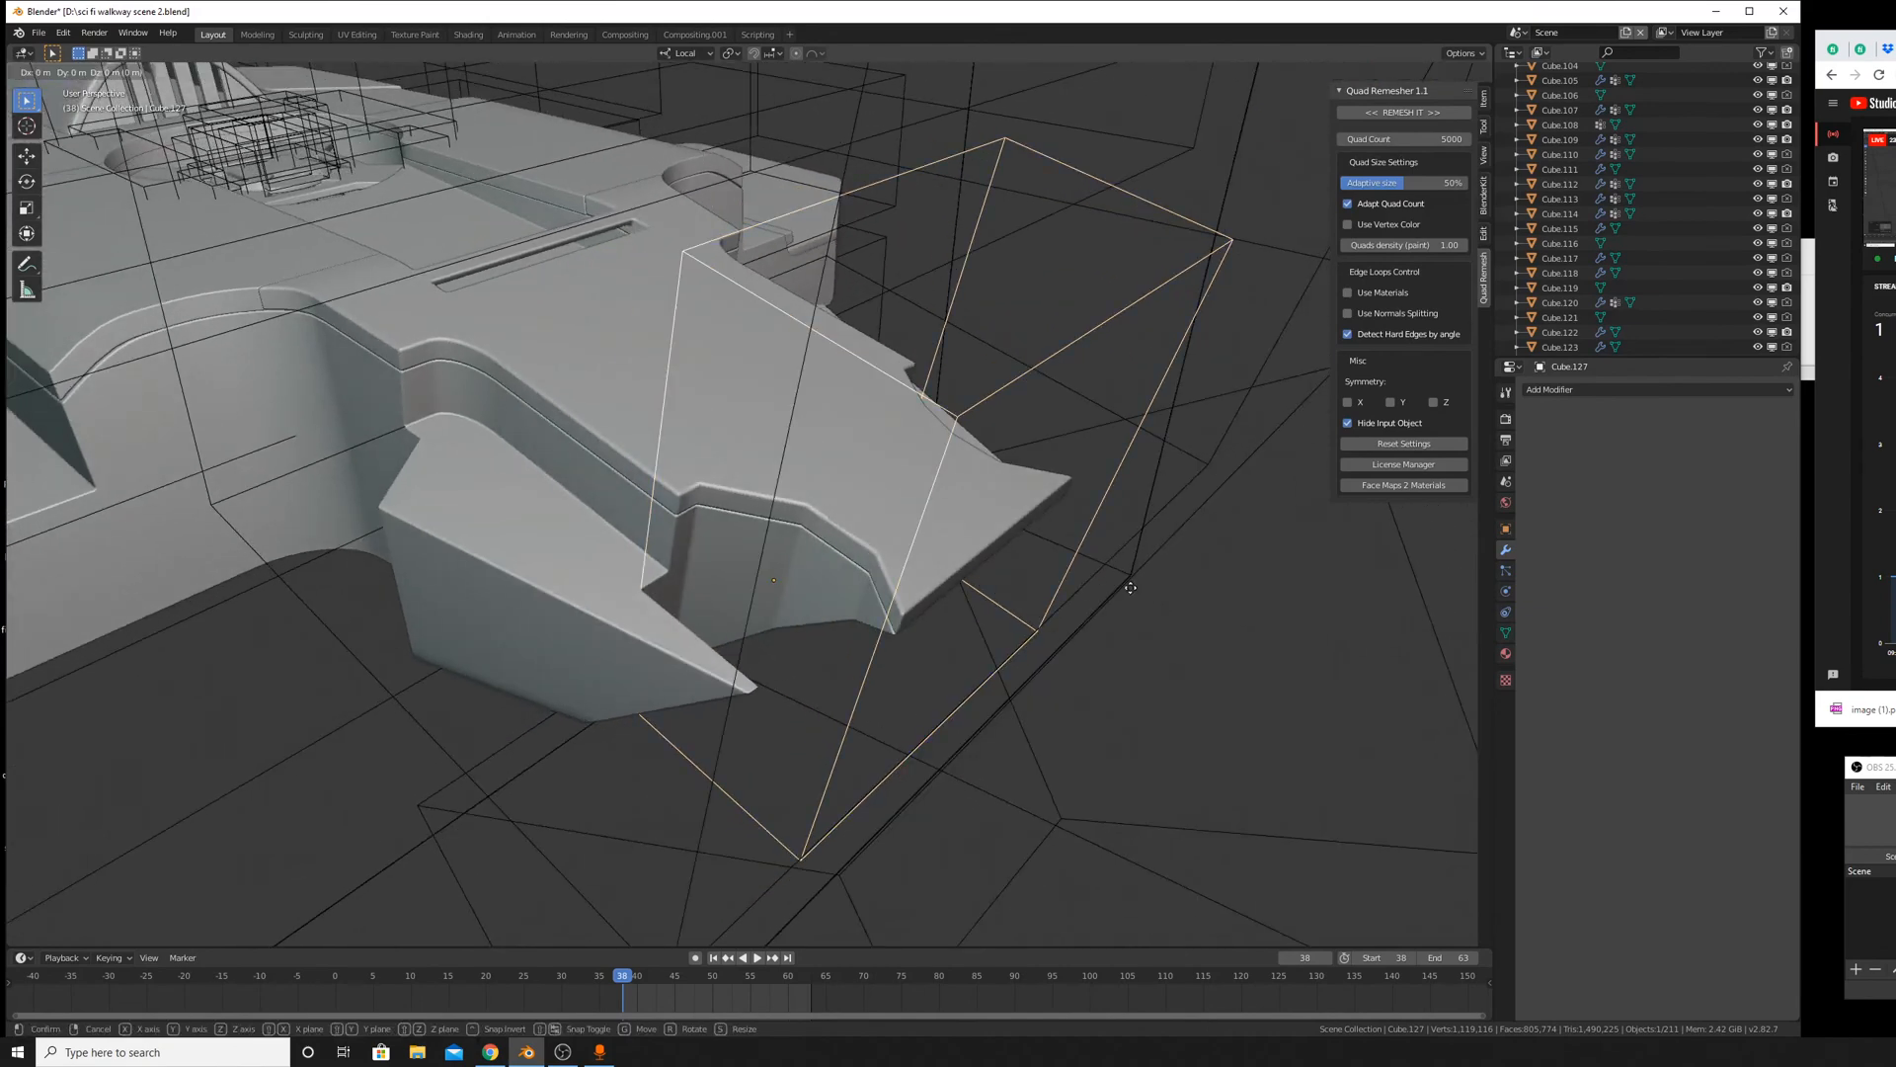
pyautogui.click(1002, 488)
# Raise the tapered cutter about 7.22 m along local Z and move it about -13.5 m along local Y toward the nose tip.
pyautogui.moveTo(1004, 492); pyautogui.dragTo(1032, 484, button='middle')
pyautogui.press('g')
pyautogui.press('z')
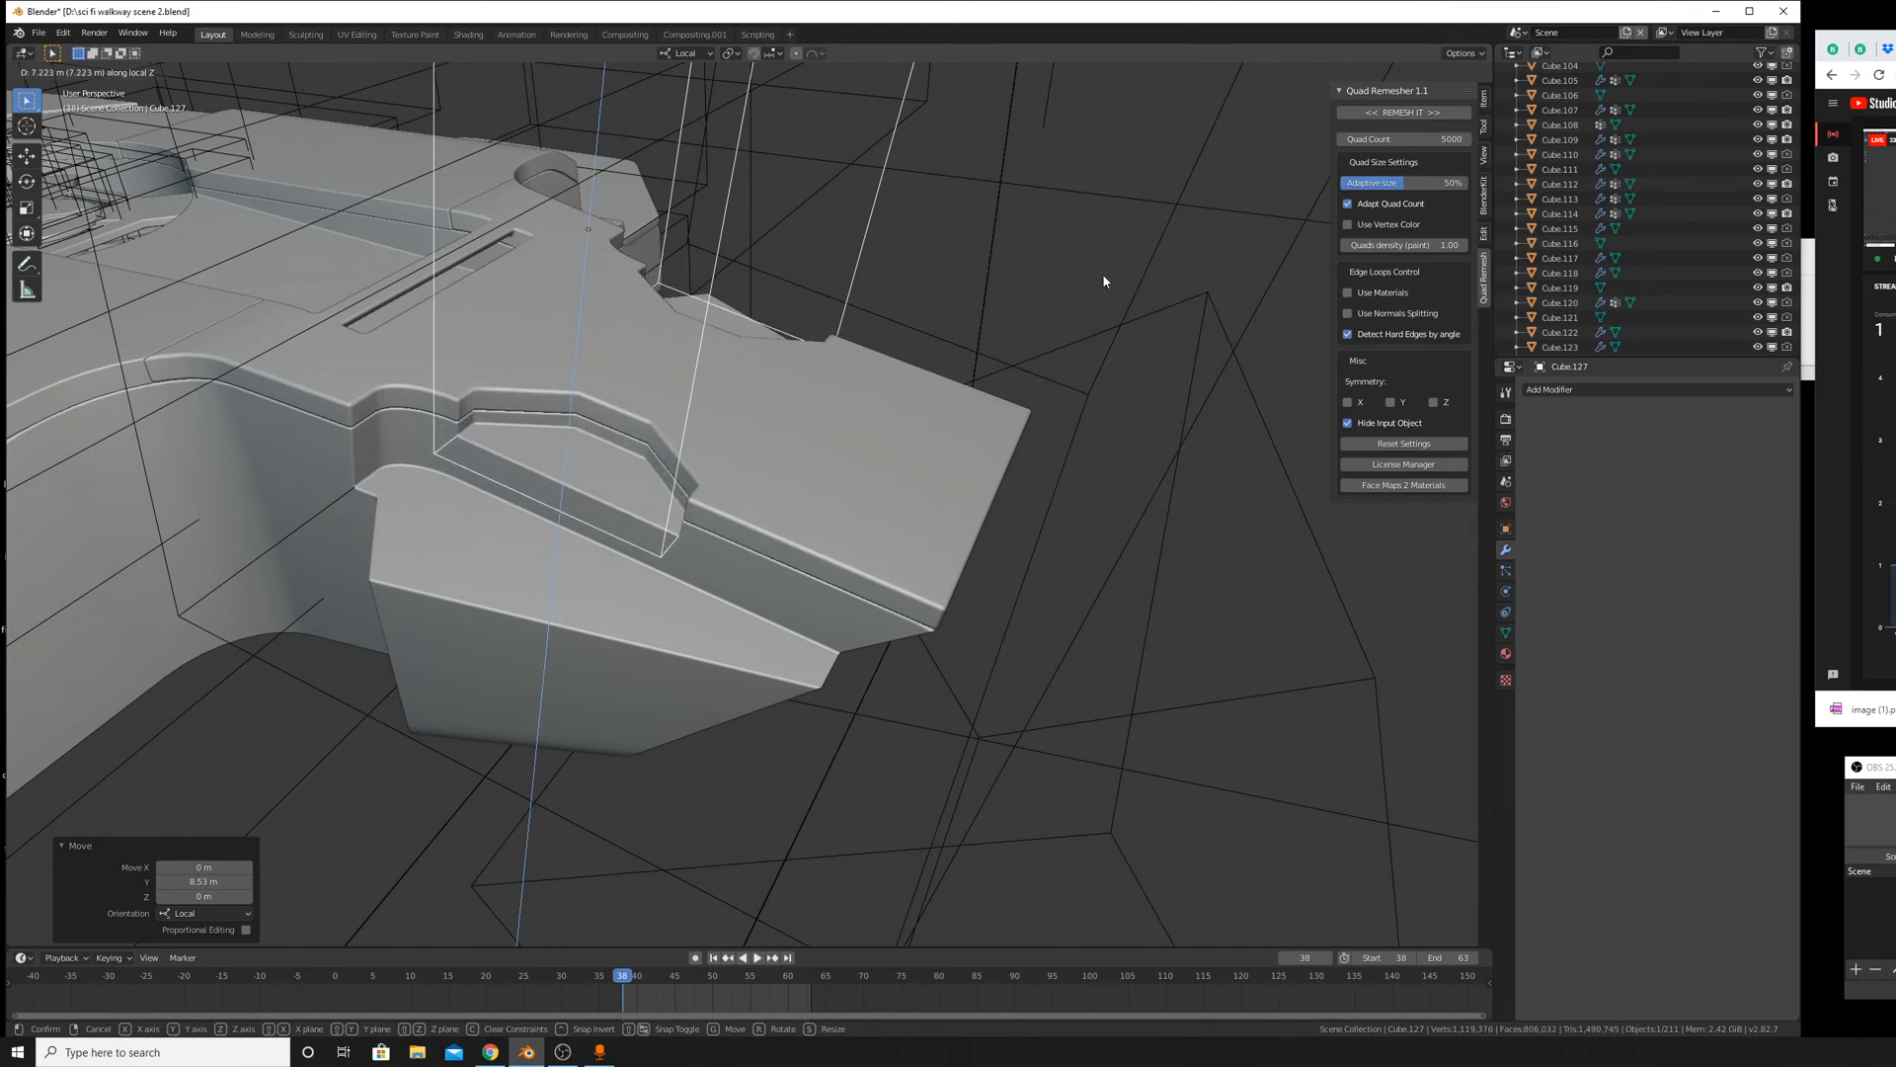
pyautogui.click(931, 543)
pyautogui.press('g')
pyautogui.press('y')
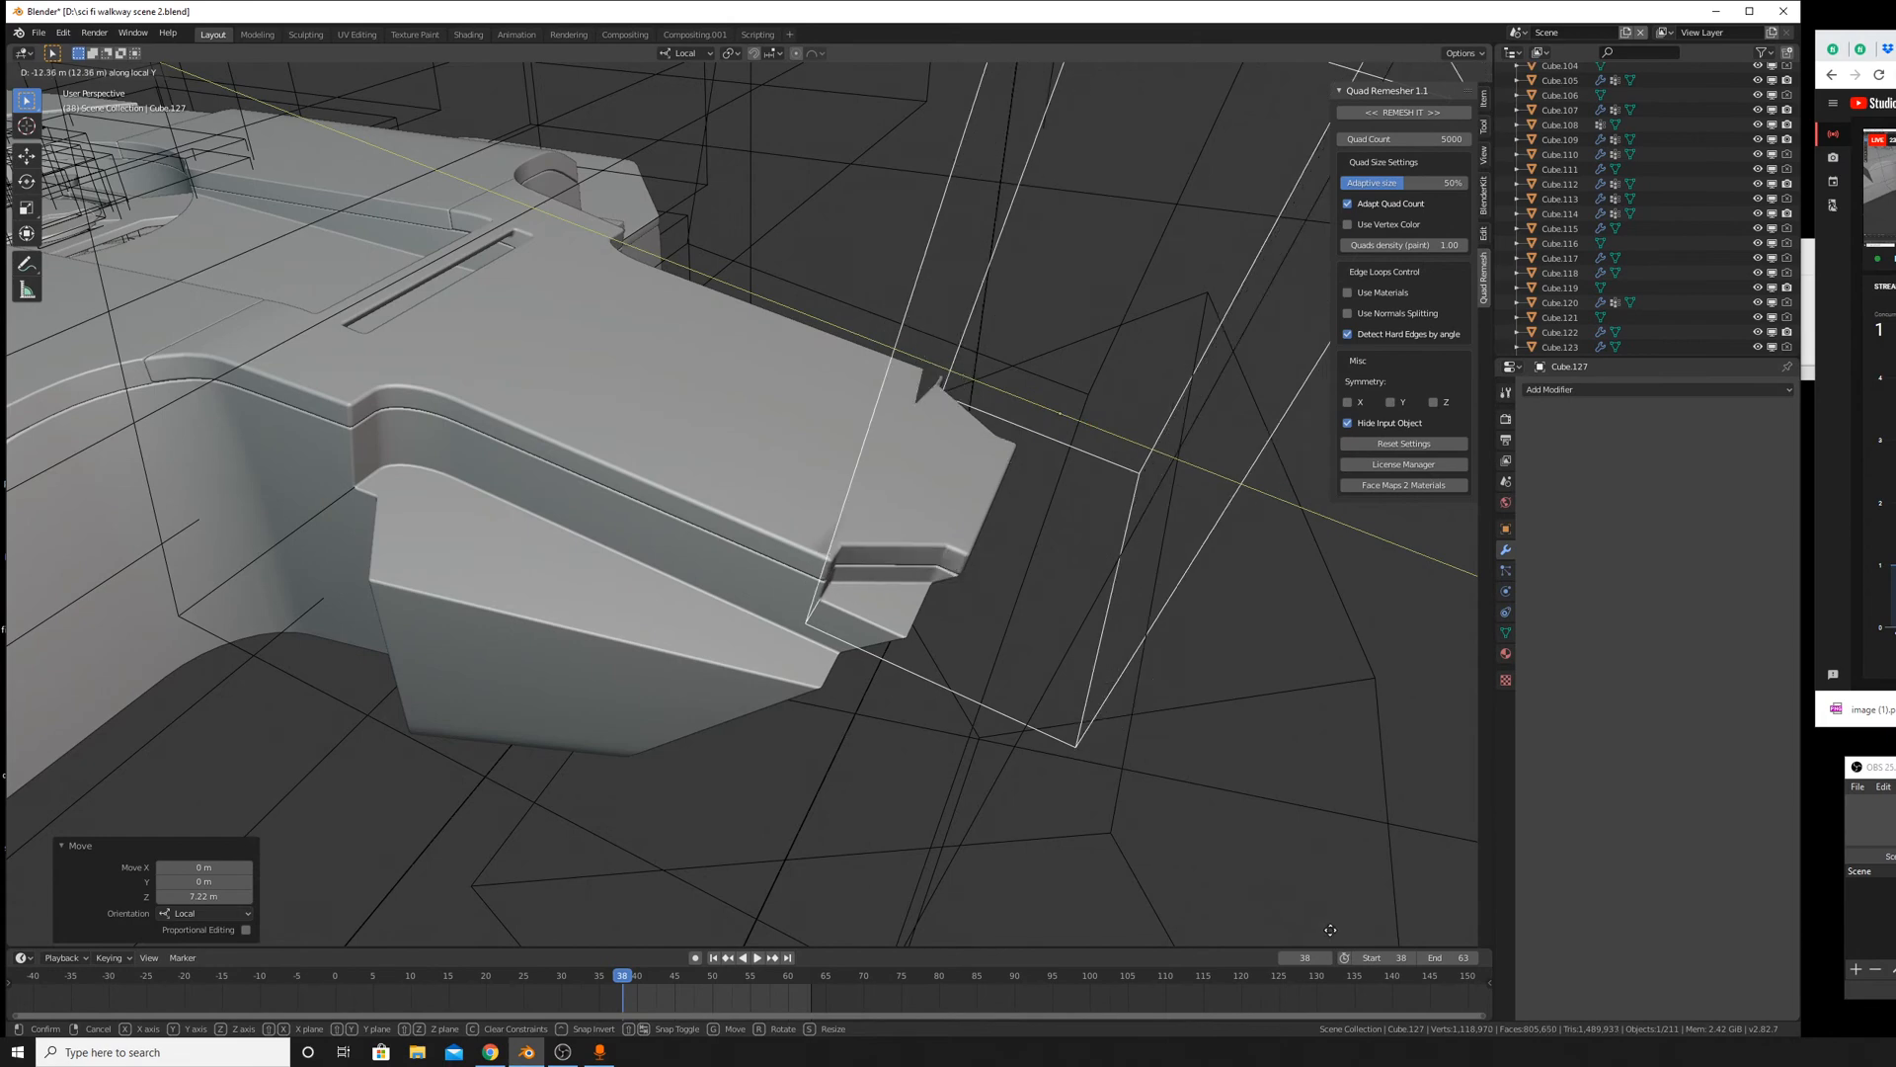
pyautogui.click(1304, 909)
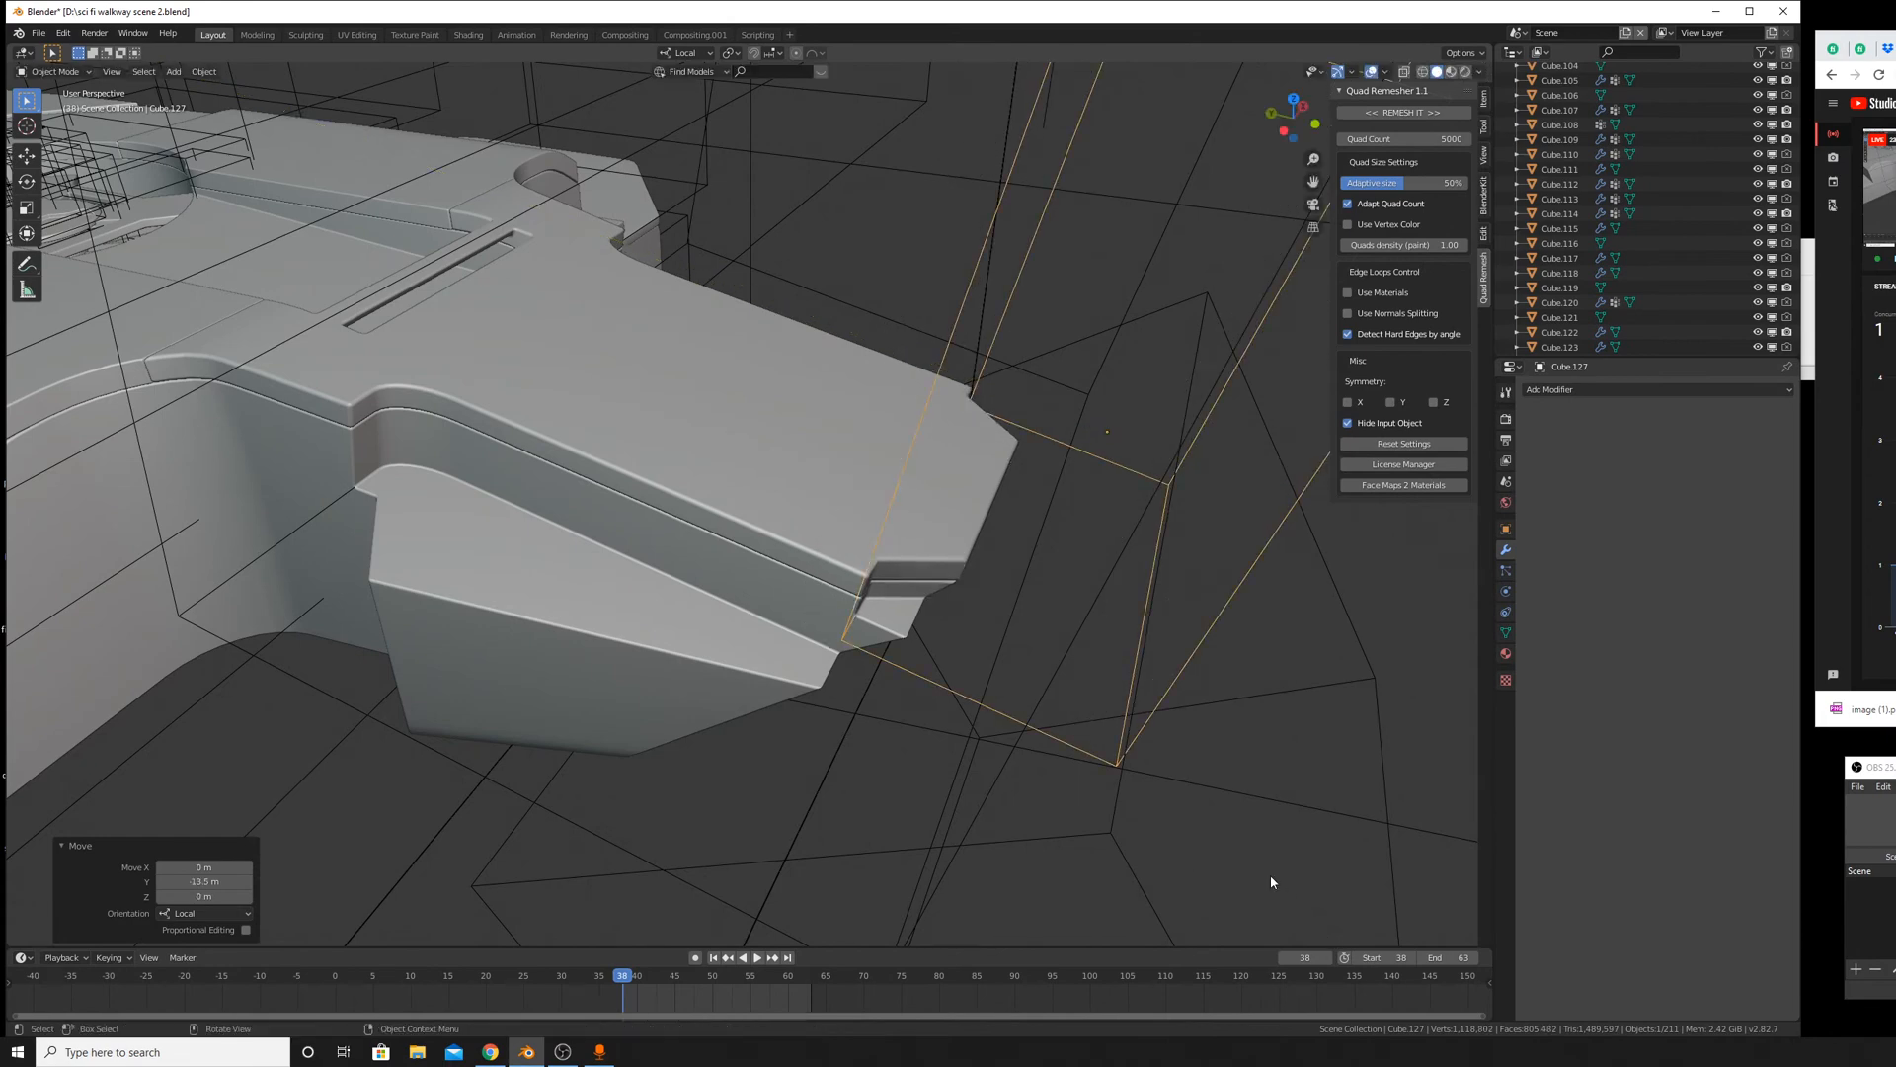
# Lower the tapered cutter about 4.03 m along local Z at the nose tip.
pyautogui.moveTo(1270, 874); pyautogui.dragTo(1174, 630, button='middle')
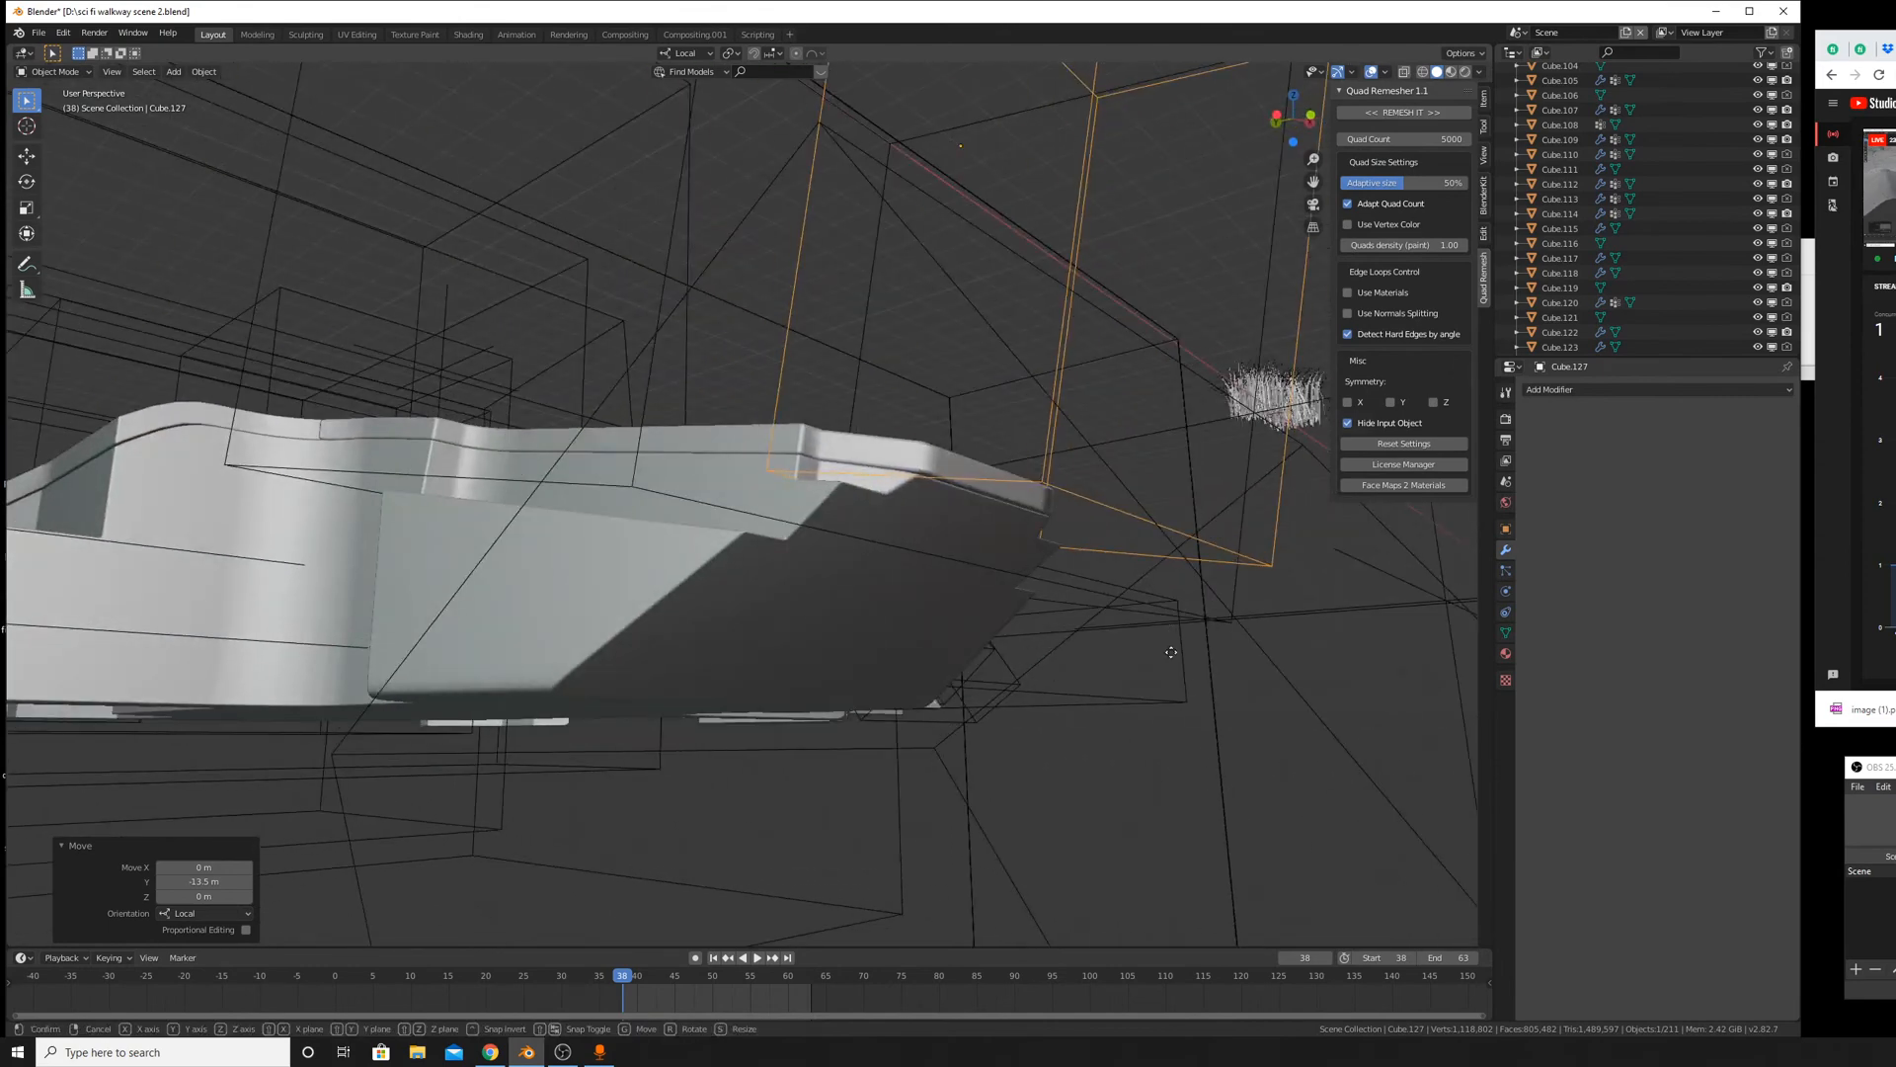
pyautogui.press('g')
pyautogui.press('z')
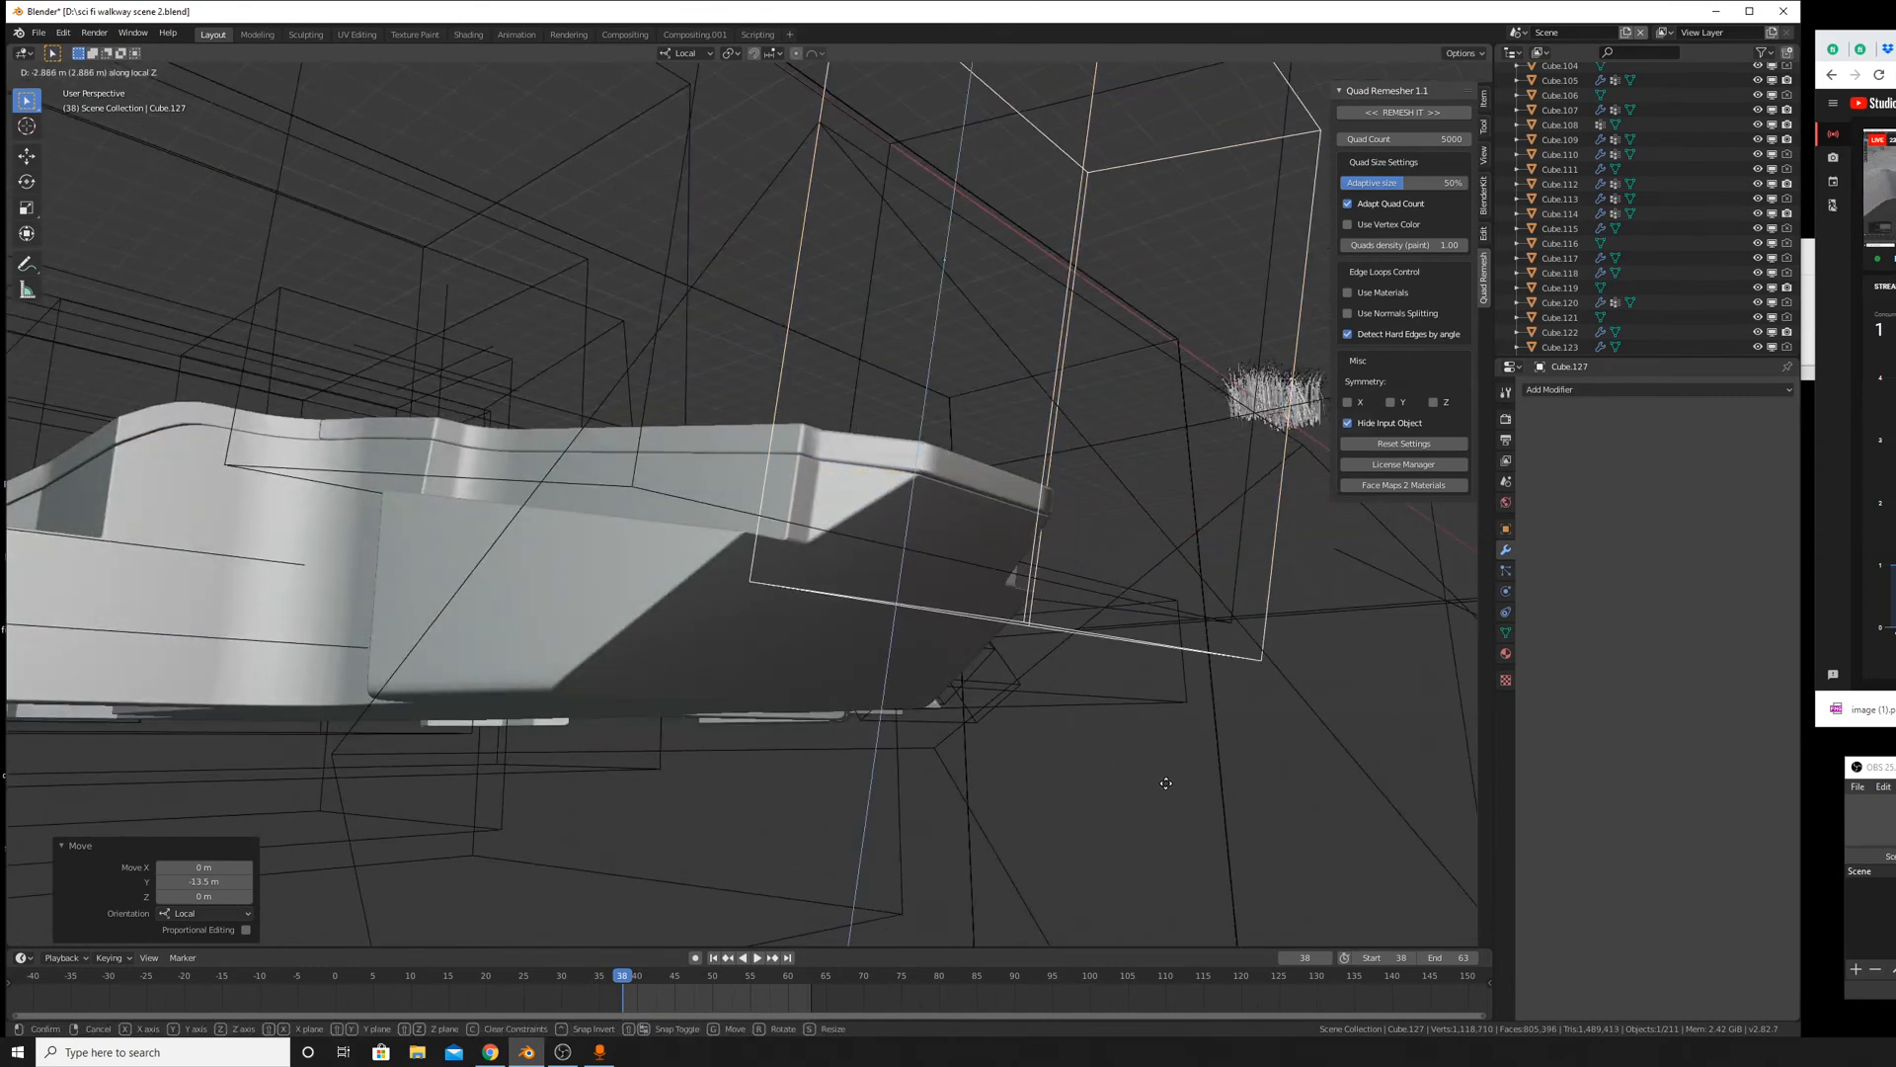
pyautogui.click(1165, 790)
# Examine the notched nose from several angles and its proportions within the whole ship.
pyautogui.moveTo(1165, 790); pyautogui.dragTo(919, 572, button='middle')
pyautogui.scroll(3, 886, 436)
pyautogui.moveTo(887, 435); pyautogui.dragTo(1098, 520, button='middle')
pyautogui.scroll(5, 905, 550)
pyautogui.scroll(-8, 969, 654)
pyautogui.scroll(3, 1098, 521)
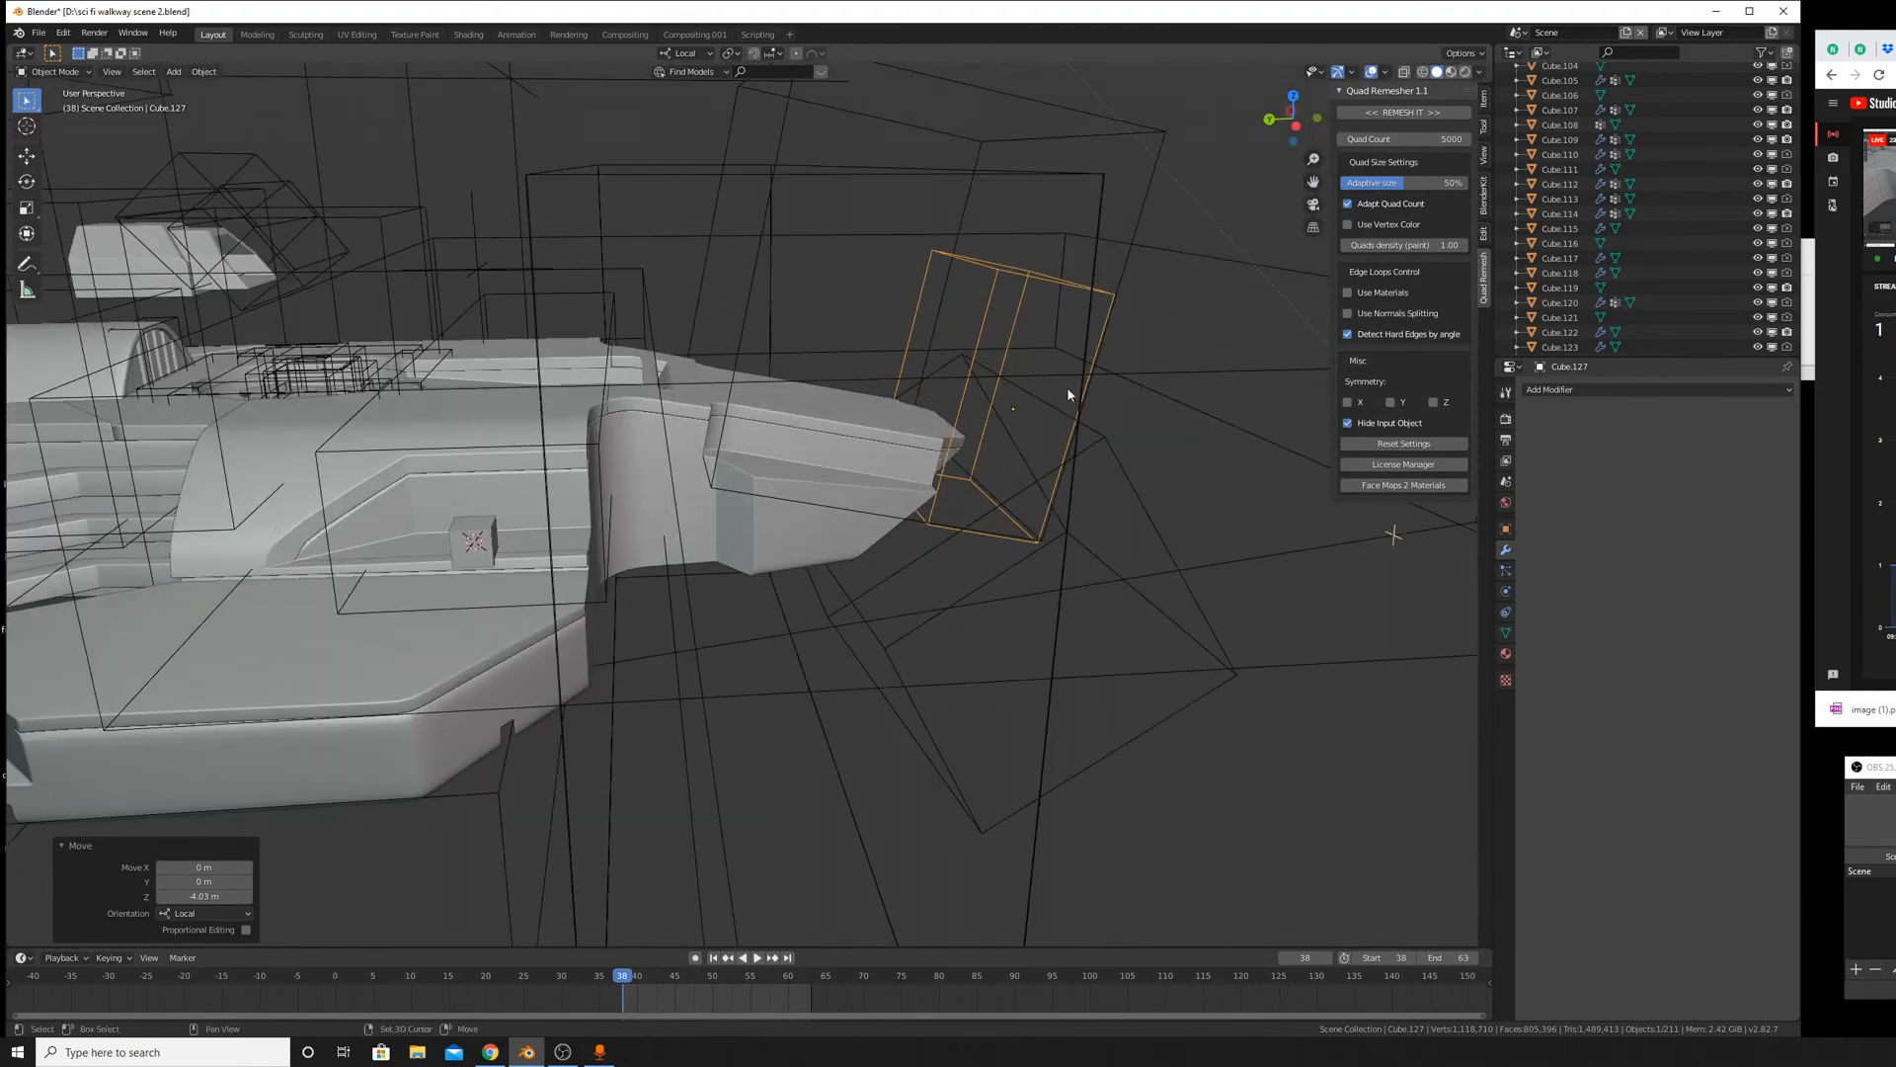
pyautogui.moveTo(1067, 393); pyautogui.dragTo(922, 523, button='middle')
pyautogui.scroll(3, 995, 744)
pyautogui.hotkey('shift', 'a')
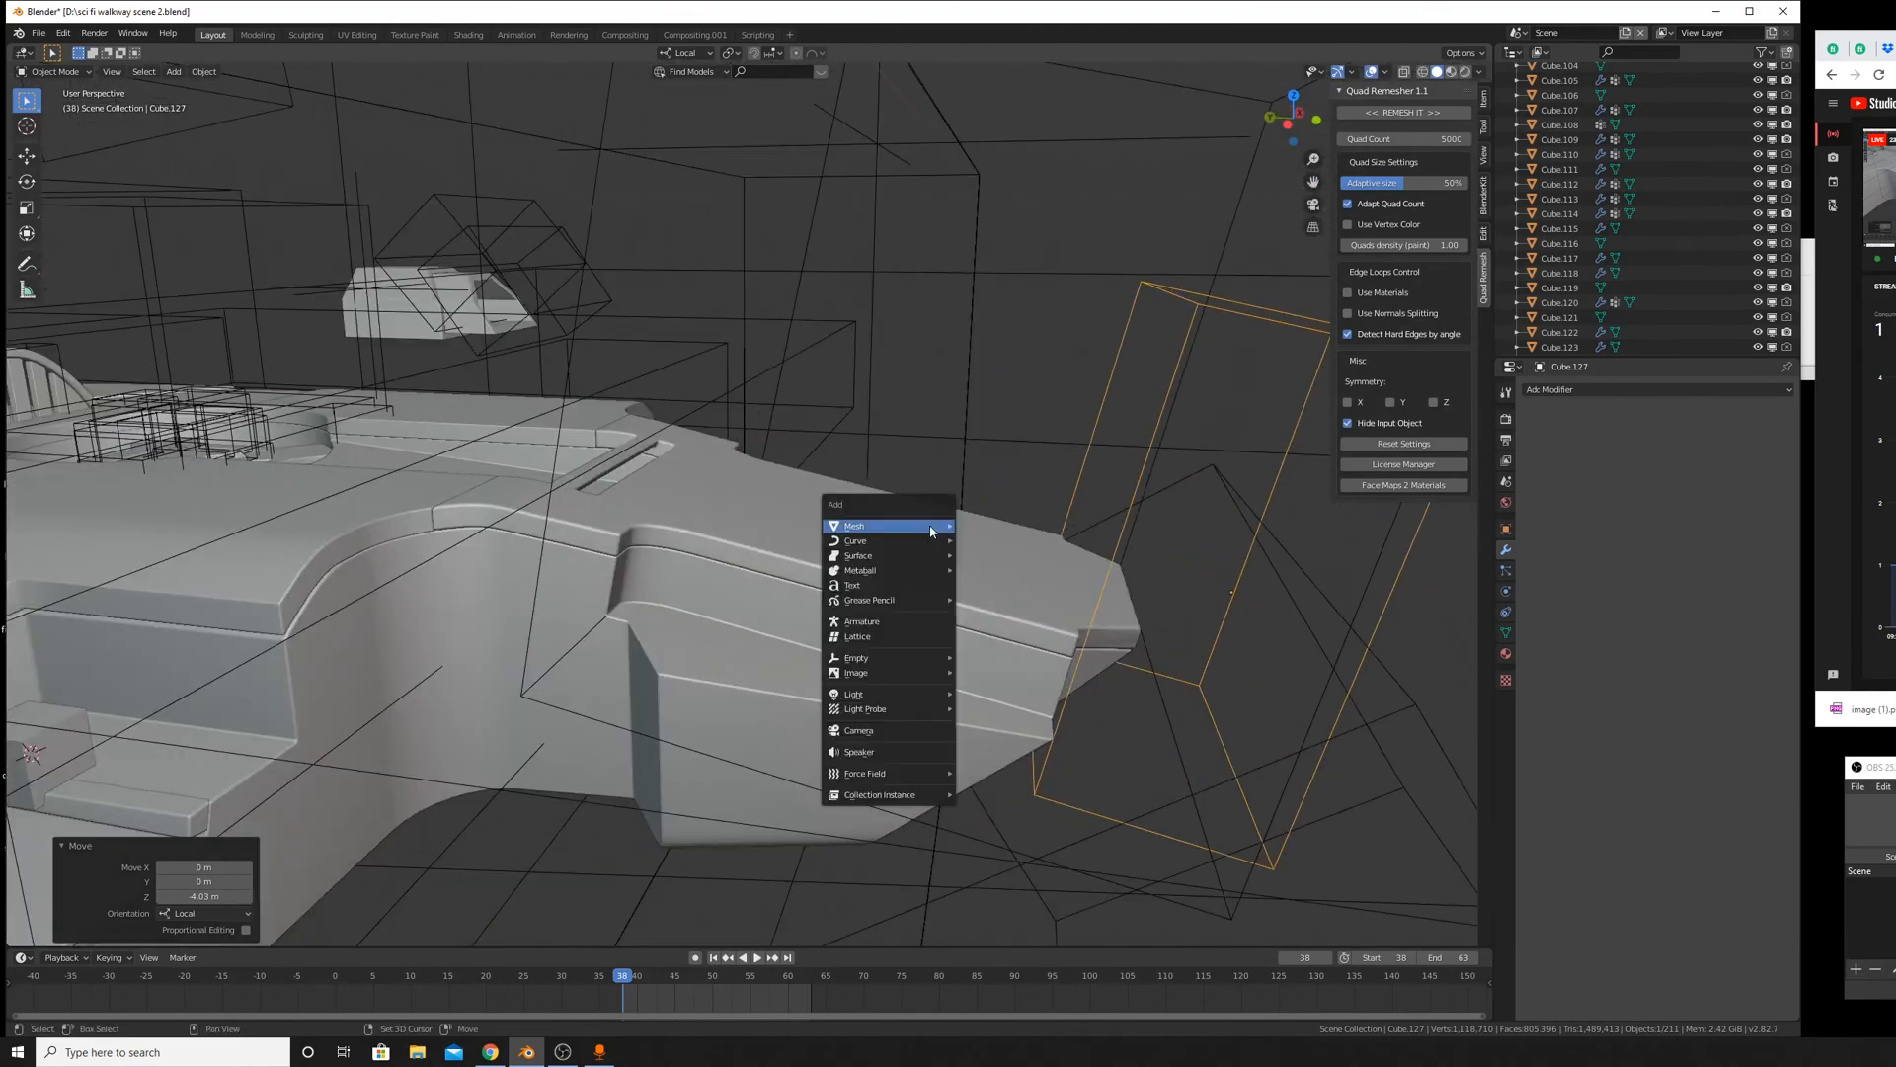
pyautogui.moveTo(935, 530)
pyautogui.scroll(-5, 1256, 647)
pyautogui.keyDown('shift'); pyautogui.moveTo(1136, 632); pyautogui.dragTo(1452, 780, button='middle'); pyautogui.keyUp('shift')
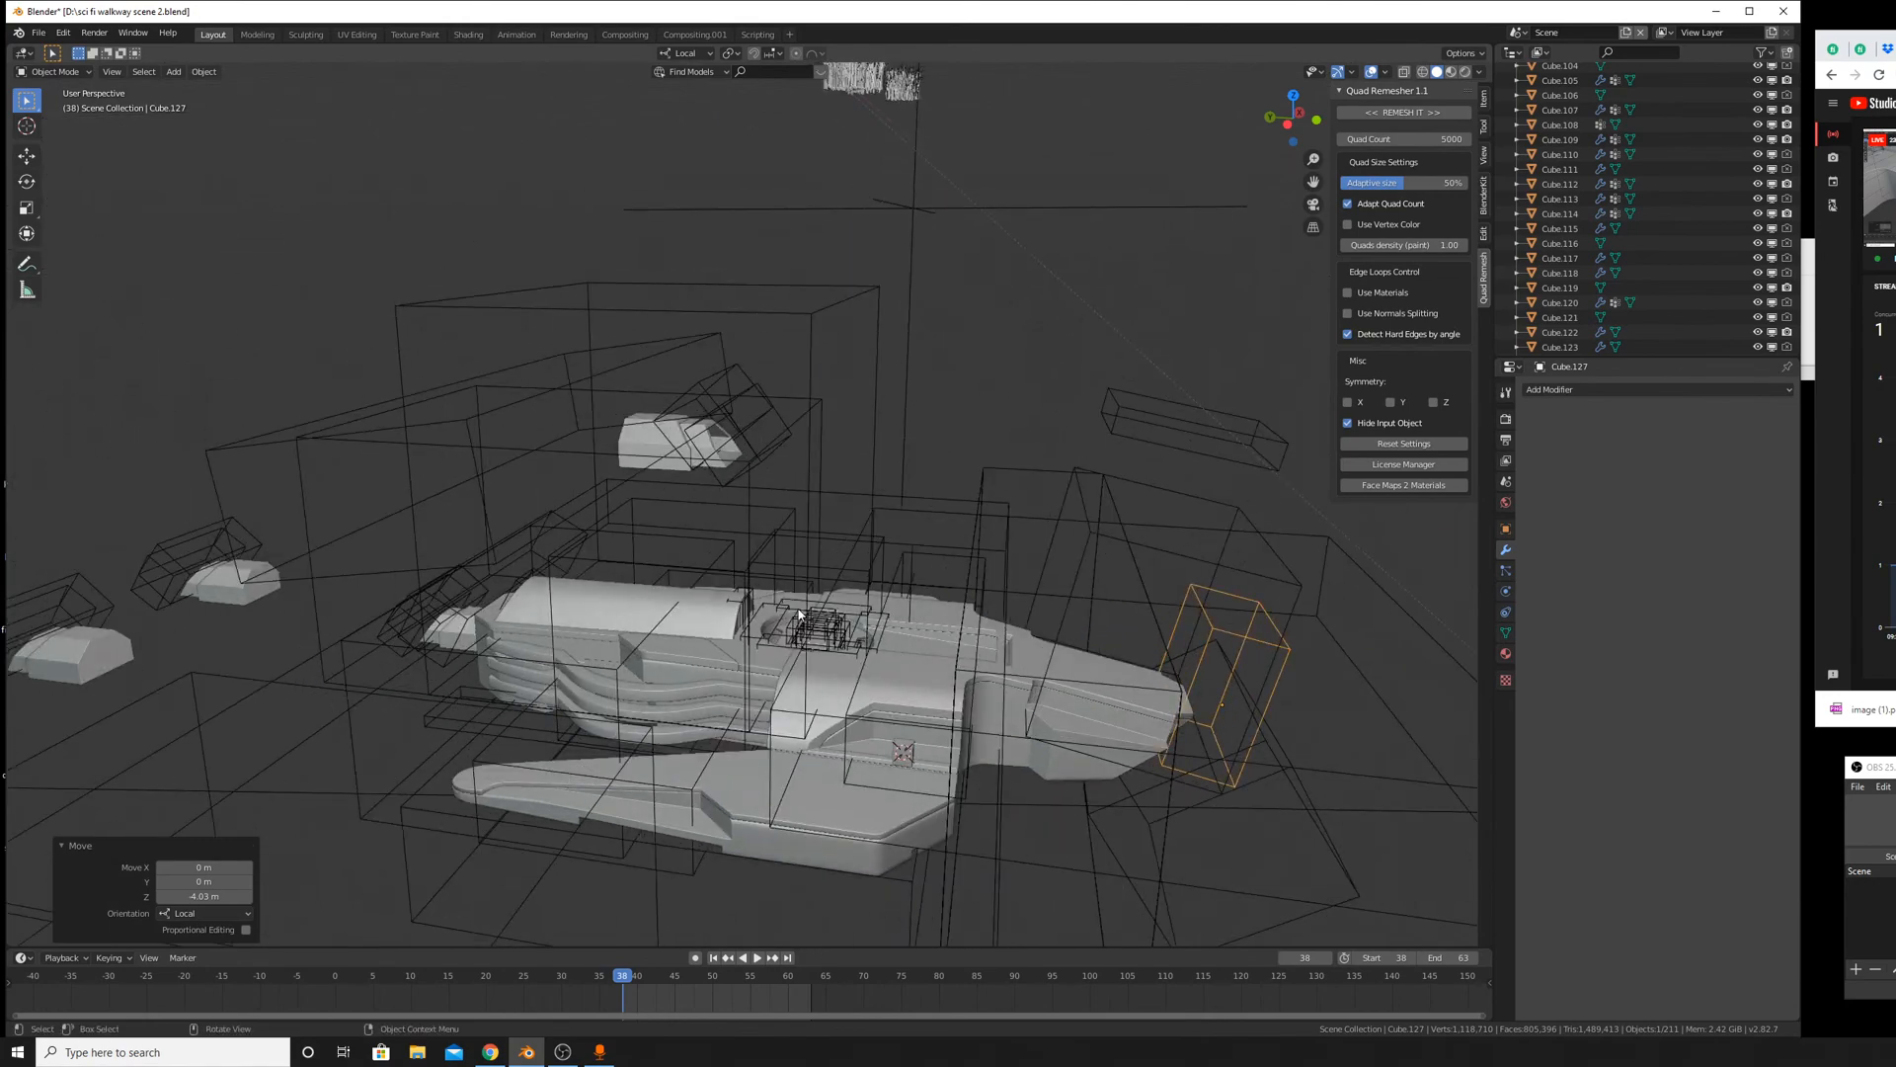
# Add a cylinder mesh to the scene near the front of the spaceship hull.
pyautogui.scroll(5, 1185, 849)
pyautogui.keyDown('shift'); pyautogui.moveTo(1155, 879); pyautogui.dragTo(904, 543, button='middle'); pyautogui.keyUp('shift')
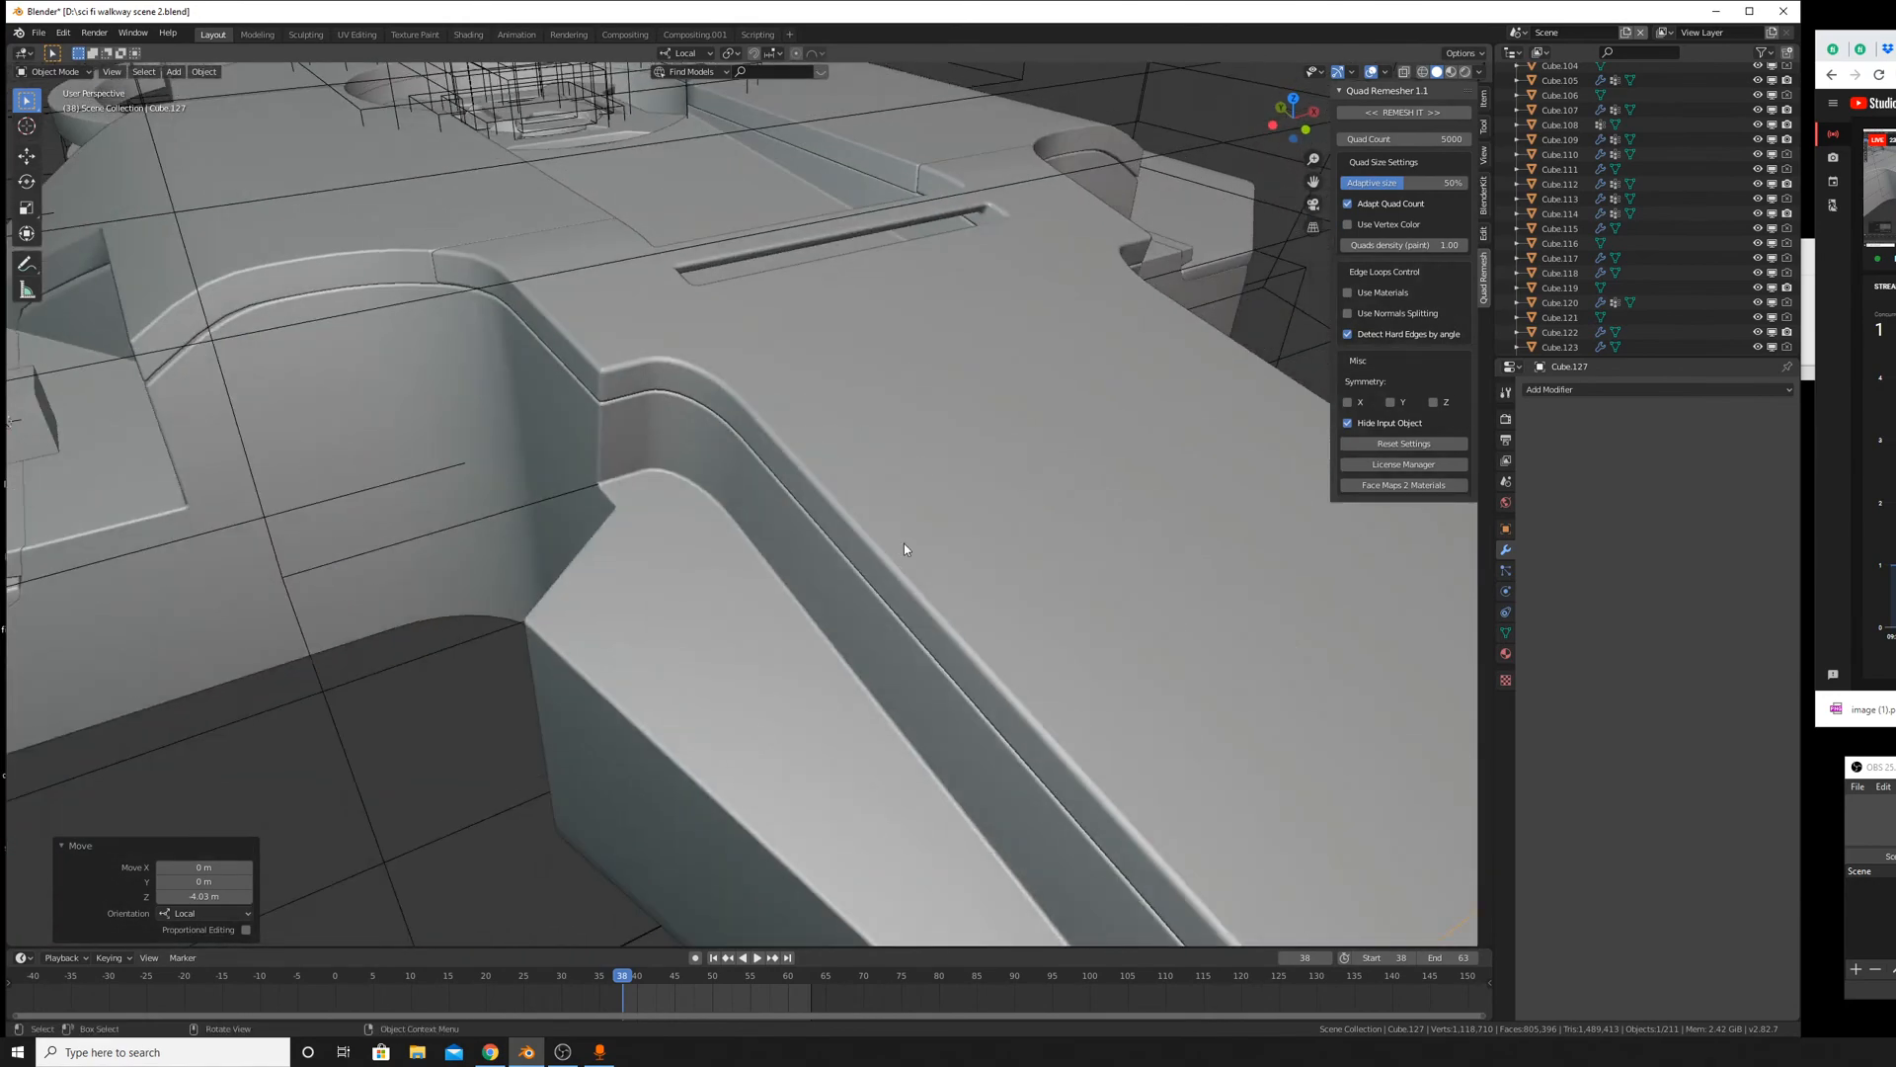
pyautogui.hotkey('shift', 'a')
pyautogui.moveTo(904, 543)
pyautogui.click(968, 618)
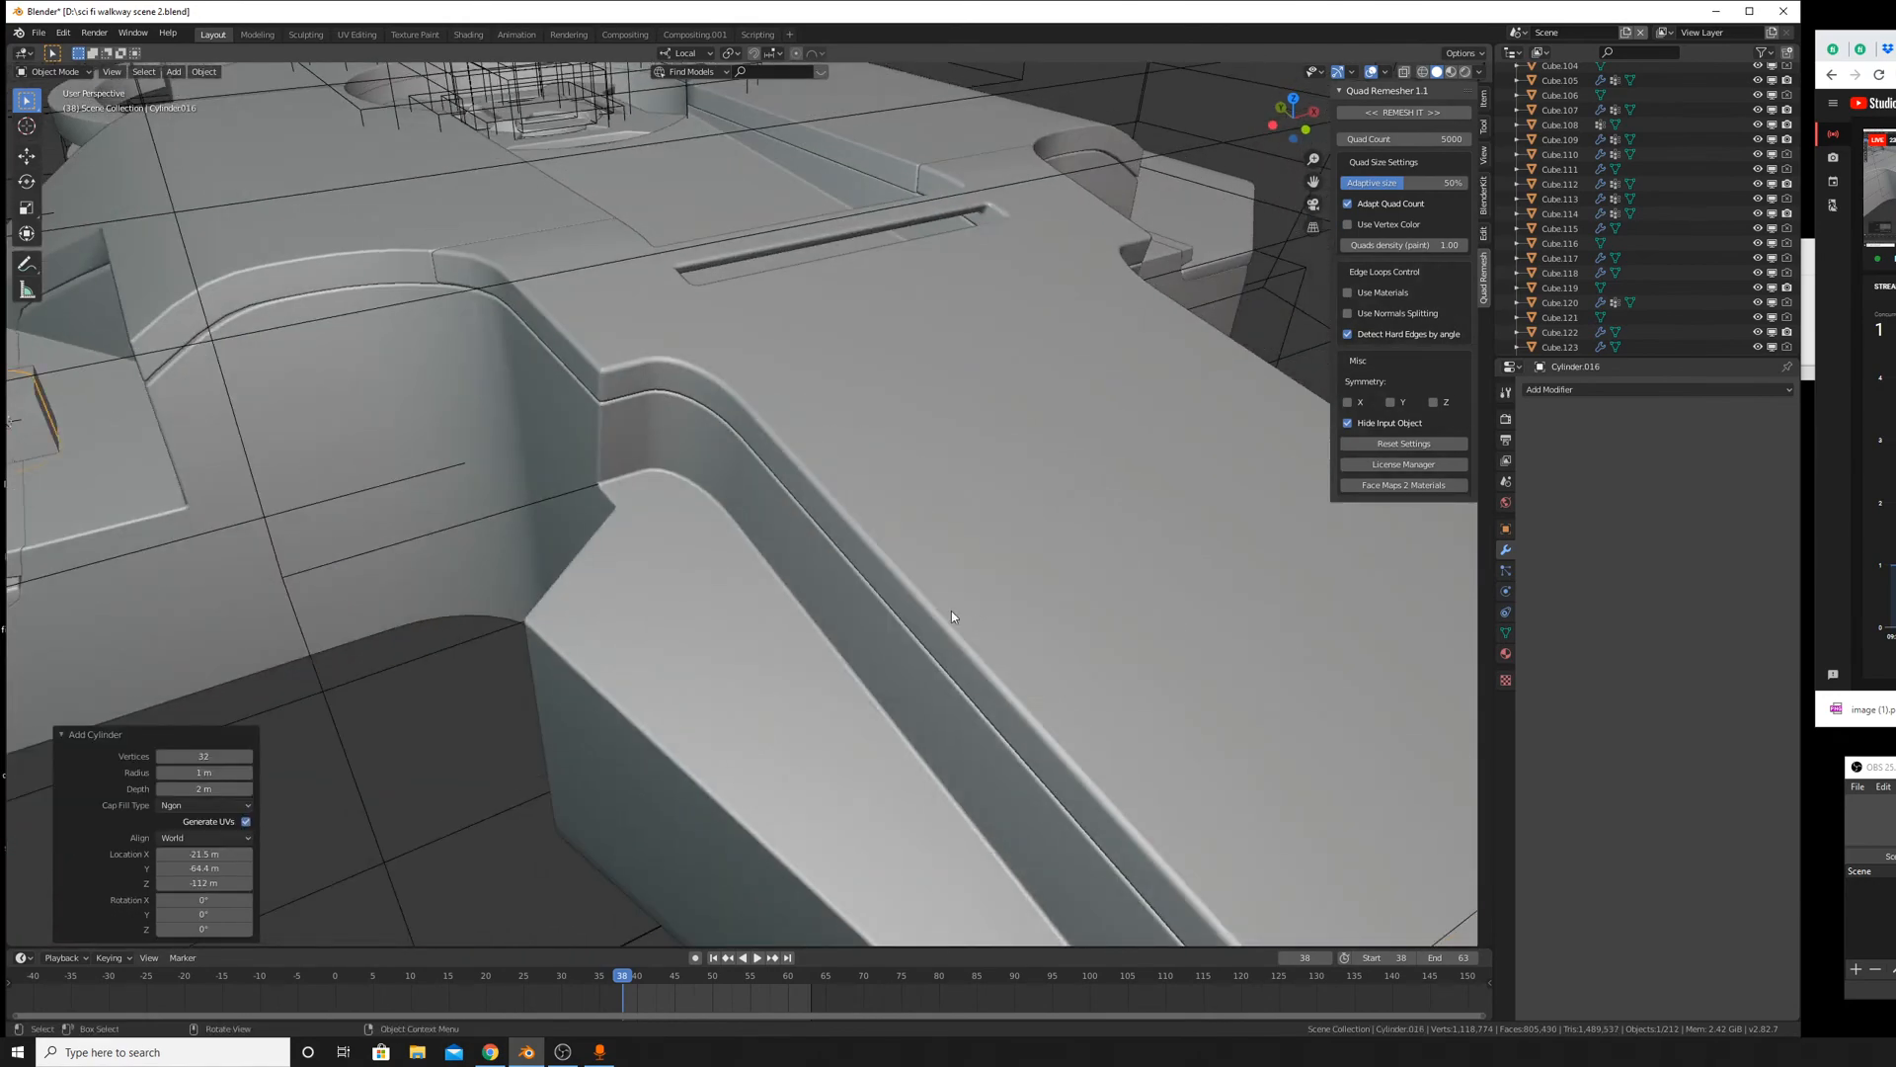
# Move the new cylinder about -20.2 m along its local Y axis, past the edge of the hull.
pyautogui.scroll(-6, 851, 577)
pyautogui.scroll(8, 691, 553)
pyautogui.press('g')
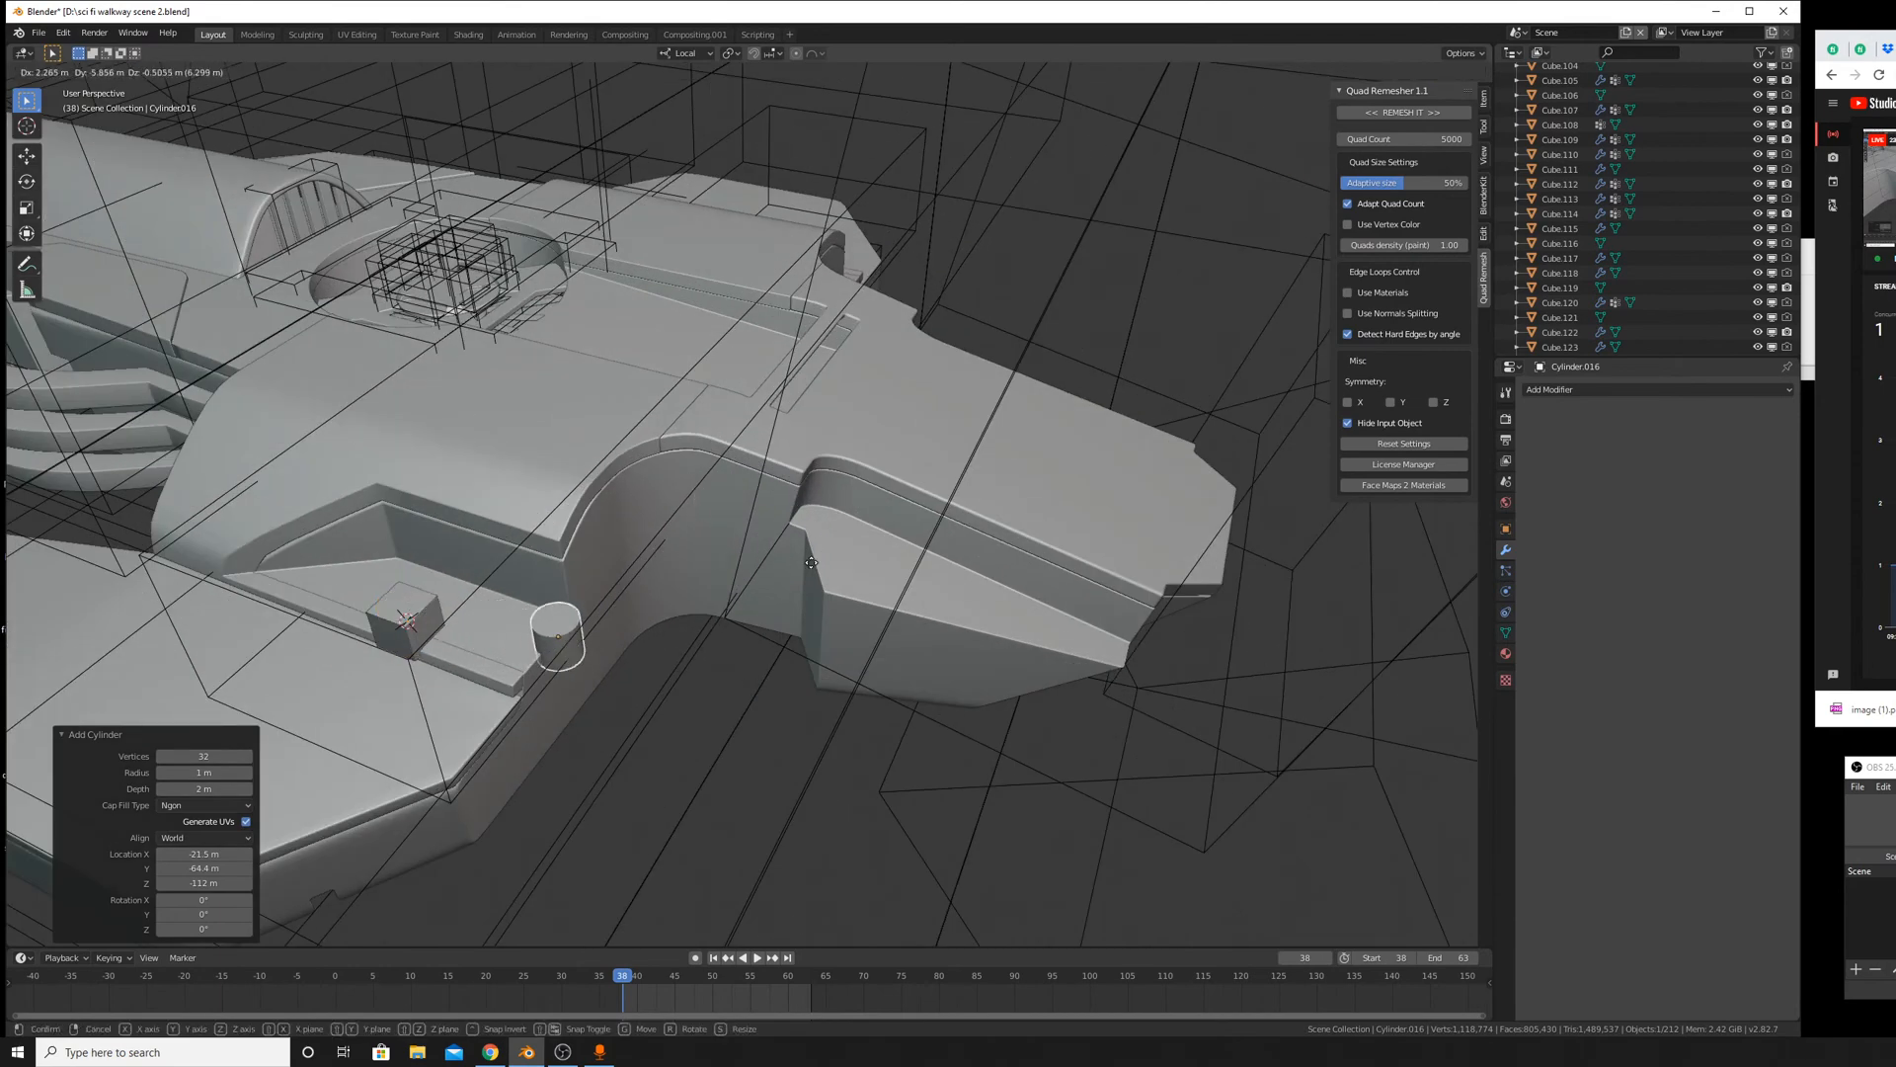
pyautogui.rightClick(642, 597)
pyautogui.press('g')
pyautogui.press('y')
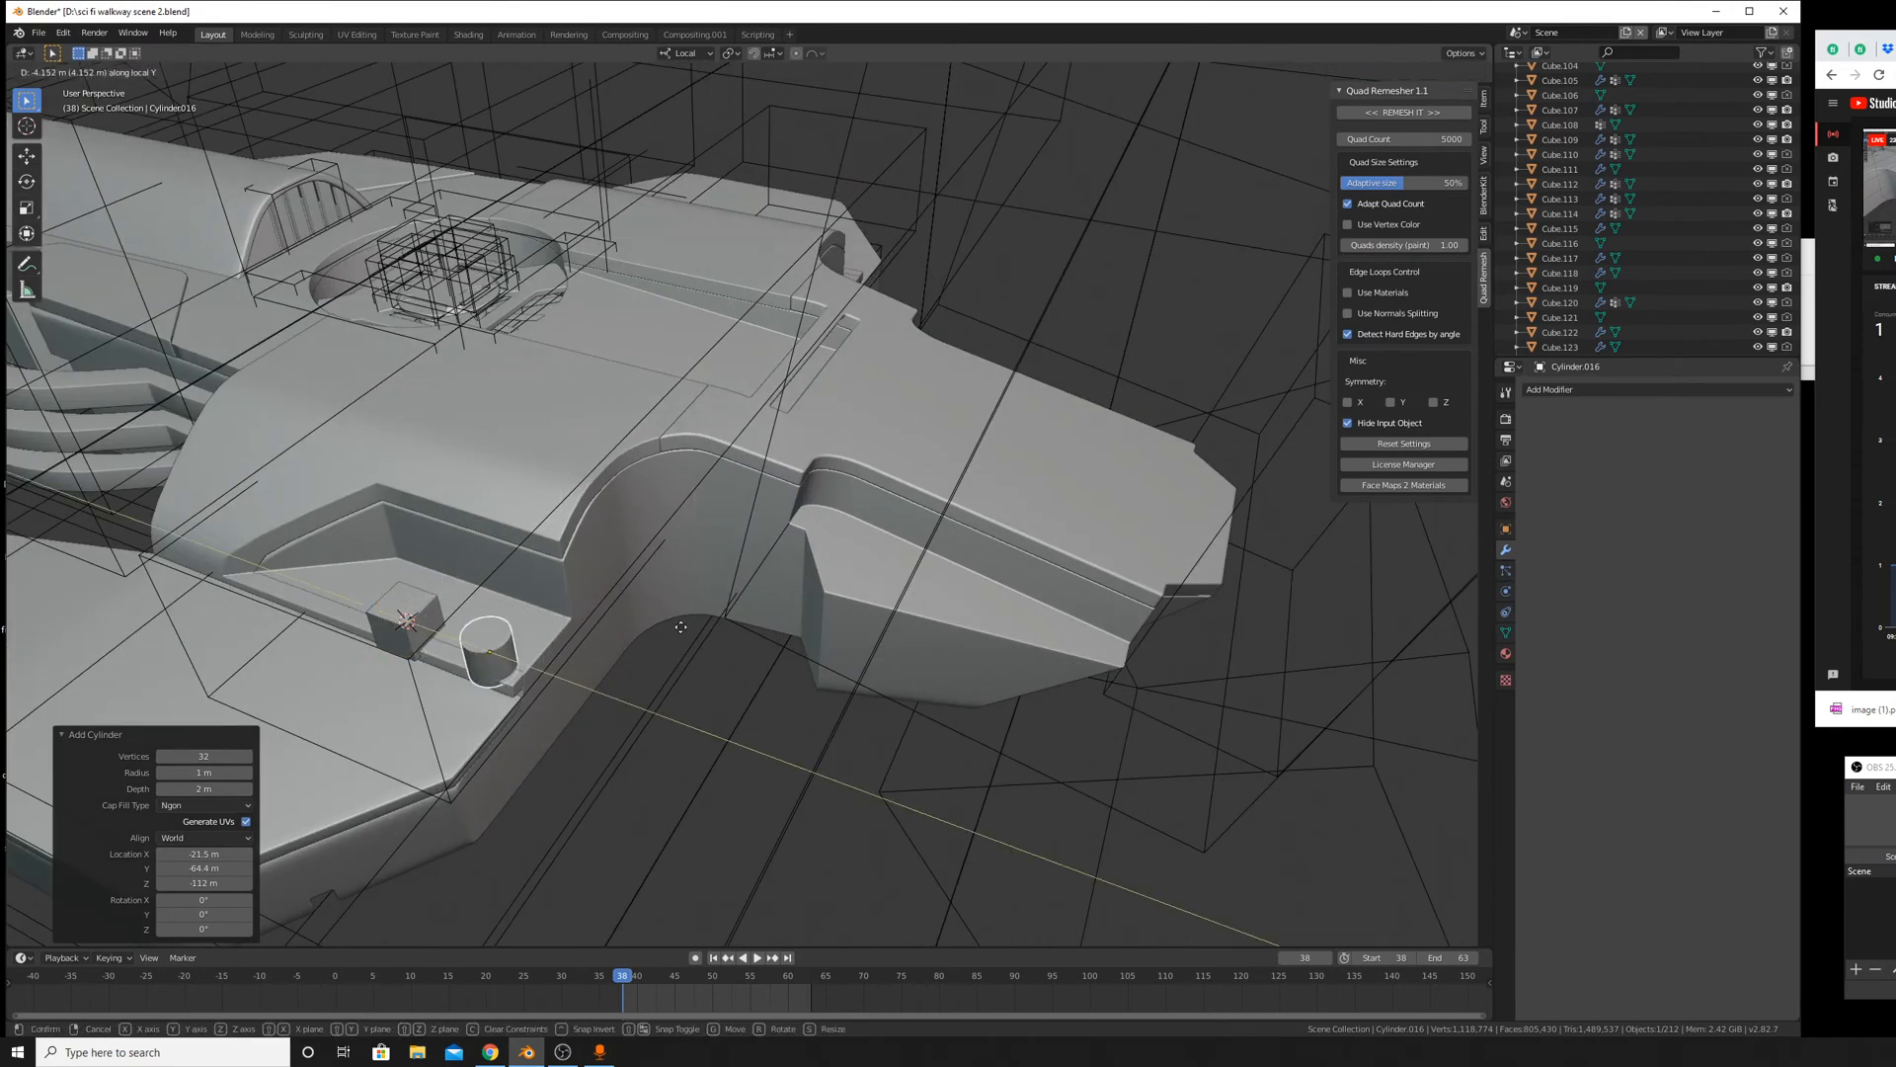
pyautogui.click(1053, 810)
# Delete the new cylinder beside the ship's nose.
pyautogui.press('g')
pyautogui.press('z')
pyautogui.rightClick(1098, 660)
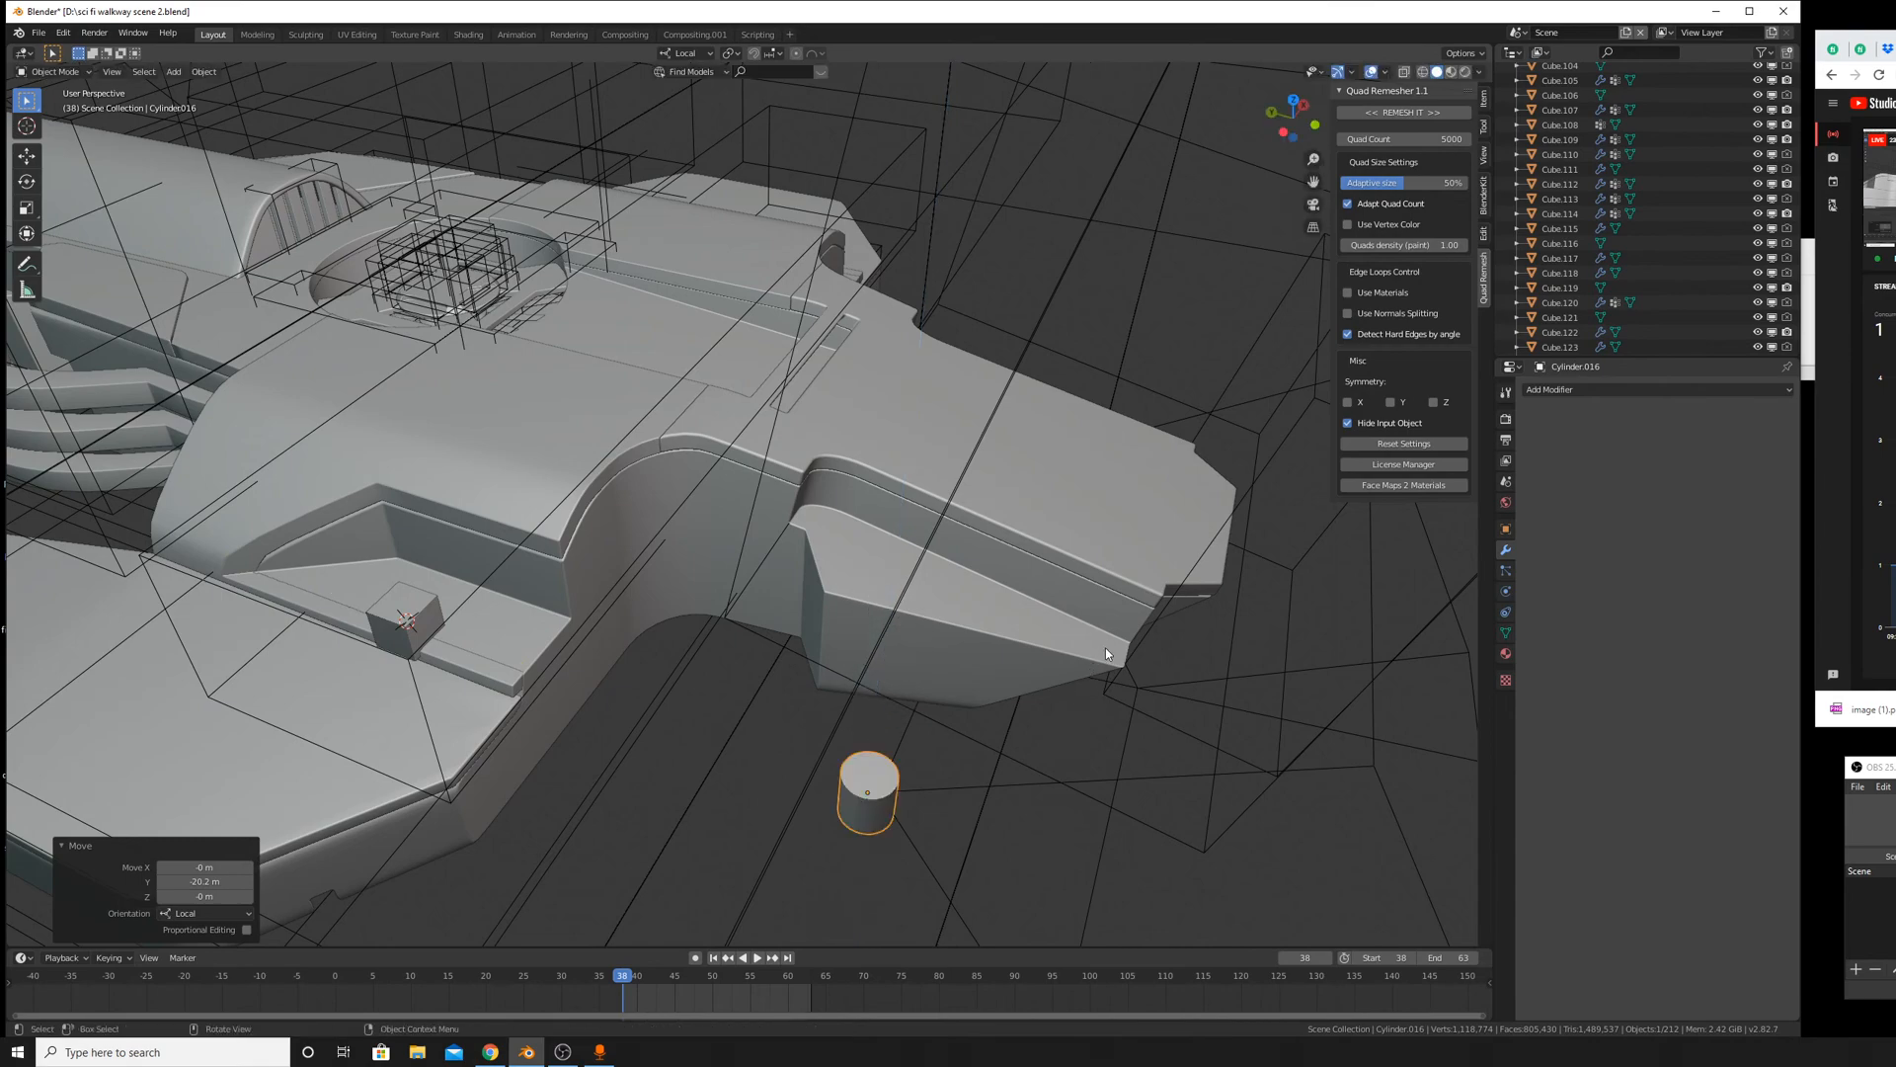
pyautogui.moveTo(989, 777)
pyautogui.mouseDown(button='middle')
pyautogui.moveTo(1012, 787)
pyautogui.moveTo(940, 768)
pyautogui.moveTo(970, 757)
pyautogui.mouseUp(button='middle')
pyautogui.click(752, 758)
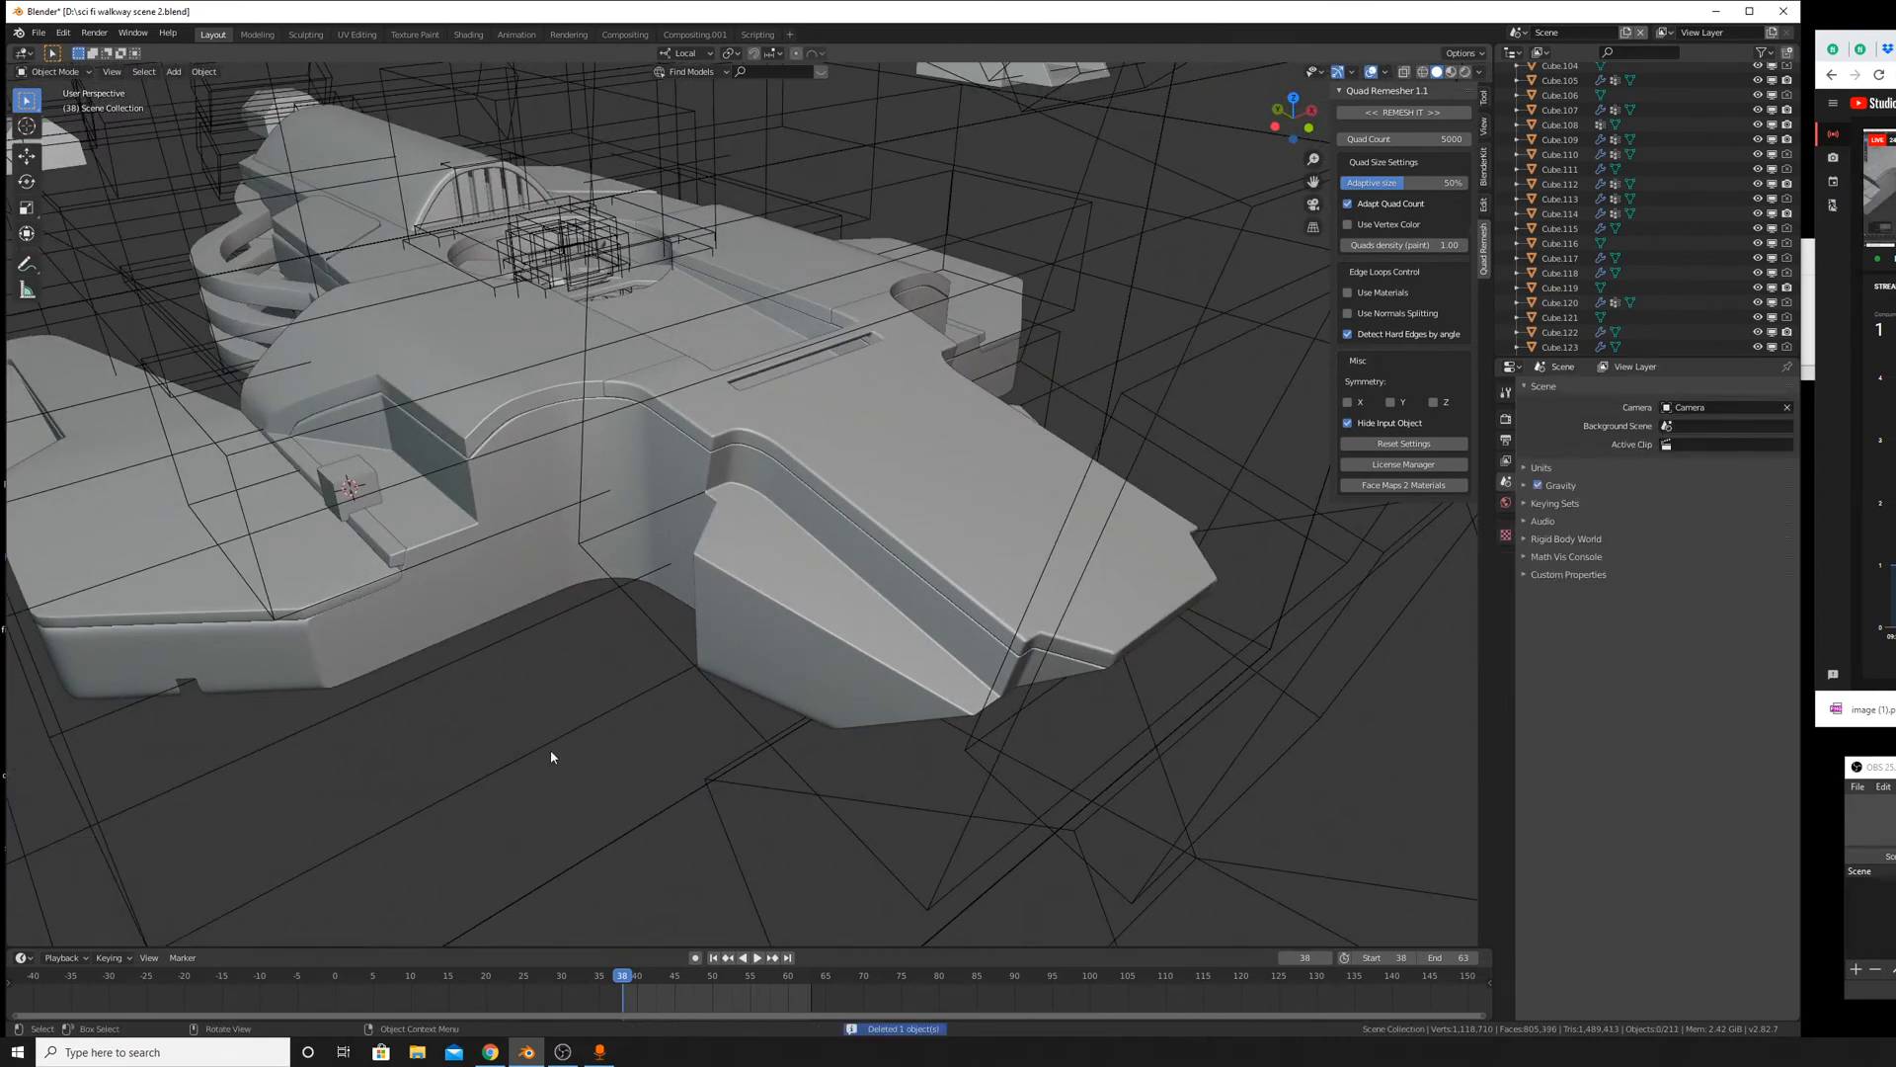
pyautogui.scroll(2, 550, 762)
pyautogui.moveTo(550, 762); pyautogui.dragTo(731, 752, button='middle')
pyautogui.hotkey('shift', 'a')
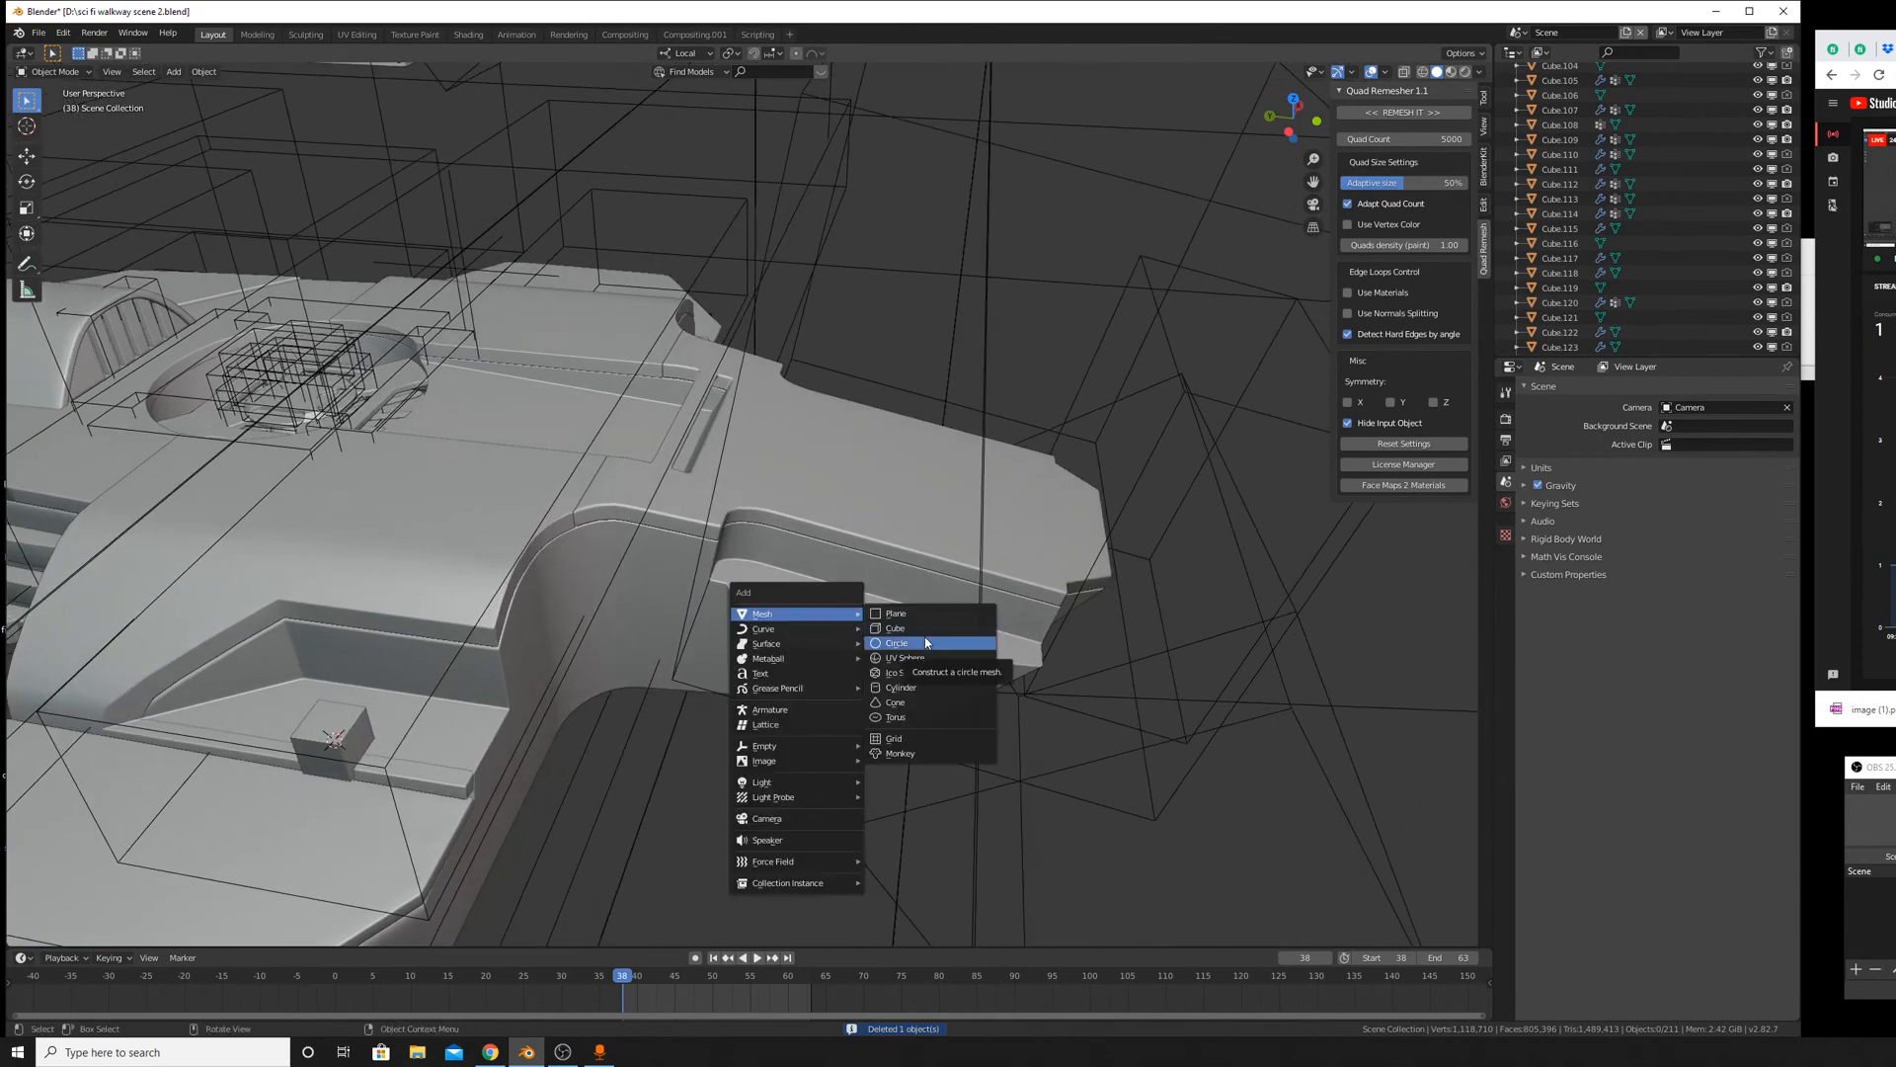
pyautogui.moveTo(709, 667); pyautogui.dragTo(667, 655, button='middle')
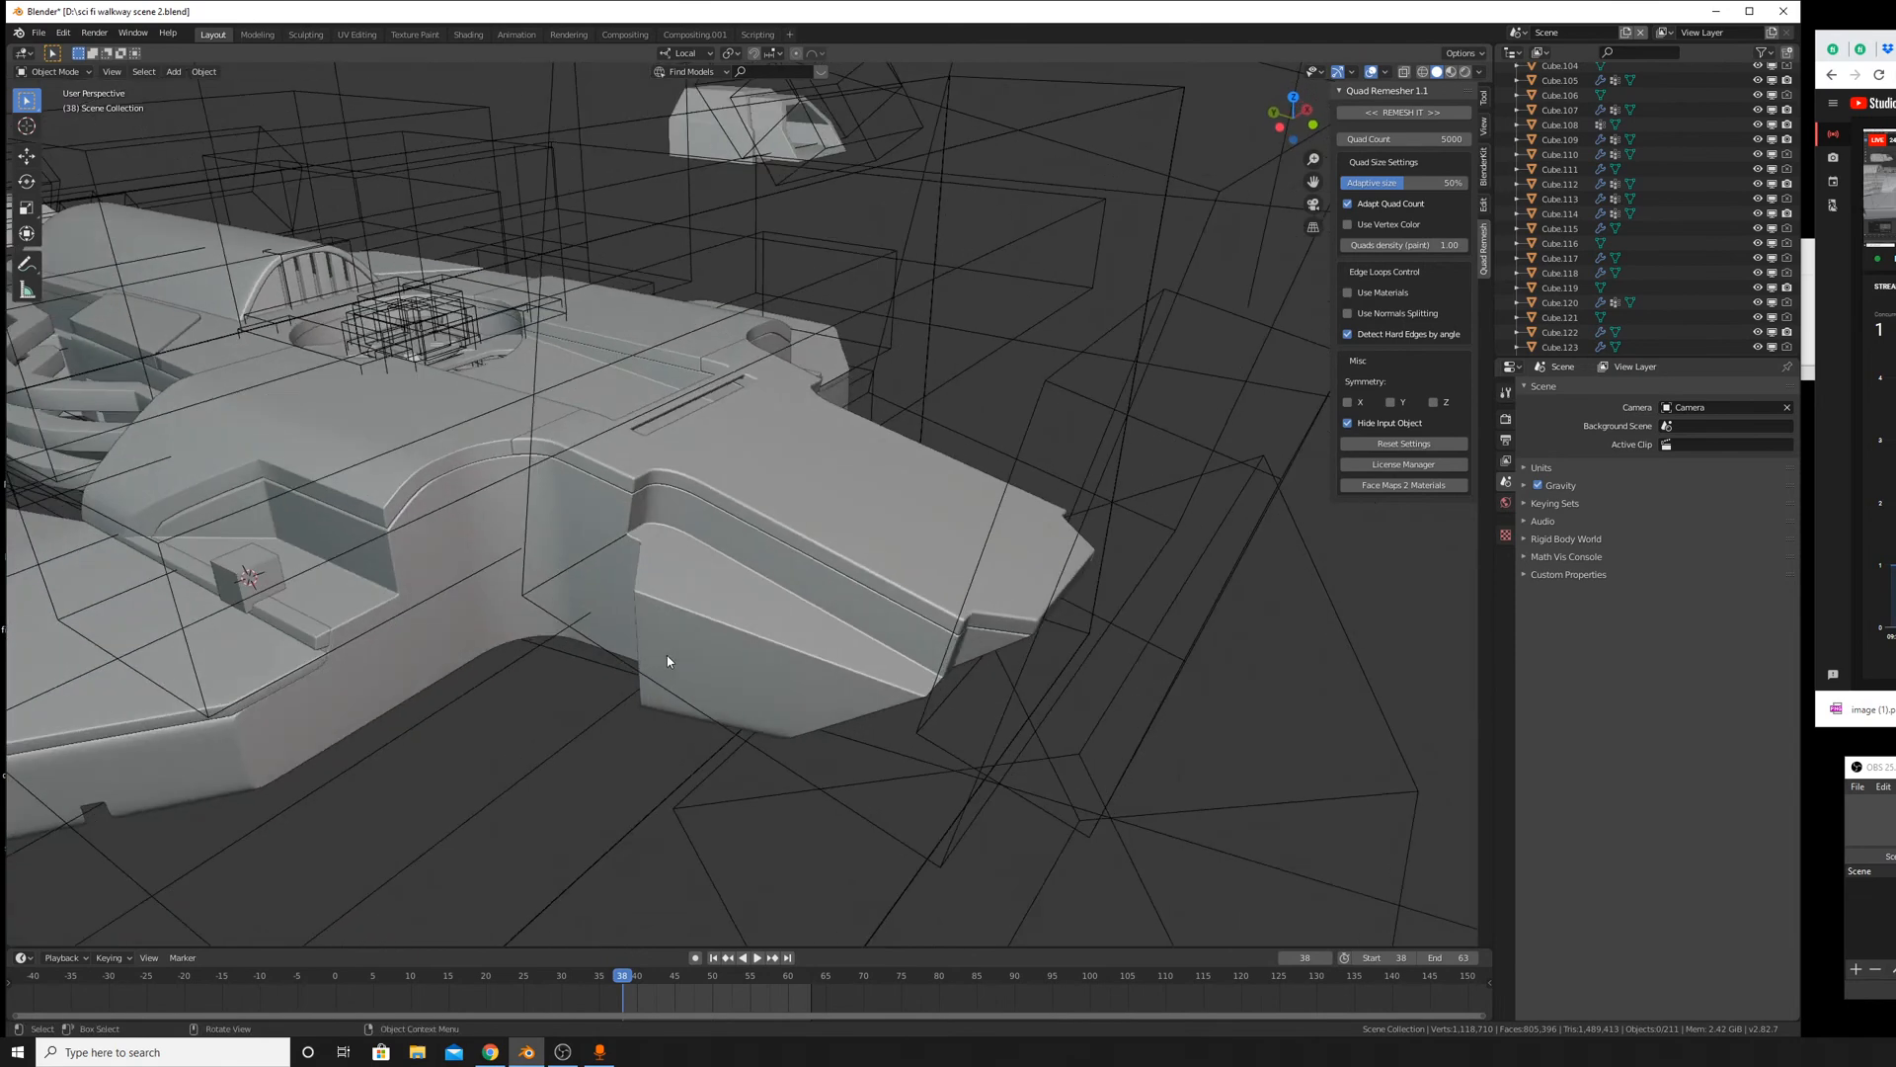
# Switch to the browser and look through the image search results for sci-fi spaceship references.
pyautogui.hotkey('alt', 'Tab')
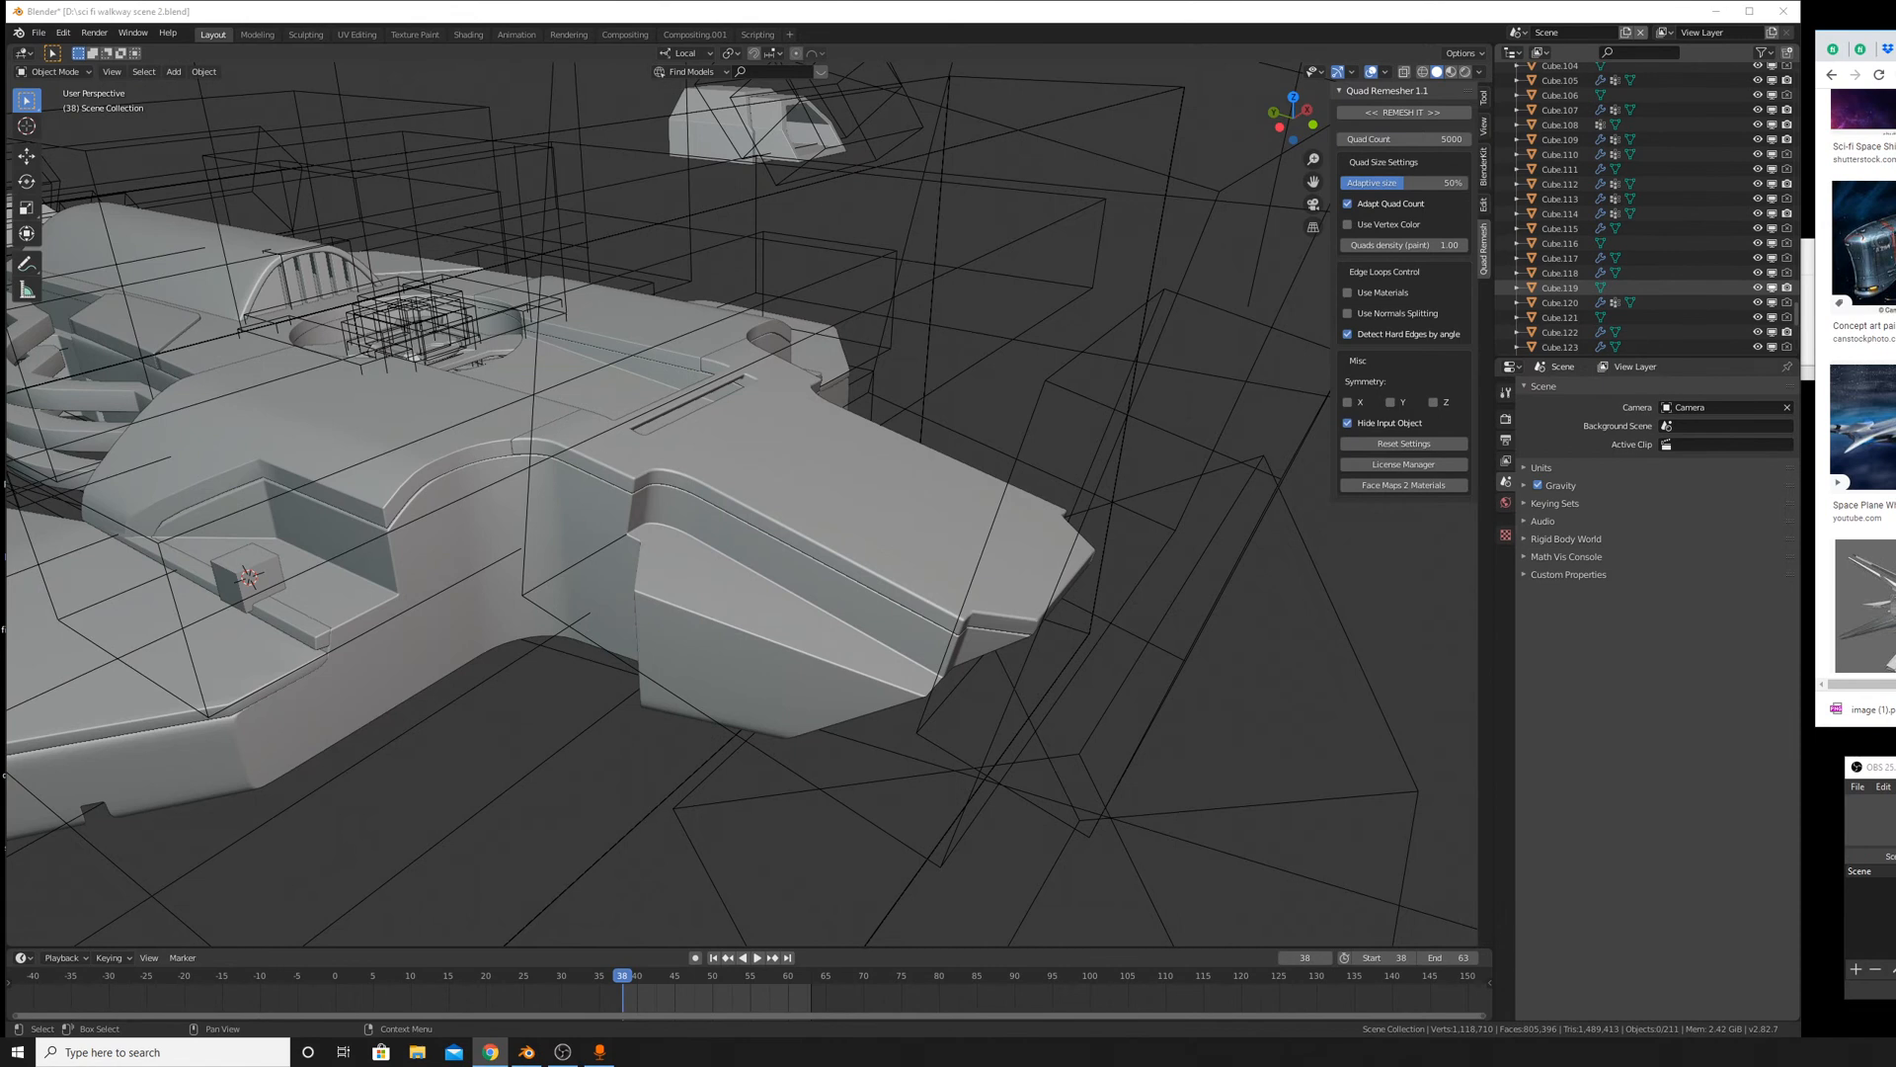
pyautogui.scroll(-10, 1855, 385)
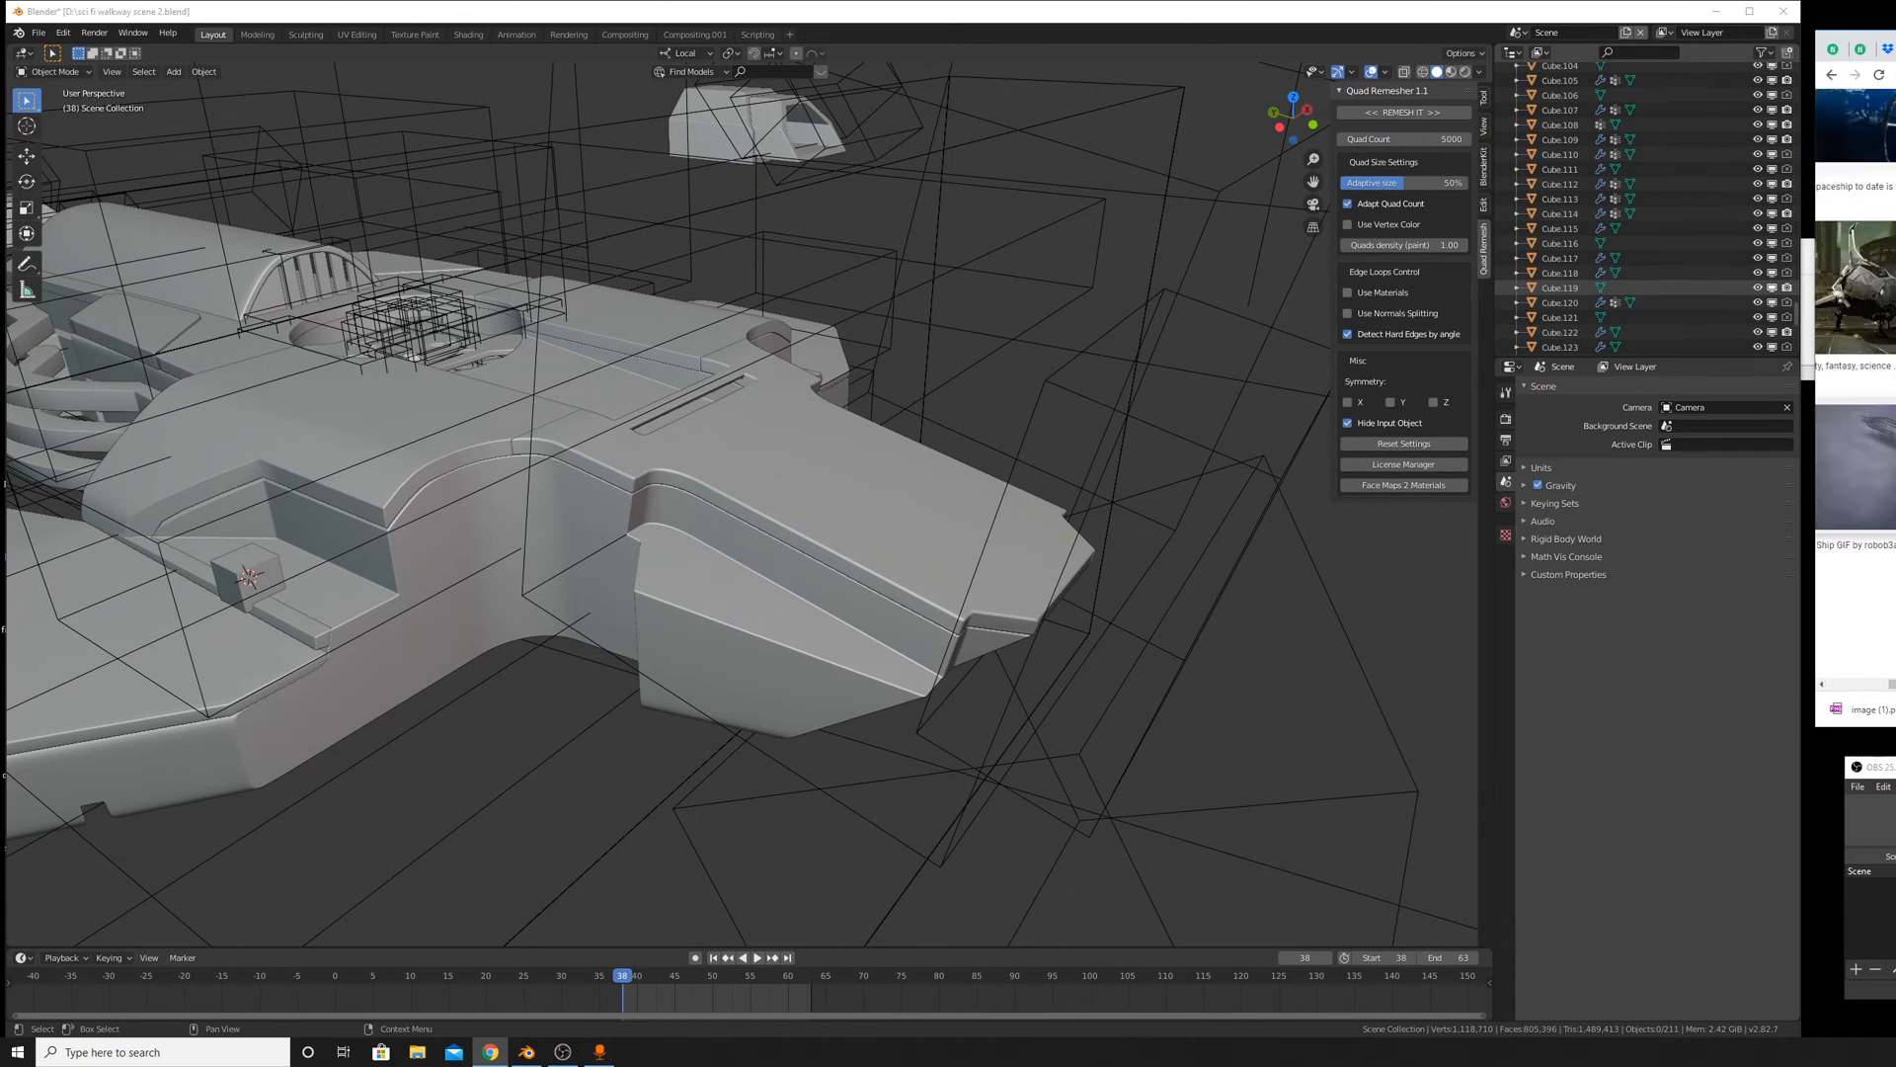
pyautogui.scroll(-8, 1855, 395)
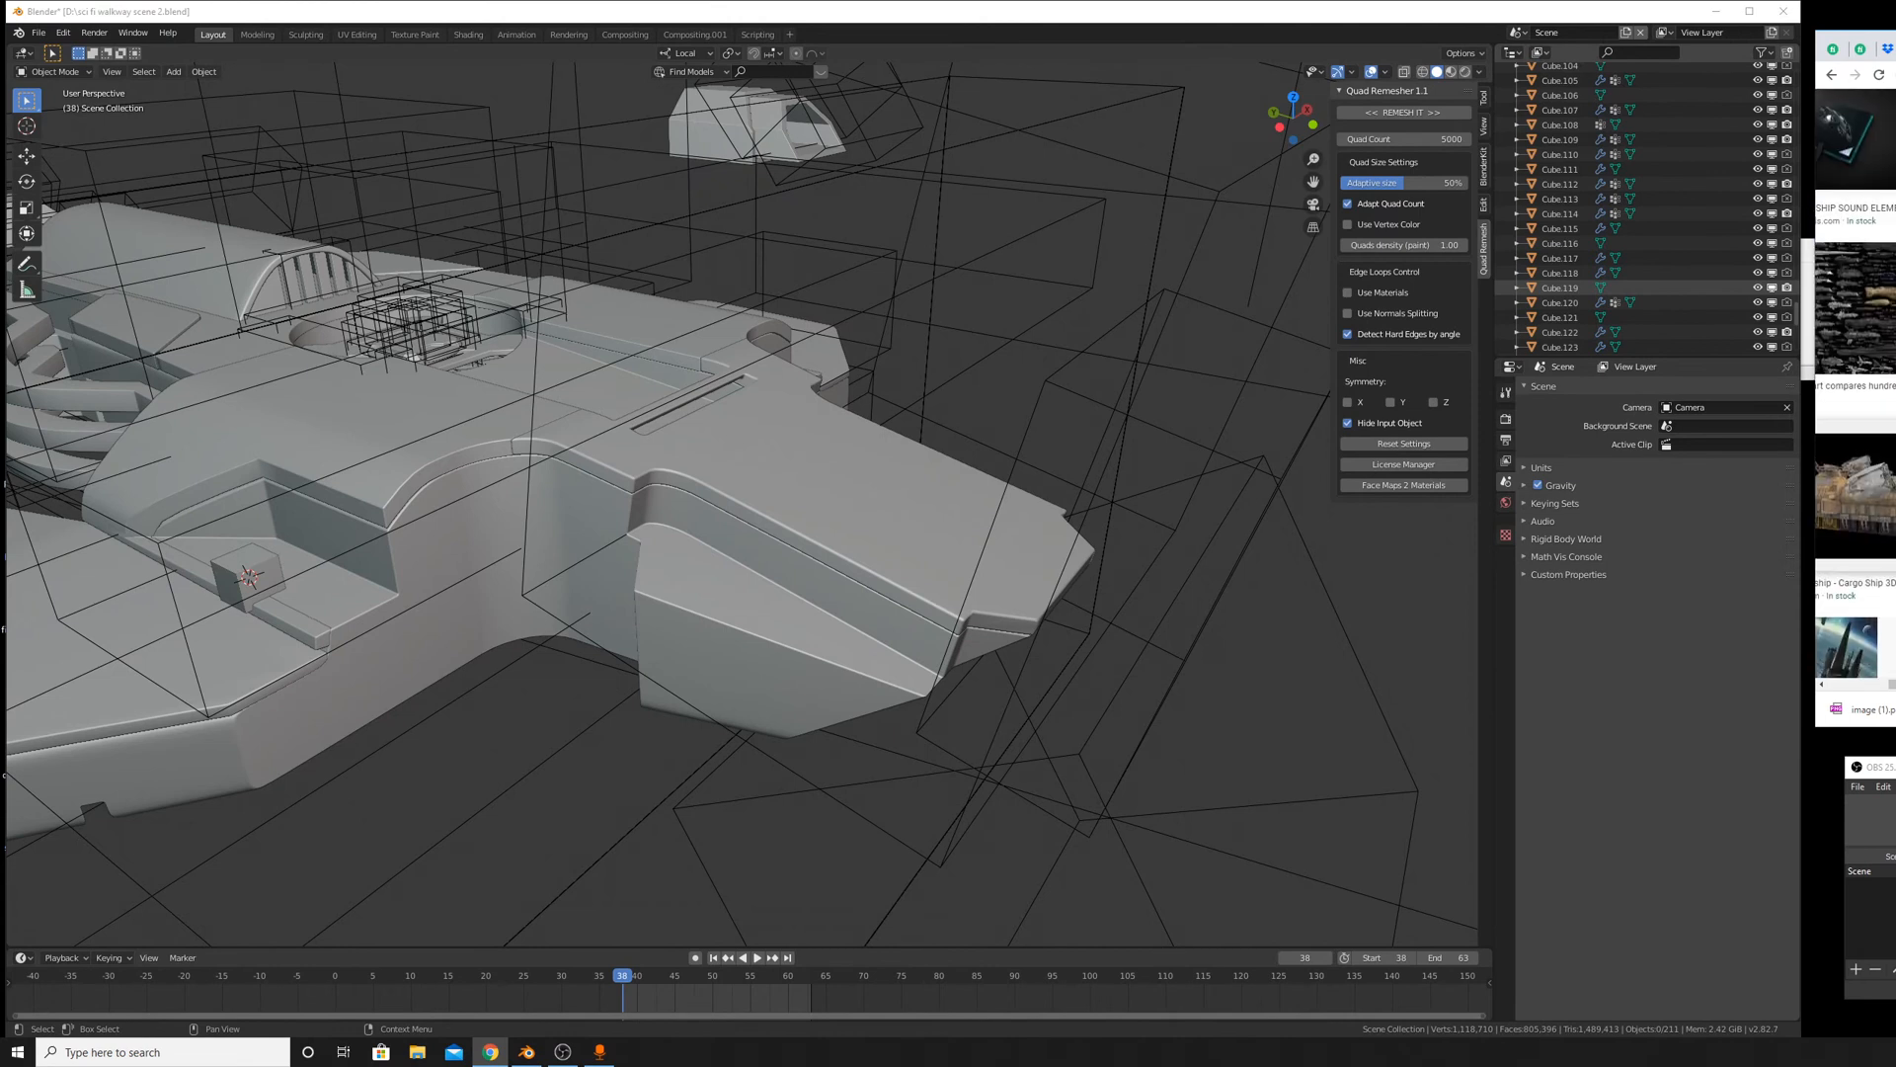
pyautogui.scroll(-10, 1855, 385)
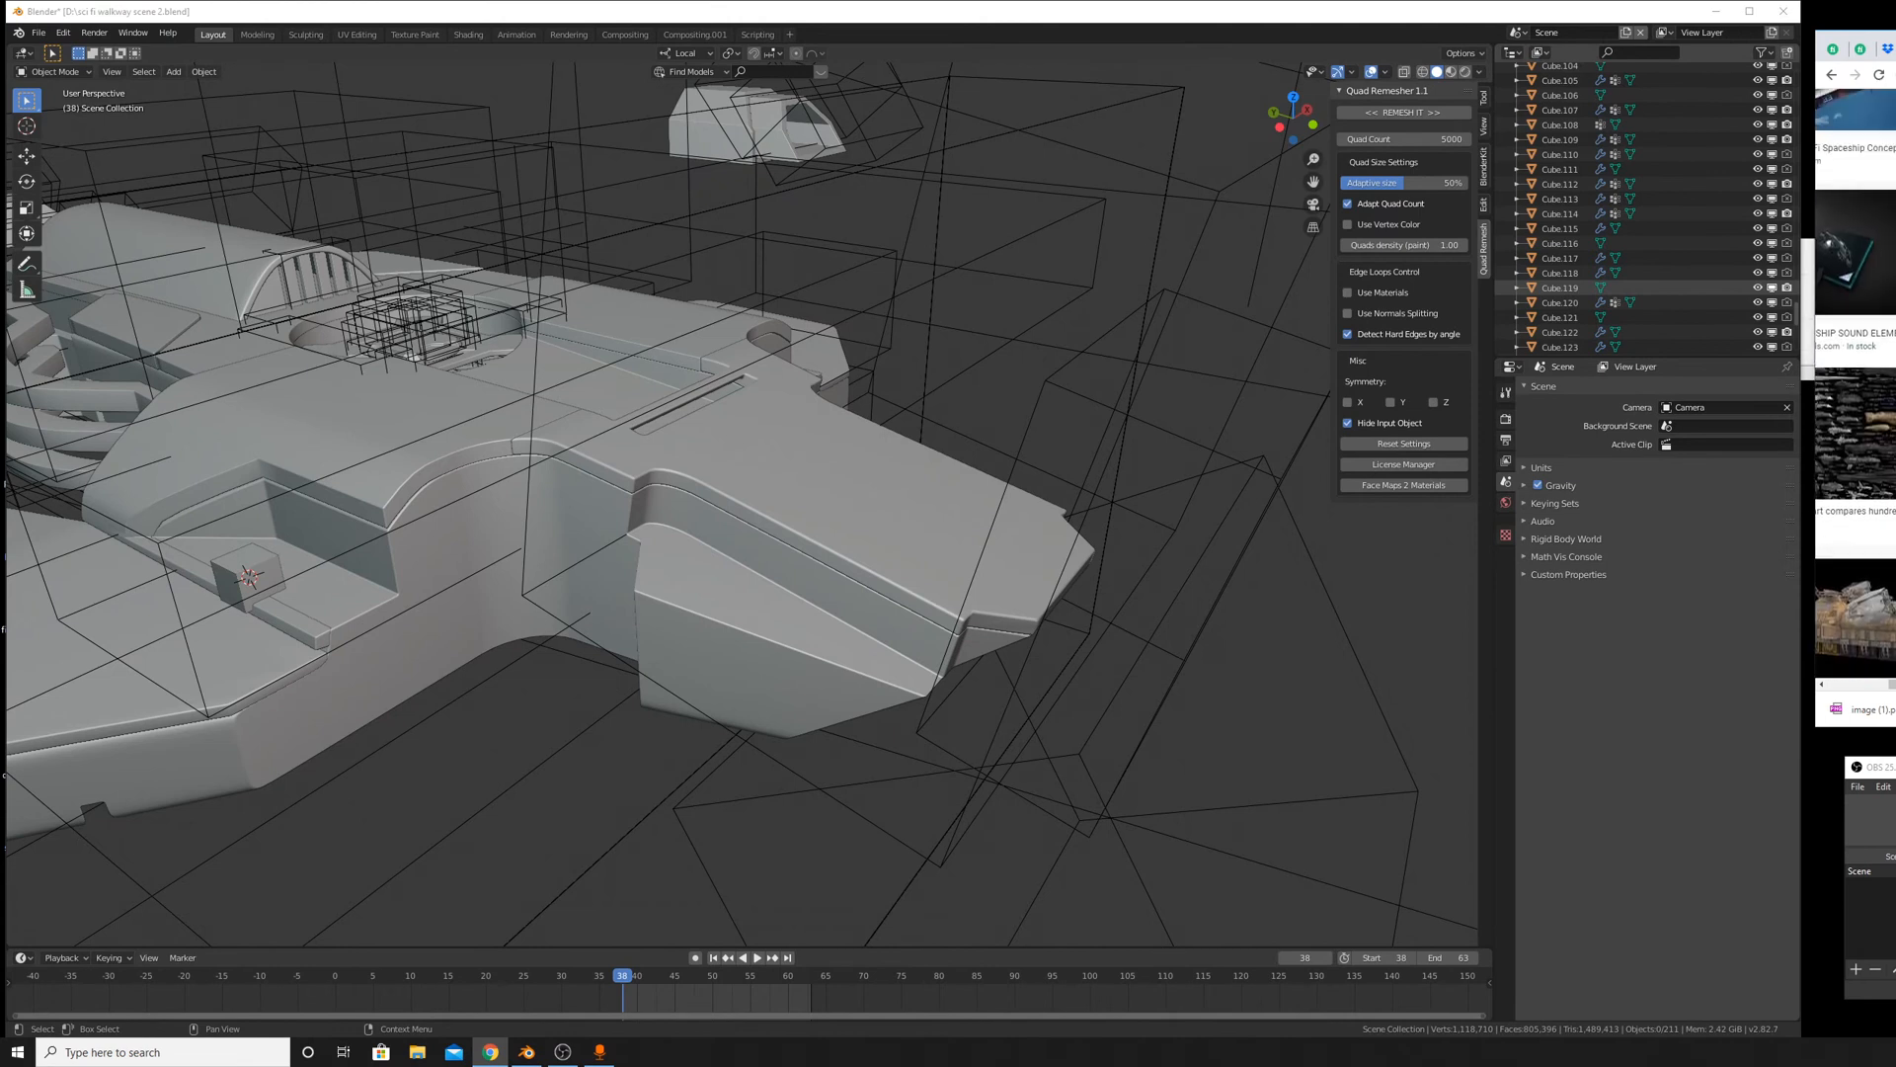
pyautogui.scroll(15, 1855, 385)
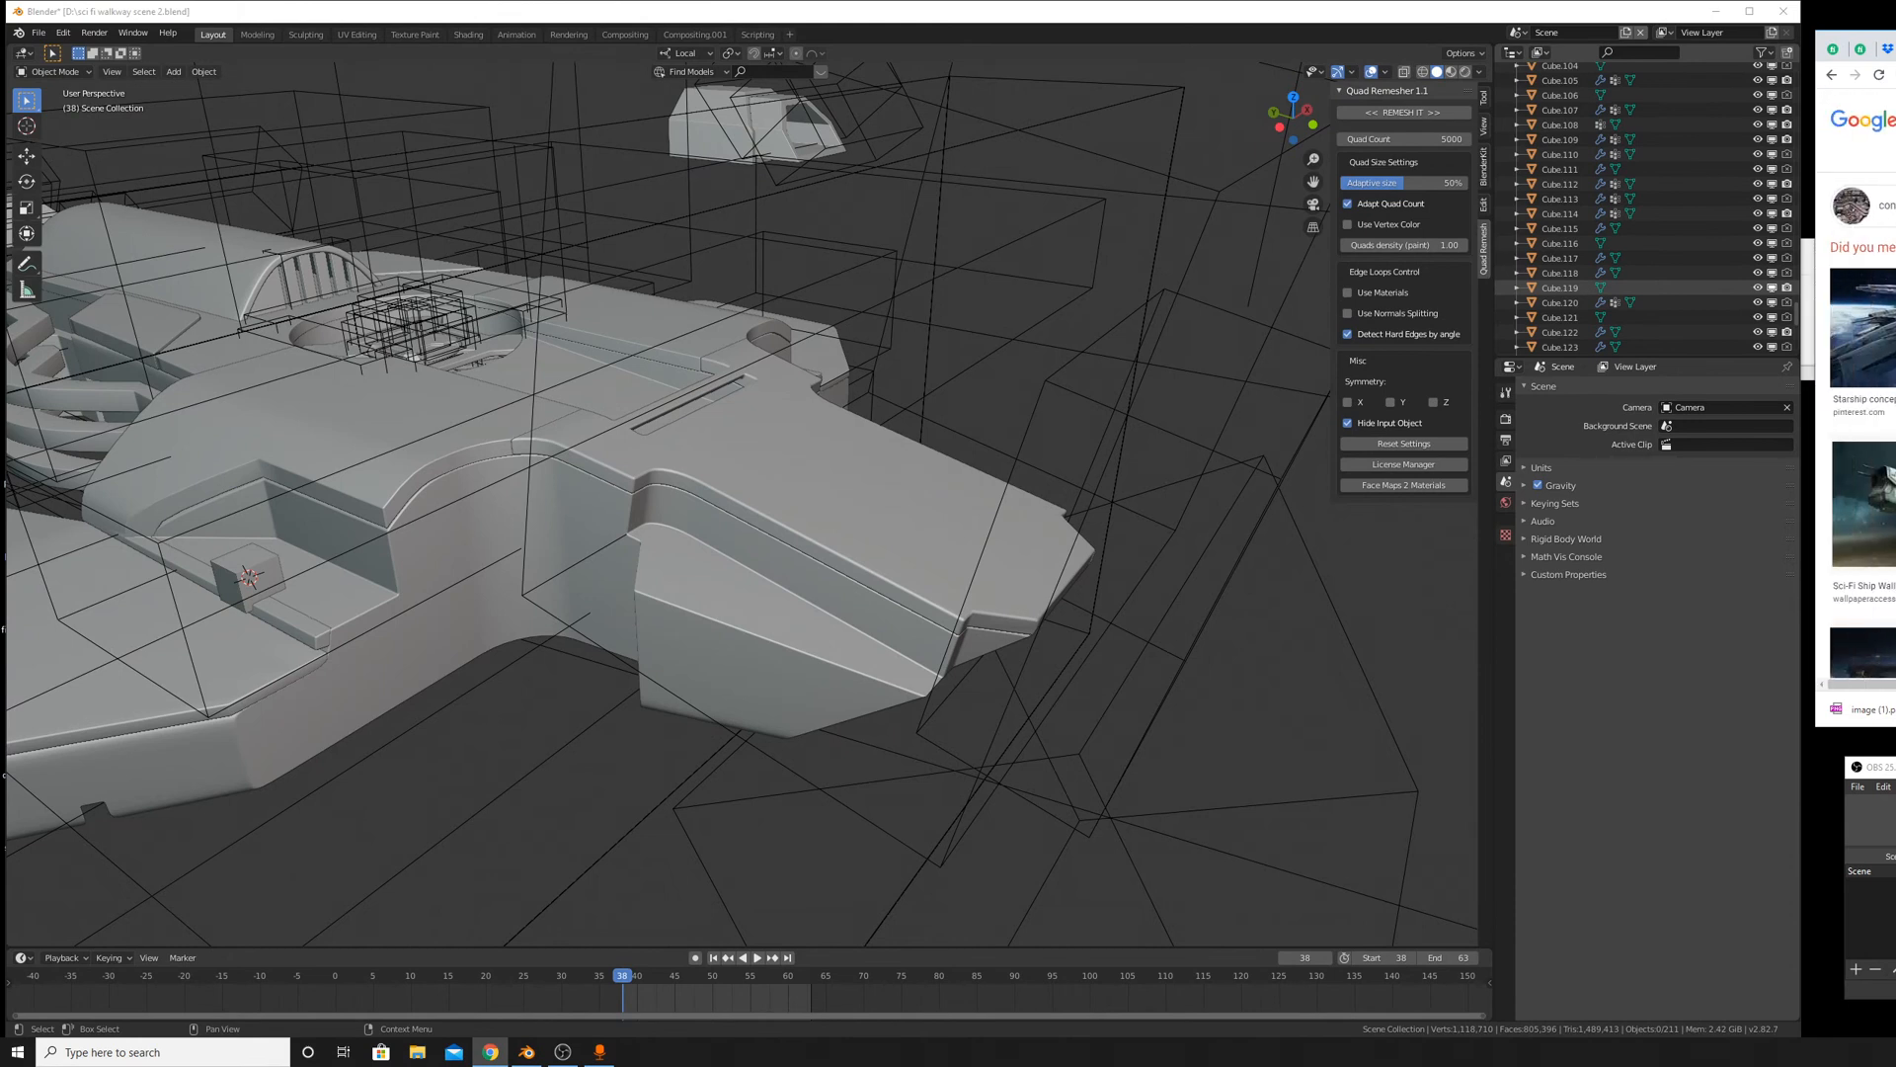
pyautogui.scroll(-5, 1861, 385)
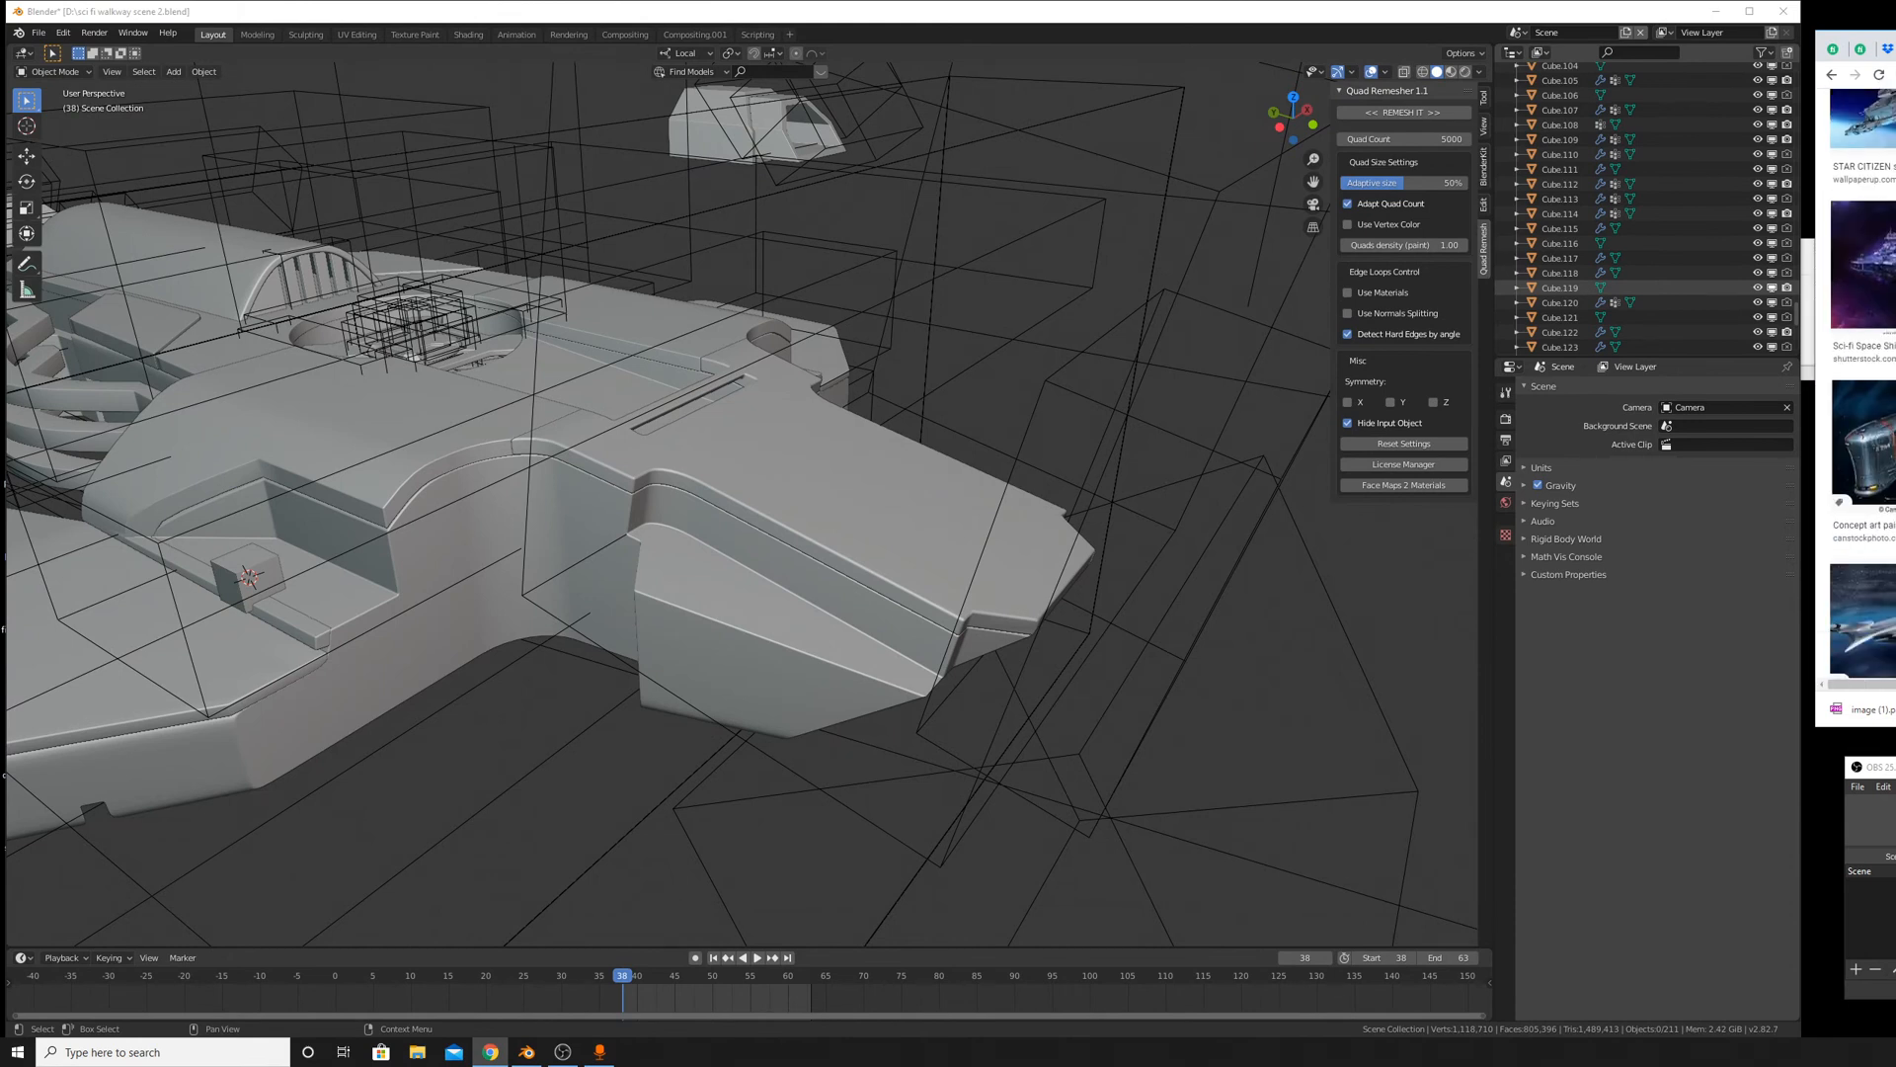
pyautogui.scroll(-8, 1862, 385)
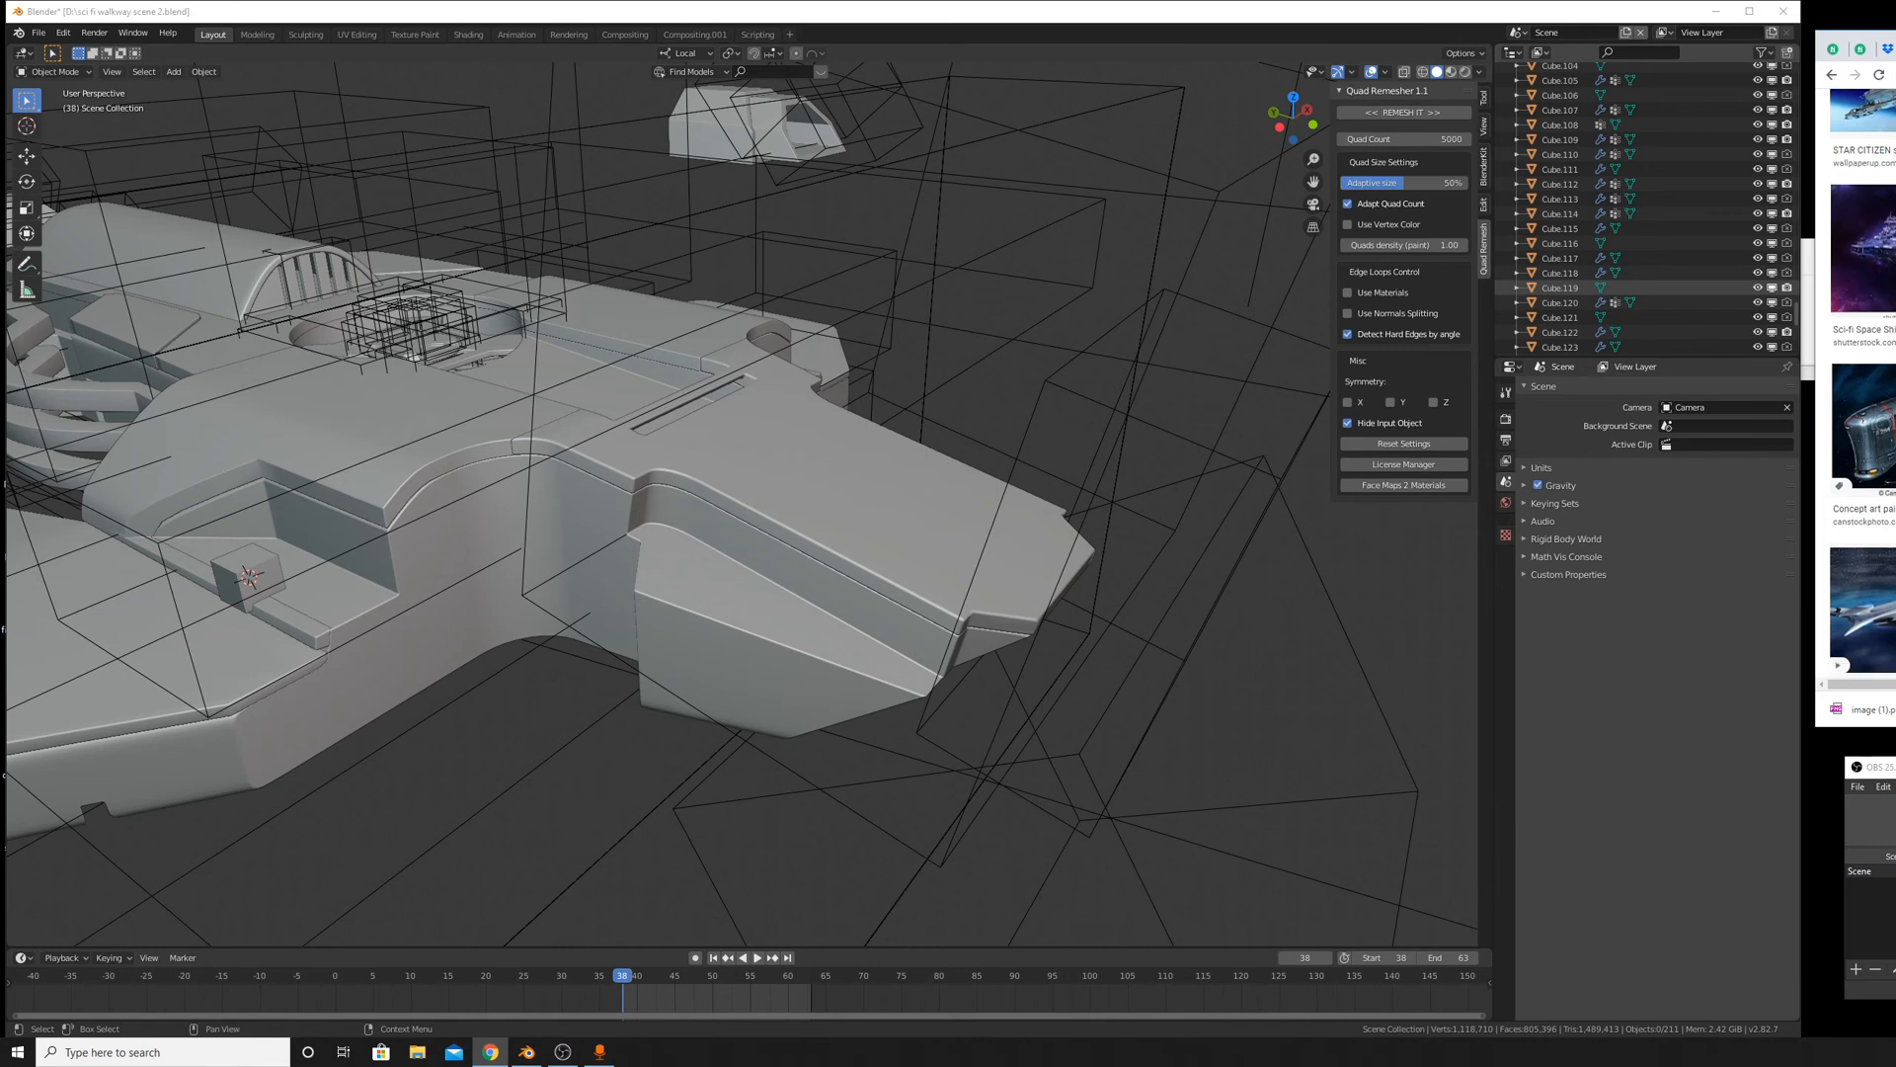
pyautogui.scroll(-8, 1862, 385)
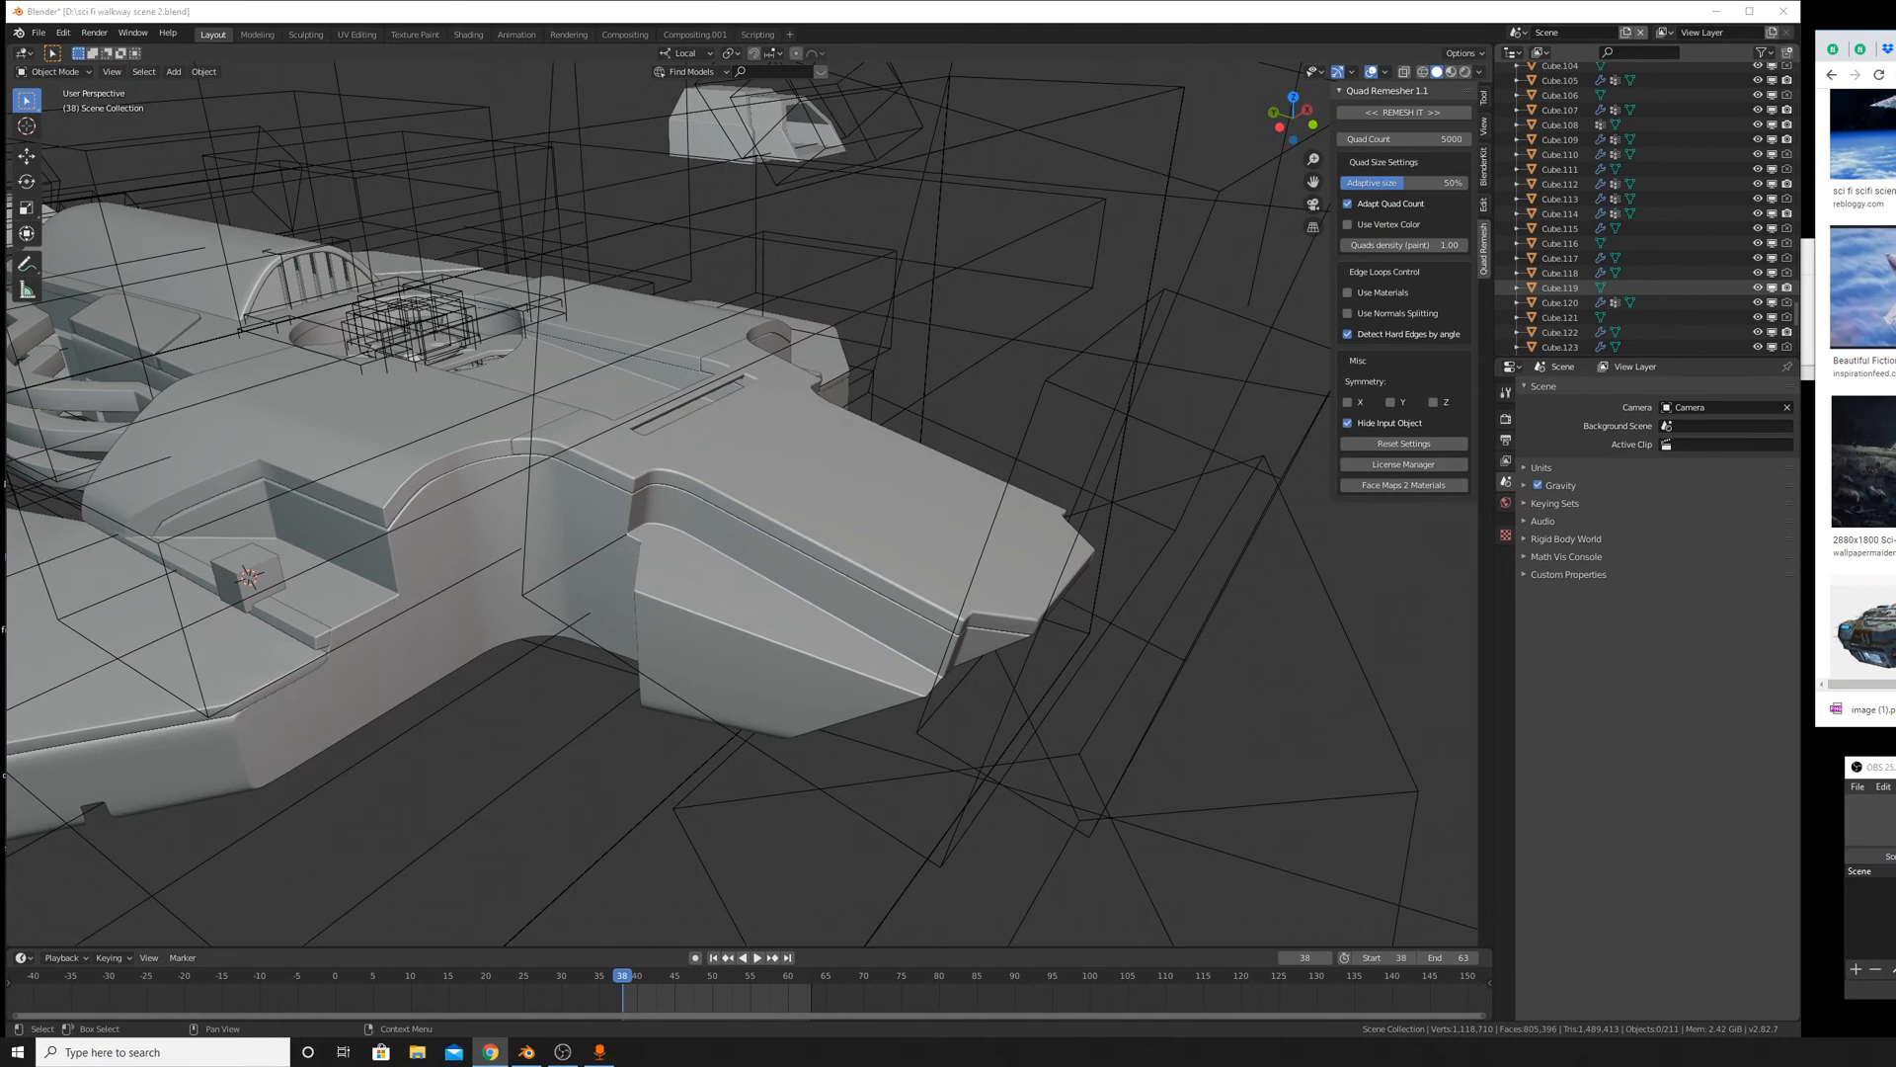
pyautogui.scroll(-3, 1861, 385)
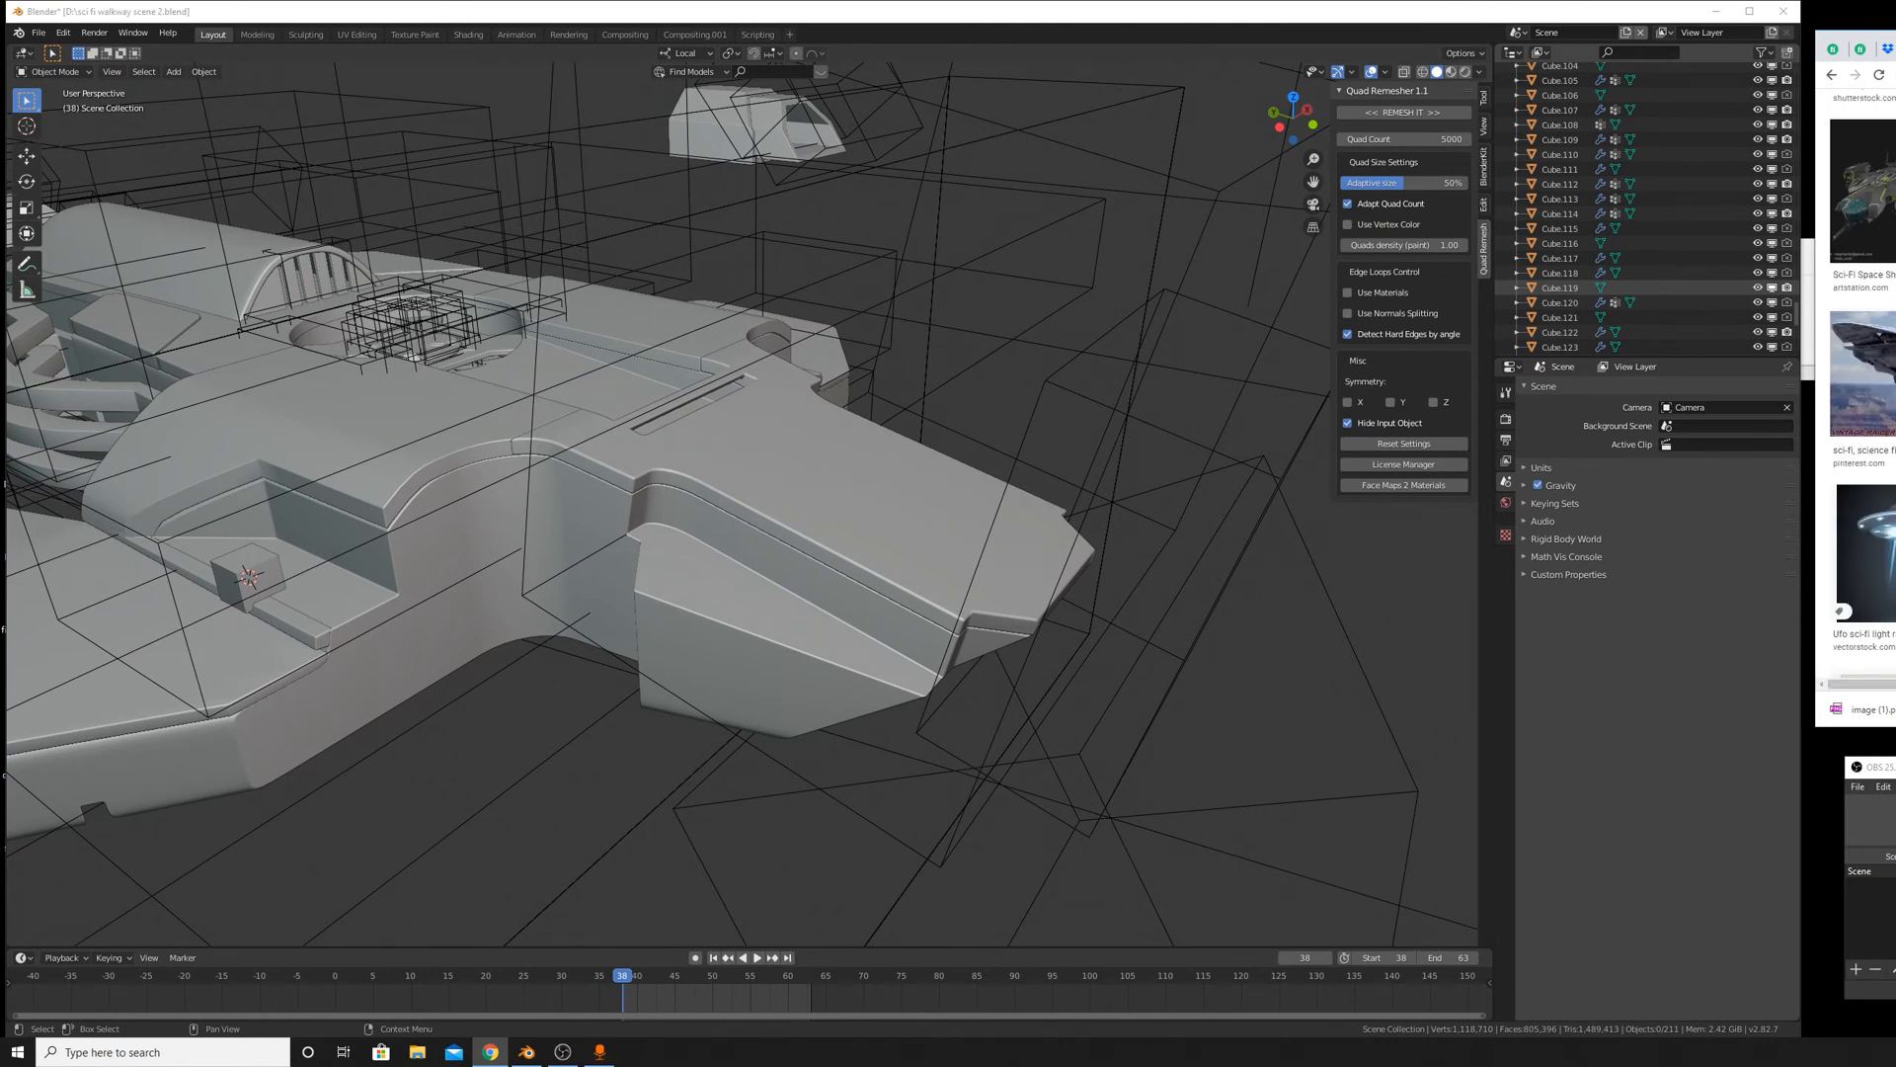
pyautogui.scroll(-5, 1862, 386)
pyautogui.scroll(-5, 1862, 385)
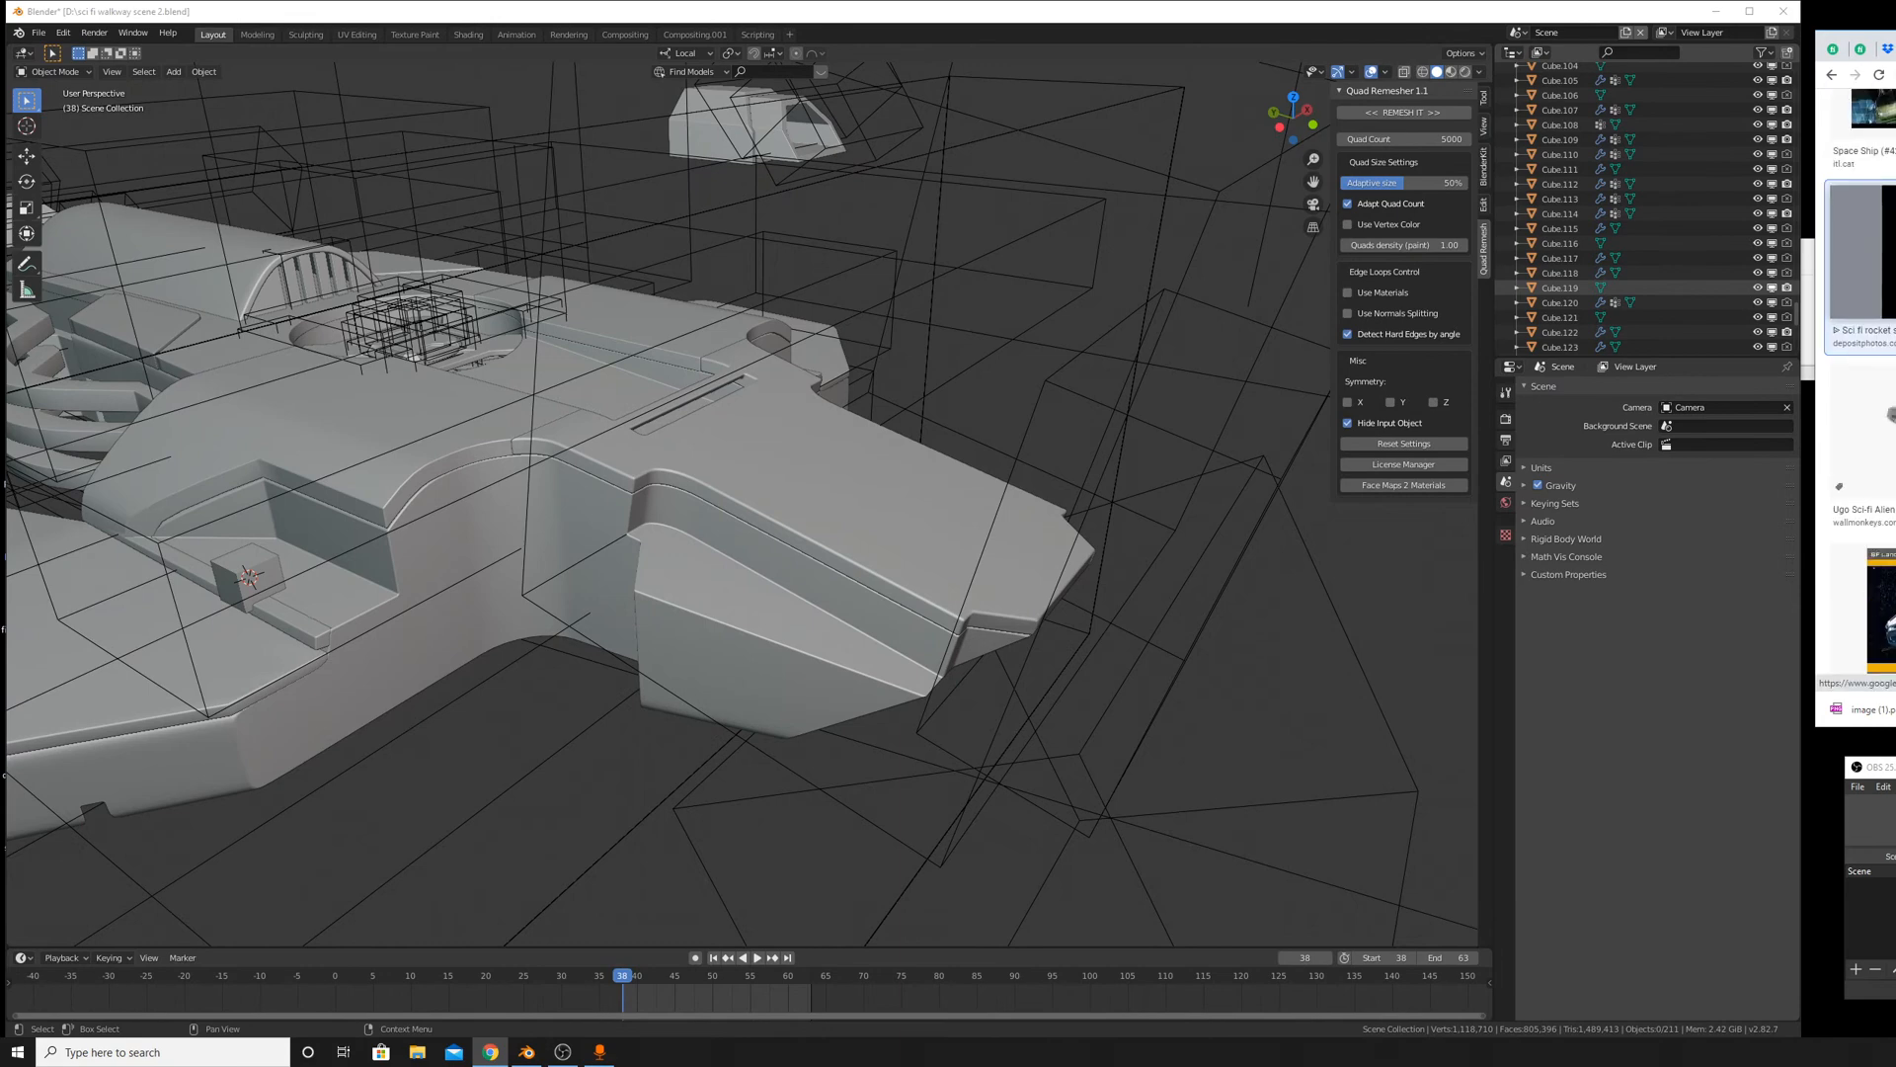
# Switch back to Blender and box-select the wireframe cutter objects around the circular recess on top of the hull.
pyautogui.moveTo(1201, 460); pyautogui.dragTo(805, 533, button='middle')
pyautogui.scroll(6, 805, 534)
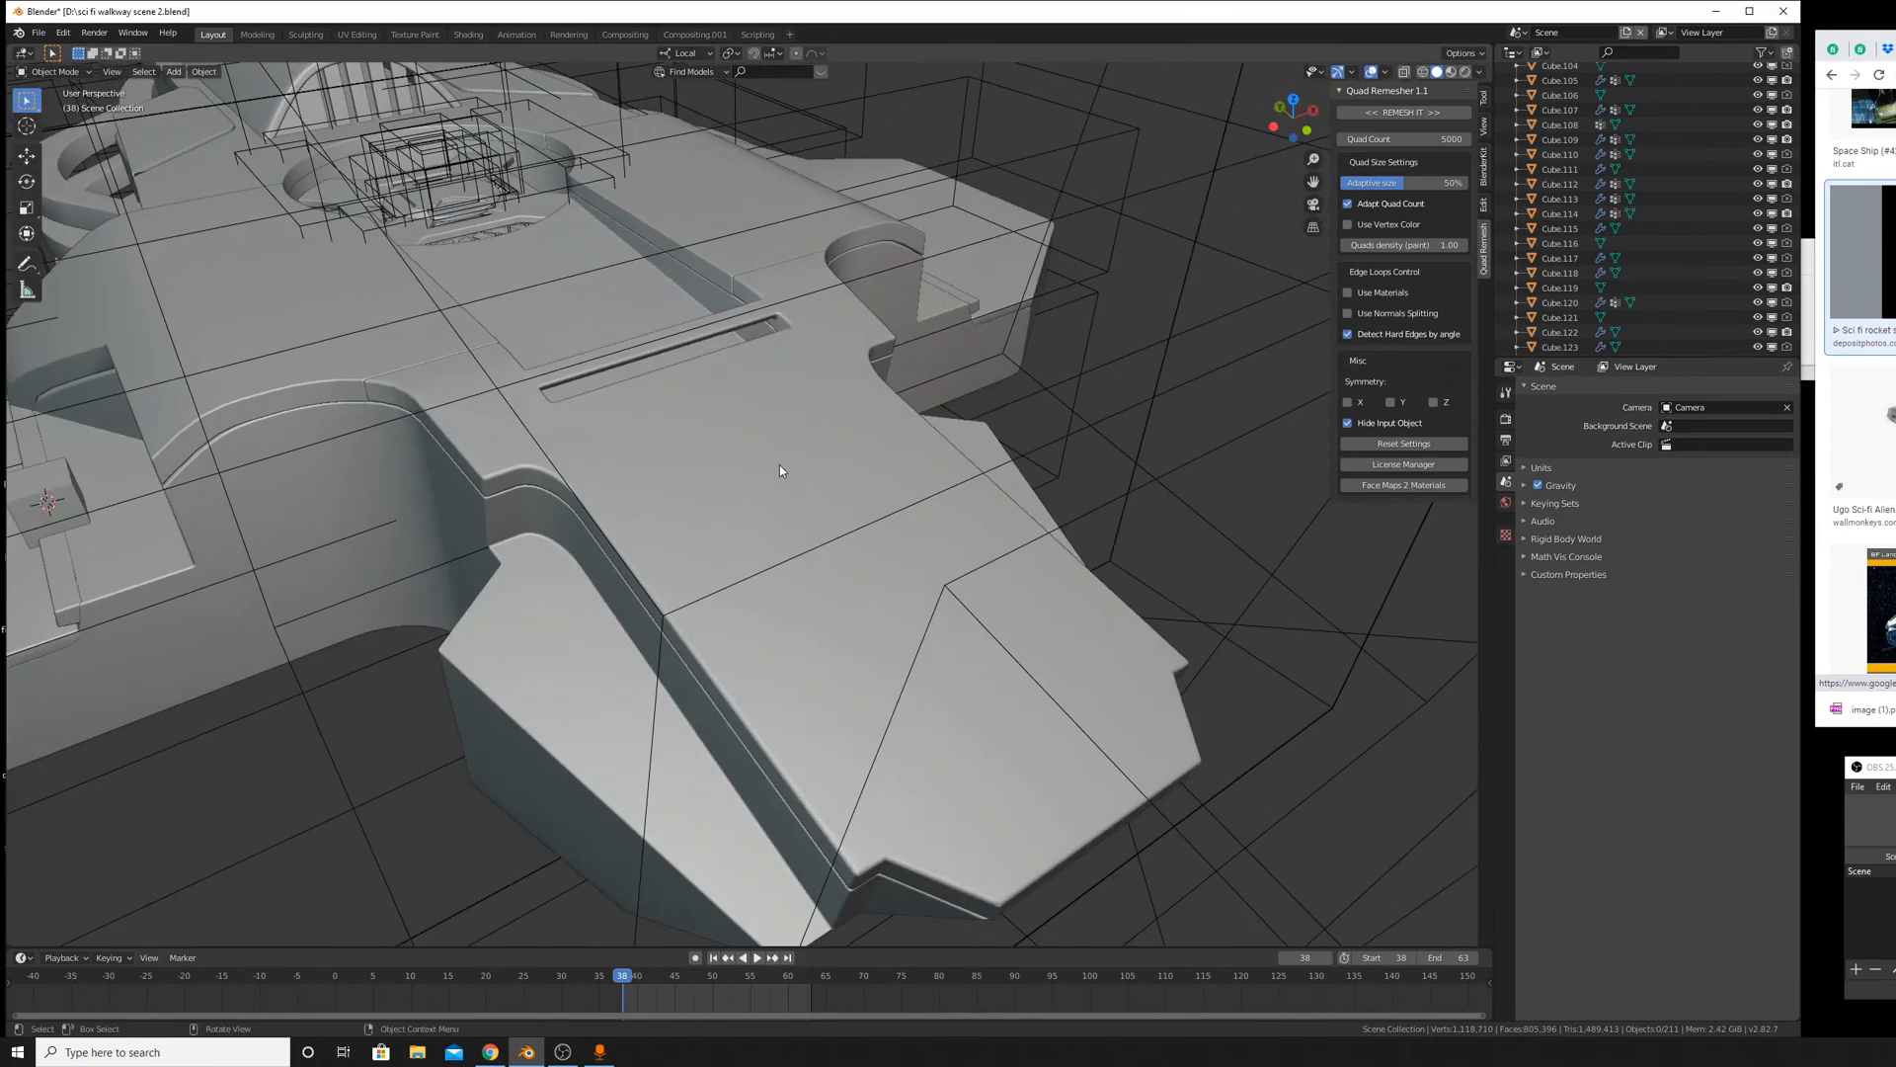
pyautogui.moveTo(779, 470); pyautogui.dragTo(823, 491, button='middle')
pyautogui.keyDown('shift'); pyautogui.moveTo(933, 553); pyautogui.dragTo(495, 436, button='middle'); pyautogui.keyUp('shift')
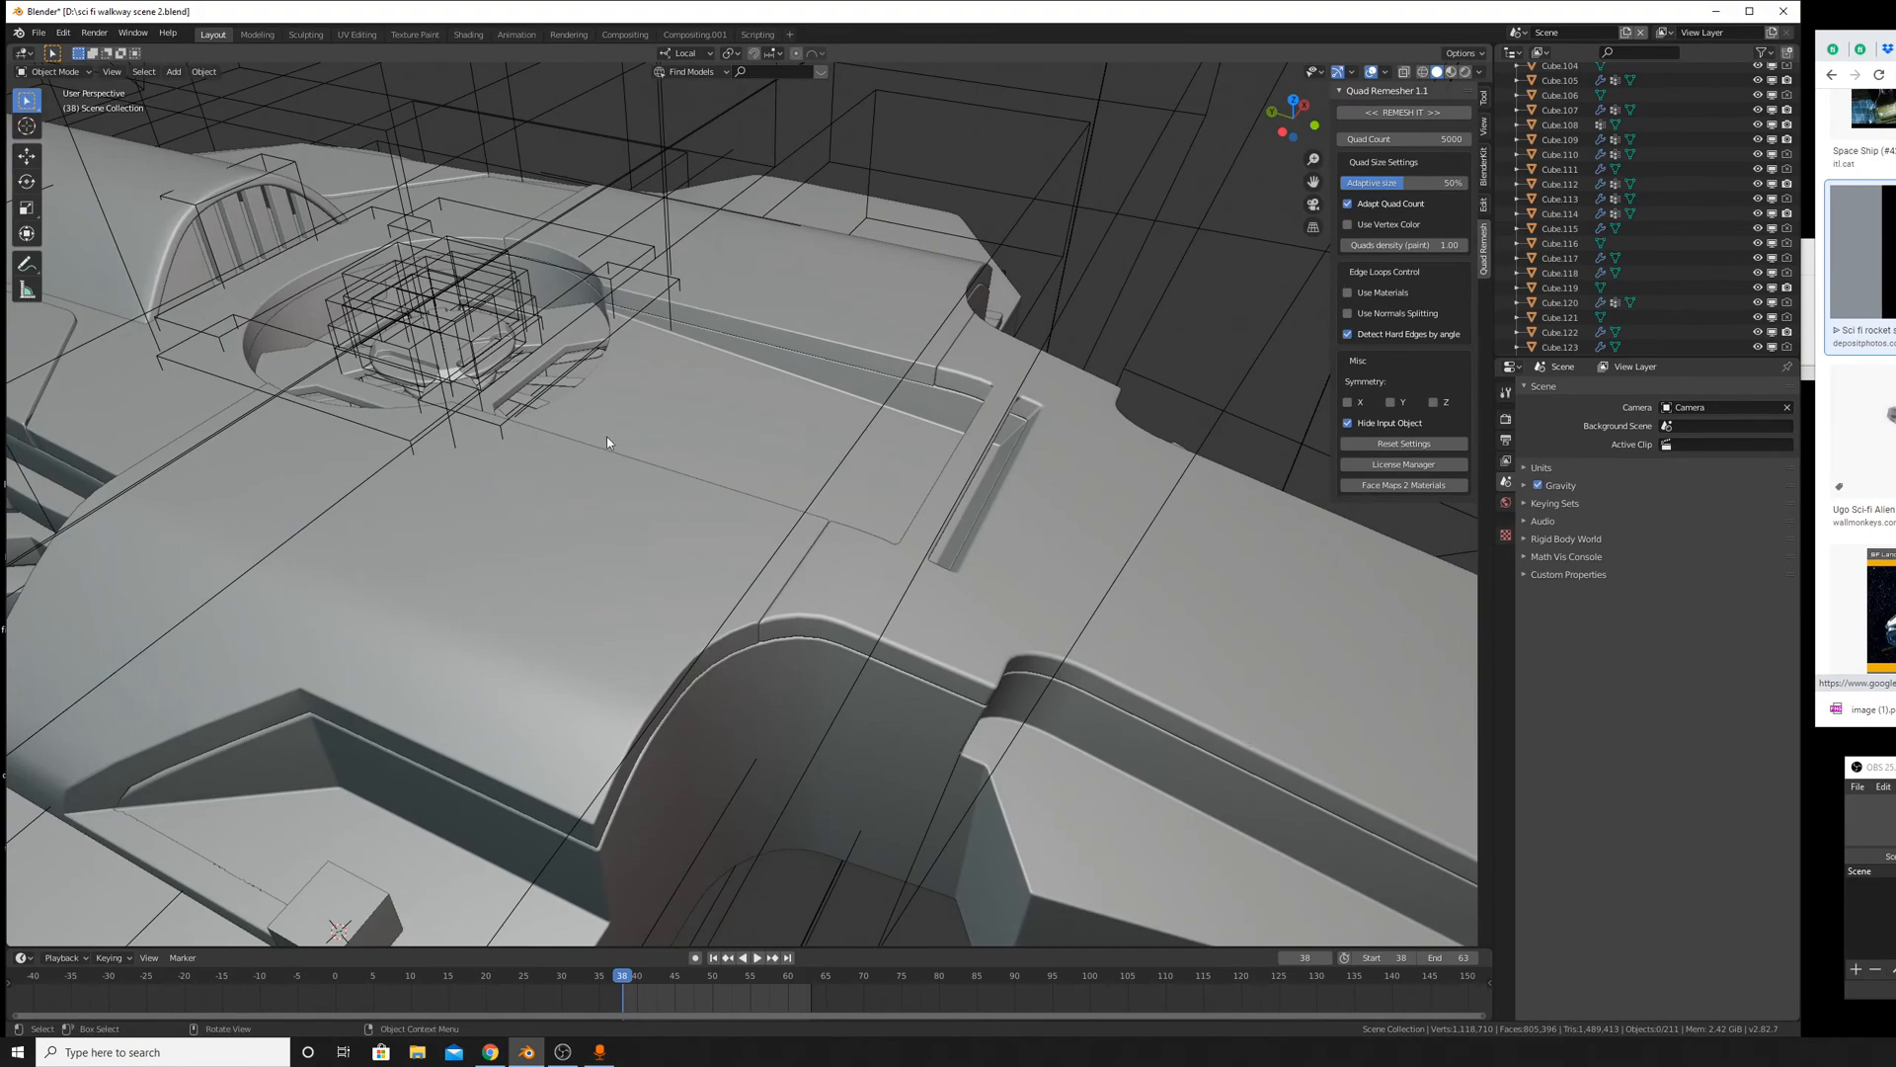
pyautogui.moveTo(609, 441); pyautogui.dragTo(716, 460, button='middle')
pyautogui.moveTo(415, 420)
pyautogui.keyDown('shift'); pyautogui.mouseDown(button='middle')
pyautogui.moveTo(759, 431)
pyautogui.moveTo(928, 584)
pyautogui.moveTo(845, 697)
pyautogui.moveTo(840, 541)
pyautogui.moveTo(900, 562)
pyautogui.moveTo(868, 510)
pyautogui.moveTo(862, 553)
pyautogui.moveTo(869, 531)
pyautogui.mouseUp(button='middle'); pyautogui.keyUp('shift')
pyautogui.scroll(4, 891, 560)
pyautogui.moveTo(602, 311); pyautogui.dragTo(1206, 436)
pyautogui.moveTo(1205, 436)
pyautogui.mouseDown(button='middle')
pyautogui.moveTo(1086, 493)
pyautogui.moveTo(1099, 540)
pyautogui.moveTo(1010, 575)
pyautogui.moveTo(1011, 512)
pyautogui.moveTo(1005, 558)
pyautogui.moveTo(914, 563)
pyautogui.moveTo(960, 565)
pyautogui.mouseUp(button='middle')
pyautogui.press('b')
pyautogui.moveTo(1200, 347); pyautogui.dragTo(1323, 470, button='middle')
pyautogui.moveTo(692, 267); pyautogui.dragTo(1029, 441, button='middle')
pyautogui.press('b')
pyautogui.moveTo(1143, 516); pyautogui.dragTo(1280, 603, button='middle')
pyautogui.moveTo(1284, 607); pyautogui.dragTo(1154, 499, button='middle')
pyautogui.press('b')
pyautogui.moveTo(1158, 391); pyautogui.dragTo(1273, 532, button='middle')
pyautogui.moveTo(1267, 545); pyautogui.dragTo(1298, 511, button='middle')
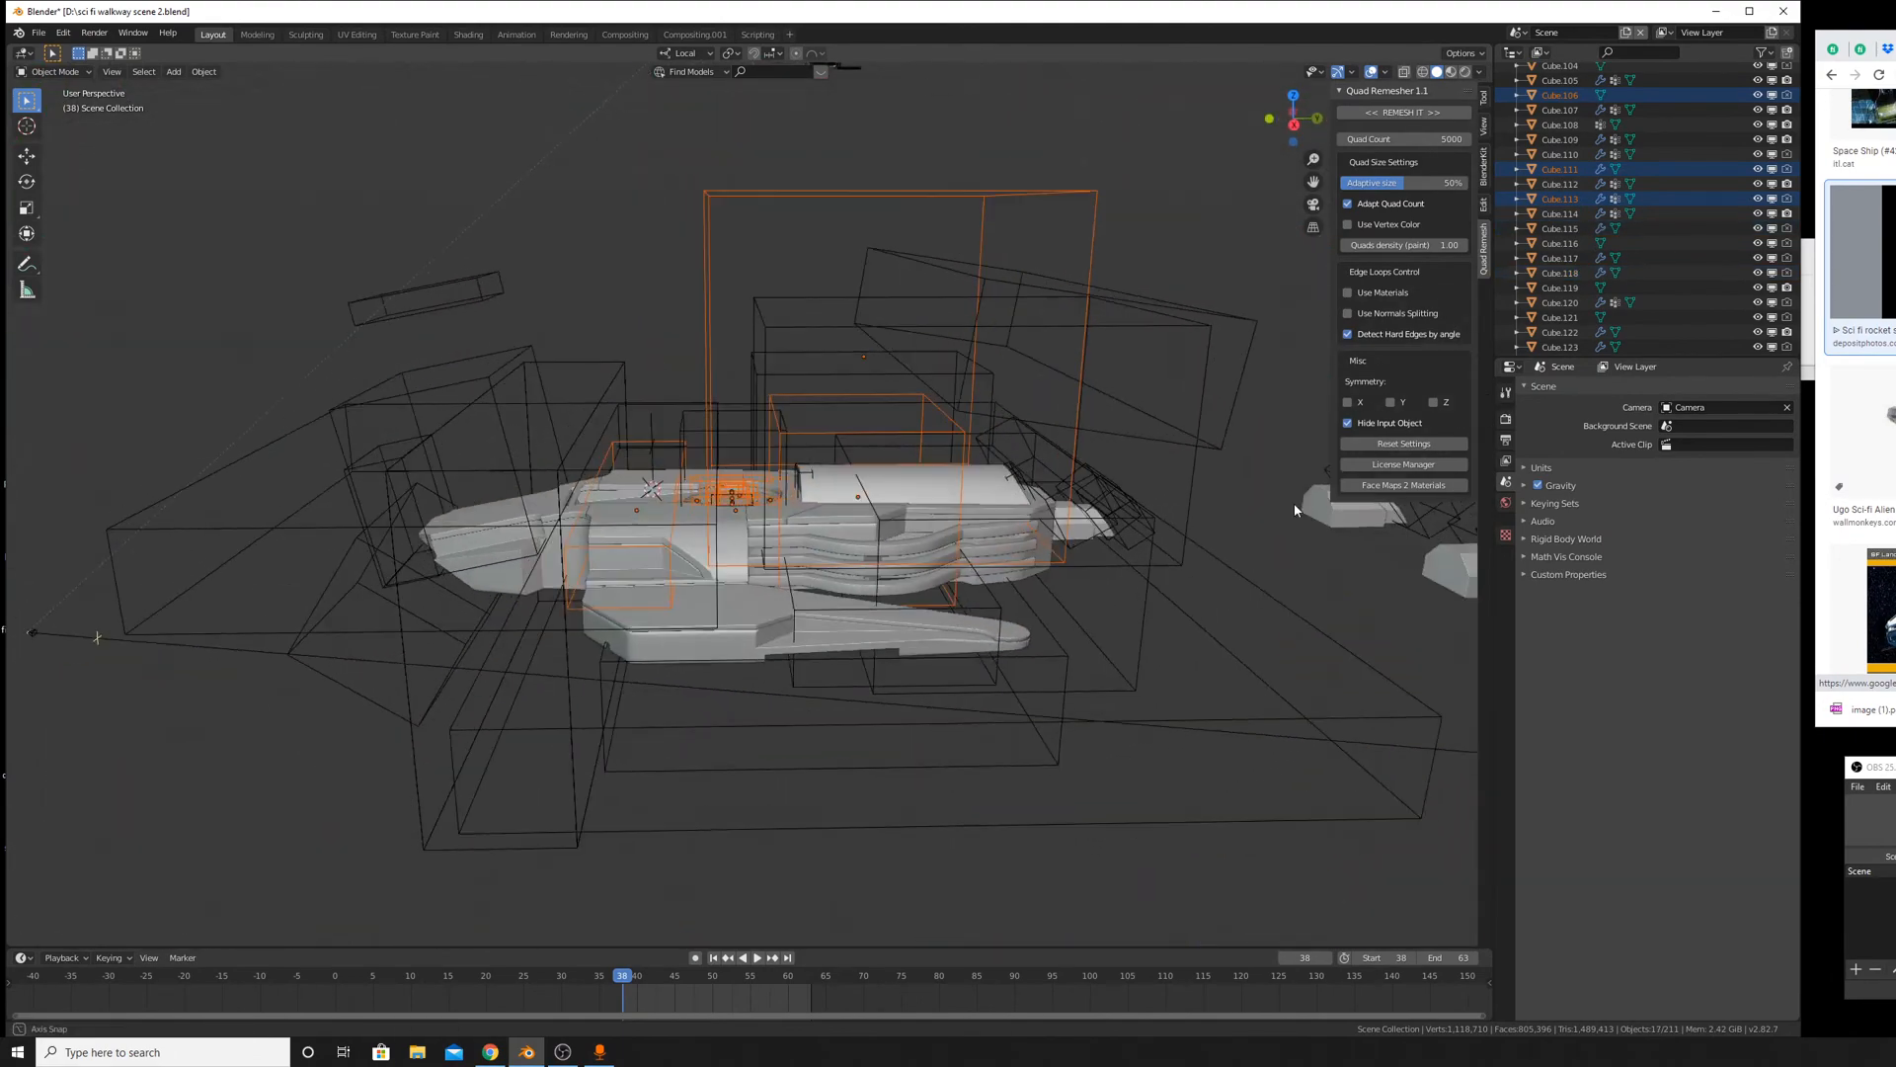
# Remove the larger surrounding boxes from the selection, keeping only the small cutter objects inside the circular recess.
pyautogui.moveTo(1114, 423); pyautogui.dragTo(961, 421, button='middle')
pyautogui.press('b')
pyautogui.scroll(4, 920, 553)
pyautogui.press('b')
pyautogui.moveTo(961, 421); pyautogui.dragTo(1033, 361, button='middle')
pyautogui.moveTo(468, 570)
pyautogui.mouseDown(button='middle')
pyautogui.moveTo(491, 644)
pyautogui.moveTo(948, 602)
pyautogui.moveTo(974, 619)
pyautogui.mouseUp(button='middle')
pyautogui.scroll(4, 994, 695)
pyautogui.moveTo(993, 695)
pyautogui.mouseDown(button='middle')
pyautogui.moveTo(1006, 492)
pyautogui.moveTo(952, 530)
pyautogui.mouseUp(button='middle')
pyautogui.scroll(-5, 1006, 492)
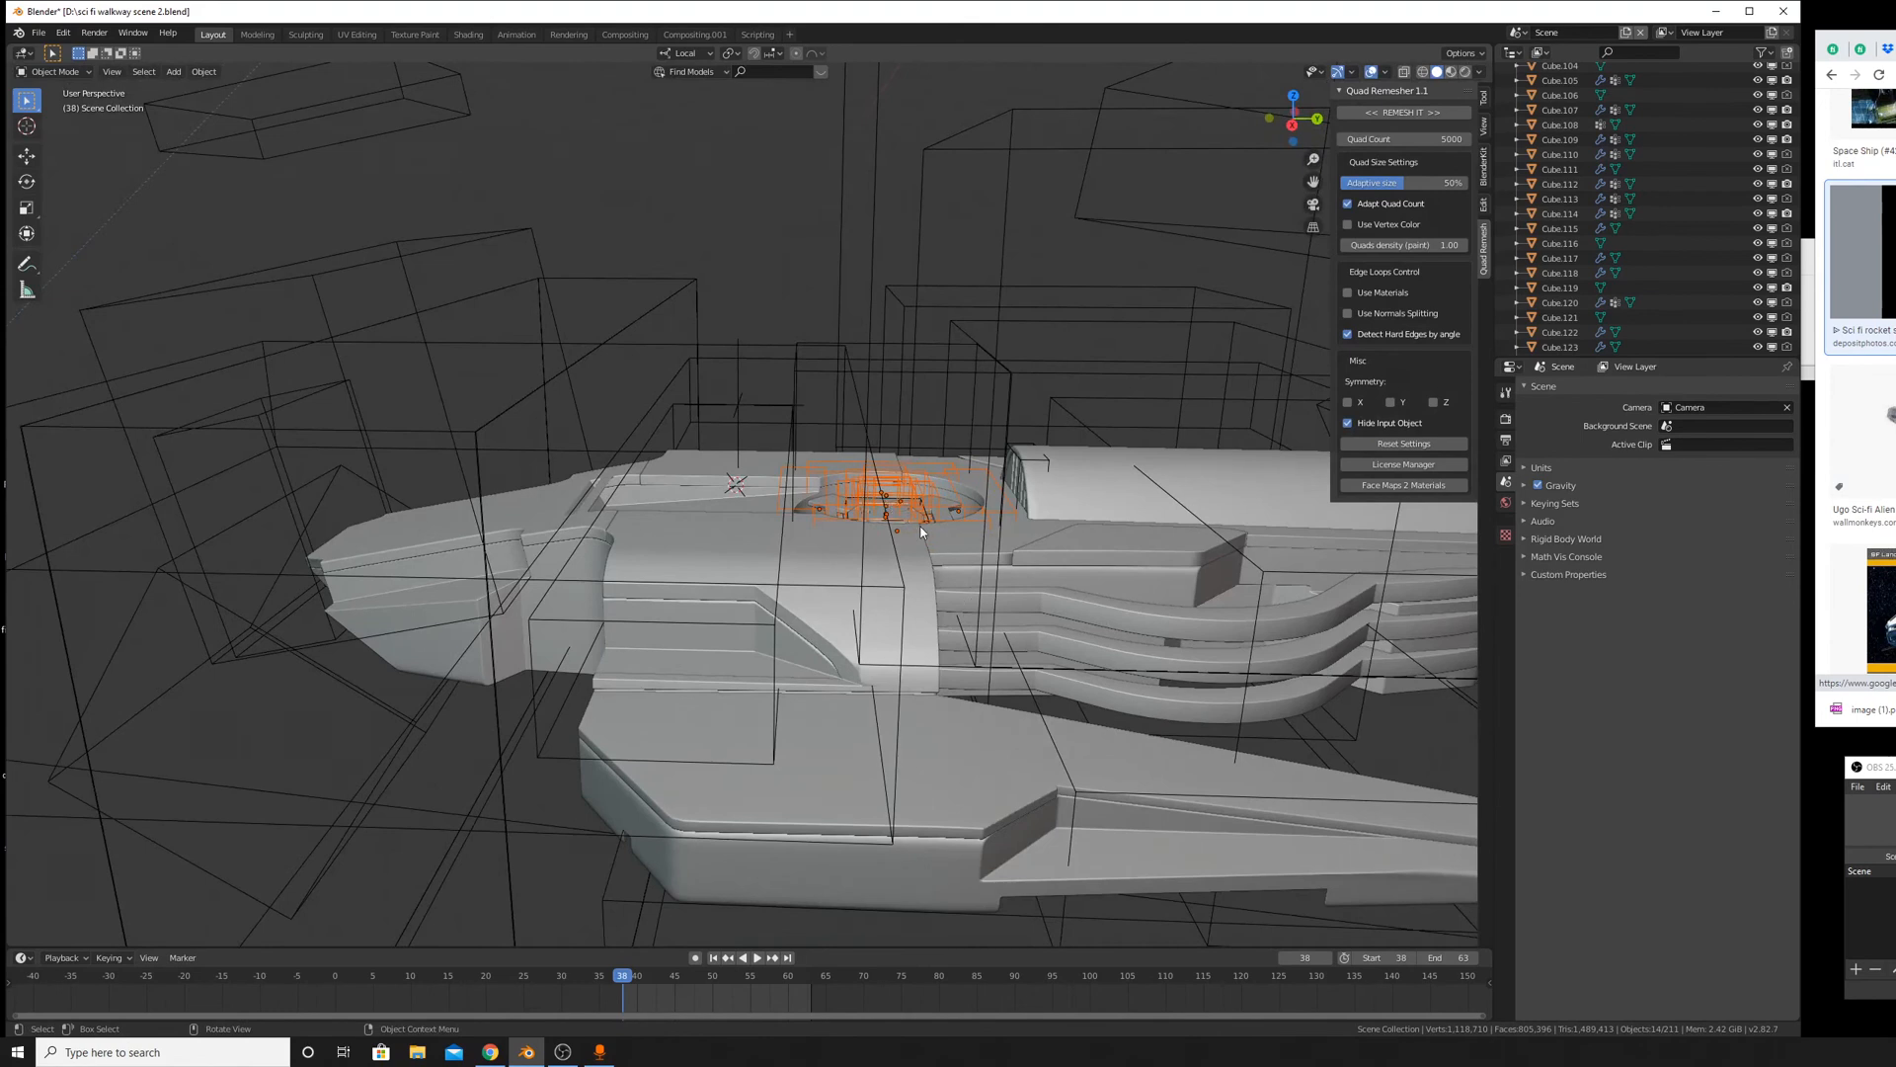
# Duplicate the selected recess cutters and raise the copies about 17.9 m above the hull.
pyautogui.hotkey('shift', 'd')
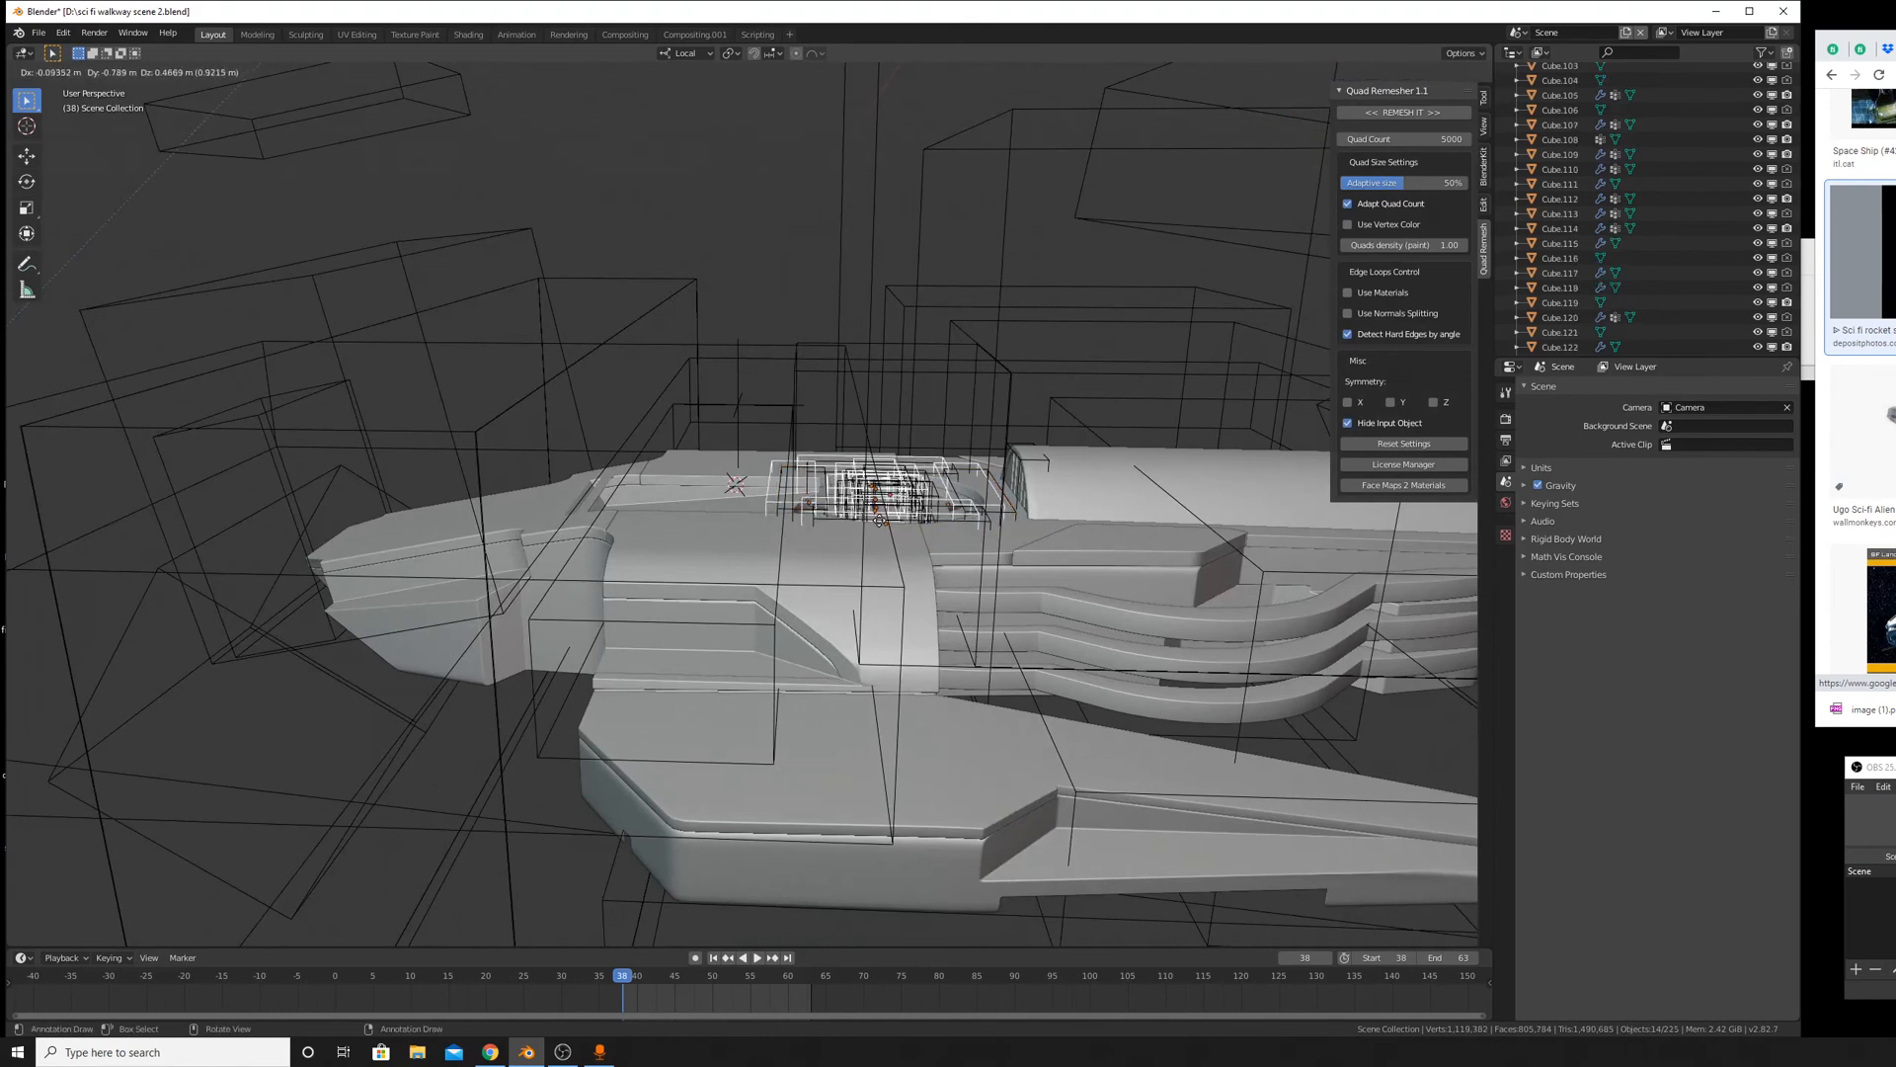
pyautogui.press('Escape')
pyautogui.press('g')
pyautogui.press('z')
pyautogui.press('z')
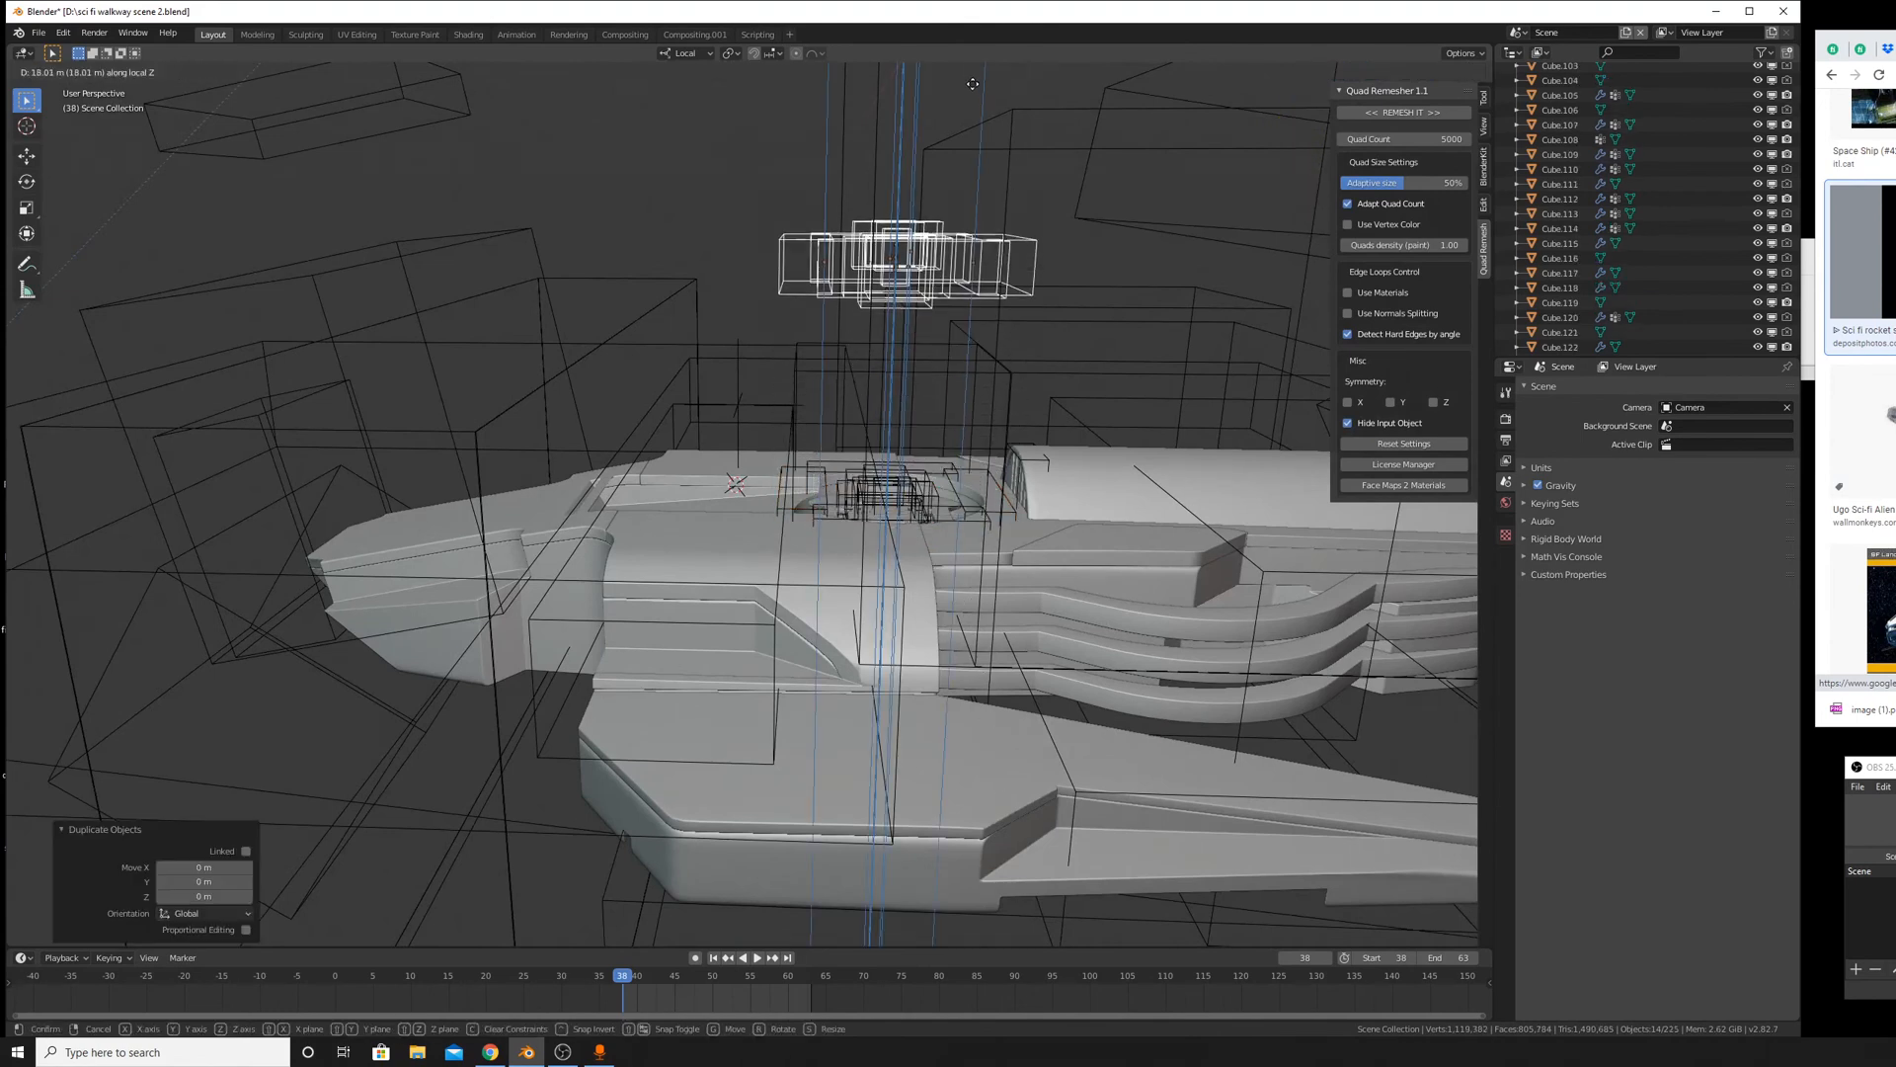
pyautogui.click(1043, 219)
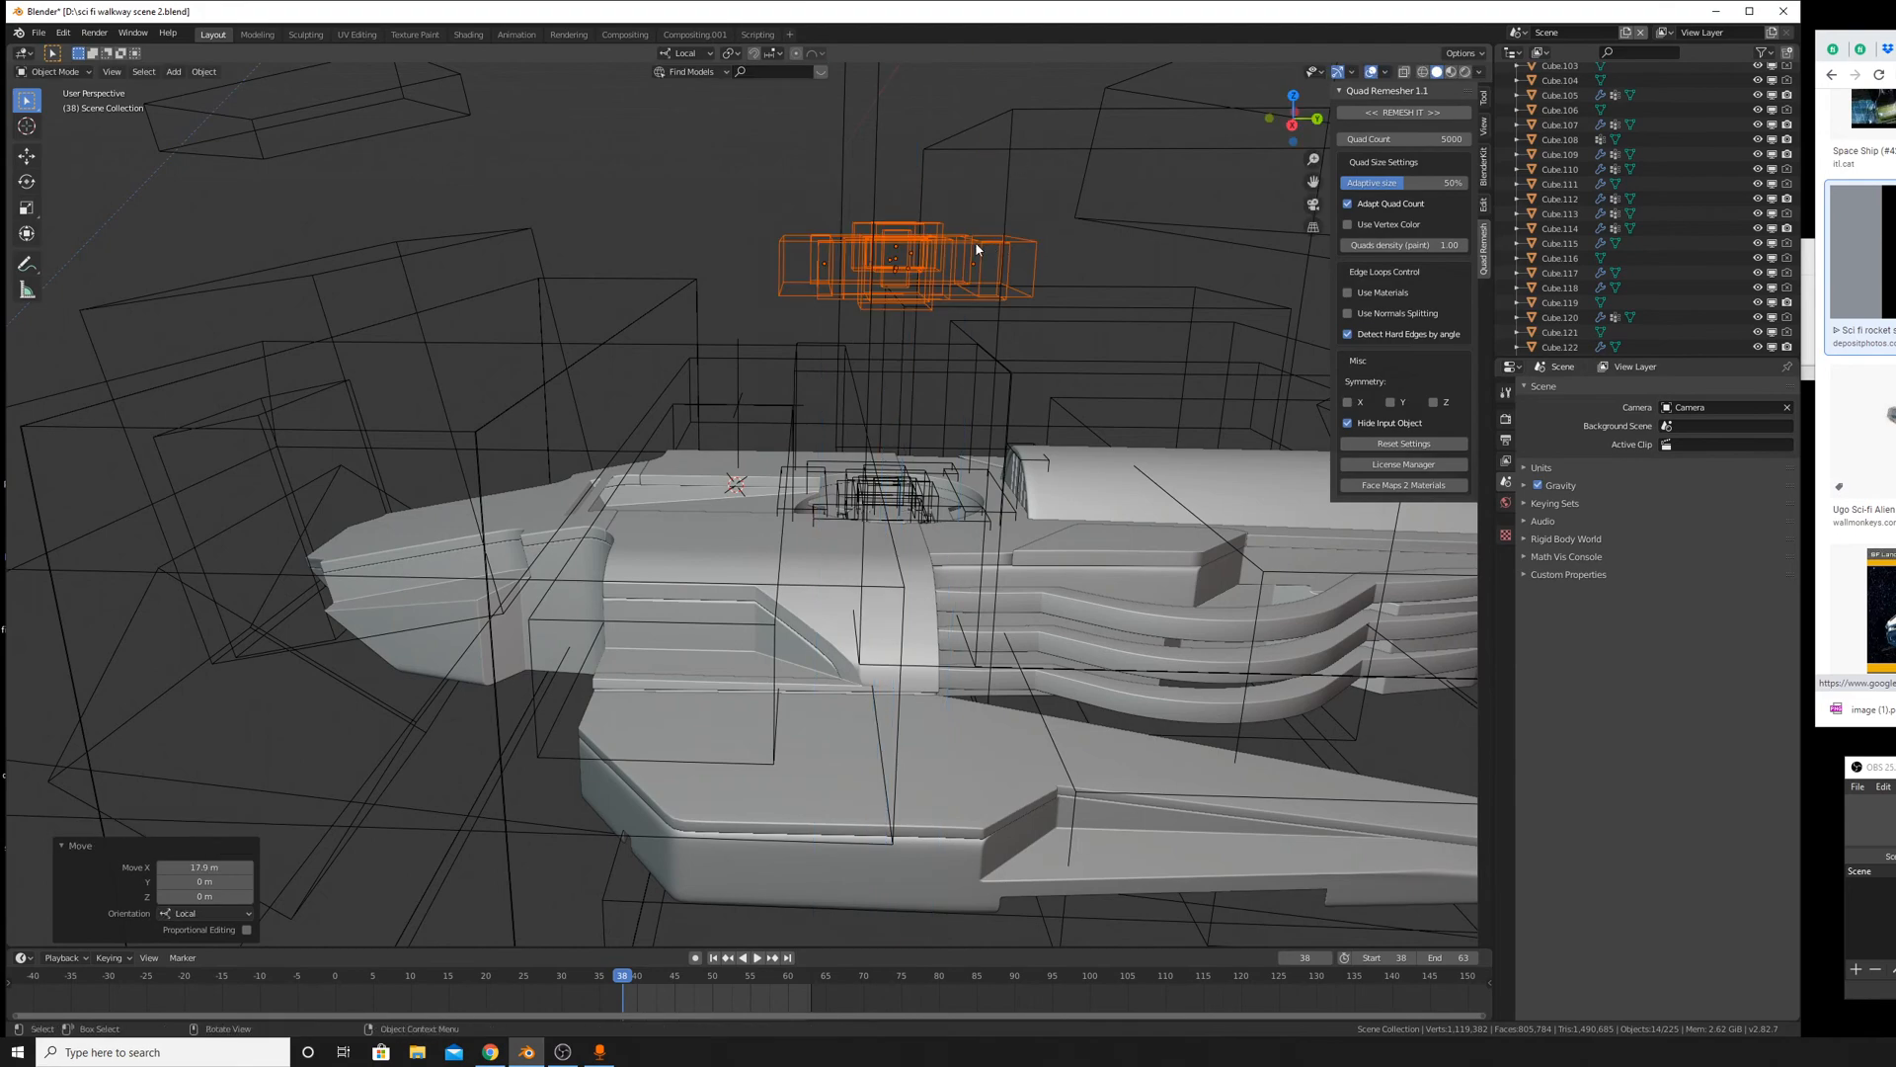
pyautogui.moveTo(974, 241); pyautogui.dragTo(948, 415, button='middle')
pyautogui.press('g')
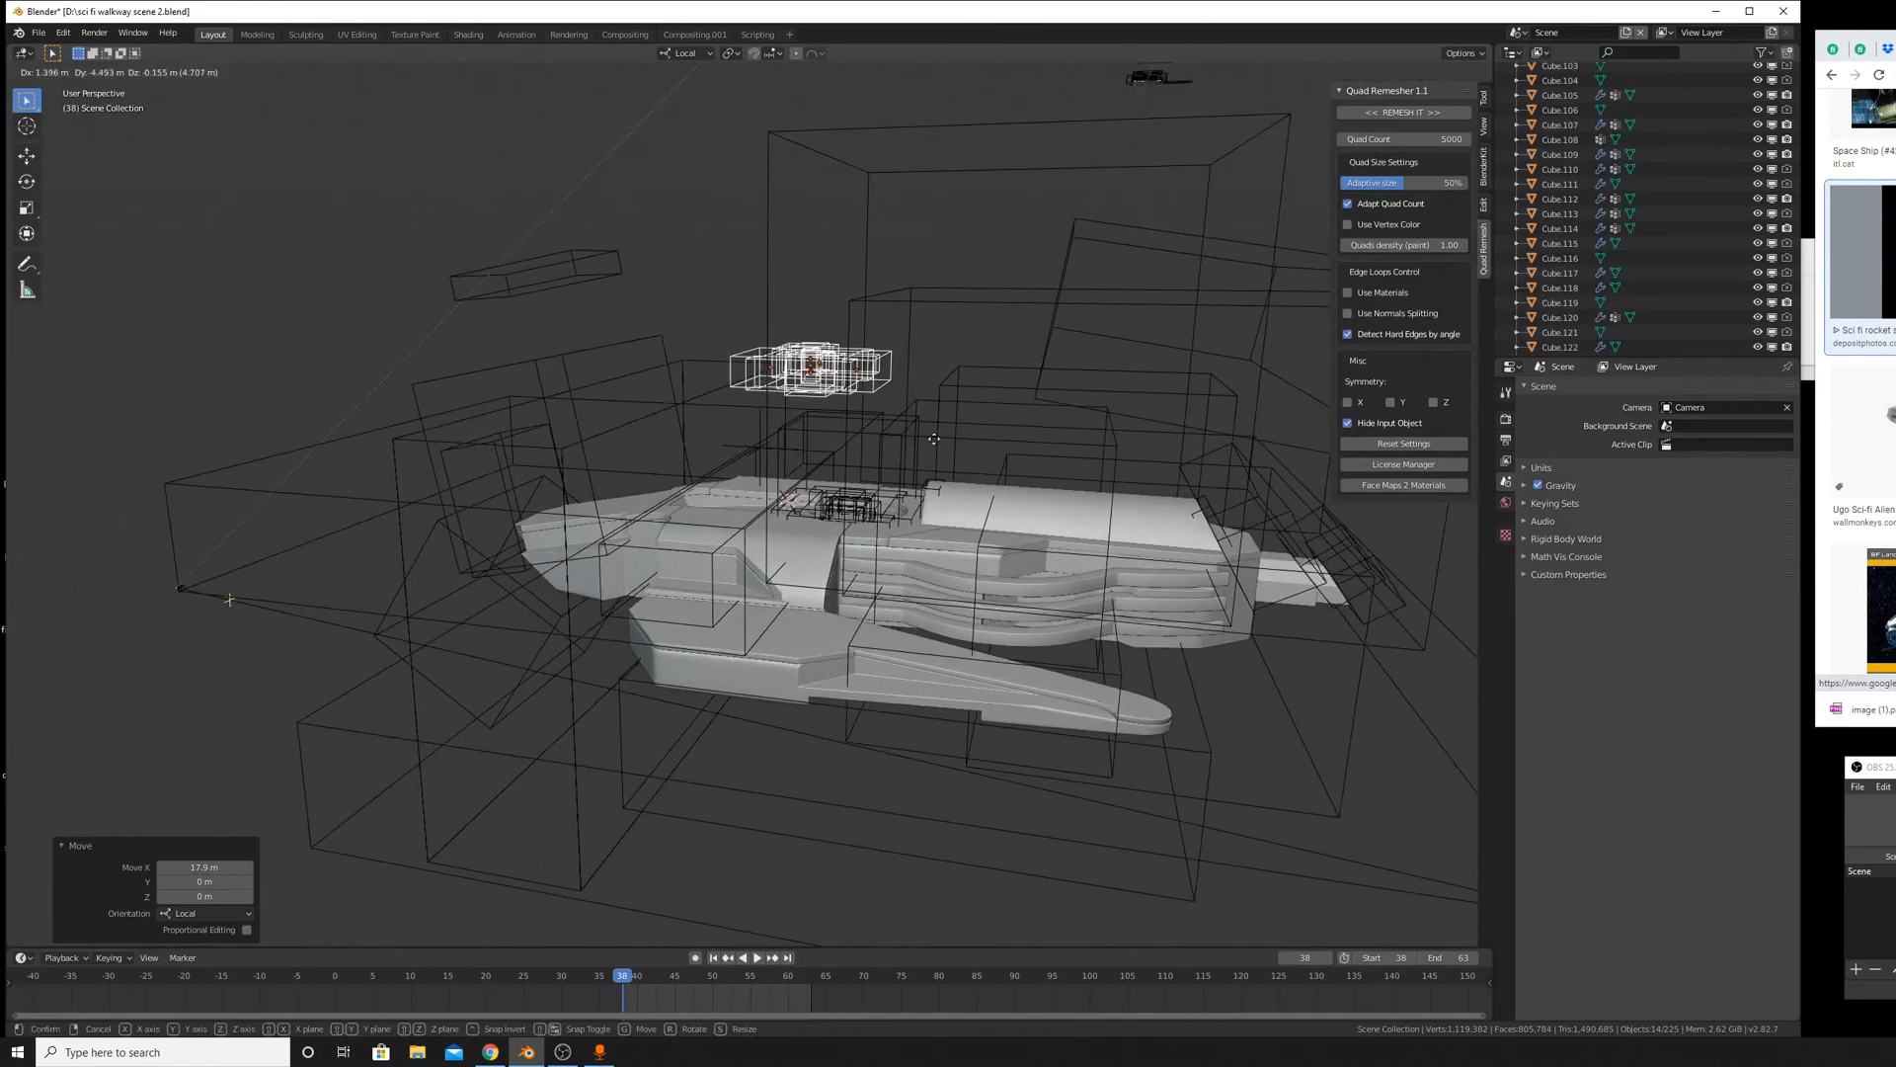
pyautogui.rightClick(934, 440)
pyautogui.press('g')
pyautogui.press('y')
pyautogui.rightClick(941, 497)
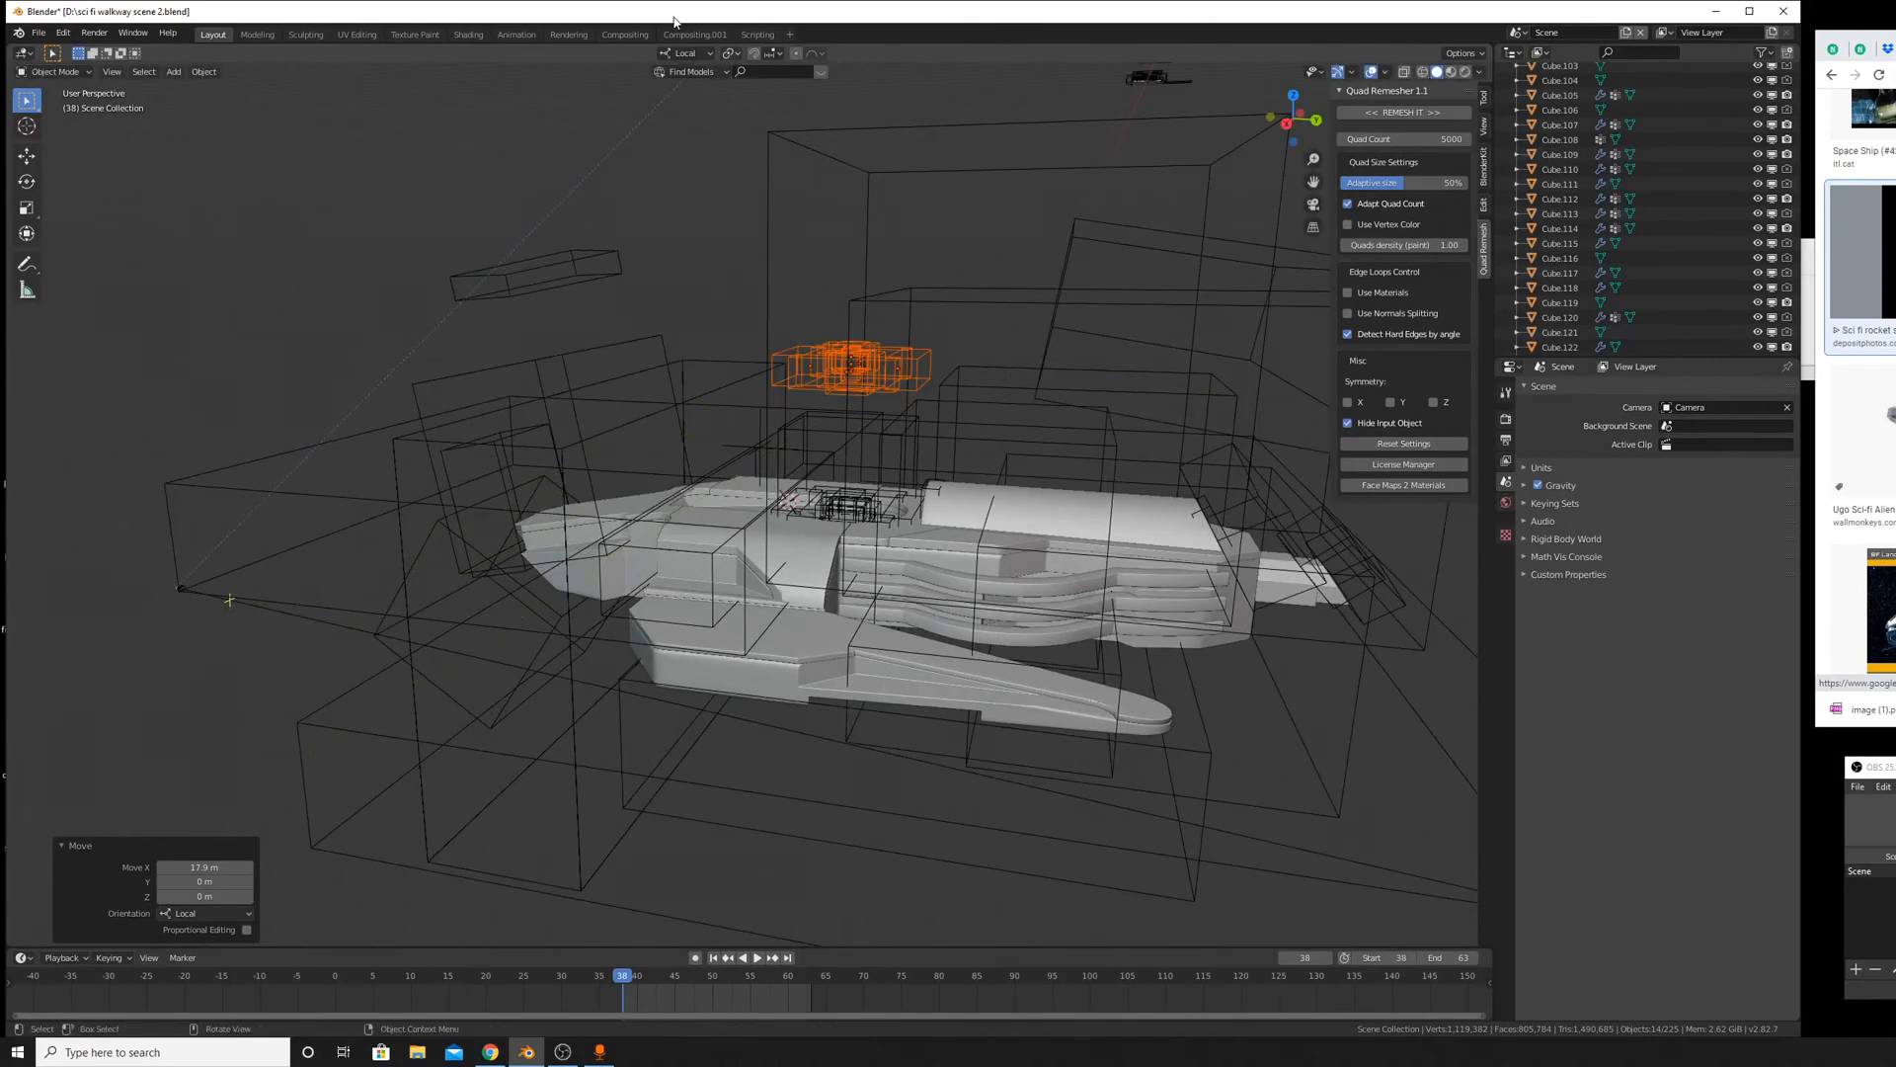
# Set the transform pivot point to Individual Origins and try moving the duplicated cutters along local X.
pyautogui.click(688, 53)
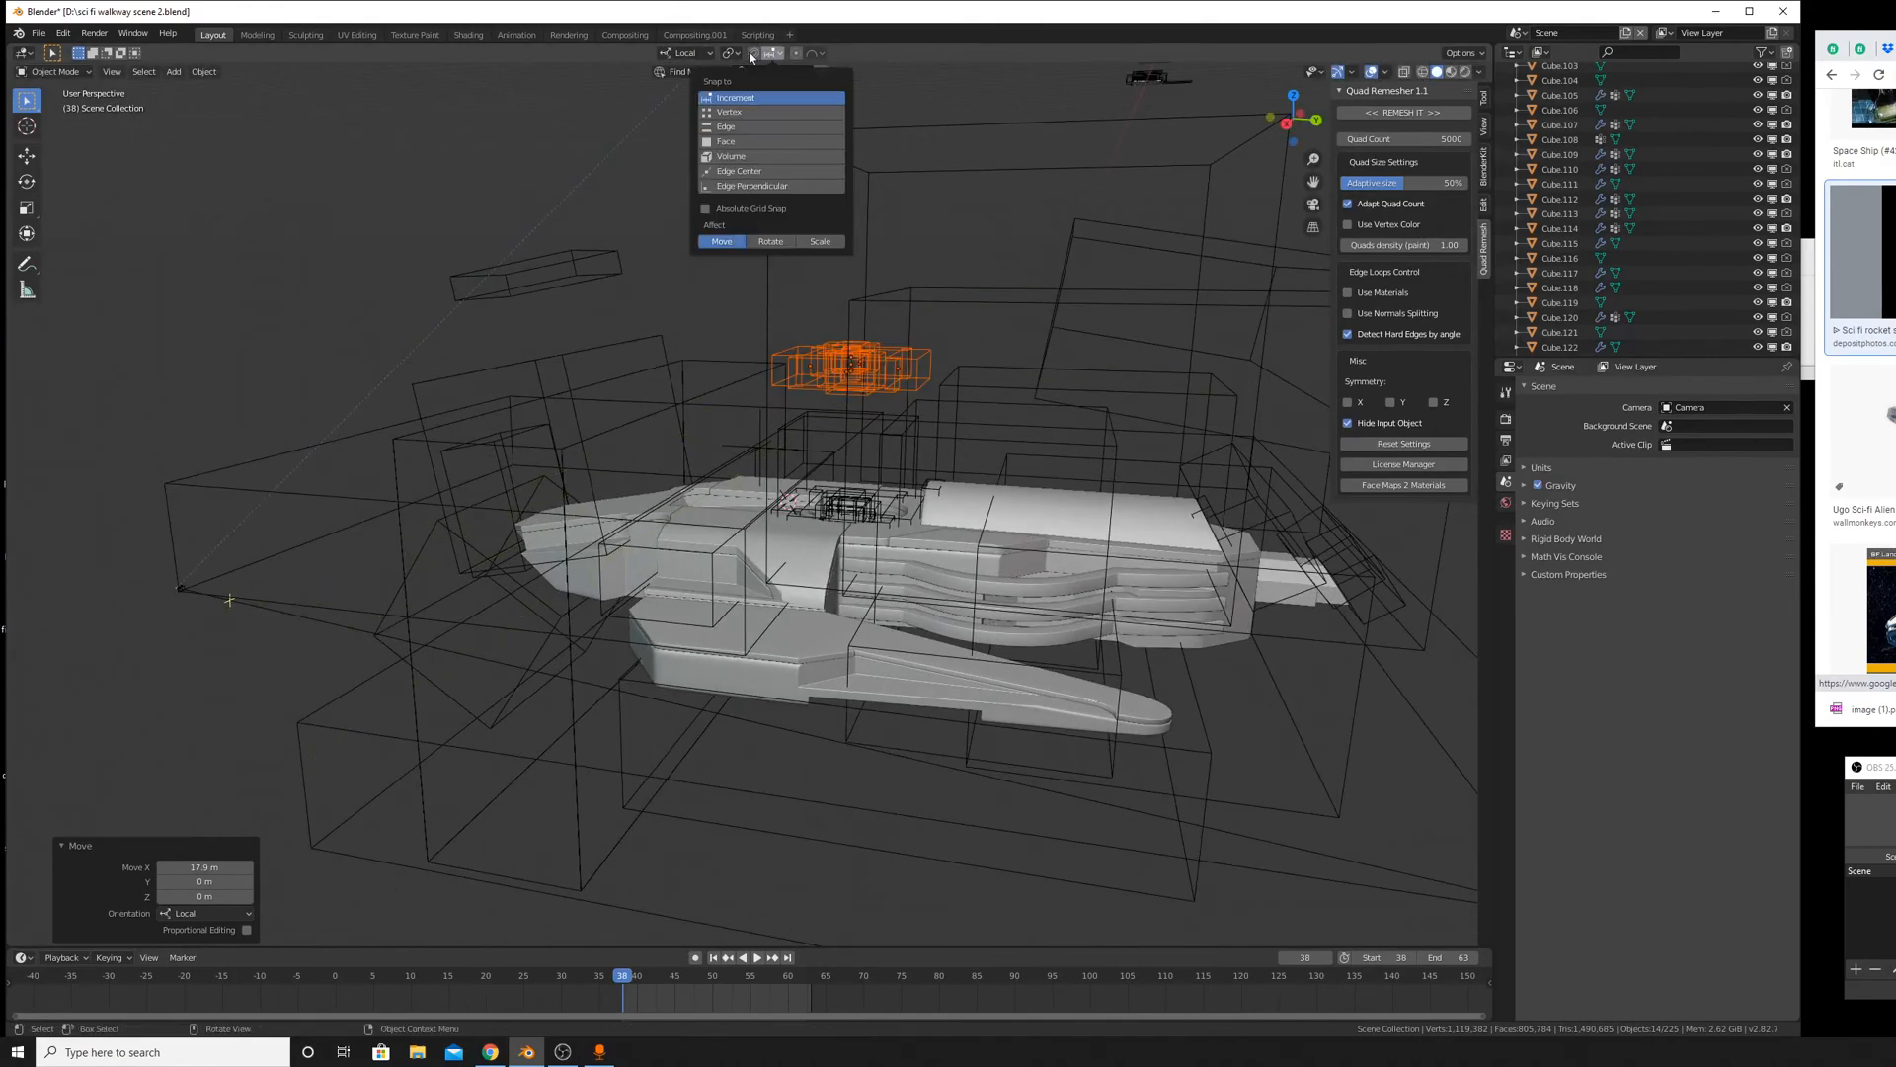
pyautogui.click(731, 54)
pyautogui.click(765, 103)
pyautogui.press('g')
pyautogui.press('x')
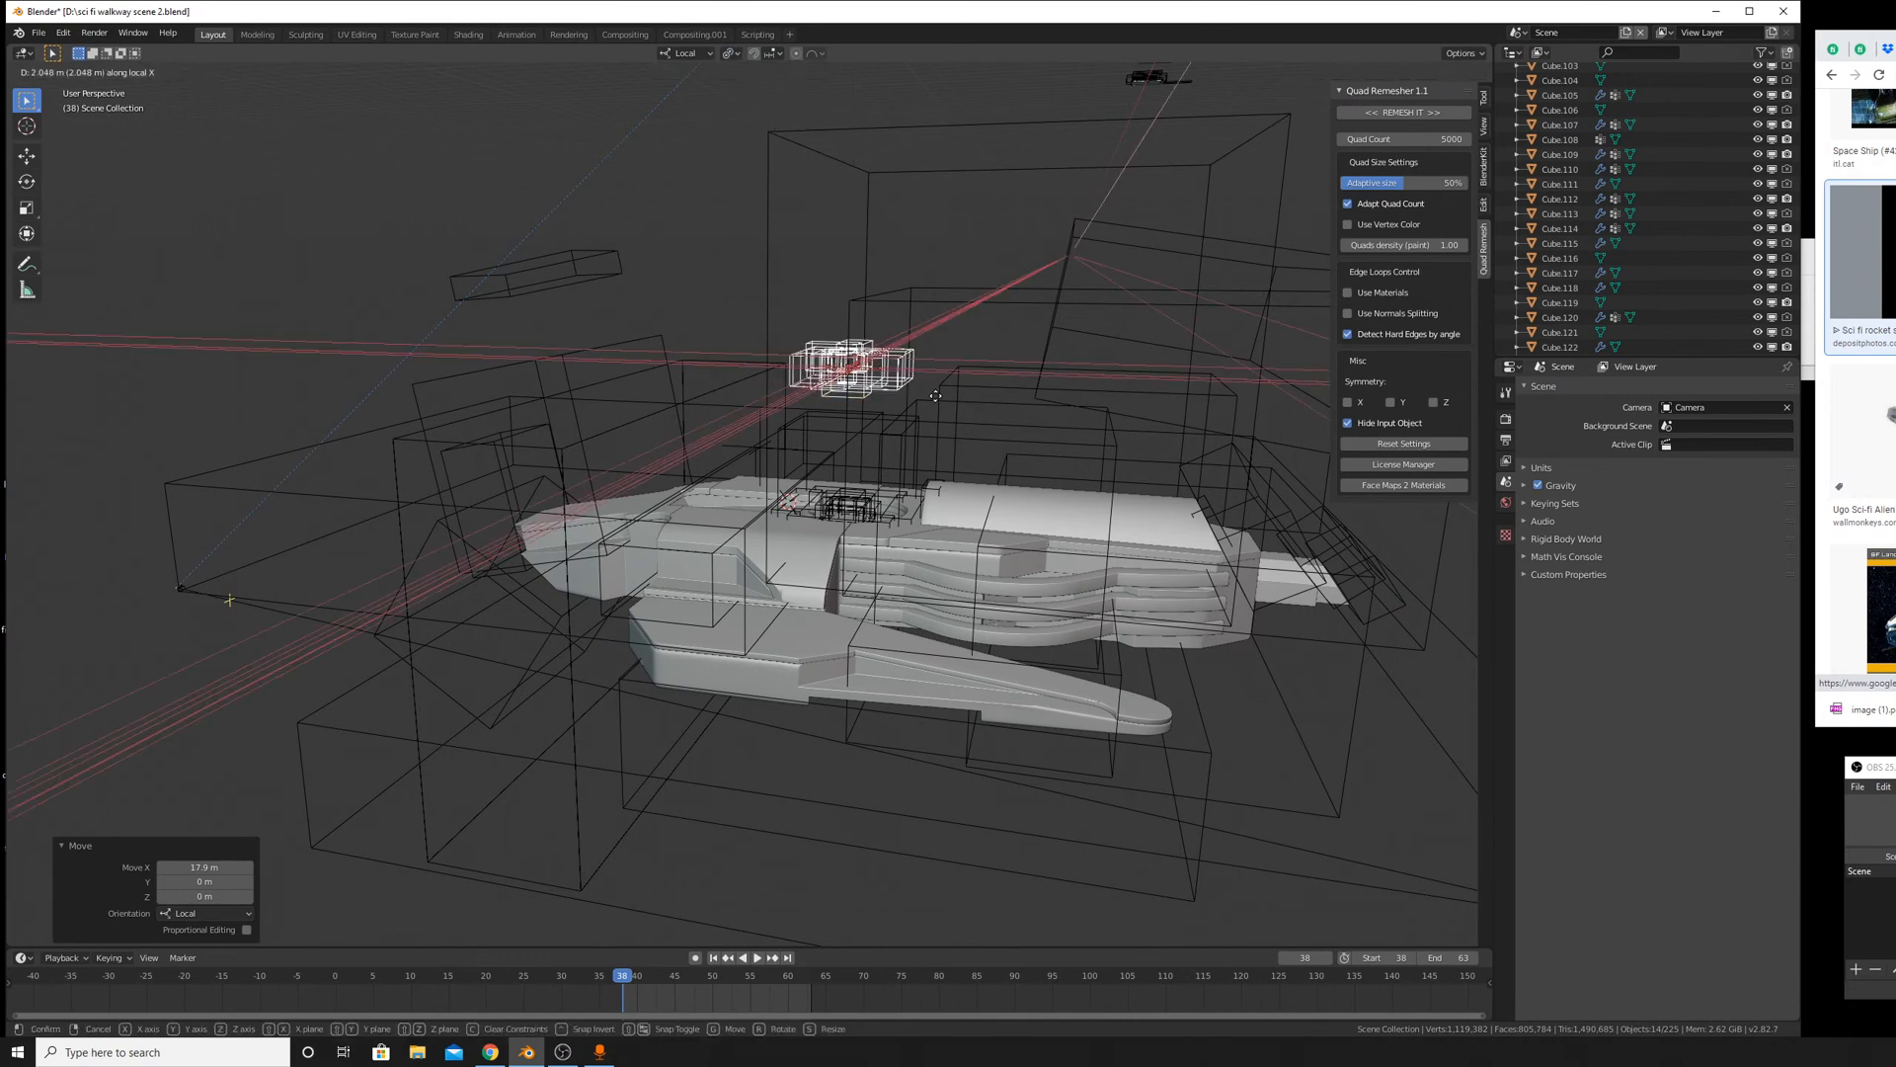
pyautogui.rightClick(890, 362)
# Set the transform pivot point to Median Point and try moving the duplicated cutters along local X.
pyautogui.click(730, 53)
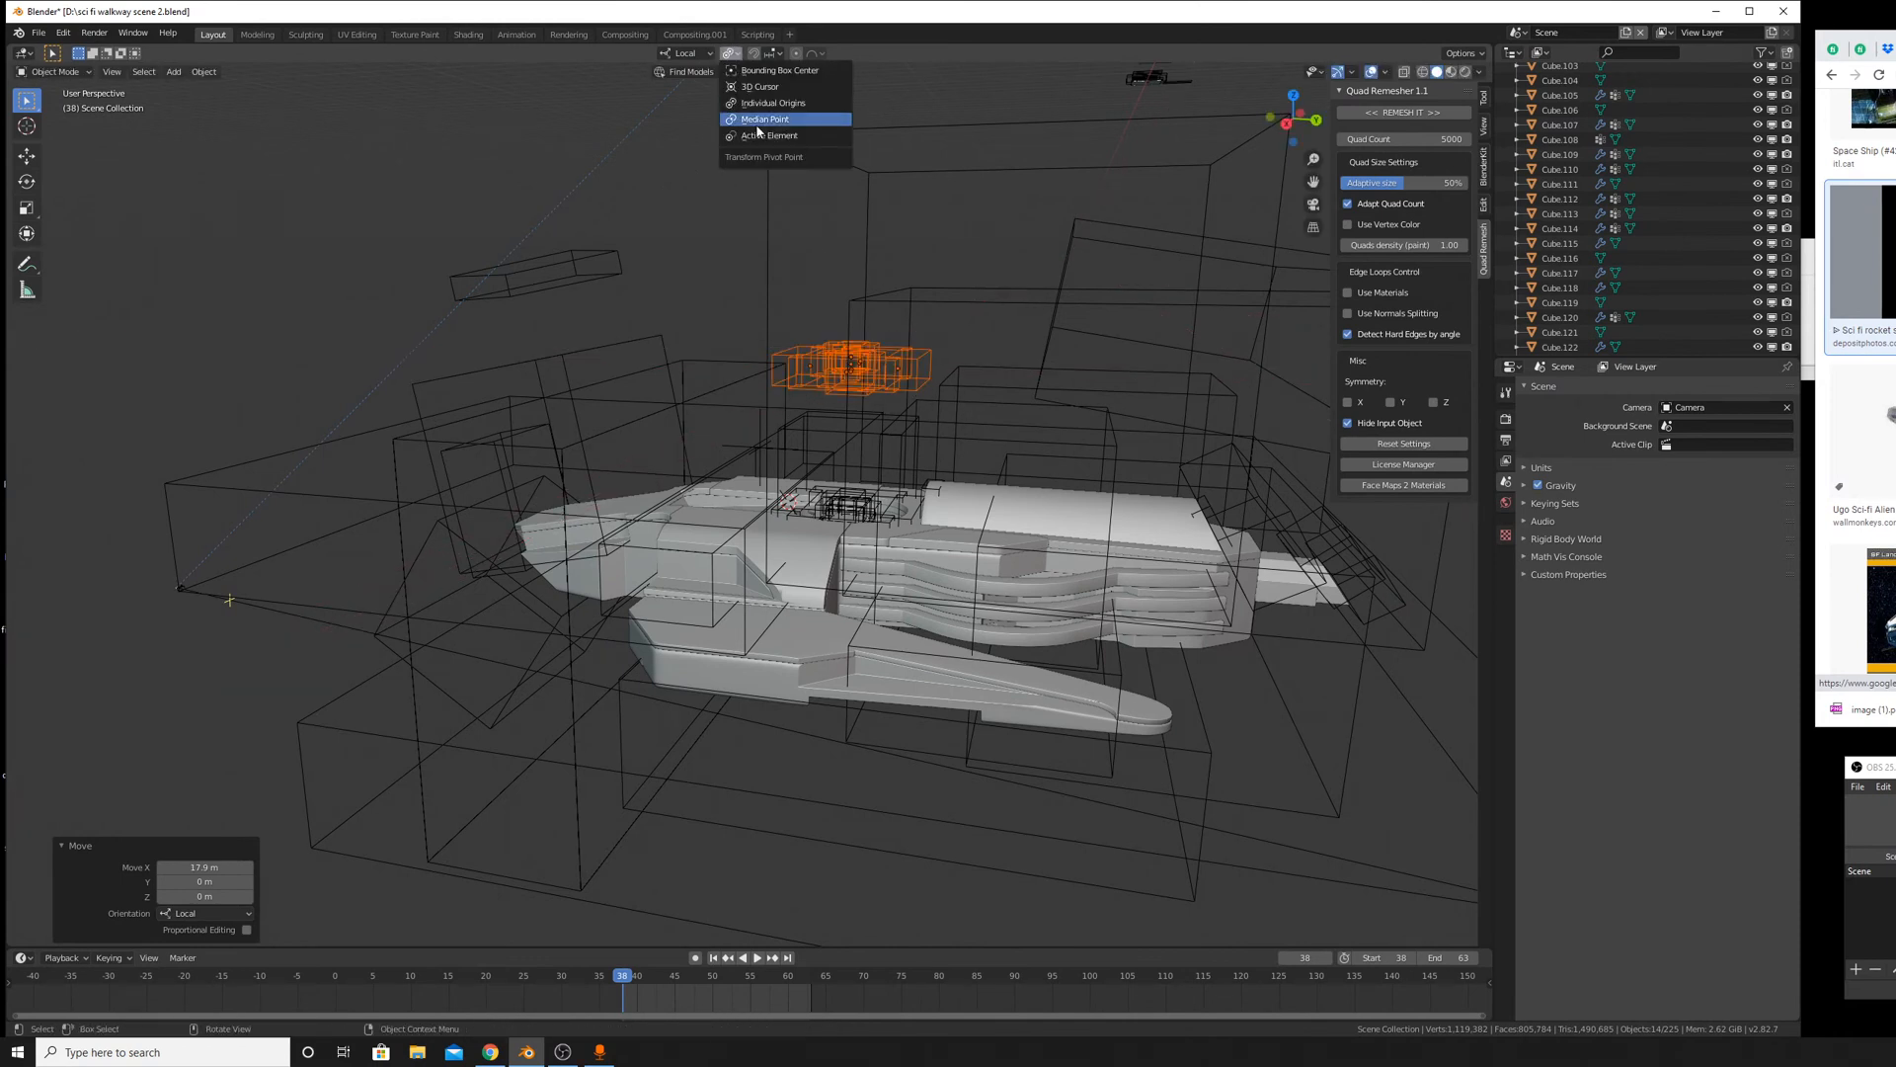
pyautogui.click(758, 119)
pyautogui.press('g')
pyautogui.press('x')
pyautogui.rightClick(784, 150)
pyautogui.press('KP_Decimal')
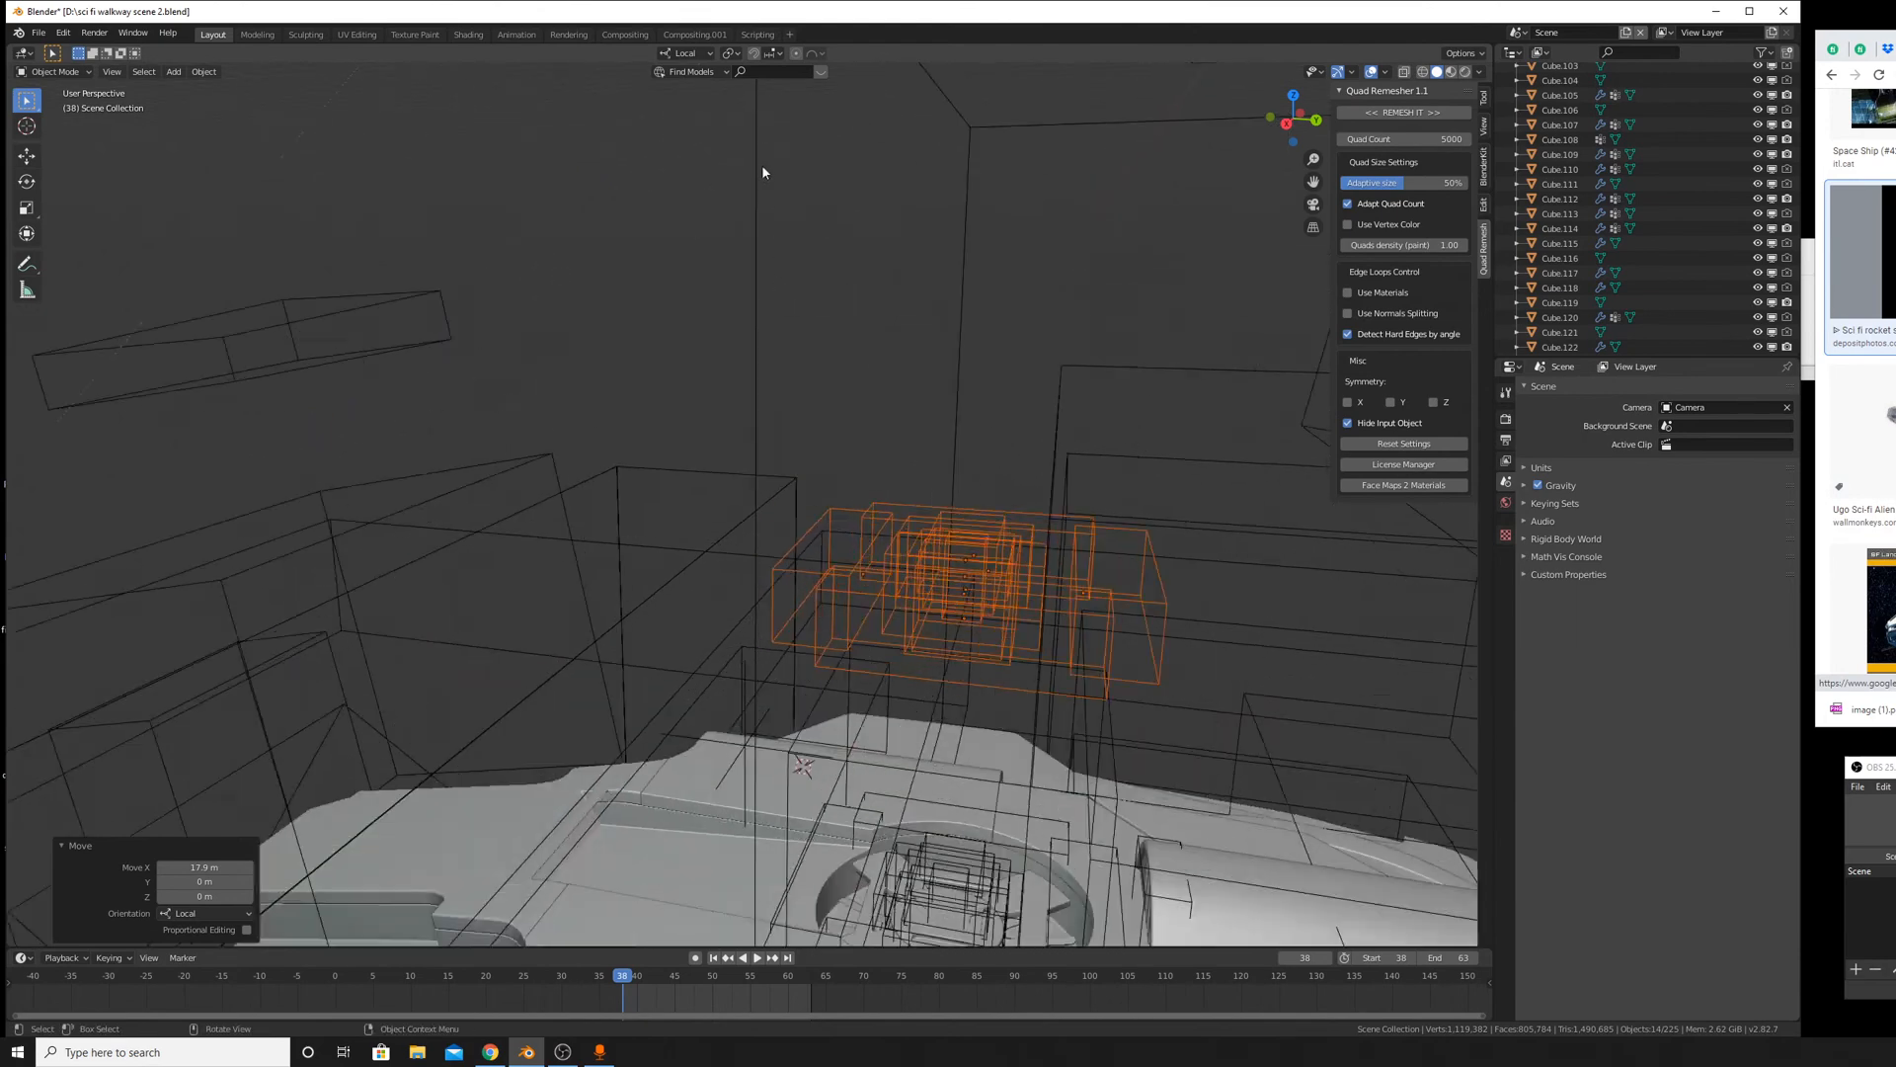
pyautogui.click(737, 56)
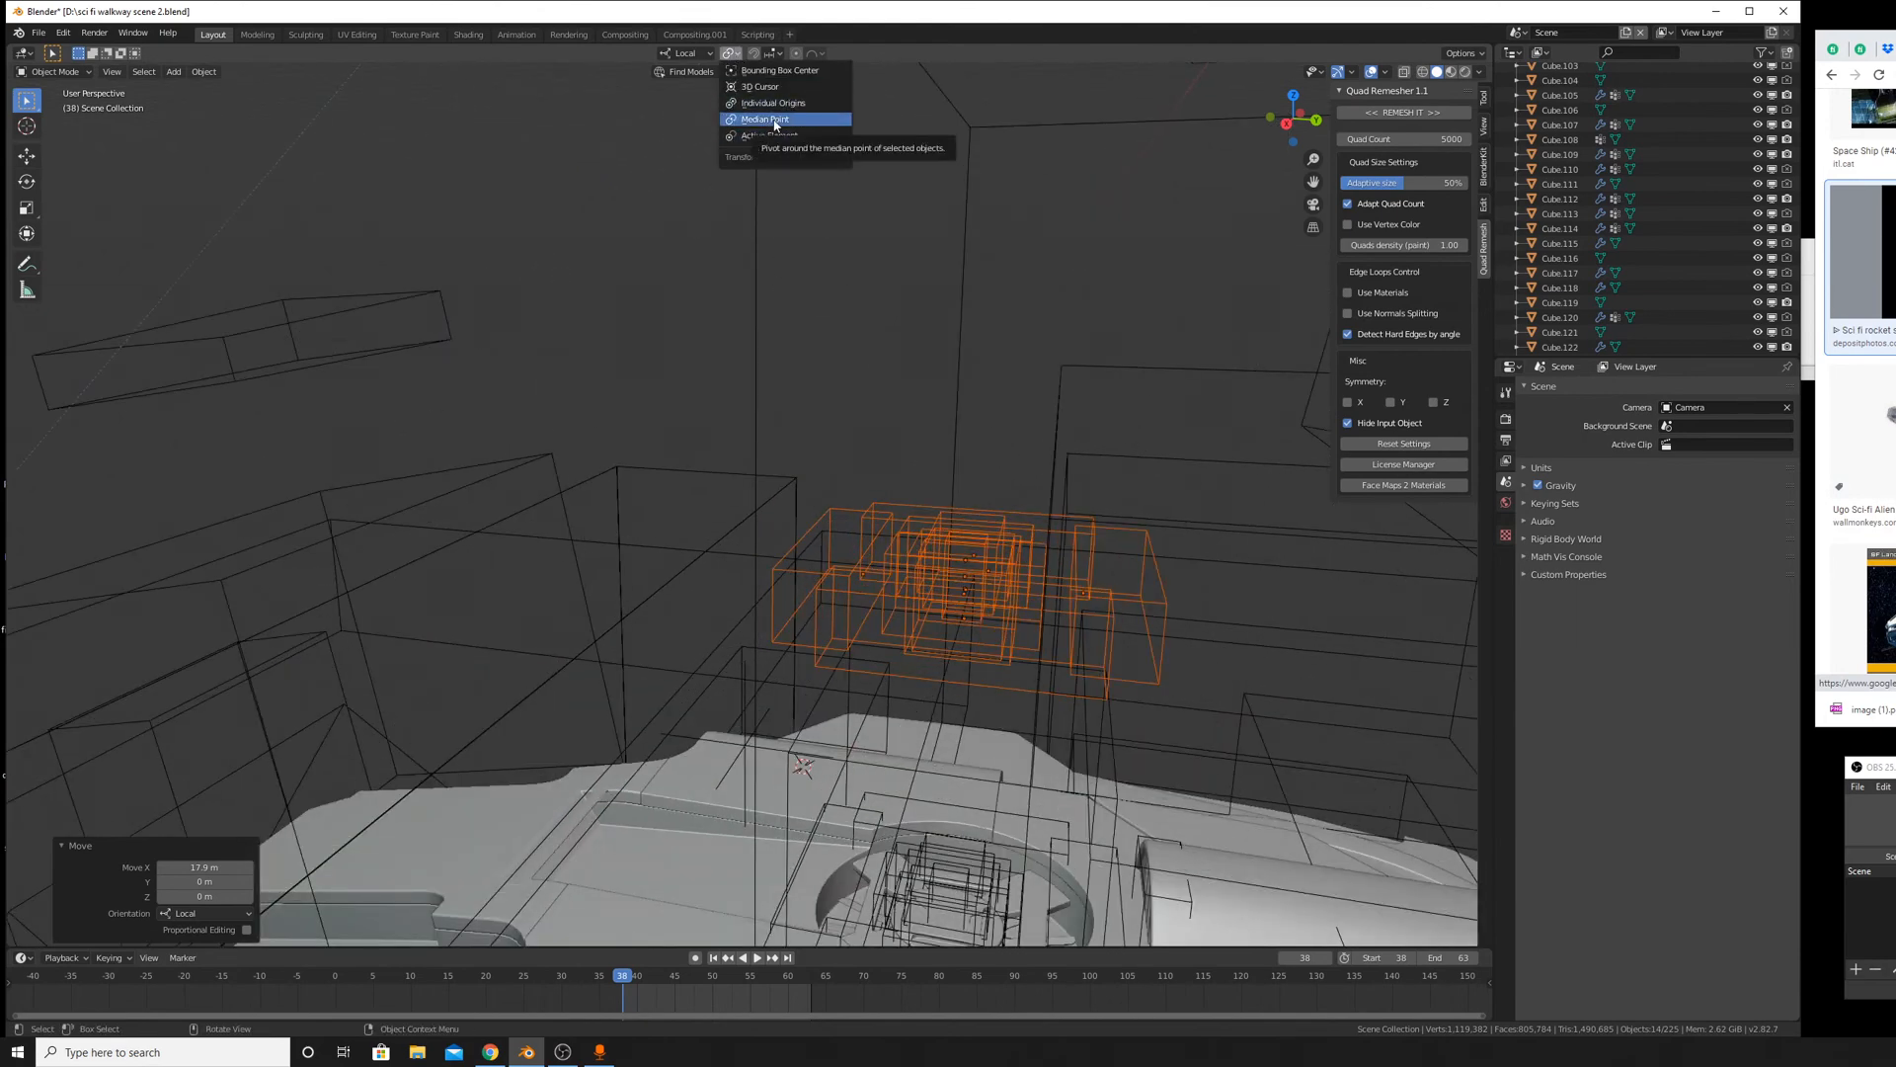
pyautogui.click(775, 119)
pyautogui.press('g')
pyautogui.press('x')
pyautogui.rightClick(780, 333)
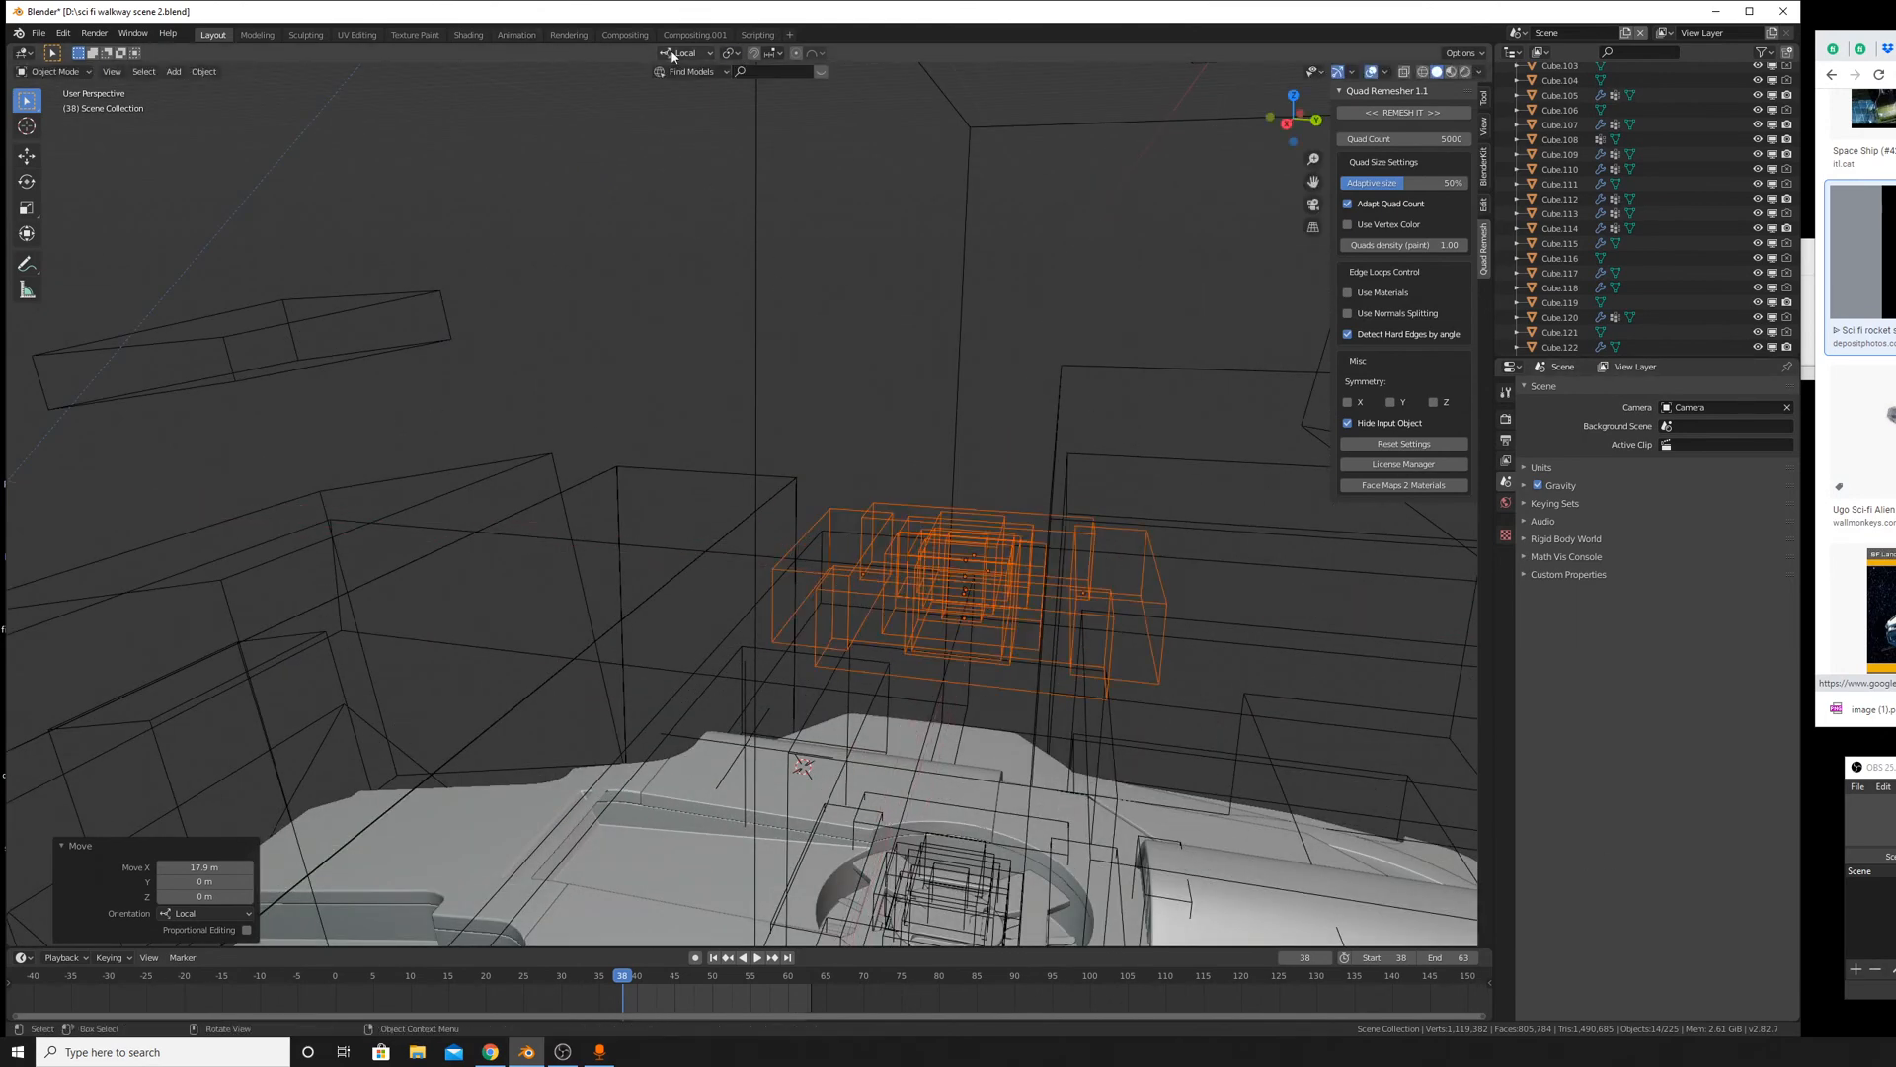
# Set the transform pivot point to Active Element and try moving the duplicated cutters along local X.
pyautogui.click(725, 55)
pyautogui.click(765, 138)
pyautogui.press('g')
pyautogui.press('x')
pyautogui.rightClick(816, 174)
# Set the transform pivot point to Bounding Box Center.
pyautogui.click(731, 53)
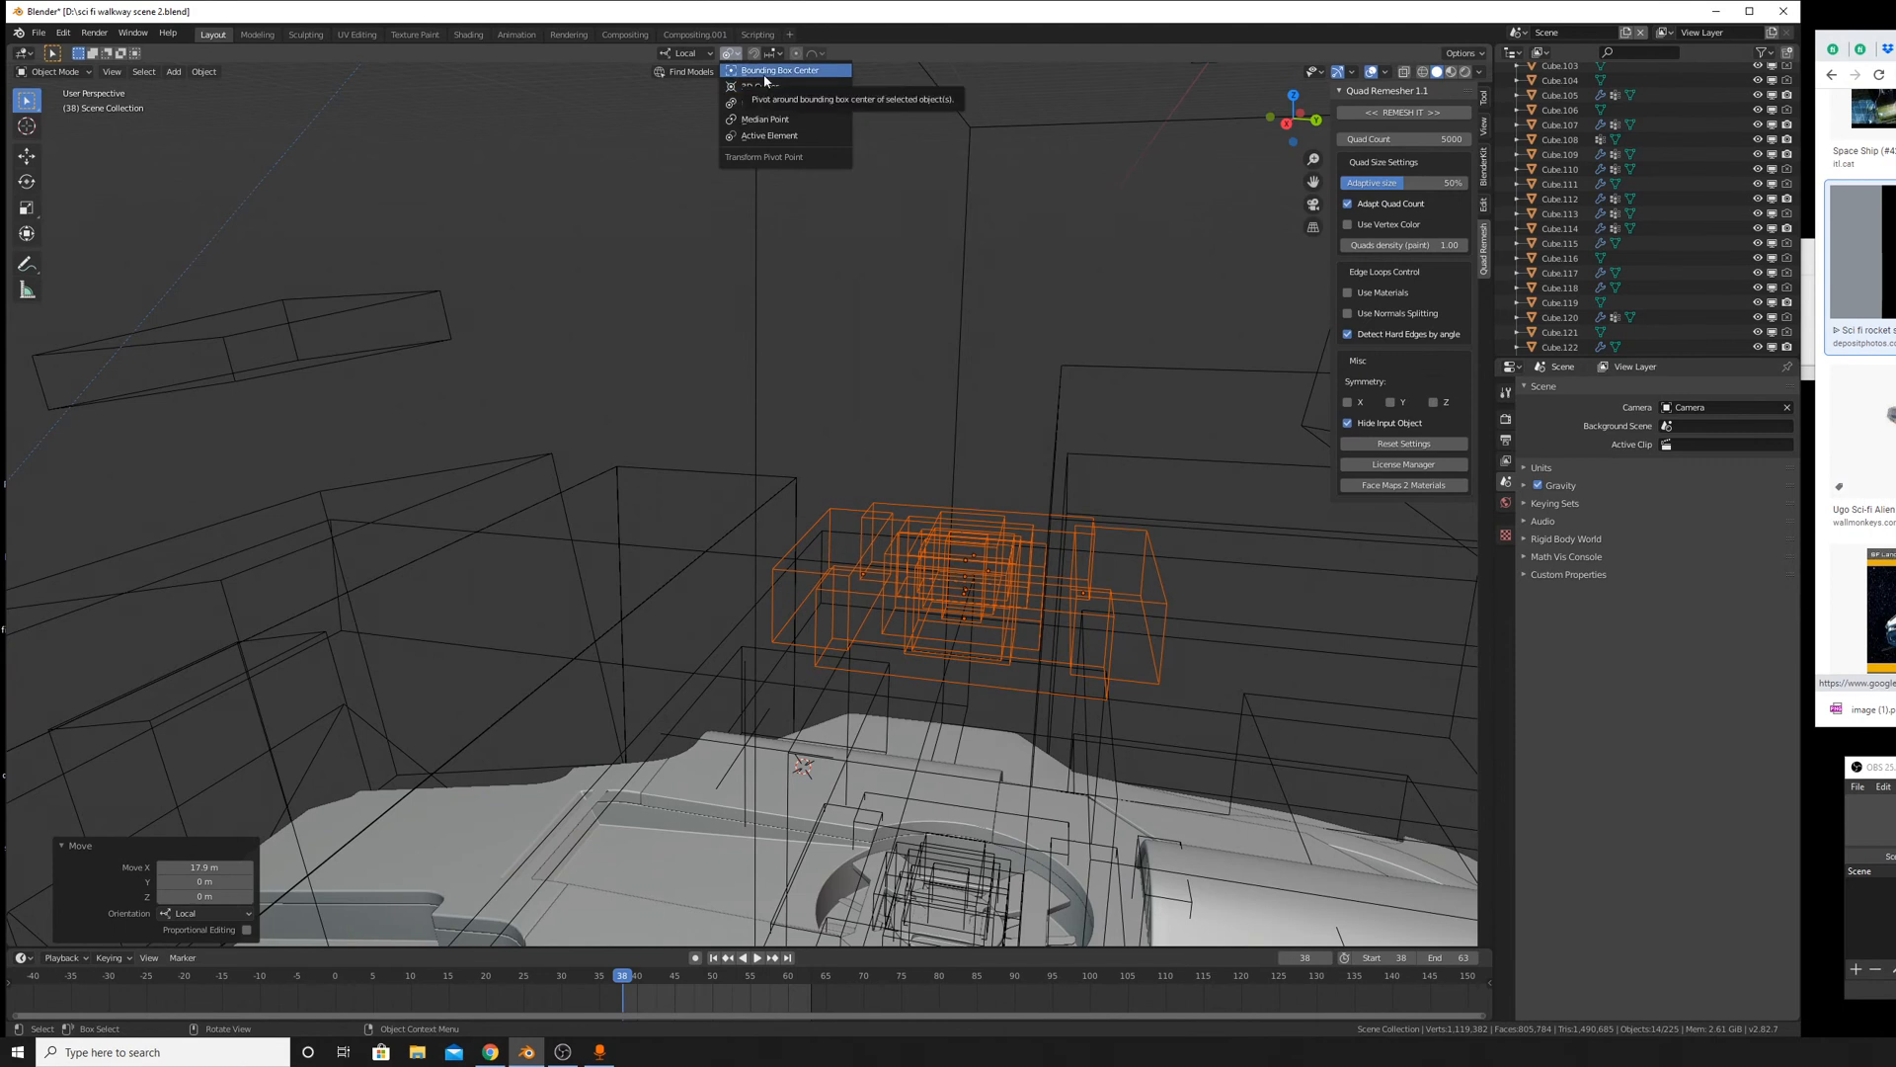
pyautogui.click(765, 73)
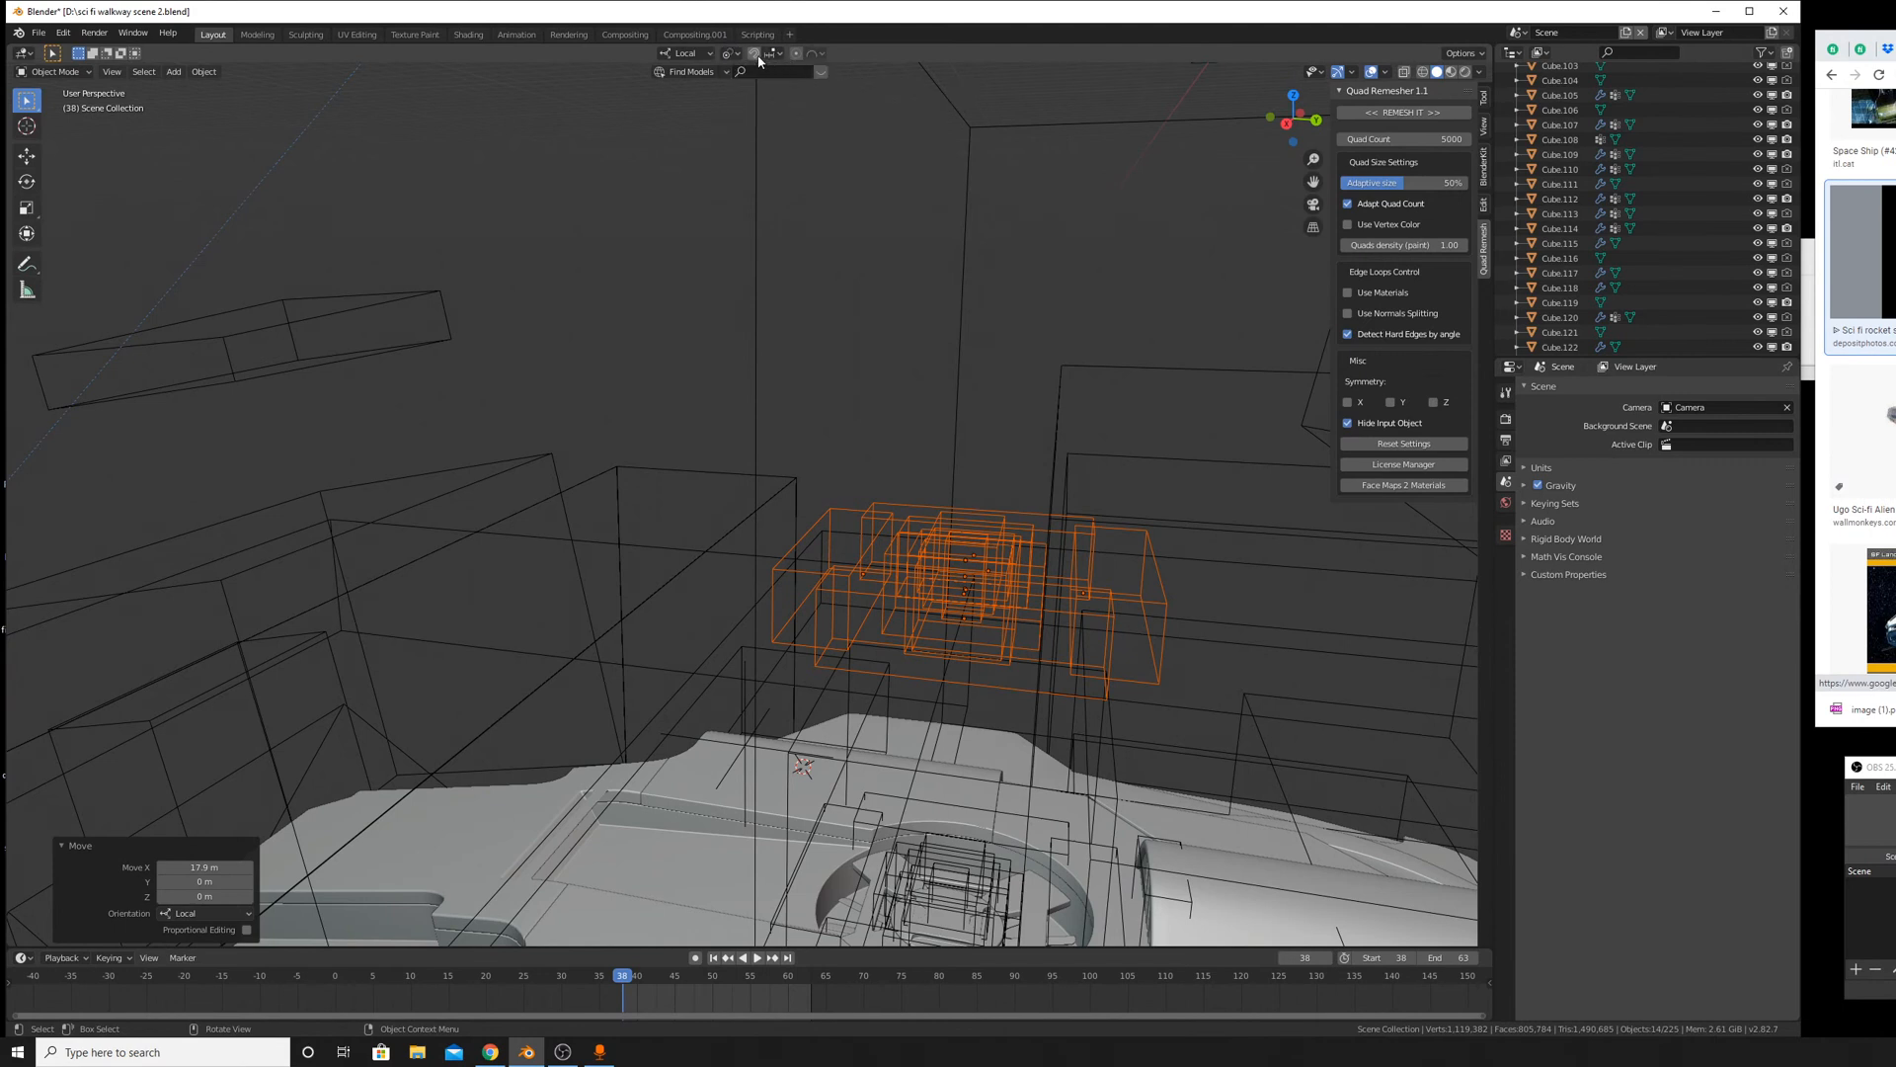
# Set the transform orientation to Global and the transform pivot point to Individual Origins.
pyautogui.click(681, 53)
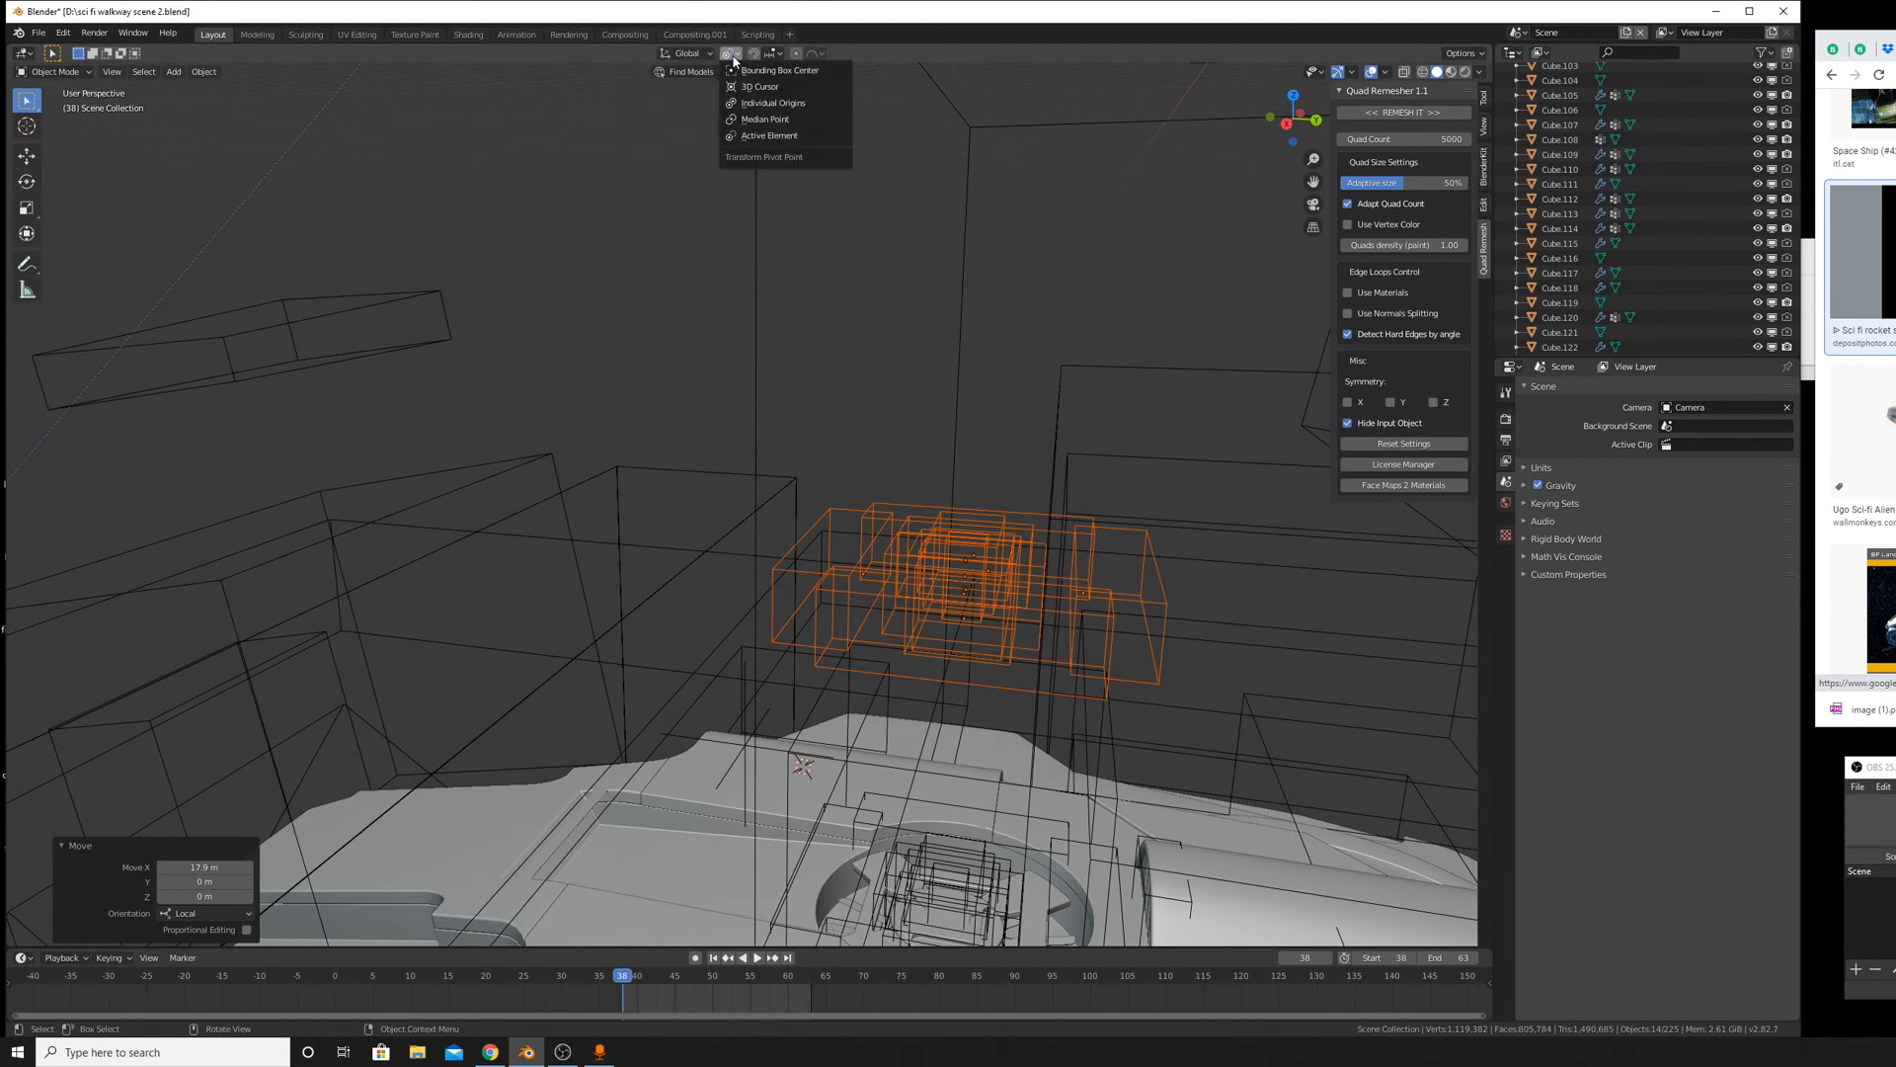
pyautogui.click(696, 101)
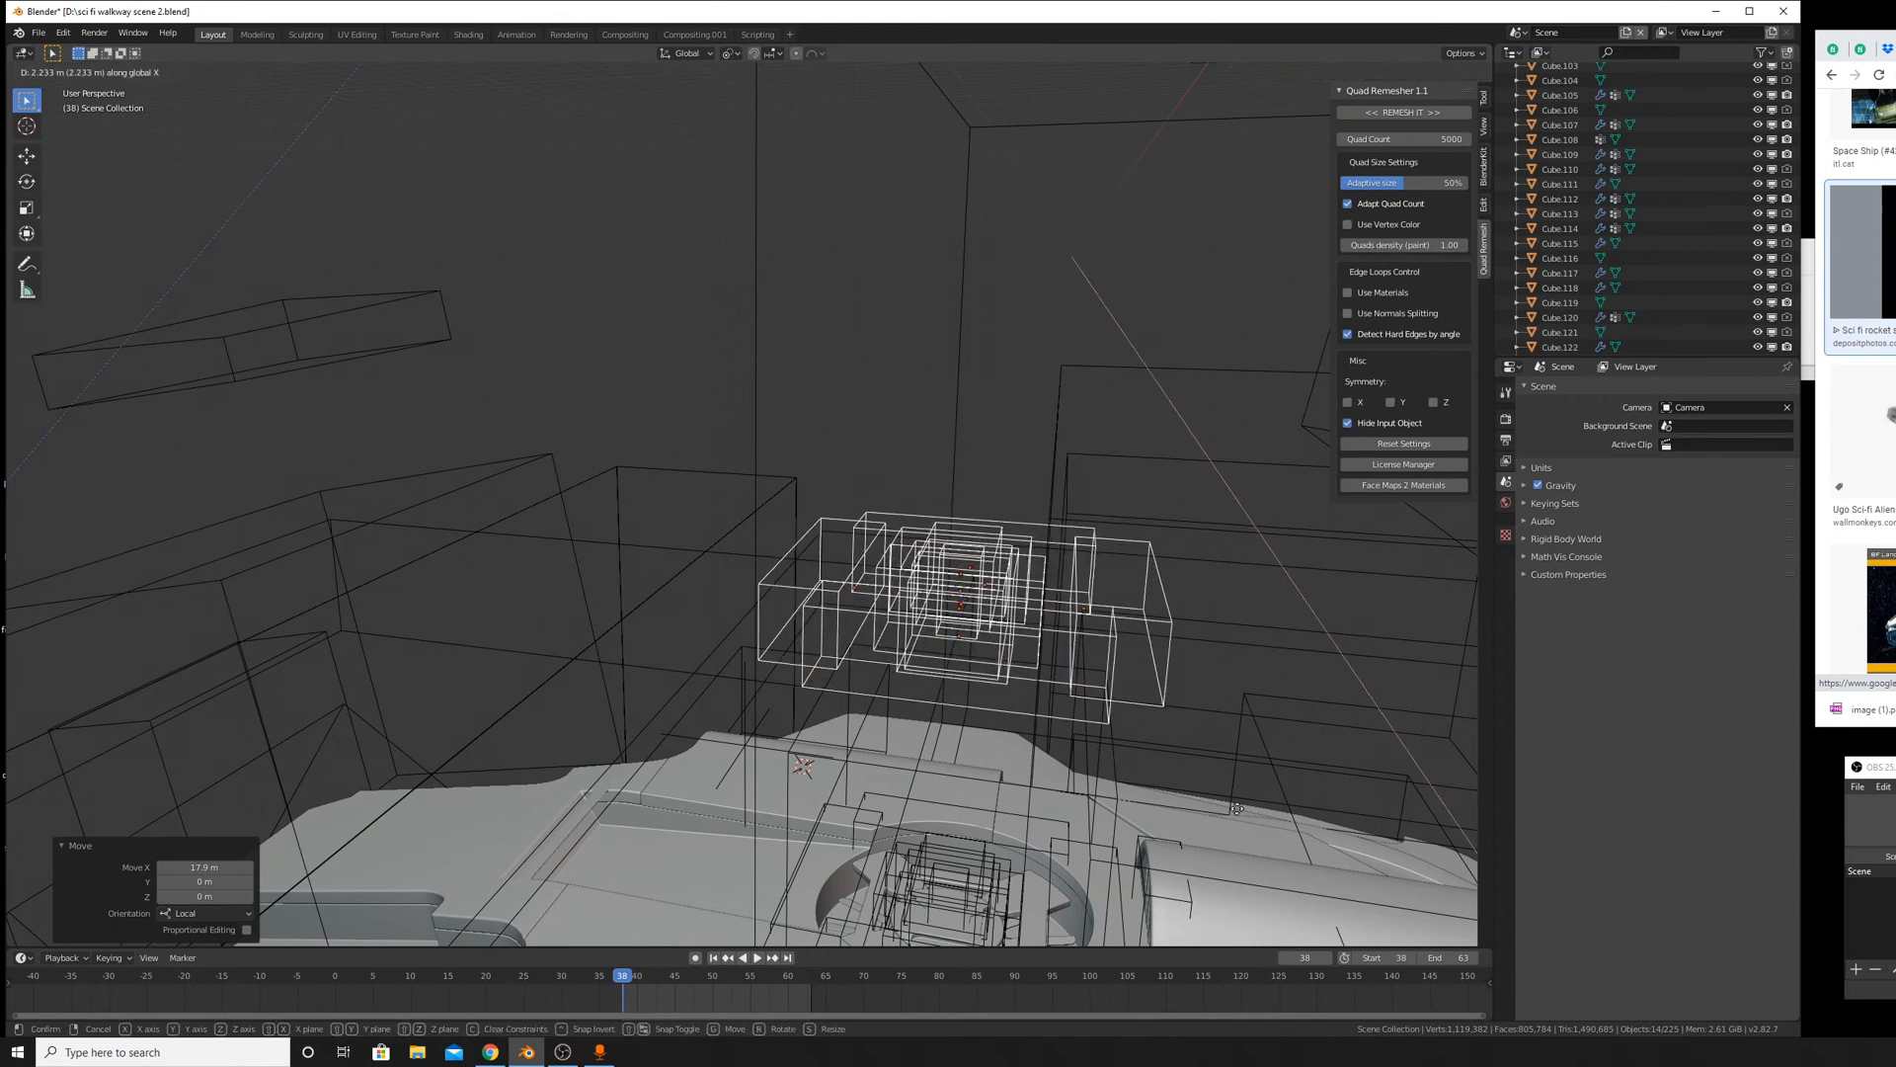
pyautogui.click(731, 54)
pyautogui.click(757, 102)
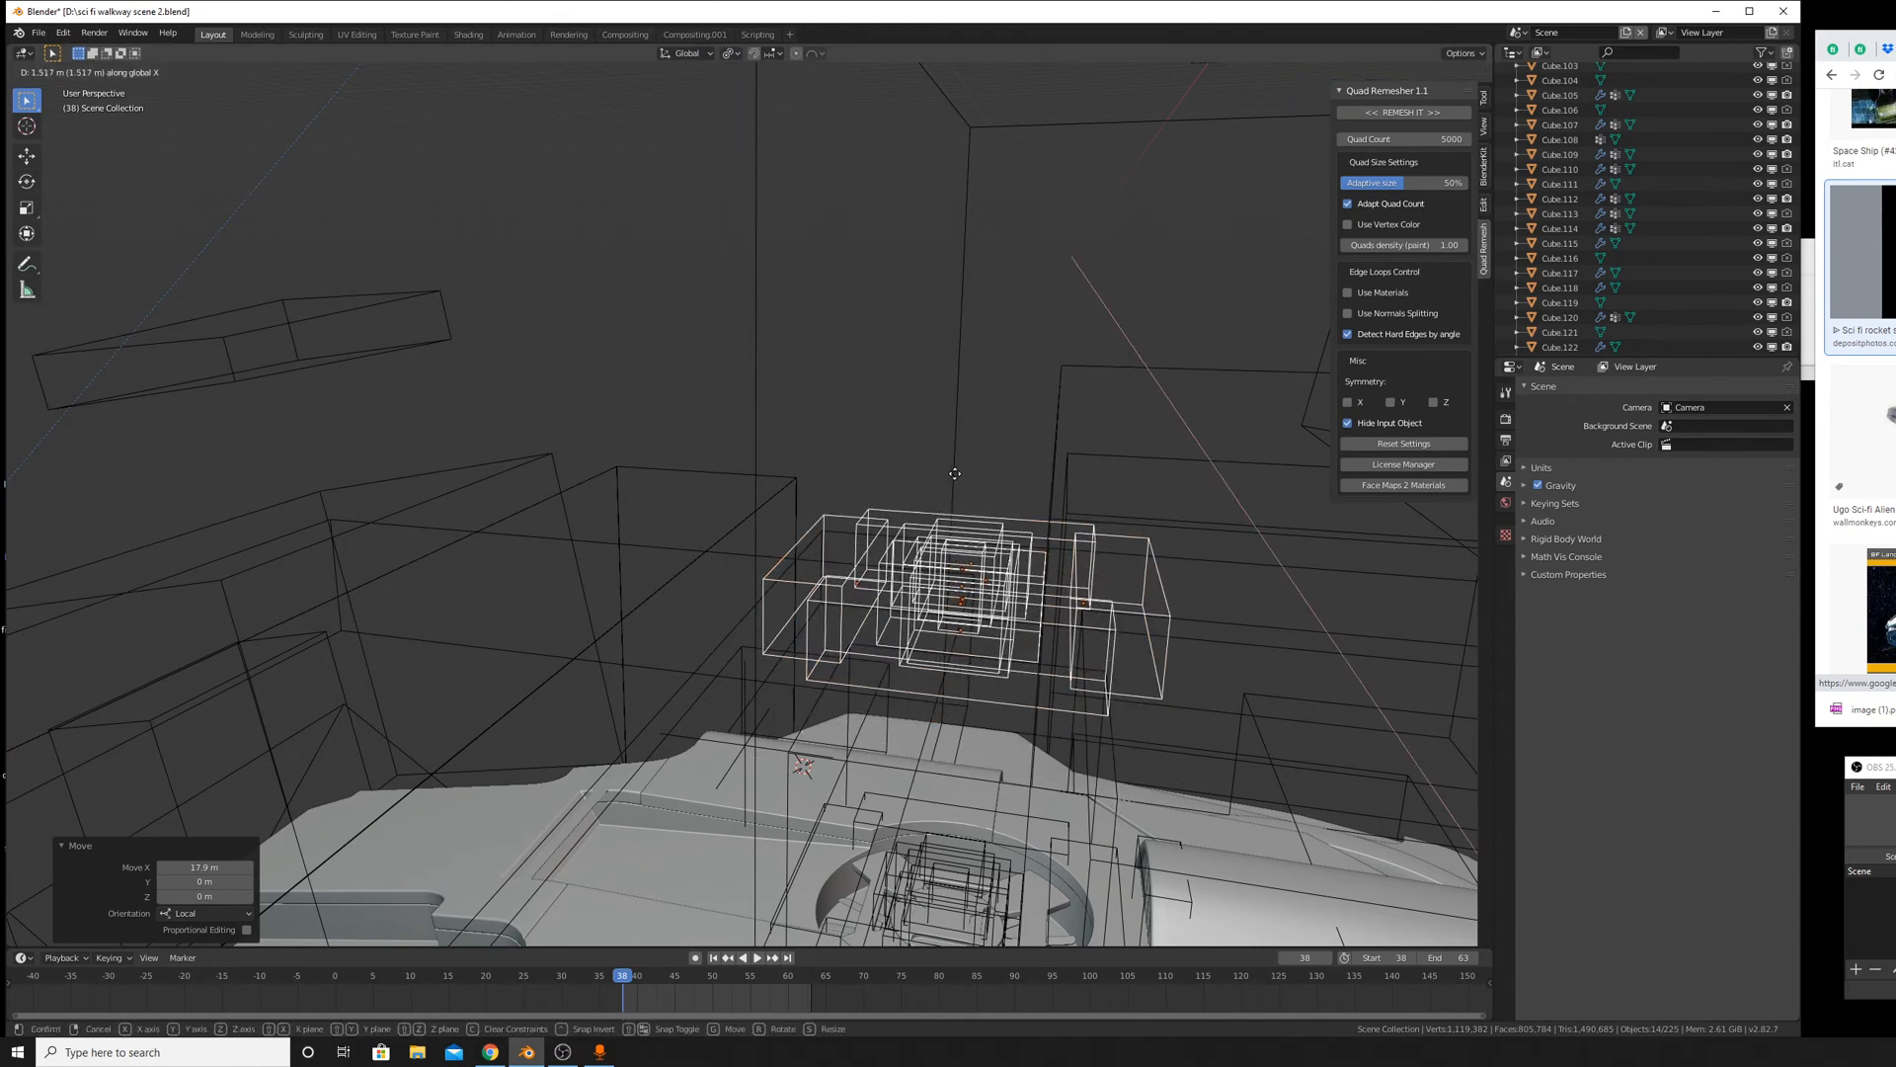
# Try to move the duplicated cutters along the global X and Y axes.
pyautogui.moveTo(968, 612); pyautogui.dragTo(767, 452, button='middle')
pyautogui.press('g')
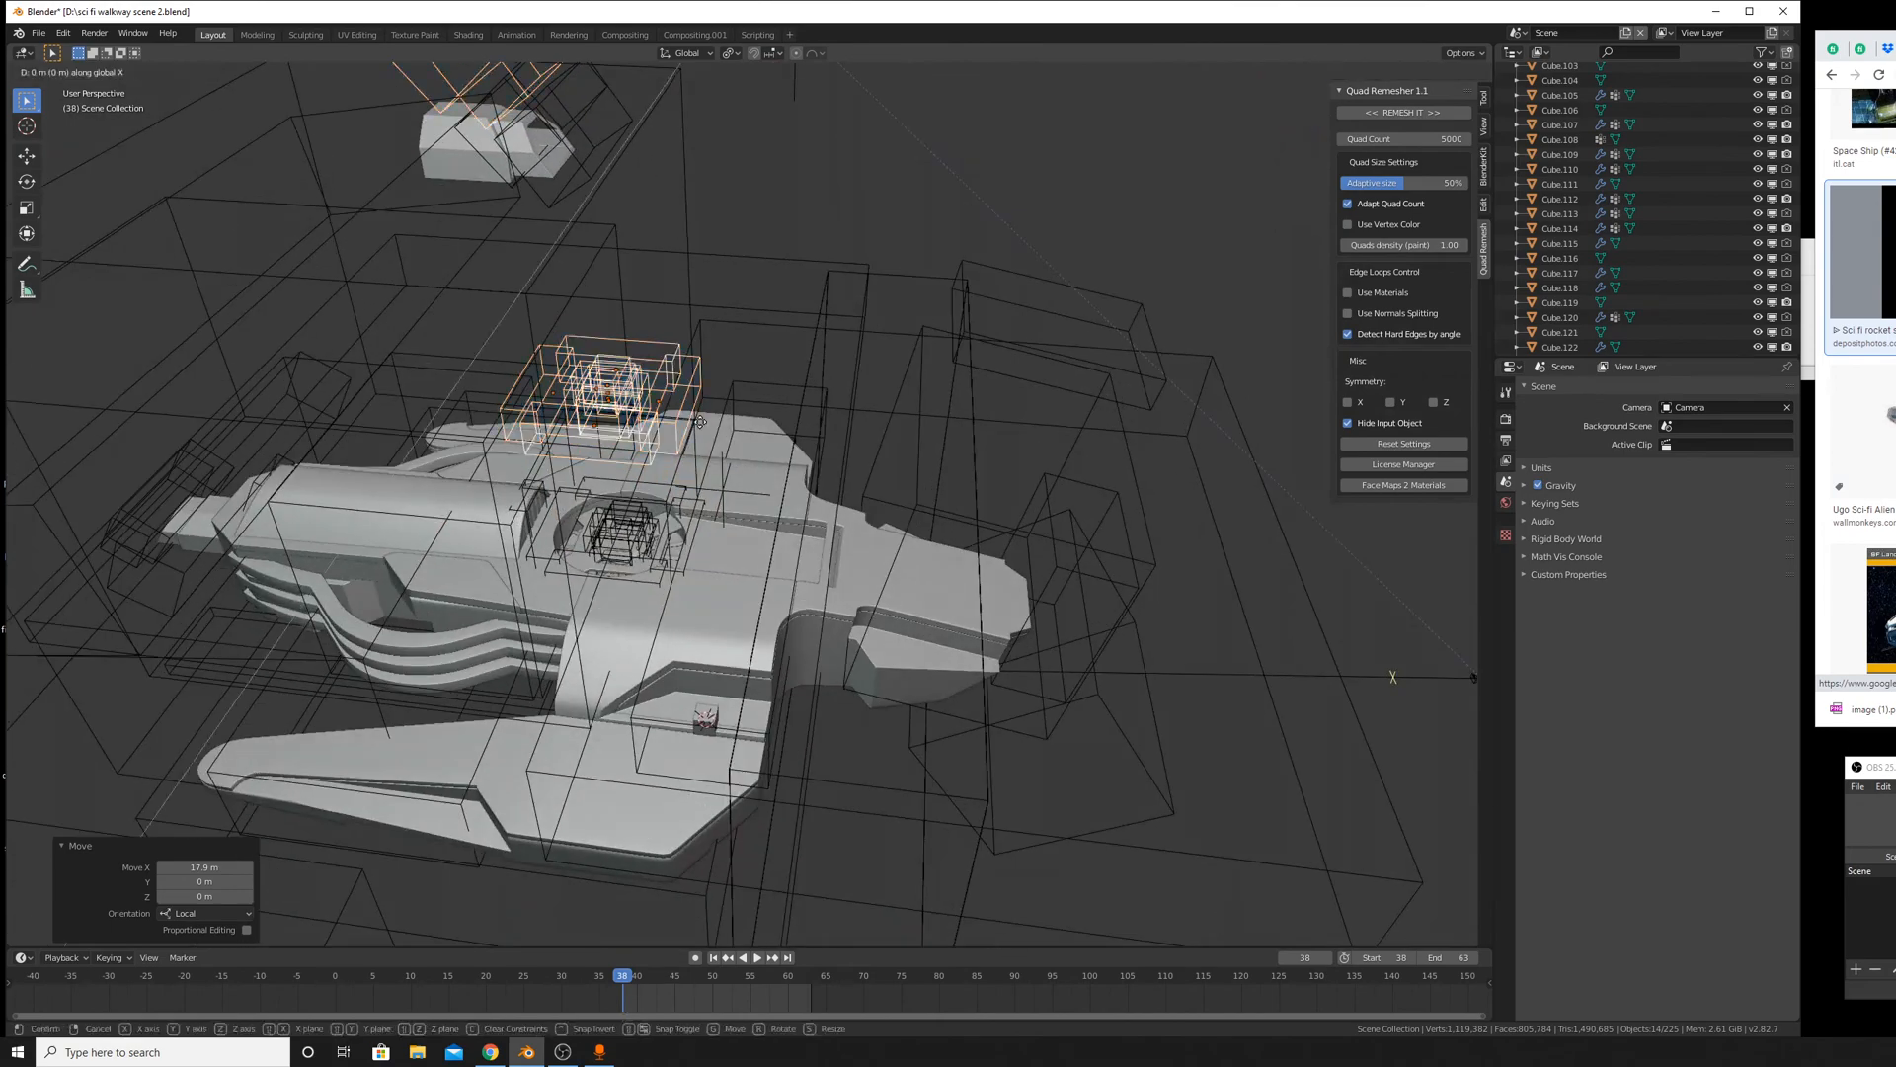
pyautogui.press('y')
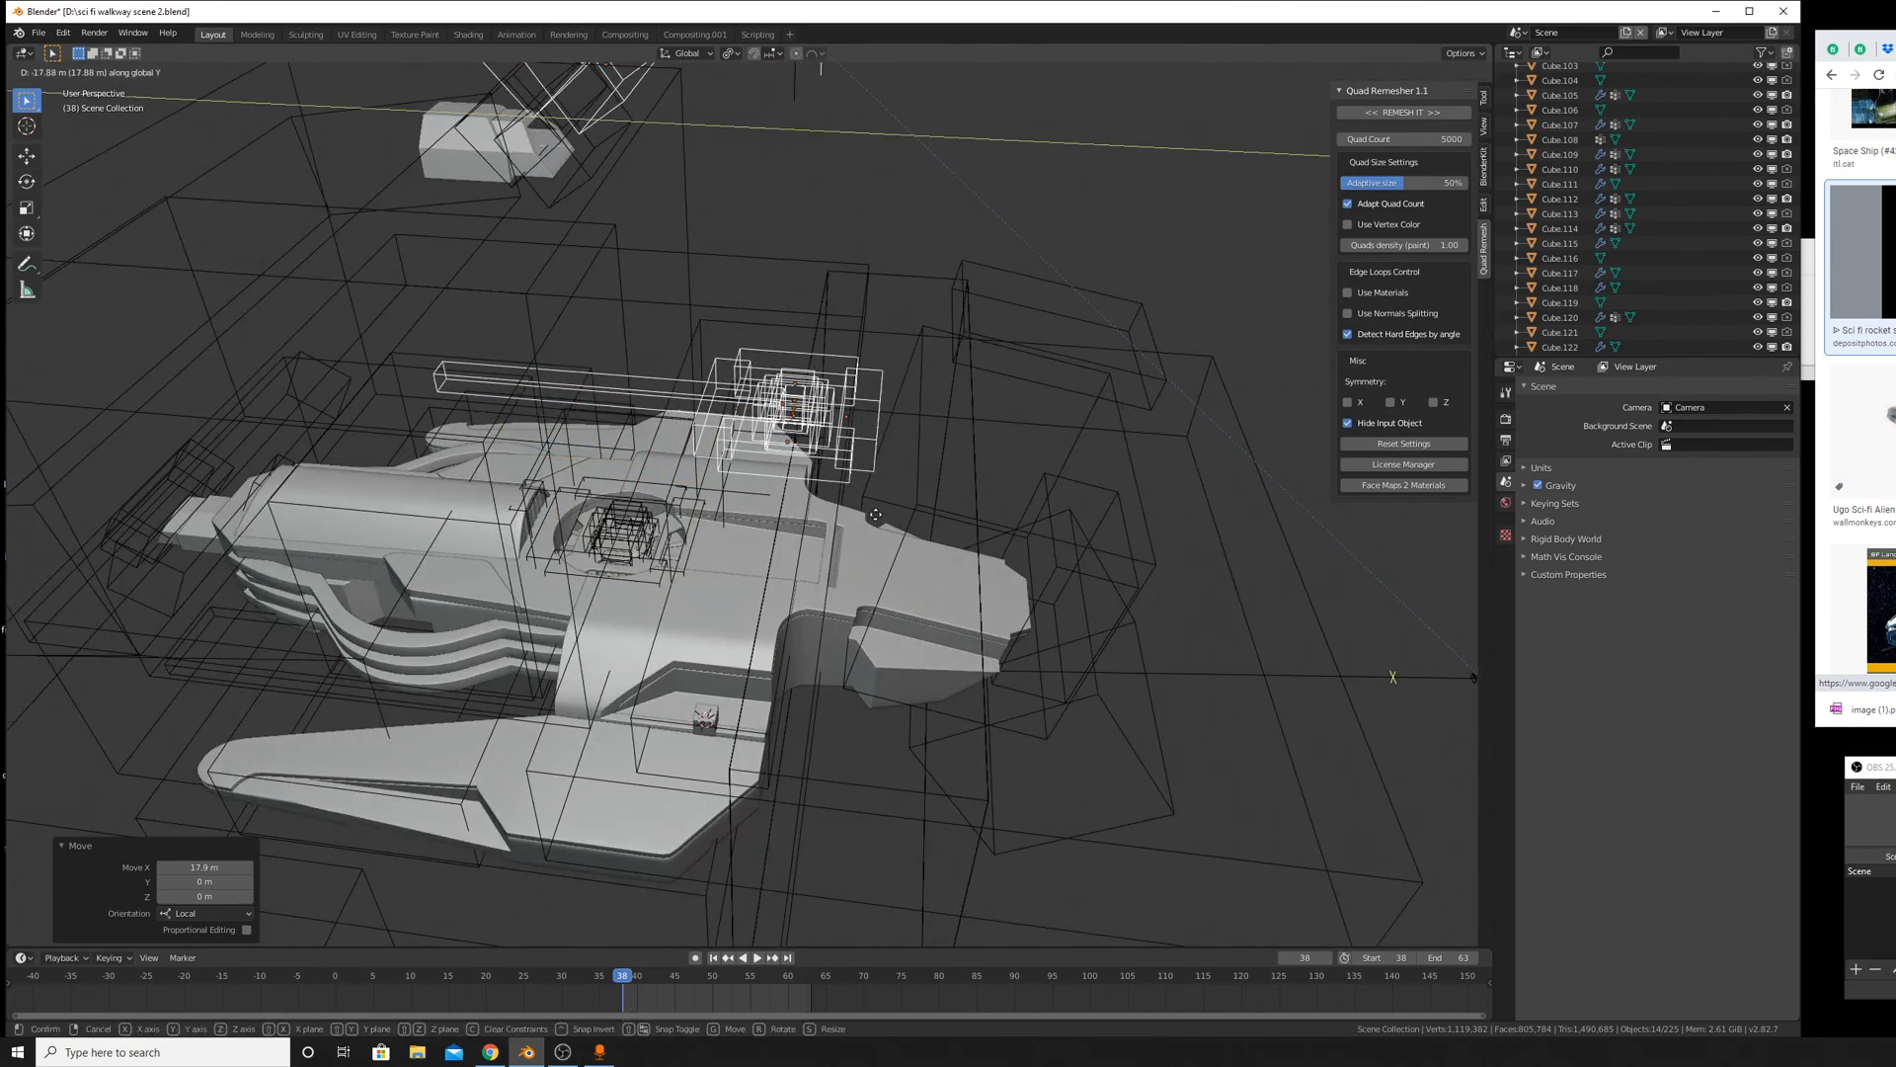
pyautogui.rightClick(782, 455)
# Deselect the stray cutter boxes above the separate hull piece beside the ship.
pyautogui.keyDown('shift'); pyautogui.moveTo(777, 455); pyautogui.dragTo(828, 497, button='middle'); pyautogui.keyUp('shift')
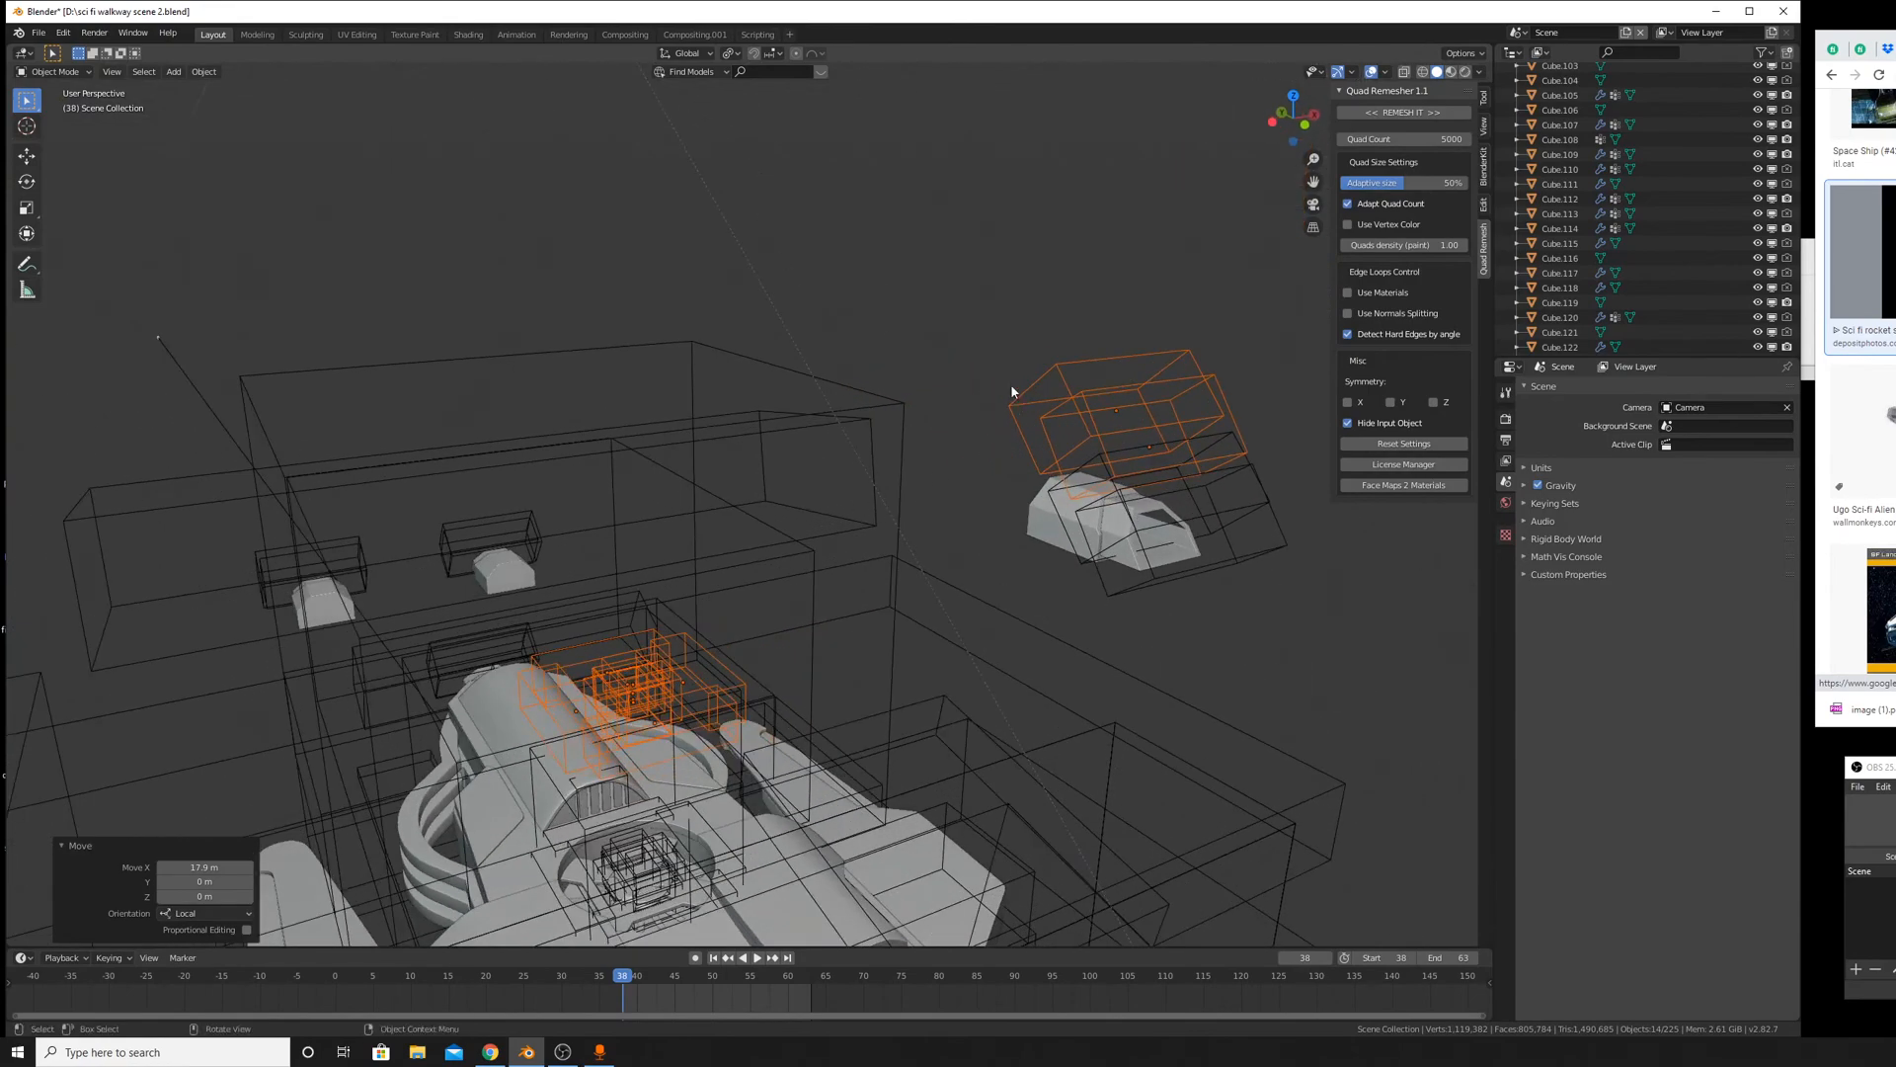
pyautogui.keyDown('ctrl'); pyautogui.moveTo(991, 353); pyautogui.dragTo(1160, 472); pyautogui.keyUp('ctrl')
pyautogui.moveTo(1074, 380); pyautogui.dragTo(933, 386, button='middle')
# Try to move the reduced selection of cutters along global X and toward the nose along global Y.
pyautogui.press('g')
pyautogui.press('x')
pyautogui.rightClick(1020, 431)
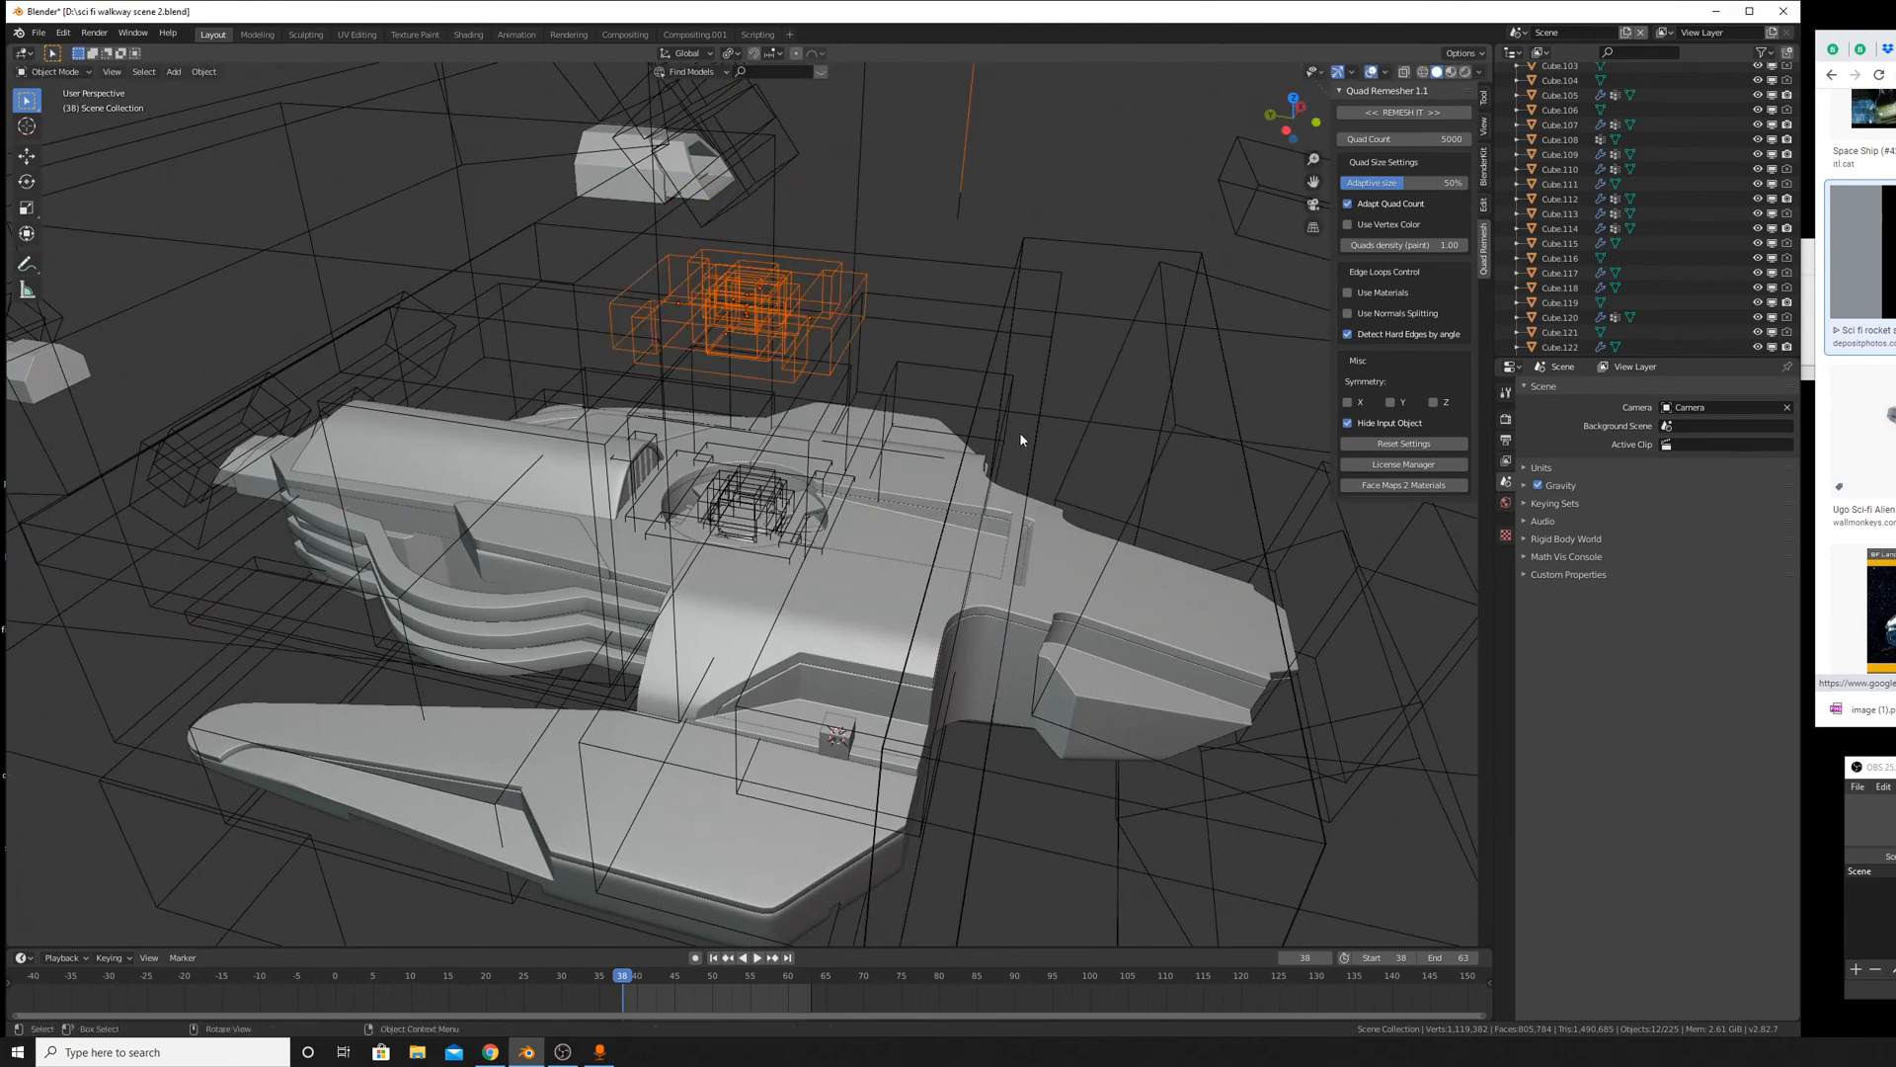
pyautogui.keyDown('shift'); pyautogui.moveTo(812, 255); pyautogui.dragTo(969, 401, button='middle'); pyautogui.keyUp('shift')
pyautogui.press('g')
pyautogui.press('y')
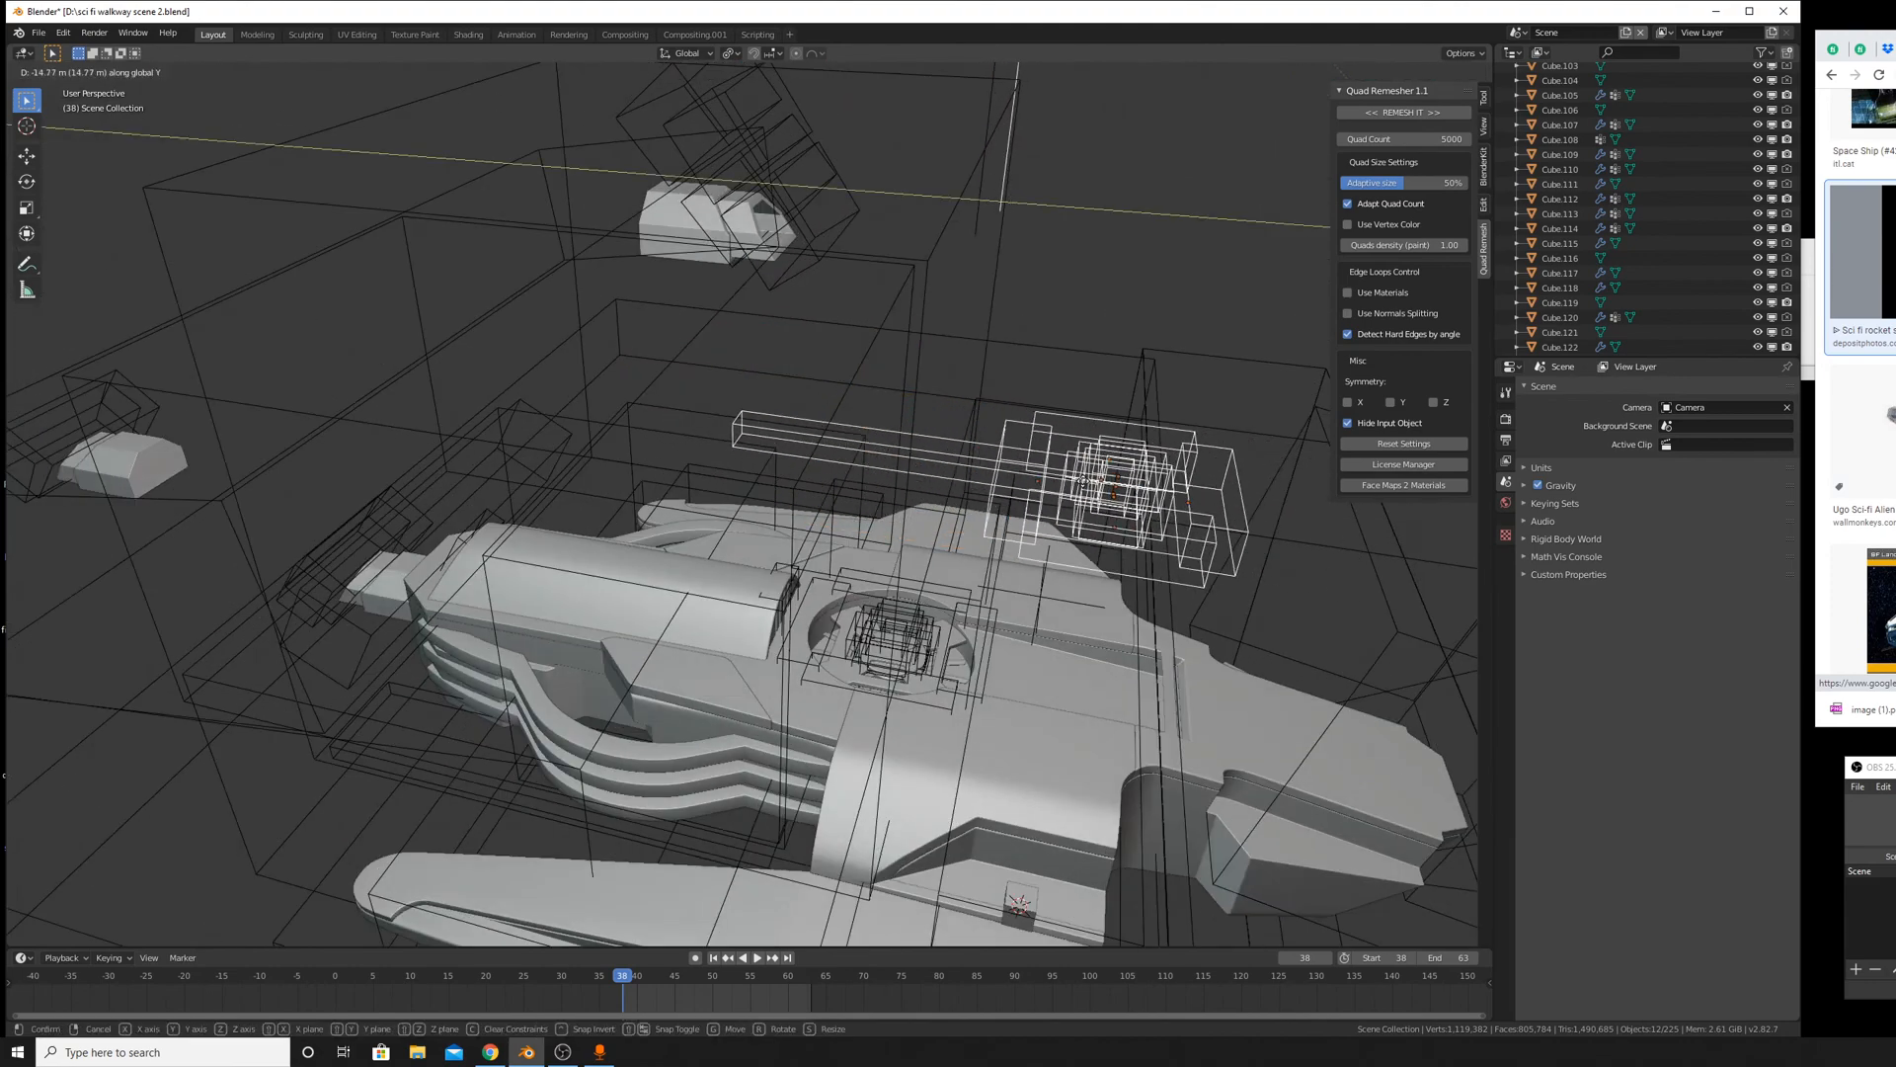
pyautogui.click(1028, 466)
# Deselect the remaining stray line-shaped object high above the ship.
pyautogui.moveTo(1027, 467); pyautogui.dragTo(936, 534, button='middle')
pyautogui.press('b')
pyautogui.moveTo(1094, 440); pyautogui.dragTo(1198, 521, button='middle')
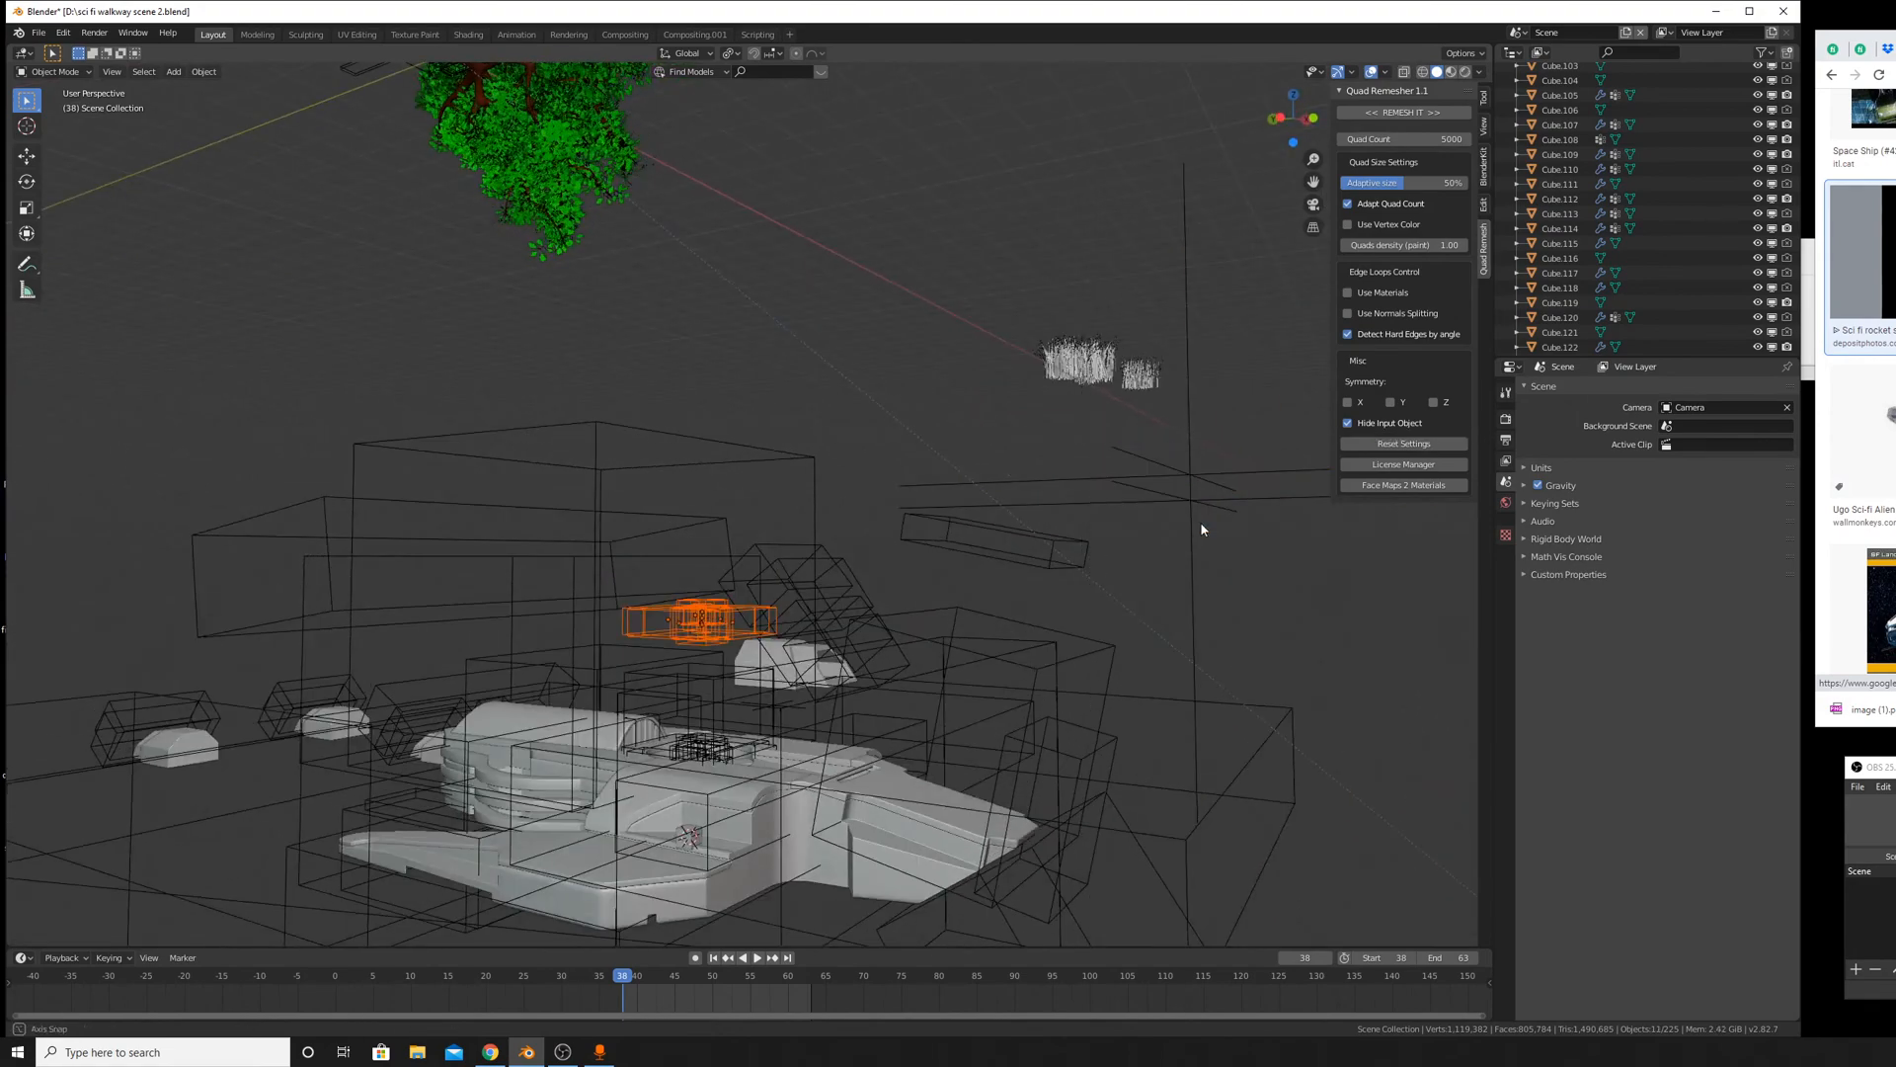
# Test moving only the duplicated recess cutters along global X and Y from several viewing angles.
pyautogui.scroll(4, 819, 632)
pyautogui.scroll(-1, 817, 634)
pyautogui.keyDown('shift'); pyautogui.moveTo(817, 634); pyautogui.dragTo(894, 587, button='middle'); pyautogui.keyUp('shift')
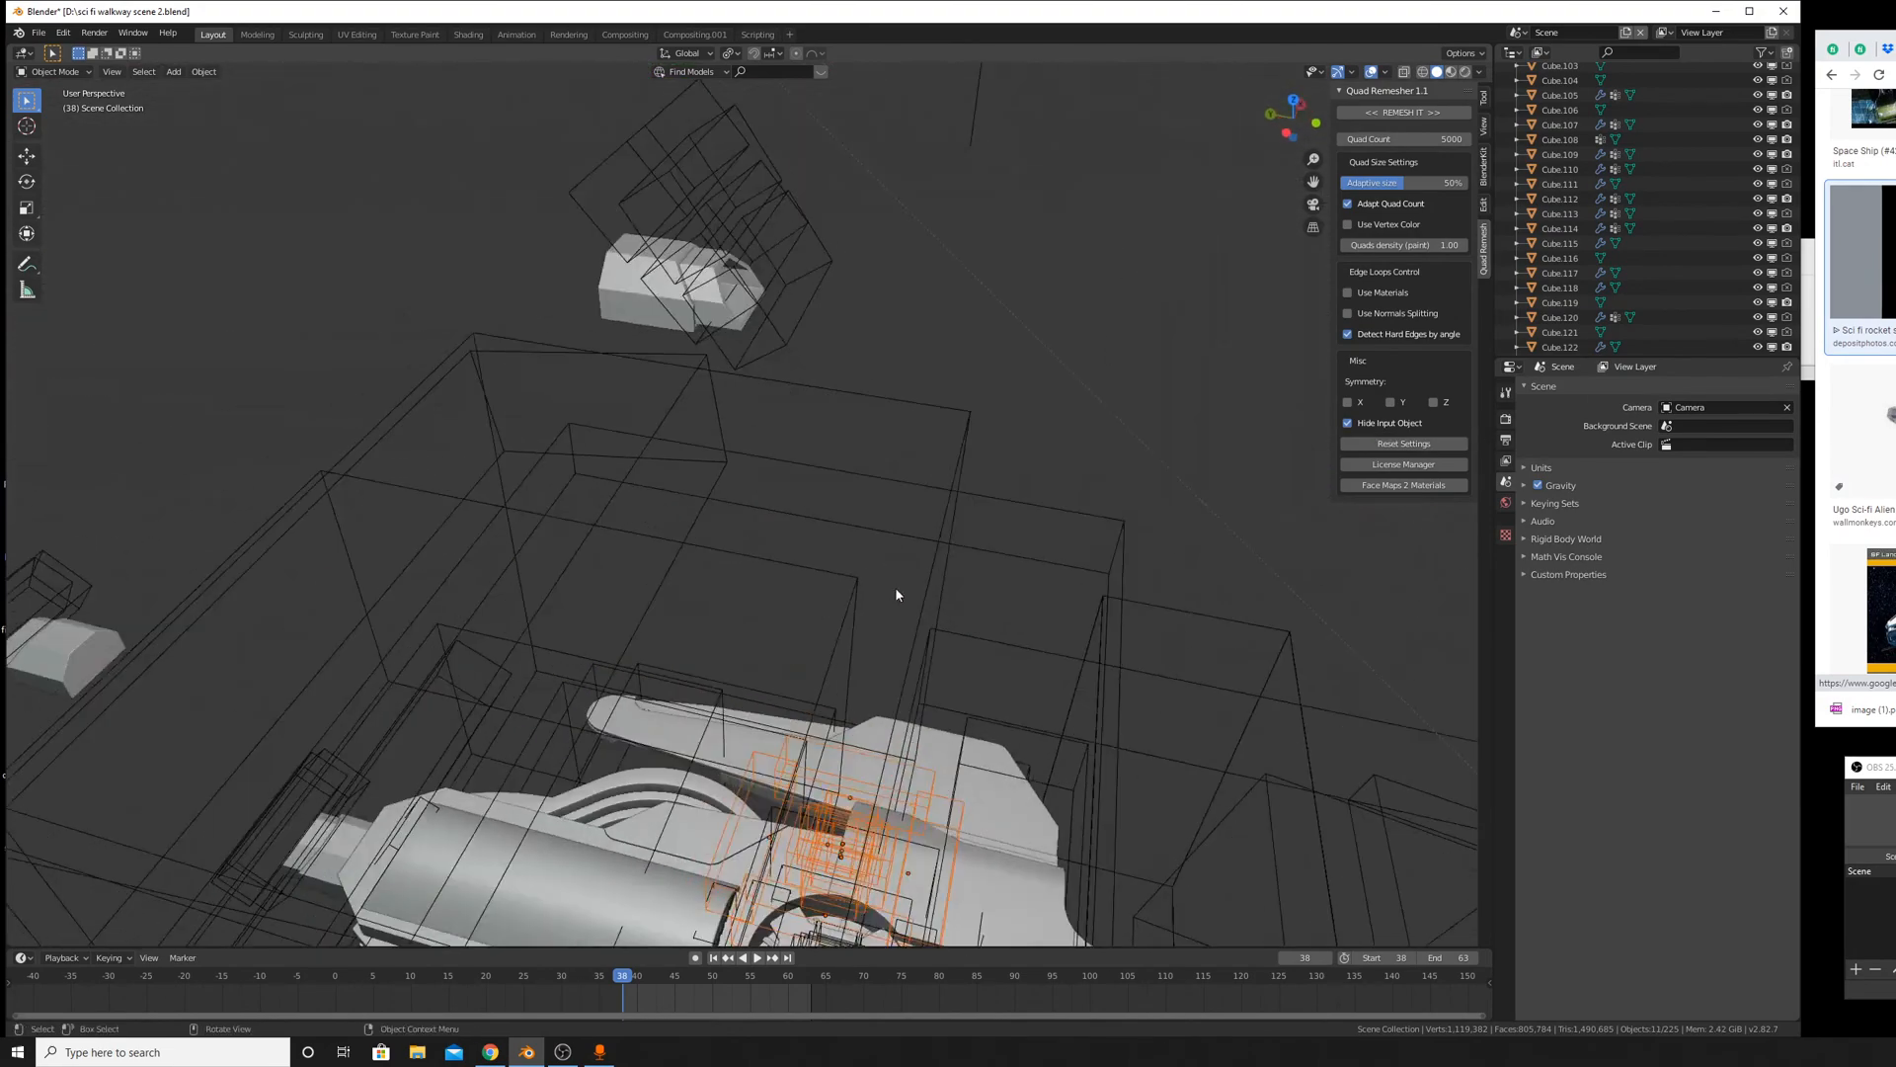
pyautogui.press('g')
pyautogui.press('x')
pyautogui.rightClick(1073, 613)
pyautogui.press('g')
pyautogui.press('y')
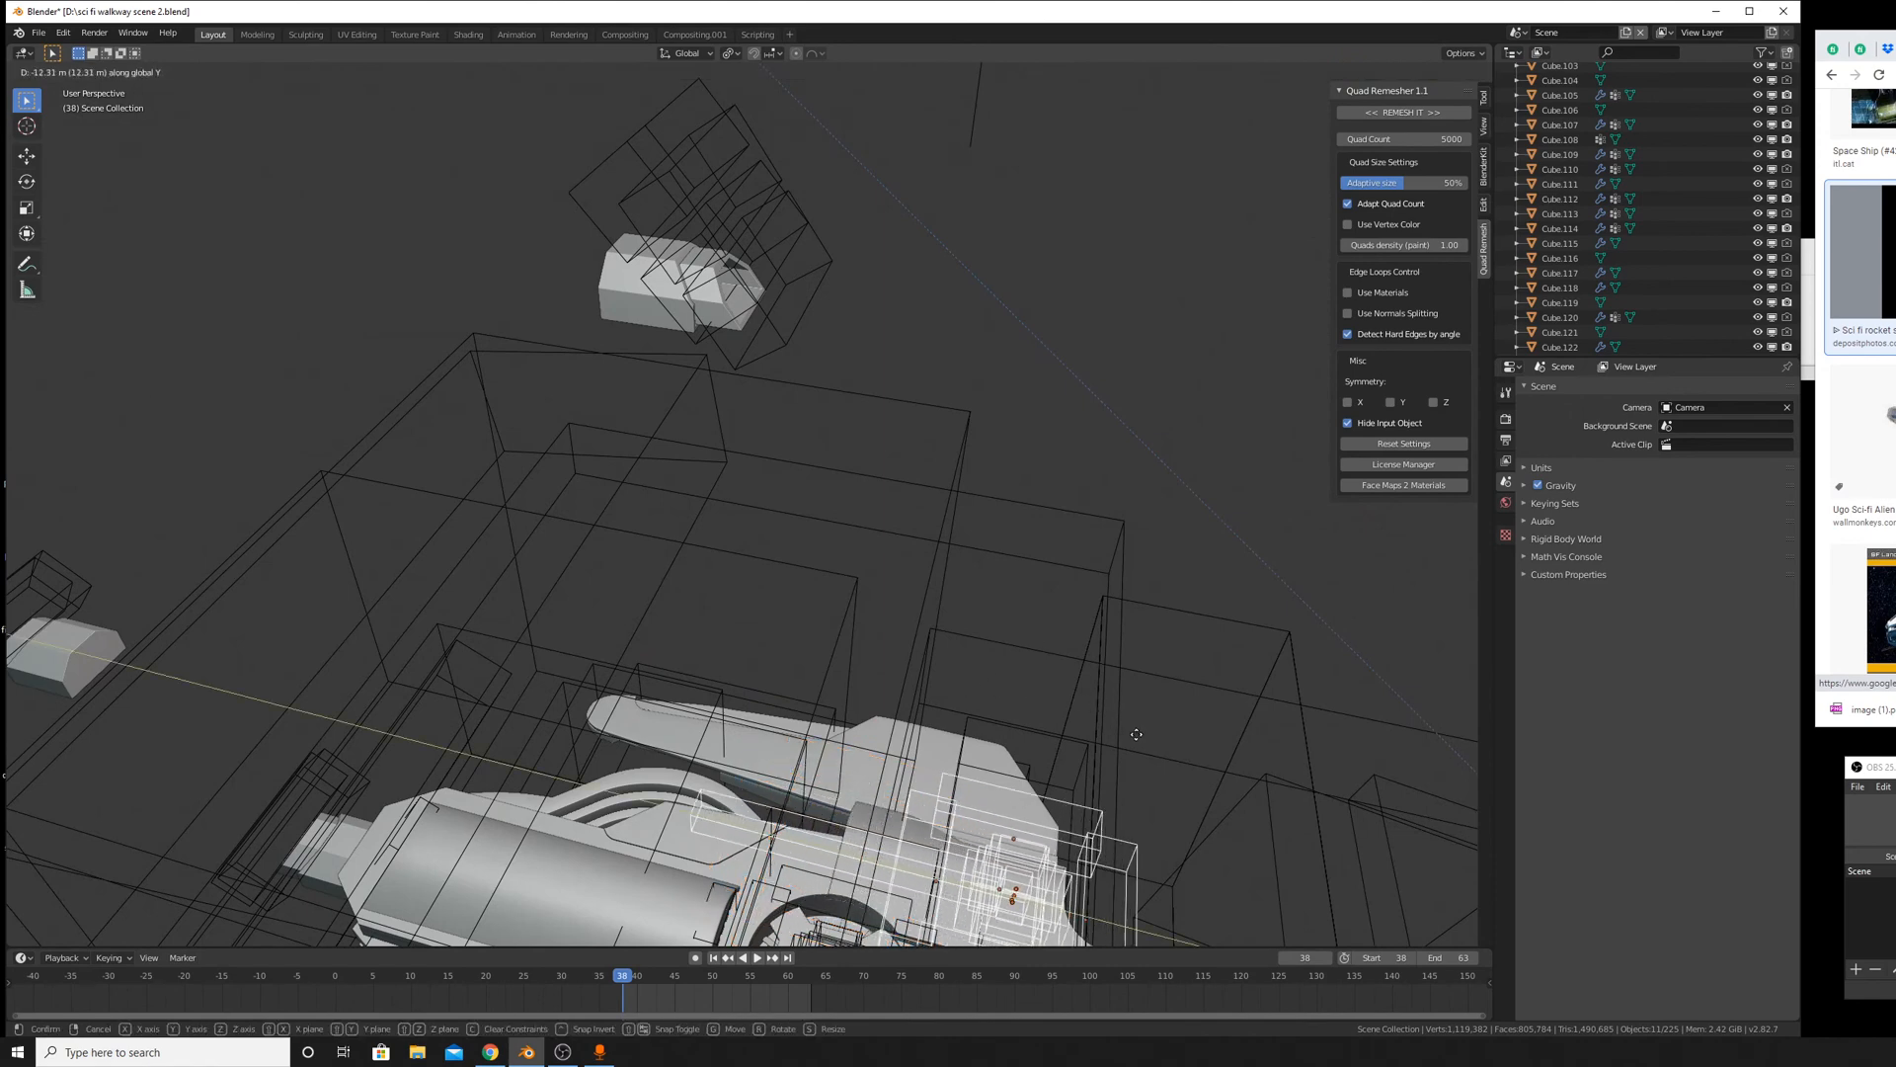
pyautogui.rightClick(1132, 734)
pyautogui.keyDown('shift'); pyautogui.moveTo(1030, 747); pyautogui.dragTo(944, 435, button='middle'); pyautogui.keyUp('shift')
pyautogui.press('g')
pyautogui.press('y')
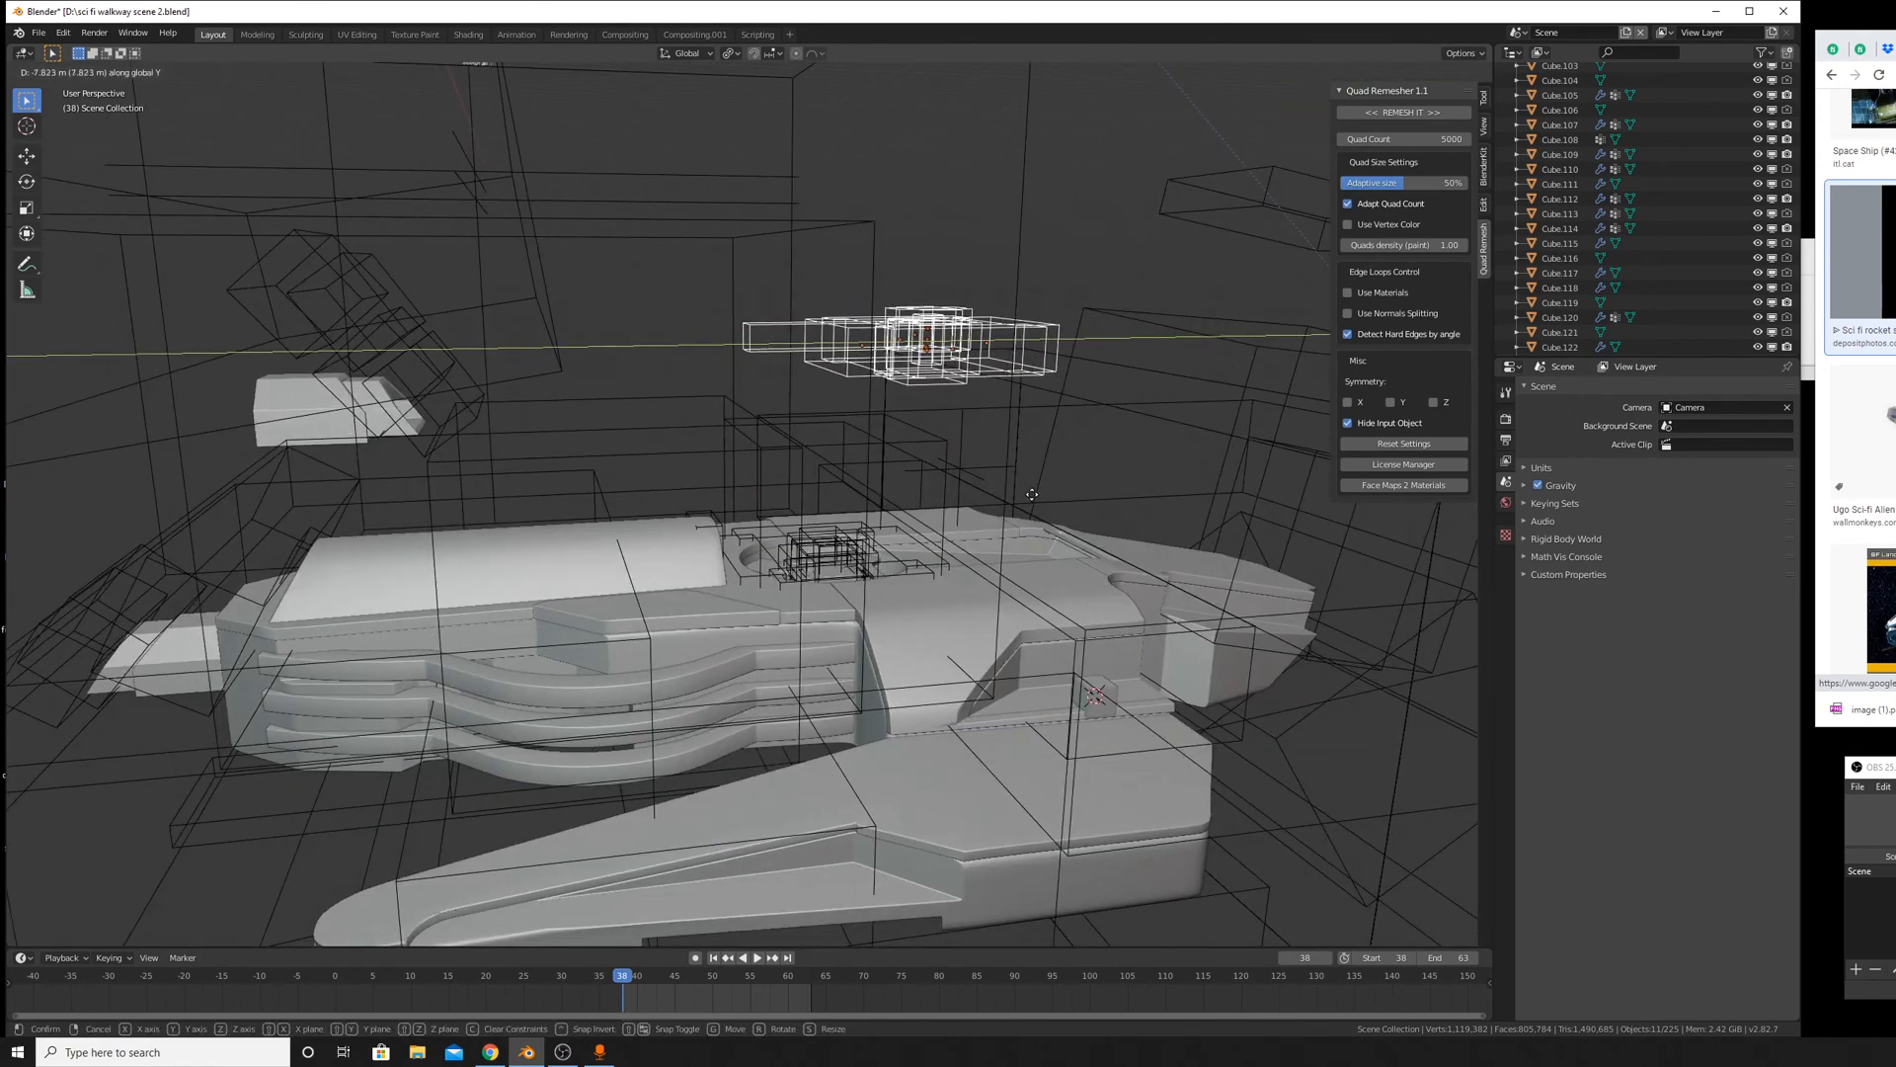
pyautogui.click(997, 491)
# Make short trial moves along global Y to find the cutter that travels against the rest of the group.
pyautogui.scroll(7, 877, 424)
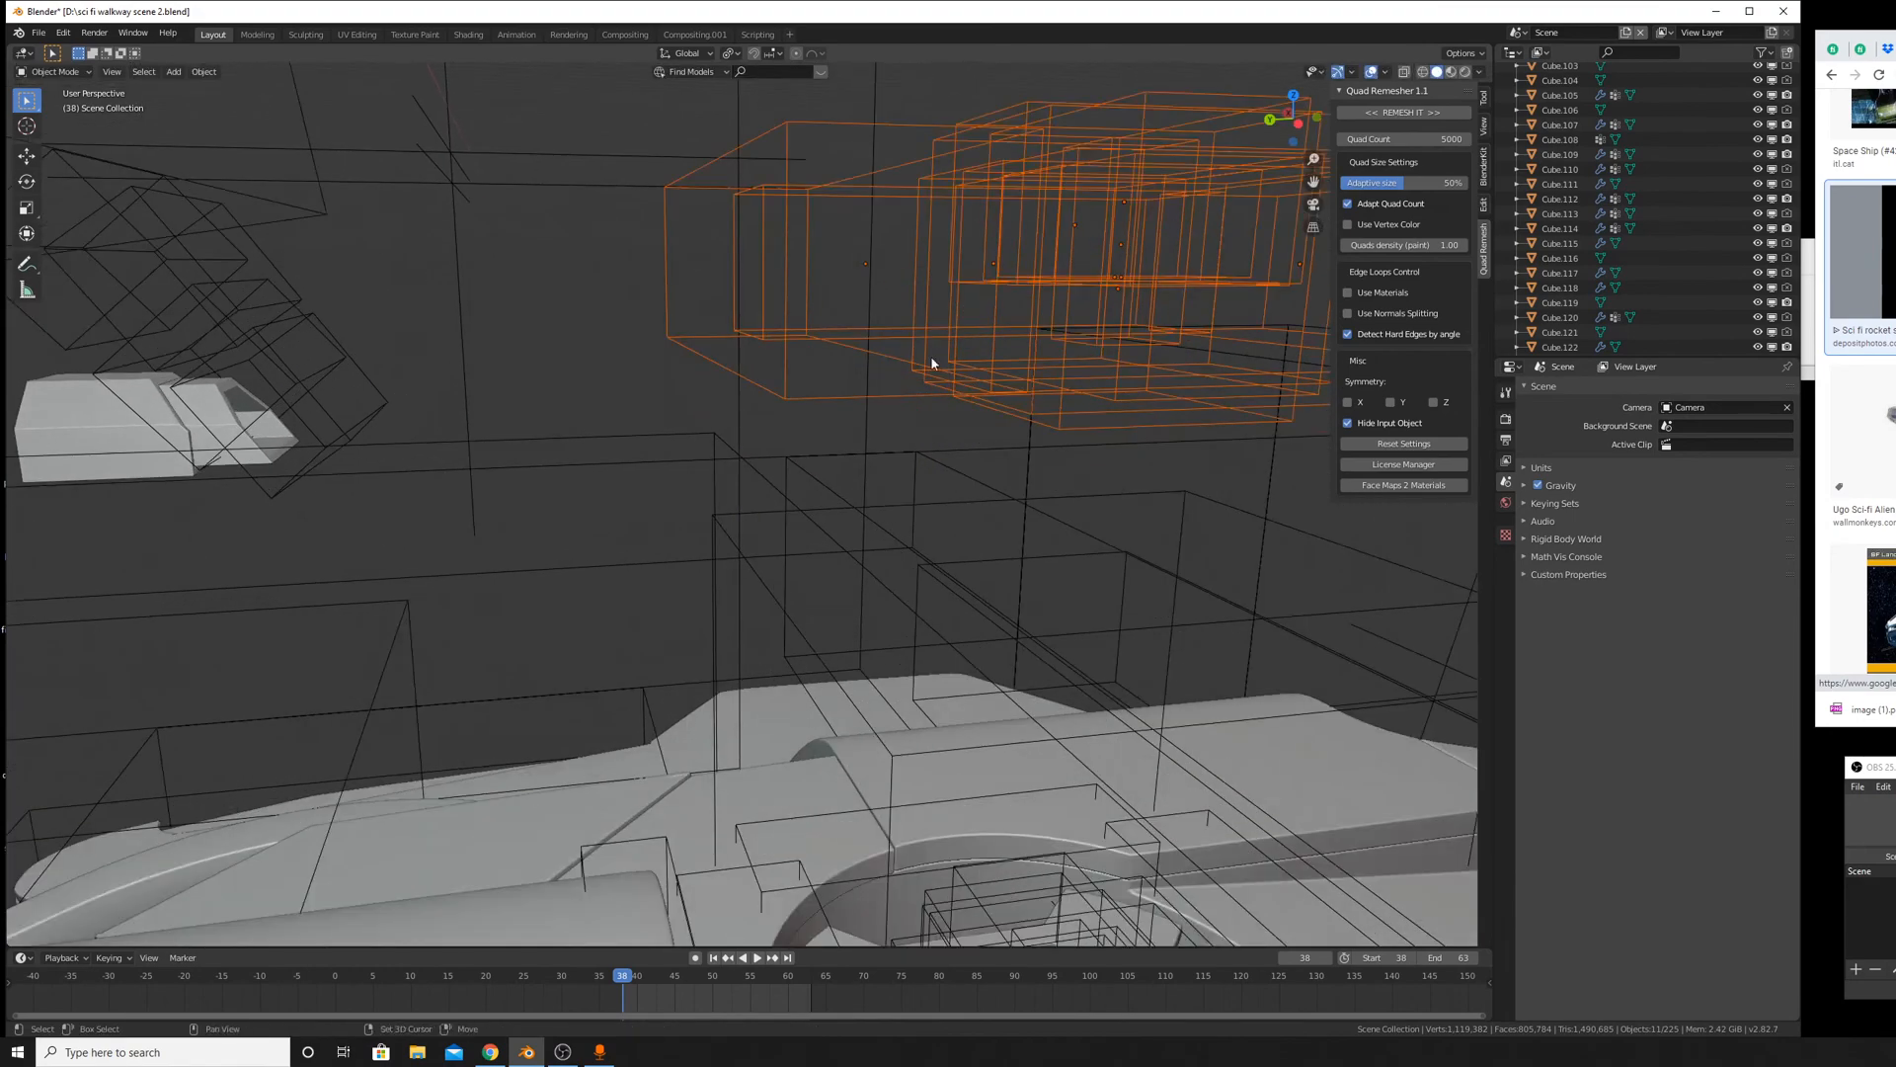
pyautogui.press('y')
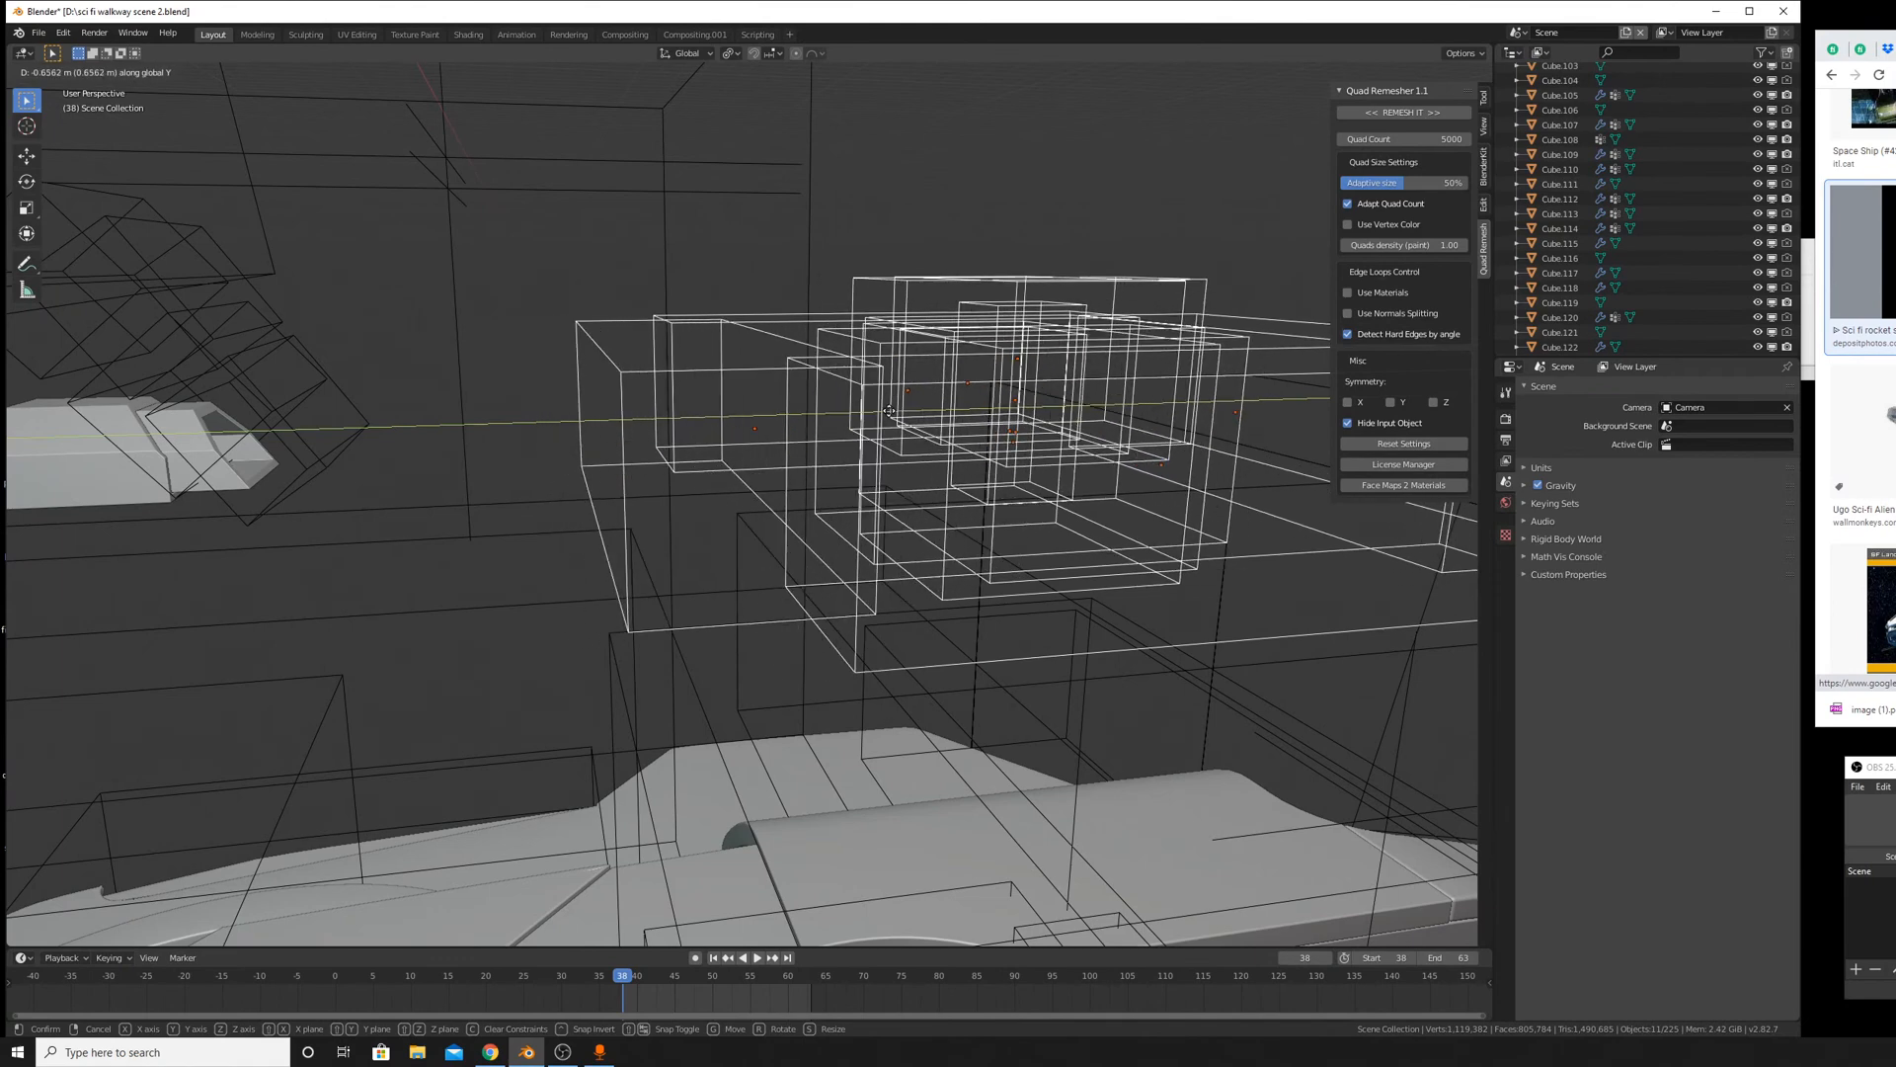
pyautogui.click(944, 417)
pyautogui.press('g')
pyautogui.press('y')
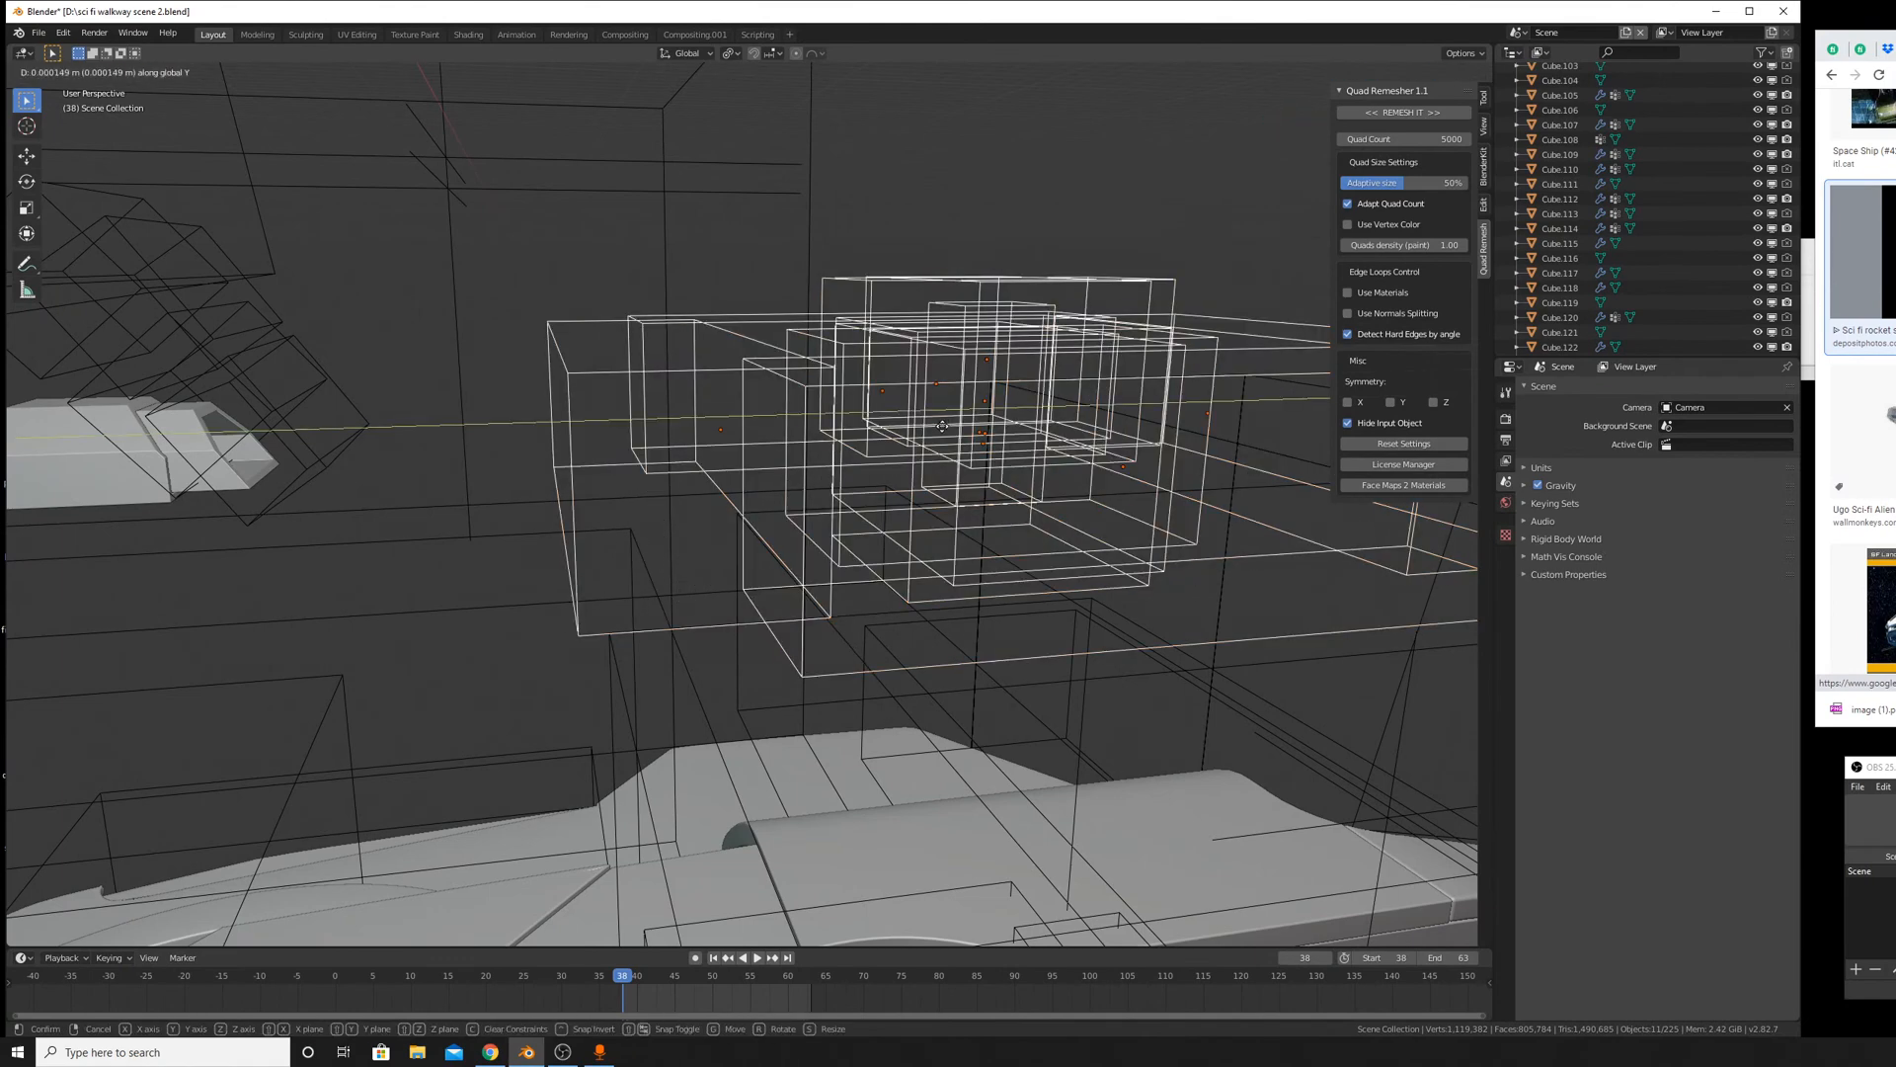
pyautogui.click(978, 493)
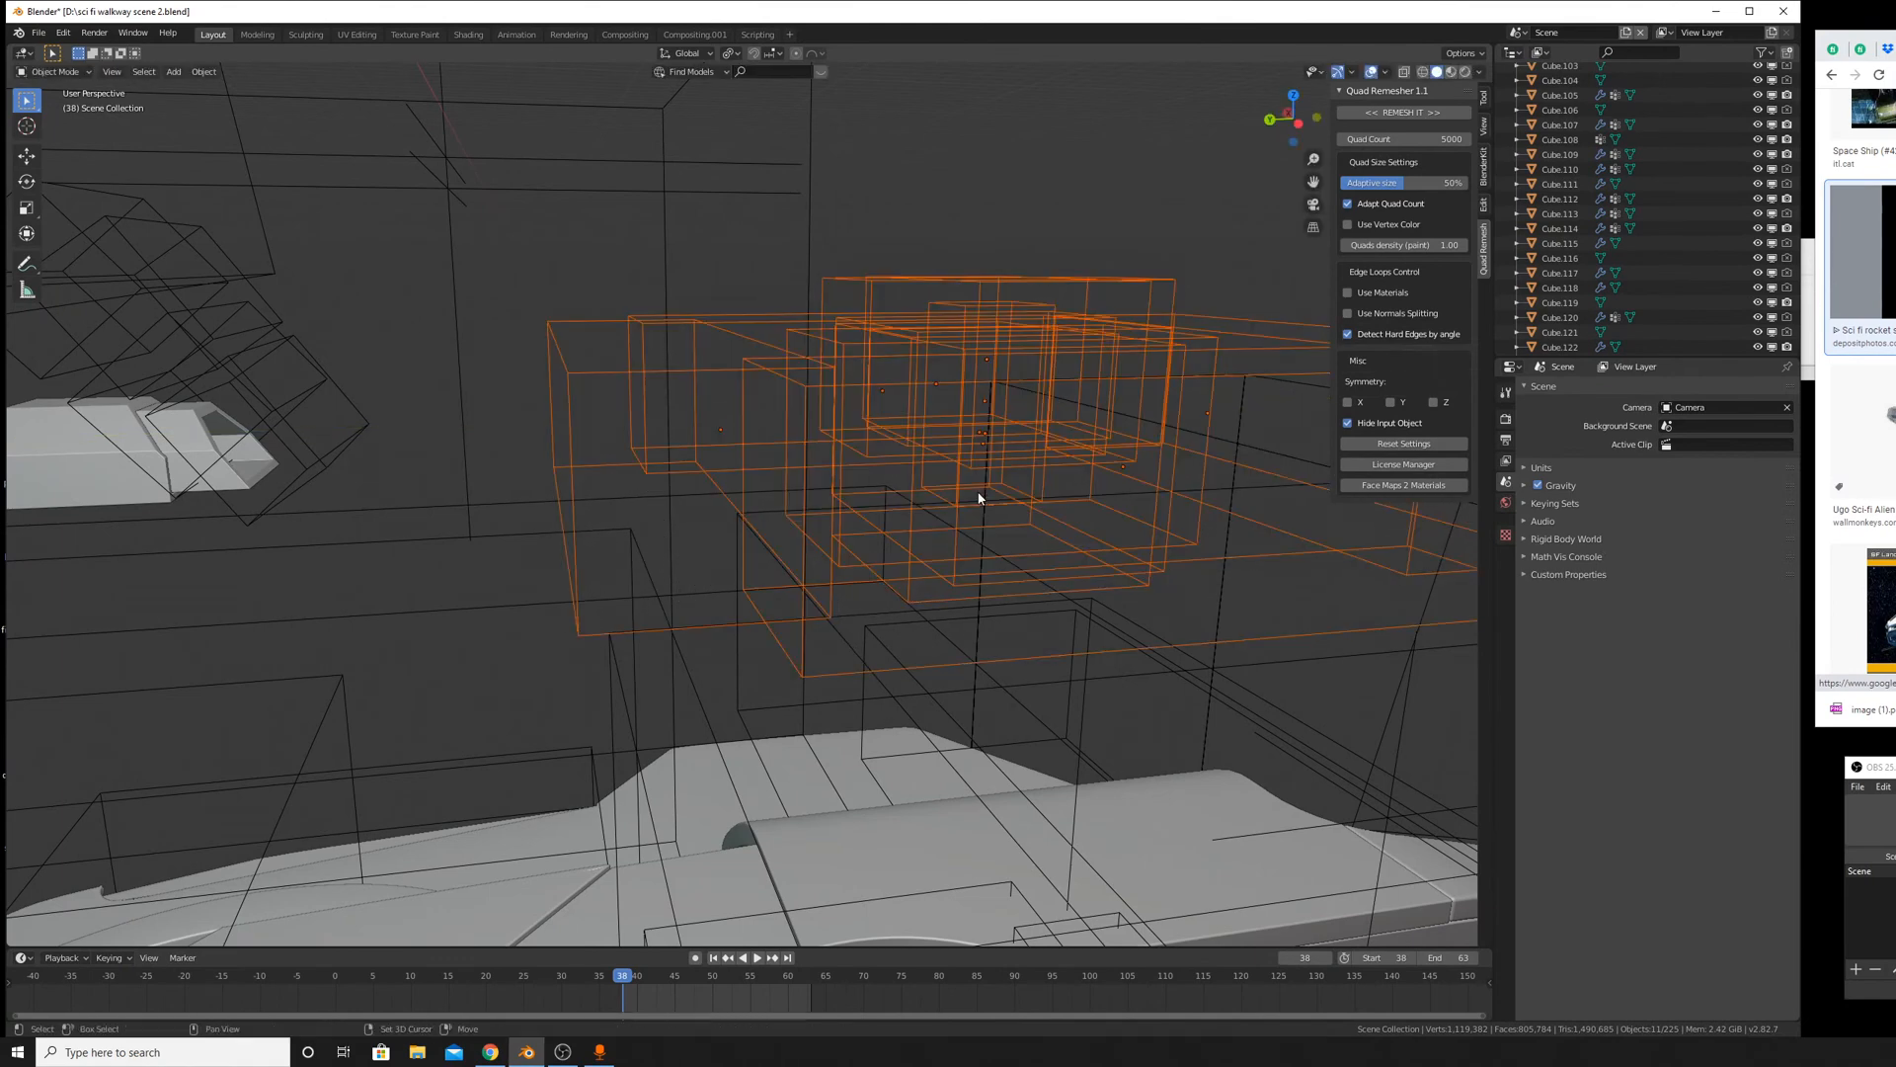
pyautogui.moveTo(1112, 428); pyautogui.dragTo(1058, 501, button='middle')
pyautogui.press('g')
pyautogui.press('y')
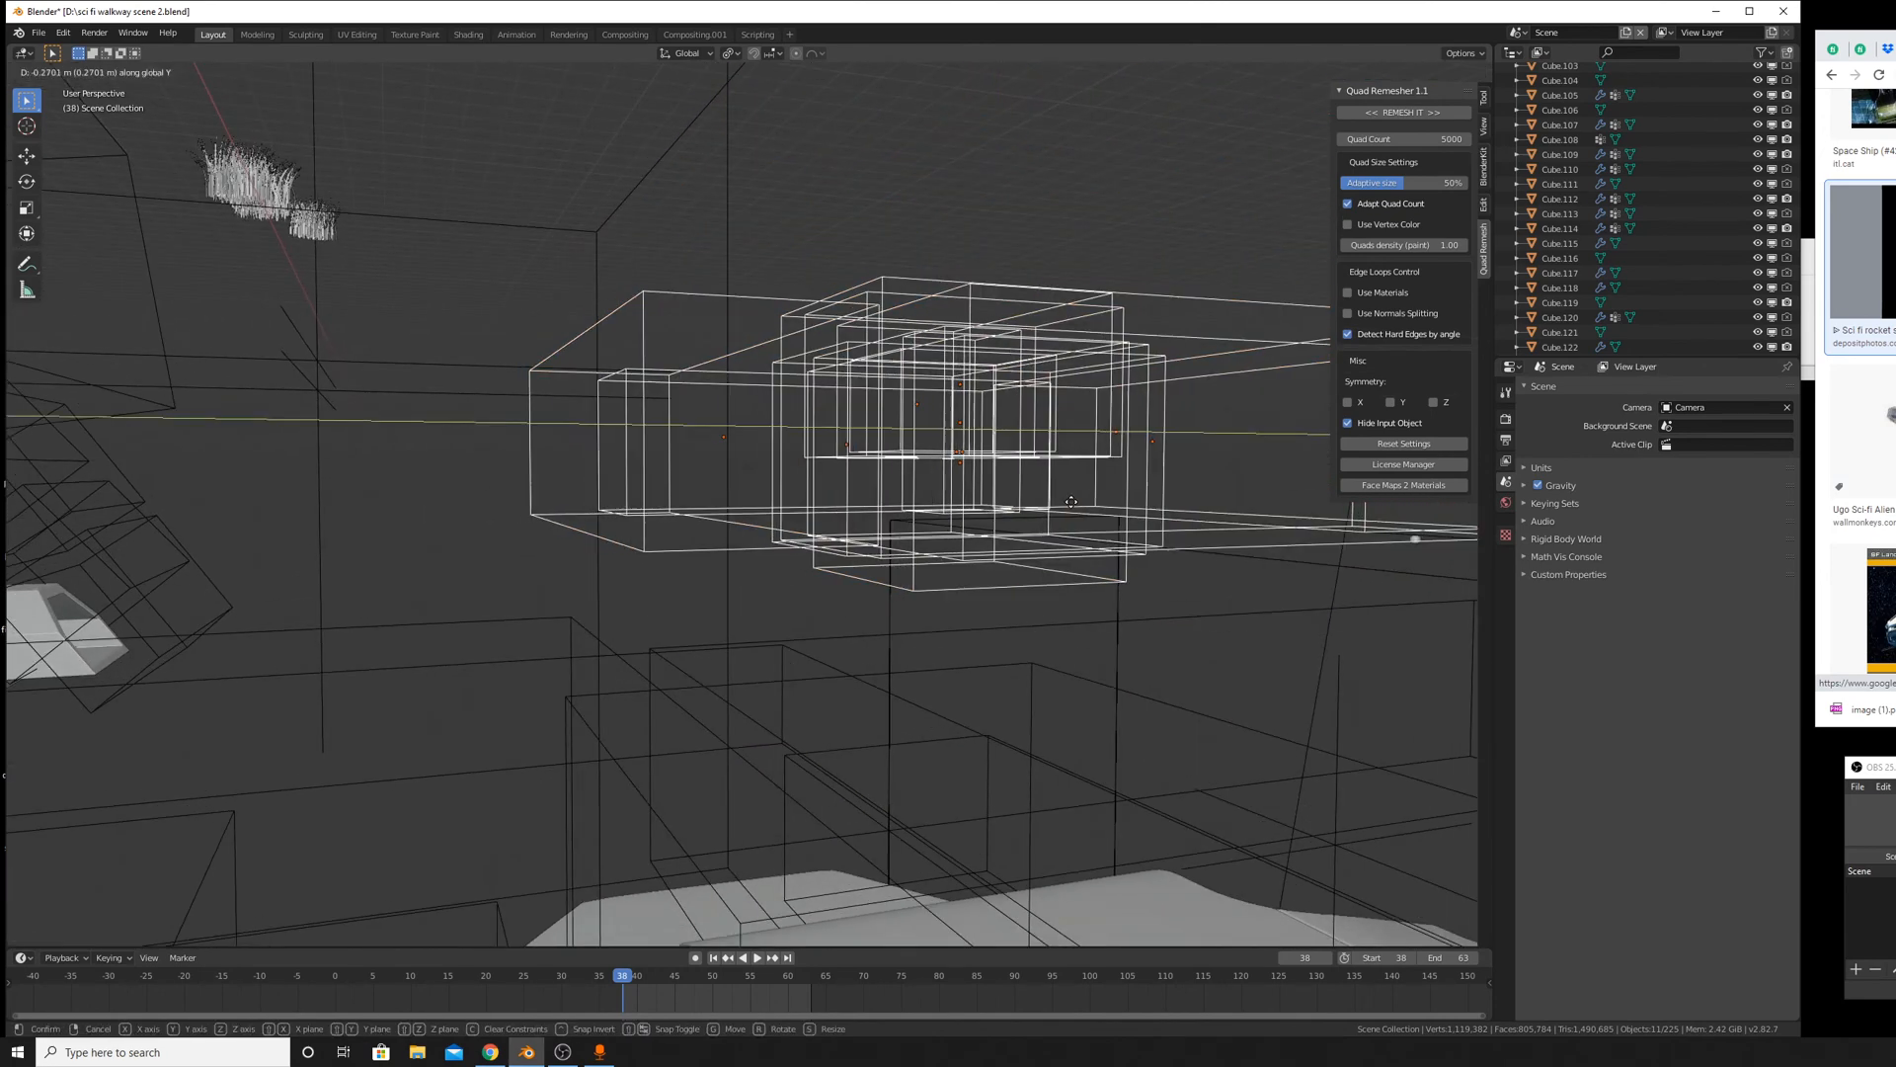
pyautogui.click(1074, 422)
# Apply the Mirror modifier on the inner cutter box Cube.136, and reselect the duplicated cutter group without the large hull box.
pyautogui.click(1070, 417)
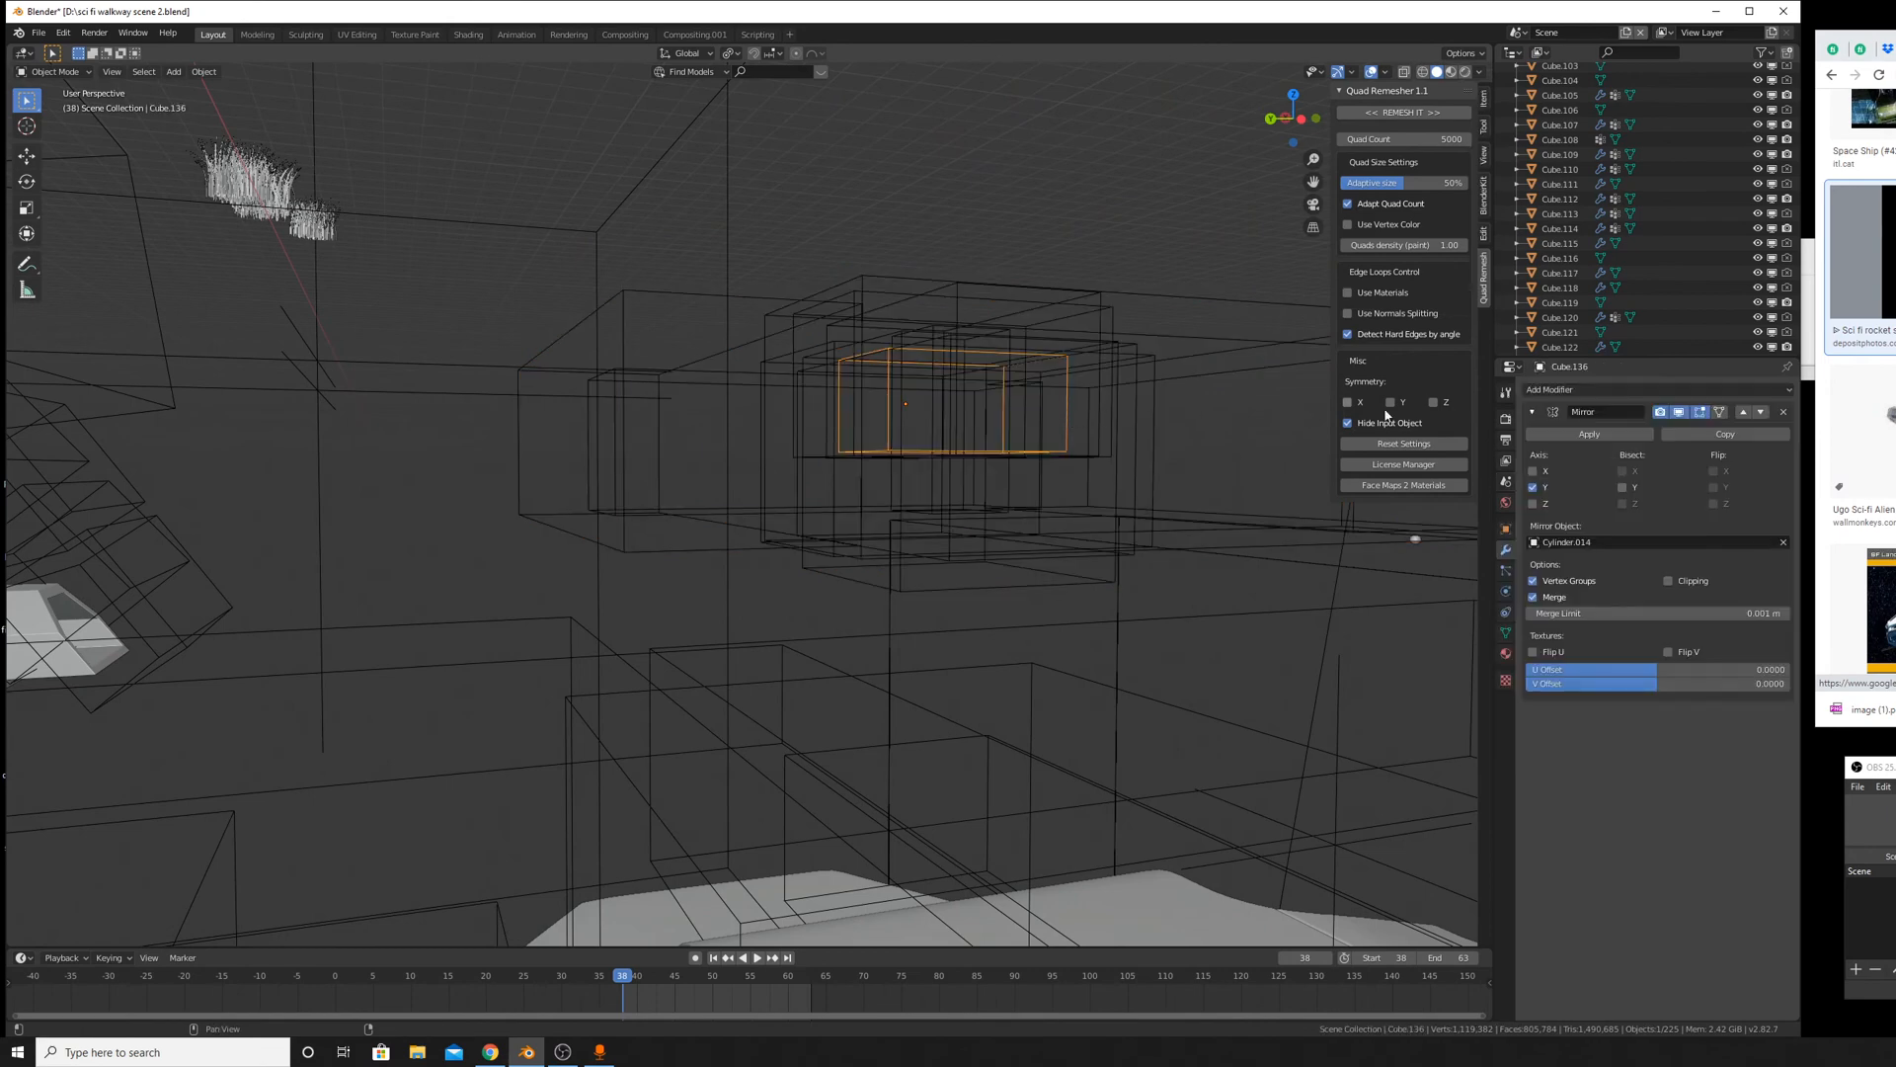
pyautogui.click(1602, 434)
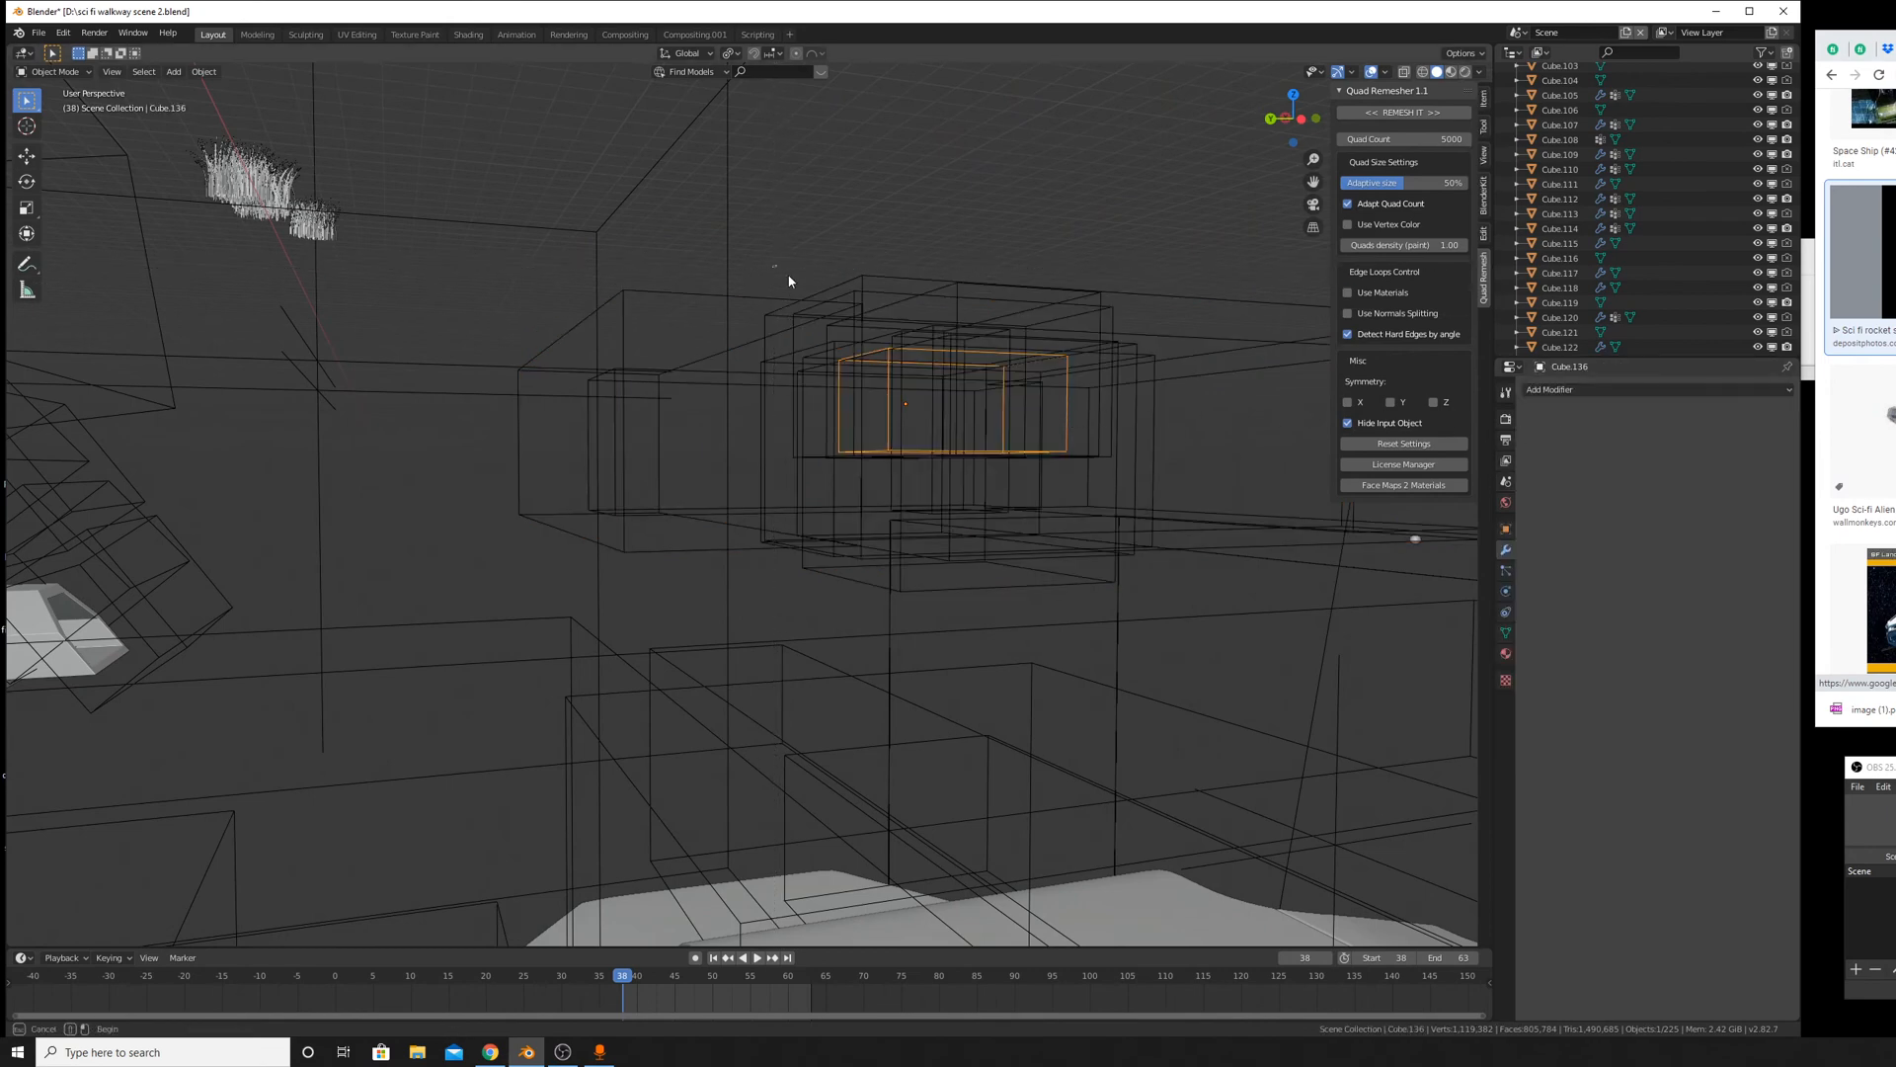
pyautogui.moveTo(776, 269); pyautogui.dragTo(1161, 541)
pyautogui.scroll(-8, 1161, 542)
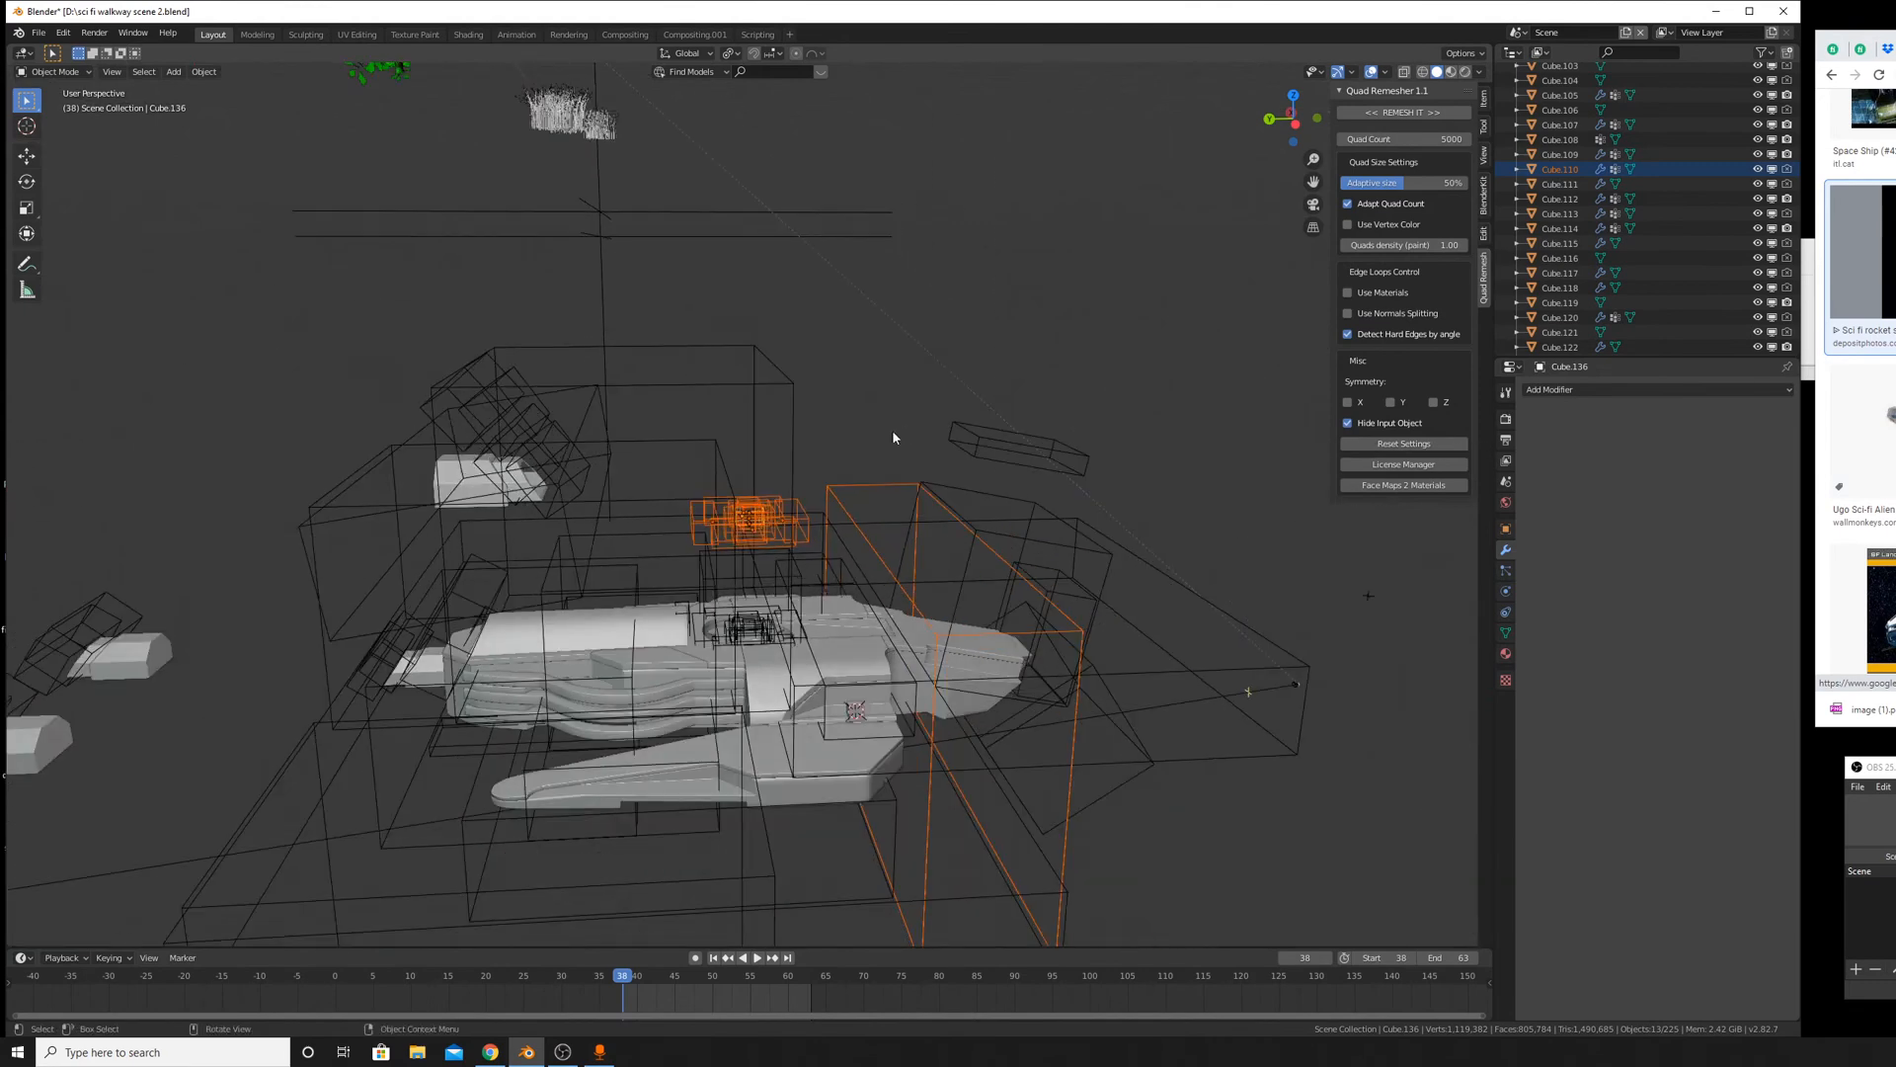
pyautogui.keyDown('shift'); pyautogui.click(967, 568); pyautogui.keyUp('shift')
# Move the duplicated cutter group about 15.7 m along negative global Y, toward the ship's nose.
pyautogui.scroll(4, 875, 483)
pyautogui.press('g')
pyautogui.press('y')
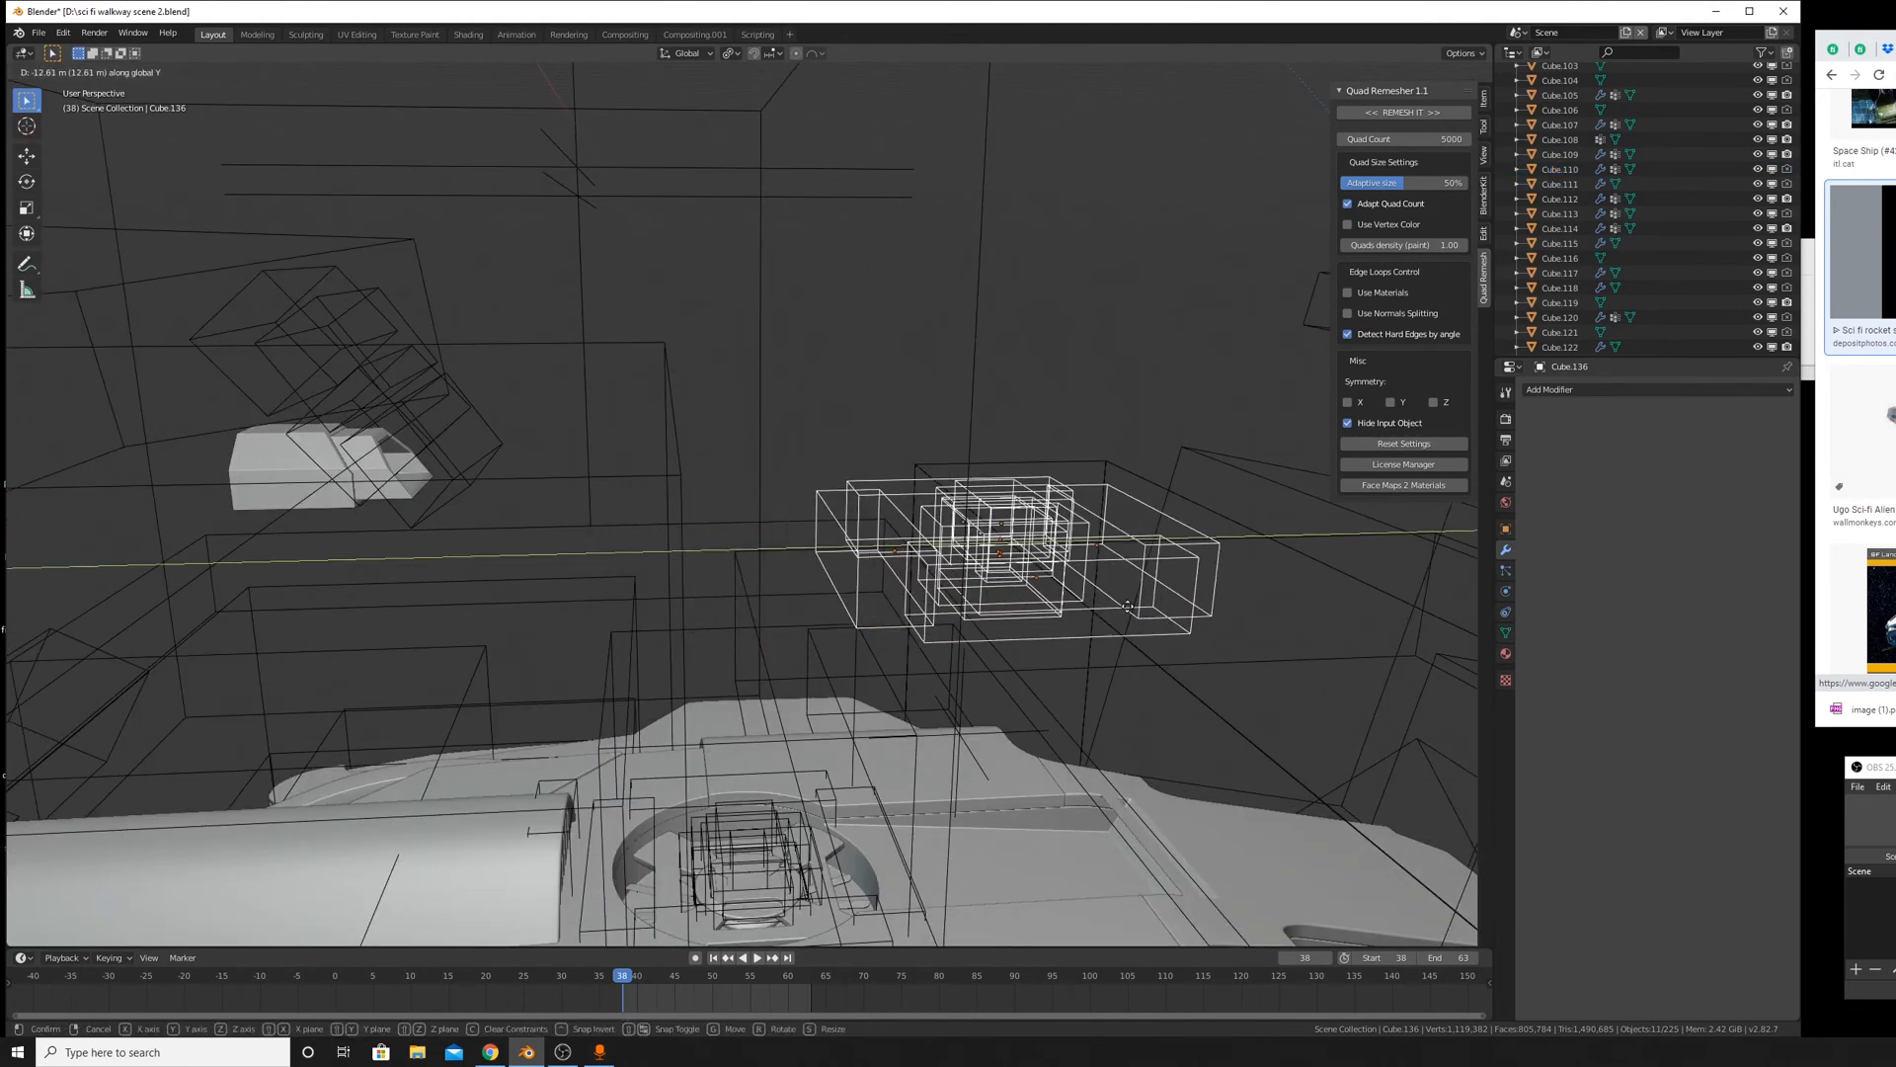
pyautogui.click(1142, 690)
pyautogui.scroll(-2, 1142, 690)
pyautogui.keyDown('shift'); pyautogui.moveTo(1106, 672); pyautogui.dragTo(893, 530, button='middle'); pyautogui.keyUp('shift')
# Lower the cutter group about 15.2 m along global Z onto the top of the hull.
pyautogui.press('g')
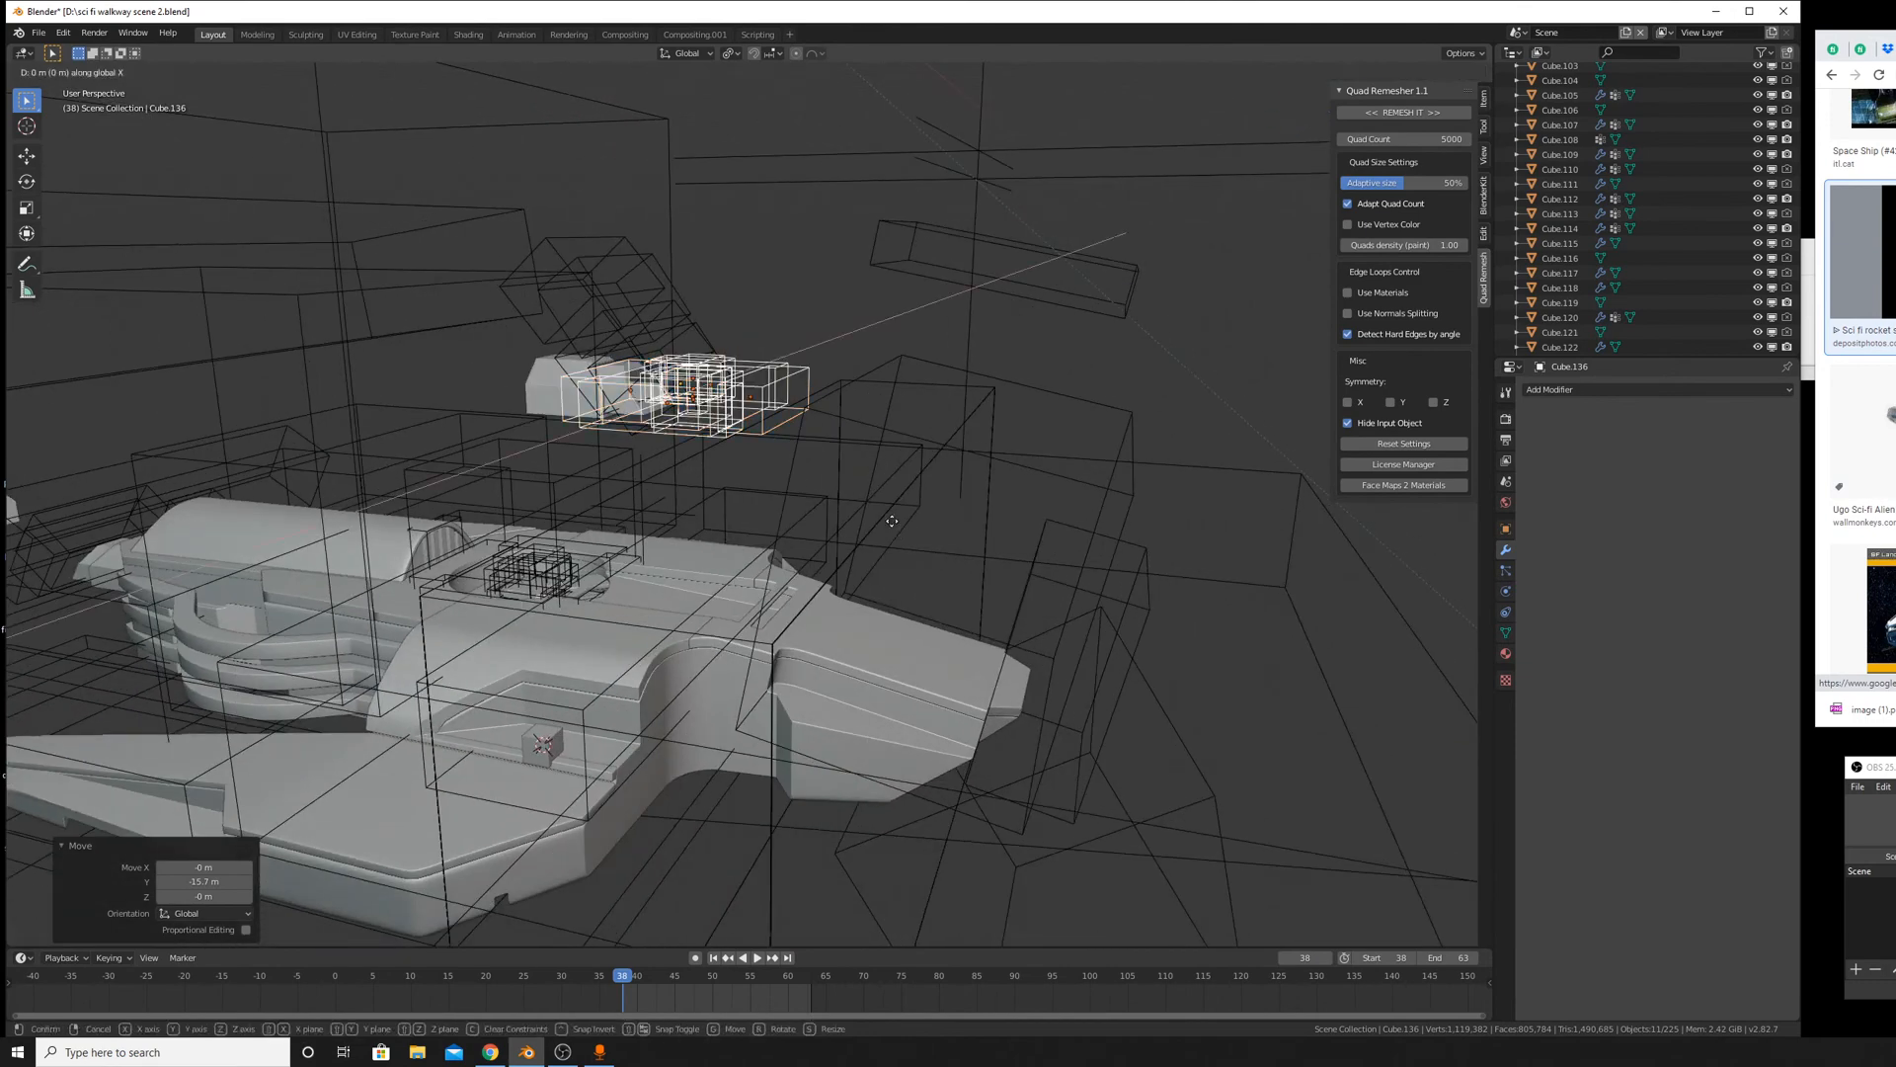
pyautogui.press('Escape')
pyautogui.press('g')
pyautogui.press('z')
pyautogui.click(892, 800)
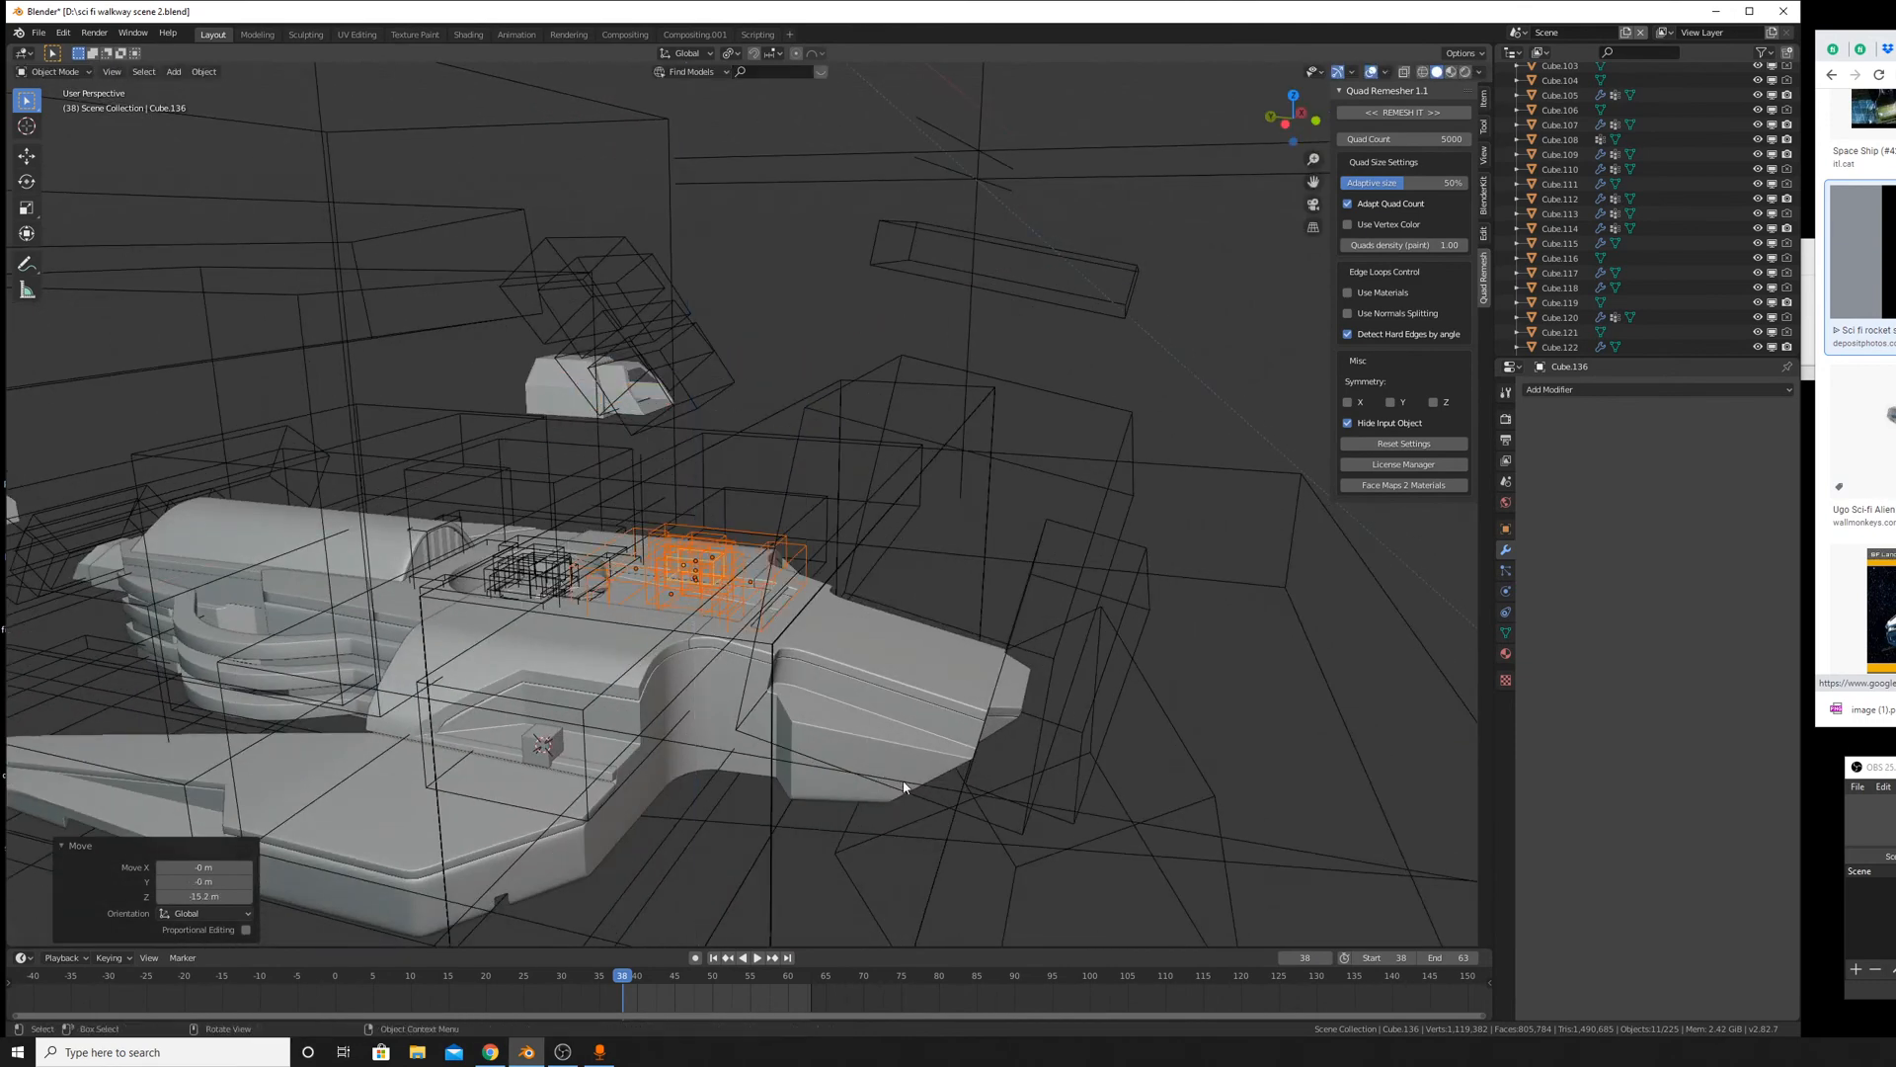
# Move the cutter group about 17.5 m further along negative global Y, over the sloping nose.
pyautogui.press('g')
pyautogui.press('y')
pyautogui.click(1063, 857)
# Try to rotate the cutters about global X to match the slope of the nose.
pyautogui.scroll(5, 1006, 684)
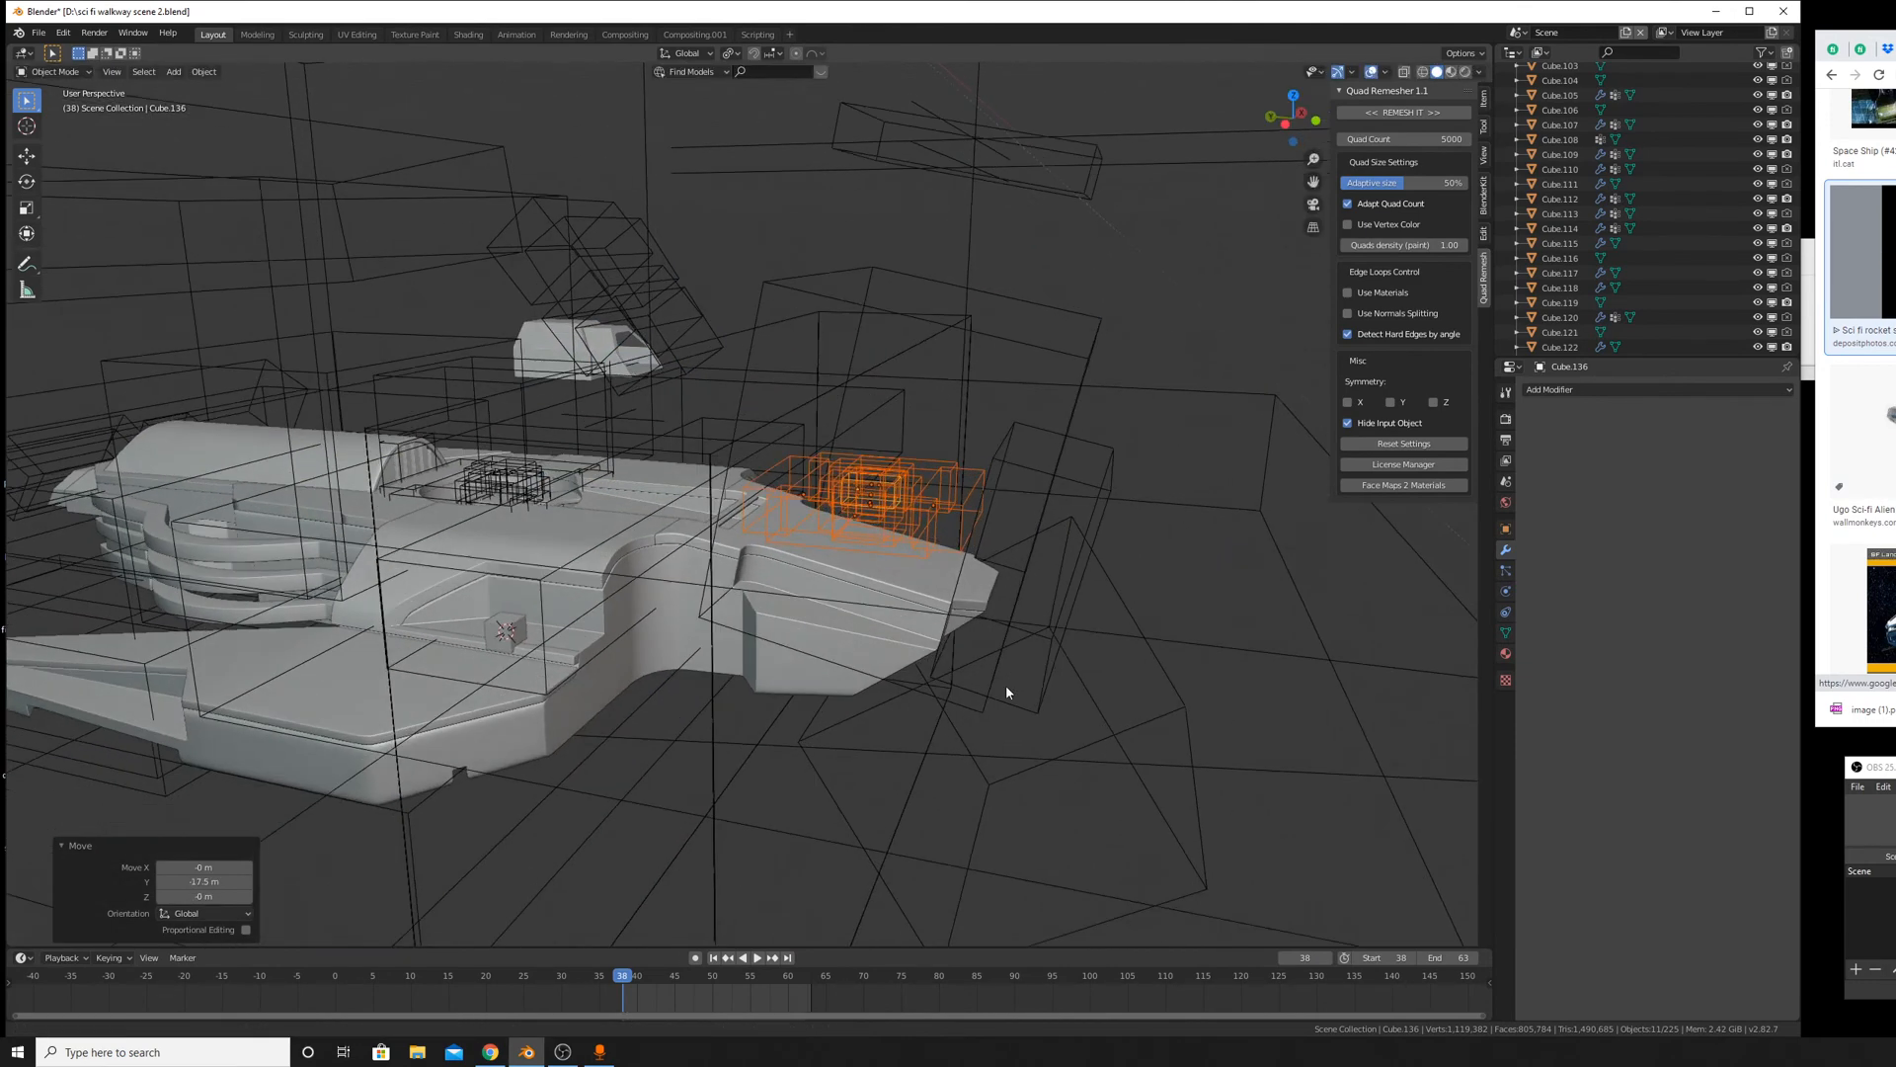
pyautogui.press('r')
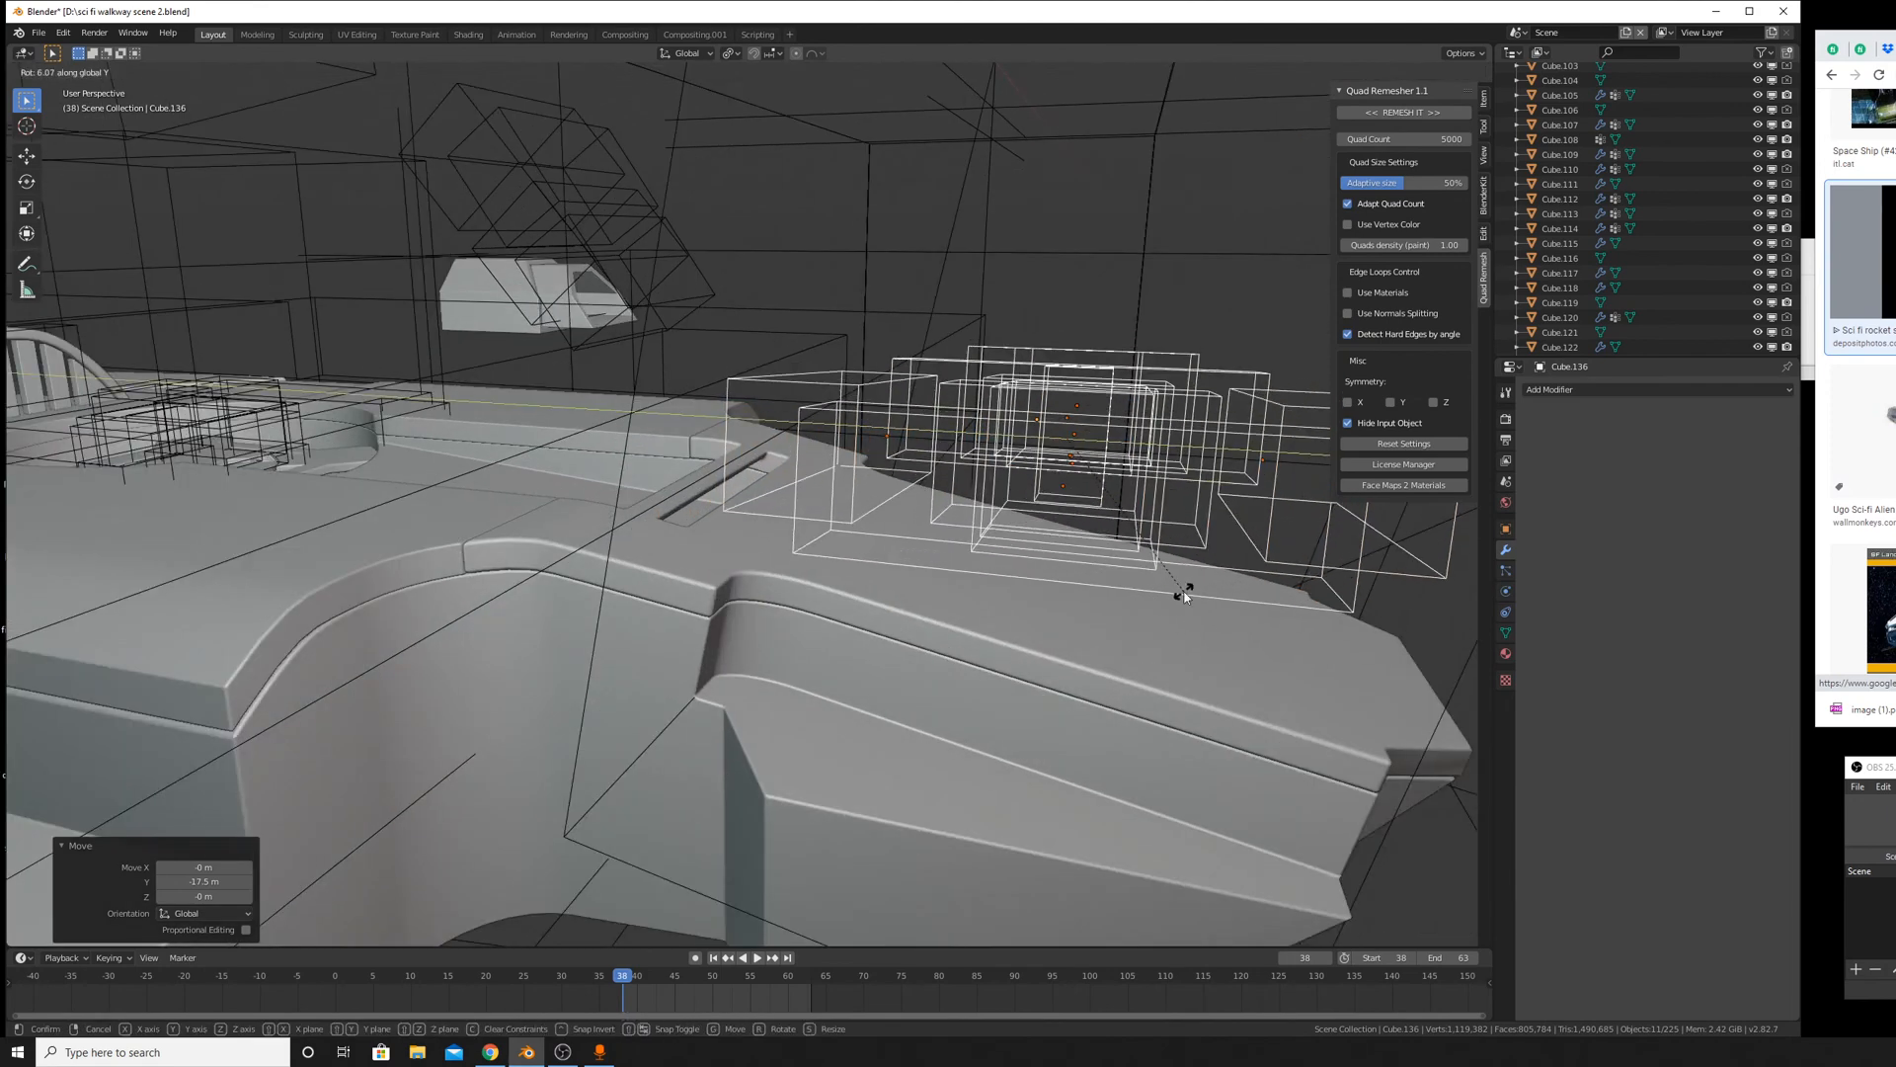
pyautogui.press('x')
pyautogui.rightClick(1254, 651)
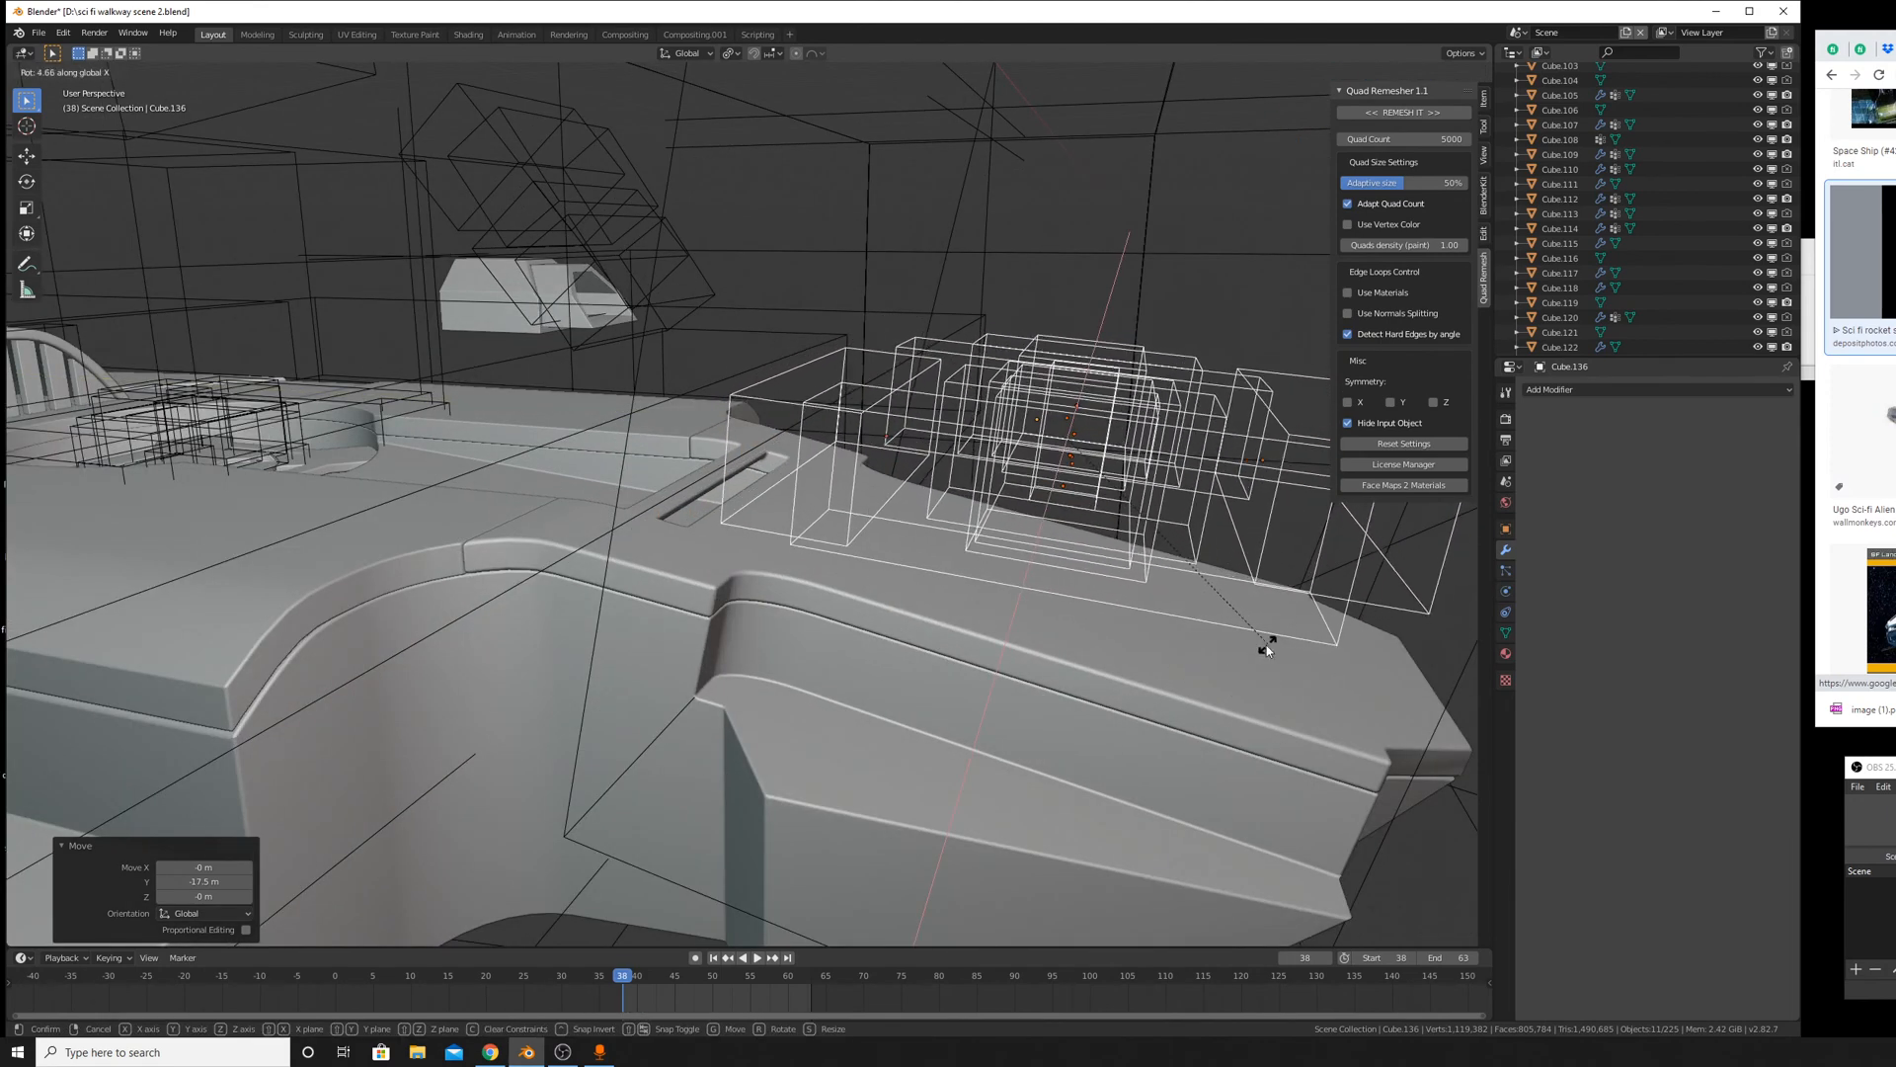
pyautogui.keyDown('shift'); pyautogui.moveTo(1287, 677); pyautogui.dragTo(1092, 624, button='middle'); pyautogui.keyUp('shift')
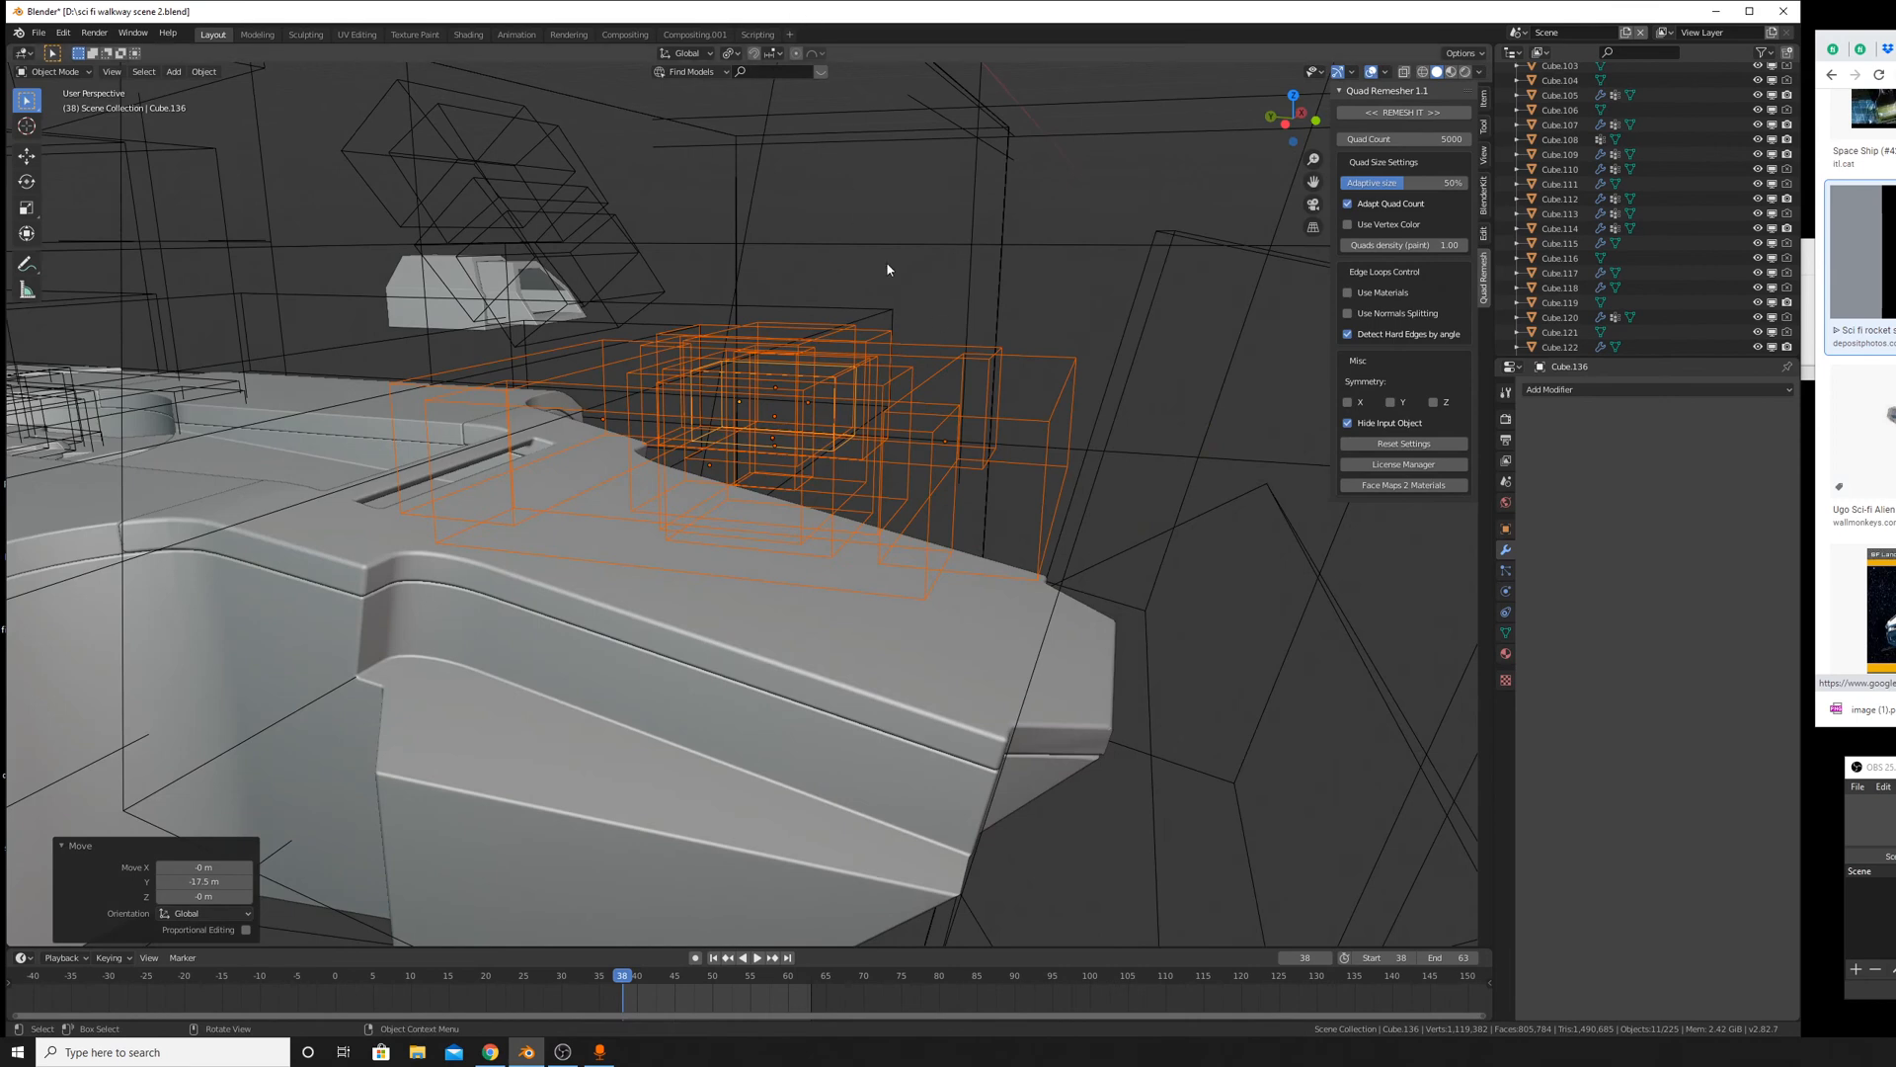
pyautogui.press('r')
pyautogui.press('x')
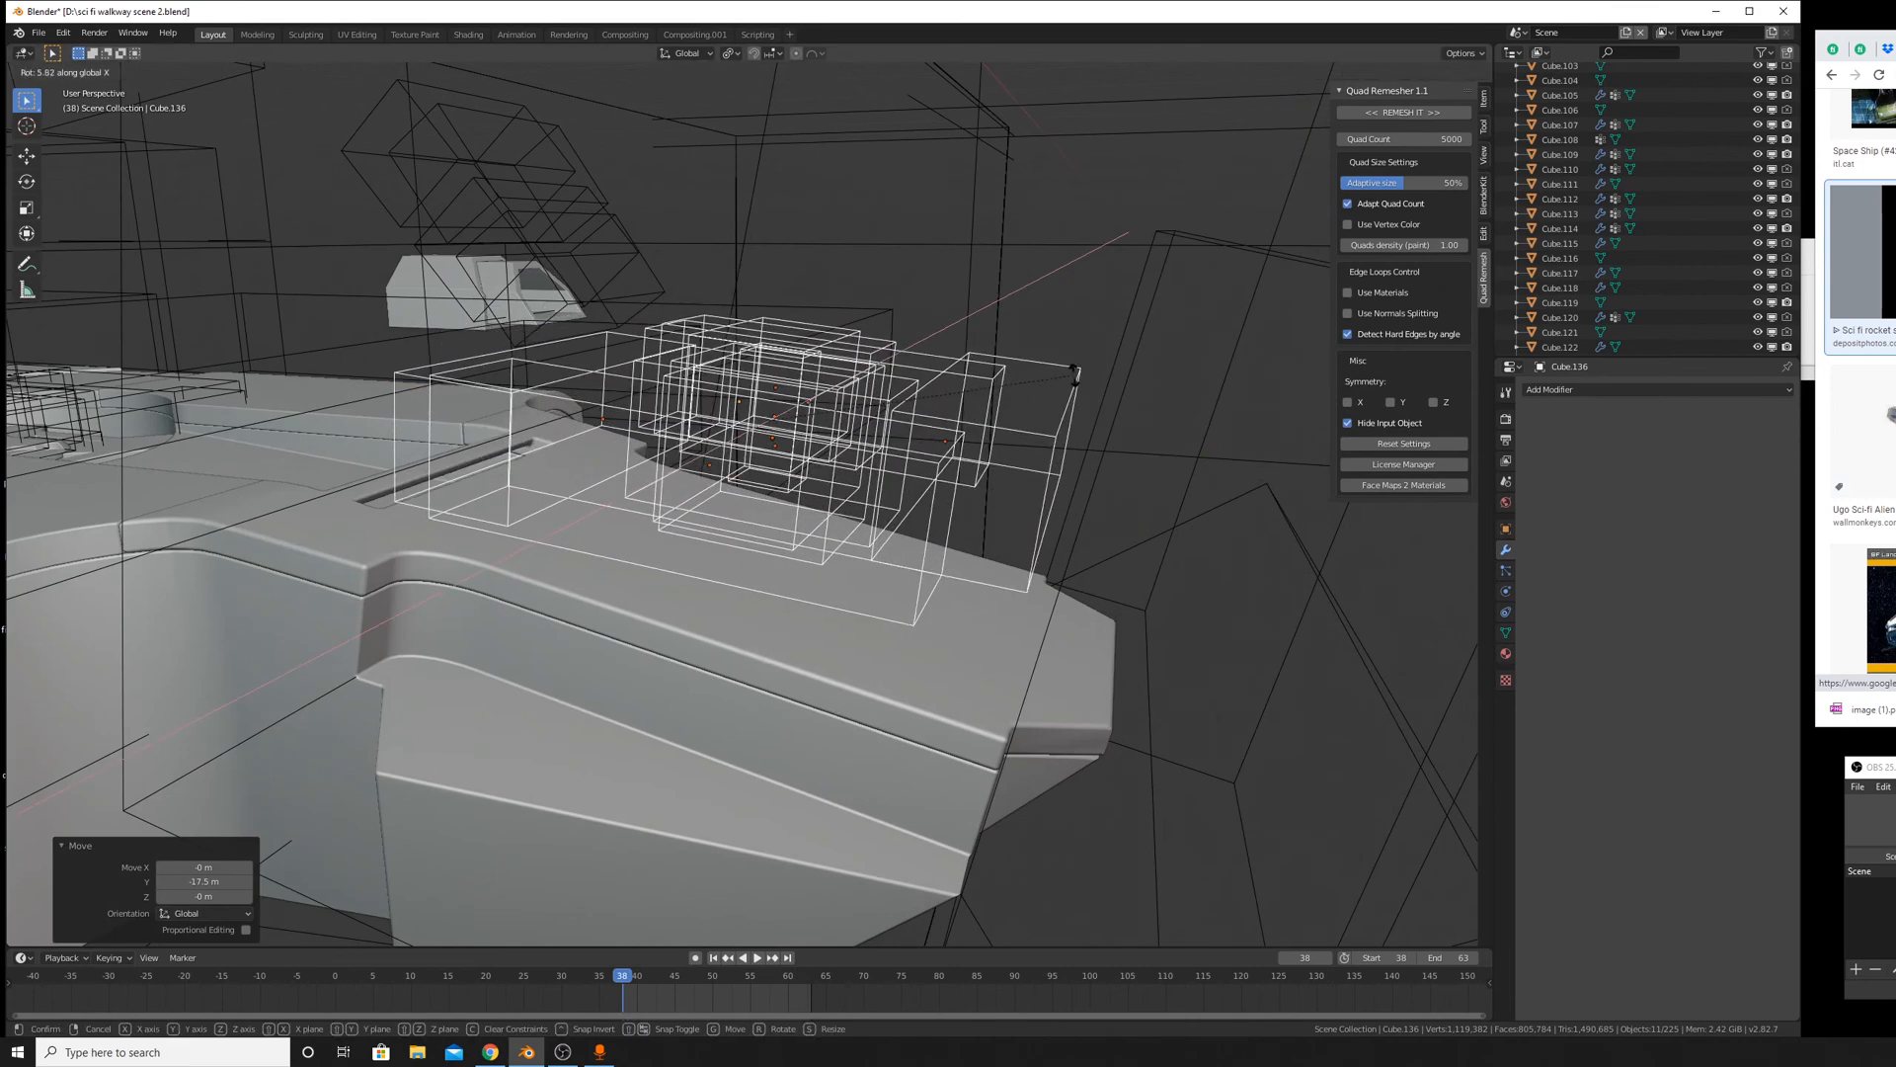
pyautogui.rightClick(1052, 447)
pyautogui.scroll(2, 1018, 433)
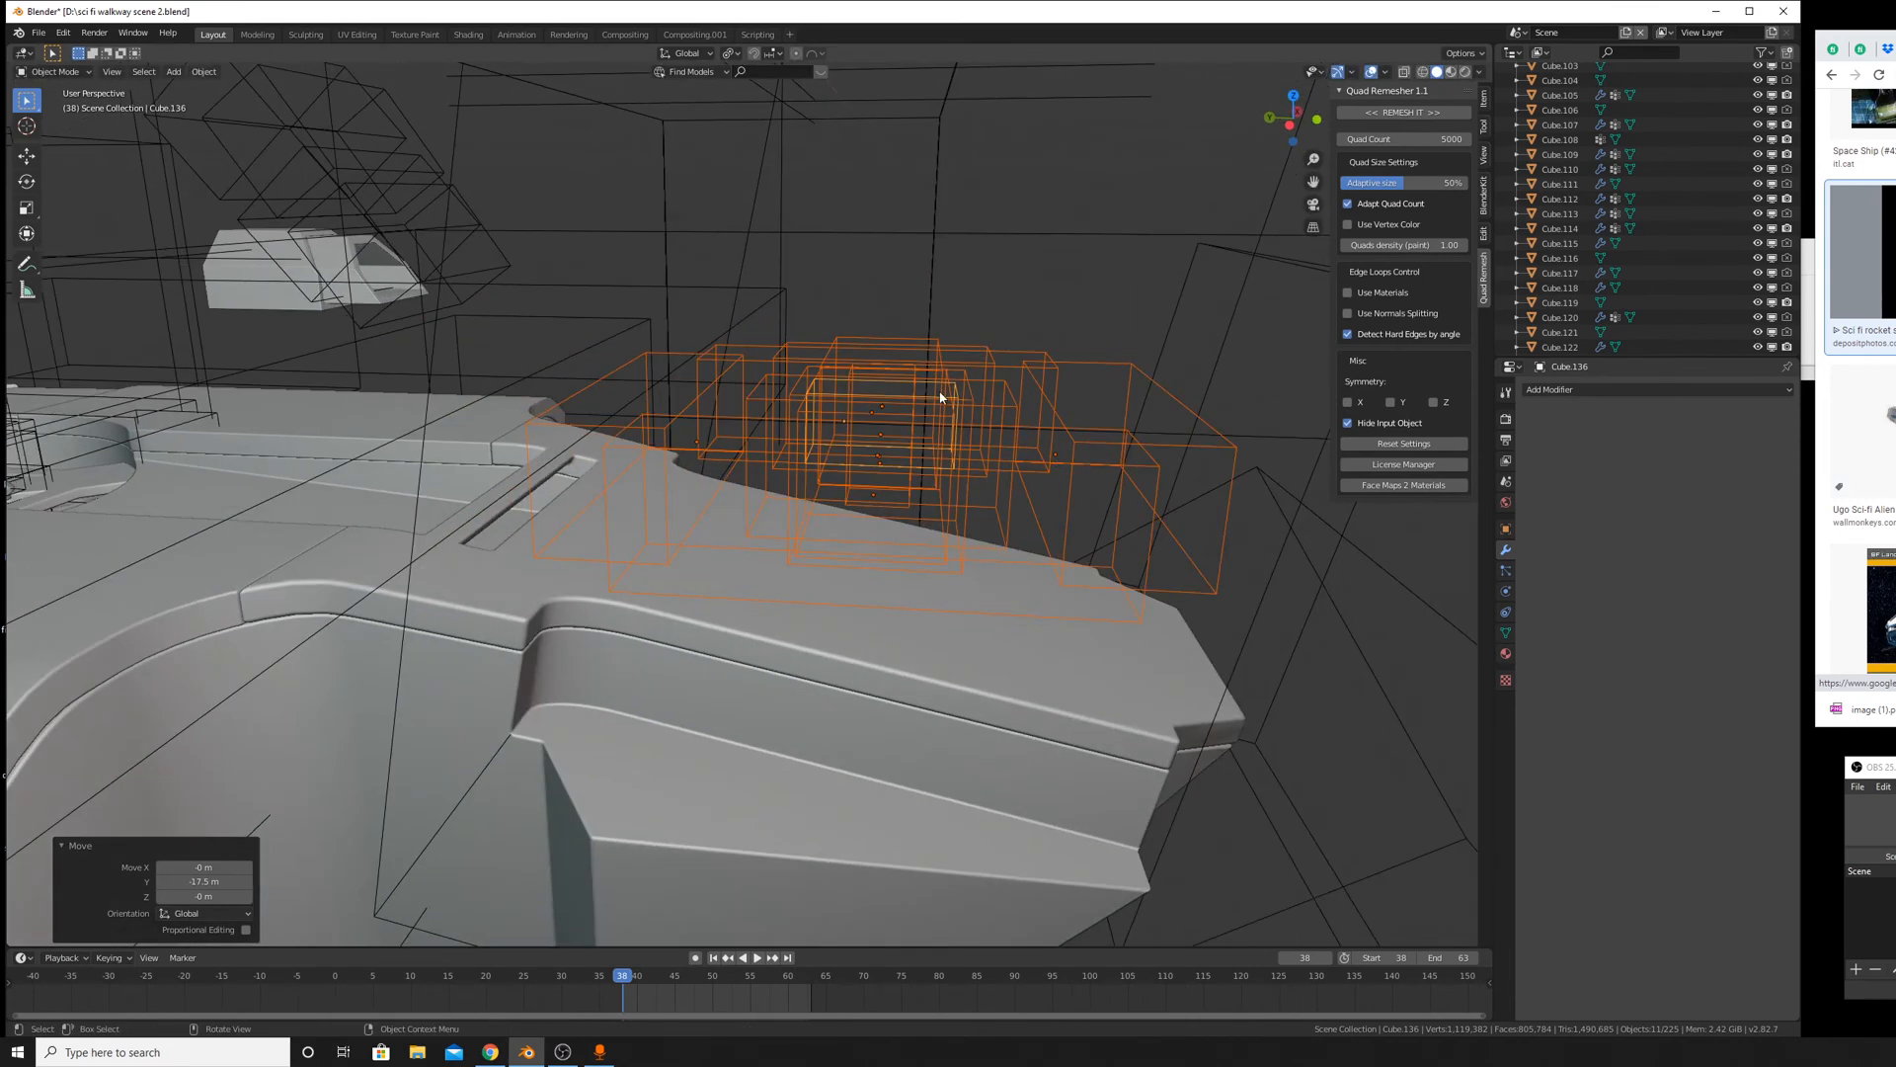
# Set the origin of each selected cutter to its geometry.
pyautogui.click(219, 73)
pyautogui.moveTo(257, 101)
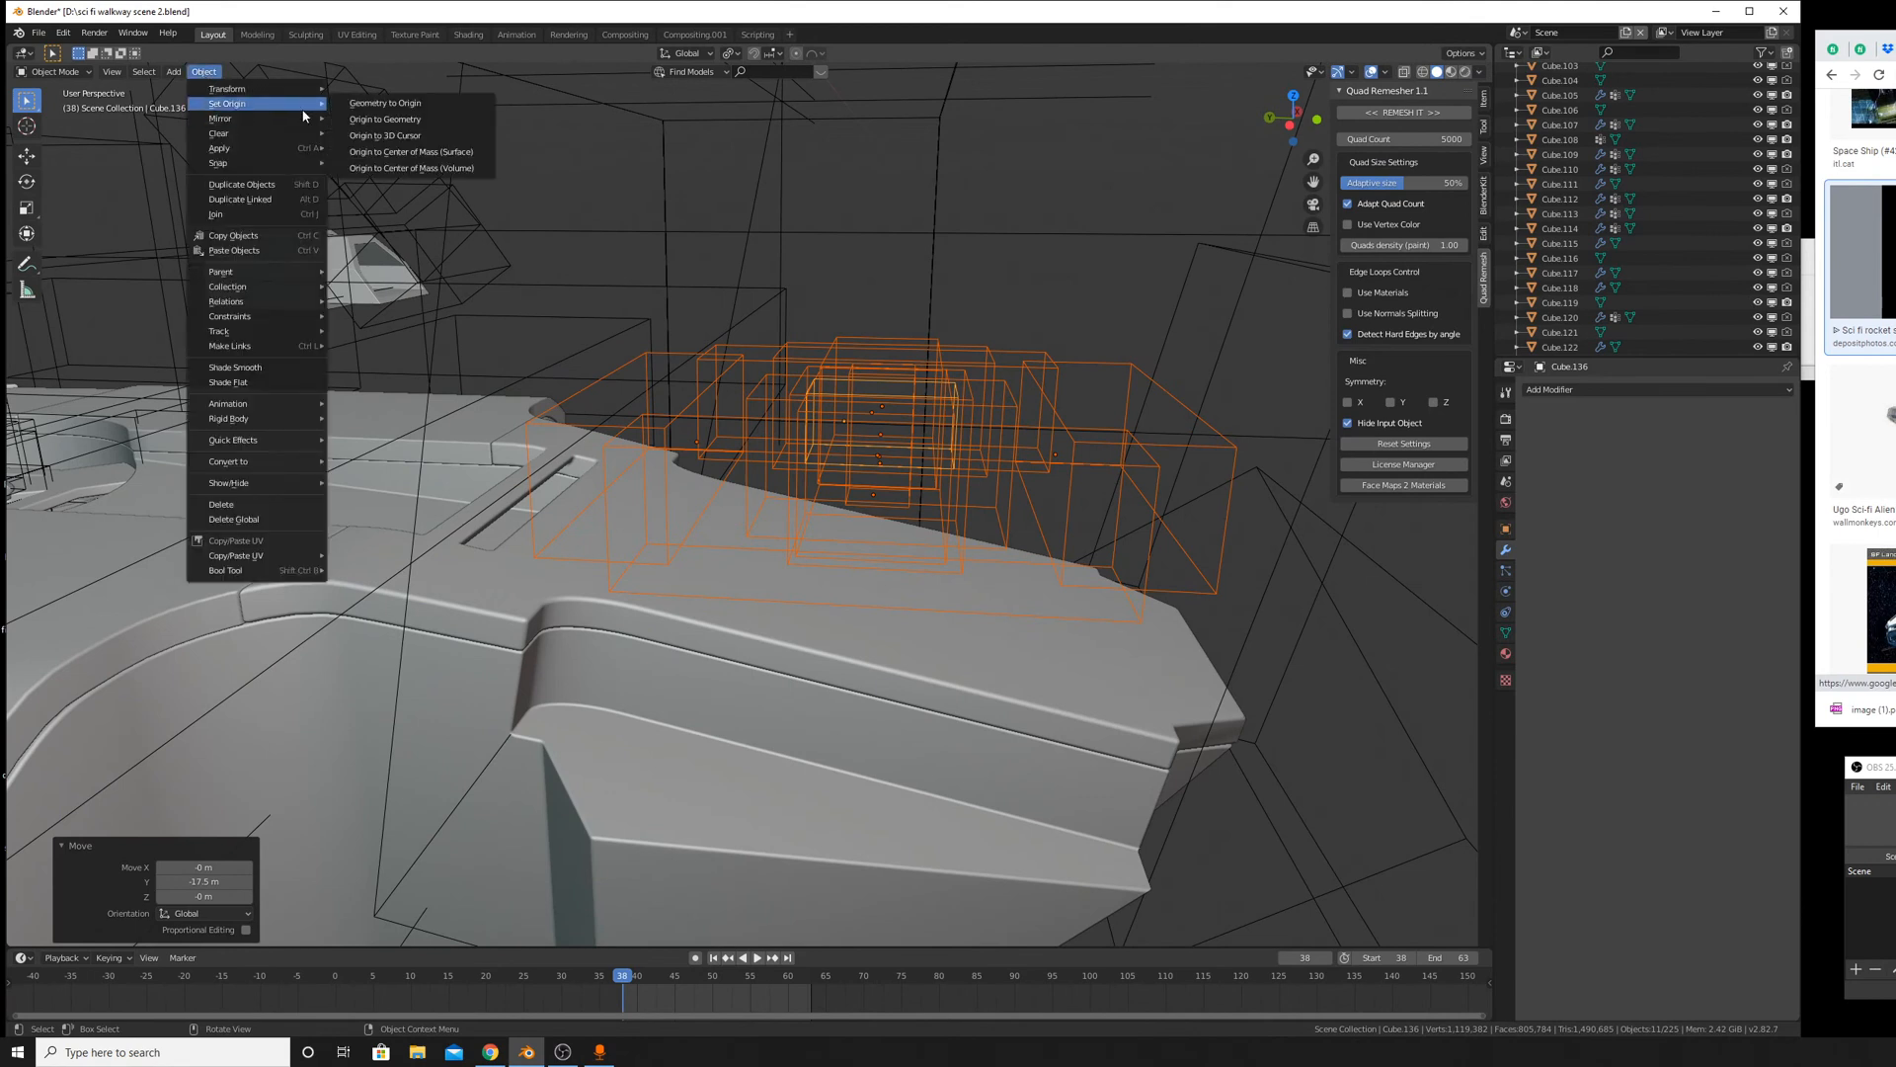
pyautogui.click(395, 121)
pyautogui.press('ctrl')
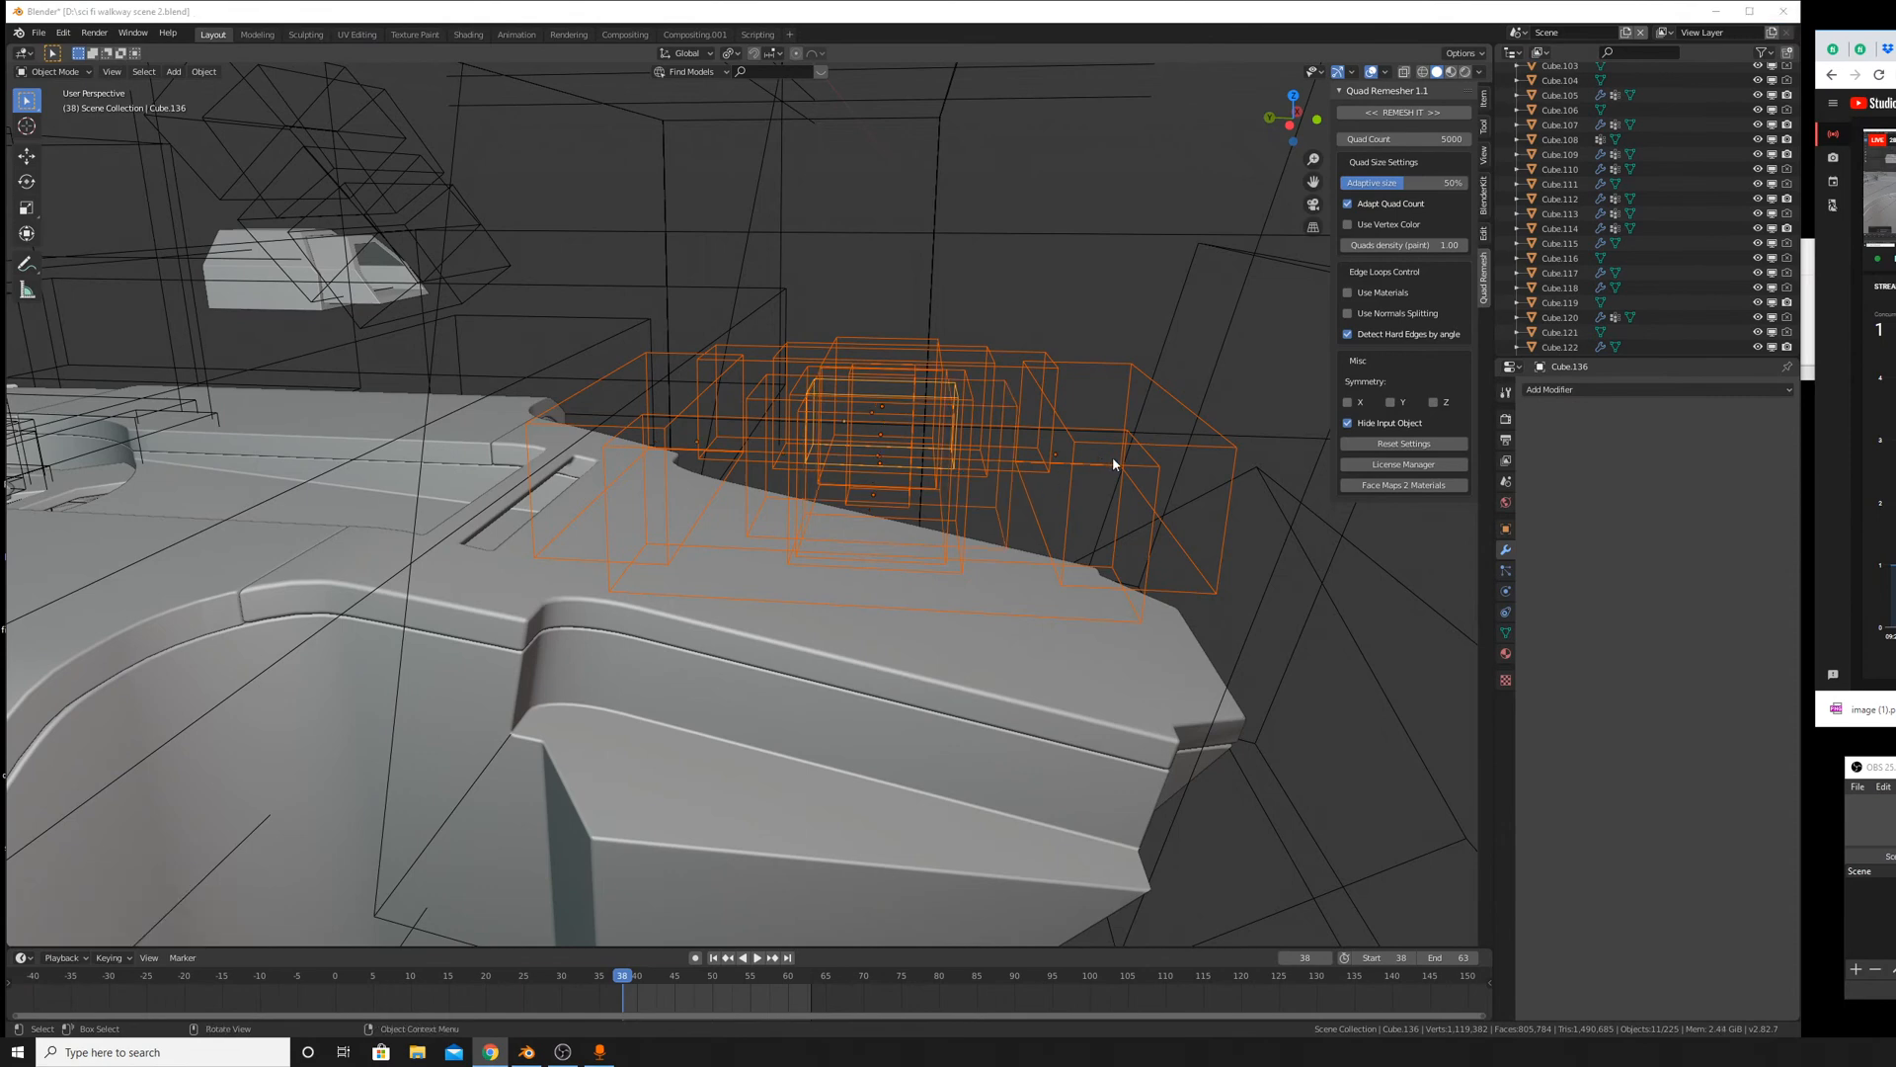
# Try to tilt the cutters about global X around their individual origins.
pyautogui.moveTo(1114, 456)
pyautogui.mouseDown(button='middle')
pyautogui.moveTo(1100, 394)
pyautogui.moveTo(1075, 381)
pyautogui.moveTo(1118, 454)
pyautogui.mouseUp(button='middle')
pyautogui.press('r')
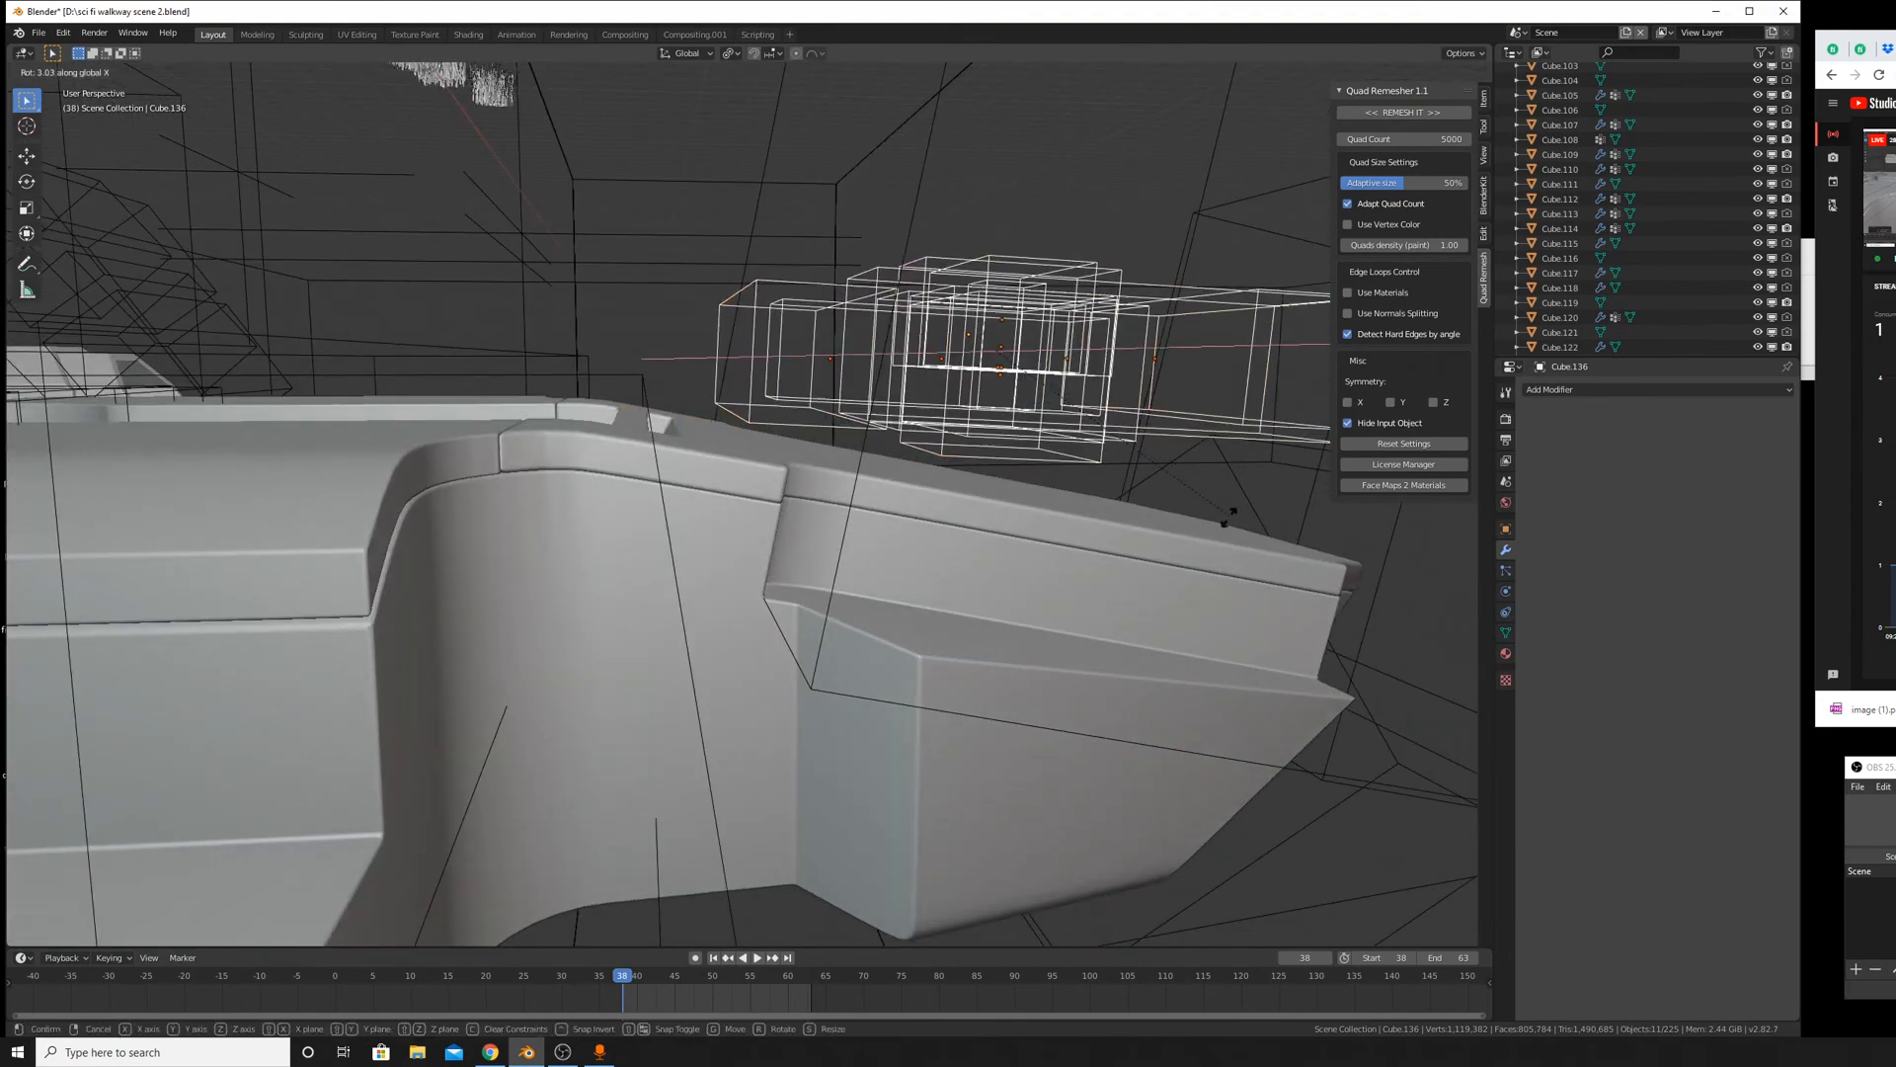
pyautogui.press('x')
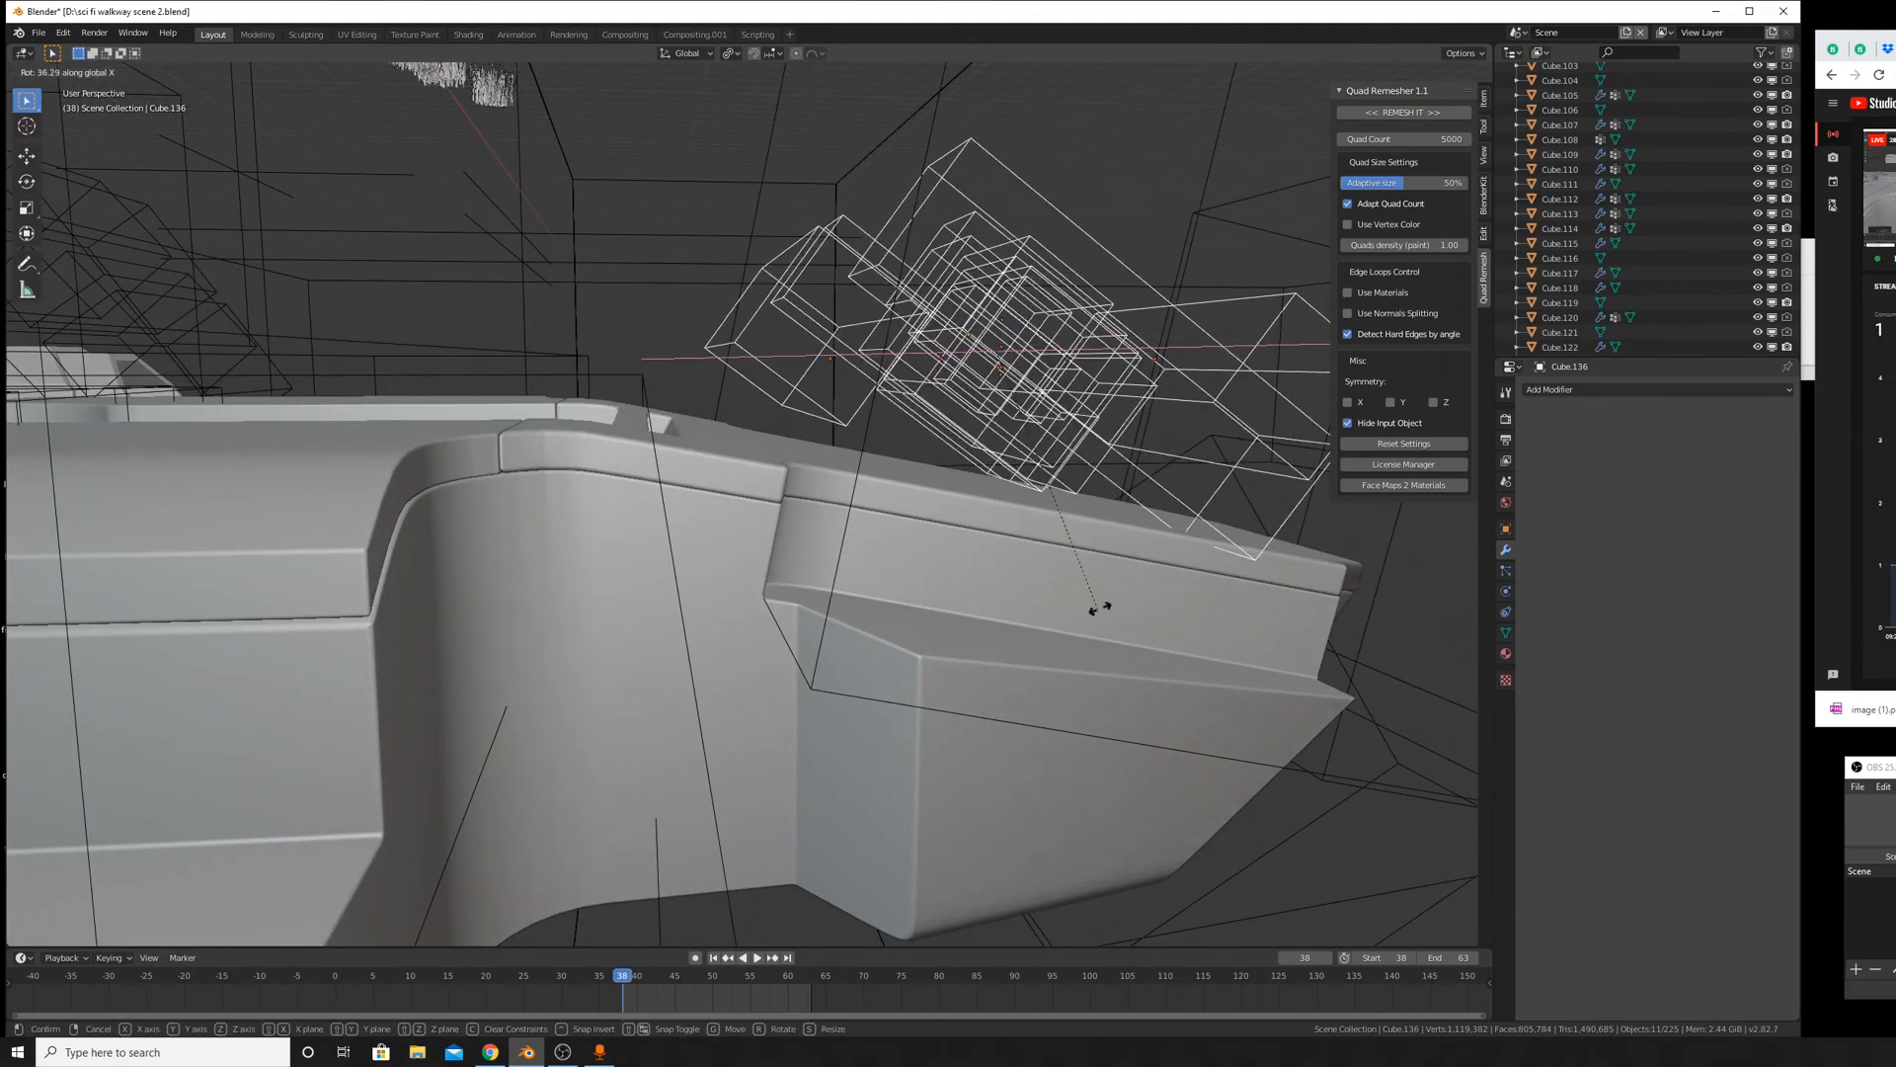
pyautogui.rightClick(1230, 381)
pyautogui.click(731, 53)
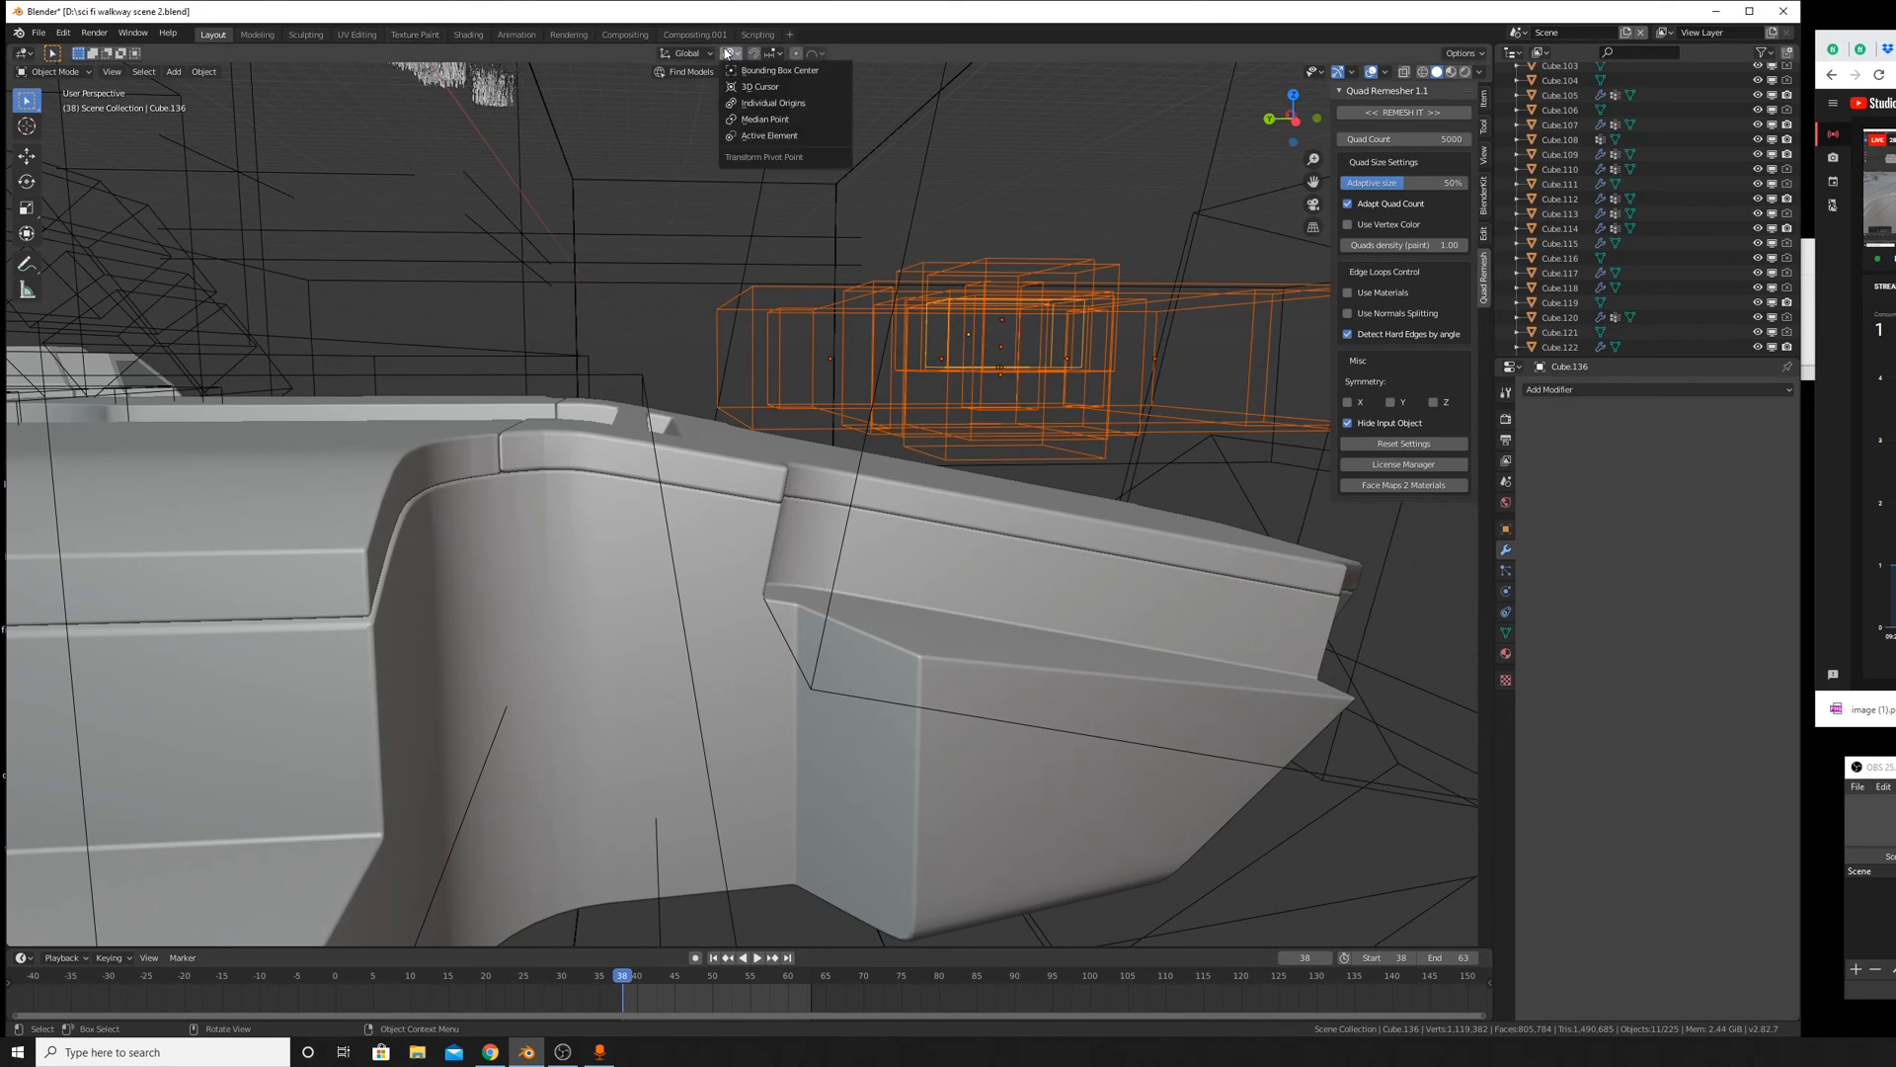
pyautogui.click(751, 111)
pyautogui.press('r')
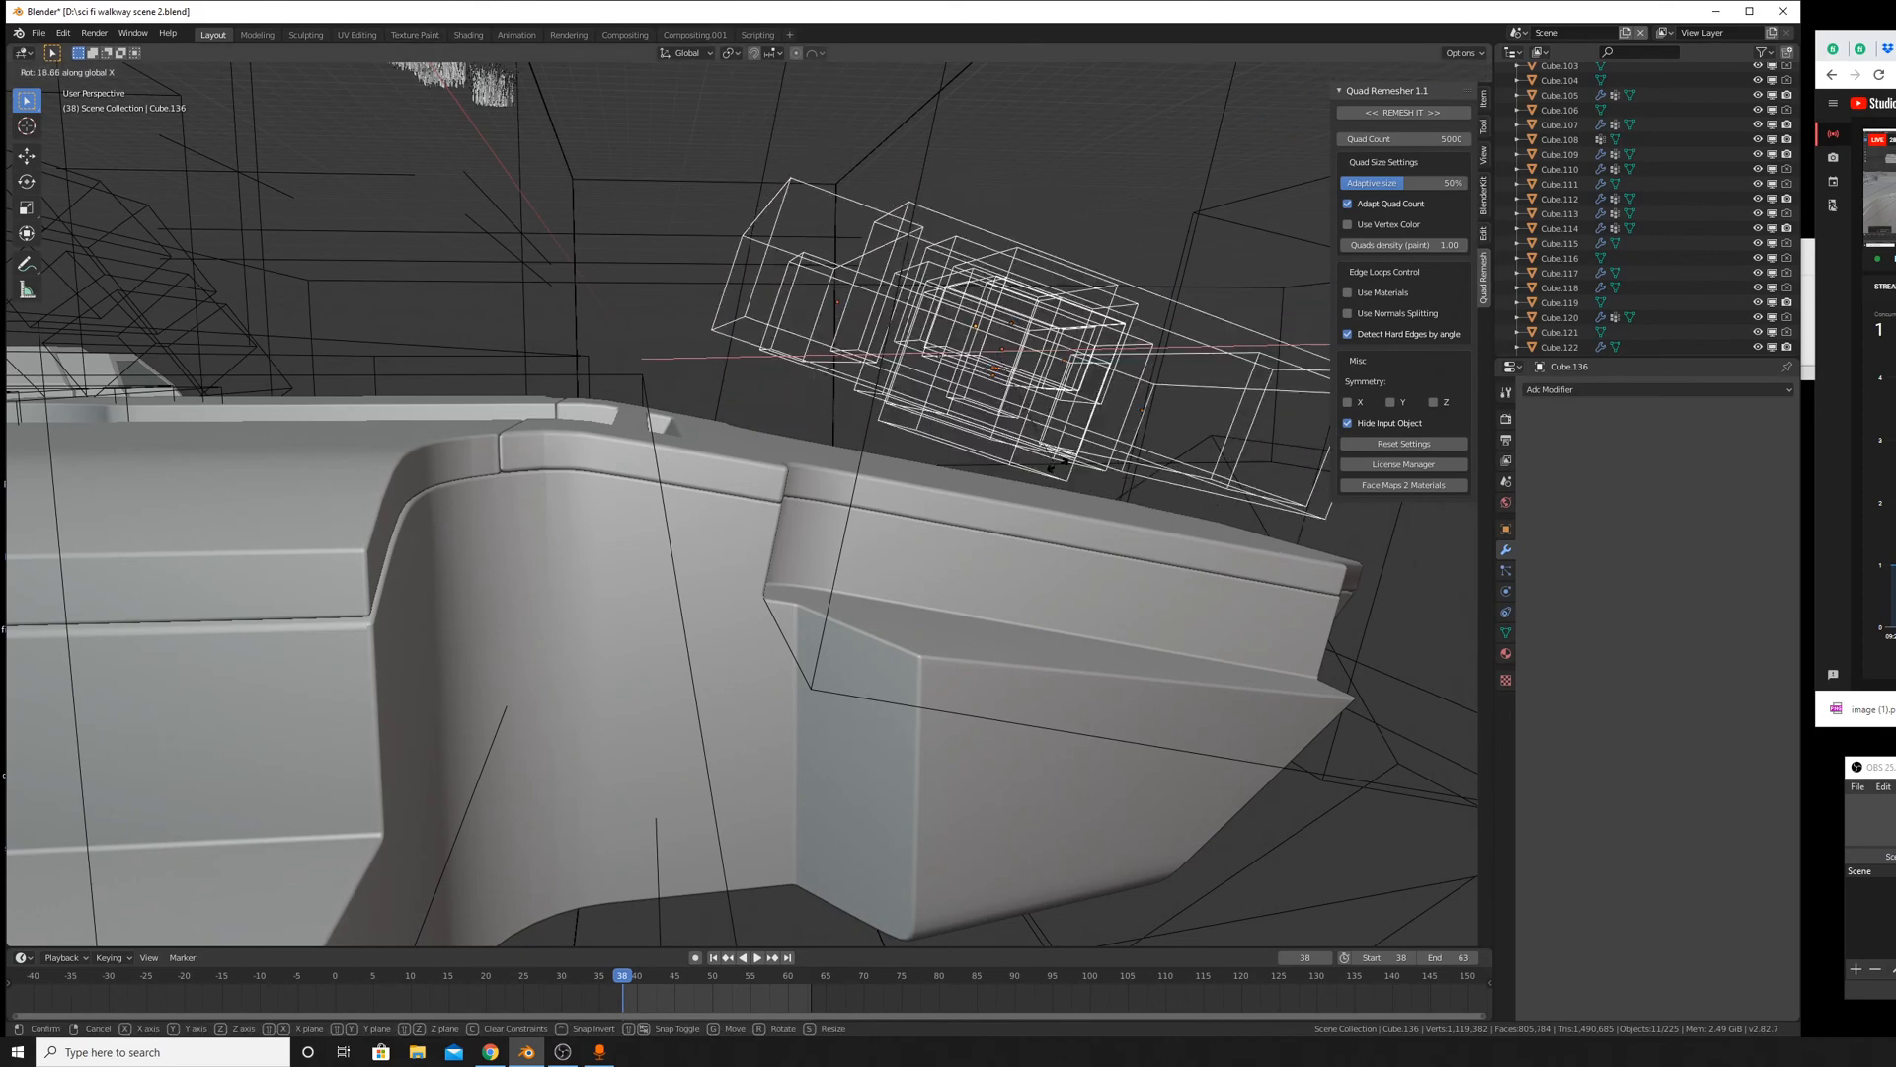
pyautogui.rightClick(998, 553)
# Rotate the cutter group about 11.2° around global X, using the Median Point pivot, to match the nose slope.
pyautogui.moveTo(998, 553); pyautogui.dragTo(928, 548, button='middle')
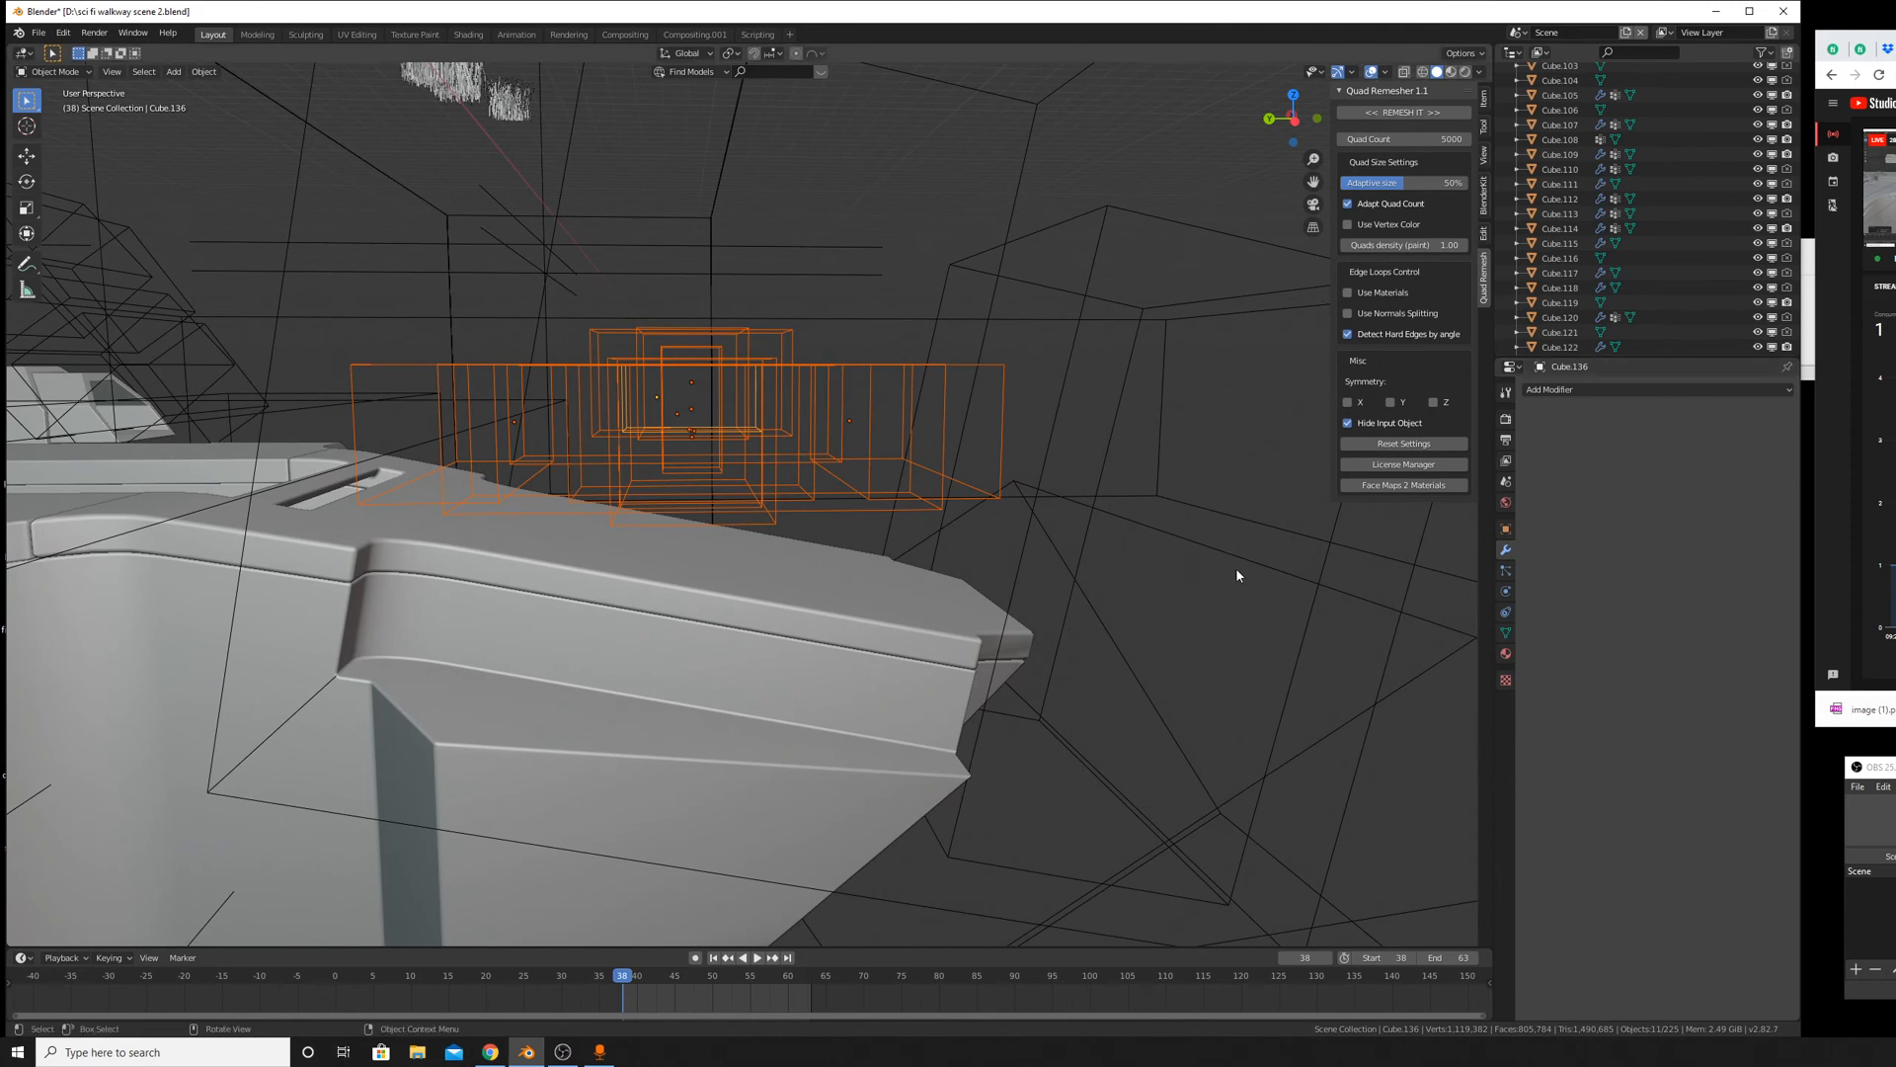
pyautogui.moveTo(1083, 474); pyautogui.dragTo(1215, 590, button='middle')
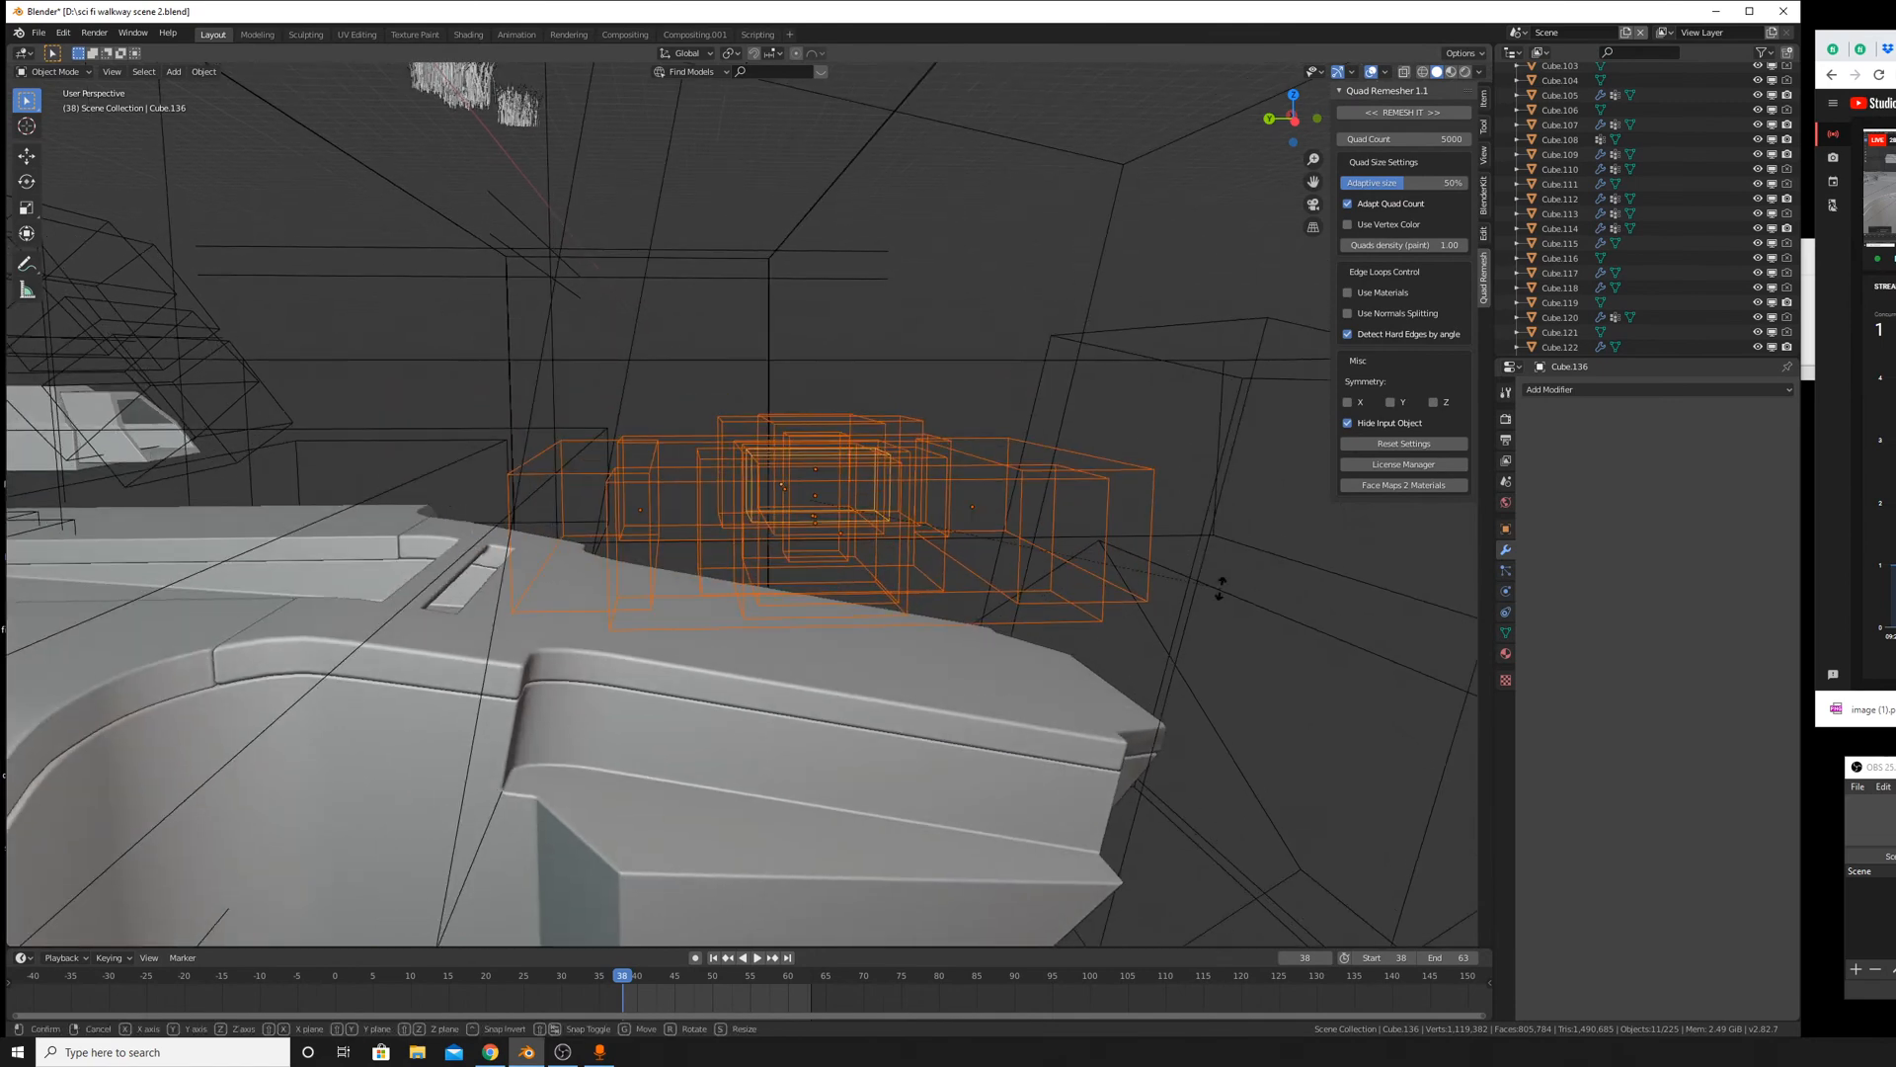
pyautogui.click(733, 56)
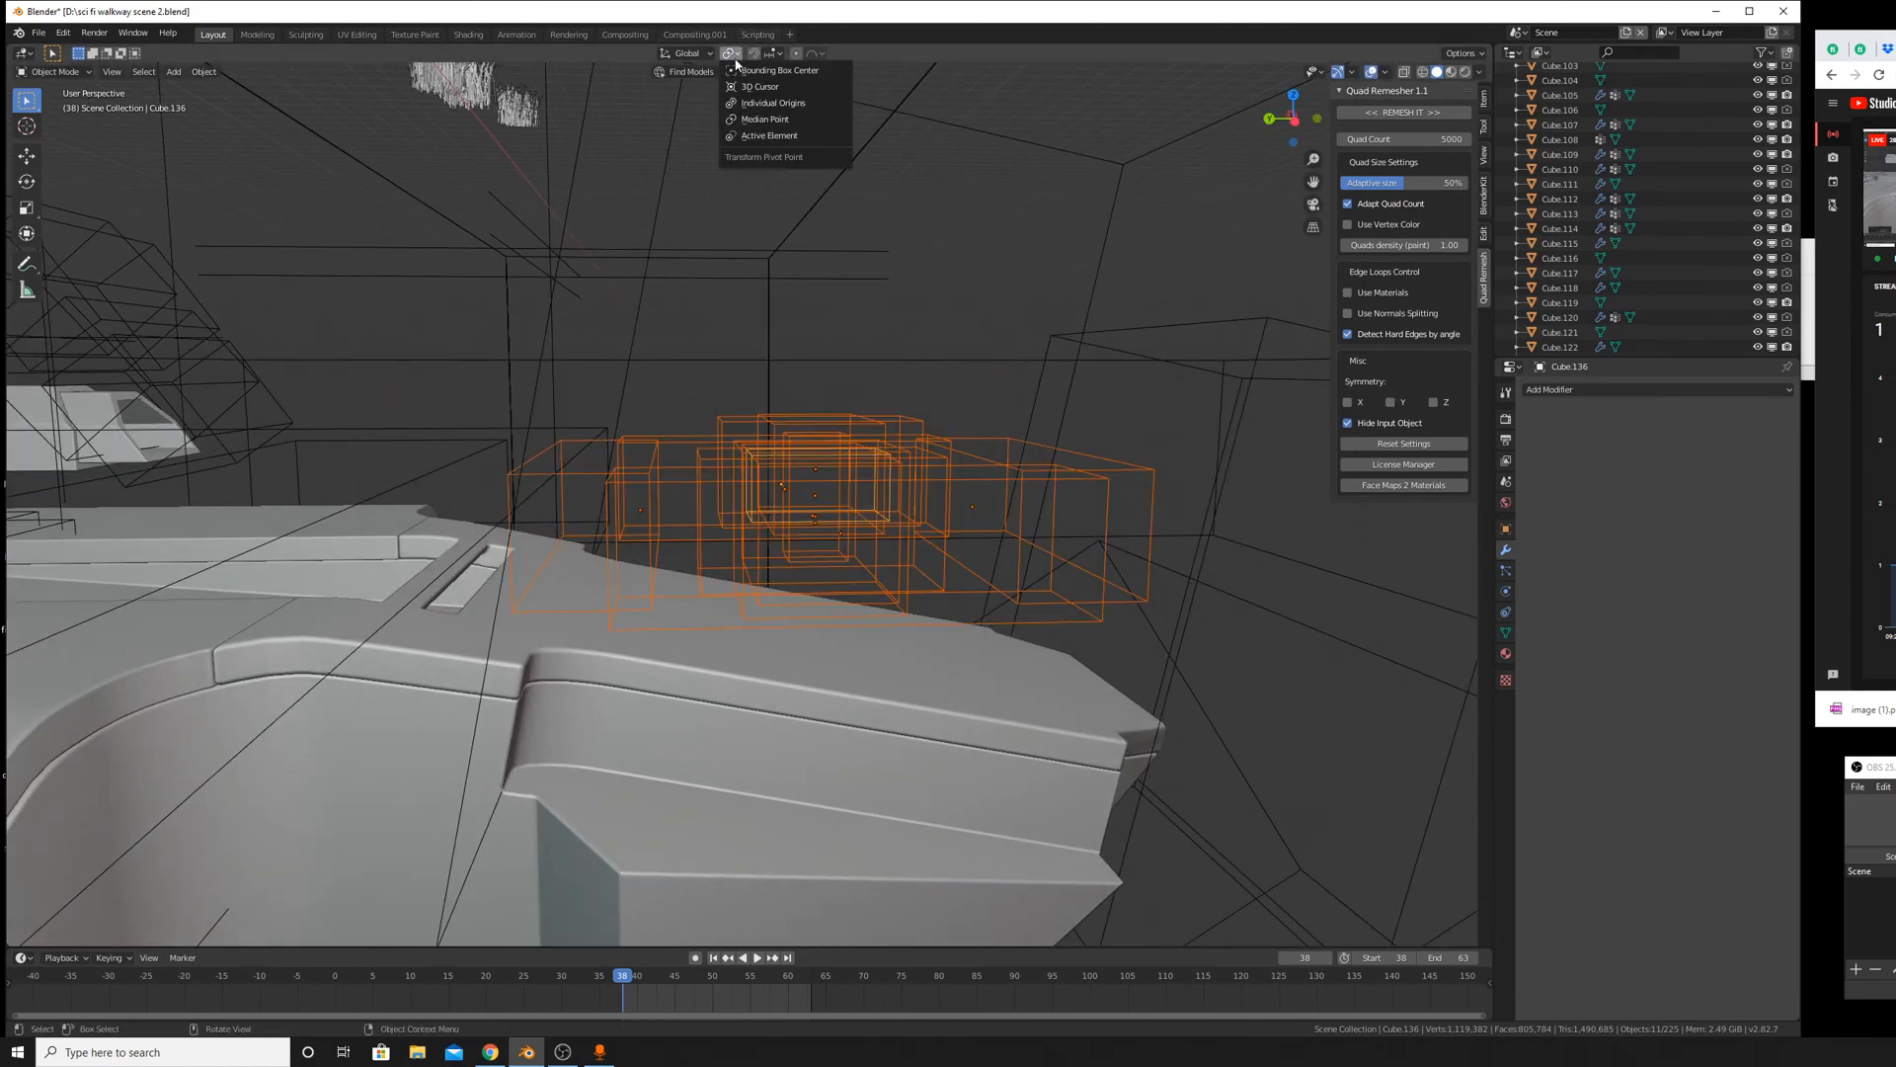
pyautogui.click(780, 118)
pyautogui.press('r')
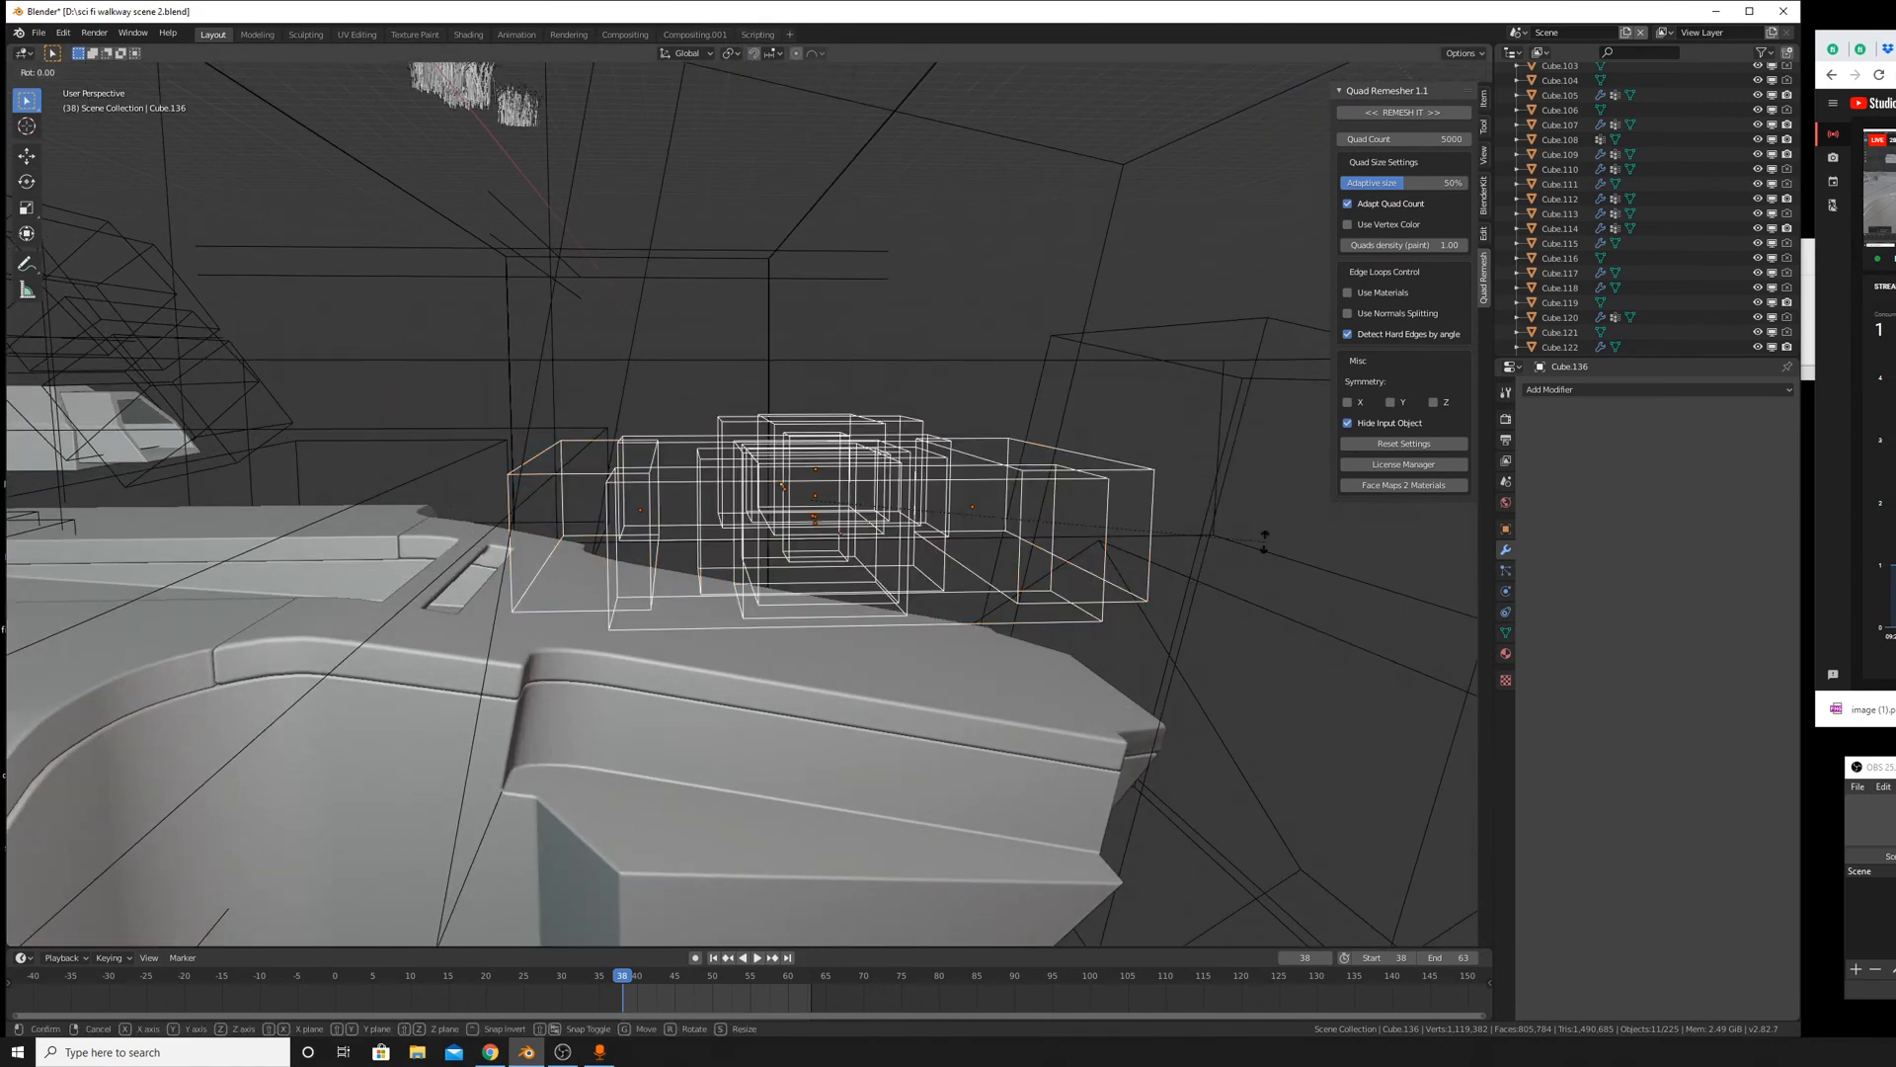
pyautogui.press('y')
pyautogui.press('x')
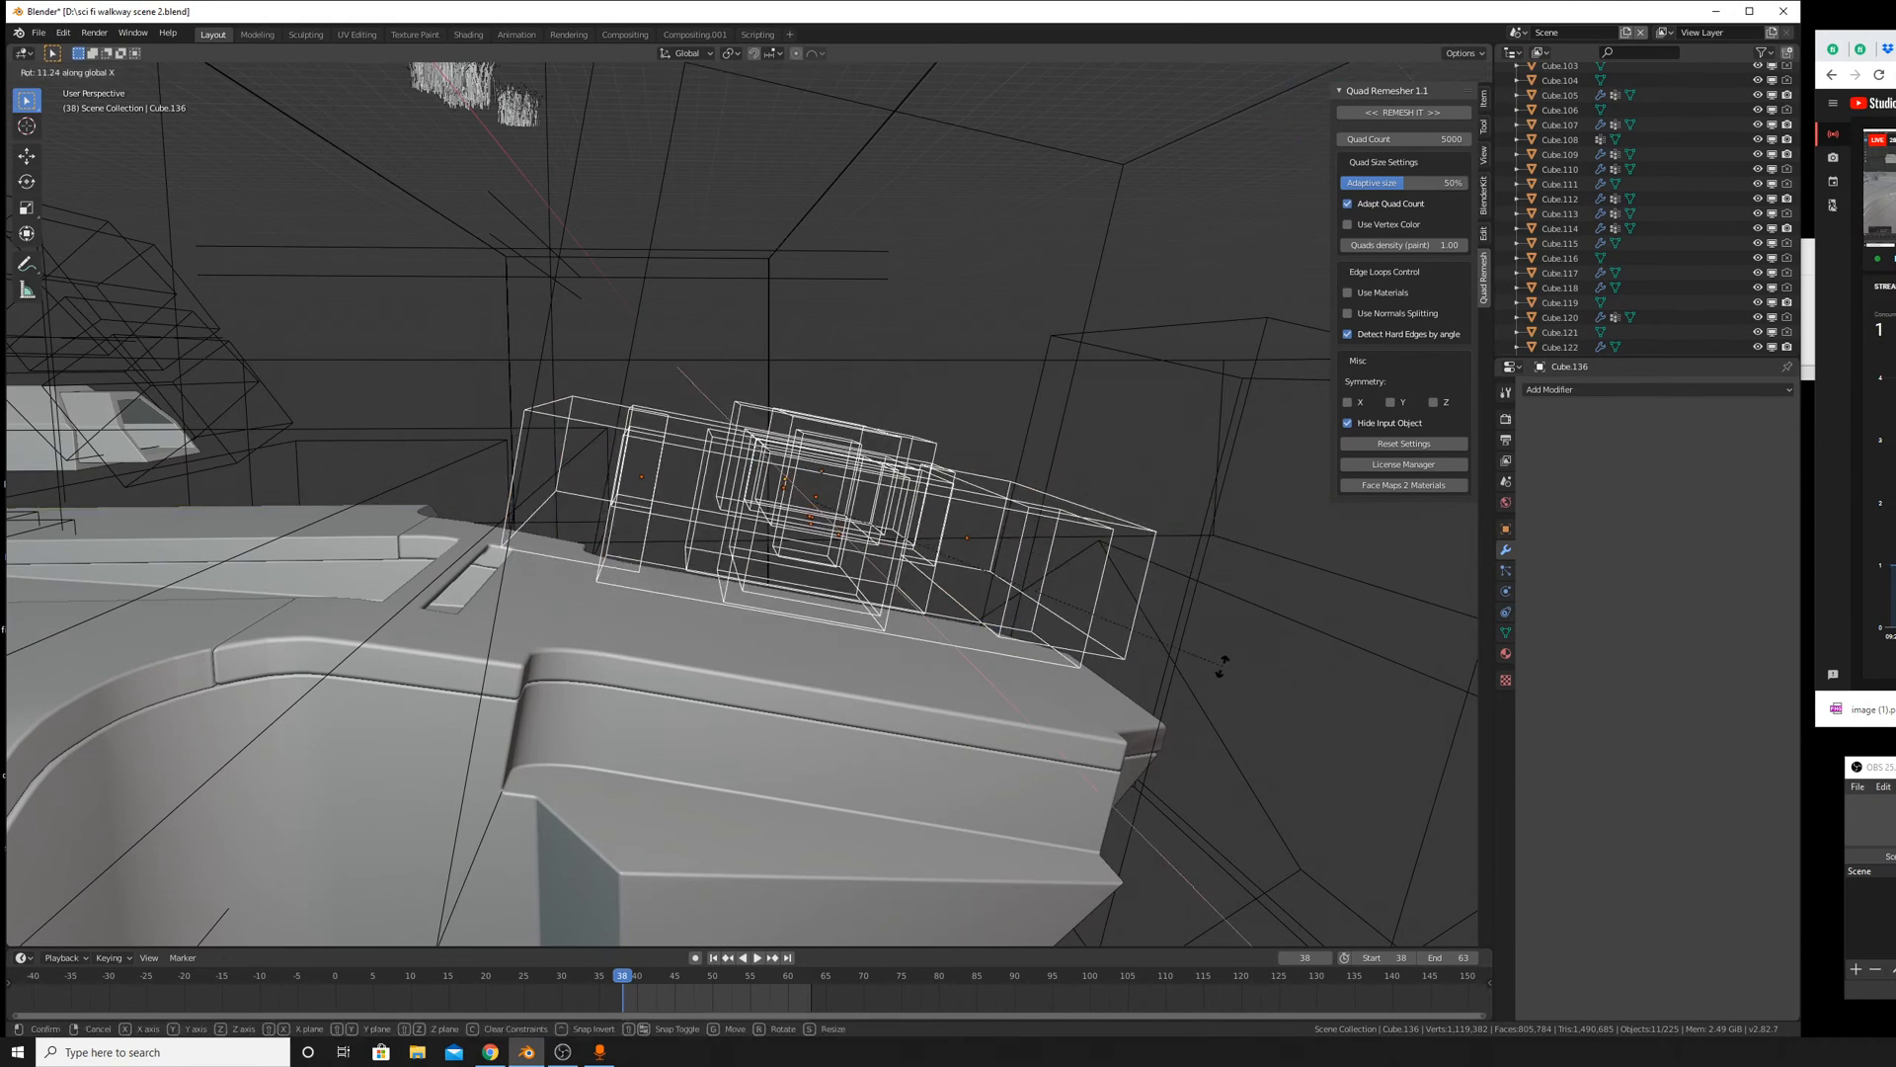
pyautogui.click(1224, 663)
# Lower the cutters about 3.1 m along global Z and shift them about 0.555 m along negative global Y onto the nose.
pyautogui.moveTo(1225, 664); pyautogui.dragTo(1183, 644, button='middle')
pyautogui.press('g')
pyautogui.press('z')
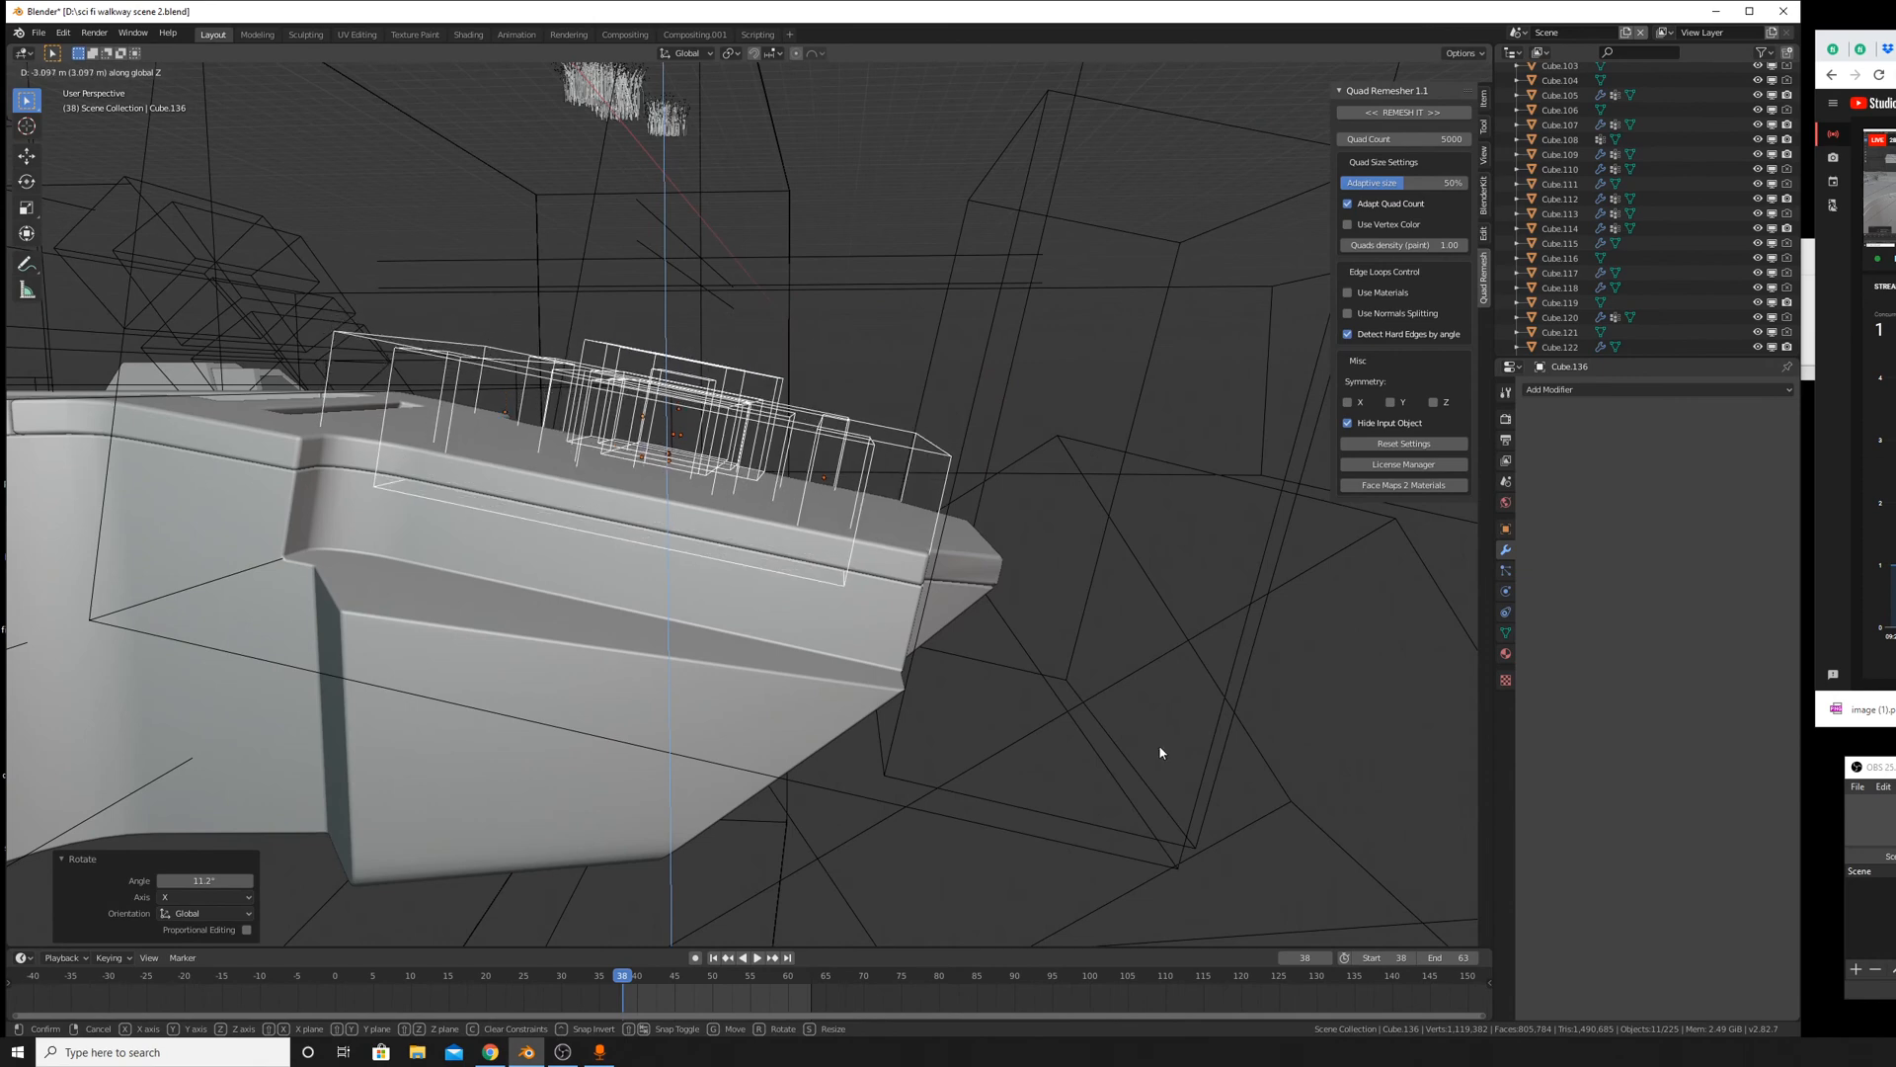
pyautogui.click(965, 674)
pyautogui.press('g')
pyautogui.press('y')
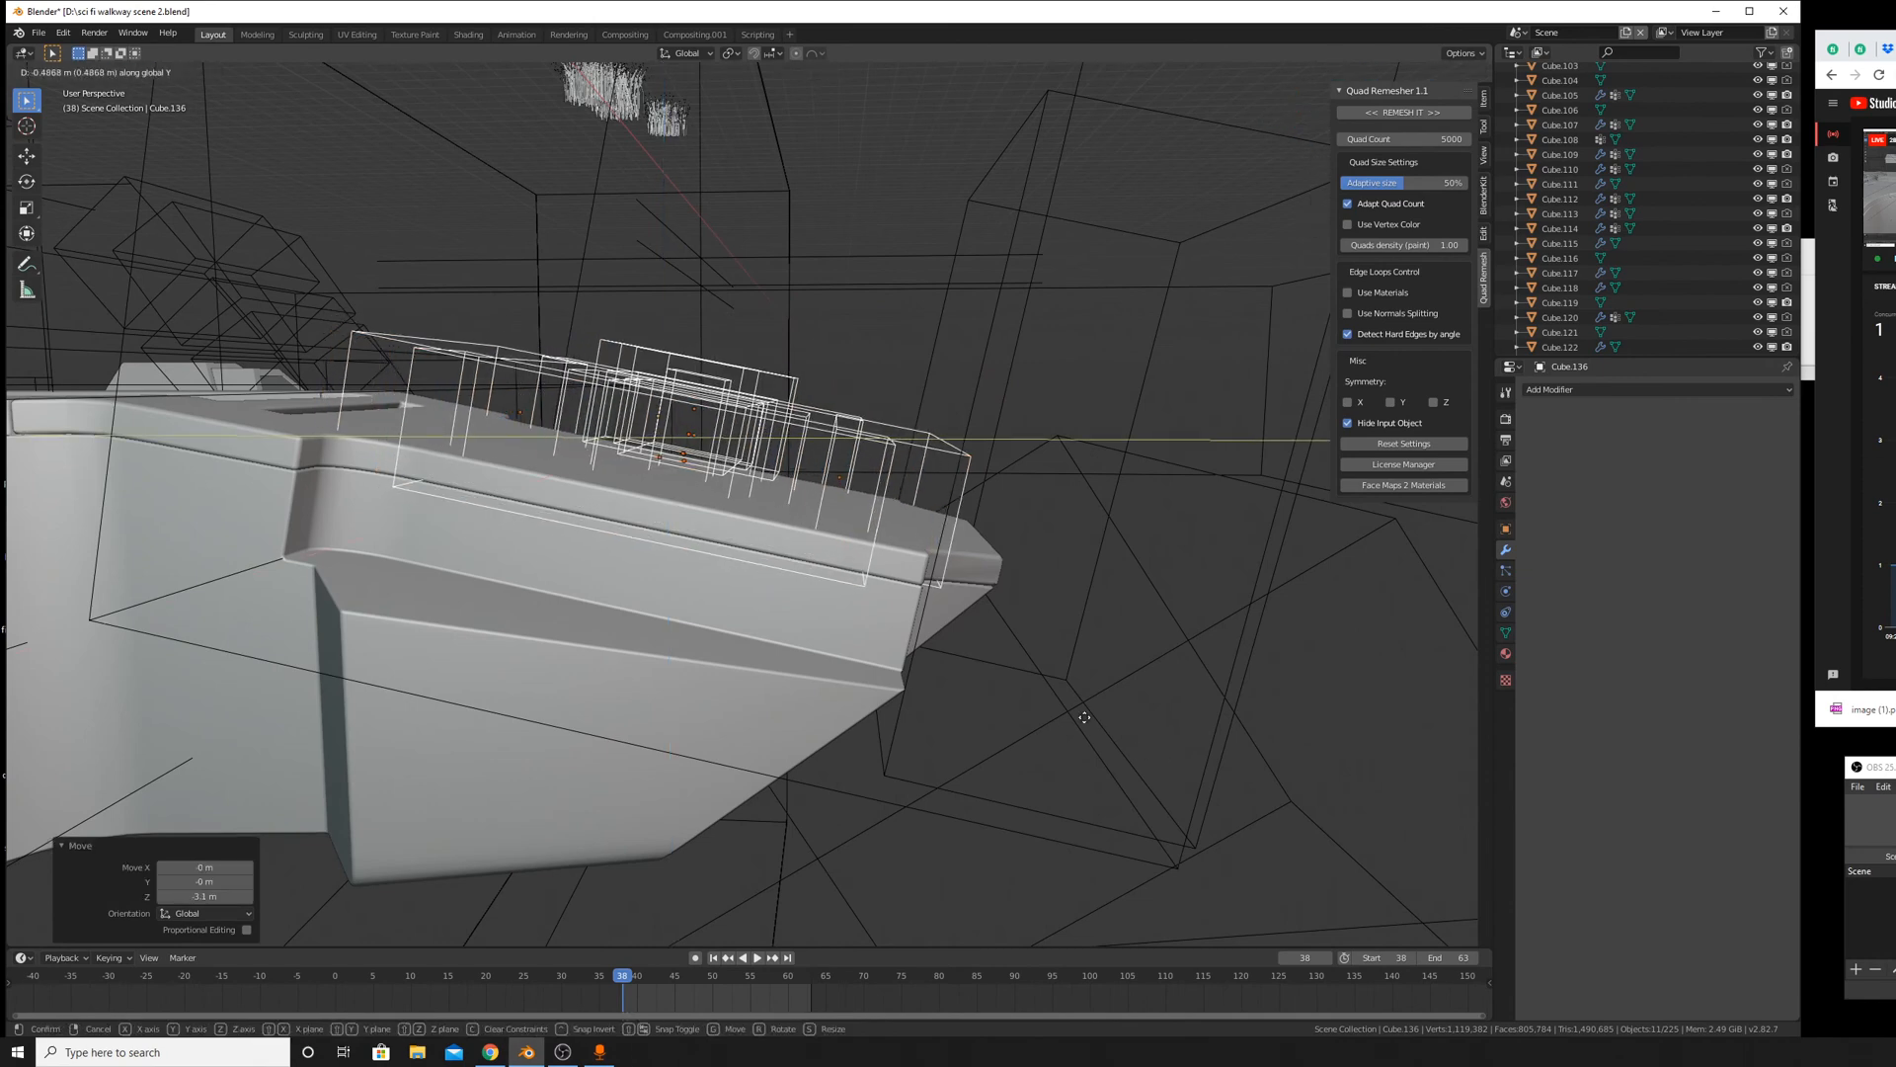
pyautogui.click(1102, 740)
# Add the nose's top panel to the selection as the active object and subtract the cutters from it with a Boolean difference.
pyautogui.moveTo(1102, 741); pyautogui.dragTo(880, 582, button='middle')
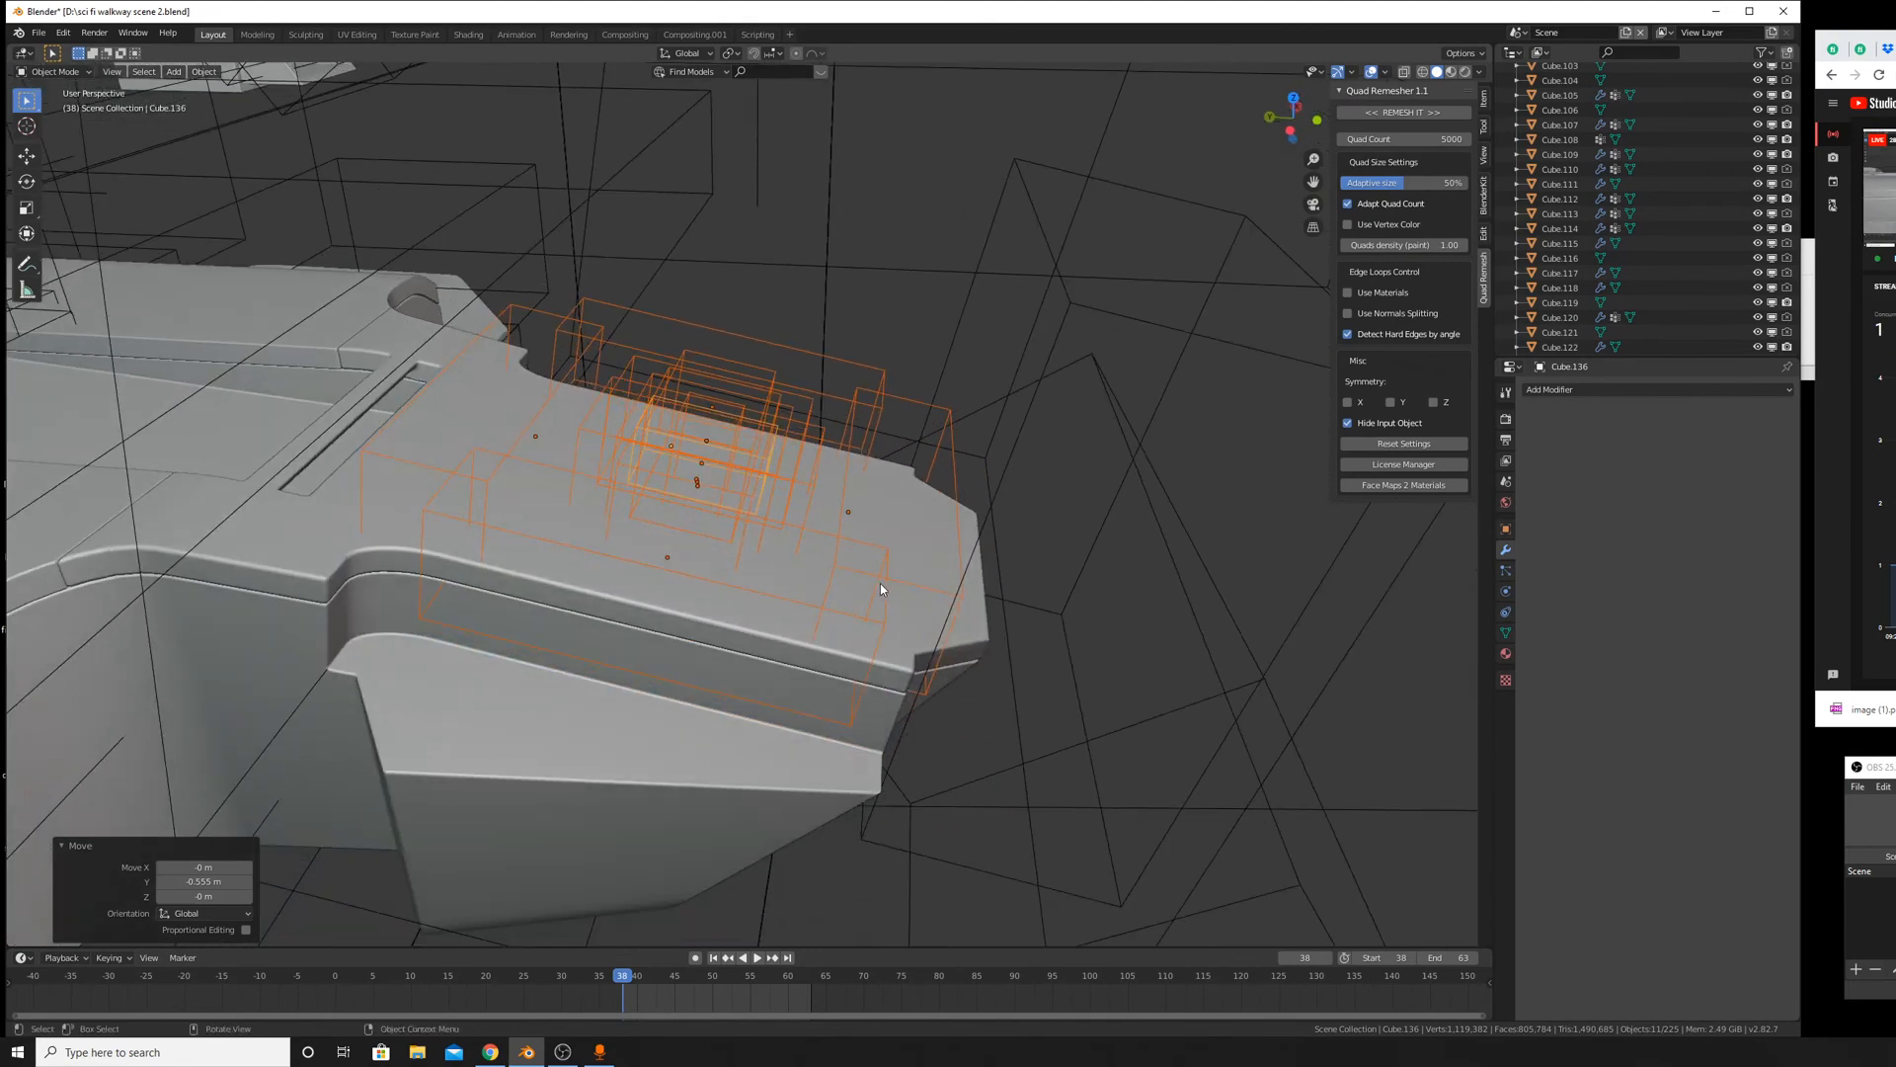
pyautogui.click(892, 647)
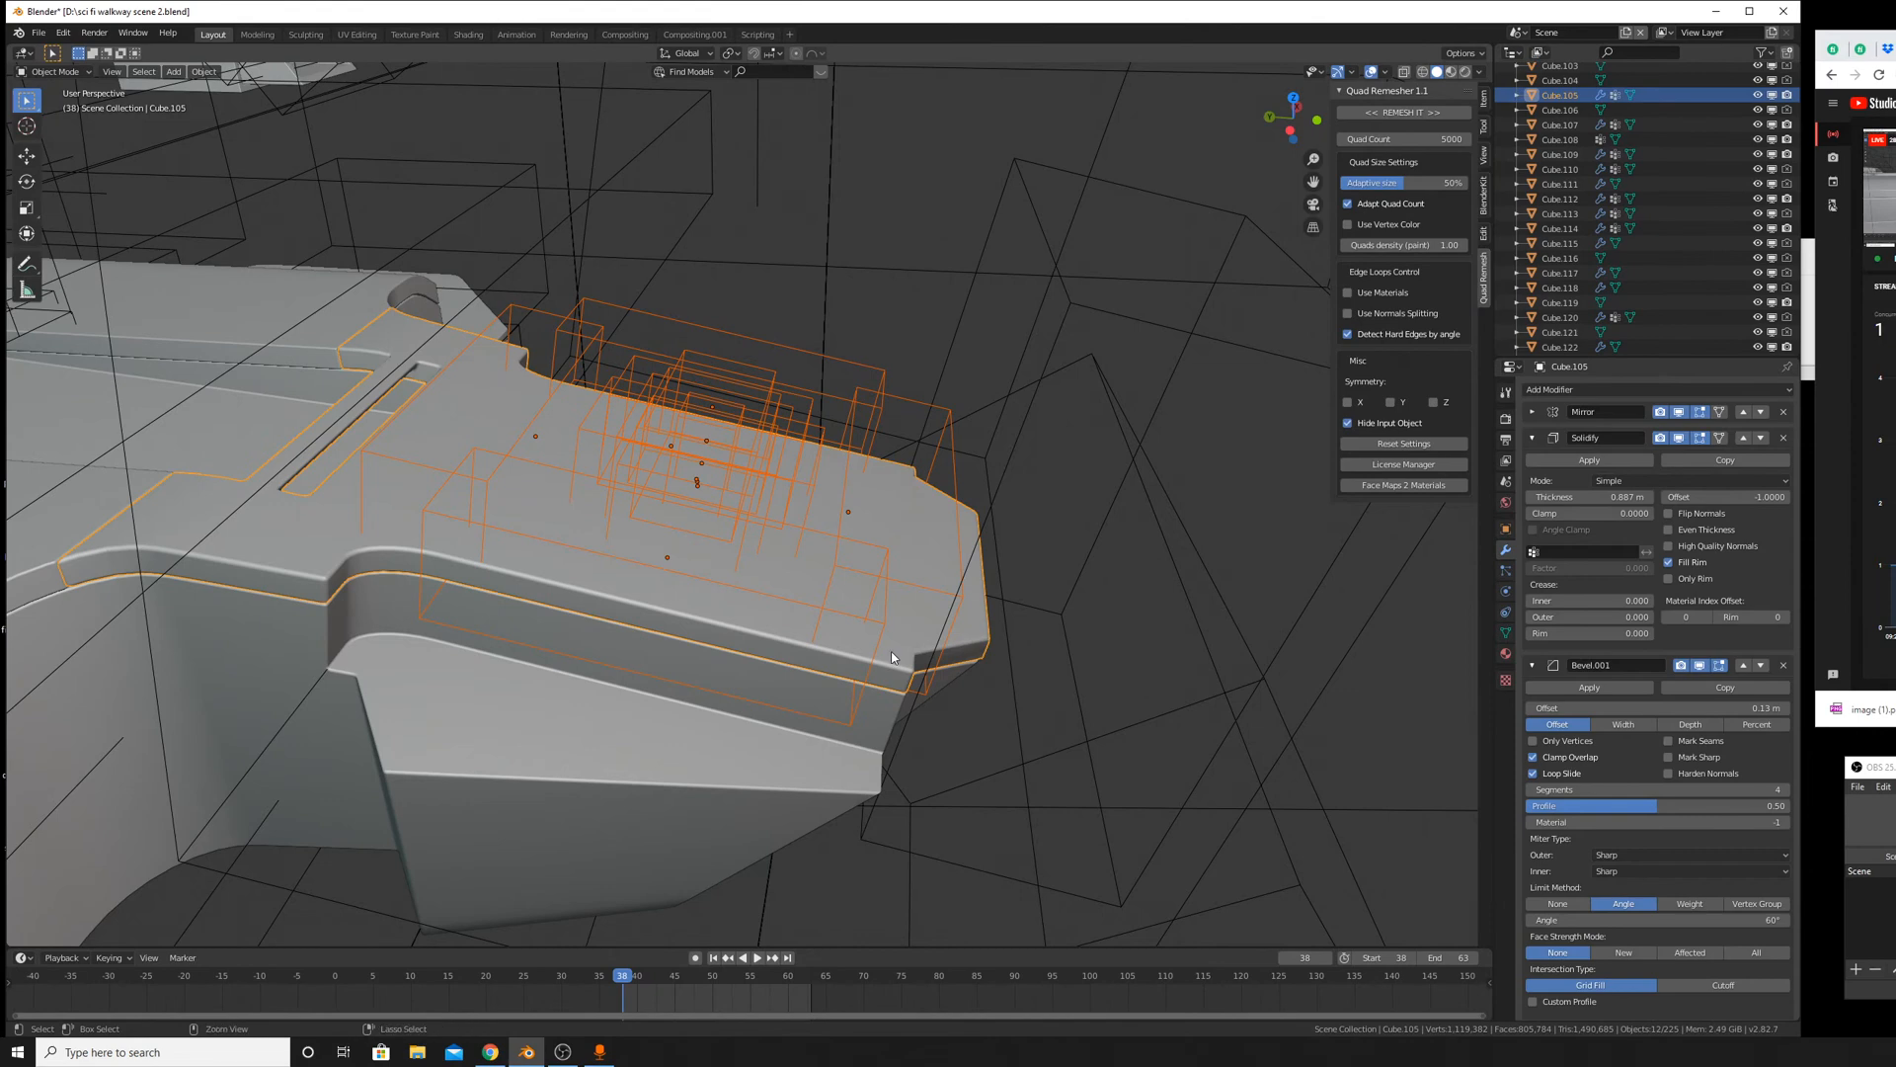
pyautogui.press('ctrl+KP_Subtract')
# Examine the nose panel's modifier stack and the shape of the recess cut into its surface.
pyautogui.moveTo(823, 485); pyautogui.dragTo(907, 548, button='middle')
pyautogui.scroll(-10, 1581, 500)
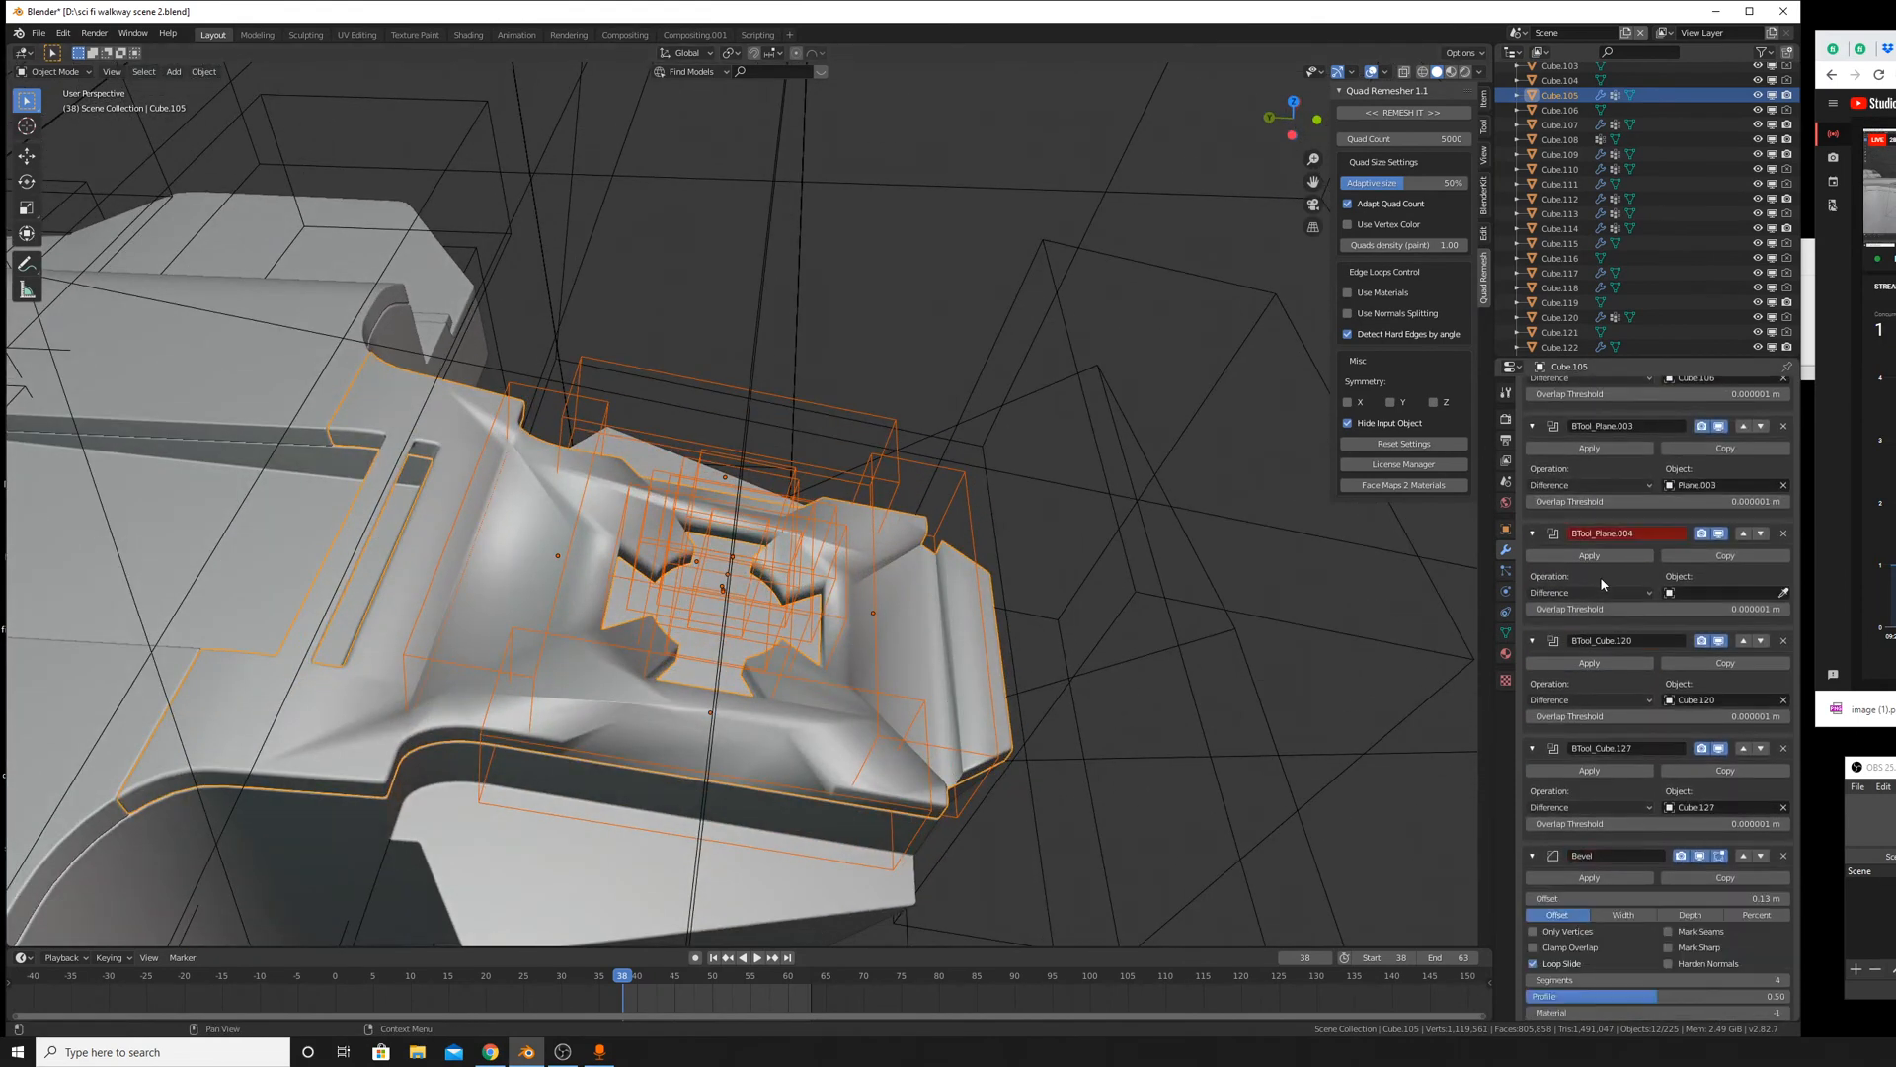
pyautogui.scroll(-10, 1581, 605)
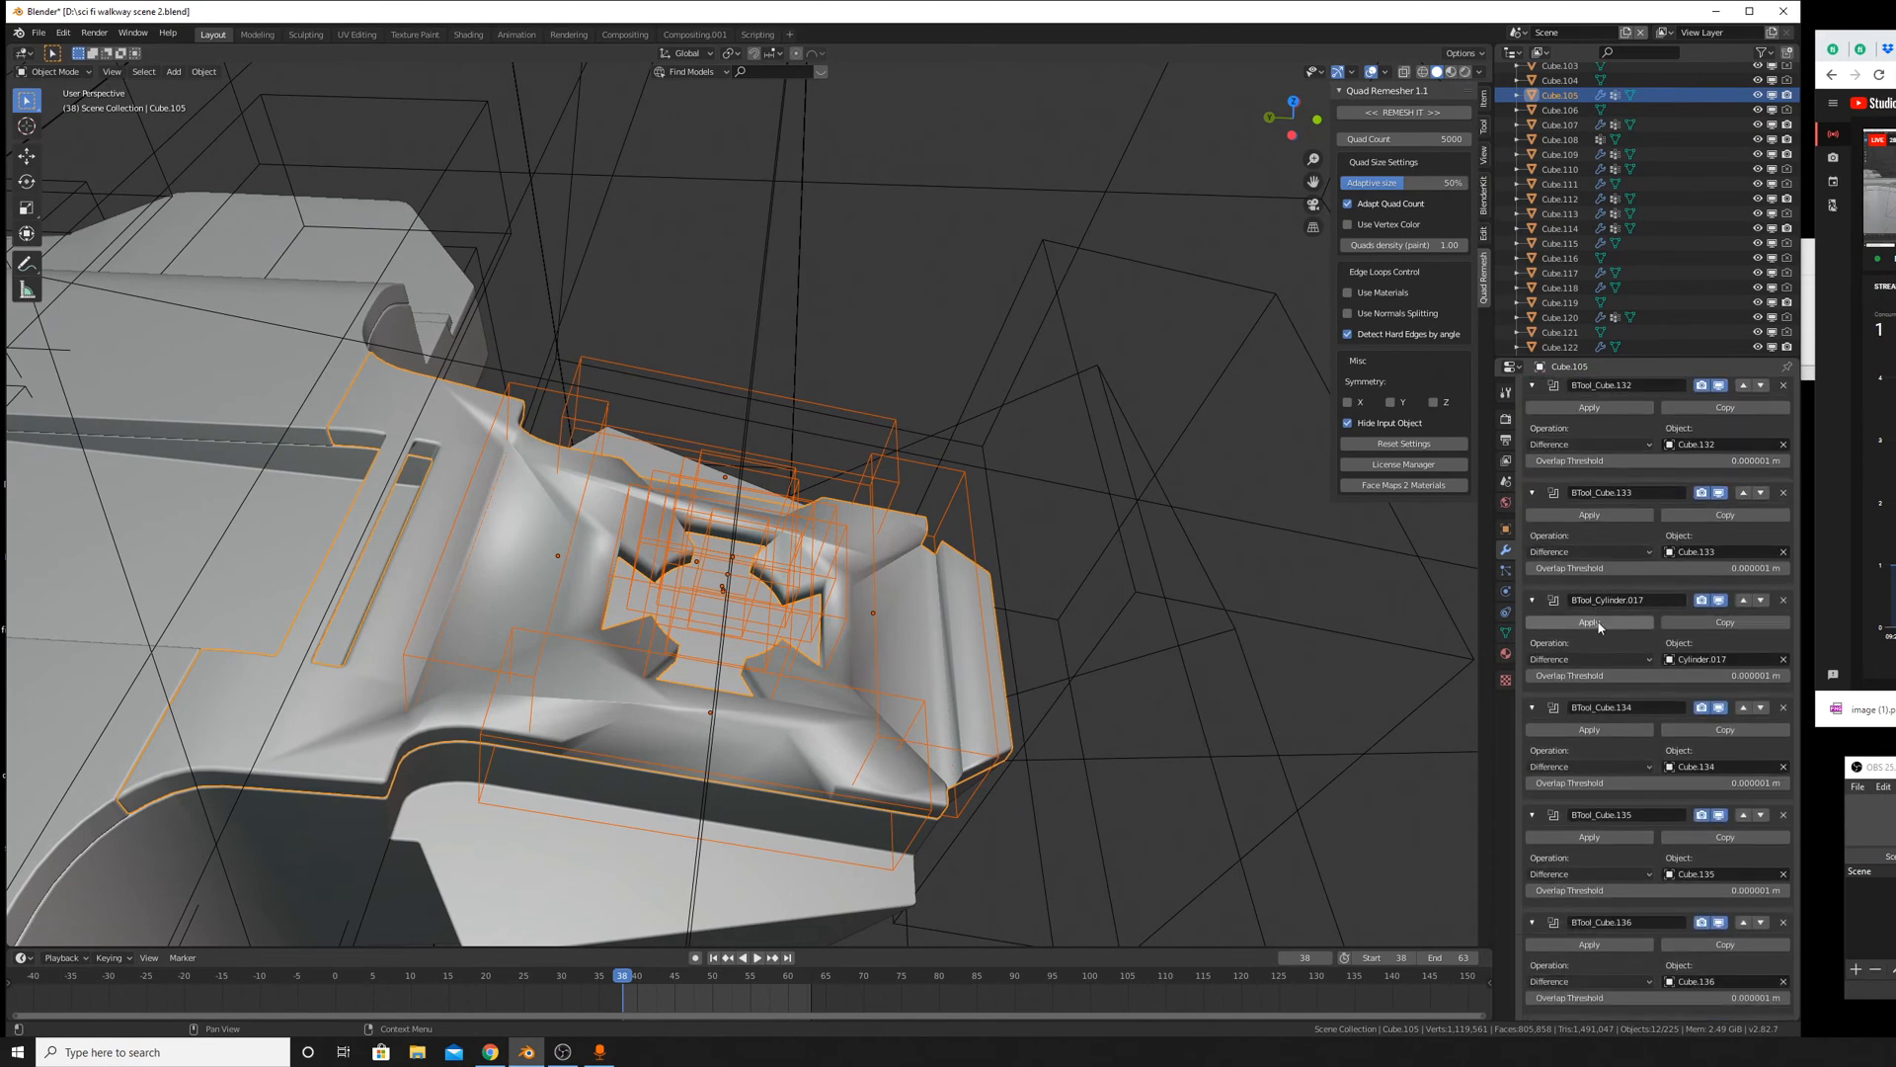
pyautogui.scroll(10, 1617, 580)
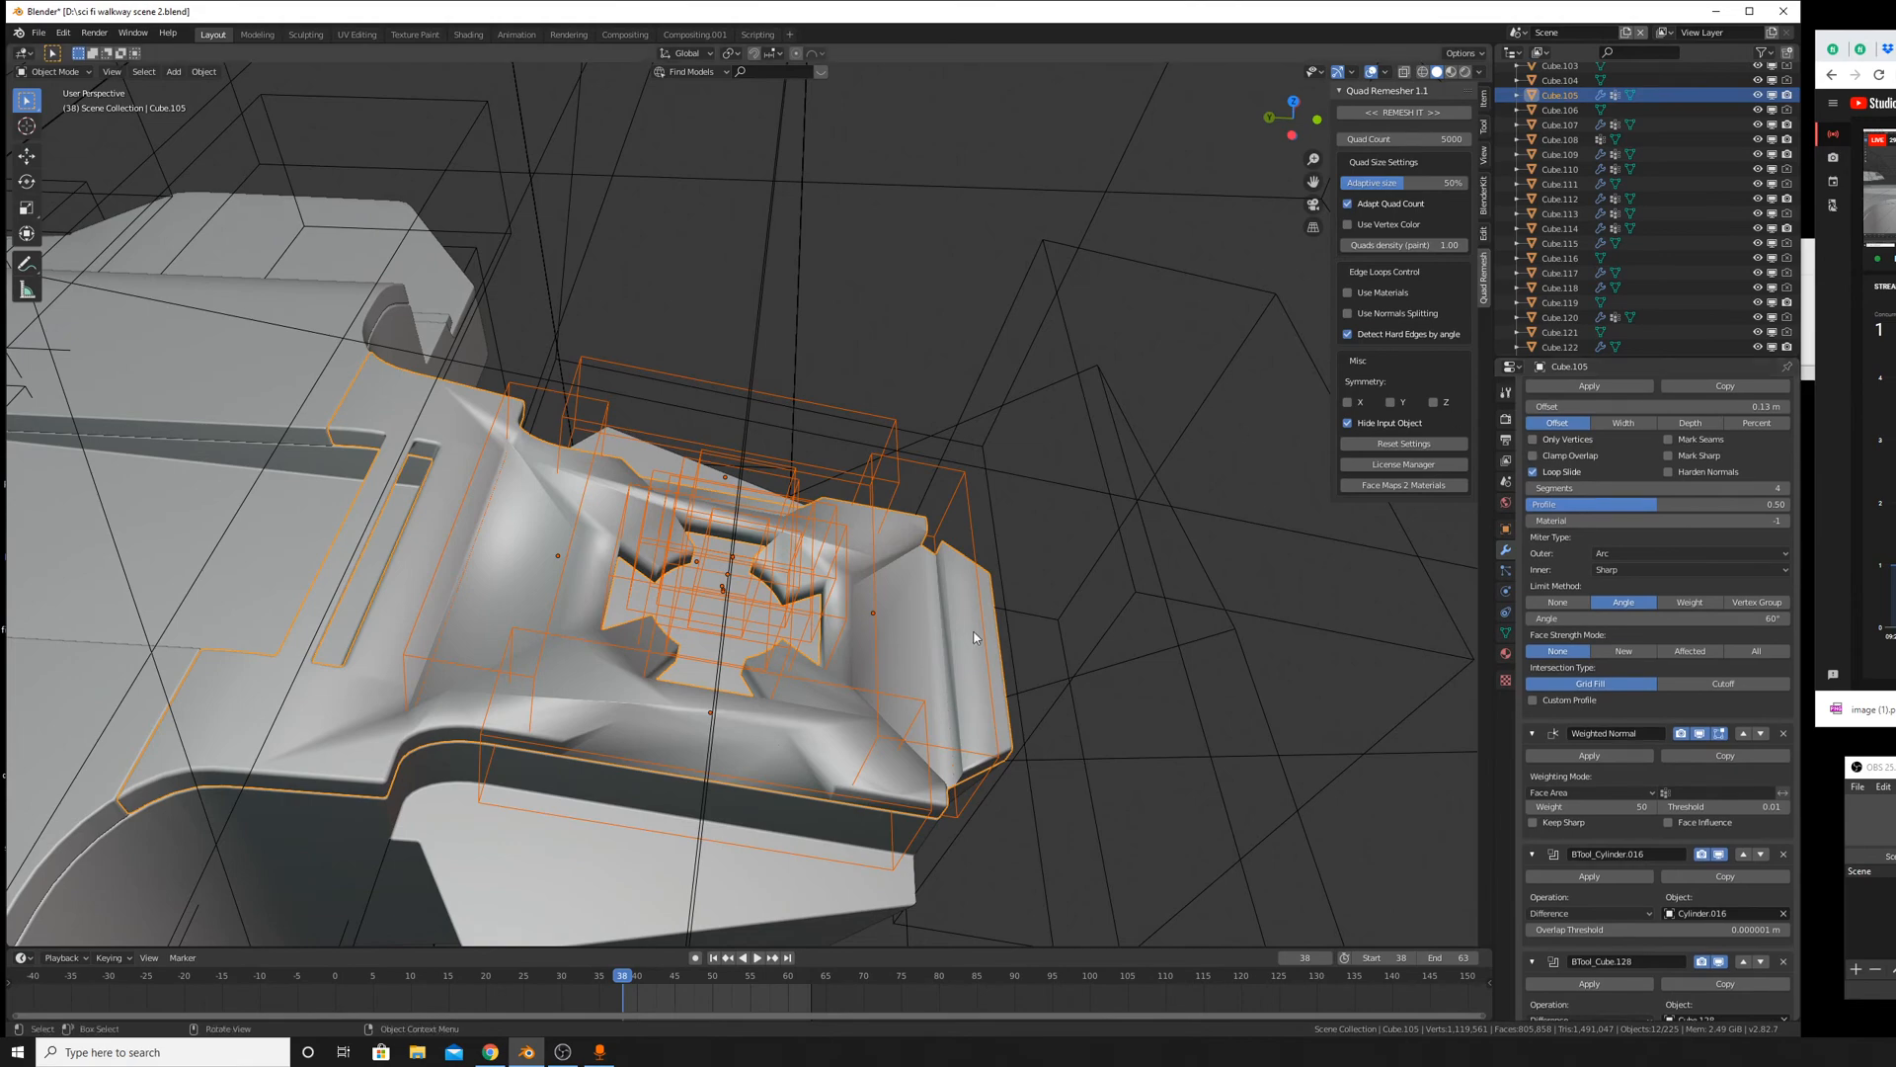
pyautogui.moveTo(975, 635); pyautogui.dragTo(907, 593, button='middle')
pyautogui.scroll(4, 770, 533)
pyautogui.moveTo(731, 530); pyautogui.dragTo(800, 538, button='middle')
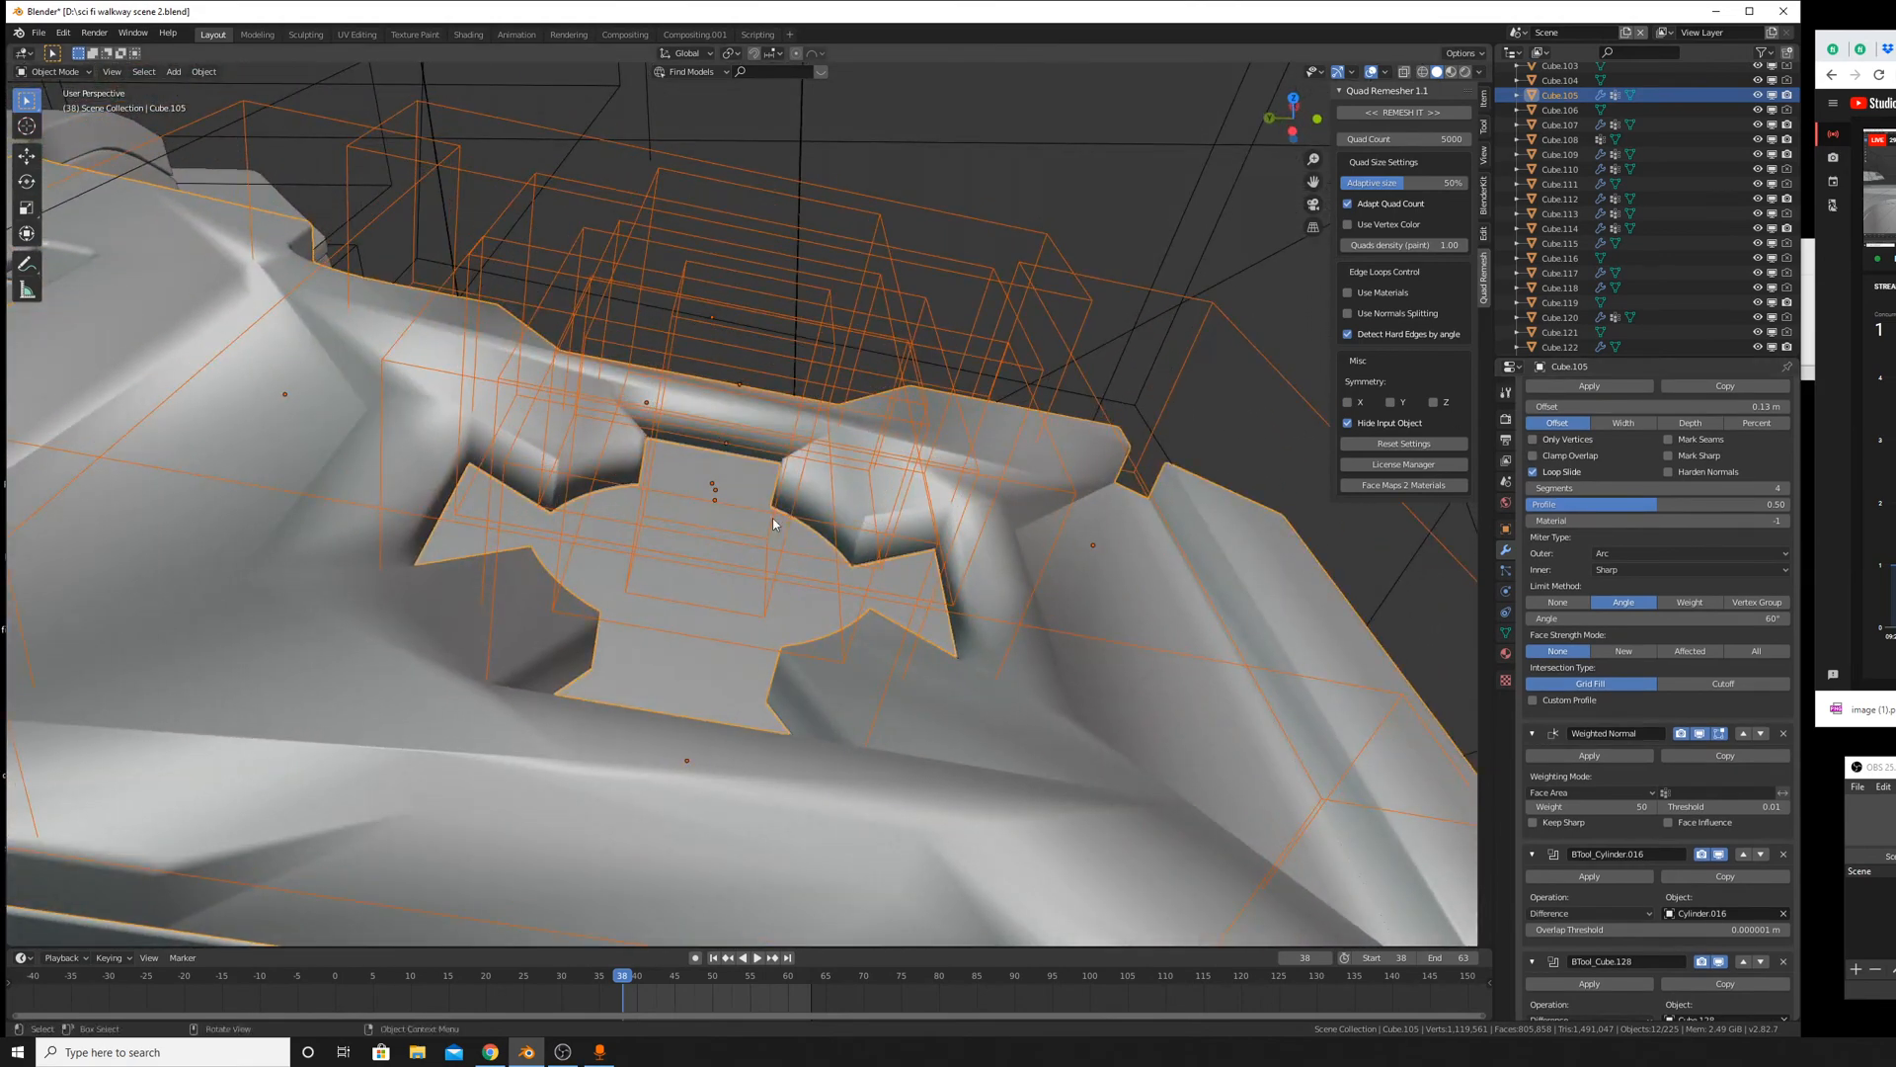
pyautogui.scroll(-4, 791, 518)
# Deselect the nose panel, keeping only the cutters selected.
pyautogui.moveTo(805, 423); pyautogui.dragTo(859, 456, button='middle')
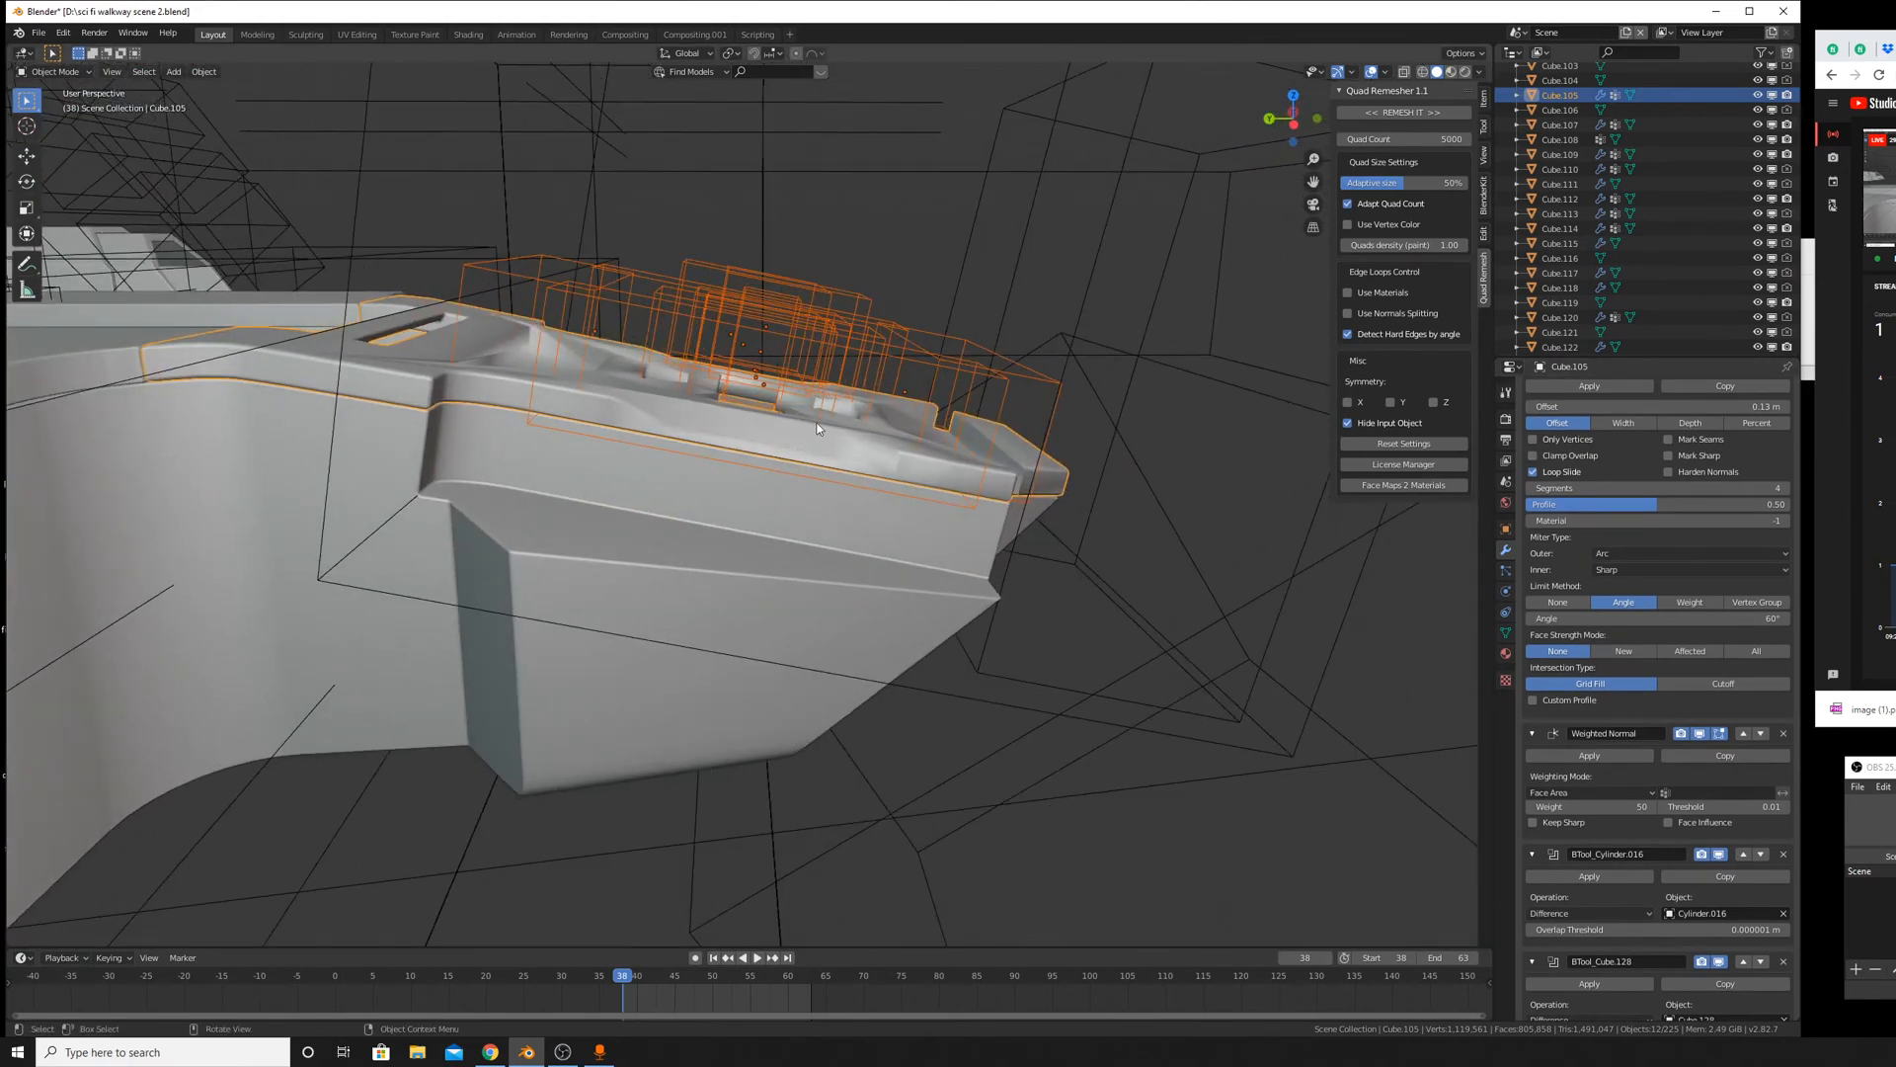
pyautogui.press('b')
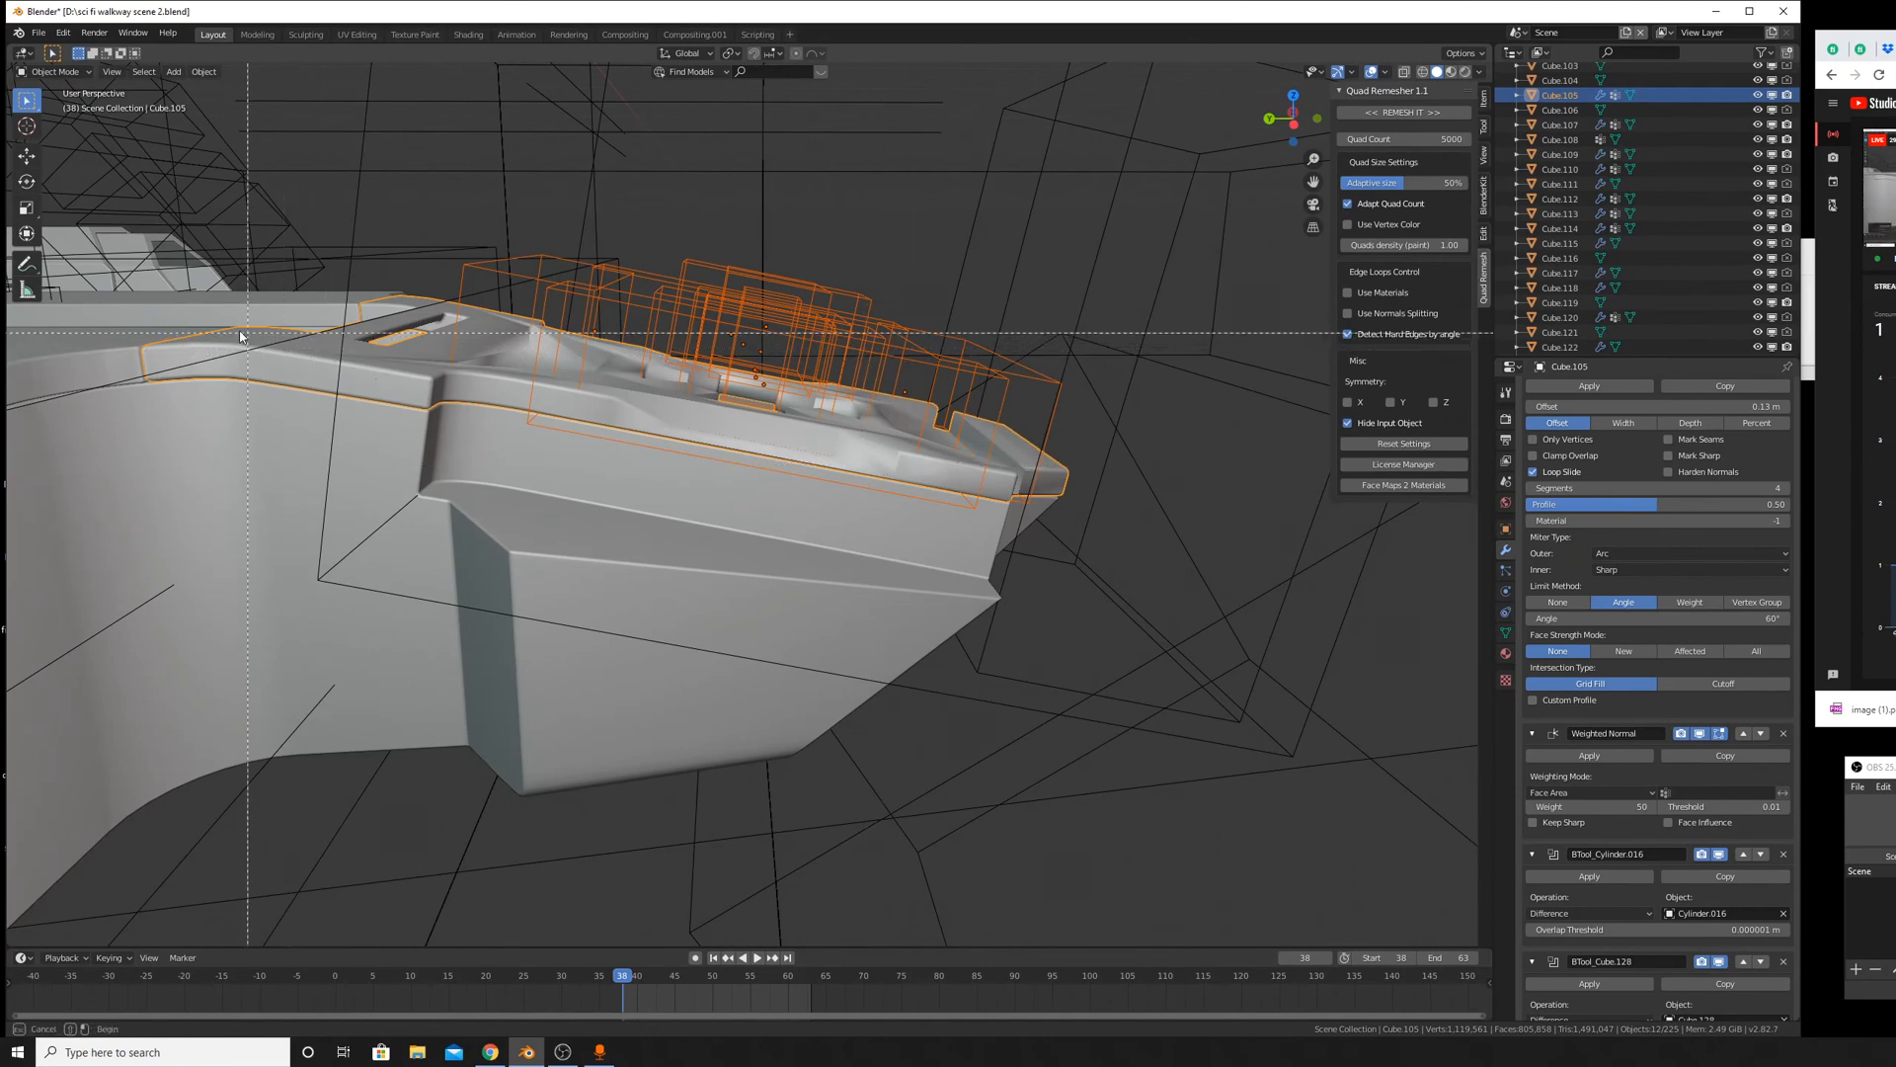
pyautogui.moveTo(197, 325); pyautogui.dragTo(275, 351, button='middle')
# Try to lower the cutters deeper into the nose panel along global Z.
pyautogui.press('g')
pyautogui.press('z')
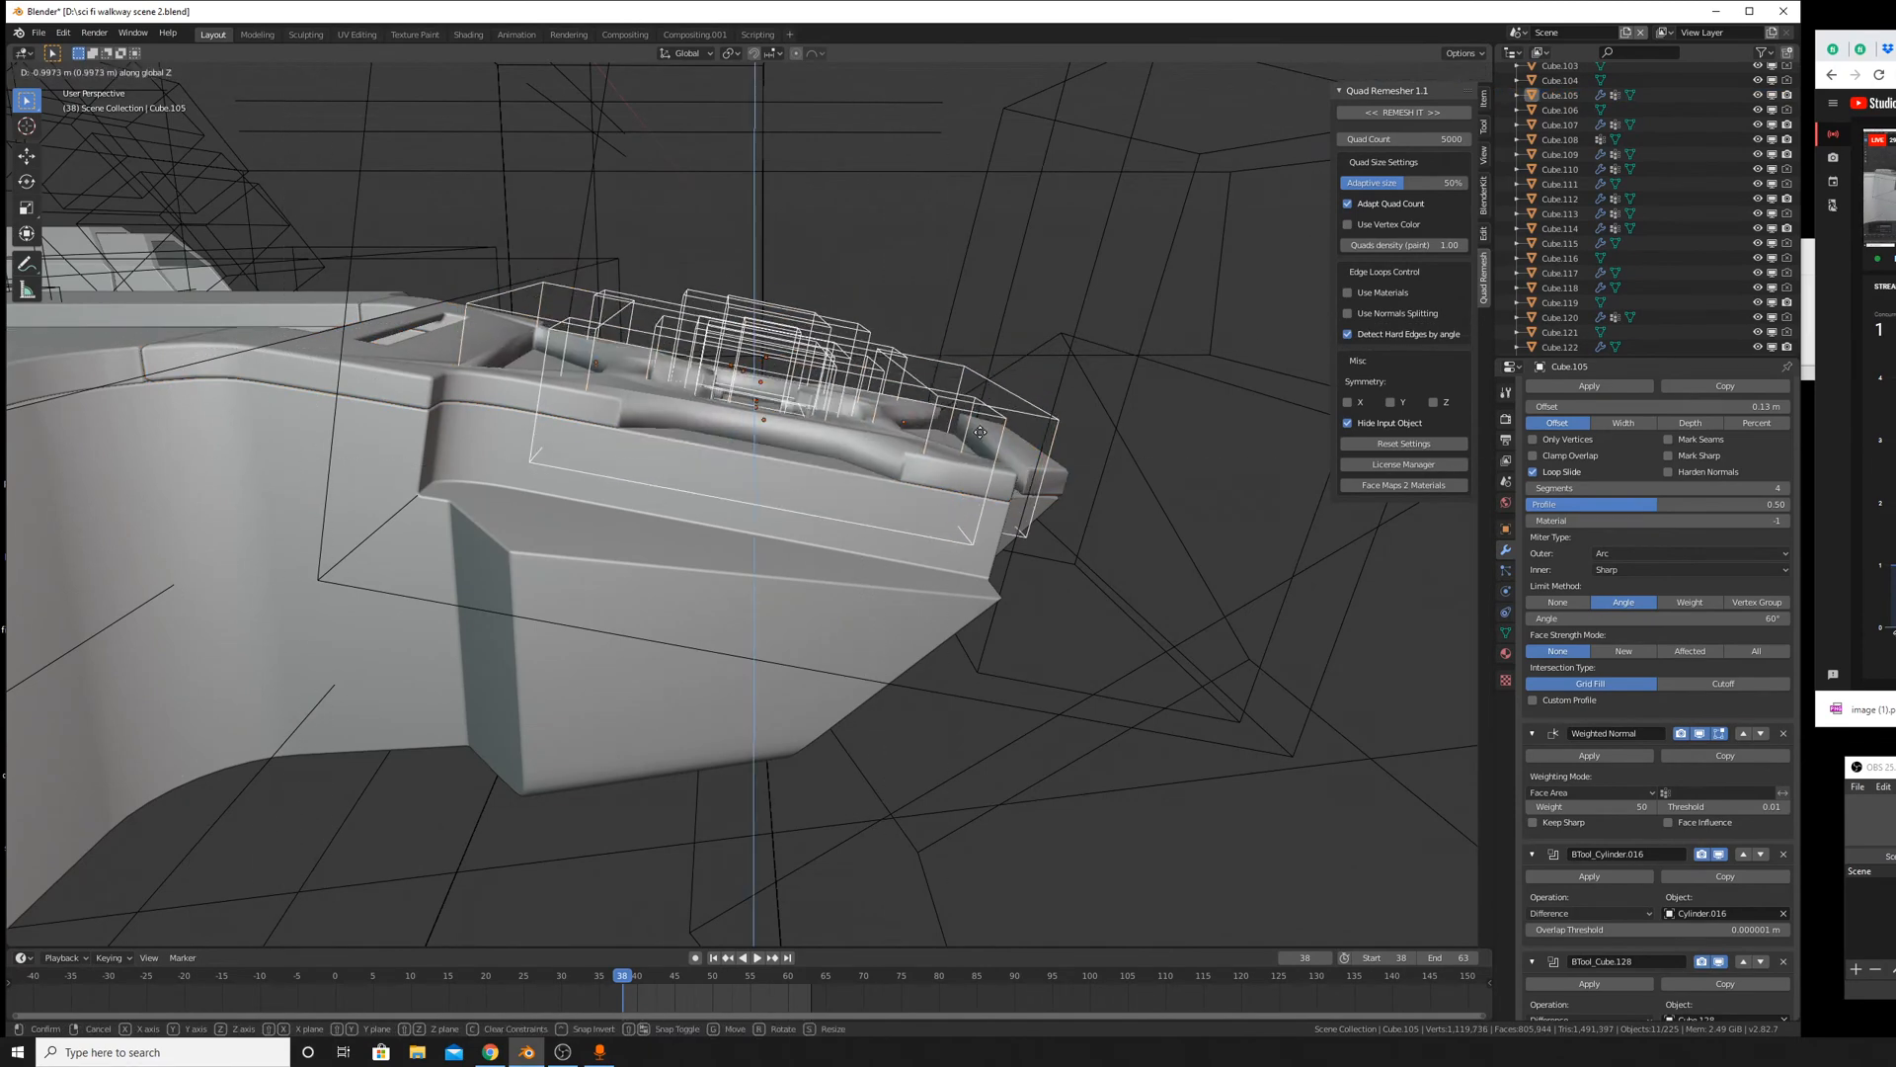
pyautogui.rightClick(974, 419)
pyautogui.moveTo(974, 418); pyautogui.dragTo(960, 424, button='middle')
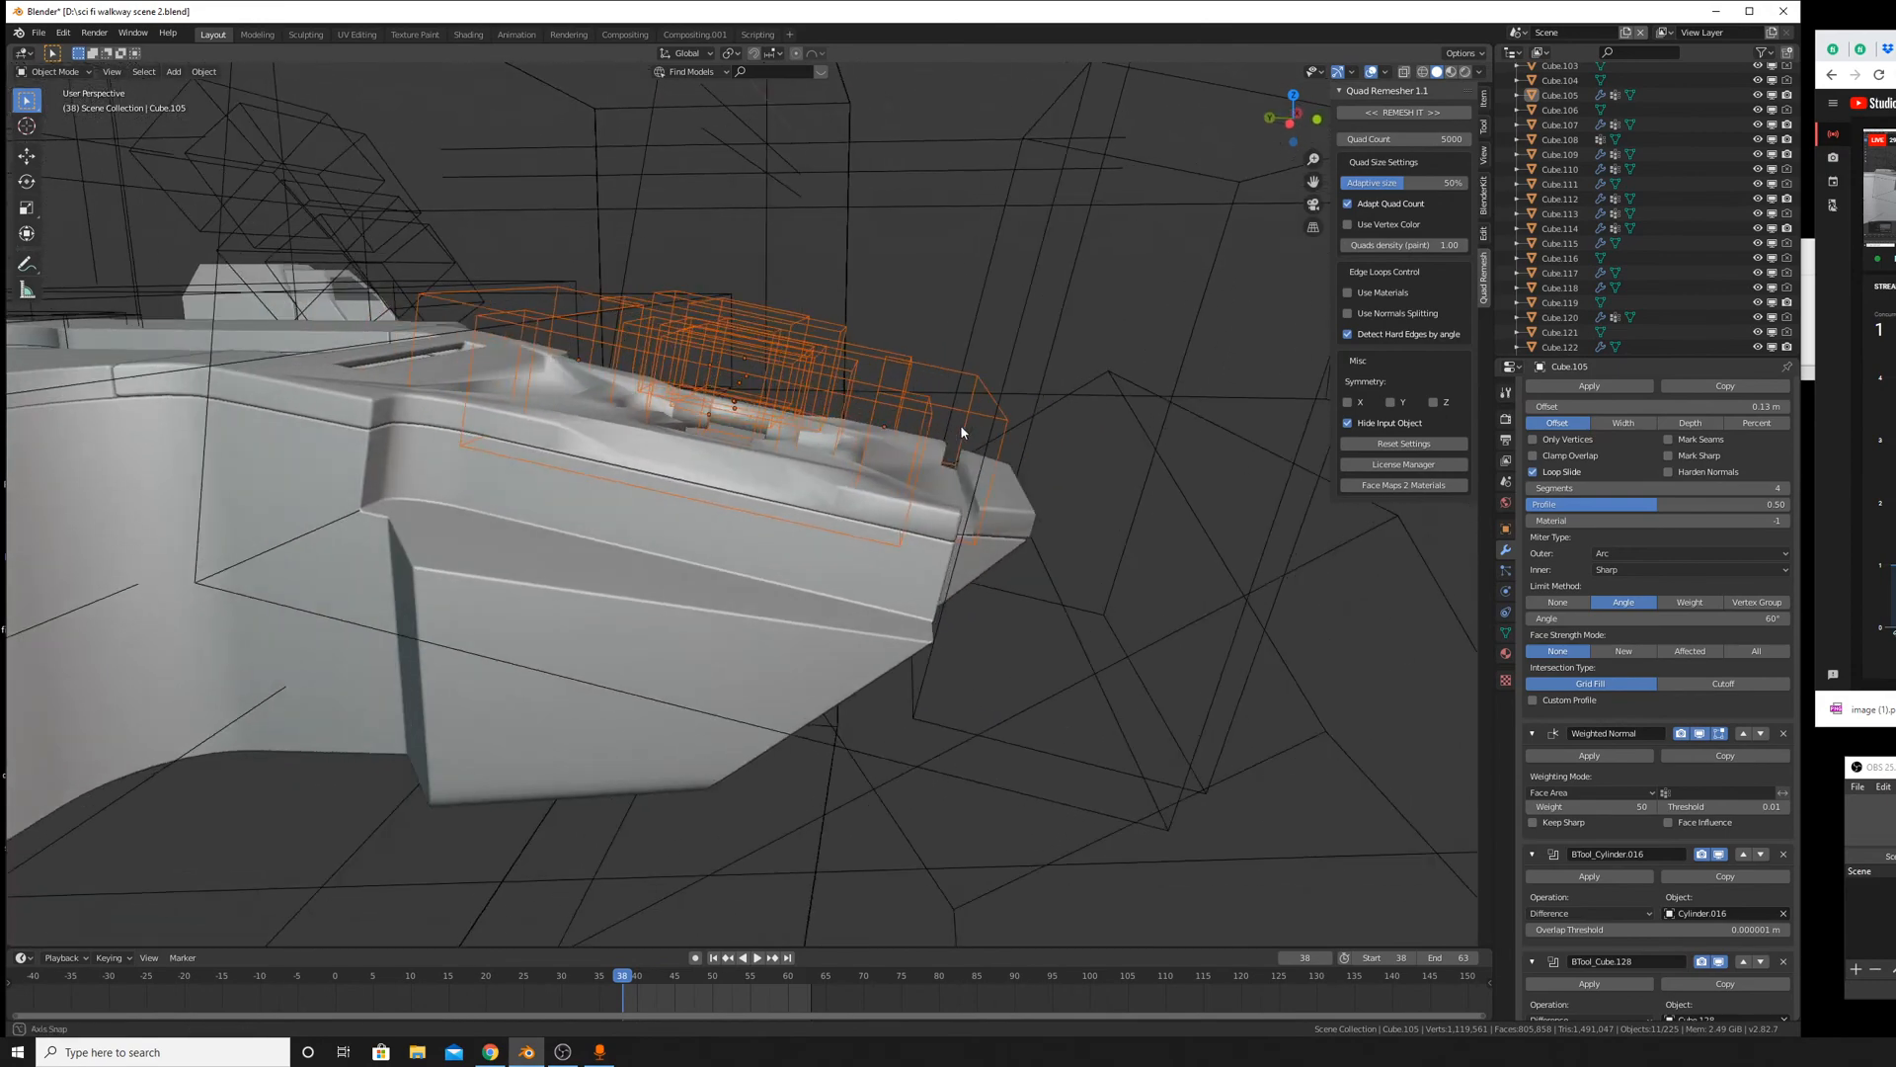
pyautogui.press('g')
pyautogui.press('z')
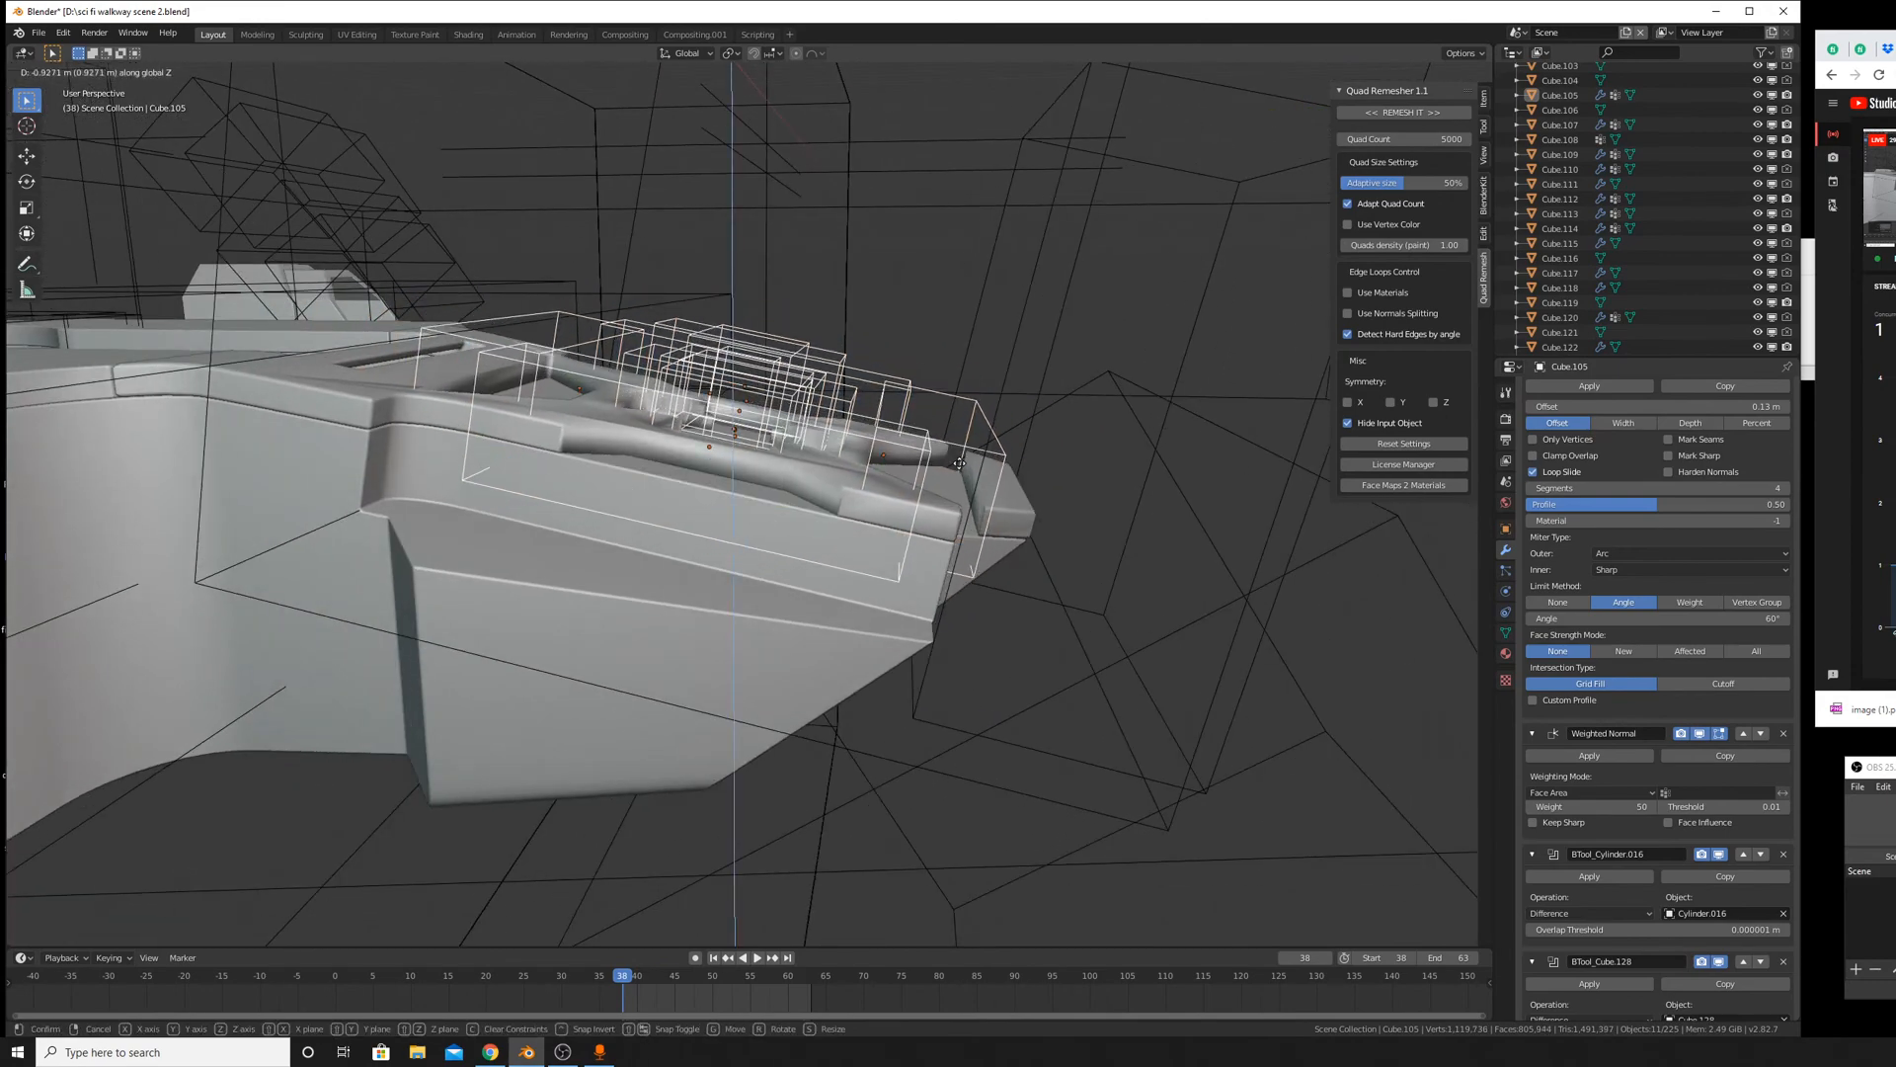
pyautogui.click(957, 459)
# Add the main hull below the nose panel as the active object and subtract the cutters from it with a Boolean difference.
pyautogui.moveTo(957, 459); pyautogui.dragTo(756, 576, button='middle')
pyautogui.keyDown('shift'); pyautogui.click(755, 576); pyautogui.keyUp('shift')
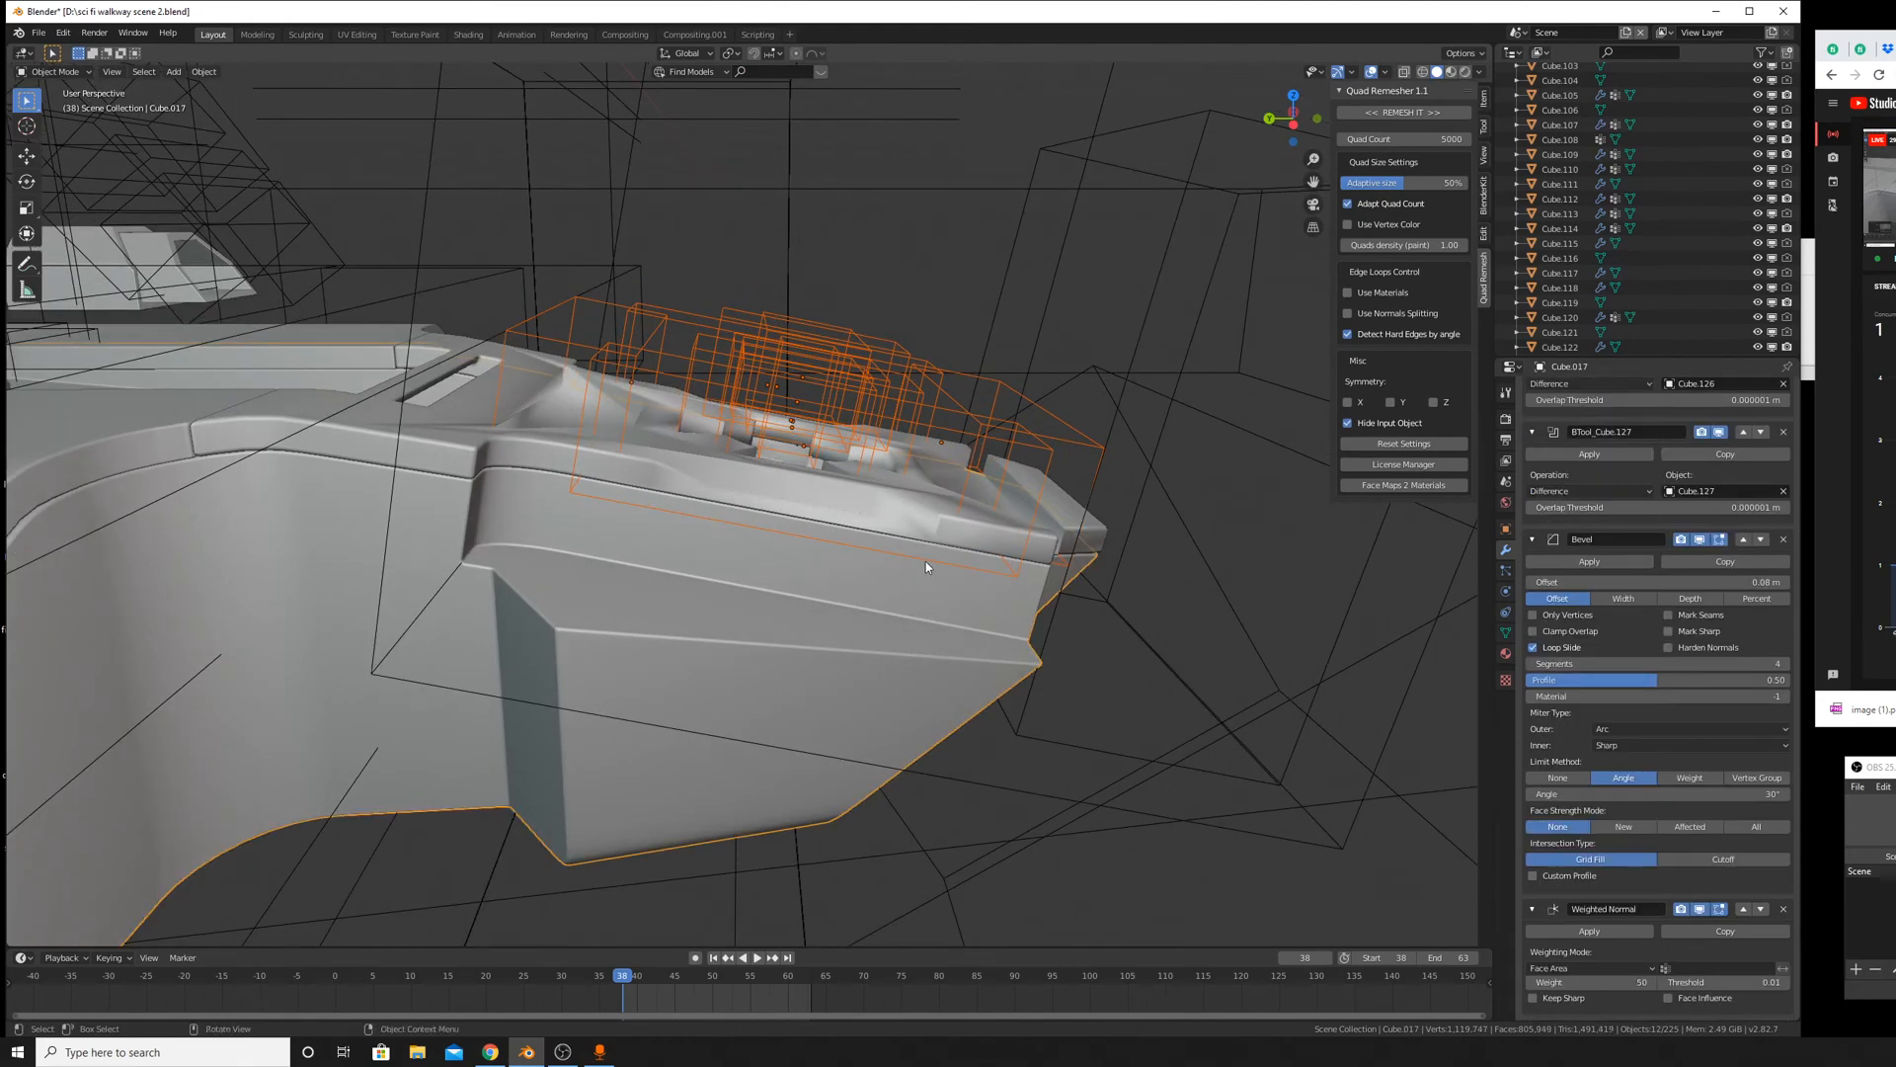
pyautogui.moveTo(926, 561); pyautogui.dragTo(906, 589, button='middle')
pyautogui.press('g')
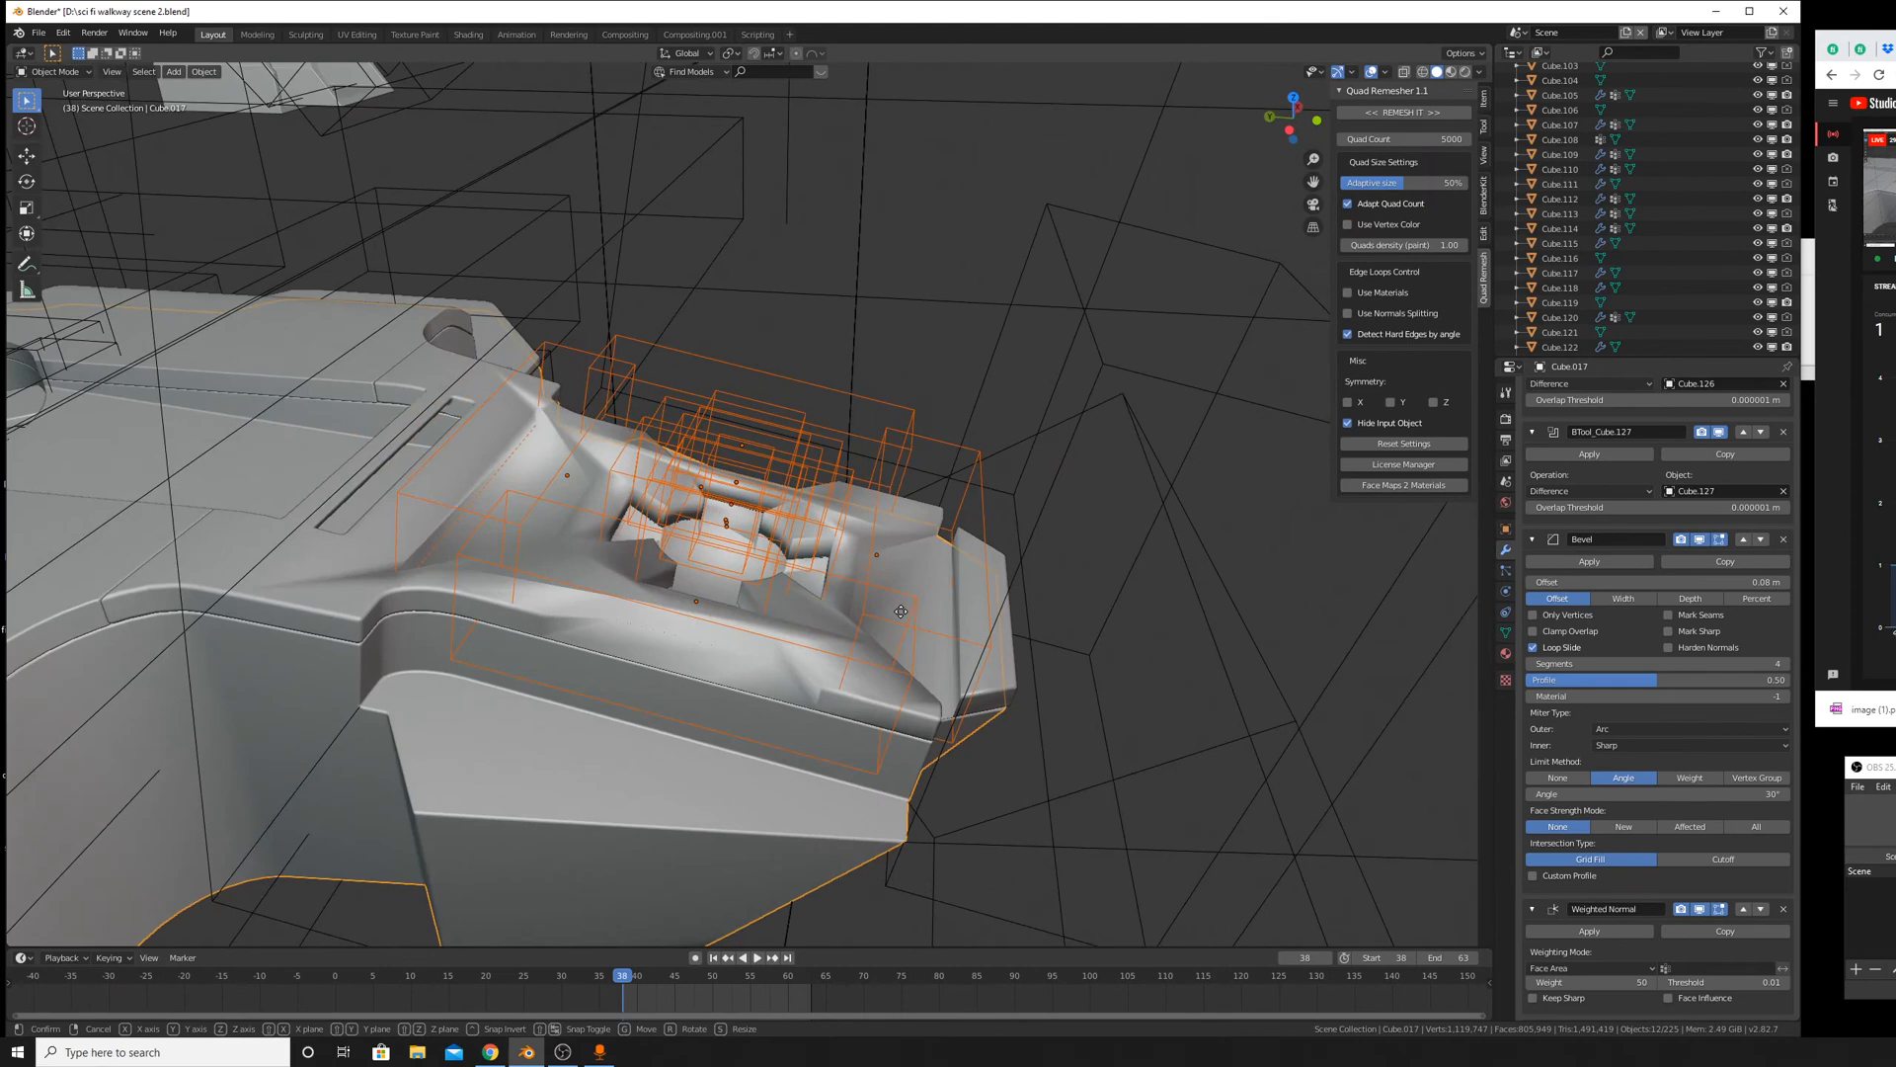
pyautogui.press('z')
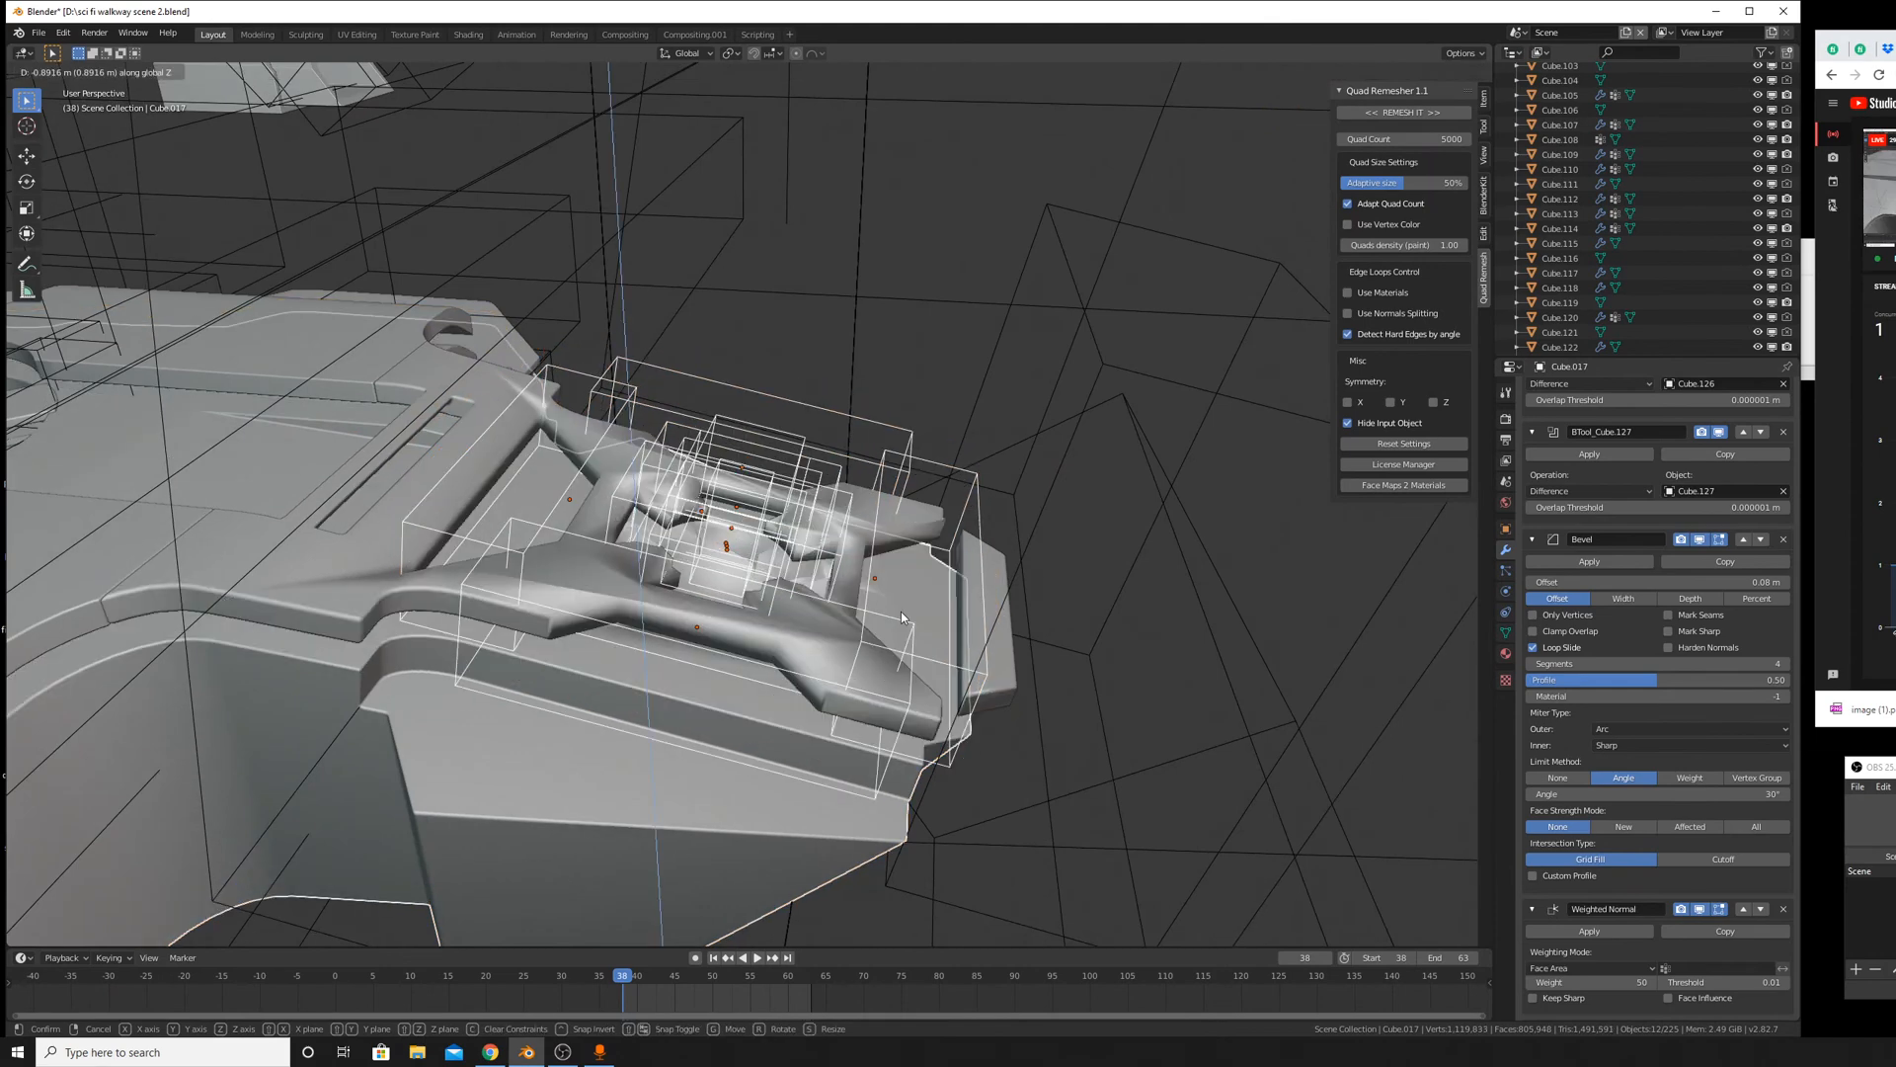
pyautogui.rightClick(901, 617)
# Deselect the main hull and lower only the cutters about 1.13 m along global Z.
pyautogui.keyDown('shift'); pyautogui.click(533, 810); pyautogui.keyUp('shift')
pyautogui.moveTo(592, 812); pyautogui.dragTo(777, 593, button='middle')
pyautogui.press('g')
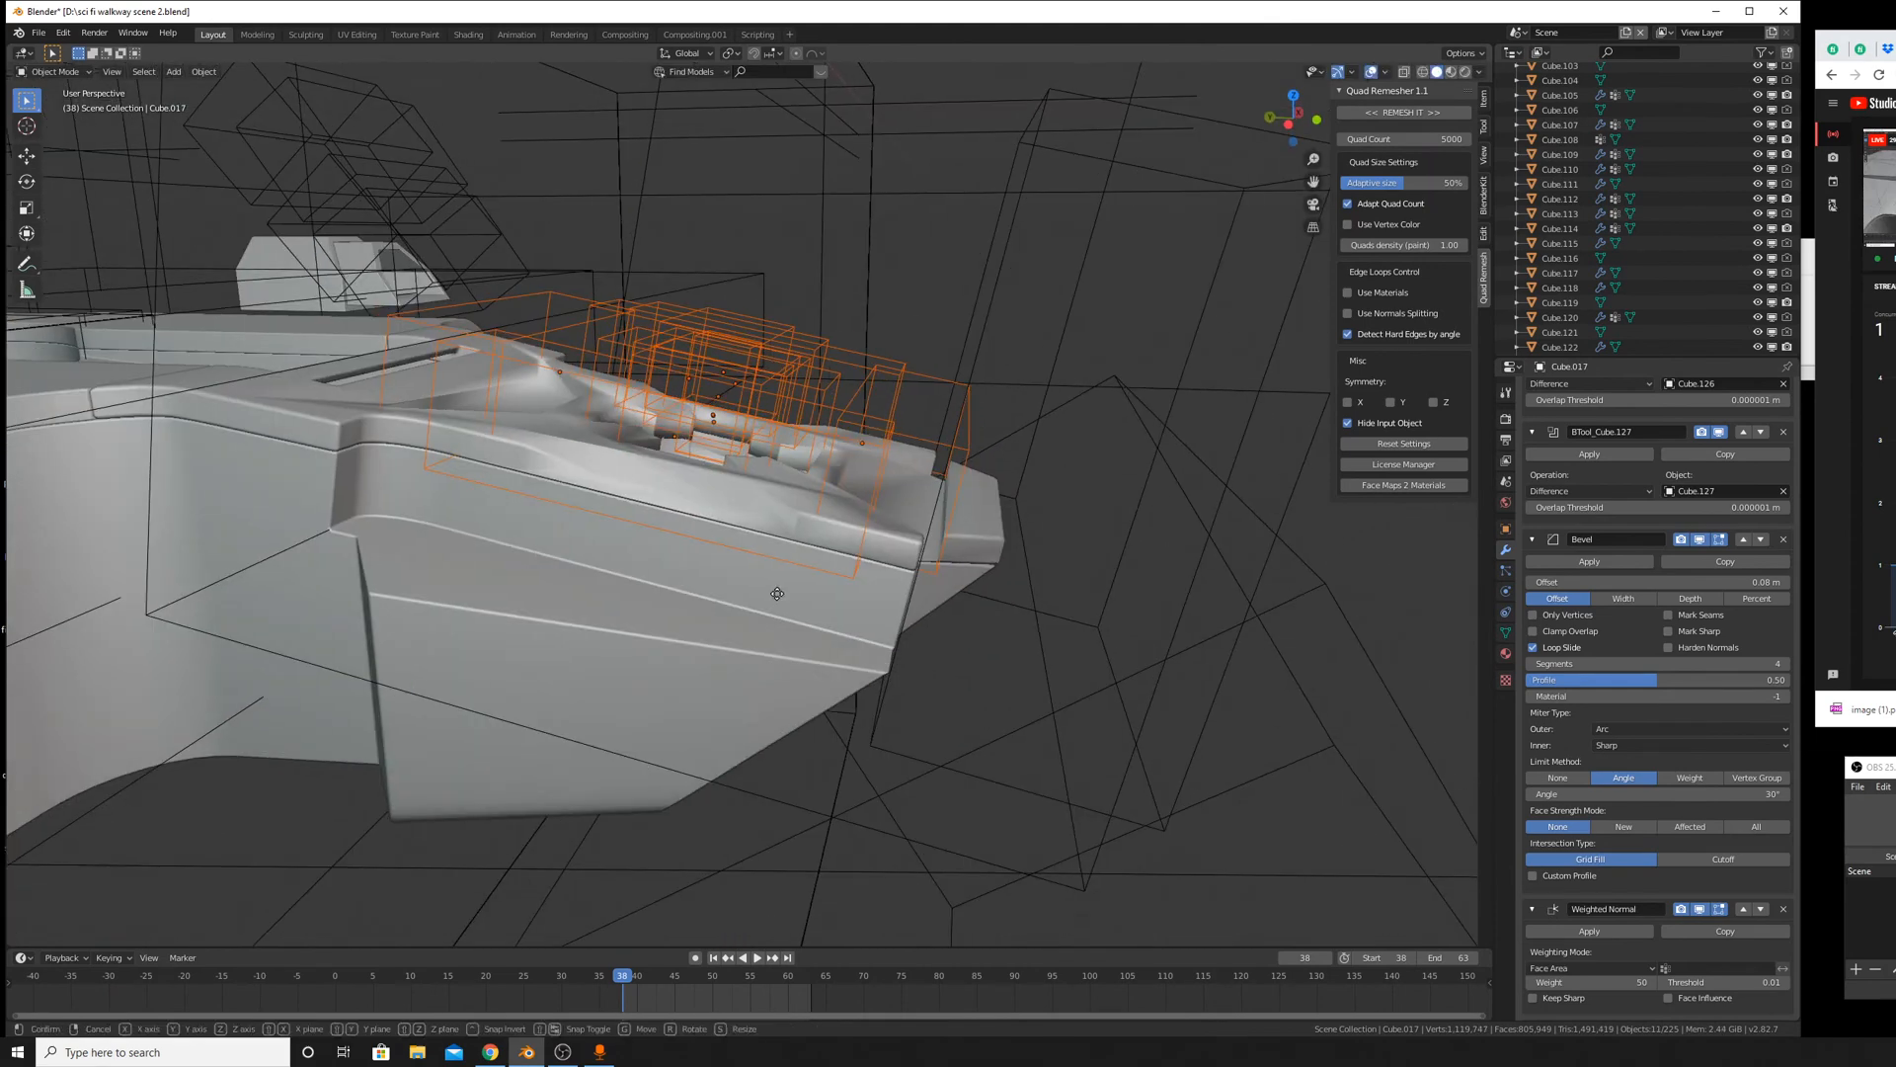
pyautogui.press('z')
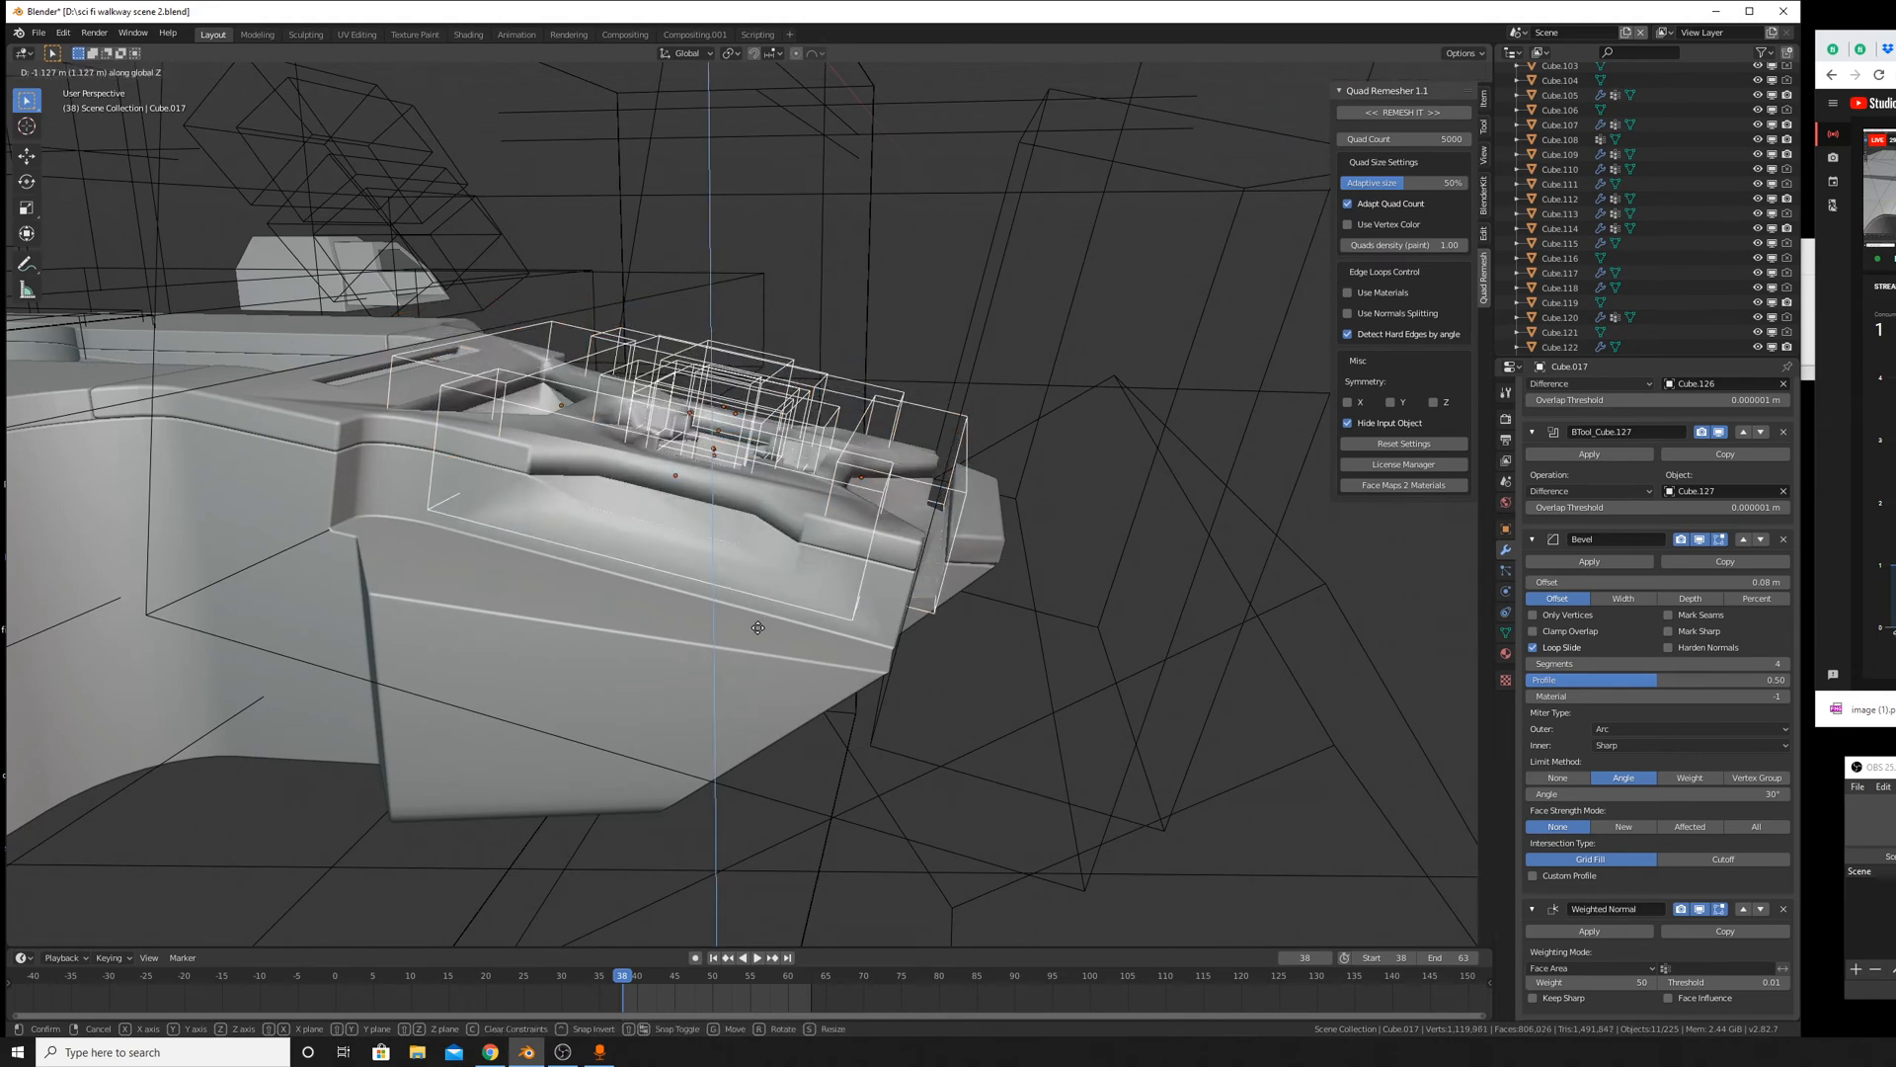
pyautogui.click(777, 618)
# Move the cutters about 2.3 m along positive global Y, back from the tip of the nose.
pyautogui.moveTo(776, 618); pyautogui.dragTo(1086, 736, button='middle')
pyautogui.press('g')
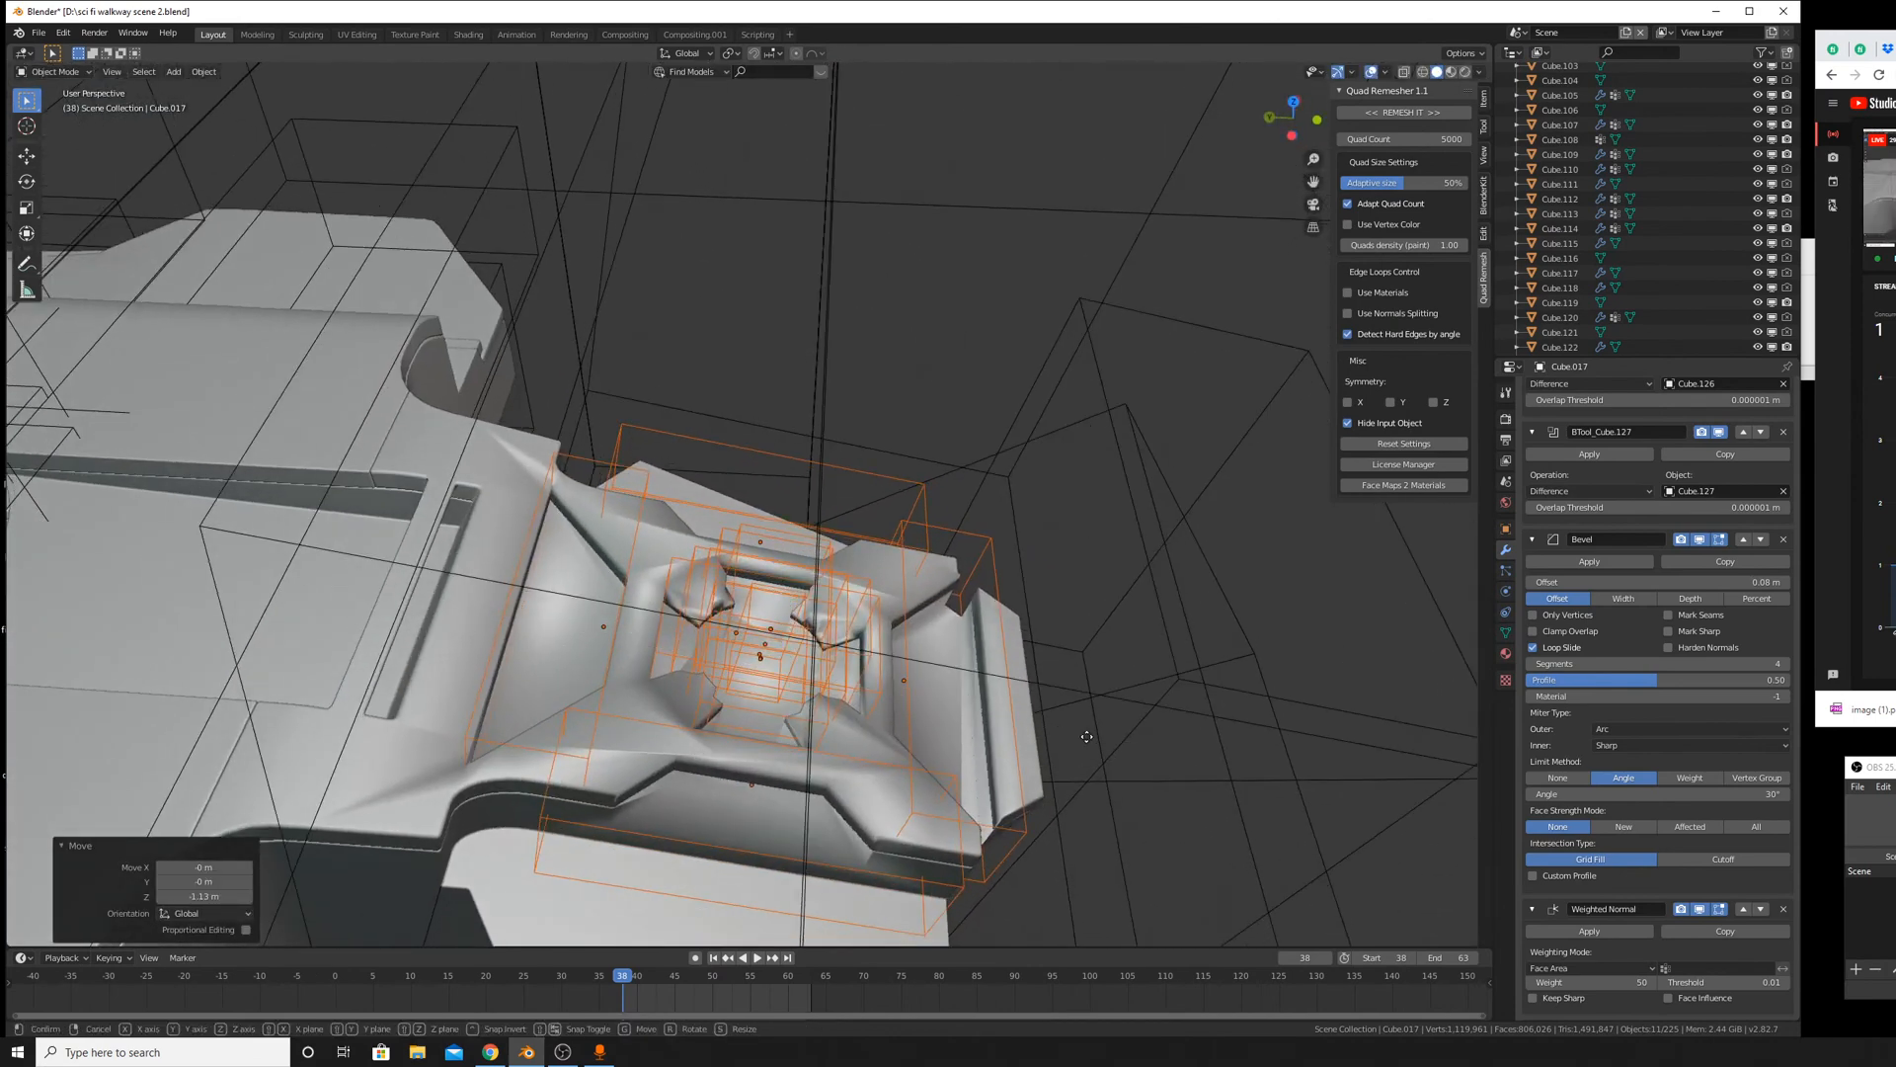
pyautogui.press('y')
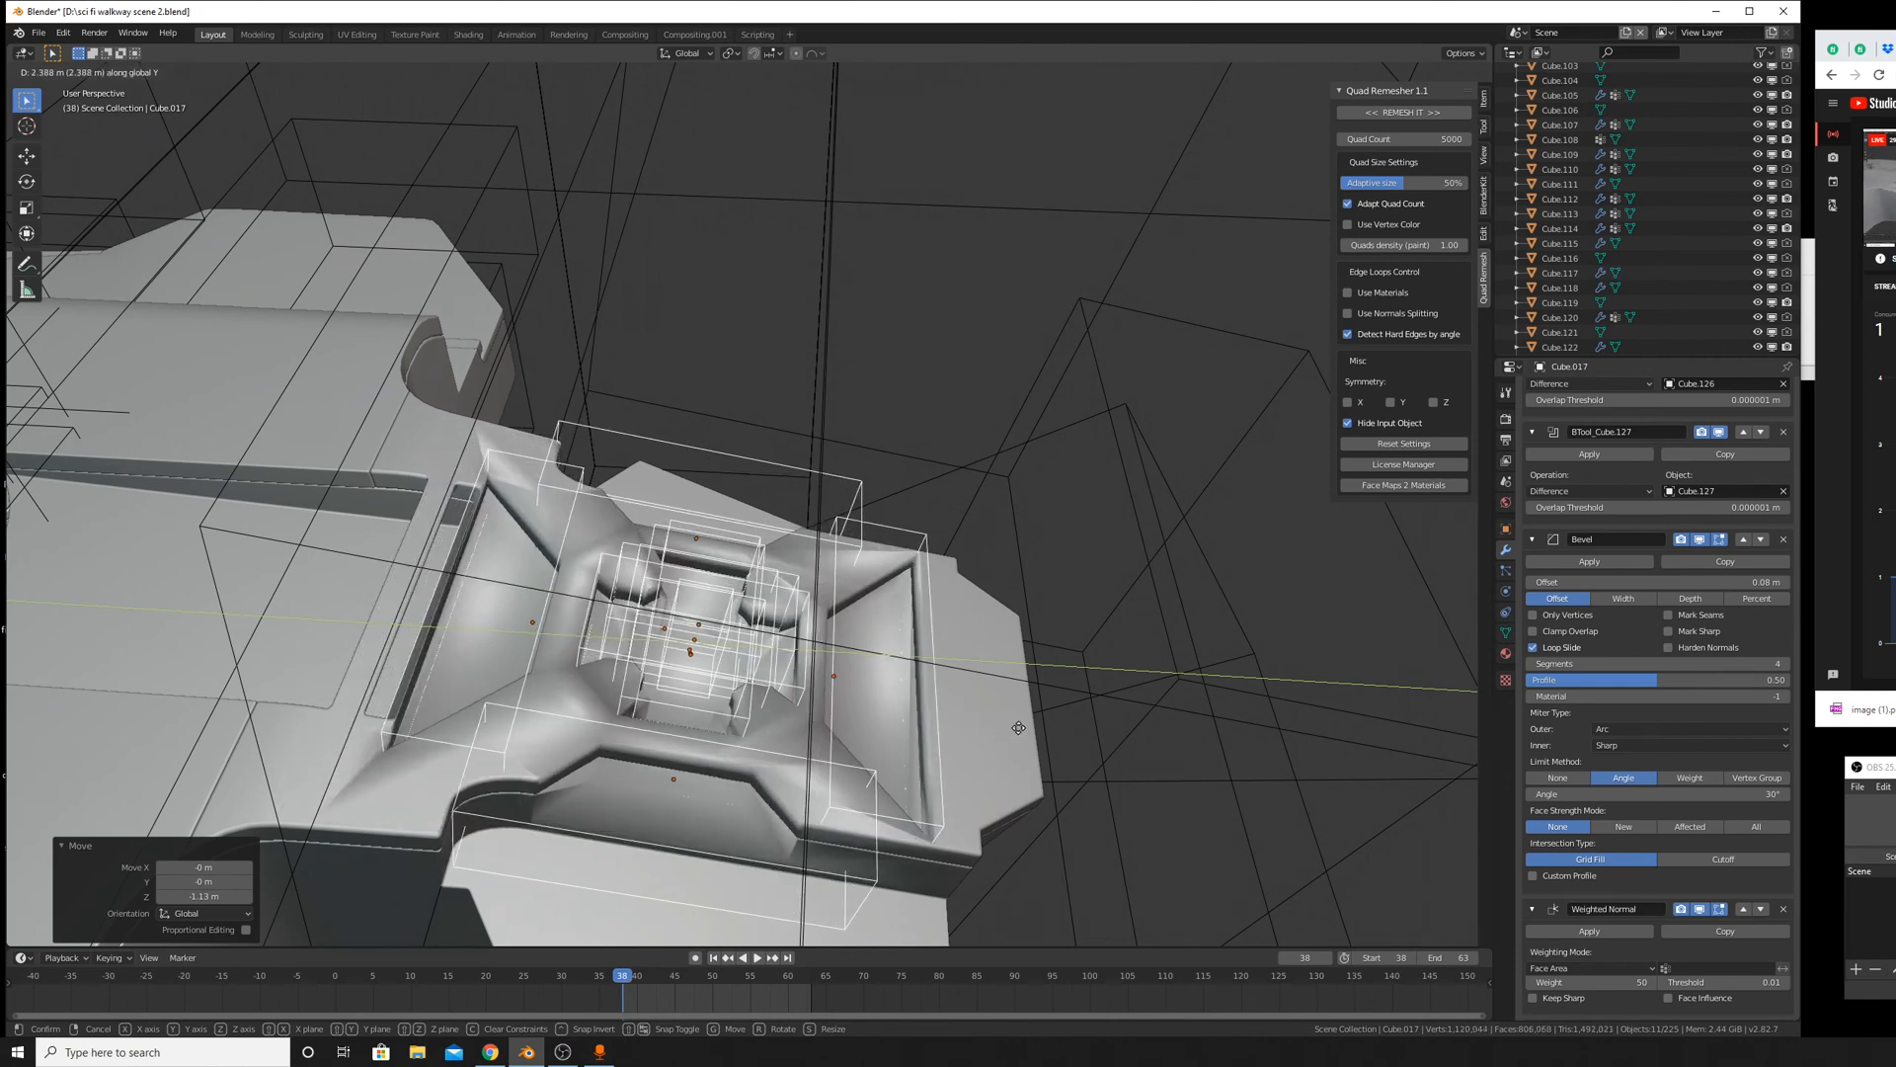
pyautogui.click(1010, 733)
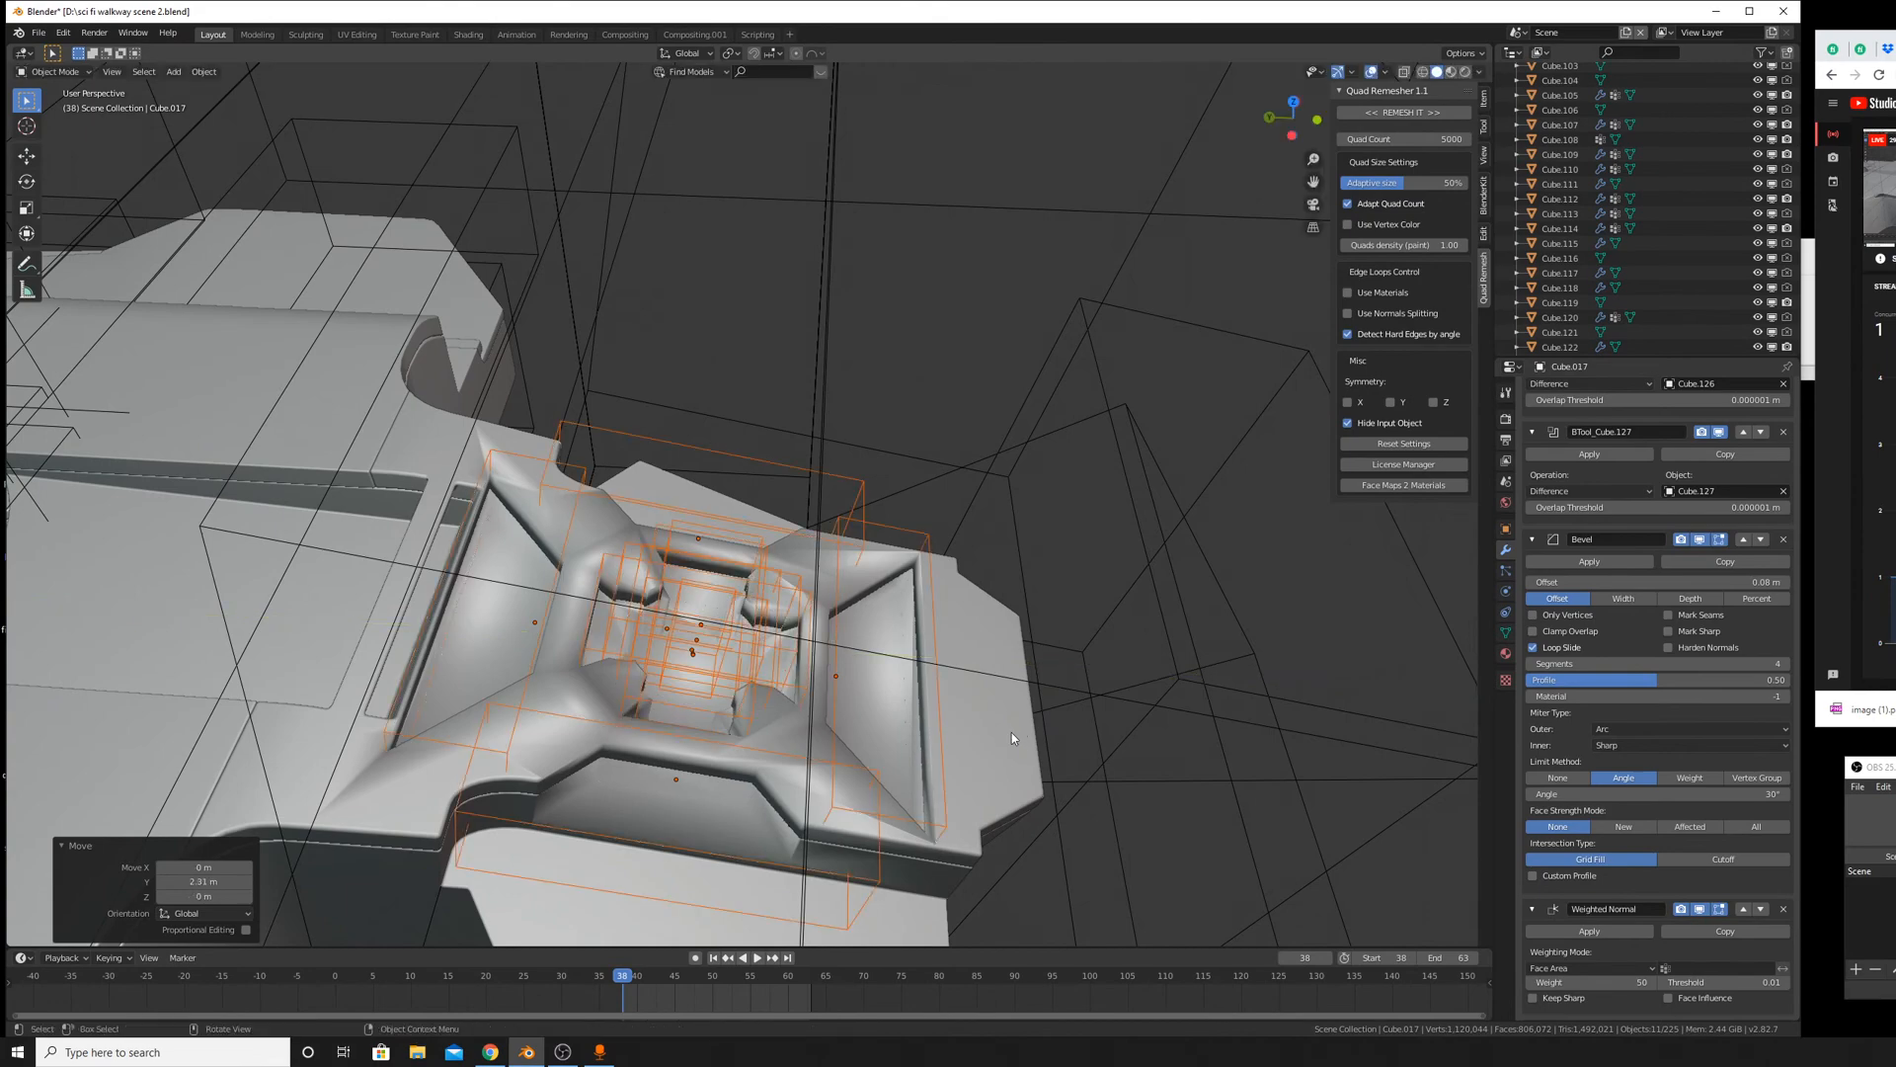
# Select the main hull below the nose panel and move its BTool_Cylinder.016 and BTool_Cube.128 Boolean modifiers above the Bevel.
pyautogui.moveTo(1011, 731); pyautogui.dragTo(923, 354, button='middle')
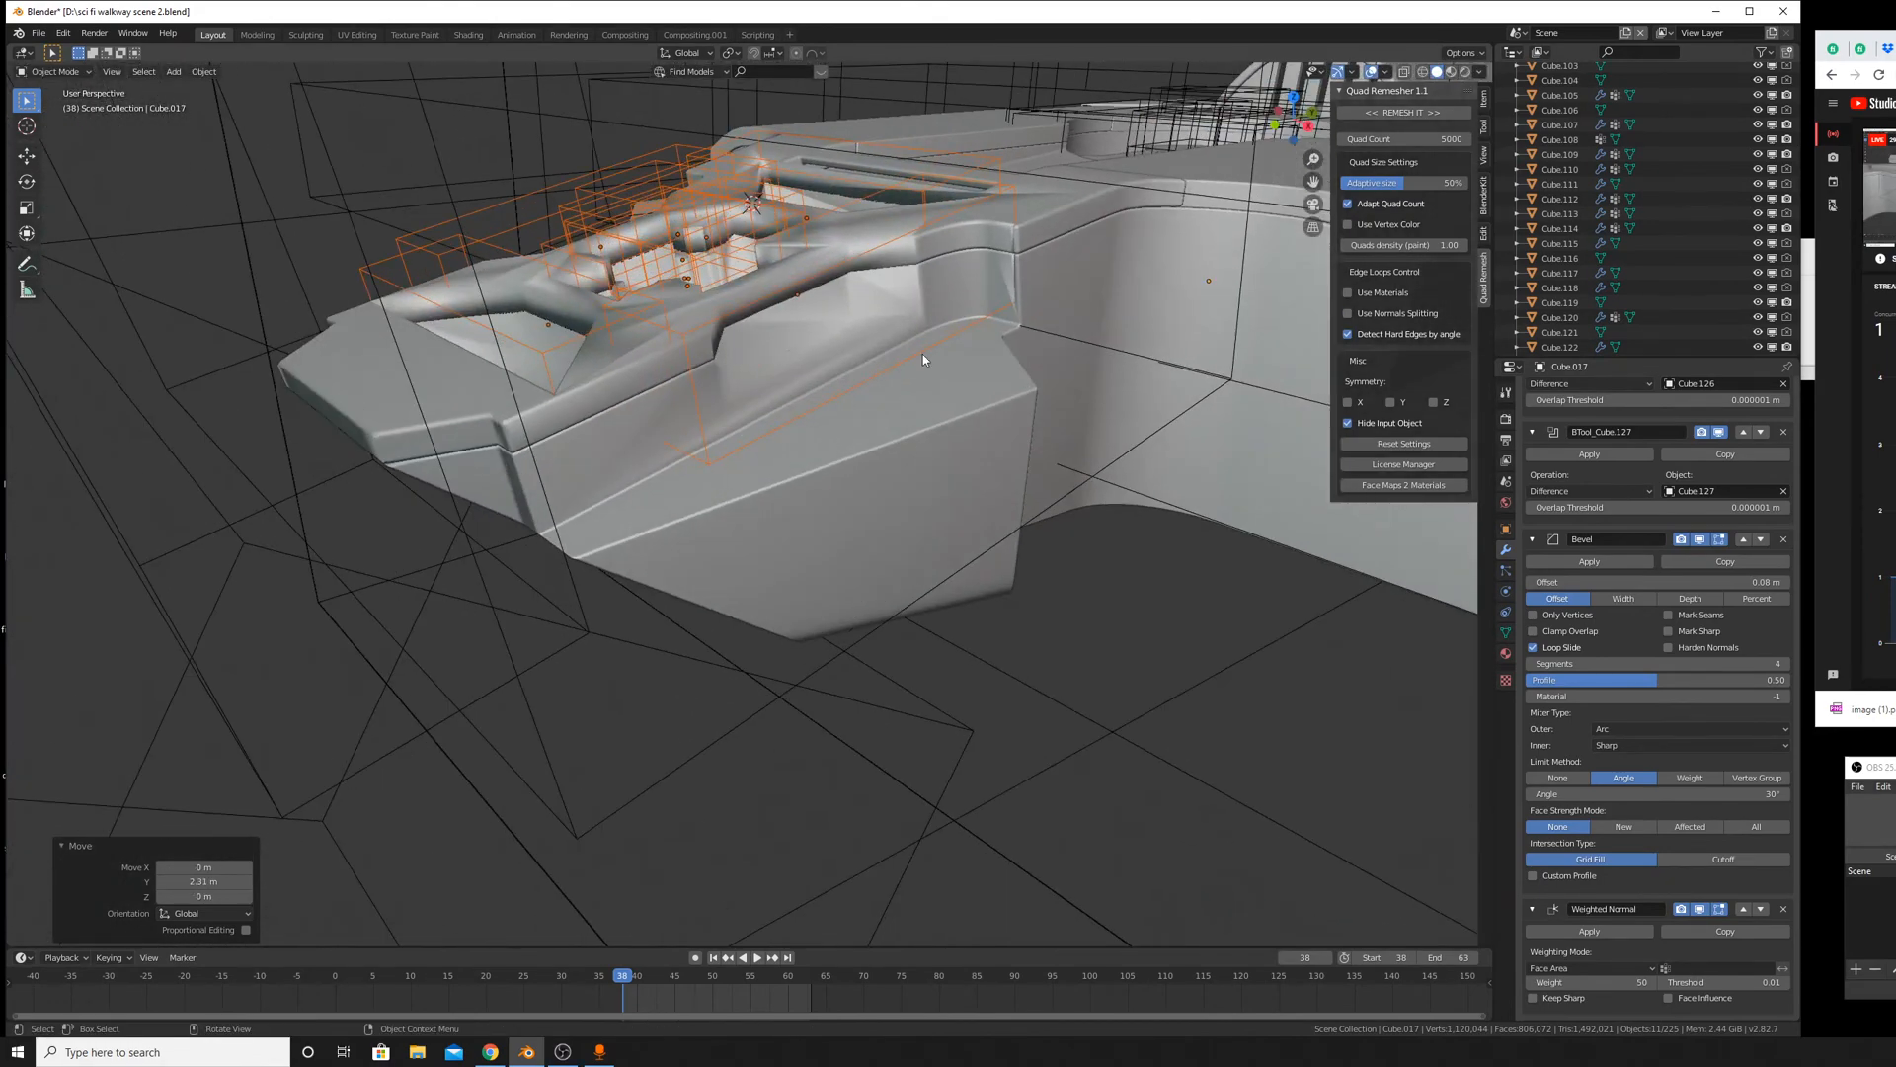
pyautogui.click(916, 468)
pyautogui.scroll(-10, 1639, 790)
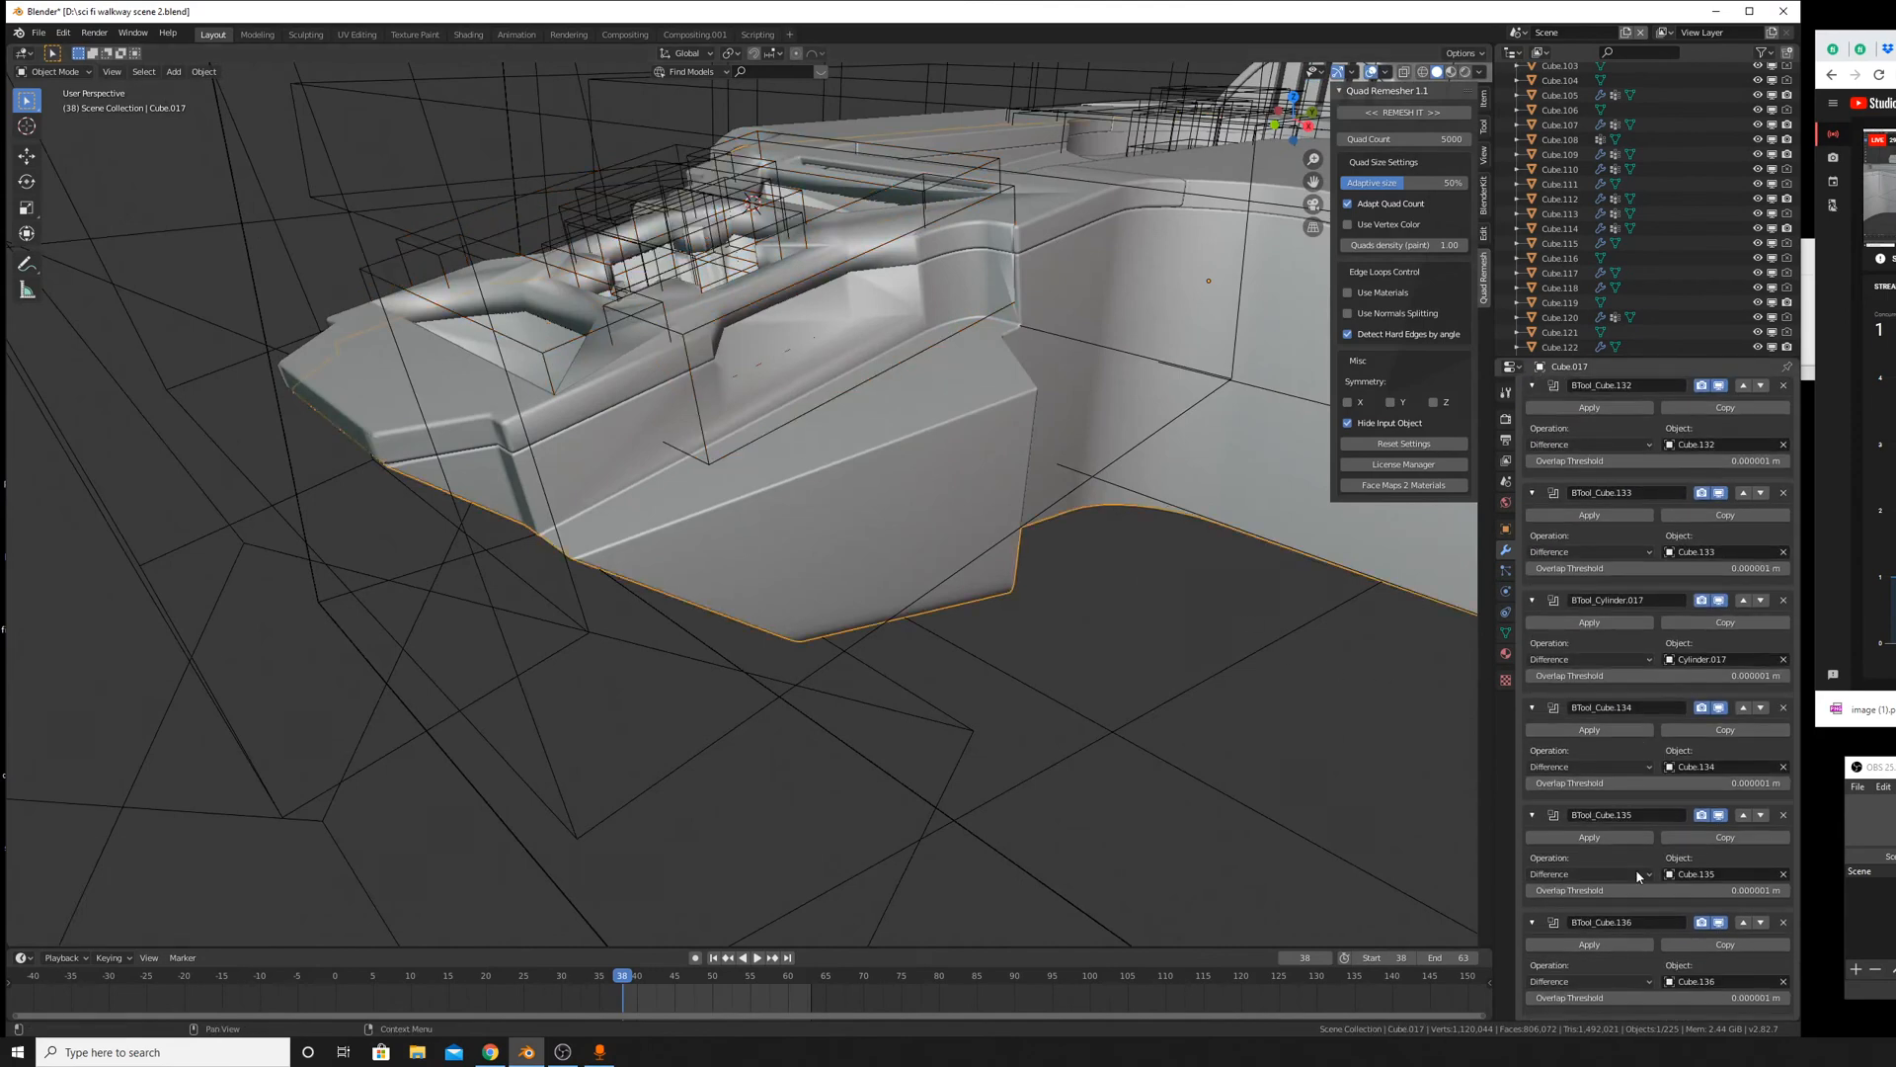
pyautogui.scroll(9, 1693, 569)
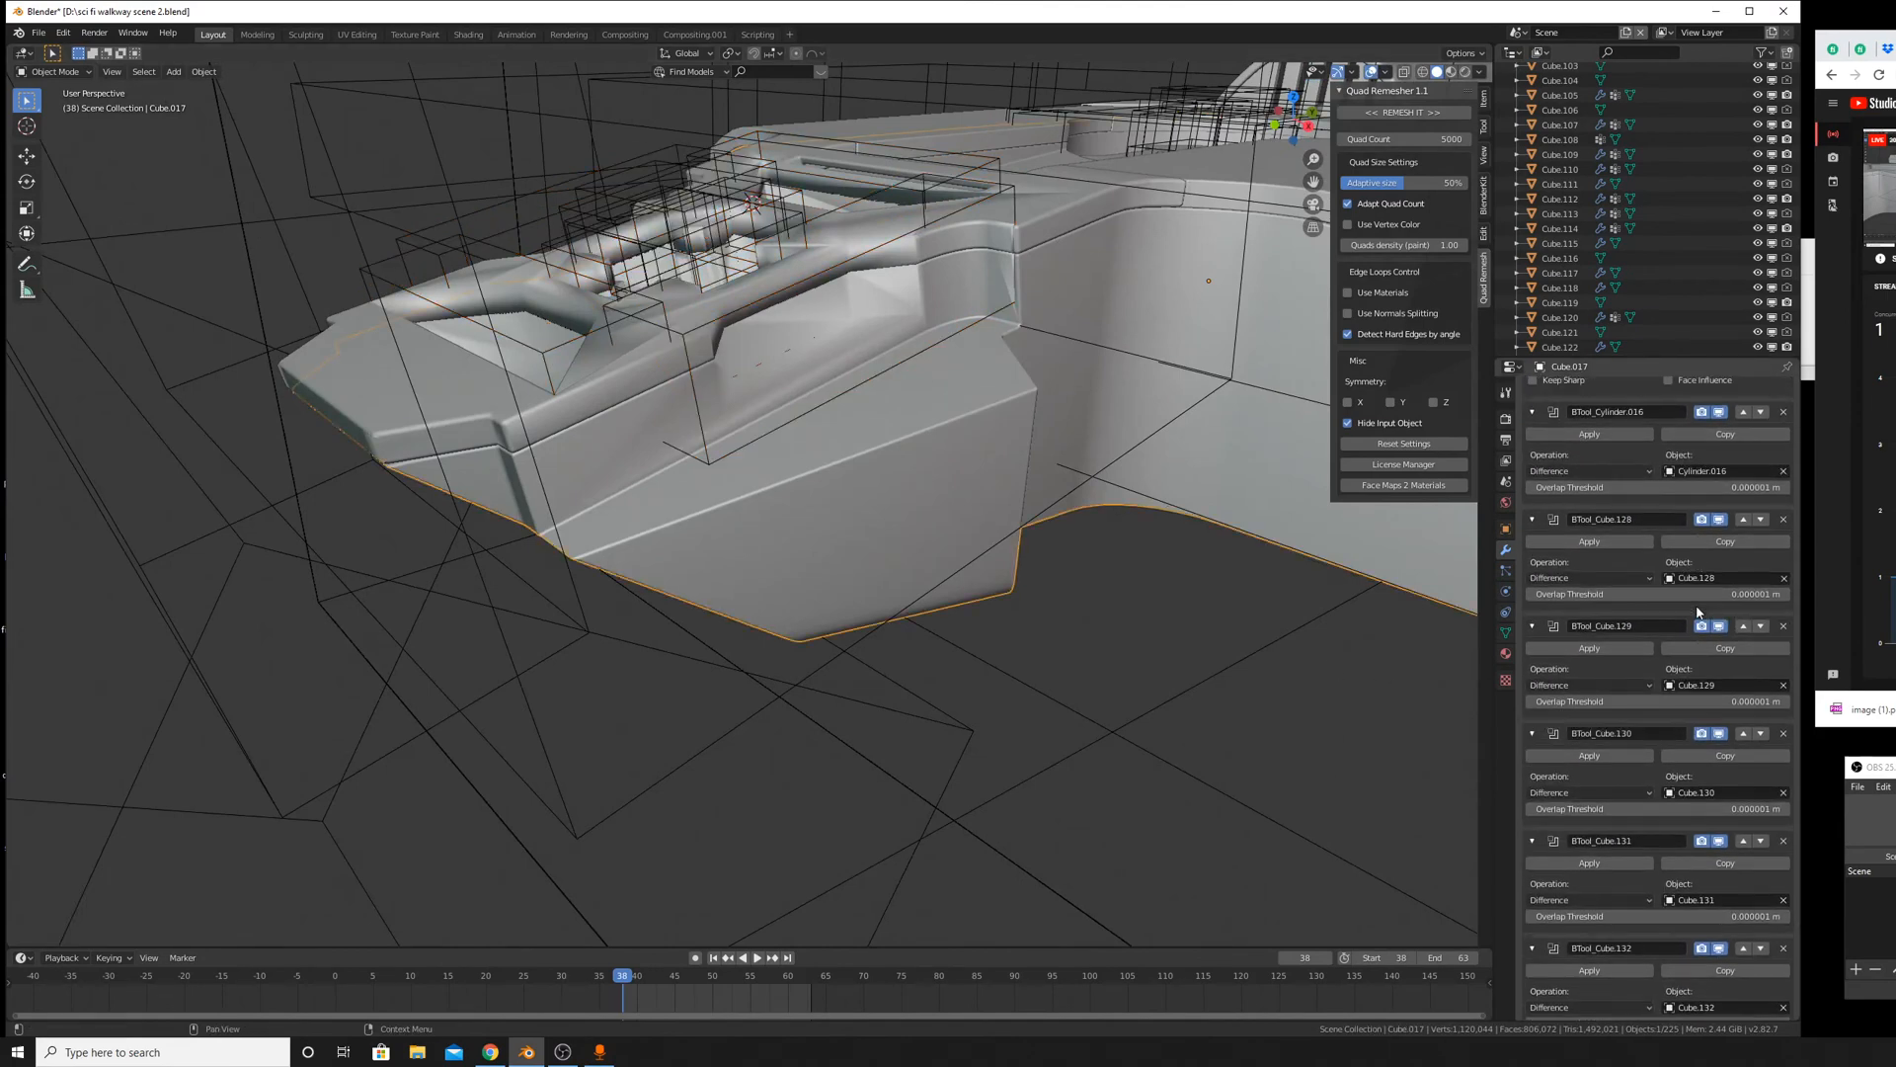
pyautogui.scroll(5, 1733, 747)
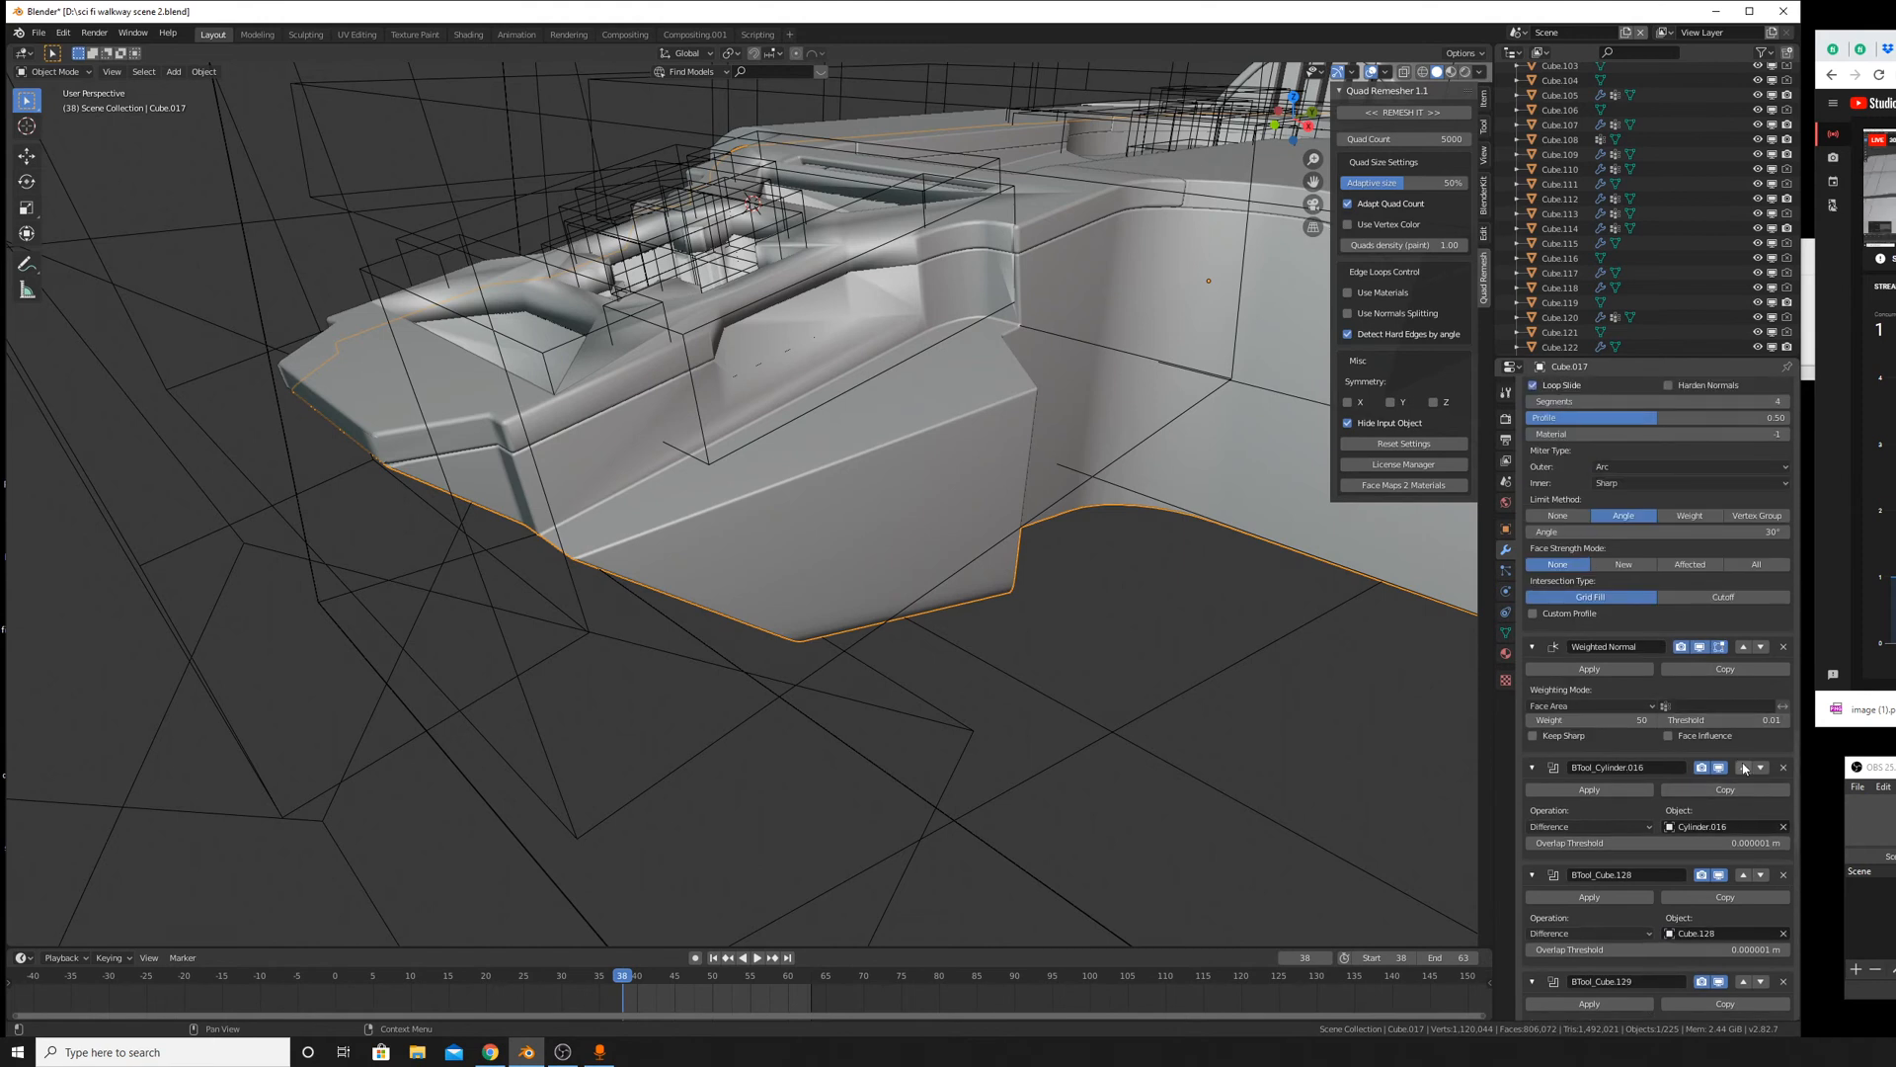
pyautogui.click(1743, 767)
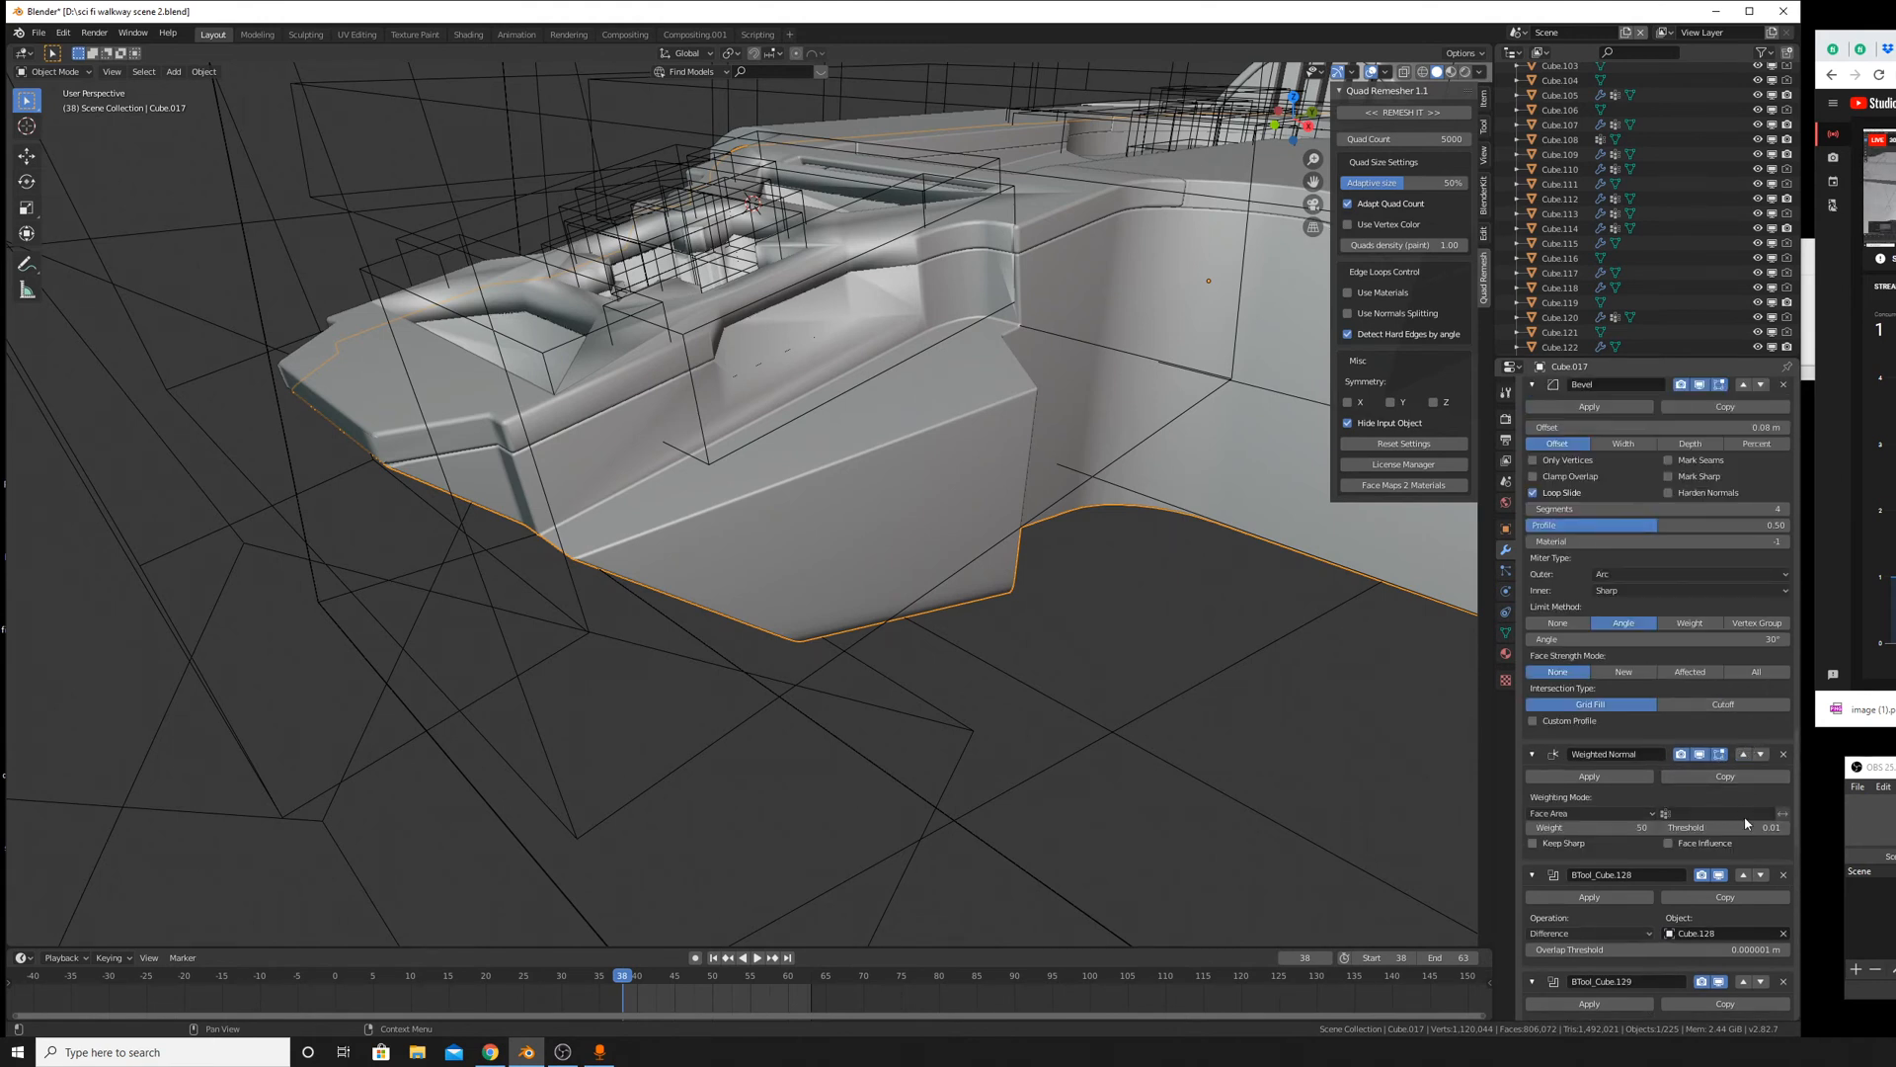
pyautogui.click(1744, 875)
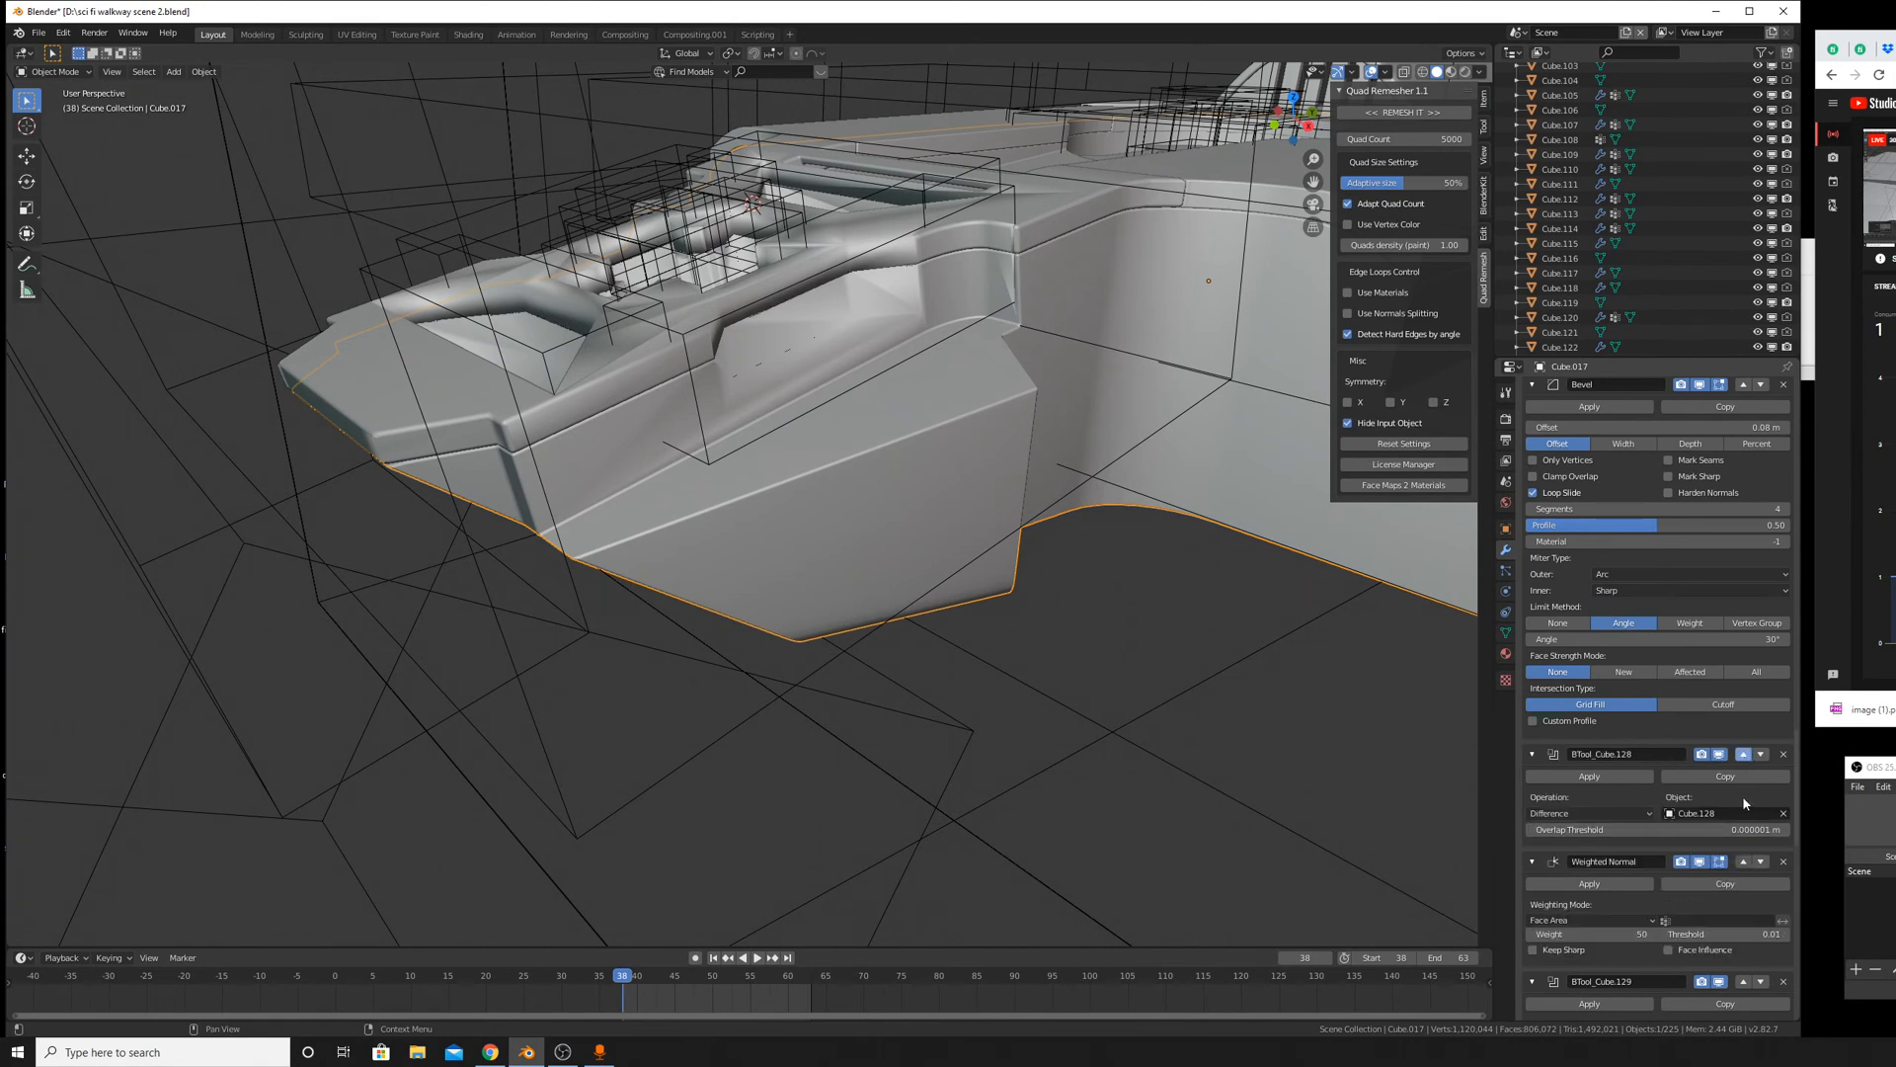
# Move the hull's BTool_Cube.129, BTool_Cube.130 and BTool_Cube.131 Boolean modifiers above the Bevel.
pyautogui.scroll(-5, 1756, 924)
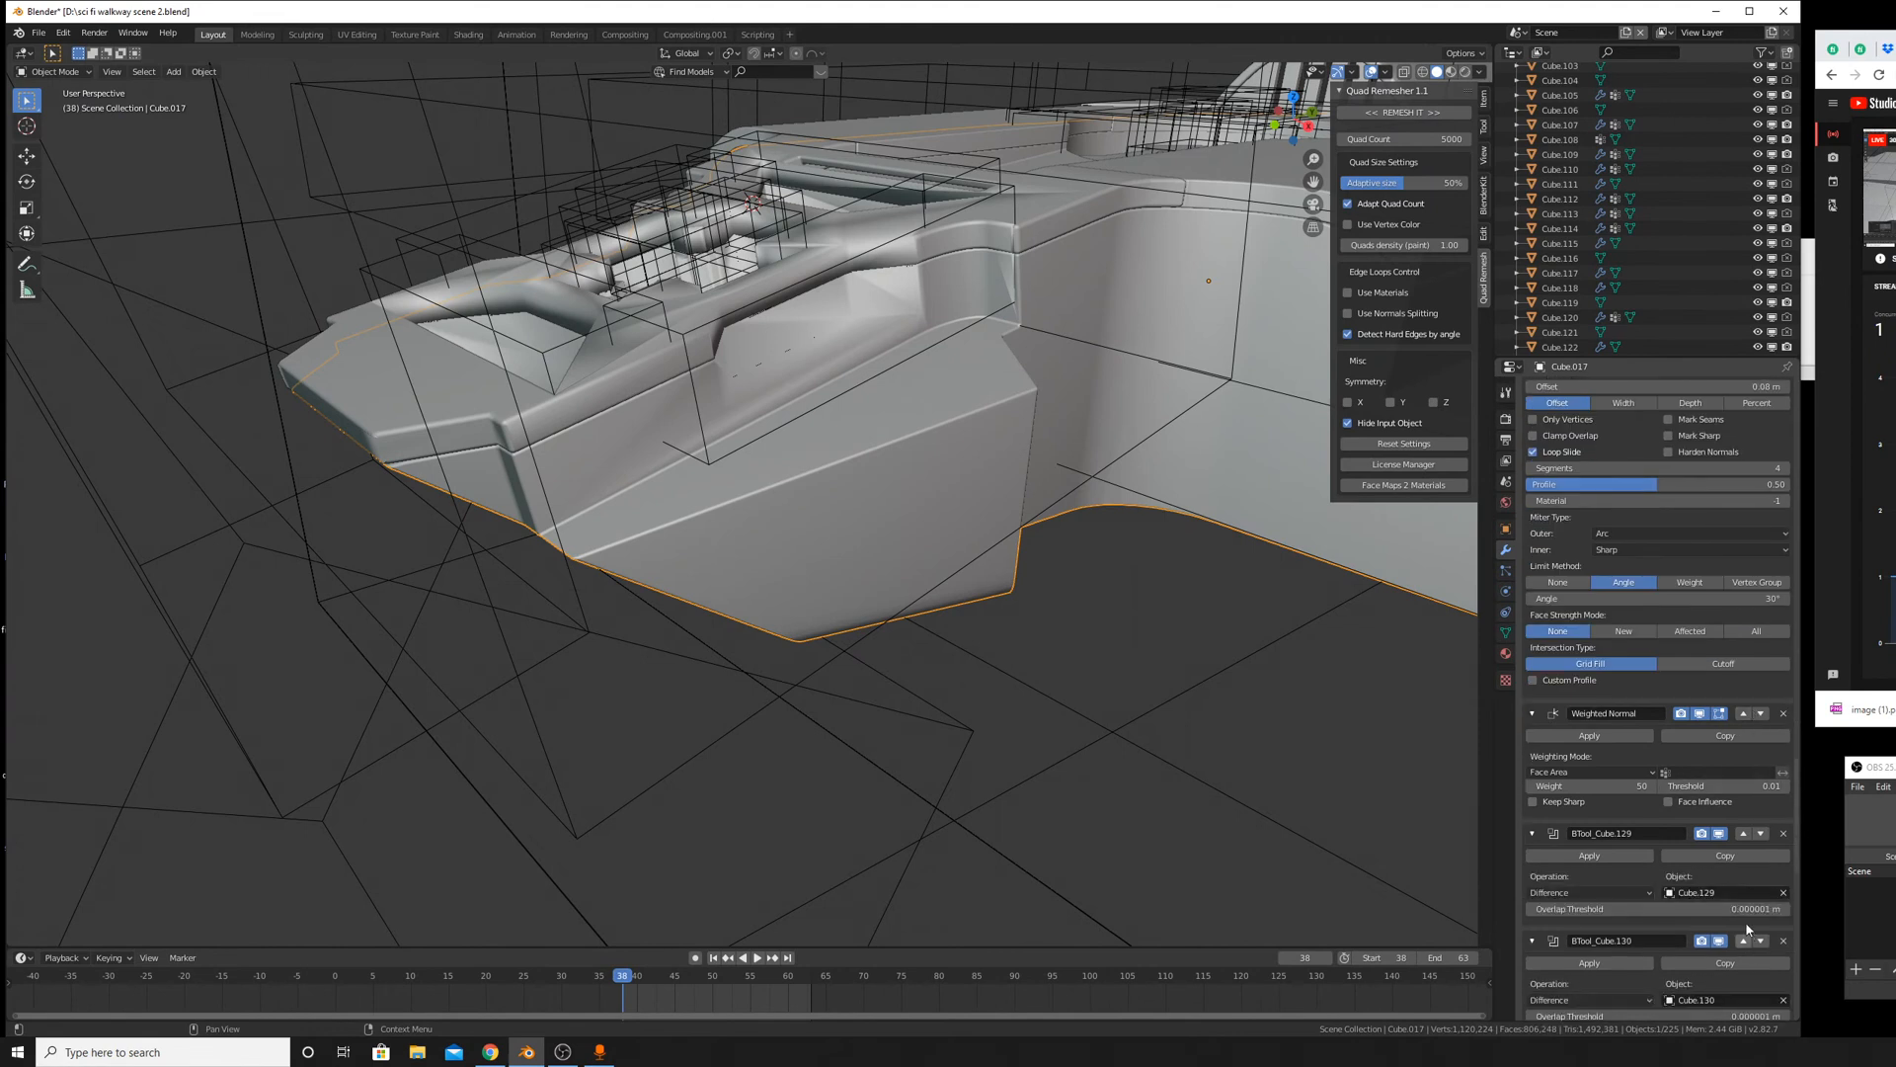
pyautogui.click(1743, 836)
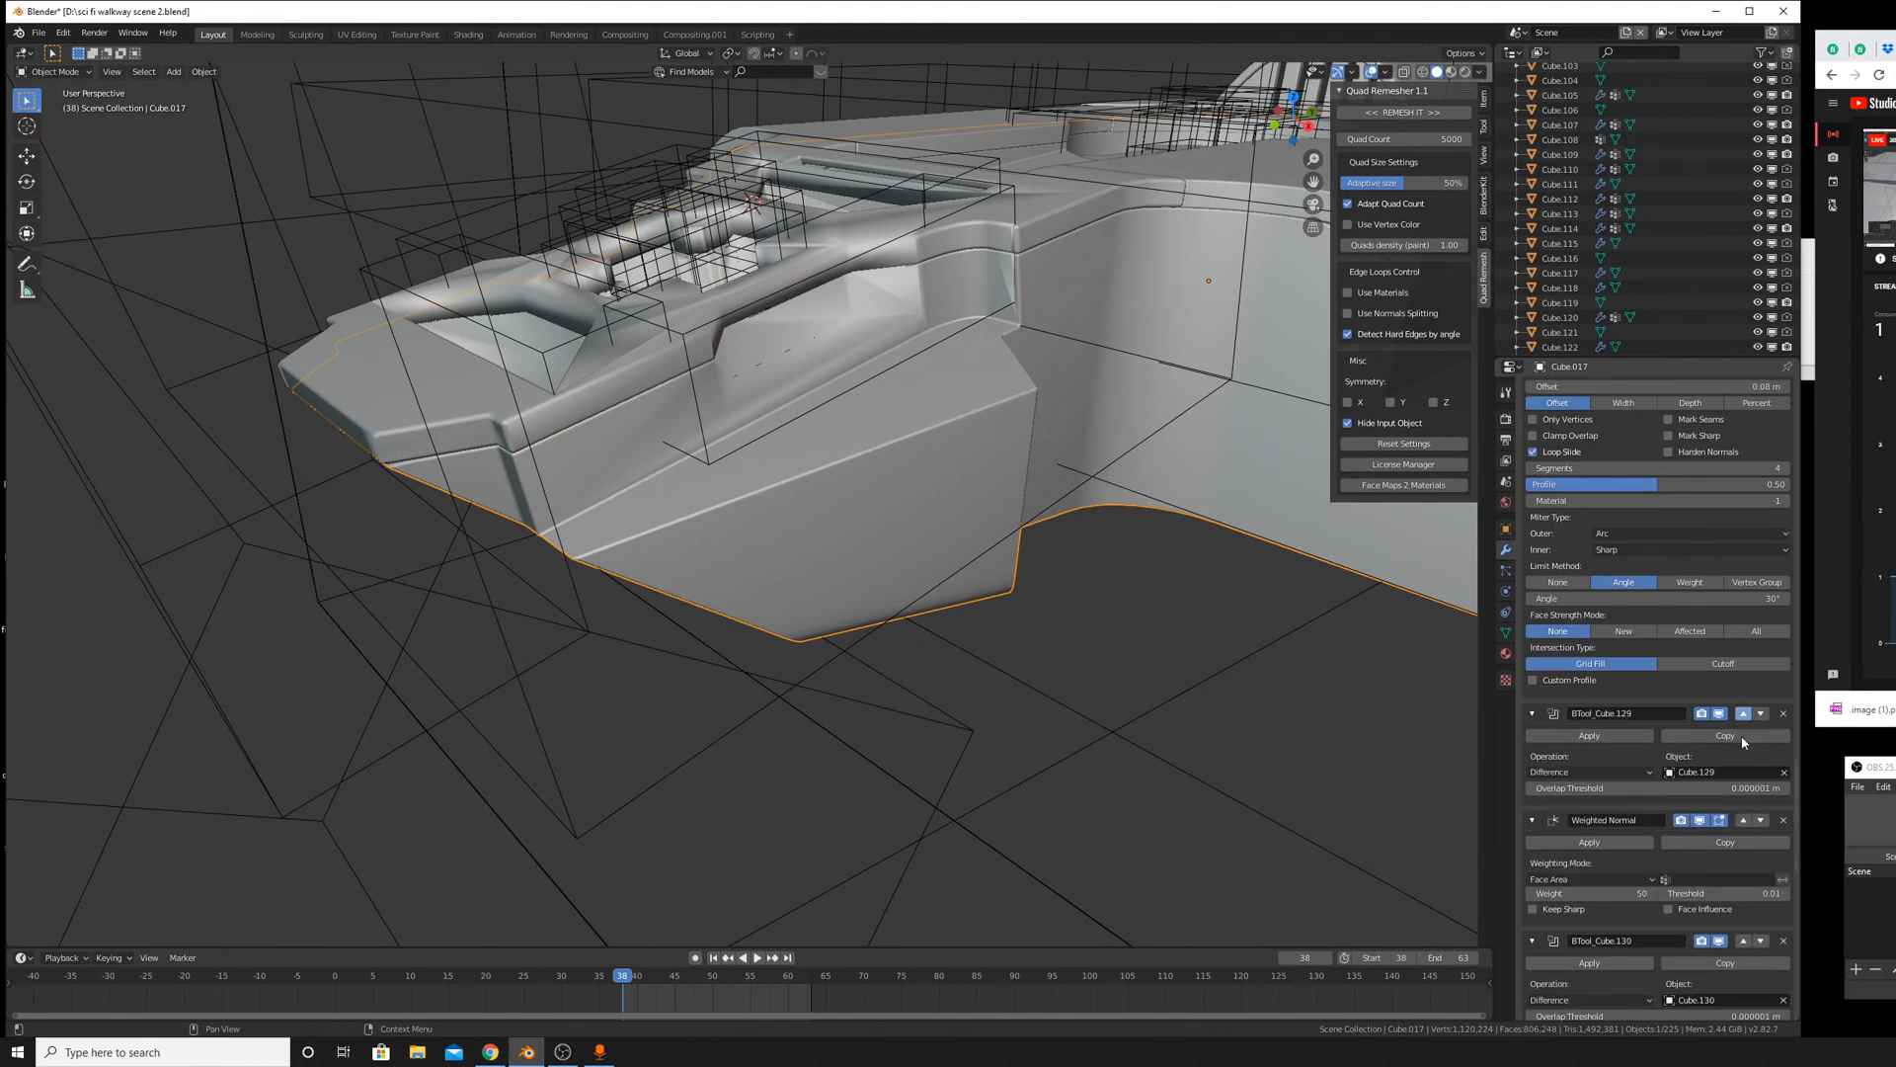
pyautogui.click(1743, 713)
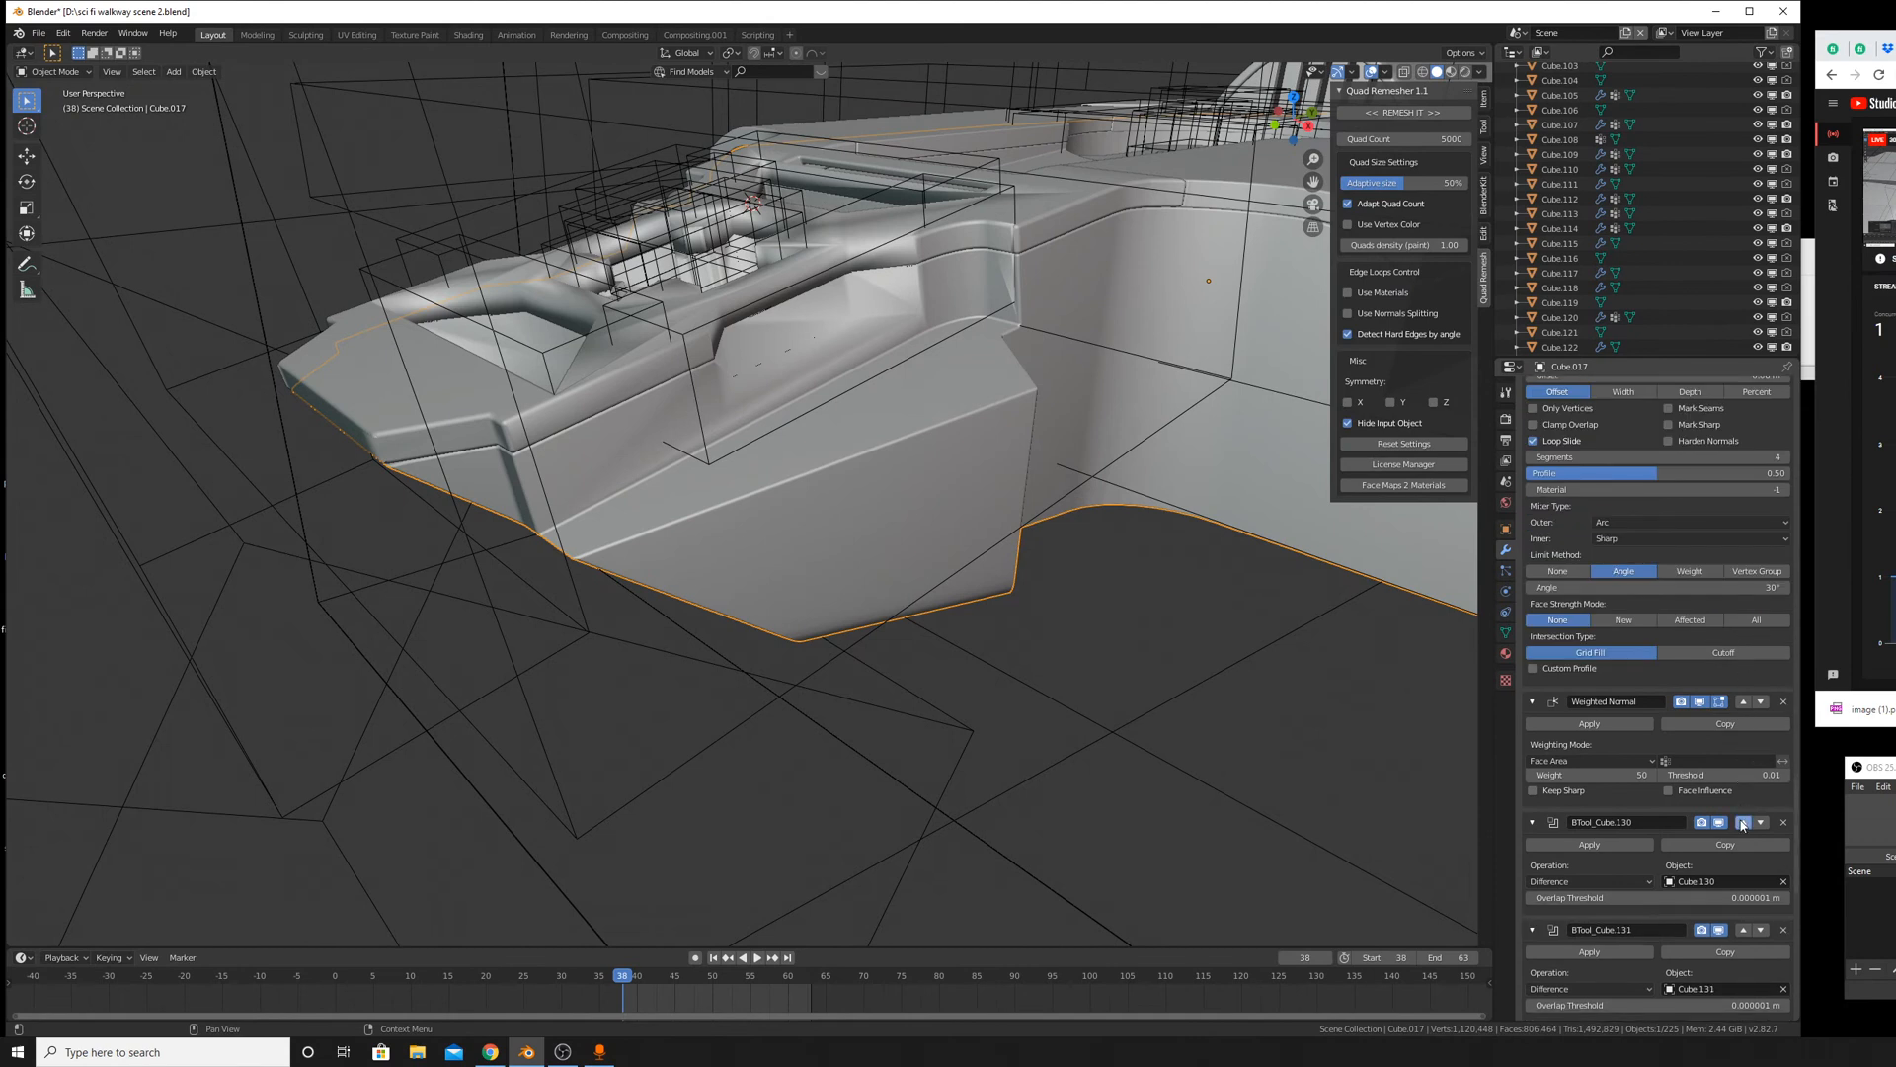
pyautogui.click(1743, 821)
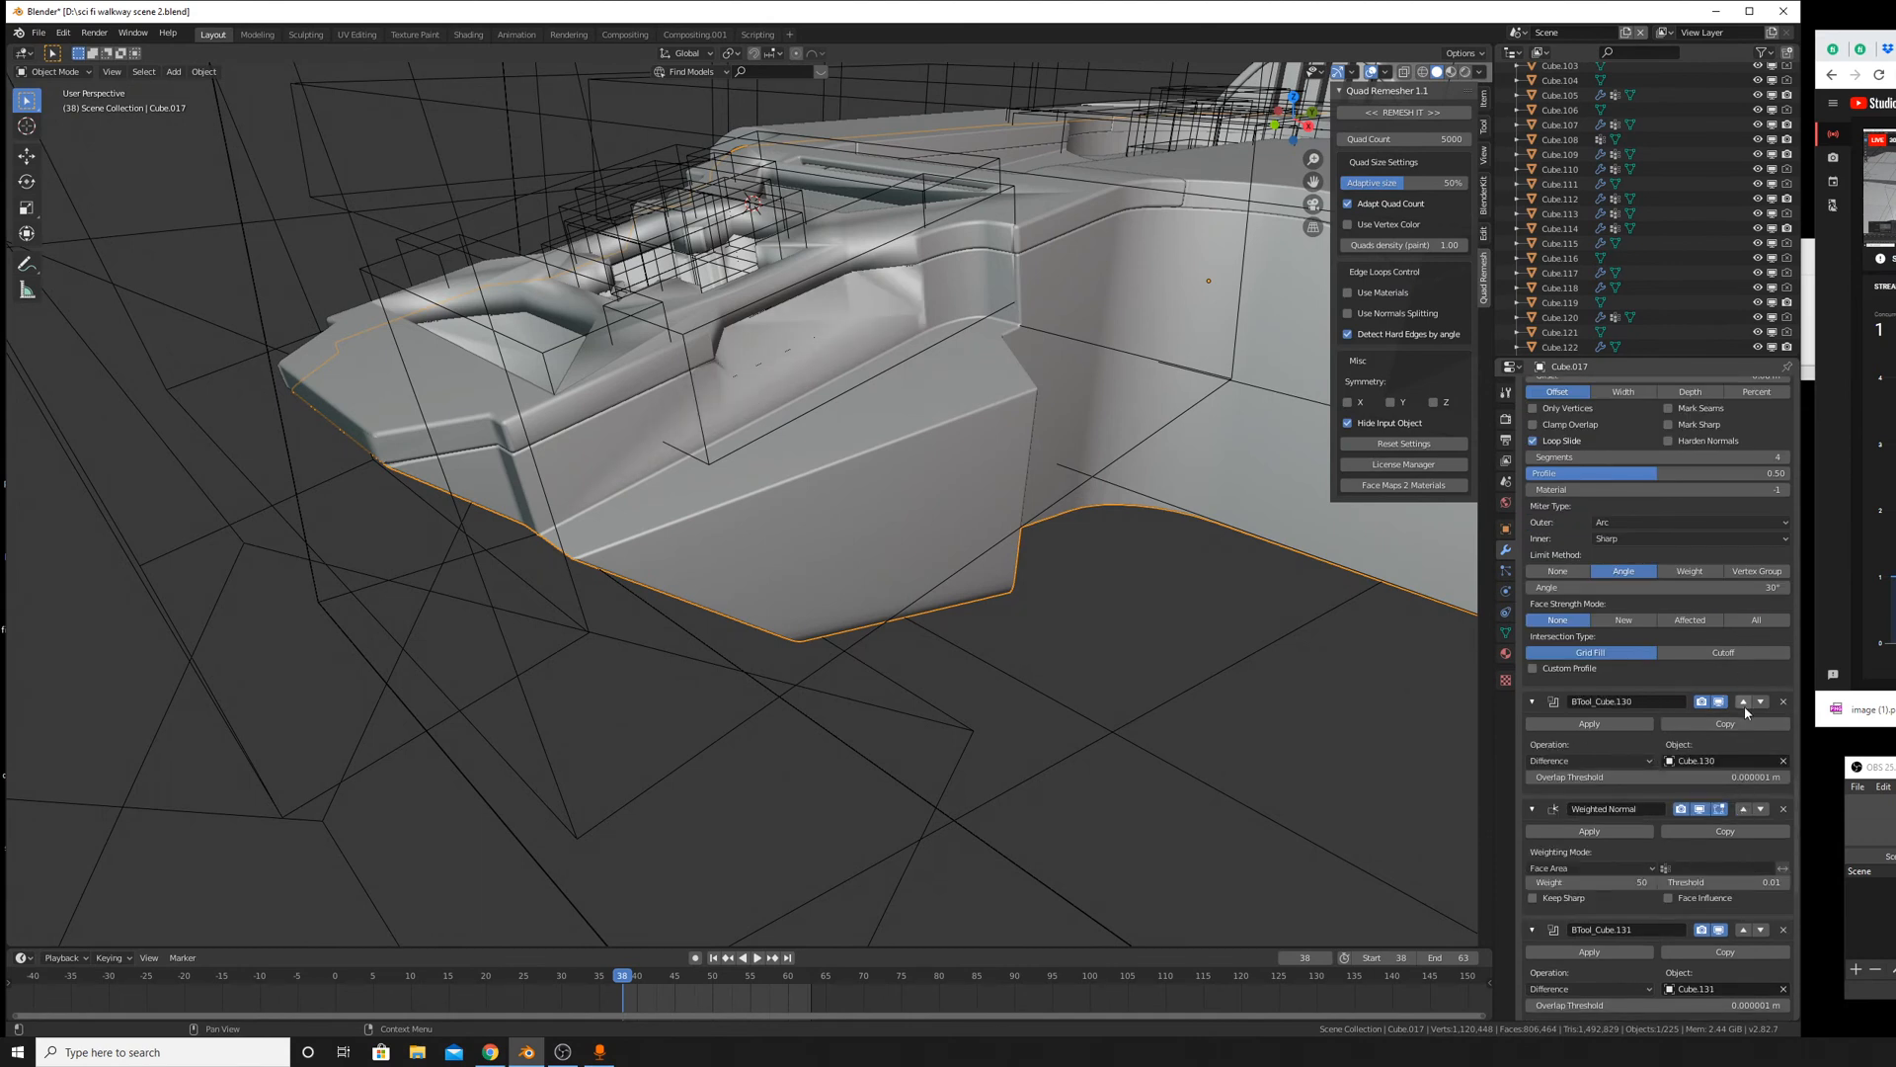
pyautogui.click(1743, 930)
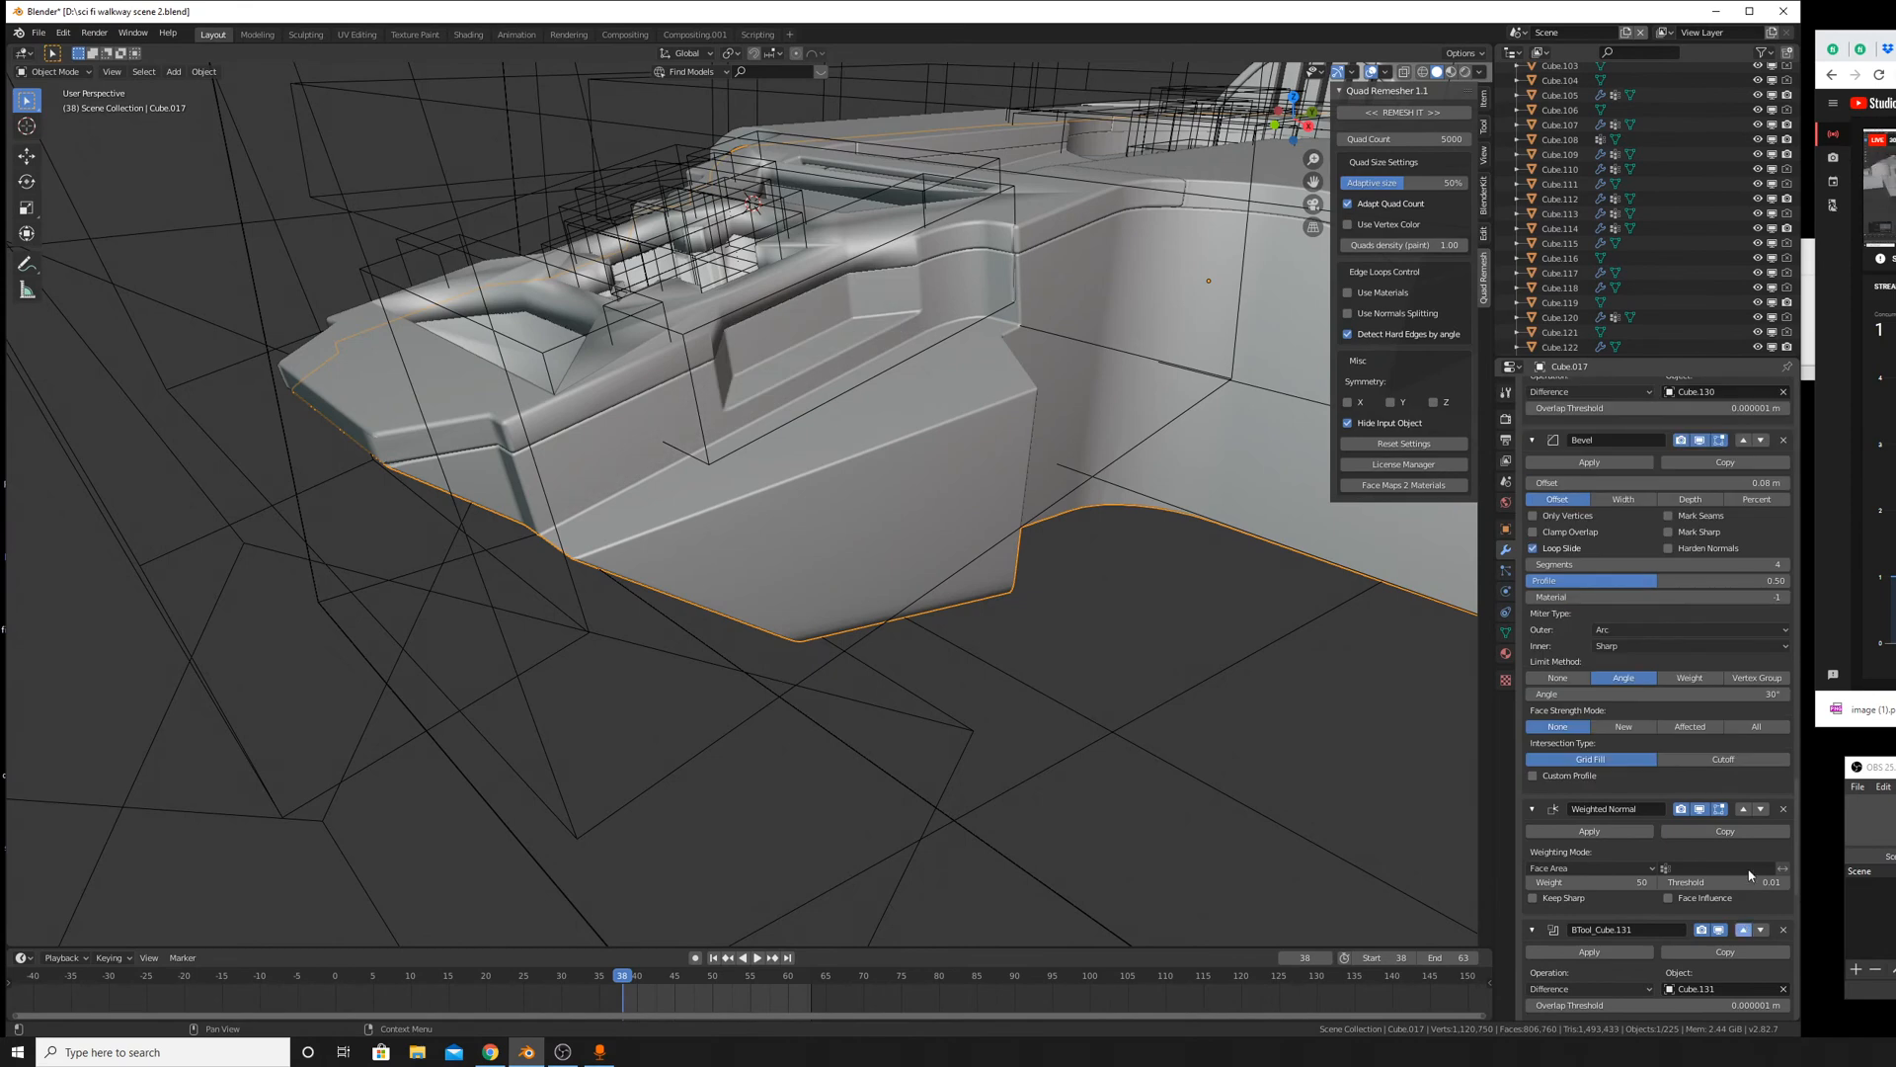
pyautogui.click(1743, 810)
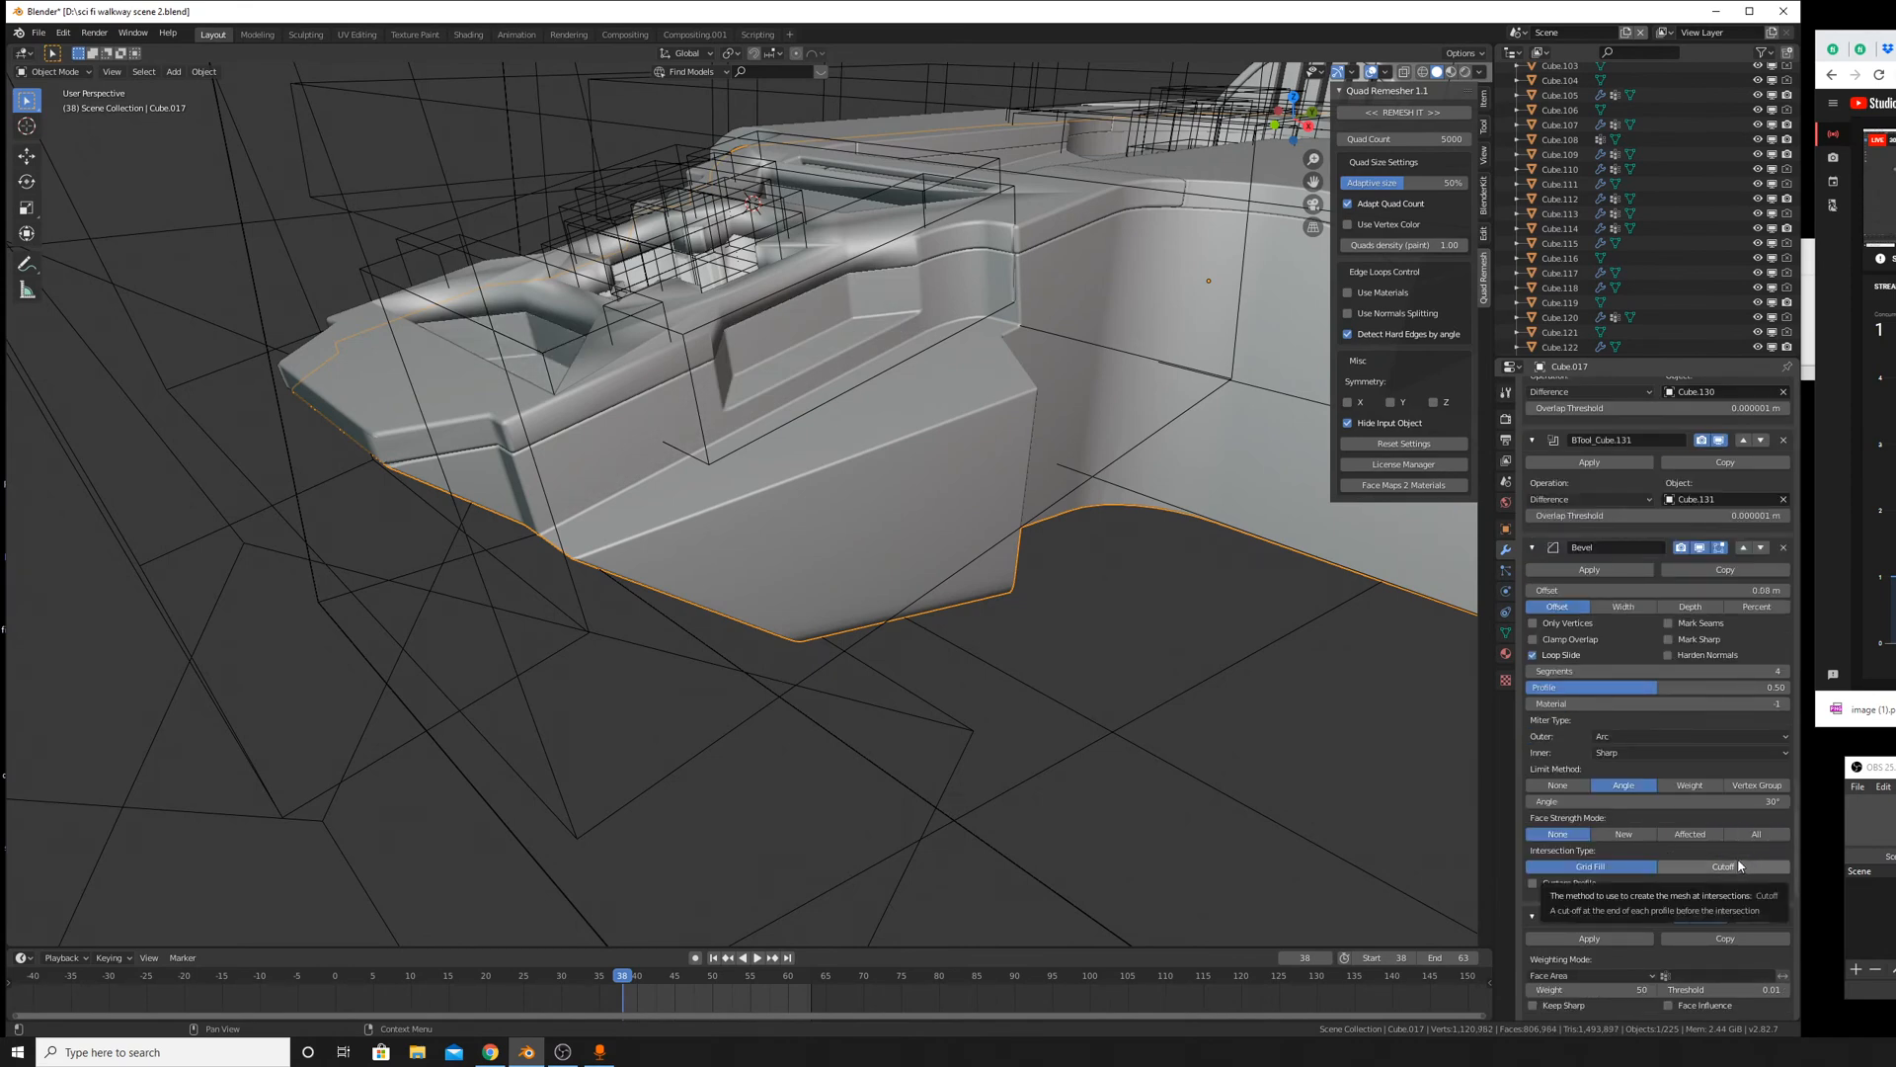
# Move the hull's BTool_Cube.132 and BTool_Cube.133 Boolean modifiers above the Bevel.
pyautogui.scroll(-5, 1740, 879)
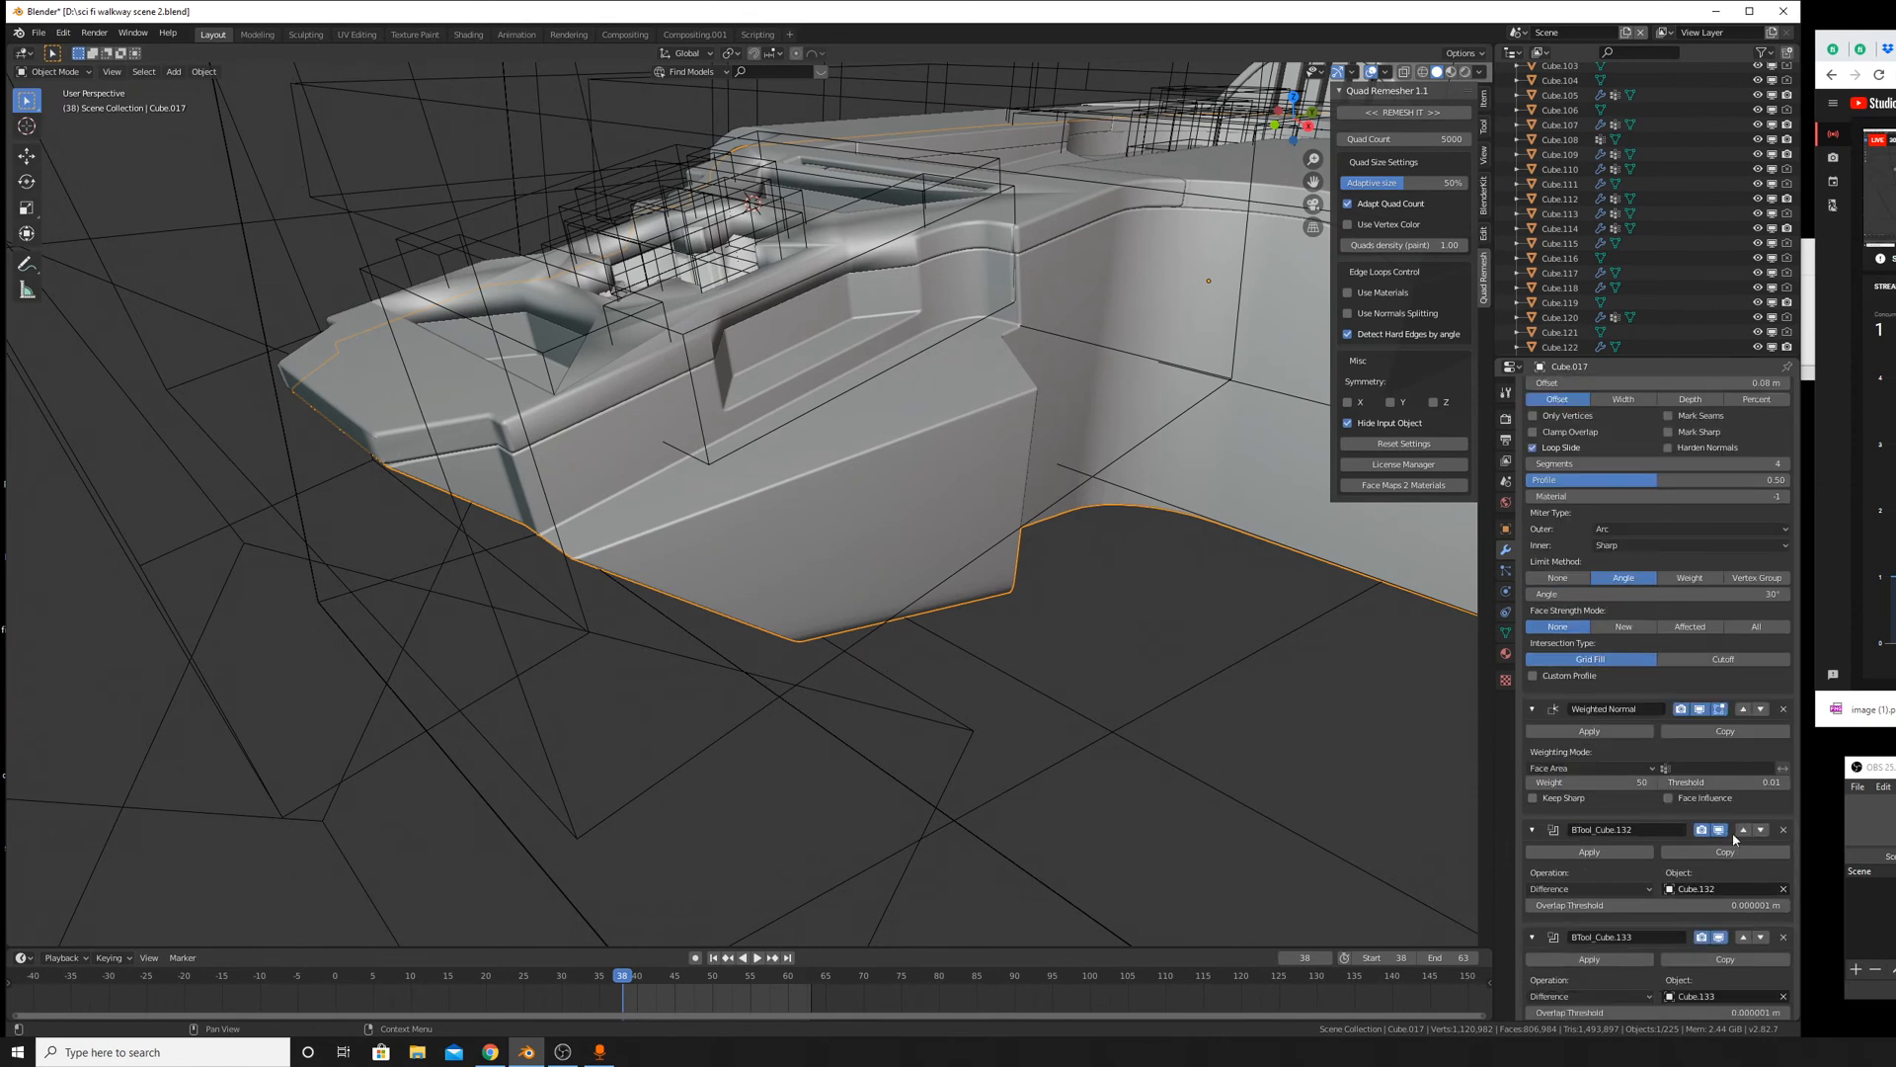
pyautogui.click(1744, 830)
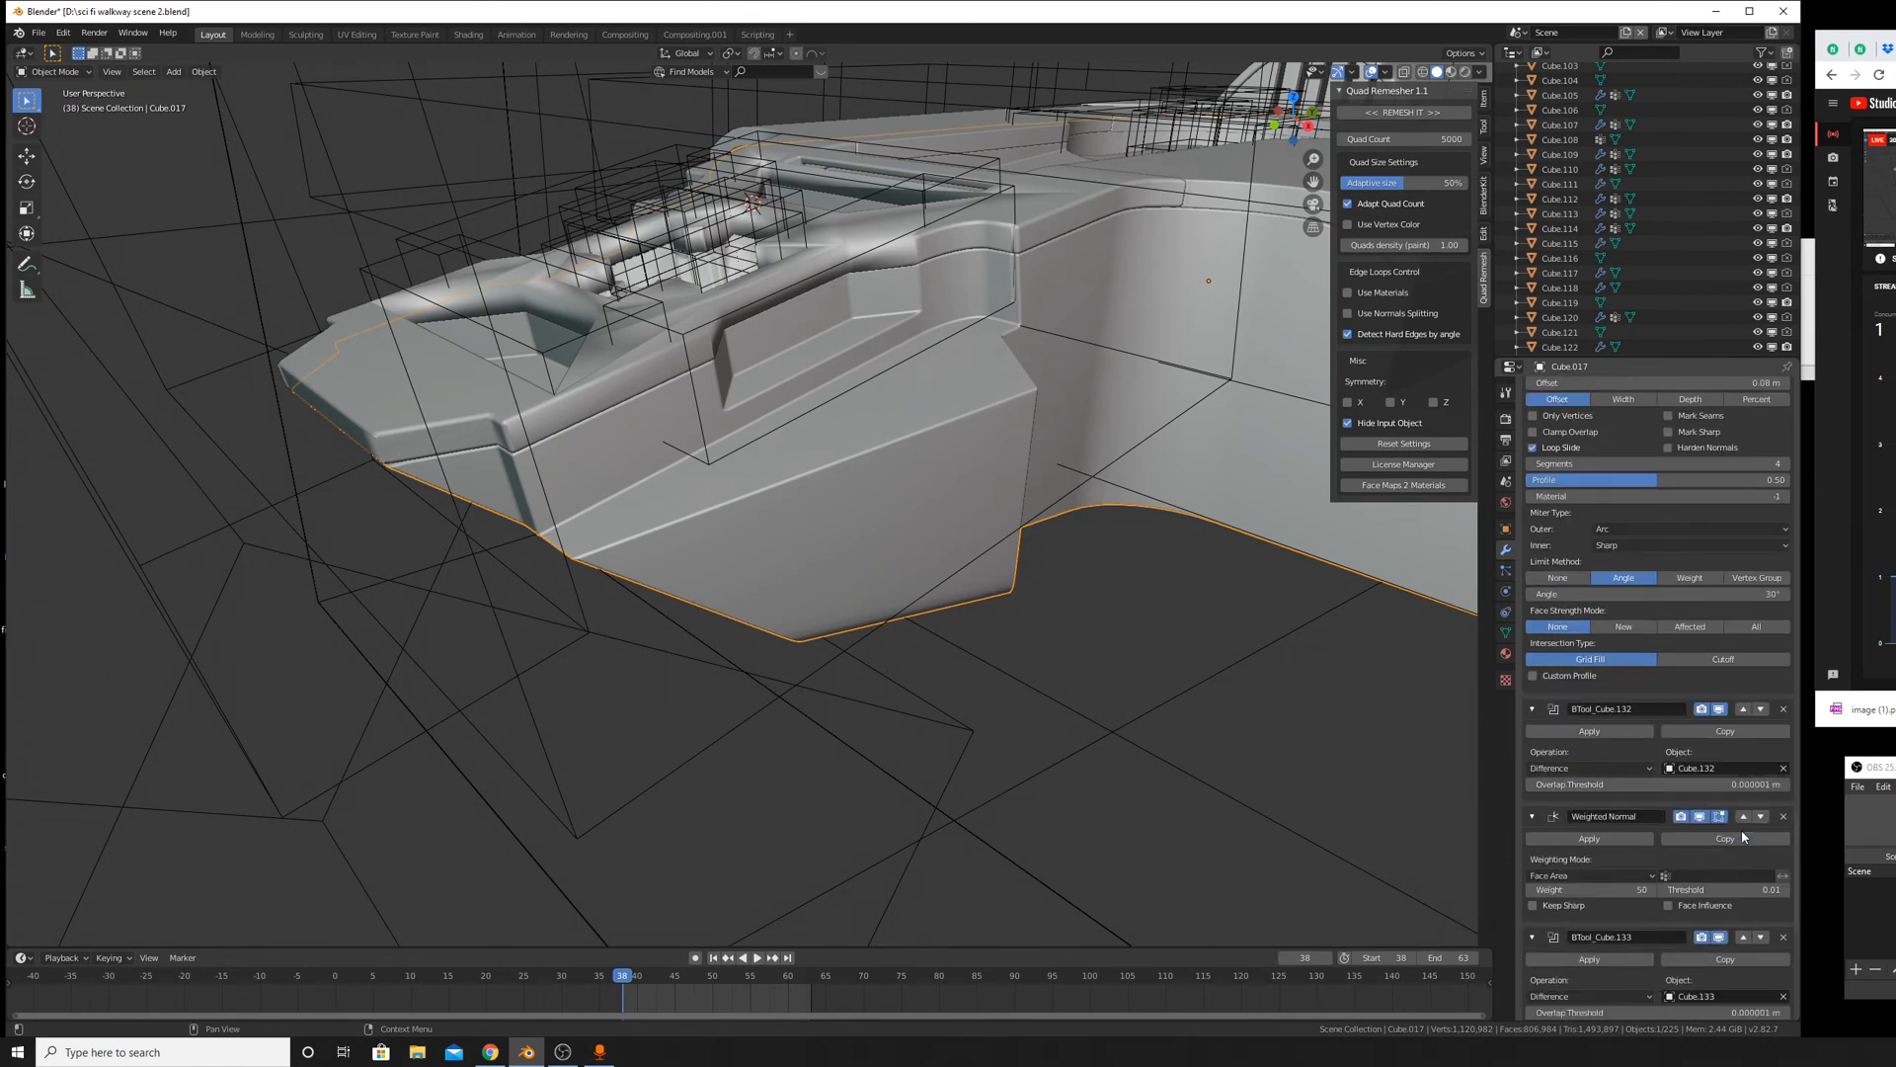
pyautogui.scroll(-1, 1742, 802)
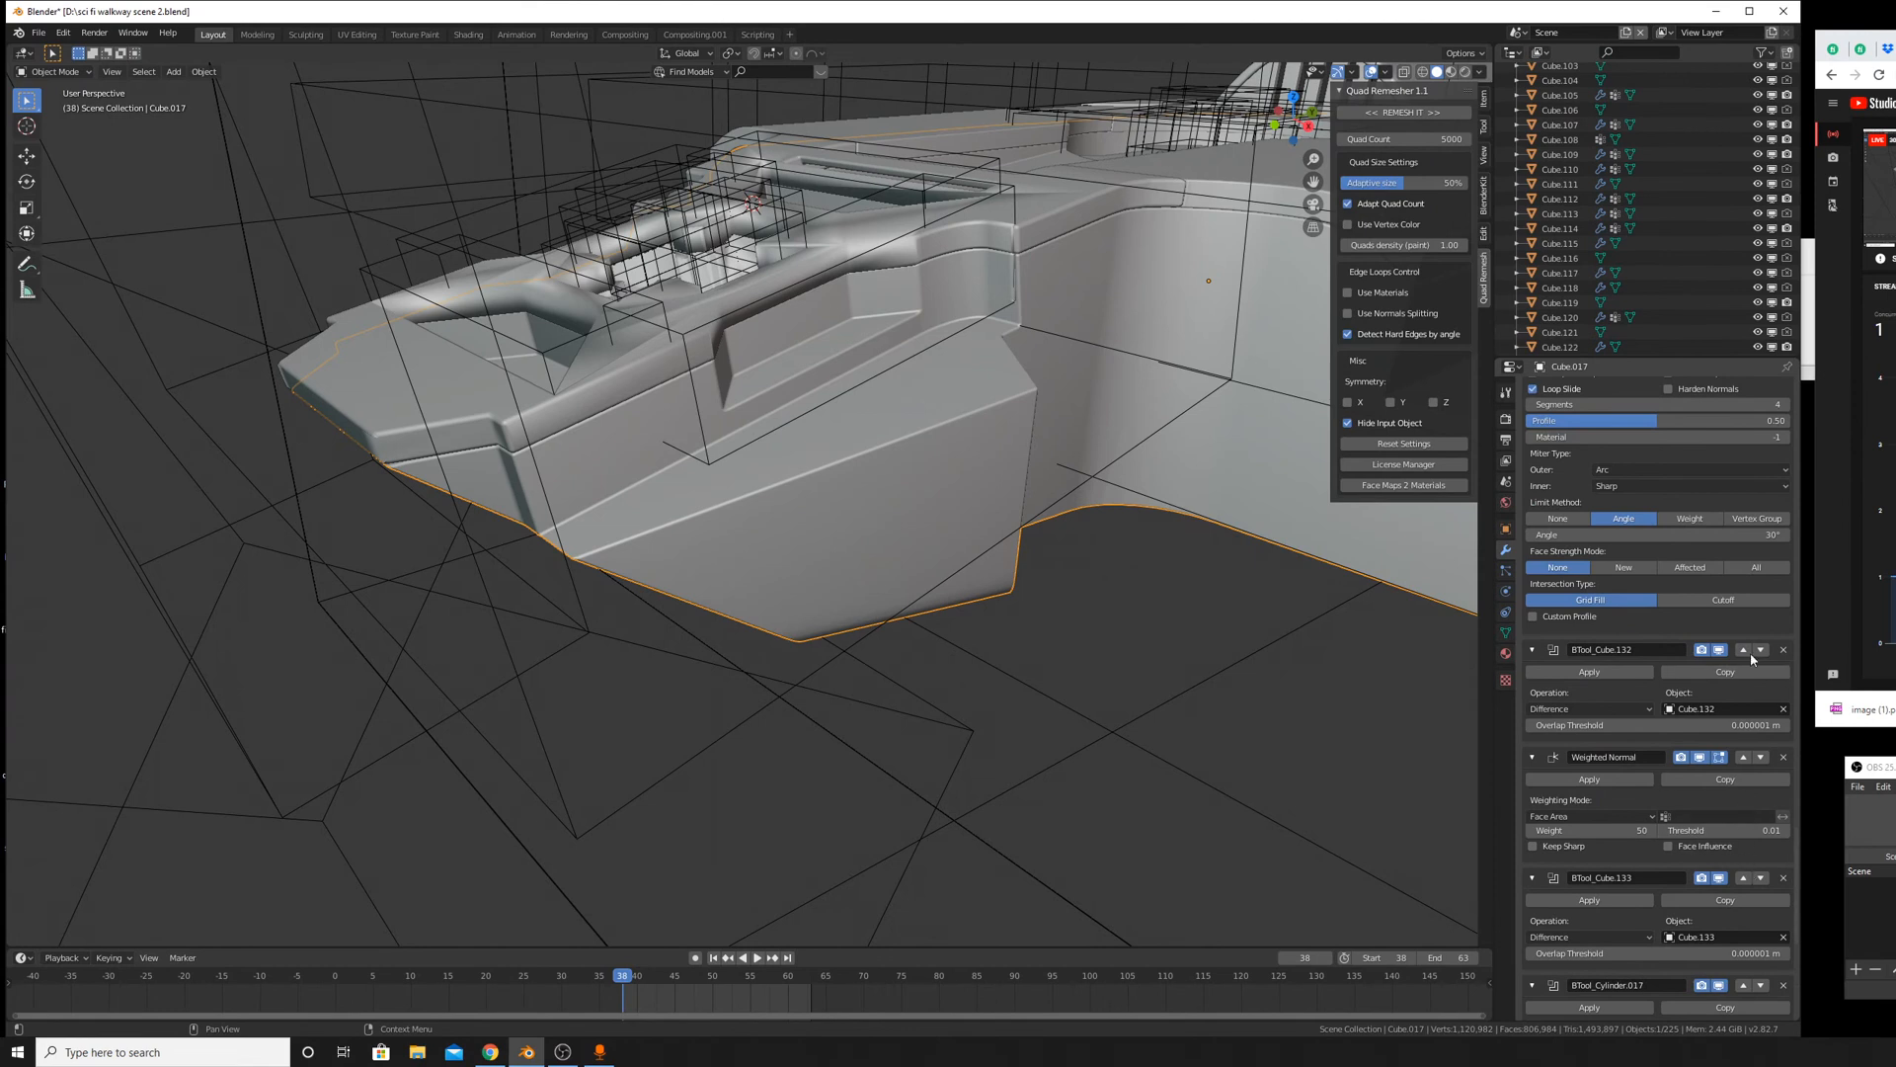
pyautogui.click(1784, 649)
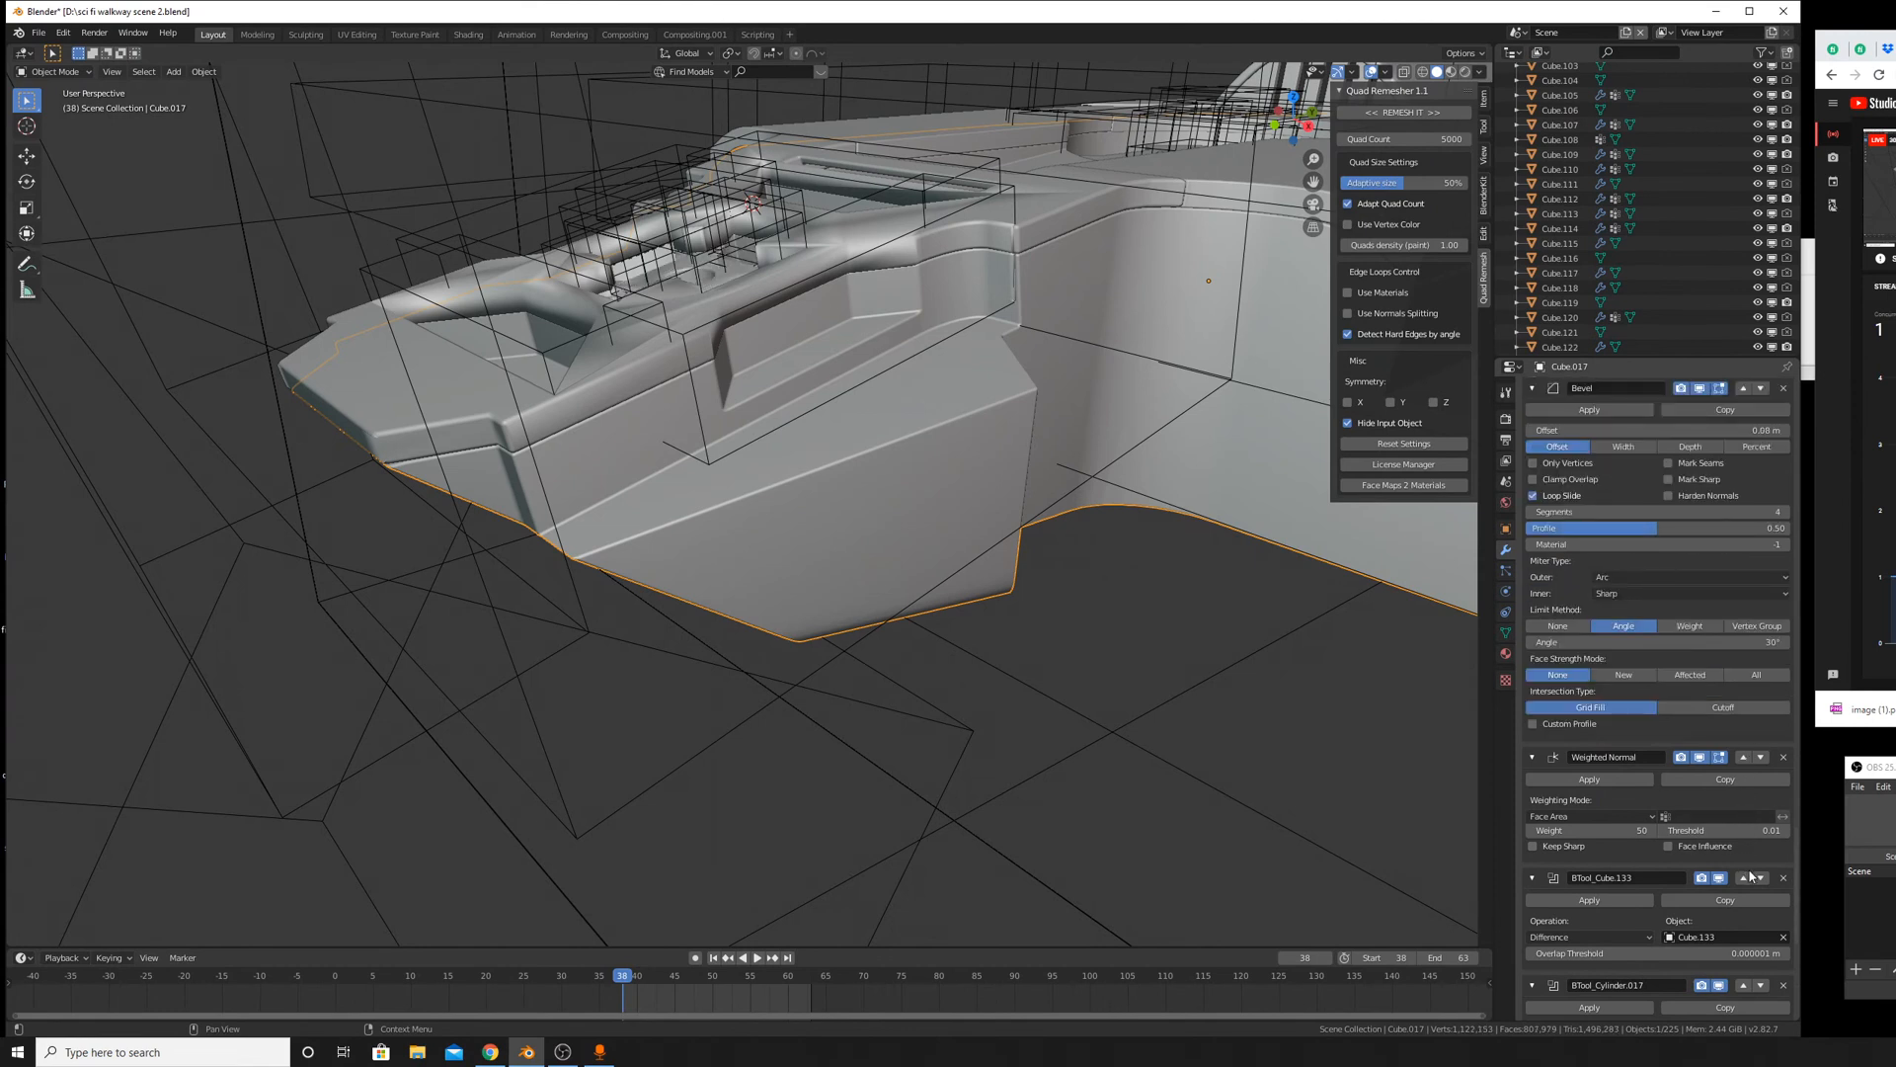
pyautogui.click(1745, 878)
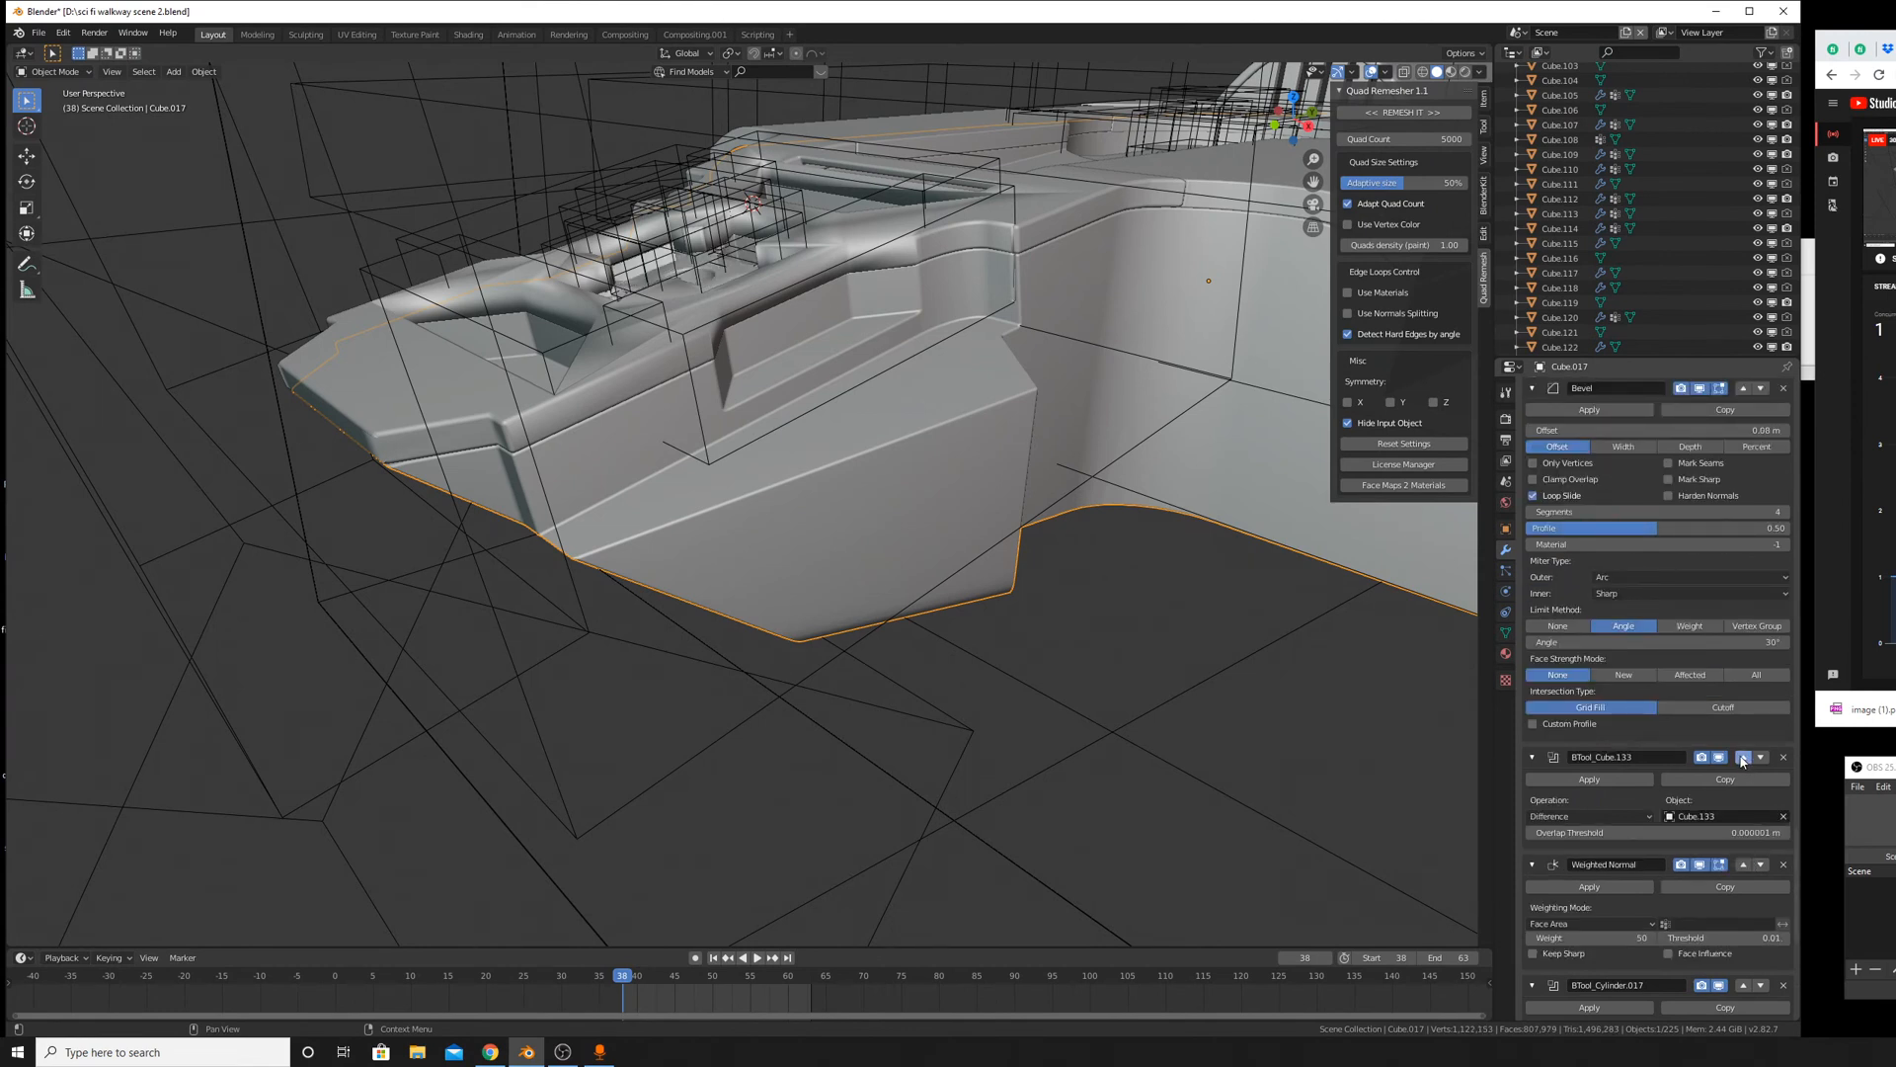
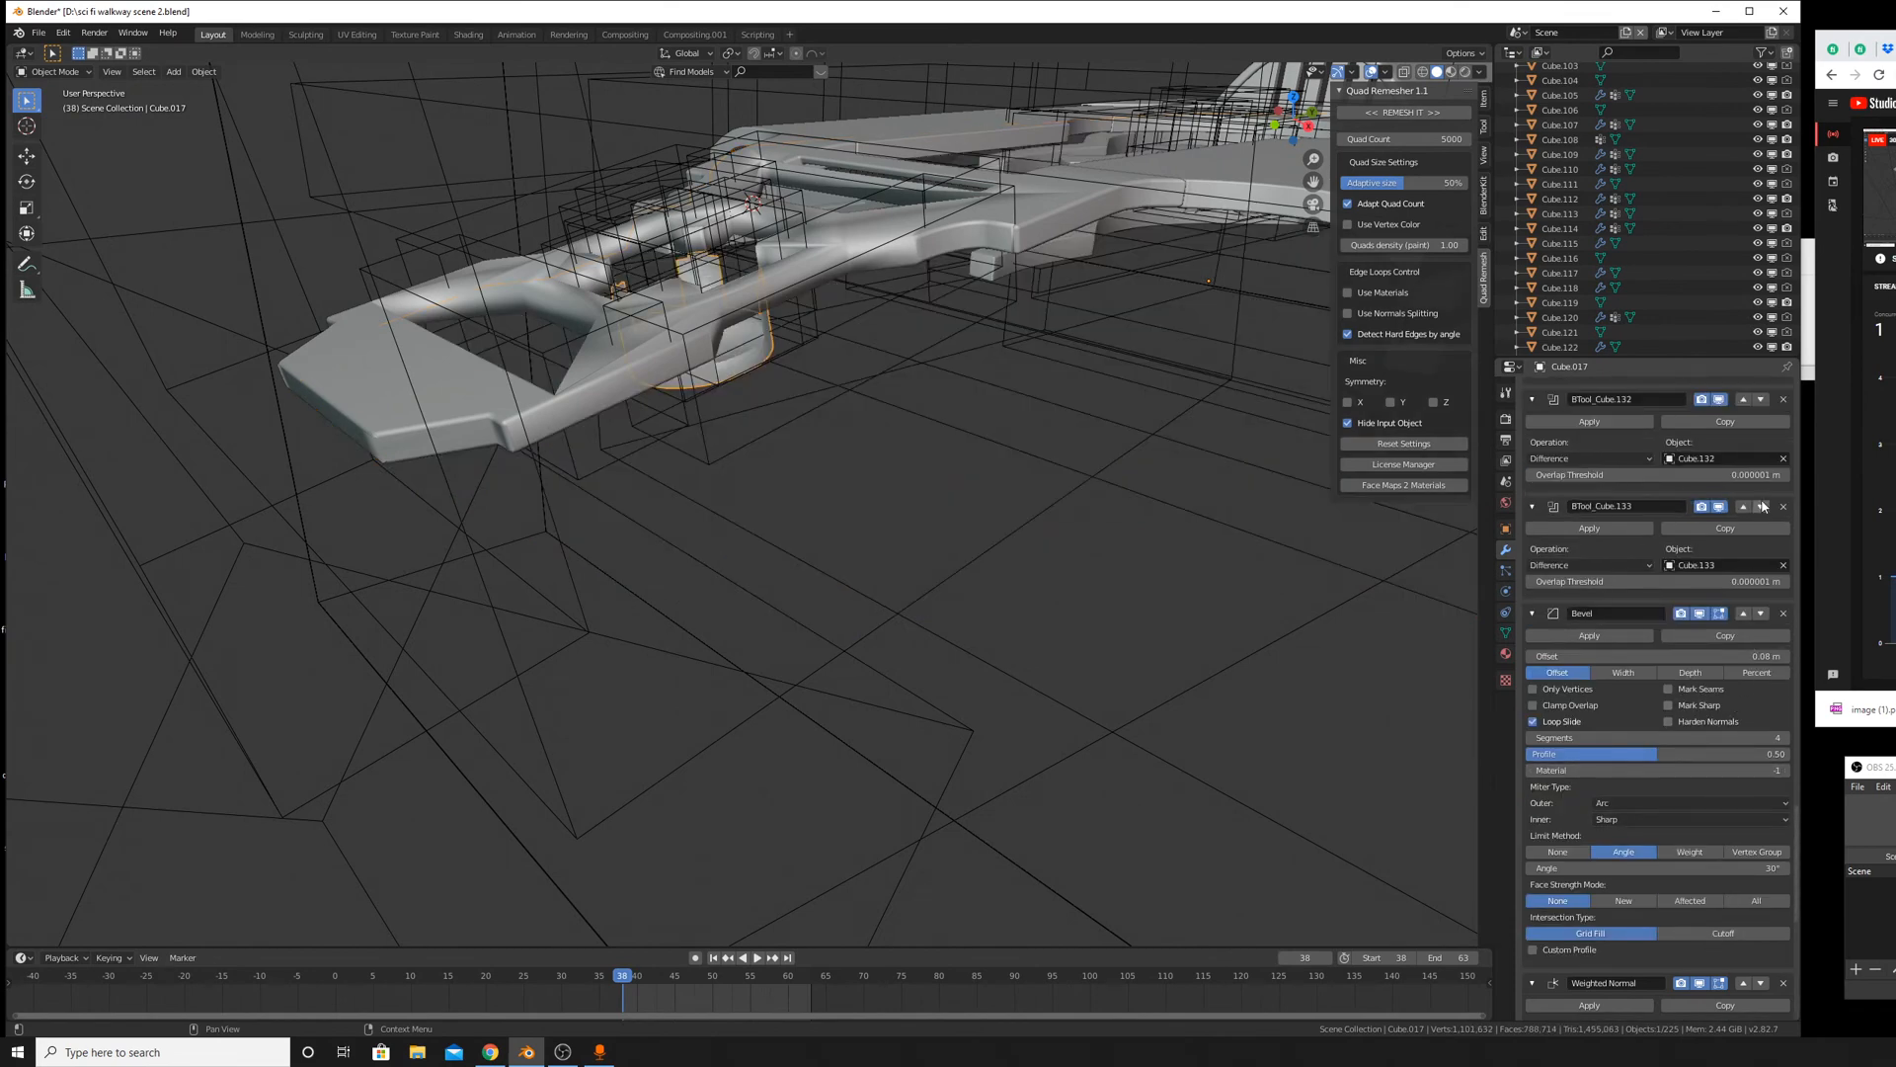
# Move the hull's BTool_Cube.133 Boolean modifier back down below the Bevel, keeping it above Weighted Normal.
pyautogui.moveTo(1159, 499); pyautogui.dragTo(1004, 541, button='middle')
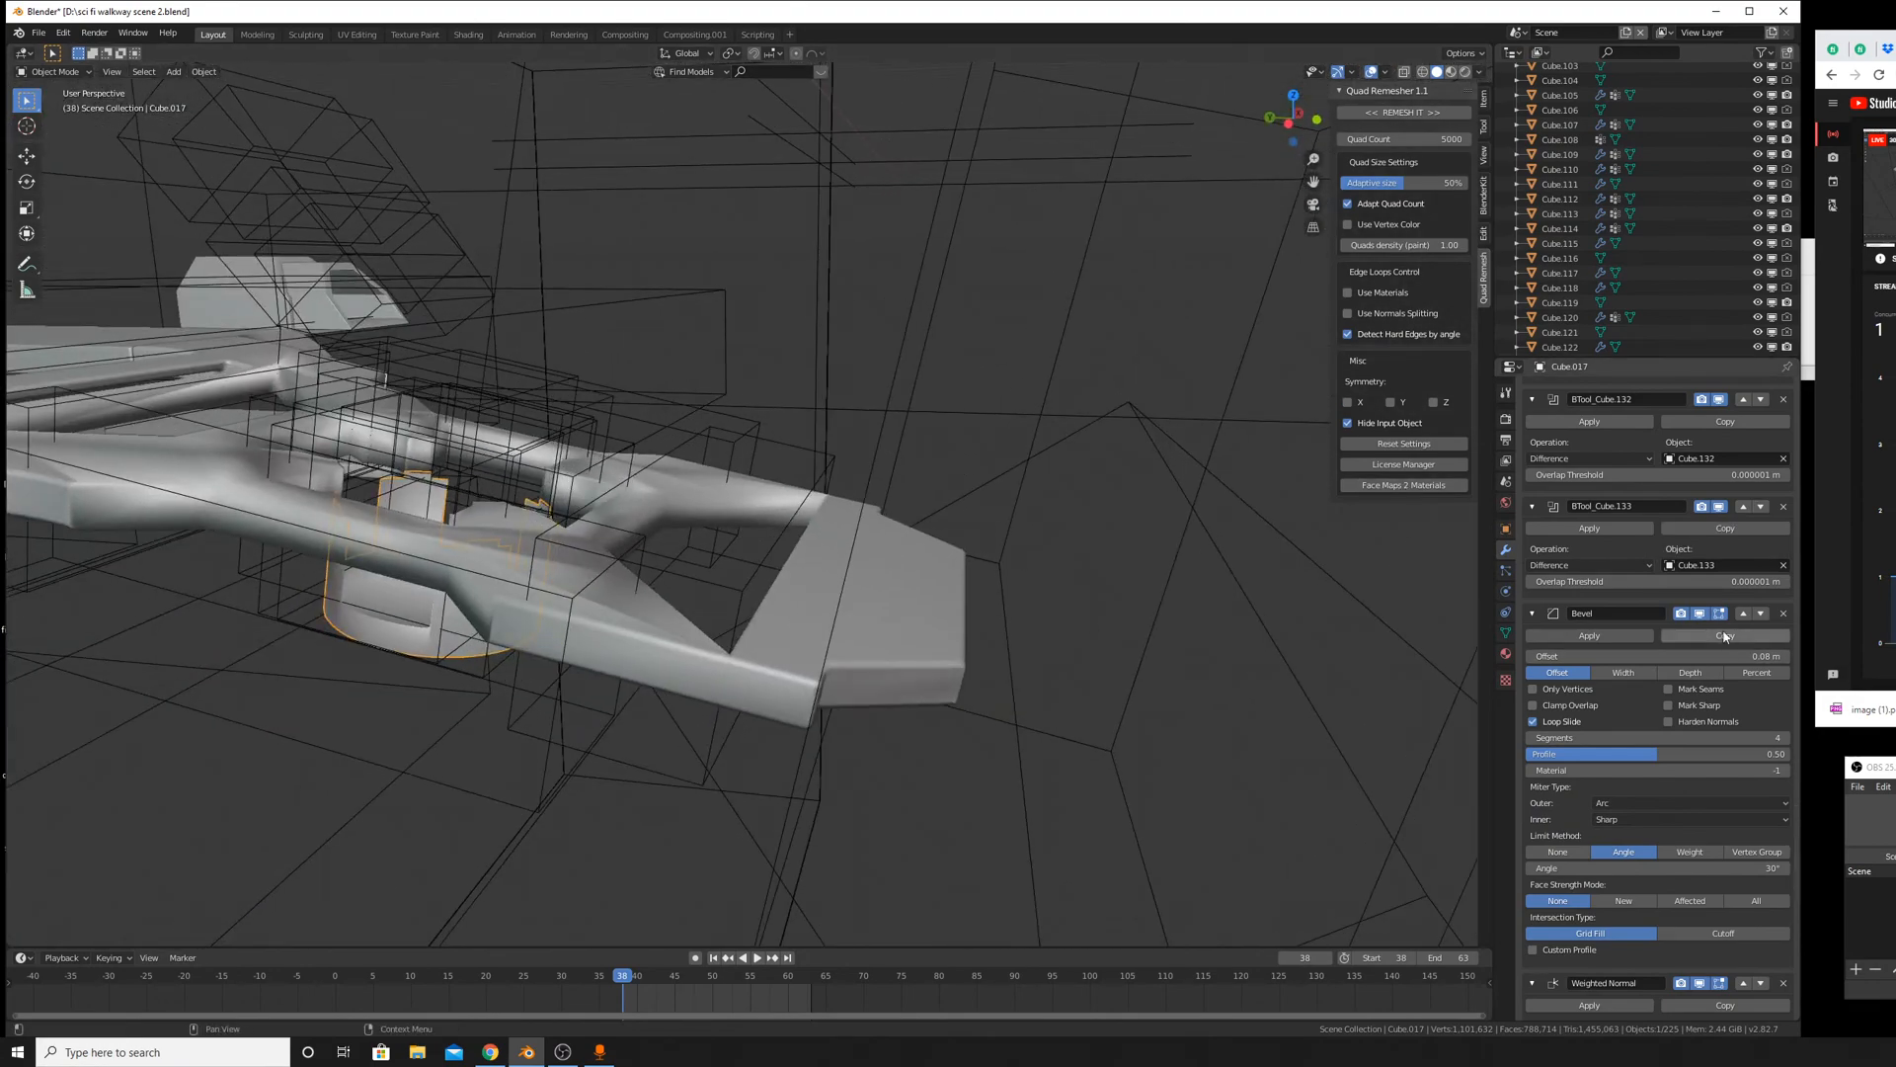
pyautogui.click(1763, 508)
pyautogui.moveTo(1299, 664); pyautogui.dragTo(1257, 643, button='middle')
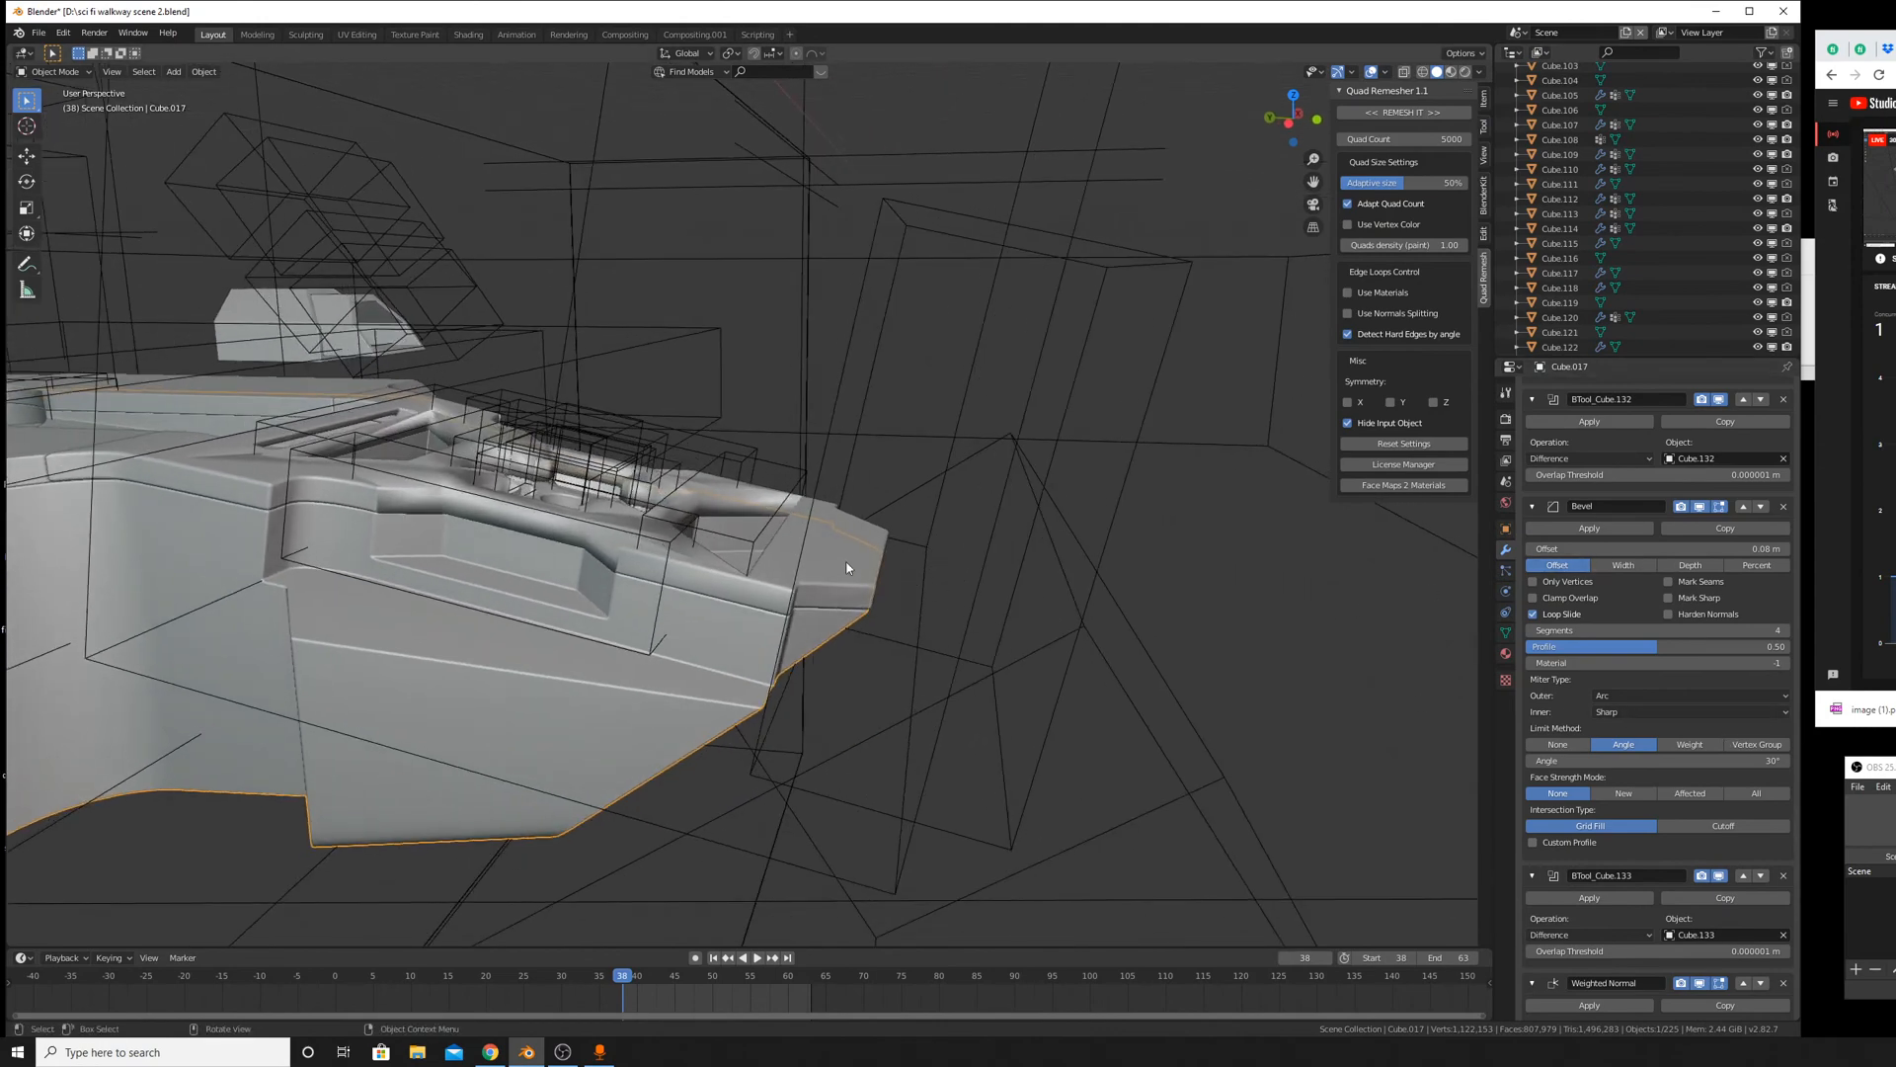
# Select all the recess cutters on the nose, including the front and rear ones, and leave the main hull deselected.
pyautogui.moveTo(847, 568); pyautogui.dragTo(1029, 603, button='middle')
pyautogui.scroll(4, 1028, 600)
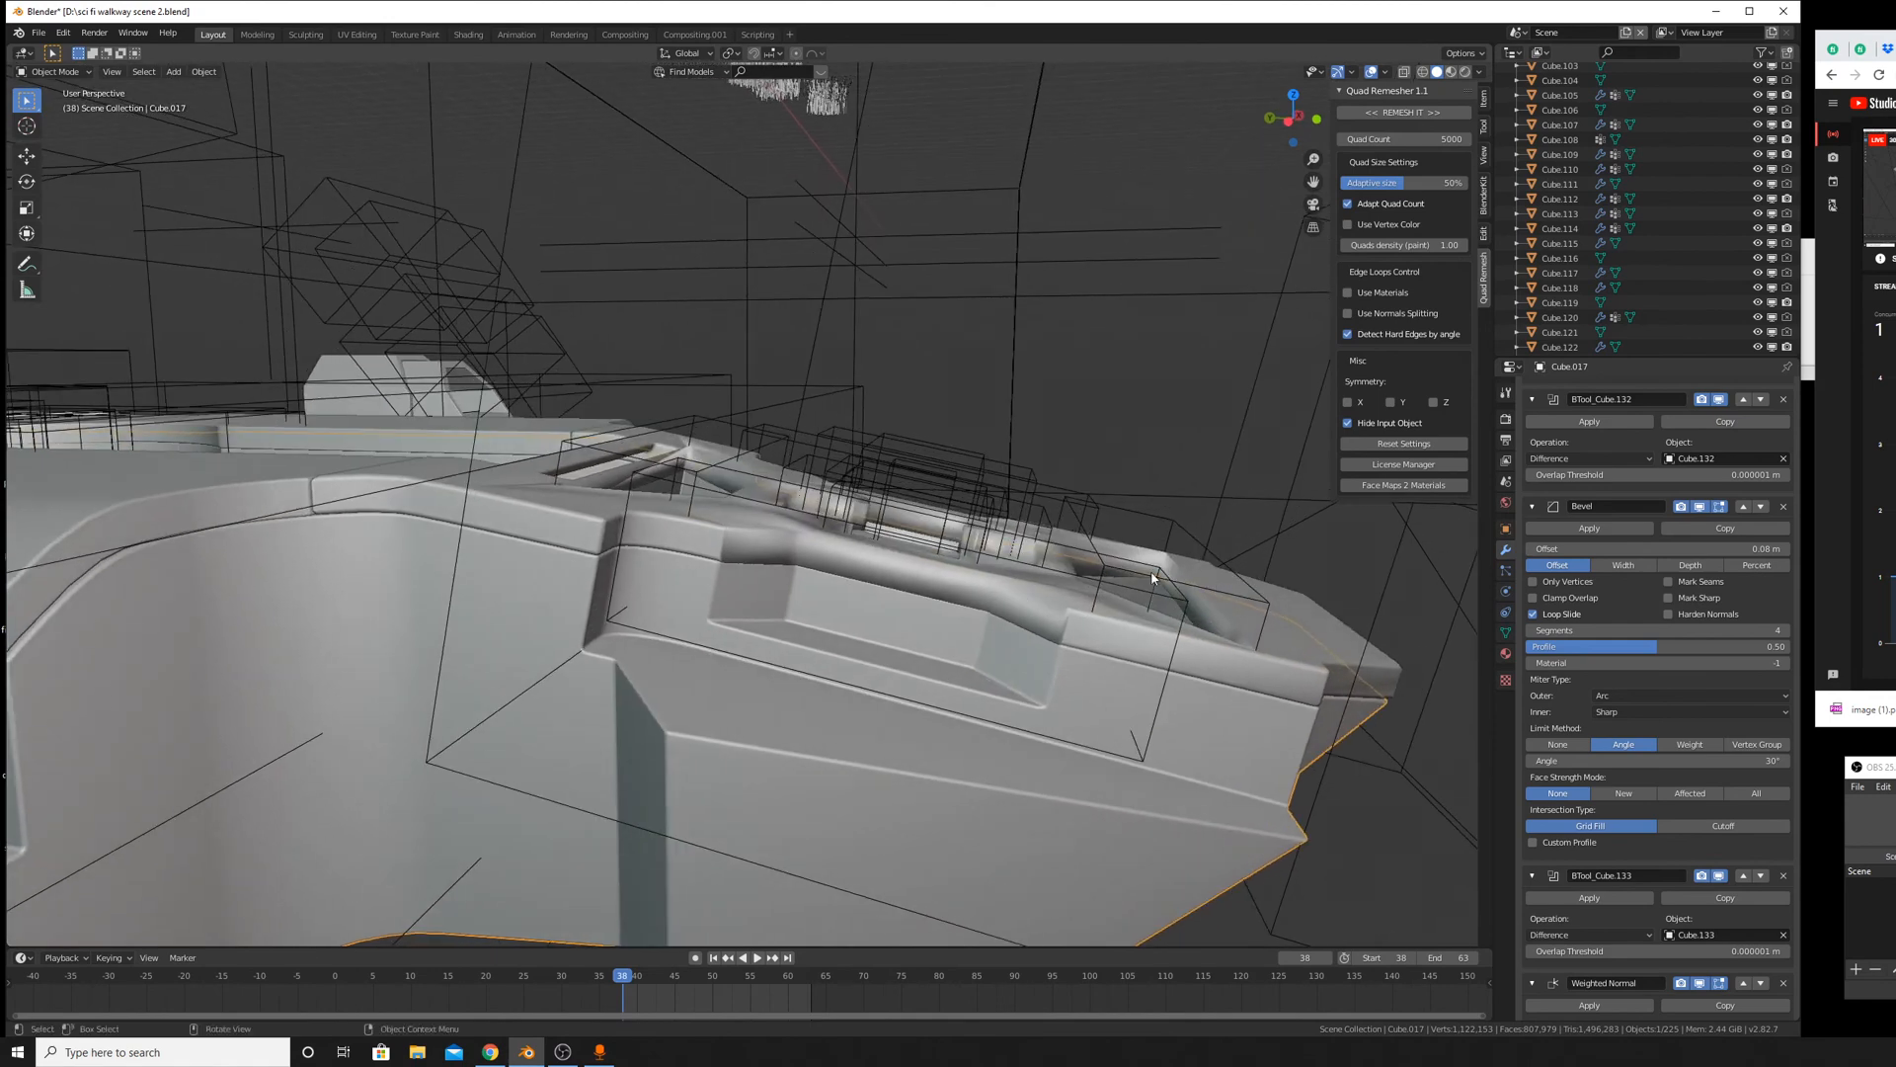
pyautogui.moveTo(1221, 584); pyautogui.dragTo(1124, 553, button='middle')
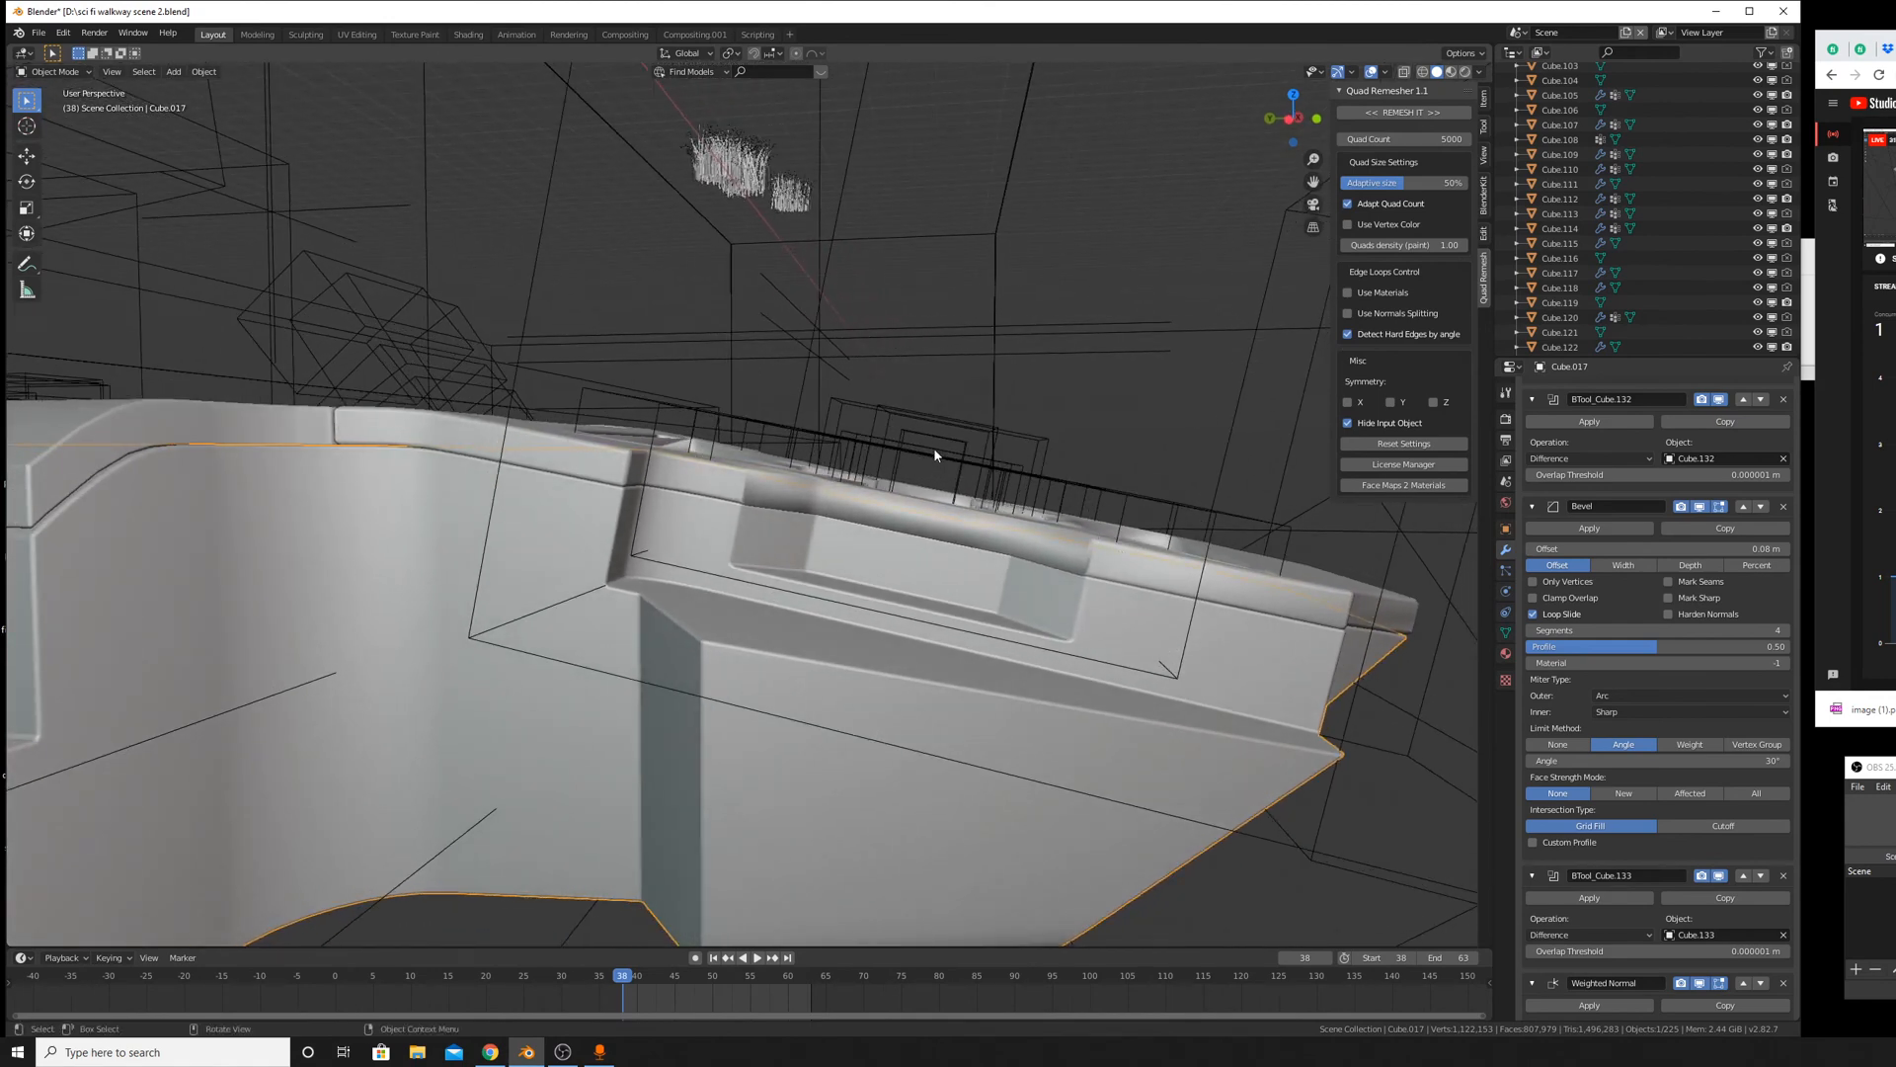
pyautogui.moveTo(891, 414); pyautogui.dragTo(945, 462)
pyautogui.moveTo(932, 462); pyautogui.dragTo(768, 474, button='middle')
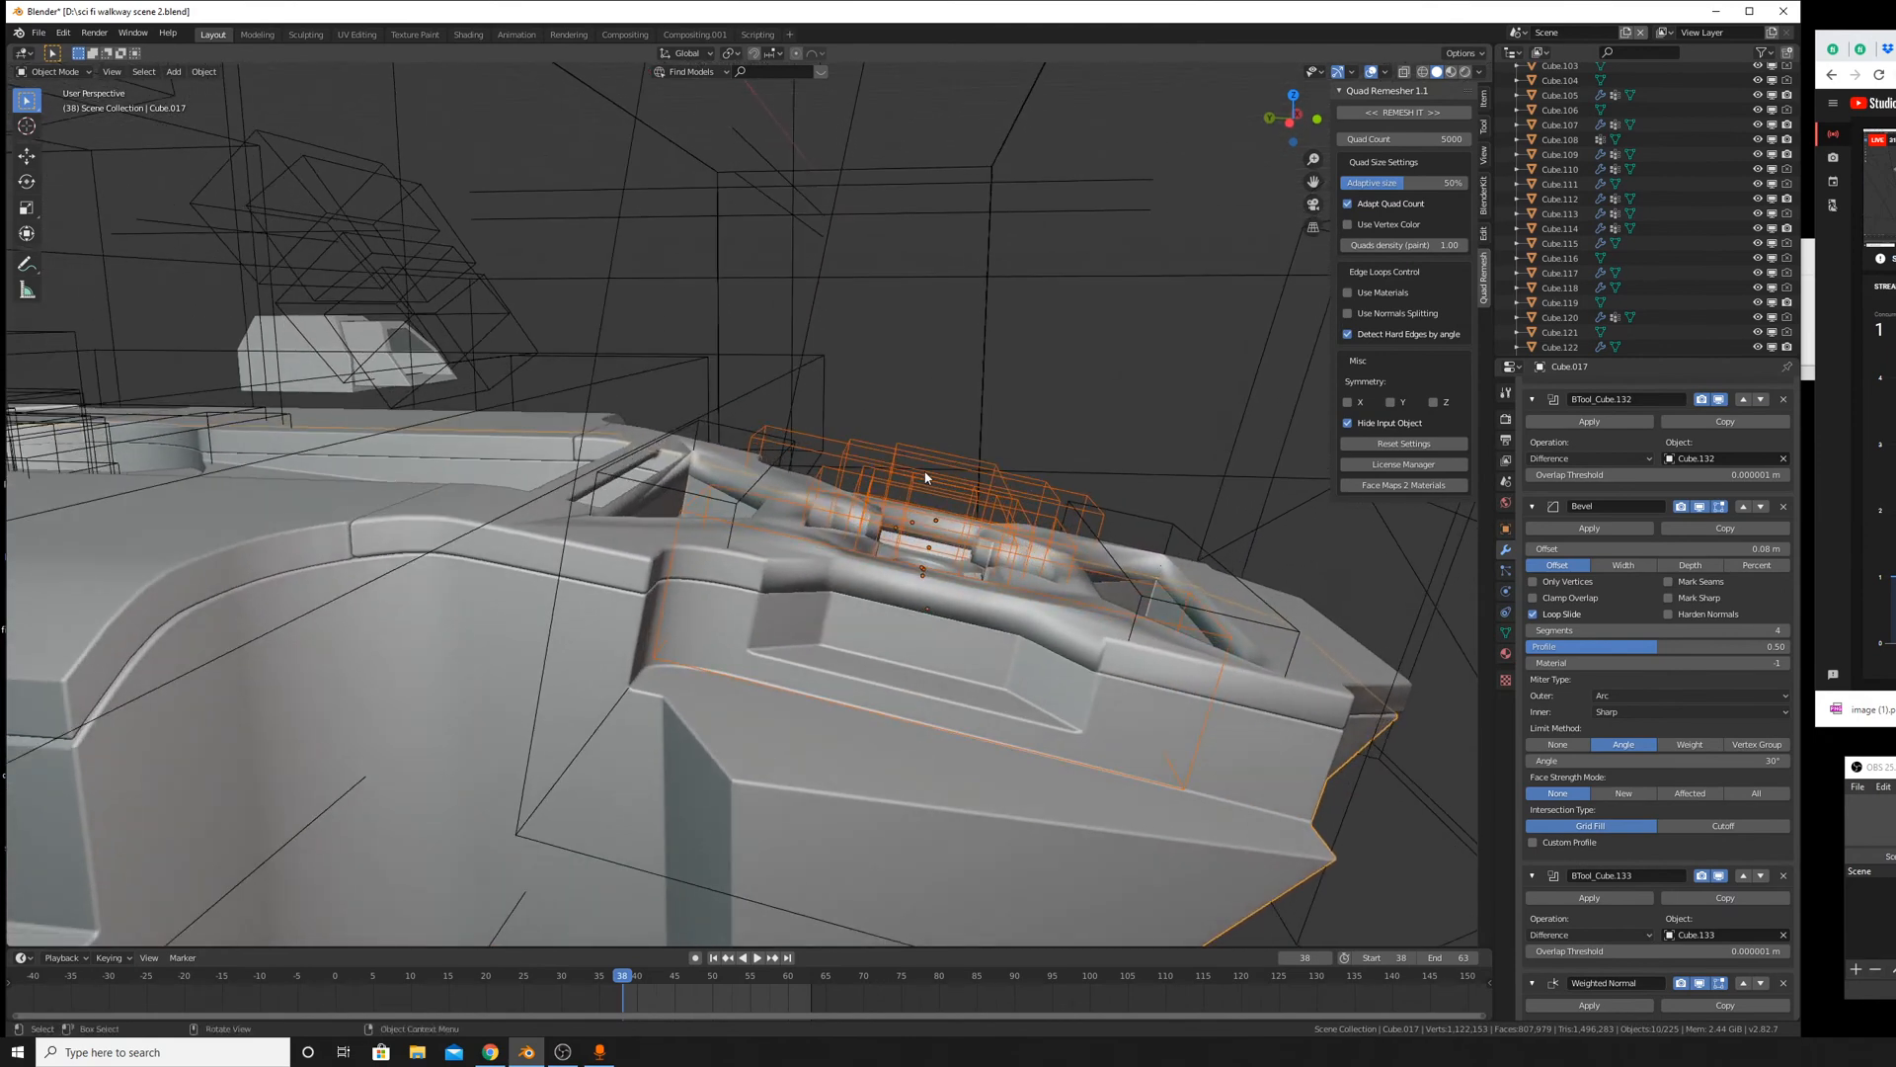
pyautogui.keyDown('shift'); pyautogui.click(775, 466); pyautogui.keyUp('shift')
pyautogui.keyDown('shift'); pyautogui.click(1173, 534); pyautogui.keyUp('shift')
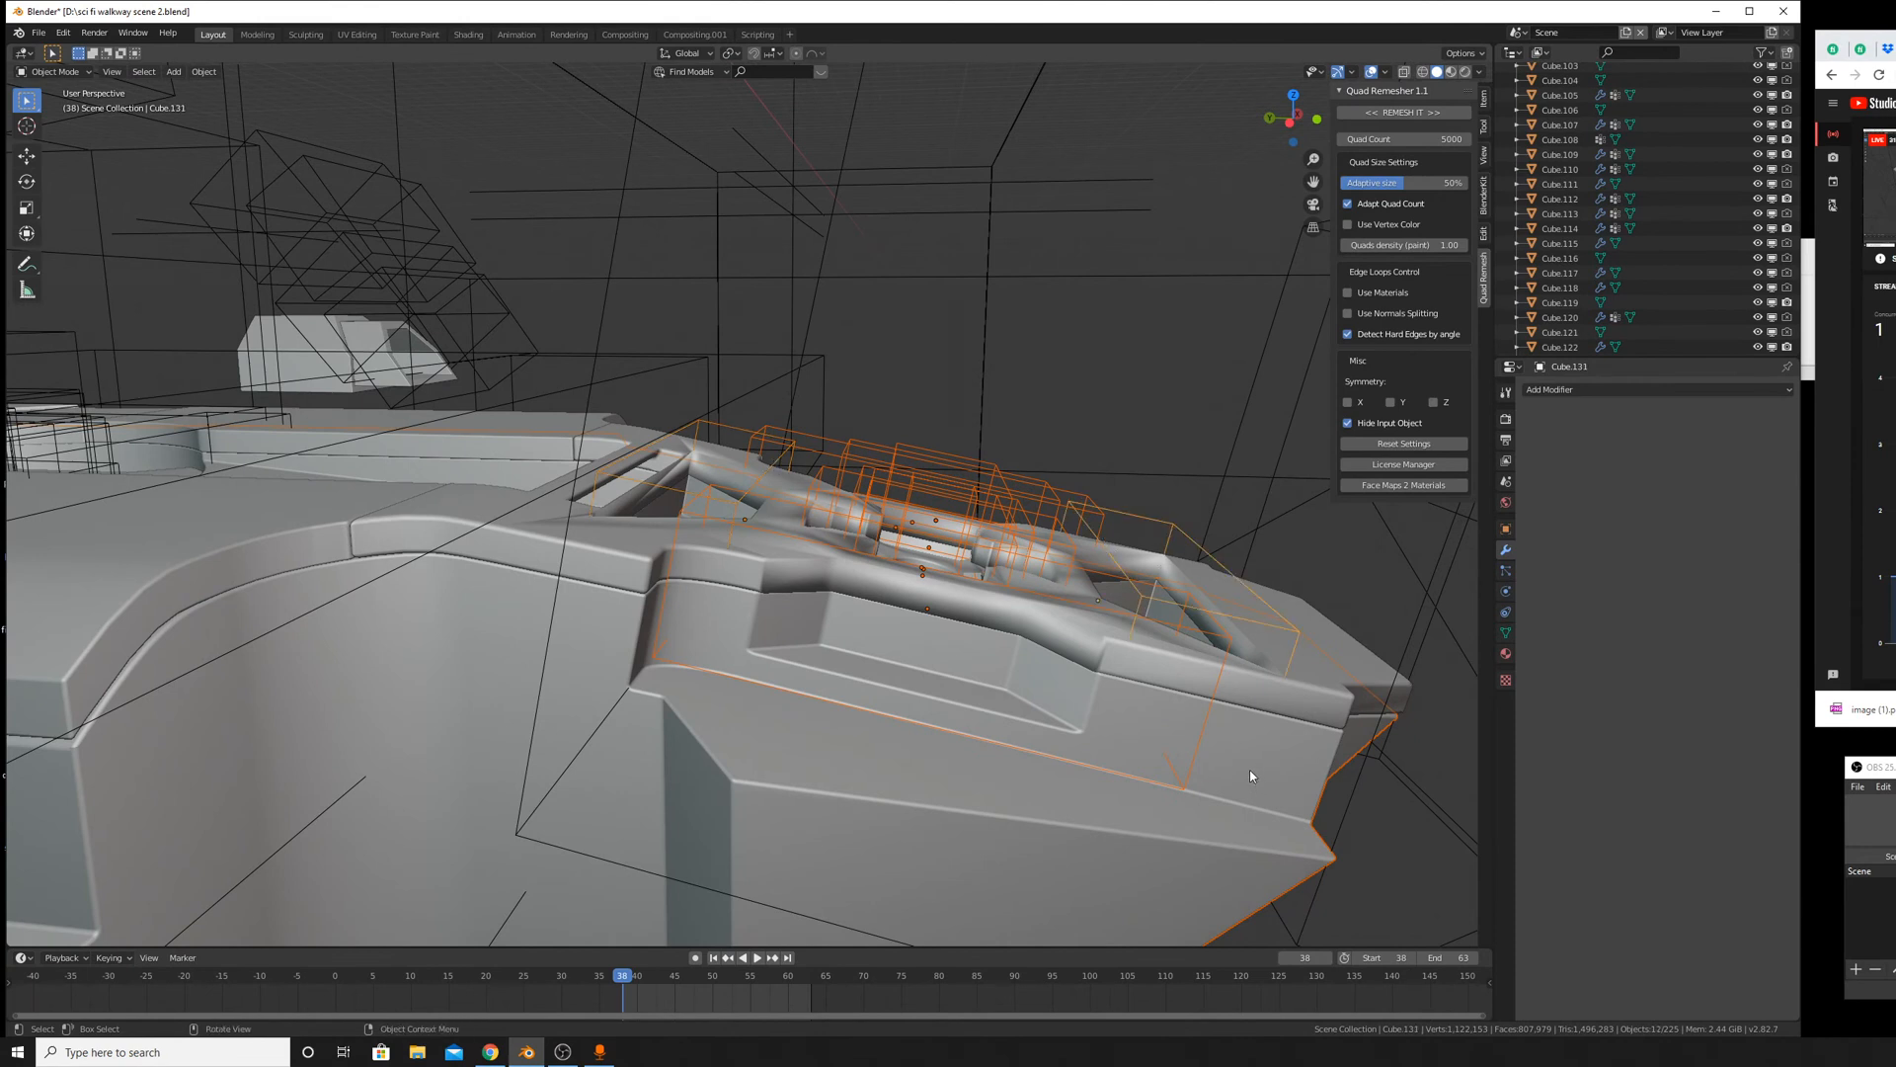
pyautogui.moveTo(1291, 788); pyautogui.dragTo(1313, 805, button='middle')
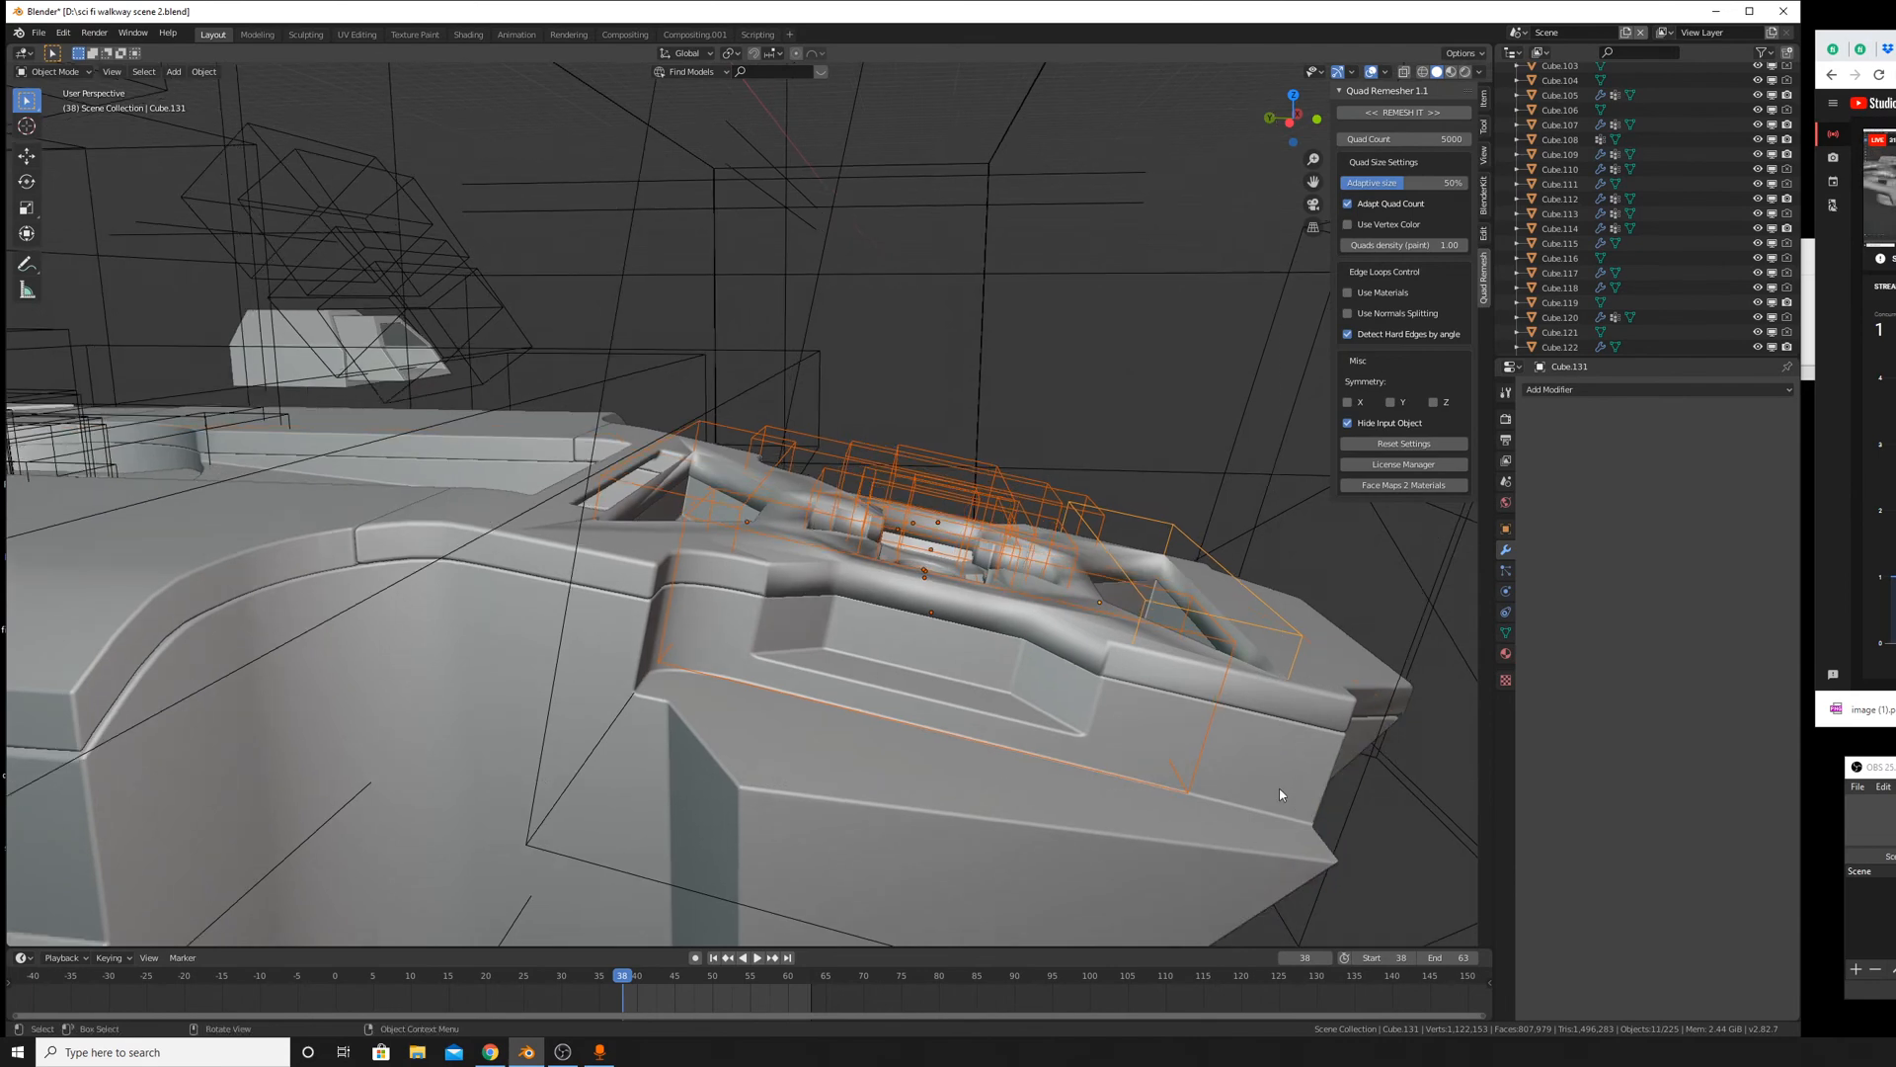
pyautogui.keyDown('shift'); pyautogui.click(1302, 819); pyautogui.keyUp('shift')
pyautogui.press('g')
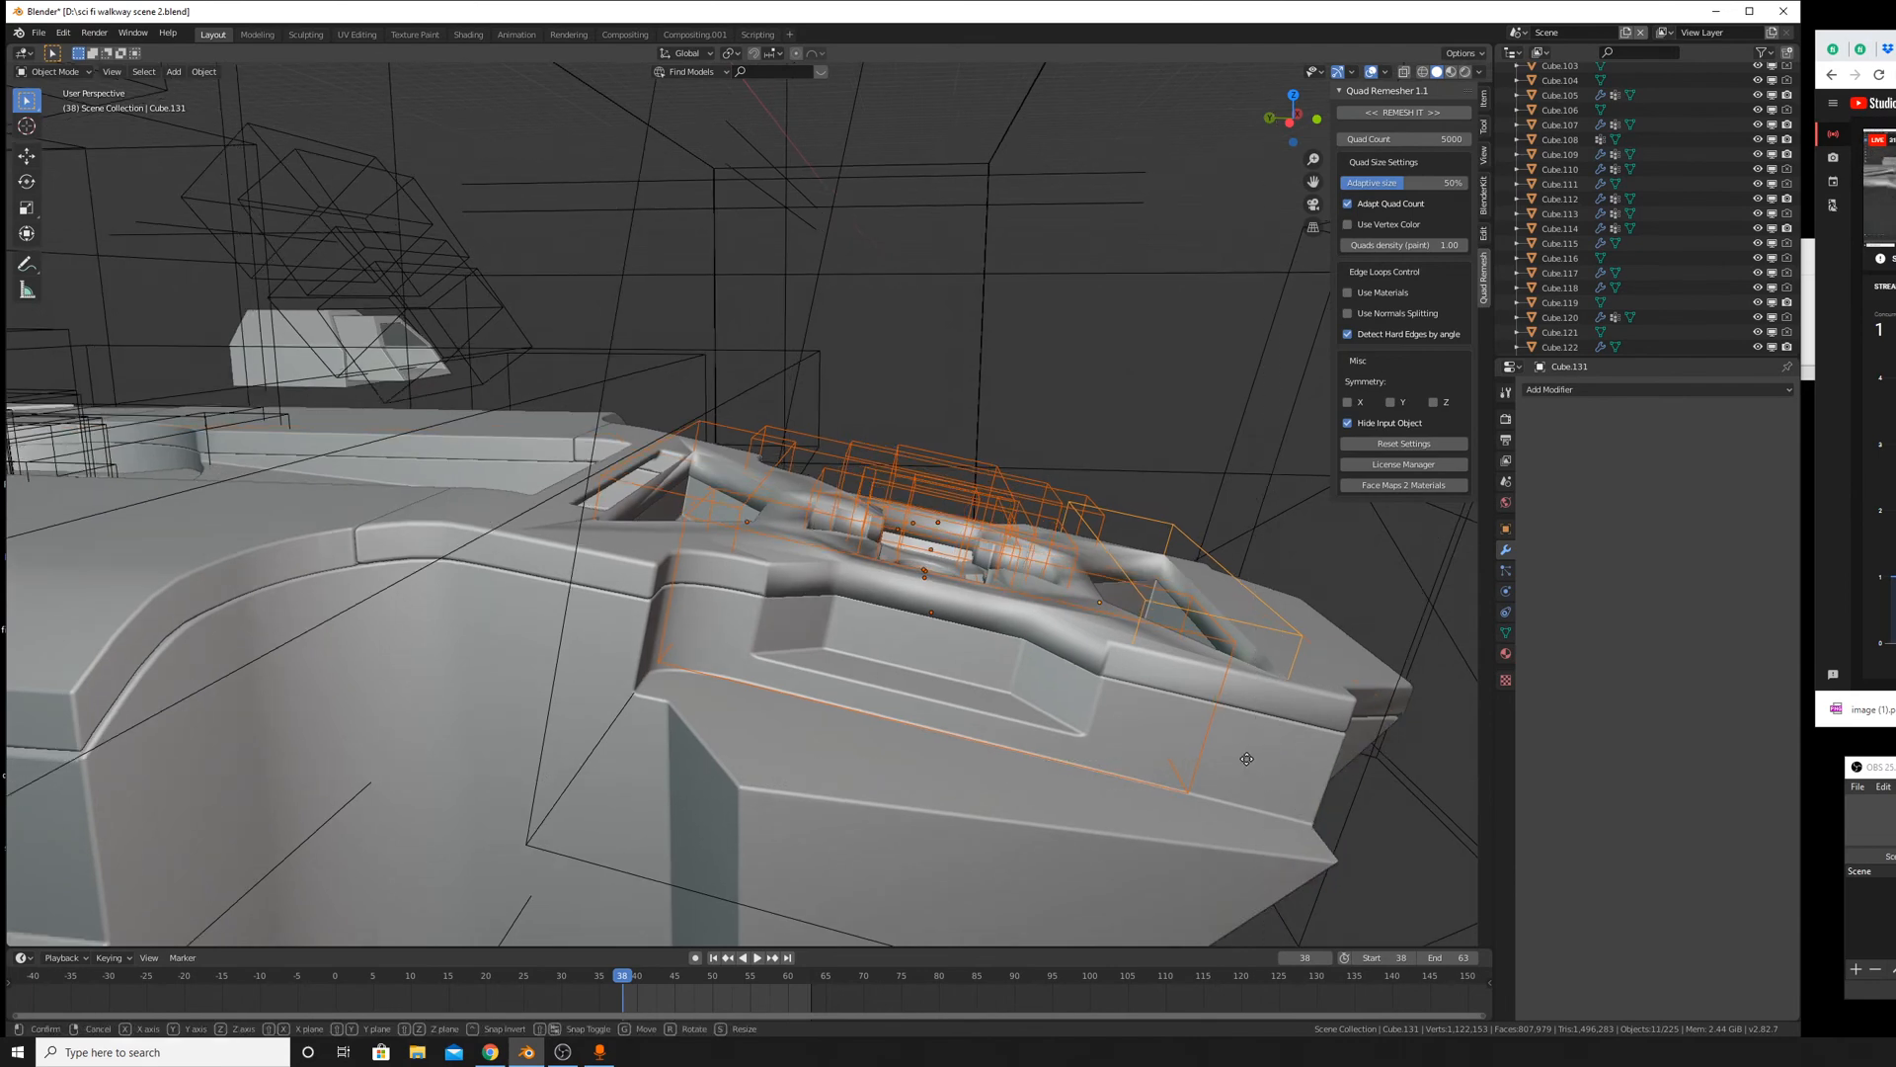
pyautogui.press('x')
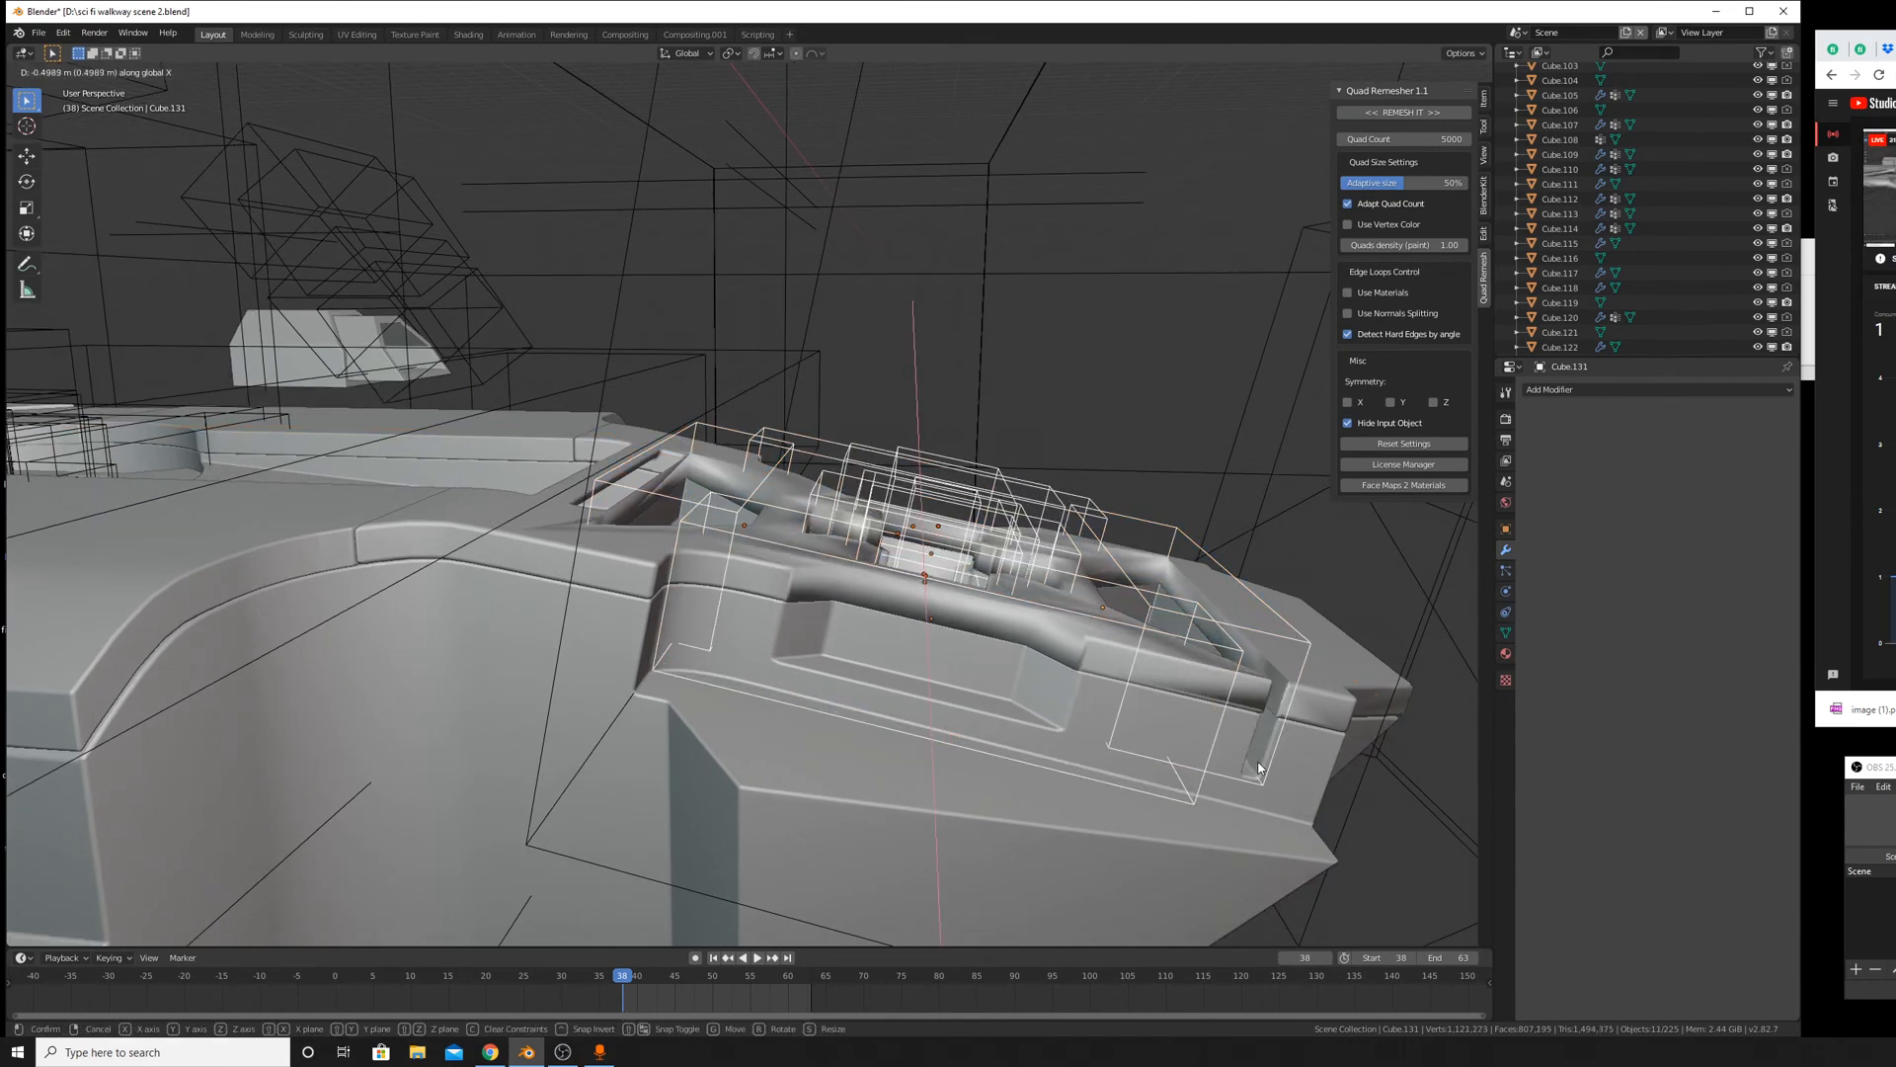
pyautogui.press('Escape')
# Move the cutters about 0.7 m along negative global Y and scale them uniformly to about 0.862.
pyautogui.press('g')
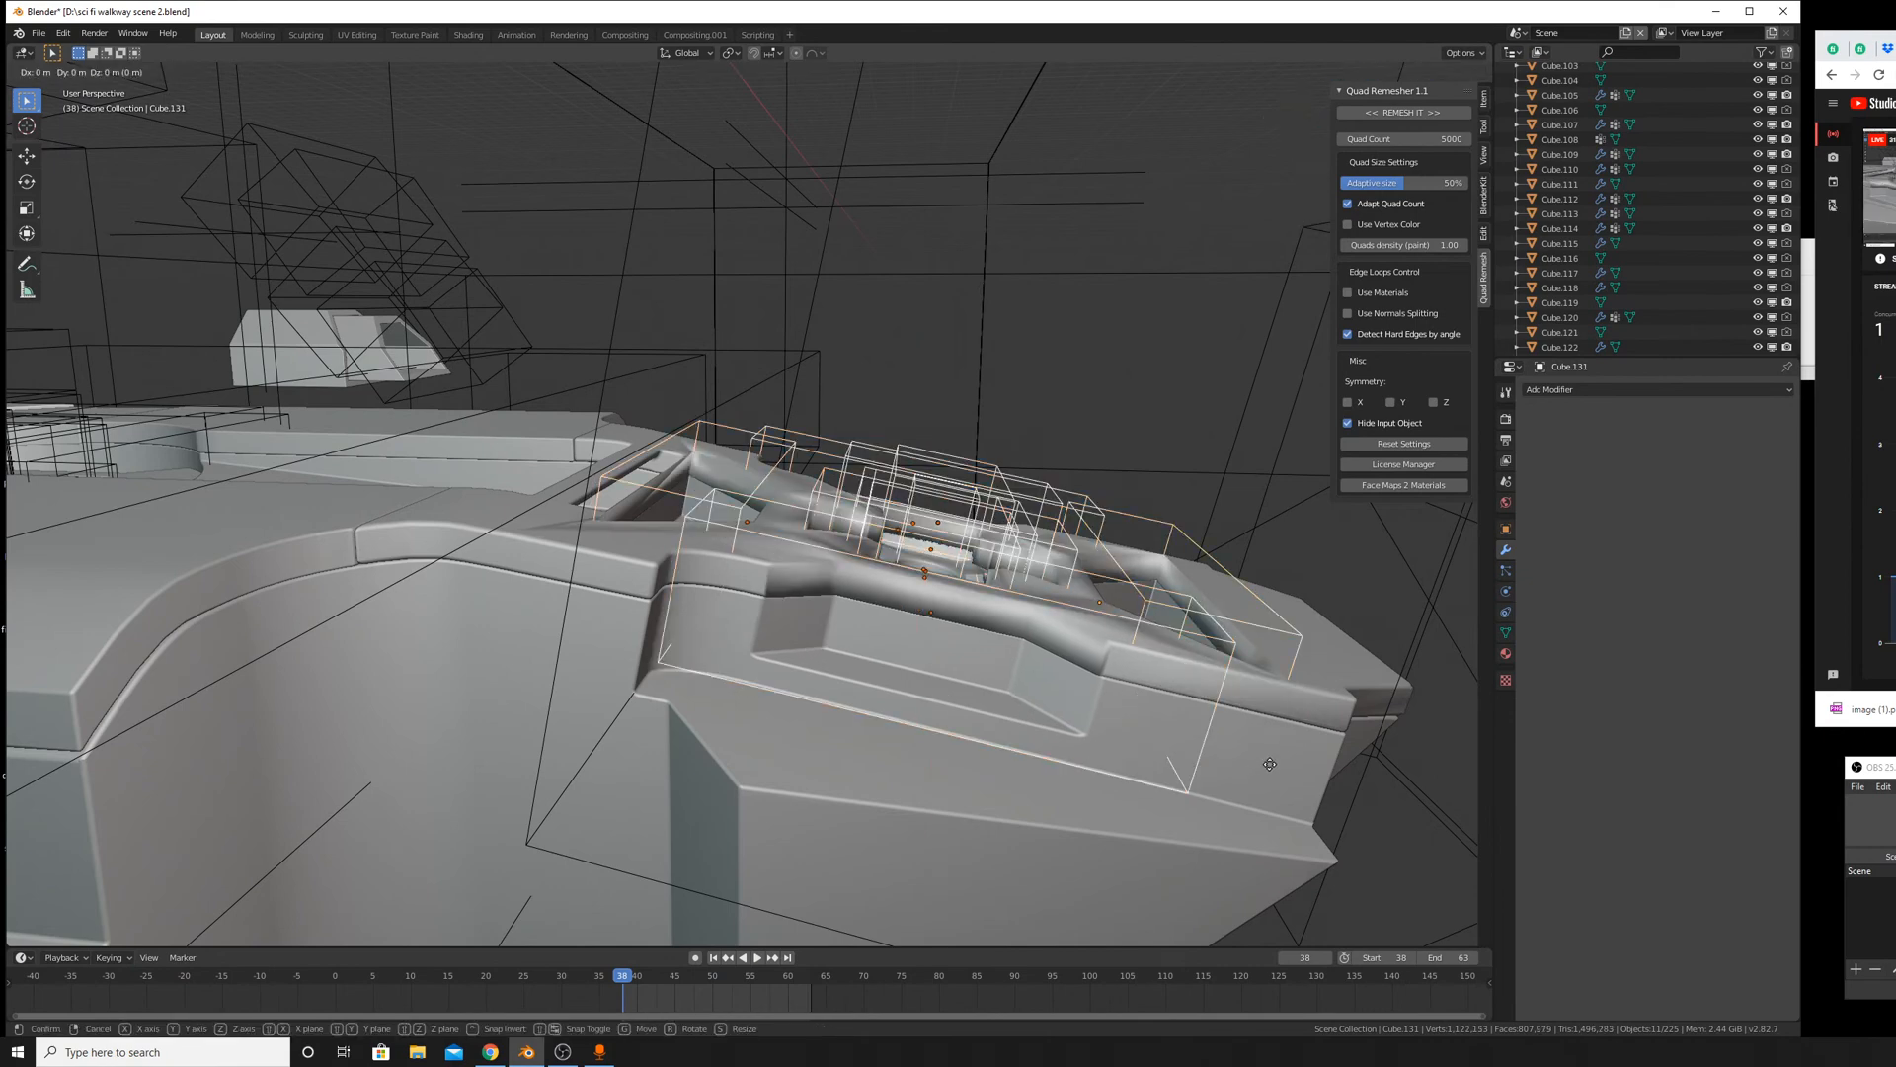
pyautogui.press('y')
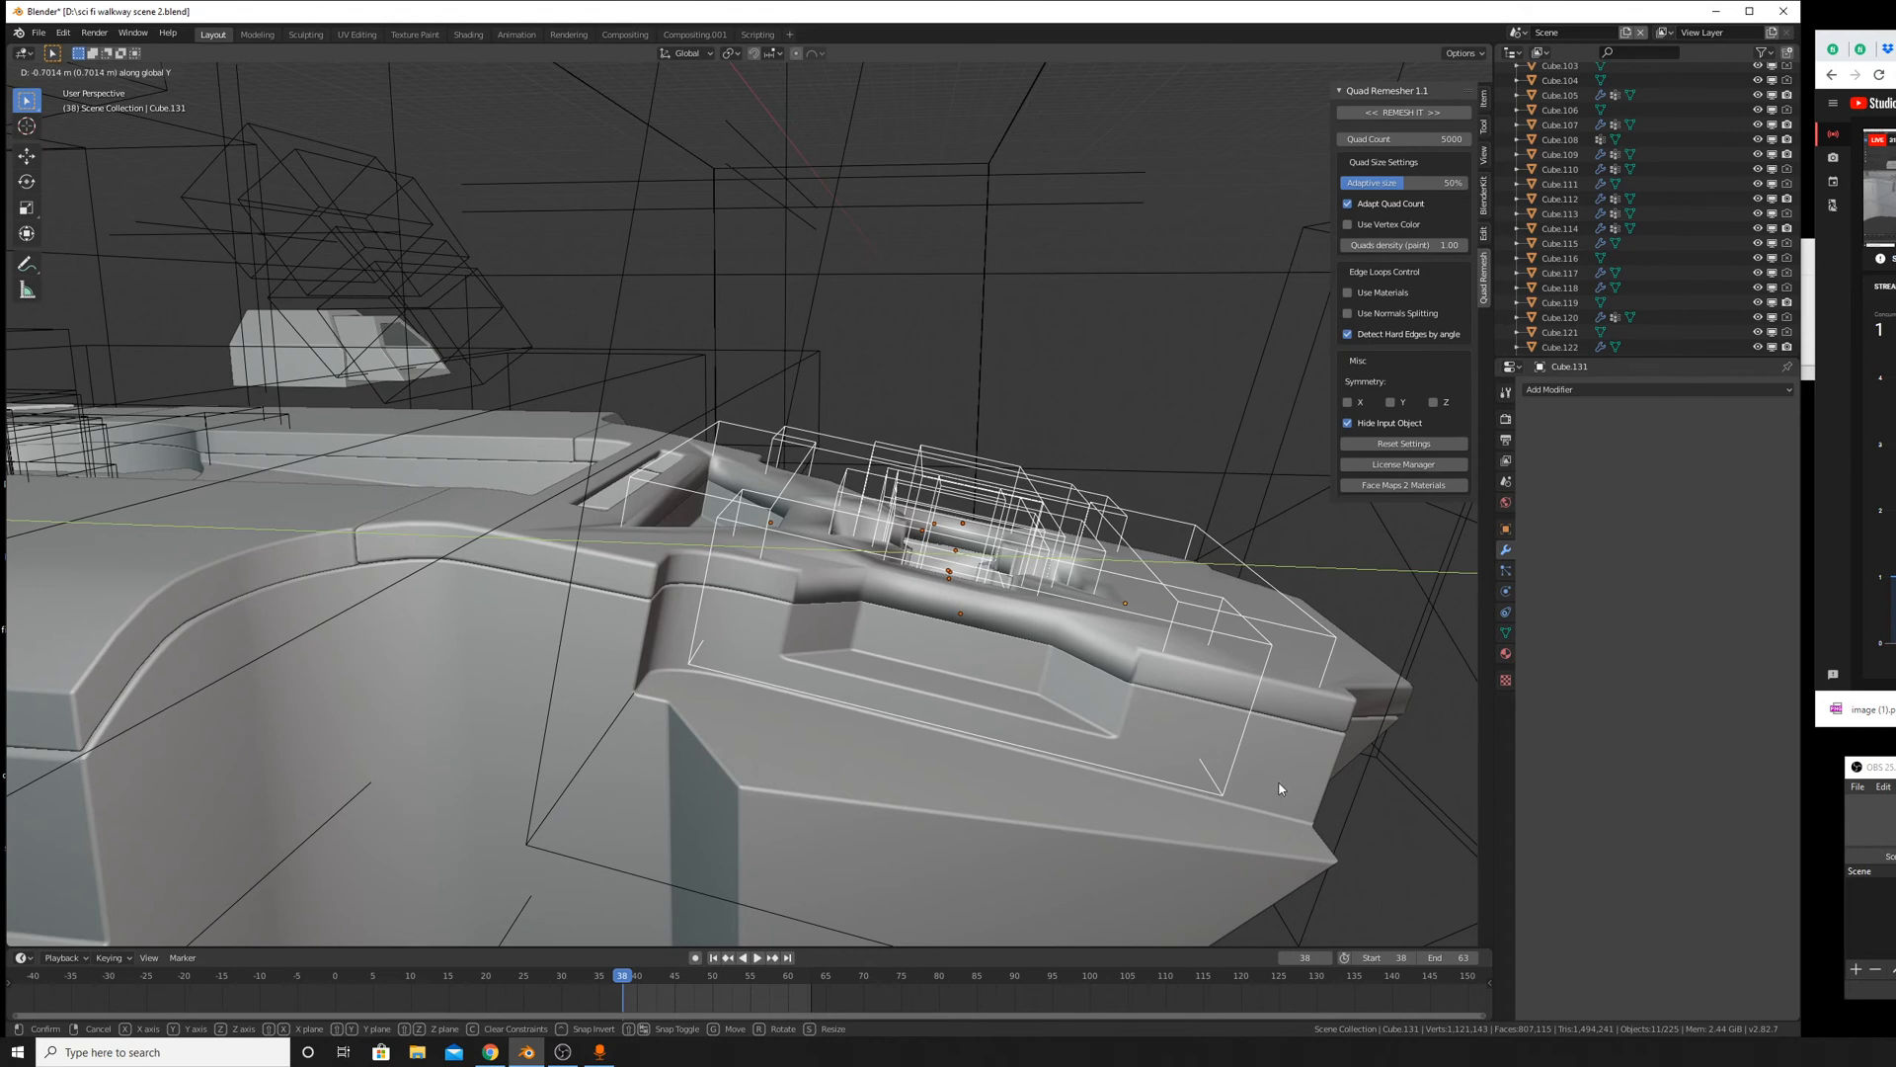
pyautogui.click(1276, 780)
pyautogui.moveTo(1276, 780); pyautogui.dragTo(1288, 832, button='middle')
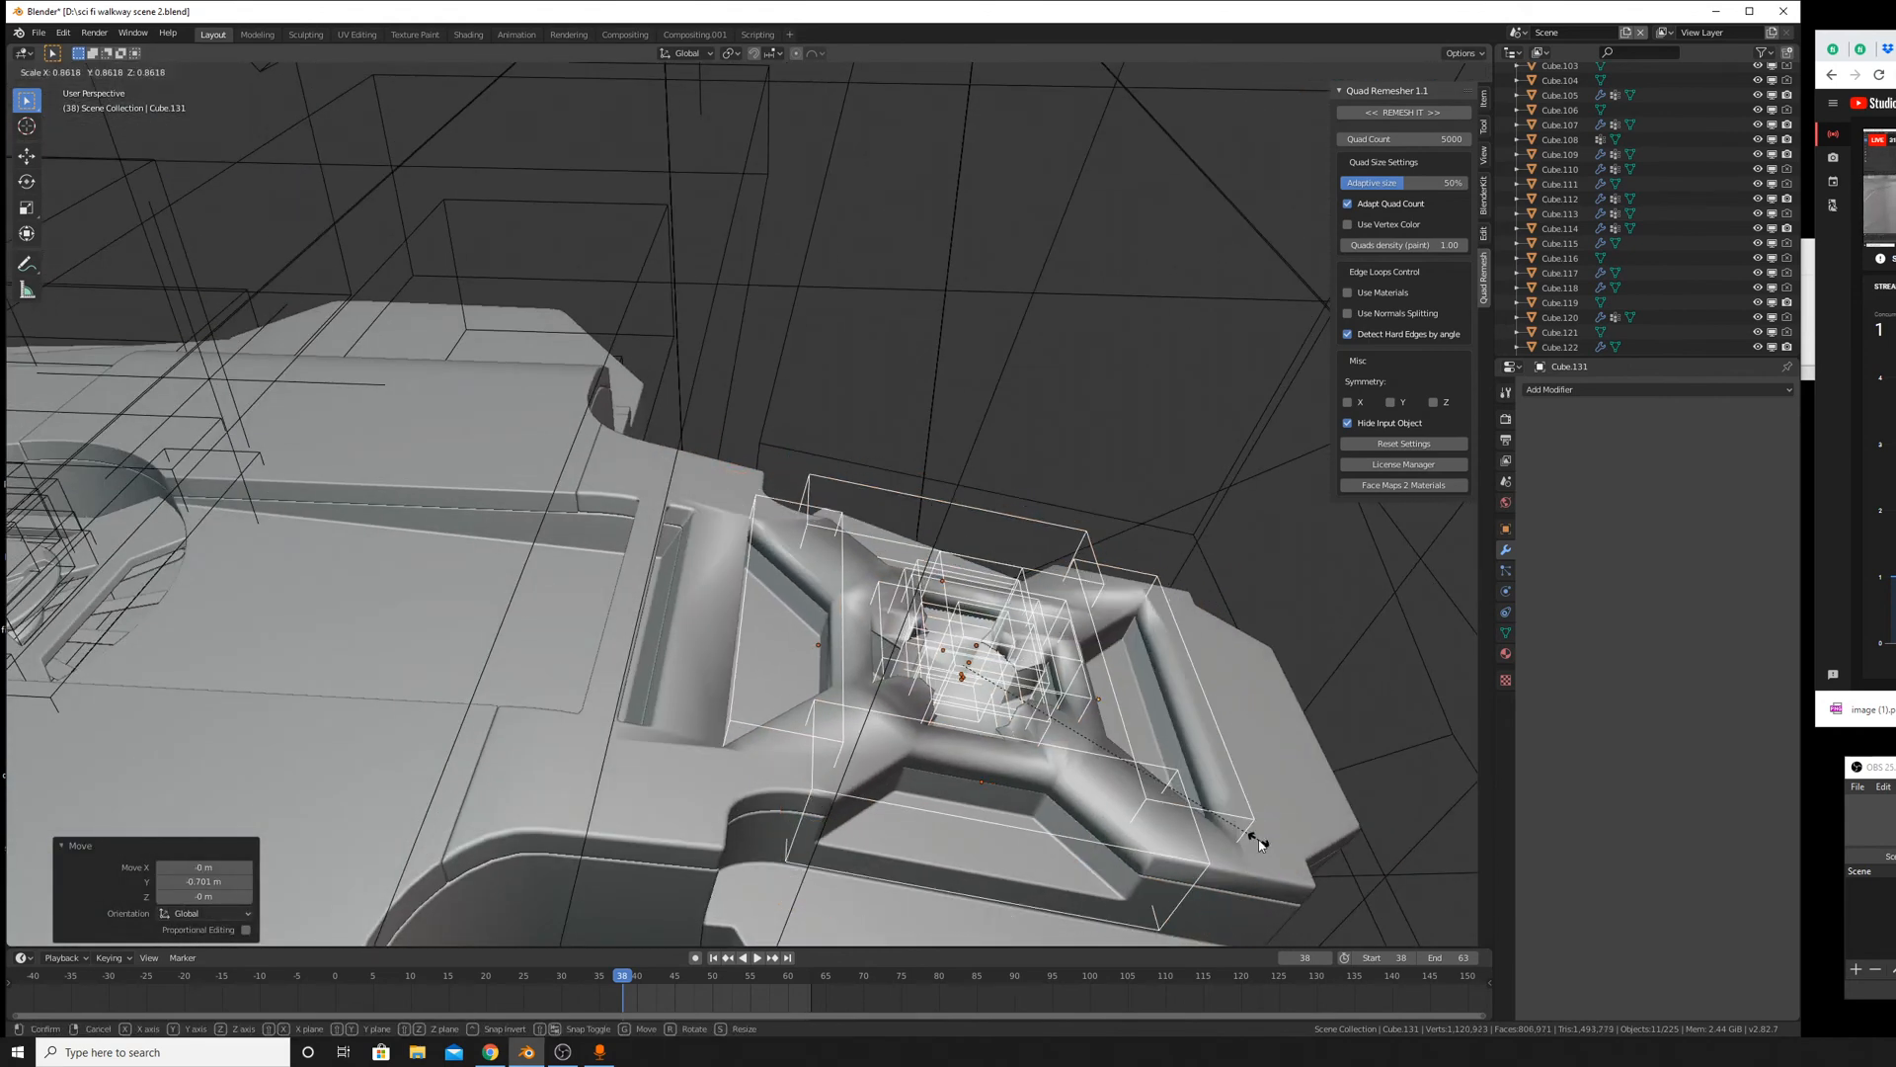
pyautogui.click(1259, 838)
pyautogui.moveTo(1259, 839); pyautogui.dragTo(1151, 782, button='middle')
pyautogui.moveTo(936, 575); pyautogui.dragTo(991, 615, button='middle')
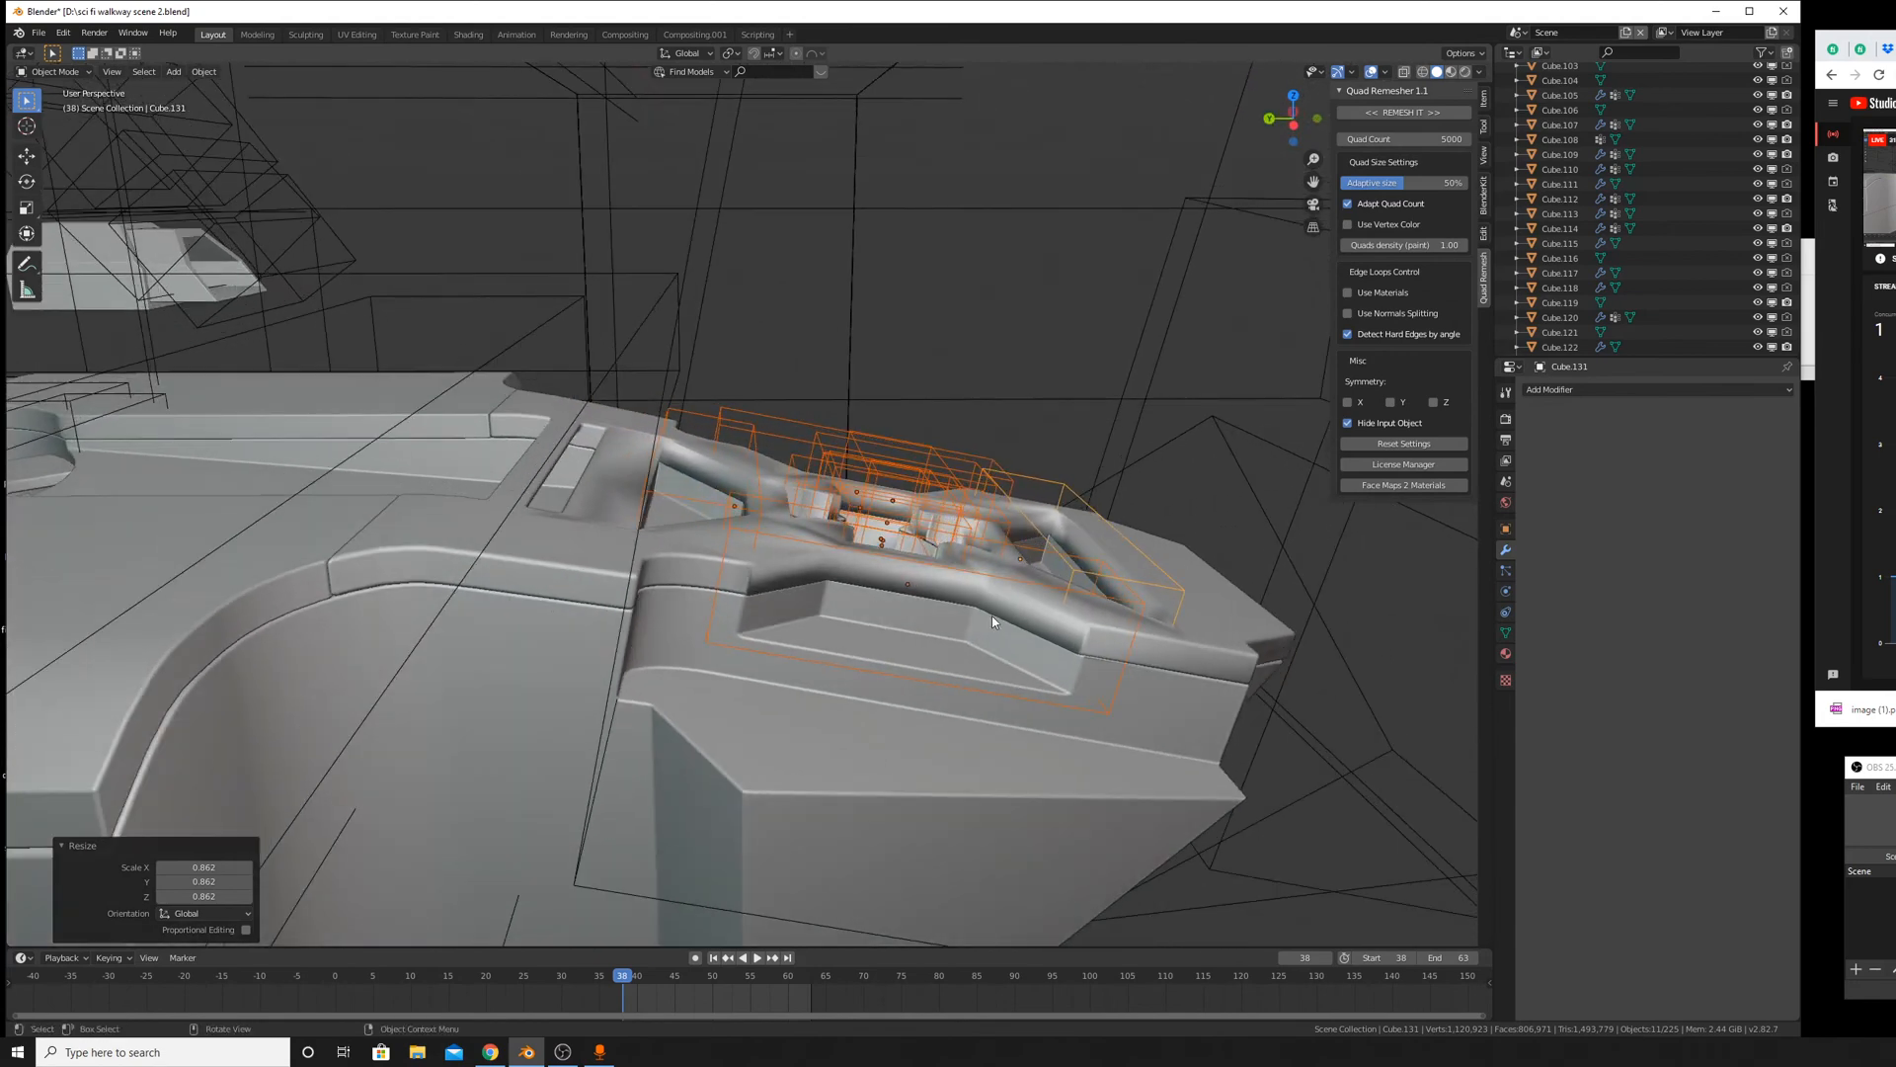
# Select the upper nose panel and move its BTool_Cylinder.016 Boolean modifier above the Bevel.
pyautogui.click(1075, 624)
pyautogui.scroll(-3, 1697, 777)
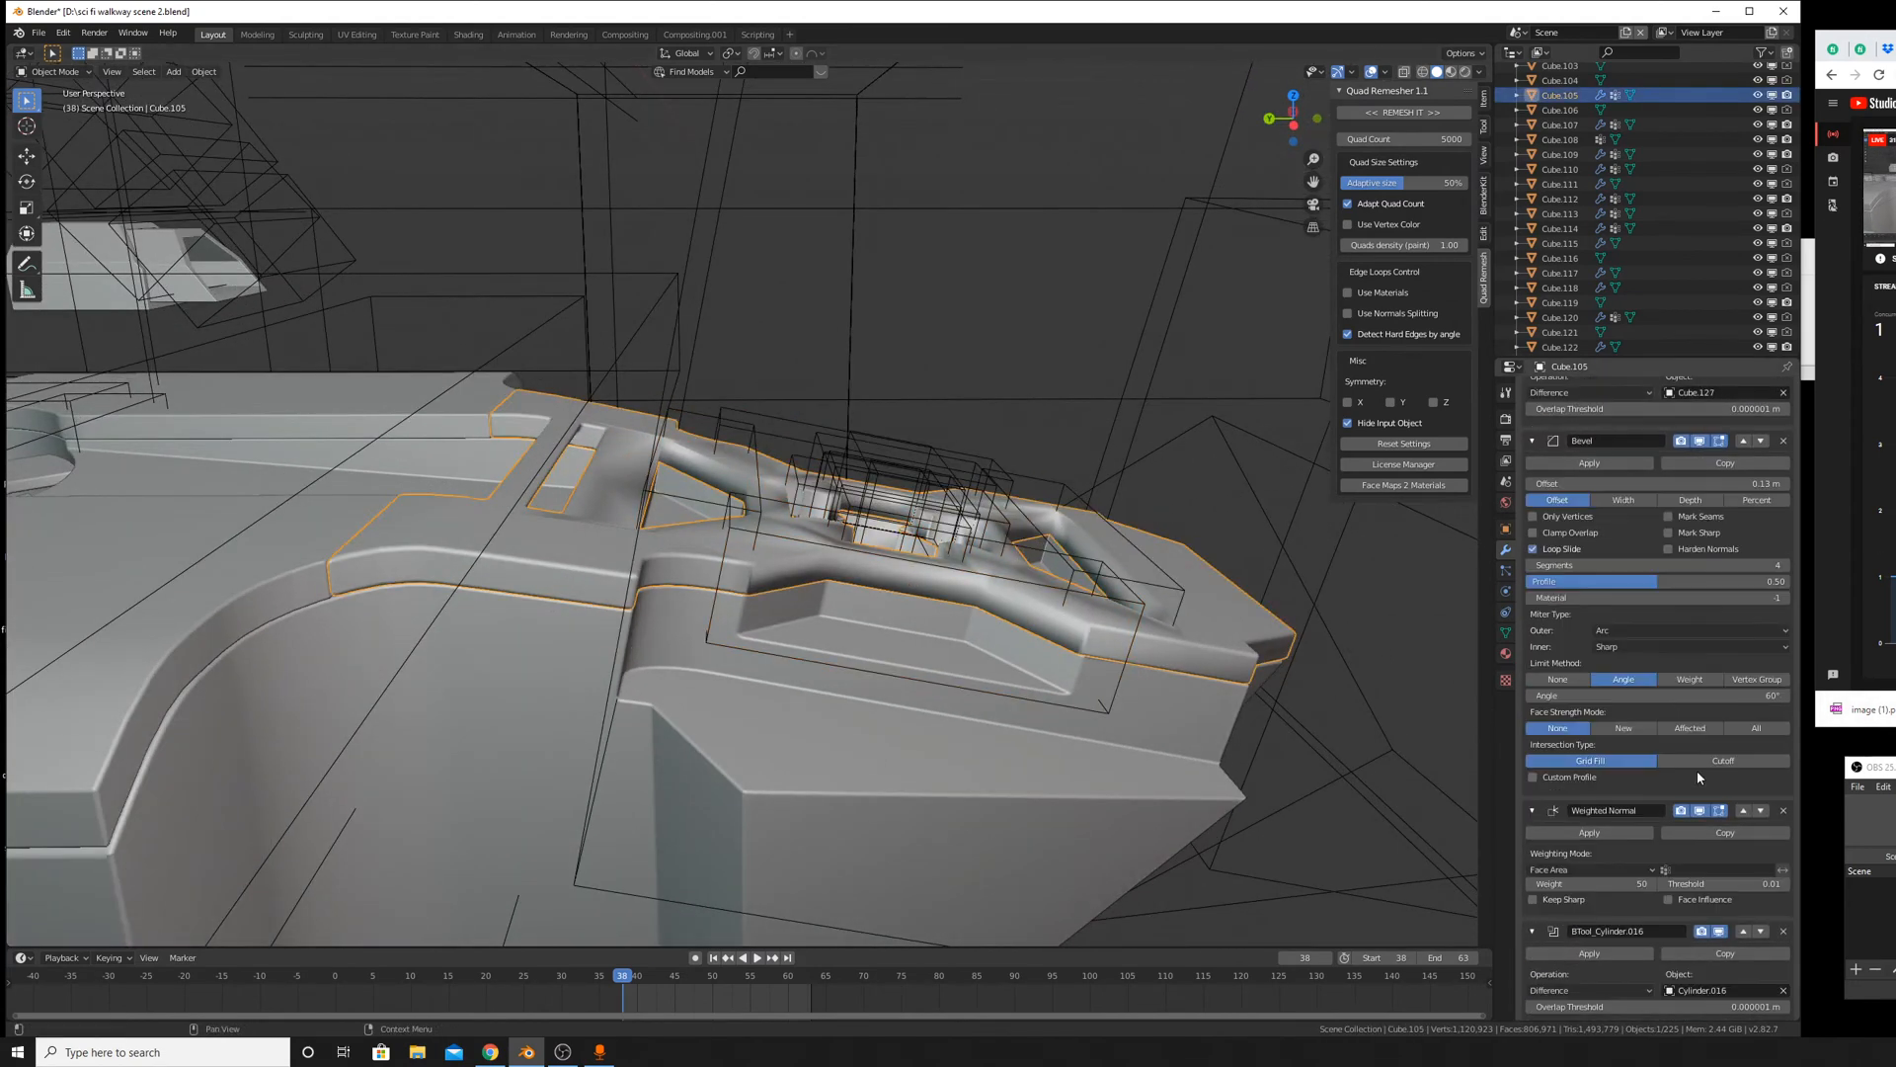
pyautogui.scroll(-5, 1704, 773)
pyautogui.scroll(6, 1679, 707)
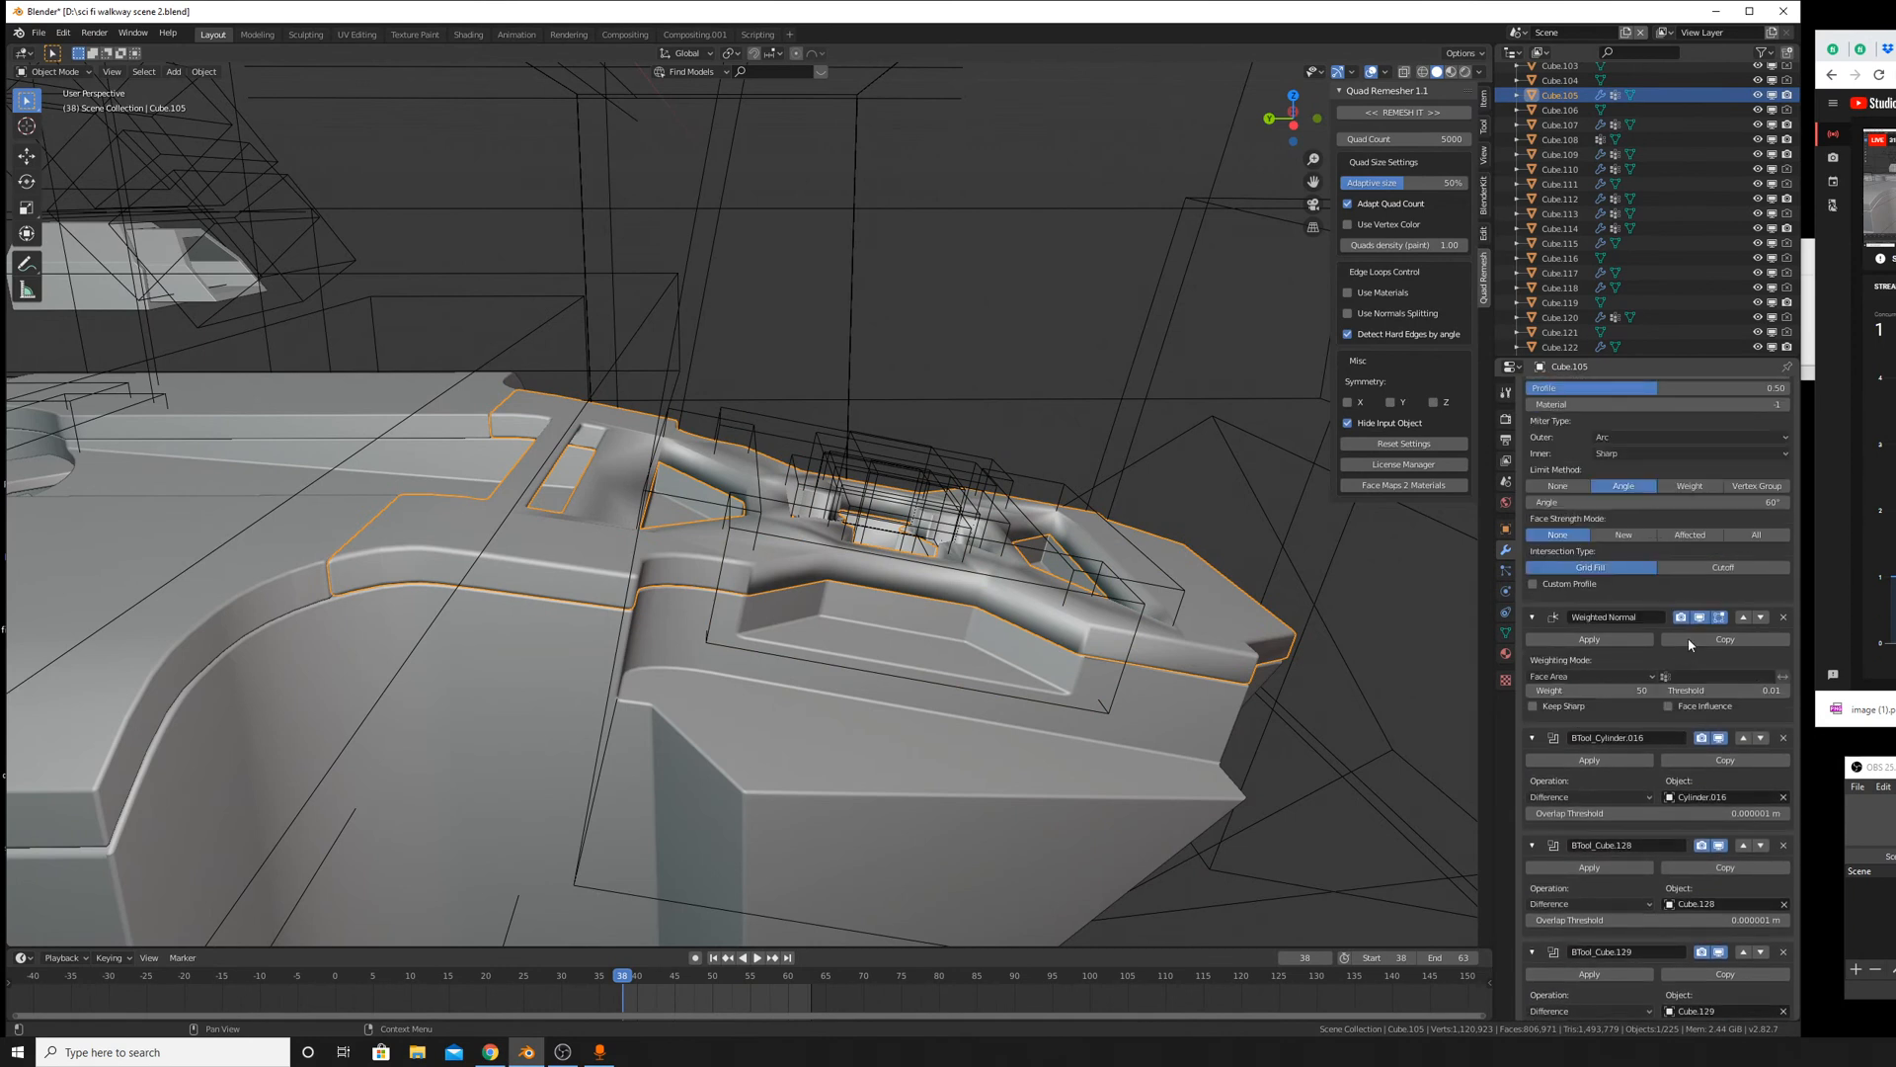
pyautogui.click(1745, 946)
pyautogui.click(1744, 826)
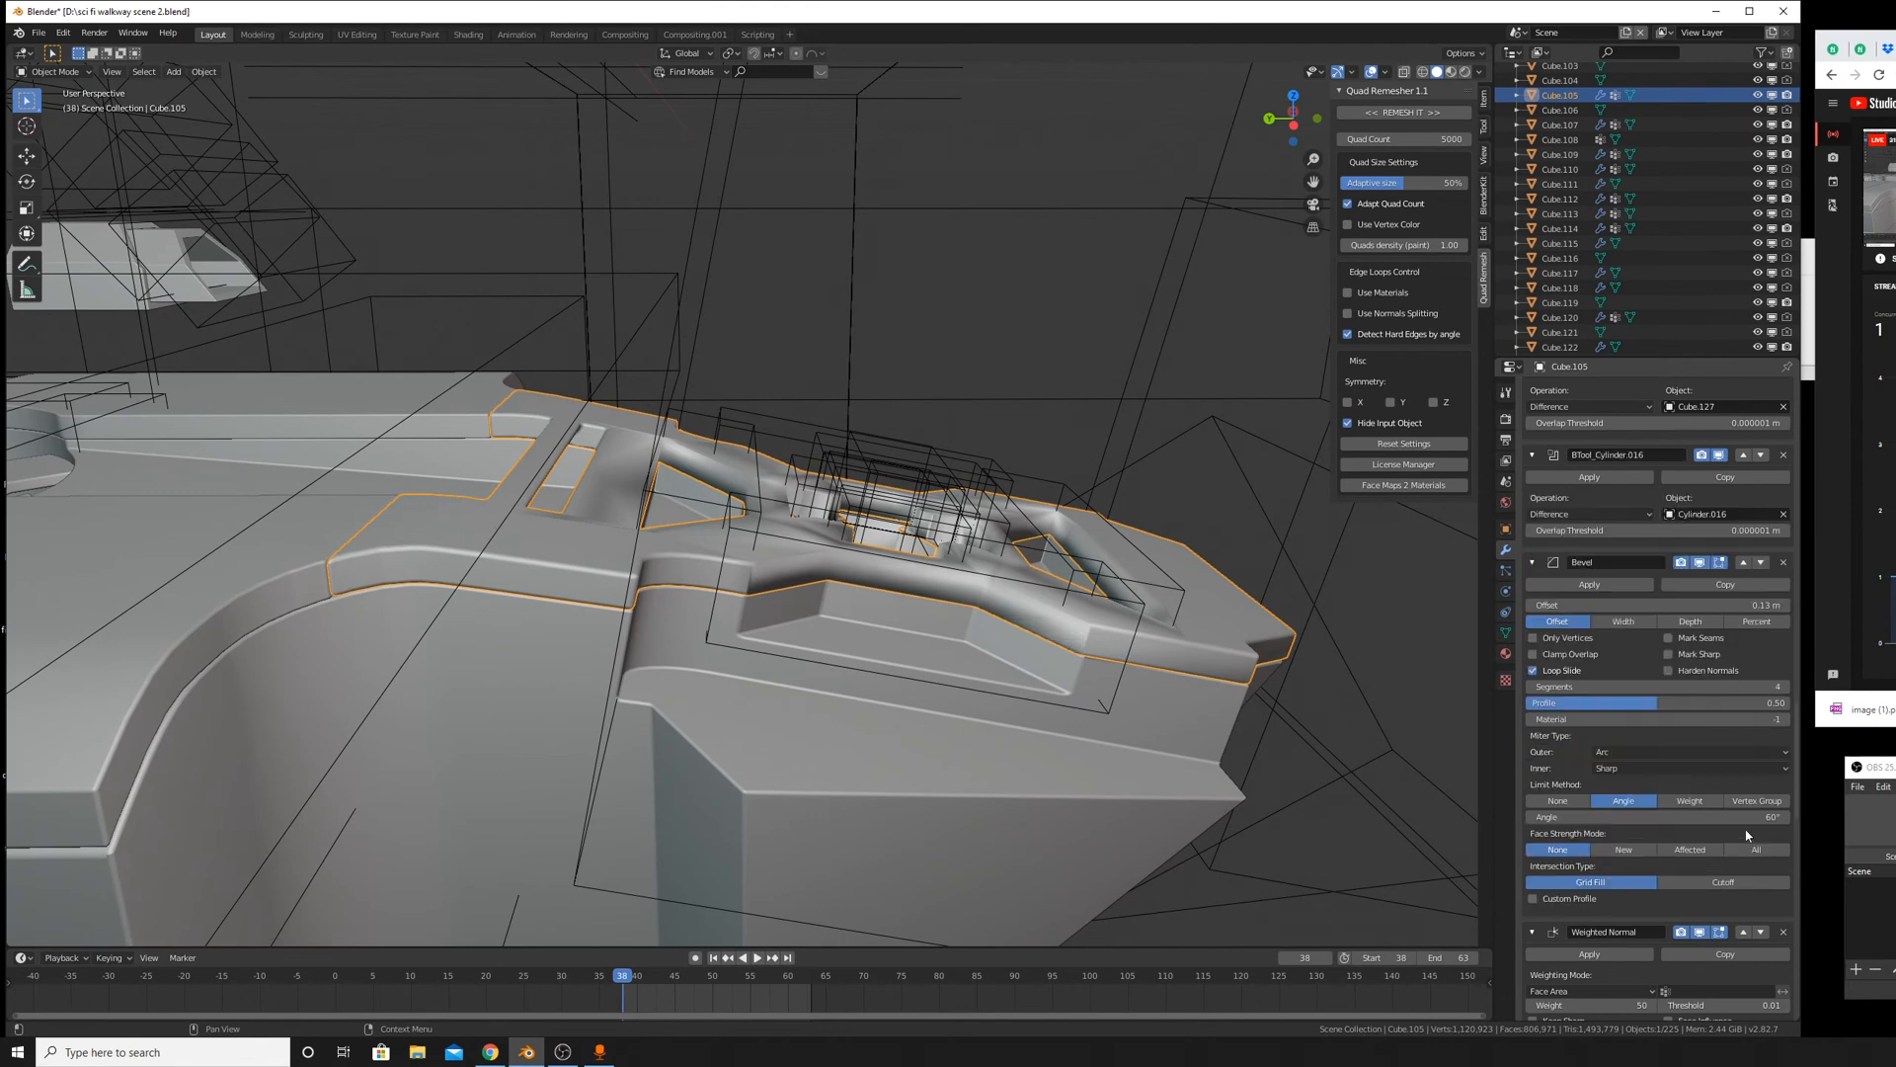
pyautogui.scroll(-4, 1703, 810)
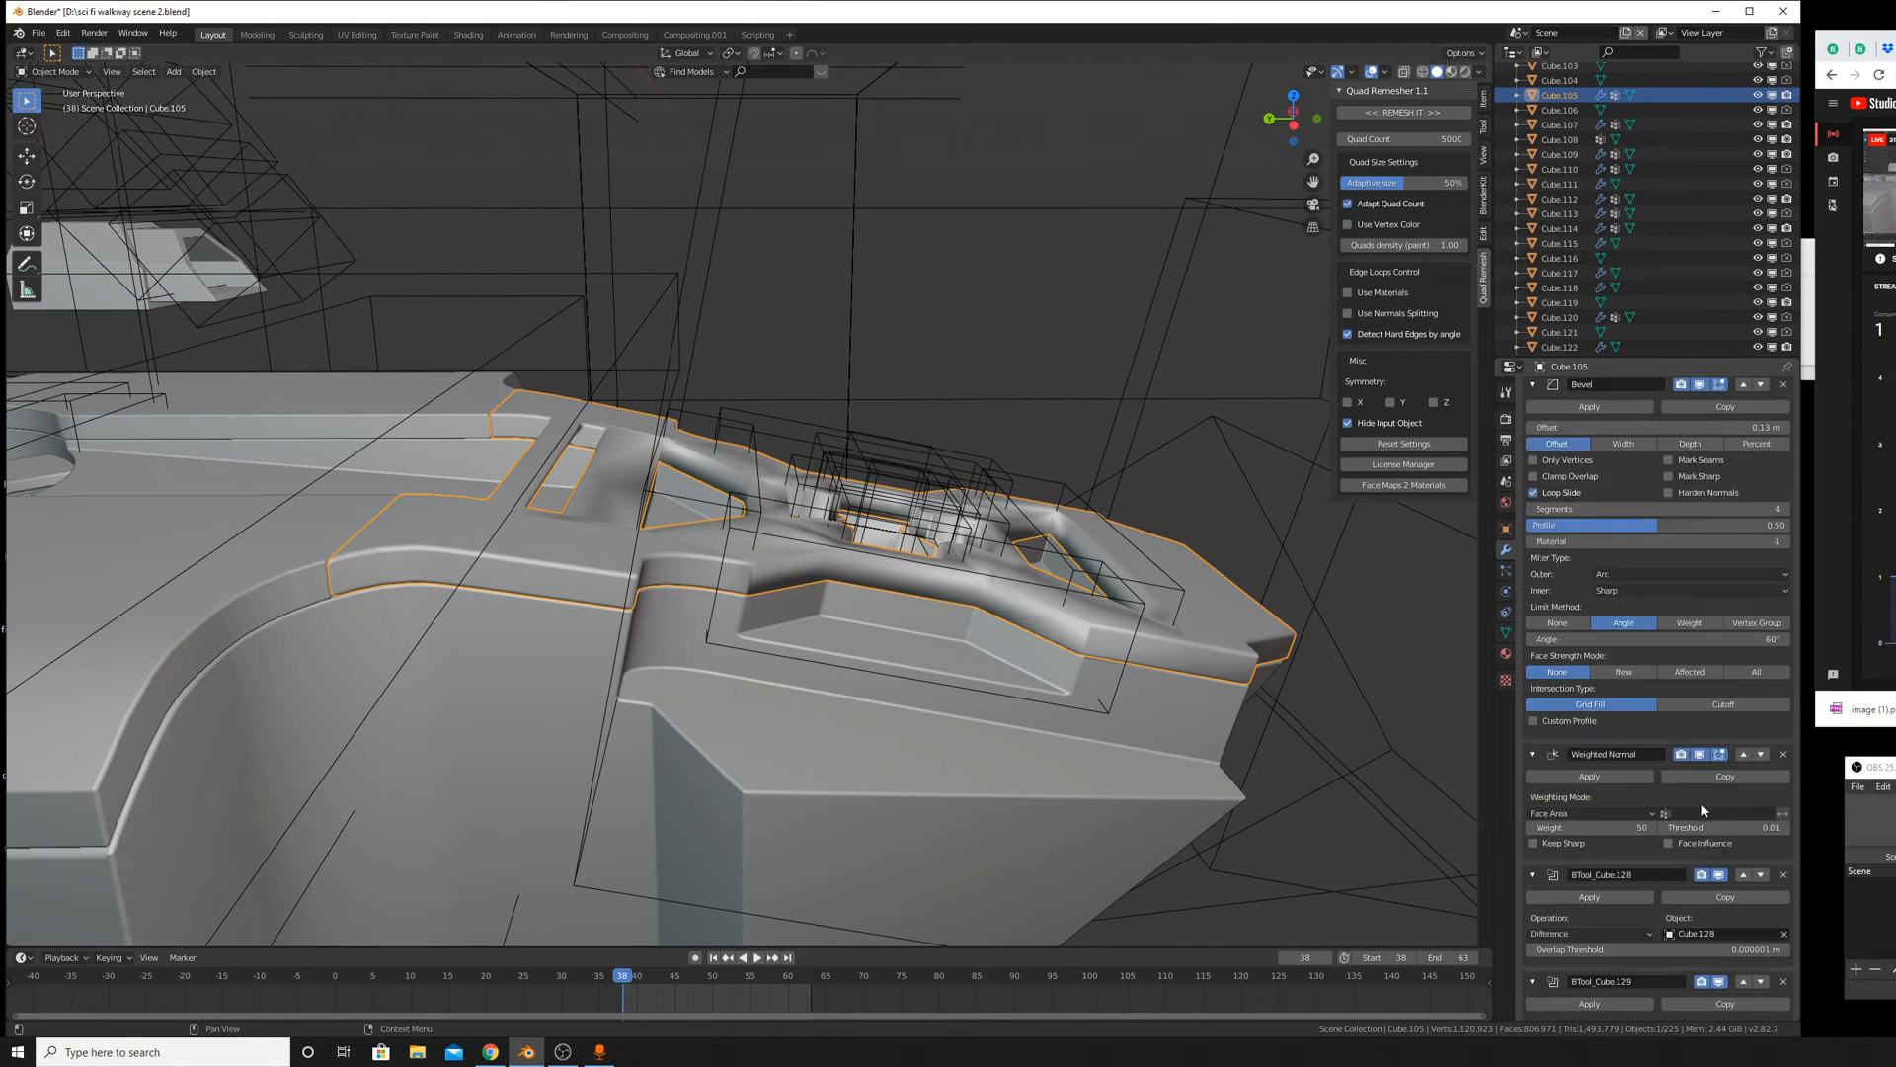
# Move the upper nose panel's BTool_Cube.128 and BTool_Cube.129 Boolean modifiers above the Bevel.
pyautogui.click(1744, 874)
pyautogui.click(1743, 755)
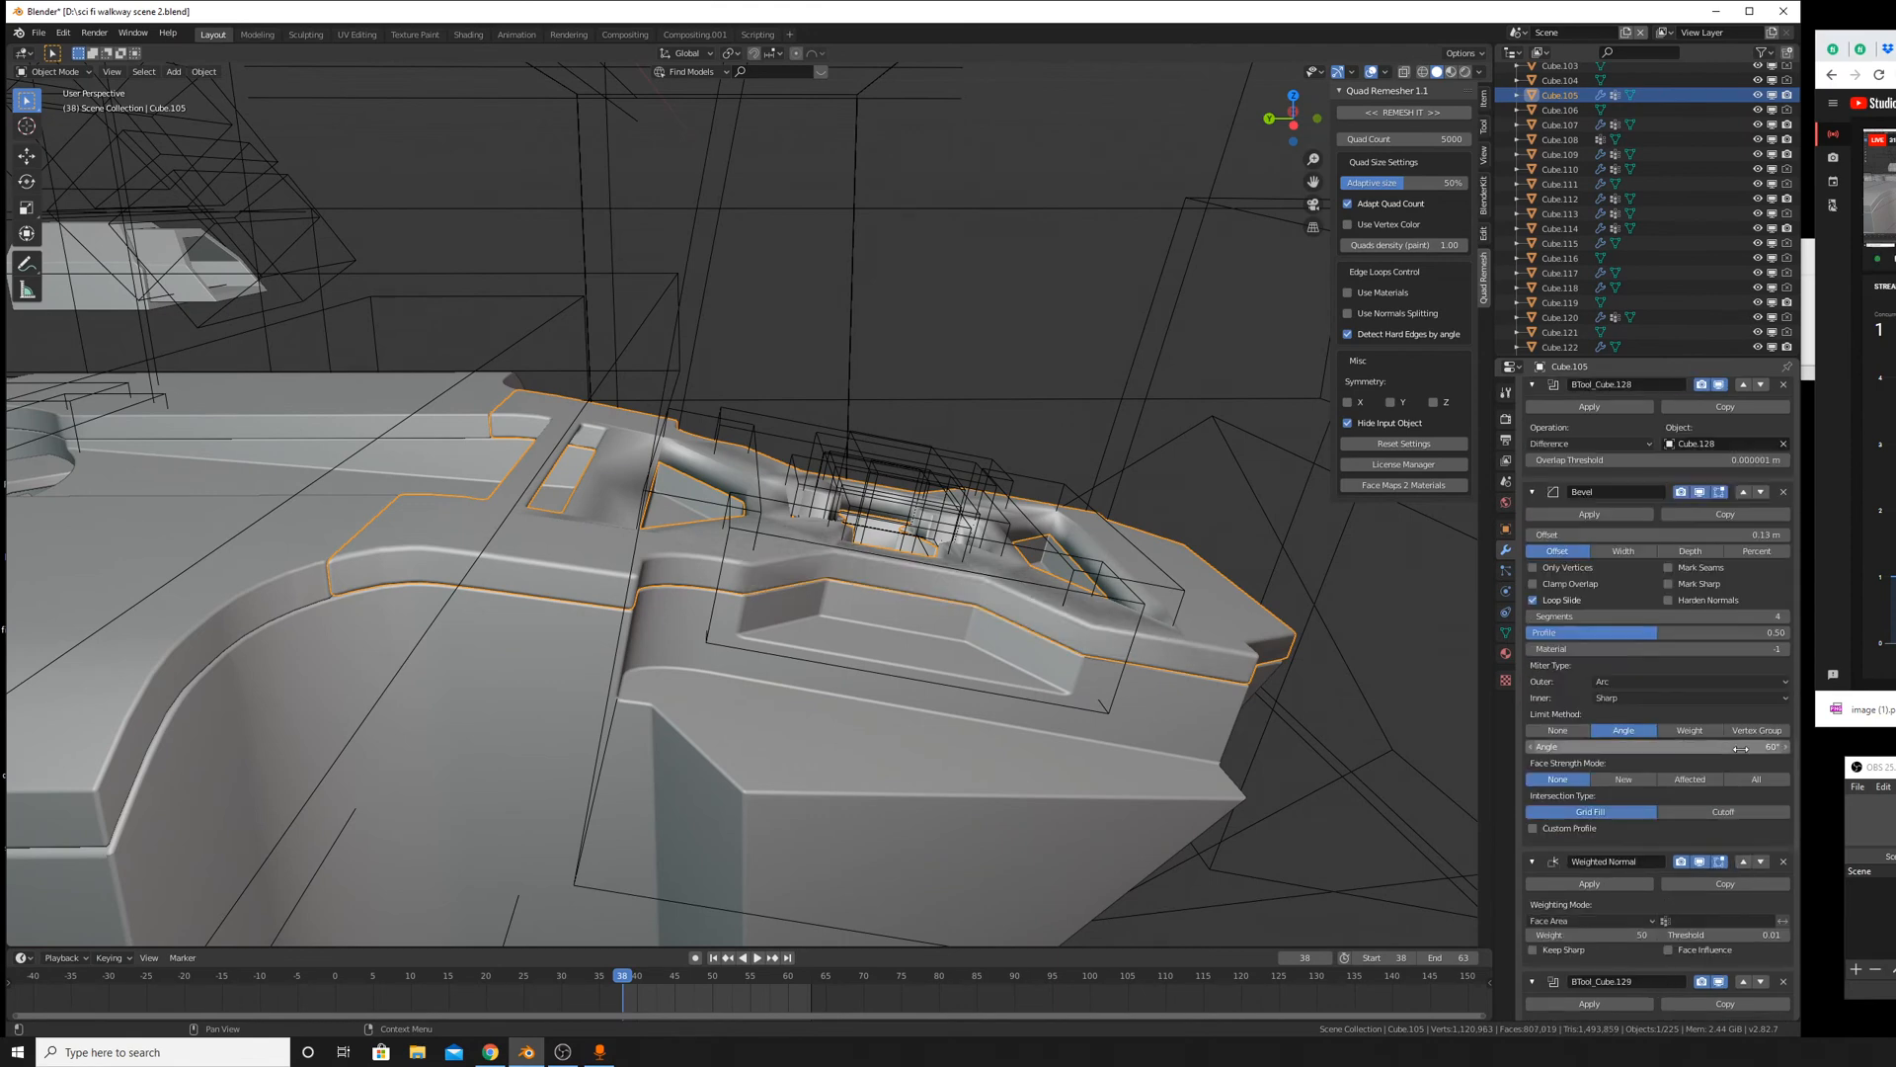
pyautogui.scroll(-1, 1645, 798)
pyautogui.scroll(-1, 1659, 820)
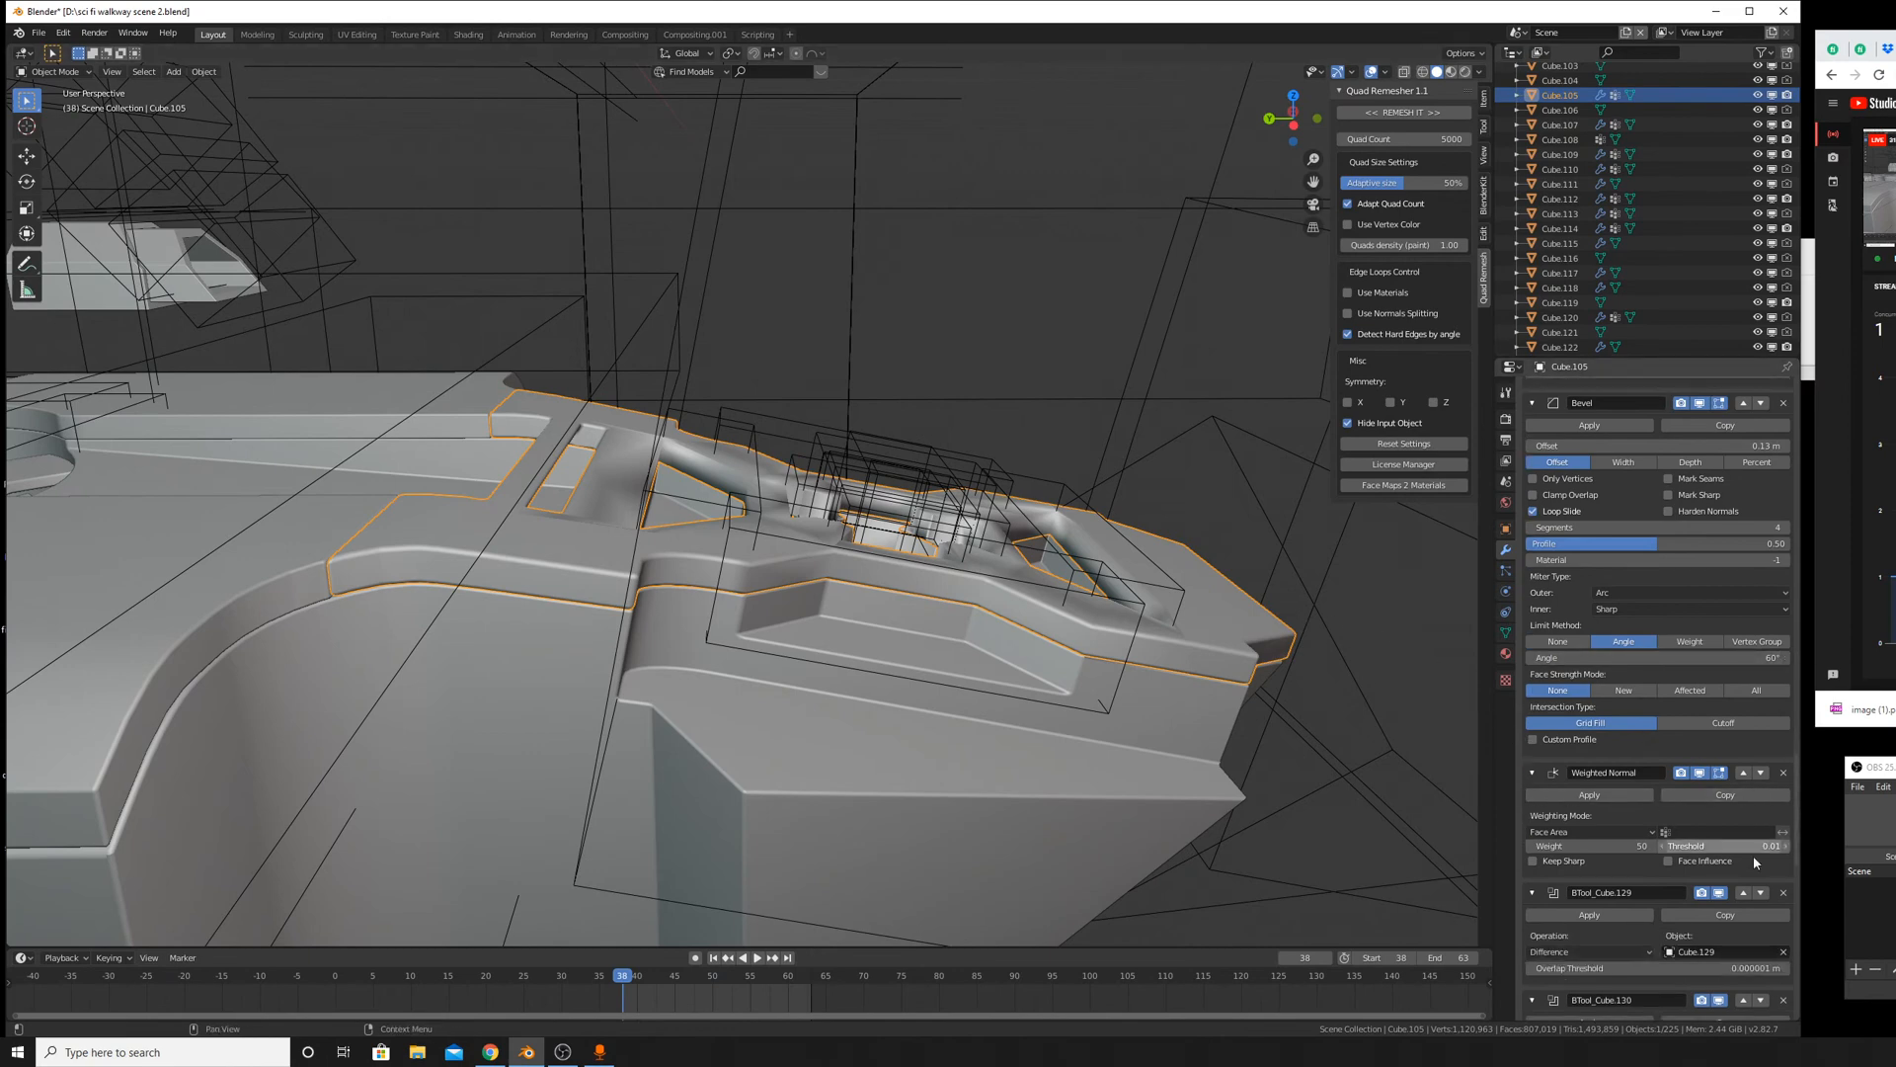
pyautogui.click(1743, 892)
pyautogui.click(1743, 772)
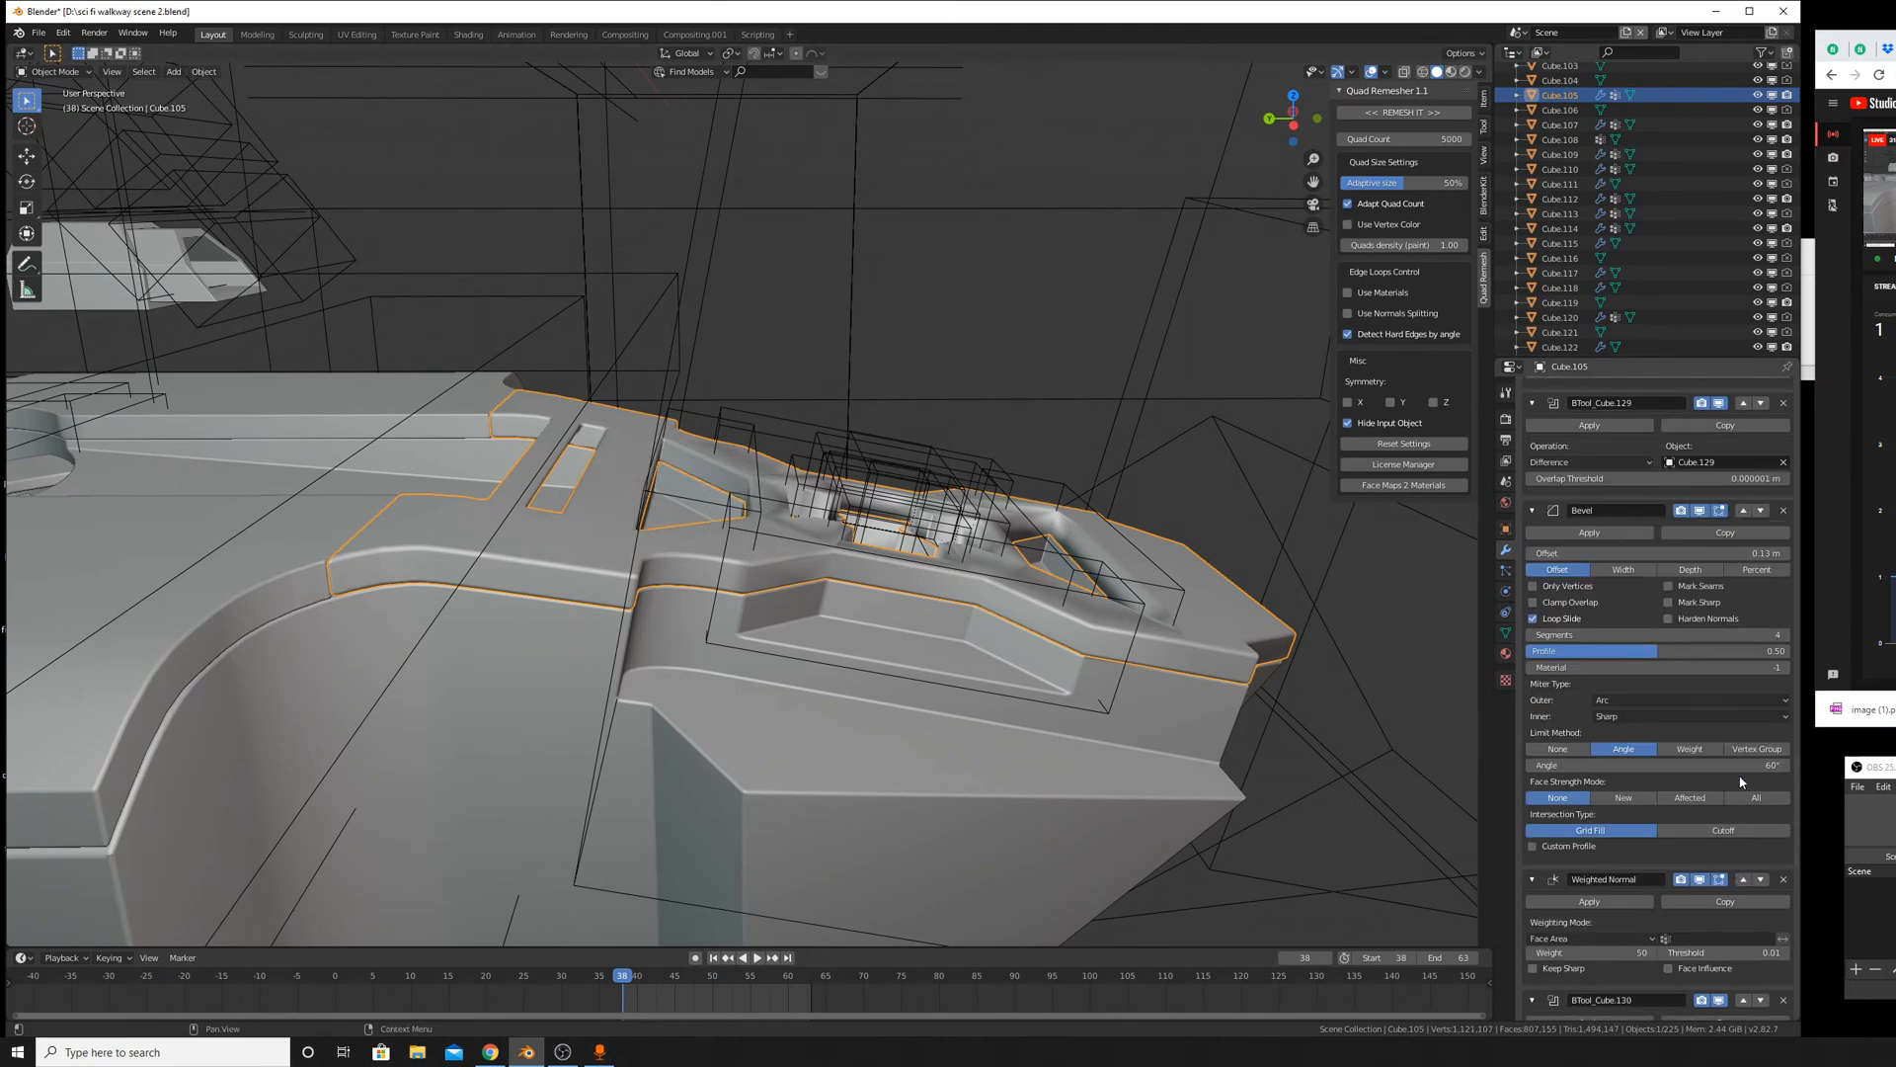
# Move the upper nose panel's BTool_Cube.130 and BTool_Cube.131 Boolean modifiers above the Bevel.
pyautogui.moveTo(888, 494); pyautogui.dragTo(938, 445, button='middle')
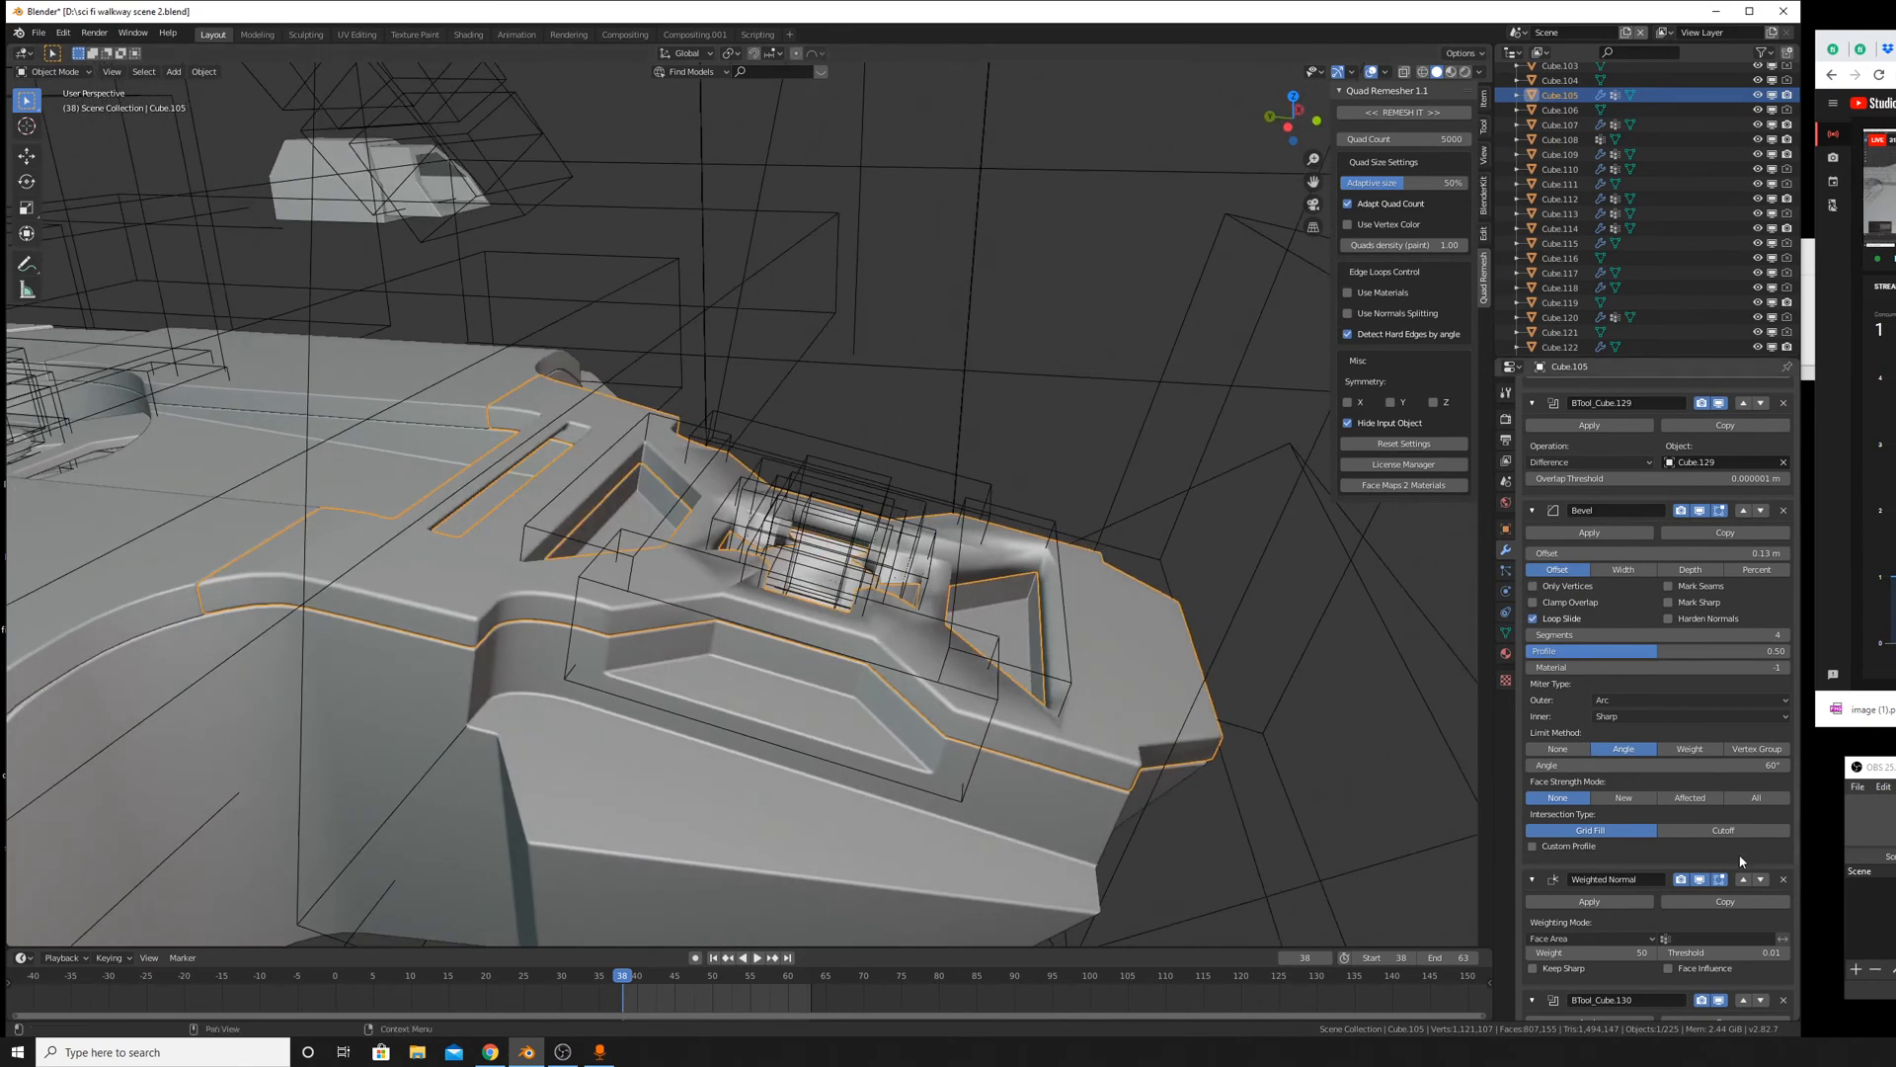
pyautogui.click(1744, 1001)
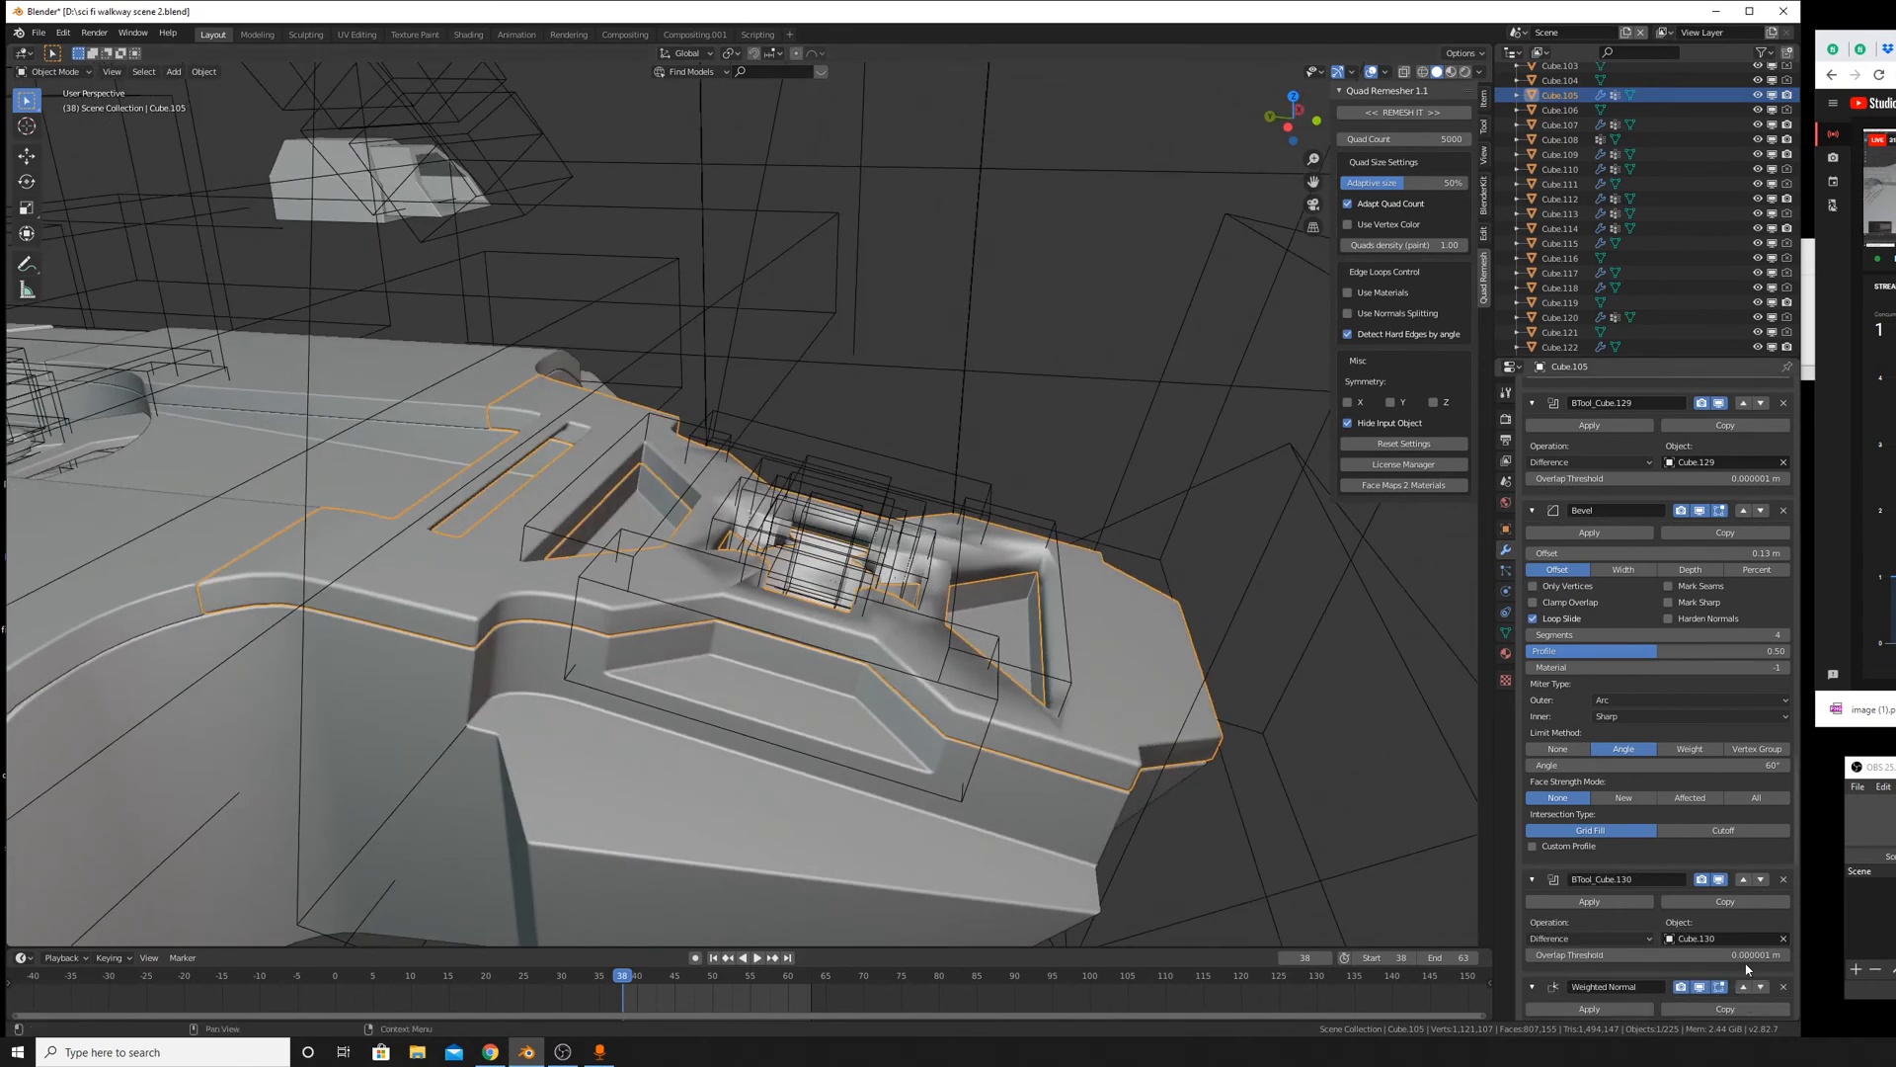
pyautogui.click(1742, 880)
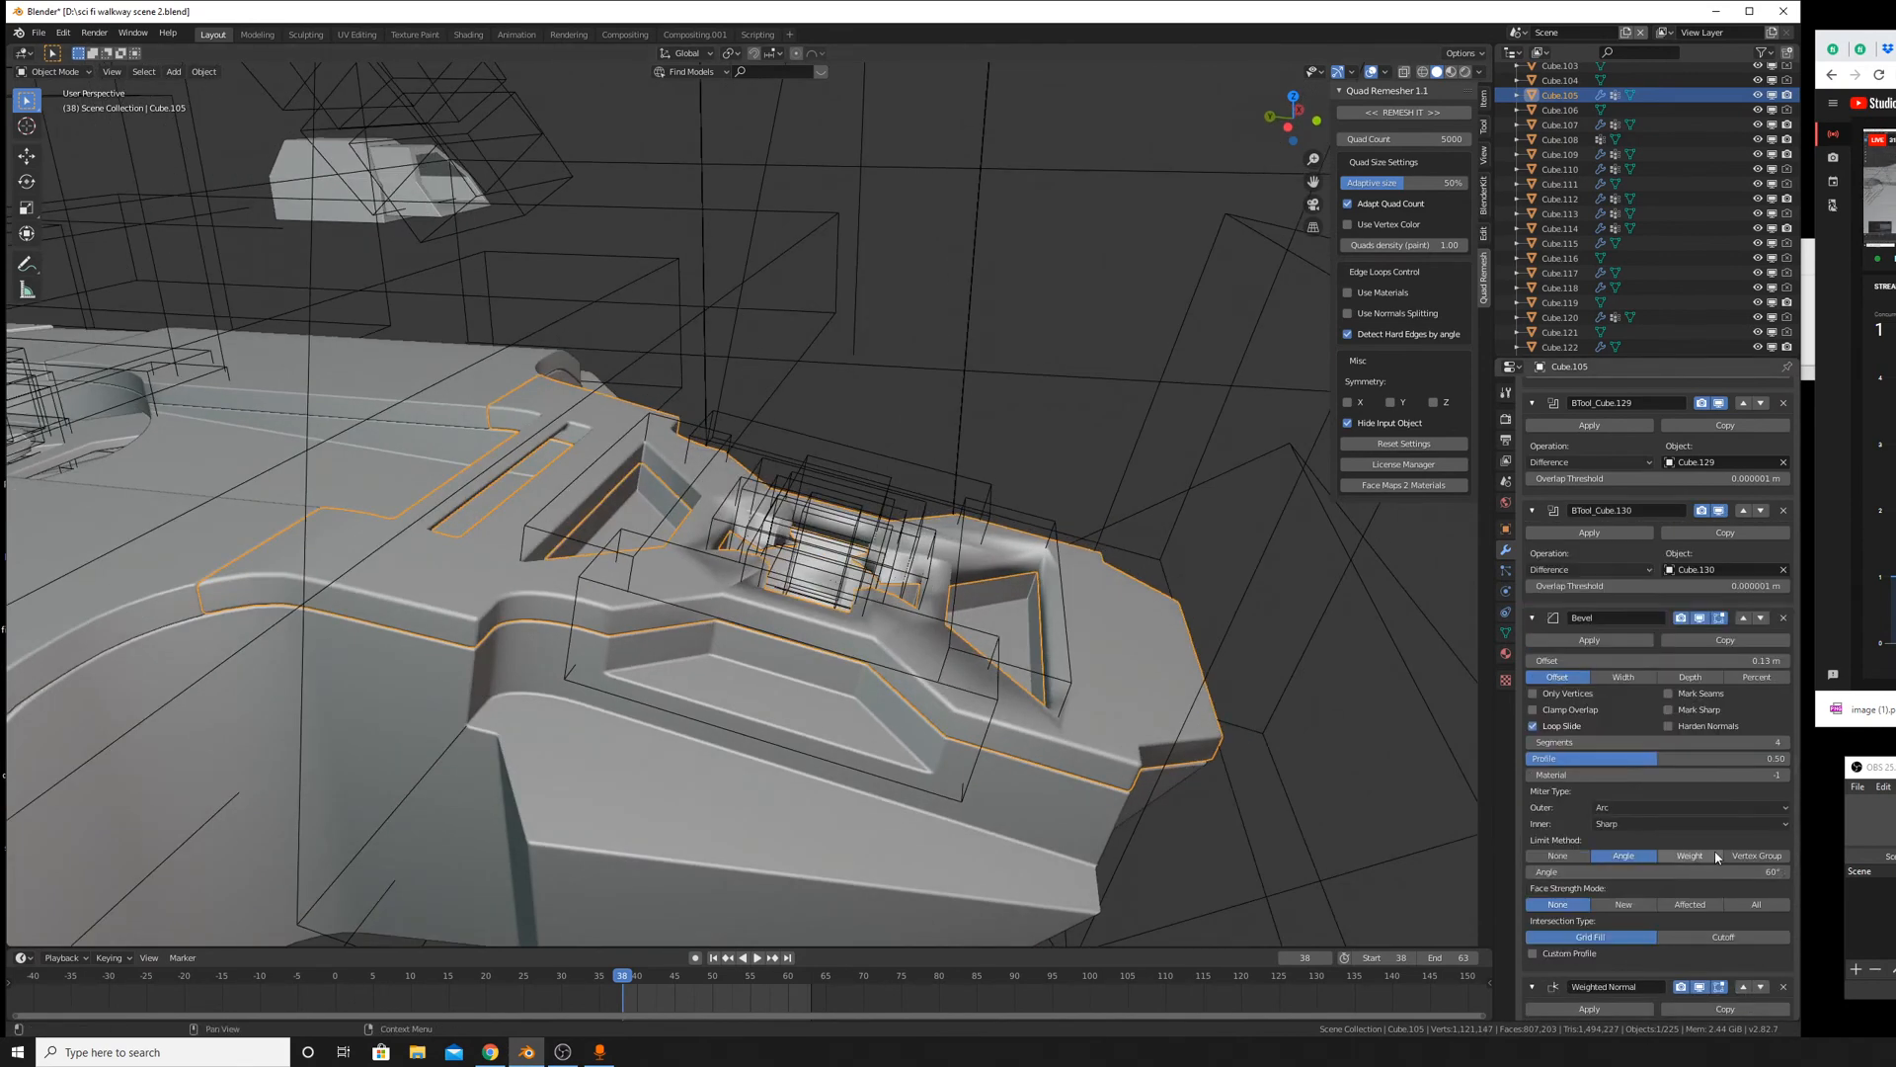
pyautogui.scroll(-4, 1717, 857)
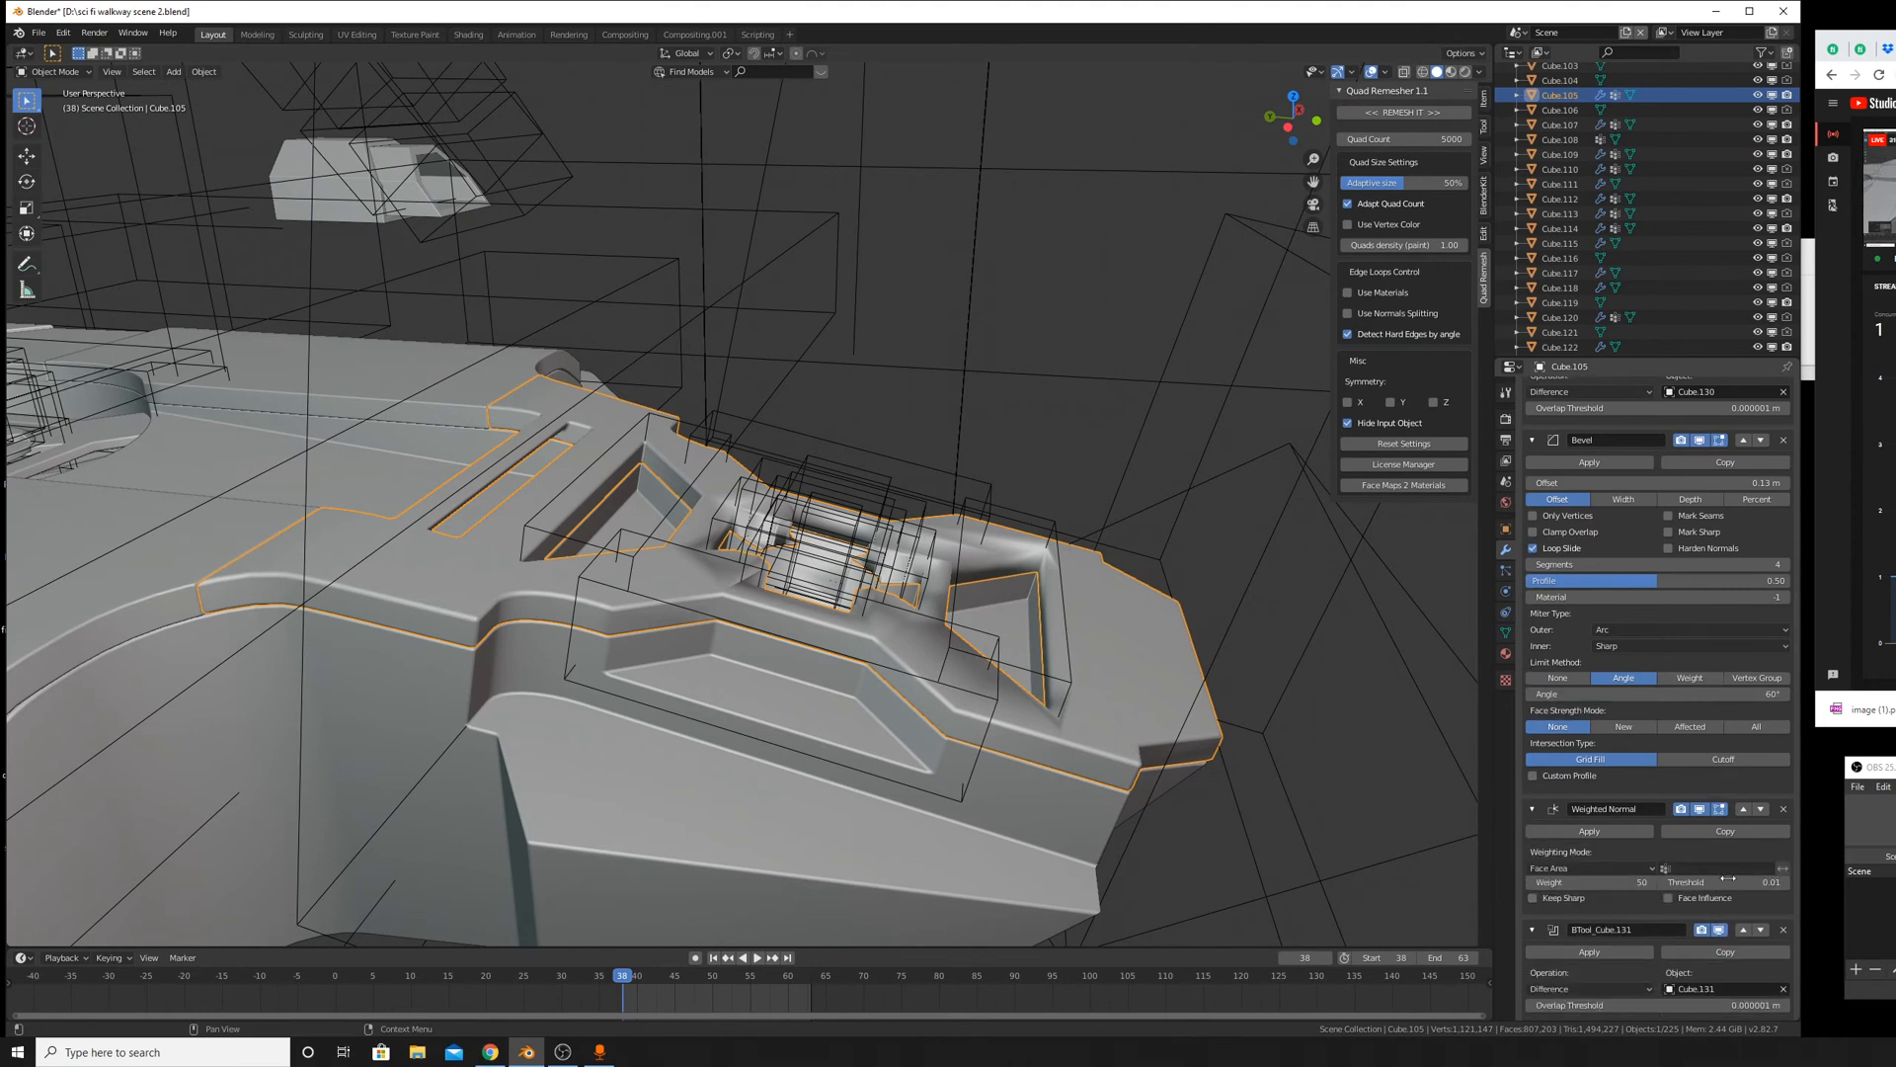
pyautogui.click(1745, 932)
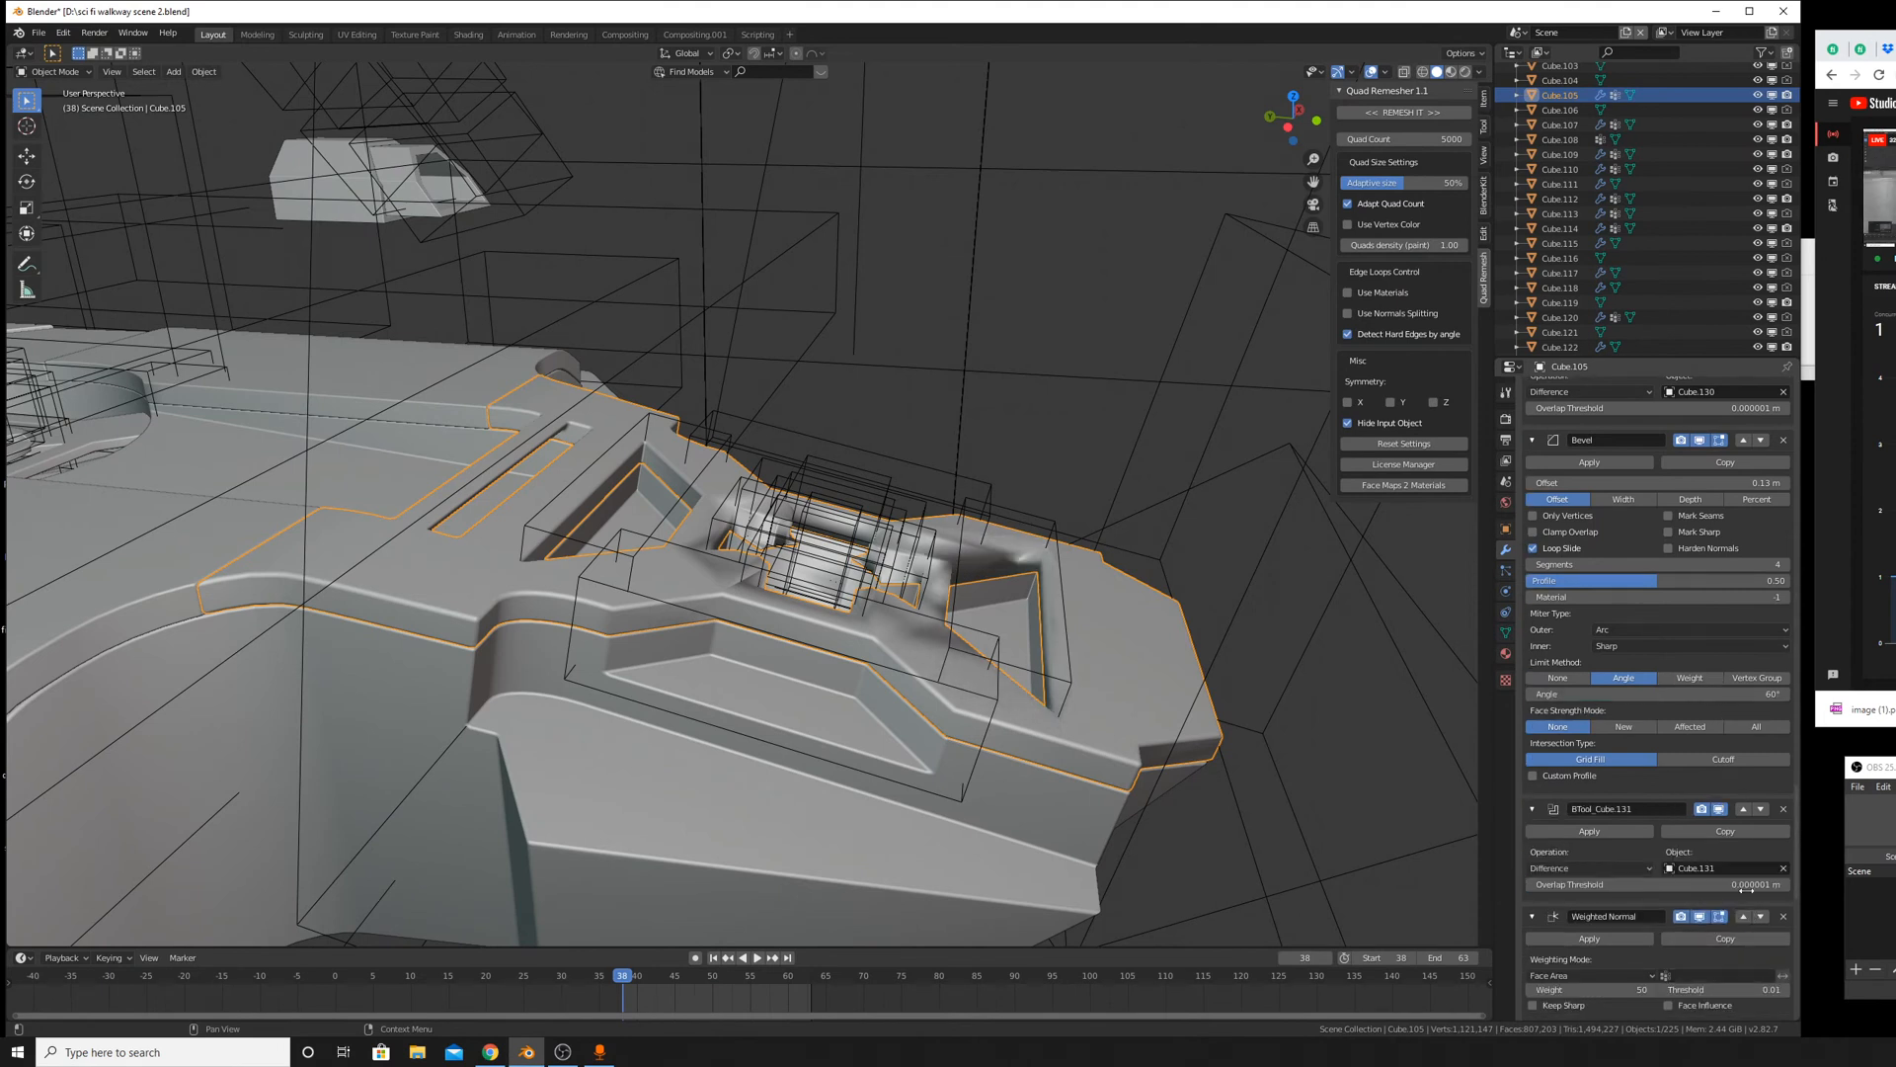
pyautogui.click(1744, 812)
# Move the upper nose panel's BTool_Cube.132 and BTool_Cube.133 Boolean modifiers above the Bevel.
pyautogui.scroll(-2, 1744, 820)
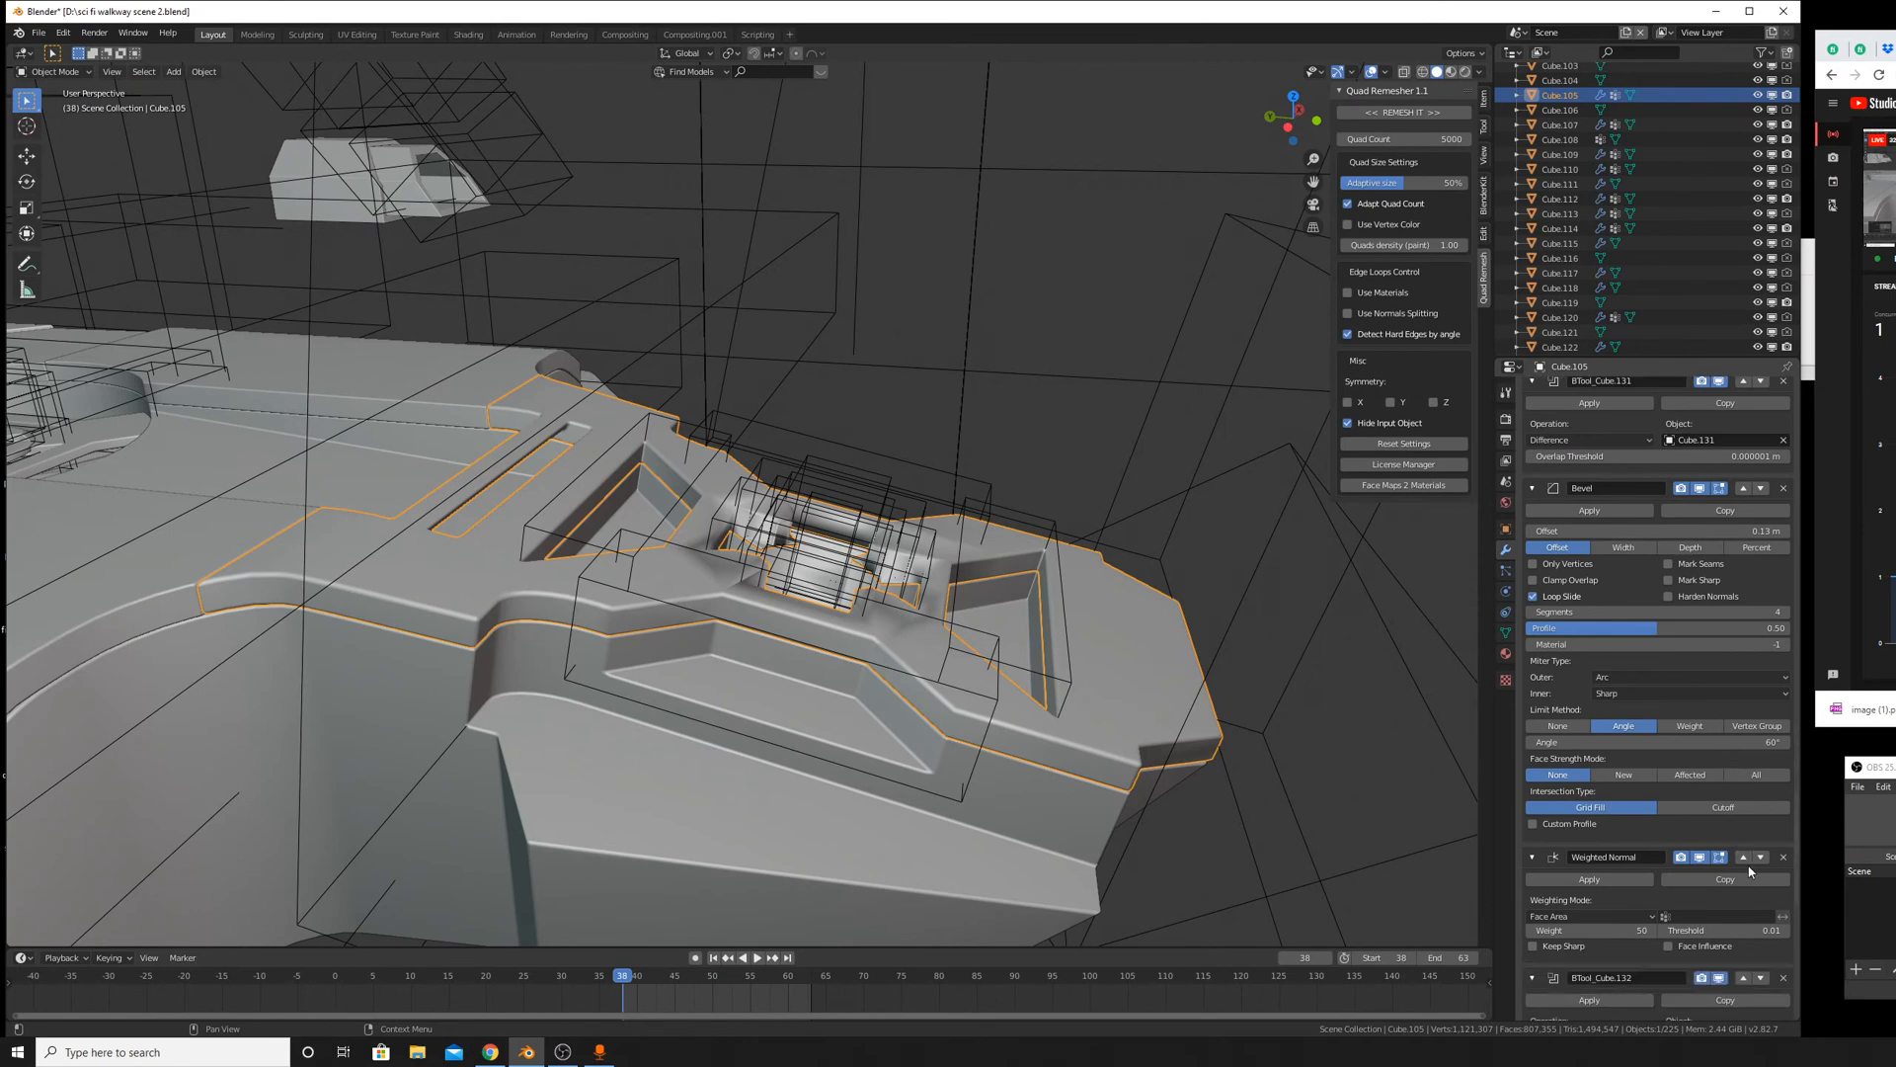
pyautogui.click(1744, 978)
pyautogui.click(1744, 857)
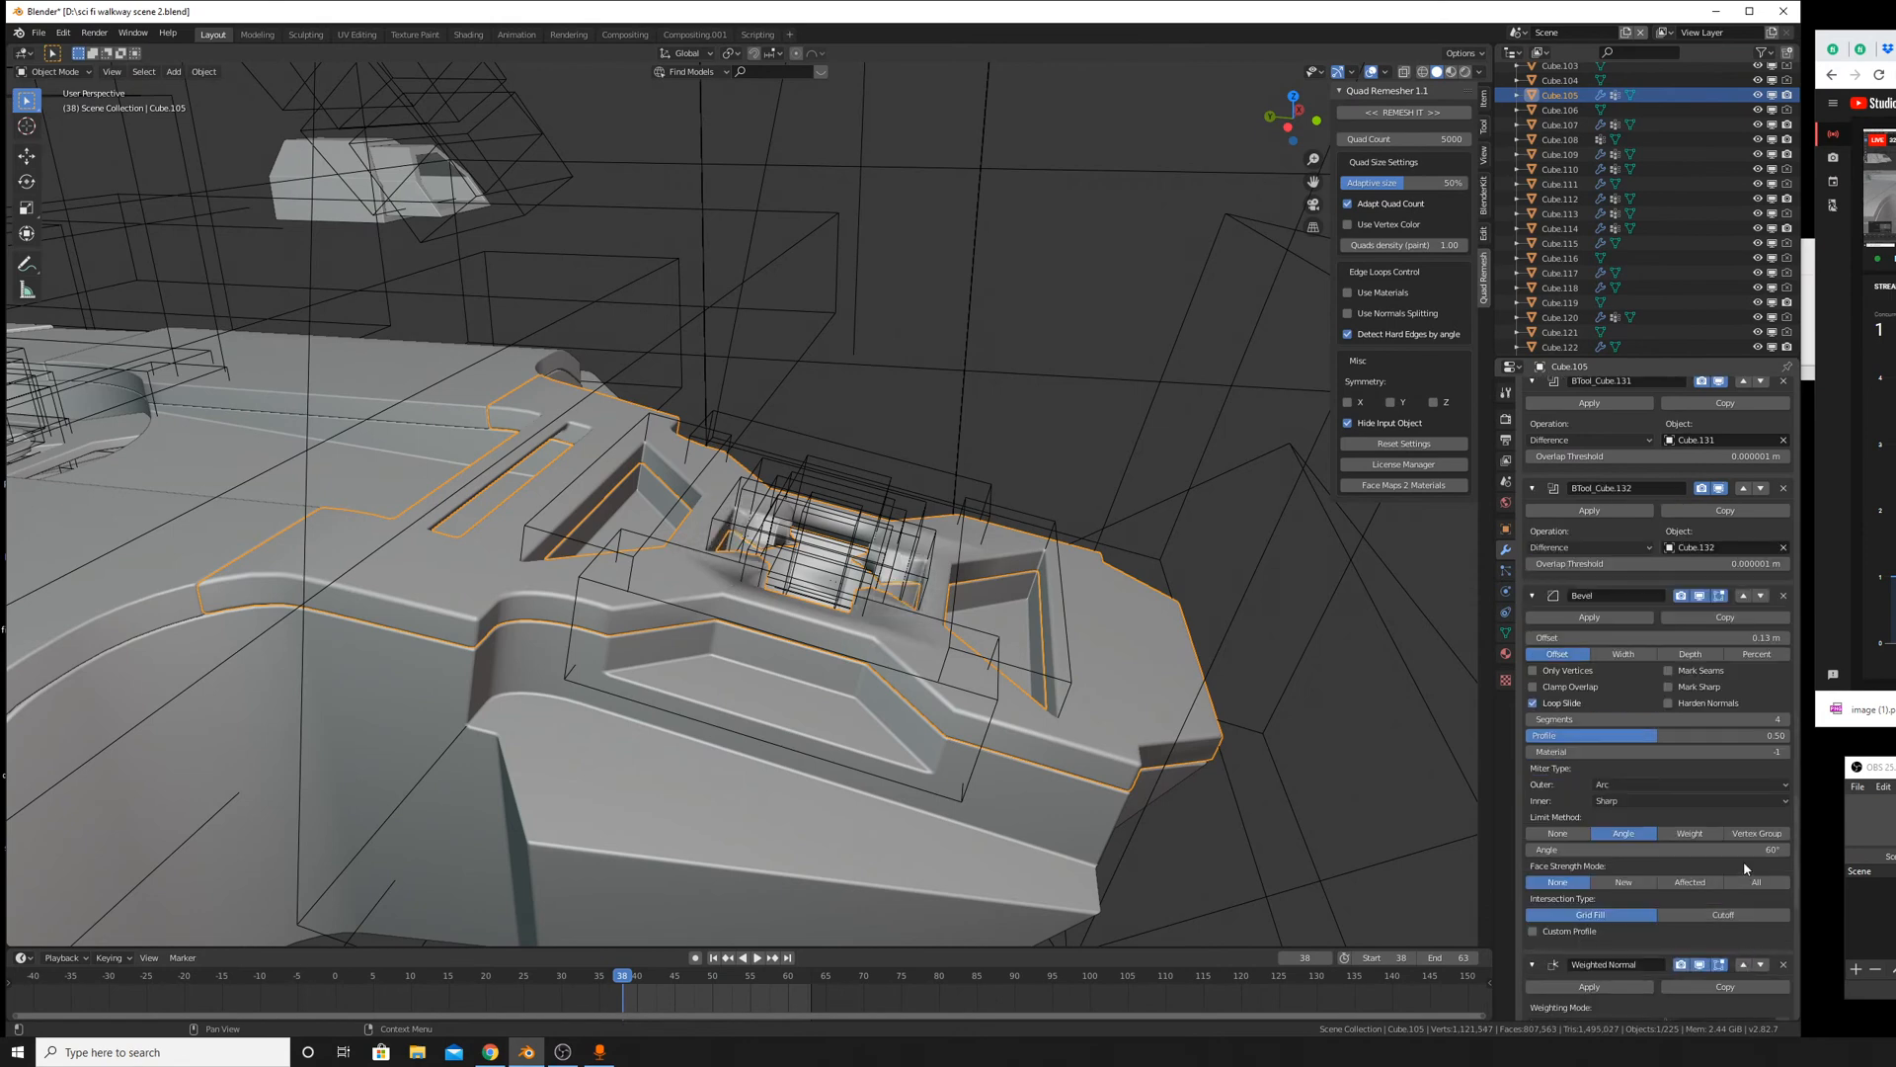
pyautogui.moveTo(928, 593); pyautogui.dragTo(1096, 543, button='middle')
pyautogui.scroll(-4, 1733, 798)
pyautogui.scroll(-3, 1733, 798)
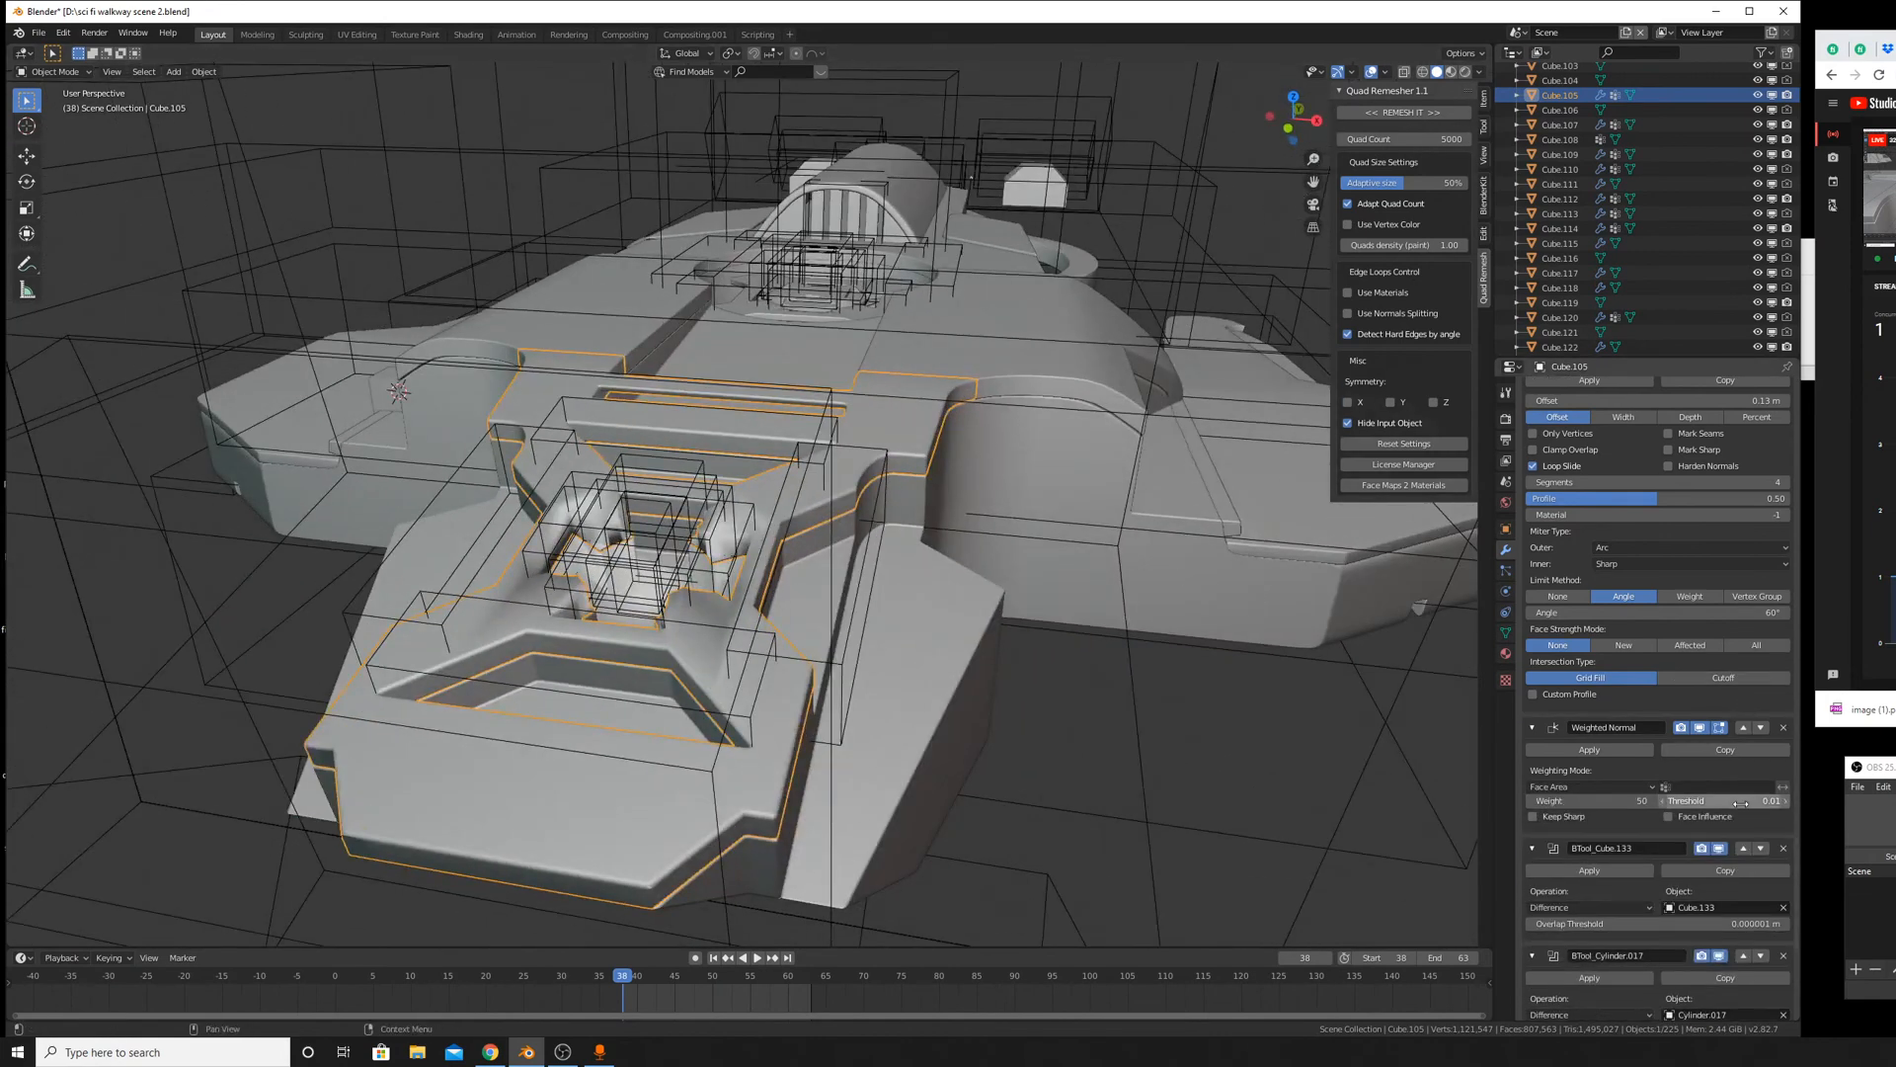
pyautogui.click(1744, 852)
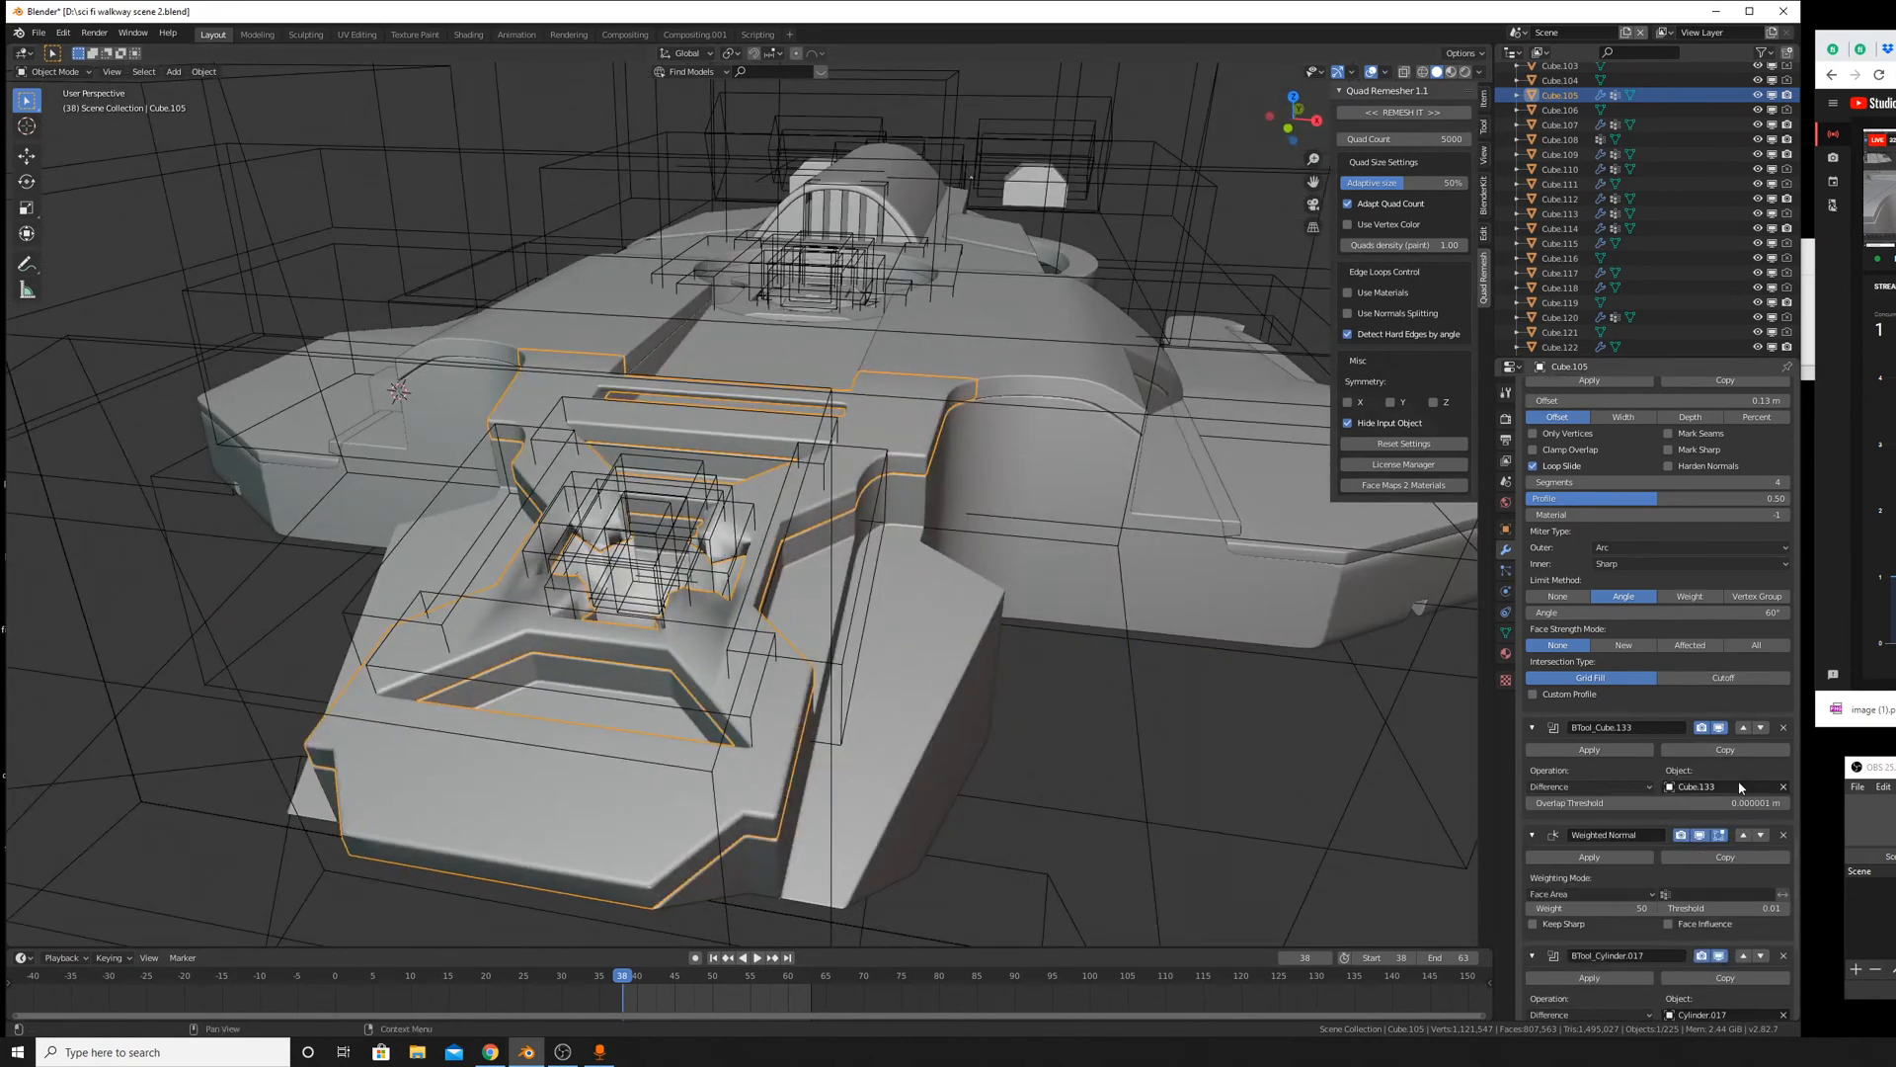
pyautogui.click(1743, 728)
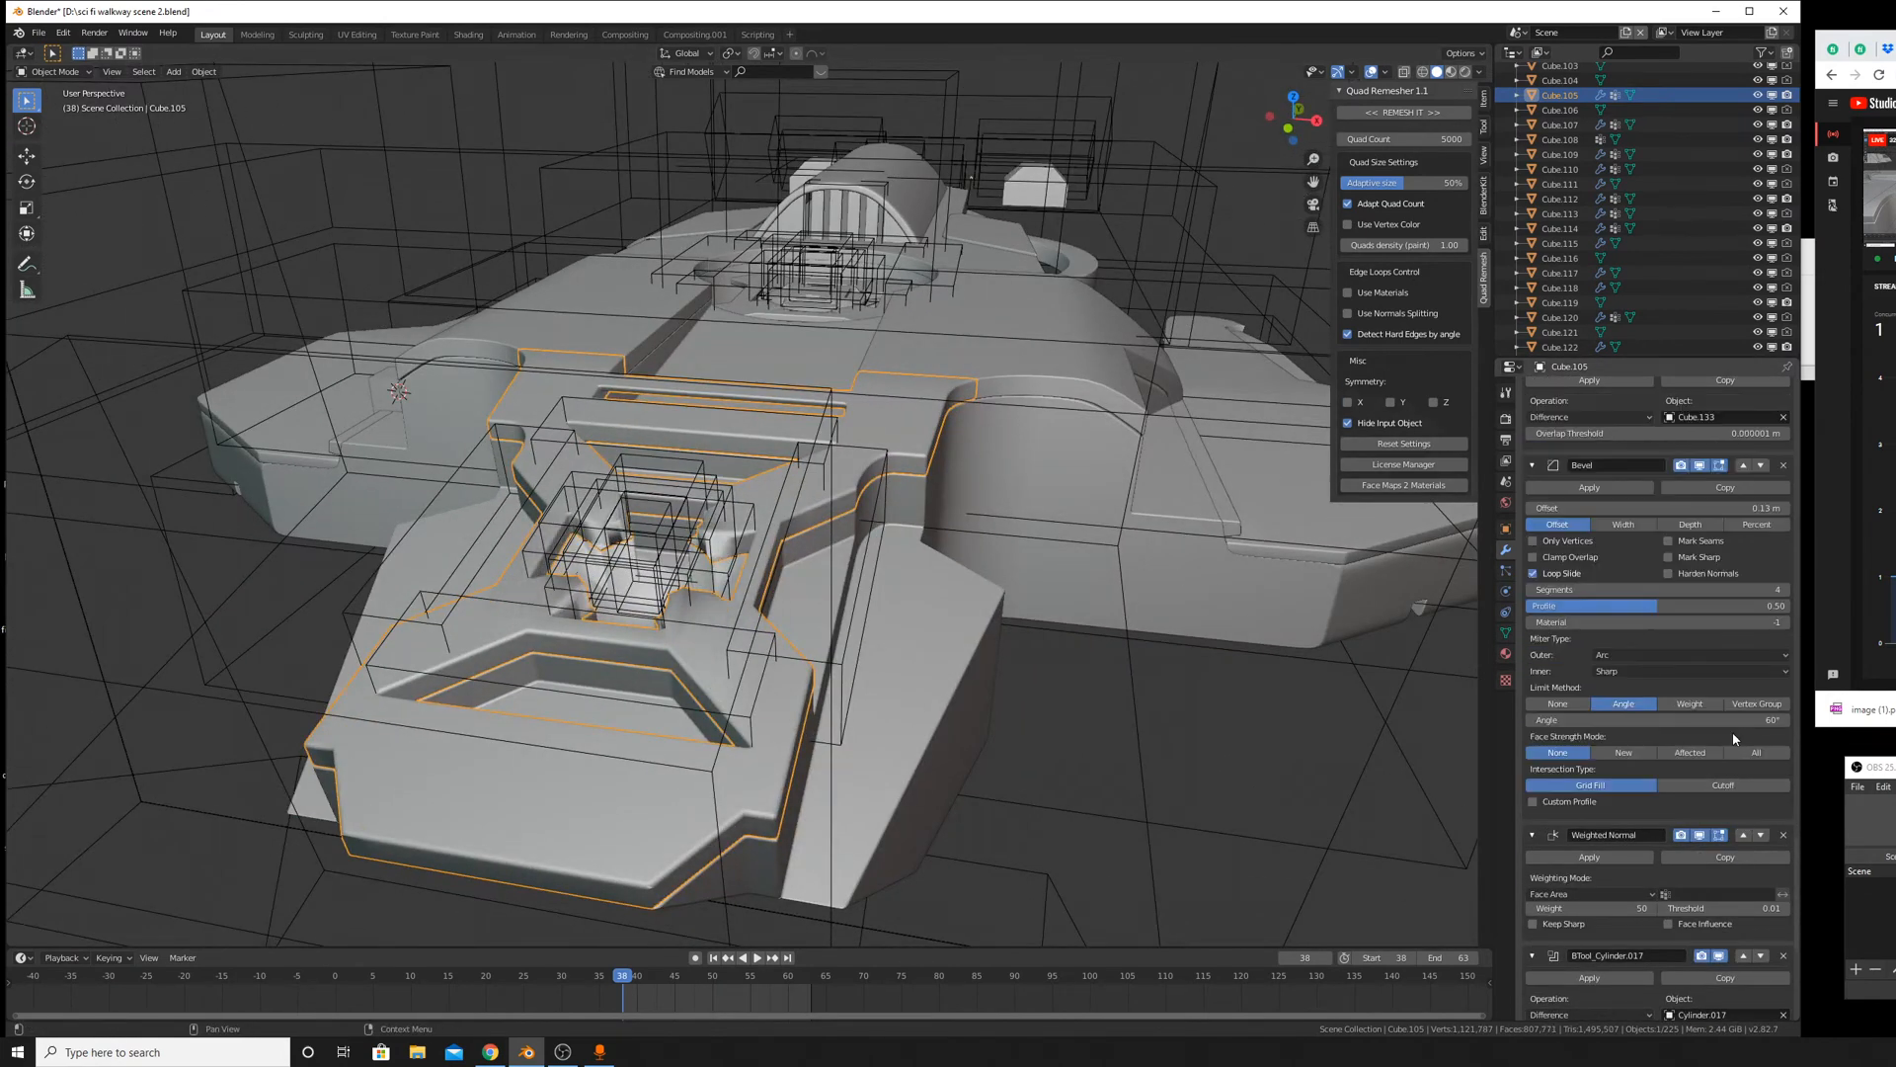
# Move the upper nose panel's BTool_Cylinder.017 and BTool_Cube.134 Boolean modifiers above the Bevel.
pyautogui.click(1743, 955)
pyautogui.click(1743, 834)
pyautogui.scroll(-5, 1736, 829)
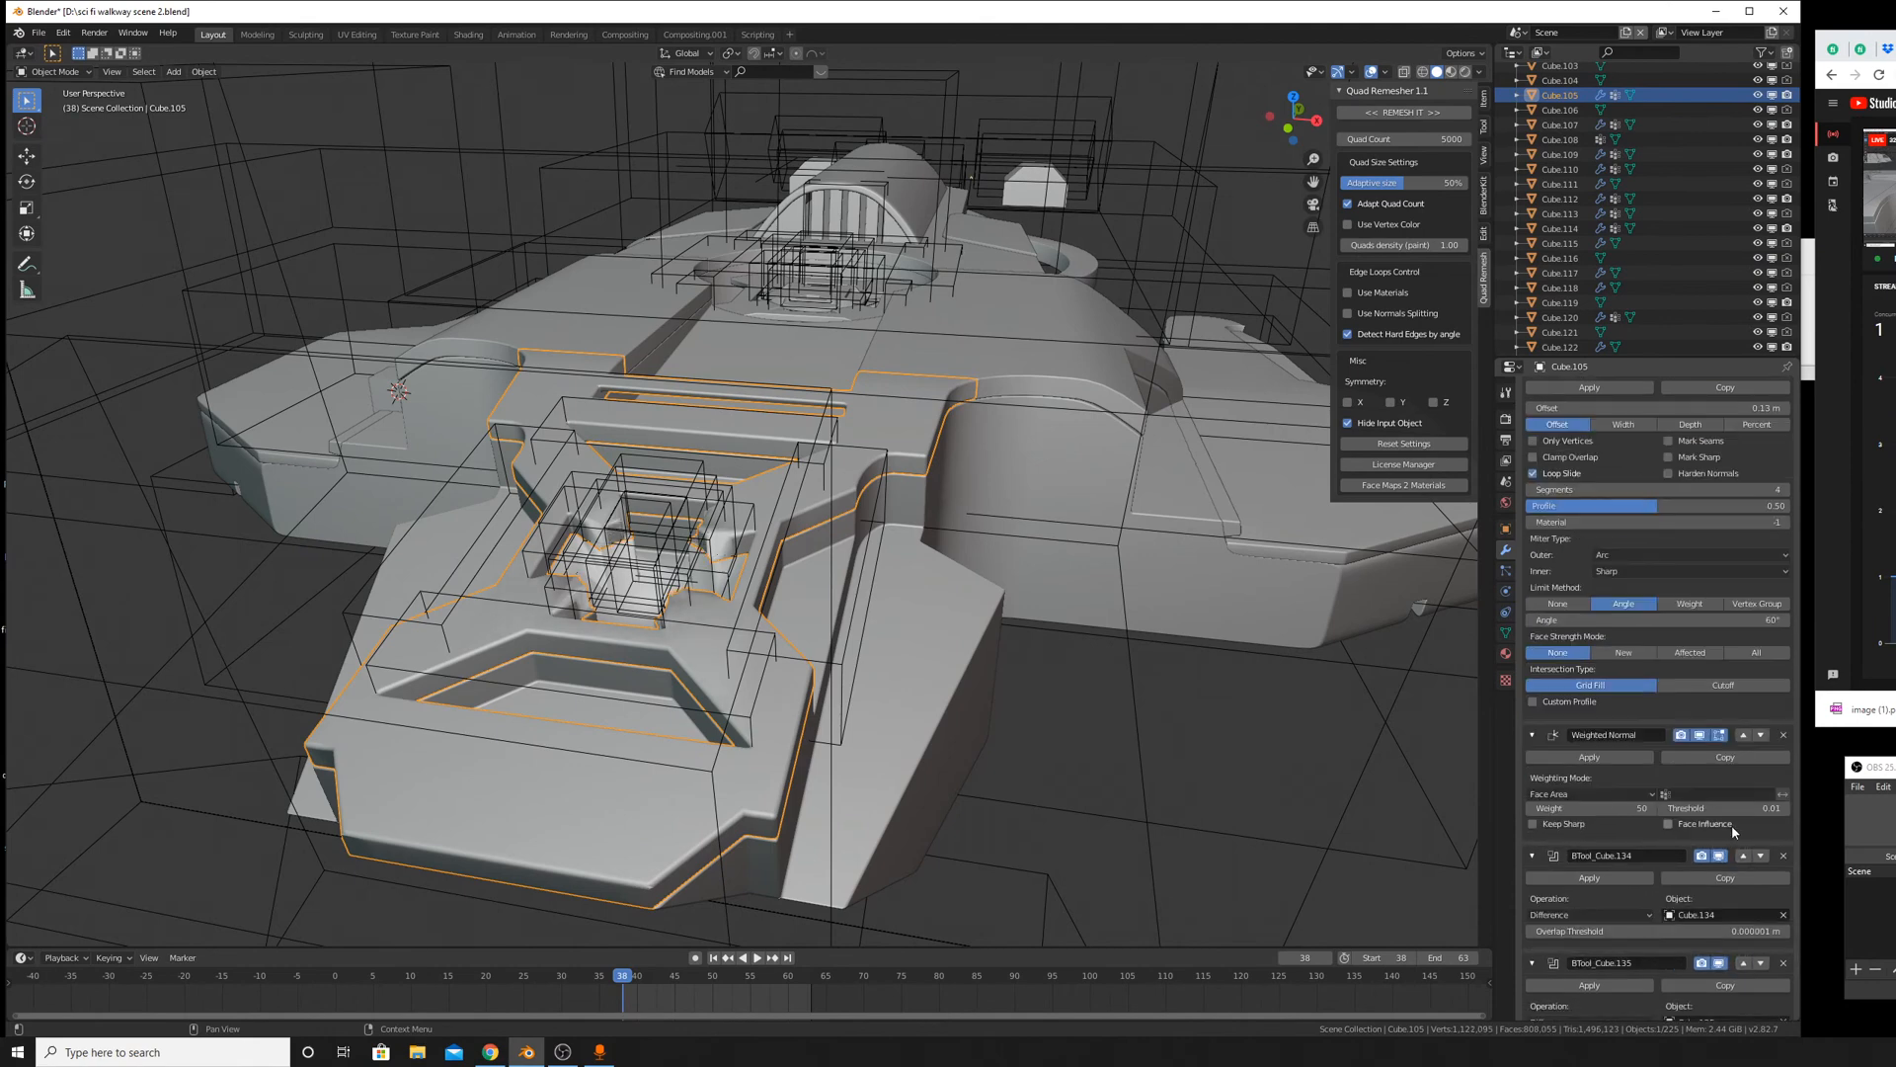
pyautogui.click(1744, 856)
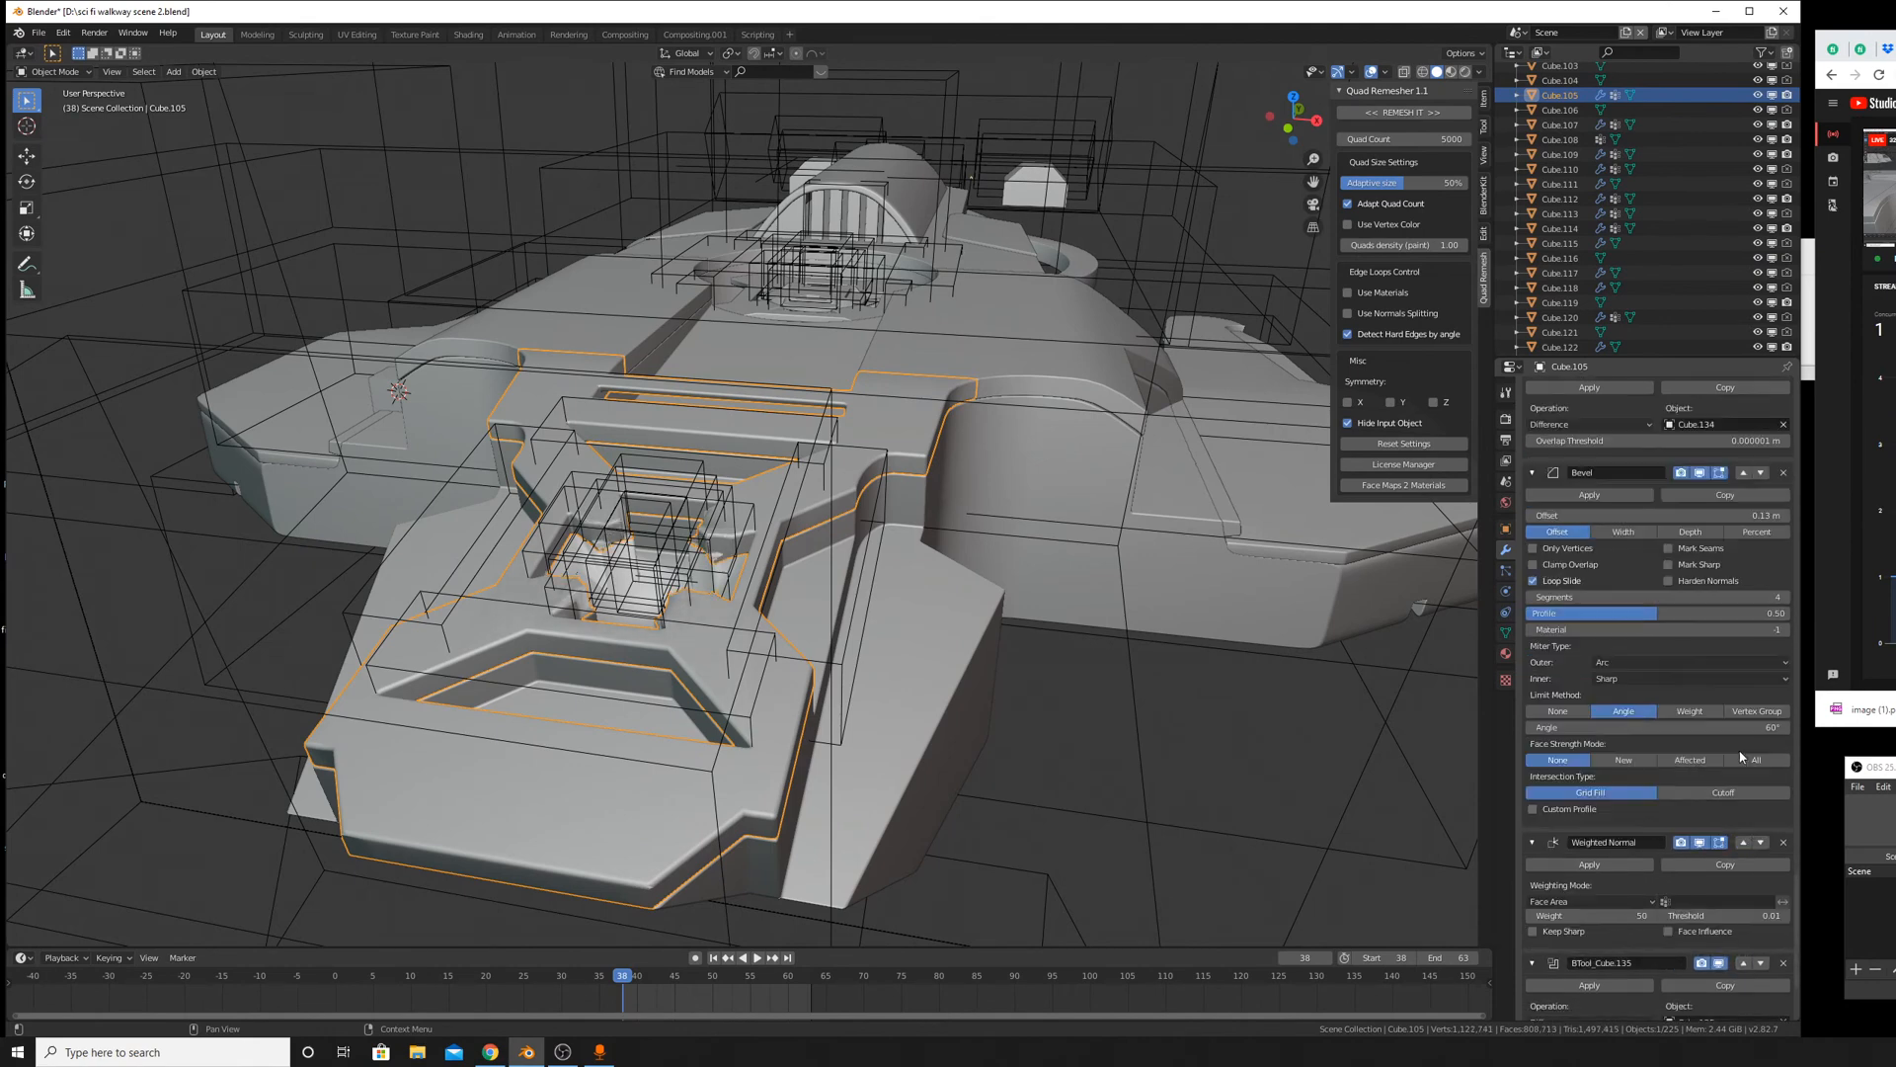
pyautogui.click(1743, 734)
# Move the upper nose panel's BTool_Cube.135 and BTool_Cube.136 Boolean modifiers above the Bevel.
pyautogui.click(1743, 963)
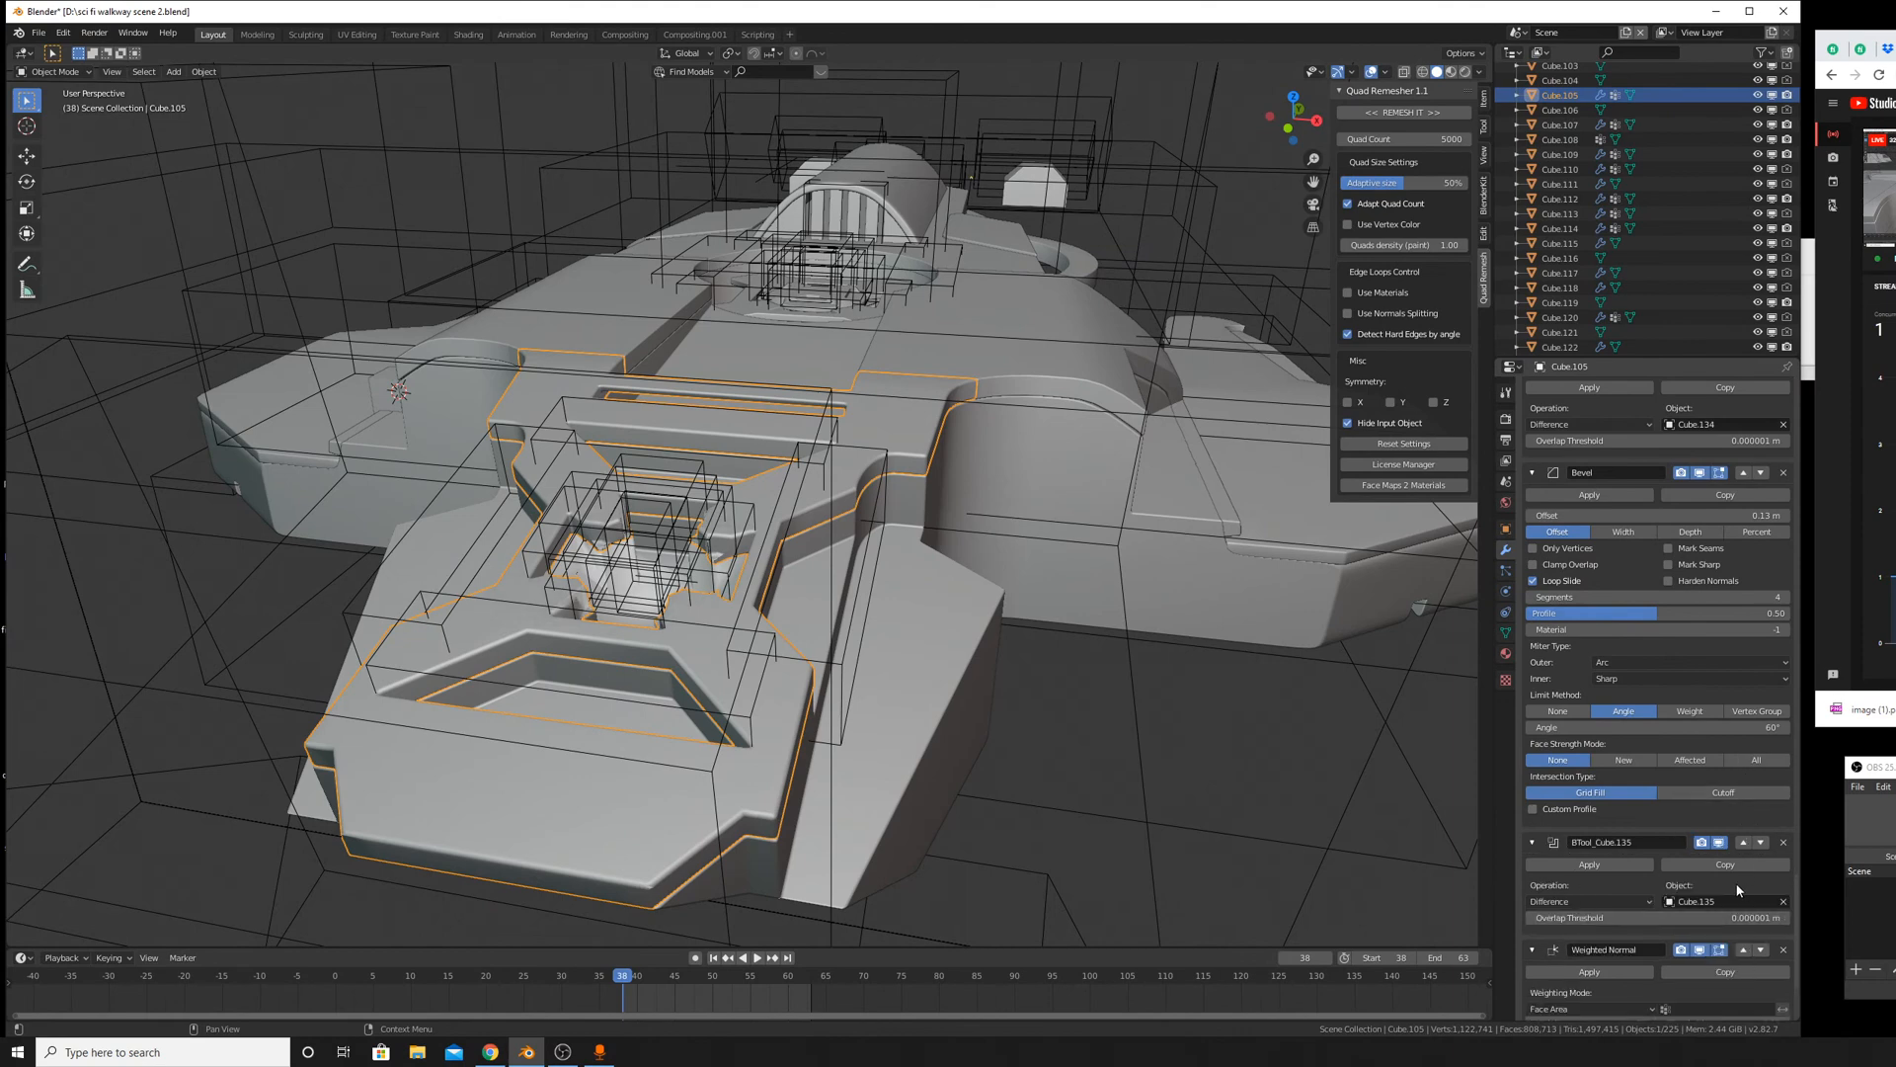
pyautogui.click(1744, 846)
pyautogui.scroll(-3, 1698, 840)
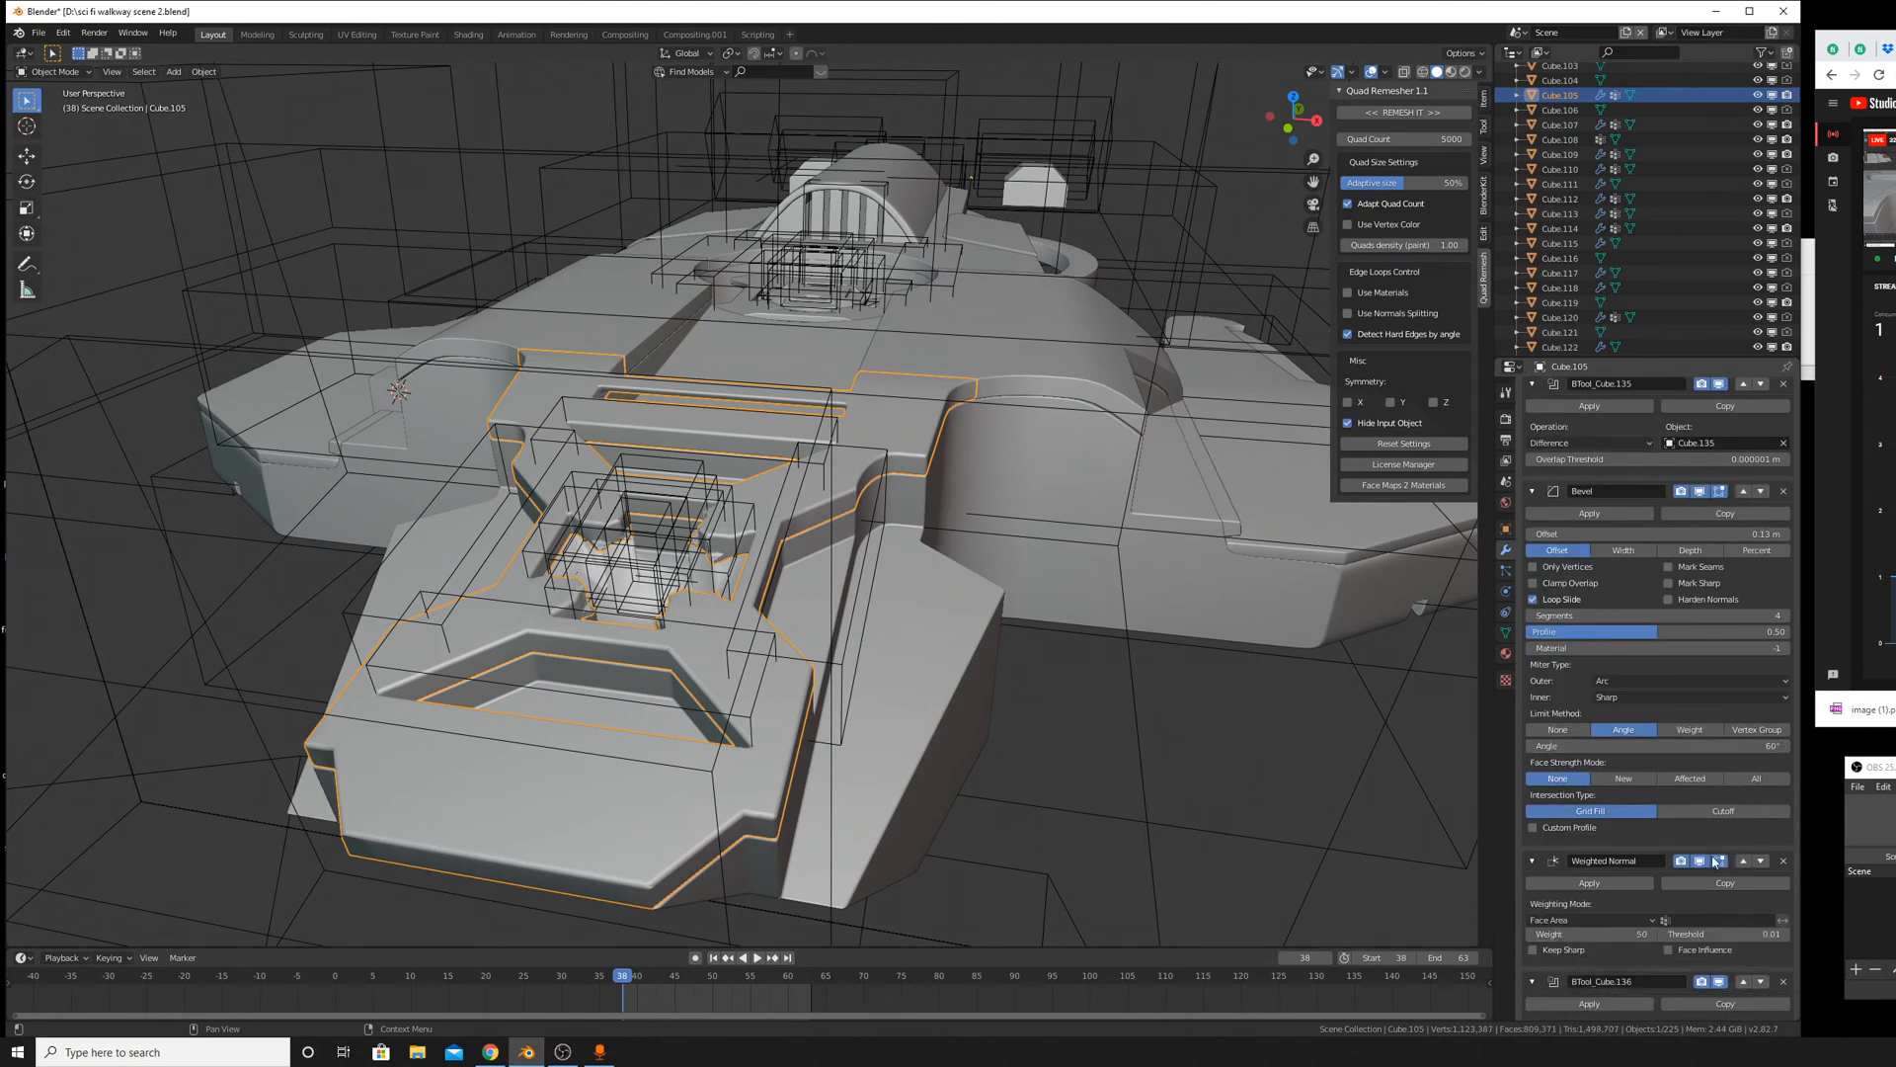
pyautogui.click(1743, 921)
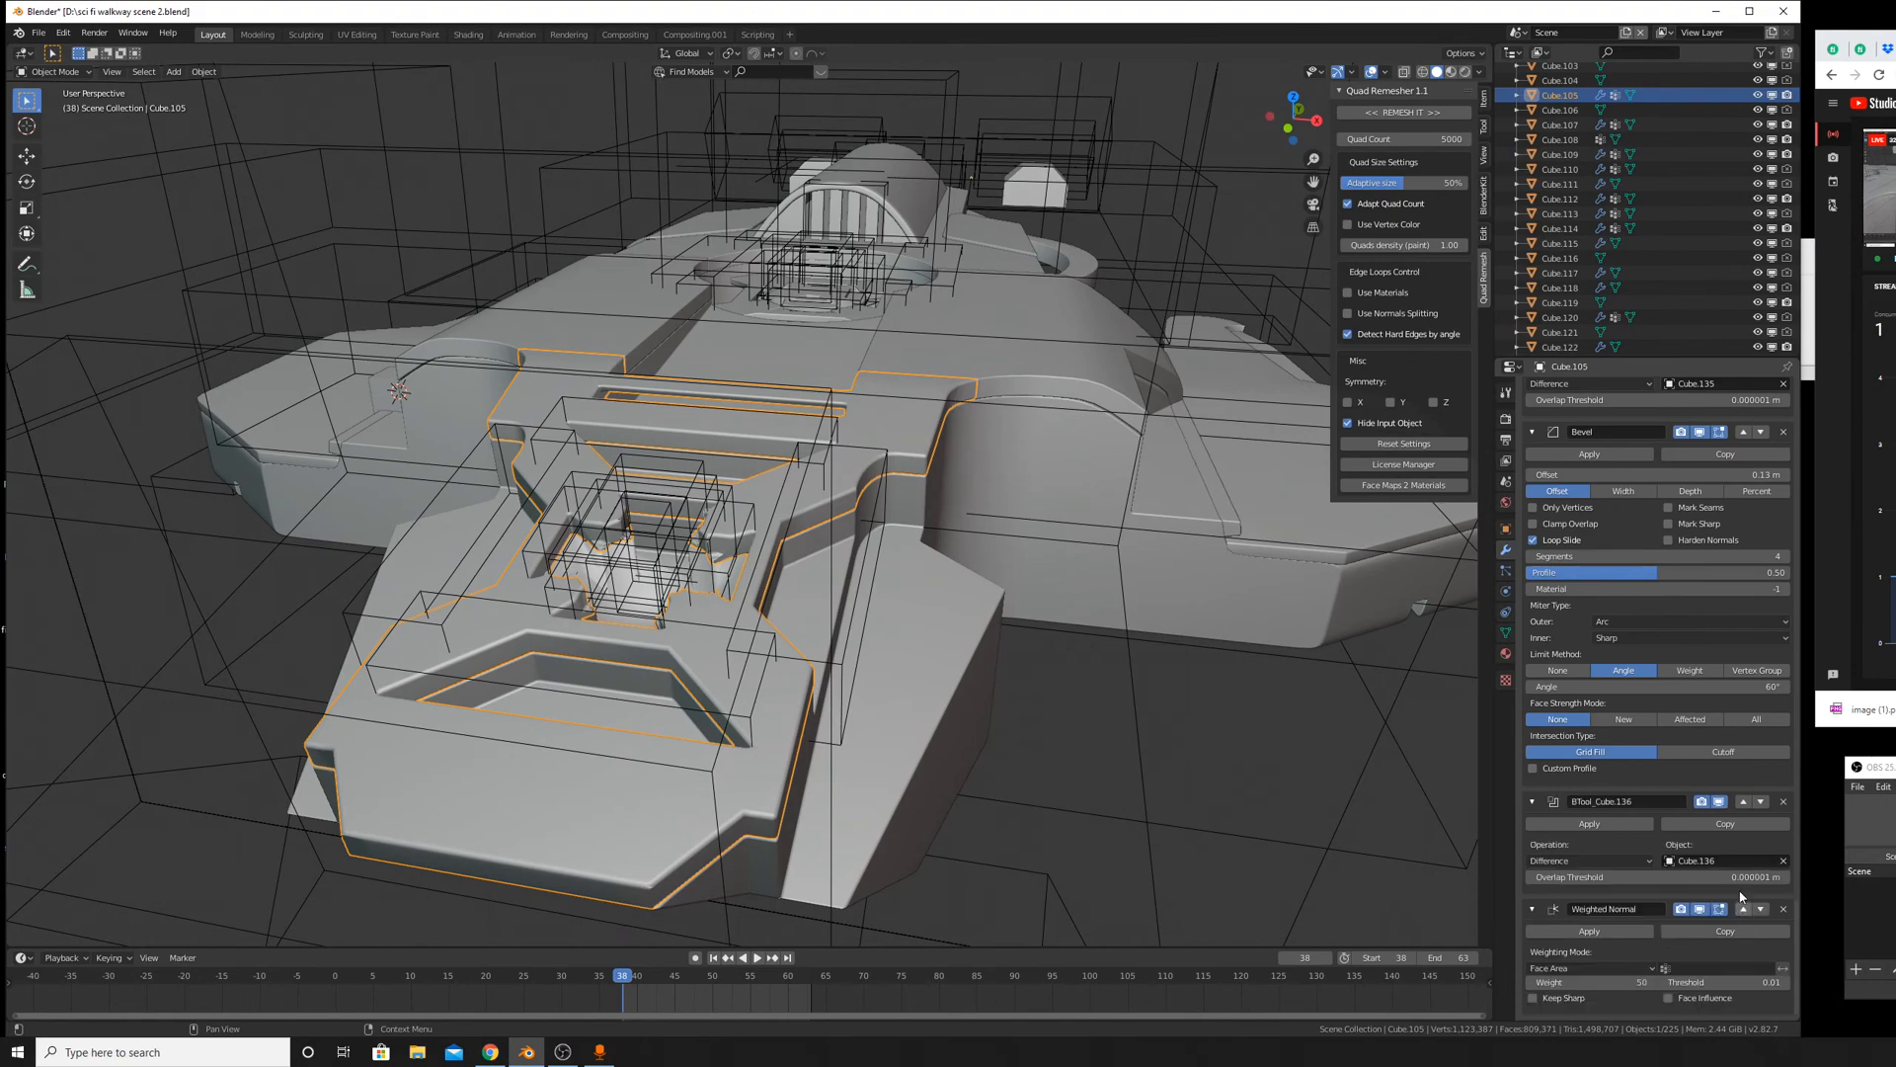
pyautogui.click(1744, 802)
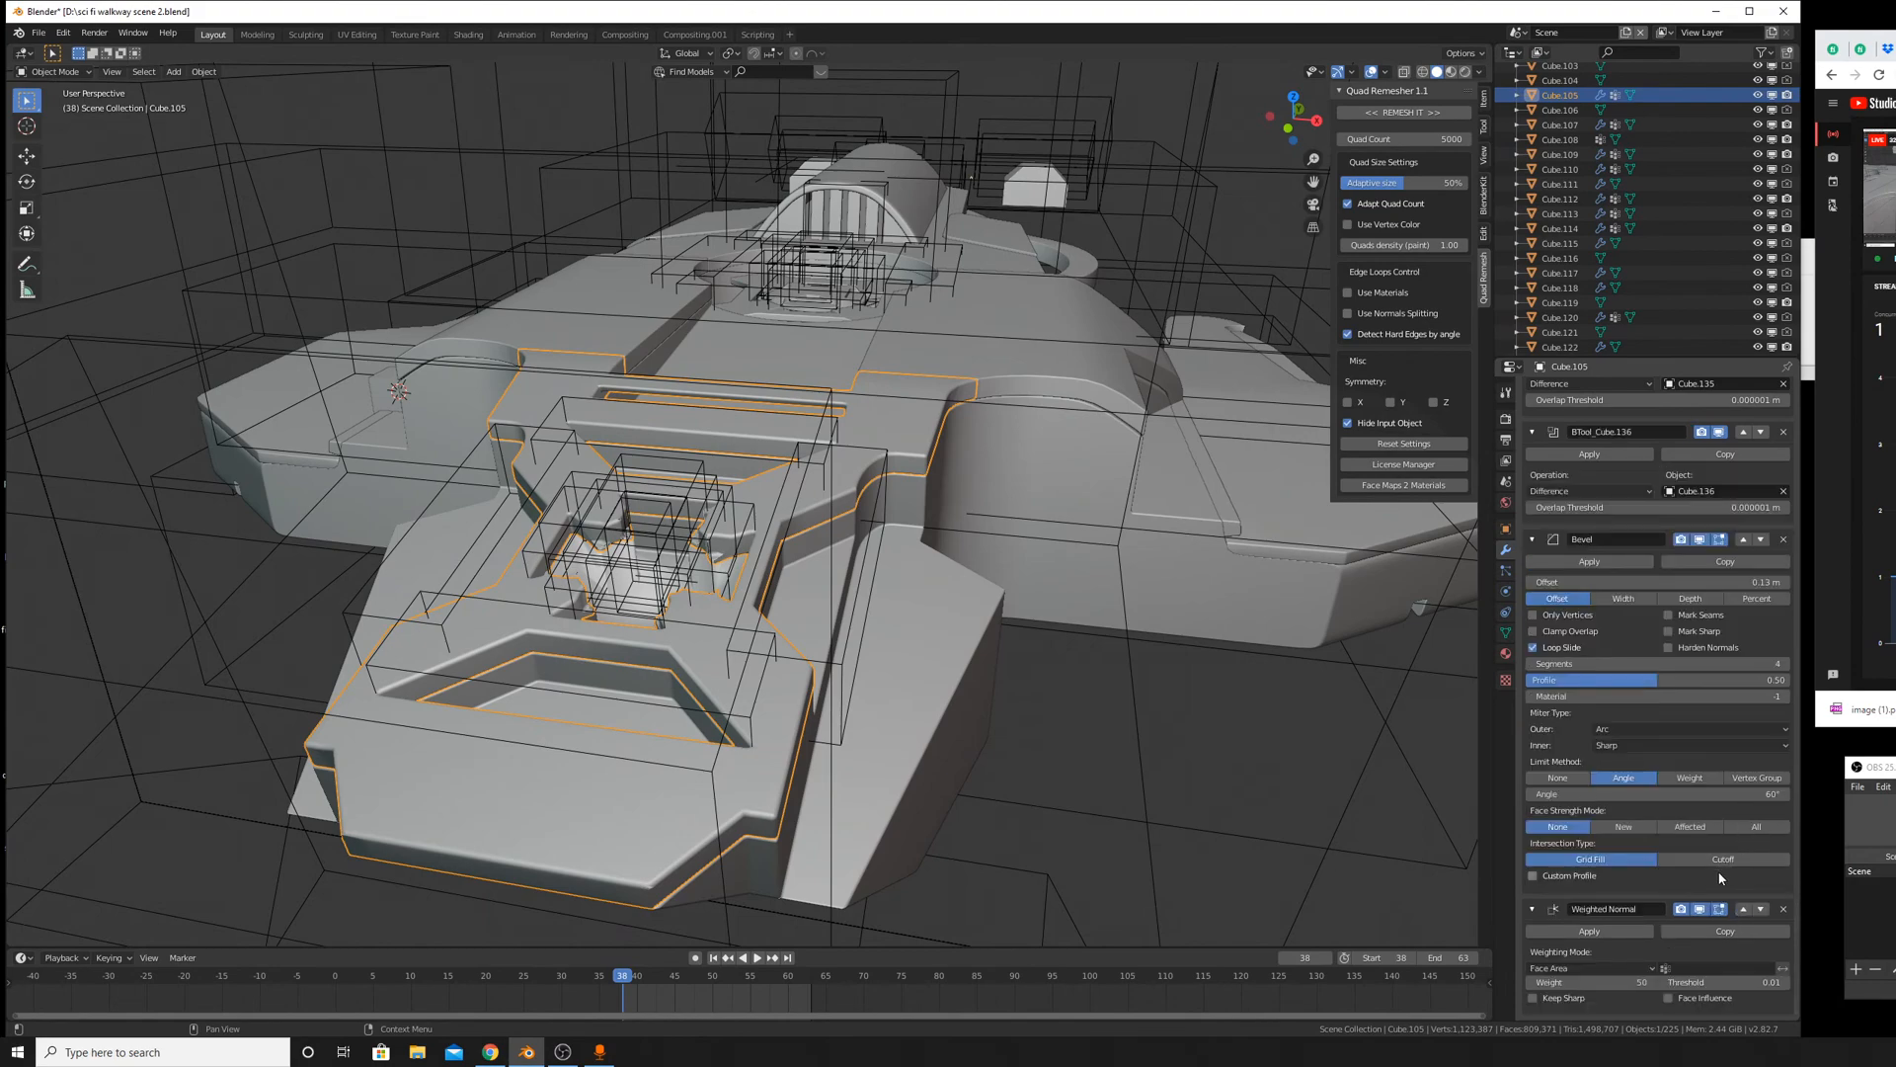
# Select the main hull and move its BTool_Cube.133 and BTool_Cylinder.017 Boolean modifiers above the Bevel.
pyautogui.moveTo(713, 456); pyautogui.dragTo(886, 690, button='middle')
pyautogui.scroll(6, 909, 498)
pyautogui.scroll(-4, 935, 518)
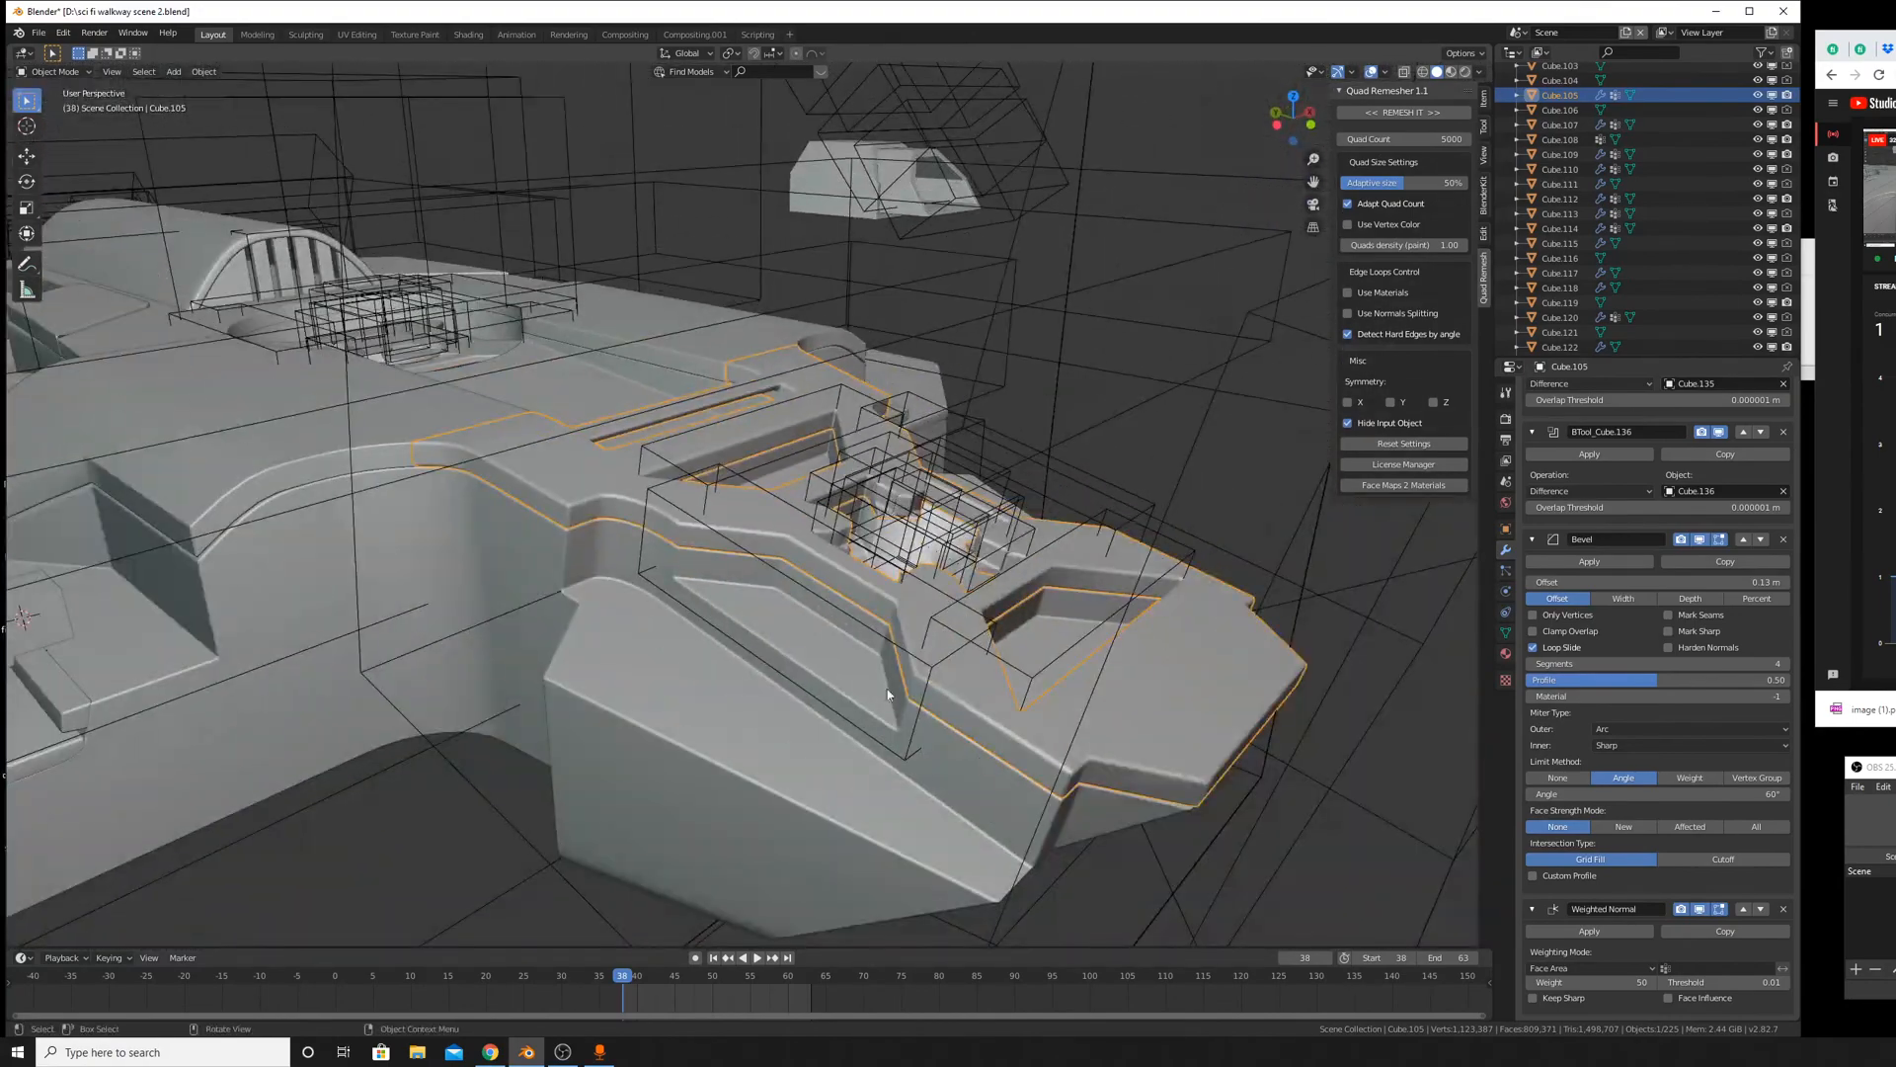
pyautogui.click(732, 753)
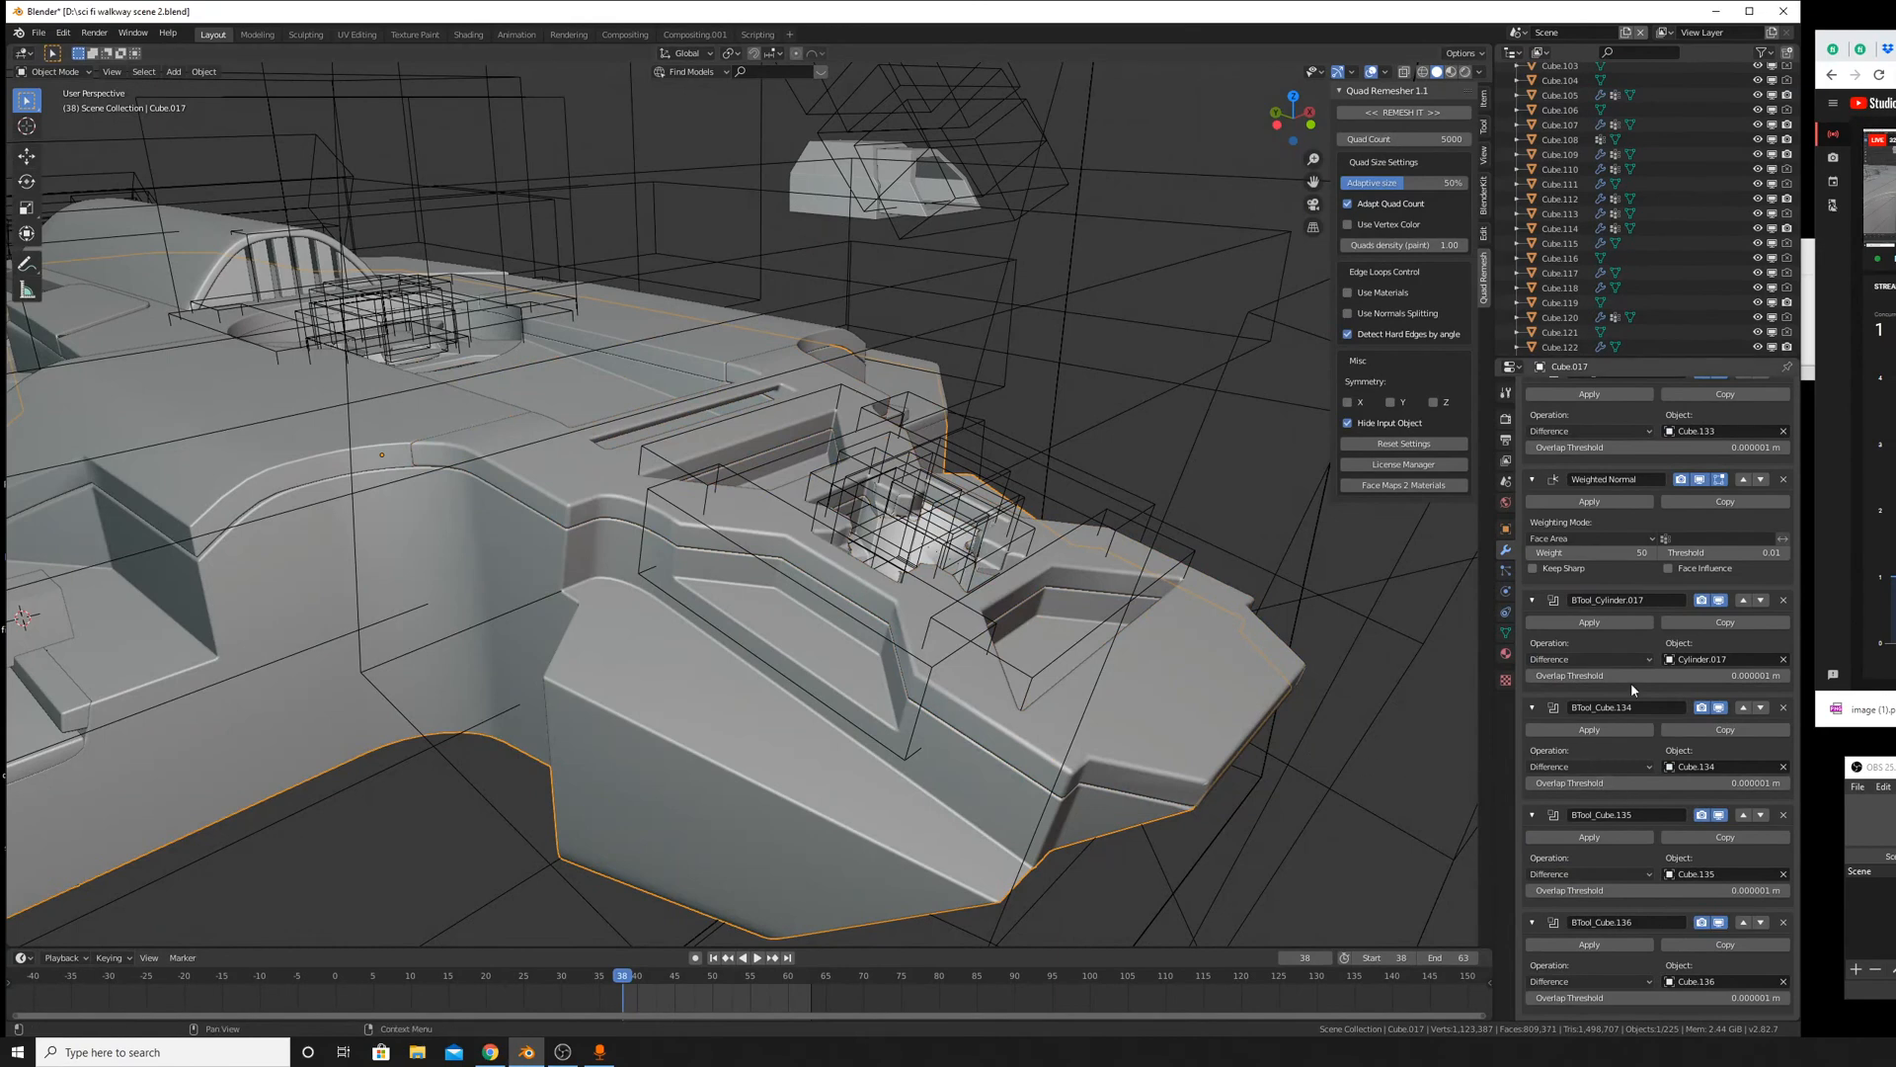
pyautogui.scroll(6, 1631, 683)
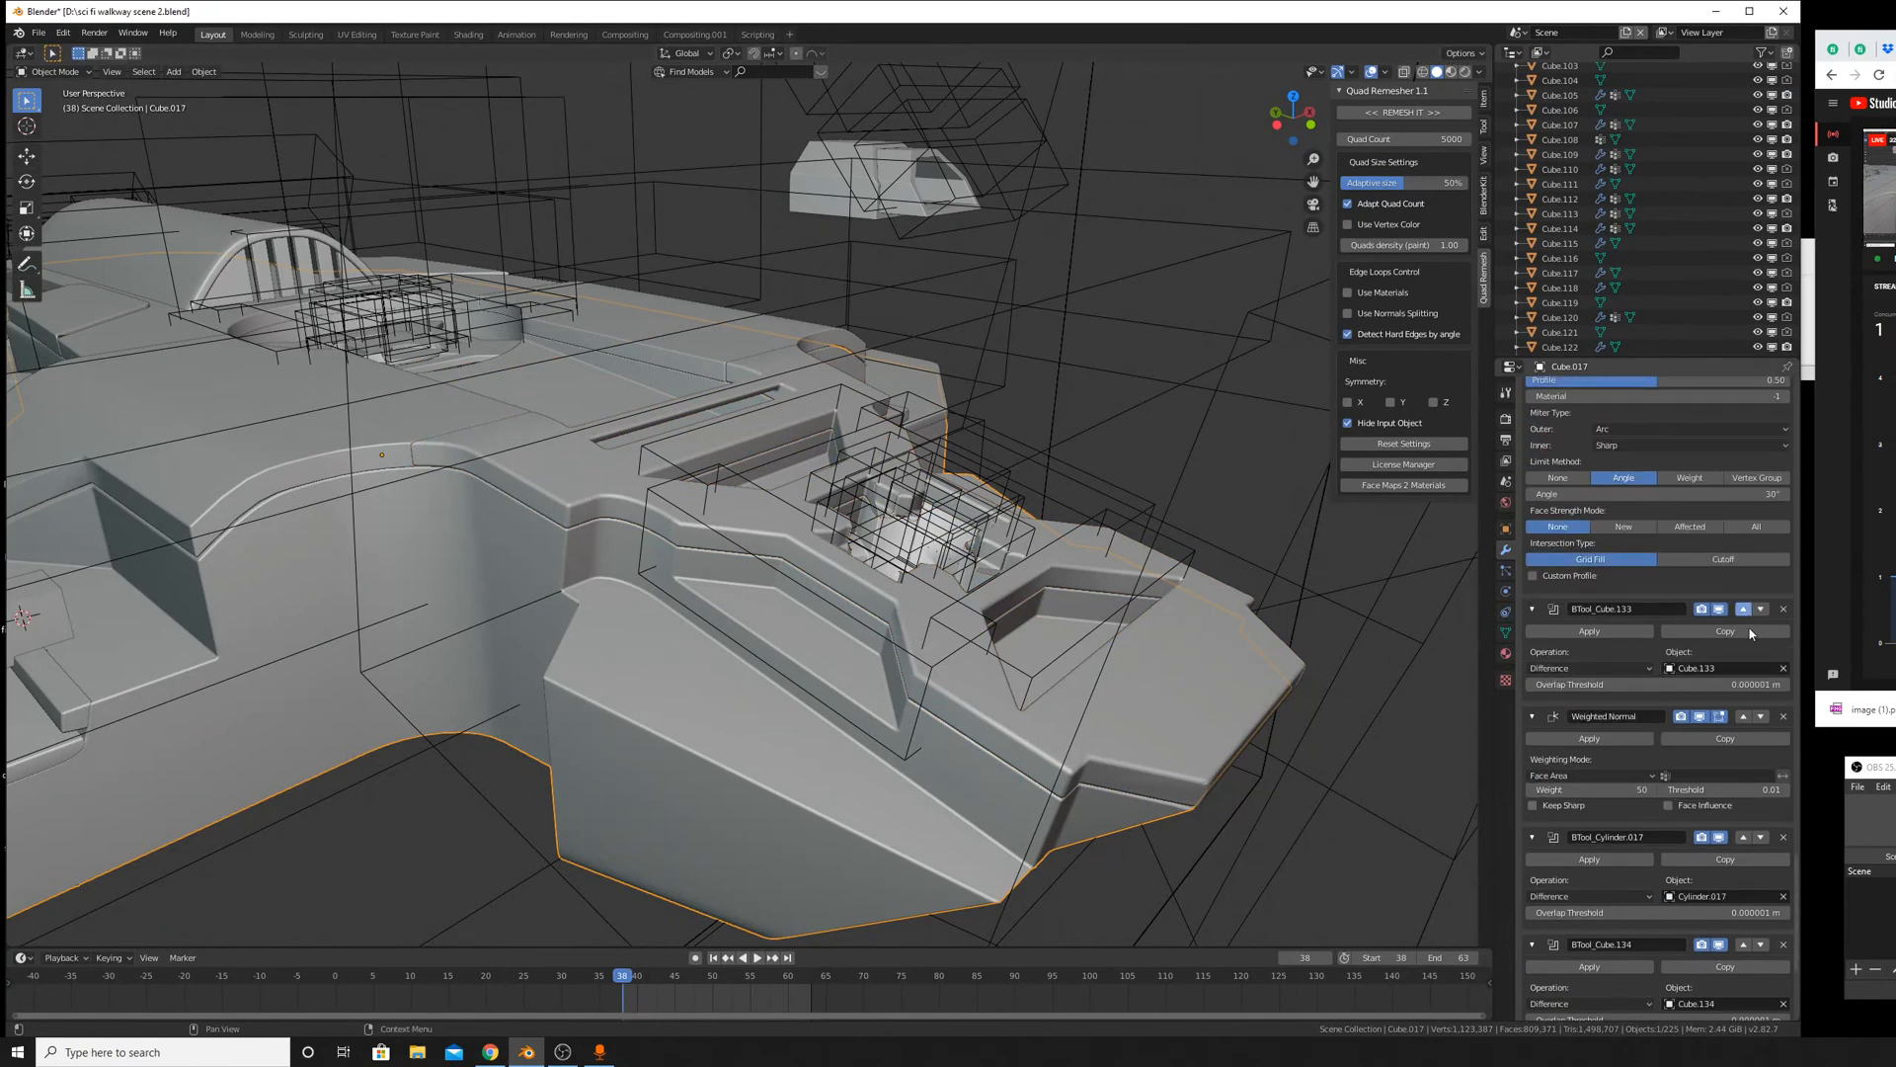
pyautogui.click(1743, 609)
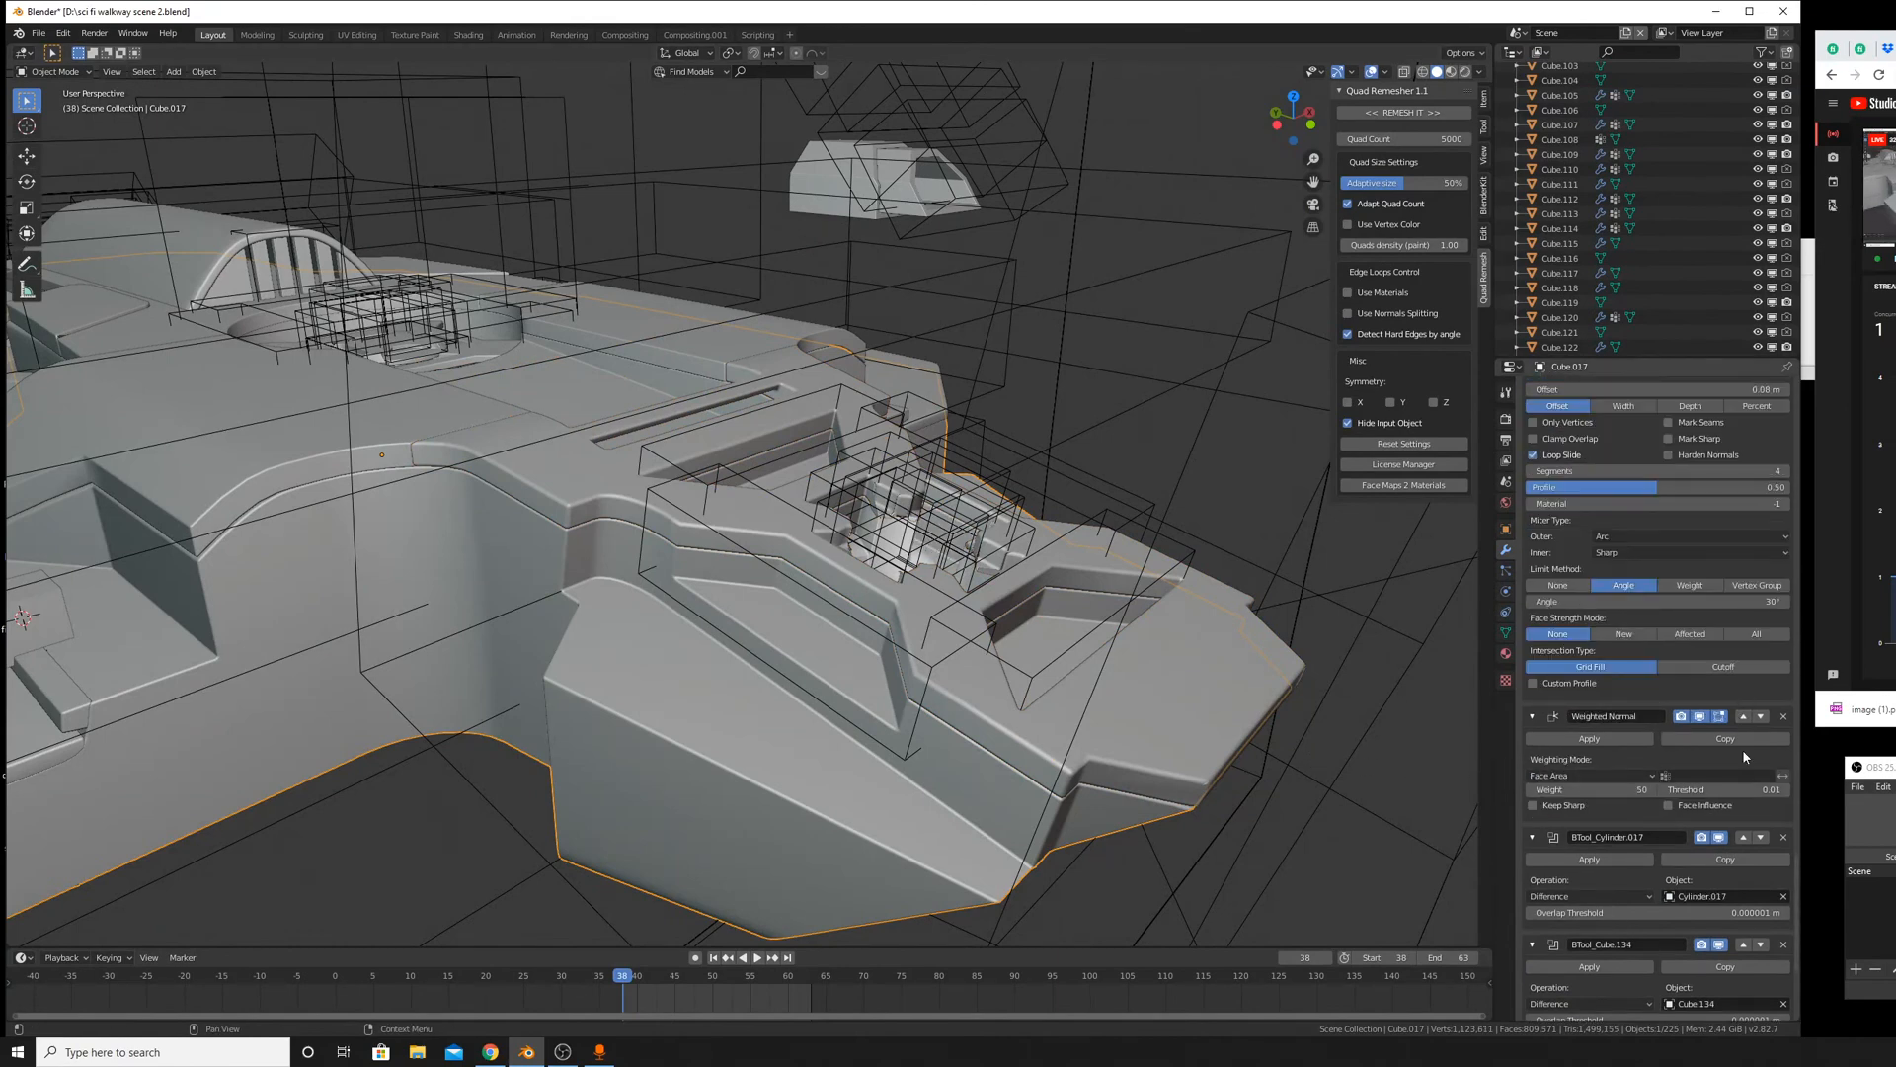
pyautogui.click(1745, 840)
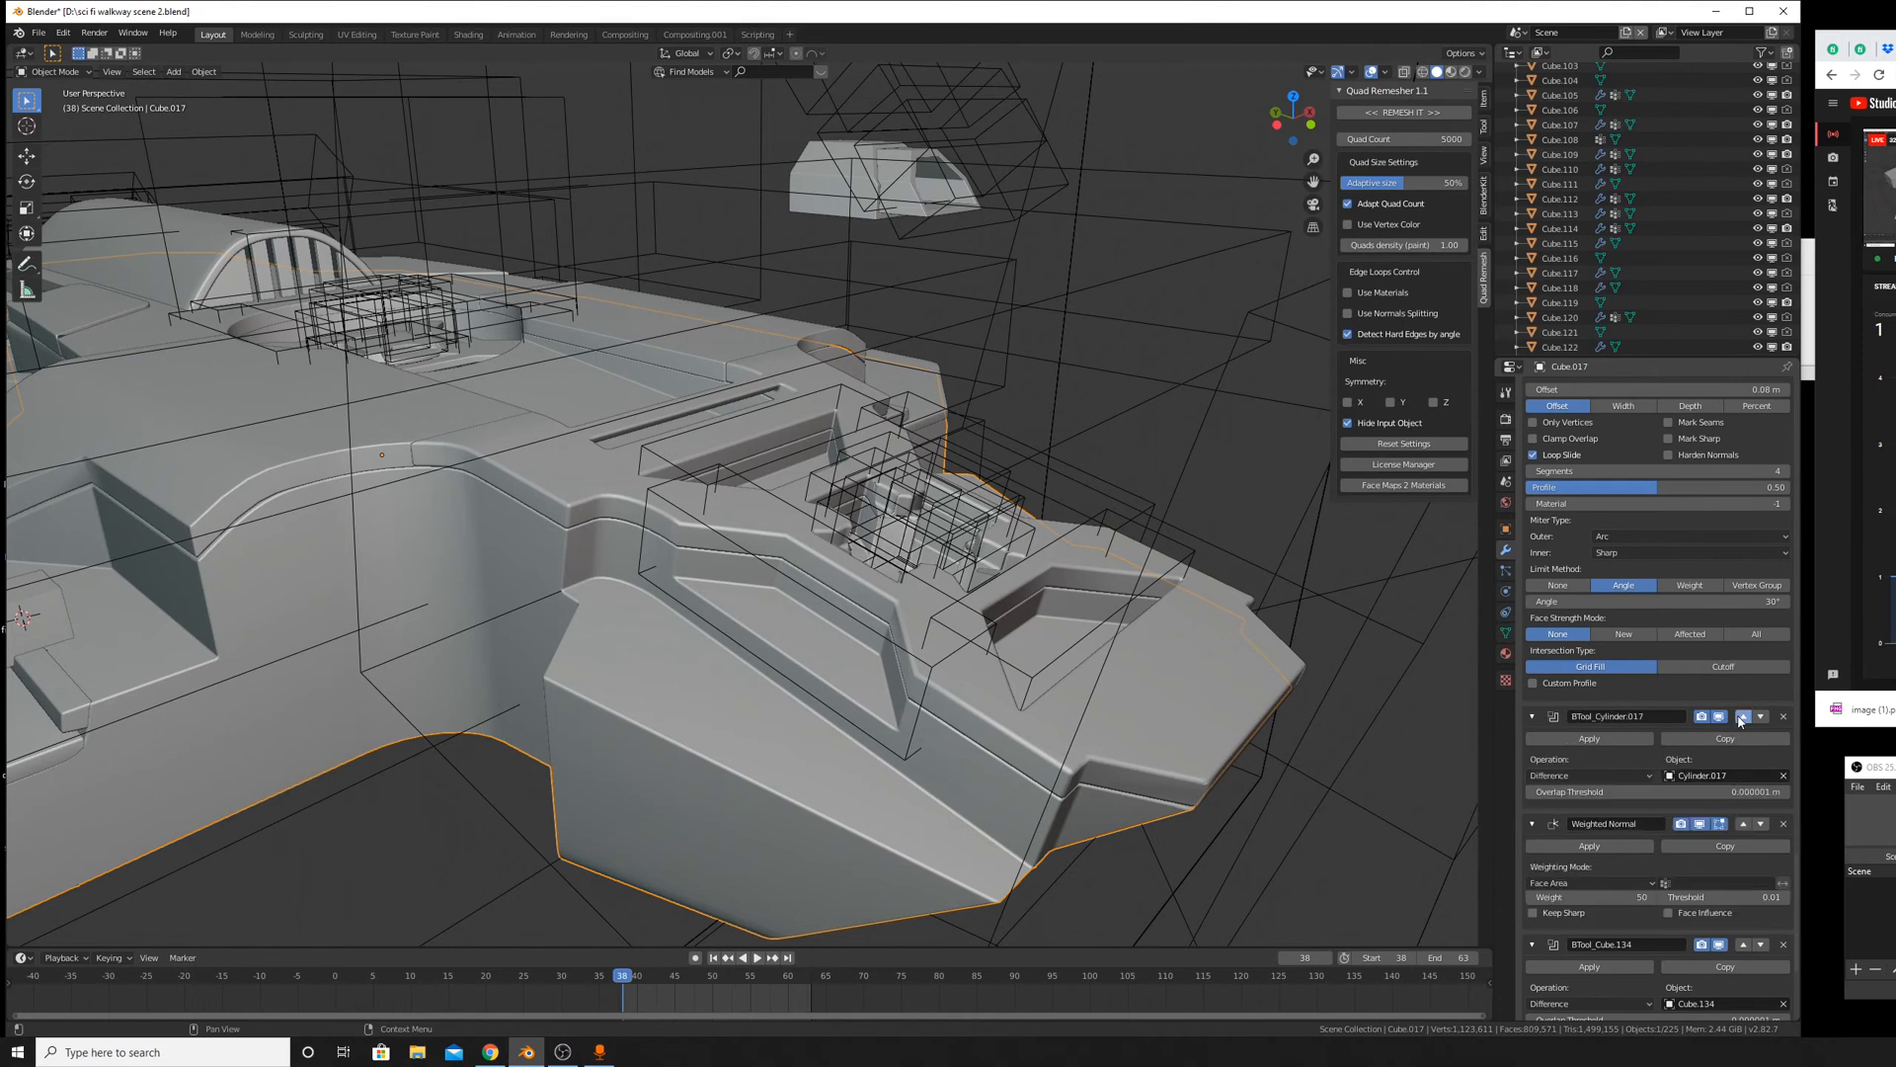
# Move the main hull's BTool_Cube.134, BTool_Cube.135 and BTool_Cube.136 Boolean modifiers above the Bevel.
pyautogui.scroll(-5, 1732, 790)
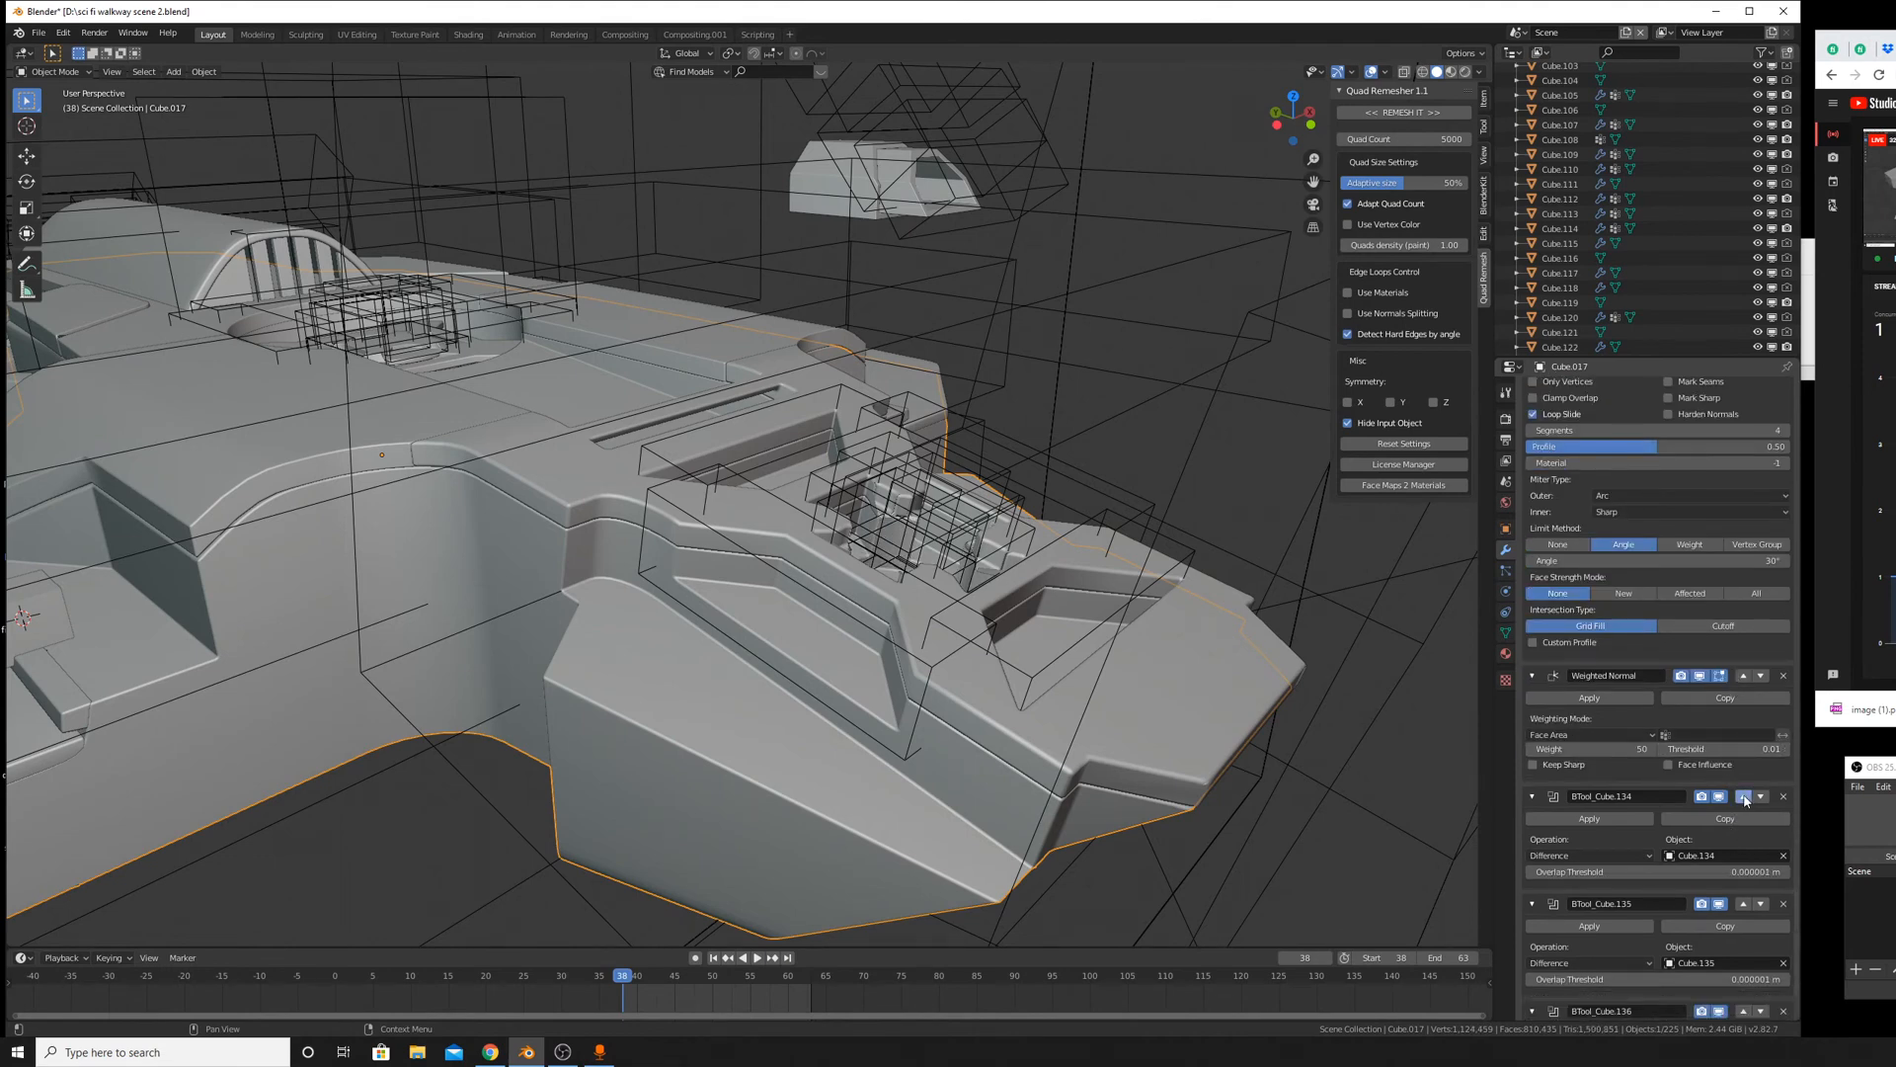
pyautogui.click(1745, 678)
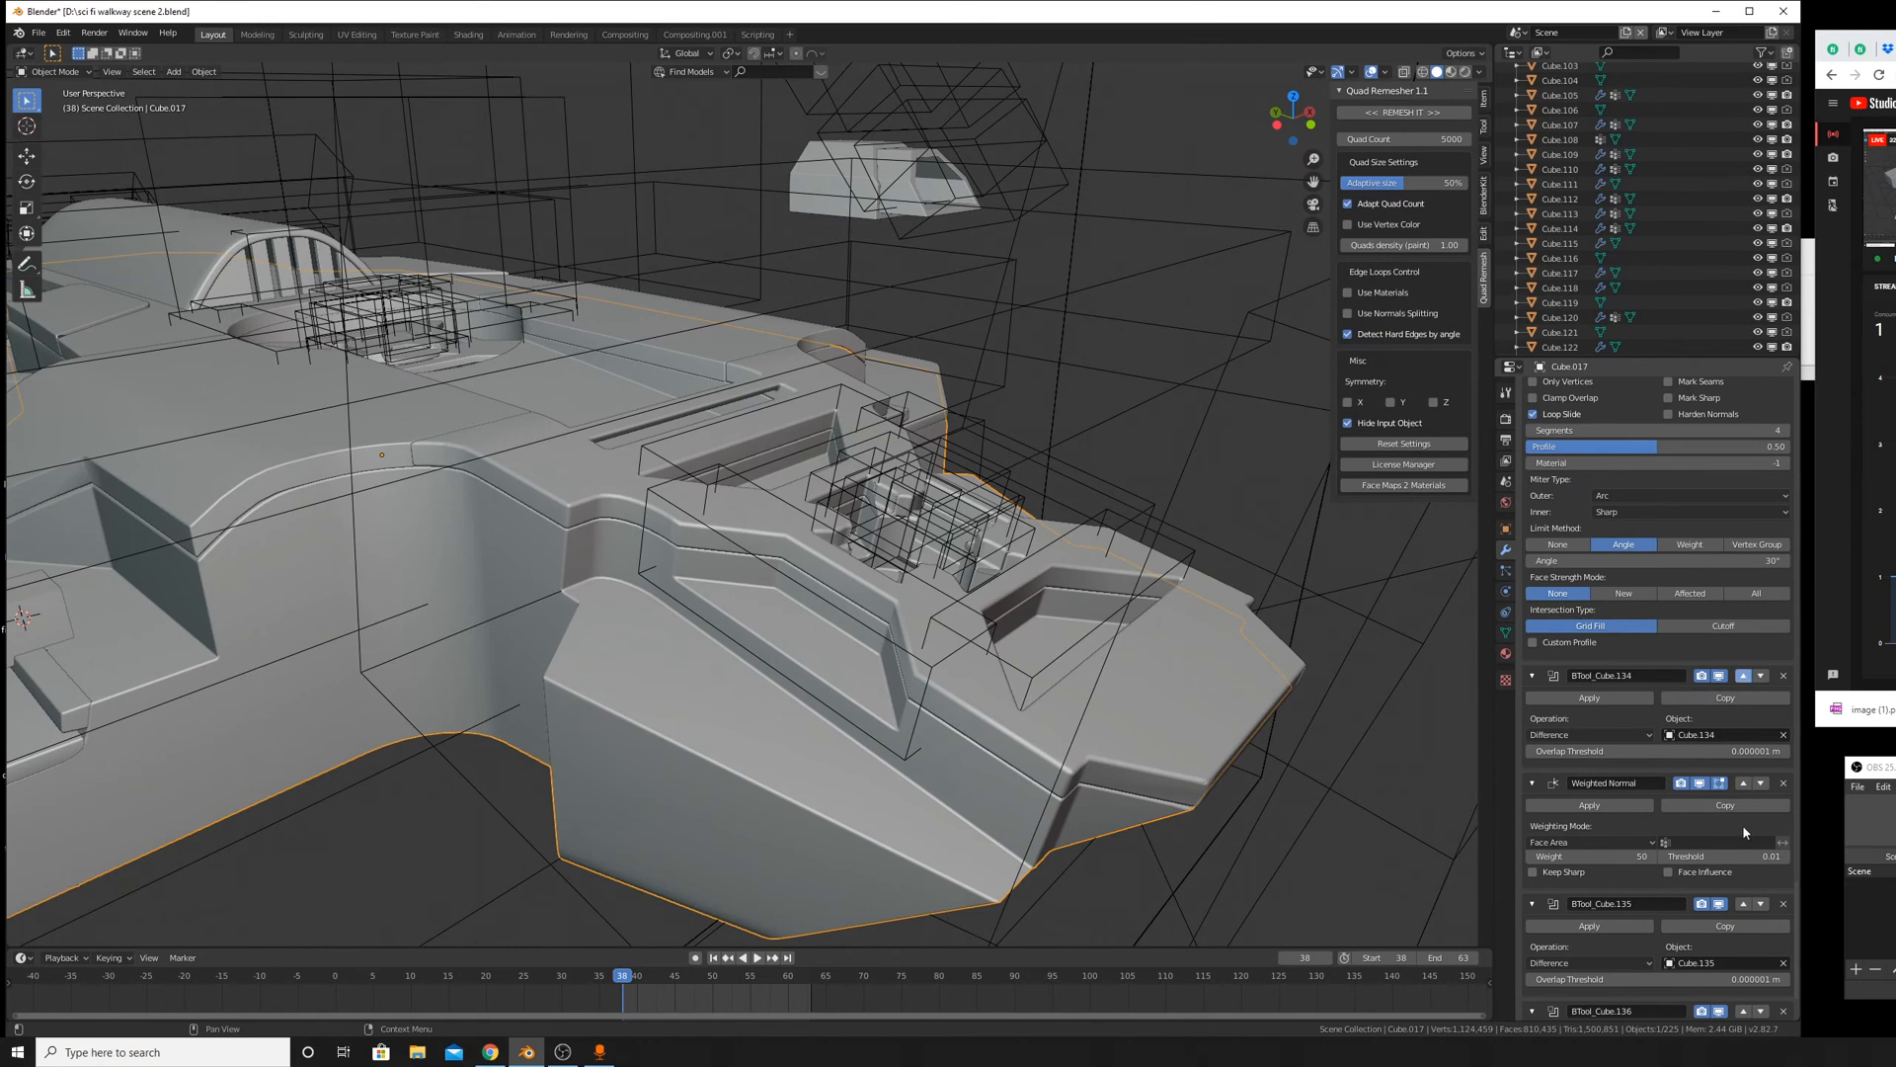
pyautogui.click(1743, 905)
pyautogui.click(1743, 782)
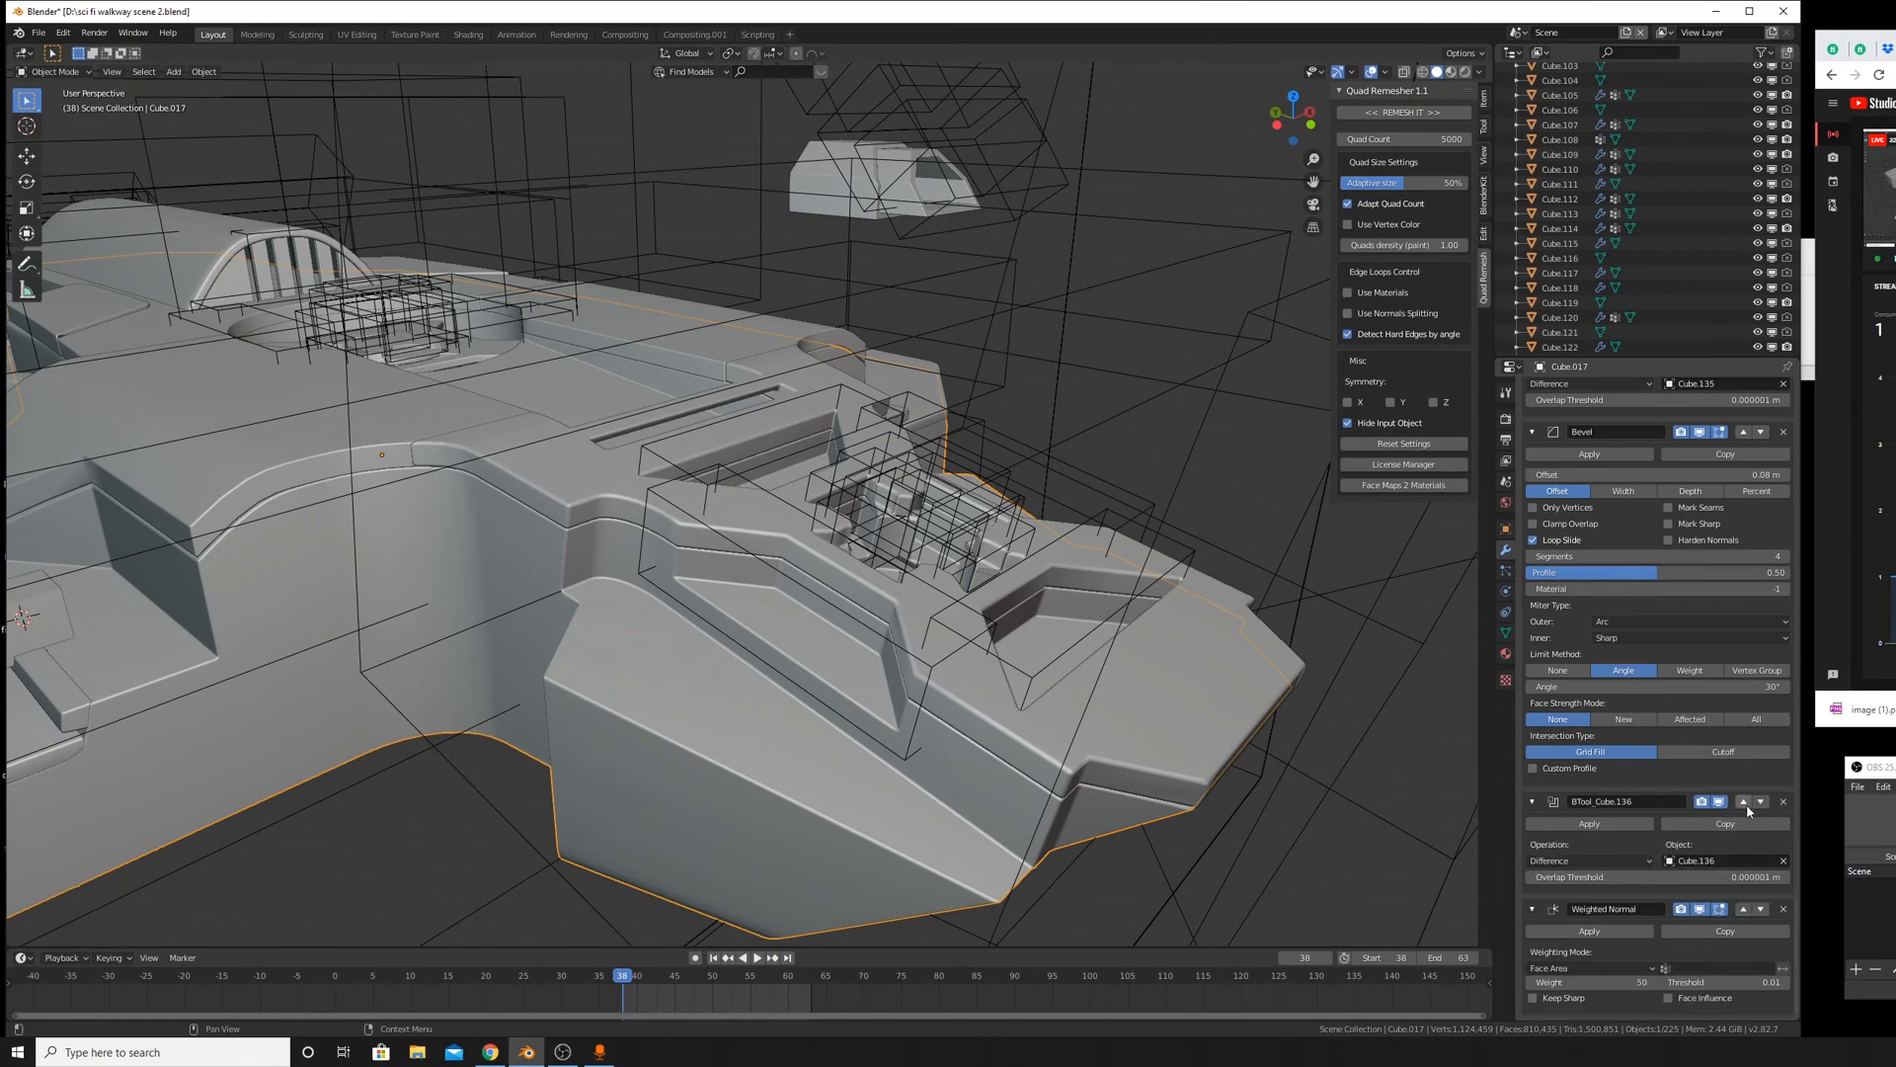
pyautogui.click(1743, 801)
# Examine the bevelled edges of the nose recesses and compare them with the circular recess on top of the hull.
pyautogui.moveTo(1319, 632); pyautogui.dragTo(838, 614, button='middle')
pyautogui.scroll(4, 941, 697)
pyautogui.scroll(2, 960, 581)
pyautogui.scroll(-2, 838, 615)
pyautogui.scroll(4, 849, 642)
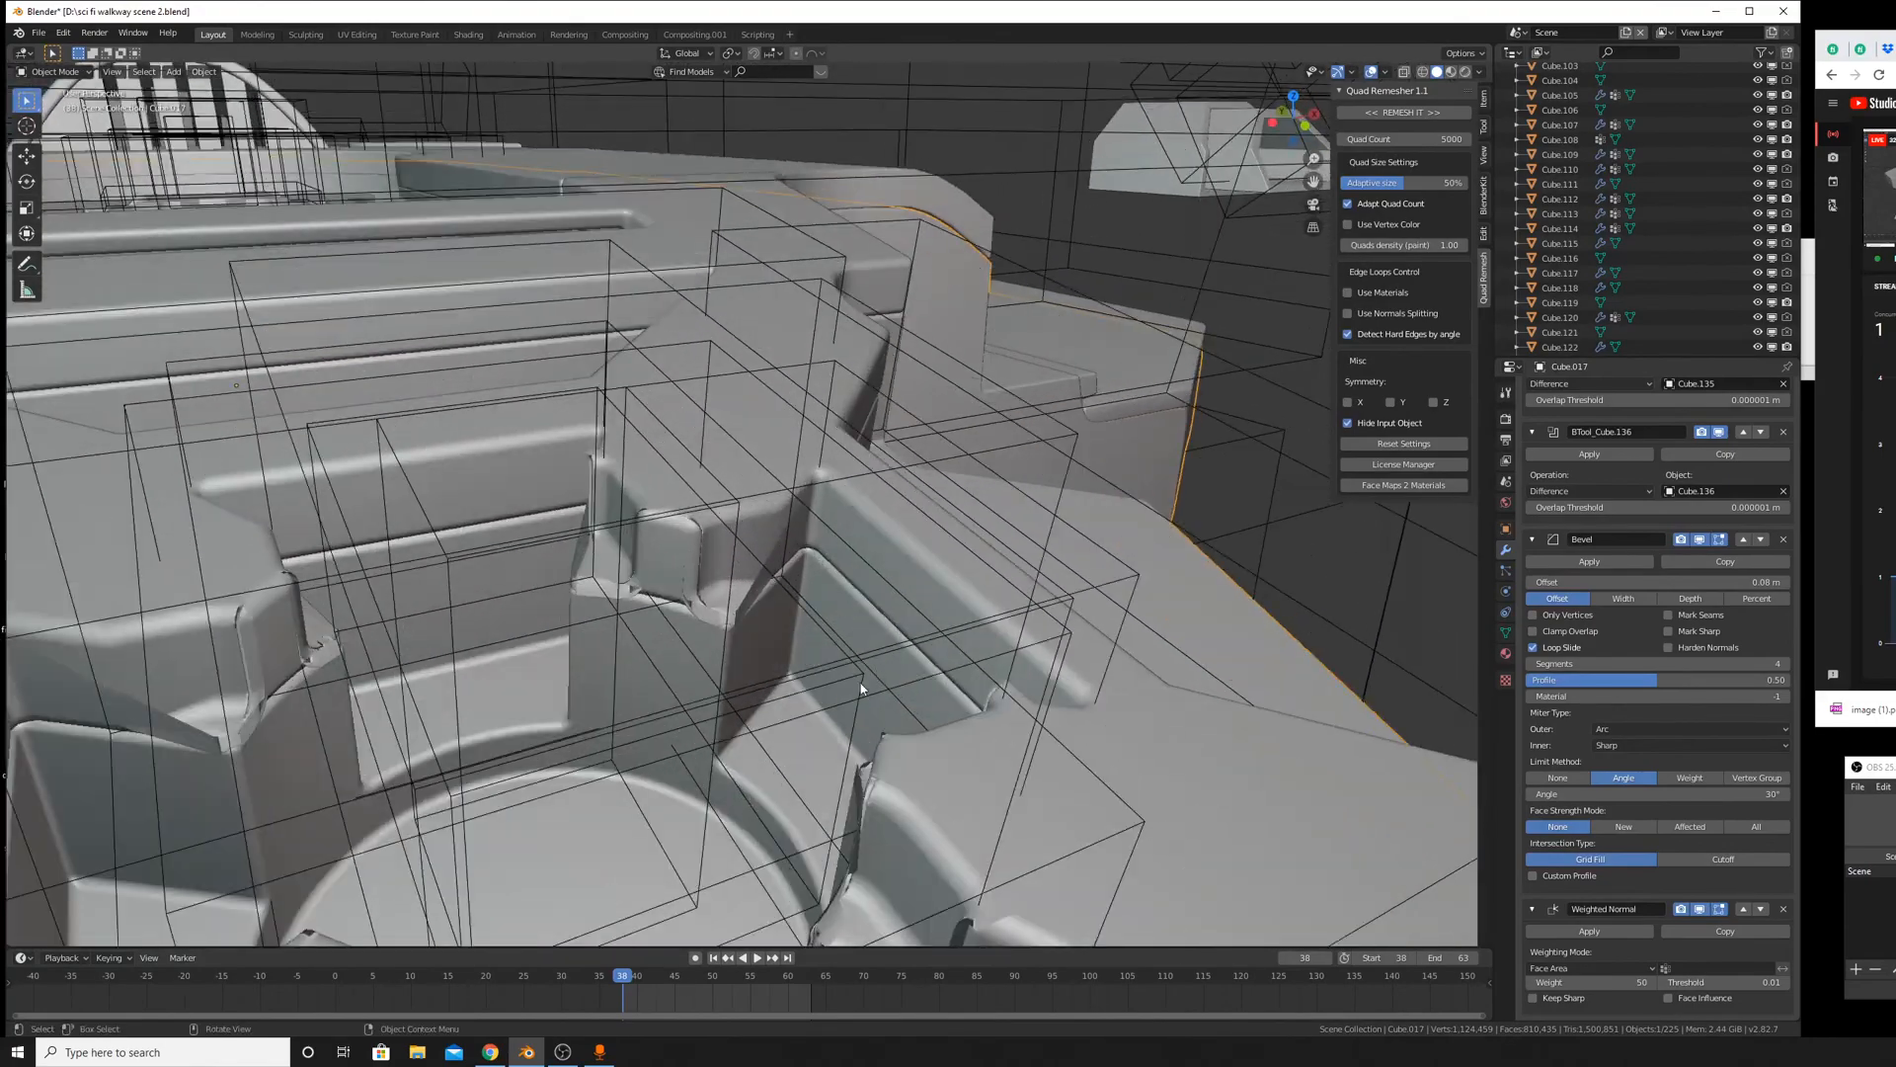
pyautogui.keyDown('shift'); pyautogui.moveTo(864, 685); pyautogui.dragTo(1117, 468, button='middle'); pyautogui.keyUp('shift')
pyautogui.click(1073, 398)
pyautogui.scroll(-5, 988, 571)
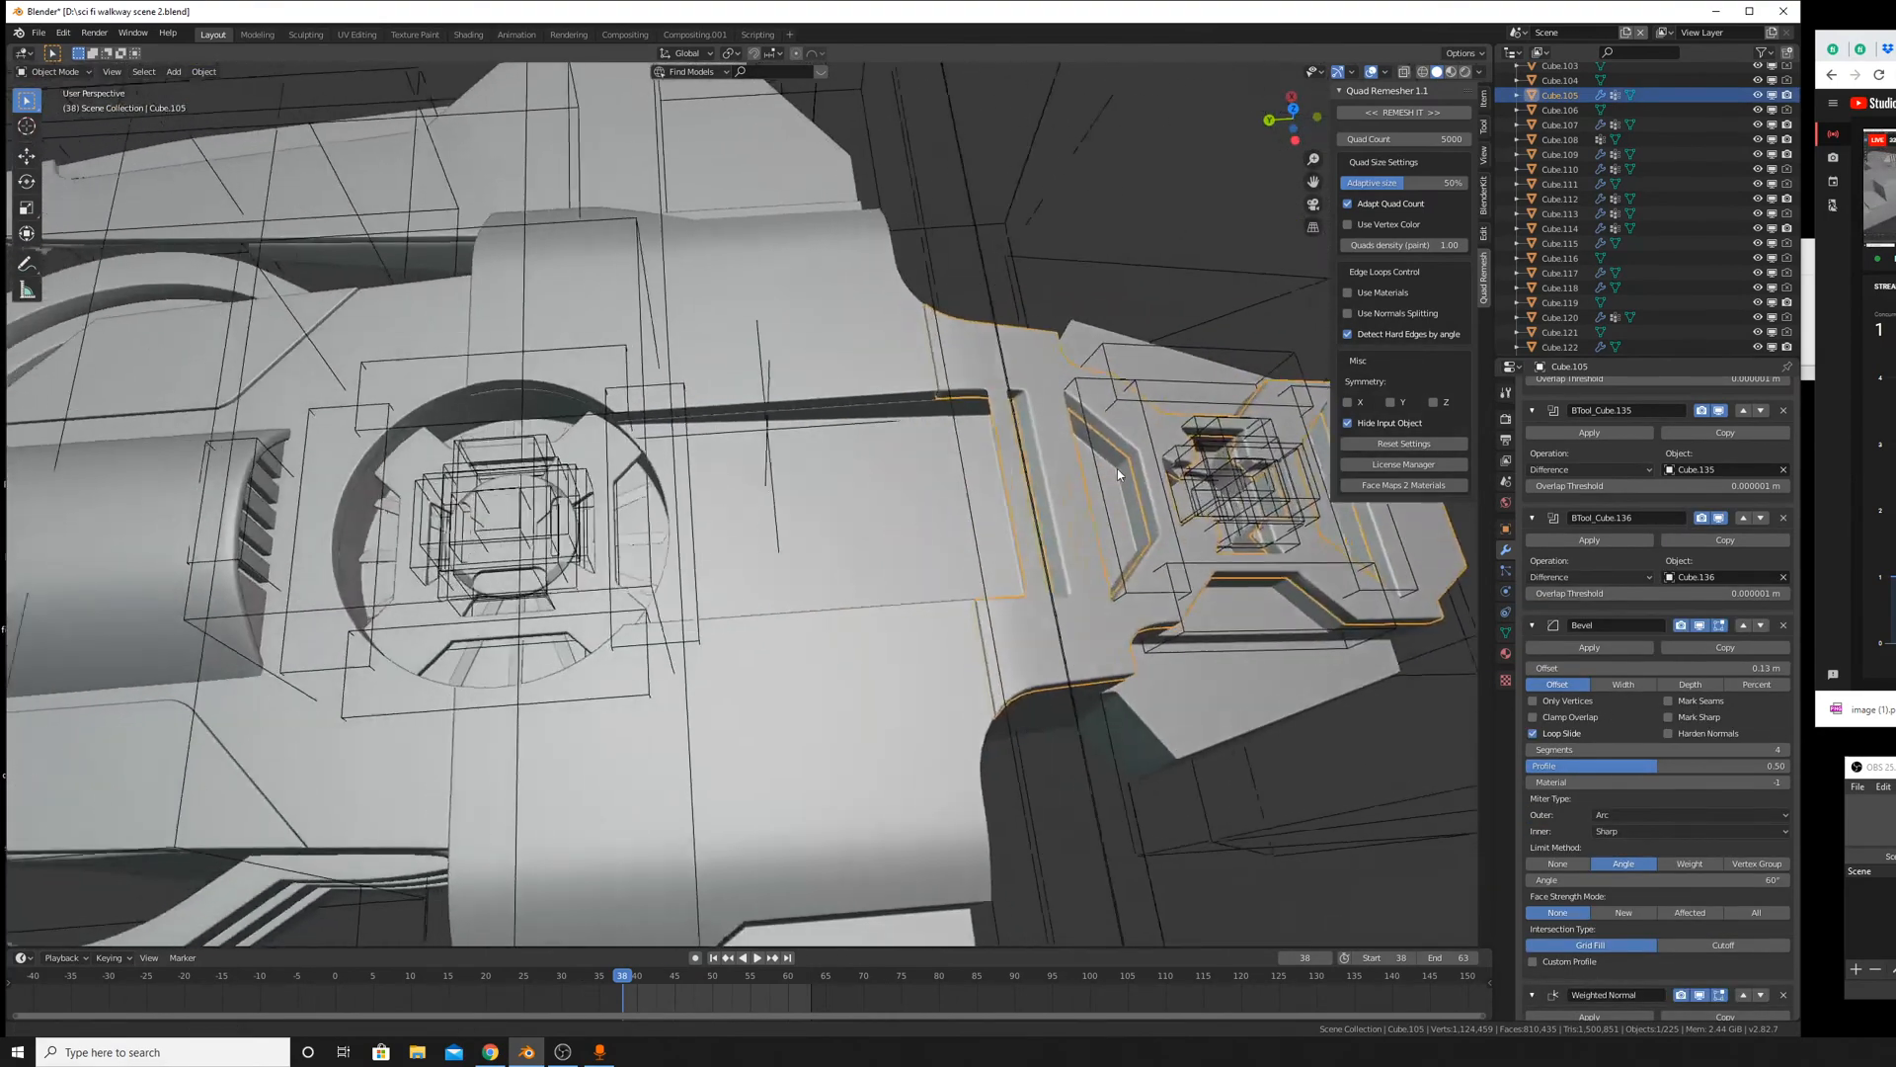
pyautogui.scroll(4, 698, 565)
pyautogui.moveTo(697, 565); pyautogui.dragTo(1004, 316, button='middle')
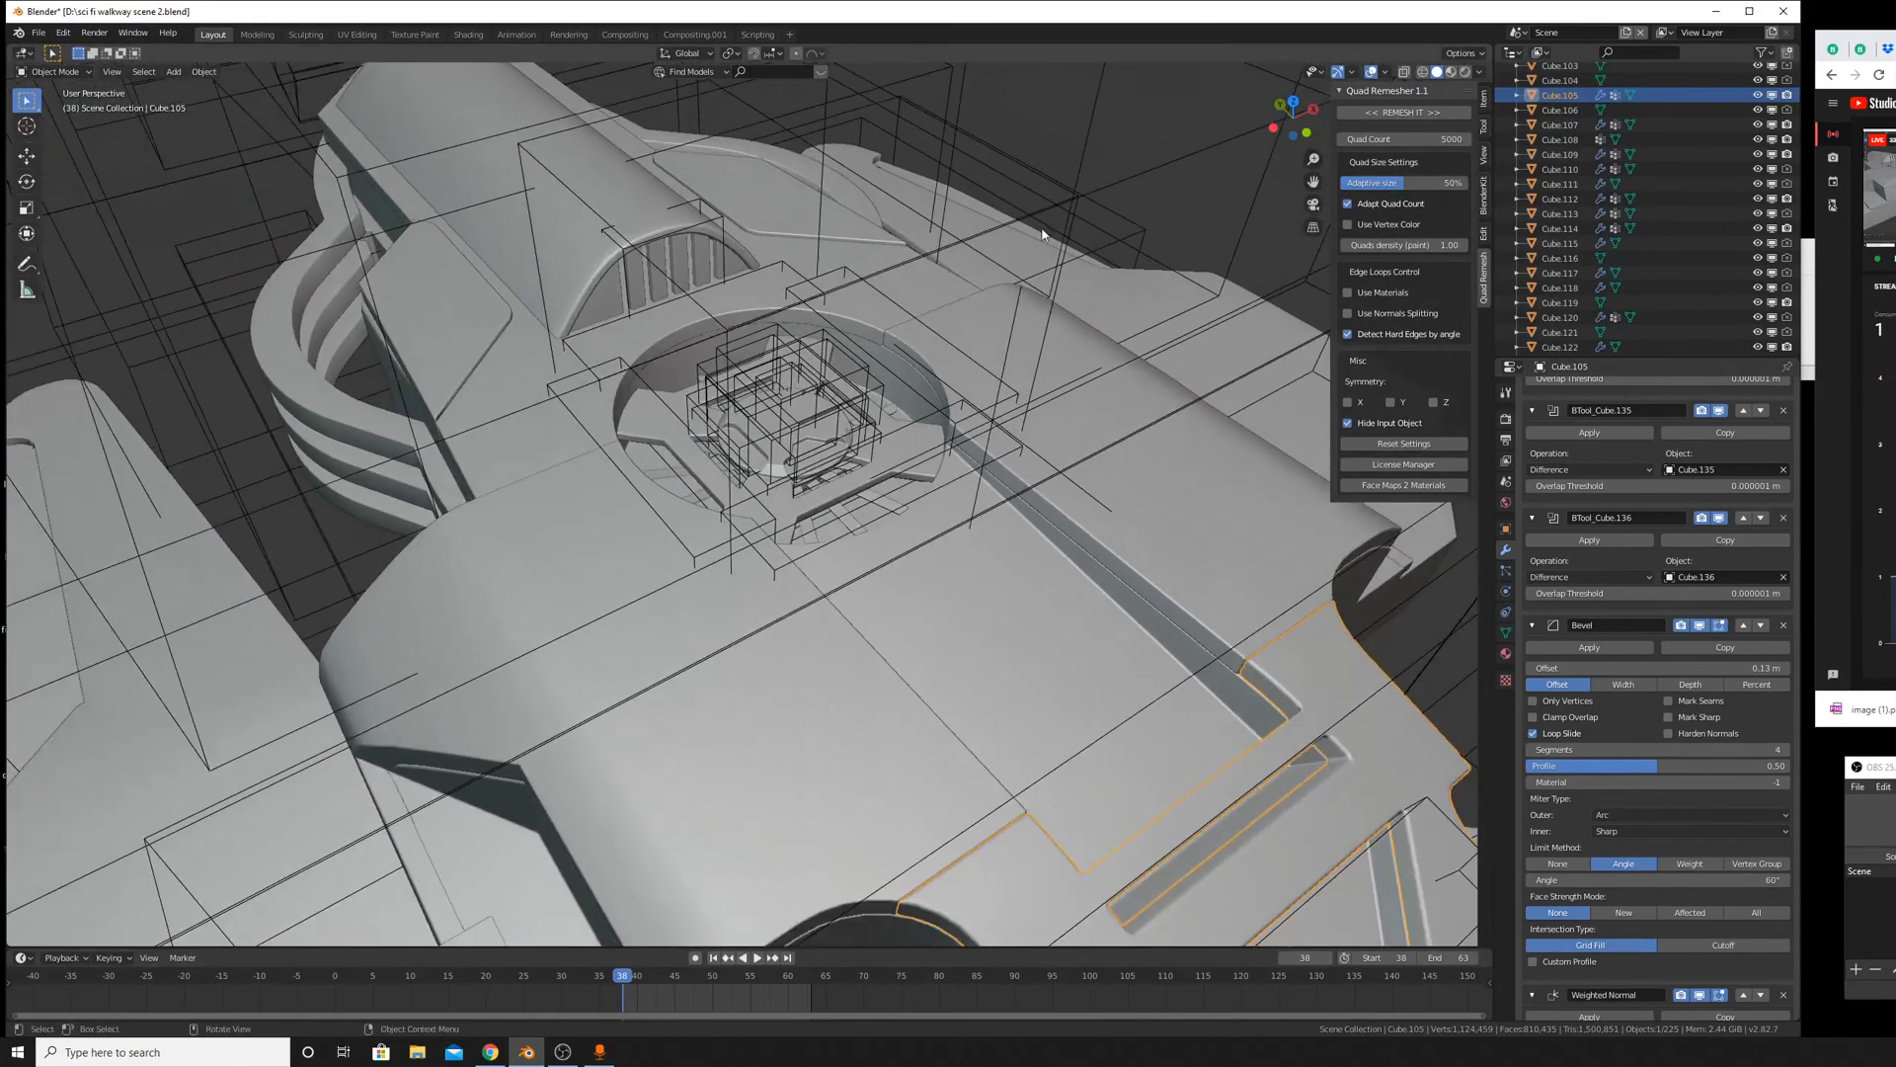
pyautogui.scroll(3, 1004, 316)
pyautogui.click(1056, 403)
pyautogui.scroll(-2, 1058, 404)
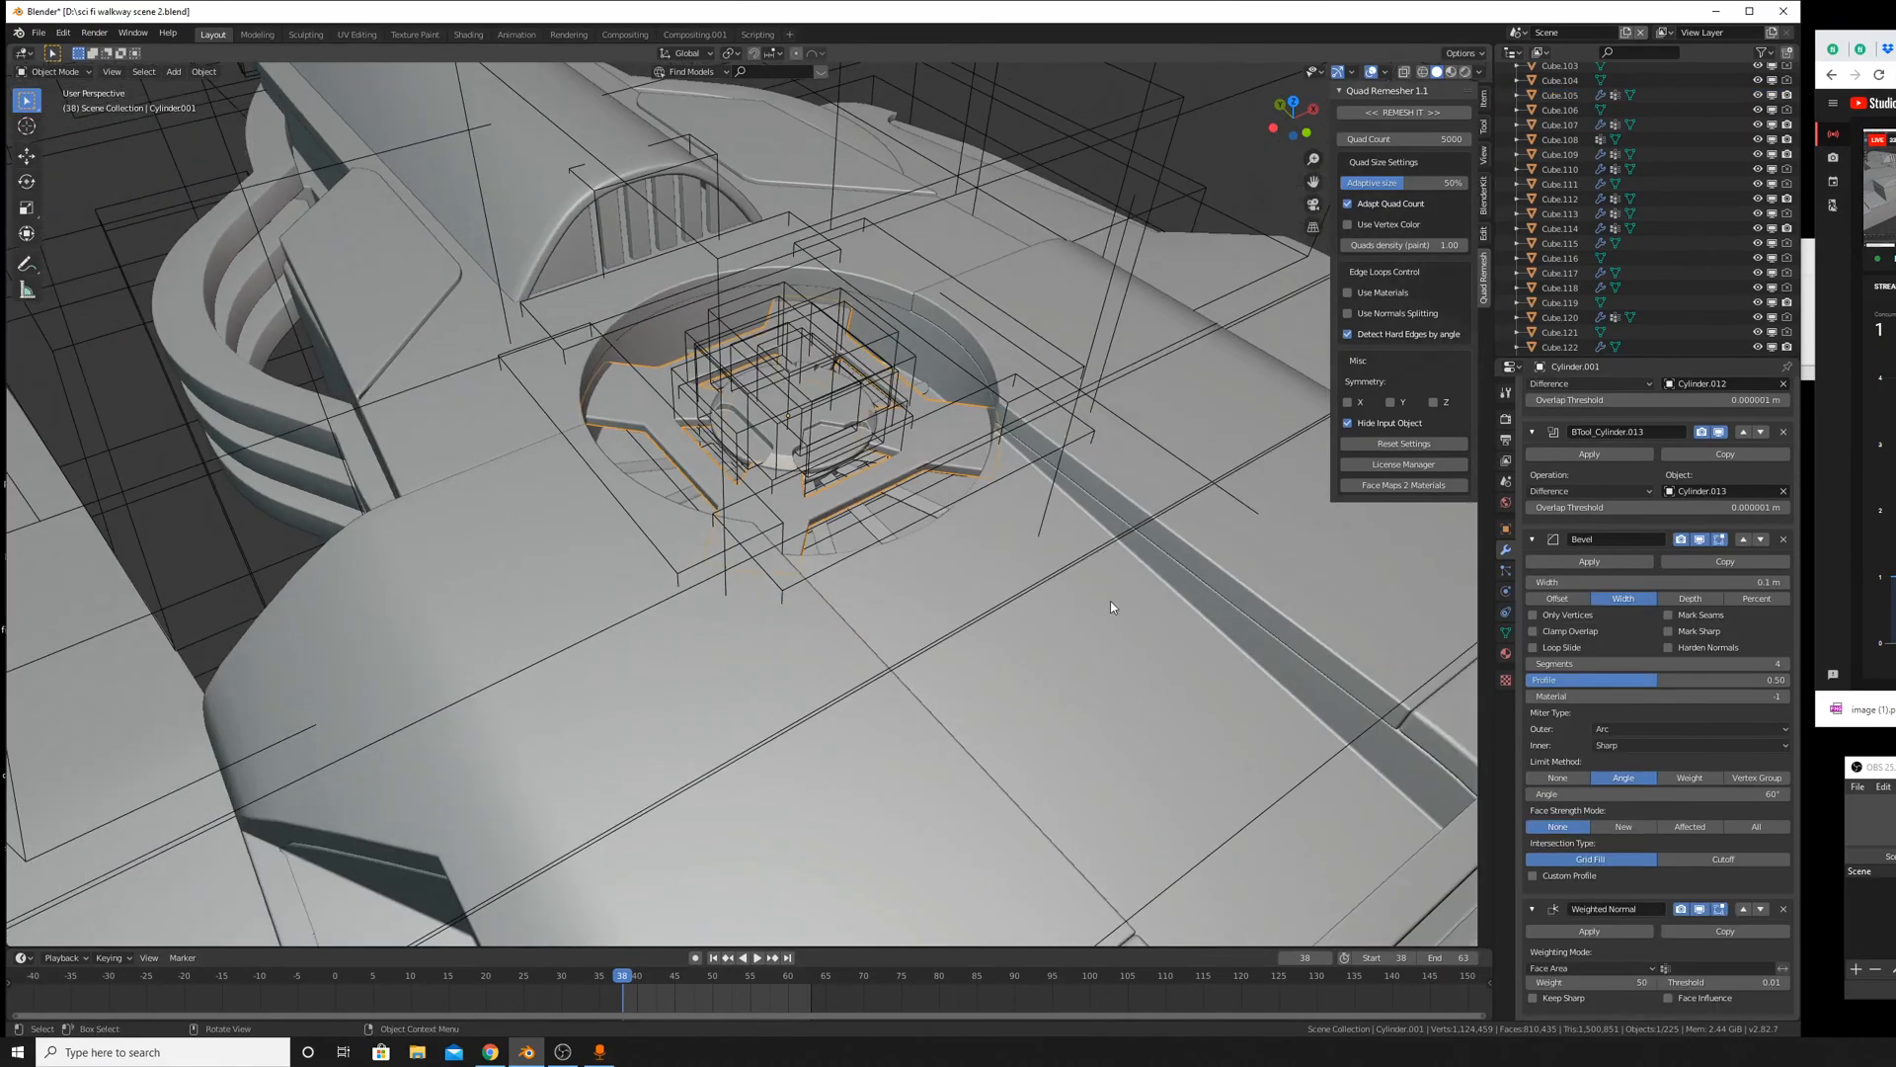
pyautogui.keyDown('shift'); pyautogui.moveTo(1112, 600); pyautogui.dragTo(3, 590, button='middle'); pyautogui.keyUp('shift')
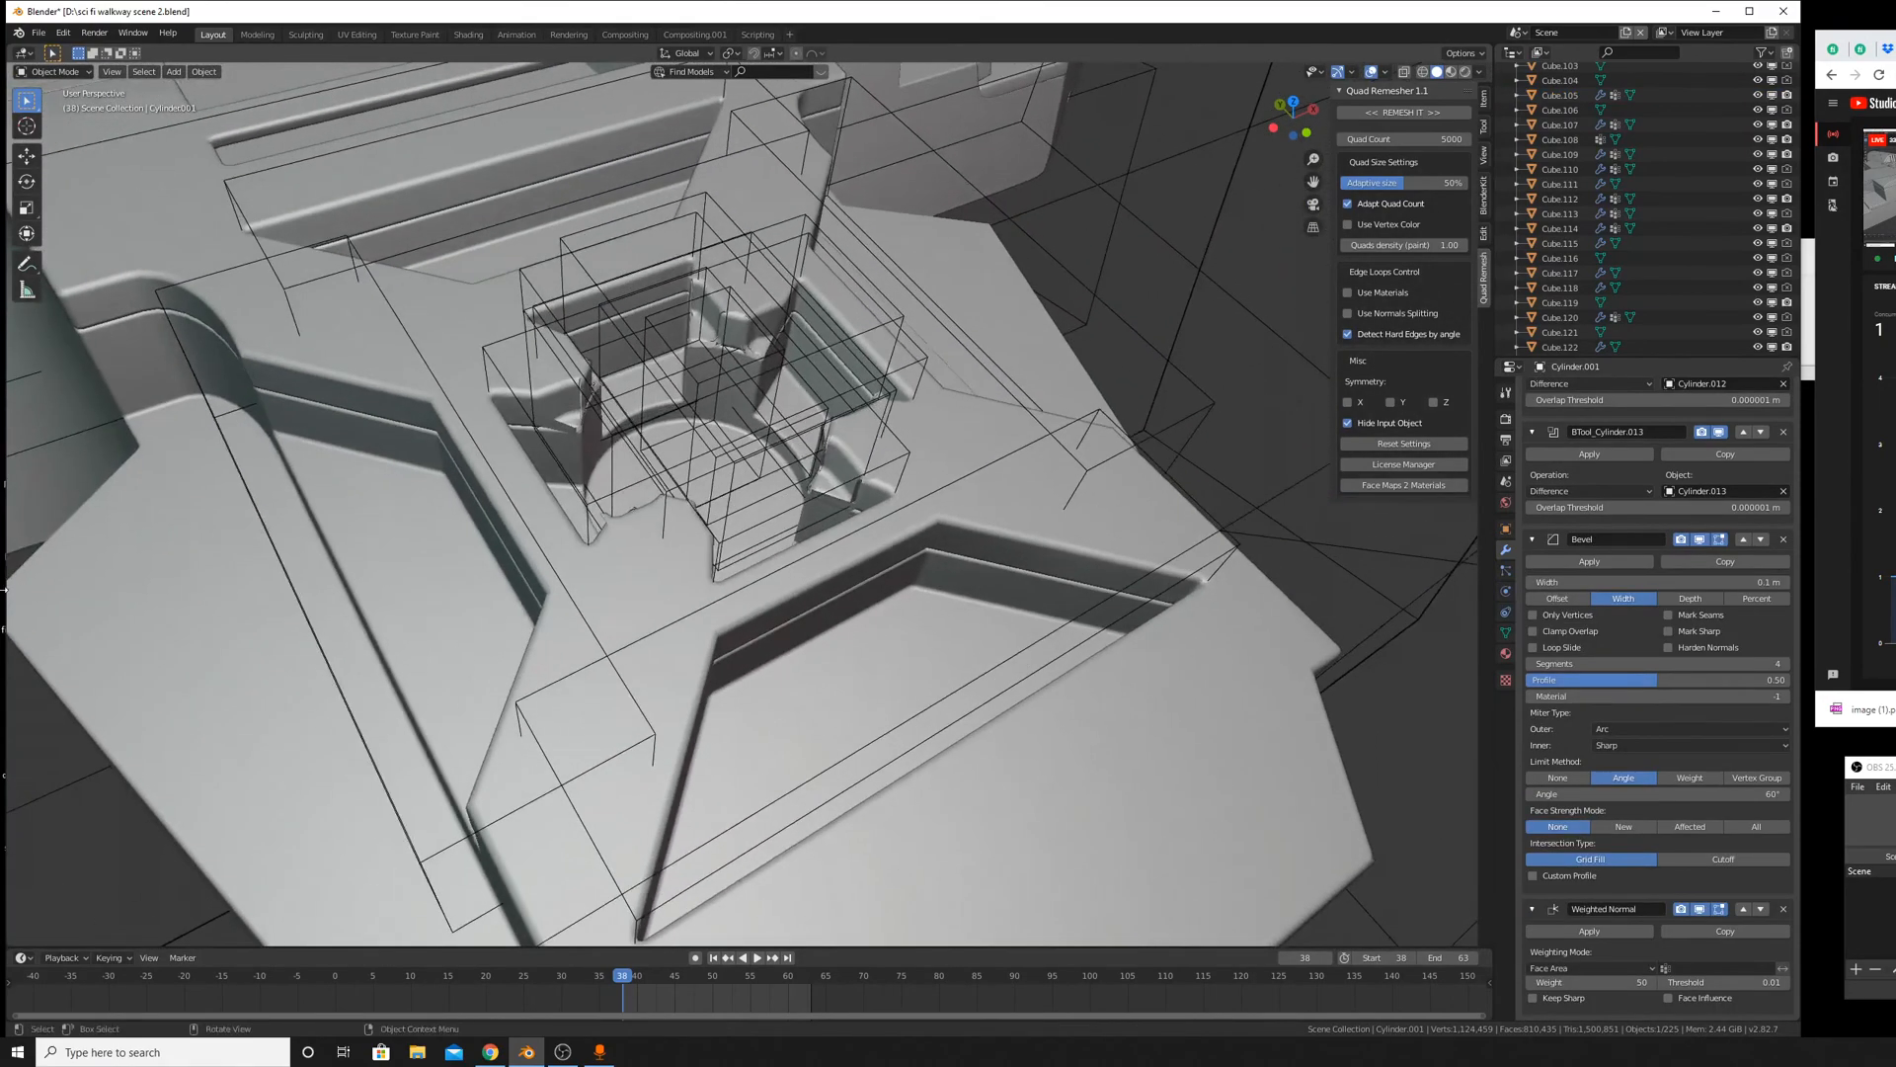
# Select the Cube.132 cutter over the nose recess and set its viewport display to Wire.
pyautogui.moveTo(528, 571); pyautogui.dragTo(877, 634, button='middle')
pyautogui.click(652, 634)
pyautogui.scroll(3, 881, 636)
pyautogui.click(1505, 632)
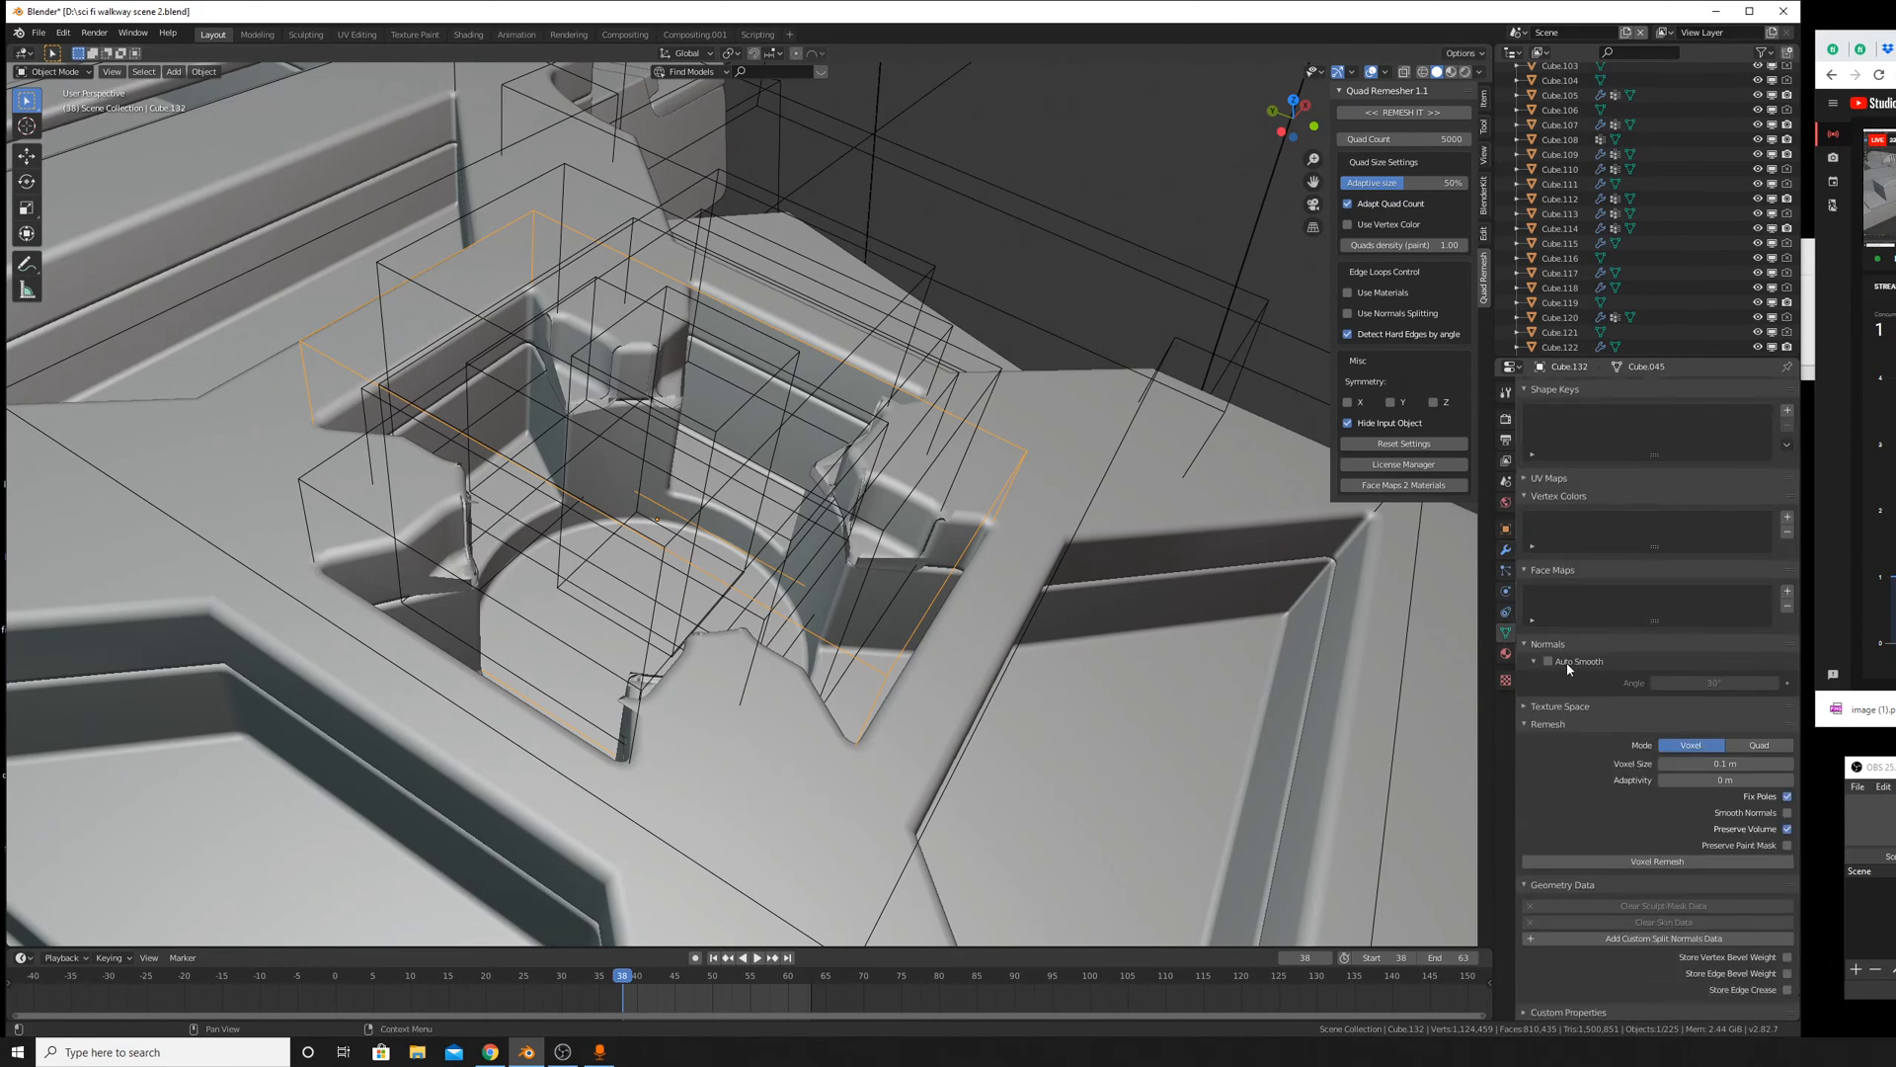
pyautogui.scroll(-3, 1620, 830)
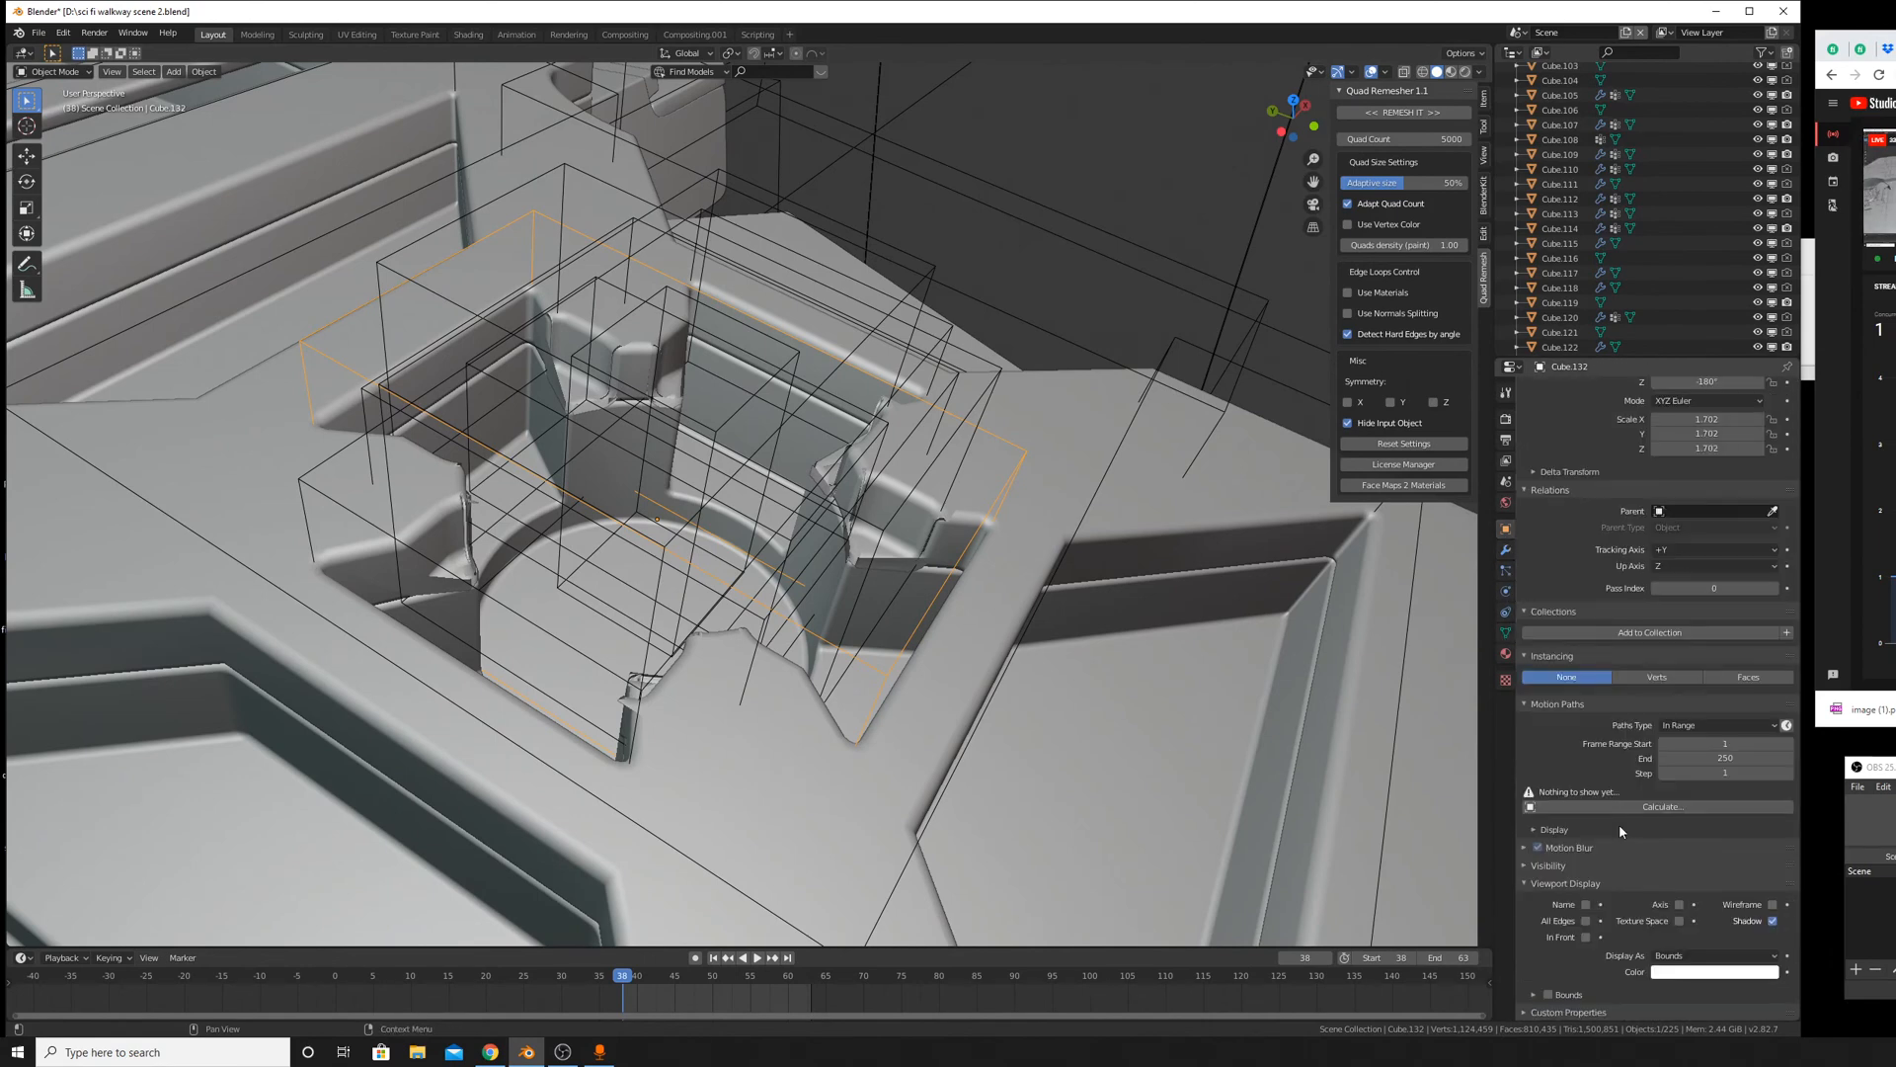
pyautogui.click(1686, 956)
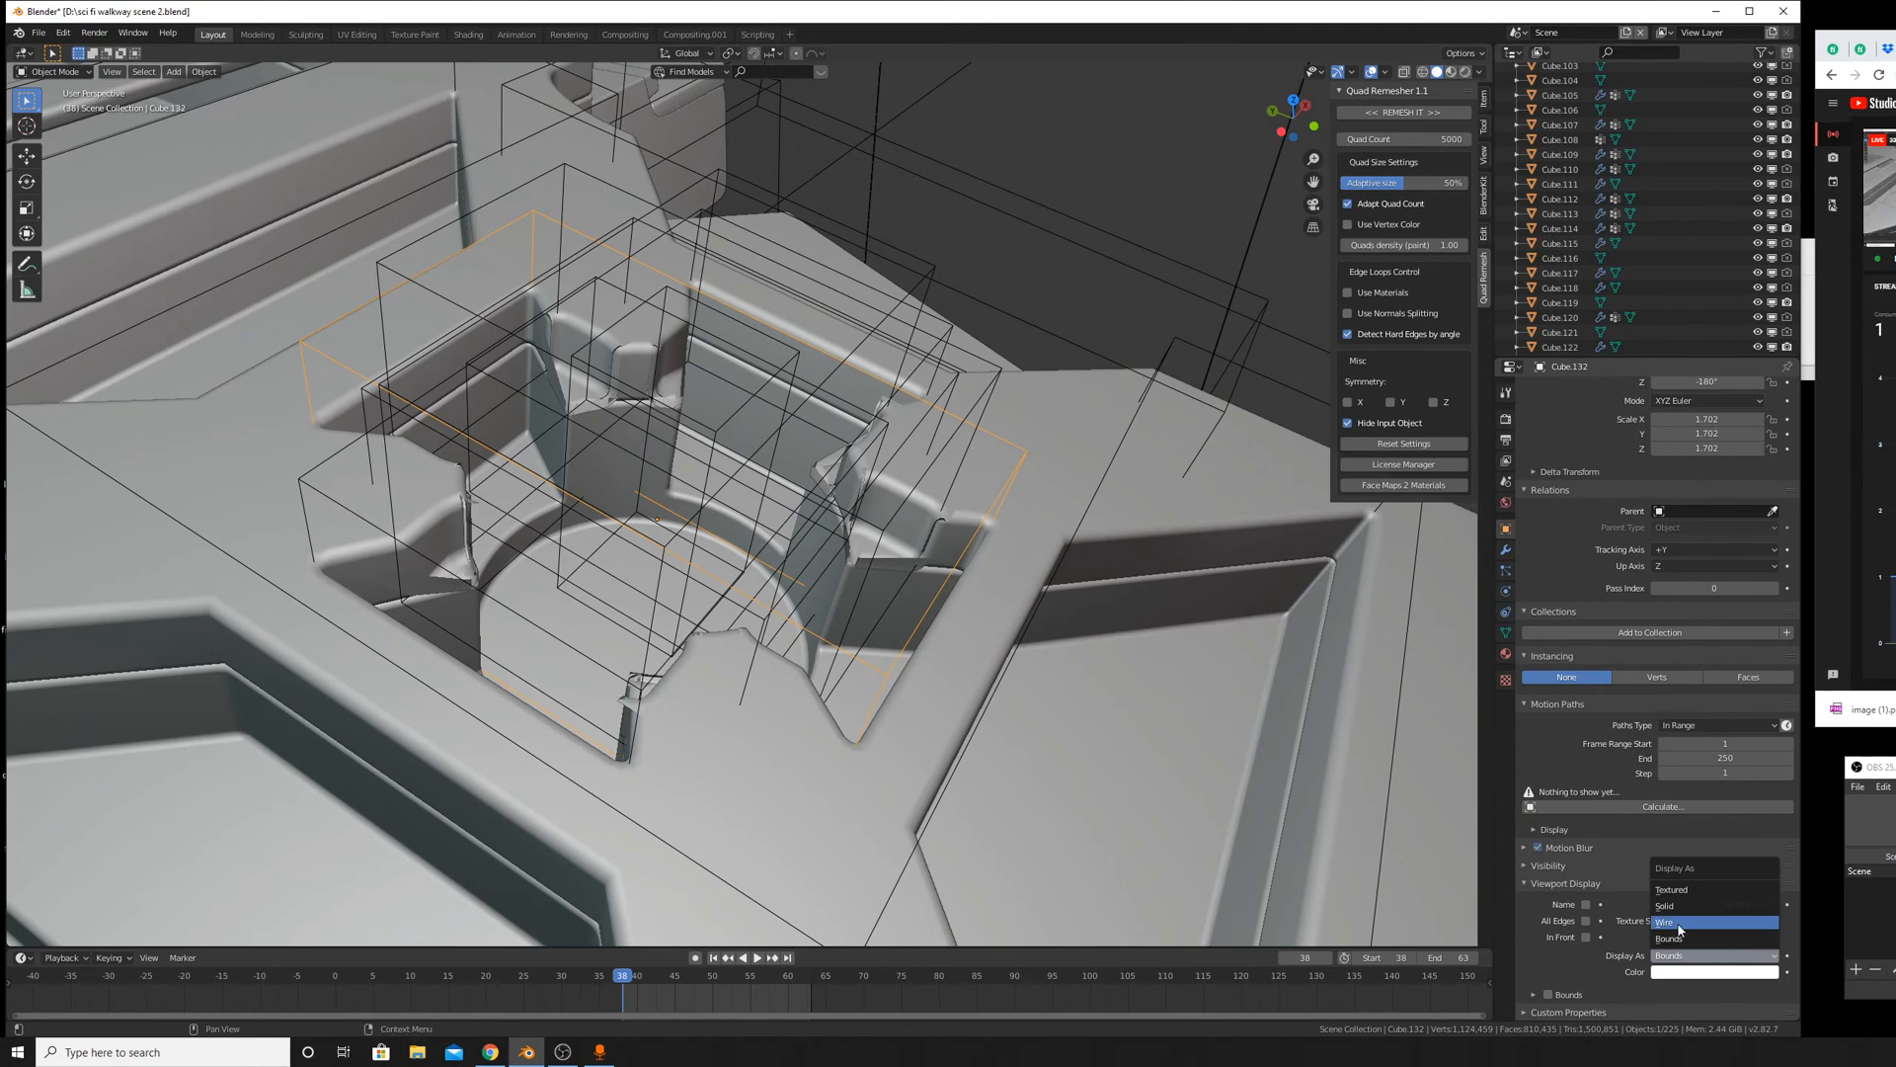
pyautogui.click(1679, 923)
# Try the Solid and Bounds viewport displays on the Cube.132 cutter, then return it to Wire.
pyautogui.click(1689, 956)
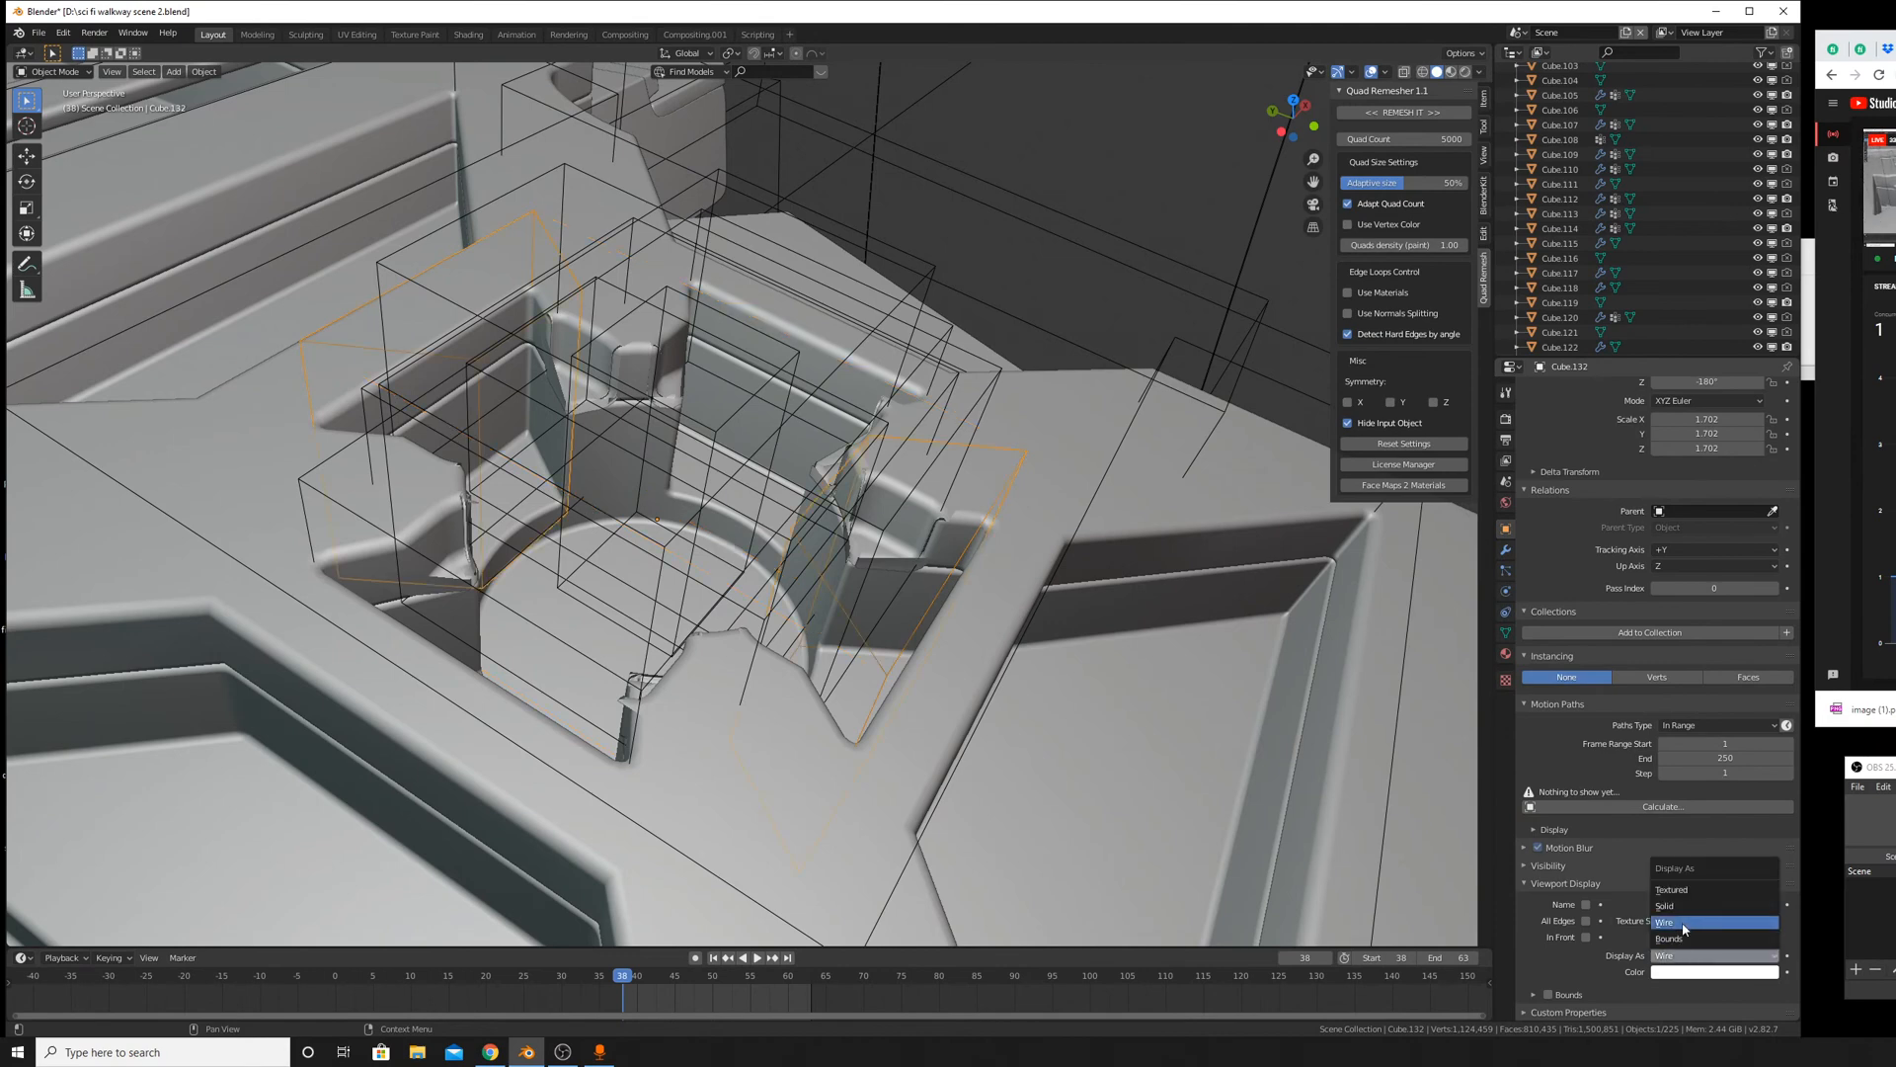
pyautogui.click(1689, 906)
pyautogui.moveTo(873, 541); pyautogui.dragTo(913, 547, button='middle')
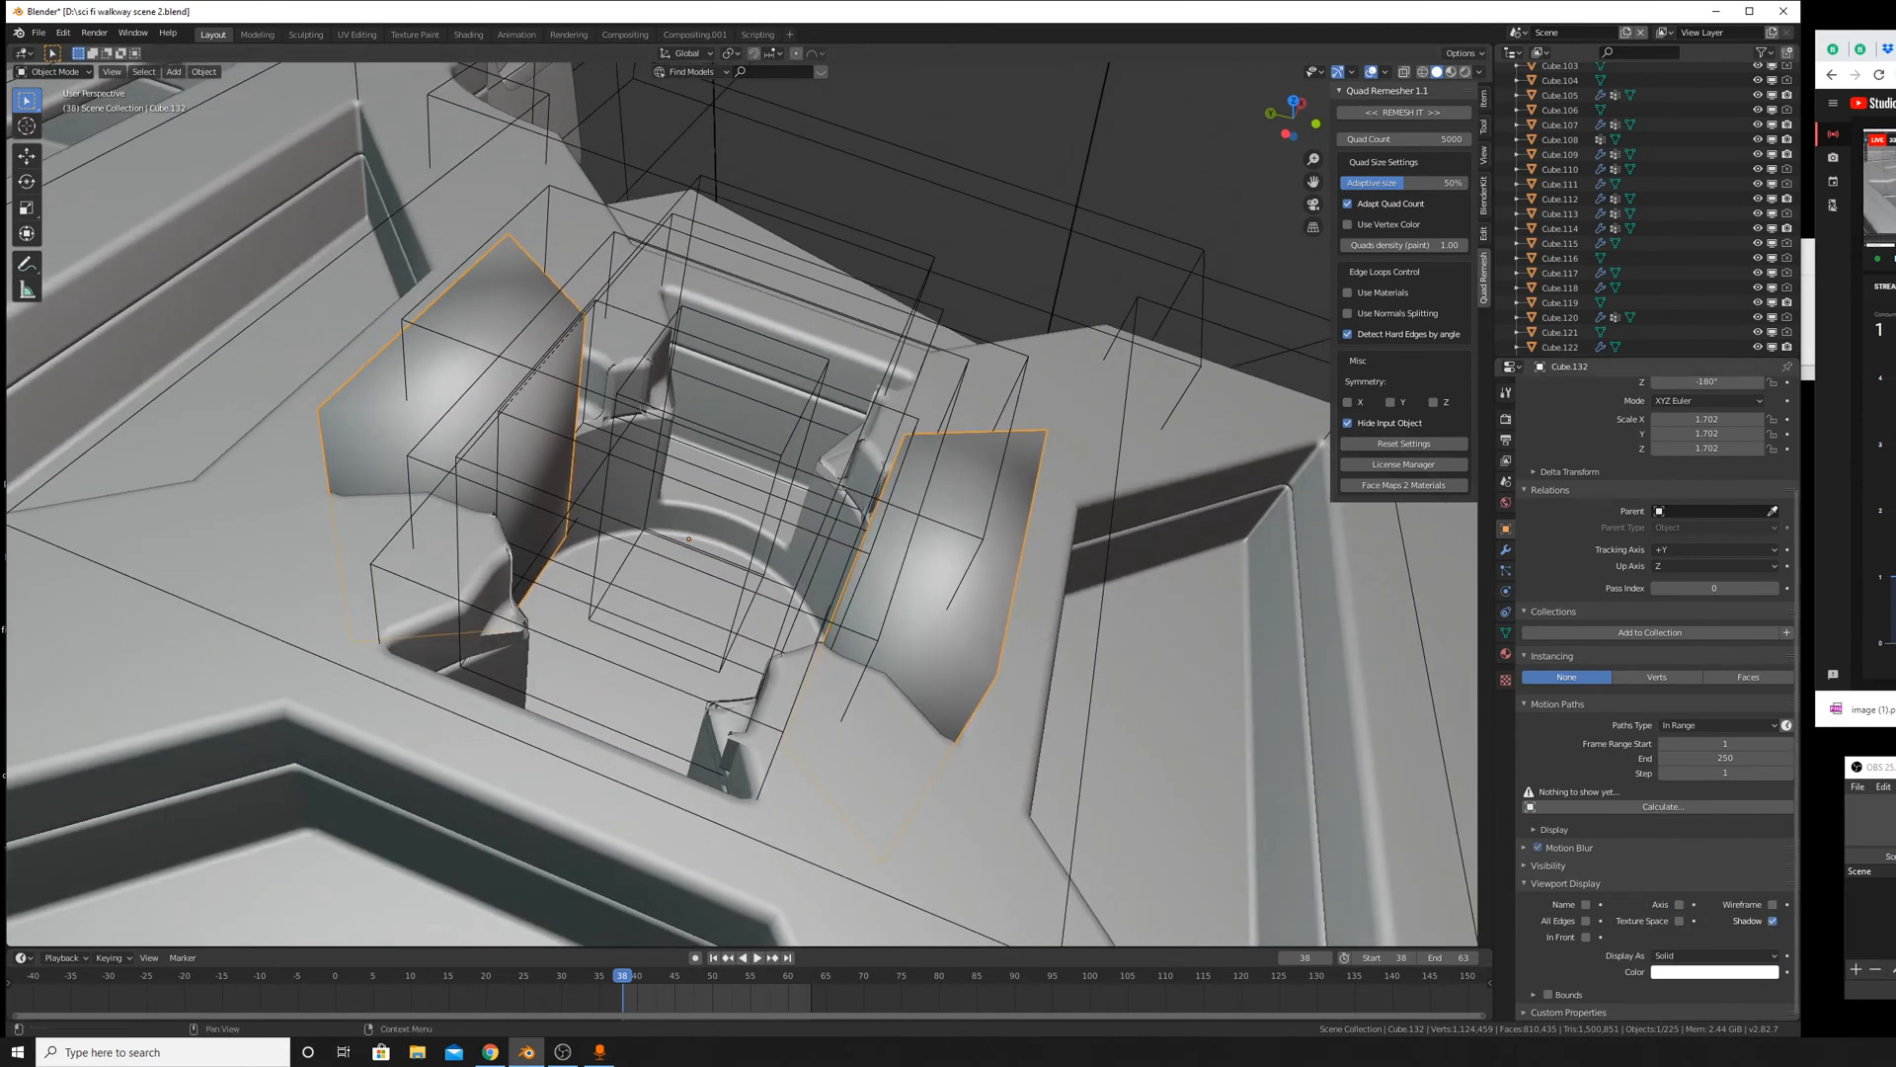
pyautogui.click(1699, 956)
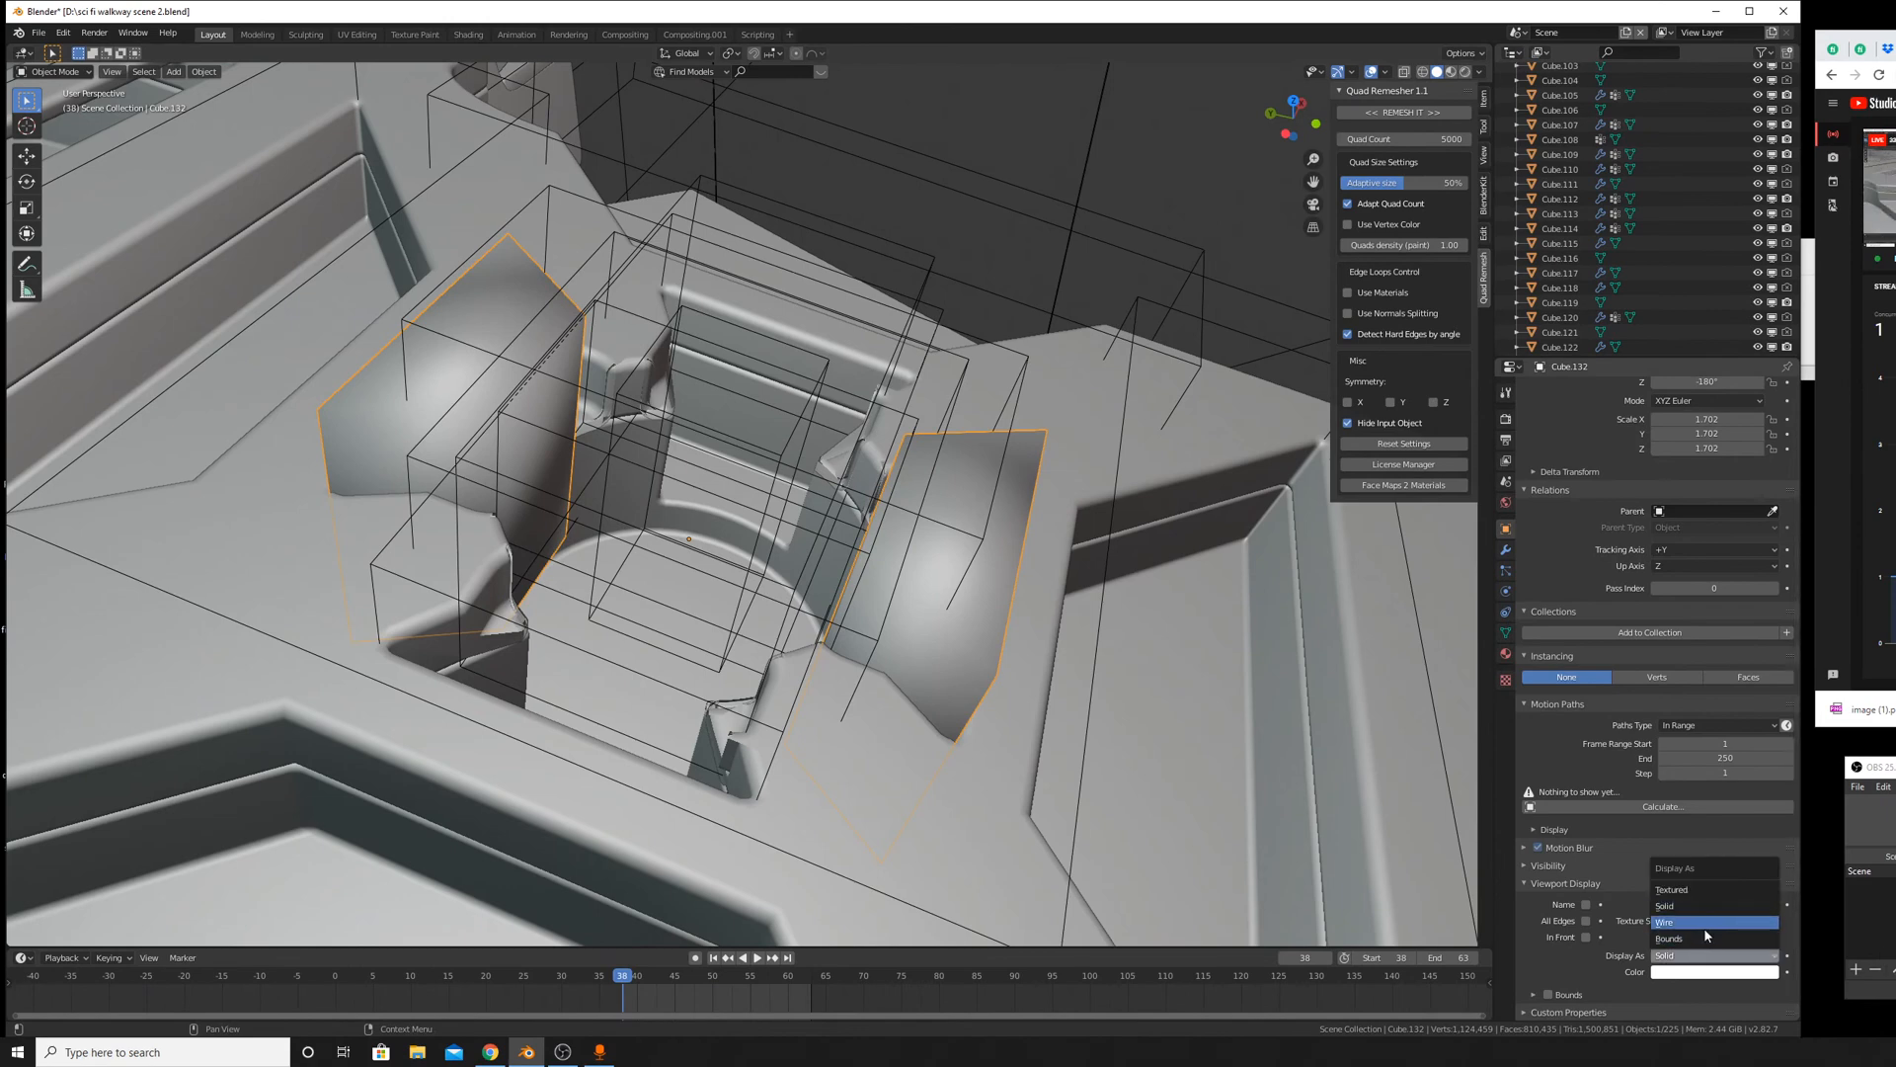
pyautogui.click(1676, 938)
pyautogui.moveTo(1096, 583); pyautogui.dragTo(1125, 614, button='middle')
pyautogui.click(1701, 954)
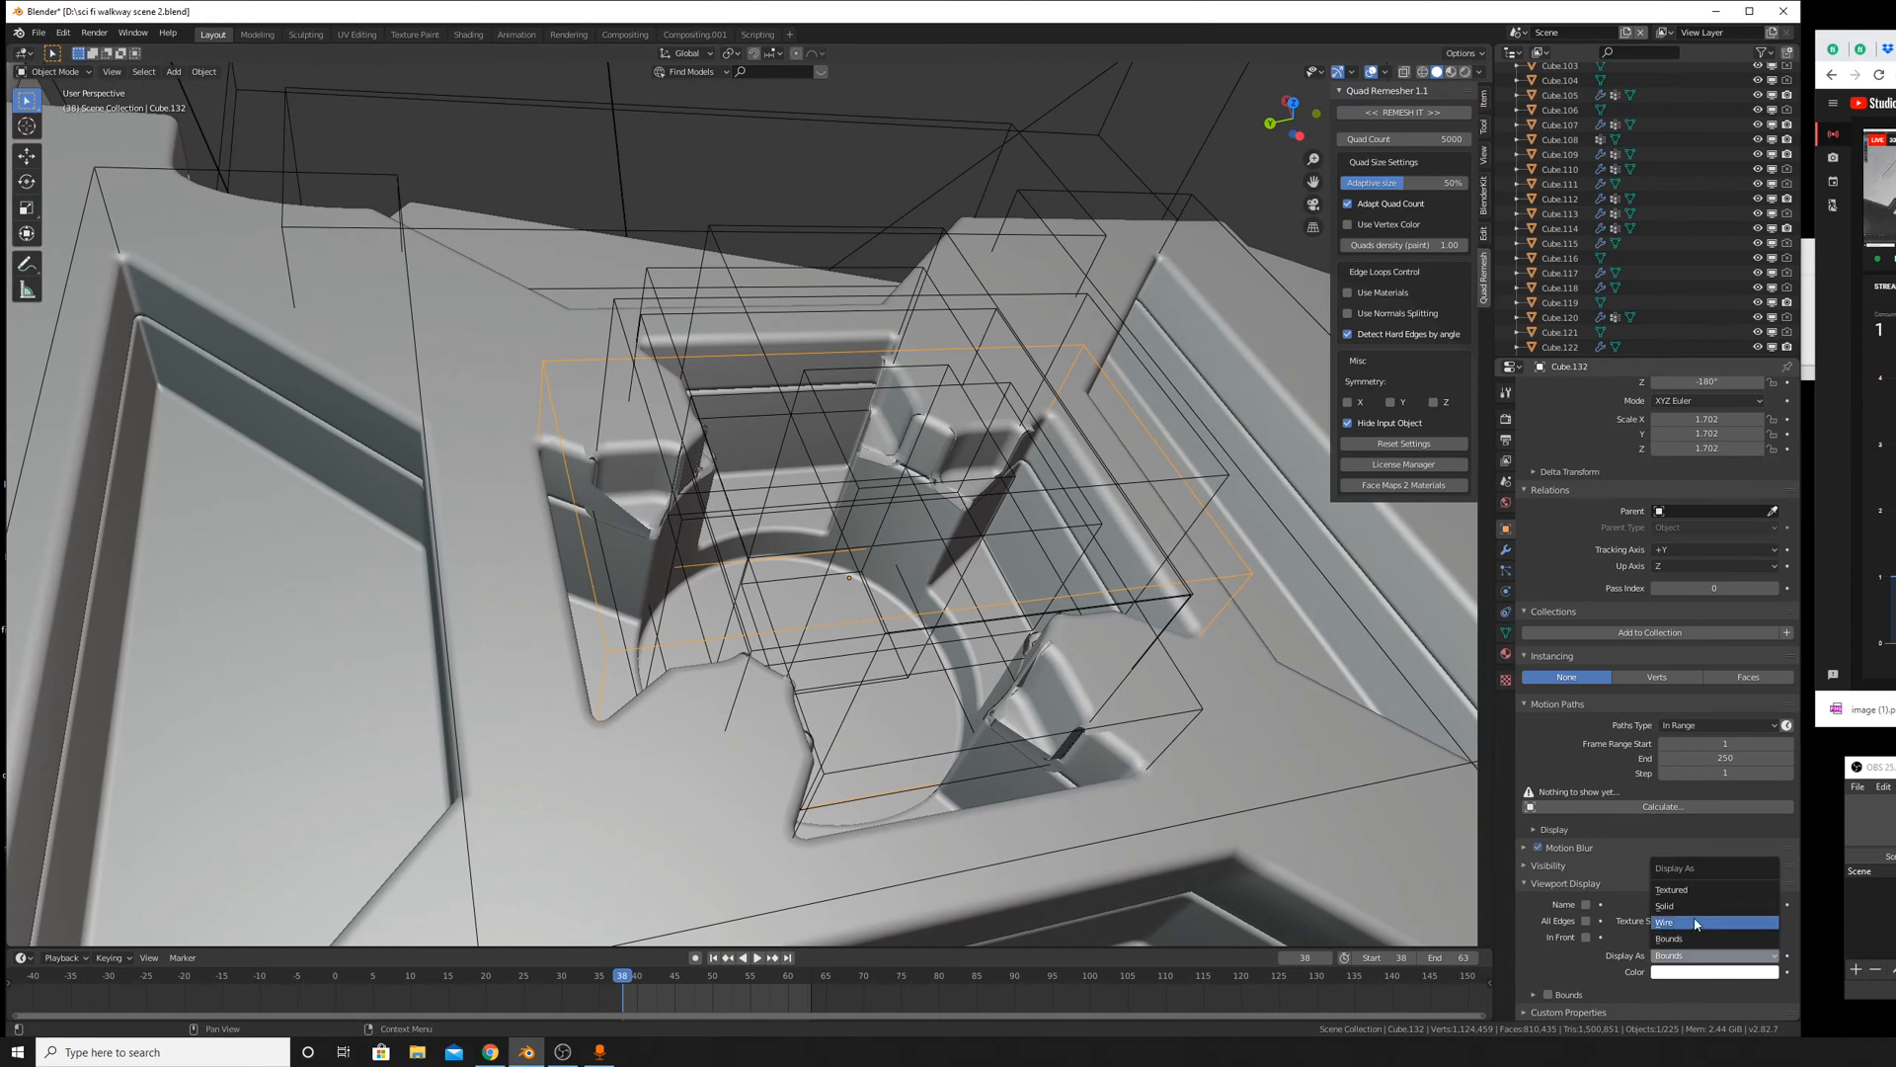
# Set the viewport display of the nose recess cutters Cube.133 and Cube.134 to Wire.
pyautogui.click(1189, 684)
pyautogui.click(1679, 956)
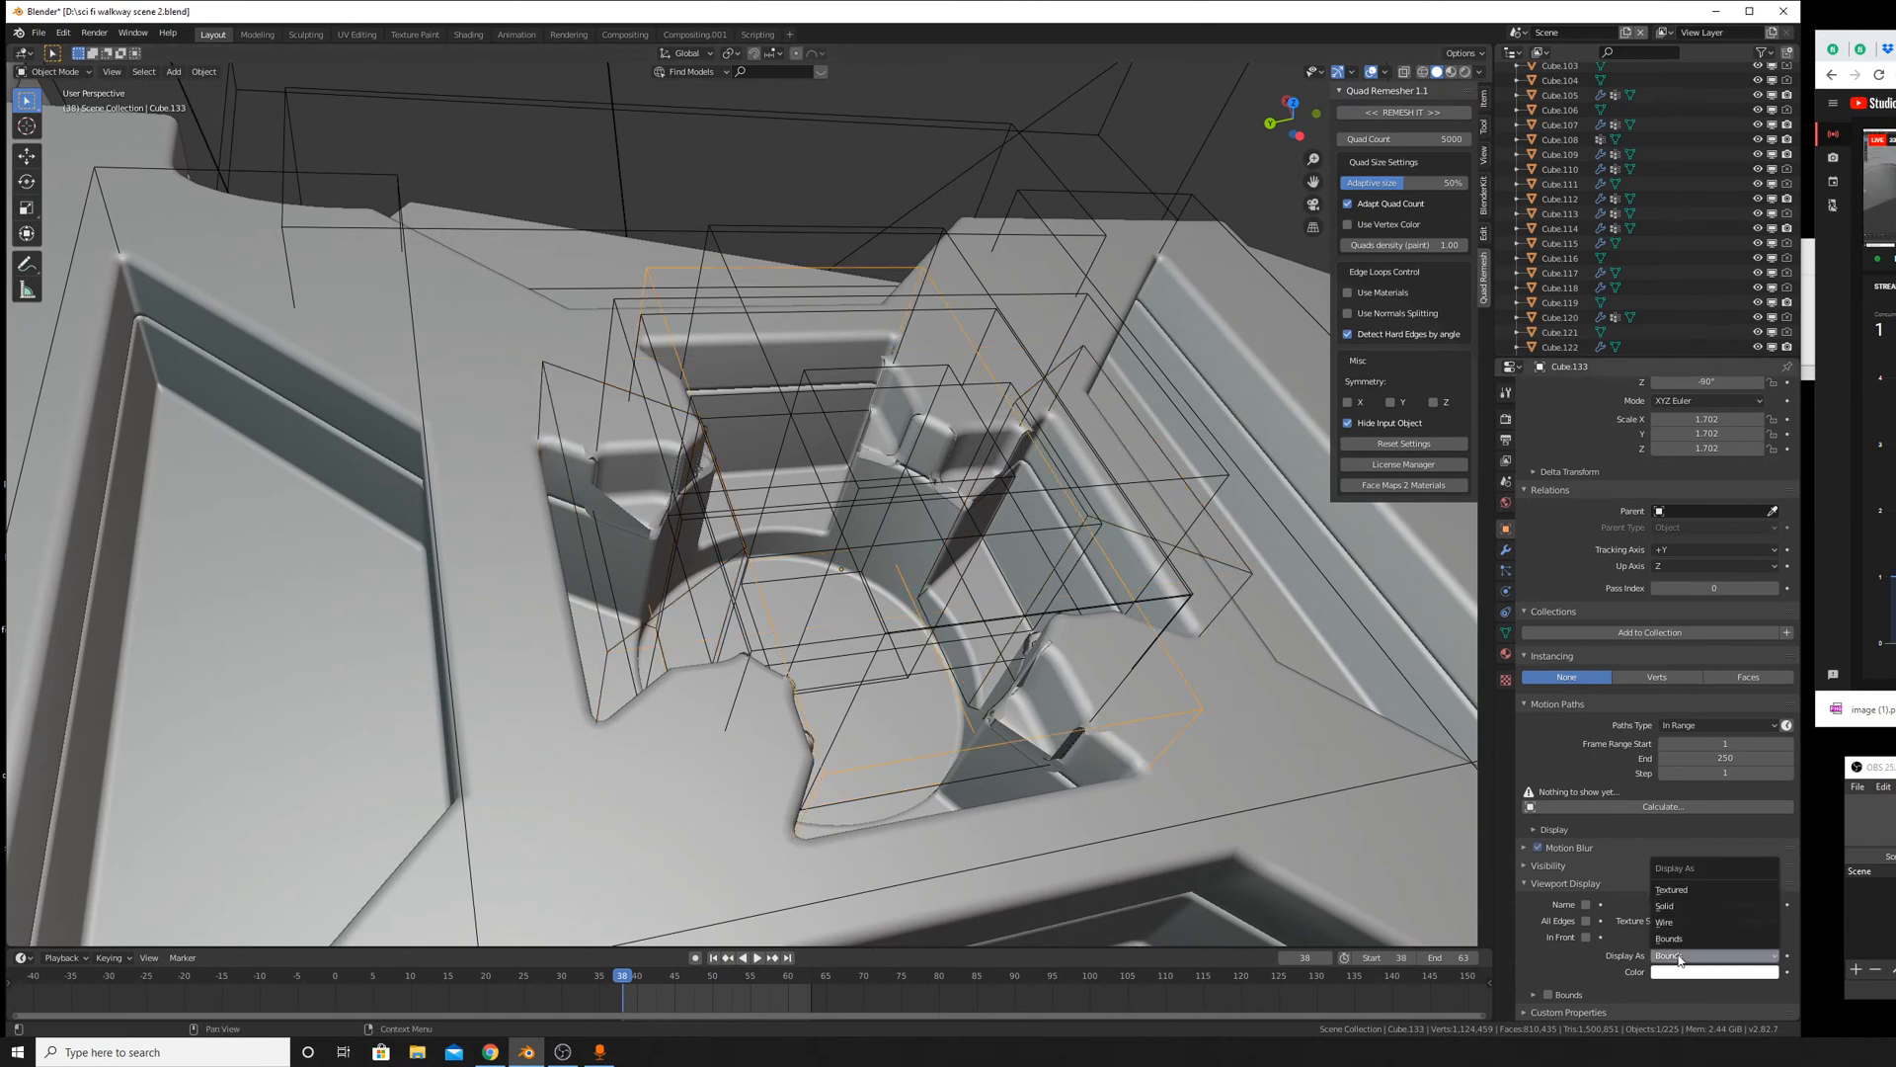
pyautogui.click(1669, 923)
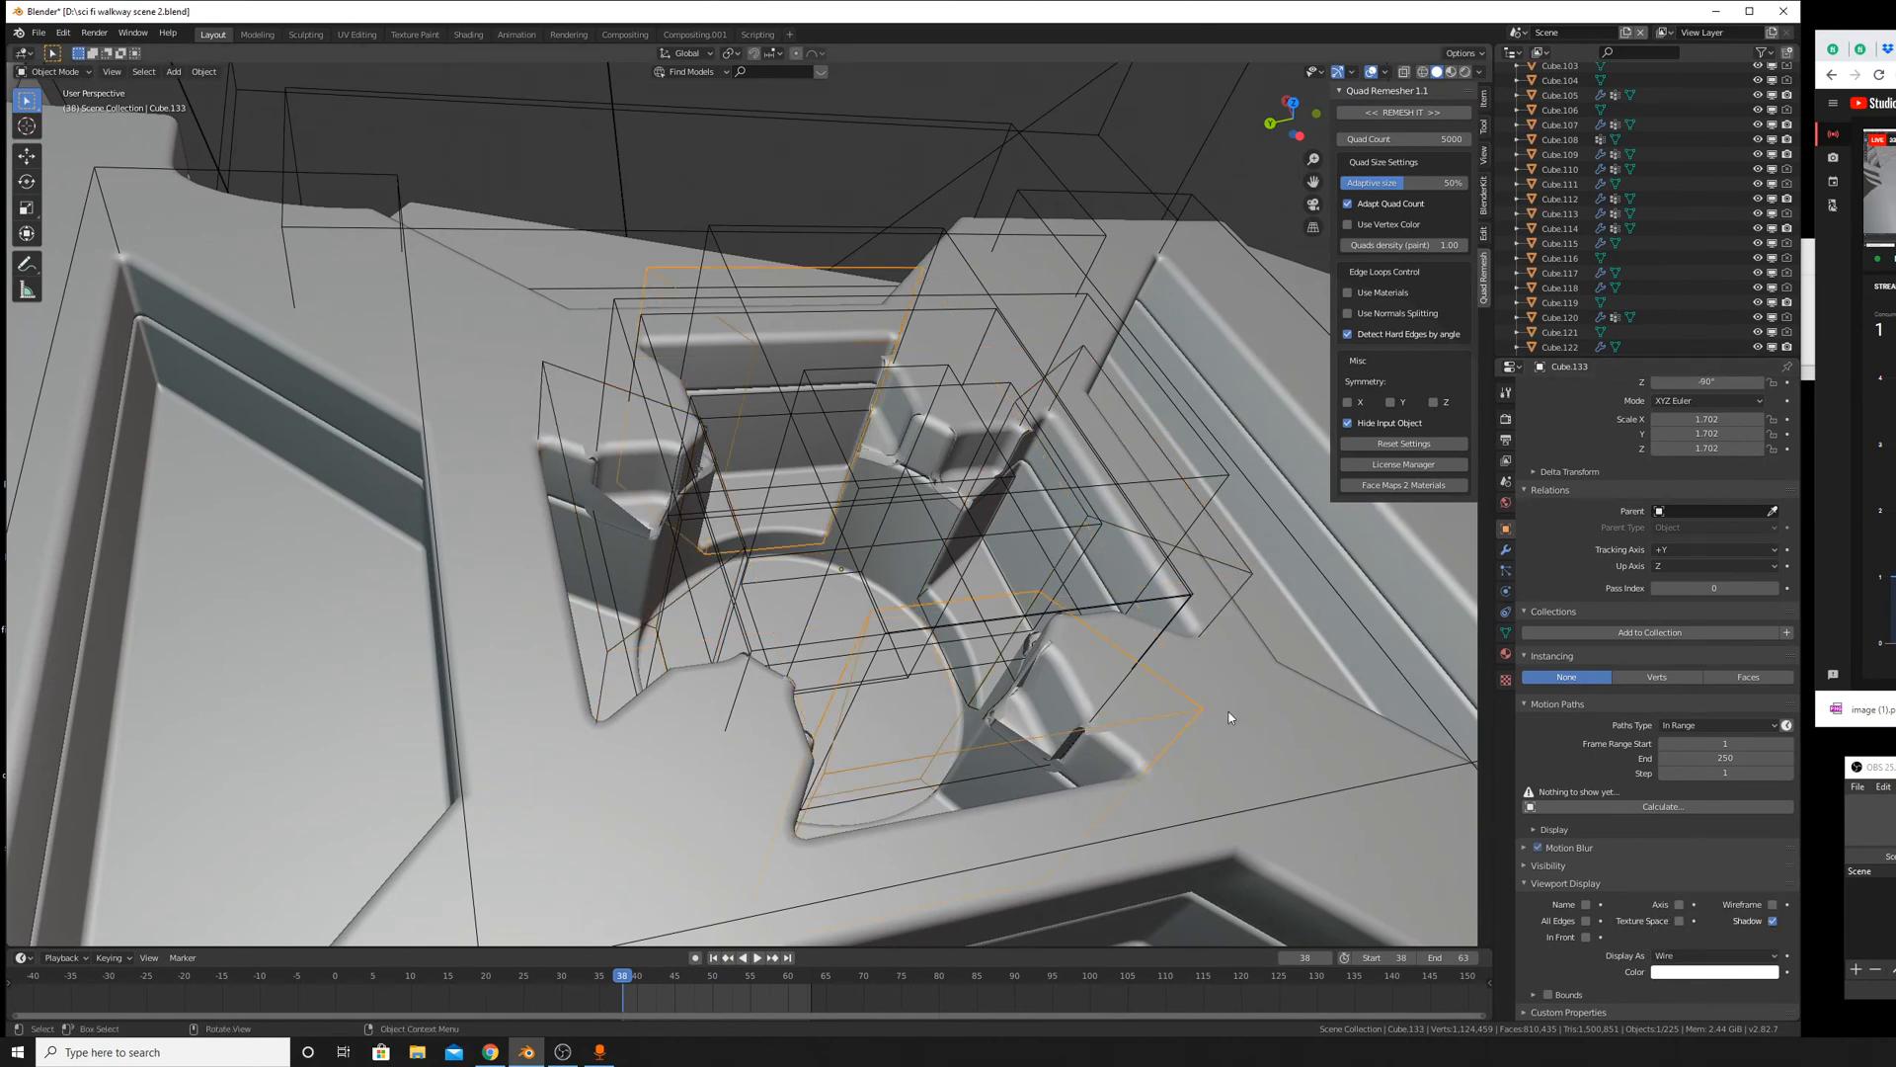
pyautogui.click(1147, 616)
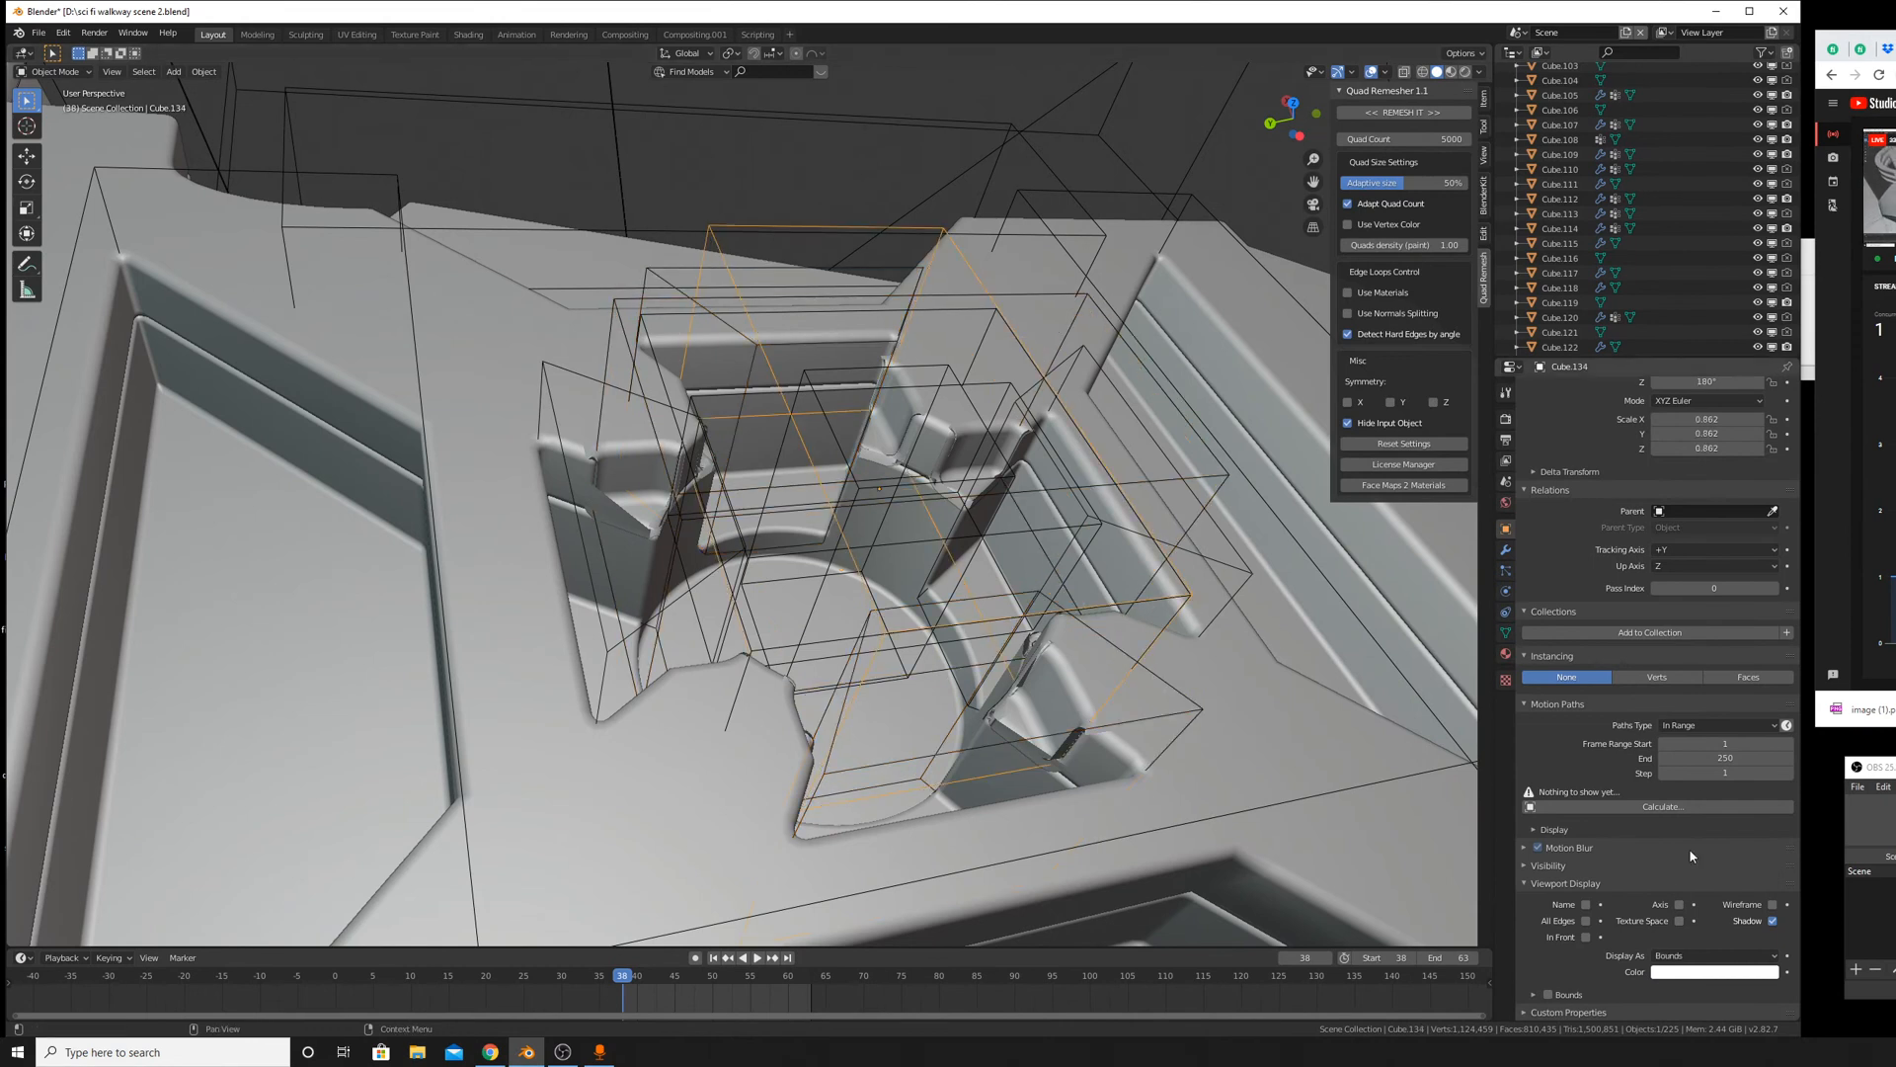
pyautogui.click(1685, 956)
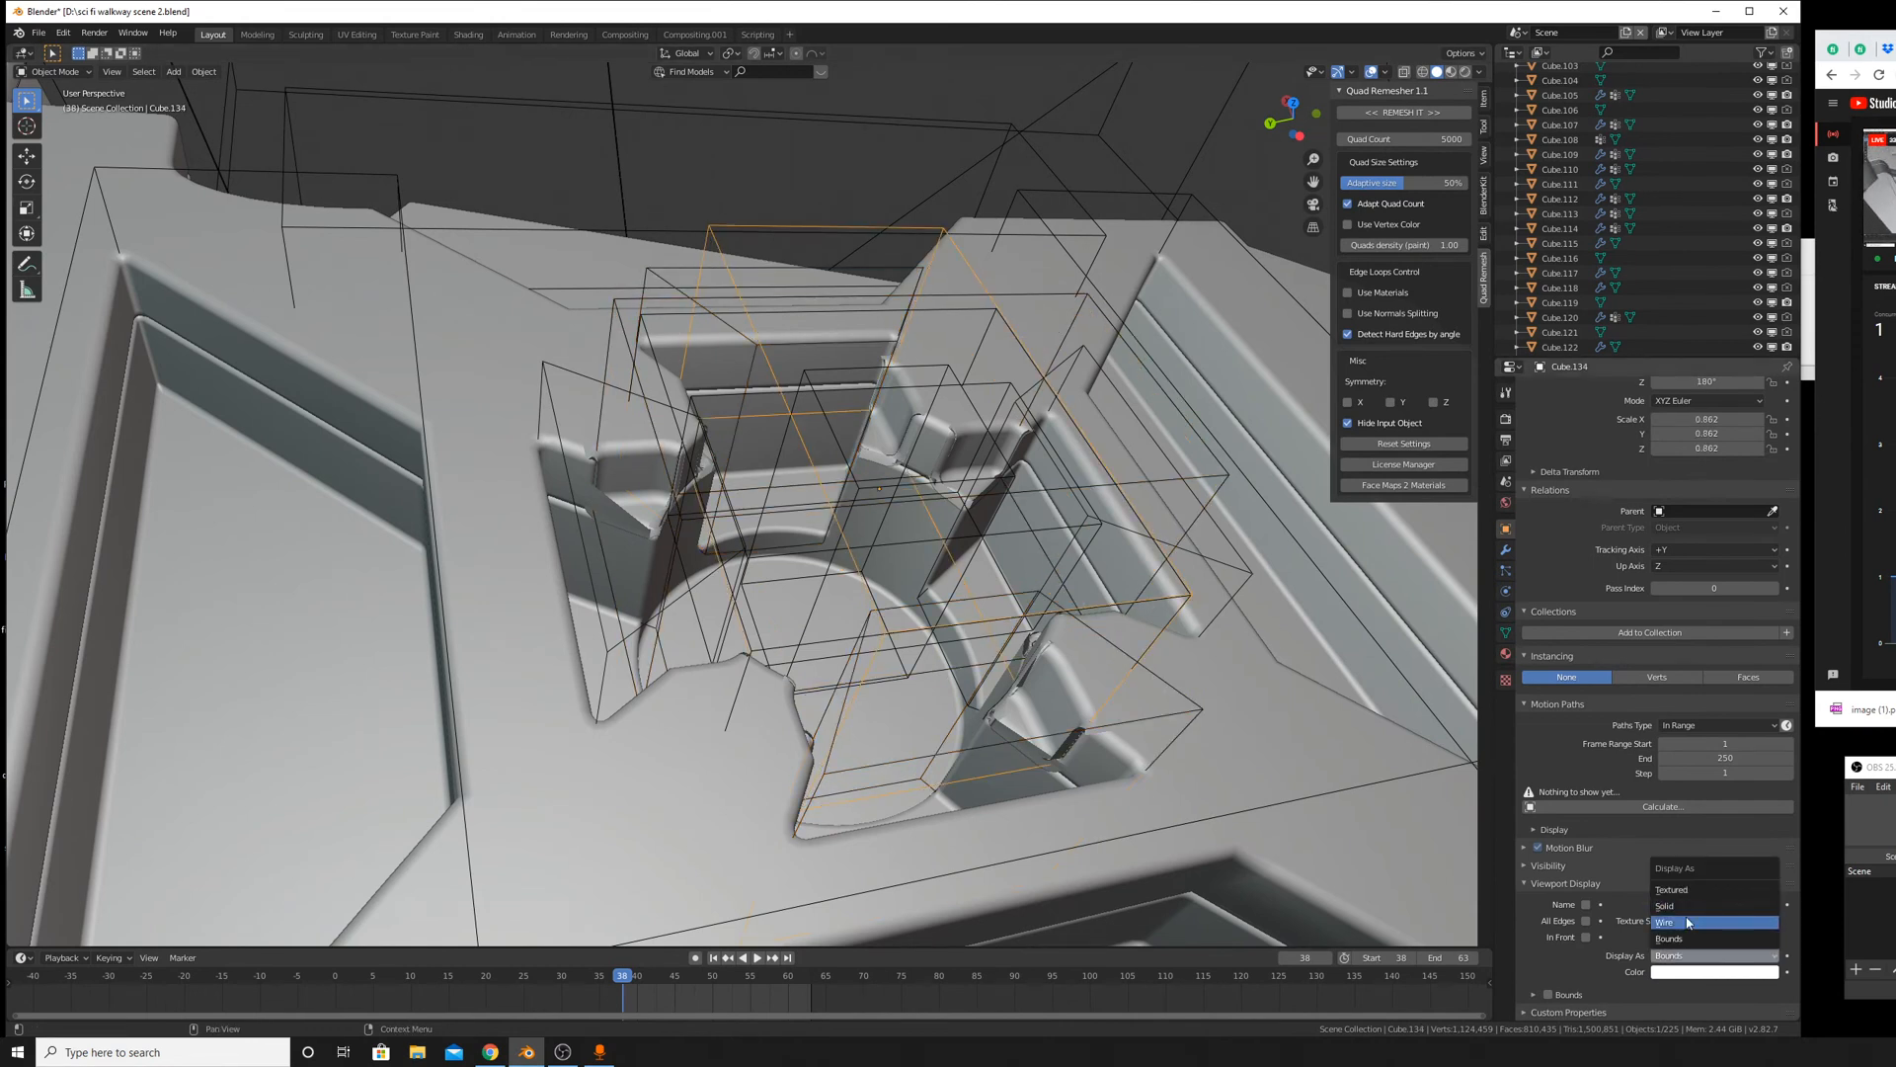
pyautogui.click(1687, 922)
# Try to raise the Cube.134 cutter along the global Z axis by about 0.5 m.
pyautogui.moveTo(967, 553); pyautogui.dragTo(1013, 603, button='middle')
pyautogui.press('g')
pyautogui.press('z')
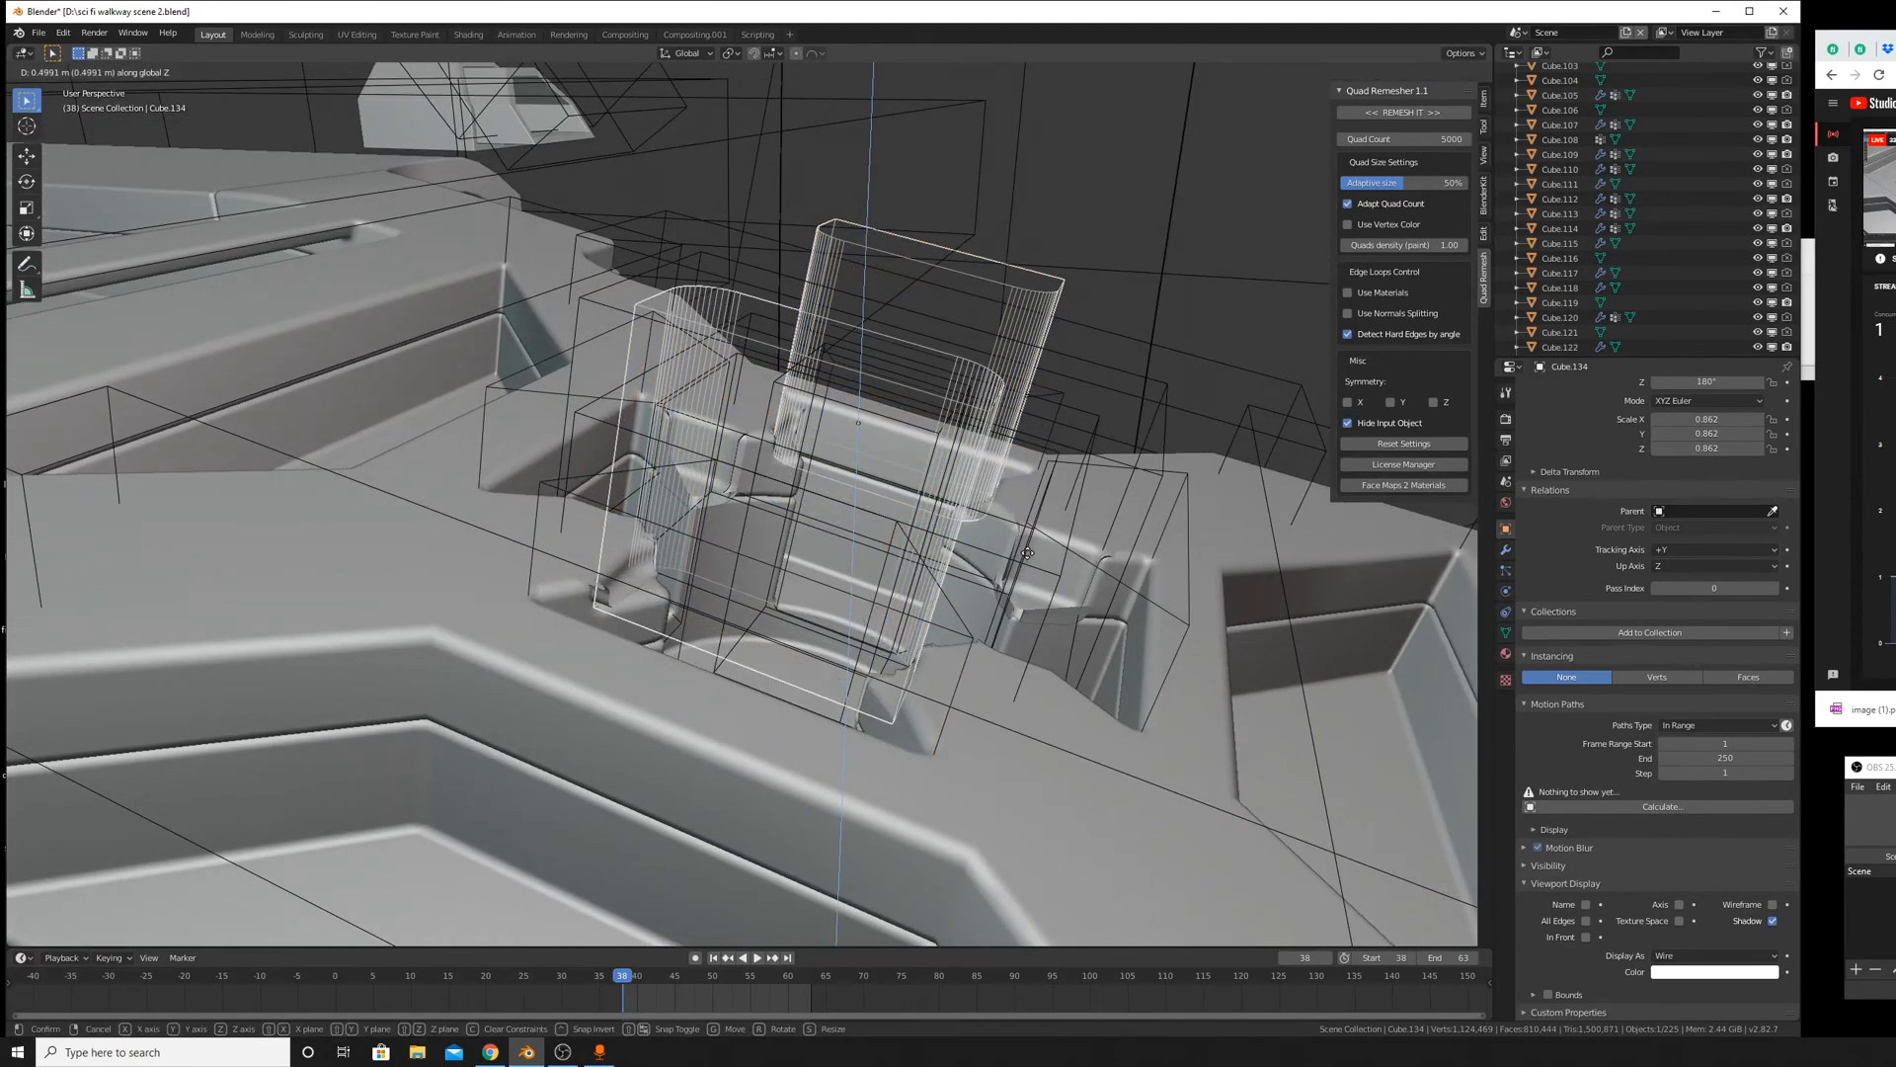
pyautogui.click(1027, 553)
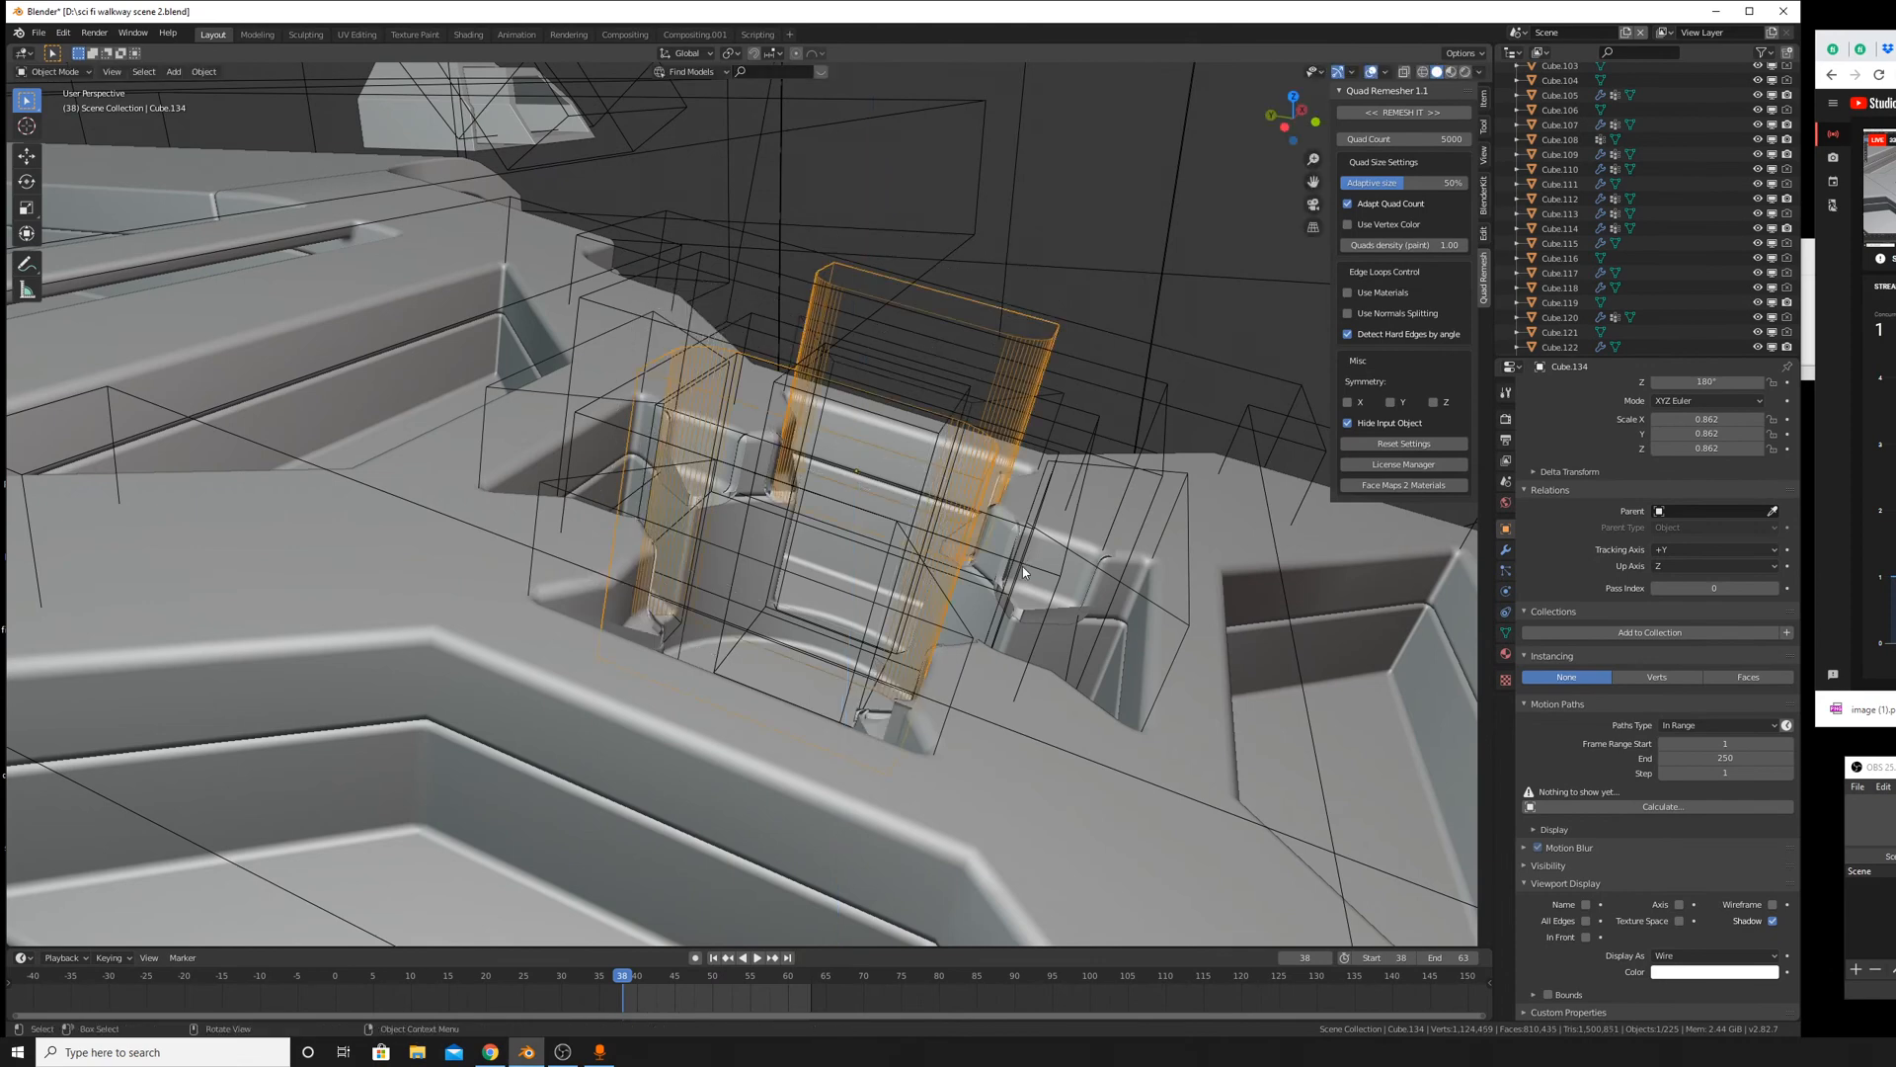
# Switch the transform orientation to Local and move the Cube.134 cutter about 0.503 m along its local Z axis.
pyautogui.click(684, 53)
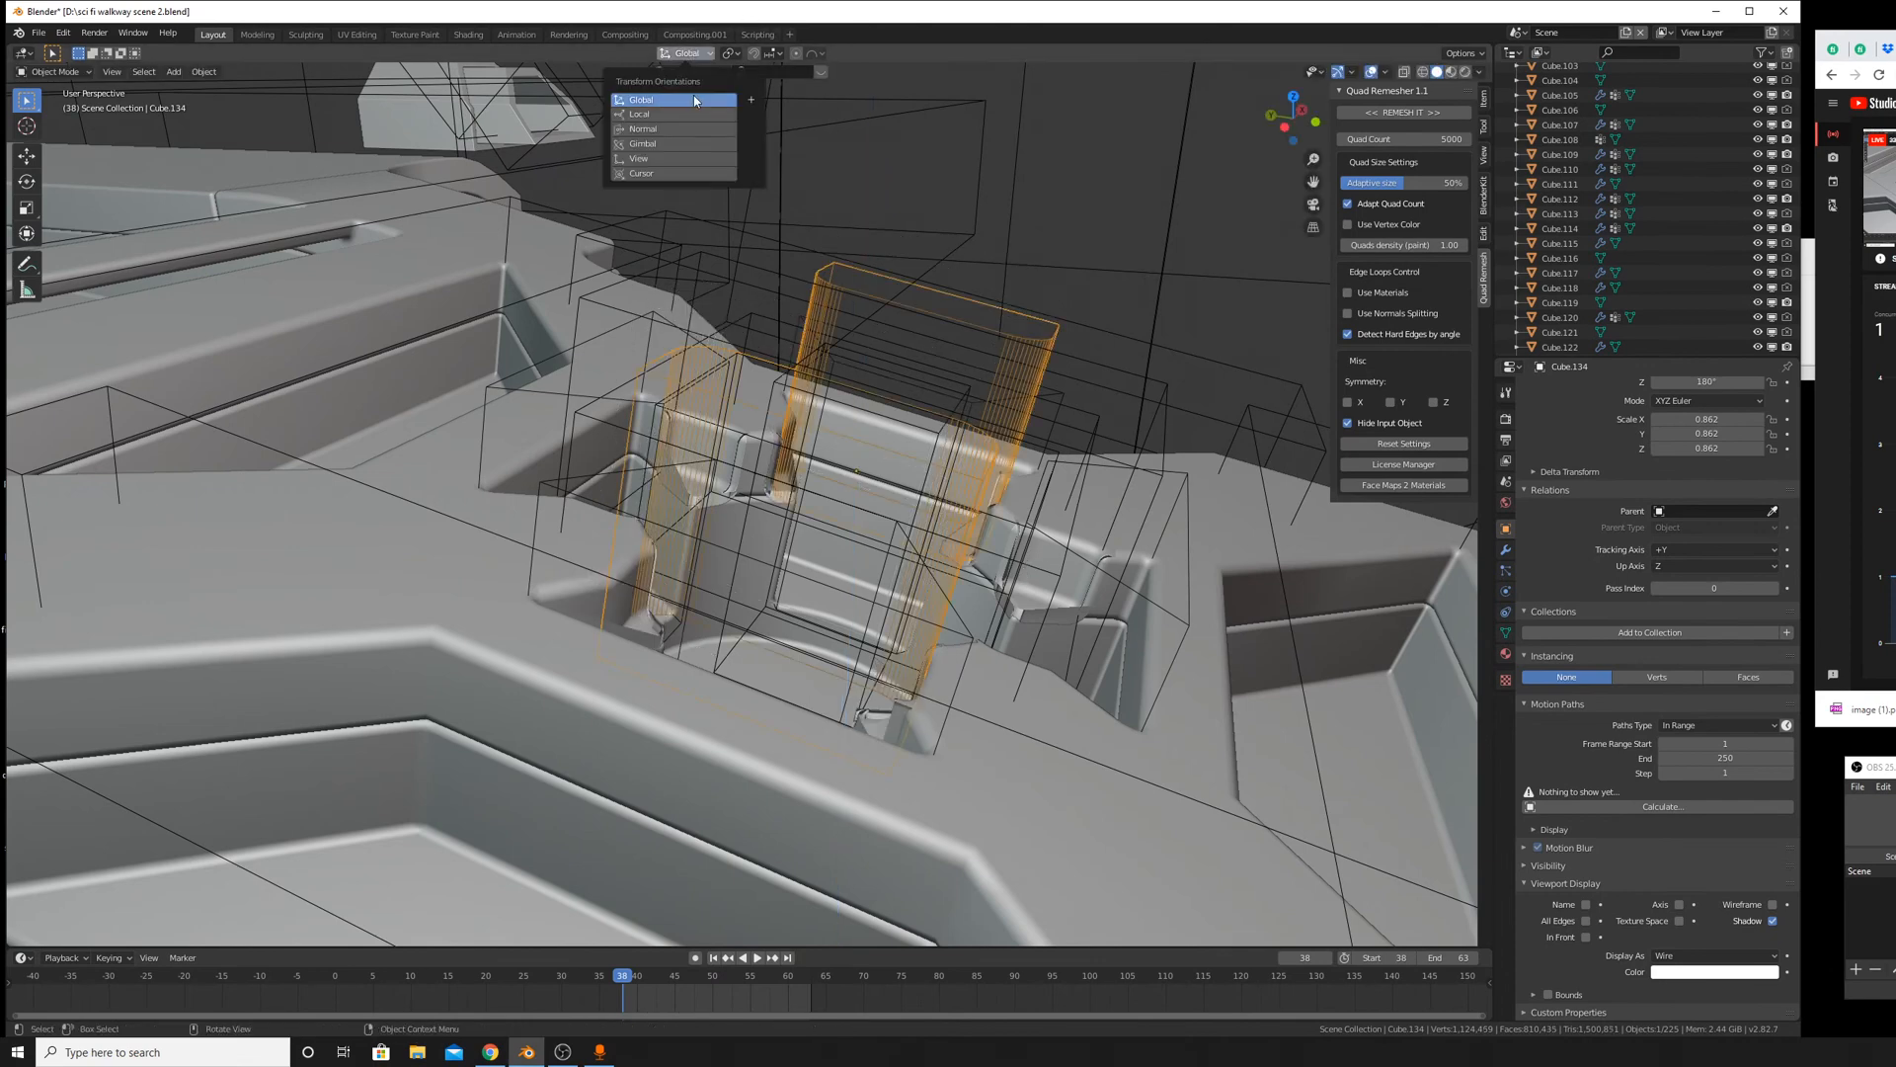
pyautogui.click(707, 115)
pyautogui.press('g')
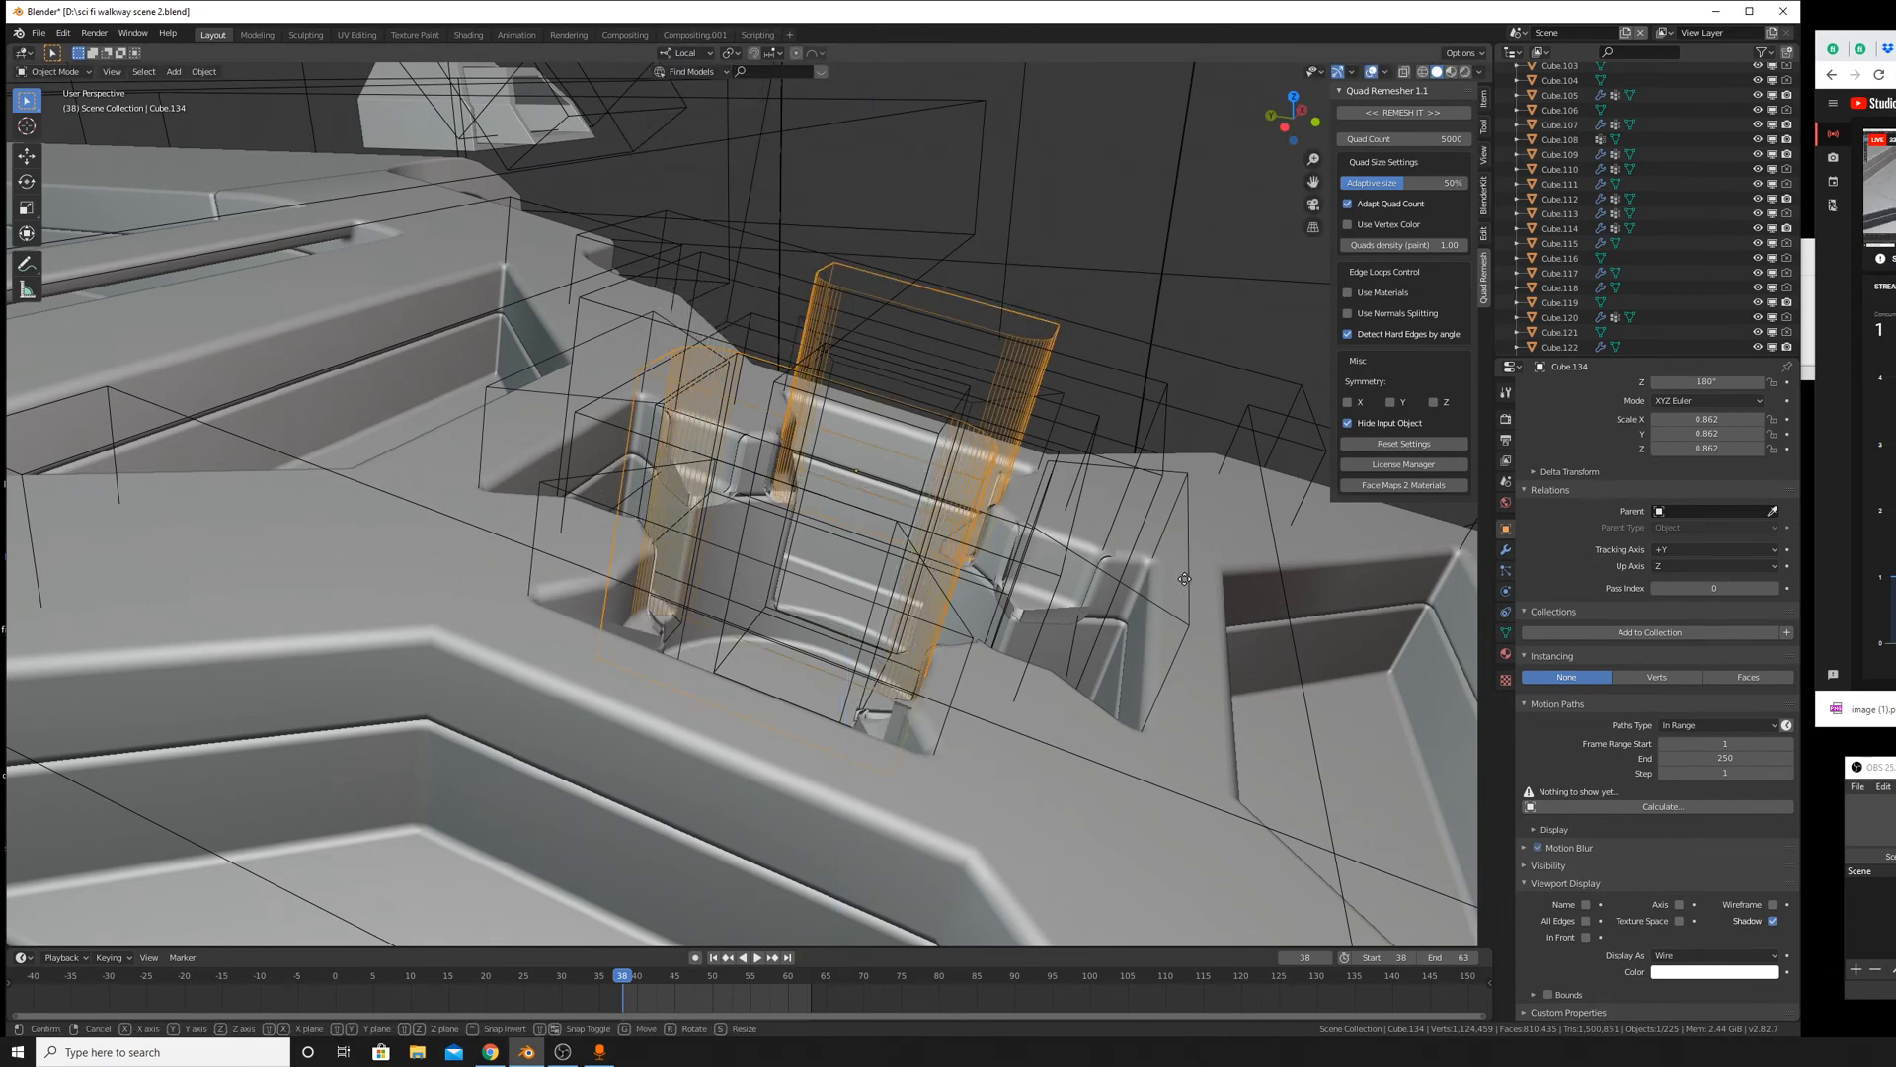
pyautogui.press('z')
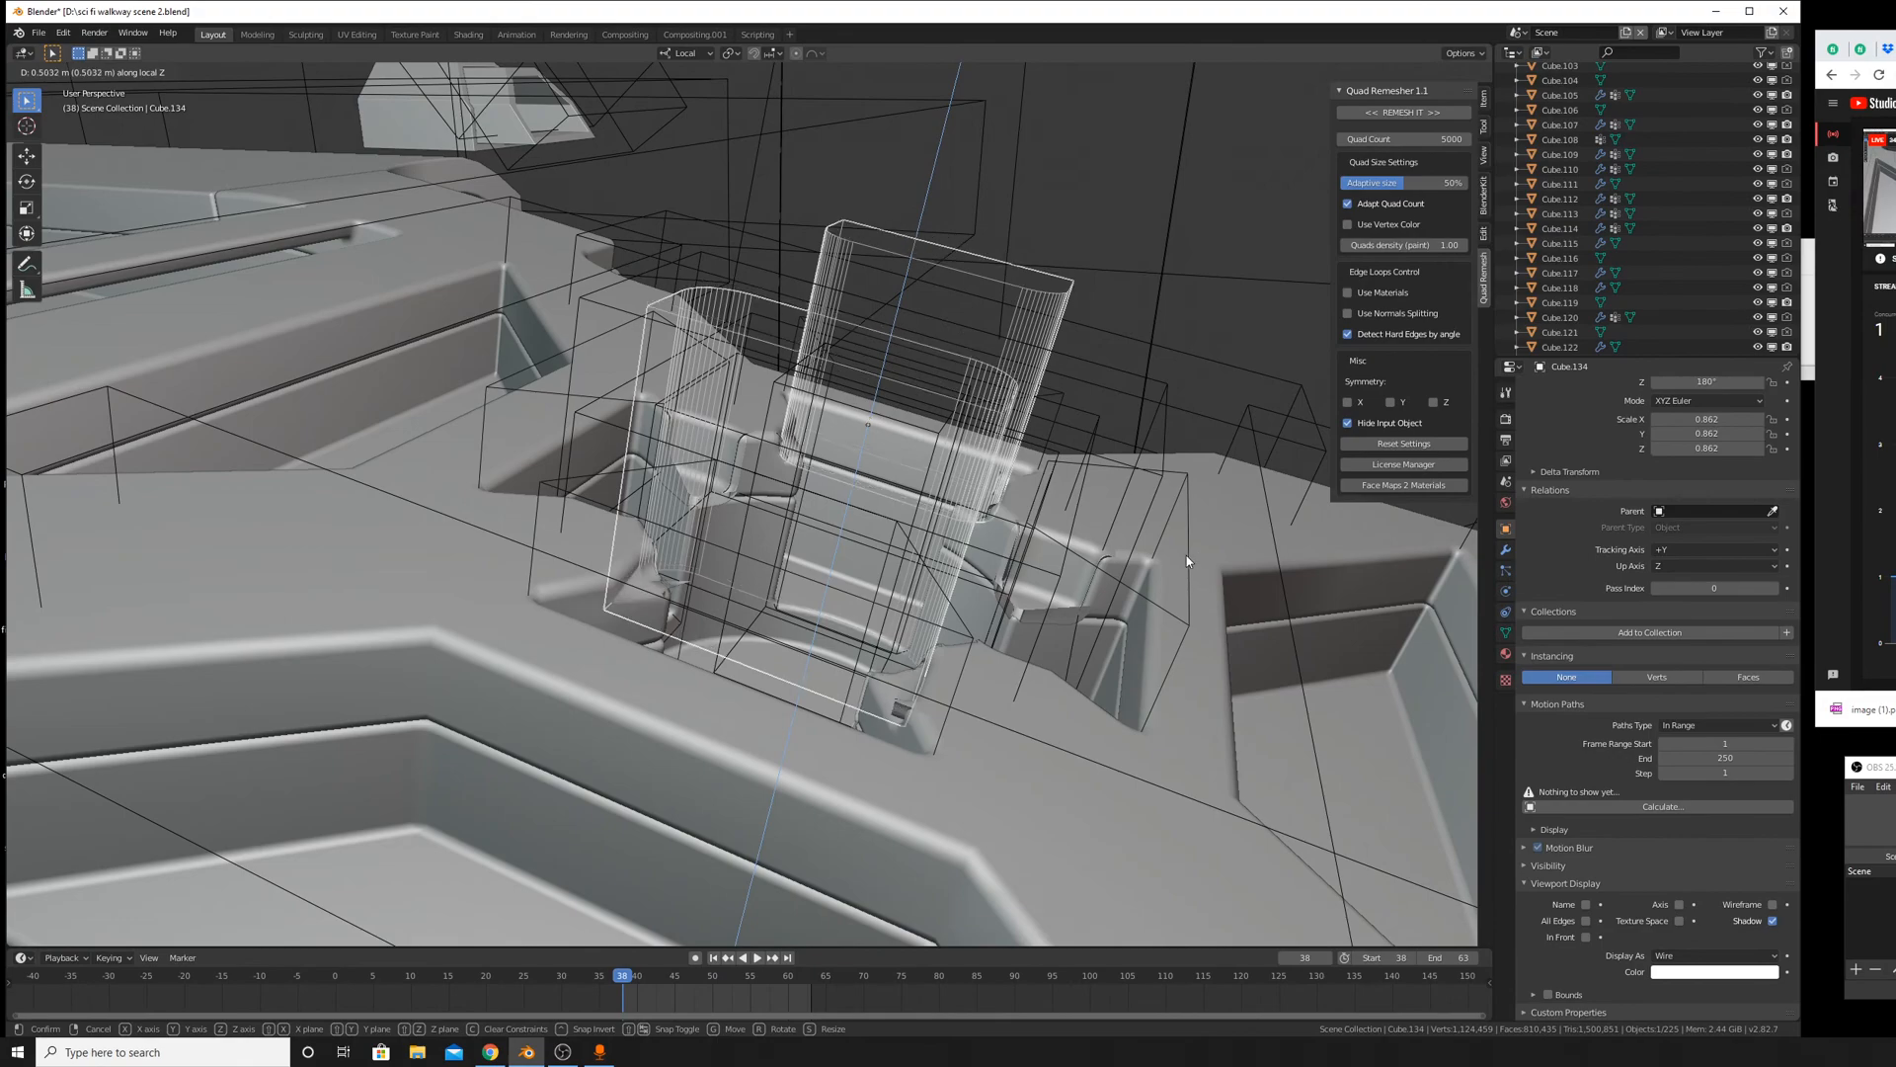
pyautogui.click(1187, 555)
# Examine the nose recess around the raised Cube.134 cutter from several angles and distances.
pyautogui.moveTo(1187, 555)
pyautogui.mouseDown(button='middle')
pyautogui.moveTo(1185, 592)
pyautogui.moveTo(939, 559)
pyautogui.moveTo(1099, 617)
pyautogui.moveTo(1201, 598)
pyautogui.moveTo(646, 602)
pyautogui.mouseUp(button='middle')
pyautogui.scroll(-10, 1051, 564)
pyautogui.scroll(4, 1098, 617)
pyautogui.scroll(3, 775, 574)
pyautogui.moveTo(775, 575); pyautogui.dragTo(207, 586, button='middle')
pyautogui.moveTo(338, 637); pyautogui.dragTo(904, 518, button='middle')
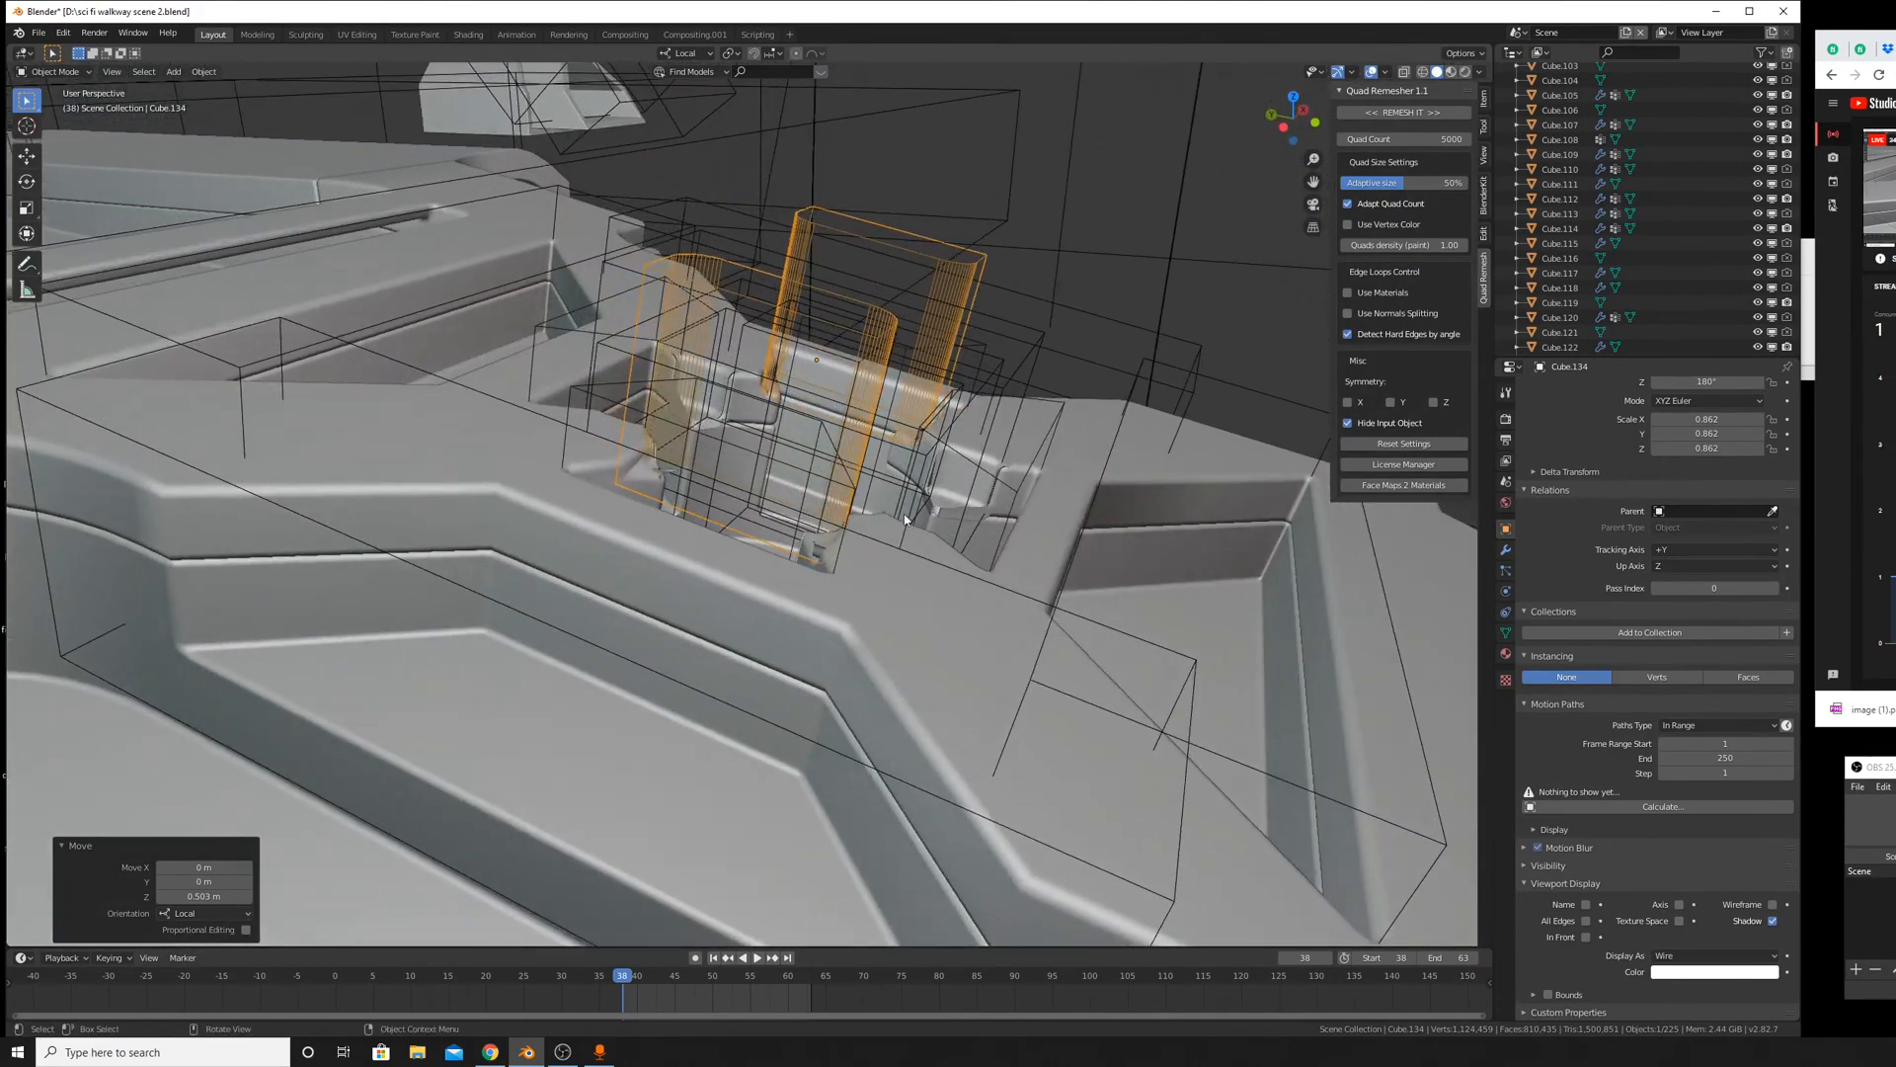
pyautogui.click(905, 550)
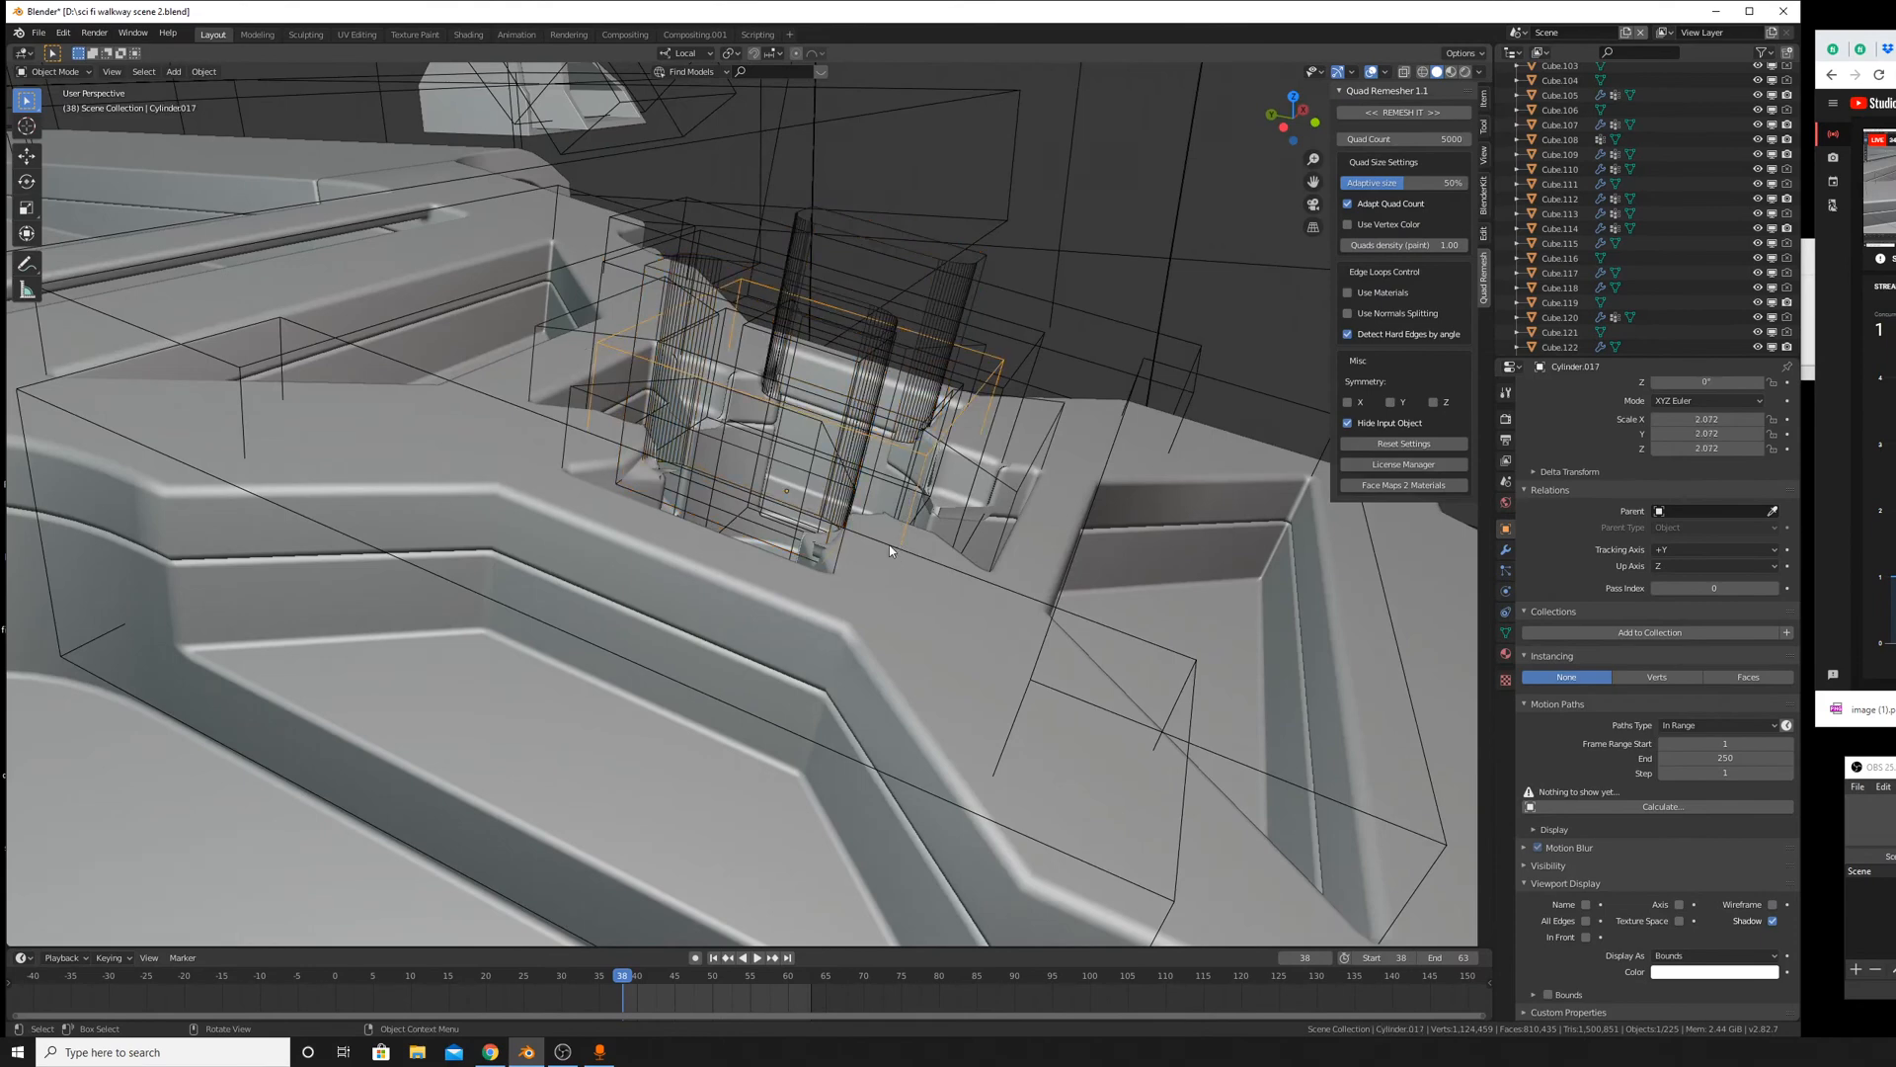
pyautogui.click(889, 550)
pyautogui.moveTo(915, 512); pyautogui.dragTo(842, 506, button='middle')
pyautogui.click(843, 506)
pyautogui.scroll(-5, 769, 500)
pyautogui.scroll(2, 928, 536)
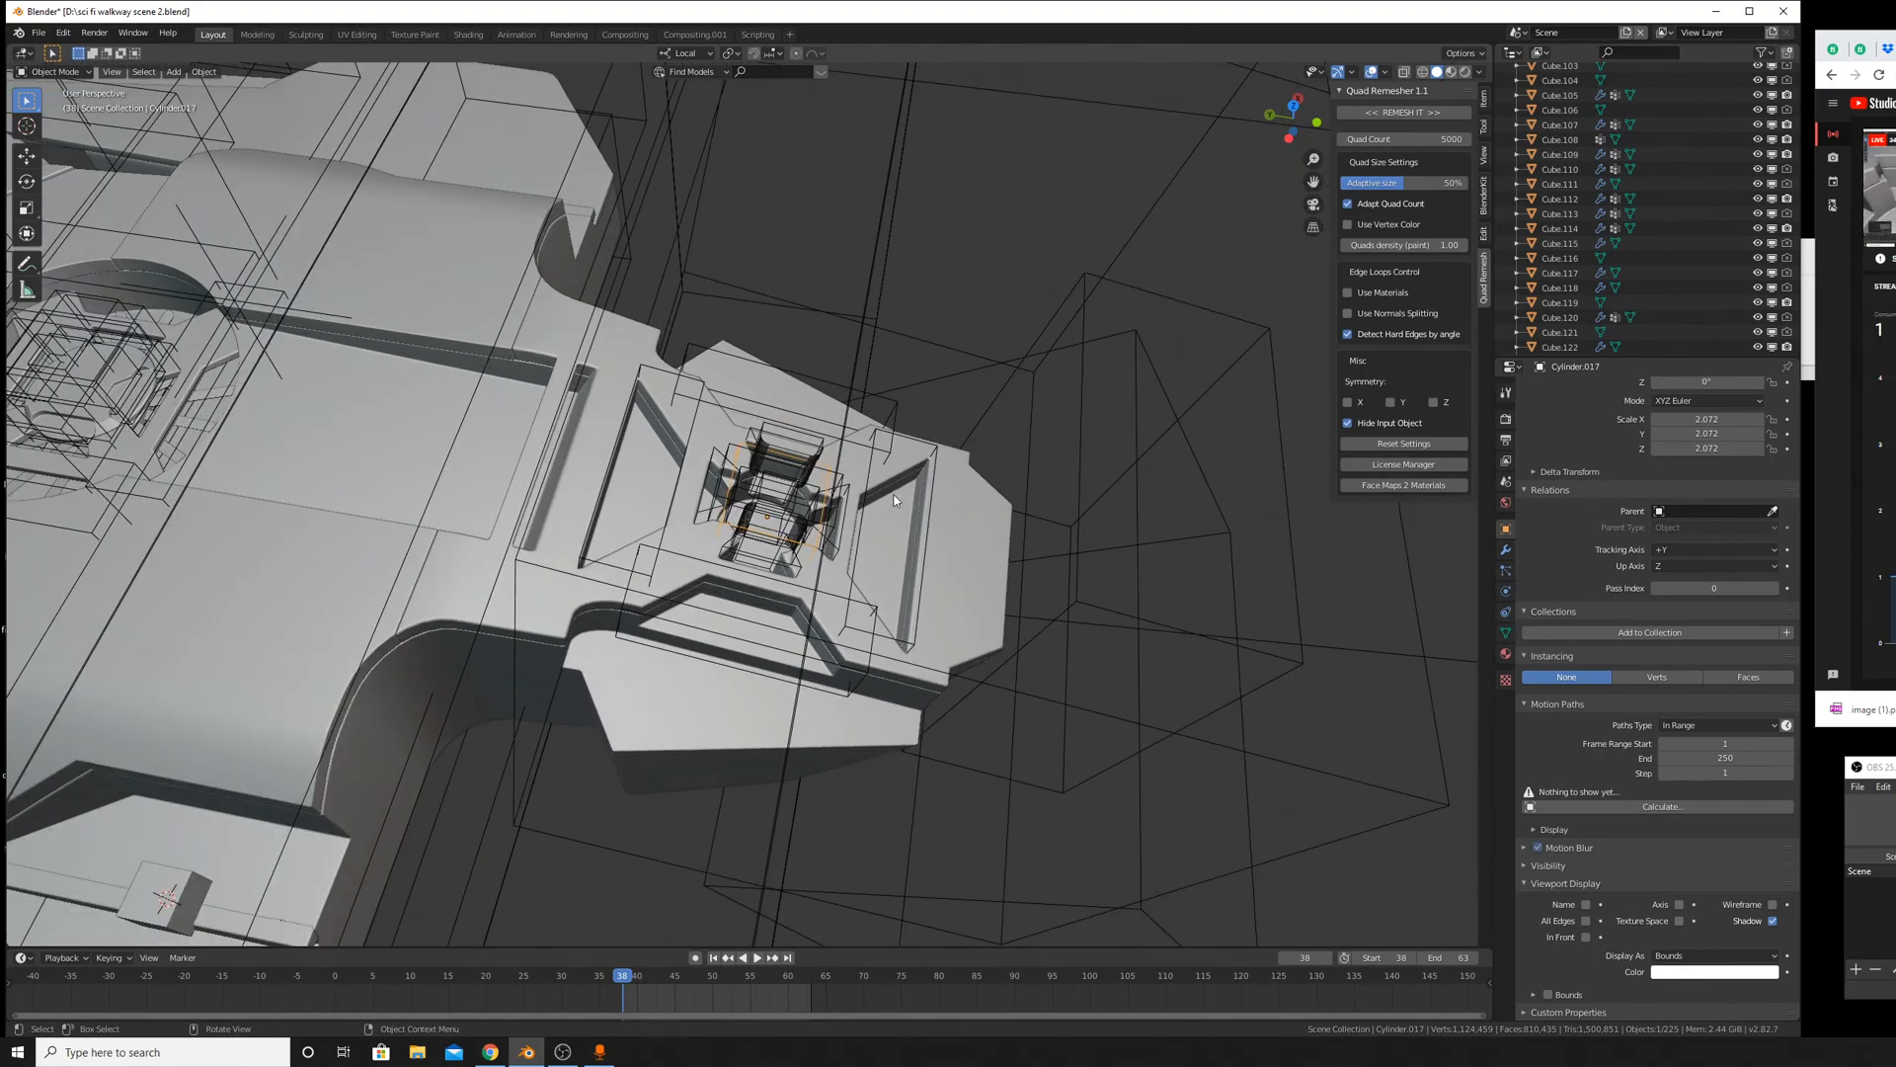
# Inspect the circular recess on top of the hull, then focus on the nose panel Cube.105 for comparison.
pyautogui.scroll(-3, 895, 501)
pyautogui.moveTo(549, 373); pyautogui.dragTo(883, 482, button='middle')
pyautogui.scroll(6, 883, 482)
pyautogui.click(1100, 531)
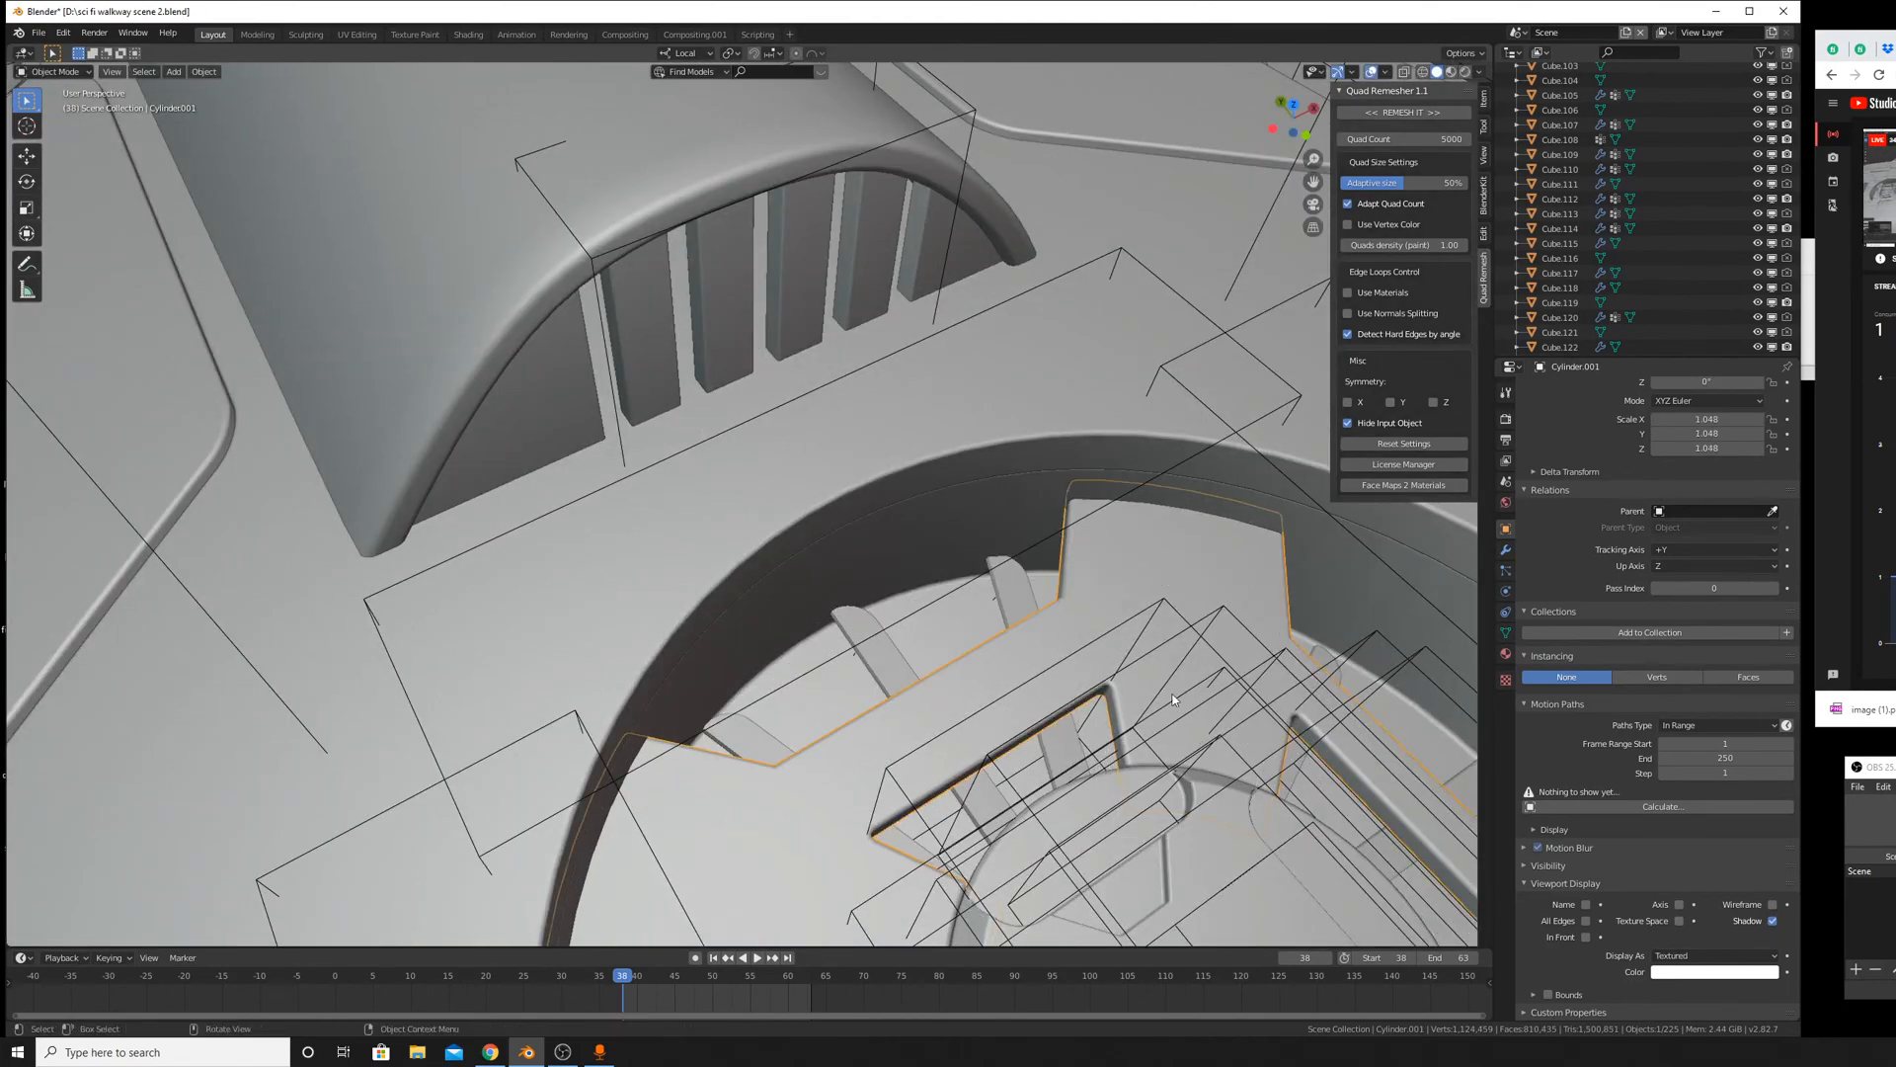
pyautogui.moveTo(1173, 700); pyautogui.dragTo(983, 686, button='middle')
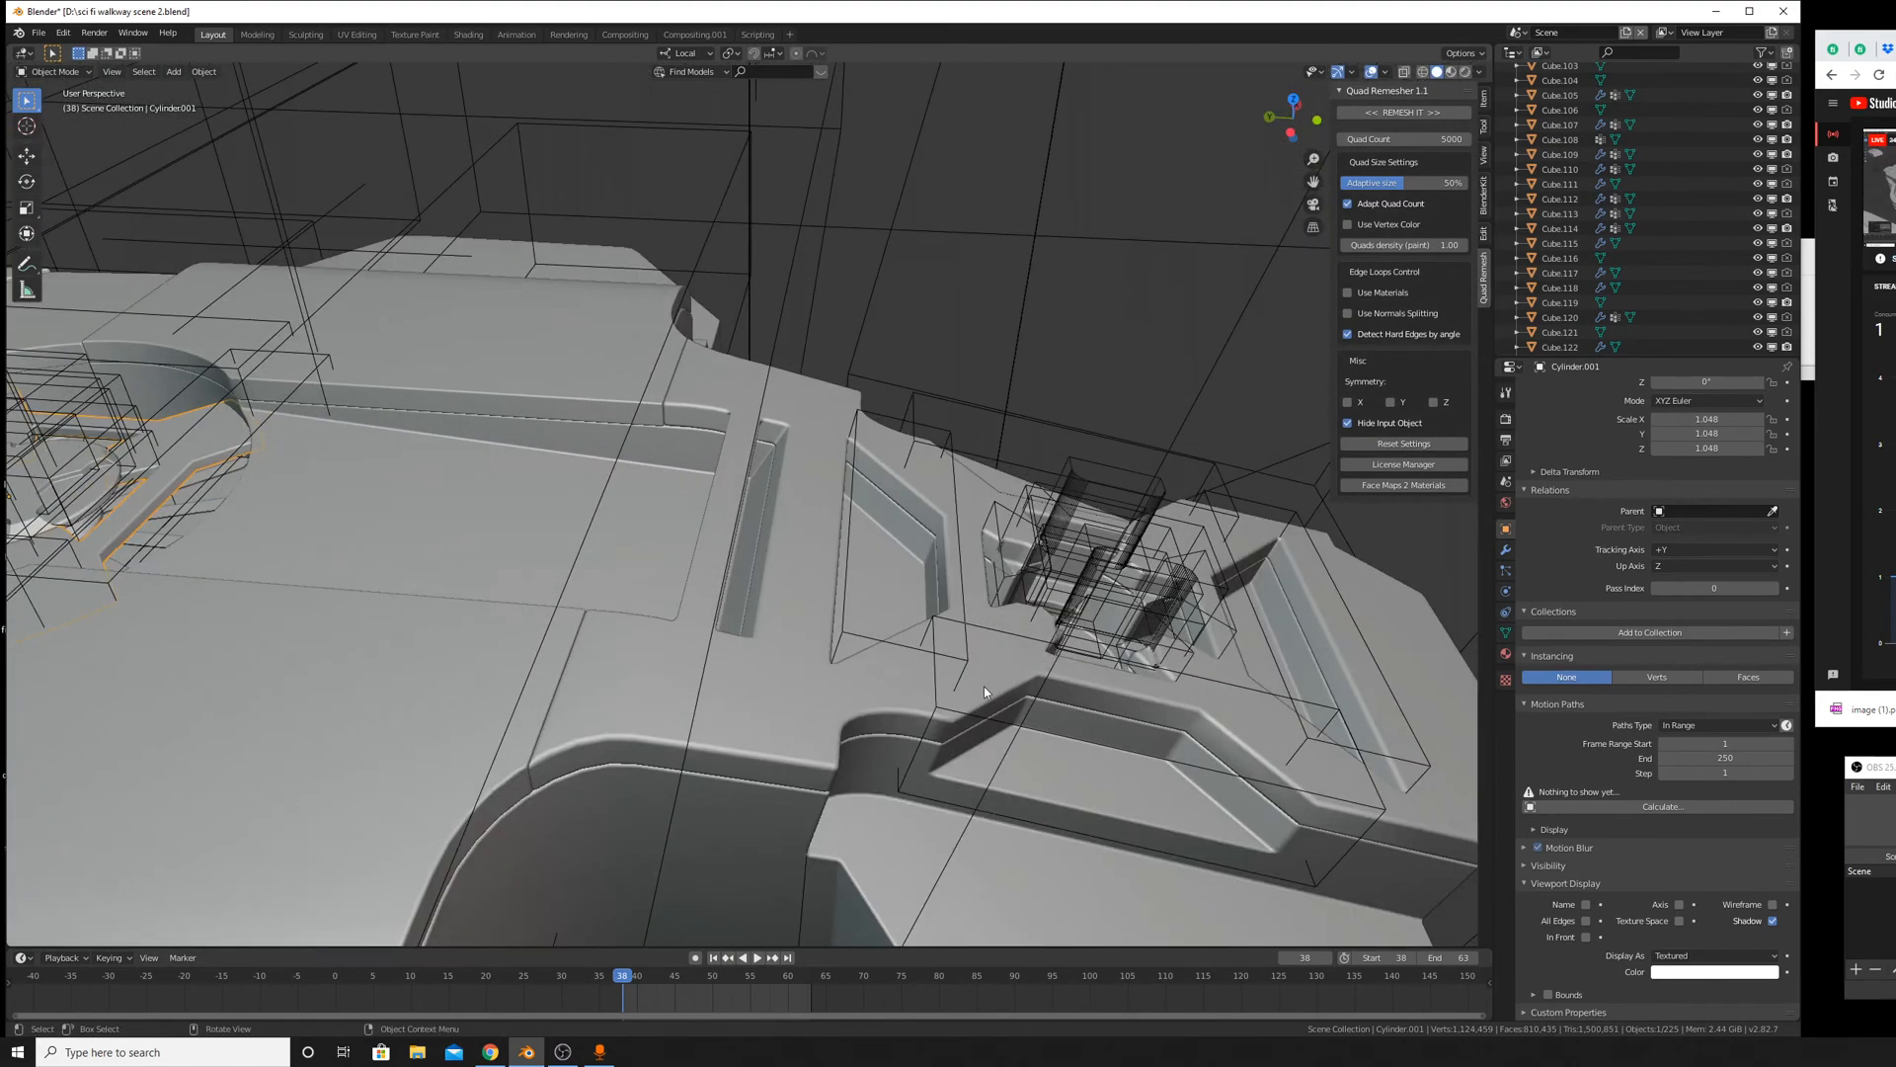
pyautogui.click(984, 685)
pyautogui.press('KP_Decimal')
pyautogui.moveTo(752, 697); pyautogui.dragTo(855, 648, button='middle')
pyautogui.moveTo(837, 771); pyautogui.dragTo(1033, 642, button='middle')
pyautogui.scroll(3, 1048, 646)
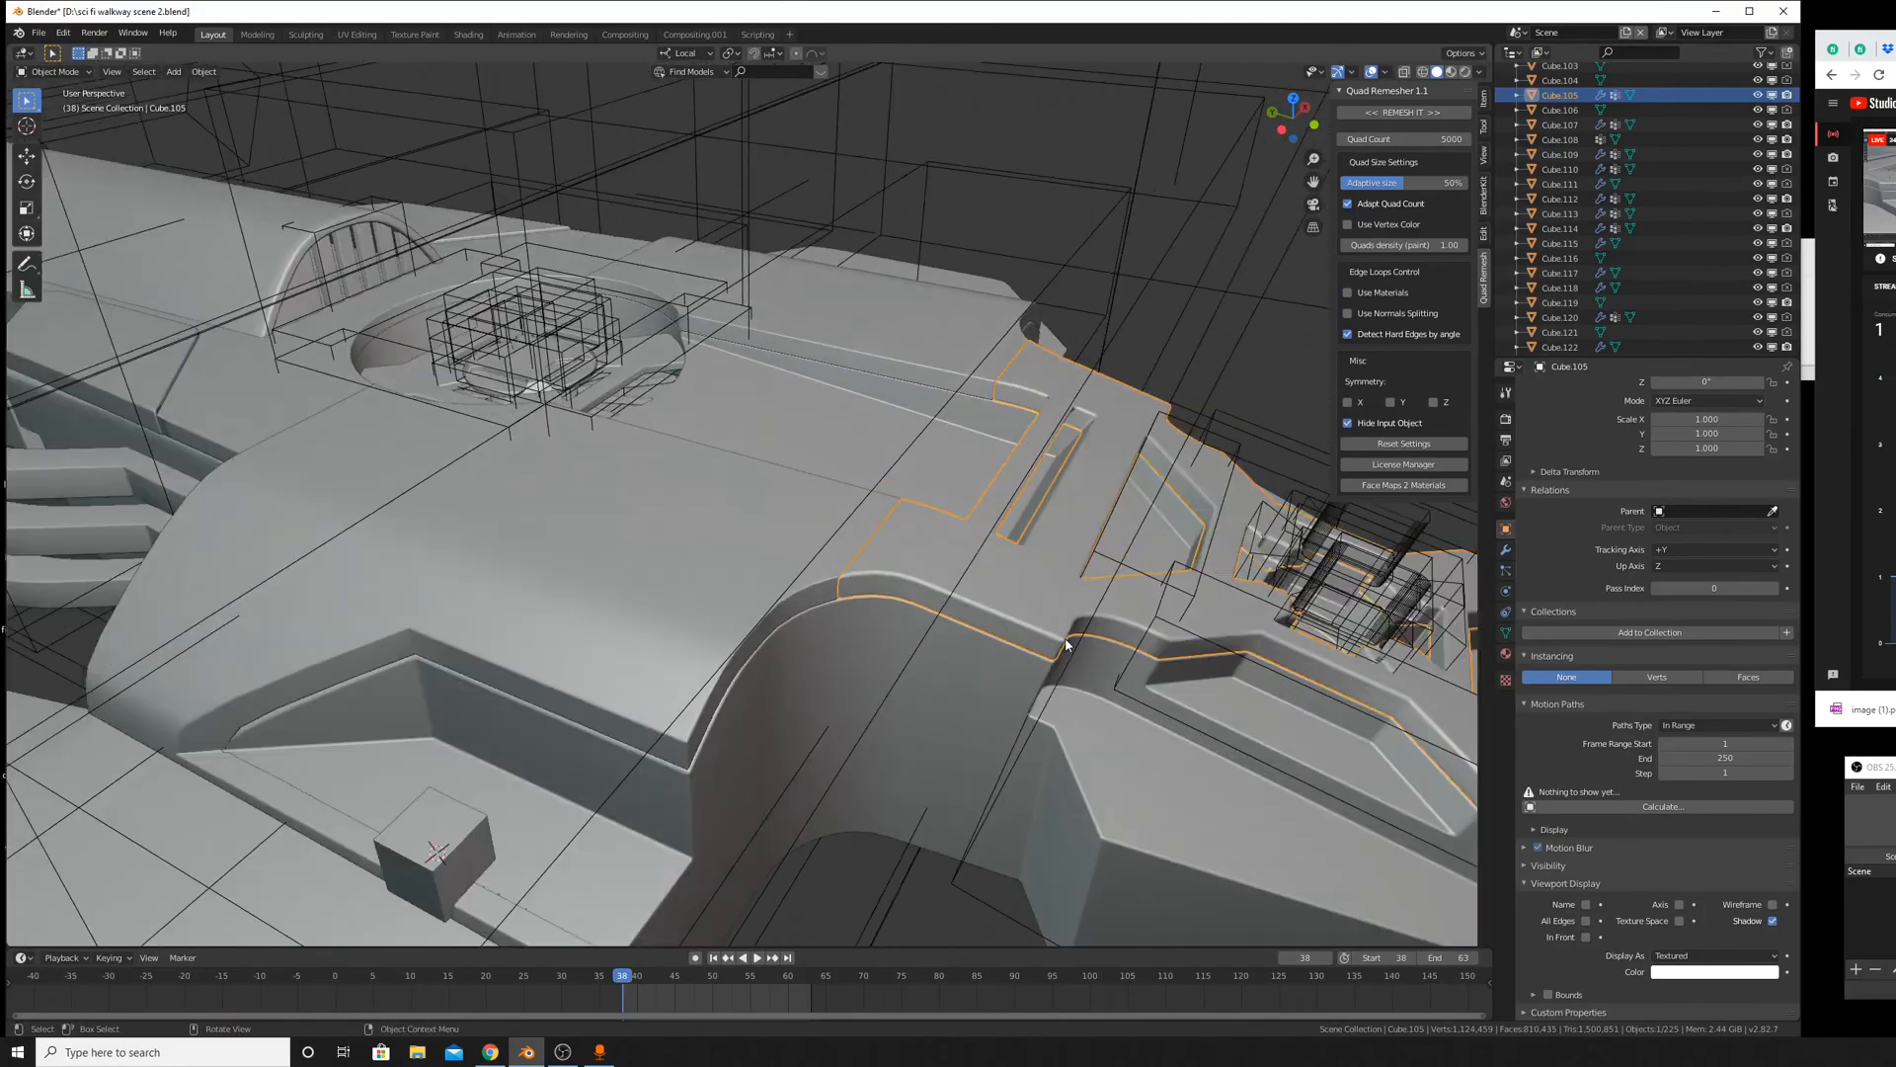
# Delete the raised Cube.134 cutter from the nose recess.
pyautogui.keyDown('shift'); pyautogui.moveTo(1257, 750); pyautogui.dragTo(688, 531, button='middle'); pyautogui.keyUp('shift')
pyautogui.scroll(2, 681, 494)
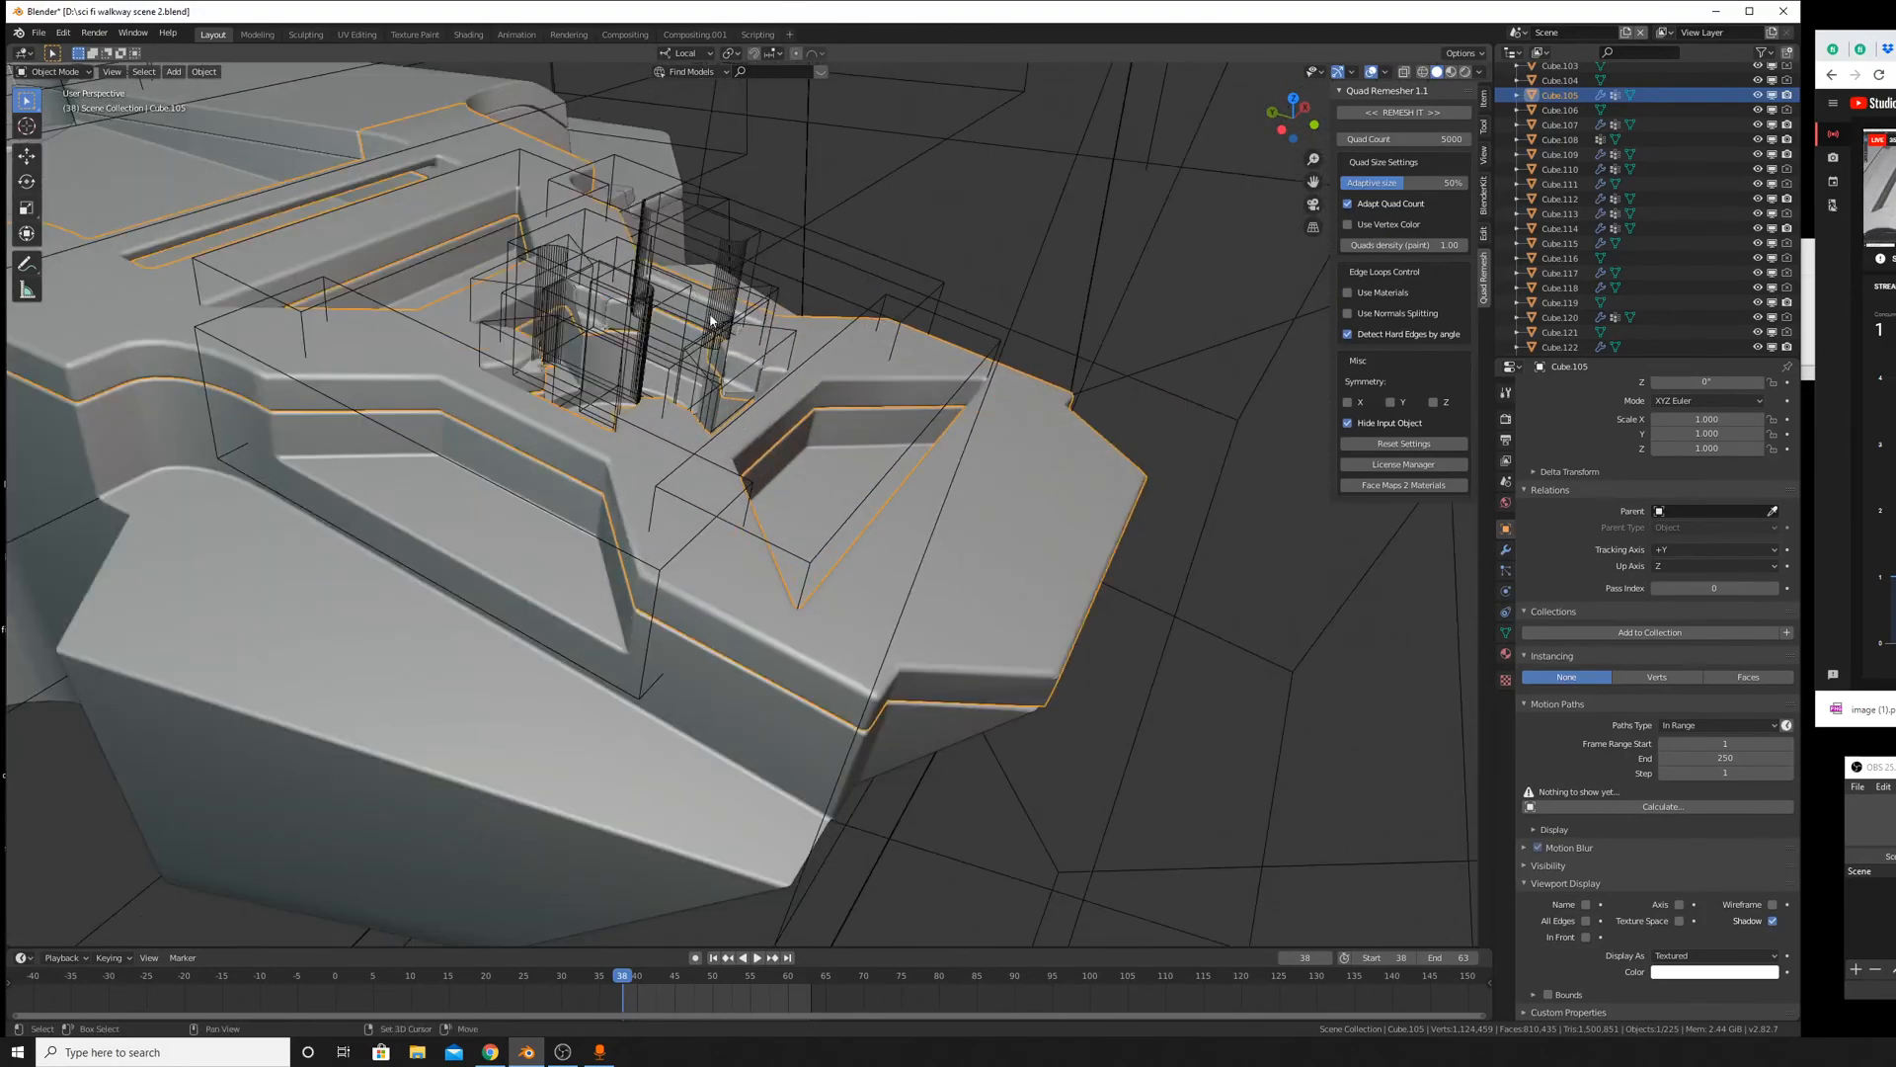
pyautogui.keyDown('shift'); pyautogui.moveTo(623, 297); pyautogui.dragTo(847, 443, button='middle'); pyautogui.keyUp('shift')
pyautogui.scroll(2, 846, 443)
pyautogui.click(947, 331)
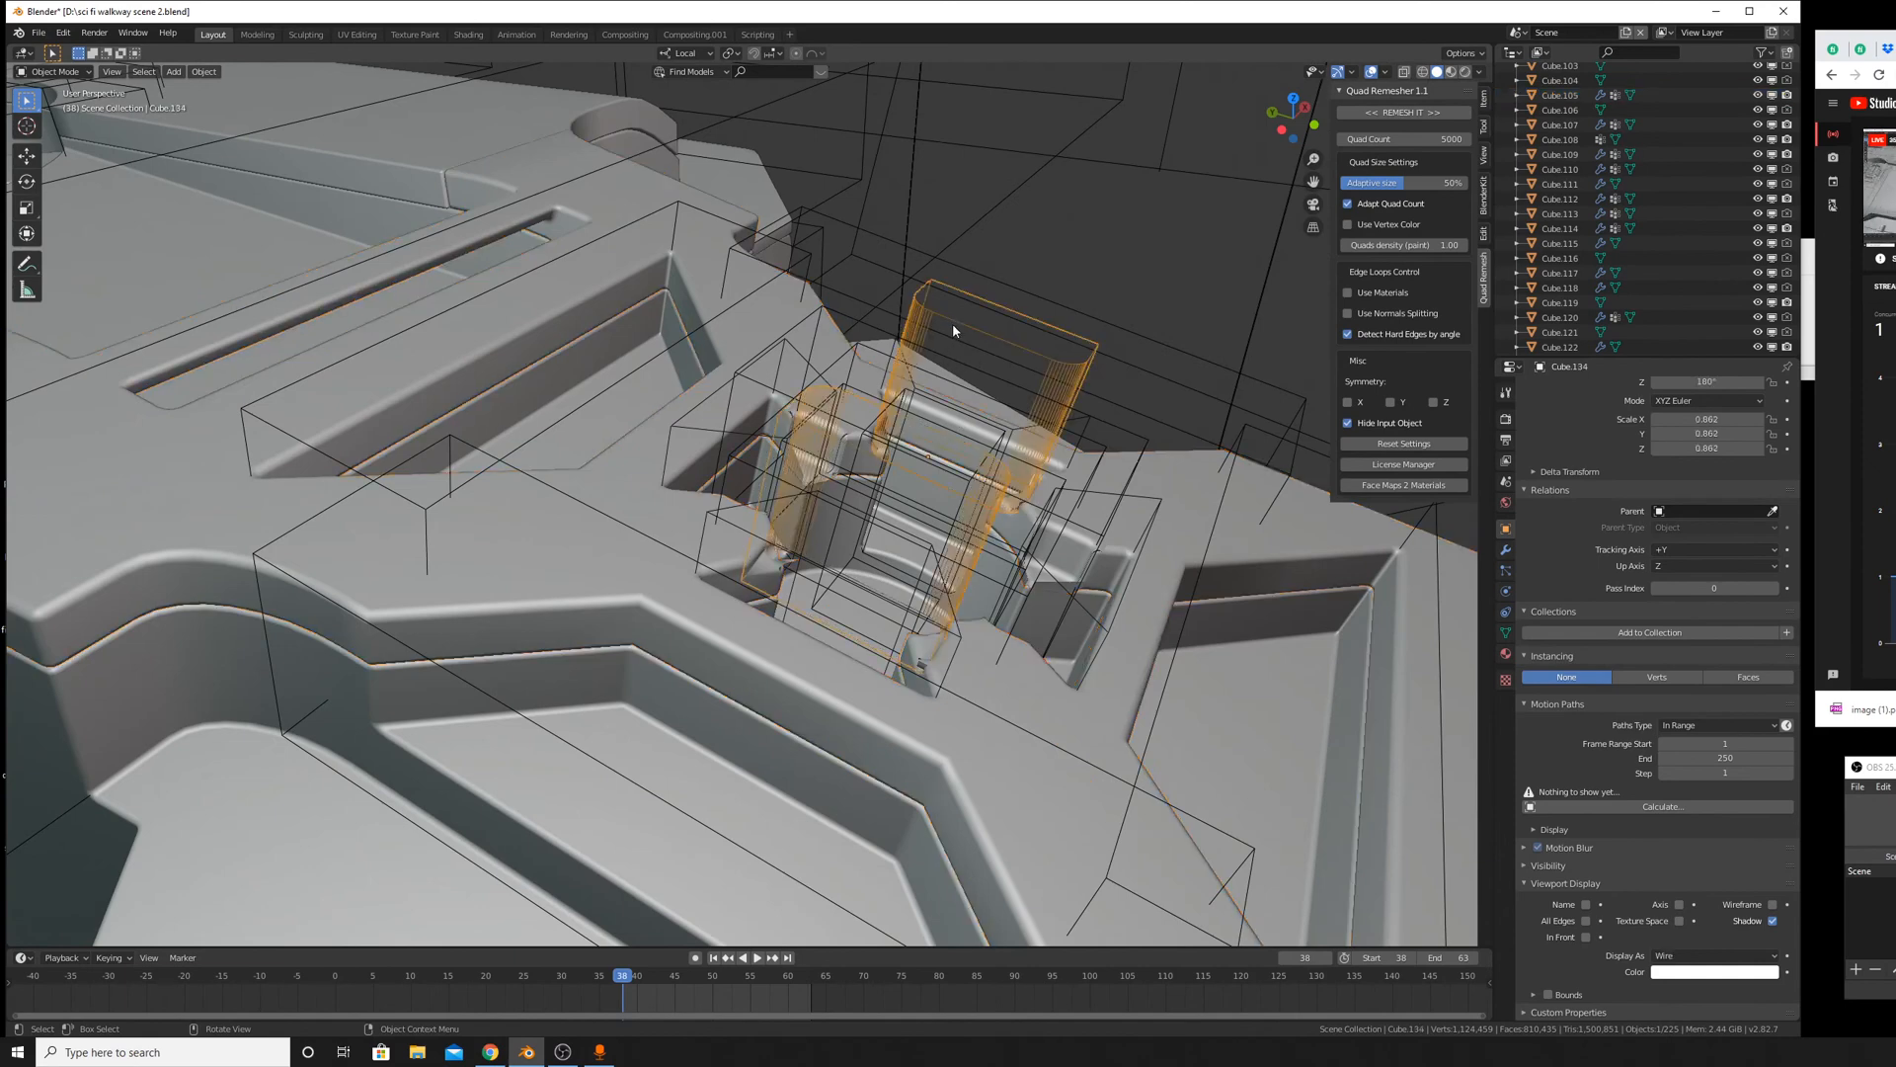
pyautogui.press('x')
pyautogui.click(928, 336)
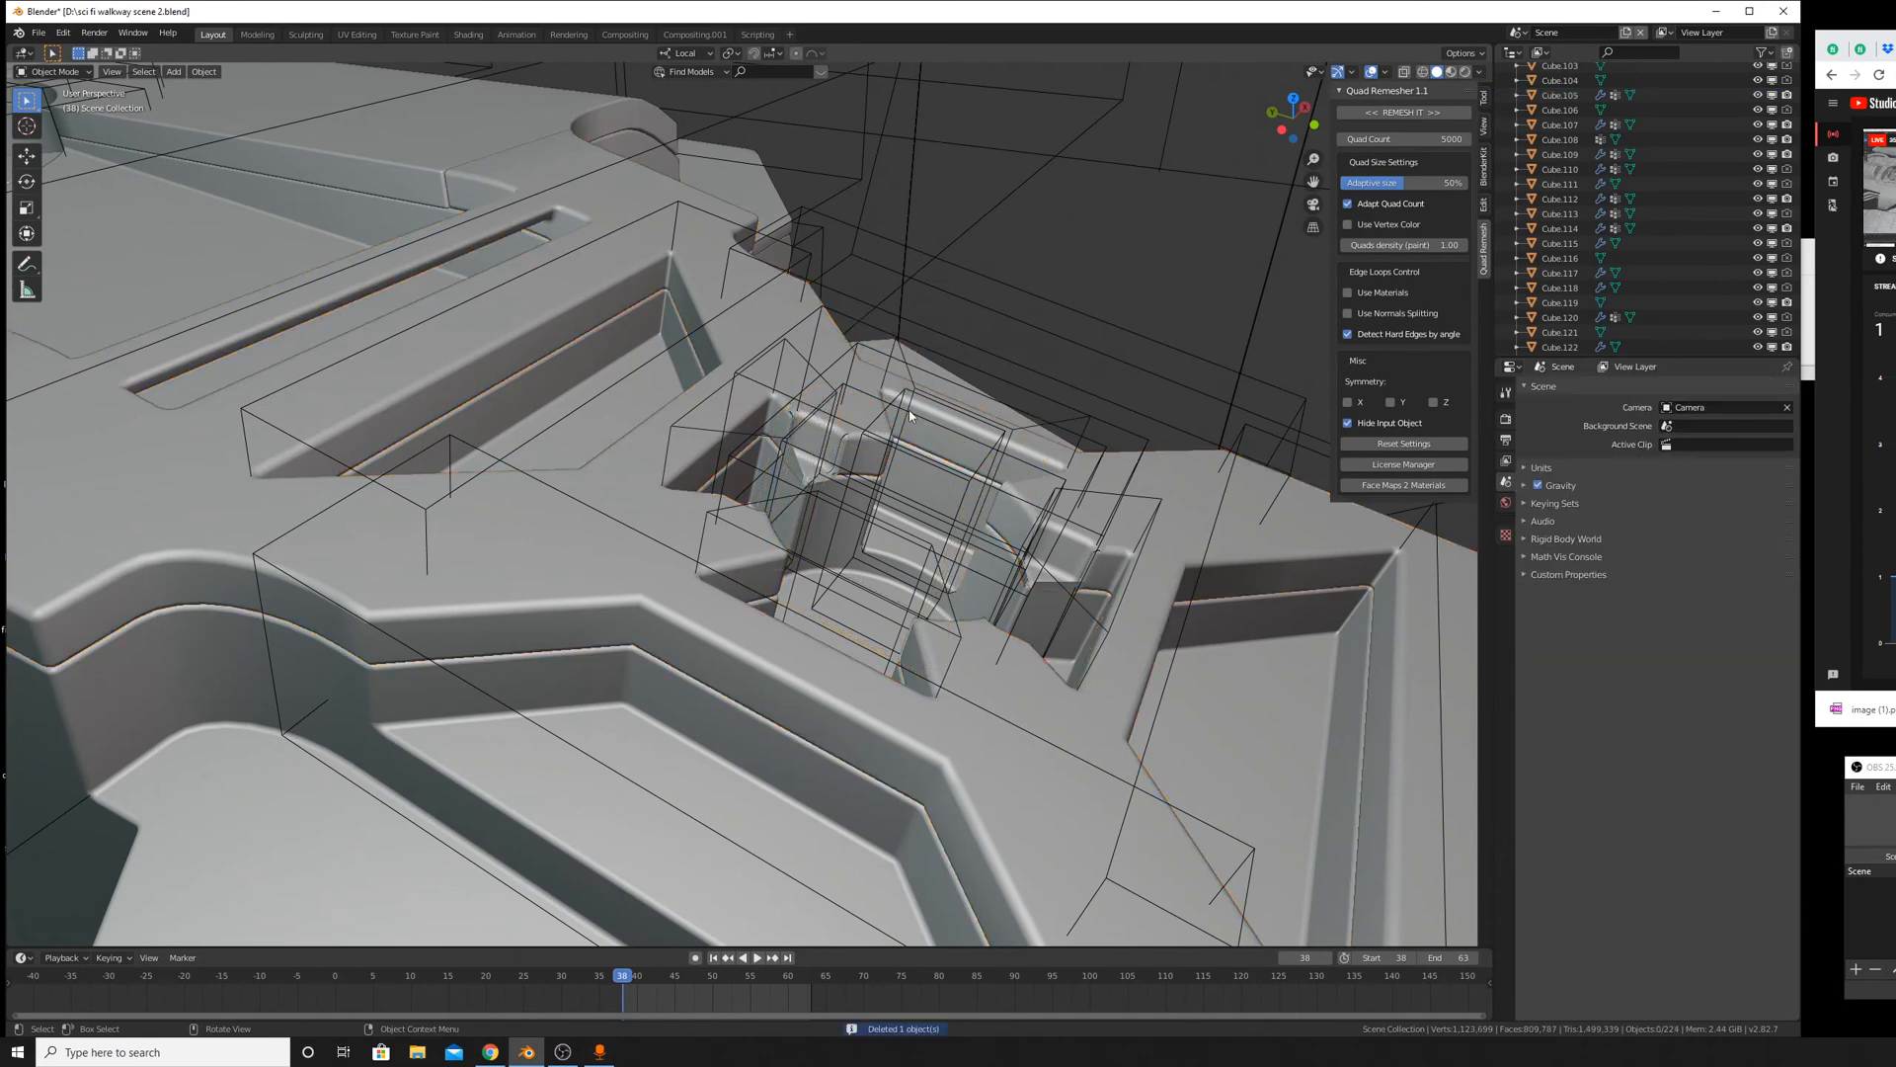
# Delete the Cube.135 cutter from the nose recess.
pyautogui.click(814, 419)
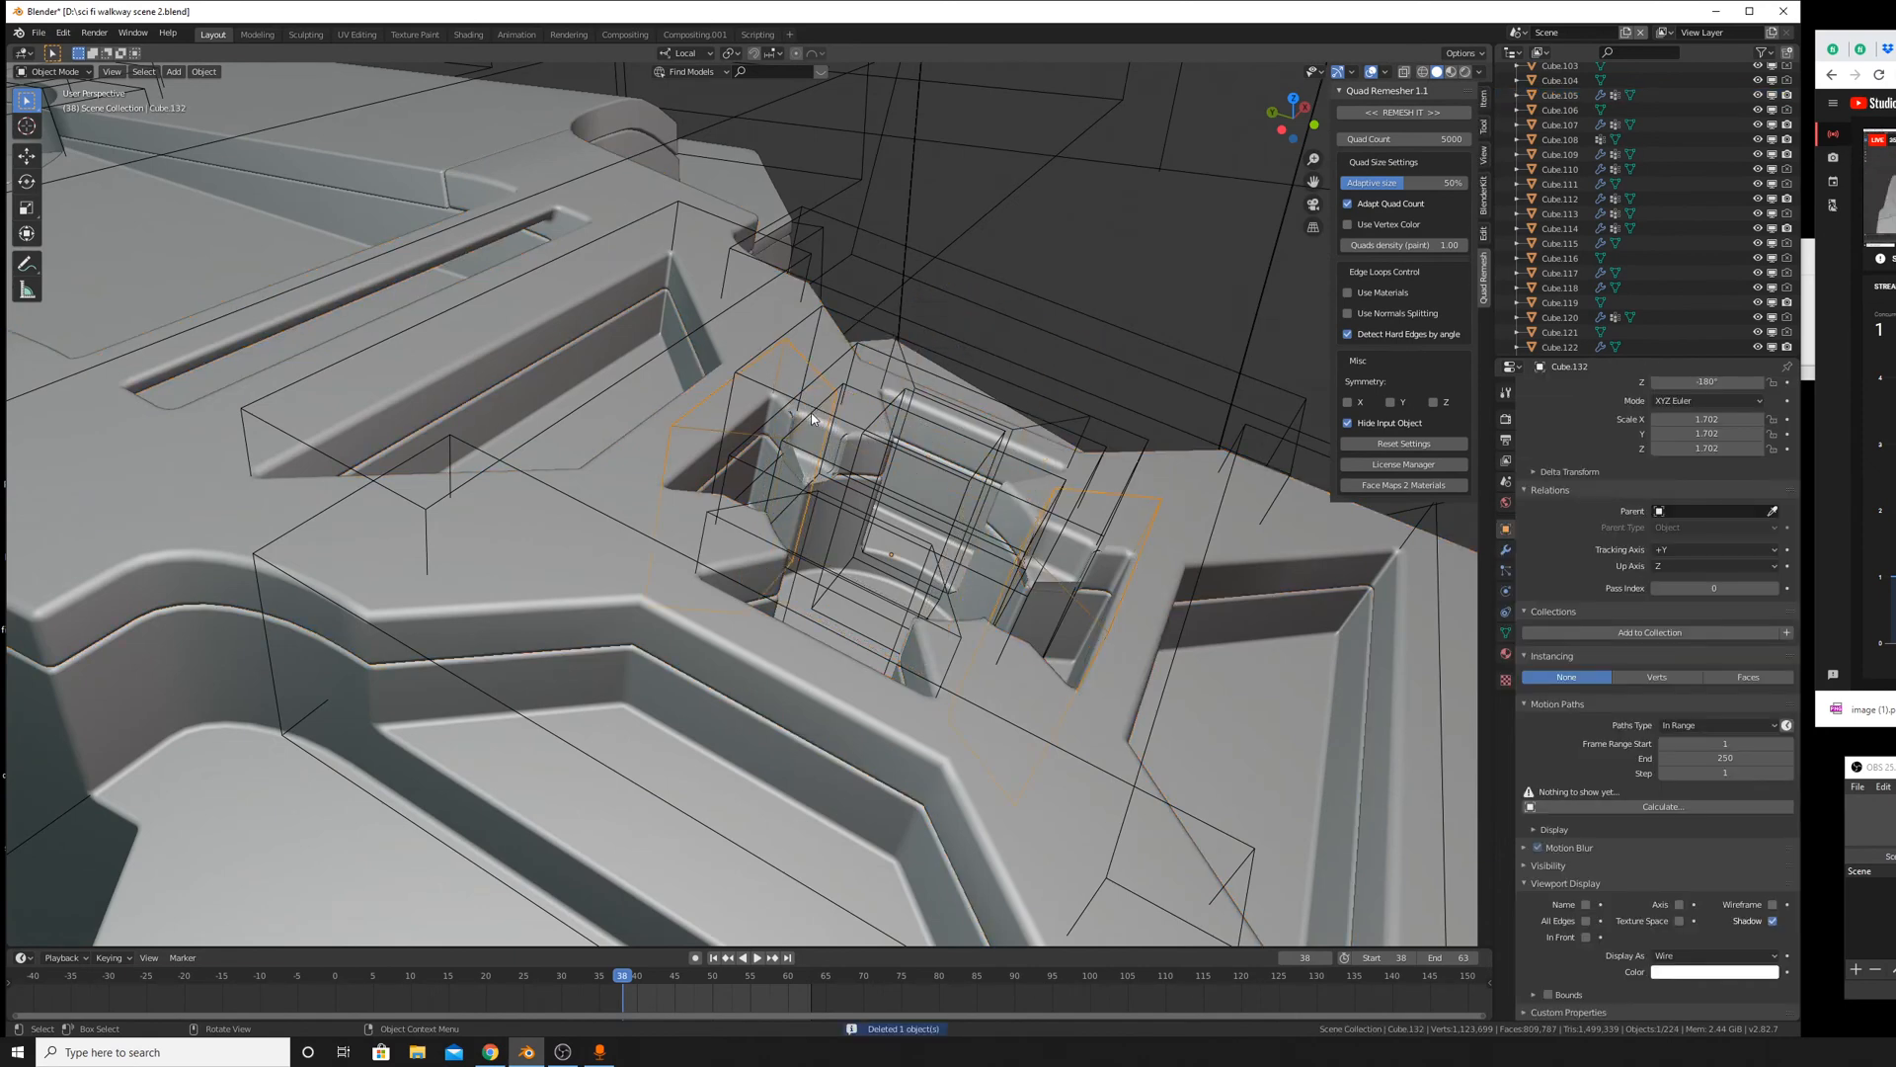
pyautogui.moveTo(812, 419); pyautogui.dragTo(1117, 523, button='middle')
pyautogui.scroll(2, 1117, 522)
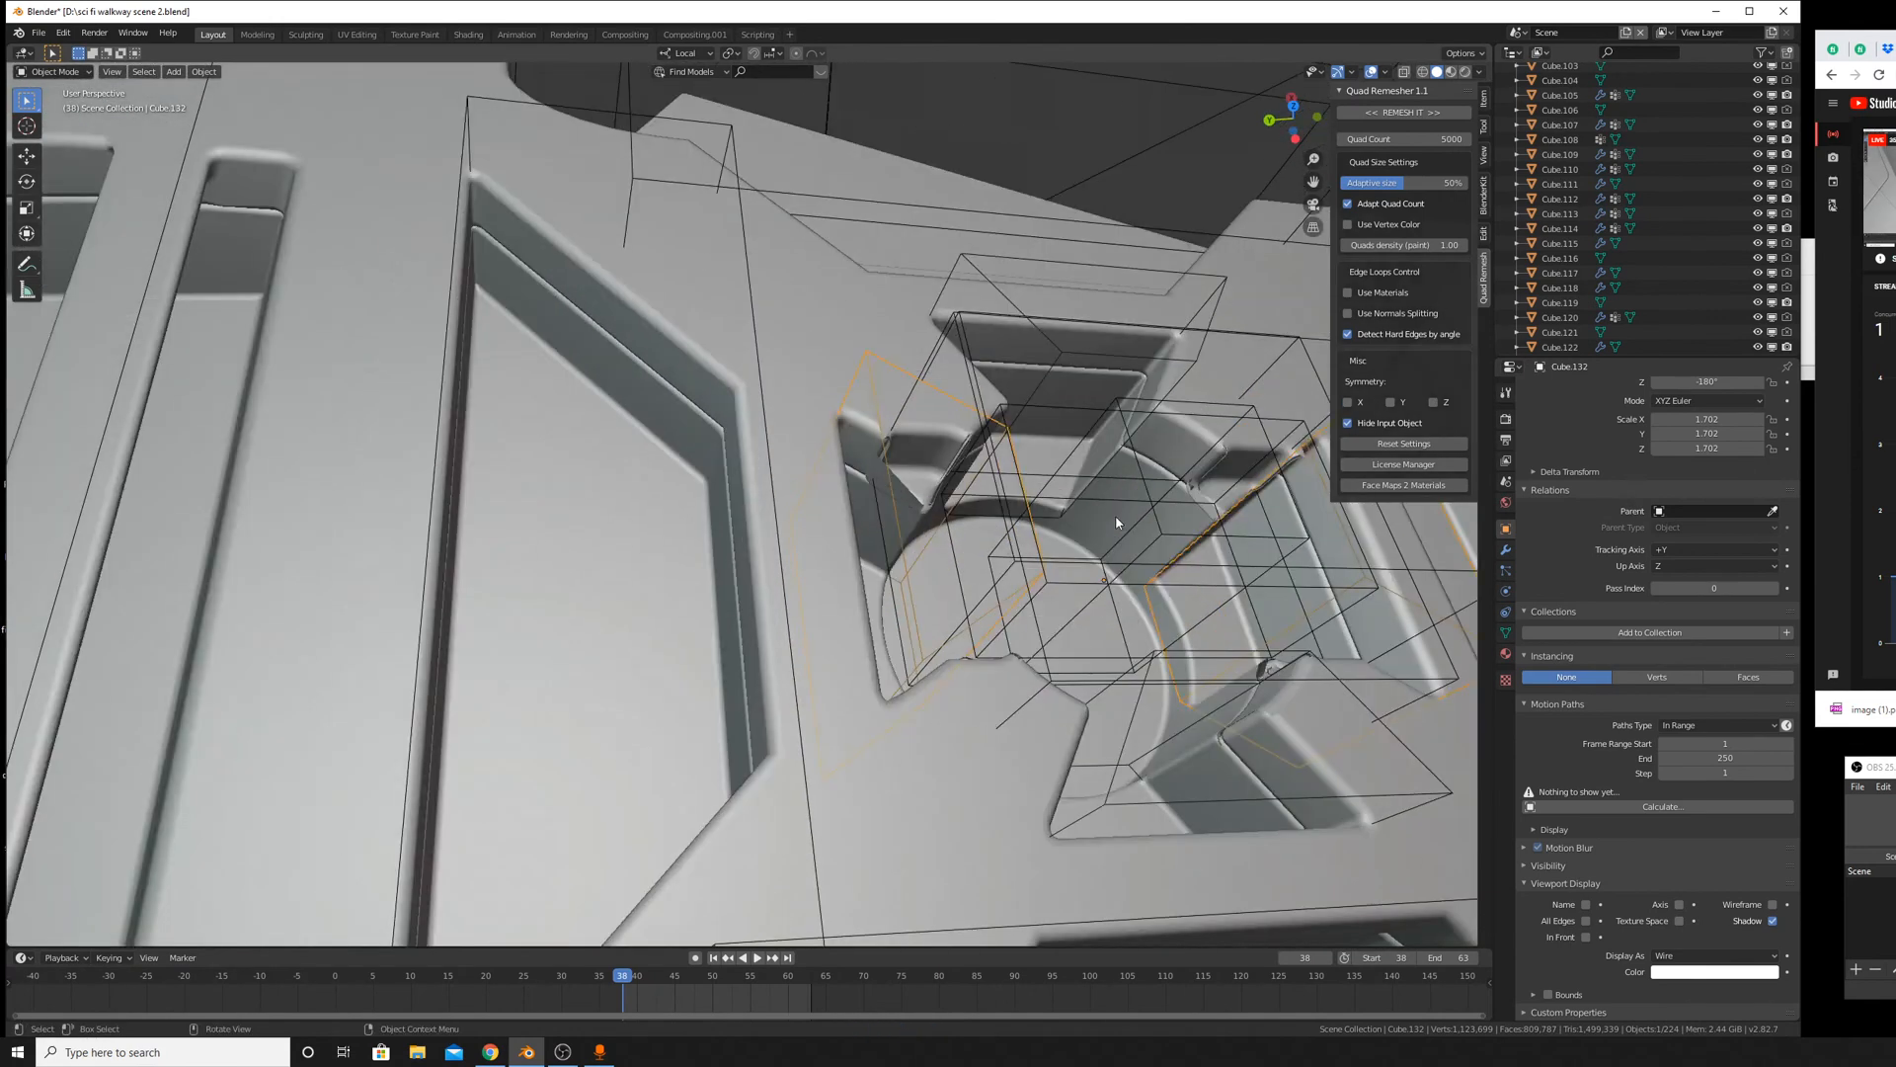
pyautogui.click(907, 413)
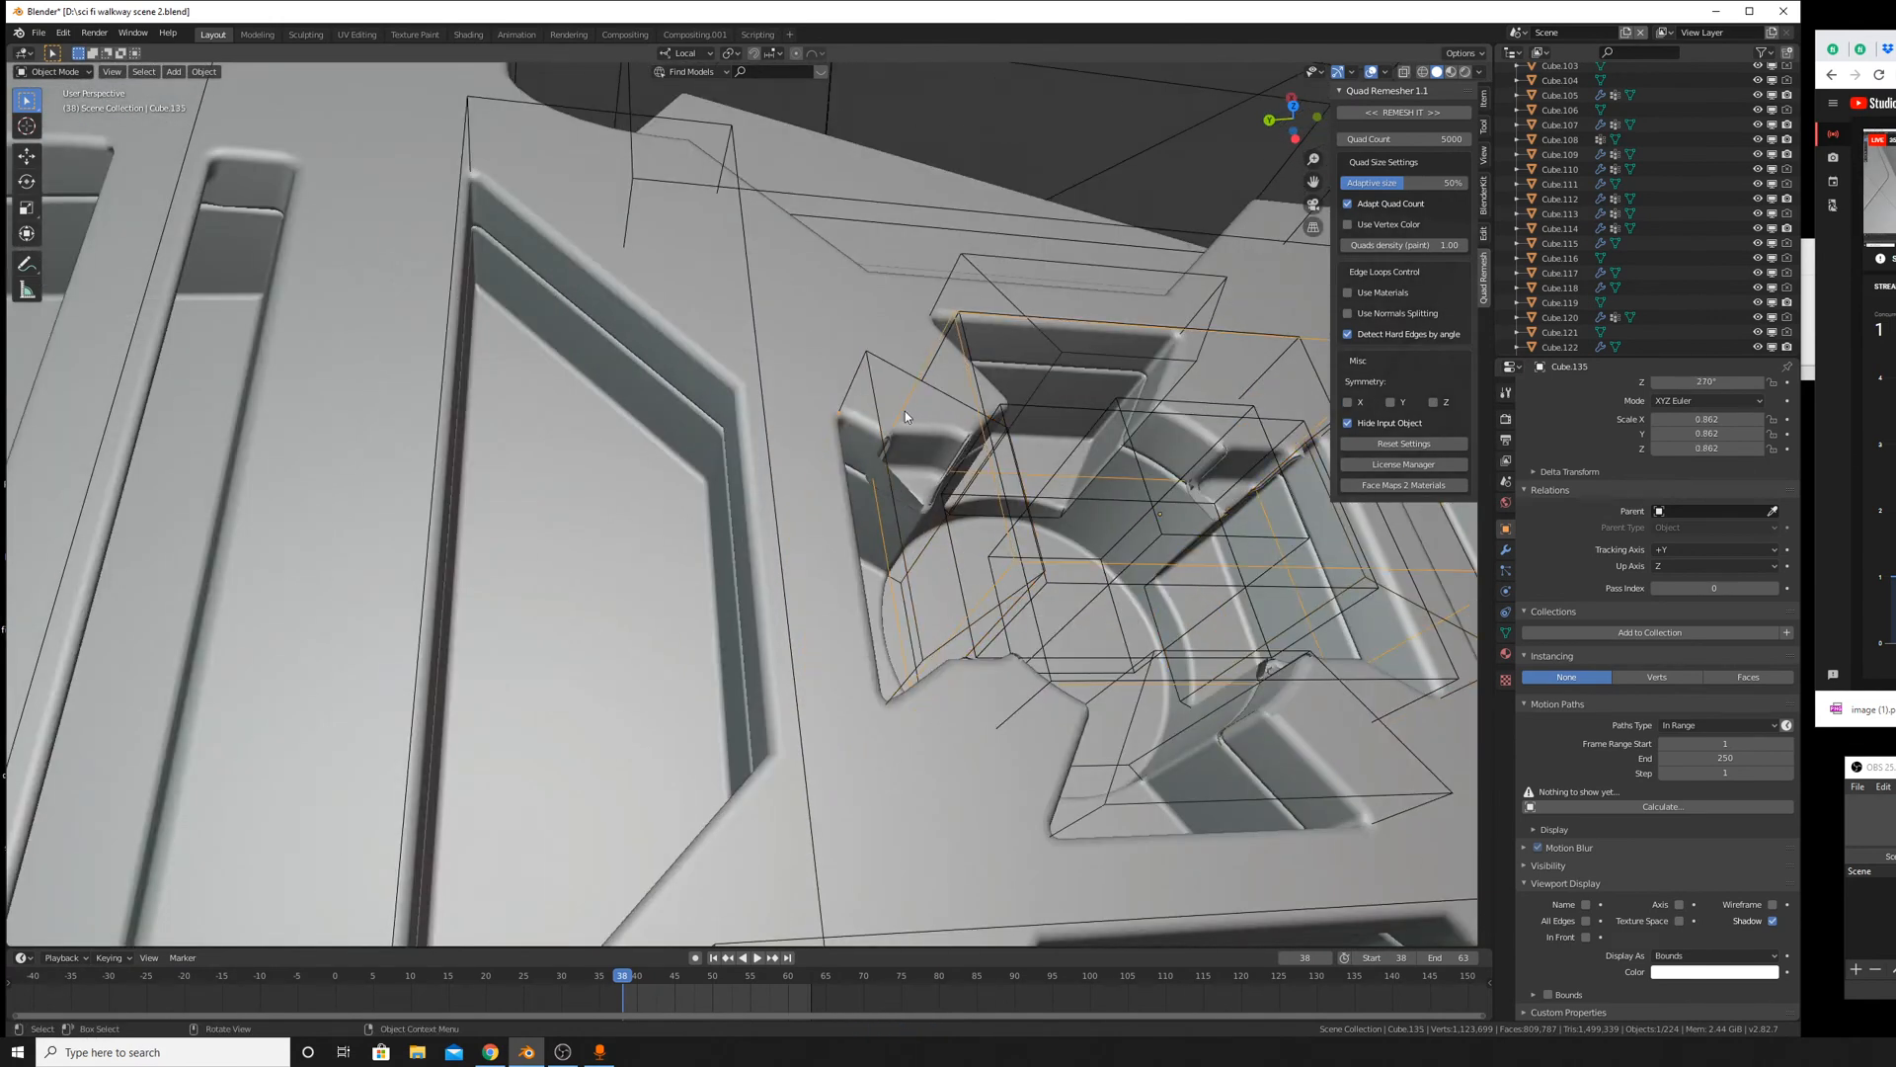
pyautogui.press('x')
pyautogui.click(981, 437)
# Try to shift the Cube.132 cutter in the nose recess along its local Z and then Y axis.
pyautogui.moveTo(980, 437)
pyautogui.mouseDown(button='middle')
pyautogui.moveTo(1051, 548)
pyautogui.moveTo(987, 415)
pyautogui.mouseUp(button='middle')
pyautogui.scroll(5, 982, 367)
pyautogui.scroll(-8, 982, 375)
pyautogui.moveTo(1199, 549); pyautogui.dragTo(988, 544, button='middle')
pyautogui.scroll(4, 987, 545)
pyautogui.keyDown('shift'); pyautogui.moveTo(671, 599); pyautogui.dragTo(925, 557, button='middle'); pyautogui.keyUp('shift')
pyautogui.click(888, 514)
pyautogui.press('g')
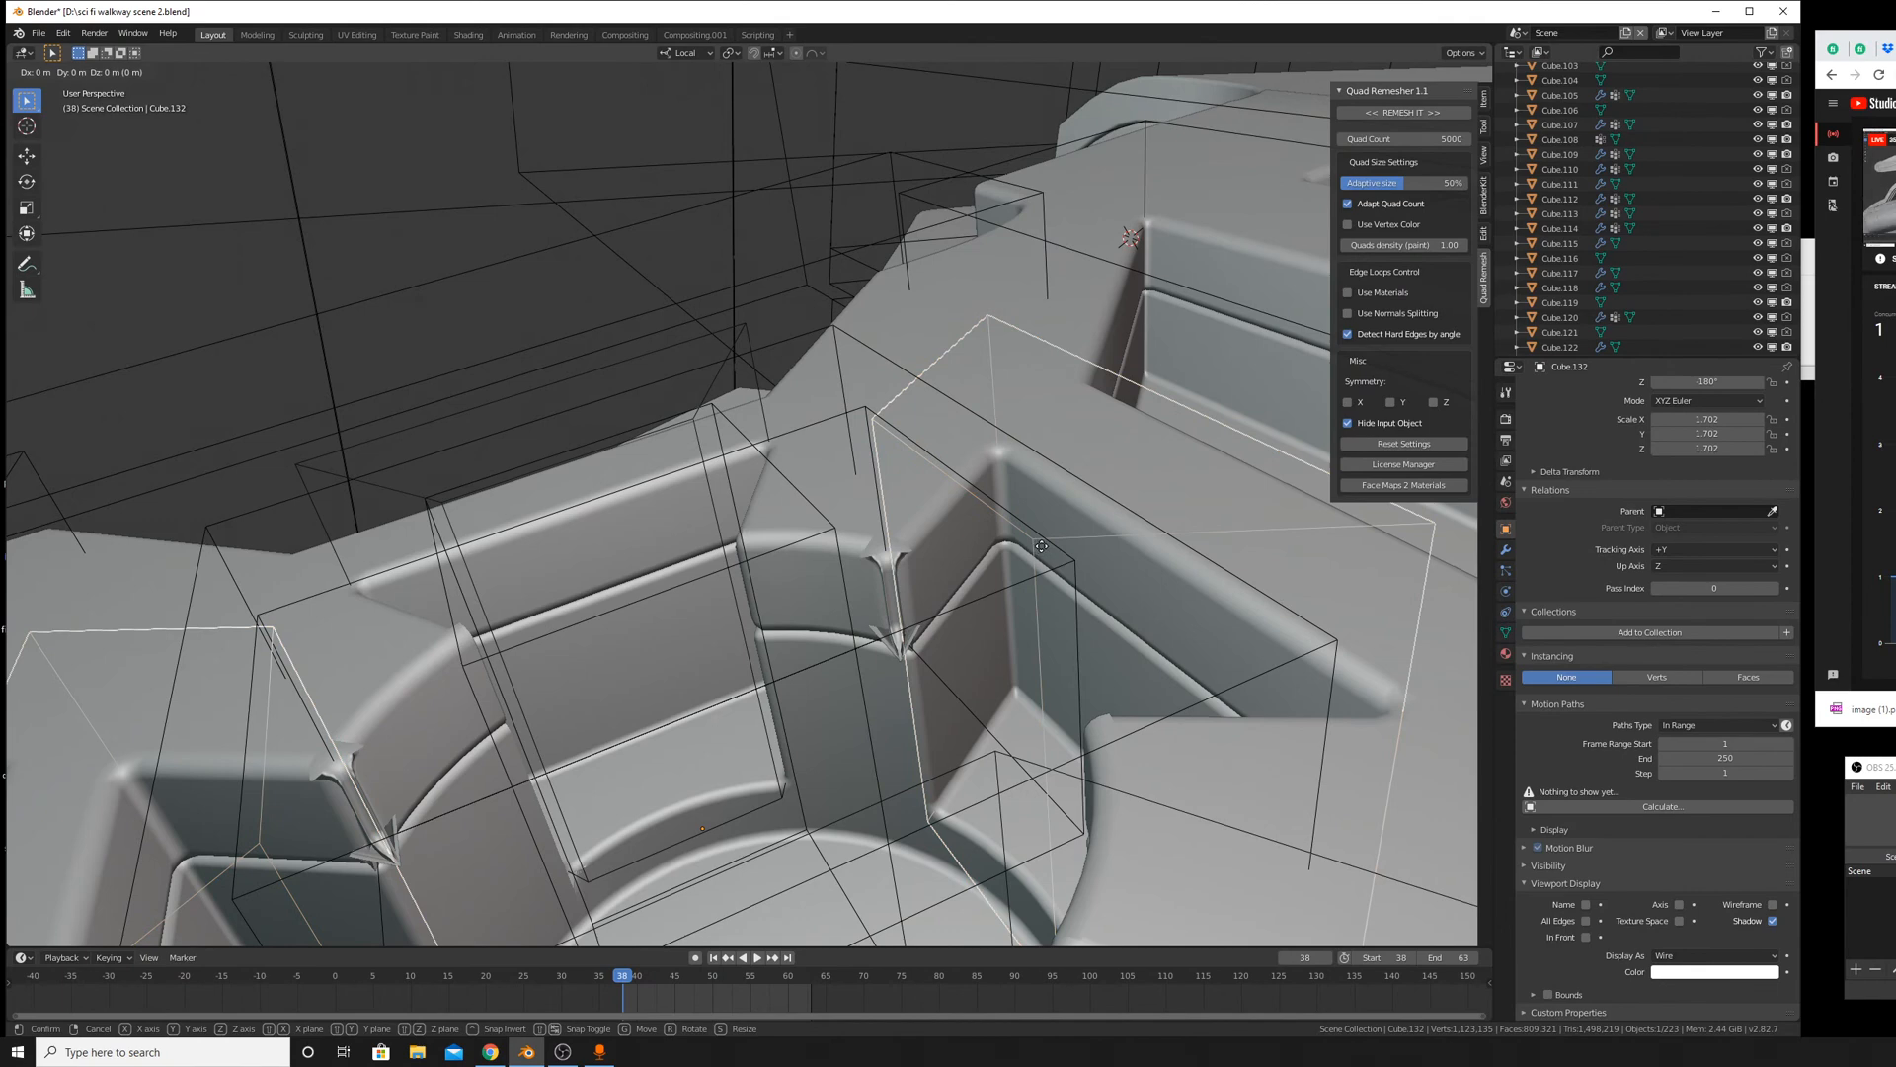
pyautogui.press('z')
pyautogui.click(1042, 551)
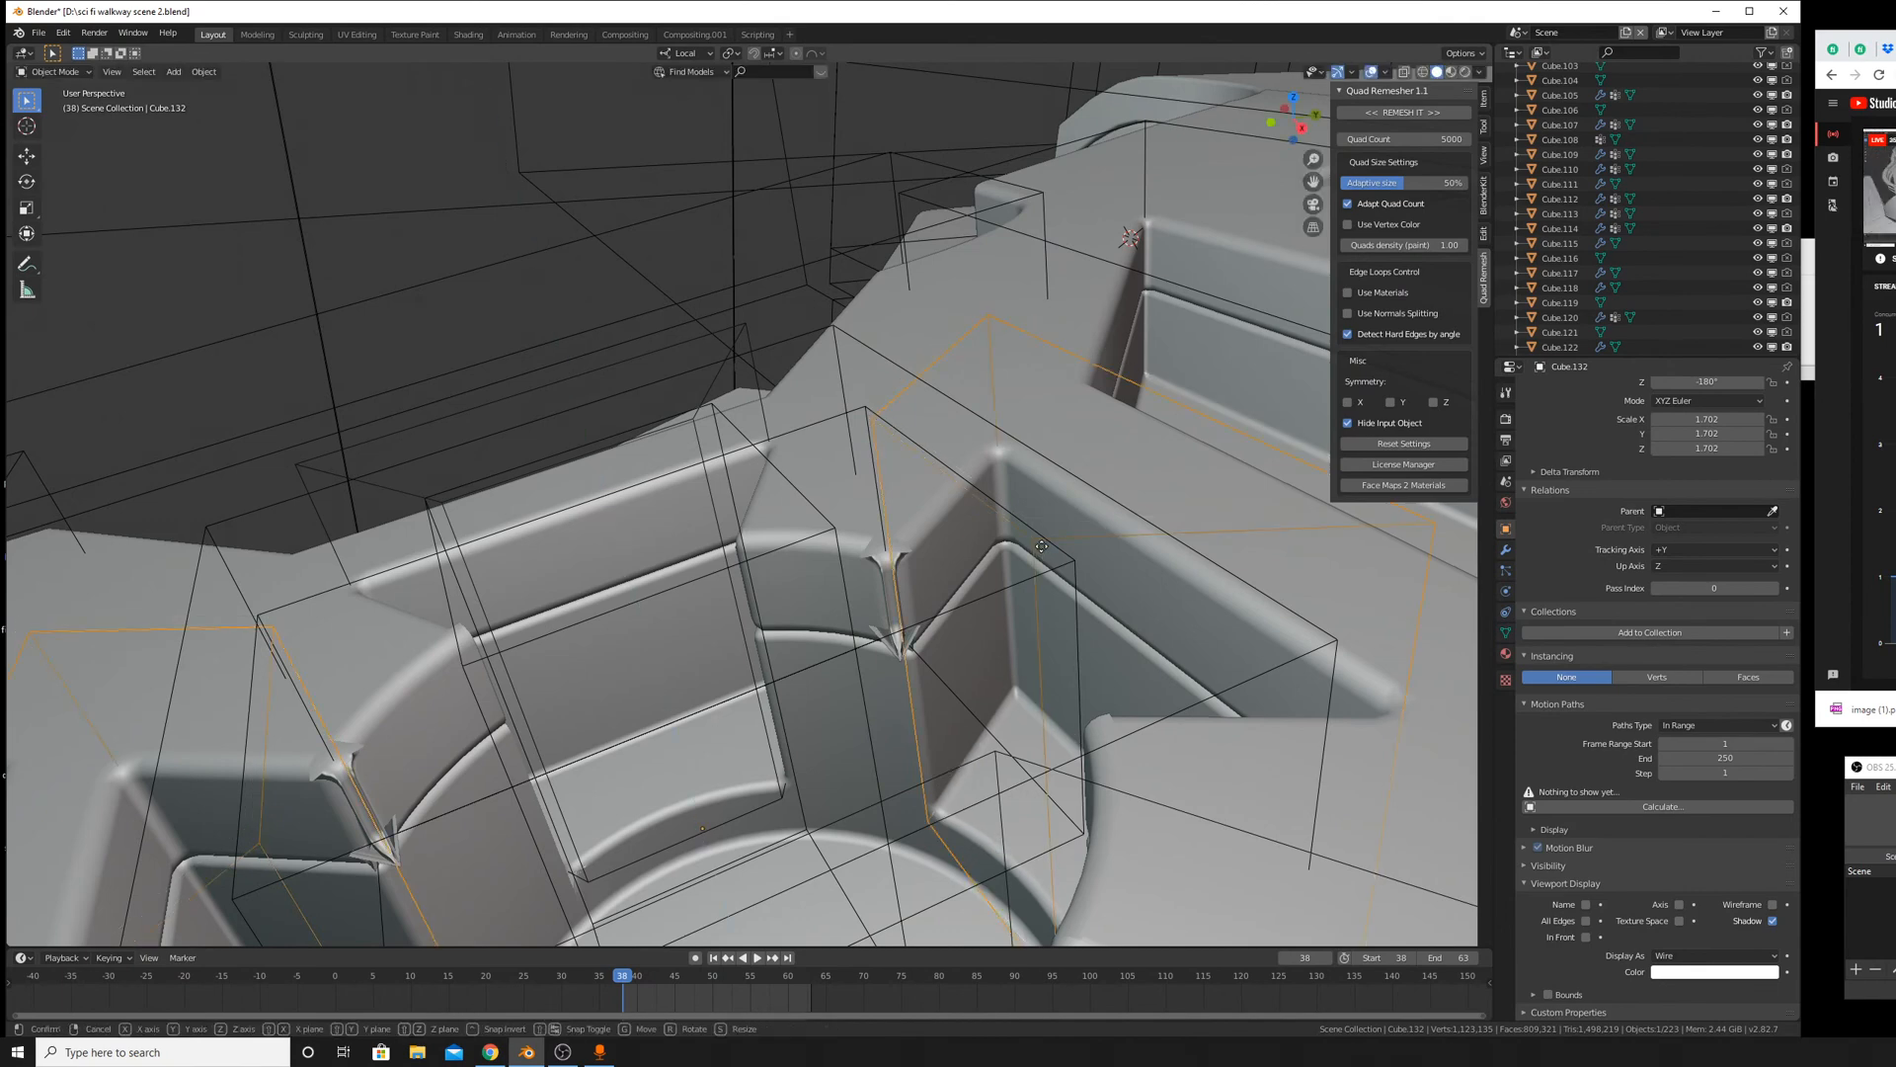
pyautogui.press('y')
pyautogui.press('y')
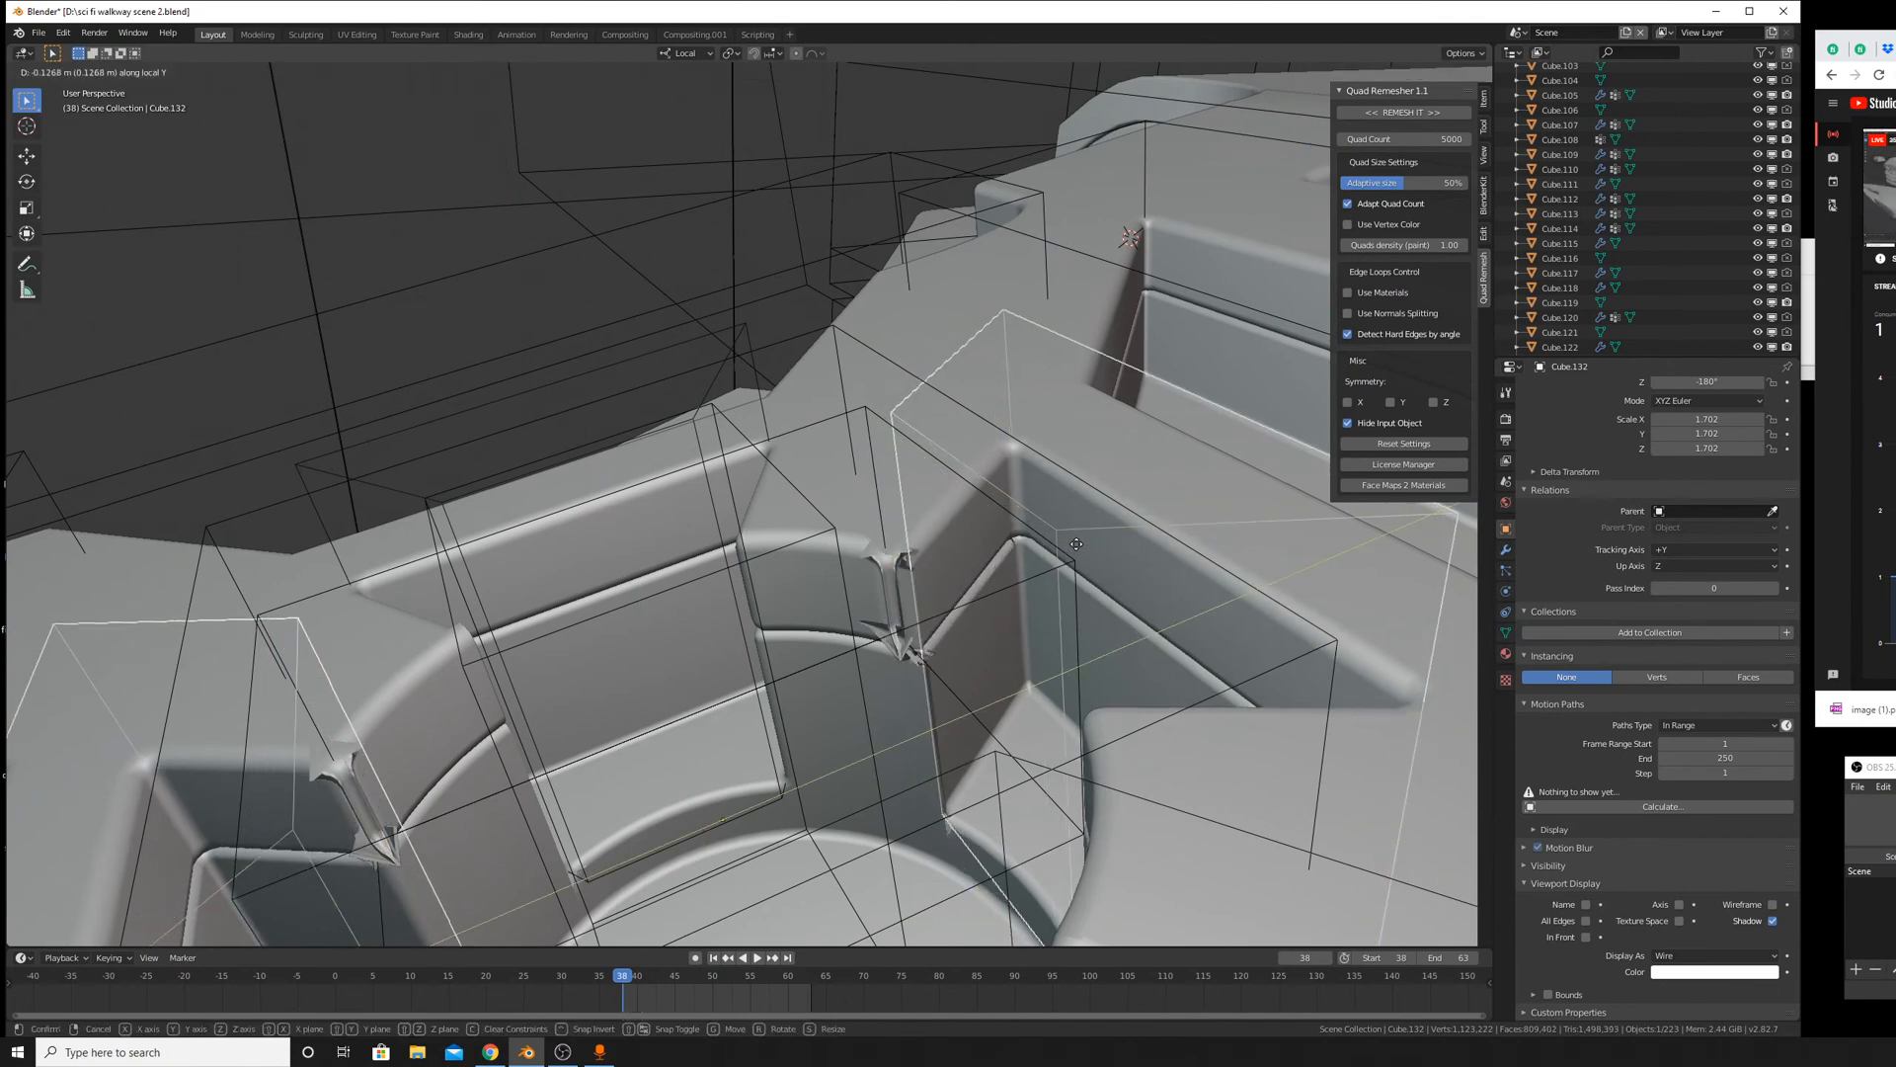
pyautogui.rightClick(1077, 549)
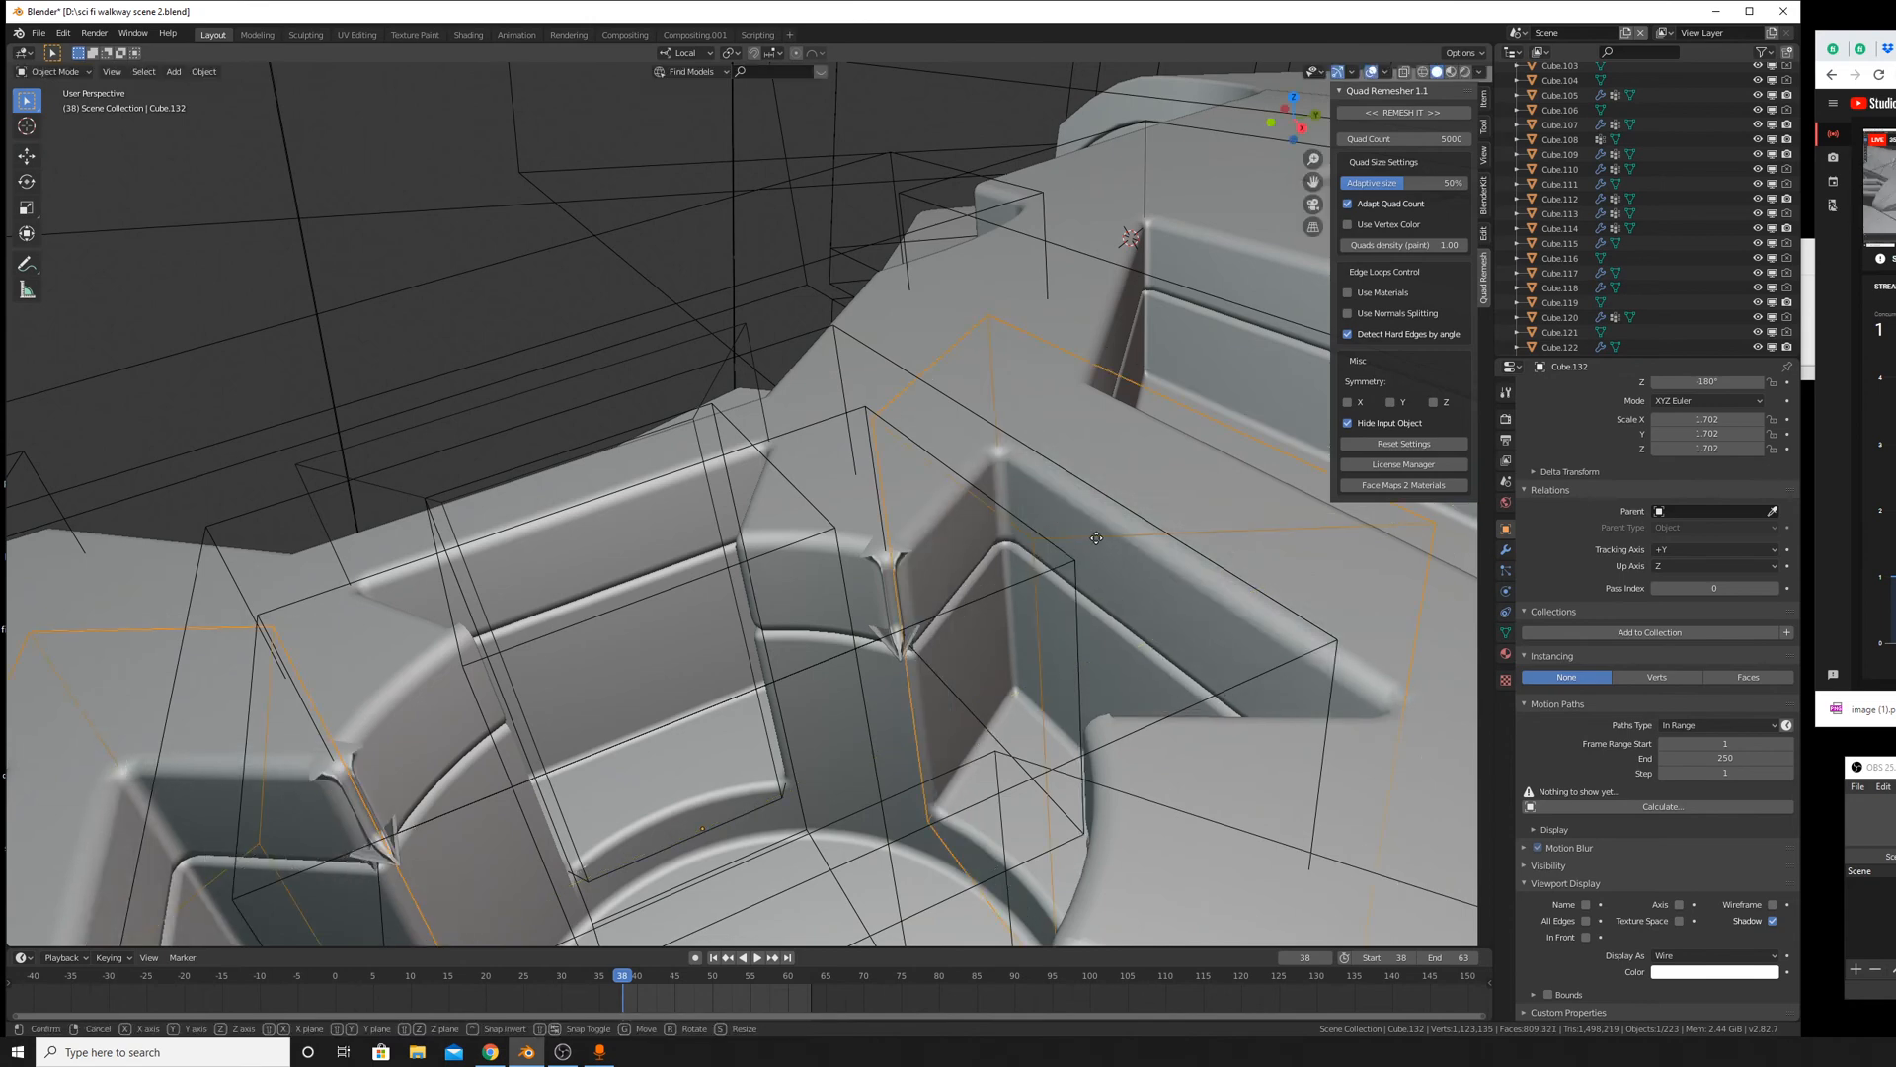
# Try to shift the Cube.132 cutter along its local X axis.
pyautogui.press('g')
pyautogui.press('x')
pyautogui.press('x')
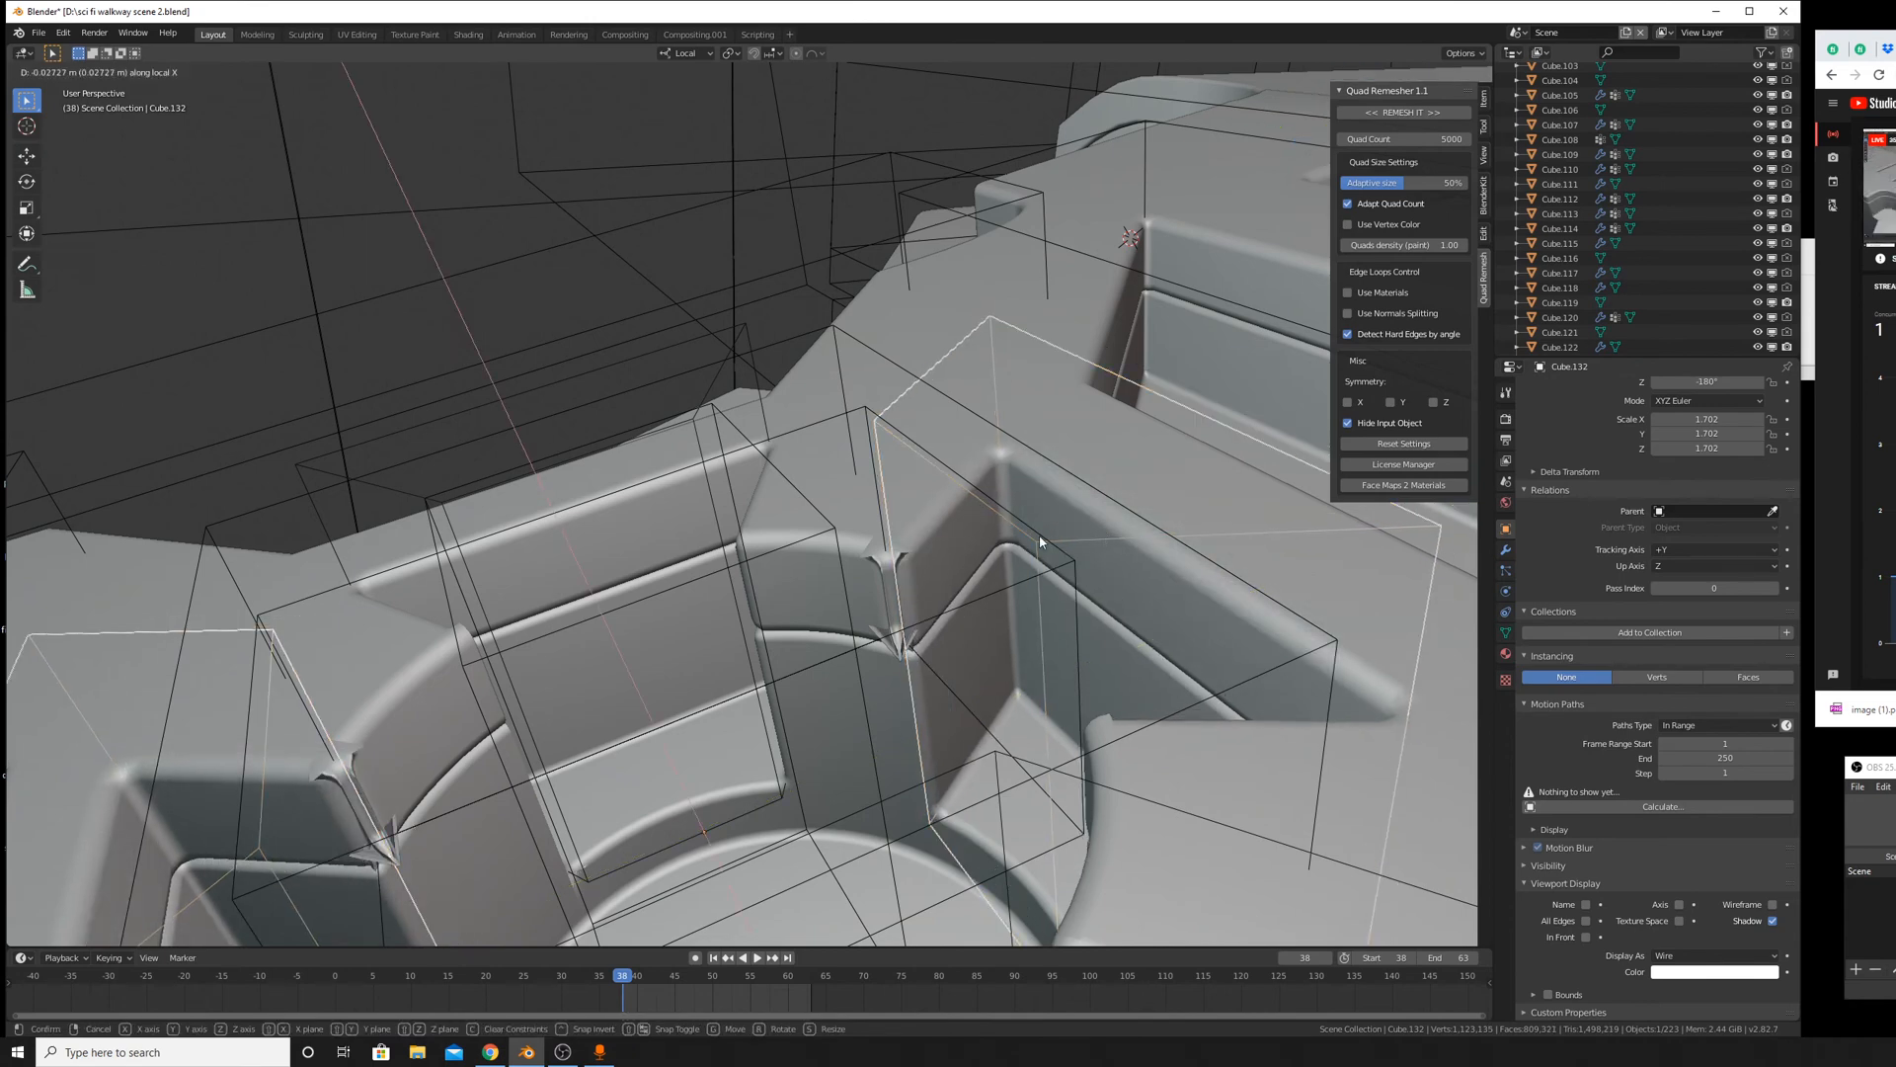
pyautogui.rightClick(772, 536)
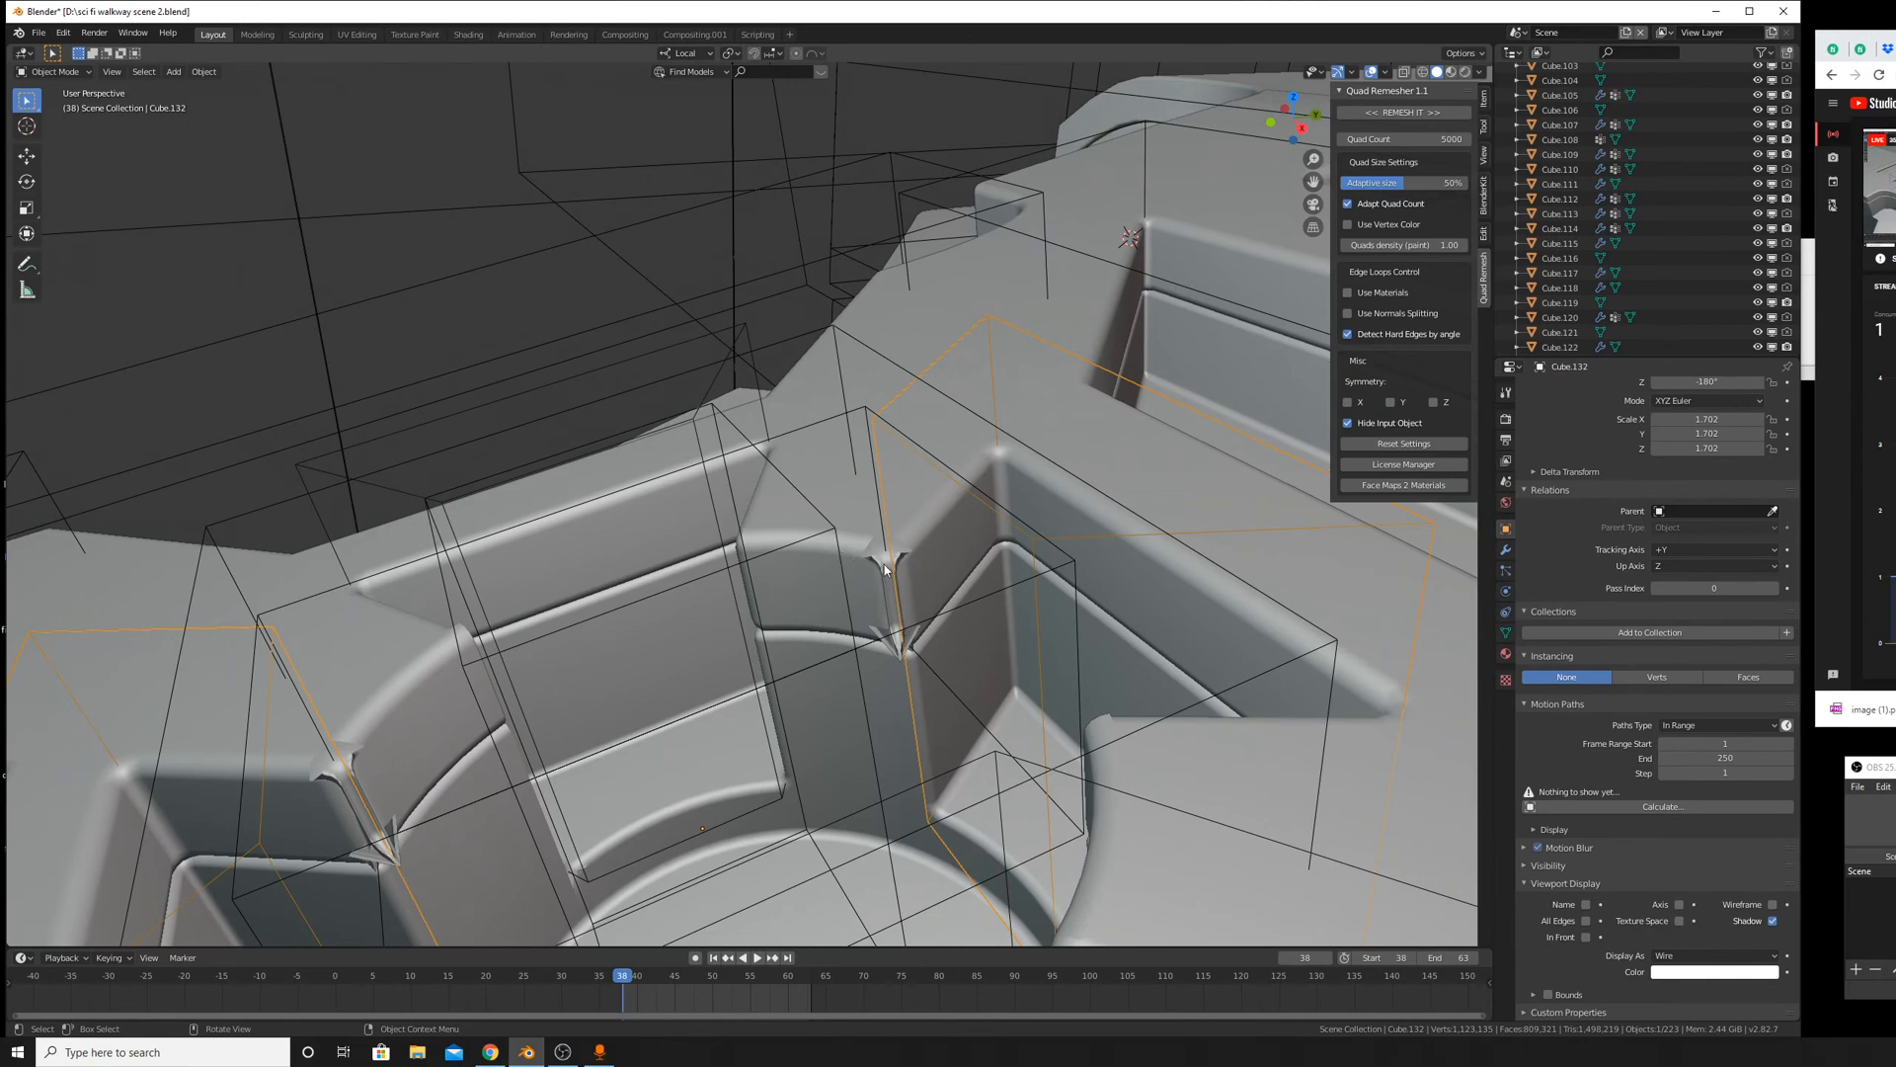
pyautogui.moveTo(886, 570); pyautogui.dragTo(1100, 529, button='middle')
pyautogui.scroll(-5, 773, 519)
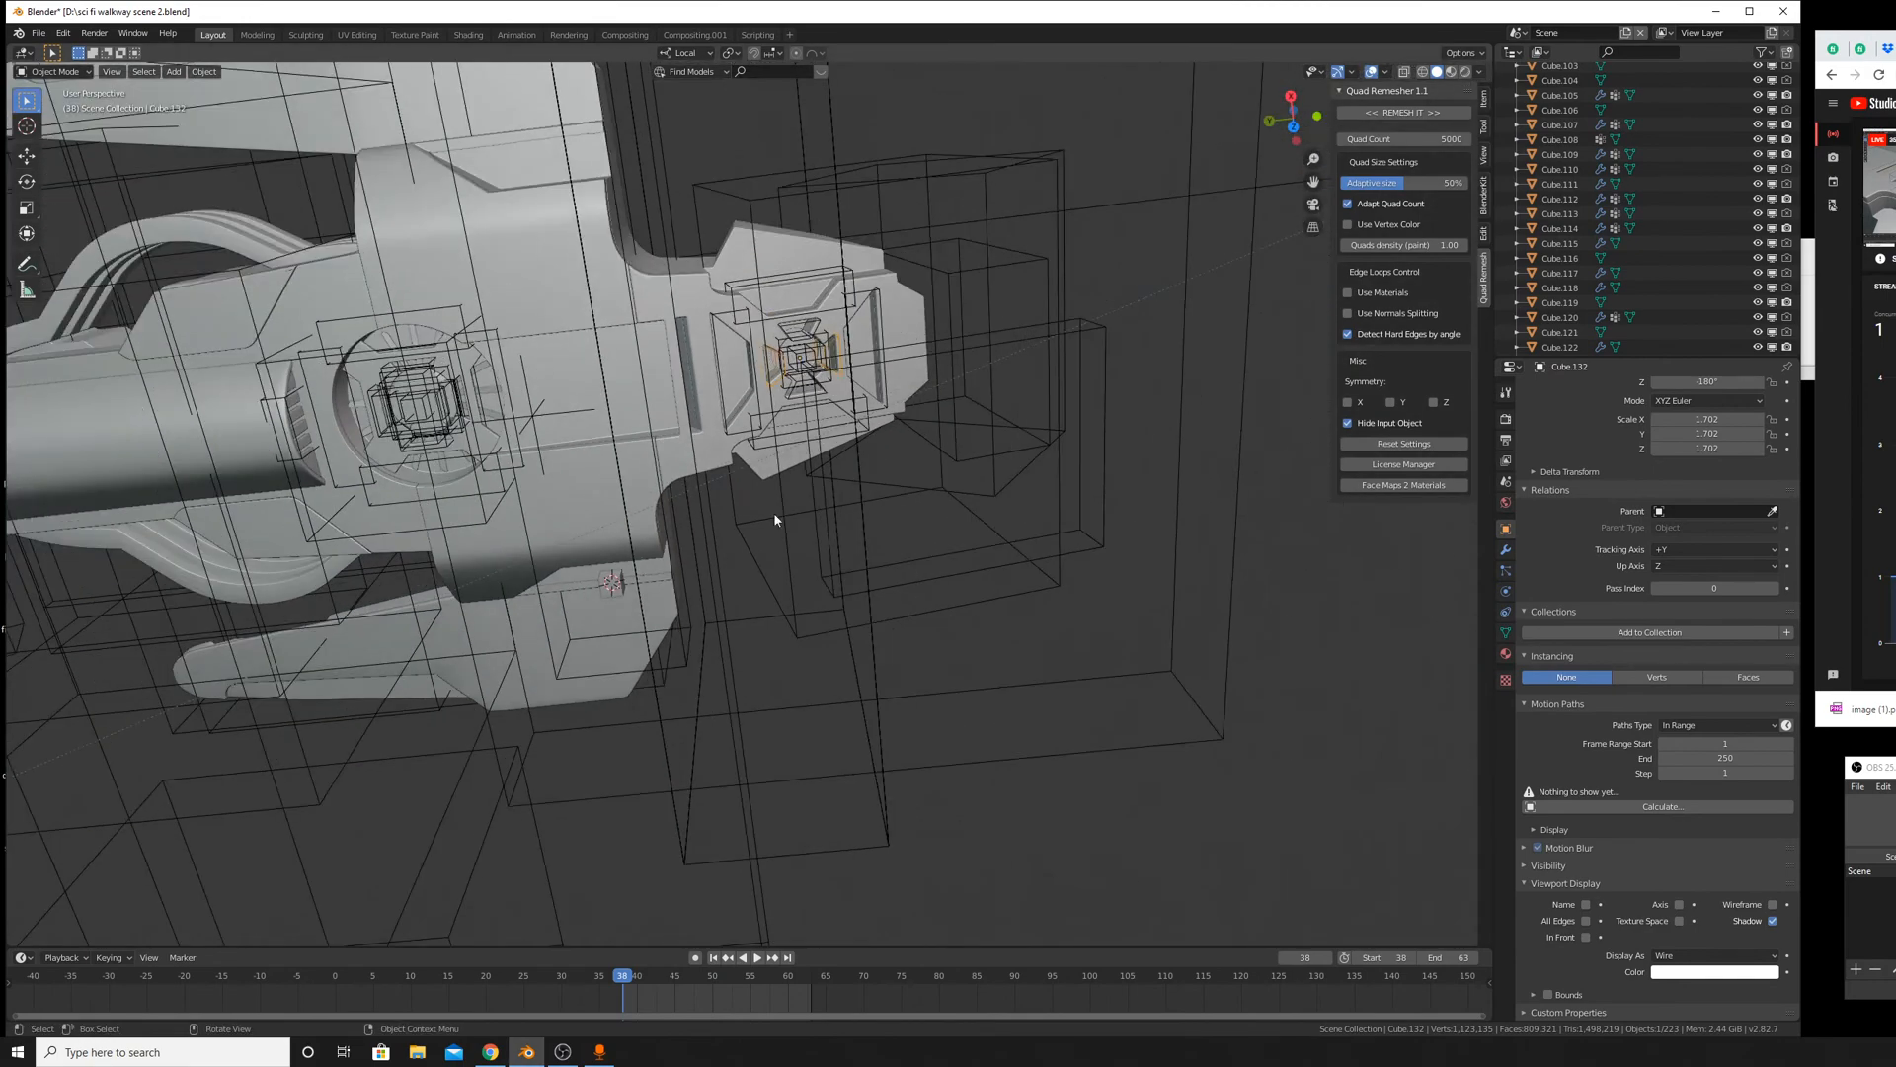
# Make another attempt at sliding the Cube.132 cutter along its local X axis within the nose recess.
pyautogui.moveTo(774, 520); pyautogui.dragTo(623, 418, button='middle')
pyautogui.moveTo(667, 494); pyautogui.dragTo(981, 540, button='middle')
pyautogui.press('g')
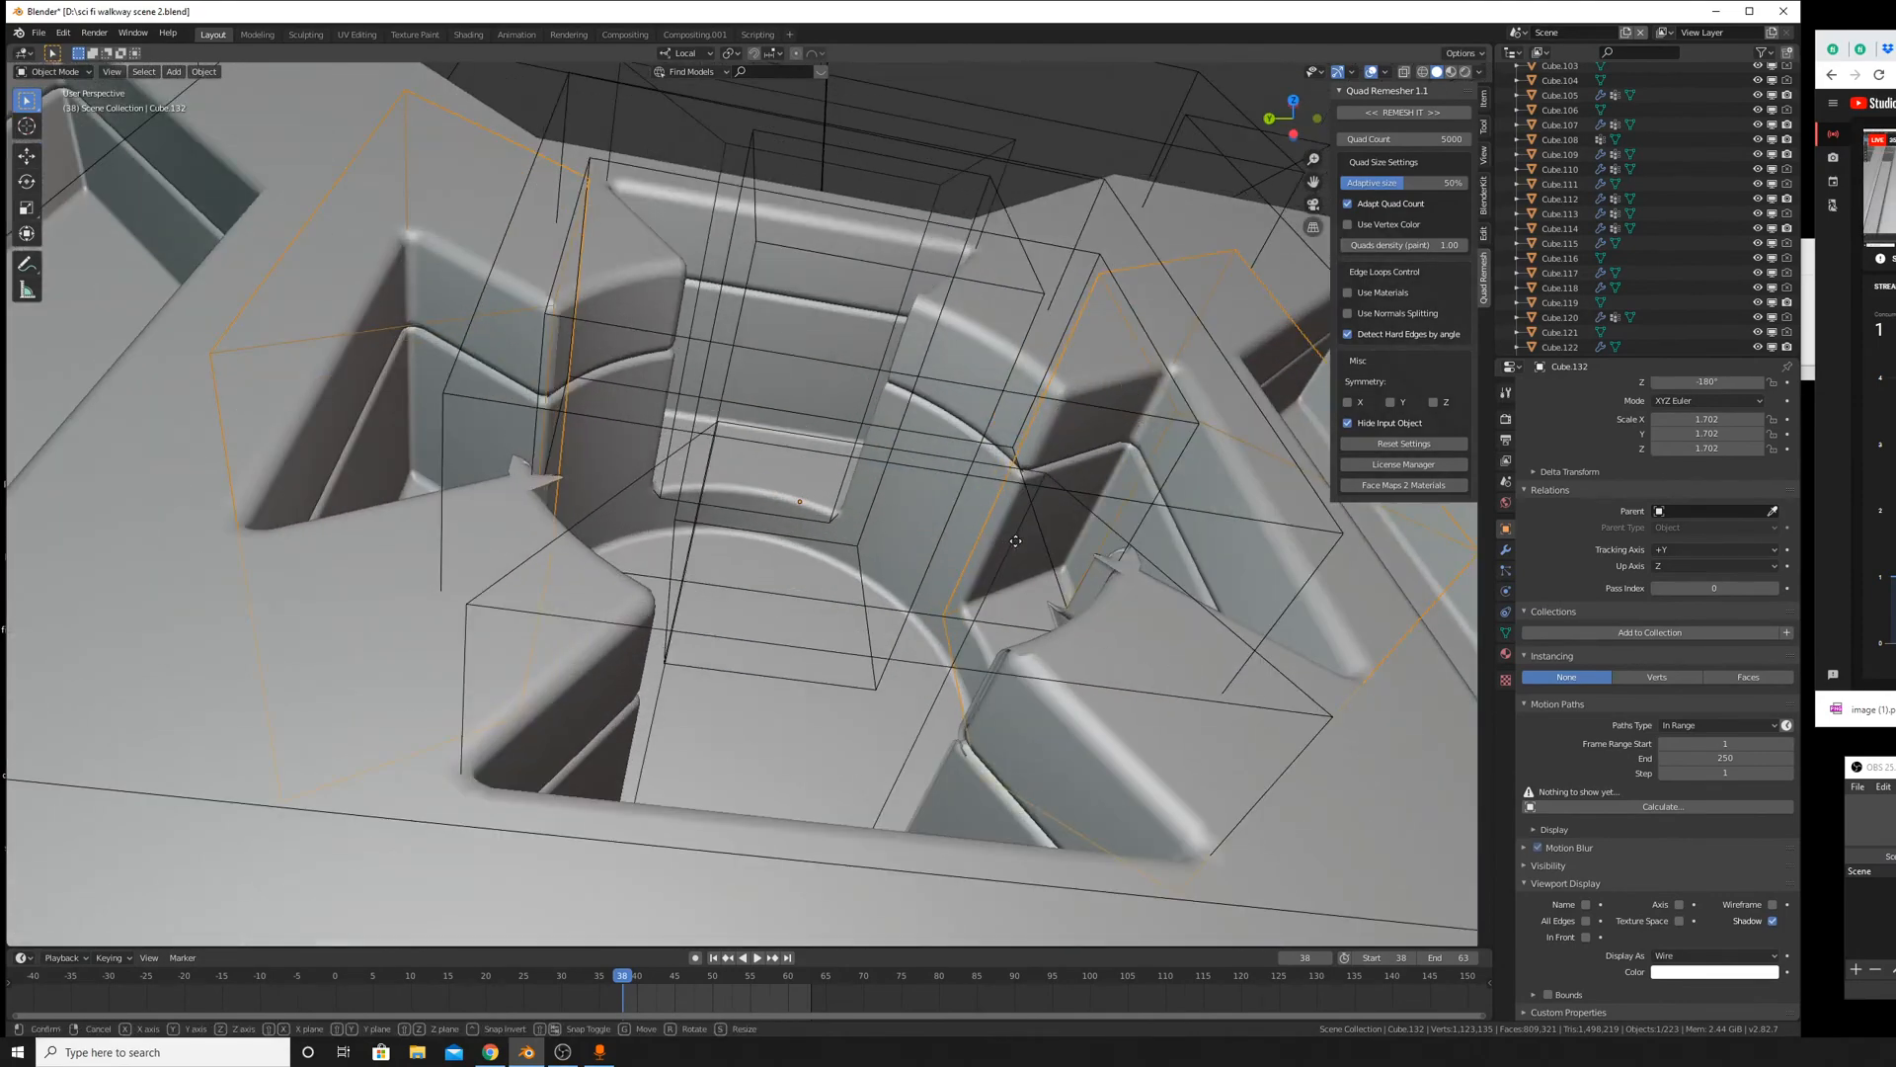
pyautogui.press('x')
pyautogui.press('x')
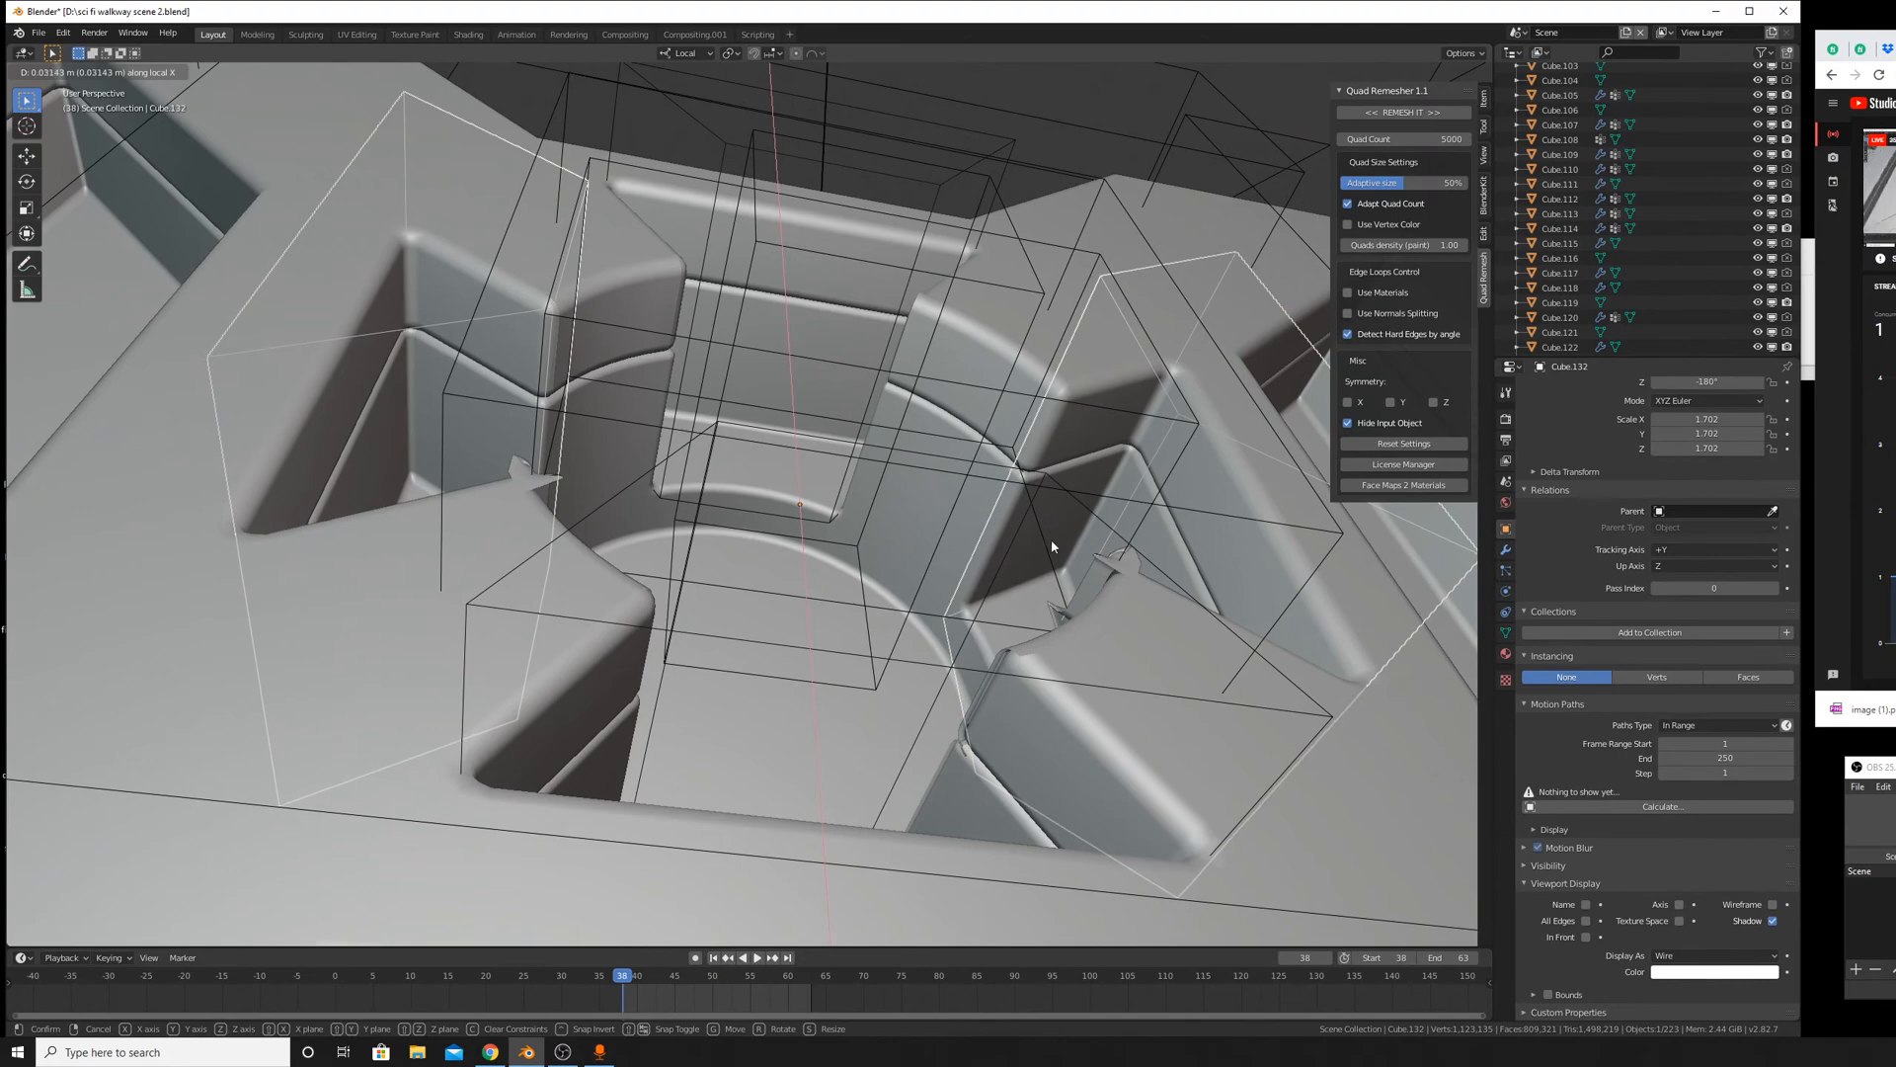
pyautogui.click(1093, 570)
pyautogui.moveTo(1093, 571); pyautogui.dragTo(1096, 620, button='middle')
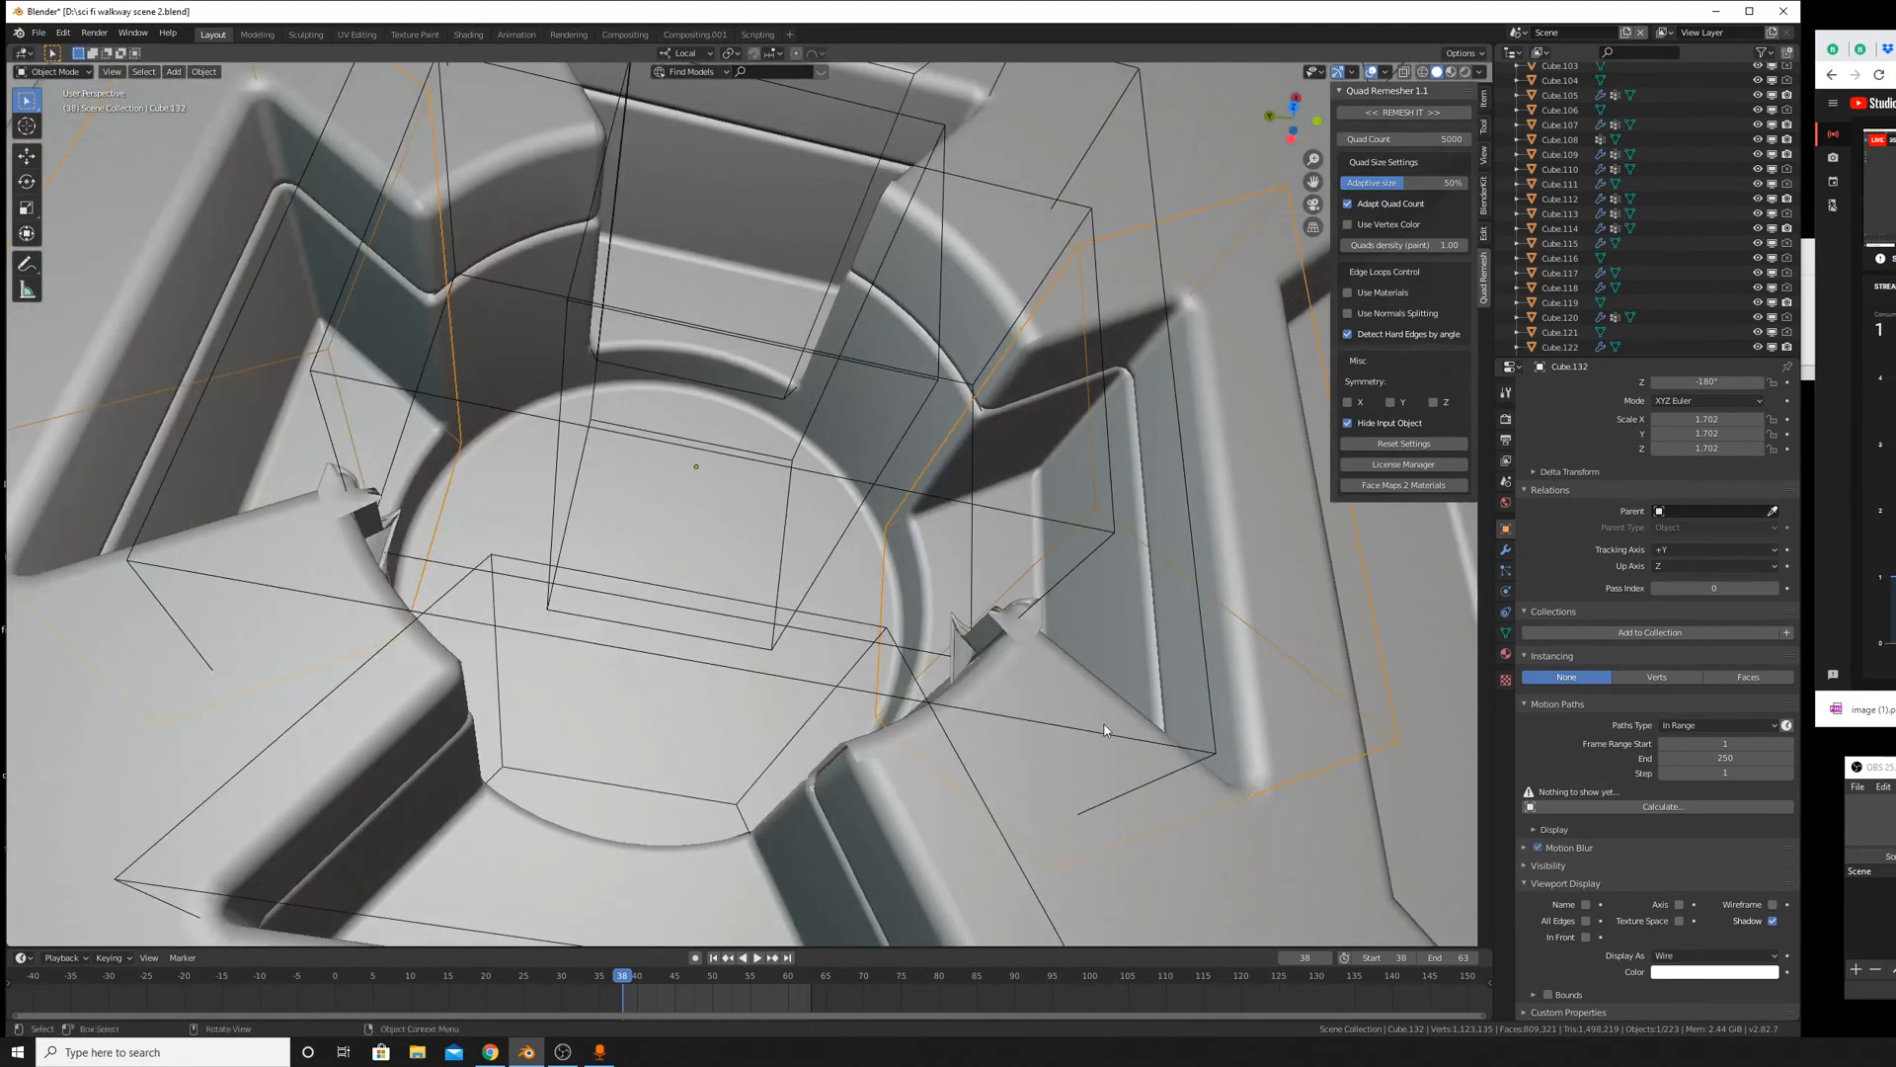
# Apply all transforms to the Cube.105 hull object.
pyautogui.click(1219, 844)
pyautogui.hotkey('ctrl', 'a')
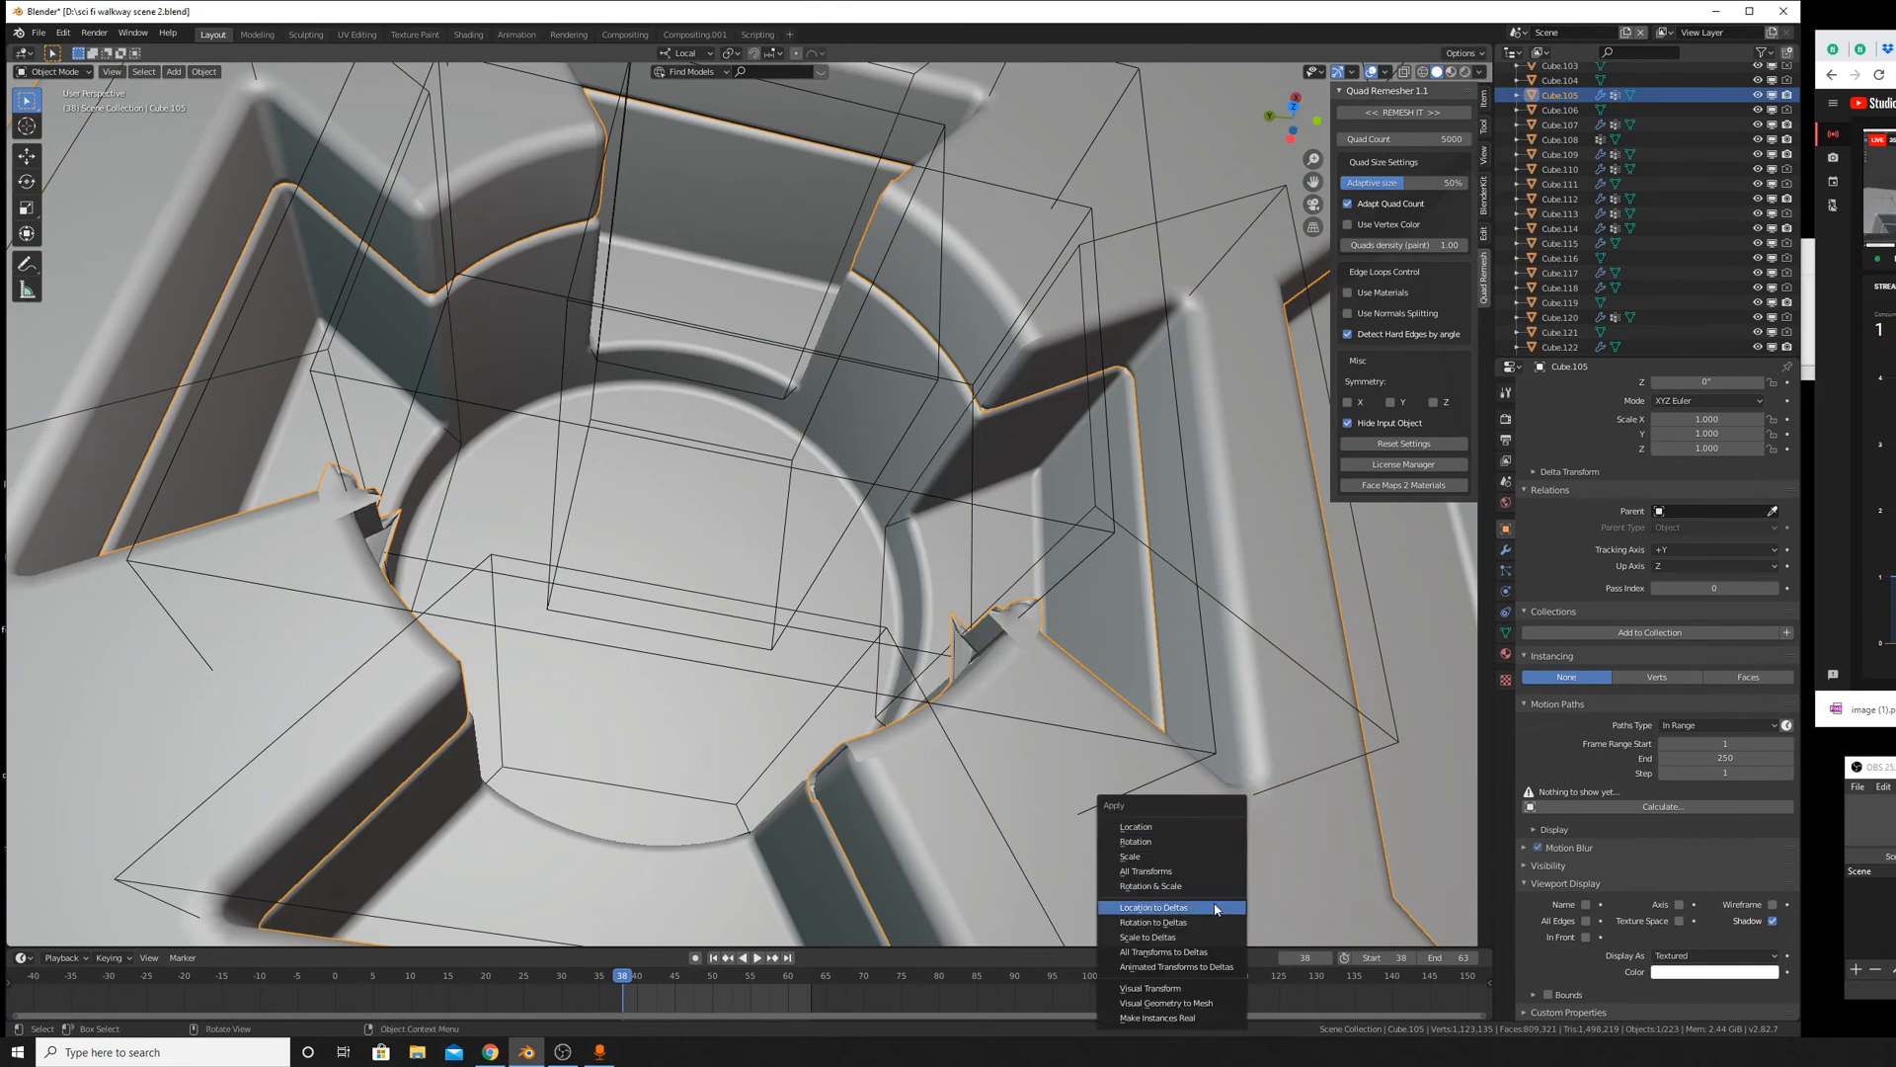
pyautogui.click(1200, 871)
# Try to move the Cube.132 cutter along its local Y axis, then to scale it up uniformly.
pyautogui.moveTo(1157, 742); pyautogui.dragTo(1030, 560, button='middle')
pyautogui.click(1030, 560)
pyautogui.scroll(4, 1030, 560)
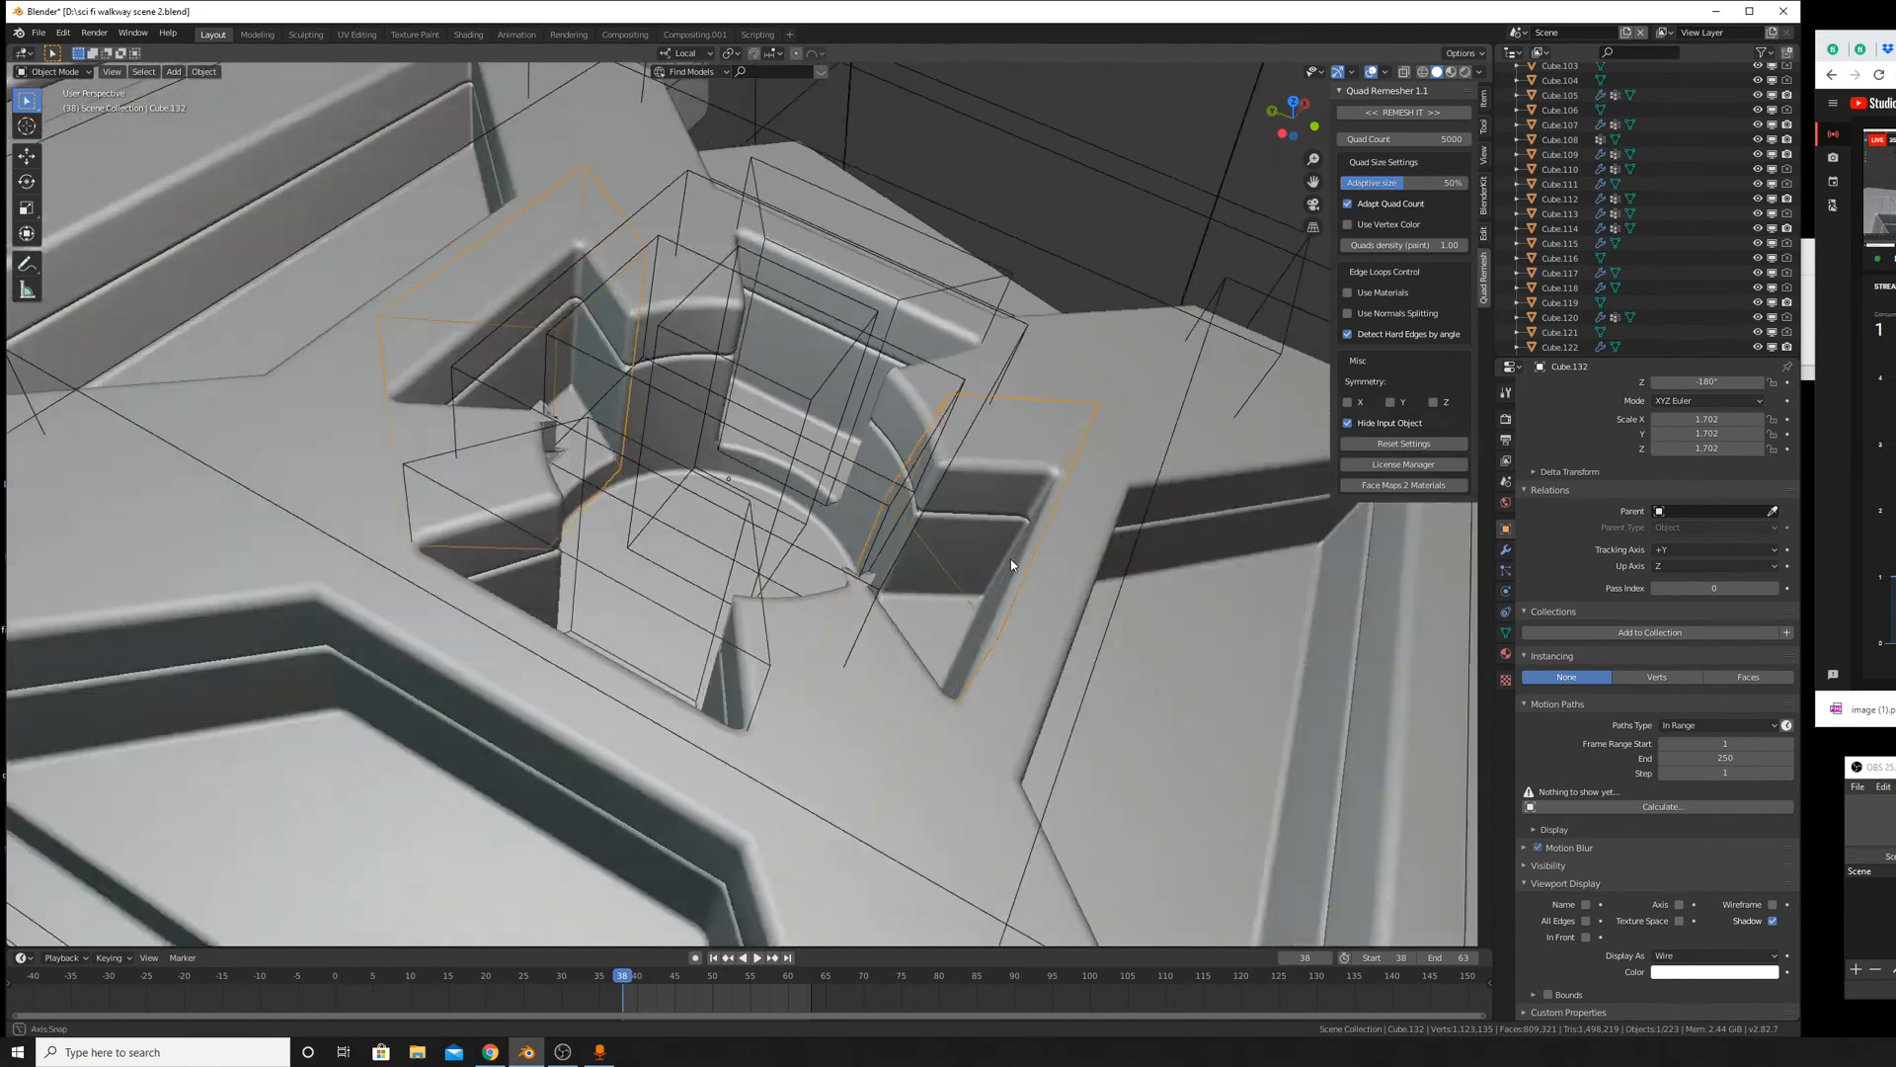
pyautogui.press('g')
pyautogui.press('y')
pyautogui.press('y')
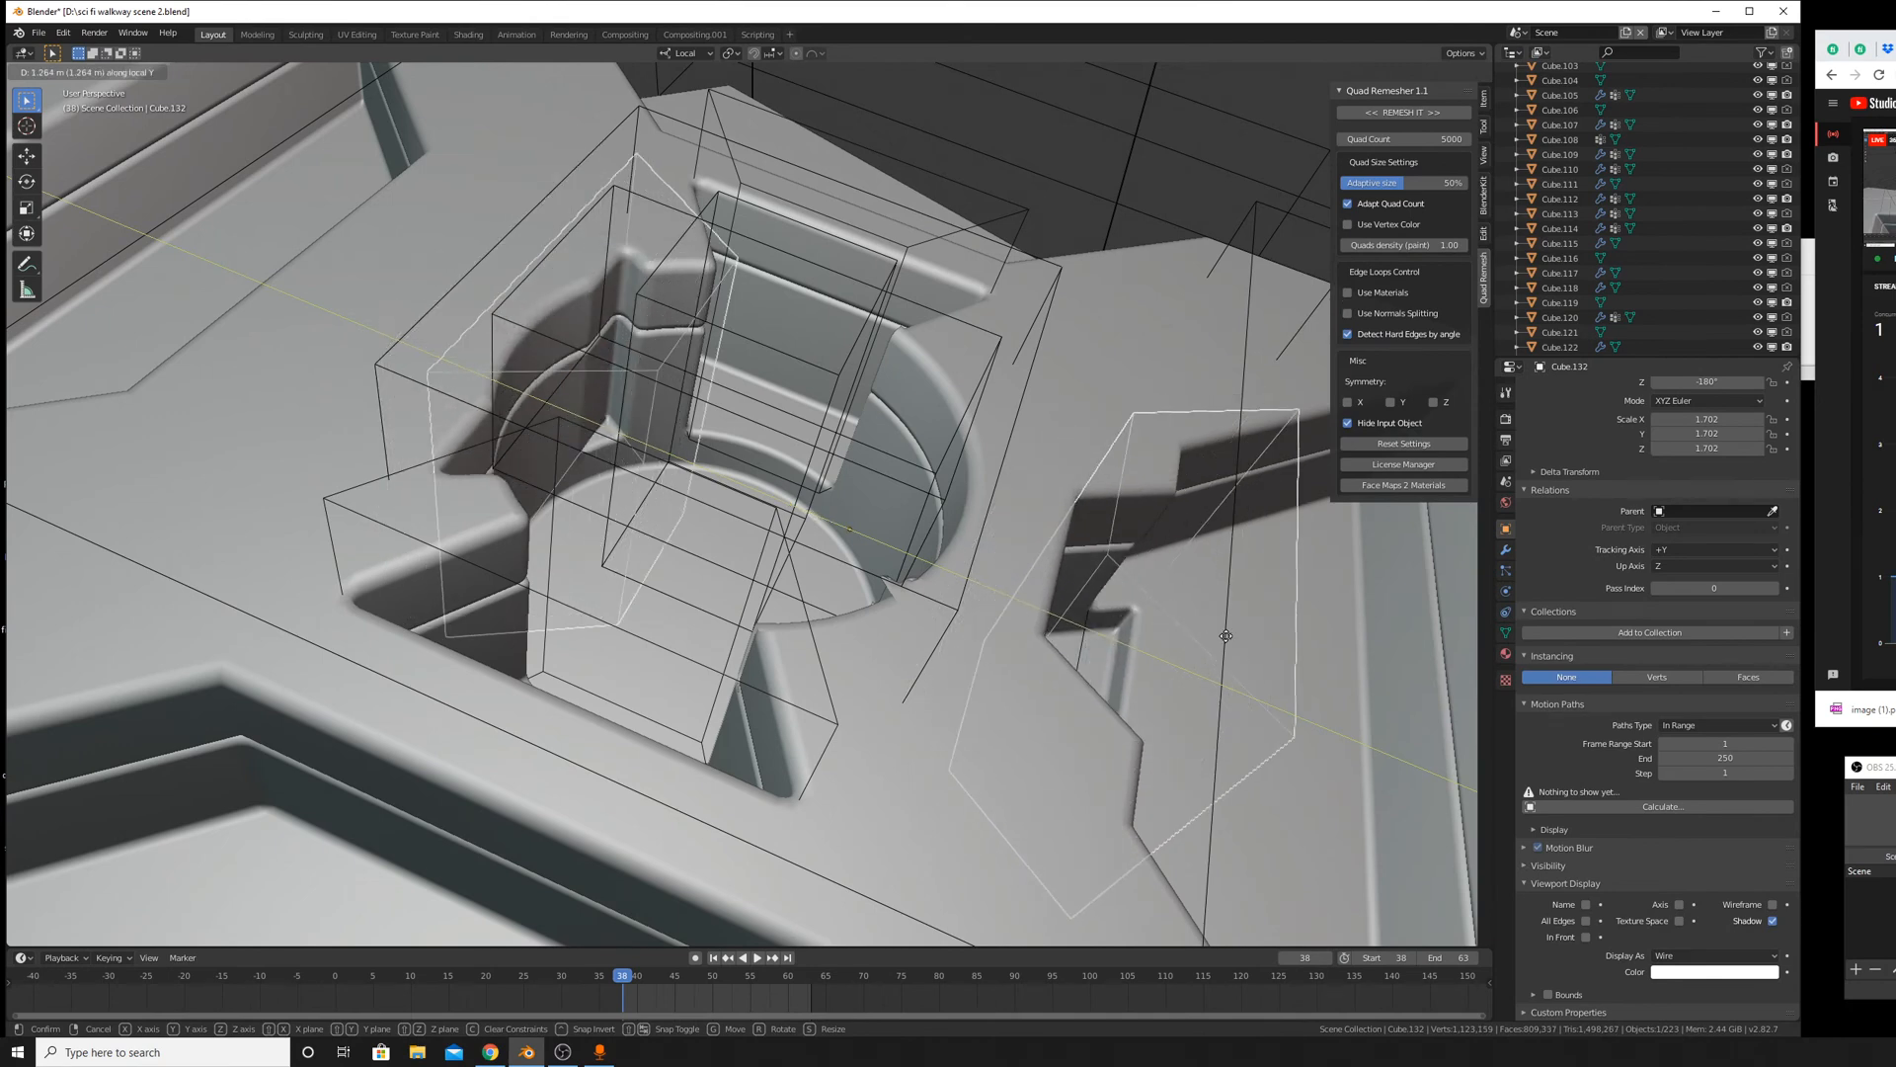
pyautogui.rightClick(1351, 679)
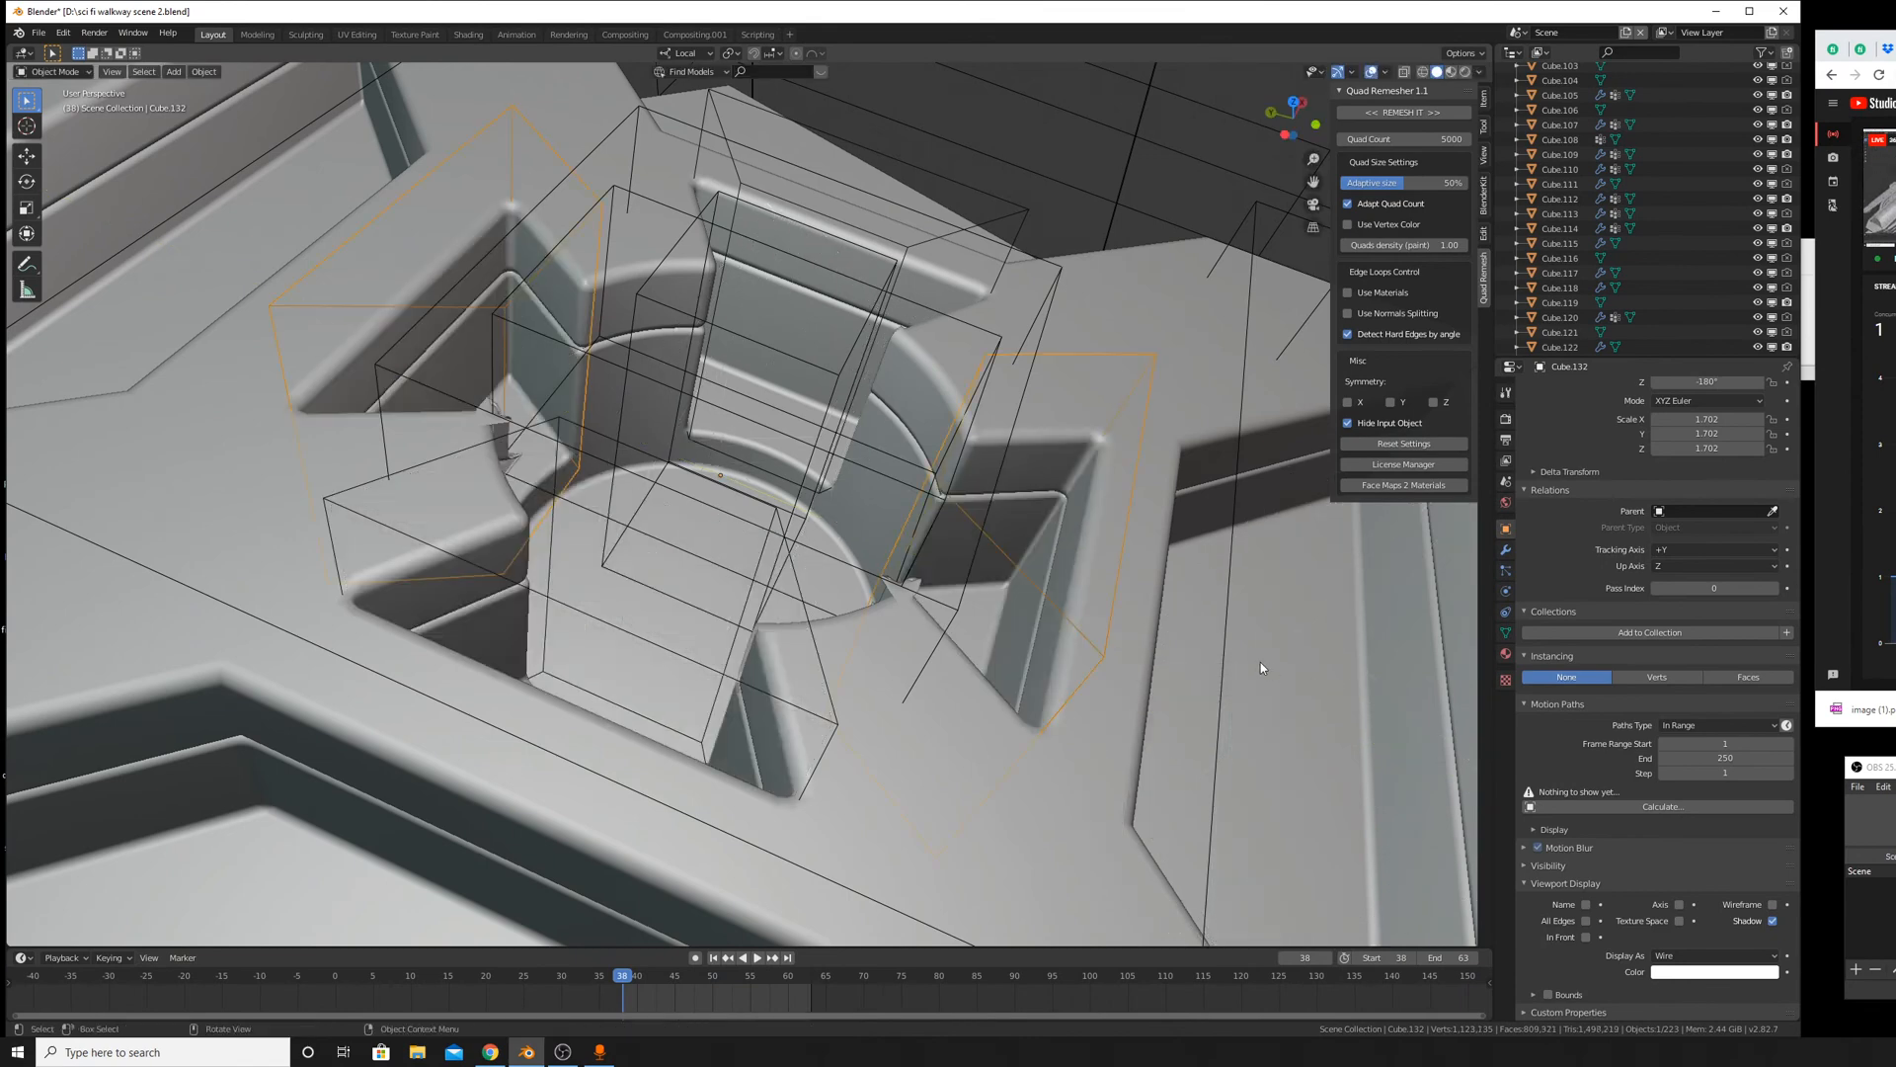
pyautogui.moveTo(1261, 662); pyautogui.dragTo(966, 680, button='middle')
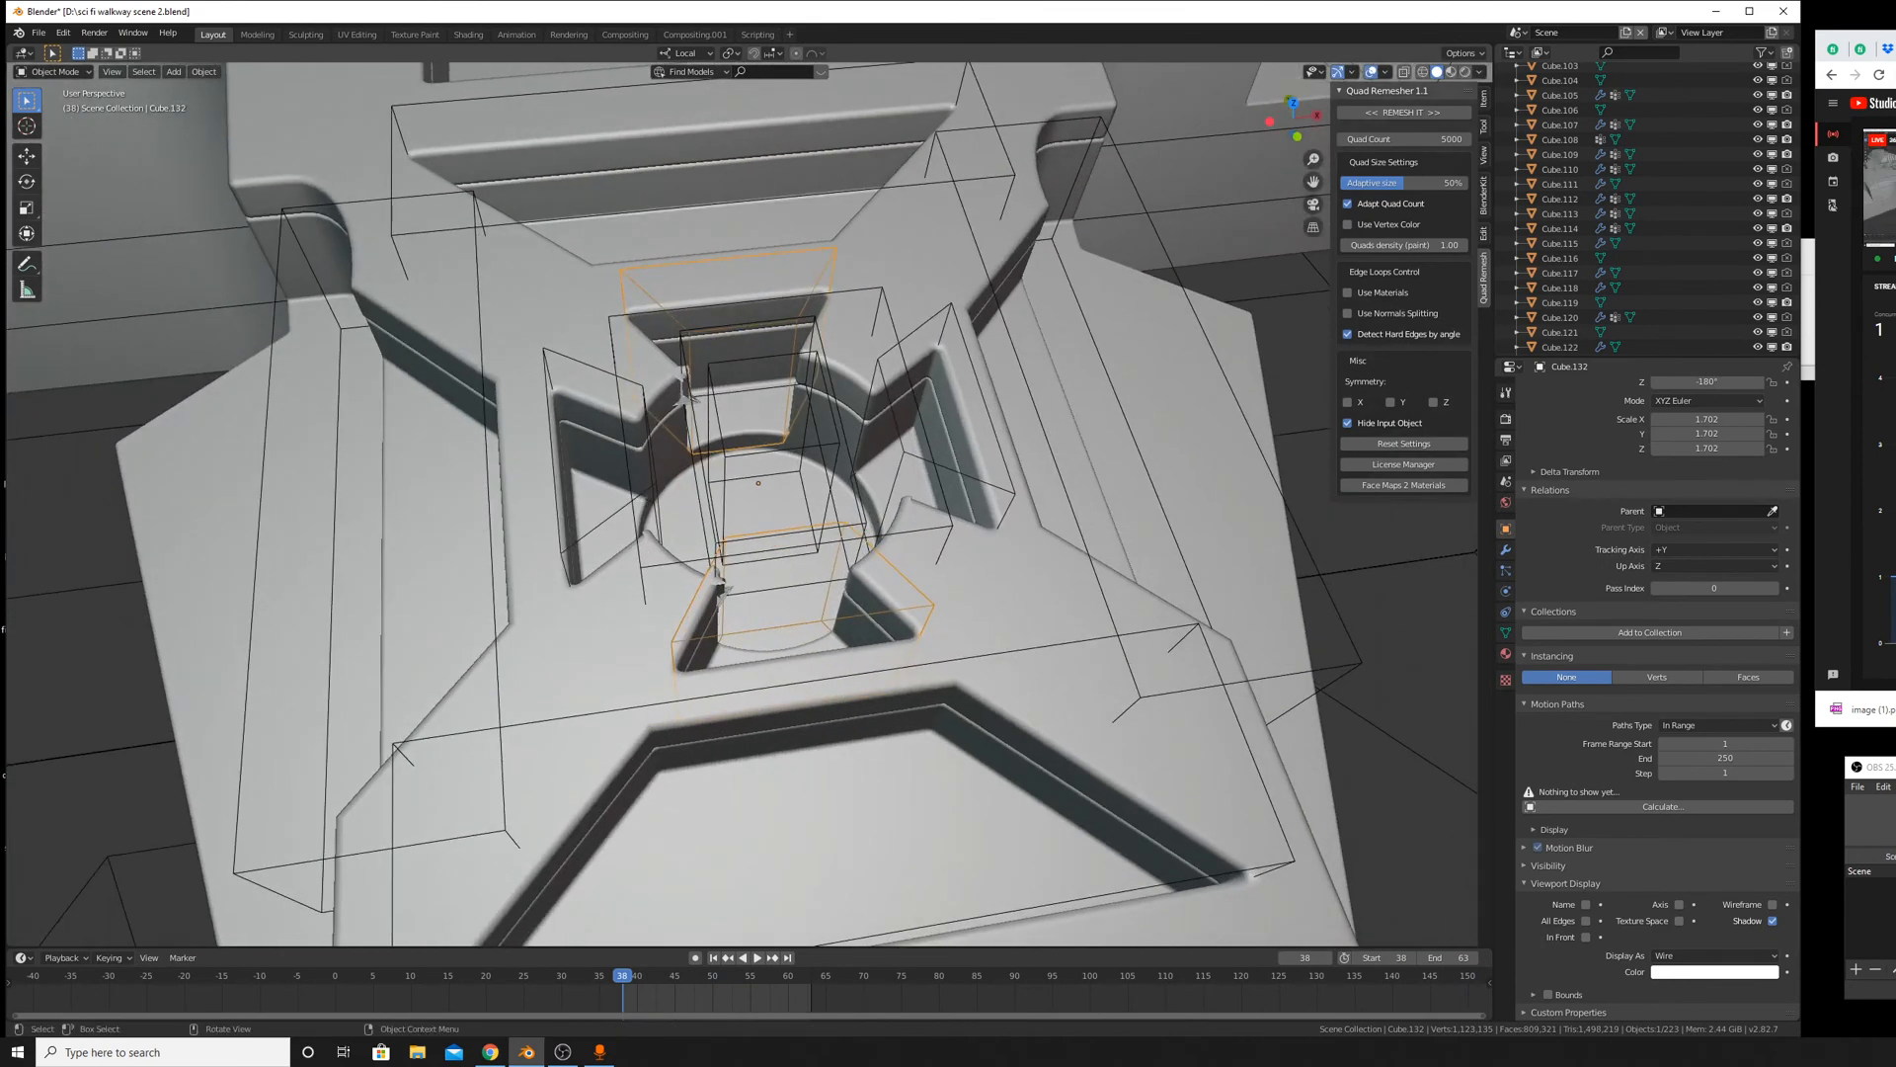
pyautogui.press('s')
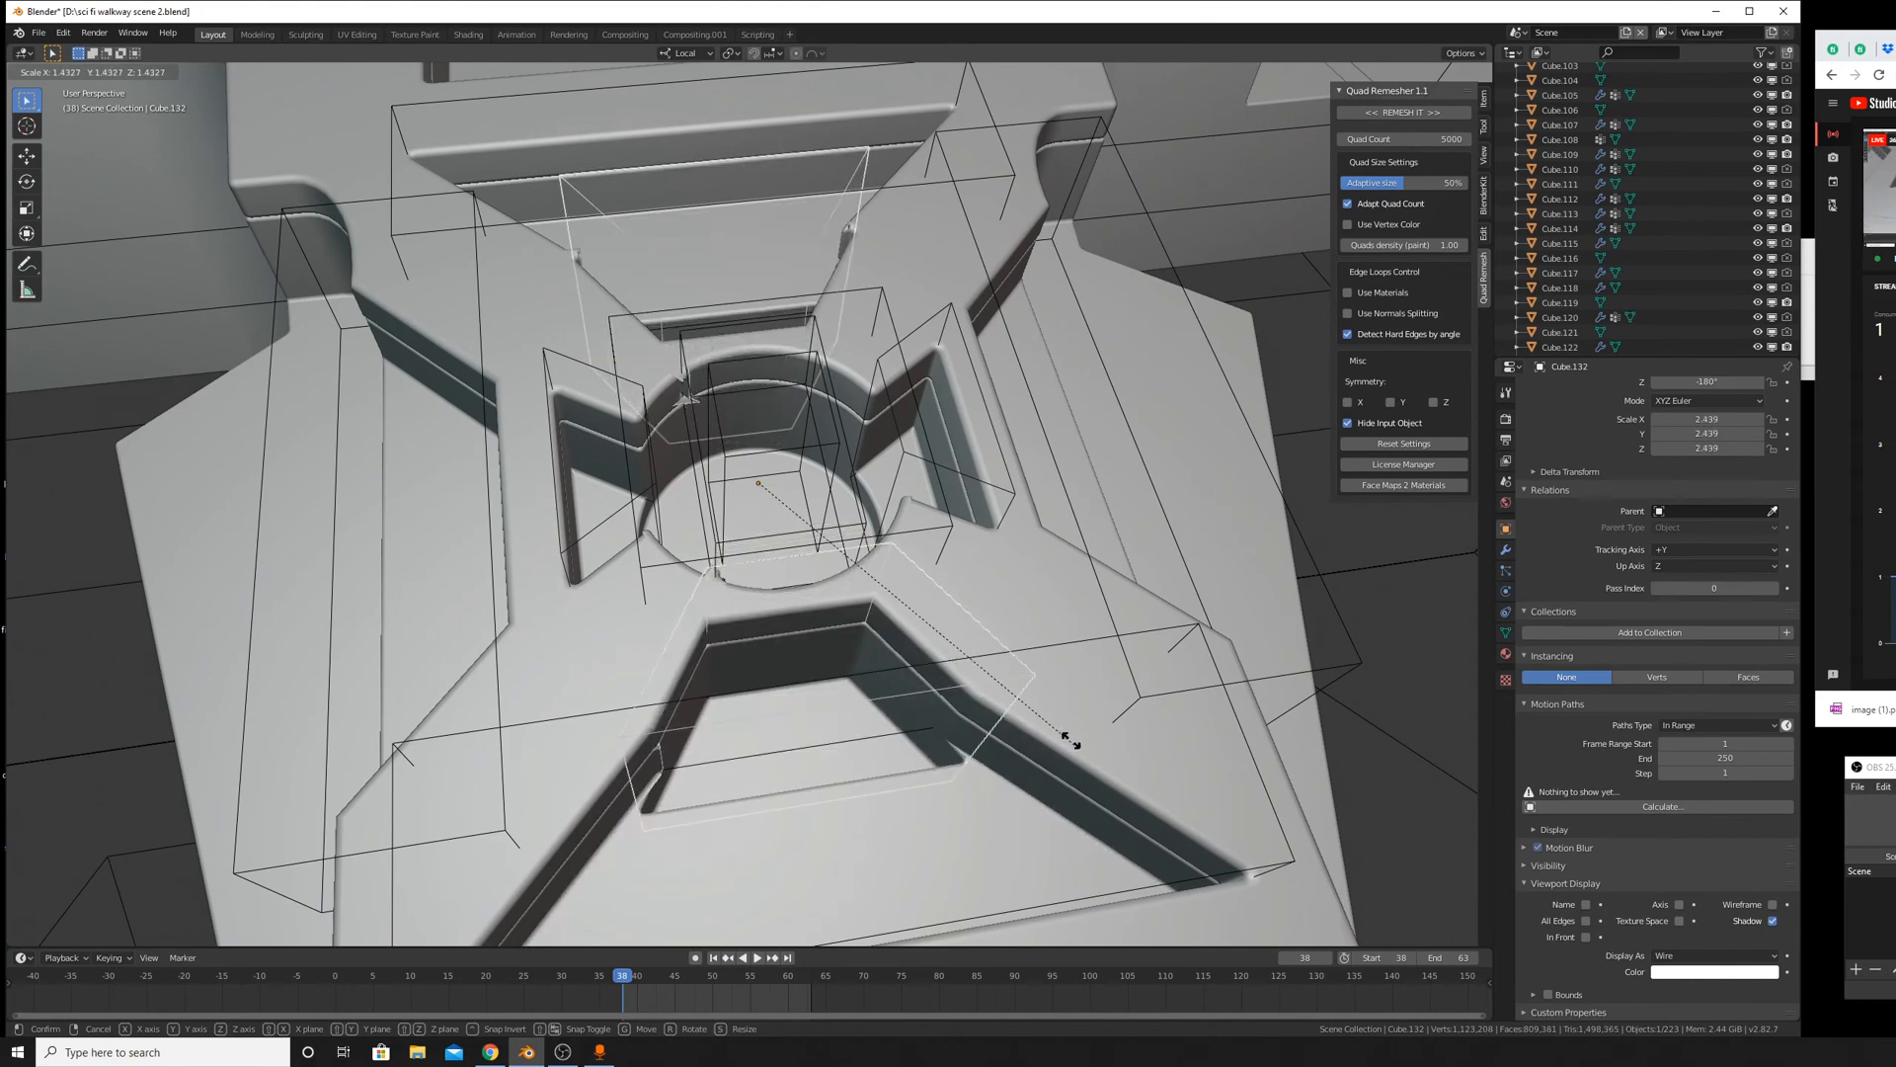
pyautogui.rightClick(1046, 733)
# Shift the Cube.132 cutter about 0.29 m along its local Y axis.
pyautogui.moveTo(1047, 733); pyautogui.dragTo(1027, 632, button='middle')
pyautogui.scroll(4, 832, 588)
pyautogui.press('g')
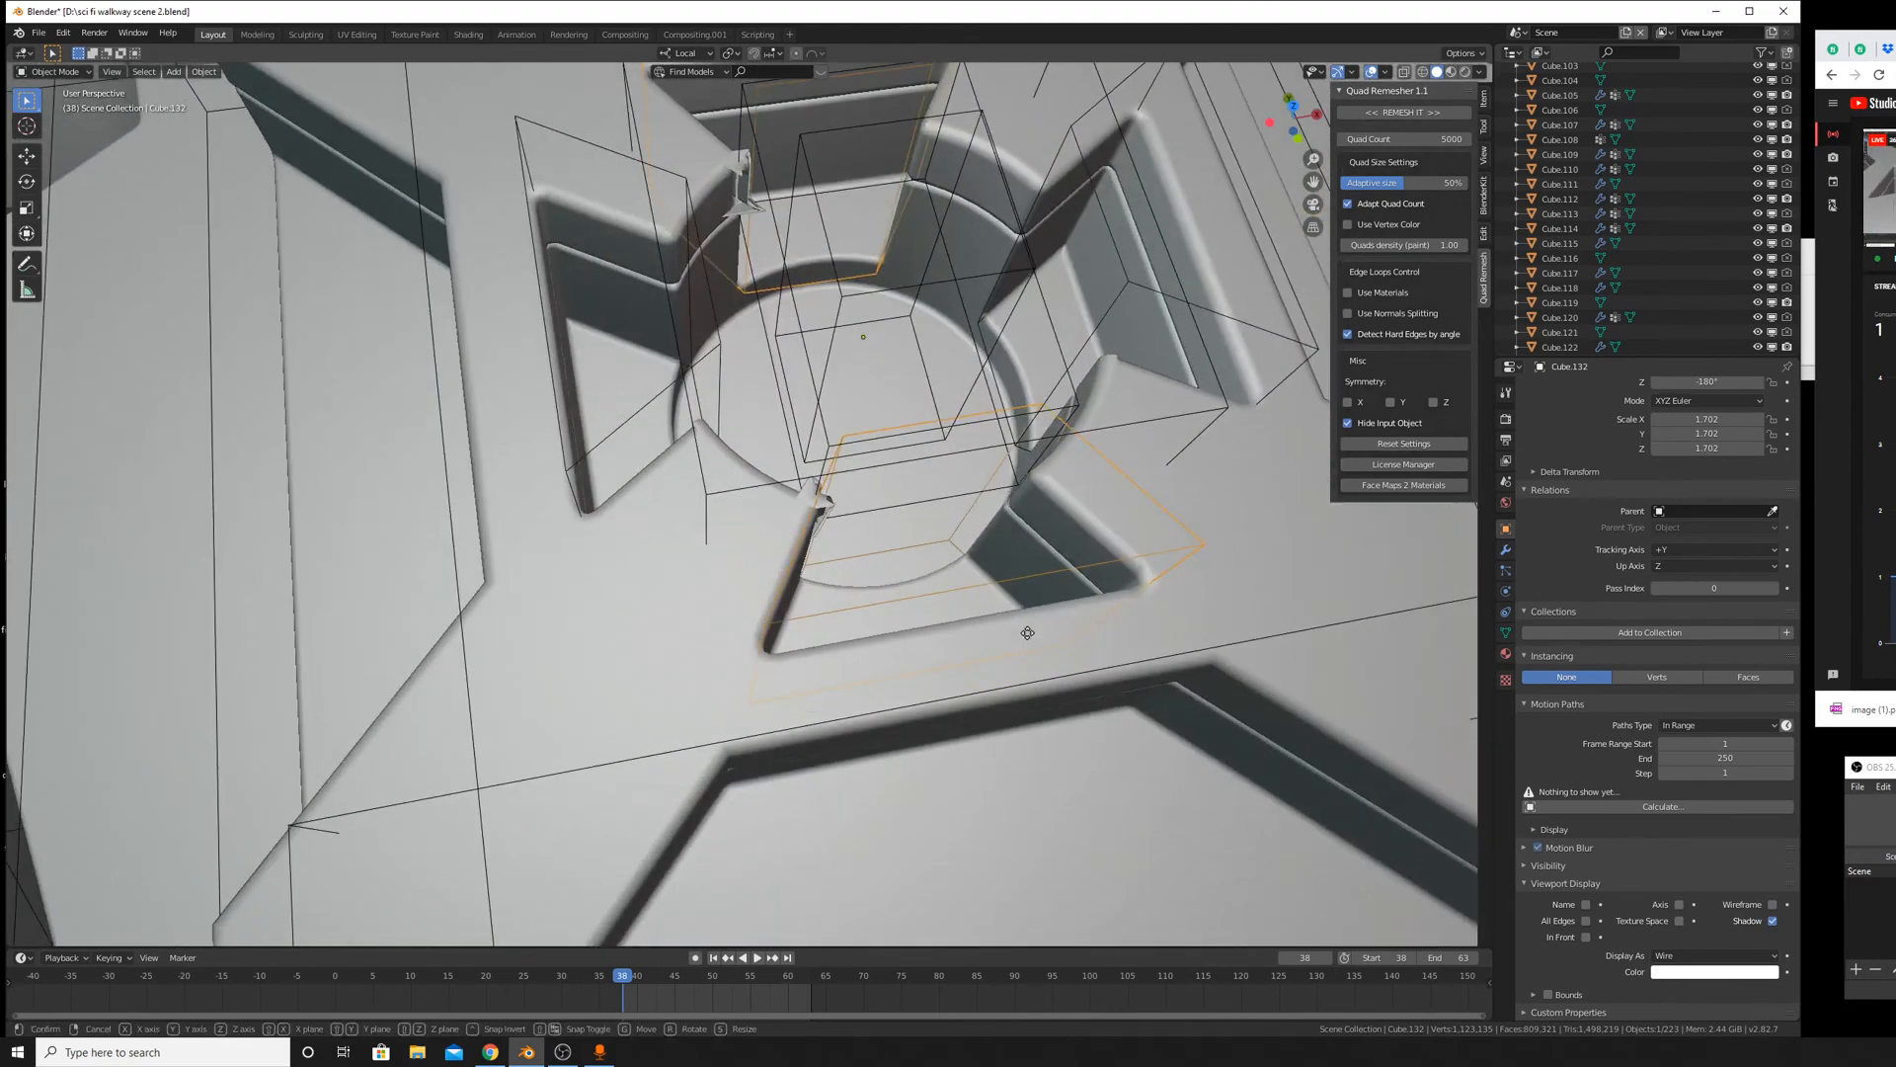
pyautogui.press('y')
pyautogui.press('y')
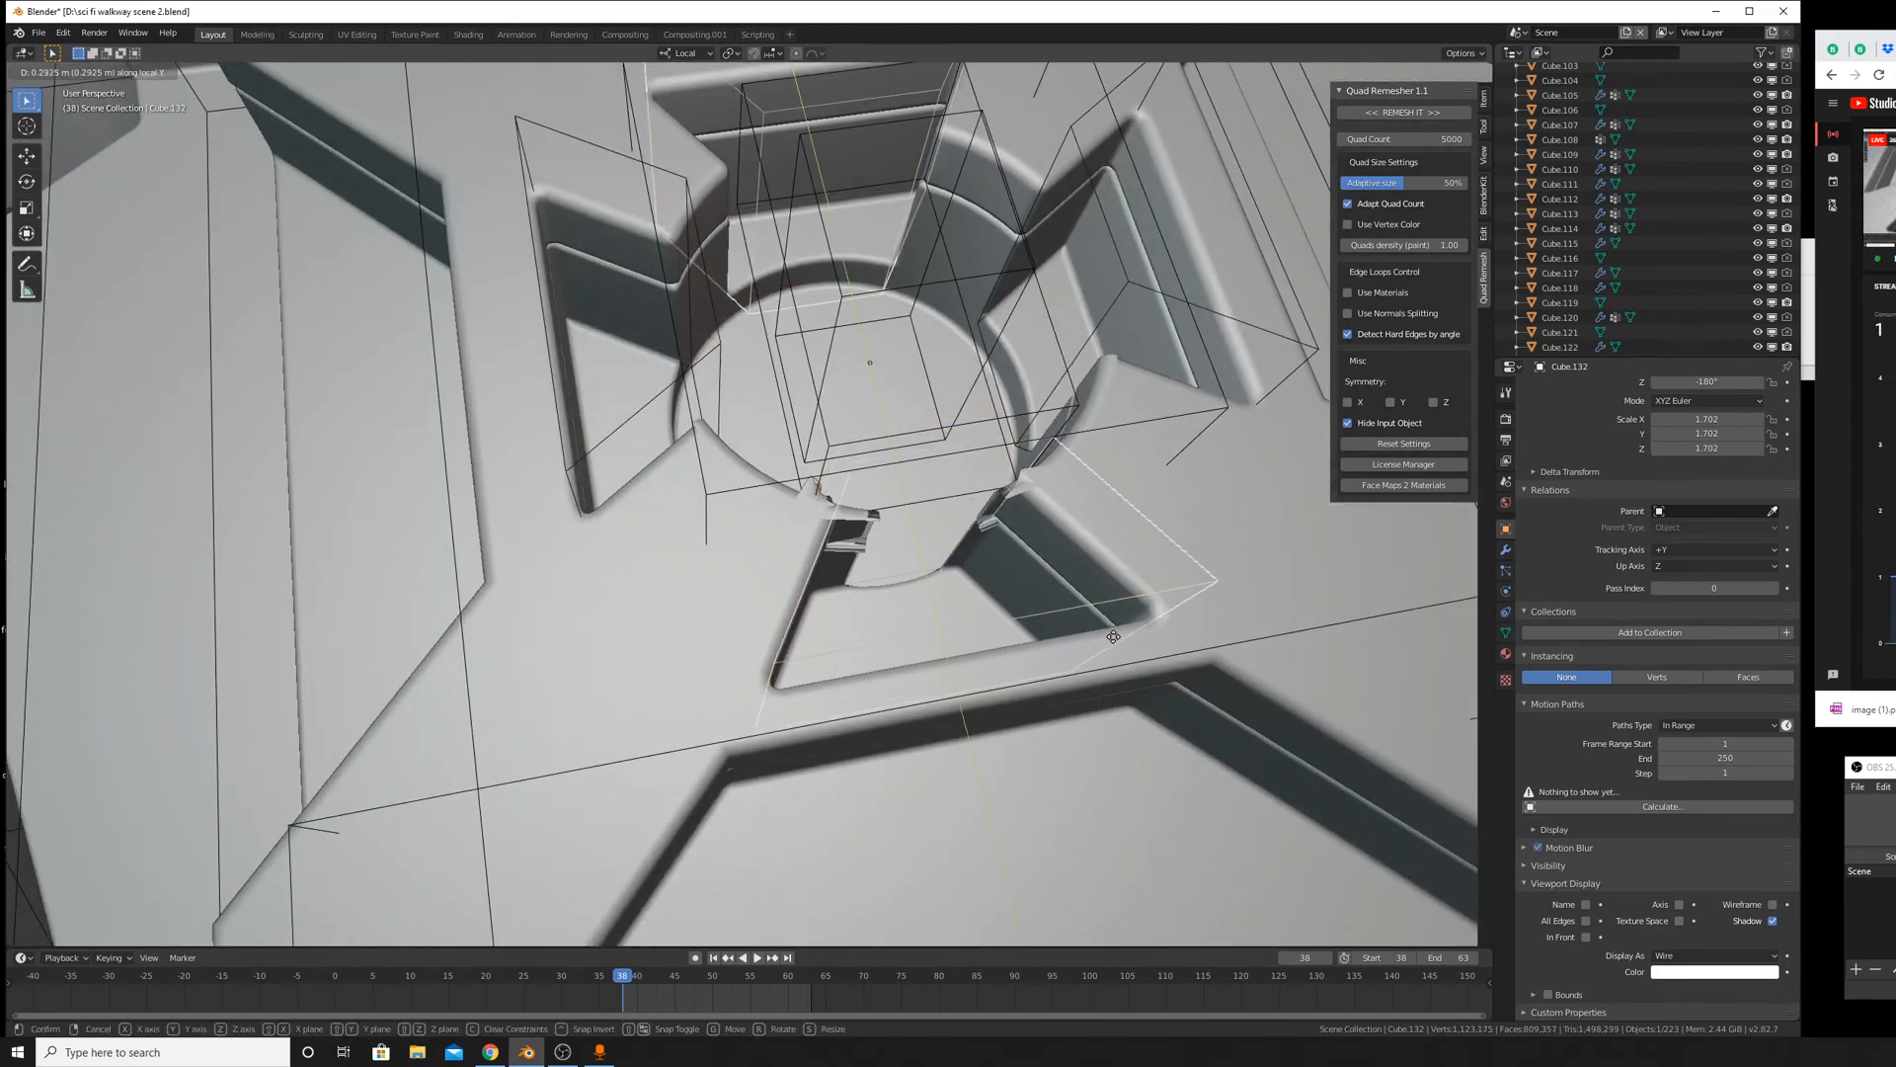
pyautogui.click(1112, 636)
pyautogui.moveTo(1122, 646); pyautogui.dragTo(1095, 711, button='middle')
# Delete the Cube.132 cutter from the nose recess.
pyautogui.scroll(-5, 1146, 837)
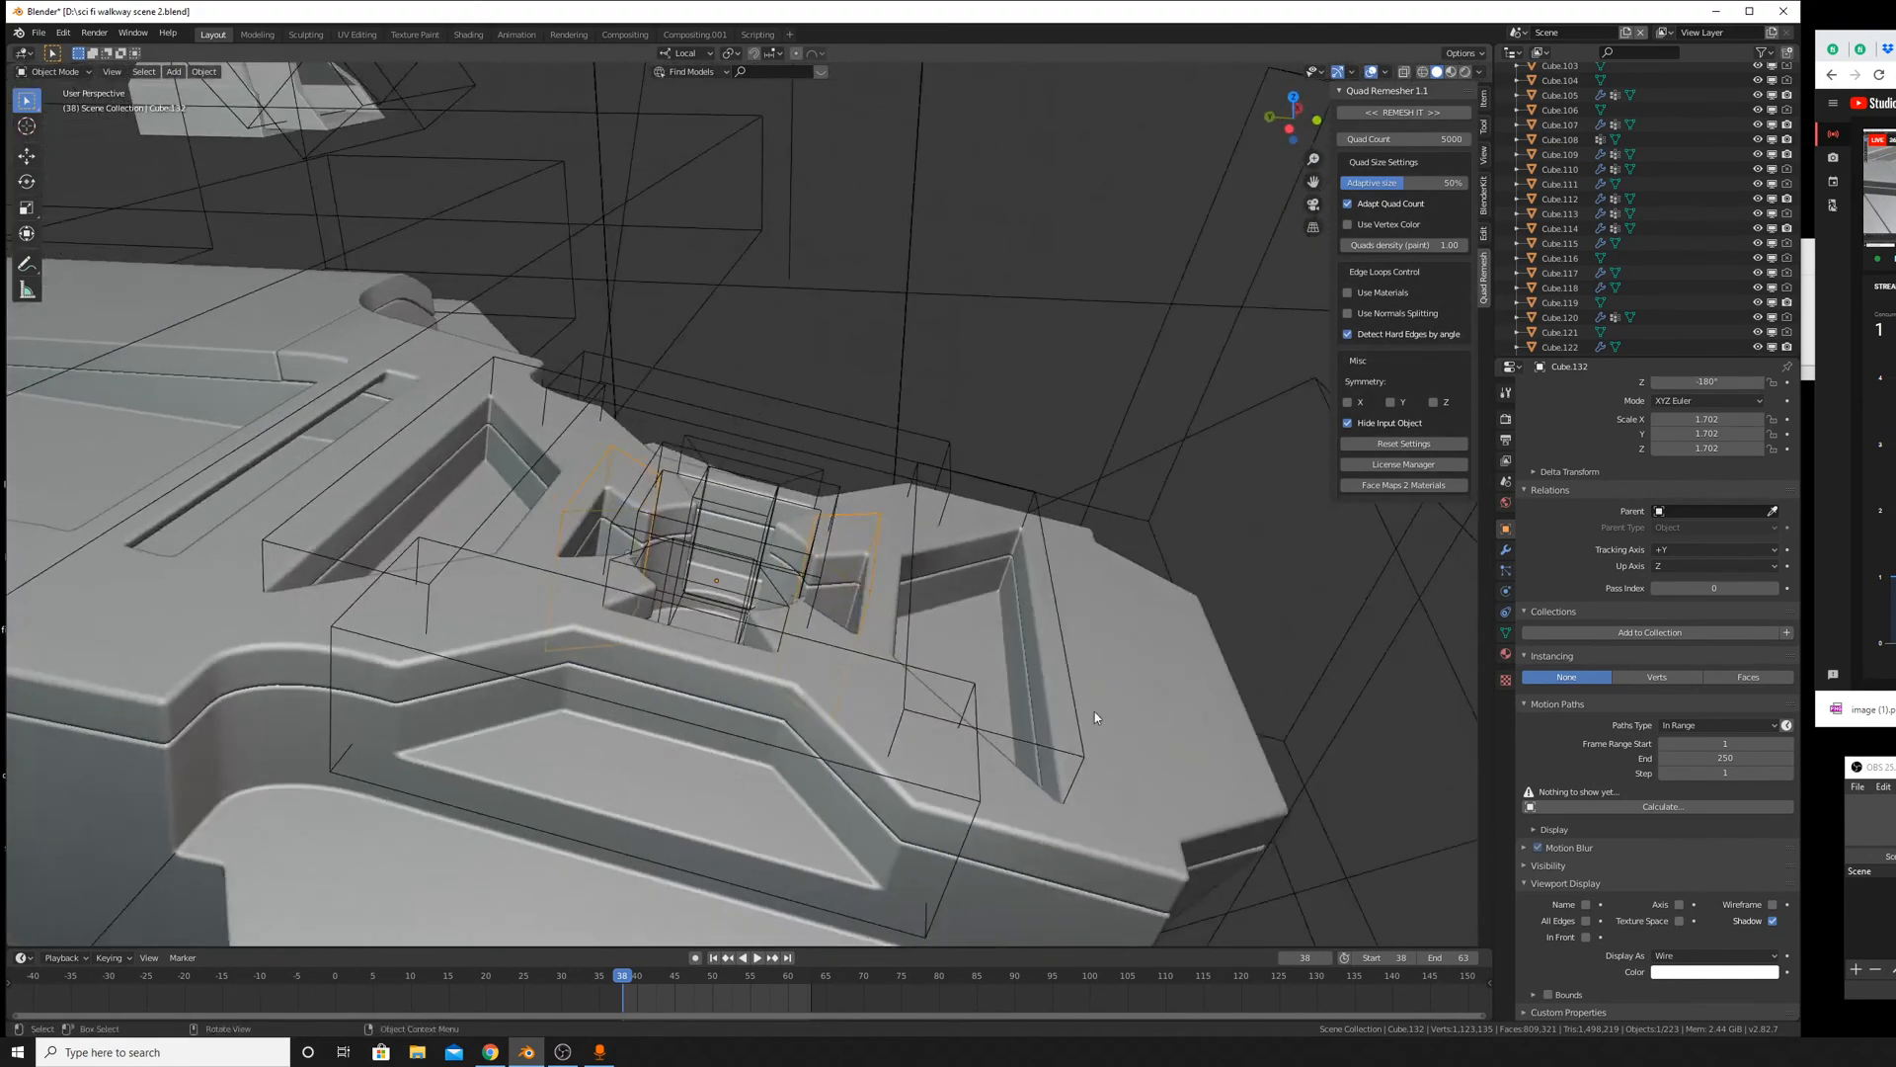
pyautogui.press('x')
pyautogui.click(1049, 637)
# Select the Cube.136 cutter in the round nose recess and scale it by 1.549 along its local Y axis.
pyautogui.moveTo(1049, 639); pyautogui.dragTo(807, 678, button='middle')
pyautogui.scroll(4, 927, 620)
pyautogui.click(832, 713)
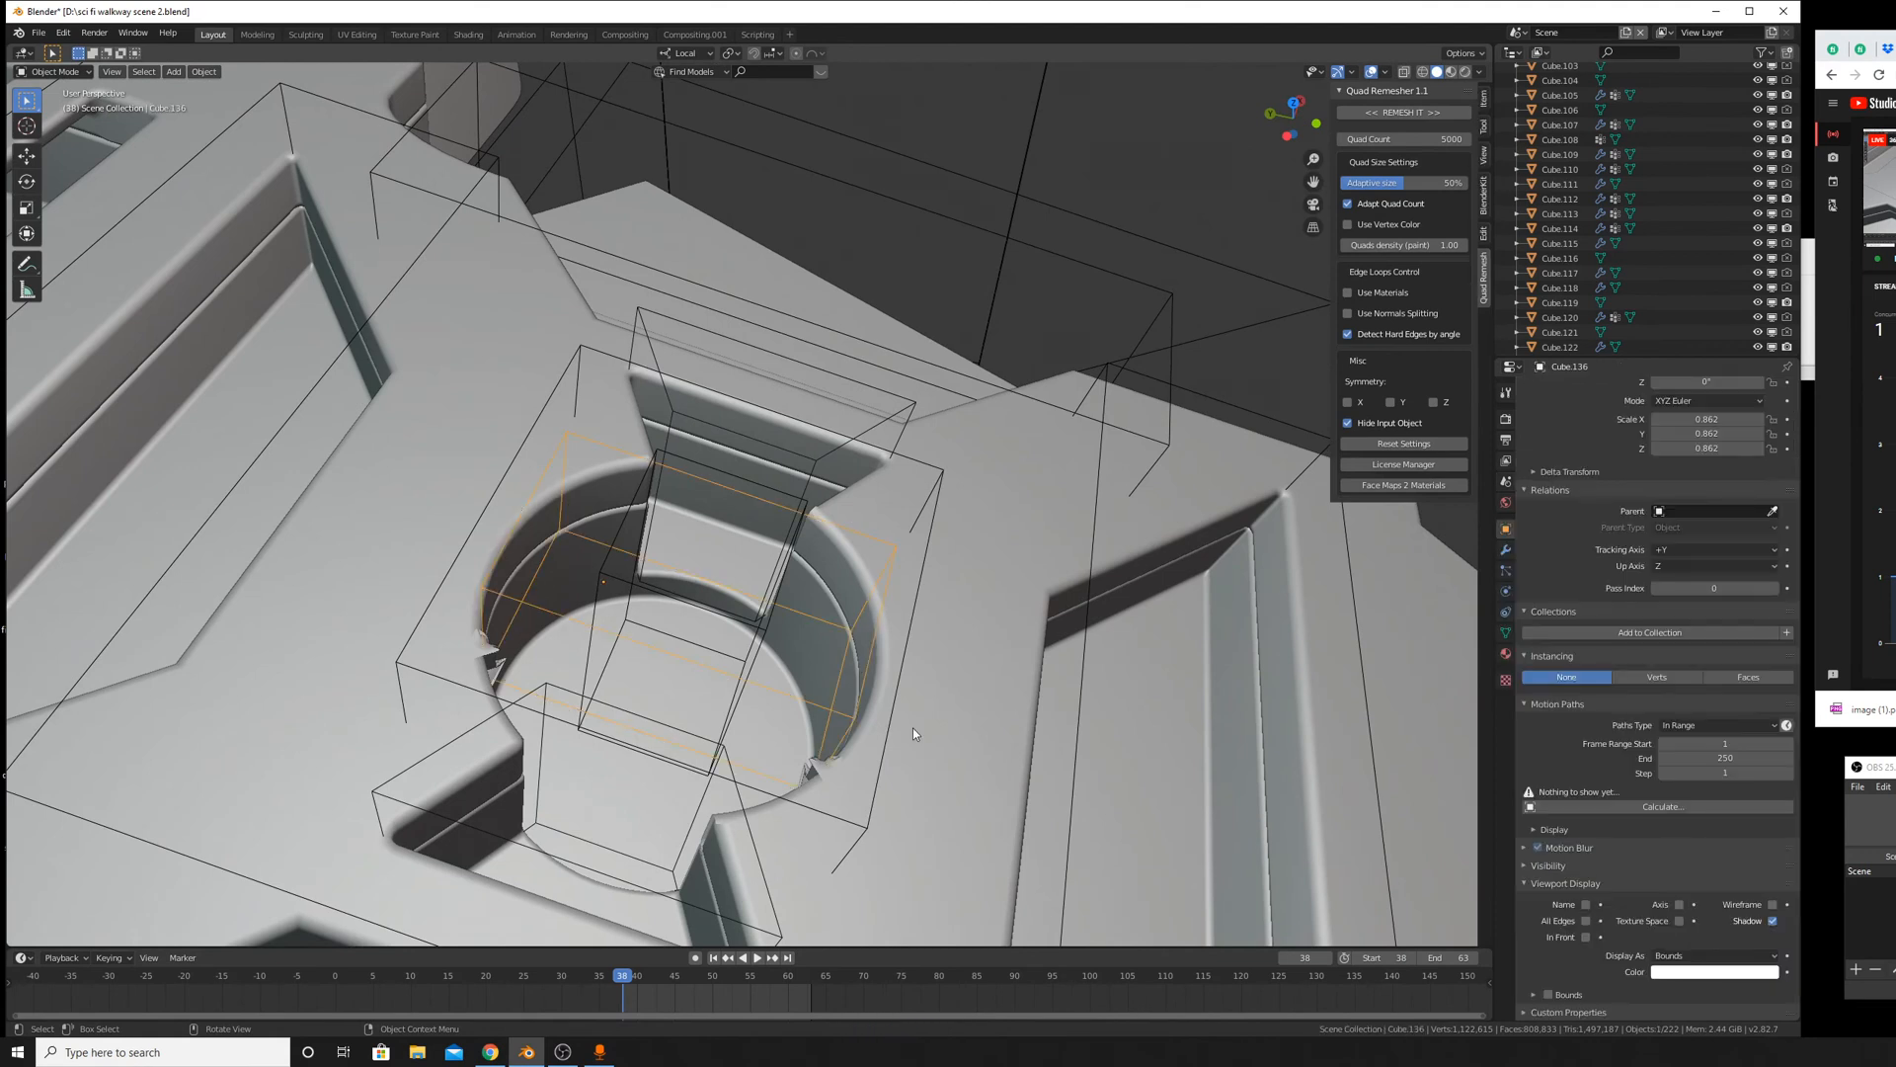
pyautogui.press('g')
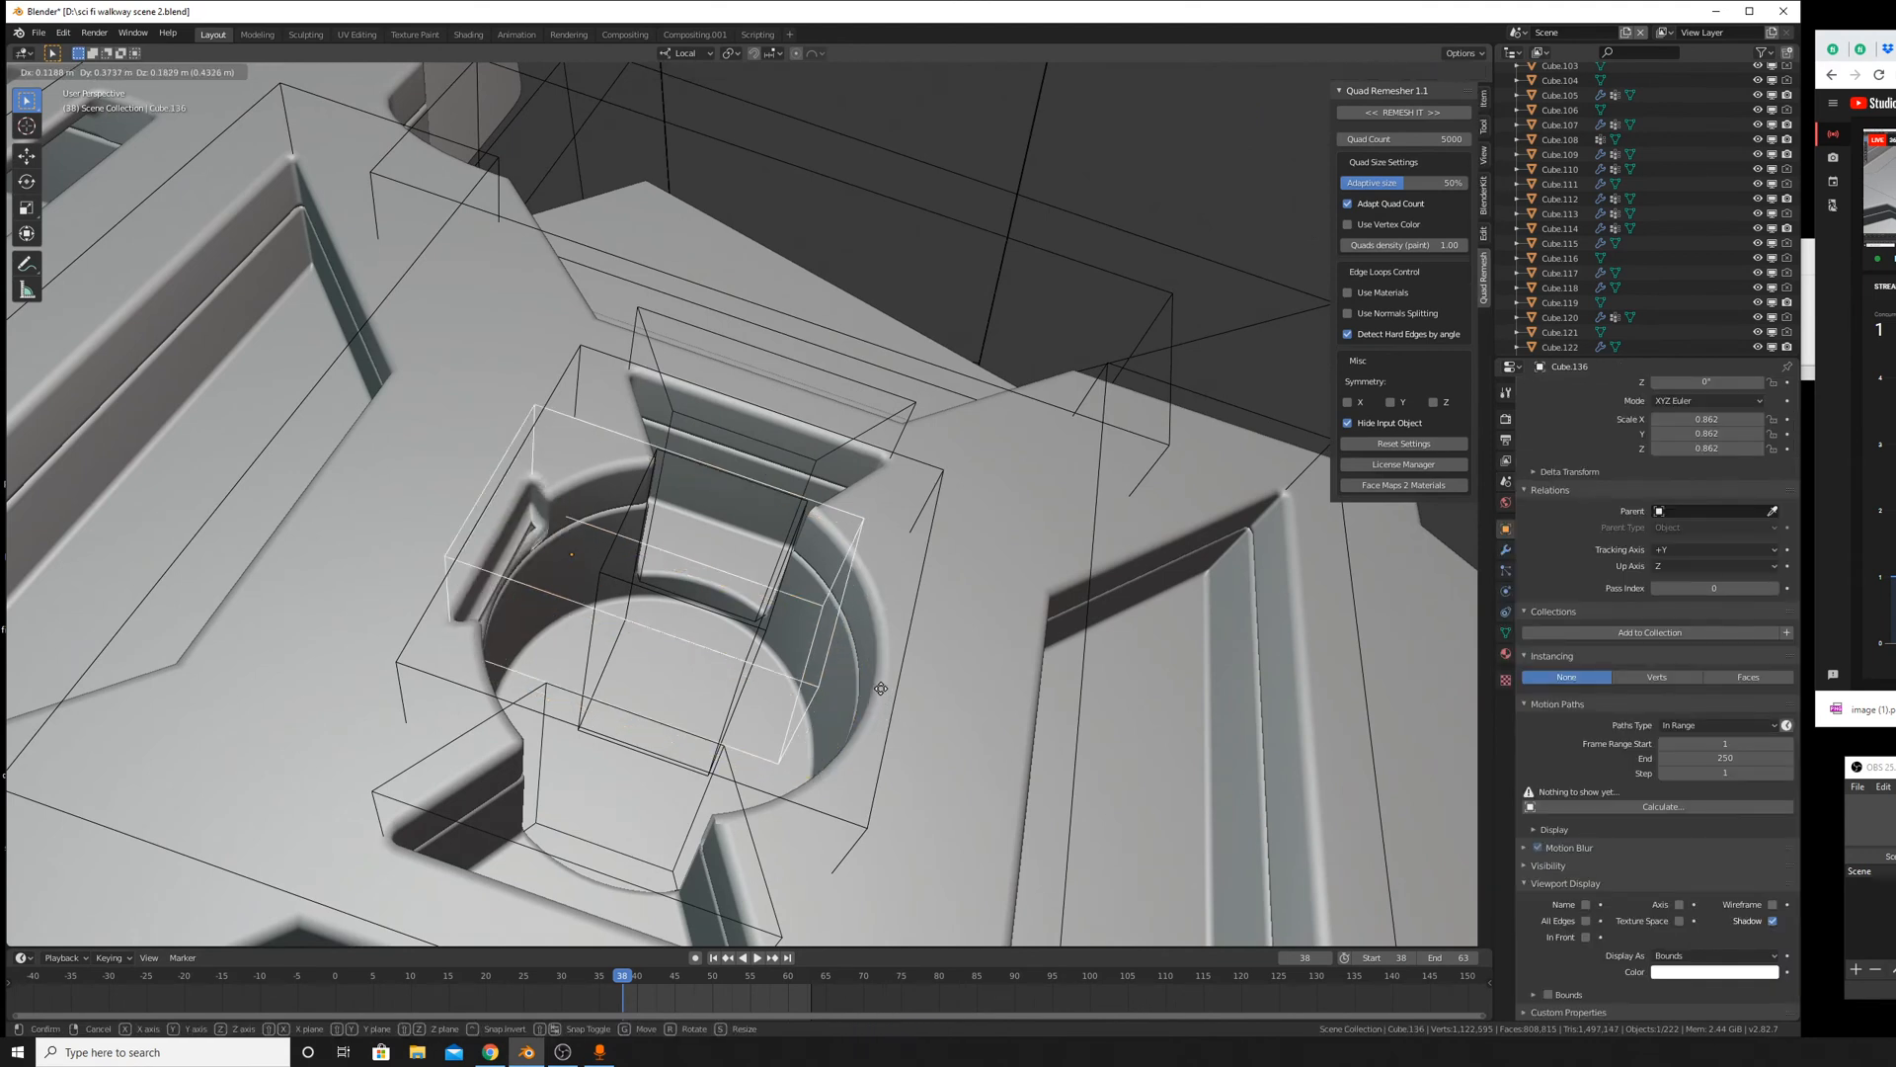
pyautogui.click(851, 684)
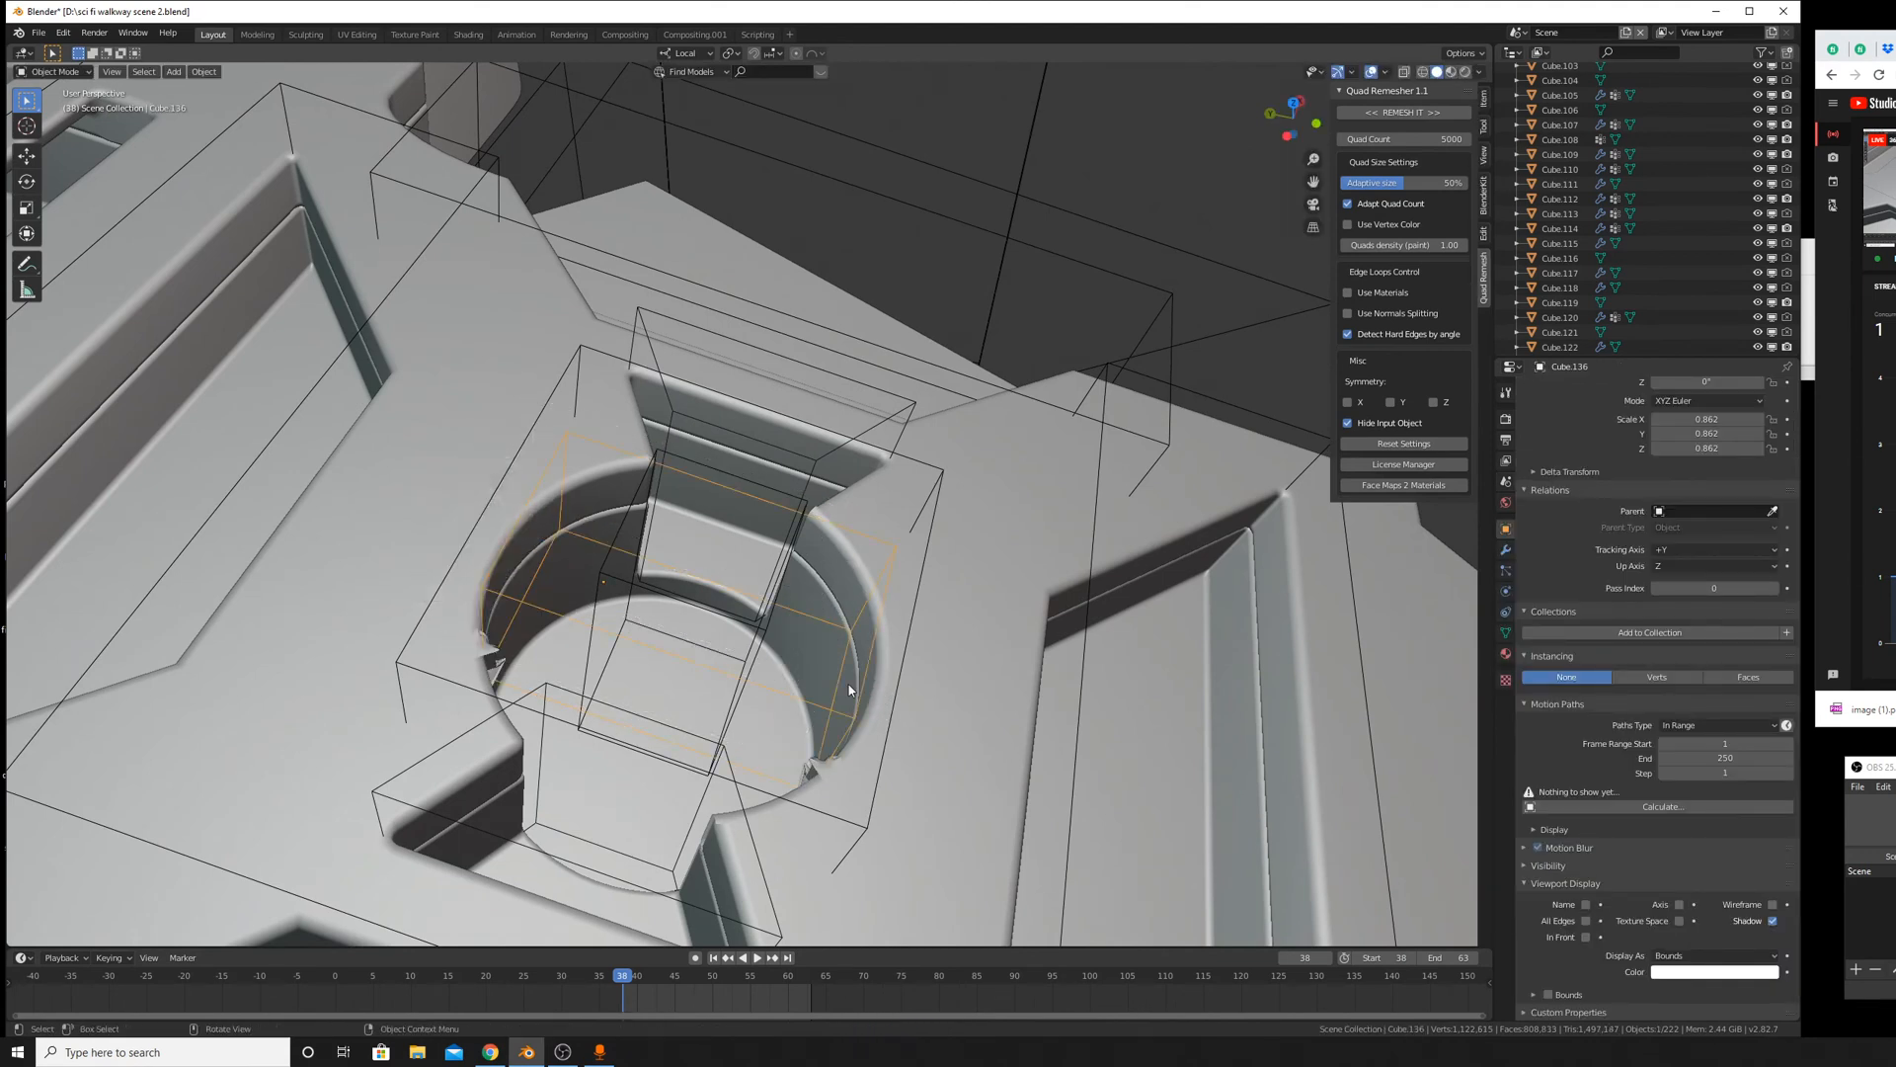
pyautogui.press('s')
pyautogui.press('x')
pyautogui.press('x')
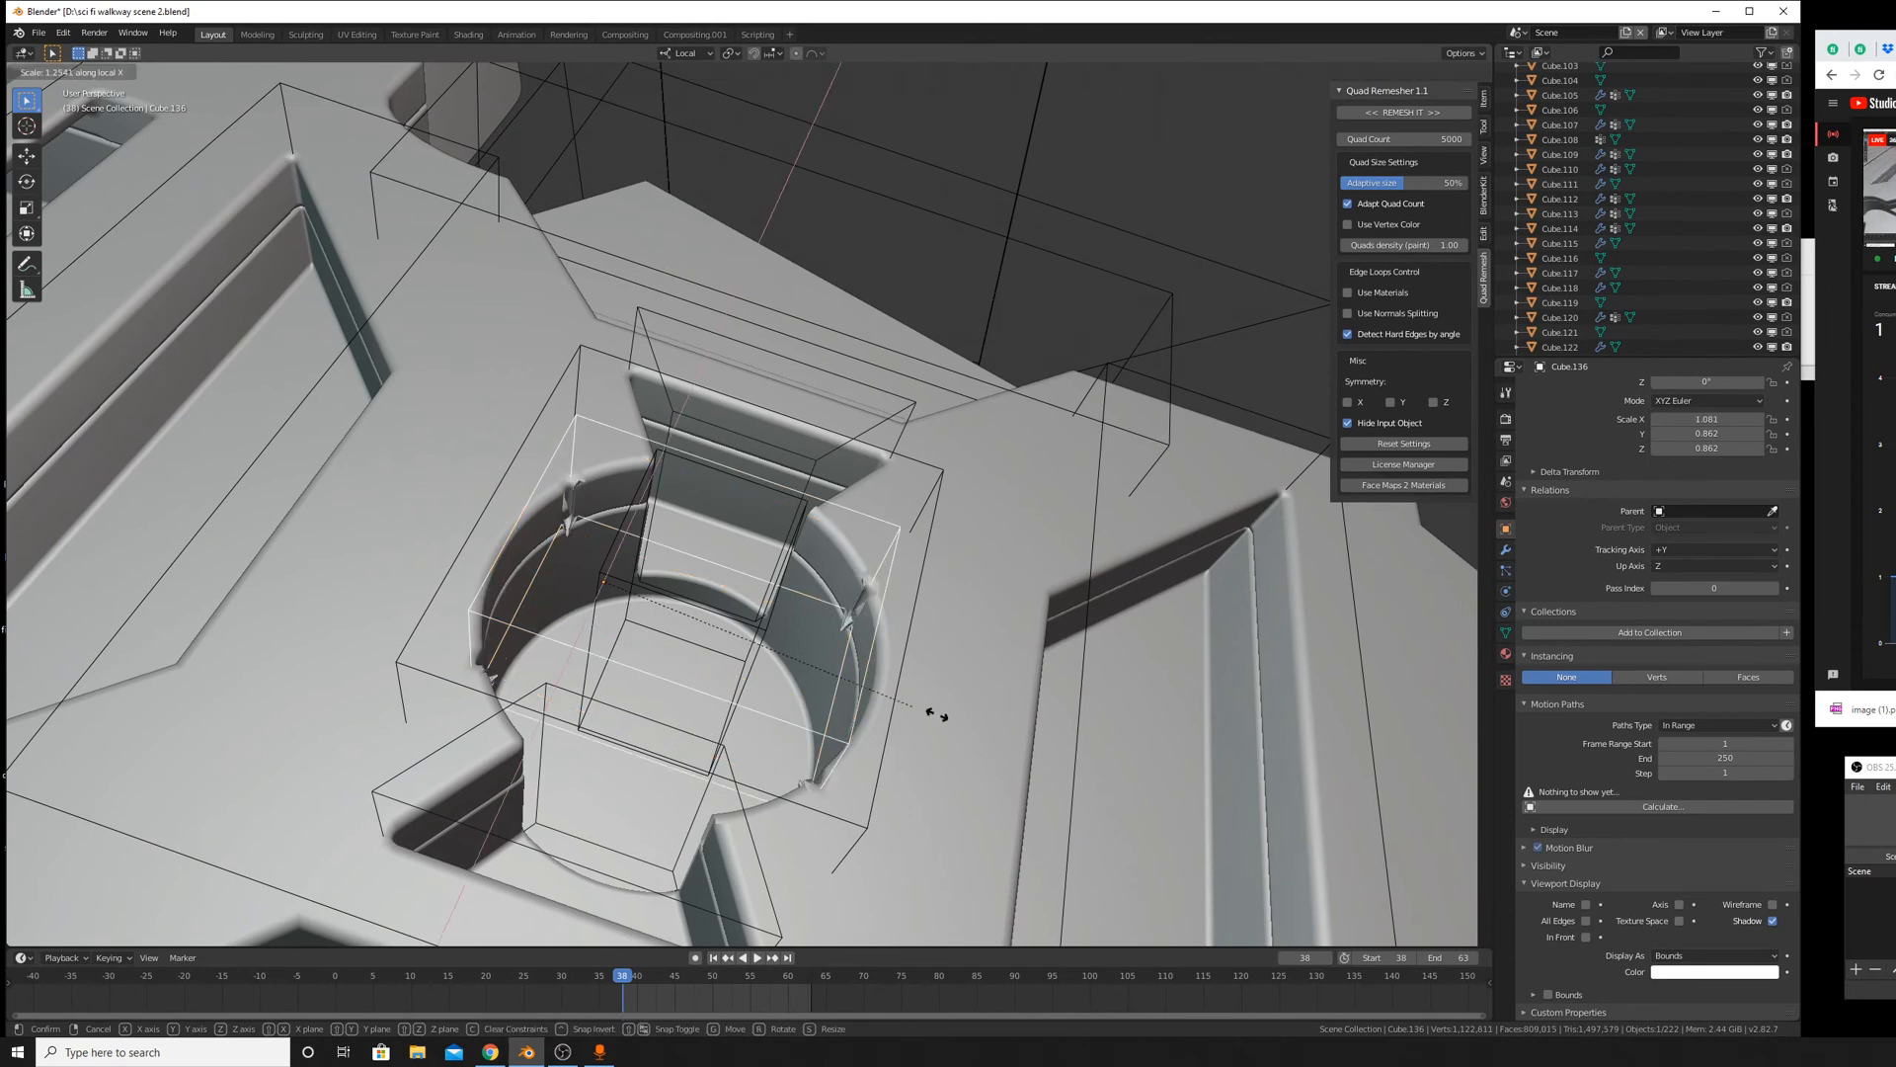
pyautogui.press('Escape')
pyautogui.press('y')
pyautogui.press('y')
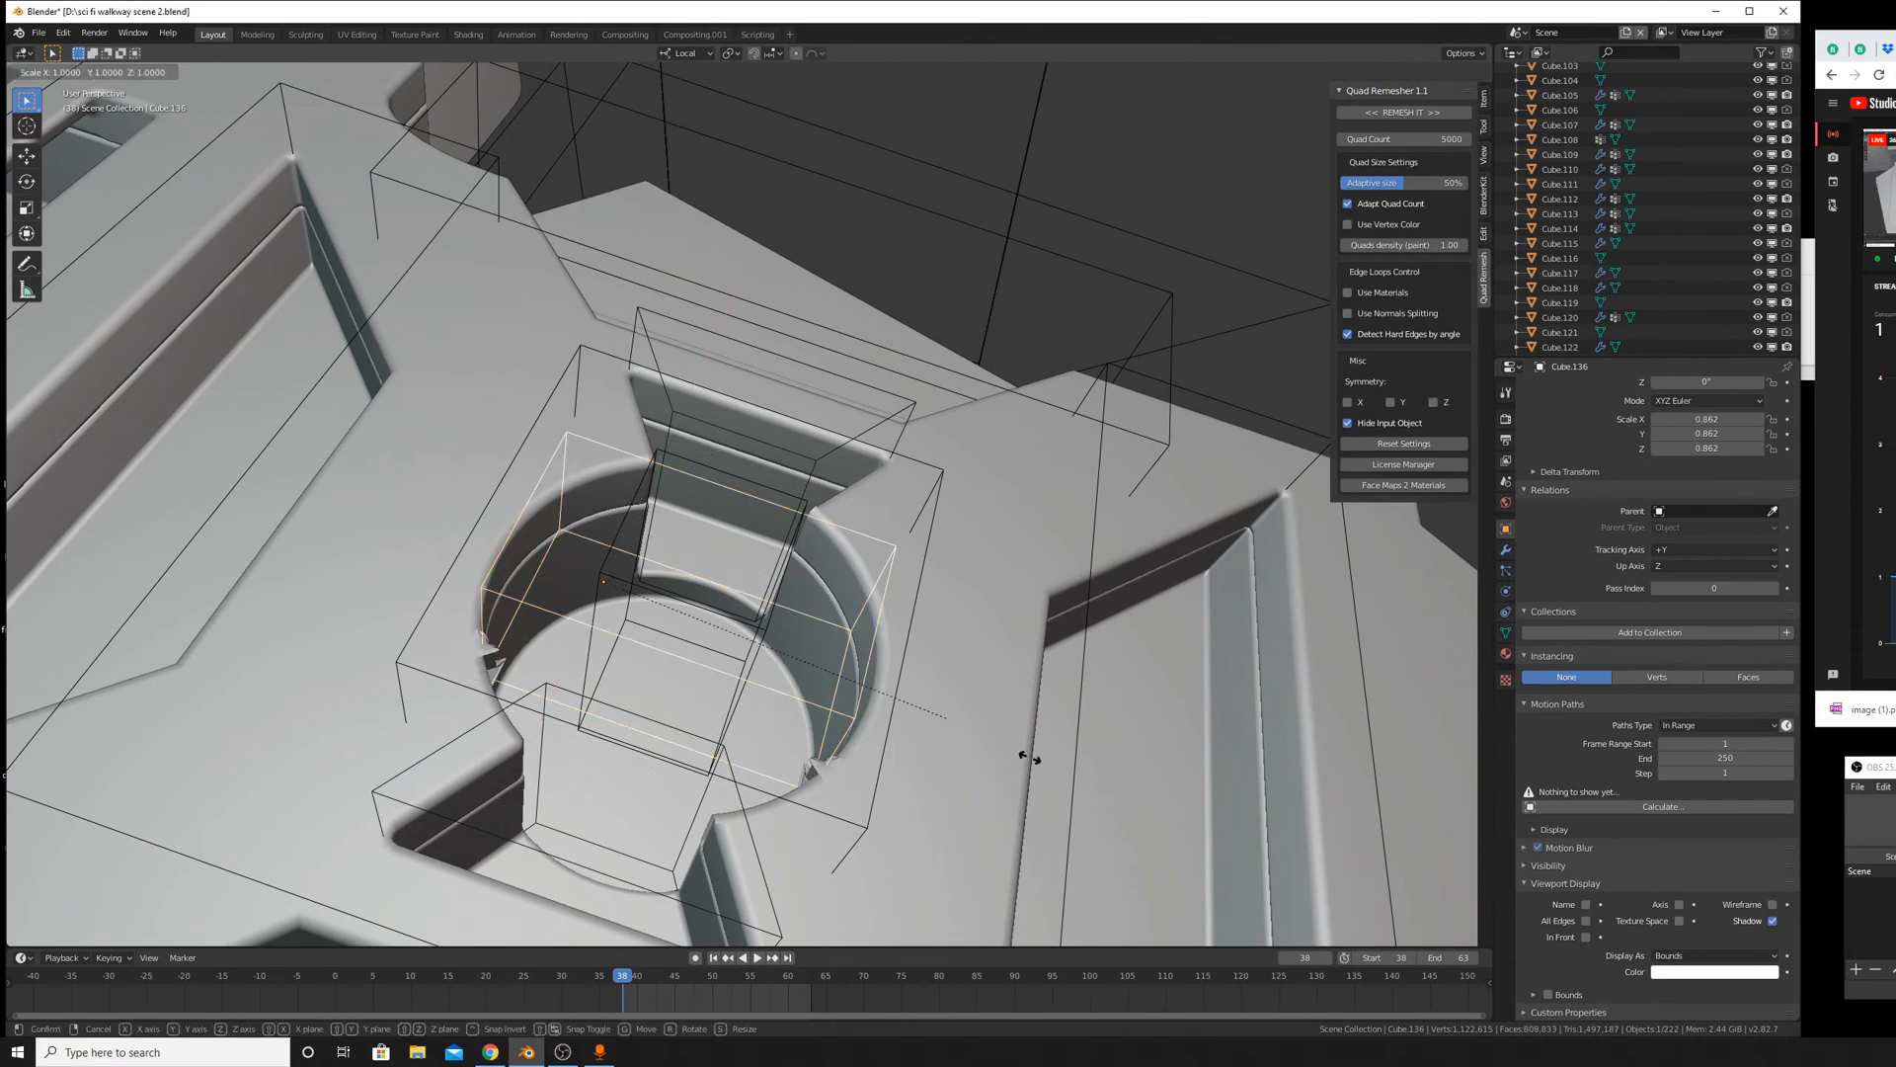
pyautogui.click(1131, 803)
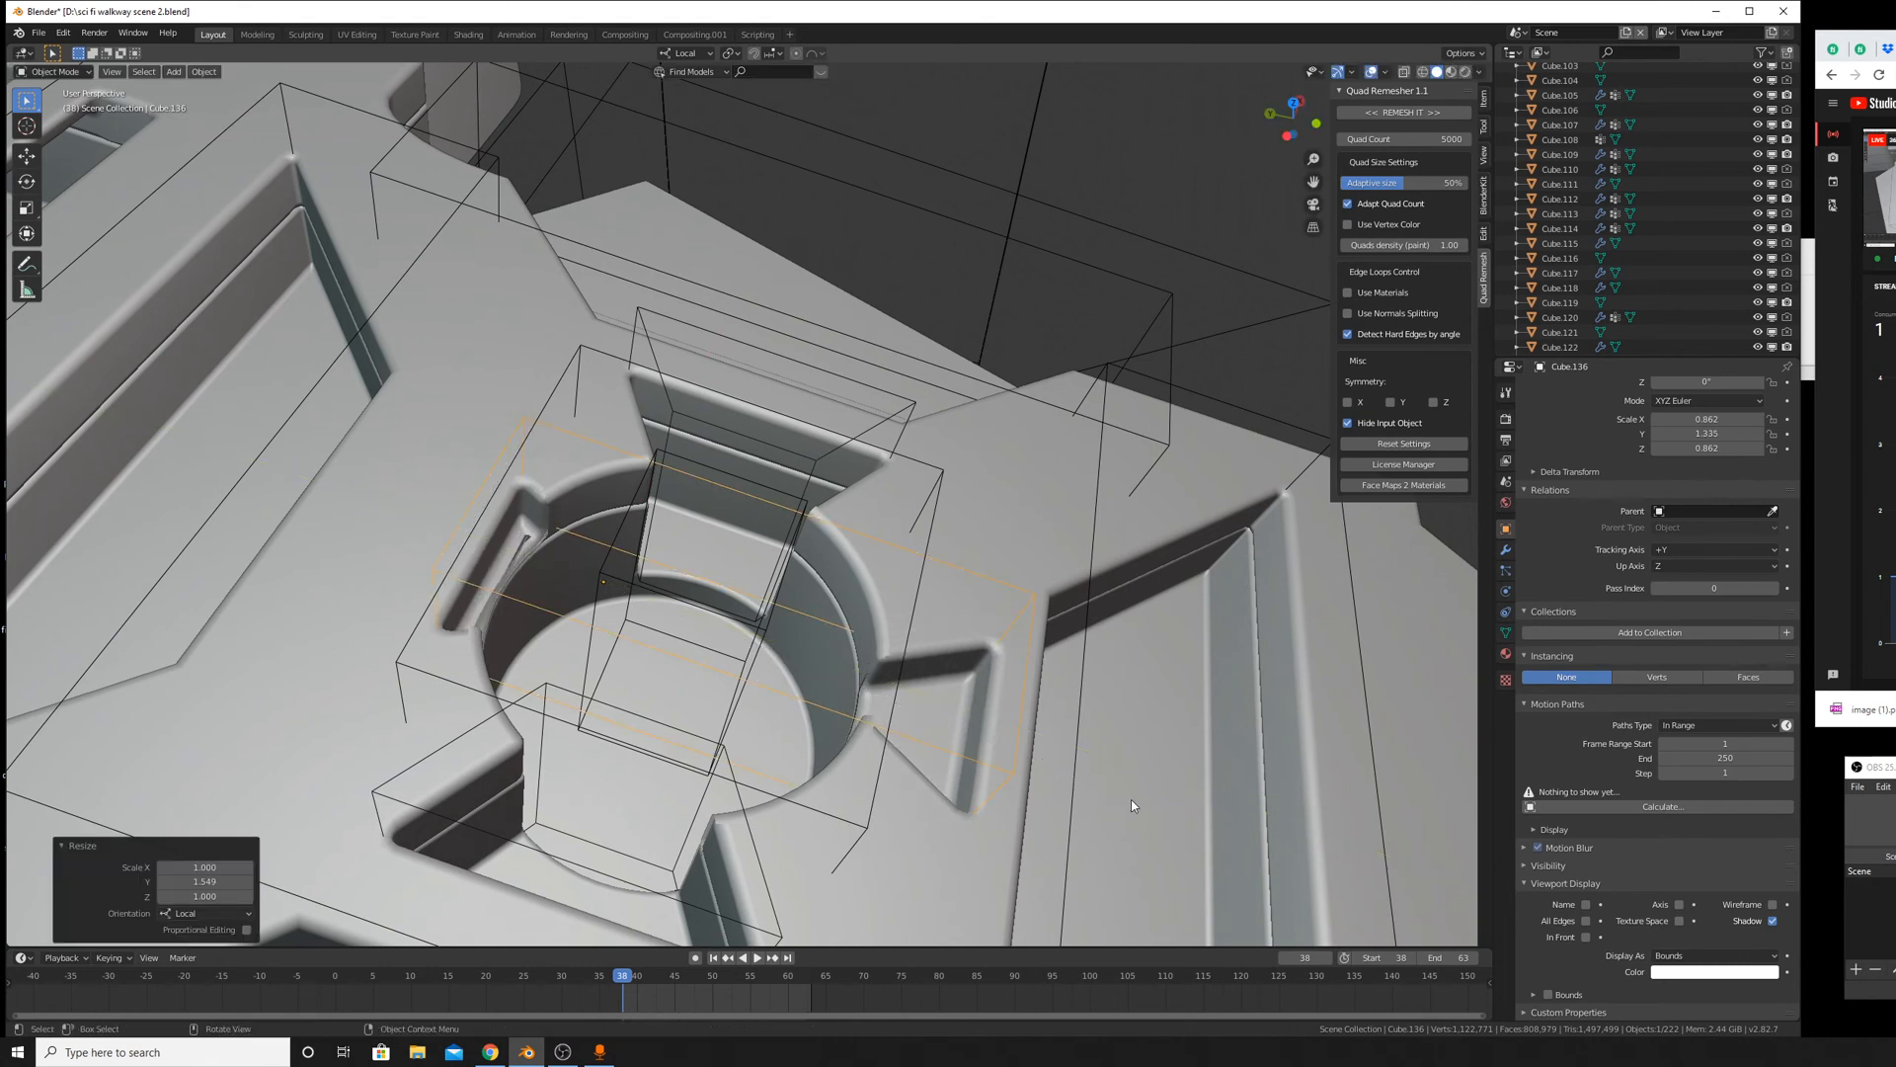
# Move the Cube.136 cutter 0.503 m along its local Y axis to even out the side notches.
pyautogui.press('g')
pyautogui.press('y')
pyautogui.press('y')
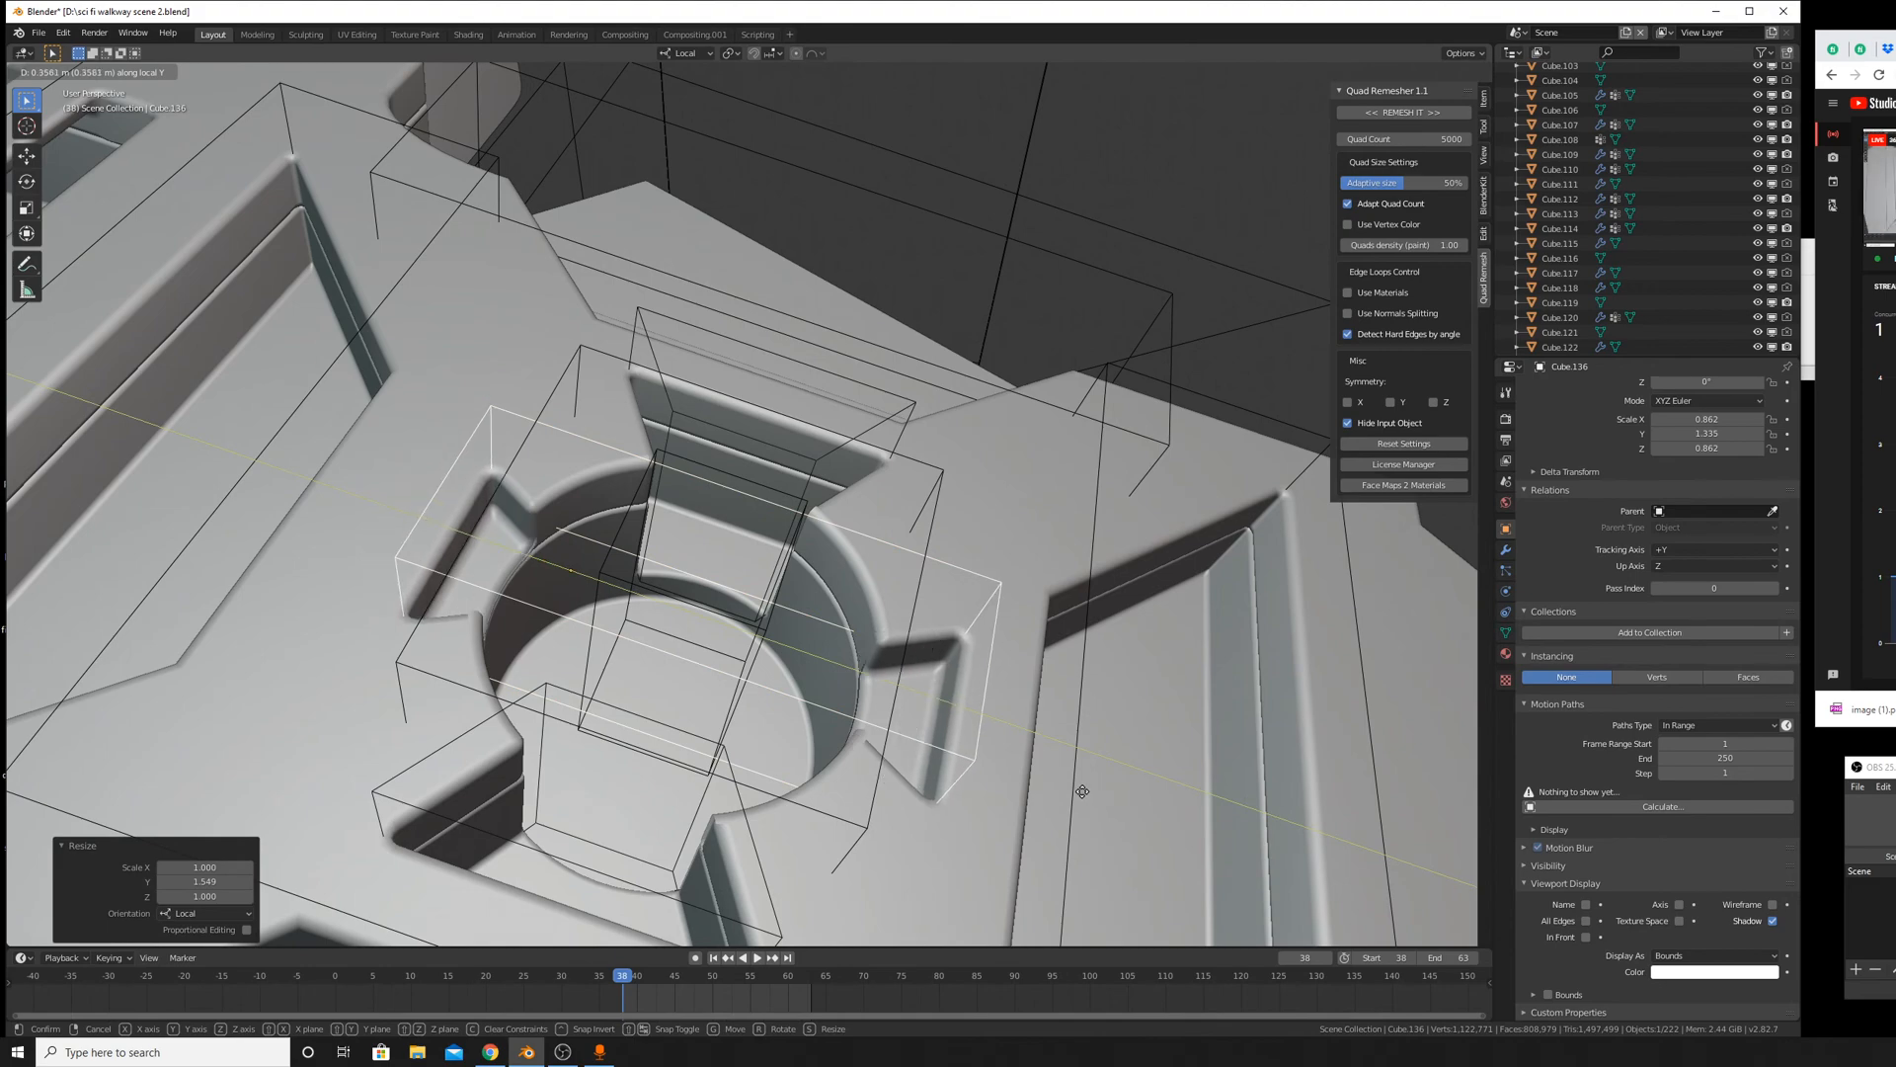
pyautogui.click(1083, 791)
pyautogui.moveTo(1083, 791); pyautogui.dragTo(869, 736, button='middle')
# Try to move one linked block of the Cube.136 cutter's mesh along local Y in Edit Mode.
pyautogui.click(1506, 549)
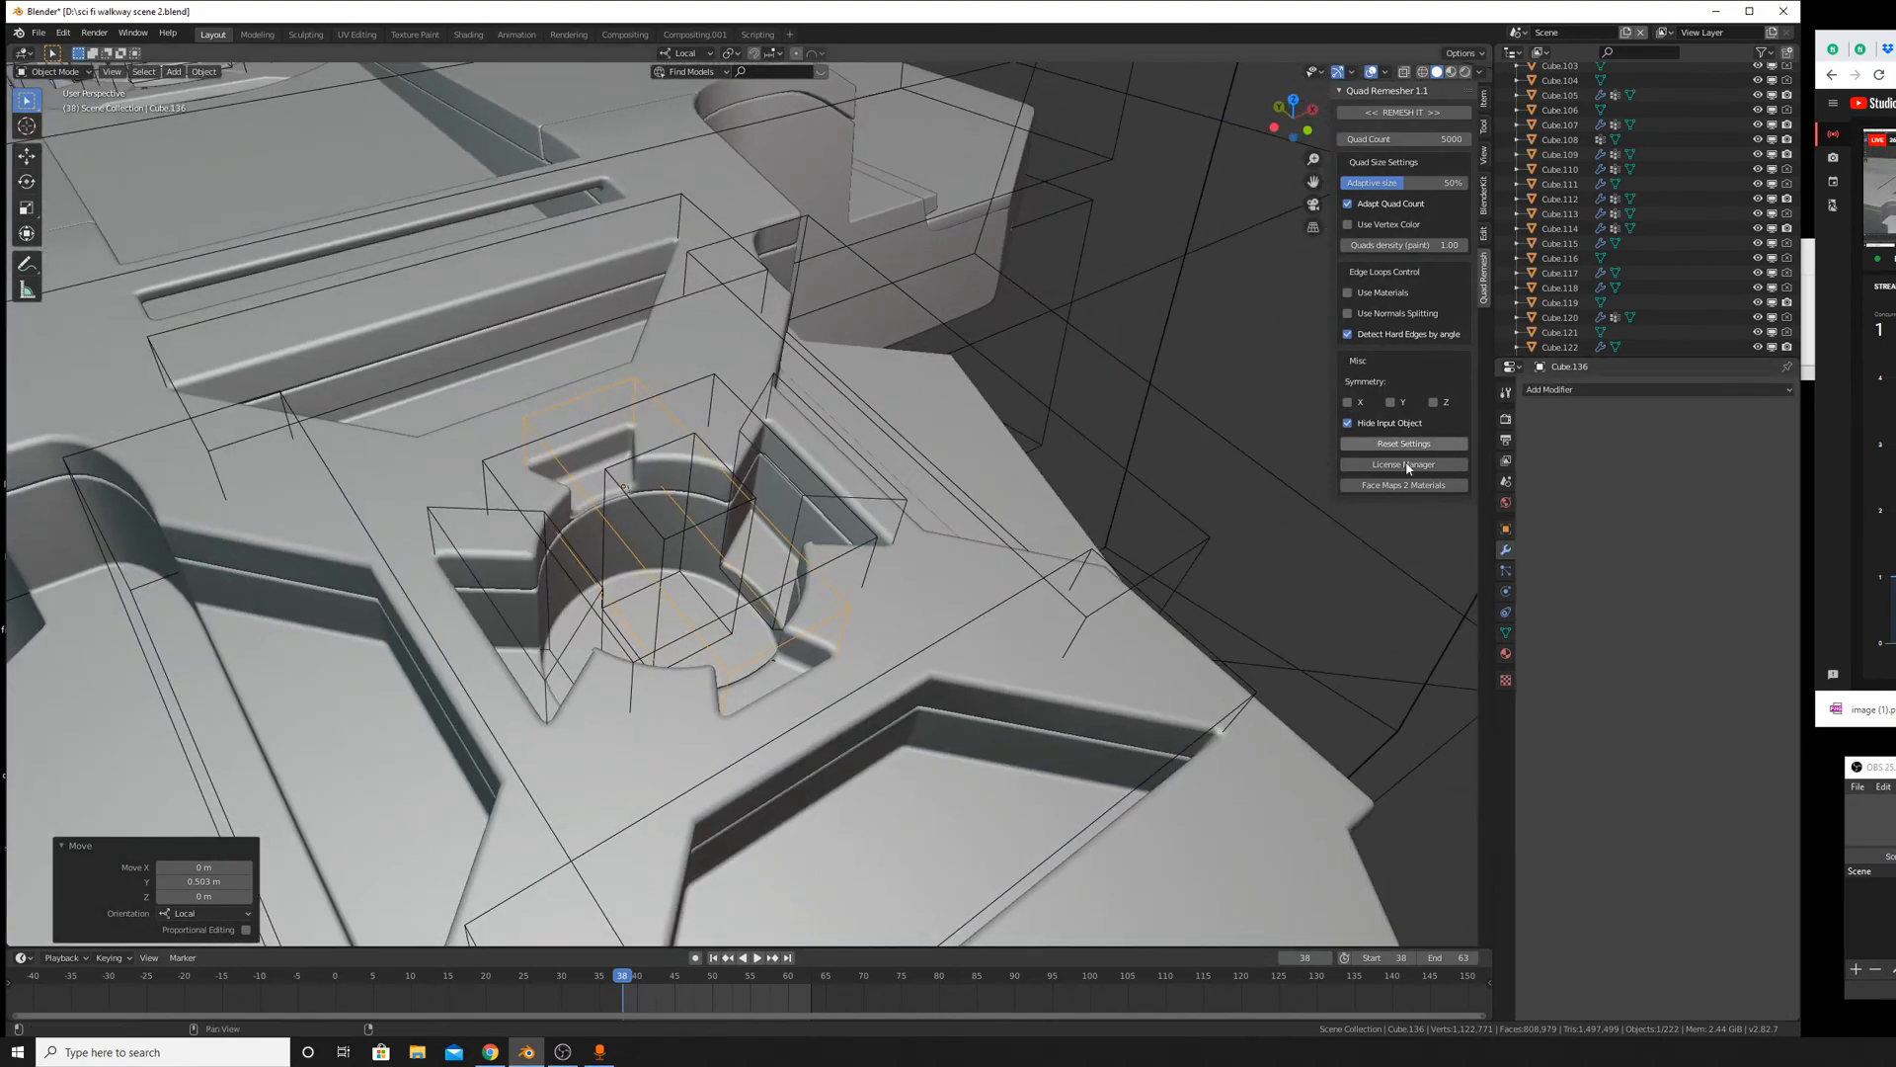
pyautogui.press('Tab')
pyautogui.moveTo(789, 650); pyautogui.dragTo(775, 641, button='middle')
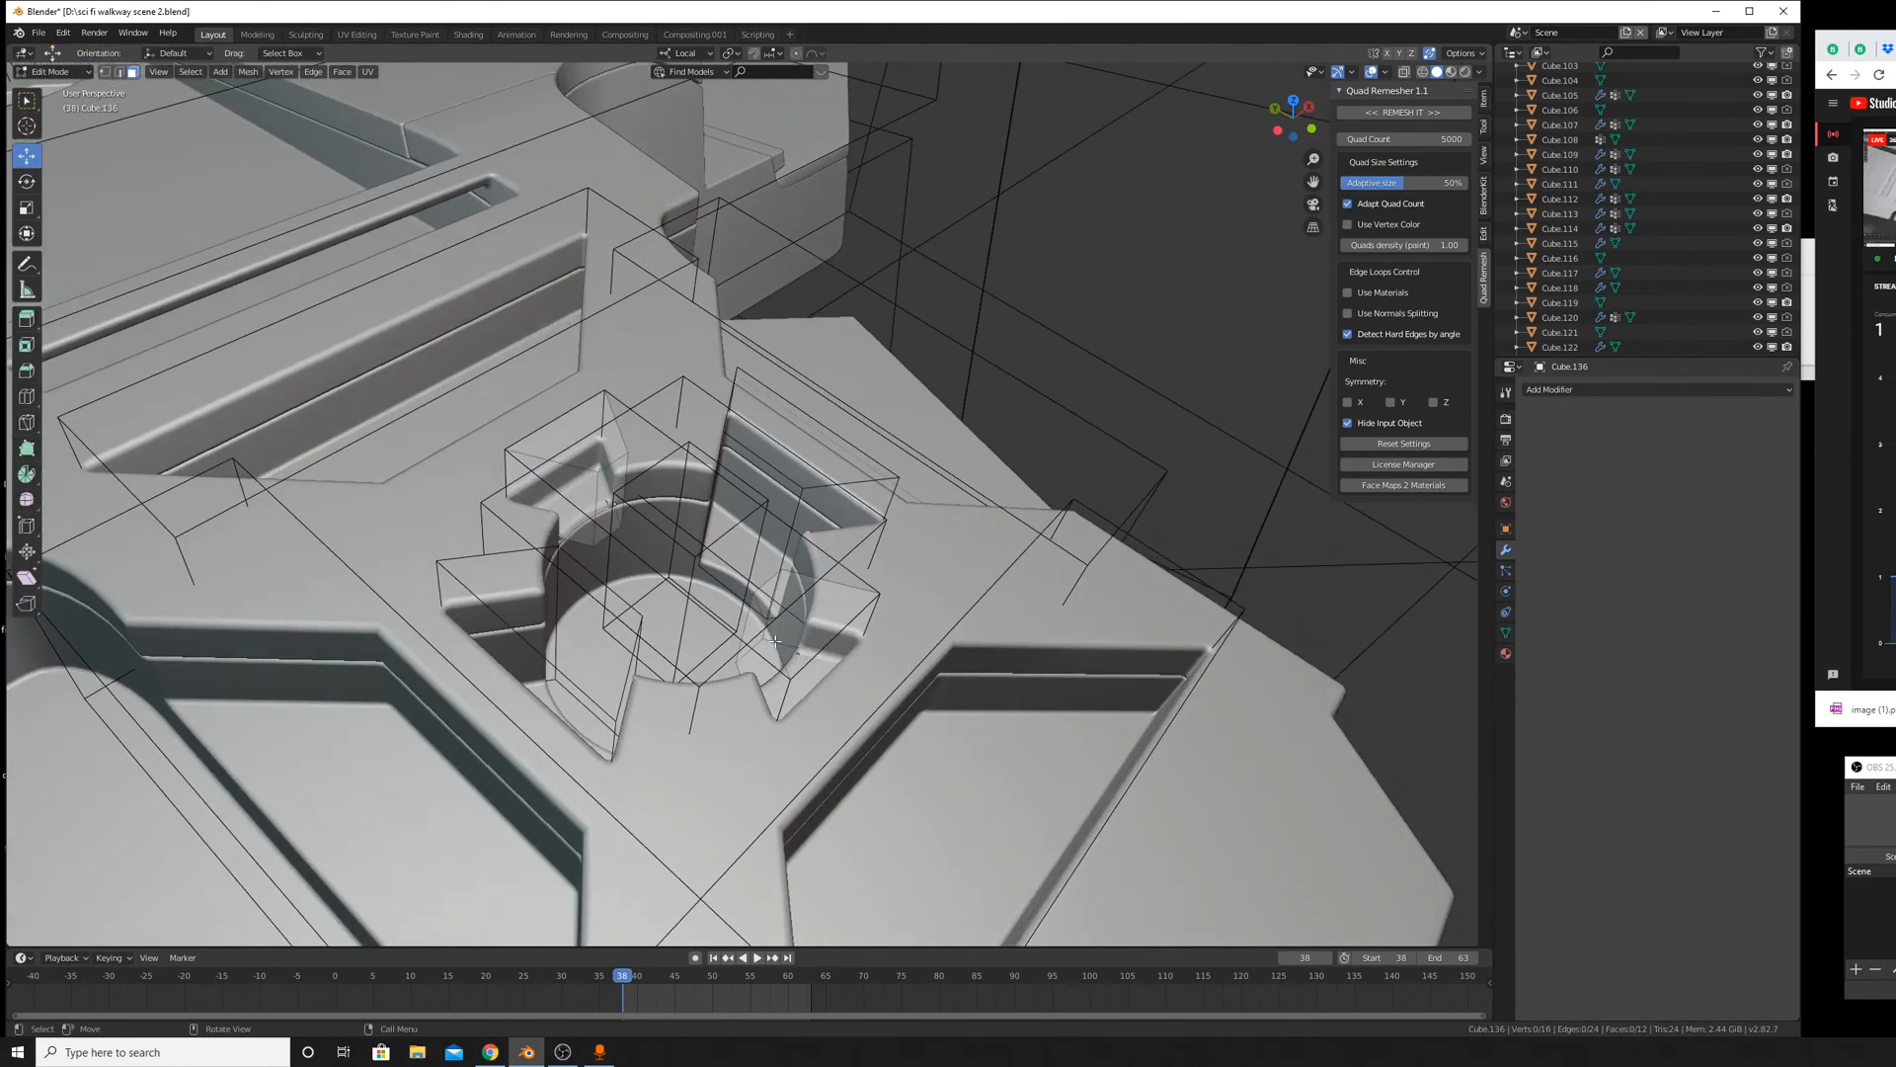
pyautogui.press('l')
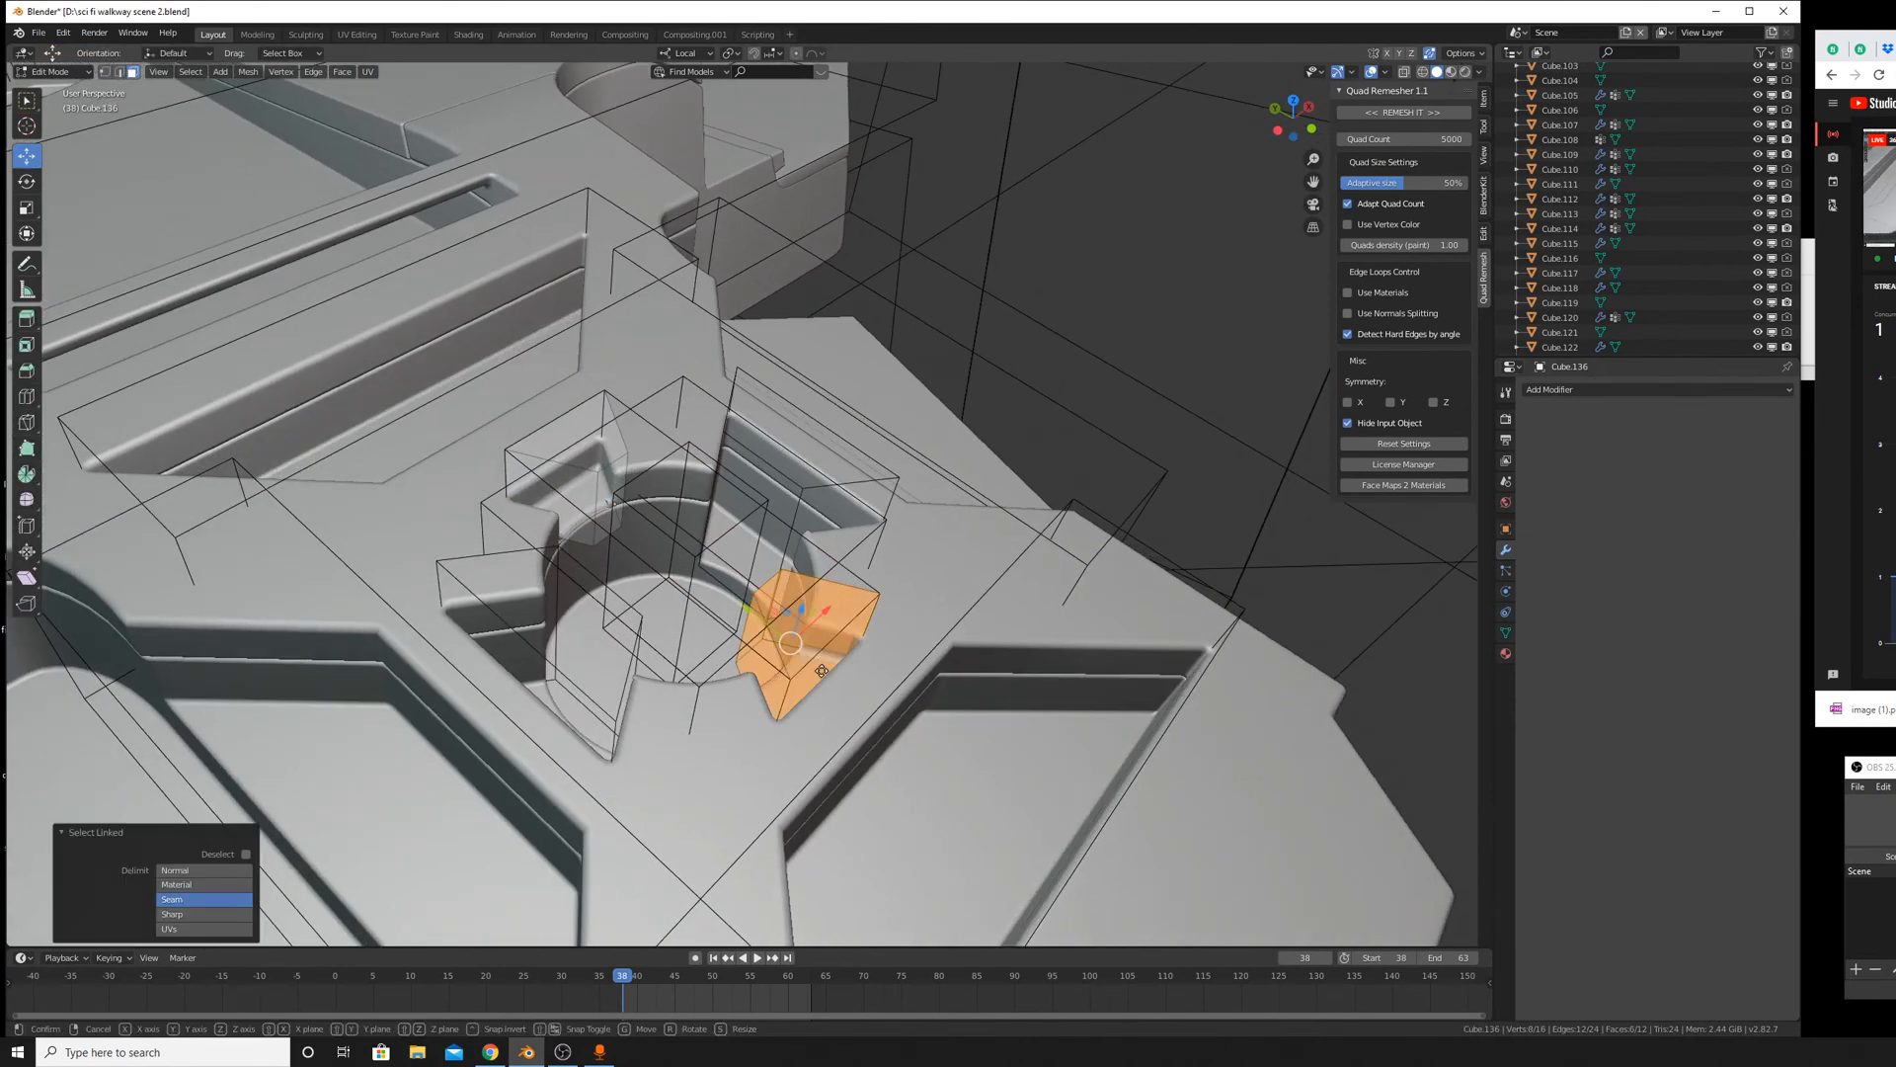
pyautogui.press('g')
pyautogui.press('y')
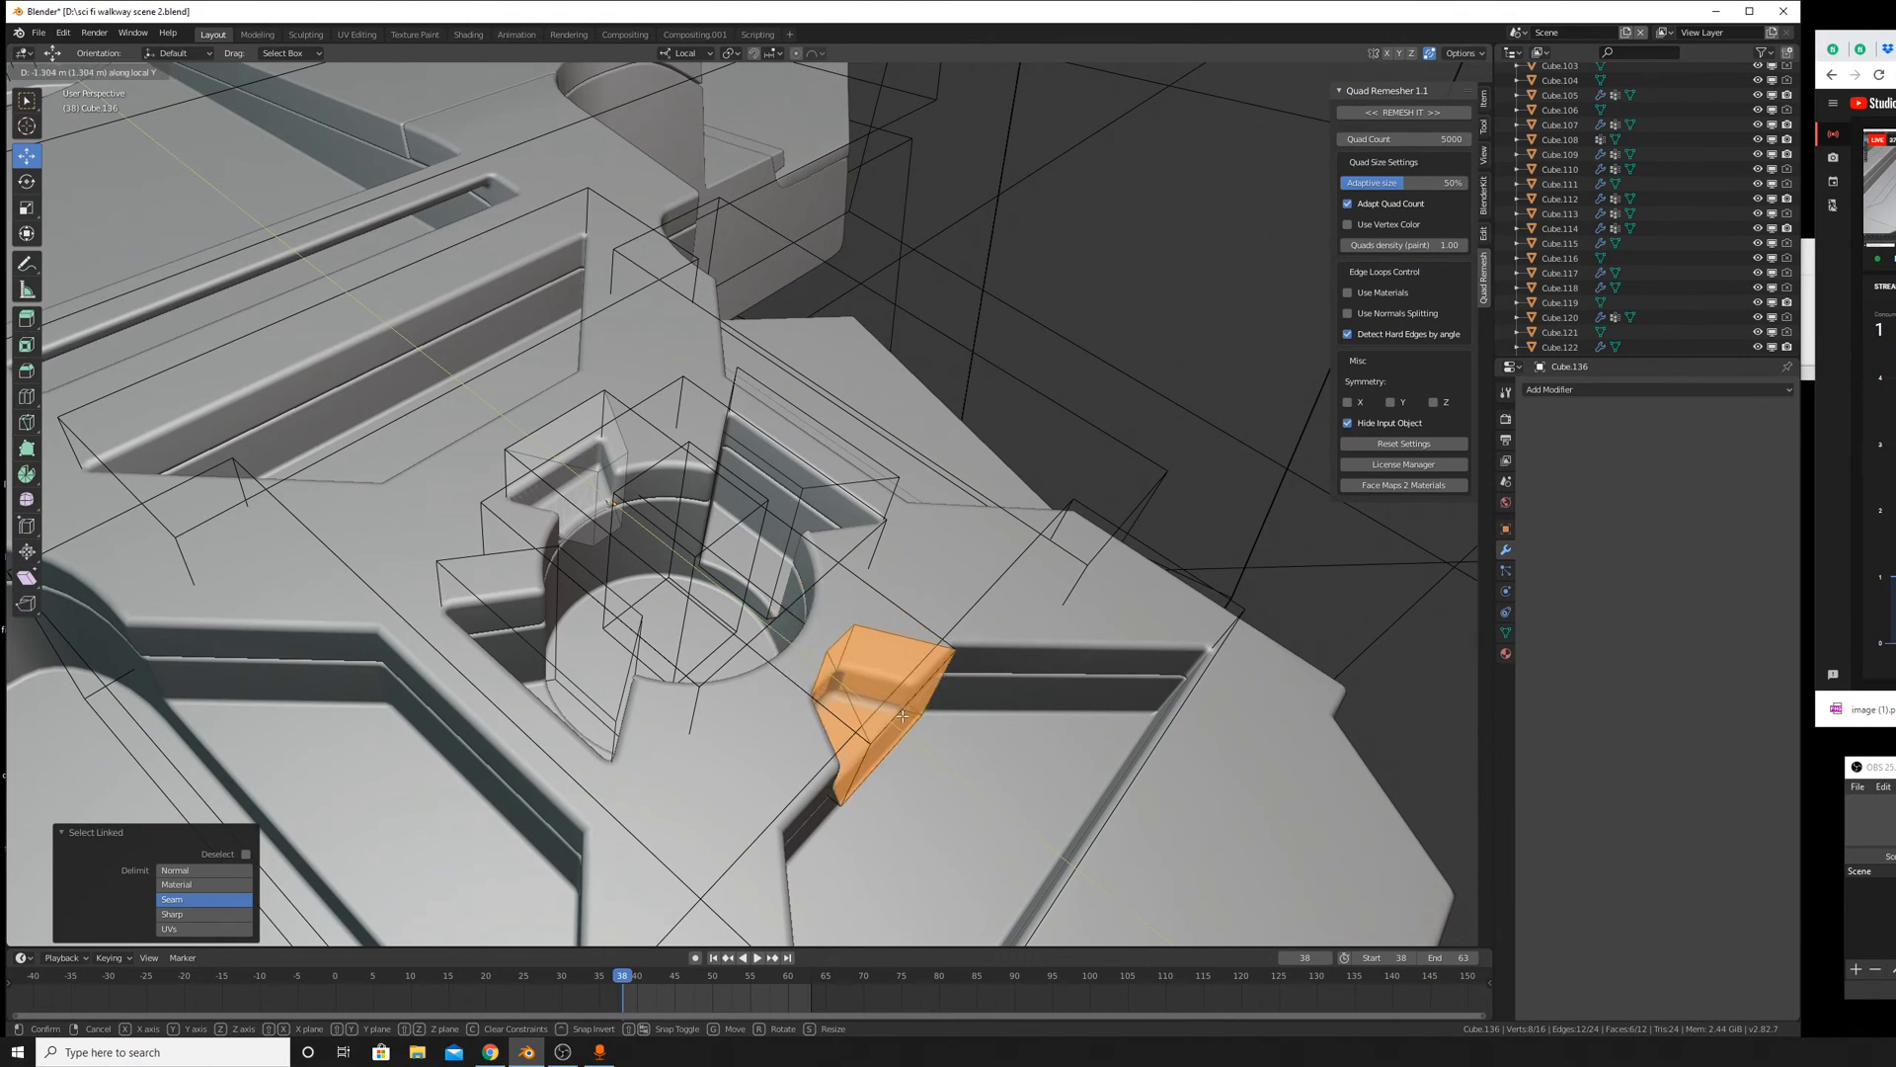
pyautogui.press('Escape')
pyautogui.moveTo(805, 671); pyautogui.dragTo(880, 663, button='middle')
pyautogui.press('Tab')
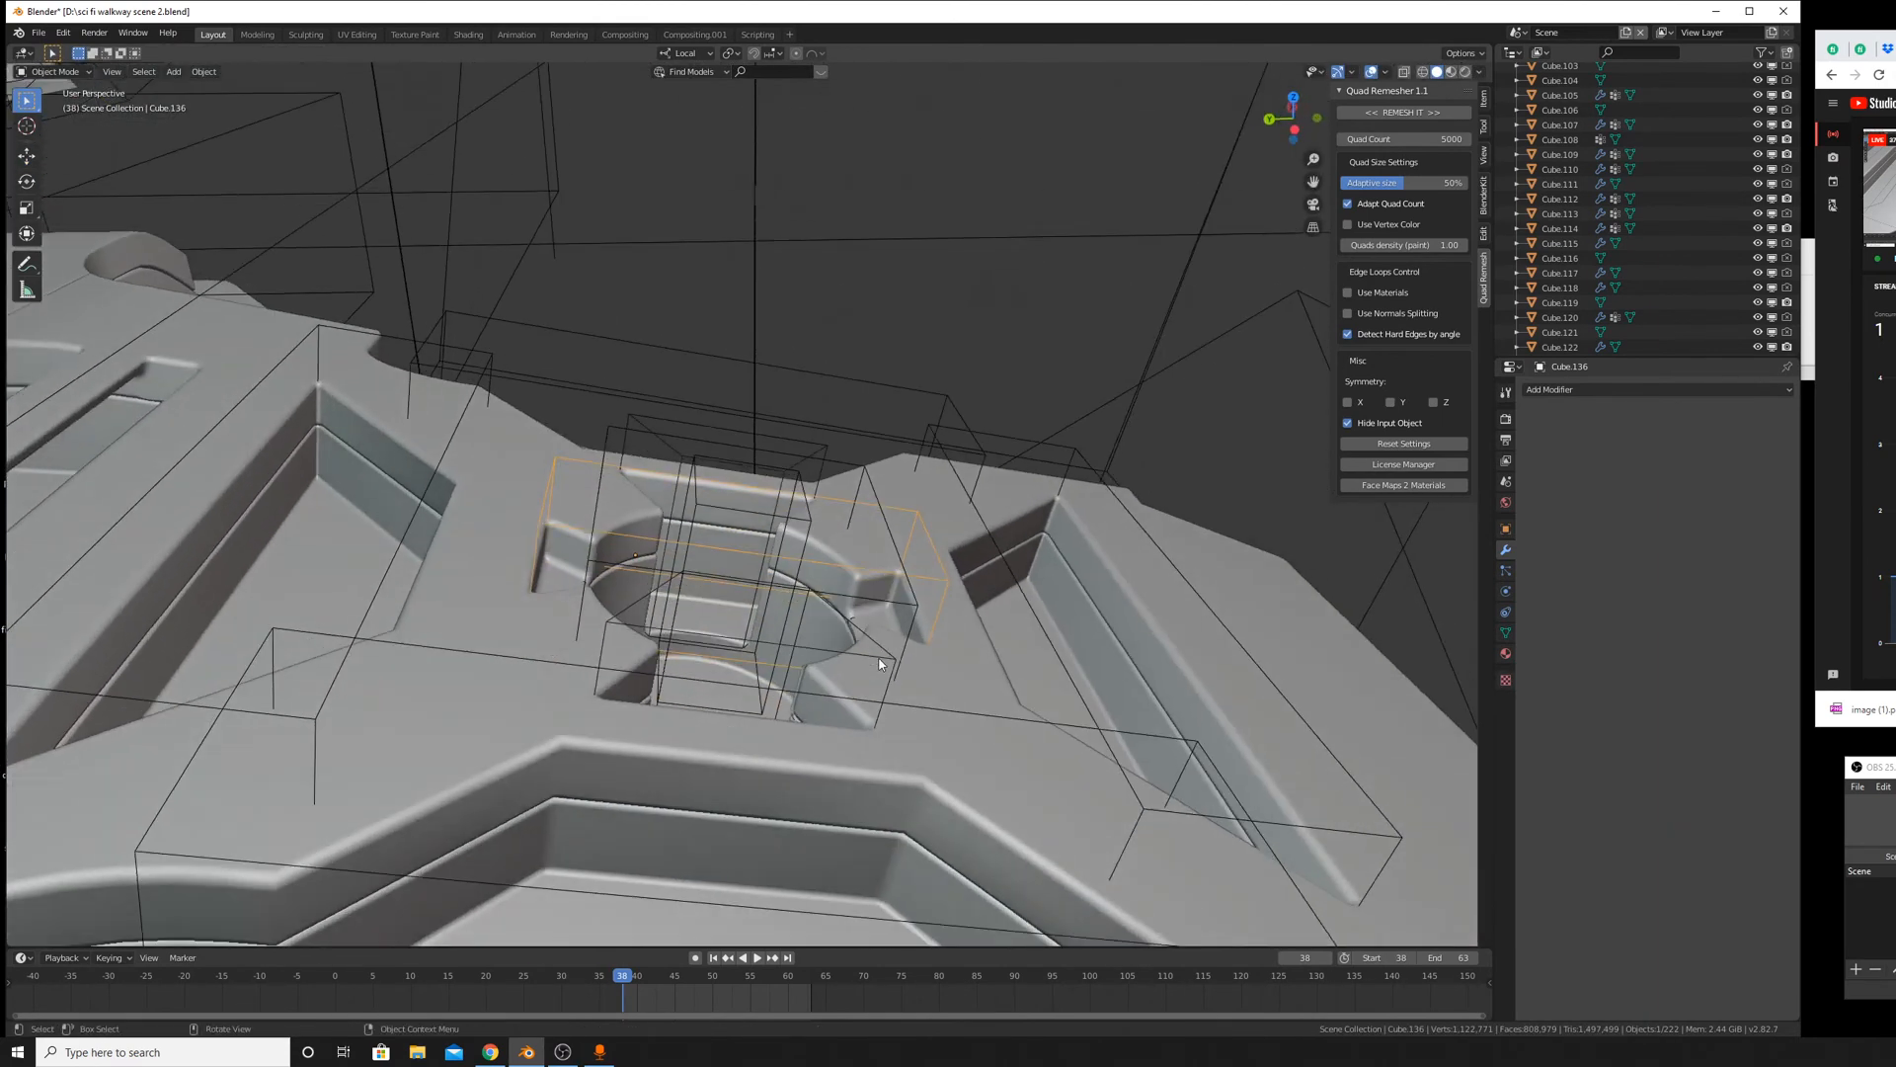
# Move the Cube.136 cutter -0.771 m along its local Z axis, deeper into the nose recess.
pyautogui.press('g')
pyautogui.press('z')
pyautogui.press('z')
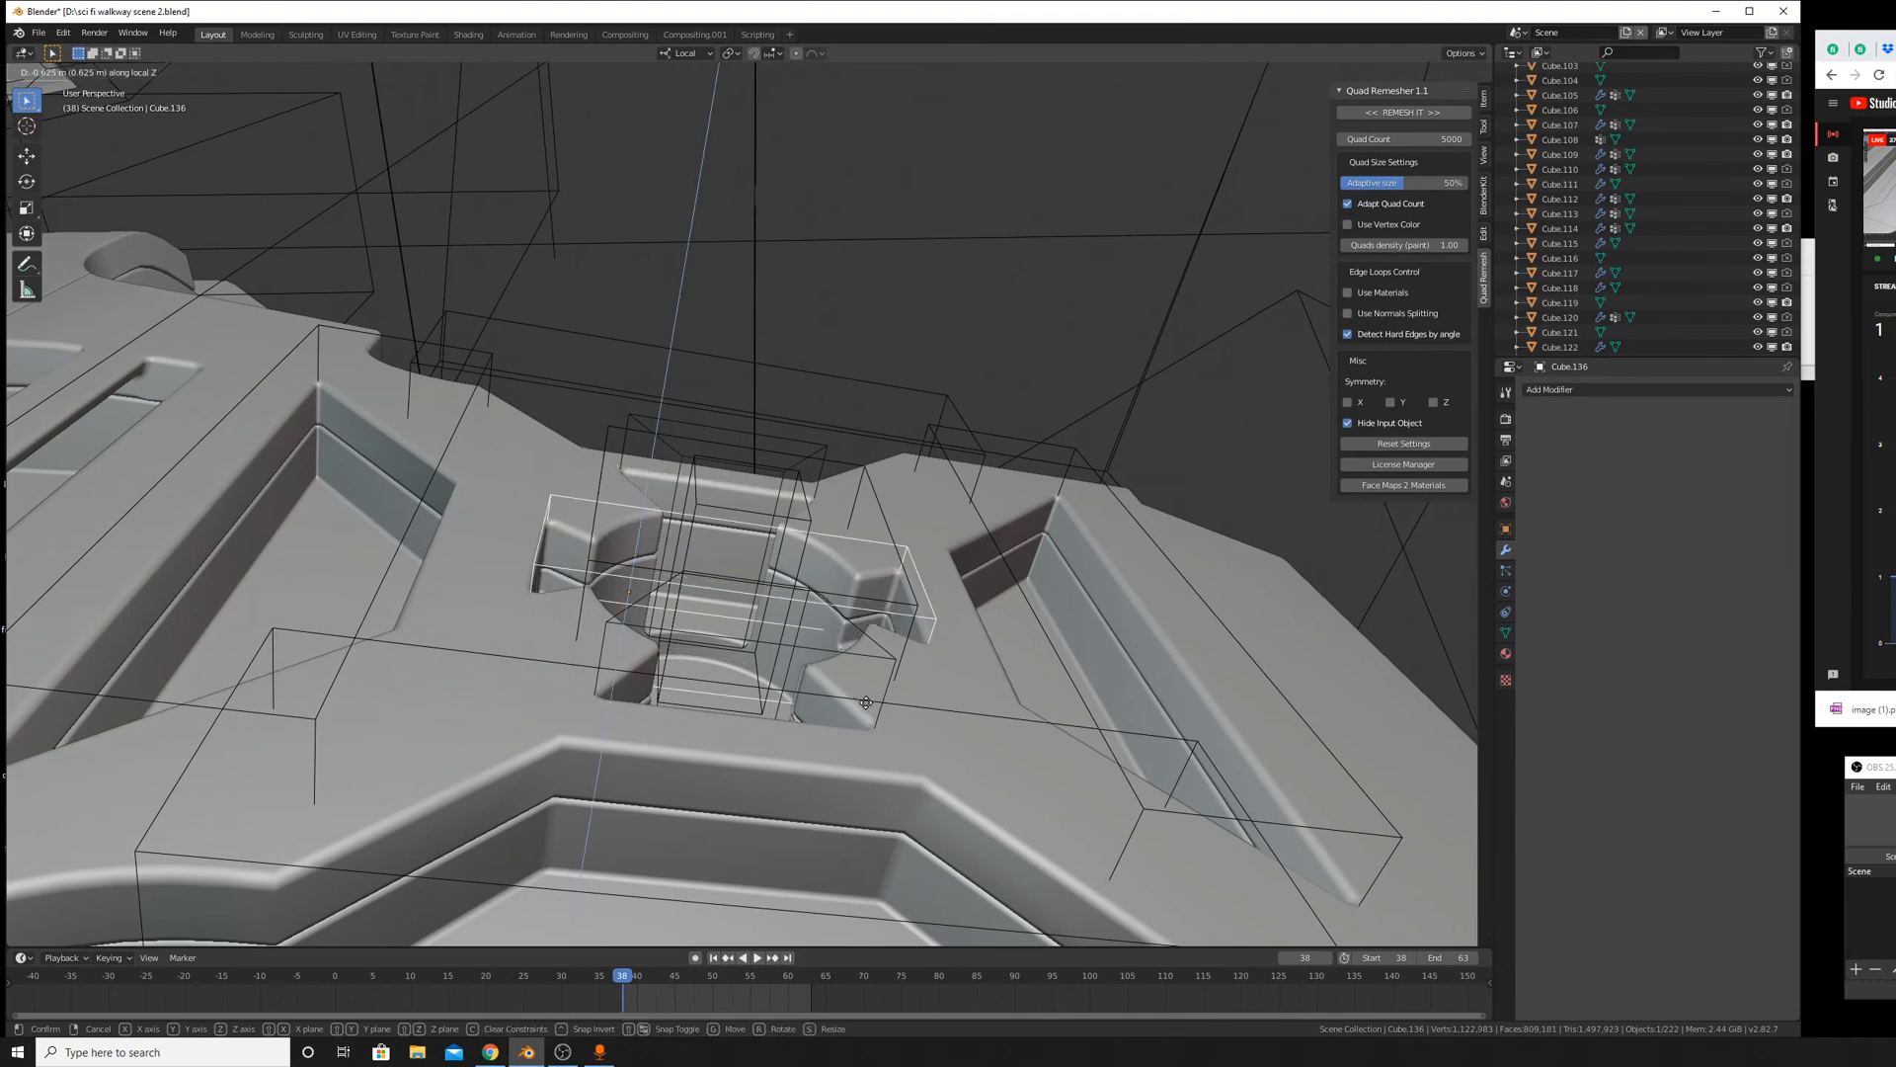
pyautogui.click(880, 673)
pyautogui.moveTo(880, 673); pyautogui.dragTo(808, 695, button='middle')
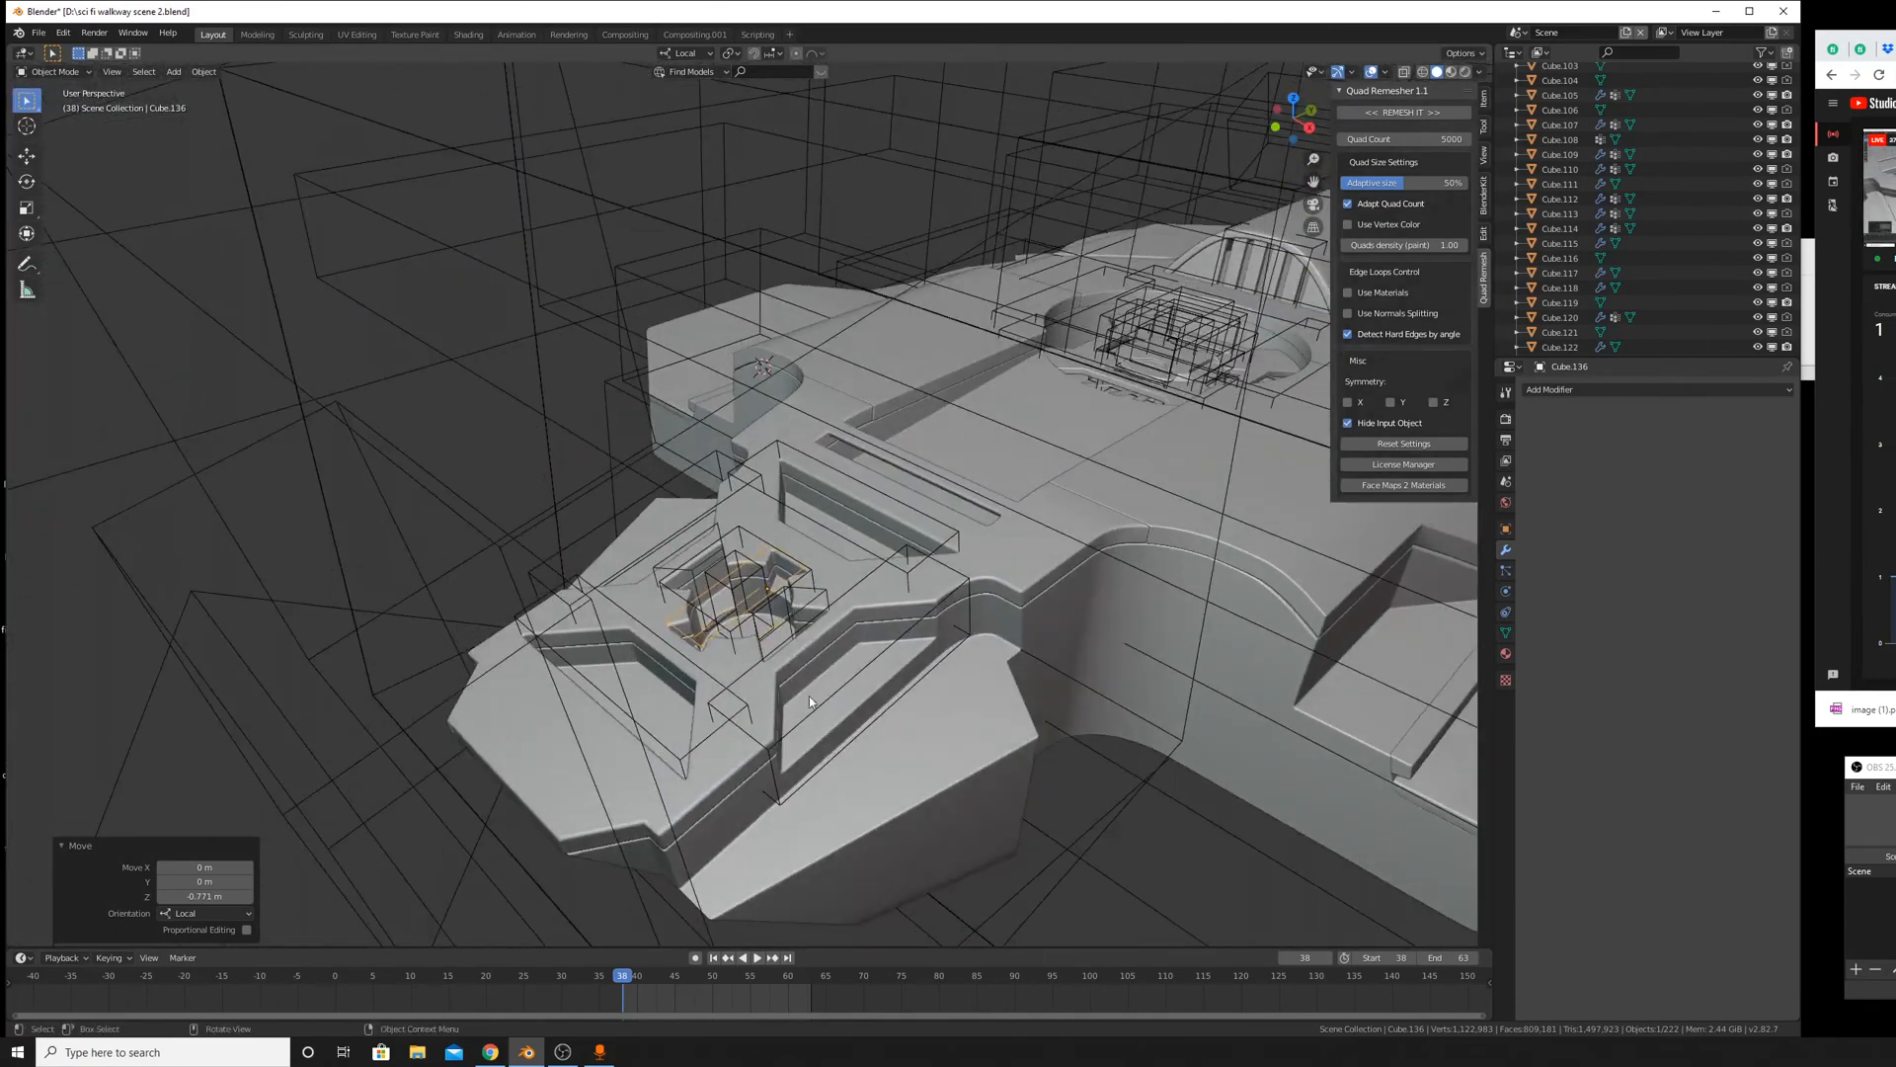
# Raise the Cylinder.017 cutter 1.98 m along its local Z axis to make the round nose recess shallower.
pyautogui.scroll(2, 809, 695)
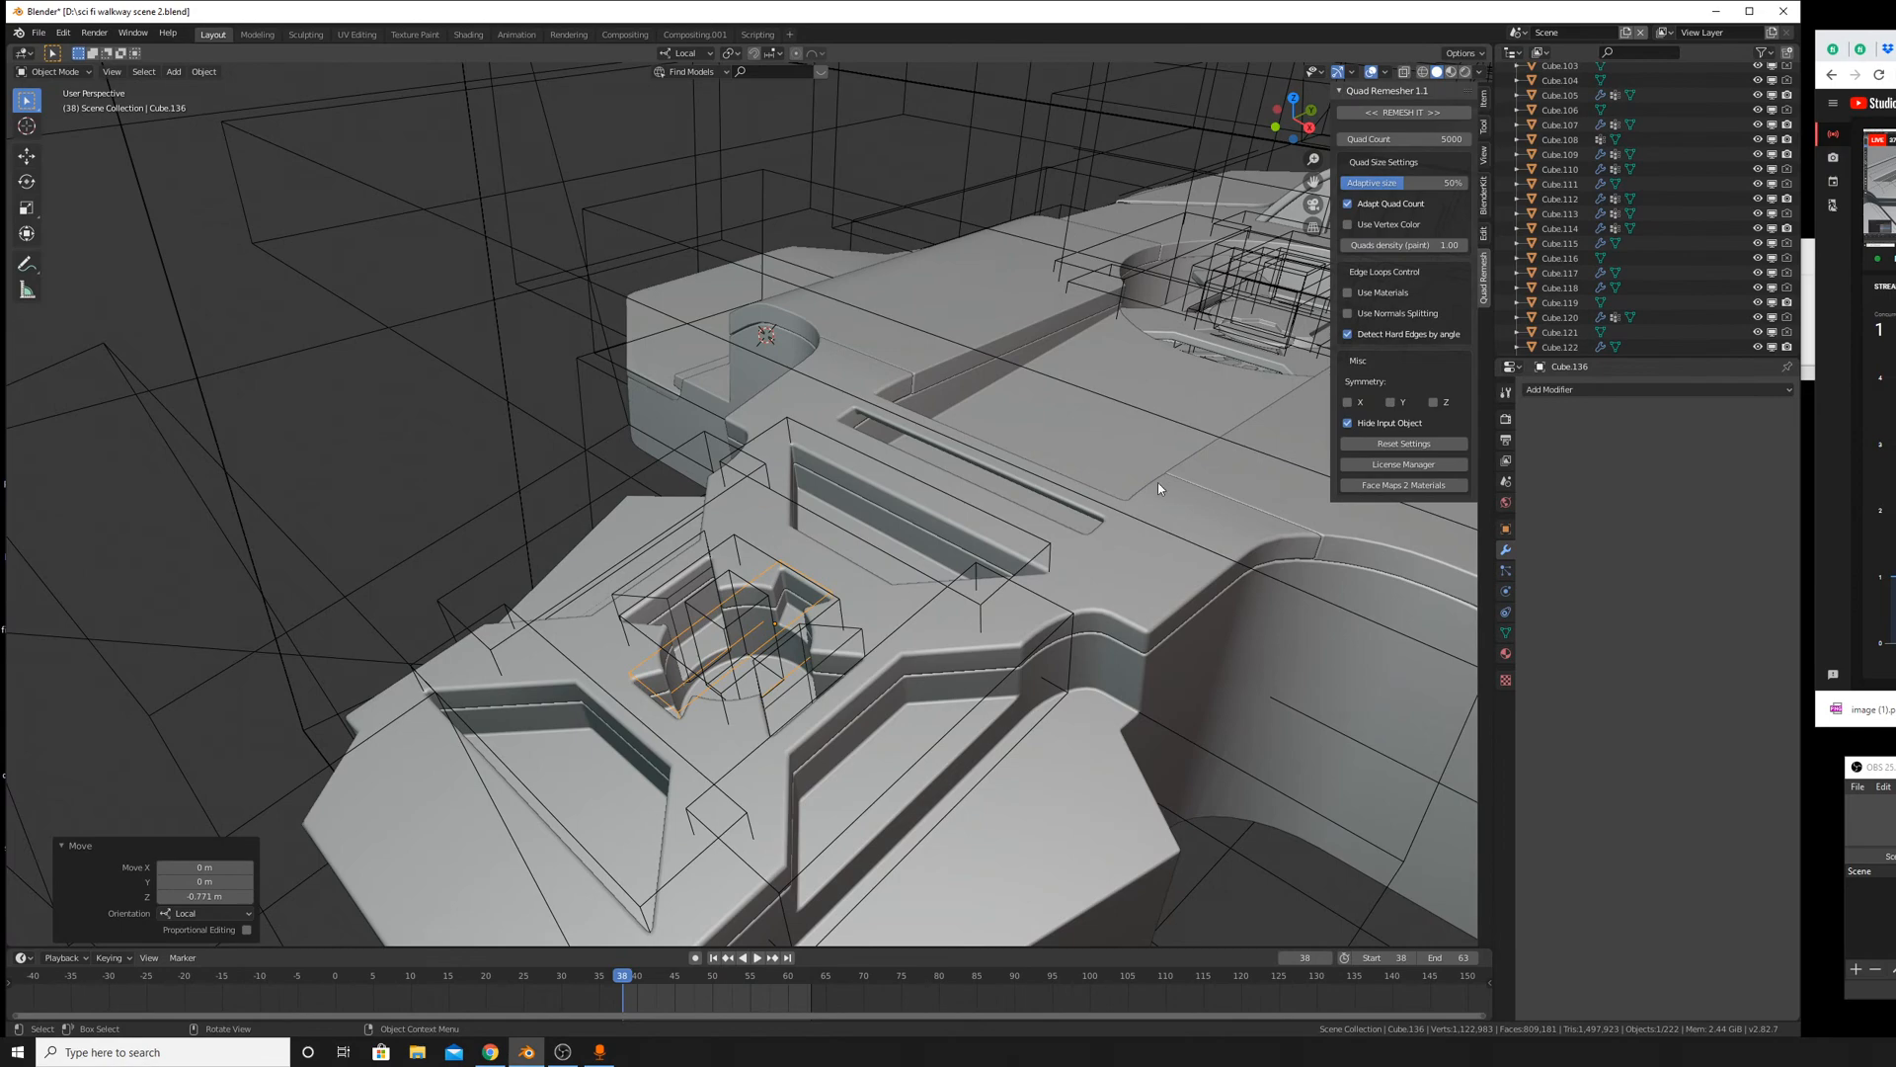
pyautogui.scroll(2, 925, 632)
pyautogui.moveTo(939, 698); pyautogui.dragTo(926, 501, button='middle')
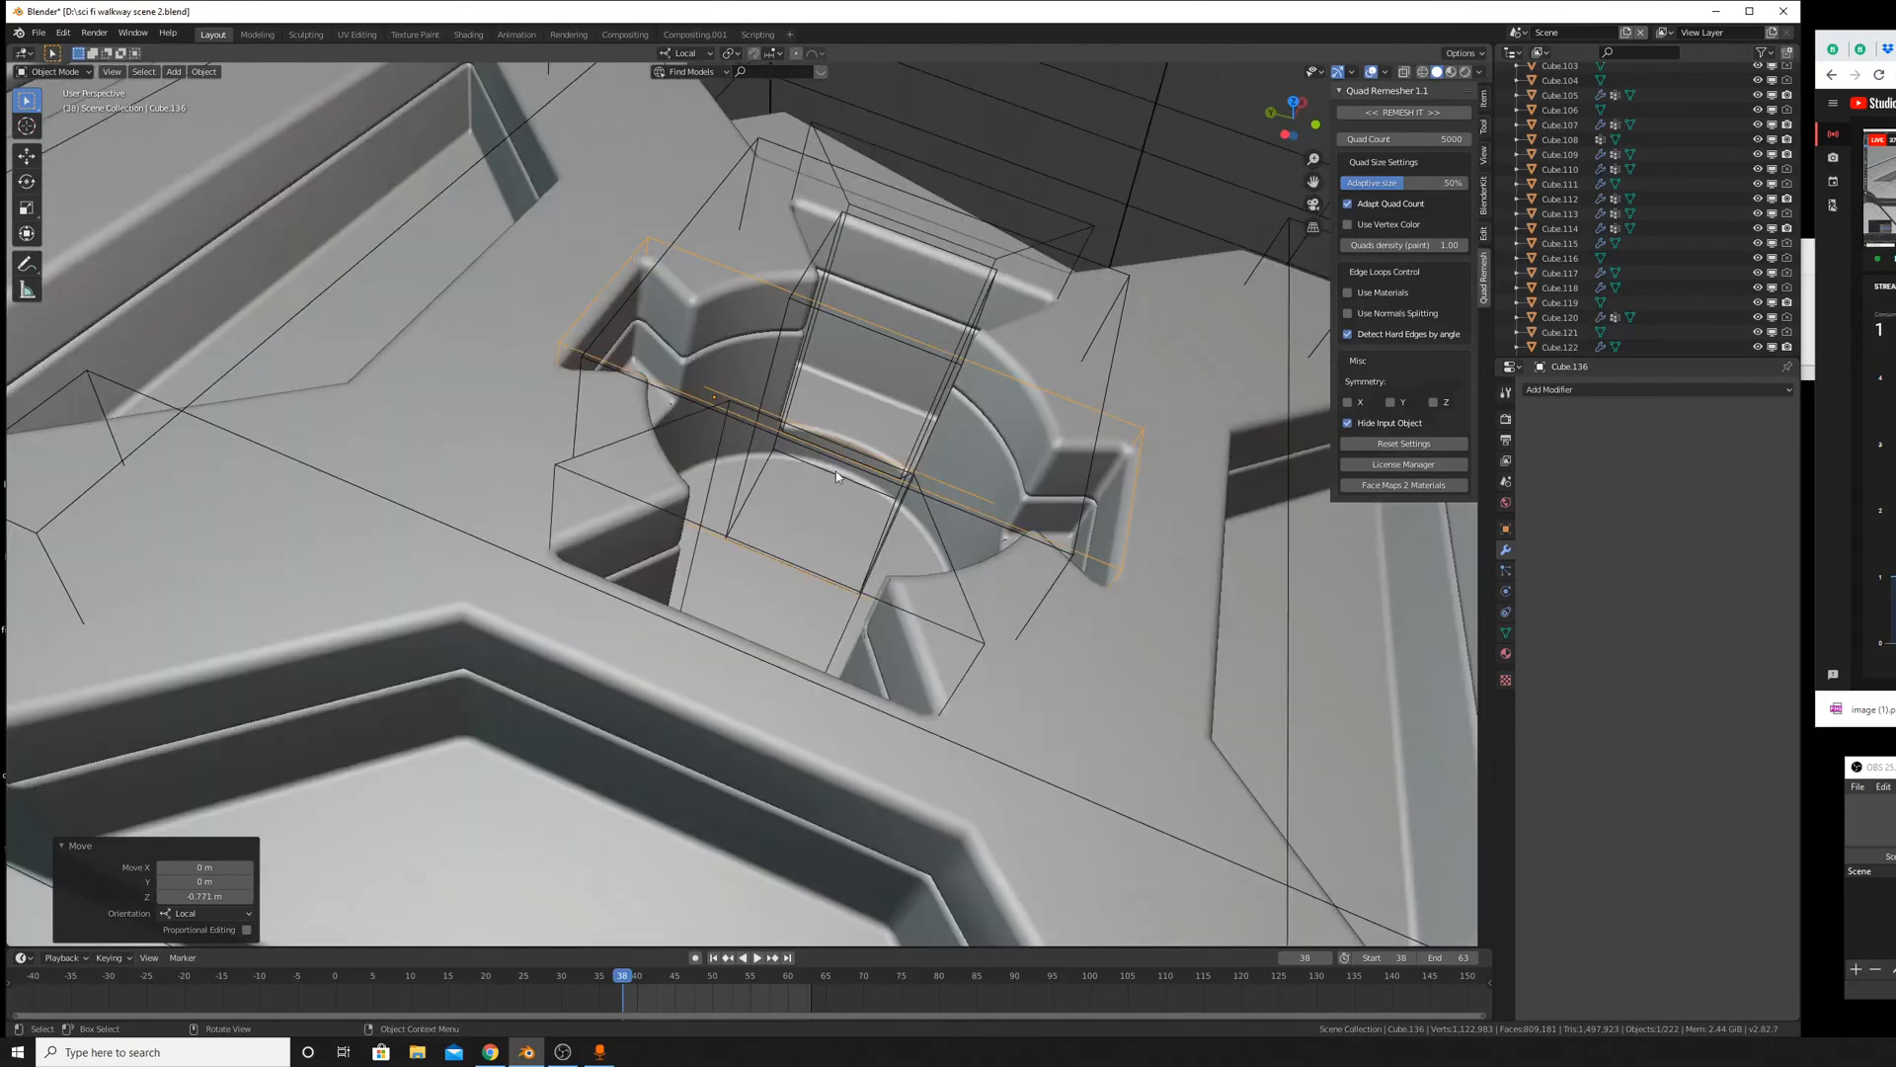
pyautogui.click(1110, 376)
pyautogui.press('g')
pyautogui.press('z')
pyautogui.press('z')
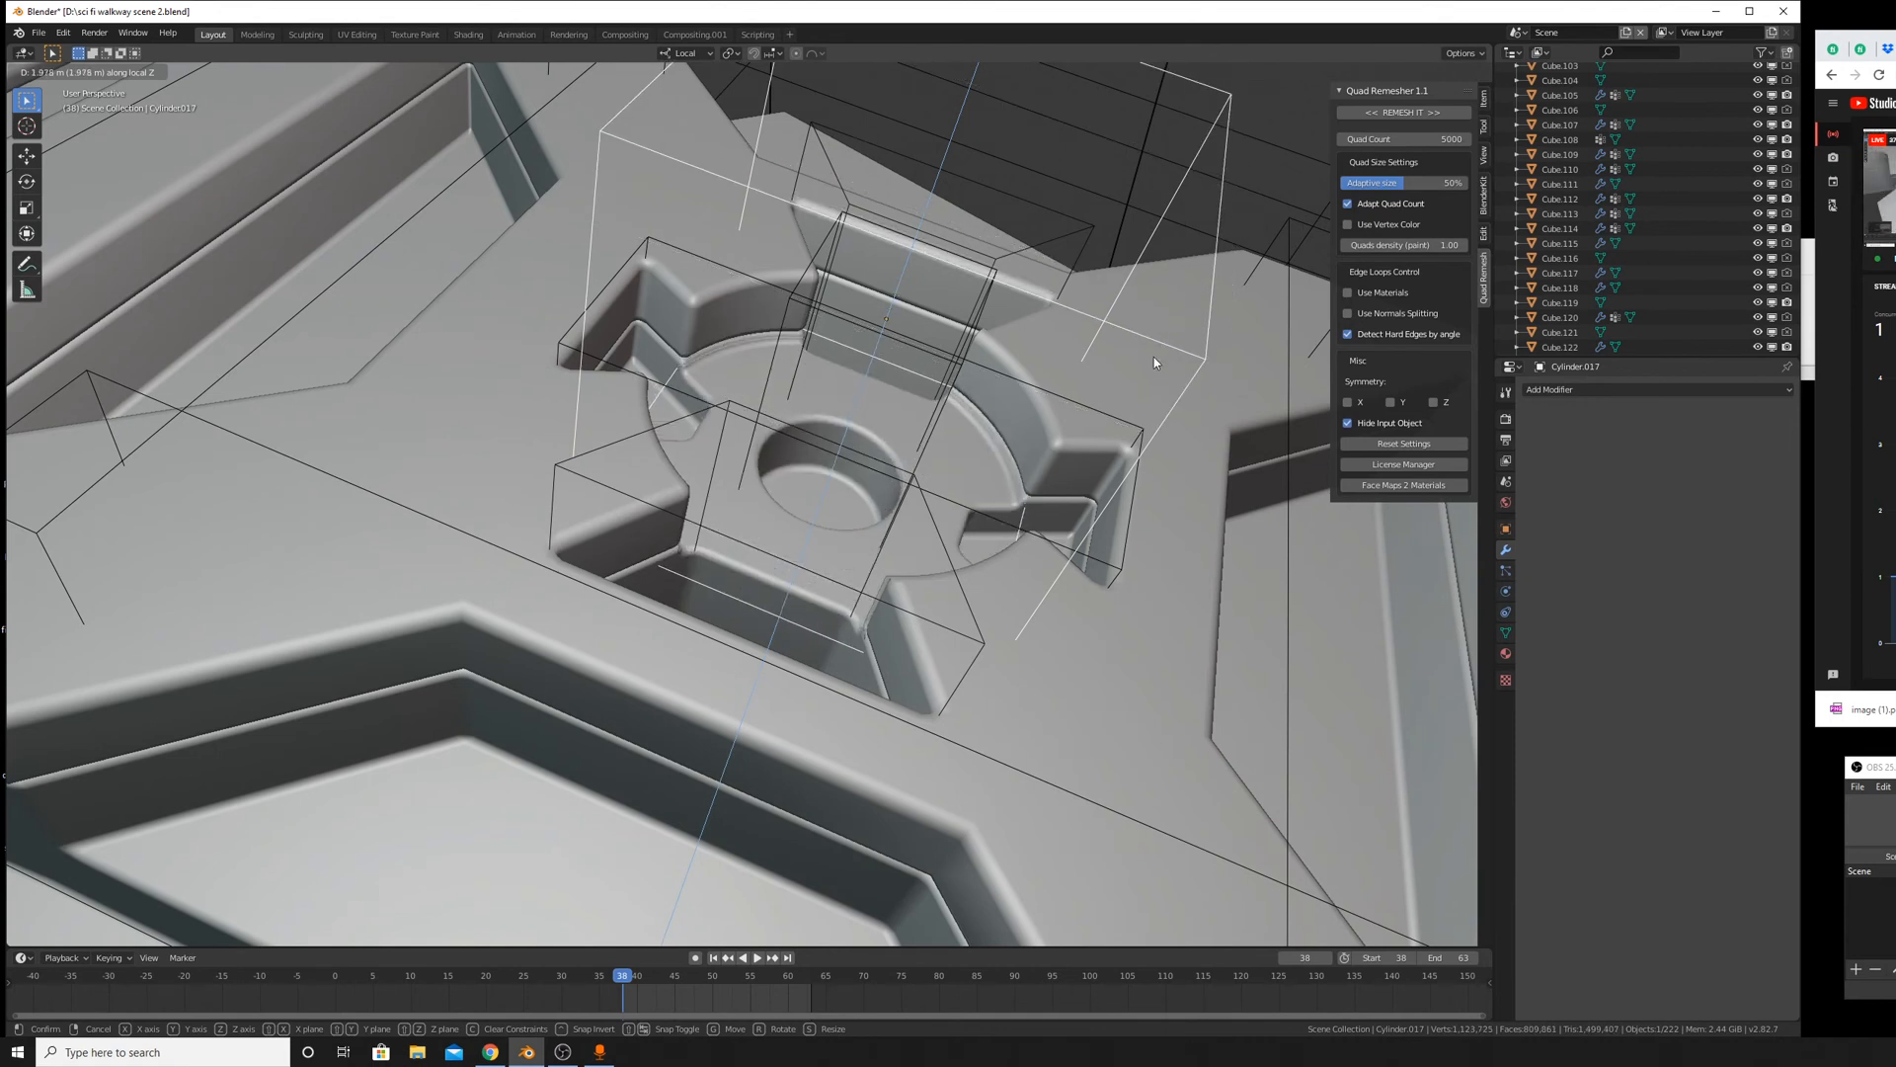
pyautogui.click(1153, 358)
pyautogui.moveTo(1154, 358); pyautogui.dragTo(954, 668, button='middle')
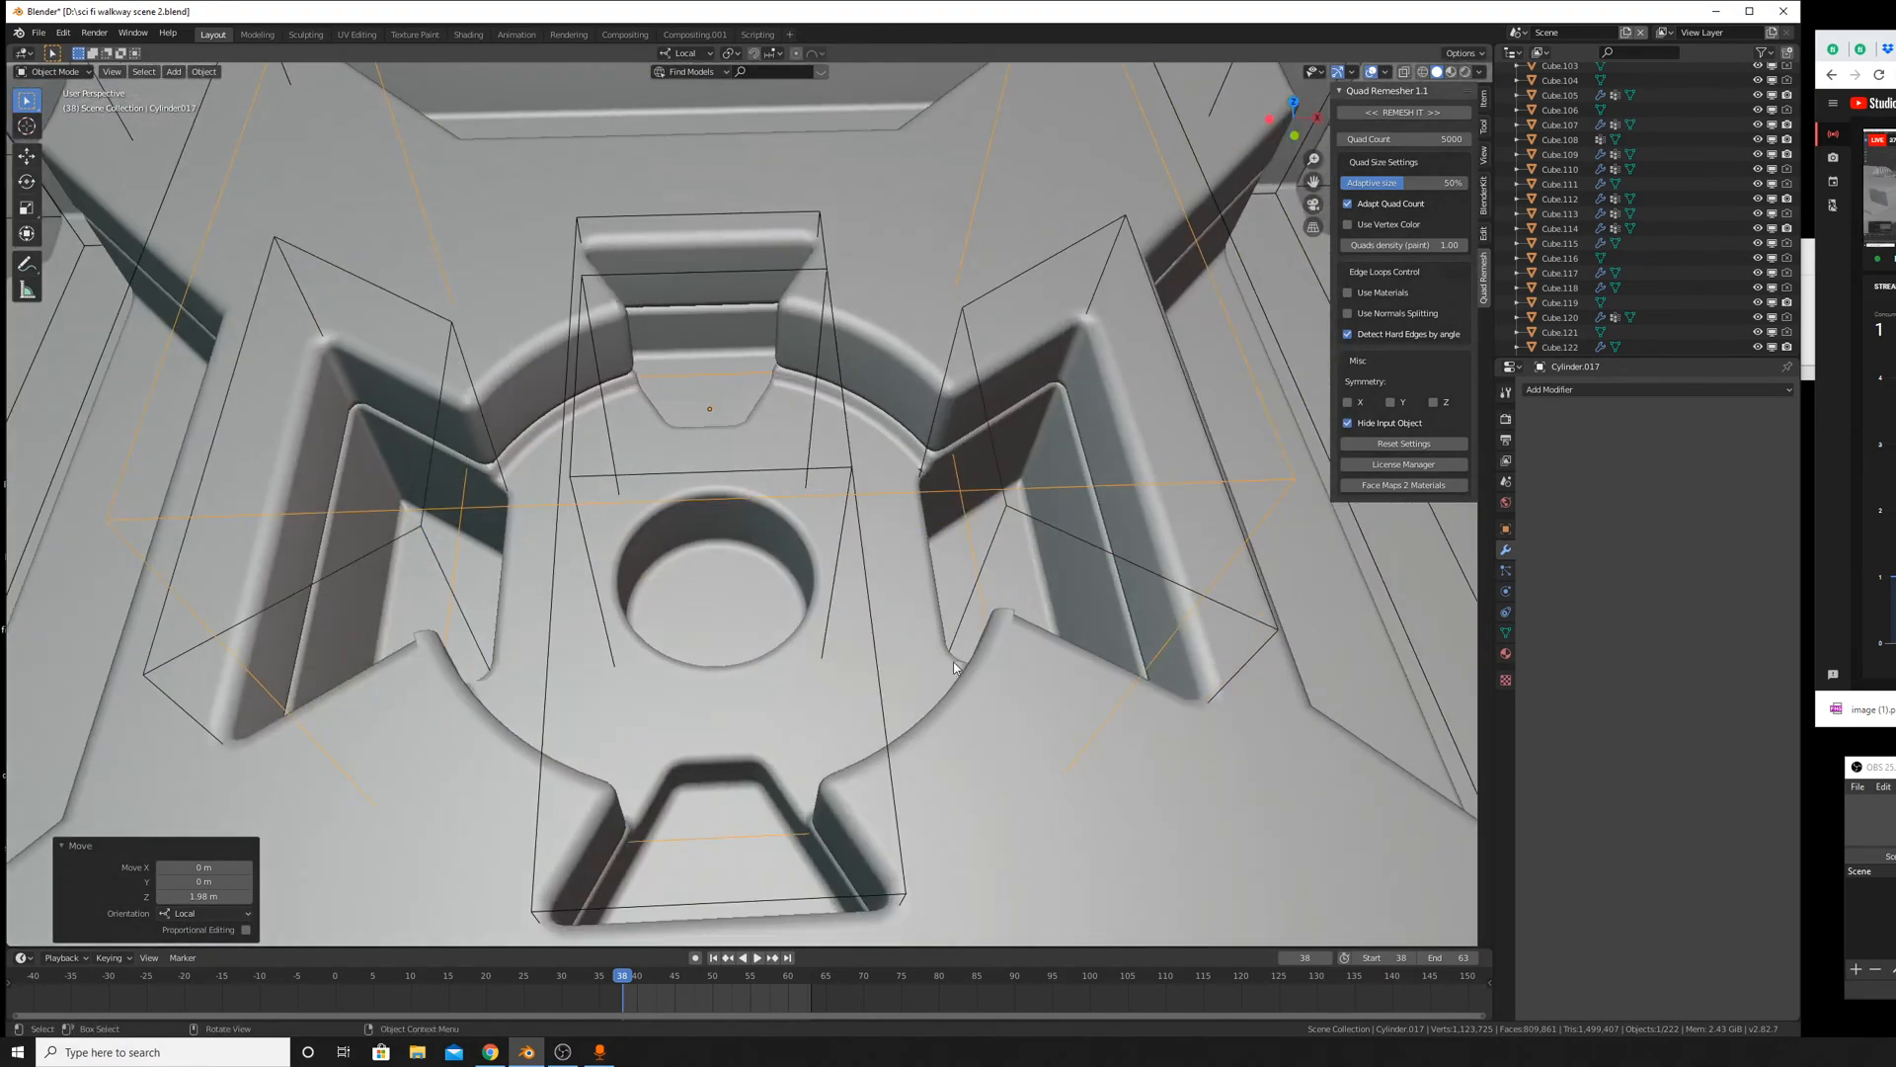
pyautogui.rightClick(1068, 625)
pyautogui.scroll(-4, 1167, 530)
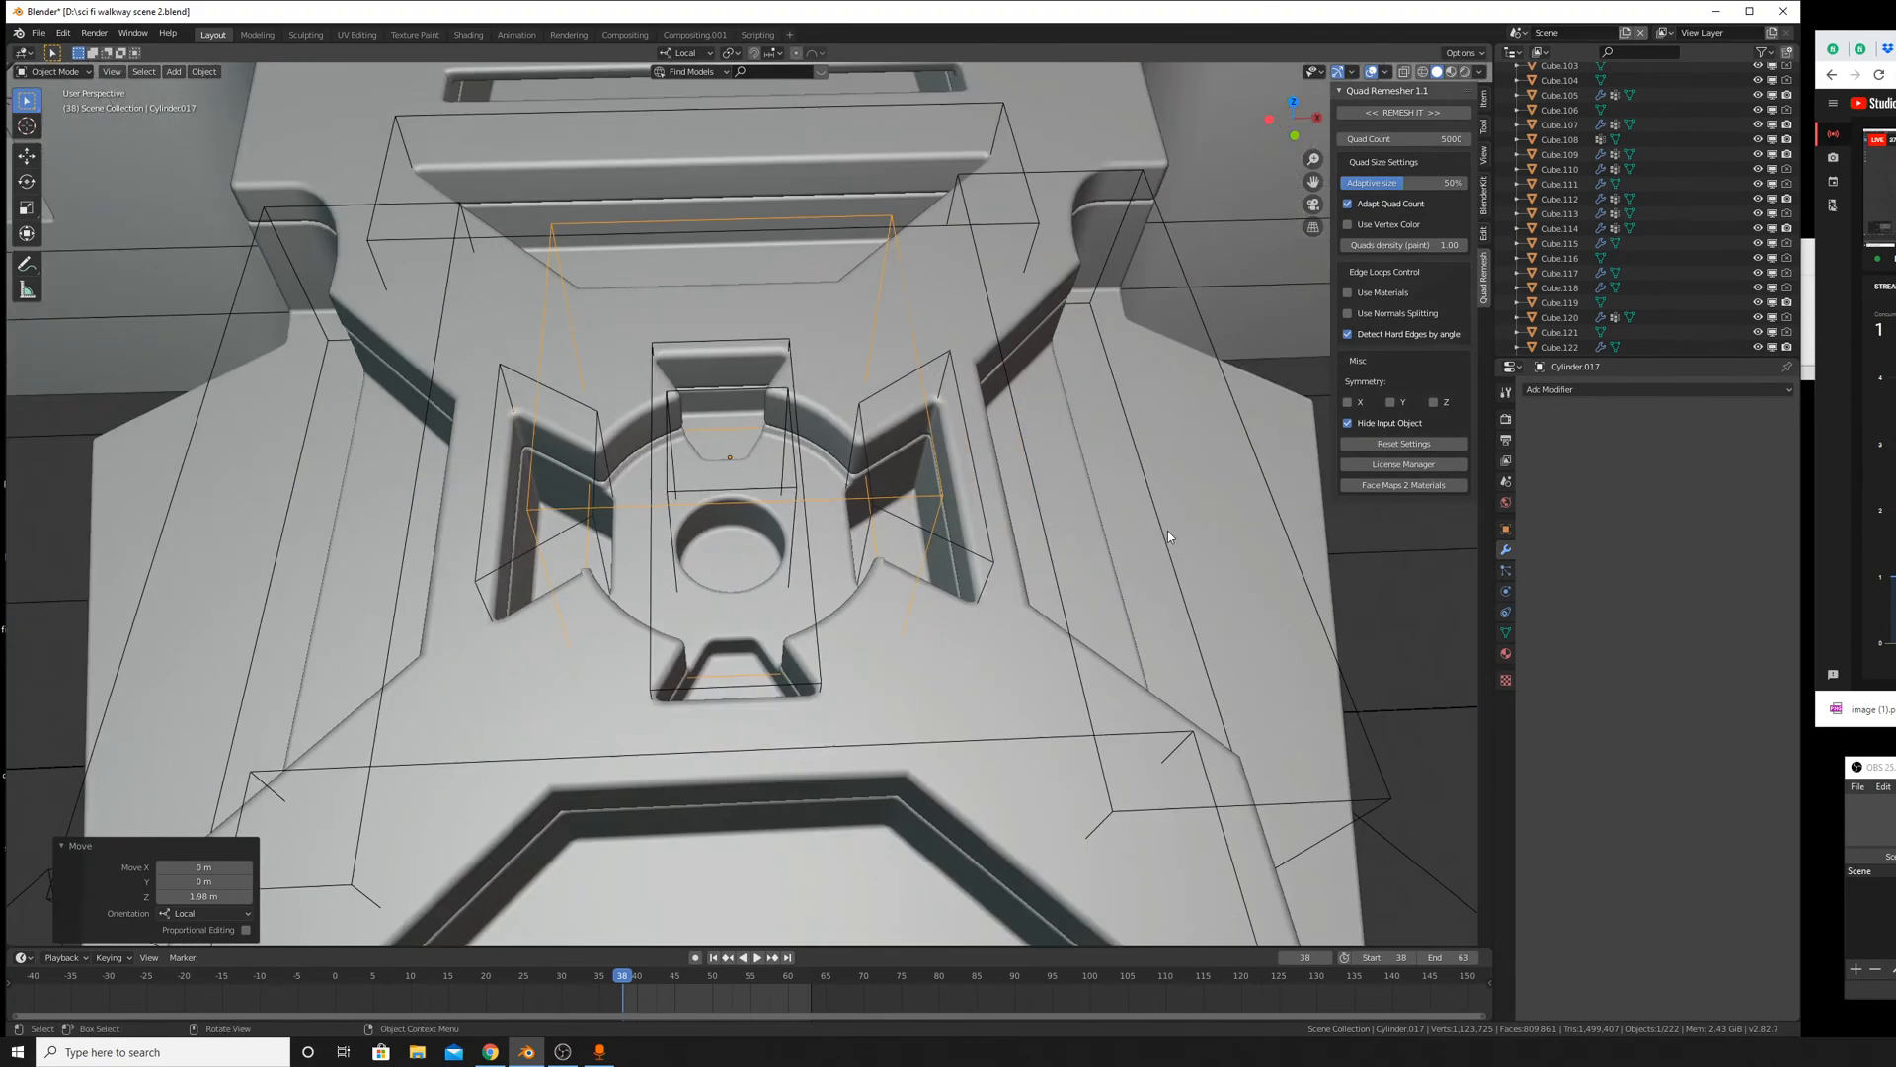
pyautogui.moveTo(1167, 530); pyautogui.dragTo(1068, 531, button='middle')
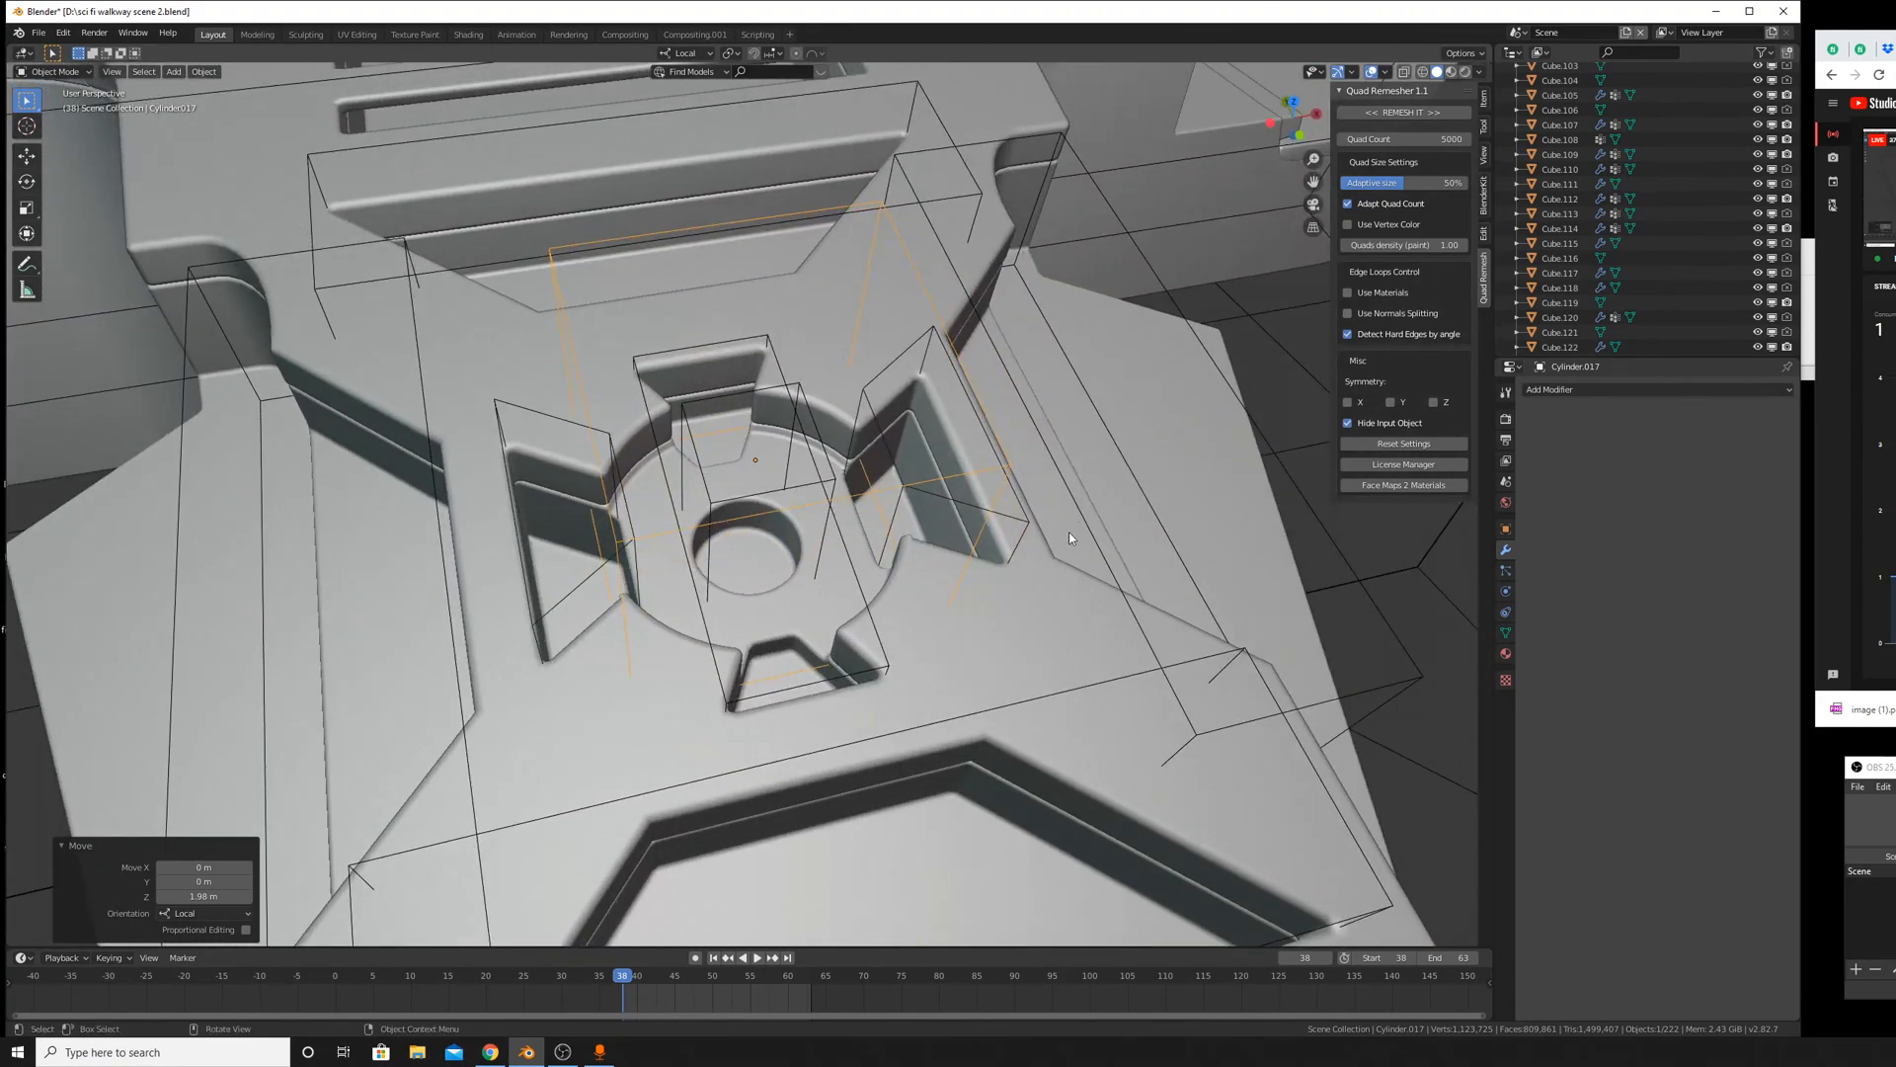
# Add a cylinder with 32 vertices, 1 m radius and 2 m depth, and move it 17.7 m along local Z above the hull.
pyautogui.hotkey('shift', 'a')
pyautogui.moveTo(1069, 536)
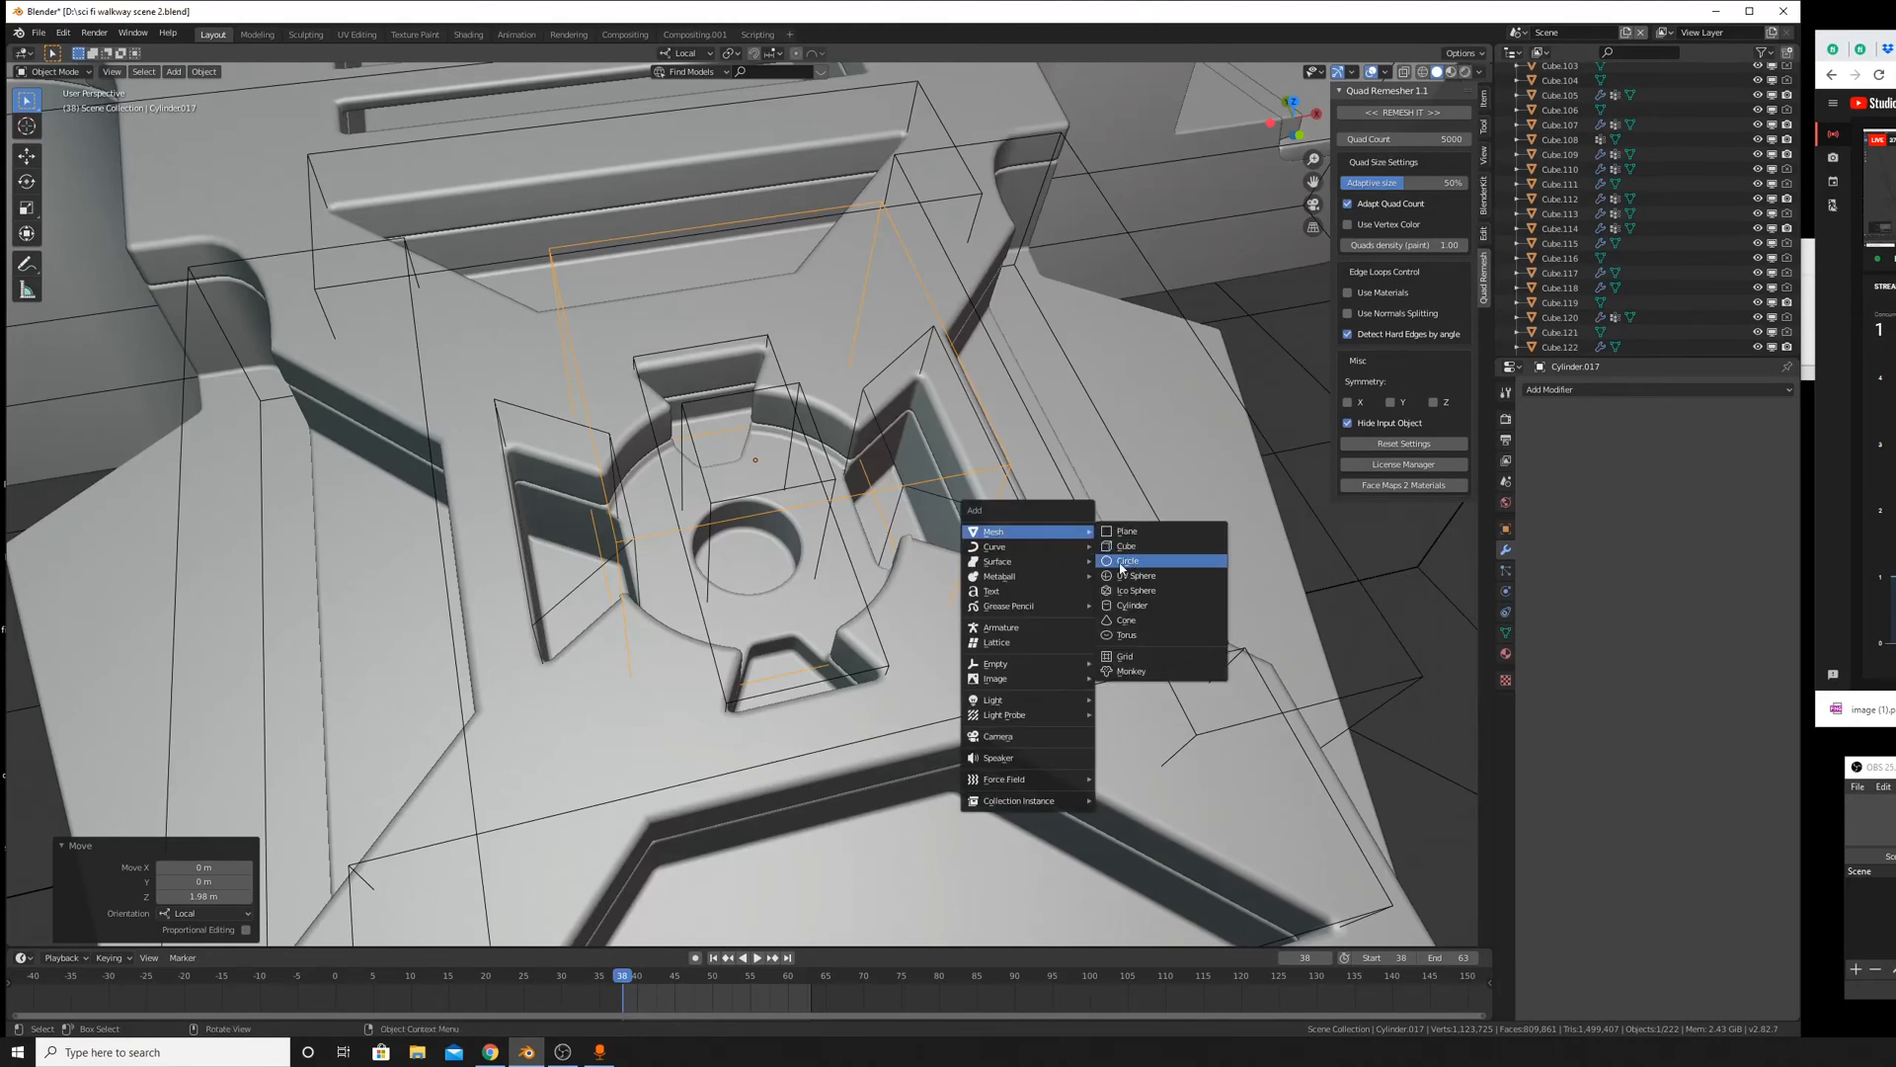
pyautogui.click(1140, 605)
pyautogui.scroll(-7, 1046, 584)
pyautogui.moveTo(1037, 578); pyautogui.dragTo(973, 482, button='middle')
pyautogui.press('g')
pyautogui.press('z')
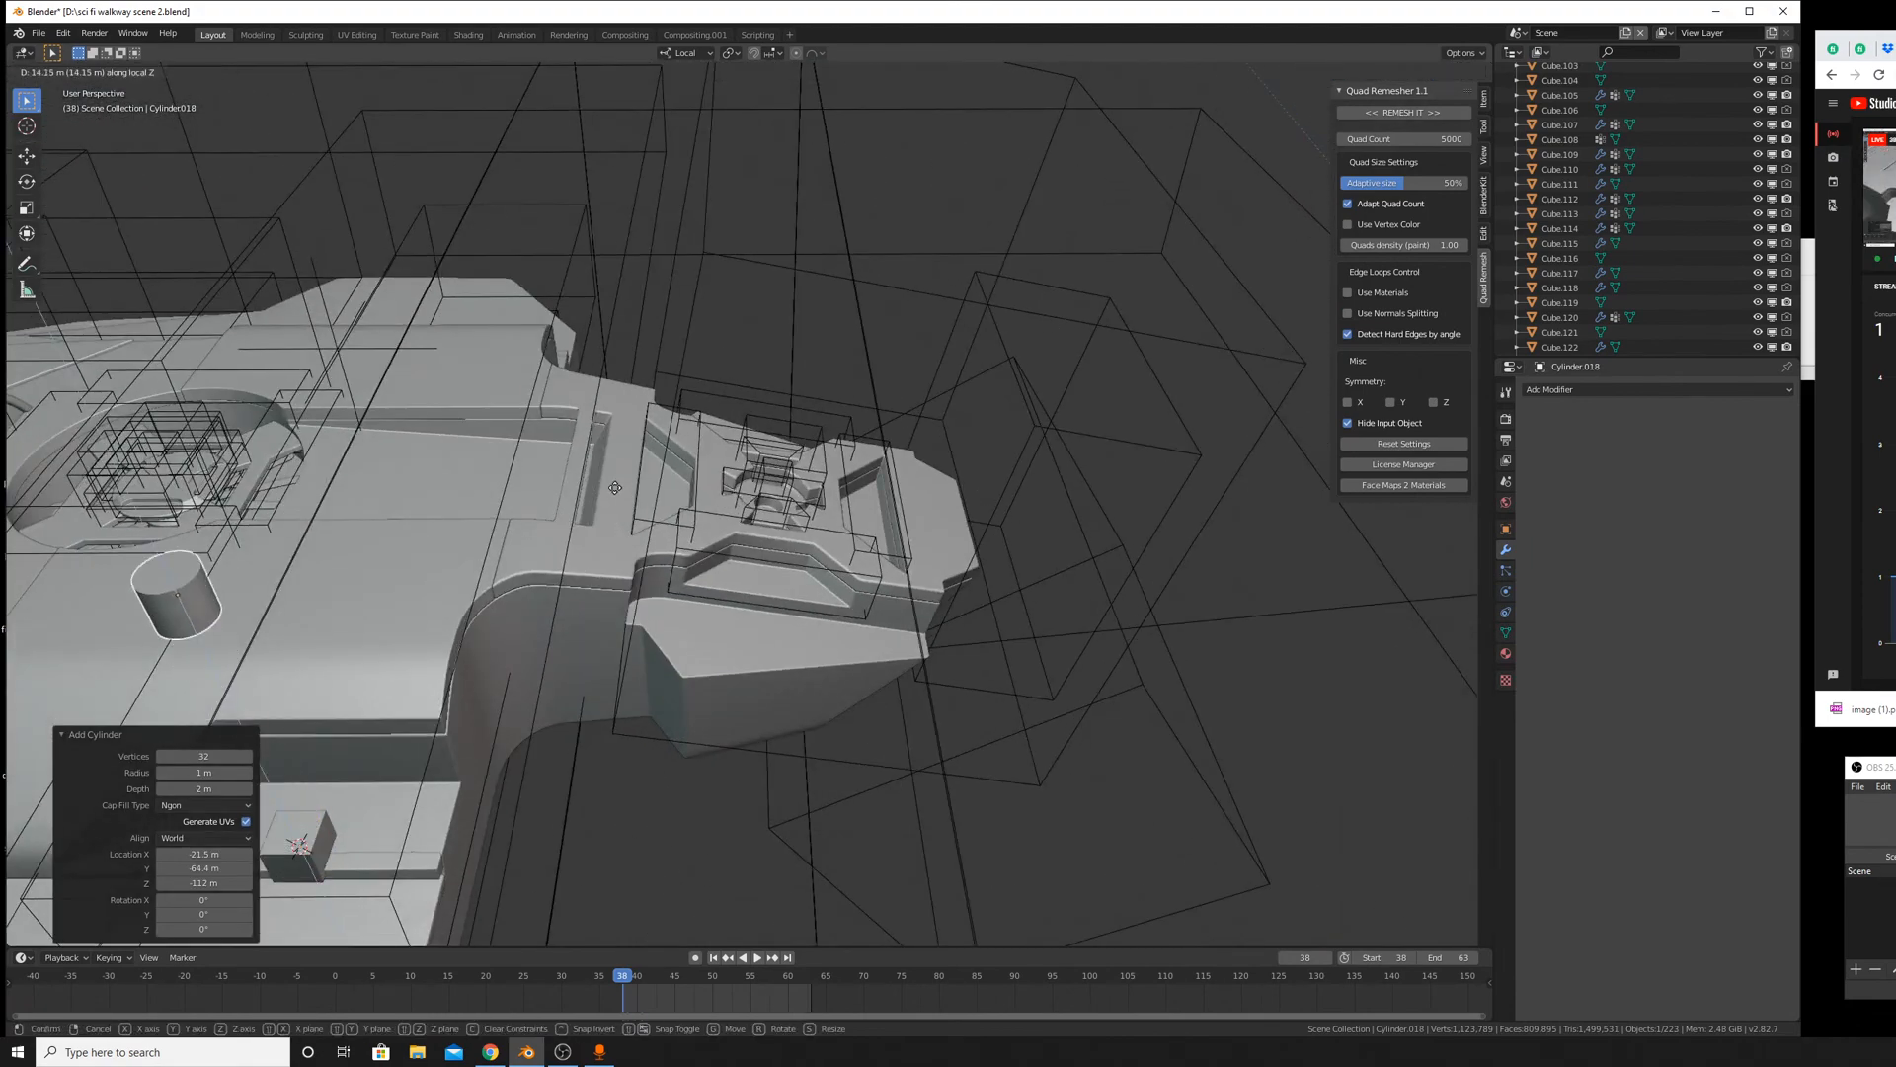
pyautogui.click(545, 478)
pyautogui.keyDown('shift'); pyautogui.moveTo(545, 478); pyautogui.dragTo(724, 540, button='middle'); pyautogui.keyUp('shift')
pyautogui.scroll(-2, 671, 580)
pyautogui.scroll(4, 500, 622)
pyautogui.scroll(-2, 494, 624)
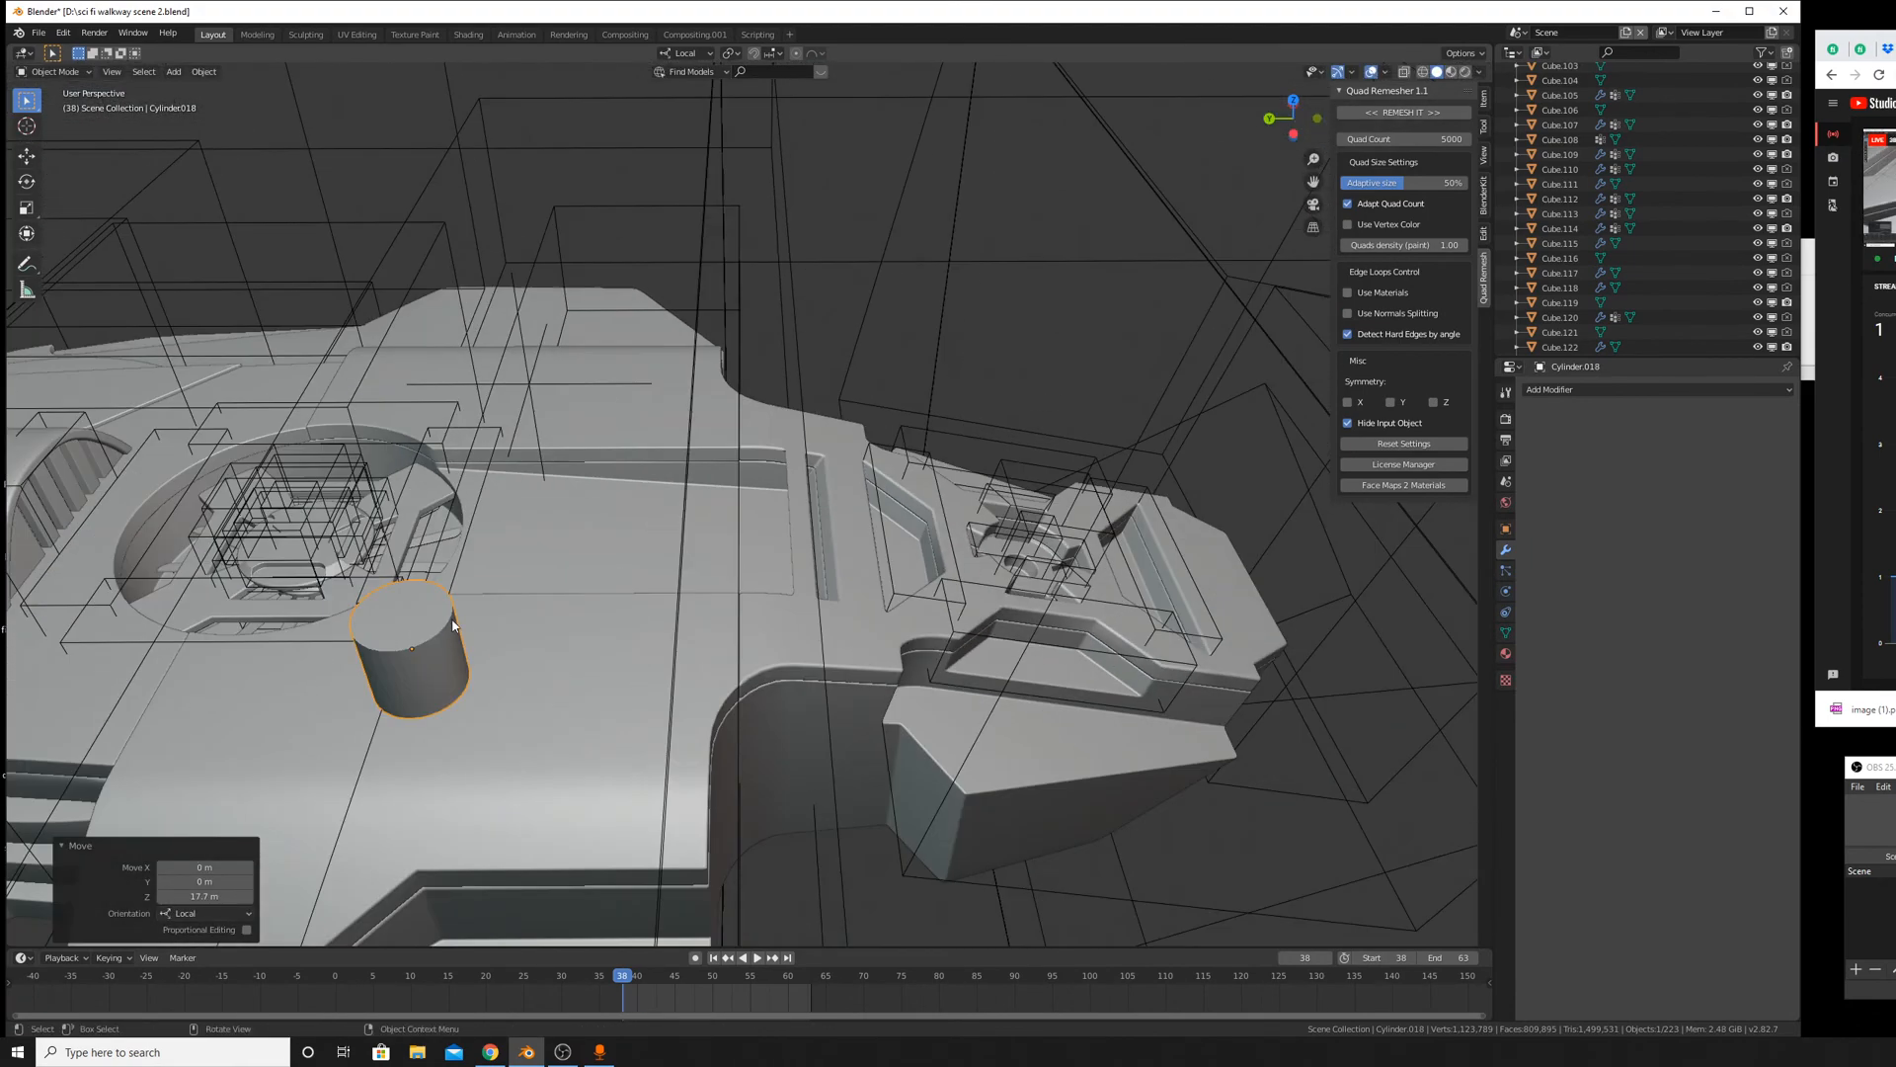
# In Edit Mode, lower the new cylinder's top face 1.64 m along local Z to flatten the cylinder.
pyautogui.press('Tab')
pyautogui.scroll(2, 453, 621)
pyautogui.keyDown('shift'); pyautogui.moveTo(453, 621); pyautogui.dragTo(885, 591, button='middle'); pyautogui.keyUp('shift')
pyautogui.click(885, 590)
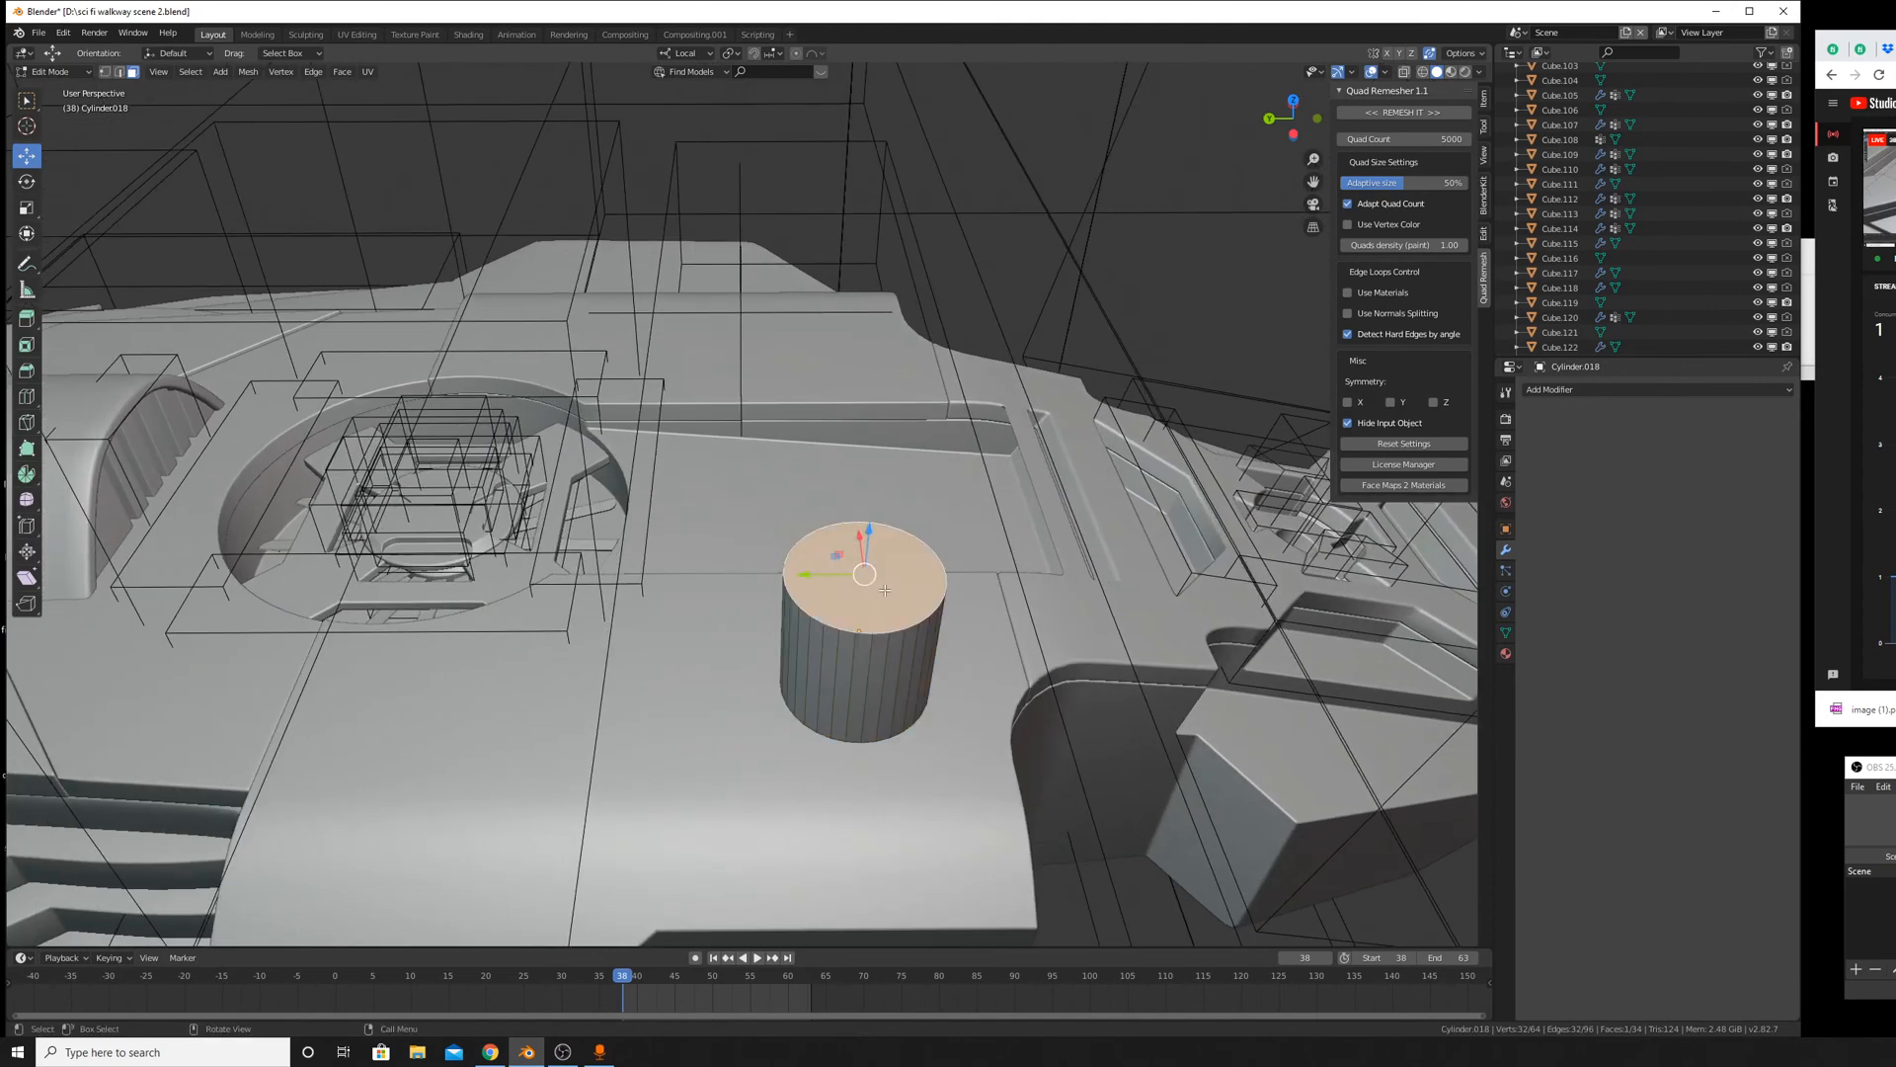
pyautogui.press('g')
pyautogui.press('z')
pyautogui.click(1039, 620)
pyautogui.keyDown('shift'); pyautogui.moveTo(933, 721); pyautogui.dragTo(1127, 447, button='middle'); pyautogui.keyUp('shift')
pyautogui.scroll(3, 802, 454)
pyautogui.moveTo(1079, 603); pyautogui.dragTo(1067, 534, button='middle')
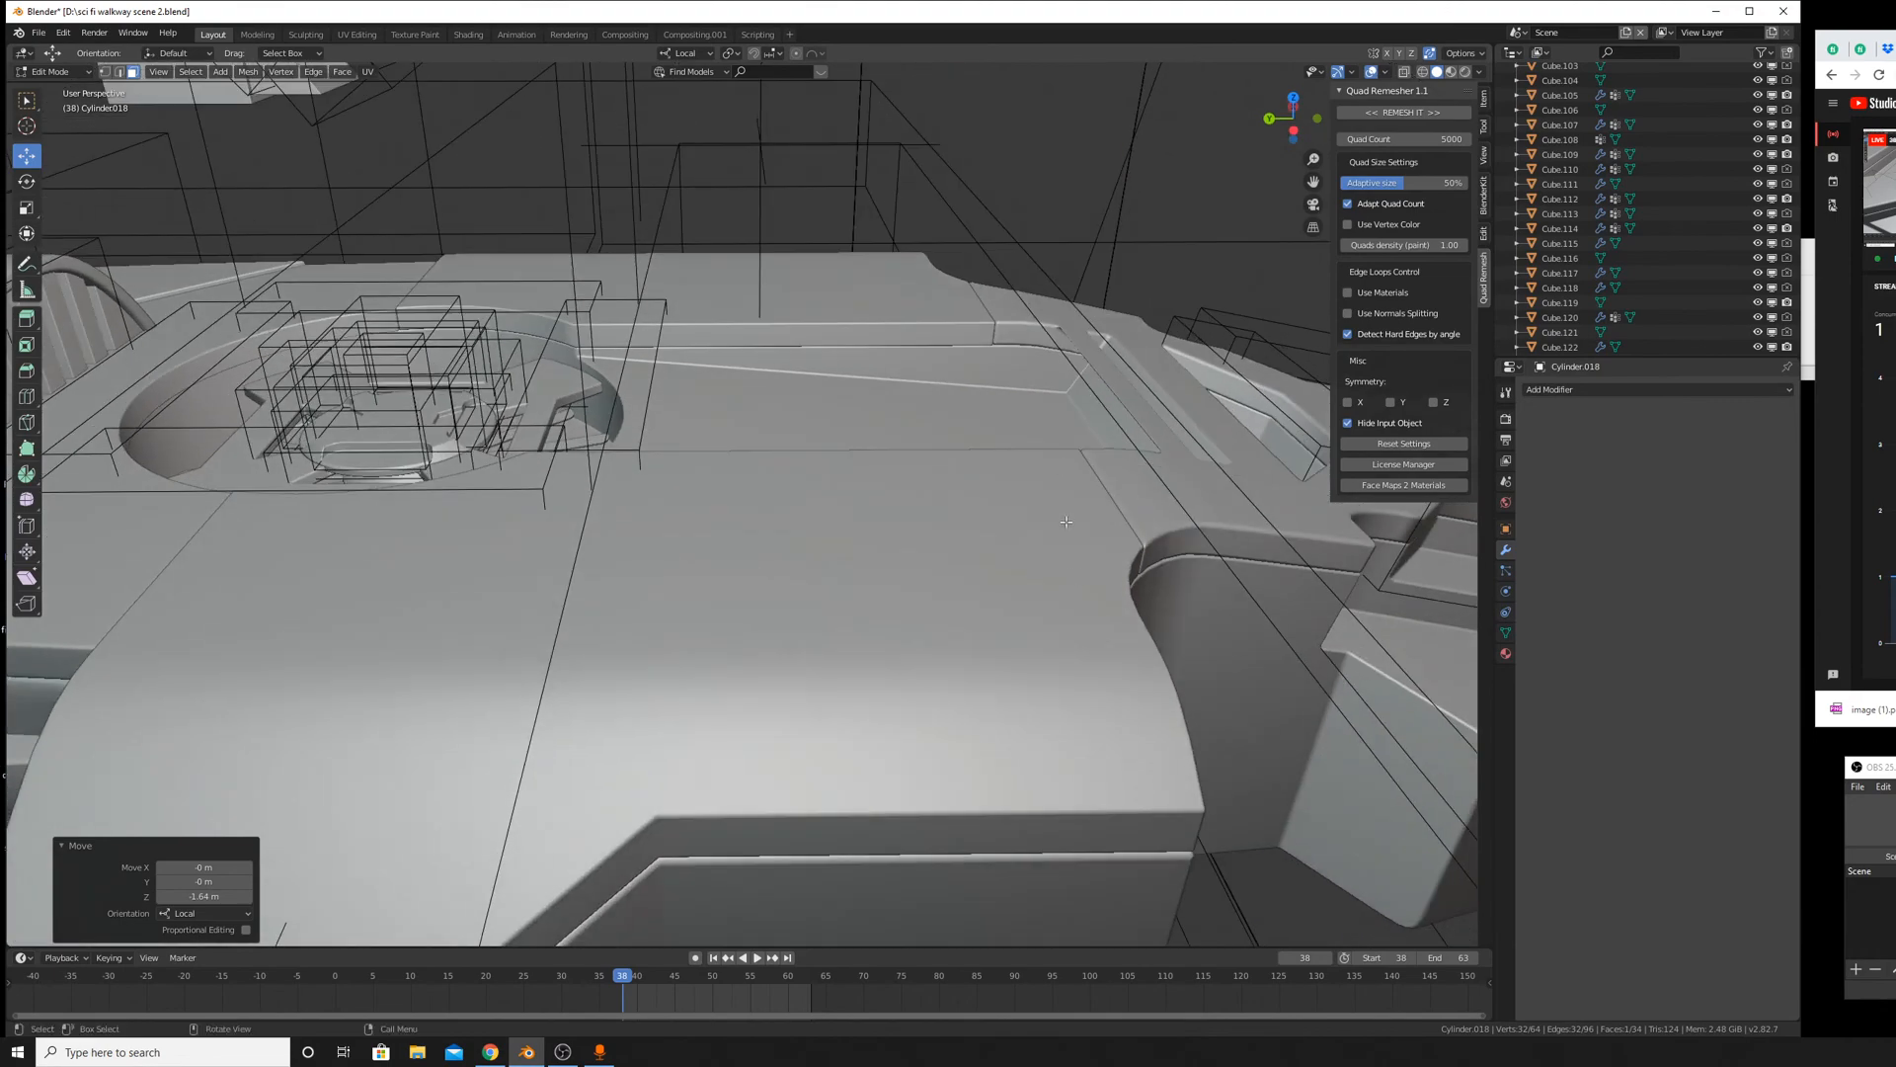
# Lower the same top face a further 0.168 m along local Z to thin the disc.
pyautogui.scroll(-4, 988, 553)
pyautogui.moveTo(948, 632); pyautogui.dragTo(889, 554, button='middle')
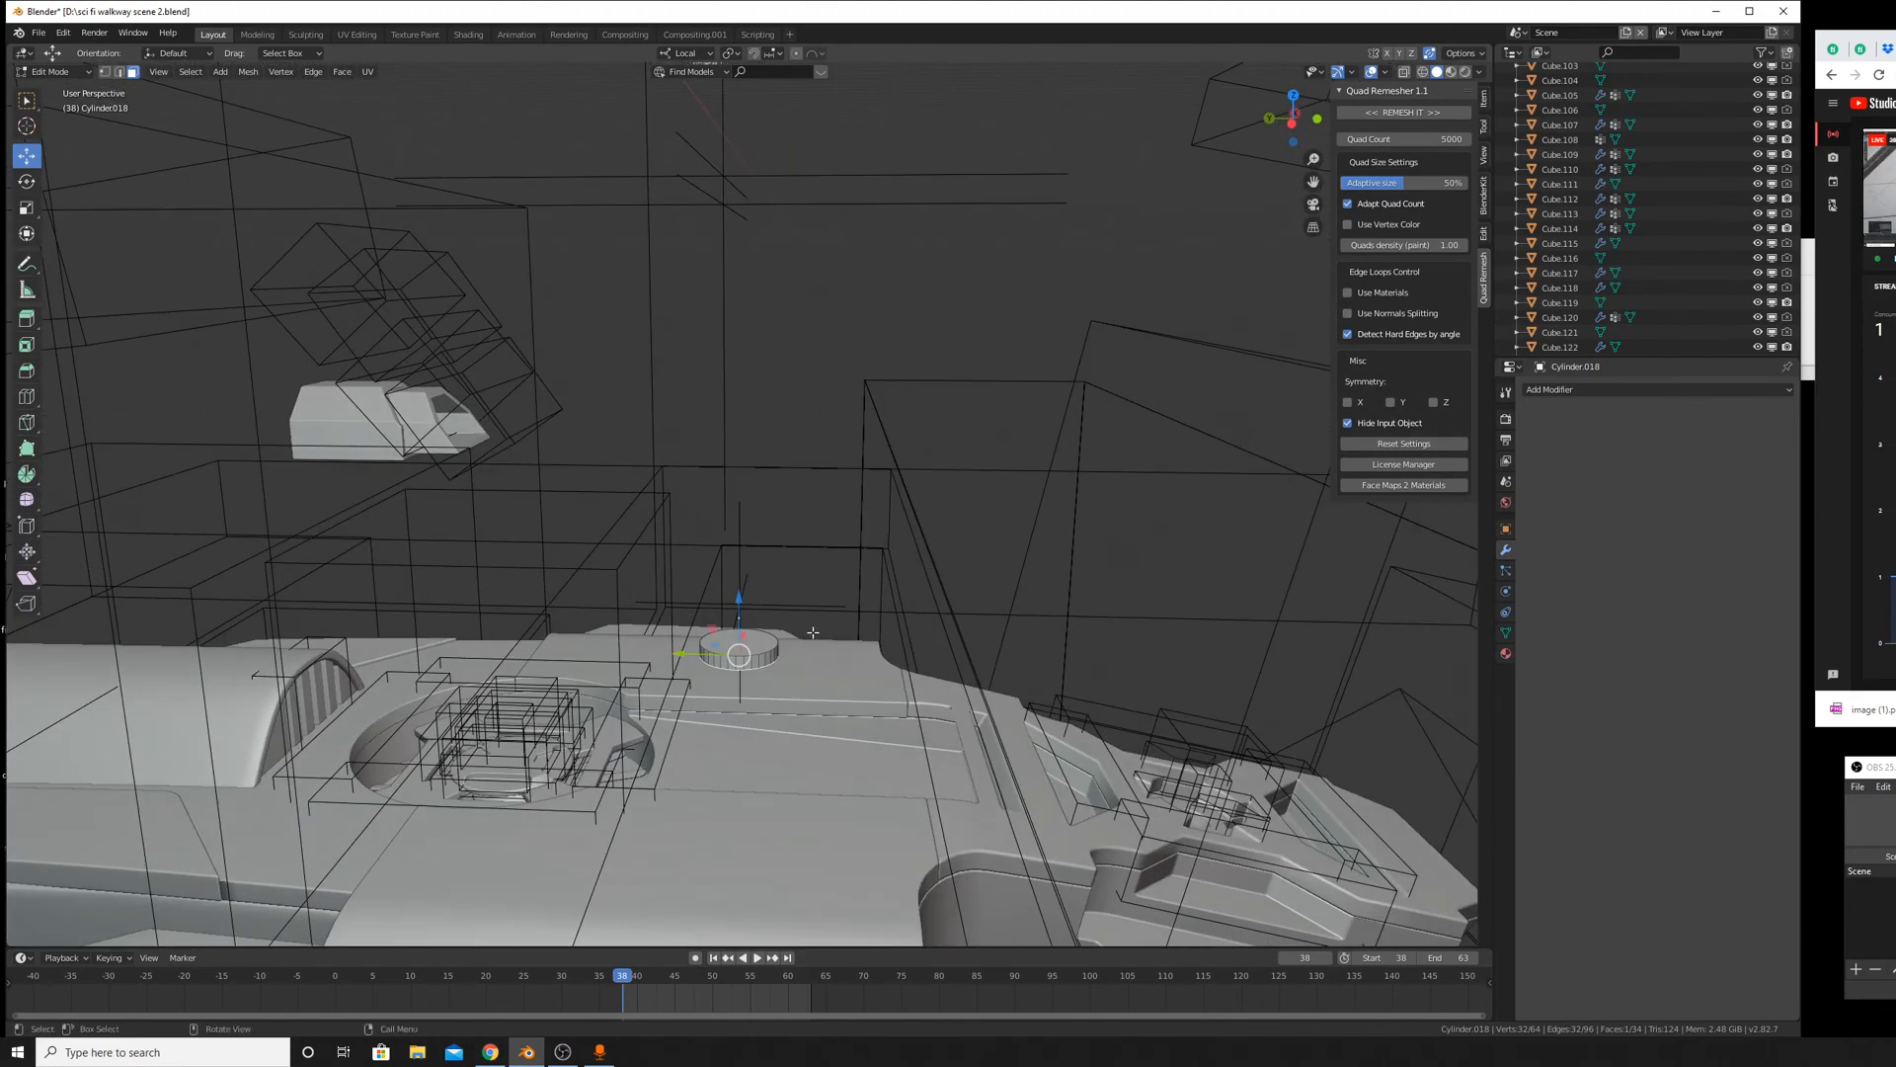
pyautogui.press('g')
pyautogui.press('z')
pyautogui.click(847, 622)
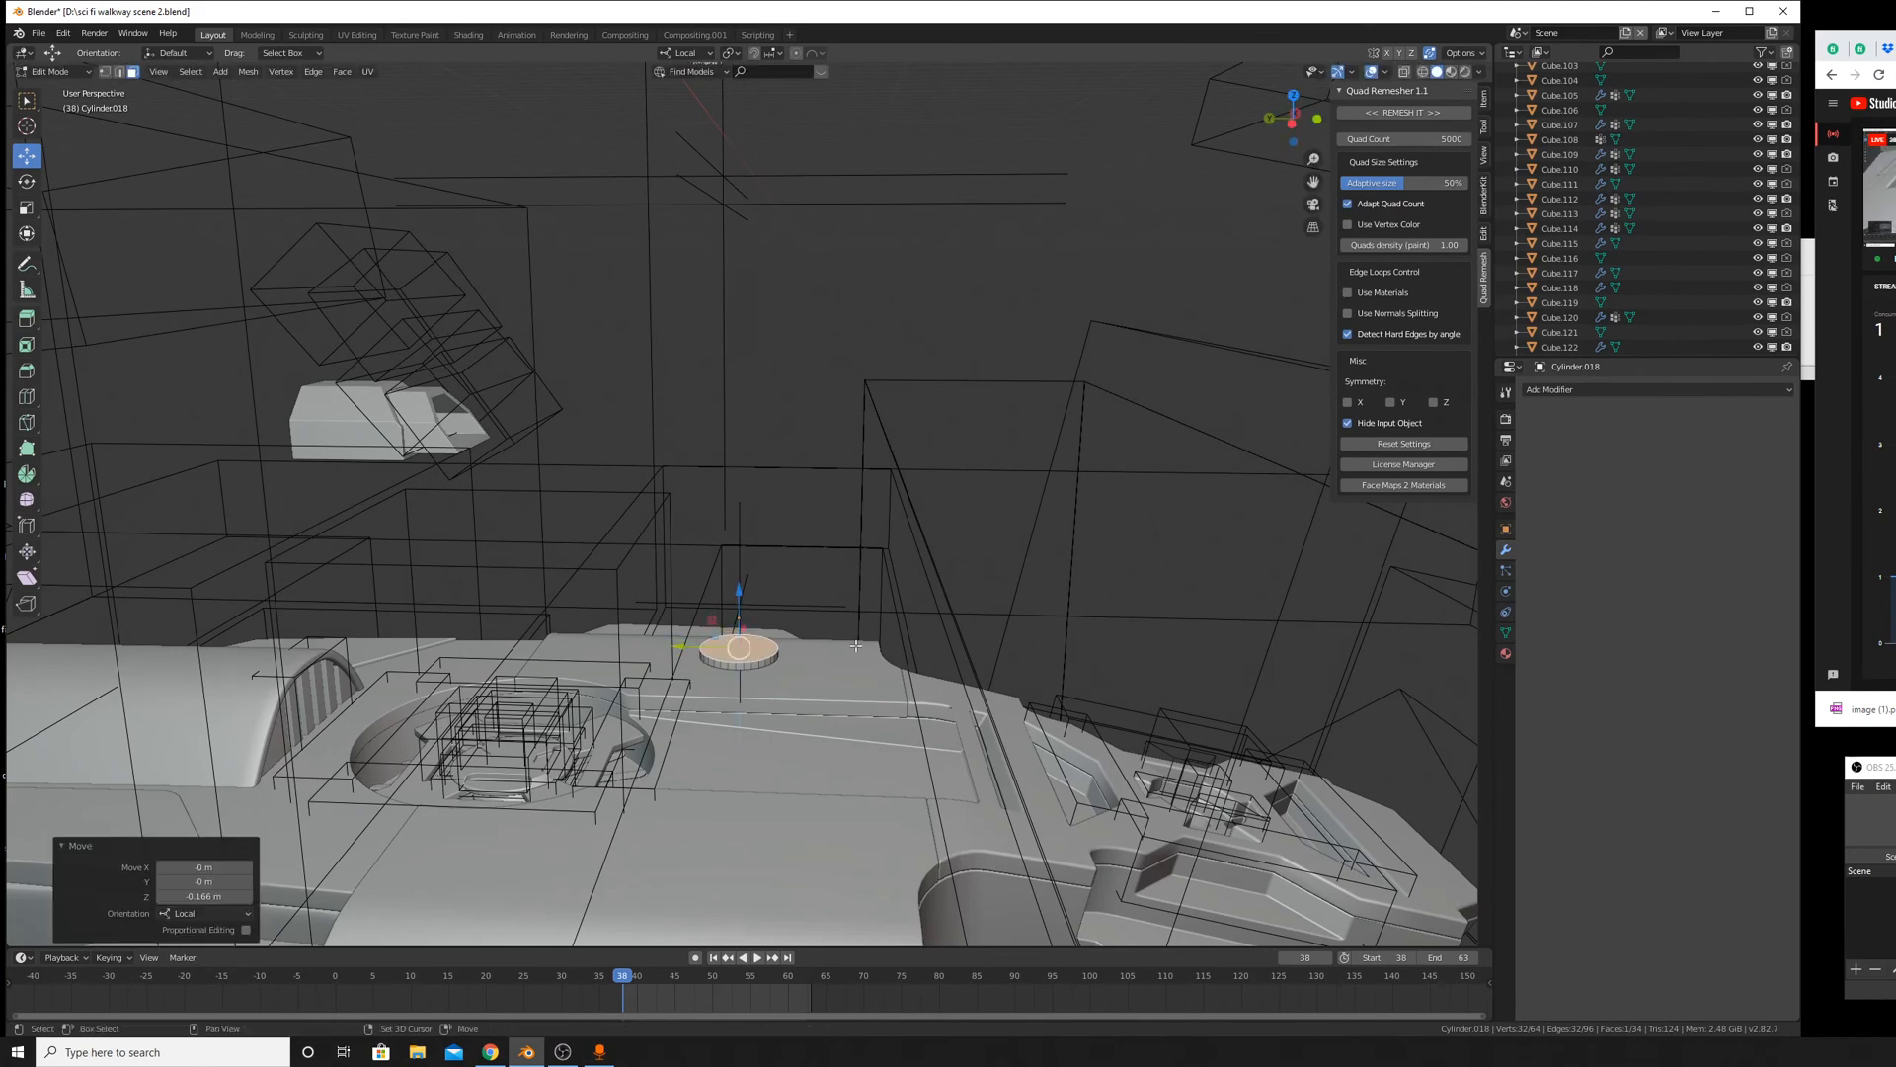
# Inset the disc's top and bottom faces by 0.1389 m and delete the inner faces to open its centre.
pyautogui.moveTo(848, 622); pyautogui.dragTo(1066, 452, button='middle')
pyautogui.keyDown('shift'); pyautogui.click(787, 123); pyautogui.keyUp('shift')
pyautogui.press('i')
pyautogui.click(1141, 626)
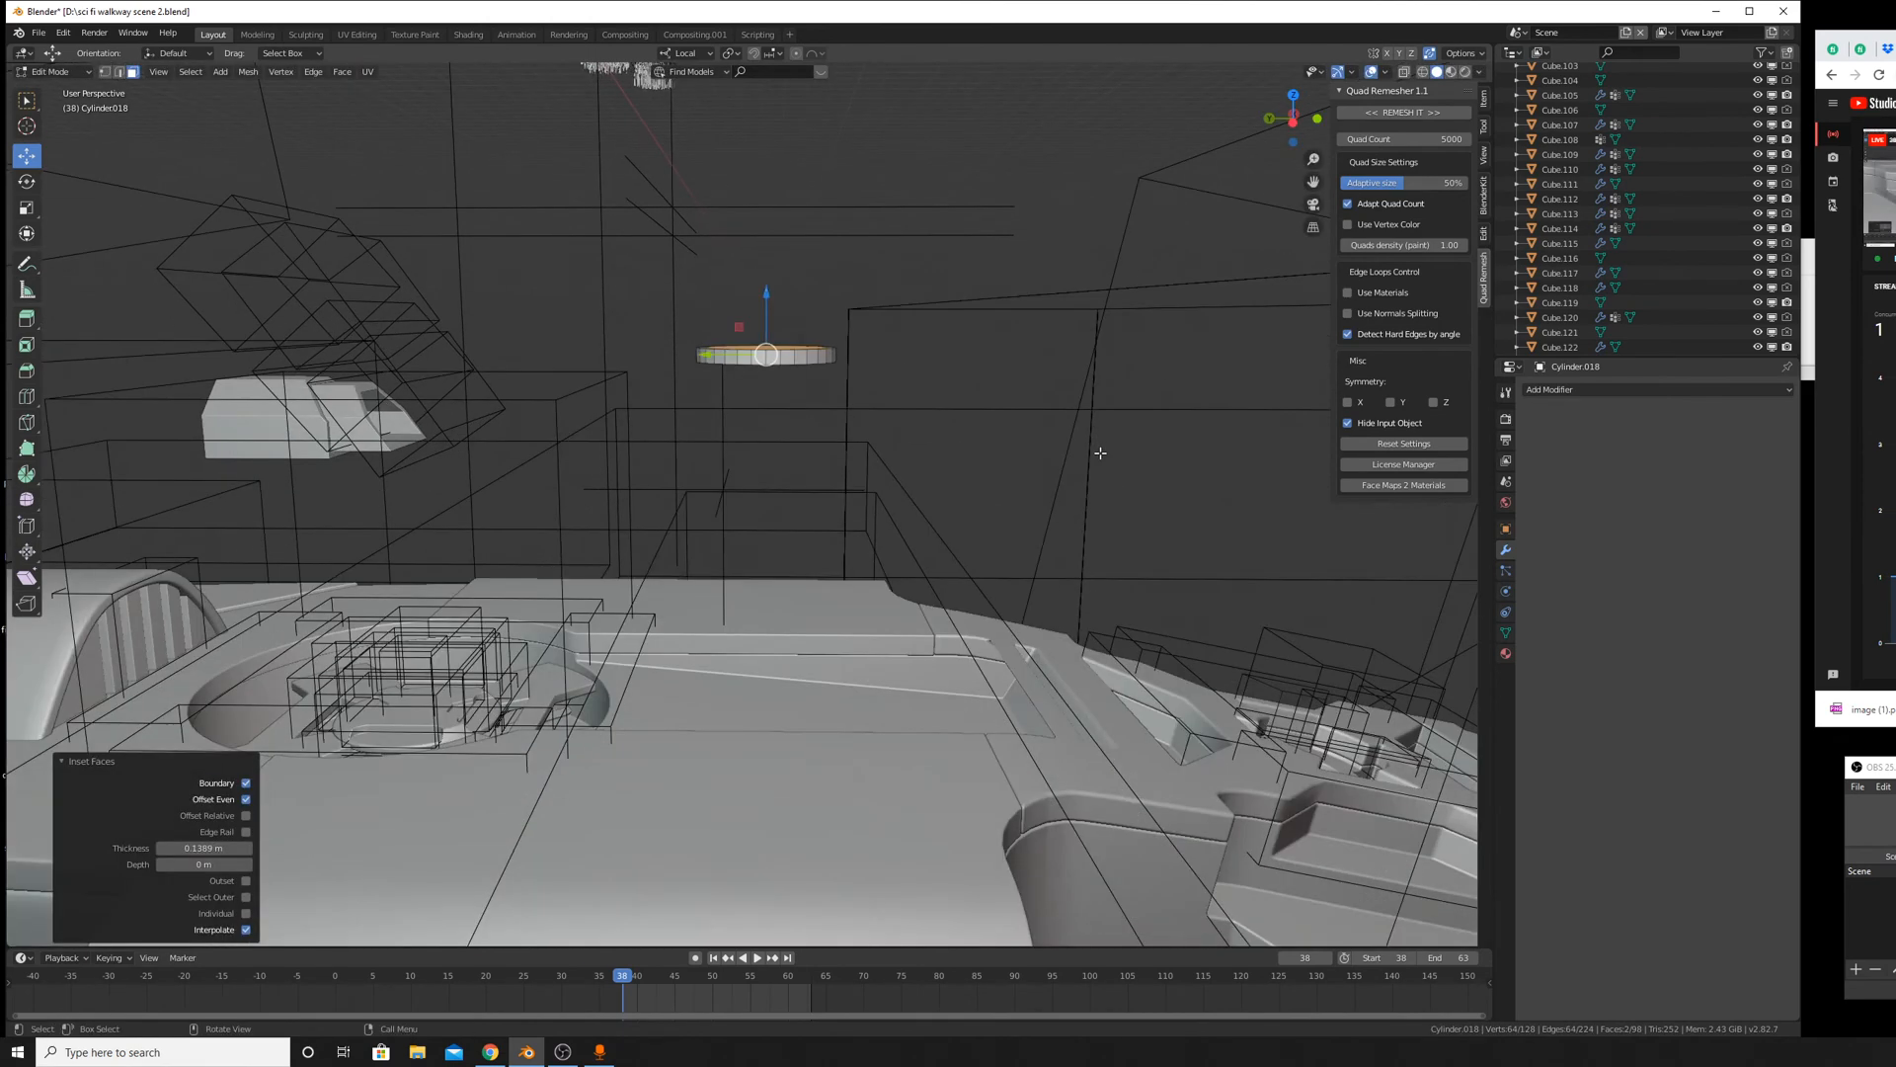
pyautogui.press('x')
pyautogui.click(1066, 452)
pyautogui.moveTo(1115, 518); pyautogui.dragTo(931, 452, button='middle')
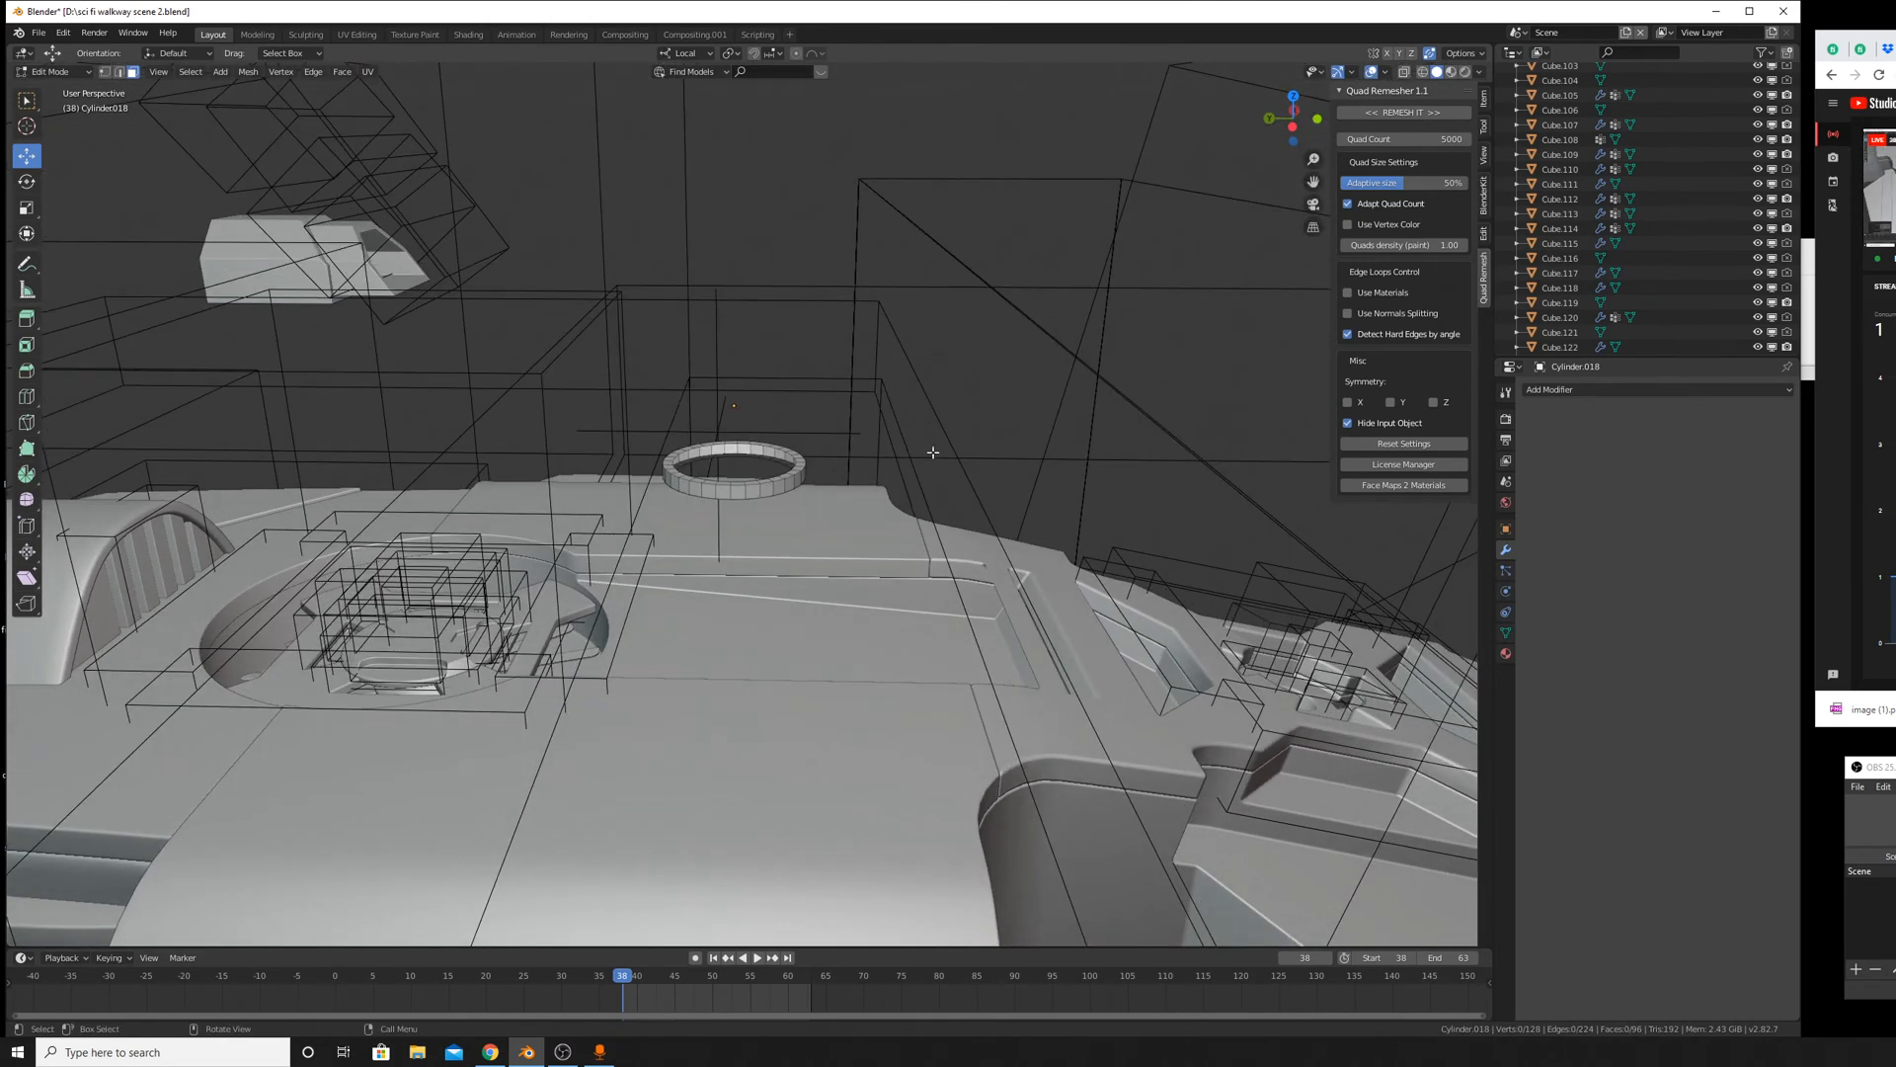
# Bridge the two inner edge loops to close the ring's inside wall, and return to Object Mode.
pyautogui.scroll(6, 932, 453)
pyautogui.click(120, 72)
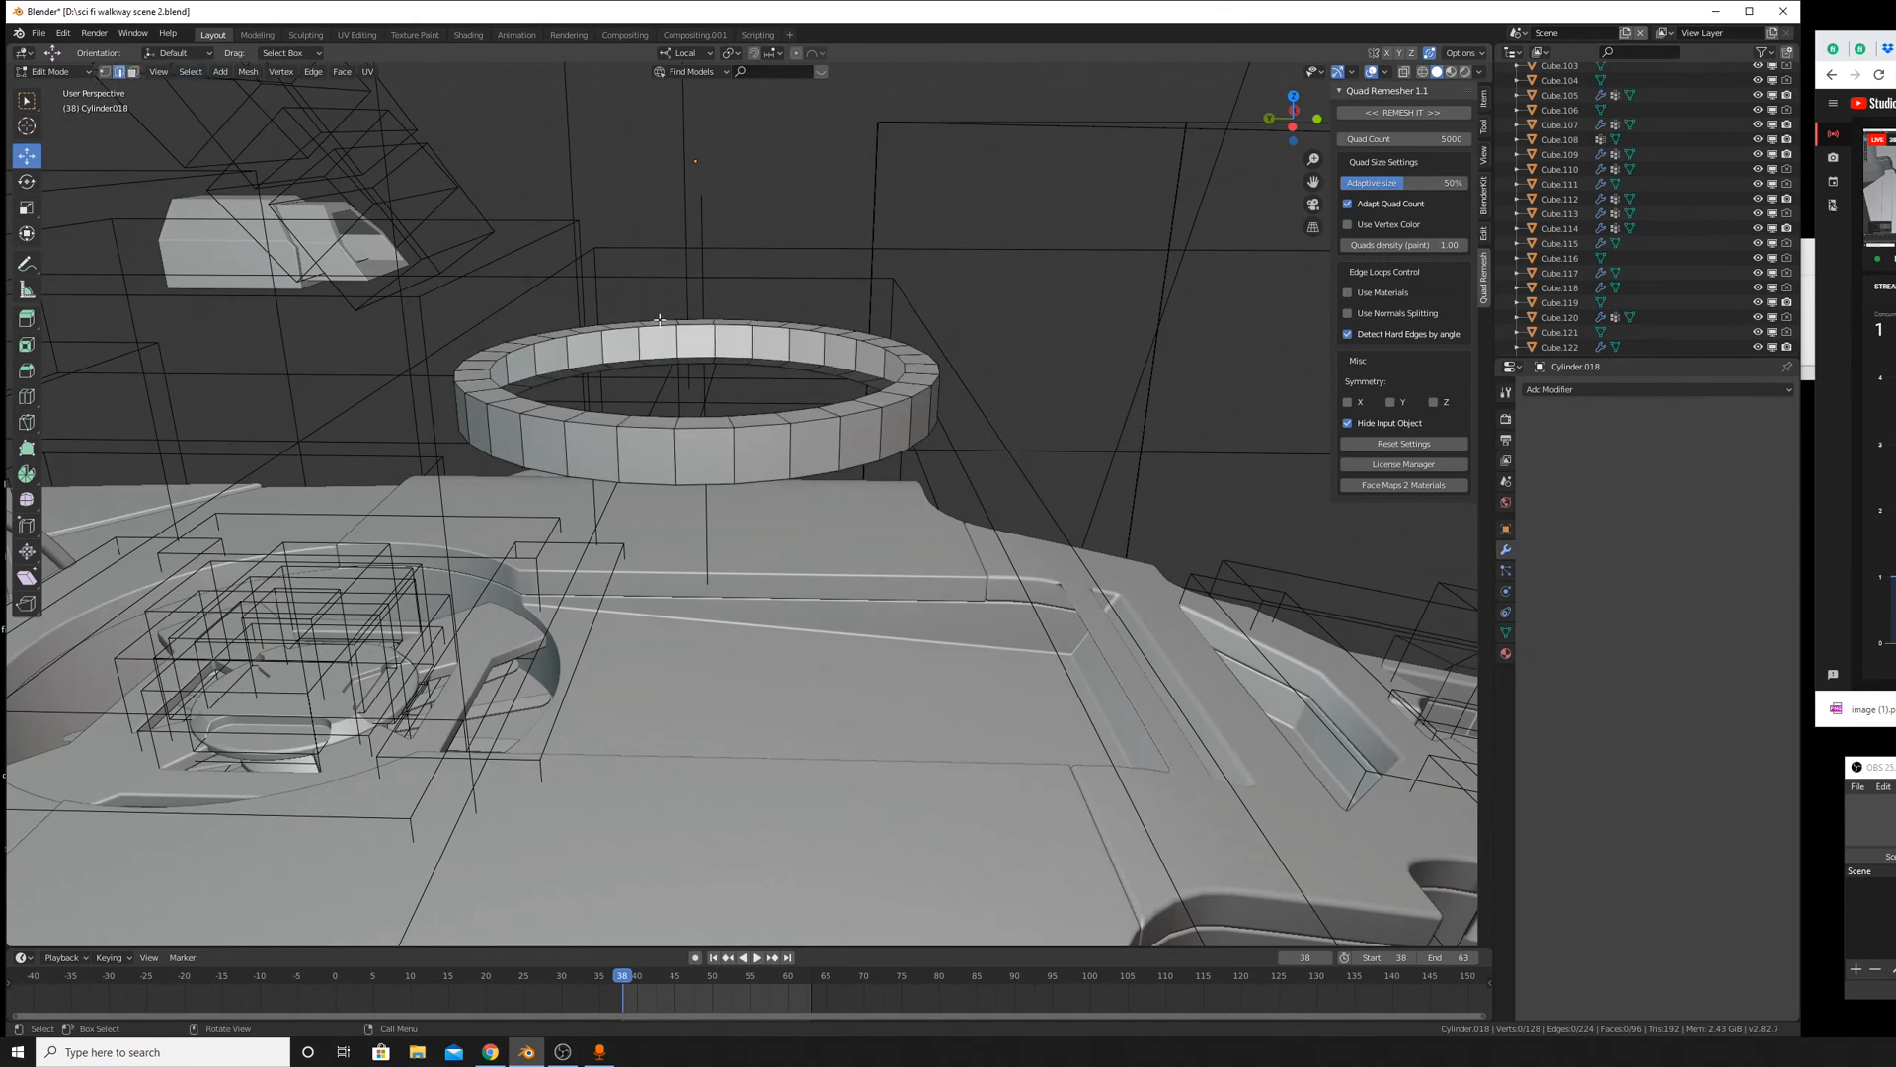
pyautogui.keyDown('alt'); pyautogui.click(669, 362); pyautogui.keyUp('alt')
pyautogui.keyDown('alt'); pyautogui.keyDown('shift'); pyautogui.click(662, 330); pyautogui.keyUp('shift'); pyautogui.keyUp('alt')
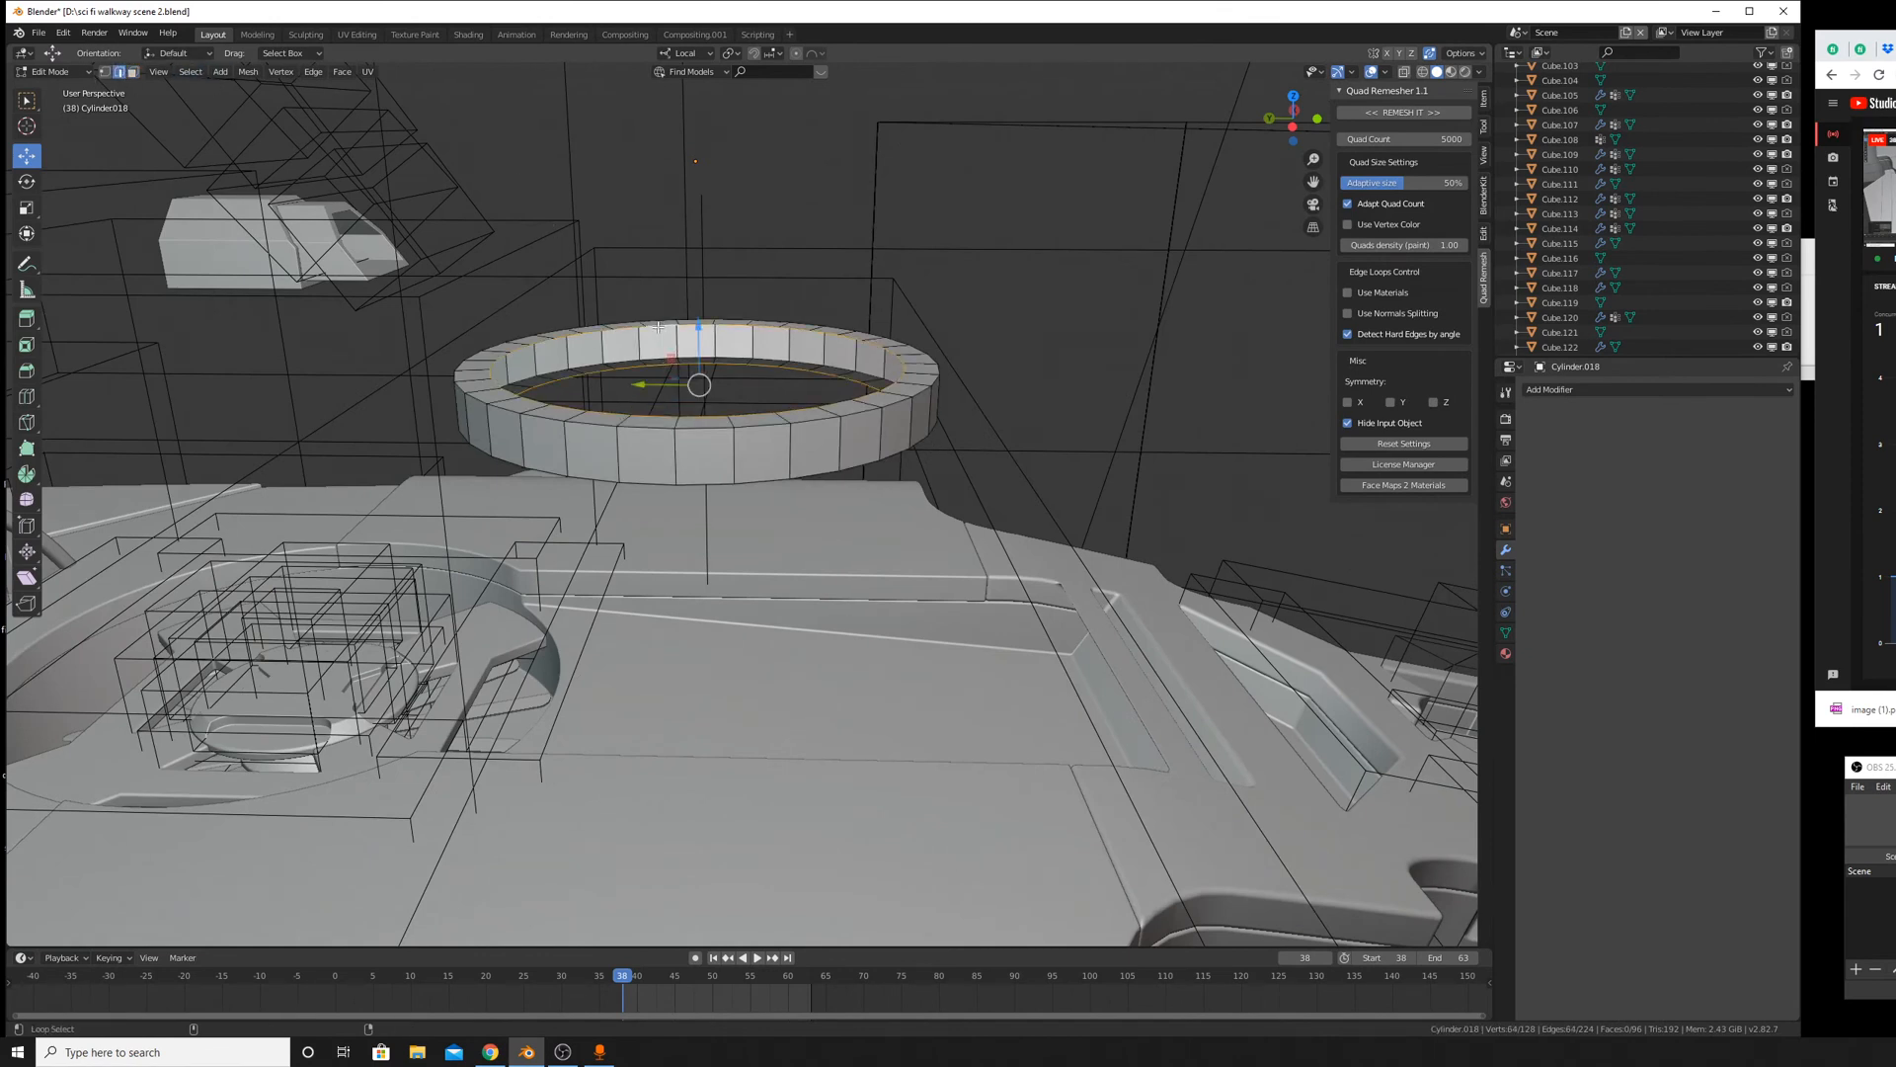
pyautogui.rightClick(697, 343)
pyautogui.moveTo(761, 345)
pyautogui.click(866, 360)
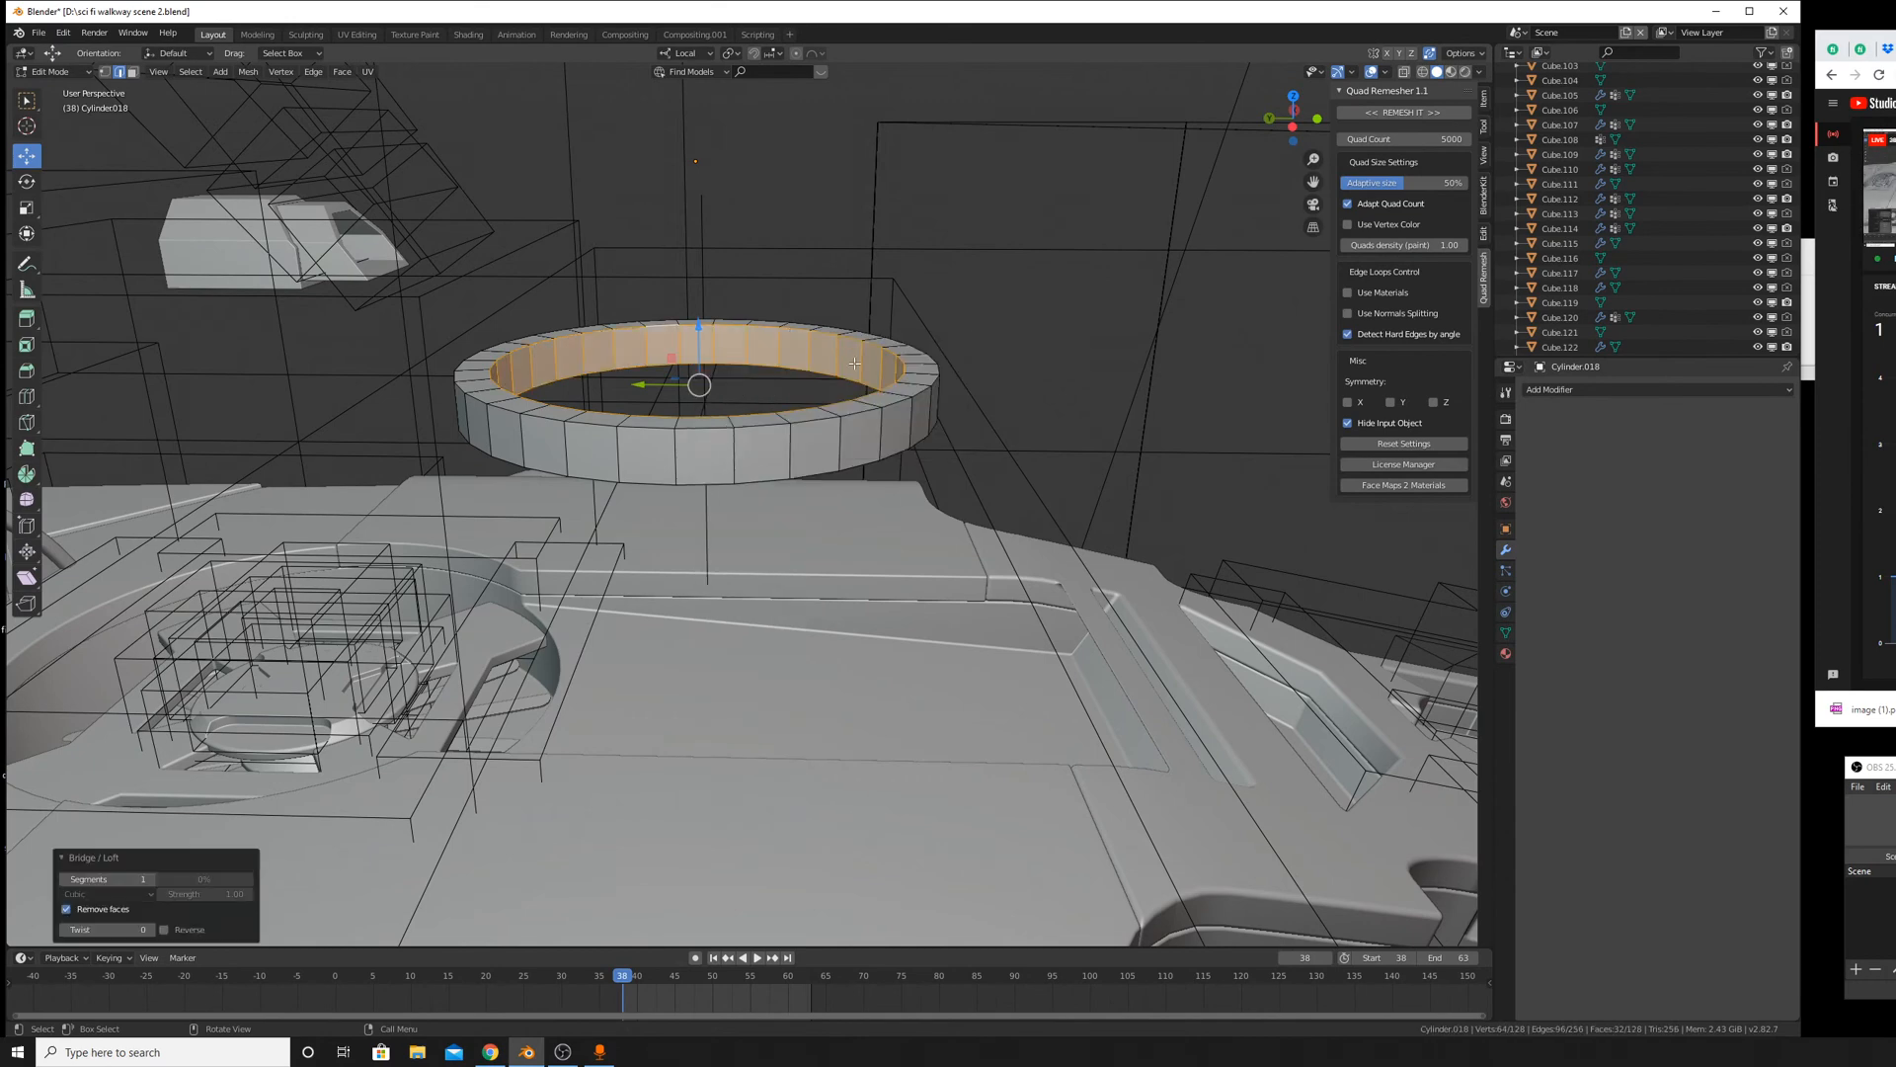
pyautogui.press('Tab')
pyautogui.press('s')
pyautogui.press('z')
pyautogui.press('z')
pyautogui.click(960, 369)
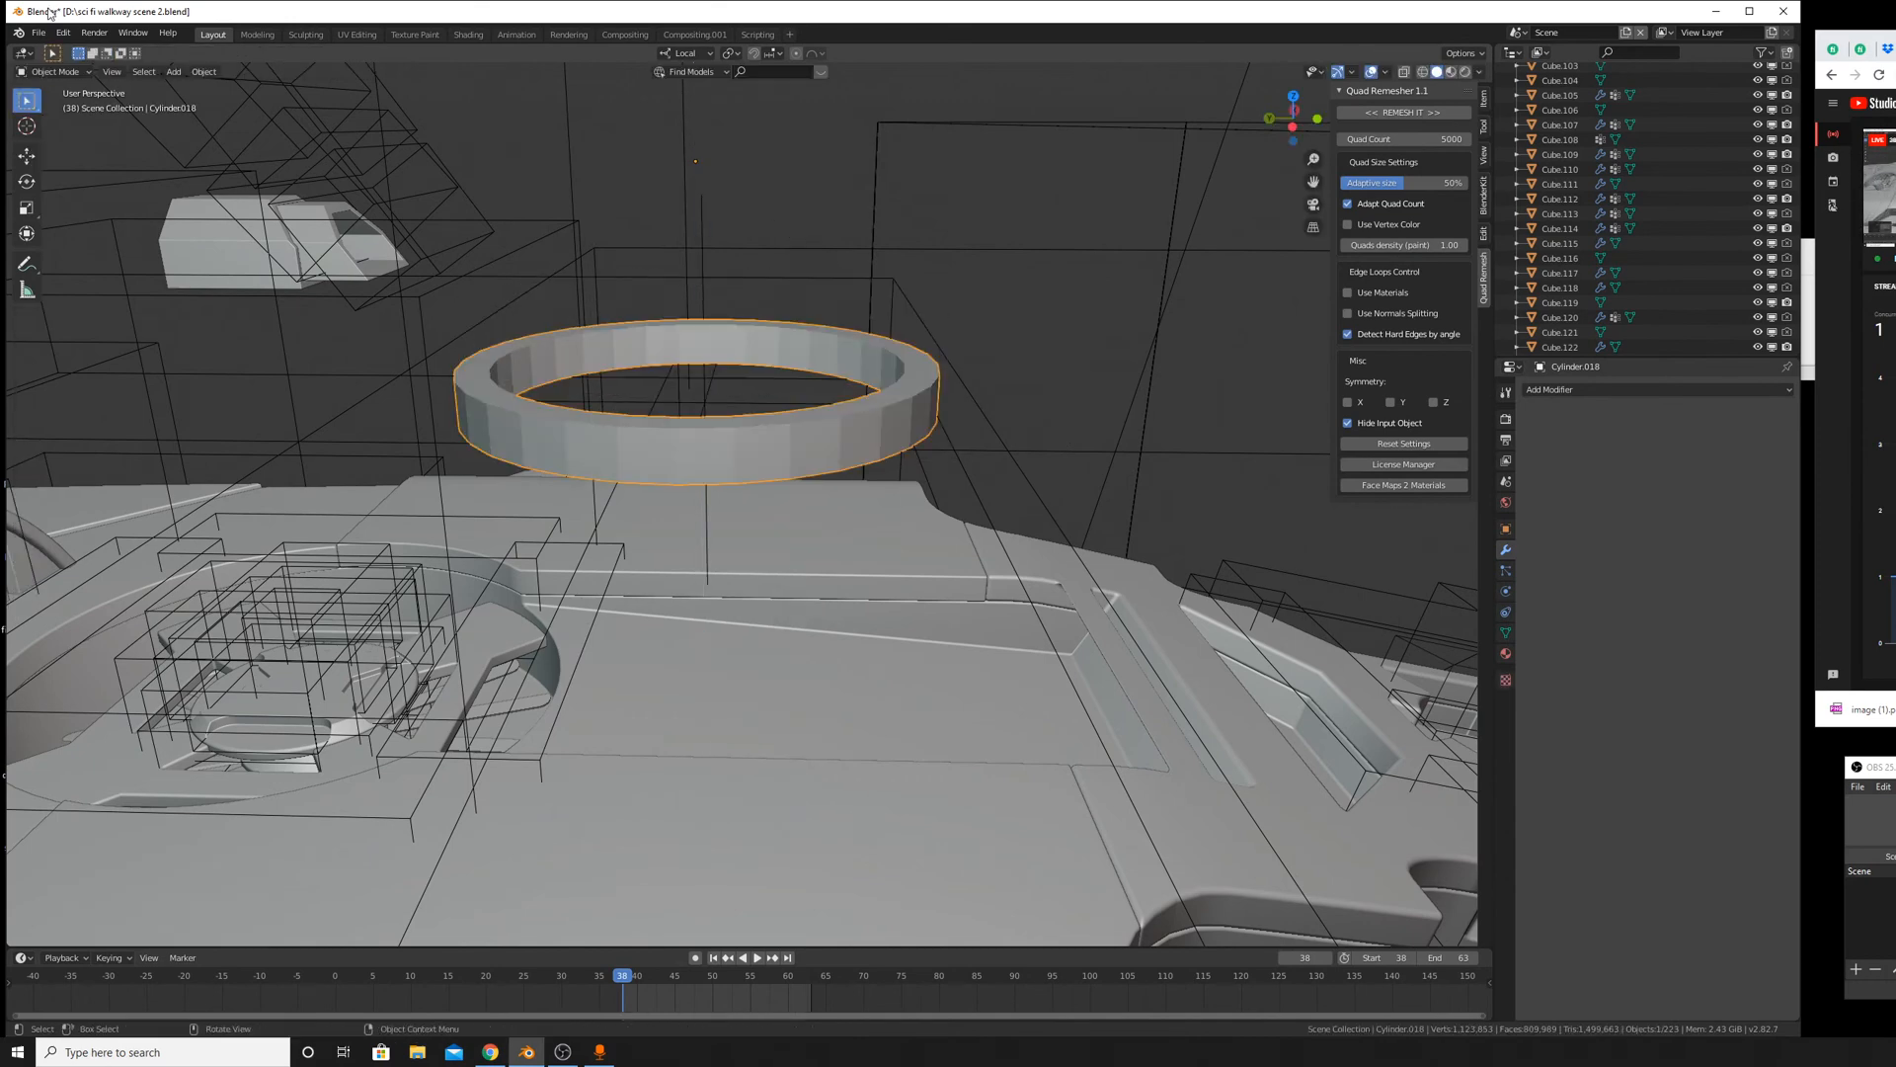
# Set the ring's origin to its geometry and apply all of its transforms.
pyautogui.click(204, 71)
pyautogui.moveTo(264, 106)
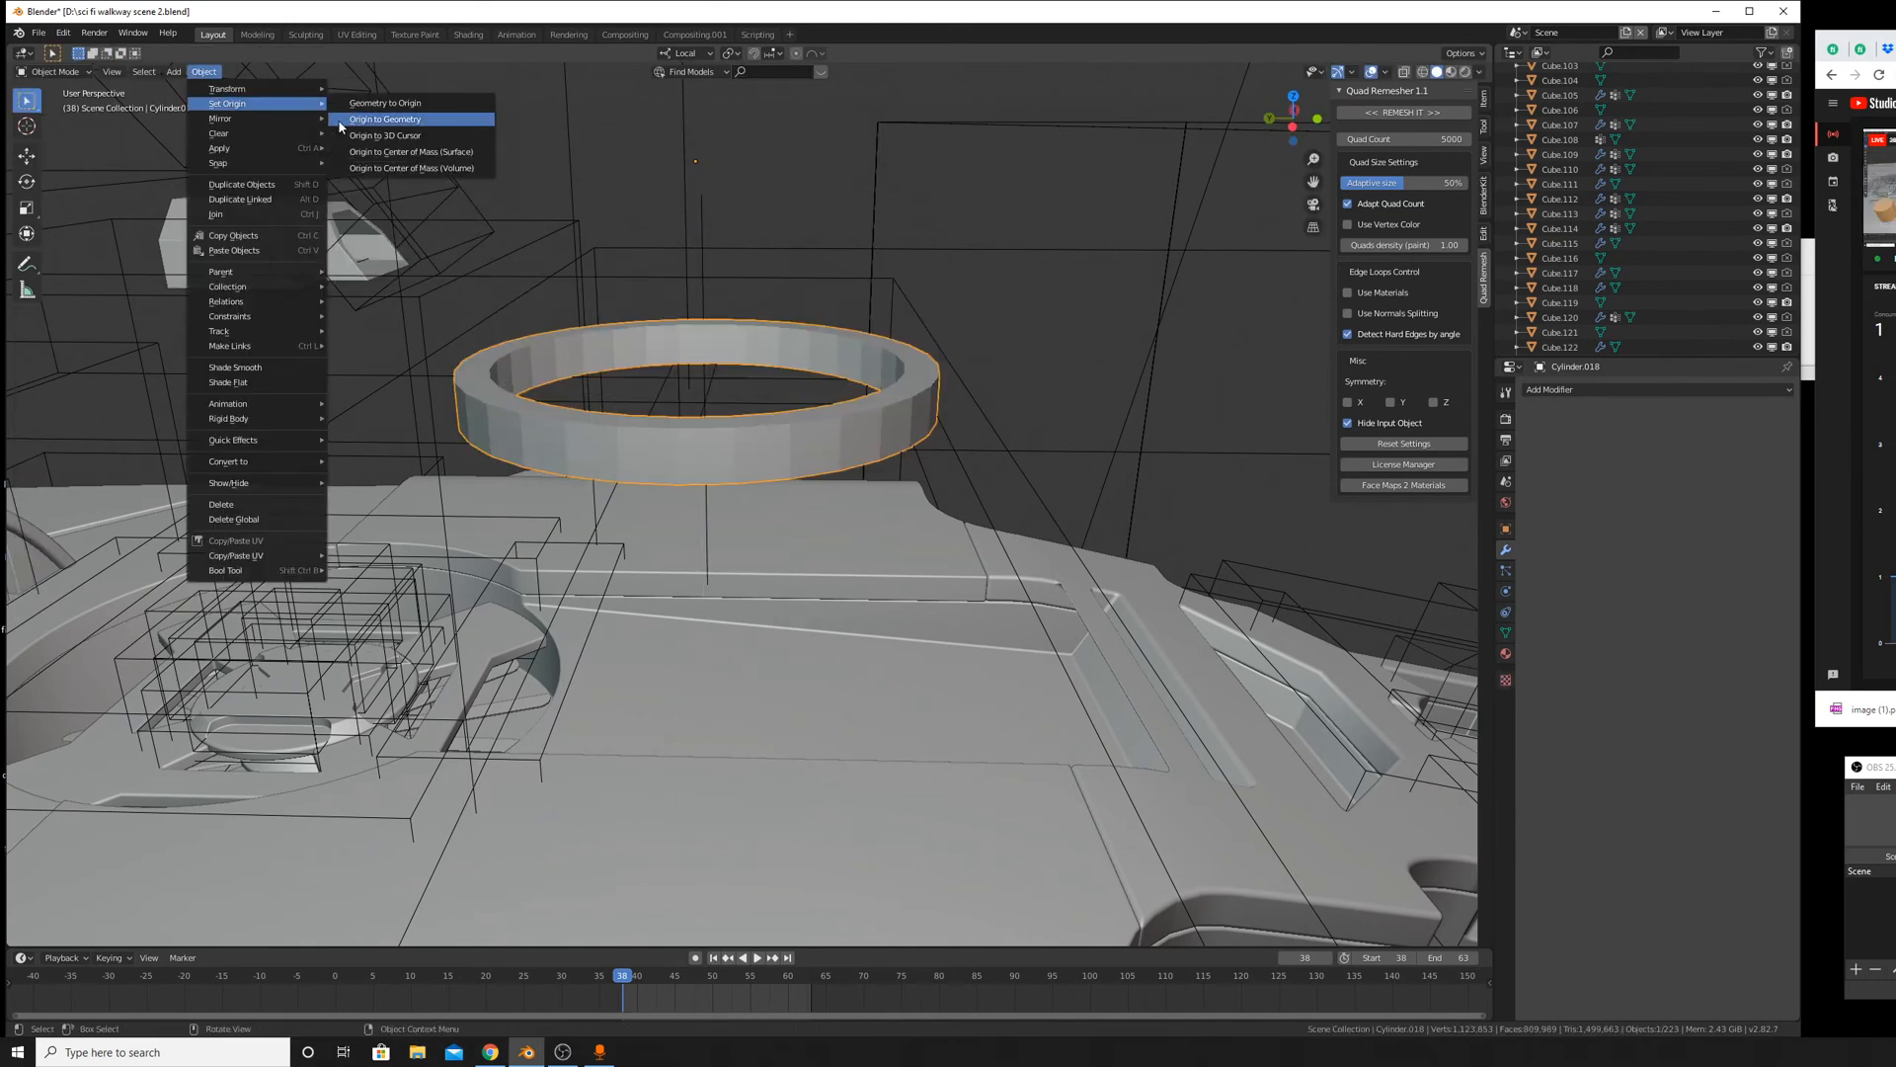
pyautogui.click(386, 119)
pyautogui.hotkey('ctrl', 'a')
pyautogui.click(1011, 416)
pyautogui.scroll(-5, 1013, 457)
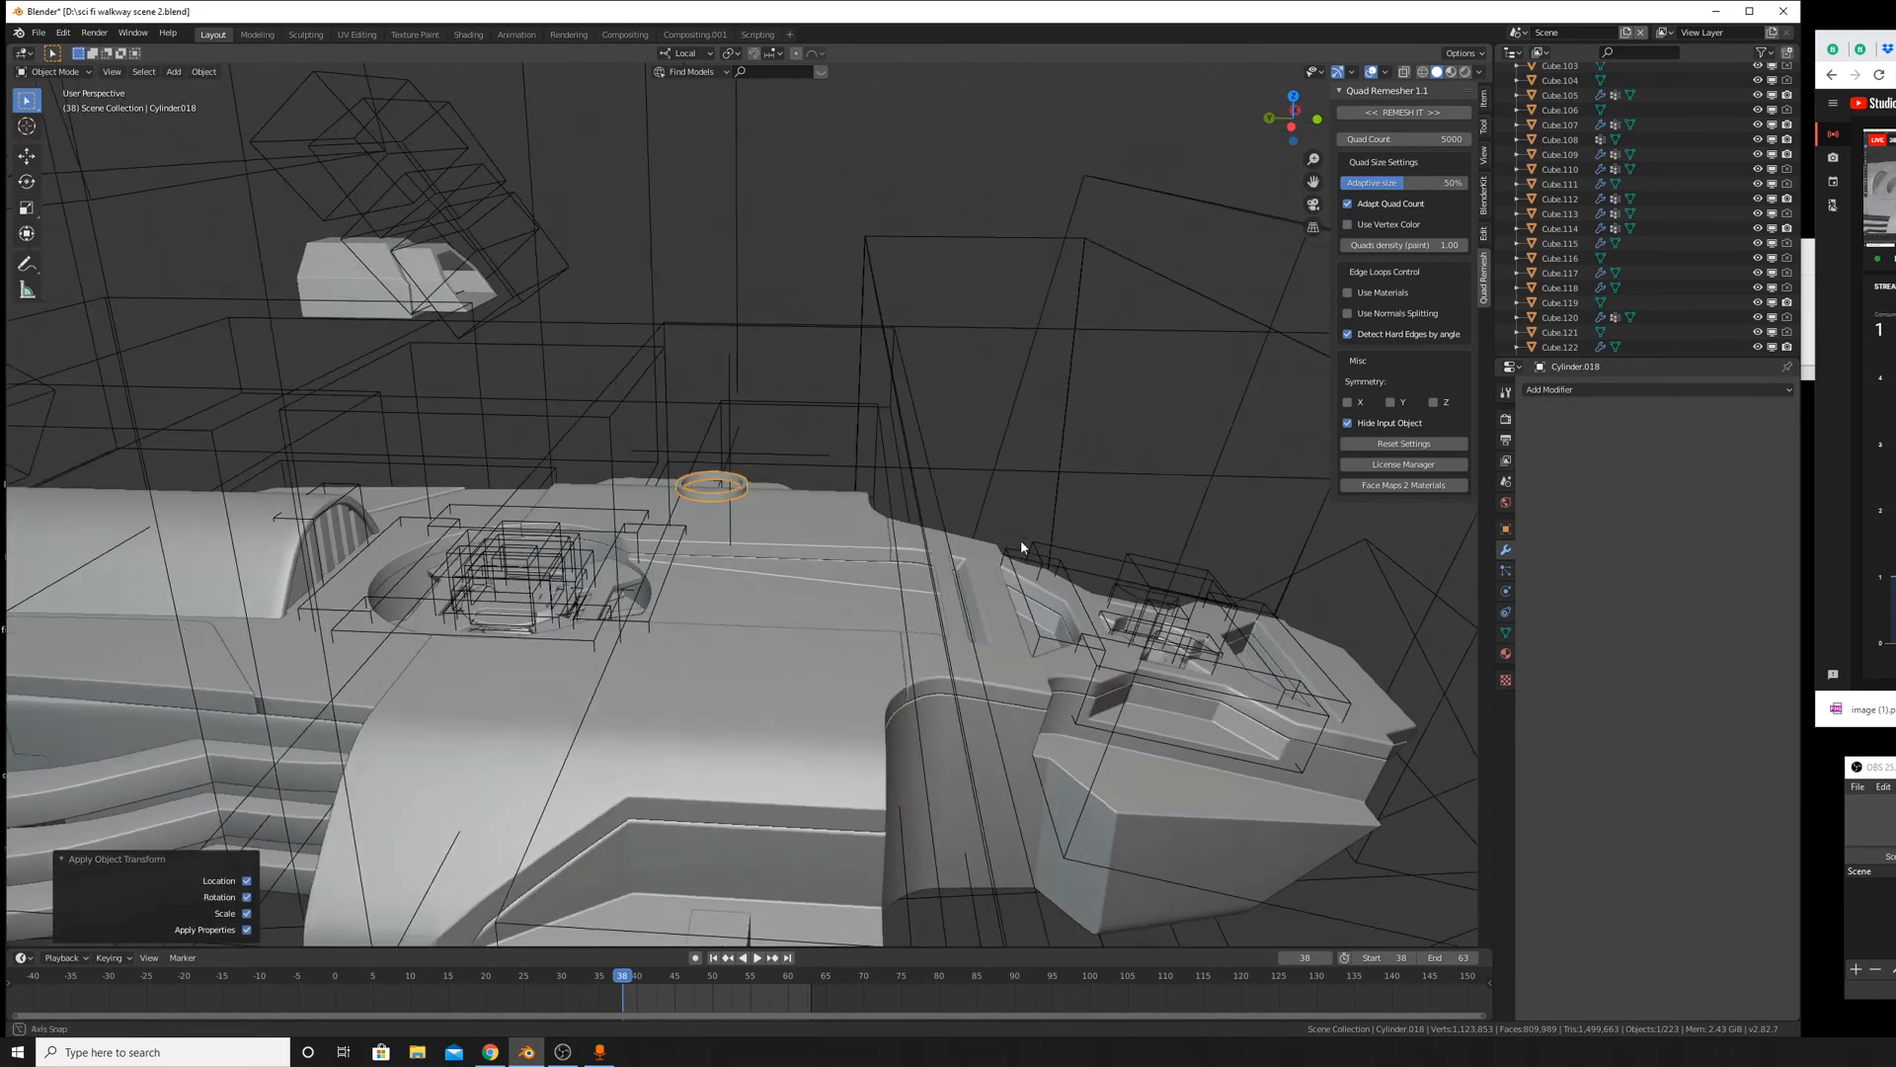
# Move the ring -23.2 m along its local Y axis so it sits above the nose.
pyautogui.moveTo(1016, 543); pyautogui.dragTo(884, 538, button='middle')
pyautogui.press('g')
pyautogui.press('y')
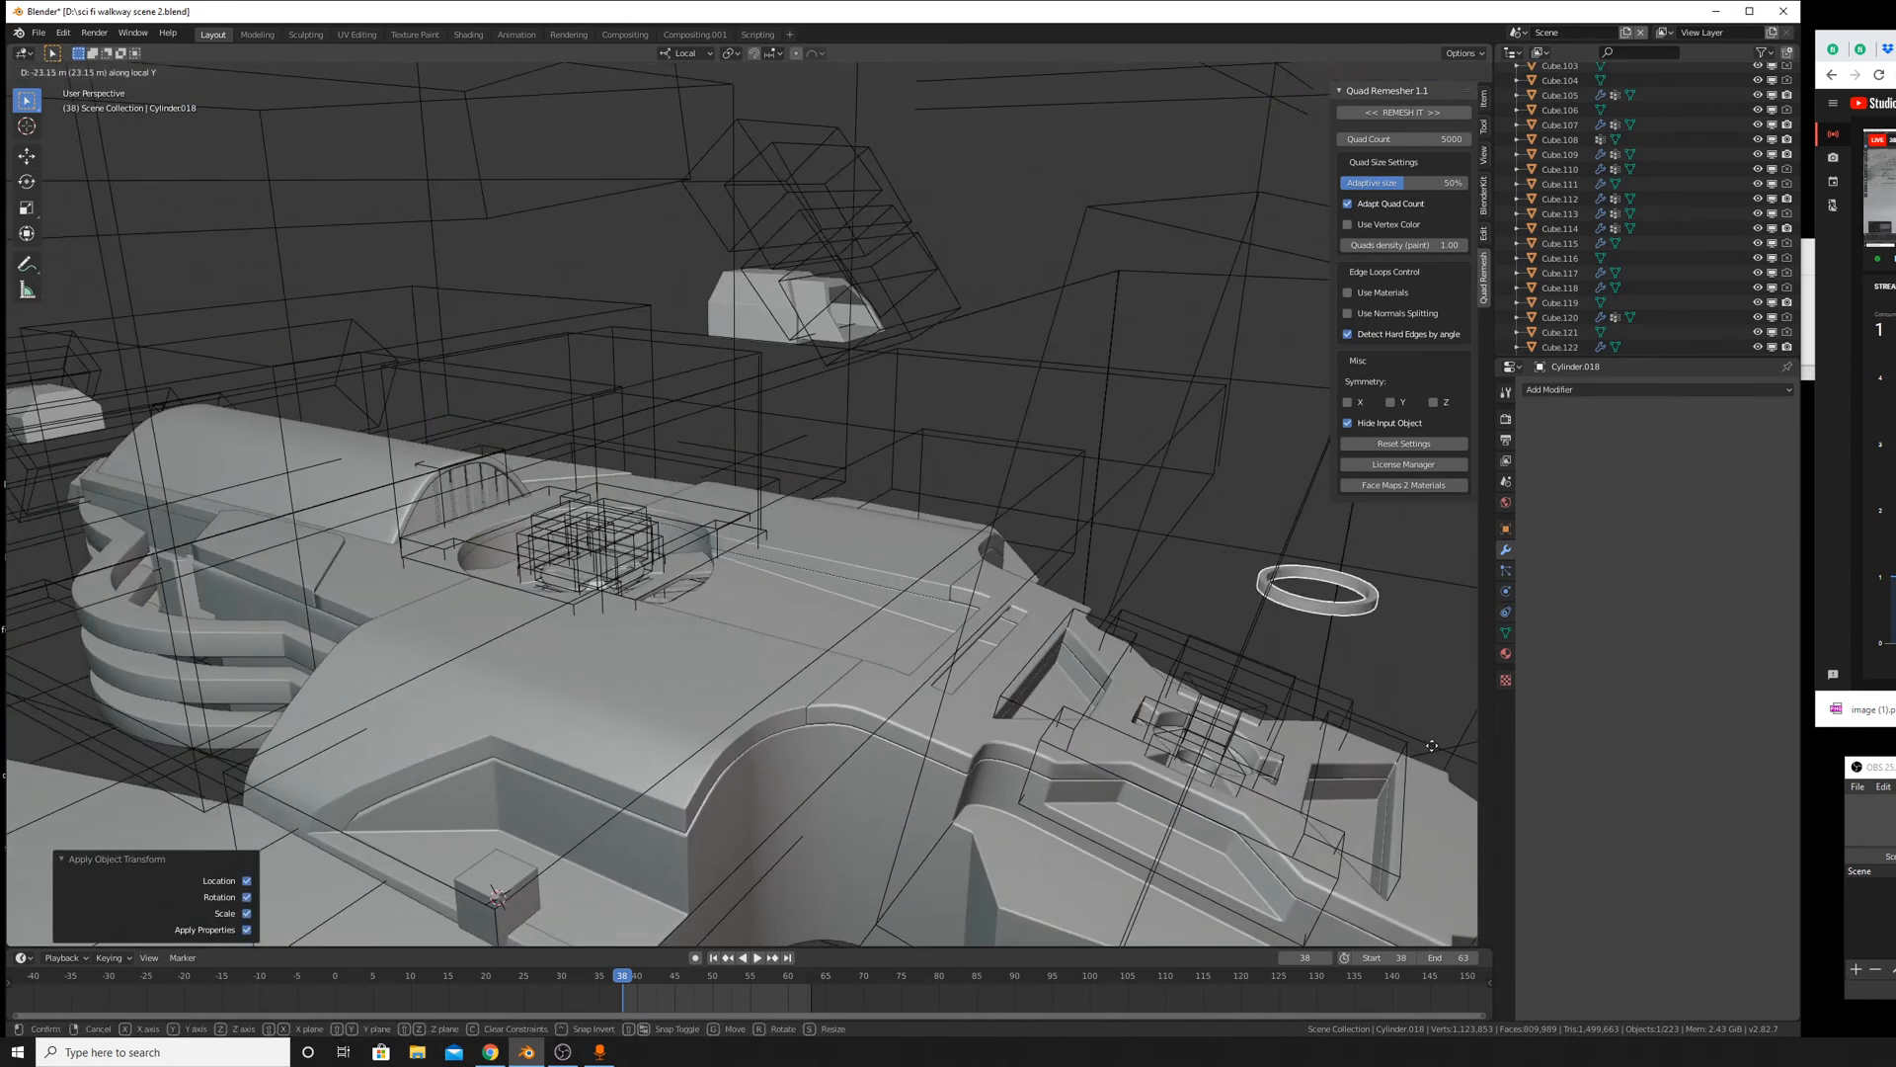
pyautogui.click(1323, 692)
pyautogui.moveTo(1324, 692); pyautogui.dragTo(1260, 708, button='middle')
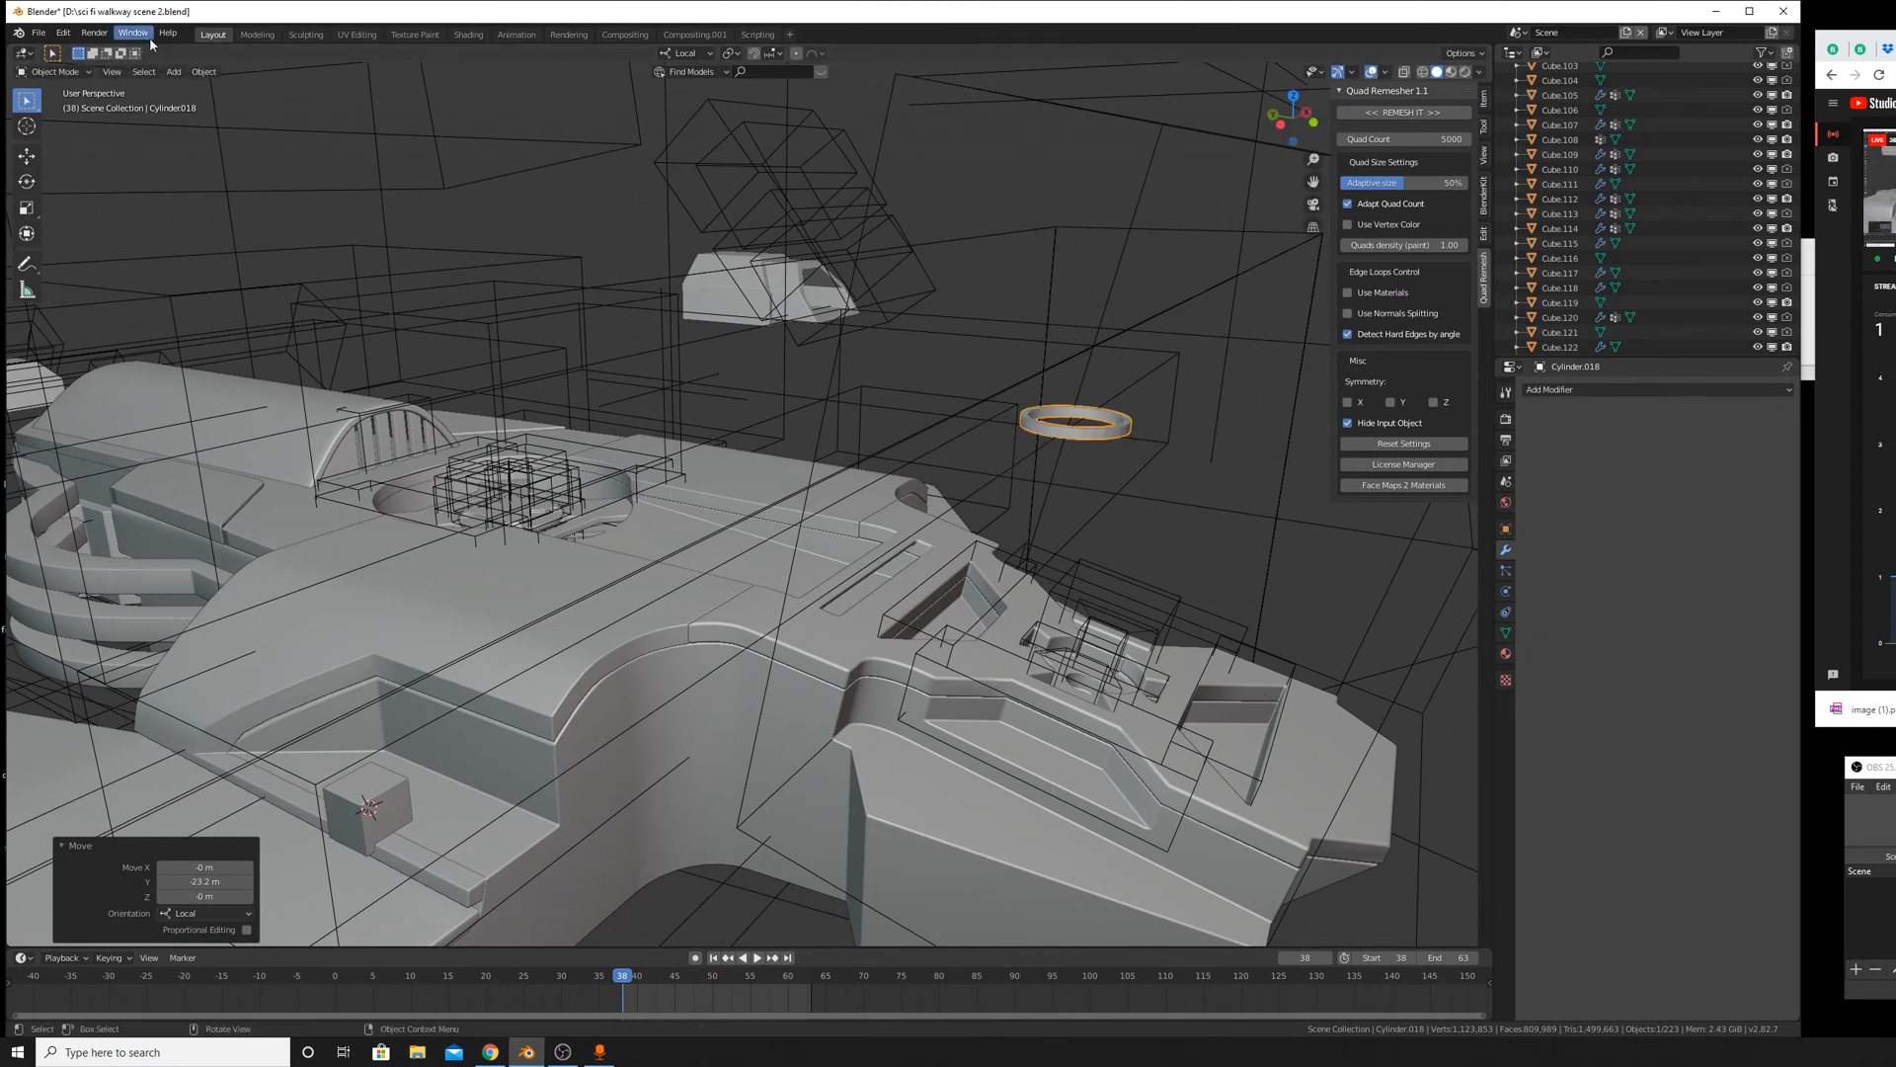
# Set the ring's origin to its geometry again and rotate it 19° about local X to match the nose slope.
pyautogui.click(204, 71)
pyautogui.moveTo(237, 102)
pyautogui.click(385, 118)
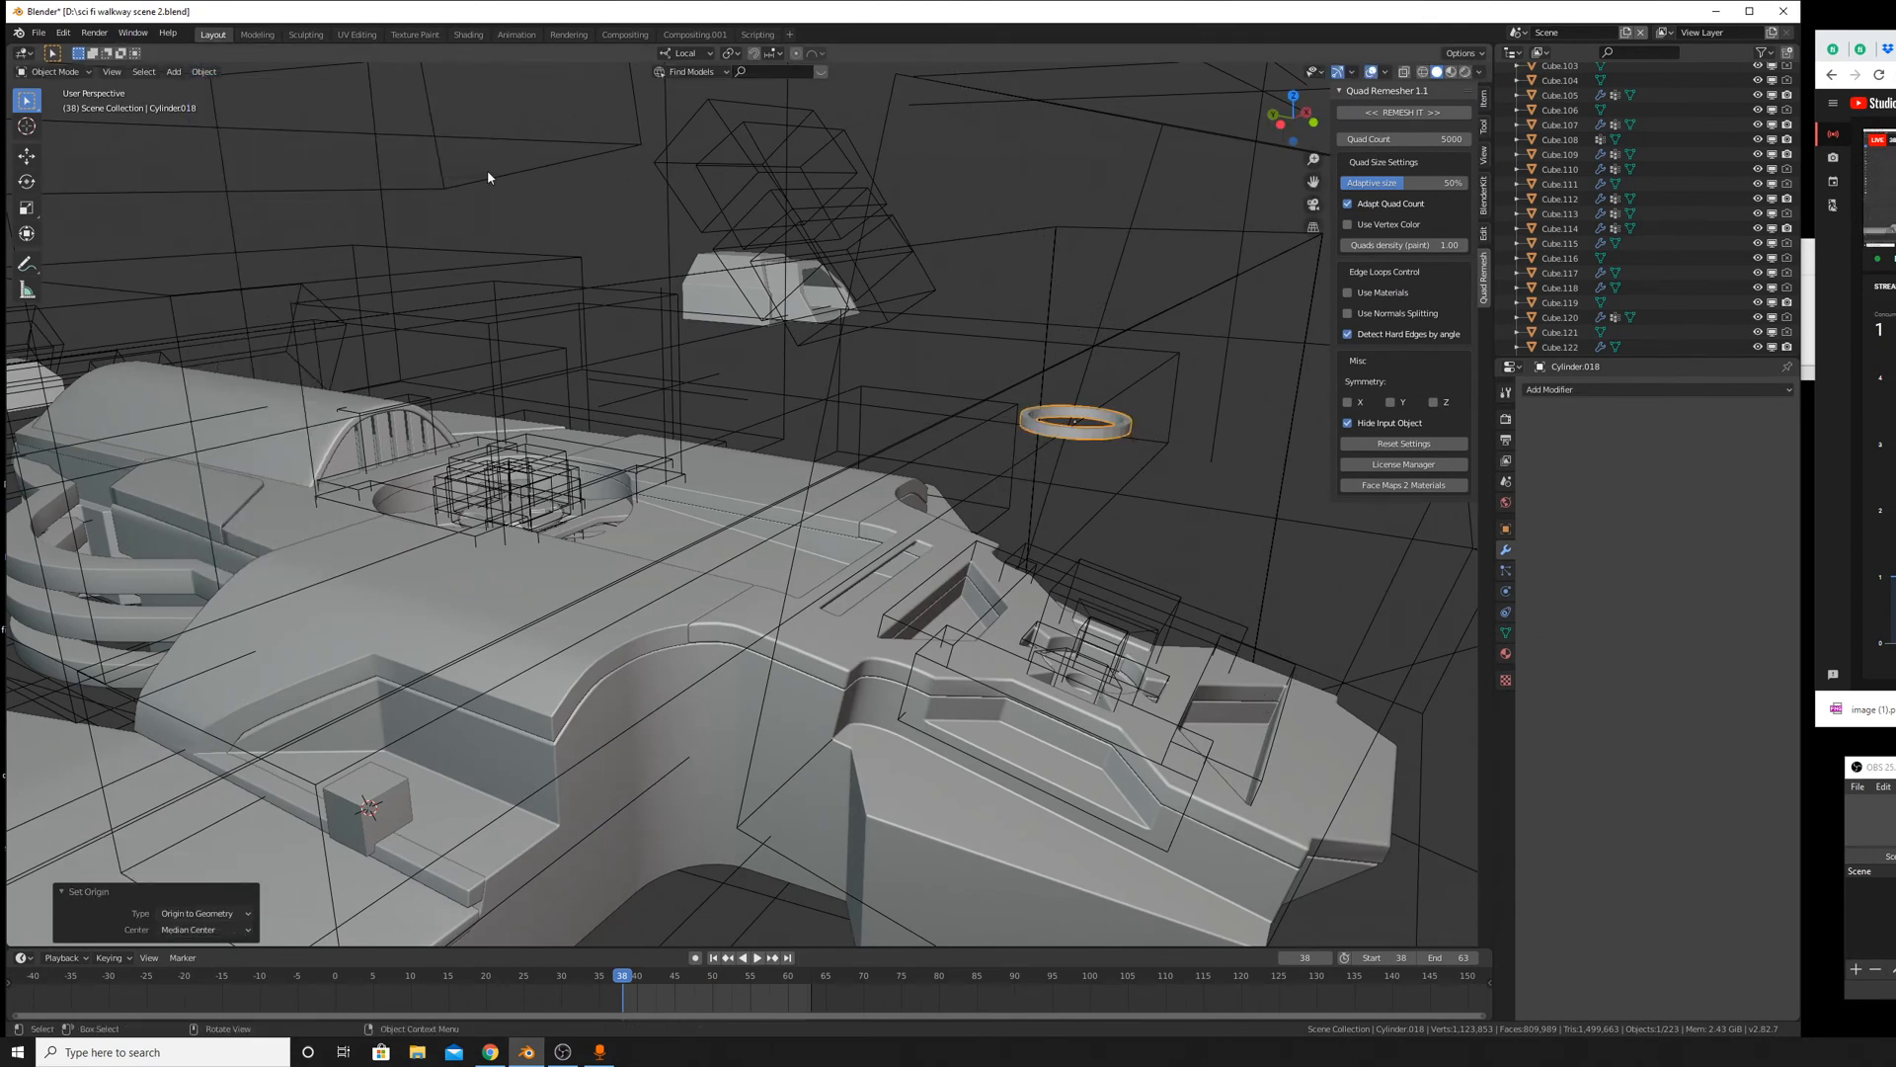
pyautogui.press('r')
pyautogui.press('x')
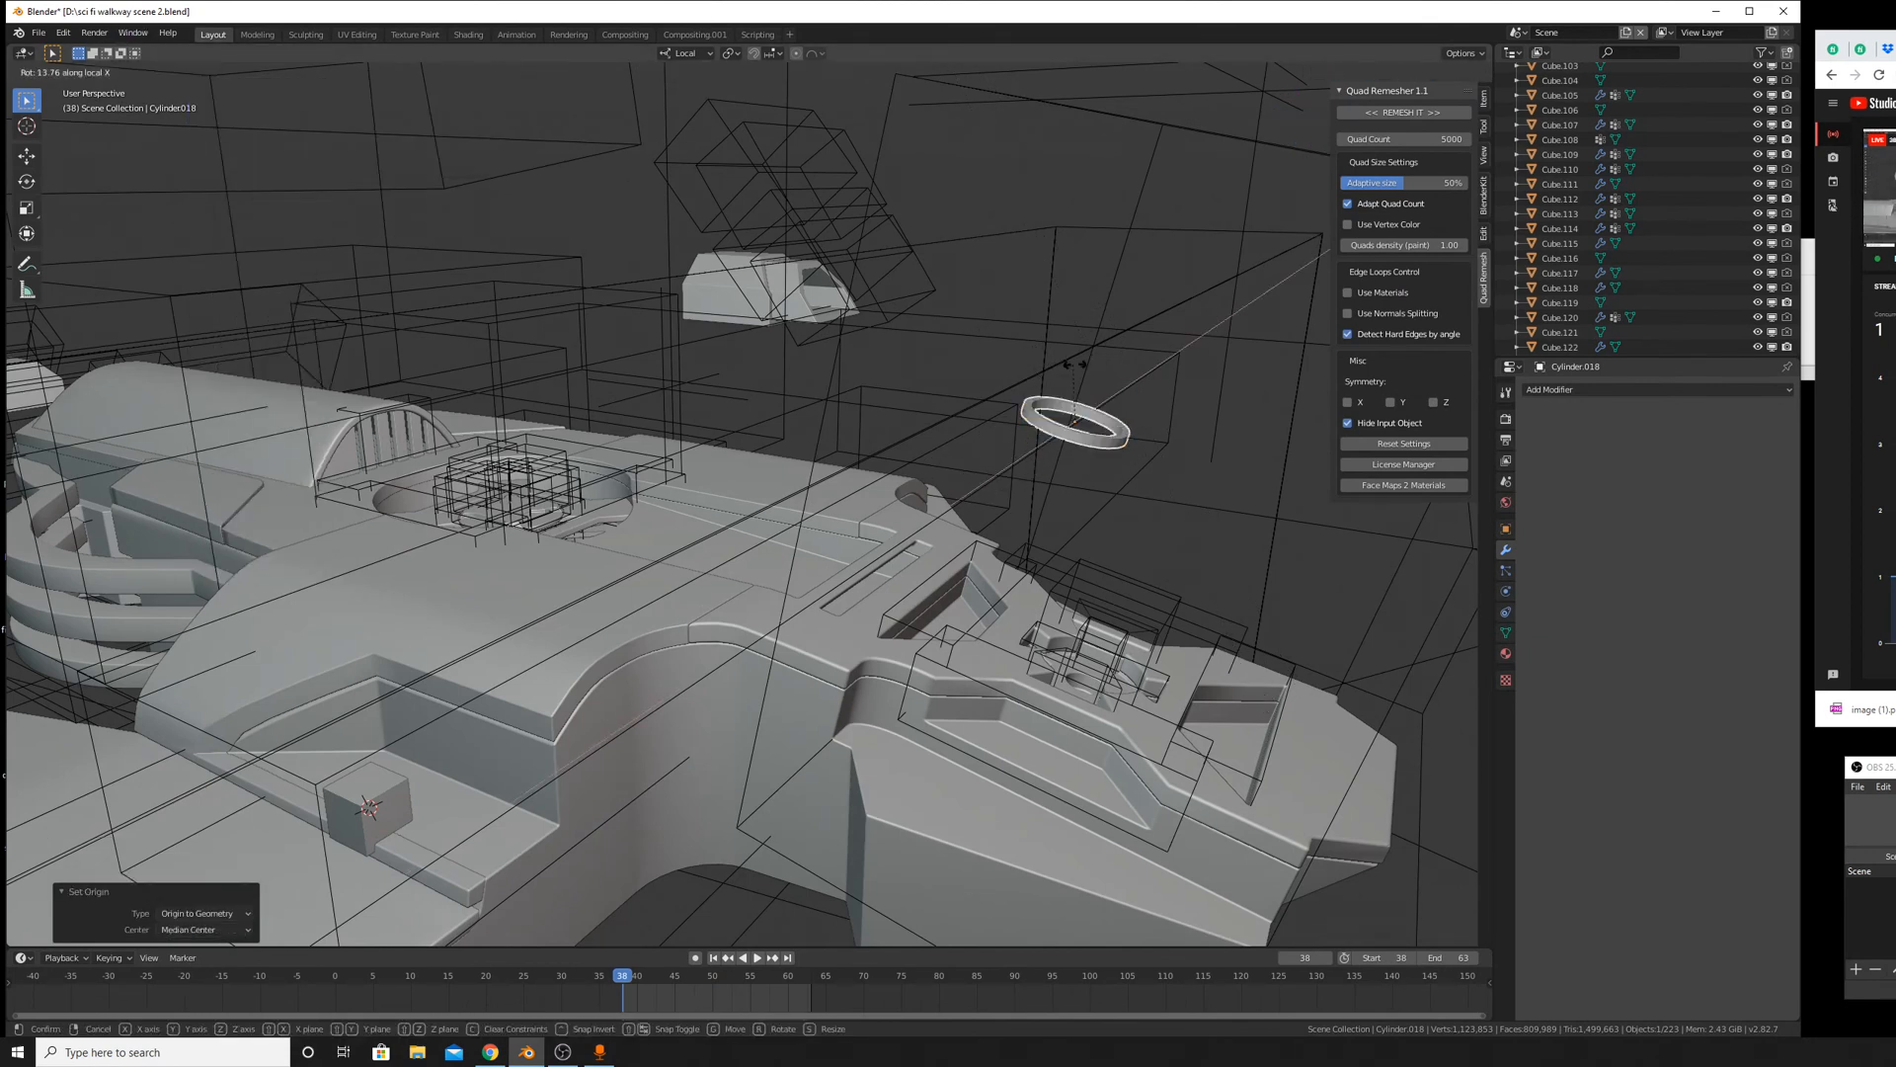
pyautogui.click(1080, 366)
# Move the ring -5.97 m along its local Z axis towards the nose.
pyautogui.press('g')
pyautogui.press('z')
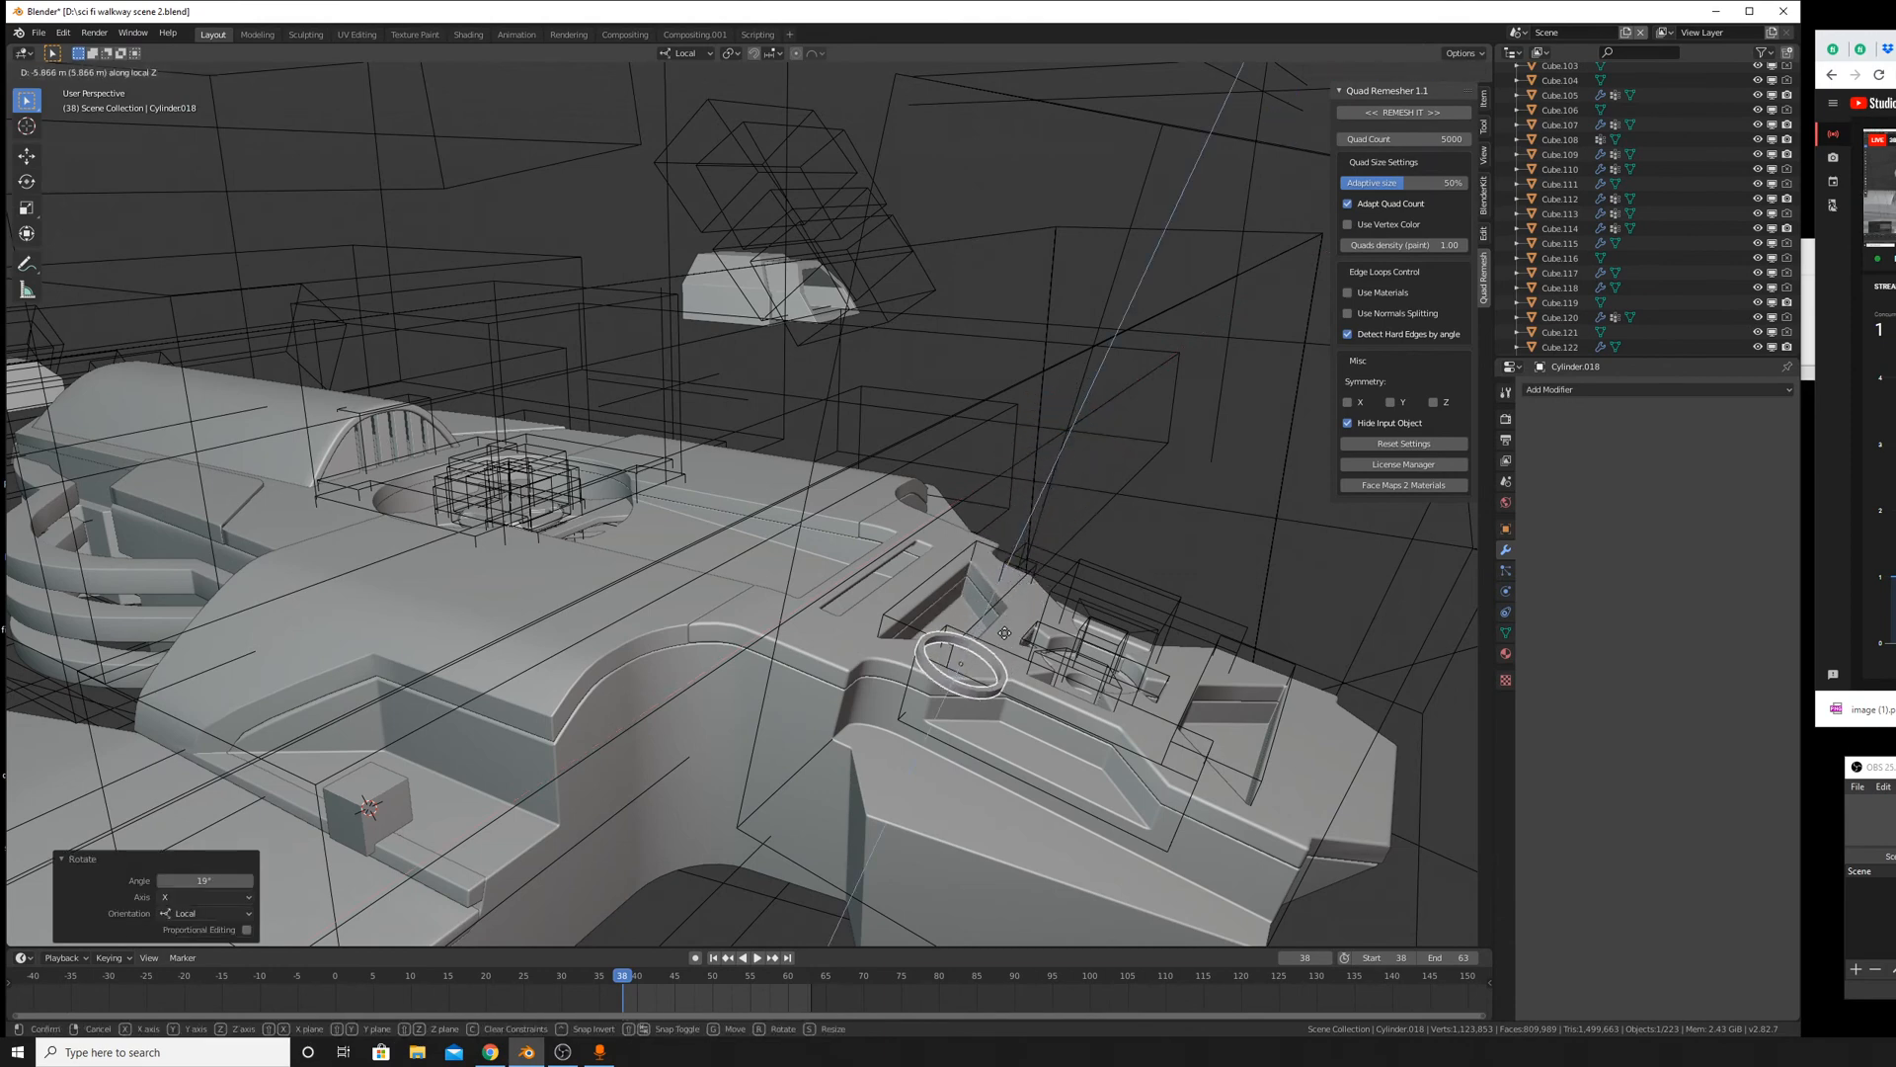
pyautogui.click(1013, 642)
# Slide the ring across towards the nose recesses and move it -4.73 m along its local Z axis.
pyautogui.moveTo(939, 422); pyautogui.dragTo(914, 472, button='middle')
pyautogui.press('g')
pyautogui.press('x')
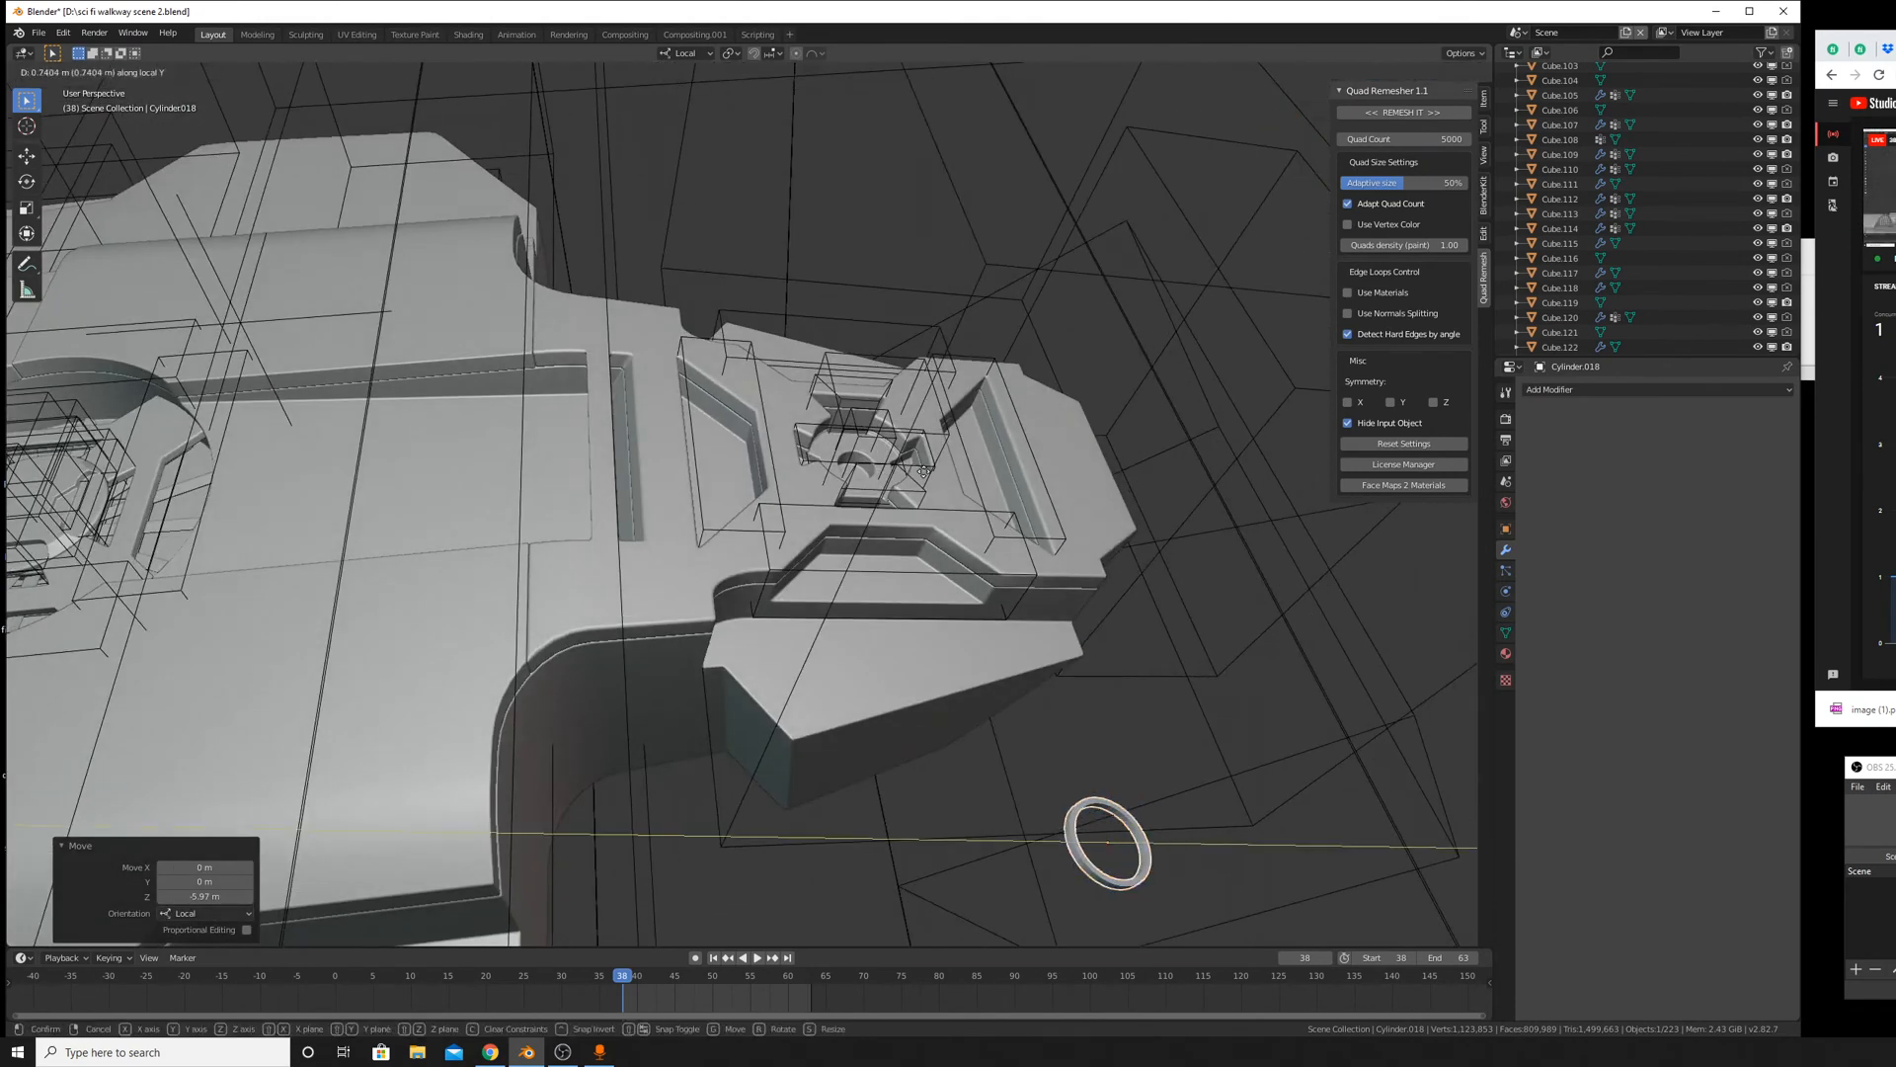
pyautogui.click(871, 237)
pyautogui.moveTo(871, 237); pyautogui.dragTo(939, 474, button='middle')
pyautogui.press('g')
pyautogui.press('z')
pyautogui.click(951, 546)
pyautogui.moveTo(951, 545); pyautogui.dragTo(925, 580, button='middle')
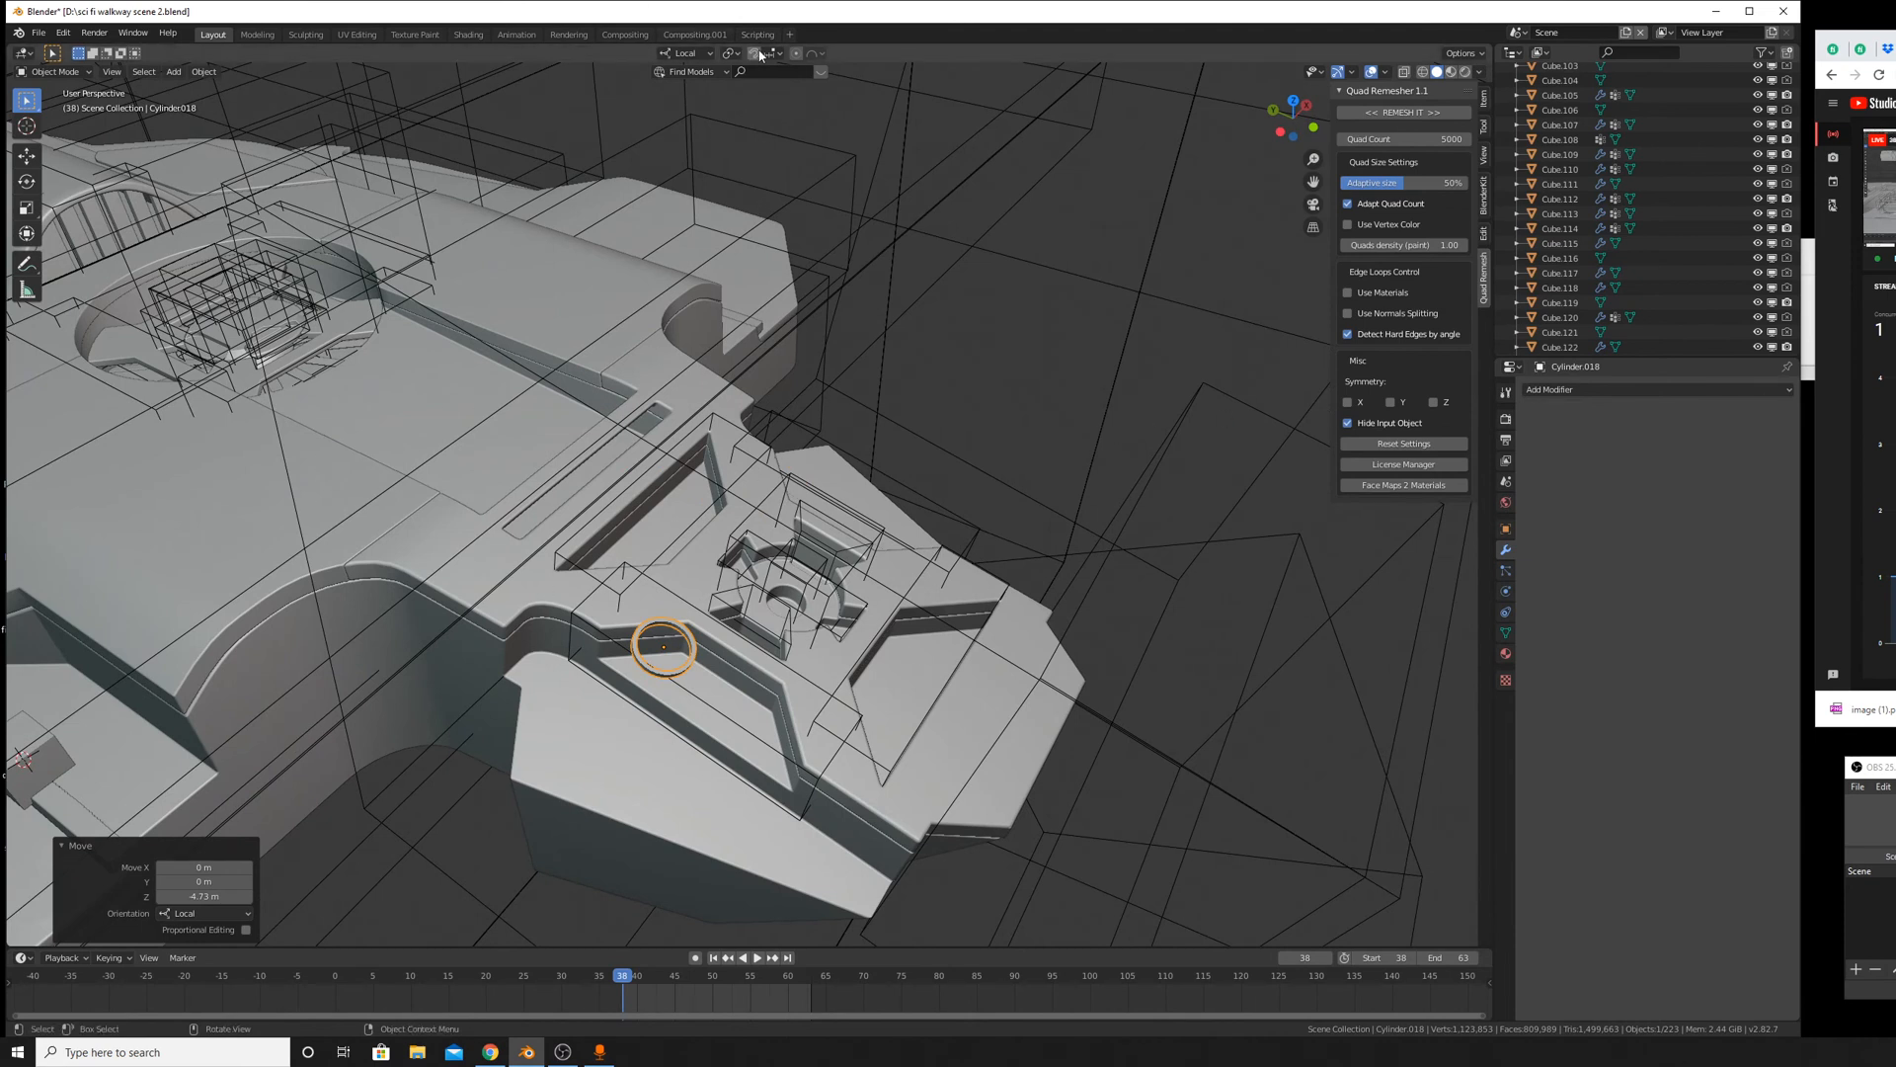
# Turn on snapping and set the snap target to Face.
pyautogui.press('g')
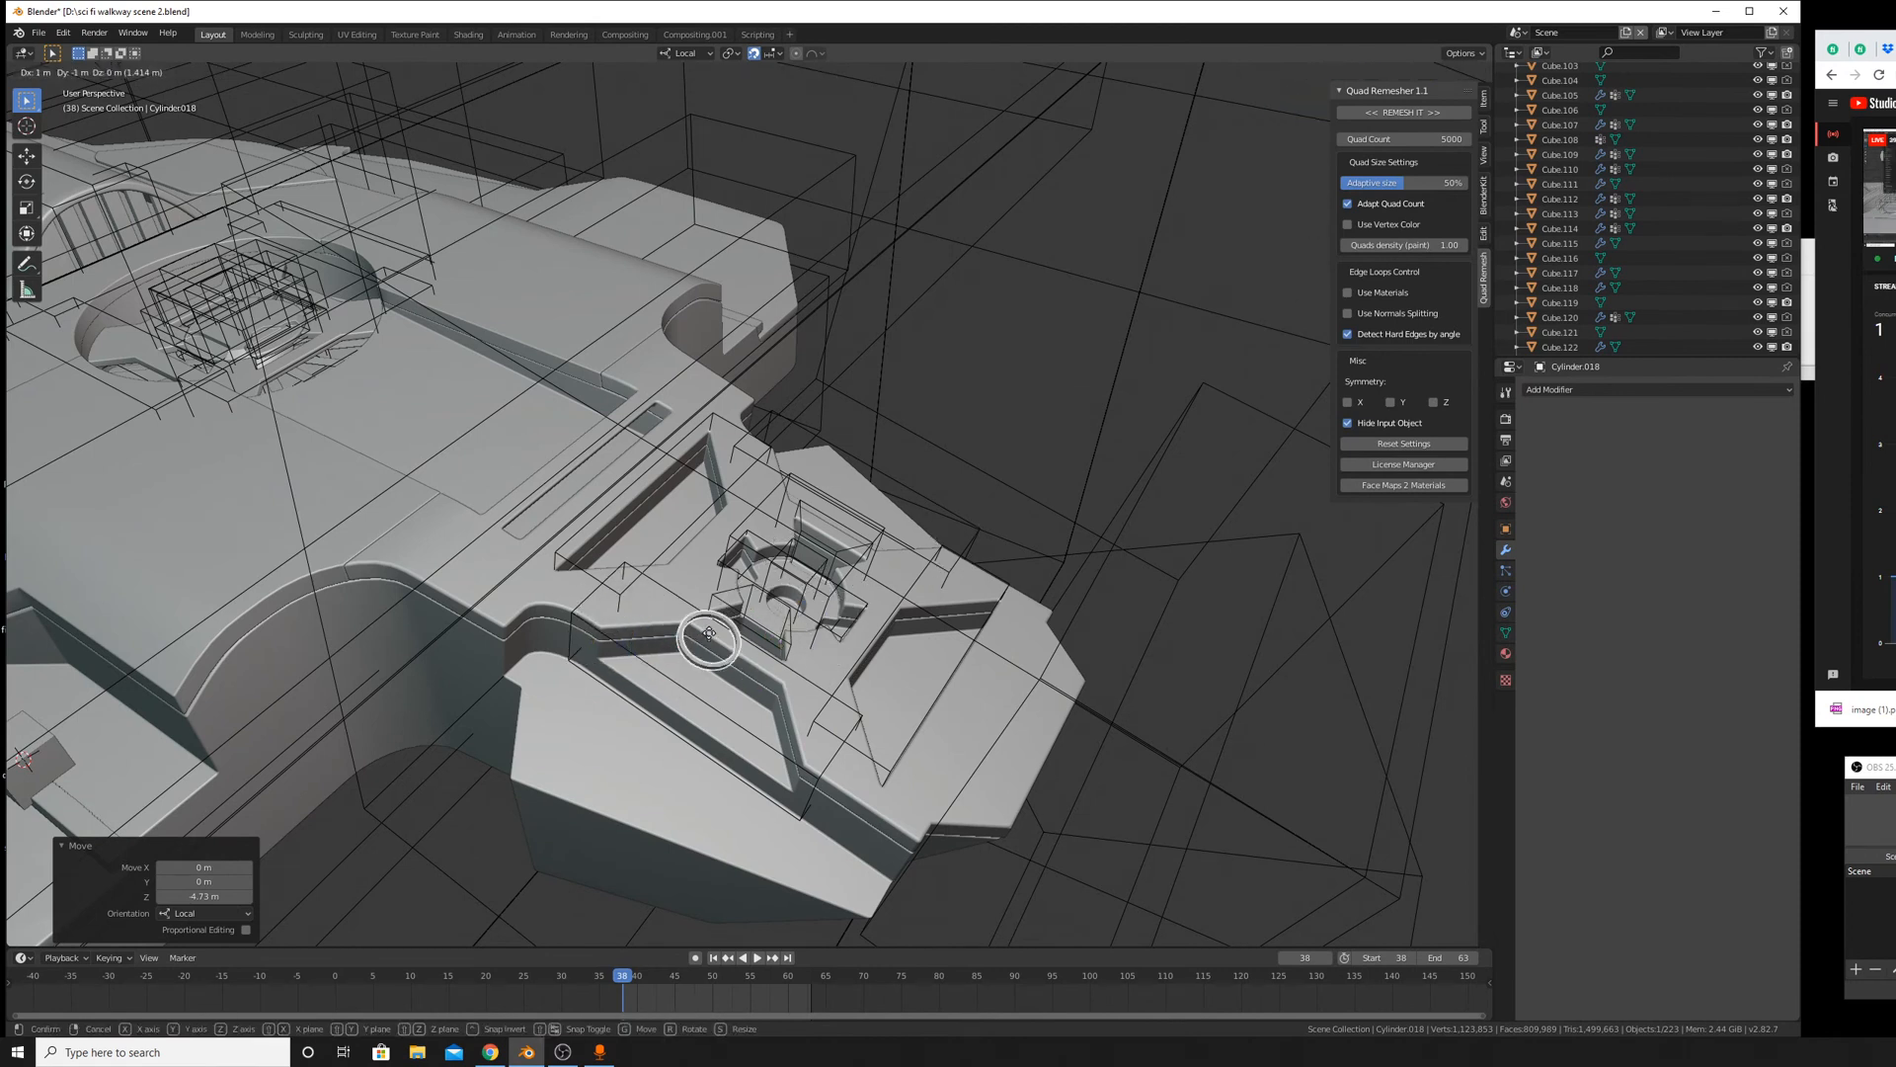
pyautogui.press('Escape')
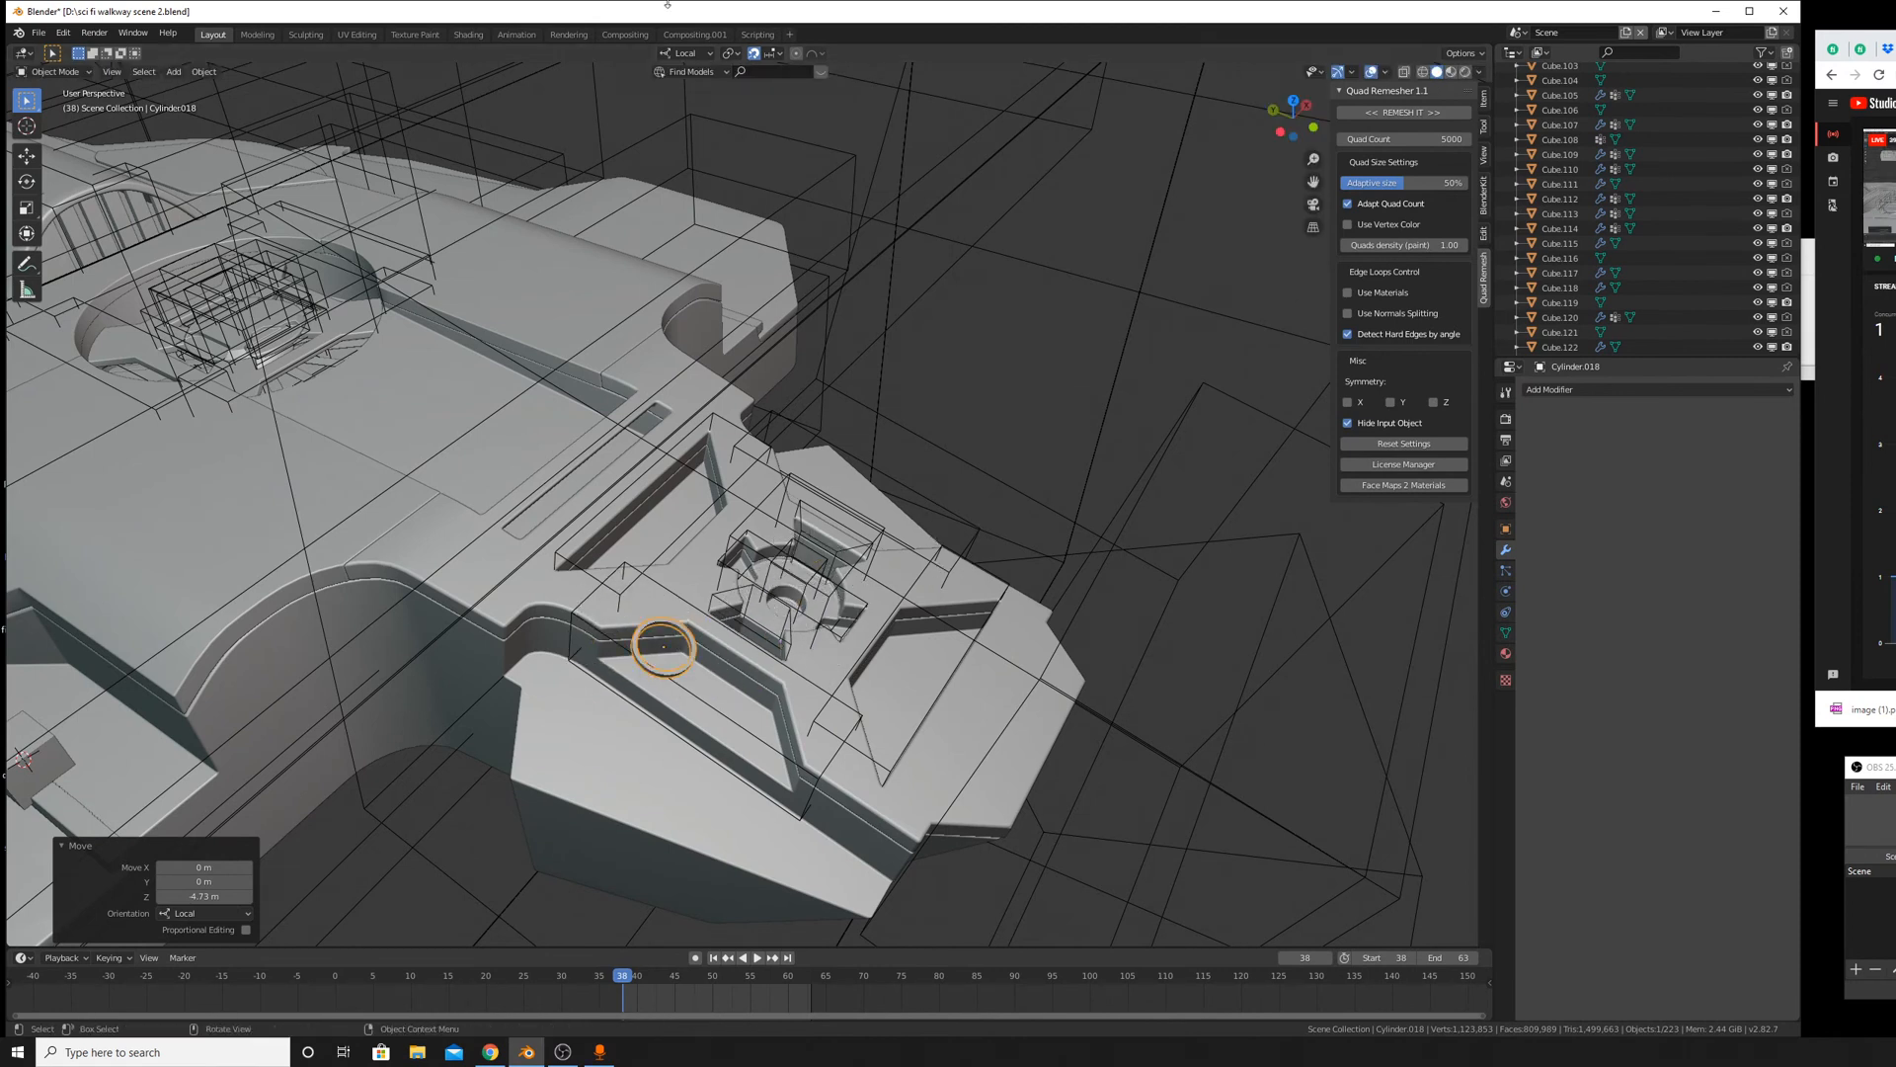
pyautogui.click(780, 55)
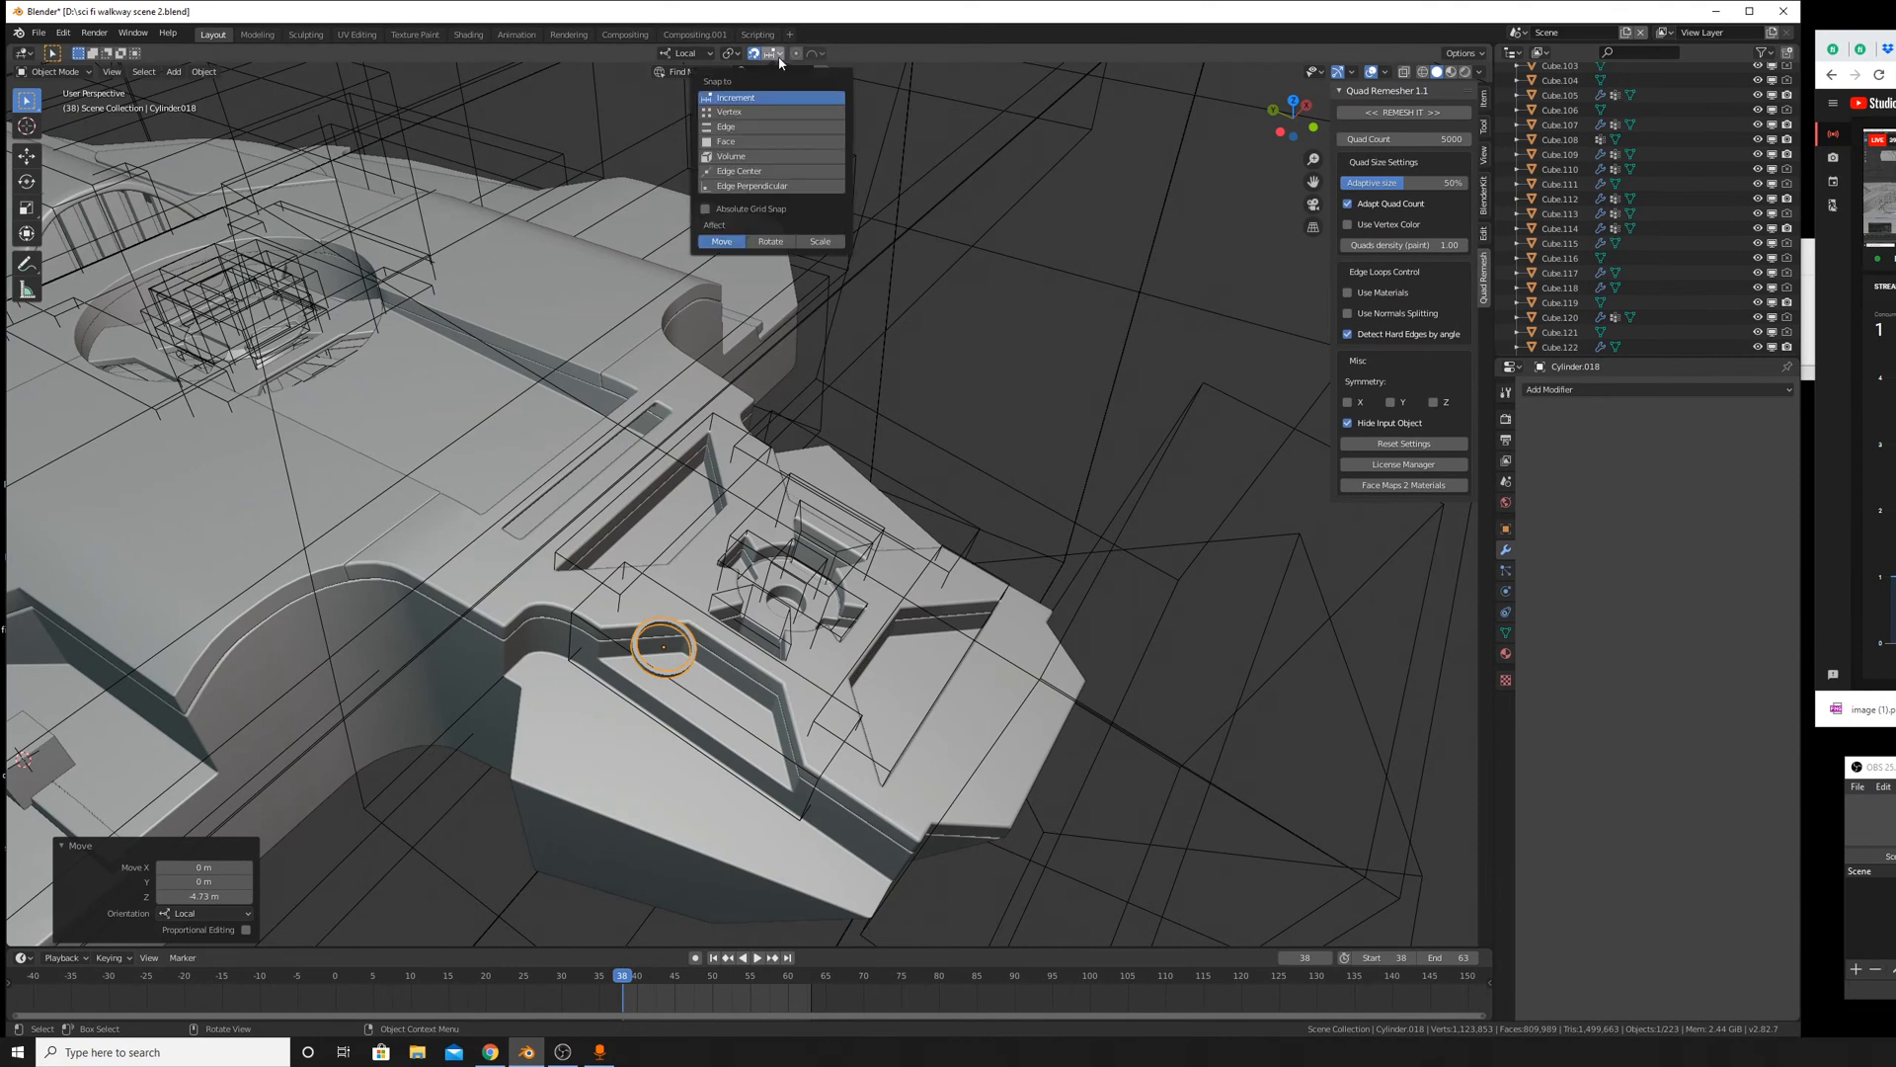
pyautogui.click(728, 142)
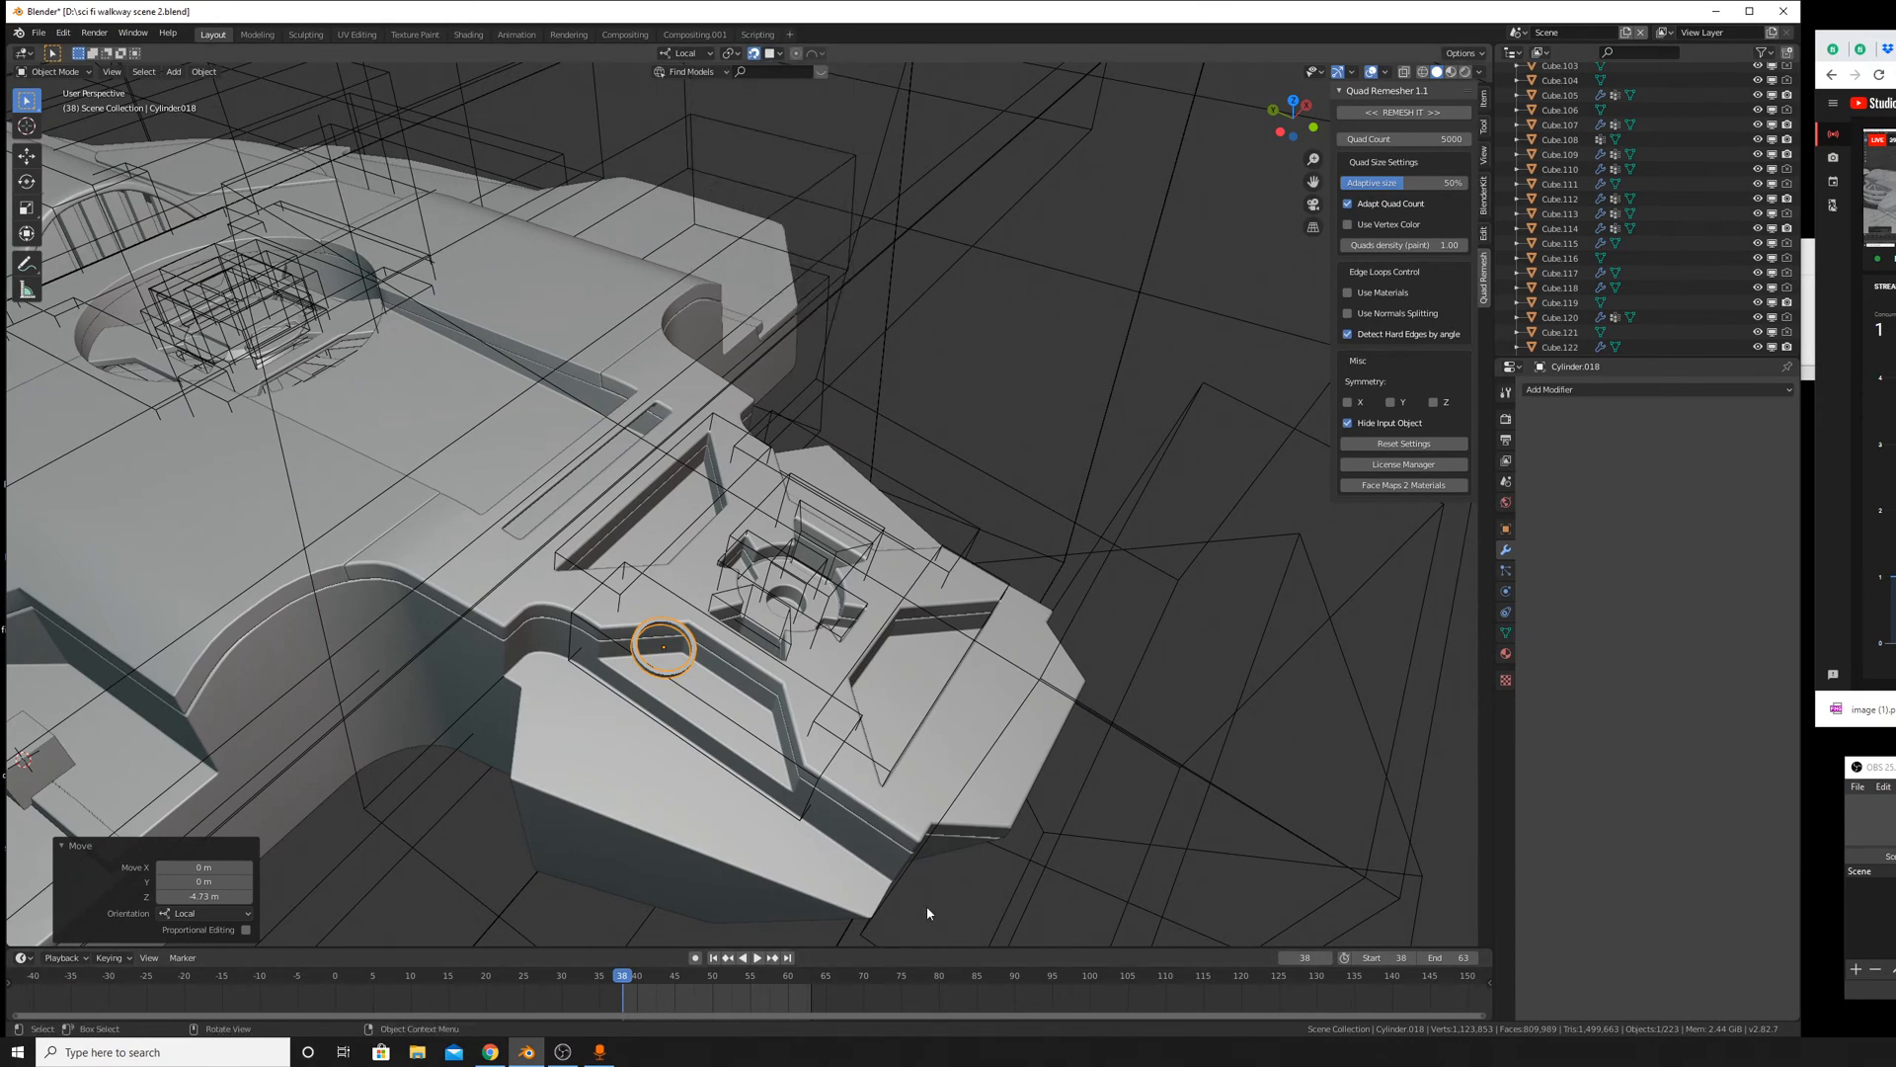
pyautogui.scroll(3, 928, 914)
pyautogui.moveTo(870, 790); pyautogui.dragTo(646, 577, button='middle')
pyautogui.press('g')
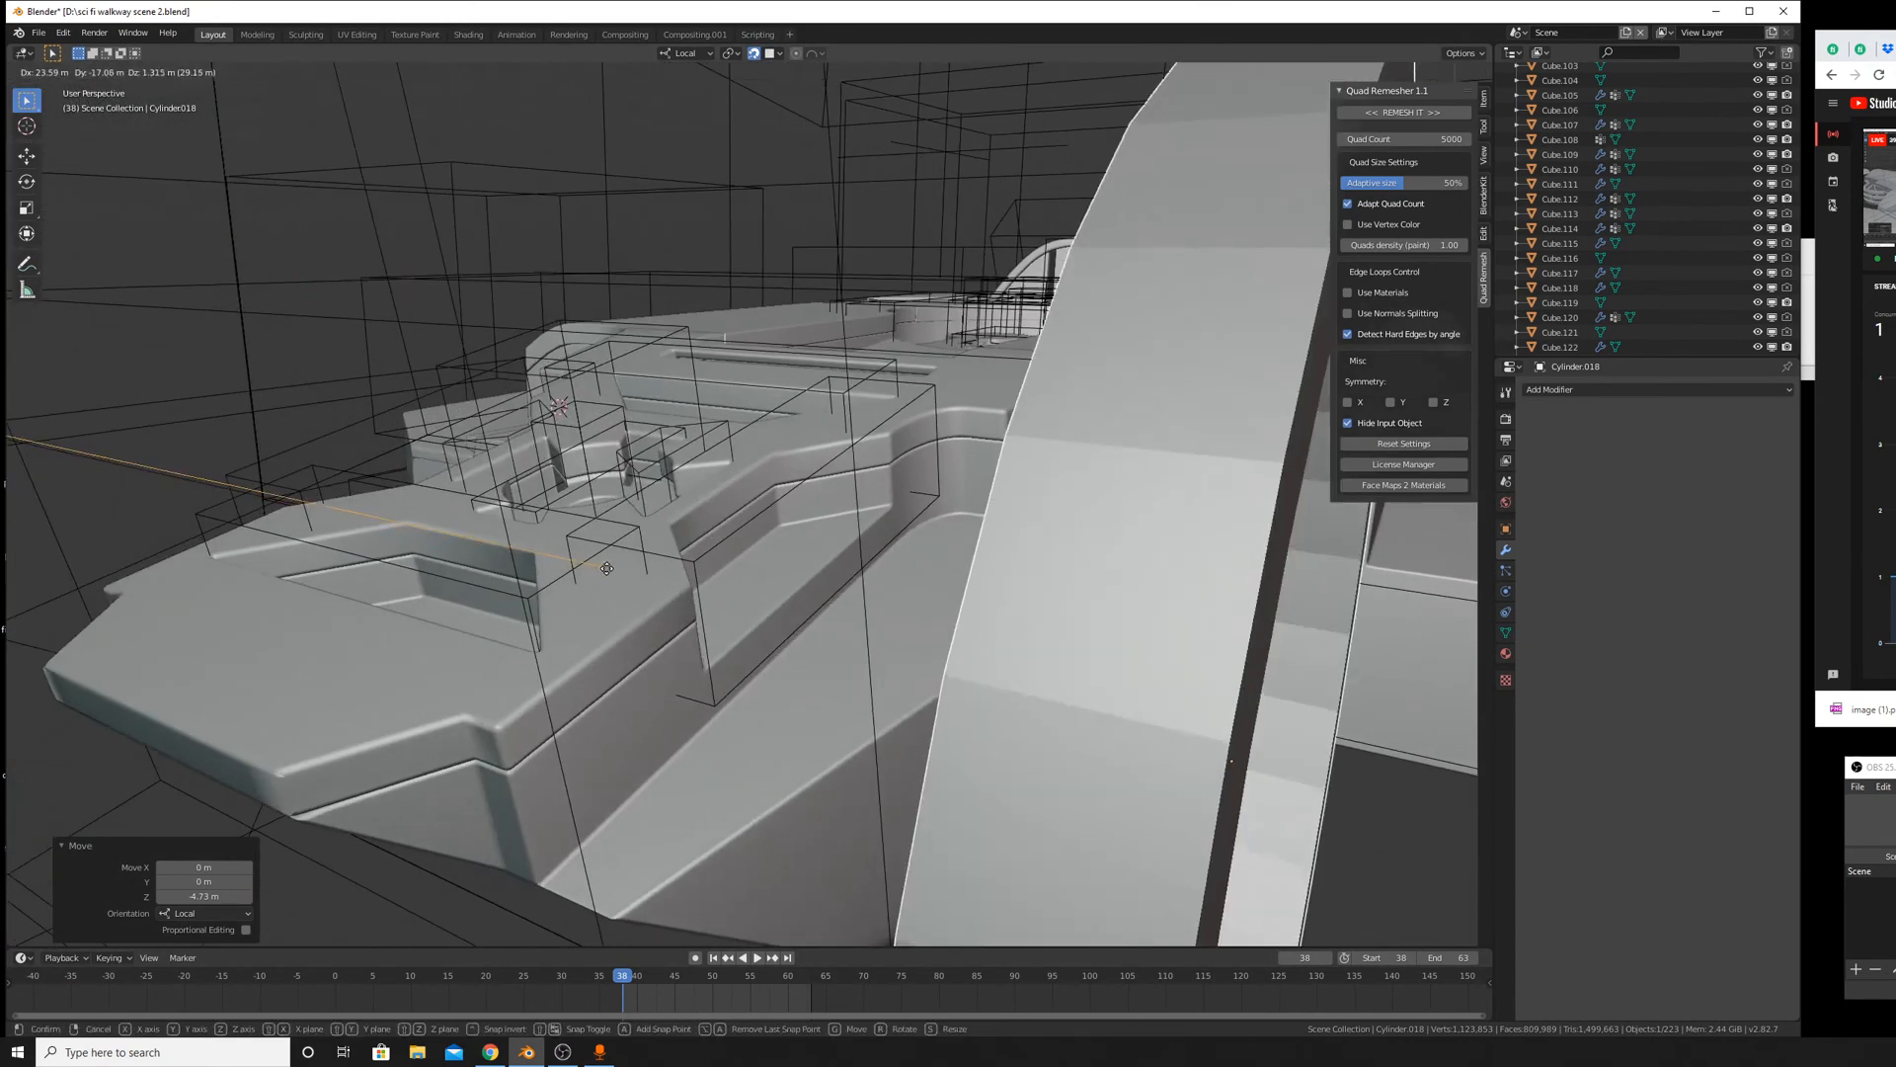
pyautogui.rightClick(602, 563)
# Move the ring freely with face snapping so it lines up over the round nose recess in this view.
pyautogui.scroll(-4, 598, 538)
pyautogui.moveTo(592, 514); pyautogui.dragTo(780, 577, button='middle')
pyautogui.press('g')
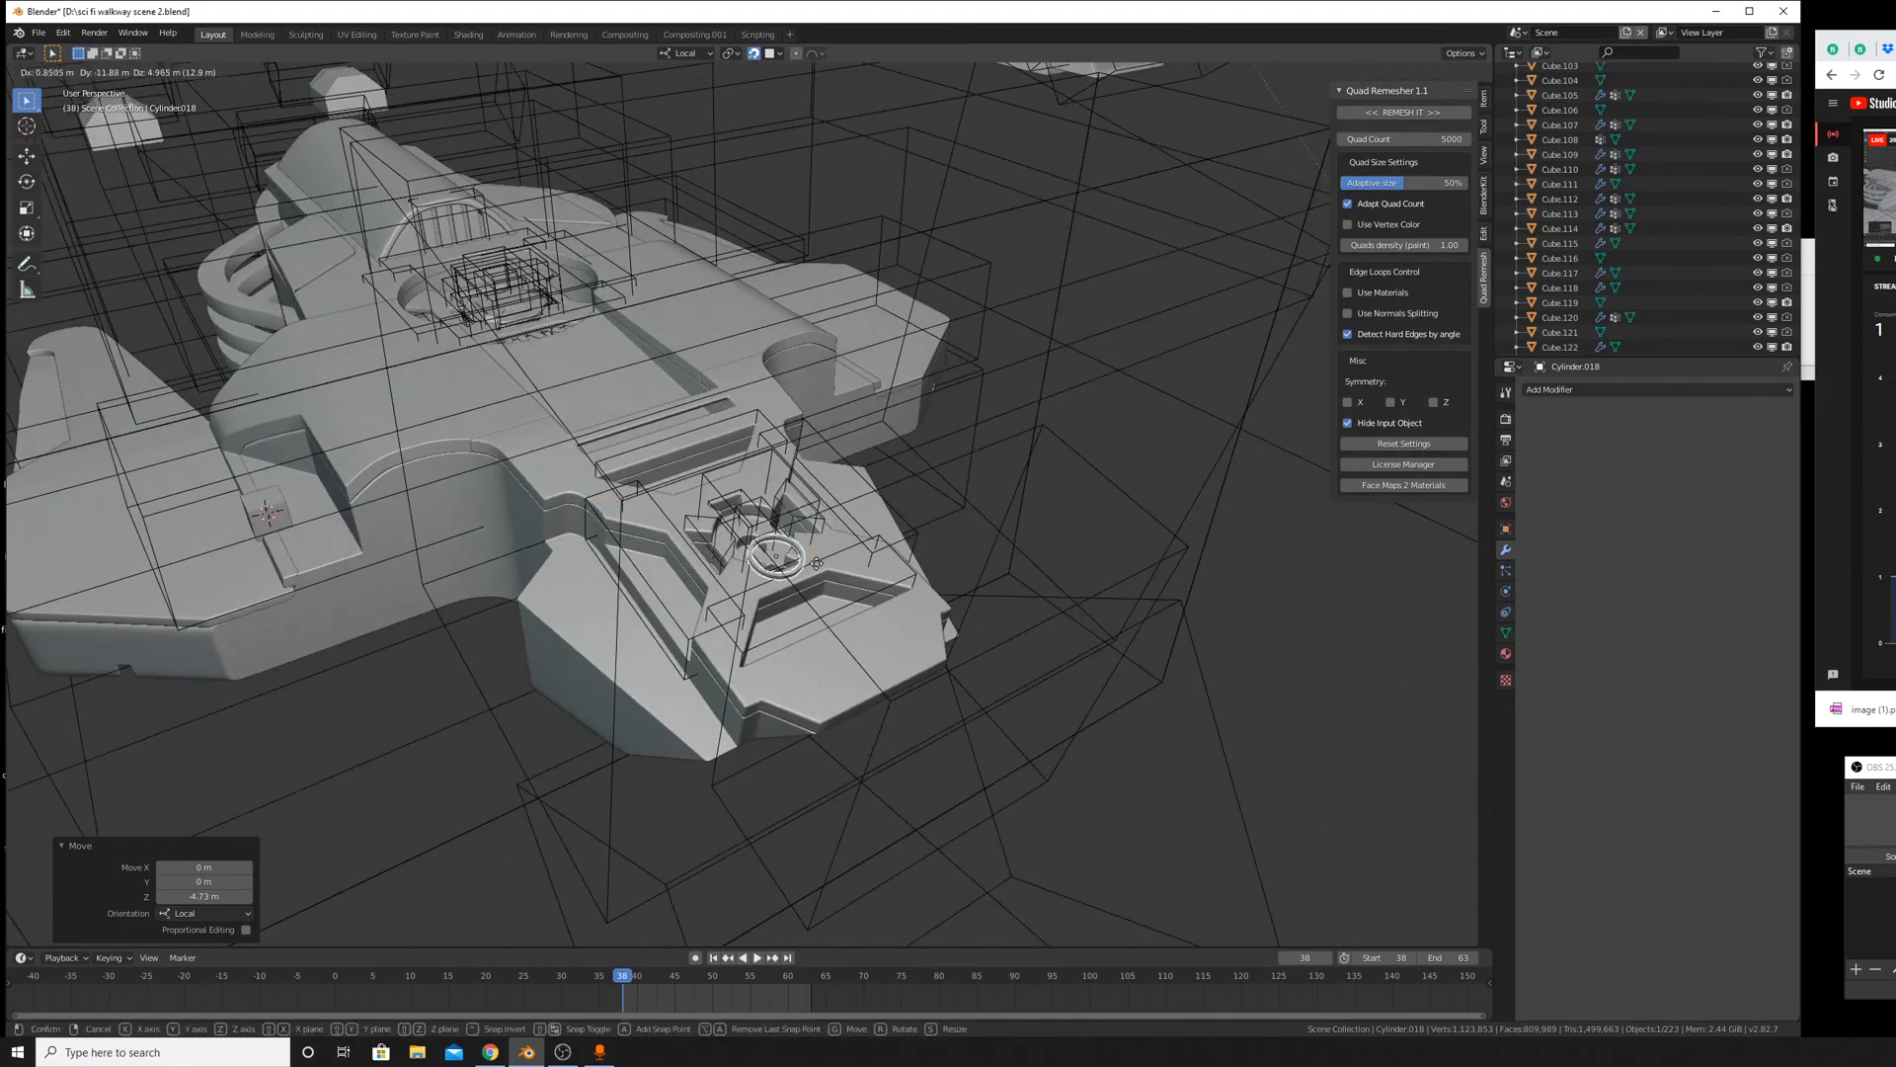
pyautogui.click(790, 551)
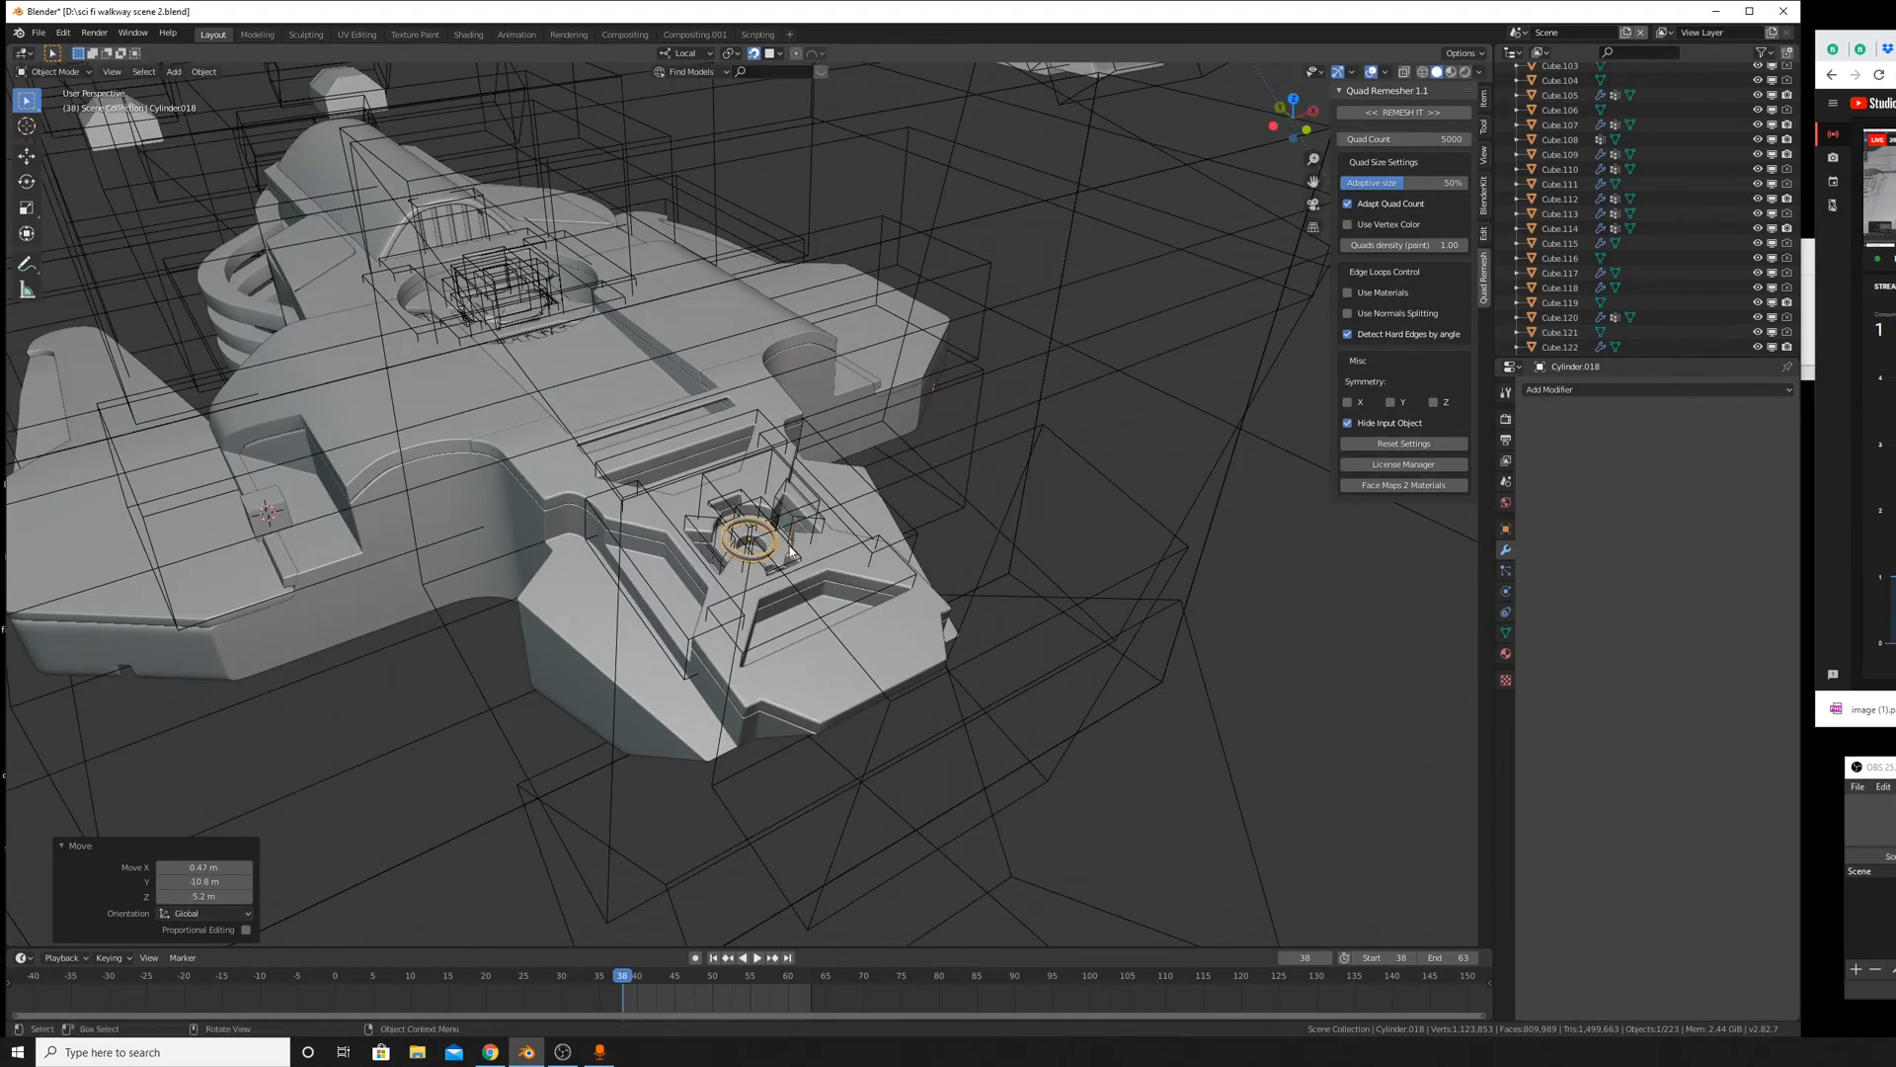
# Try another face-snapped placement of the ring at the round nose recess, and undo that move.
pyautogui.scroll(6, 790, 551)
pyautogui.moveTo(790, 552); pyautogui.dragTo(1012, 567, button='middle')
pyautogui.scroll(-5, 838, 583)
pyautogui.press('g')
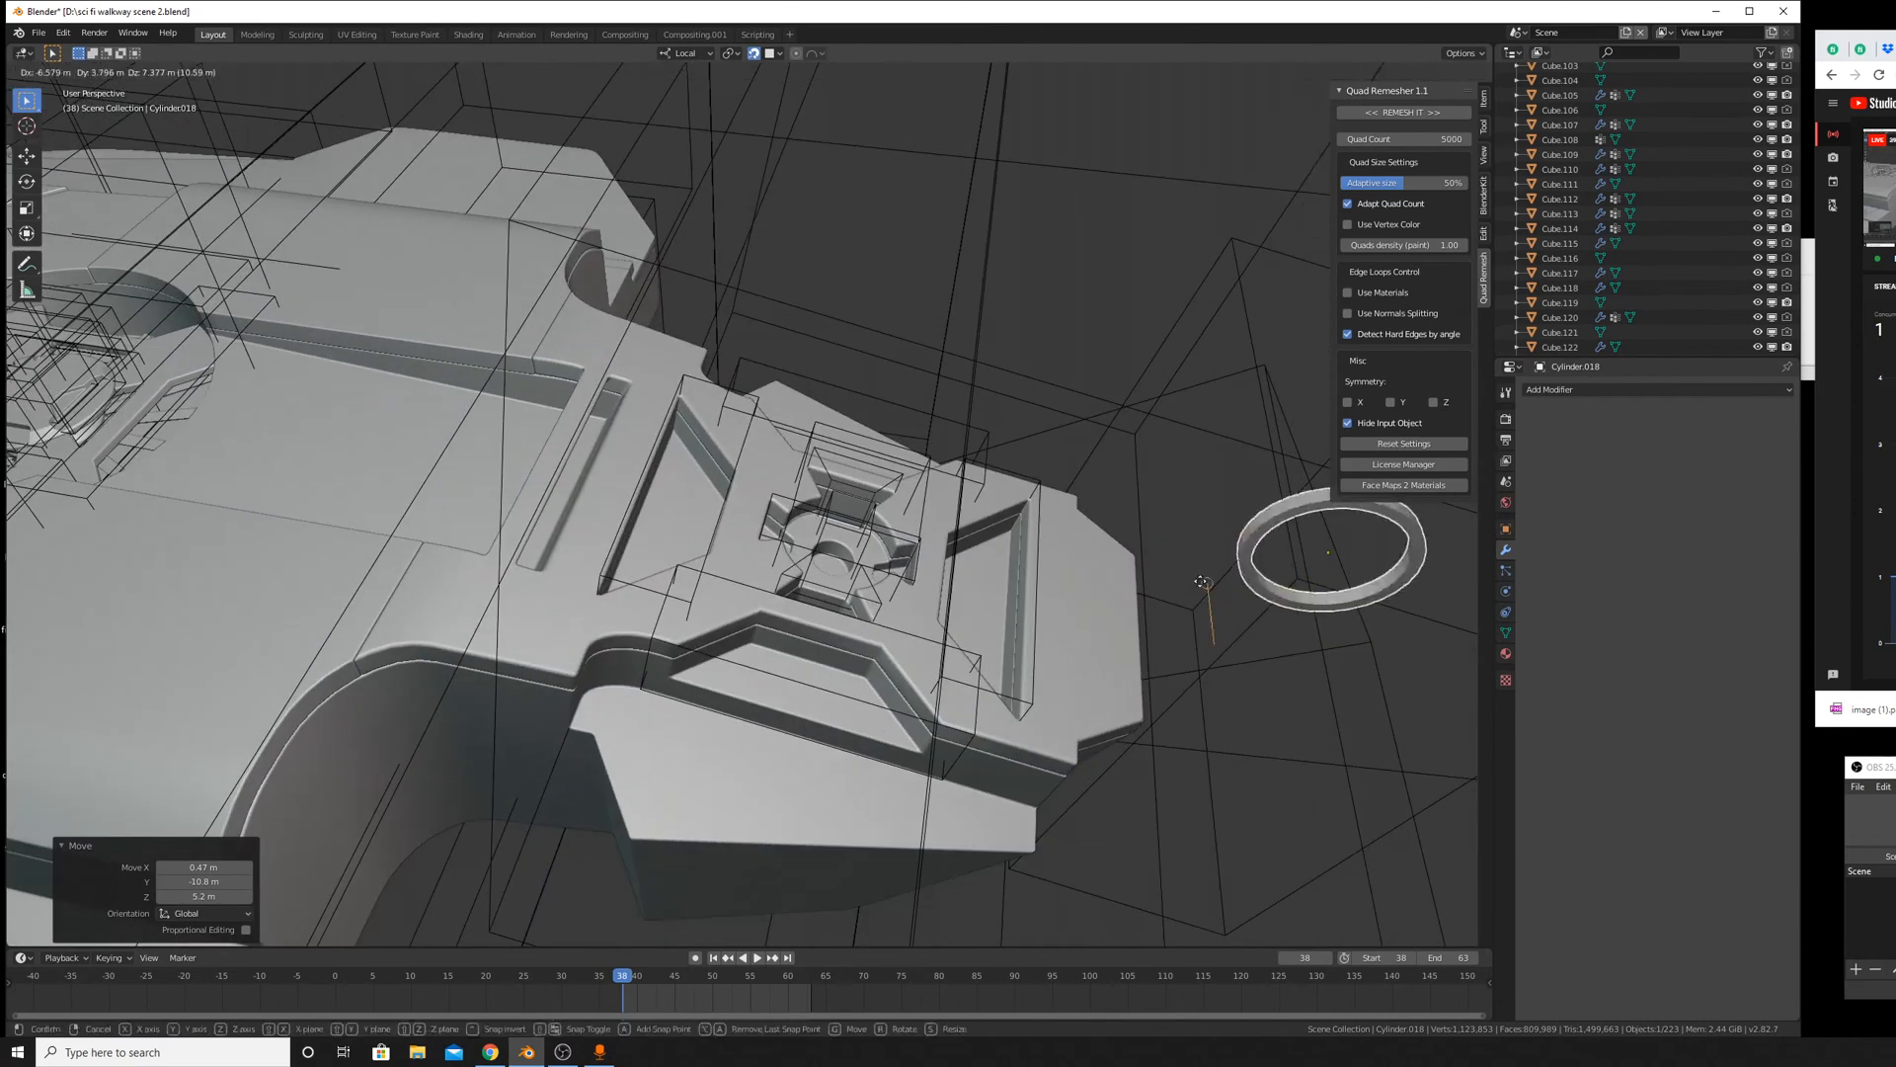
pyautogui.click(840, 531)
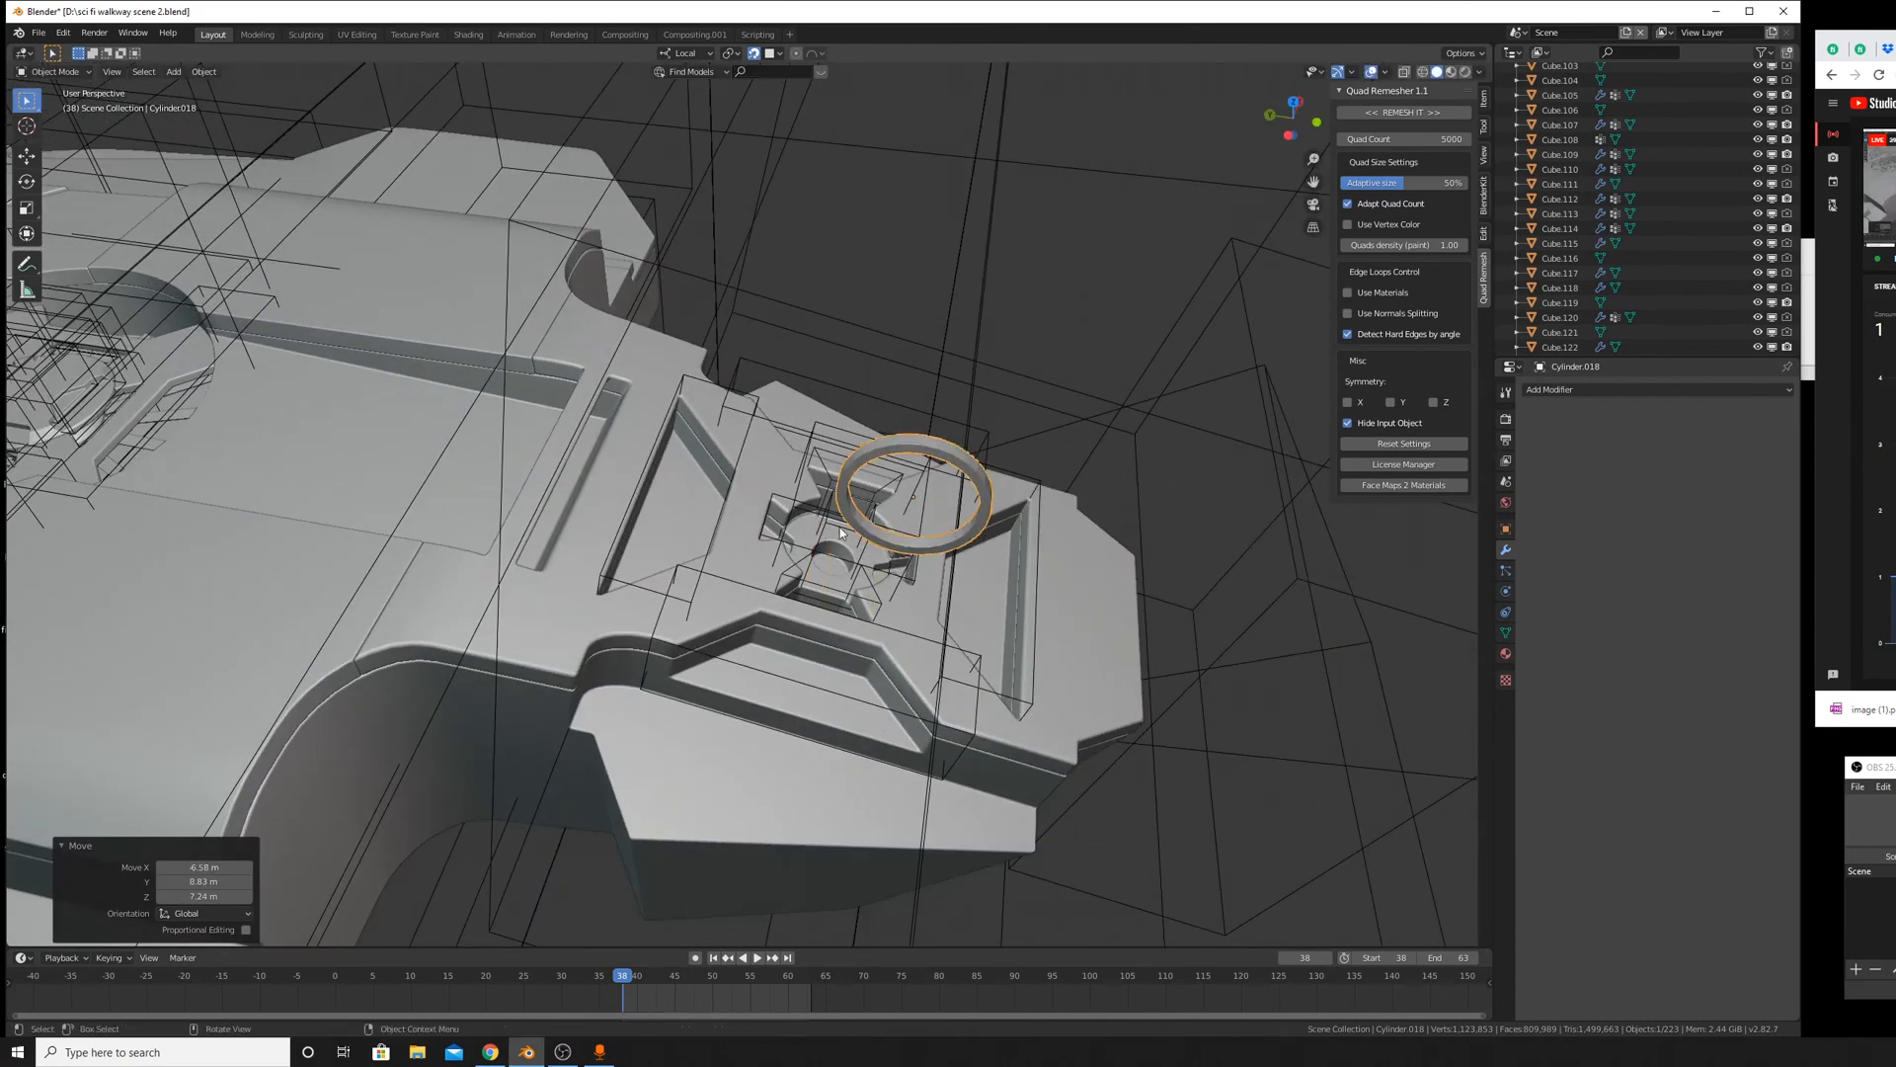
pyautogui.moveTo(839, 531); pyautogui.dragTo(929, 546, button='middle')
pyautogui.scroll(-2, 929, 546)
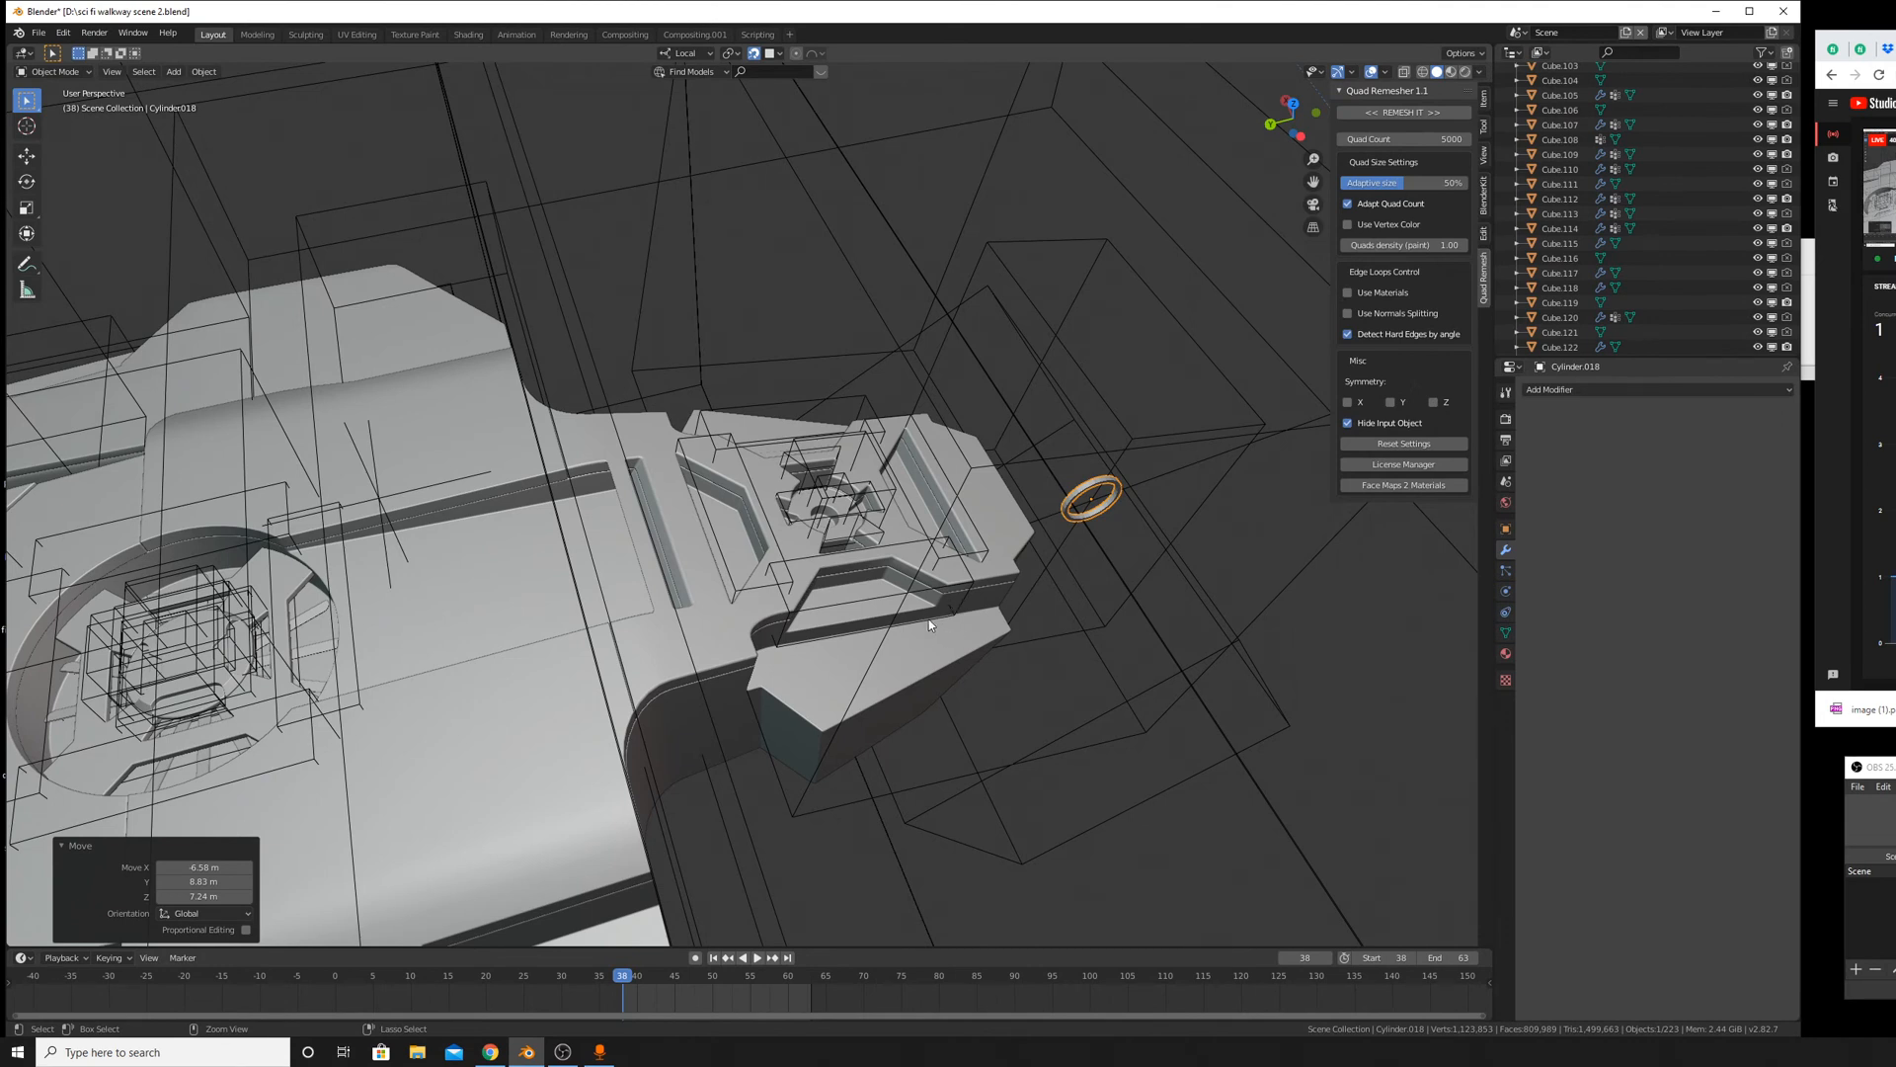
pyautogui.hotkey('ctrl', 'z')
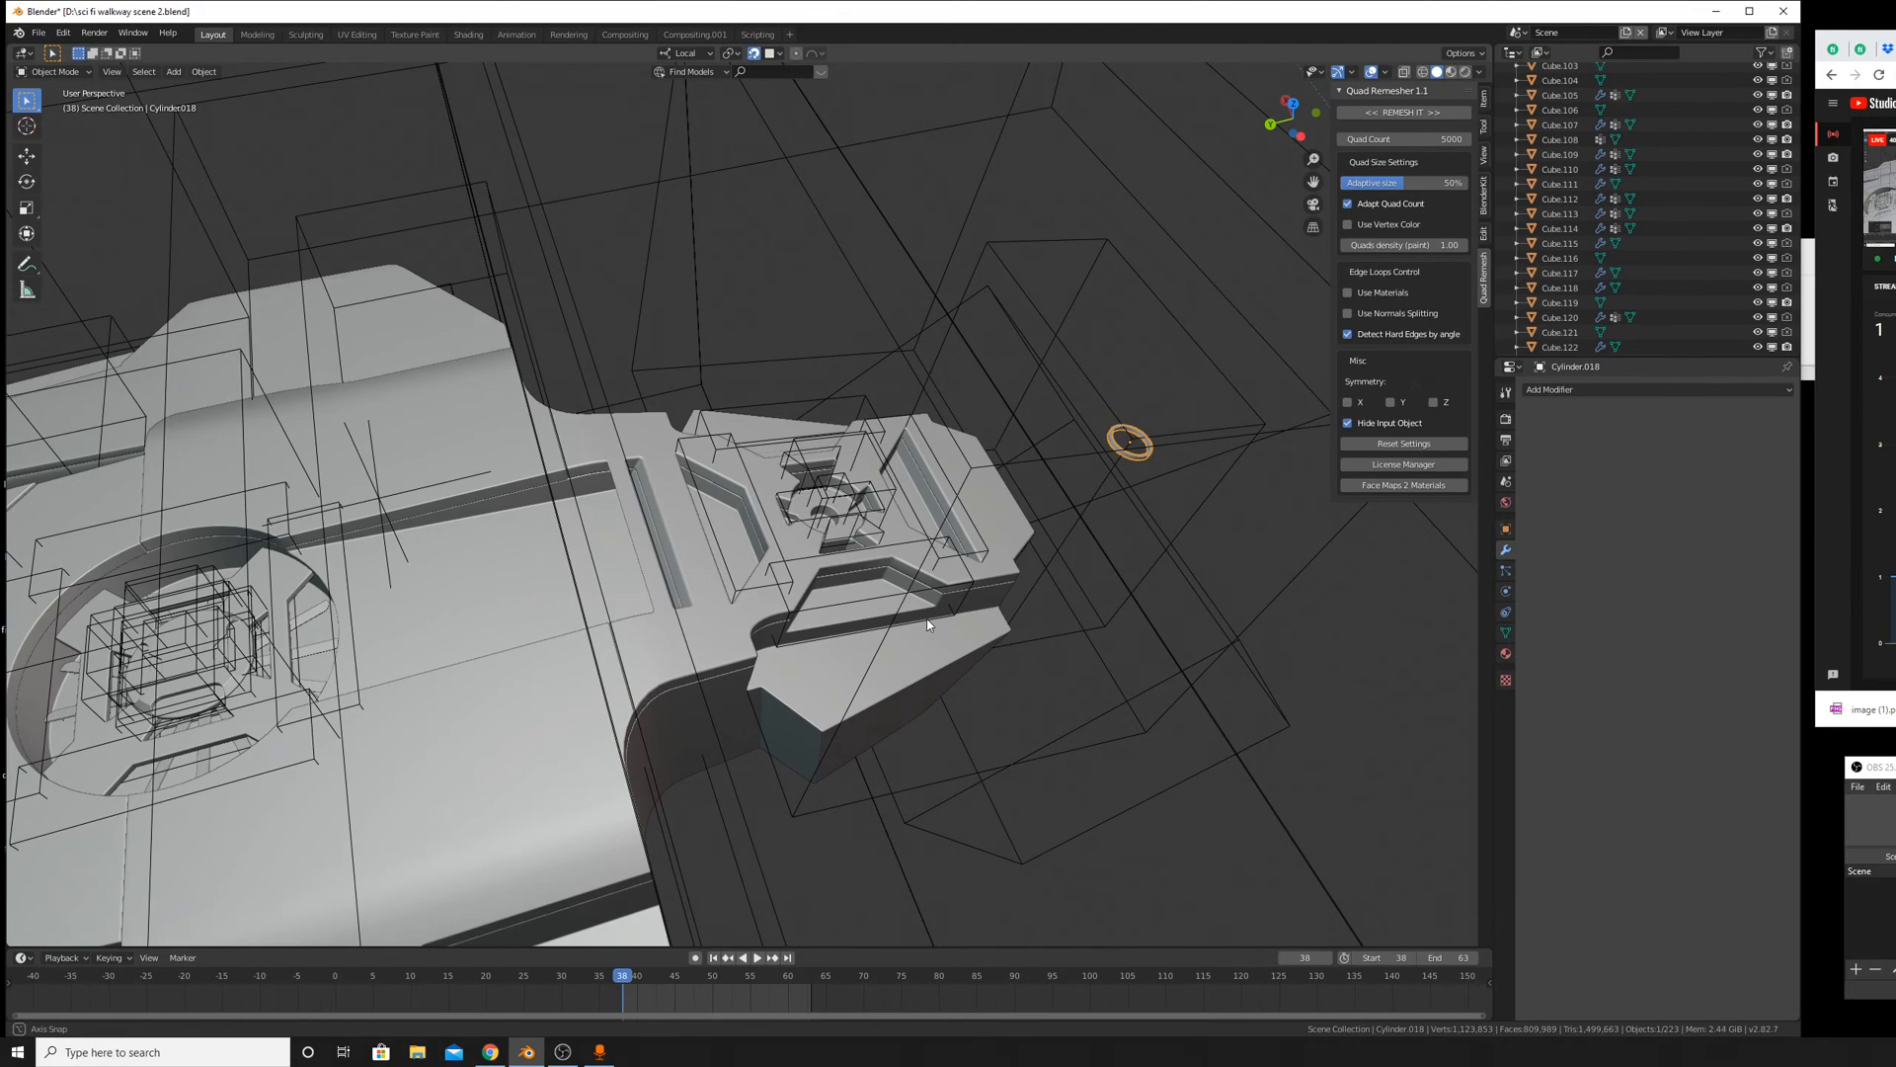
# Move the ring with face snapping towards the round recess on top of the nose.
pyautogui.scroll(-6, 927, 624)
pyautogui.moveTo(894, 575); pyautogui.dragTo(944, 532, button='middle')
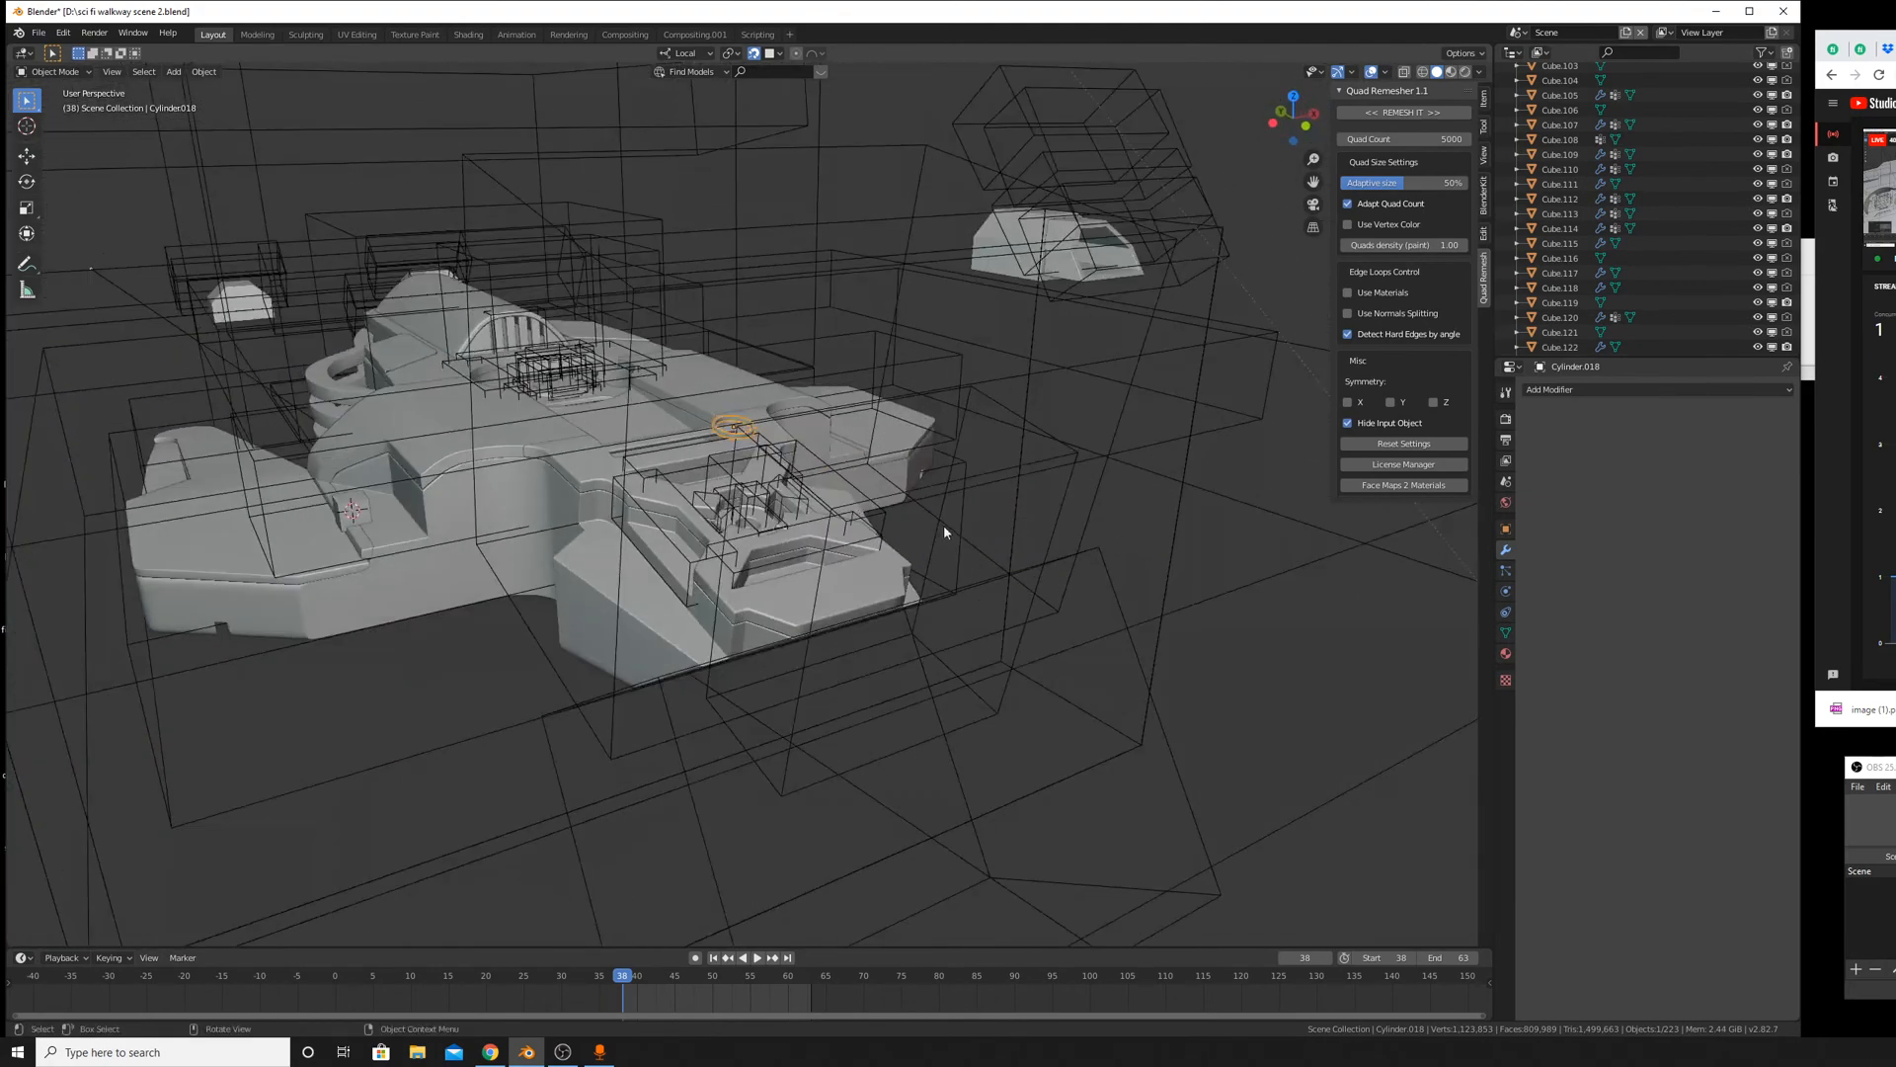
pyautogui.scroll(5, 944, 532)
pyautogui.moveTo(768, 510); pyautogui.dragTo(927, 512, button='middle')
pyautogui.press('g')
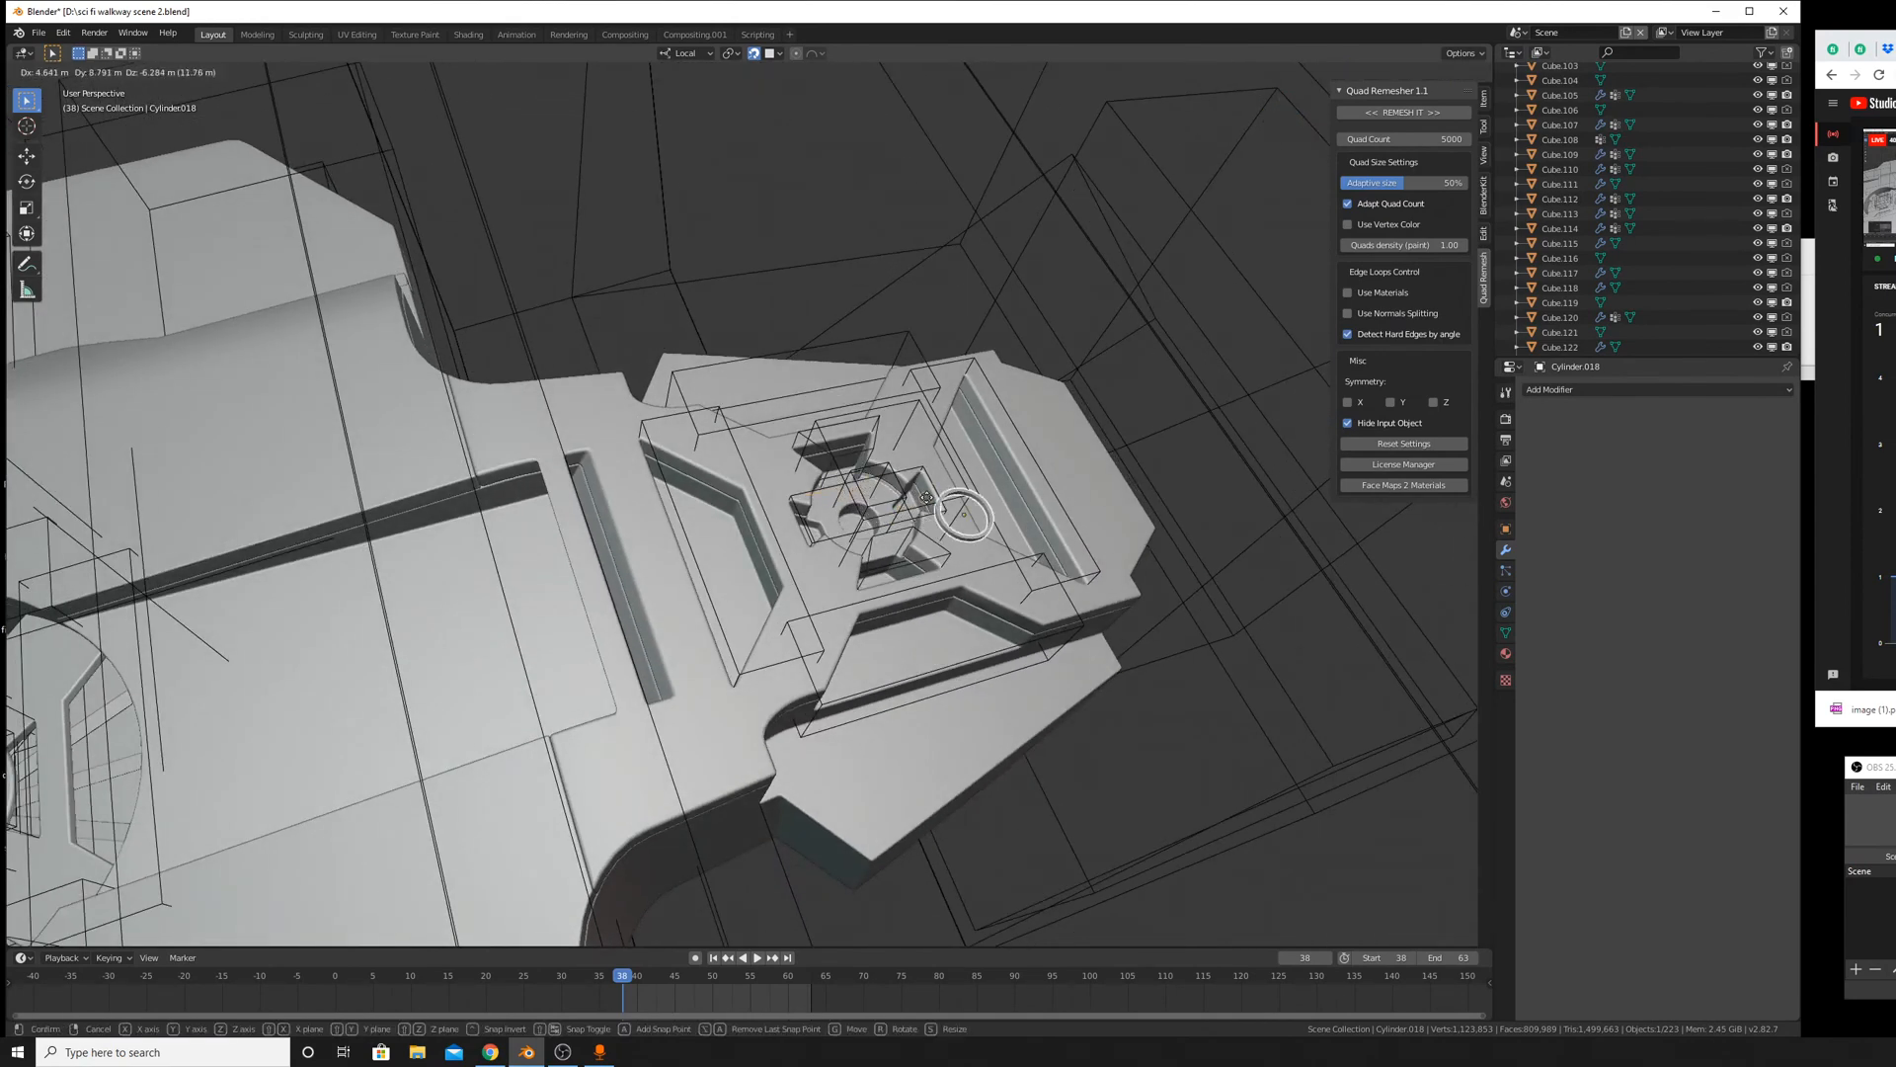
pyautogui.click(926, 498)
pyautogui.moveTo(1134, 563); pyautogui.dragTo(1149, 521, button='middle')
pyautogui.scroll(-3, 1146, 514)
pyautogui.press('g')
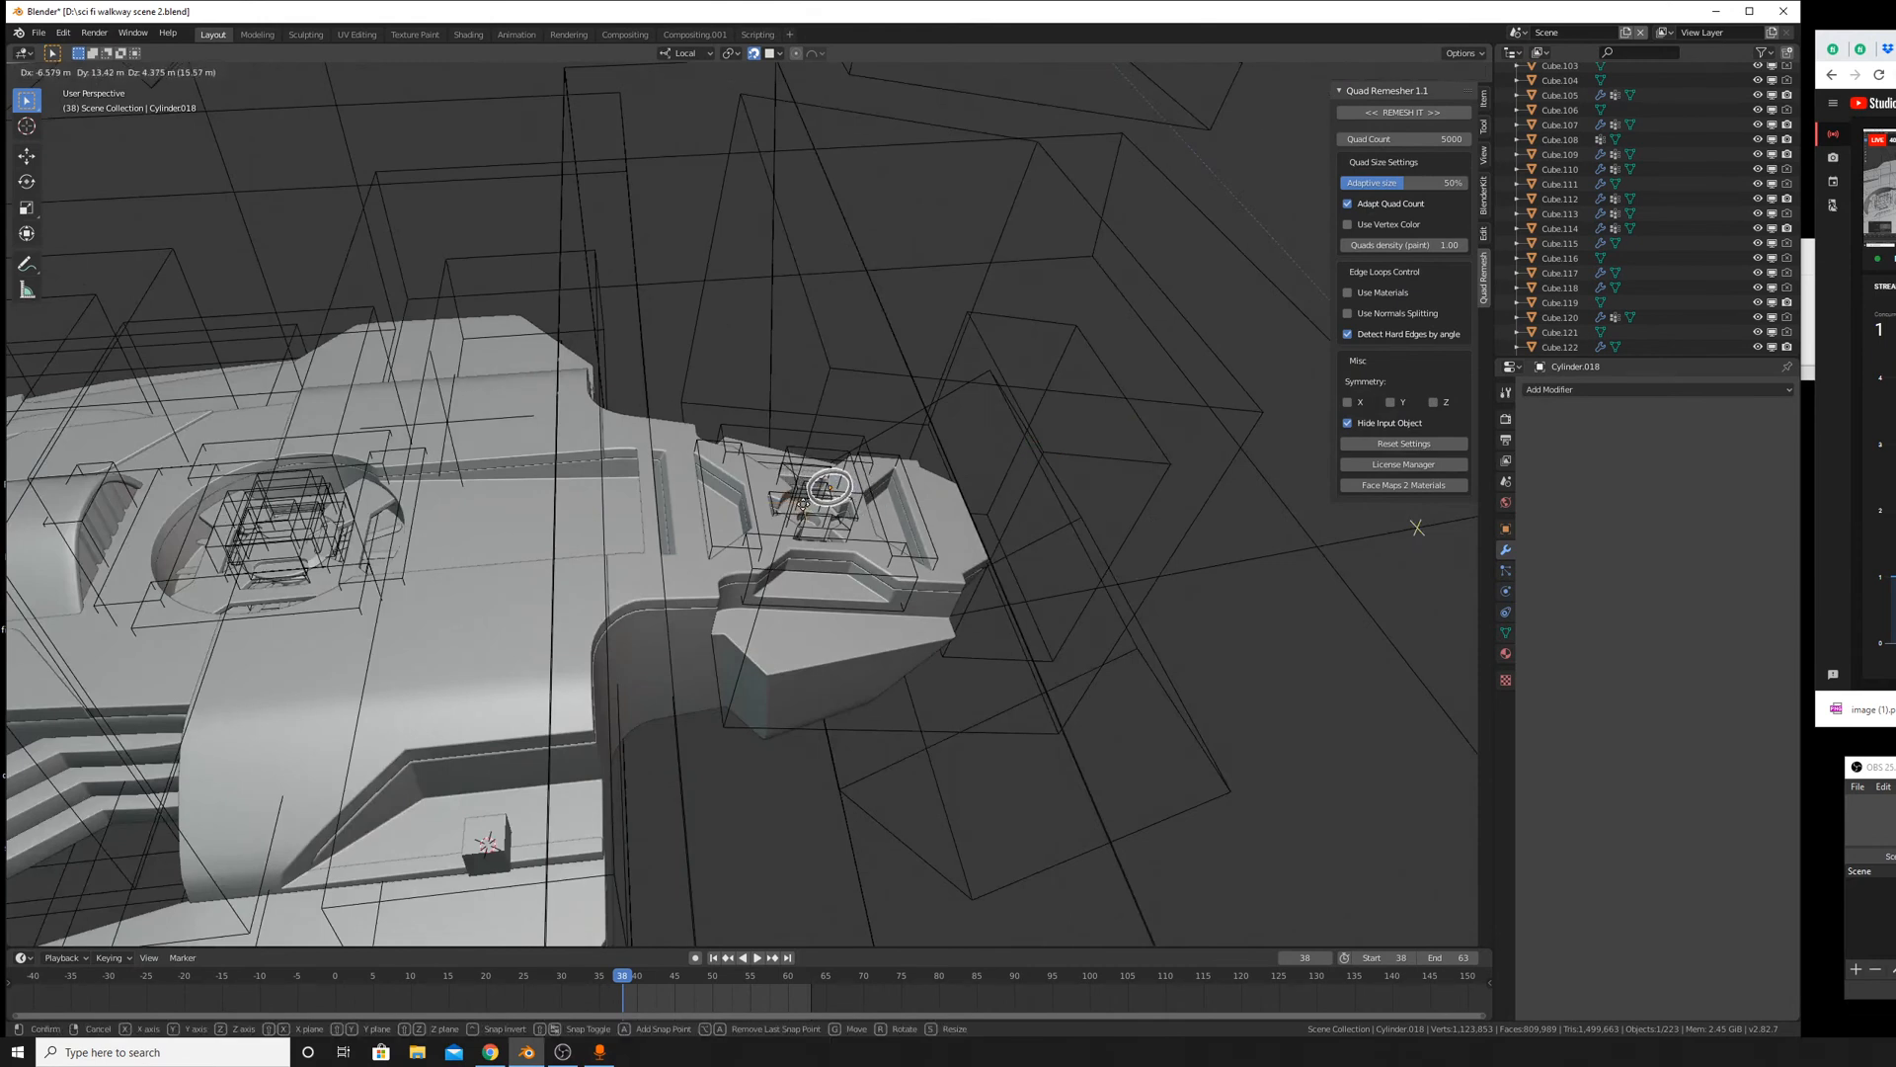
pyautogui.rightClick(807, 505)
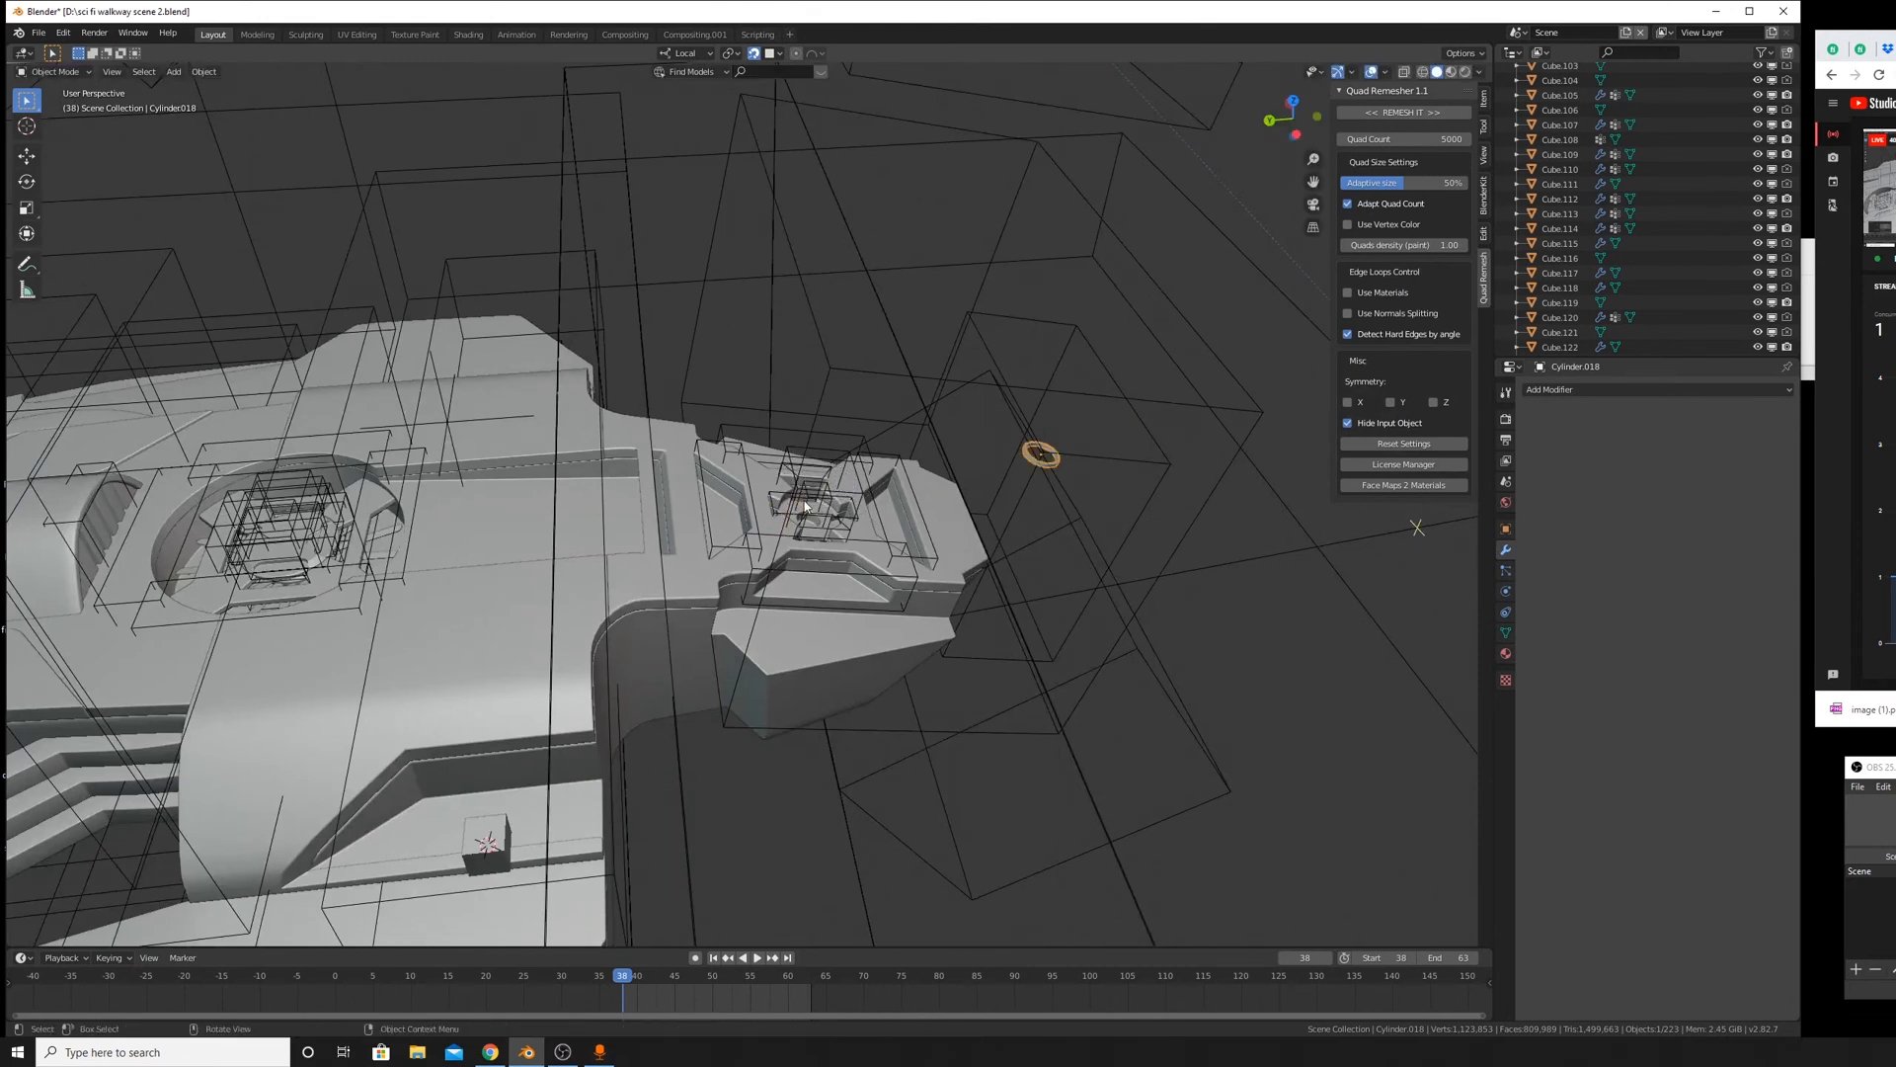
pyautogui.moveTo(1059, 474); pyautogui.dragTo(1096, 496, button='middle')
pyautogui.press('g')
pyautogui.rightClick(974, 481)
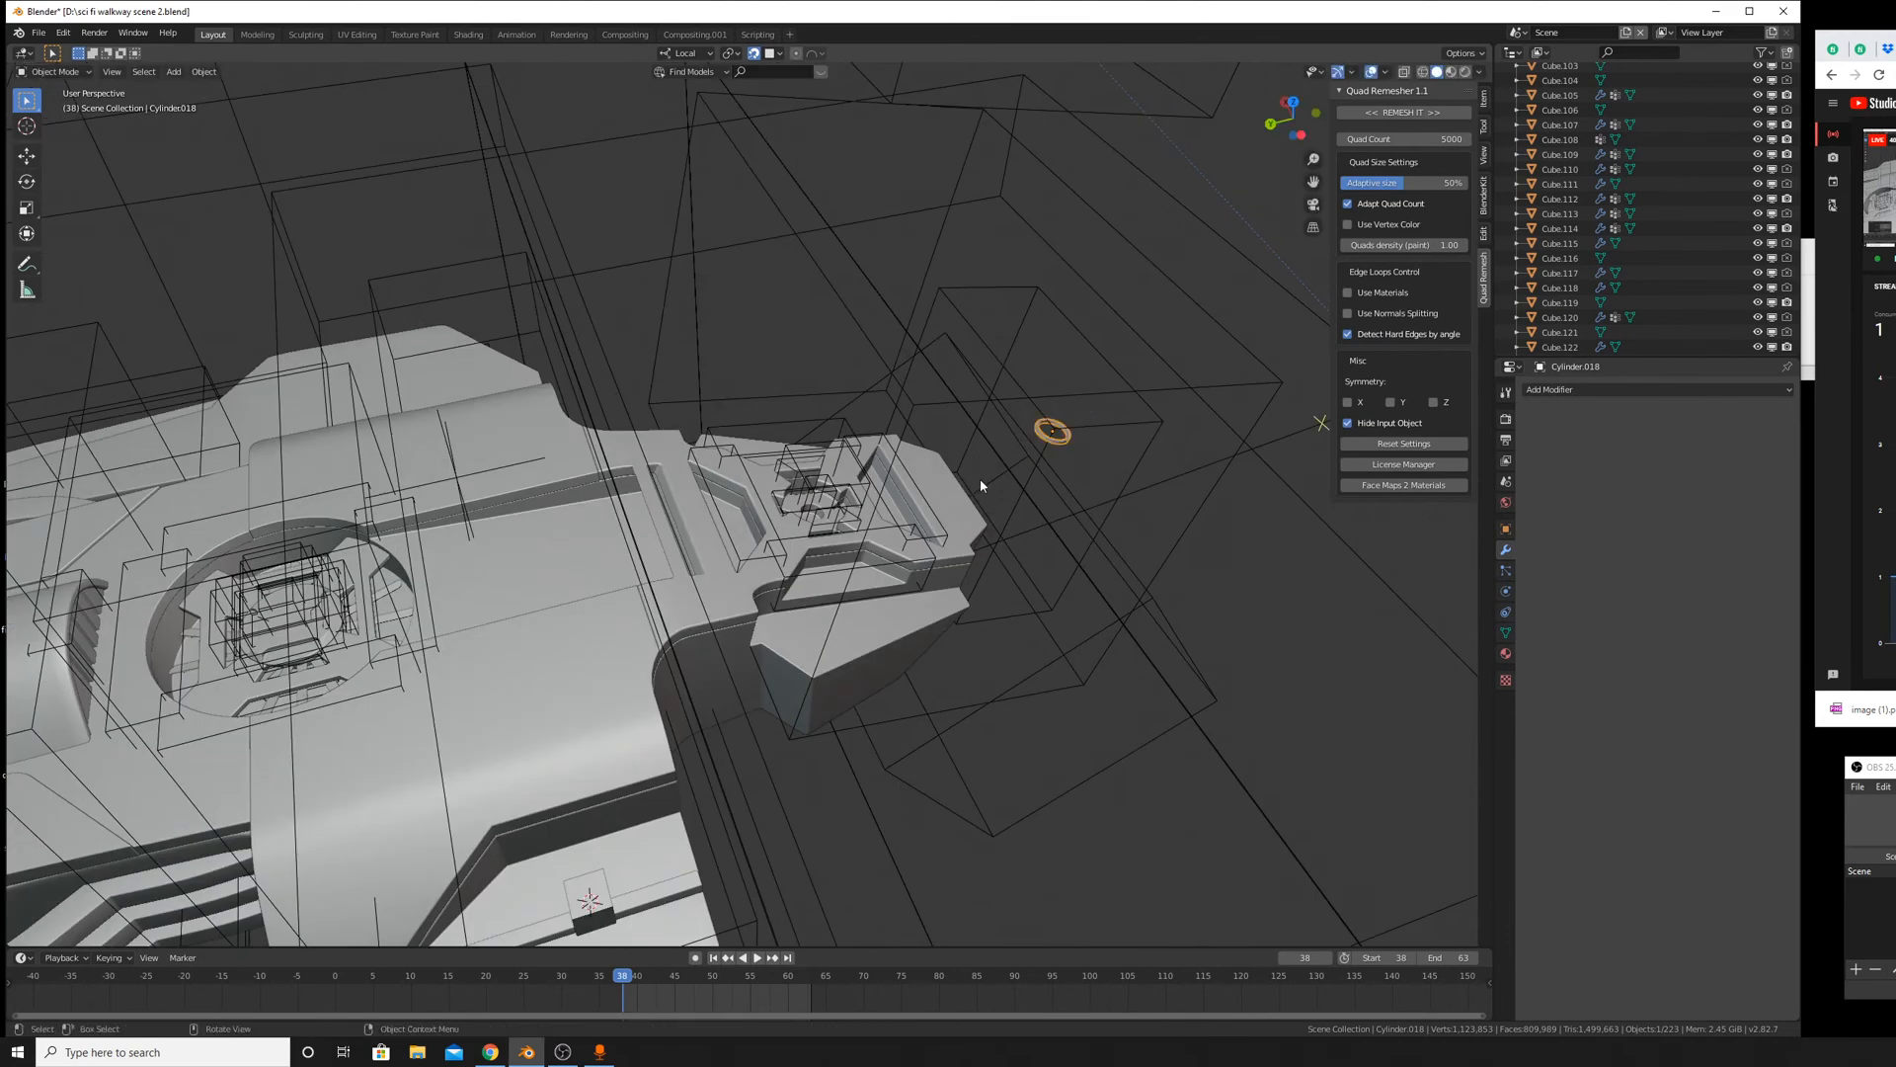
# Reposition the ring with several free moves, checking its placement near the nose from different angles.
pyautogui.click(774, 54)
pyautogui.press('g')
pyautogui.click(530, 689)
pyautogui.moveTo(530, 688); pyautogui.dragTo(680, 715, button='middle')
pyautogui.press('g')
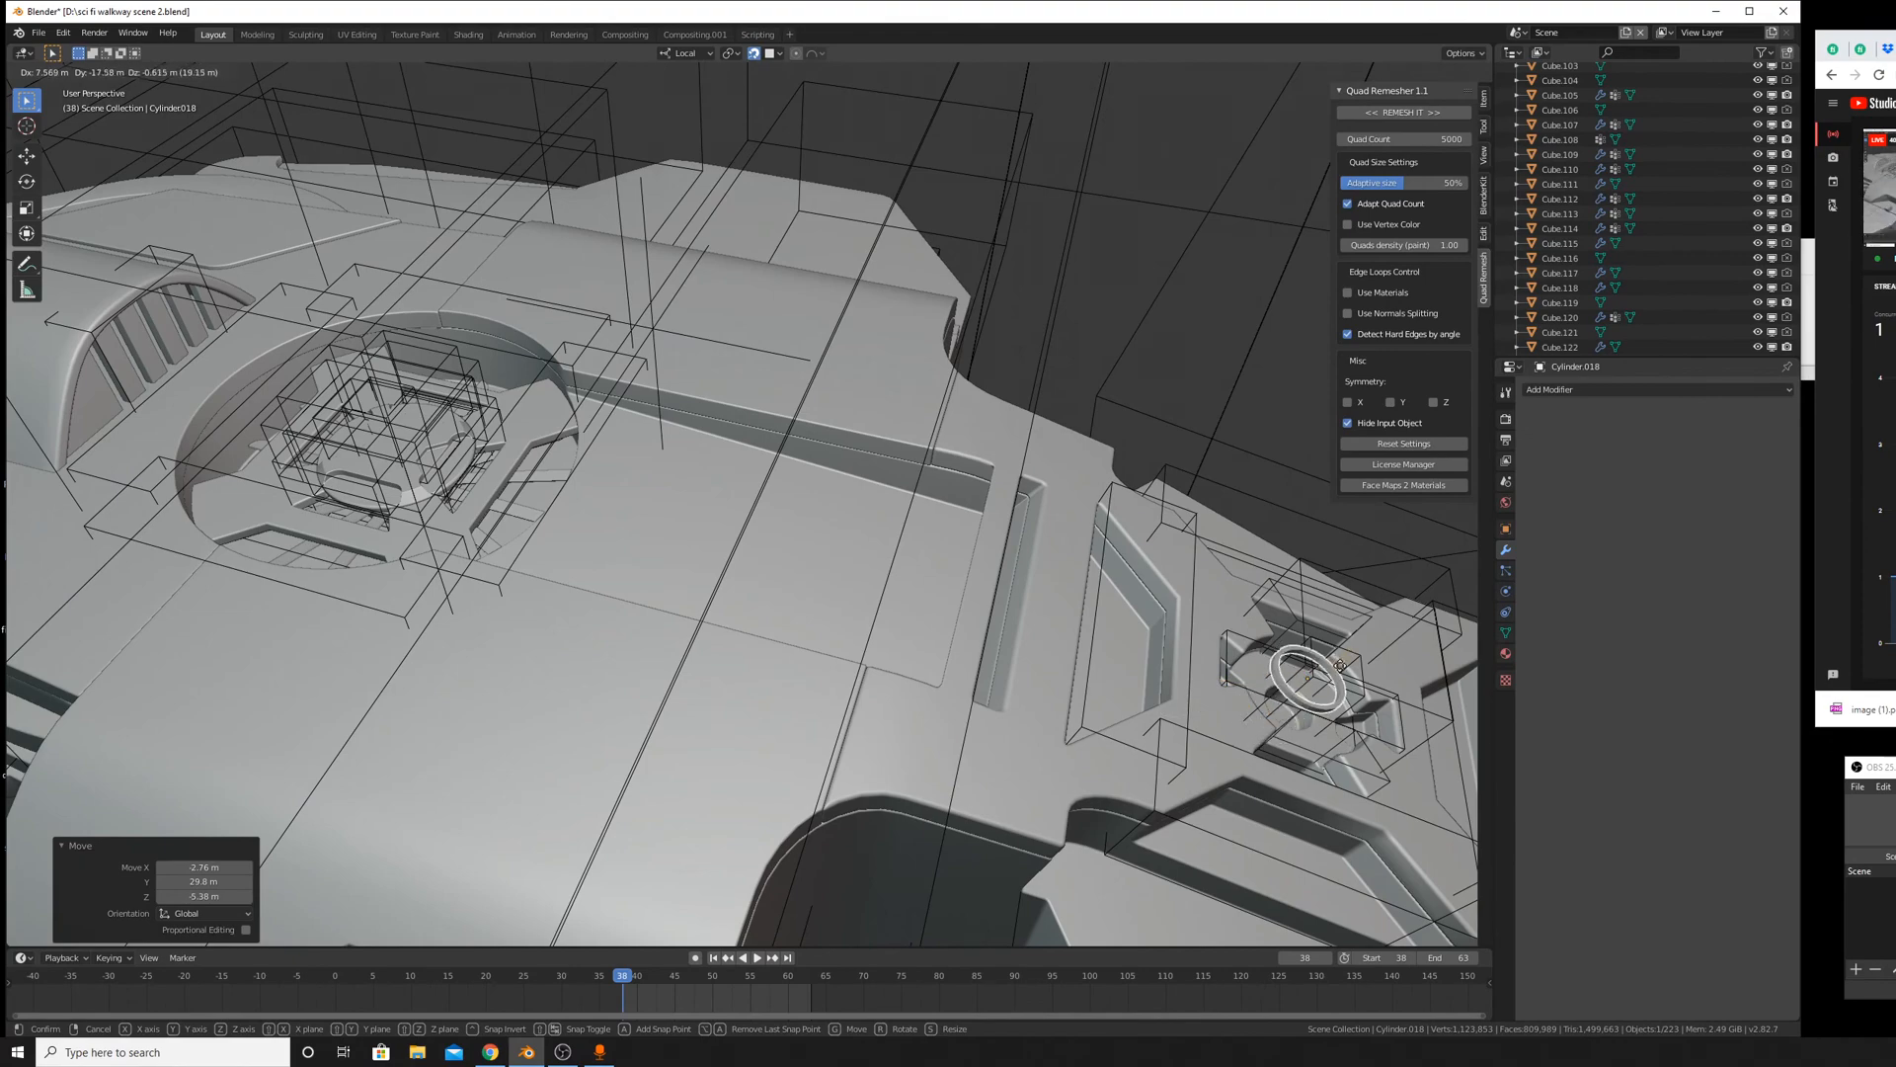
pyautogui.click(1321, 679)
pyautogui.moveTo(1320, 680); pyautogui.dragTo(1069, 476, button='middle')
pyautogui.press('g')
pyautogui.moveTo(760, 448); pyautogui.dragTo(801, 612, button='middle')
pyautogui.click(882, 482)
pyautogui.scroll(-3, 1048, 481)
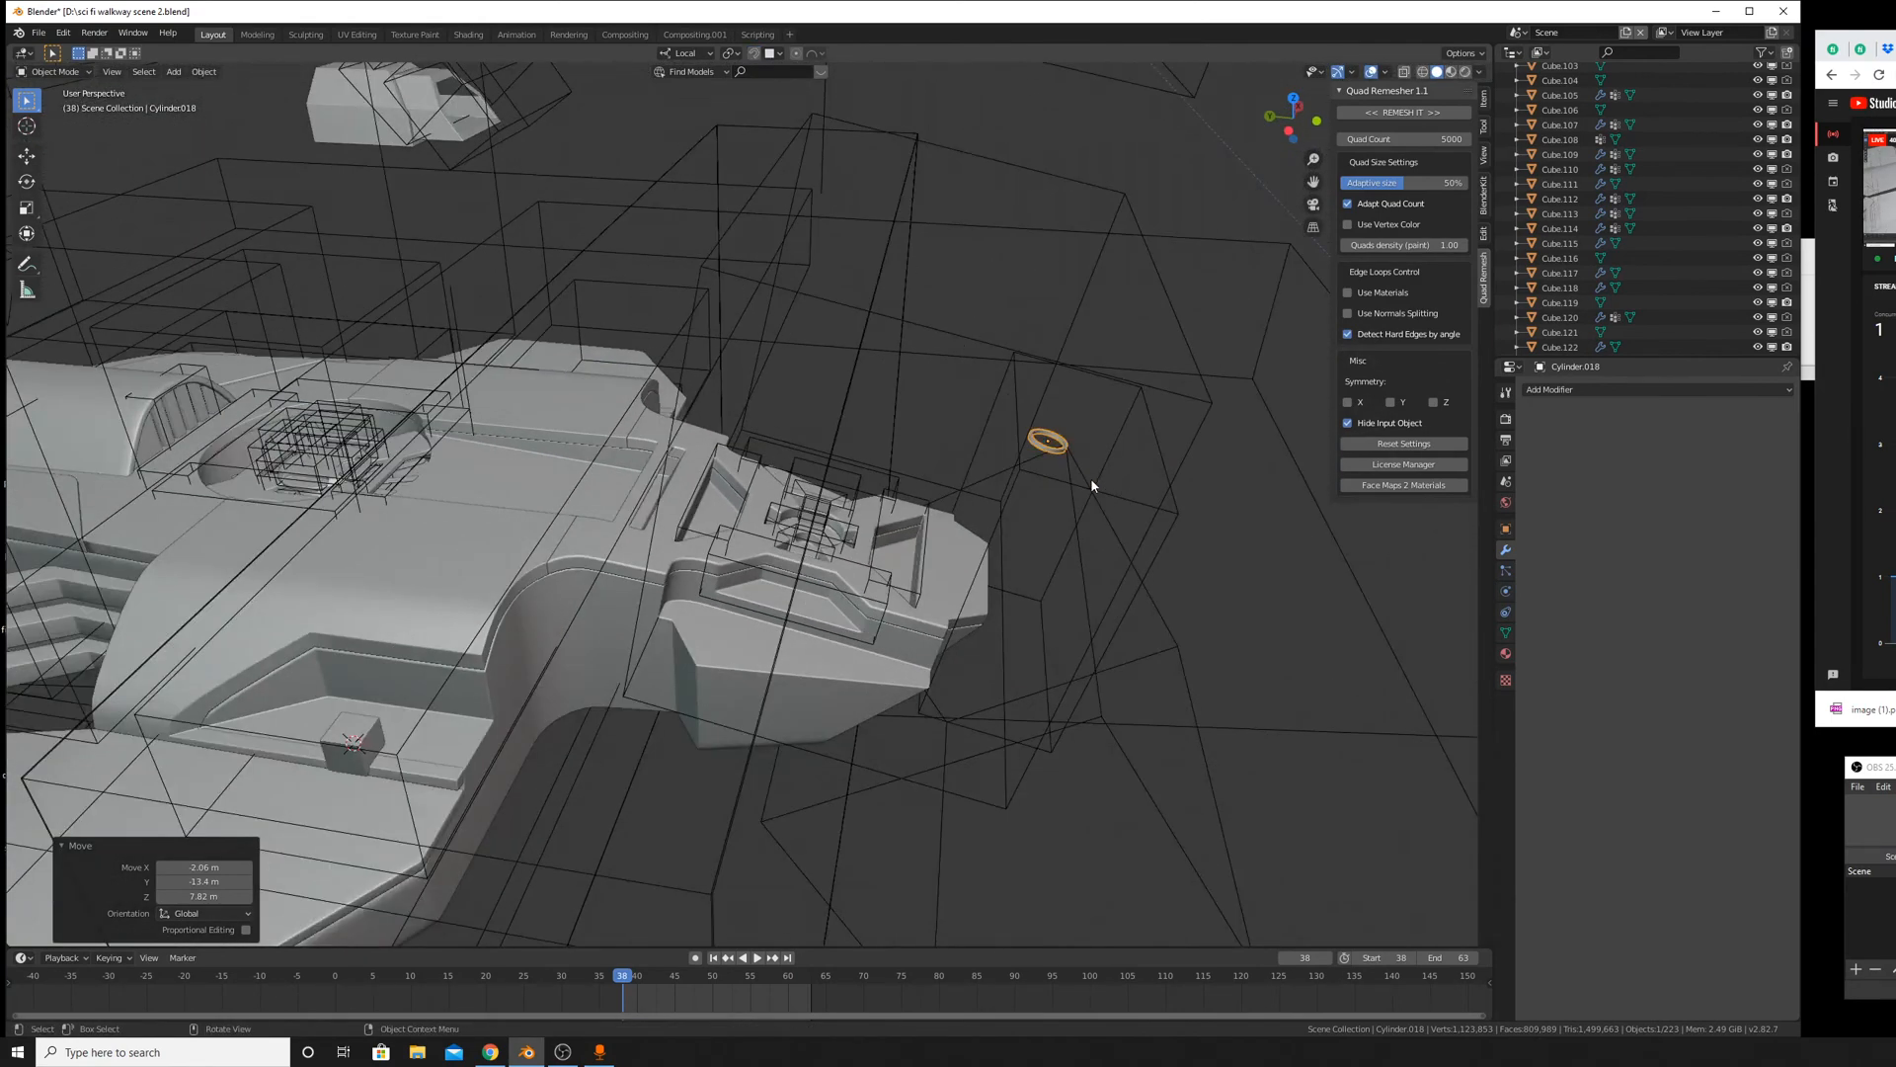
# Move the ring along its local Y axis and about 4.73 m along local X towards the nose recess.
pyautogui.press('g')
pyautogui.press('y')
pyautogui.press('y')
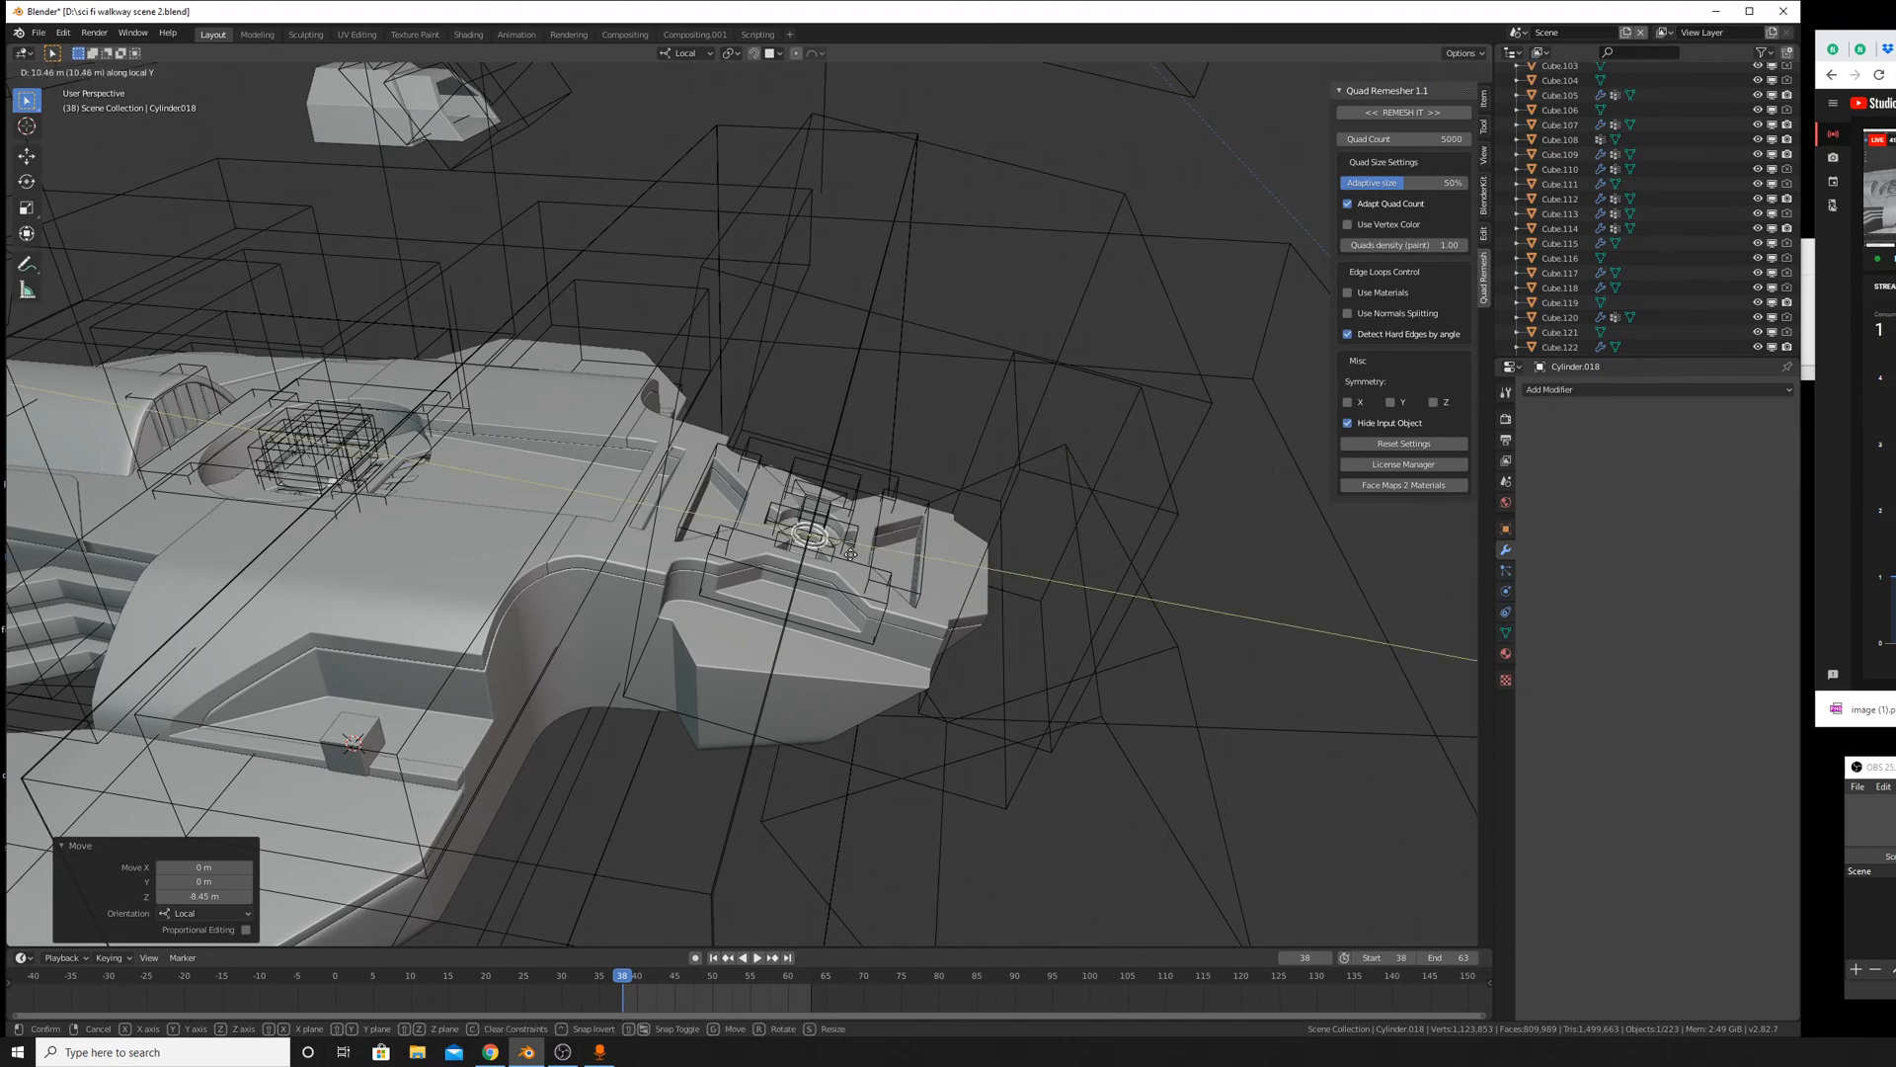
pyautogui.click(851, 554)
pyautogui.moveTo(851, 554); pyautogui.dragTo(743, 509, button='middle')
pyautogui.press('g')
pyautogui.press('x')
pyautogui.press('x')
pyautogui.click(894, 612)
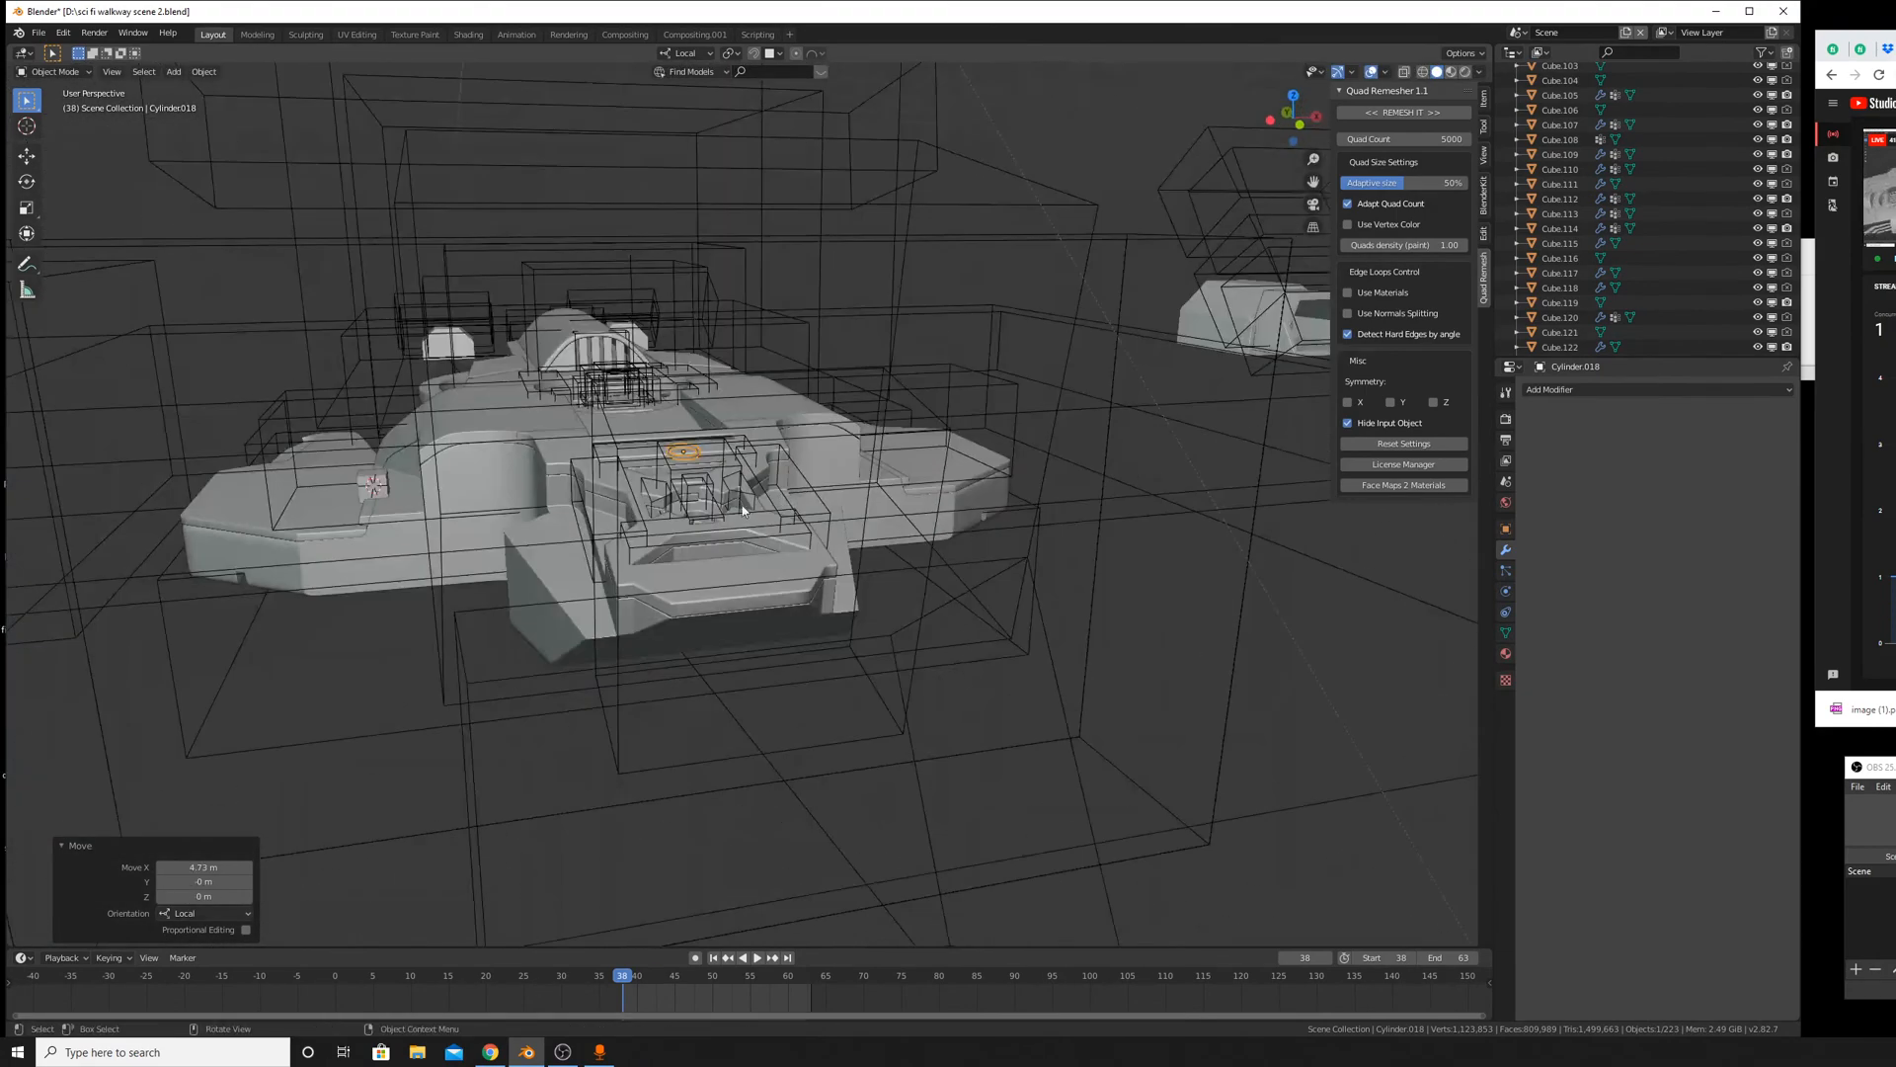
# Lower the ring along its local Z axis to the round recess on the nose.
pyautogui.scroll(5, 743, 509)
pyautogui.press('g')
pyautogui.press('z')
pyautogui.press('z')
pyautogui.click(661, 560)
# Scale the ring up about 1.63 times and move it about 0.715 m along its local Z axis.
pyautogui.moveTo(661, 559); pyautogui.dragTo(762, 625, button='middle')
pyautogui.scroll(3, 835, 665)
pyautogui.press('s')
pyautogui.click(819, 644)
pyautogui.press('g')
pyautogui.press('z')
pyautogui.press('z')
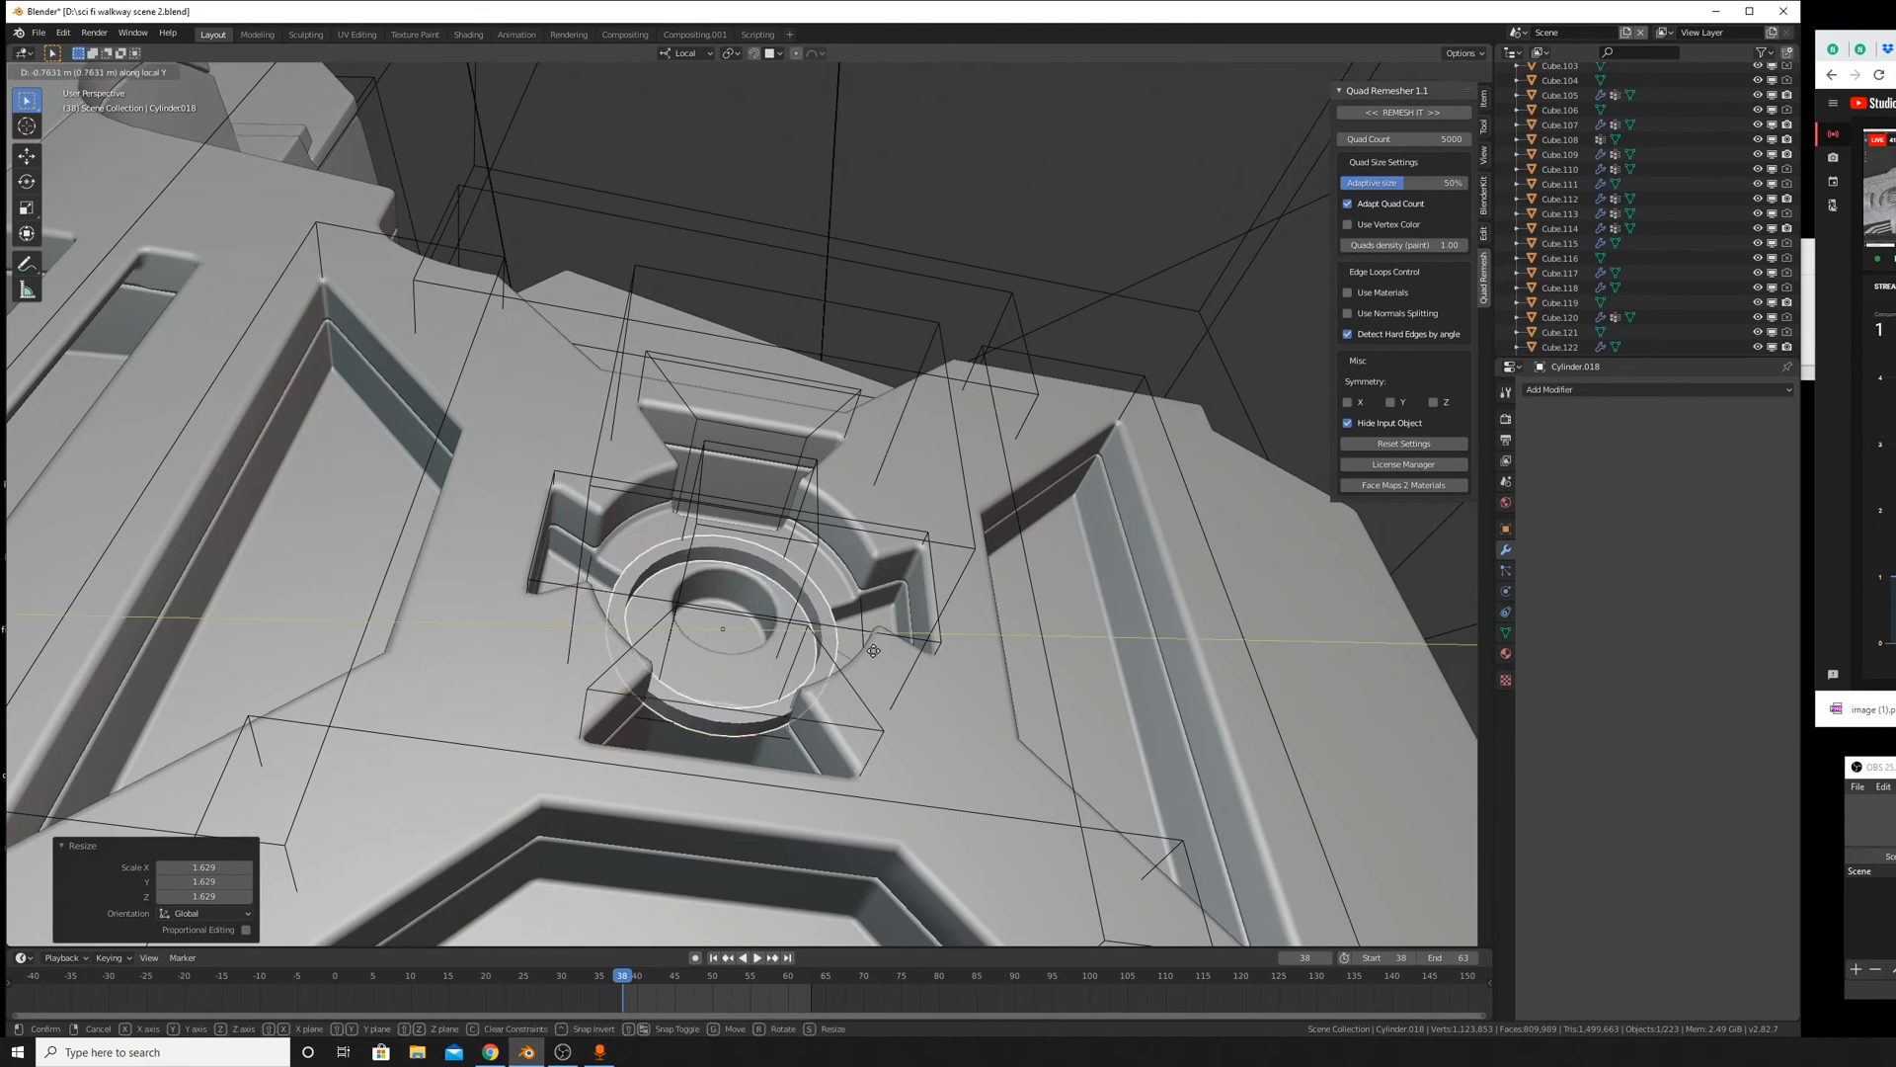
pyautogui.click(822, 604)
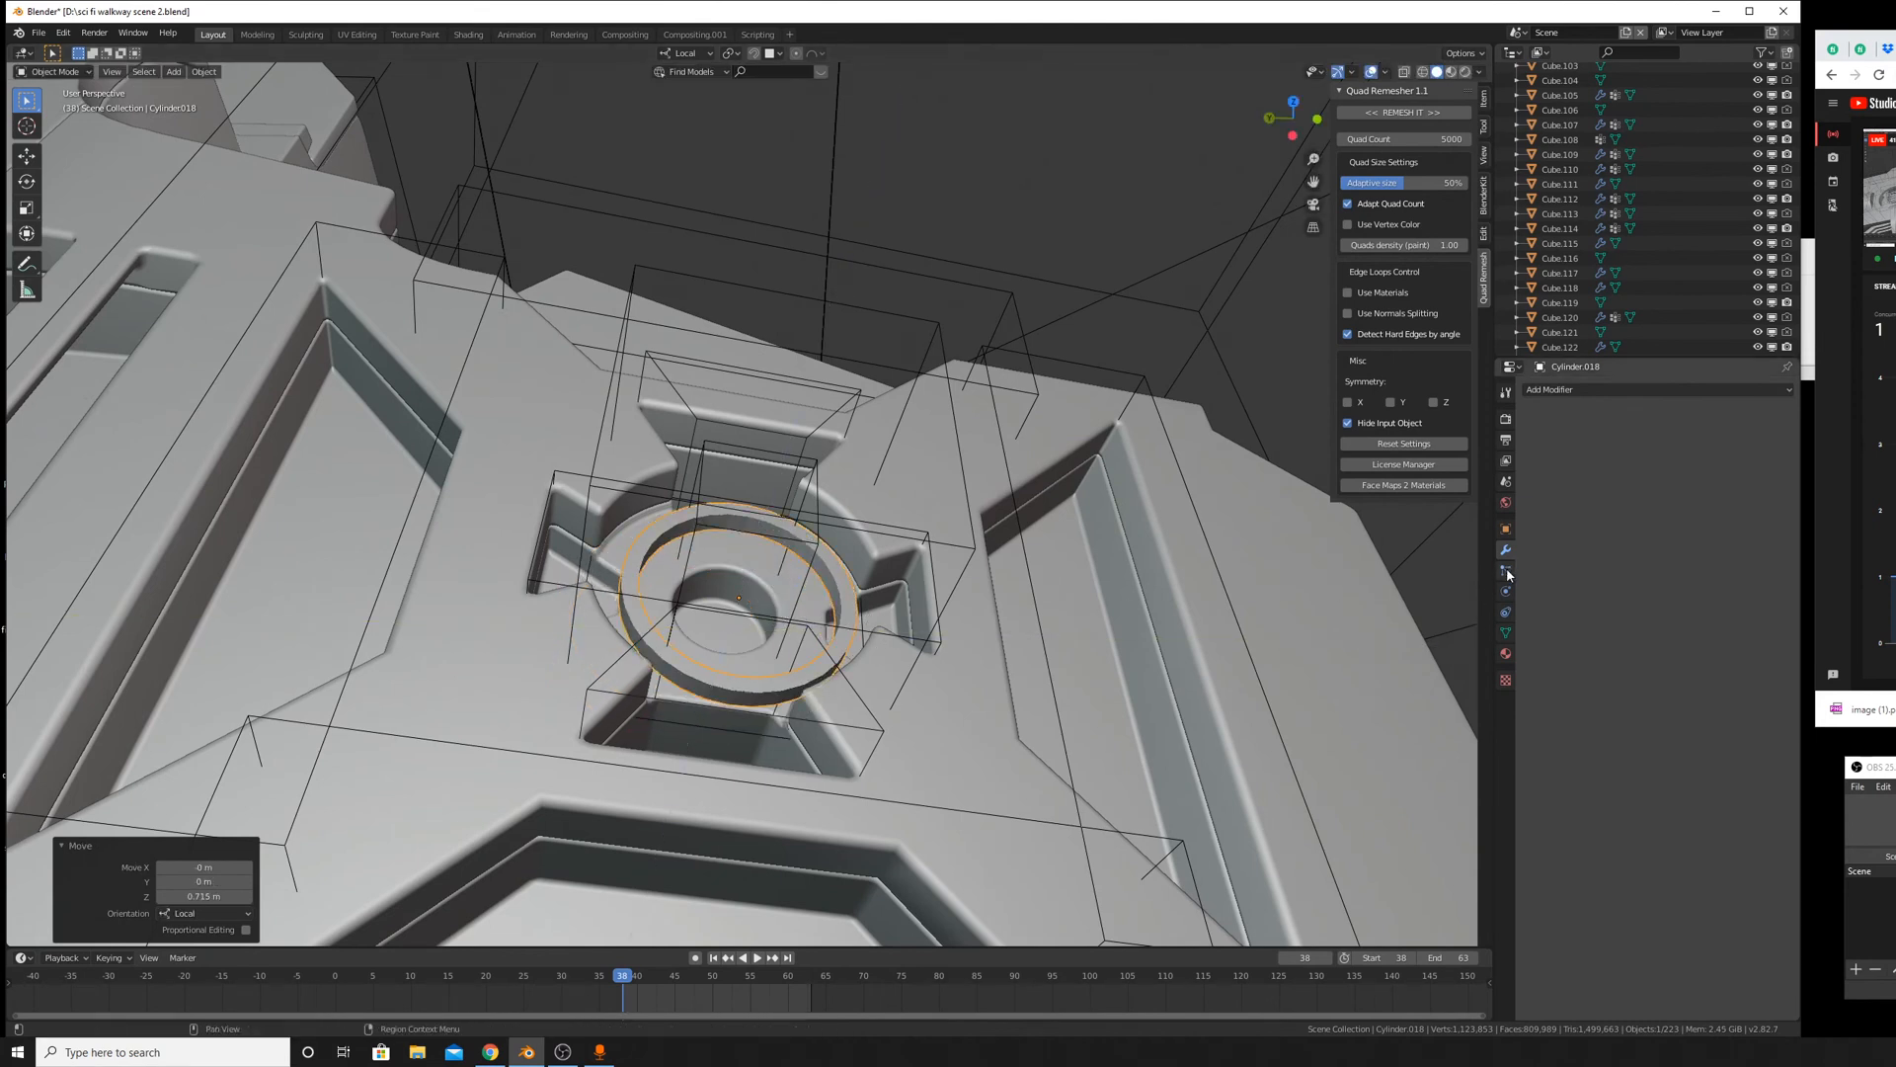
# Enable Auto Smooth at 30° for the ring and adjust its height in the recess along local Z.
pyautogui.click(1506, 633)
pyautogui.click(1550, 662)
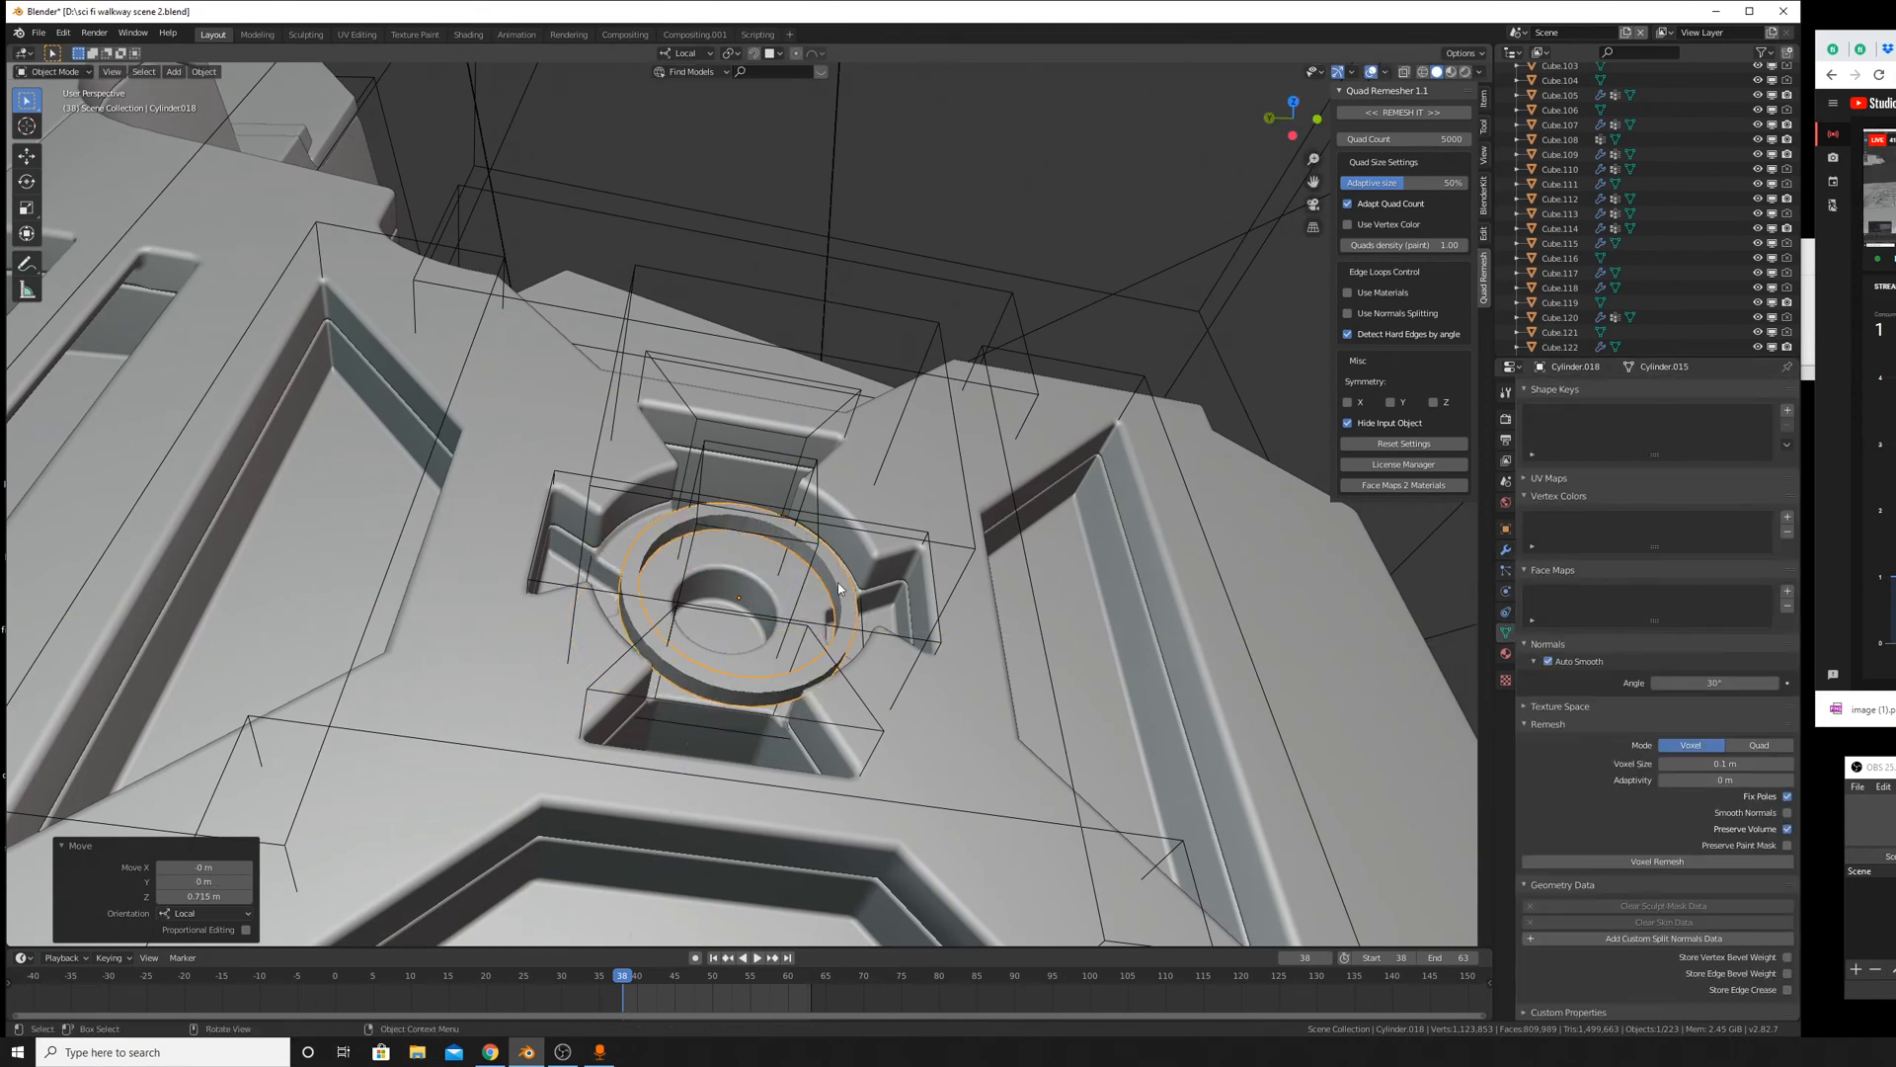
pyautogui.moveTo(889, 711); pyautogui.dragTo(889, 625, button='middle')
pyautogui.press('g')
pyautogui.press('z')
pyautogui.press('z')
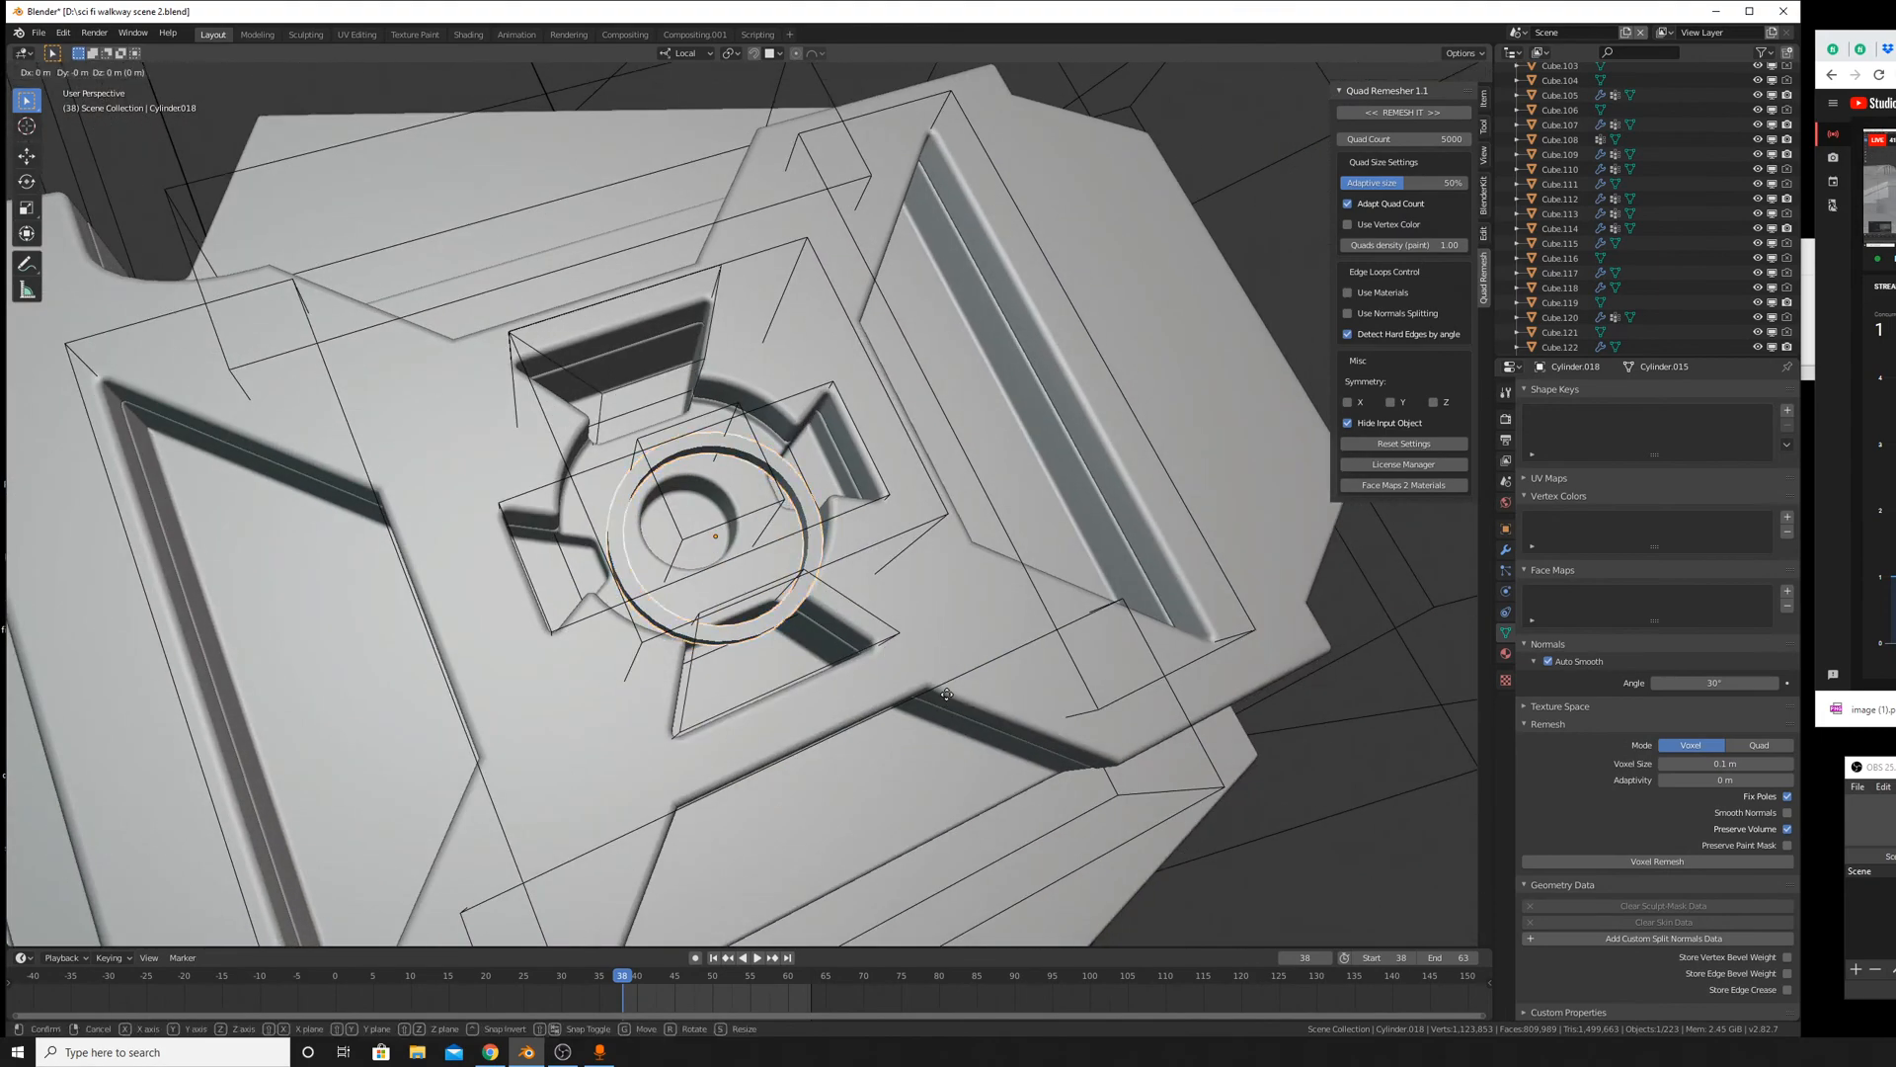
pyautogui.click(884, 617)
# Move the ring about -0.827 m along its local Z axis to seat it deeper in the recess.
pyautogui.moveTo(884, 618); pyautogui.dragTo(880, 656, button='middle')
pyautogui.scroll(3, 760, 474)
pyautogui.press('g')
pyautogui.press('z')
pyautogui.press('z')
pyautogui.click(812, 620)
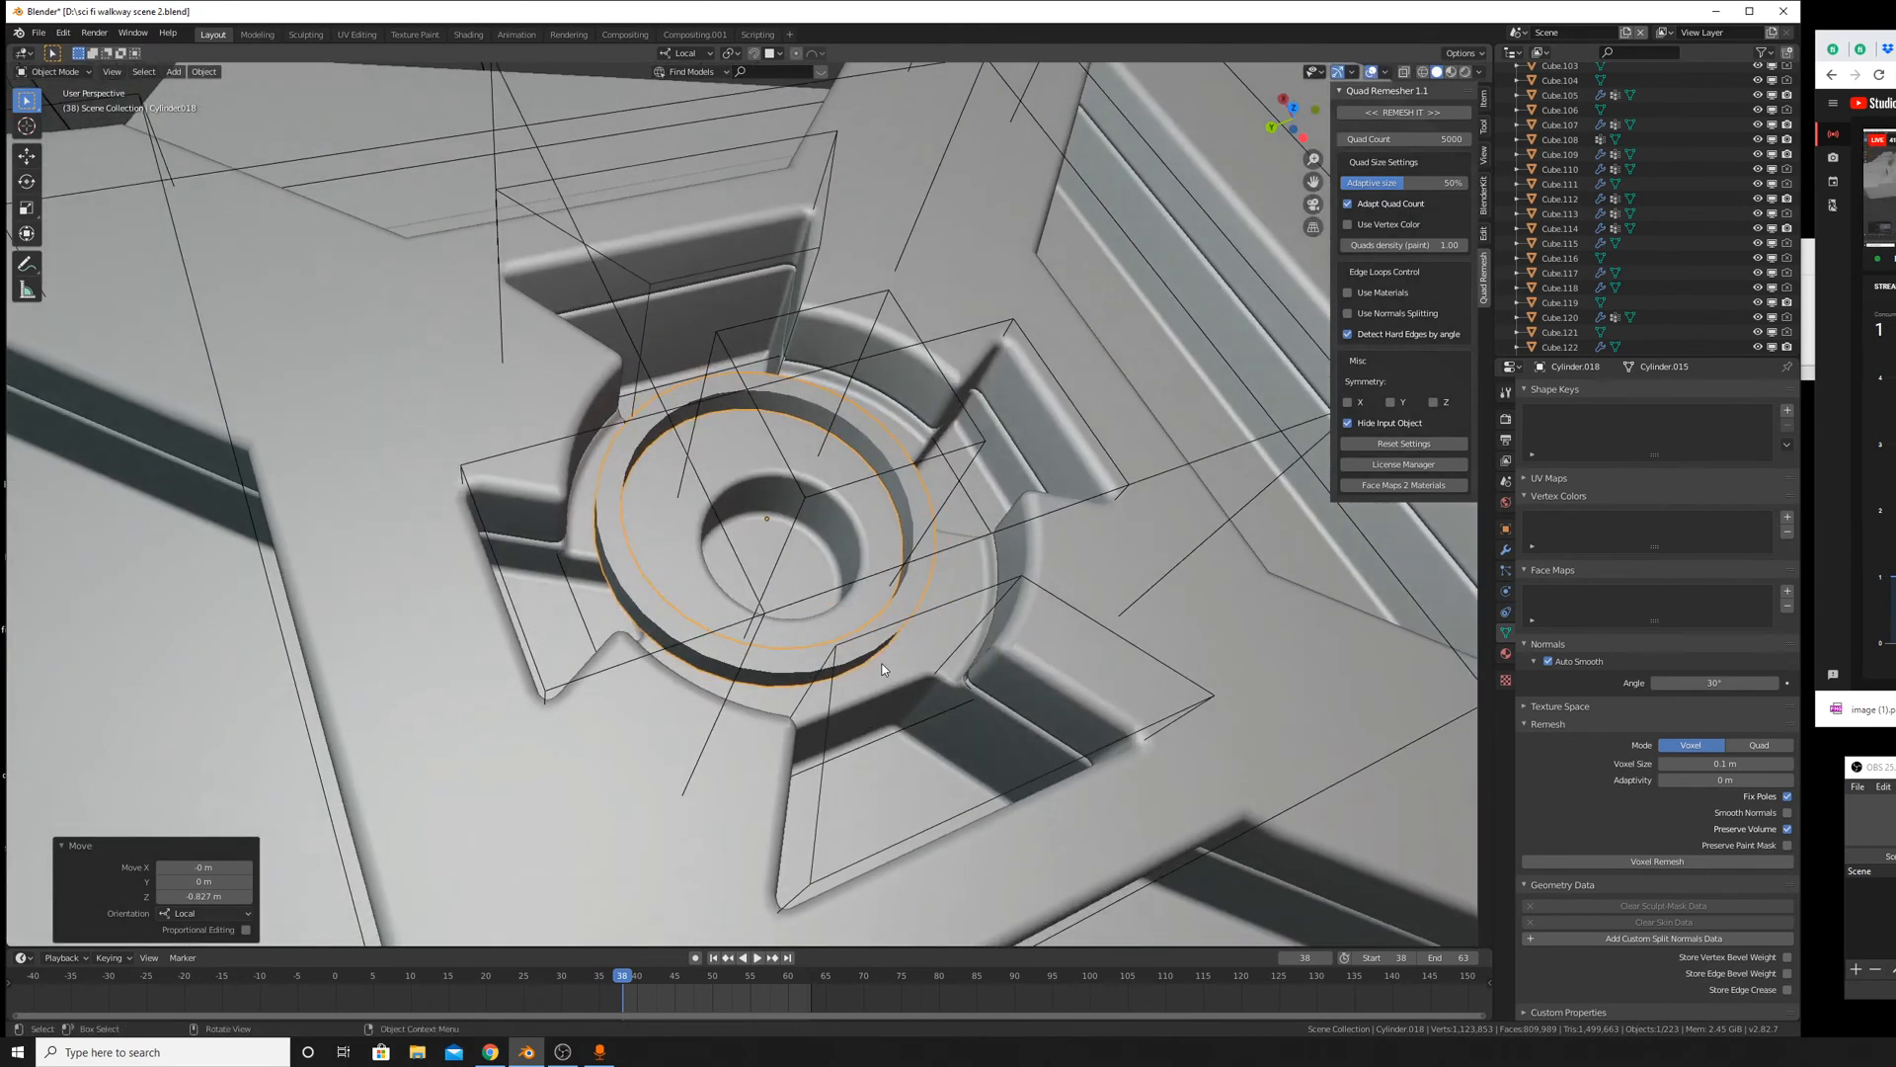
# Scale the ring up about 1.255 times and shift it about -0.3 m along its local X axis.
pyautogui.press('s')
pyautogui.click(905, 680)
pyautogui.press('g')
pyautogui.press('y')
pyautogui.press('y')
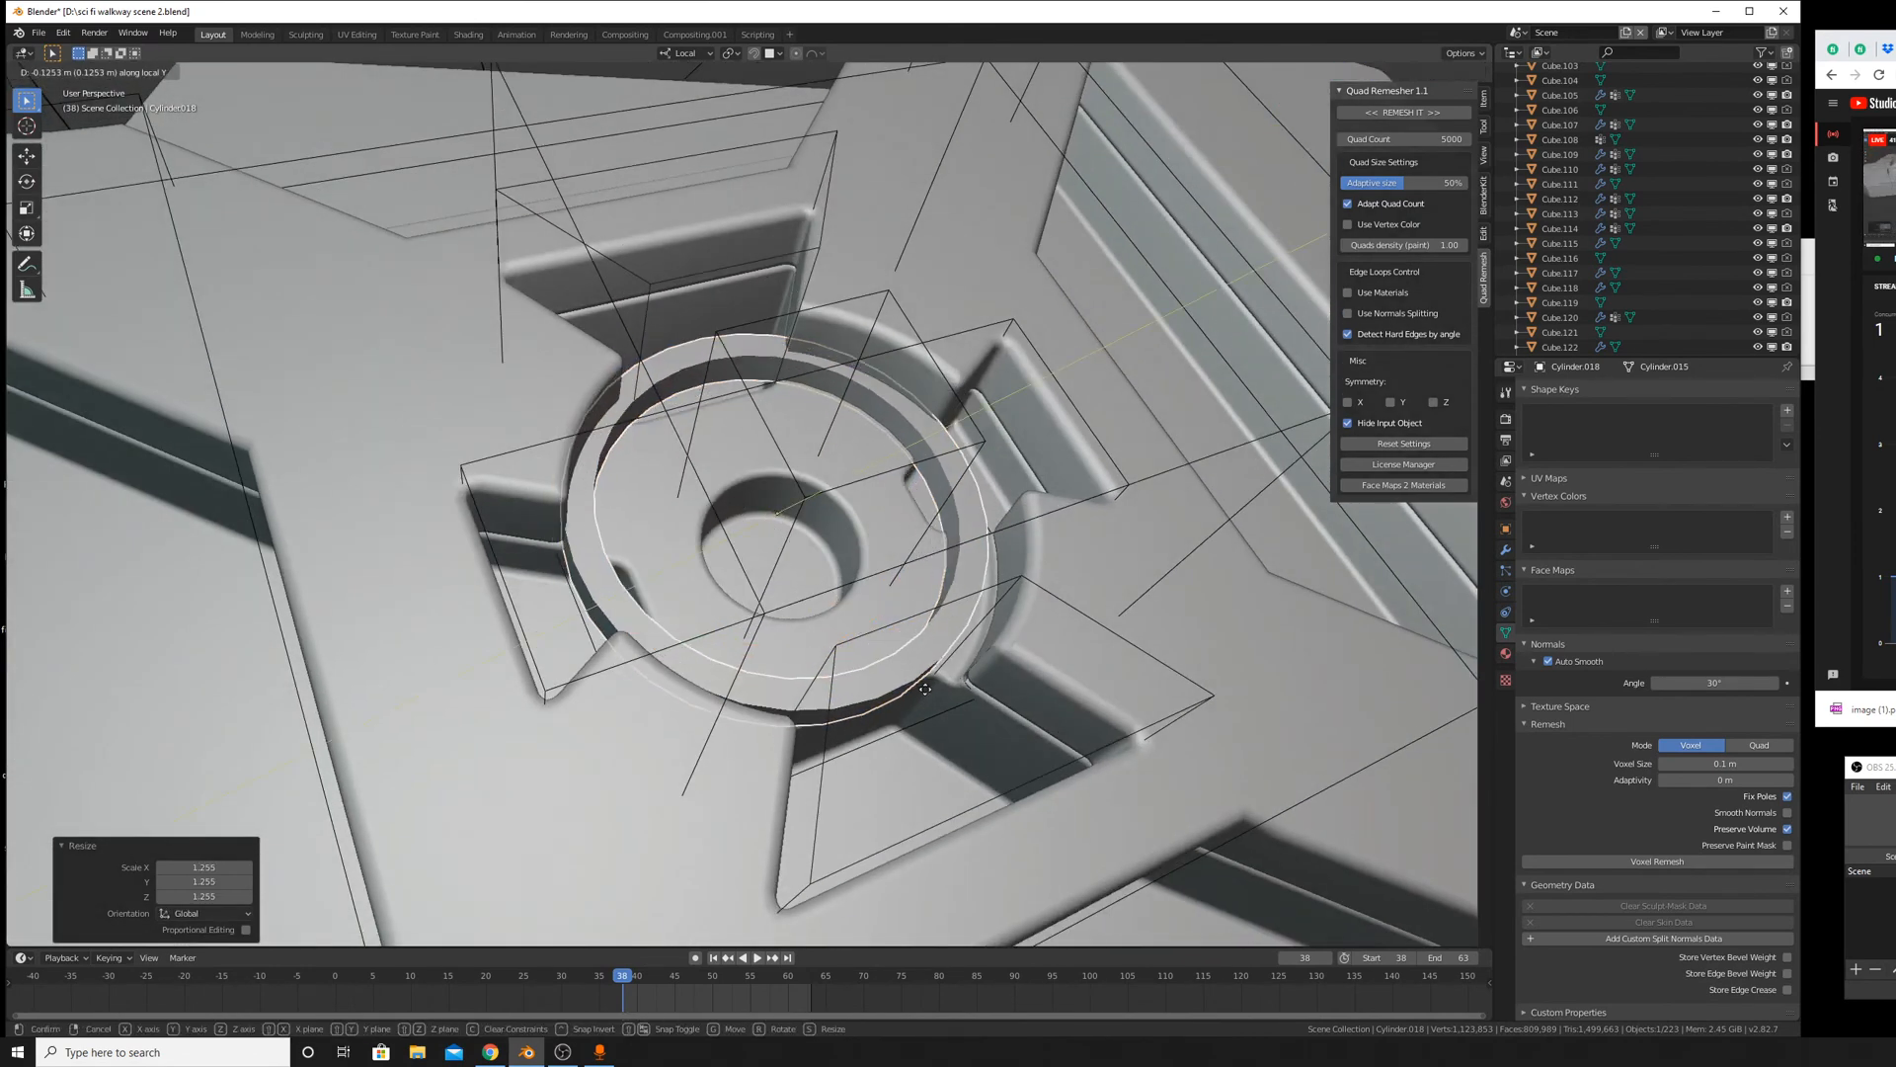
pyautogui.click(940, 696)
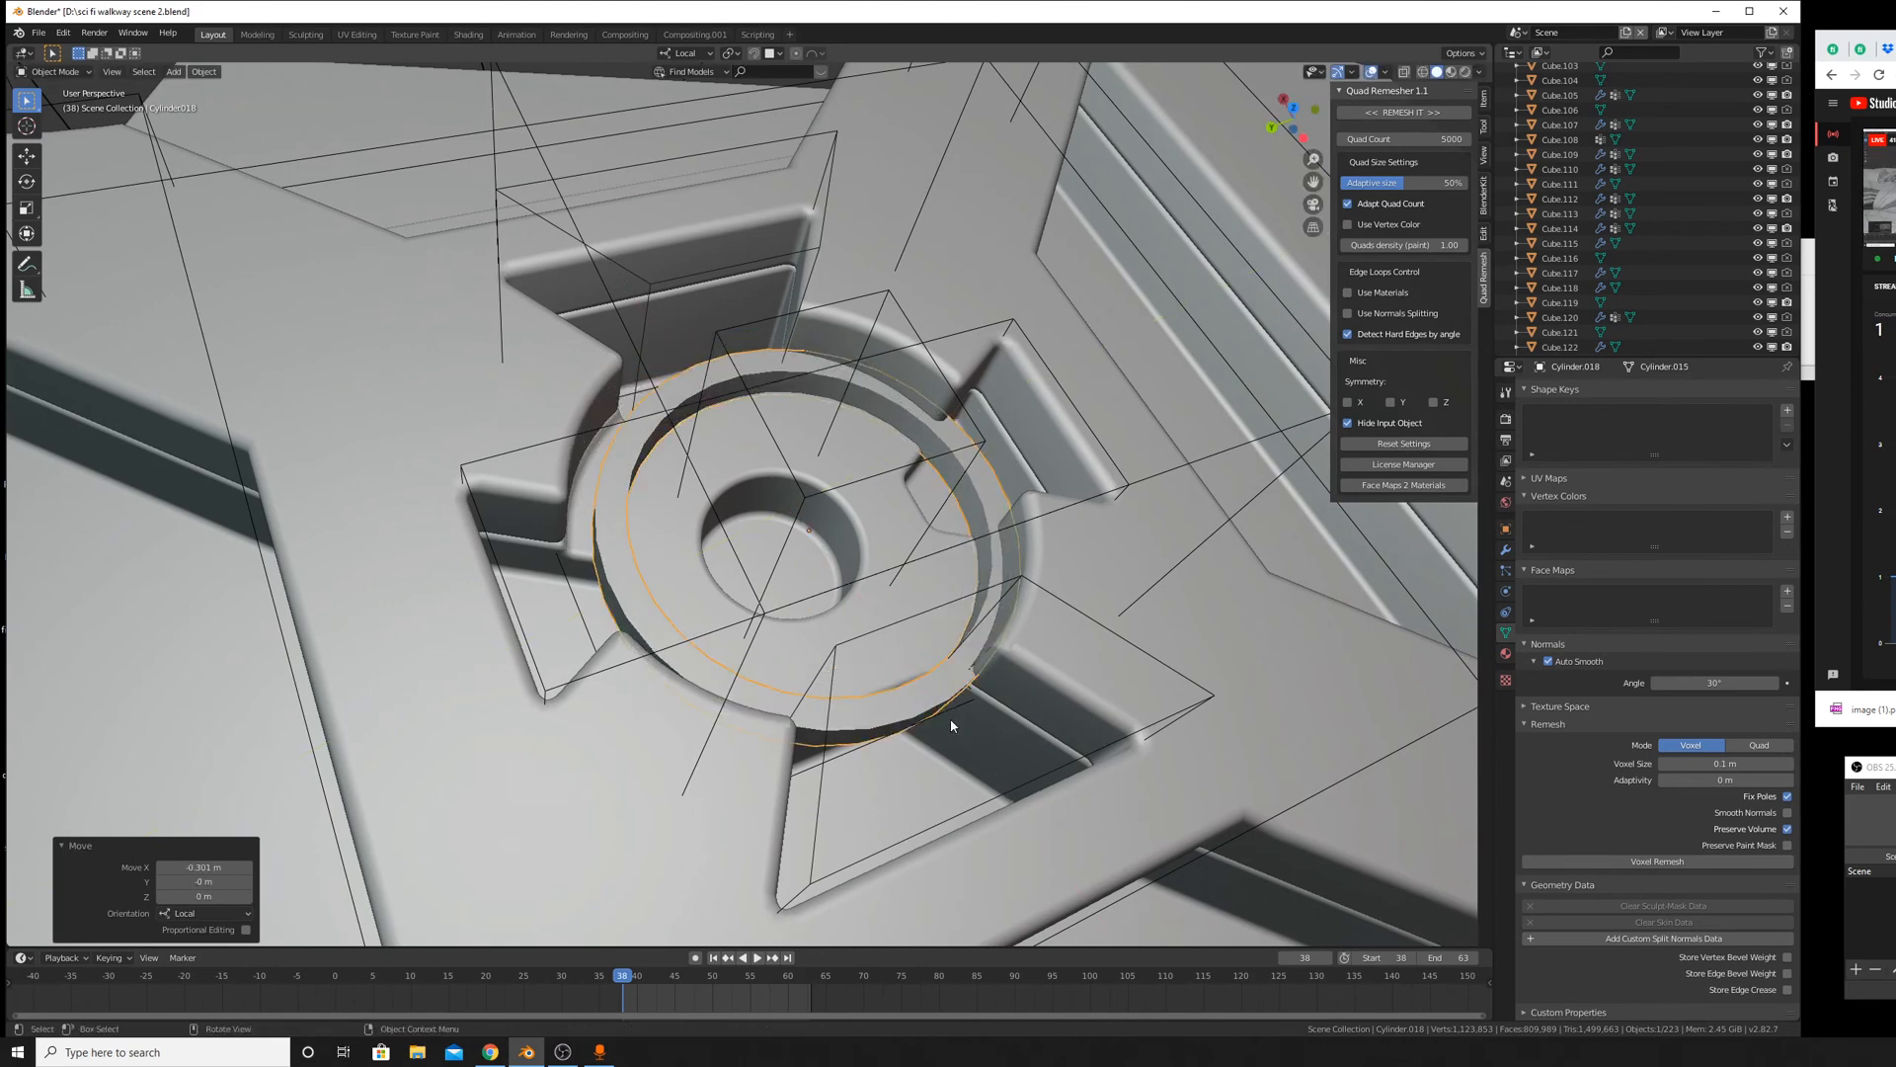
# Centre the ring in the round recess by moving it about 0.27 m along local Y and 0.067 m along local X.
pyautogui.press('g')
pyautogui.press('y')
pyautogui.press('y')
pyautogui.click(908, 711)
pyautogui.moveTo(909, 711); pyautogui.dragTo(792, 685, button='middle')
pyautogui.press('g')
pyautogui.press('y')
pyautogui.press('y')
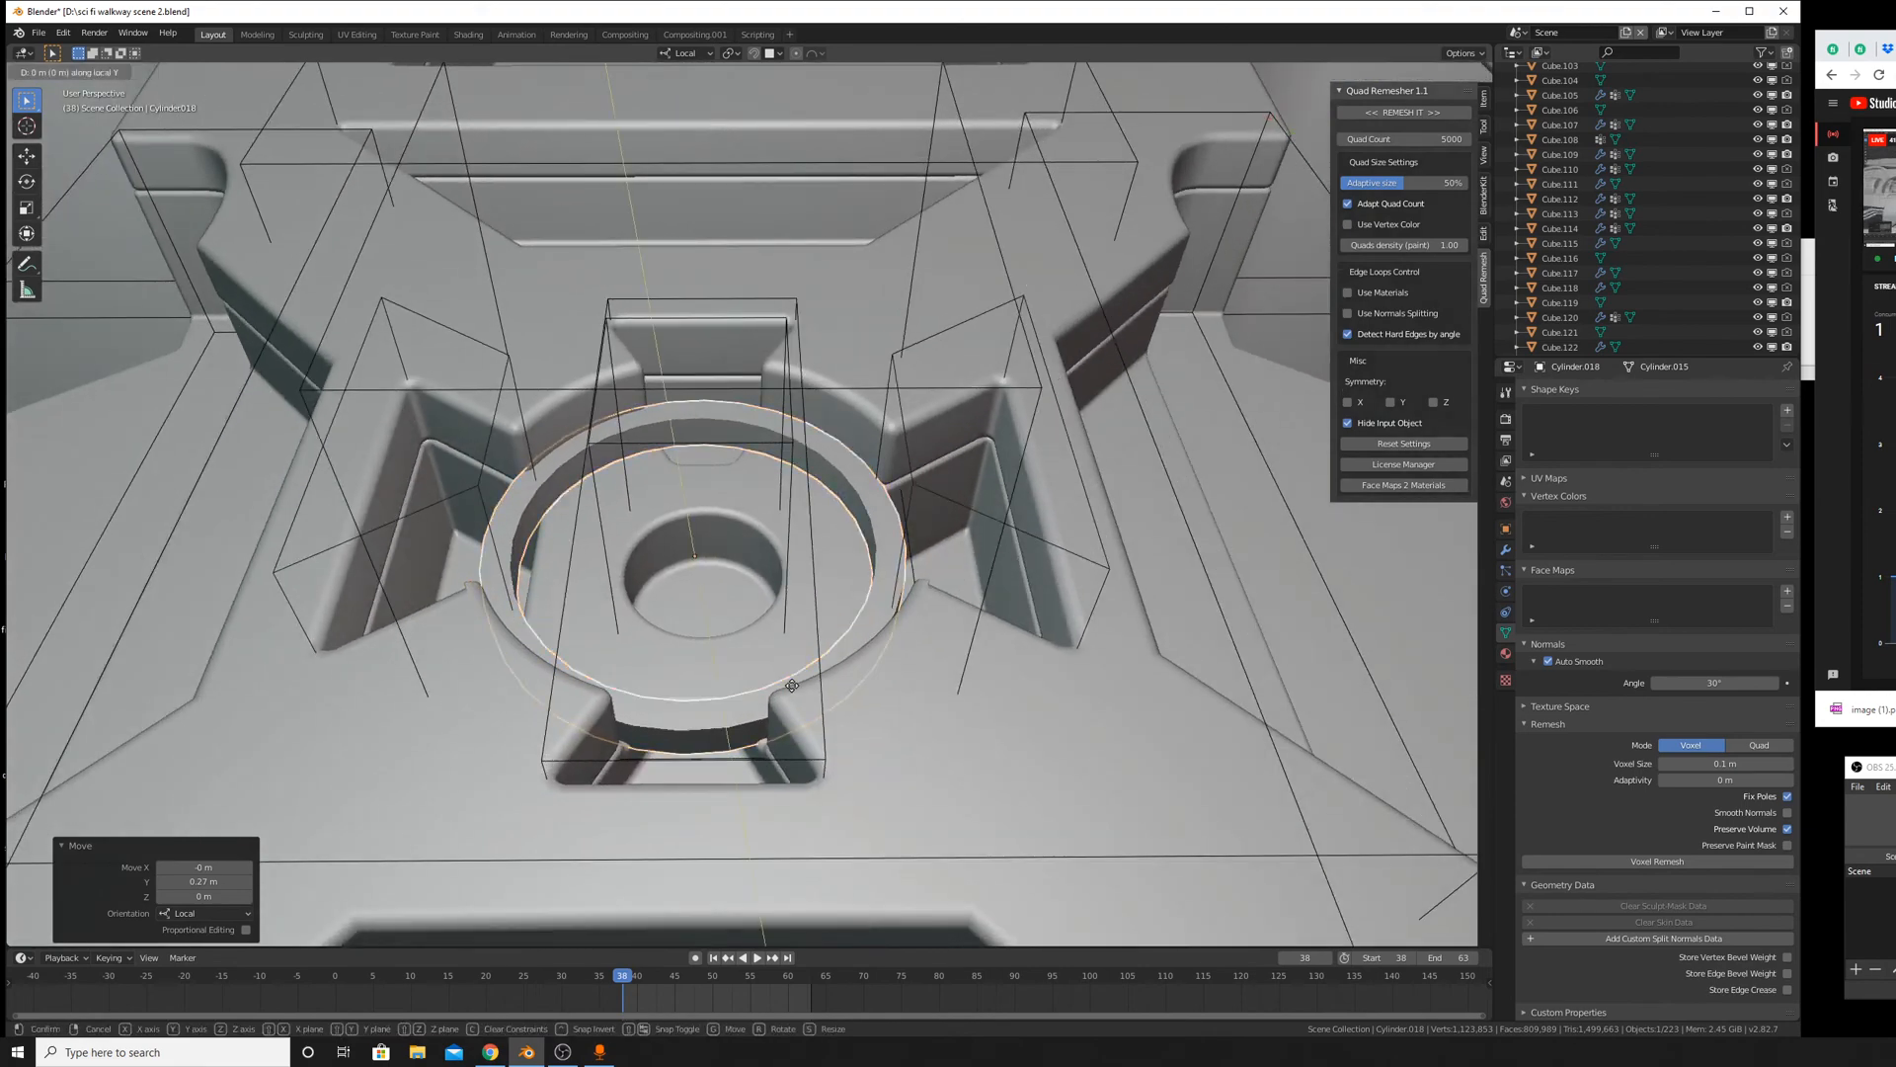
pyautogui.press('x')
pyautogui.press('x')
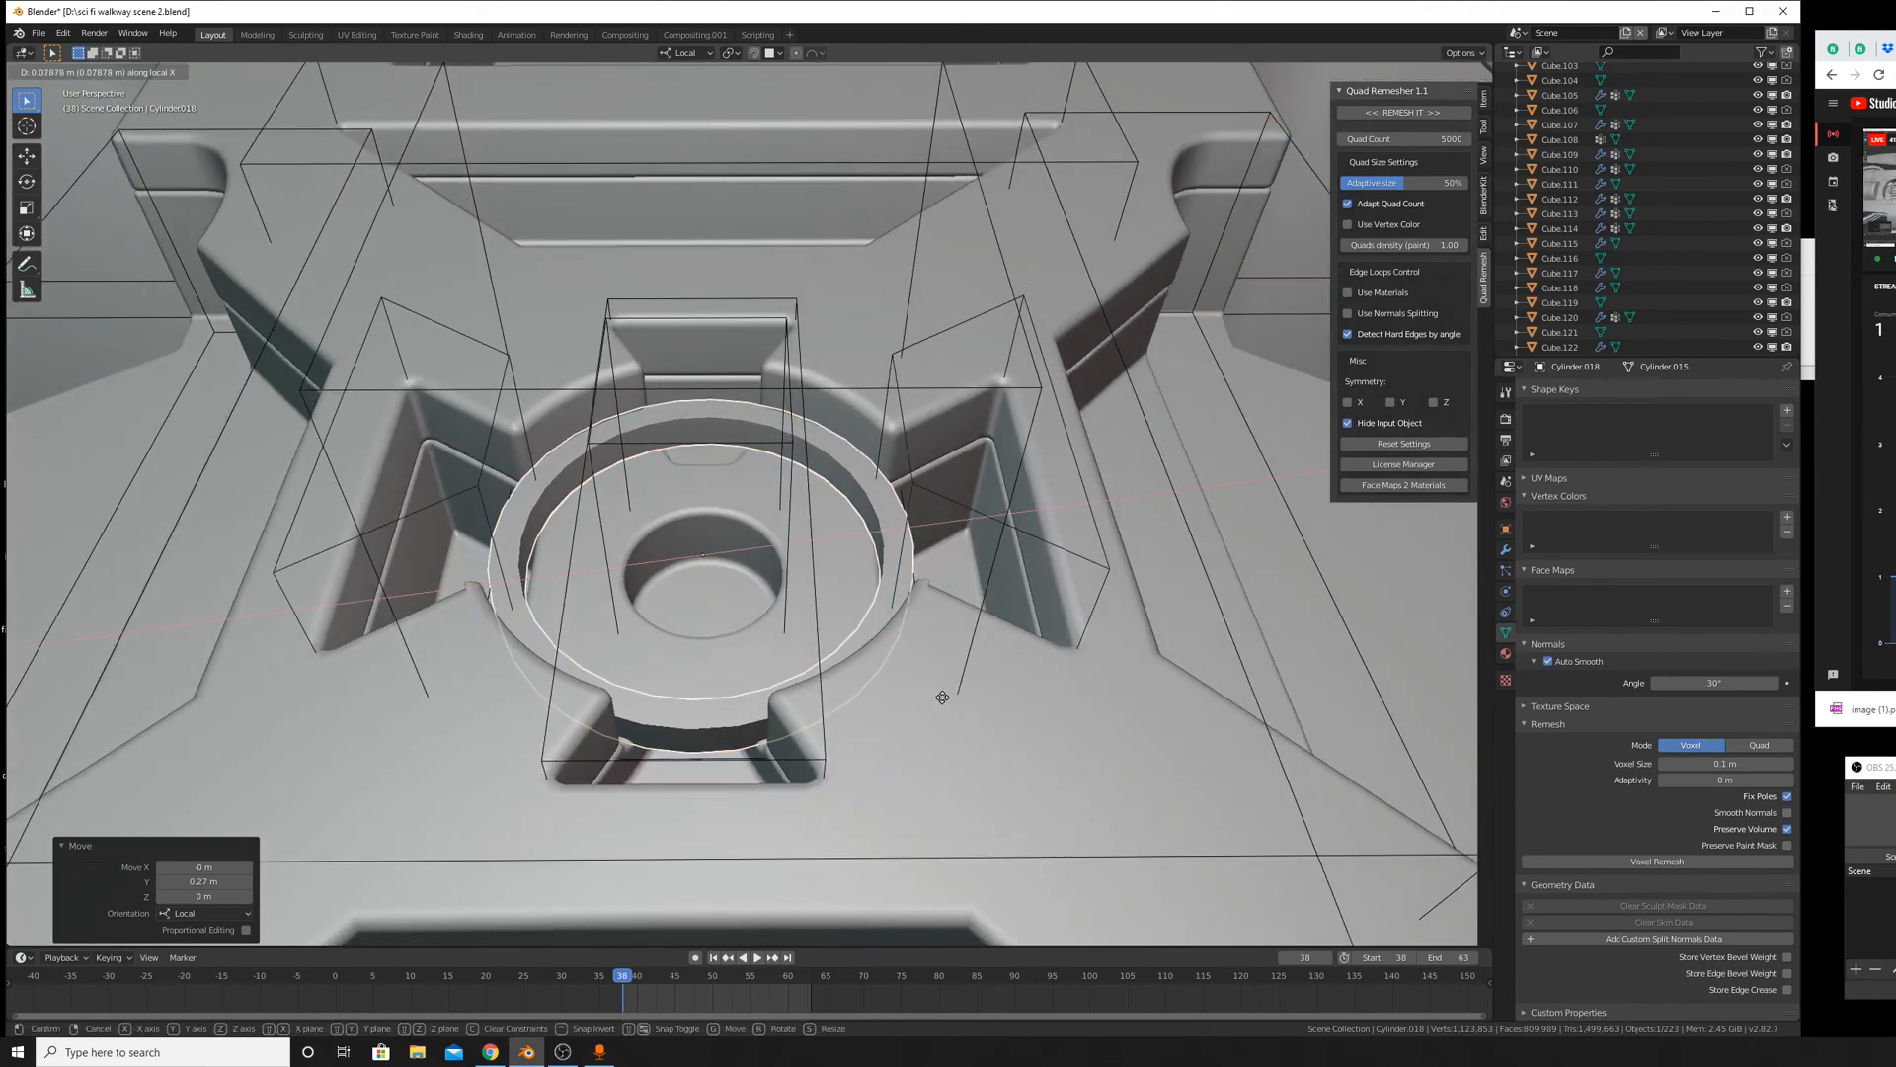
pyautogui.click(894, 698)
# Browse the sci-fi spaceship reference images in the browser and compare them with the ship's nose from several angles.
pyautogui.moveTo(889, 697); pyautogui.dragTo(1022, 795, button='middle')
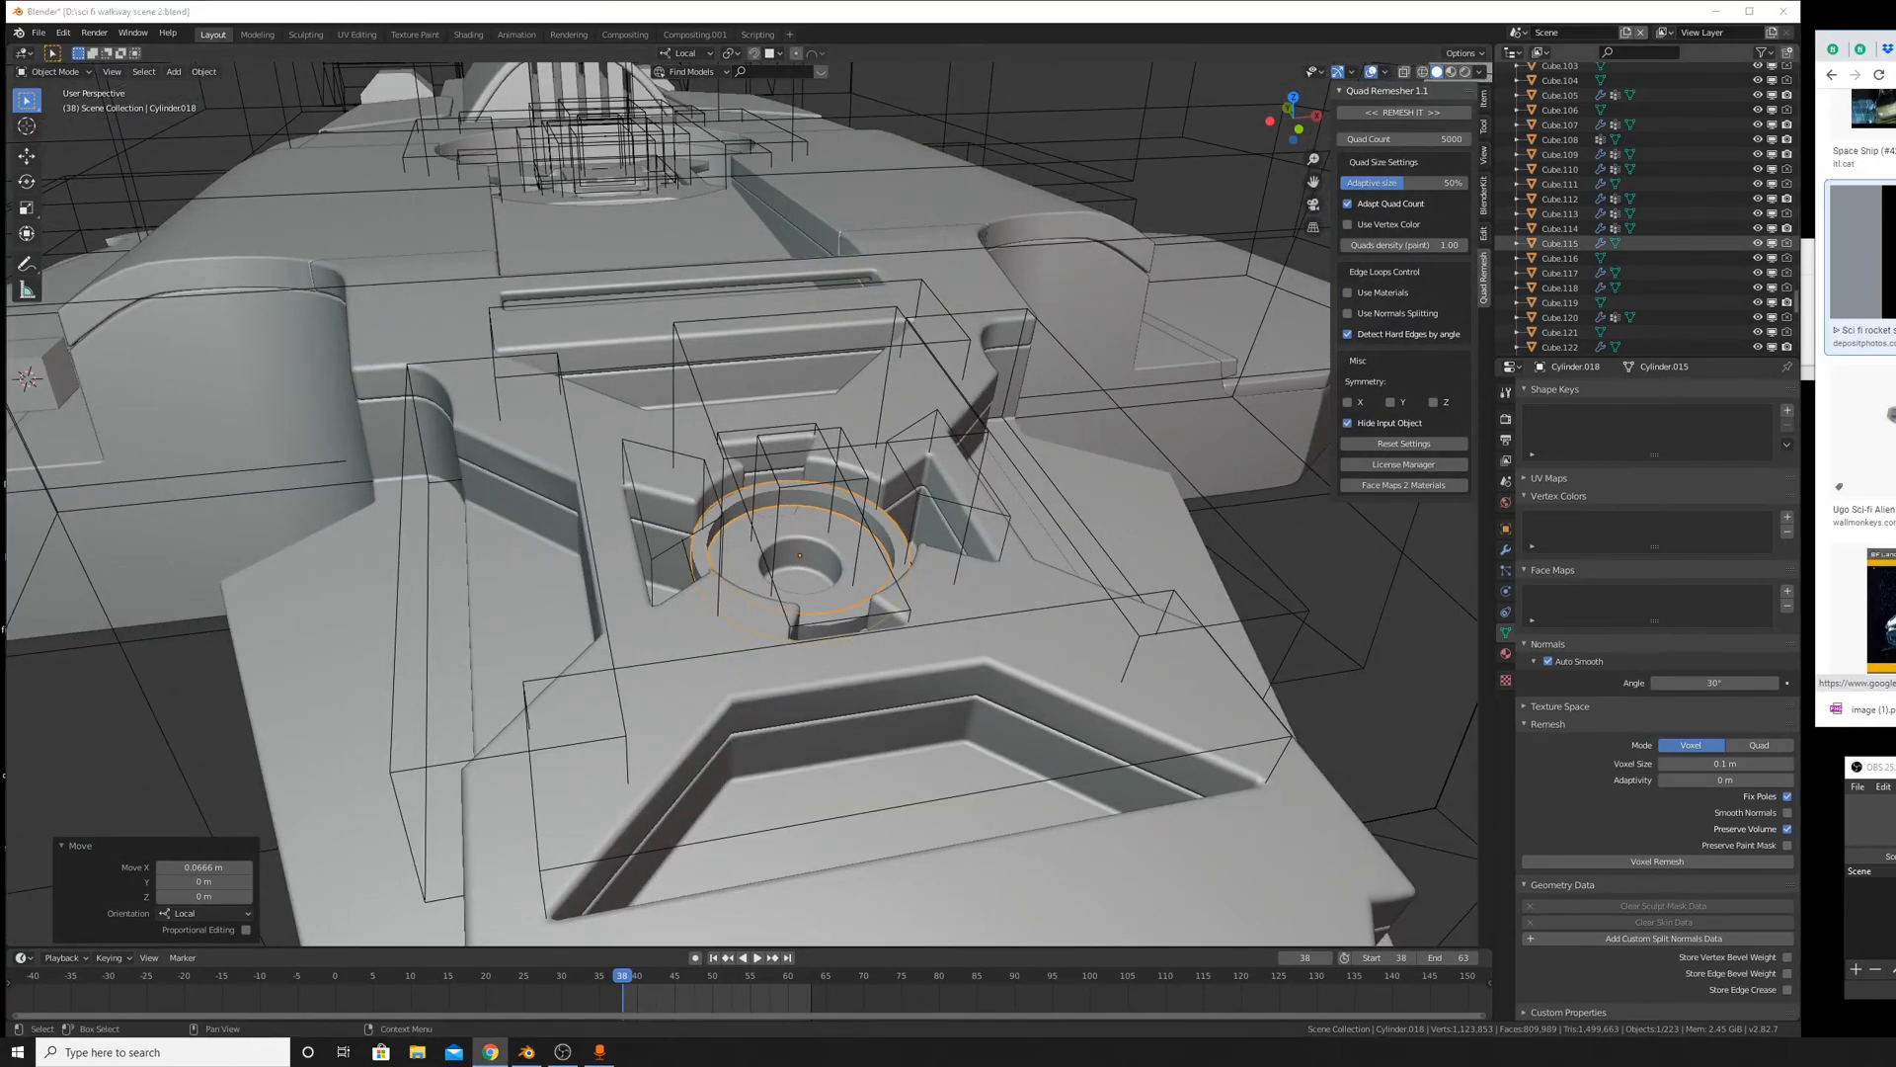
pyautogui.scroll(-4, 1857, 395)
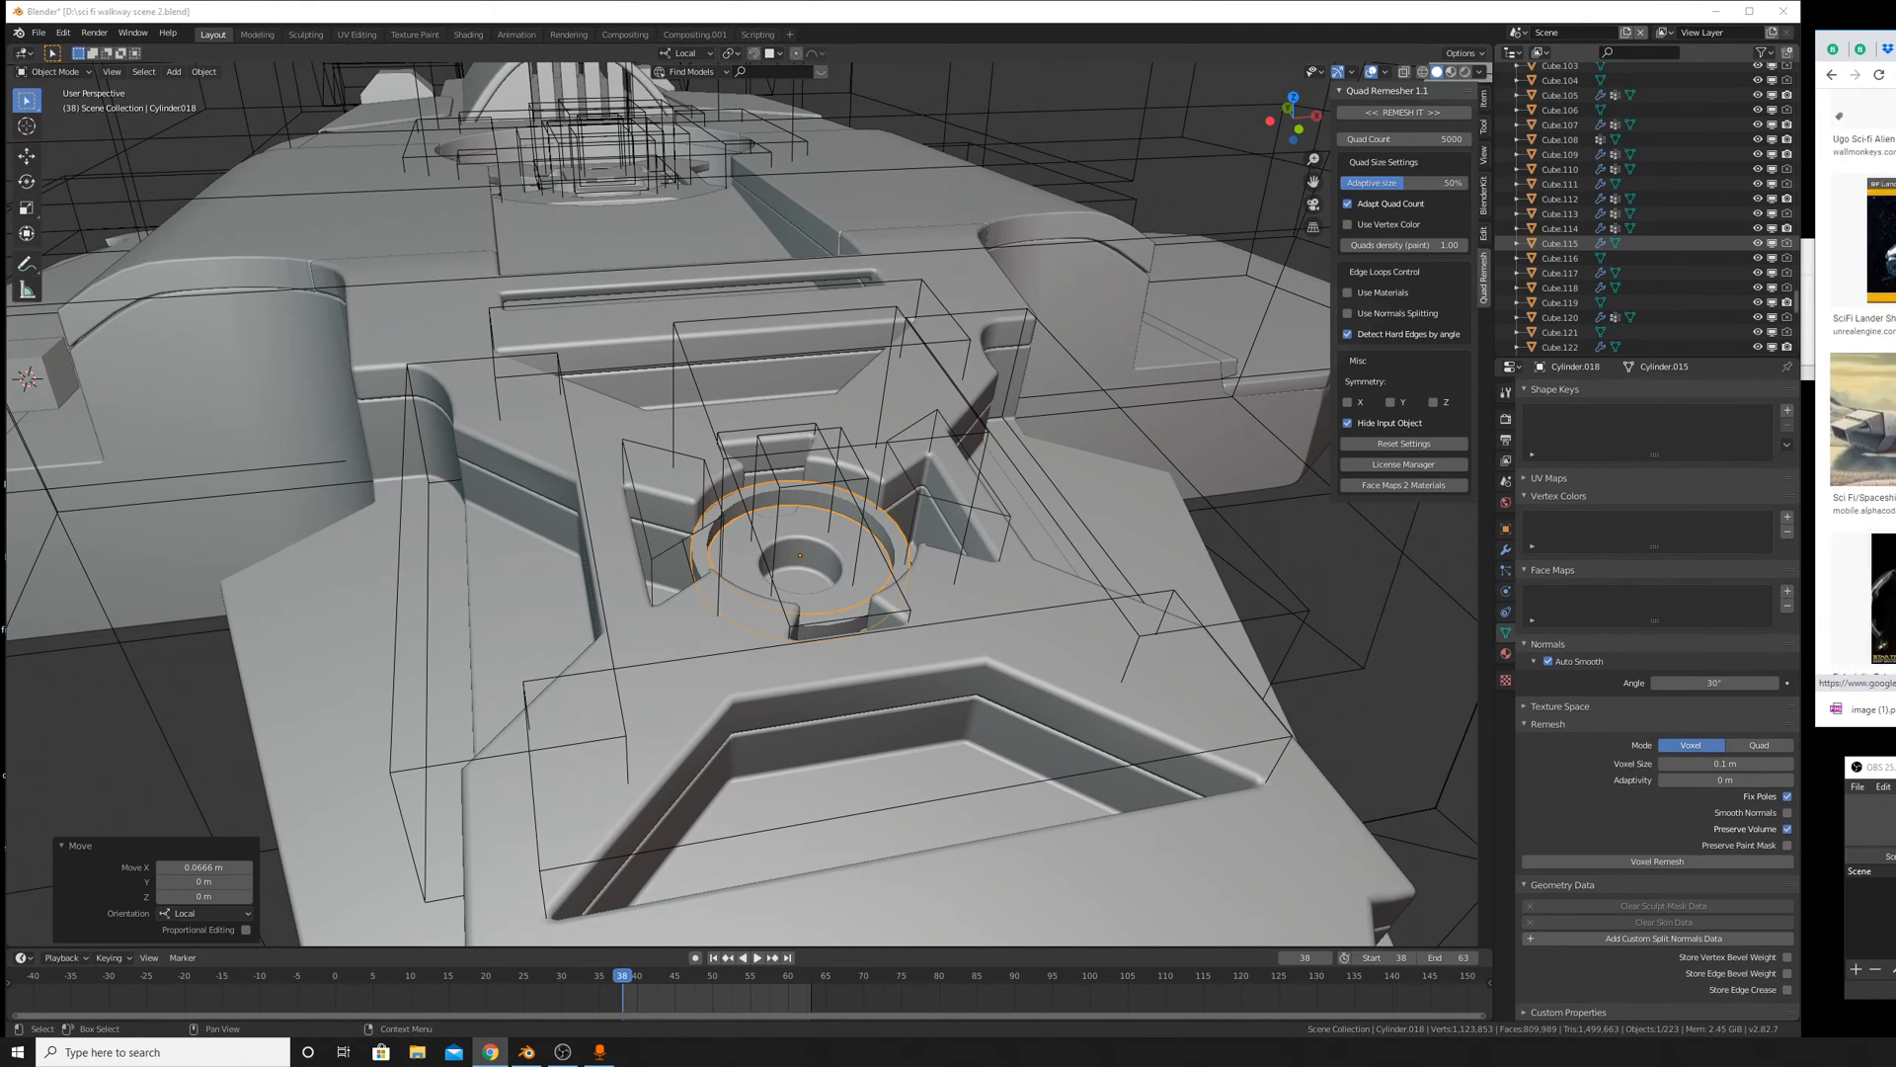
pyautogui.scroll(-5, 1857, 395)
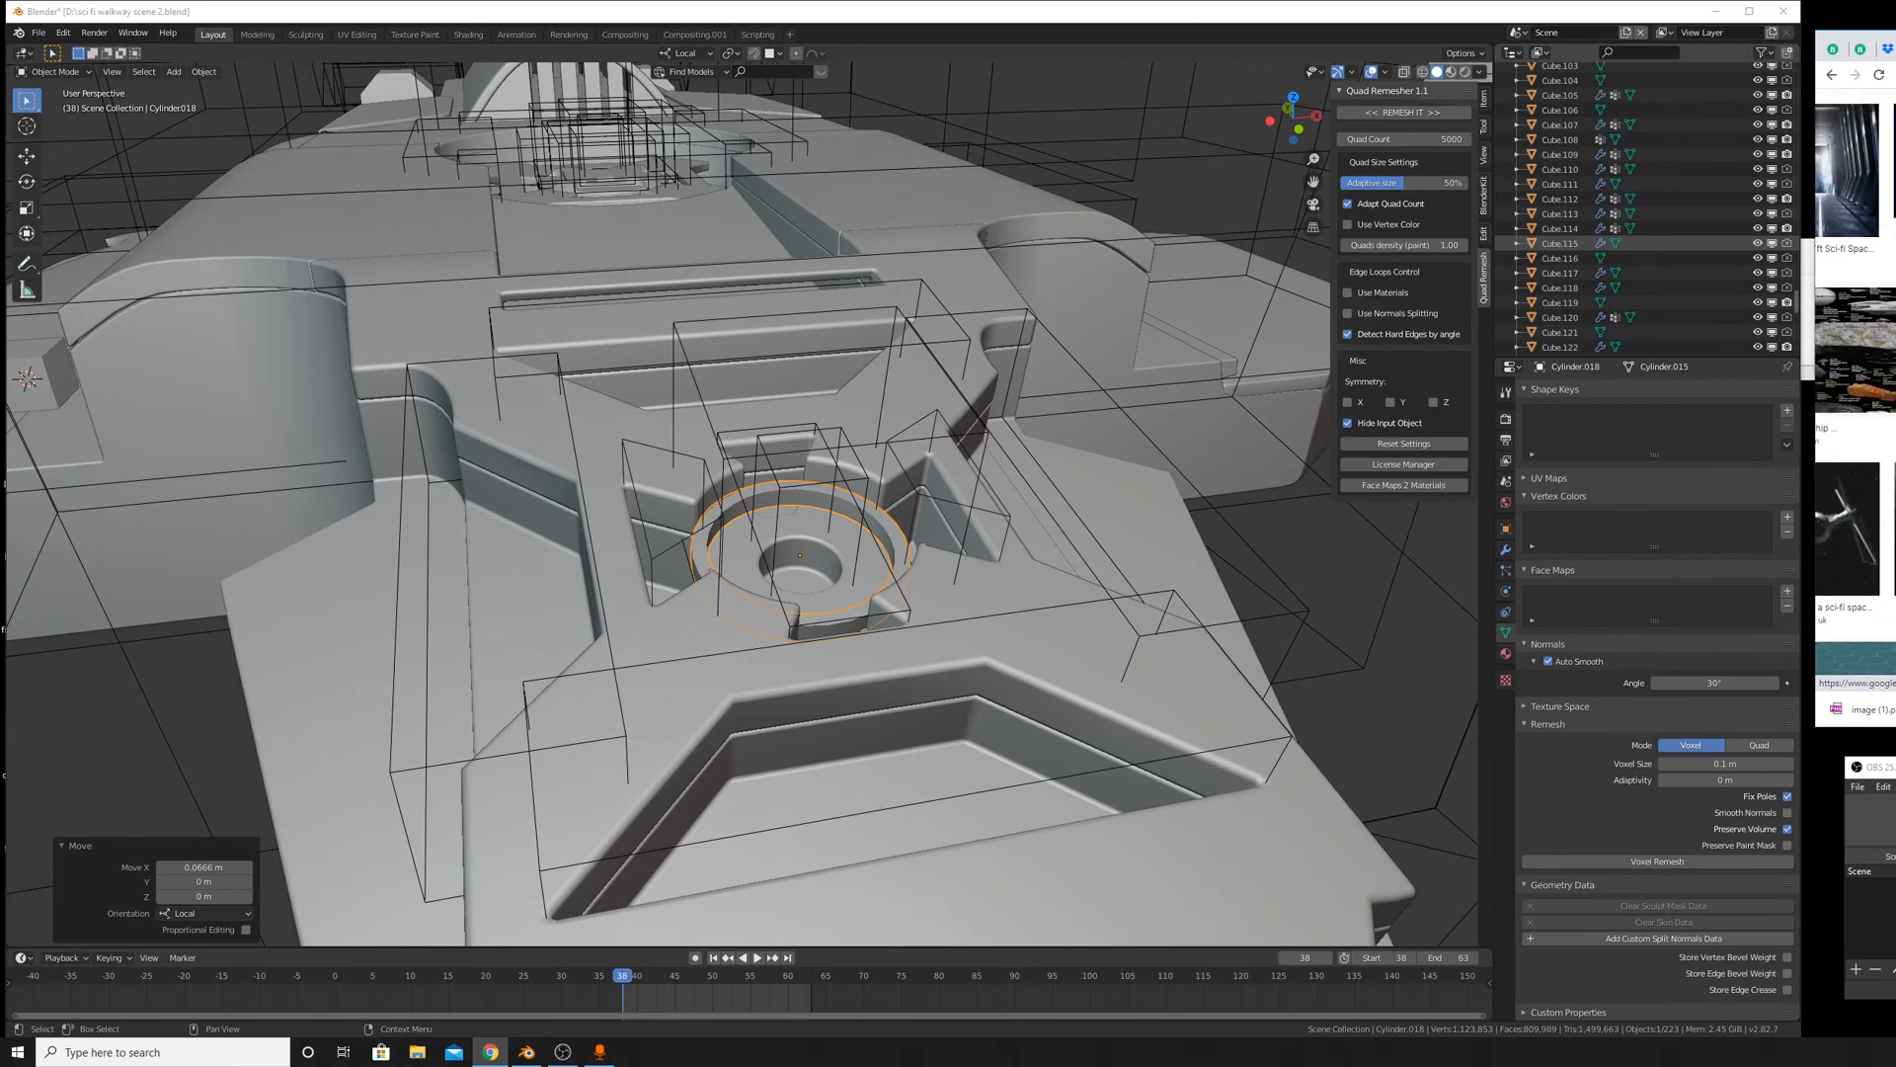
pyautogui.scroll(3, 1819, 228)
pyautogui.moveTo(611, 591); pyautogui.dragTo(536, 604, button='middle')
pyautogui.scroll(-8, 700, 601)
pyautogui.scroll(6, 536, 604)
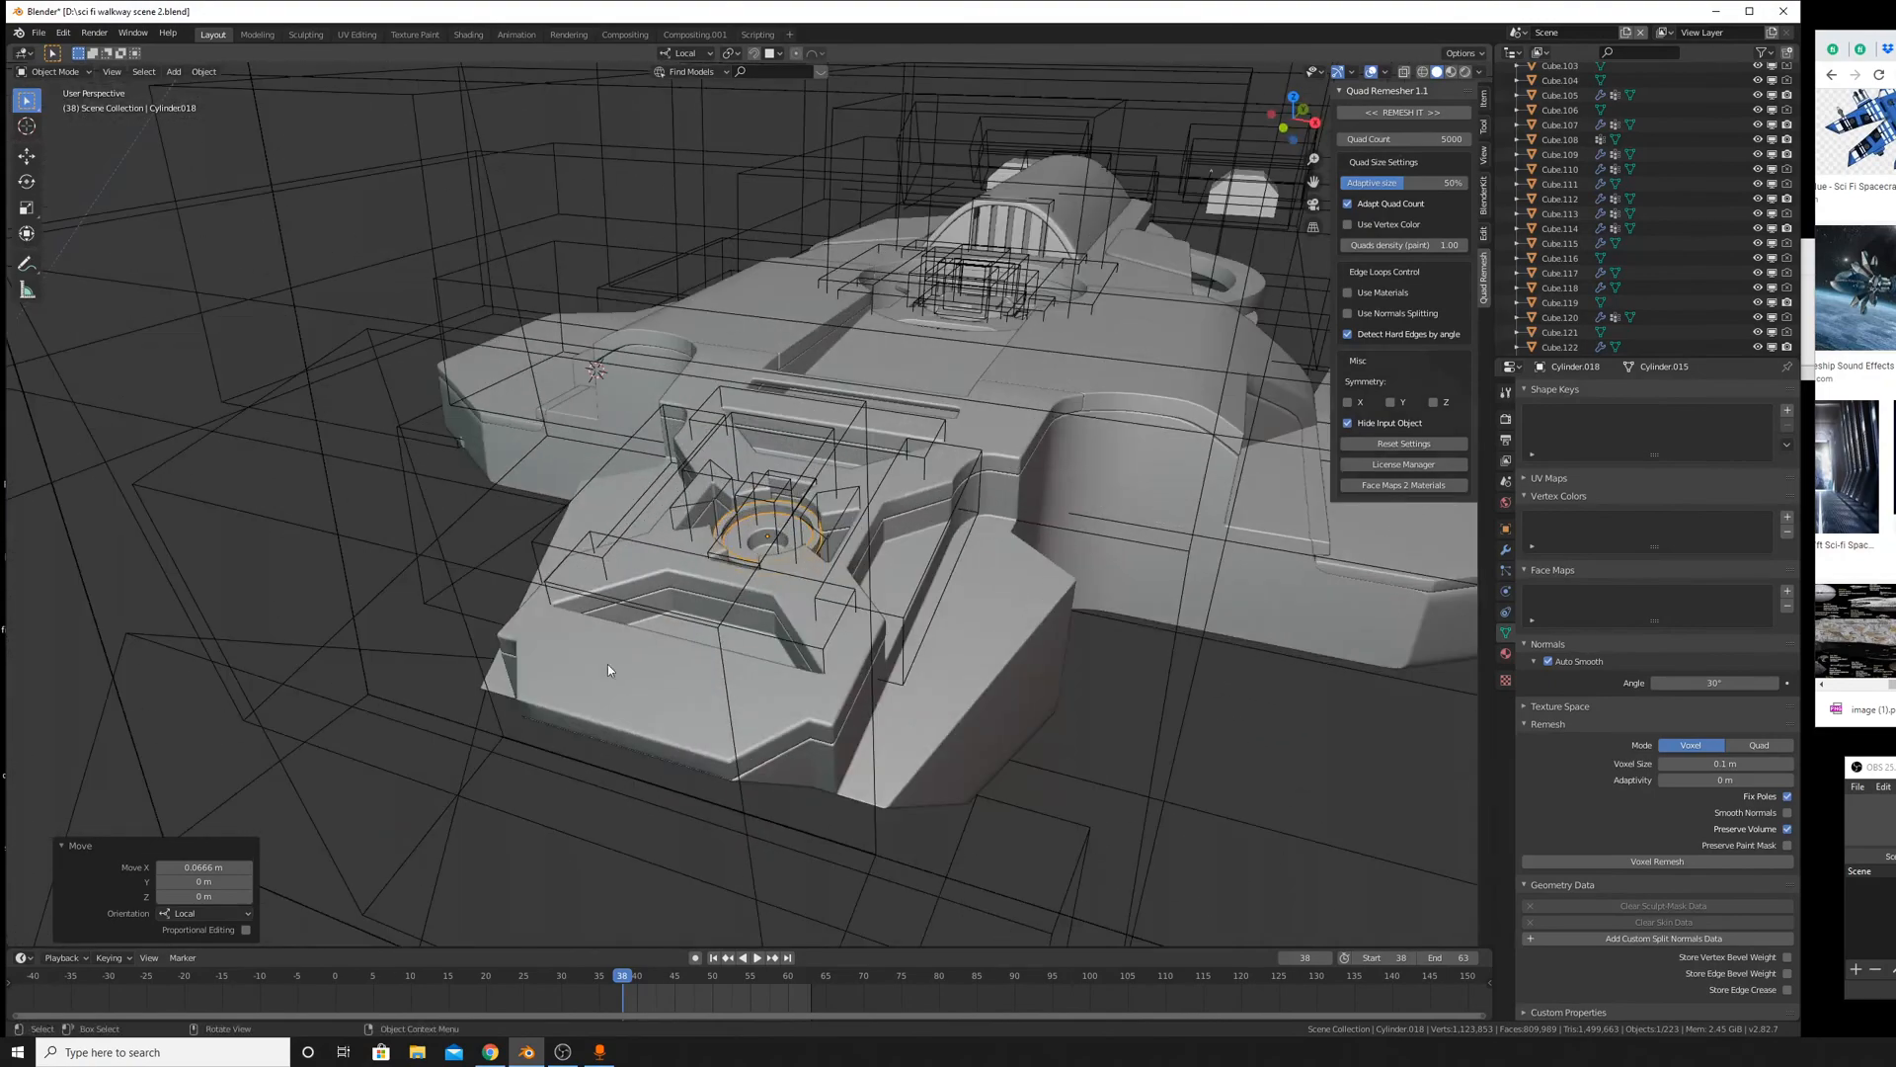
pyautogui.moveTo(607, 666); pyautogui.dragTo(556, 672, button='middle')
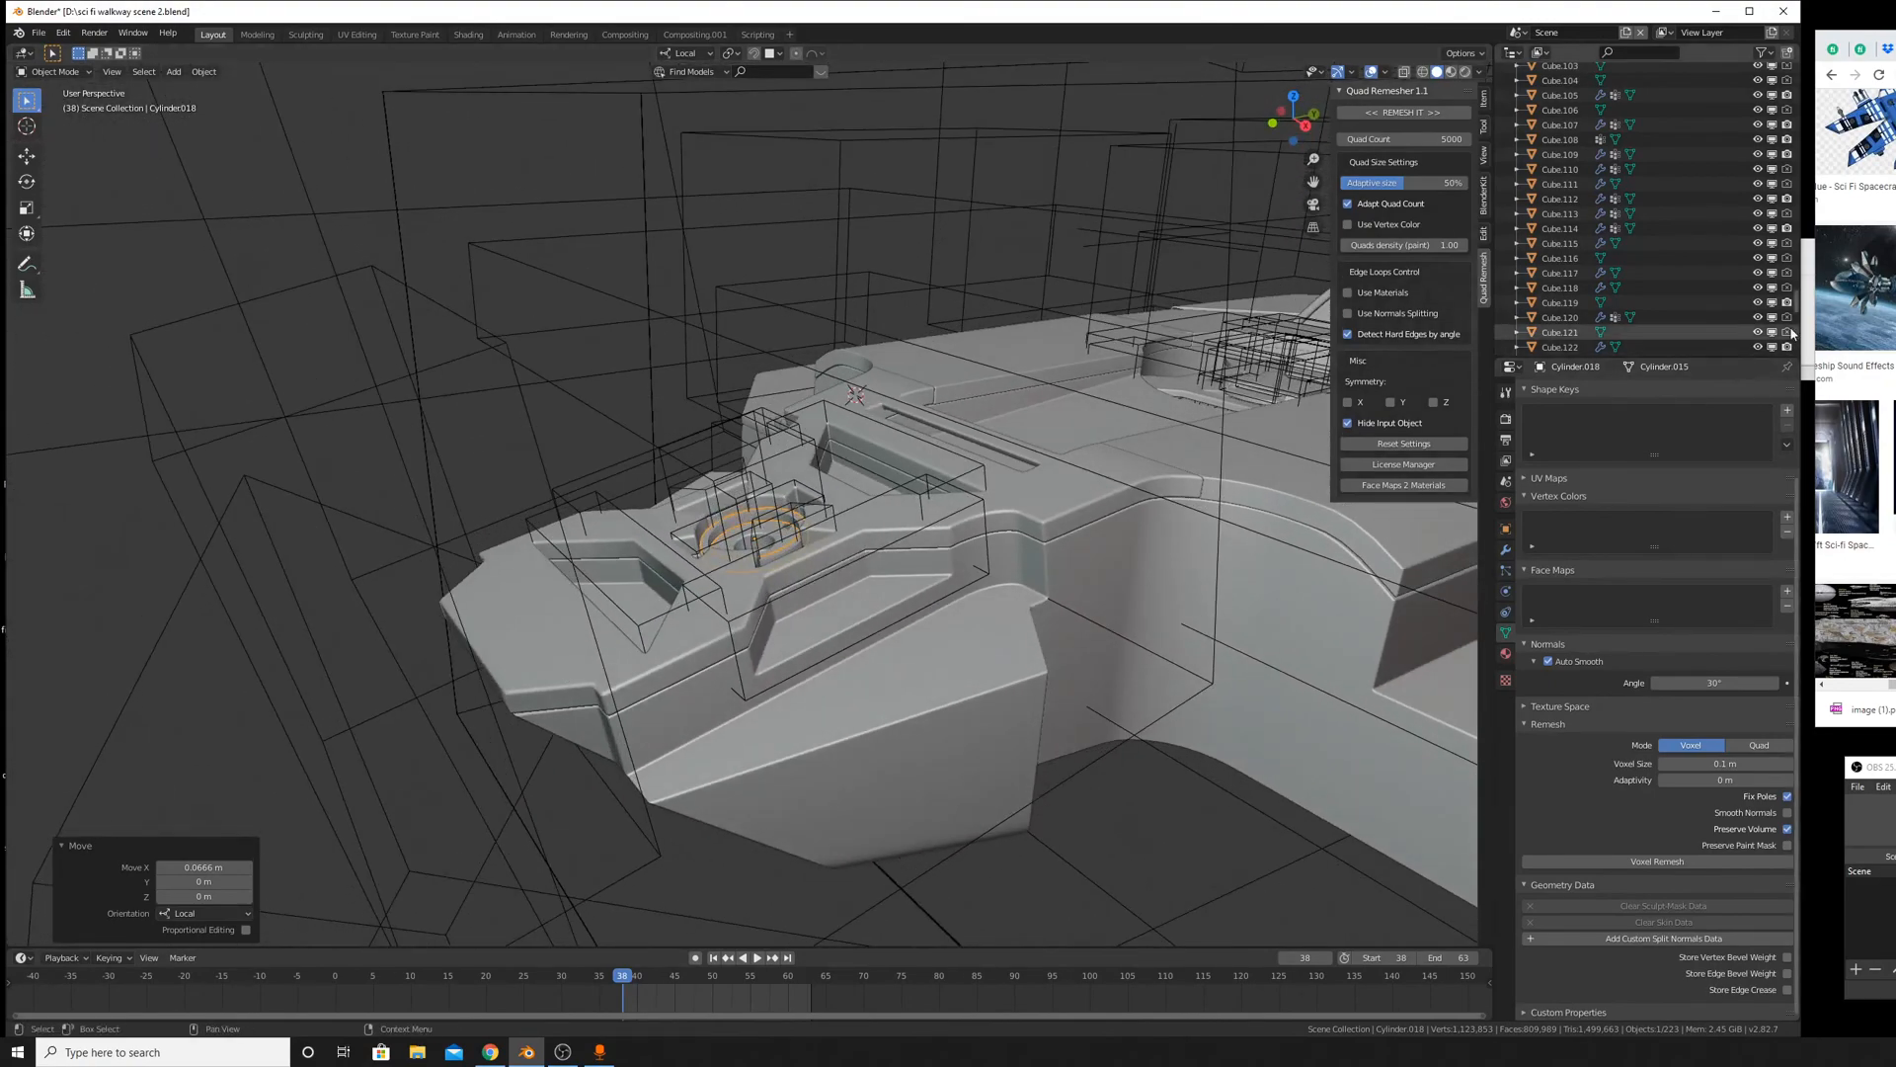
pyautogui.scroll(-3, 1892, 413)
pyautogui.moveTo(1214, 554); pyautogui.dragTo(1358, 605, button='middle')
pyautogui.scroll(-3, 1855, 395)
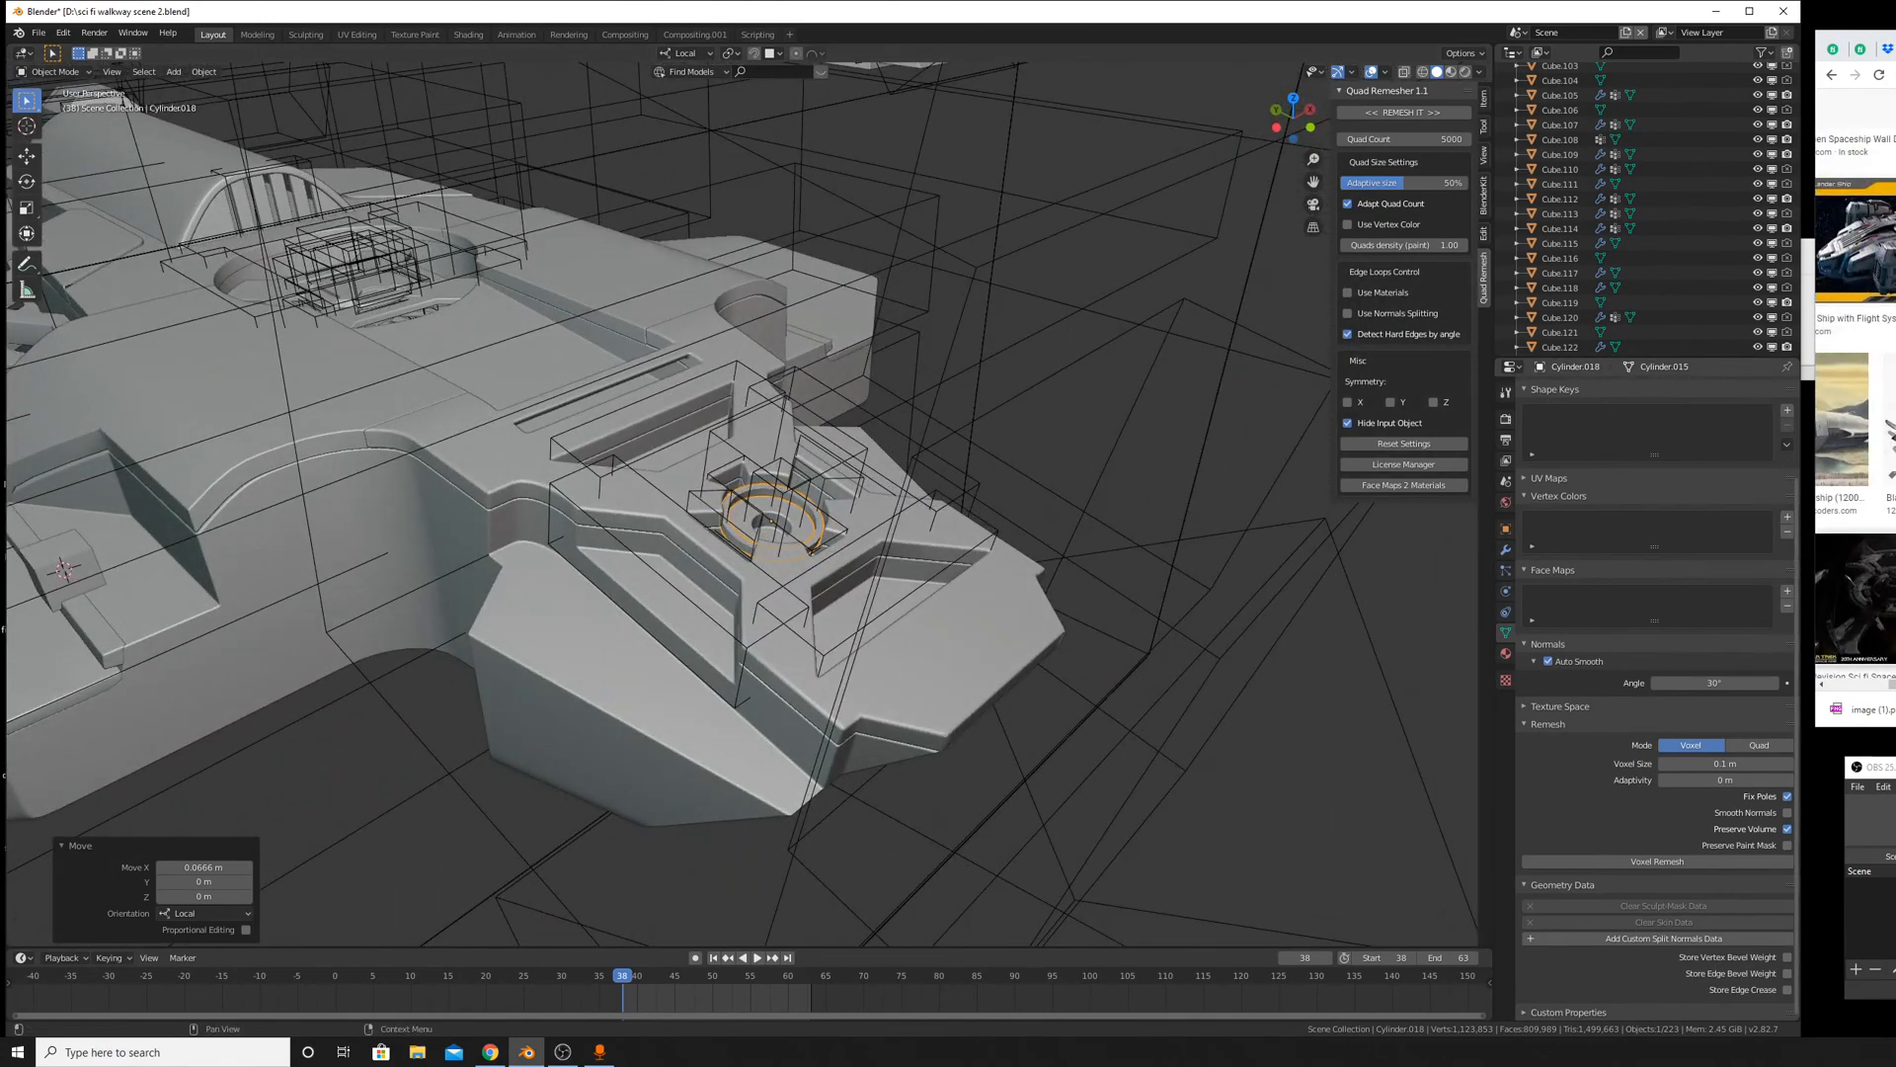
pyautogui.scroll(-3, 1855, 395)
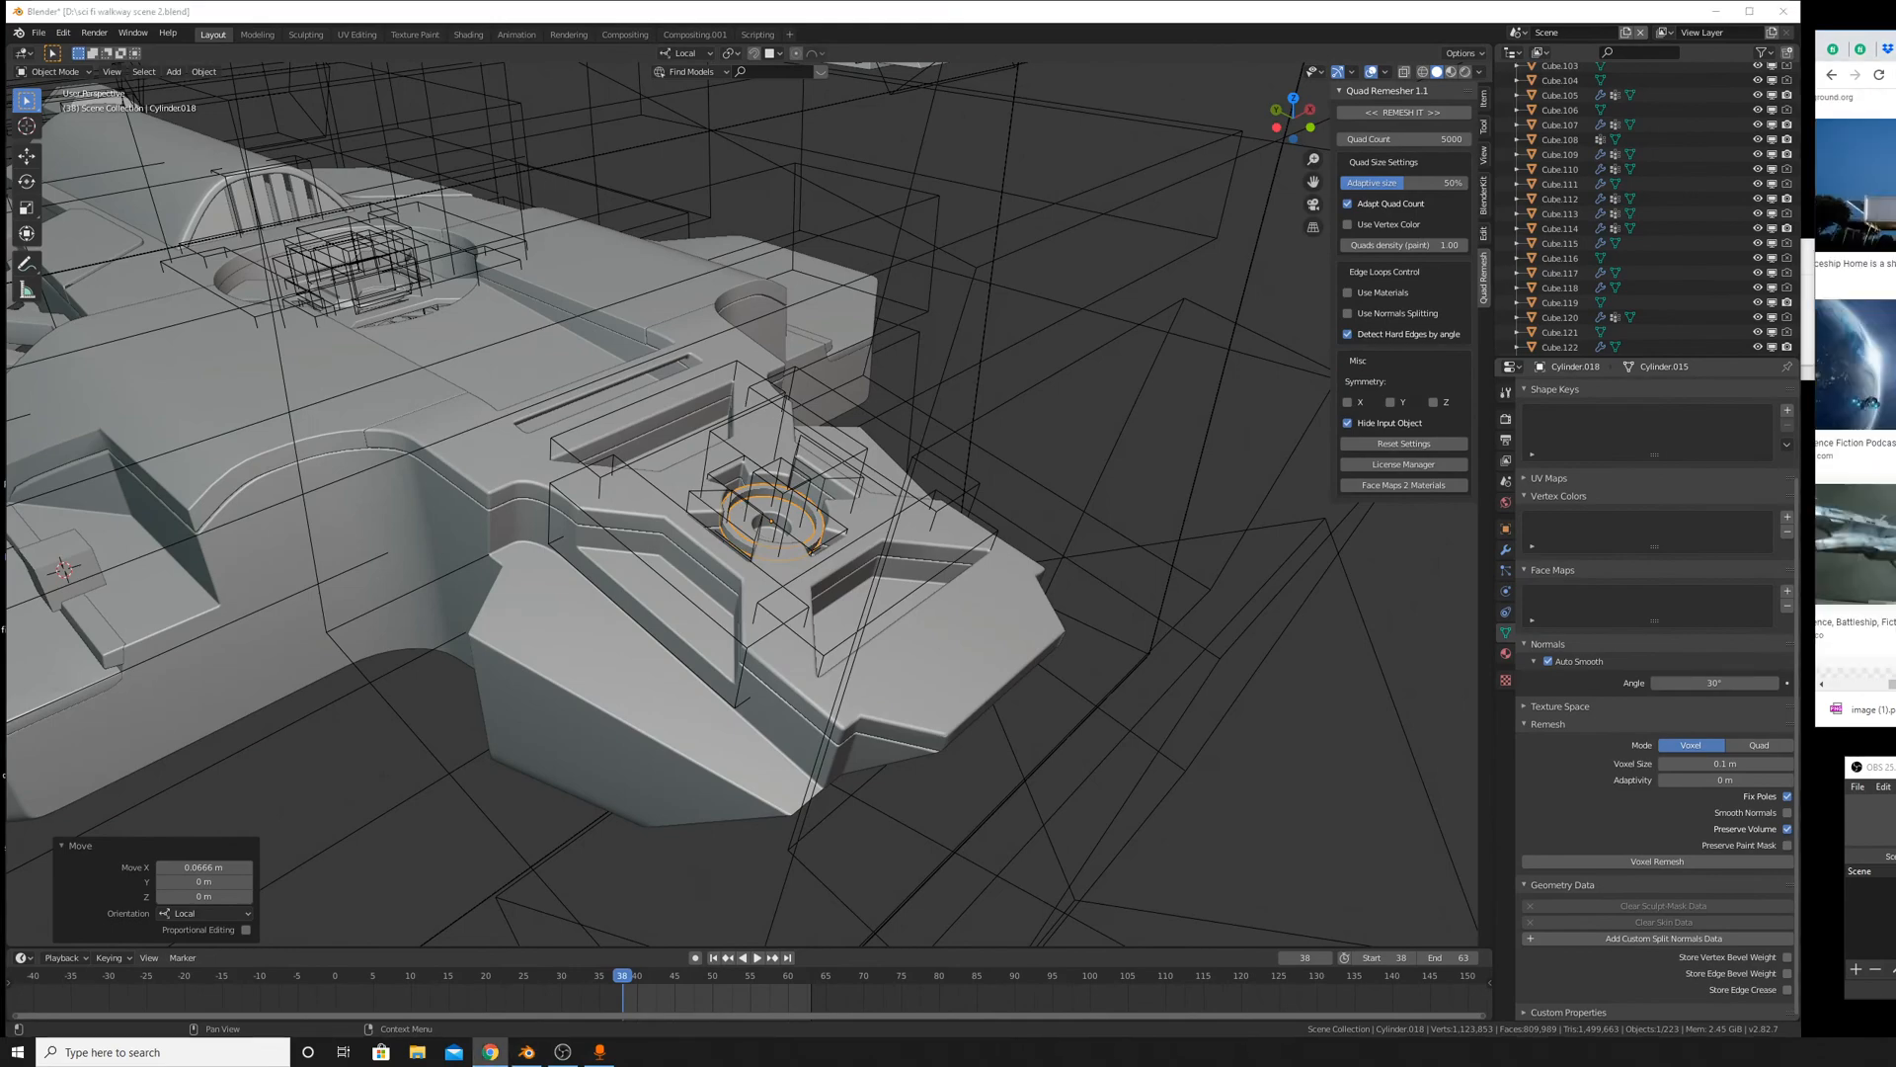
# Raise the ring about 0.446 m along its Z axis in the nose recess.
pyautogui.moveTo(882, 556)
pyautogui.mouseDown(button='middle')
pyautogui.moveTo(685, 536)
pyautogui.moveTo(829, 559)
pyautogui.moveTo(855, 538)
pyautogui.mouseUp(button='middle')
pyautogui.scroll(-5, 830, 559)
pyautogui.scroll(8, 838, 553)
pyautogui.press('g')
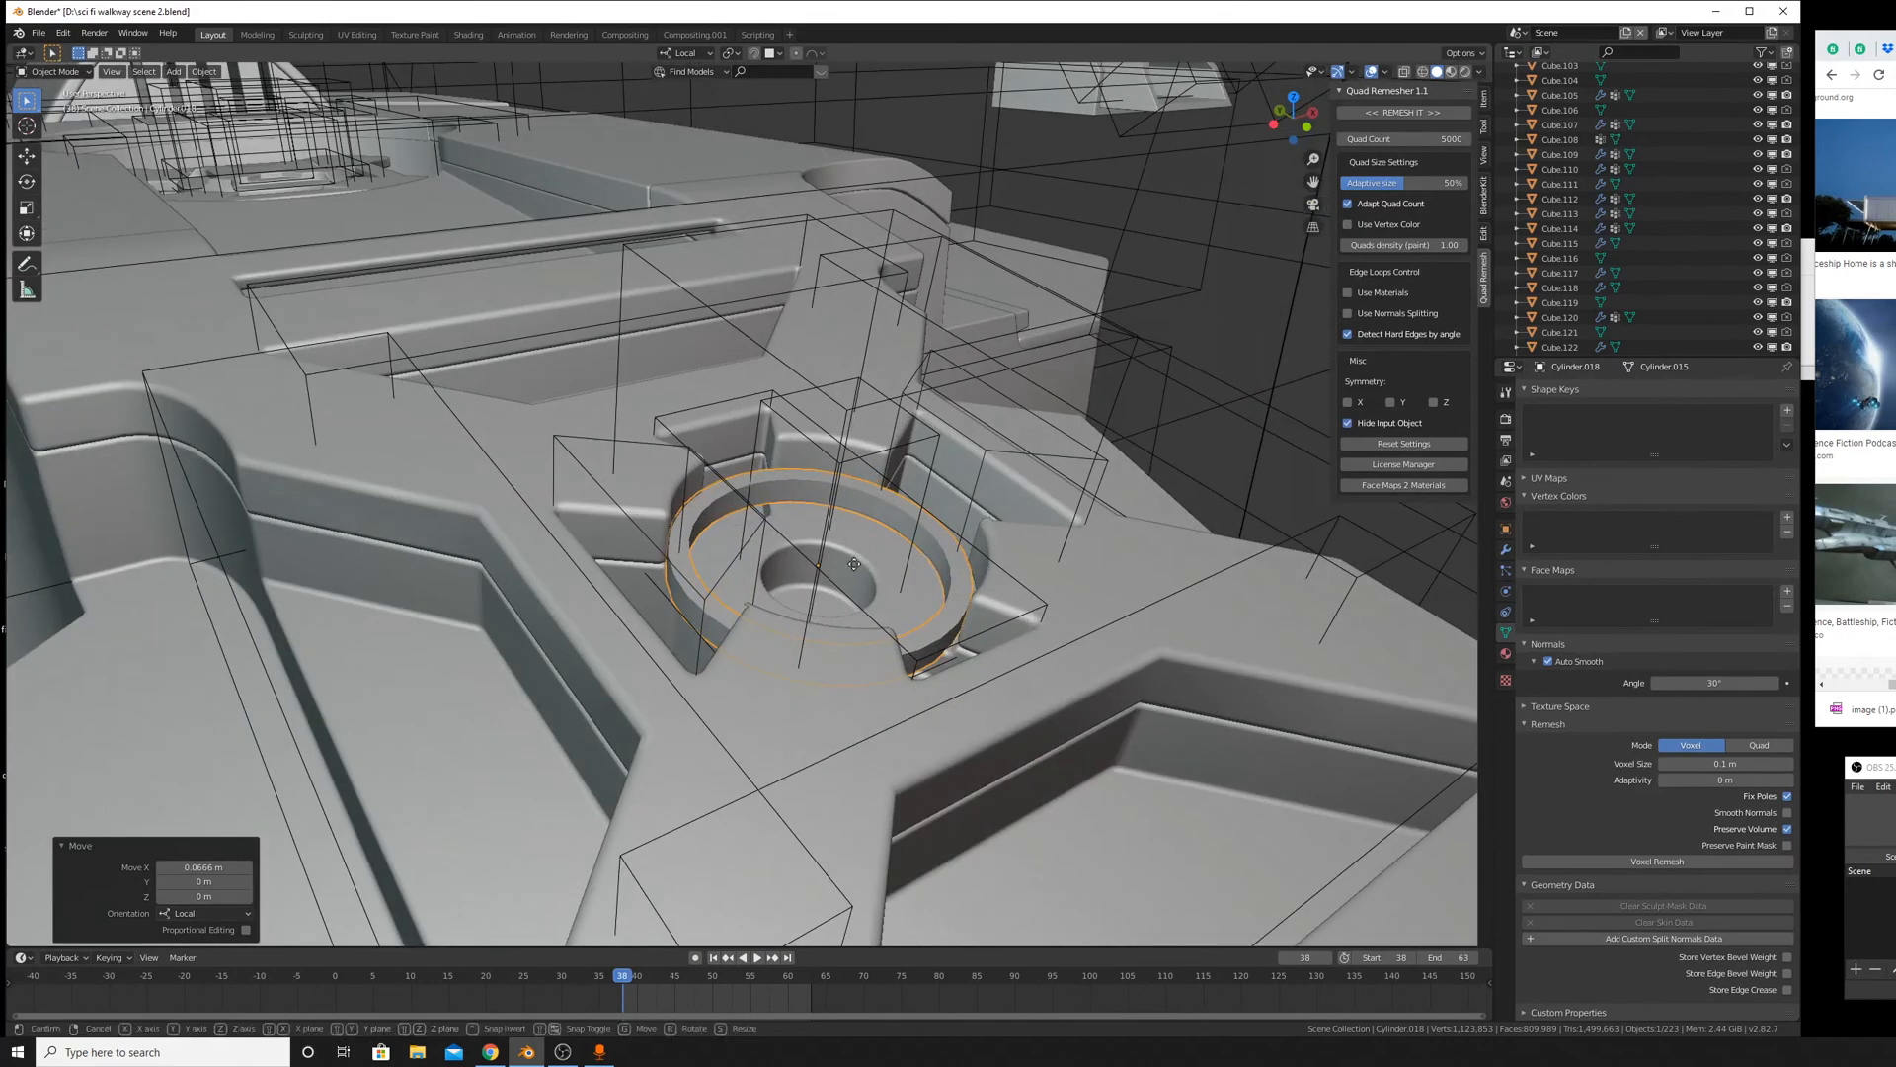
pyautogui.press('z')
pyautogui.click(861, 539)
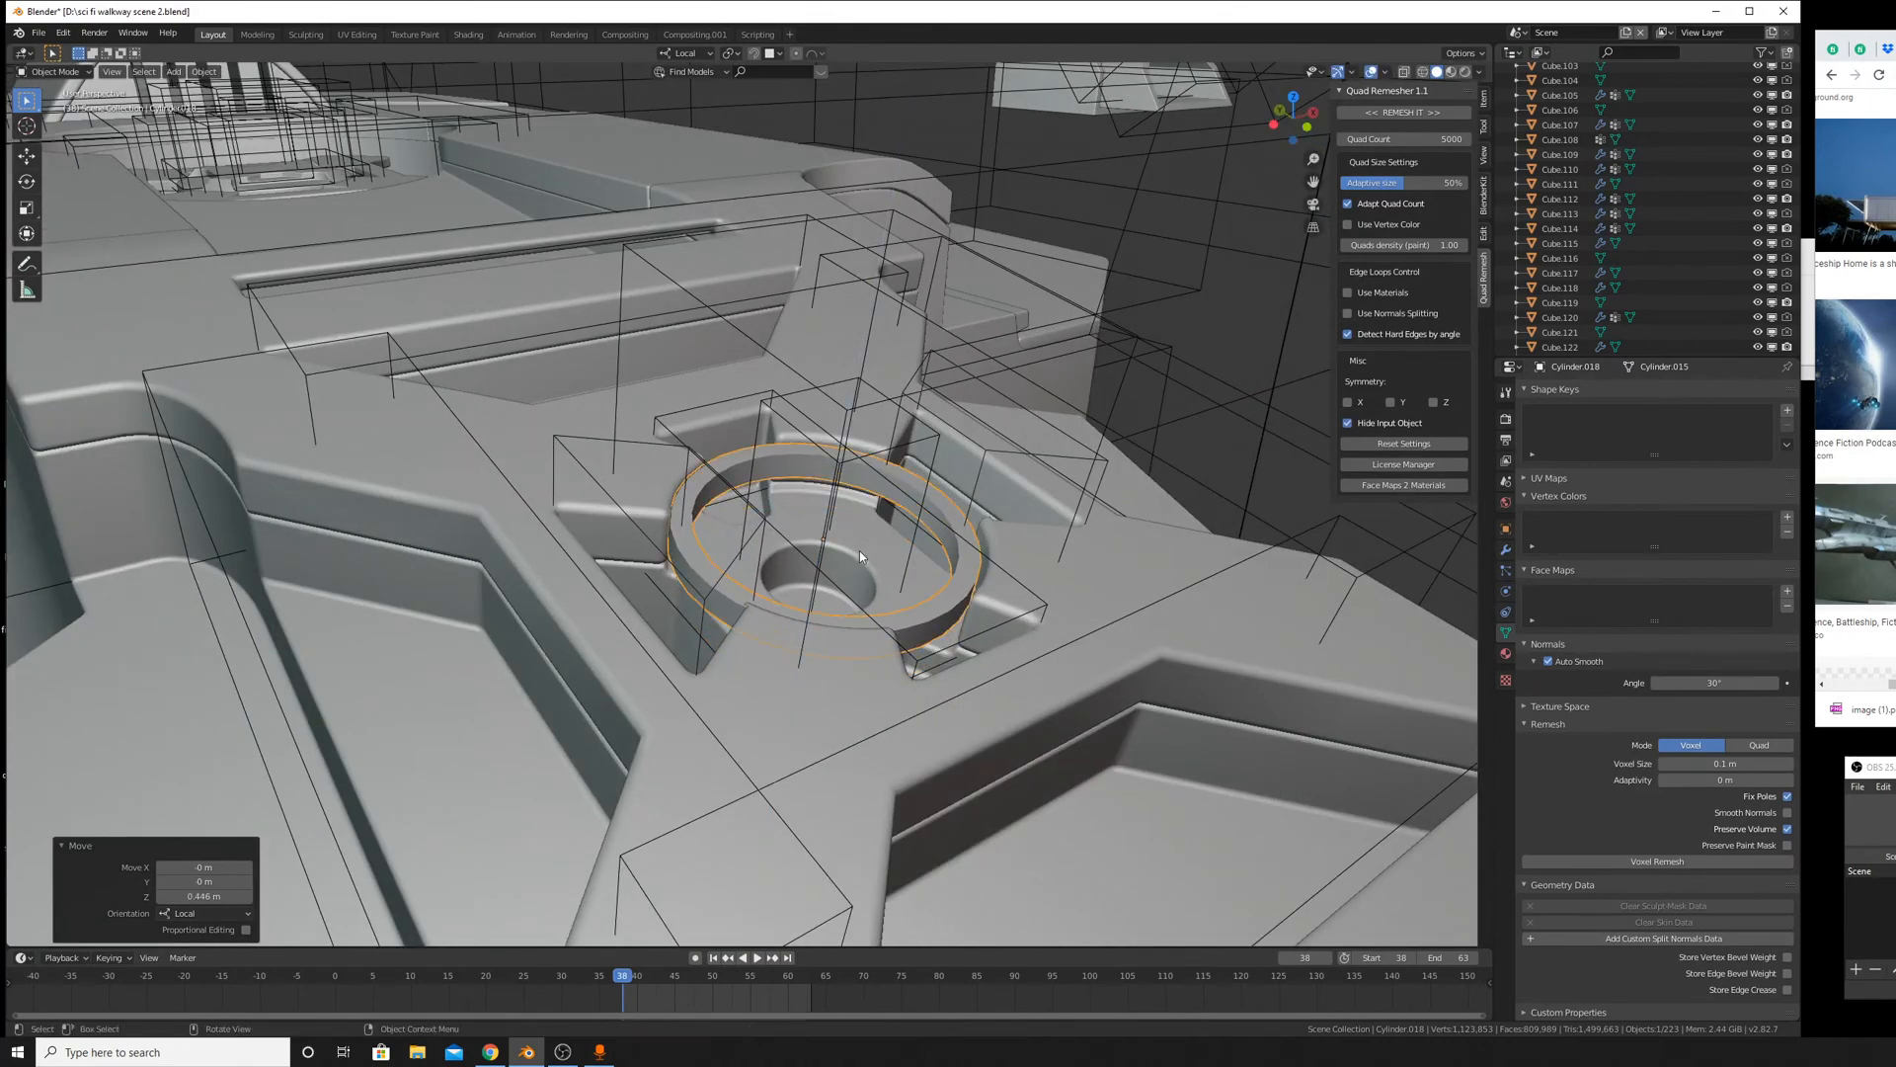
# Select the large and small round recess cutters together and raise them about 0.44 m along local Z.
pyautogui.moveTo(859, 549); pyautogui.dragTo(827, 356, button='middle')
pyautogui.scroll(3, 844, 577)
pyautogui.click(819, 387)
pyautogui.moveTo(813, 488); pyautogui.dragTo(677, 406, button='middle')
pyautogui.keyDown('shift'); pyautogui.click(384, 244); pyautogui.keyUp('shift')
pyautogui.press('g')
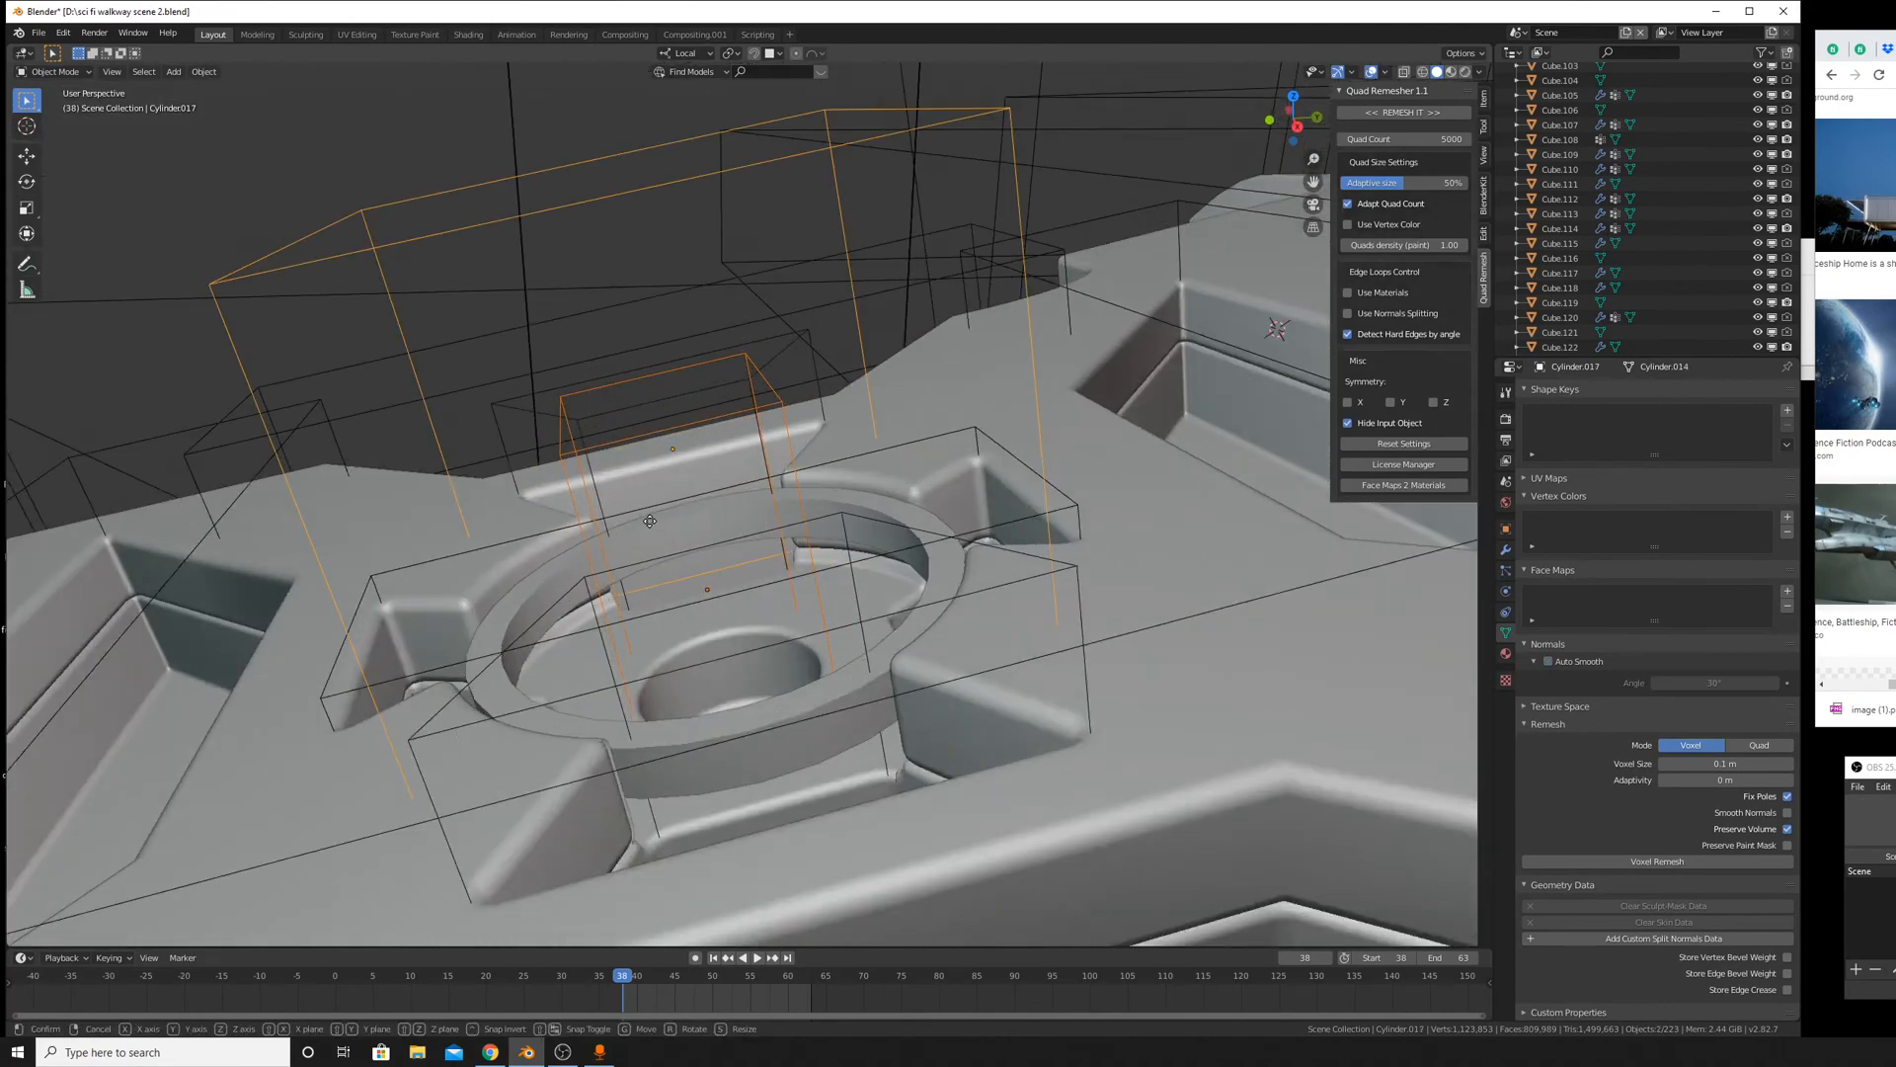
pyautogui.press('z')
pyautogui.press('z')
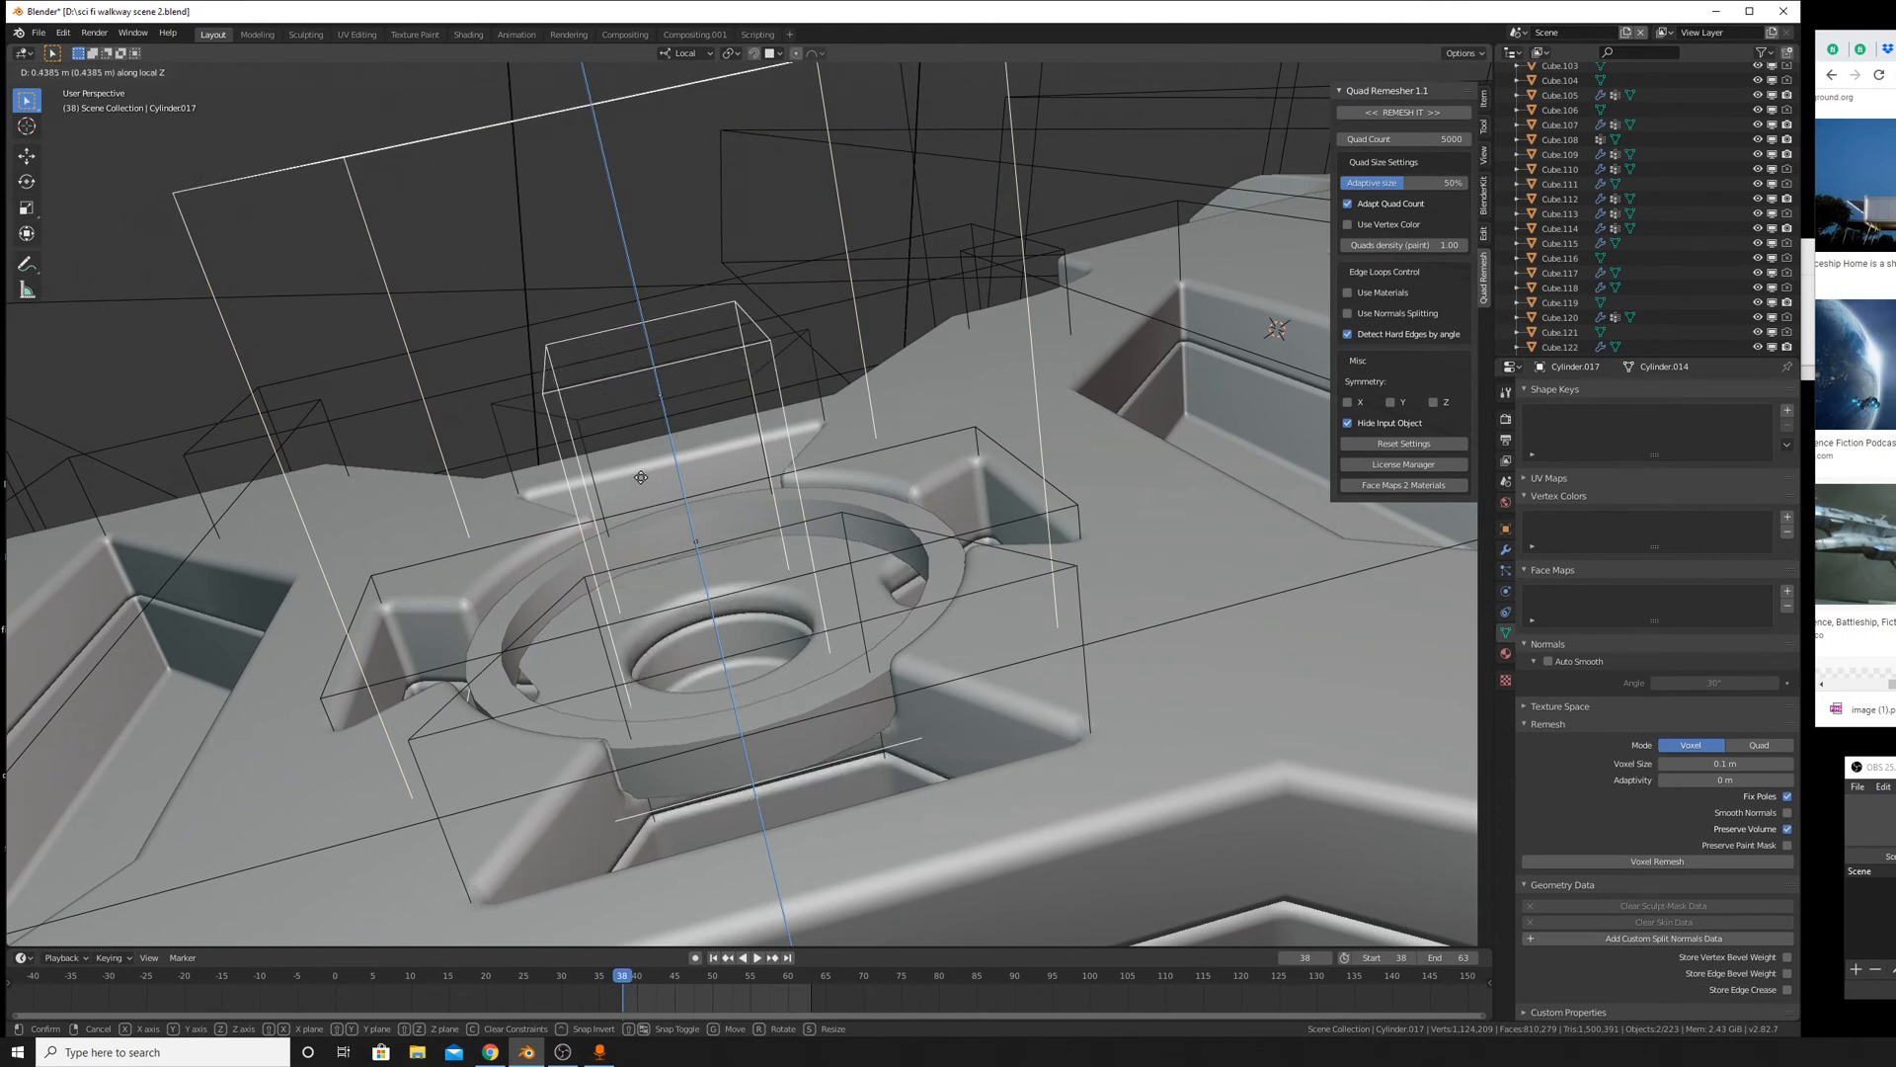
pyautogui.click(642, 477)
# Select the ring and lift it along its Z axis until it floats clear above the round recess.
pyautogui.moveTo(648, 500); pyautogui.dragTo(911, 690, button='middle')
pyautogui.click(951, 707)
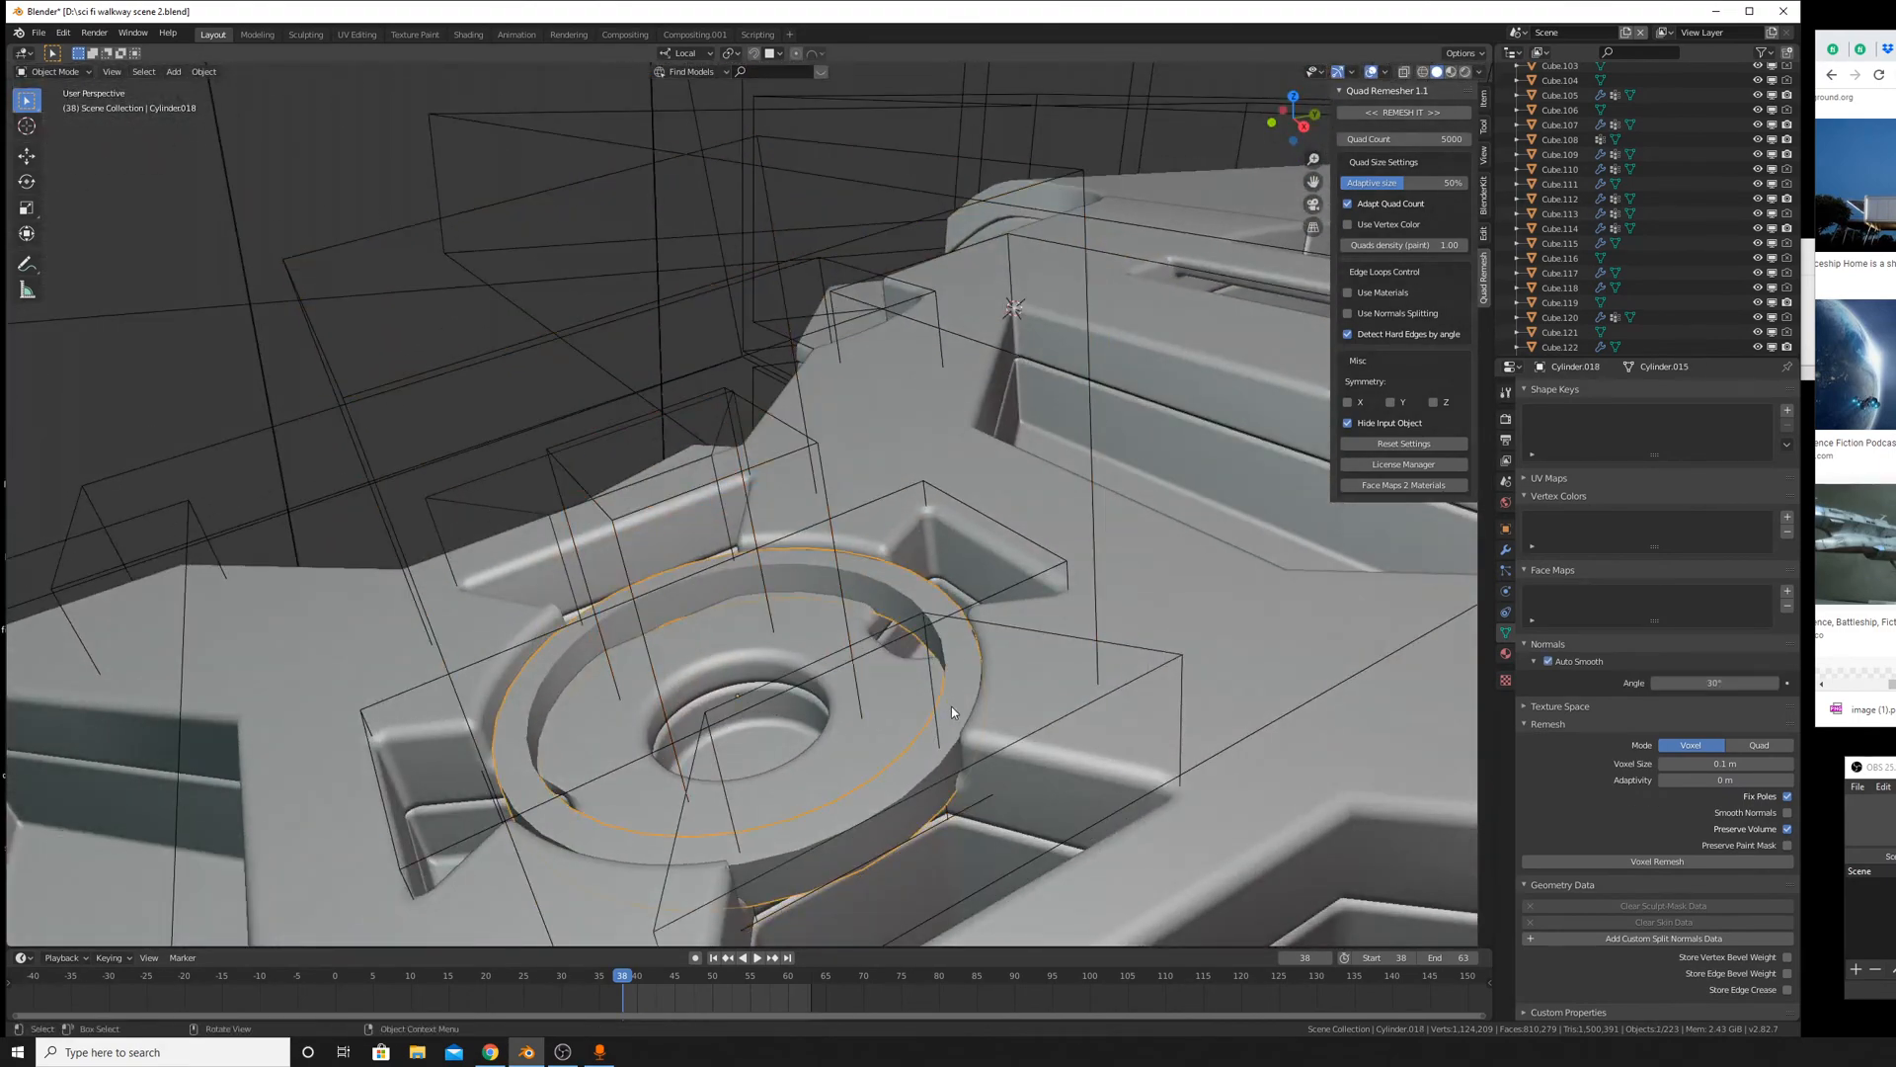
pyautogui.press('g')
pyautogui.press('z')
pyautogui.press('z')
pyautogui.rightClick(736, 648)
pyautogui.moveTo(735, 647); pyautogui.dragTo(954, 599, button='middle')
pyautogui.press('g')
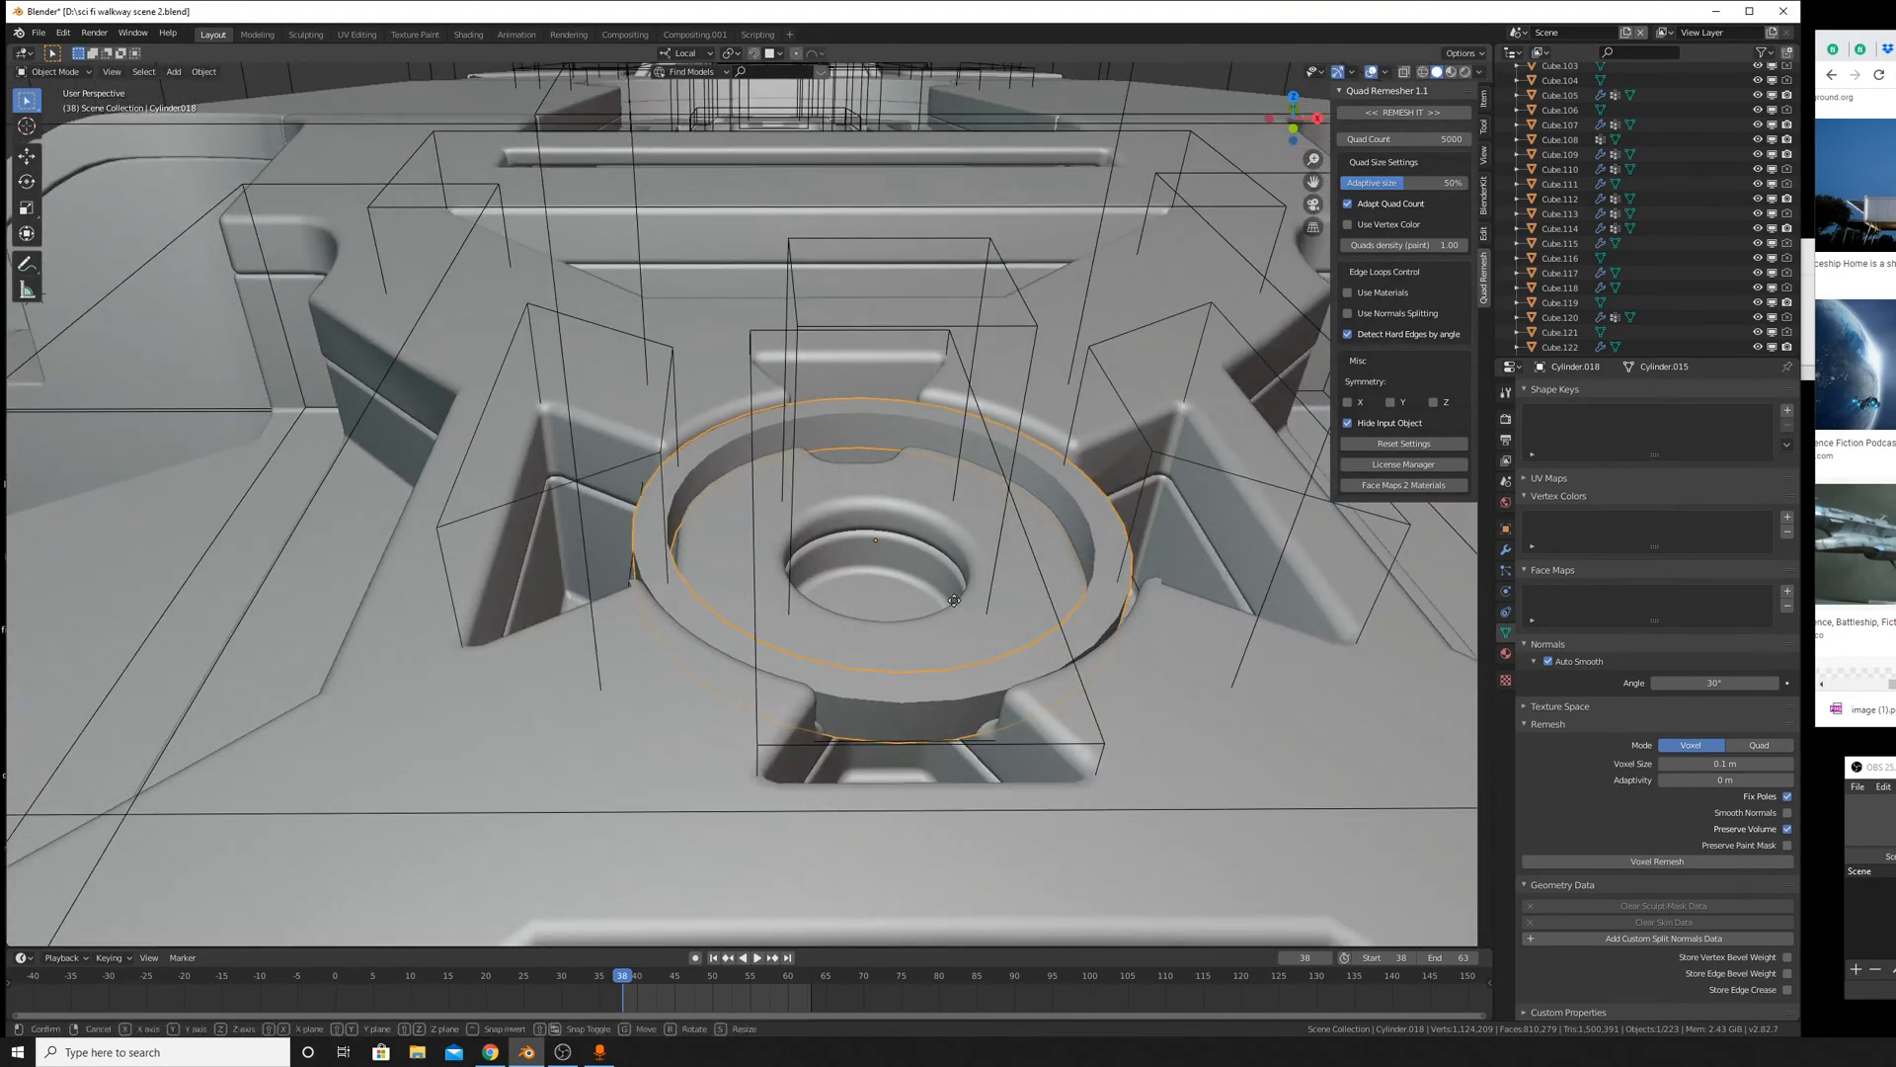
pyautogui.press('z')
pyautogui.click(974, 444)
pyautogui.moveTo(973, 445); pyautogui.dragTo(849, 608, button='middle')
pyautogui.click(848, 597)
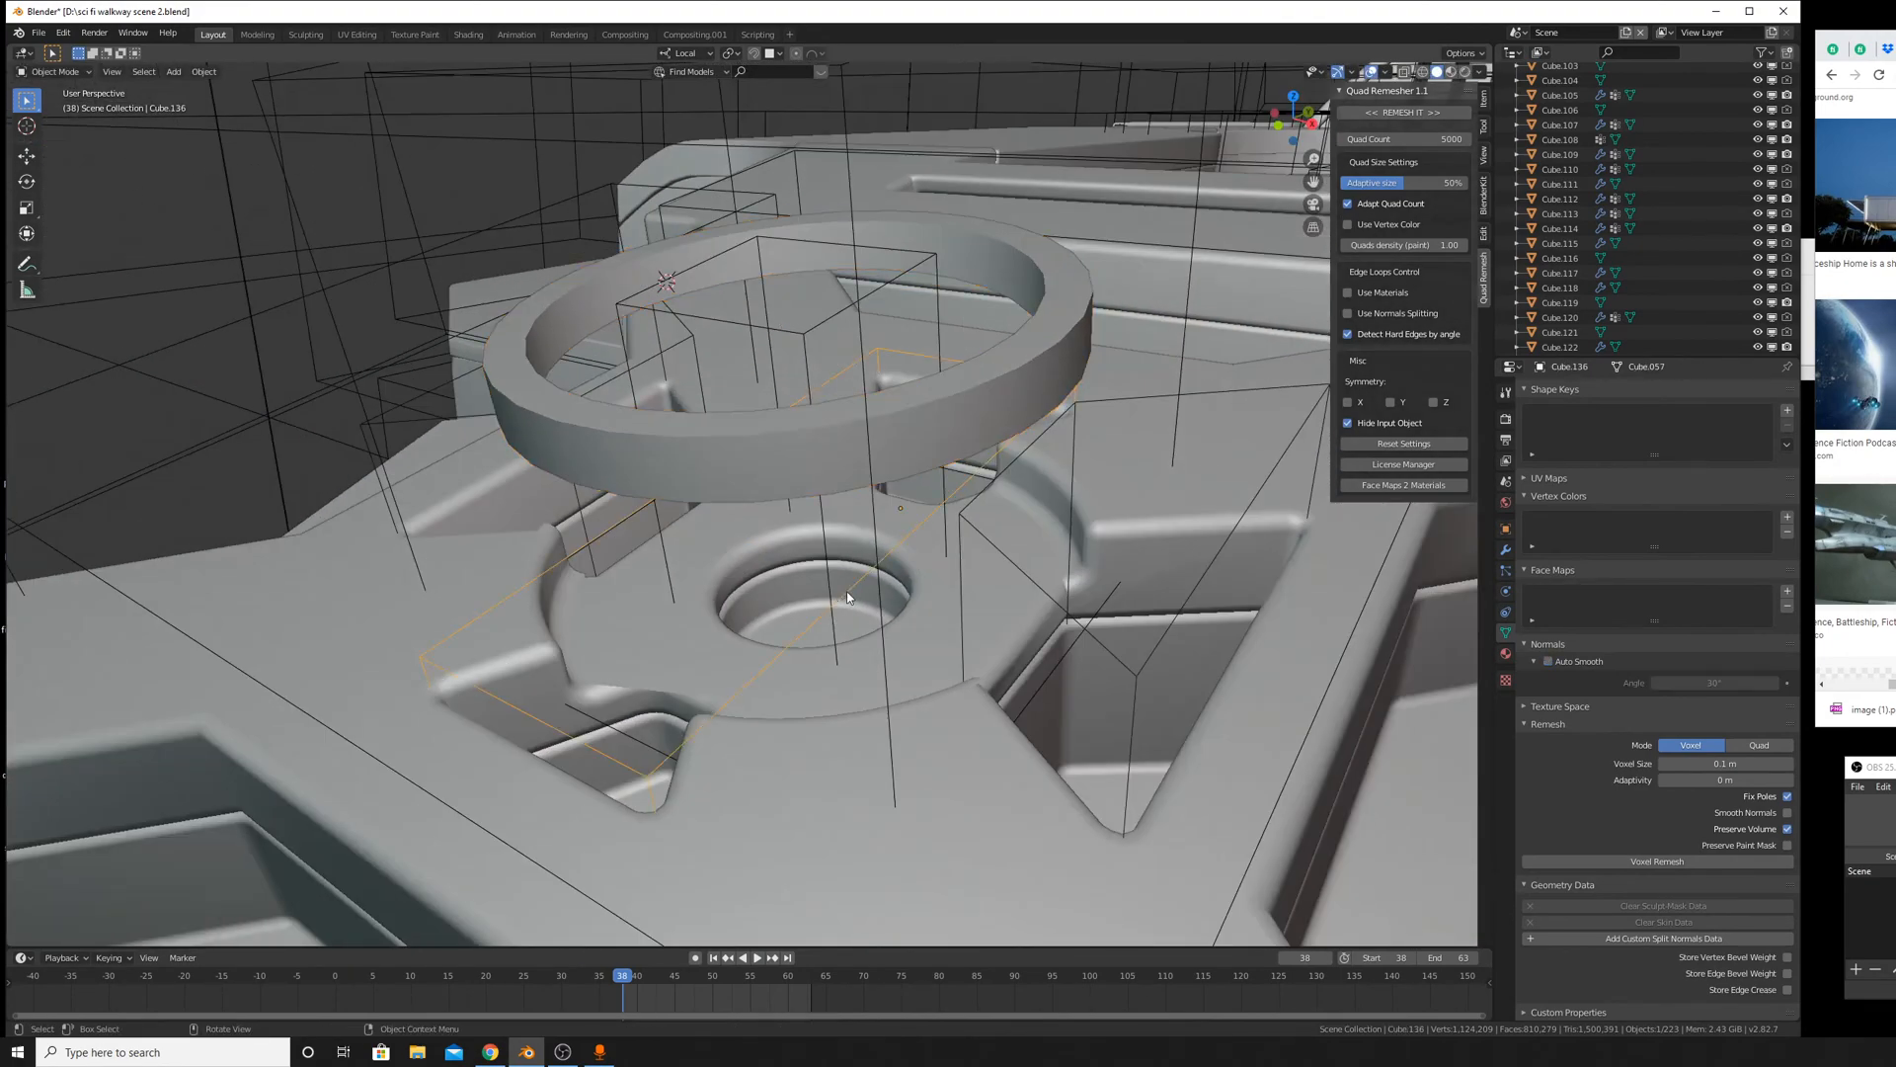
pyautogui.keyDown('shift'); pyautogui.click(825, 558); pyautogui.keyUp('shift')
pyautogui.press('g')
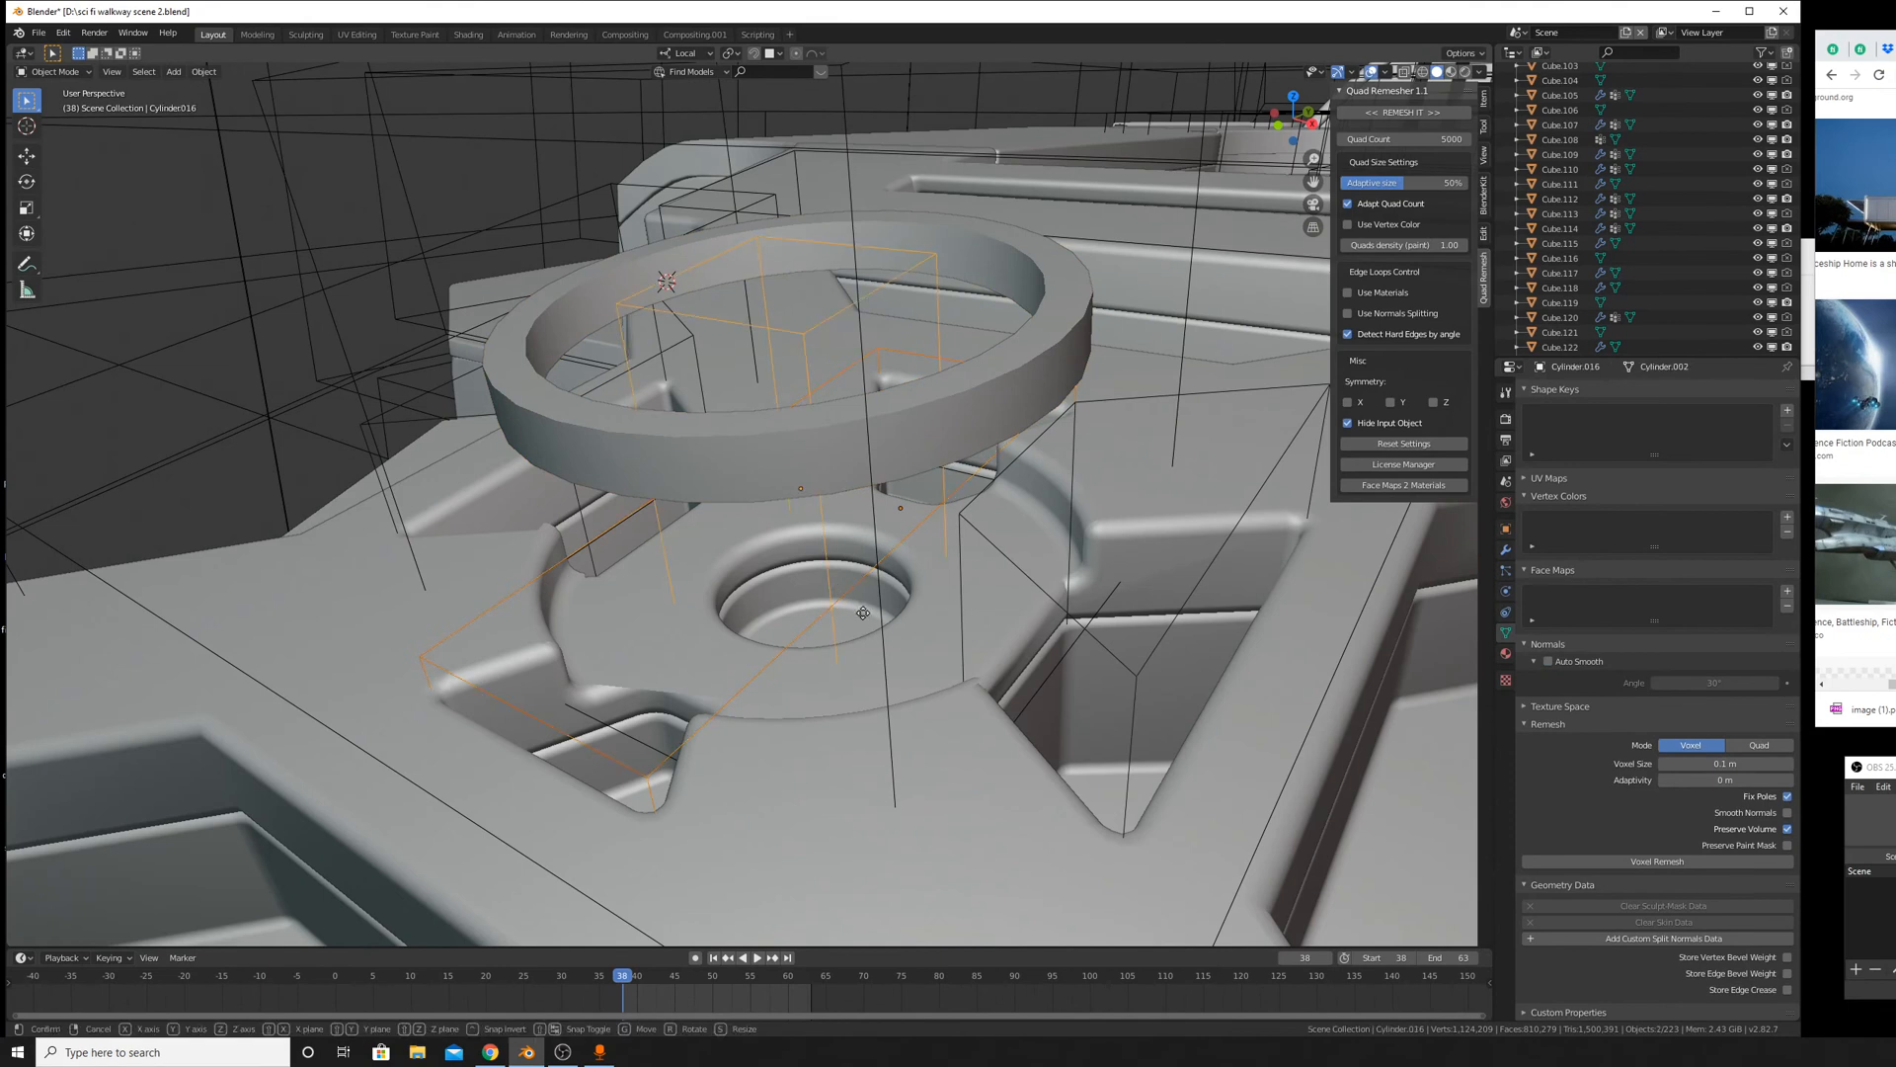
pyautogui.press('z')
pyautogui.press('z')
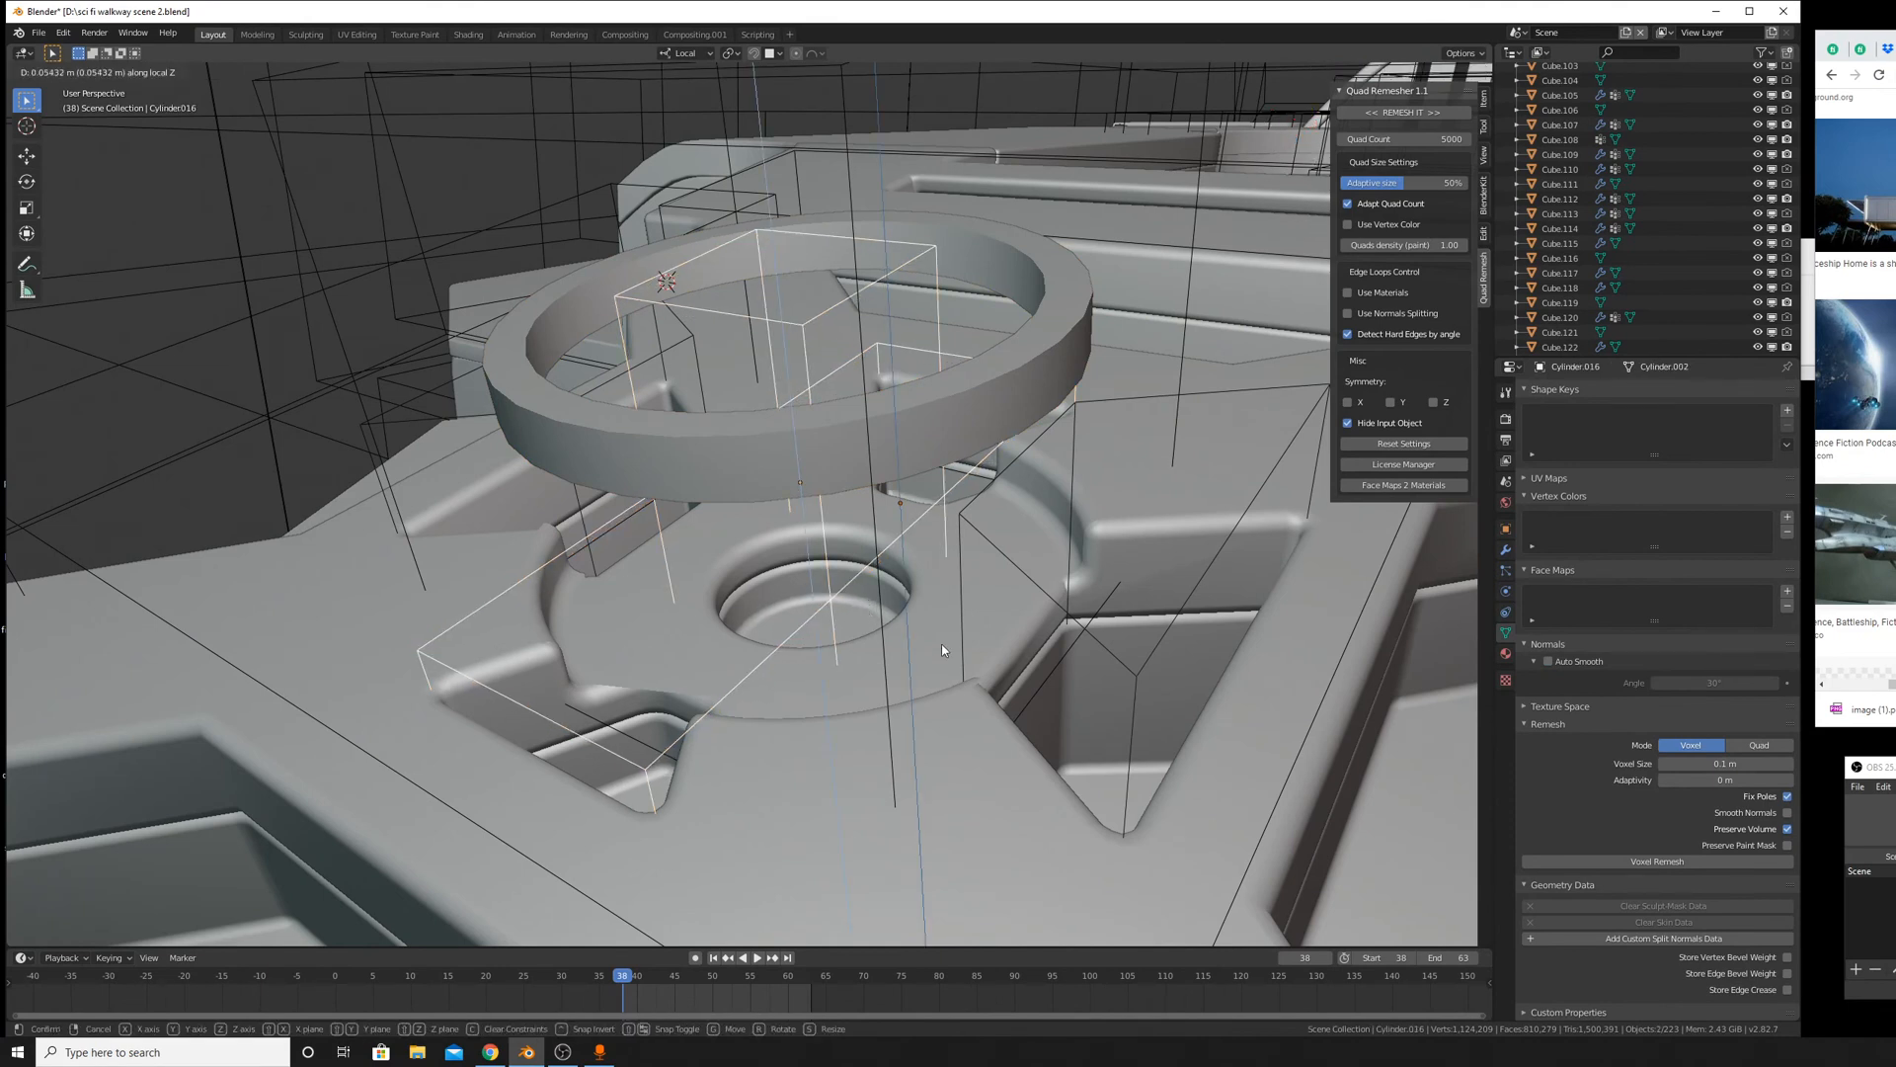
pyautogui.click(960, 641)
# Select the large and small round cutters and try to raise them along their local Z axis.
pyautogui.click(872, 600)
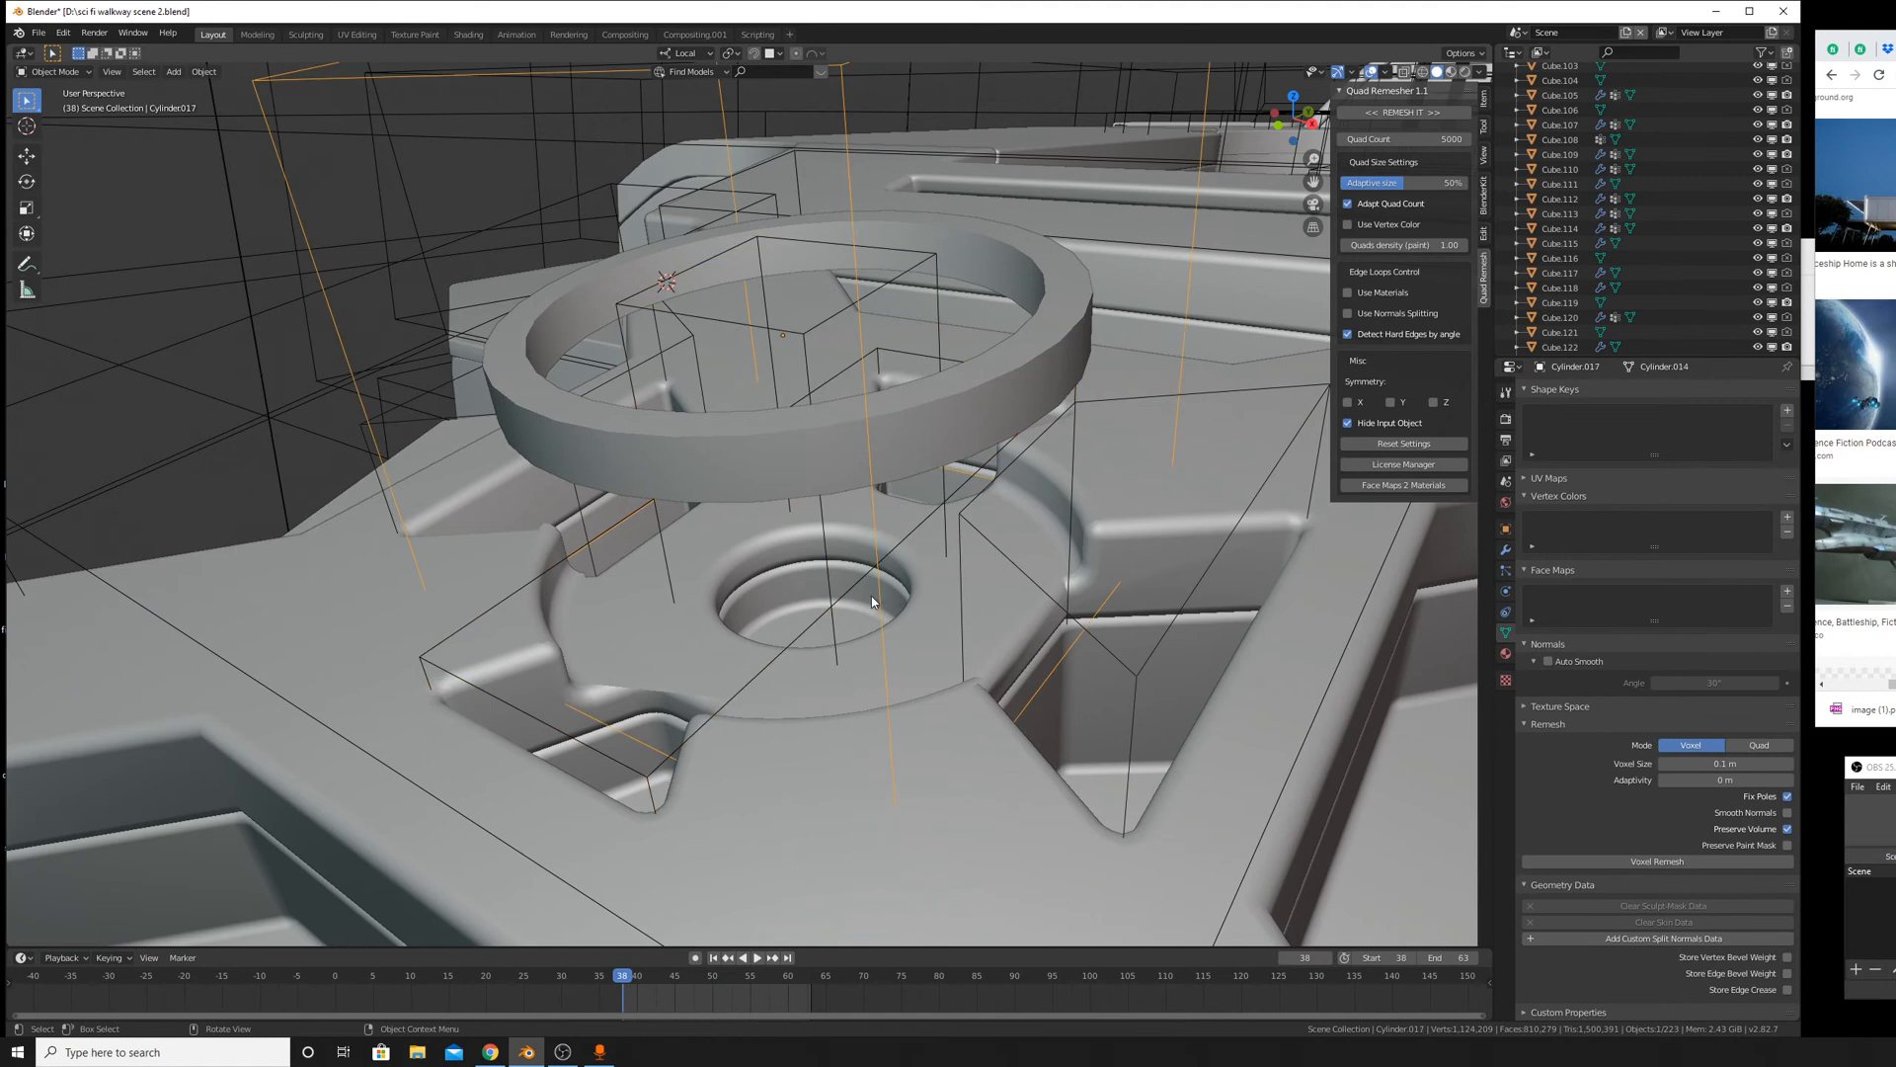
pyautogui.keyDown('shift'); pyautogui.click(828, 560); pyautogui.keyUp('shift')
pyautogui.press('g')
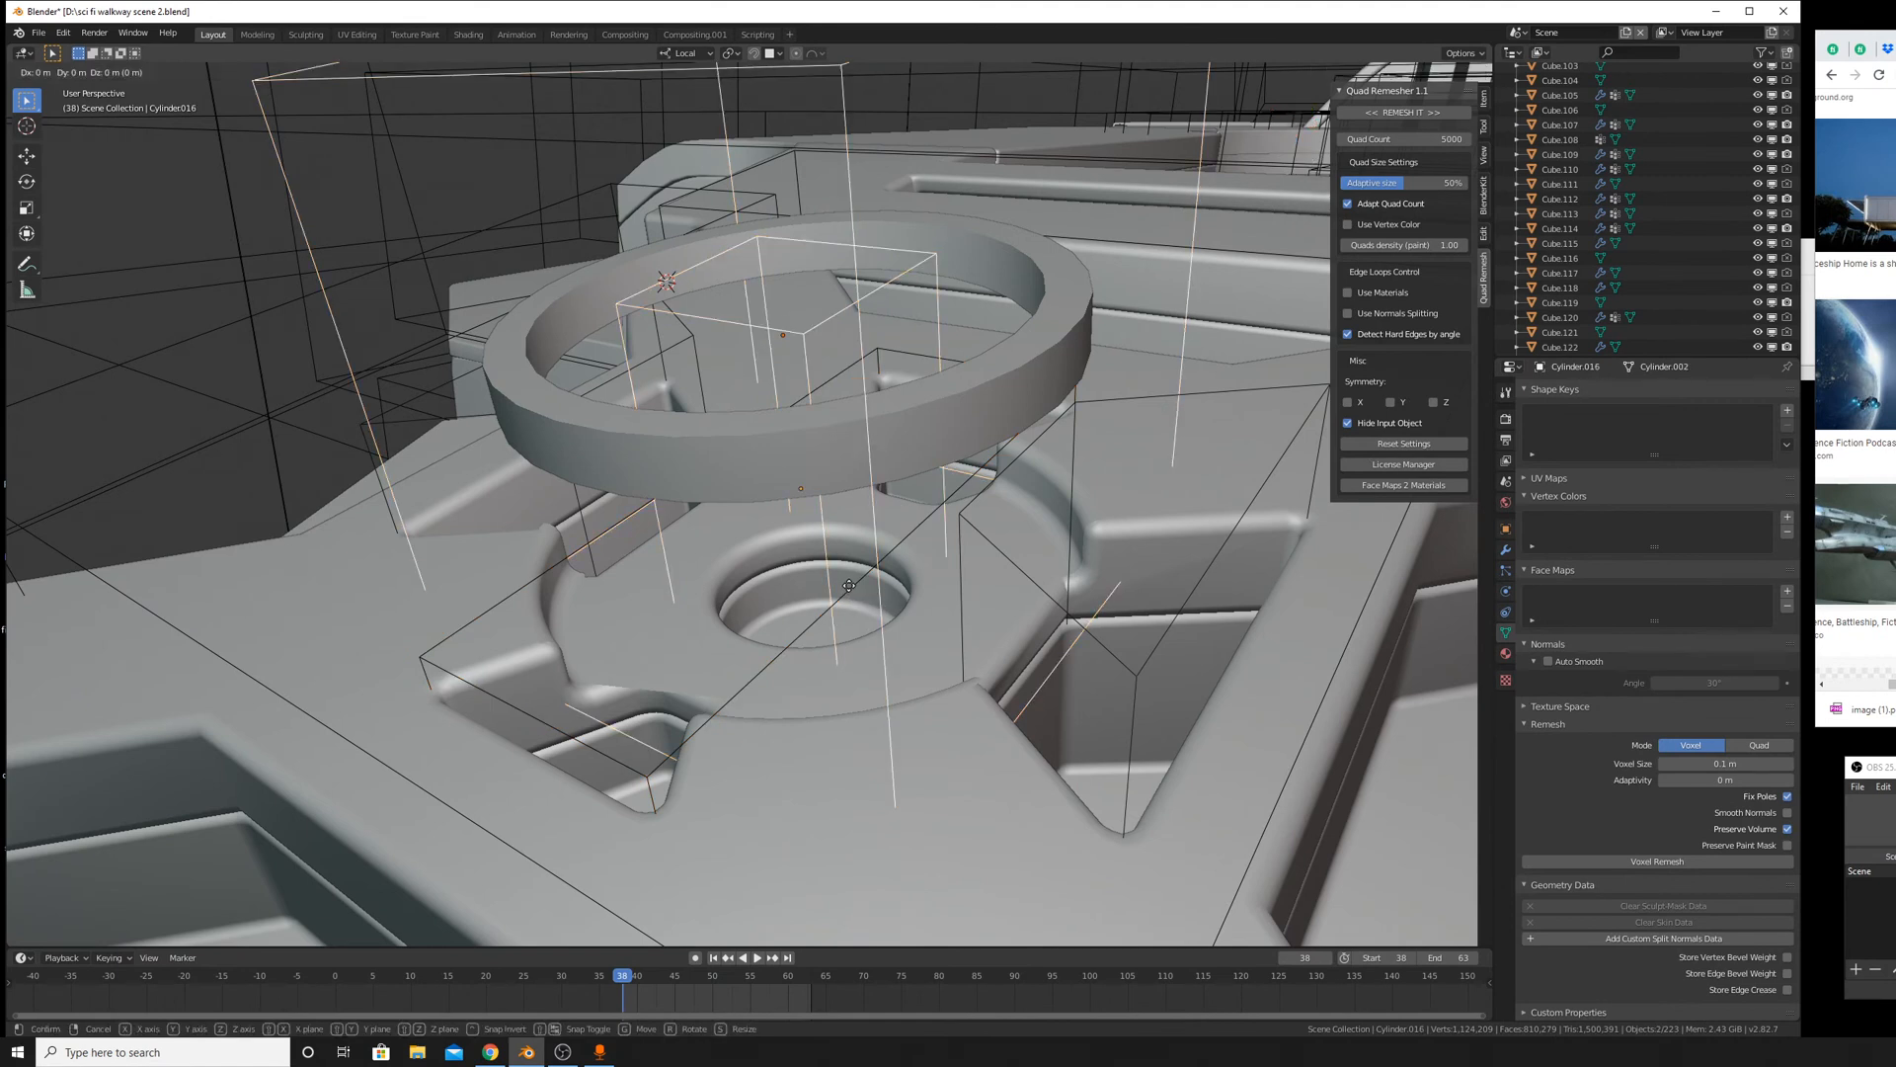
pyautogui.press('z')
pyautogui.press('z')
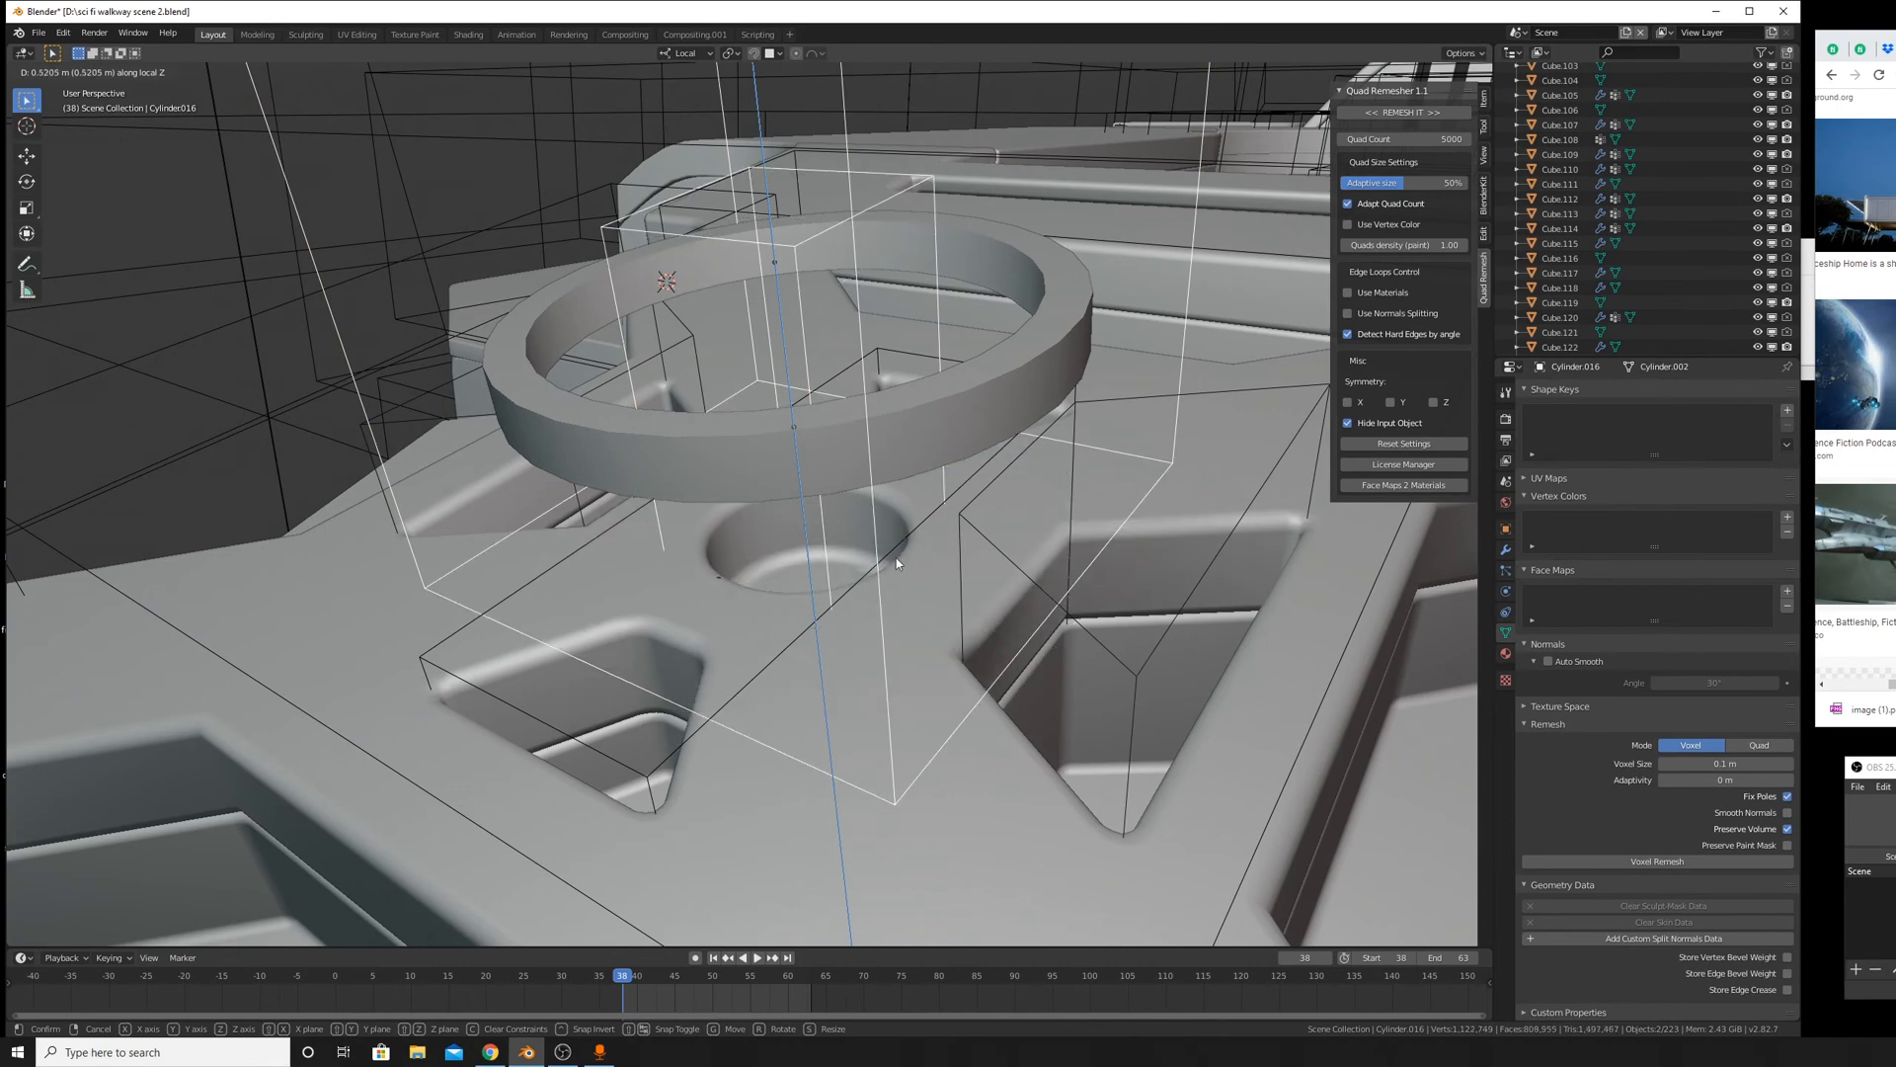
pyautogui.click(928, 577)
# Nudge the selected large and small round cutters along their local Y axis, then about -0.039 m along local X.
pyautogui.press('g')
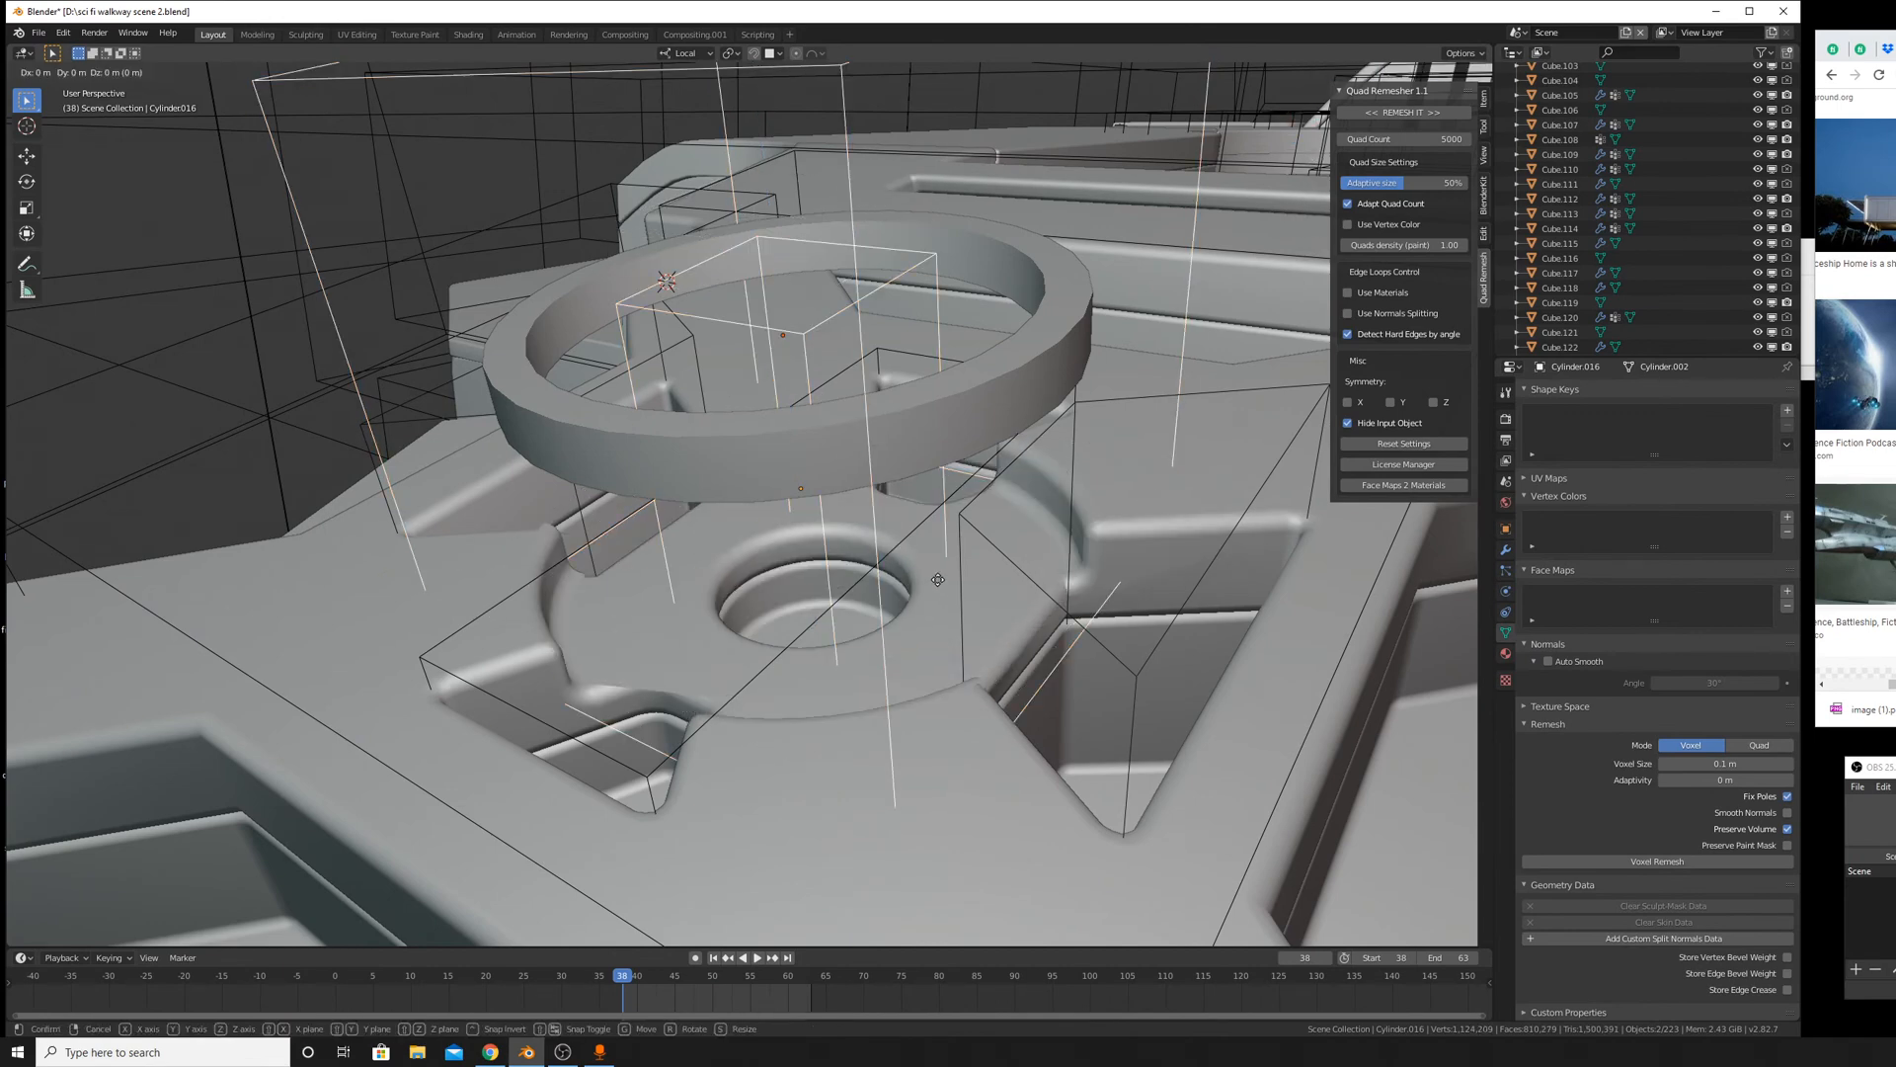
pyautogui.press('y')
pyautogui.press('y')
pyautogui.click(928, 582)
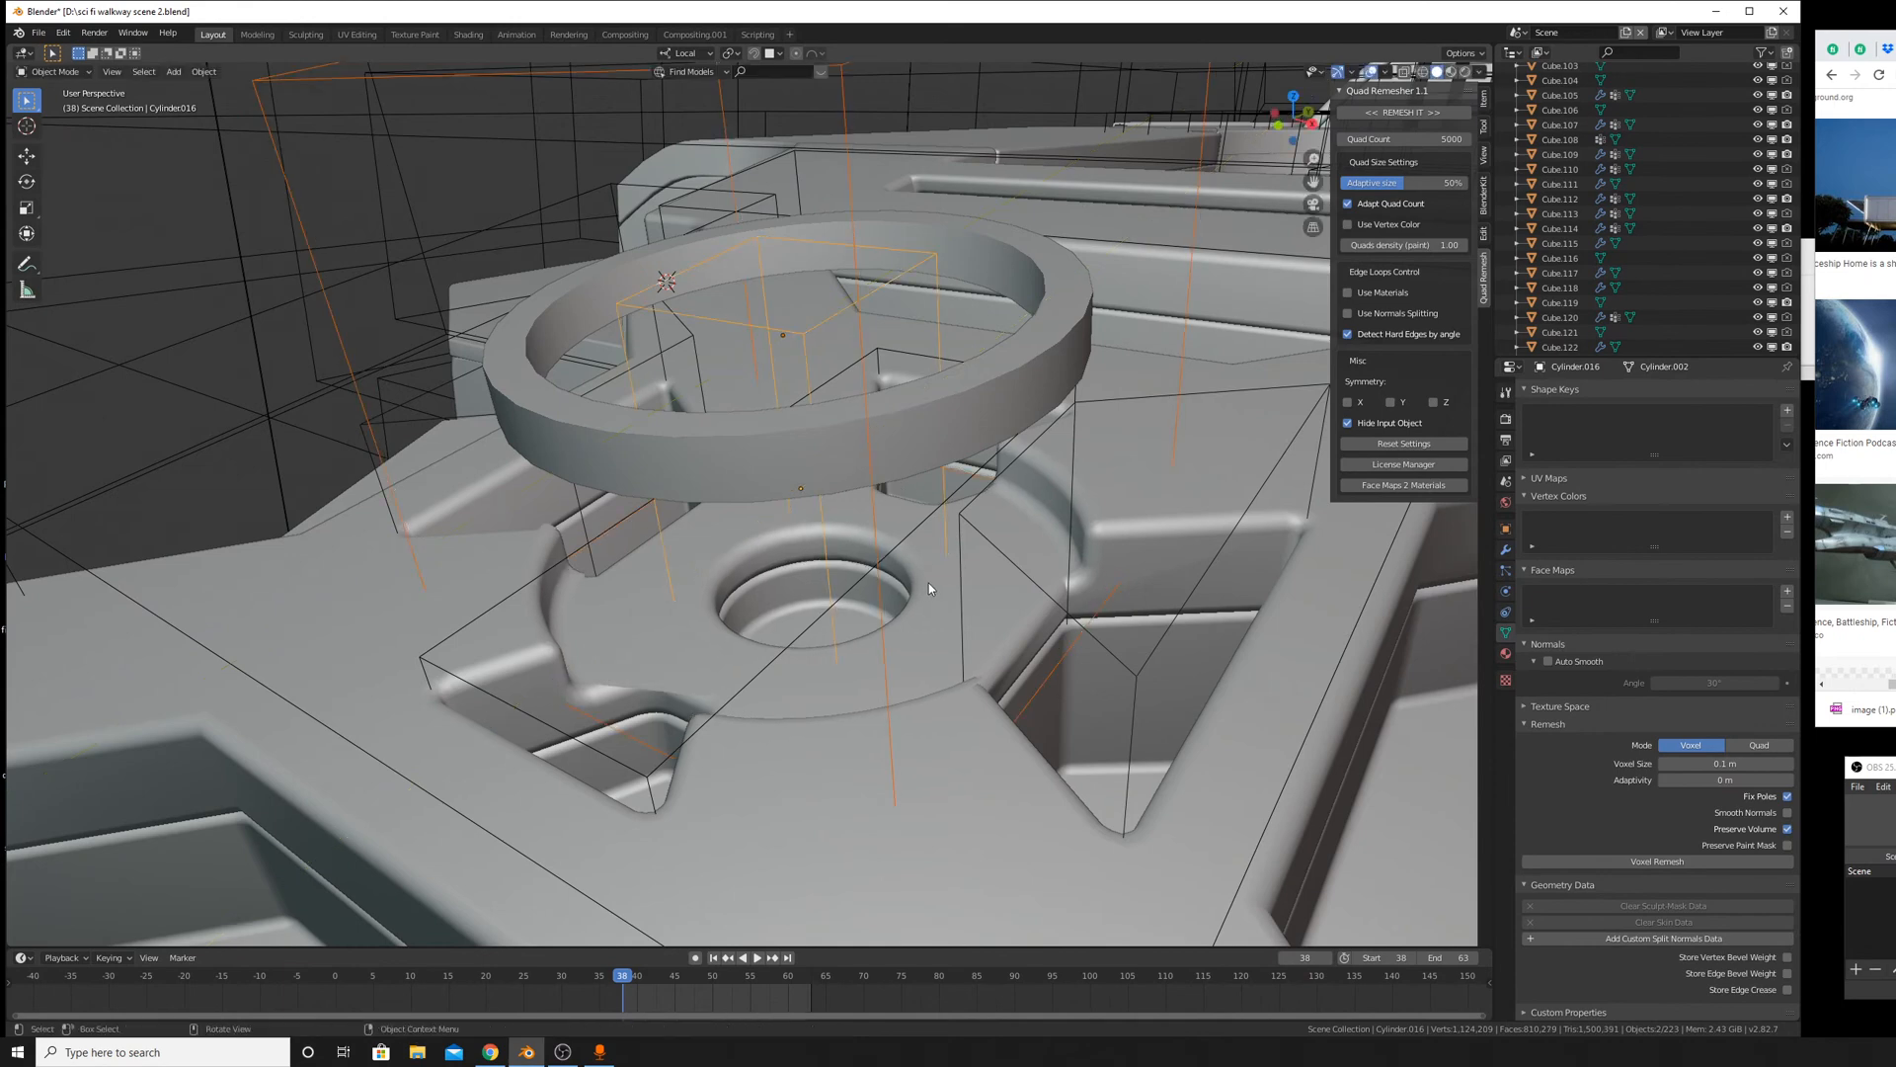
pyautogui.moveTo(928, 583); pyautogui.dragTo(1112, 695, button='middle')
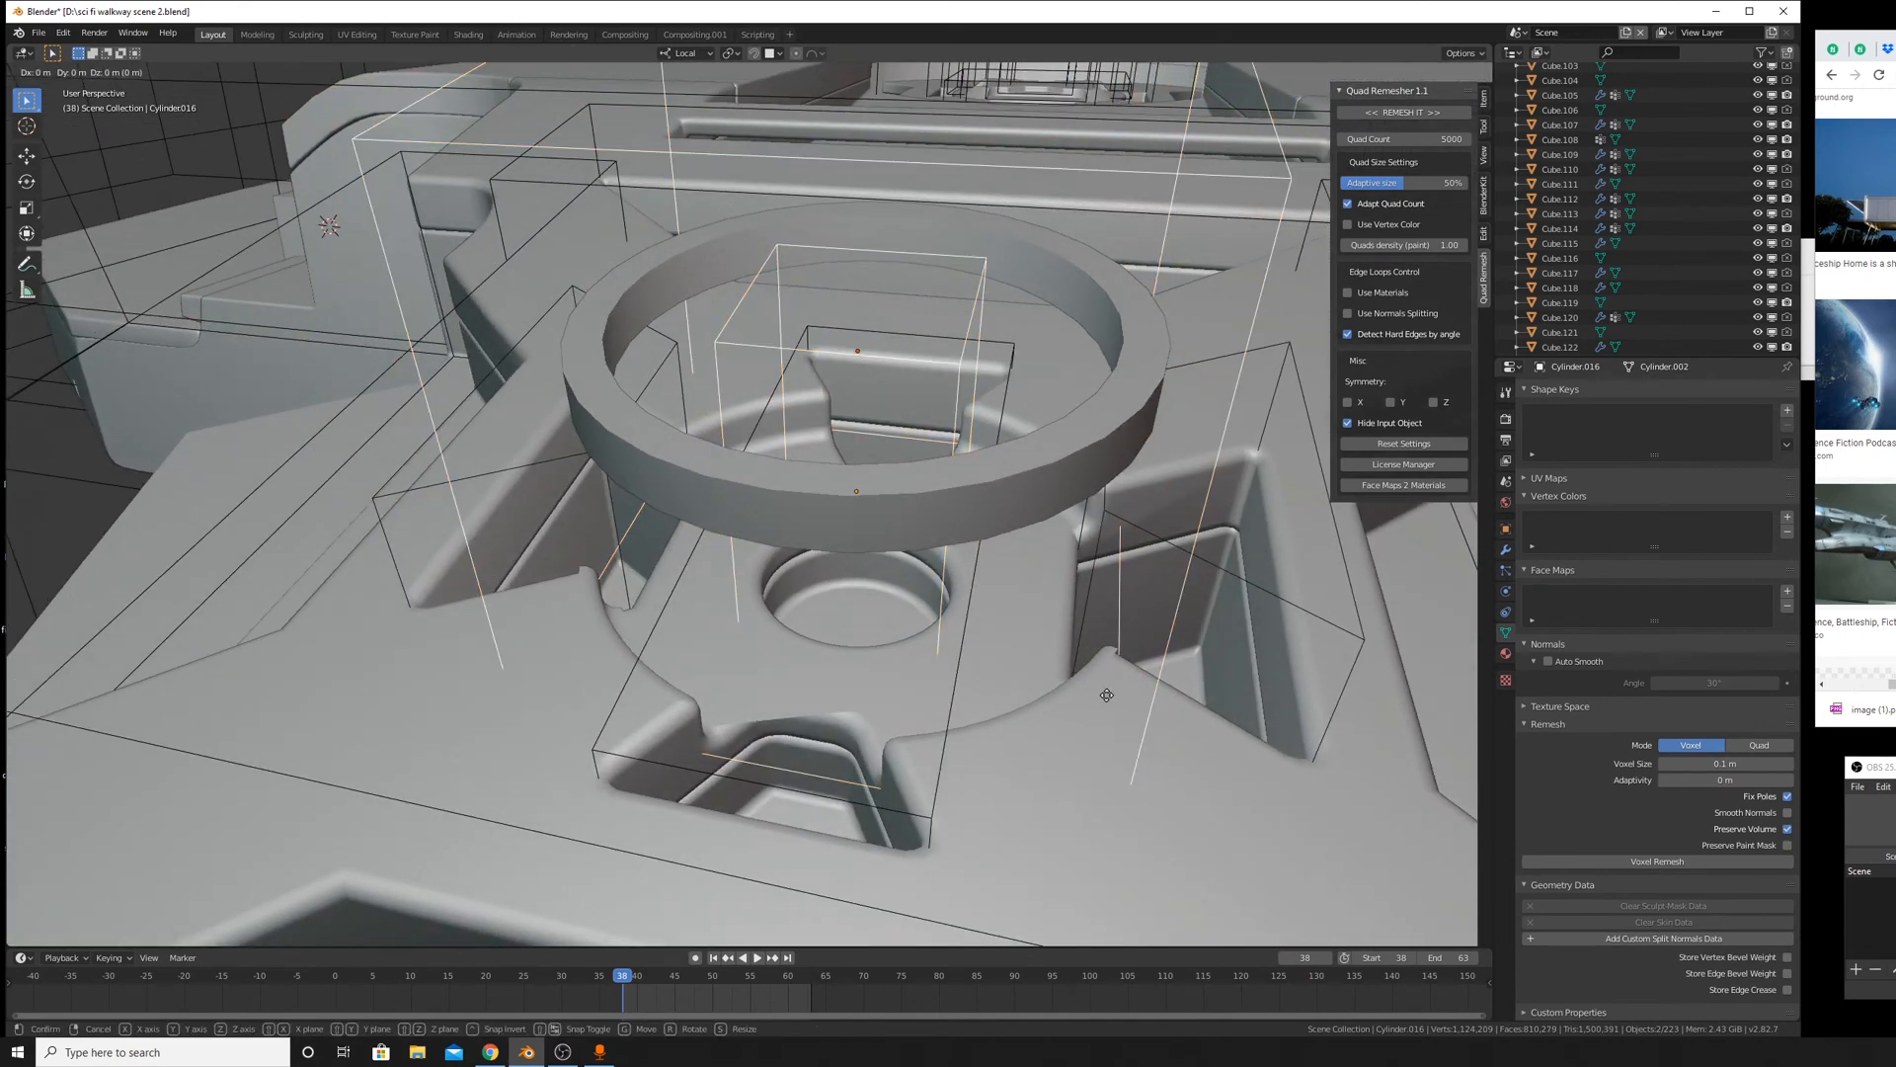
pyautogui.press('x')
pyautogui.press('x')
pyautogui.click(1108, 701)
pyautogui.moveTo(1108, 701)
pyautogui.mouseDown(button='middle')
pyautogui.moveTo(1070, 669)
pyautogui.moveTo(1082, 680)
pyautogui.mouseUp(button='middle')
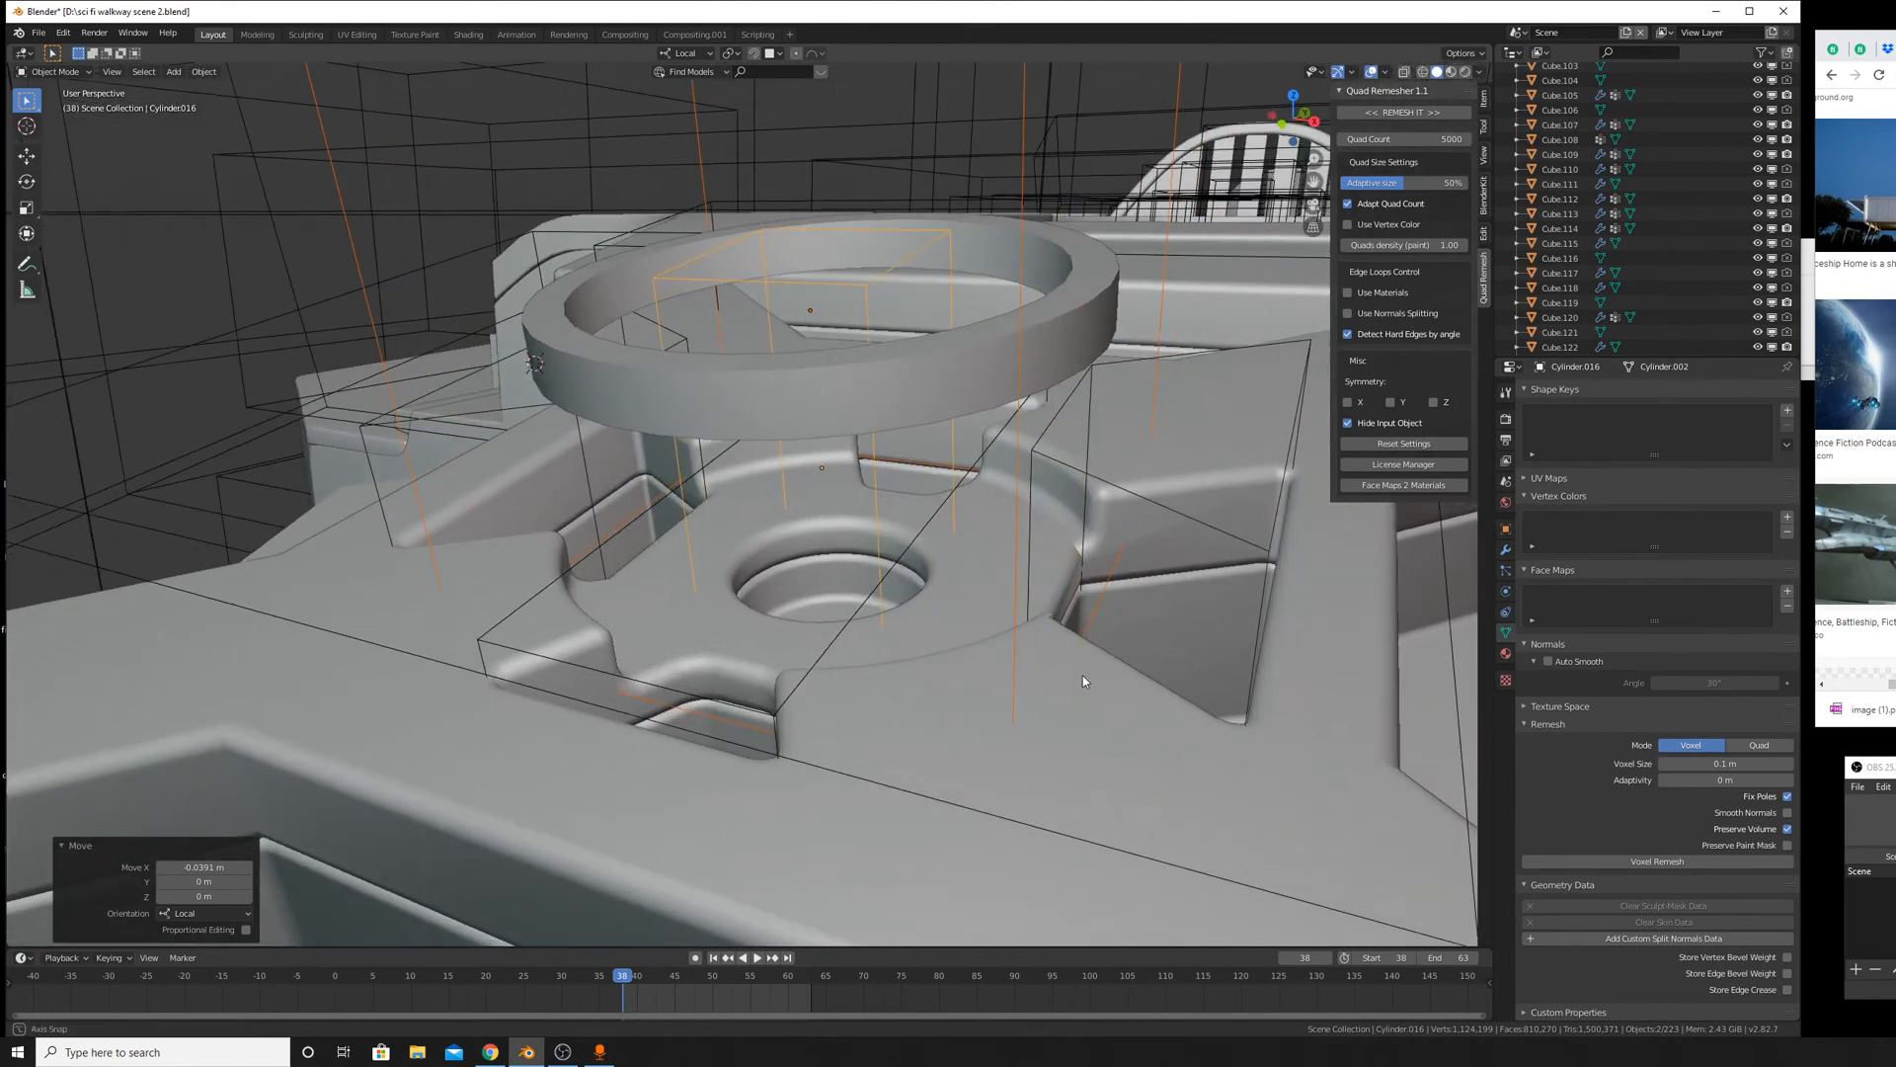
# Flatten the ring by scaling it to about 0.482 along its local Z axis.
pyautogui.click(916, 399)
pyautogui.press('s')
pyautogui.press('z')
pyautogui.press('z')
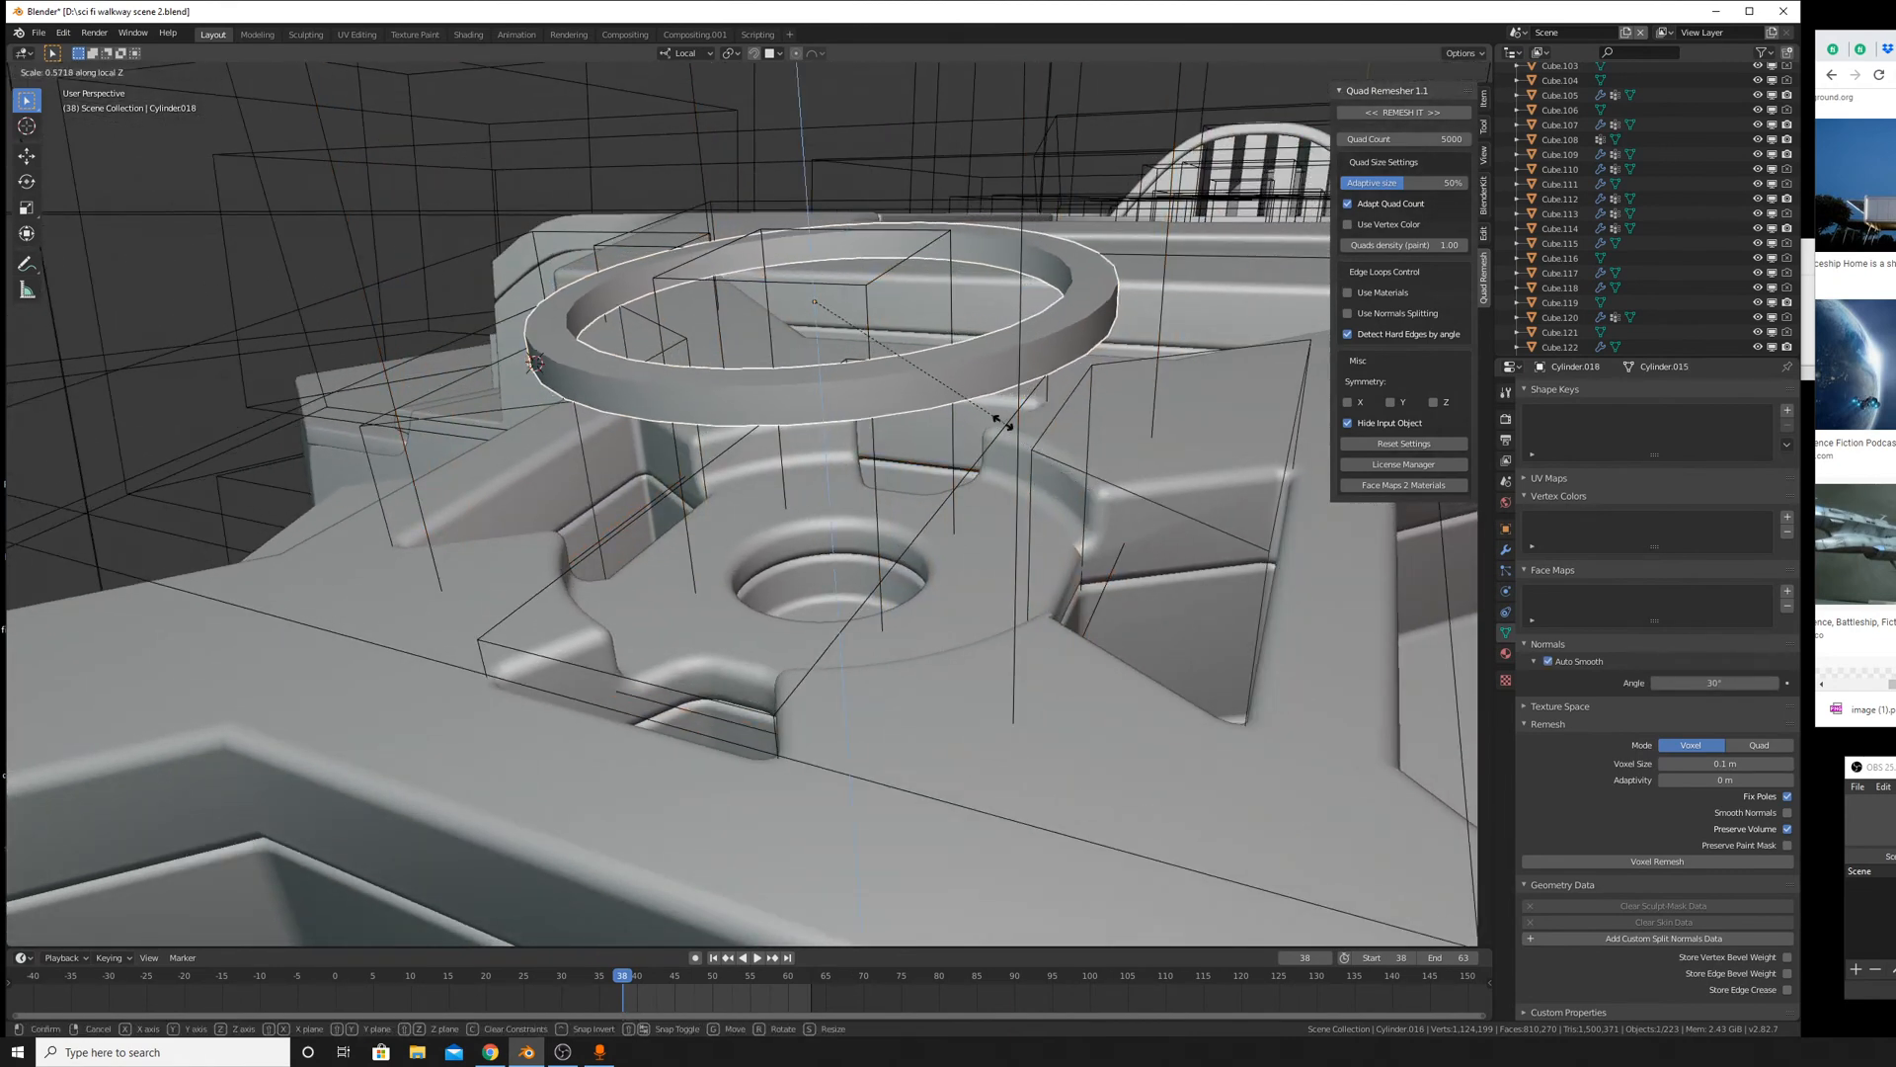
pyautogui.click(1001, 423)
# Lower the ring about 1.91 m along its local Z axis into the round nose recess.
pyautogui.press('g')
pyautogui.press('z')
pyautogui.press('z')
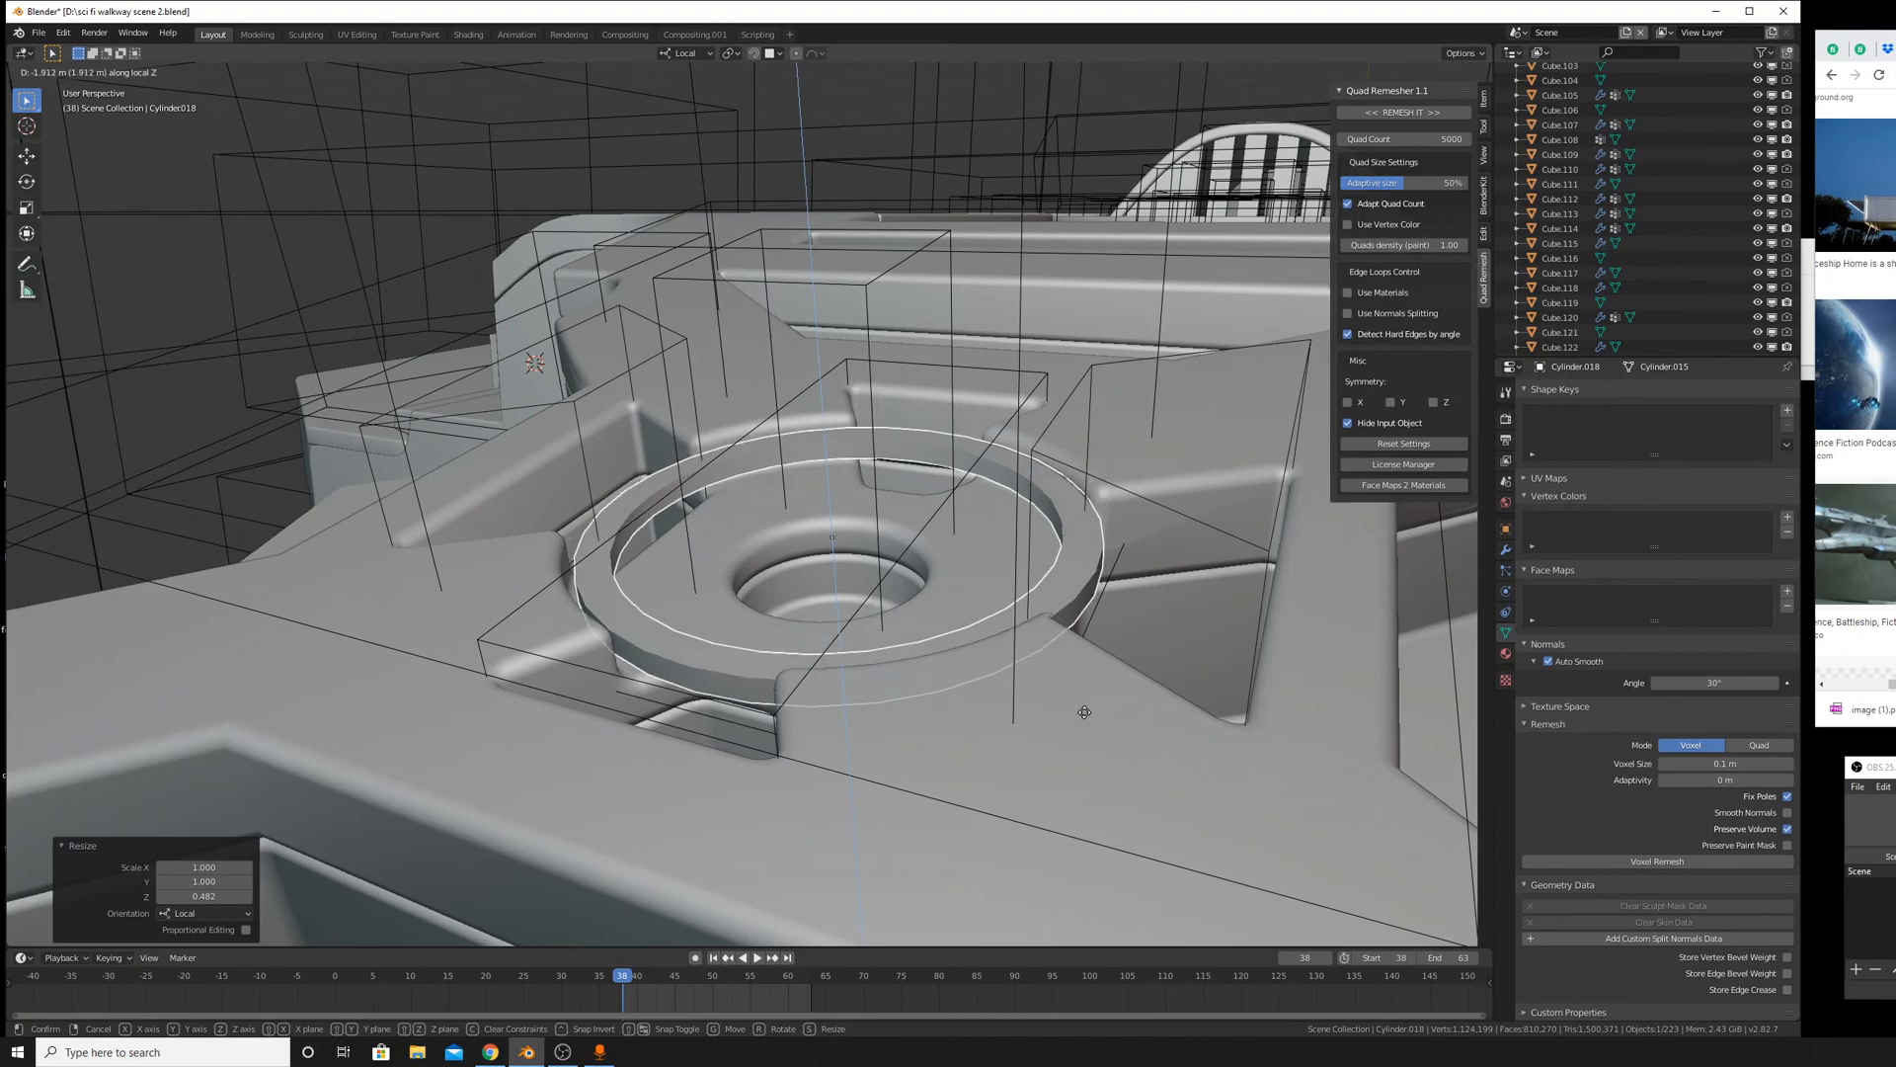
pyautogui.click(1084, 711)
# Create a new material on the ring.
pyautogui.moveTo(1085, 711); pyautogui.dragTo(1033, 671, button='middle')
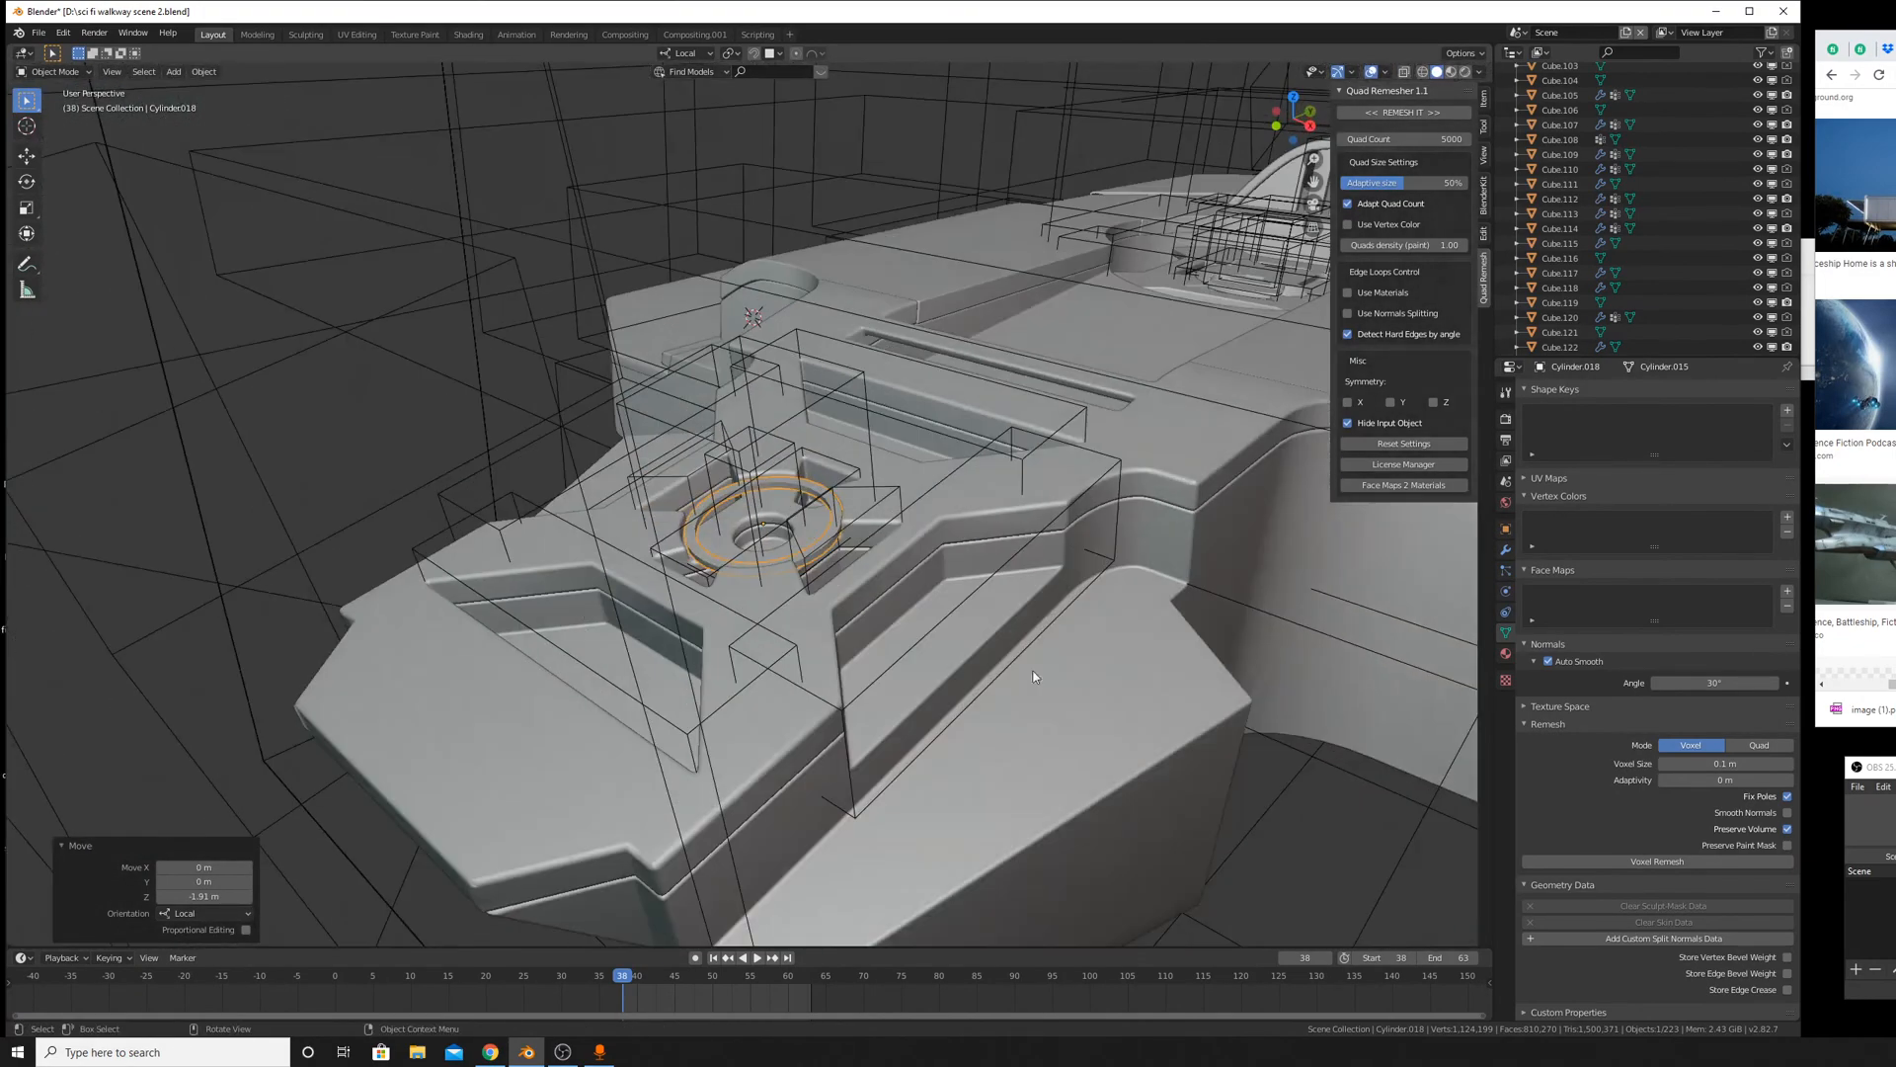
pyautogui.click(1505, 654)
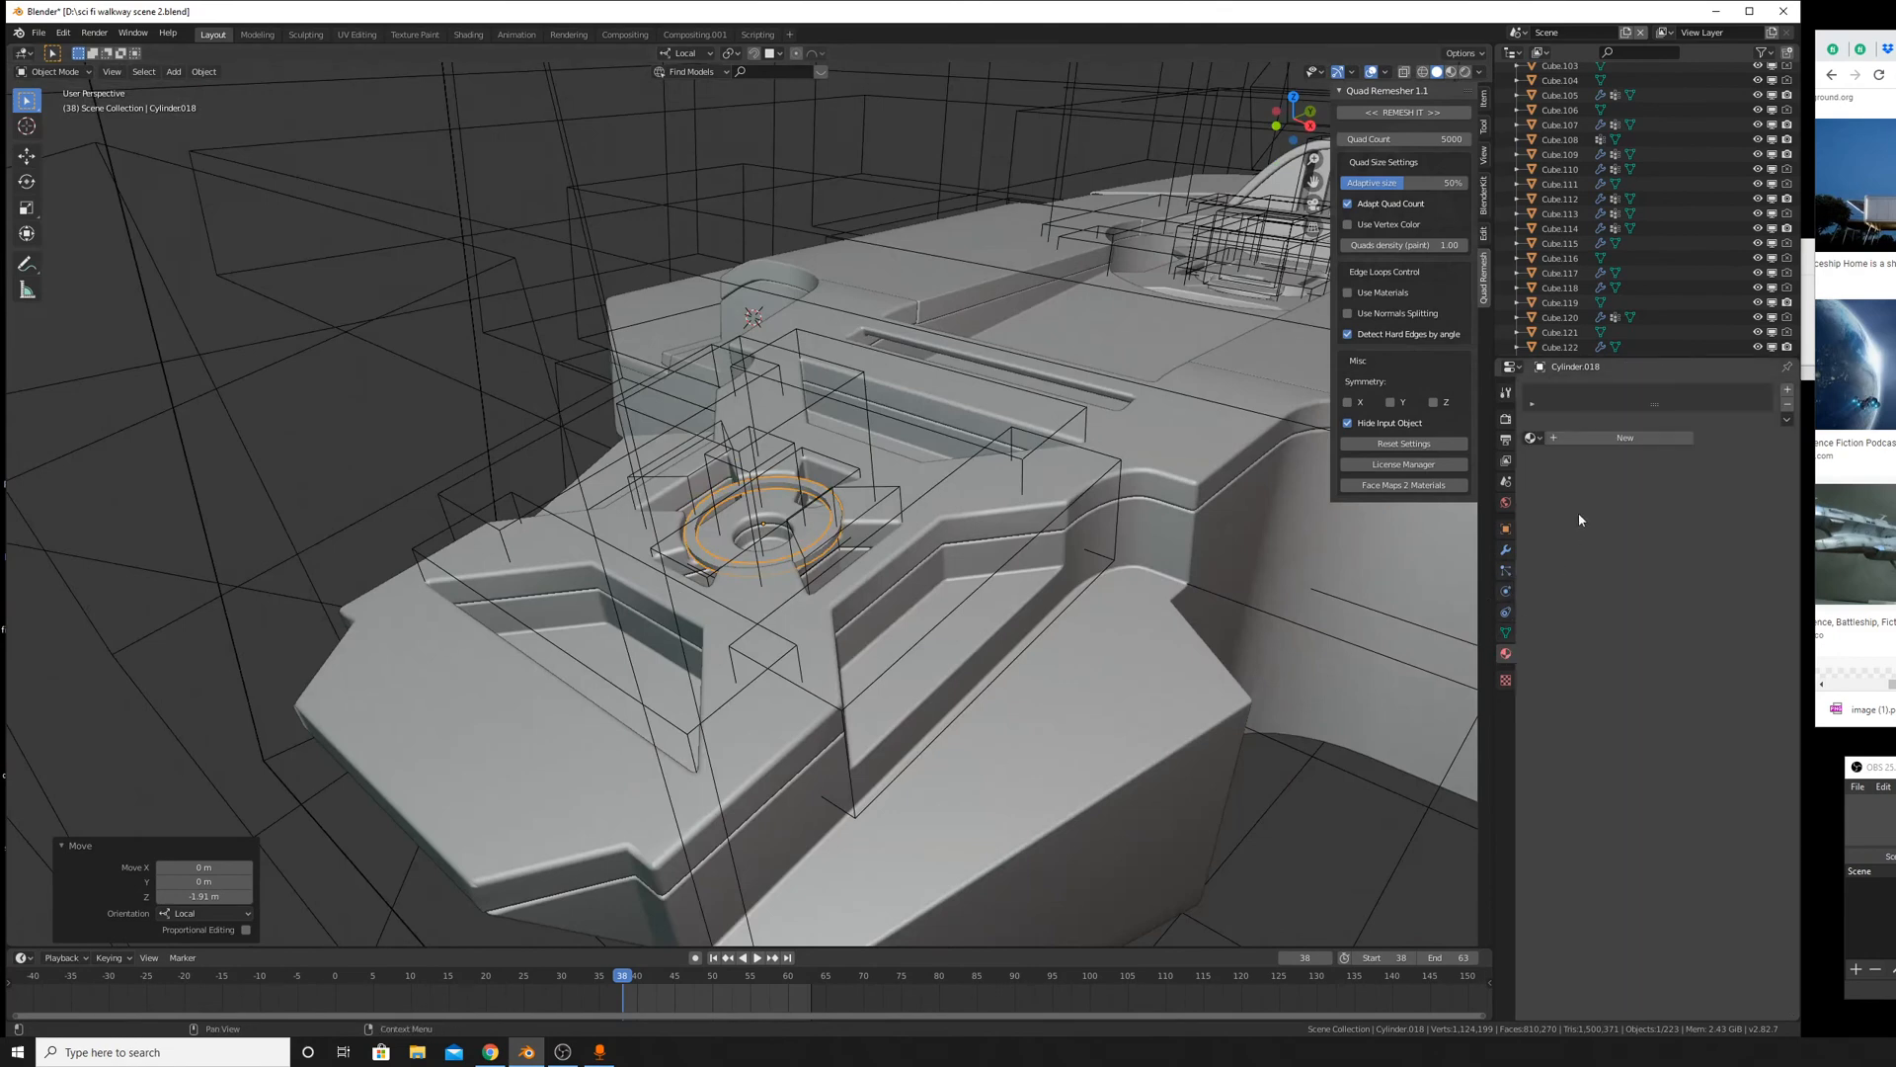
pyautogui.click(1576, 438)
# Switch the render engine between Cycles and Eevee, look through the Eevee settings, and return to Cycles.
pyautogui.click(1506, 418)
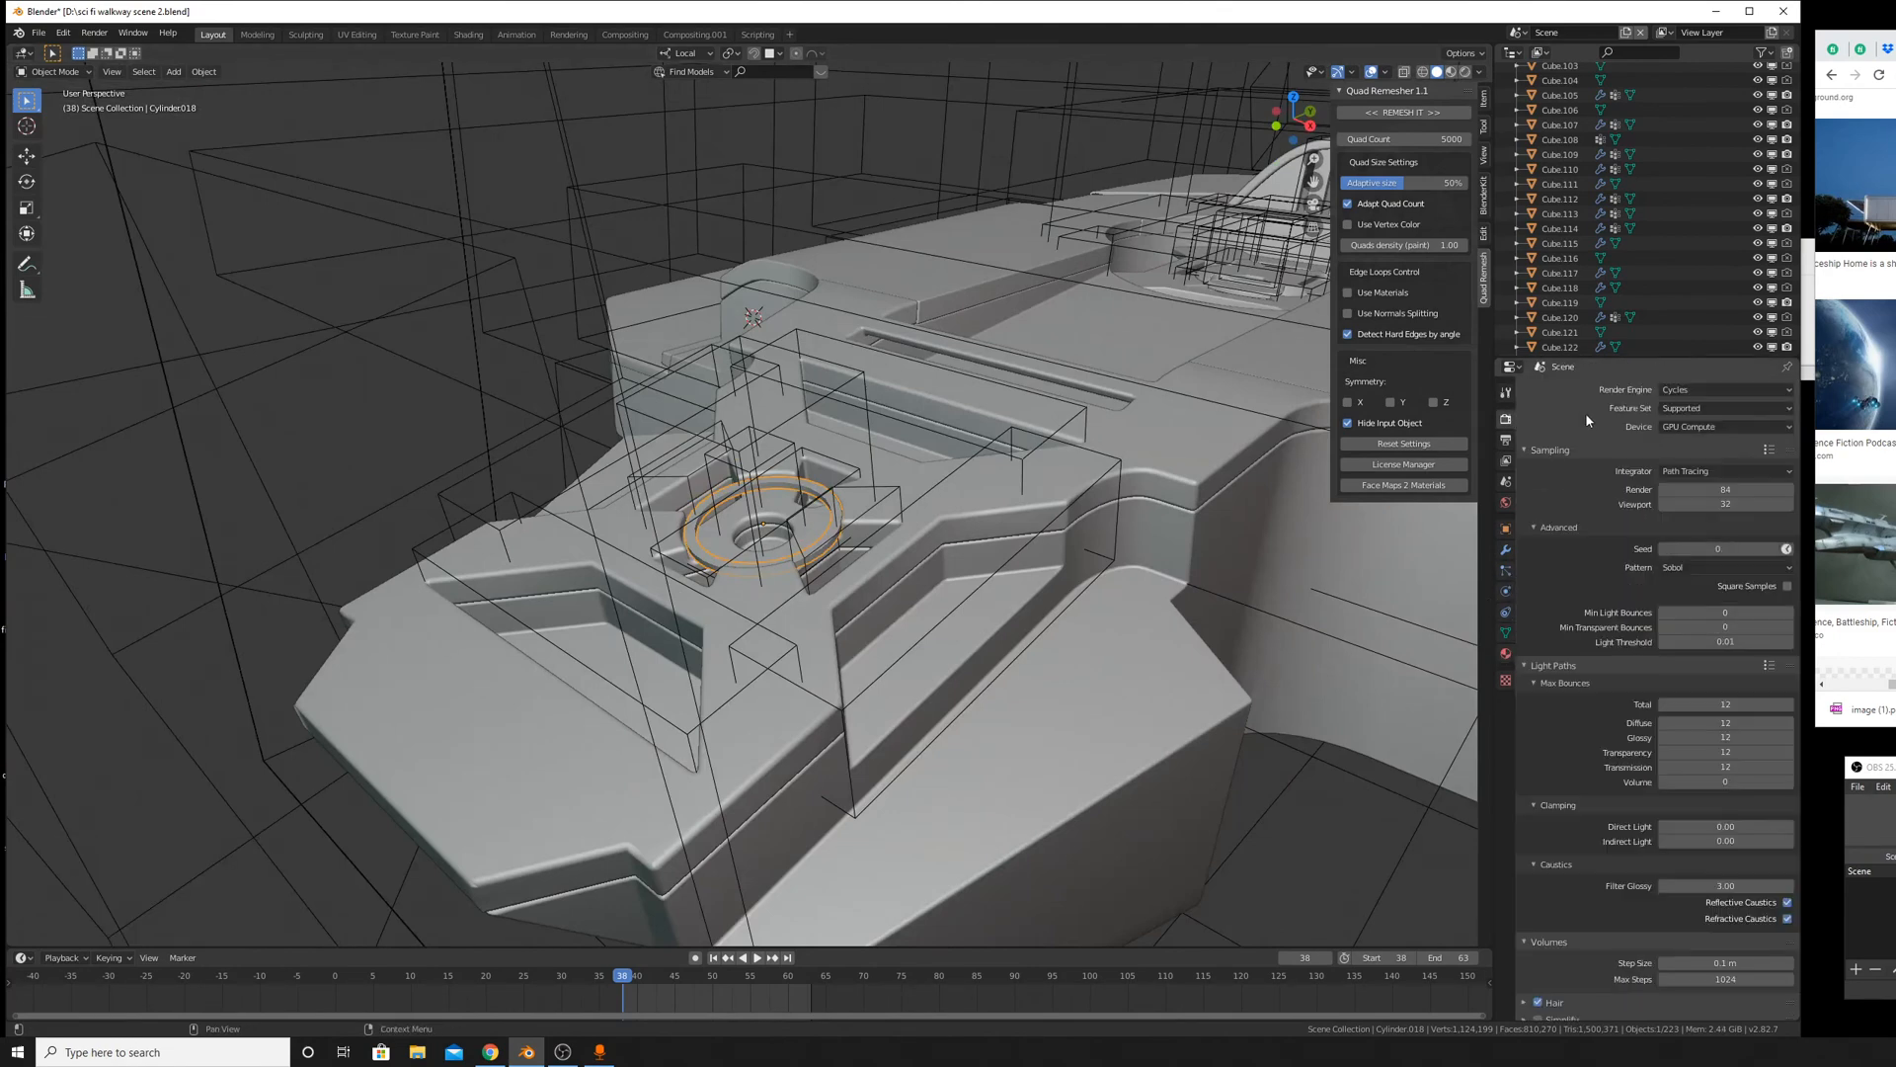
pyautogui.click(1721, 389)
pyautogui.click(1703, 411)
pyautogui.click(1700, 391)
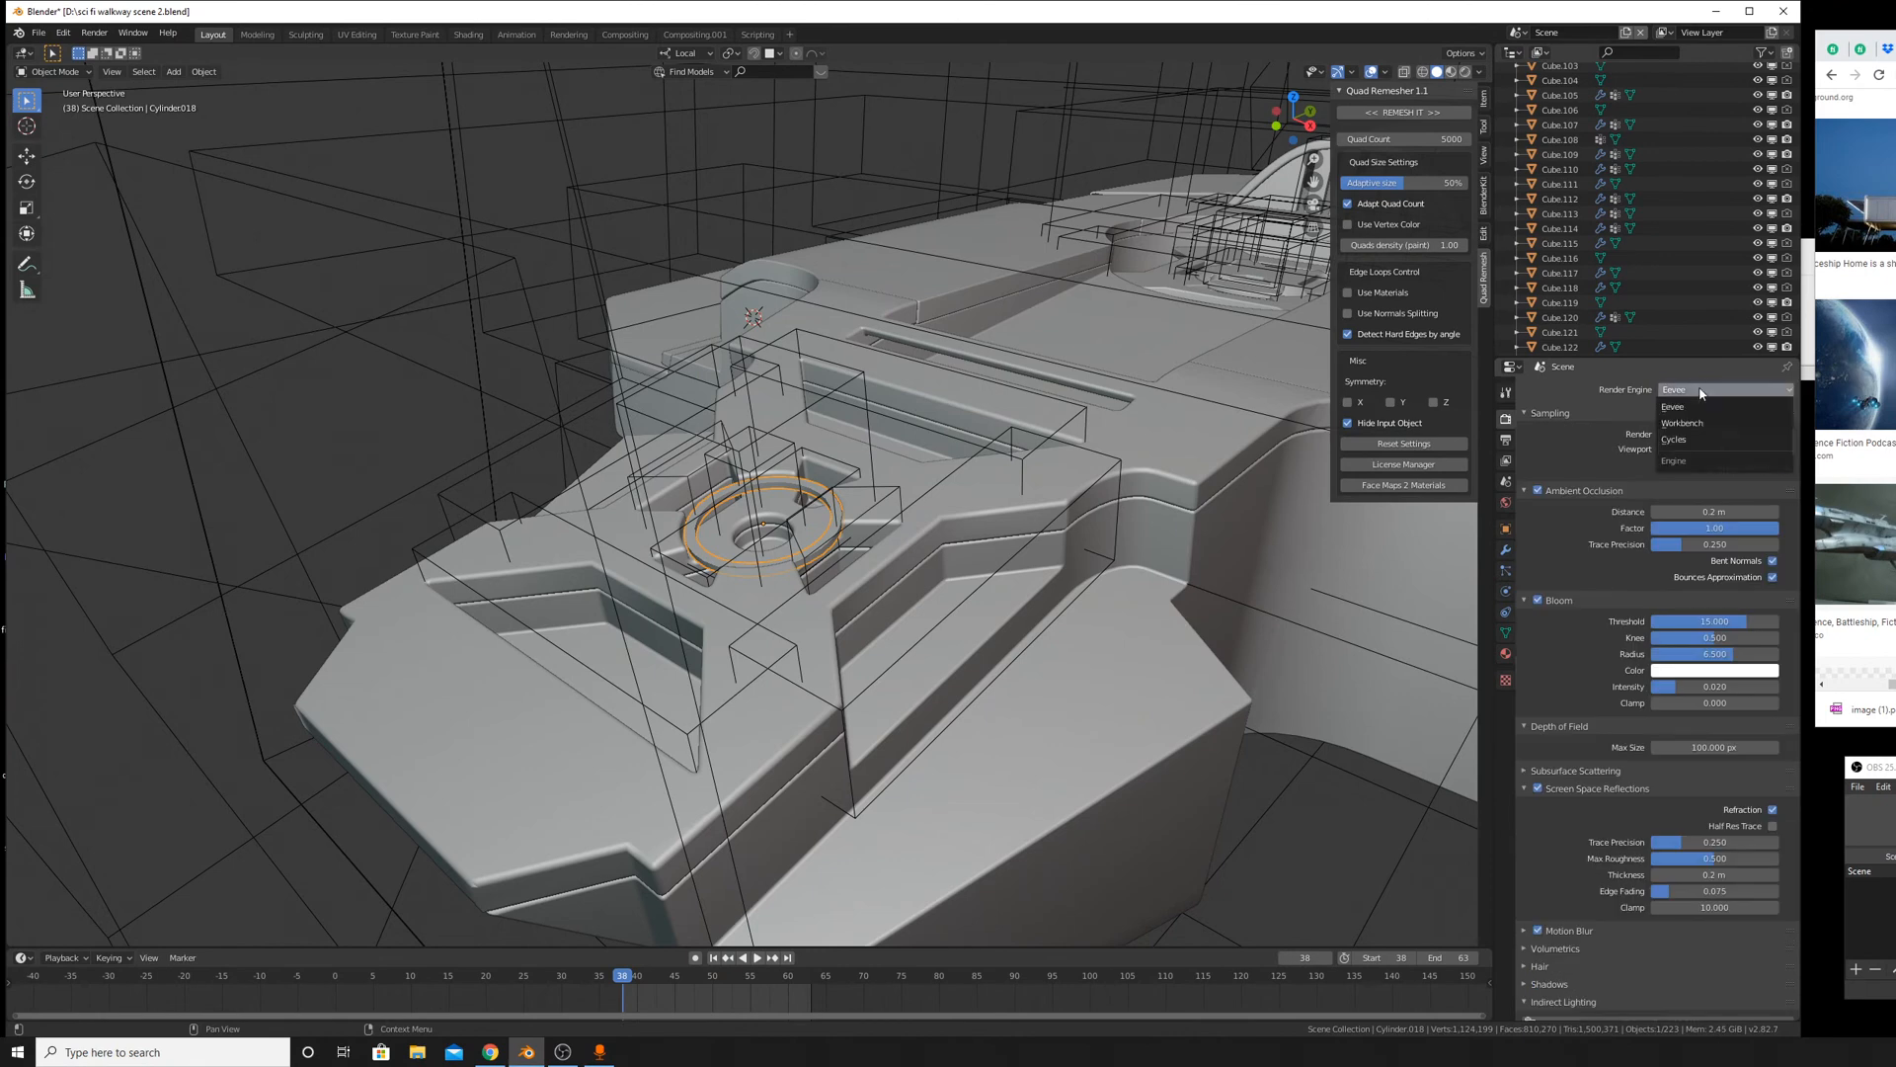
pyautogui.click(1694, 438)
pyautogui.click(1689, 391)
pyautogui.click(1691, 411)
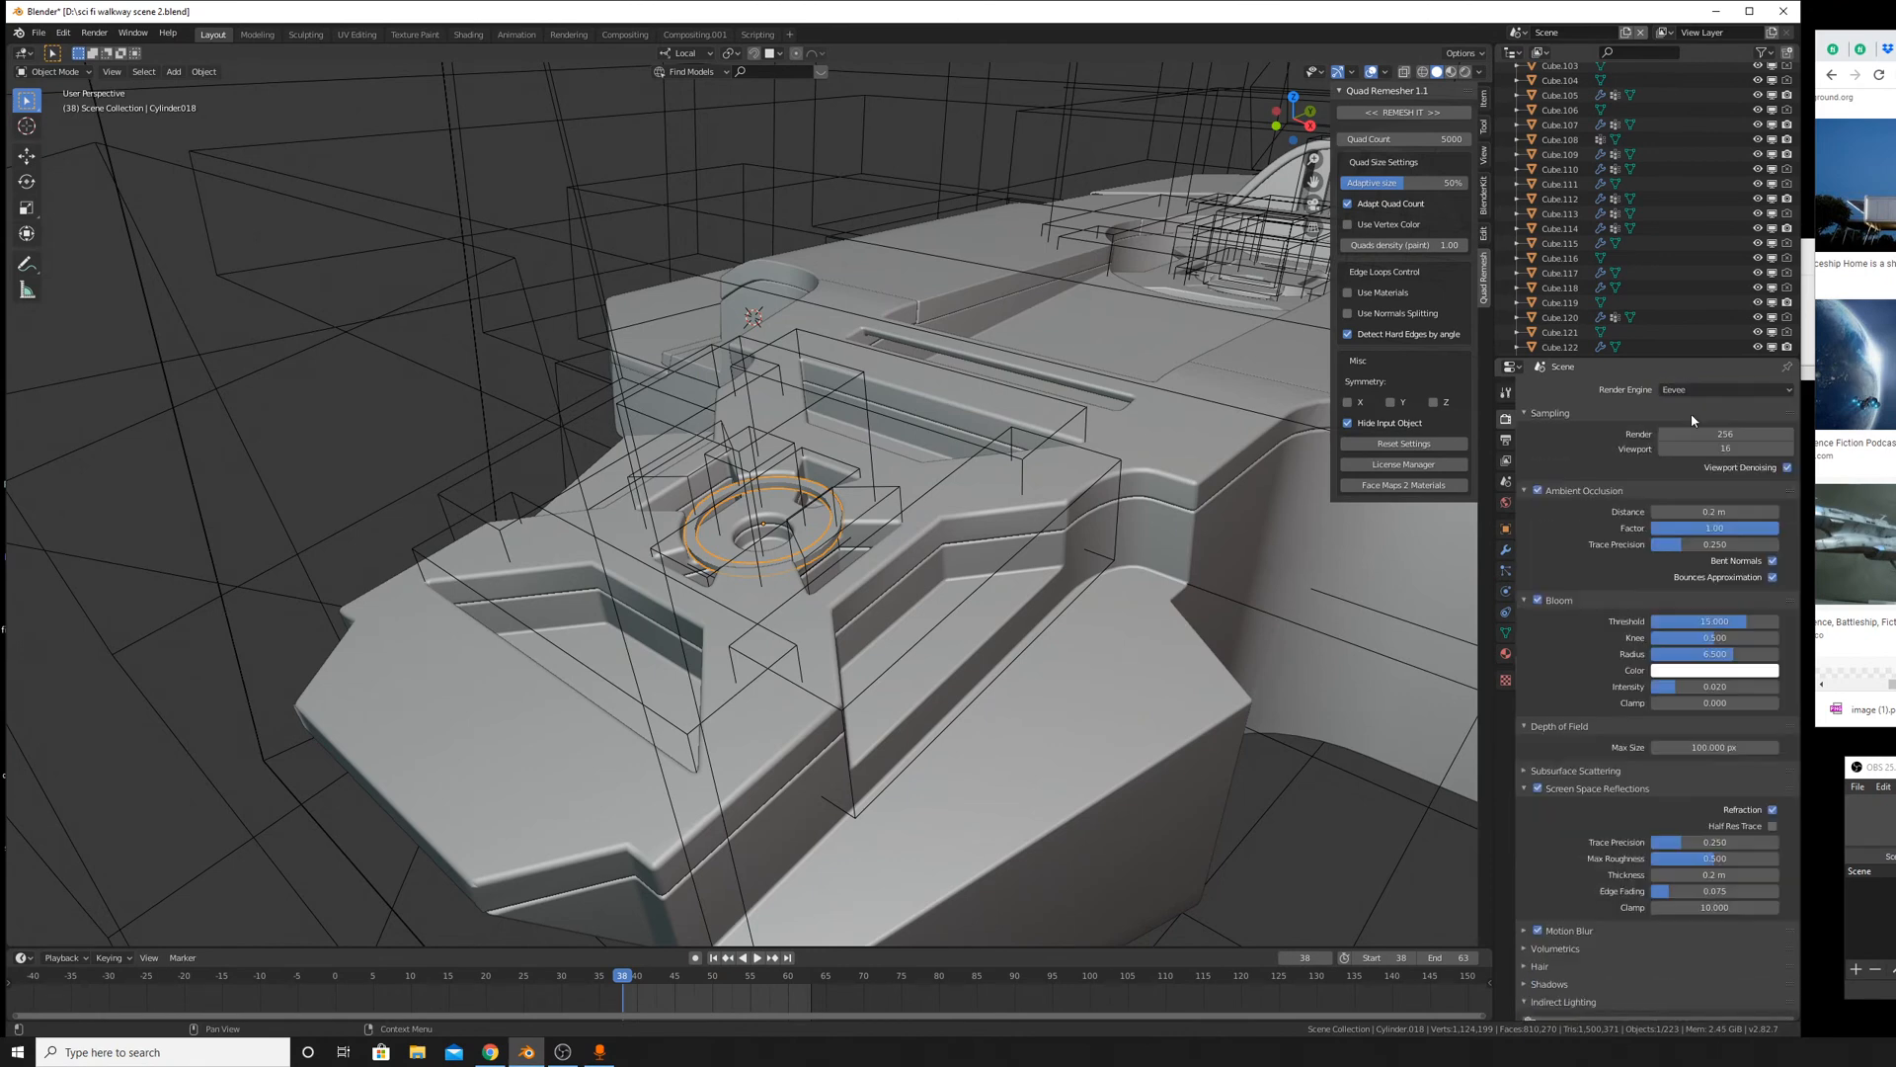
pyautogui.scroll(-10, 1688, 617)
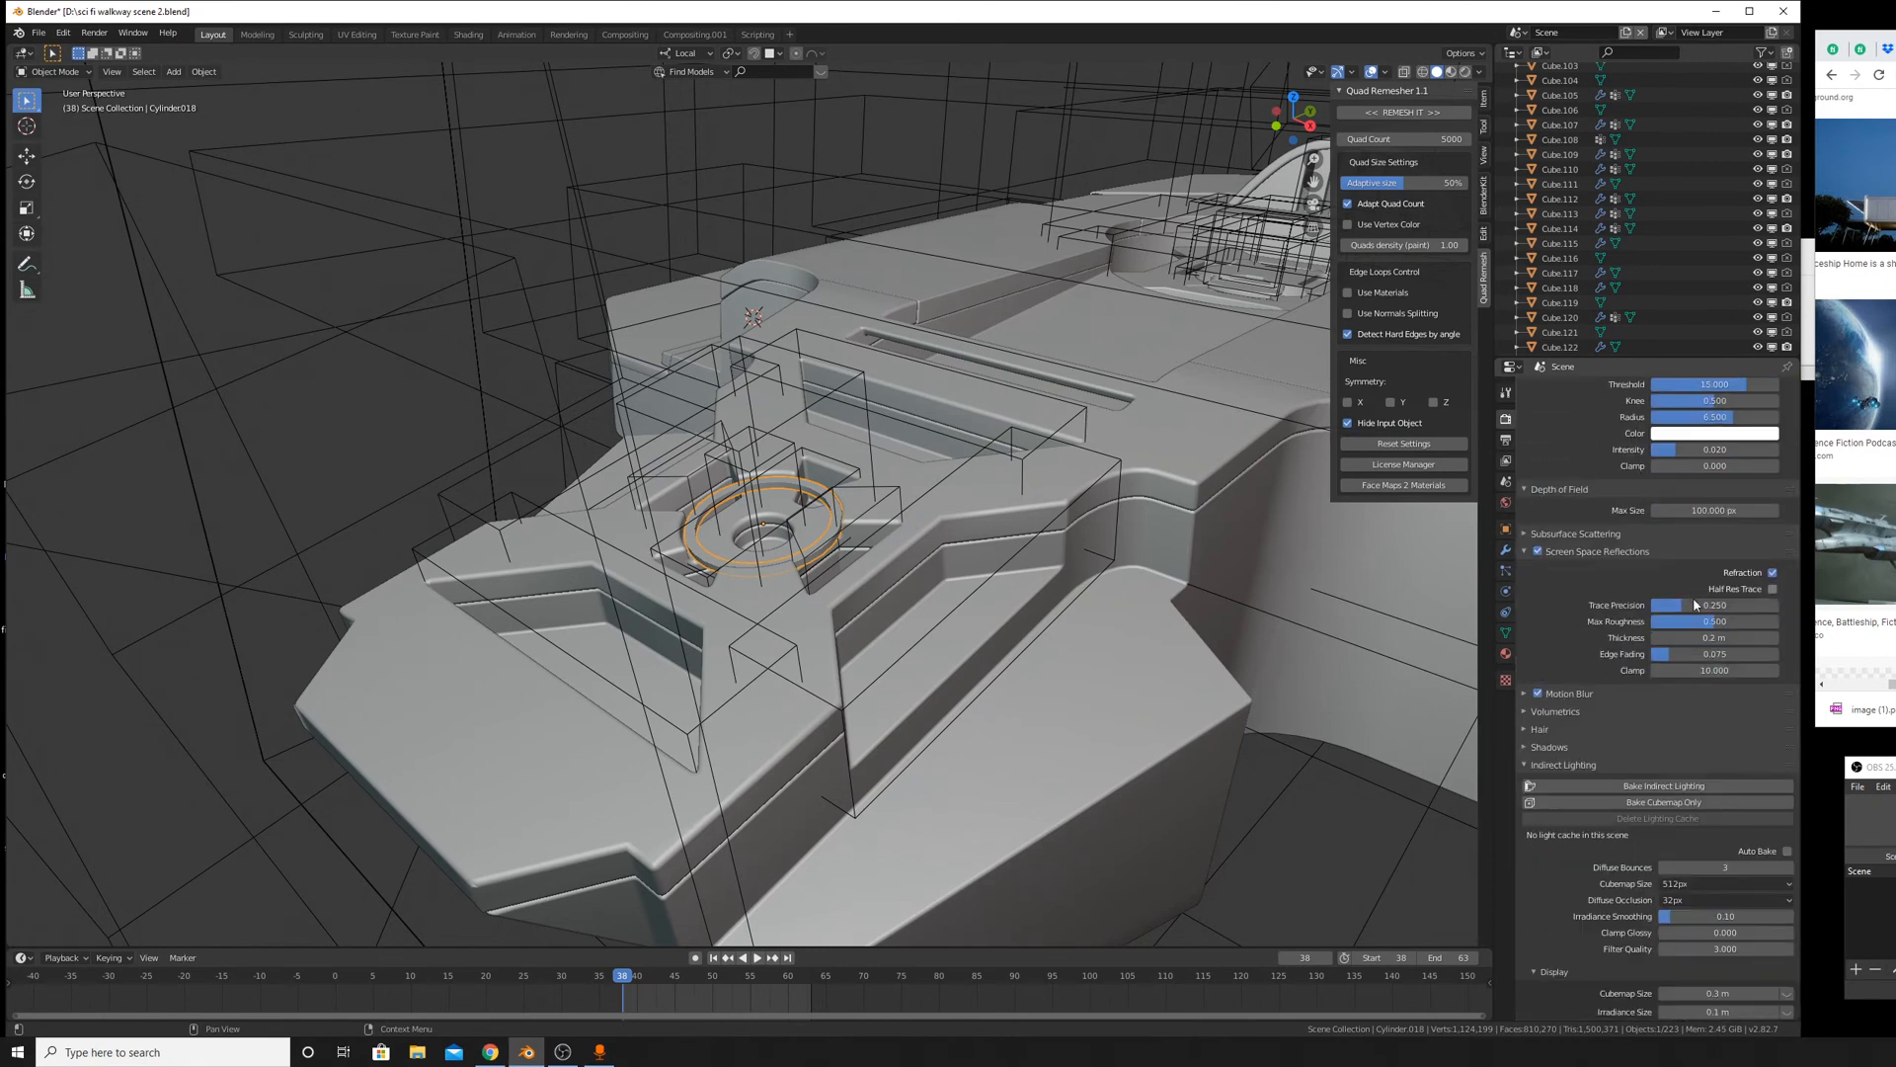
pyautogui.scroll(10, 1719, 654)
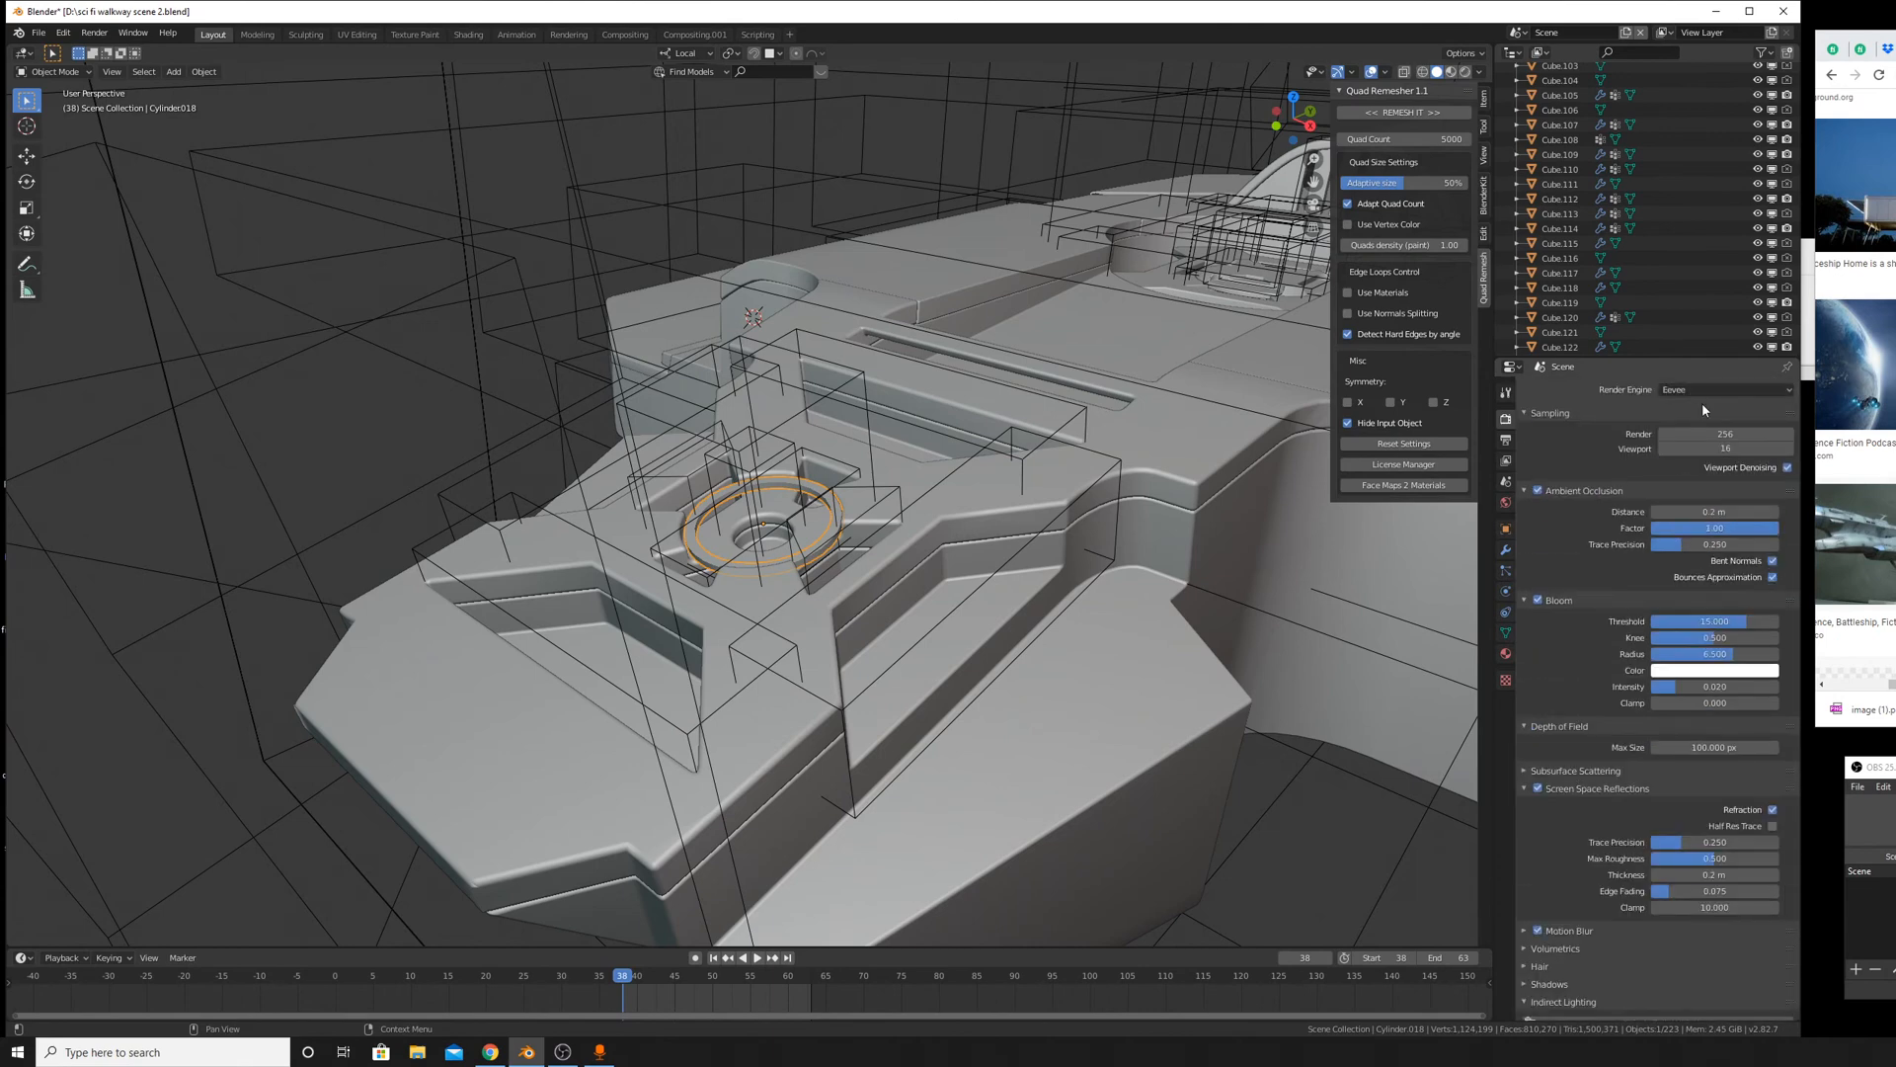
pyautogui.click(1699, 440)
# Preview the ring in rendered viewport shading and look through the scene's existing materials.
pyautogui.moveTo(1086, 553); pyautogui.dragTo(1188, 573, button='middle')
pyautogui.click(1464, 72)
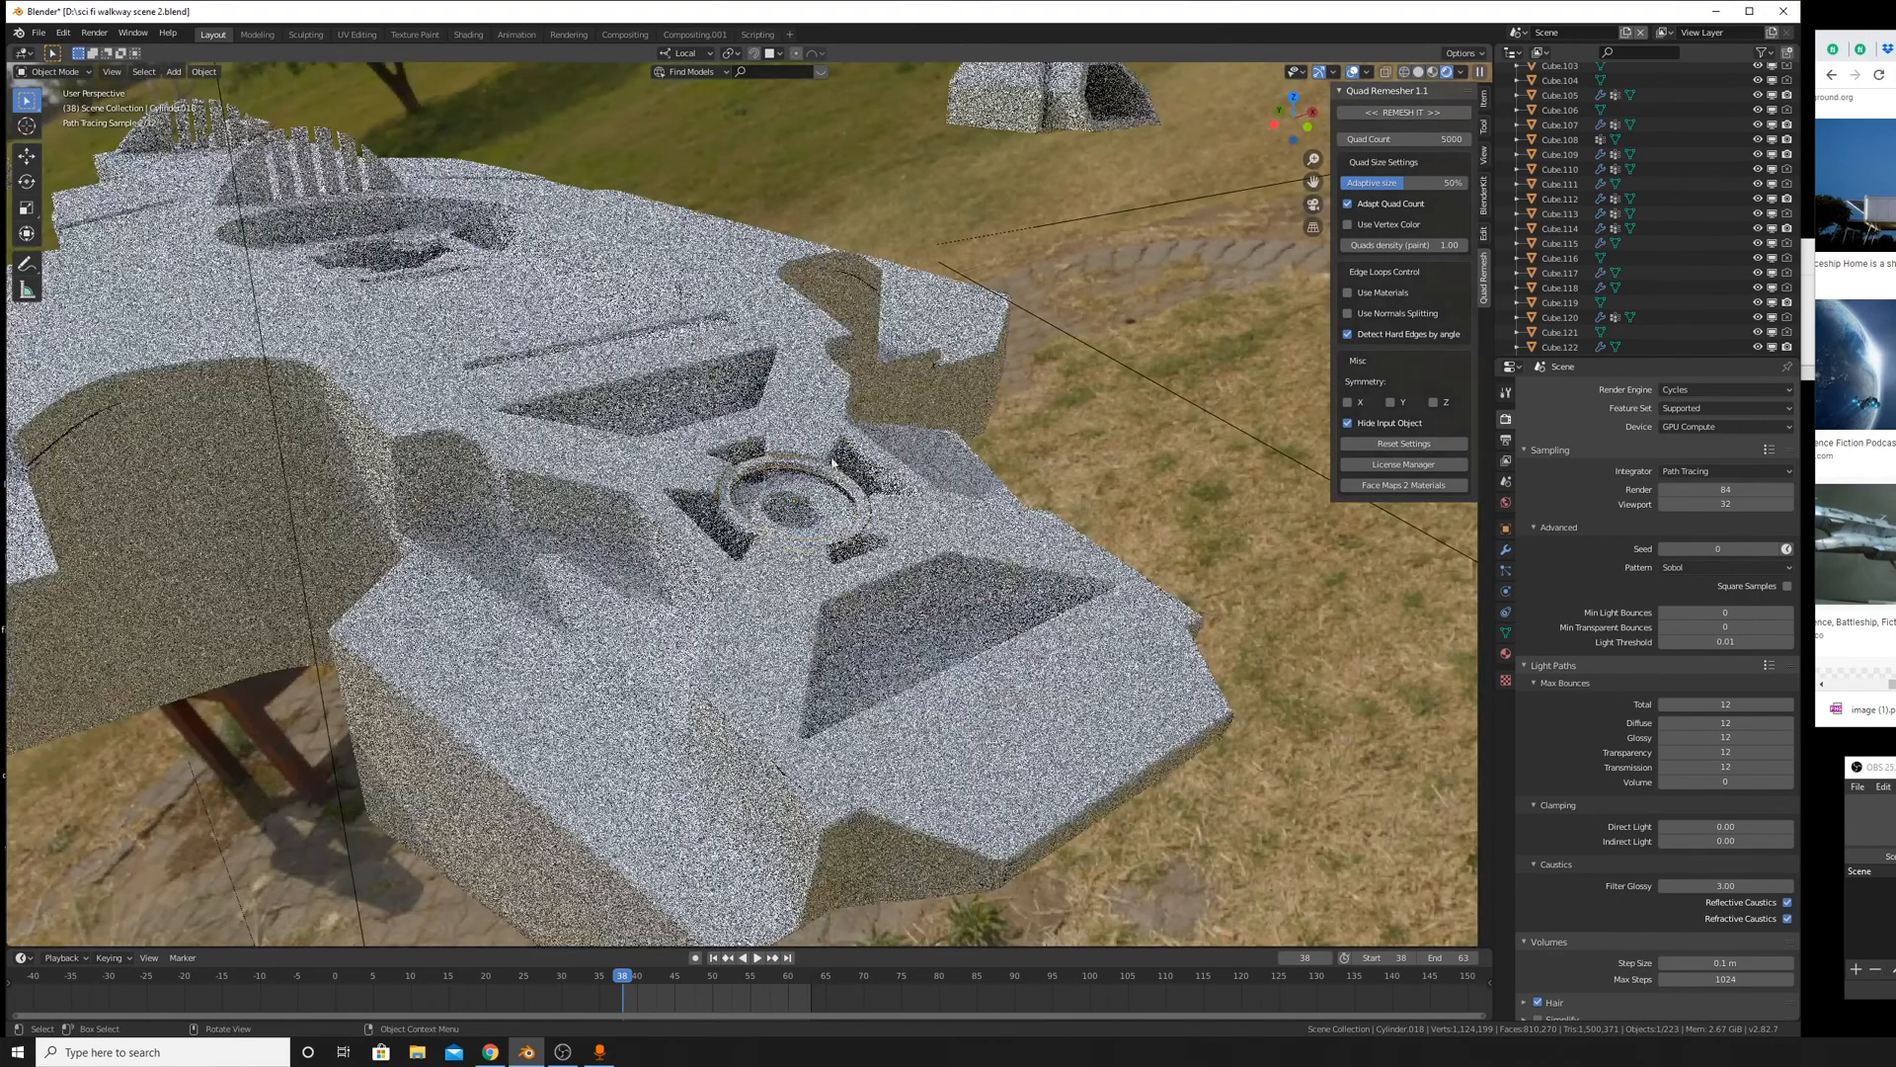
pyautogui.moveTo(831, 457); pyautogui.dragTo(852, 498, button='middle')
pyautogui.scroll(5, 851, 498)
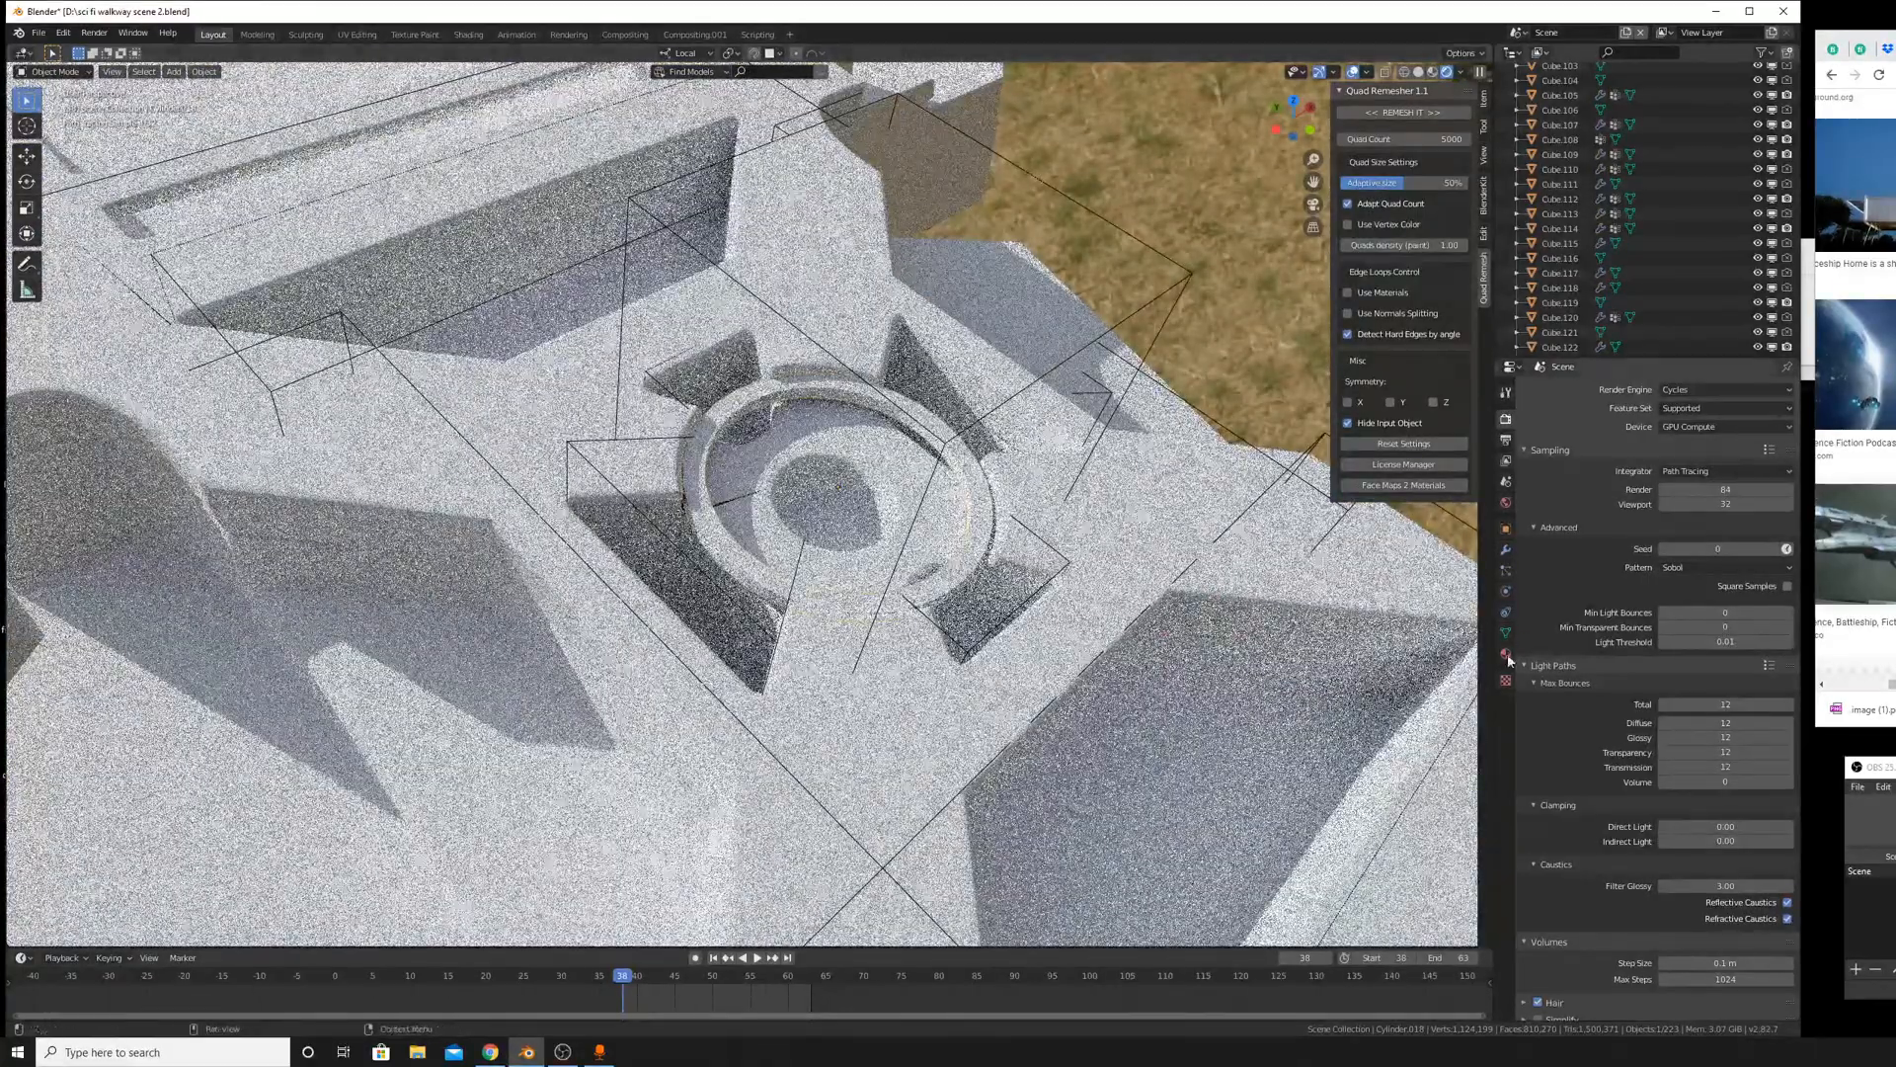
pyautogui.click(1505, 654)
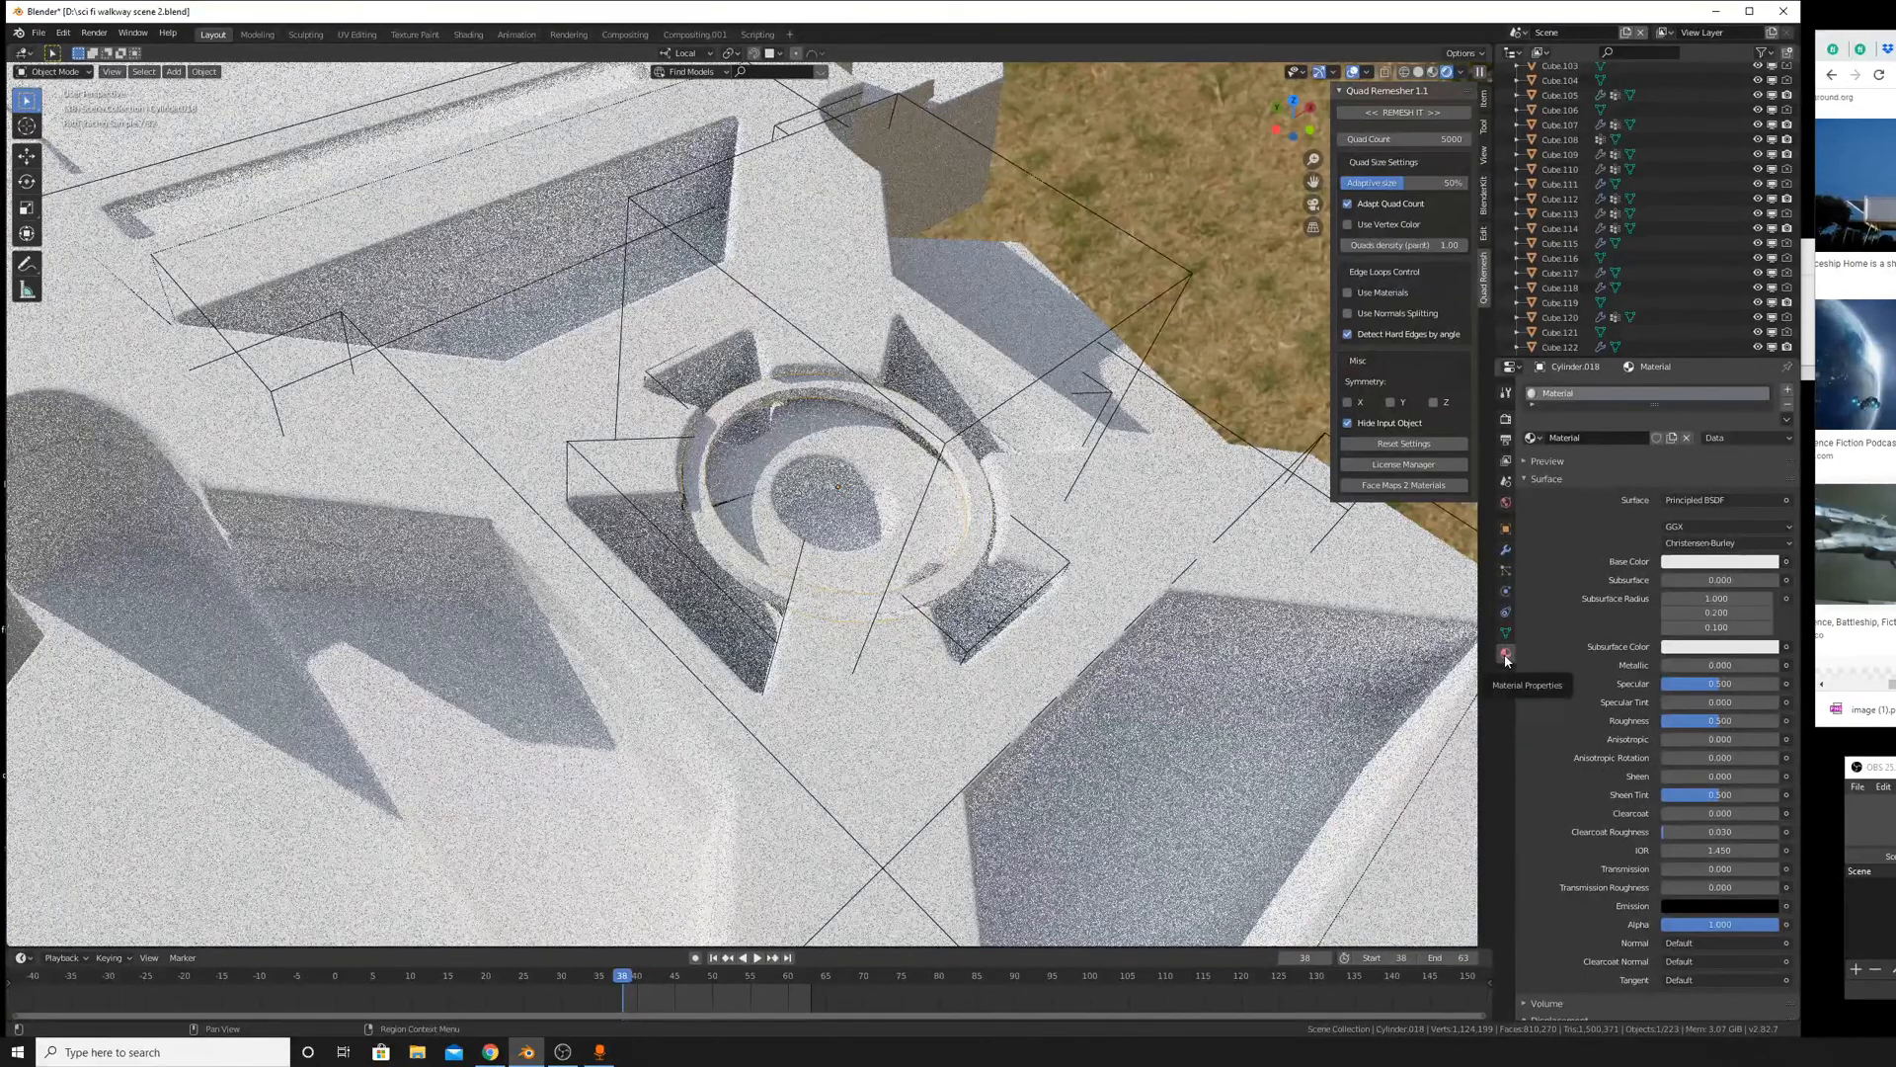
pyautogui.click(1530, 438)
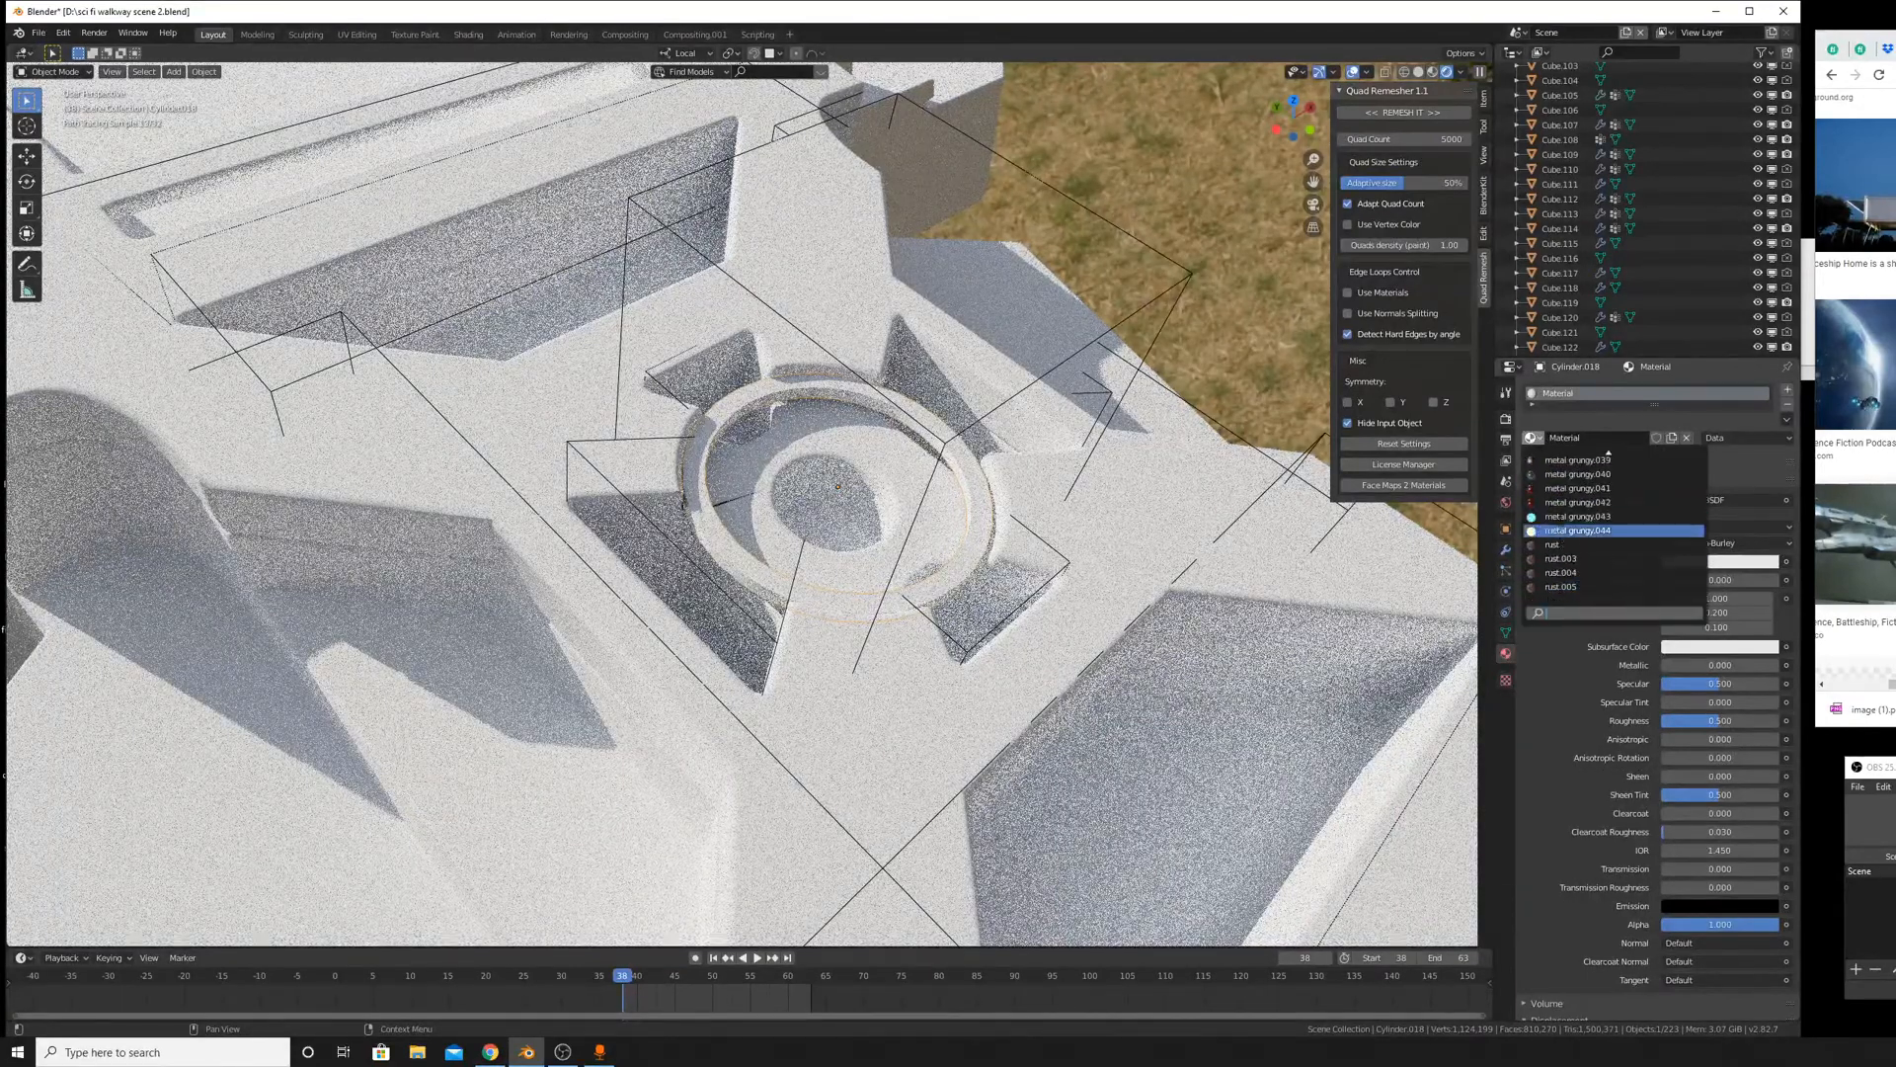
pyautogui.scroll(5, 1570, 461)
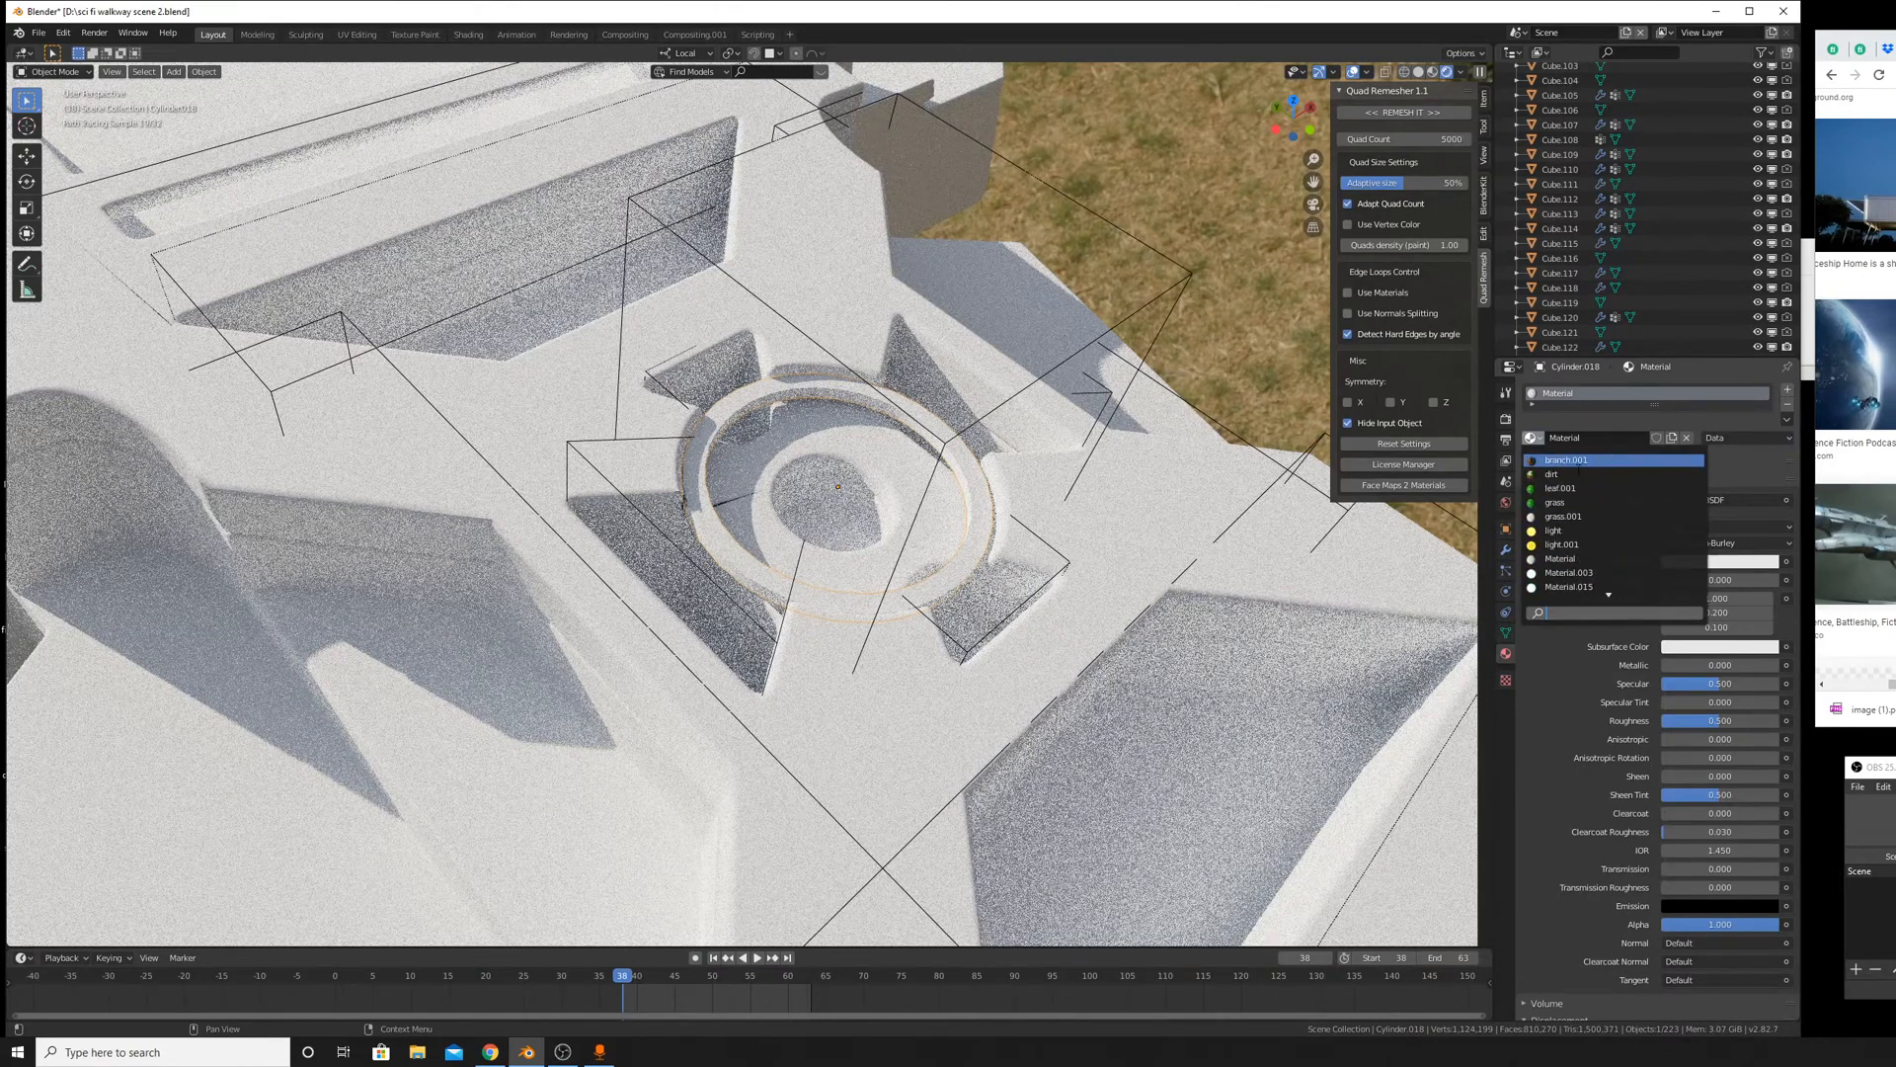
pyautogui.scroll(-10, 1610, 542)
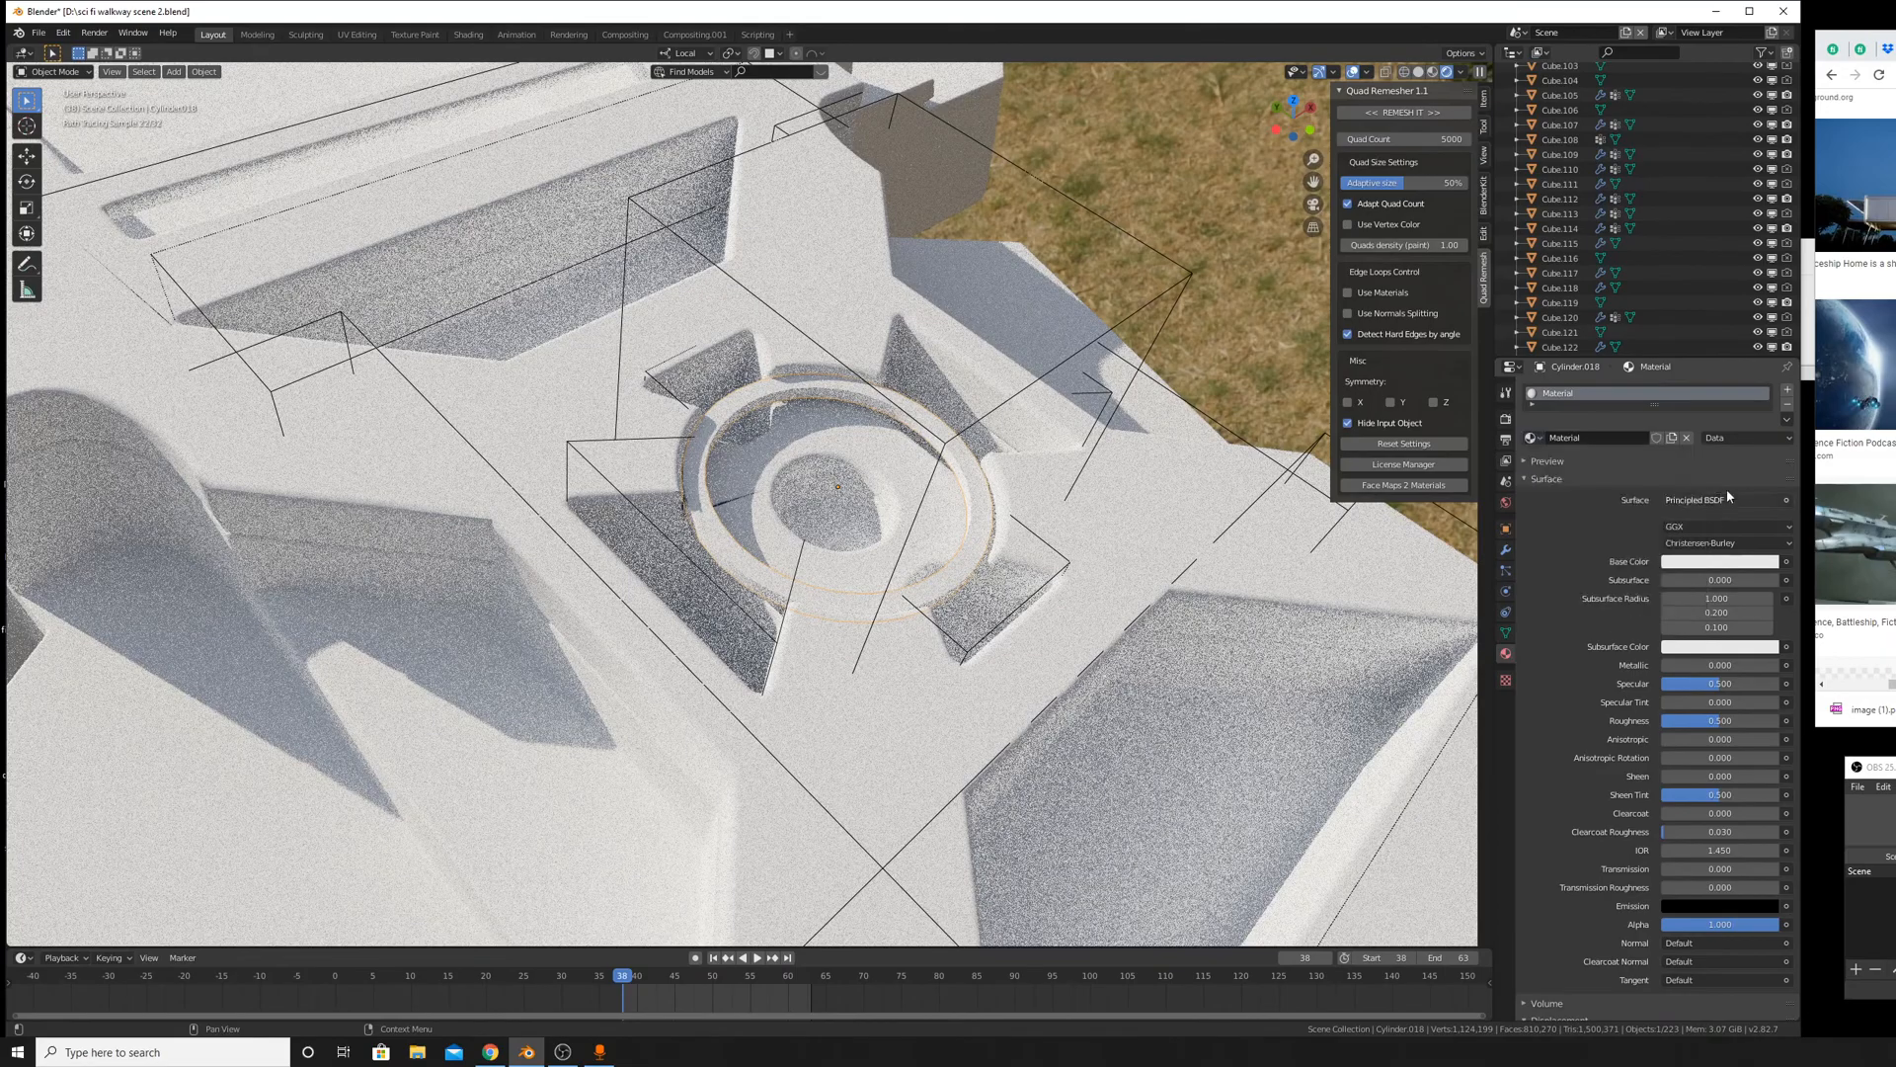
# Add a second, empty material slot to the ring and rename its first material as glow.
pyautogui.click(1786, 390)
pyautogui.click(1592, 393)
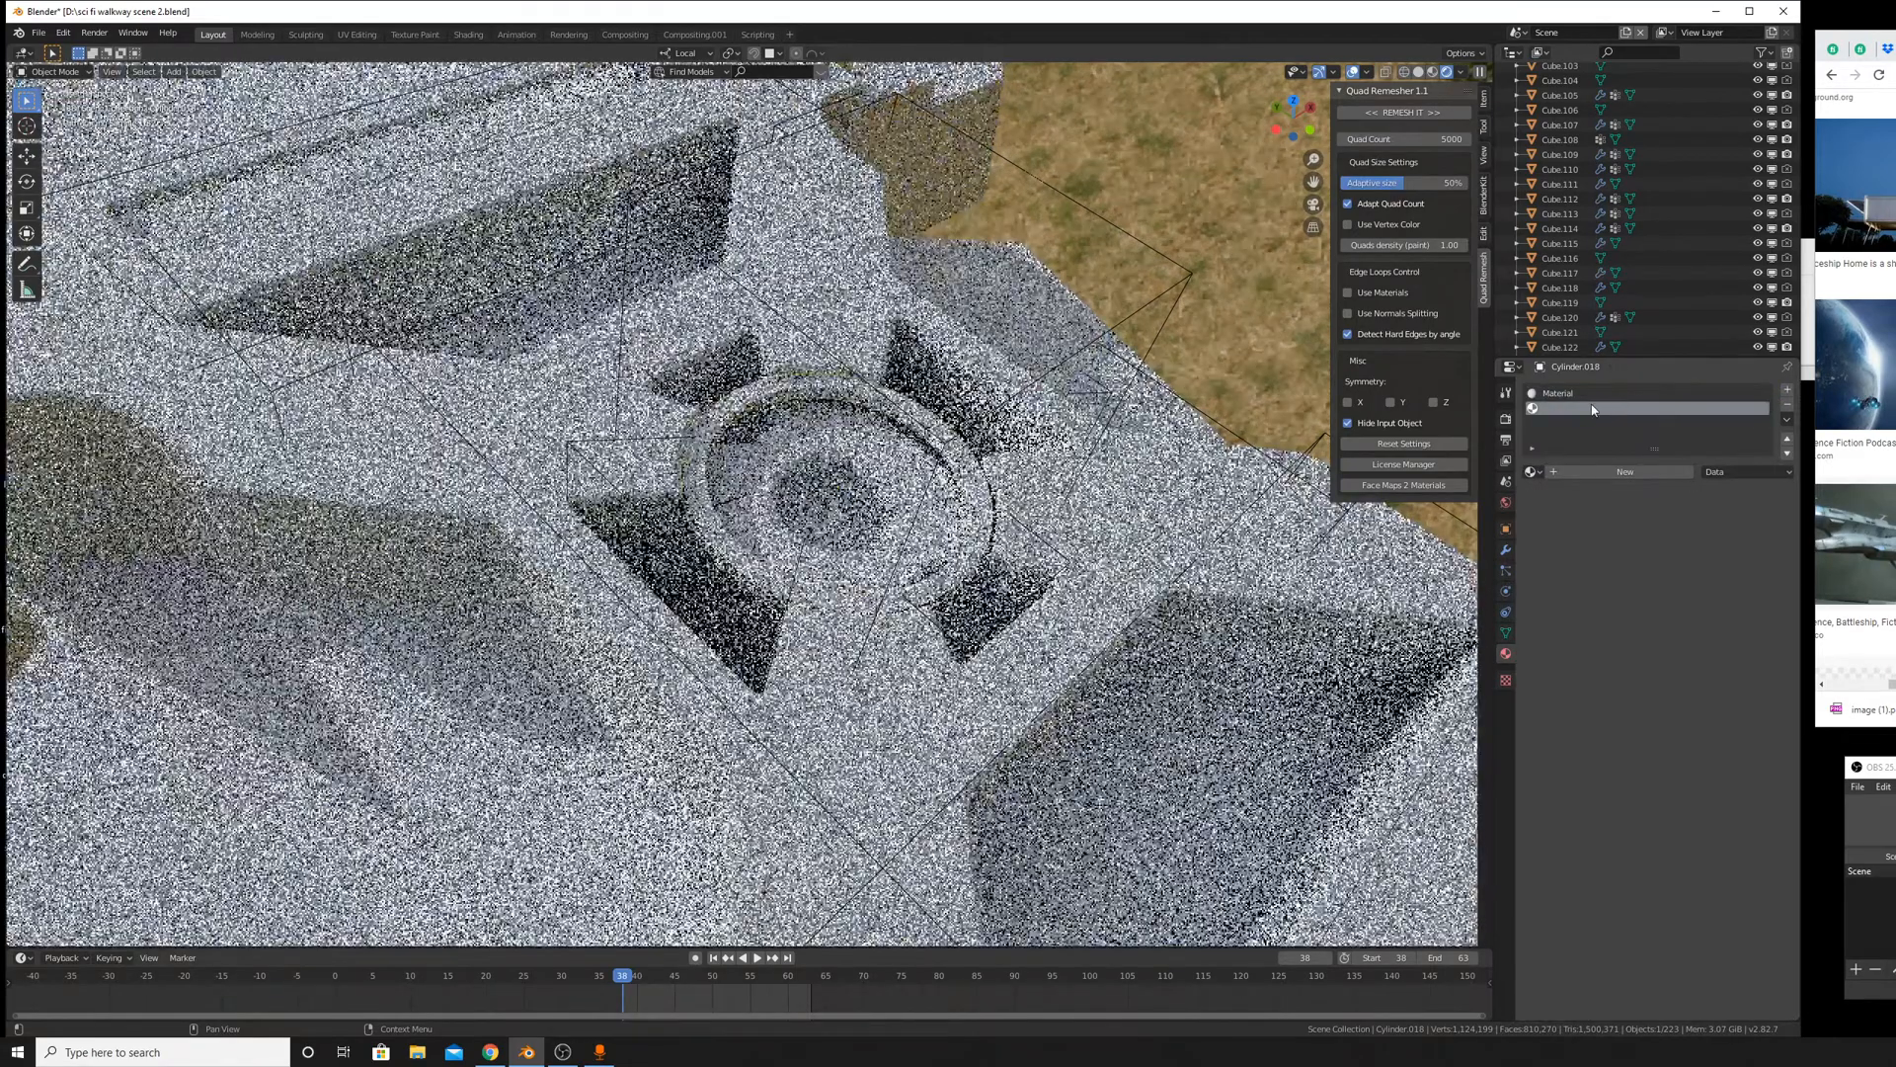
pyautogui.write('glow')
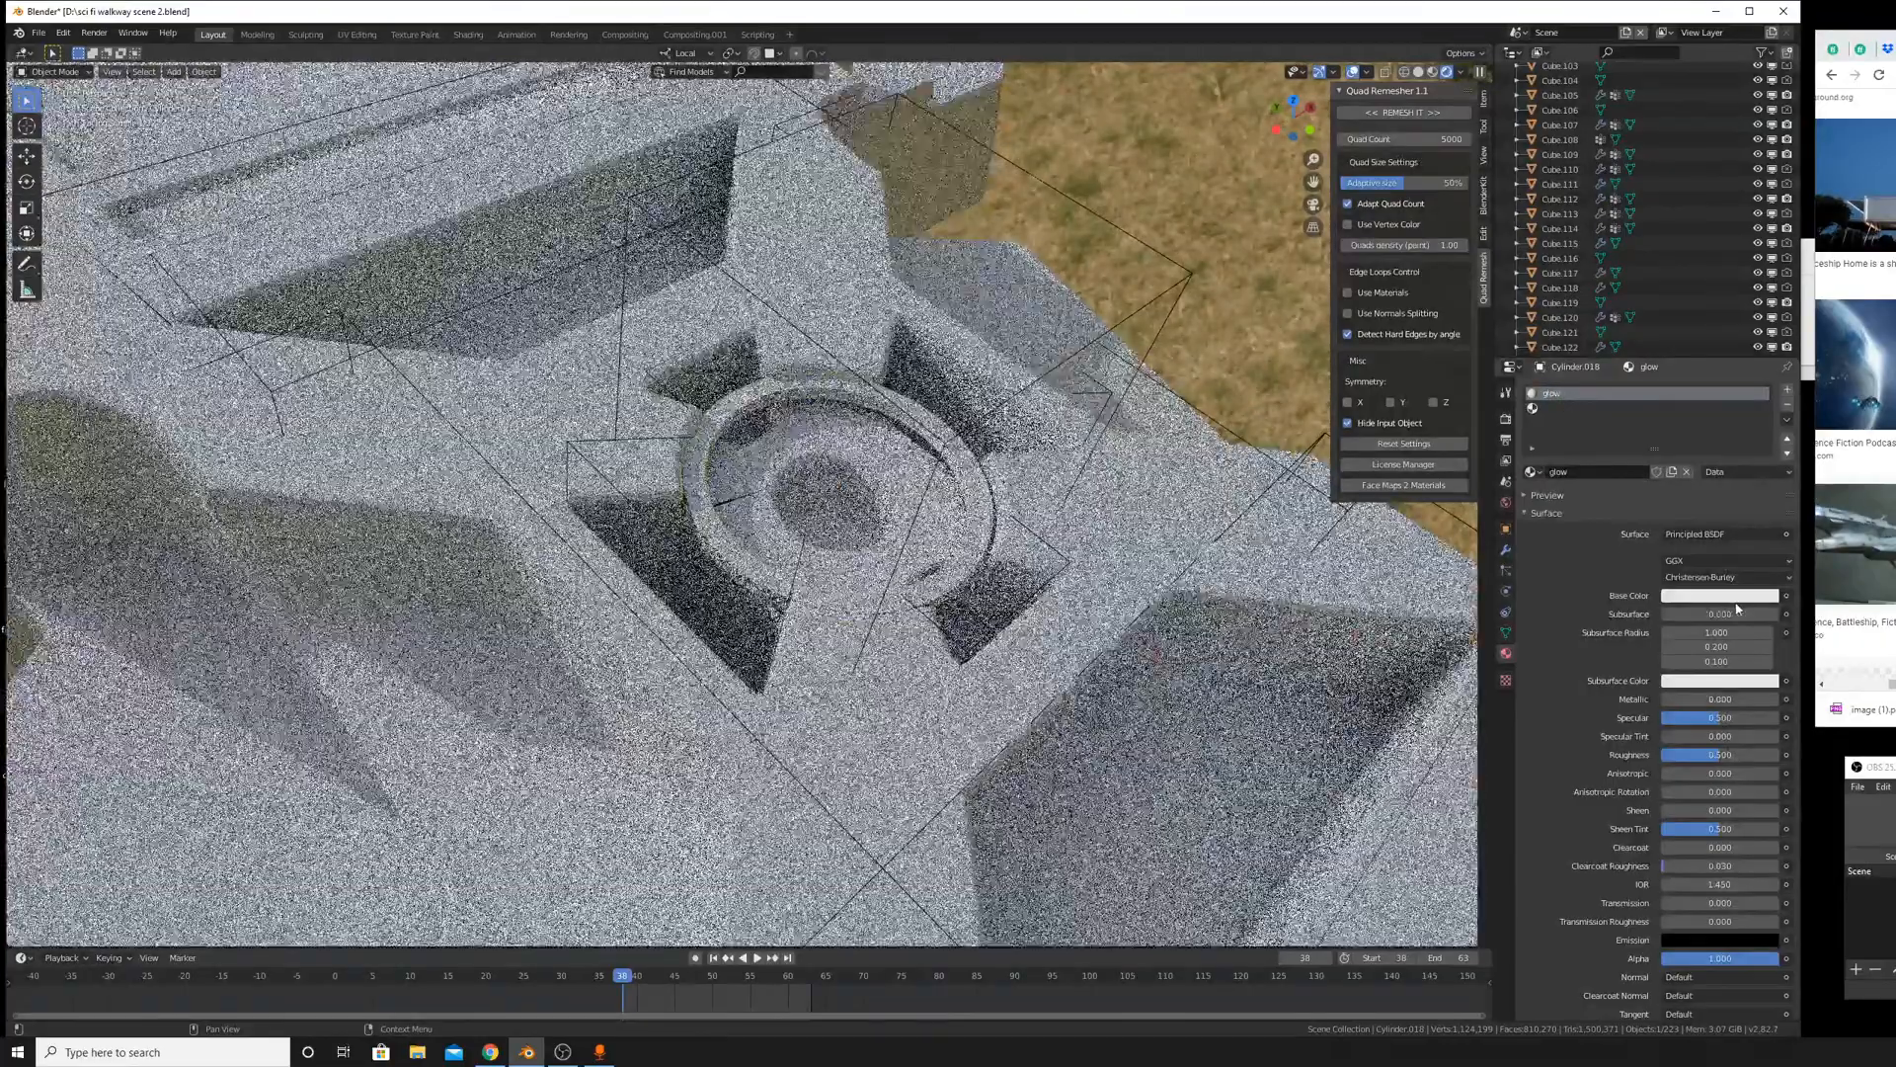
# Change the glow material's surface shader to Emission and give it a bright cyan colour.
pyautogui.click(1757, 596)
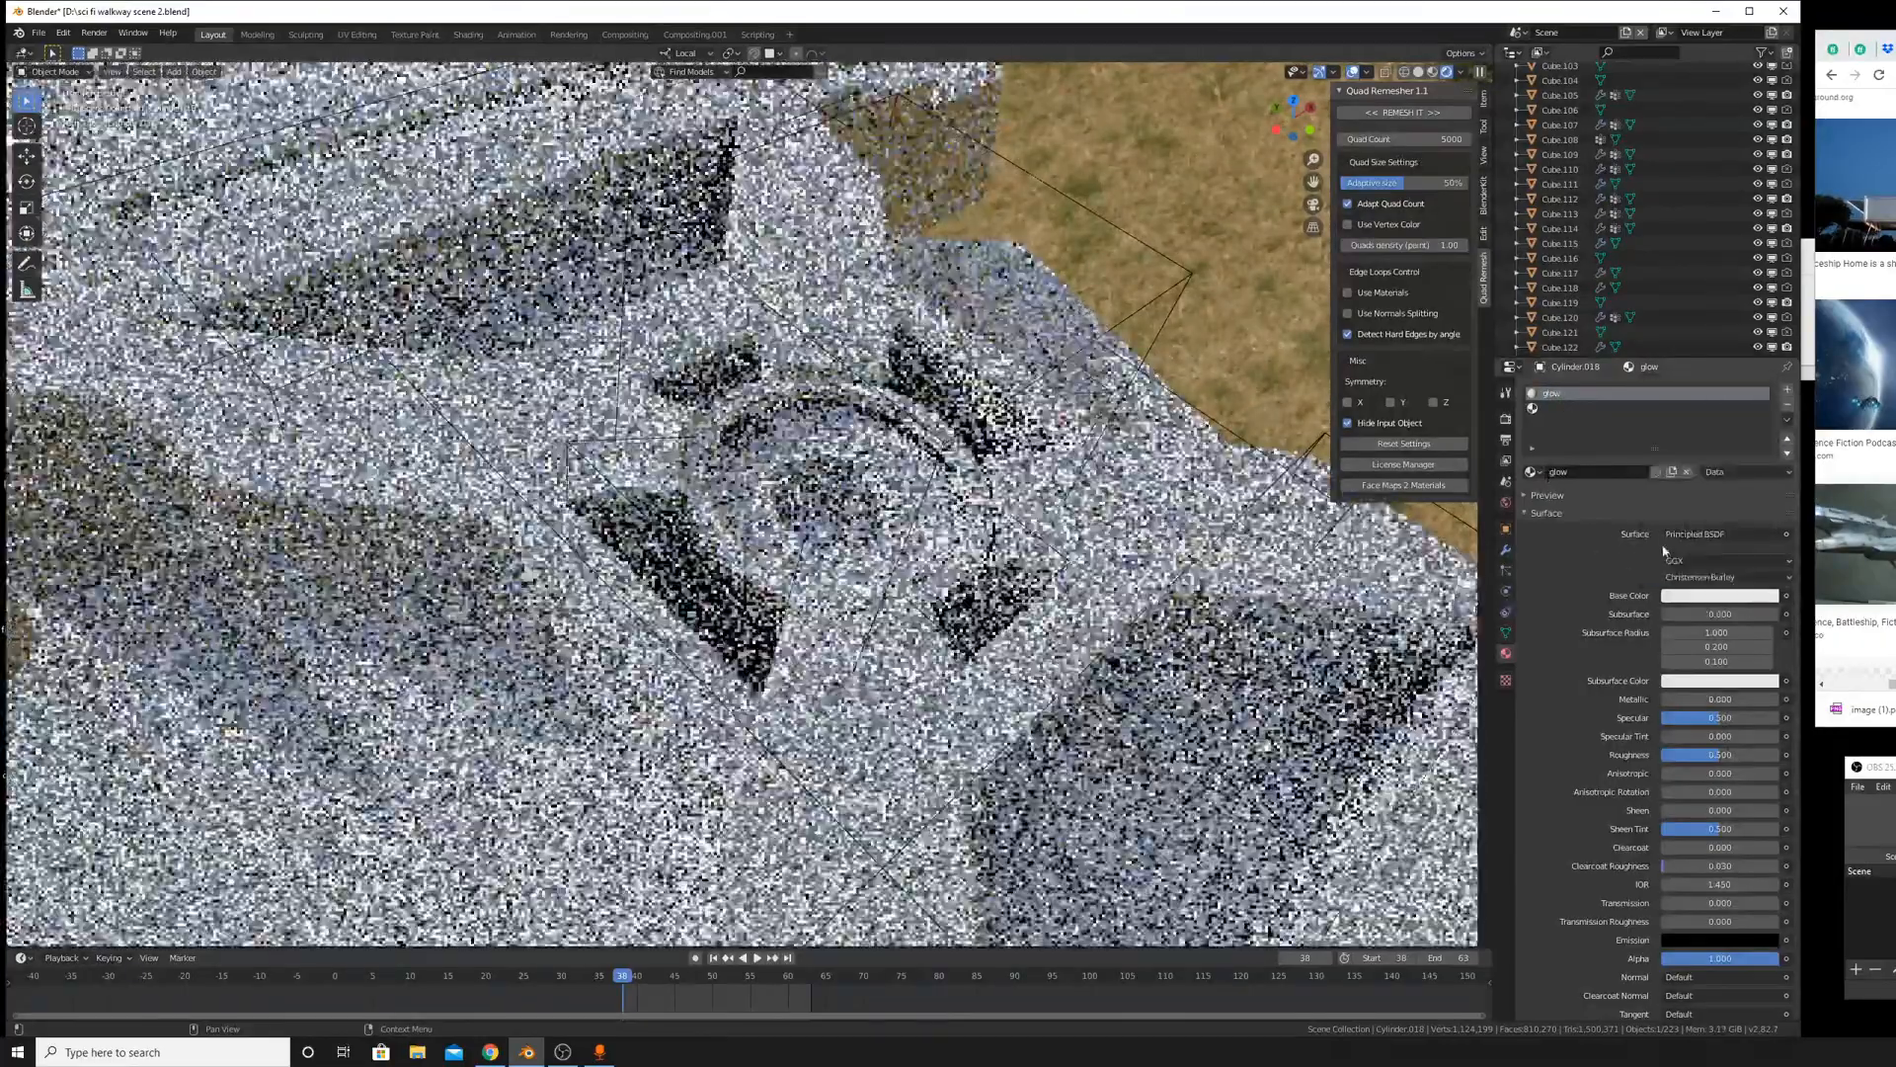
pyautogui.click(1676, 534)
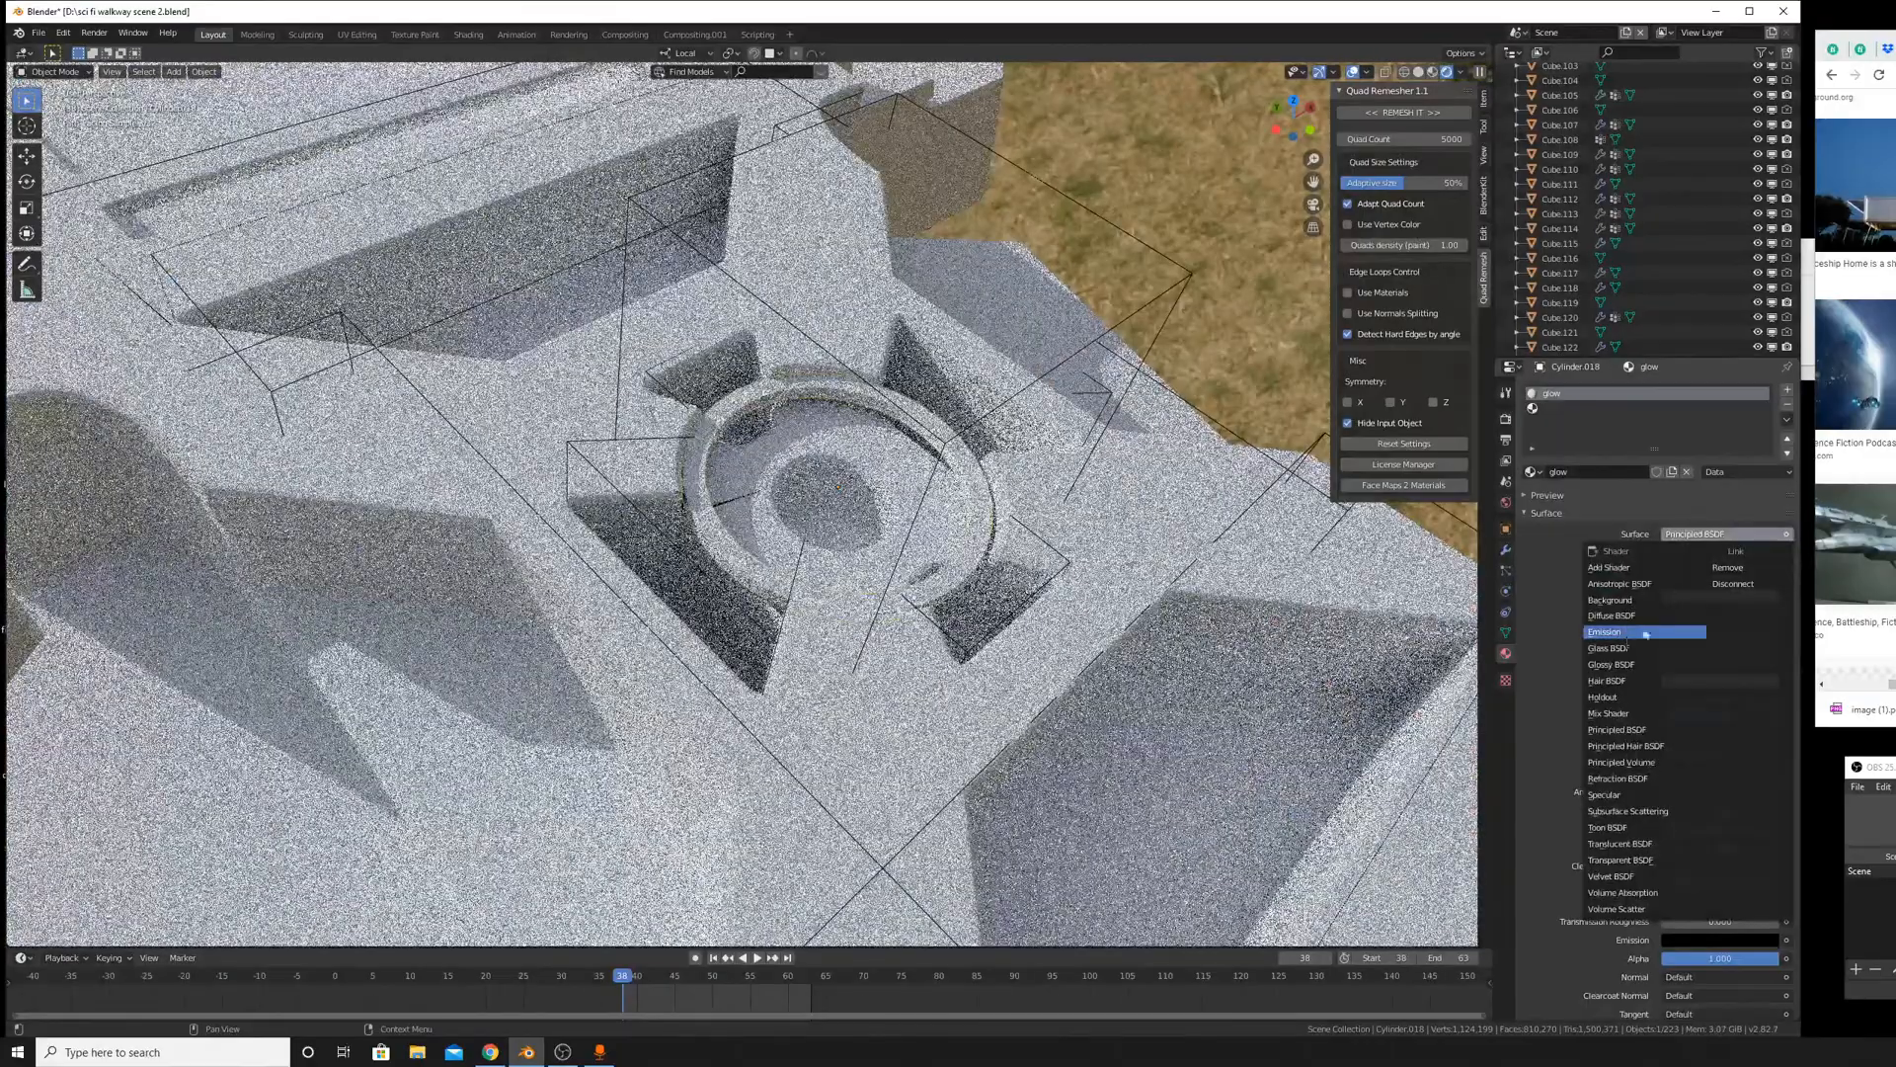
pyautogui.click(1691, 632)
pyautogui.click(1691, 563)
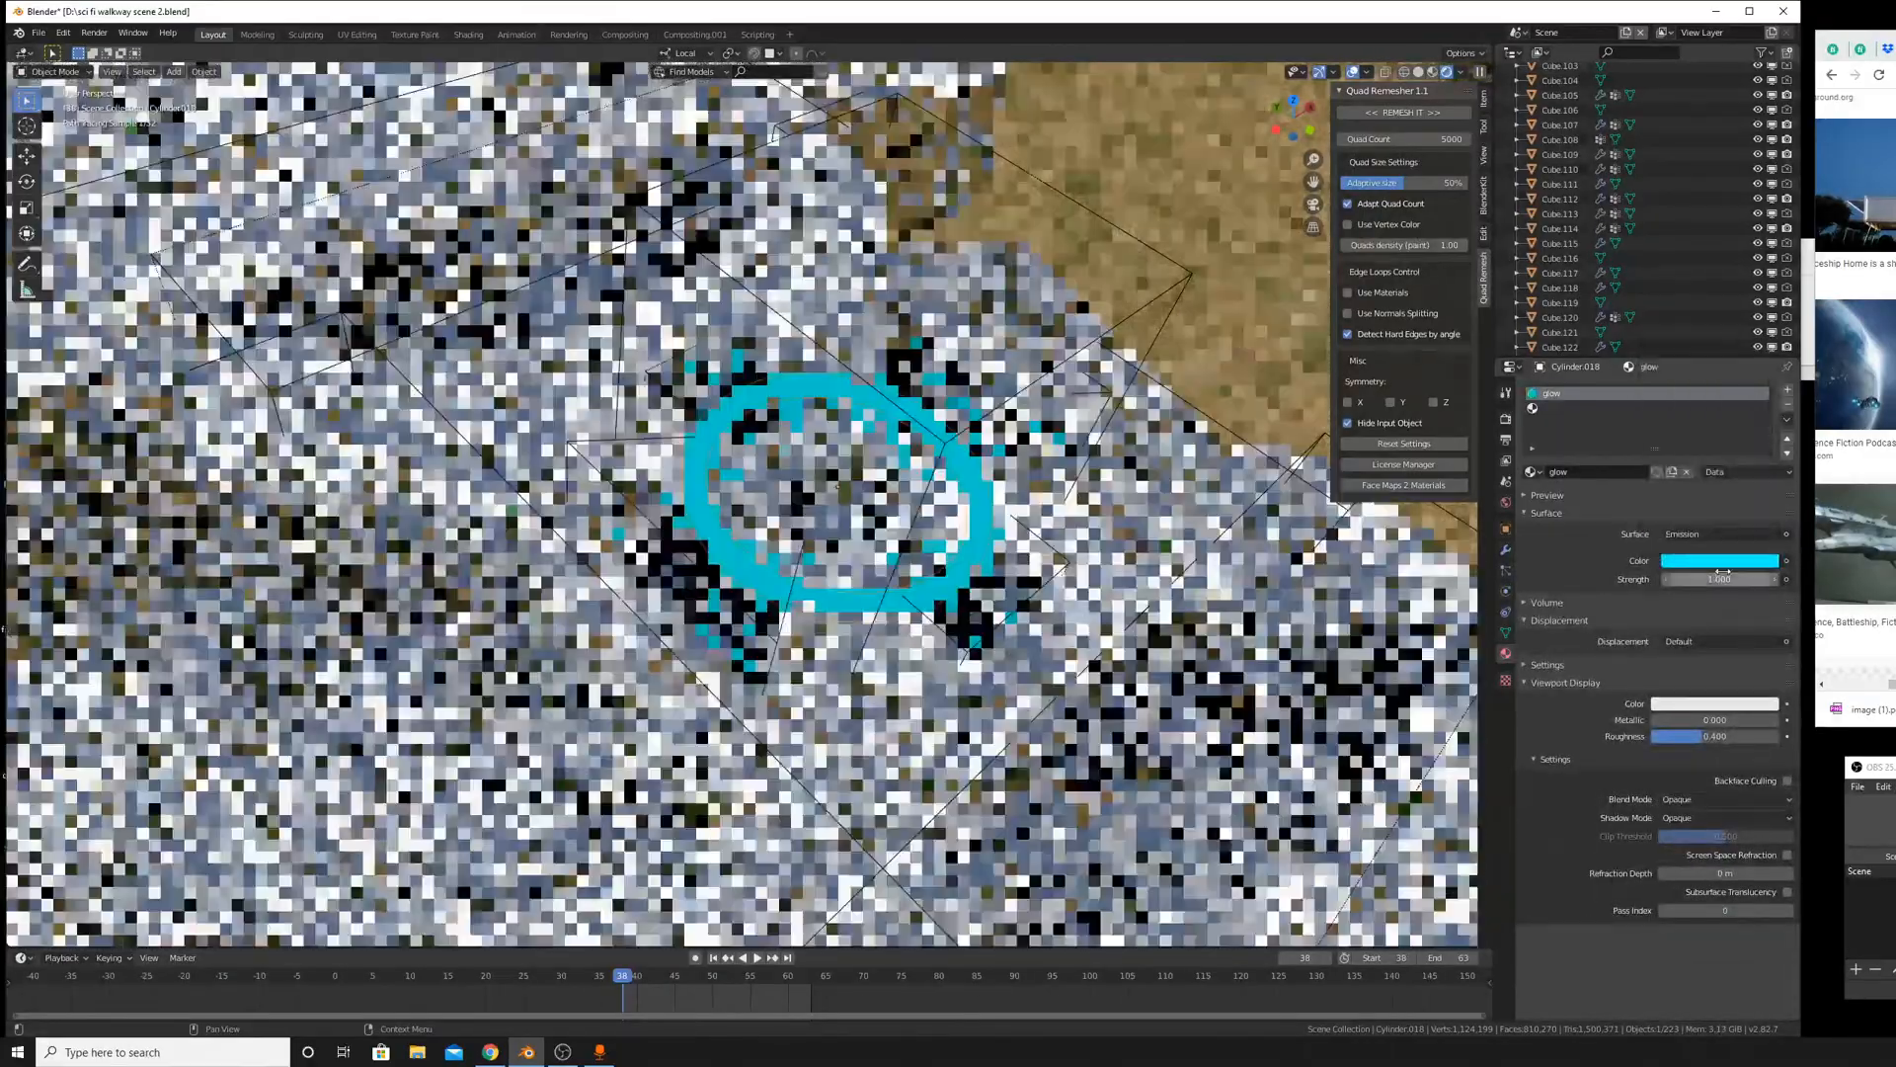
# Try emission strengths of 20 and 100 on the glow material.
pyautogui.click(1719, 580)
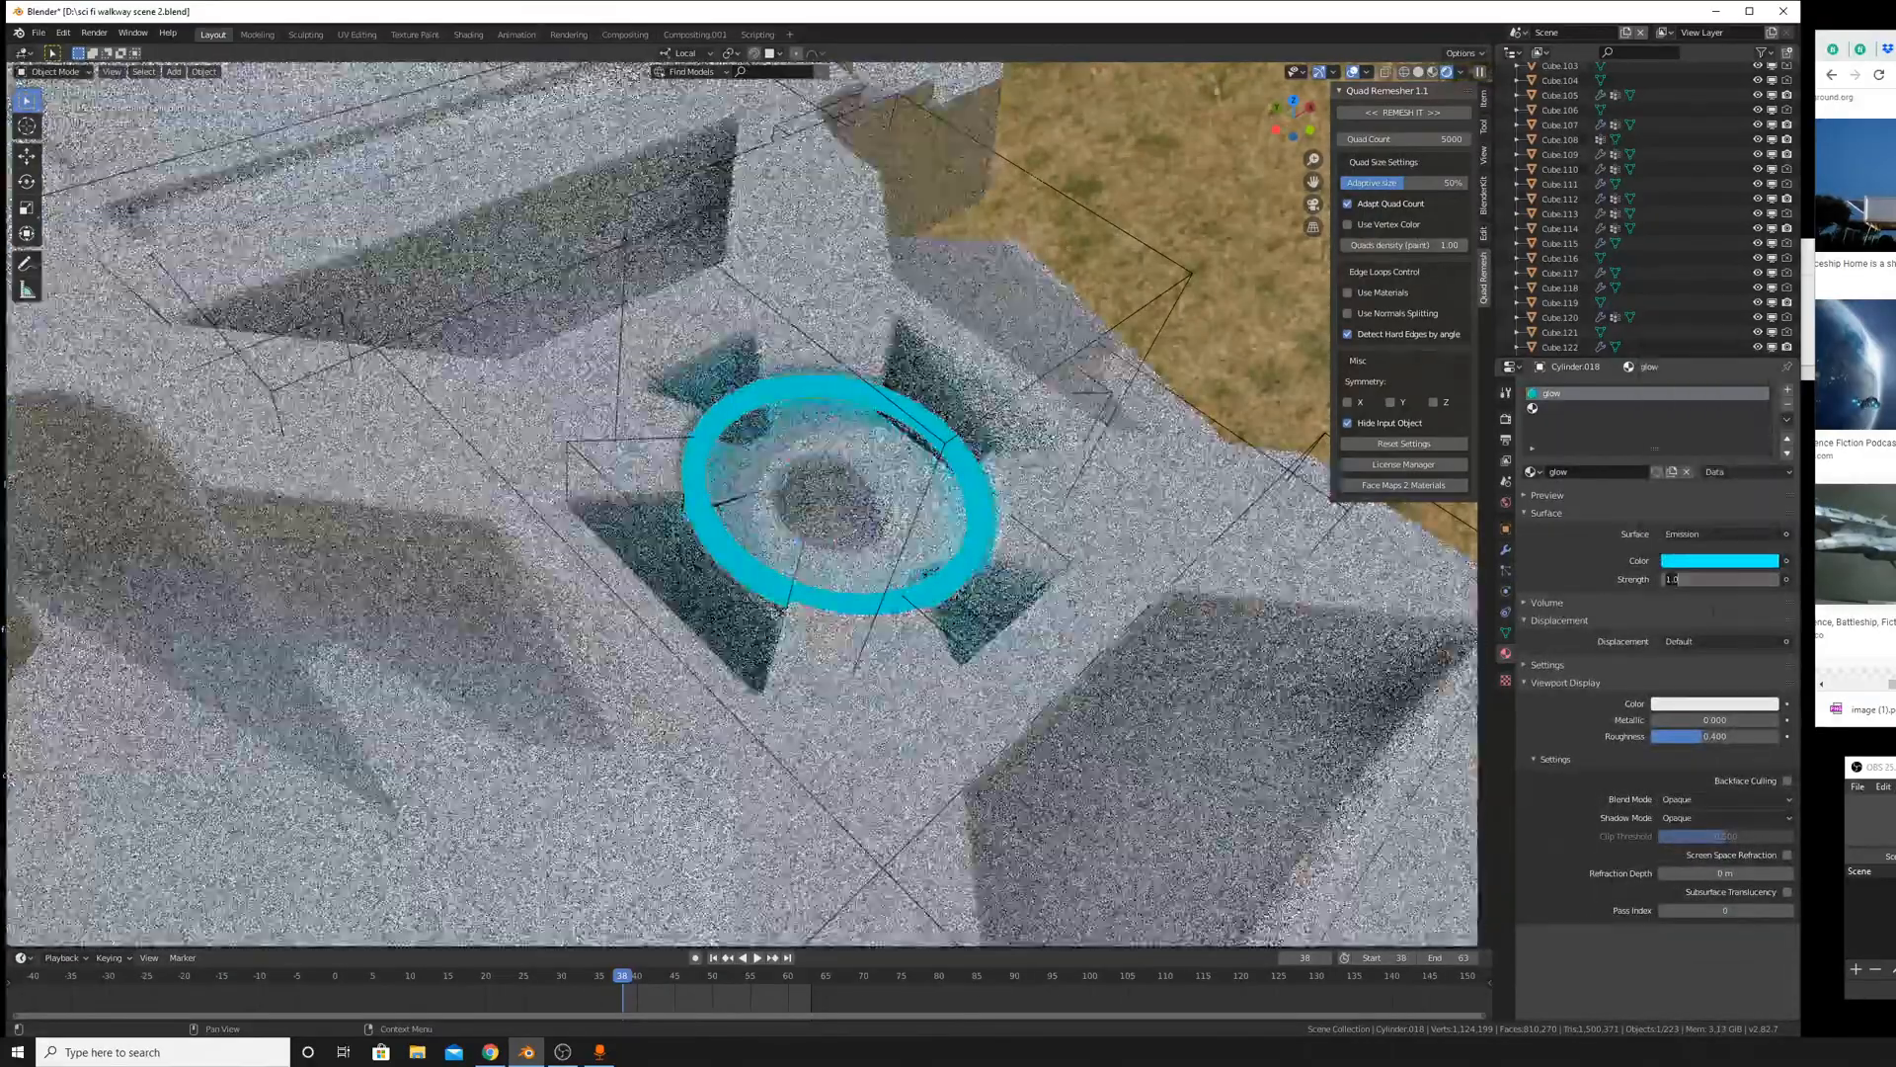
pyautogui.write('20')
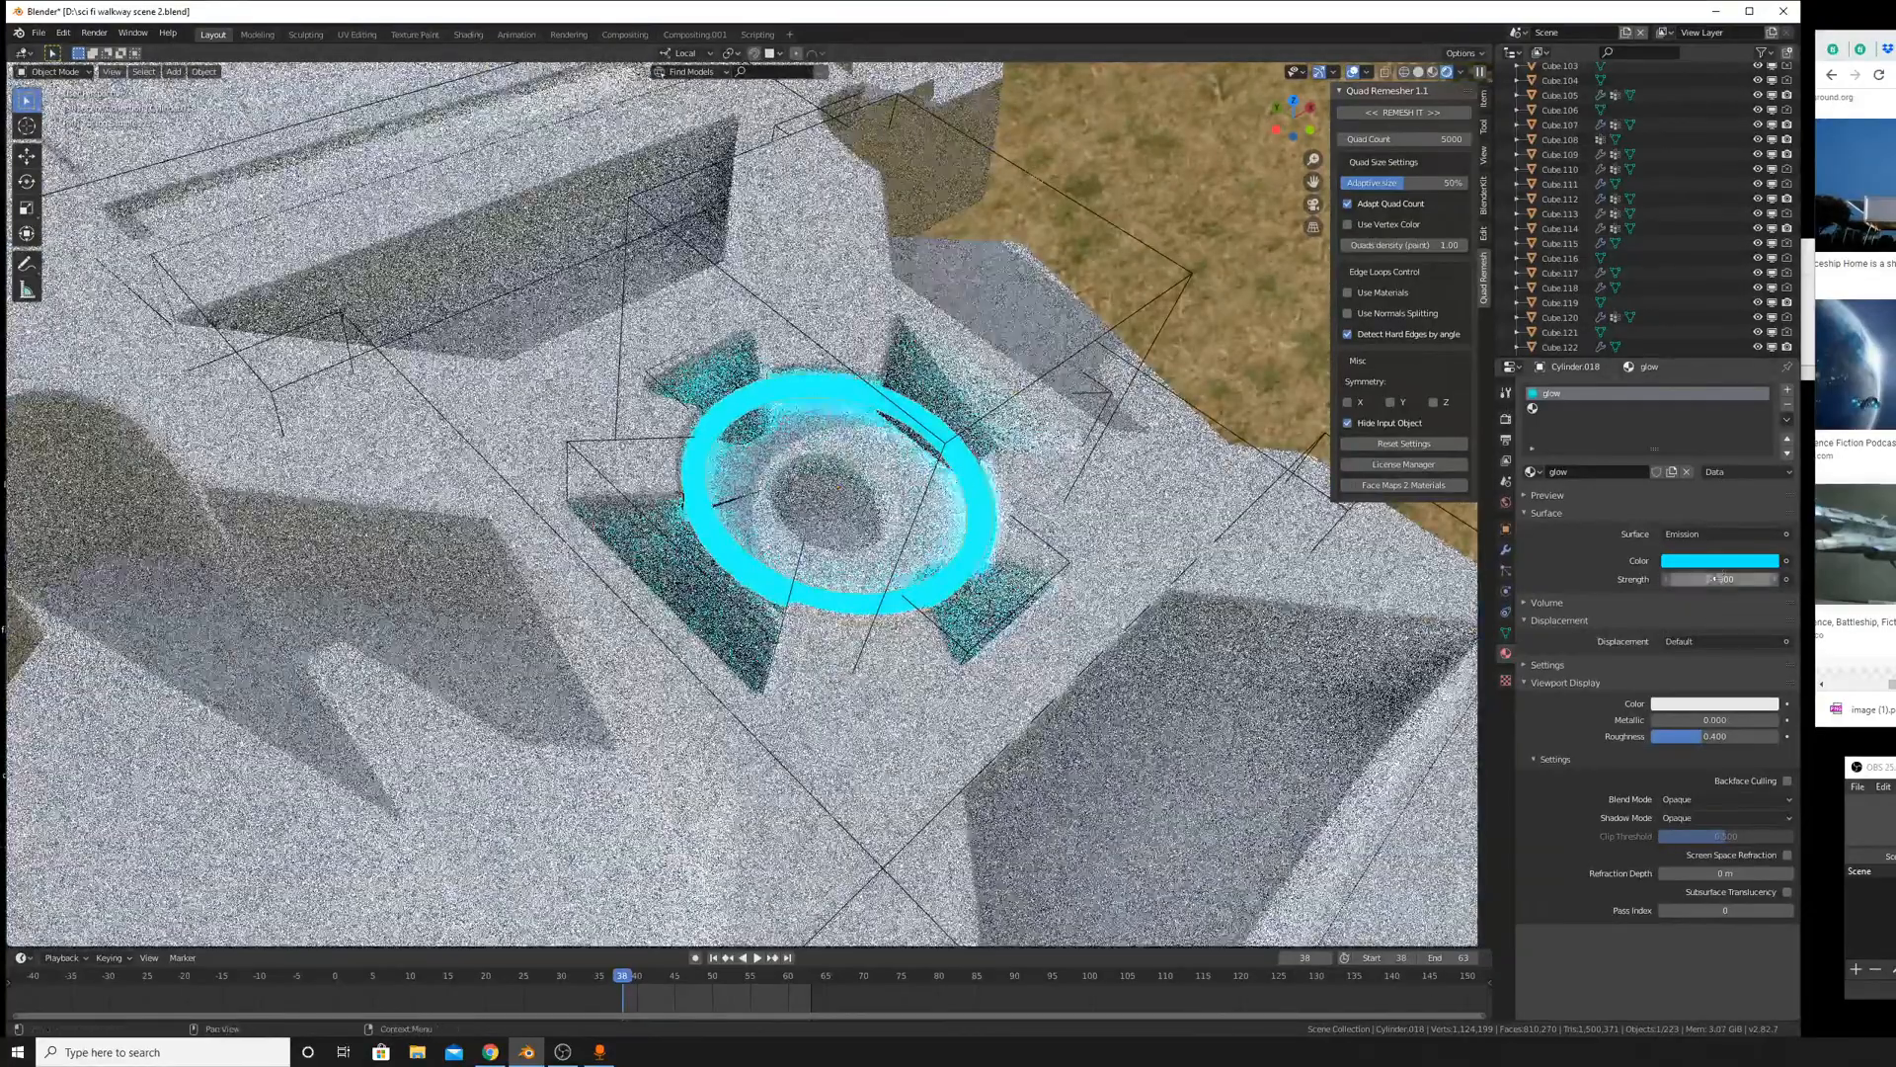
pyautogui.click(1716, 579)
pyautogui.write('100')
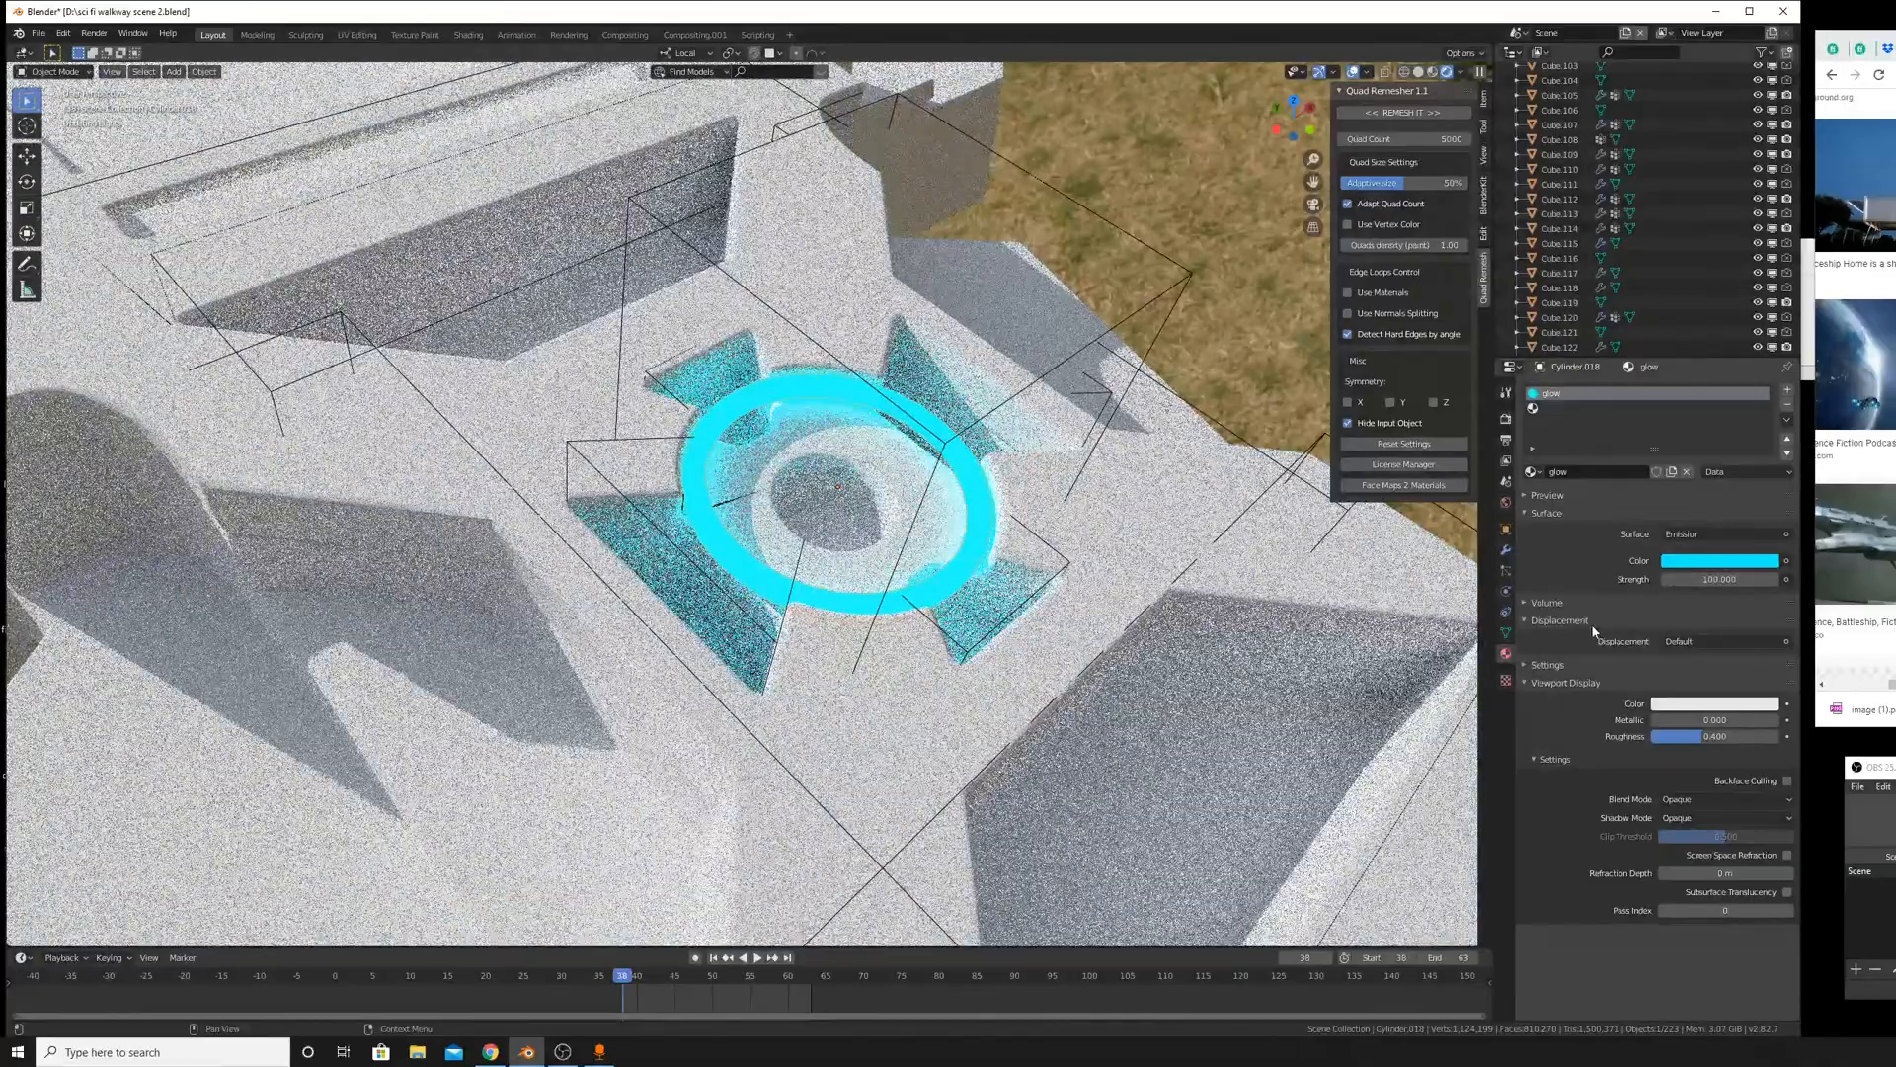
pyautogui.press('Return')
# Set the glow material's emission strength to 50.
pyautogui.click(1718, 579)
pyautogui.write('5')
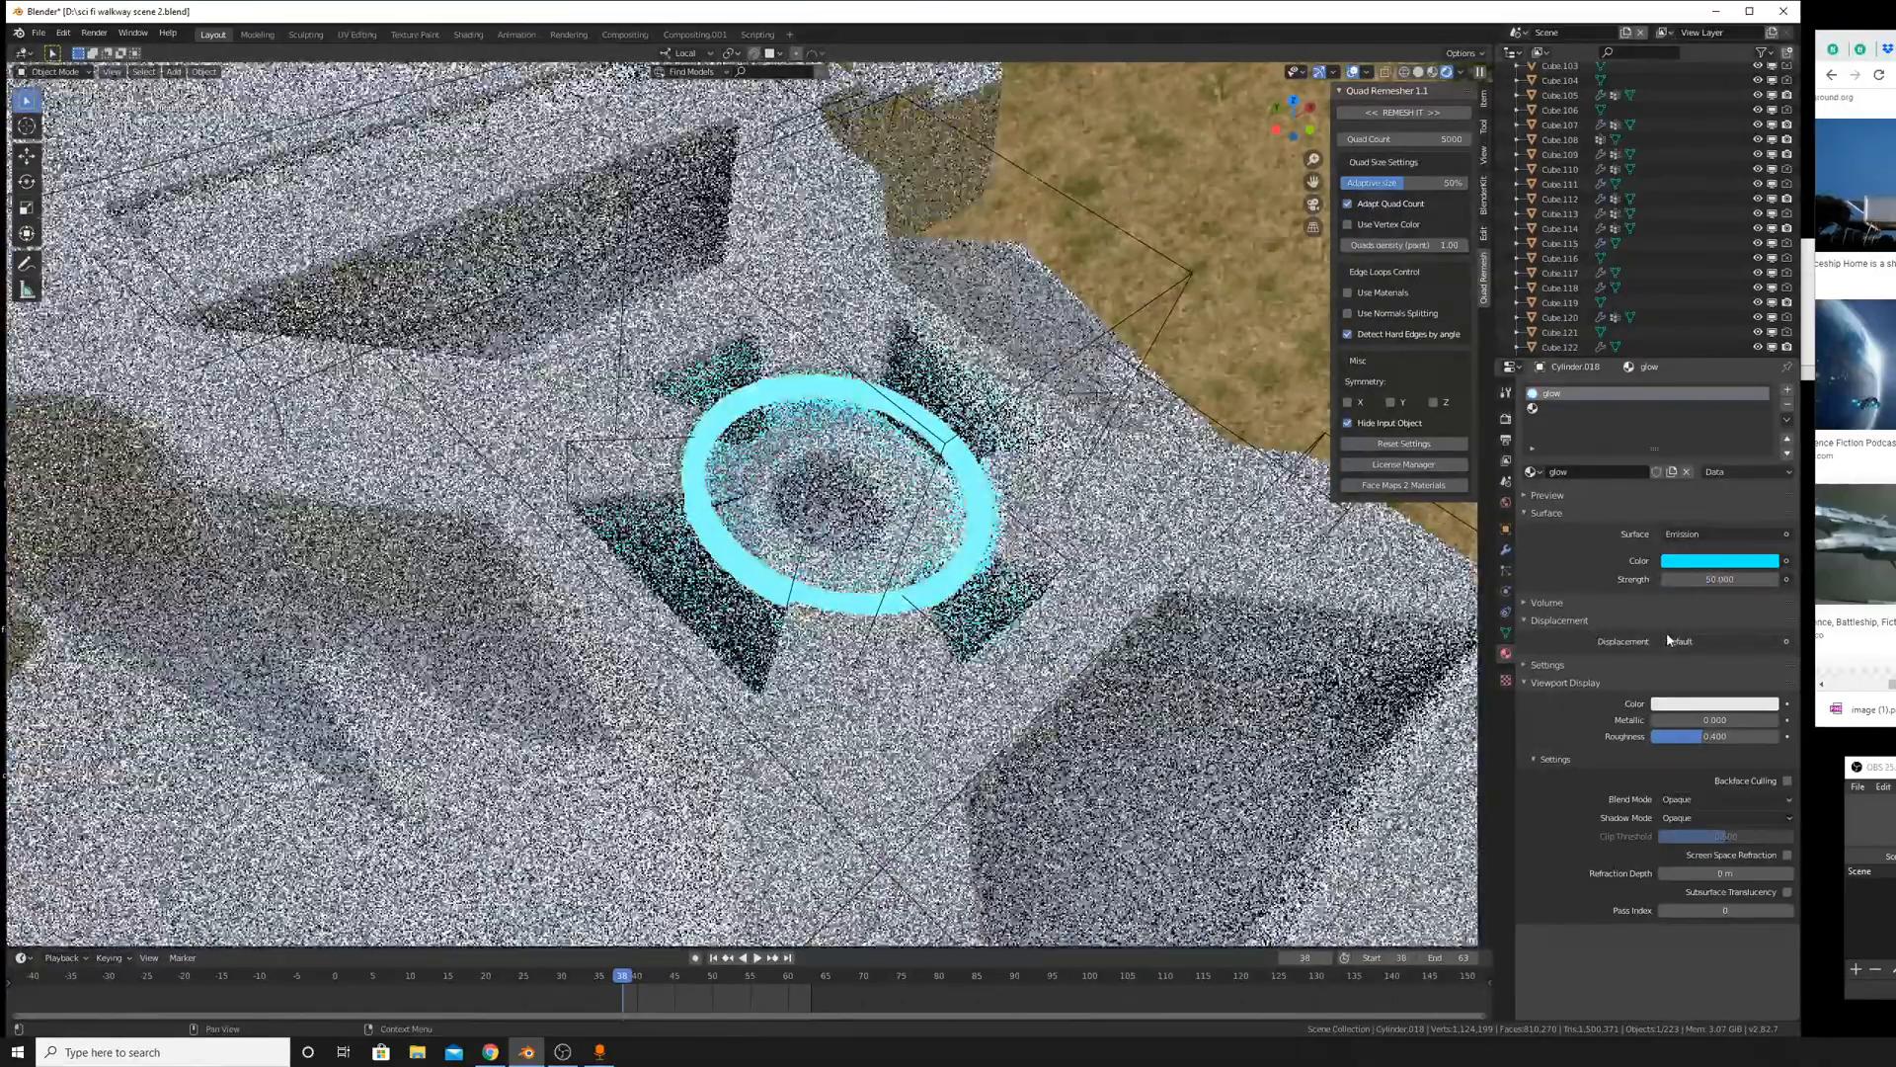
pyautogui.scroll(-8, 1223, 682)
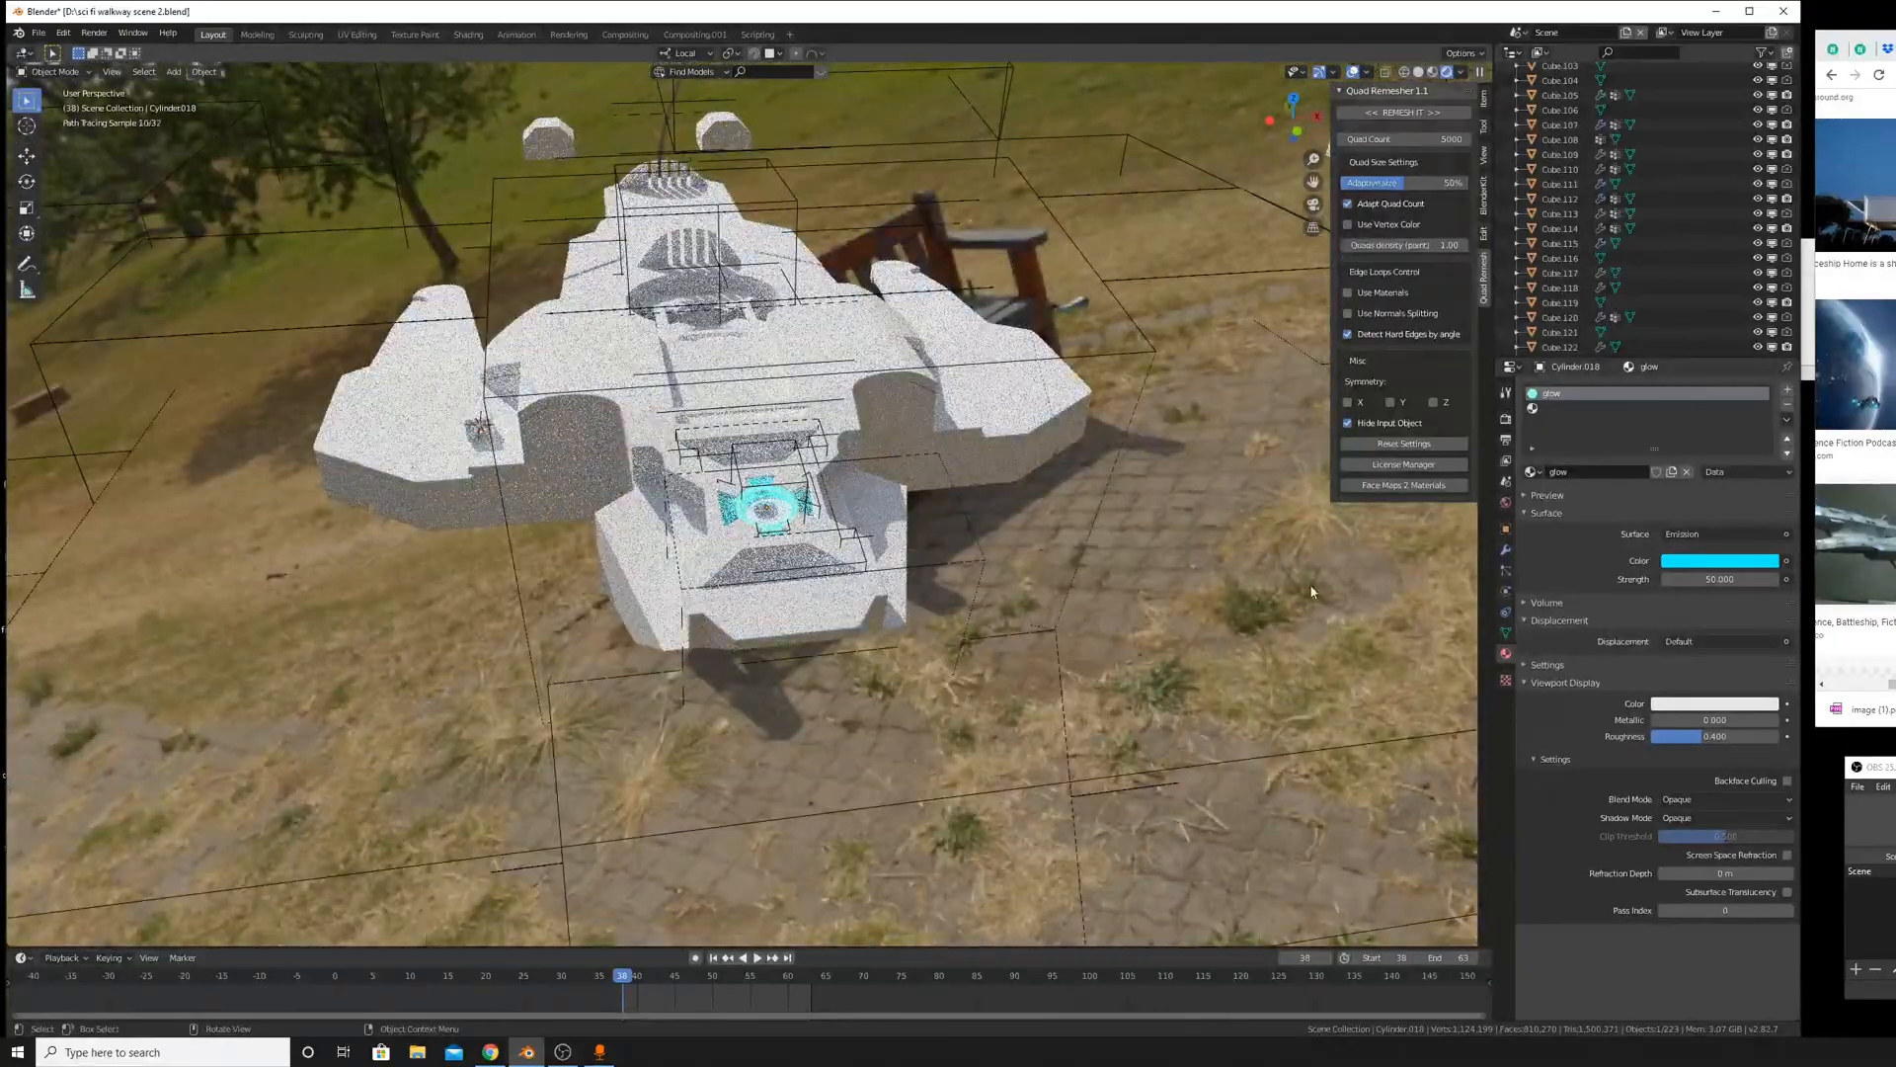
# Change the glow's emission colour to orange with a hue of about 0.055 and full saturation.
pyautogui.click(1684, 561)
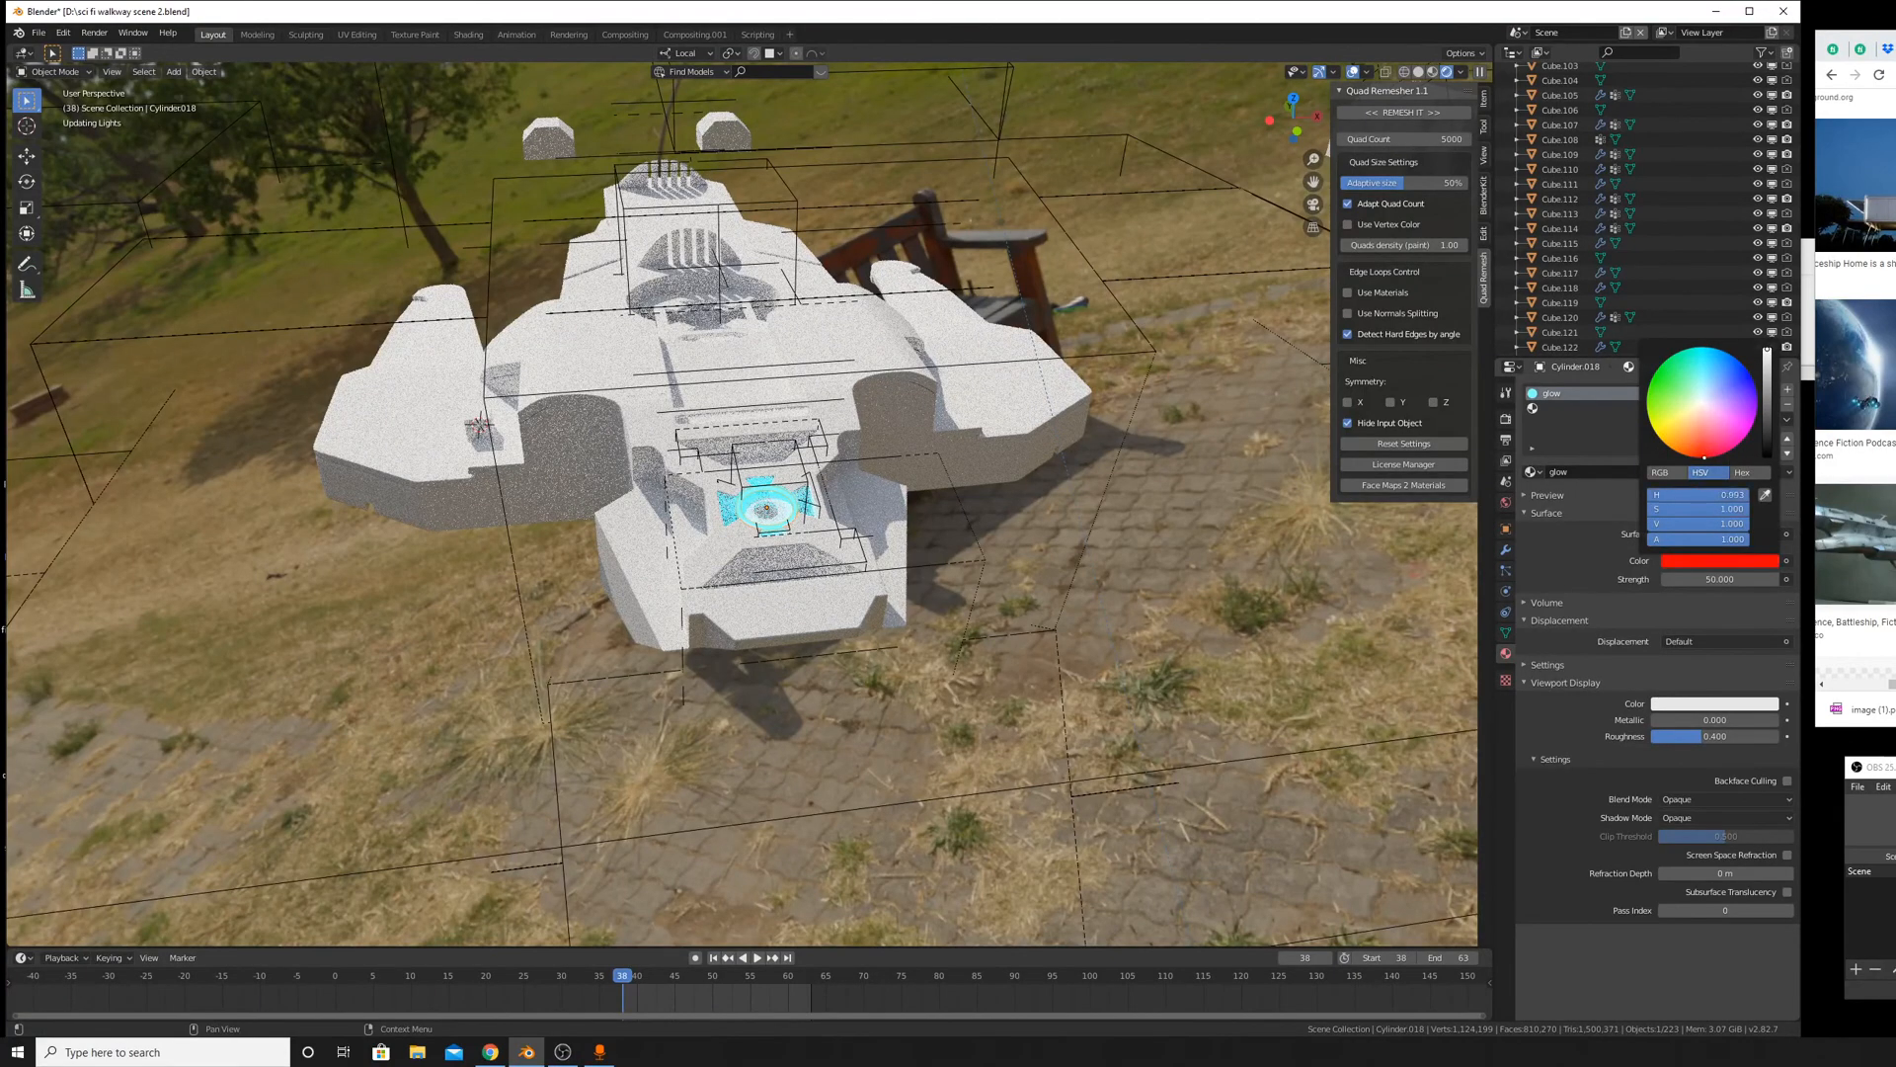
pyautogui.moveTo(1704, 457); pyautogui.dragTo(1702, 458)
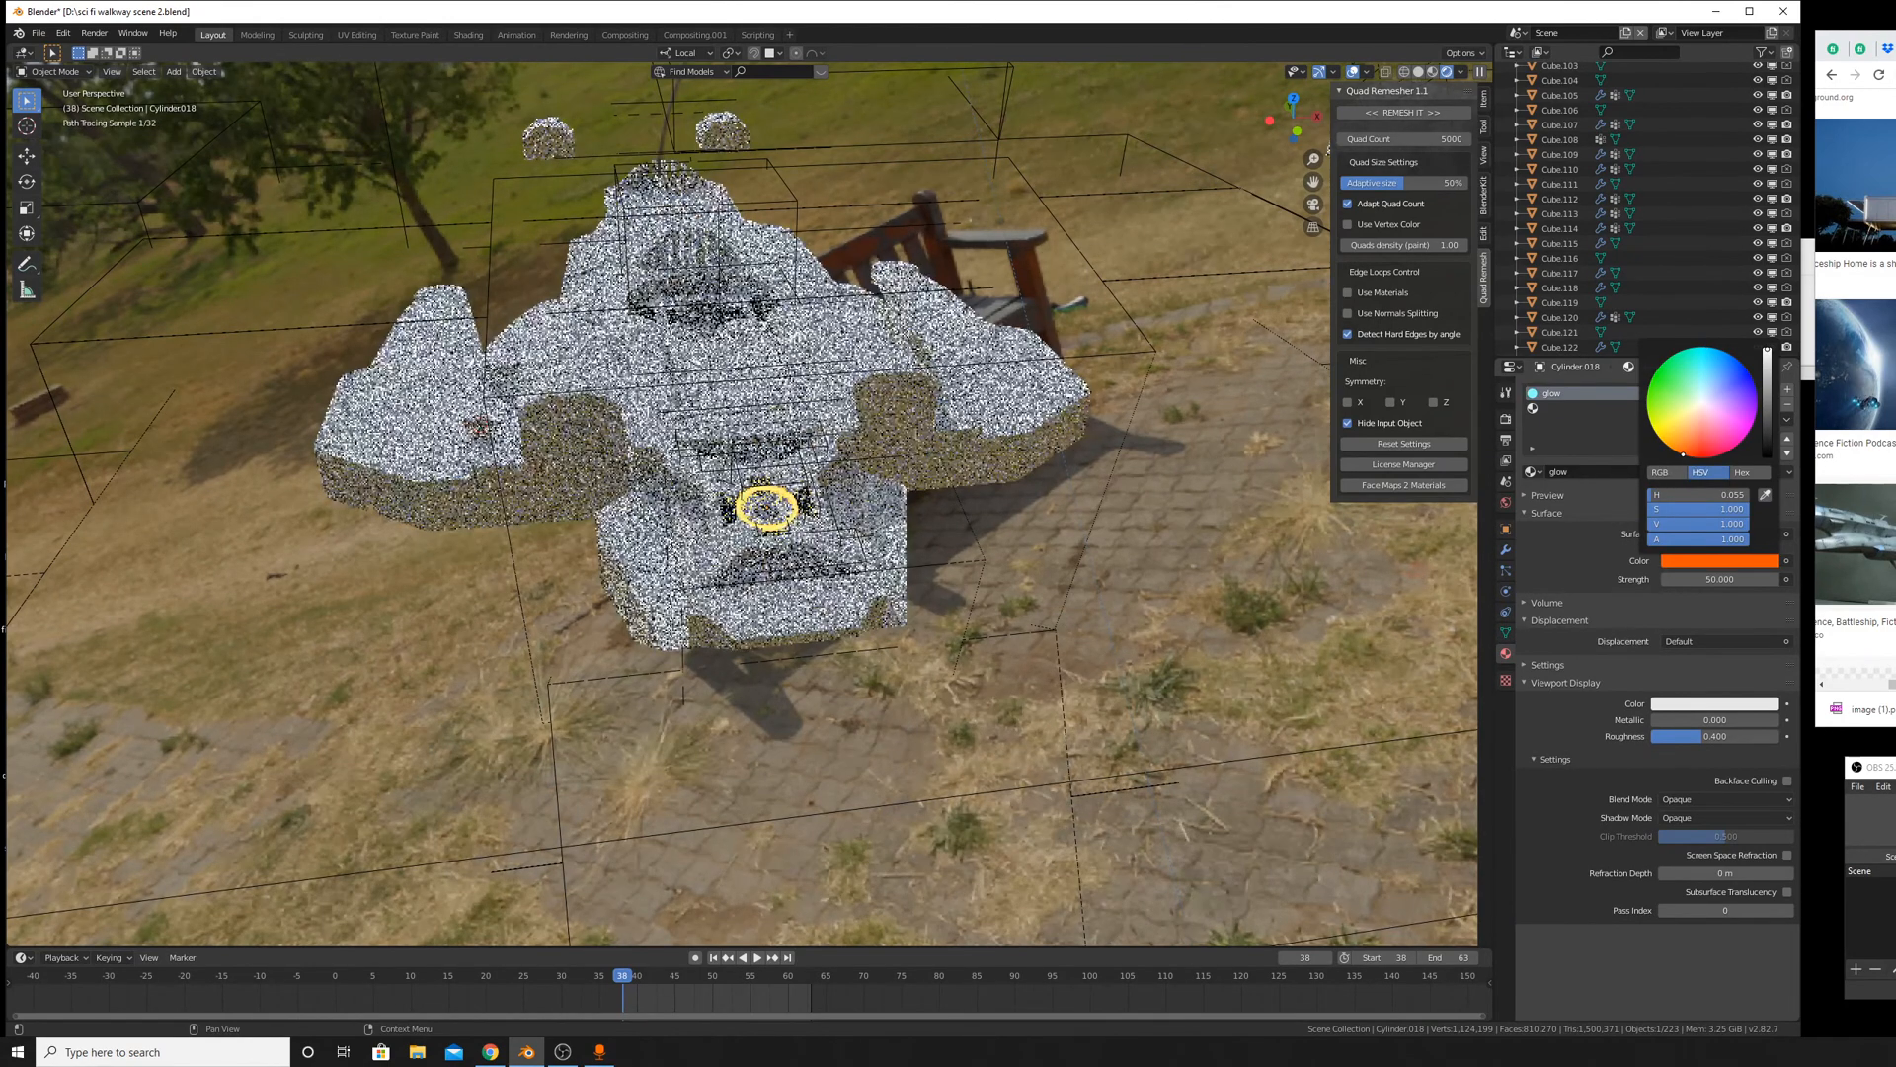
pyautogui.moveTo(909, 449)
pyautogui.mouseDown(button='middle')
pyautogui.moveTo(887, 469)
pyautogui.moveTo(1264, 253)
pyautogui.moveTo(1443, 118)
pyautogui.mouseUp(button='middle')
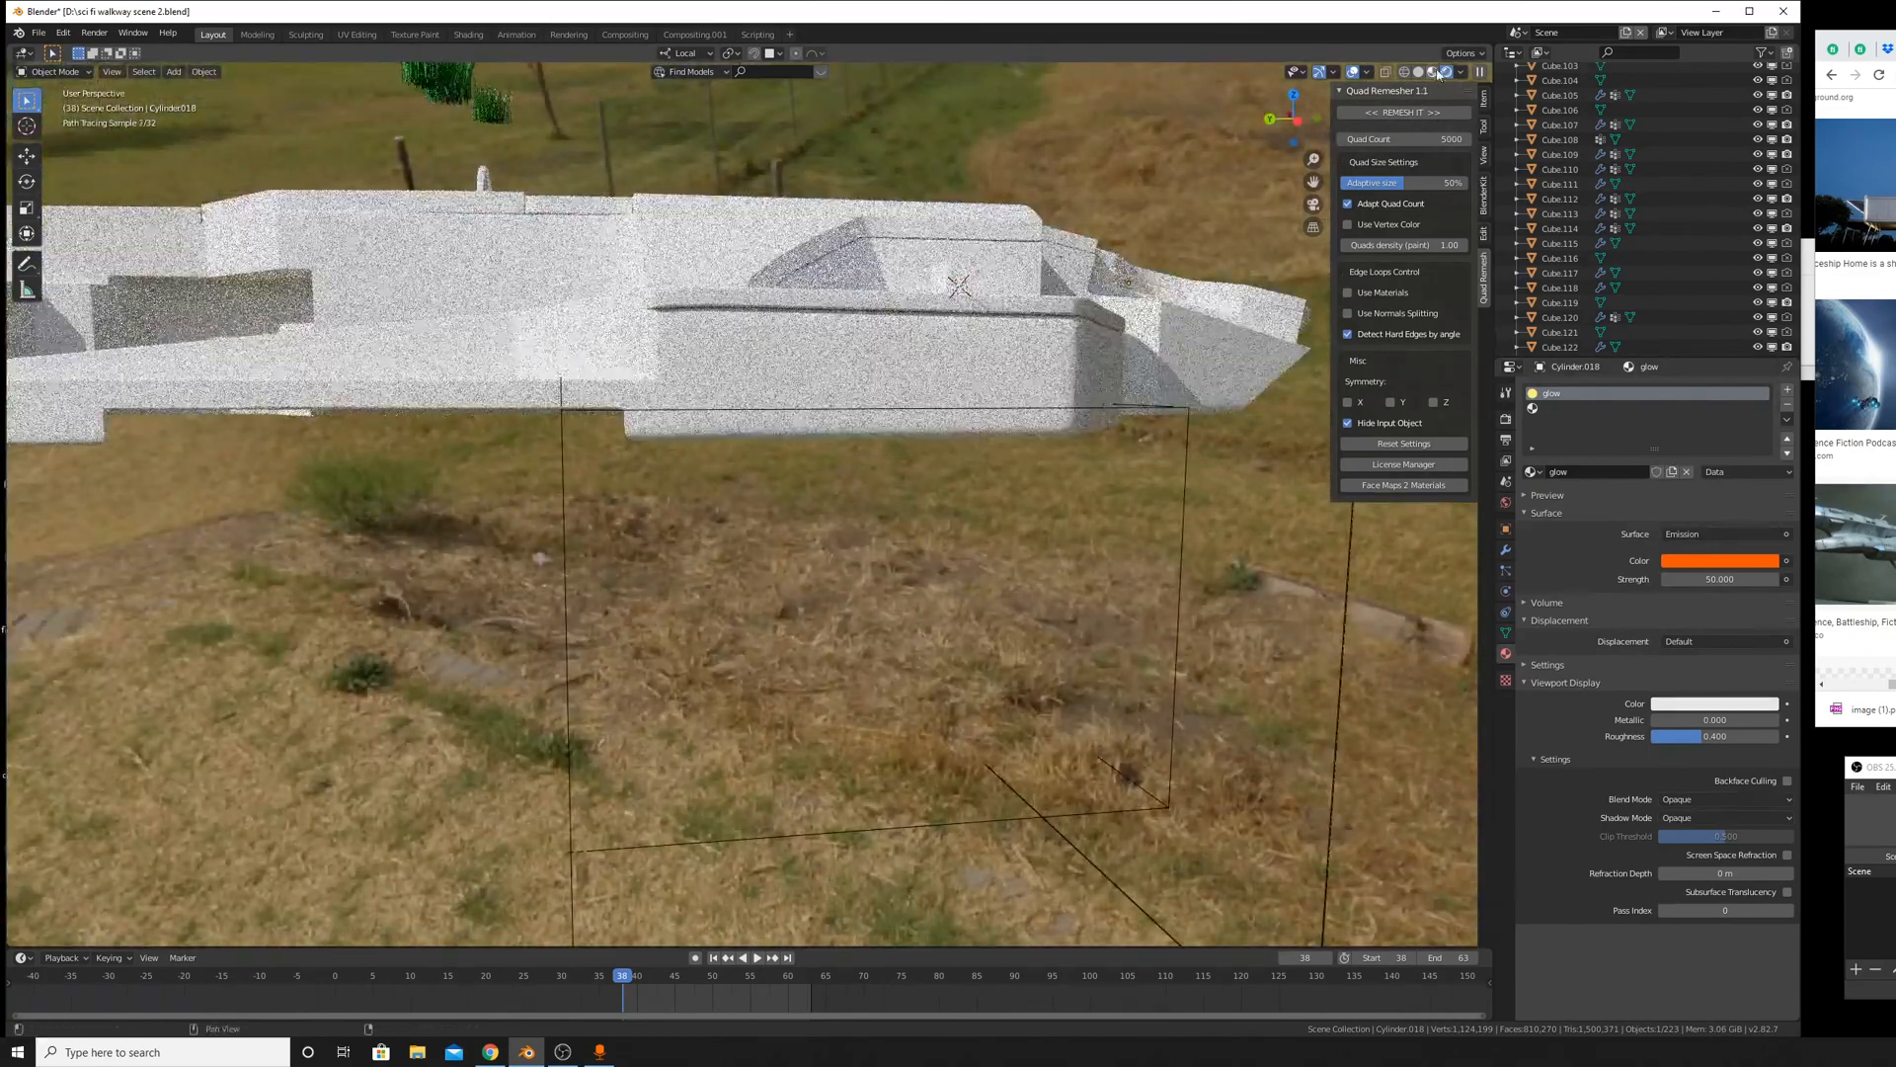
# Return the viewport to solid shading and hide the small loose cube in the hull's side recess.
pyautogui.click(1418, 71)
pyautogui.moveTo(988, 415)
pyautogui.mouseDown(button='middle')
pyautogui.moveTo(1023, 465)
pyautogui.moveTo(1012, 583)
pyautogui.moveTo(949, 682)
pyautogui.moveTo(810, 778)
pyautogui.mouseUp(button='middle')
pyautogui.click(810, 779)
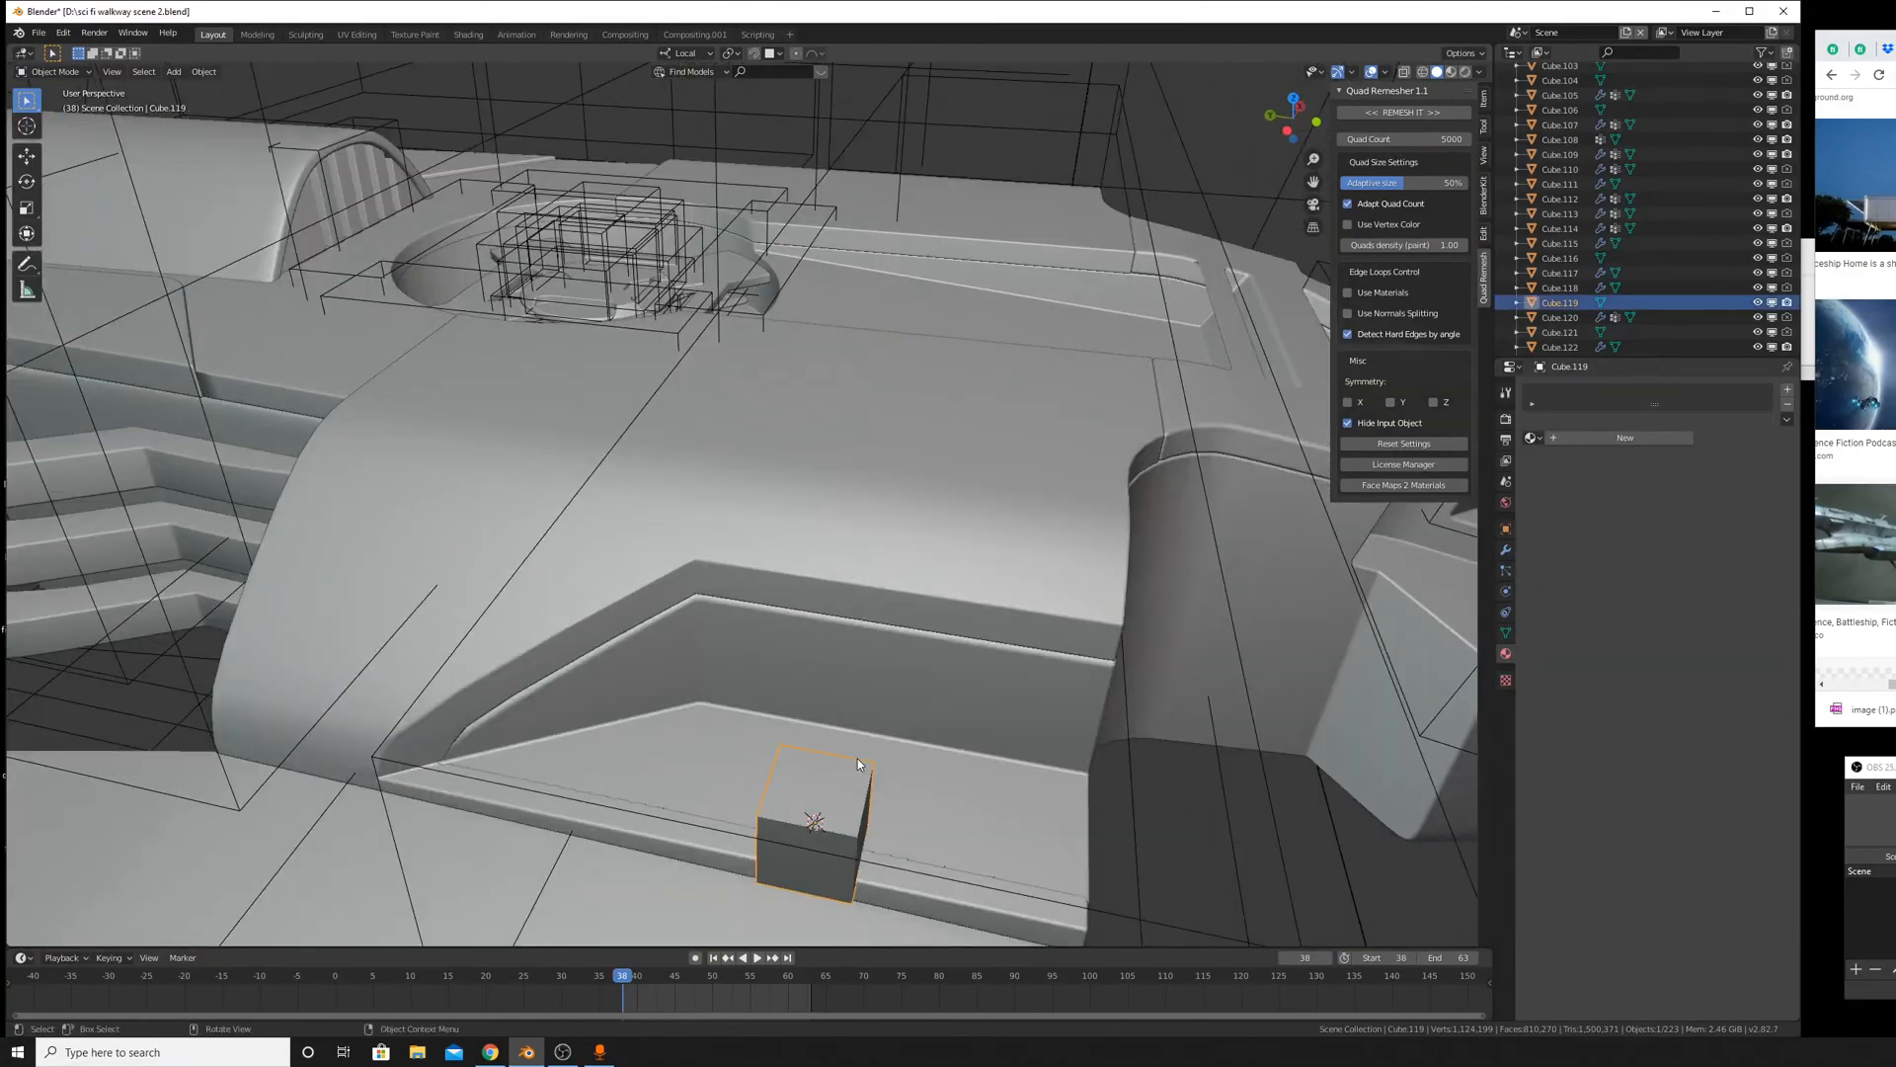
pyautogui.press('h')
pyautogui.scroll(-6, 859, 703)
pyautogui.moveTo(859, 703); pyautogui.dragTo(918, 608, button='middle')
pyautogui.scroll(-4, 792, 652)
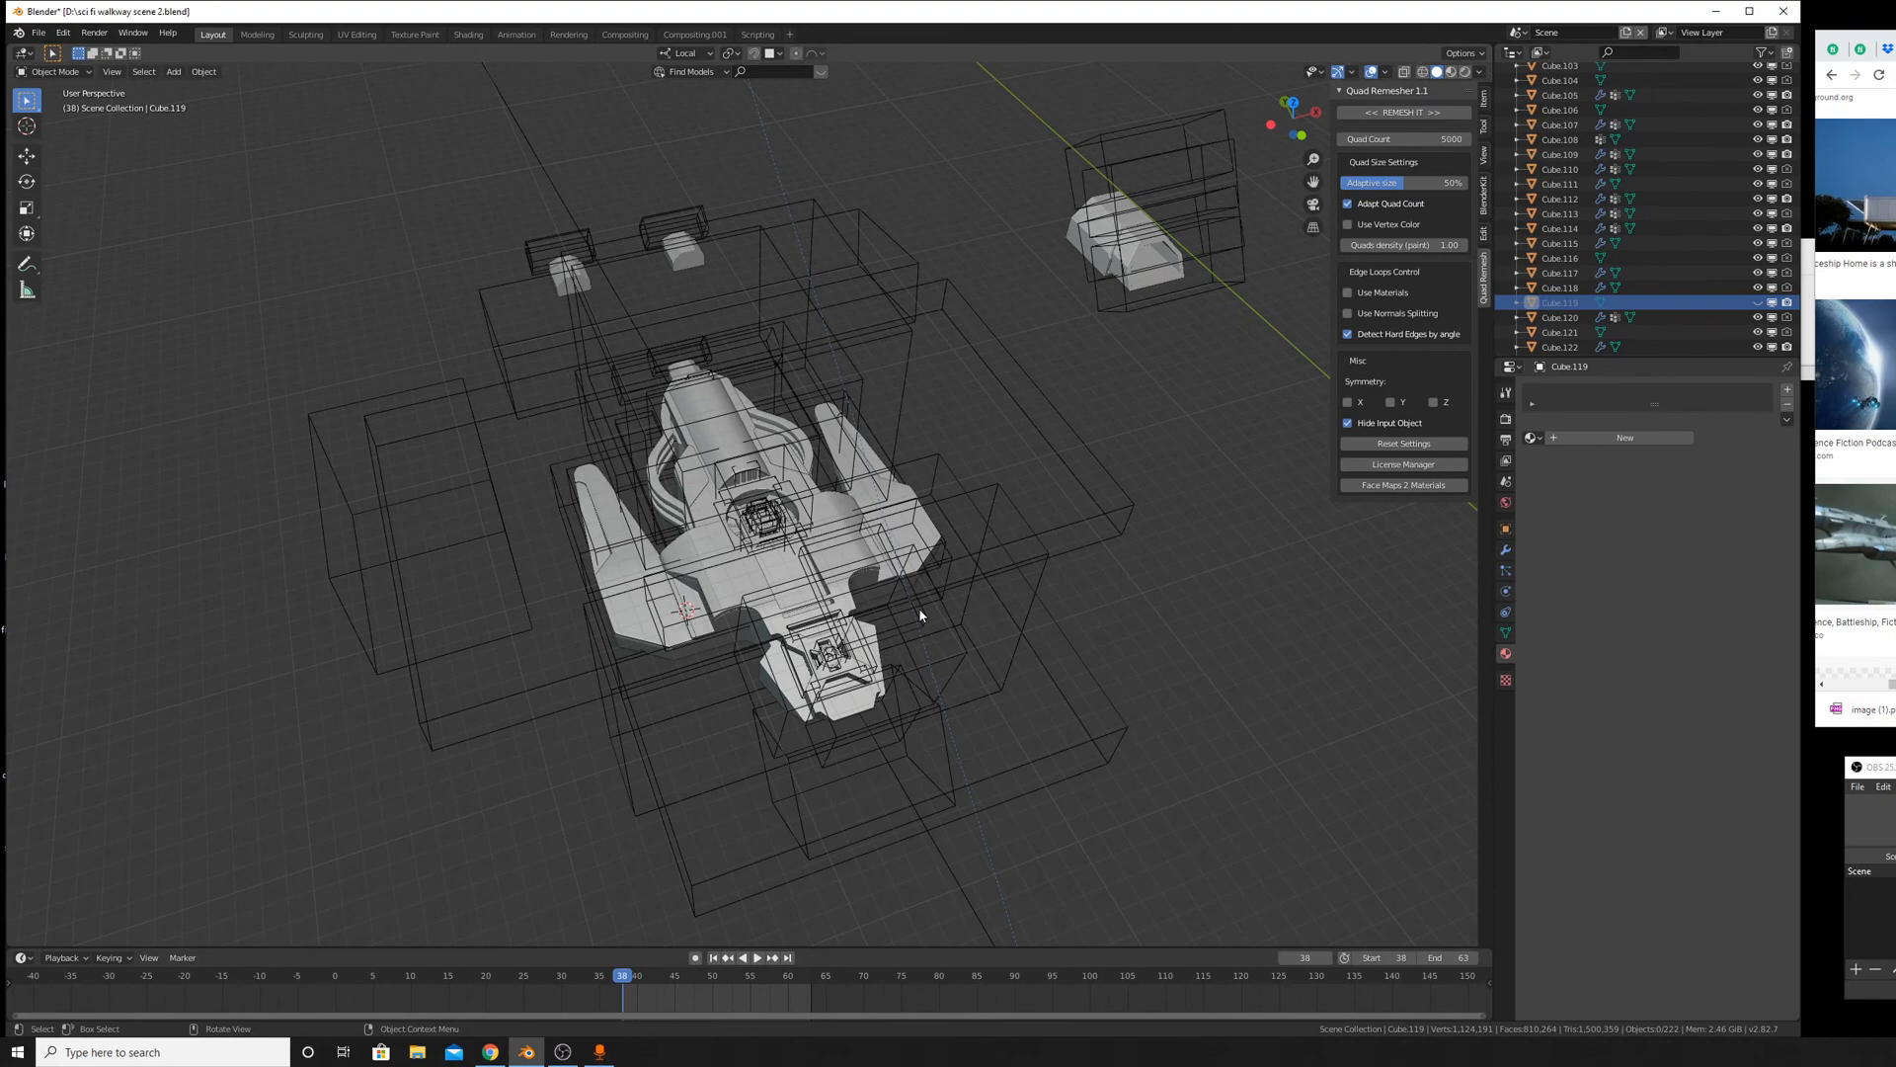
pyautogui.moveTo(1160, 533); pyautogui.dragTo(1054, 623, button='middle')
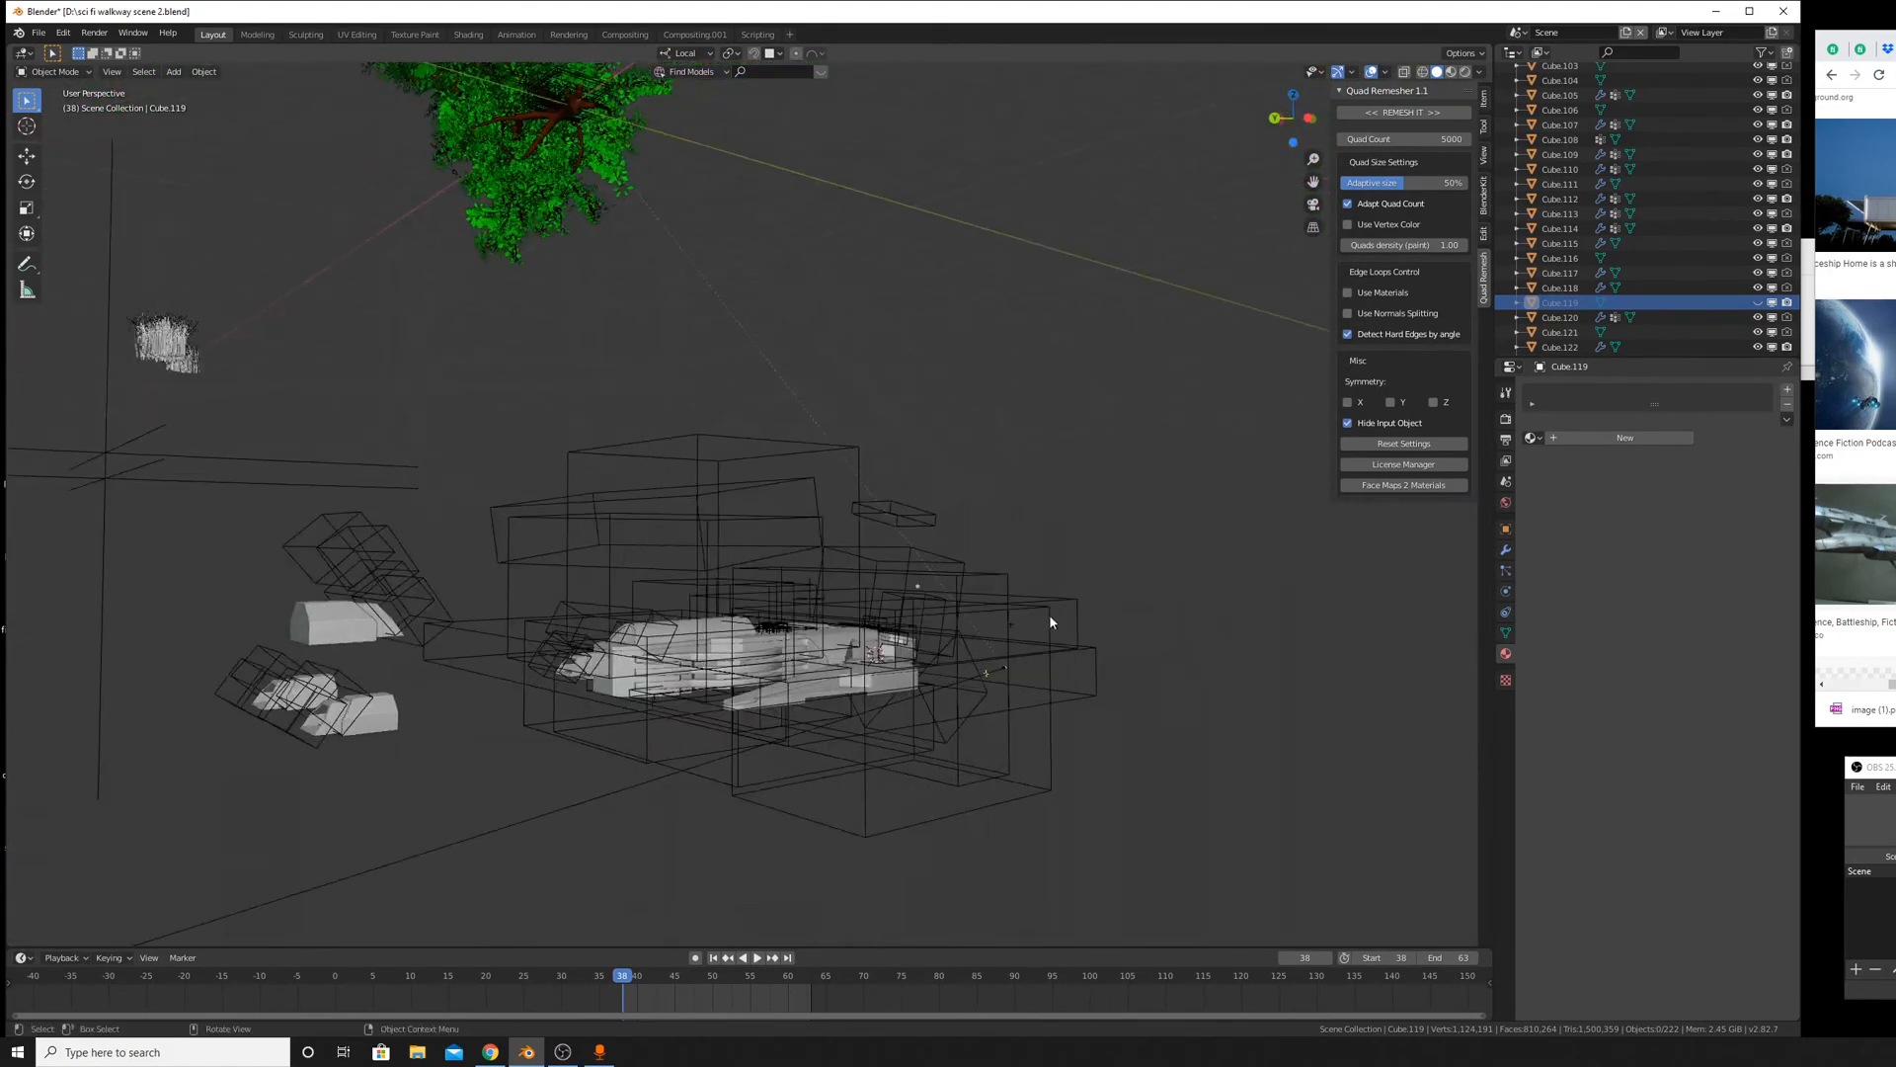
# Inspect the spaceship's hull and side wings from several angles for areas that still need detail.
pyautogui.scroll(5, 563, 745)
pyautogui.moveTo(563, 746); pyautogui.dragTo(476, 465, button='middle')
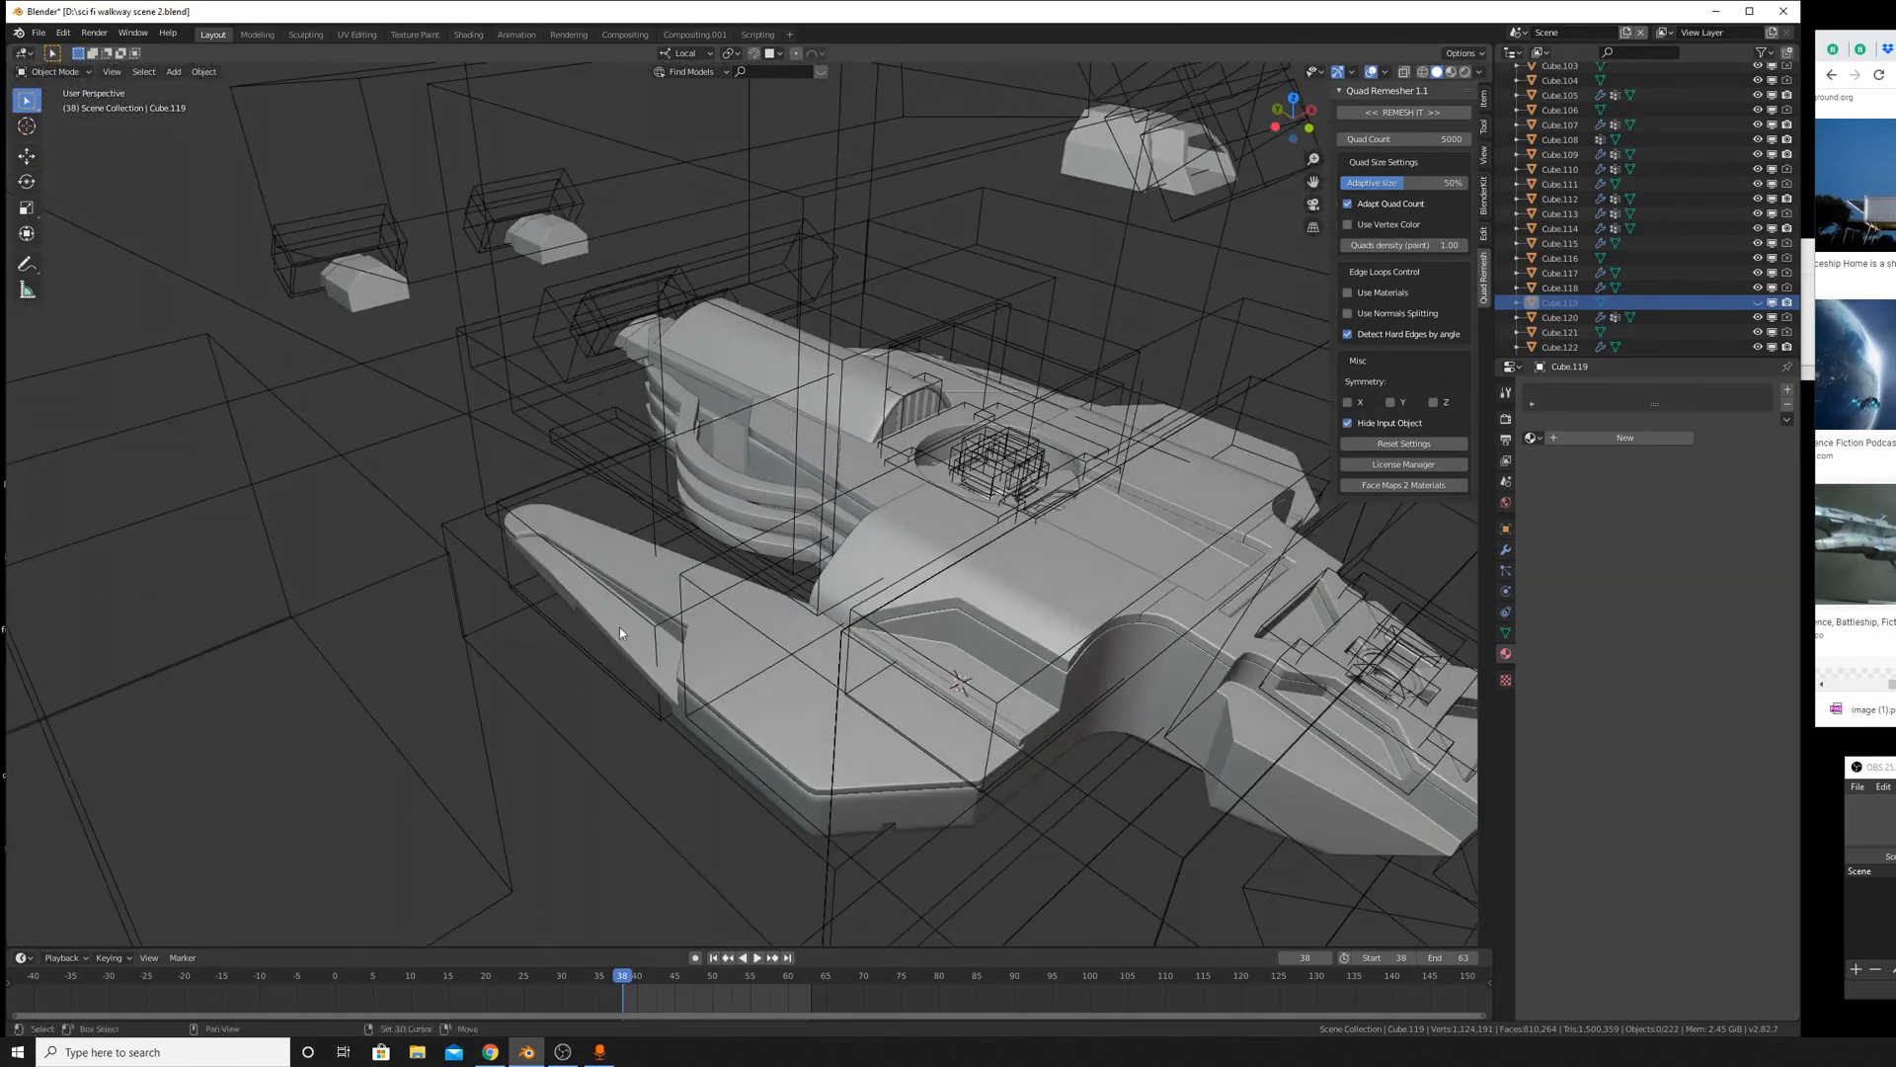
pyautogui.moveTo(619, 626); pyautogui.dragTo(691, 563, button='middle')
pyautogui.scroll(6, 880, 525)
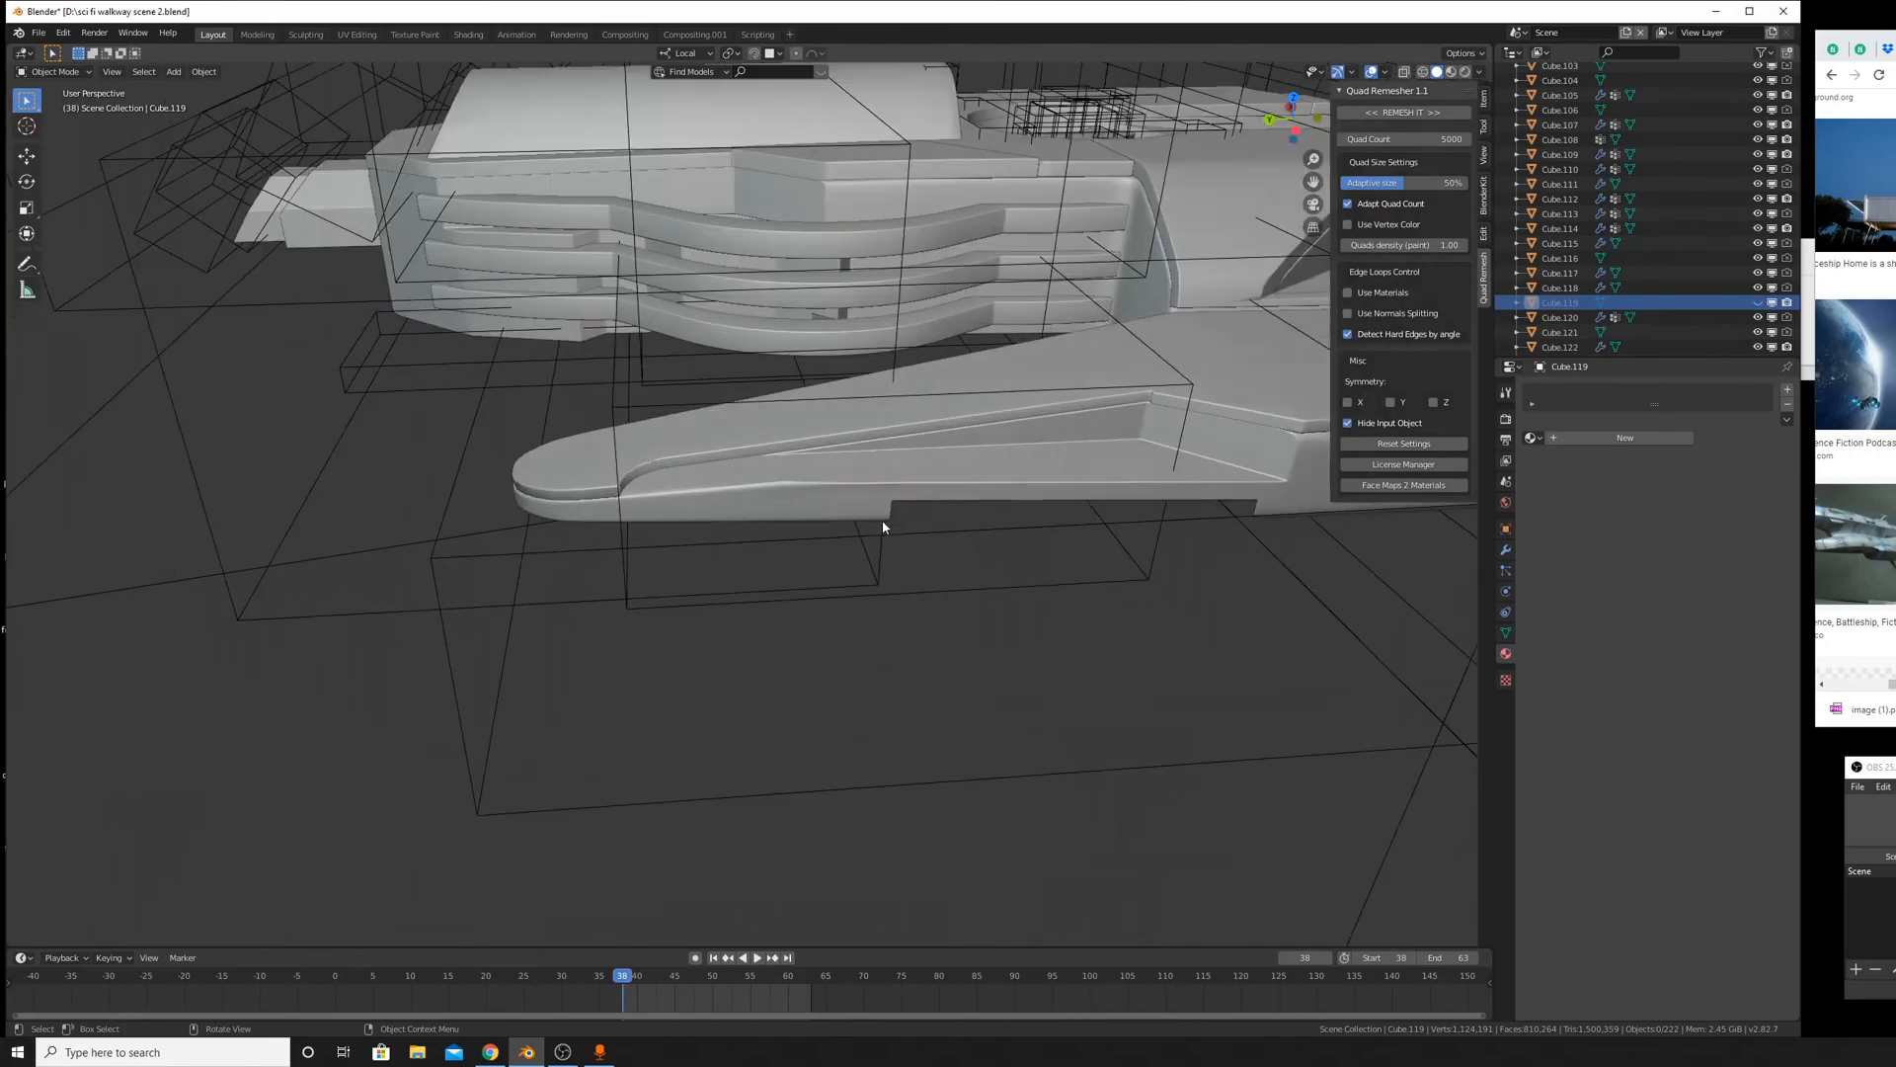
pyautogui.scroll(-5, 861, 501)
pyautogui.moveTo(861, 502); pyautogui.dragTo(865, 584, button='middle')
pyautogui.click(867, 594)
pyautogui.click(825, 644)
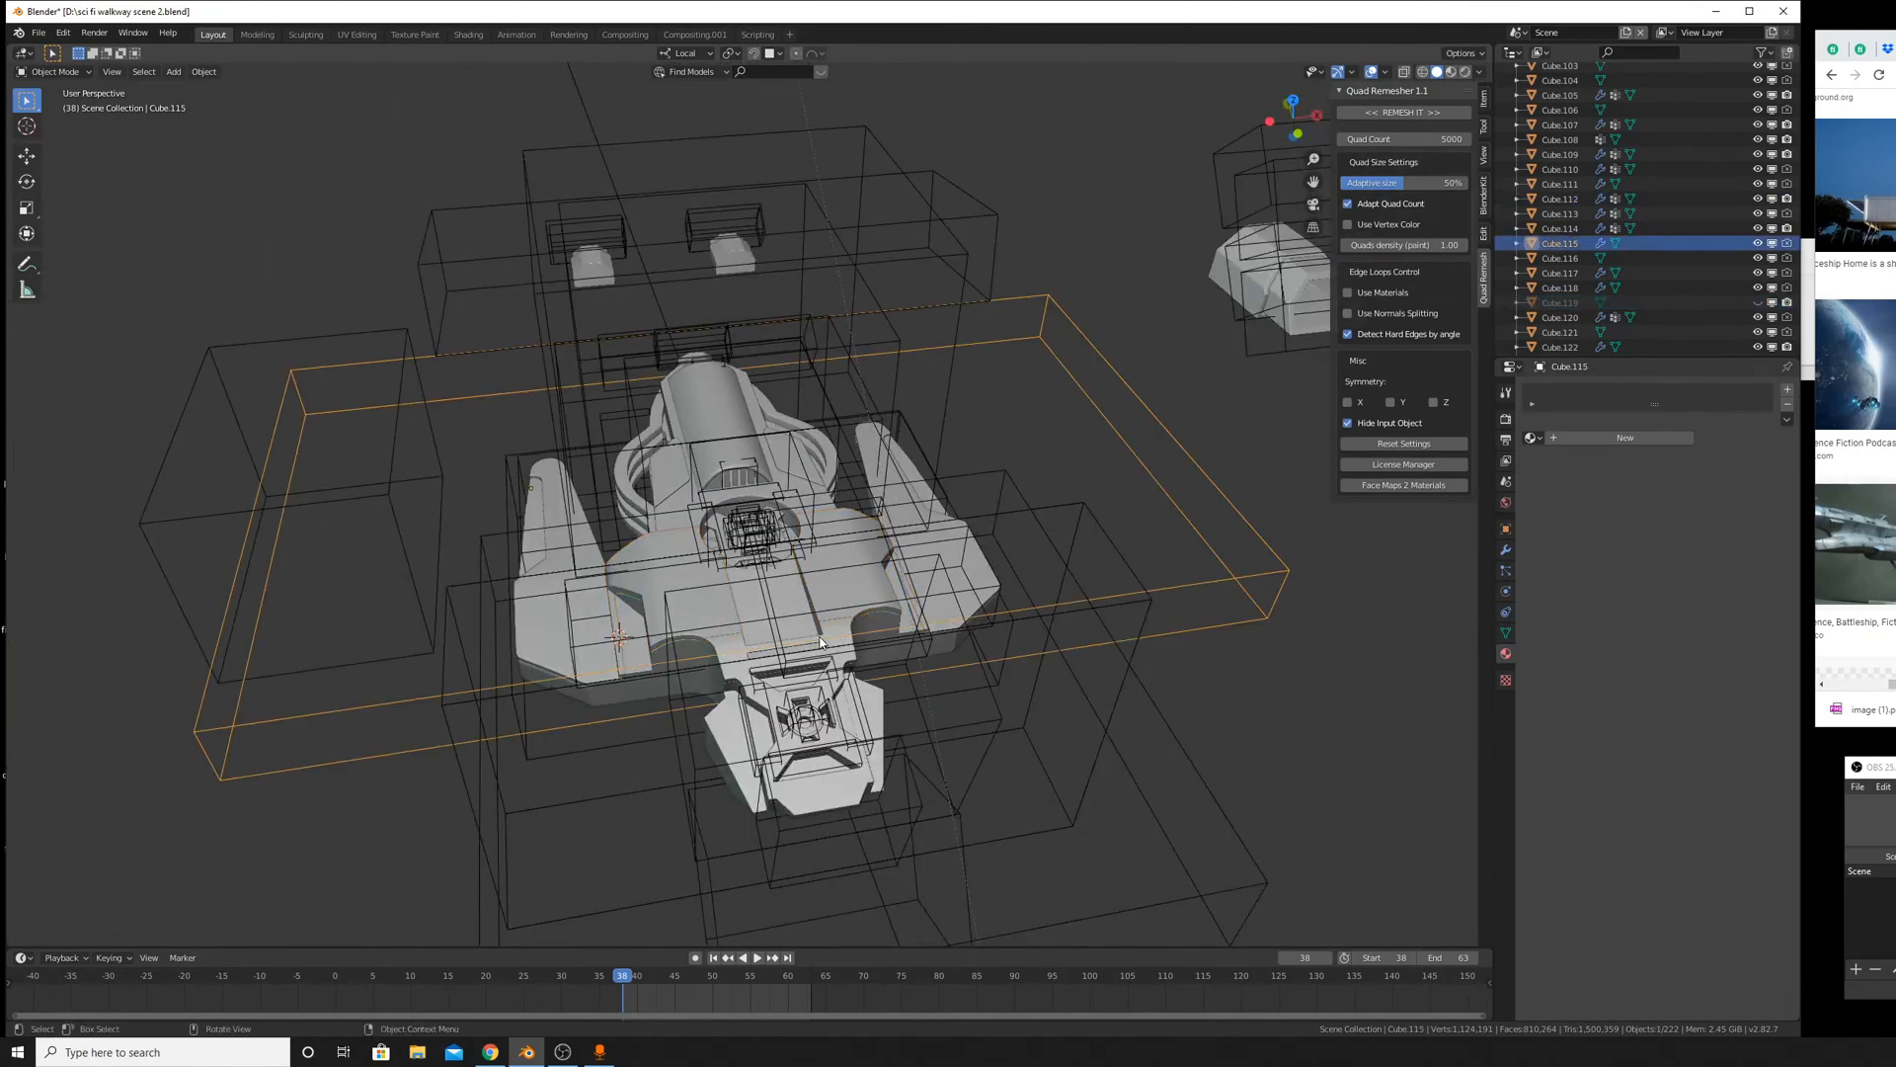
# Delete the broken Boolean modifiers BTool_Cube.134, BTool_Cube.135 and BTool_Plane.004 from the raised nose panel.
pyautogui.click(840, 640)
pyautogui.moveTo(884, 660); pyautogui.dragTo(835, 664, button='middle')
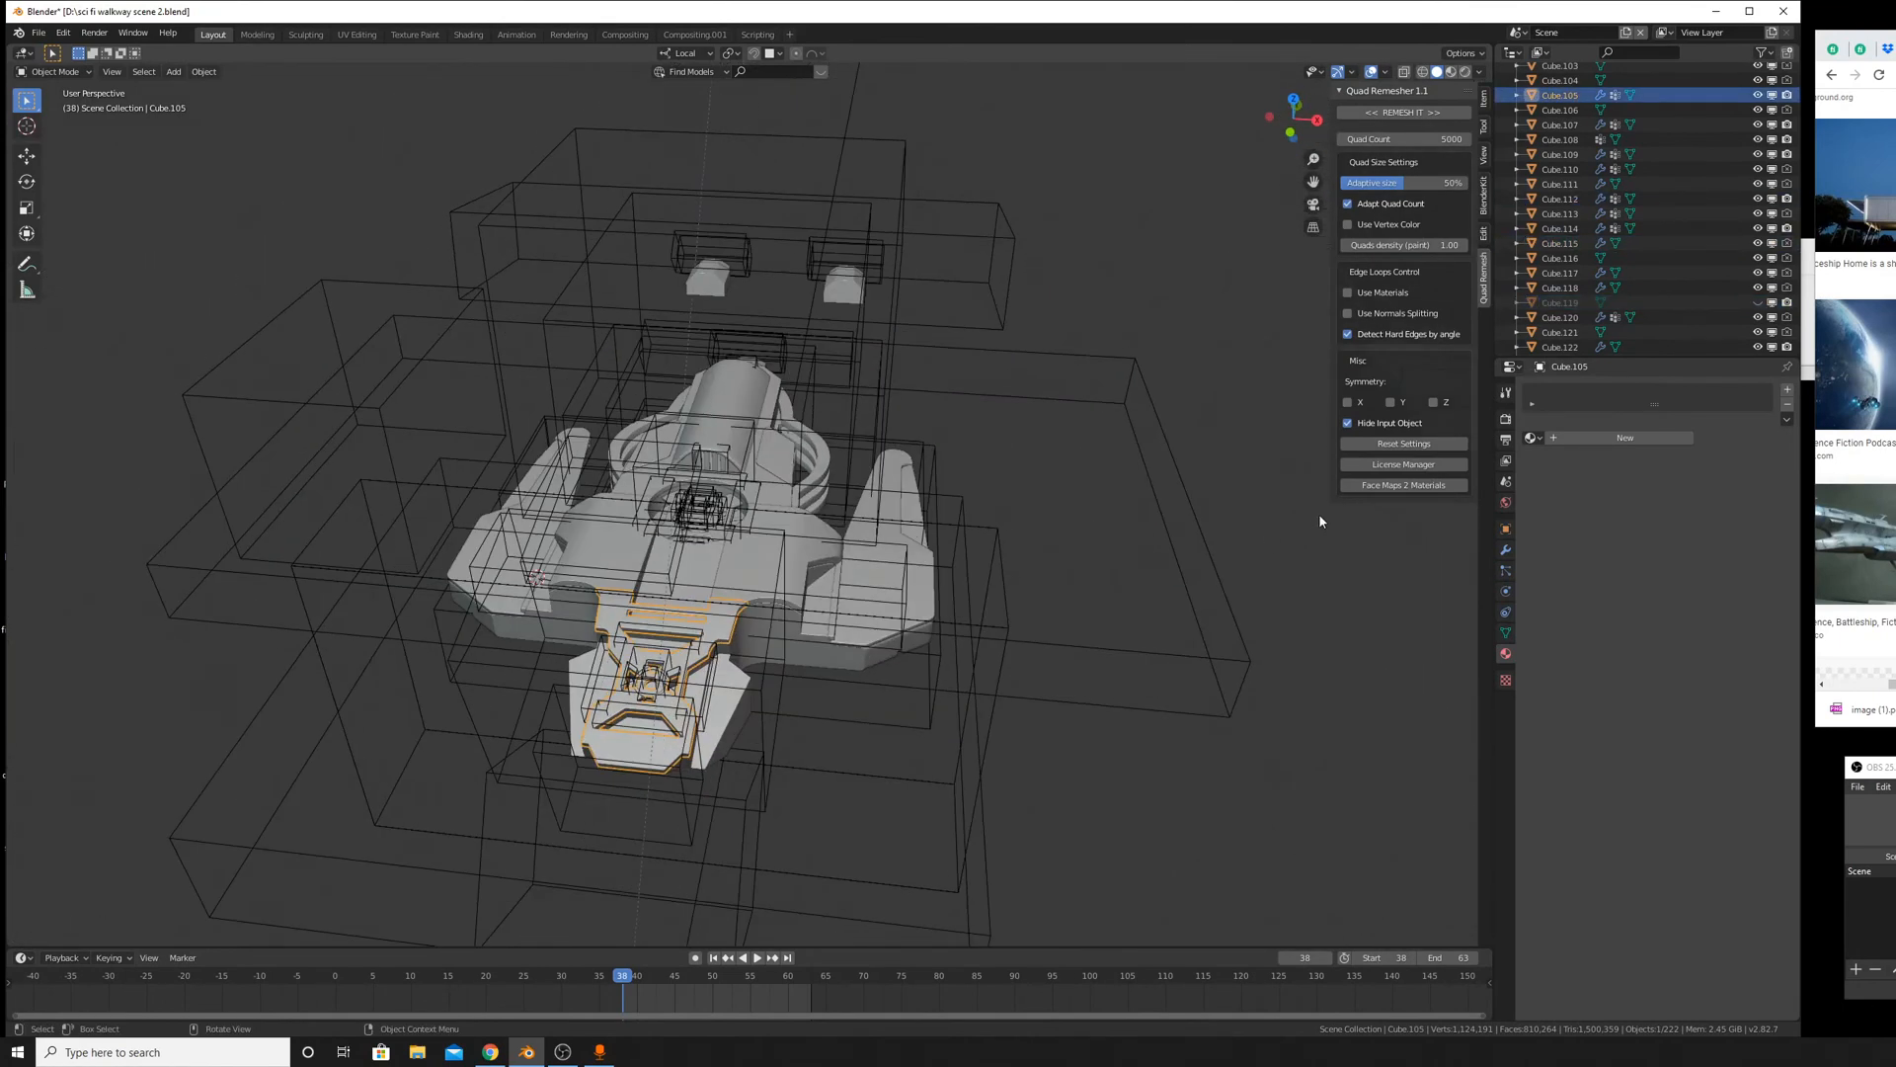
pyautogui.click(1505, 549)
pyautogui.scroll(-10, 1543, 413)
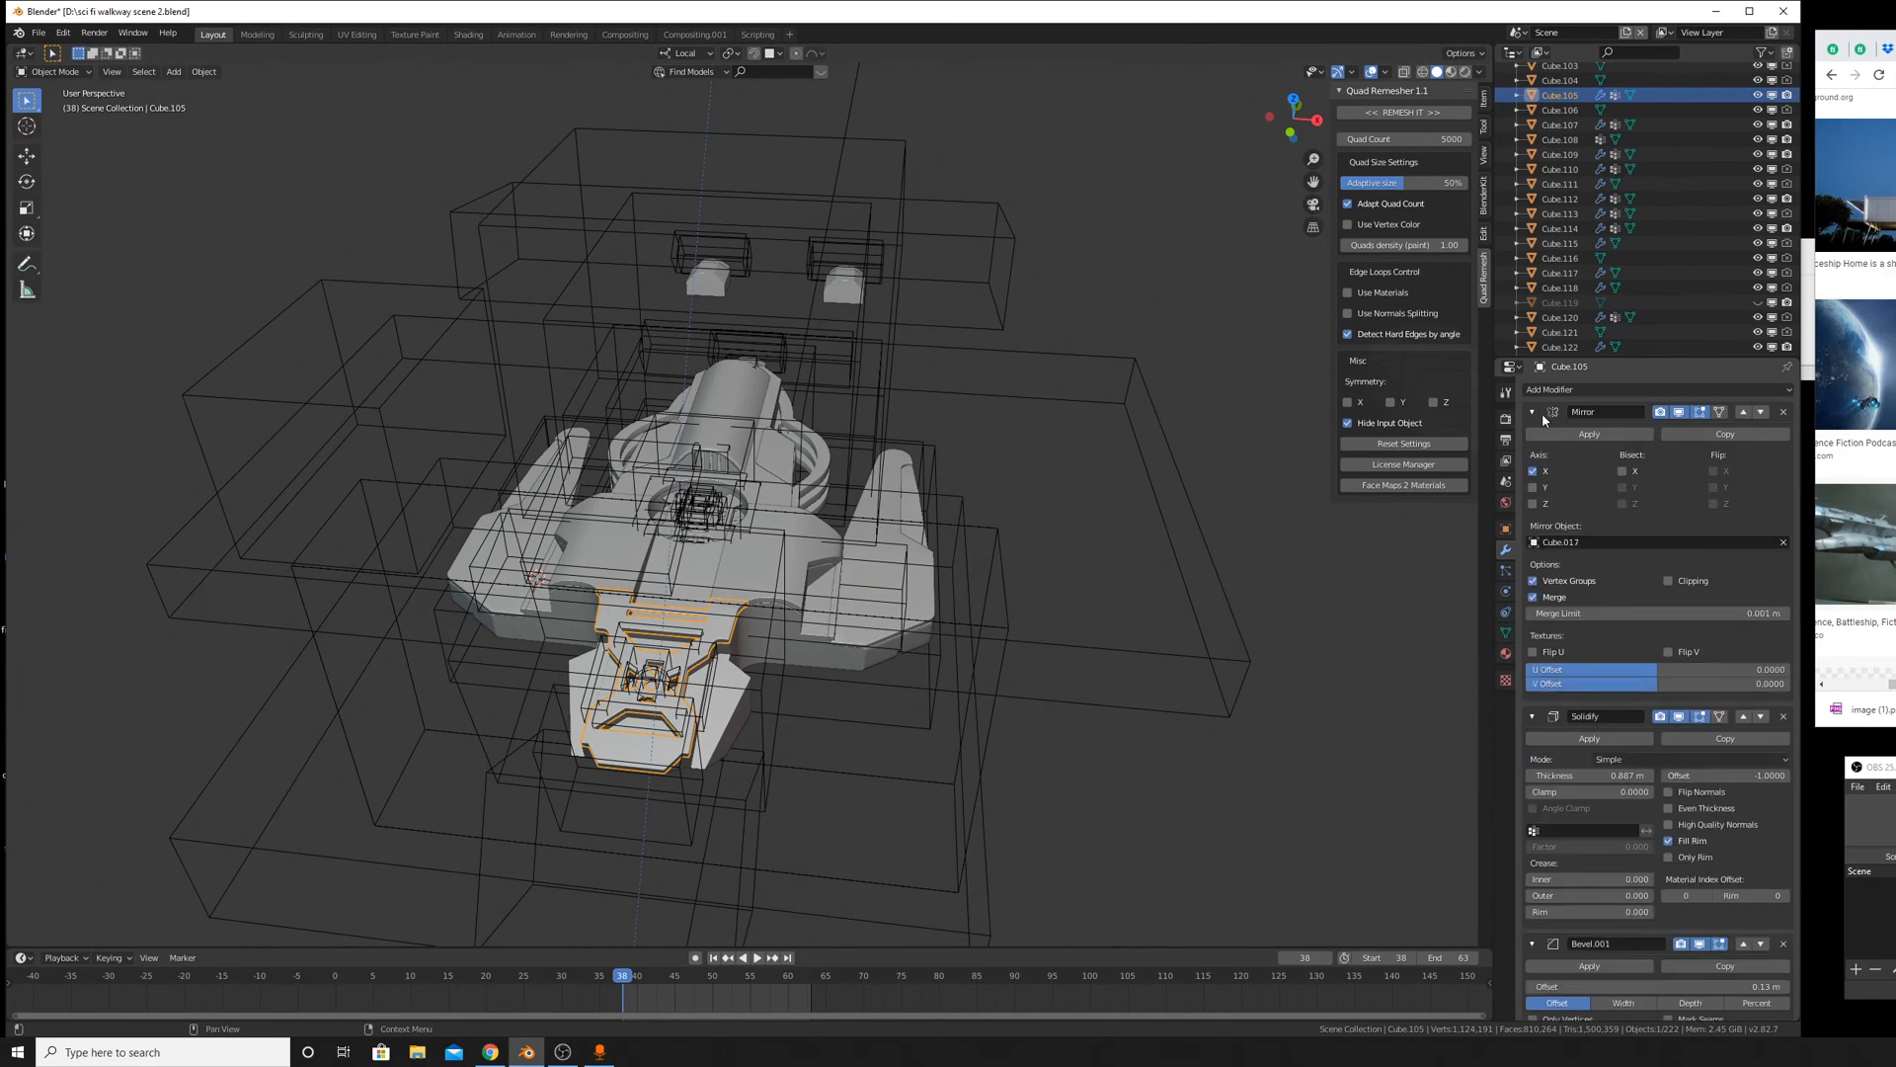
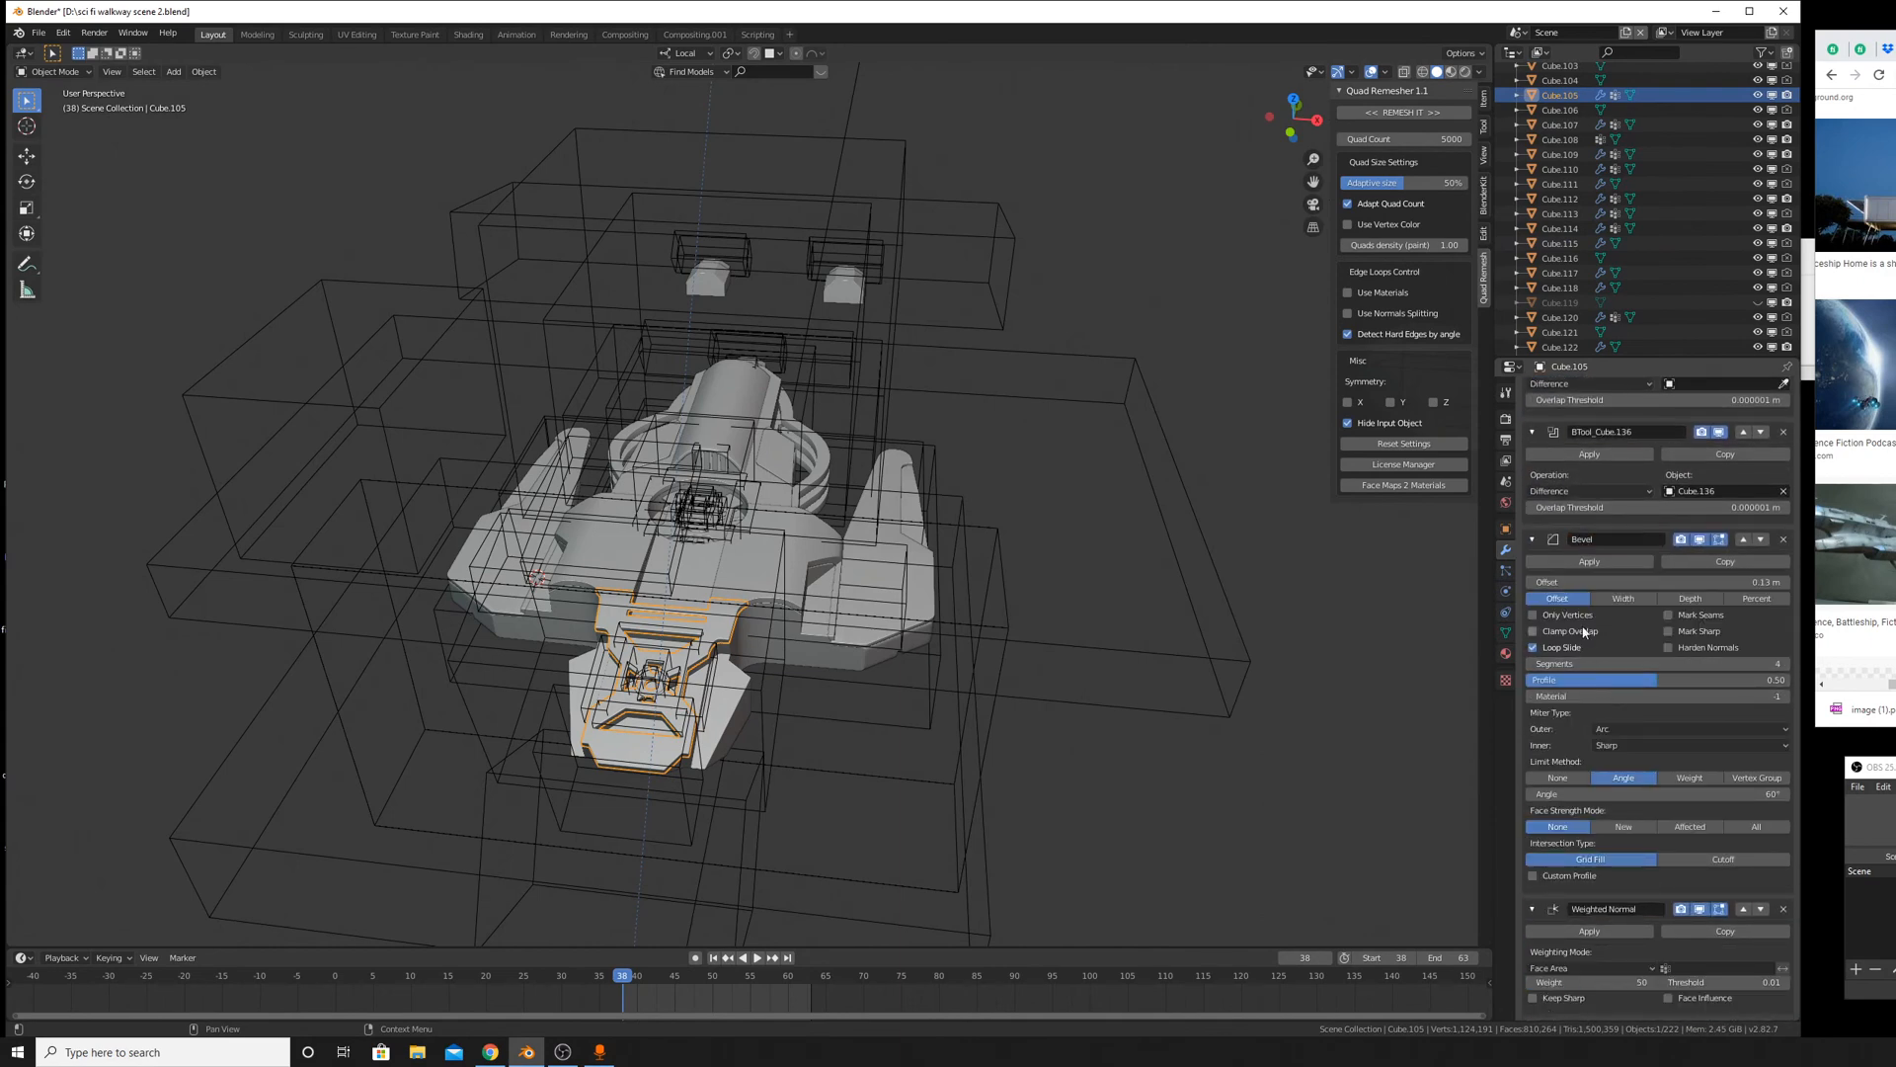
pyautogui.scroll(8, 1584, 632)
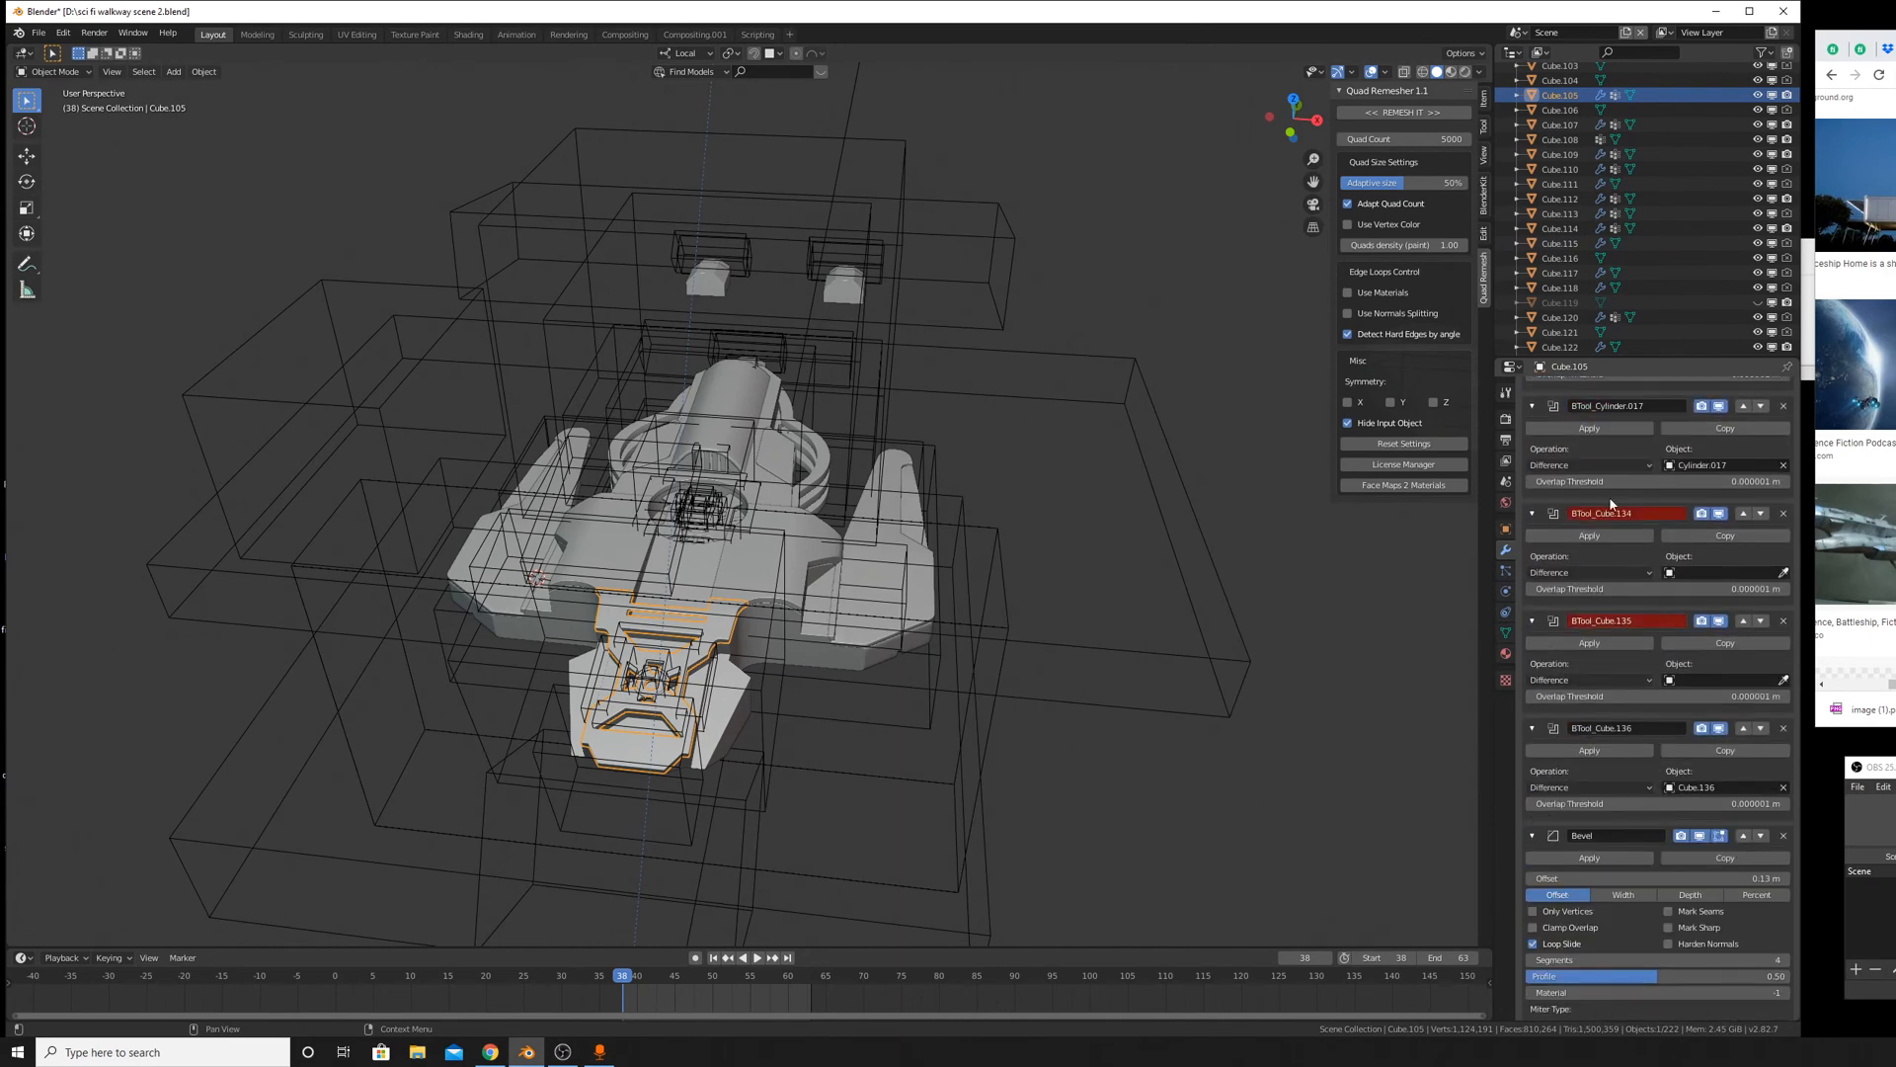
pyautogui.click(1783, 622)
pyautogui.click(1783, 622)
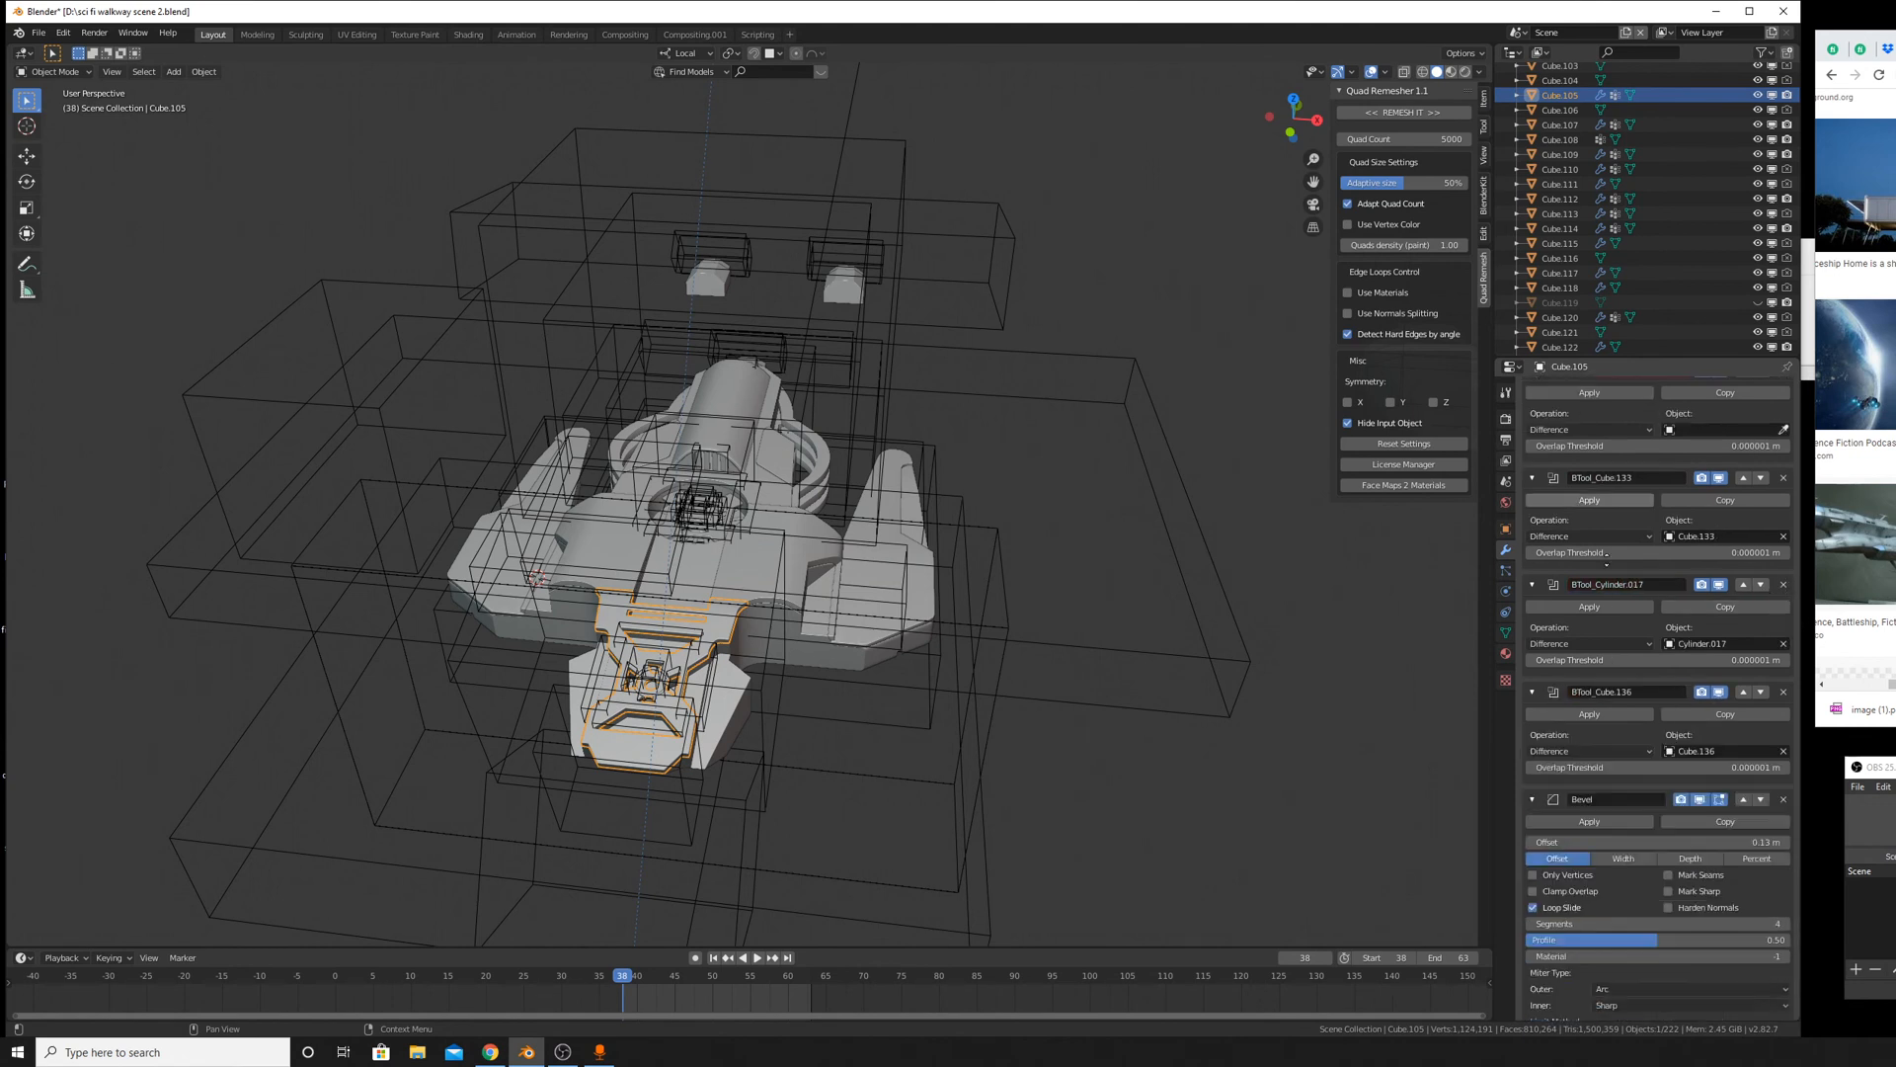
pyautogui.scroll(10, 1691, 977)
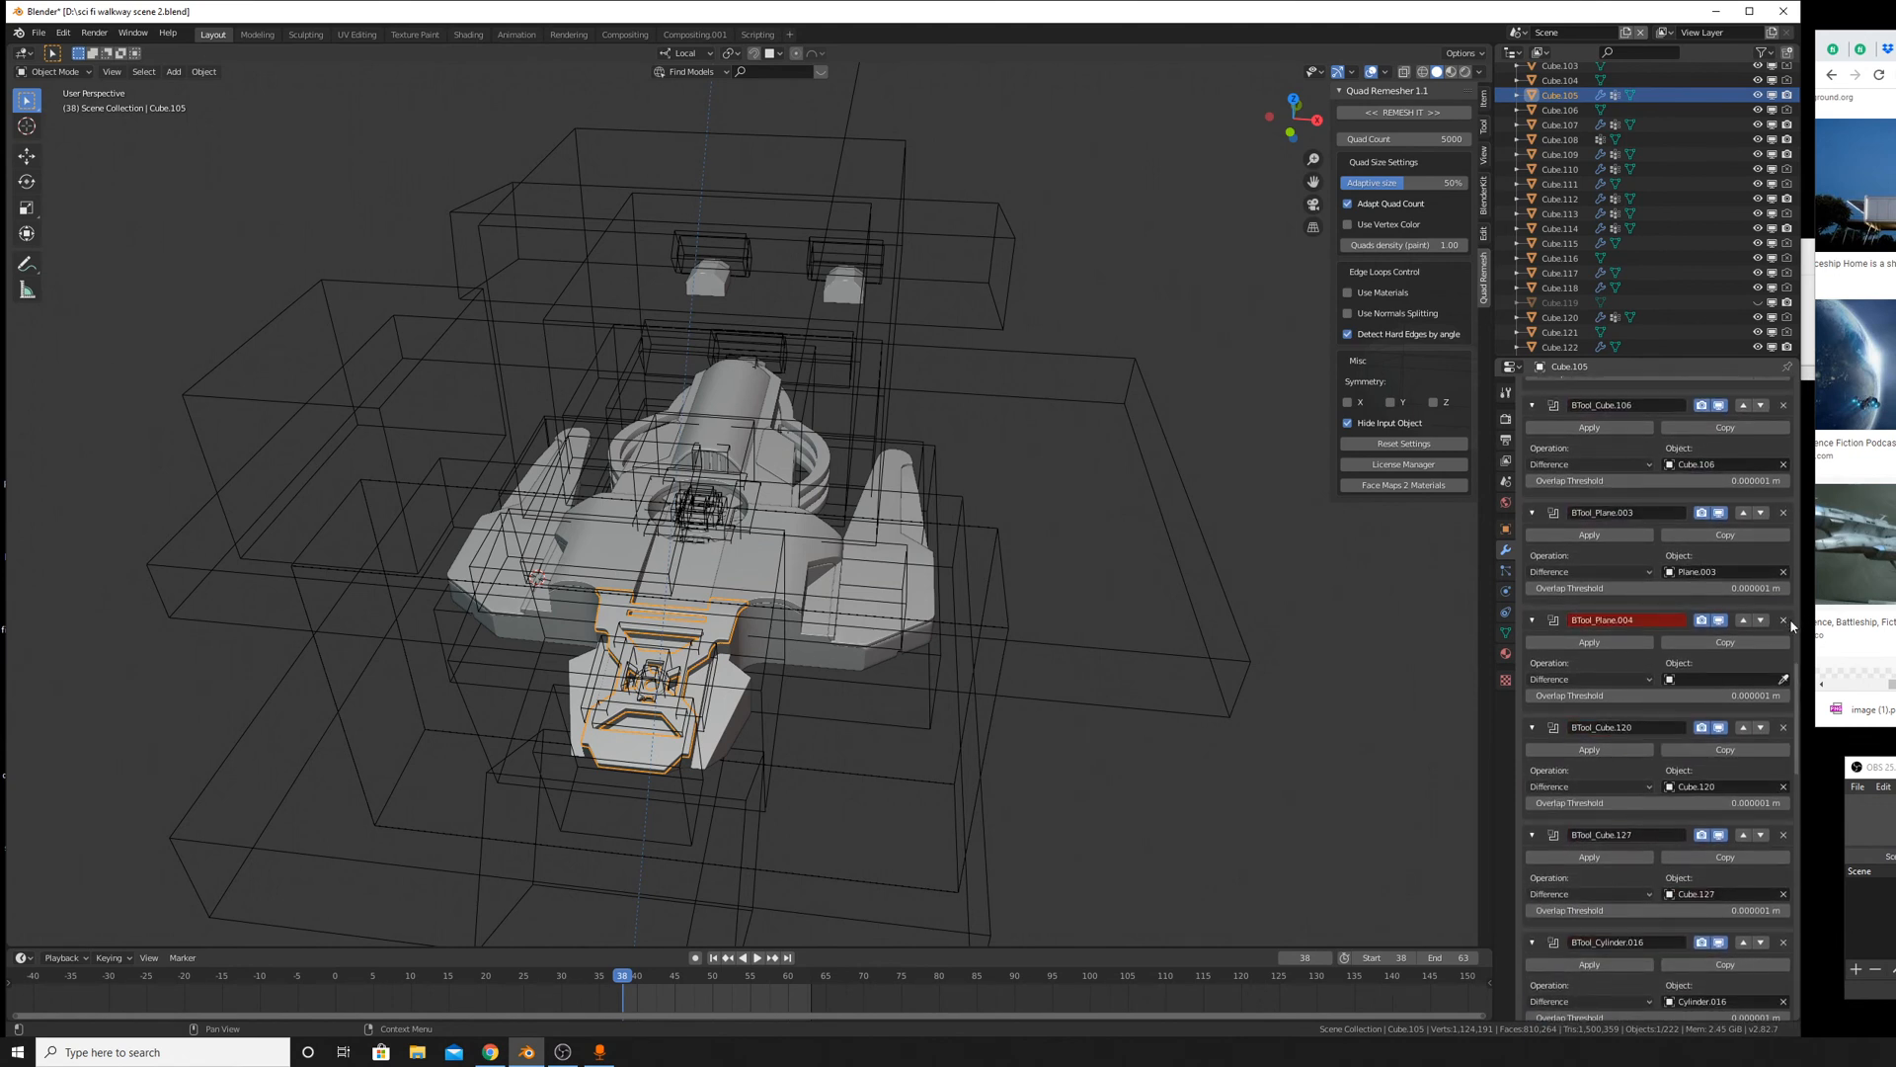
pyautogui.click(1784, 619)
pyautogui.scroll(-10, 1671, 961)
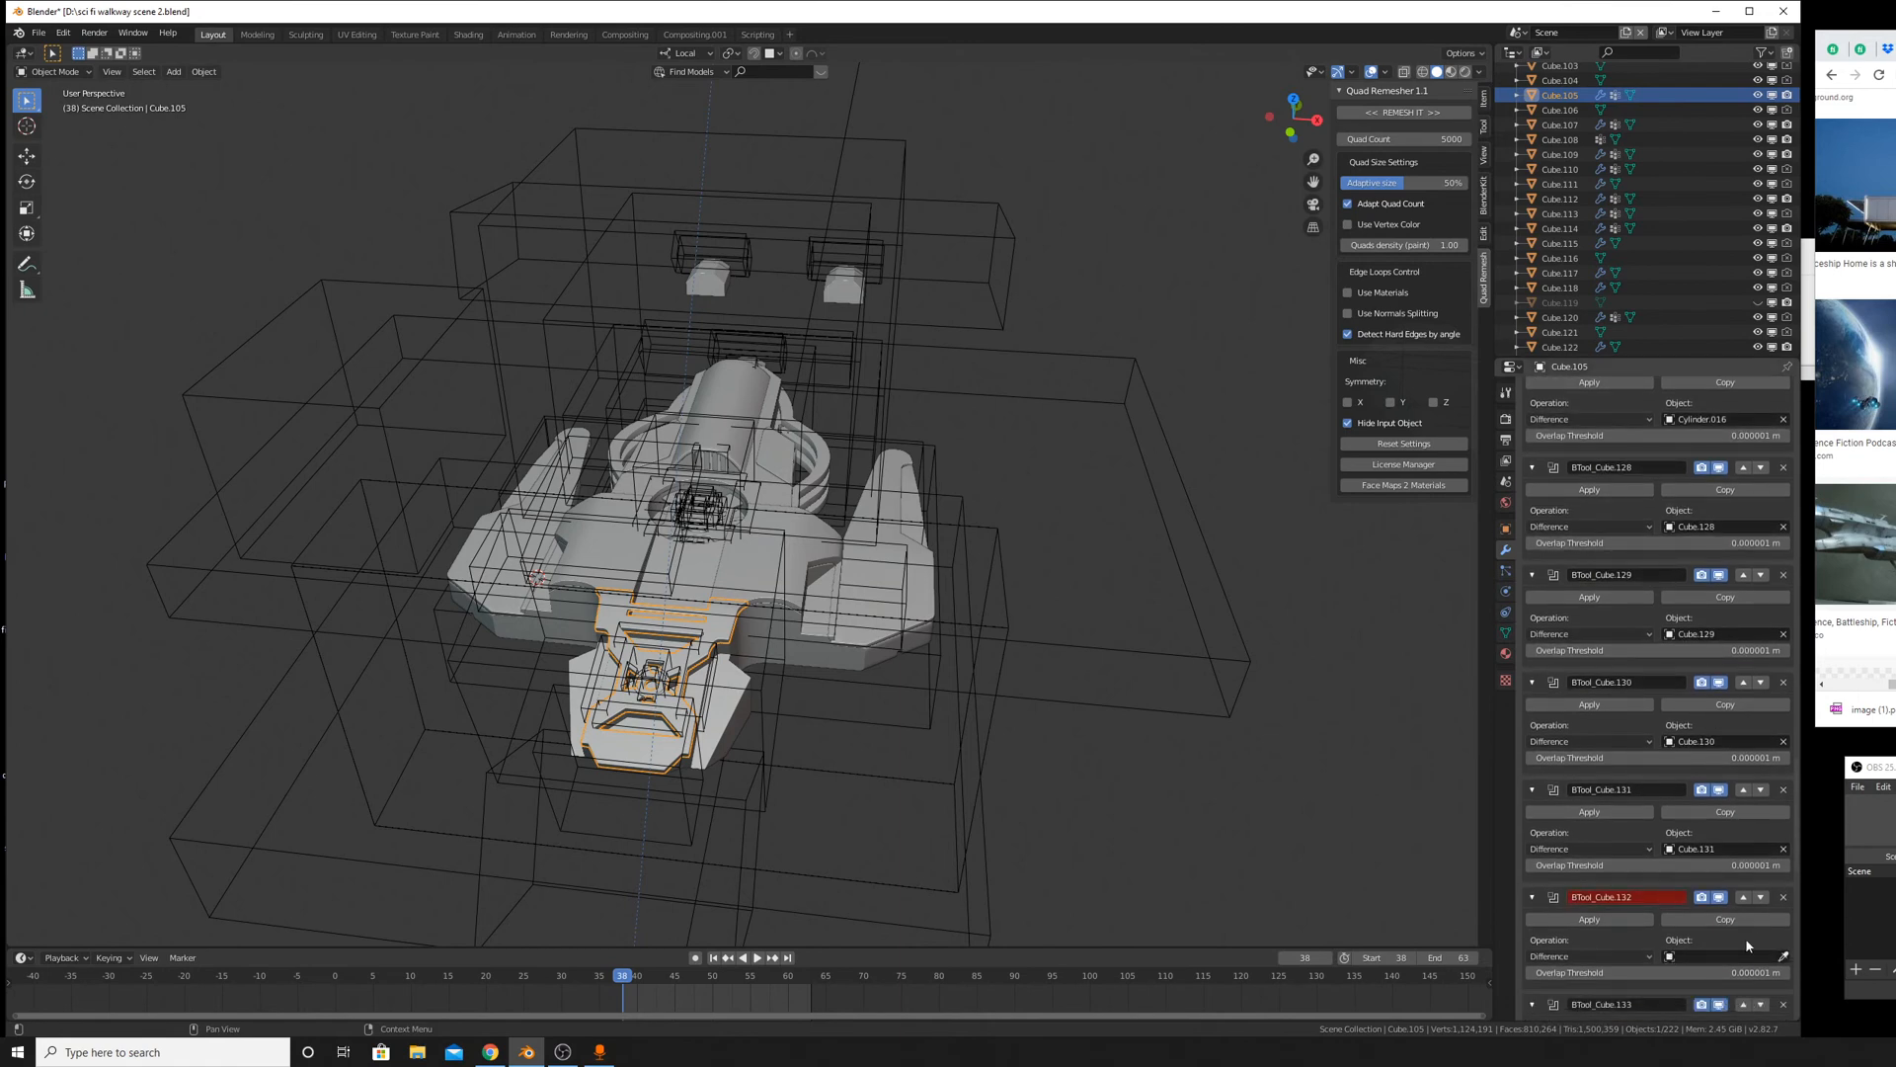
pyautogui.scroll(-10, 1682, 960)
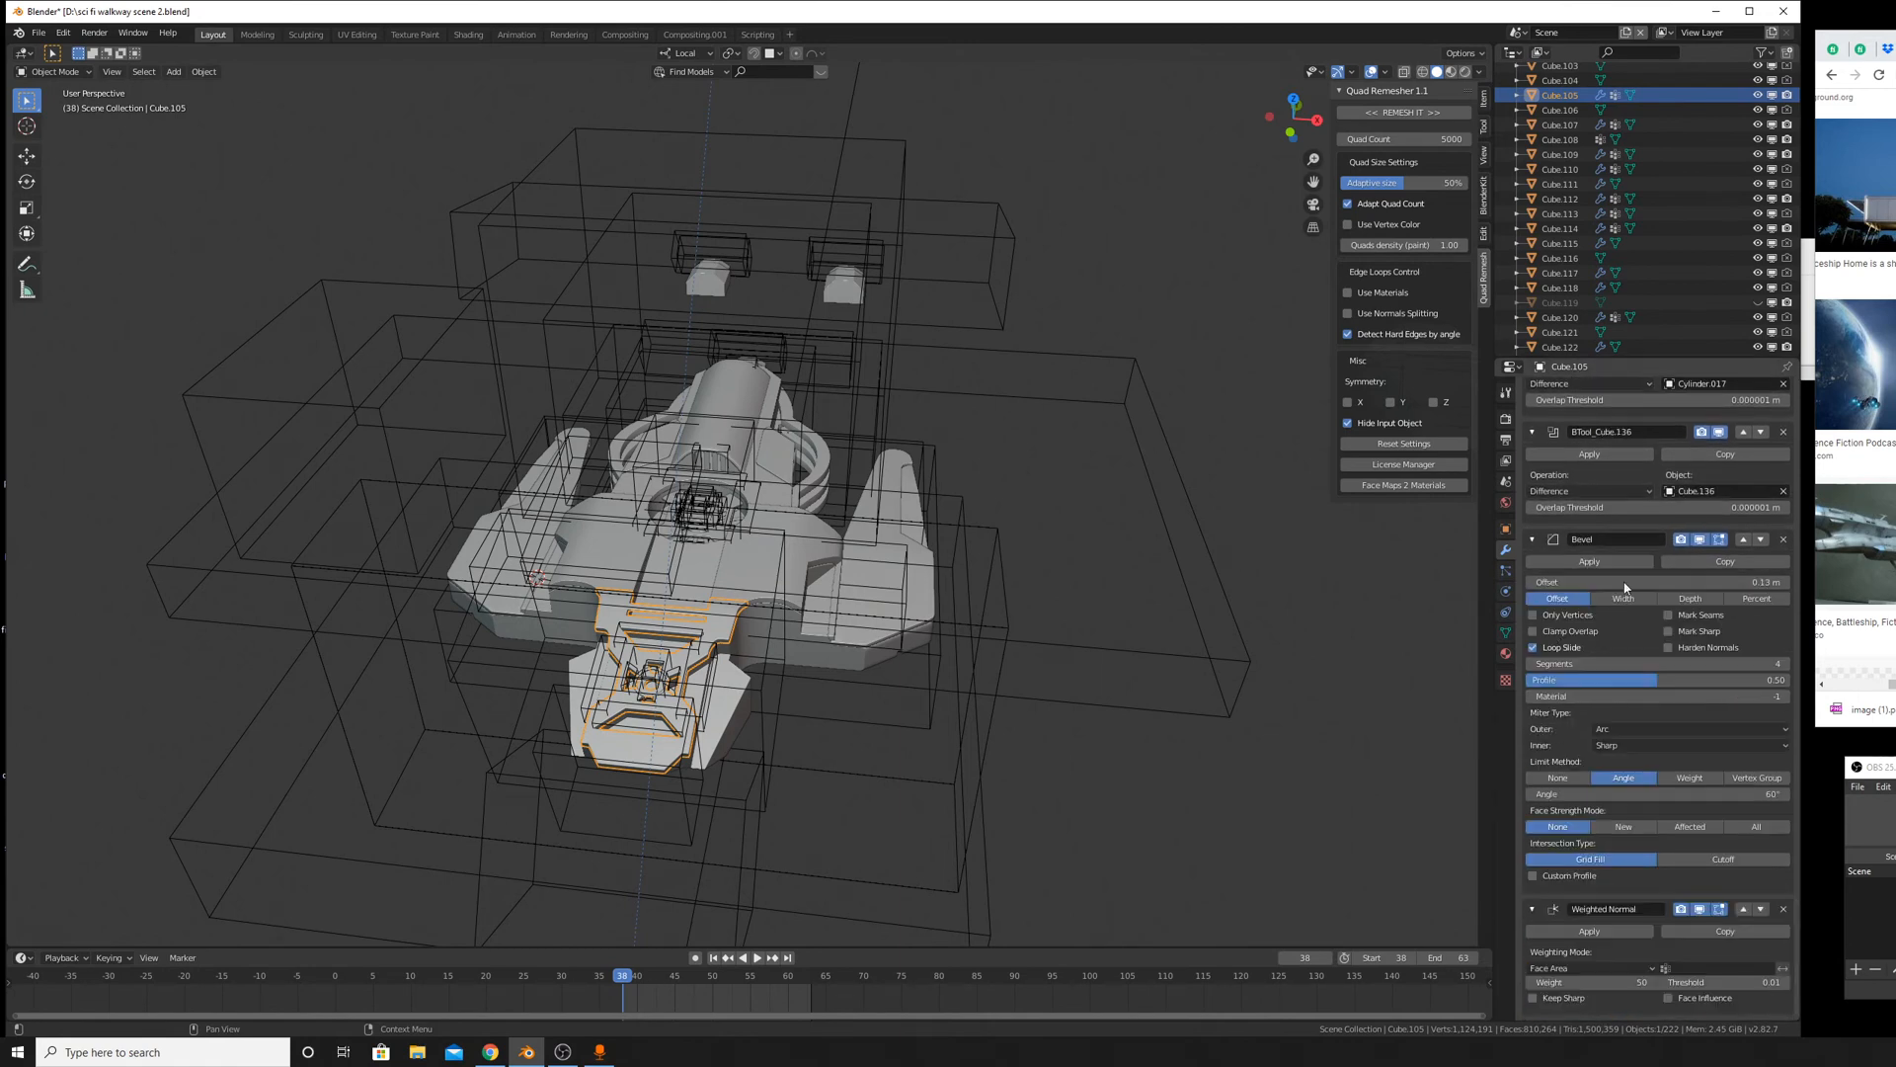
# Select the arrayed vent-slat object at the rear end of the upper hull dome and shift it along its local X axis.
pyautogui.moveTo(692, 445); pyautogui.dragTo(862, 447, button='middle')
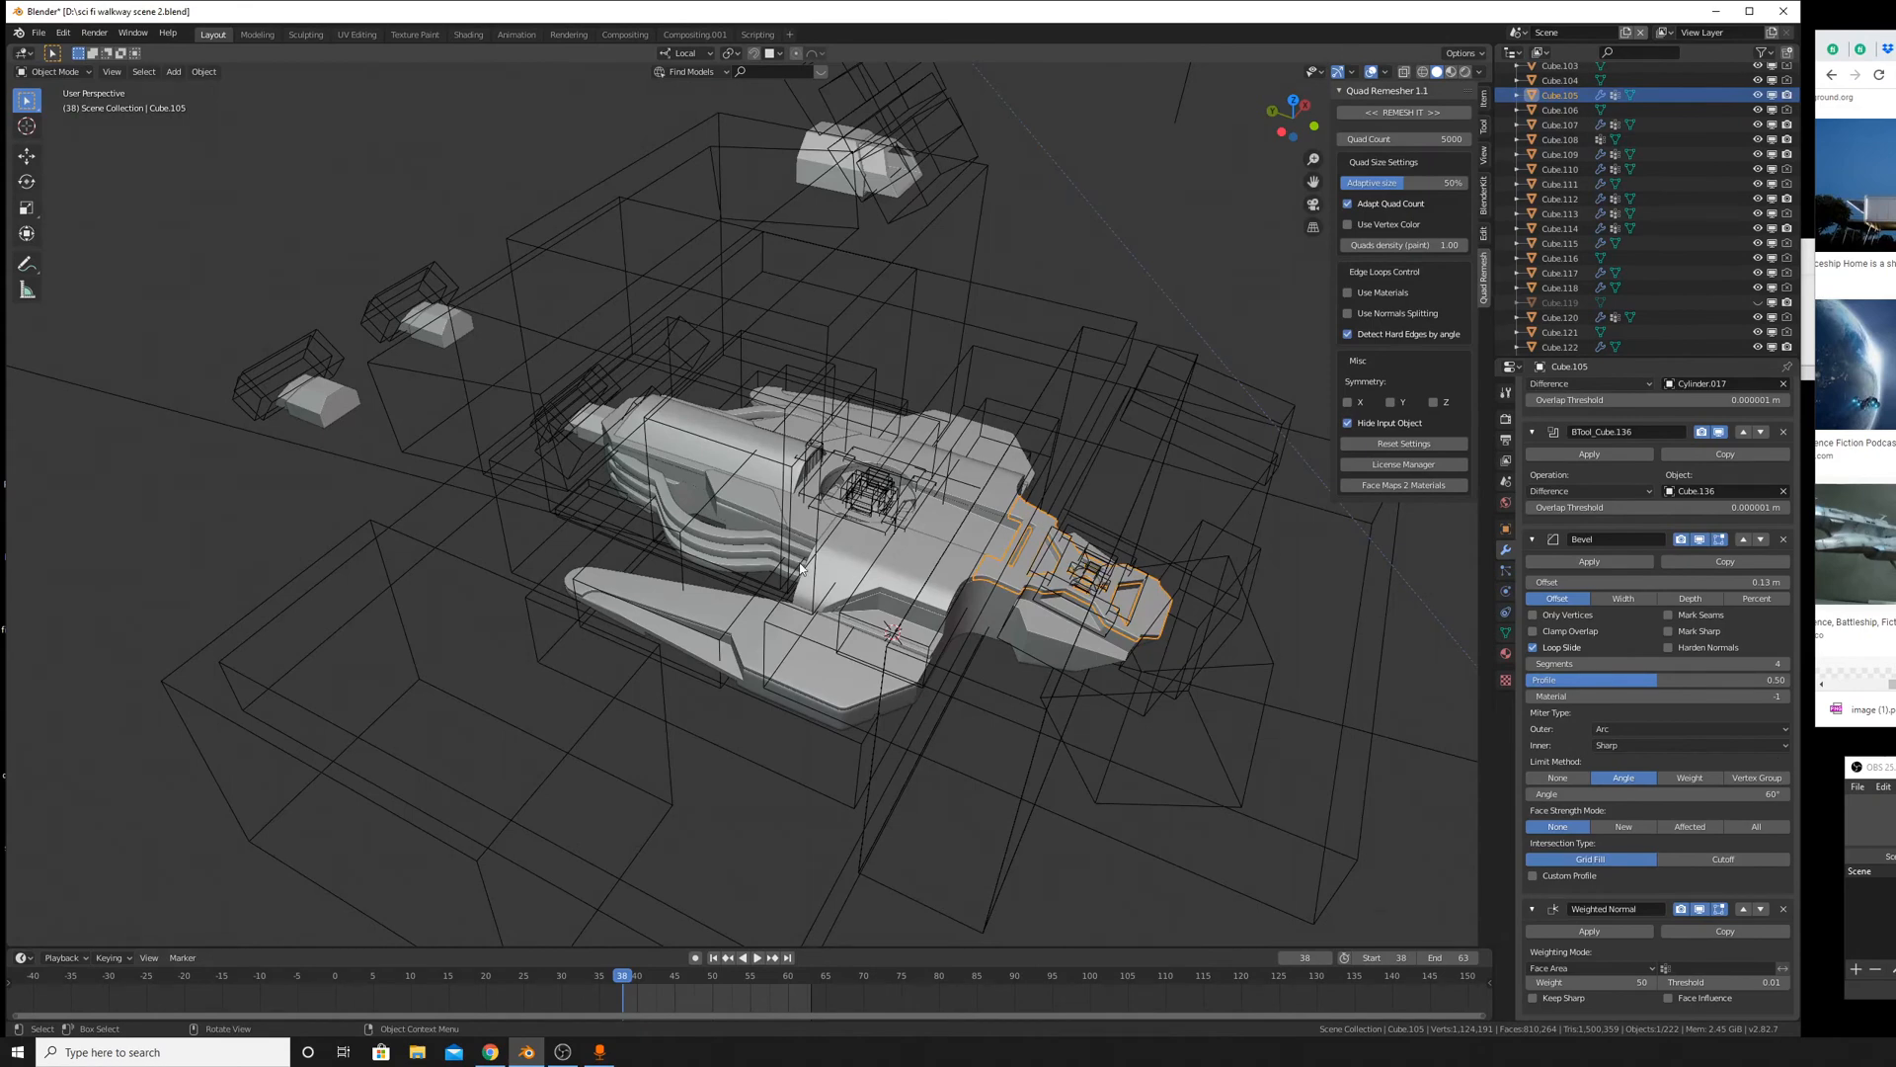
pyautogui.moveTo(769, 626); pyautogui.dragTo(830, 580, button='middle')
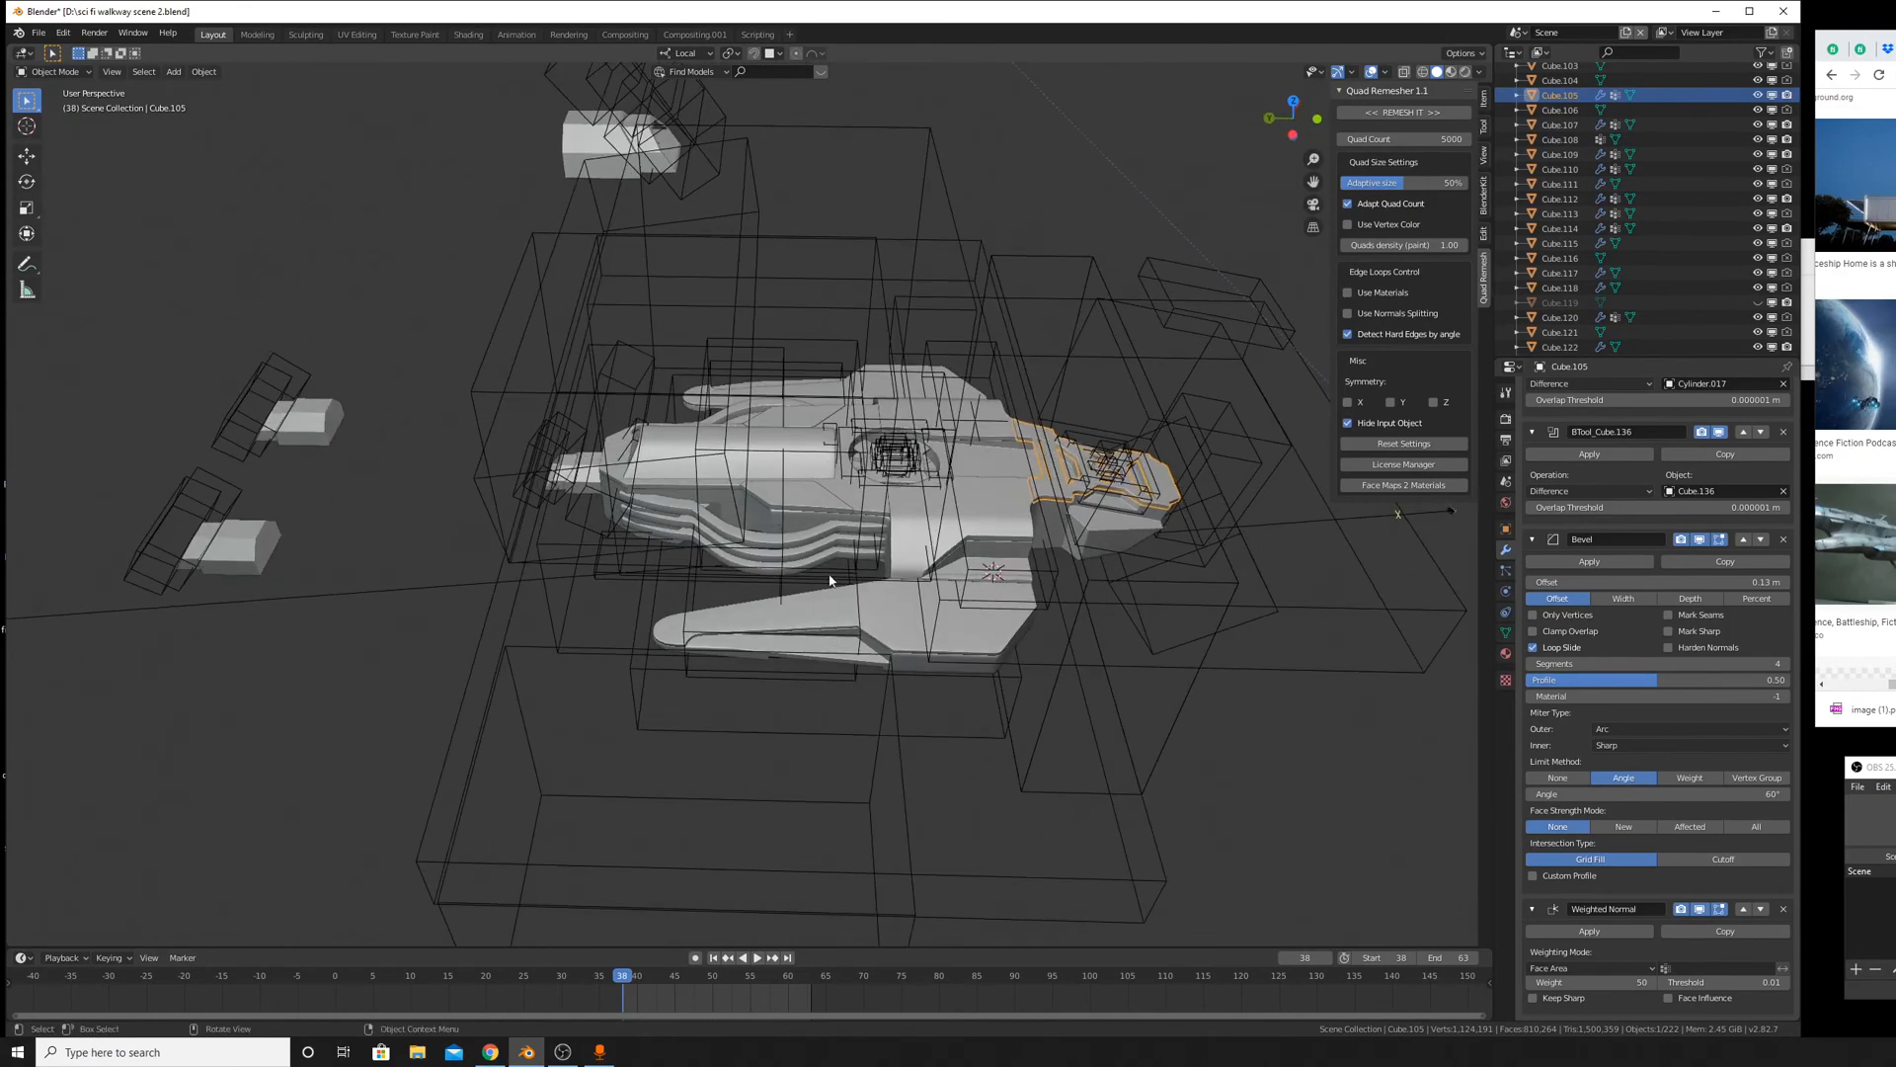
pyautogui.scroll(10, 1727, 616)
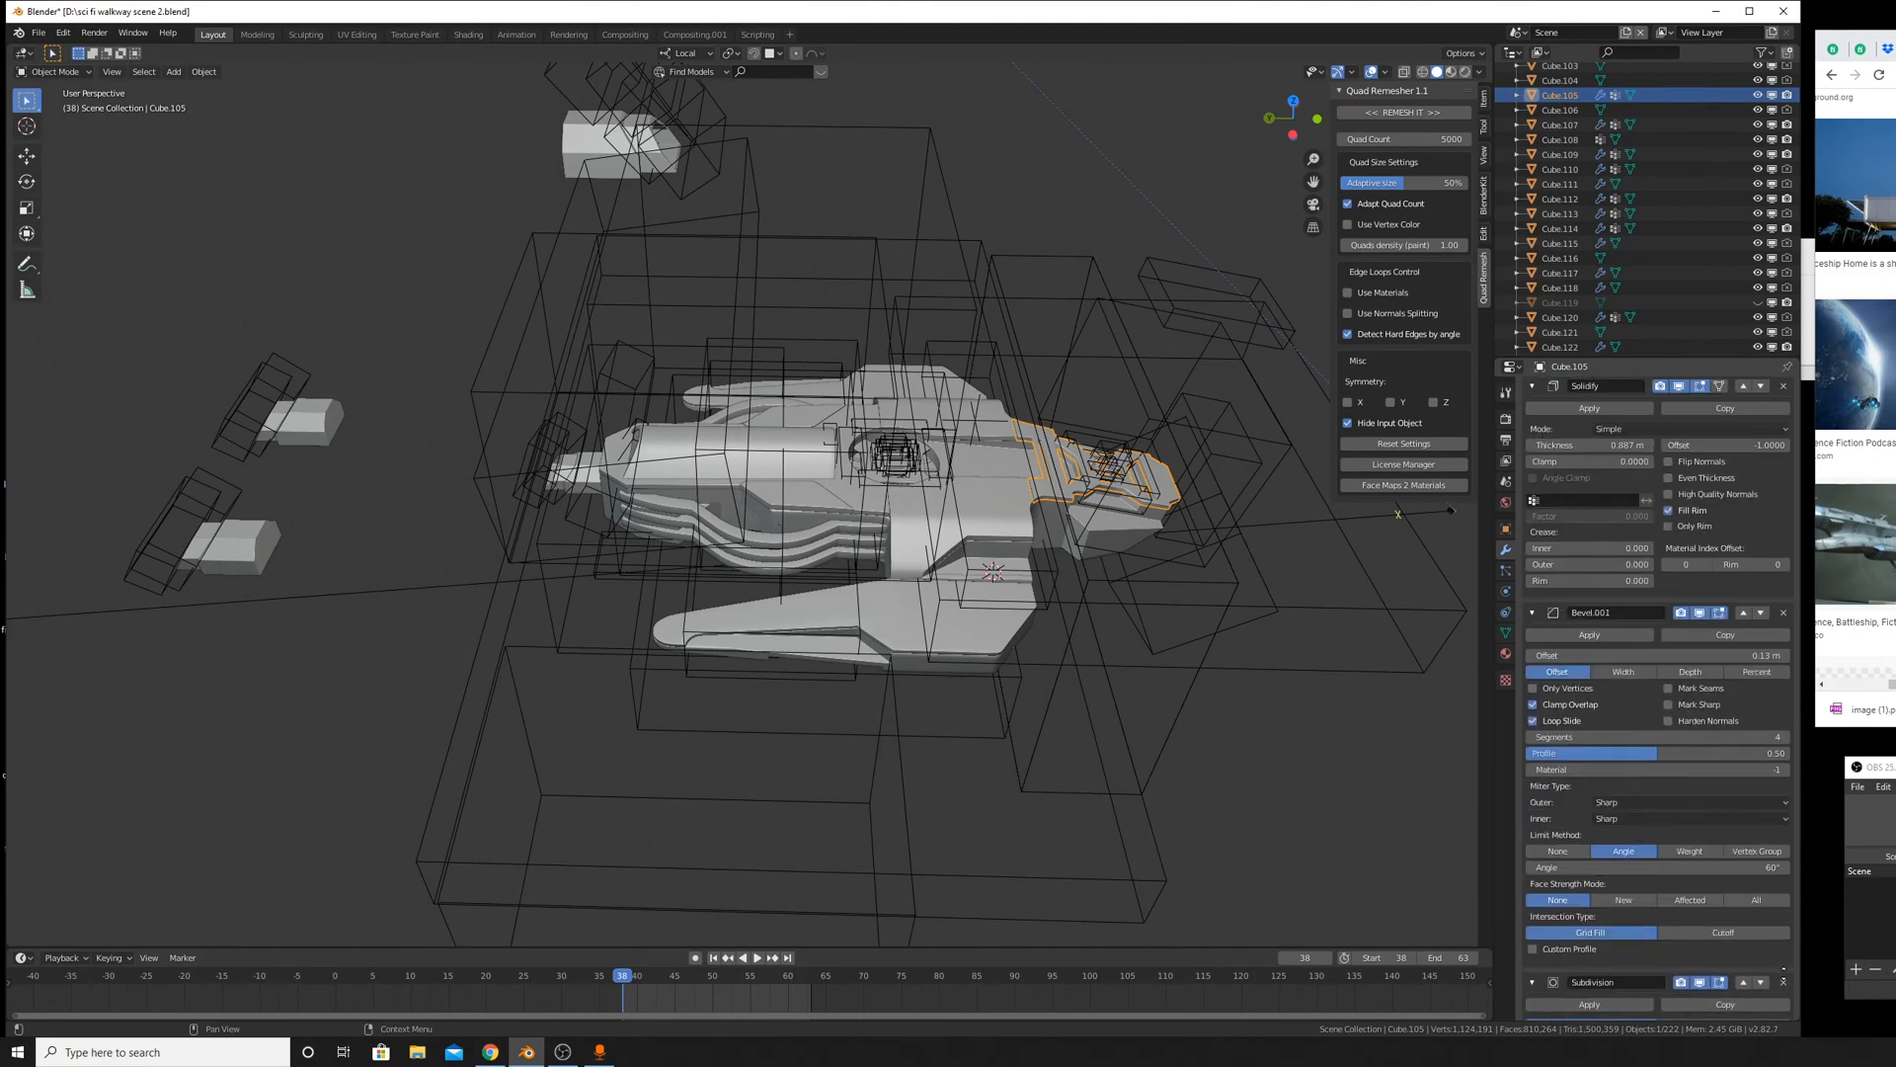
pyautogui.scroll(-12, 1726, 617)
pyautogui.scroll(8, 1108, 632)
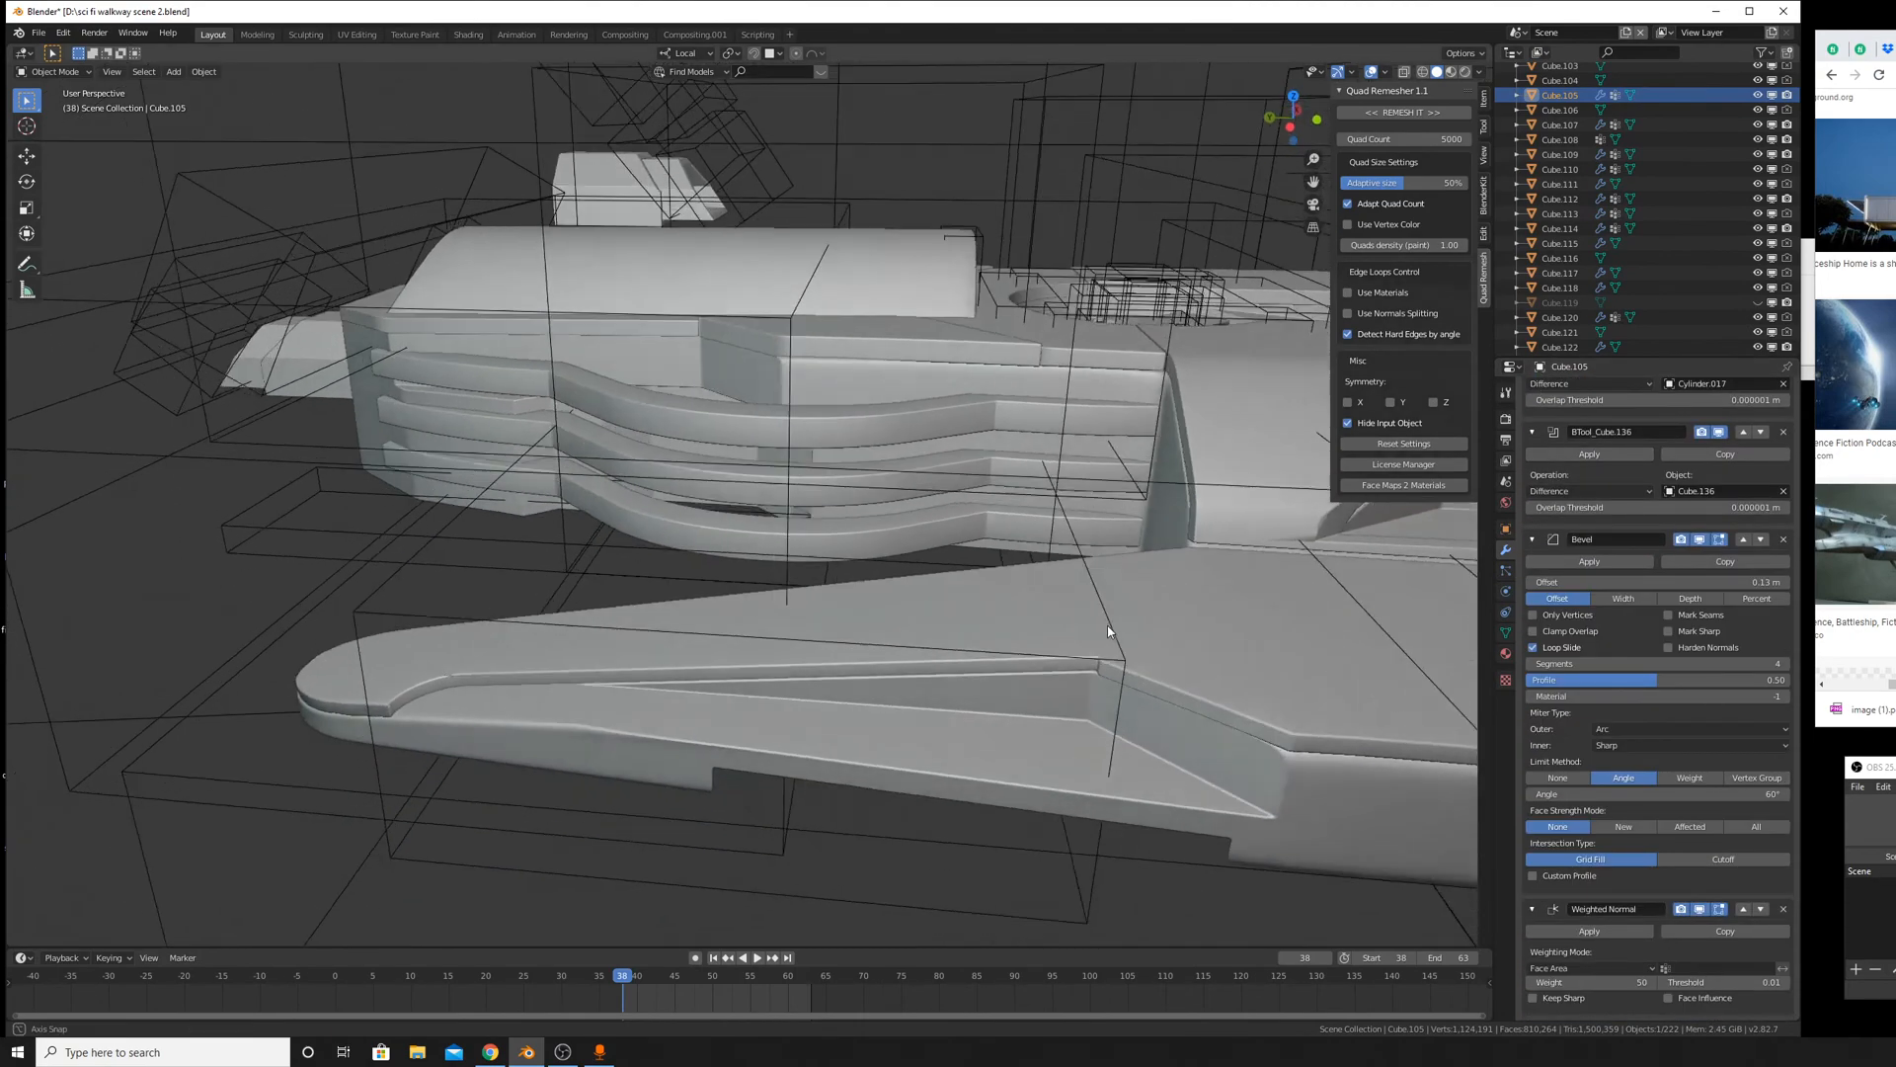
pyautogui.moveTo(1108, 632); pyautogui.dragTo(1003, 550, button='middle')
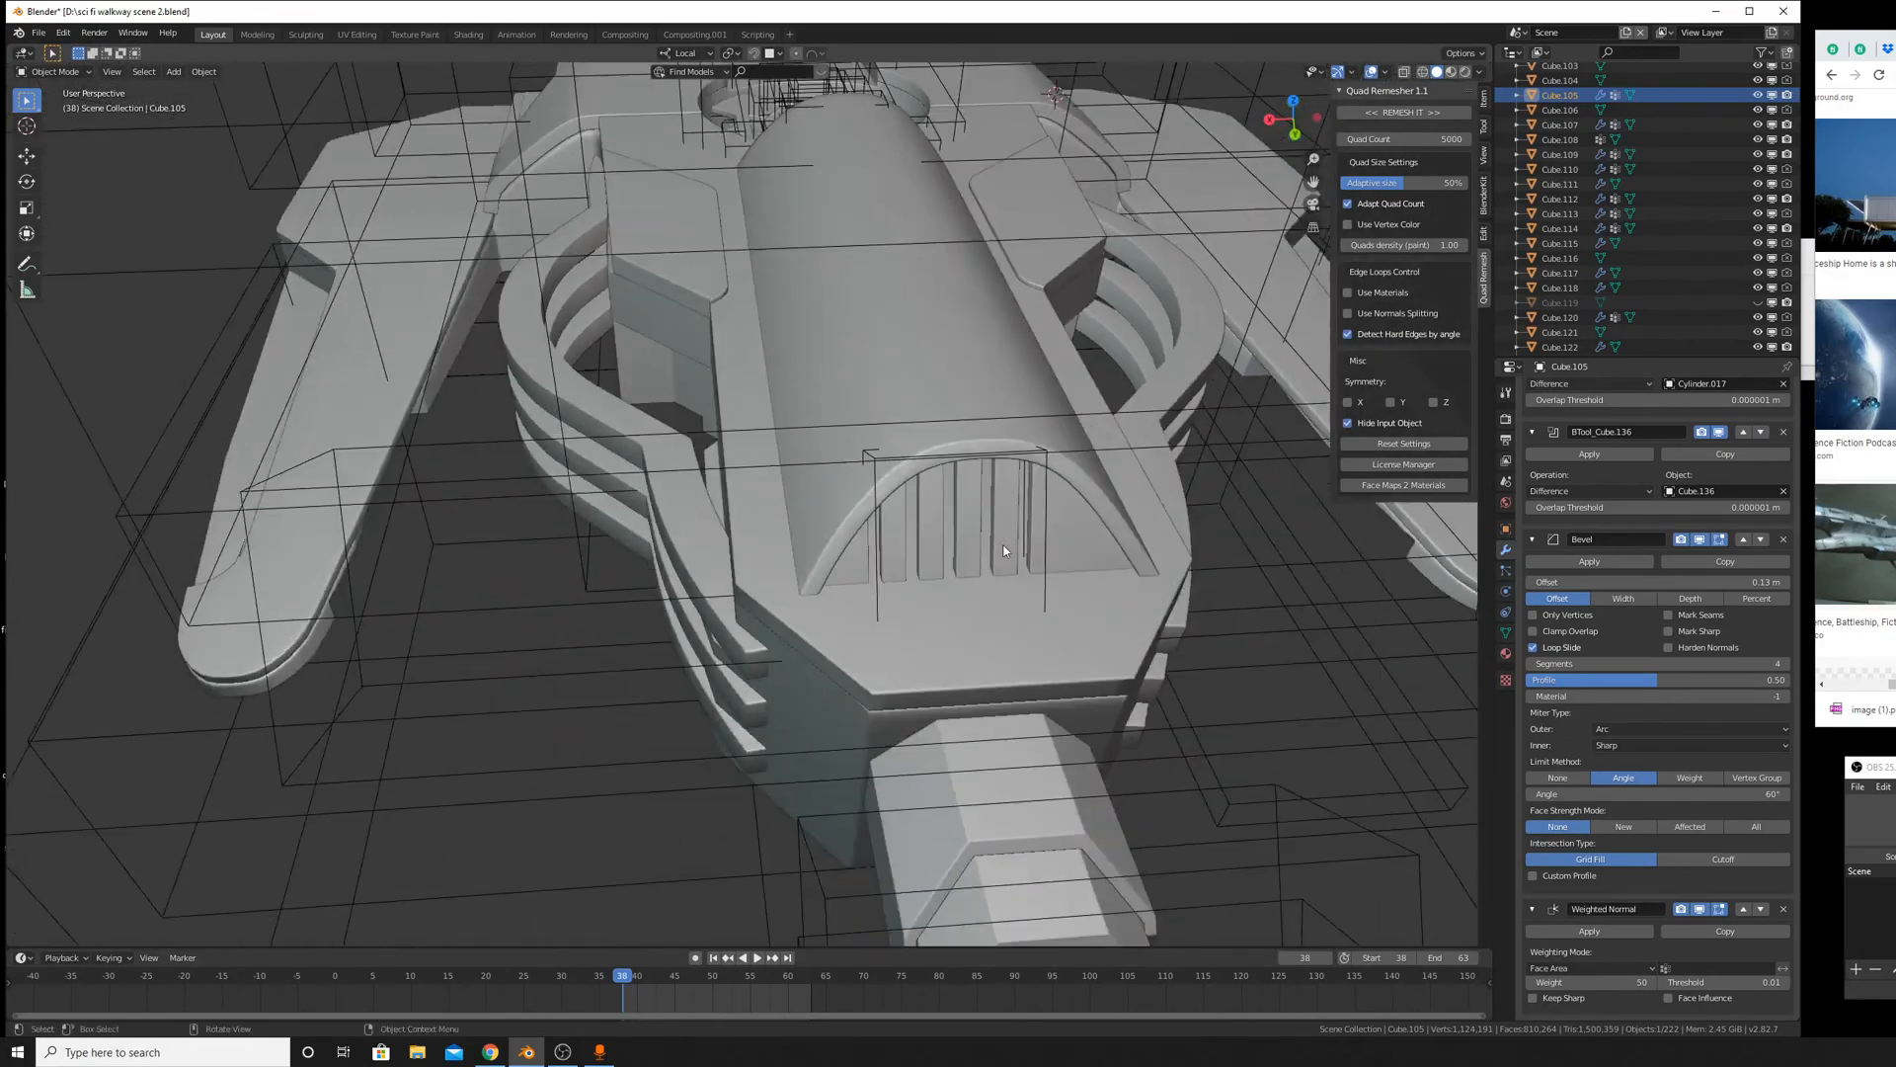
pyautogui.click(1047, 528)
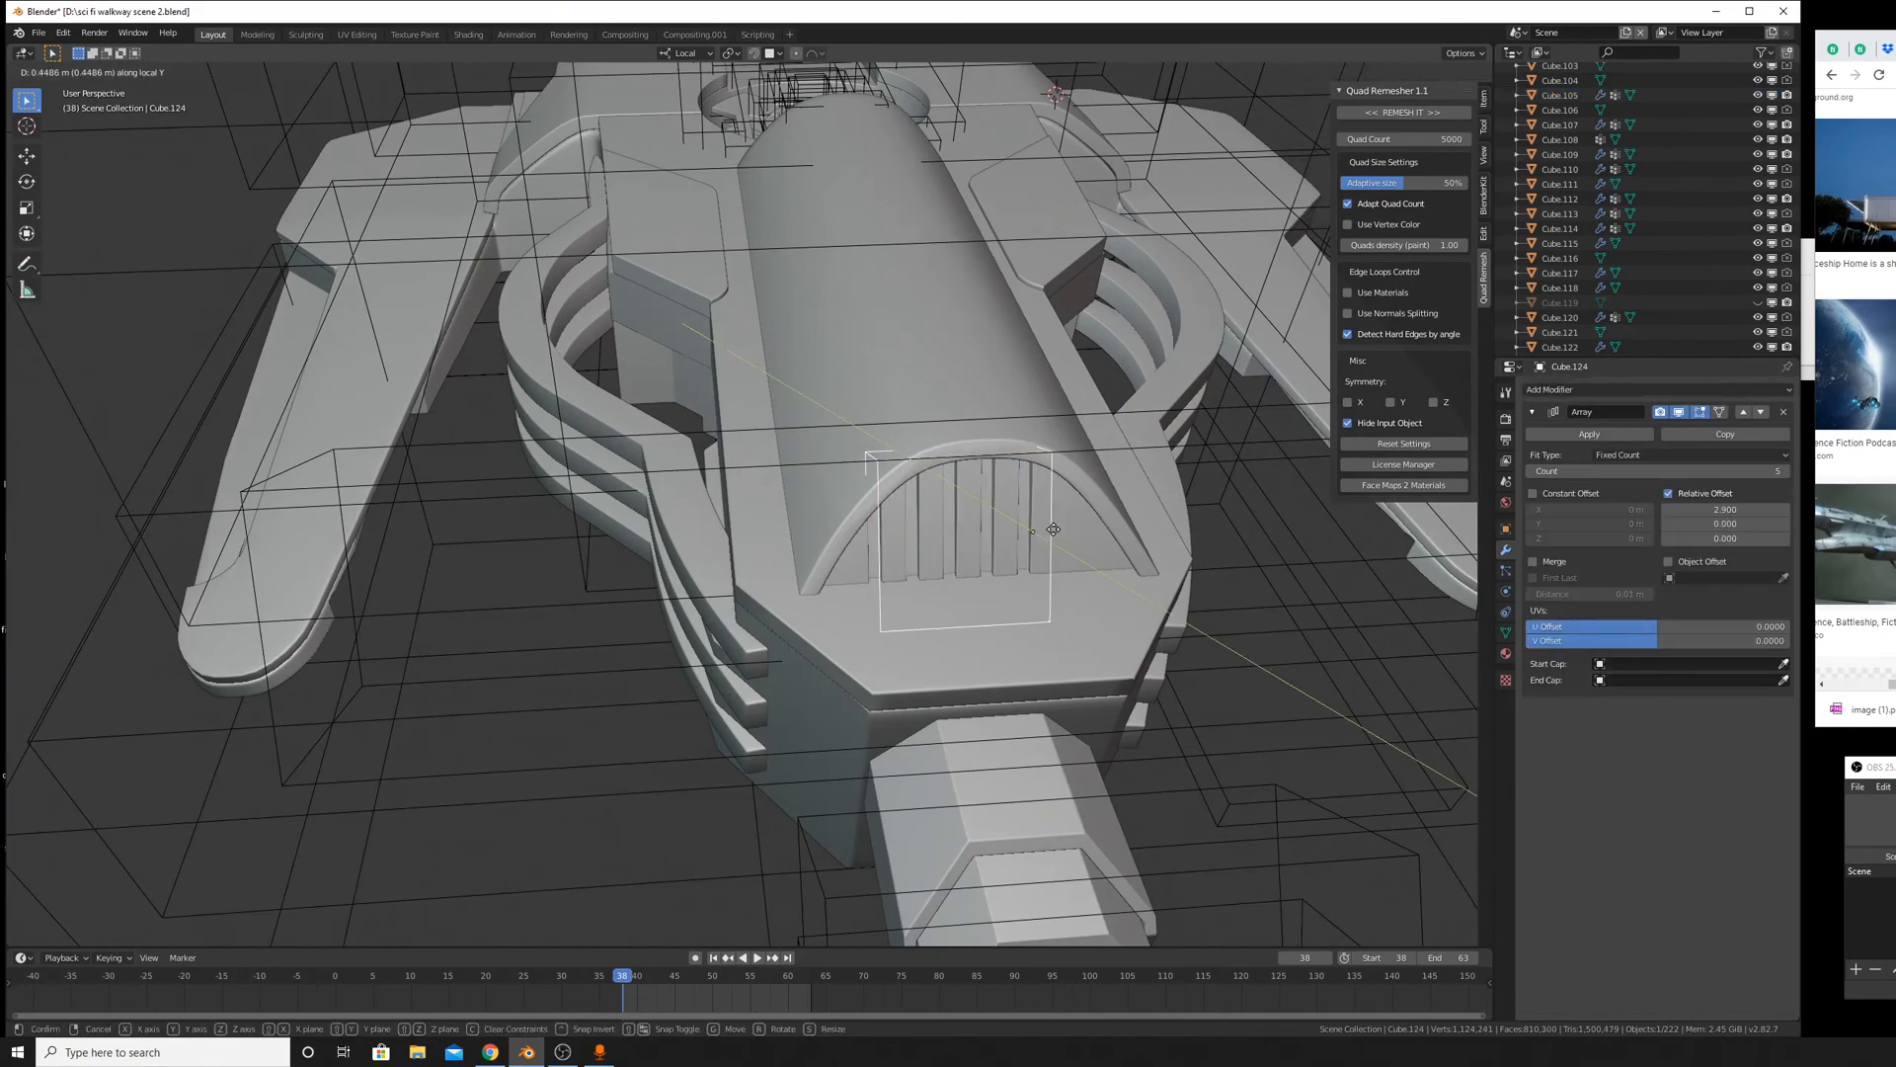
pyautogui.press('g')
pyautogui.press('x')
pyautogui.click(1073, 533)
# Move the matching vent-slat array at the front end of the upper hull dome about -0.68 m along its local X axis.
pyautogui.moveTo(1136, 527); pyautogui.dragTo(889, 543, button='middle')
pyautogui.keyDown('shift'); pyautogui.moveTo(889, 543); pyautogui.dragTo(1032, 638, button='middle'); pyautogui.keyUp('shift')
pyautogui.click(895, 623)
pyautogui.press('g')
pyautogui.press('x')
pyautogui.click(995, 638)
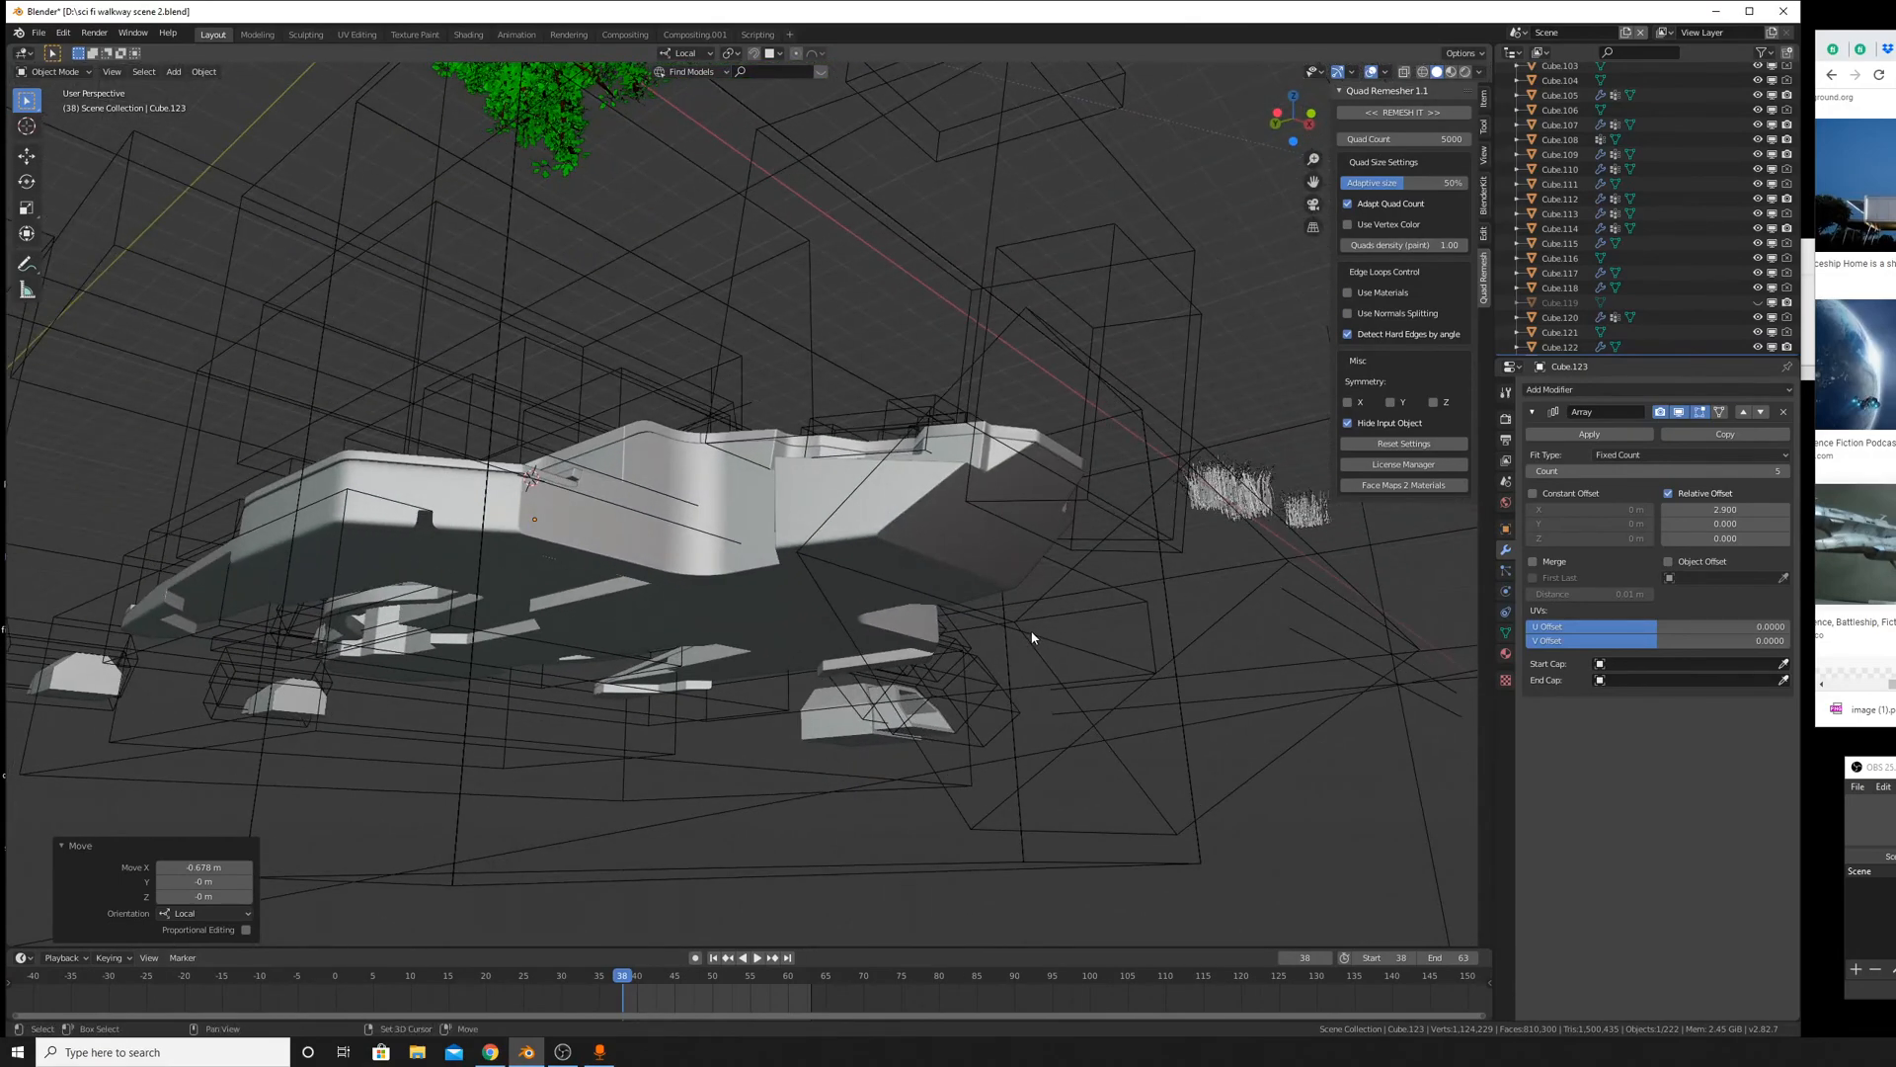
pyautogui.moveTo(1062, 555); pyautogui.dragTo(1076, 584, button='middle')
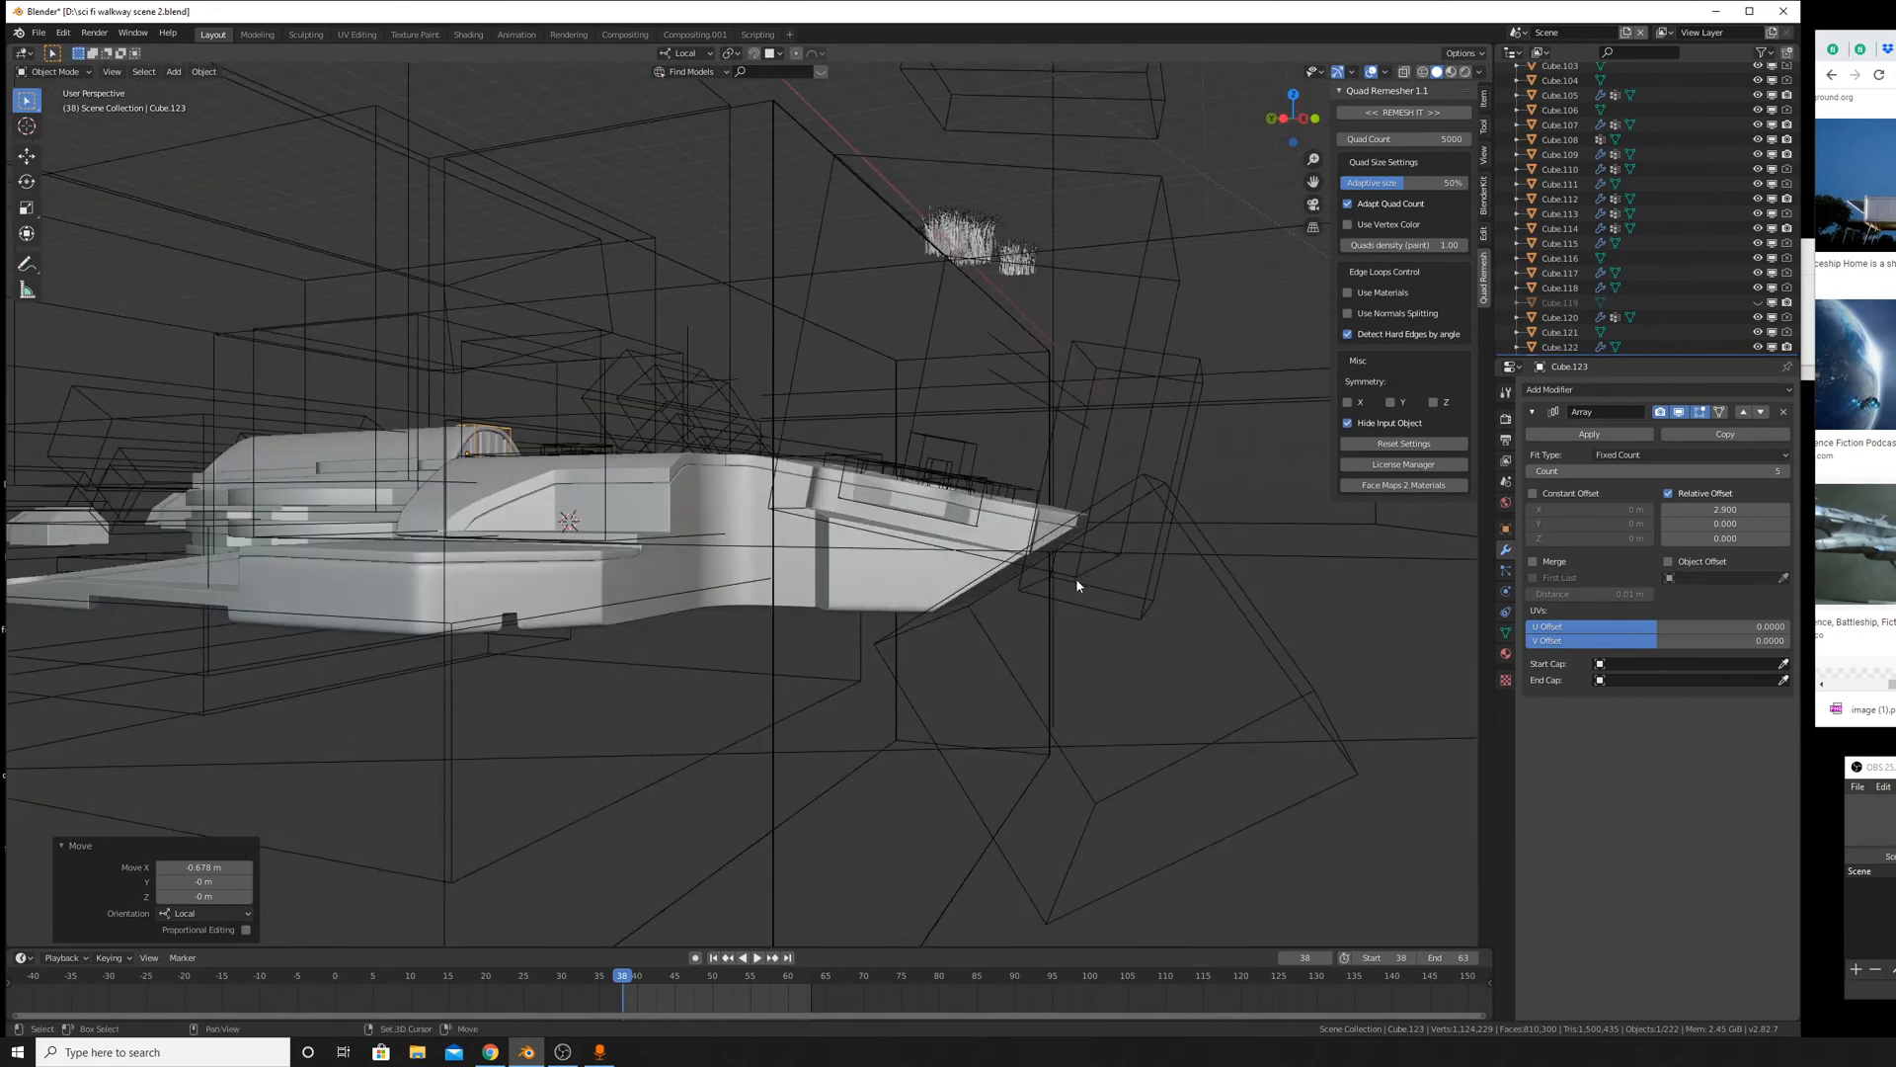
pyautogui.hotkey('shift', 'a')
pyautogui.moveTo(1076, 580)
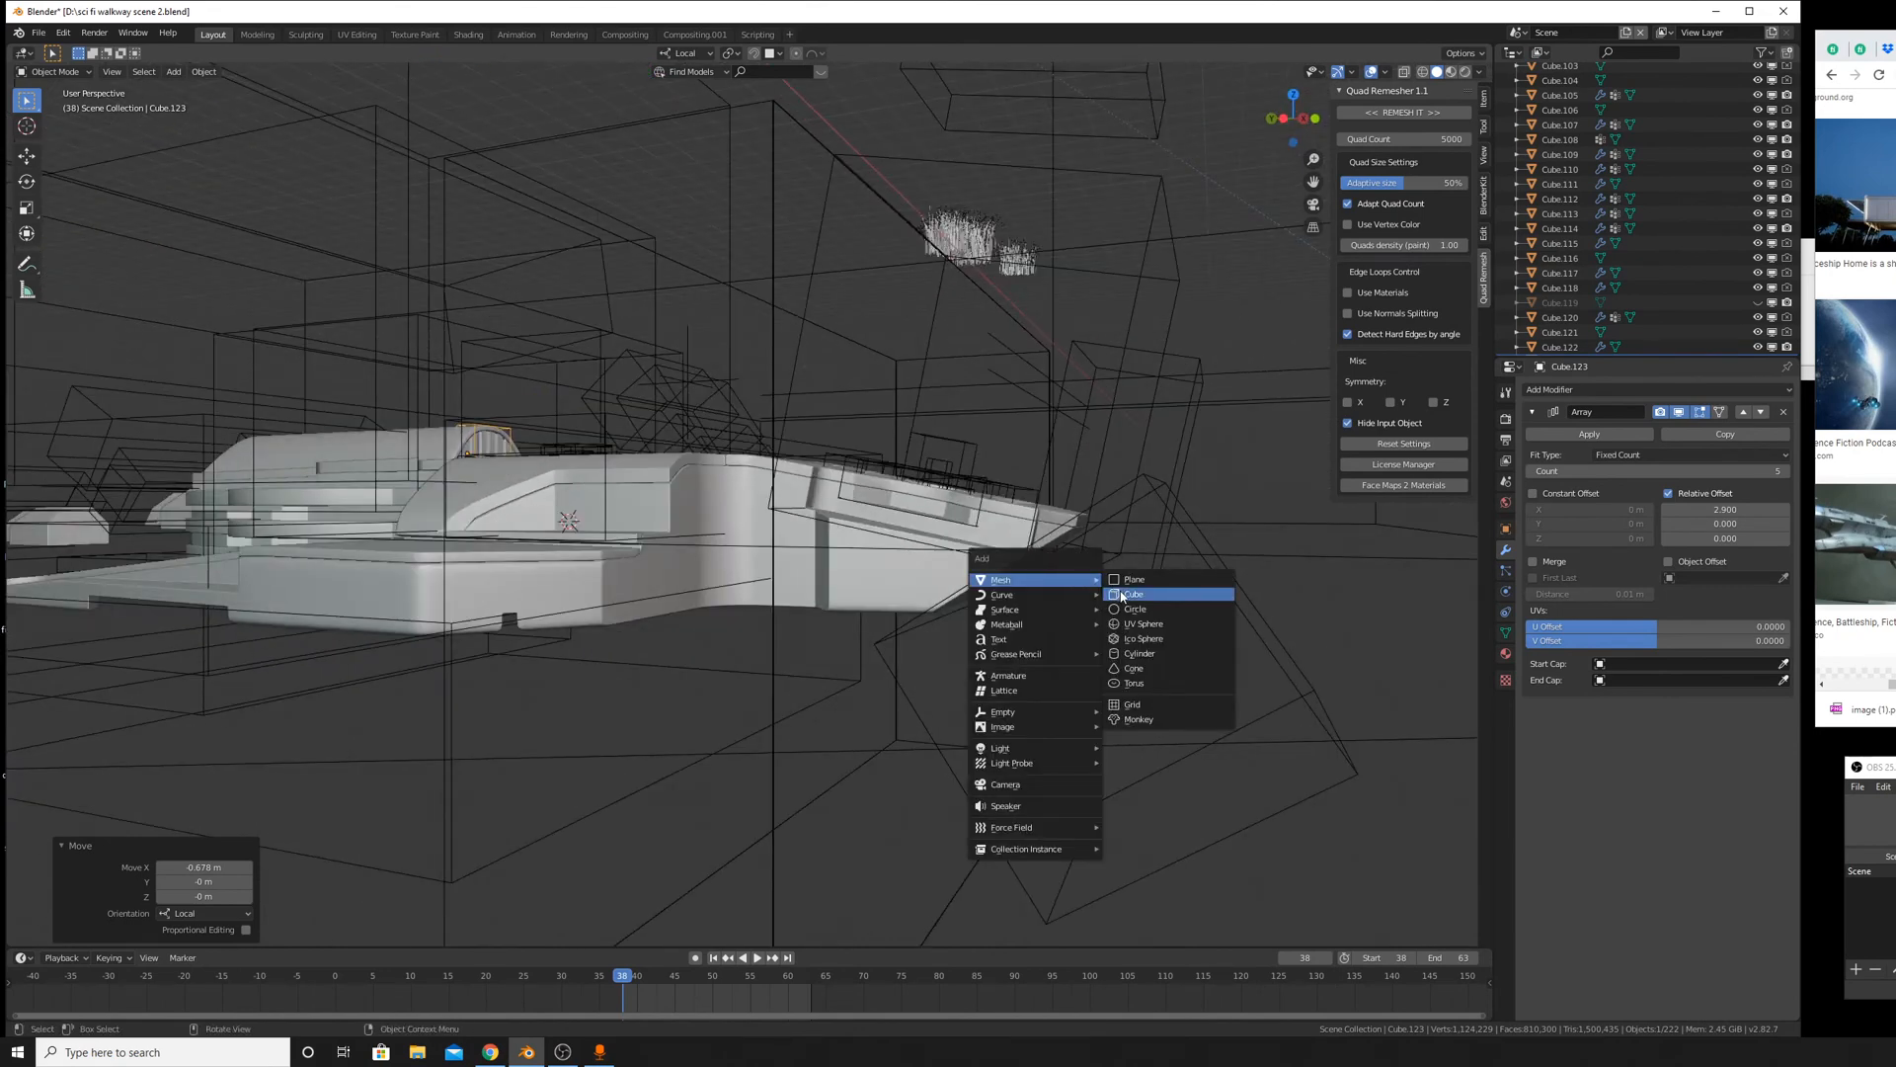
pyautogui.moveTo(870, 568); pyautogui.dragTo(875, 614, button='middle')
pyautogui.click(875, 614)
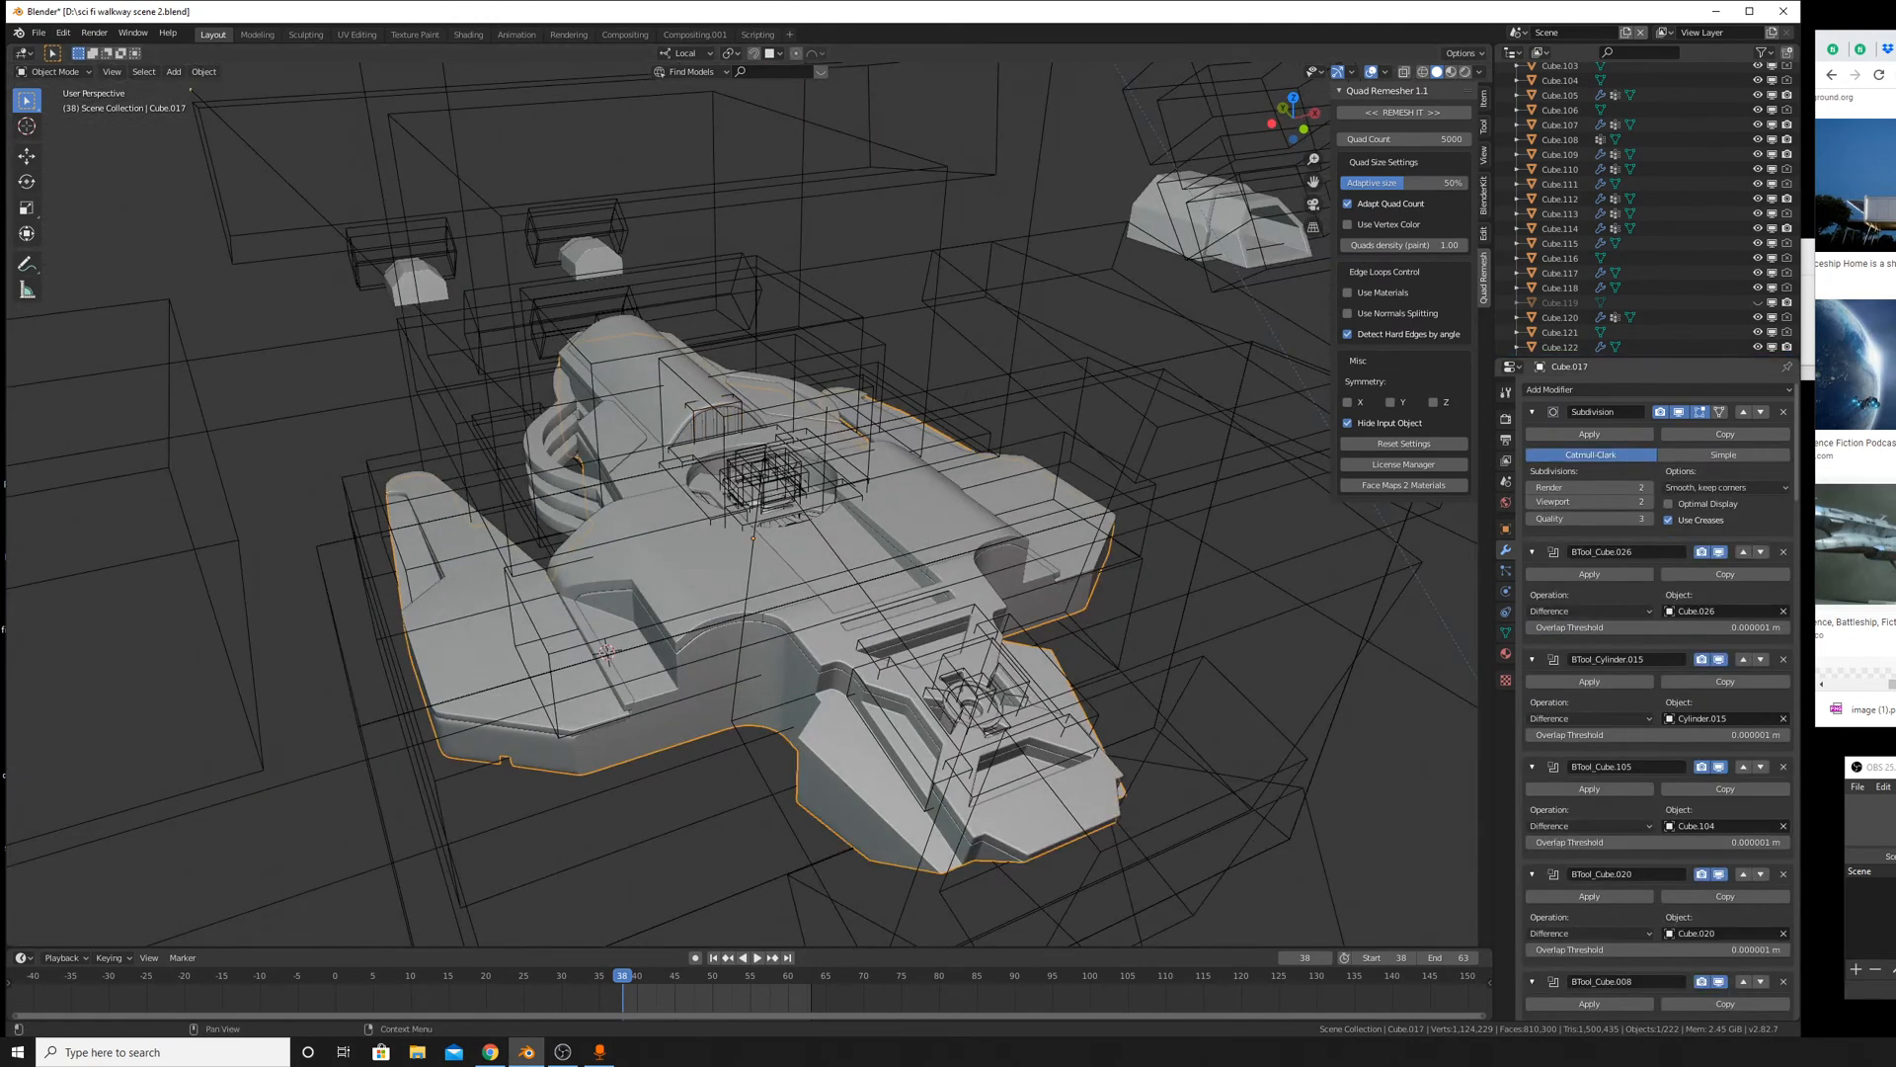
# Add a 2 m cube and move it about -30.6 m along the Y axis towards the ship's nose.
pyautogui.moveTo(1177, 637); pyautogui.dragTo(1103, 654, button='middle')
pyautogui.scroll(5, 1077, 612)
pyautogui.hotkey('shift', 'a')
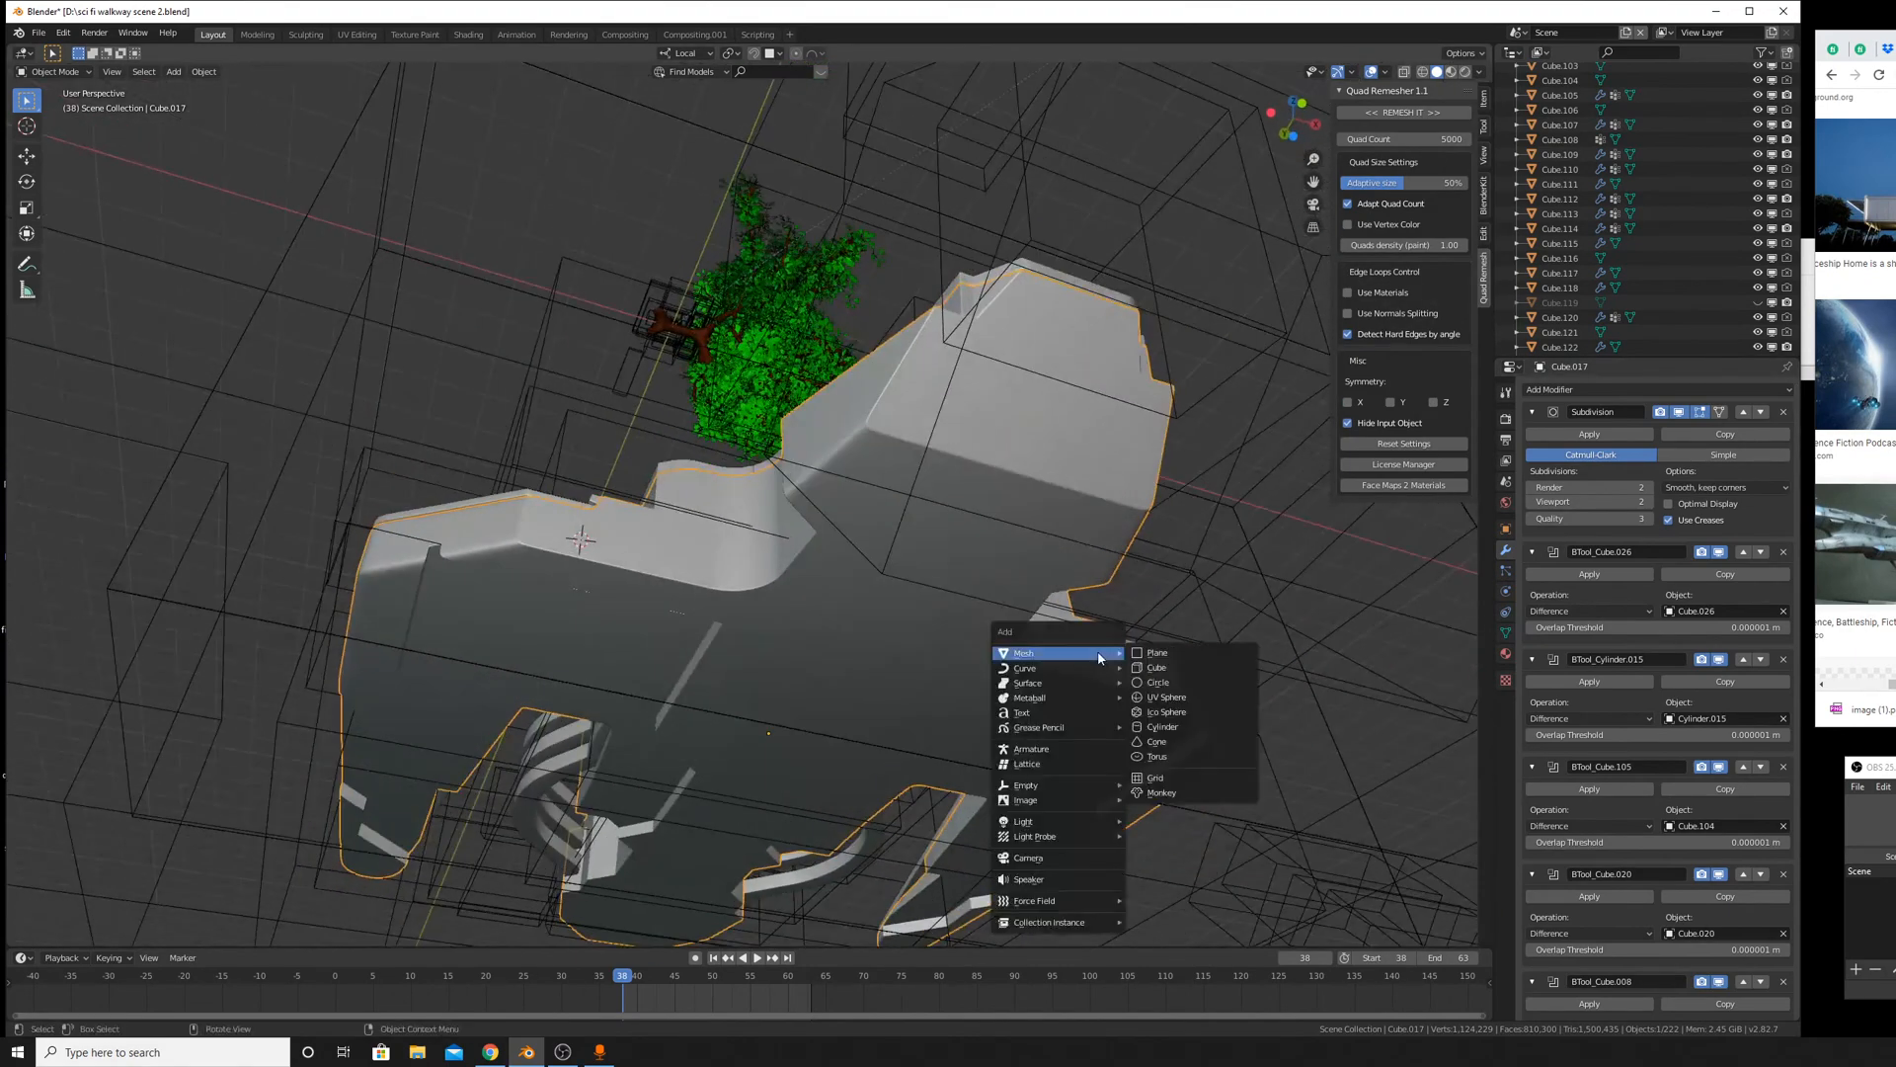
pyautogui.click(1157, 670)
pyautogui.scroll(-6, 1020, 586)
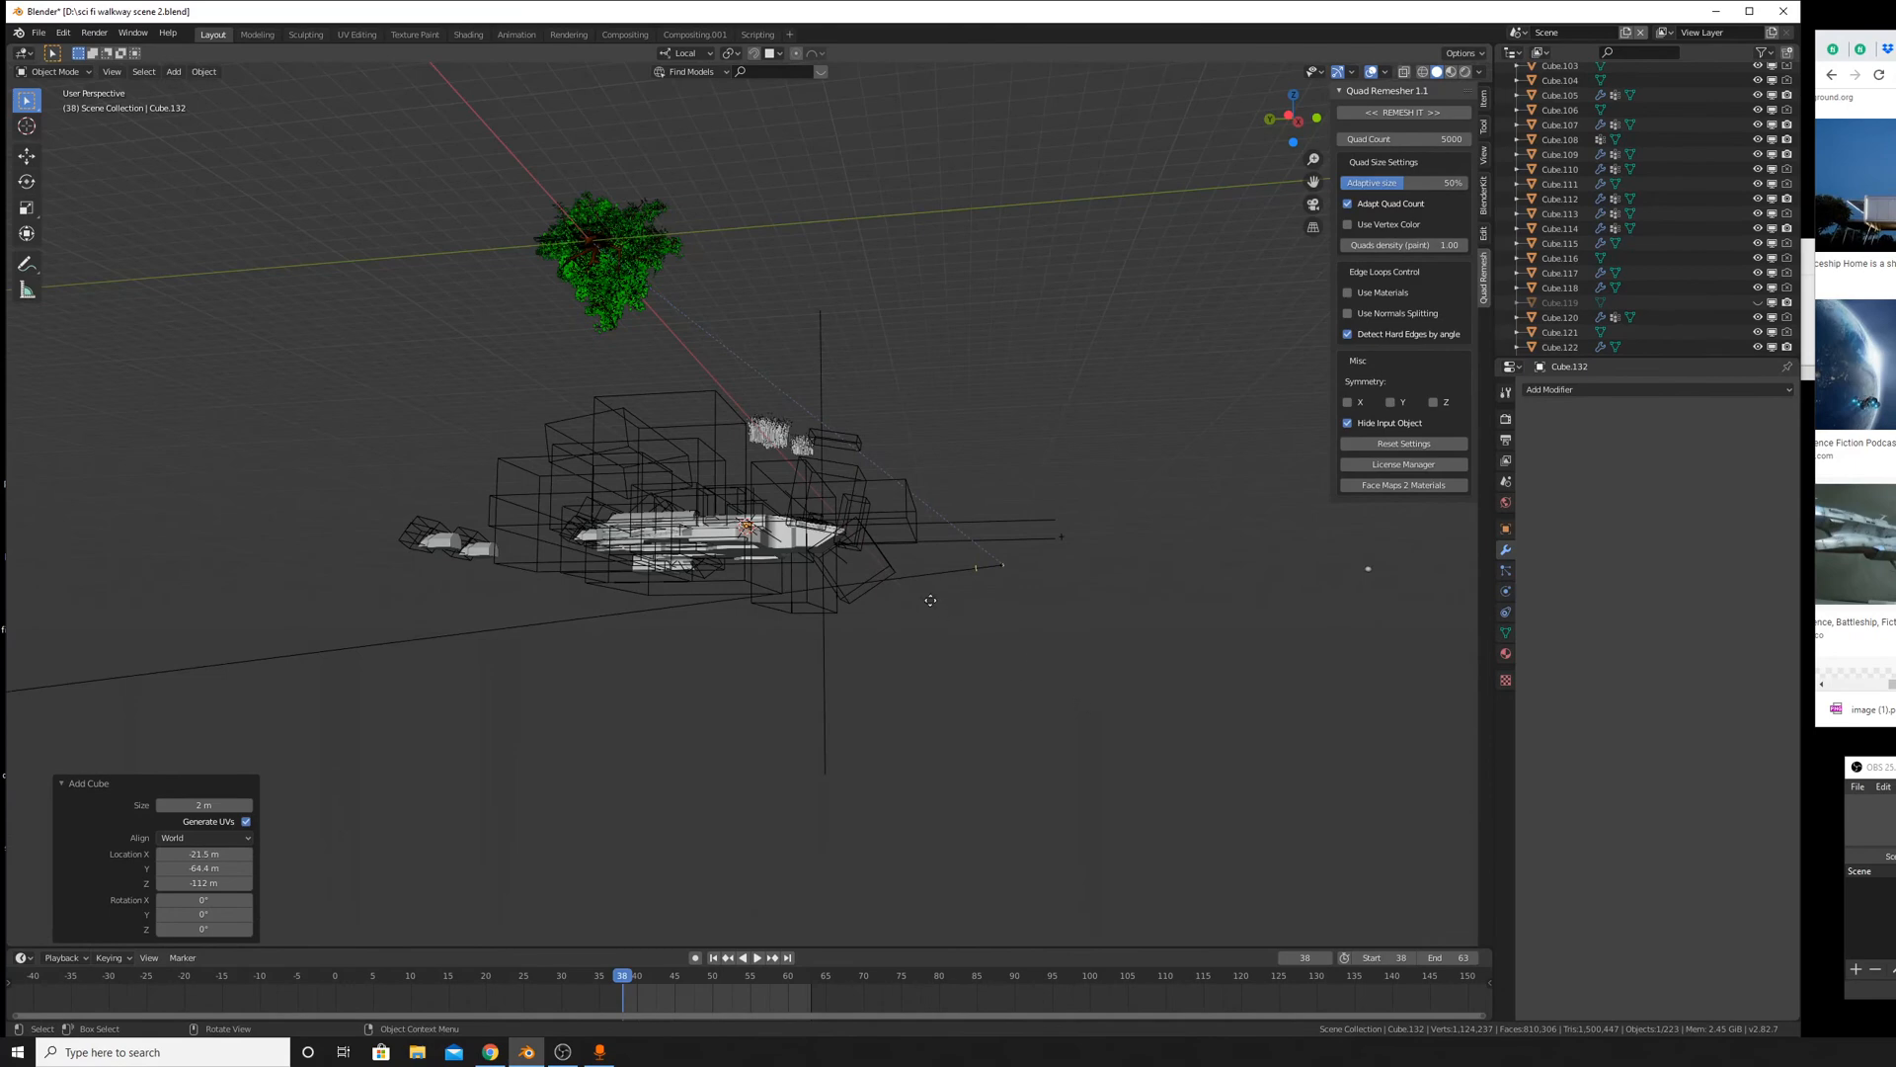
pyautogui.press('g')
pyautogui.press('y')
pyautogui.click(1024, 622)
# Lower the new cube about 6.3 m along Z and move it about 17.3 m along X in front of the nose.
pyautogui.moveTo(1027, 624); pyautogui.dragTo(831, 550, button='middle')
pyautogui.scroll(6, 828, 543)
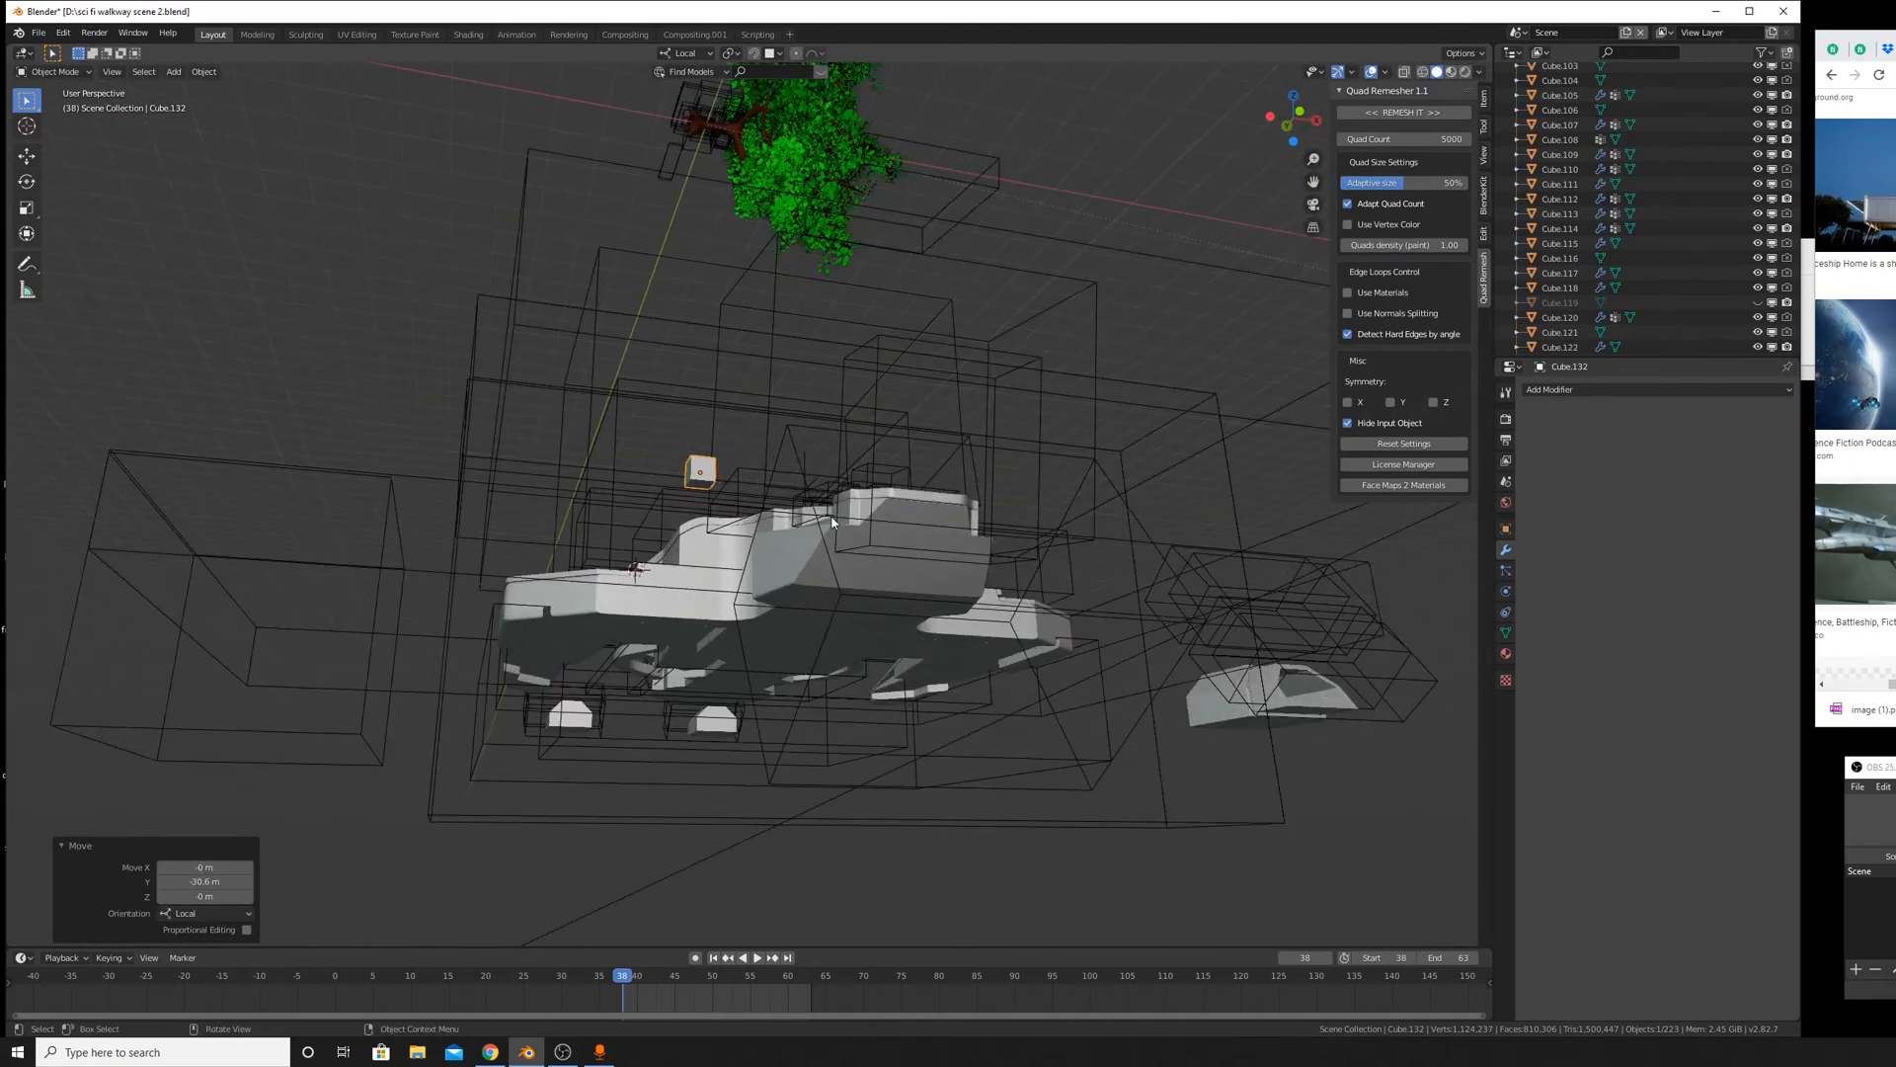
pyautogui.press('g')
pyautogui.press('x')
pyautogui.press('z')
pyautogui.click(699, 550)
pyautogui.press('g')
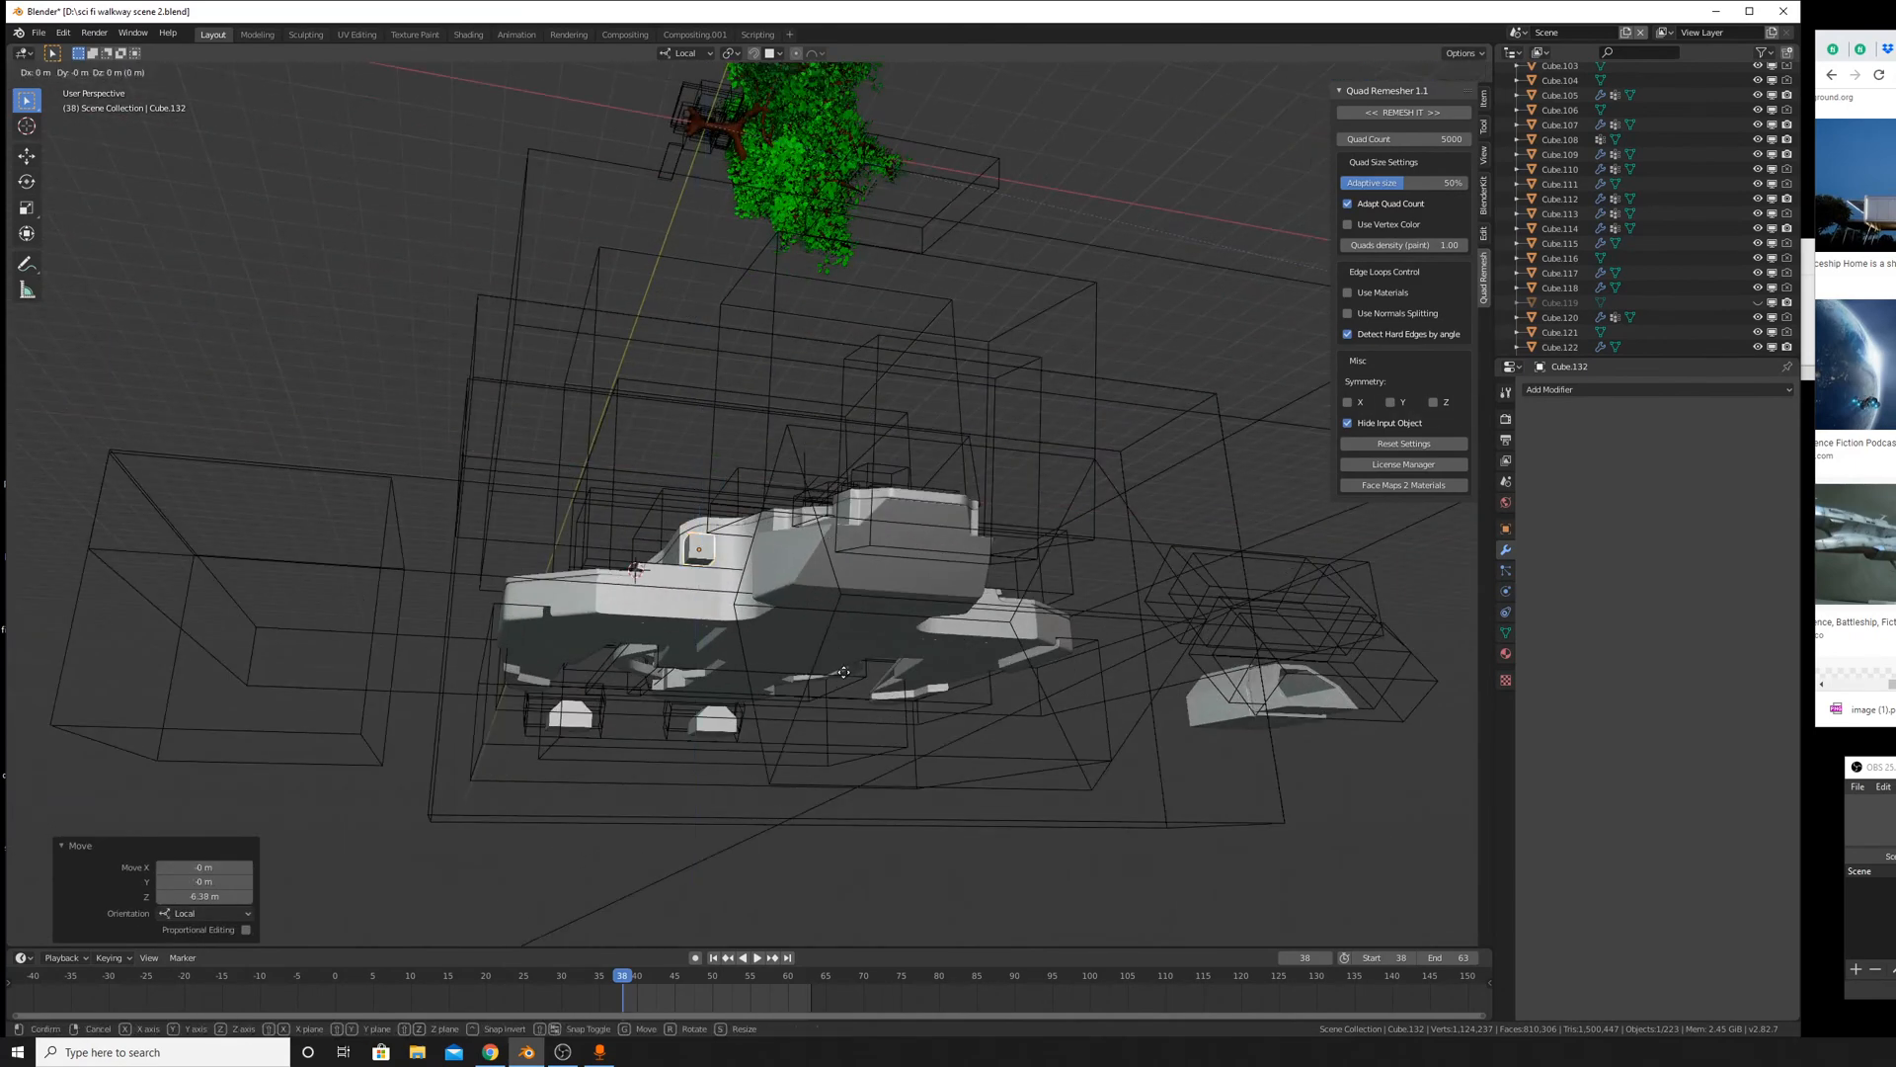
pyautogui.press('y')
pyautogui.press('x')
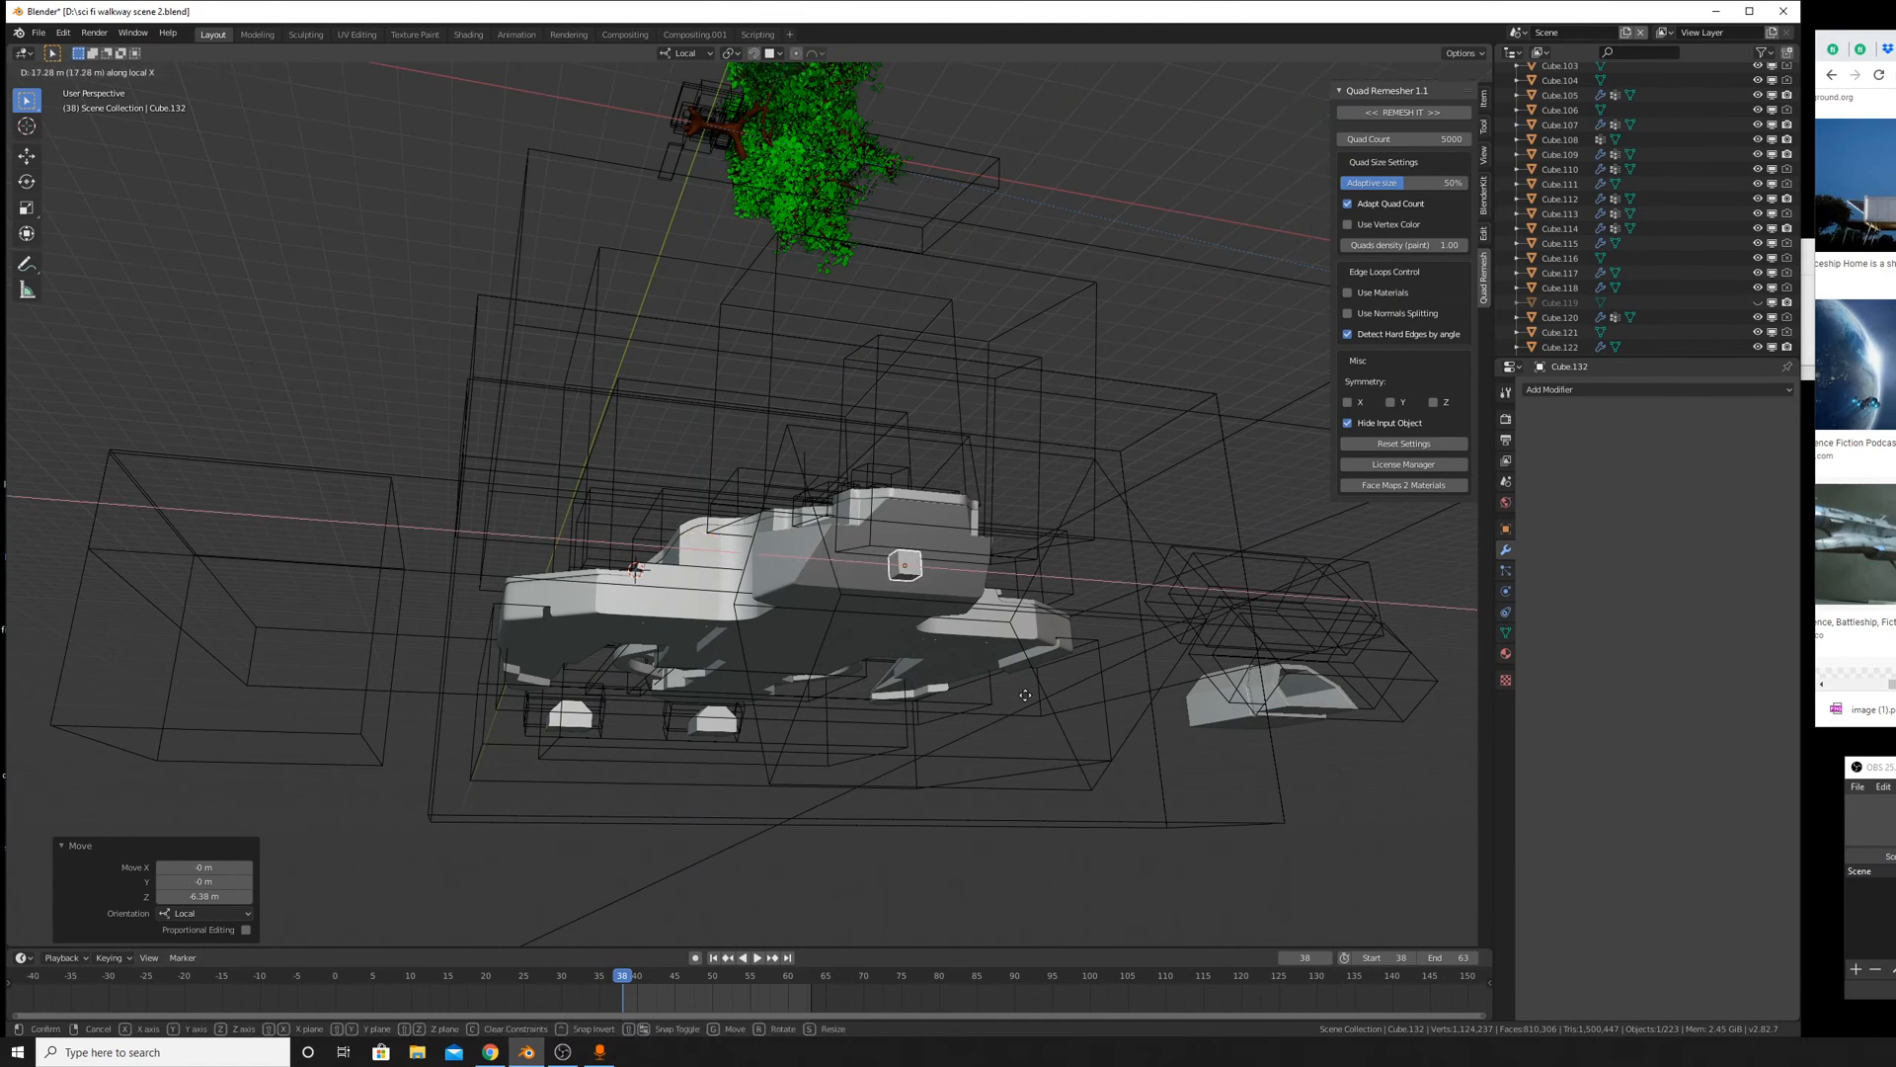
pyautogui.click(1025, 694)
# Move the cube about 8.2 m along Y and 2.43 m along Z into the sloped underside of the nose.
pyautogui.press('g')
pyautogui.press('y')
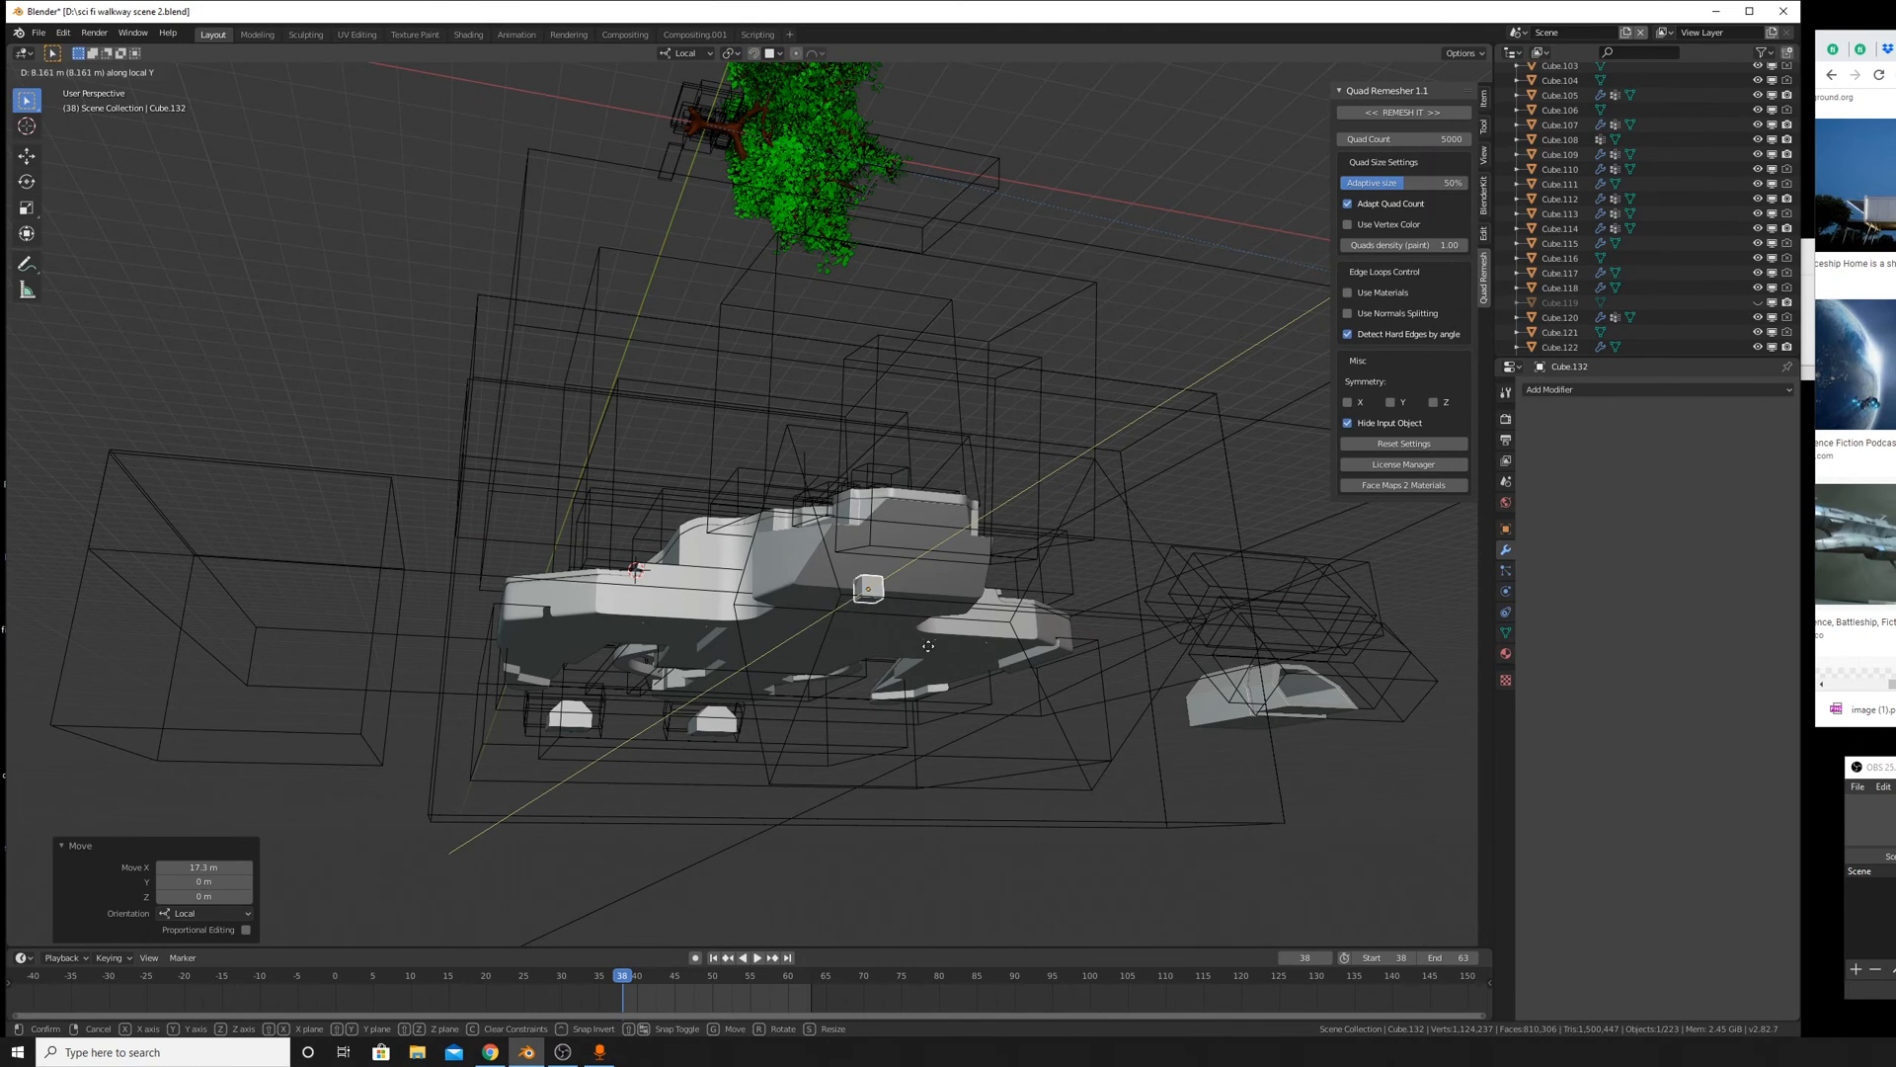
pyautogui.click(928, 646)
pyautogui.scroll(4, 948, 648)
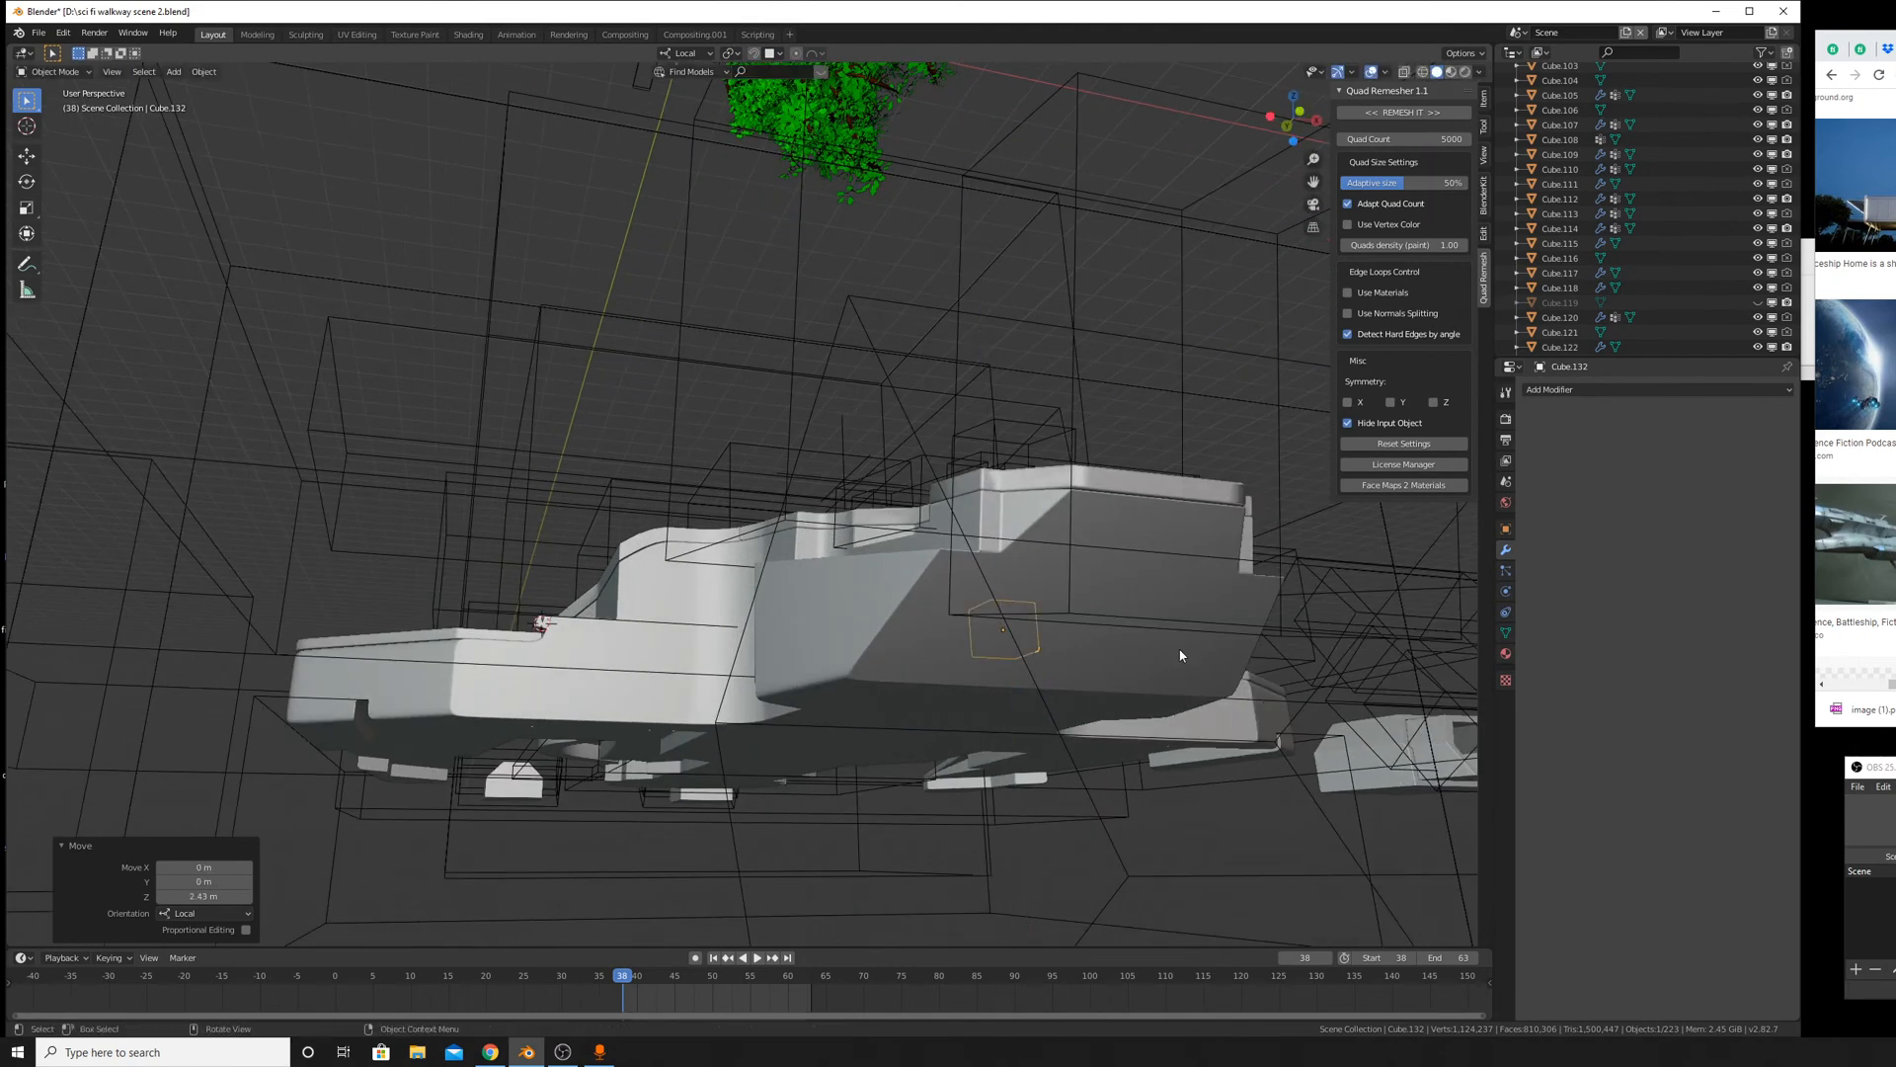
# Move the small cube about 2.43 m along its local Y to the hull's end face and rotate it about 44.6° around local X.
pyautogui.press('g')
pyautogui.press('y')
pyautogui.click(1217, 654)
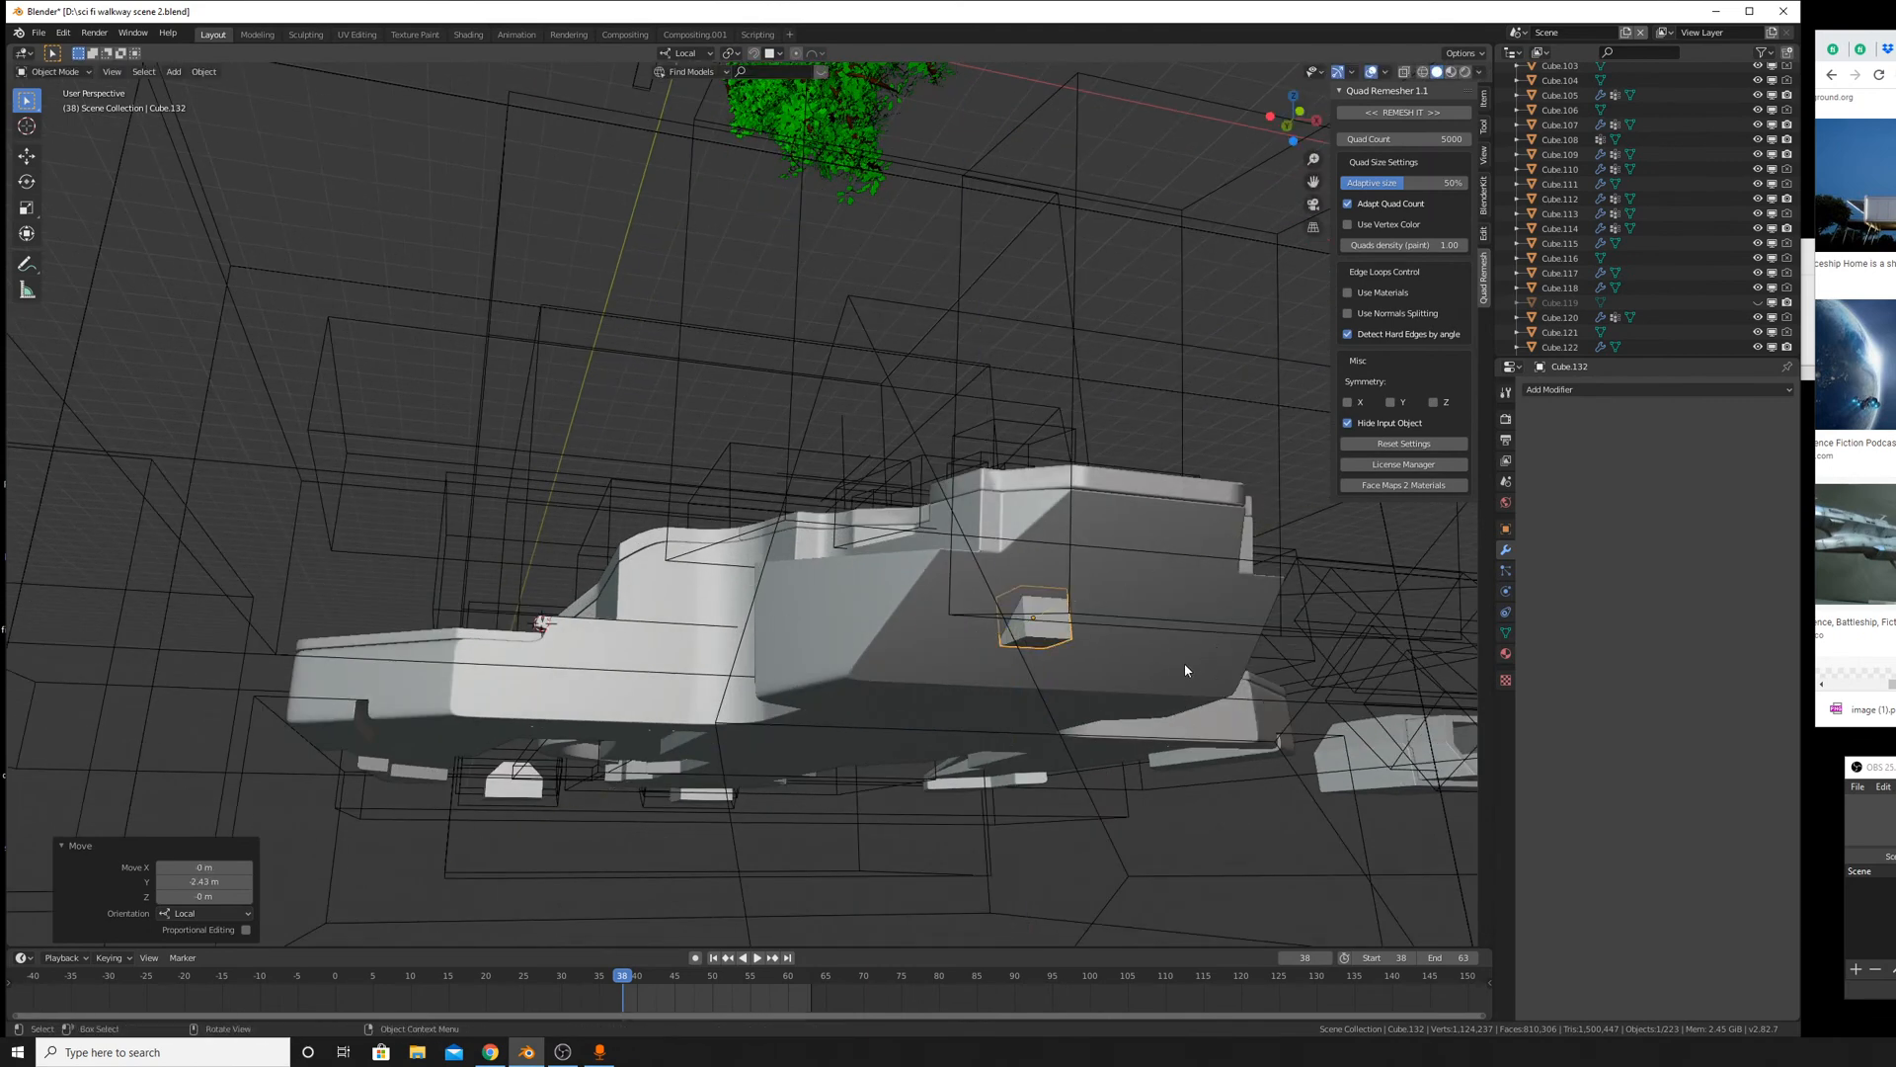
pyautogui.press('r')
pyautogui.press('x')
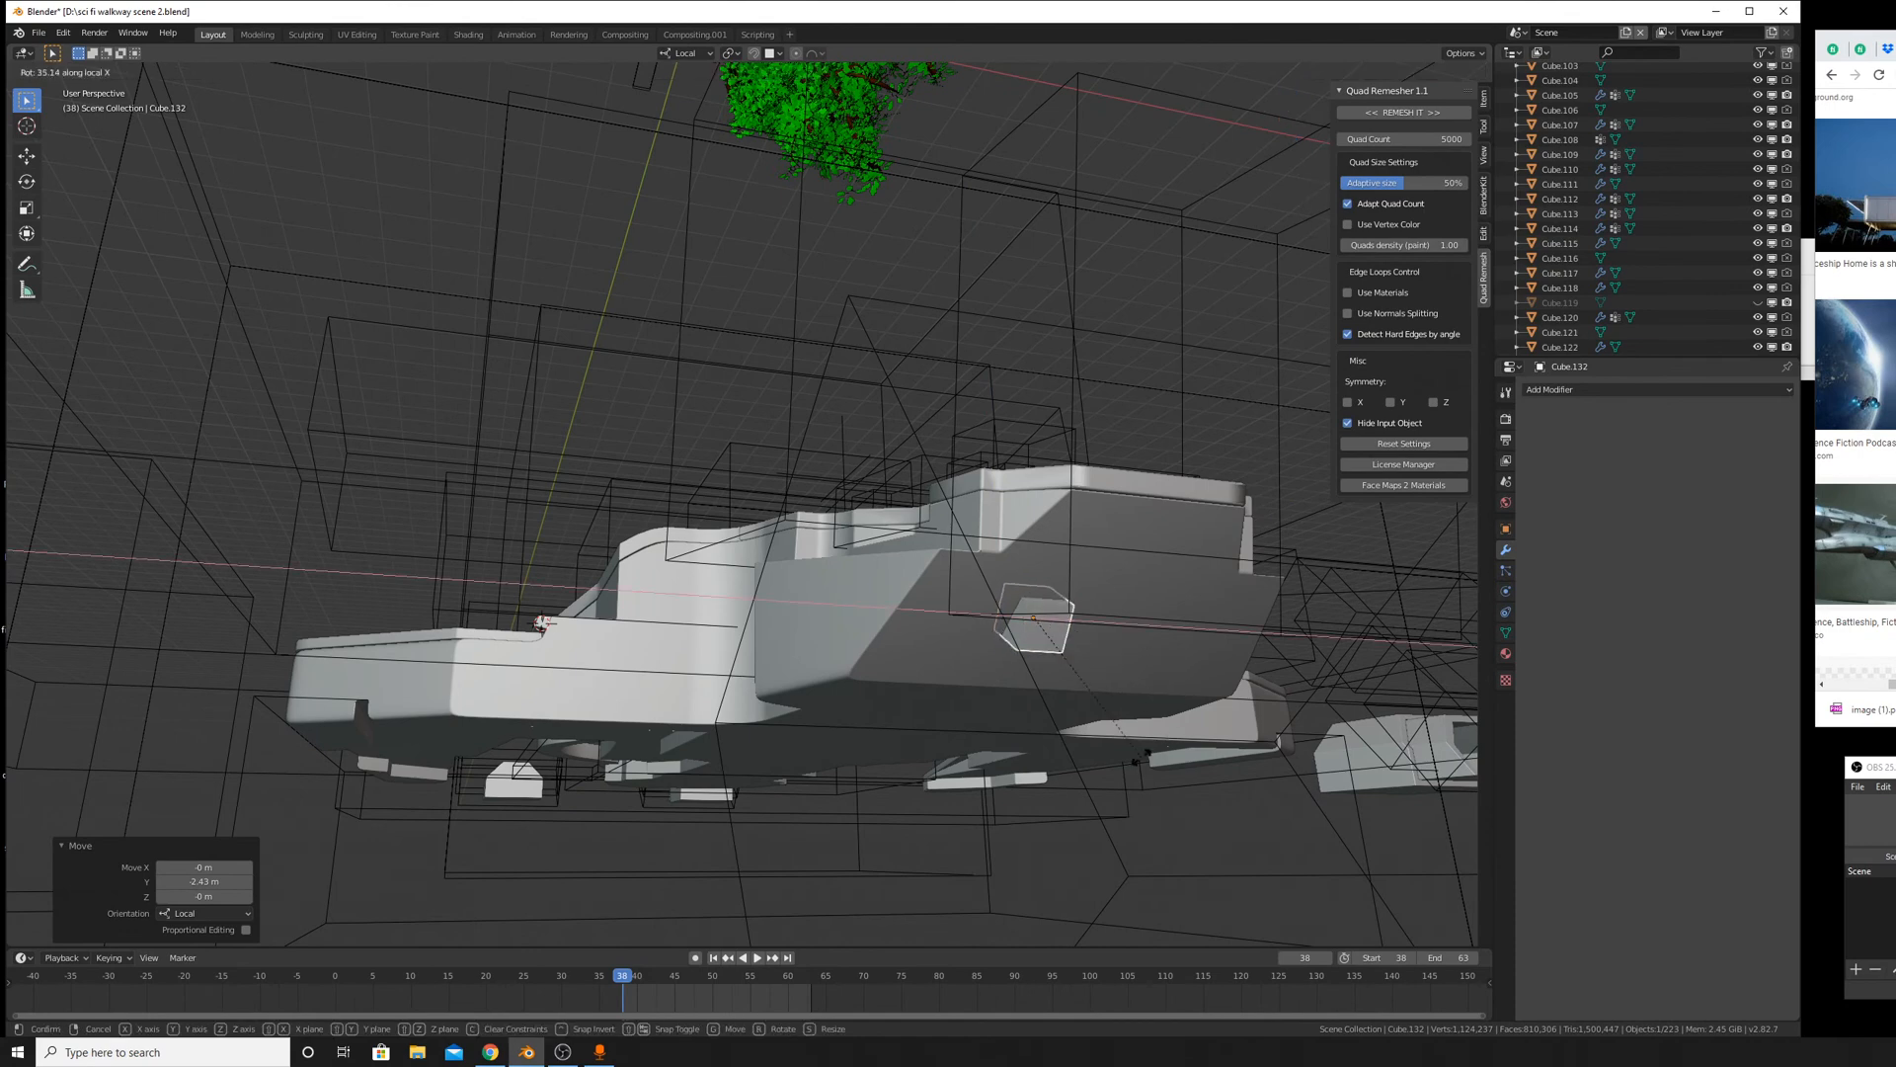
pyautogui.press('Return')
# Stretch the cube by a factor of about 4.8 along its local X and shift it about 2.53 m along X.
pyautogui.press('s')
pyautogui.press('x')
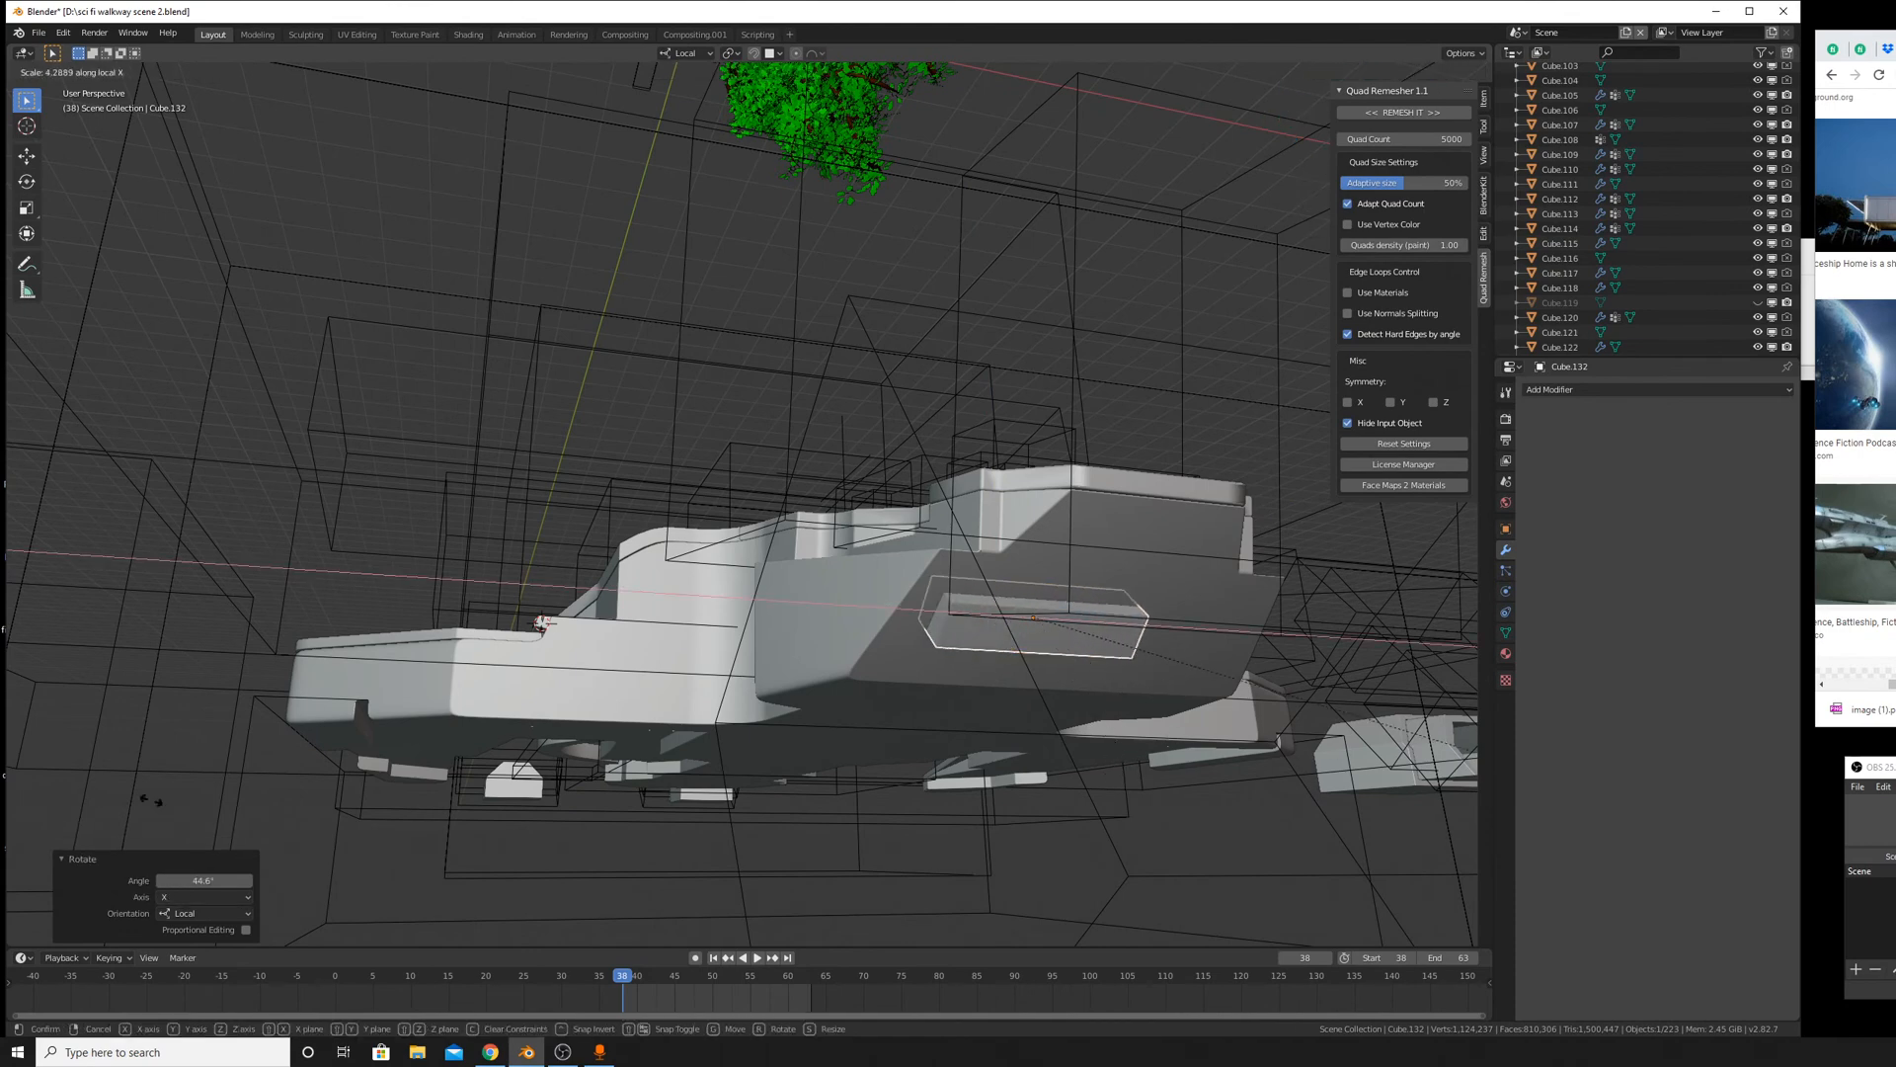
pyautogui.click(555, 794)
pyautogui.moveTo(555, 794); pyautogui.dragTo(568, 792, button='middle')
pyautogui.press('g')
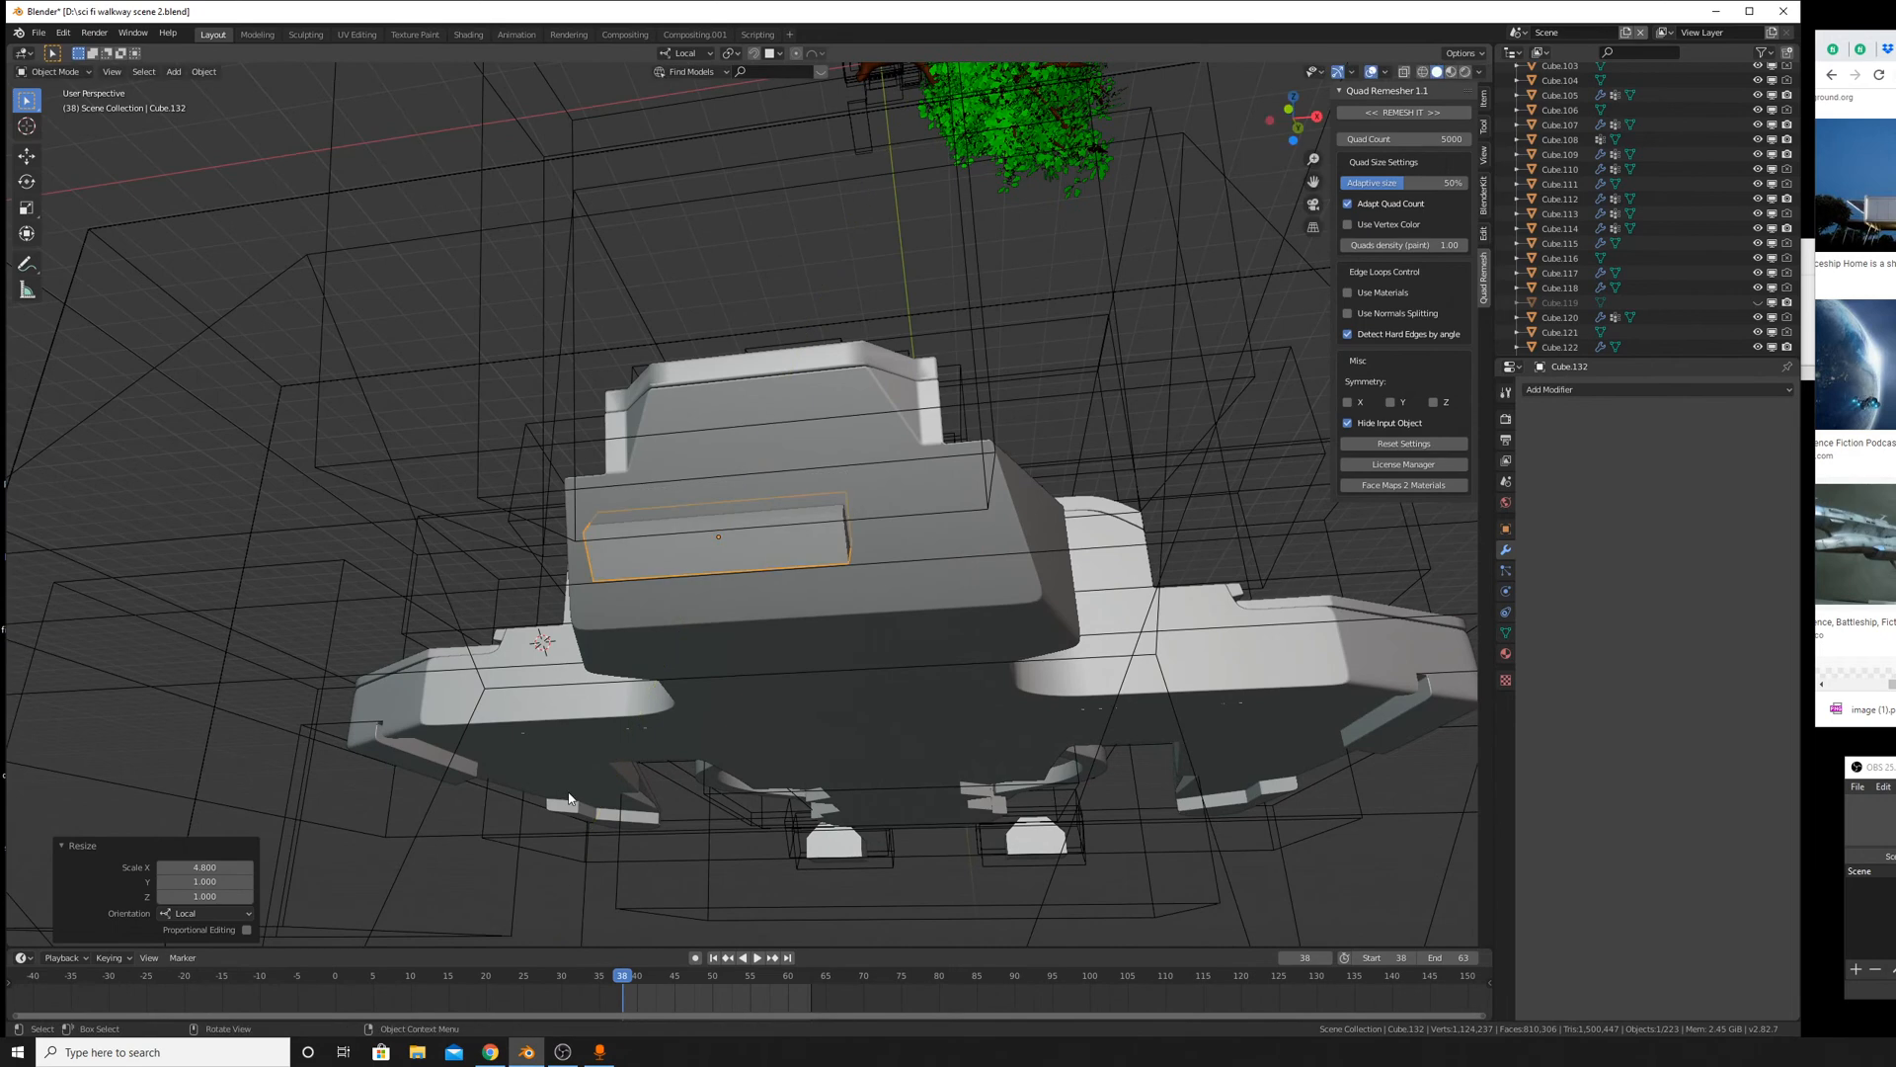
pyautogui.press('x')
pyautogui.moveTo(637, 804); pyautogui.dragTo(632, 652, button='middle')
# Flatten the stretched cube to a scale of about 0.303 along its local Z axis.
pyautogui.press('s')
pyautogui.press('z')
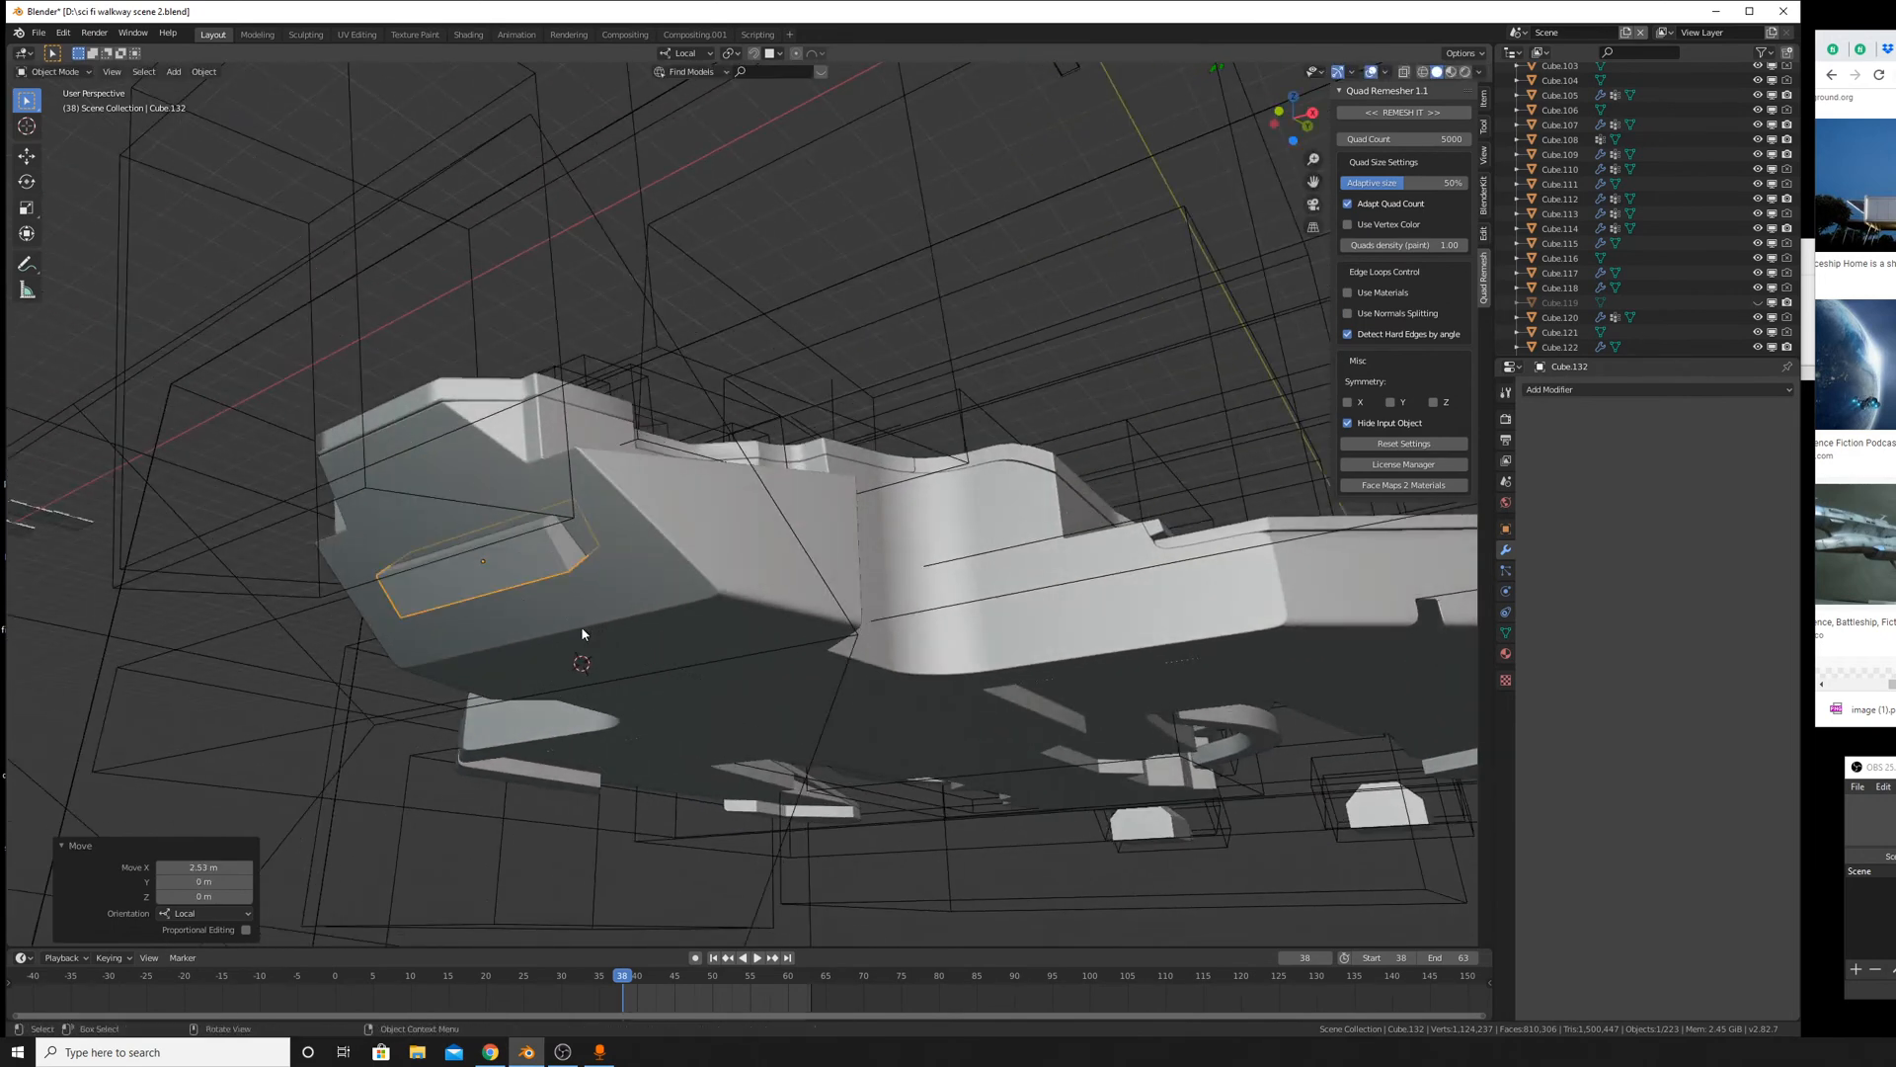
pyautogui.click(462, 627)
pyautogui.moveTo(490, 648); pyautogui.dragTo(600, 628, button='middle')
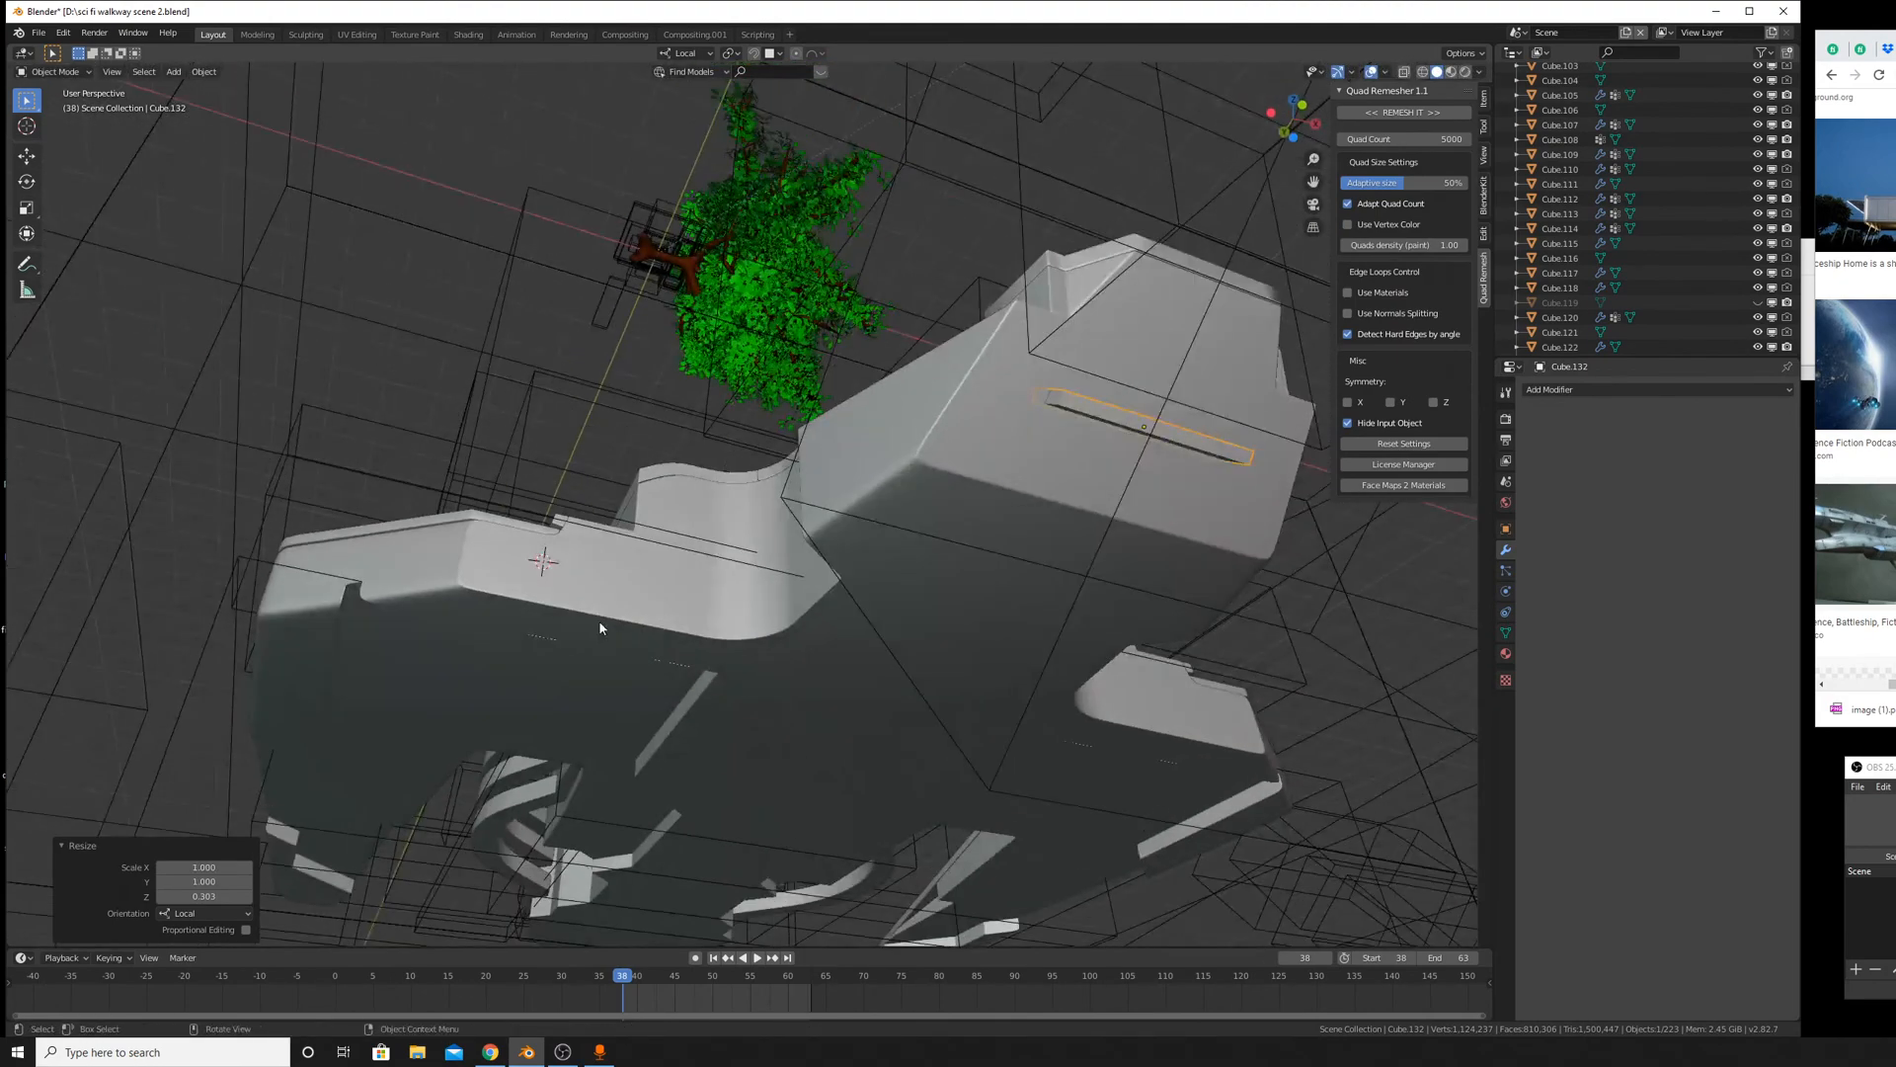
# Delete the flattened cube from the hull's end face.
pyautogui.click(733, 641)
pyautogui.moveTo(733, 641); pyautogui.dragTo(614, 561, button='middle')
pyautogui.scroll(-4, 614, 561)
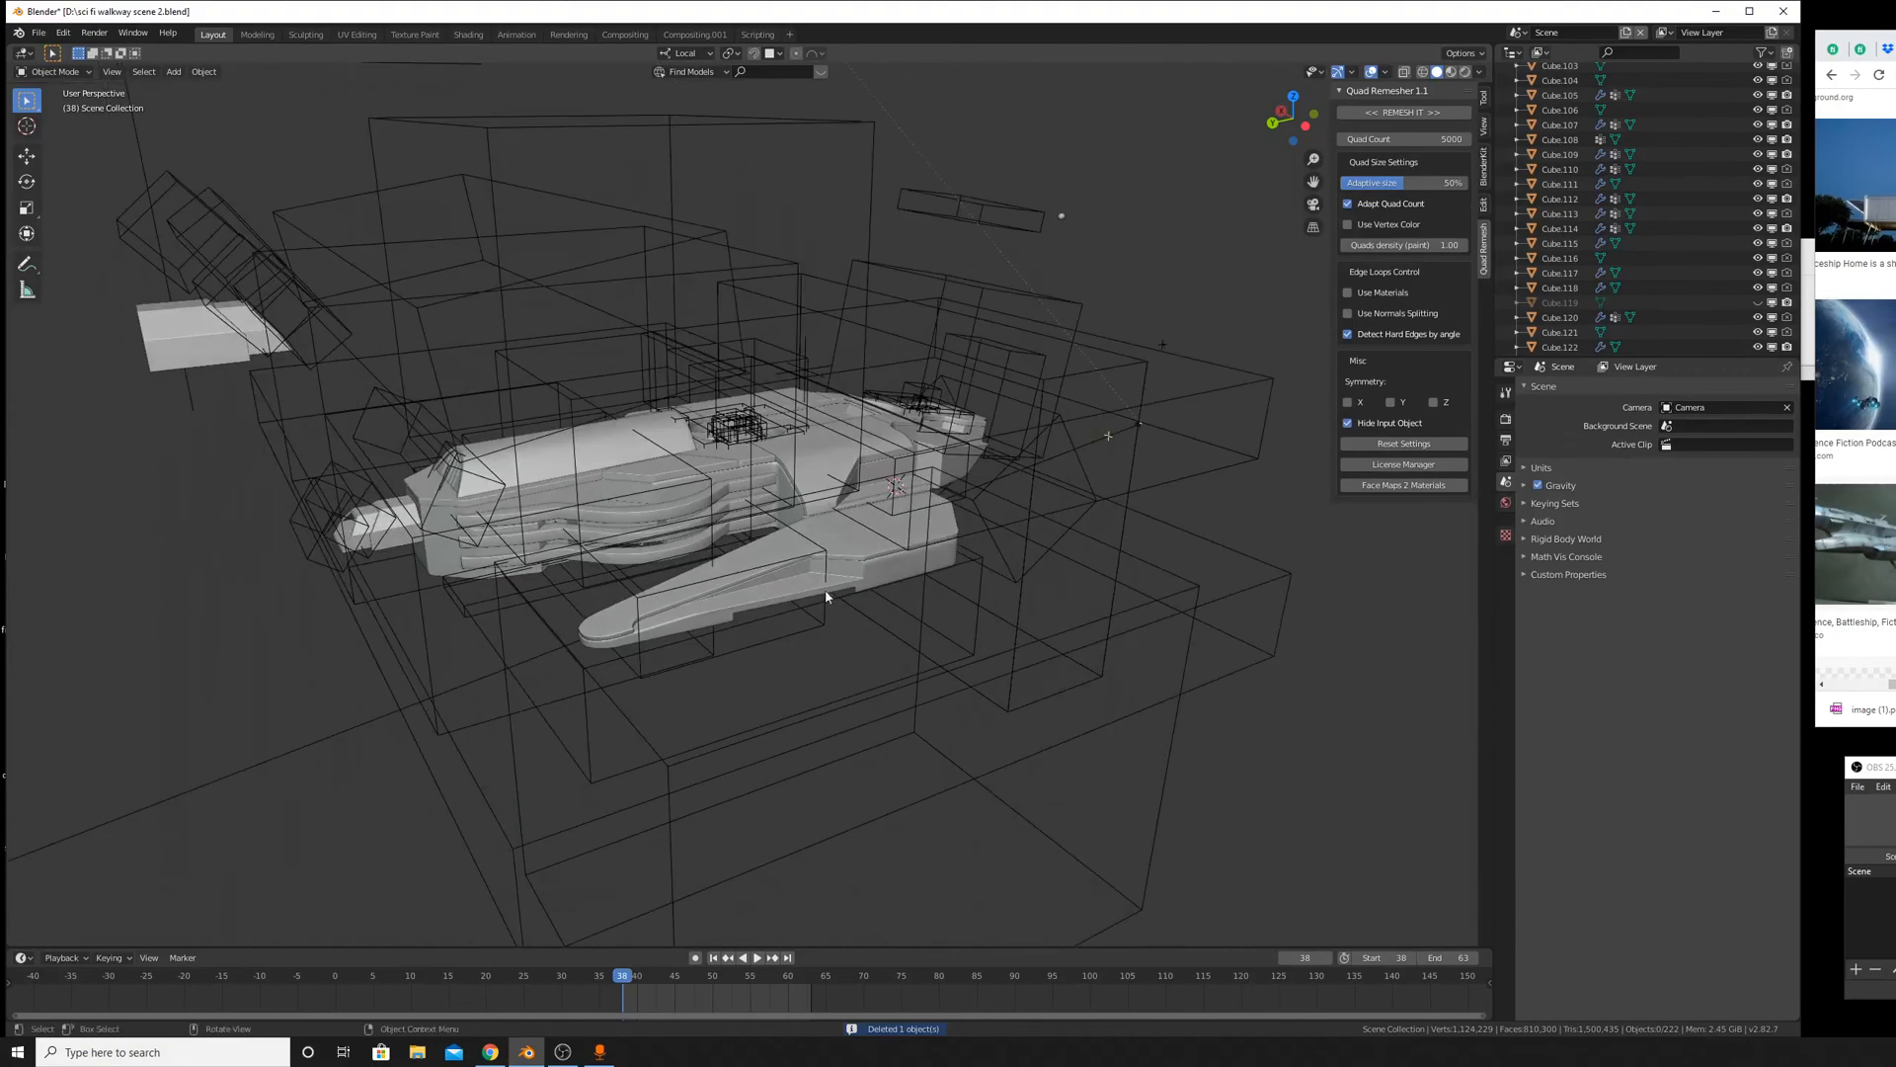
# Remove the main hull's boolean modifiers without a target object: BTool_Cube.132, BTool_Cube.134, BTool_Cube.135, BTool_Plane.004 and BTool_Cube.120.
pyautogui.scroll(4, 1039, 587)
pyautogui.moveTo(1039, 588); pyautogui.dragTo(945, 520, button='middle')
pyautogui.click(945, 520)
pyautogui.press('KP_Decimal')
pyautogui.click(1505, 549)
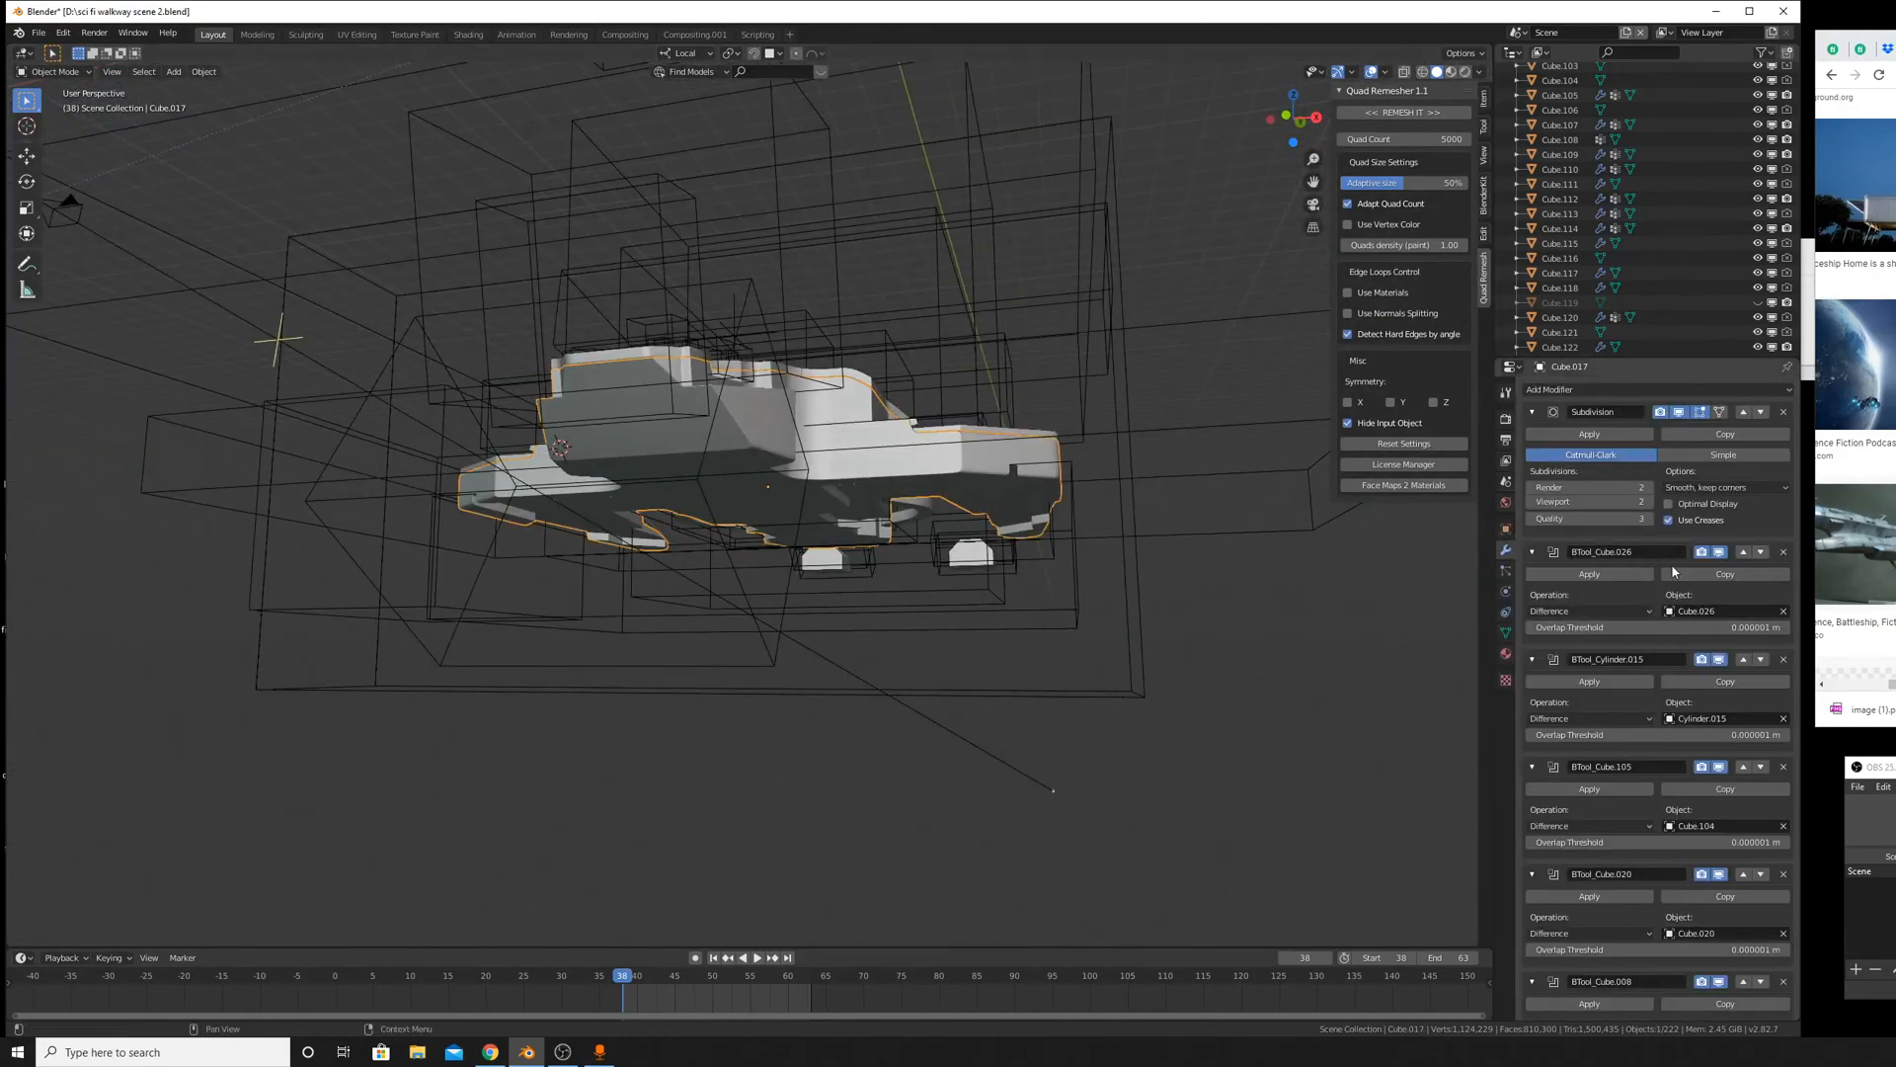
pyautogui.scroll(-2, 1662, 583)
pyautogui.scroll(-10, 1661, 584)
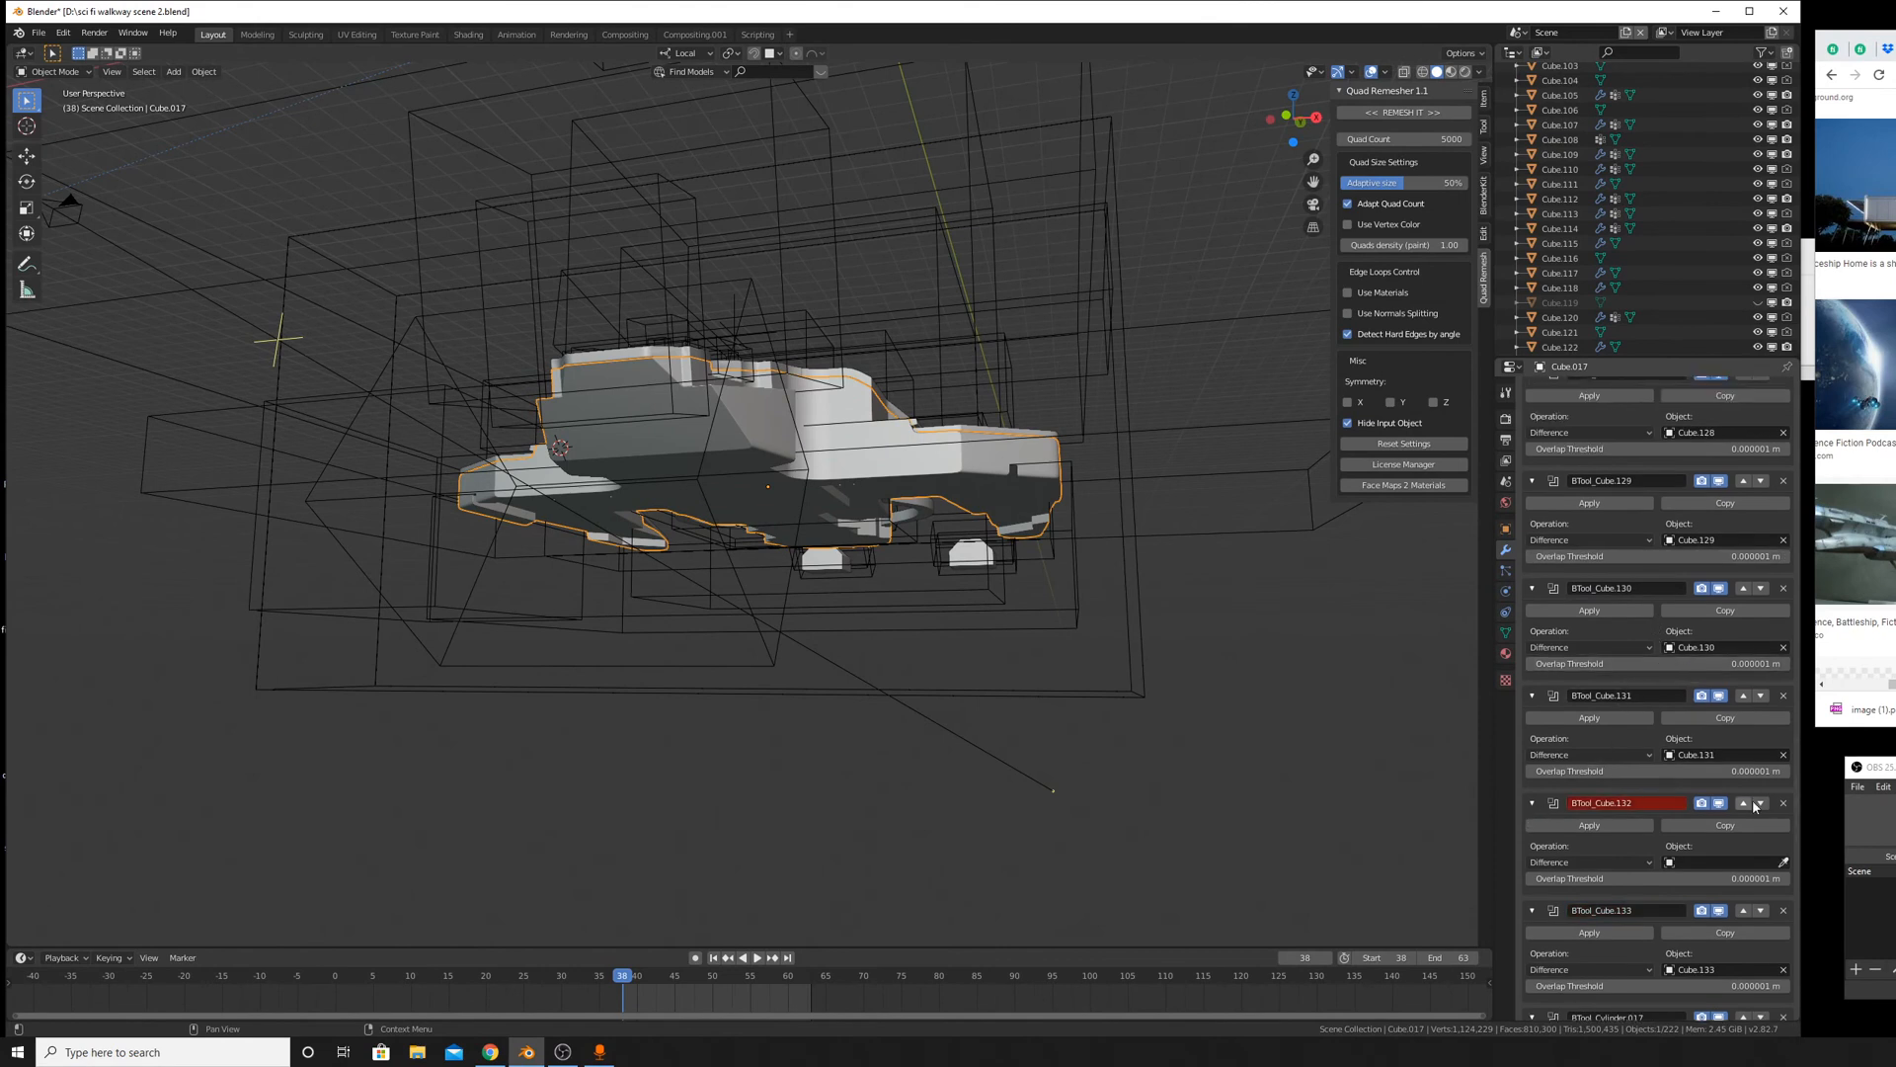
pyautogui.scroll(-12, 1743, 466)
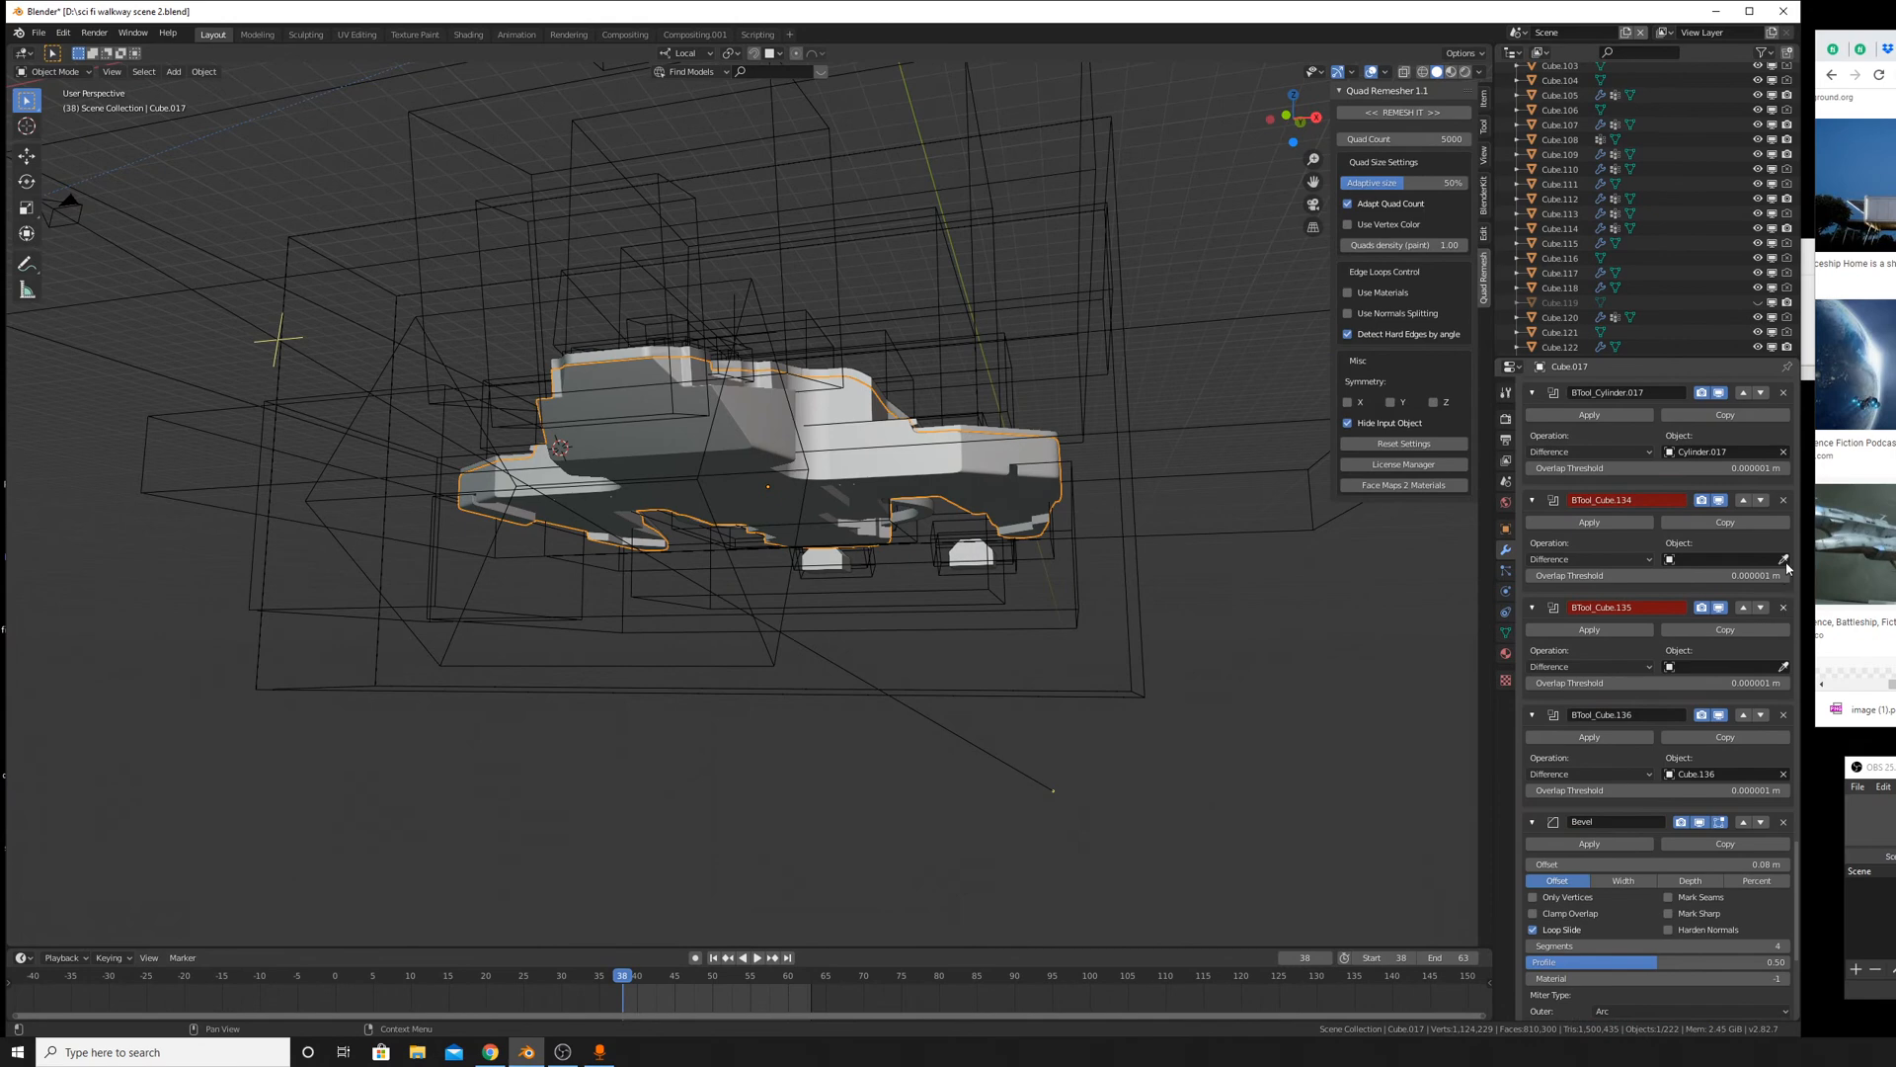
pyautogui.click(1783, 607)
pyautogui.click(1783, 499)
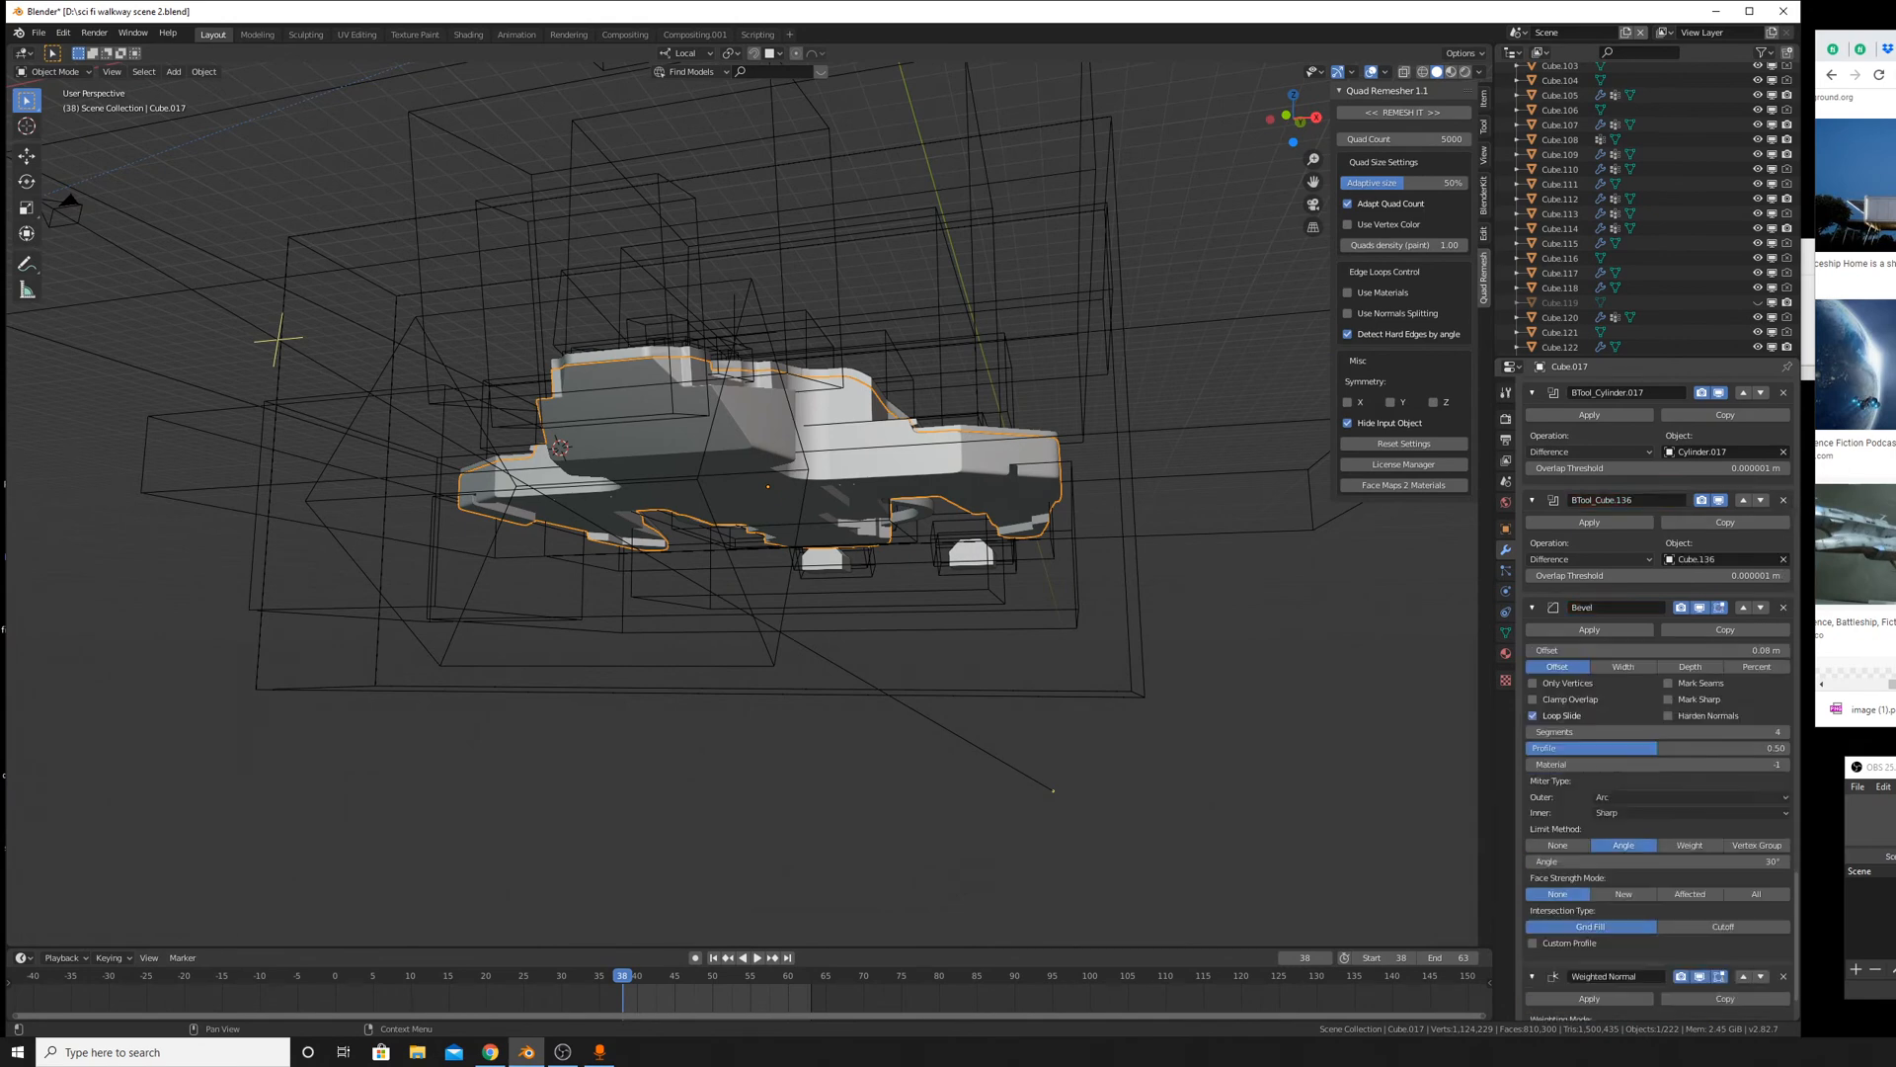
pyautogui.scroll(20, 1584, 635)
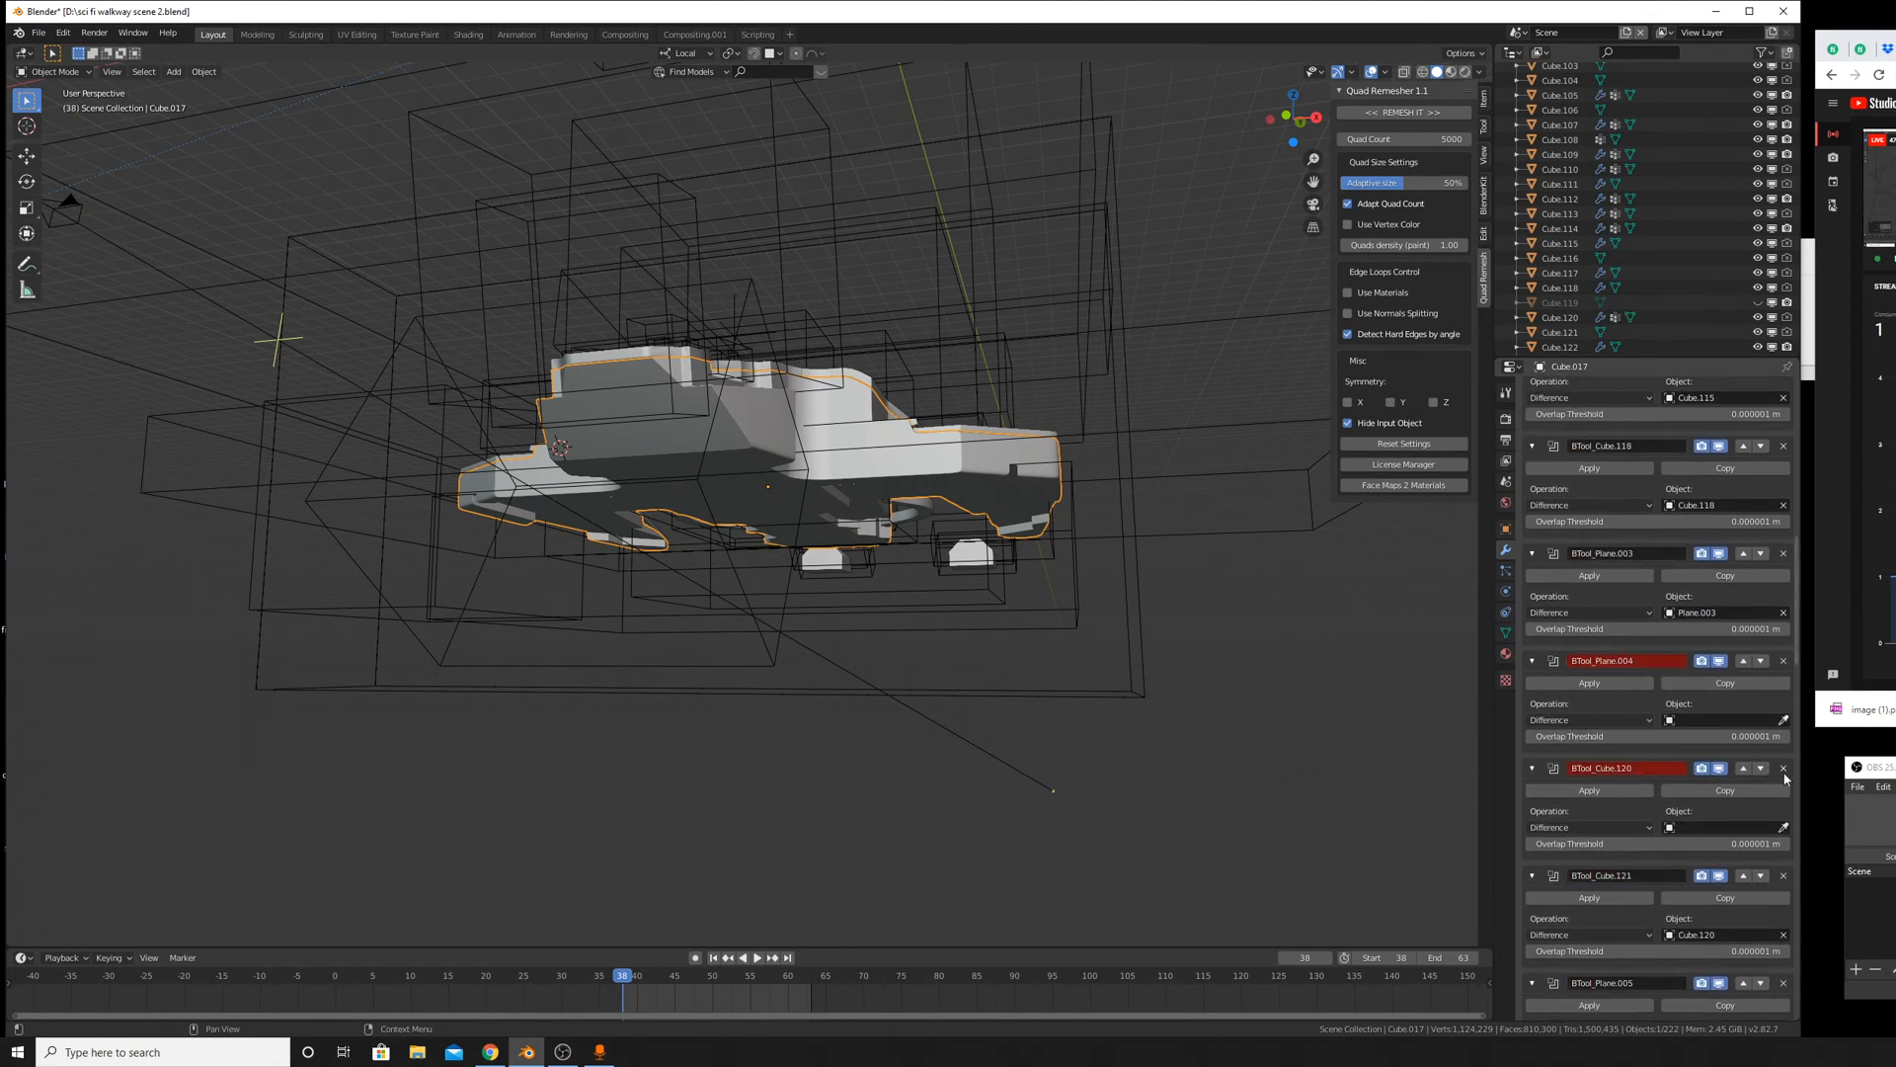
pyautogui.click(1782, 661)
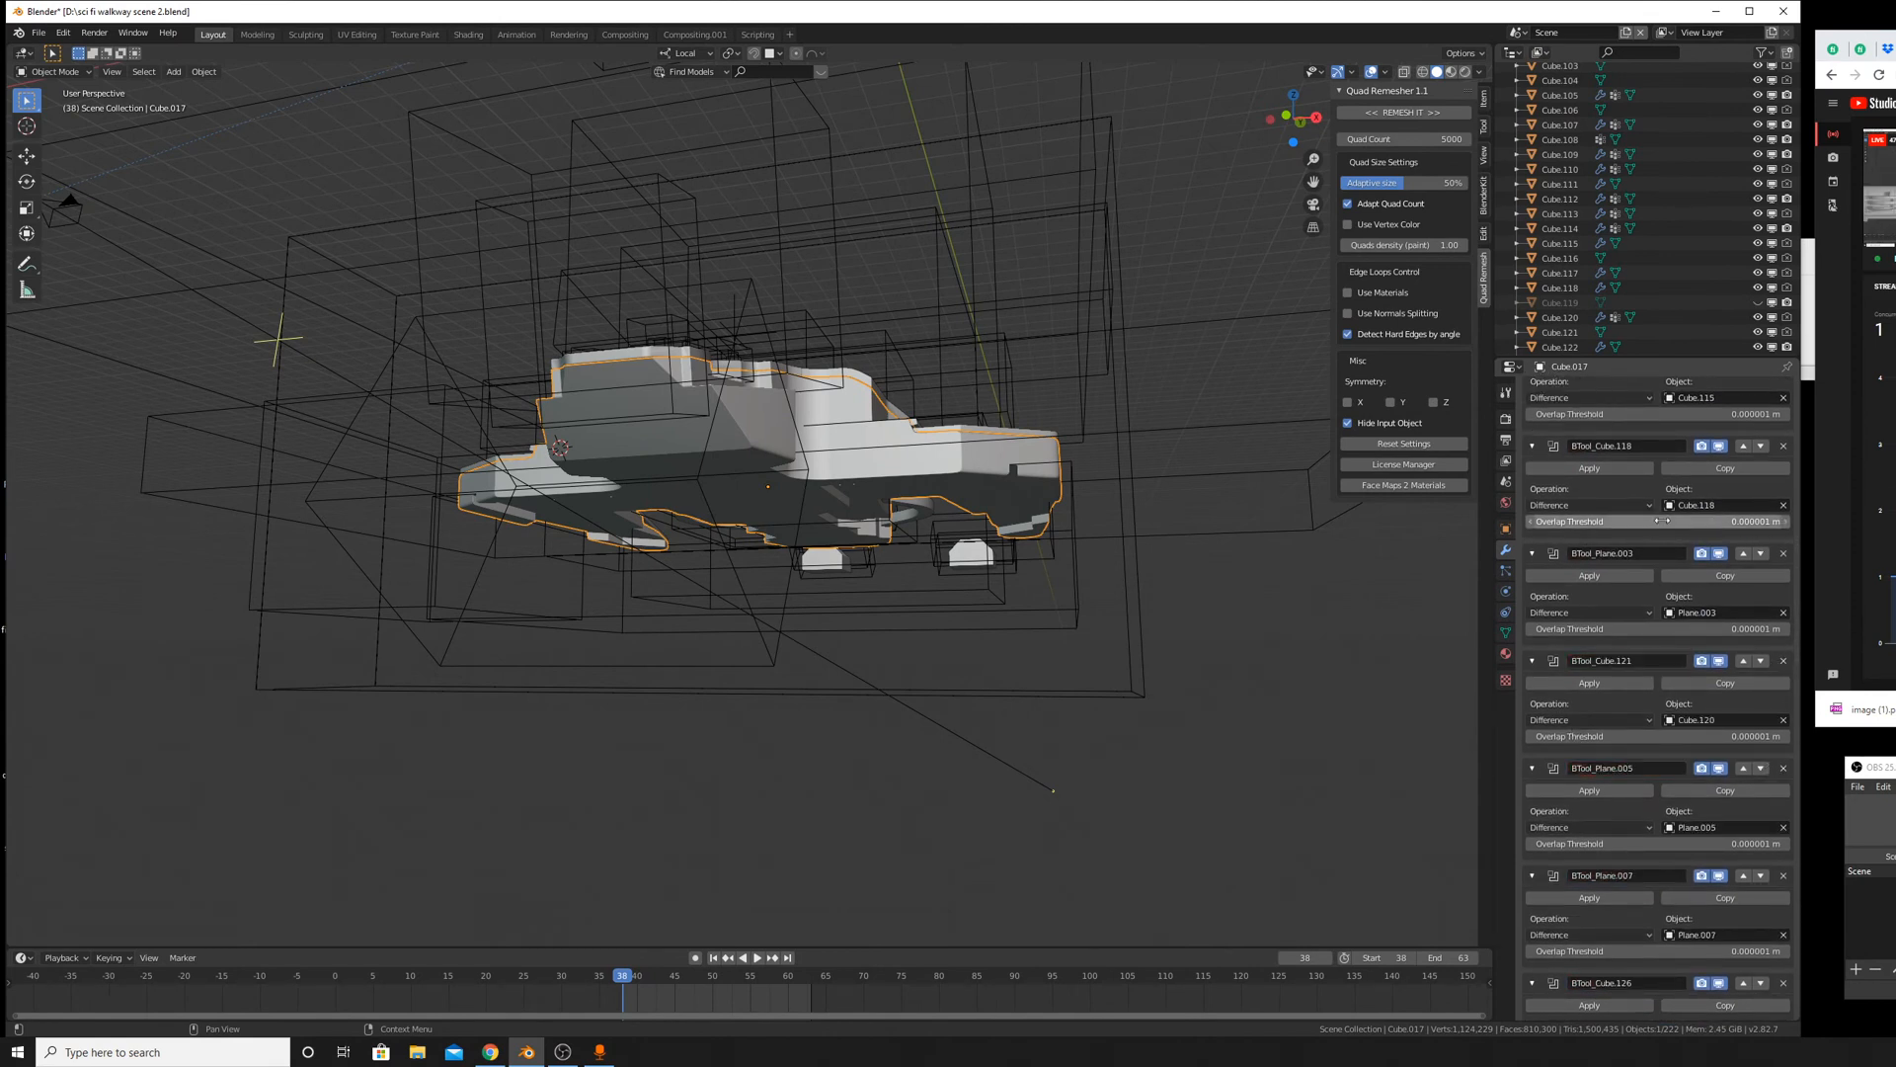
# Collapse all of the main hull's modifiers, from Subdivision through the booleans to Weighted Normal.
pyautogui.scroll(15, 1547, 517)
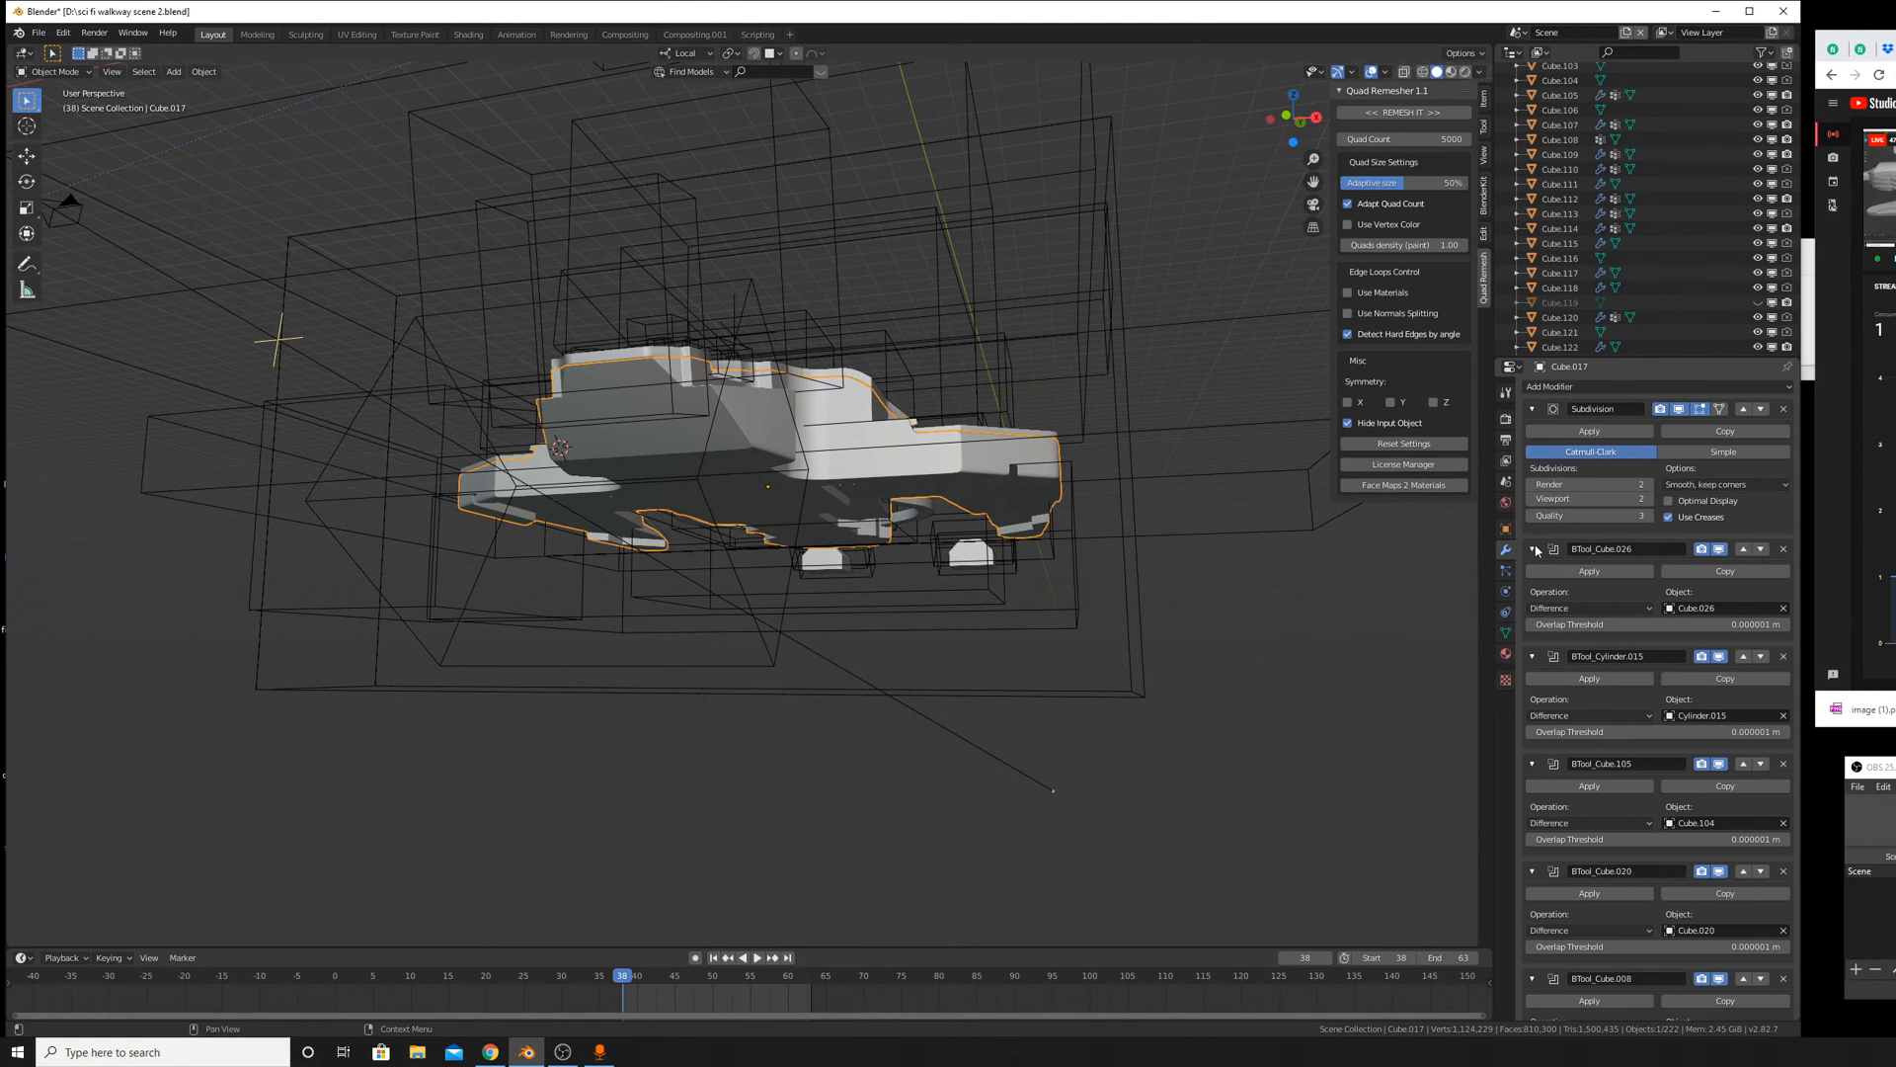
pyautogui.moveTo(1532, 548); pyautogui.dragTo(1525, 656)
pyautogui.moveTo(1540, 745); pyautogui.dragTo(1530, 988)
pyautogui.scroll(-3, 1532, 1030)
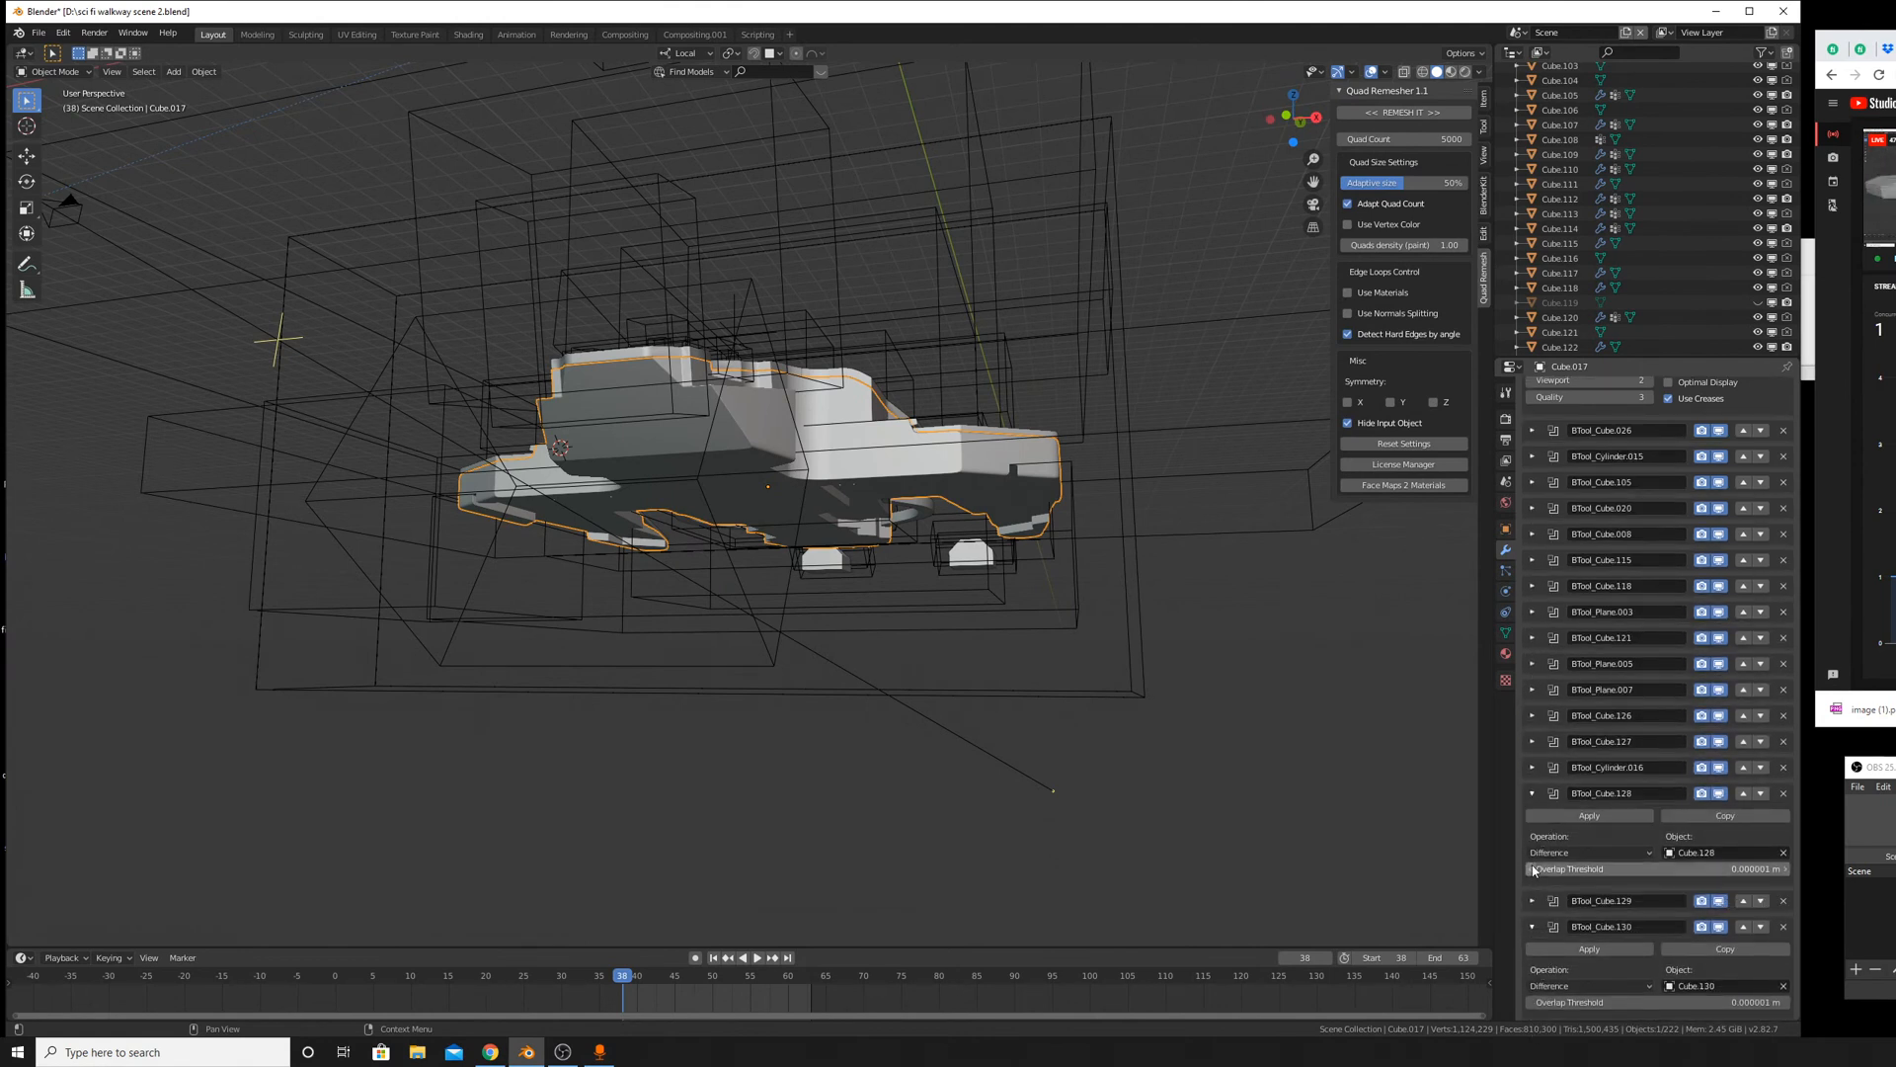
pyautogui.moveTo(1531, 796); pyautogui.dragTo(1534, 1018)
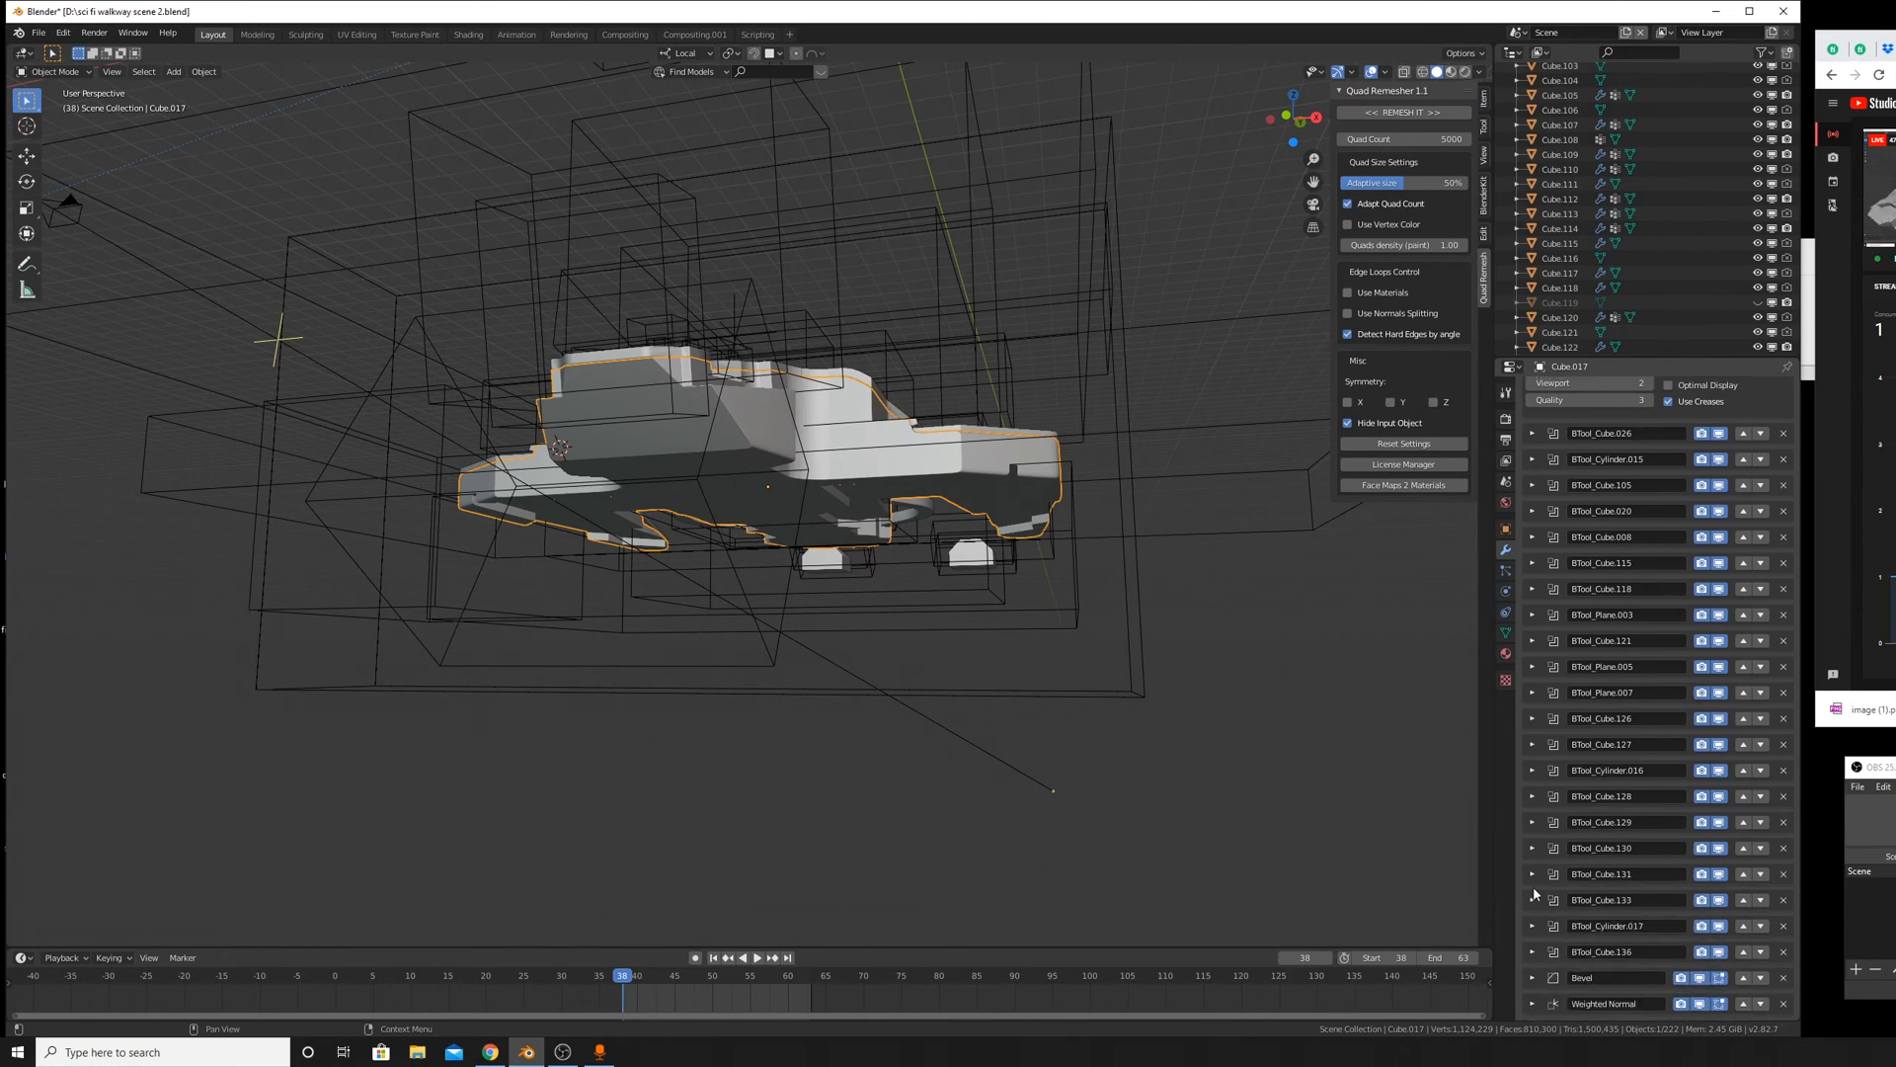
pyautogui.scroll(3, 1533, 886)
pyautogui.click(1534, 412)
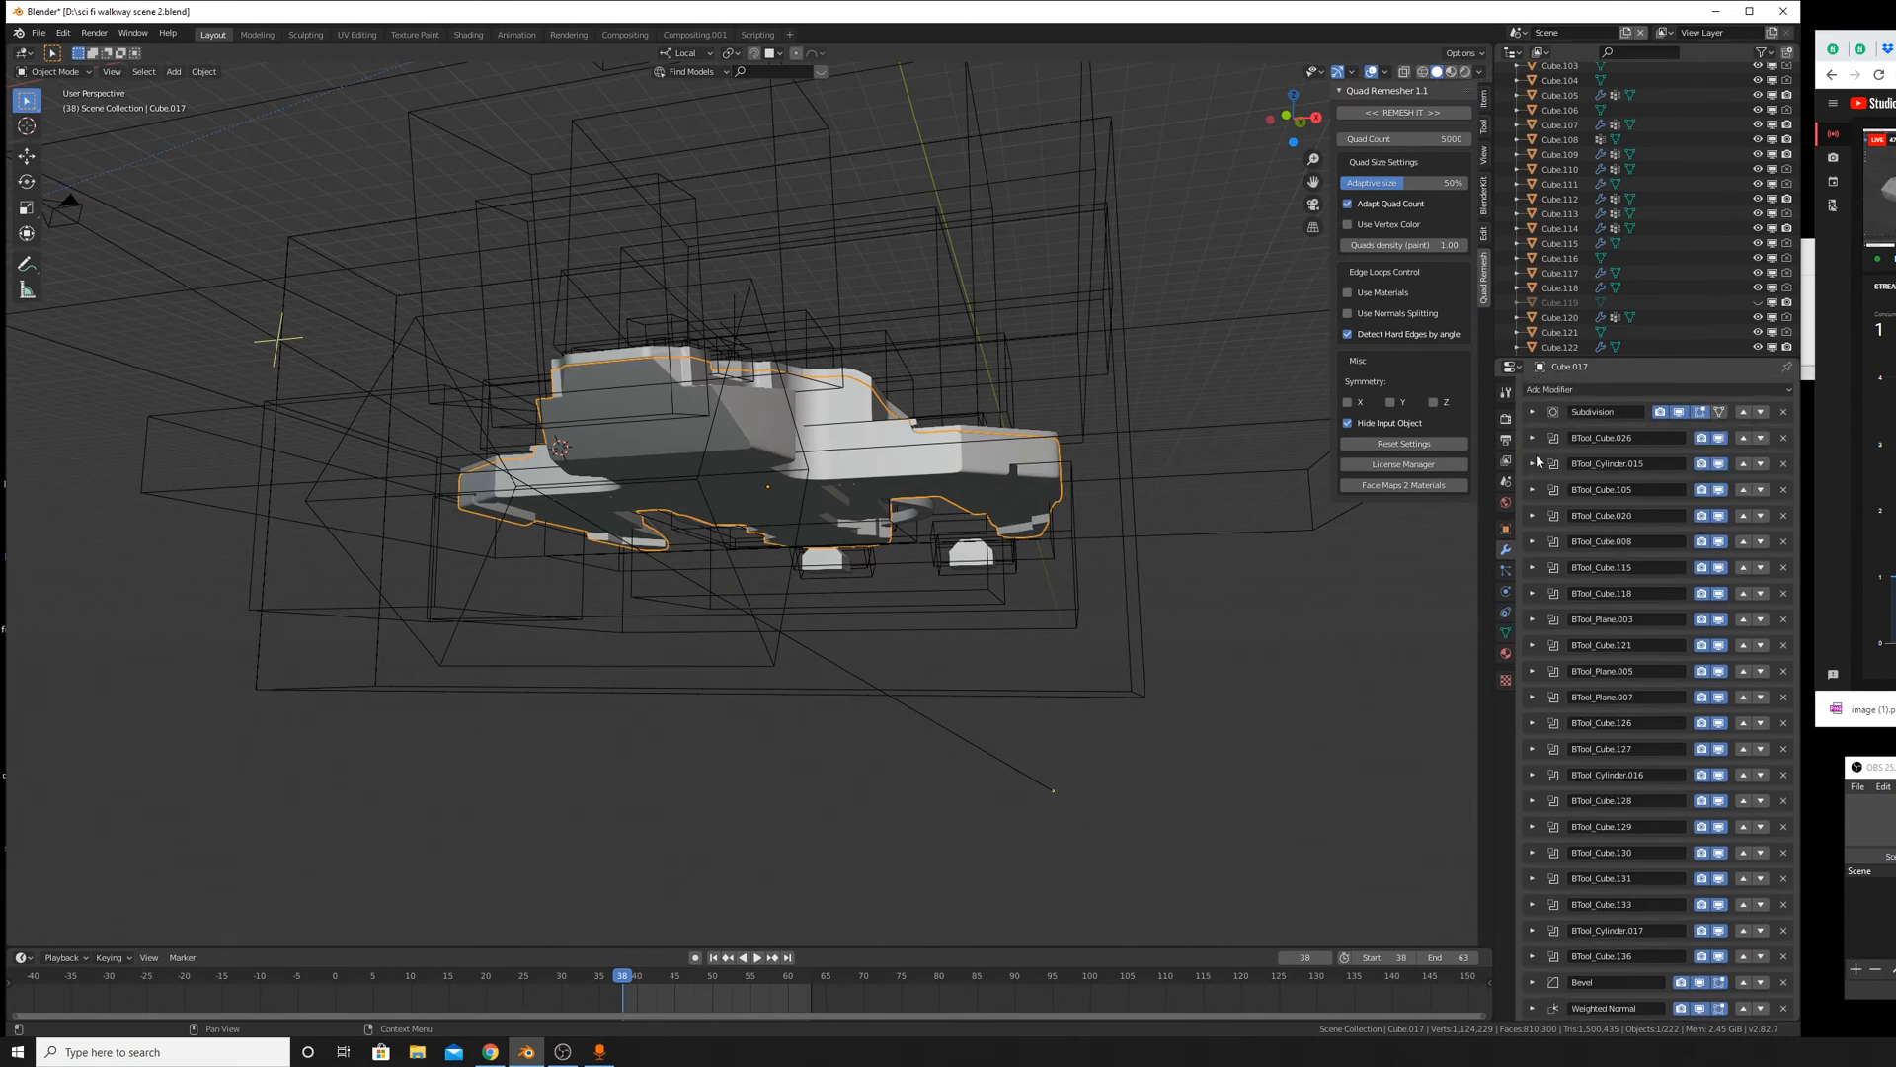
# Select the whole spaceship together with its boolean cutters and duplicate it in place.
pyautogui.moveTo(1047, 415); pyautogui.dragTo(867, 506, button='middle')
pyautogui.hotkey('shift', 'b')
pyautogui.moveTo(560, 337); pyautogui.dragTo(1045, 849)
pyautogui.moveTo(1045, 849); pyautogui.dragTo(965, 643, button='middle')
pyautogui.scroll(-2, 970, 650)
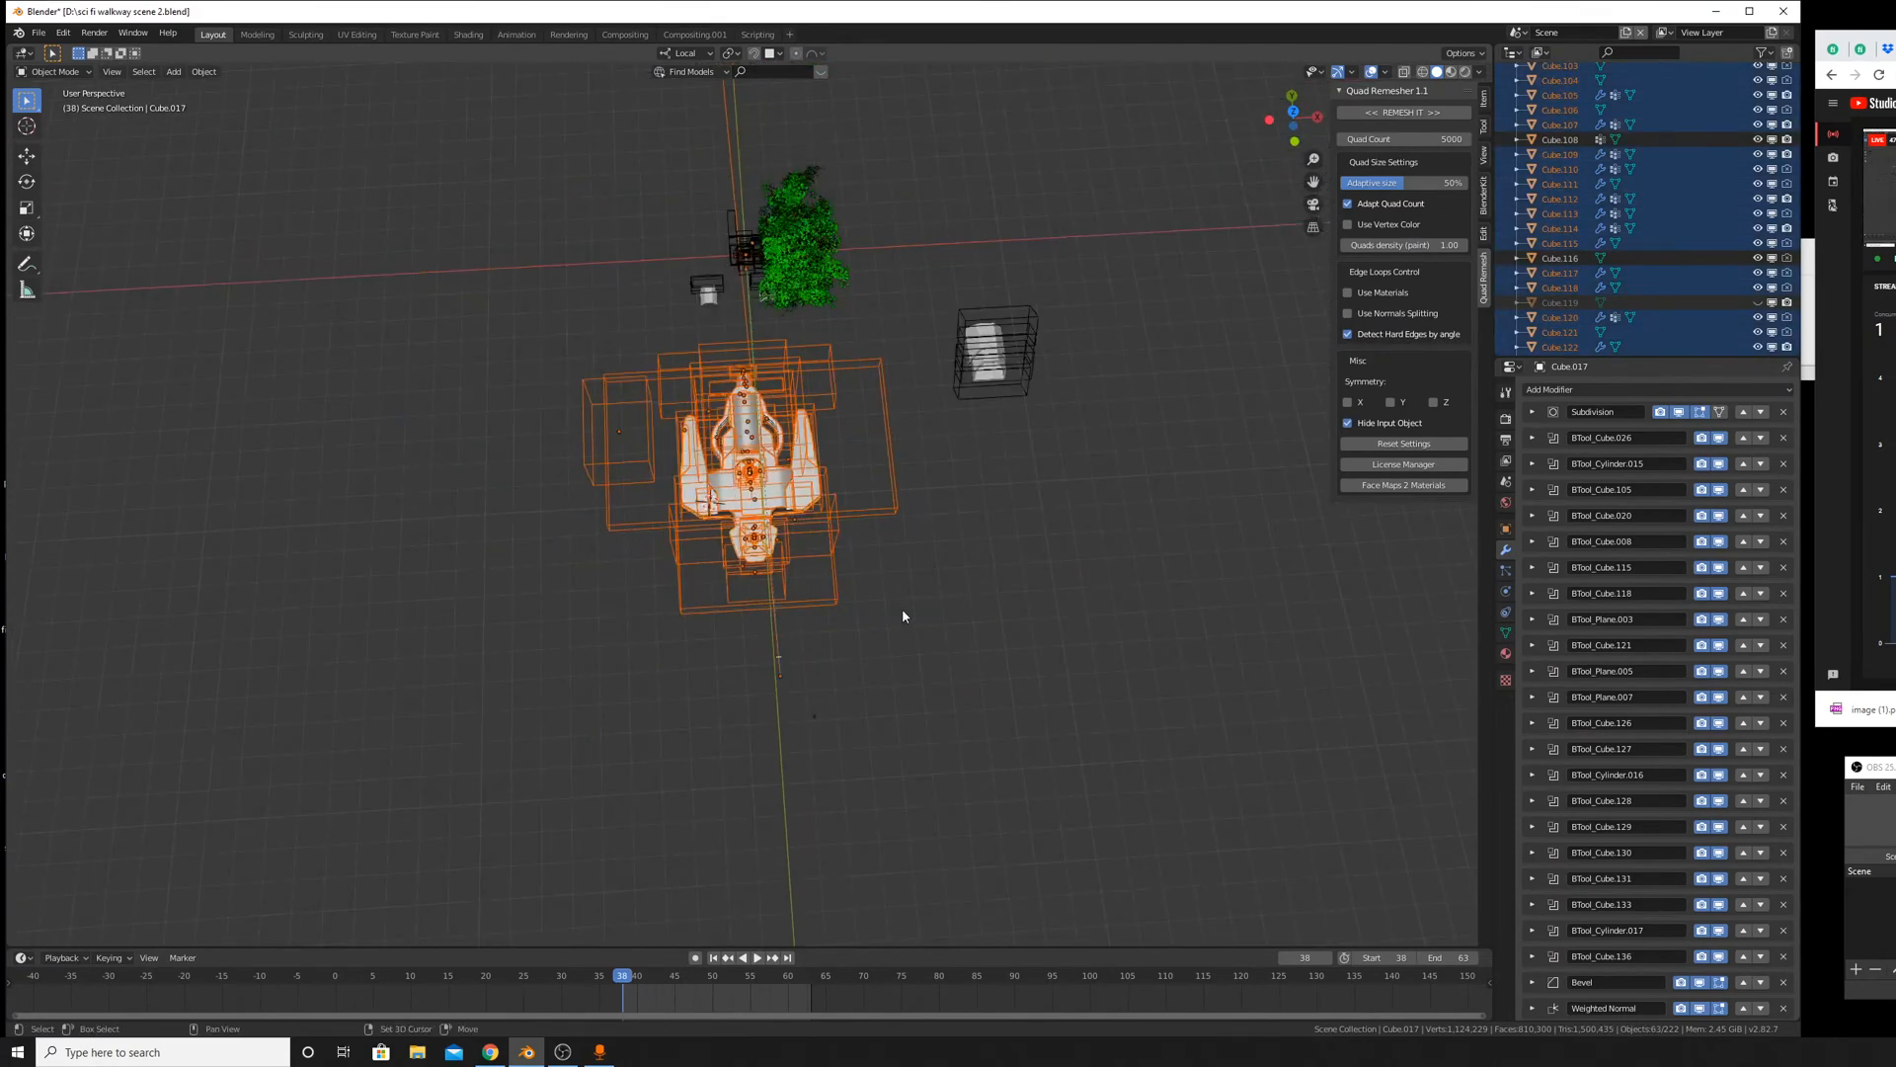
pyautogui.hotkey('shift', 'd')
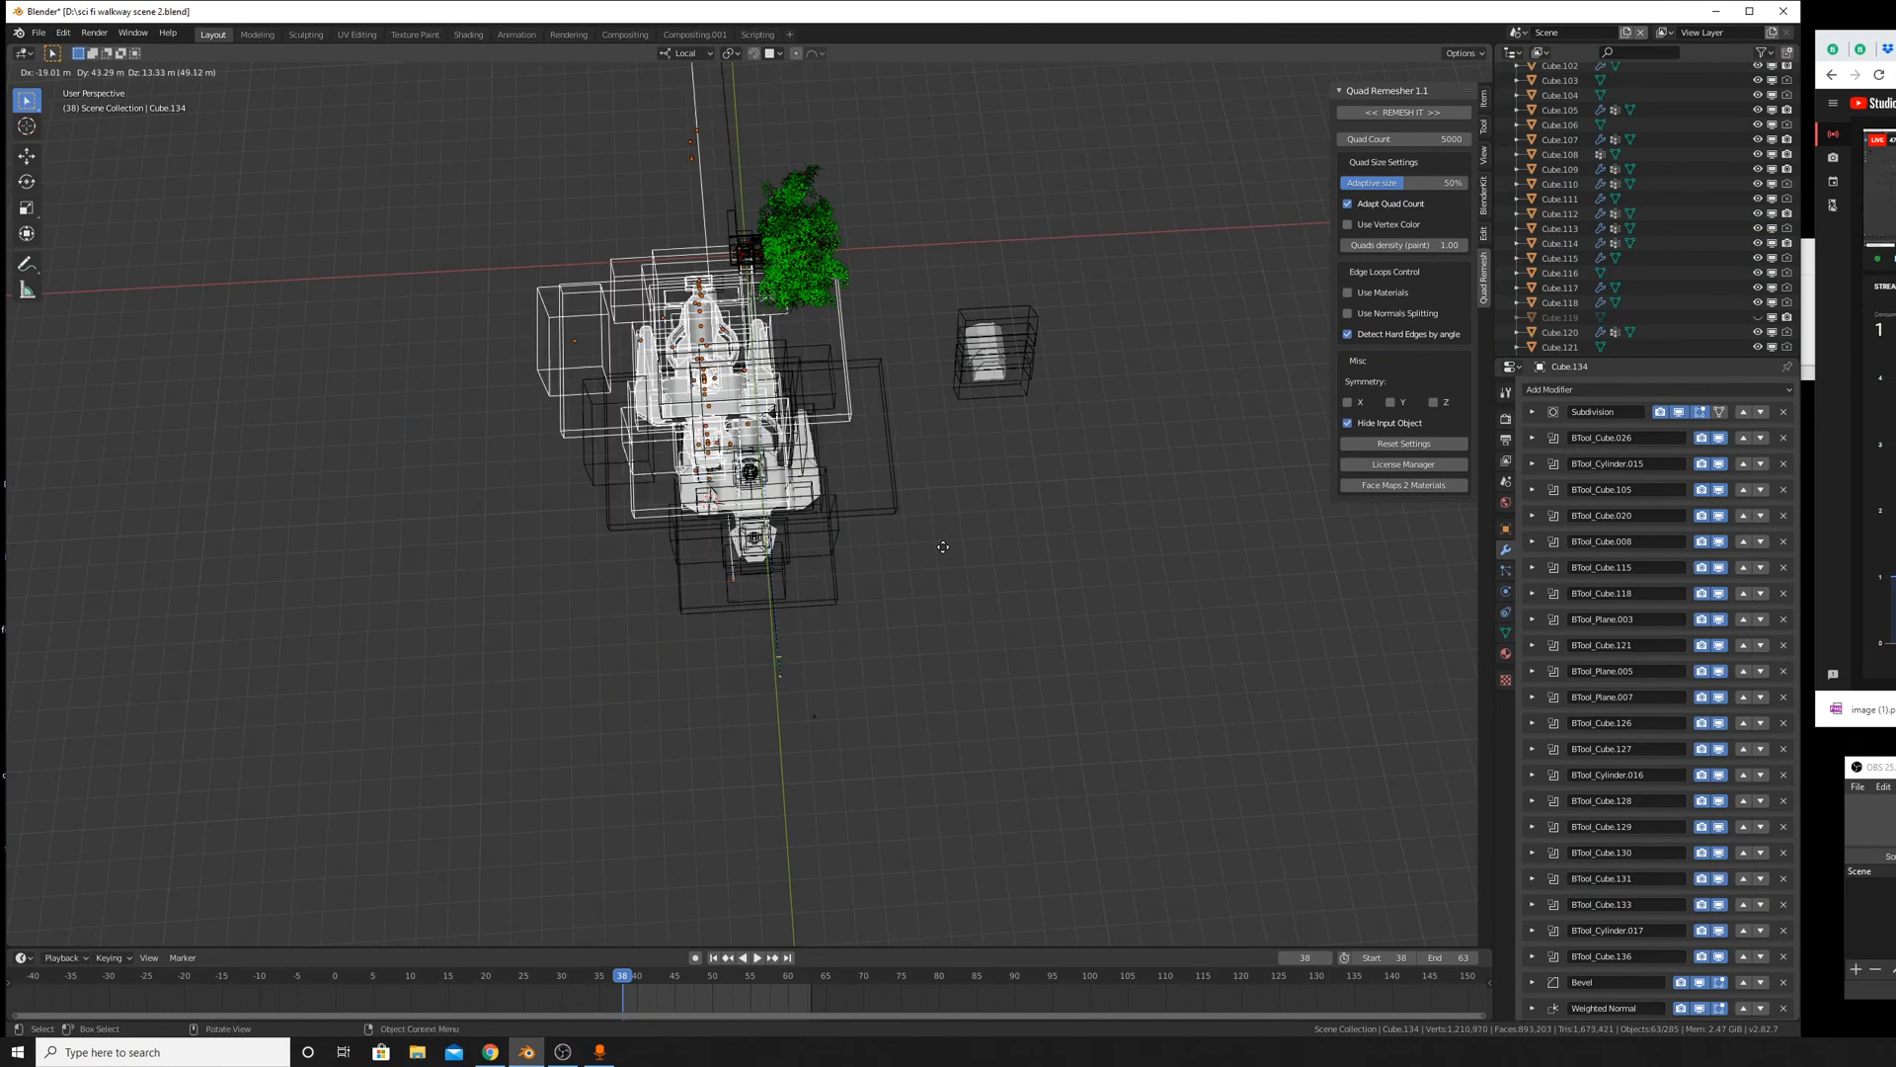
pyautogui.press('Escape')
pyautogui.press('g')
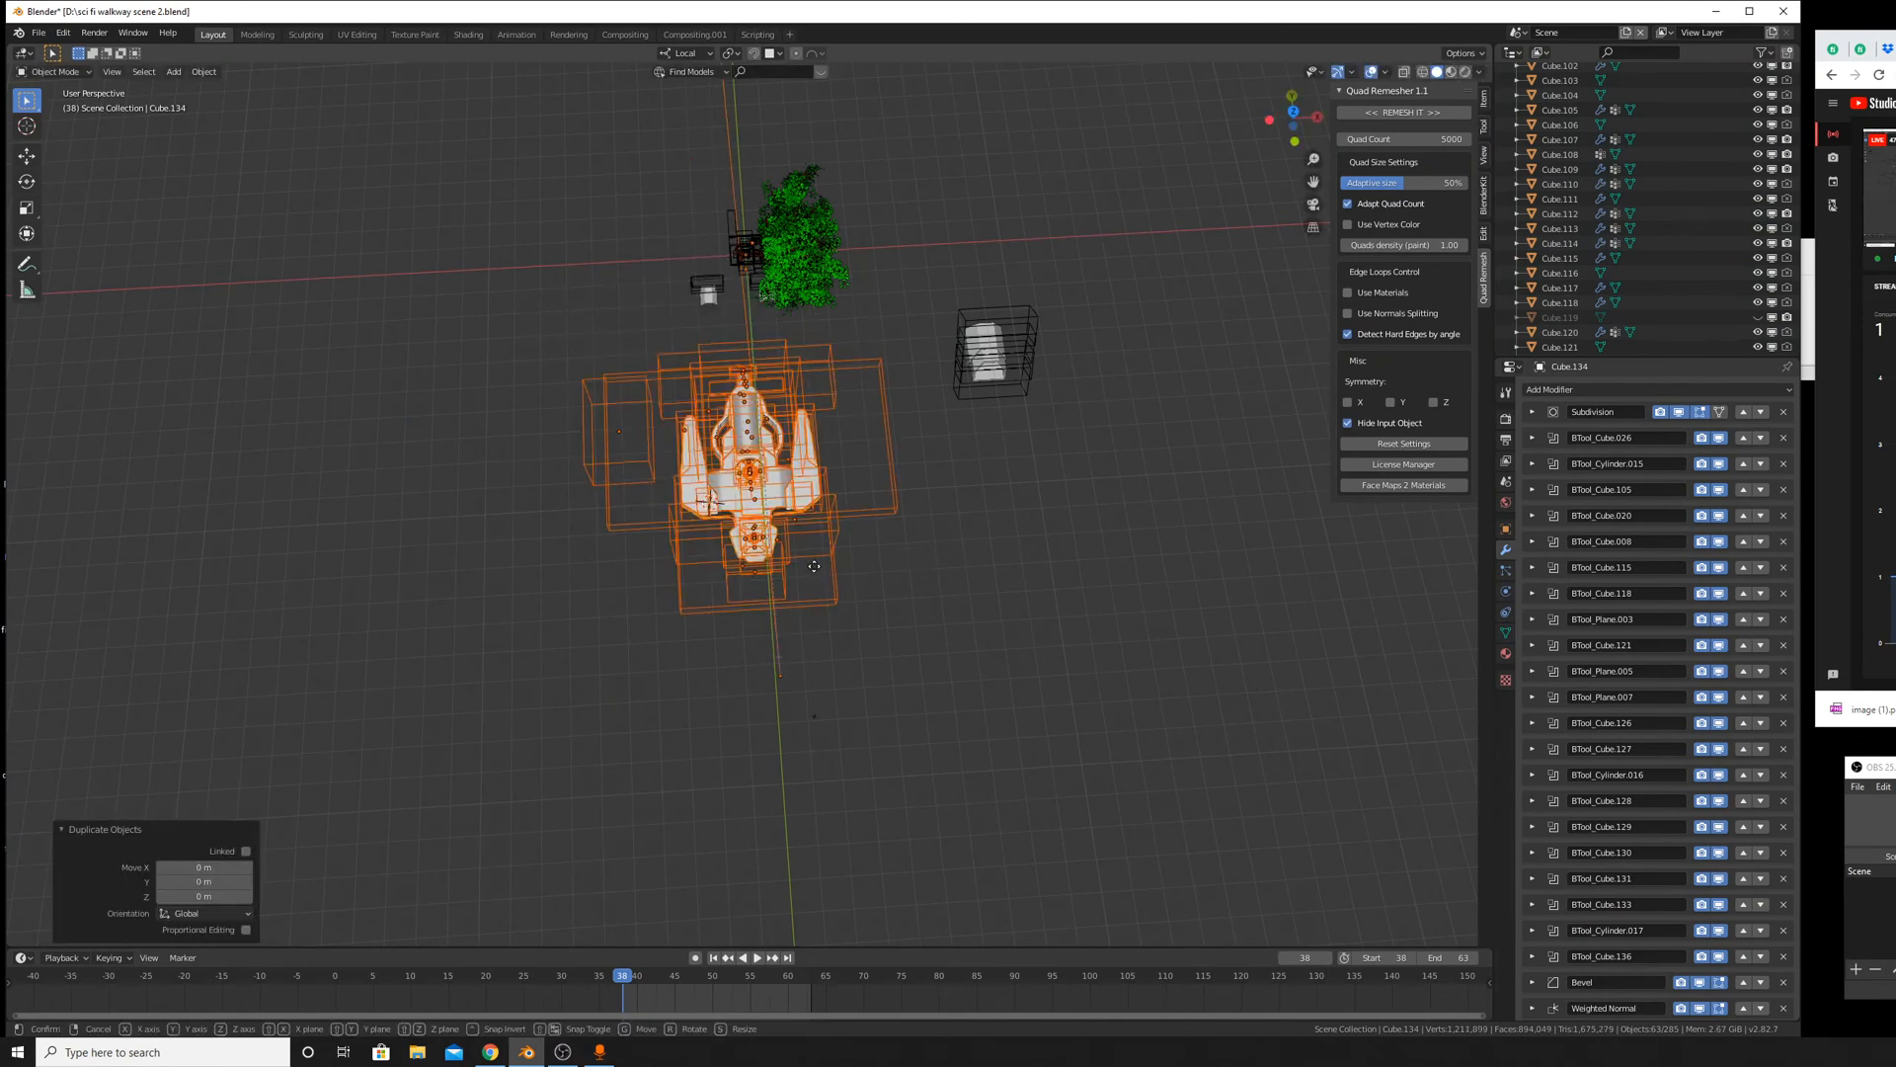
pyautogui.press('y')
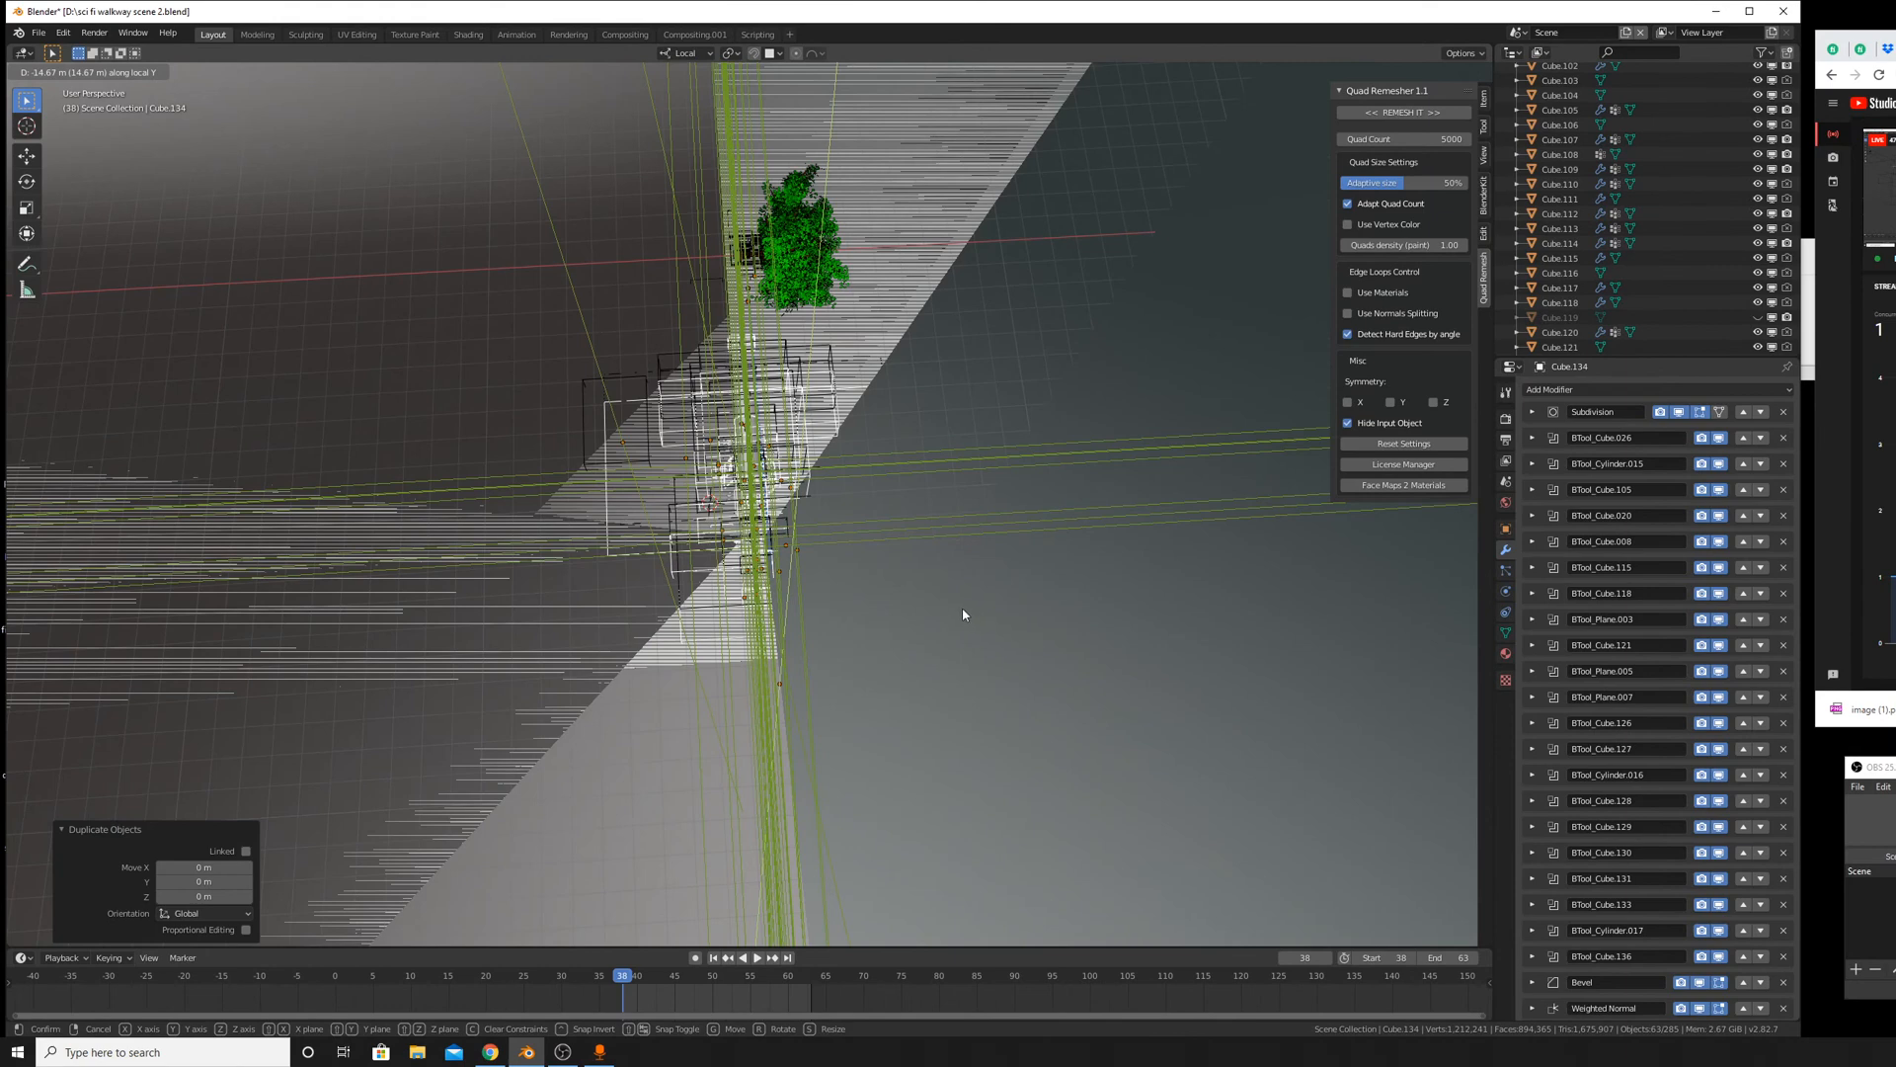
pyautogui.press('Escape')
pyautogui.press('g')
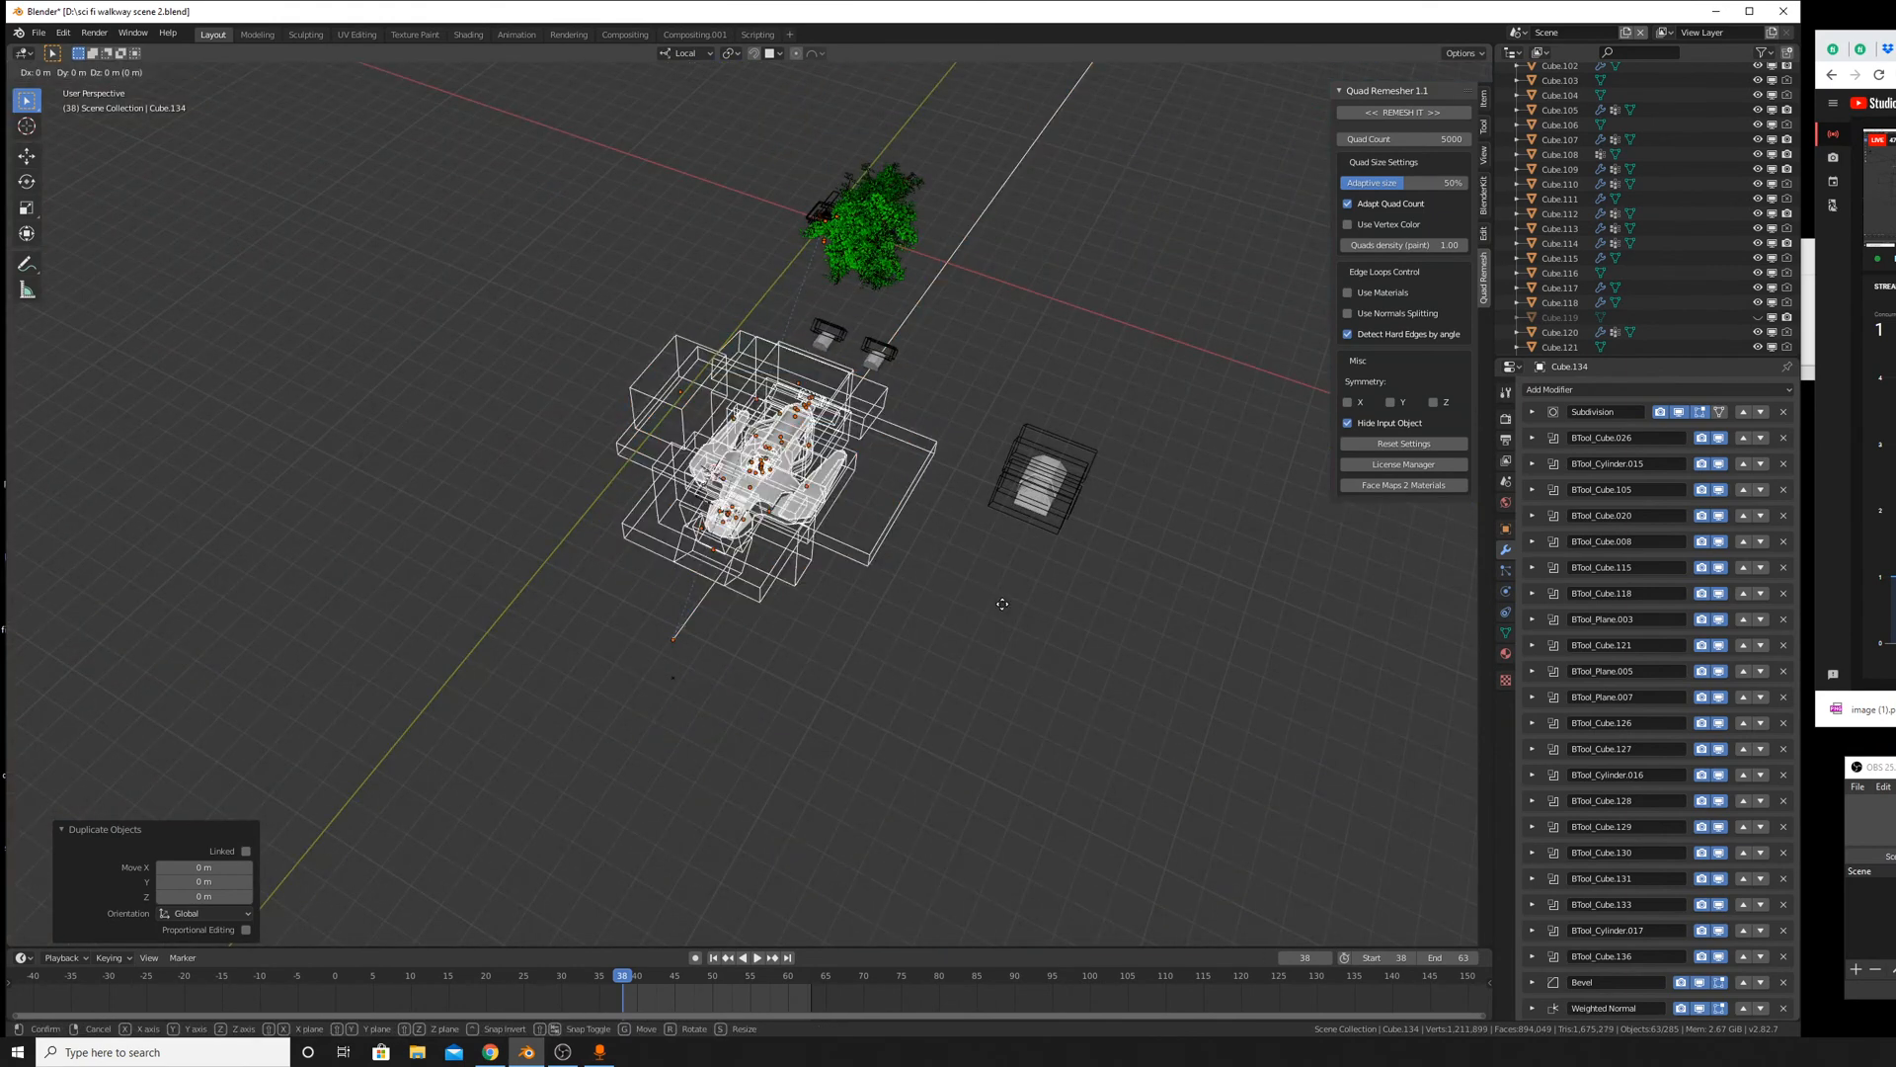
pyautogui.press('x')
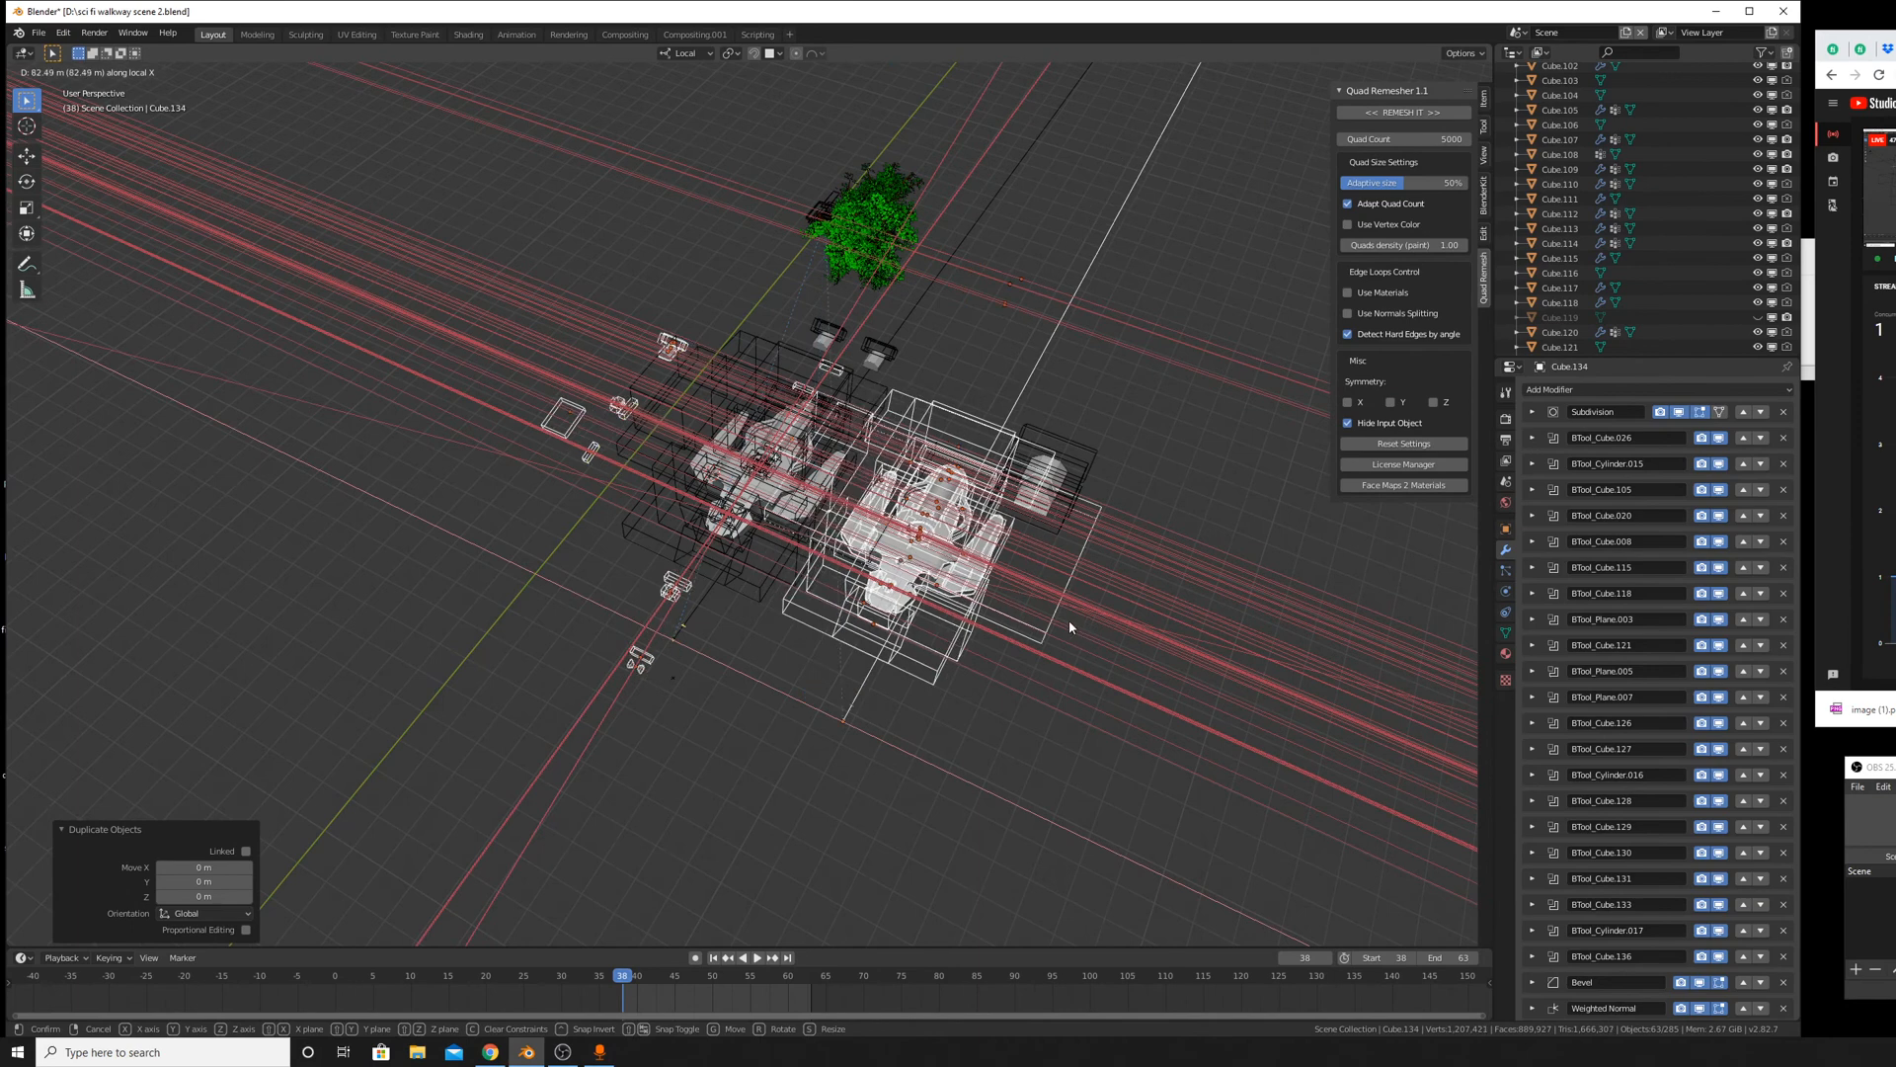
pyautogui.press('Escape')
# Set the transform orientation to Global and the pivot point to Median Point.
pyautogui.click(691, 53)
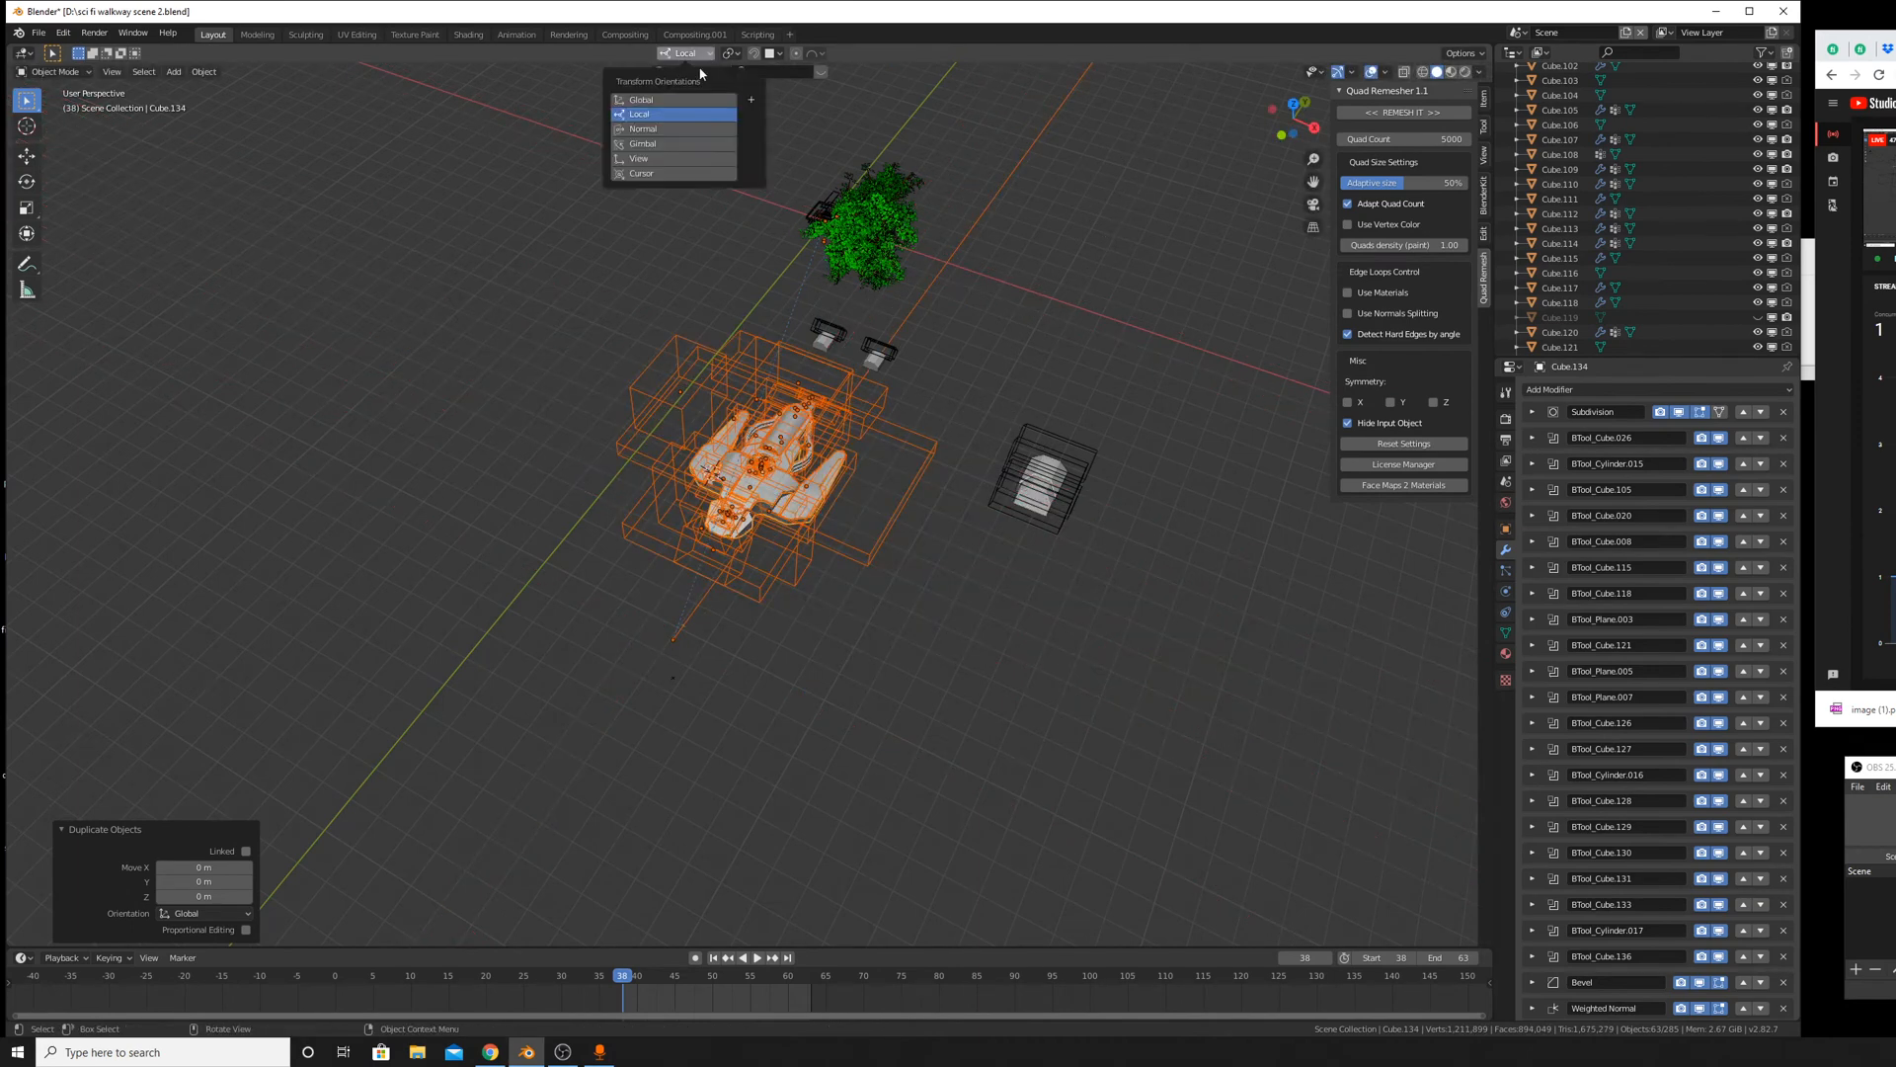
pyautogui.click(681, 99)
pyautogui.click(729, 54)
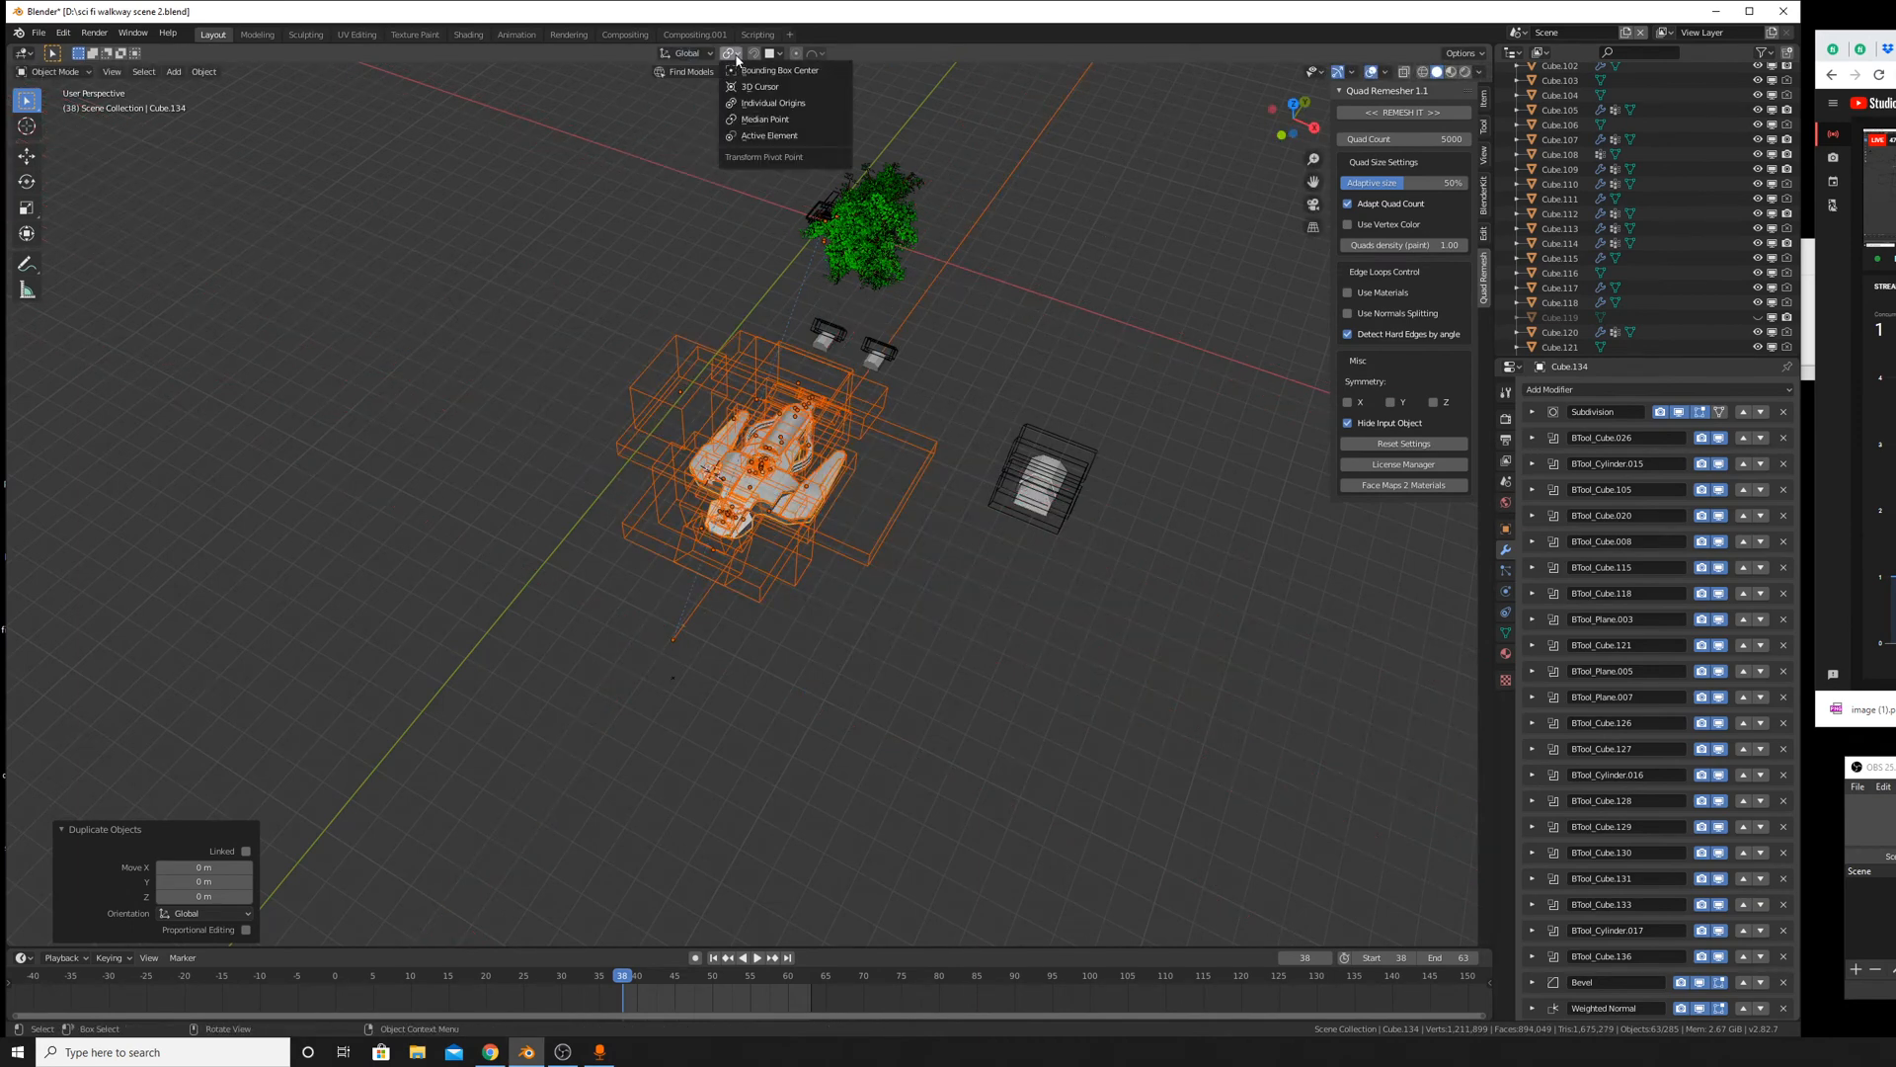
pyautogui.click(790, 119)
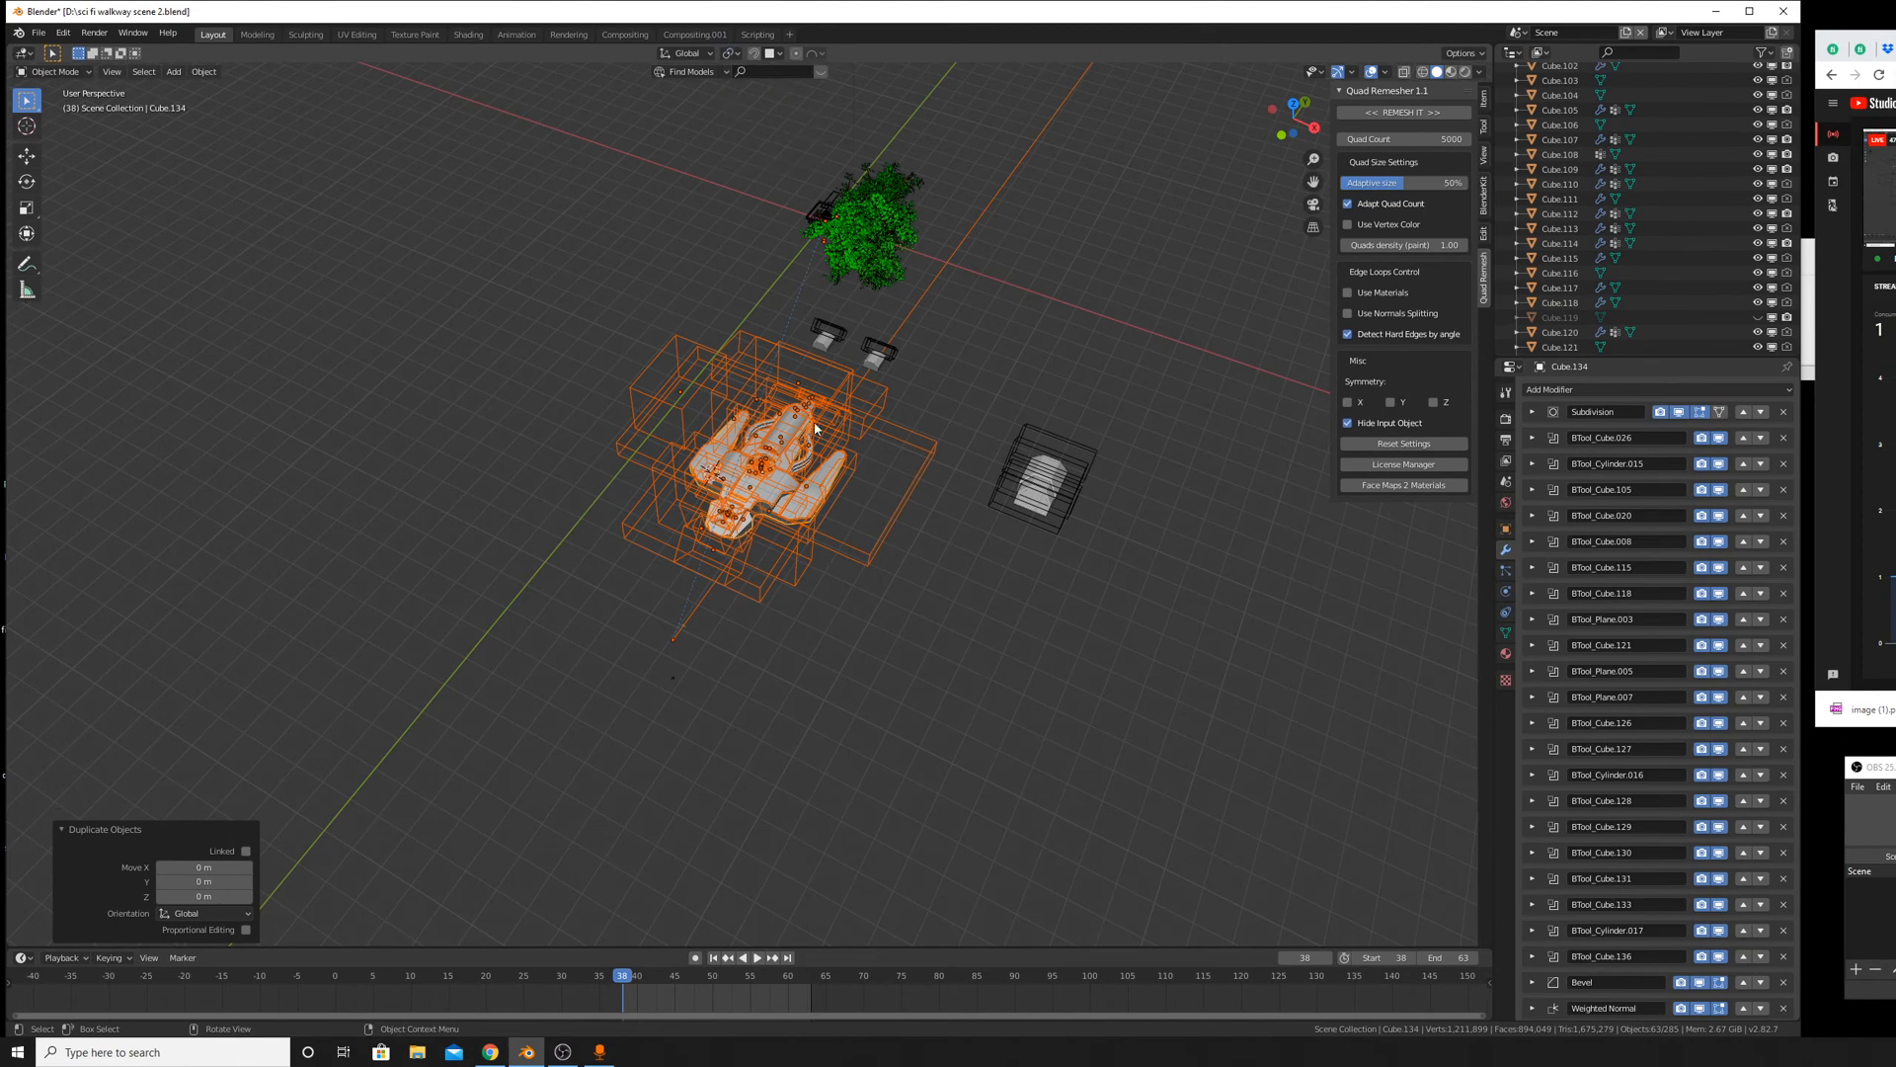
# Move the duplicated spaceship and its cutters about 204 m along the global X axis.
pyautogui.press('g')
pyautogui.press('x')
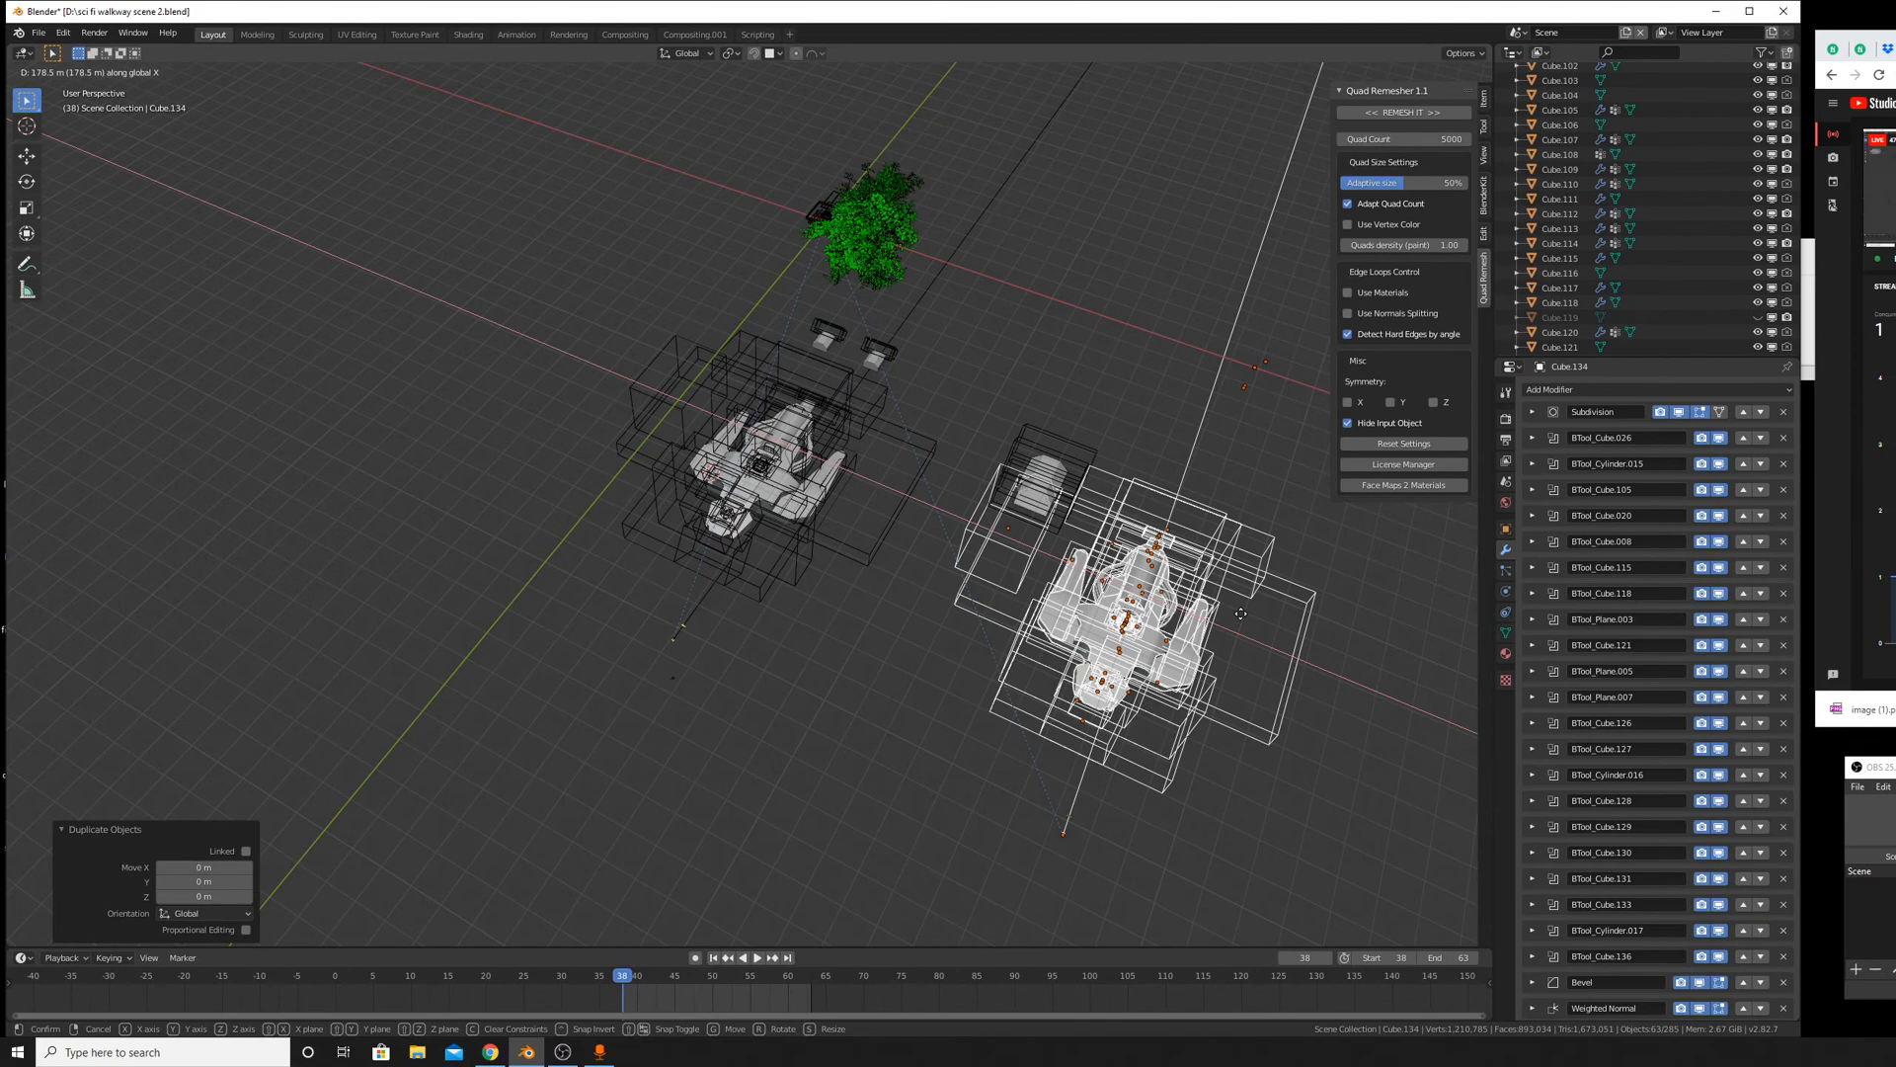
pyautogui.click(1308, 680)
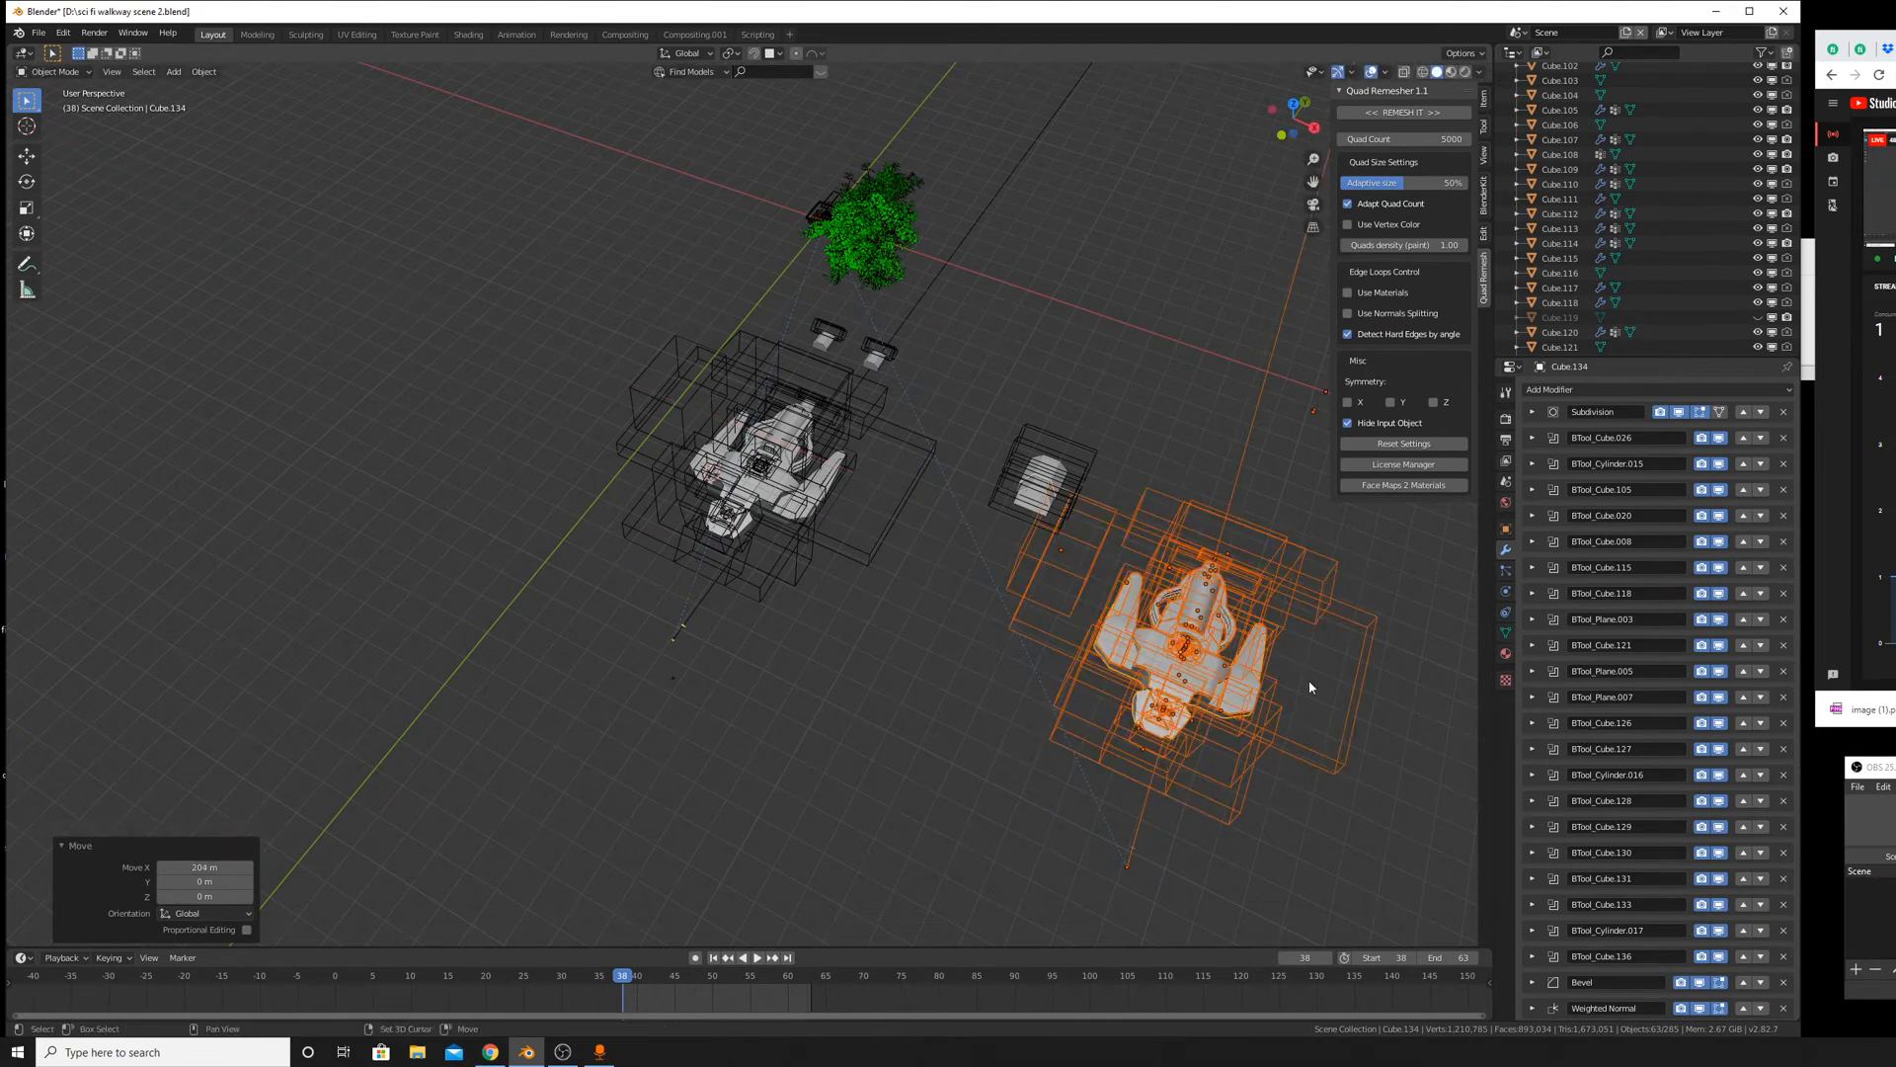
# Select the Cube.159 plating on the copied ship and collapse its Subdivision and Bevel.001 modifiers.
pyautogui.moveTo(1307, 679); pyautogui.dragTo(1149, 538, button='middle')
pyautogui.press('KP_Decimal')
pyautogui.scroll(3, 1225, 529)
pyautogui.scroll(-2, 1168, 550)
pyautogui.scroll(-5, 1177, 568)
pyautogui.click(1134, 513)
pyautogui.scroll(-5, 1596, 567)
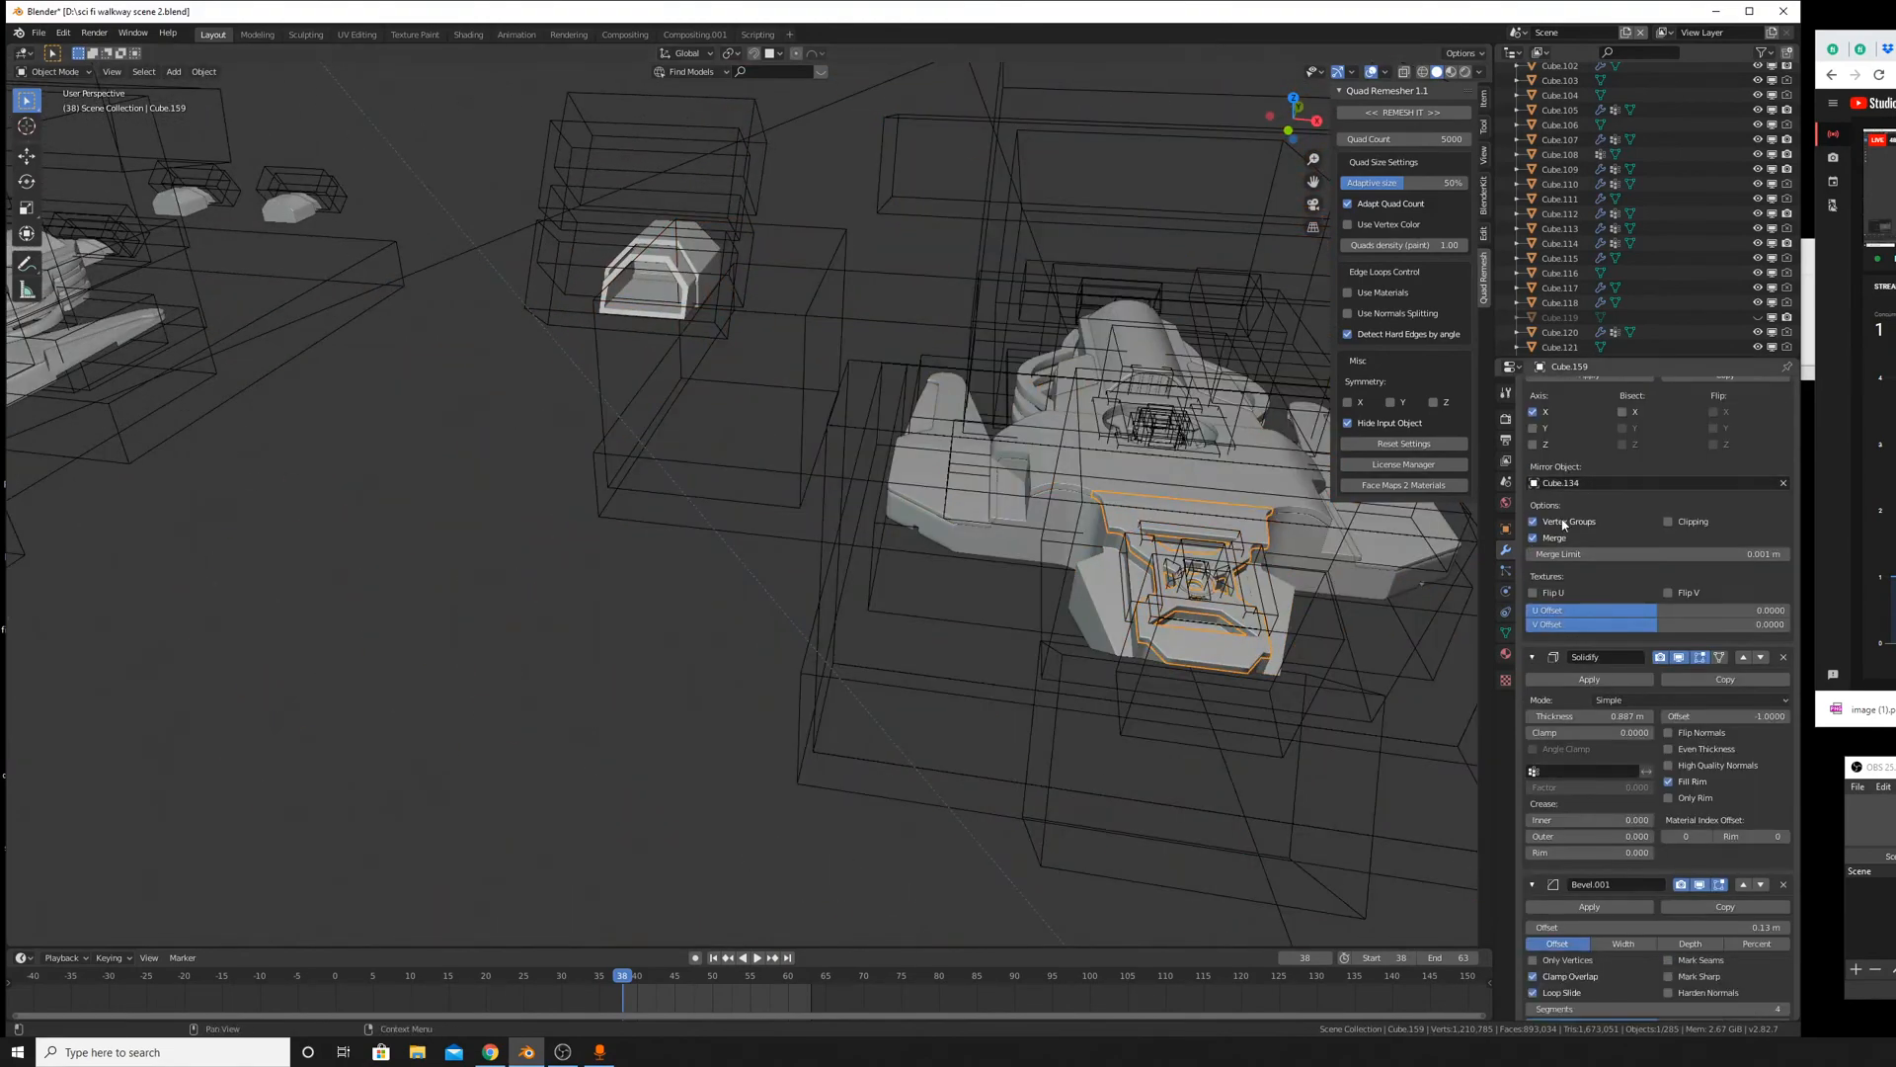
pyautogui.scroll(5, 1596, 567)
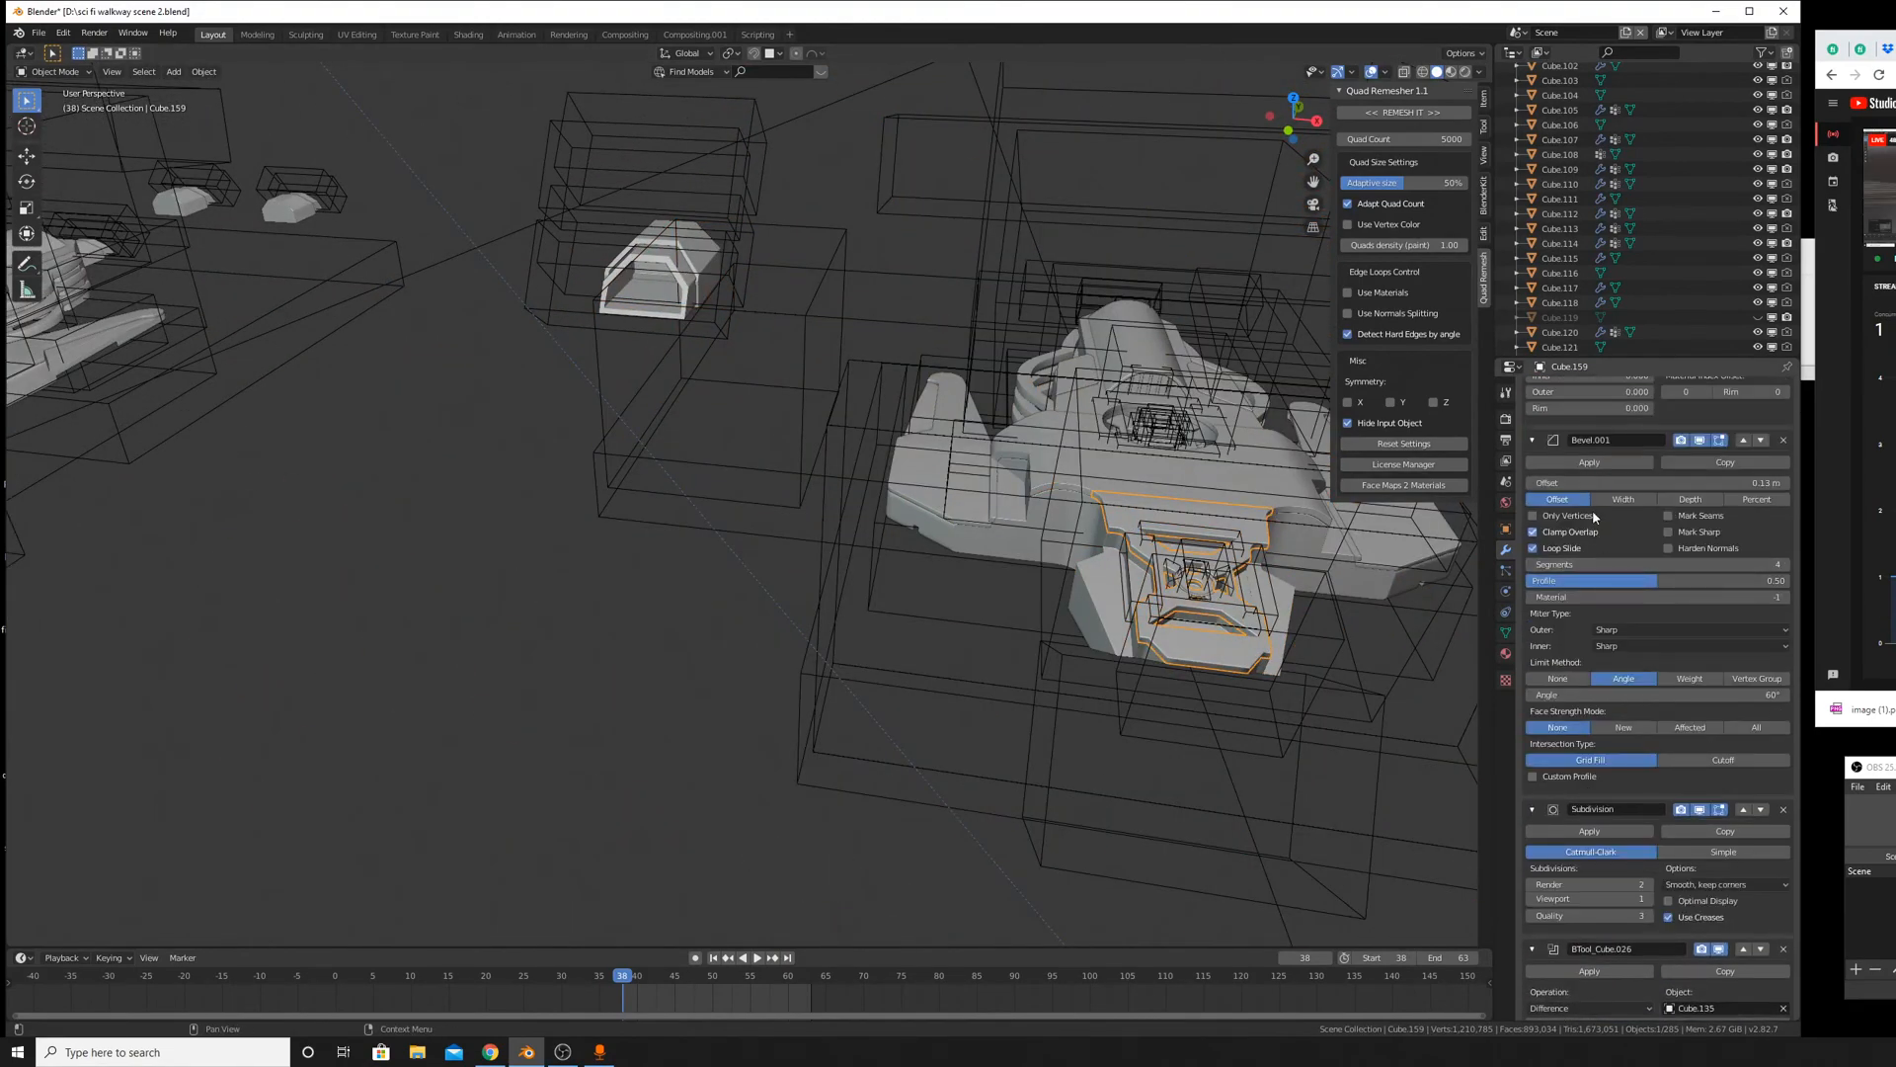
pyautogui.click(1533, 810)
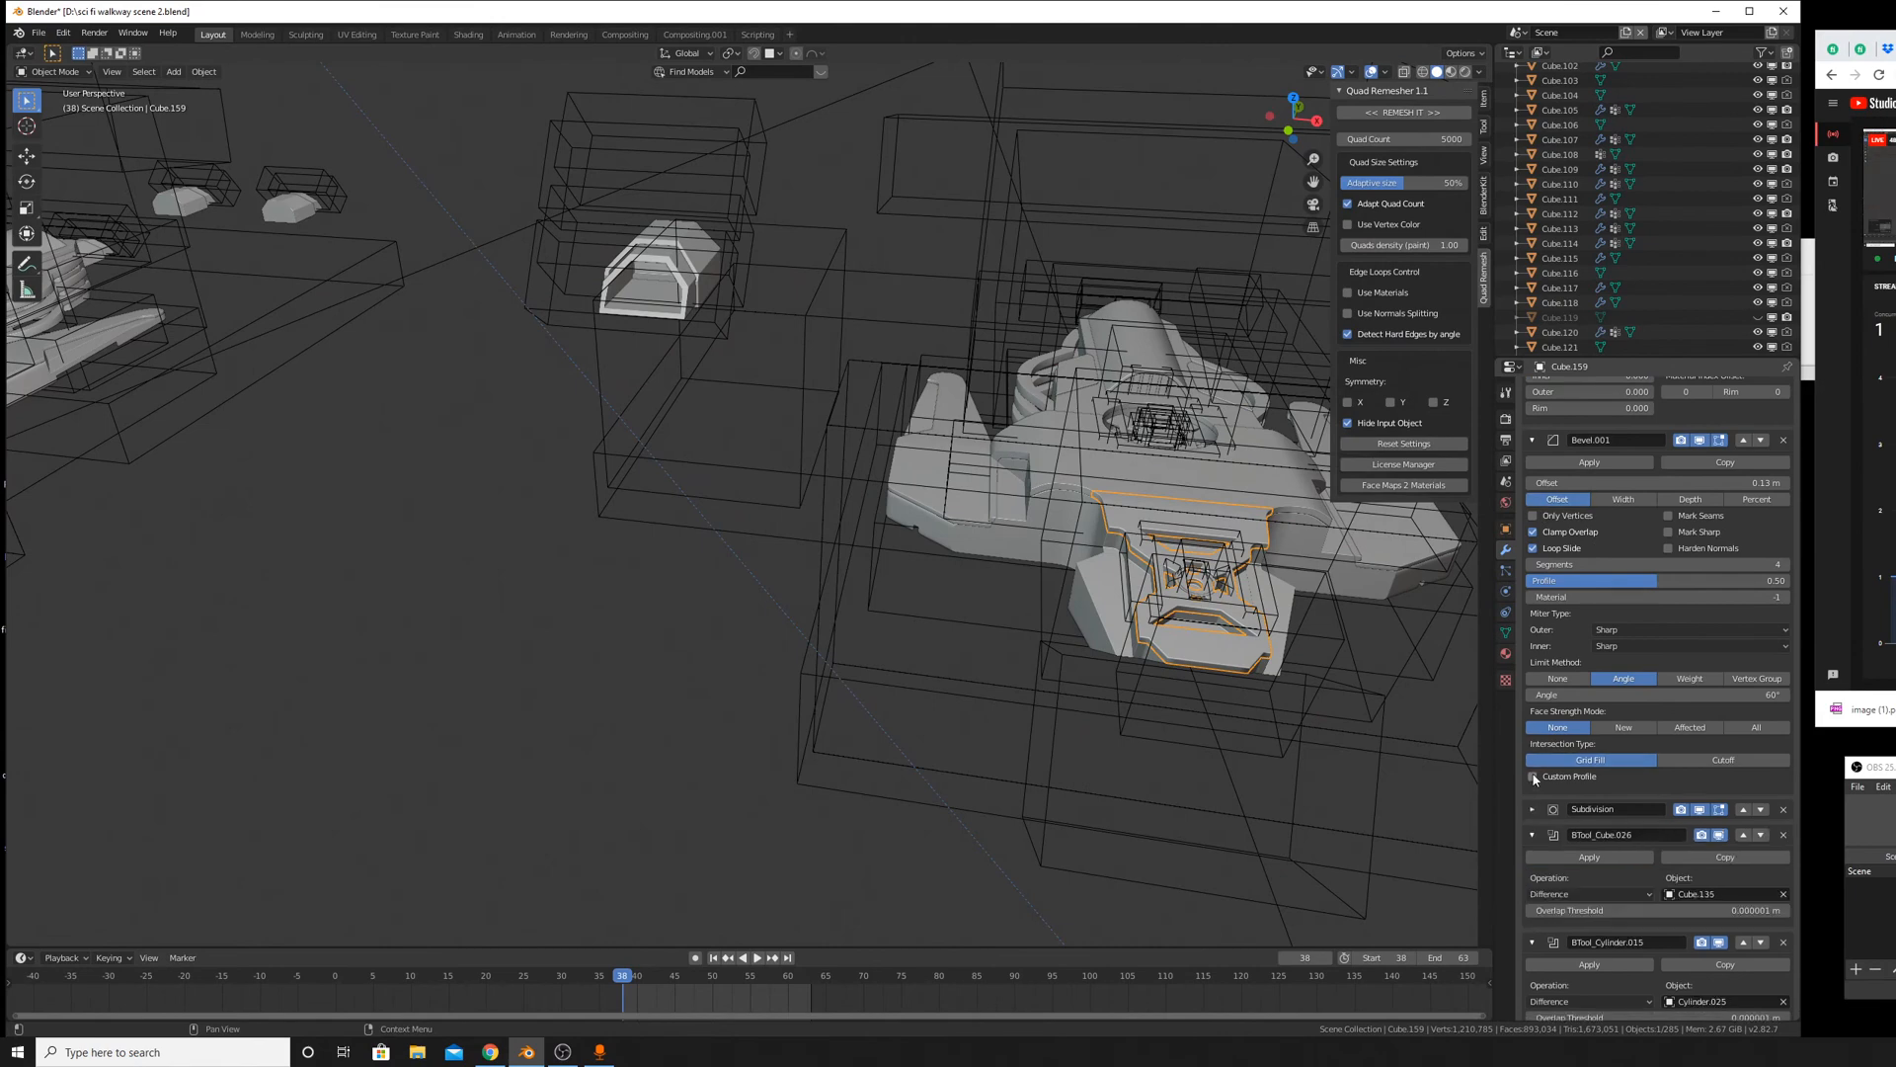
pyautogui.scroll(-6, 1561, 691)
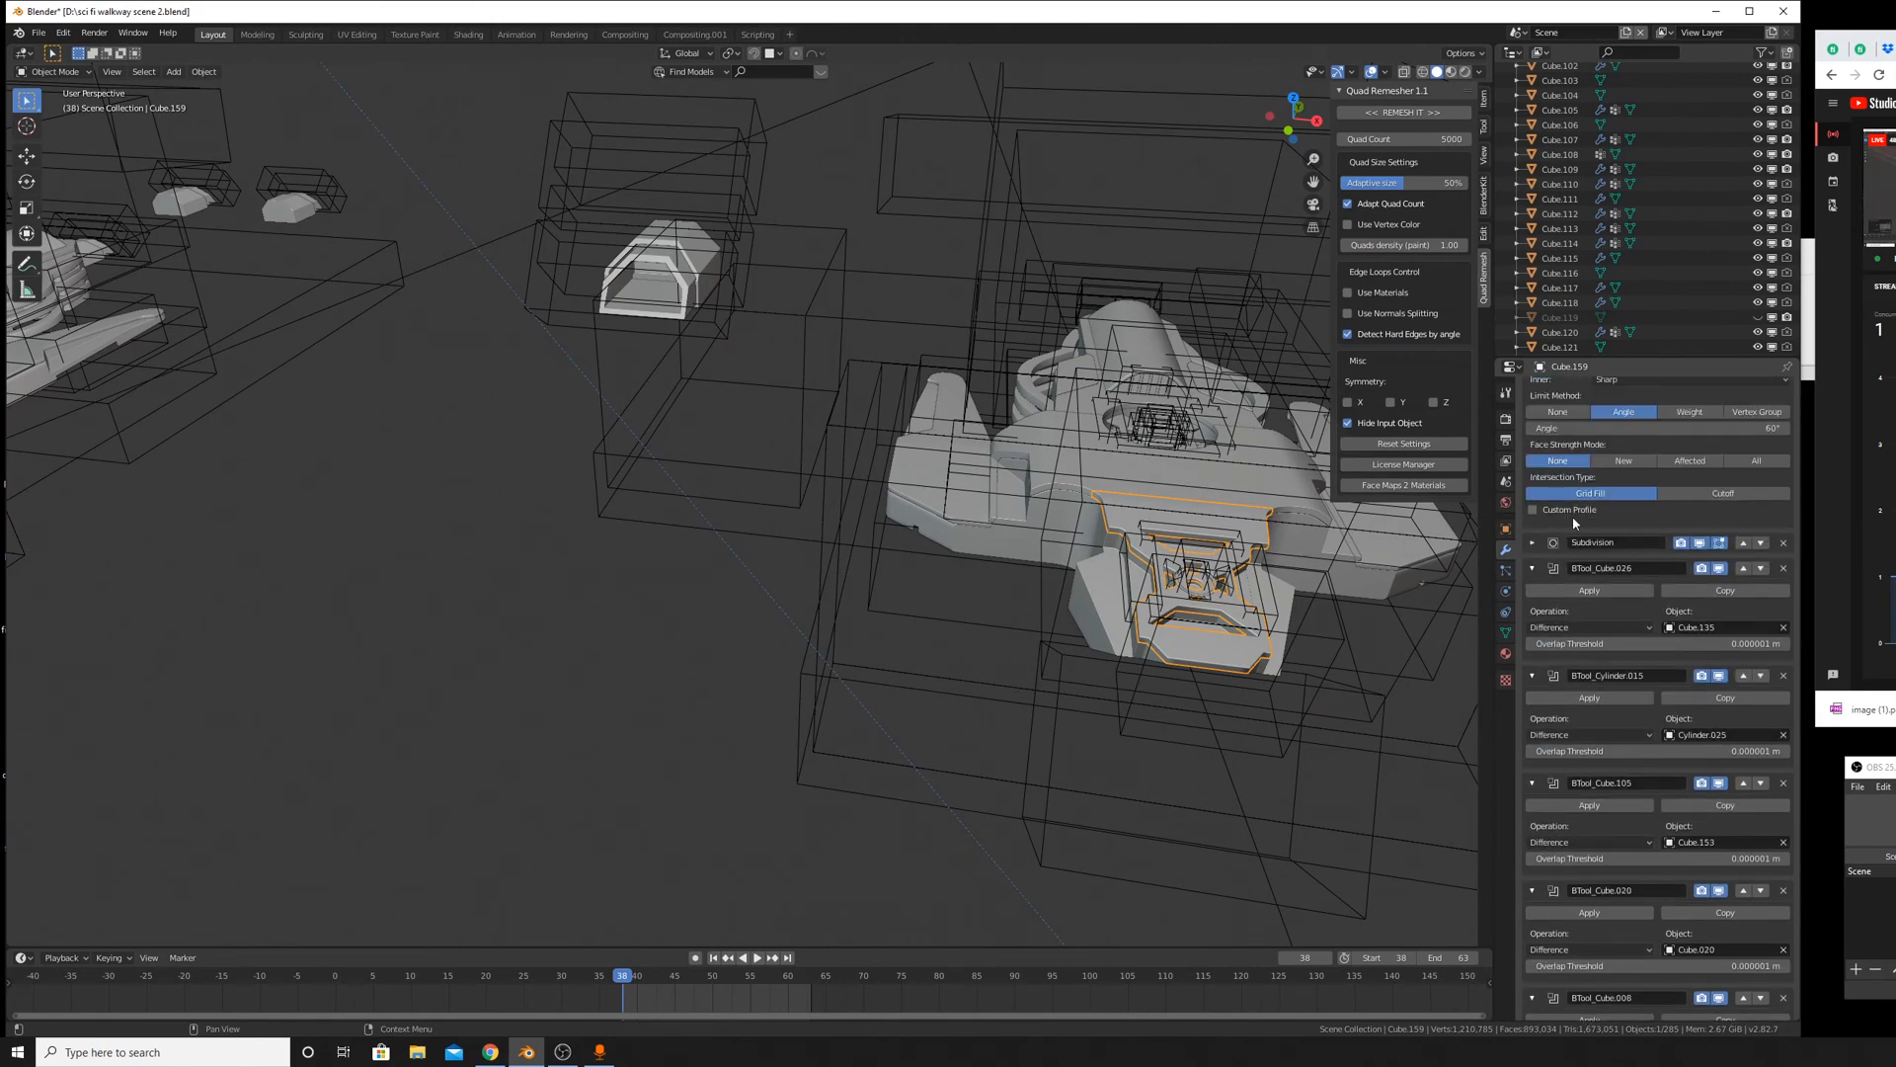
pyautogui.scroll(6, 1547, 530)
pyautogui.click(1533, 470)
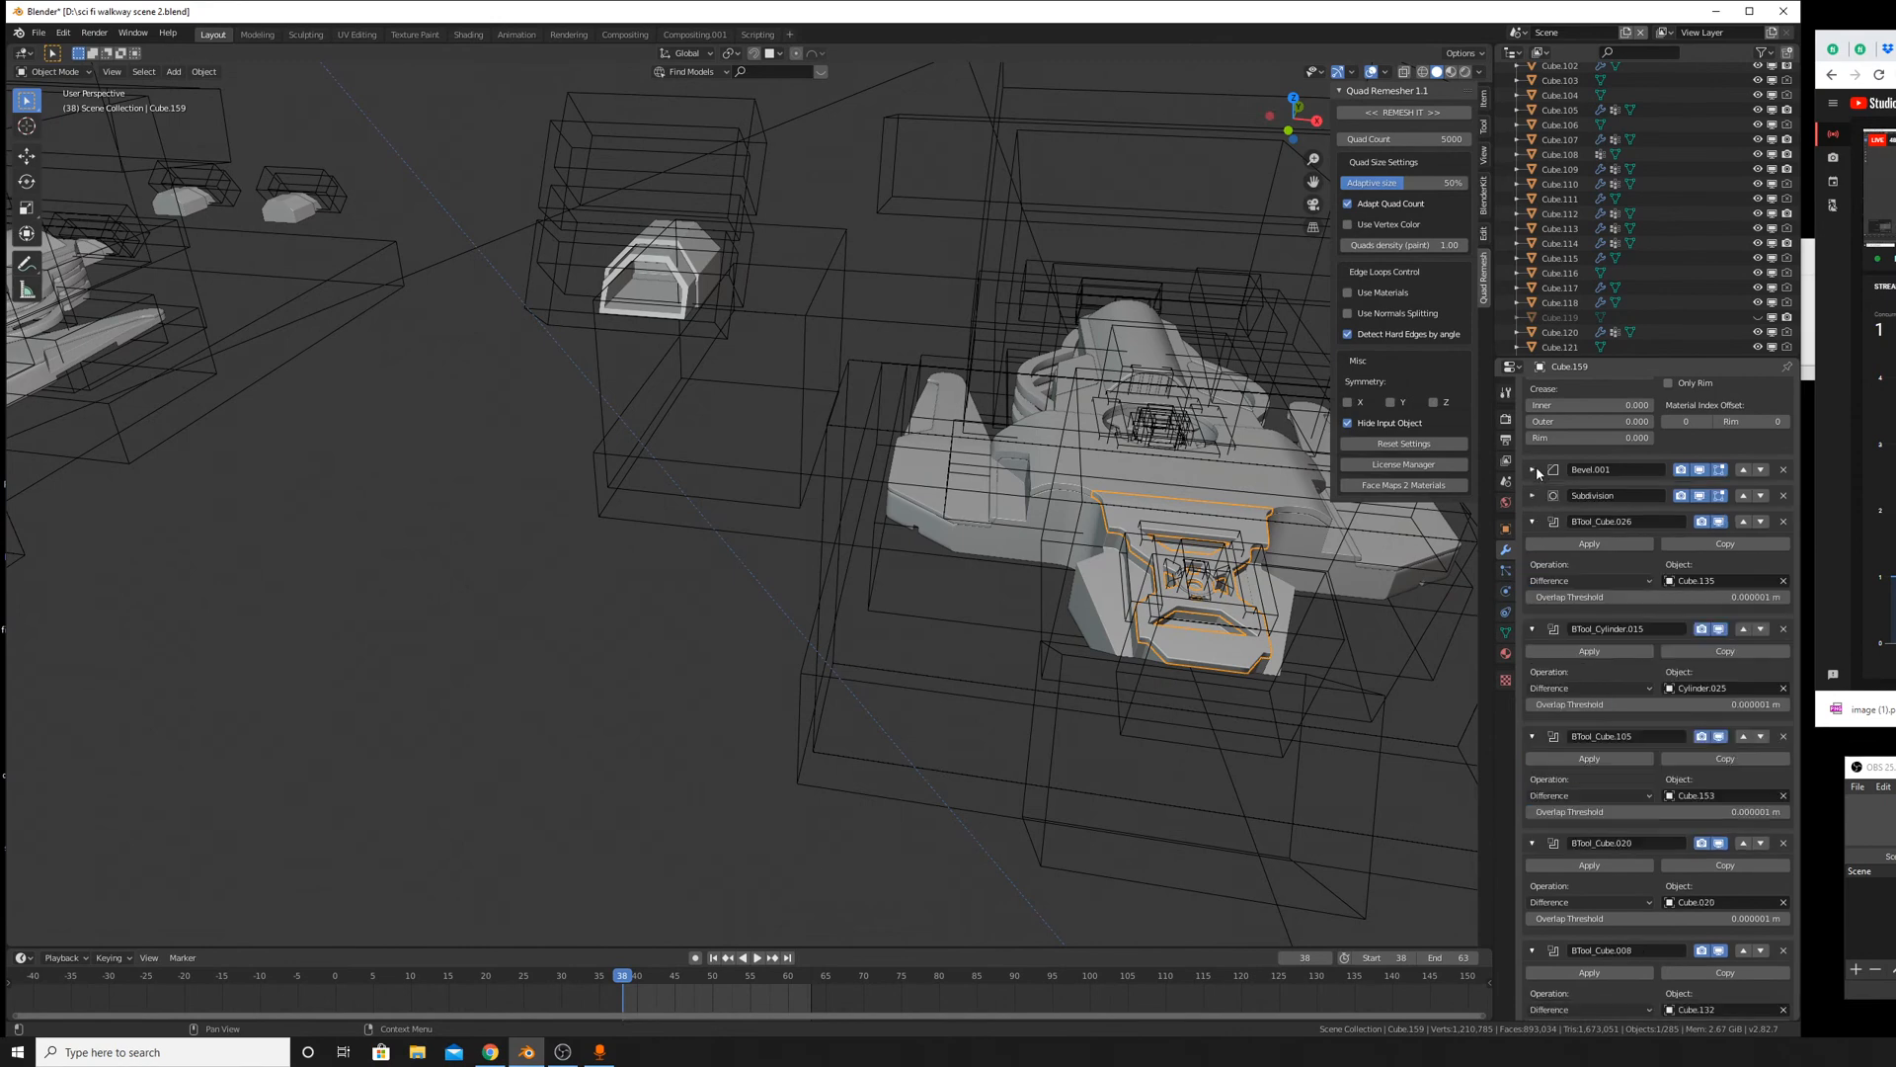
# Collapse the remaining expanded modifiers of Cube.159, including the booleans, Solidify and Mirror.
pyautogui.click(1531, 521)
pyautogui.click(1530, 547)
pyautogui.moveTo(1532, 573); pyautogui.dragTo(1535, 902)
pyautogui.scroll(8, 1554, 715)
pyautogui.click(1532, 716)
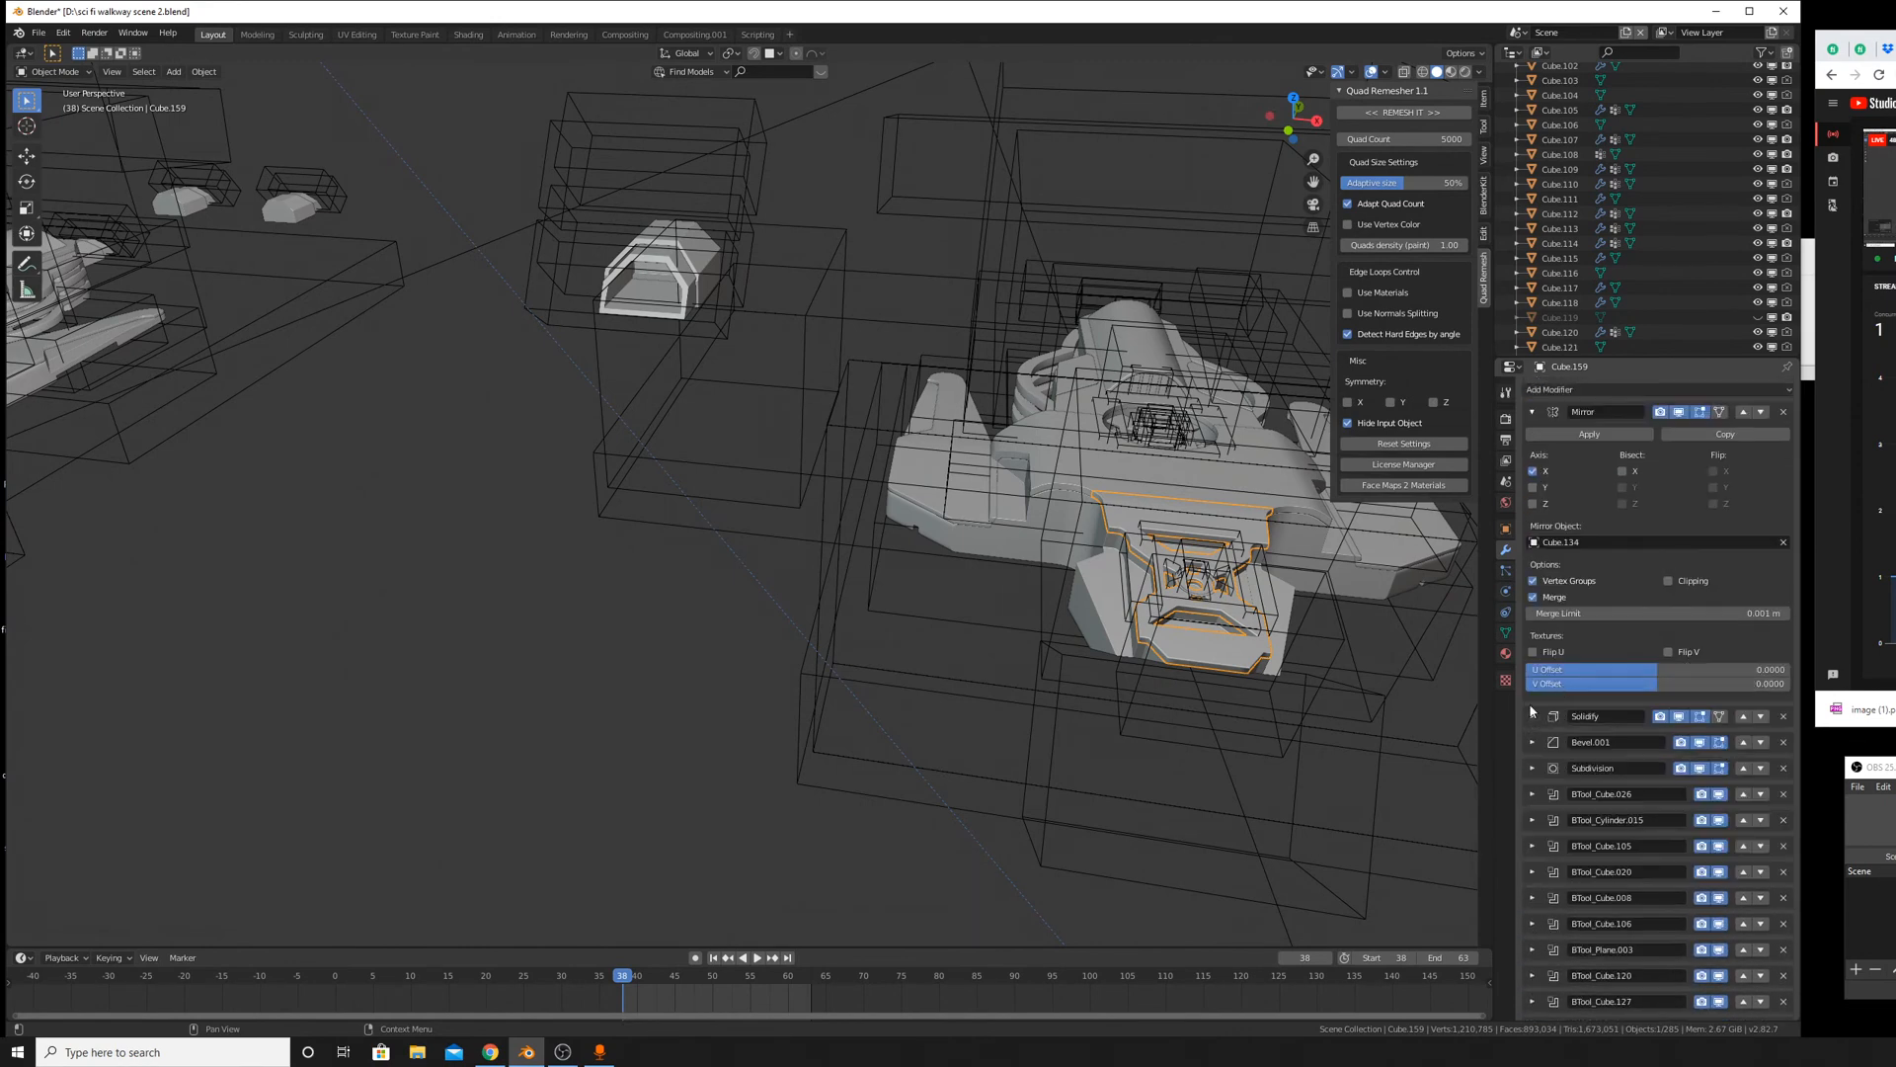
pyautogui.click(1534, 412)
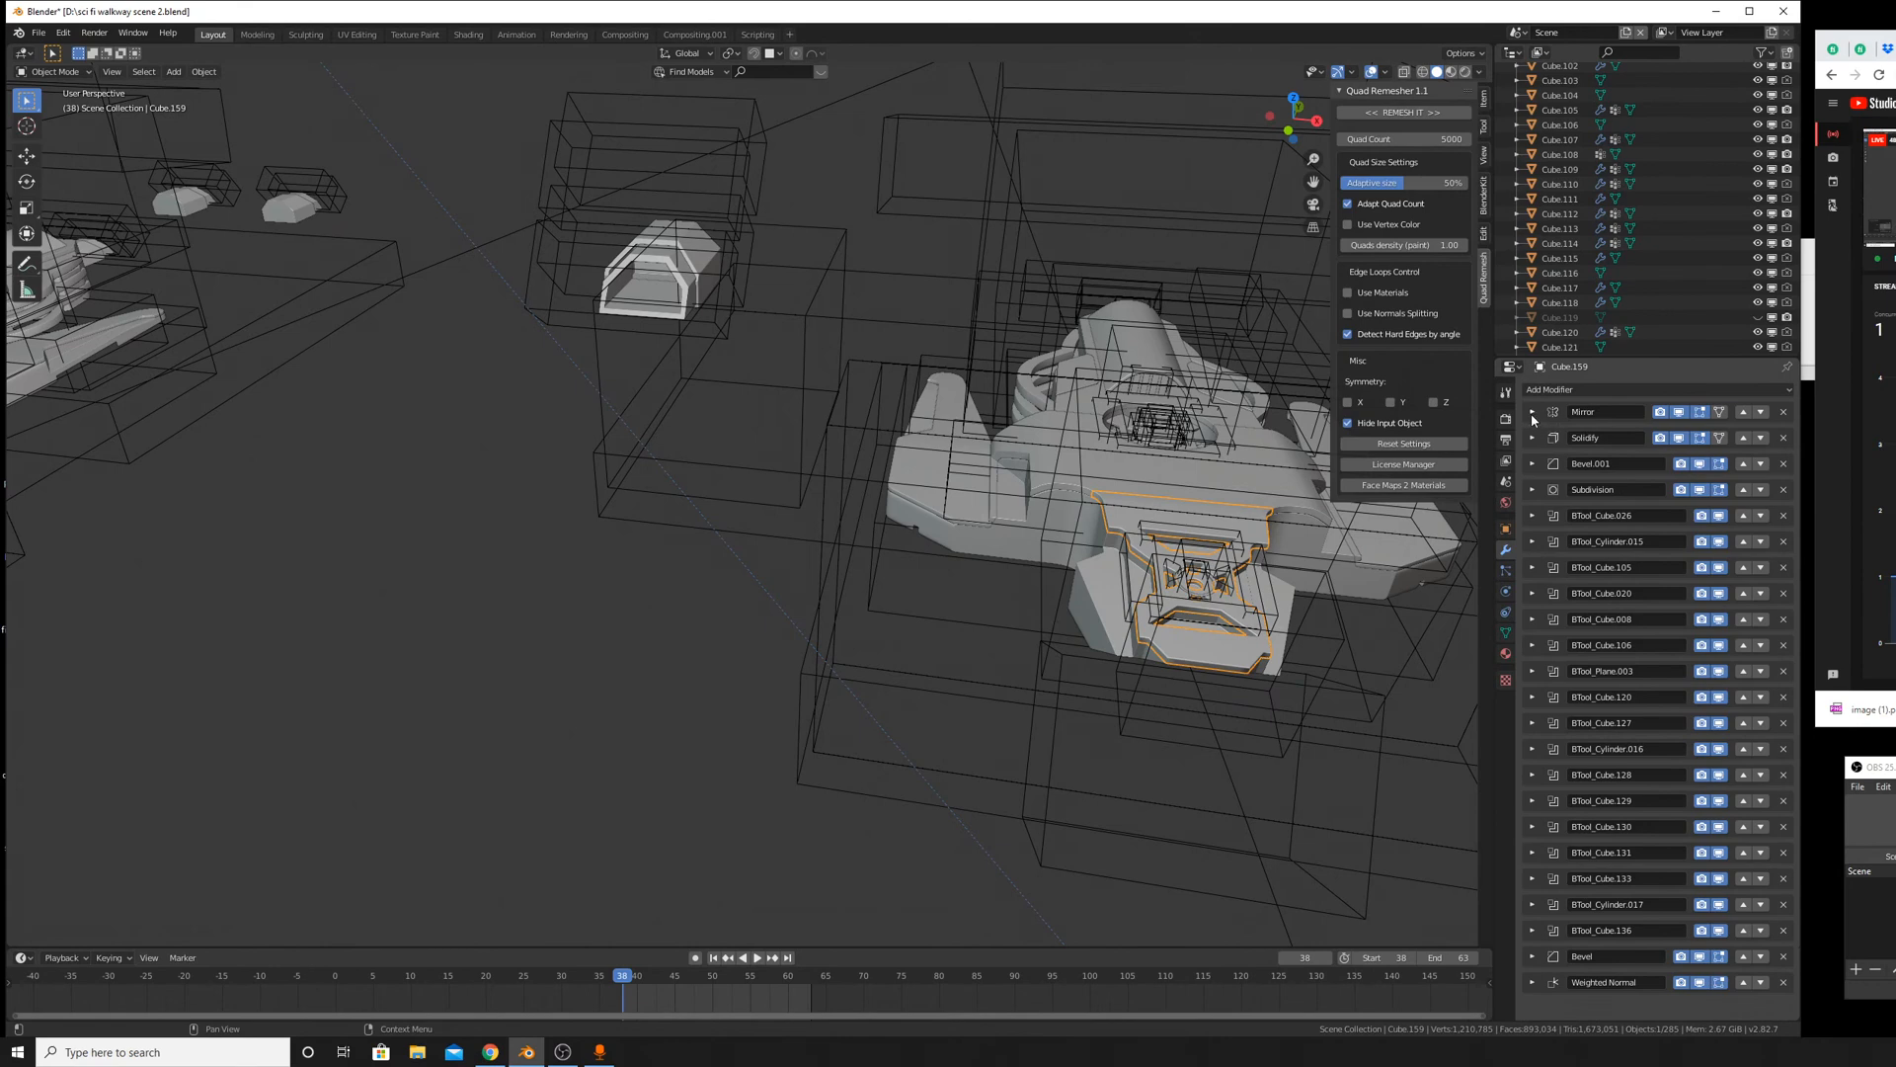
# Expand Cube.159's modifiers and apply its Mirror, Solidify and Bevel.001 modifiers.
pyautogui.click(1532, 413)
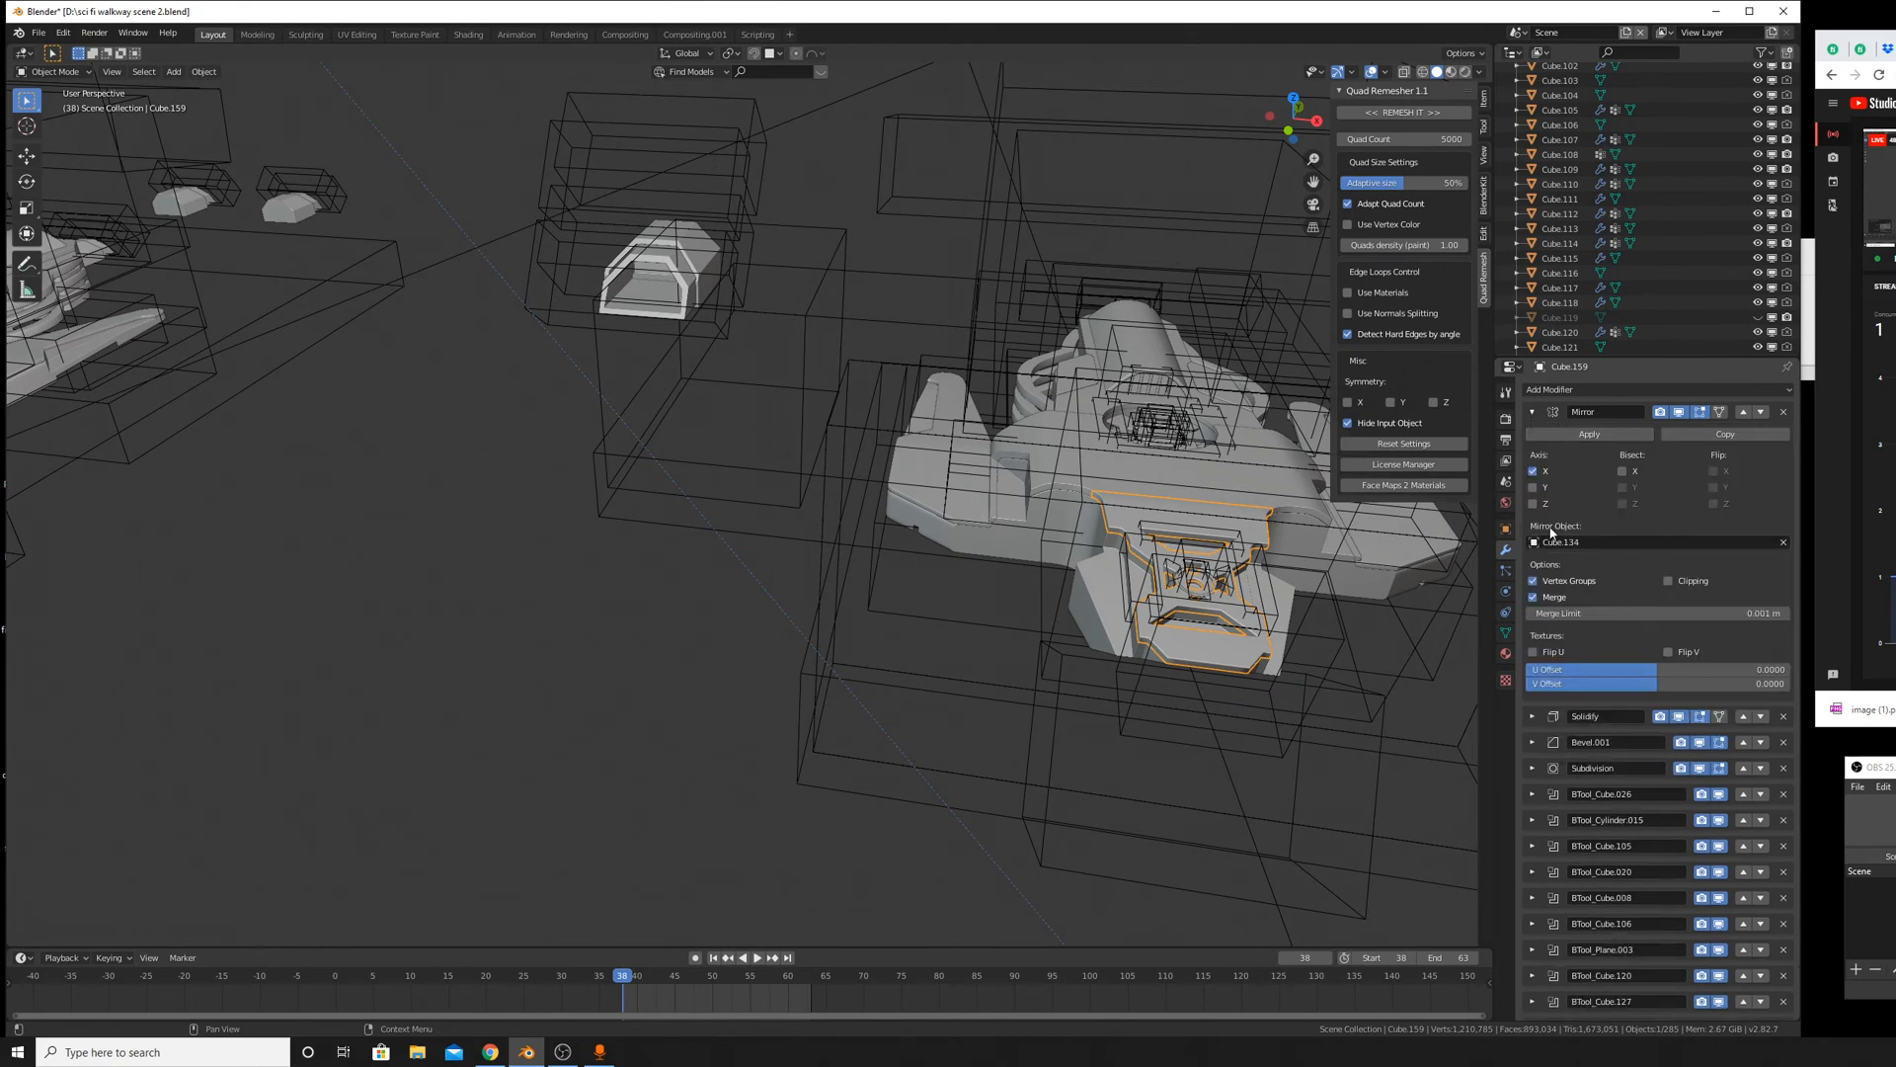
pyautogui.scroll(-6, 1536, 874)
pyautogui.moveTo(1531, 983); pyautogui.dragTo(1534, 466)
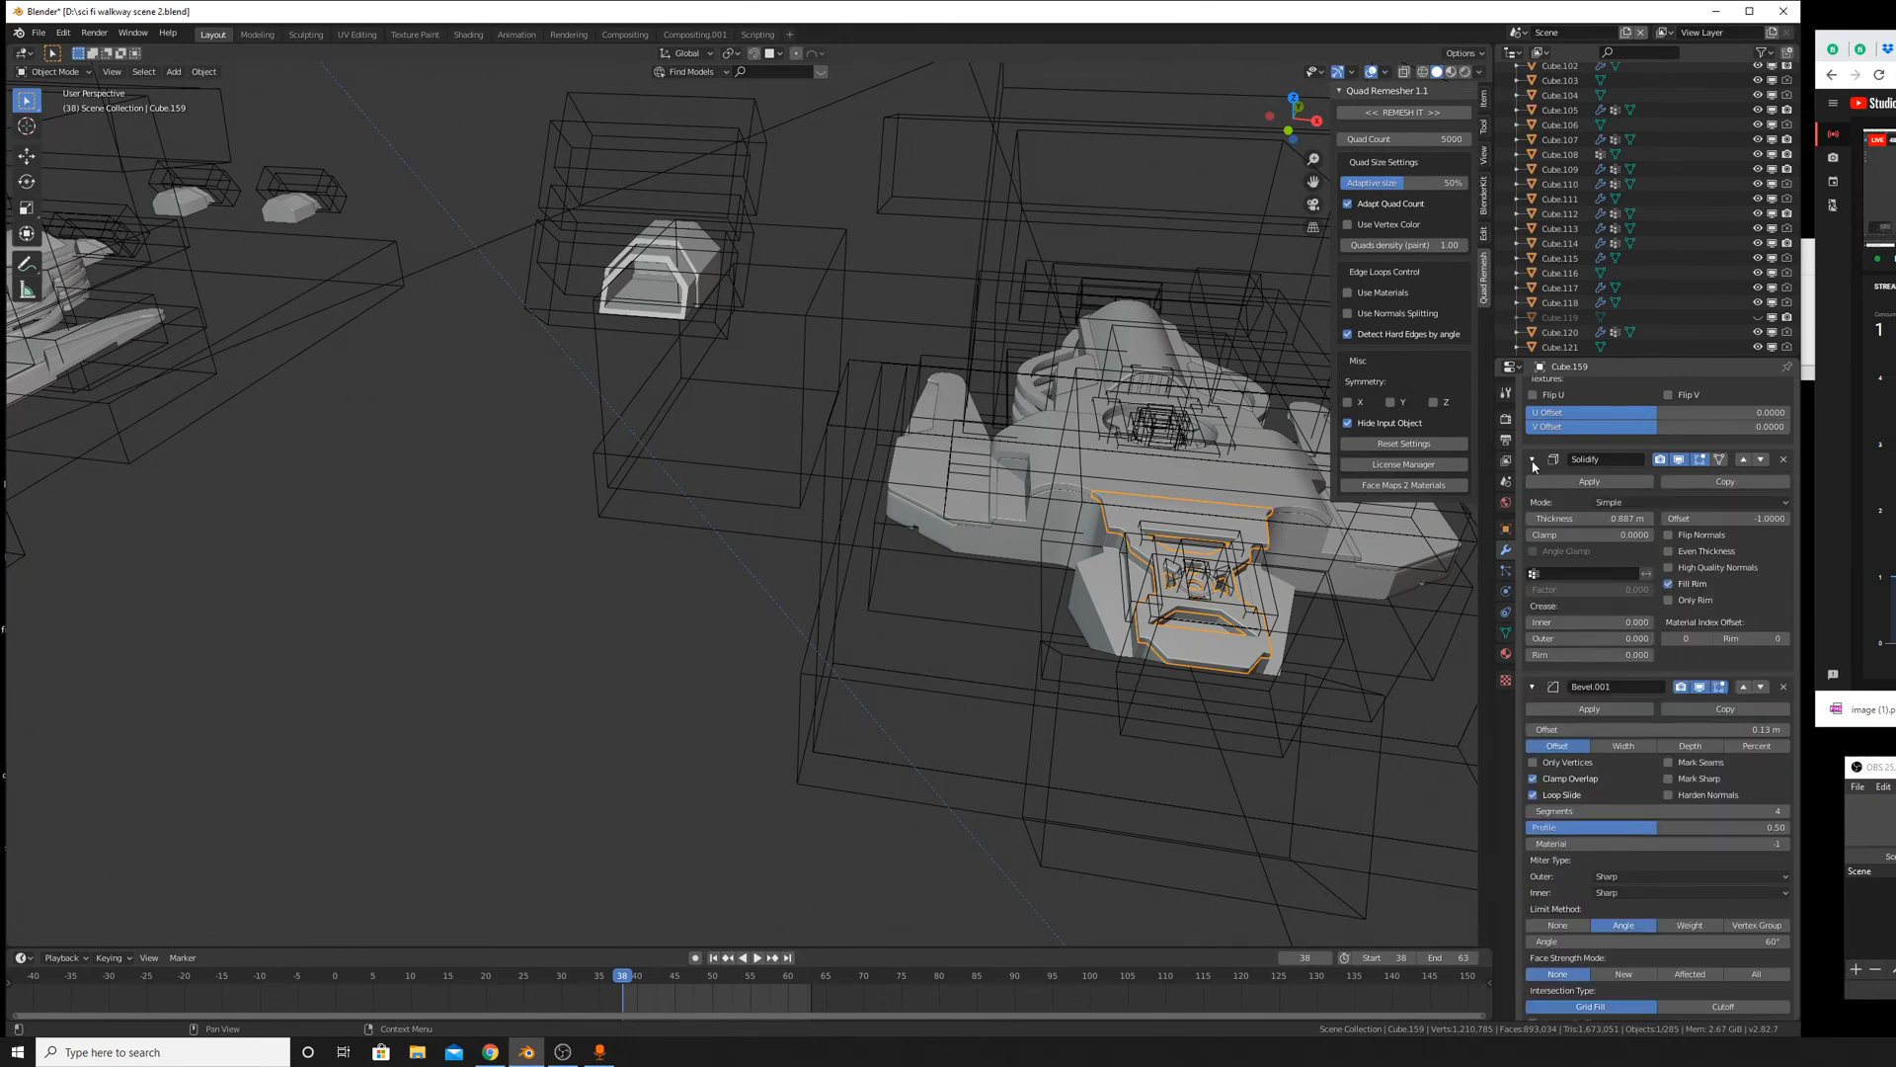
pyautogui.scroll(6, 1561, 524)
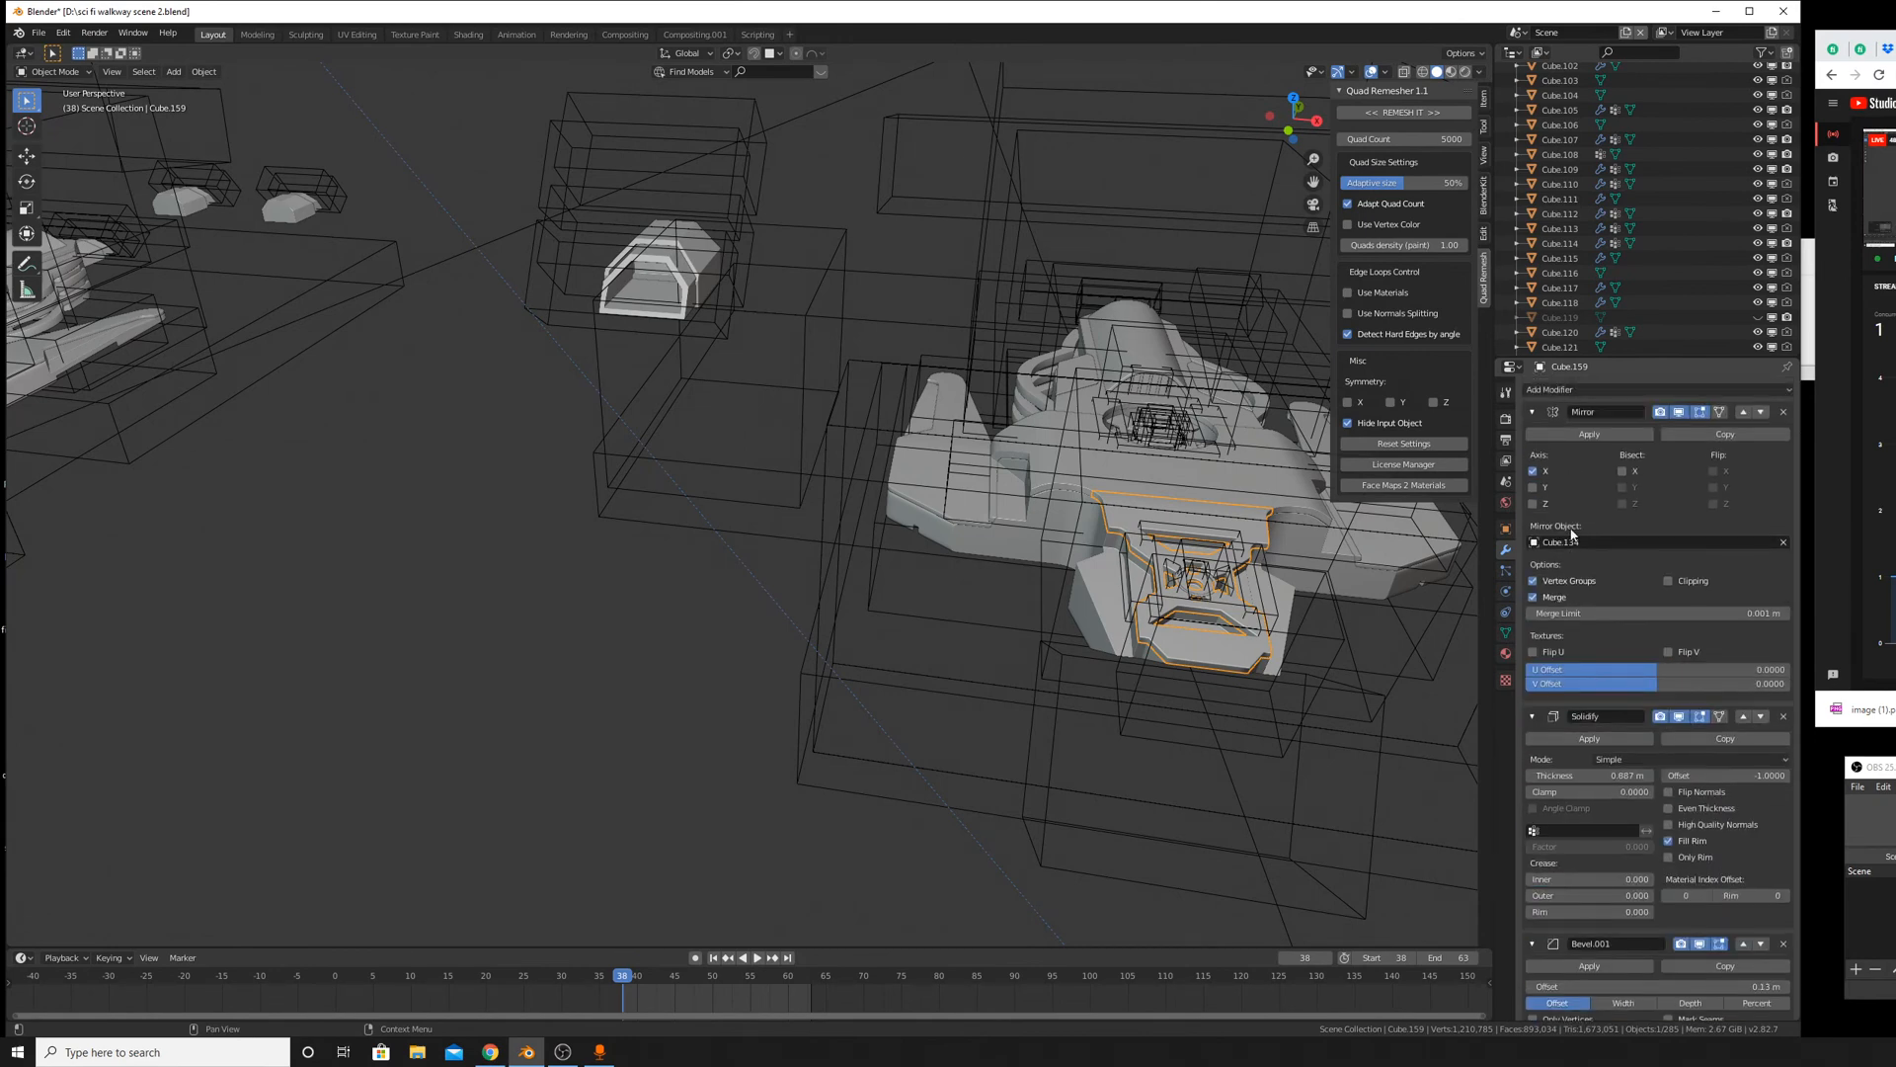
pyautogui.click(1592, 431)
pyautogui.click(1592, 434)
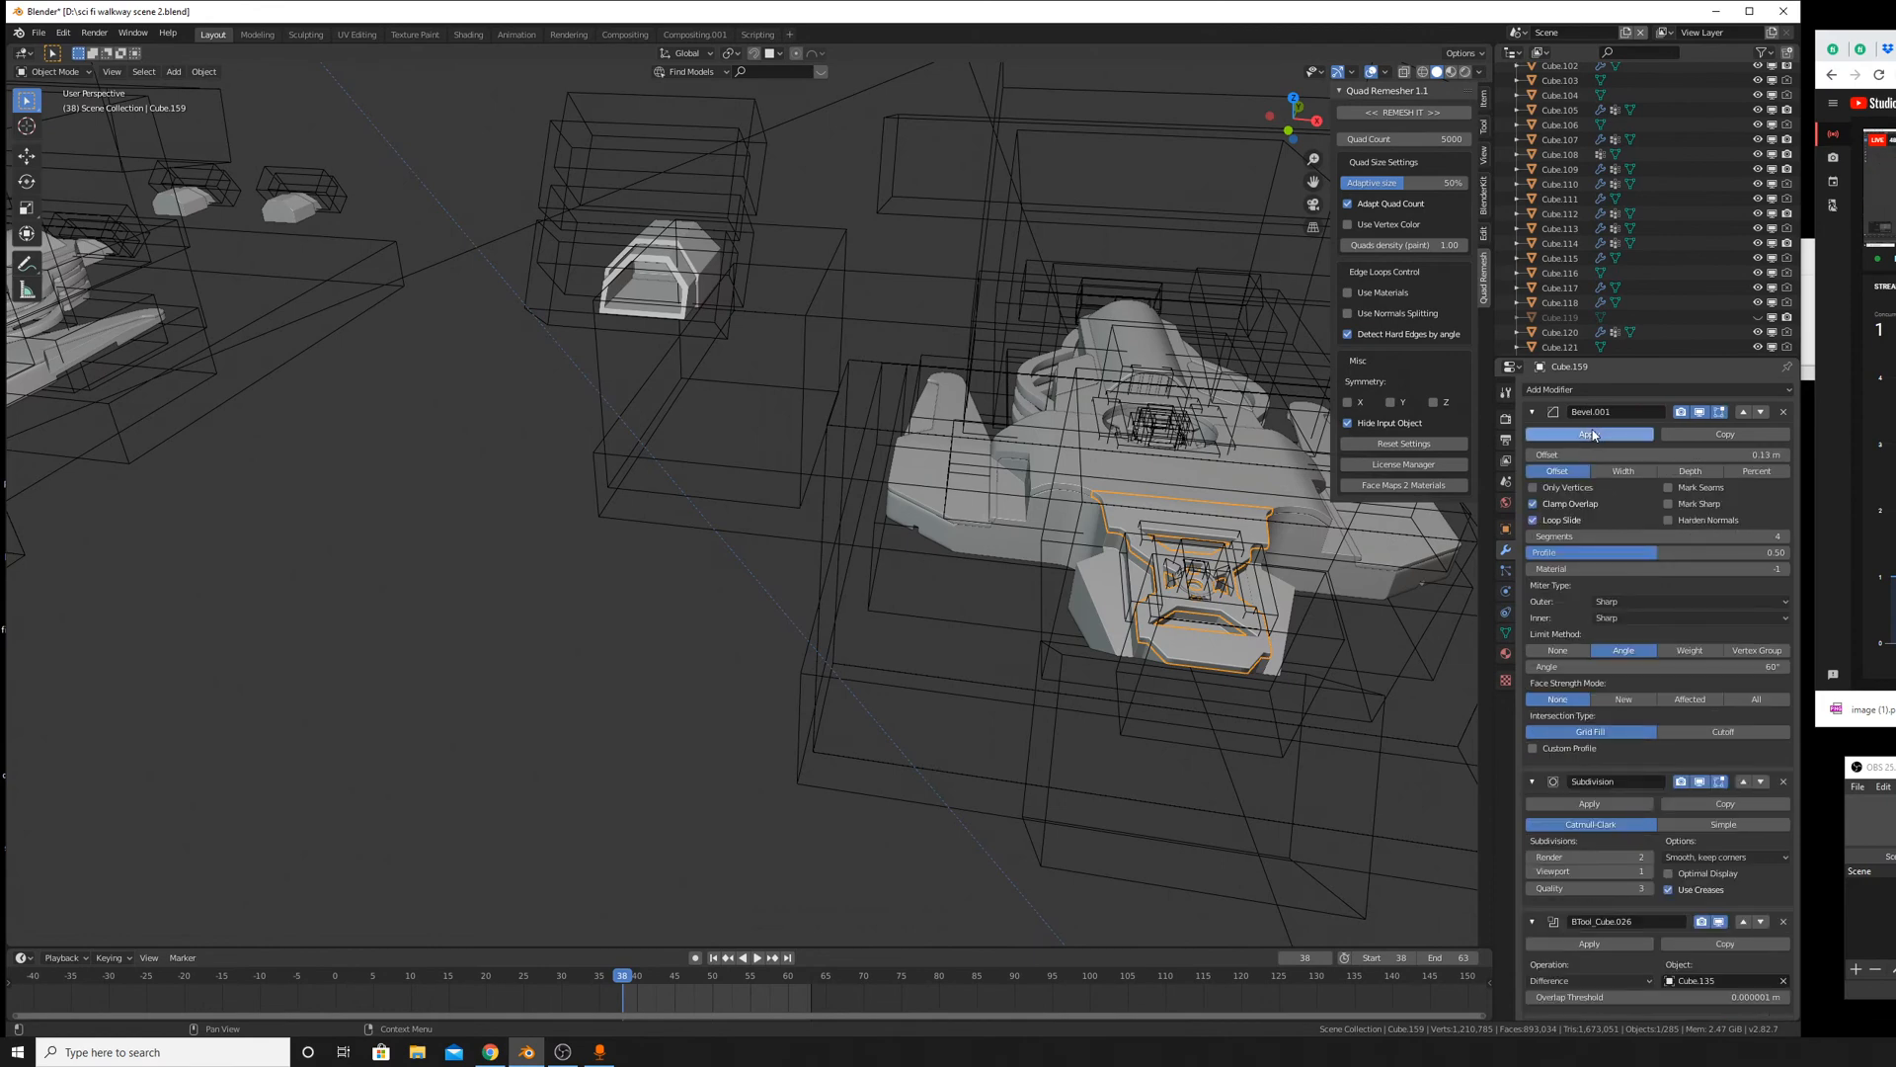
pyautogui.click(1592, 435)
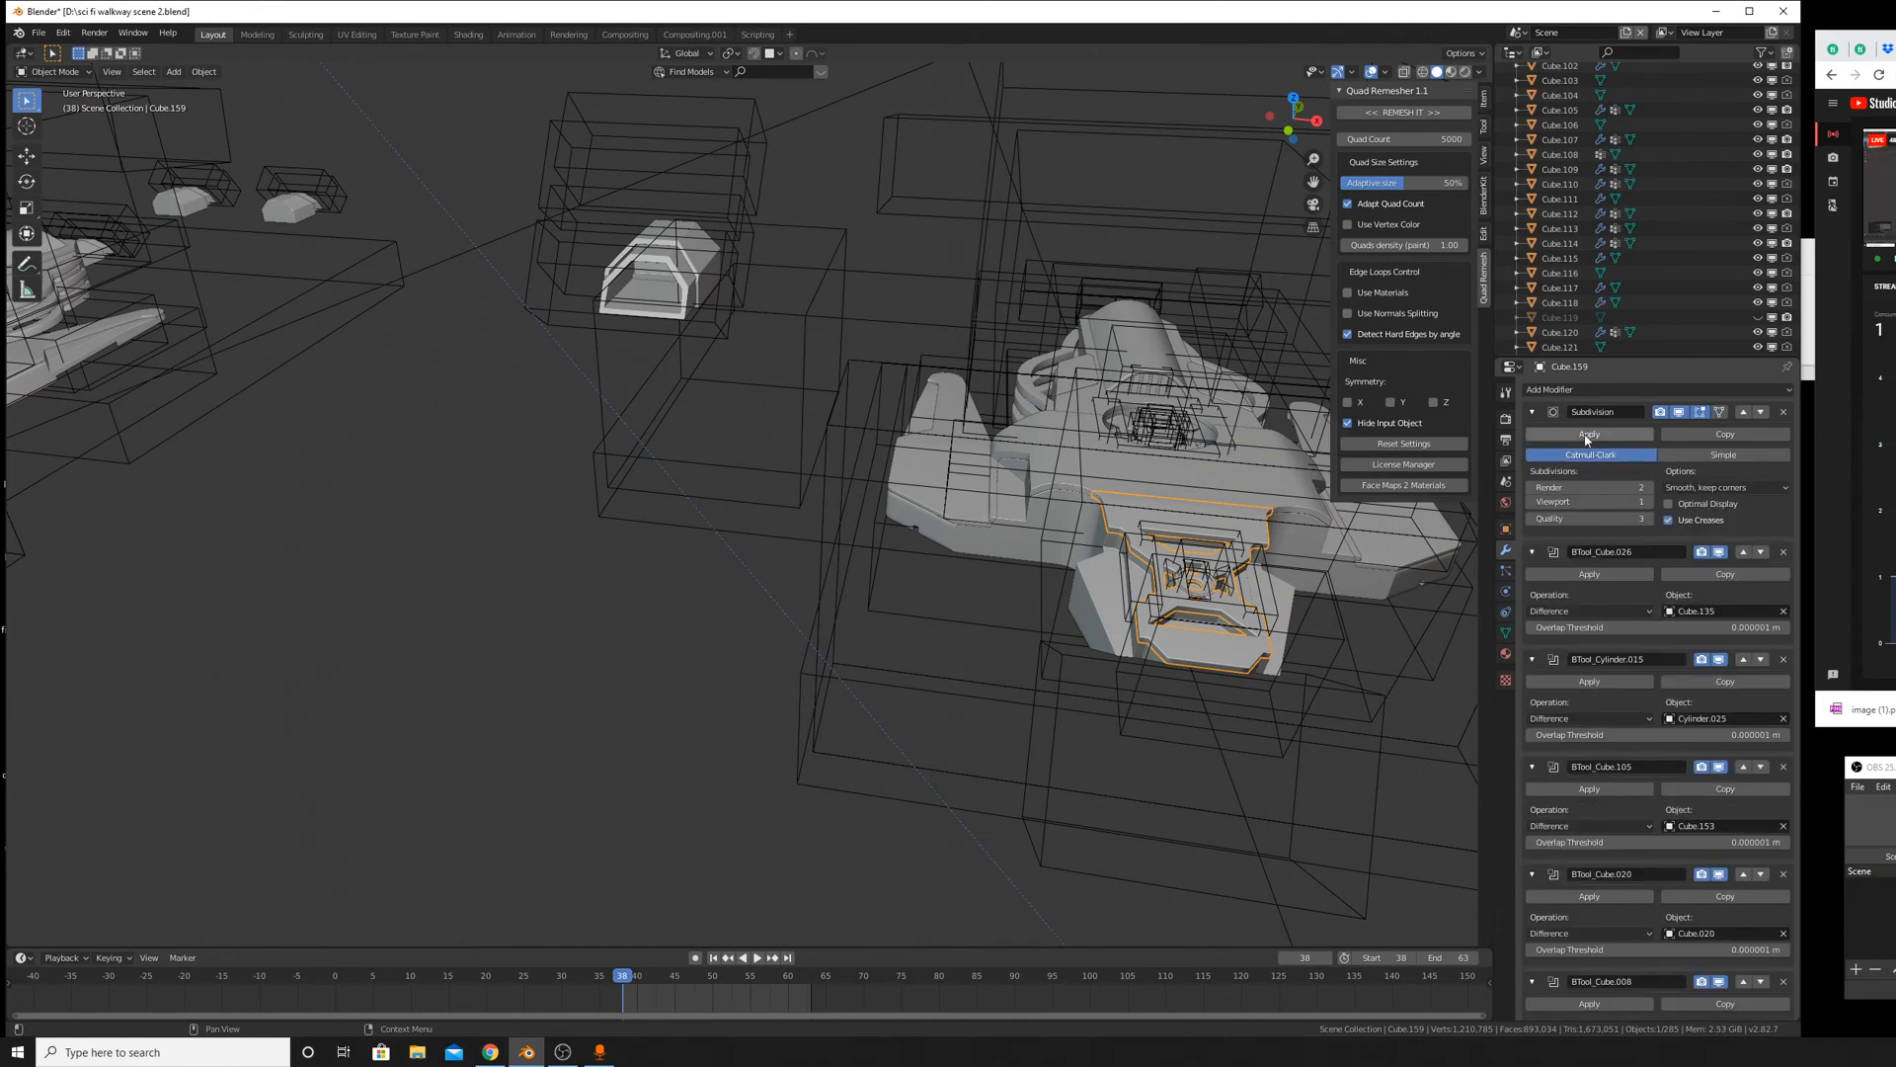
# Examine Cube.159's mesh in Edit Mode against its modified result and review the rest of its modifier stack.
pyautogui.press('Tab')
pyautogui.scroll(4, 1184, 534)
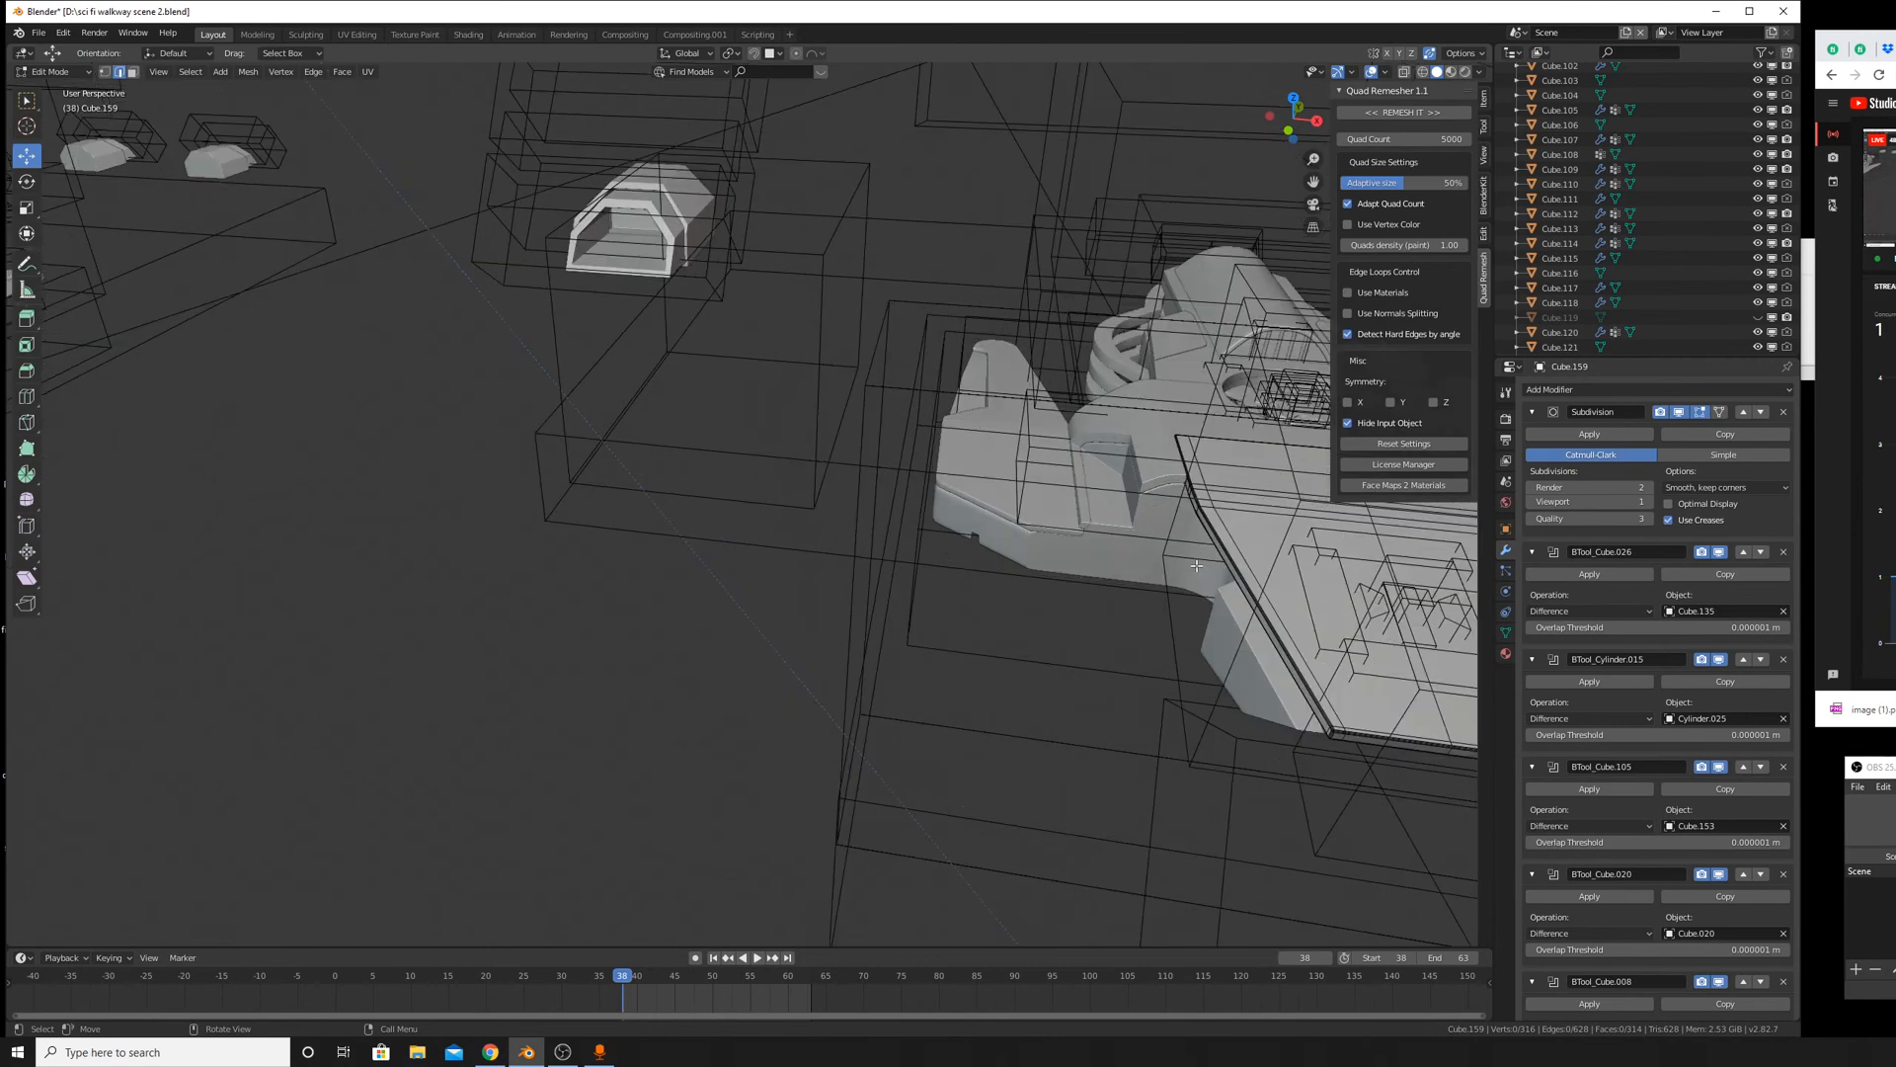
pyautogui.moveTo(1210, 585); pyautogui.dragTo(1157, 556, button='middle')
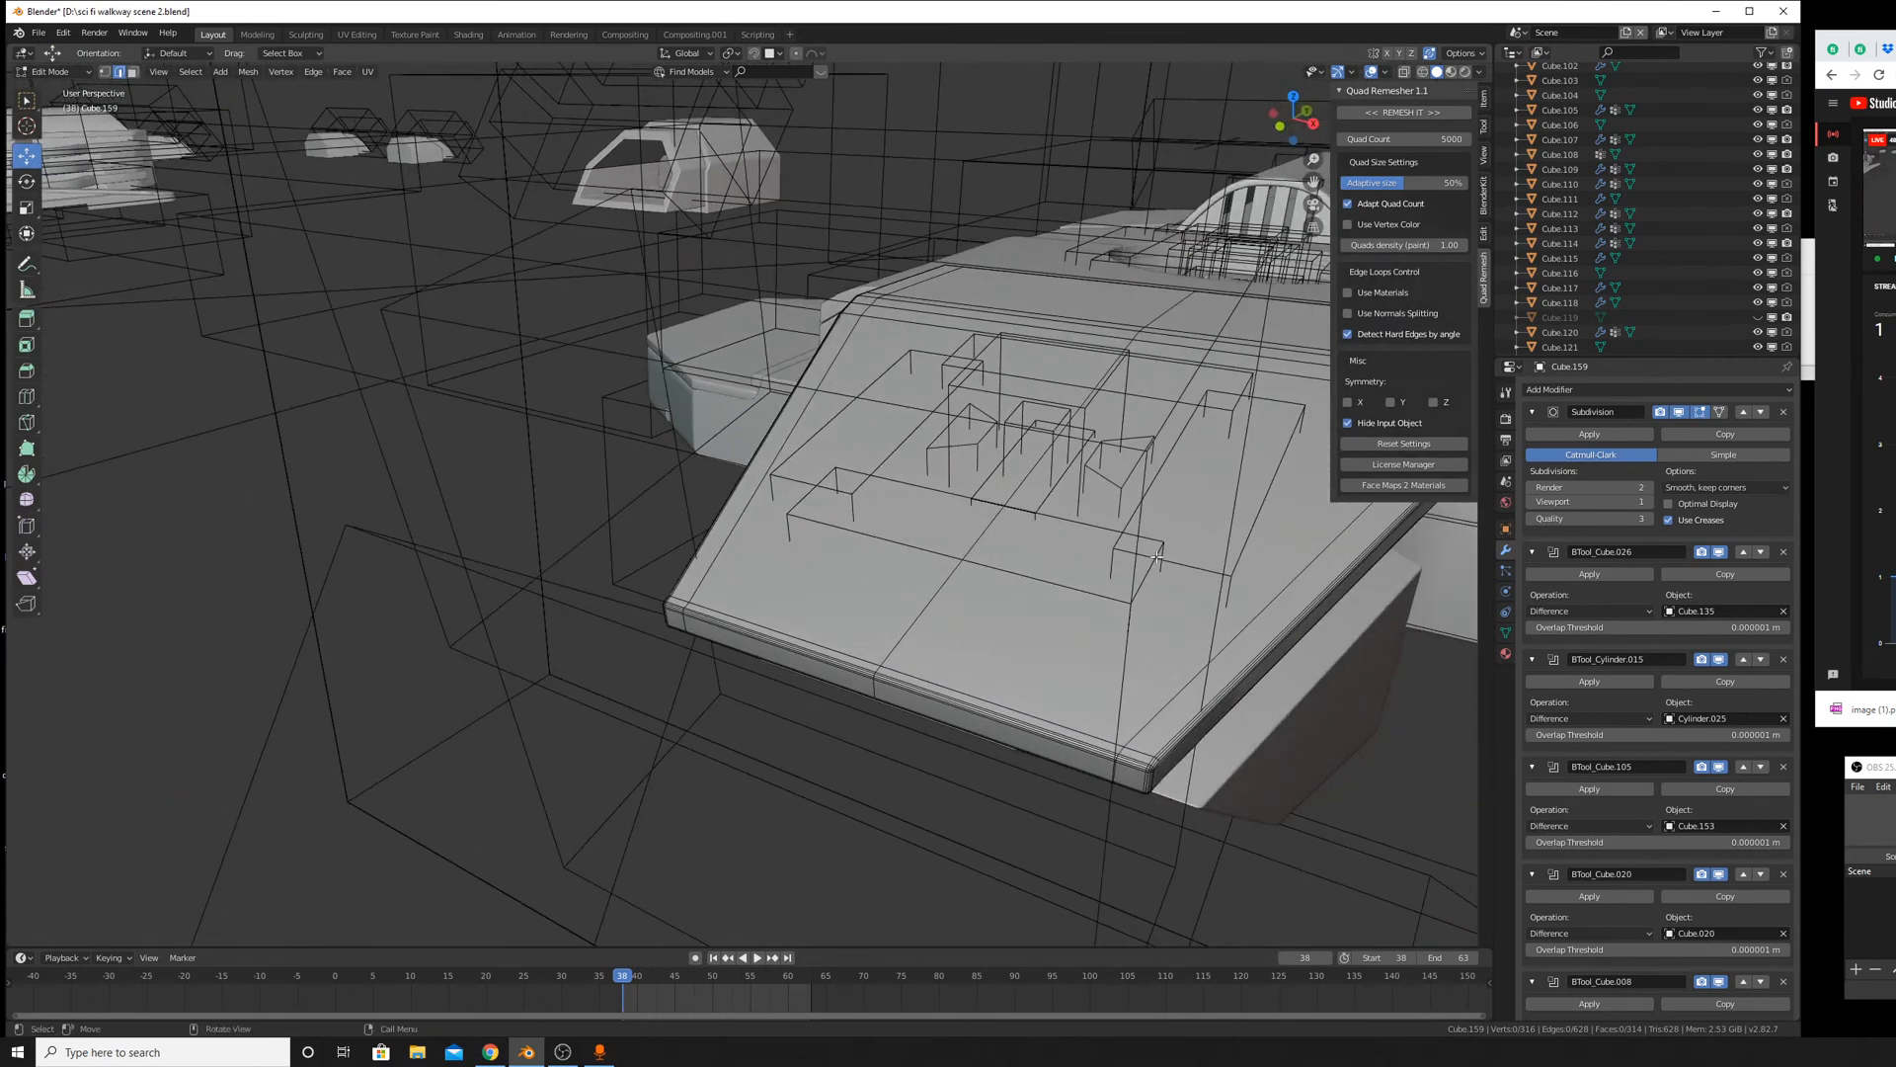
pyautogui.press('Tab')
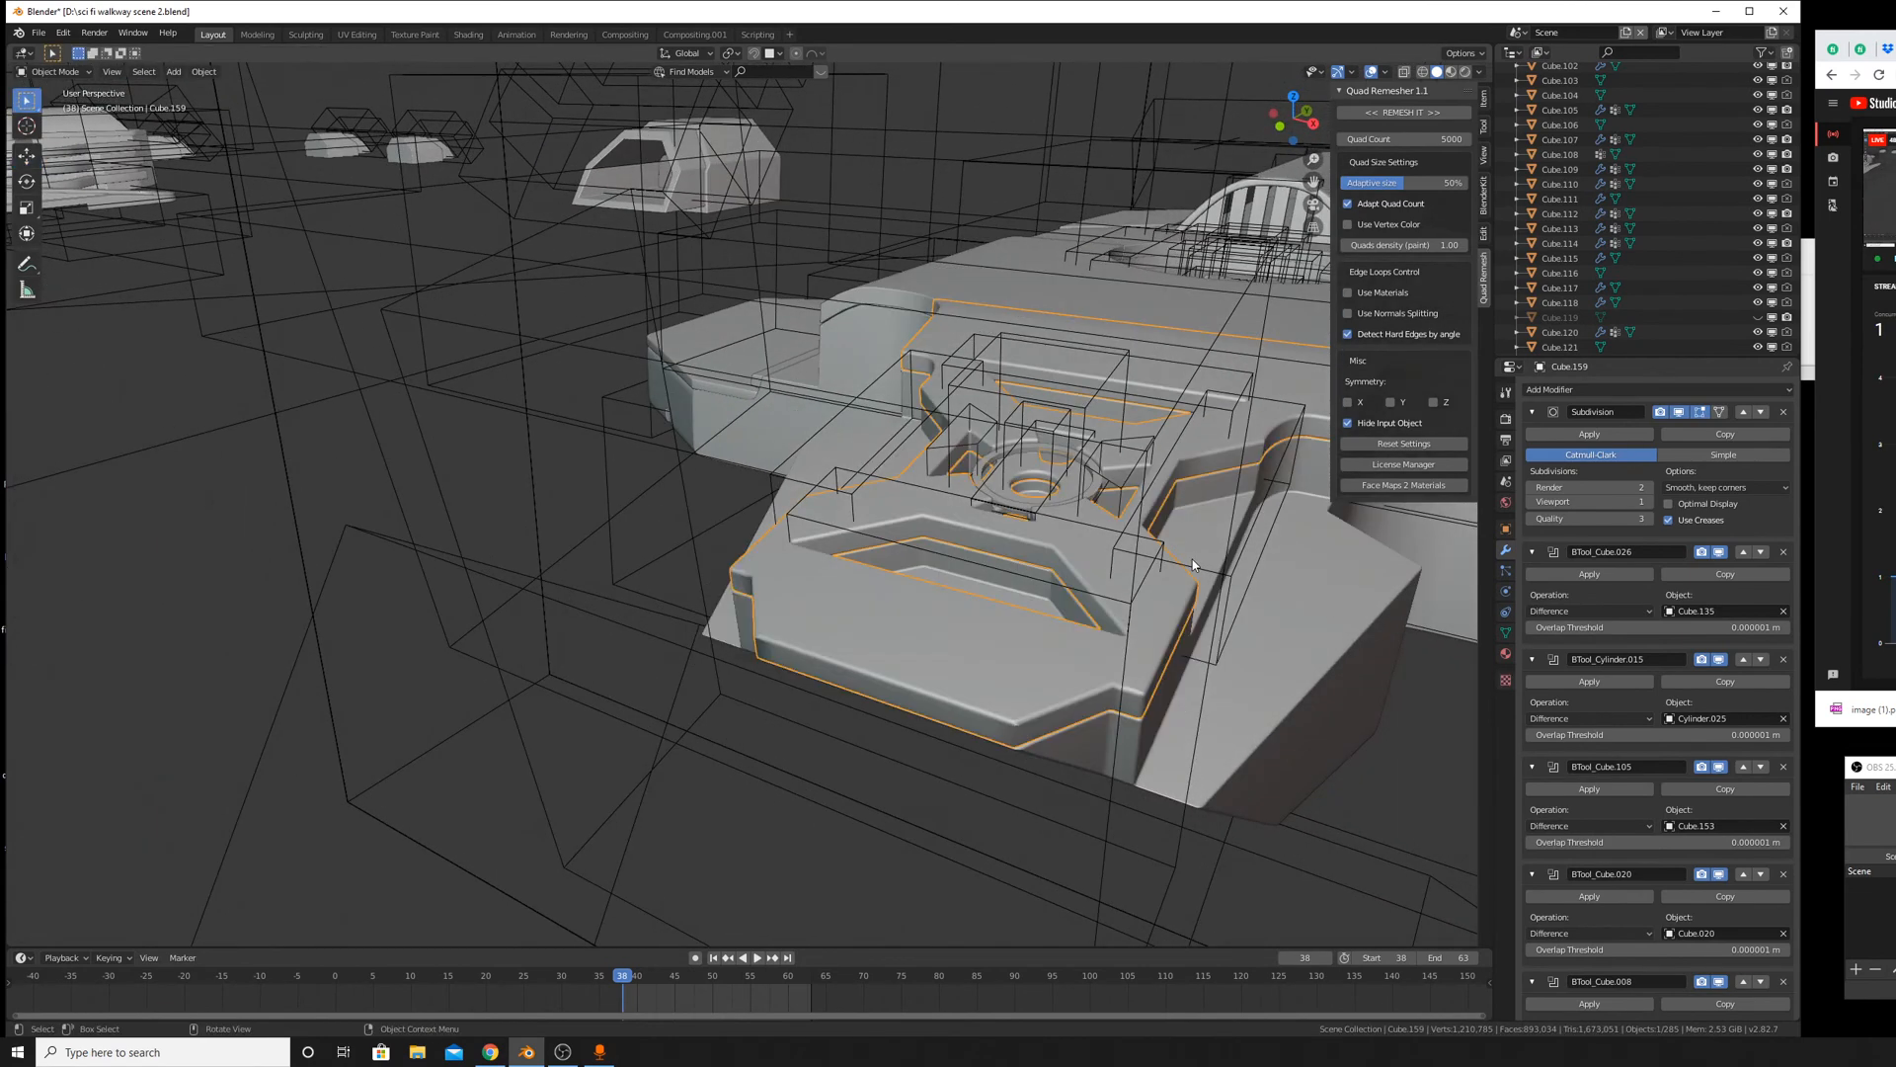
pyautogui.scroll(-15, 1564, 761)
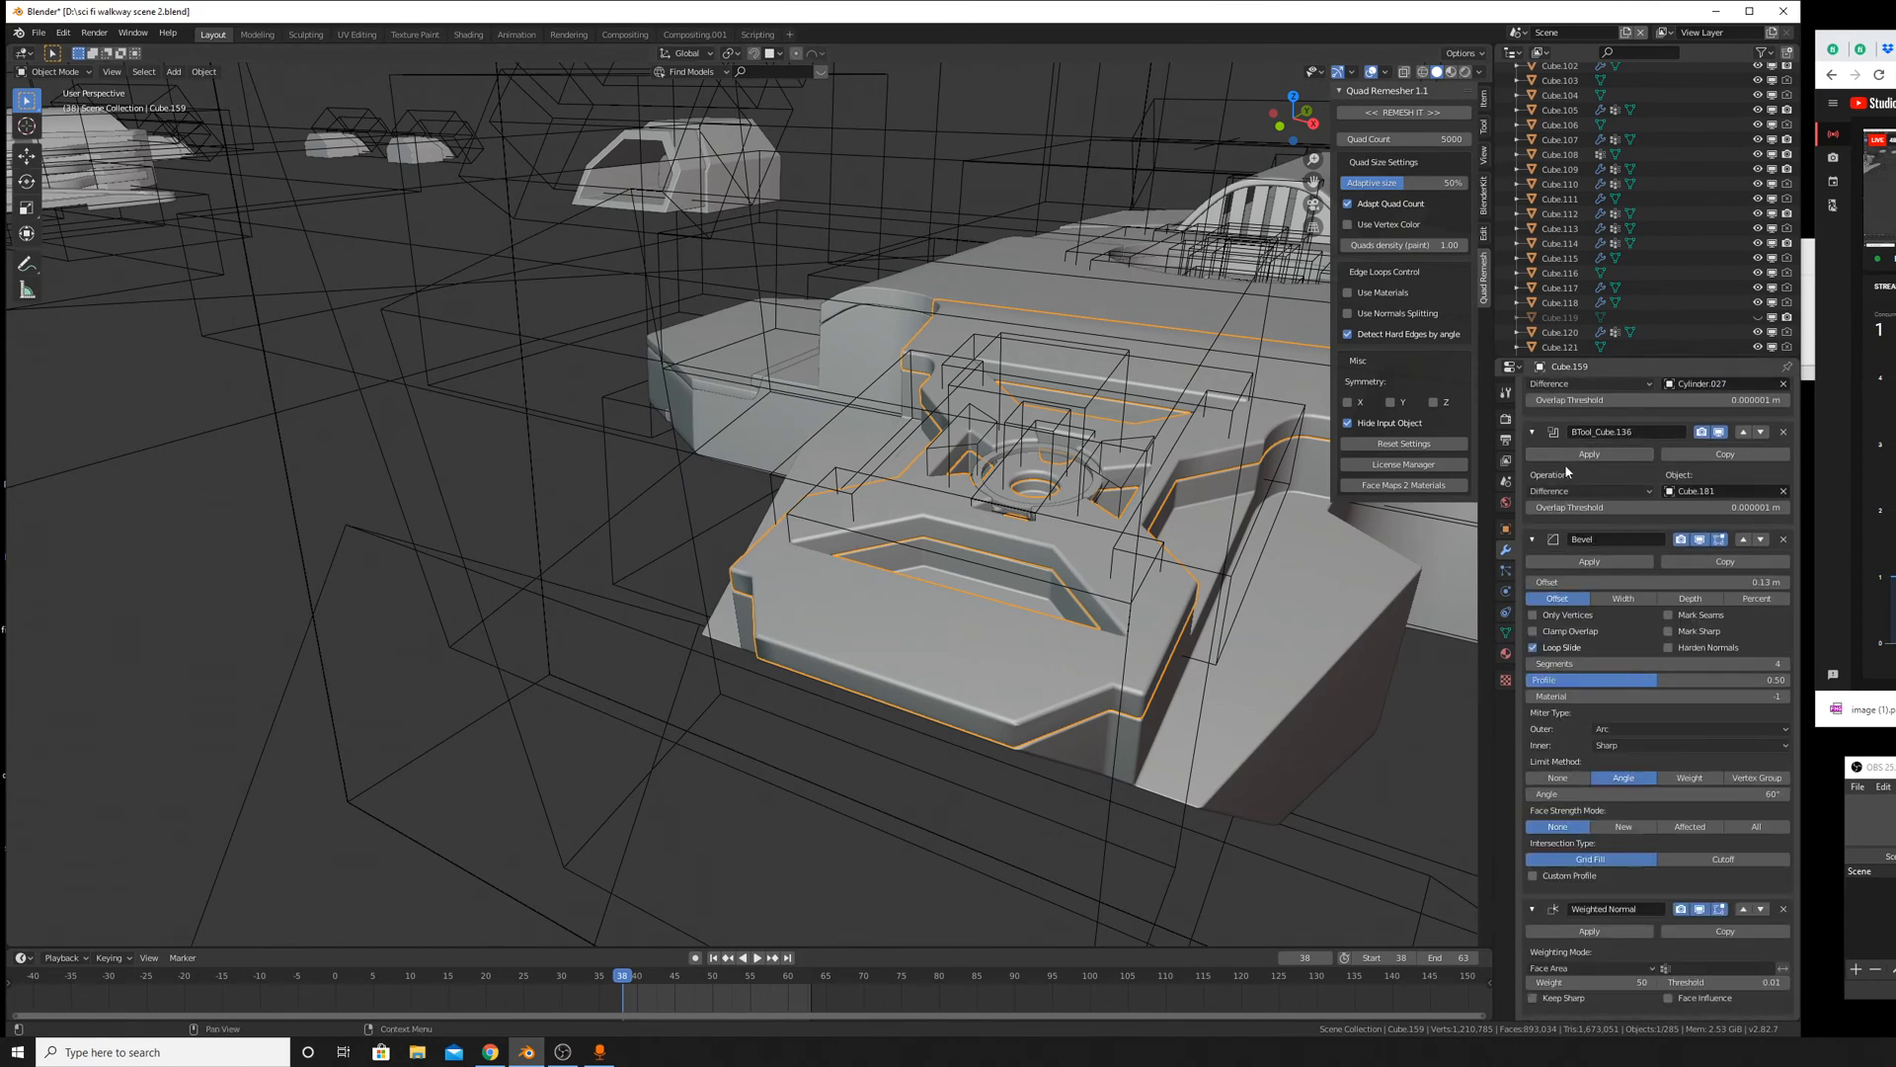
pyautogui.scroll(2, 1616, 579)
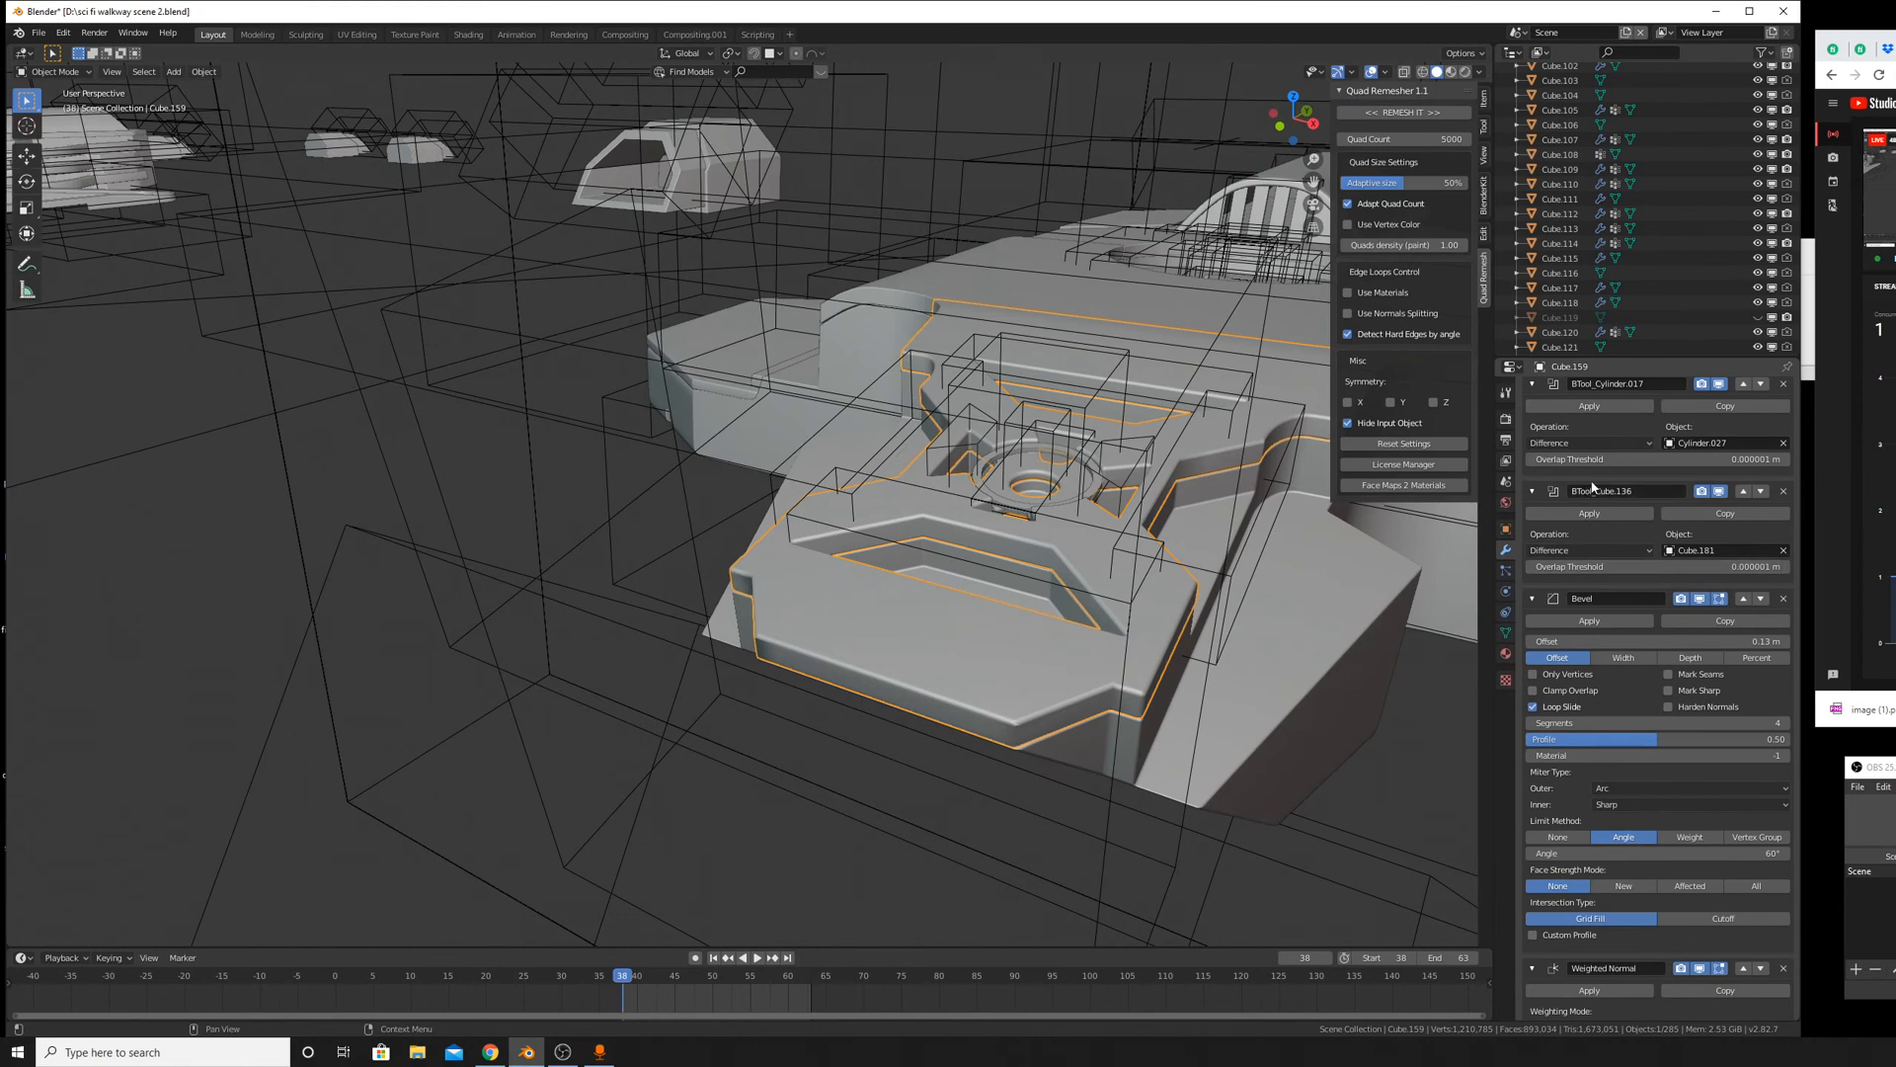
pyautogui.scroll(15, 1606, 742)
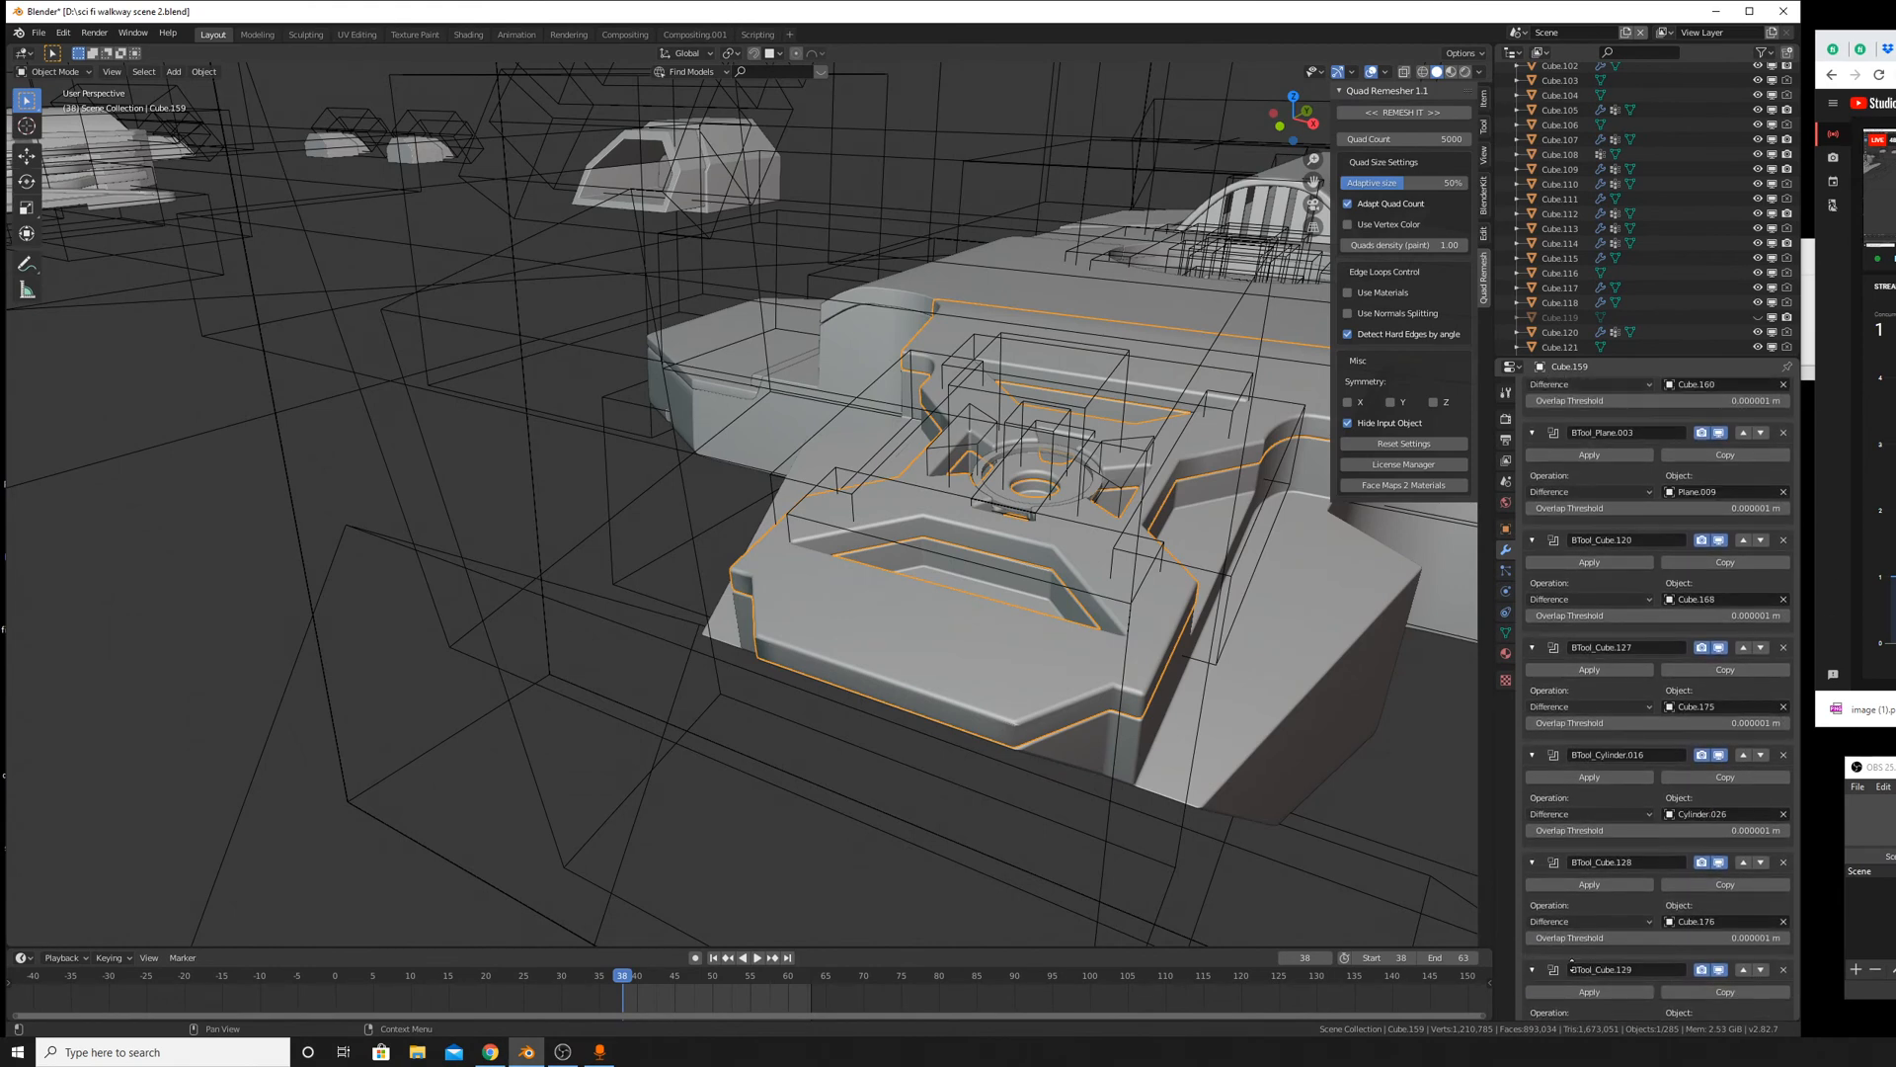
pyautogui.scroll(5, 1583, 882)
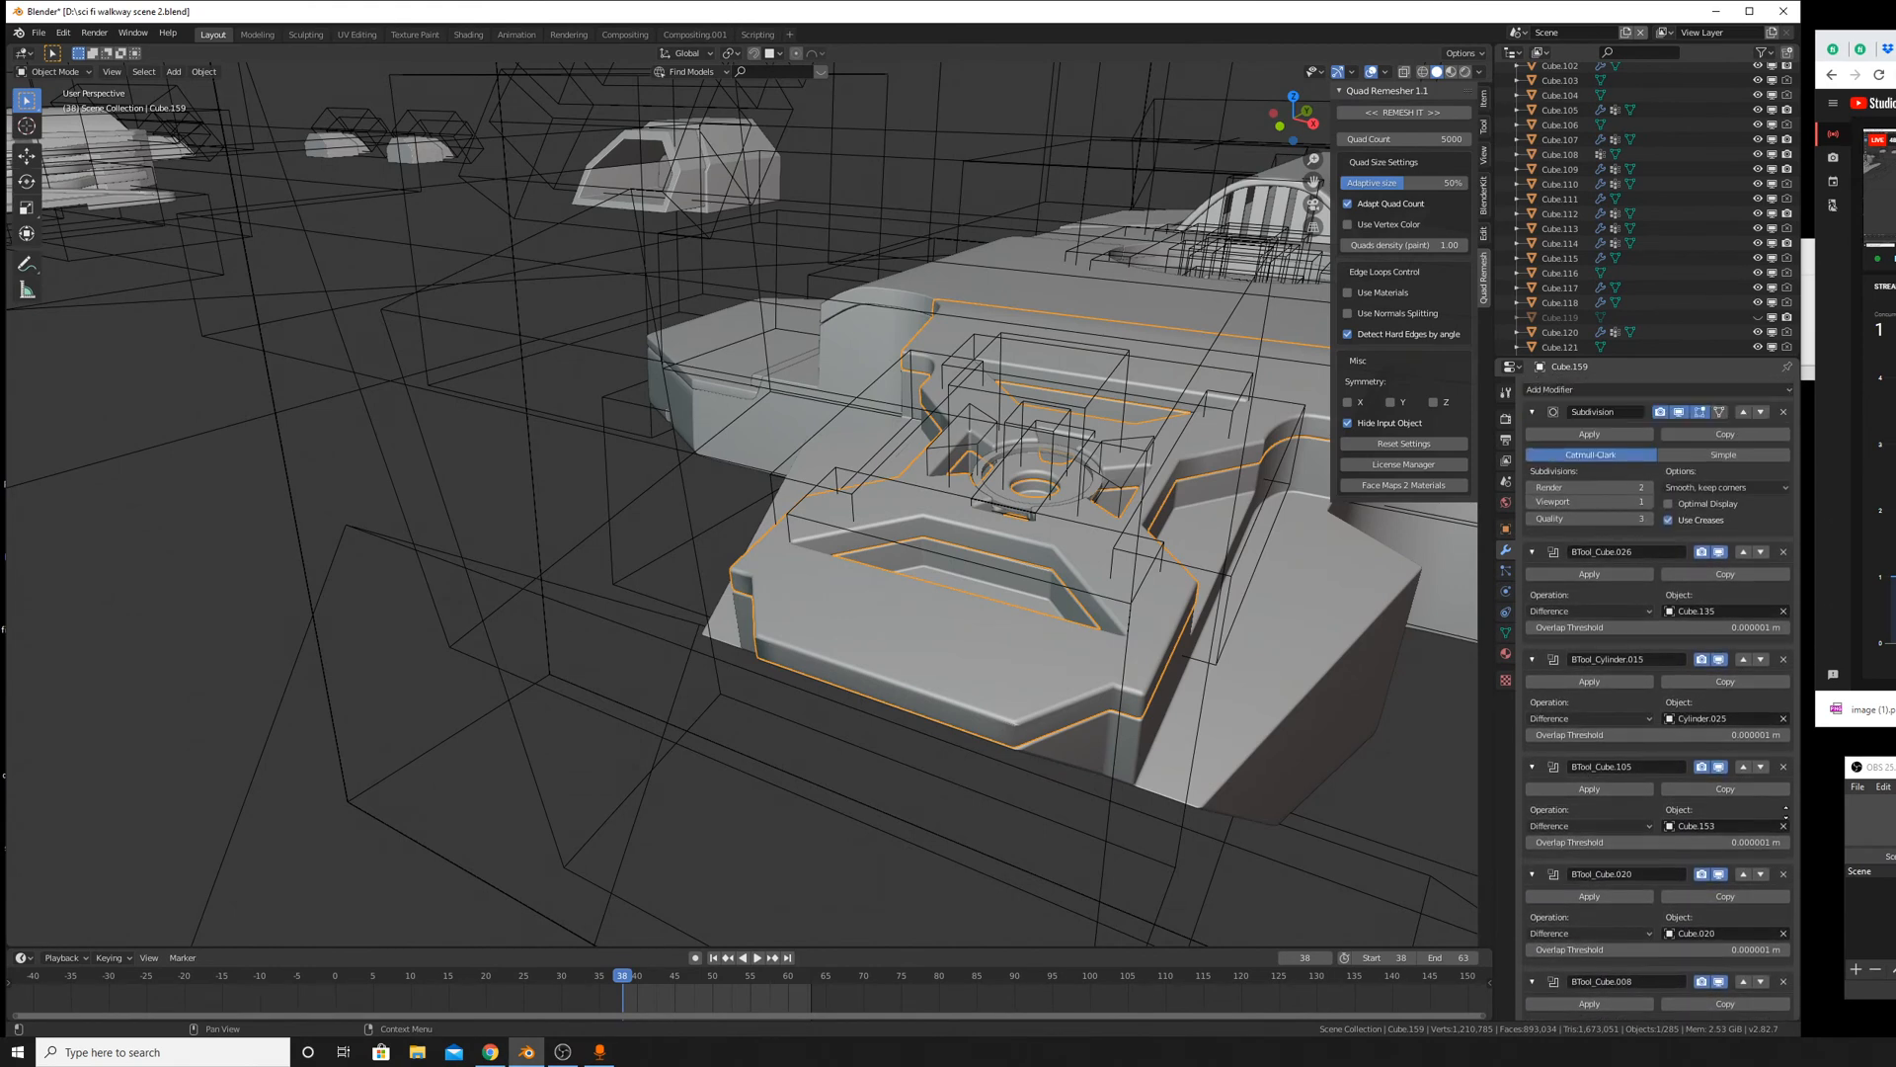
# Apply Cube.159's Subdivision modifier and all its BTool boolean modifiers through BTool_Cube.136, leaving only Bevel and Weighted Normal.
pyautogui.click(1590, 435)
pyautogui.click(1590, 435)
pyautogui.click(1590, 435)
pyautogui.click(1590, 434)
pyautogui.click(1589, 436)
pyautogui.click(1589, 436)
pyautogui.click(1589, 437)
pyautogui.click(1589, 437)
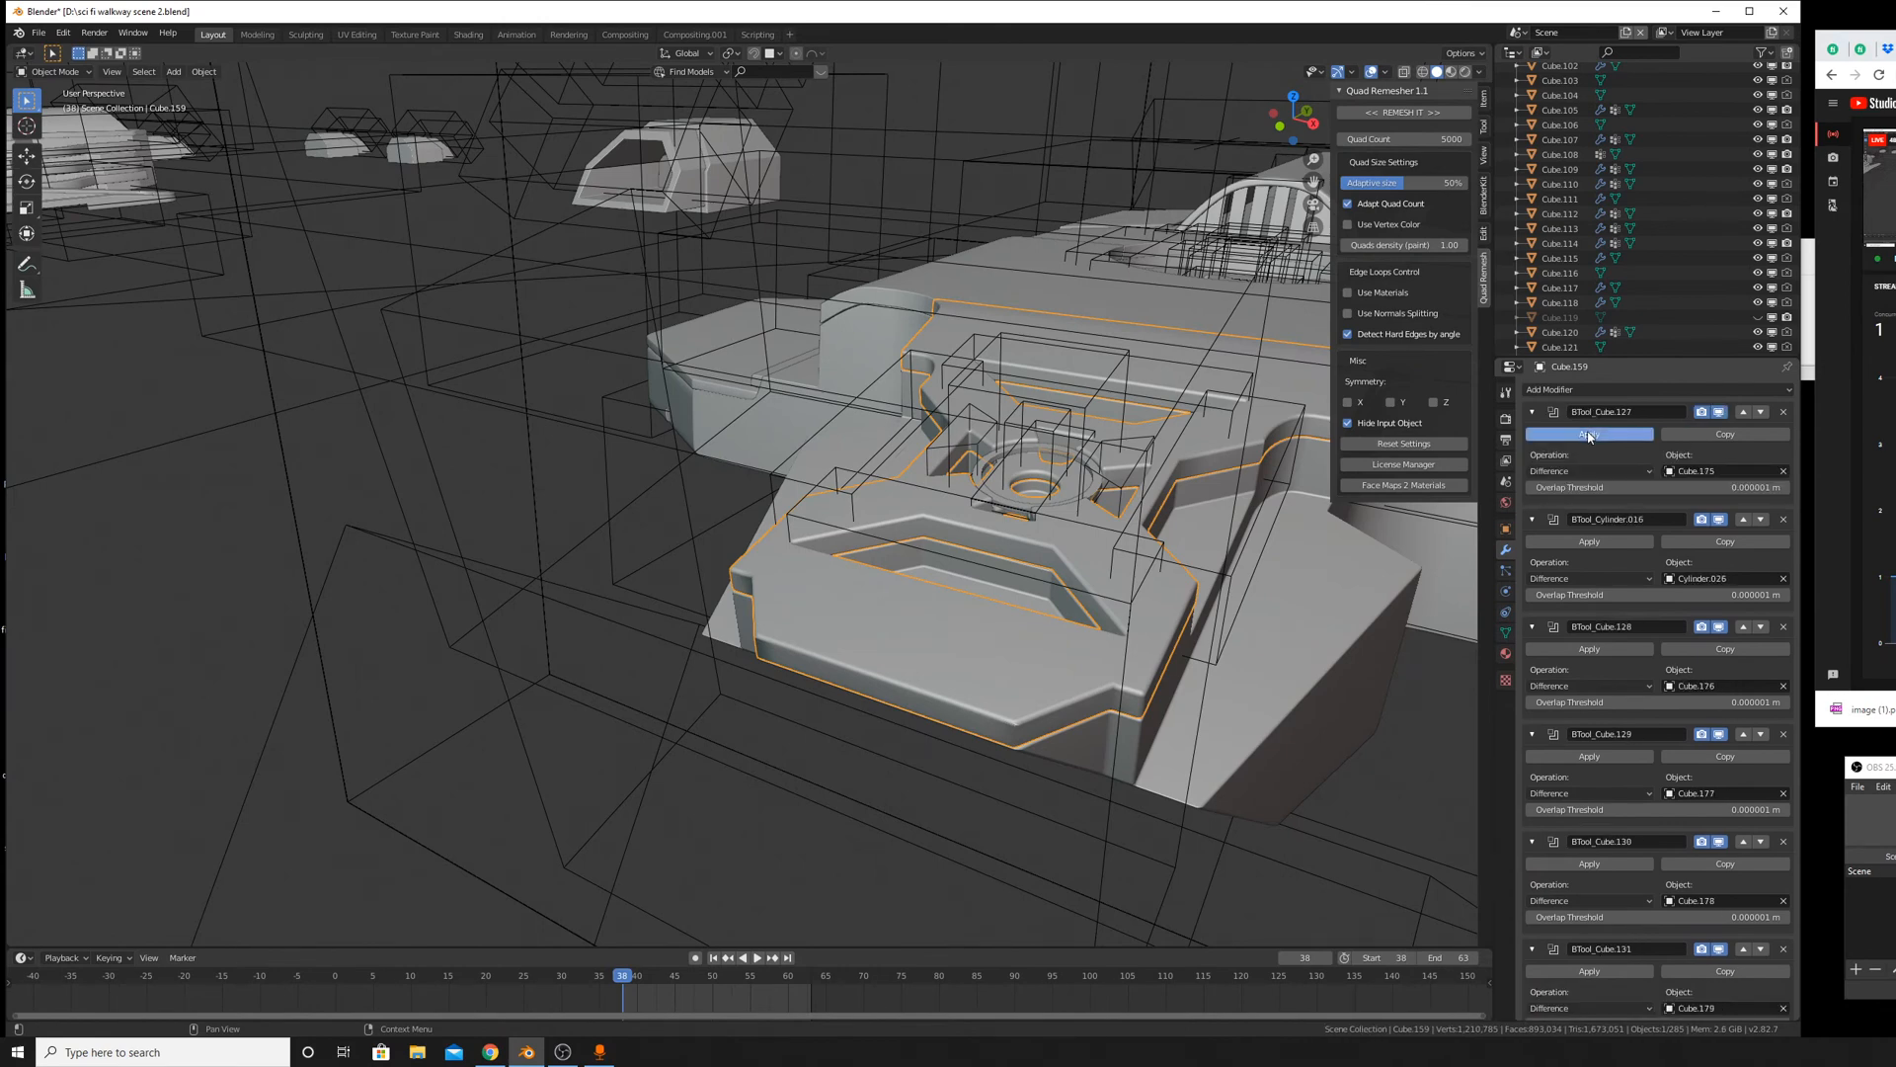
pyautogui.click(1589, 436)
pyautogui.click(1589, 435)
pyautogui.click(1589, 435)
pyautogui.click(1589, 435)
pyautogui.click(1589, 435)
pyautogui.click(1589, 435)
pyautogui.click(1589, 435)
pyautogui.click(1589, 435)
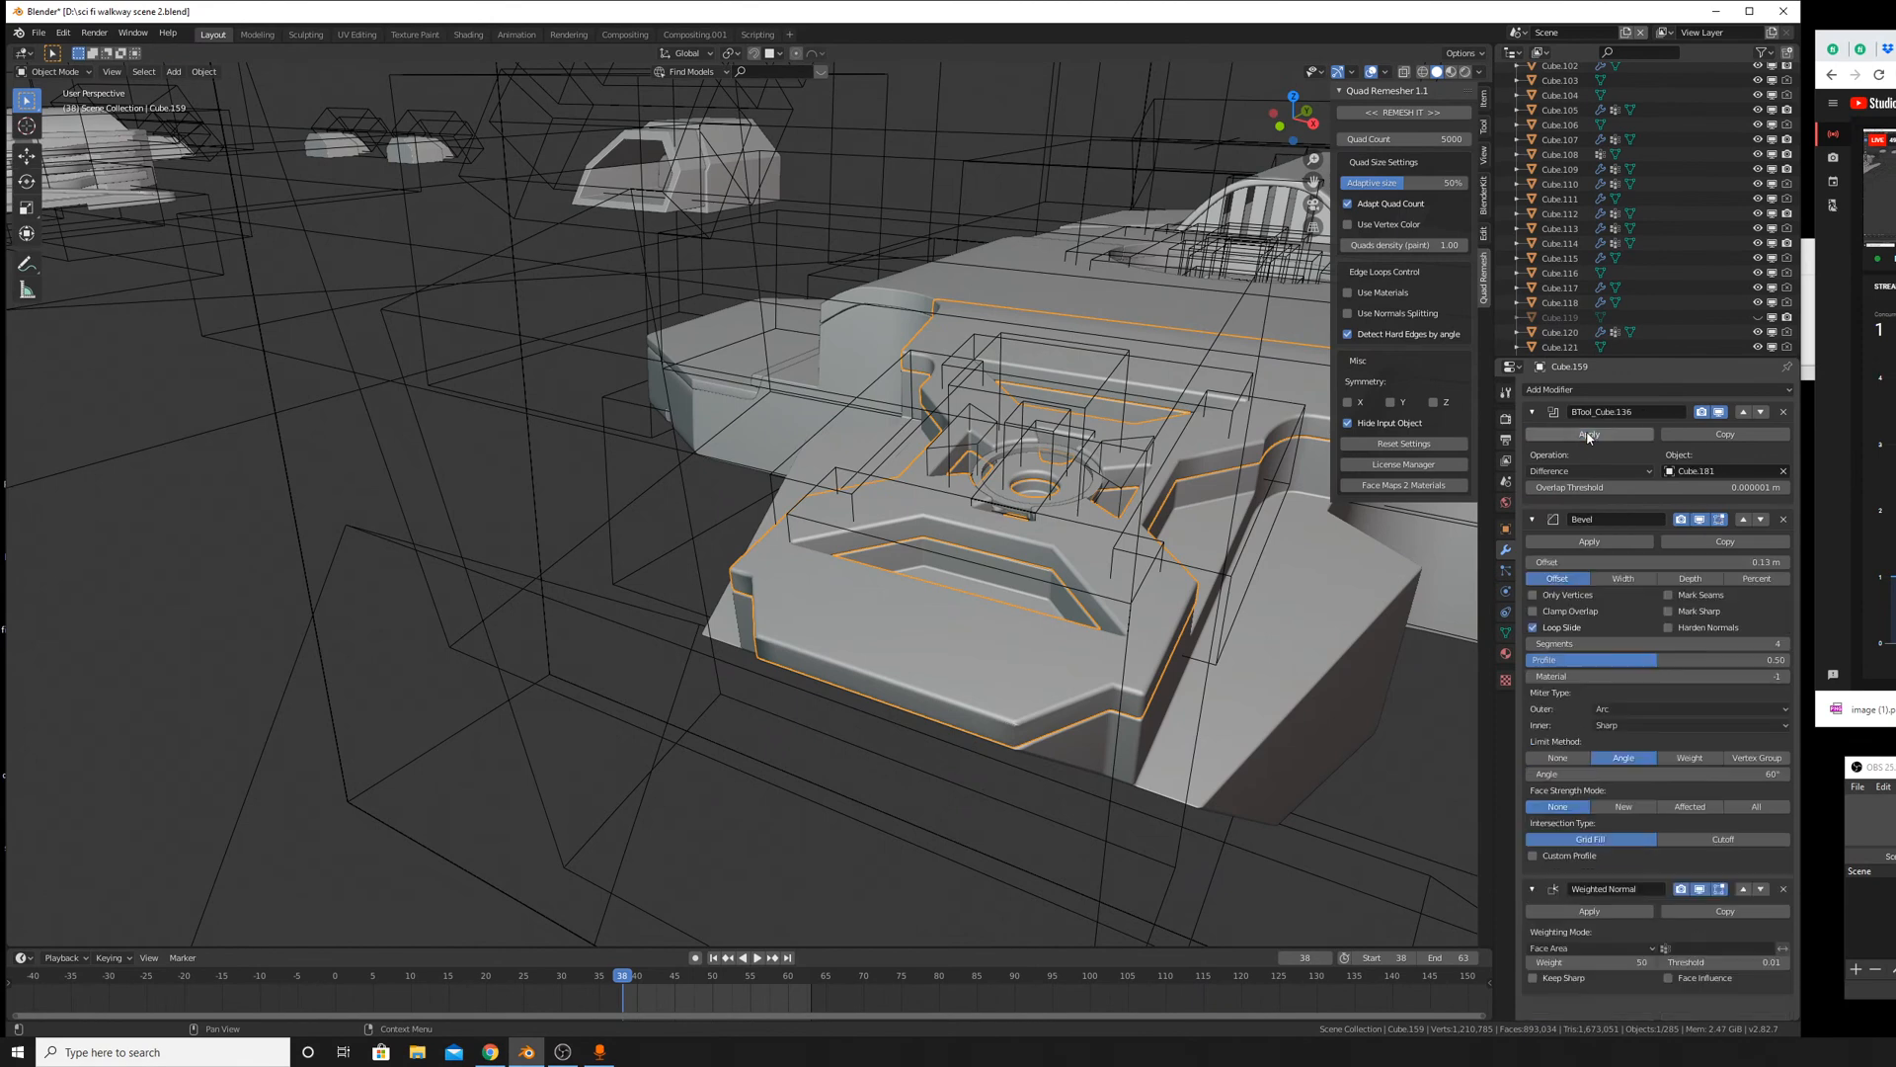
pyautogui.click(1589, 435)
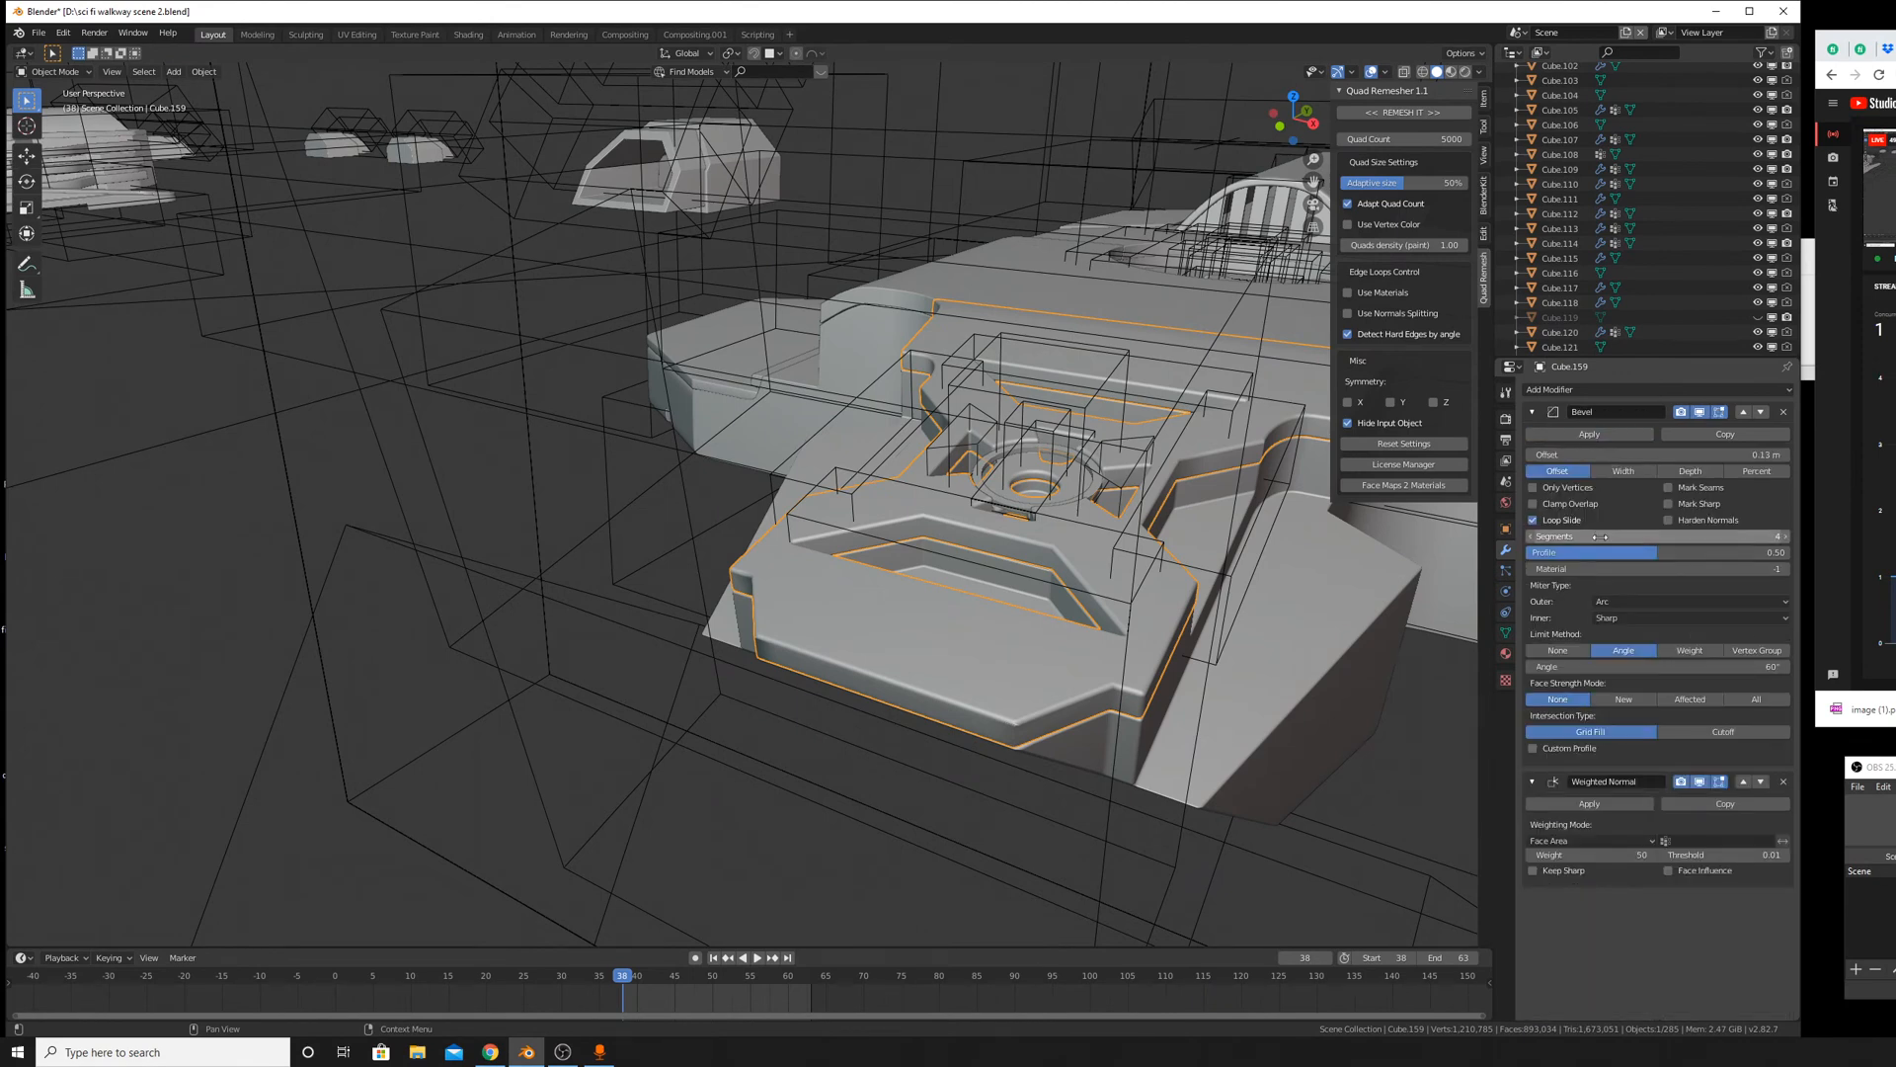
# Examine Cube.159's applied geometry up close, comparing the mesh in Edit Mode with Object Mode.
pyautogui.press('Tab')
pyautogui.scroll(5, 1121, 602)
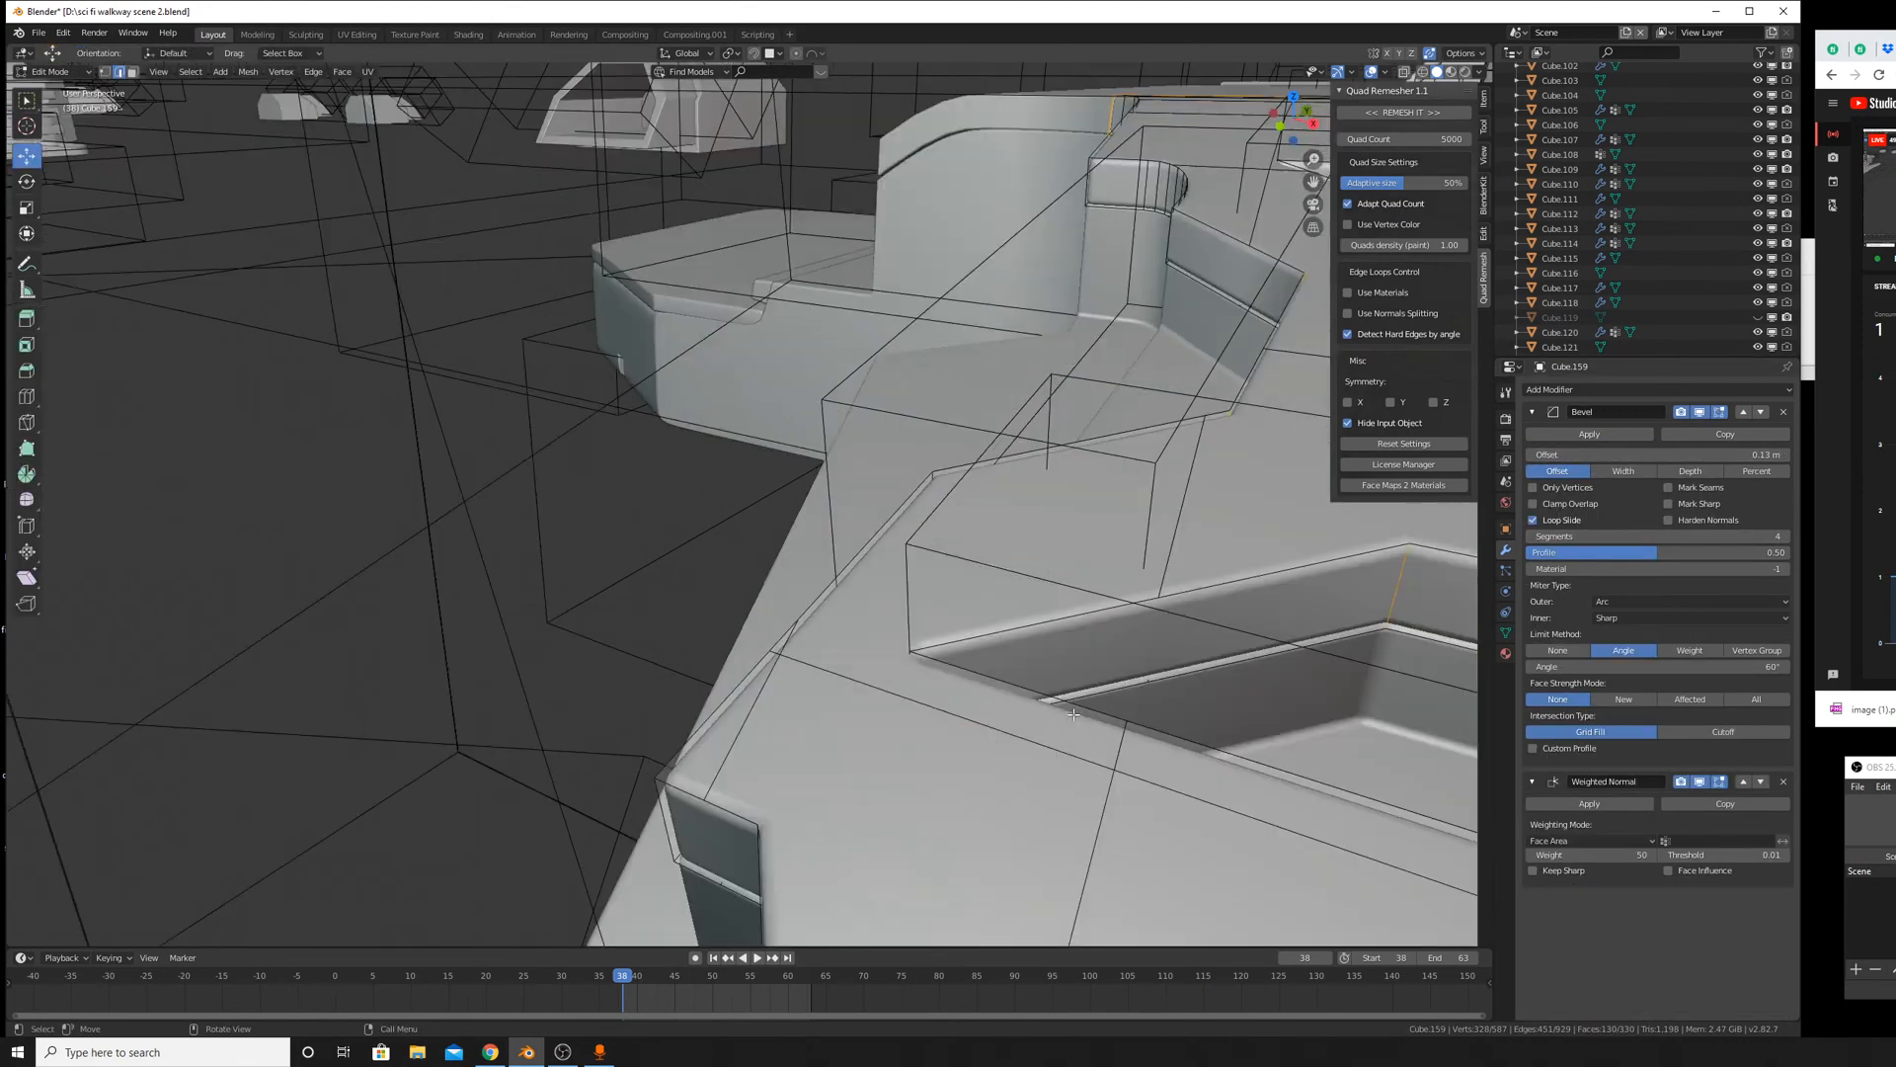
pyautogui.scroll(-5, 1078, 658)
pyautogui.scroll(3, 1074, 652)
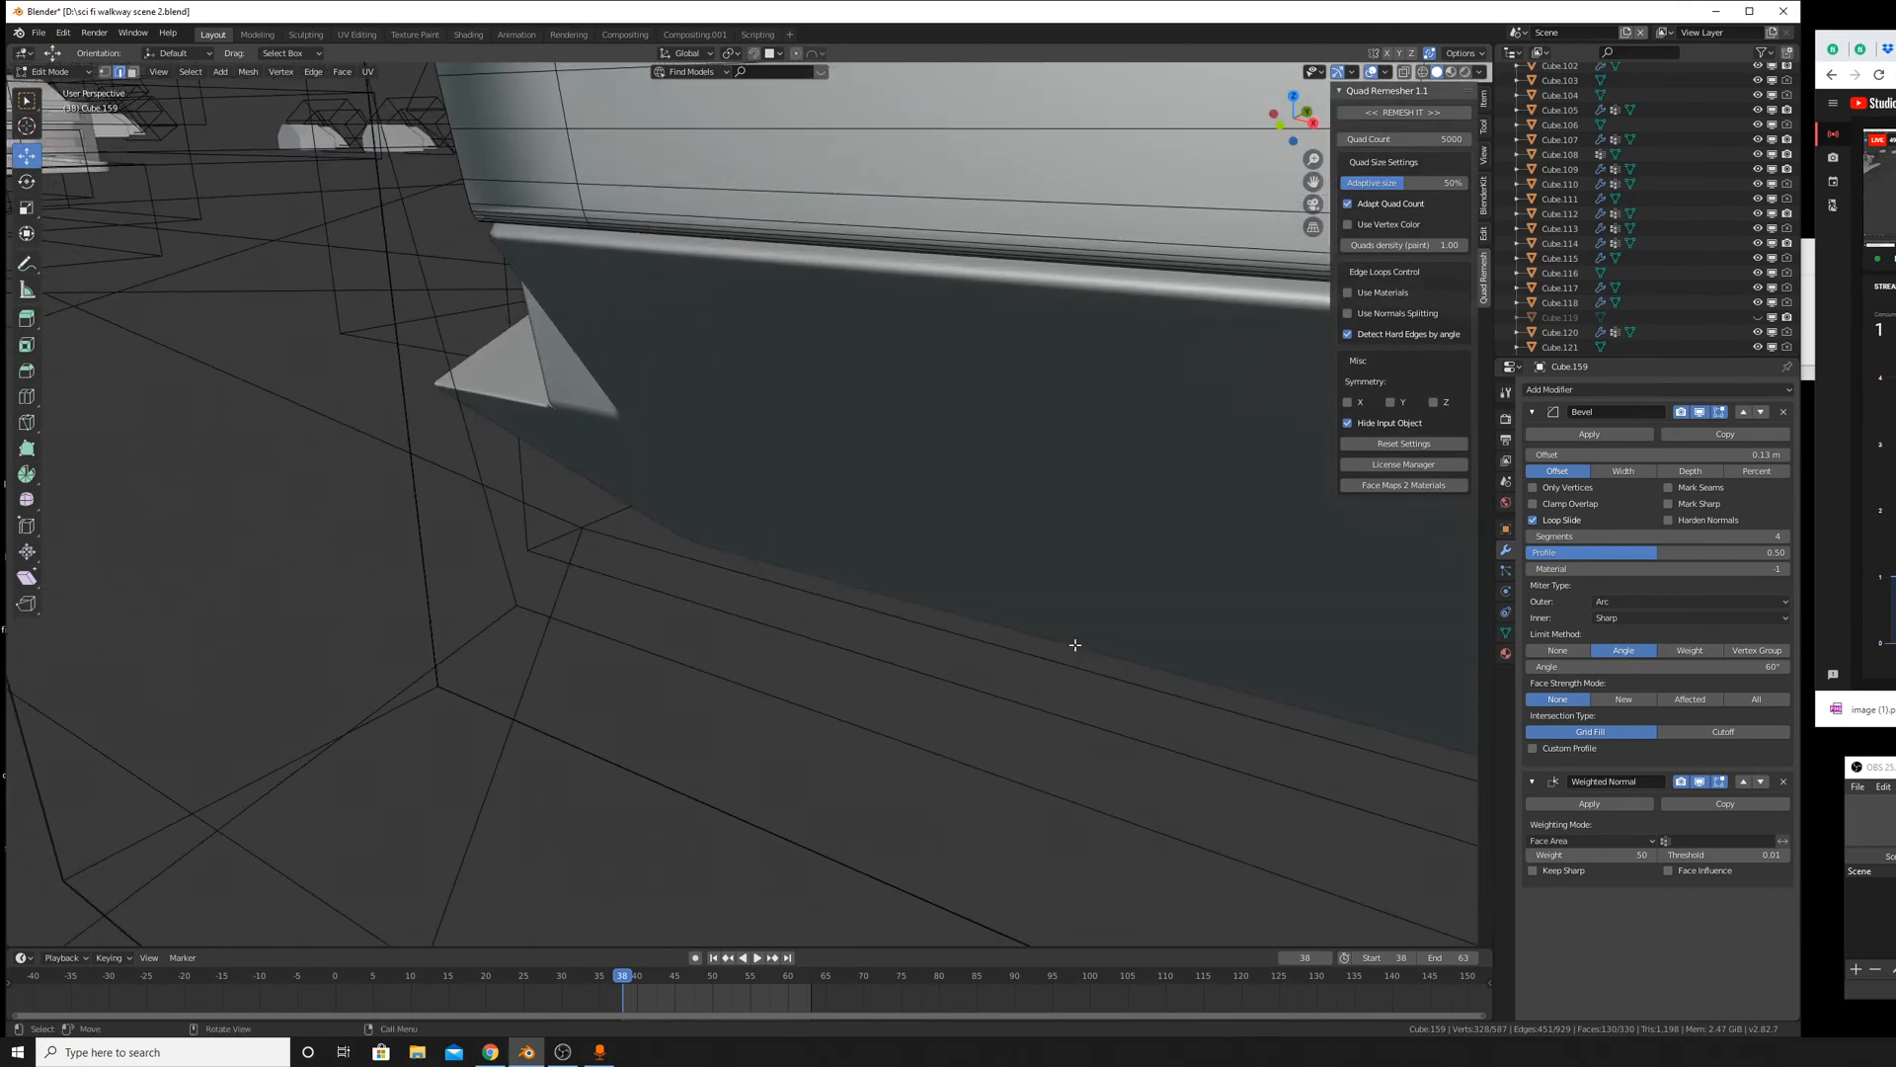
pyautogui.moveTo(1070, 648); pyautogui.dragTo(1110, 567, button='middle')
pyautogui.scroll(-3, 1017, 545)
pyautogui.scroll(2, 1016, 546)
pyautogui.press('Tab')
pyautogui.press('Tab')
pyautogui.press('Tab')
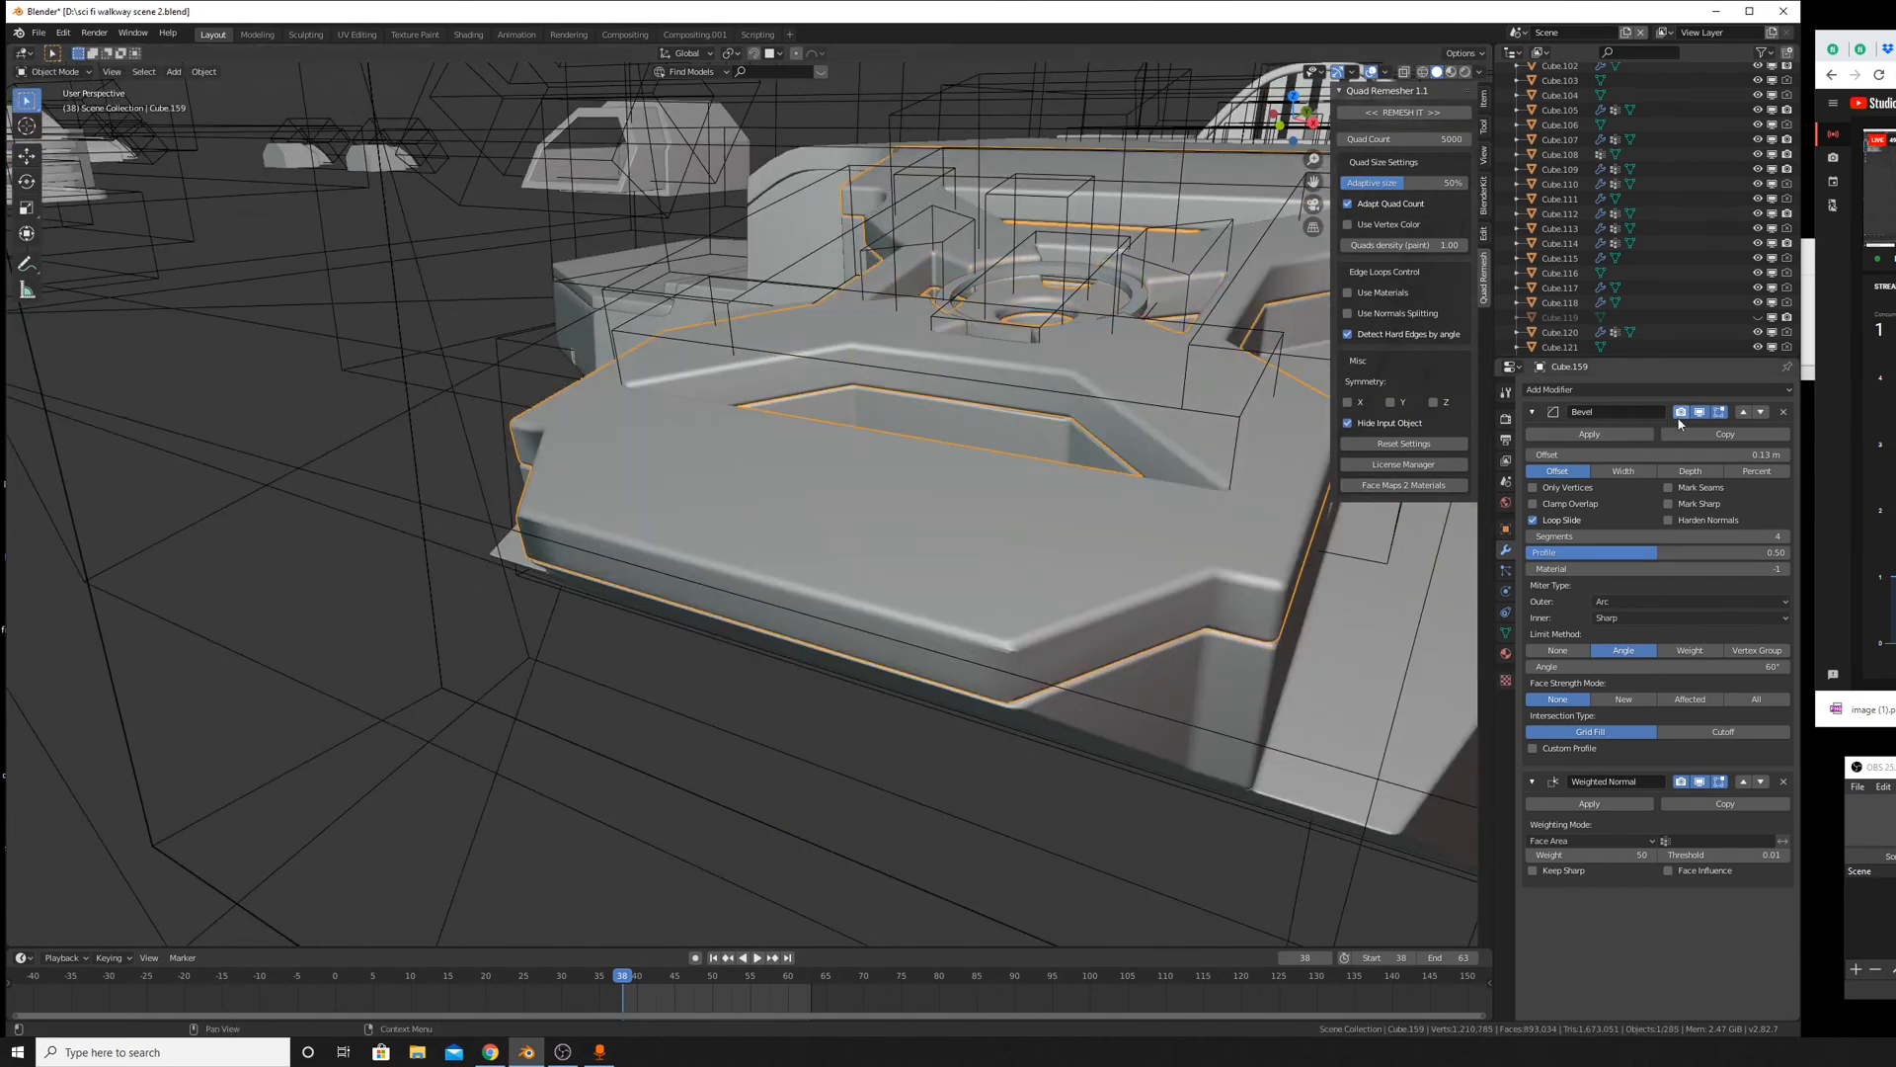
# Select the entire copied spaceship with its cutters and delete it.
pyautogui.scroll(-4, 1289, 456)
pyautogui.moveTo(1289, 455); pyautogui.dragTo(1270, 478, button='middle')
pyautogui.scroll(-4, 1268, 477)
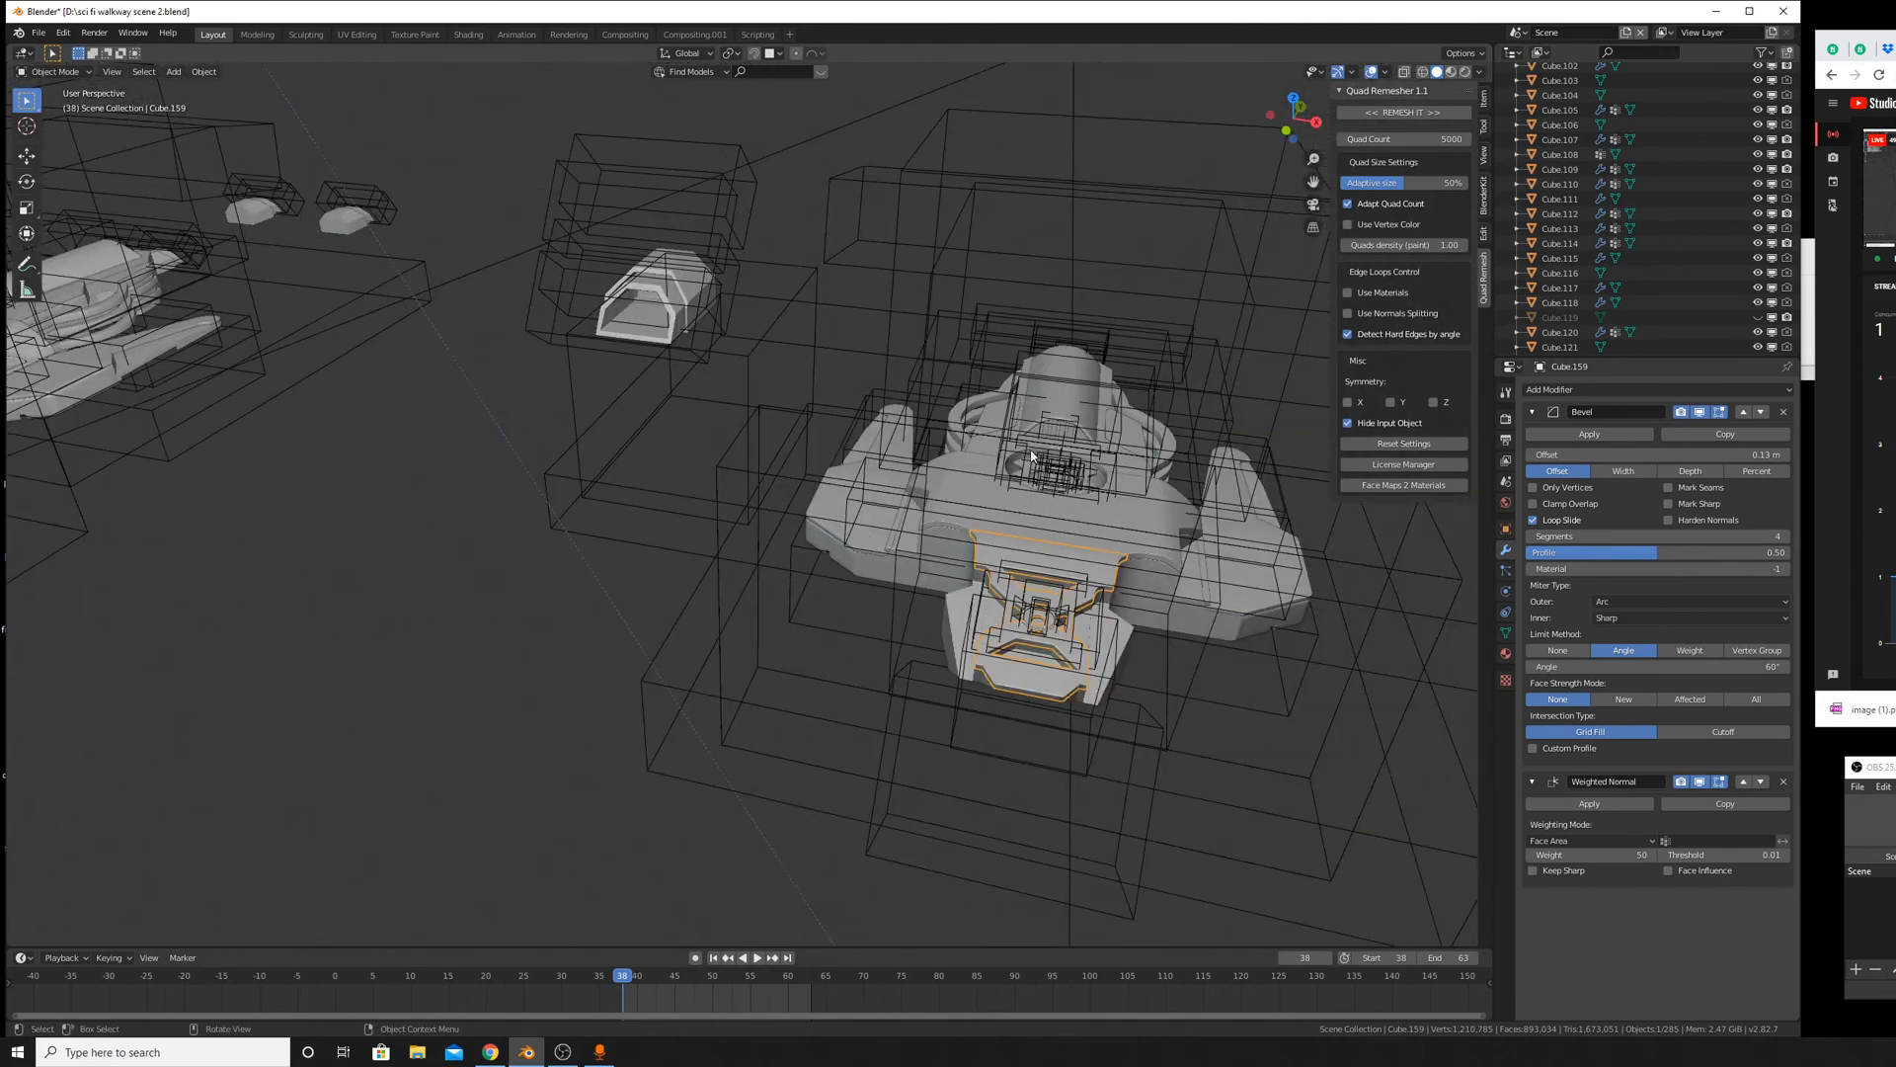
pyautogui.scroll(-3, 1031, 457)
pyautogui.moveTo(984, 476); pyautogui.dragTo(874, 381, button='middle')
pyautogui.scroll(-3, 877, 439)
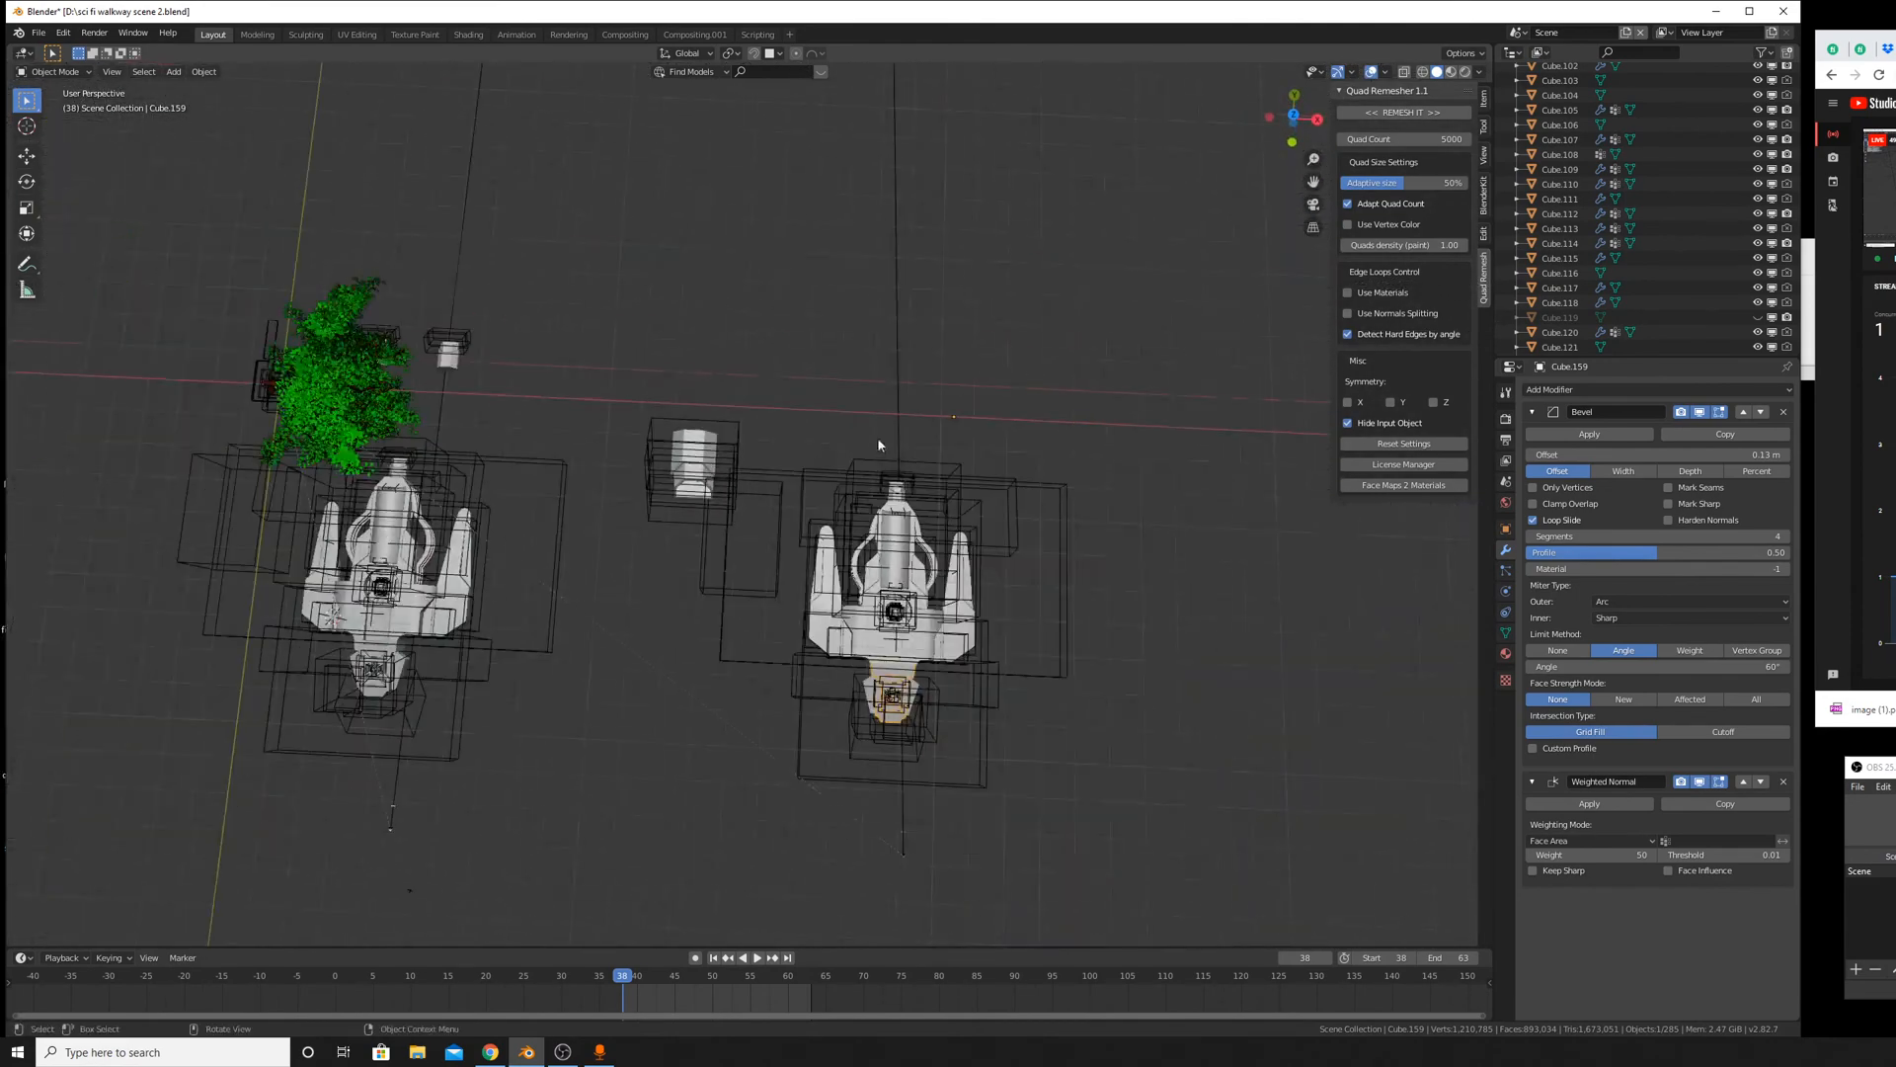
pyautogui.moveTo(791, 405); pyautogui.dragTo(1047, 580)
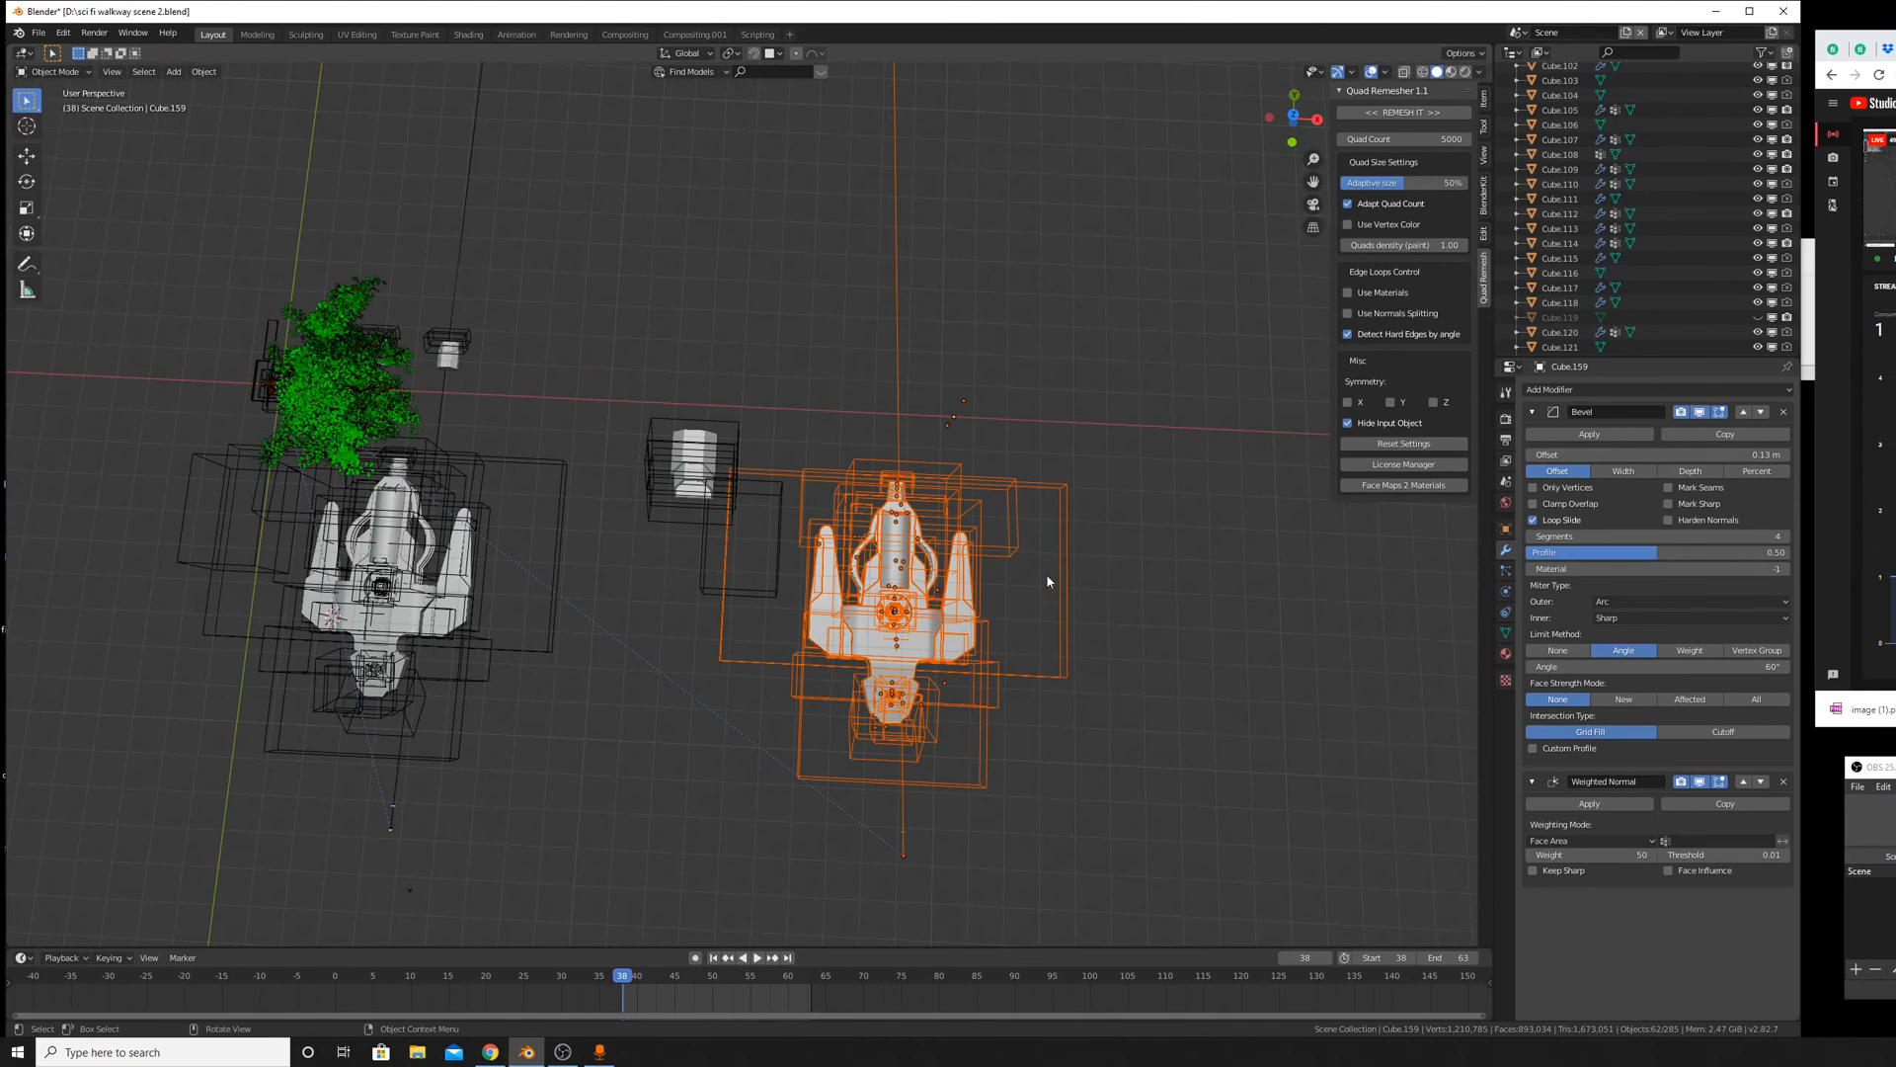
pyautogui.click(1047, 581)
# Select the front plating Cube.105 on the original ship, set its Bevel.001 profile to 1.00 and reduce the segments.
pyautogui.moveTo(876, 635); pyautogui.dragTo(859, 428, button='middle')
pyautogui.scroll(5, 648, 500)
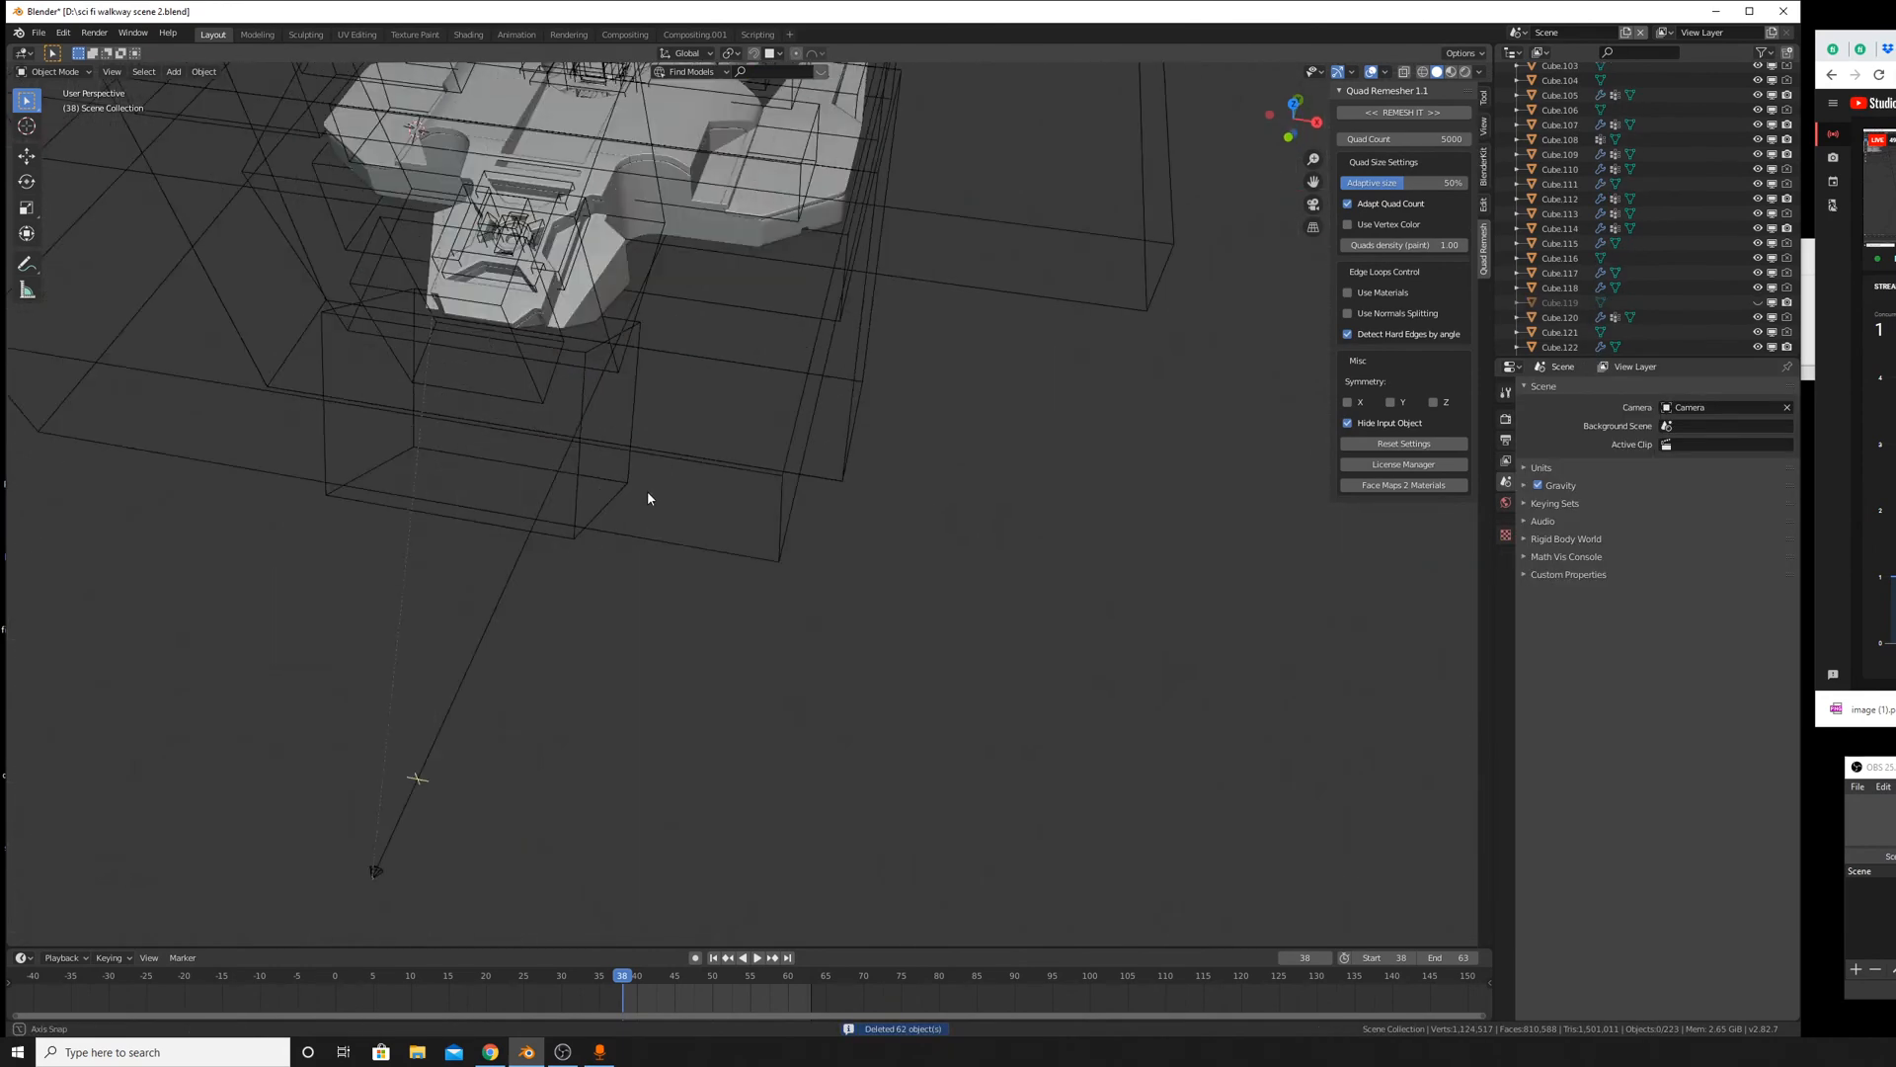
pyautogui.moveTo(648, 499); pyautogui.dragTo(584, 197, button='middle')
pyautogui.click(538, 212)
pyautogui.scroll(5, 643, 296)
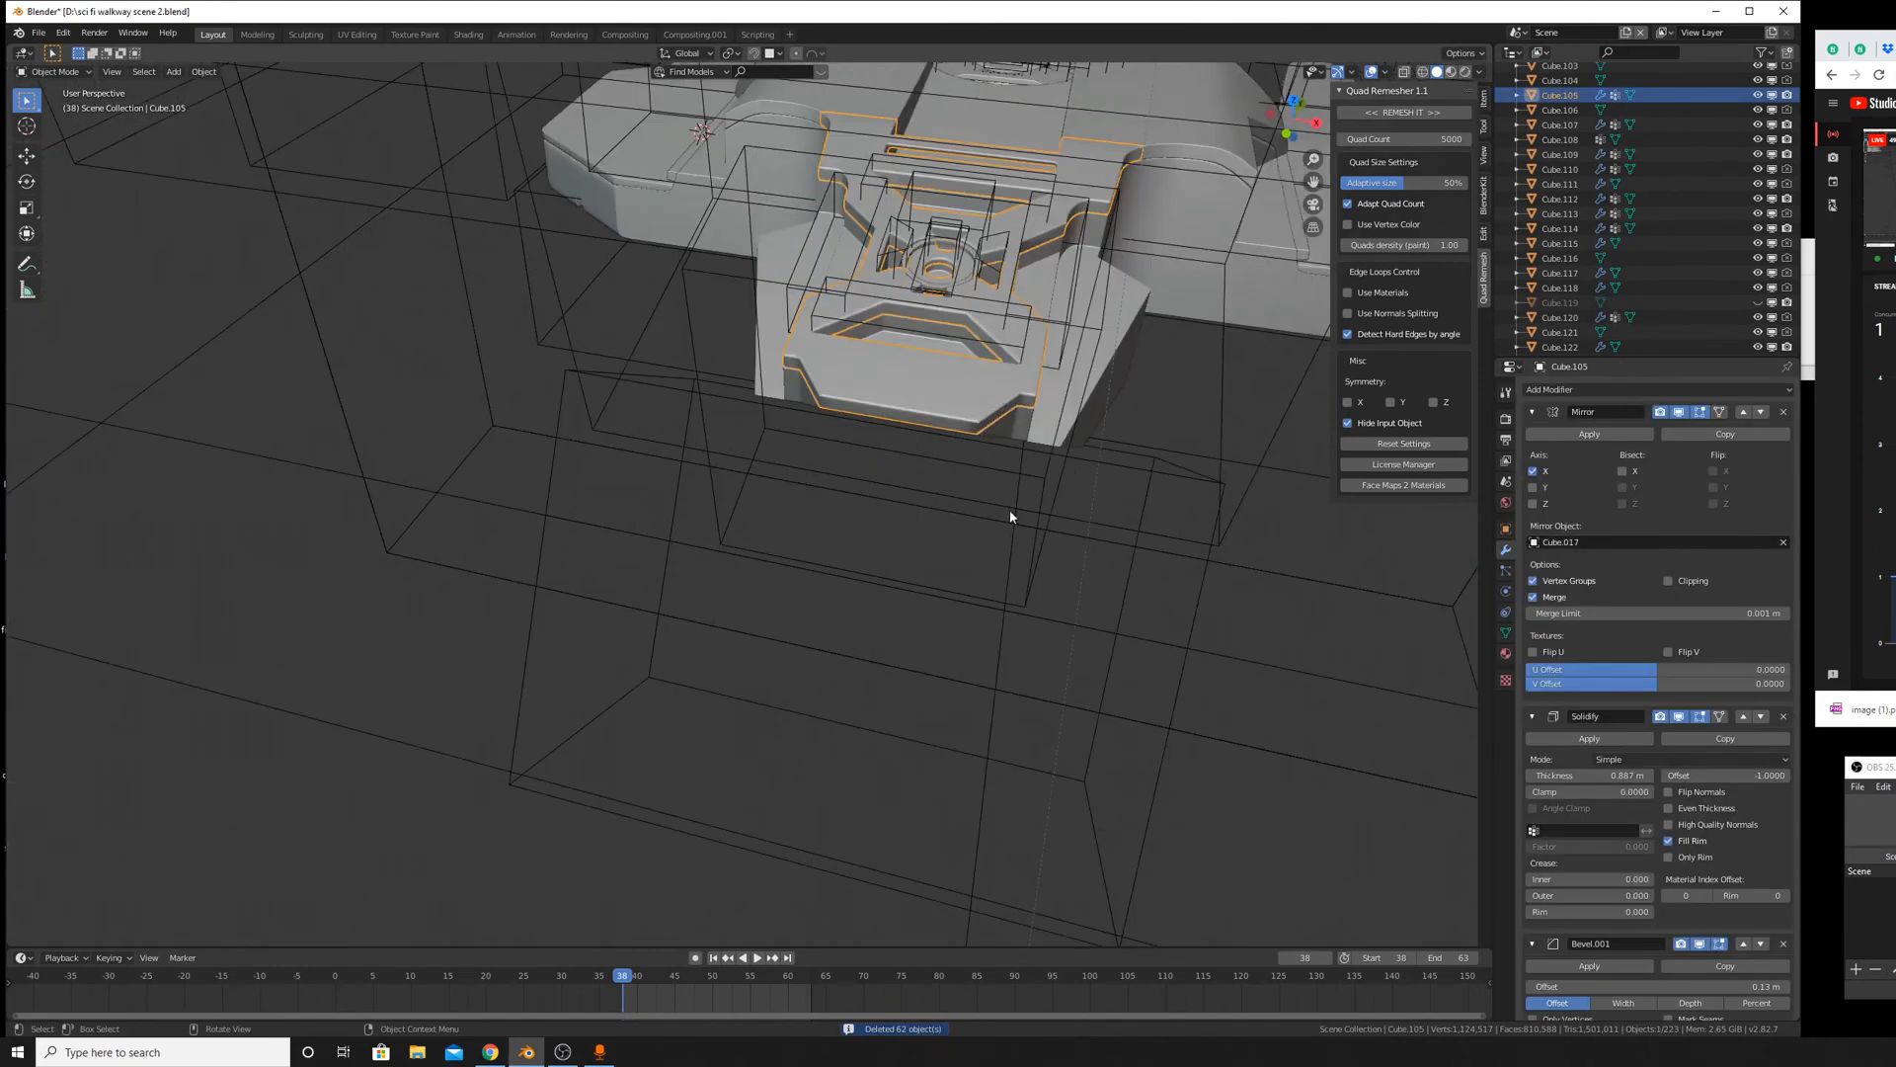
pyautogui.scroll(-6, 1659, 768)
pyautogui.keyDown('shift'); pyautogui.moveTo(1205, 395); pyautogui.dragTo(939, 654, button='middle'); pyautogui.keyUp('shift')
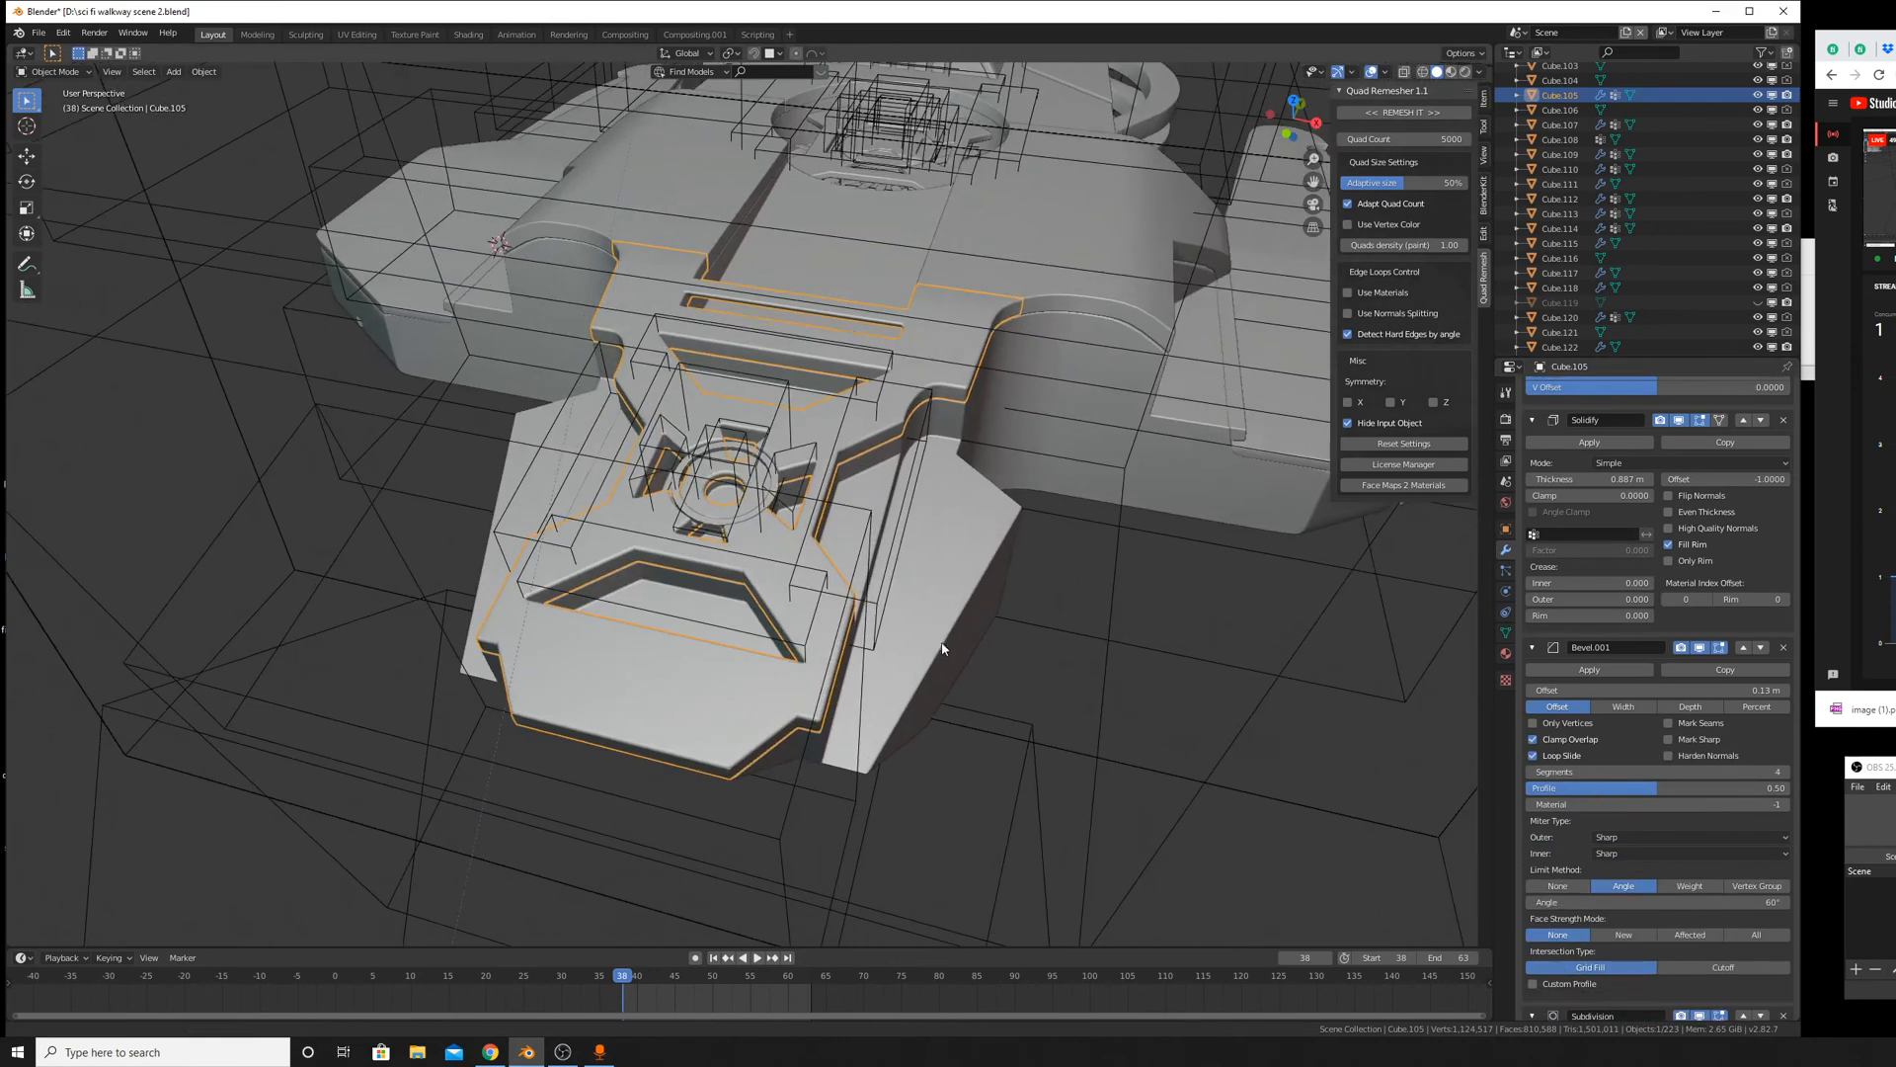
pyautogui.scroll(5, 987, 648)
pyautogui.scroll(-2, 1679, 788)
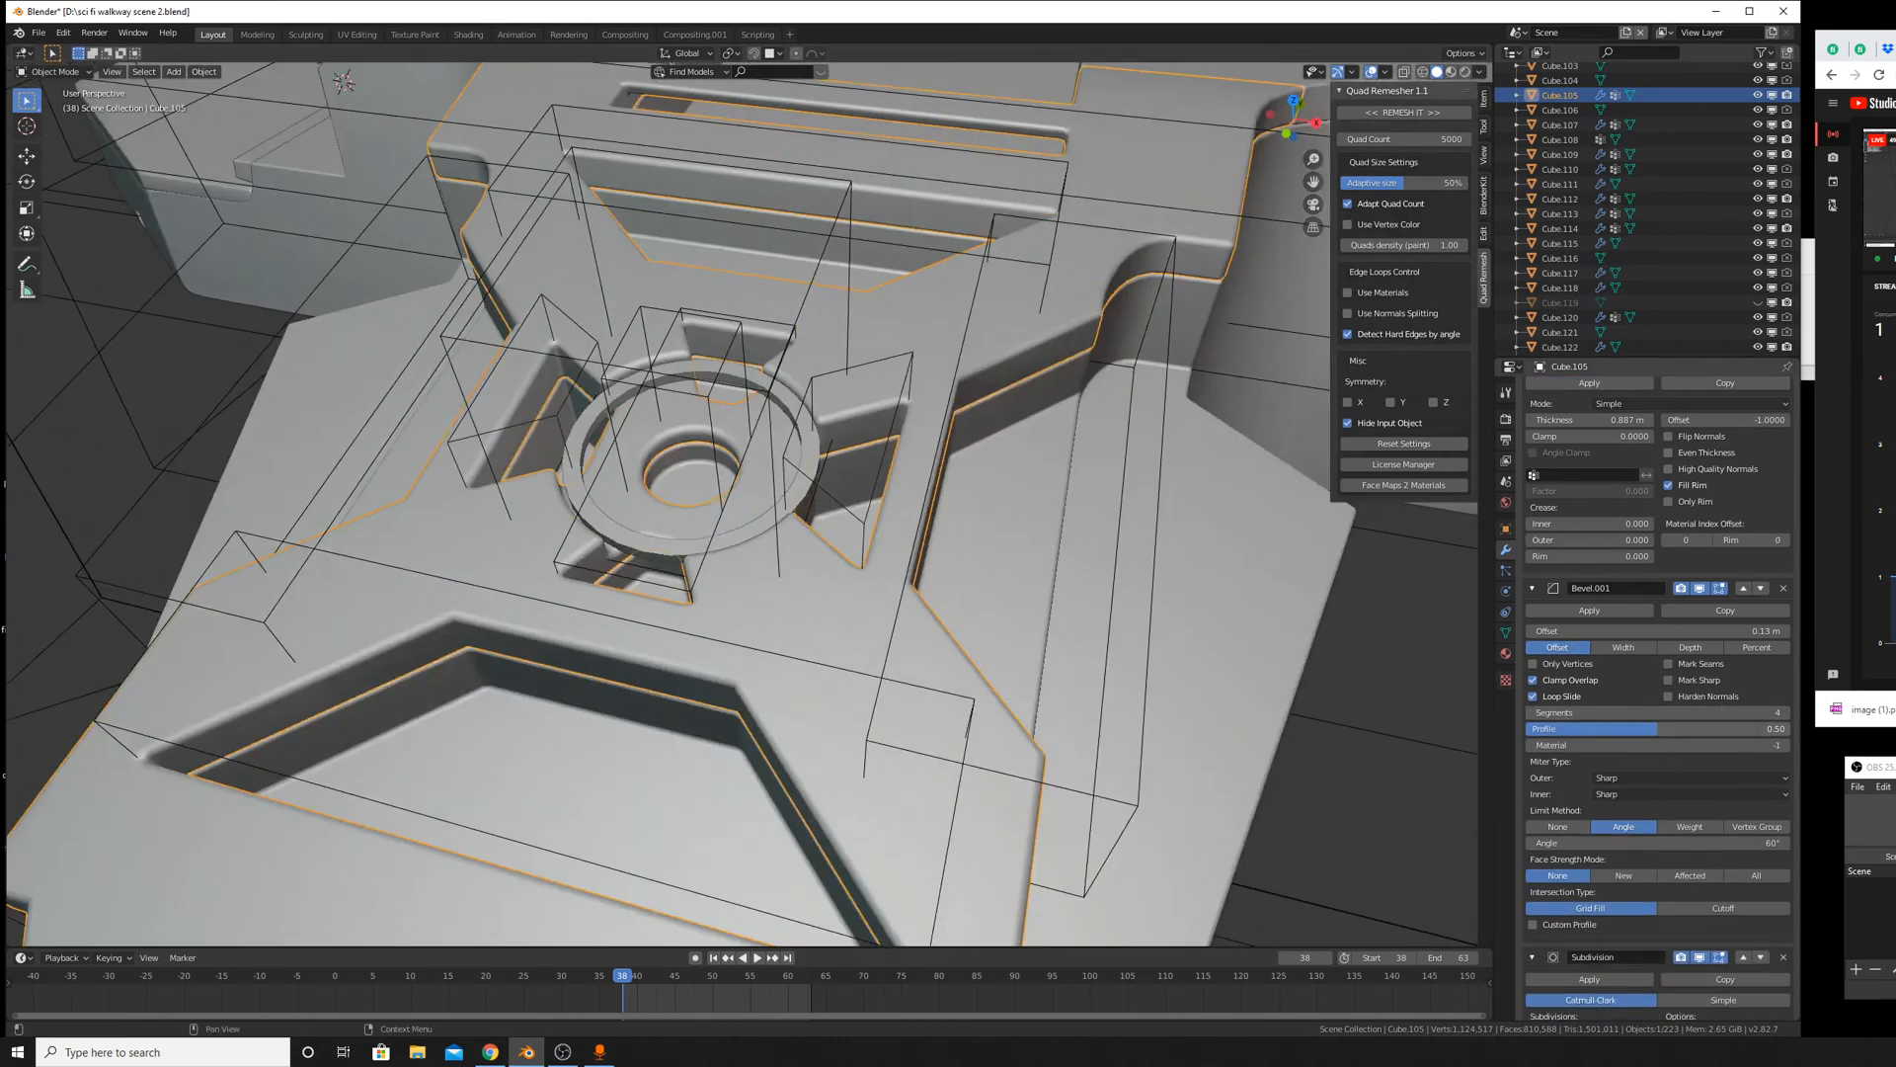
pyautogui.scroll(-4, 1699, 789)
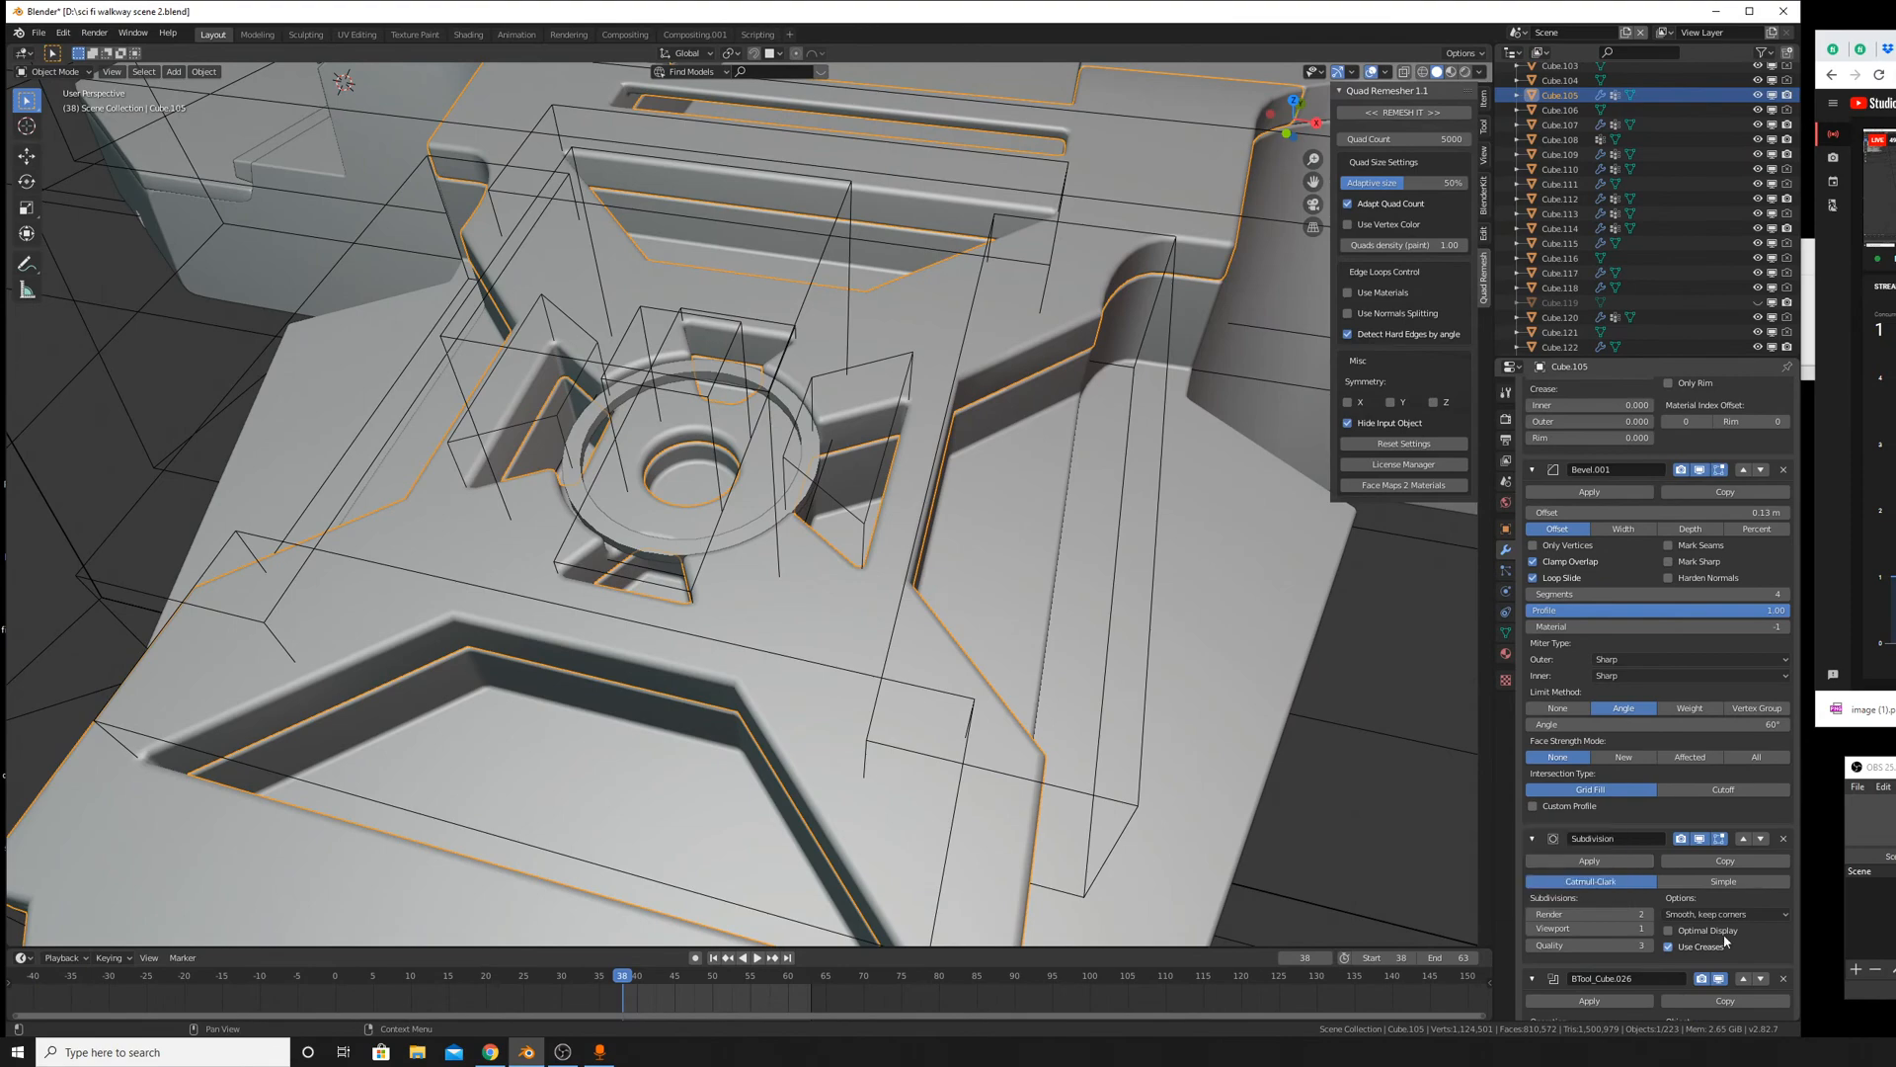
pyautogui.click(1724, 594)
# Select the upper hull plating Cube.112, set its first Bevel modifier to 2 segments and raise the profile.
pyautogui.moveTo(908, 889); pyautogui.dragTo(861, 781, button='middle')
pyautogui.moveTo(861, 598); pyautogui.dragTo(847, 682, button='middle')
pyautogui.scroll(-2, 848, 683)
pyautogui.scroll(-3, 848, 680)
pyautogui.click(908, 459)
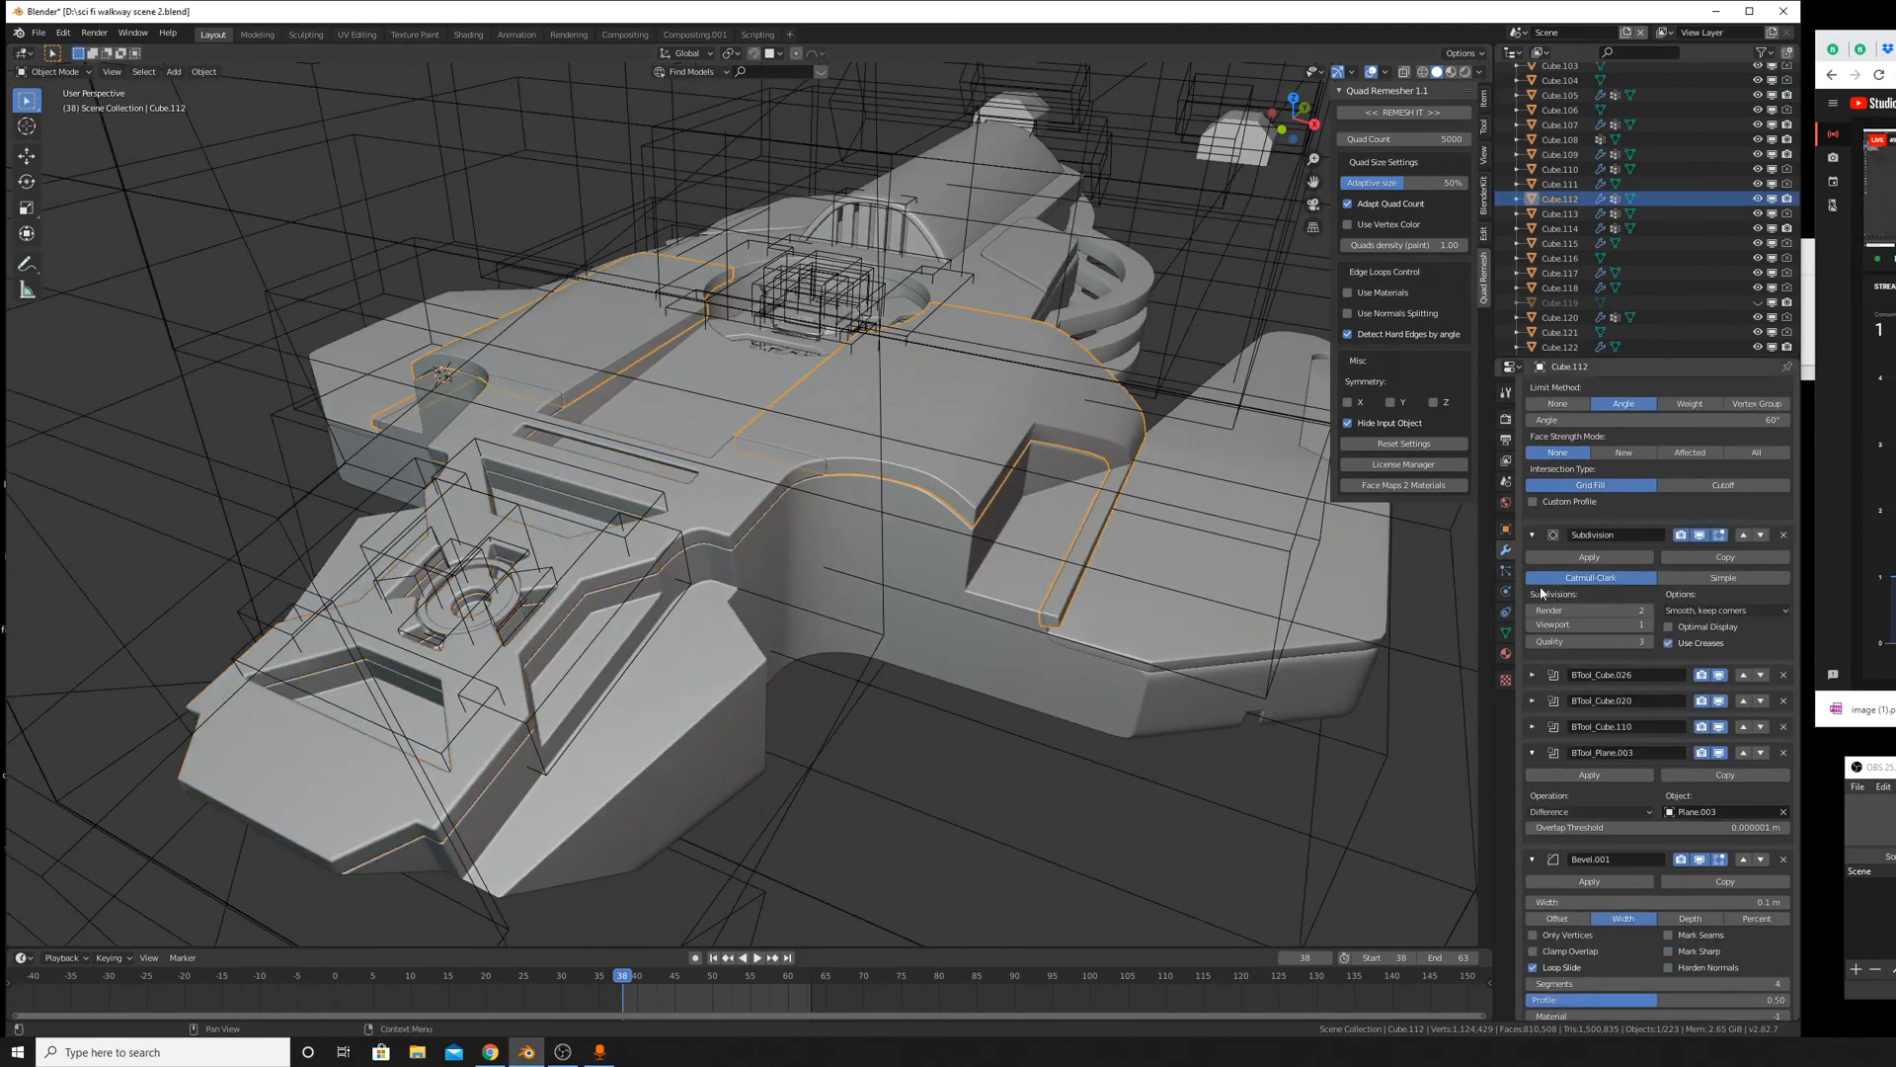
pyautogui.scroll(2, 1634, 691)
pyautogui.scroll(3, 1634, 691)
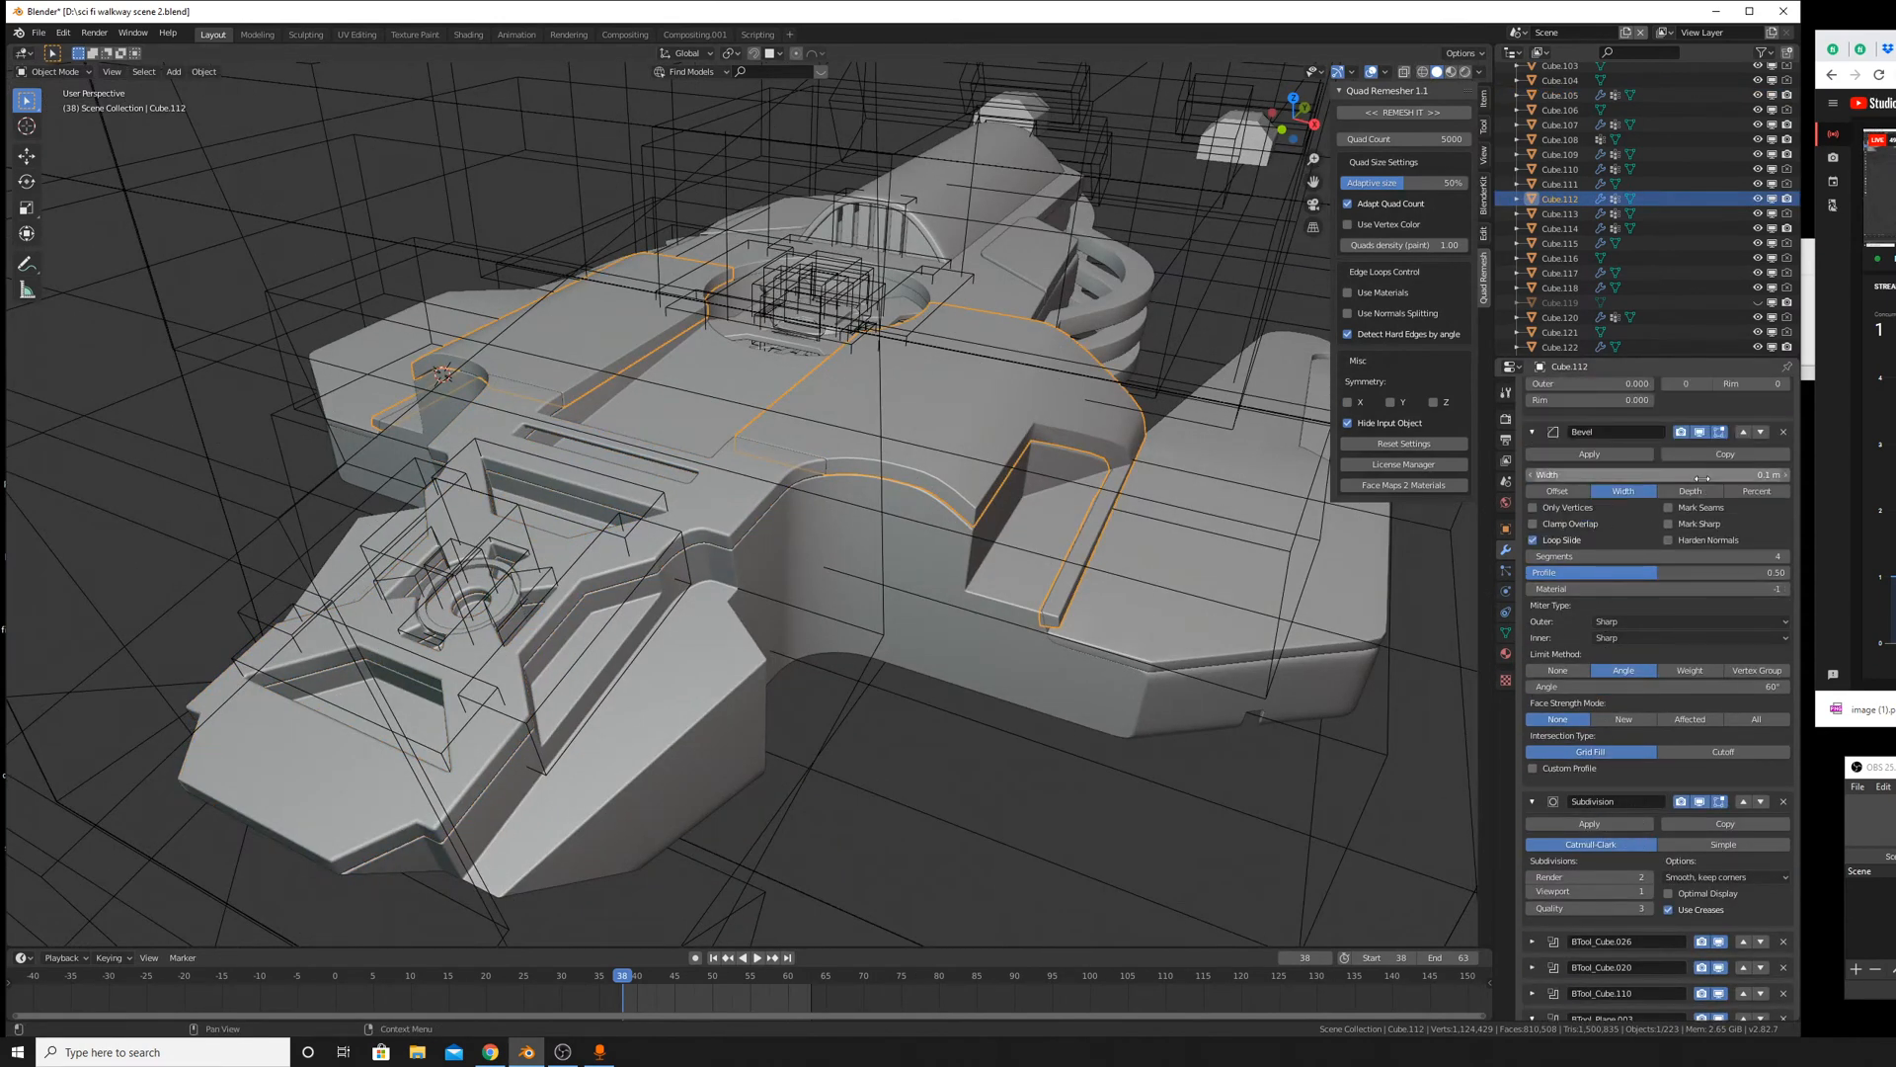
pyautogui.click(1580, 556)
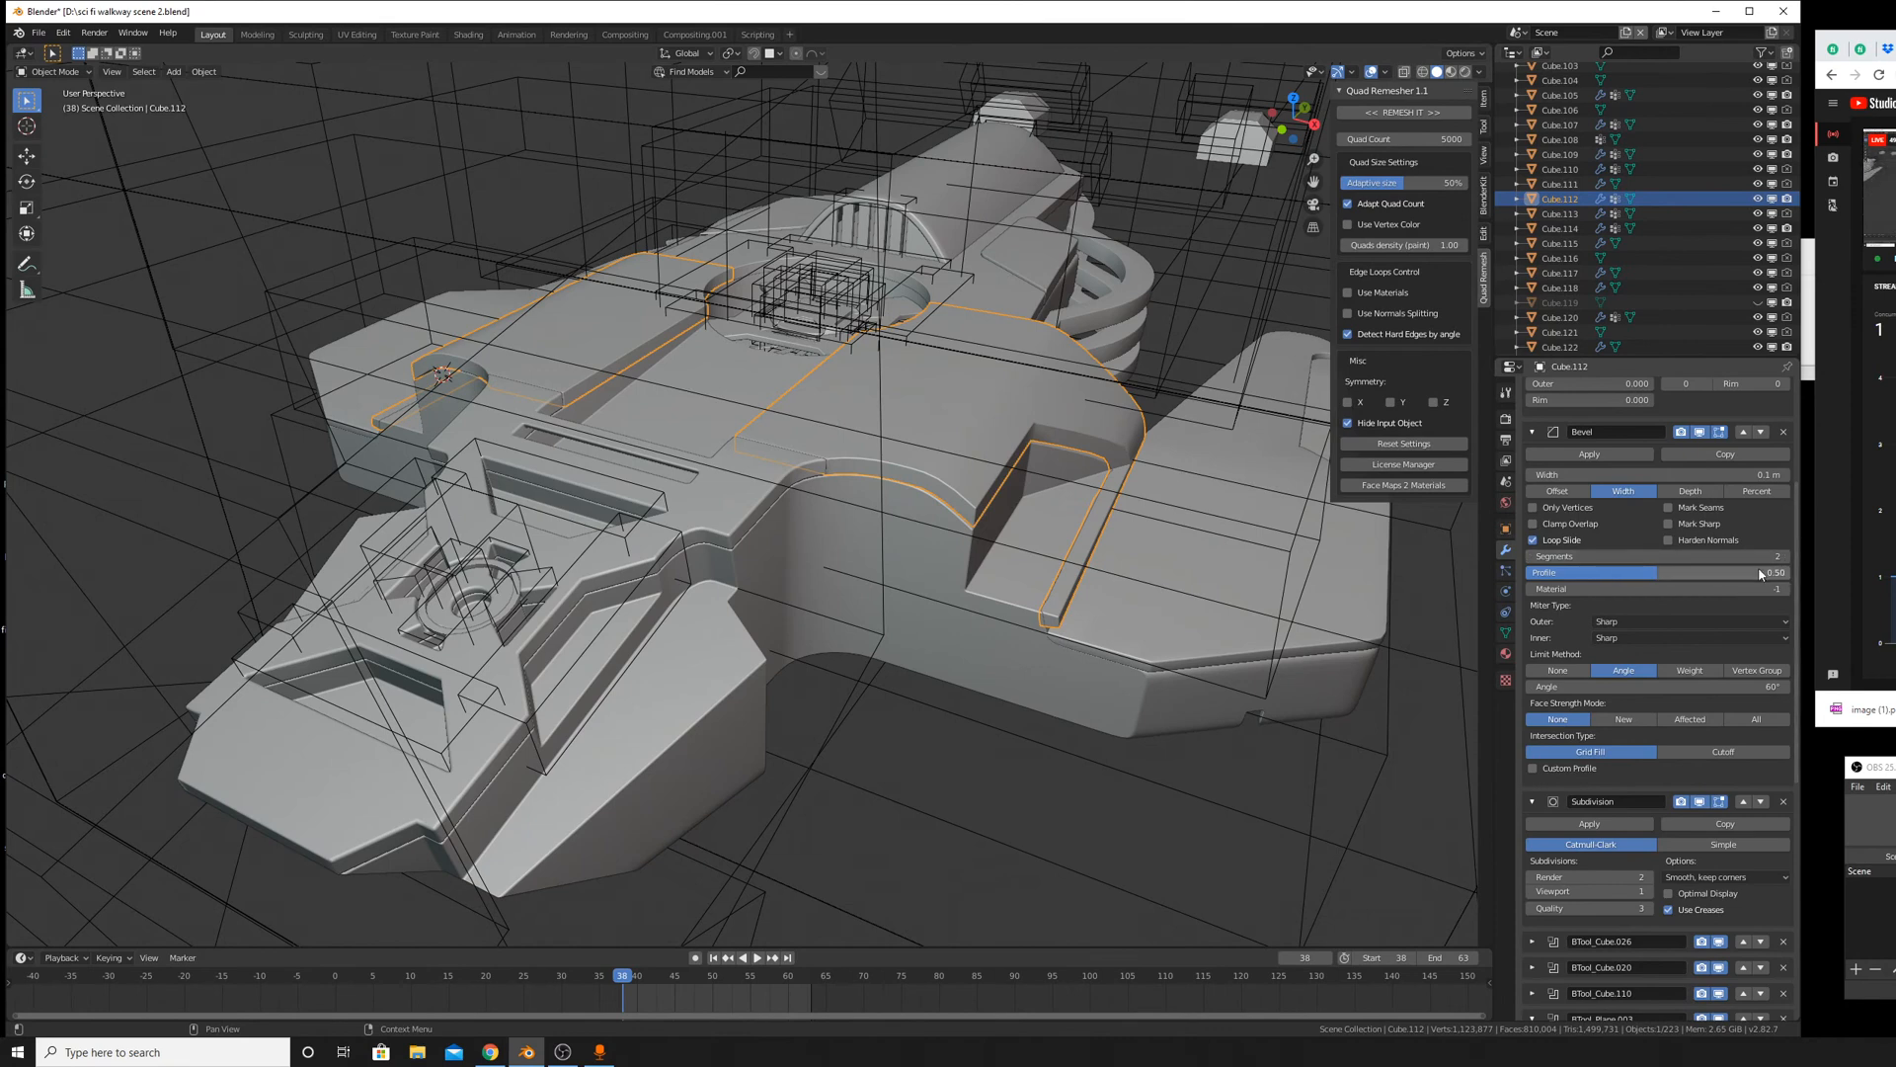
pyautogui.moveTo(1761, 573); pyautogui.dragTo(1788, 572)
# Select the main hull Cube.017, expand its Bevel modifier and inspect the hull's underside.
pyautogui.click(1027, 656)
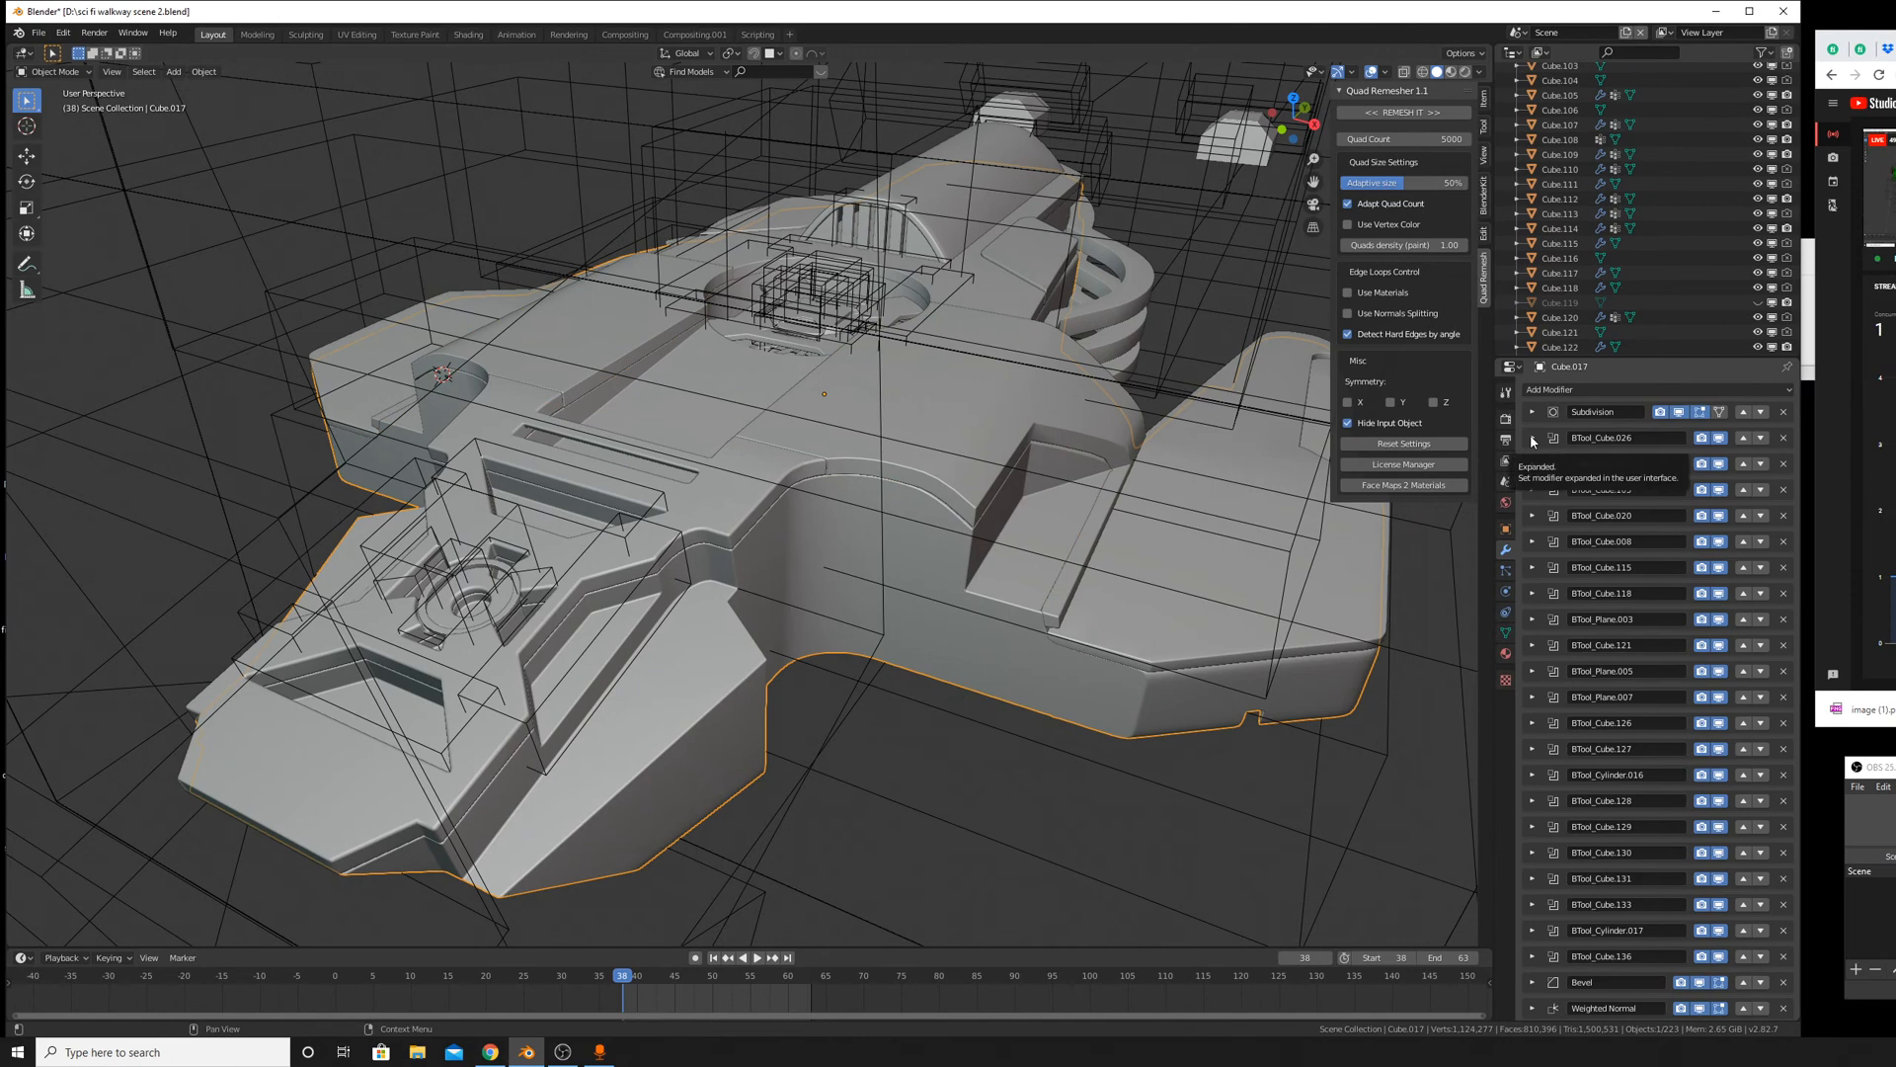
pyautogui.scroll(-1, 1580, 499)
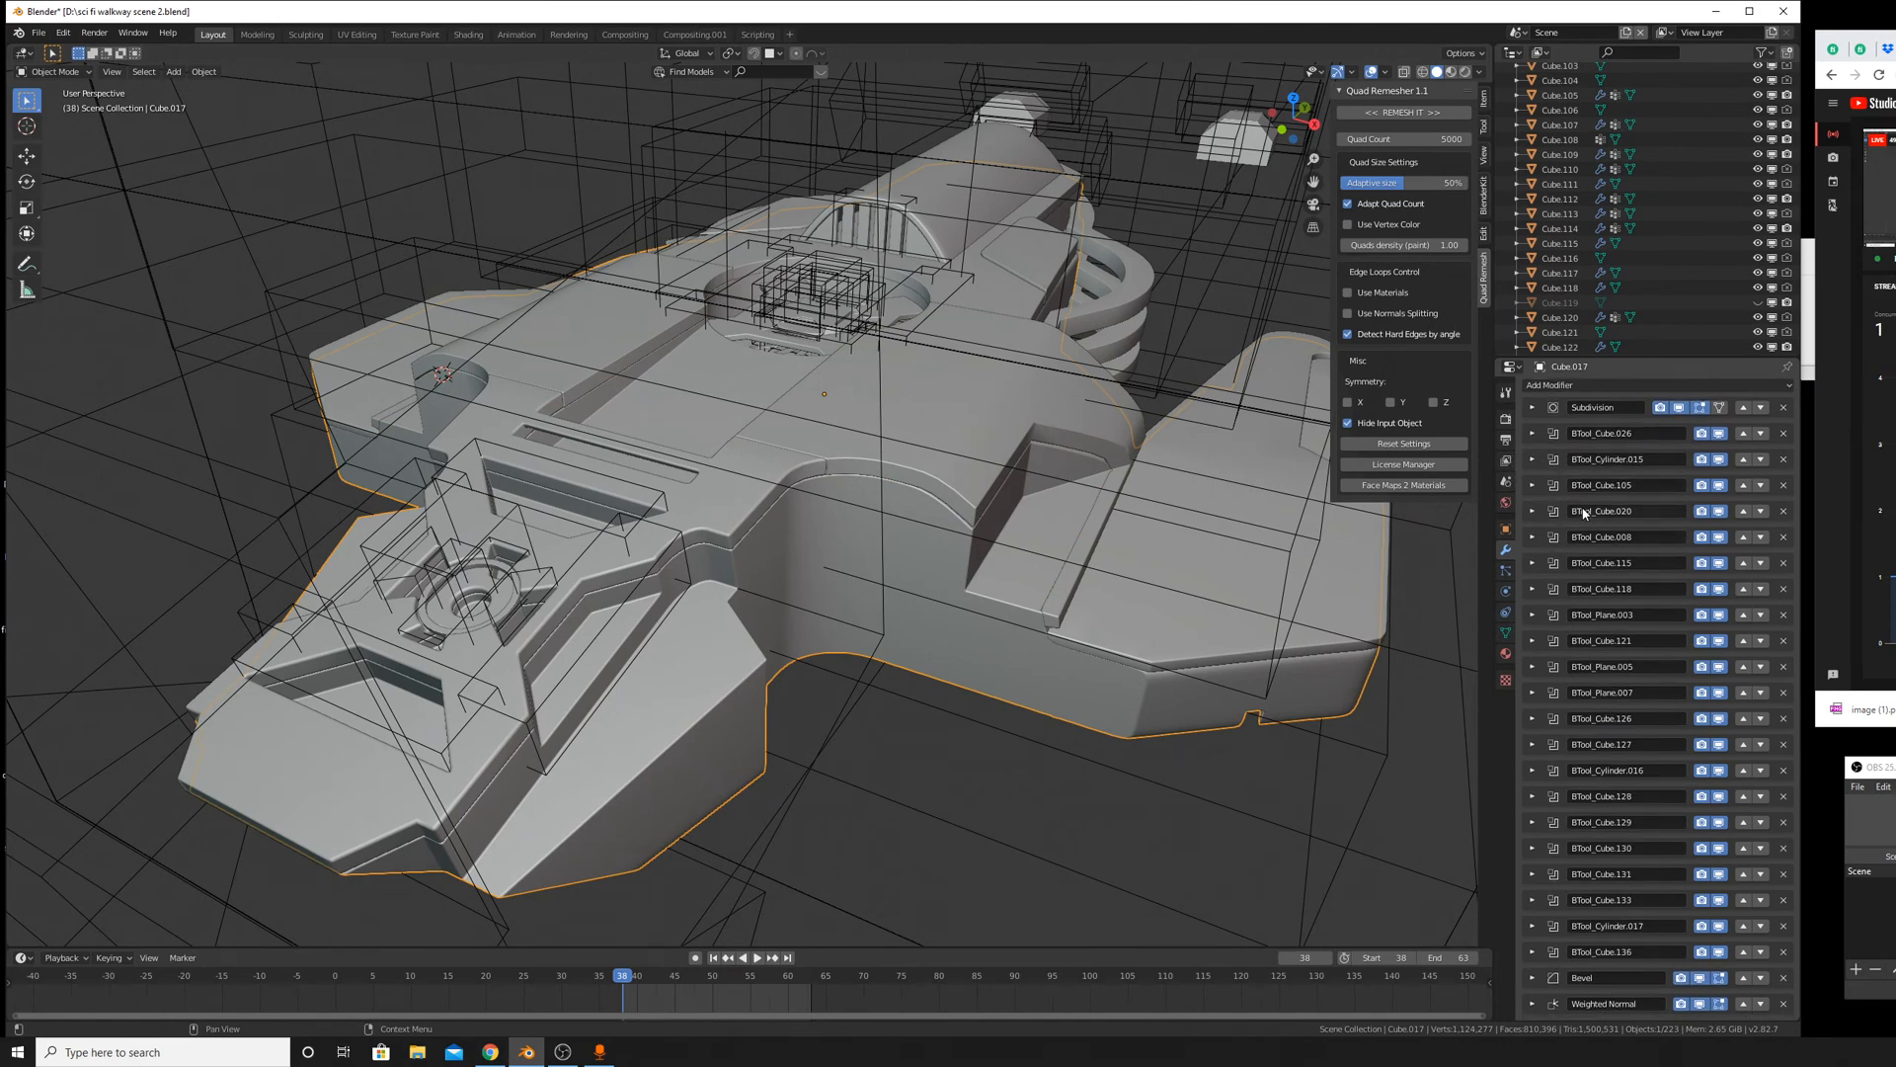
pyautogui.moveTo(1132, 679); pyautogui.dragTo(1098, 668, button='middle')
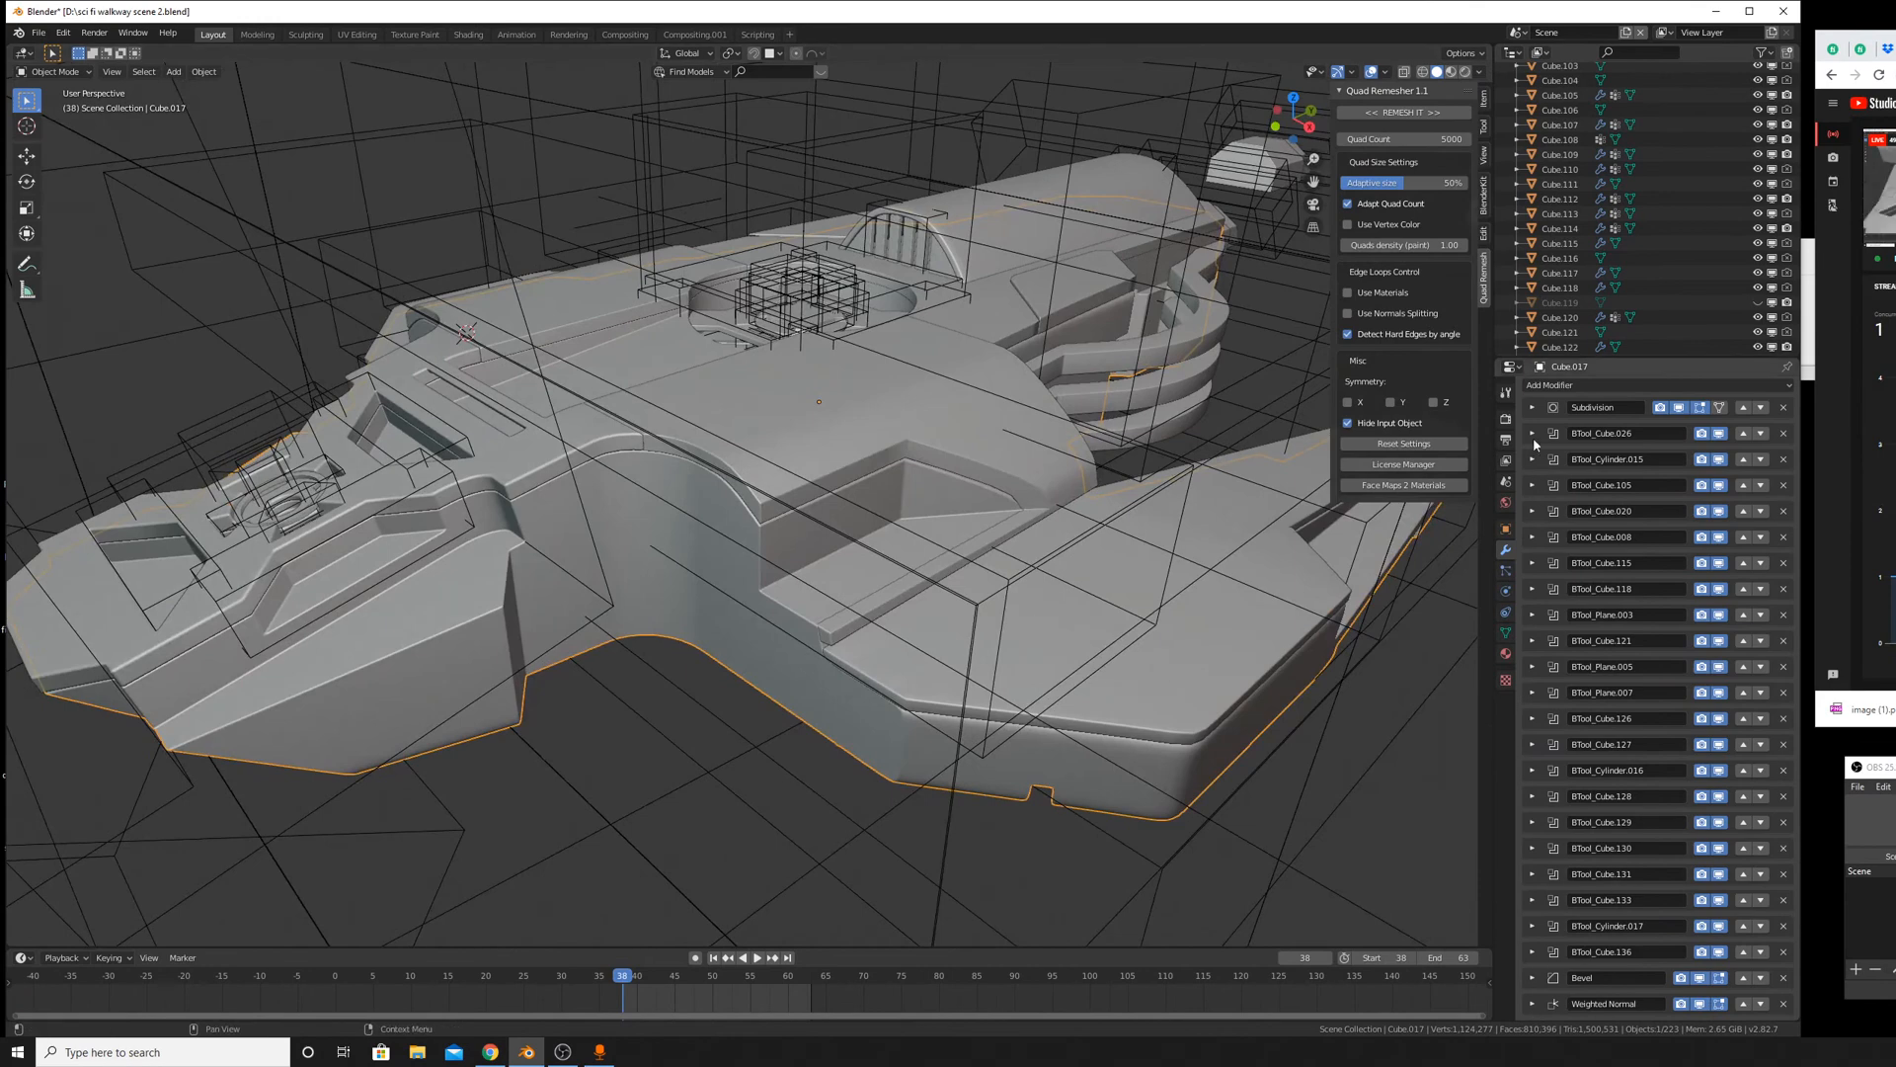
pyautogui.click(1532, 978)
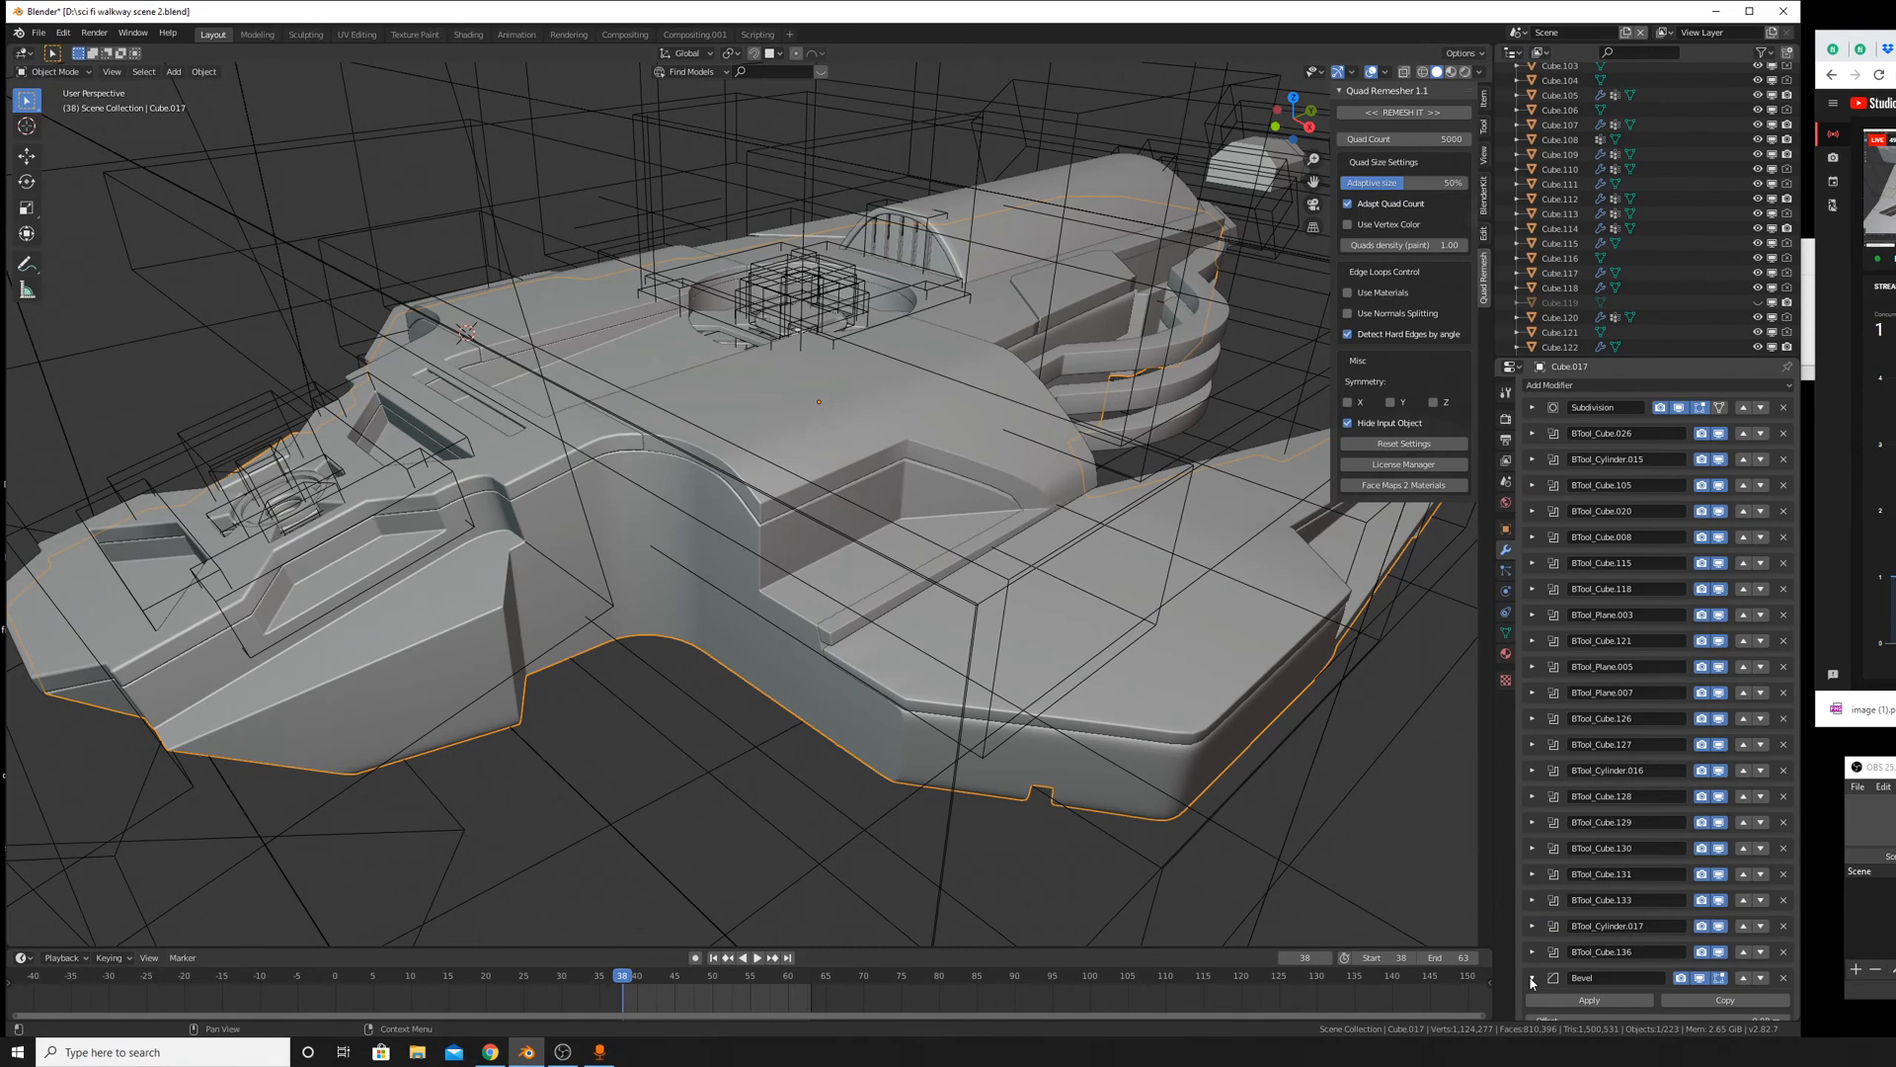
pyautogui.scroll(-5, 1541, 963)
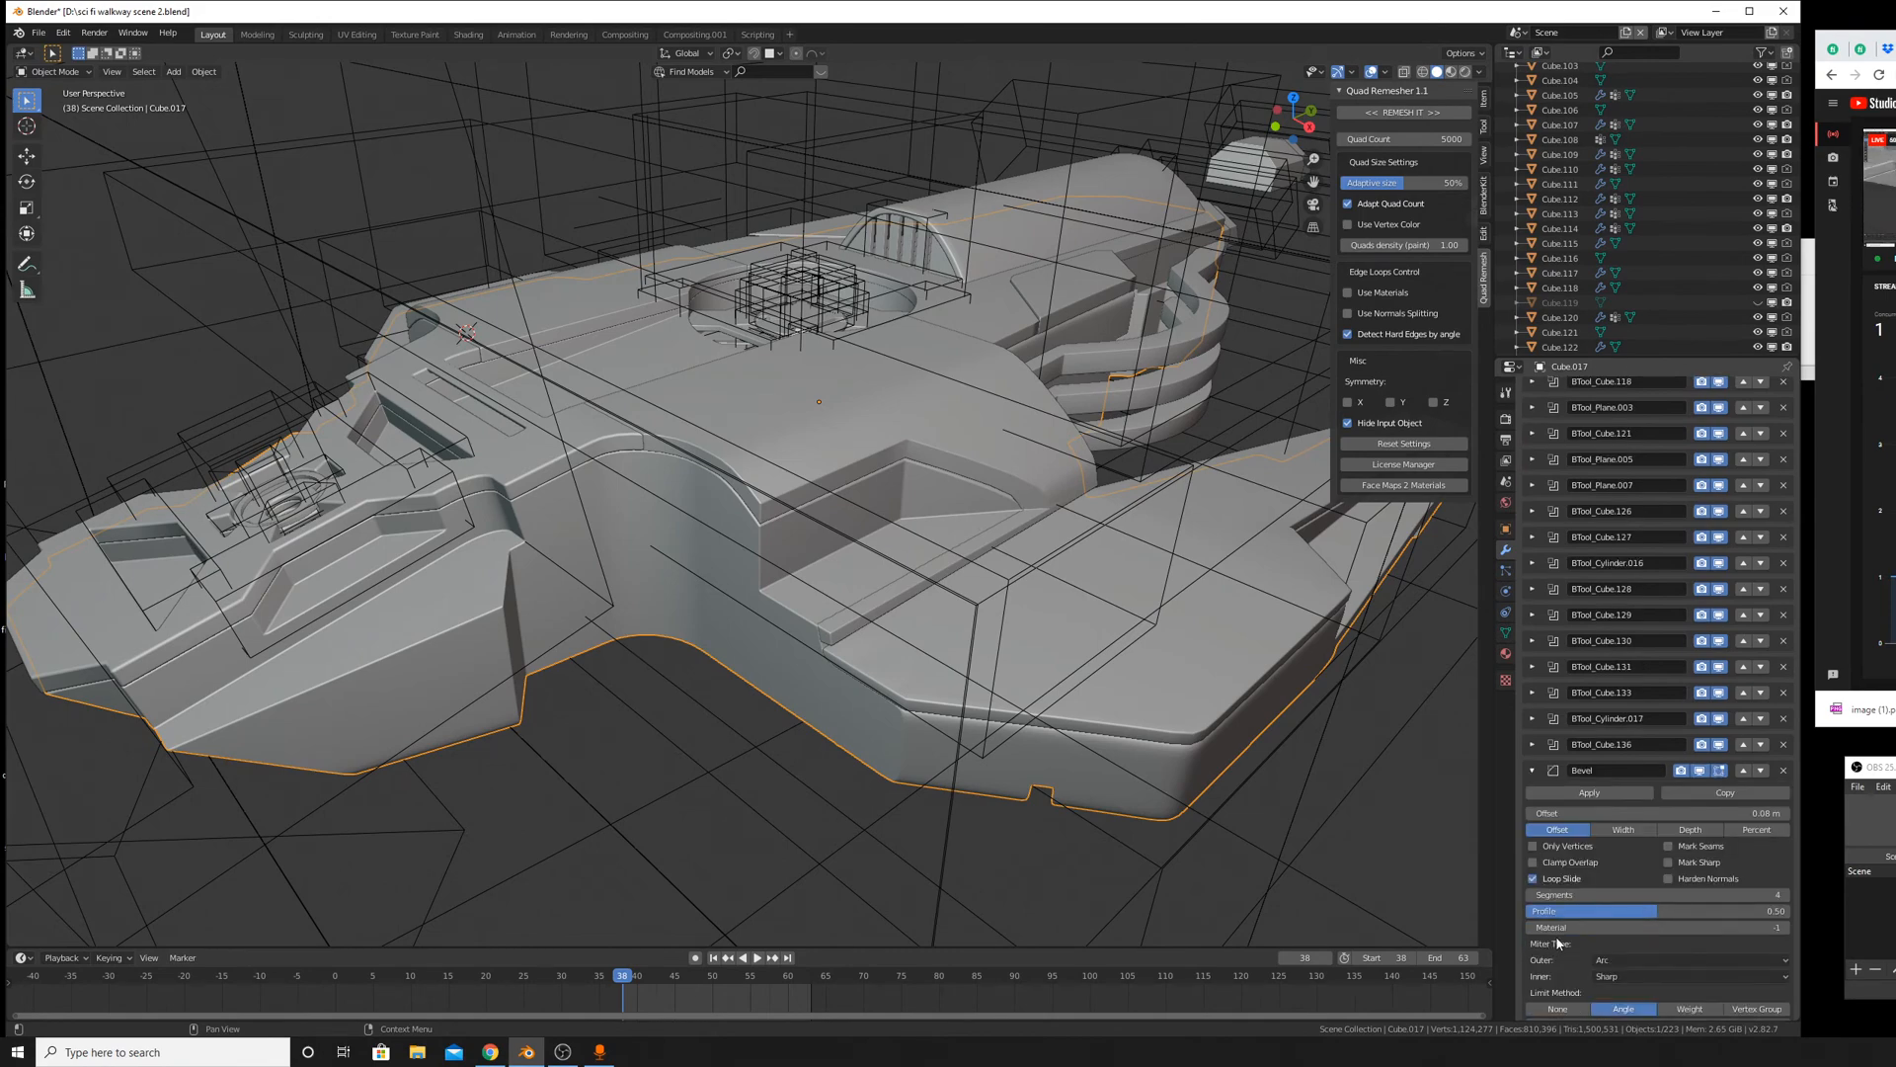
pyautogui.moveTo(1220, 681); pyautogui.dragTo(1146, 395, button='middle')
pyautogui.scroll(5, 1150, 405)
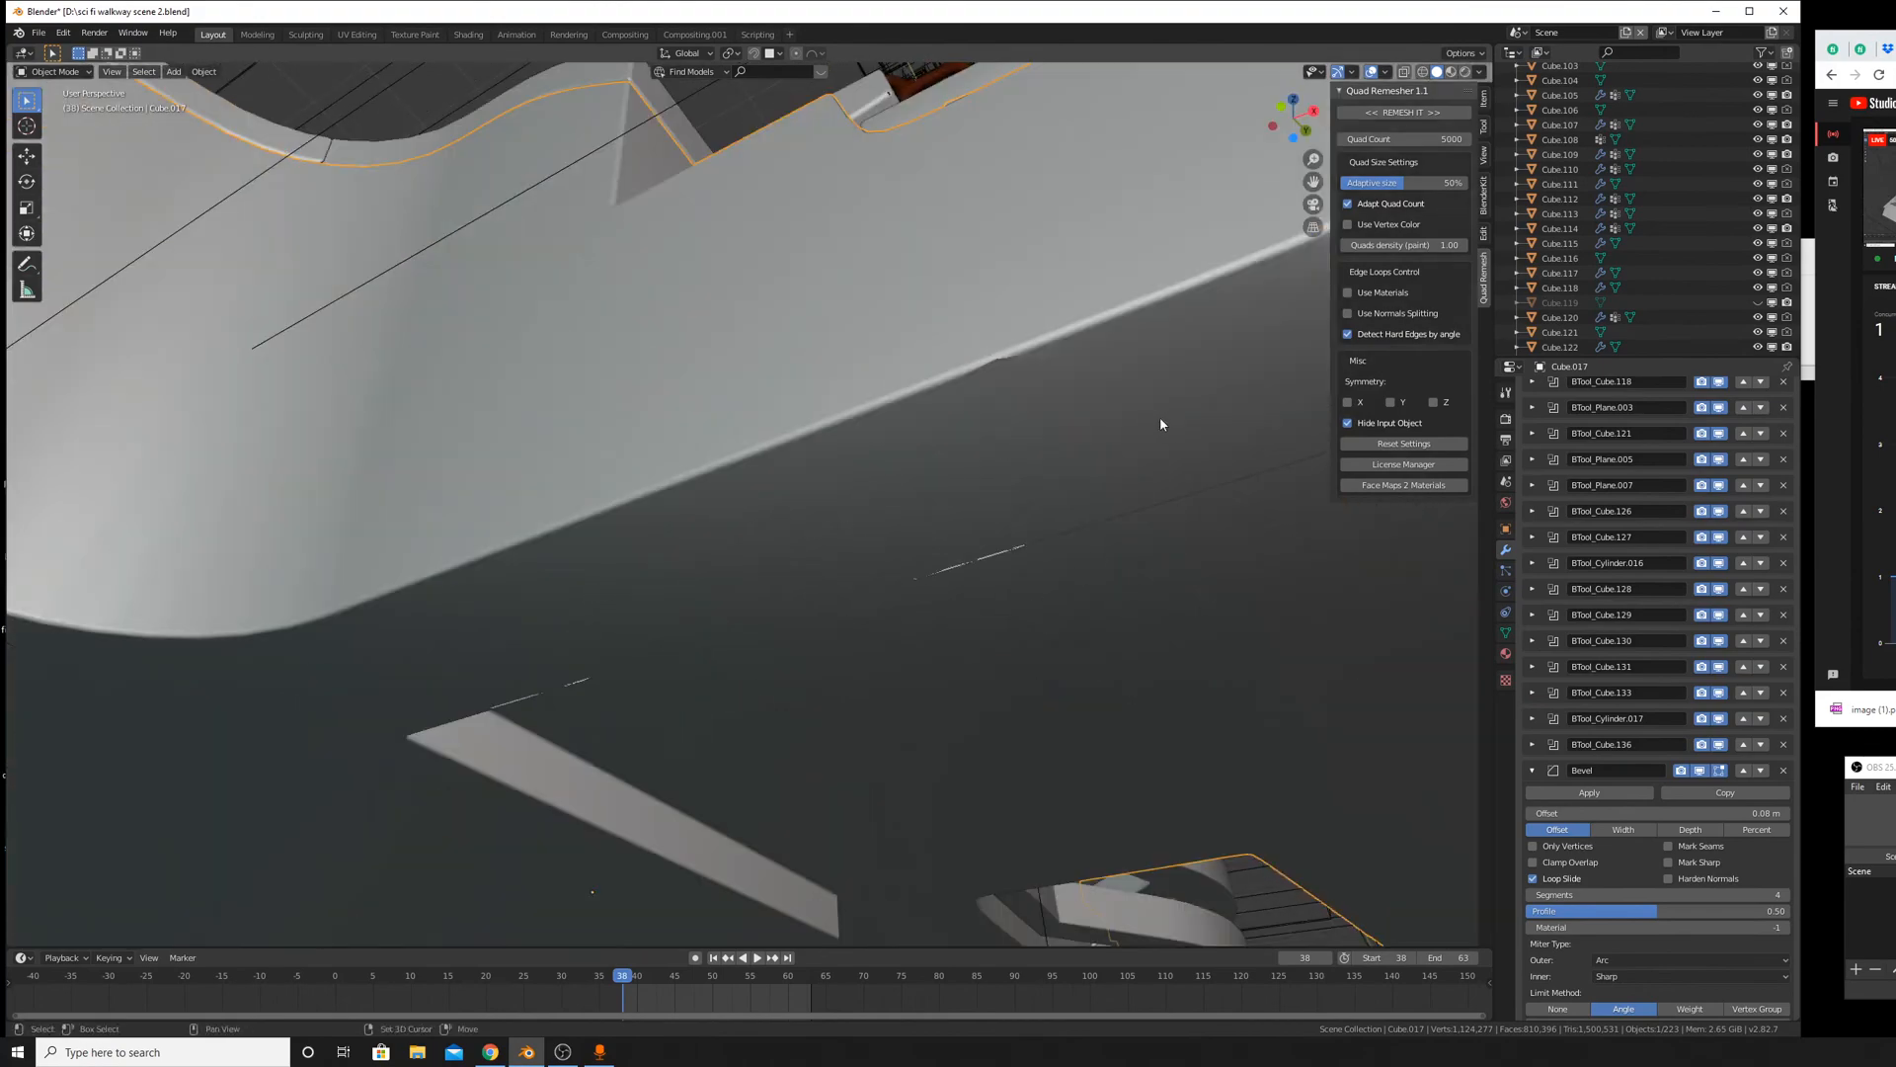
# Select the cutter Plane.007 beneath the ship and scale it to about 0.901 along X.
pyautogui.scroll(-4, 1017, 441)
pyautogui.moveTo(1016, 445); pyautogui.dragTo(1261, 581, button='middle')
pyautogui.click(1041, 486)
pyautogui.press('s')
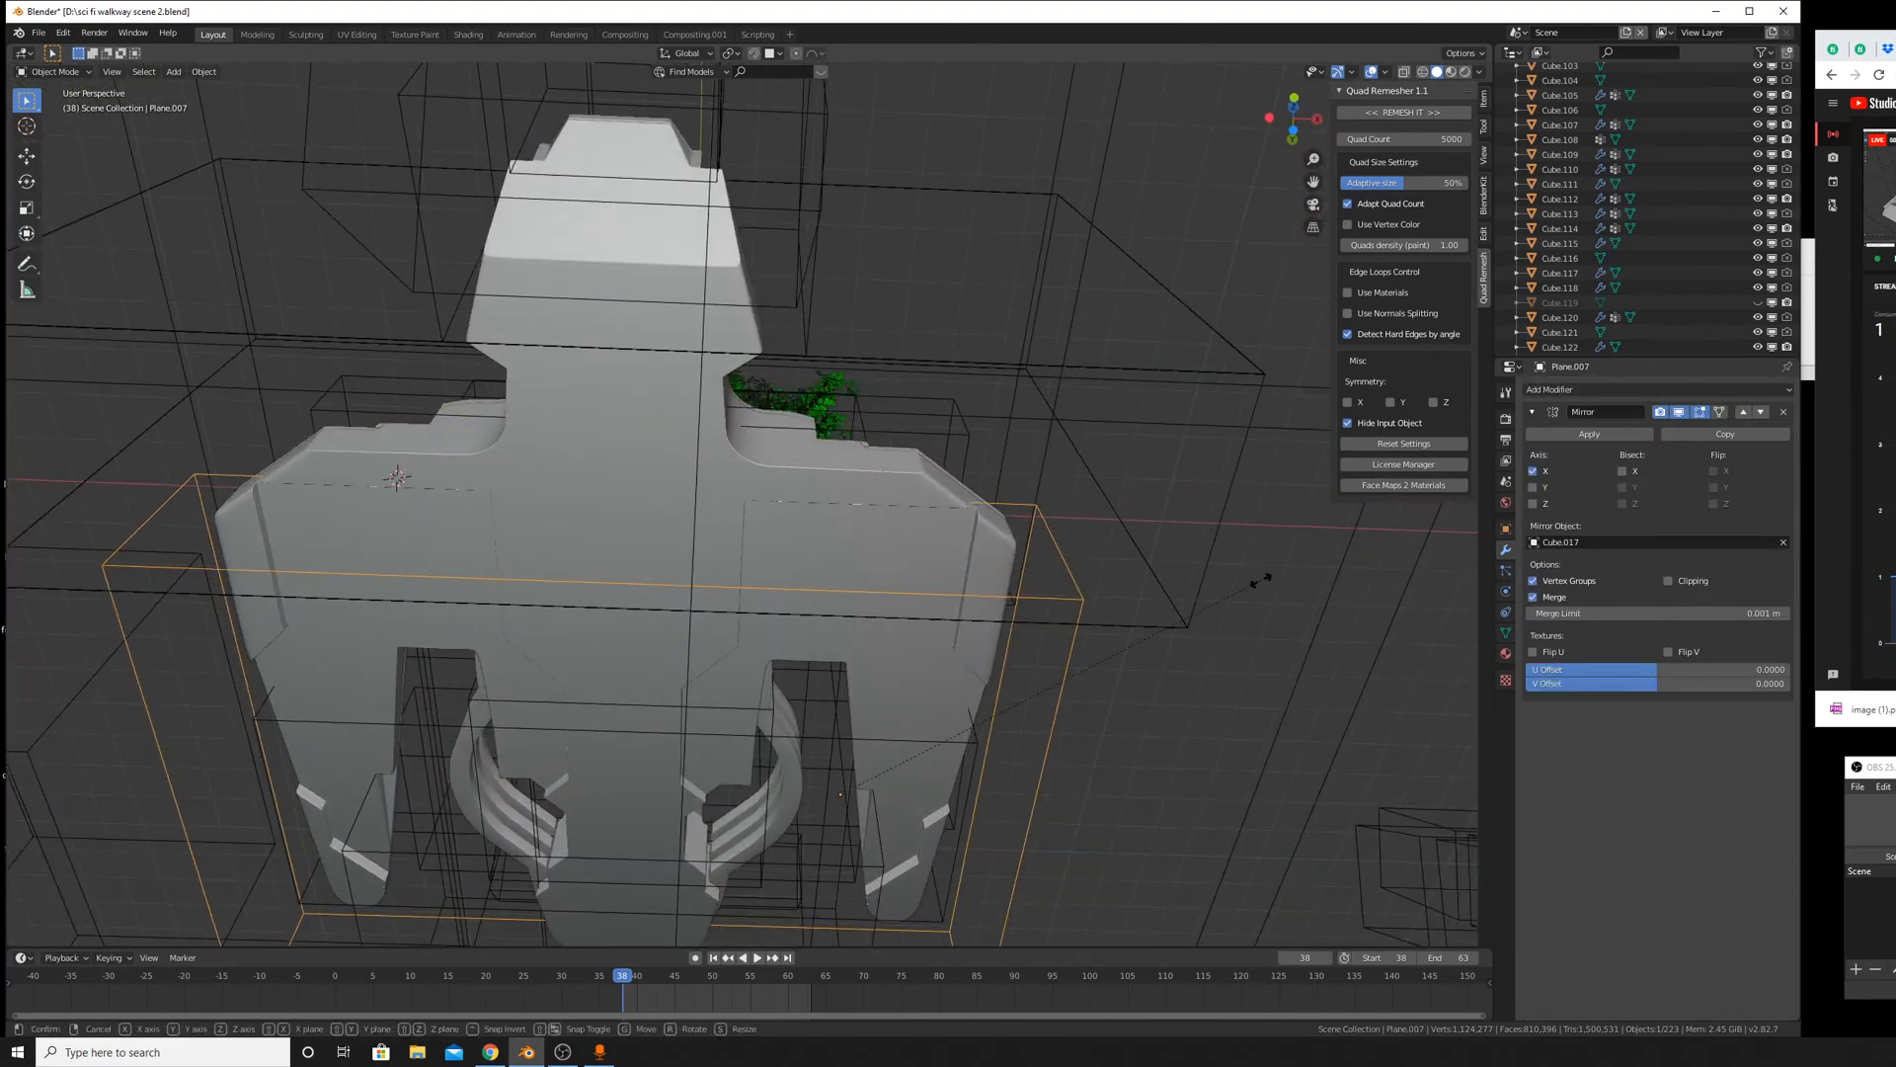
pyautogui.press('x')
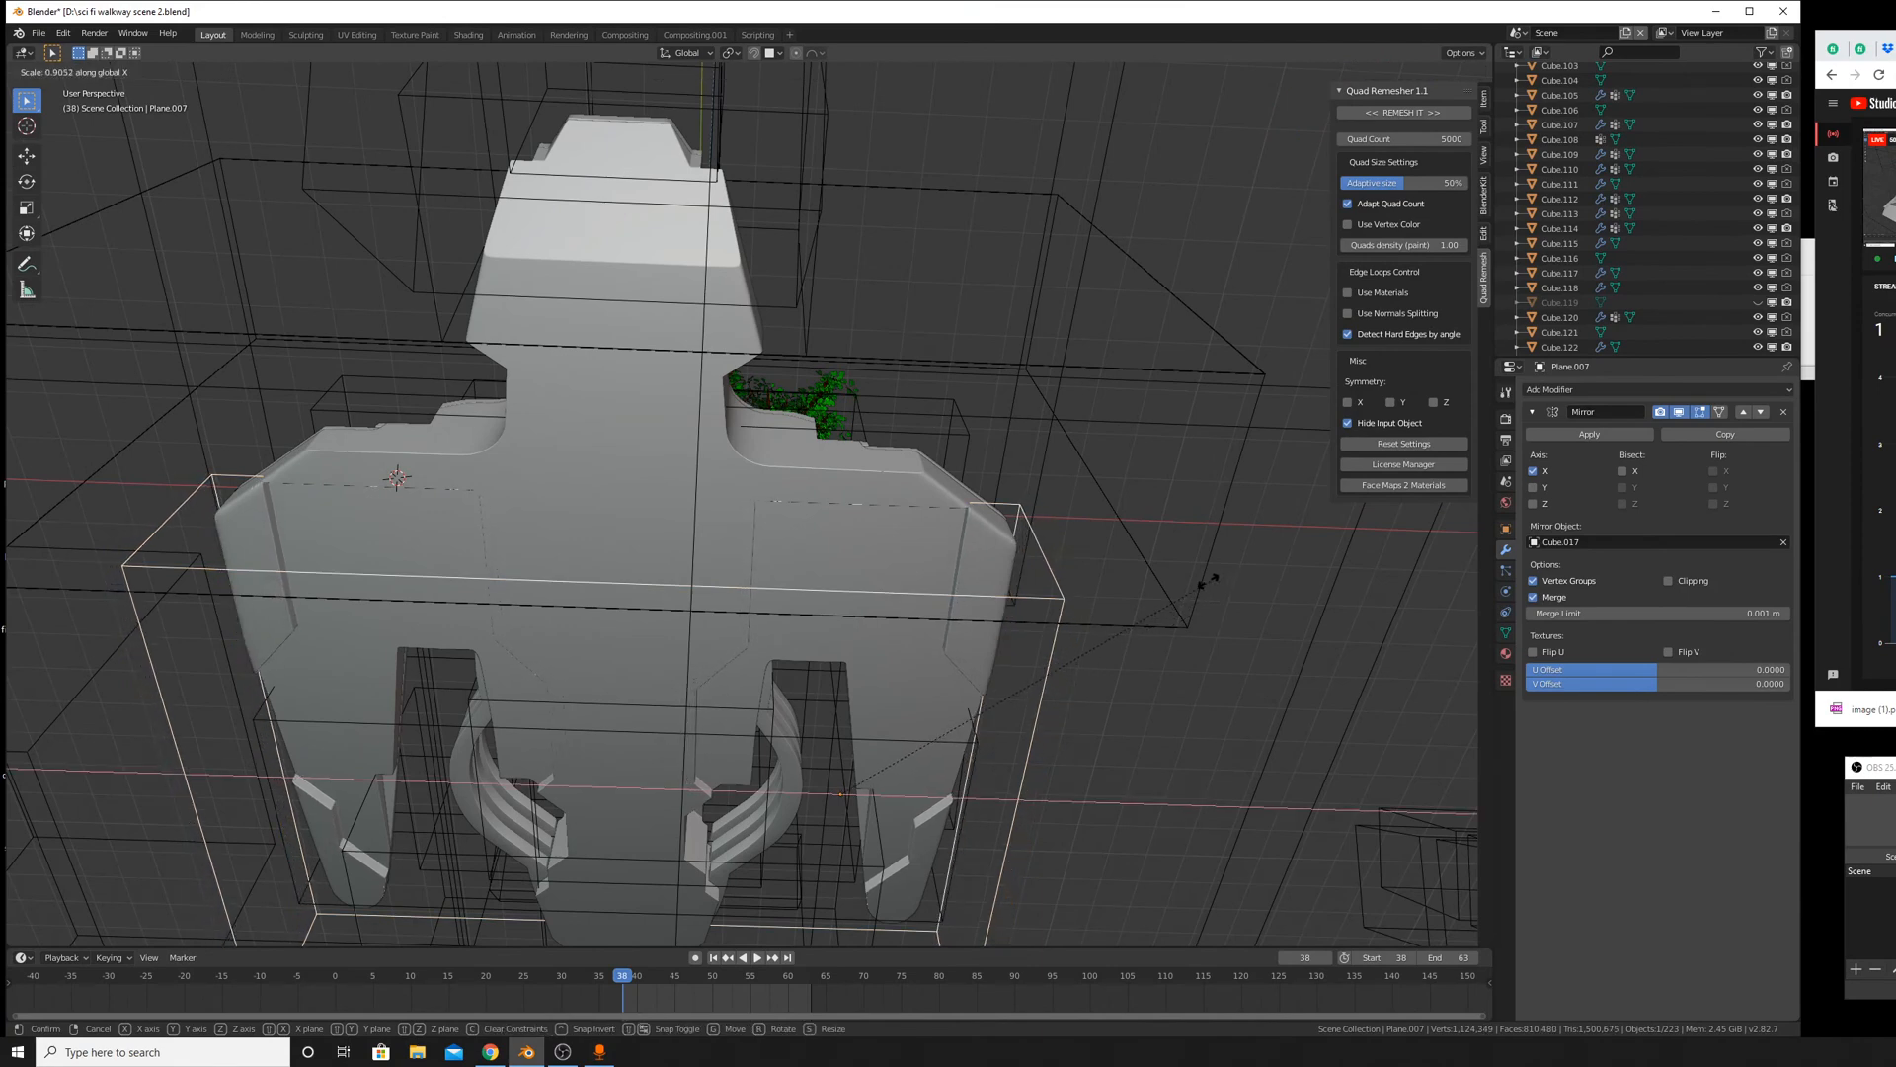
pyautogui.click(1206, 579)
# Move the underside cutter Plane.007 about 1.11 m along Y.
pyautogui.moveTo(1212, 595); pyautogui.dragTo(1174, 622, button='middle')
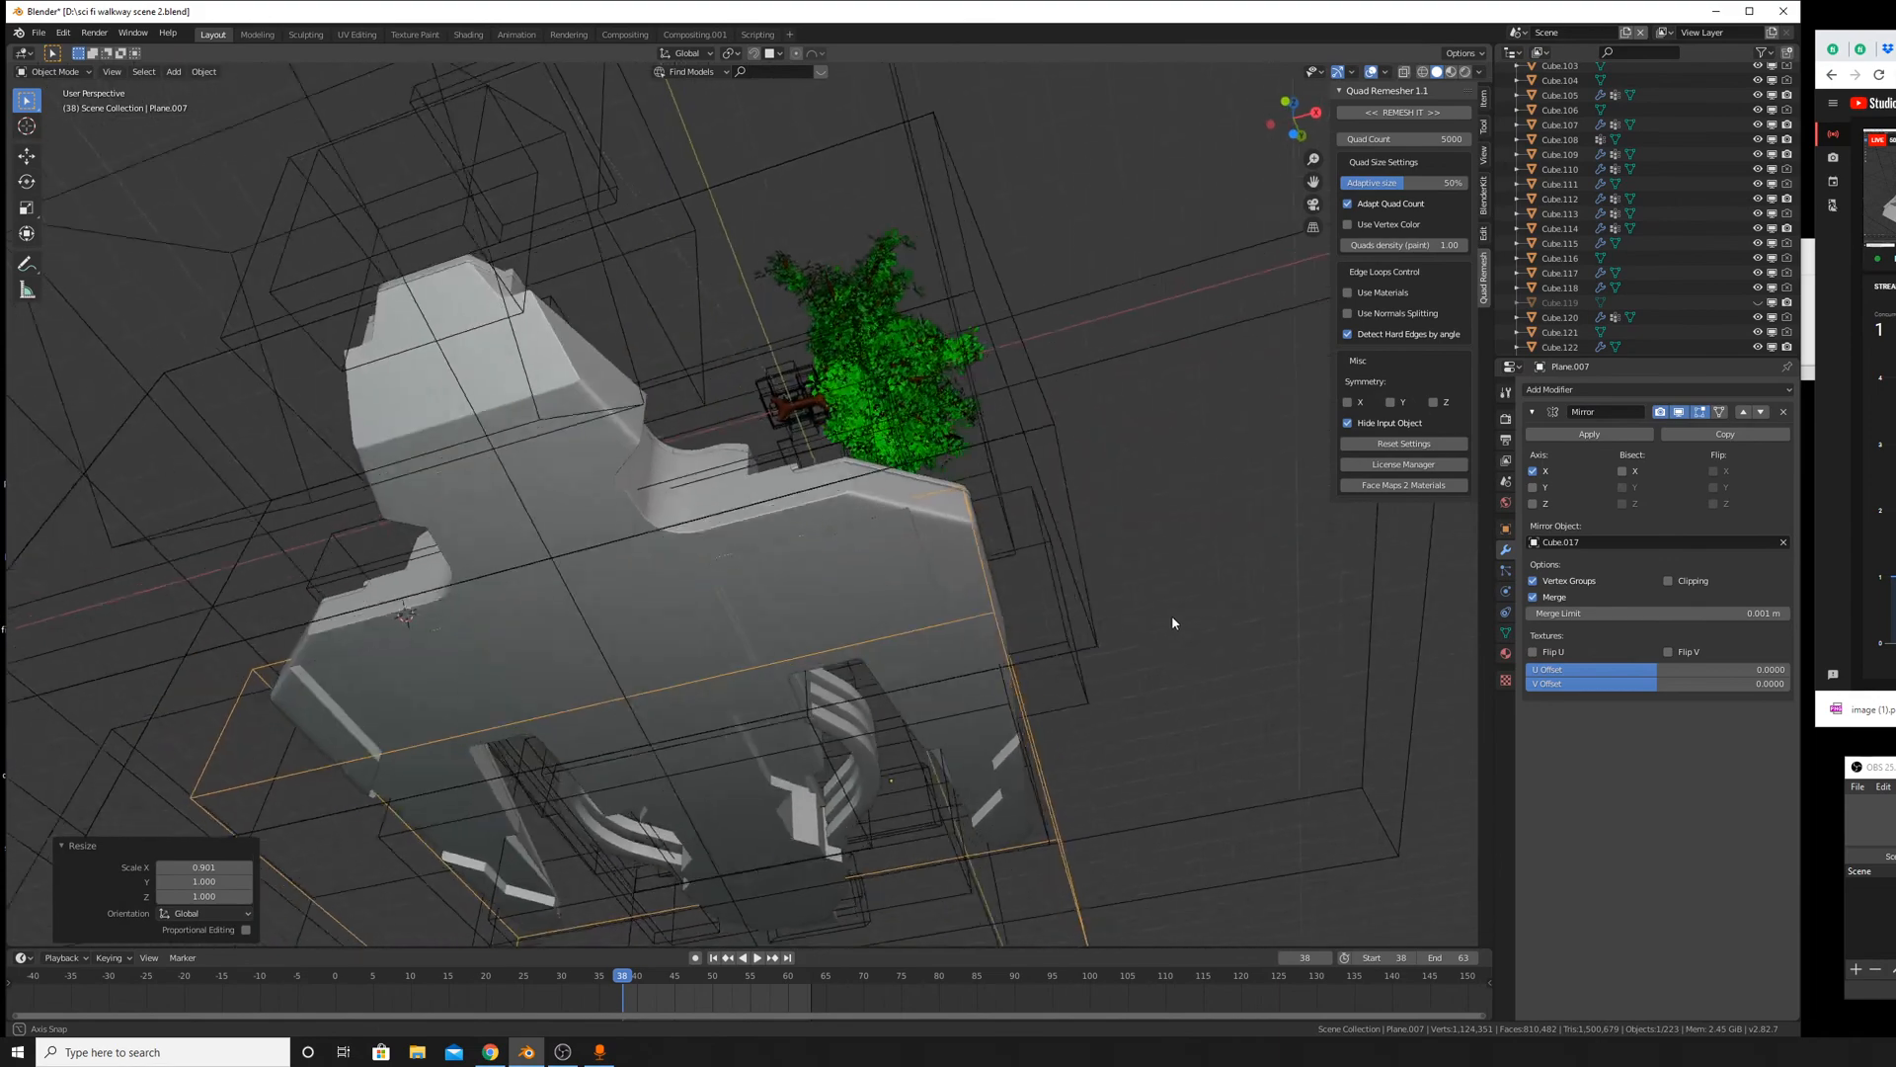
pyautogui.scroll(4, 1170, 614)
pyautogui.press('g')
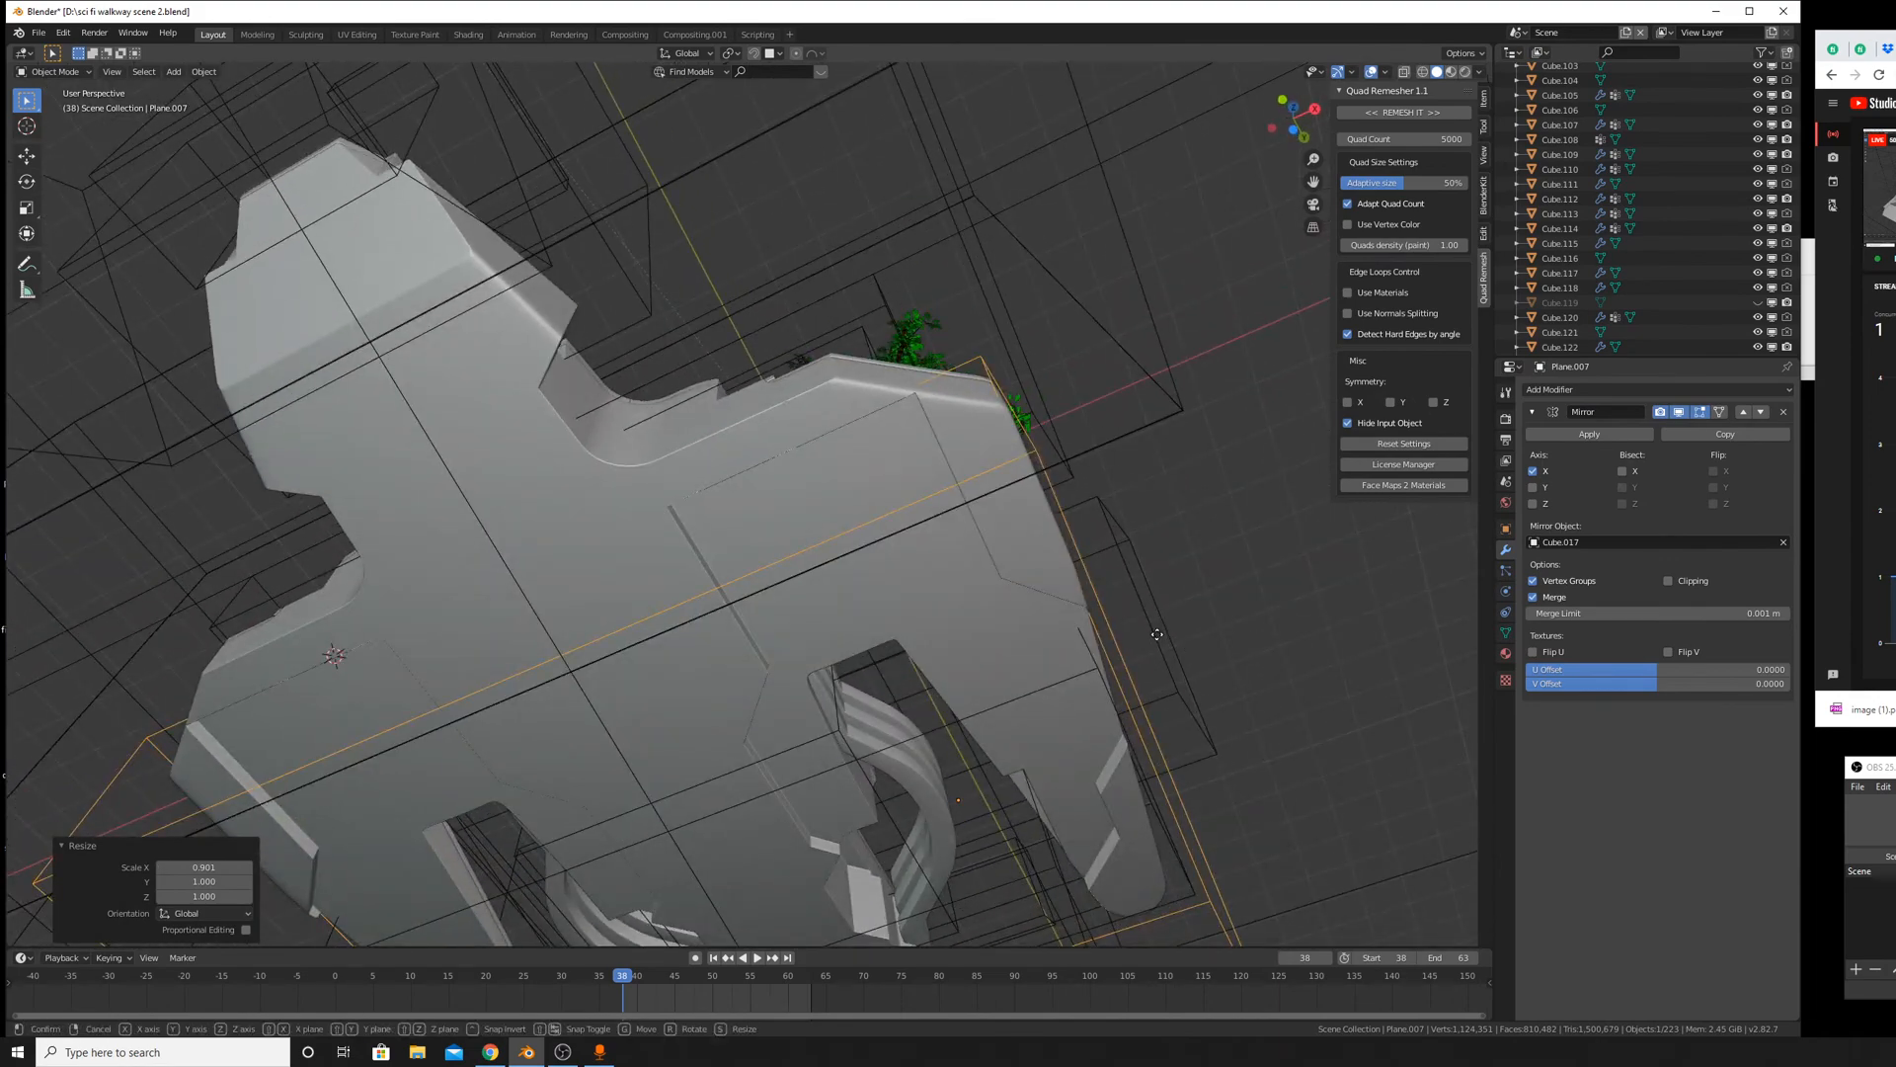
pyautogui.press('y')
pyautogui.click(1157, 632)
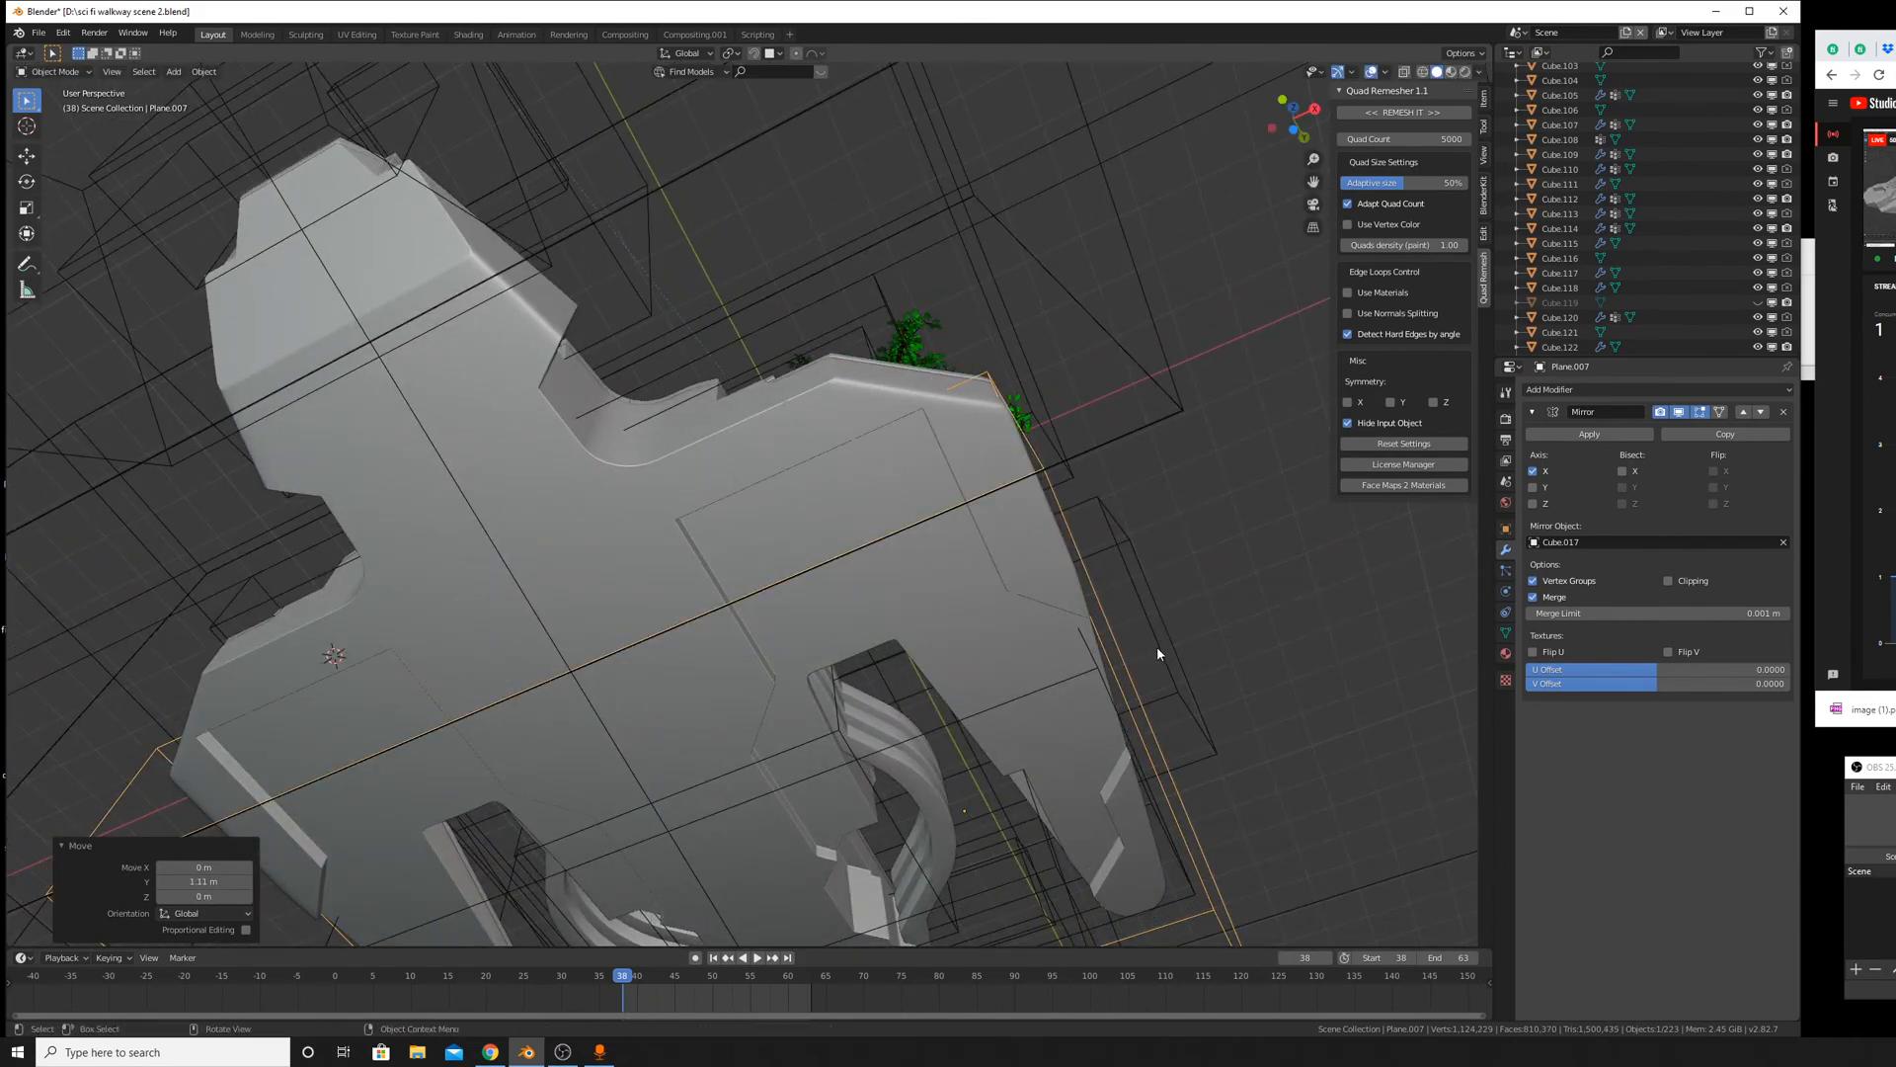
# Expand all modifiers of the main hull Cube.017 and try applying its Subdivision, BTool_Cube.026 and BTool_Cylinder.015 modifiers.
pyautogui.moveTo(1157, 646)
pyautogui.mouseDown(button='middle')
pyautogui.moveTo(1069, 716)
pyautogui.moveTo(775, 626)
pyautogui.moveTo(741, 655)
pyautogui.mouseUp(button='middle')
pyautogui.scroll(-2, 942, 693)
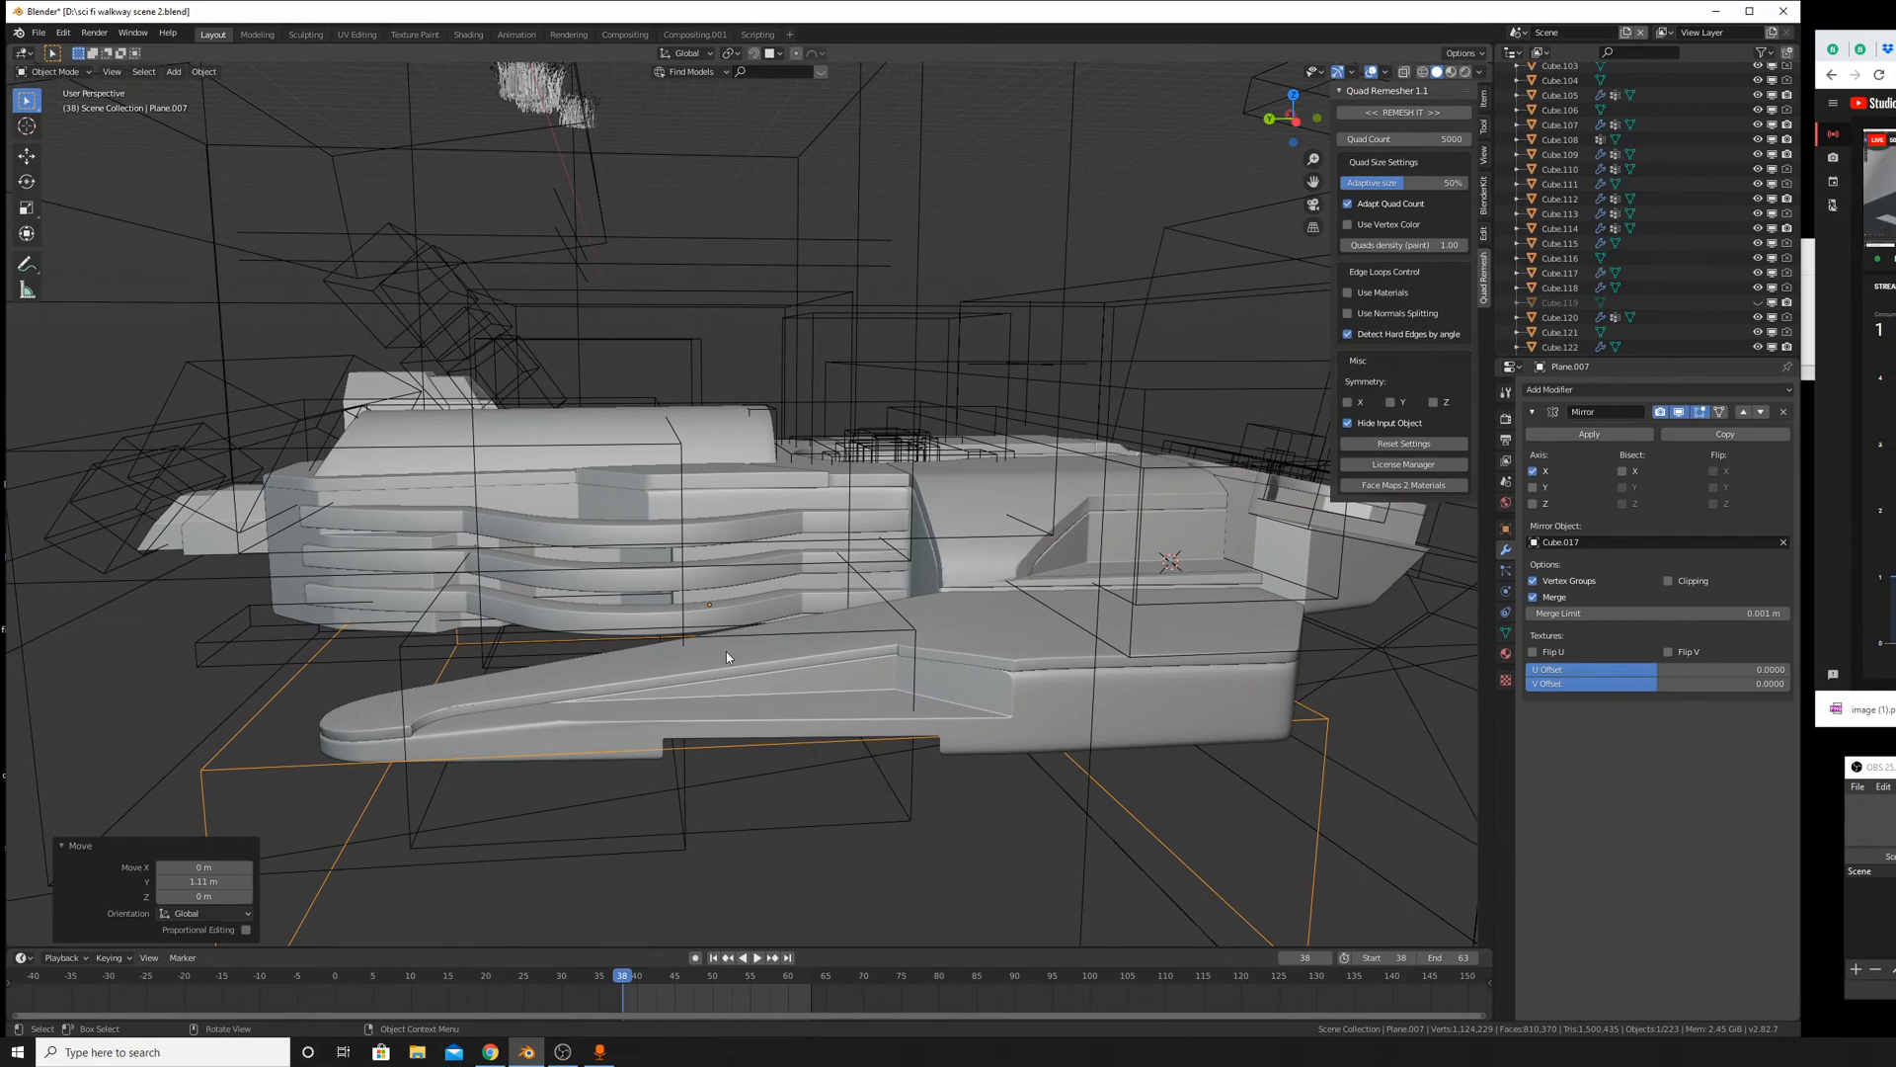
pyautogui.moveTo(950, 715); pyautogui.dragTo(989, 503, button='middle')
pyautogui.click(999, 475)
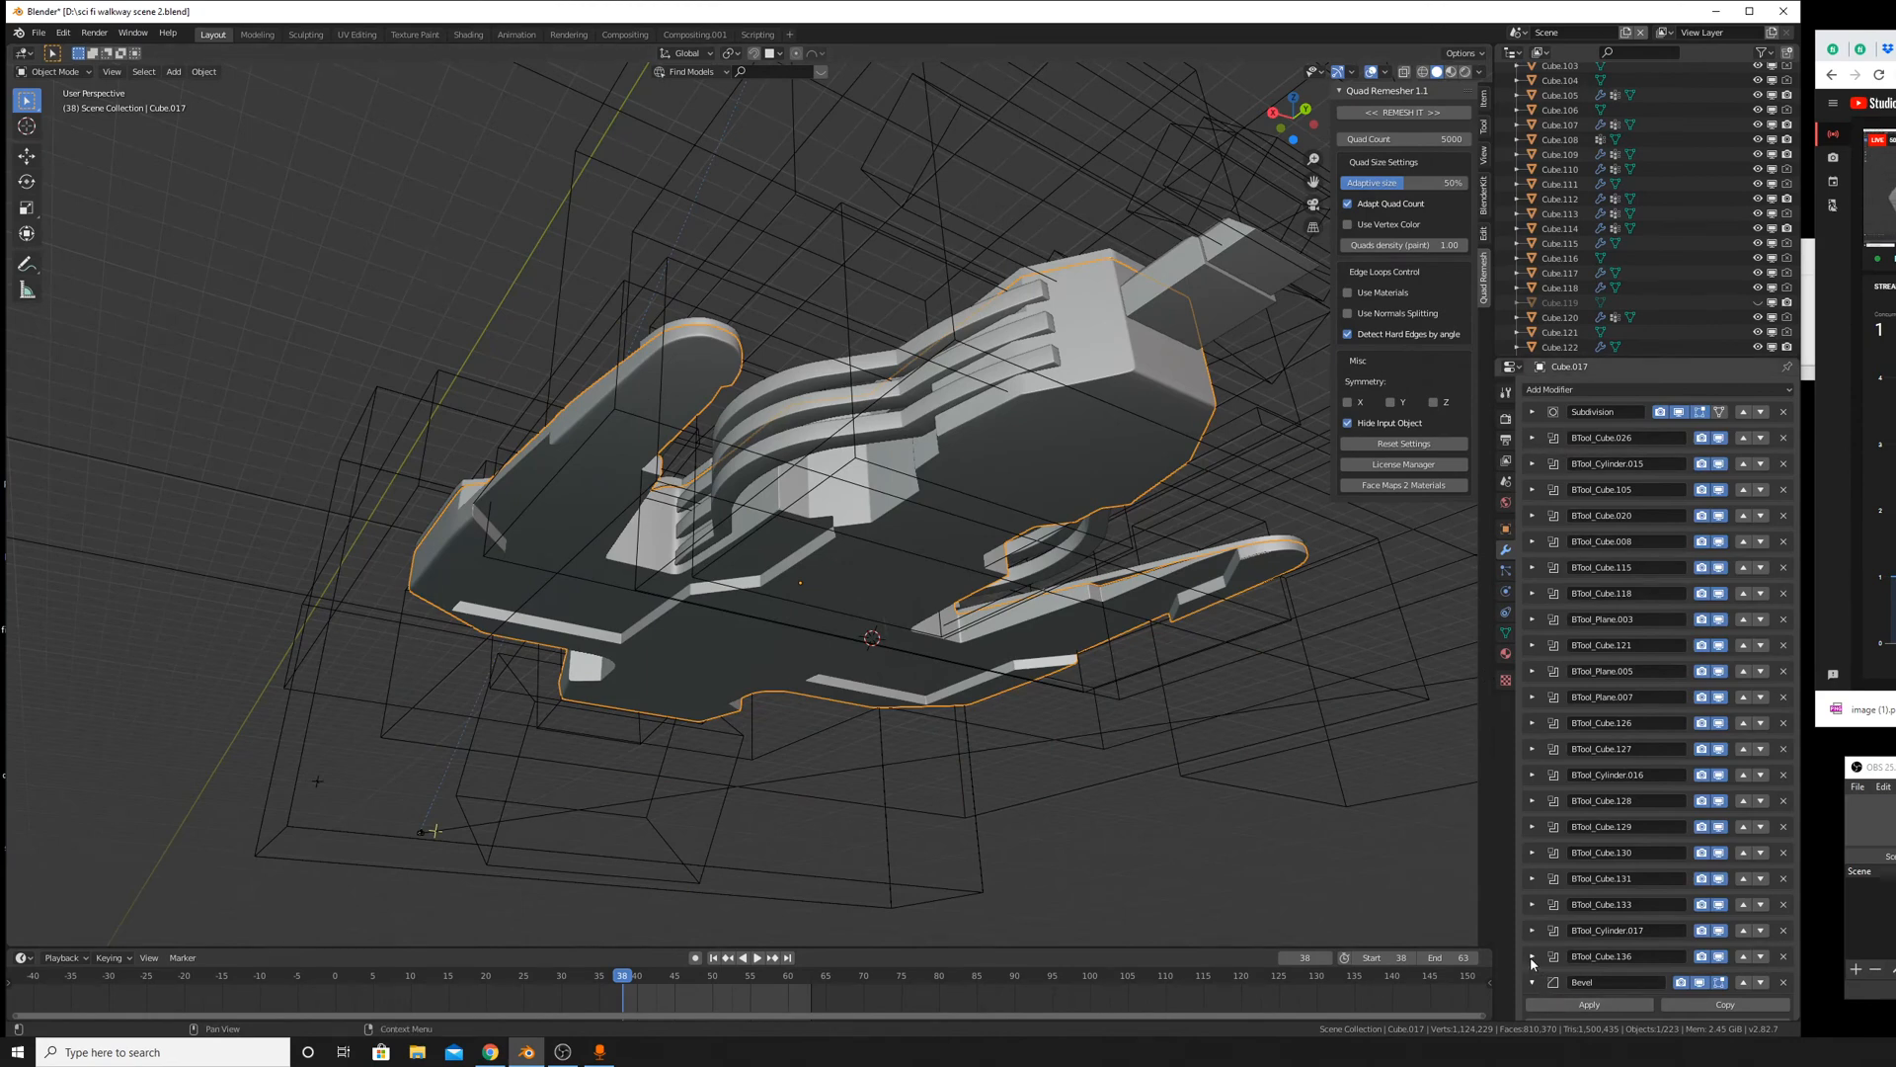
pyautogui.moveTo(1531, 963); pyautogui.dragTo(1526, 405)
pyautogui.click(1594, 443)
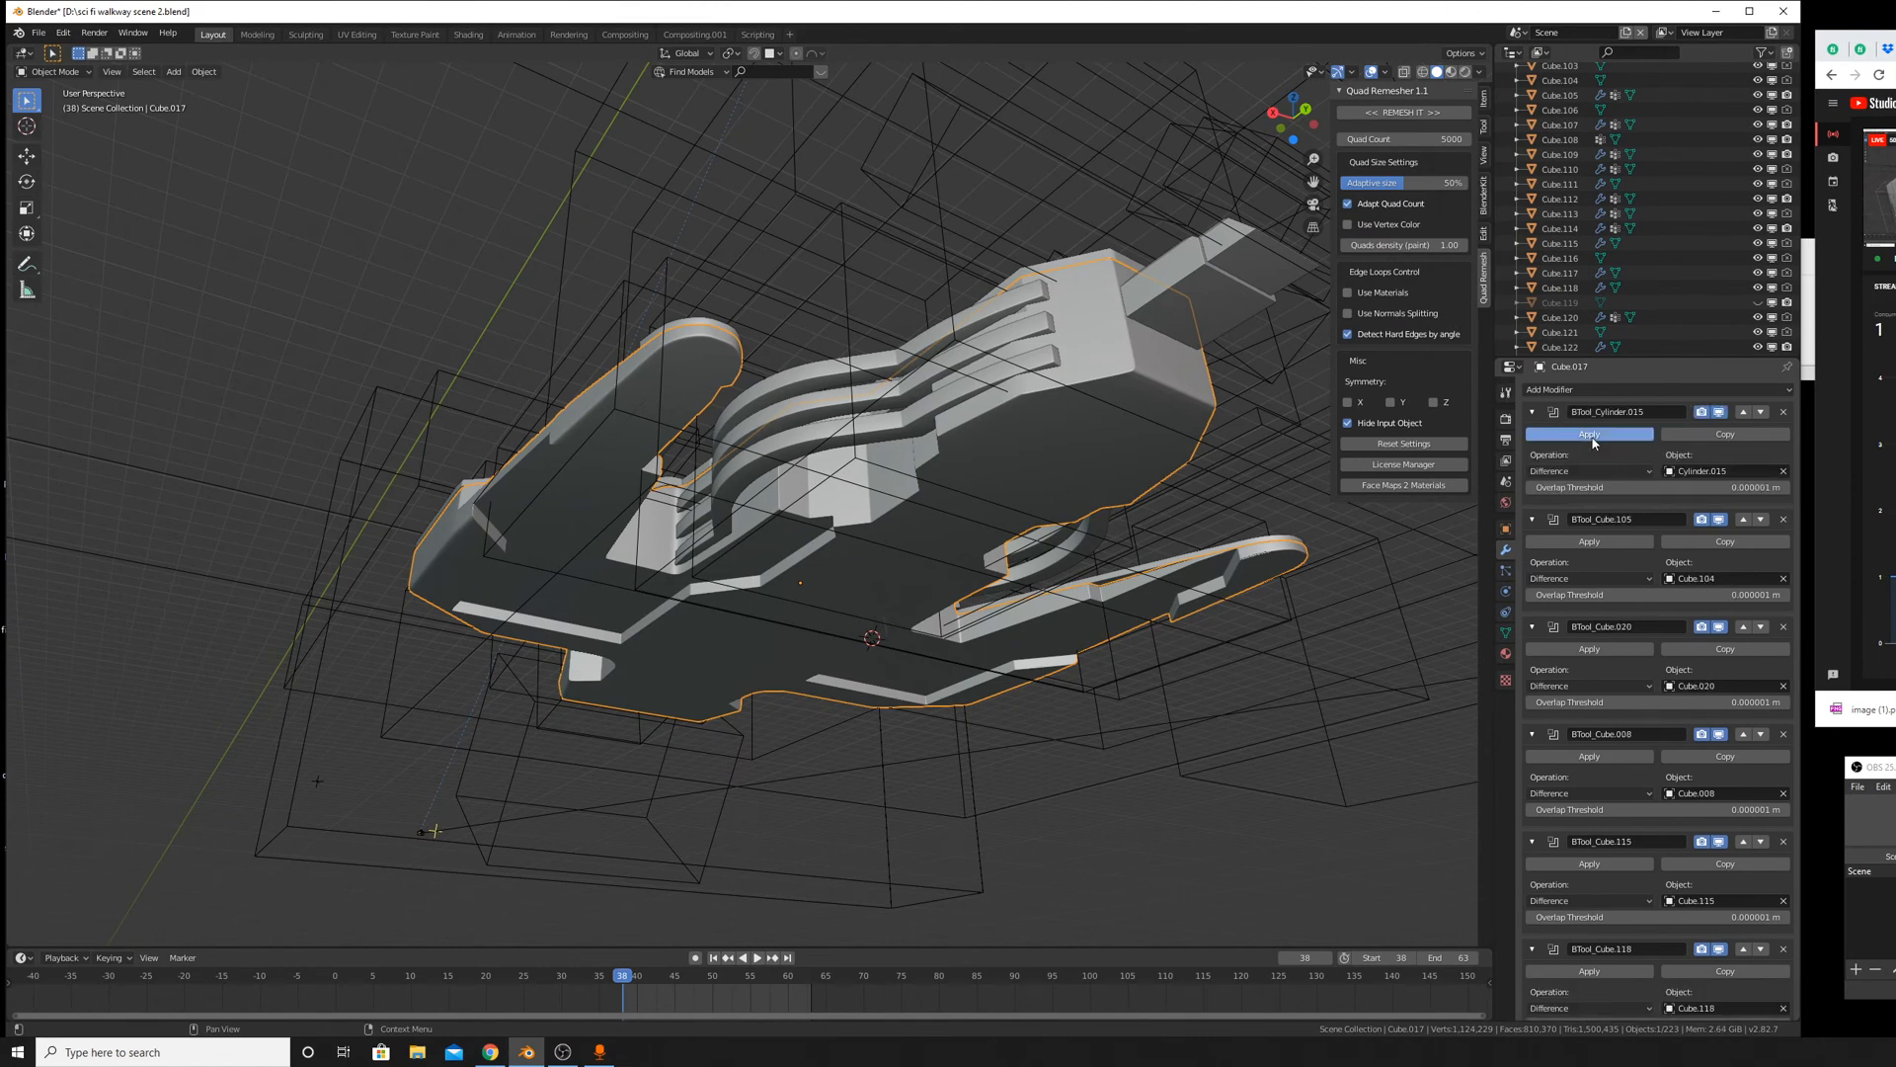
pyautogui.click(1593, 435)
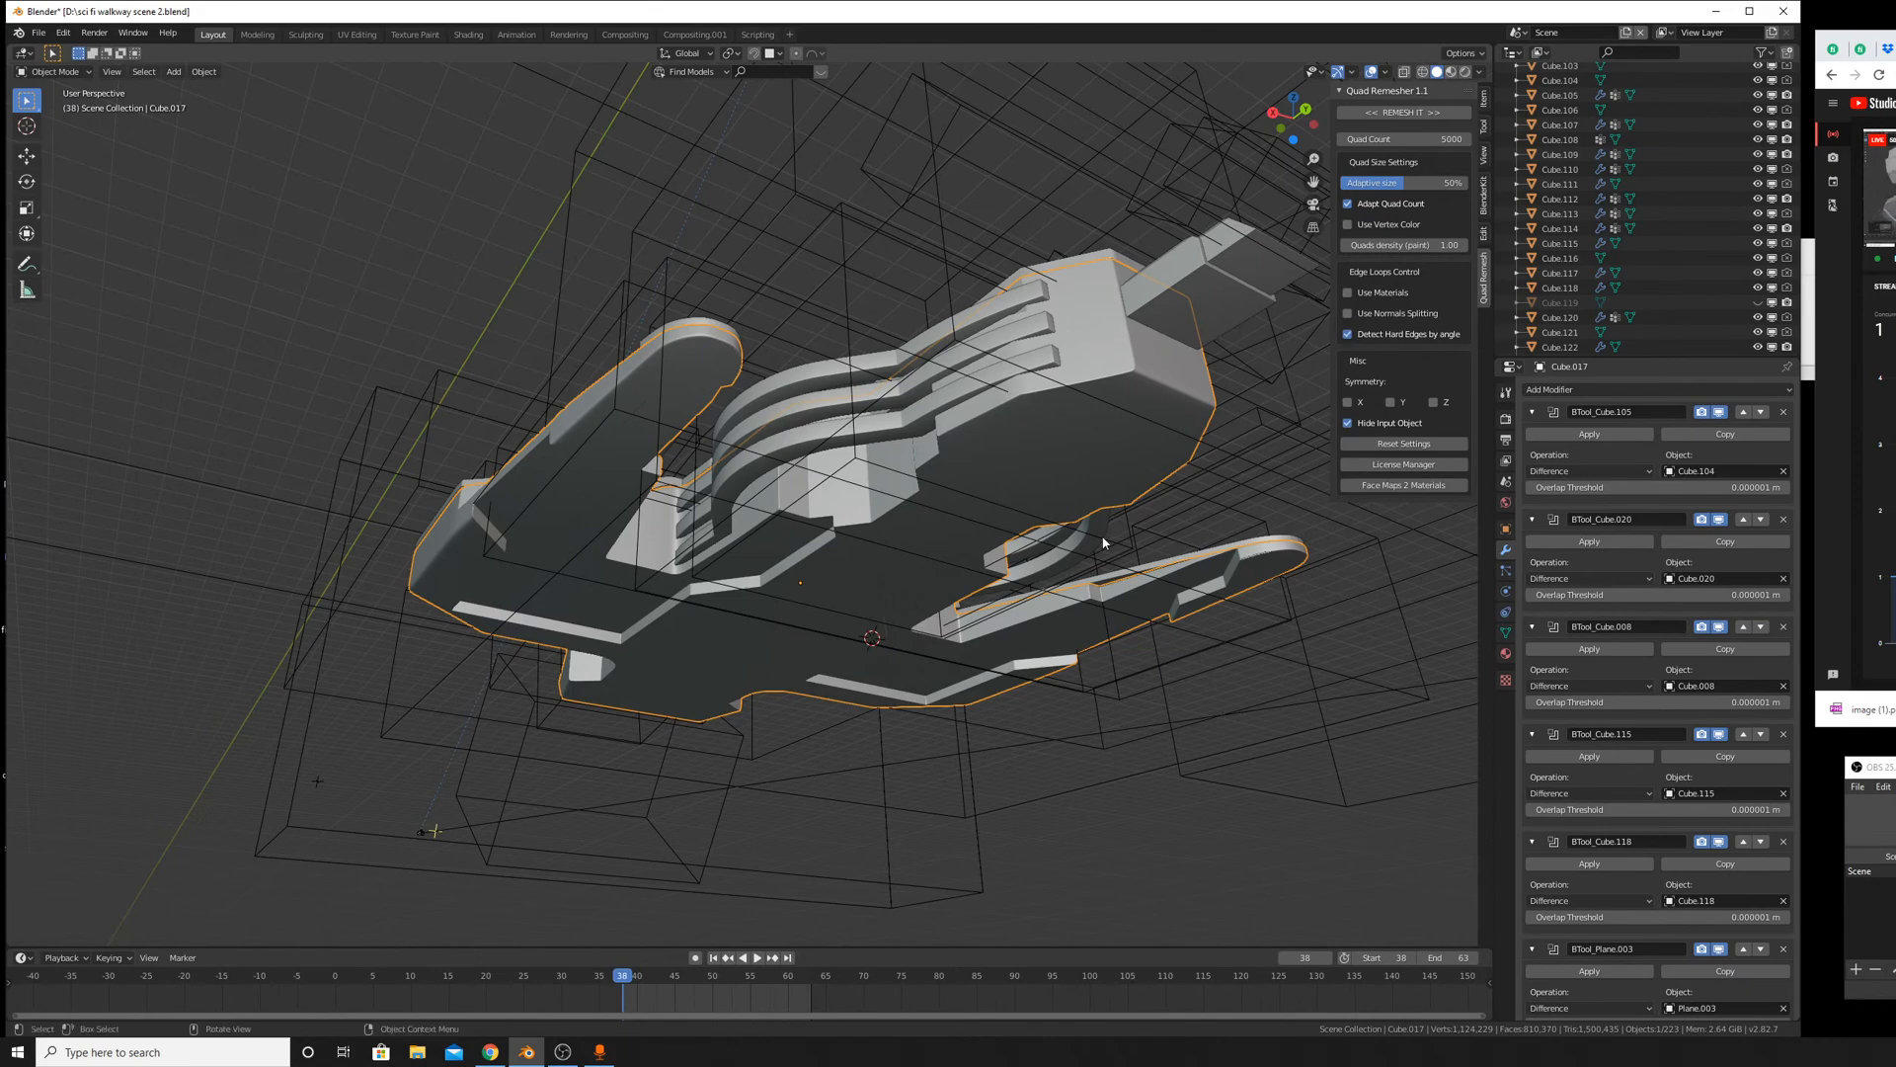
# Duplicate the entire spaceship with its cutters and move the copy about -139 m along X.
pyautogui.scroll(-6, 1129, 618)
pyautogui.moveTo(1103, 538); pyautogui.dragTo(1077, 664, button='middle')
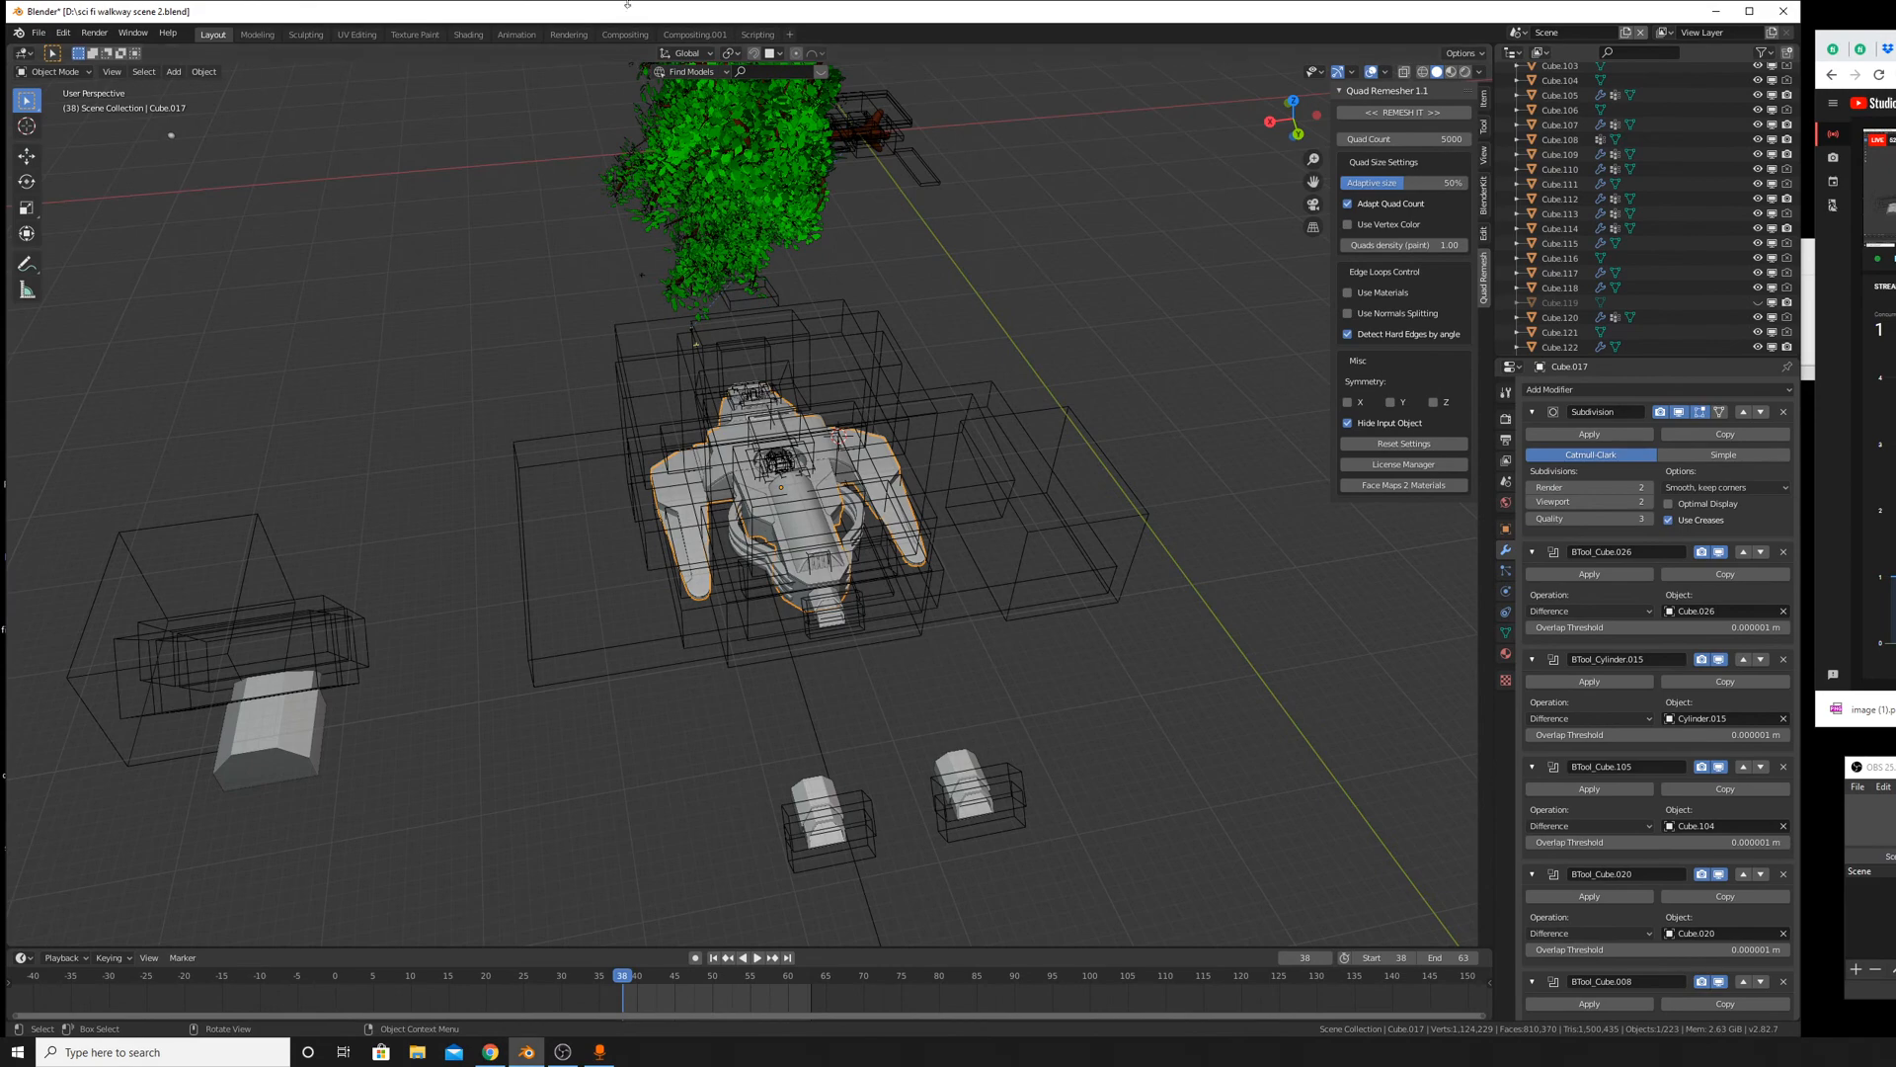
pyautogui.moveTo(973, 408); pyautogui.dragTo(919, 460, button='middle')
pyautogui.hotkey('alt', 'a')
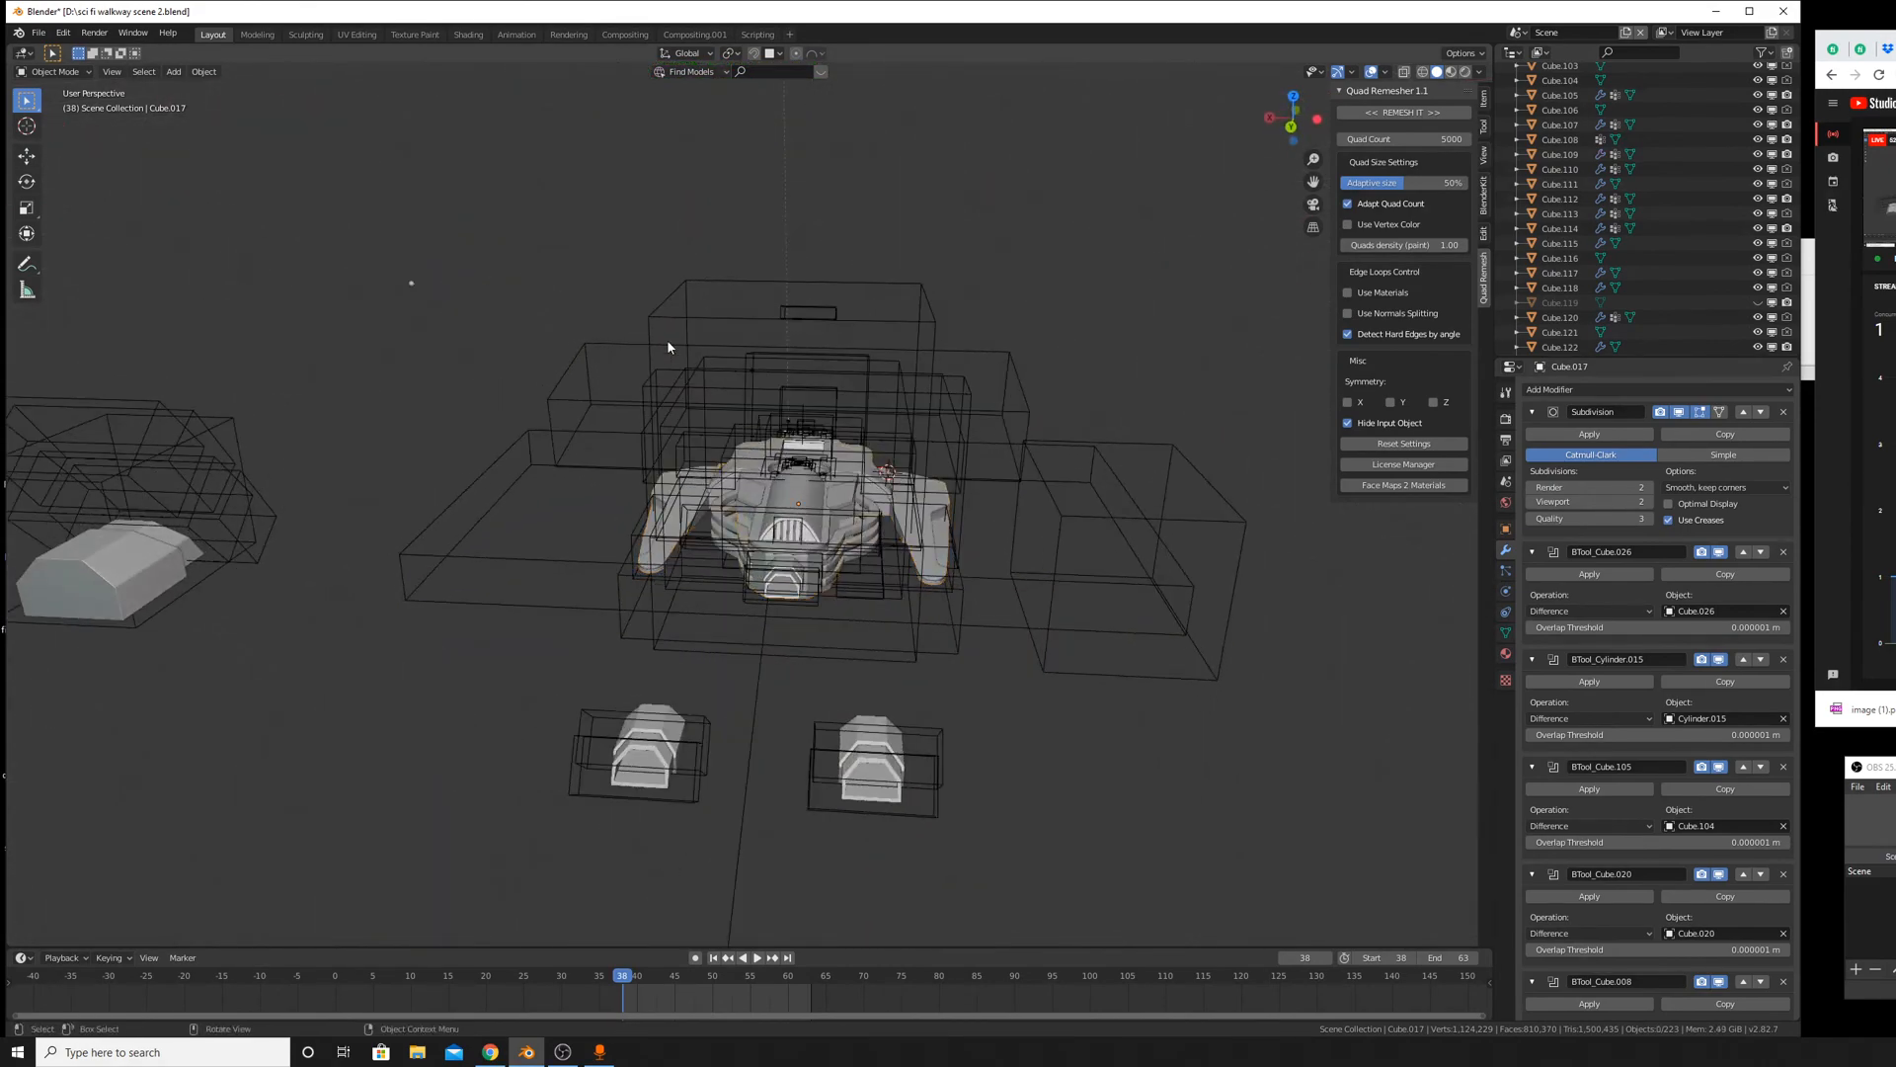
pyautogui.press('b')
pyautogui.moveTo(433, 151); pyautogui.dragTo(1144, 630)
pyautogui.moveTo(1086, 612); pyautogui.dragTo(893, 596, button='middle')
pyautogui.scroll(-3, 902, 577)
pyautogui.scroll(-4, 790, 553)
pyautogui.scroll(5, 969, 656)
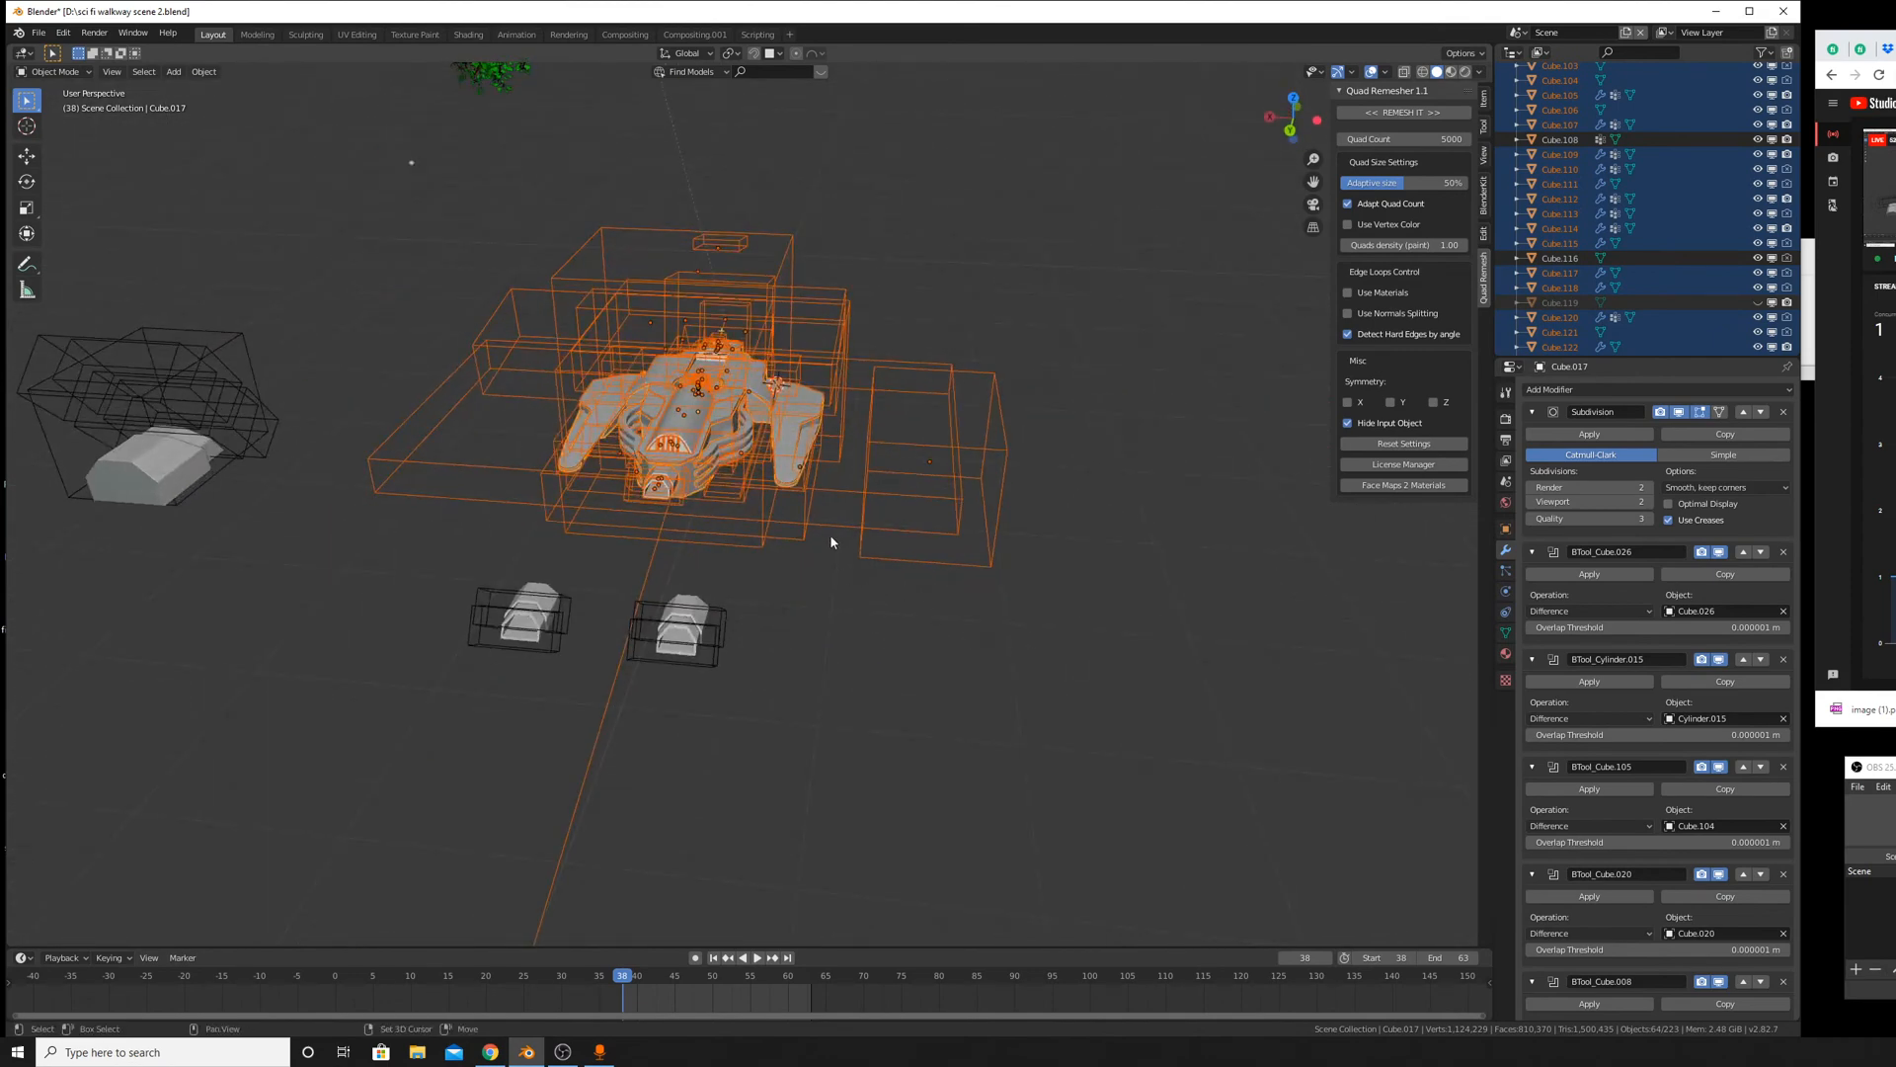
pyautogui.hotkey('shift', 'd')
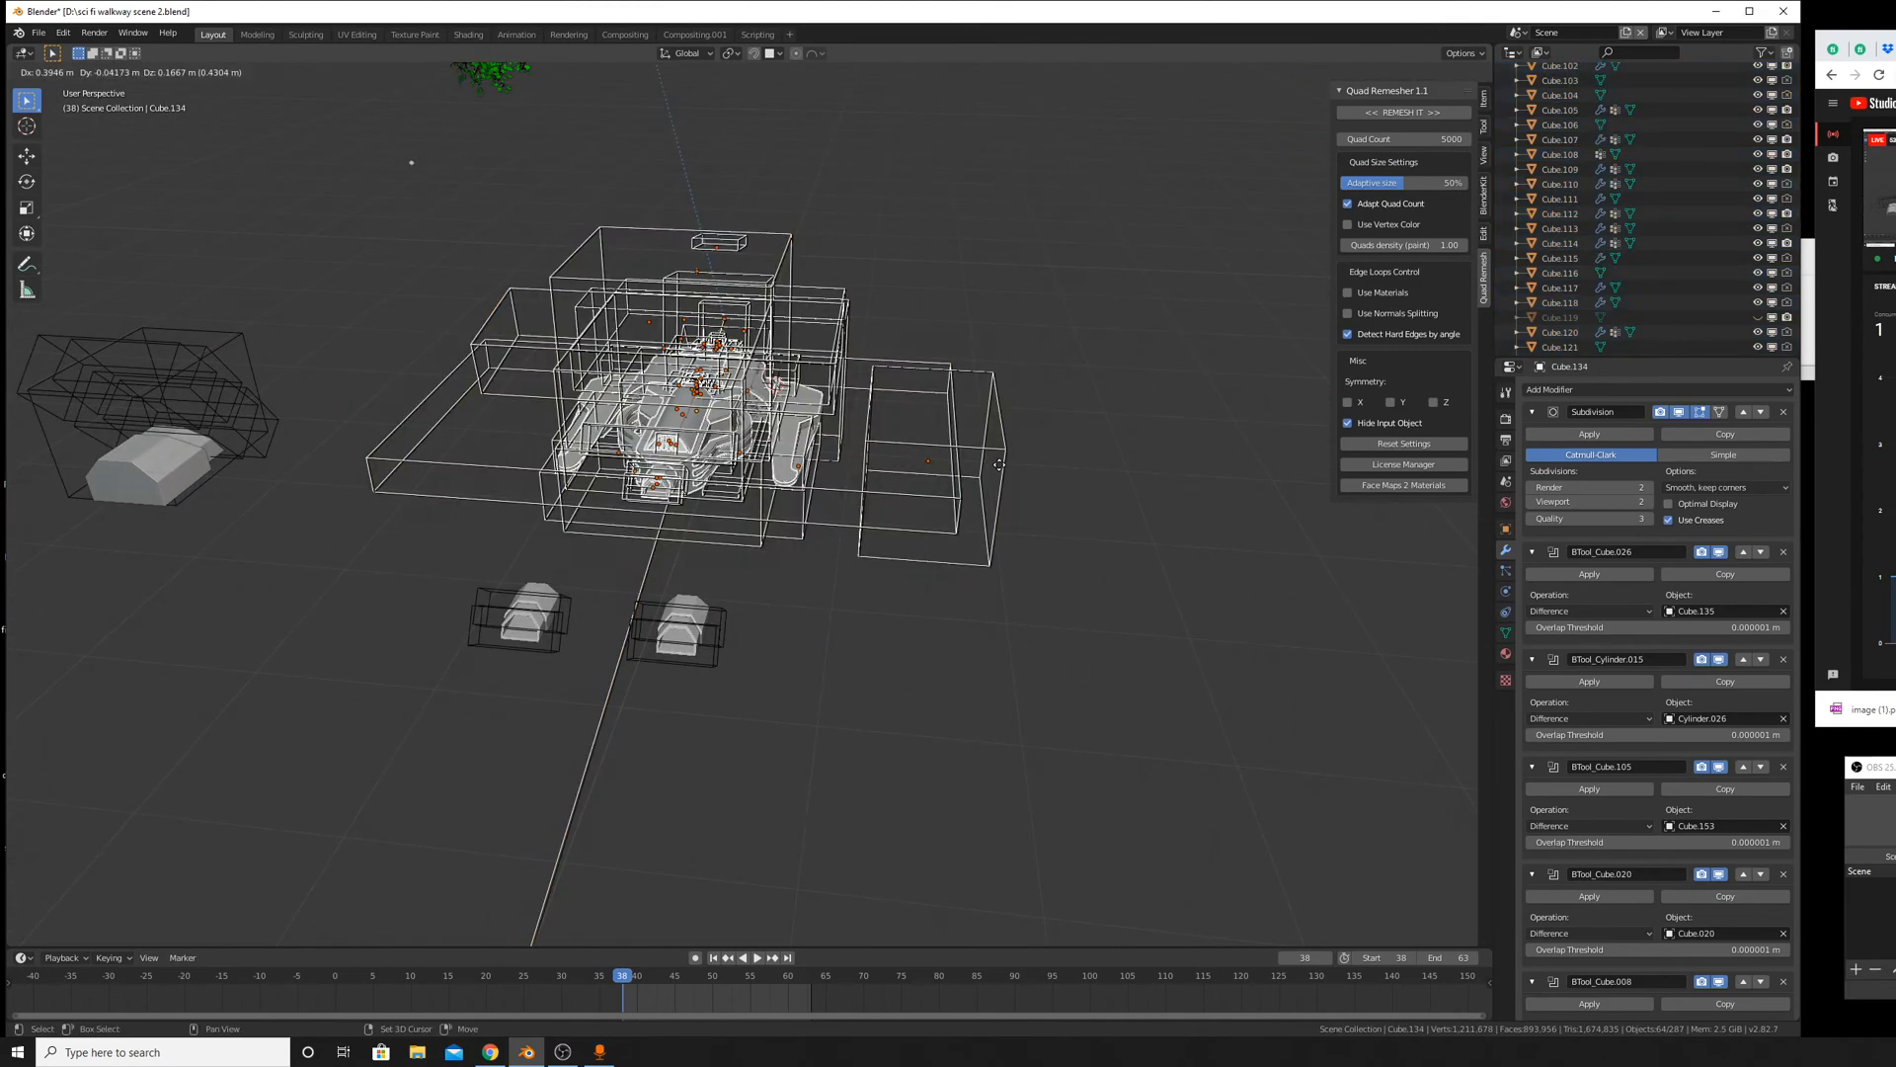
pyautogui.rightClick(1000, 471)
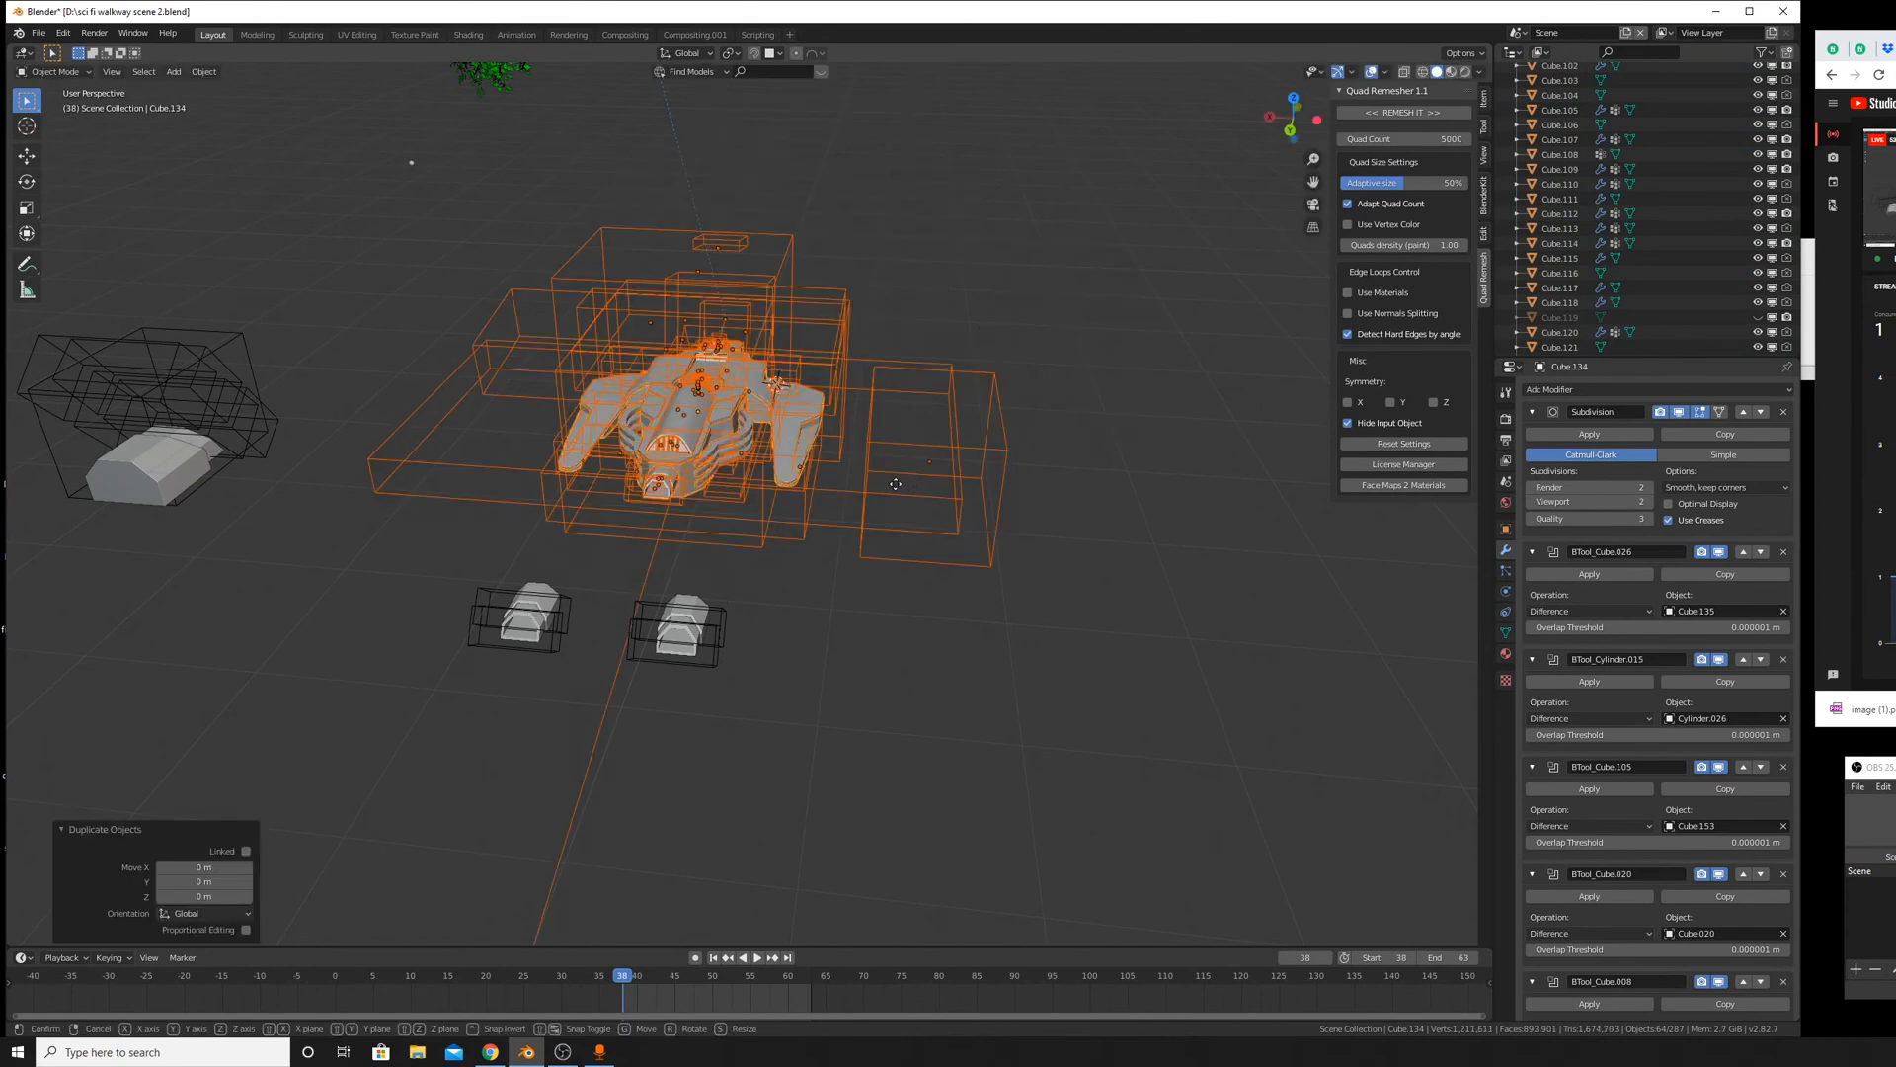
pyautogui.press('x')
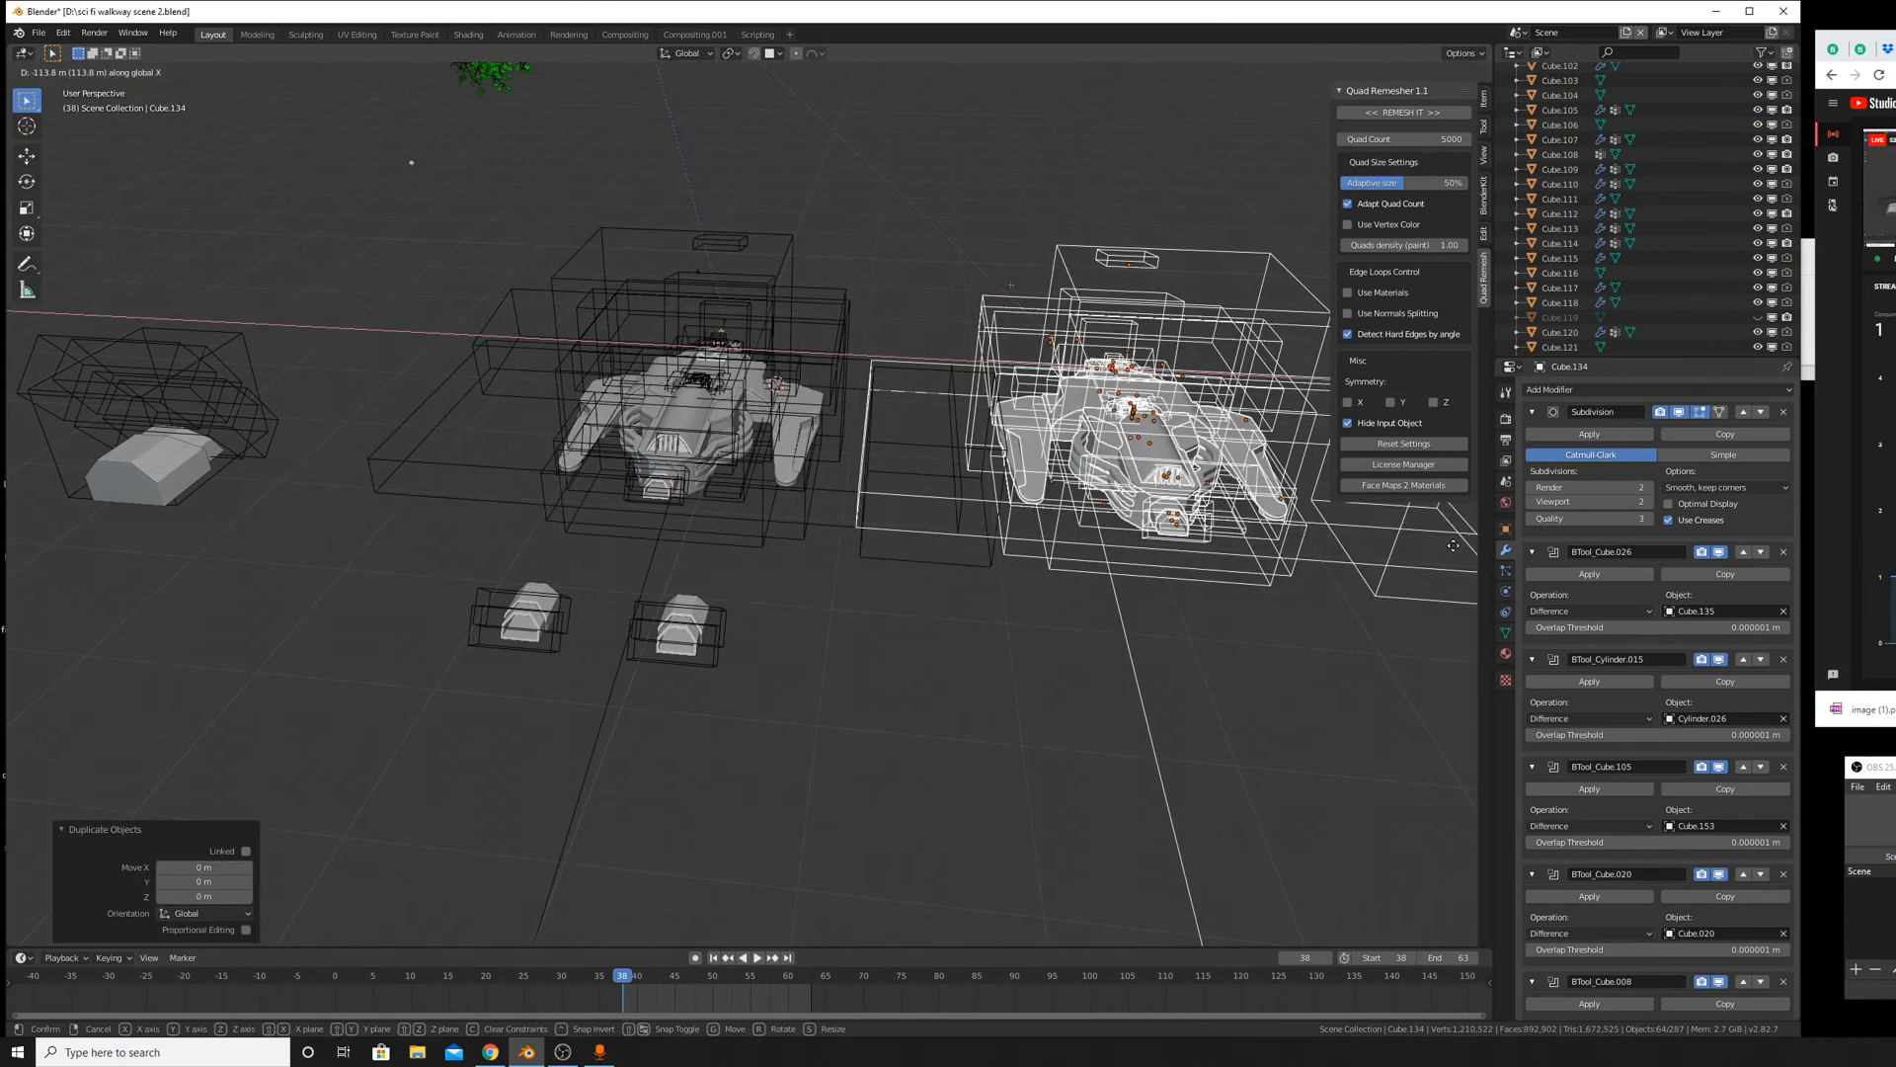
pyautogui.click(1391, 571)
pyautogui.keyDown('shift'); pyautogui.moveTo(1391, 572); pyautogui.dragTo(1227, 594, button='middle'); pyautogui.keyUp('shift')
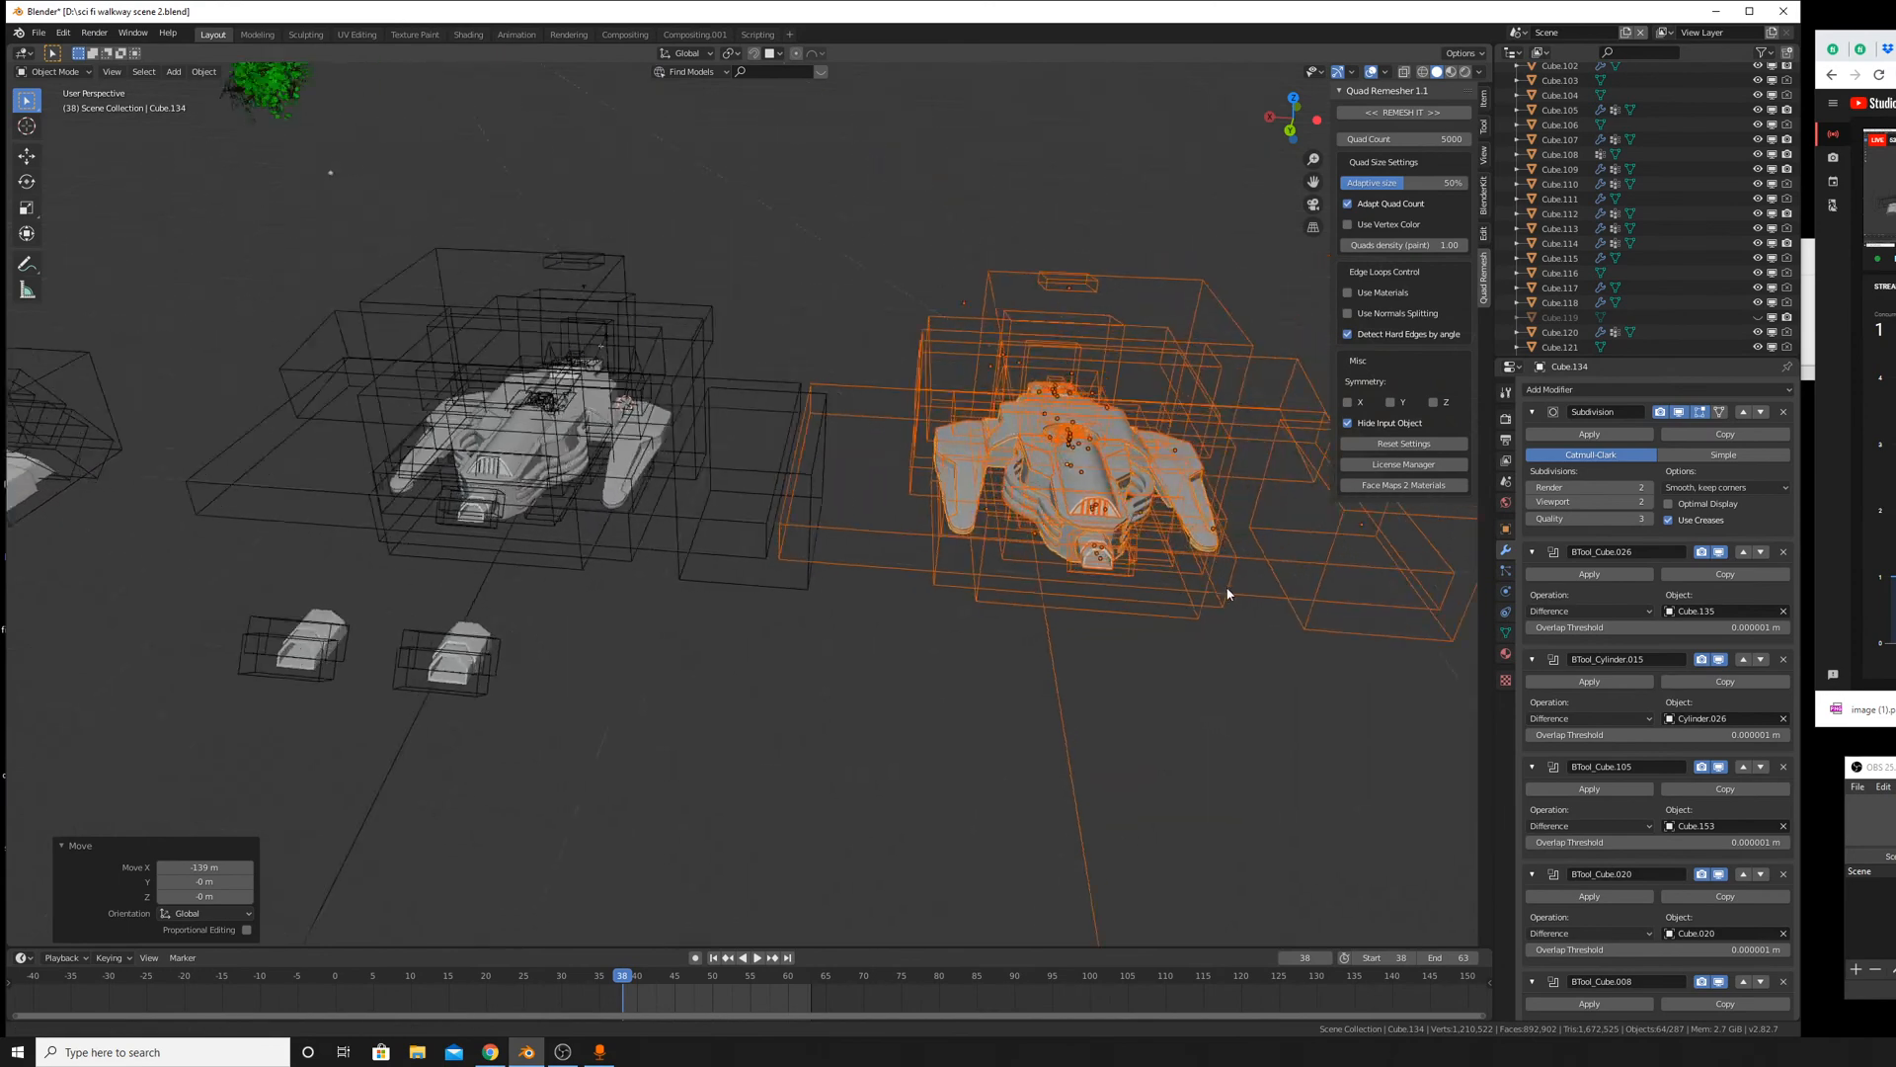
# Select the copy's wing plating Cube.157 and review its full modifier stack.
pyautogui.press('KP_Decimal')
pyautogui.click(684, 560)
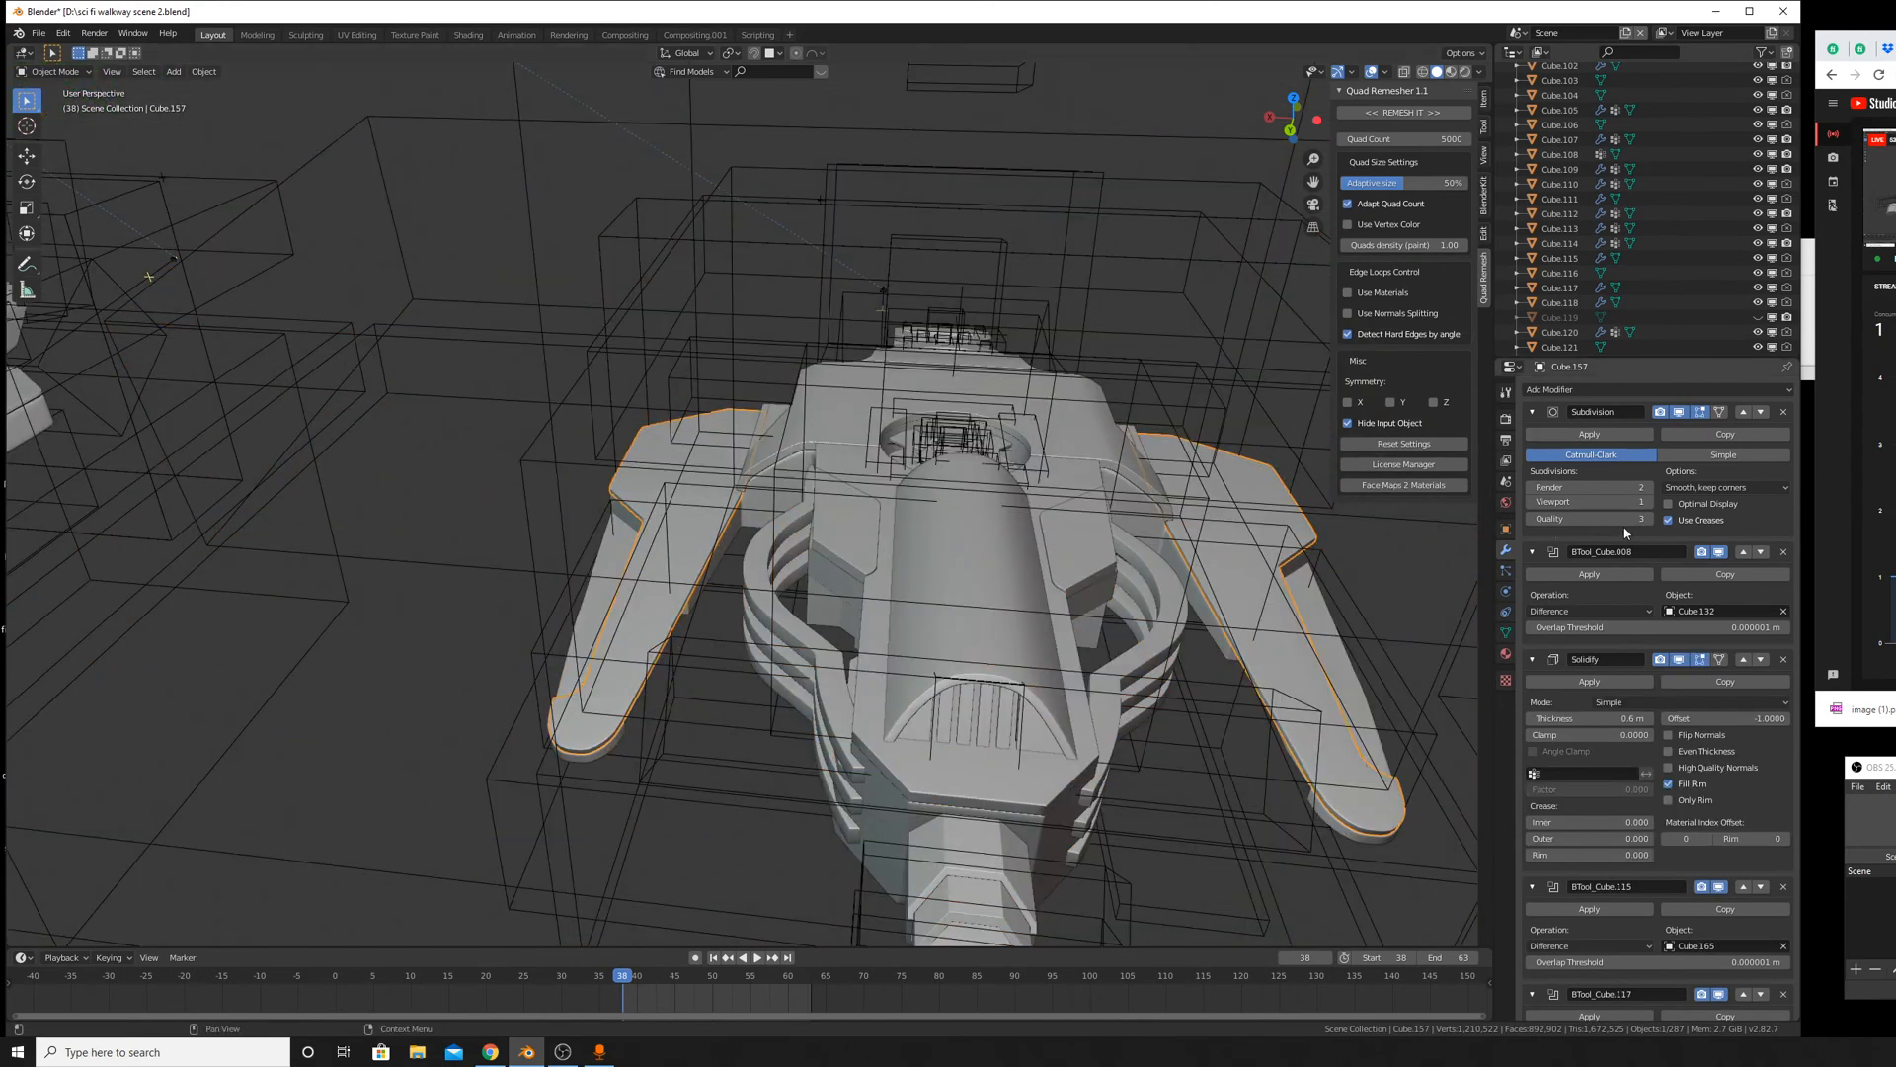
pyautogui.scroll(-18, 1620, 573)
pyautogui.scroll(18, 1635, 573)
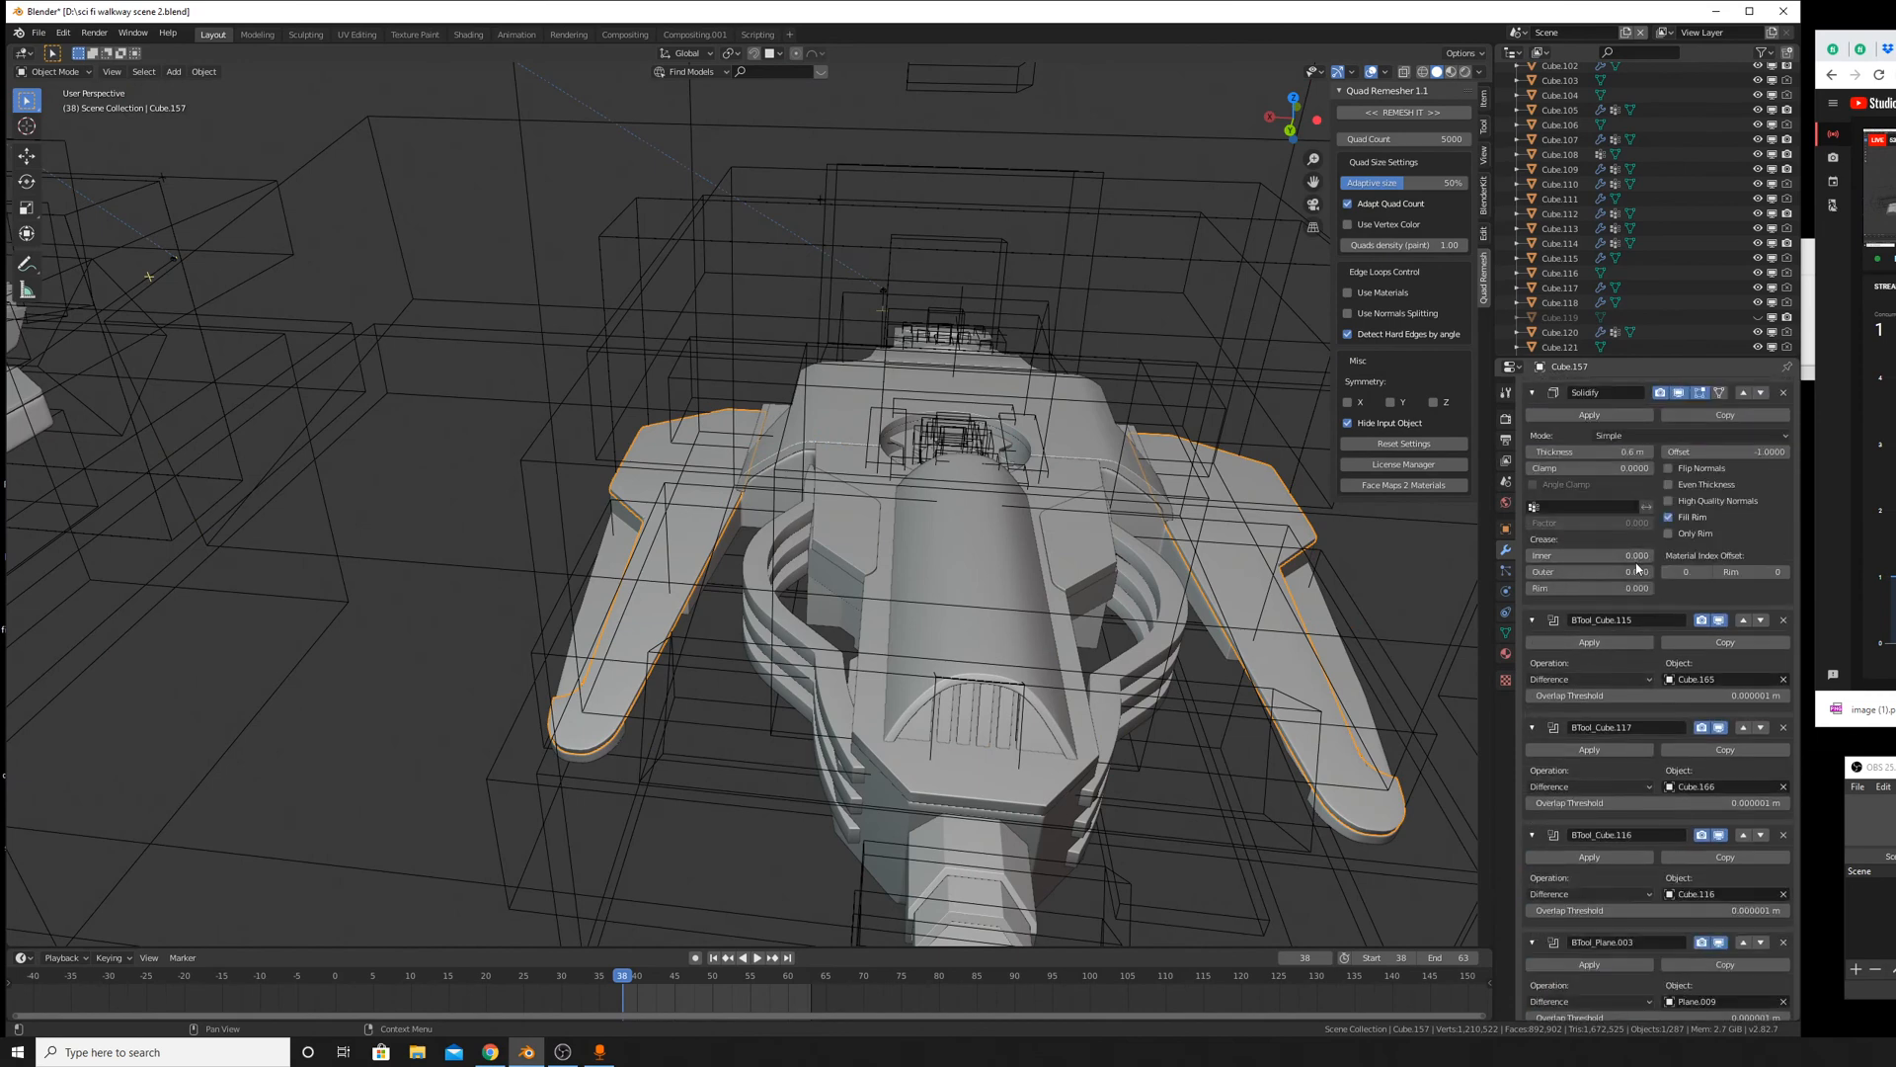
pyautogui.scroll(-15, 1634, 494)
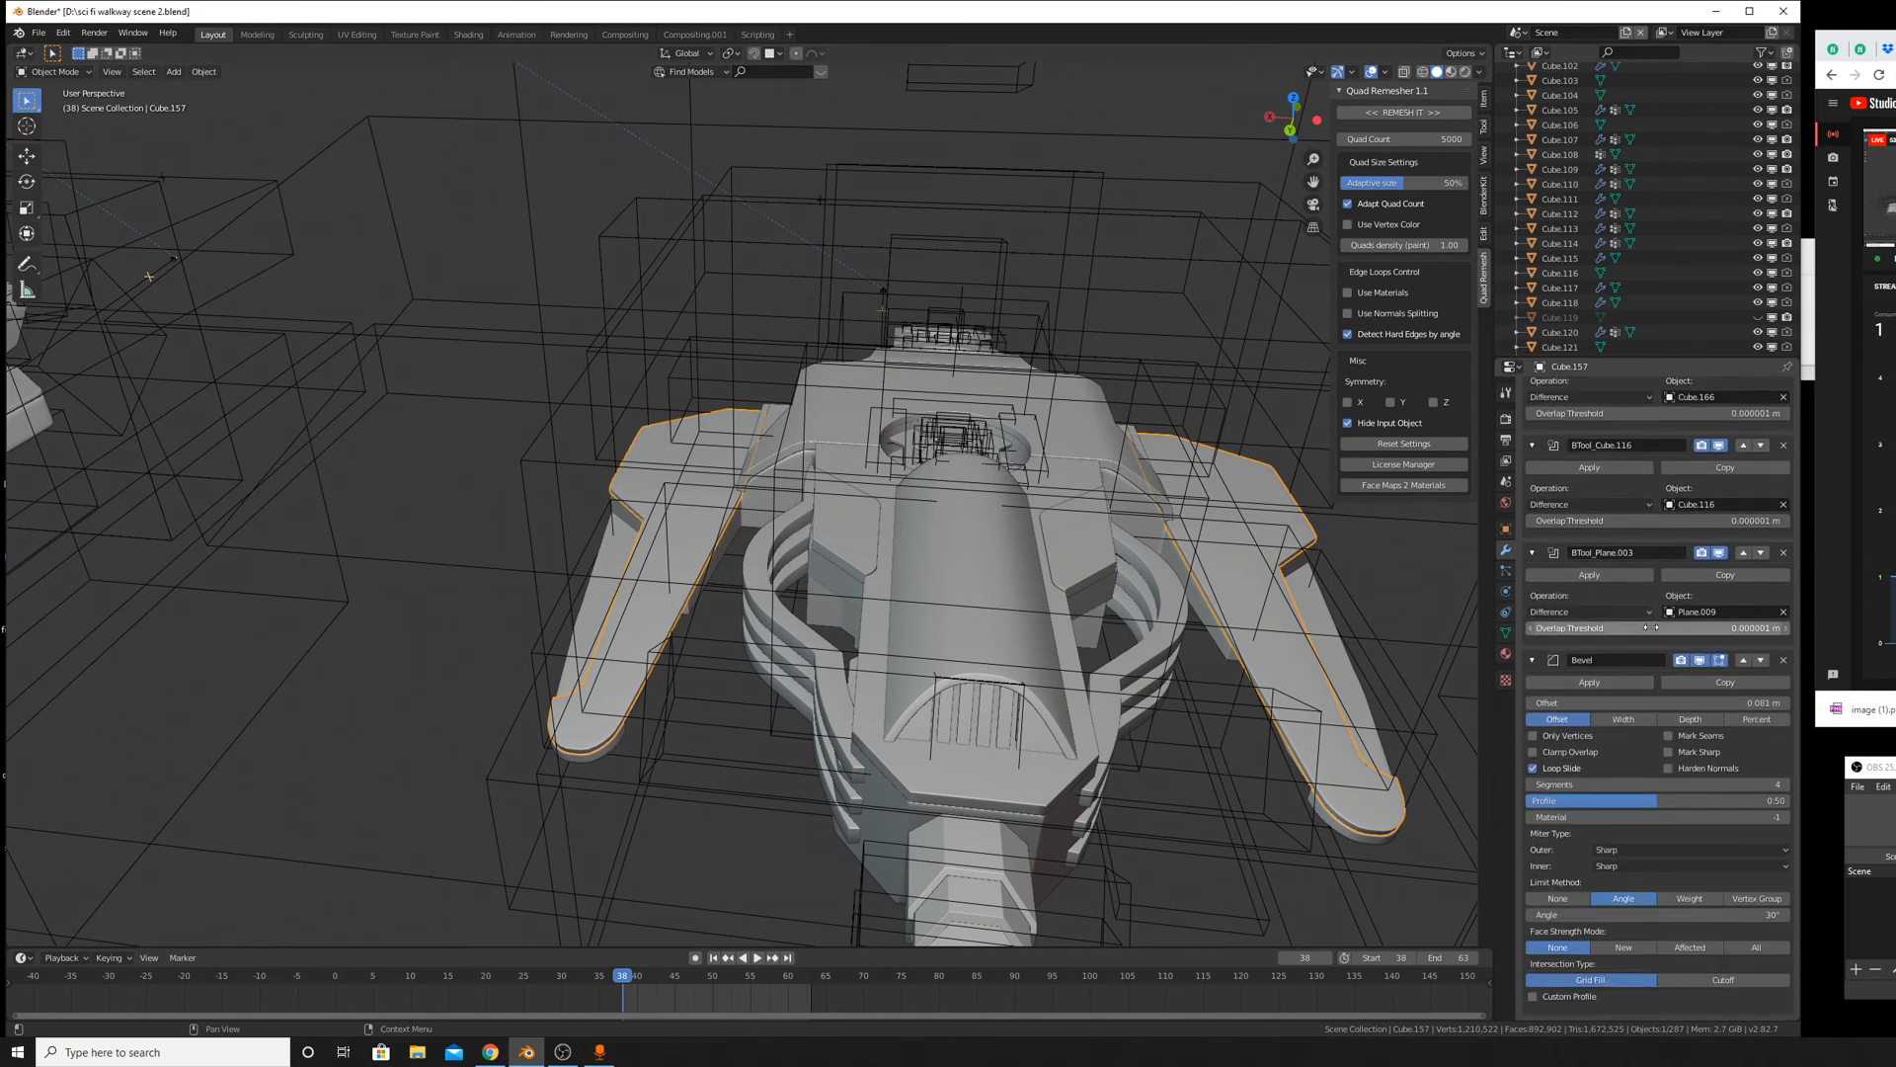
pyautogui.scroll(15, 1612, 445)
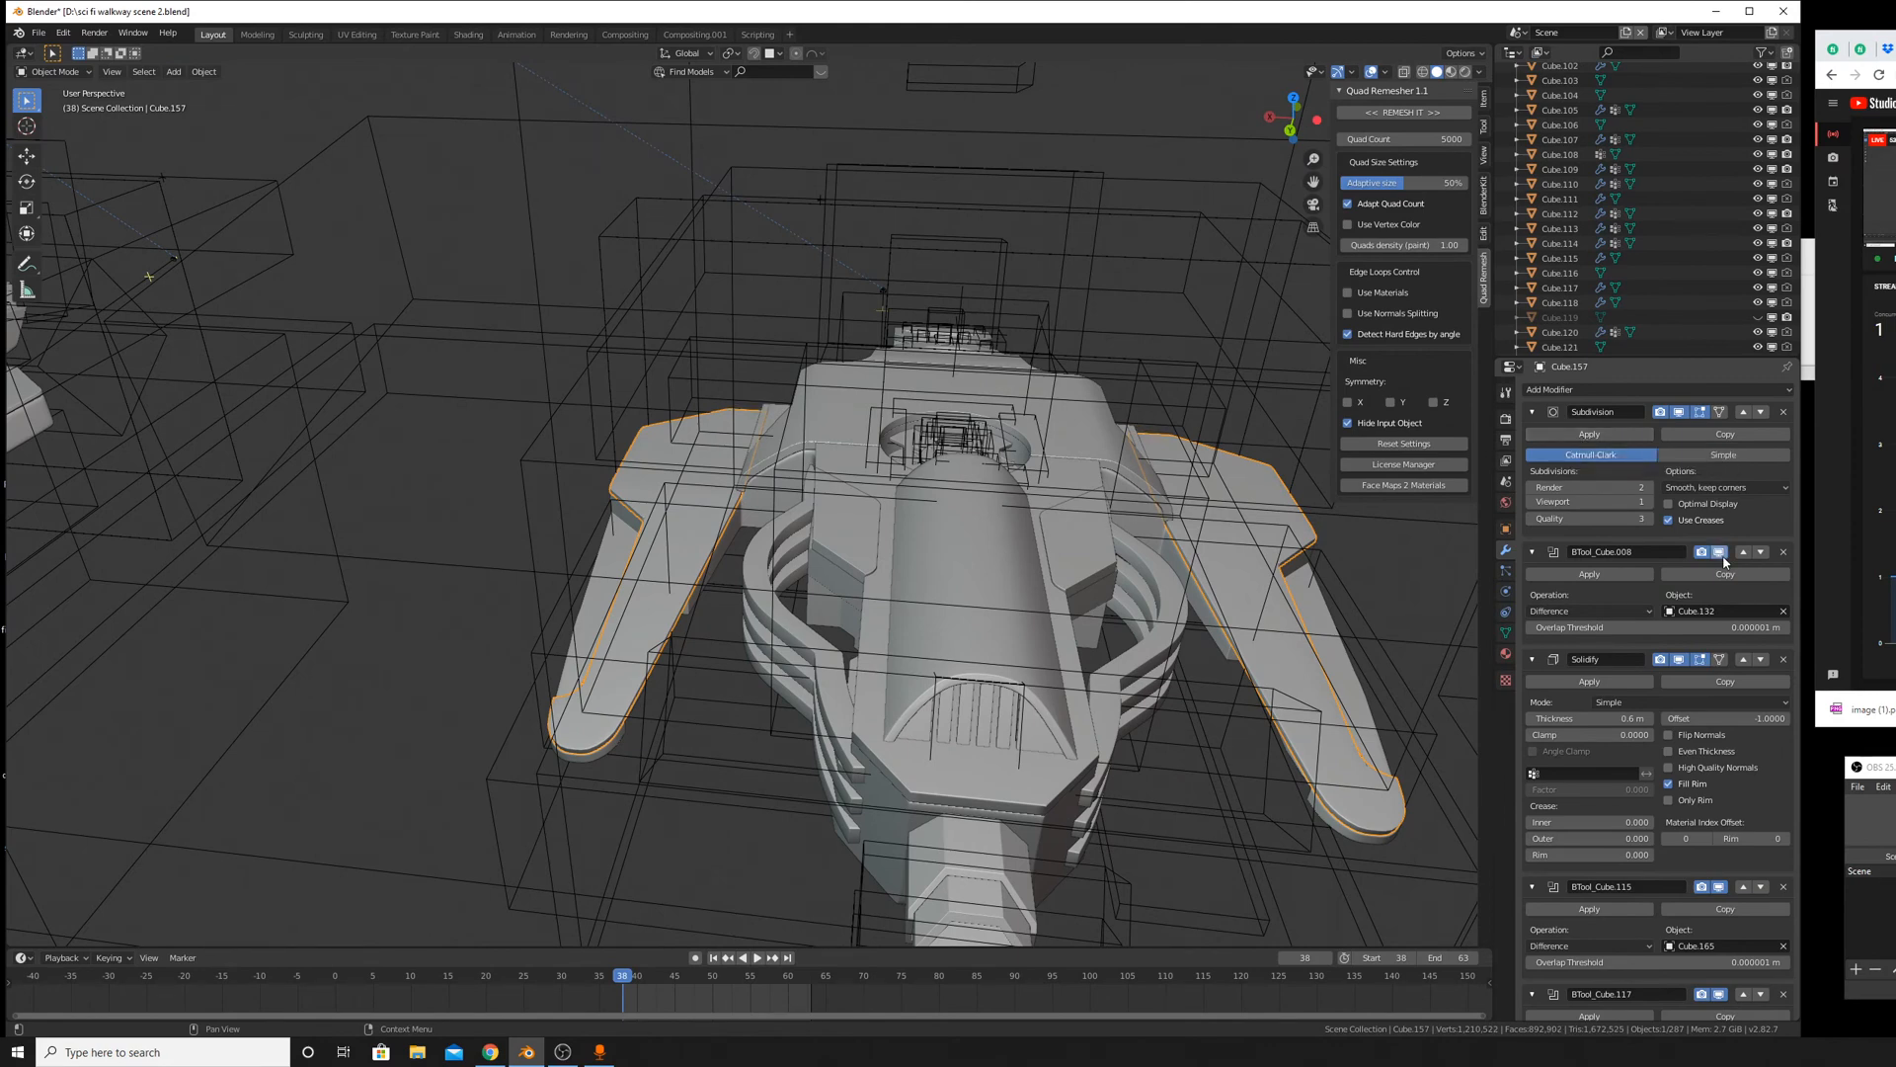
# Apply the wing plating's modifiers in order from Subdivision through BTool_Plane.003, keeping only its Bevel live.
pyautogui.moveTo(1383, 563); pyautogui.dragTo(782, 540, button='middle')
pyautogui.scroll(3, 782, 540)
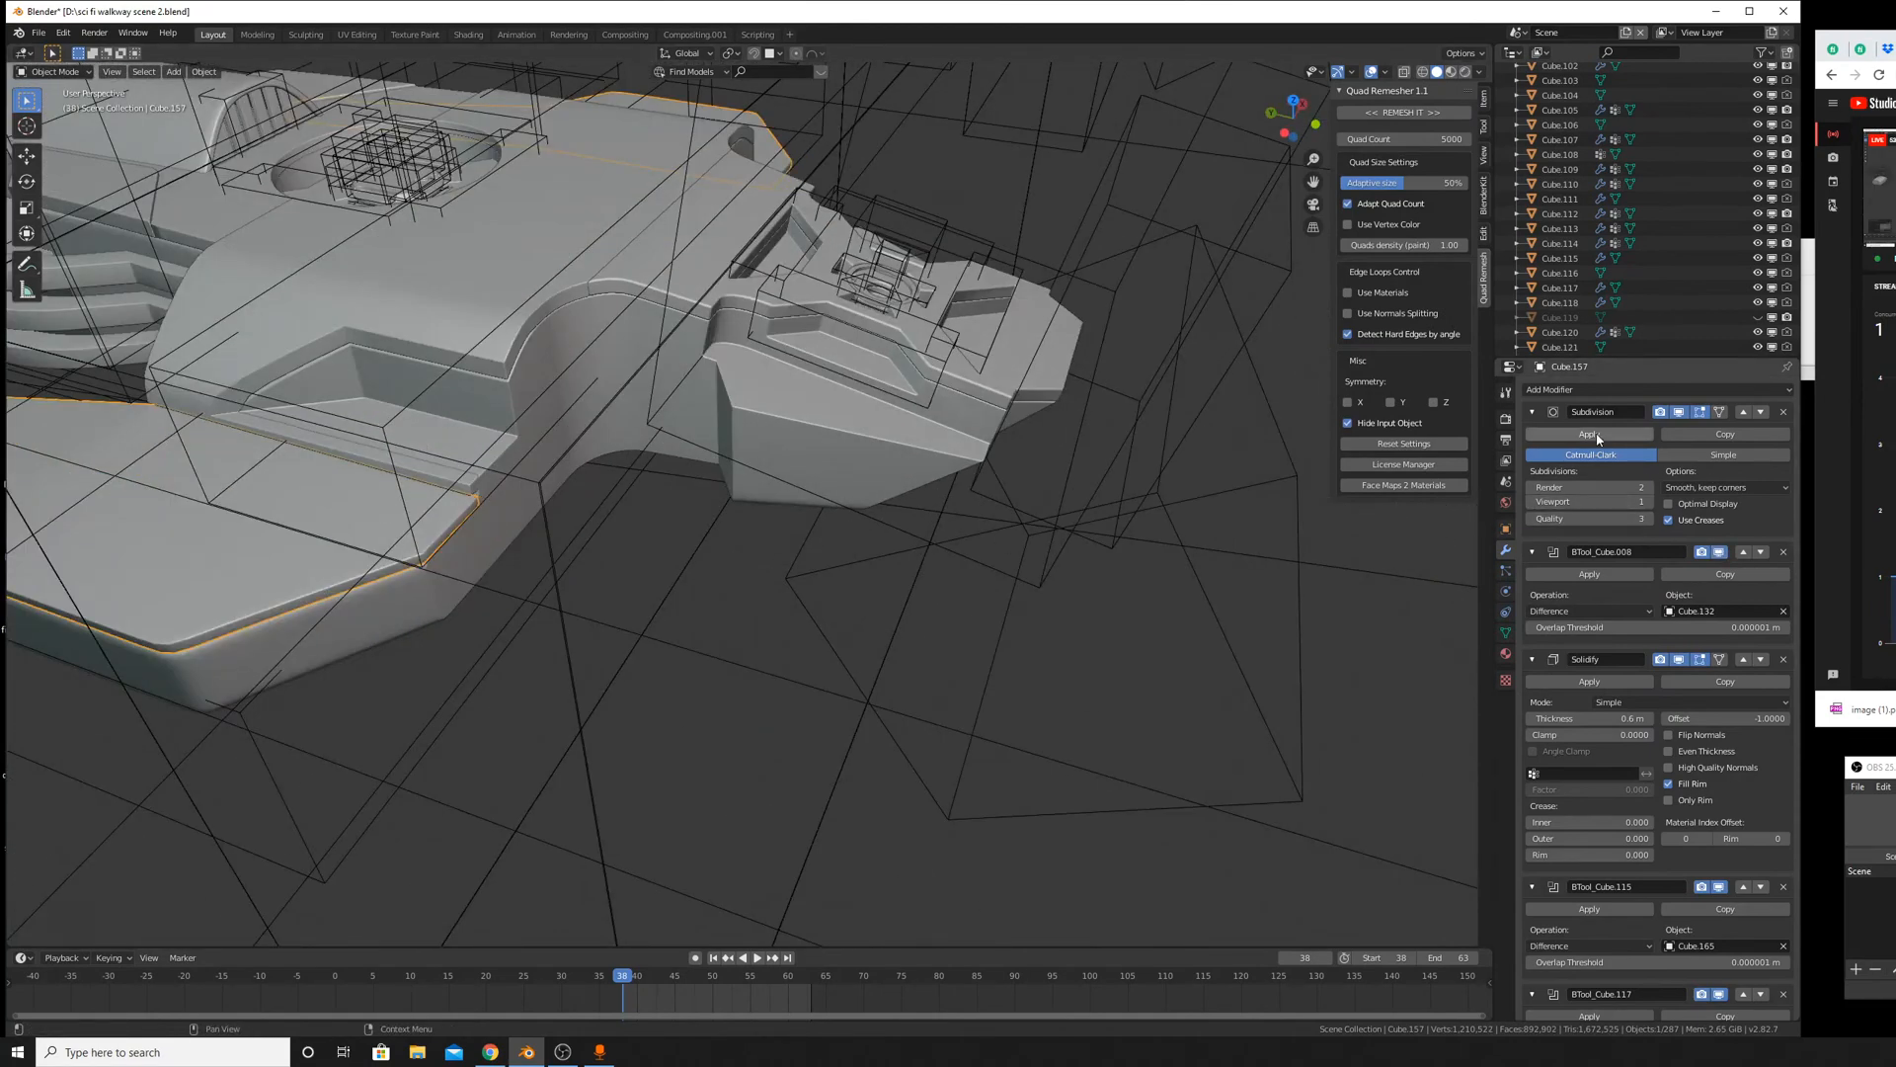
pyautogui.click(1719, 552)
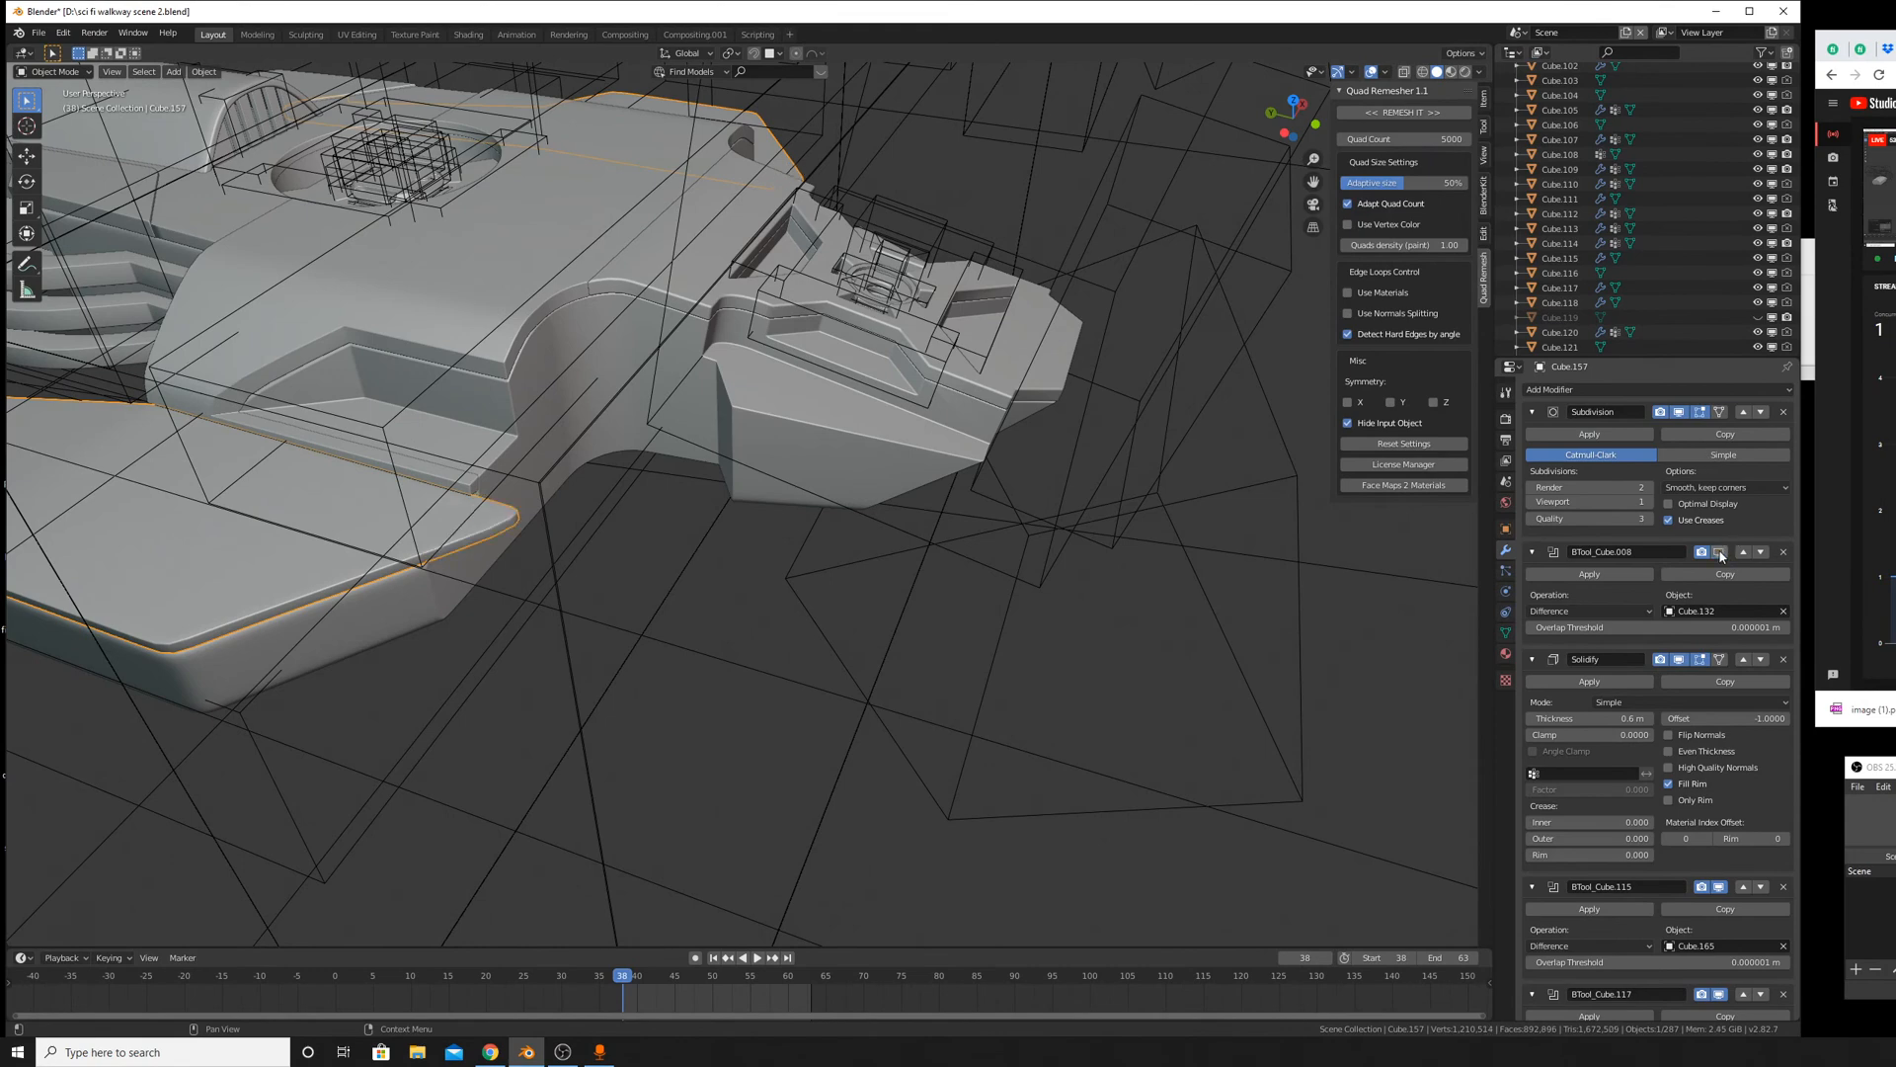
pyautogui.click(1606, 435)
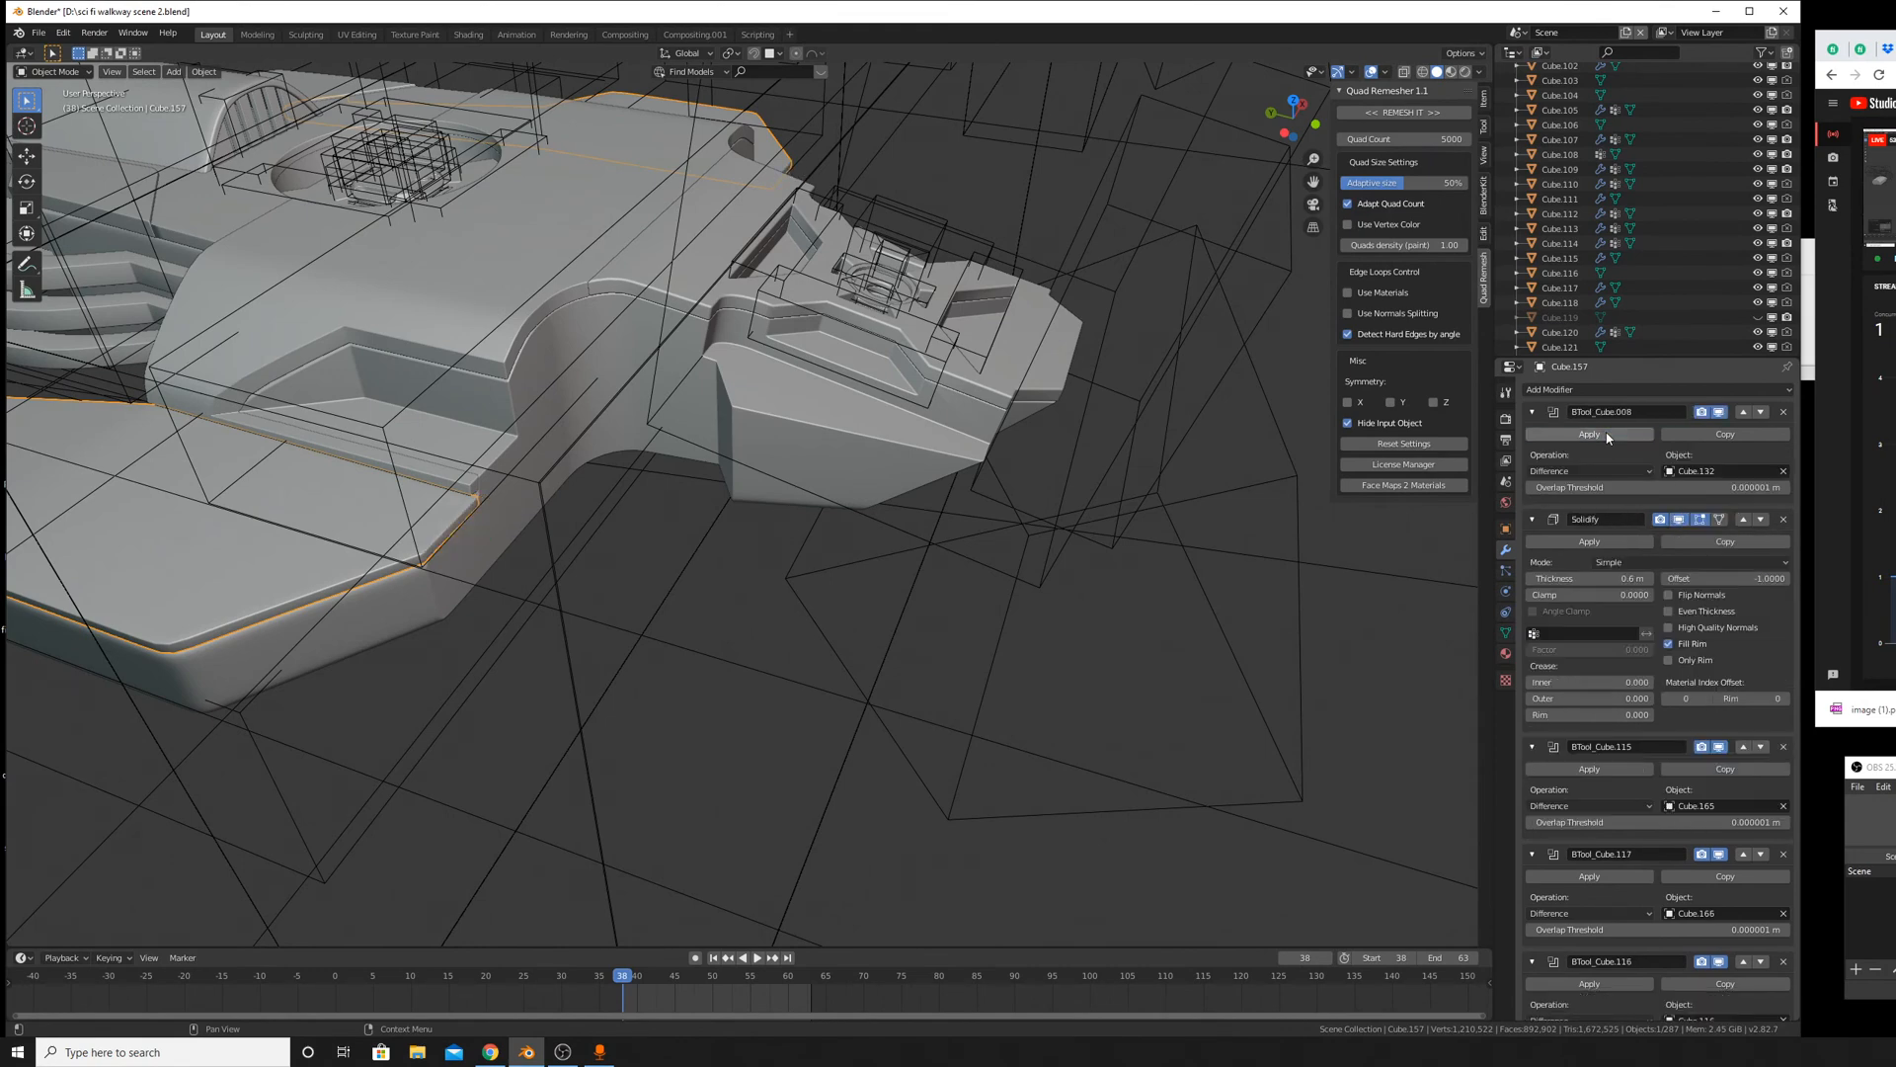
pyautogui.click(1606, 435)
pyautogui.click(1605, 434)
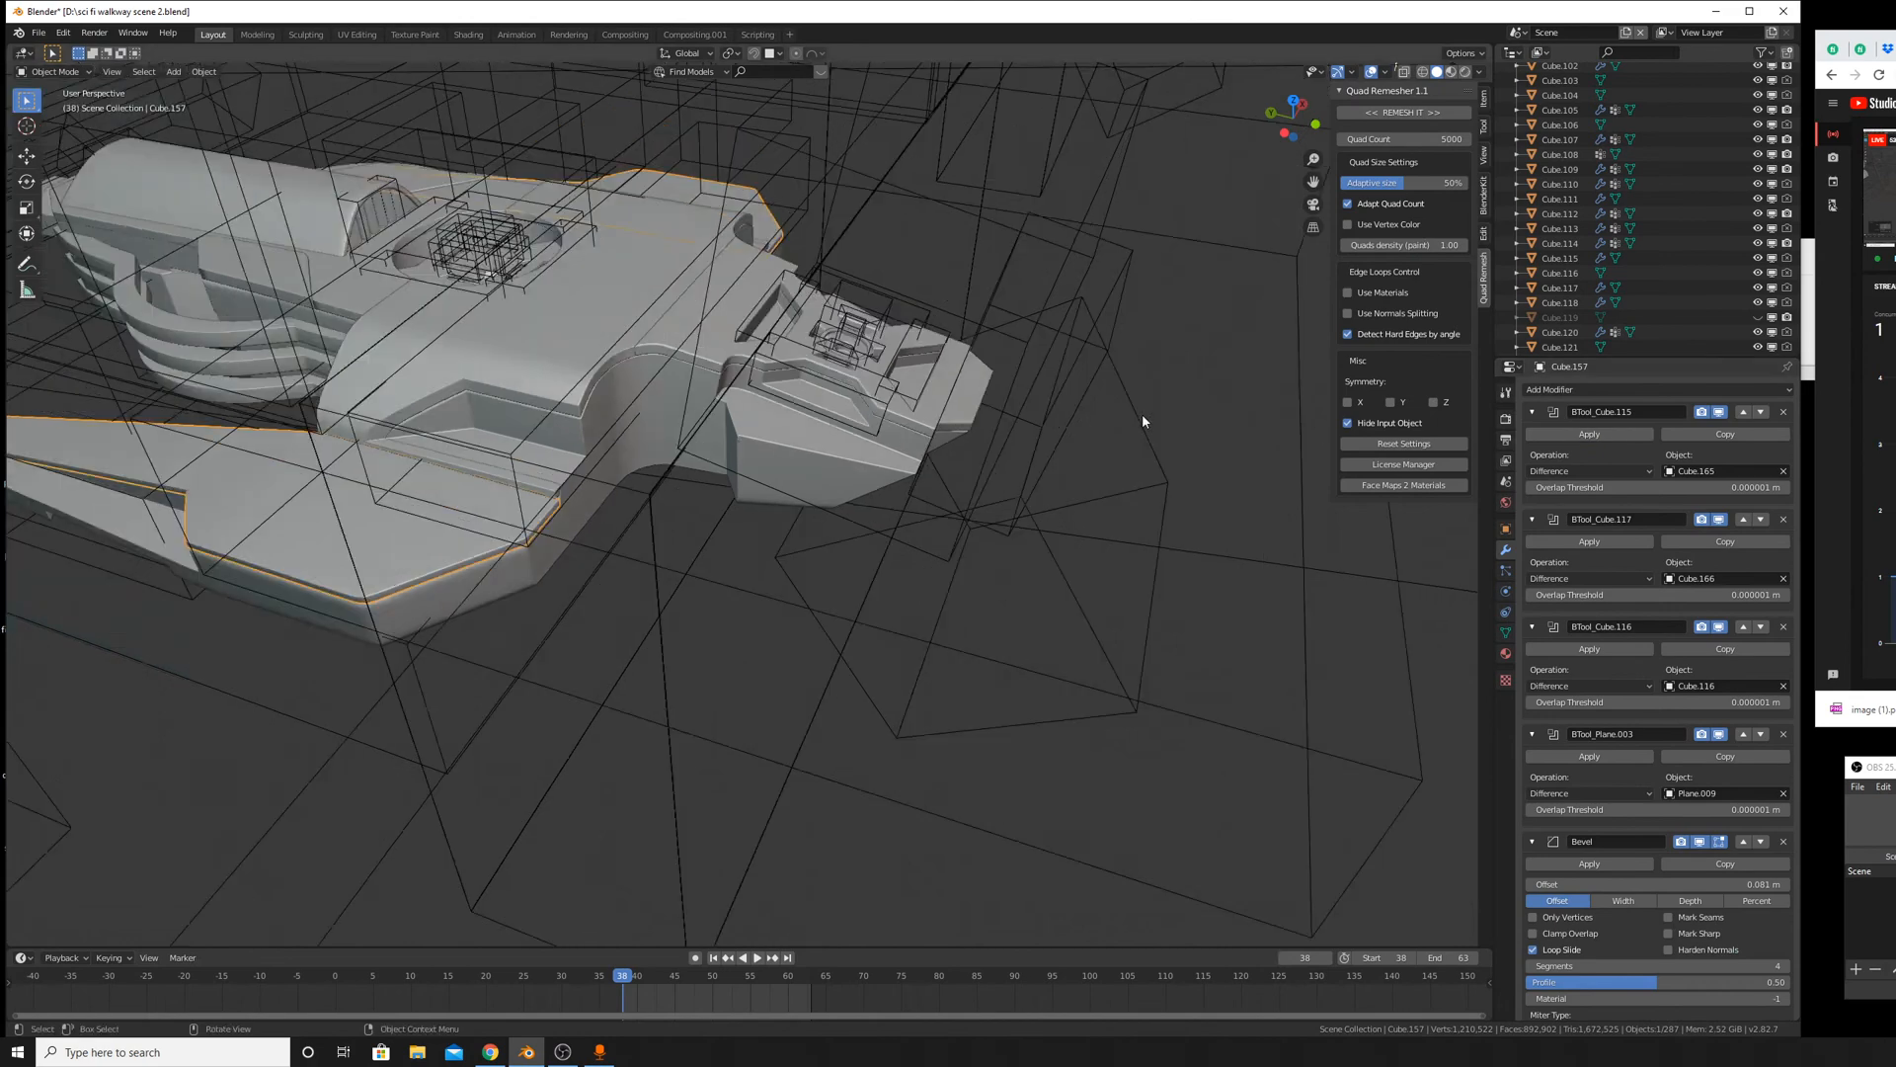
pyautogui.click(1586, 438)
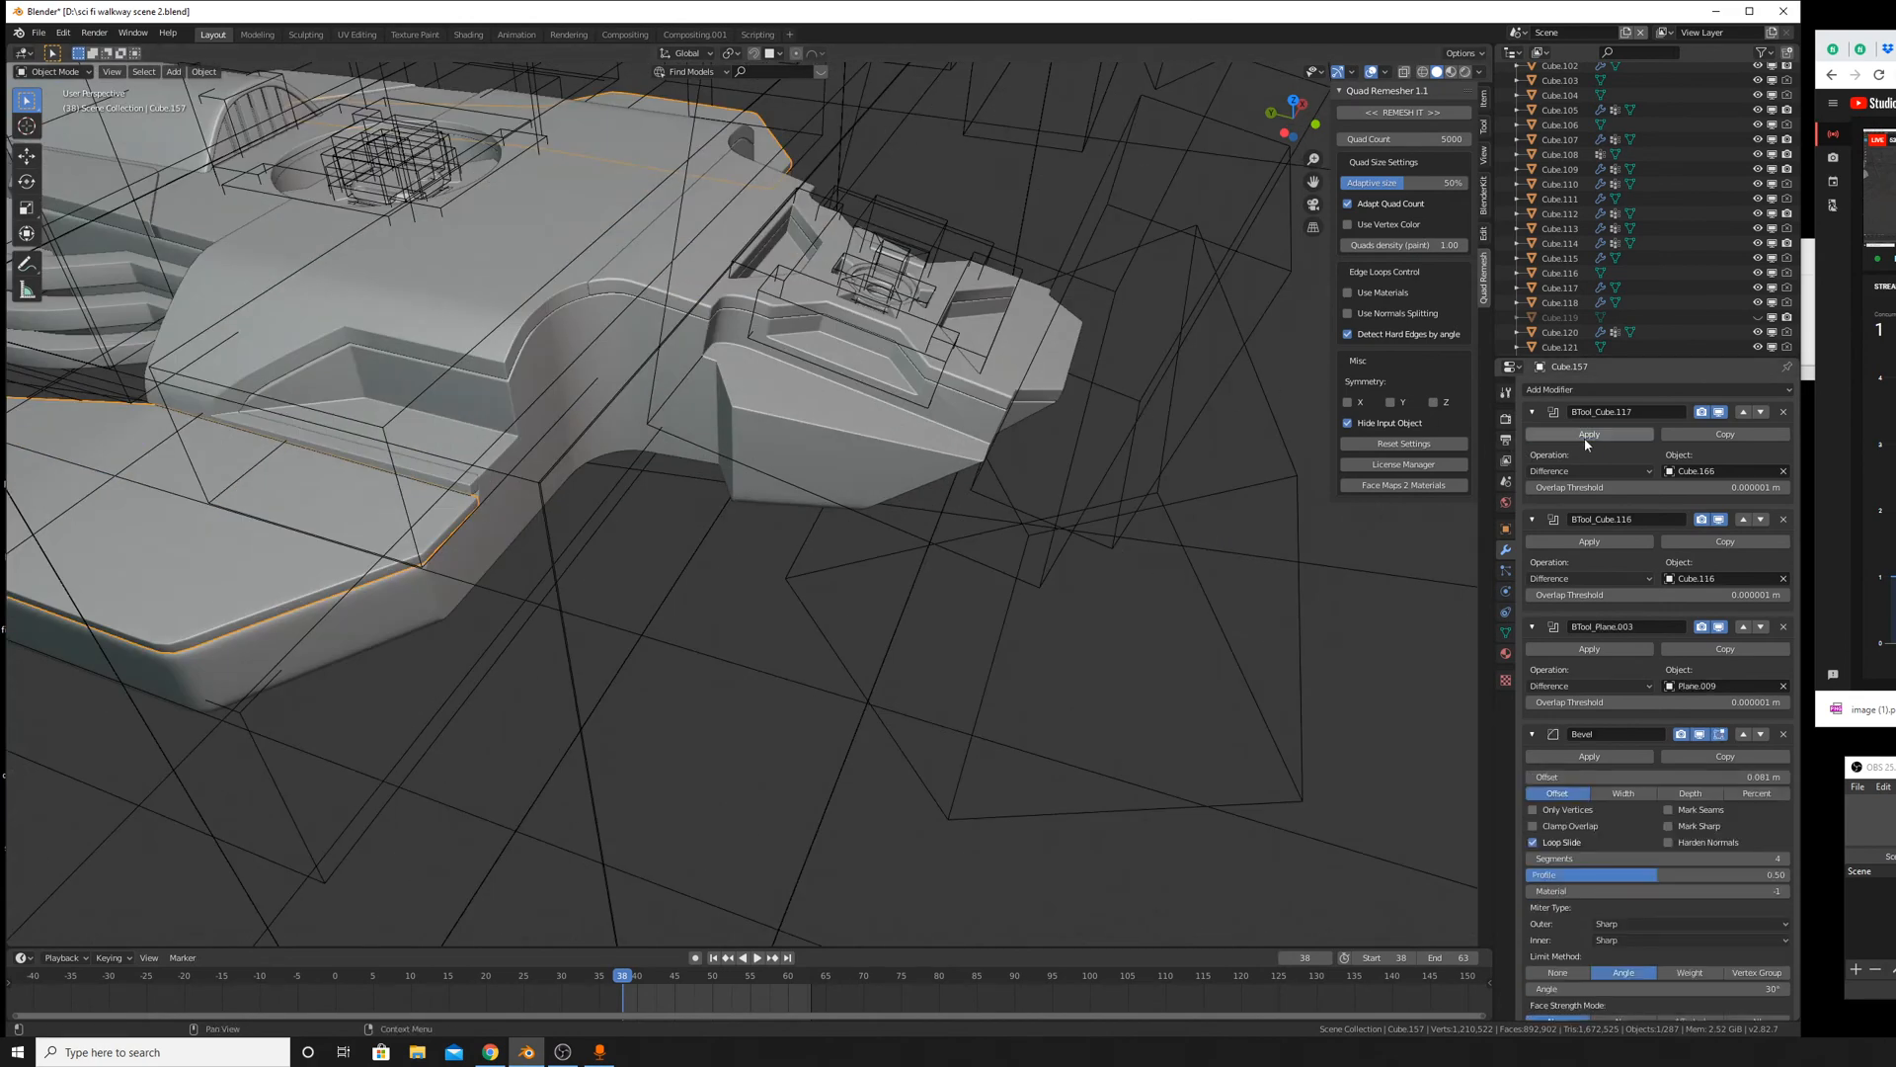
pyautogui.click(1586, 438)
pyautogui.click(1589, 434)
pyautogui.click(1589, 434)
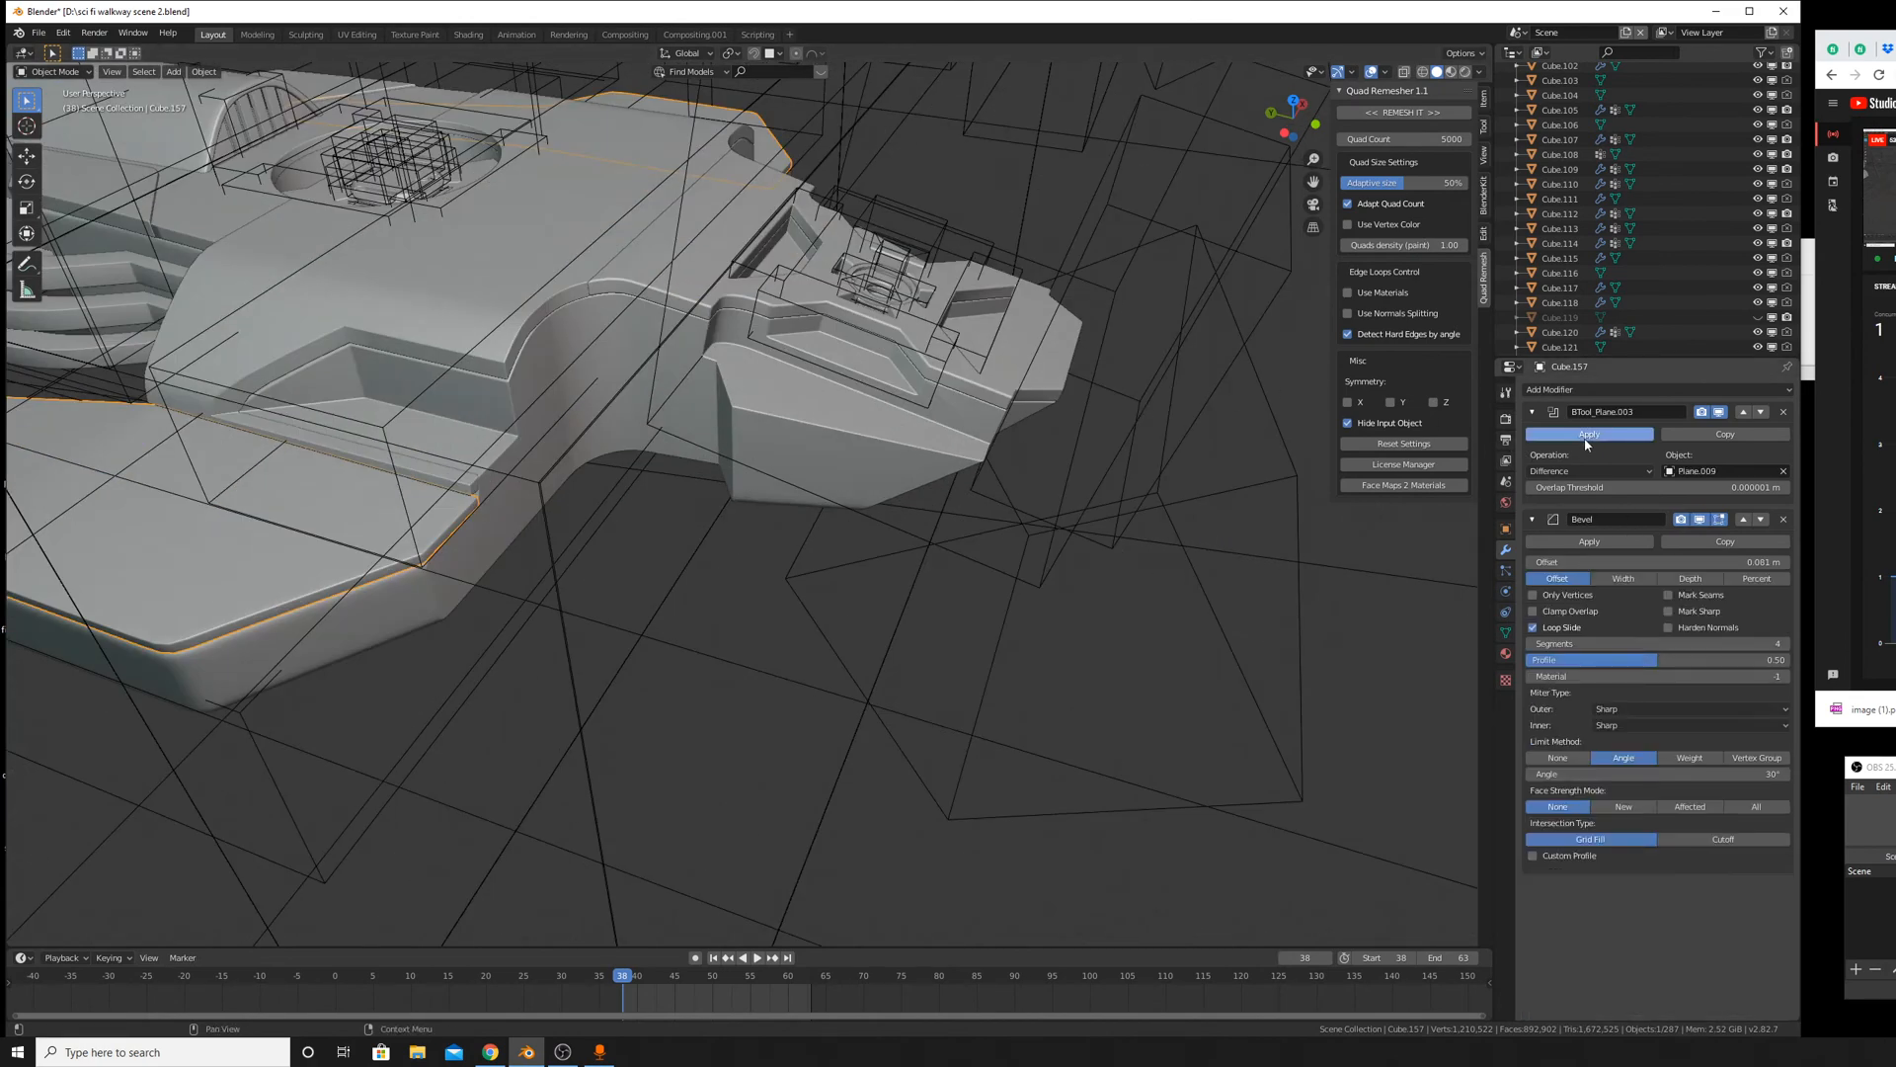
# Apply all modifiers of the copy's main hull Cube.134 from Subdivision through BTool_Cube.136, keeping Bevel and Weighted Normal, and check its mesh.
pyautogui.moveTo(642, 533); pyautogui.dragTo(988, 559, button='middle')
pyautogui.click(1040, 561)
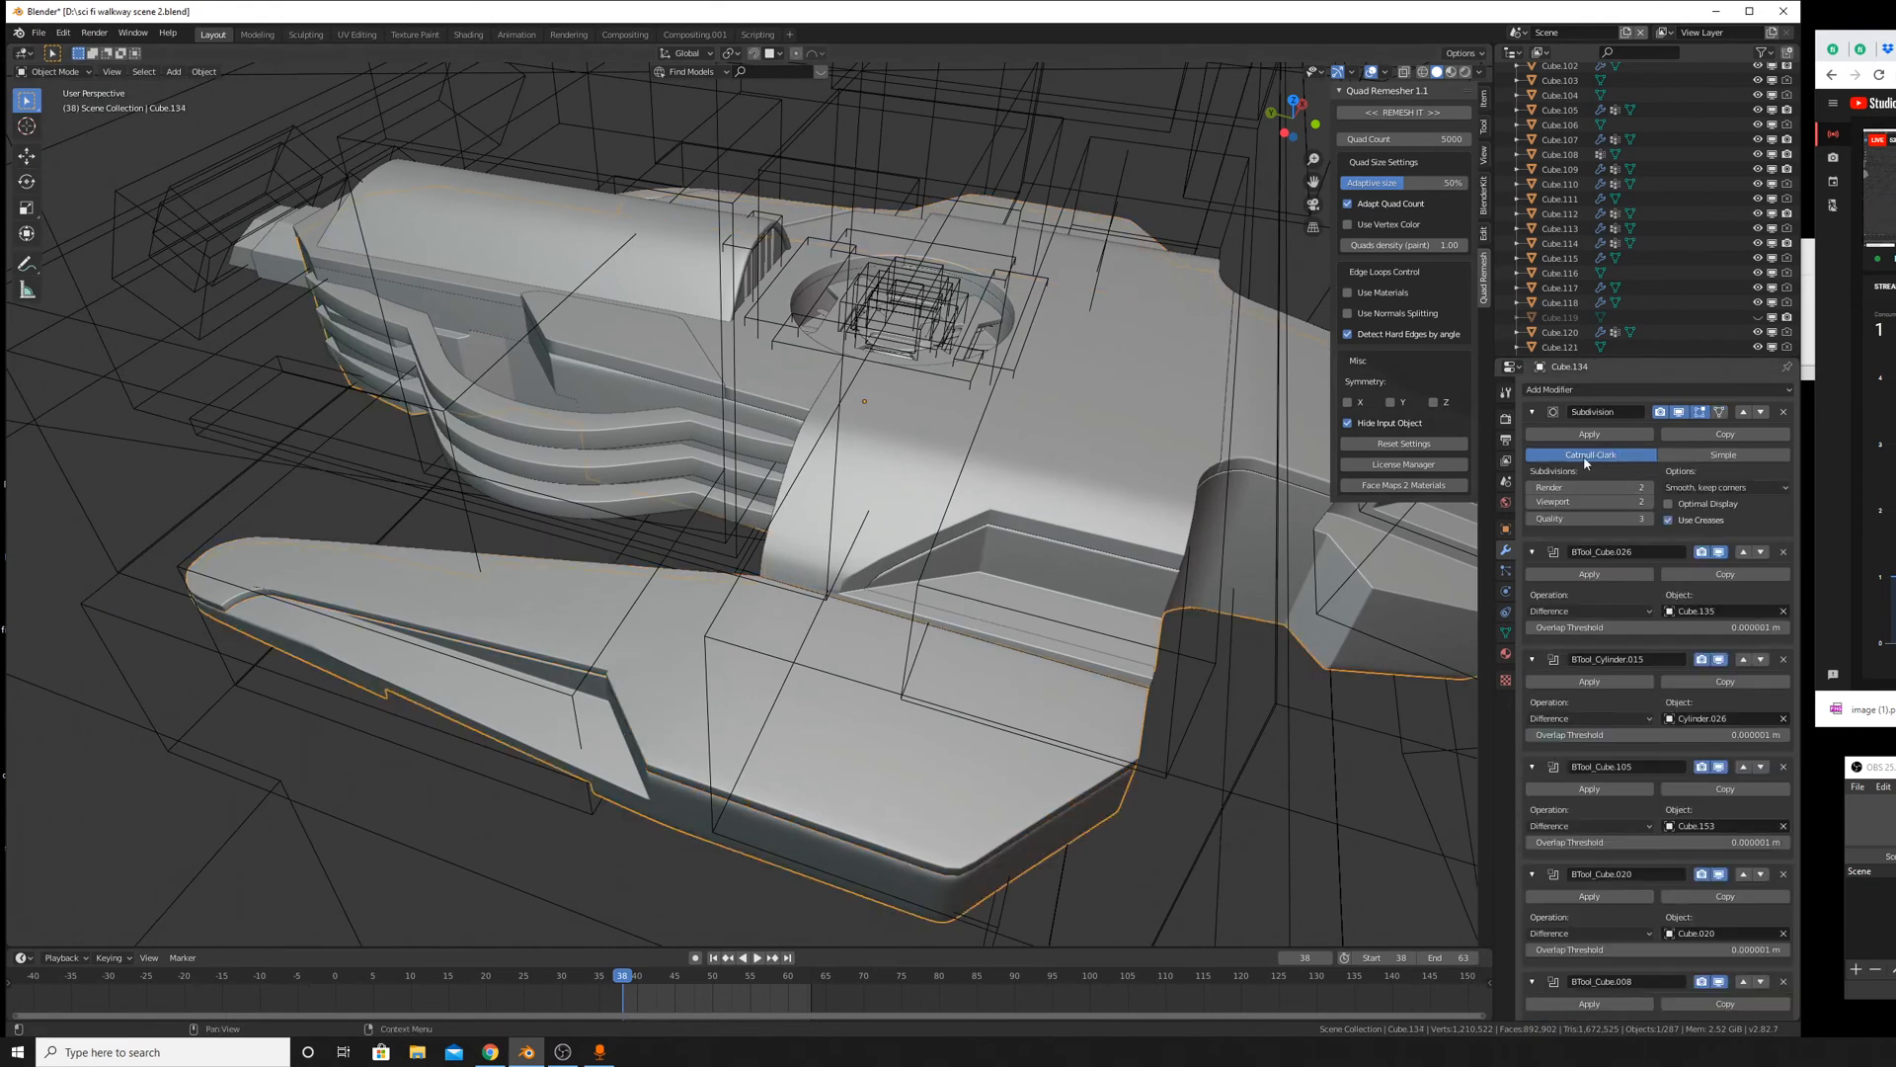
pyautogui.click(1618, 438)
pyautogui.click(1618, 437)
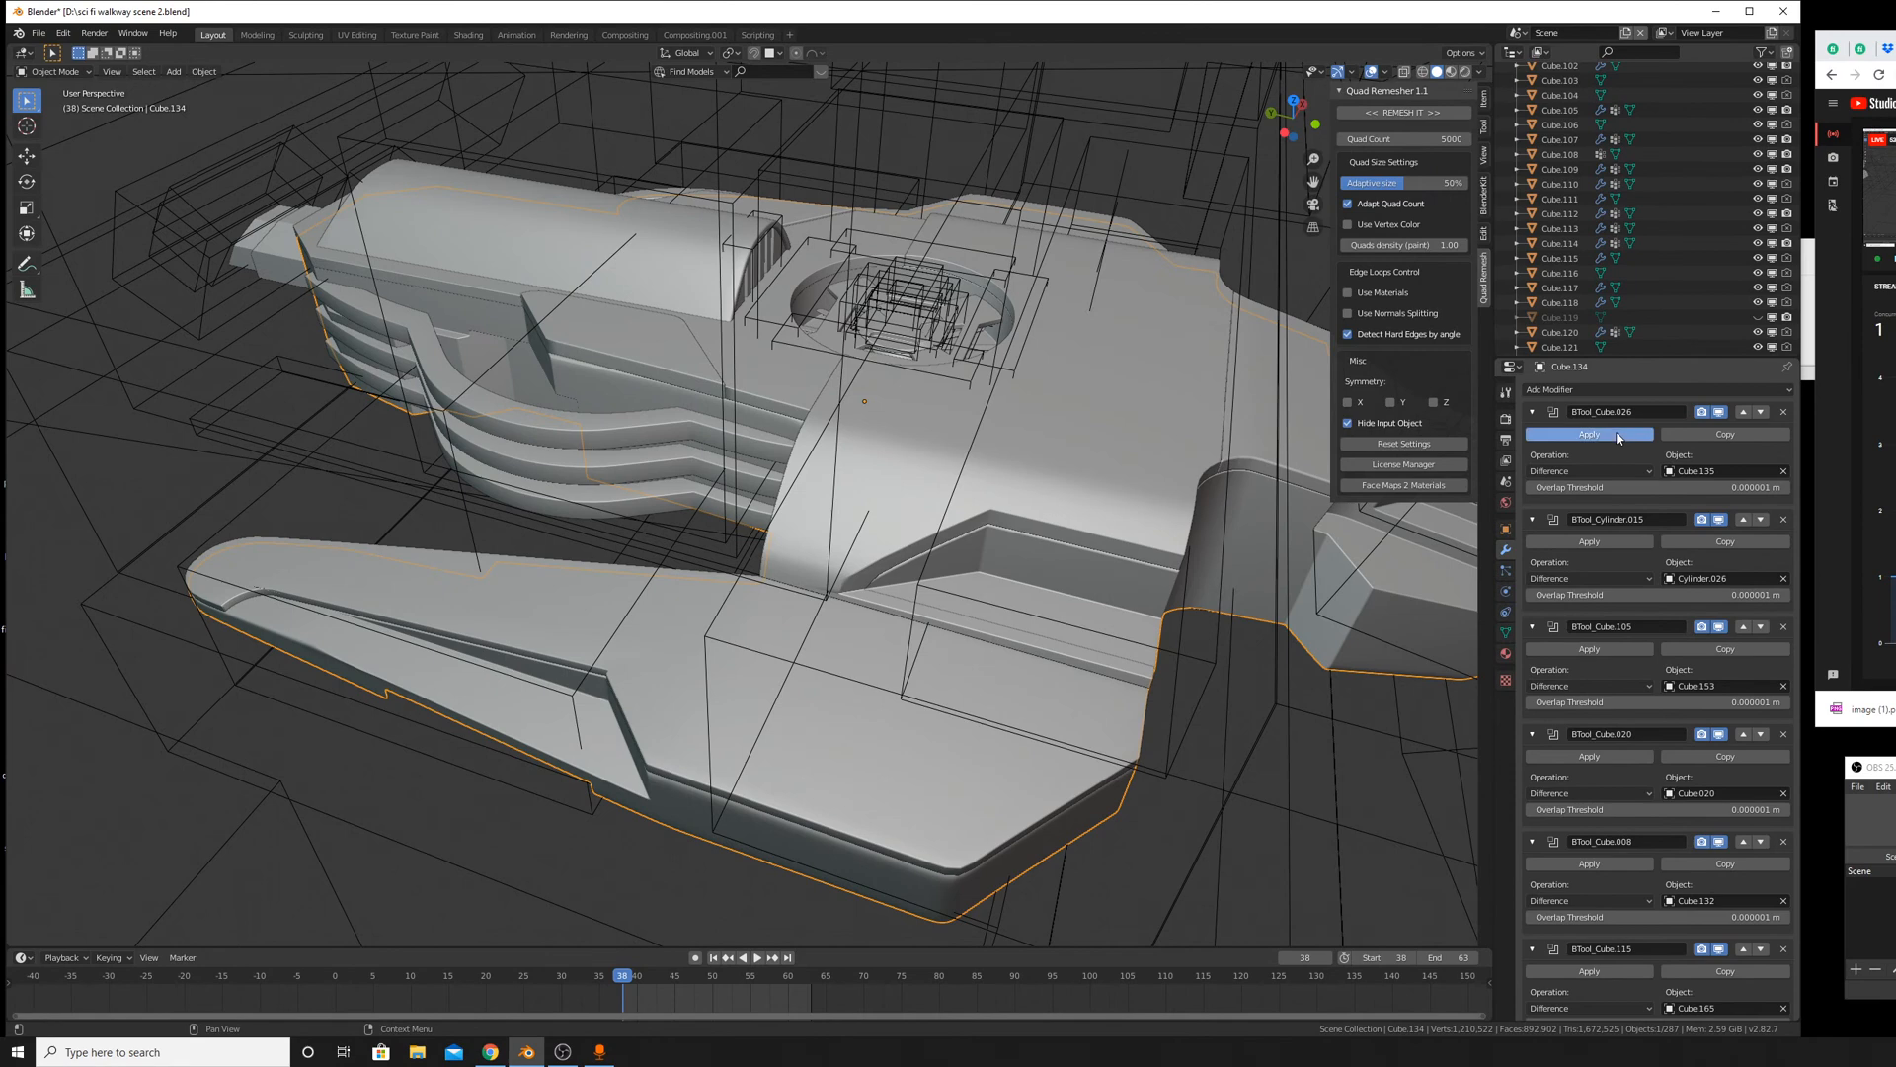
pyautogui.click(1617, 438)
pyautogui.click(1617, 435)
pyautogui.click(1617, 434)
pyautogui.click(1616, 435)
pyautogui.click(1616, 434)
pyautogui.click(1615, 432)
pyautogui.click(1616, 433)
pyautogui.click(1616, 432)
pyautogui.click(1616, 433)
pyautogui.click(1615, 433)
pyautogui.click(1615, 432)
pyautogui.click(1616, 433)
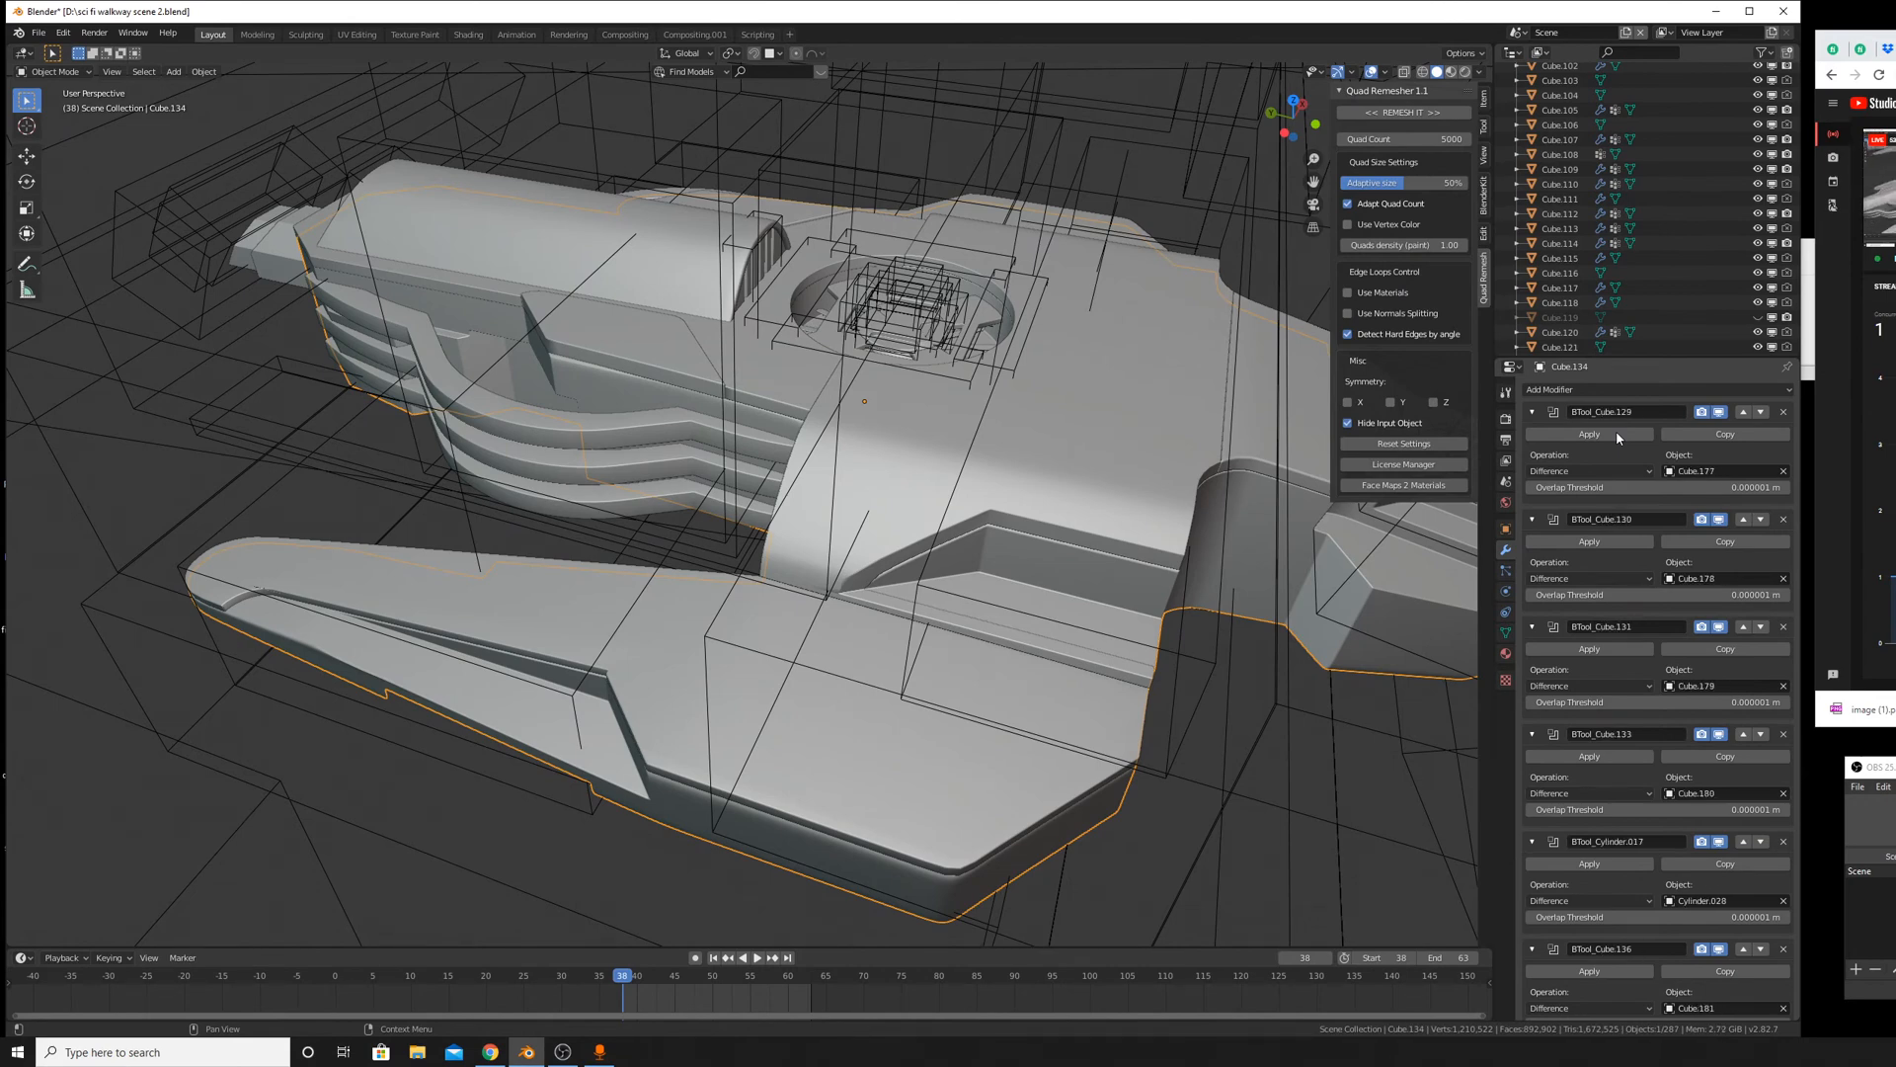
pyautogui.click(1615, 432)
pyautogui.click(1616, 432)
pyautogui.click(1616, 432)
pyautogui.click(1616, 433)
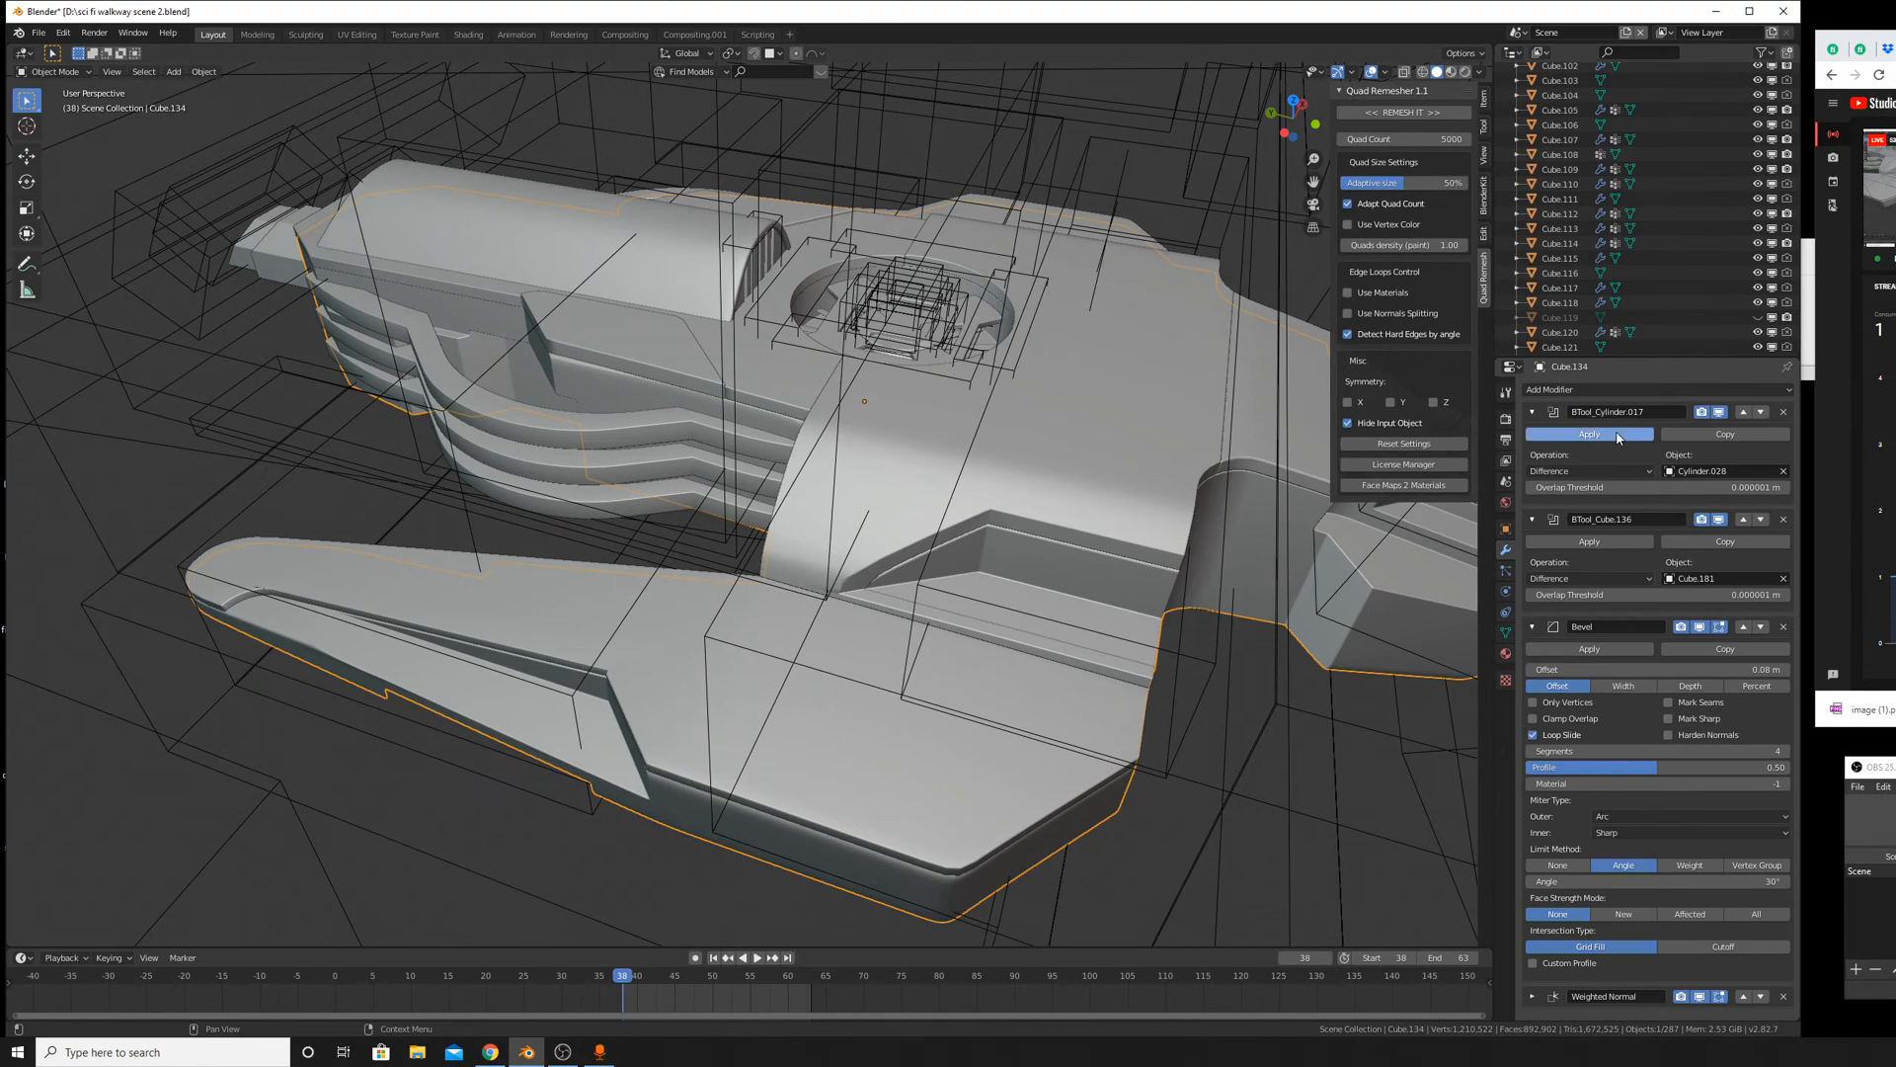
pyautogui.click(1615, 433)
pyautogui.click(1615, 433)
pyautogui.moveTo(1096, 538); pyautogui.dragTo(1134, 572, button='middle')
pyautogui.press('Tab')
pyautogui.scroll(4, 1087, 558)
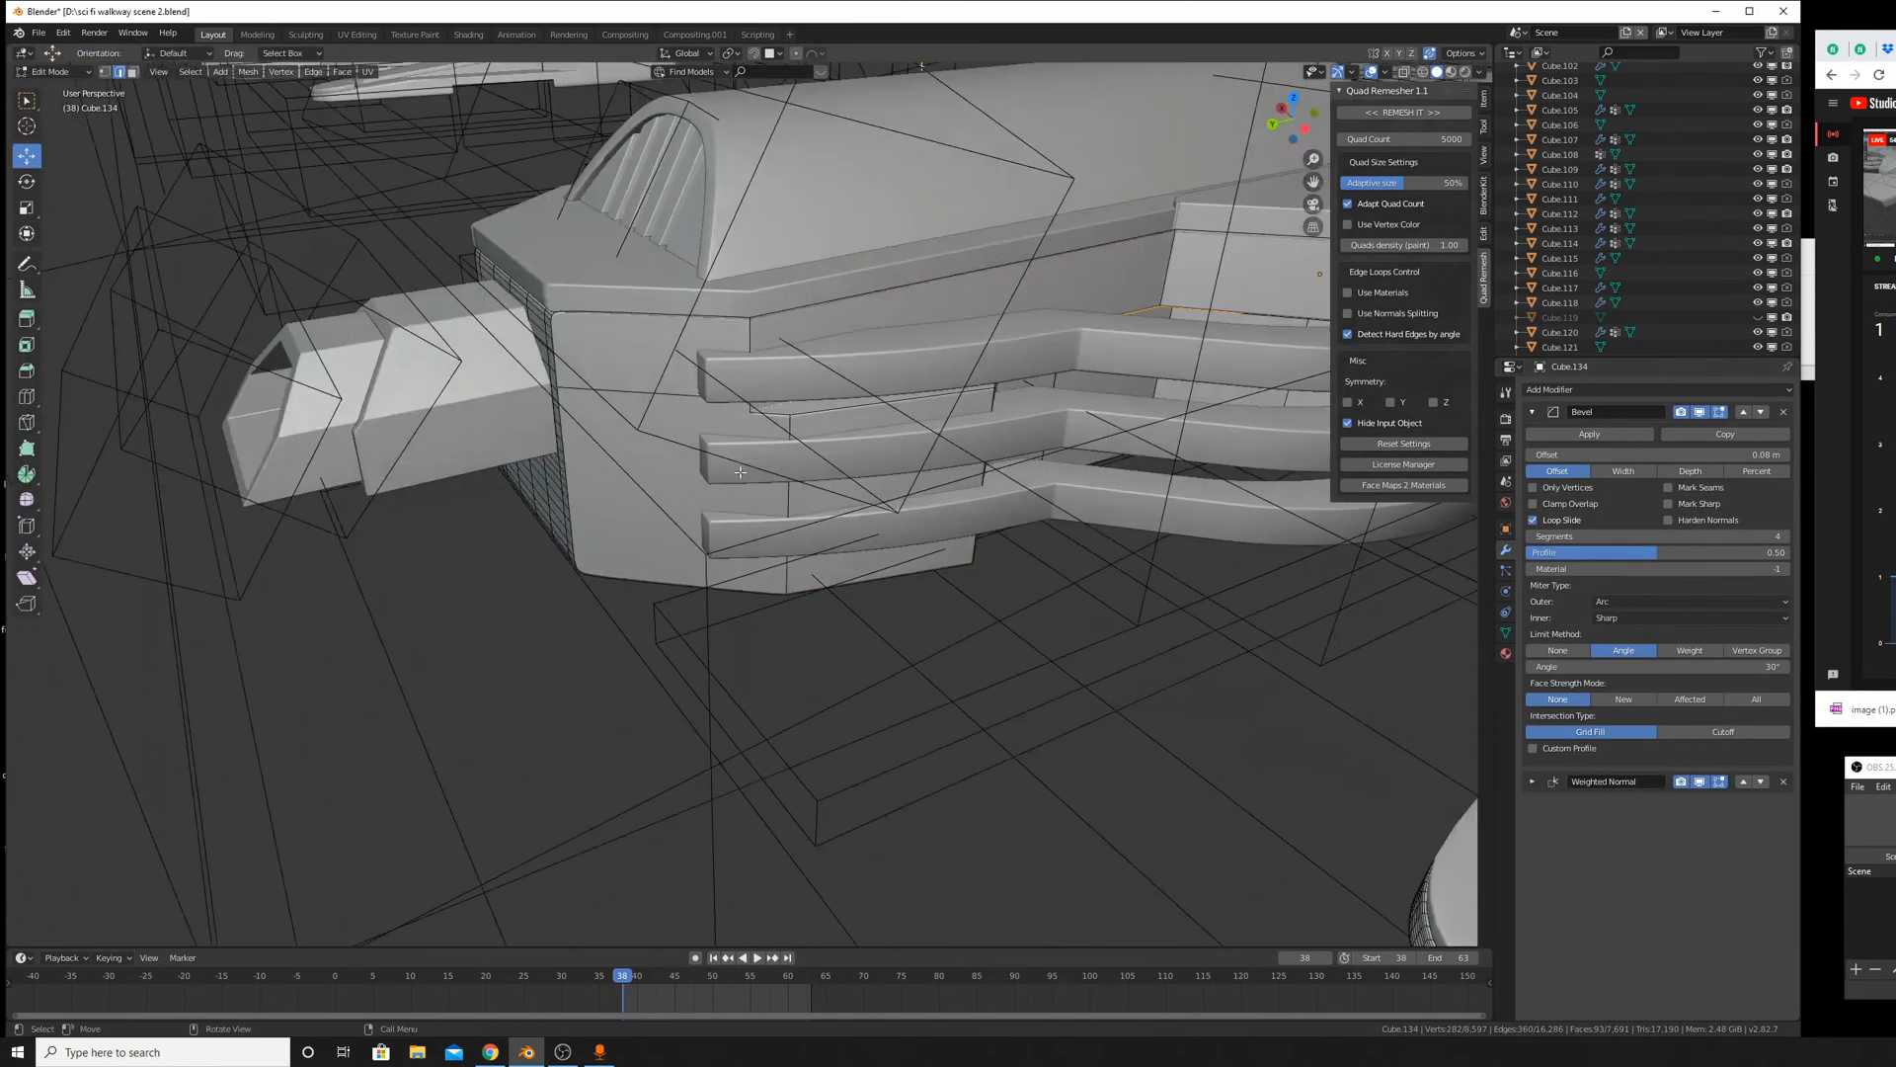
pyautogui.moveTo(731, 493); pyautogui.dragTo(943, 424, button='middle')
pyautogui.press('Tab')
# Select the upper hull plate Cube.156 below the slatted dome and apply its Solidify modifier.
pyautogui.moveTo(1158, 281); pyautogui.dragTo(1102, 388, button='middle')
pyautogui.click(953, 470)
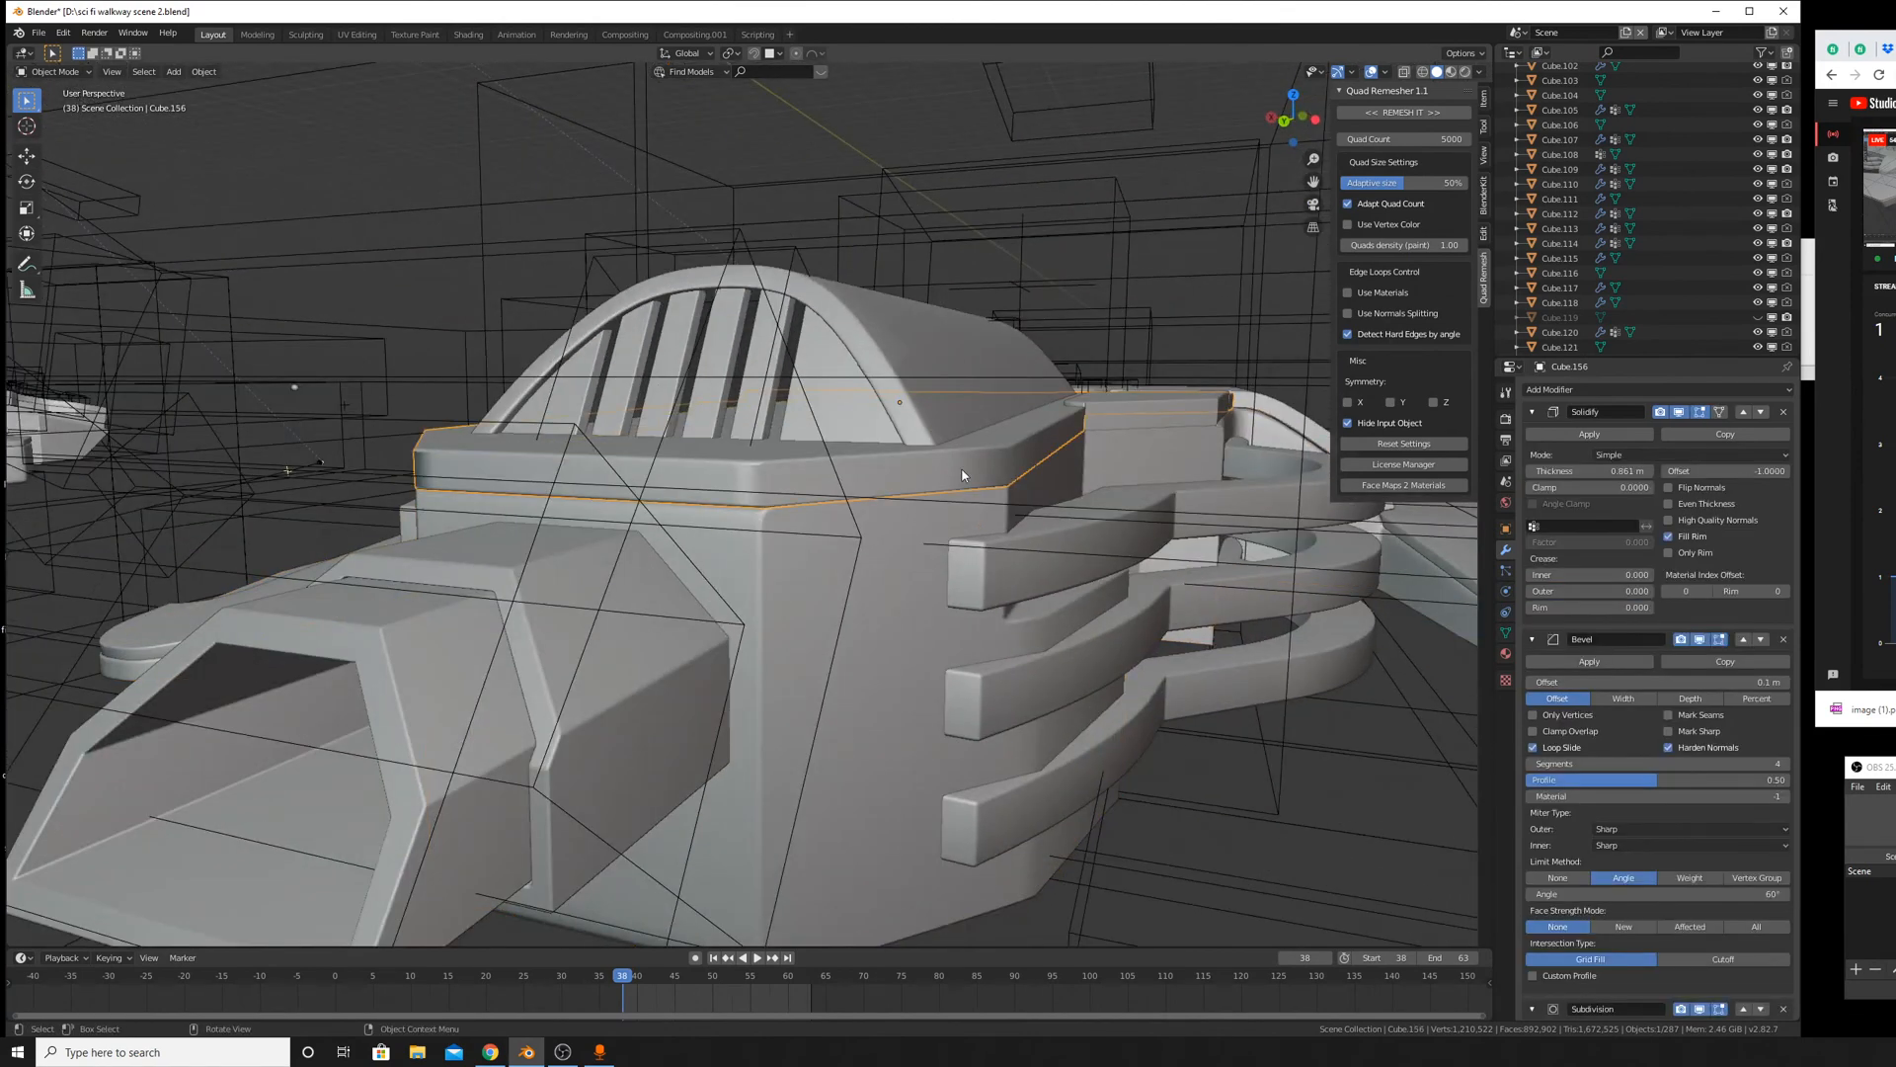
pyautogui.click(1591, 439)
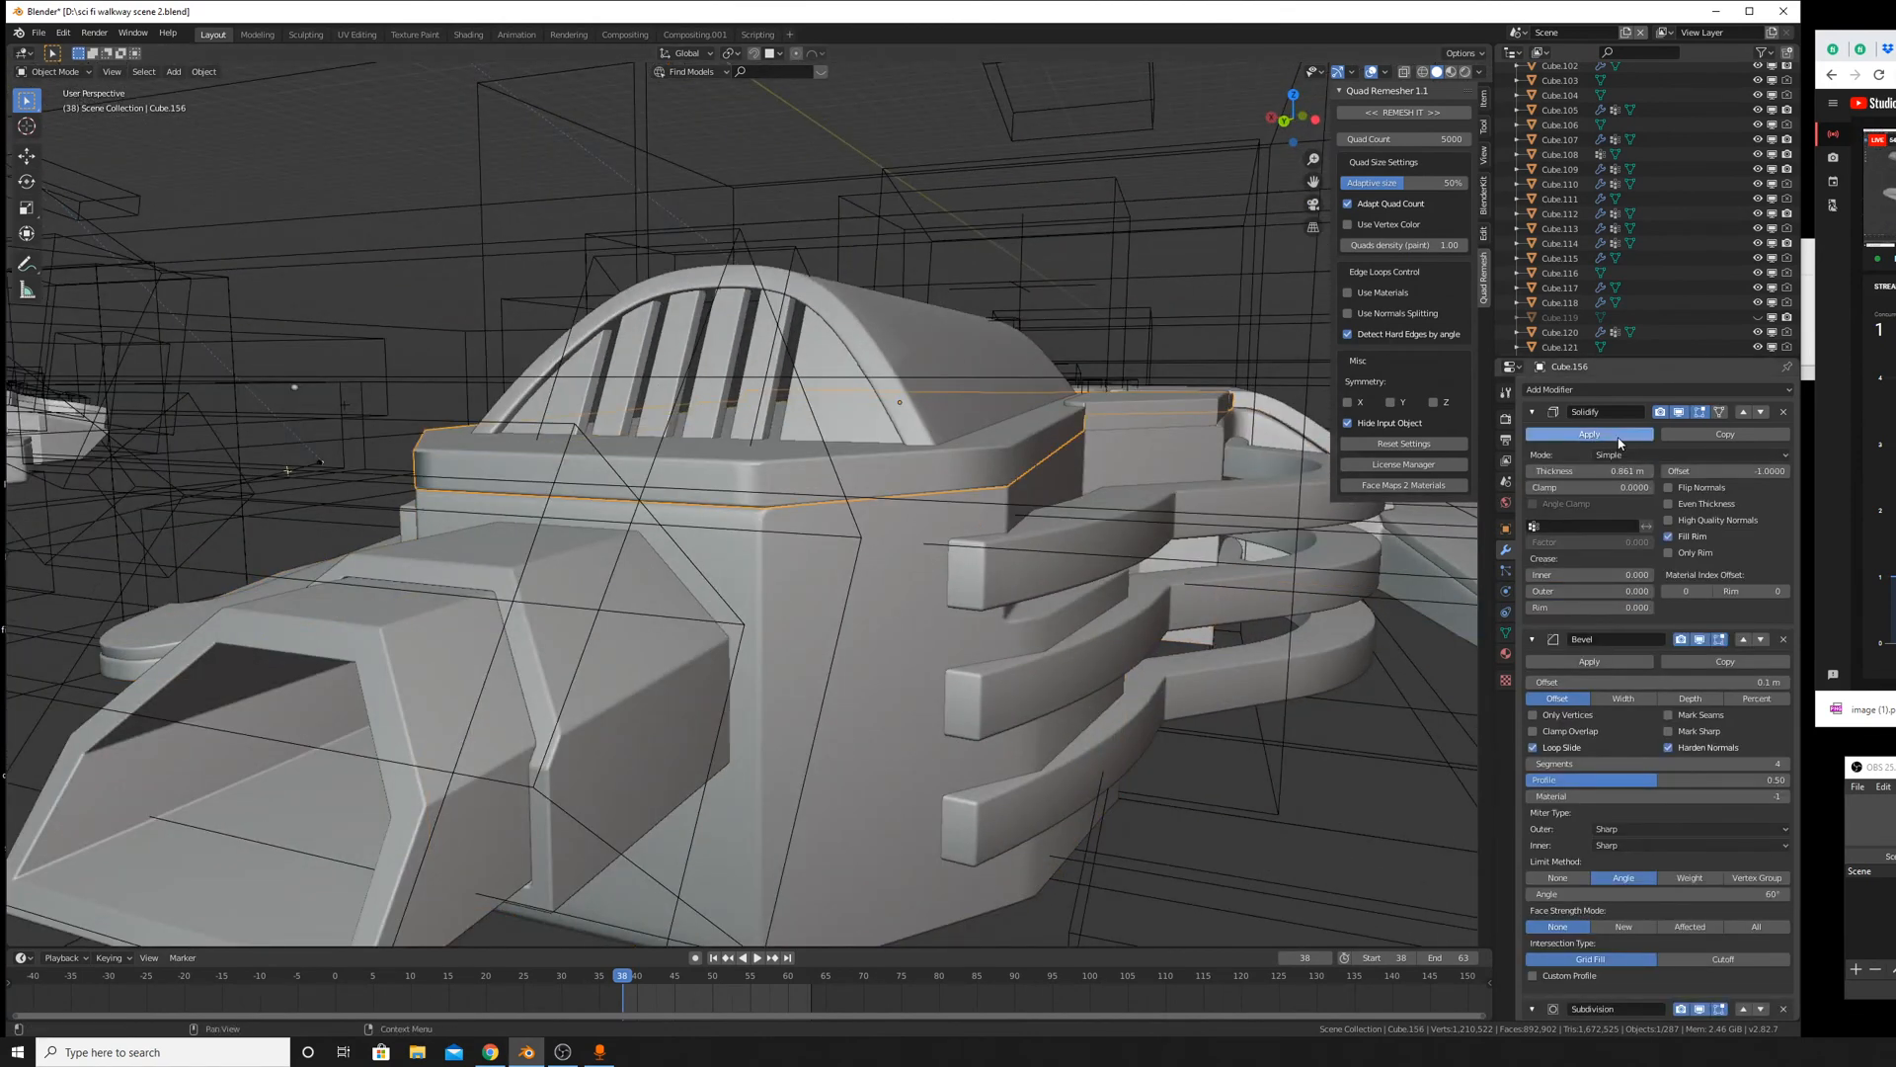
pyautogui.press('Tab')
pyautogui.press('Tab')
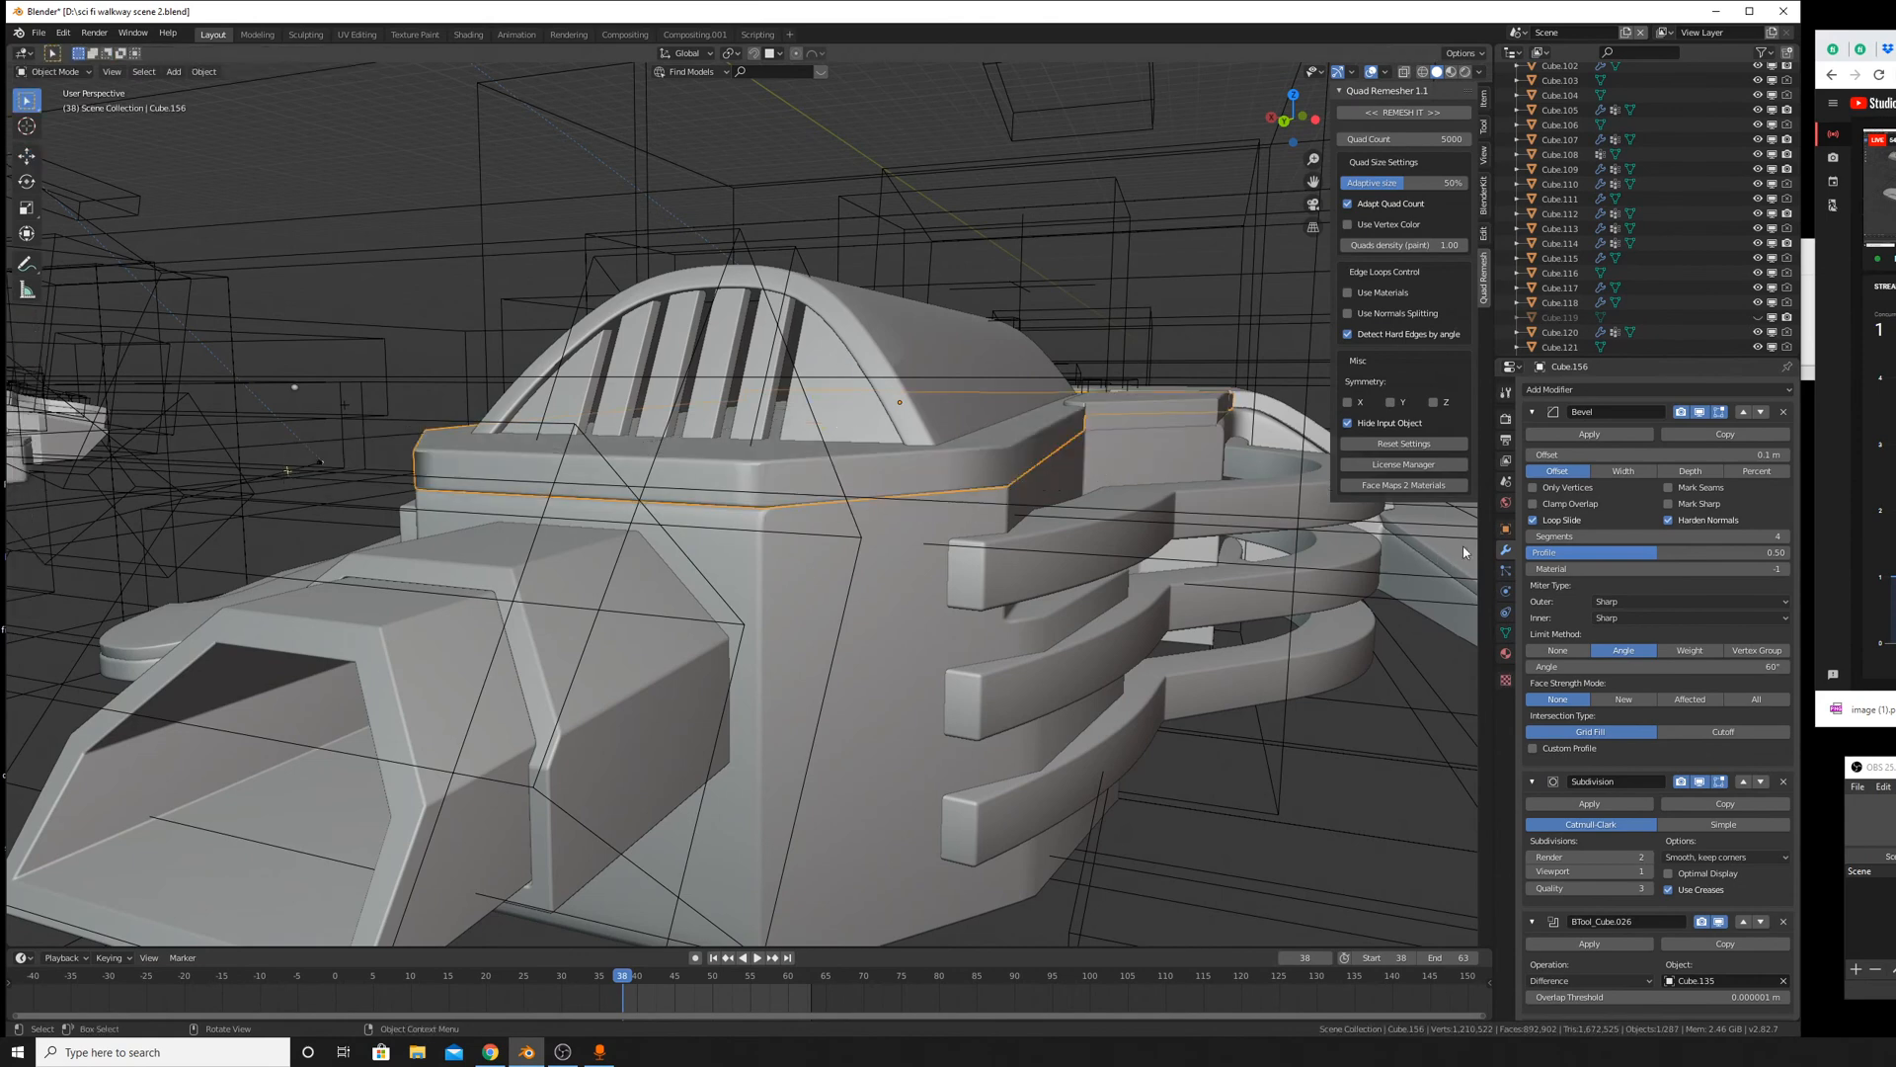
# Set the first Bevel modifier of plate Cube.156 to a profile of 1.00 and 4 segments.
pyautogui.moveTo(1767, 537); pyautogui.dragTo(1790, 553)
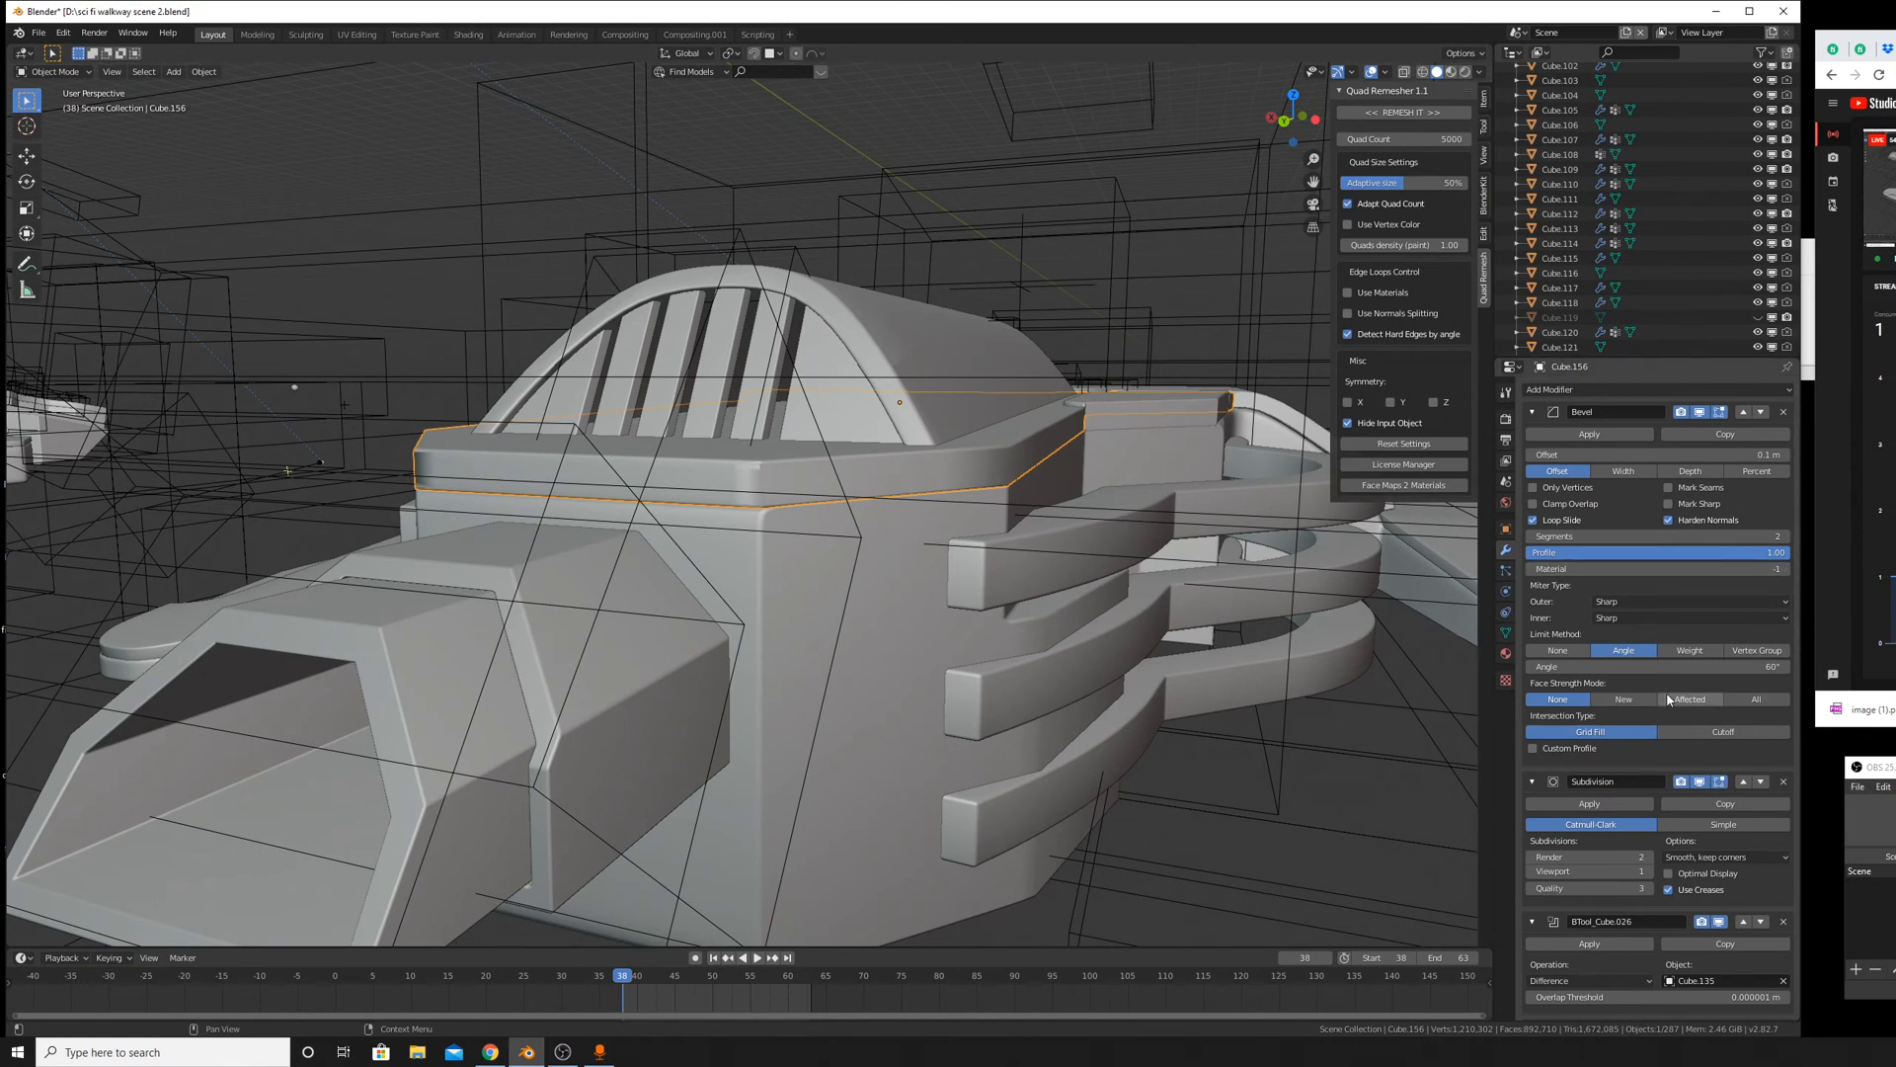
pyautogui.click(1768, 537)
pyautogui.write('4')
pyautogui.press('Return')
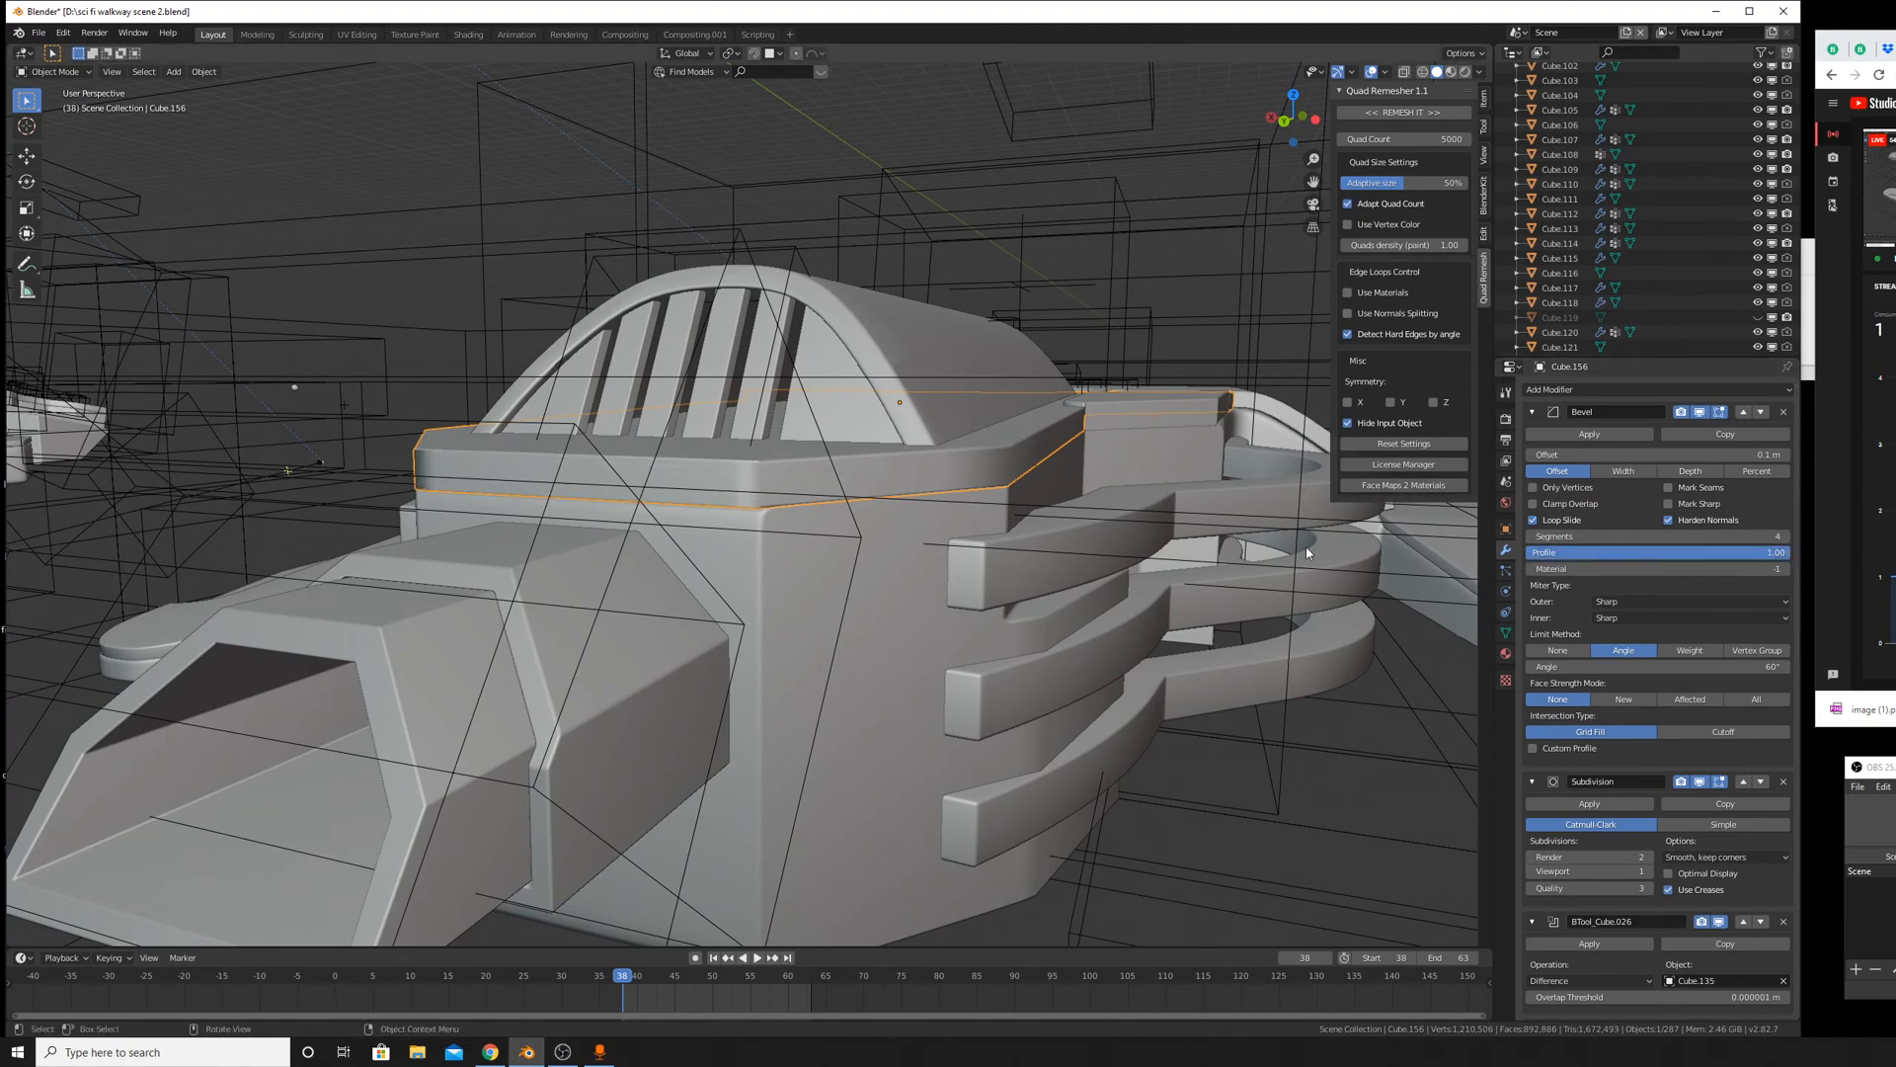
pyautogui.moveTo(1307, 552); pyautogui.dragTo(1088, 538, button='middle')
pyautogui.scroll(-5, 1662, 689)
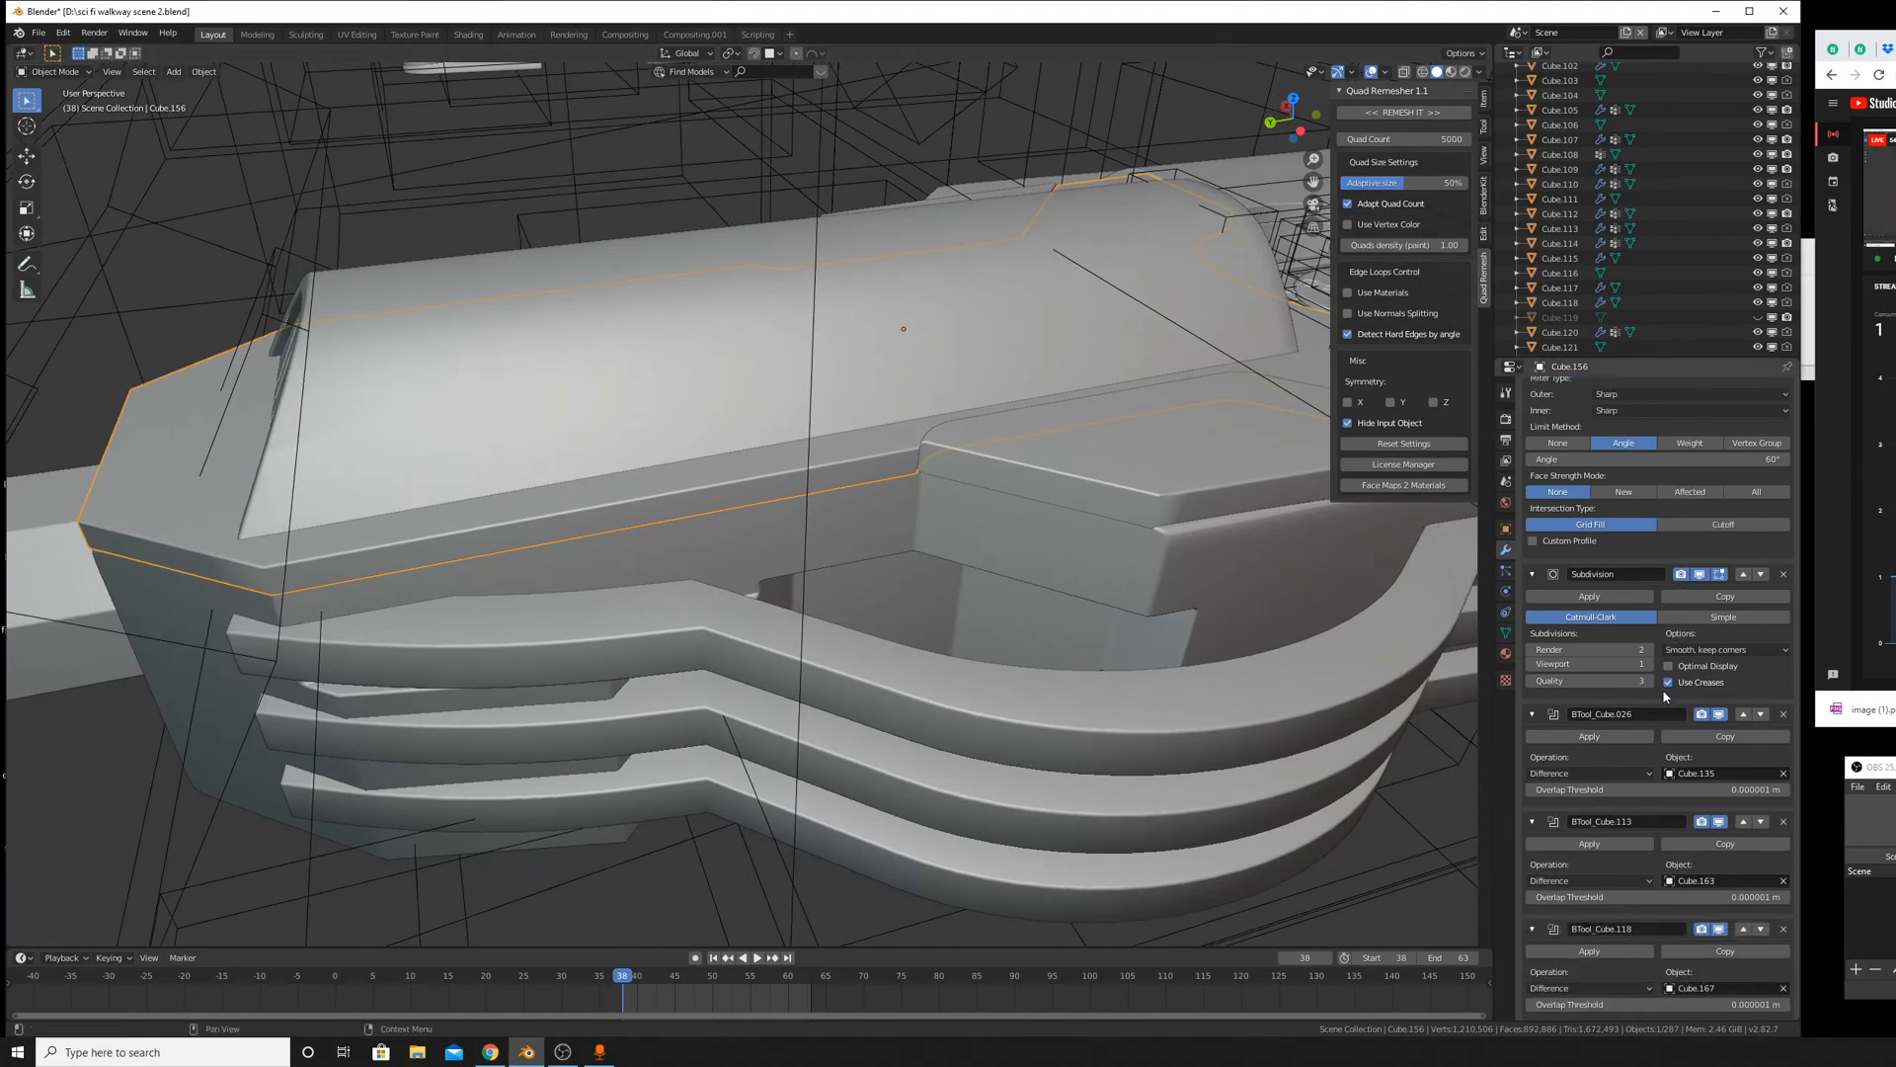
pyautogui.scroll(5, 1662, 689)
# Reduce the plate's first Bevel to 2 segments and apply that modifier.
pyautogui.click(1749, 534)
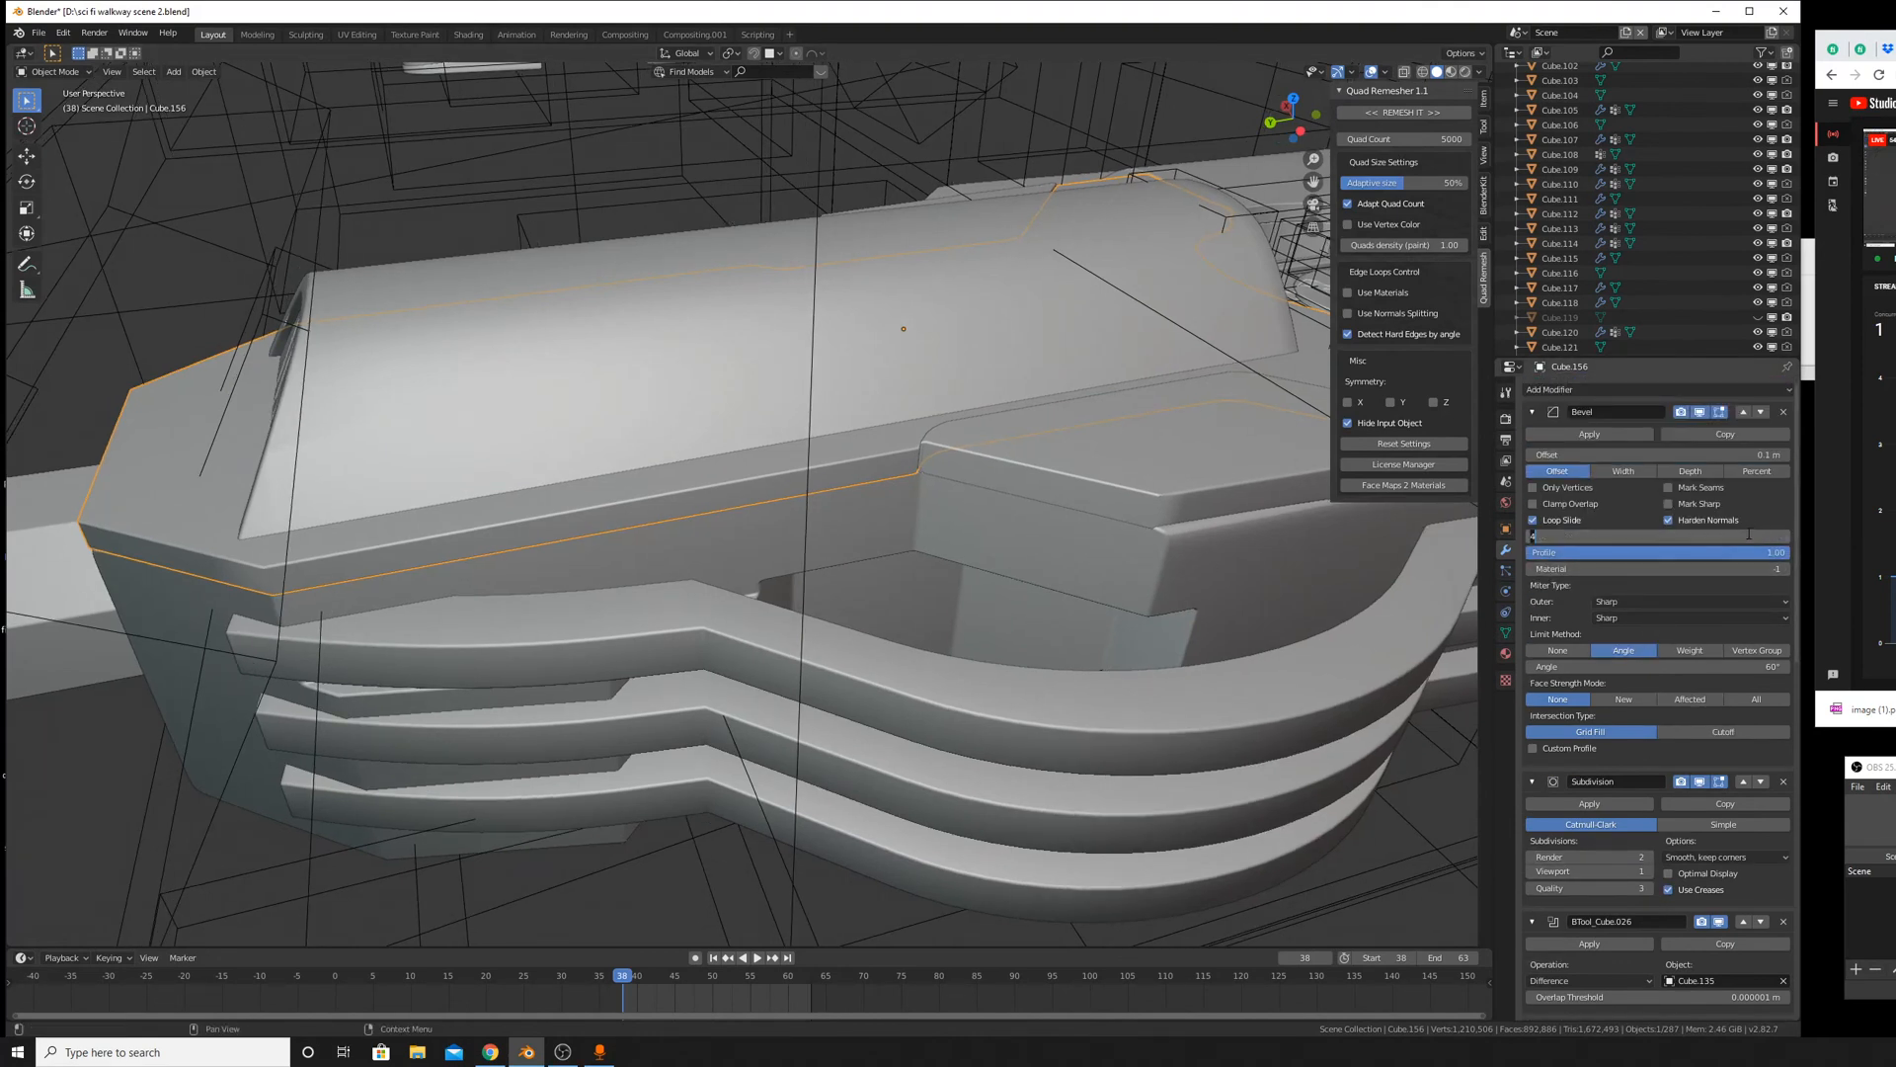
pyautogui.write('2')
pyautogui.press('Return')
pyautogui.click(1592, 436)
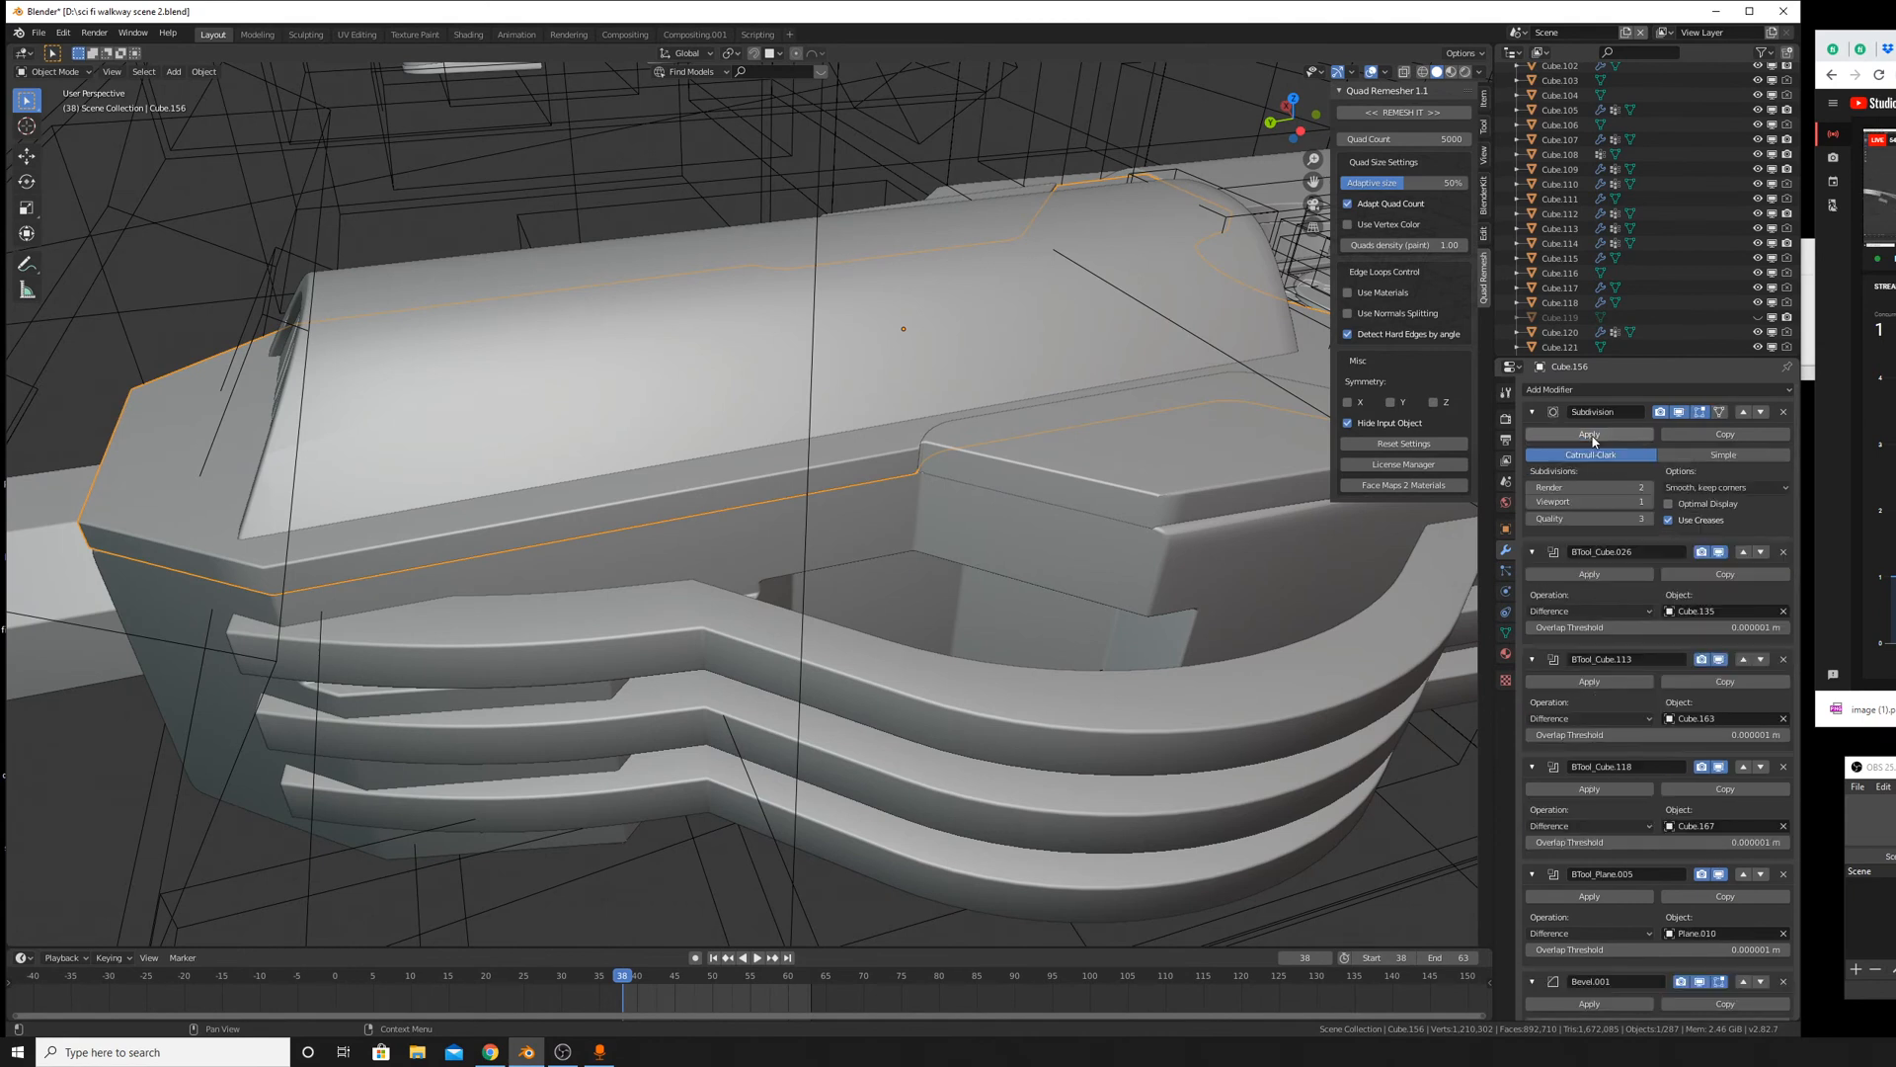
# Apply the plate's Subdivision and its Boolean modifiers from BTool_Cube.026 through BTool_Plane.005, leaving Bevel.001 and Weighted Normal live.
pyautogui.click(1590, 435)
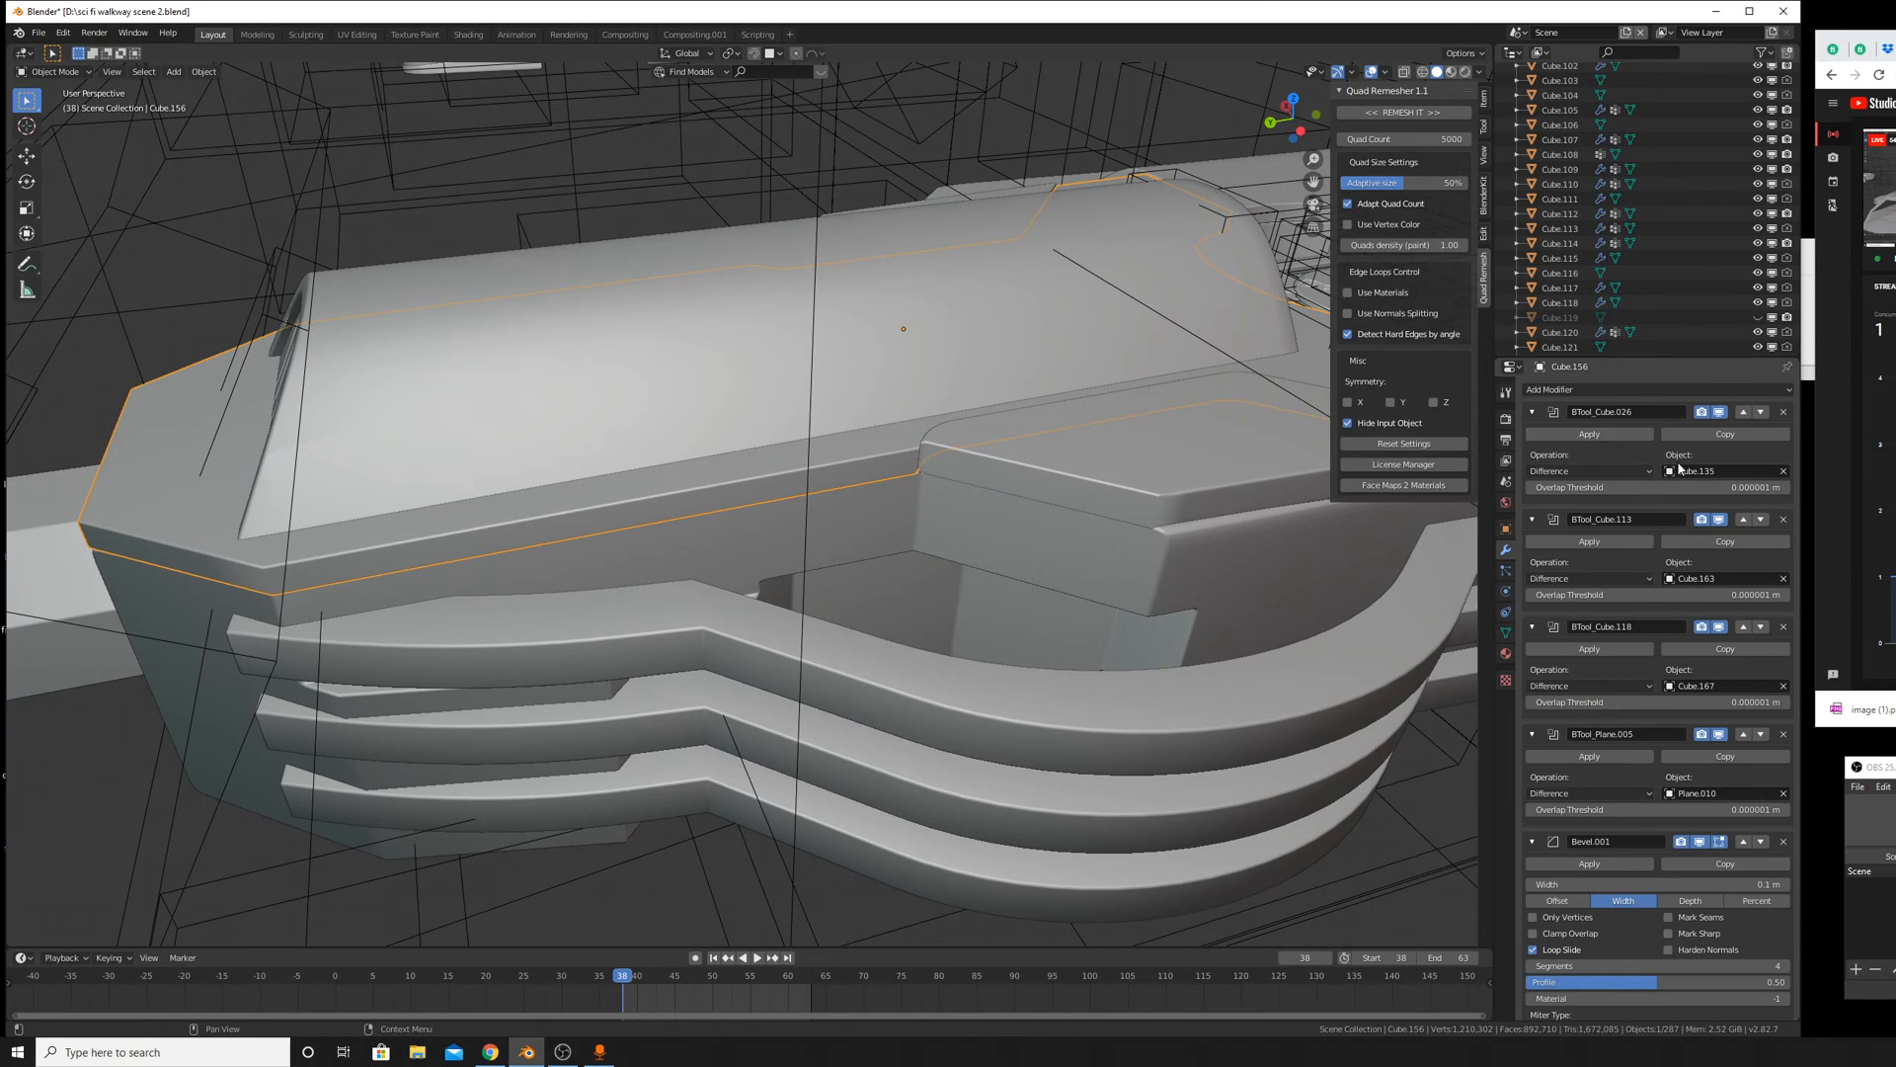
pyautogui.click(1631, 435)
pyautogui.click(1632, 434)
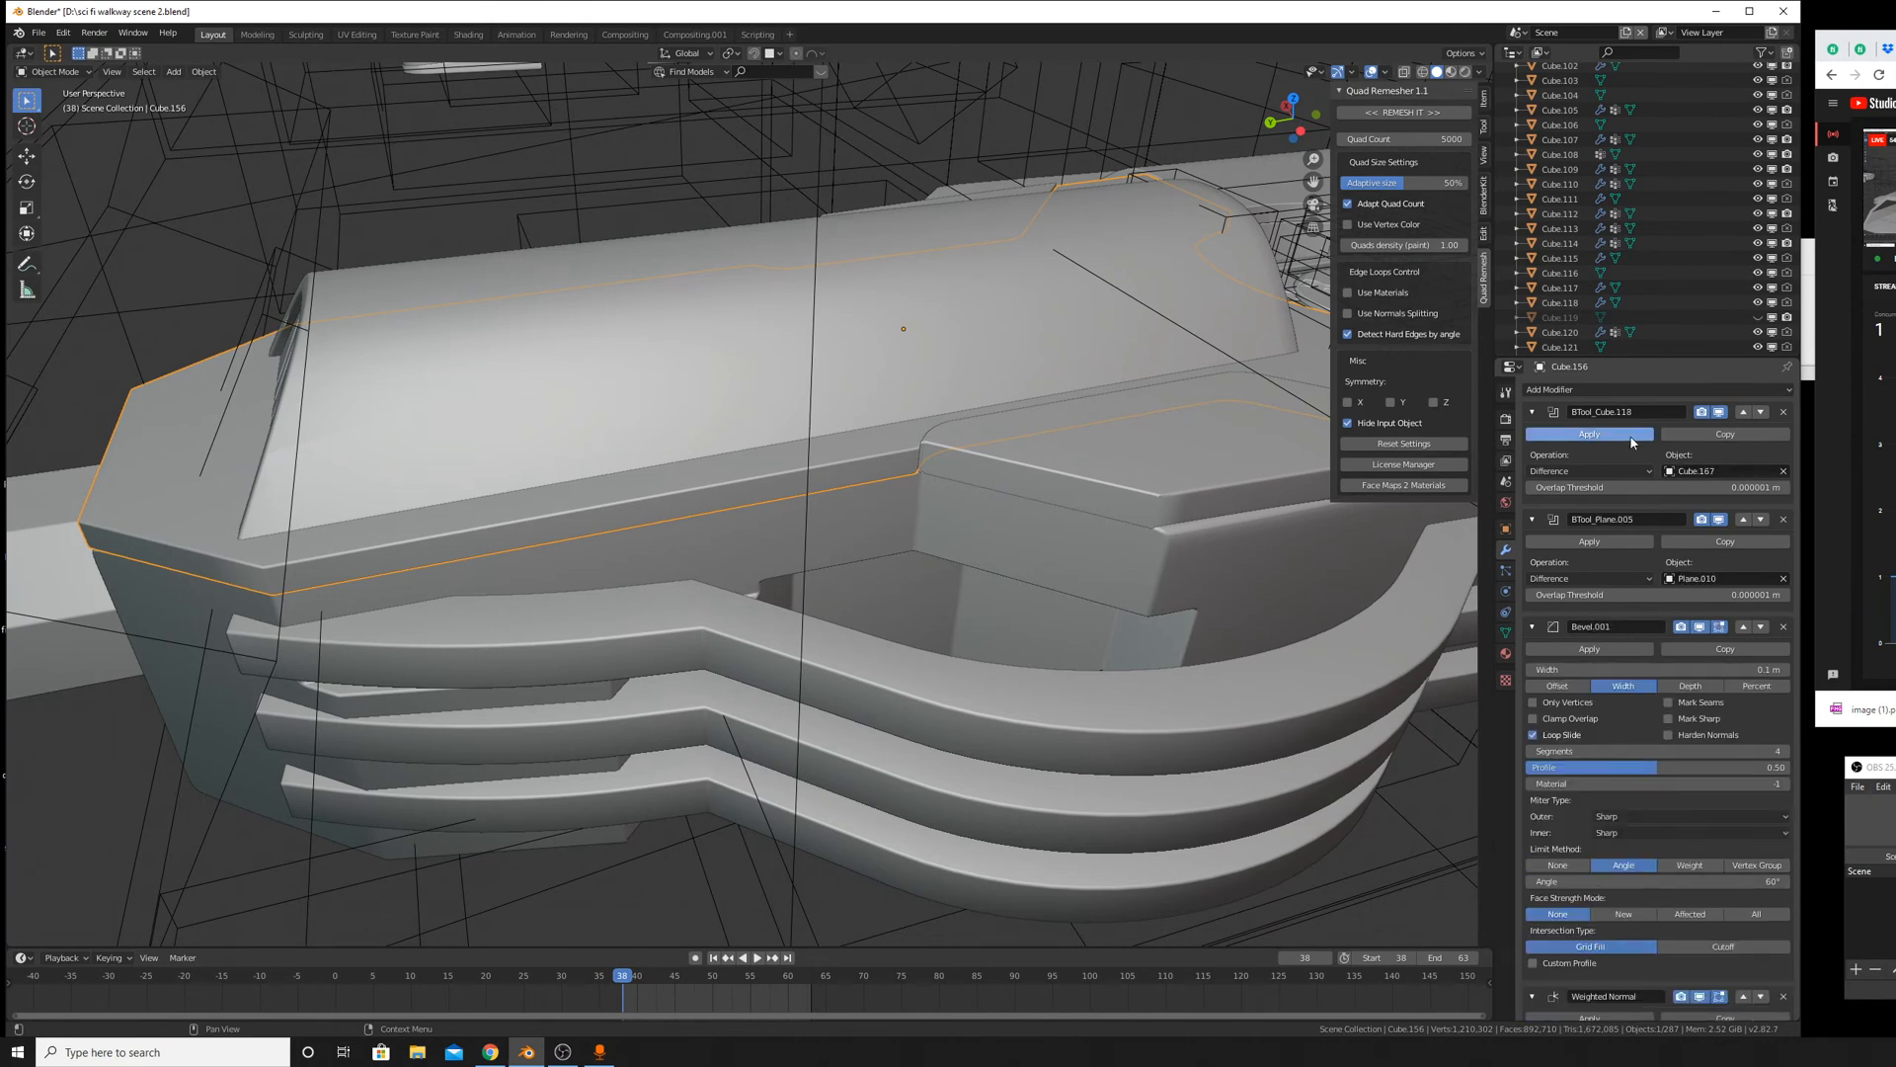
pyautogui.click(1632, 435)
pyautogui.click(1631, 435)
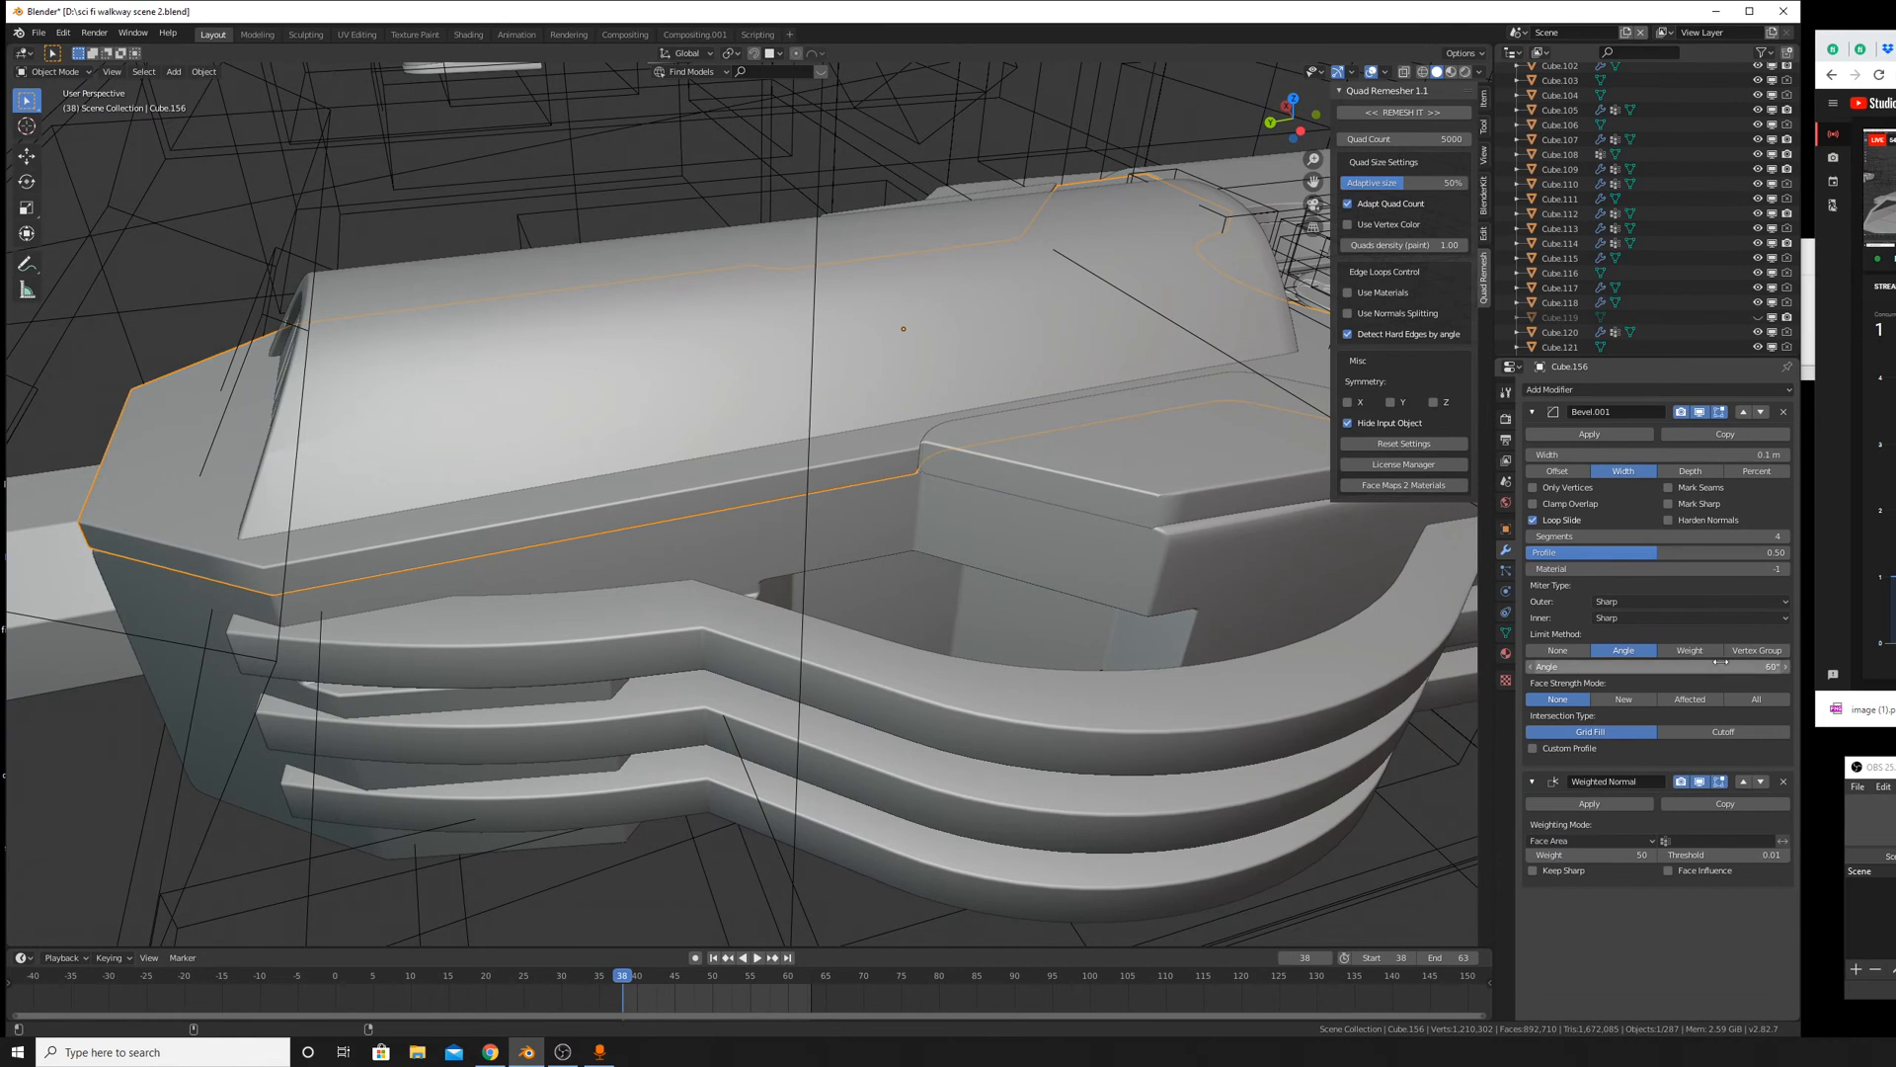
# Check the plate's normals settings and remove its Weighted Normal modifier.
pyautogui.click(1506, 632)
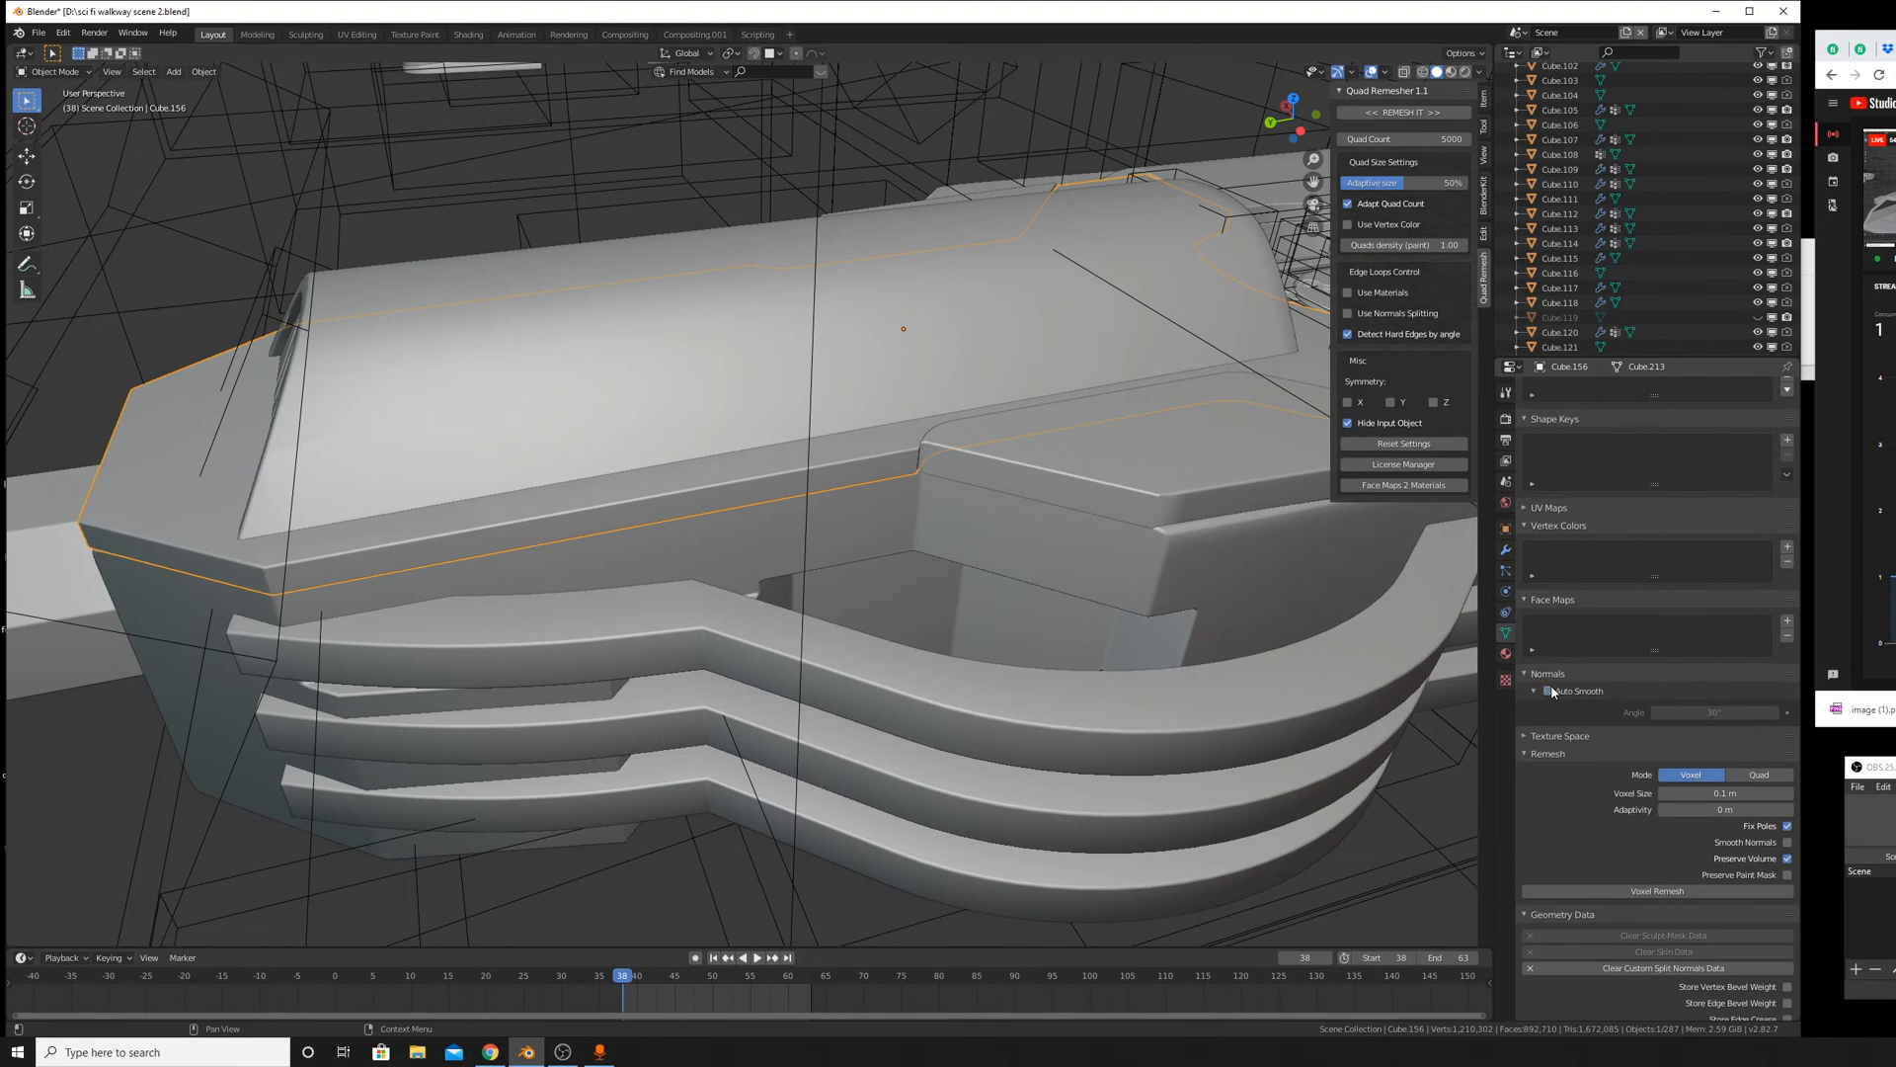
pyautogui.click(1508, 549)
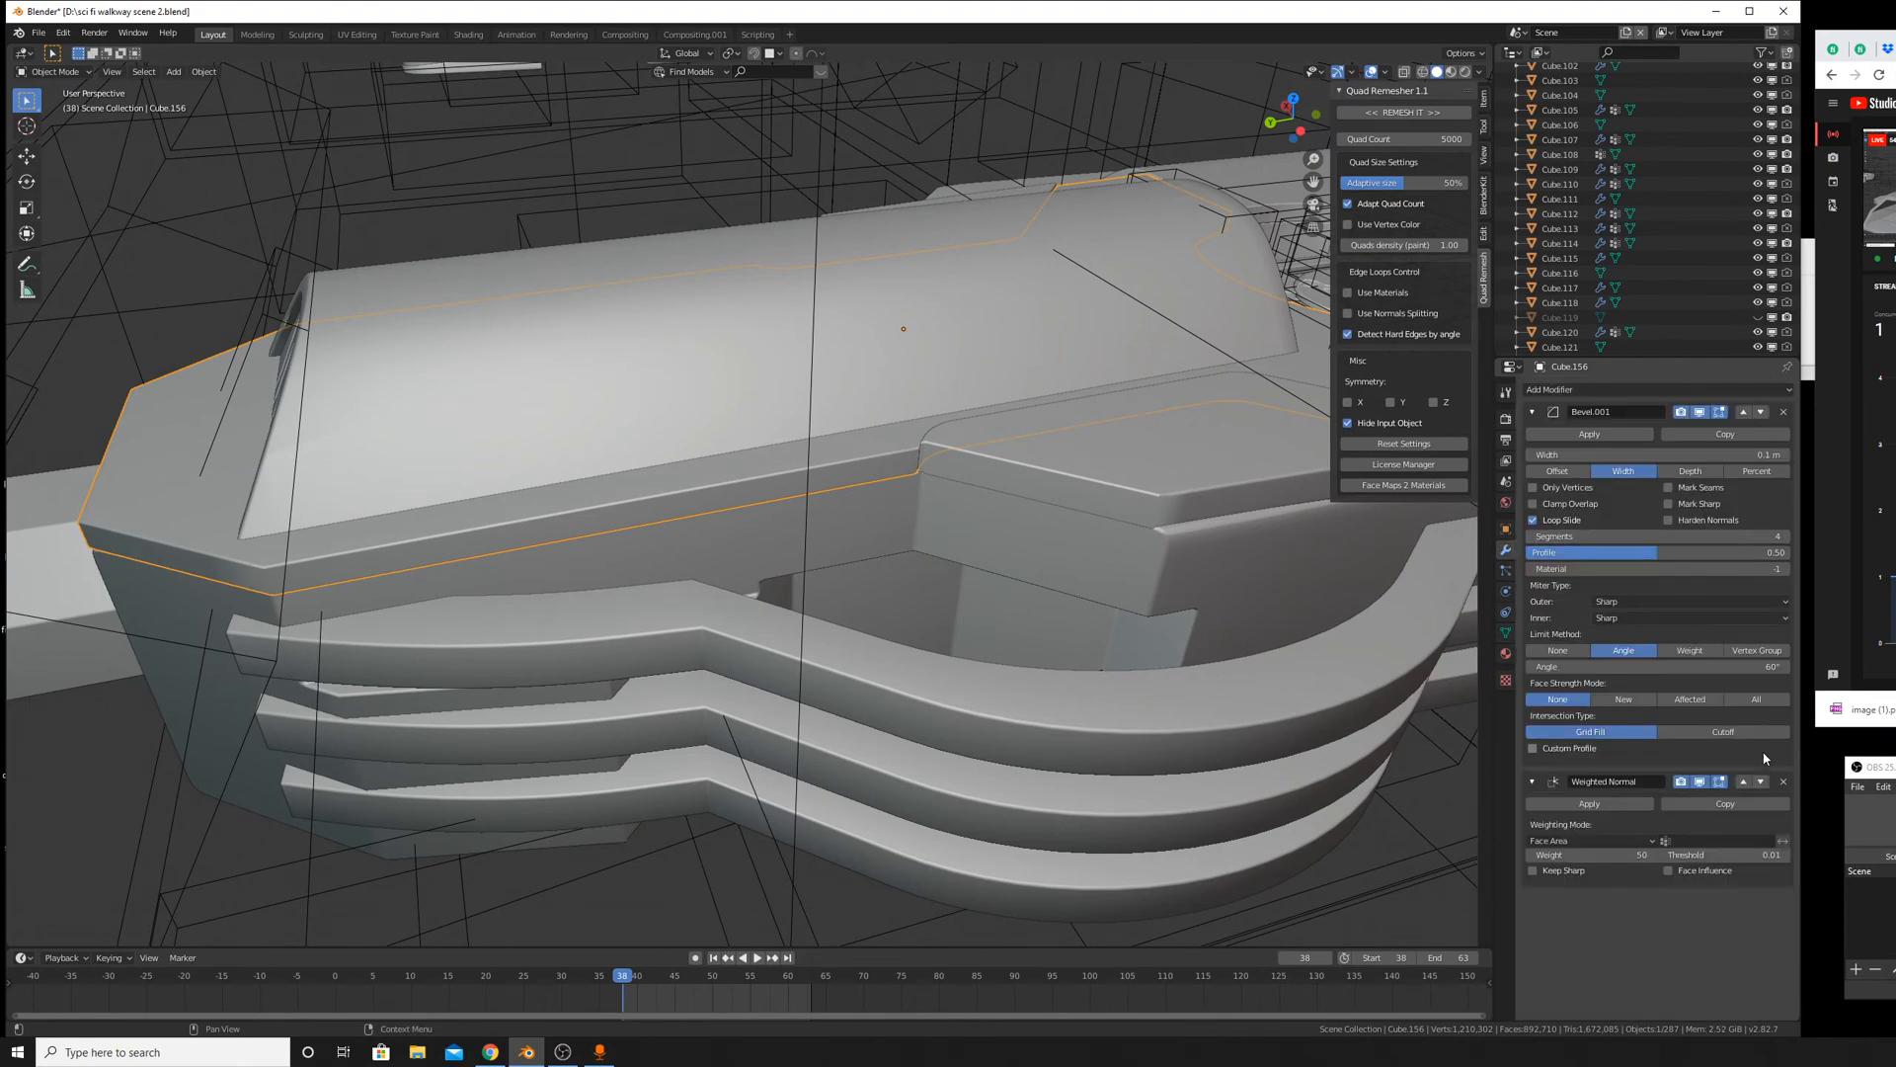
pyautogui.scroll(-4, 1224, 612)
pyautogui.keyDown('shift'); pyautogui.moveTo(1200, 583); pyautogui.dragTo(1130, 642, button='middle'); pyautogui.keyUp('shift')
pyautogui.scroll(2, 1145, 676)
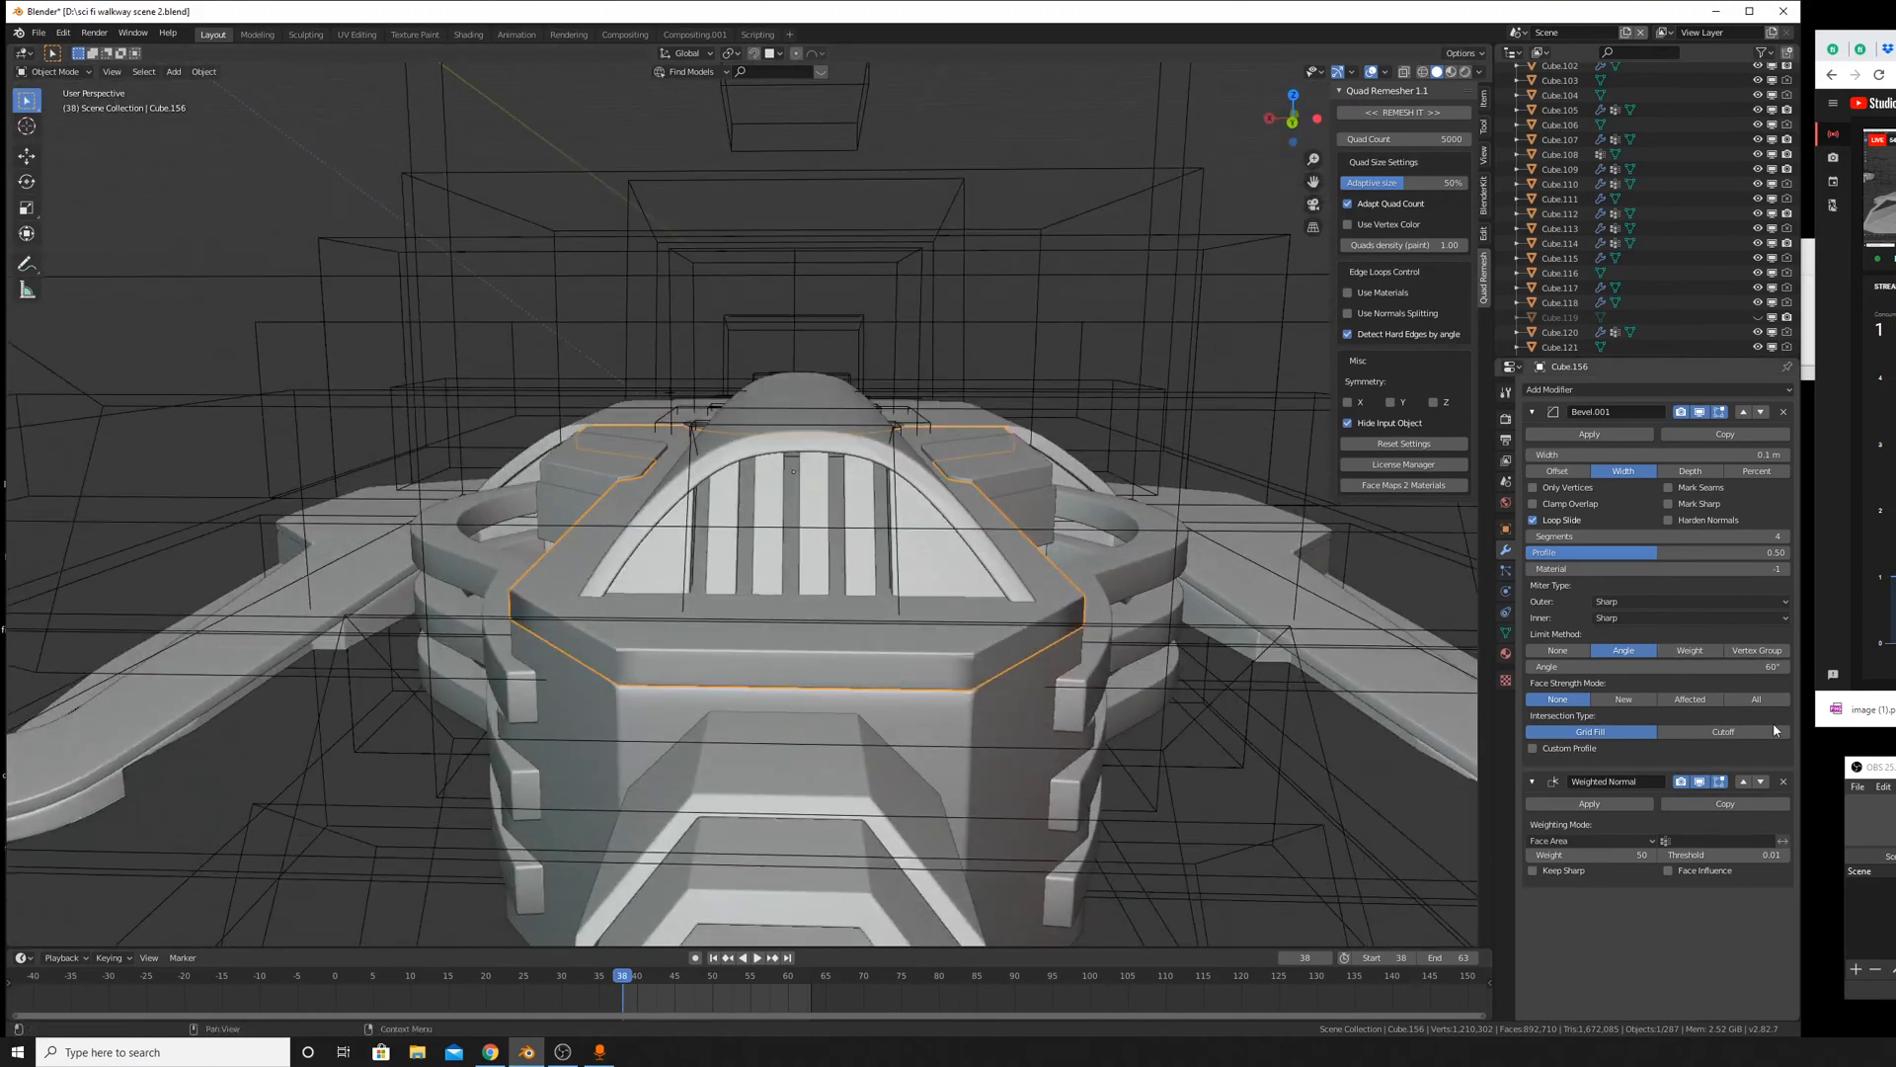
pyautogui.click(1784, 782)
pyautogui.moveTo(888, 553); pyautogui.dragTo(995, 509, button='middle')
pyautogui.scroll(5, 991, 544)
pyautogui.scroll(-3, 1003, 541)
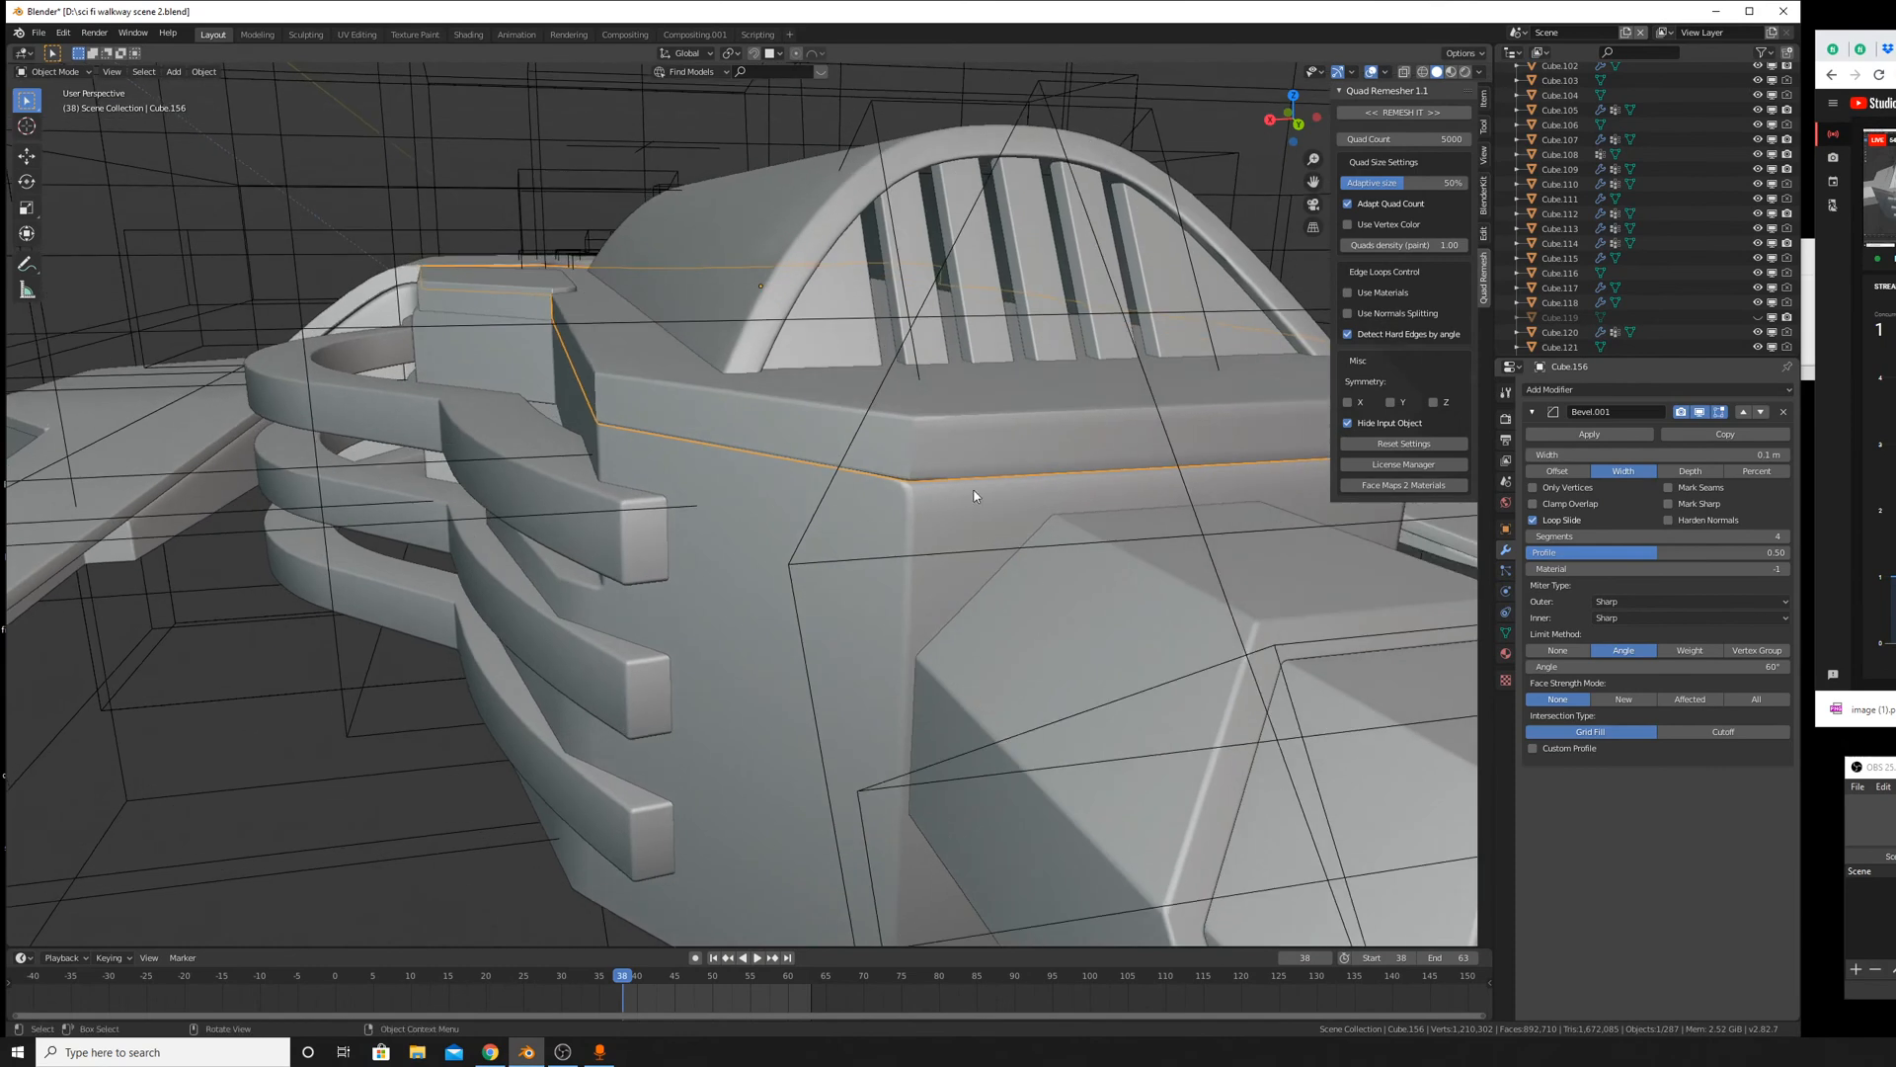
pyautogui.scroll(3, 997, 498)
# Shade the plate smooth and add a new Weighted Normal modifier after Bevel.001.
pyautogui.rightClick(1304, 252)
pyautogui.click(1305, 265)
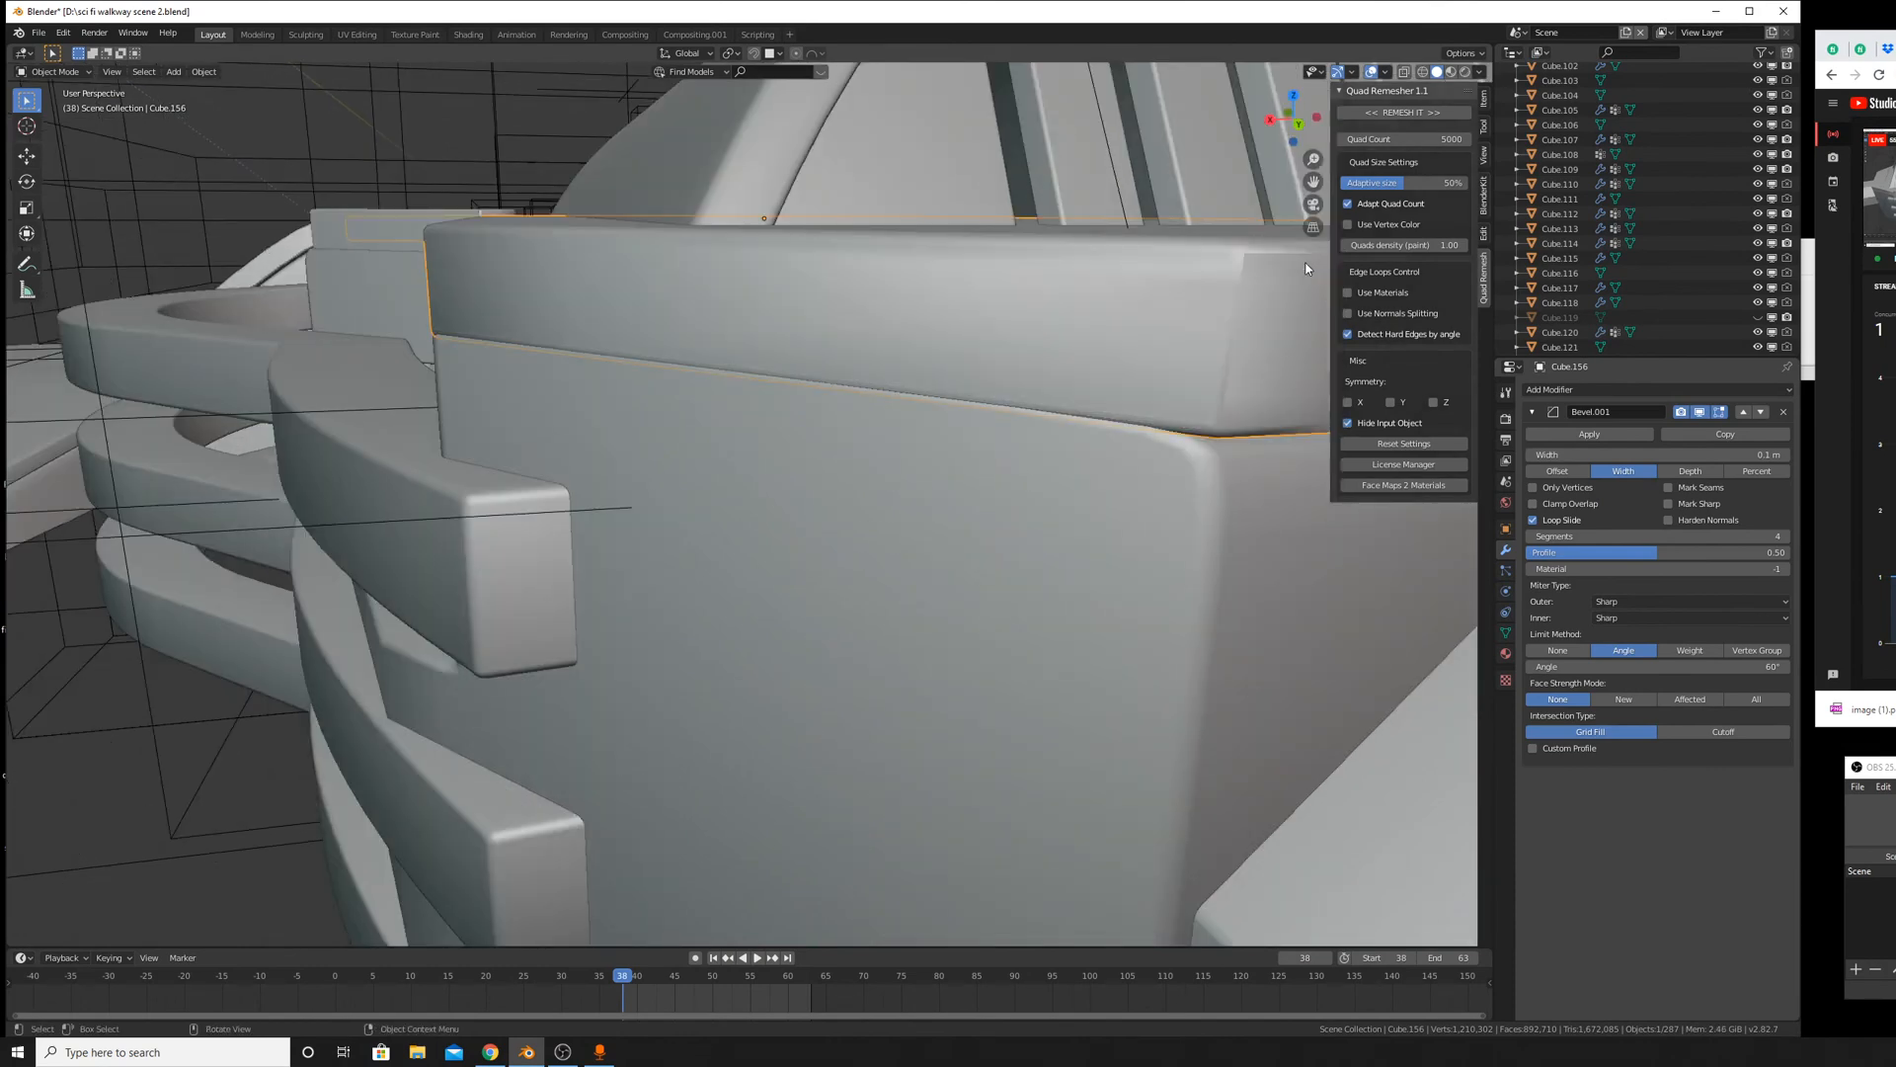
pyautogui.click(1505, 632)
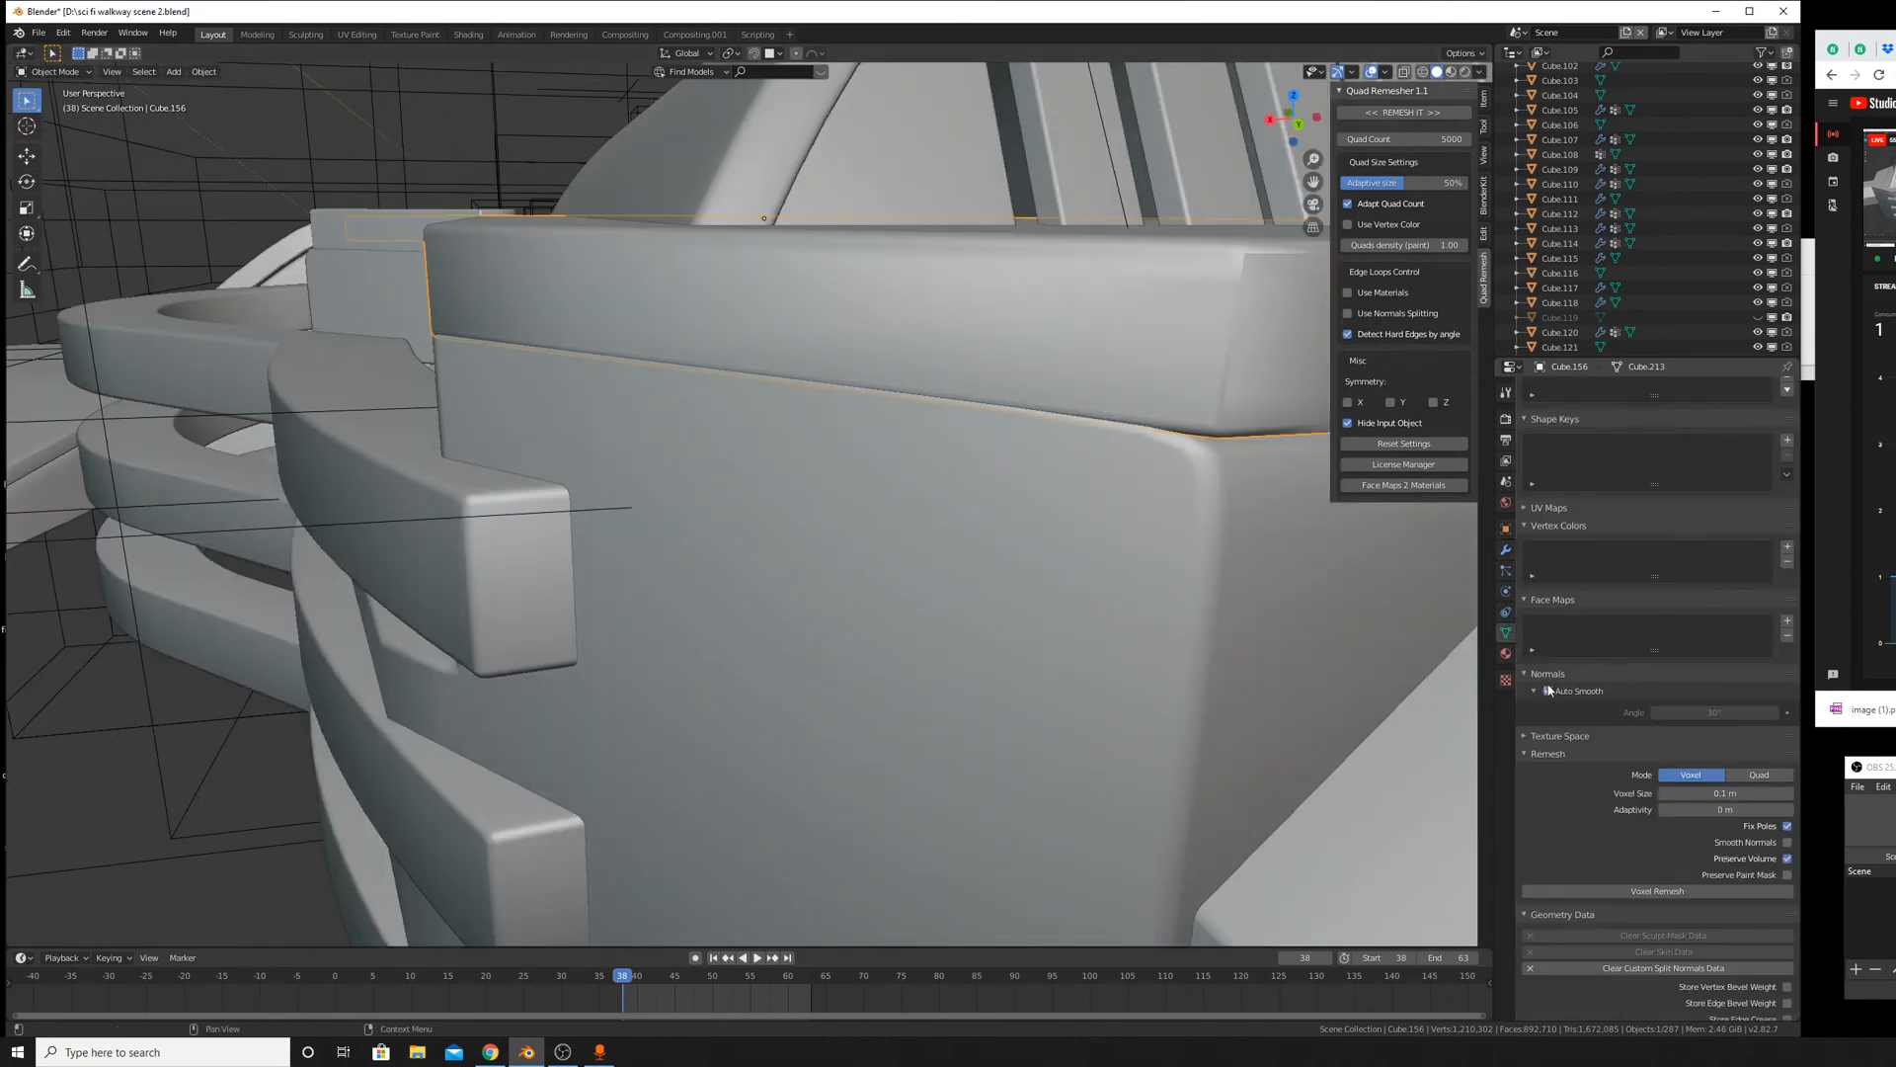
pyautogui.click(1505, 549)
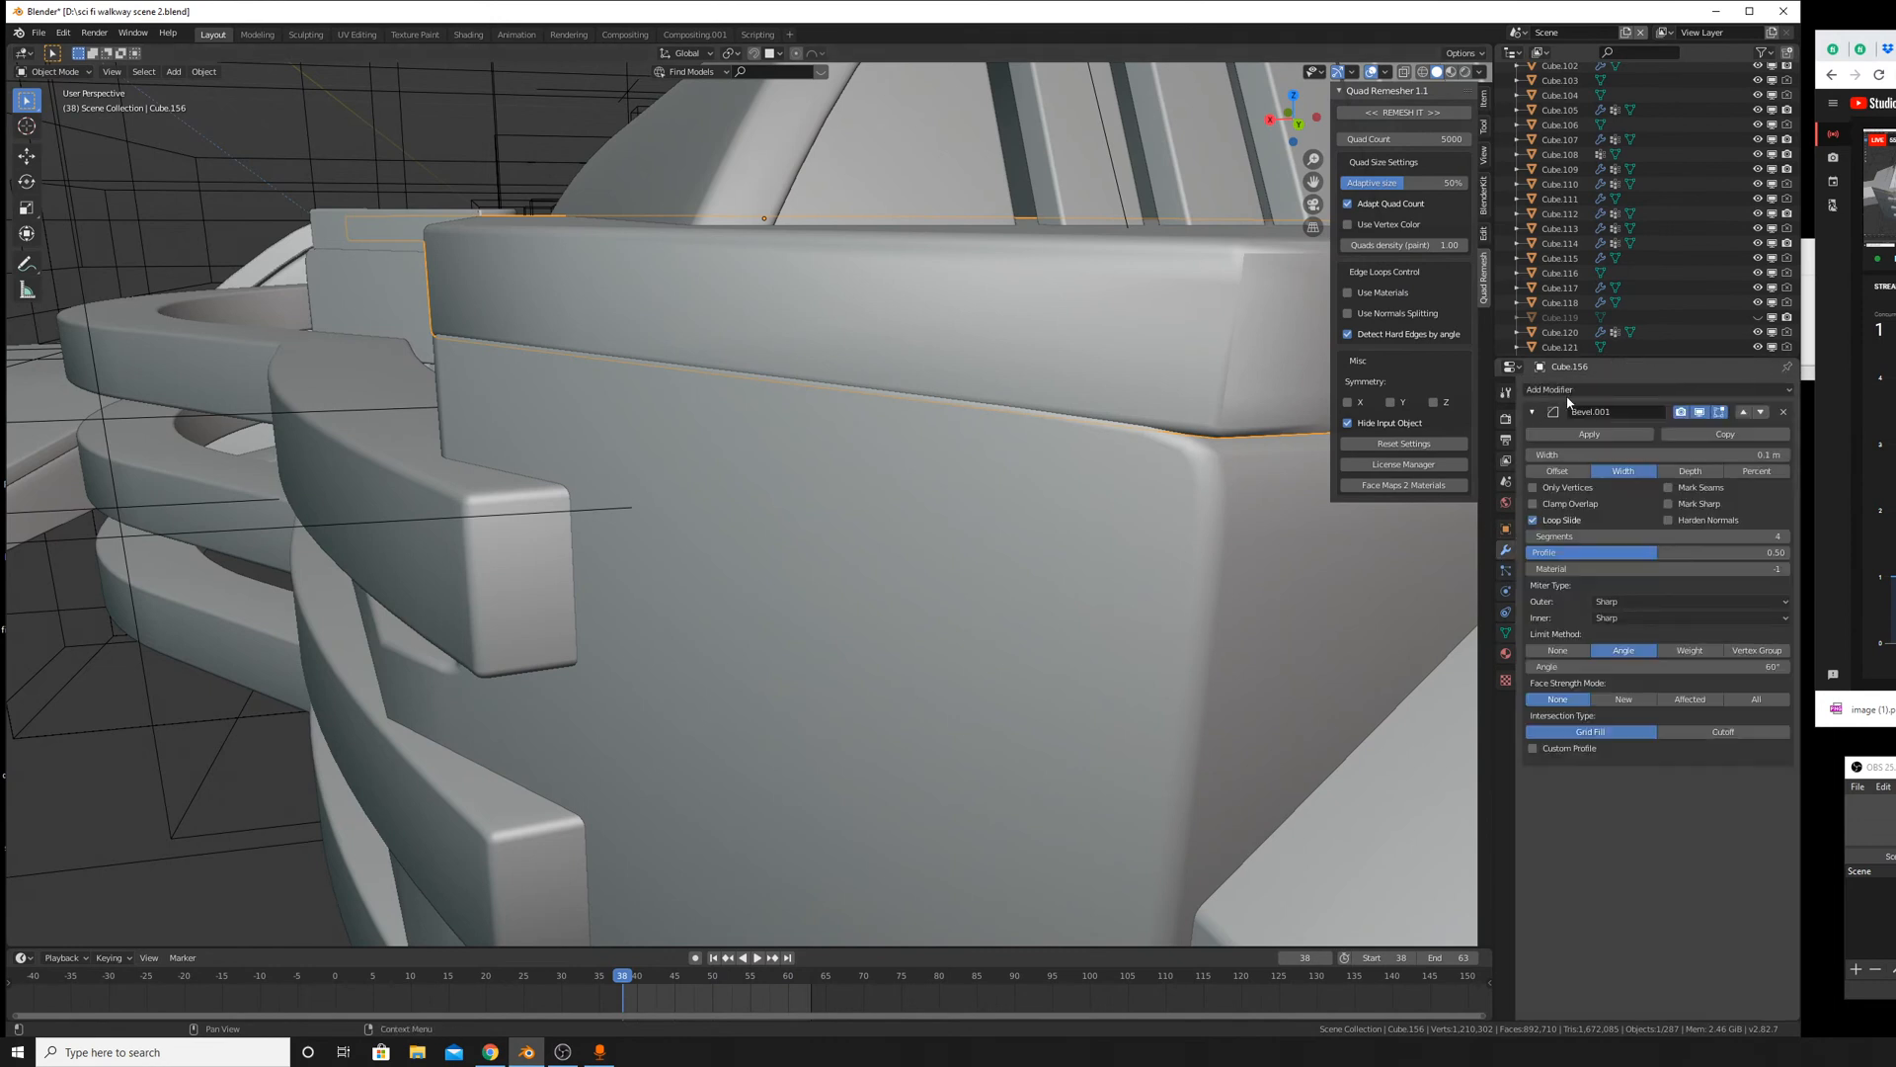
pyautogui.click(1553, 391)
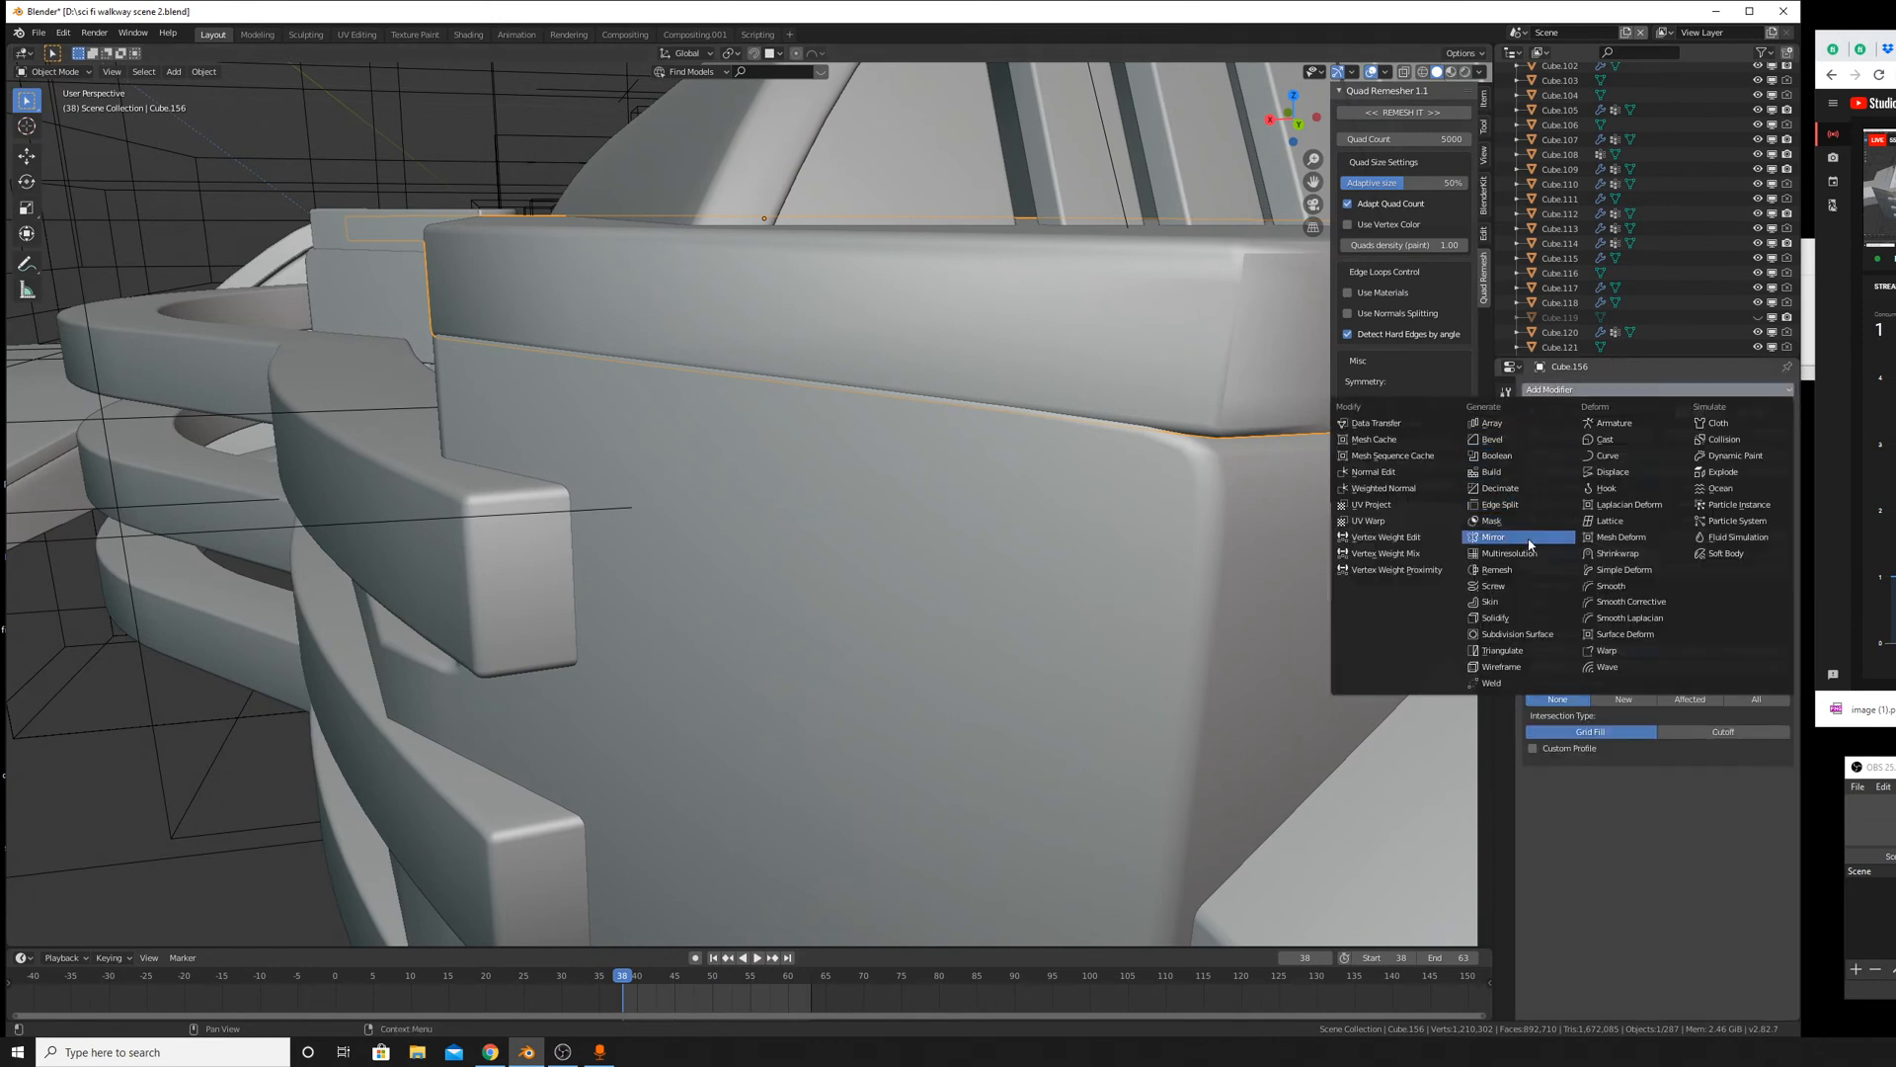
pyautogui.click(1385, 487)
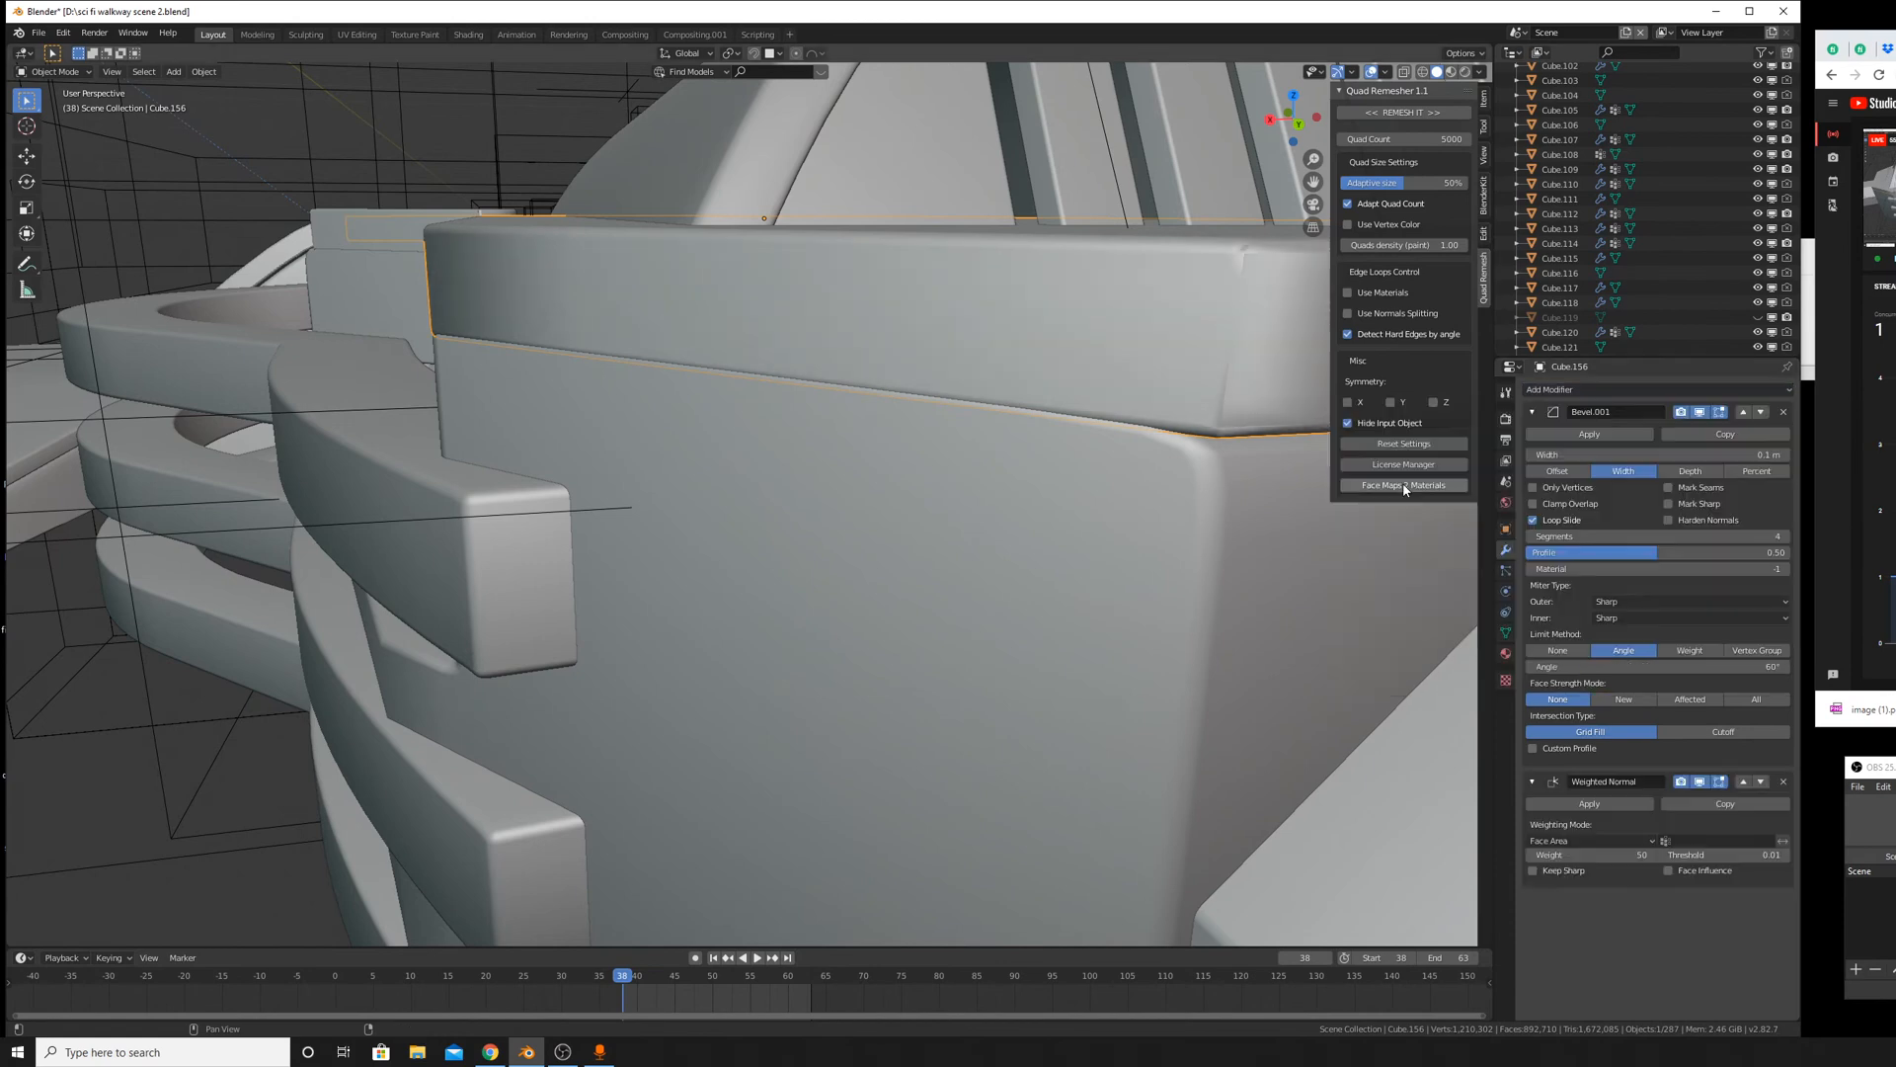
pyautogui.moveTo(1638, 847); pyautogui.dragTo(1679, 849)
pyautogui.rightClick(1638, 854)
# Compare the plate's shading with Auto Smooth switched off and back on.
pyautogui.scroll(-8, 948, 504)
pyautogui.moveTo(948, 513); pyautogui.dragTo(861, 622, button='middle')
pyautogui.scroll(5, 885, 555)
pyautogui.scroll(-2, 939, 594)
pyautogui.scroll(4, 861, 622)
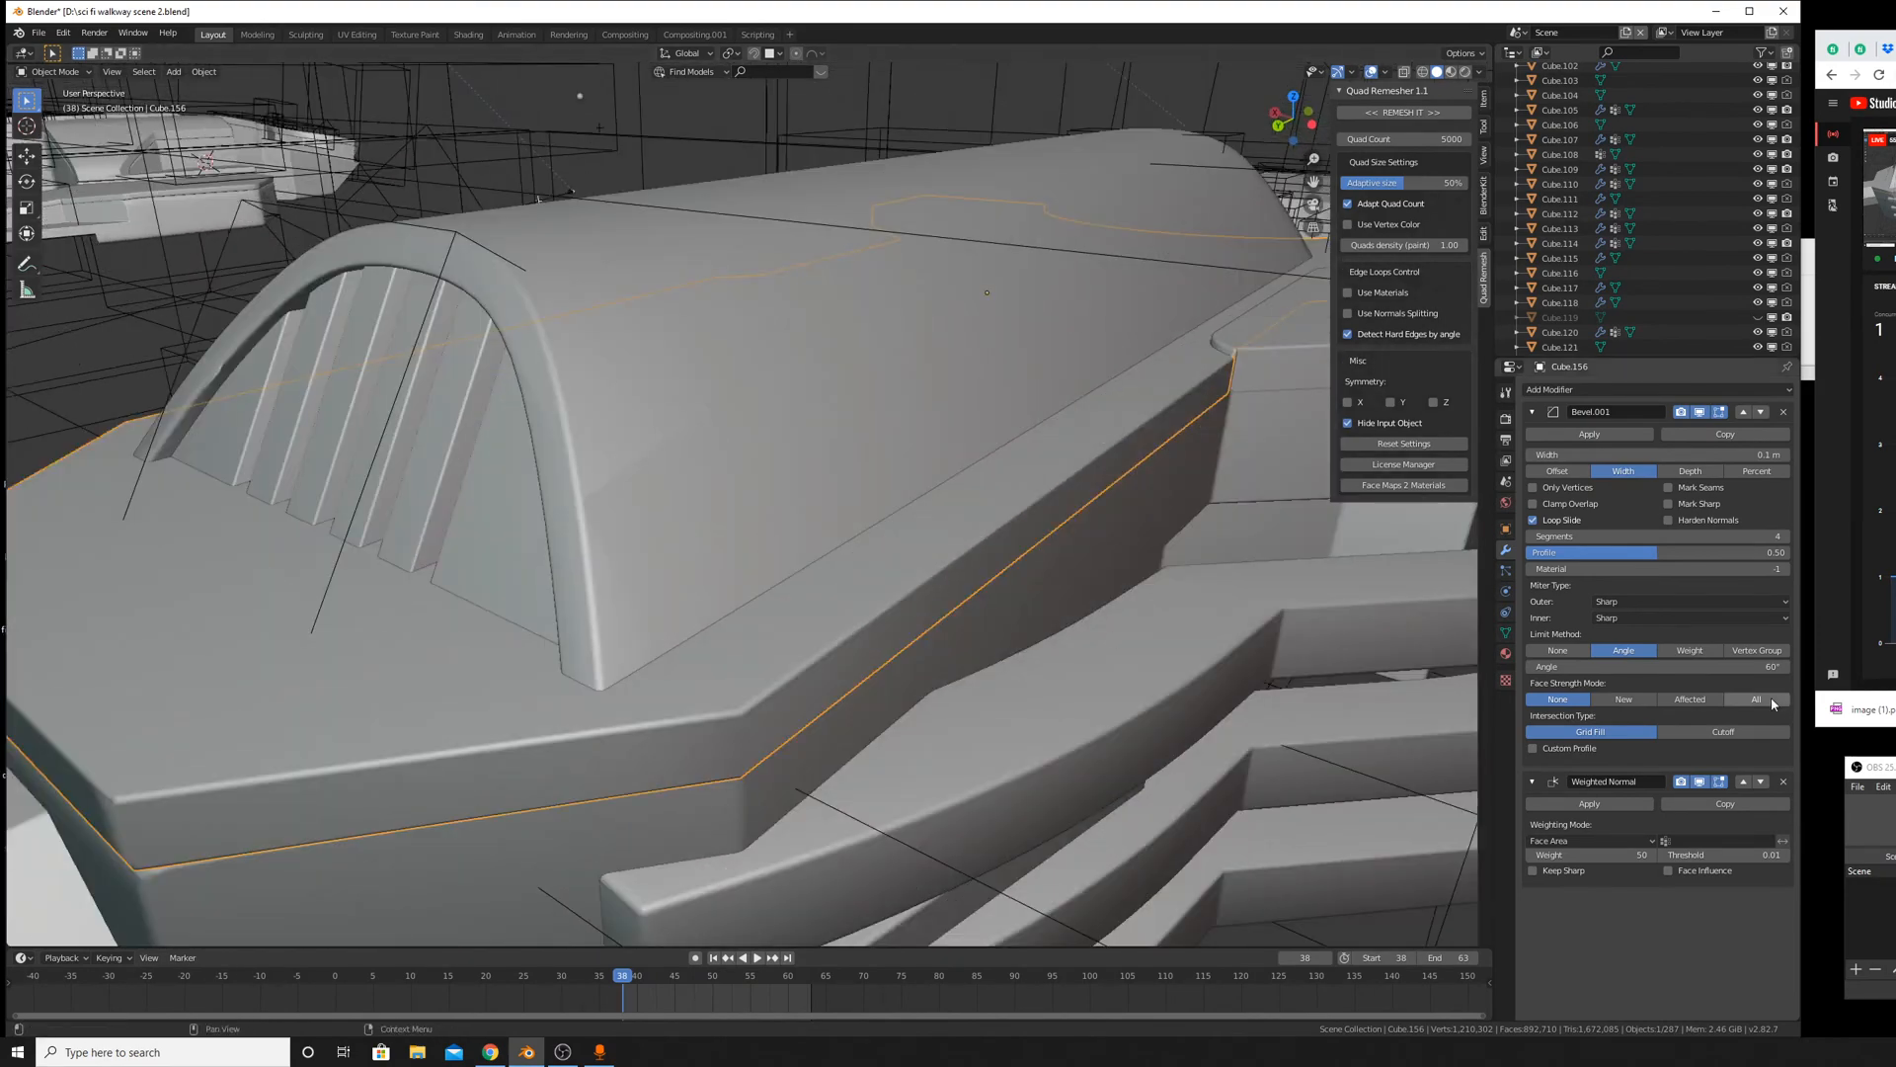
pyautogui.click(1505, 631)
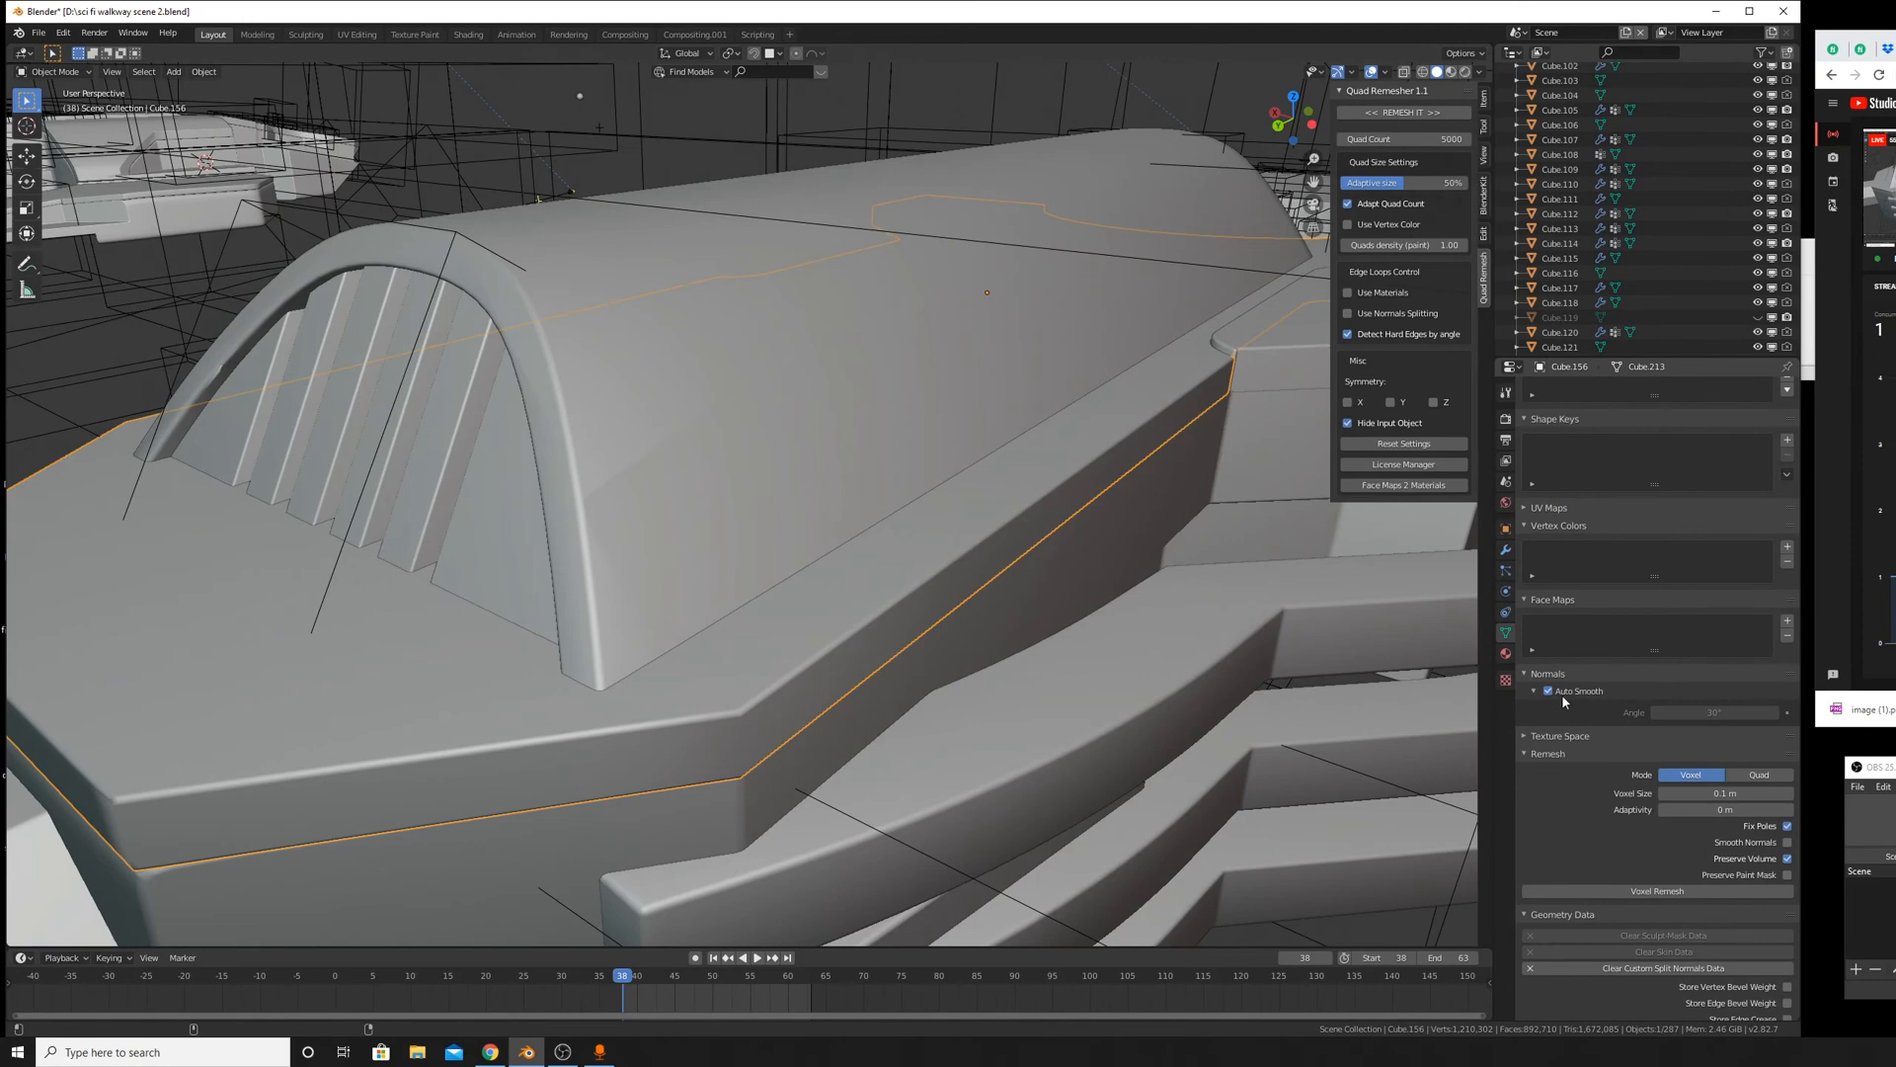
pyautogui.click(1547, 692)
pyautogui.click(1547, 692)
pyautogui.moveTo(943, 613)
pyautogui.mouseDown(button='middle')
pyautogui.moveTo(1023, 529)
pyautogui.moveTo(866, 417)
pyautogui.moveTo(808, 516)
pyautogui.mouseUp(button='middle')
pyautogui.scroll(4, 766, 500)
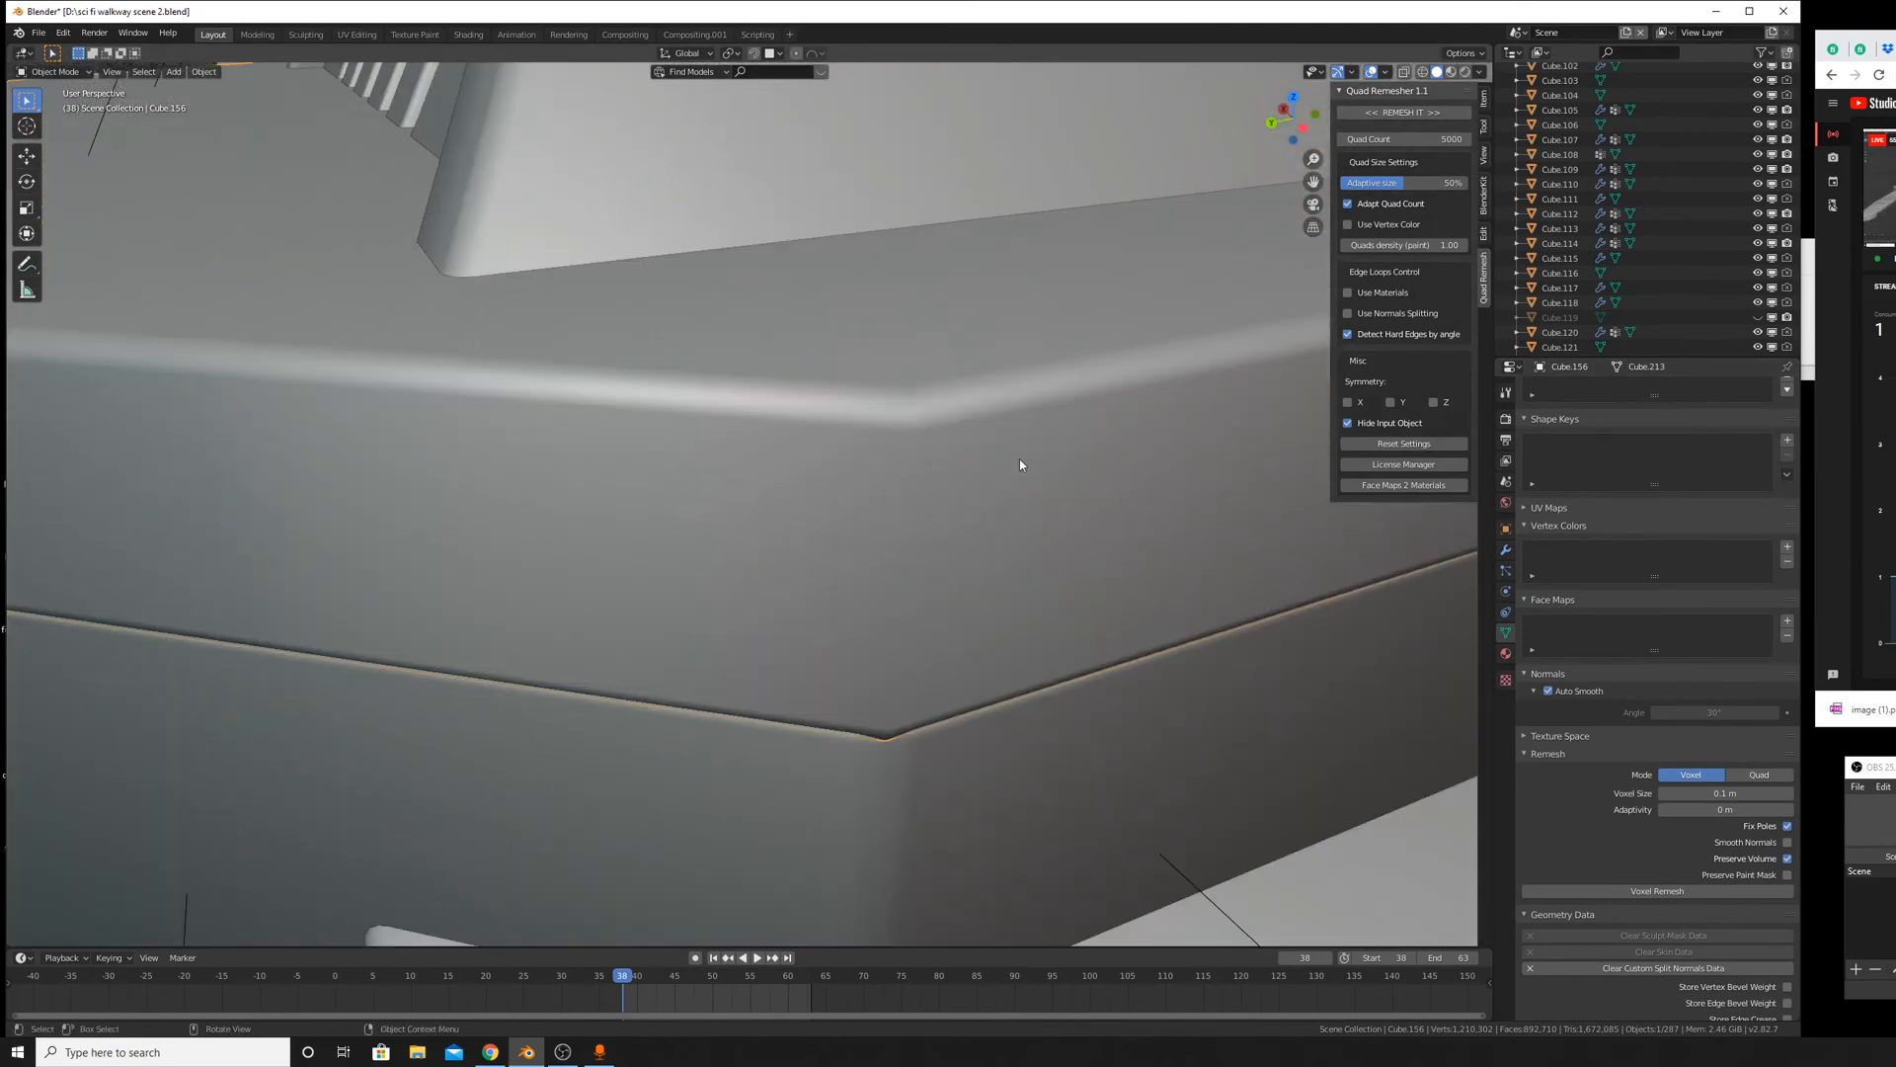
# Compare the plate's bevel shading with the Weighted Normal modifier hidden and shown in the viewport.
pyautogui.click(1505, 549)
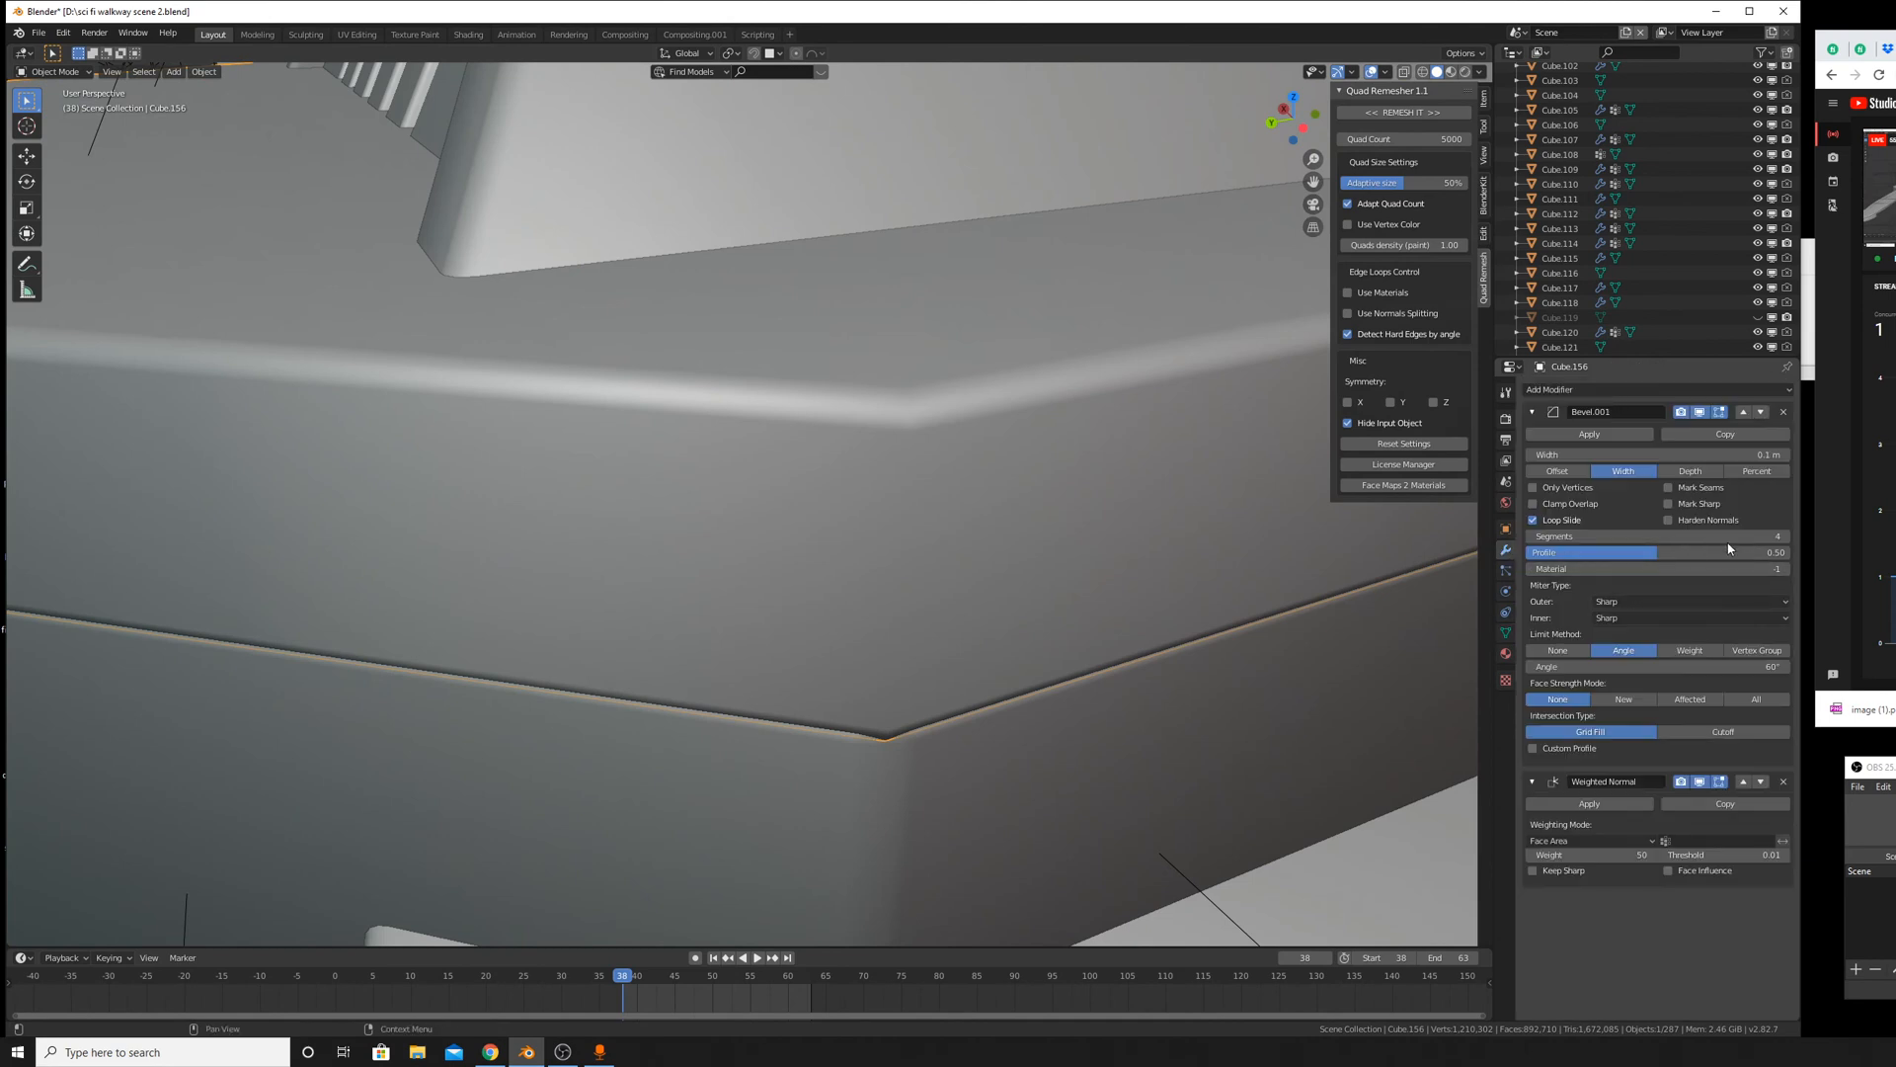
pyautogui.moveTo(1718, 537); pyautogui.dragTo(1693, 536)
pyautogui.click(1705, 781)
pyautogui.click(1705, 781)
pyautogui.moveTo(1600, 853)
pyautogui.mouseDown()
pyautogui.moveTo(1621, 853)
pyautogui.moveTo(1575, 853)
pyautogui.moveTo(1601, 853)
pyautogui.mouseUp()
pyautogui.click(1699, 781)
pyautogui.click(1699, 781)
pyautogui.click(1699, 781)
pyautogui.click(1698, 781)
# Enable Harden Normals on Bevel.001 and turn off the Weighted Normal modifier's viewport display.
pyautogui.click(1694, 521)
pyautogui.click(1700, 782)
pyautogui.click(1699, 782)
pyautogui.click(1700, 781)
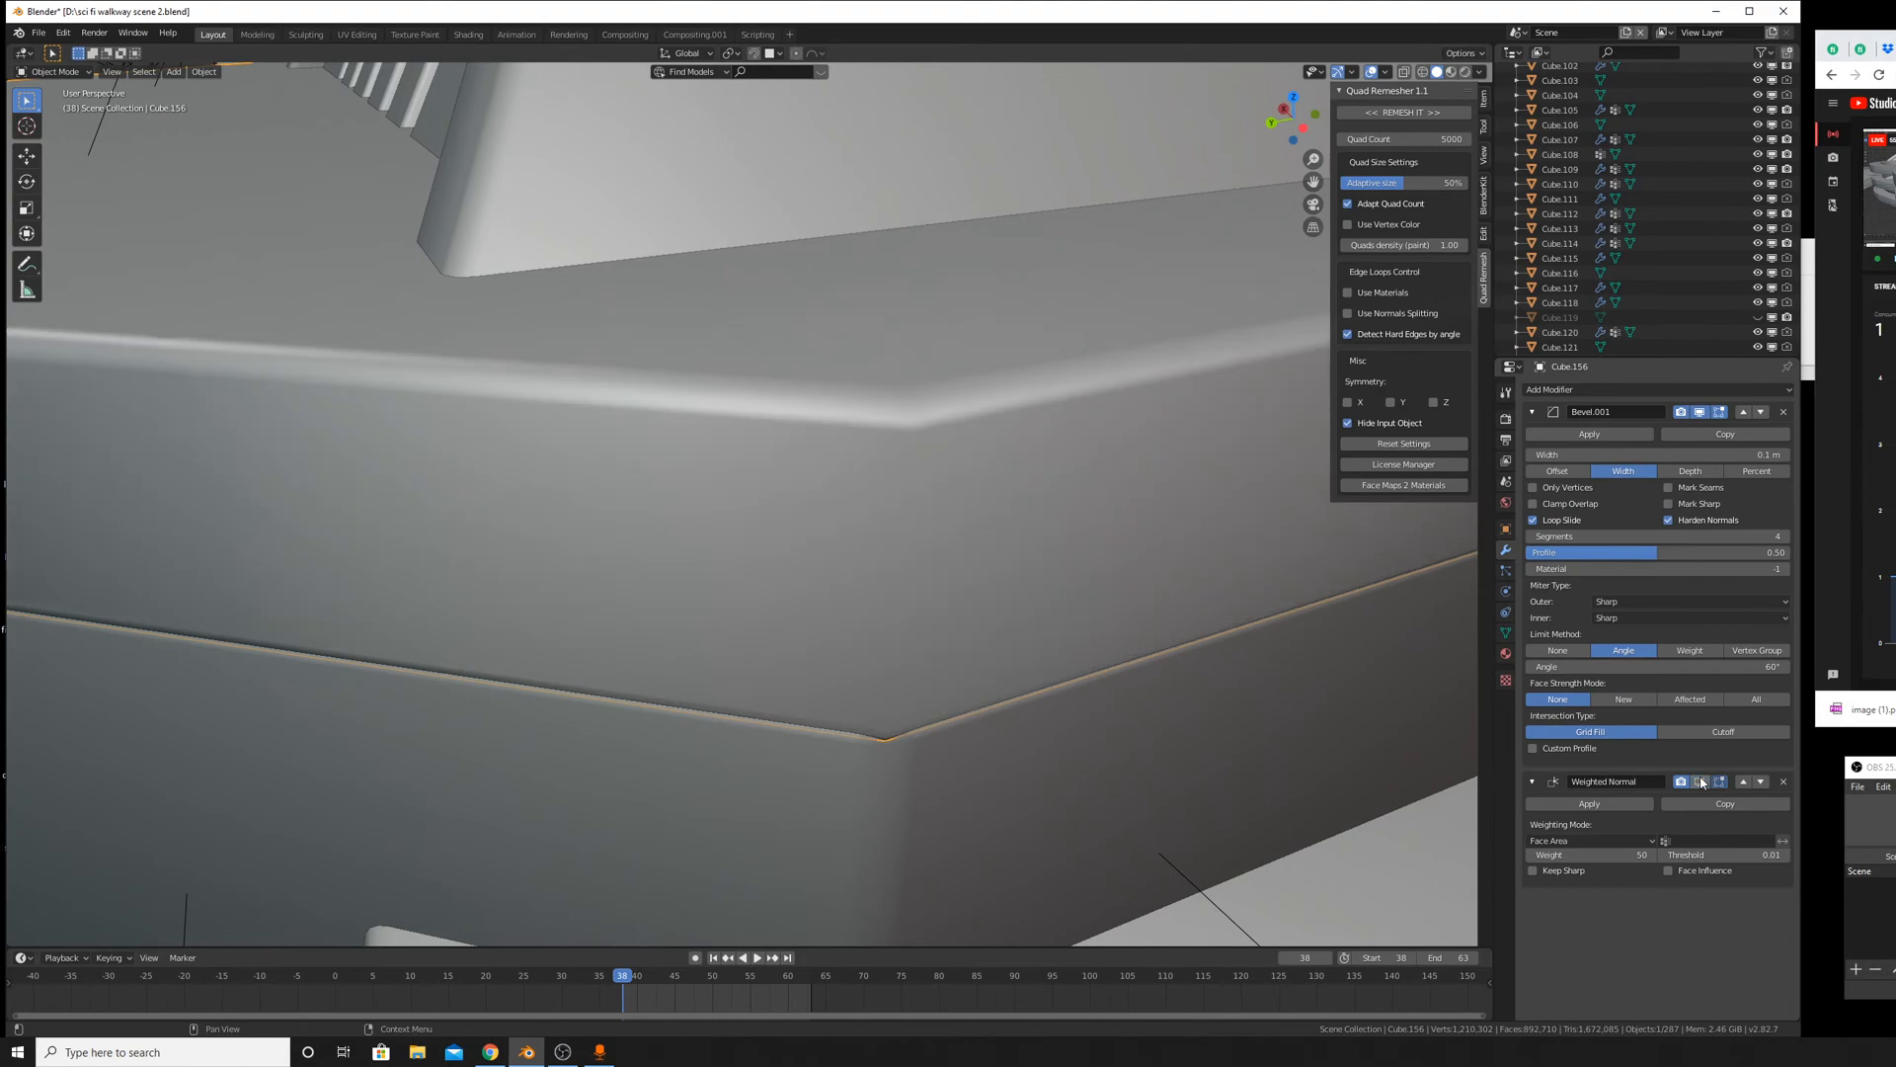
# Inspect the plate's mesh in Edit Mode and try a Bevel.001 limit angle of 30°.
pyautogui.scroll(-10, 1037, 591)
pyautogui.moveTo(968, 532); pyautogui.dragTo(1110, 580, button='middle')
pyautogui.press('Tab')
pyautogui.scroll(3, 1014, 493)
pyautogui.scroll(2, 1014, 494)
pyautogui.press('Tab')
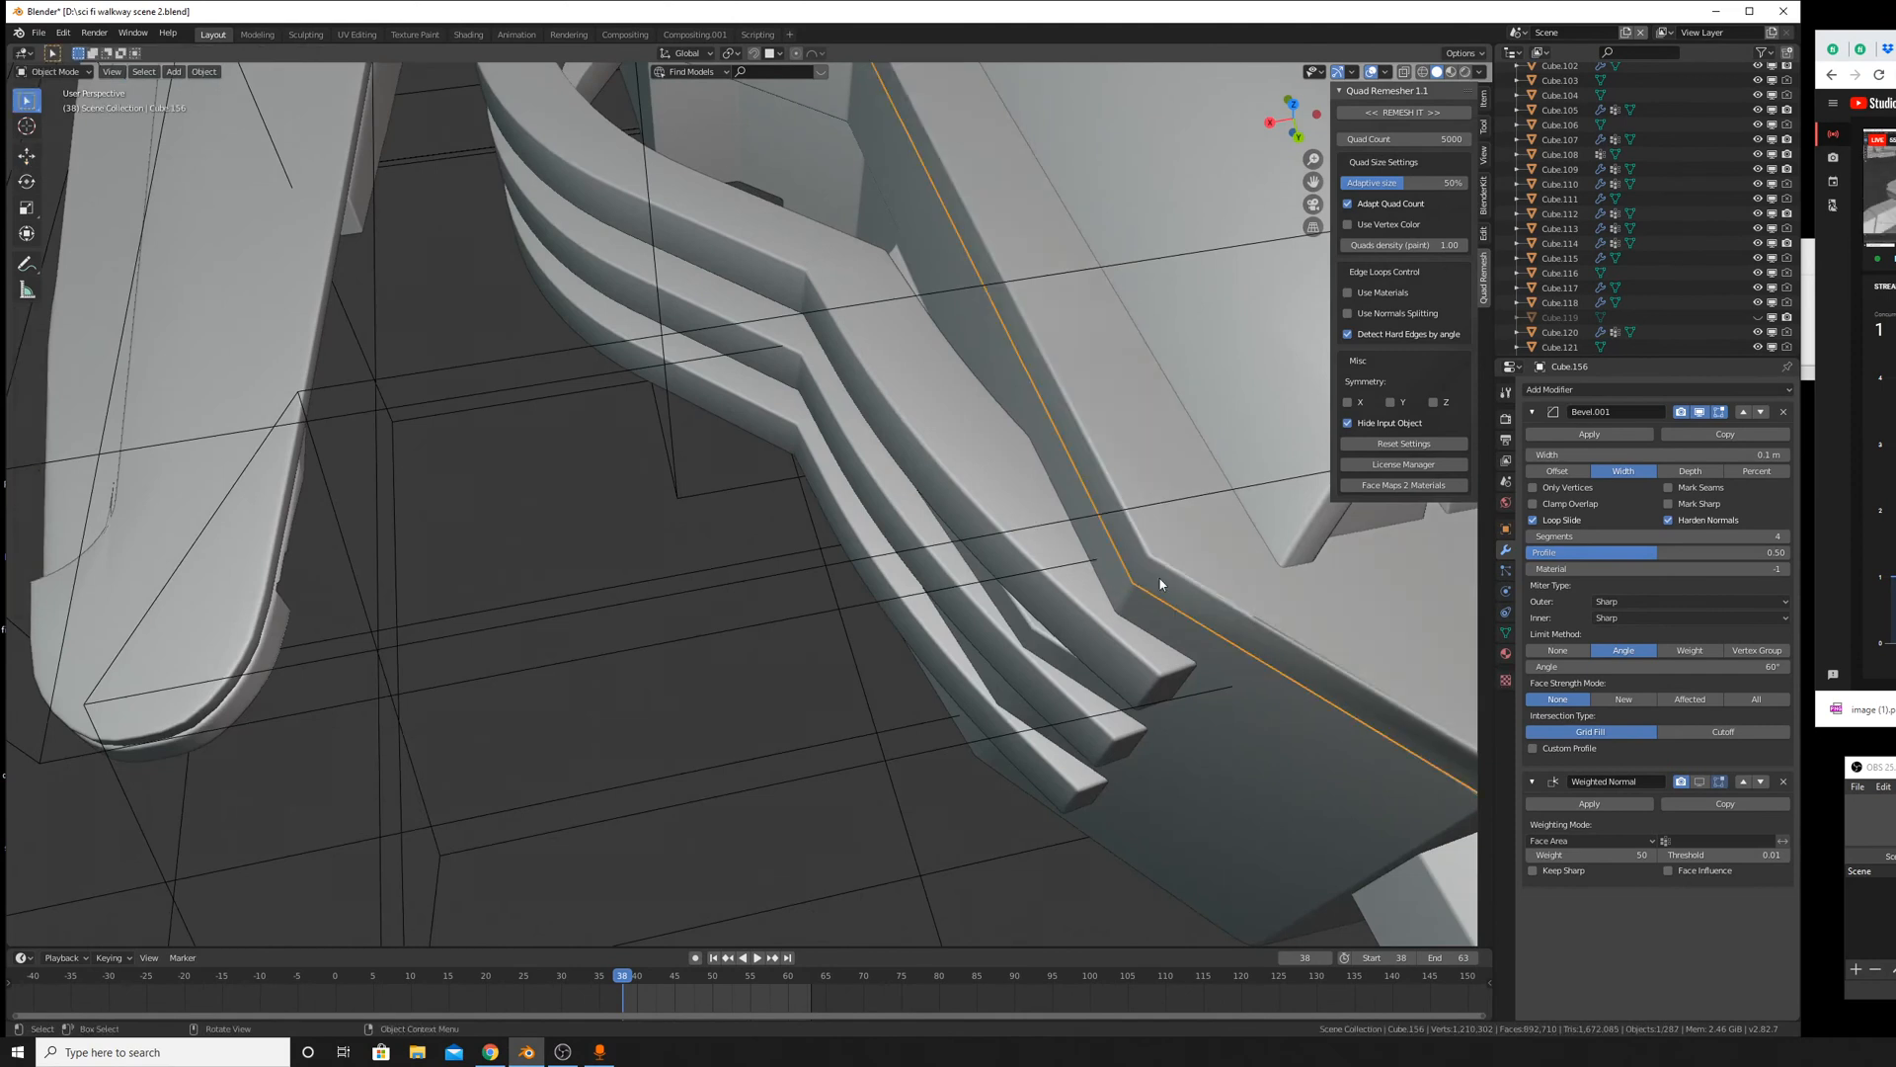
pyautogui.moveTo(1738, 667); pyautogui.dragTo(1705, 666)
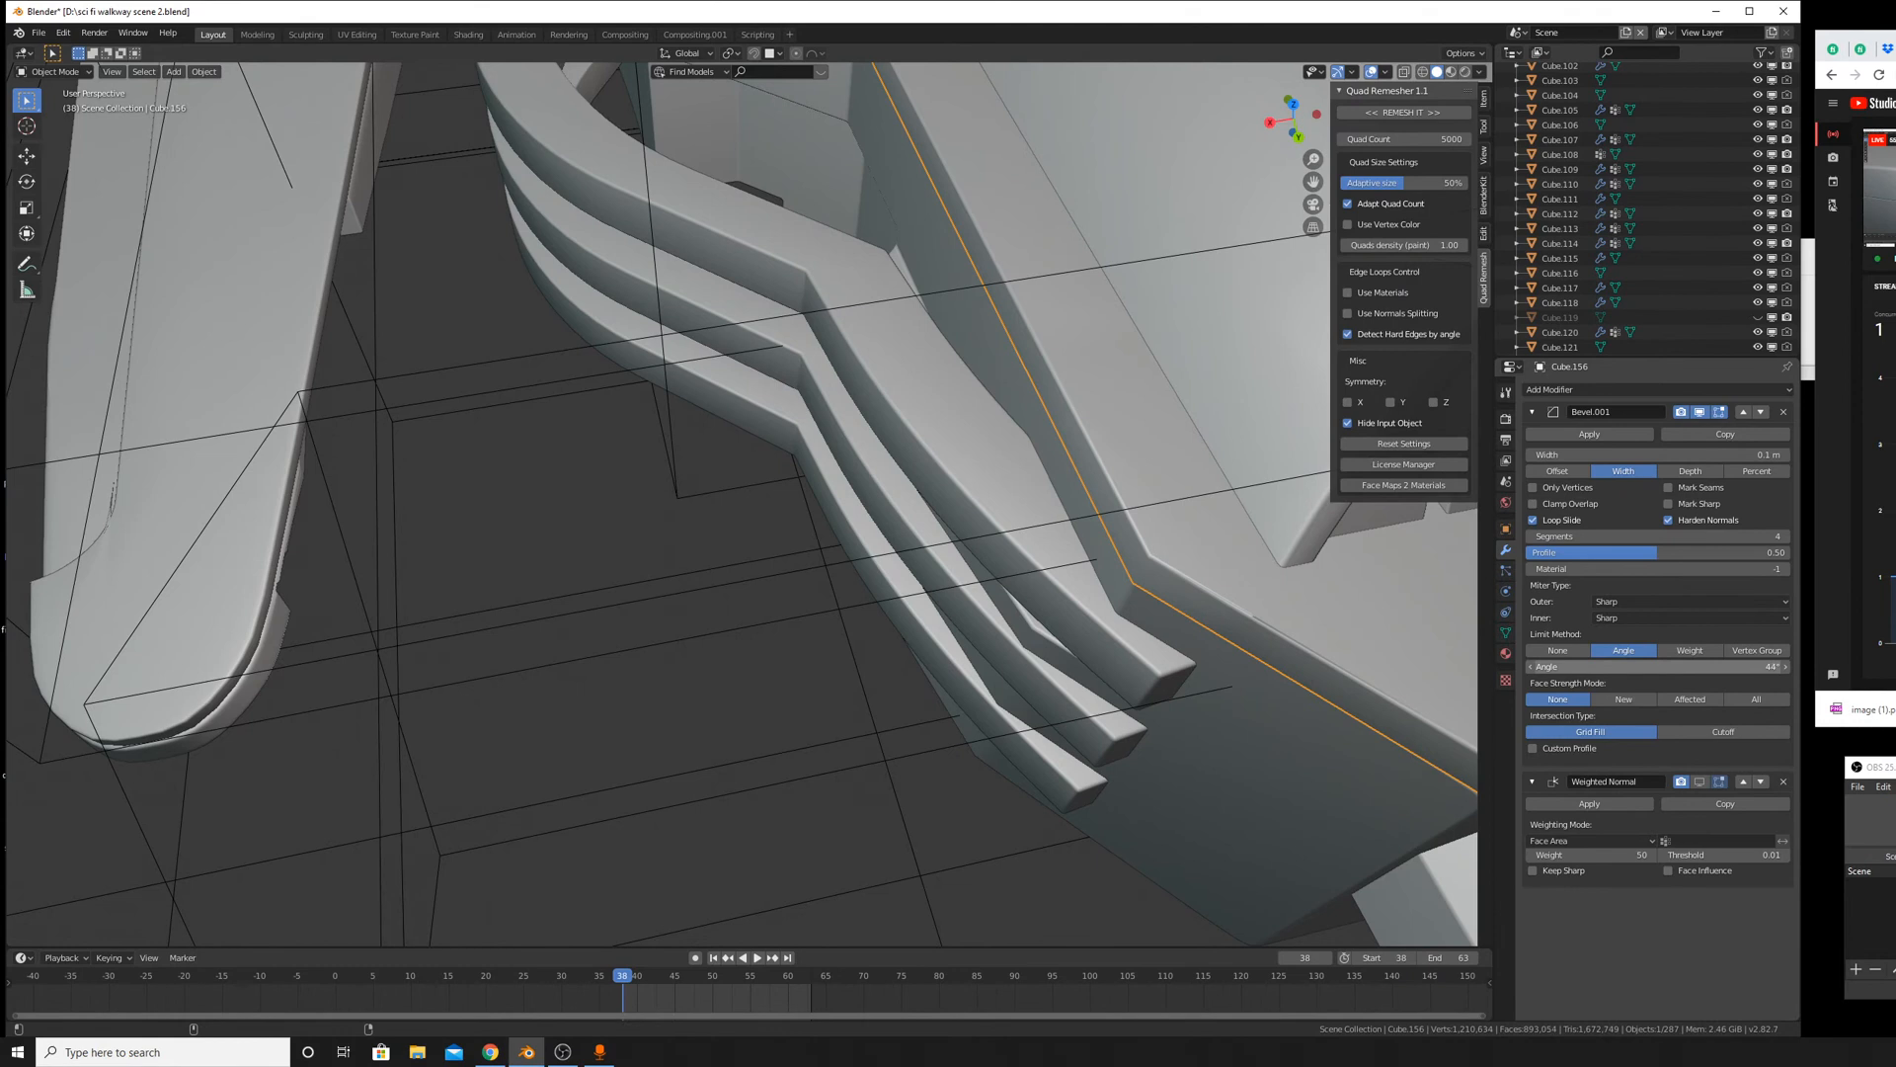
pyautogui.click(1768, 664)
pyautogui.write('60d')
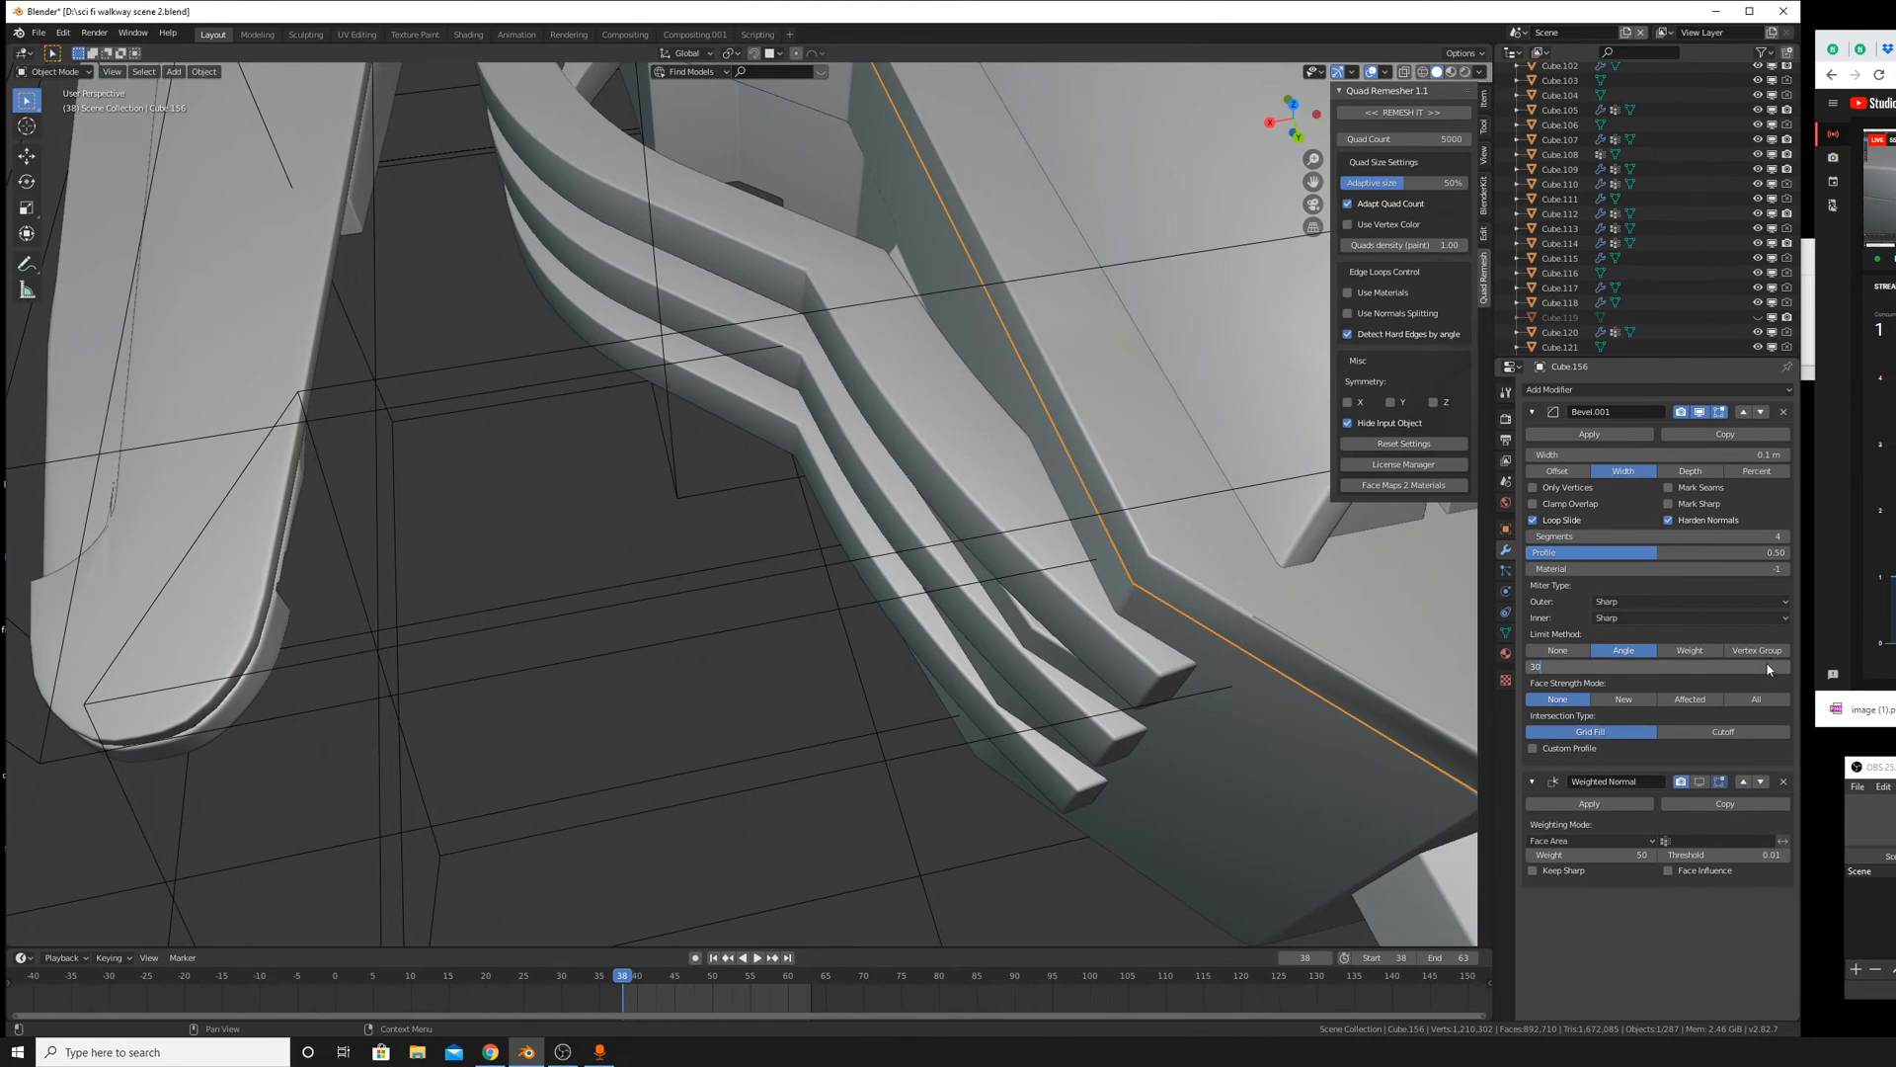
pyautogui.press('Return')
# Set the plate's Bevel.001 limit angle to 60°.
pyautogui.moveTo(1105, 626); pyautogui.dragTo(1382, 632, button='middle')
pyautogui.scroll(3, 1404, 626)
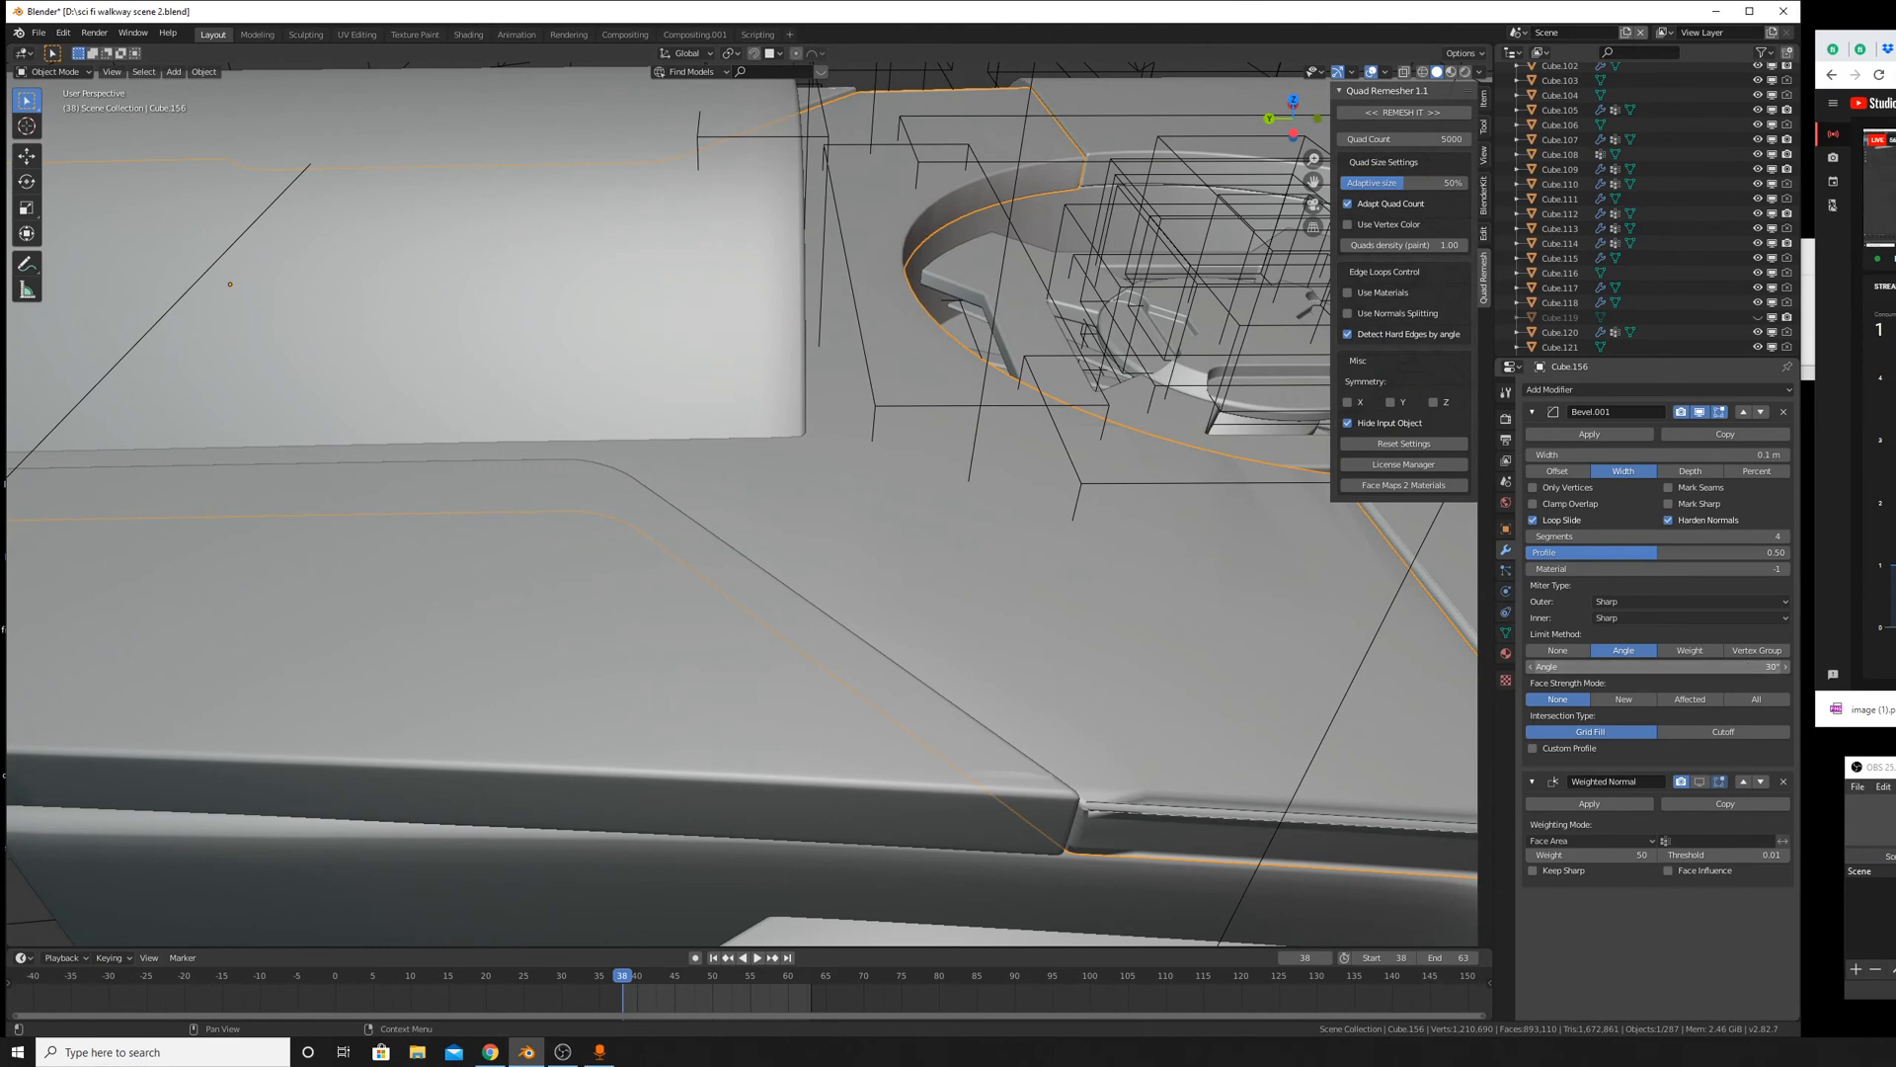
pyautogui.click(1749, 665)
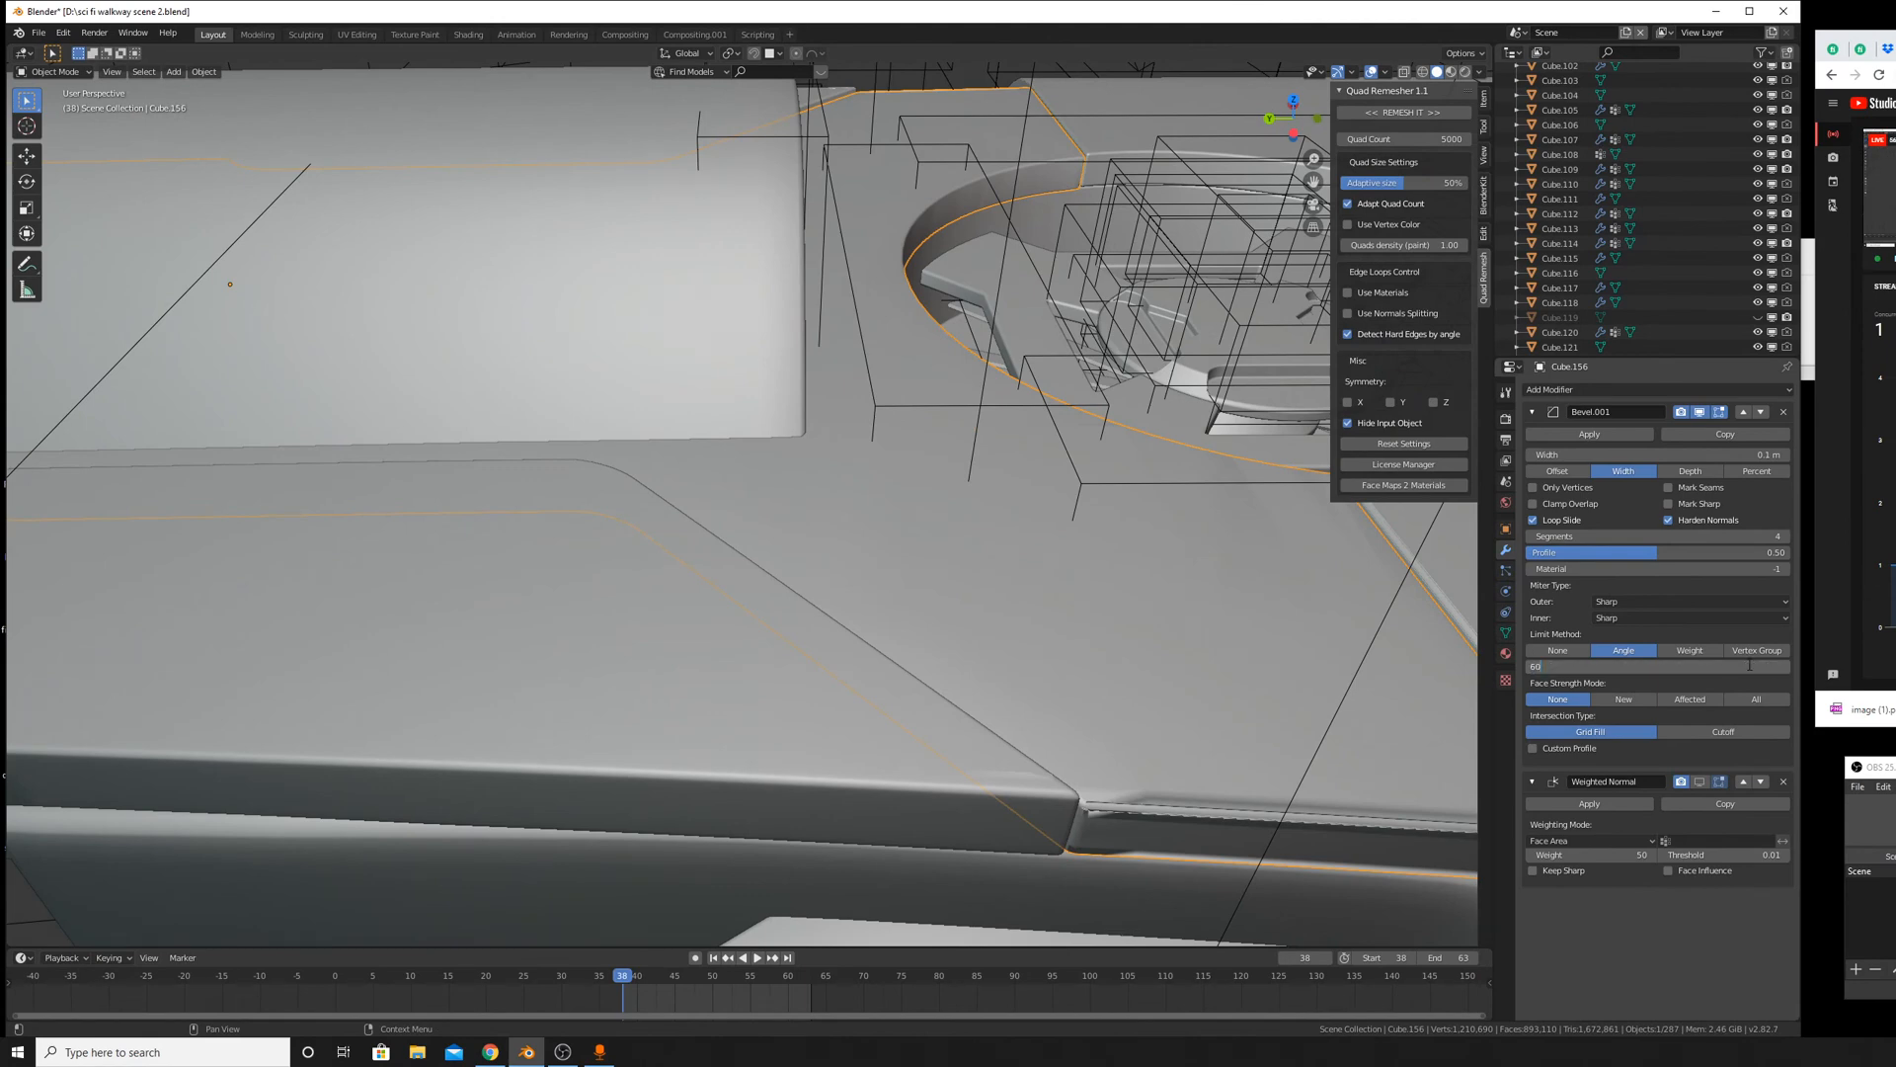
pyautogui.write('60')
pyautogui.press('Return')
# Examine the plate's edges and corners in Edit Mode and Object Mode to compare its mesh with the bevelled result.
pyautogui.press('Tab')
pyautogui.moveTo(1258, 755); pyautogui.dragTo(1154, 746, button='middle')
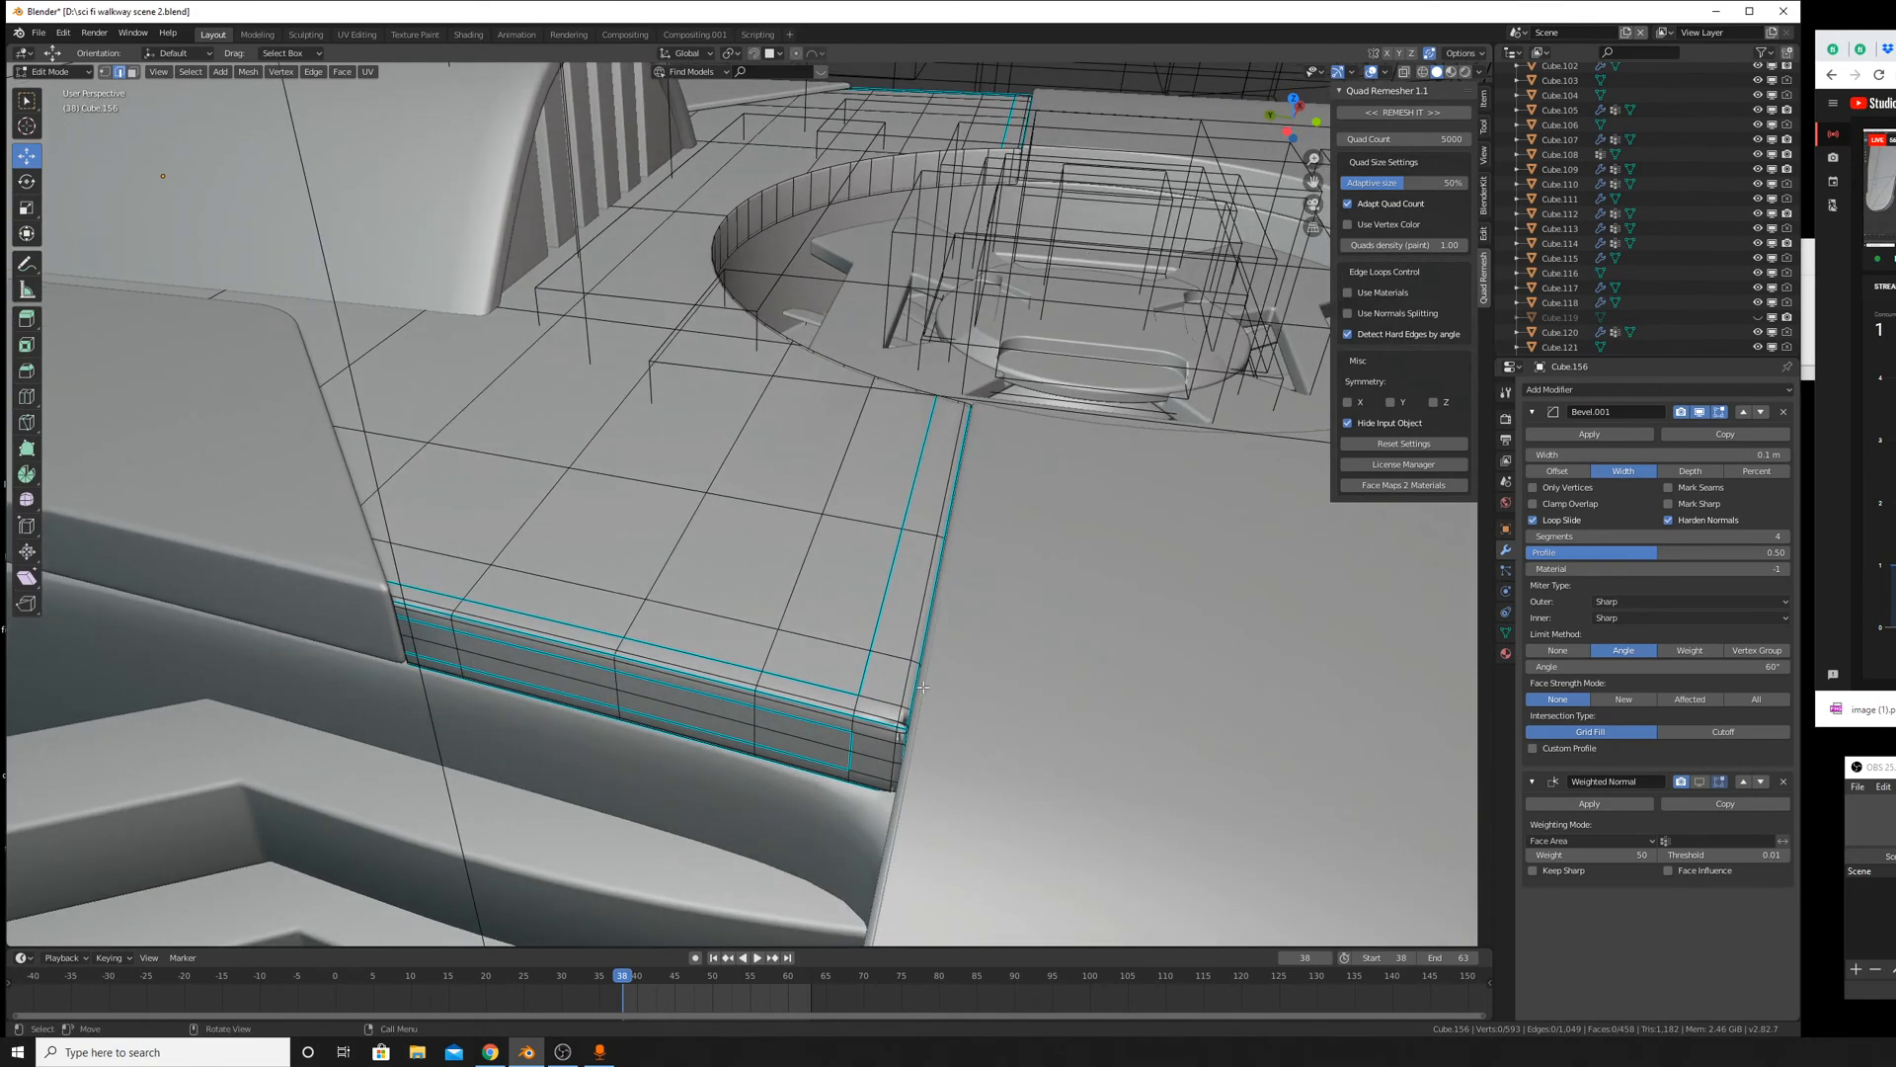
pyautogui.press('Tab')
pyautogui.scroll(5, 968, 691)
pyautogui.moveTo(987, 693); pyautogui.dragTo(1011, 695, button='middle')
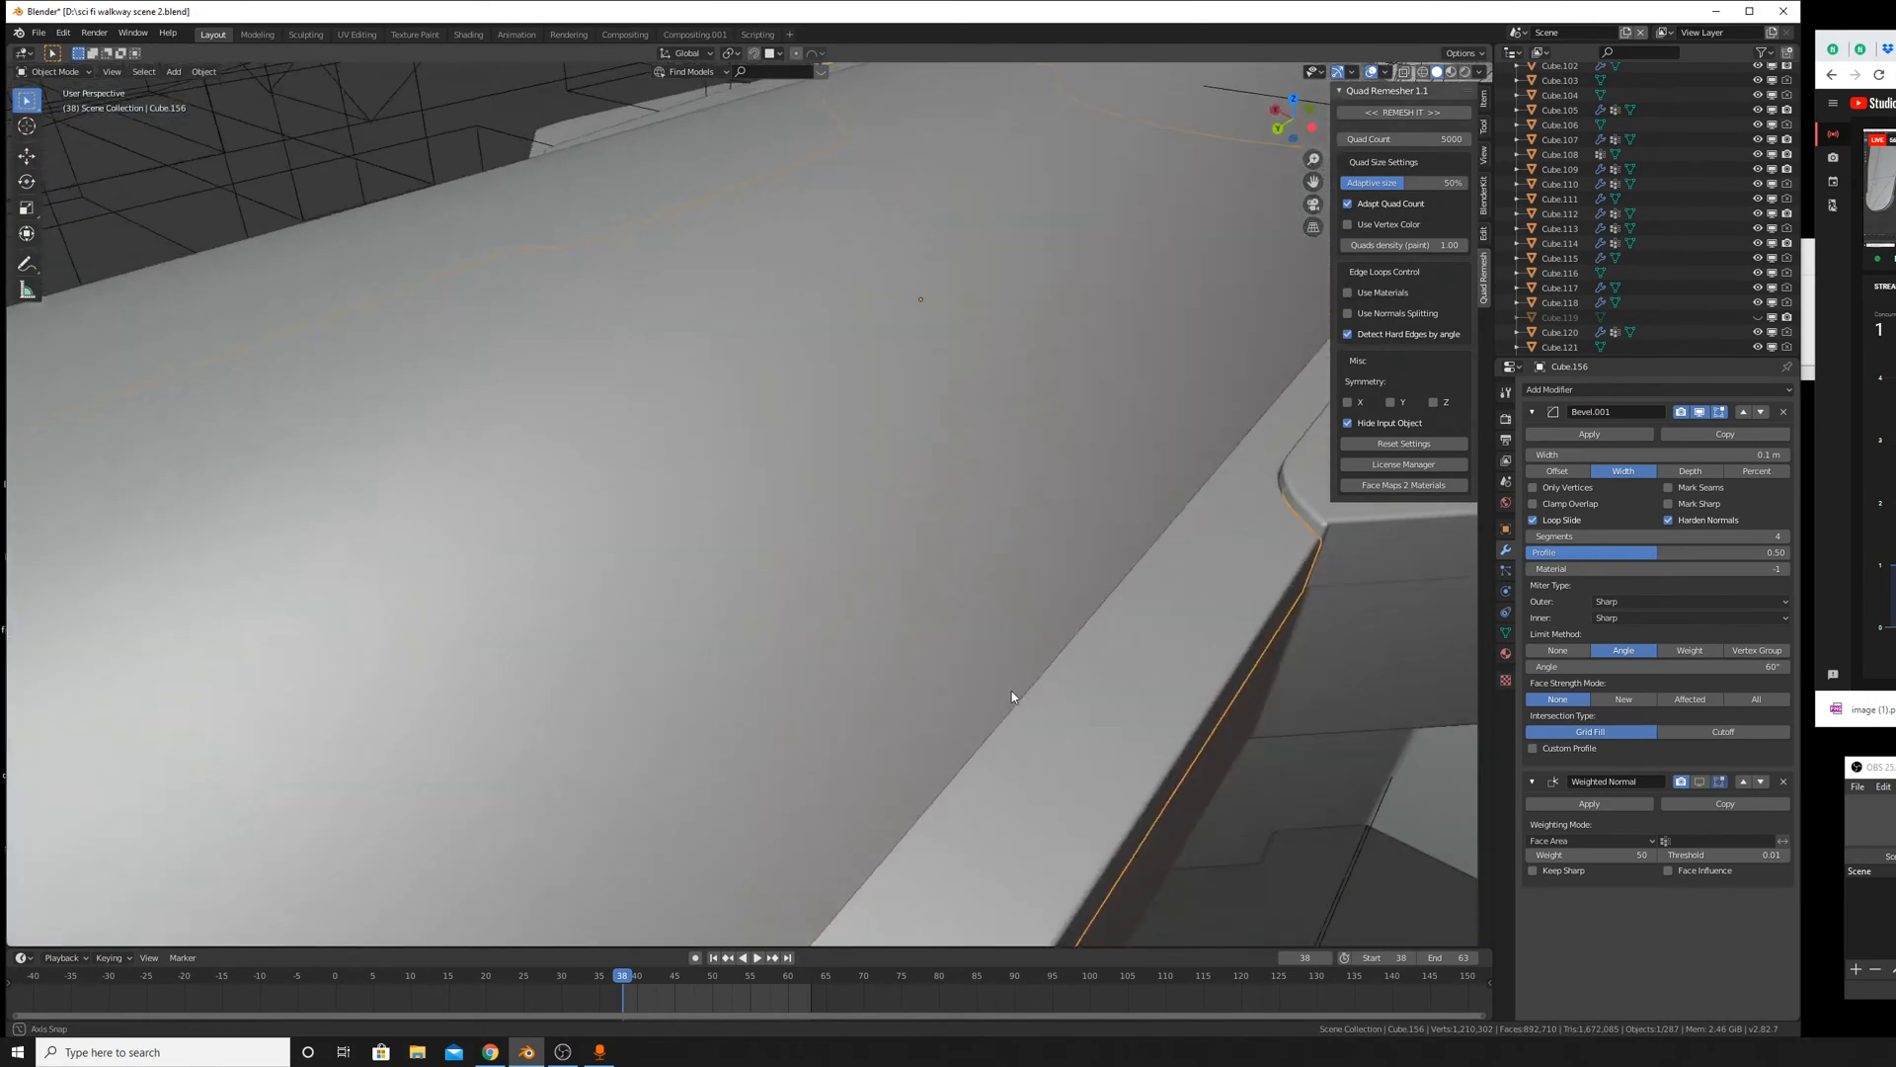
pyautogui.scroll(-5, 1012, 691)
pyautogui.keyDown('shift'); pyautogui.moveTo(751, 770); pyautogui.dragTo(900, 625, button='middle'); pyautogui.keyUp('shift')
pyautogui.moveTo(766, 701); pyautogui.dragTo(808, 622, button='middle')
pyautogui.scroll(4, 808, 622)
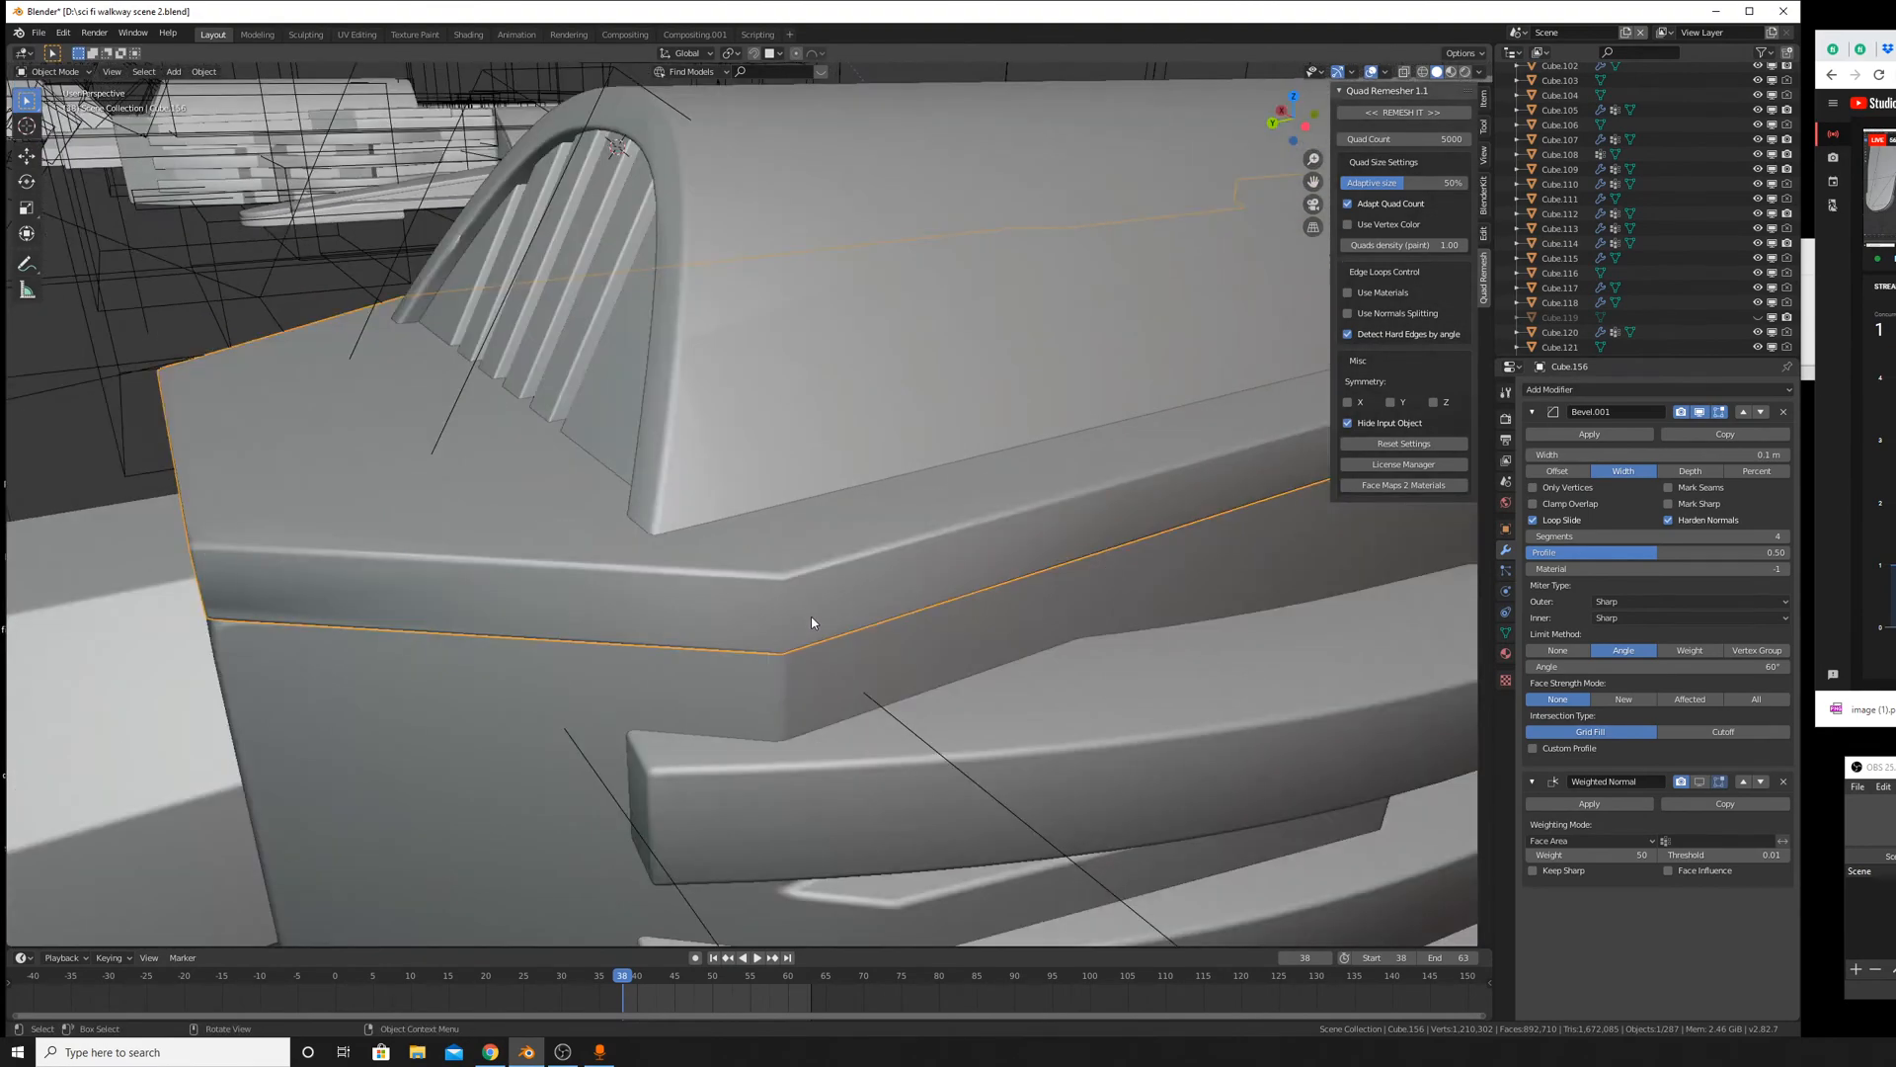
pyautogui.scroll(-2, 821, 635)
pyautogui.press('Tab')
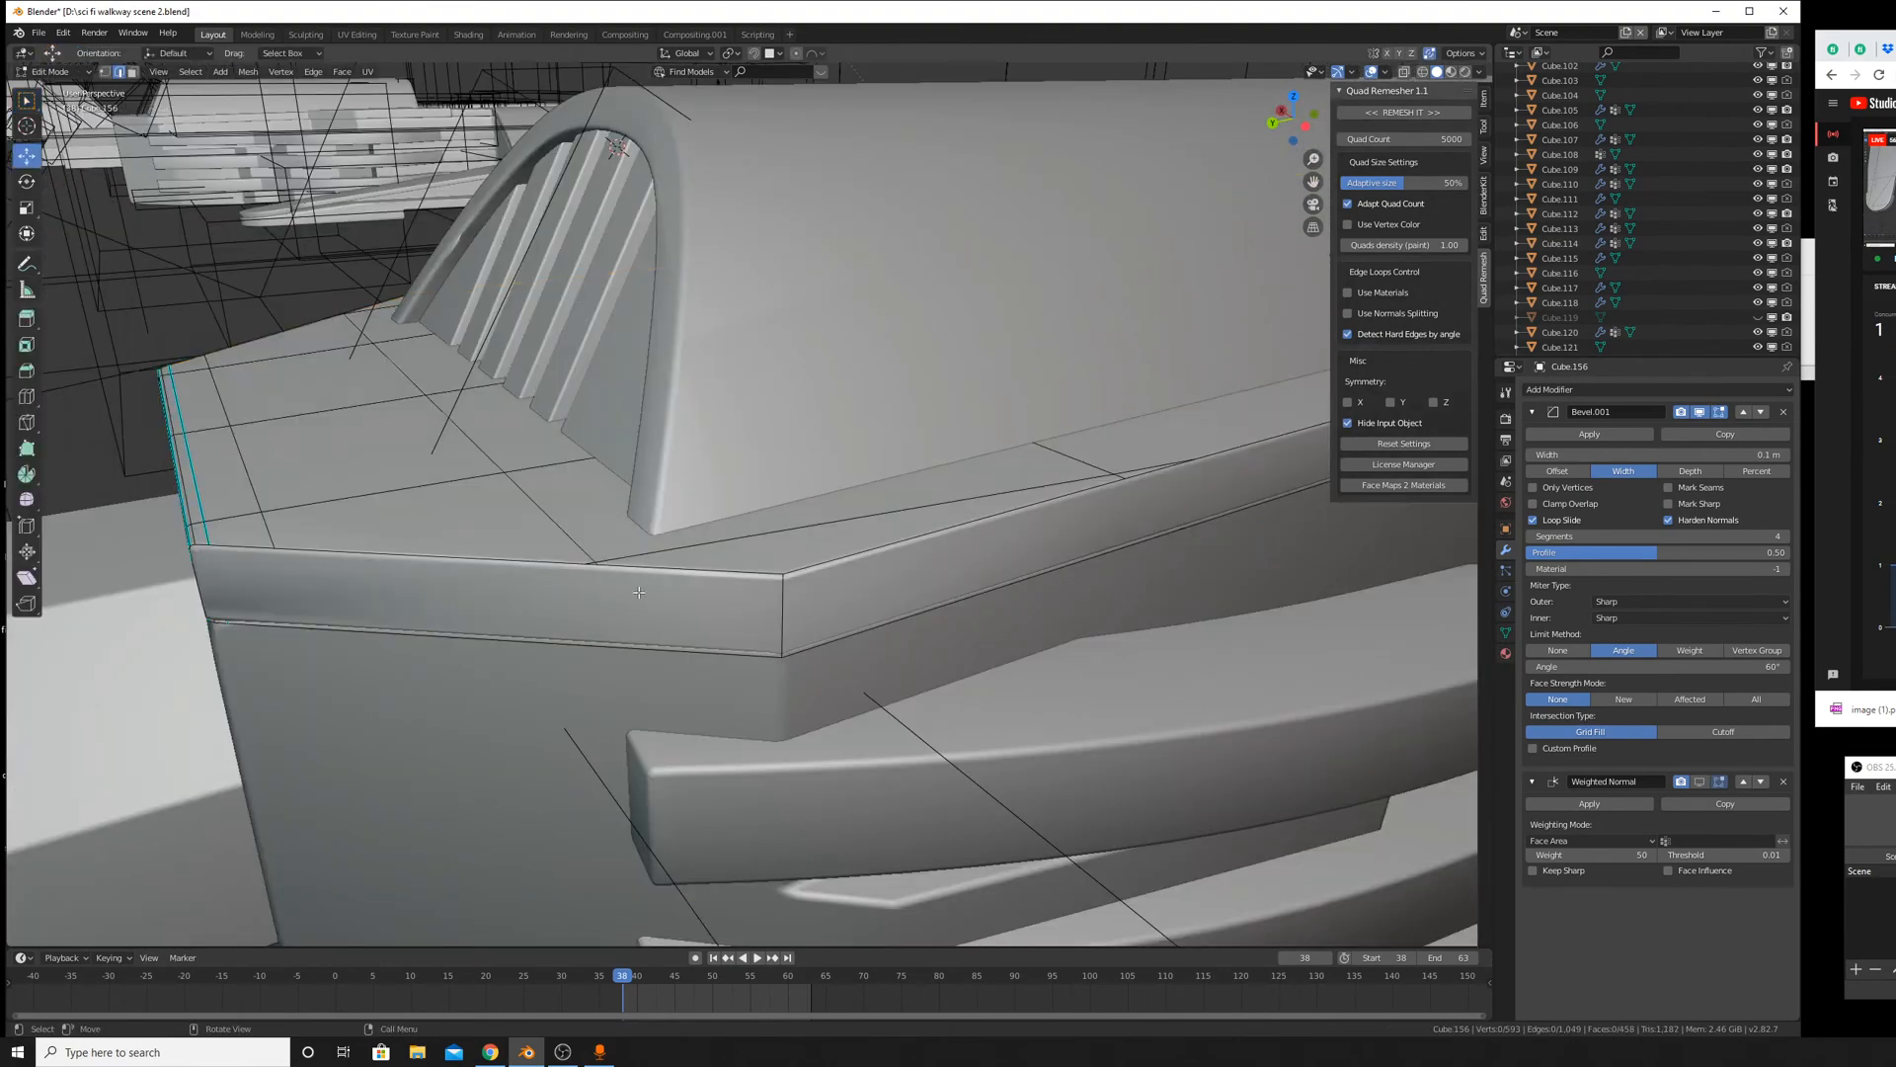
pyautogui.press('Tab')
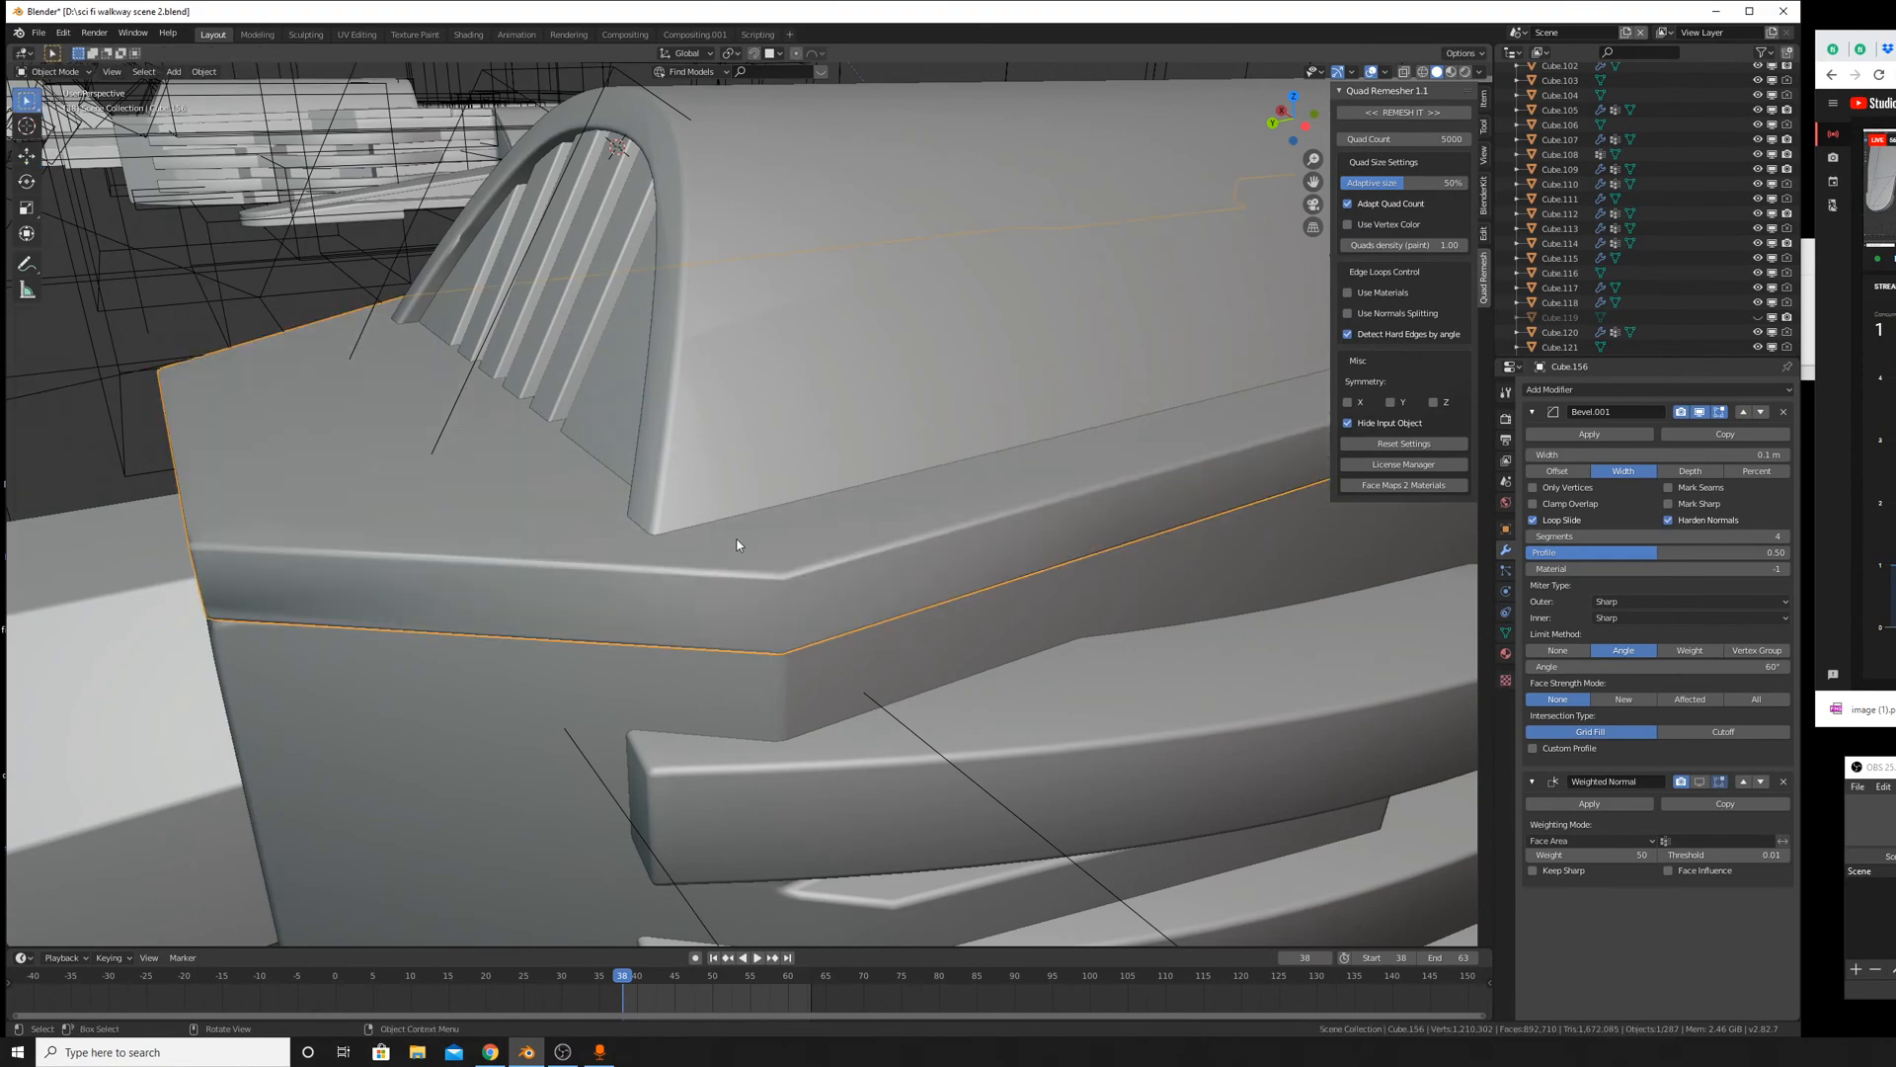
pyautogui.press('Tab')
pyautogui.moveTo(757, 561); pyautogui.dragTo(842, 541, button='middle')
pyautogui.keyDown('shift'); pyautogui.moveTo(1225, 474); pyautogui.dragTo(1008, 512, button='middle'); pyautogui.keyUp('shift')
pyautogui.press('Tab')
pyautogui.moveTo(1170, 577); pyautogui.dragTo(1055, 527, button='middle')
pyautogui.scroll(3, 1055, 527)
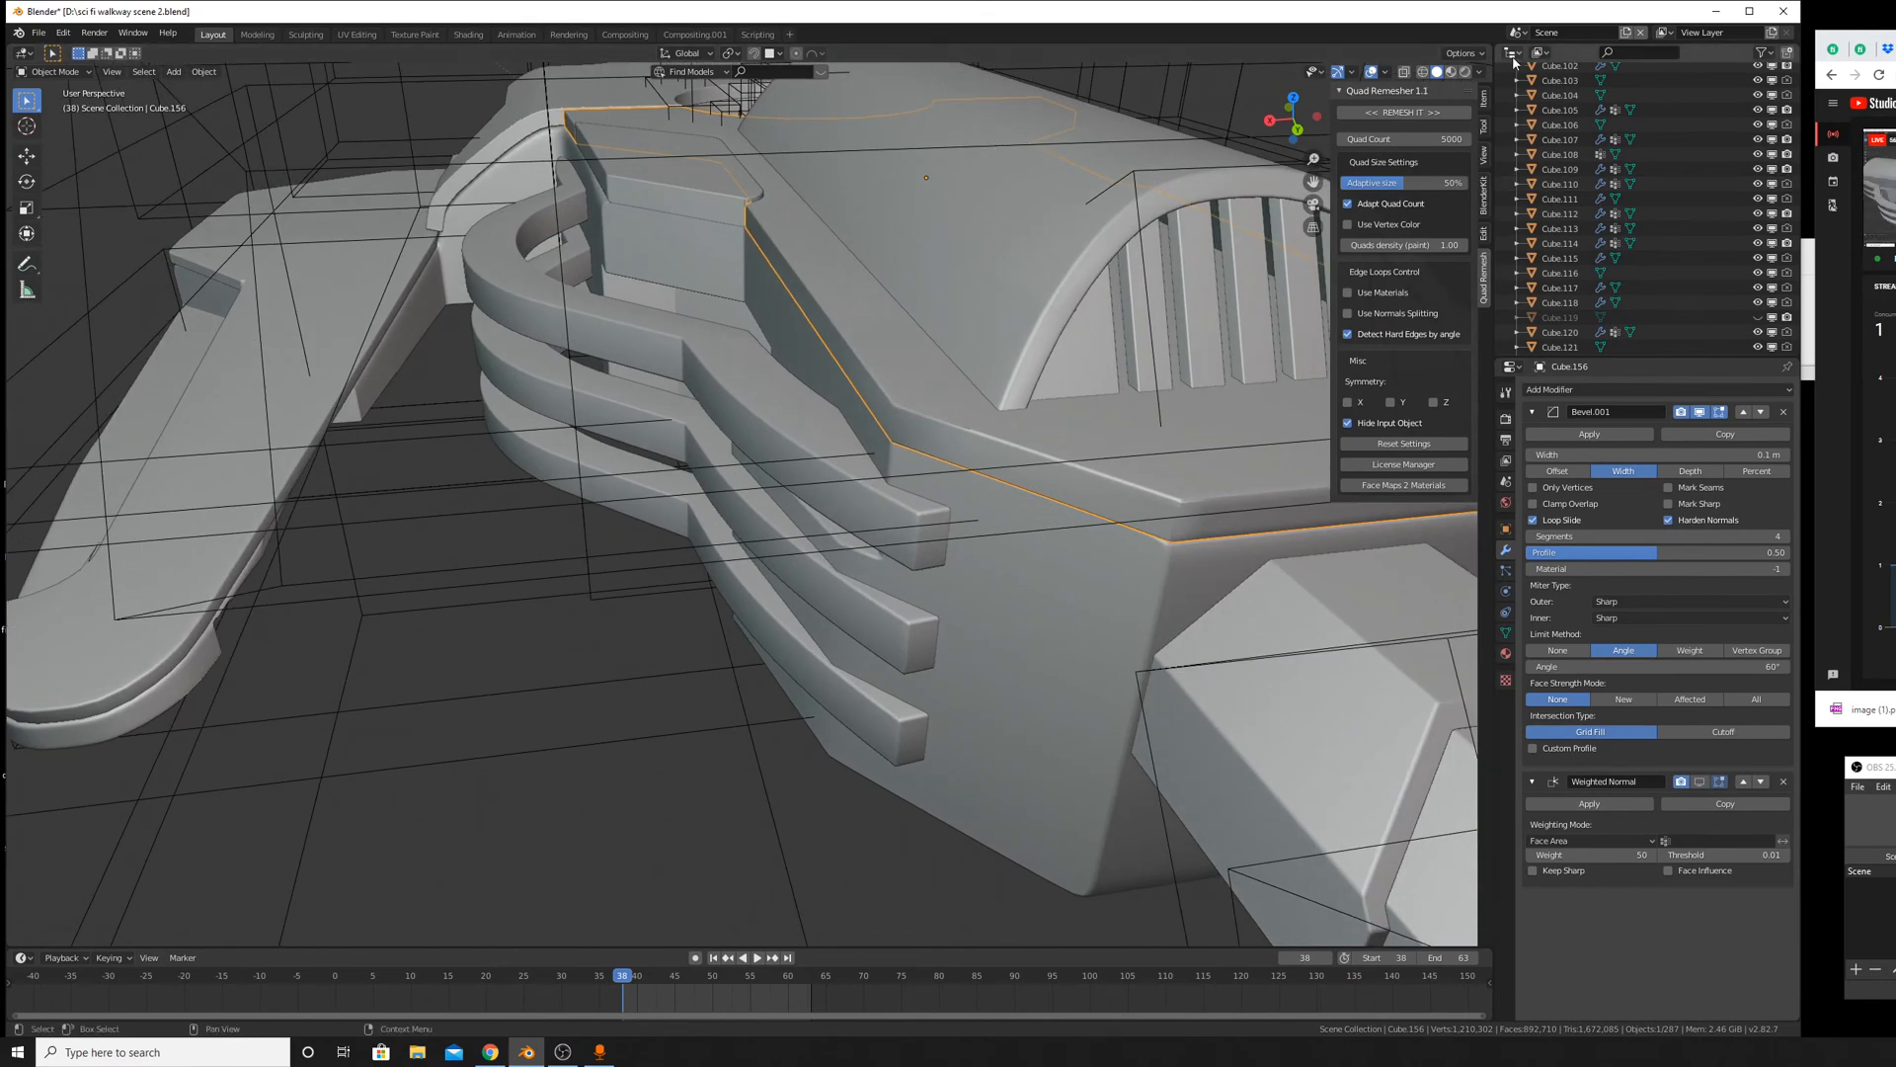
# Switch the viewport to the glossy red MatCap and examine the reflections across the plate.
pyautogui.click(1479, 72)
pyautogui.click(1470, 183)
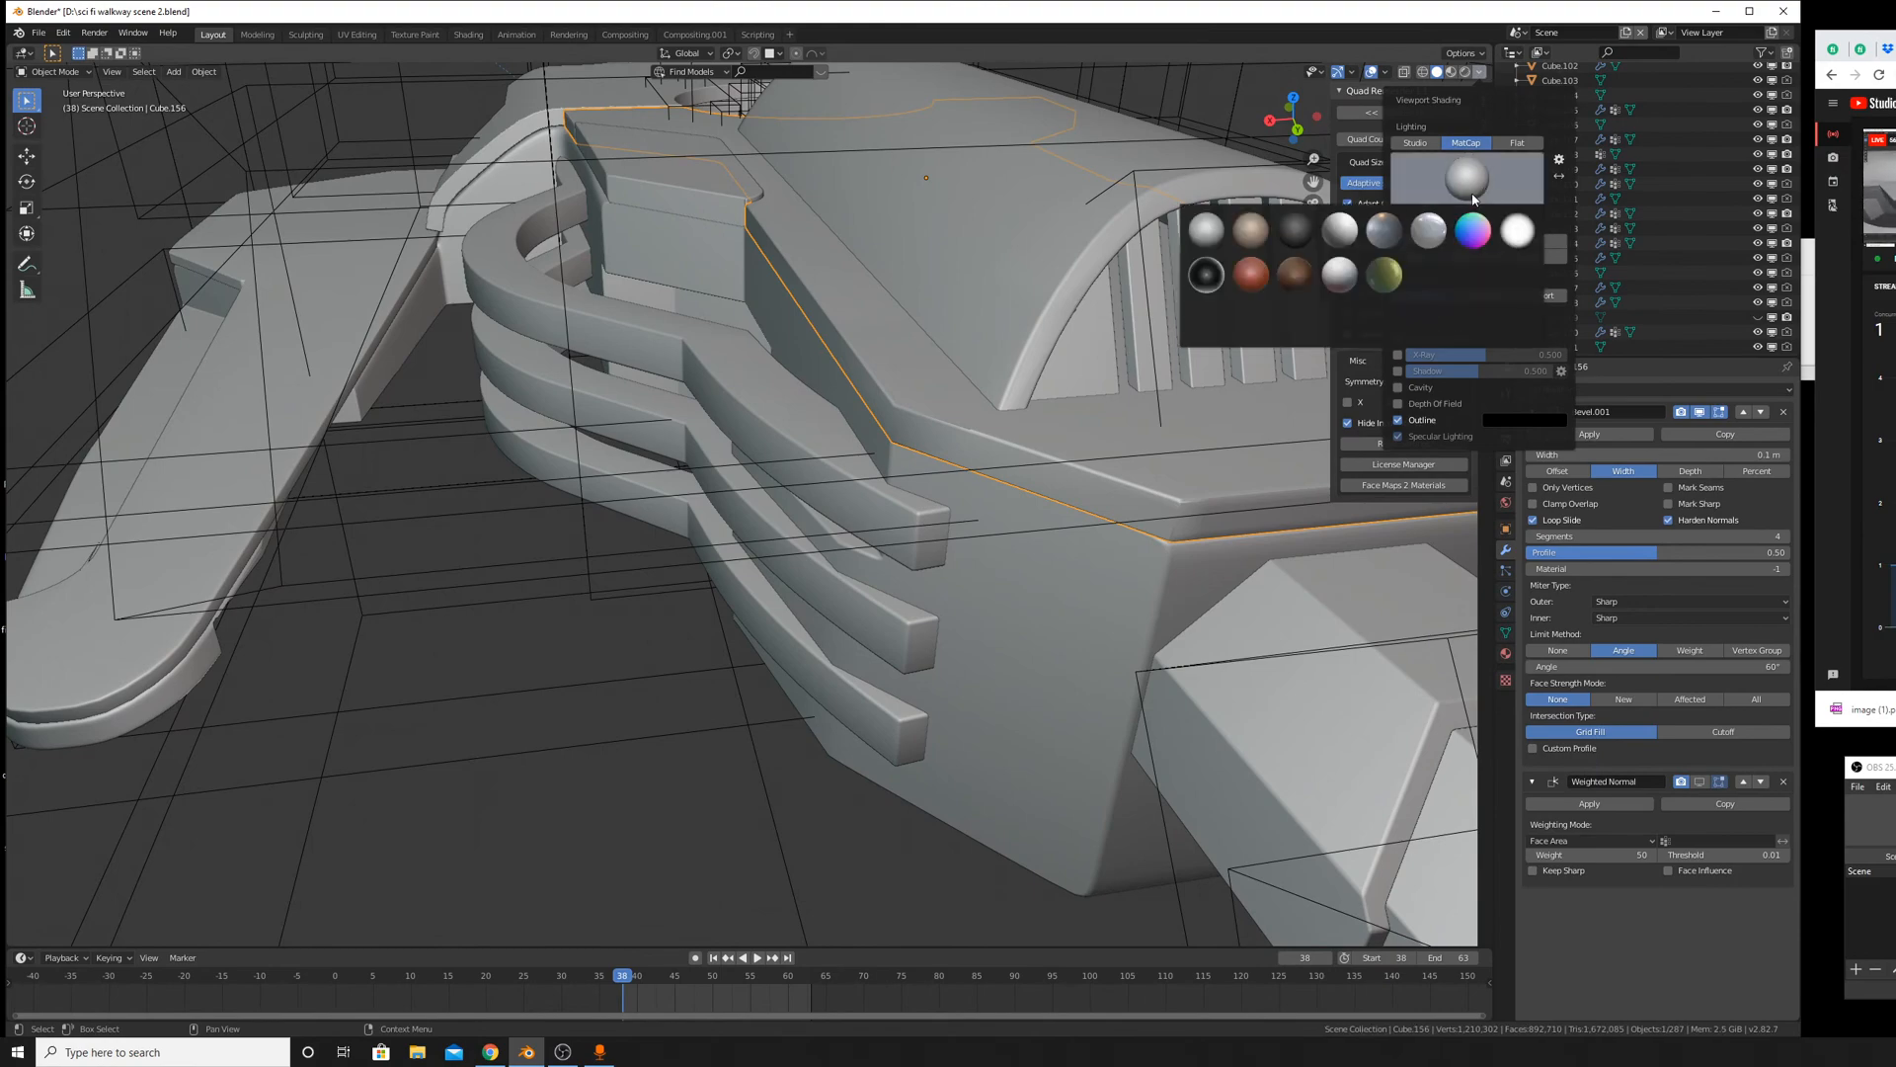
pyautogui.click(1250, 274)
pyautogui.moveTo(1250, 273); pyautogui.dragTo(1178, 592, button='middle')
pyautogui.moveTo(1134, 567); pyautogui.dragTo(1193, 600, button='middle')
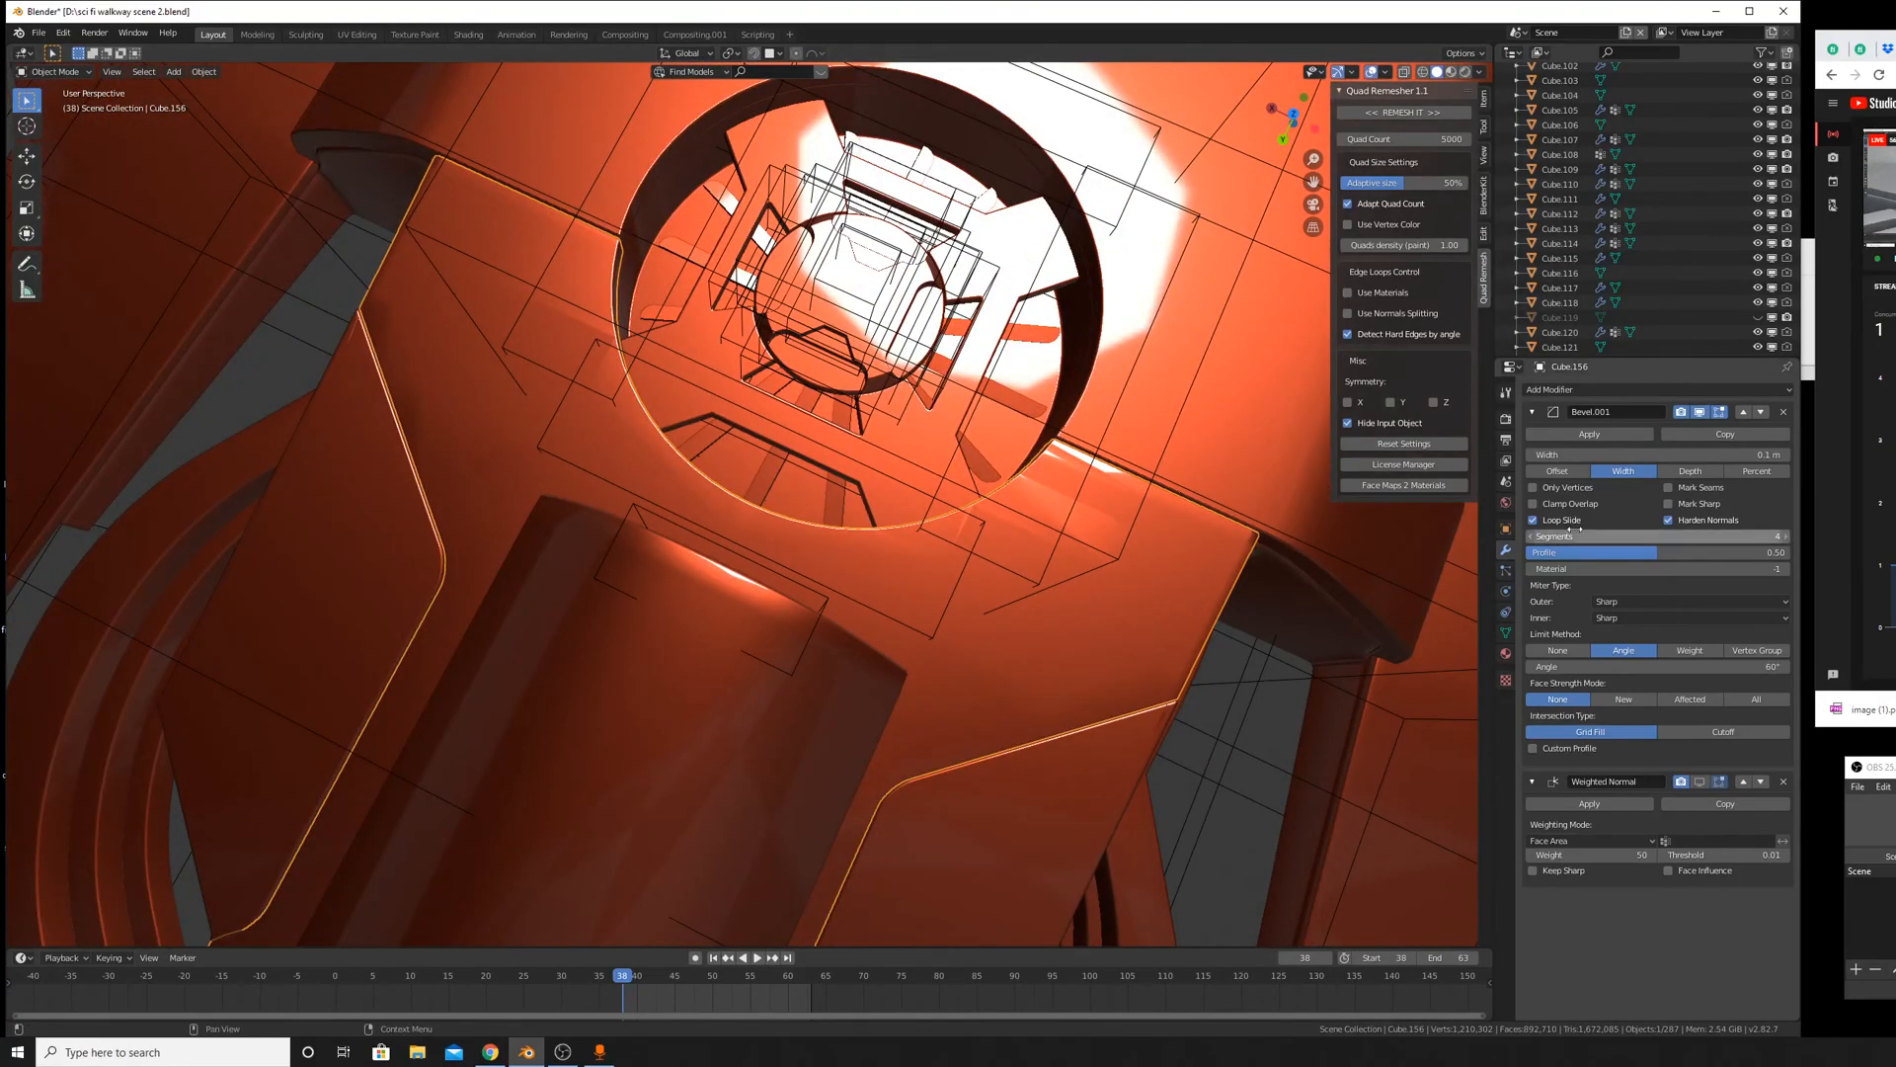
# Disable Harden Normals on Bevel.001, turn the Weighted Normal modifier's viewport display back on, and check the plate's shading.
pyautogui.click(1688, 516)
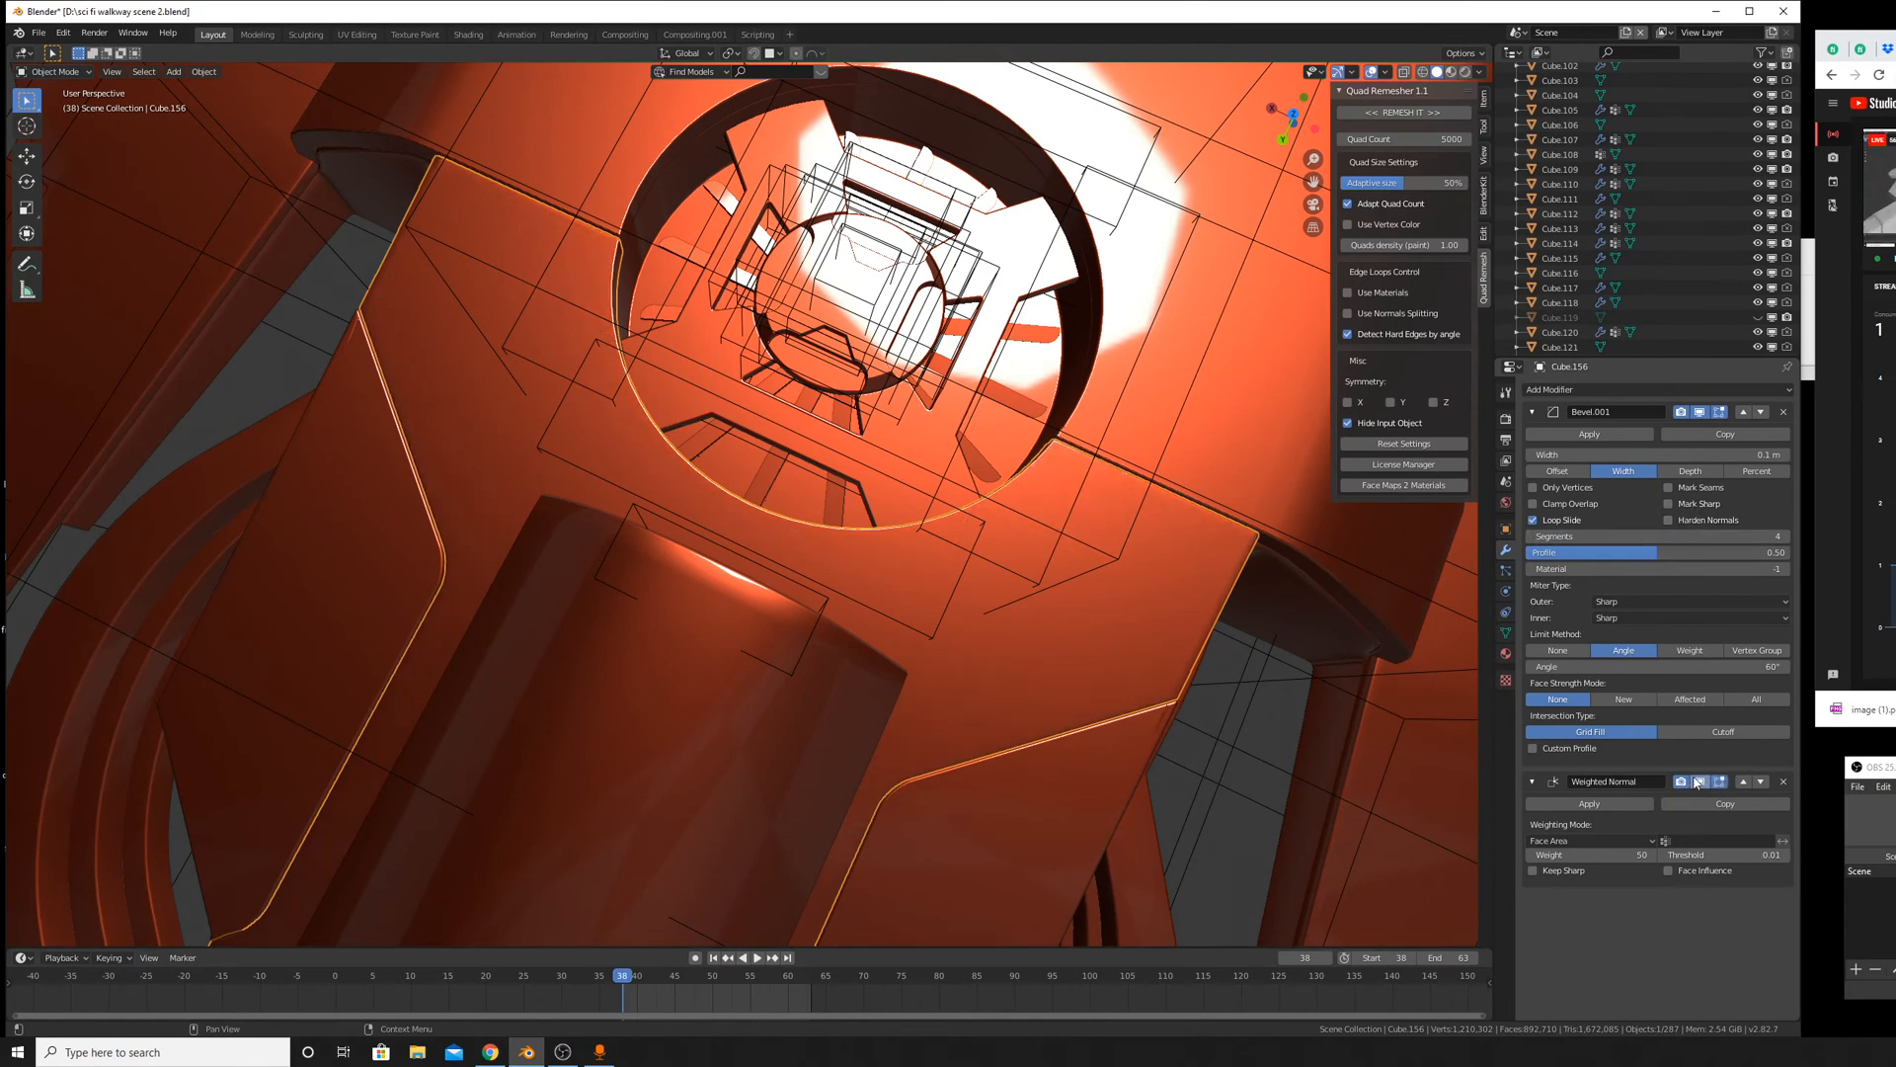
pyautogui.moveTo(1091, 571); pyautogui.dragTo(851, 478, button='middle')
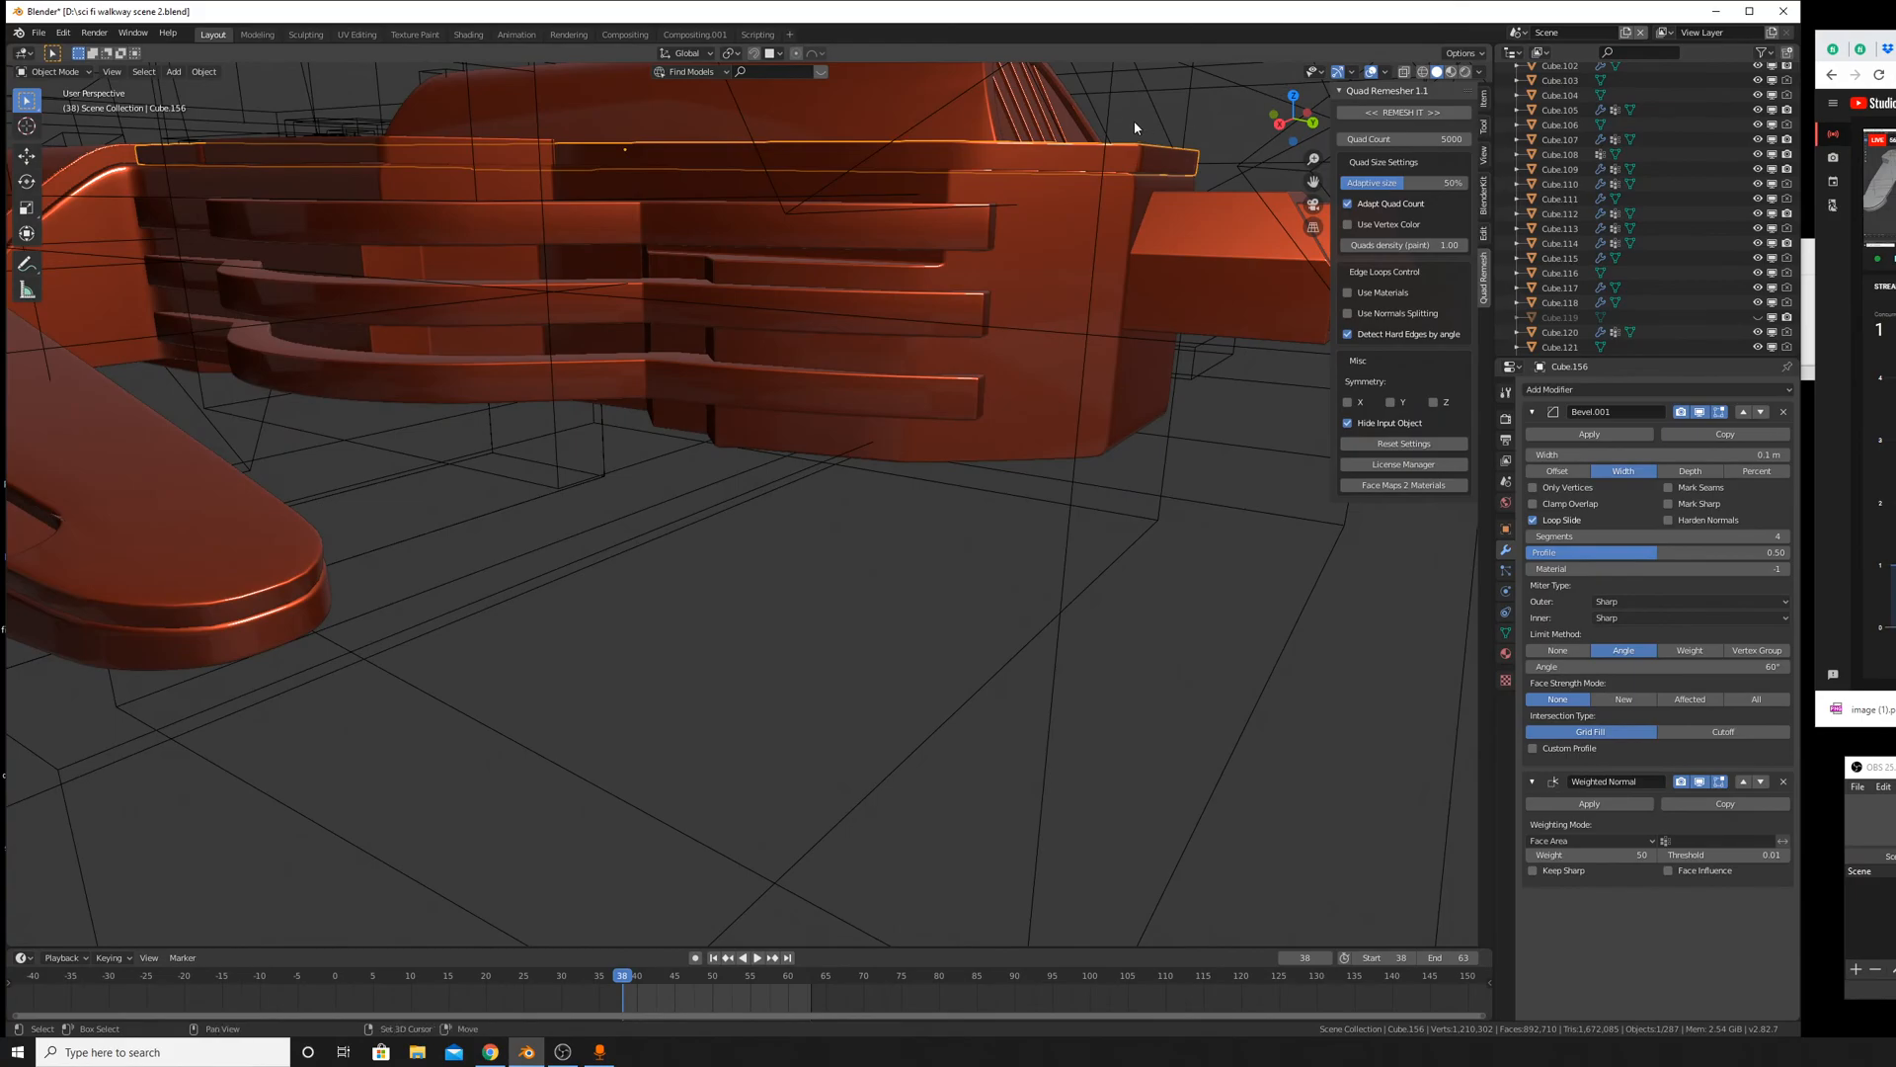
pyautogui.moveTo(1134, 120); pyautogui.dragTo(568, 521, button='middle')
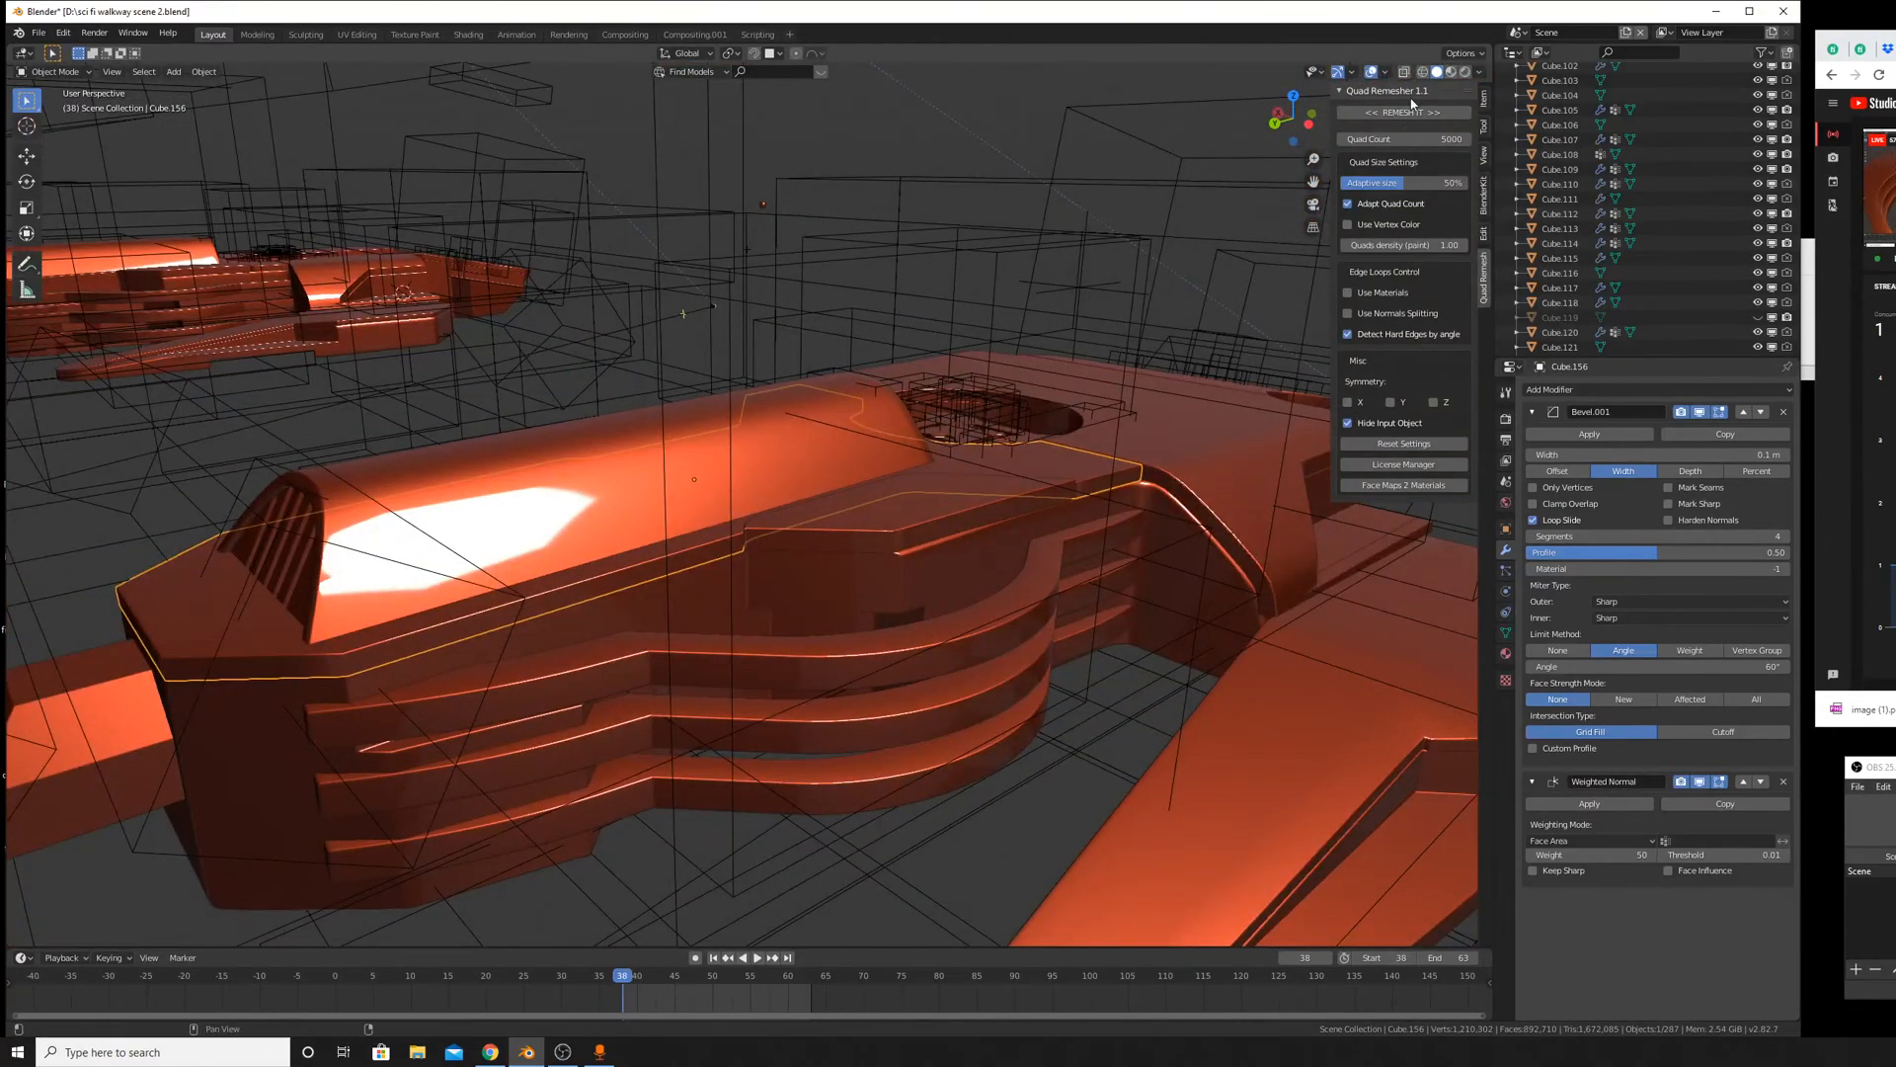
pyautogui.moveTo(1033, 294); pyautogui.dragTo(1447, 133, button='middle')
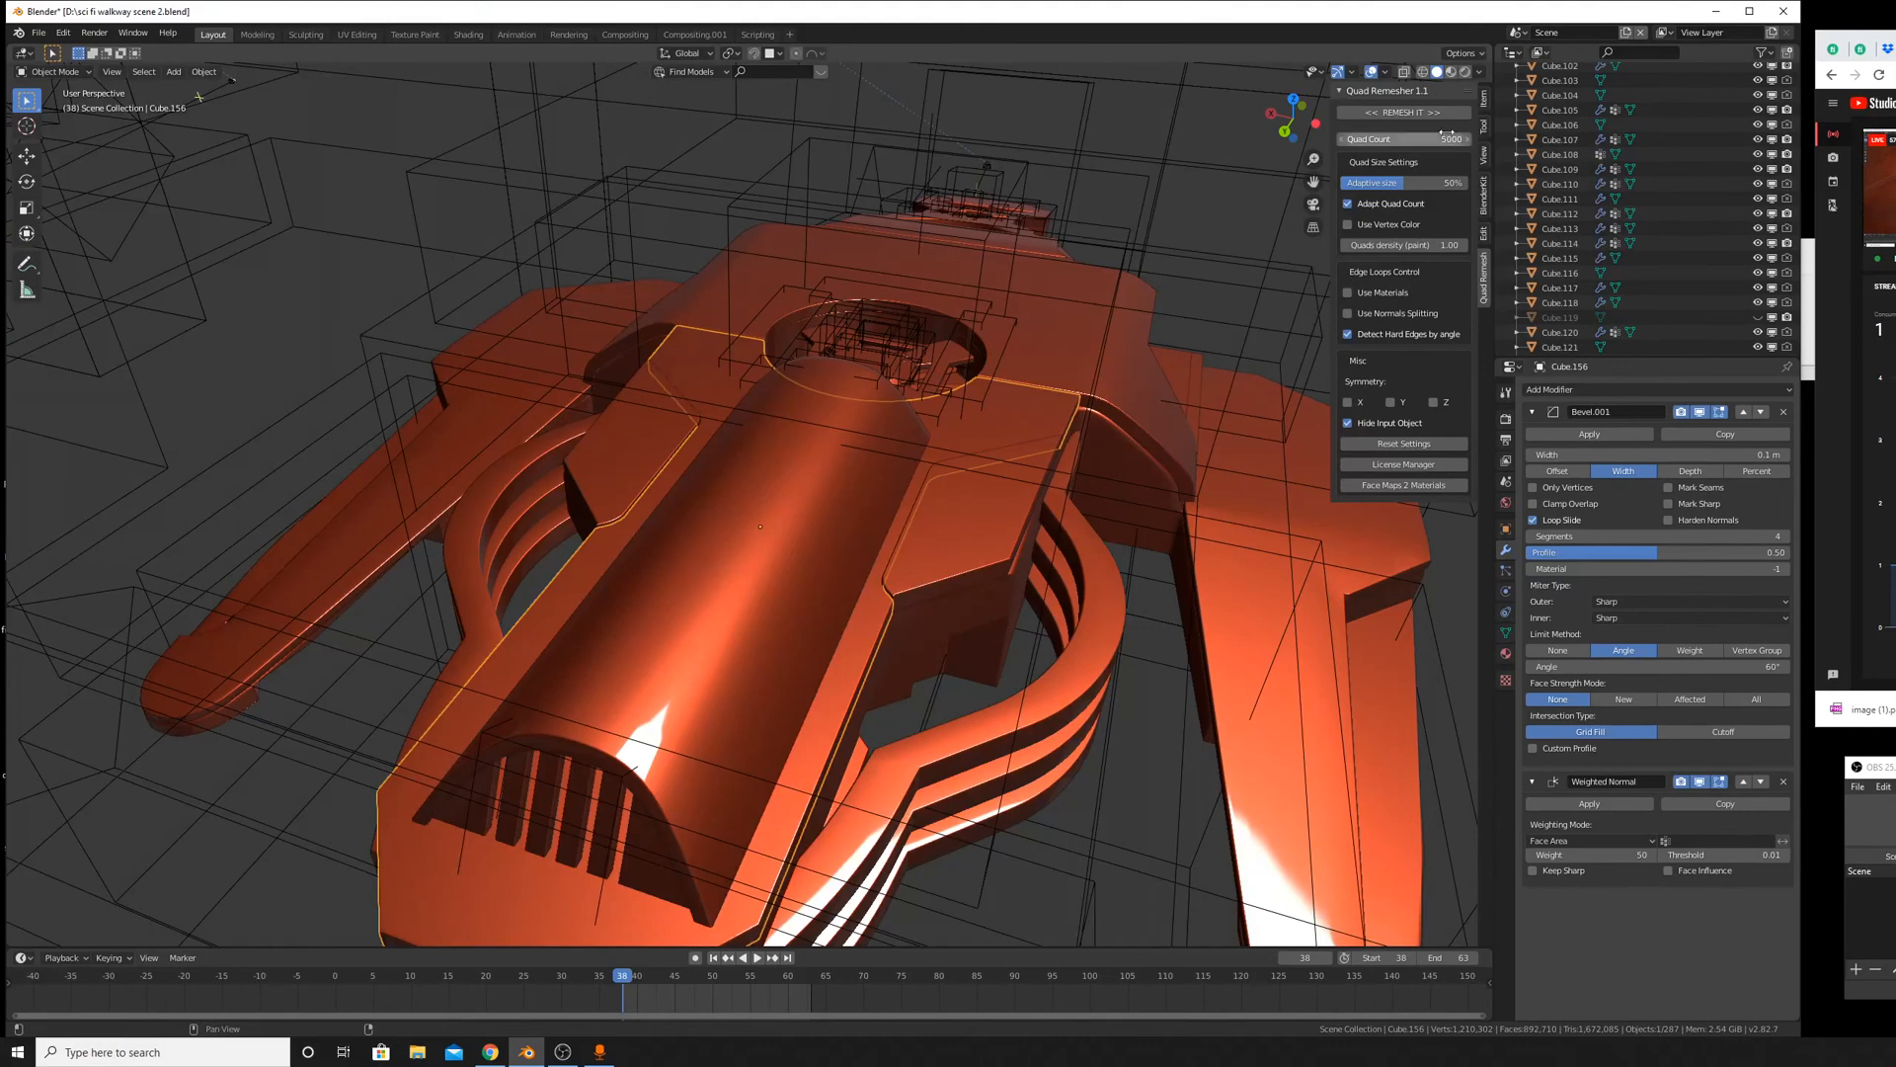
# Change the viewport shading from the red MatCap to Studio lighting.
pyautogui.click(1478, 71)
pyautogui.click(1476, 187)
pyautogui.click(1235, 231)
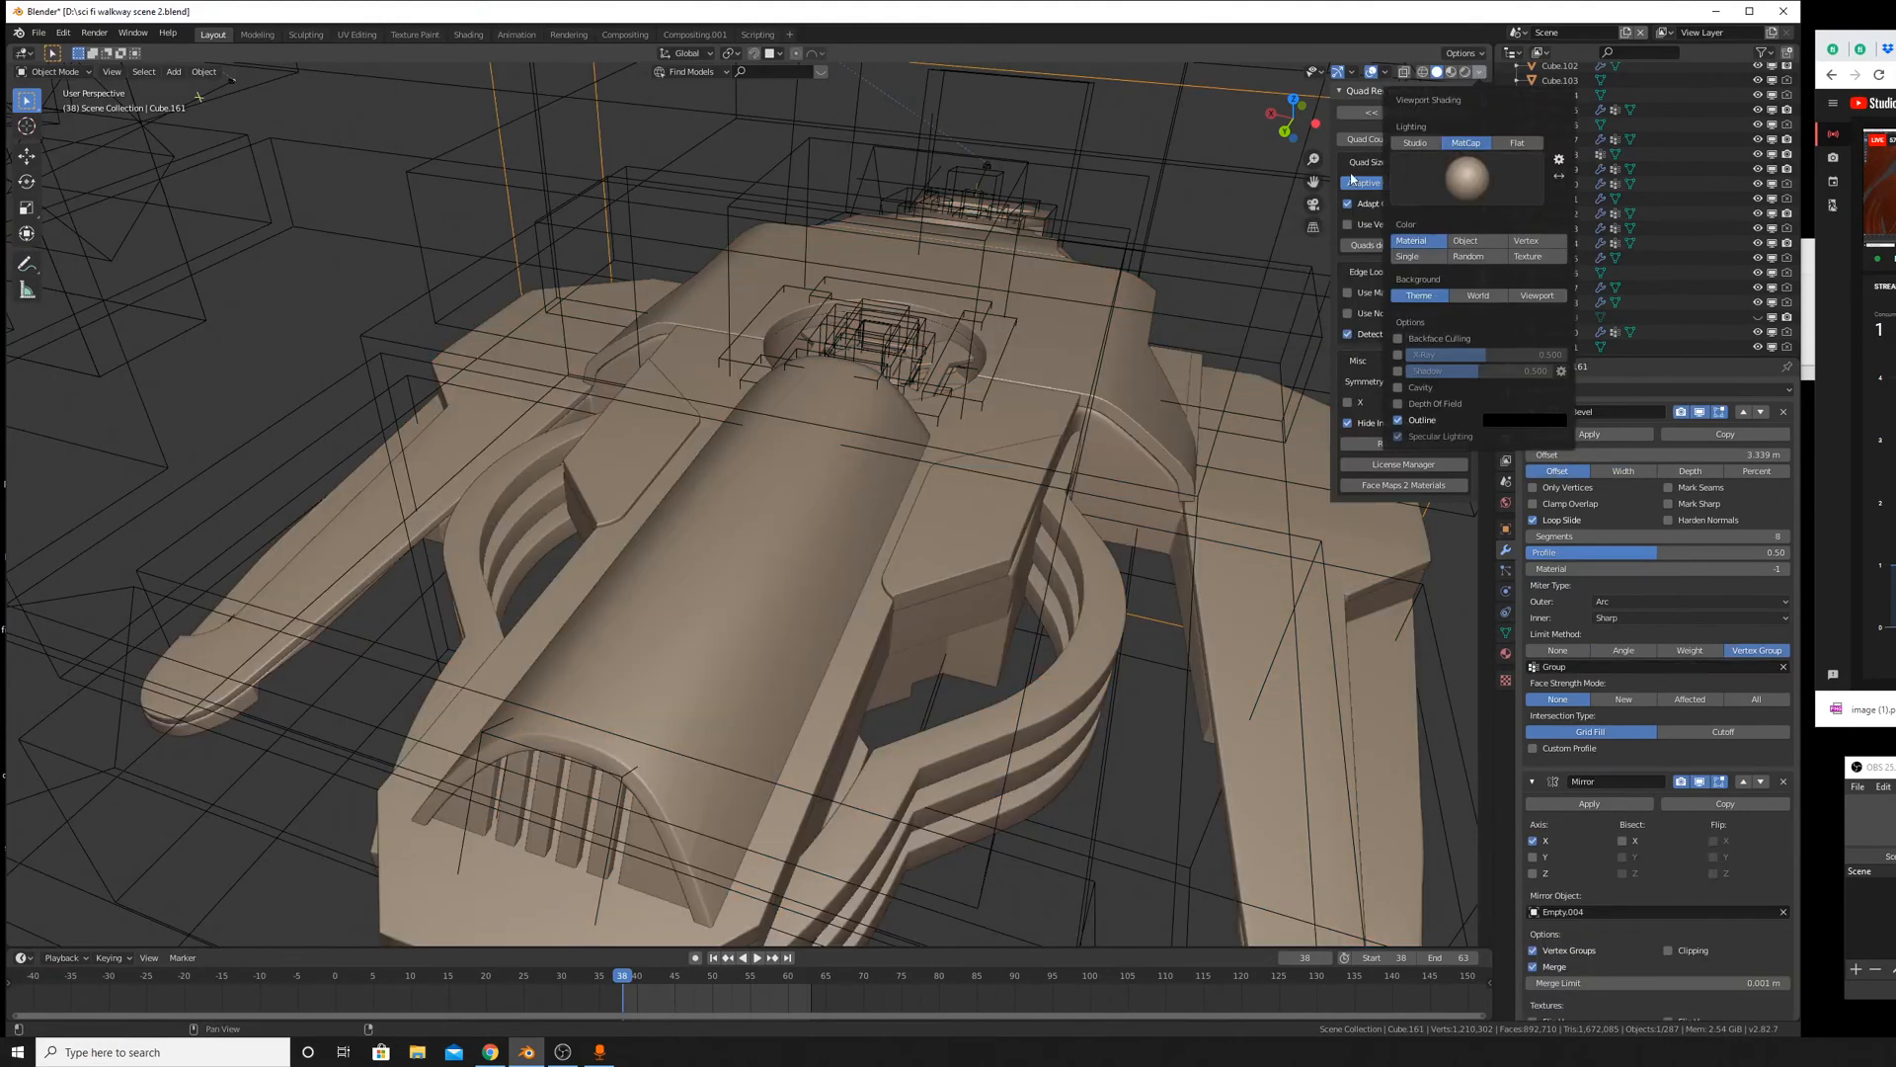
pyautogui.click(1416, 142)
pyautogui.scroll(3, 993, 374)
pyautogui.moveTo(992, 374); pyautogui.dragTo(1312, 345, button='middle')
pyautogui.scroll(-6, 1099, 312)
pyautogui.scroll(8, 1093, 315)
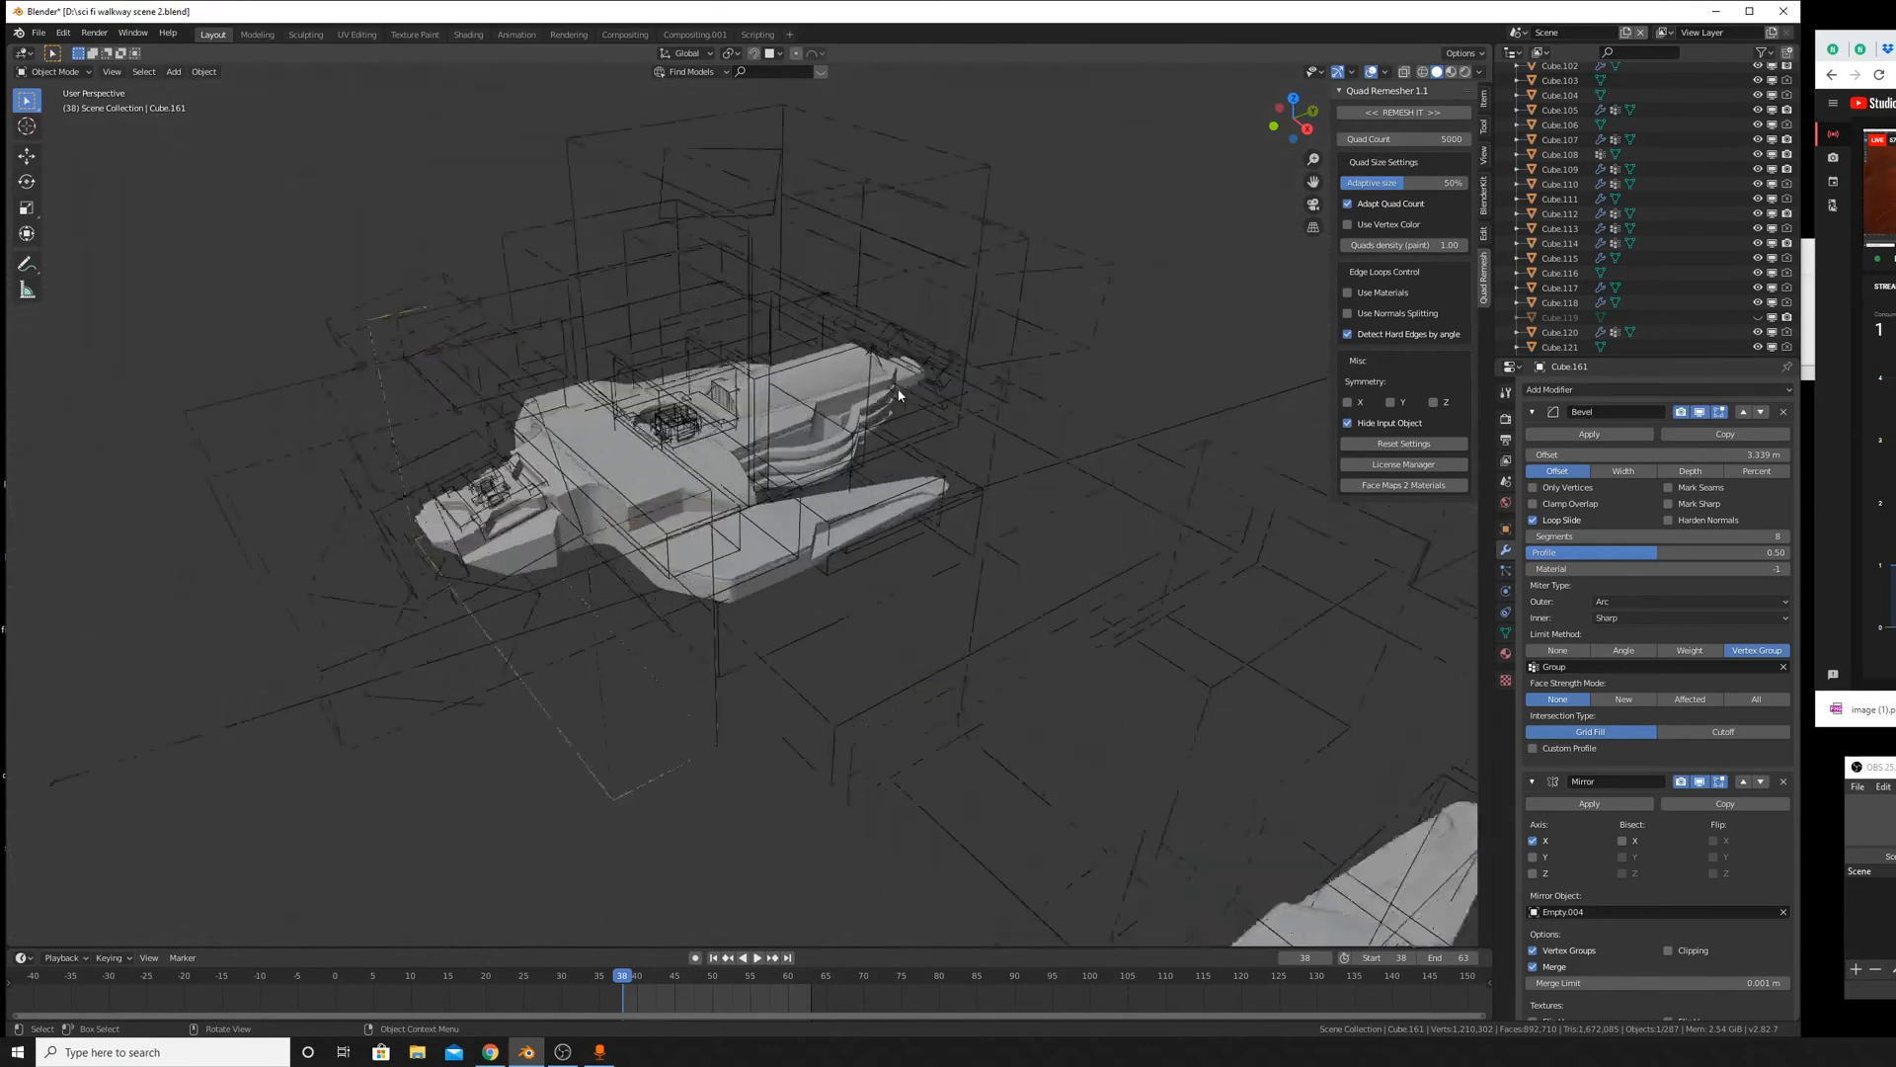
# Select the ship's wing panel and examine its bevelled edges and surrounding surfaces up close.
pyautogui.click(808, 519)
pyautogui.scroll(10, 1051, 324)
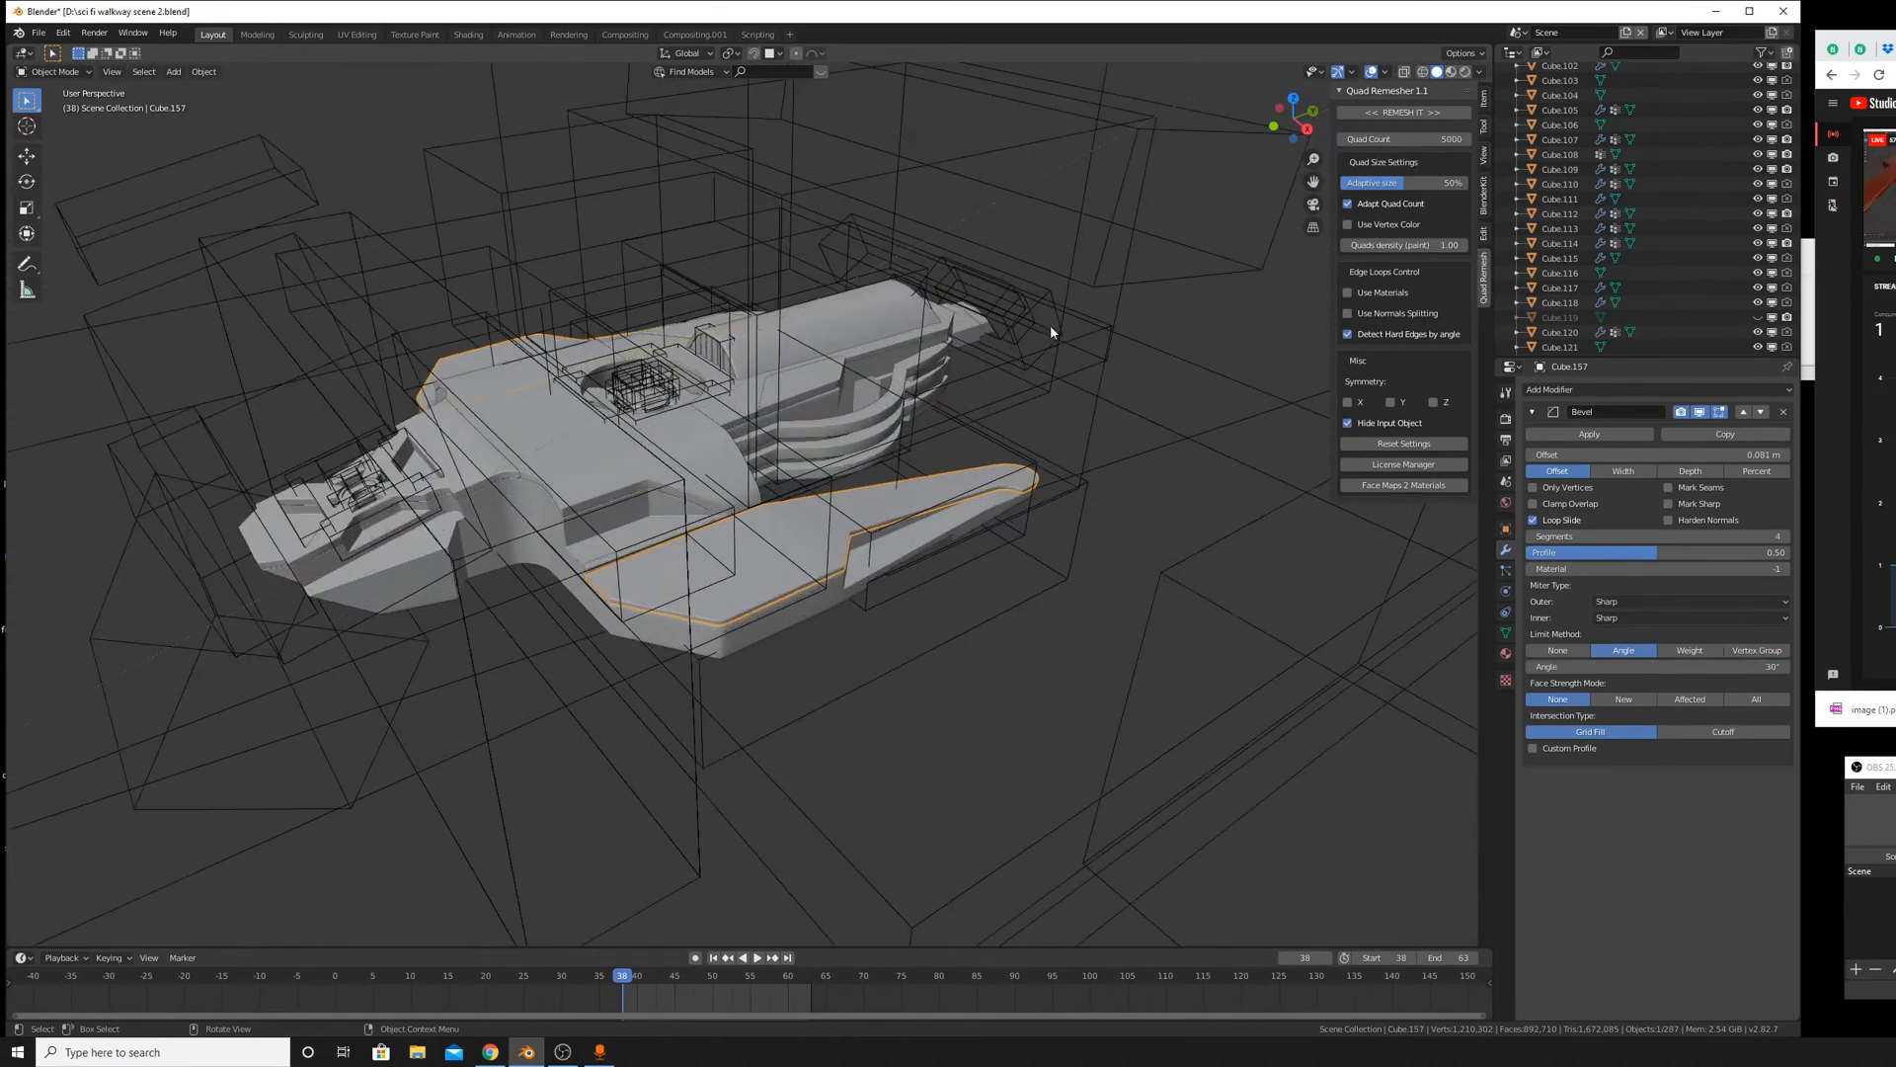
pyautogui.scroll(-6, 1093, 310)
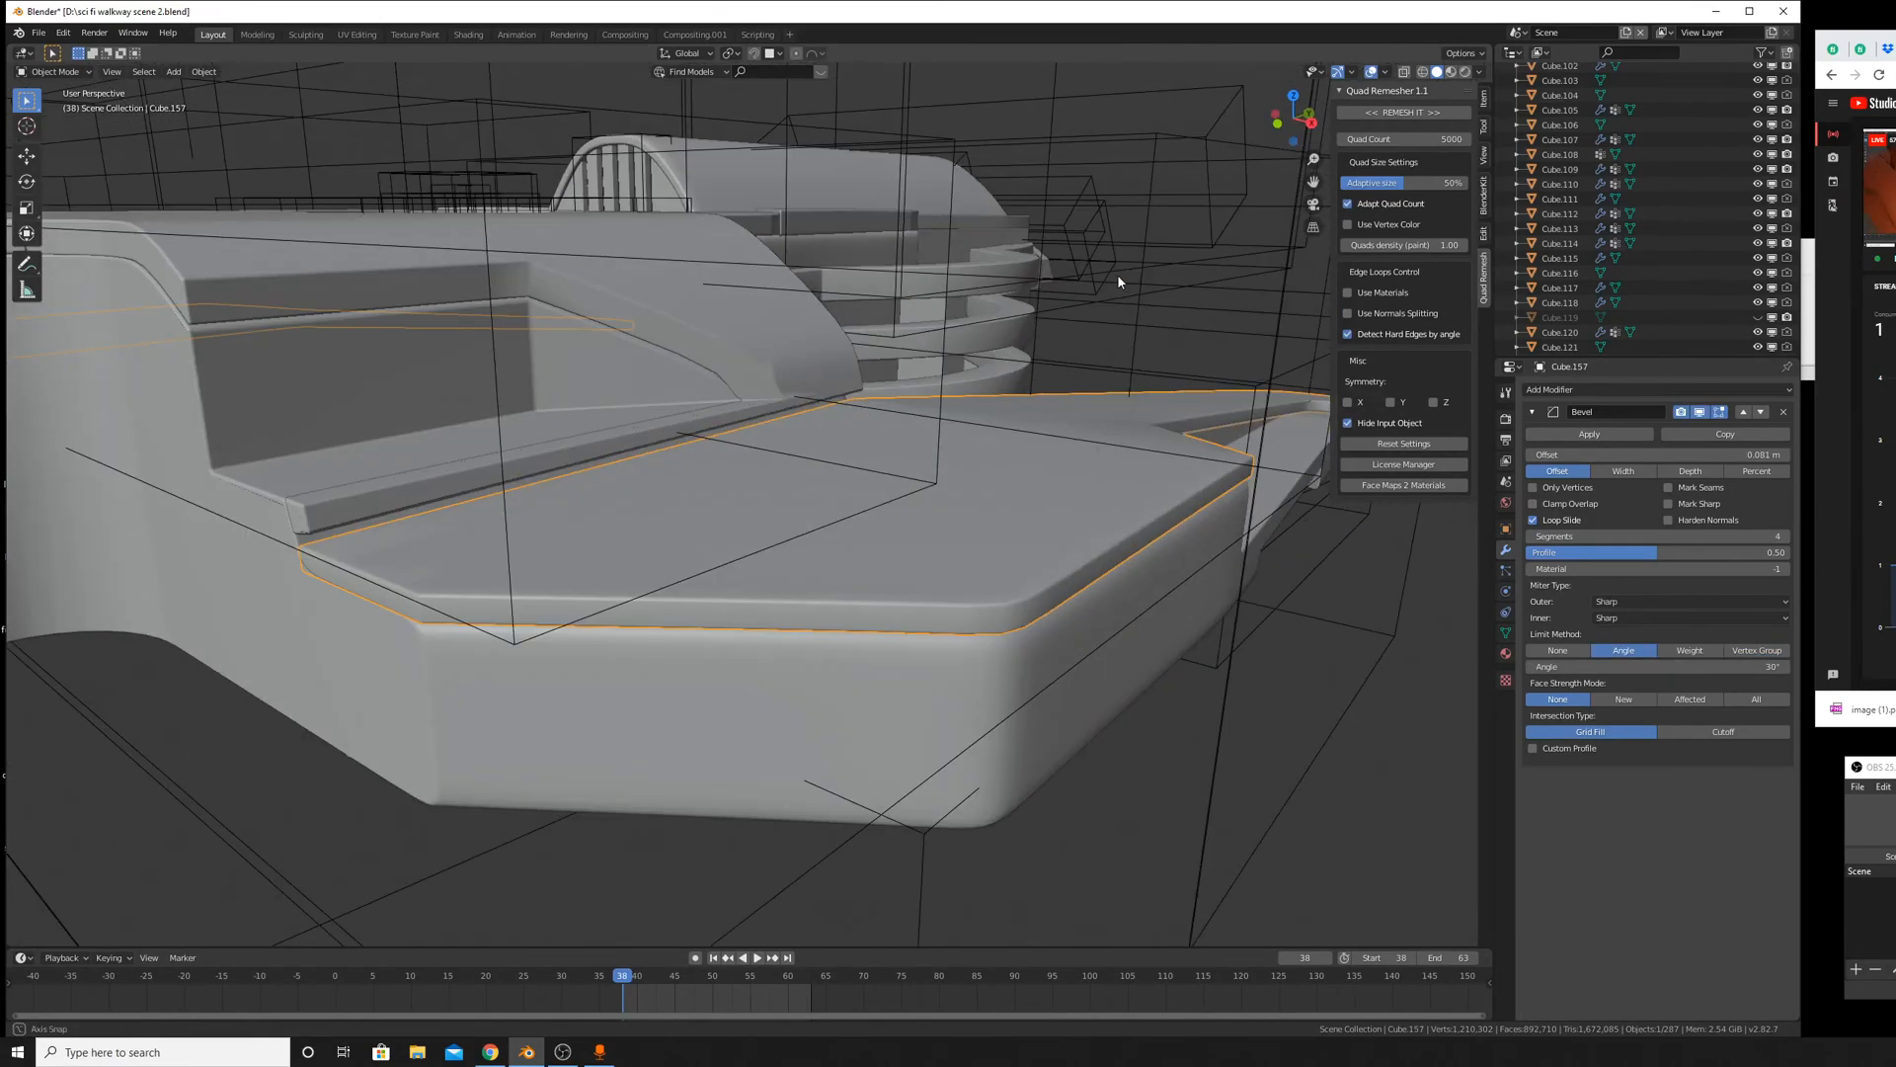
pyautogui.moveTo(697, 671); pyautogui.dragTo(830, 513, button='middle')
pyautogui.scroll(6, 703, 620)
pyautogui.scroll(-4, 703, 619)
pyautogui.scroll(5, 956, 525)
pyautogui.moveTo(956, 524); pyautogui.dragTo(718, 470, button='middle')
pyautogui.scroll(-4, 854, 467)
pyautogui.scroll(5, 734, 467)
pyautogui.scroll(-4, 734, 467)
pyautogui.scroll(4, 718, 471)
# Select the upper hull shell and the lower hull in turn to review their modifiers and edge shading.
pyautogui.click(1214, 437)
pyautogui.moveTo(1215, 437); pyautogui.dragTo(1173, 461, button='middle')
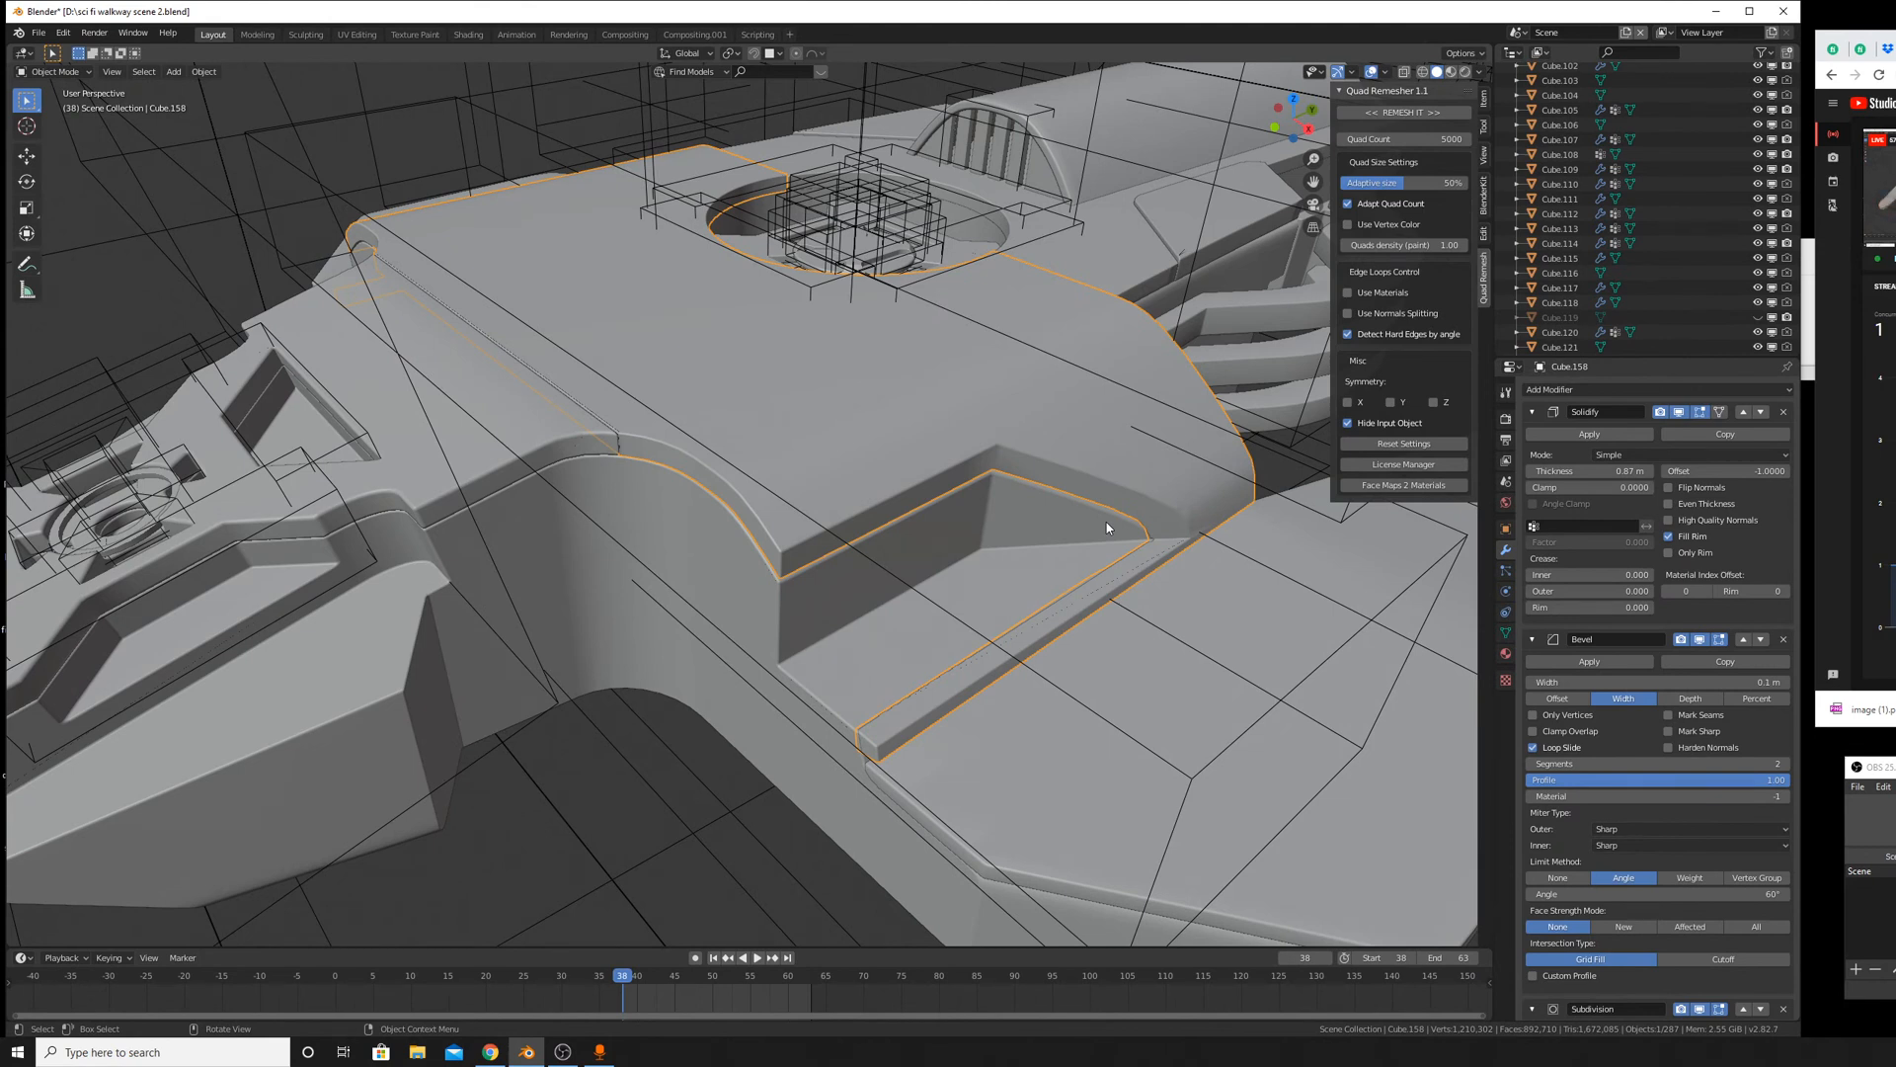
pyautogui.moveTo(1010, 488); pyautogui.dragTo(913, 417, button='middle')
pyautogui.click(957, 478)
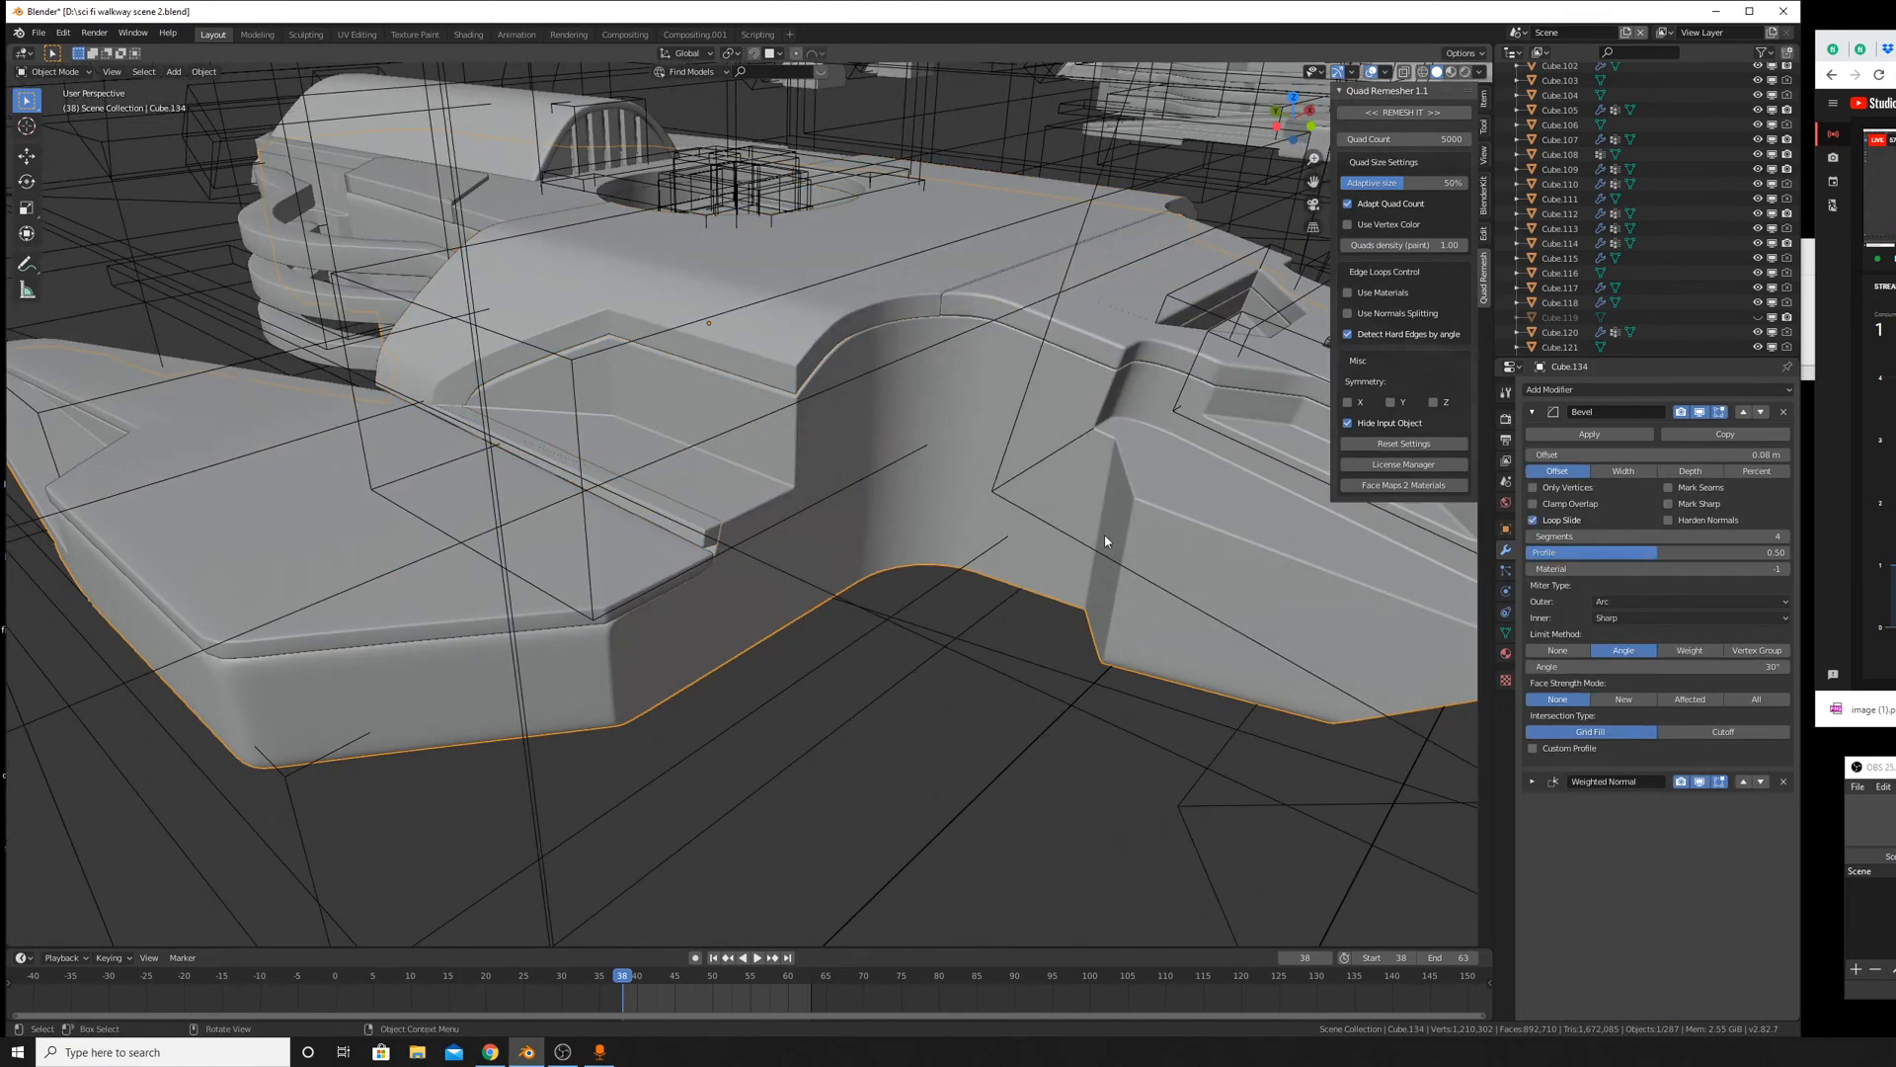
pyautogui.moveTo(1258, 448); pyautogui.dragTo(875, 382, button='middle')
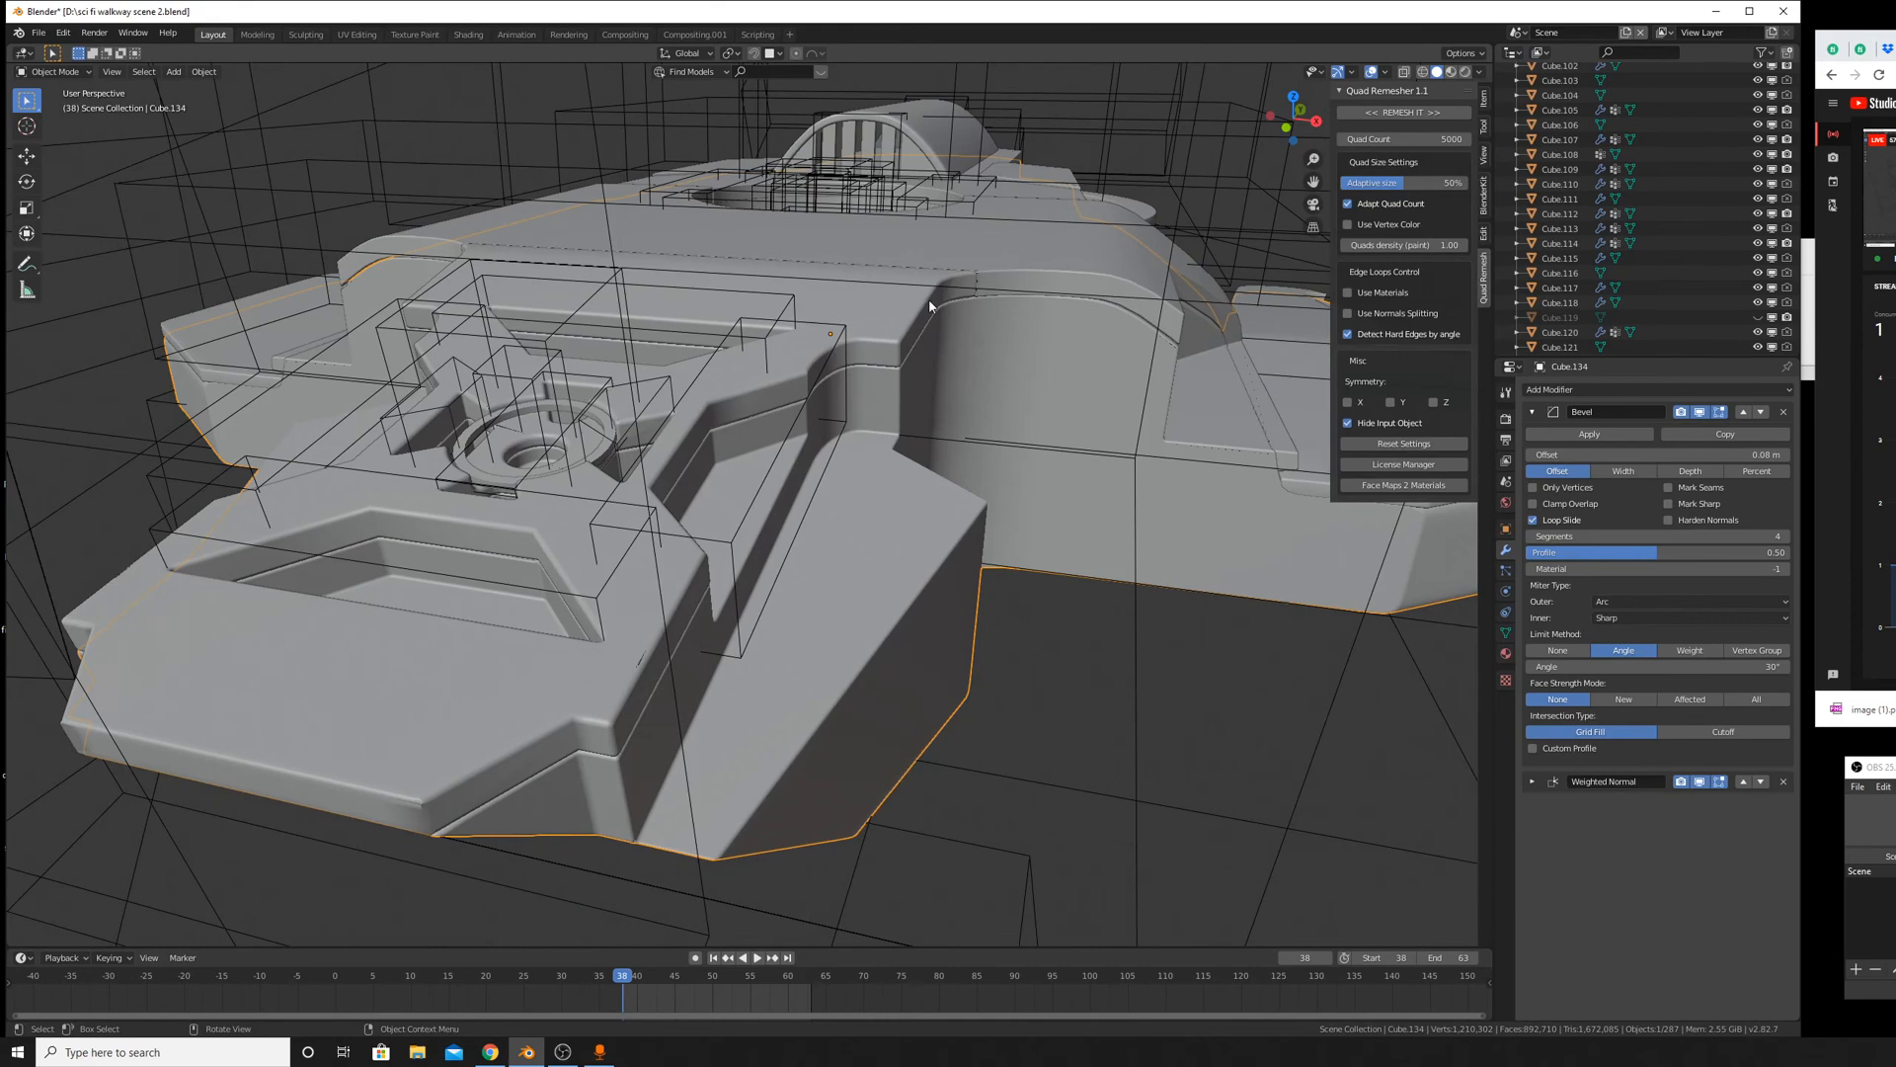
pyautogui.click(1167, 433)
pyautogui.click(1088, 295)
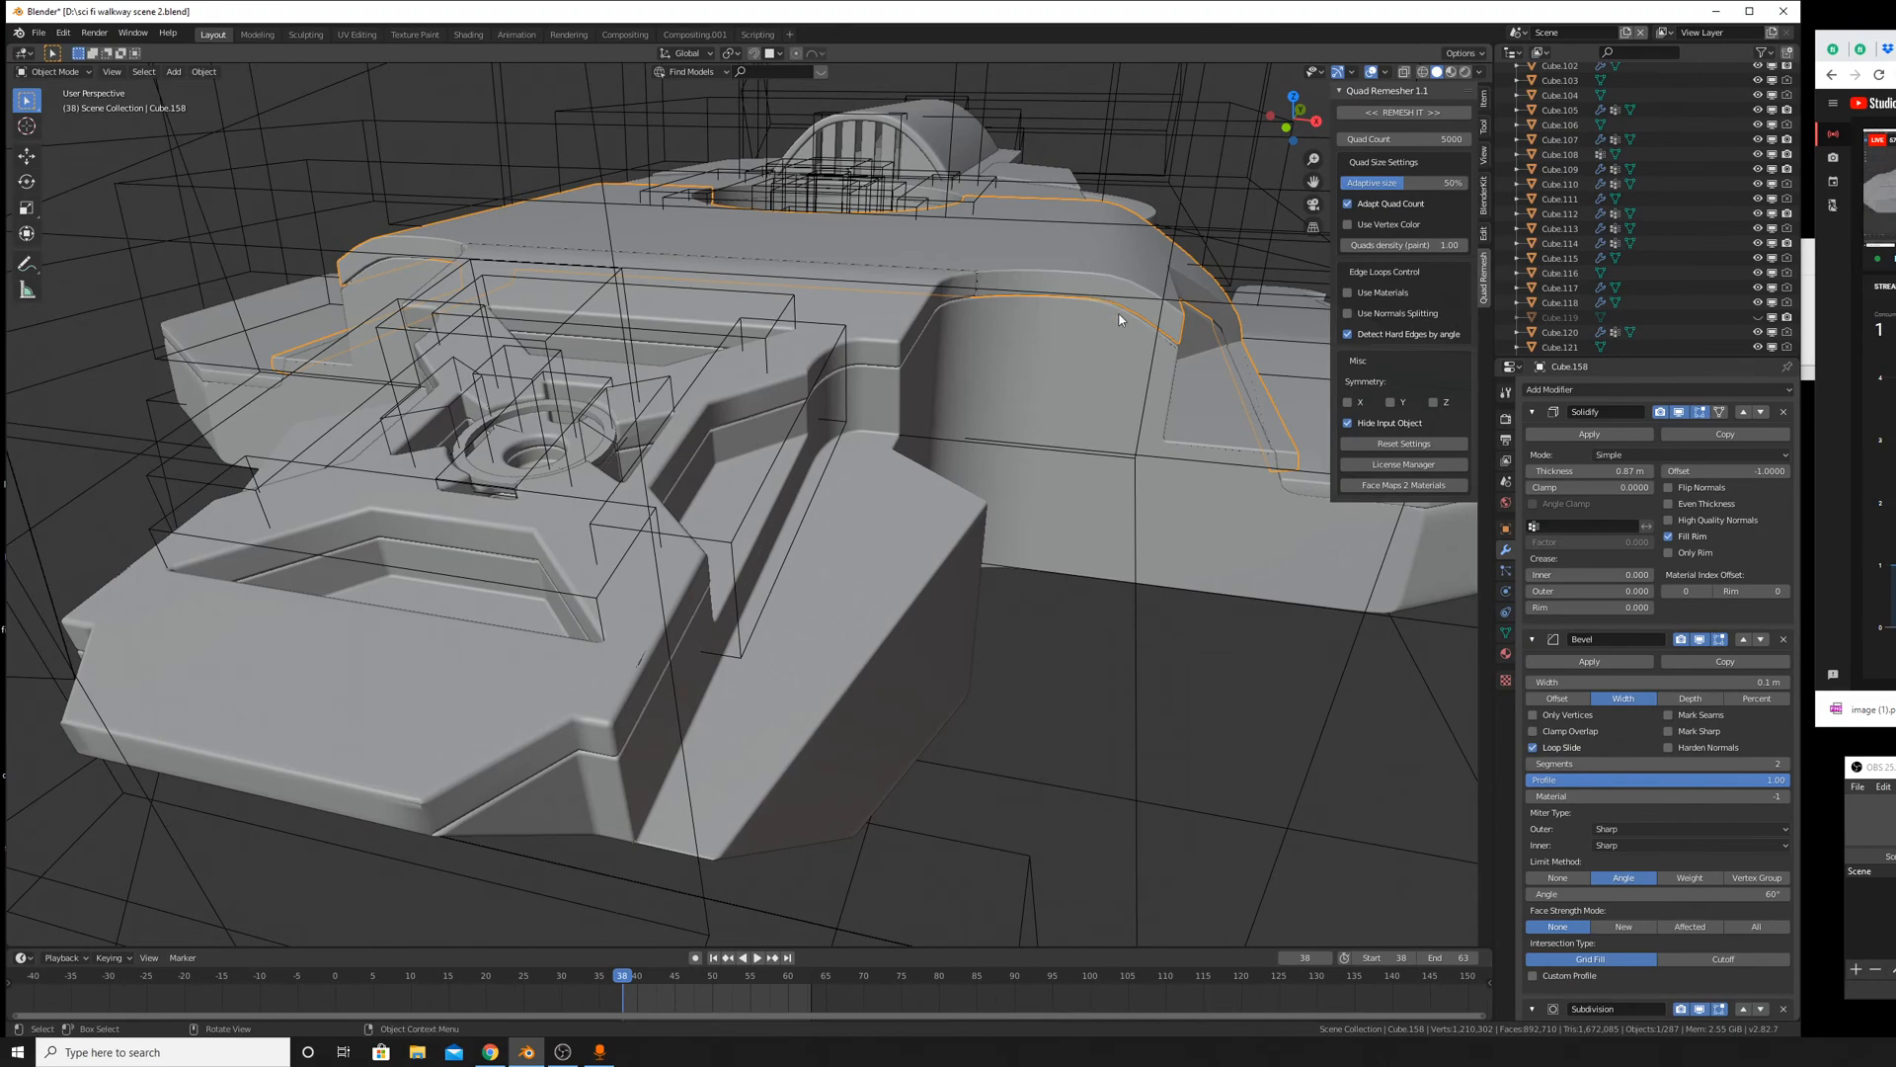
pyautogui.moveTo(1119, 319); pyautogui.dragTo(928, 567, button='middle')
pyautogui.scroll(-5, 1037, 404)
pyautogui.scroll(5, 924, 565)
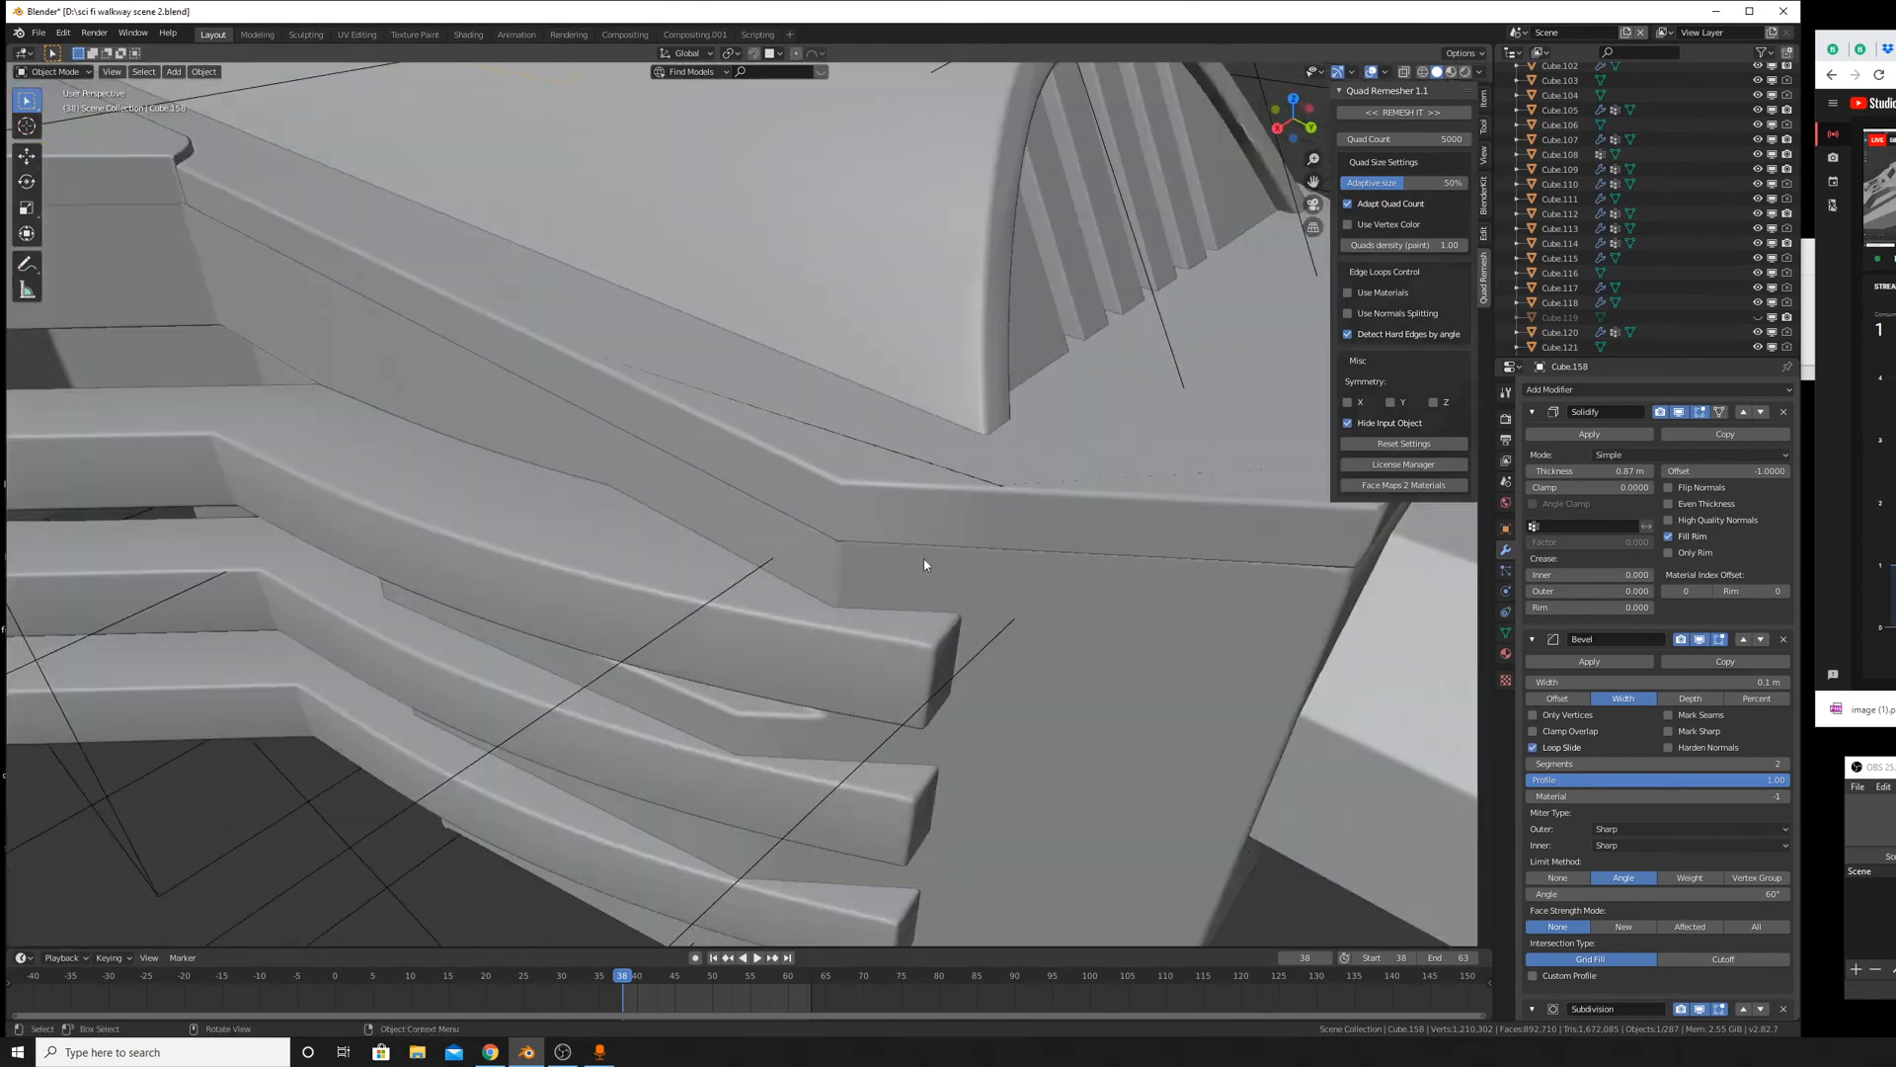
# Select the plate around the vented dome and inspect its bevel topology by toggling the wireframe overlay on and off.
pyautogui.click(863, 490)
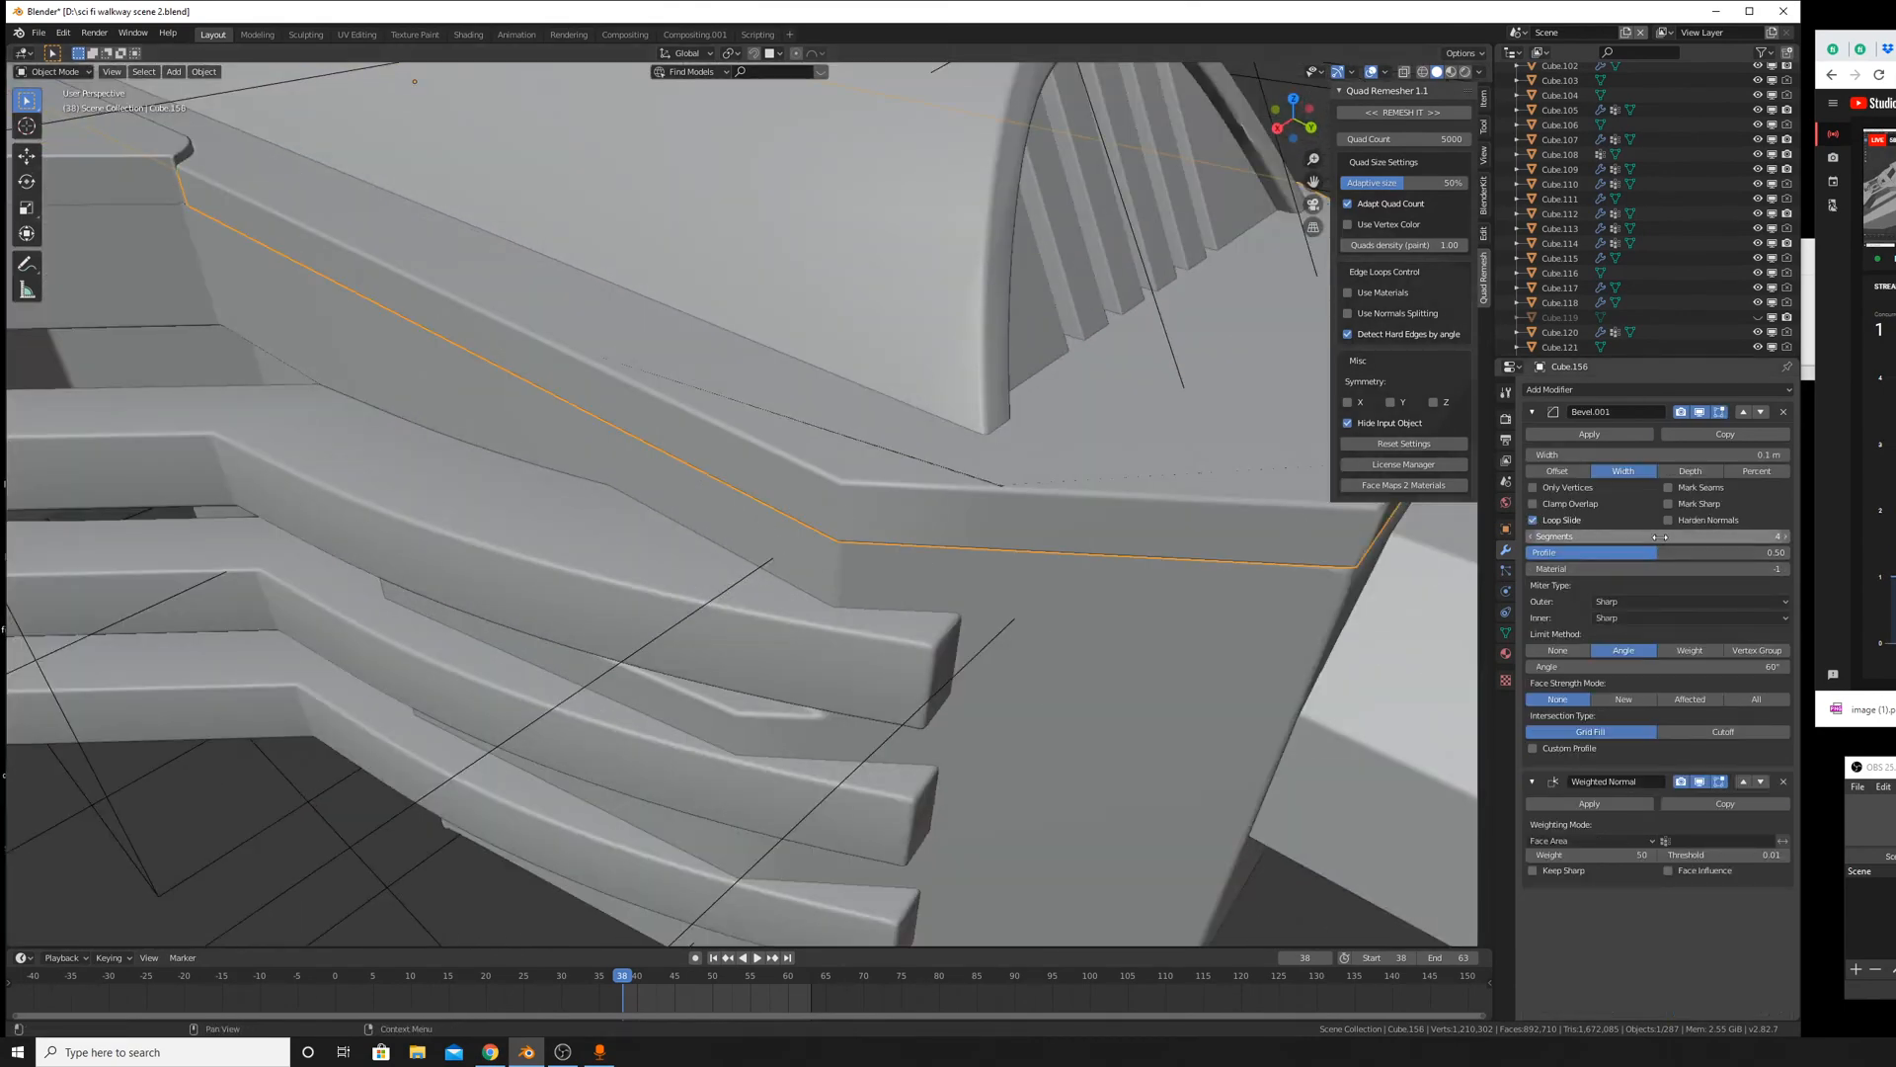
pyautogui.click(1387, 75)
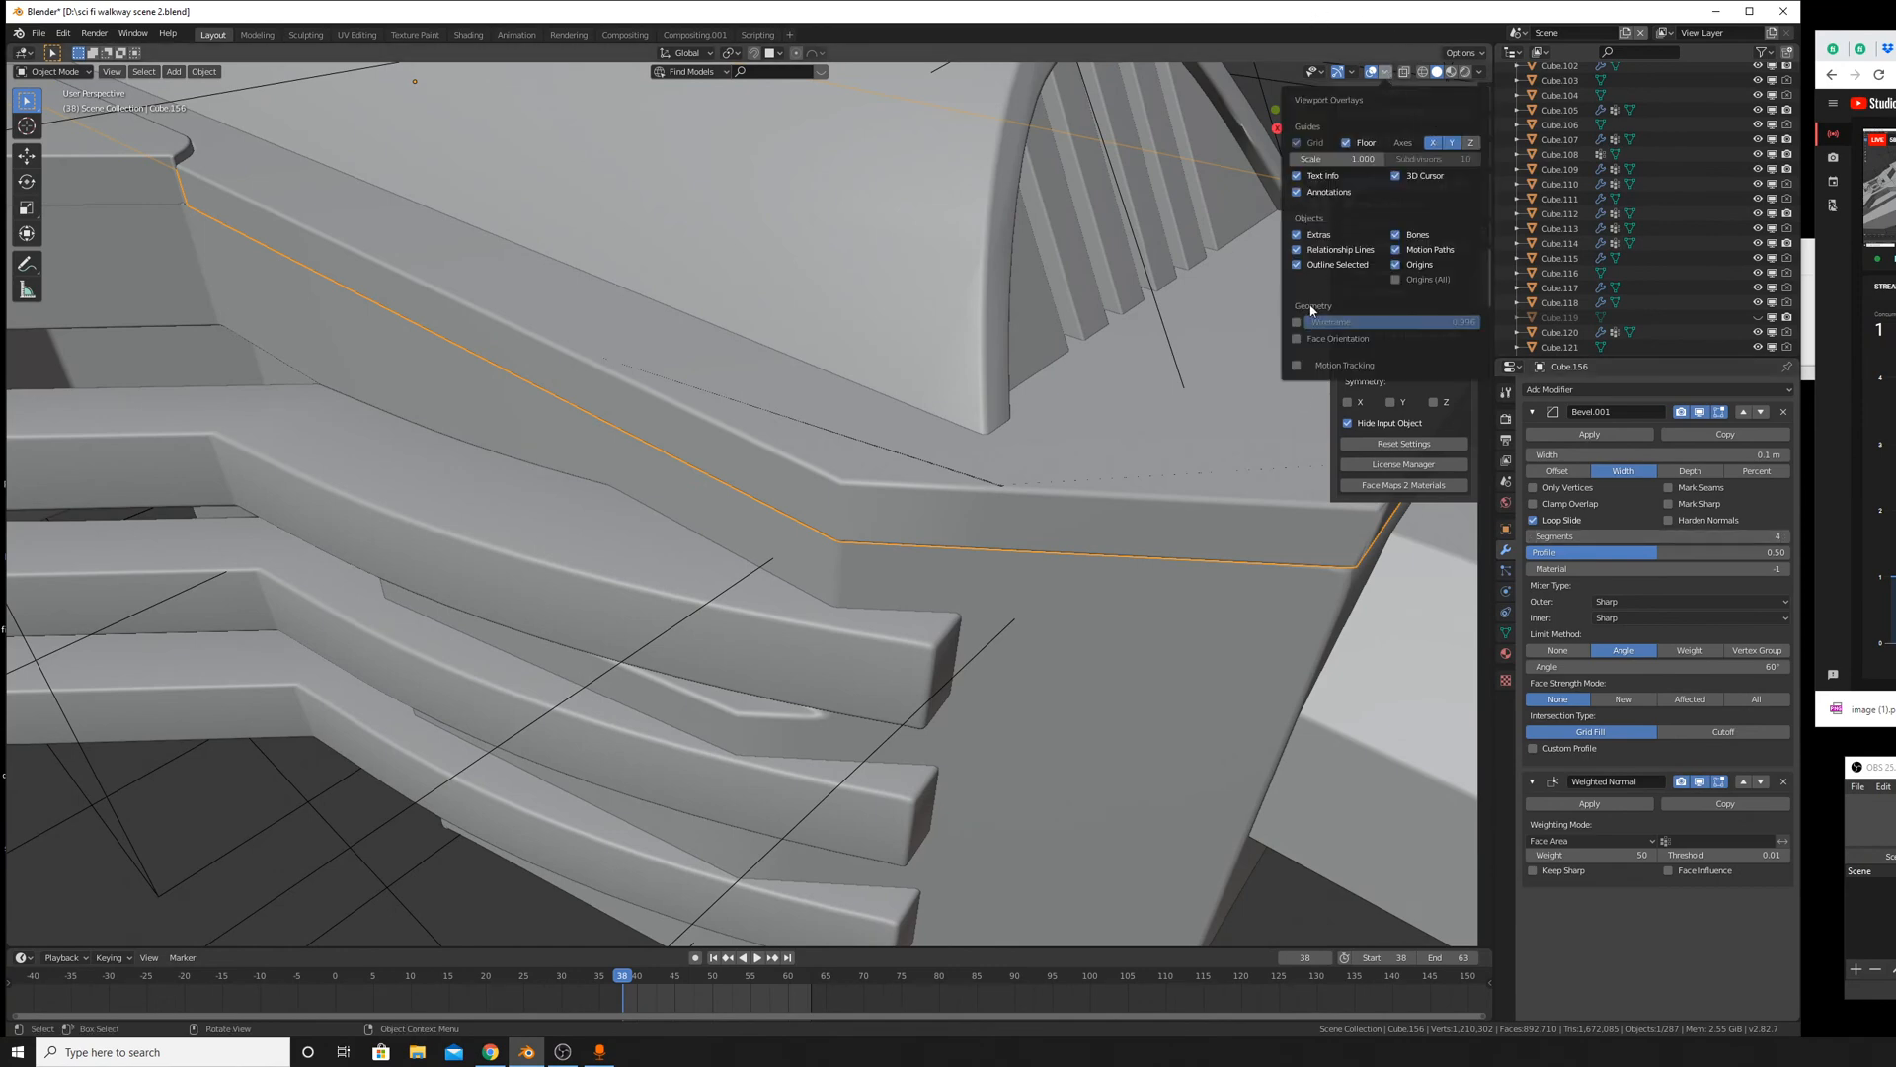
pyautogui.click(1297, 322)
pyautogui.doubleClick(1298, 323)
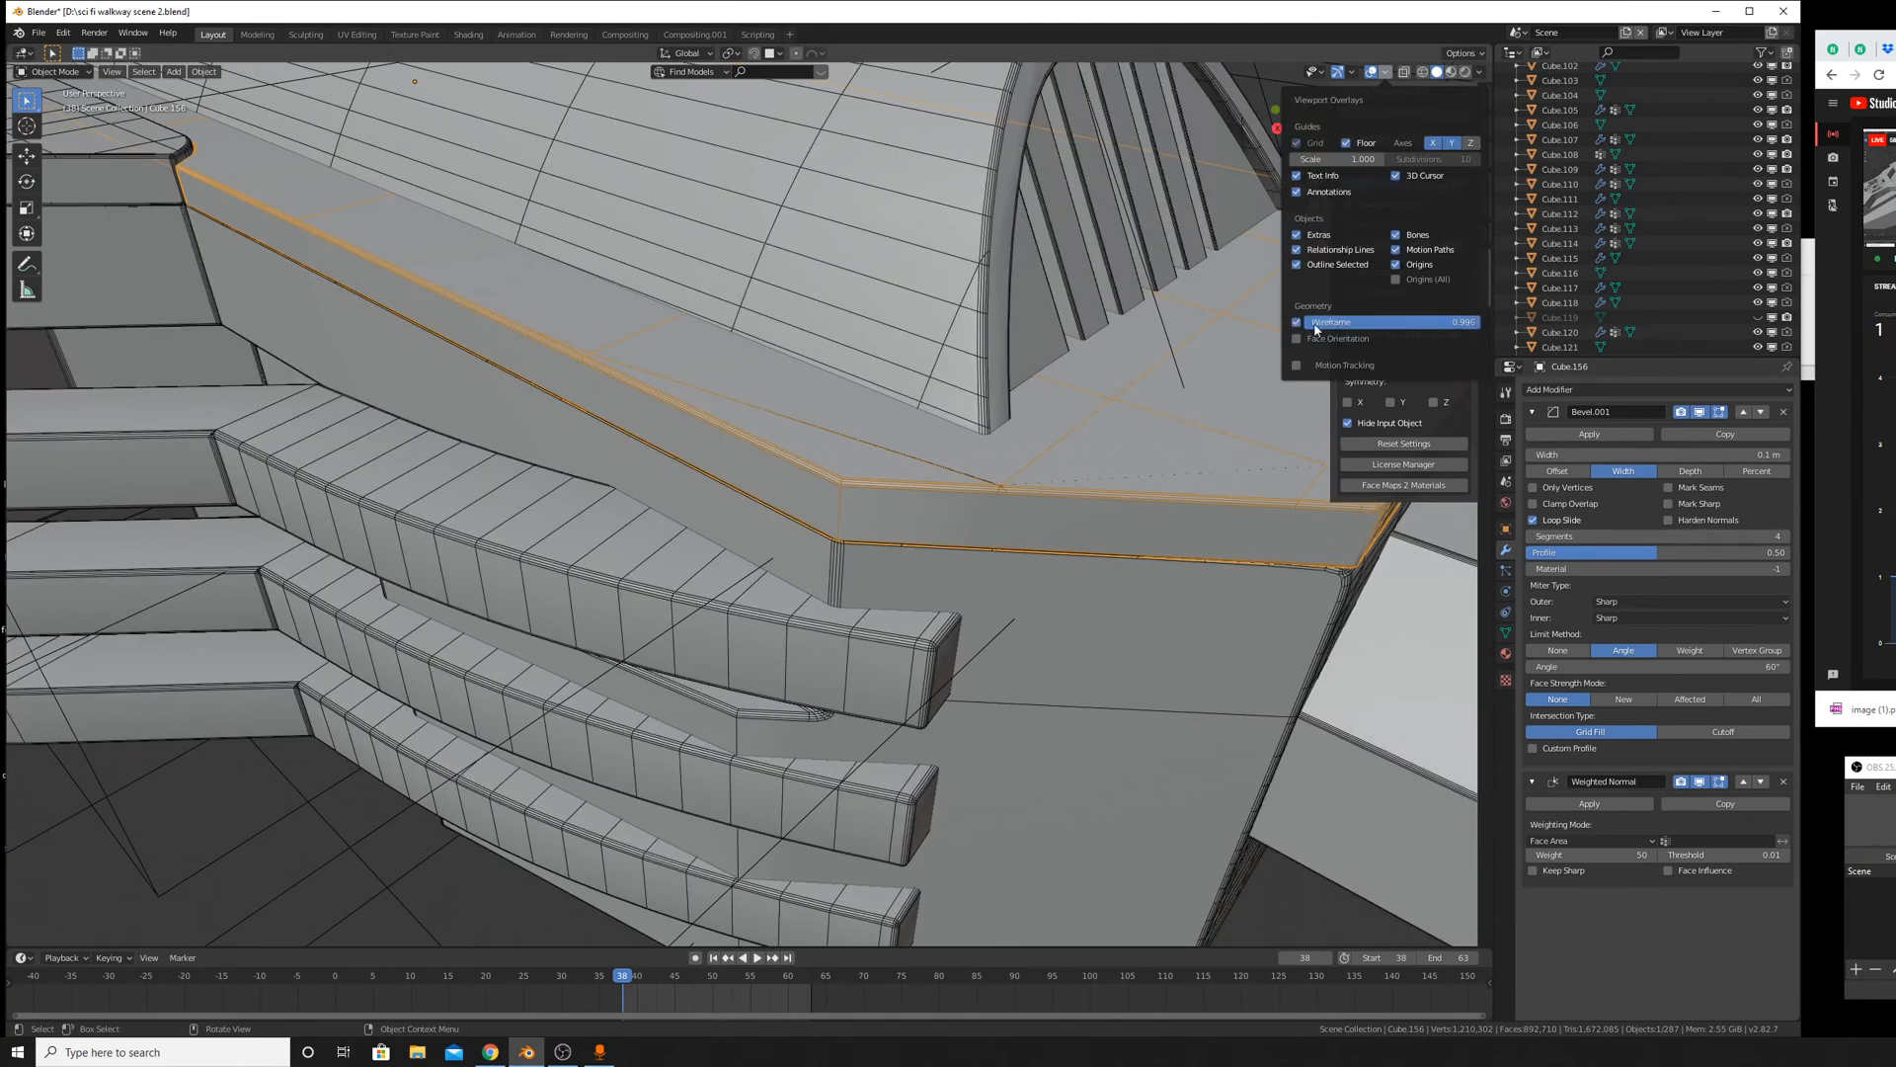
pyautogui.moveTo(1222, 357); pyautogui.dragTo(1060, 426, button='middle')
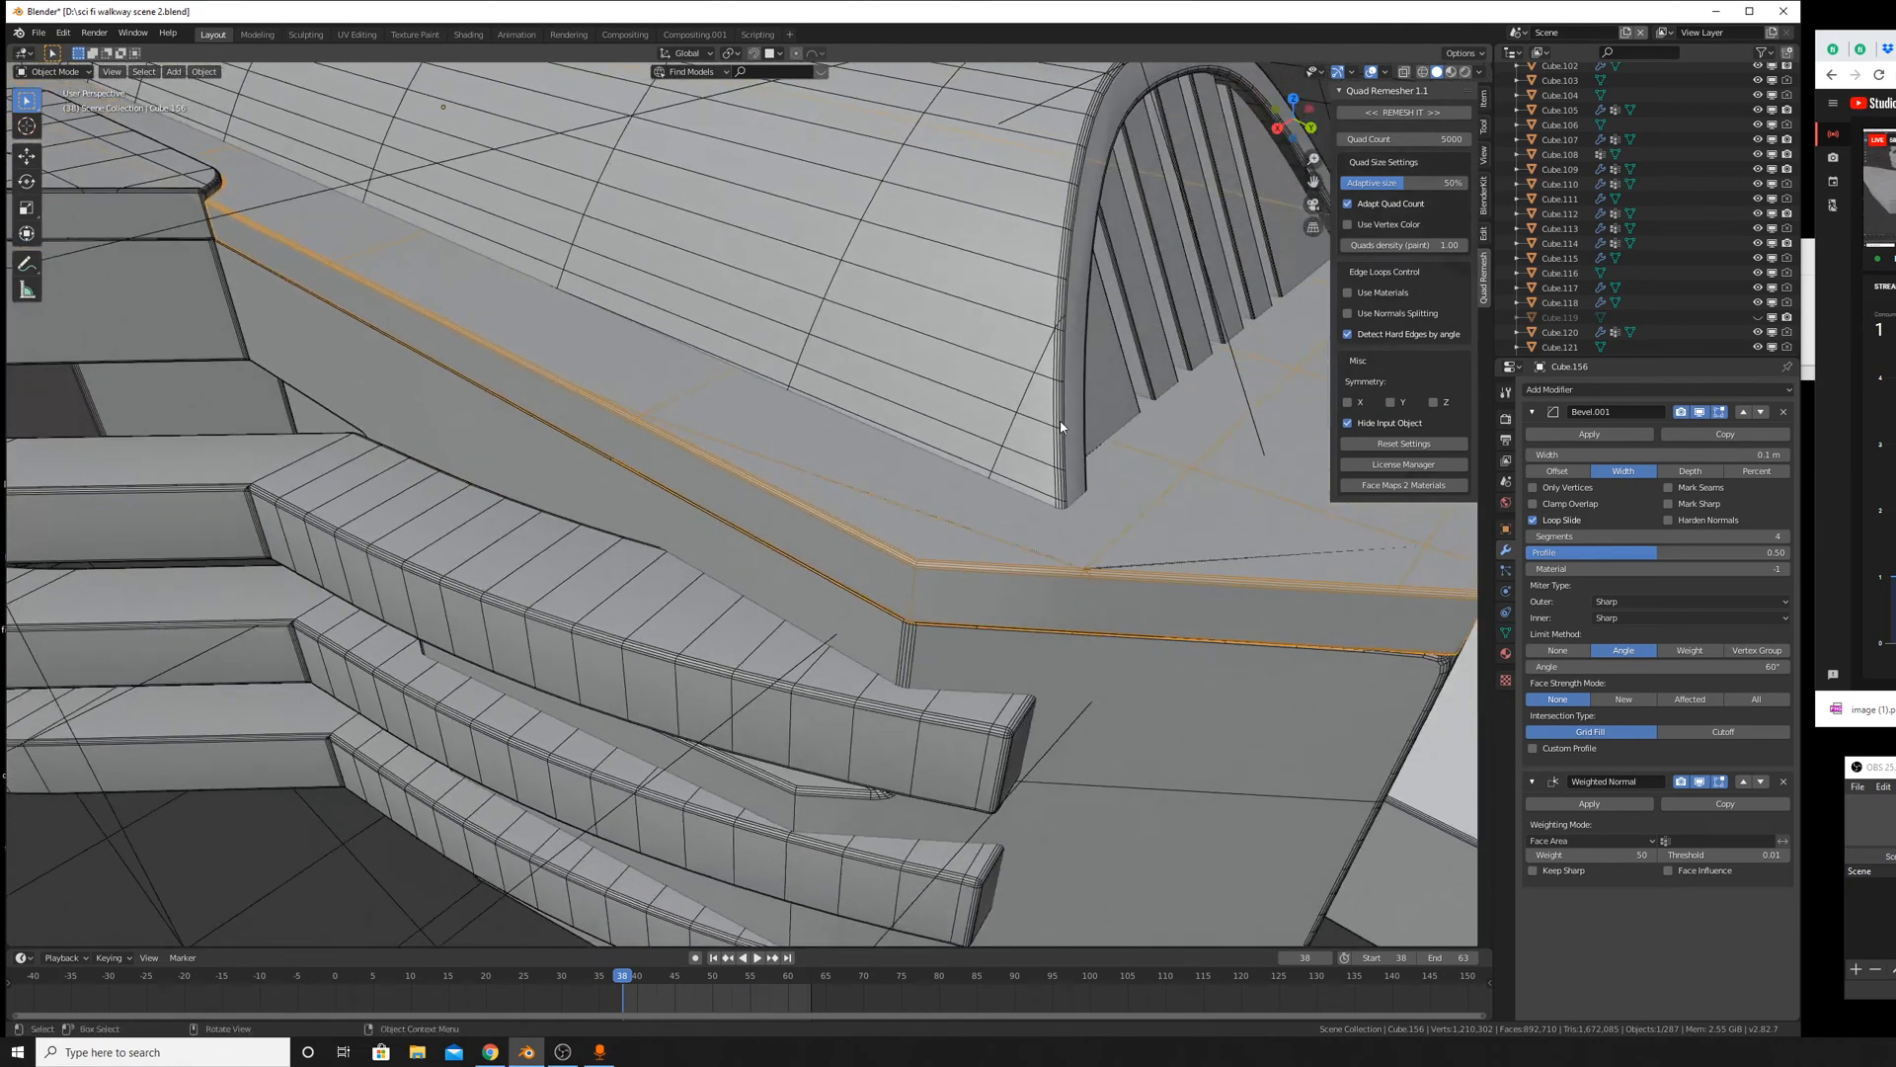
pyautogui.click(1385, 76)
pyautogui.click(1297, 322)
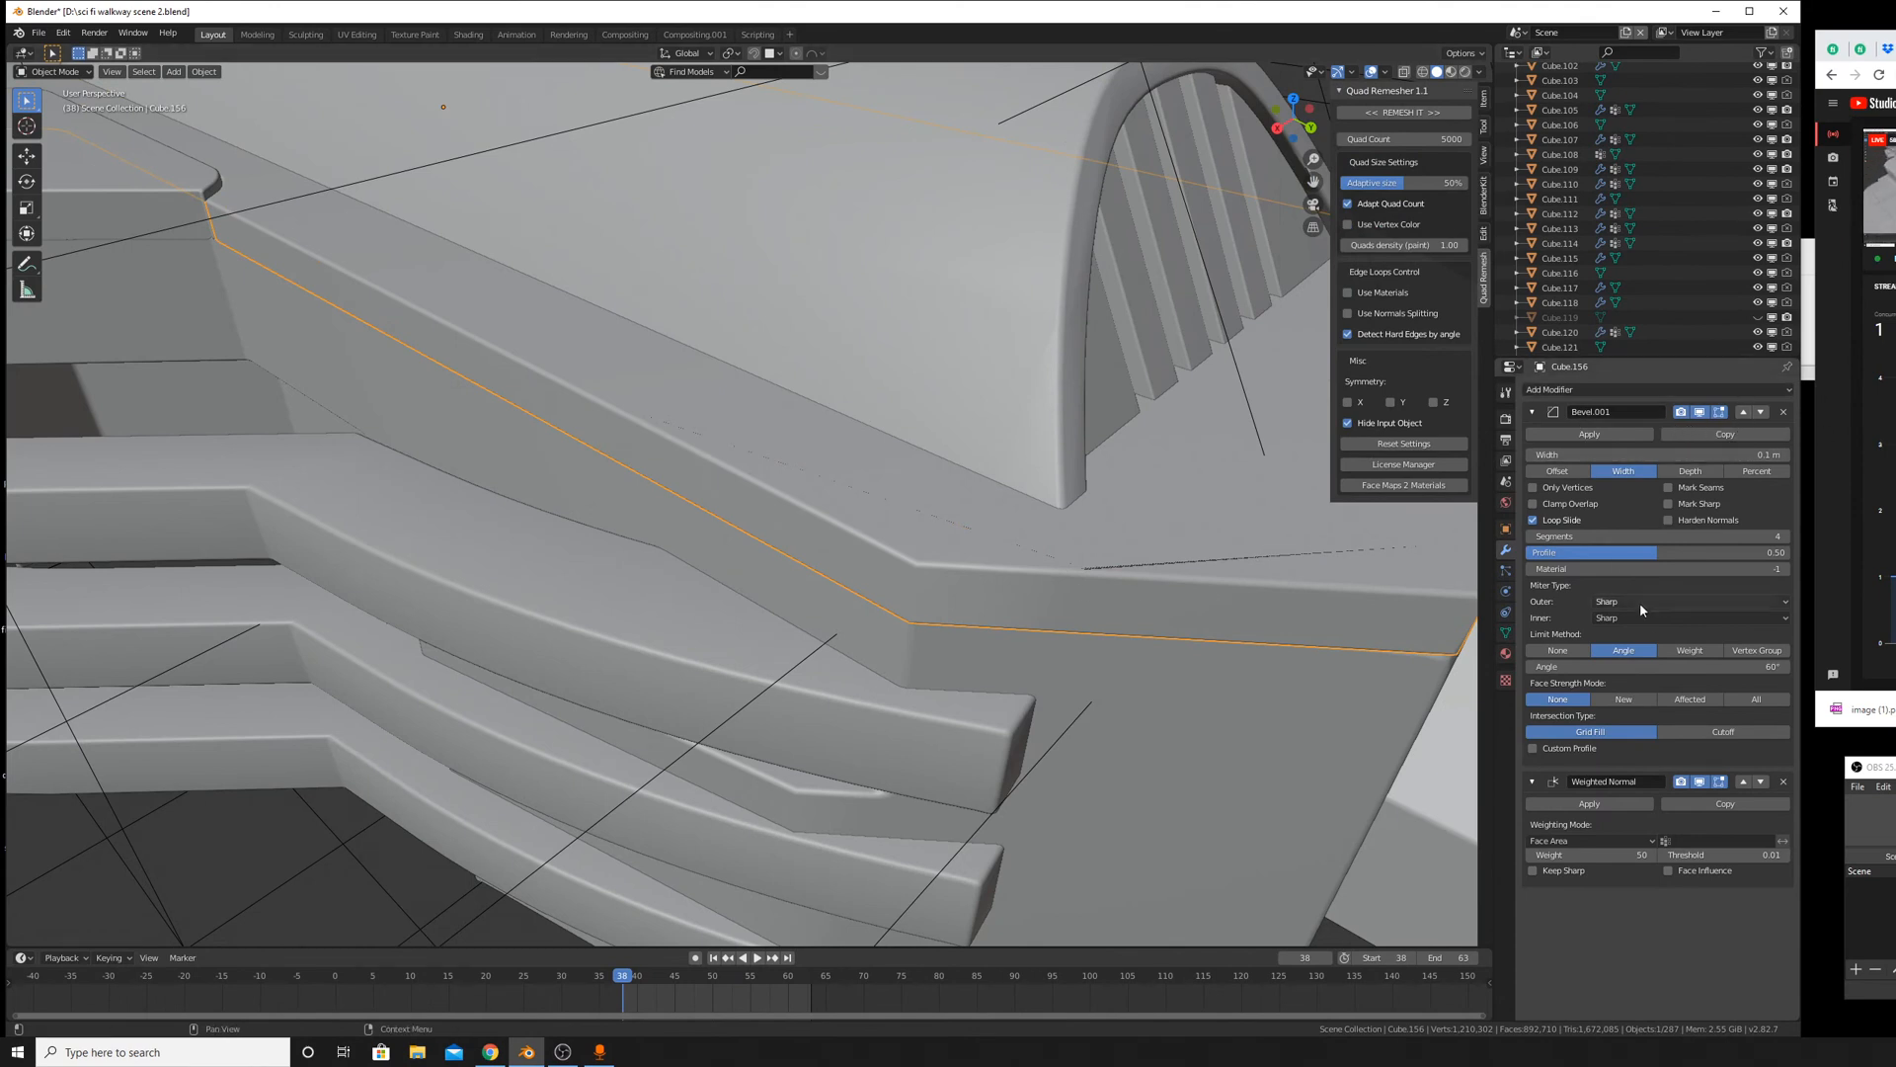
# Try a Bevel.001 profile of 1.00 on the plate with the wireframe overlay shown, and undo the profile change.
pyautogui.click(1387, 73)
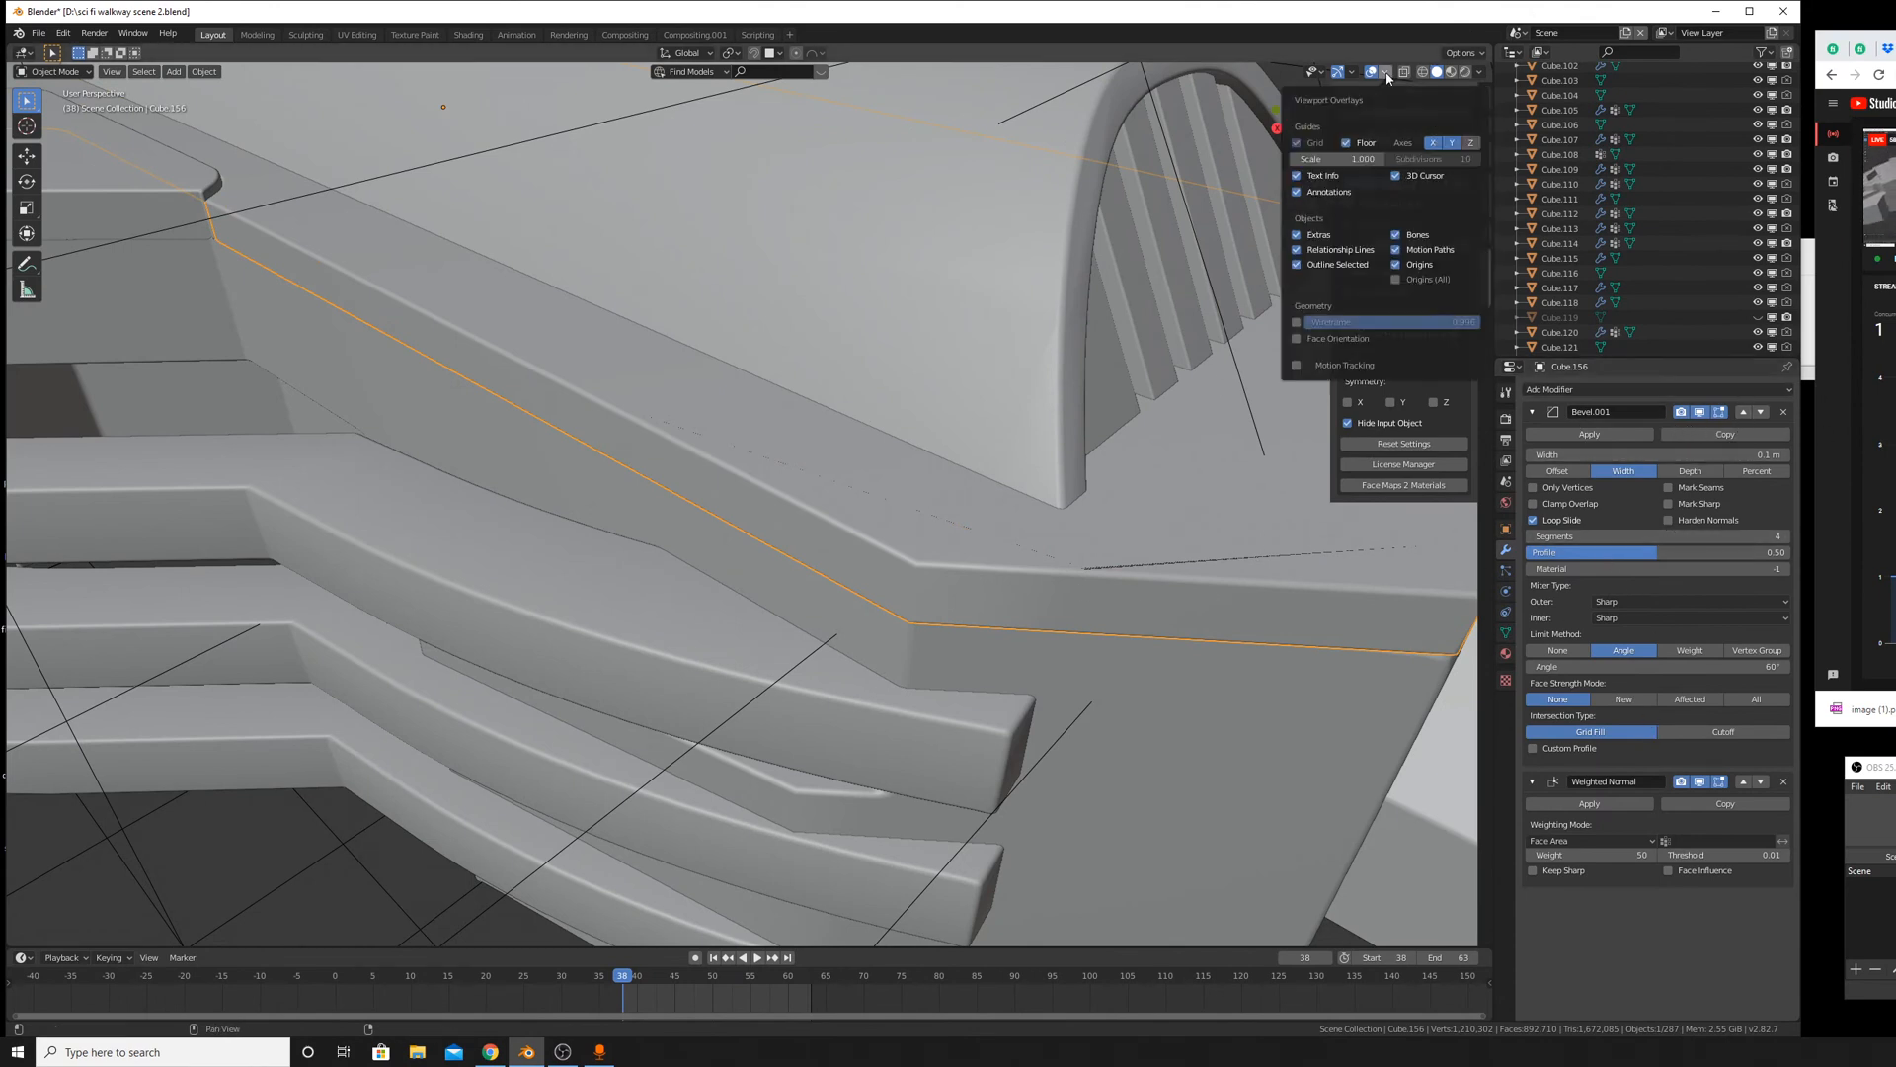
pyautogui.click(1297, 323)
pyautogui.scroll(5, 1030, 561)
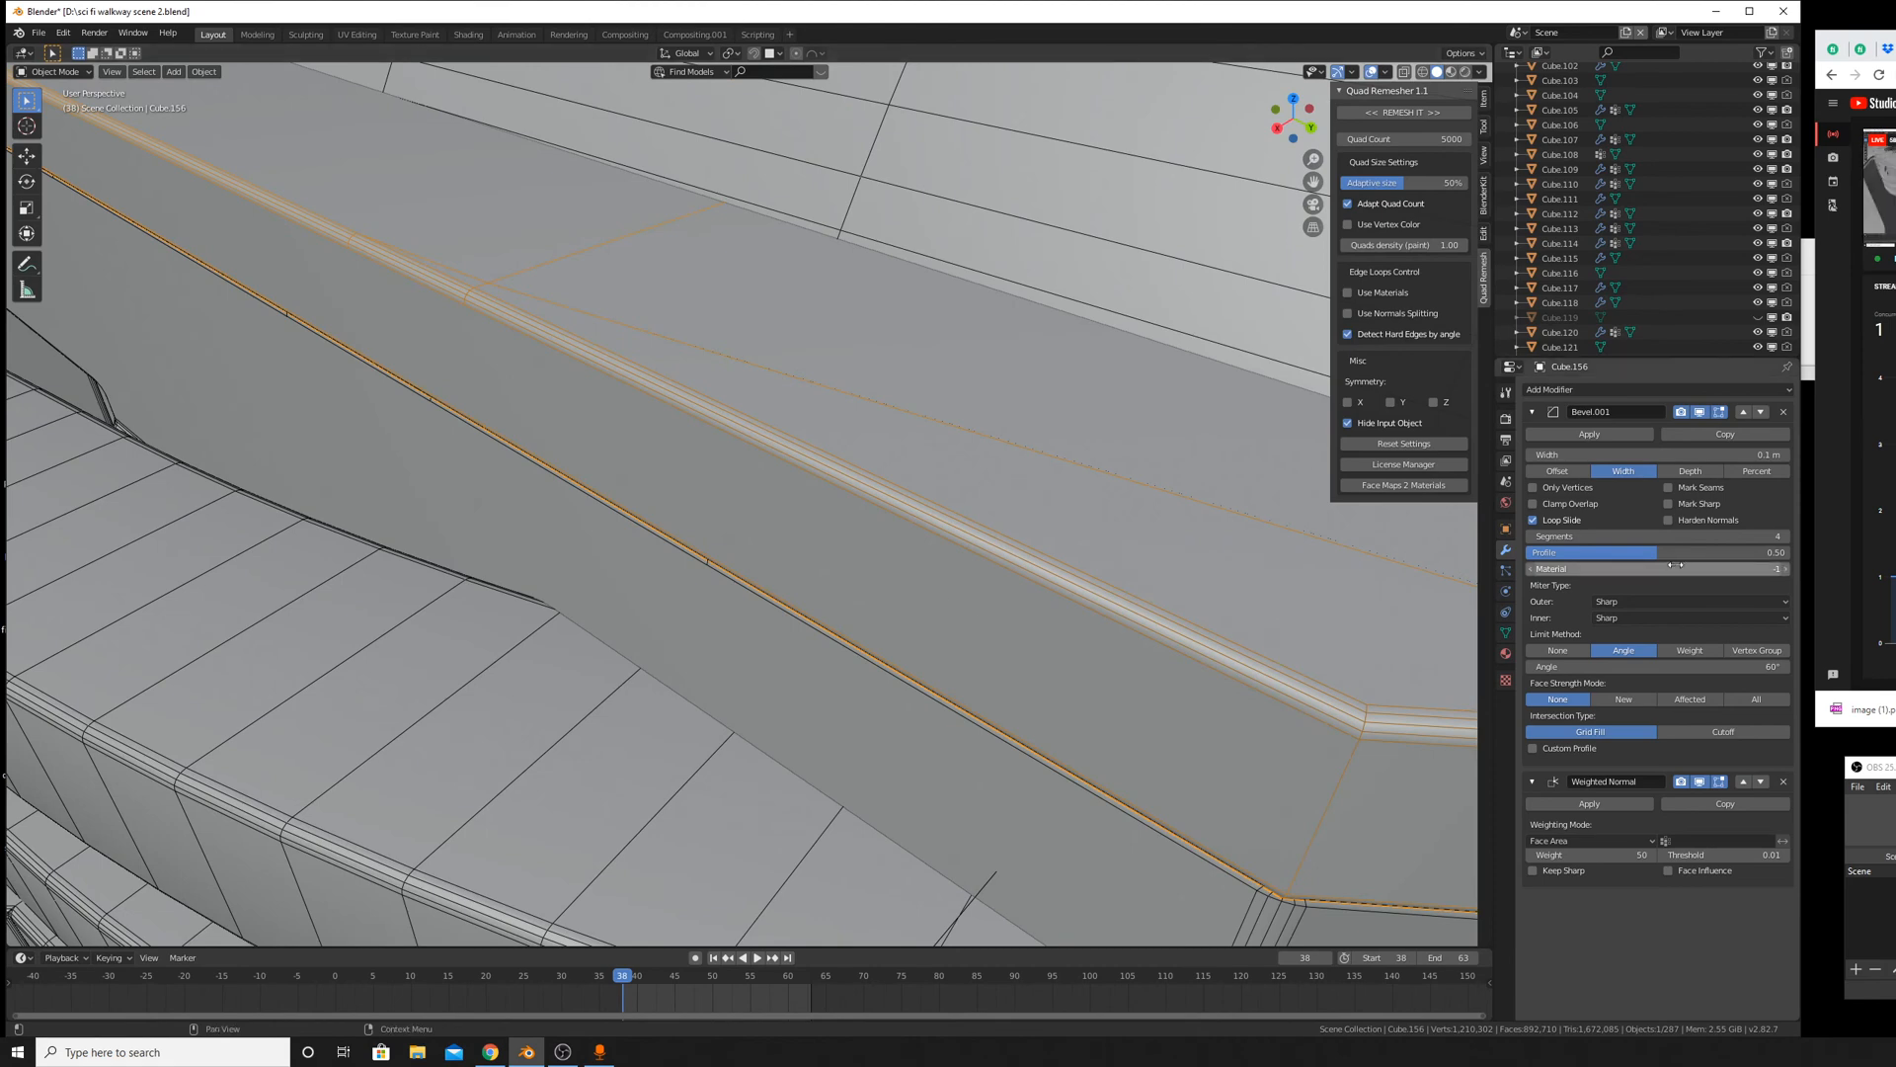
pyautogui.moveTo(1659, 552); pyautogui.dragTo(1782, 552)
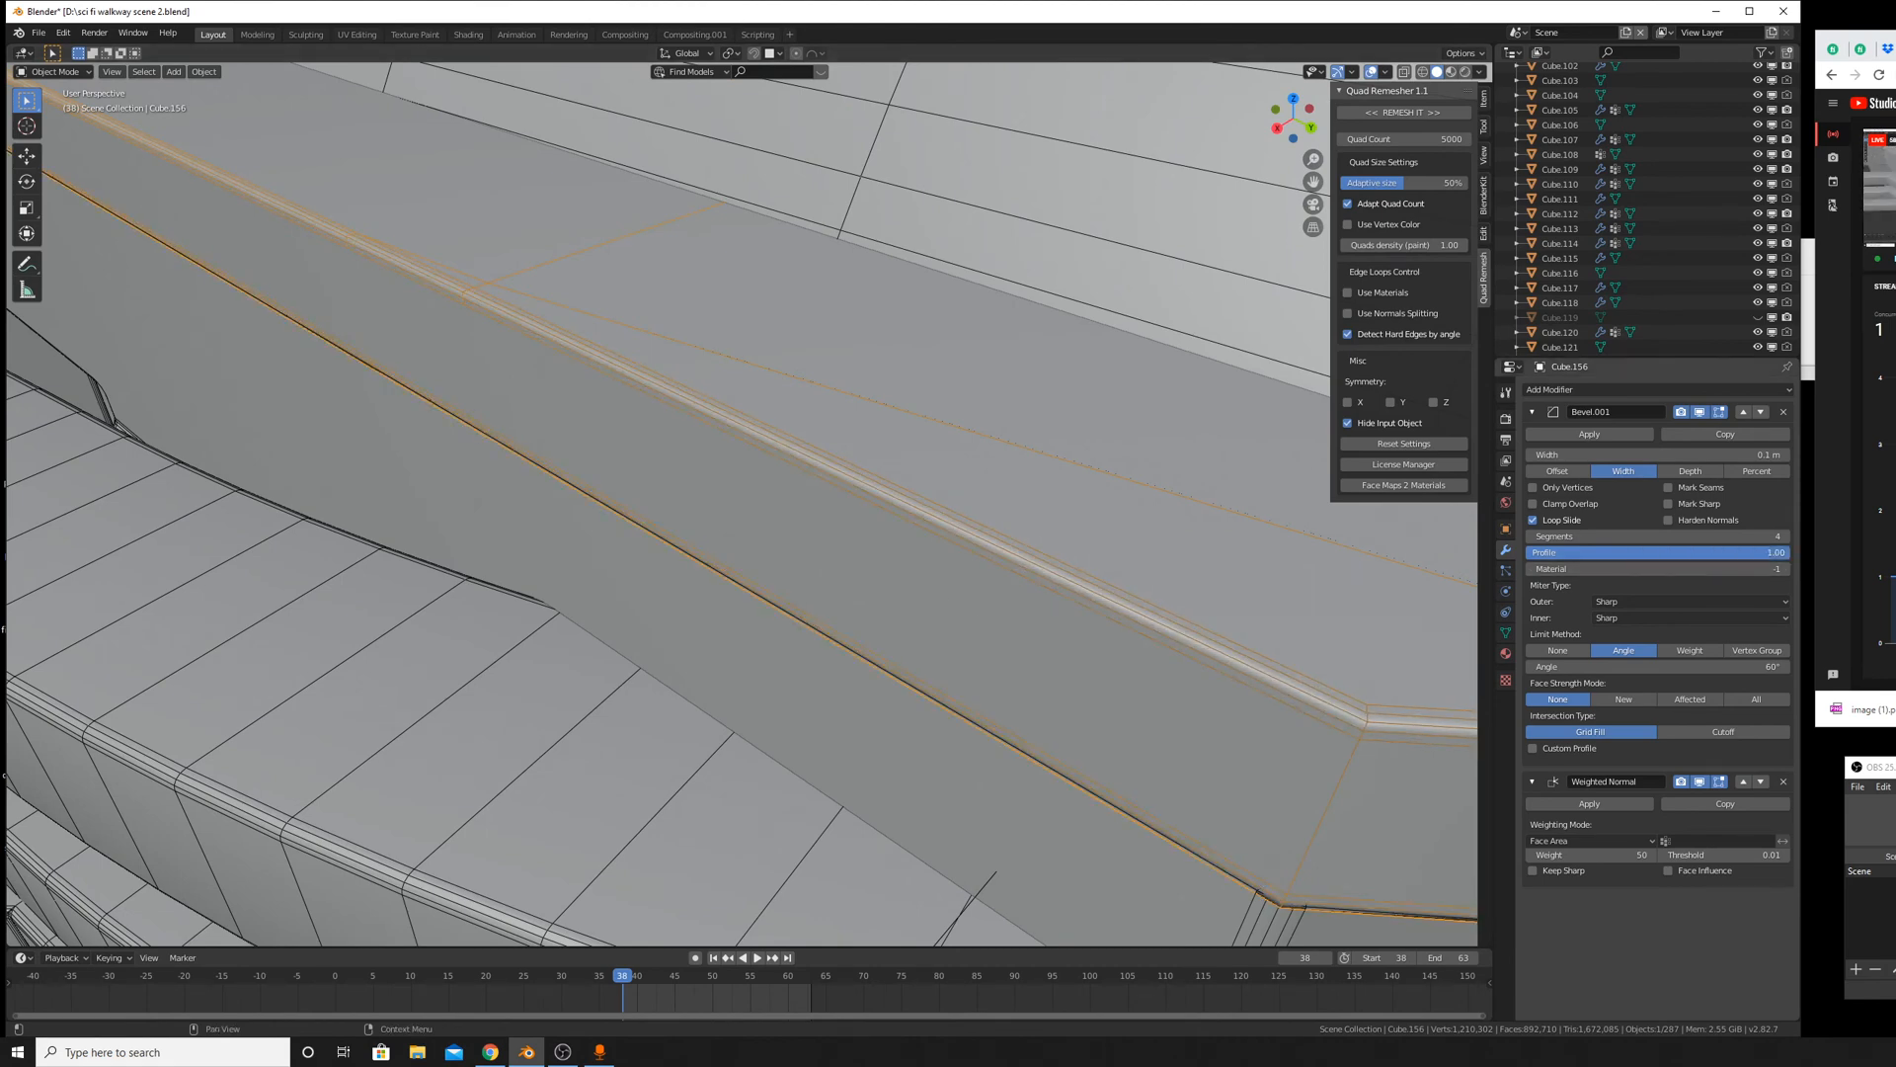
pyautogui.hotkey('ctrl', 'z')
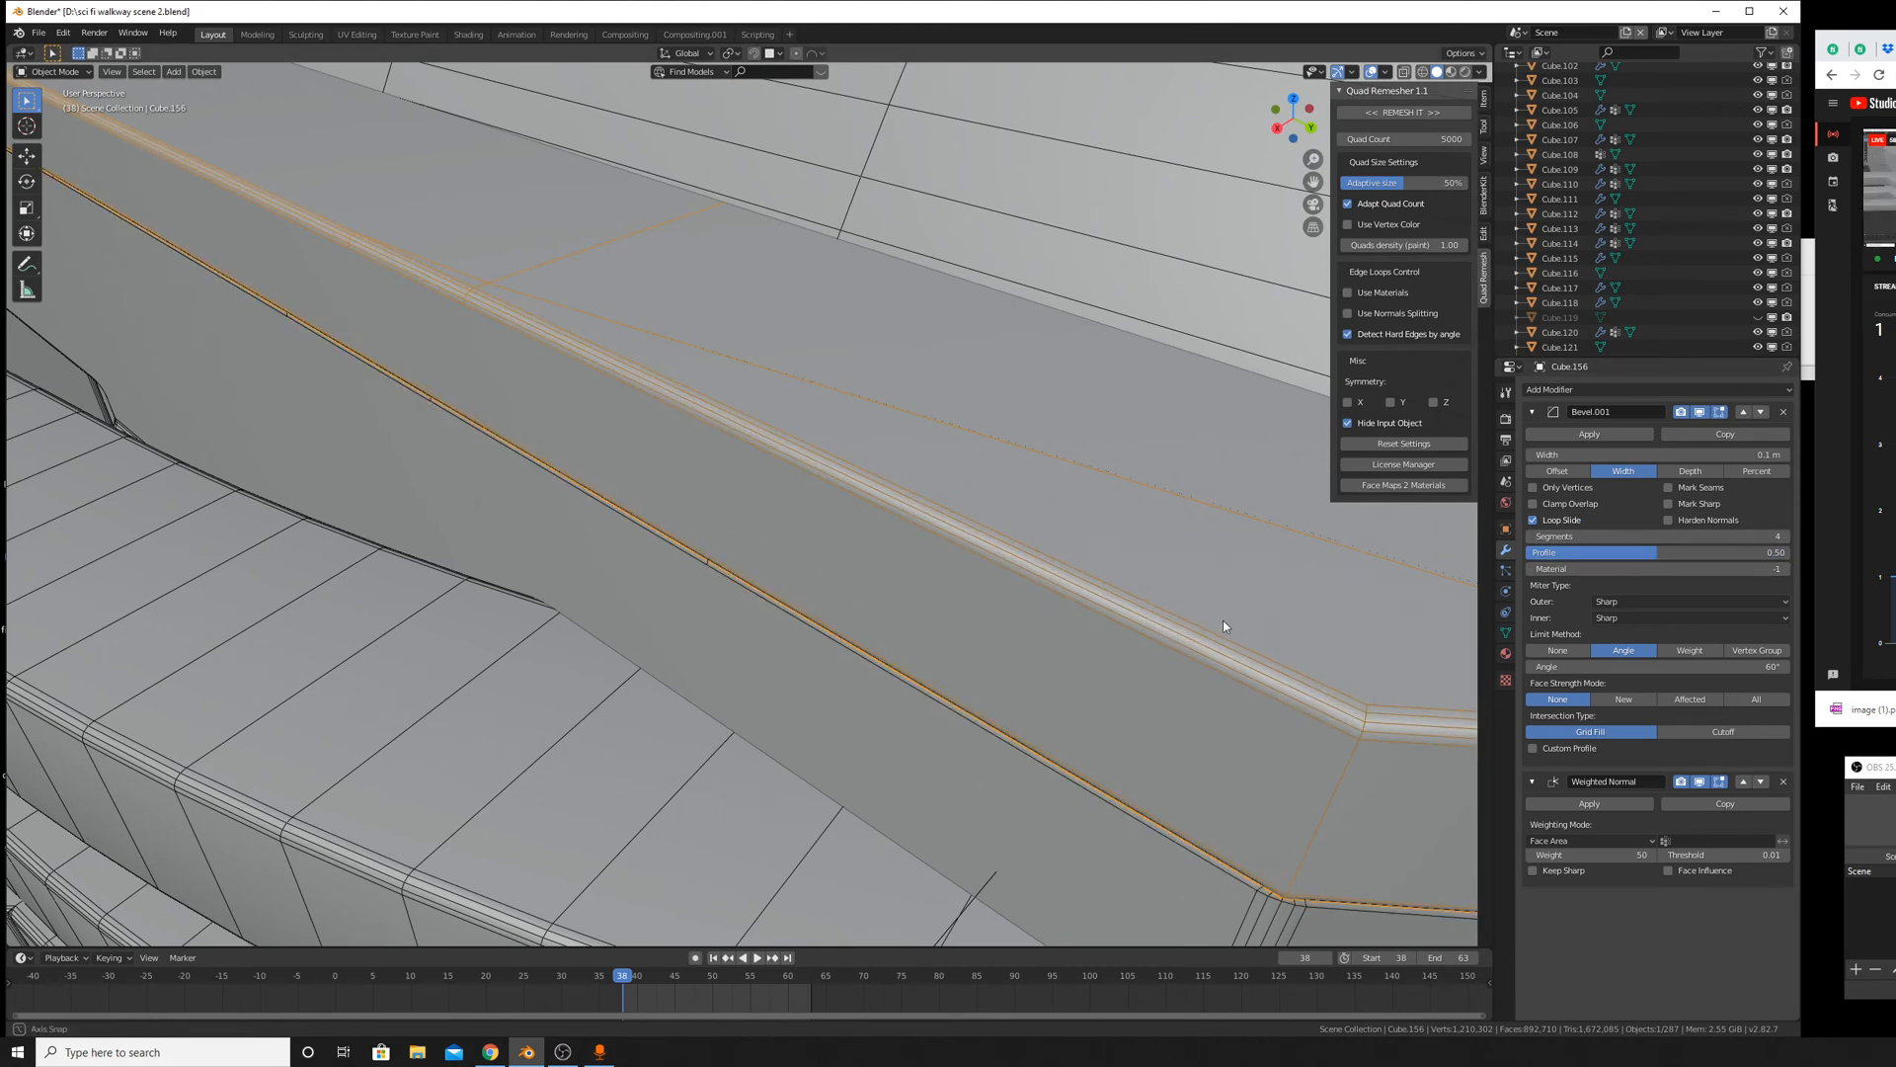
# Hide the wireframe overlay and examine the plate's shading around the vented arch.
pyautogui.moveTo(1222, 626); pyautogui.dragTo(1211, 618, button='middle')
pyautogui.scroll(-5, 1211, 618)
pyautogui.keyDown('shift'); pyautogui.moveTo(816, 291); pyautogui.dragTo(1010, 407, button='middle'); pyautogui.keyUp('shift')
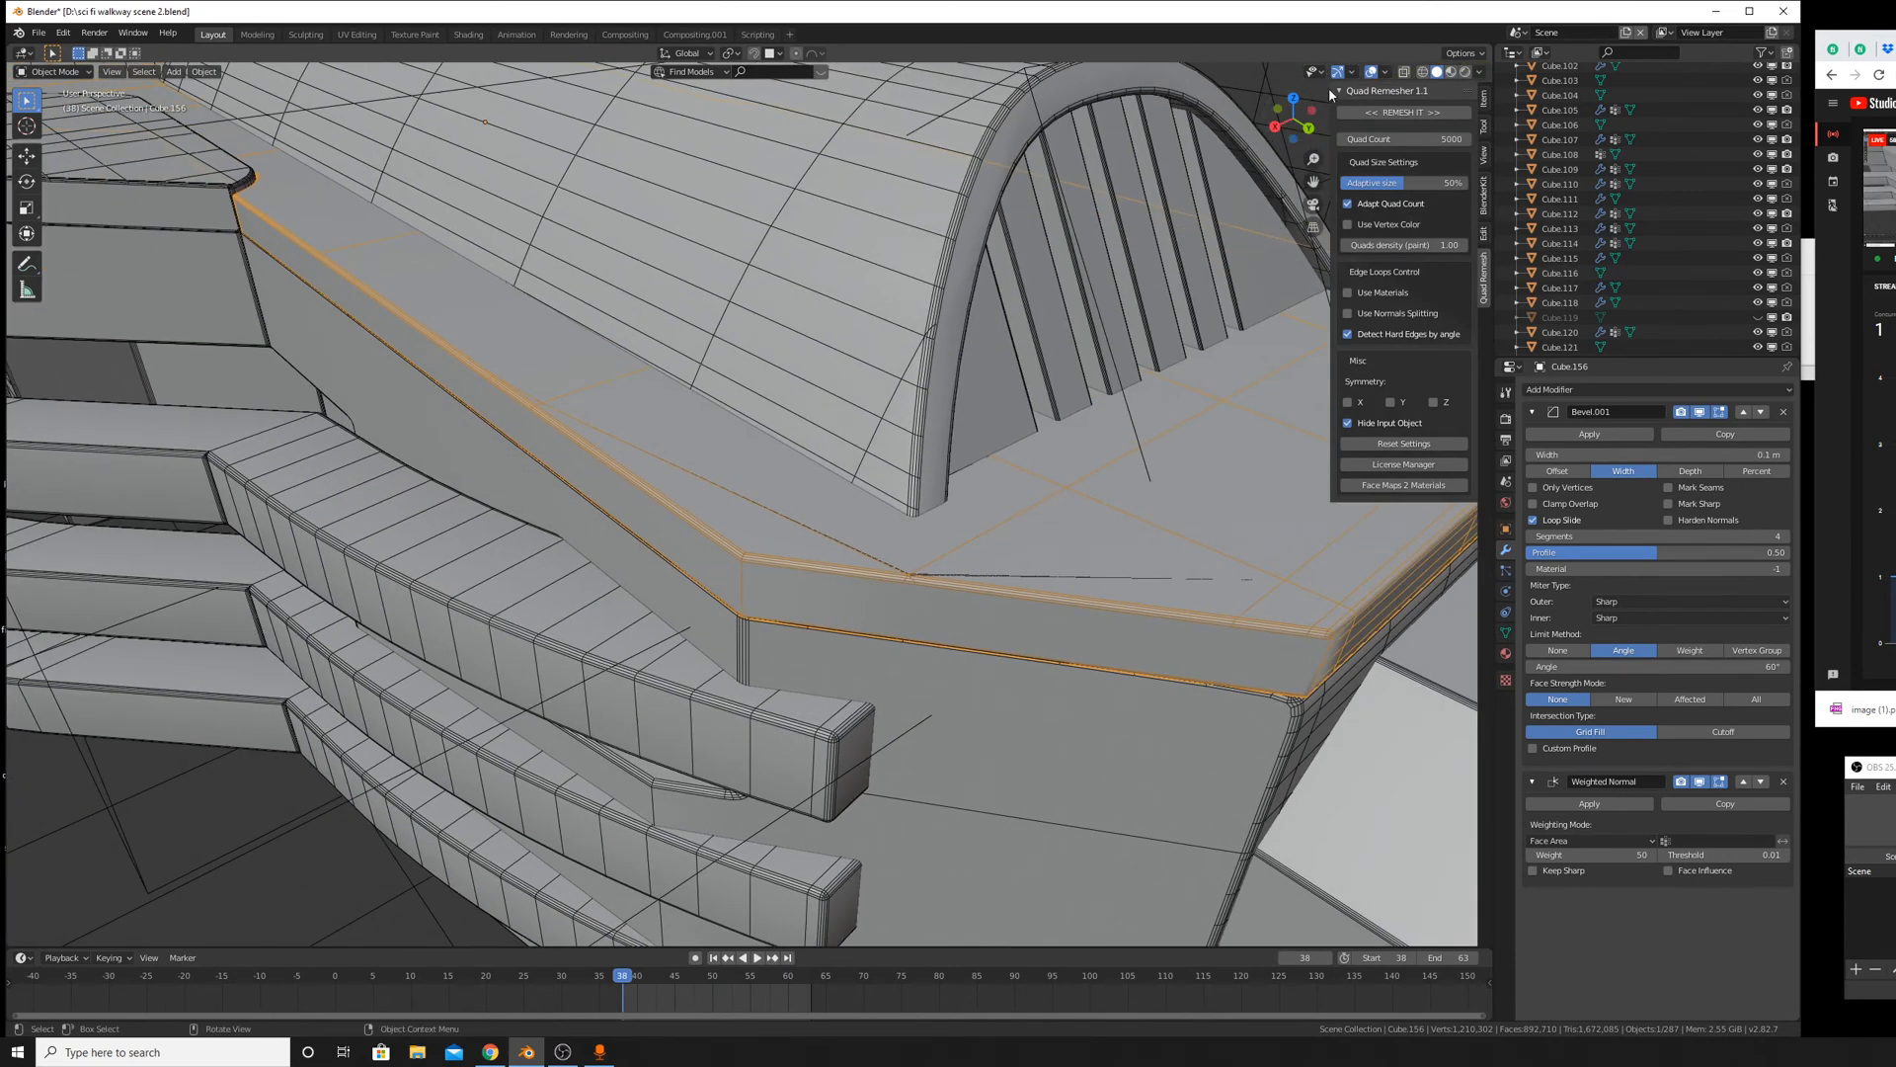
pyautogui.click(1385, 73)
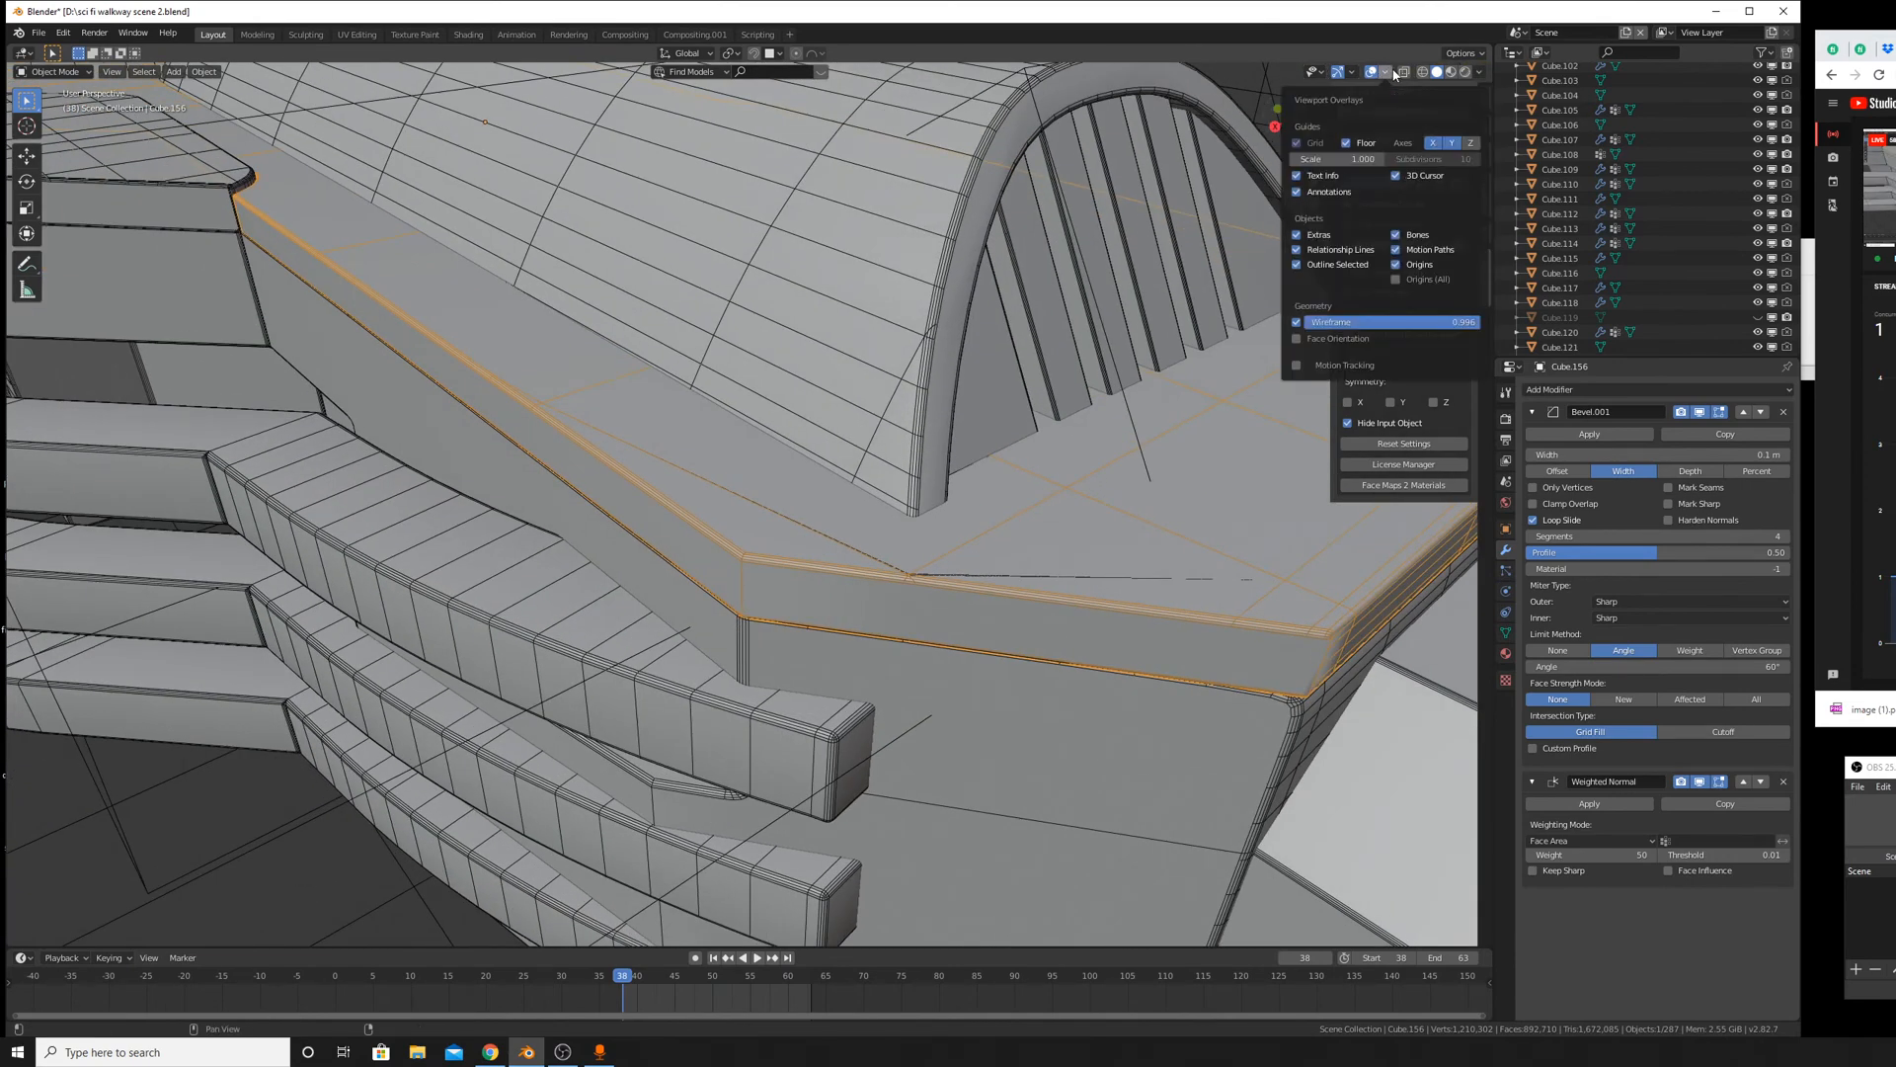
pyautogui.click(1297, 321)
pyautogui.moveTo(1204, 365); pyautogui.dragTo(968, 506, button='middle')
pyautogui.scroll(3, 877, 508)
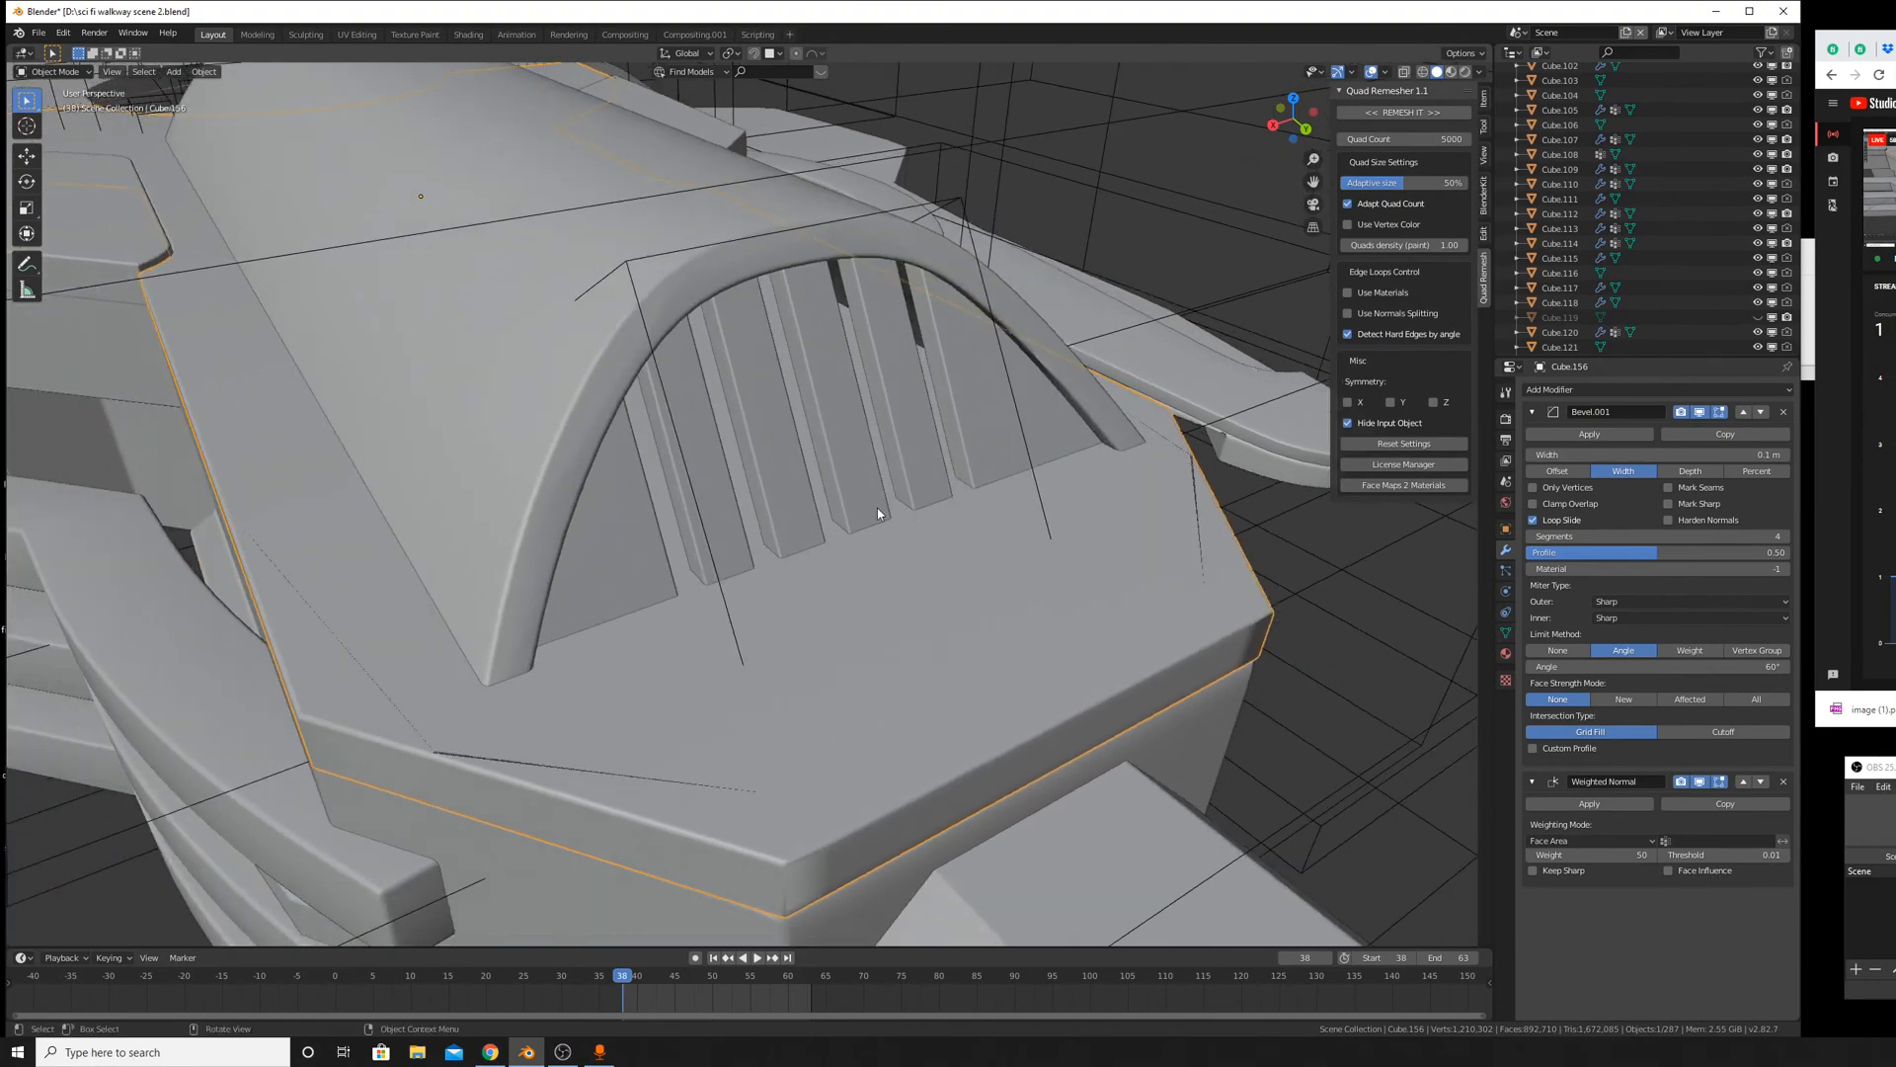
# Slide the vertex at the end of the dark crease on the plate around the vented dome inward, away from the front rim.
pyautogui.scroll(-5, 782, 596)
pyautogui.moveTo(816, 407); pyautogui.dragTo(950, 581, button='middle')
pyautogui.scroll(3, 950, 581)
pyautogui.keyDown('shift'); pyautogui.moveTo(1071, 805); pyautogui.dragTo(963, 591, button='middle'); pyautogui.keyUp('shift')
pyautogui.scroll(3, 994, 642)
pyautogui.keyDown('shift'); pyautogui.moveTo(1020, 708); pyautogui.dragTo(970, 687, button='middle'); pyautogui.keyUp('shift')
pyautogui.scroll(3, 969, 687)
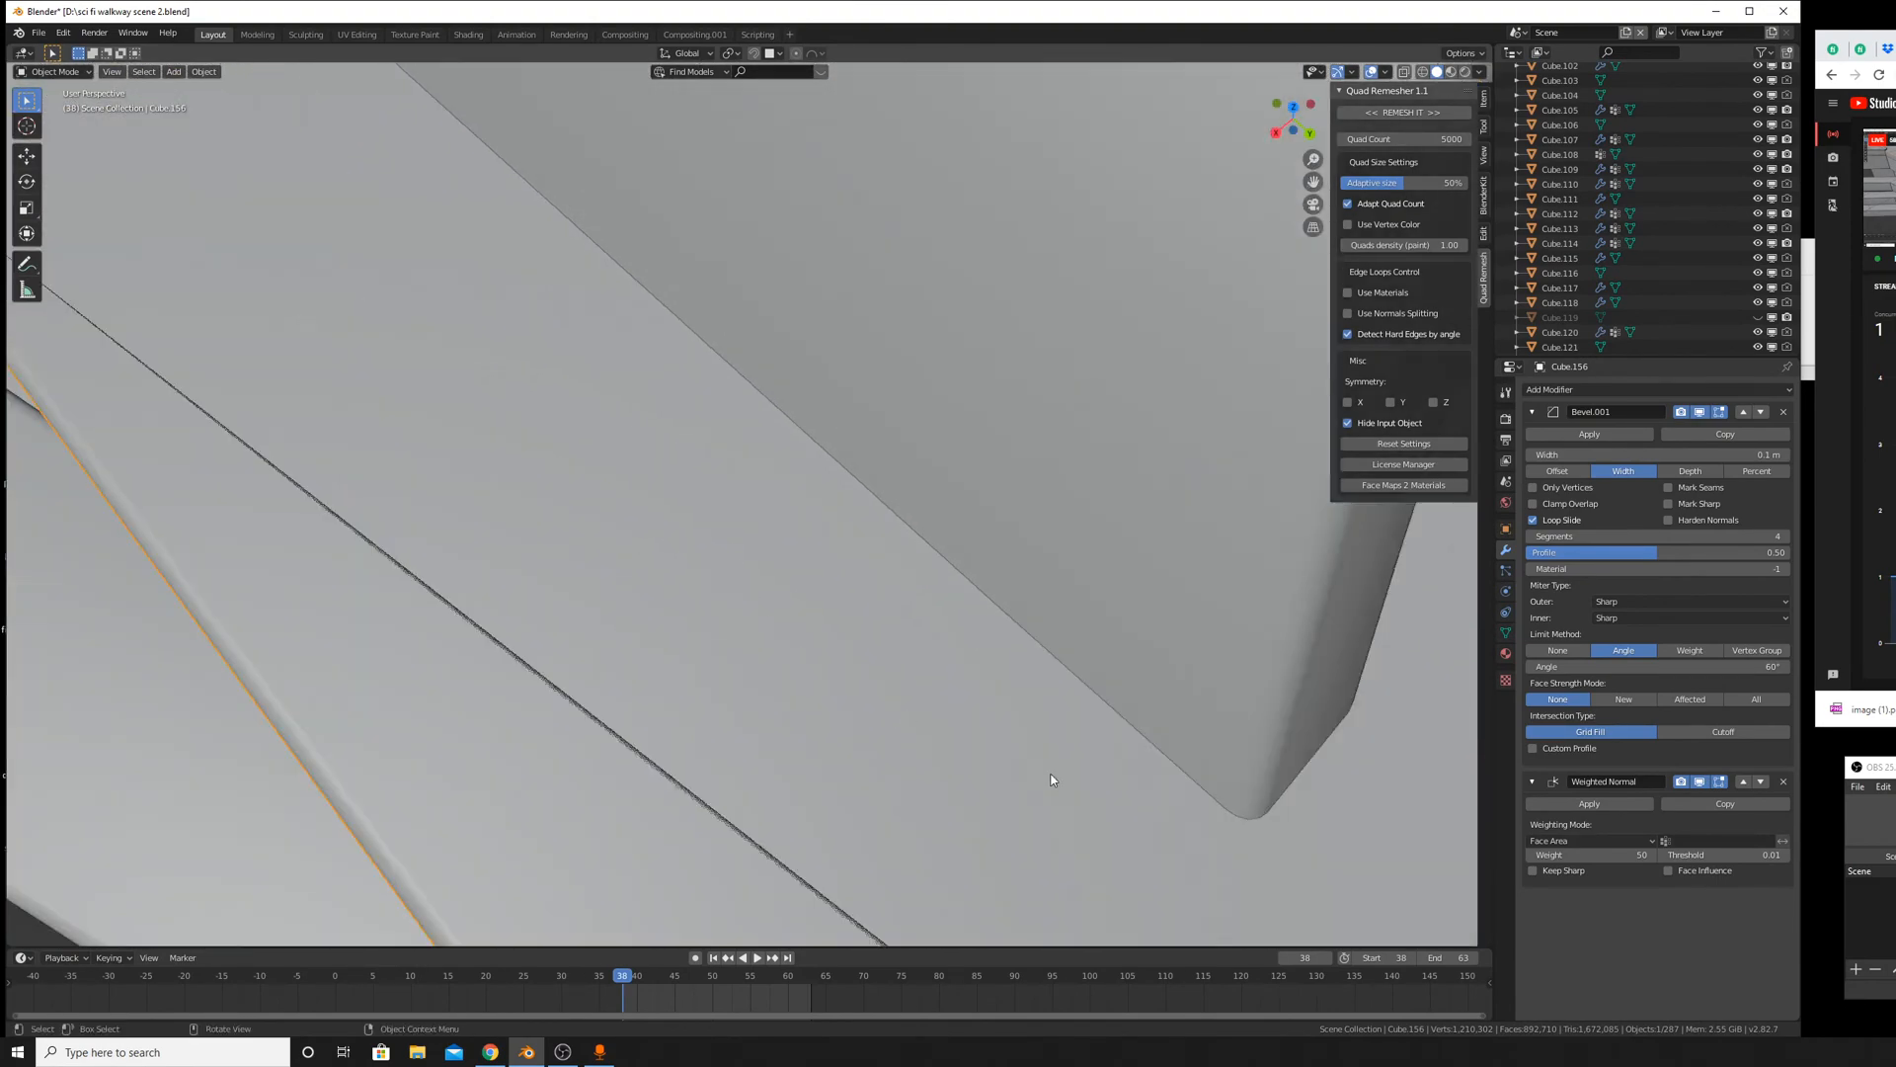
pyautogui.scroll(-4, 1052, 780)
pyautogui.press('Tab')
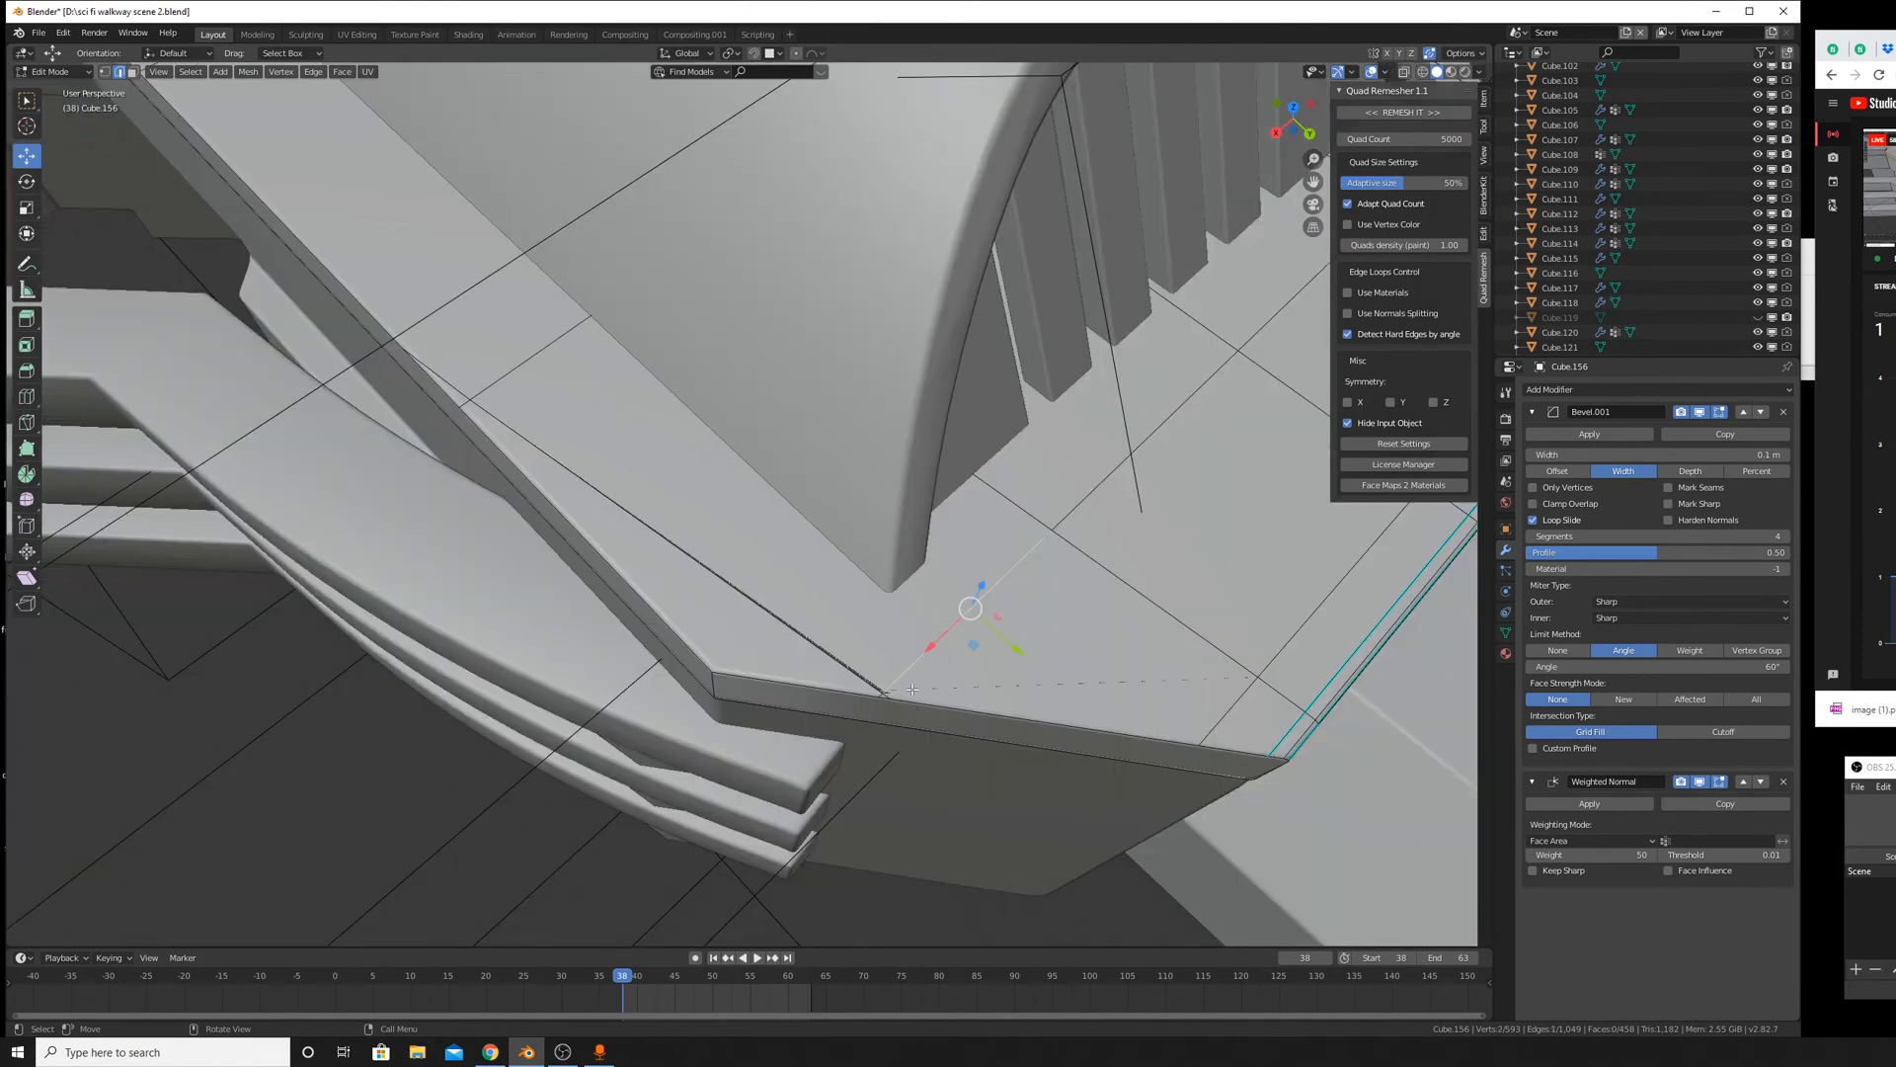
pyautogui.scroll(5, 907, 696)
pyautogui.keyDown('shift'); pyautogui.moveTo(907, 697); pyautogui.dragTo(879, 334, button='middle'); pyautogui.keyUp('shift')
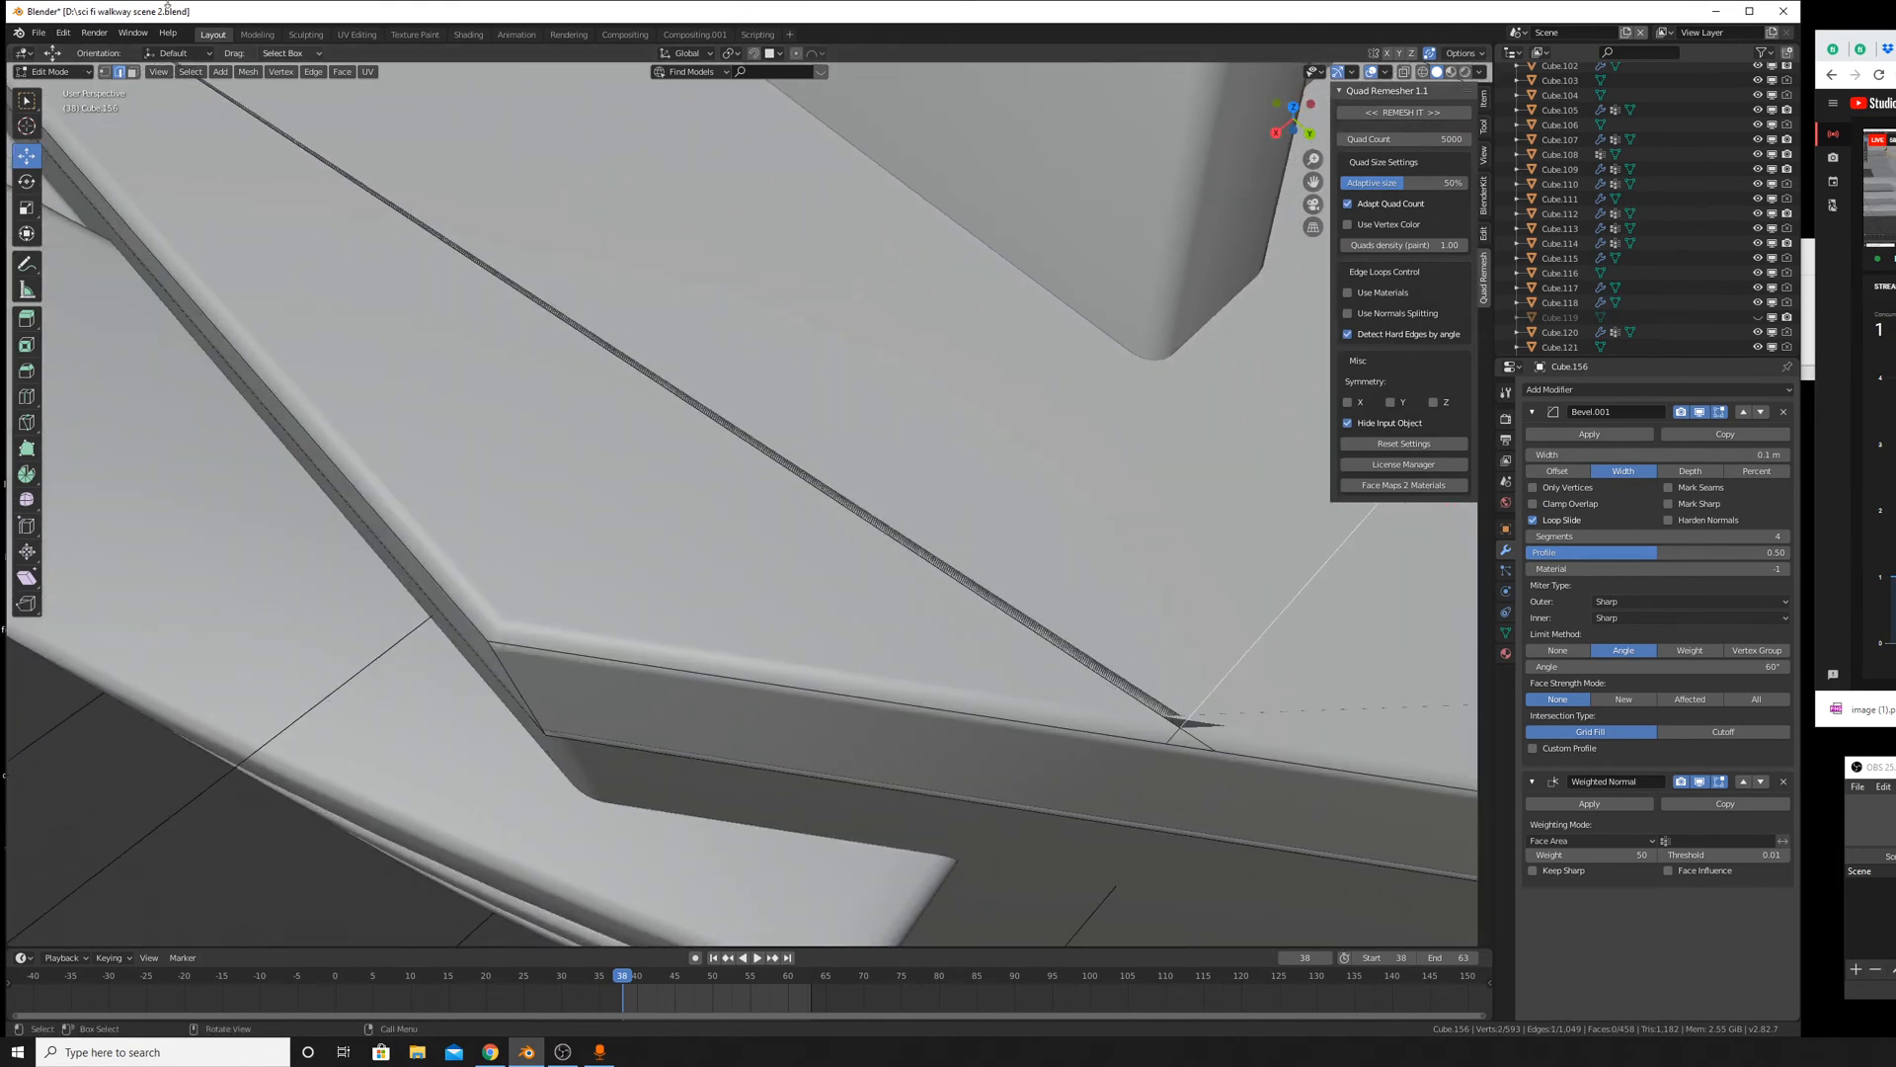
pyautogui.press('1')
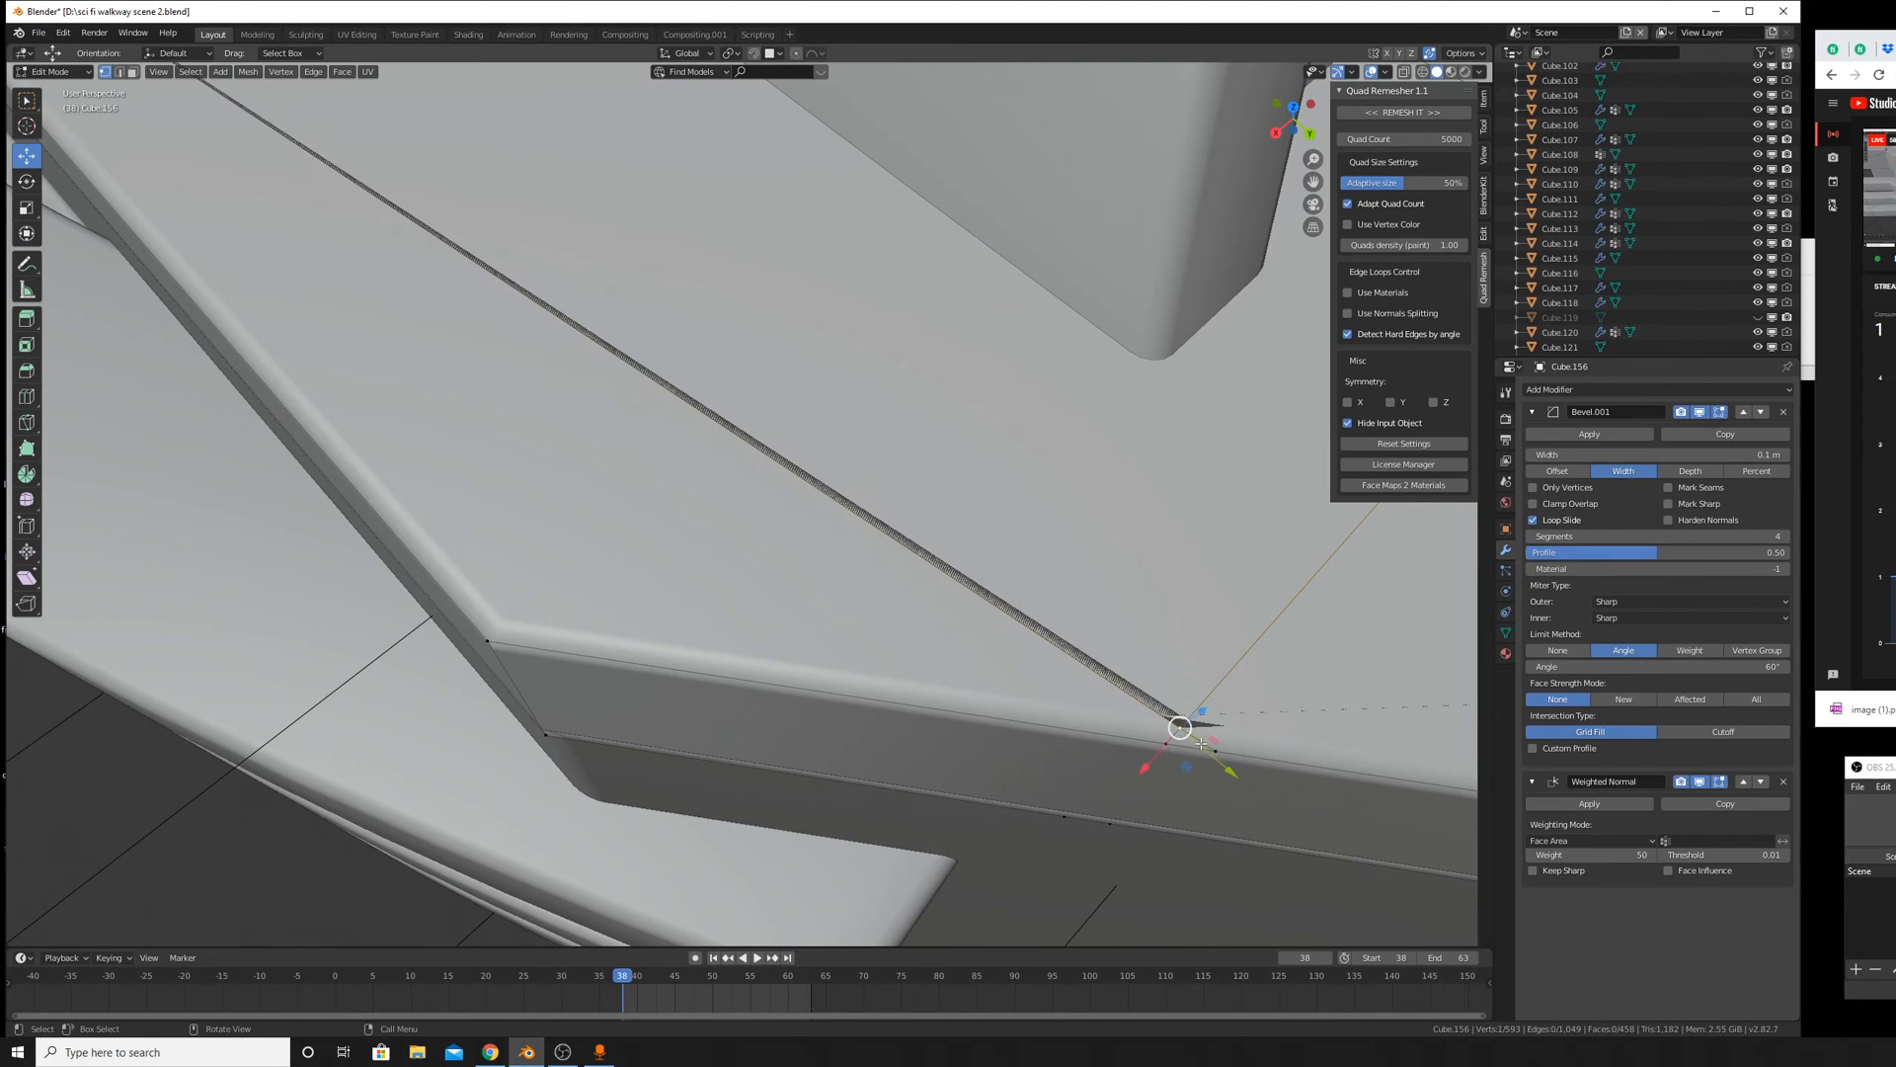
pyautogui.press('g')
pyautogui.press('g')
pyautogui.click(1284, 713)
pyautogui.press('g')
pyautogui.press('g')
pyautogui.click(1241, 699)
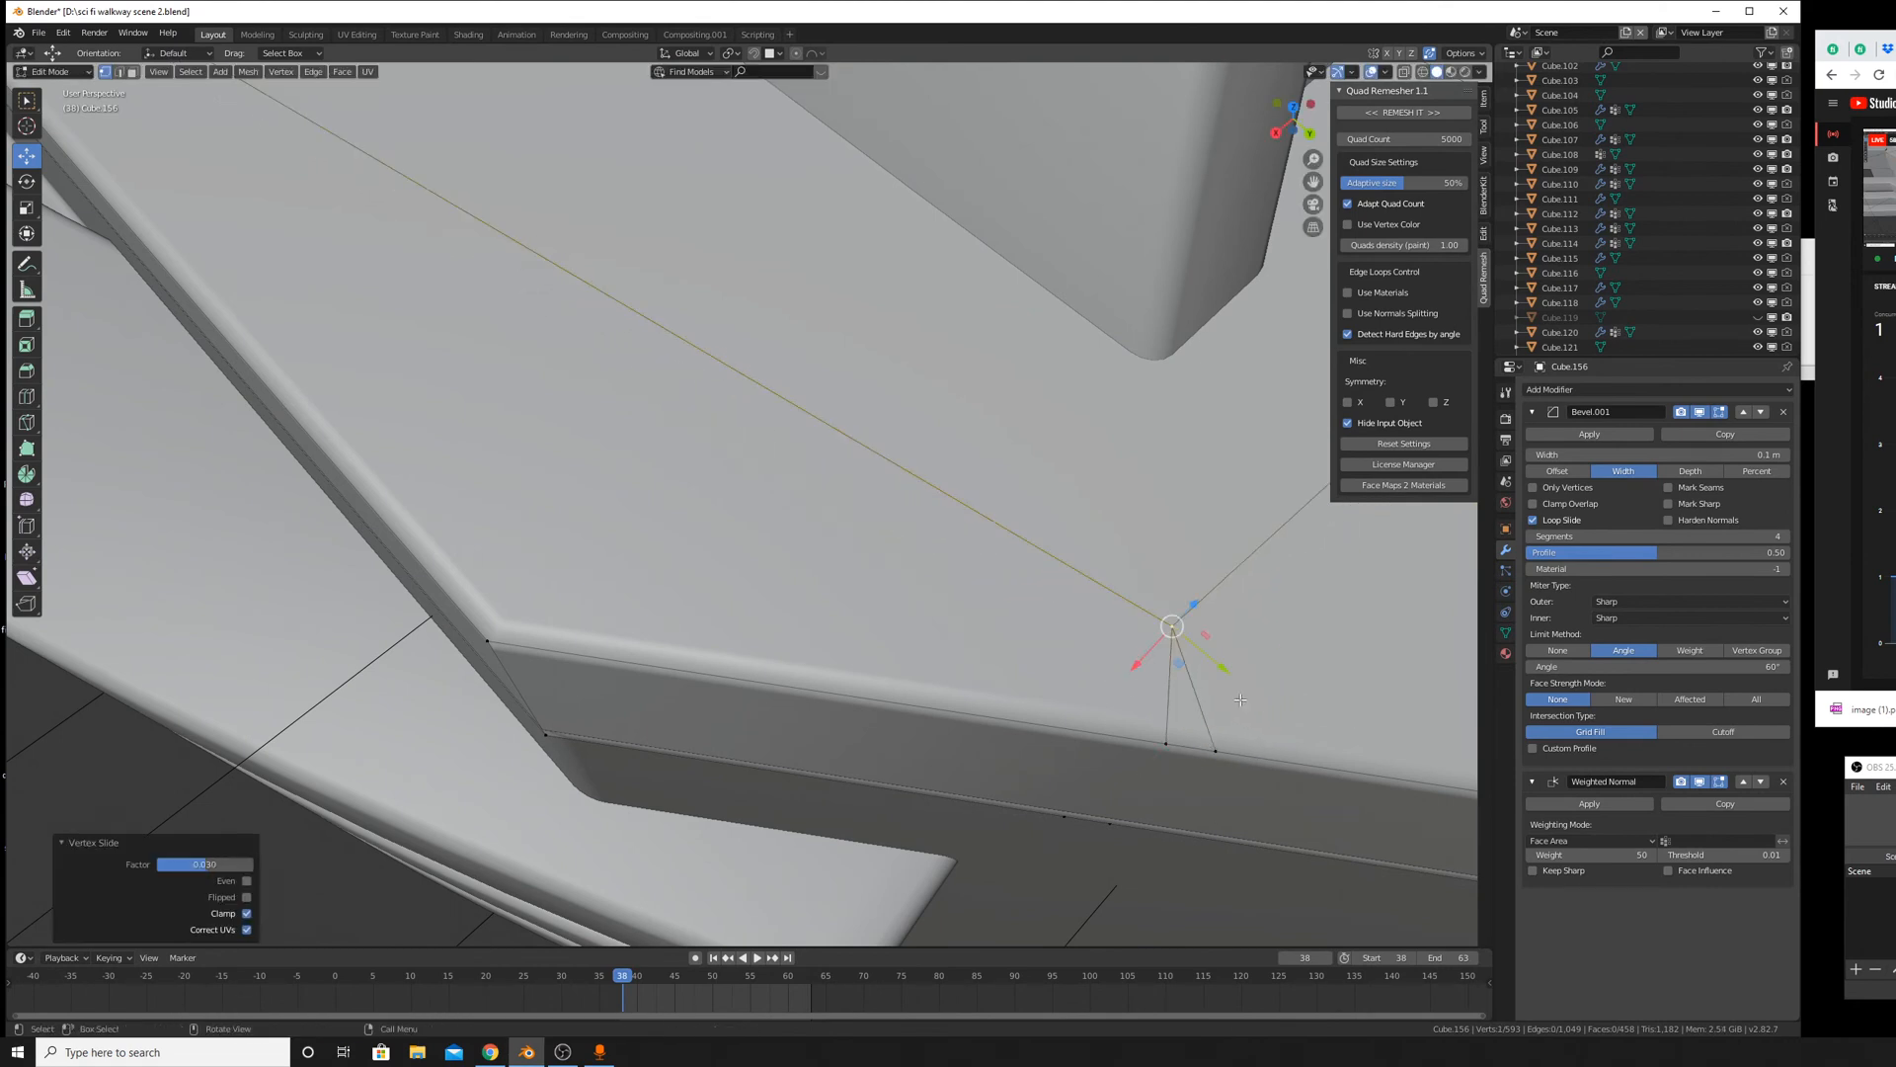
# Slide the adjacent vertex on the plate's front rim toward its neighbour and return to Object Mode.
pyautogui.click(1215, 750)
pyautogui.press('g')
pyautogui.press('g')
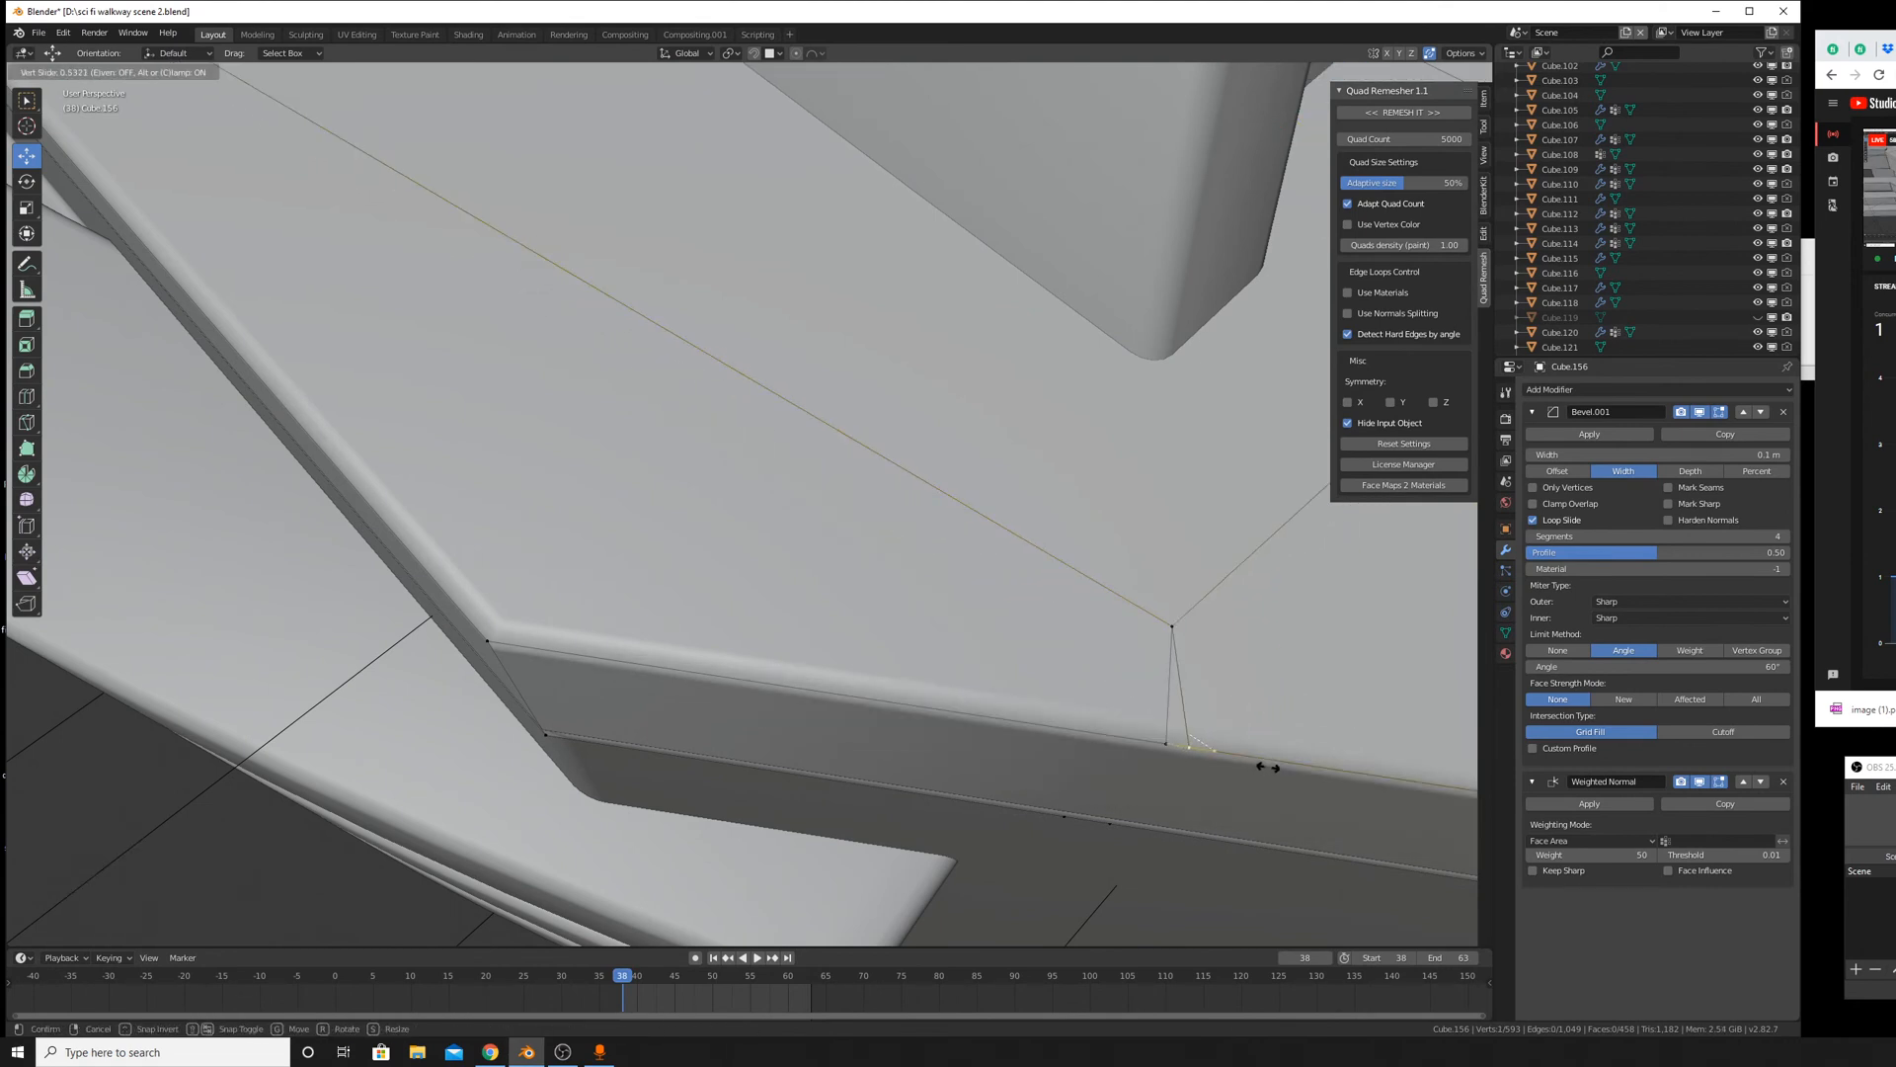
pyautogui.click(1198, 733)
pyautogui.press('Tab')
pyautogui.scroll(-9, 1216, 729)
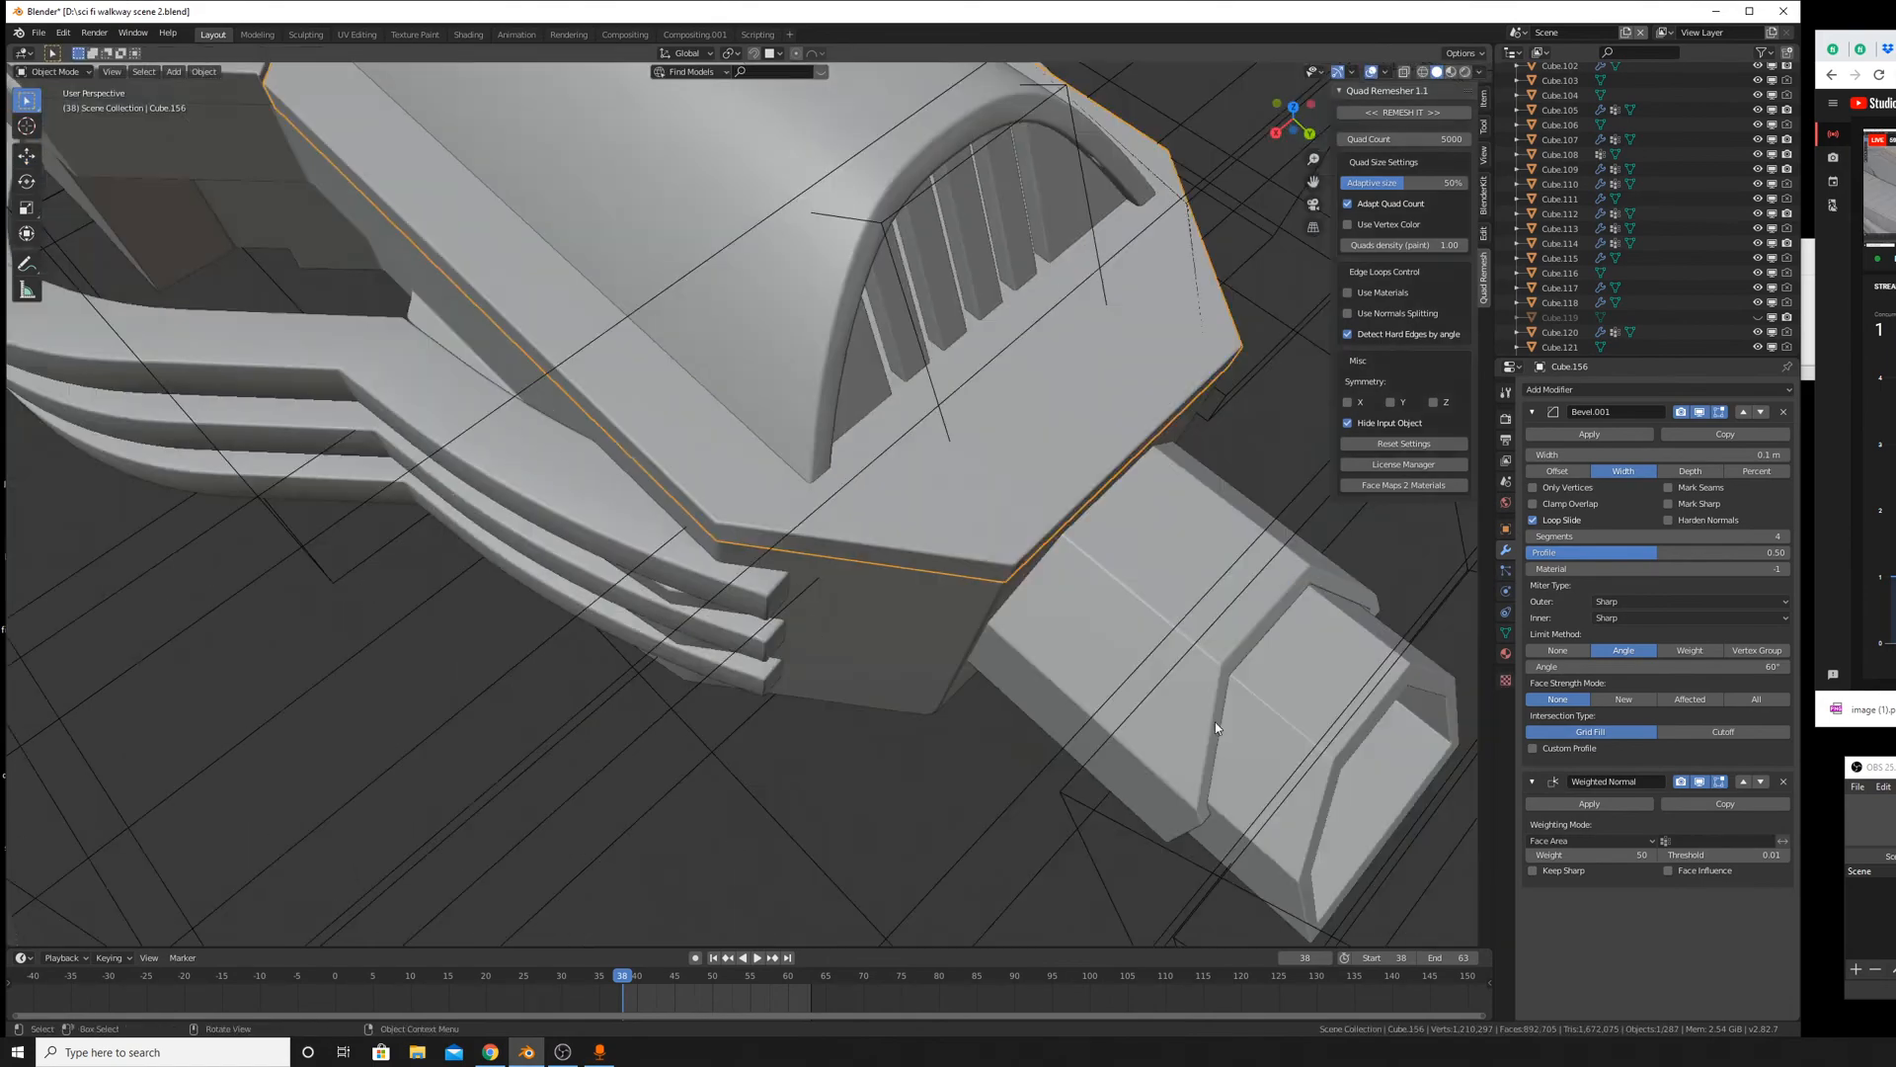
# Select the long lower wing panel and inspect its mesh and shading around the underside notches.
pyautogui.moveTo(1215, 727); pyautogui.dragTo(847, 559, button='middle')
pyautogui.scroll(5, 790, 544)
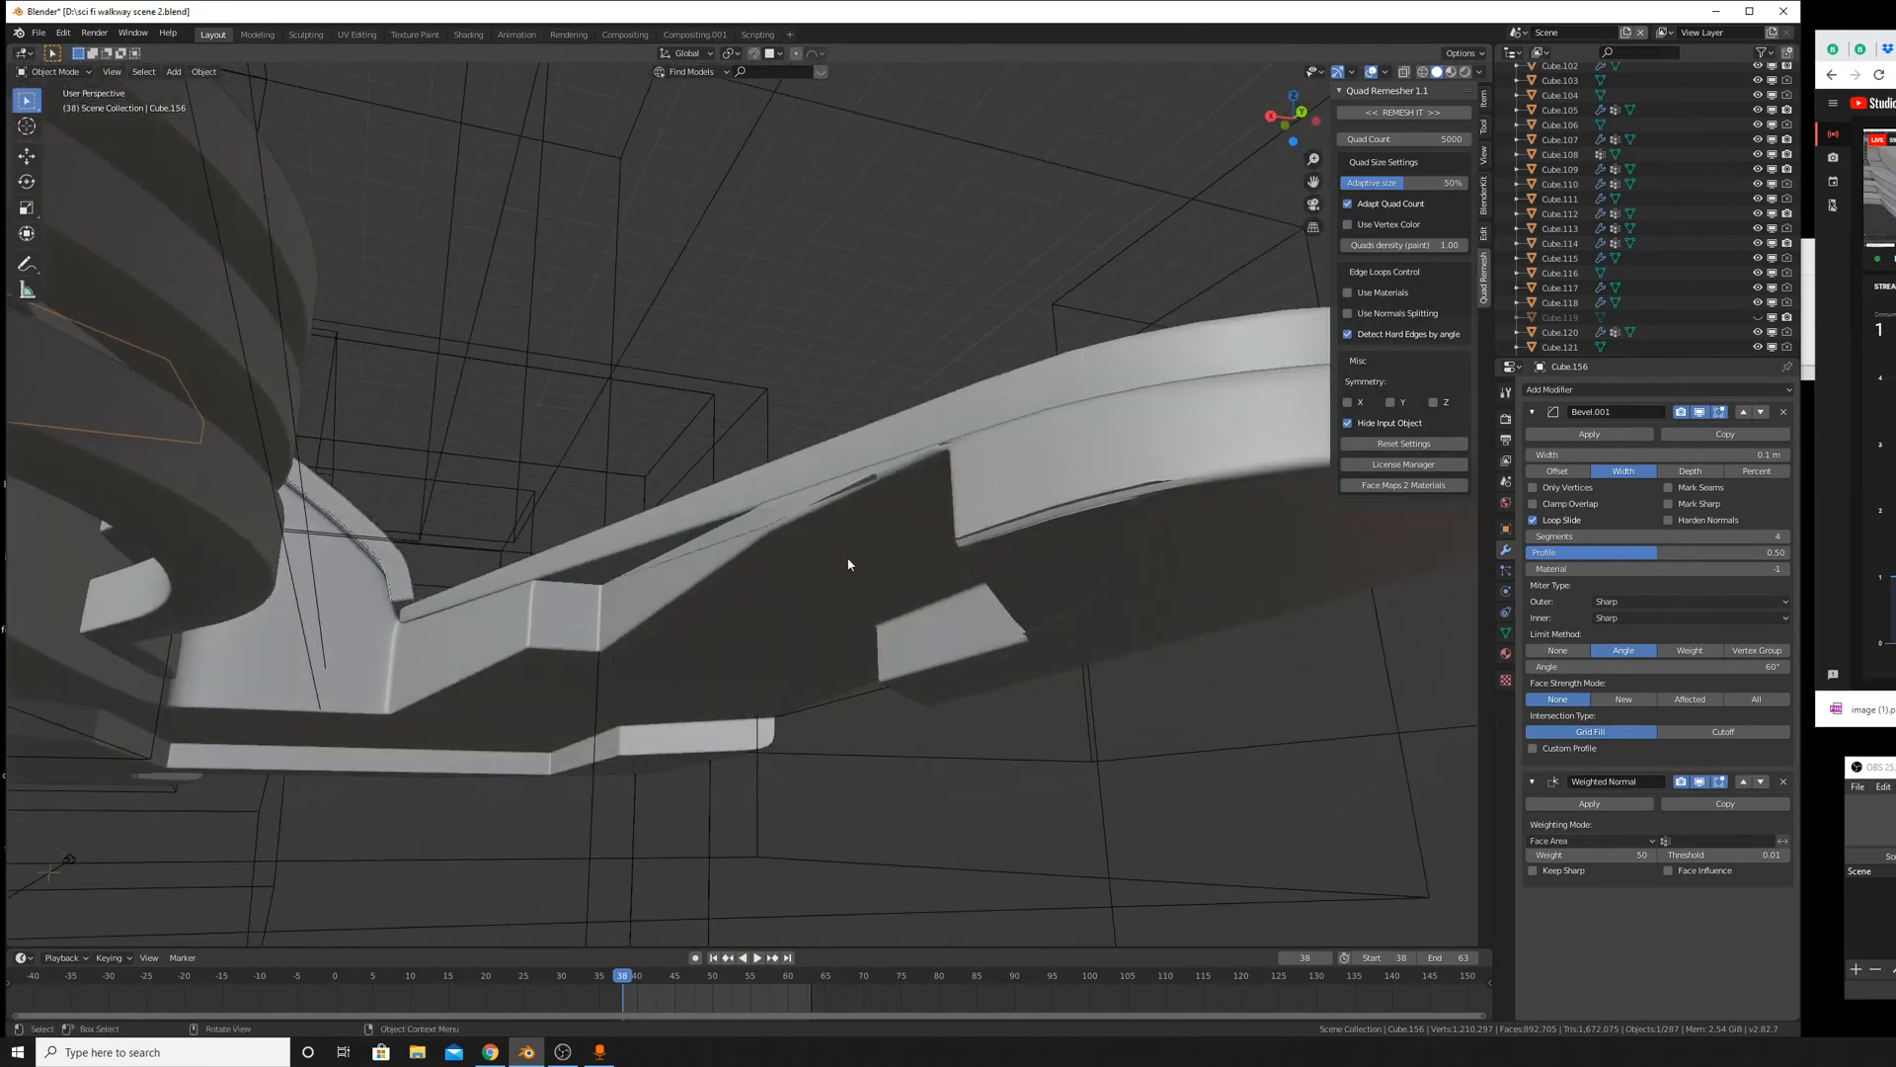
pyautogui.click(1040, 556)
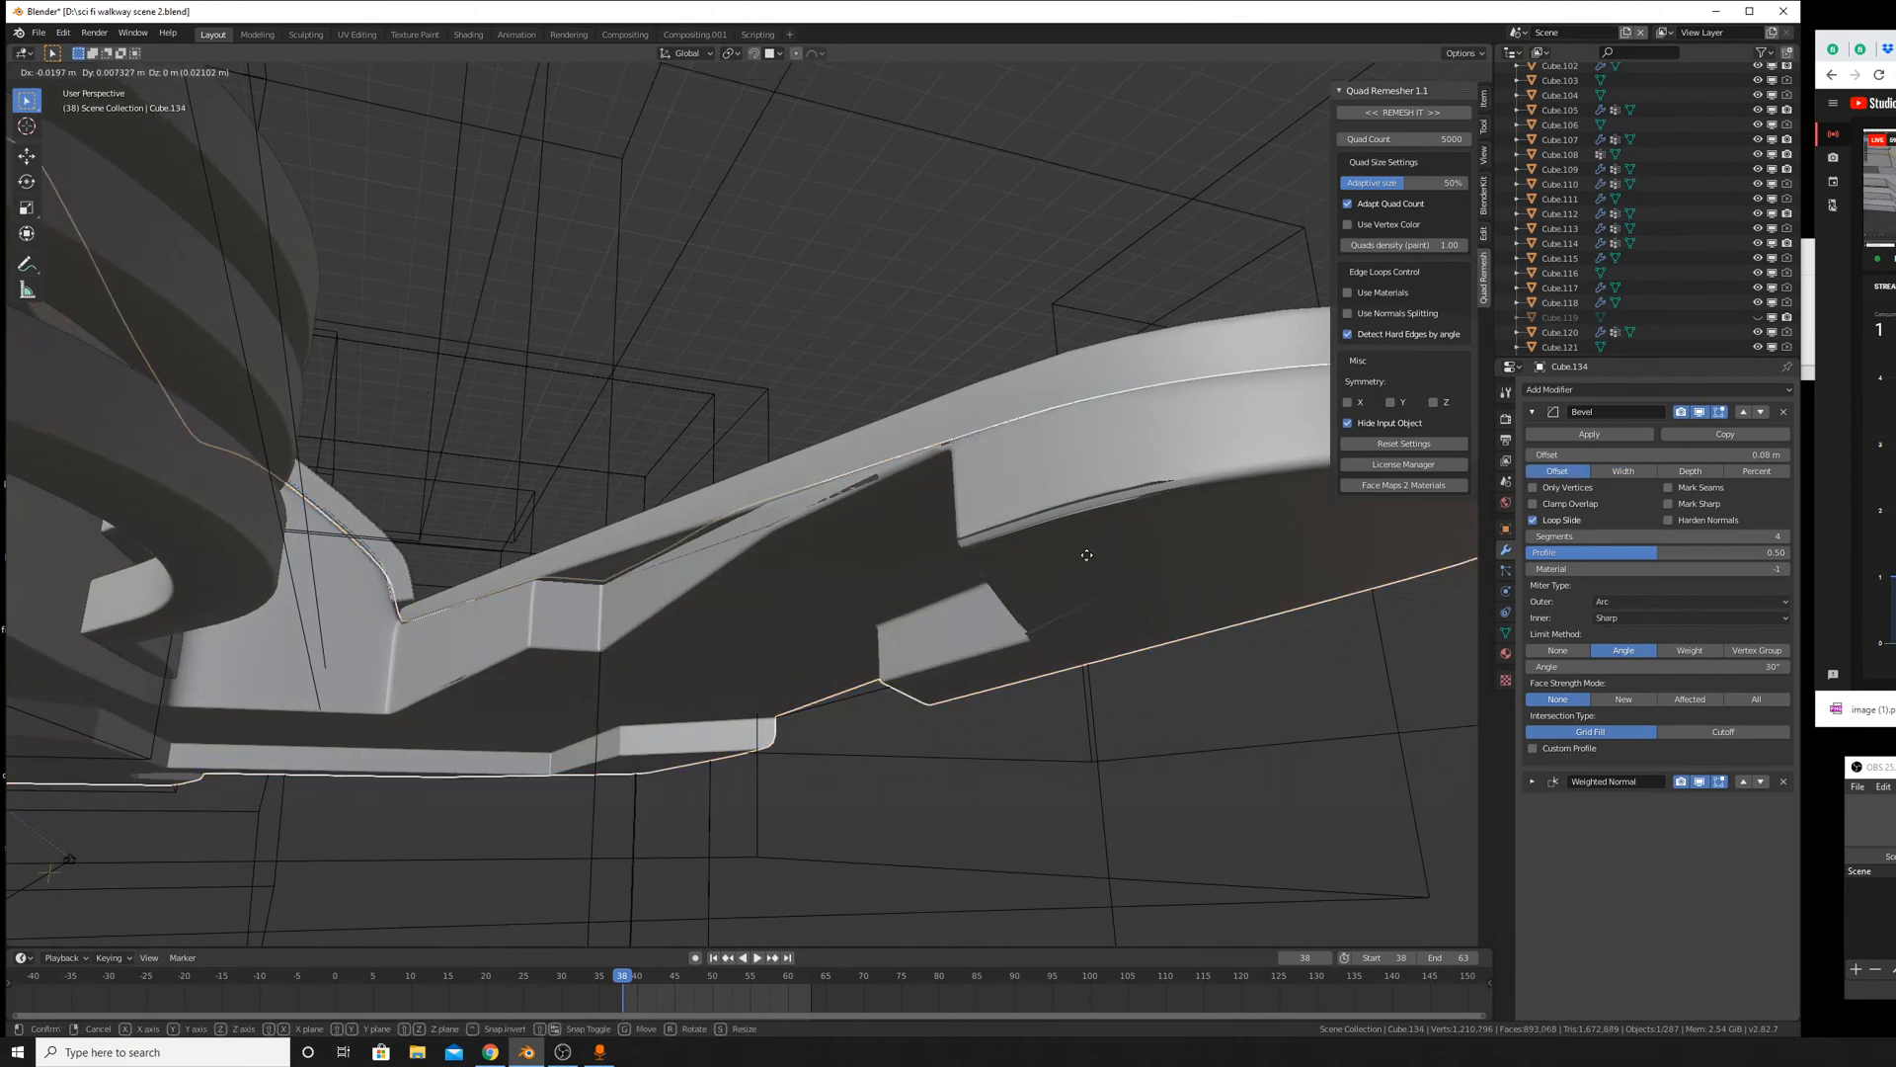
pyautogui.rightClick(1086, 554)
pyautogui.press('Tab')
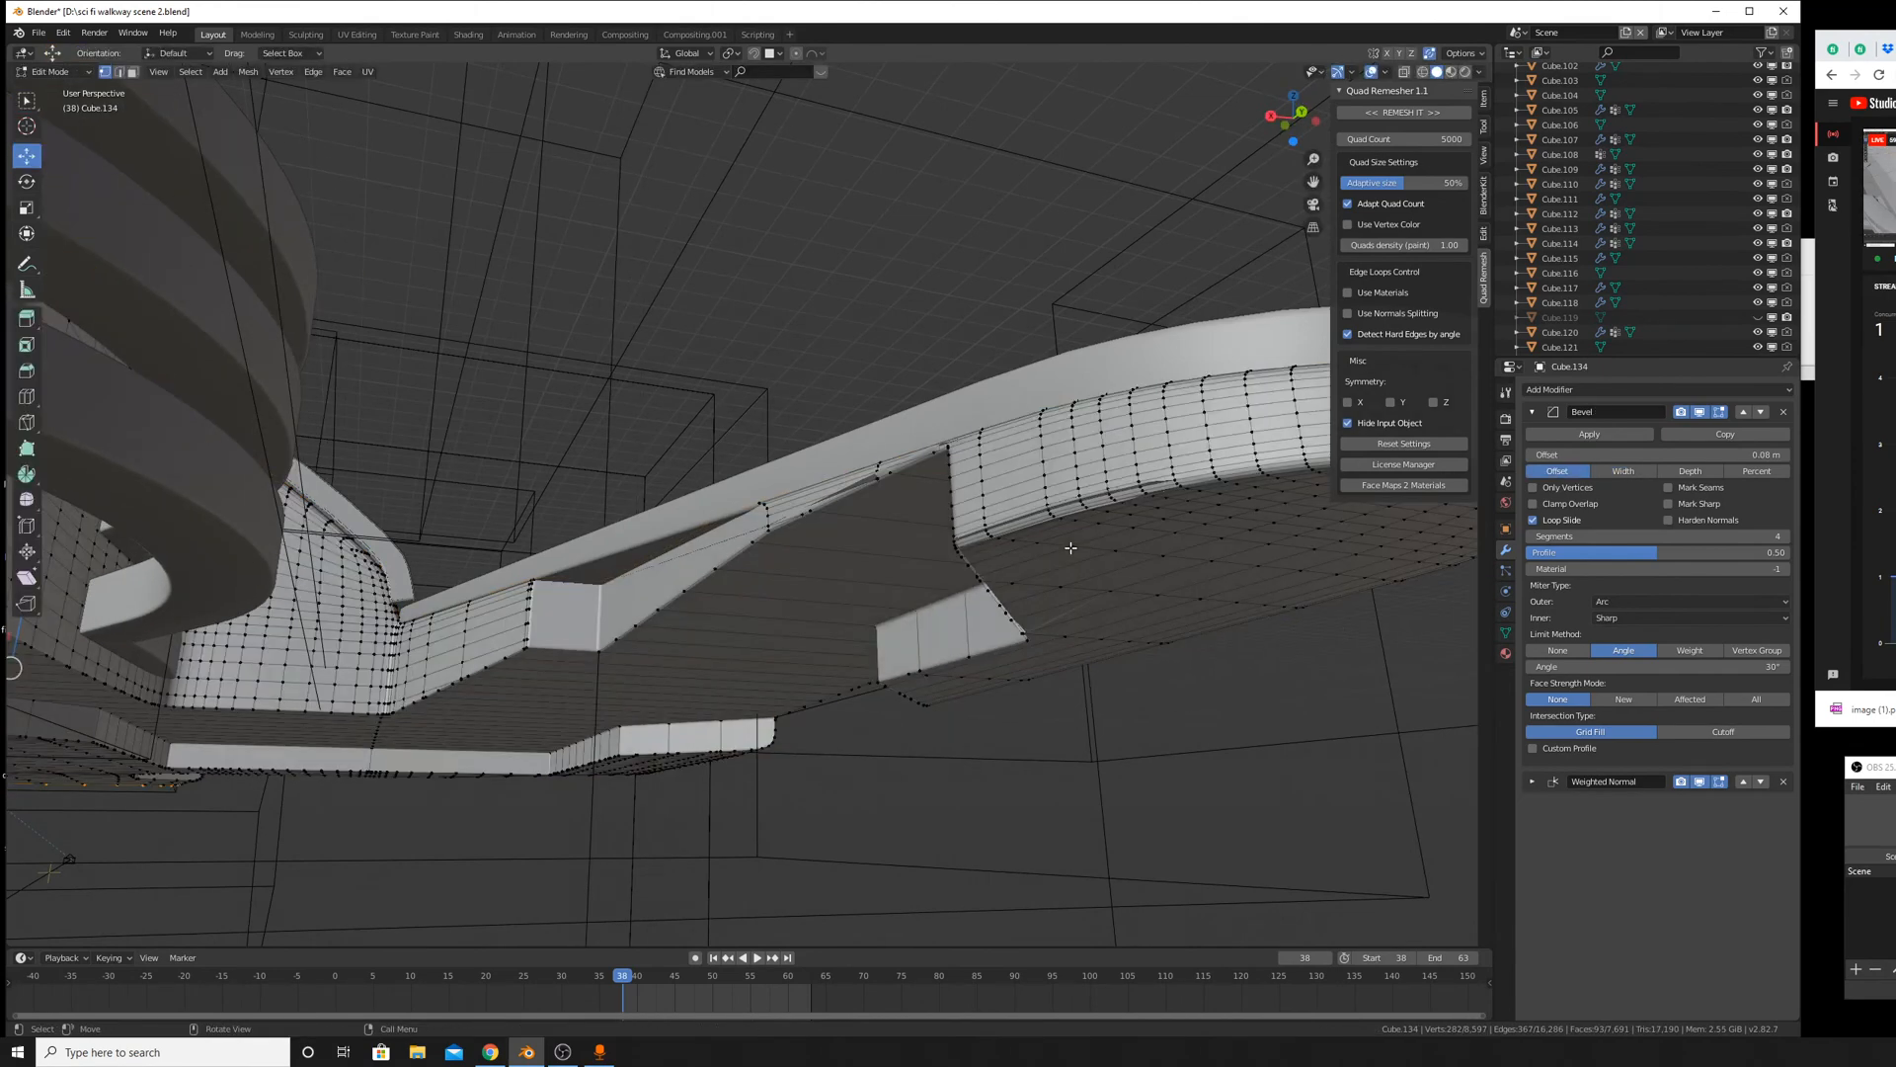
pyautogui.moveTo(1068, 543); pyautogui.dragTo(1091, 343, button='middle')
pyautogui.scroll(3, 1085, 508)
pyautogui.moveTo(1066, 502); pyautogui.dragTo(1546, 426, button='middle')
pyautogui.press('Tab')
pyautogui.moveTo(1185, 464); pyautogui.dragTo(965, 529, button='middle')
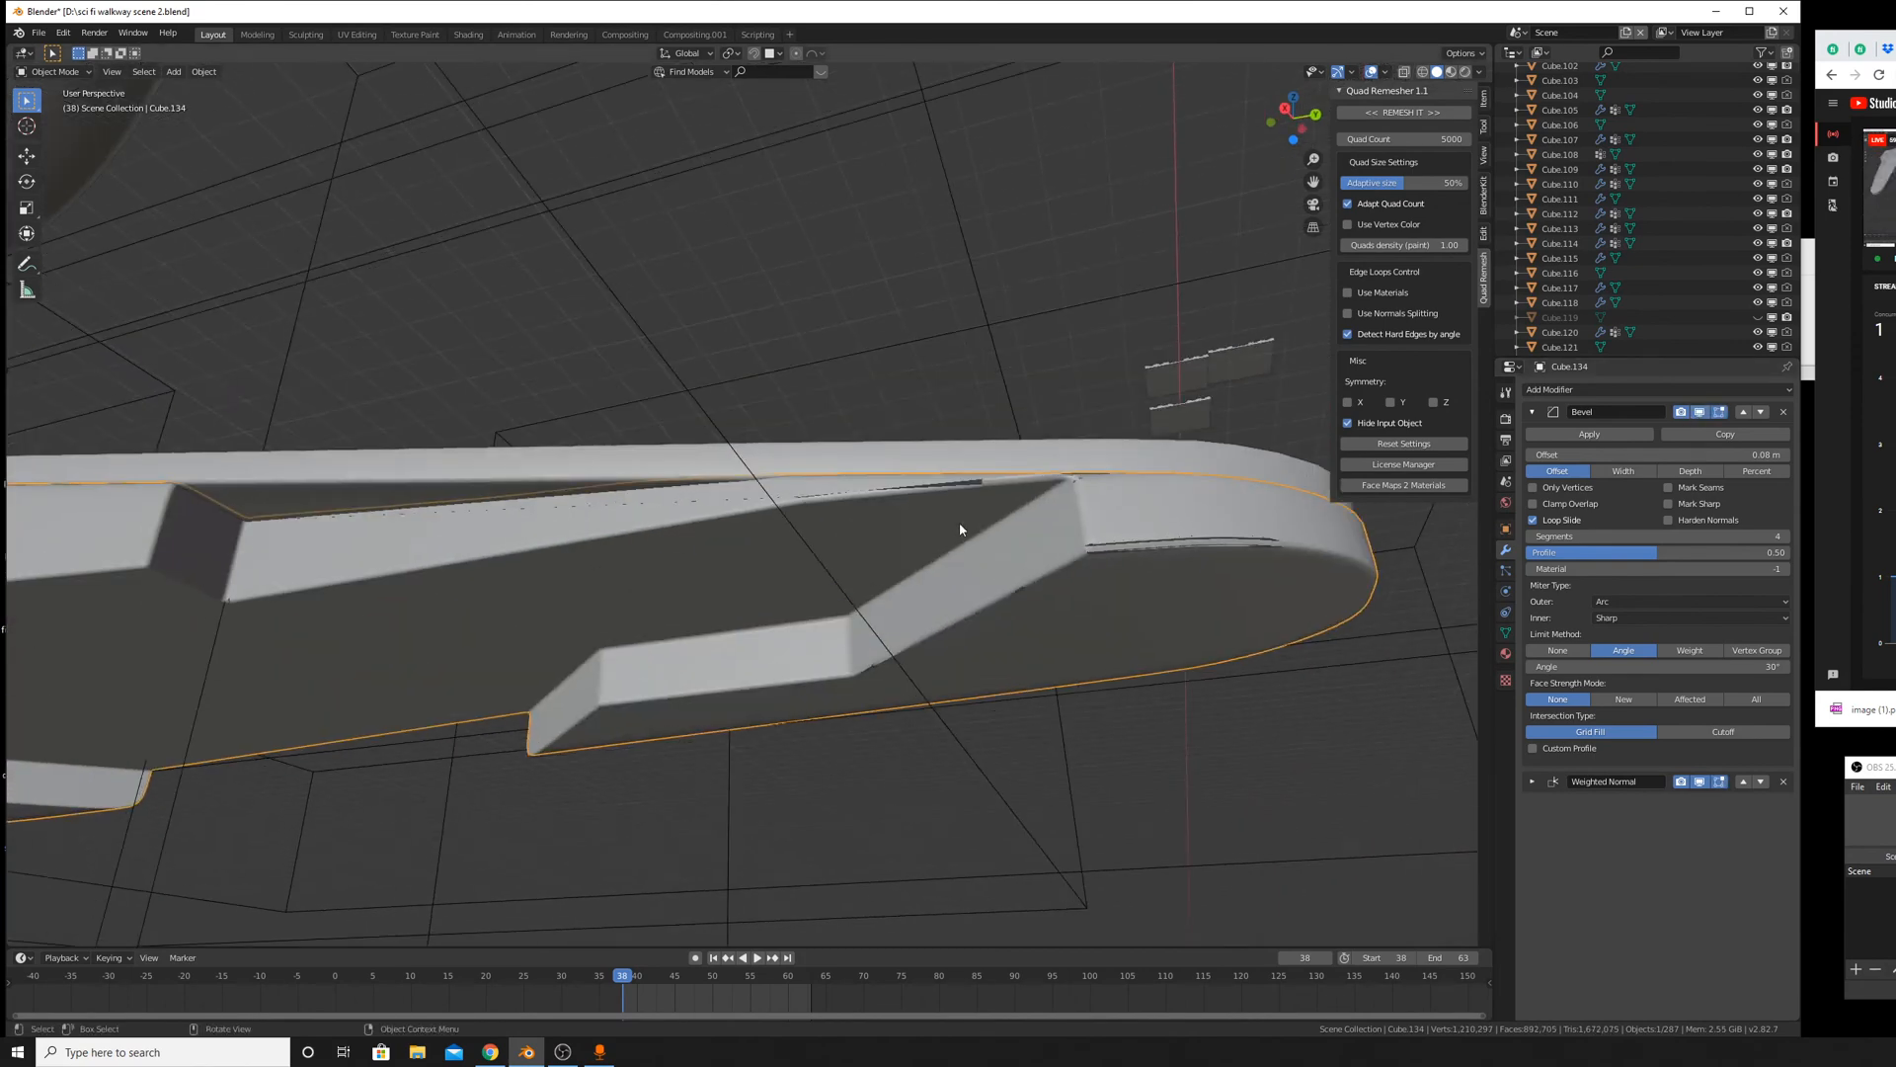
# Toggle the lower wing panel's Weighted Normal modifier off and on in the viewport to compare the shading.
pyautogui.scroll(3, 965, 529)
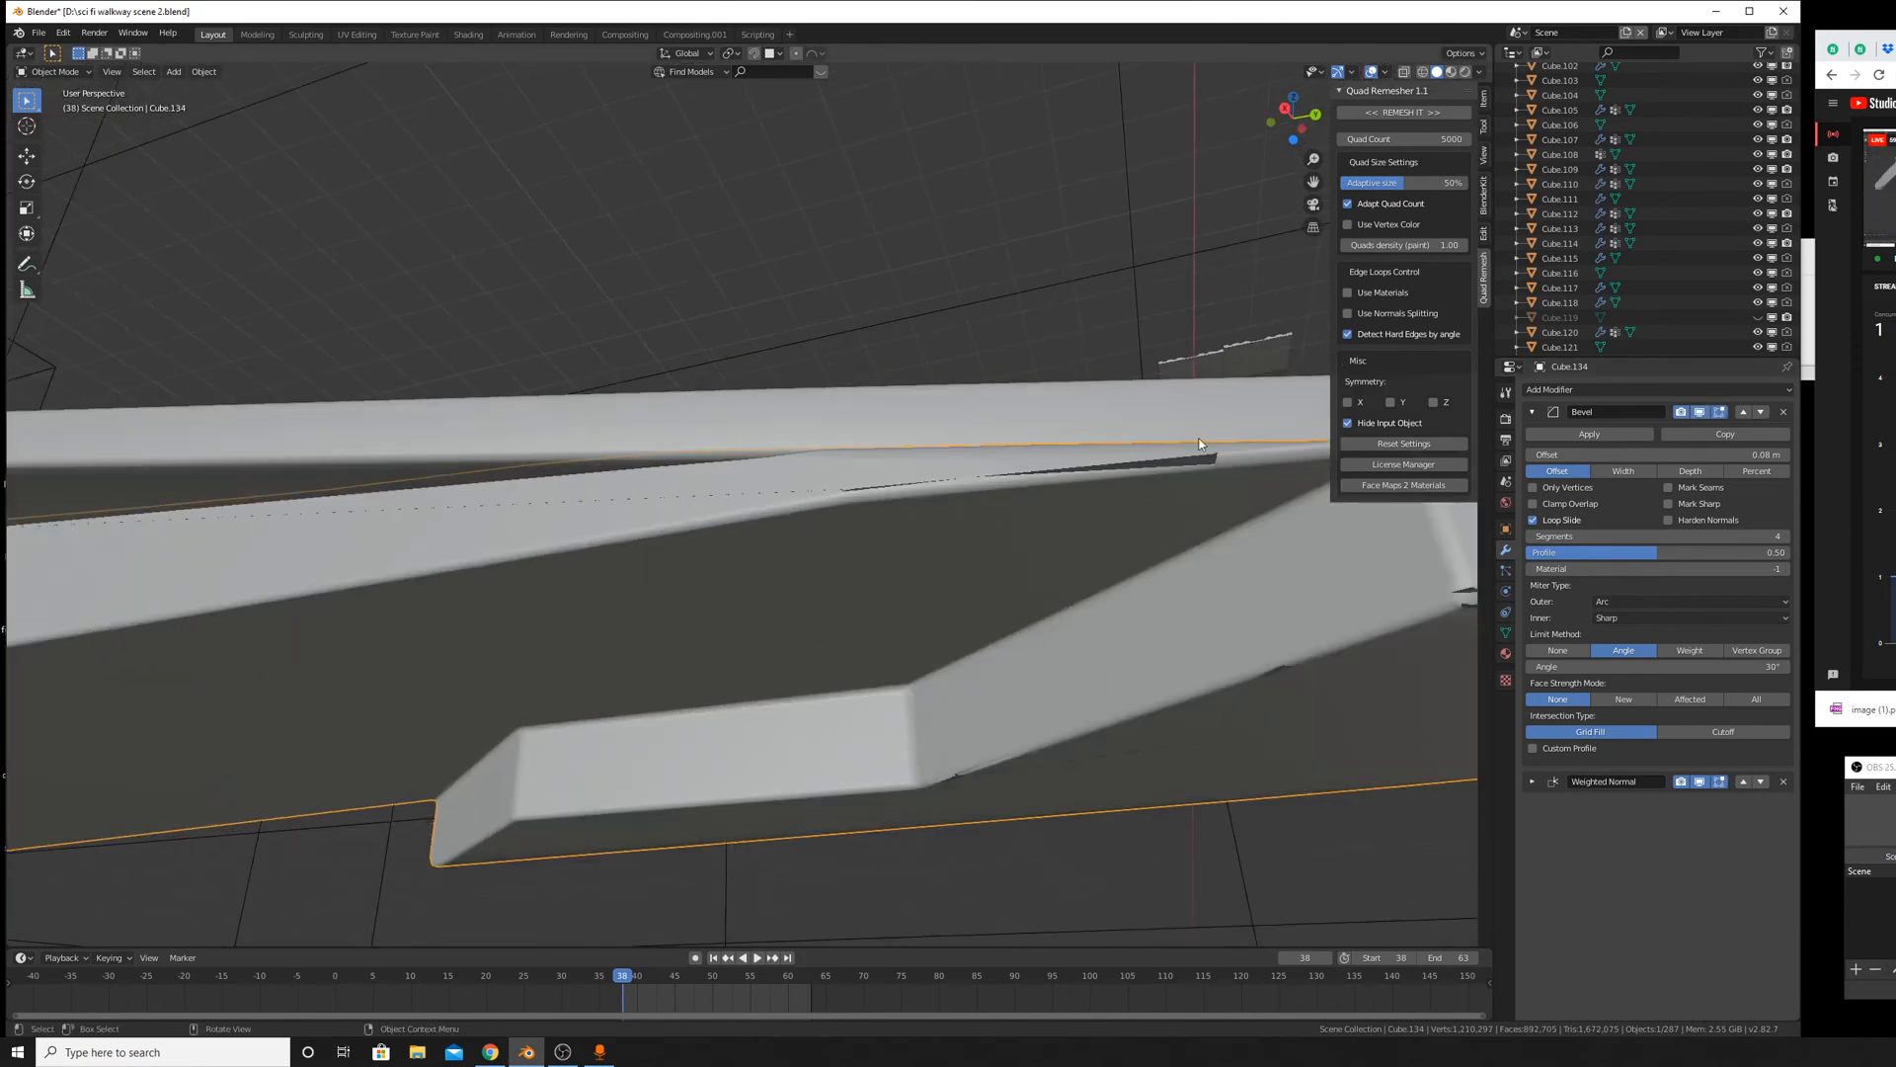
pyautogui.click(1698, 781)
pyautogui.click(1699, 782)
# Slide the vertex at the dark fold near the wing panel's notch corner fully onto its neighbour, with factor 1.000.
pyautogui.press('Tab')
pyautogui.scroll(5, 987, 523)
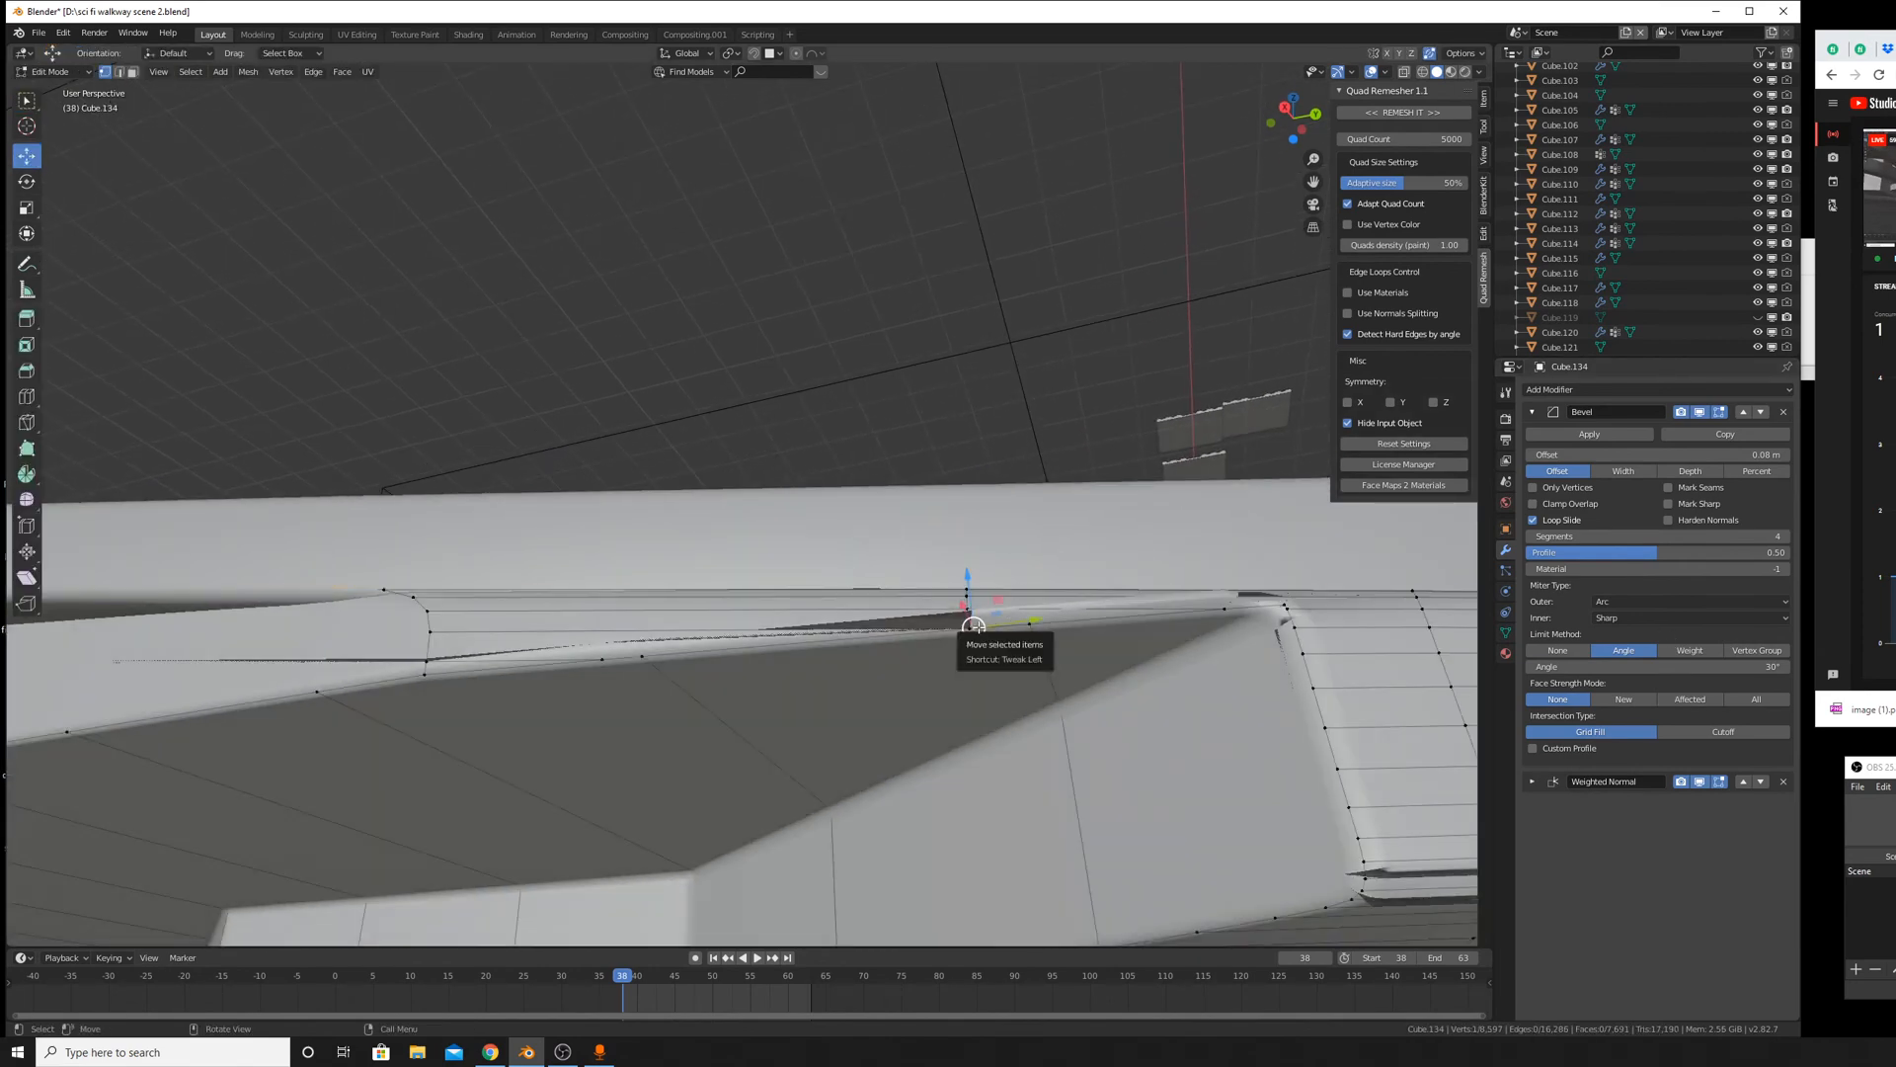
pyautogui.moveTo(973, 625); pyautogui.dragTo(1209, 756, button='middle')
pyautogui.hotkey('shift', 'v')
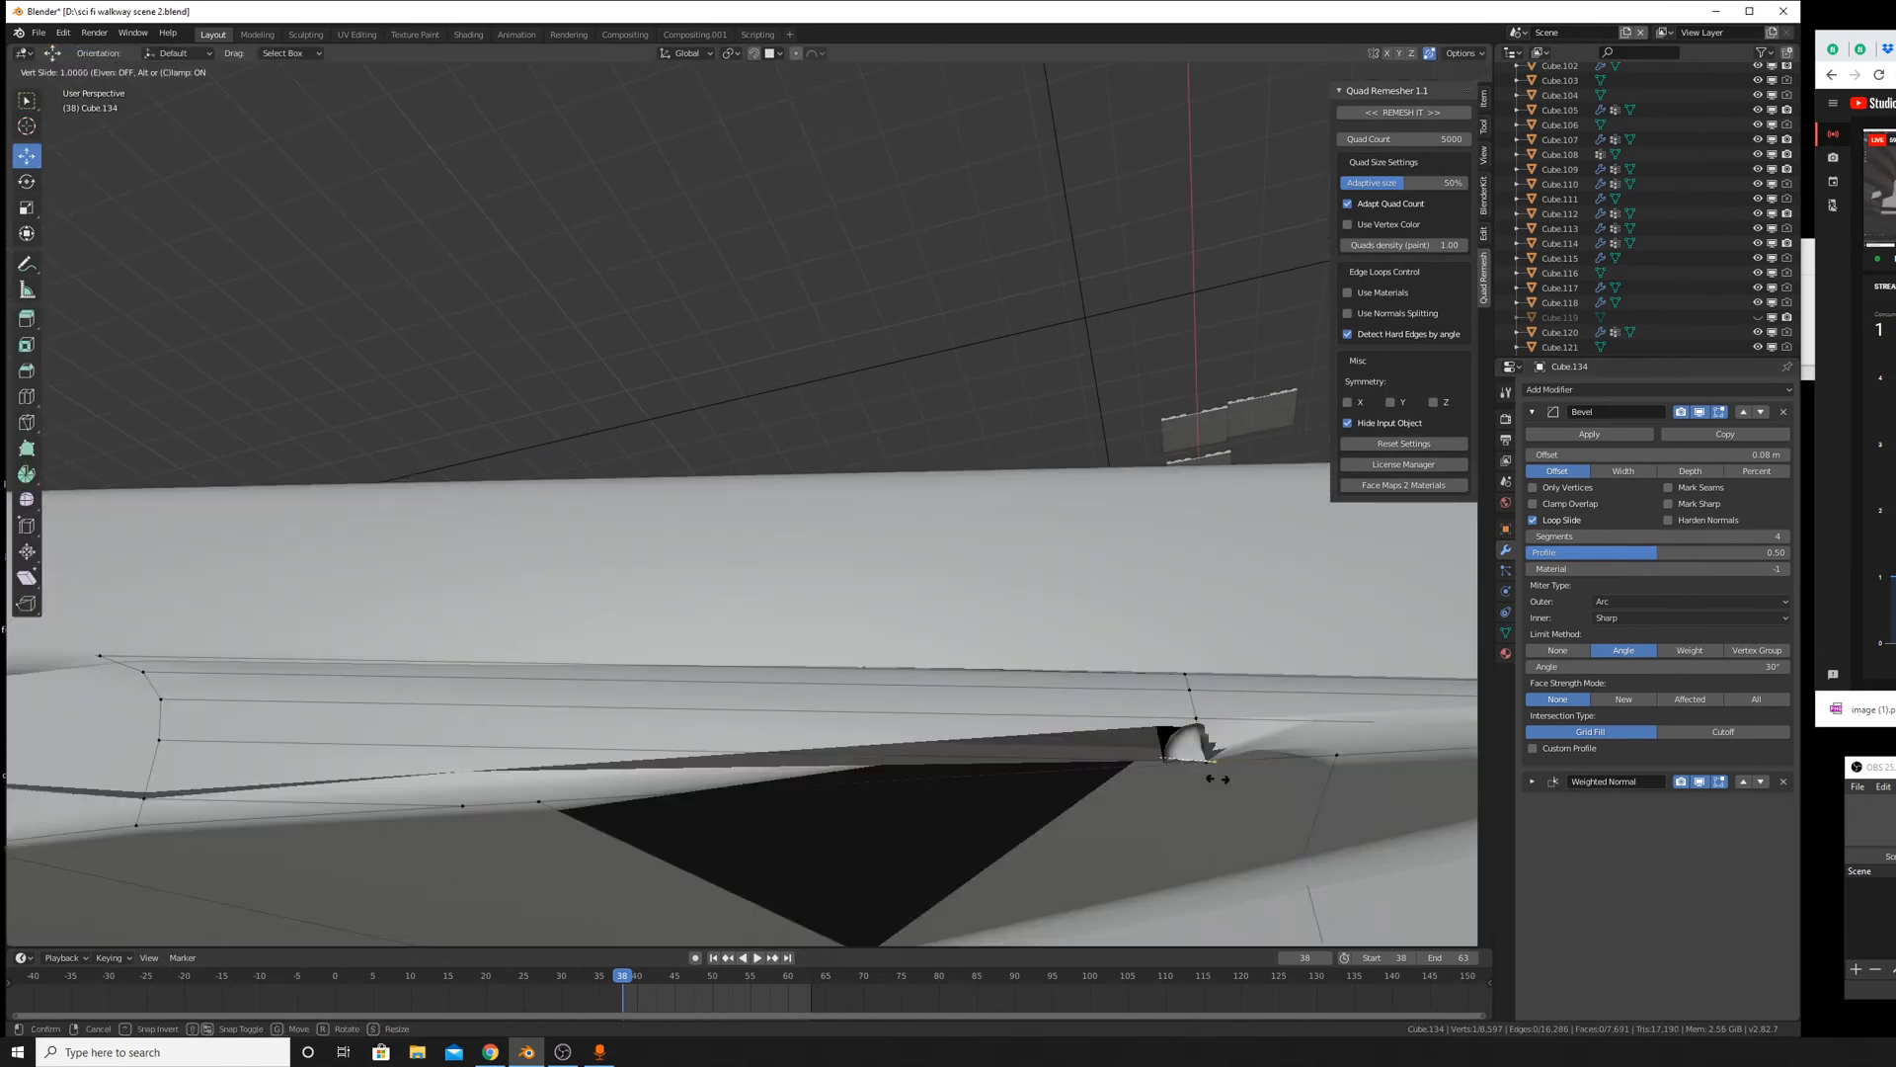
pyautogui.click(1219, 779)
# Try to slide the same vertex up its vertical edge and to move it along Z, and leave Edit Mode.
pyautogui.hotkey('shift', 'v')
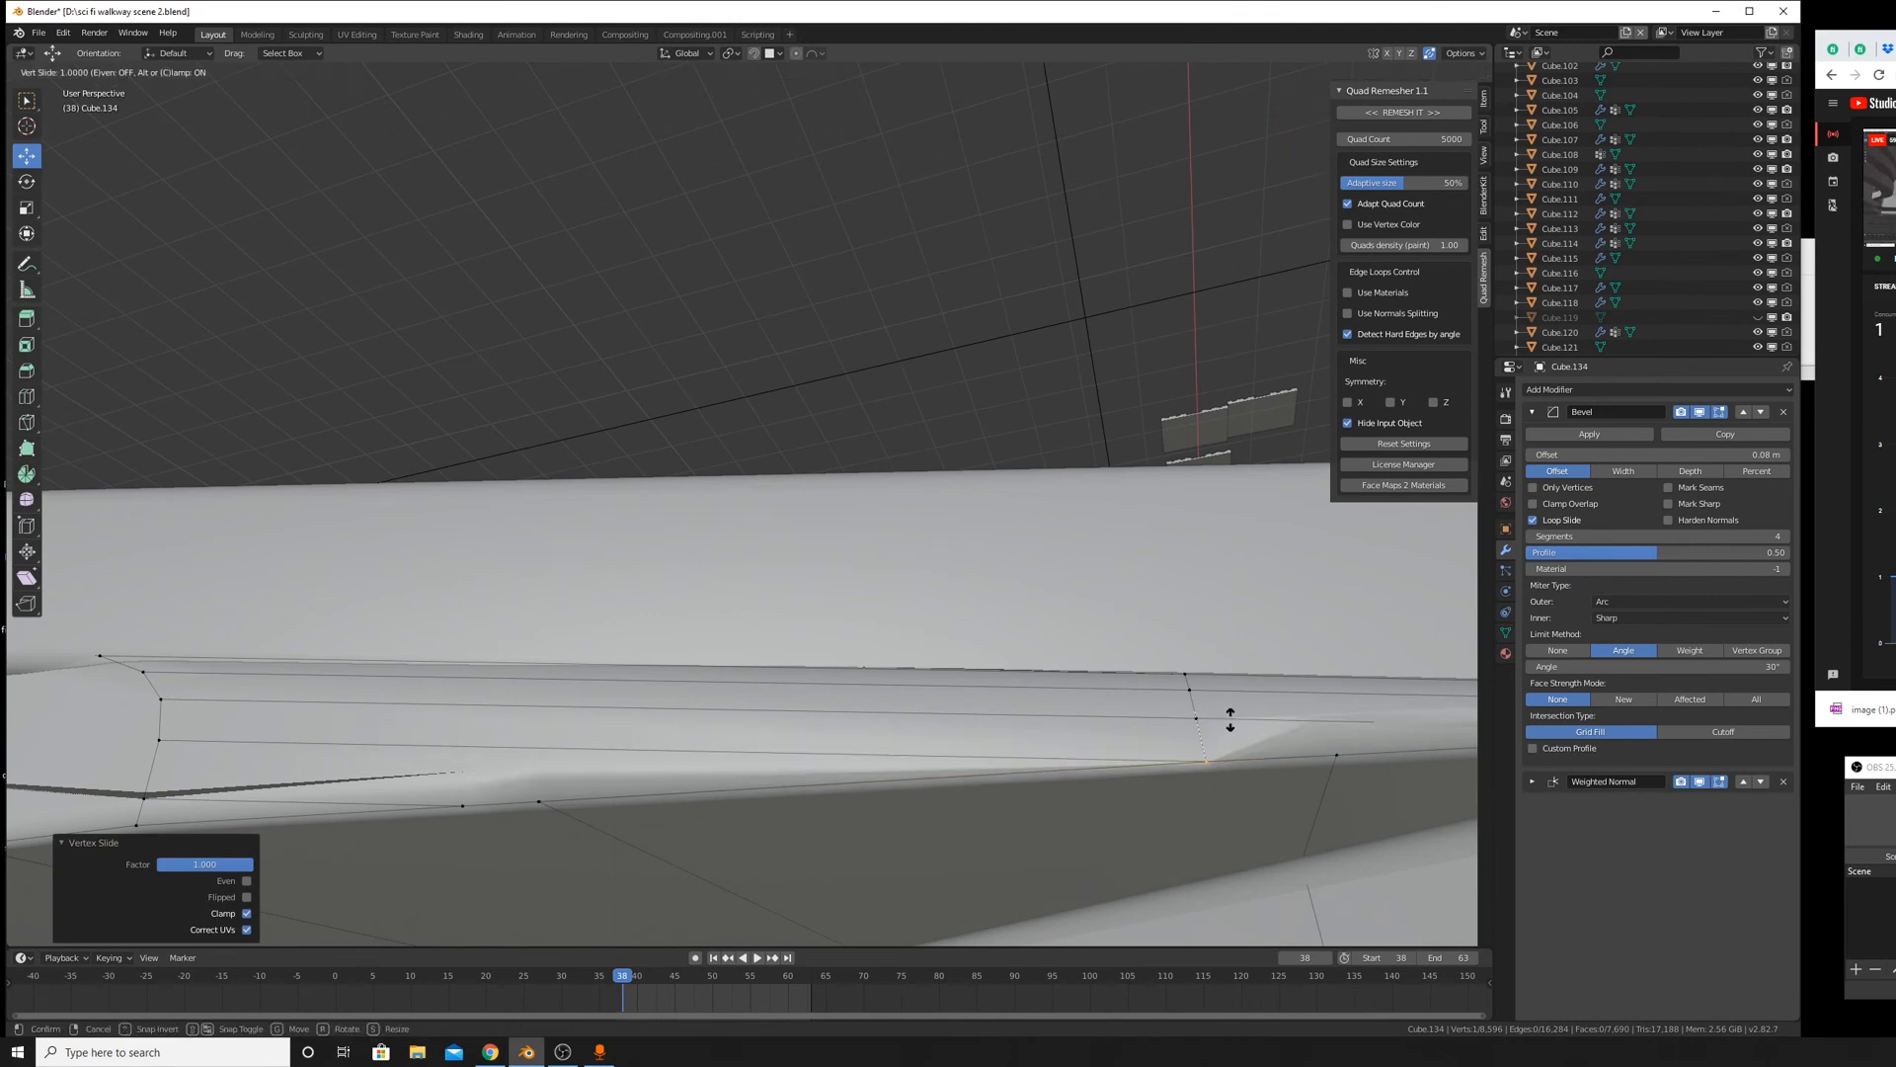
pyautogui.click(1232, 703)
pyautogui.press('g')
pyautogui.press('z')
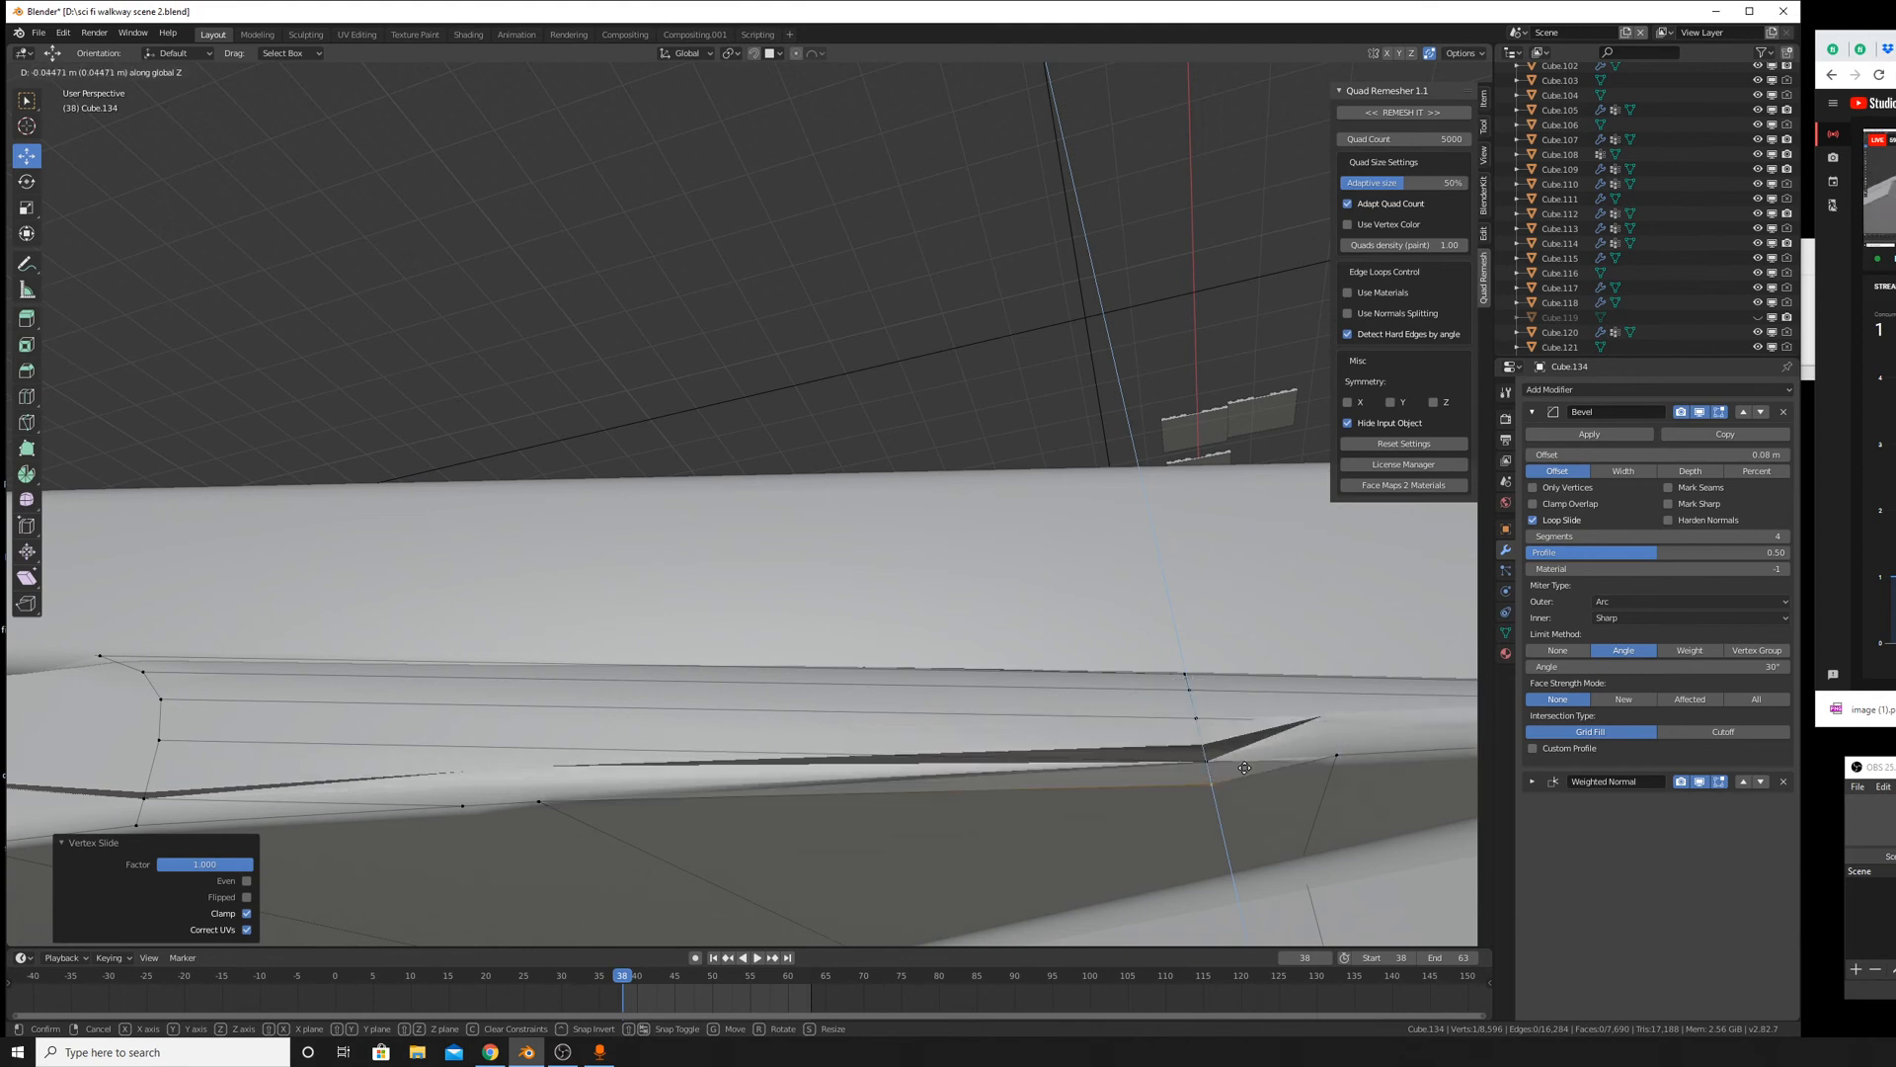
pyautogui.rightClick(1245, 802)
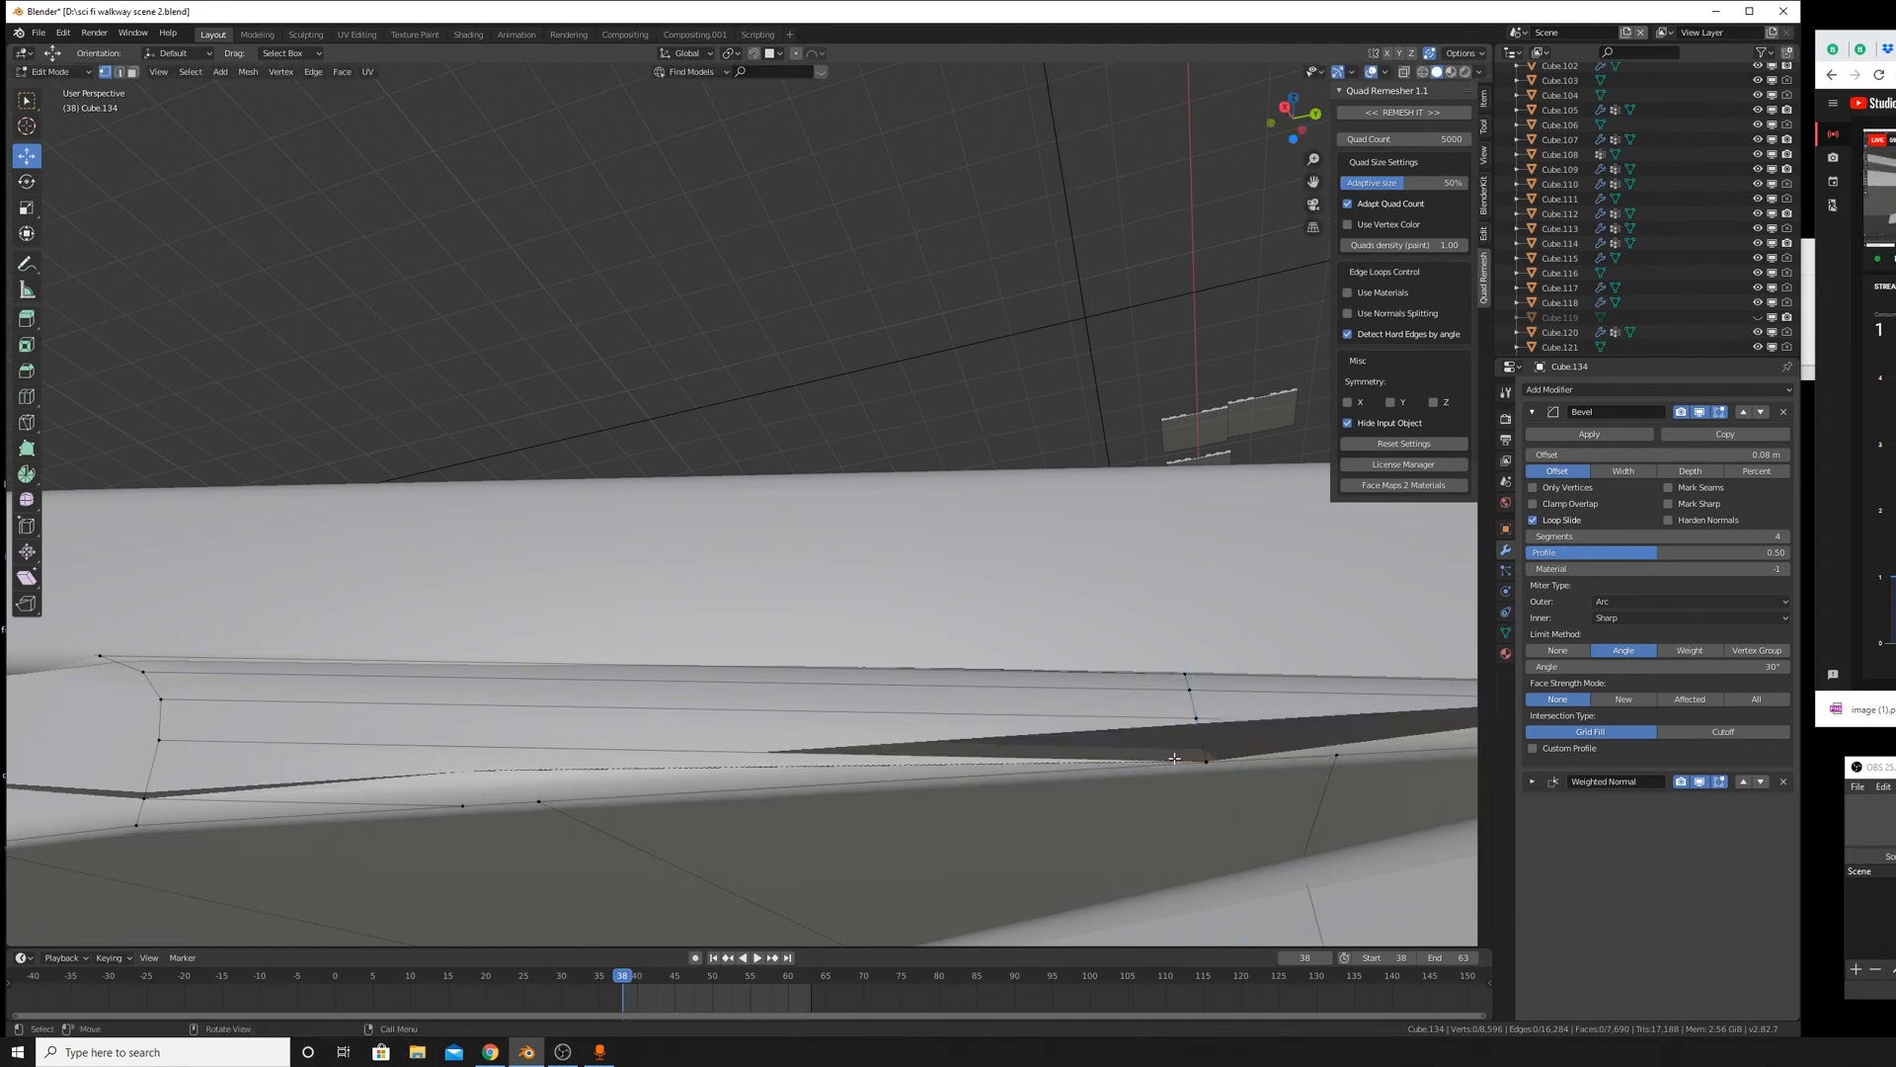
pyautogui.moveTo(1183, 760); pyautogui.dragTo(1177, 740)
pyautogui.moveTo(1177, 740); pyautogui.dragTo(1149, 599, button='middle')
pyautogui.press('Tab')
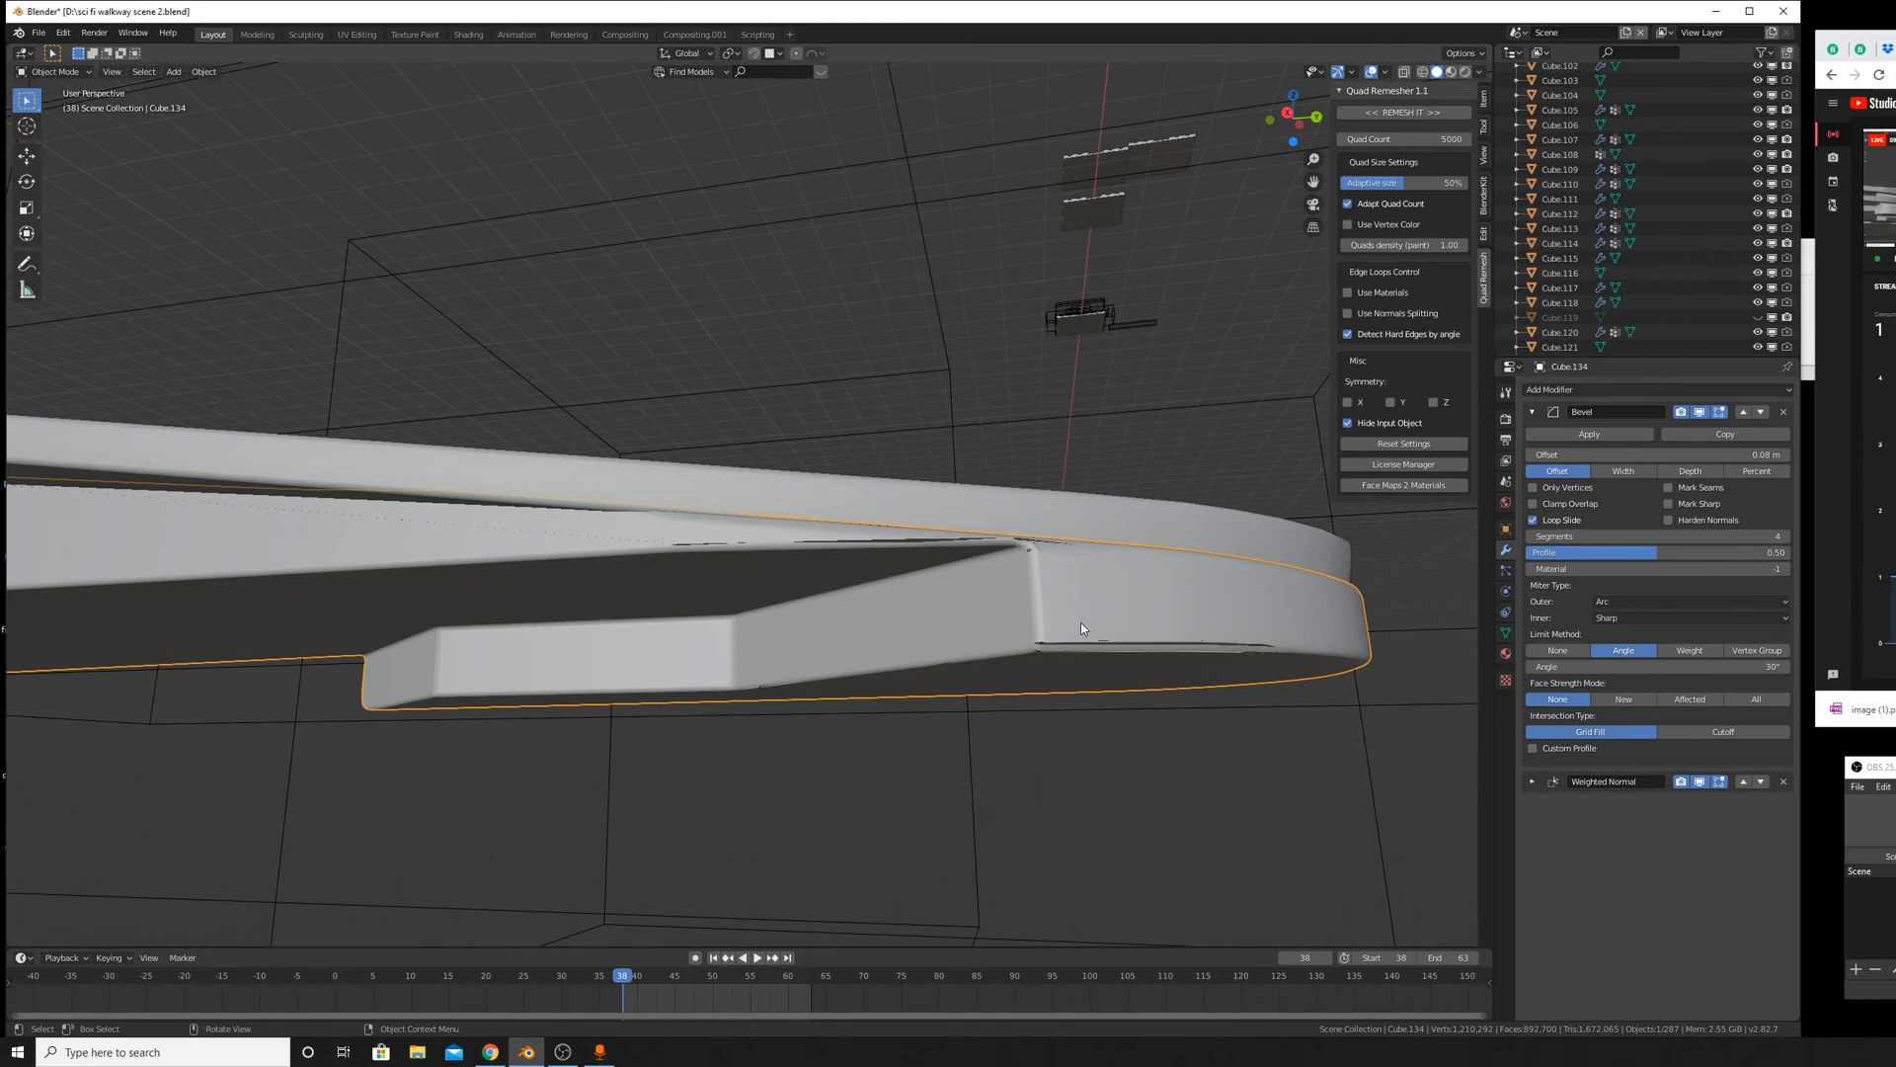
# Move the lower wing panel straight down along Z, away from the wing plate above it.
pyautogui.press('g')
pyautogui.press('z')
pyautogui.click(1103, 857)
# Edit the wing panel's mesh and slide the doubled vertex where the dark fold starts on the rounded edge onto its neighbour.
pyautogui.press('Tab')
pyautogui.scroll(4, 974, 712)
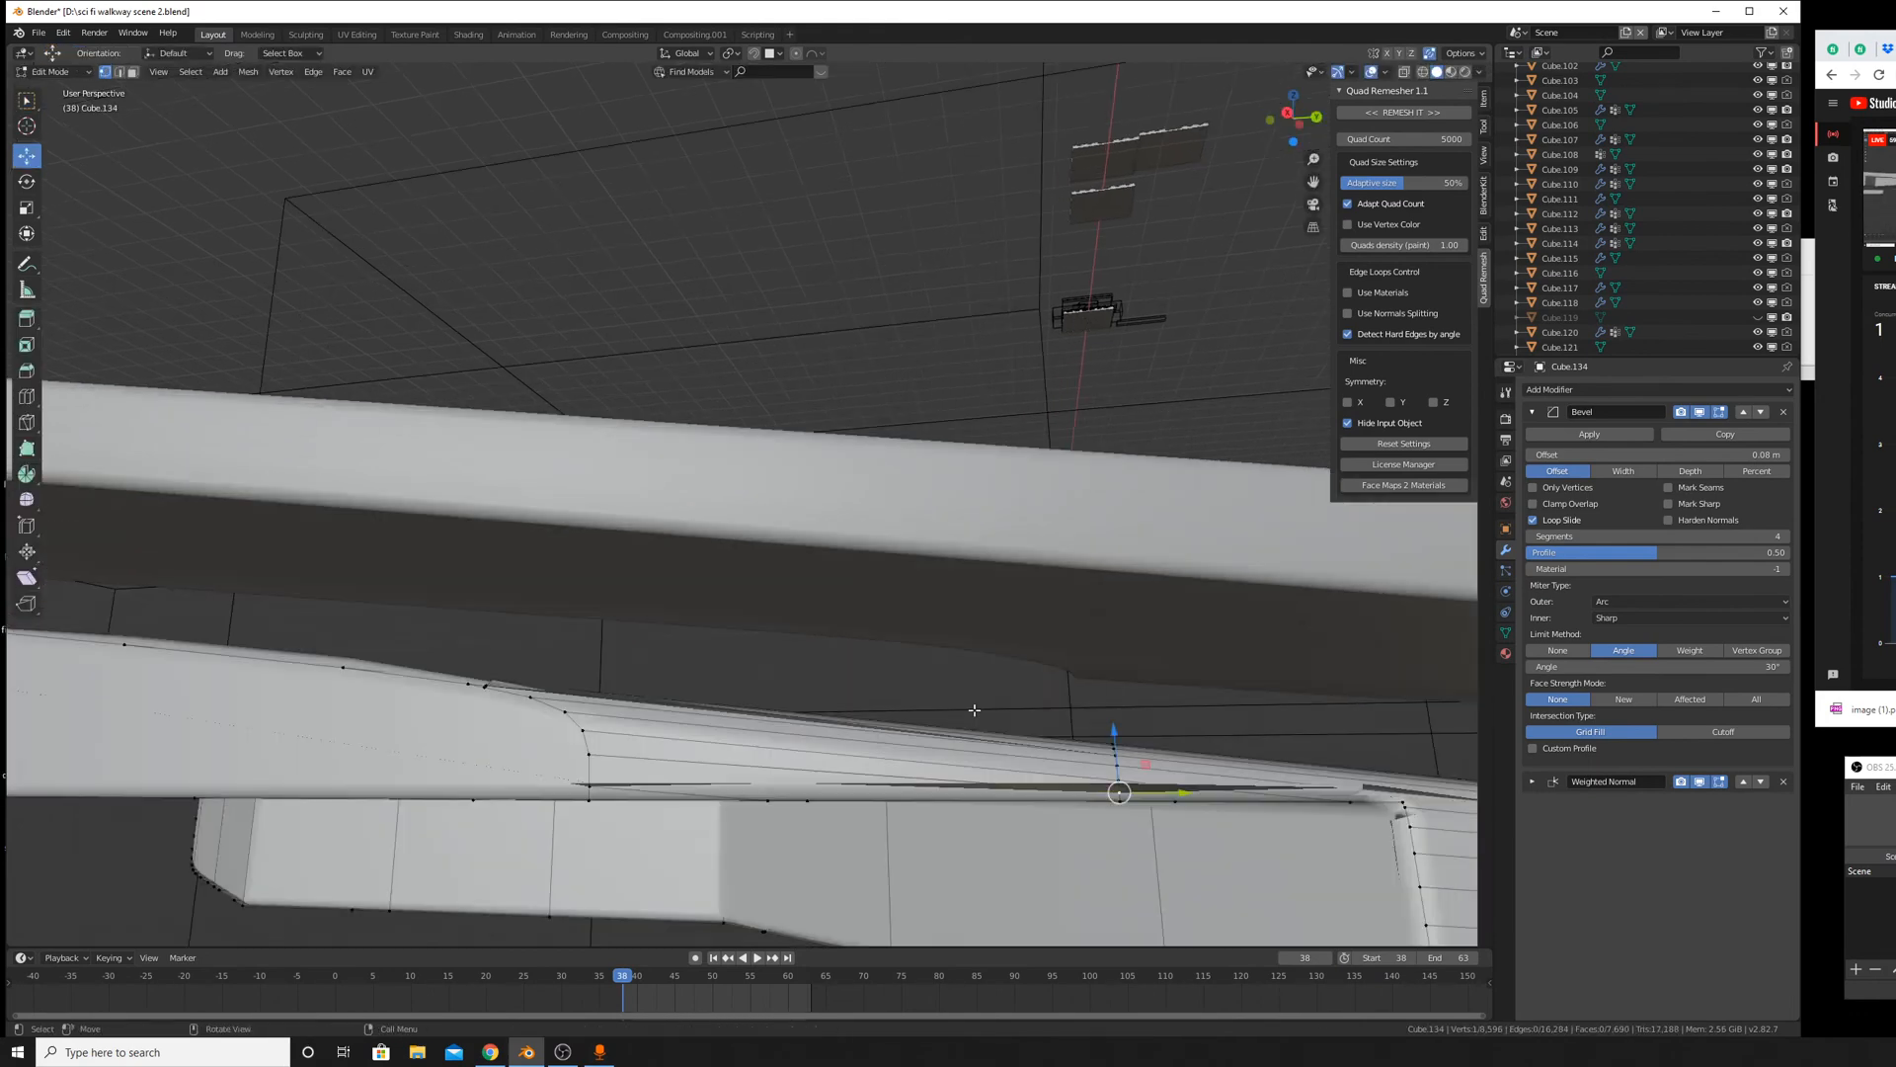
pyautogui.keyDown('shift'); pyautogui.moveTo(973, 711); pyautogui.dragTo(896, 587, button='middle'); pyautogui.keyUp('shift')
pyautogui.scroll(-5, 933, 597)
pyautogui.moveTo(825, 536); pyautogui.dragTo(733, 667, button='middle')
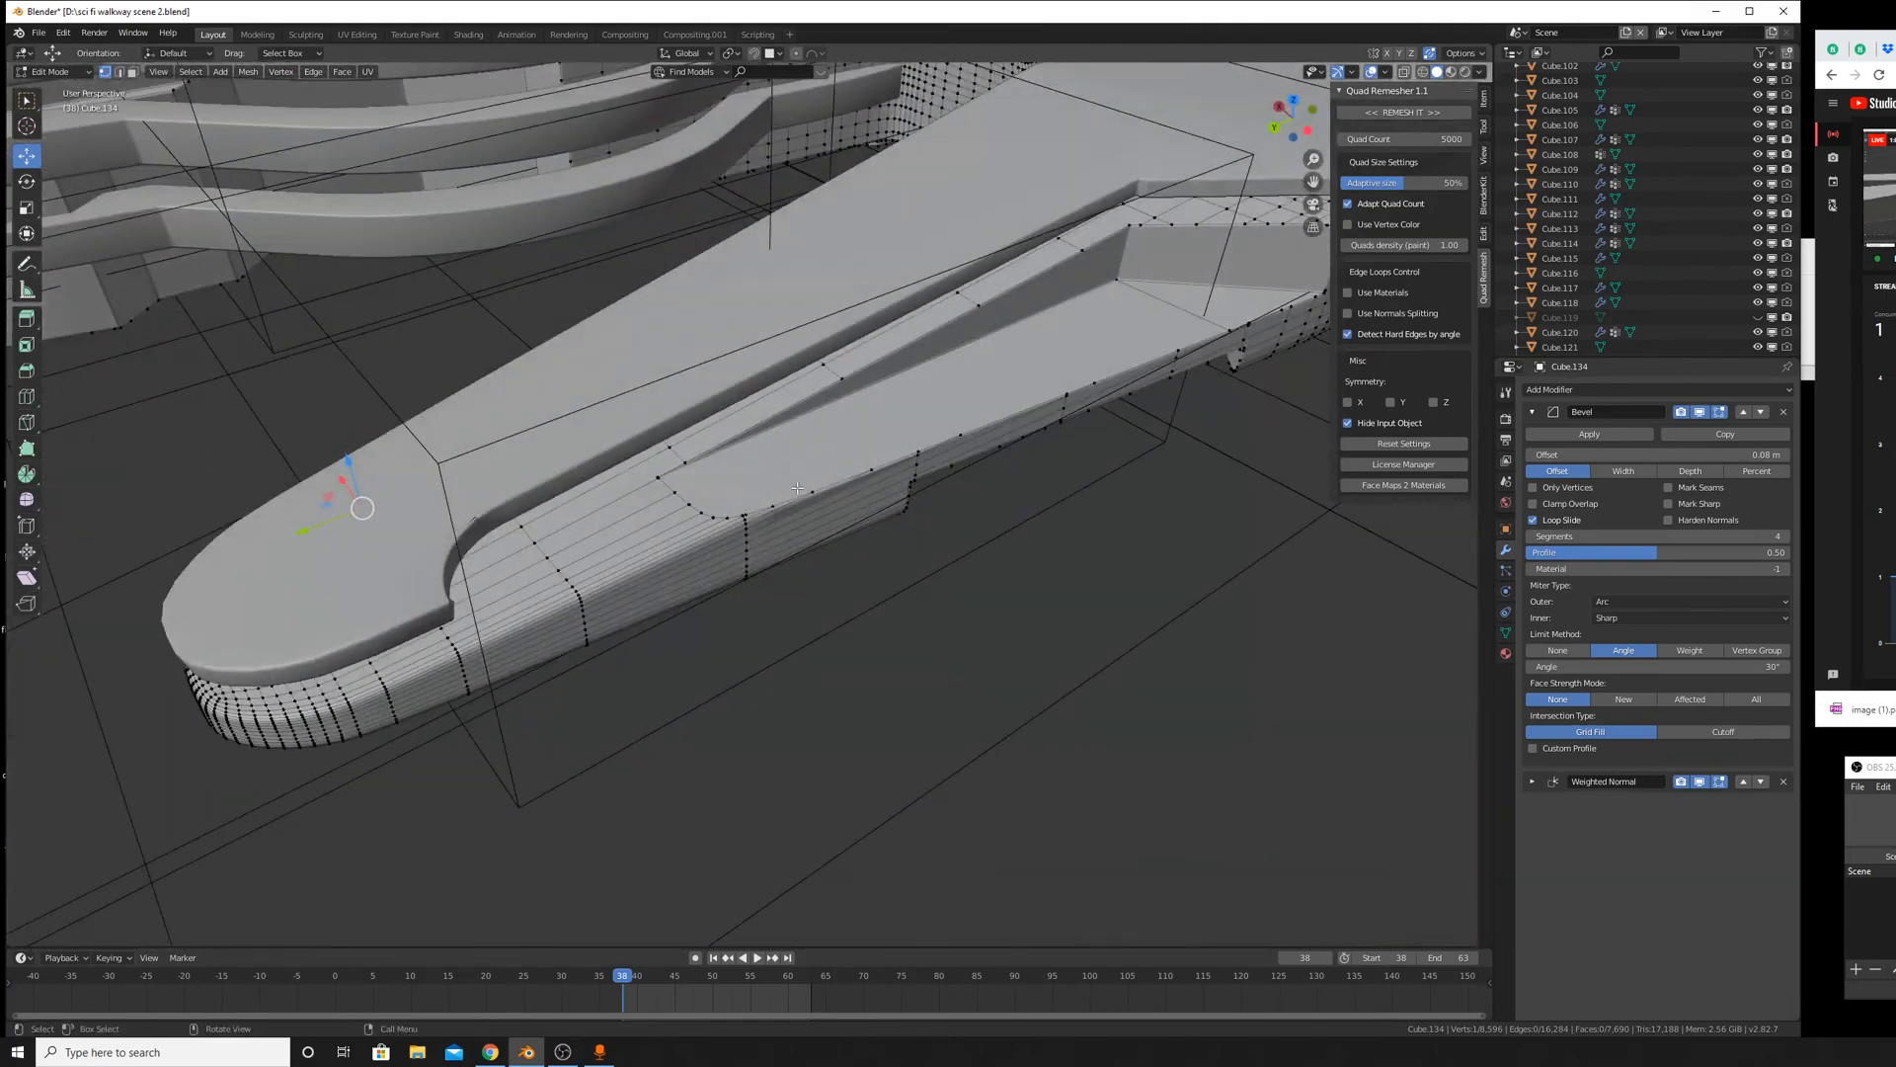
pyautogui.moveTo(798, 488); pyautogui.dragTo(1001, 526, button='middle')
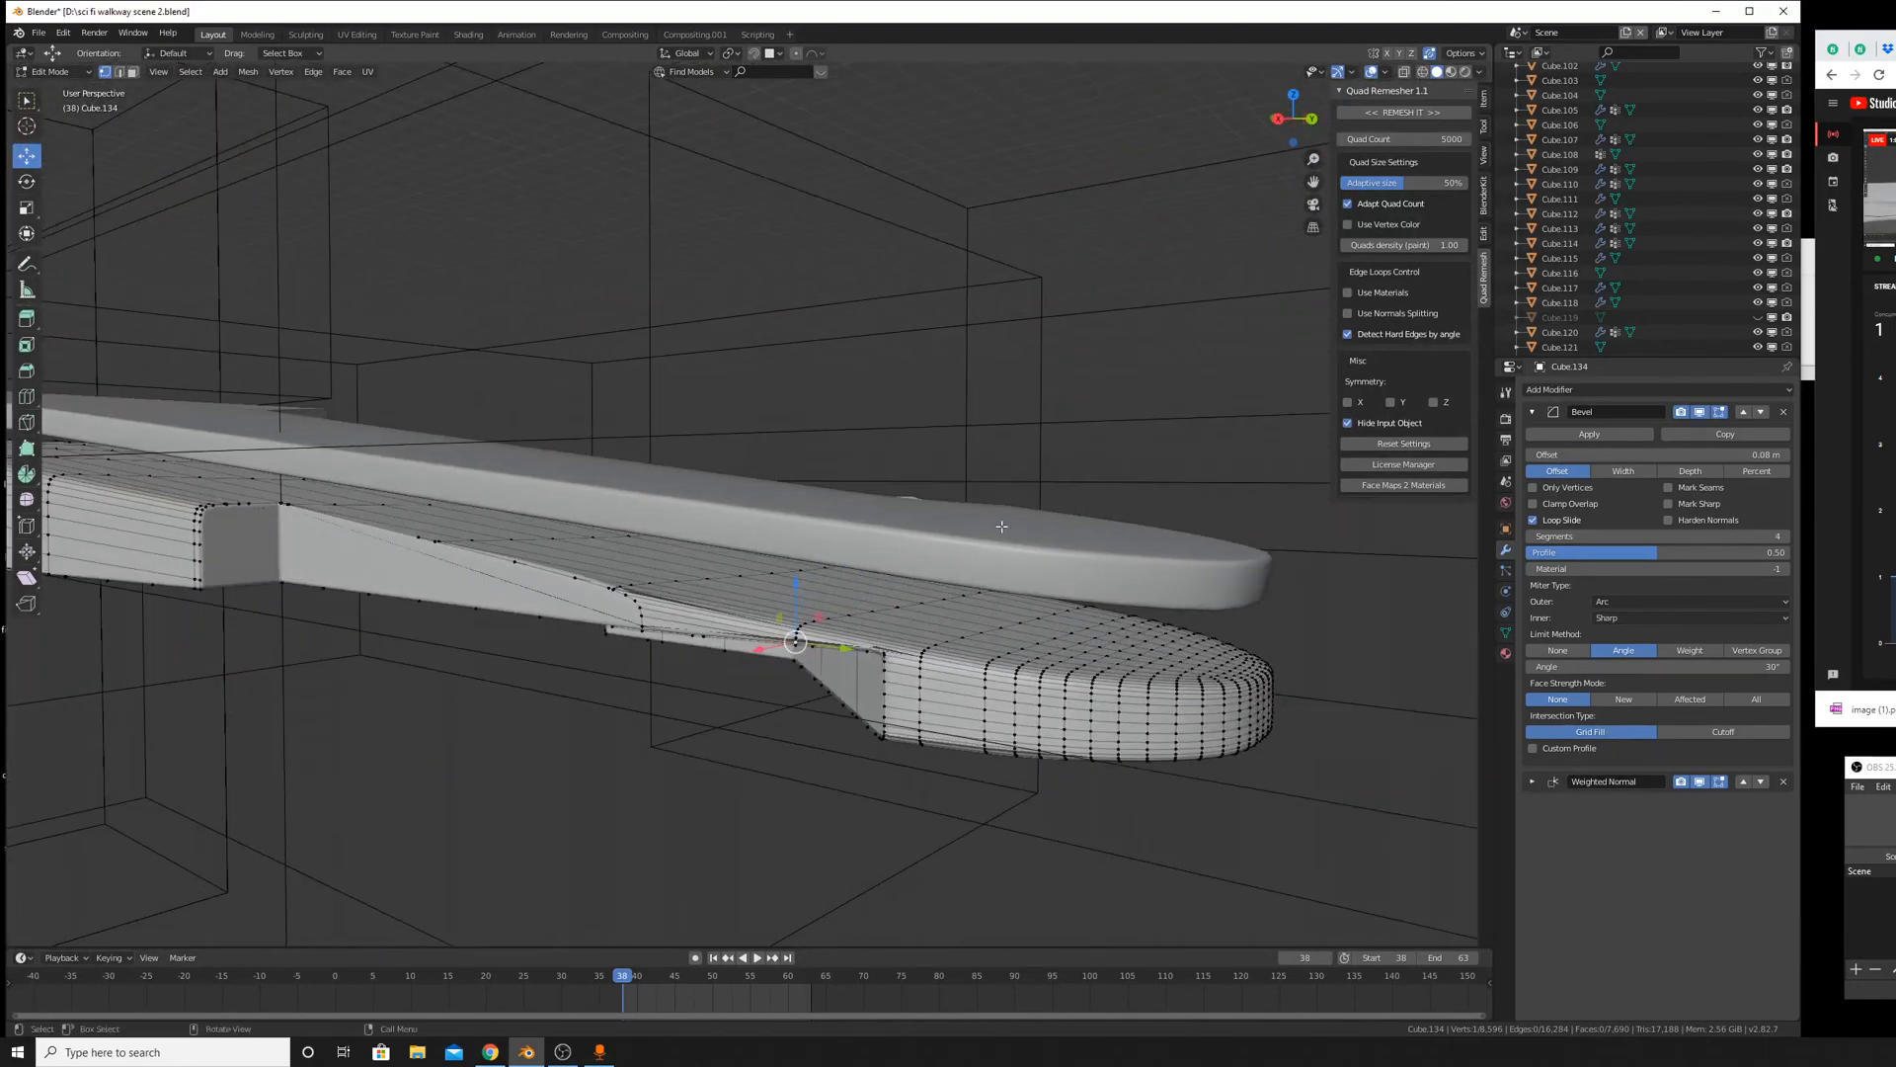
pyautogui.scroll(4, 1001, 526)
pyautogui.moveTo(944, 637); pyautogui.dragTo(892, 516, button='middle')
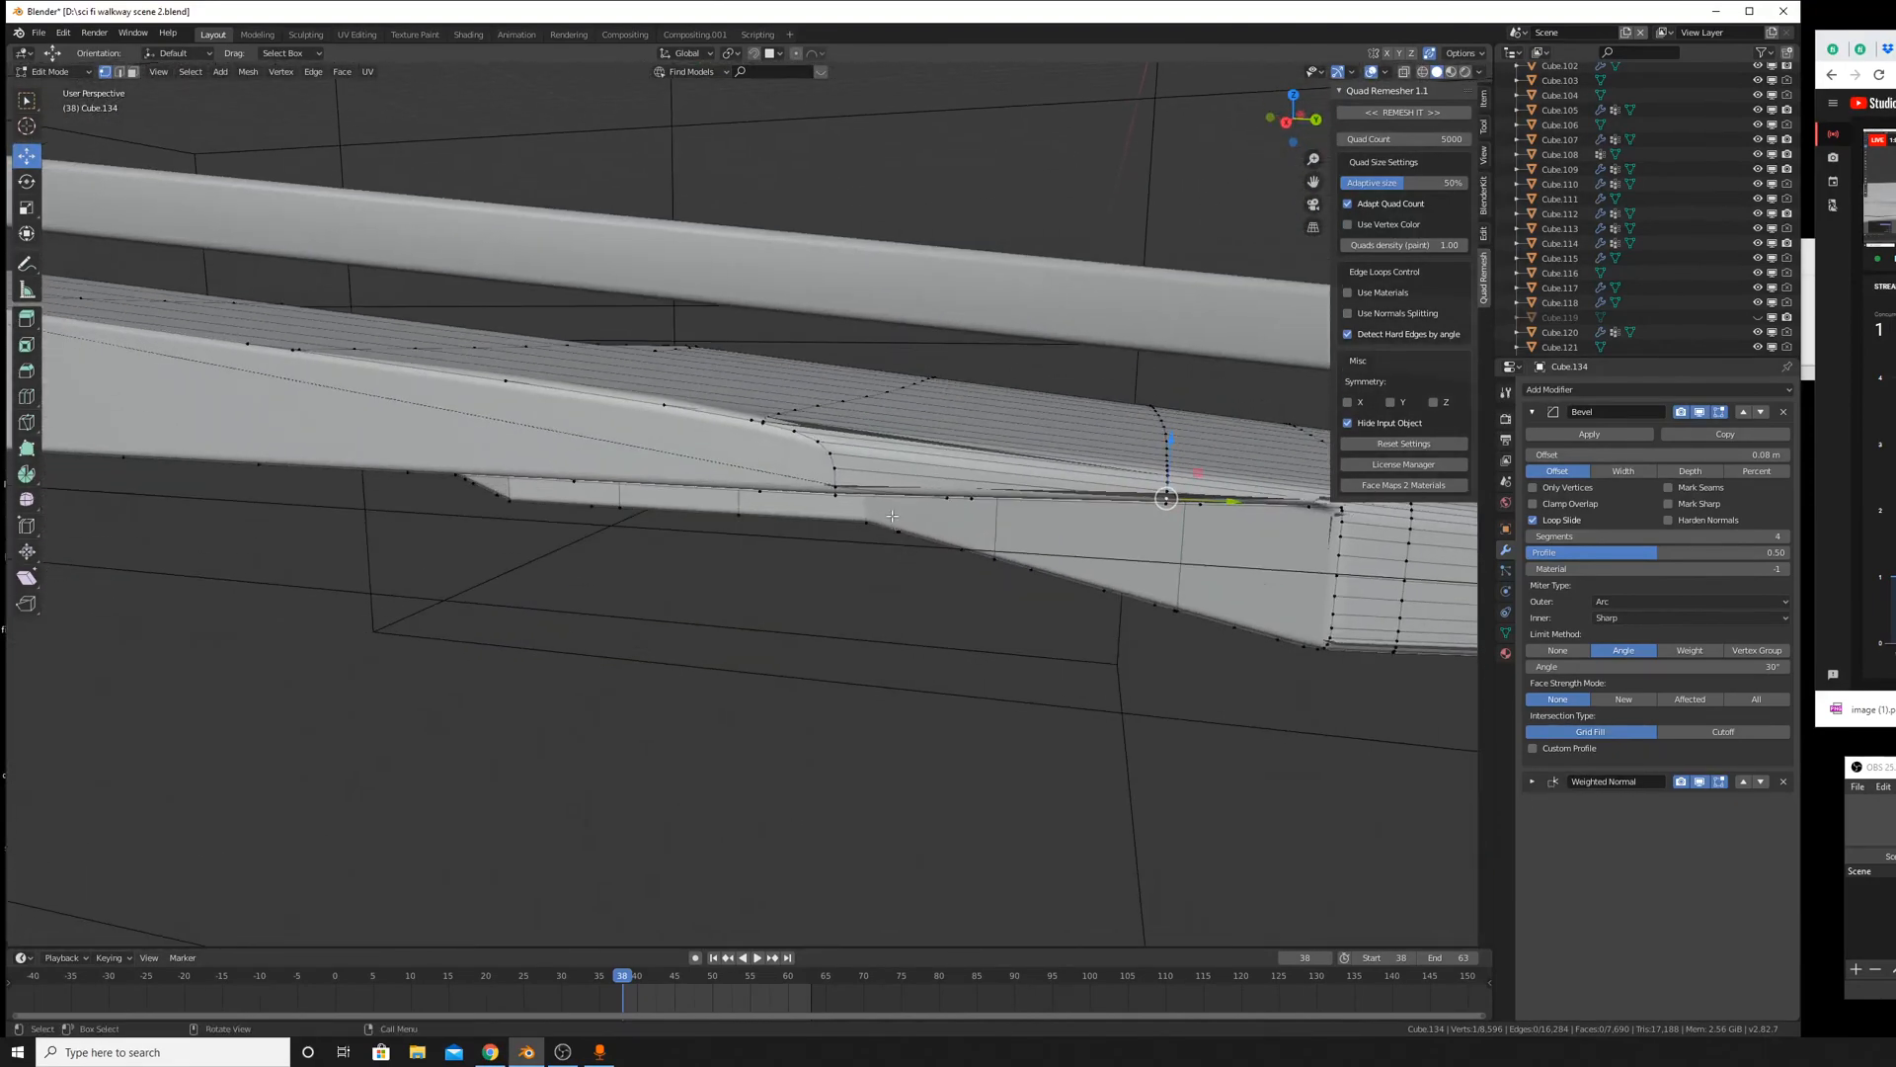
pyautogui.scroll(4, 892, 515)
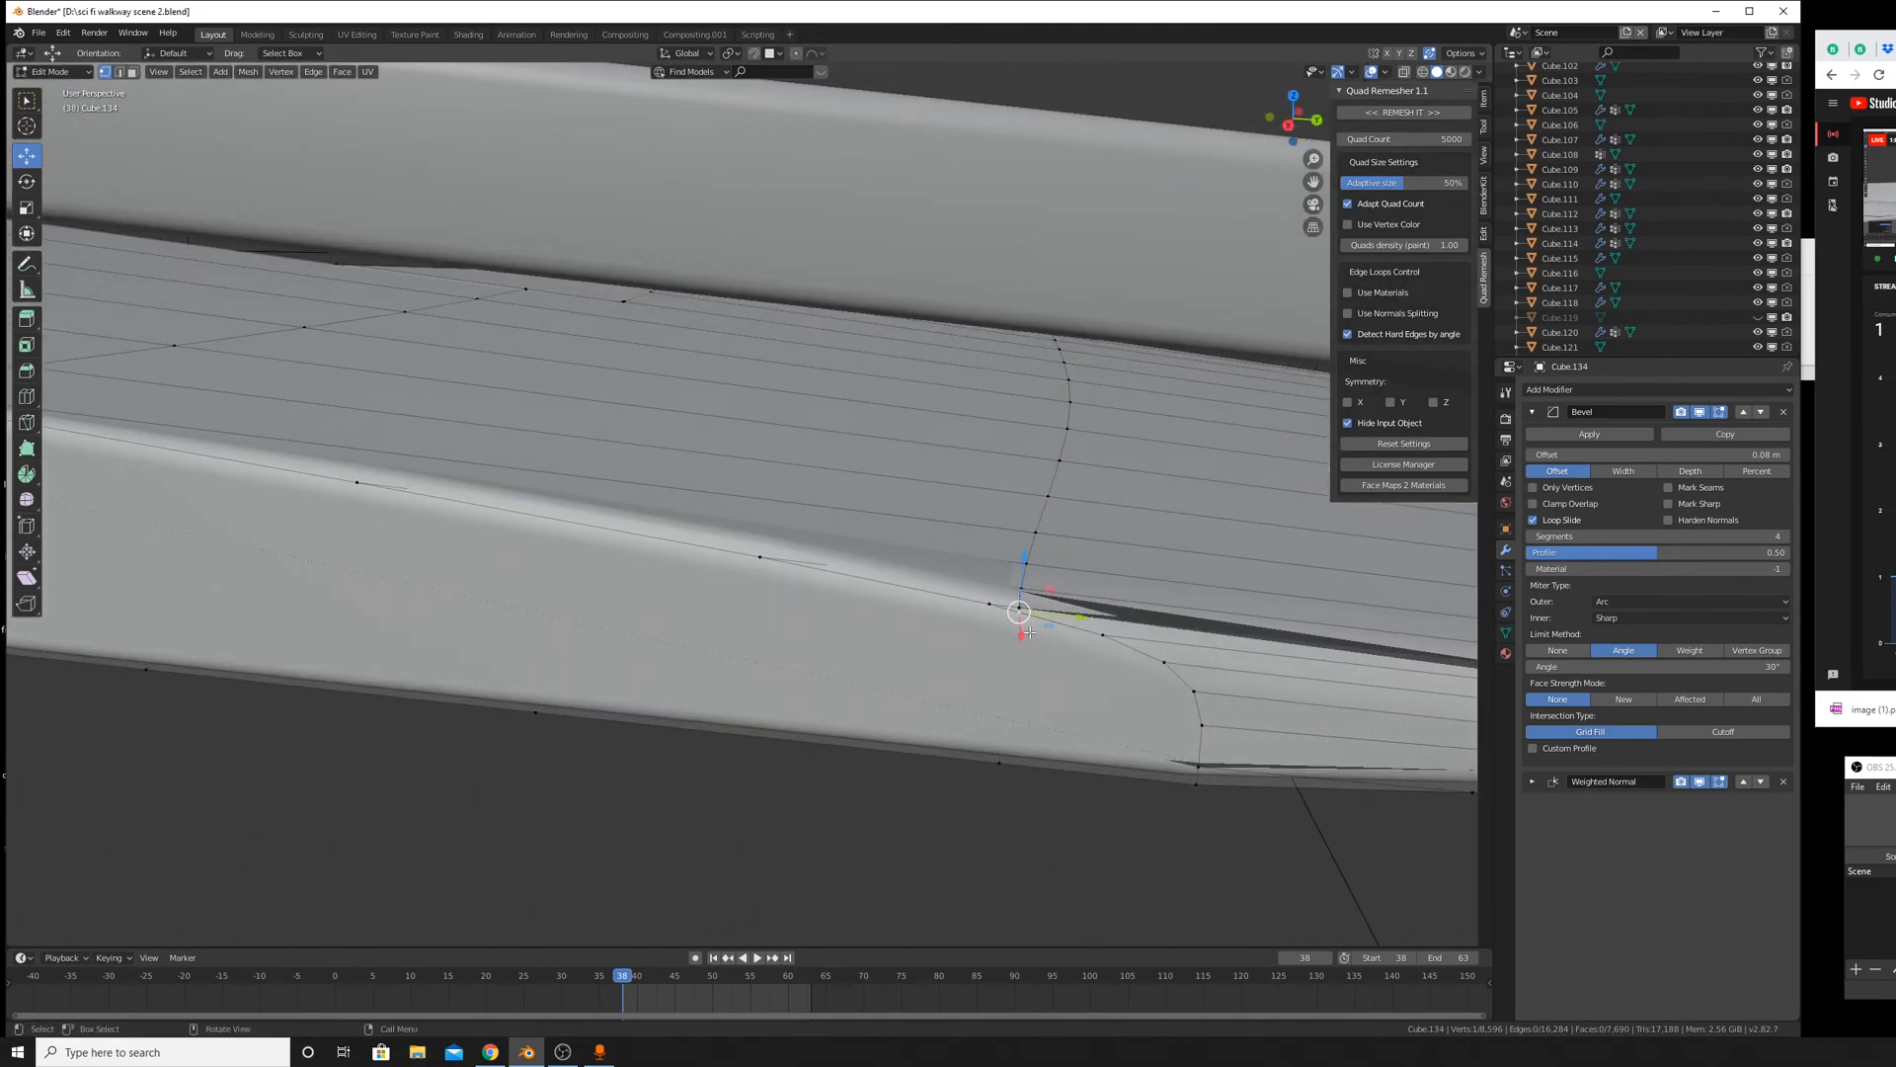
pyautogui.press('g')
pyautogui.press('g')
pyautogui.click(947, 618)
# Slide the remaining vertex at that fold along the panel's long edge with a factor of 1.000.
pyautogui.click(1024, 606)
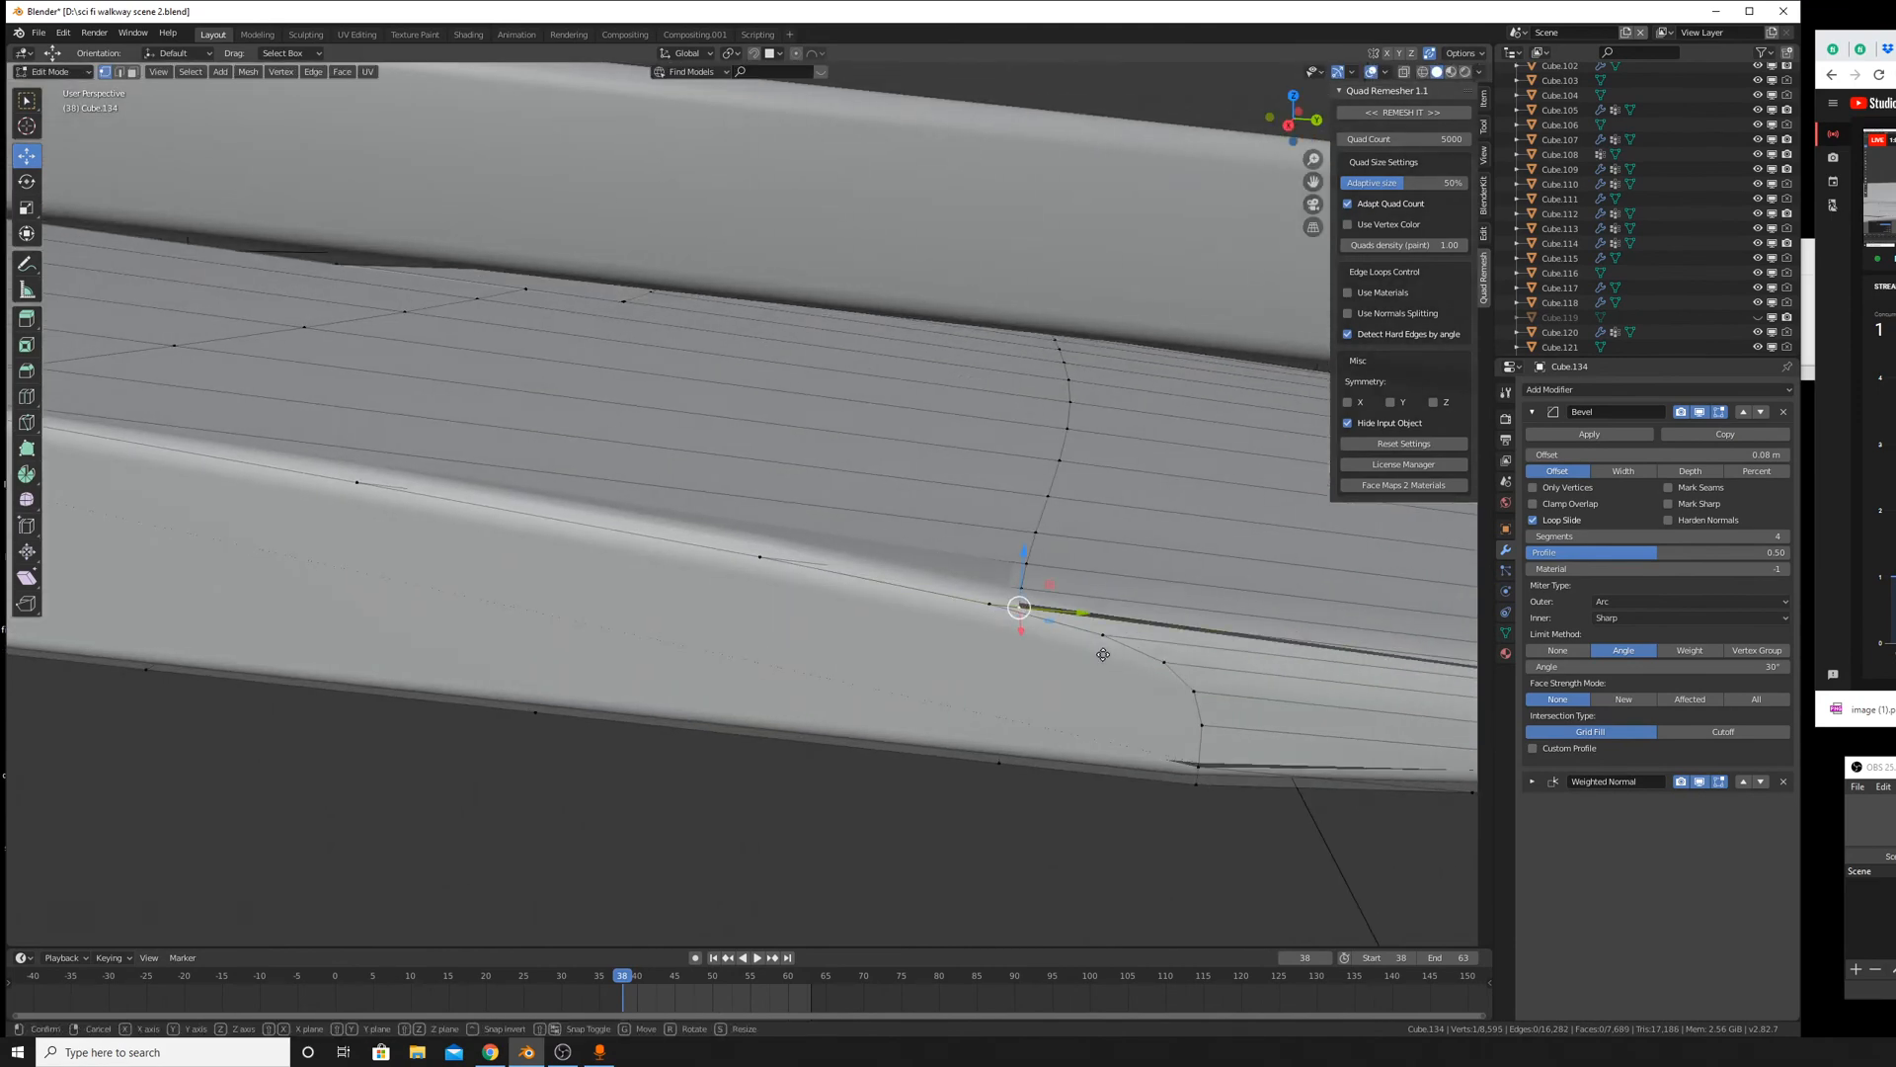
pyautogui.press('g')
pyautogui.press('g')
pyautogui.click(767, 613)
pyautogui.keyDown('shift'); pyautogui.moveTo(1032, 635); pyautogui.dragTo(739, 600, button='middle'); pyautogui.keyUp('shift')
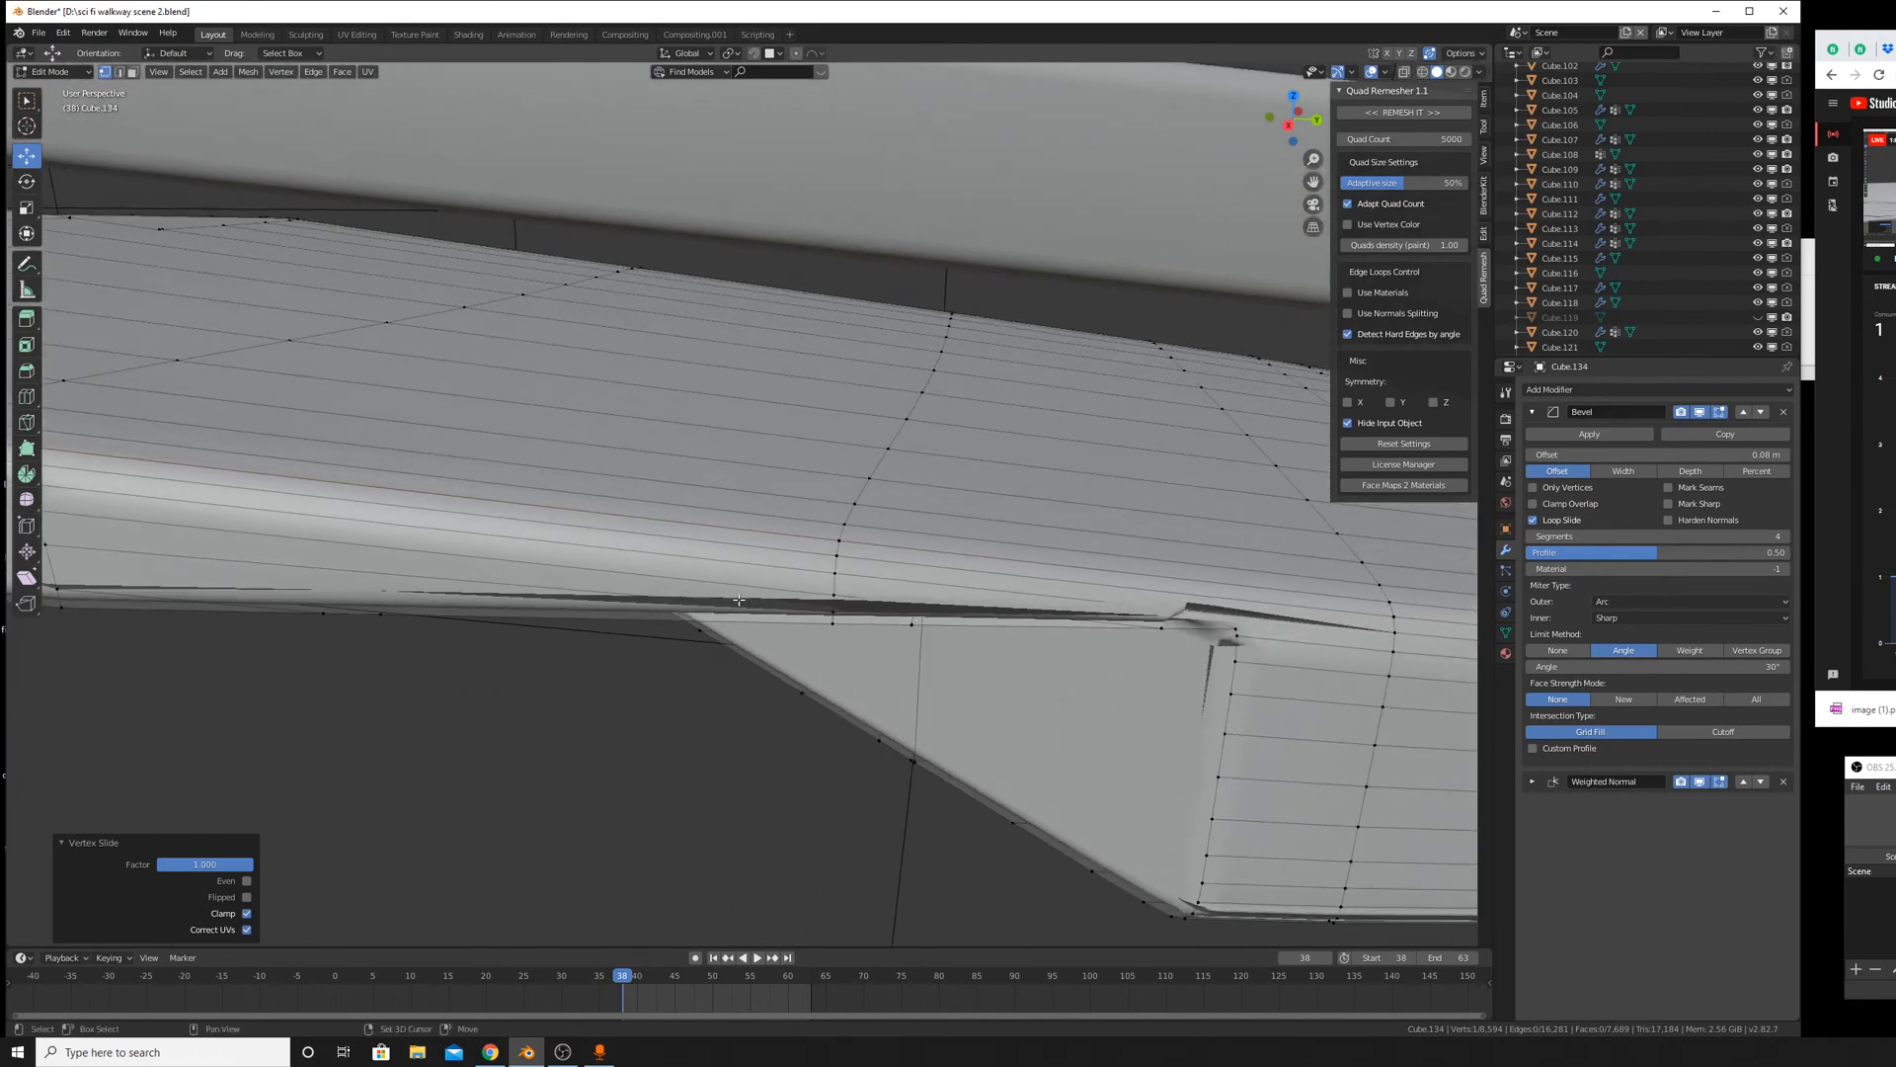
# Slide the vertex just below the notch's upper corner fully onto the corner vertex, with factor 1.000.
pyautogui.moveTo(892, 592); pyautogui.dragTo(873, 556, button='middle')
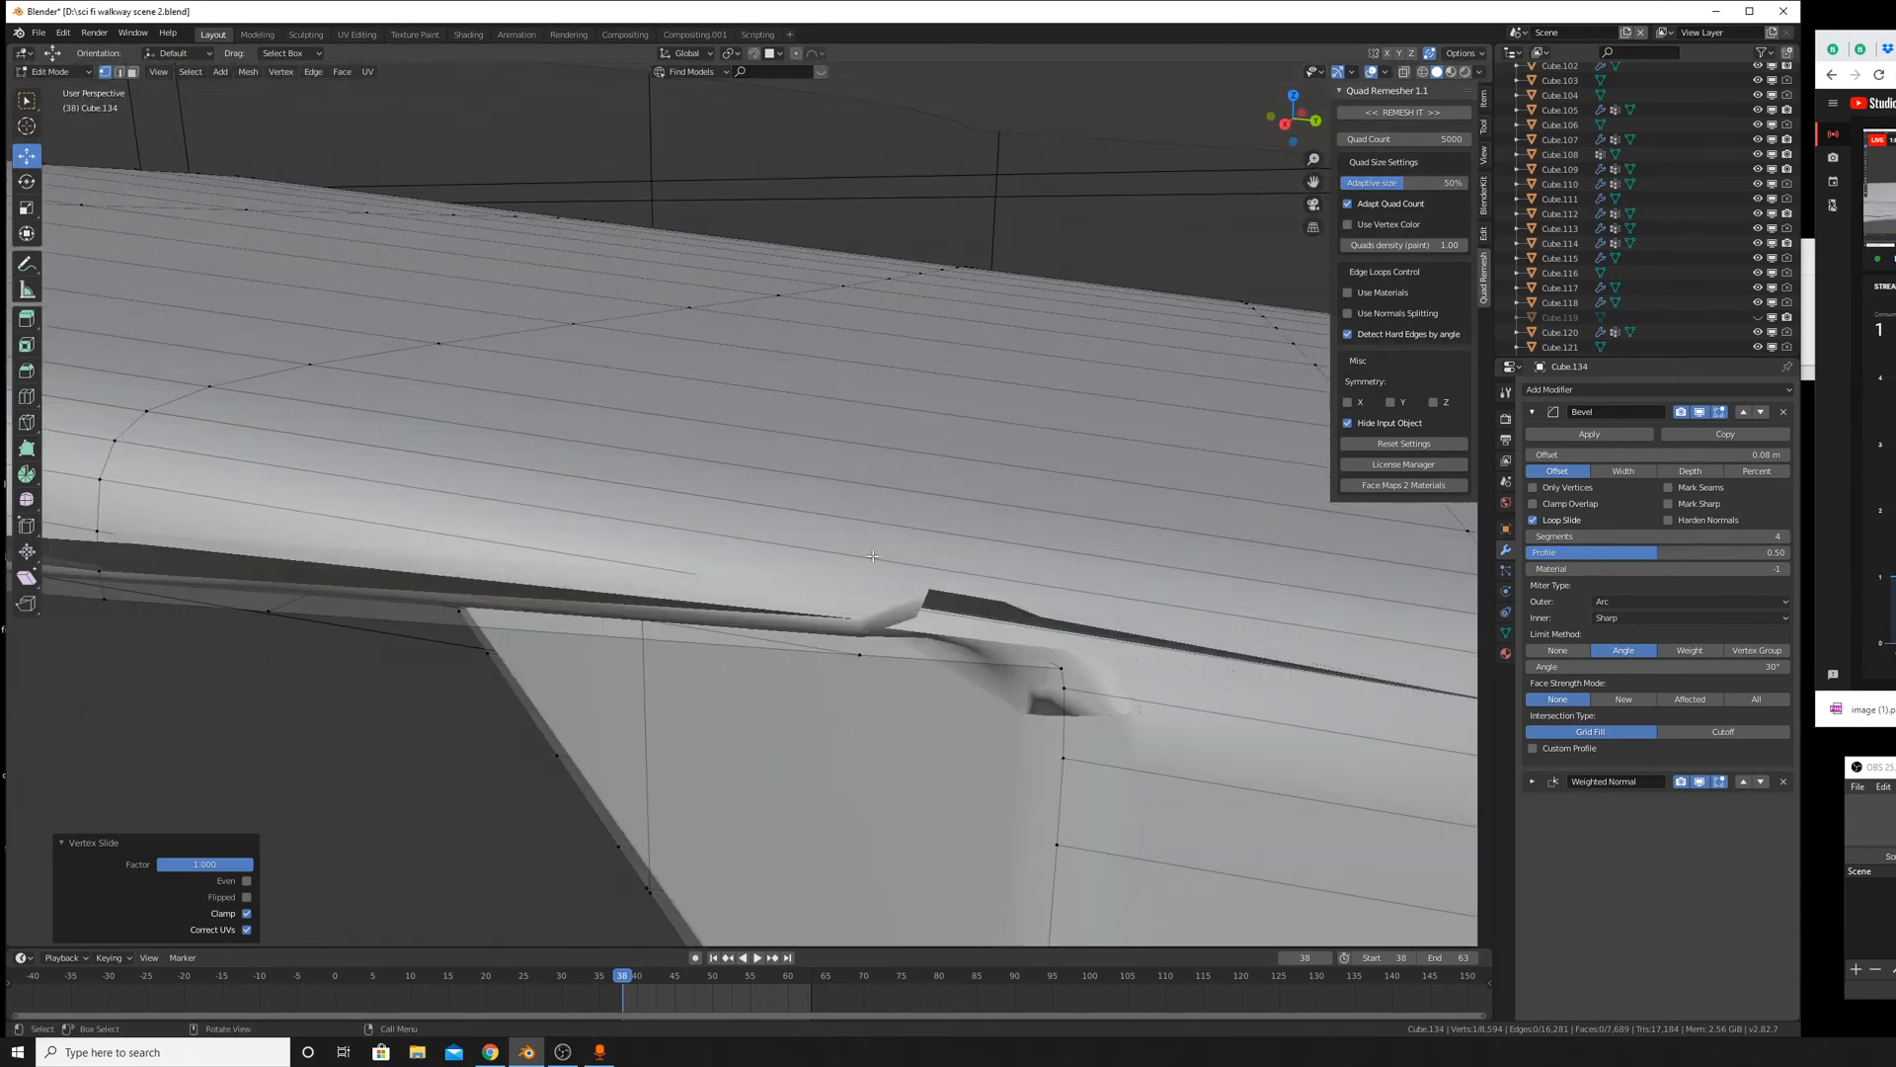
pyautogui.click(1087, 684)
pyautogui.press('g')
pyautogui.press('g')
pyautogui.click(1085, 619)
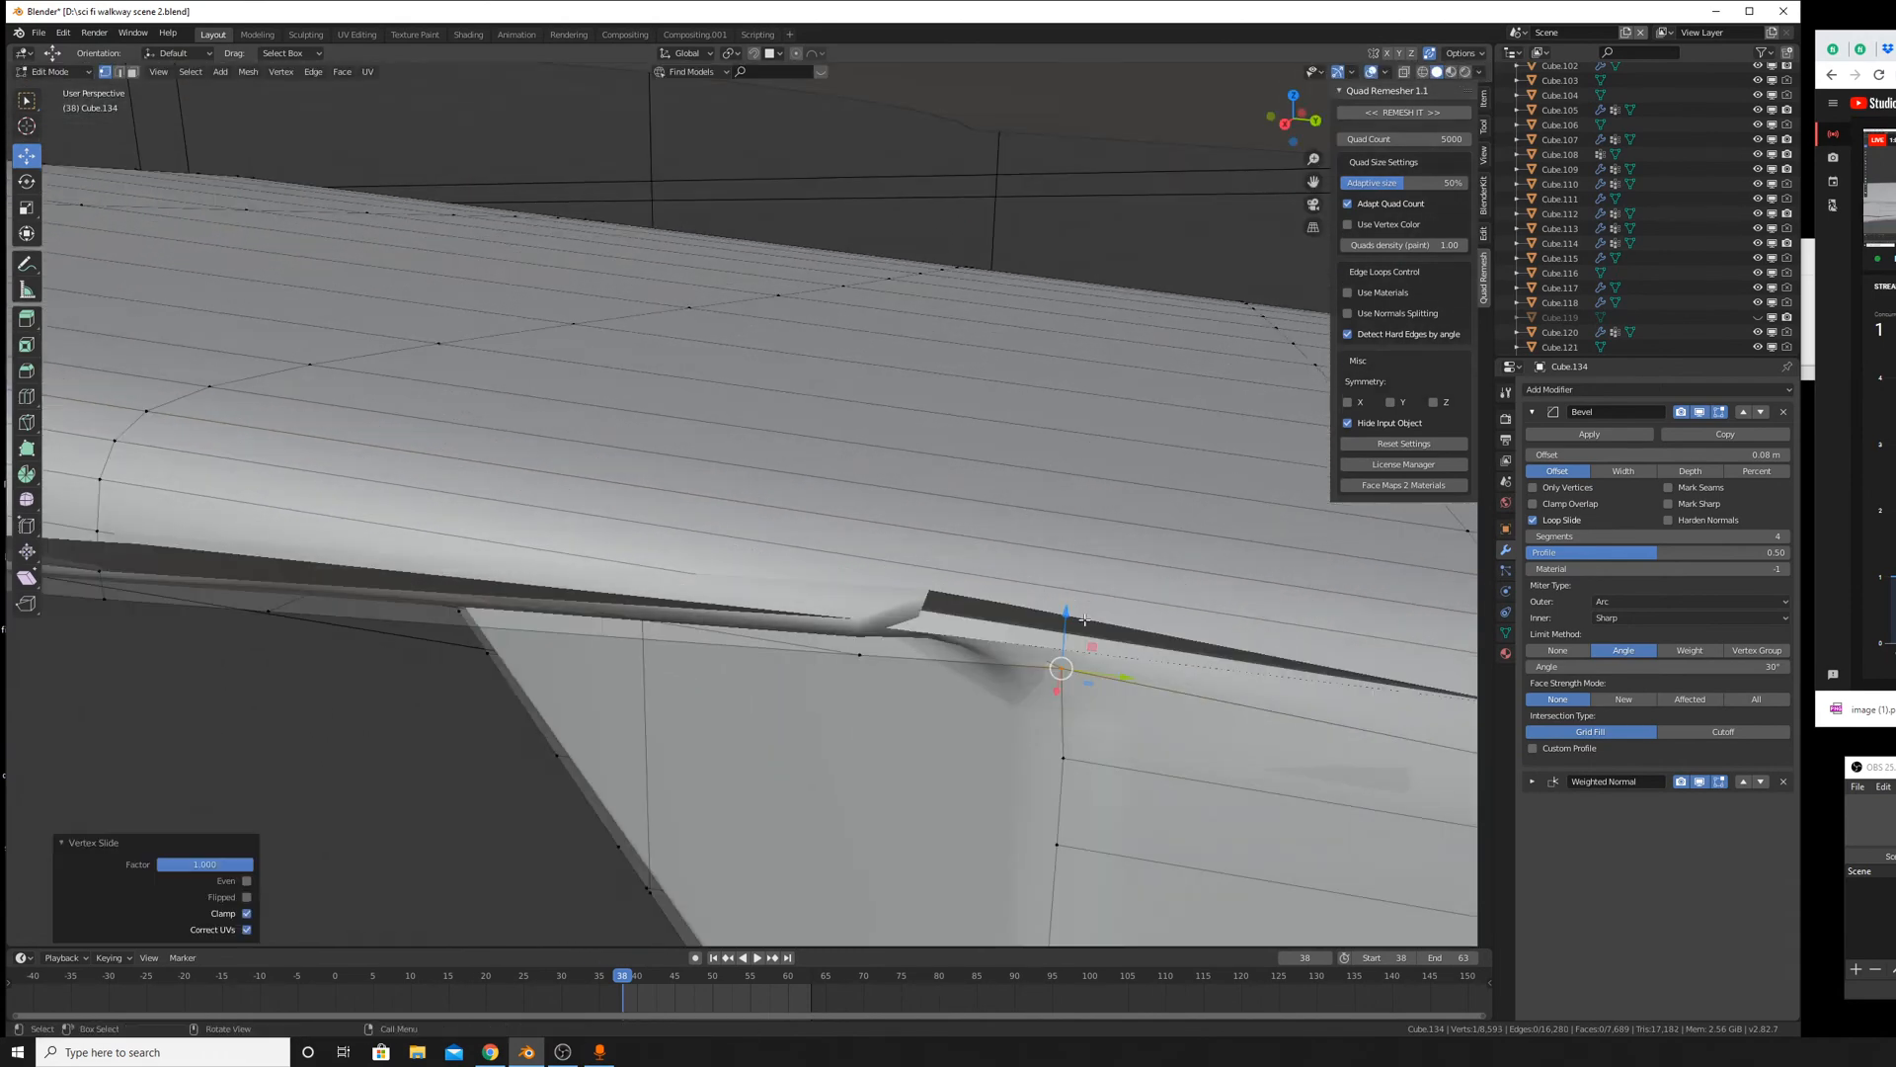
pyautogui.scroll(-8, 901, 631)
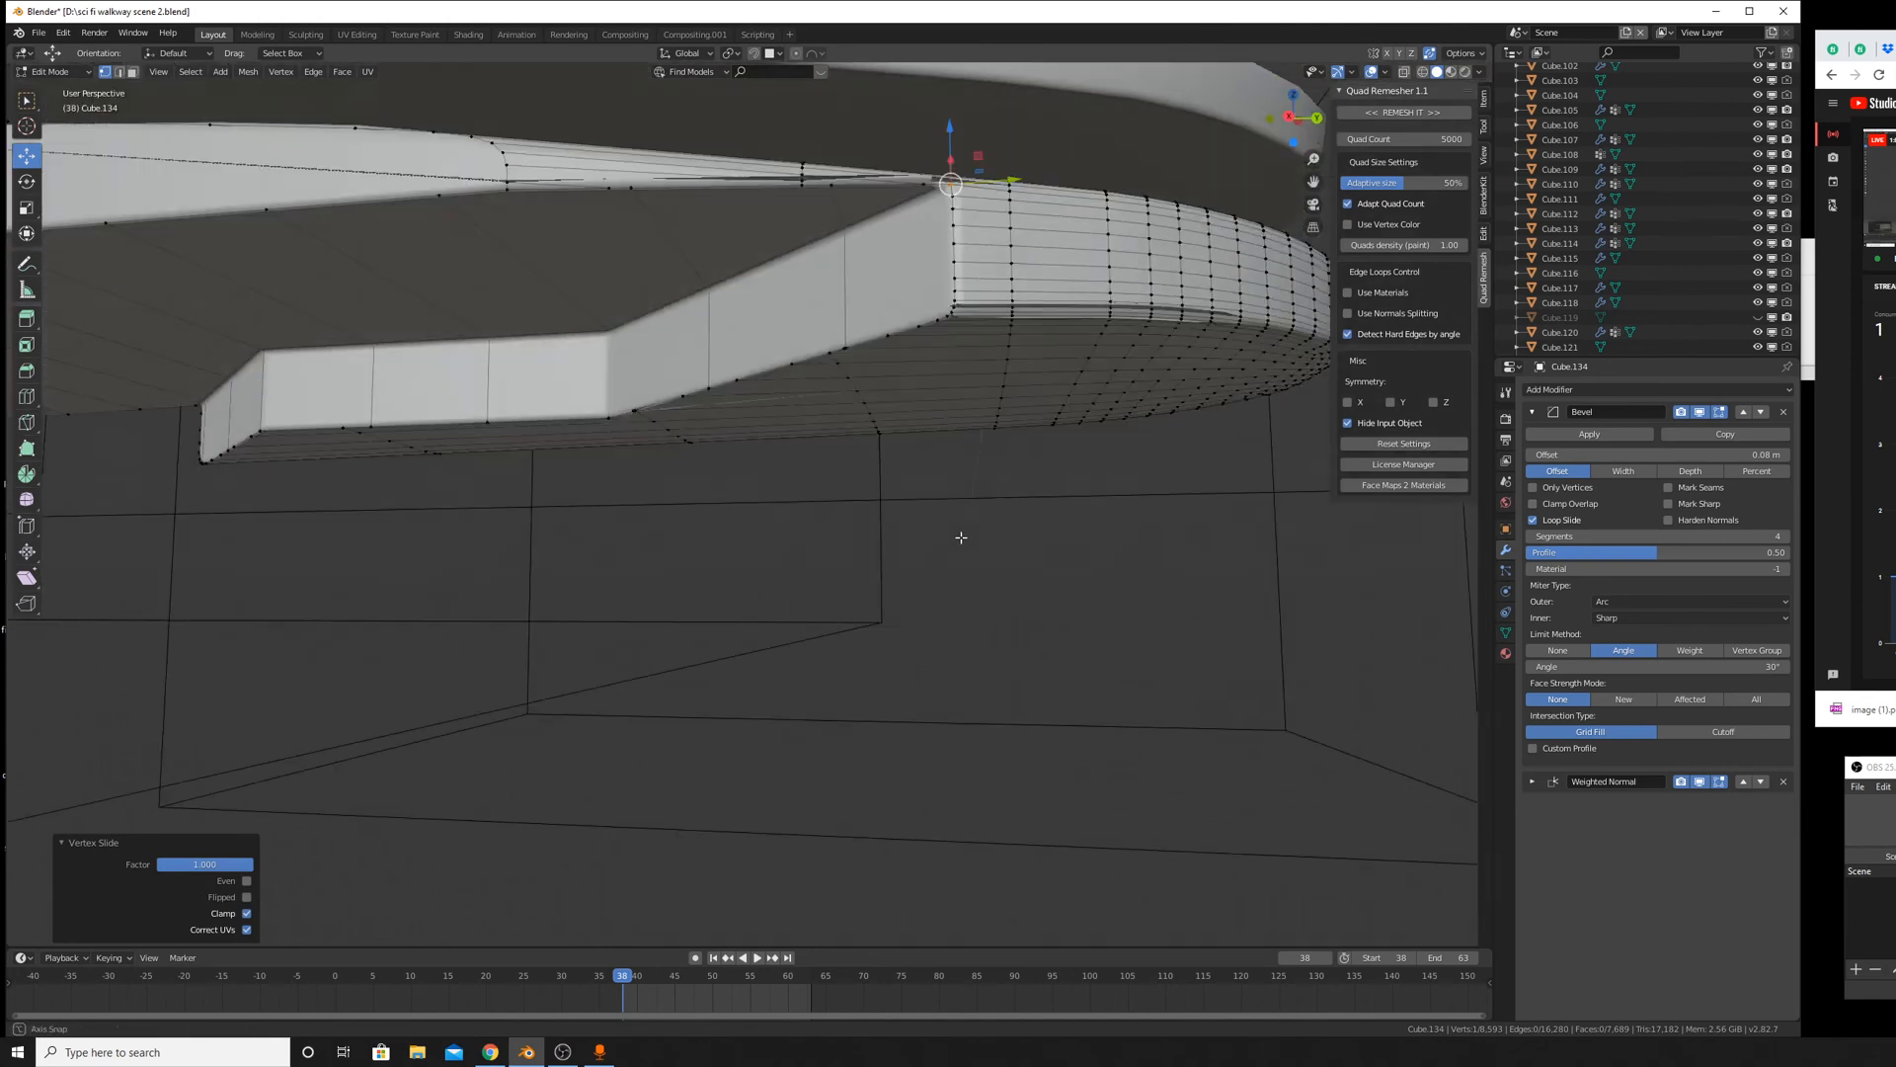
pyautogui.scroll(10, 867, 630)
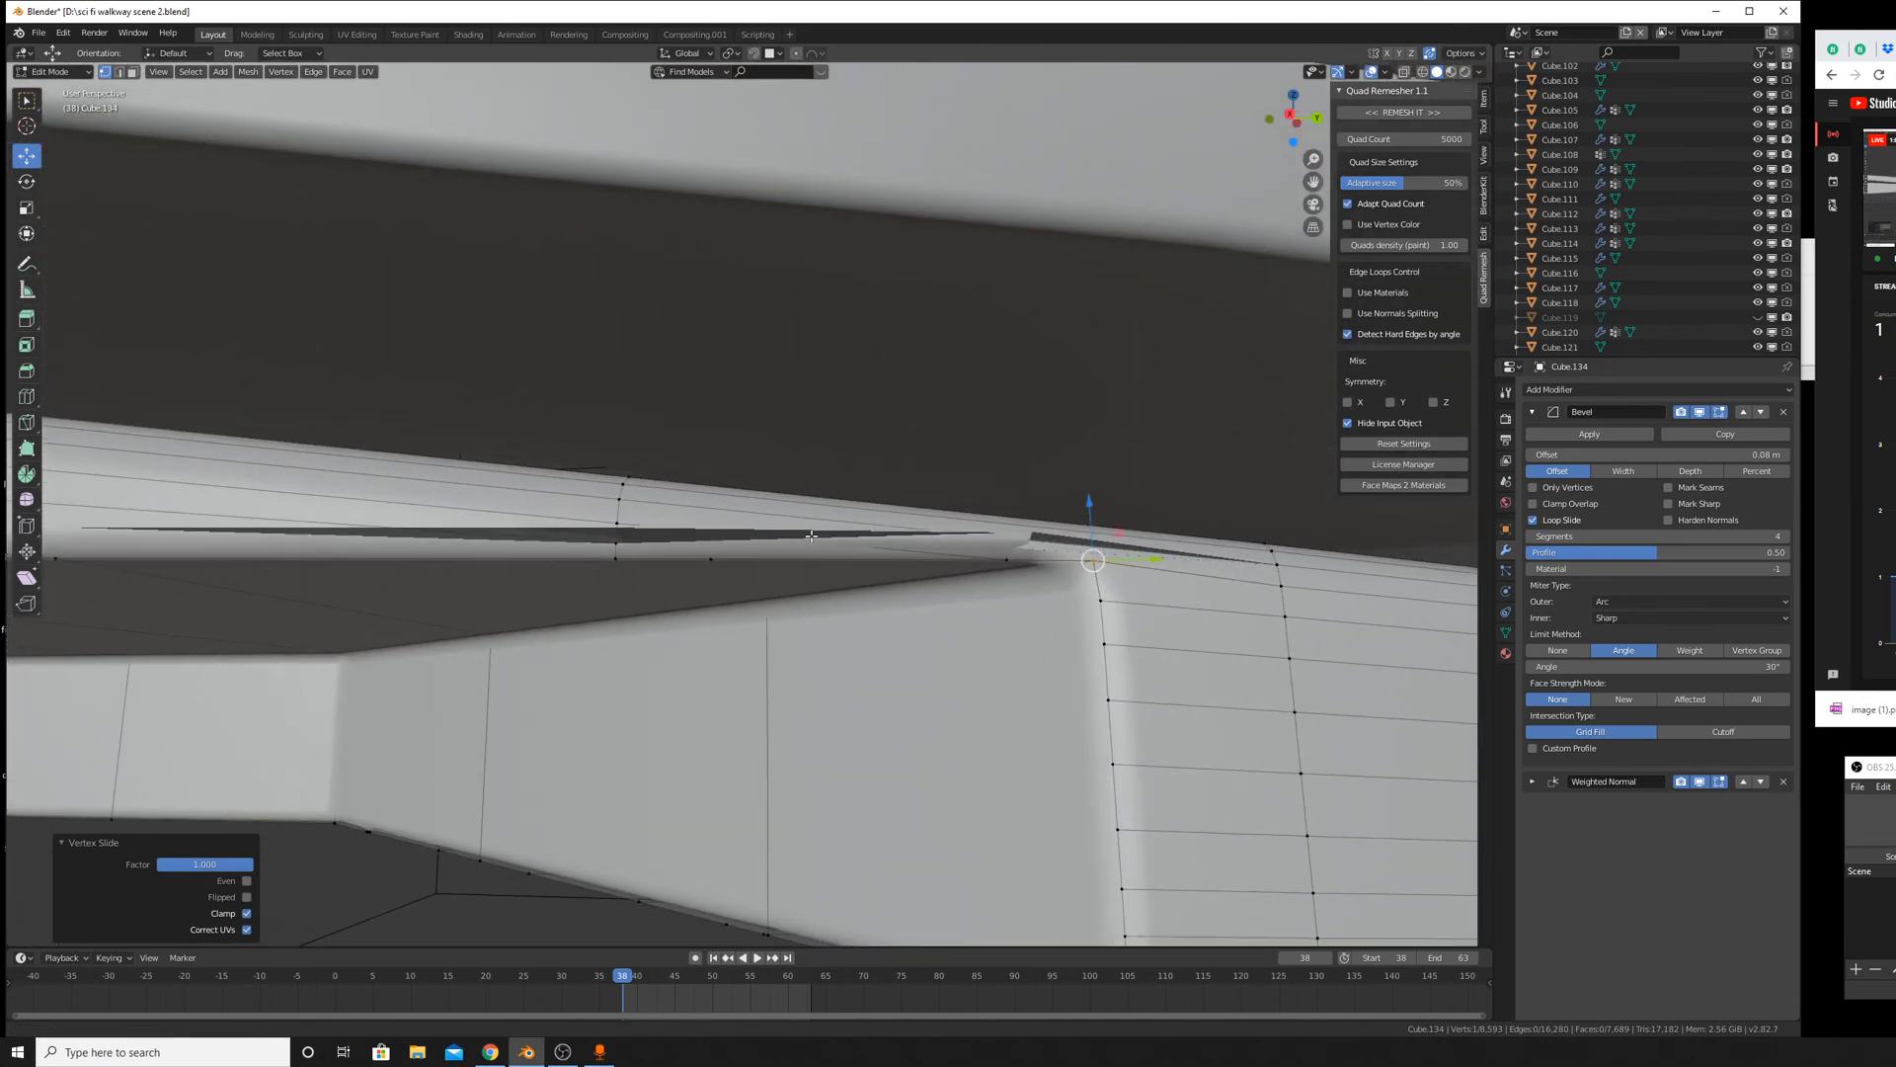
pyautogui.click(807, 659)
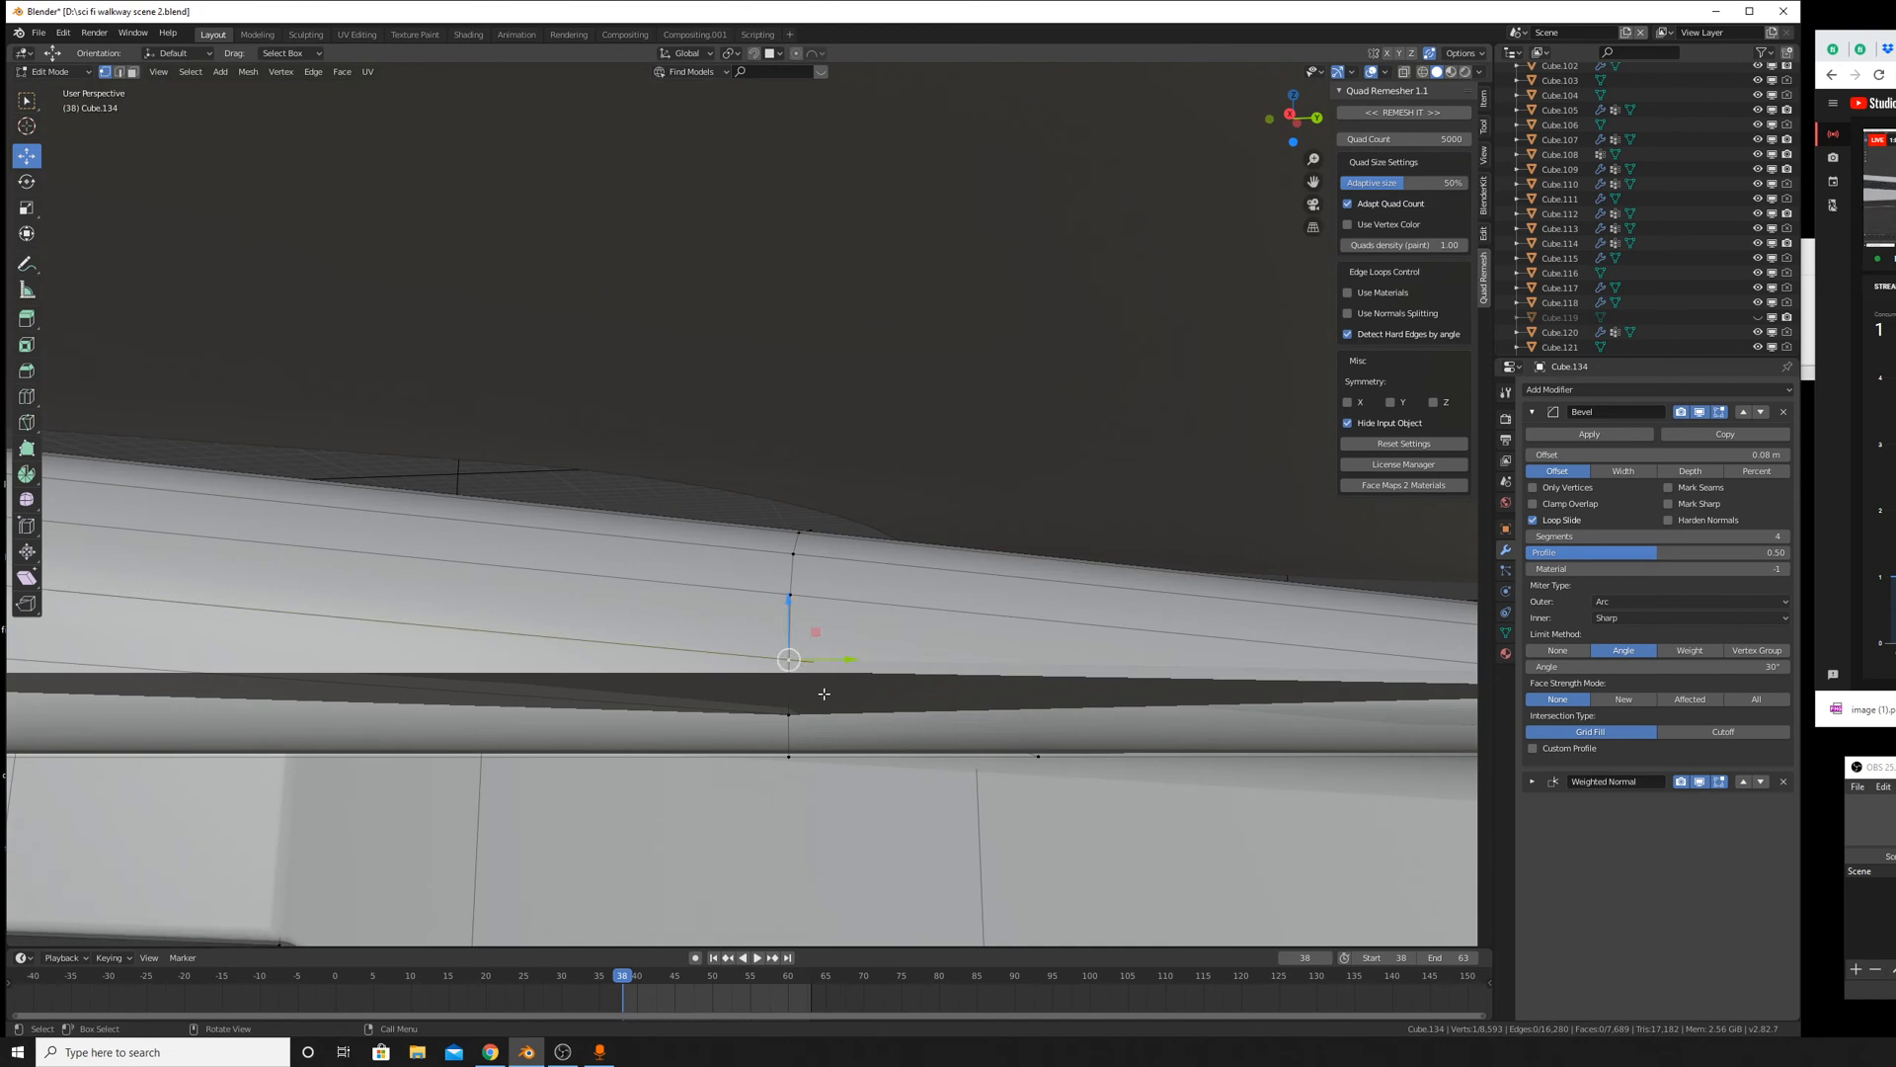
pyautogui.press('g')
pyautogui.press('g')
pyautogui.press('Escape')
# Delete the long distorted face below the dark fold on the wing panel's rounded edge.
pyautogui.click(1033, 713)
pyautogui.press('x')
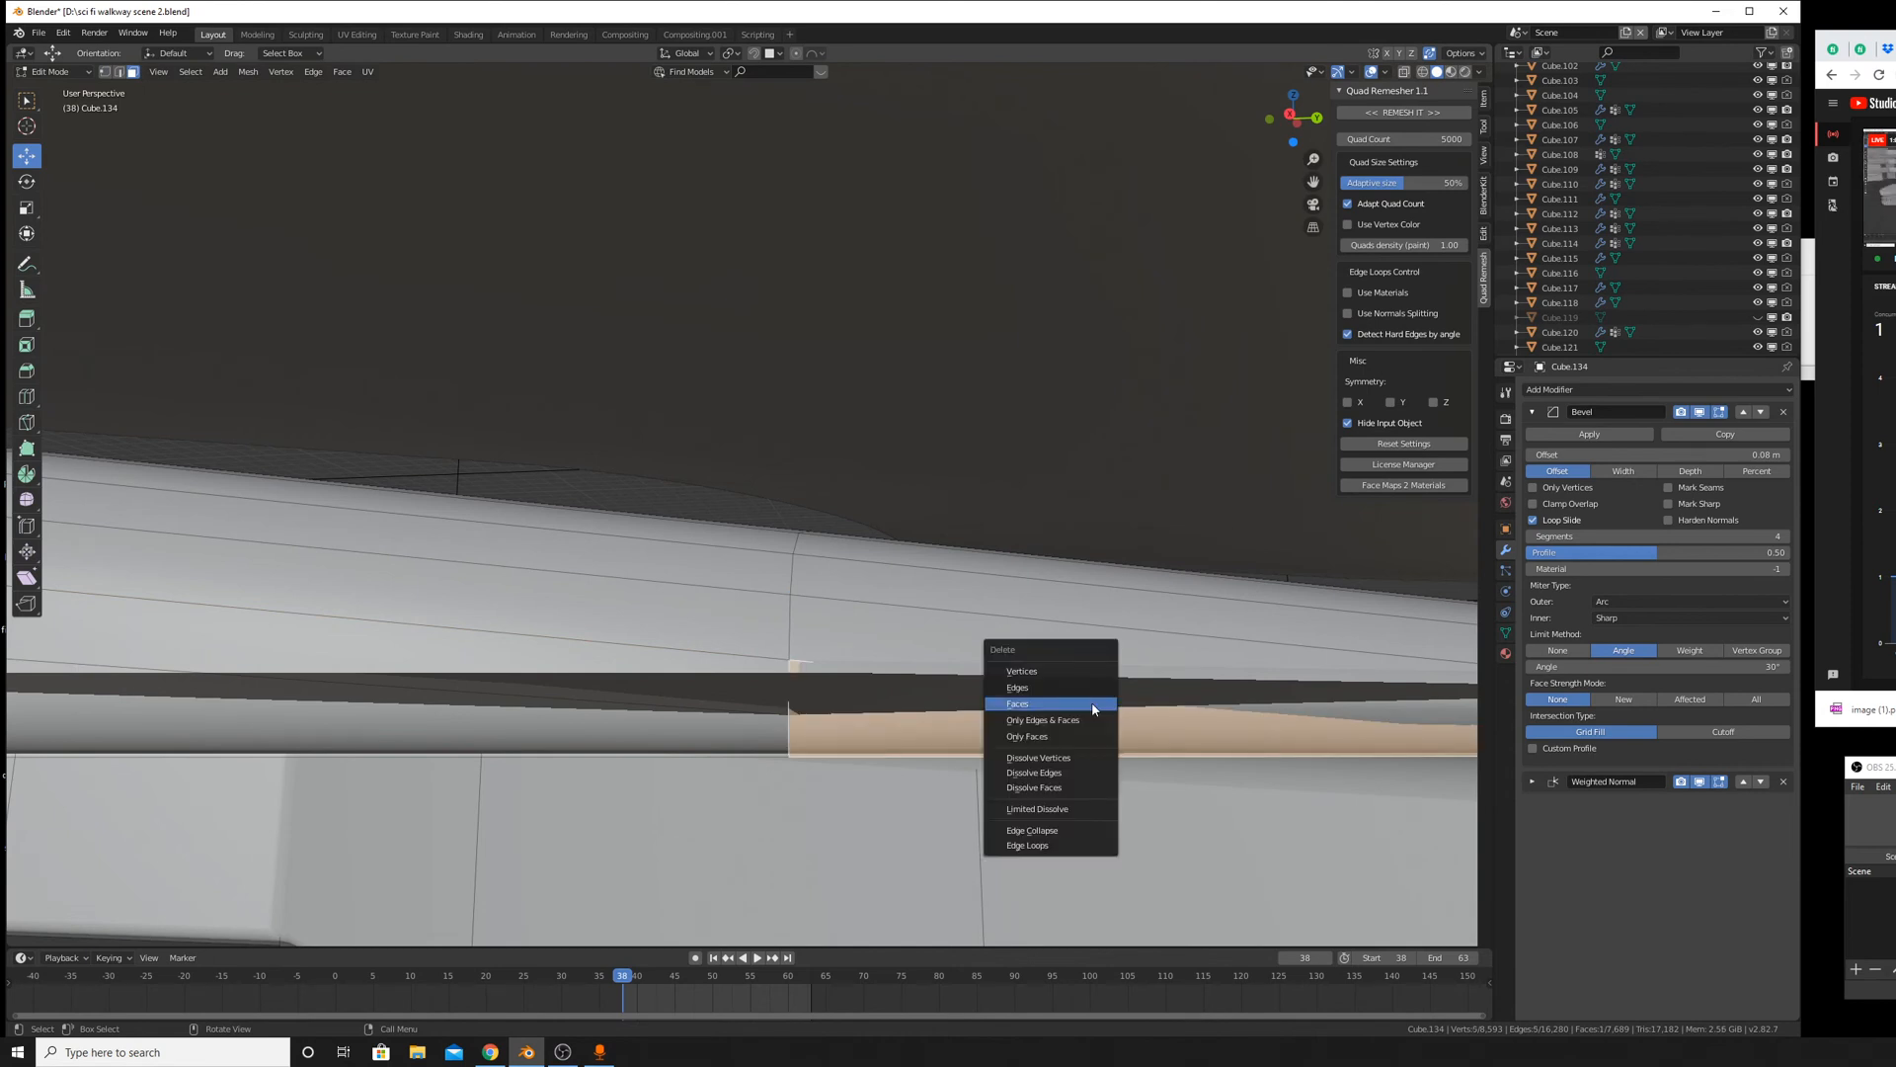
pyautogui.click(1094, 705)
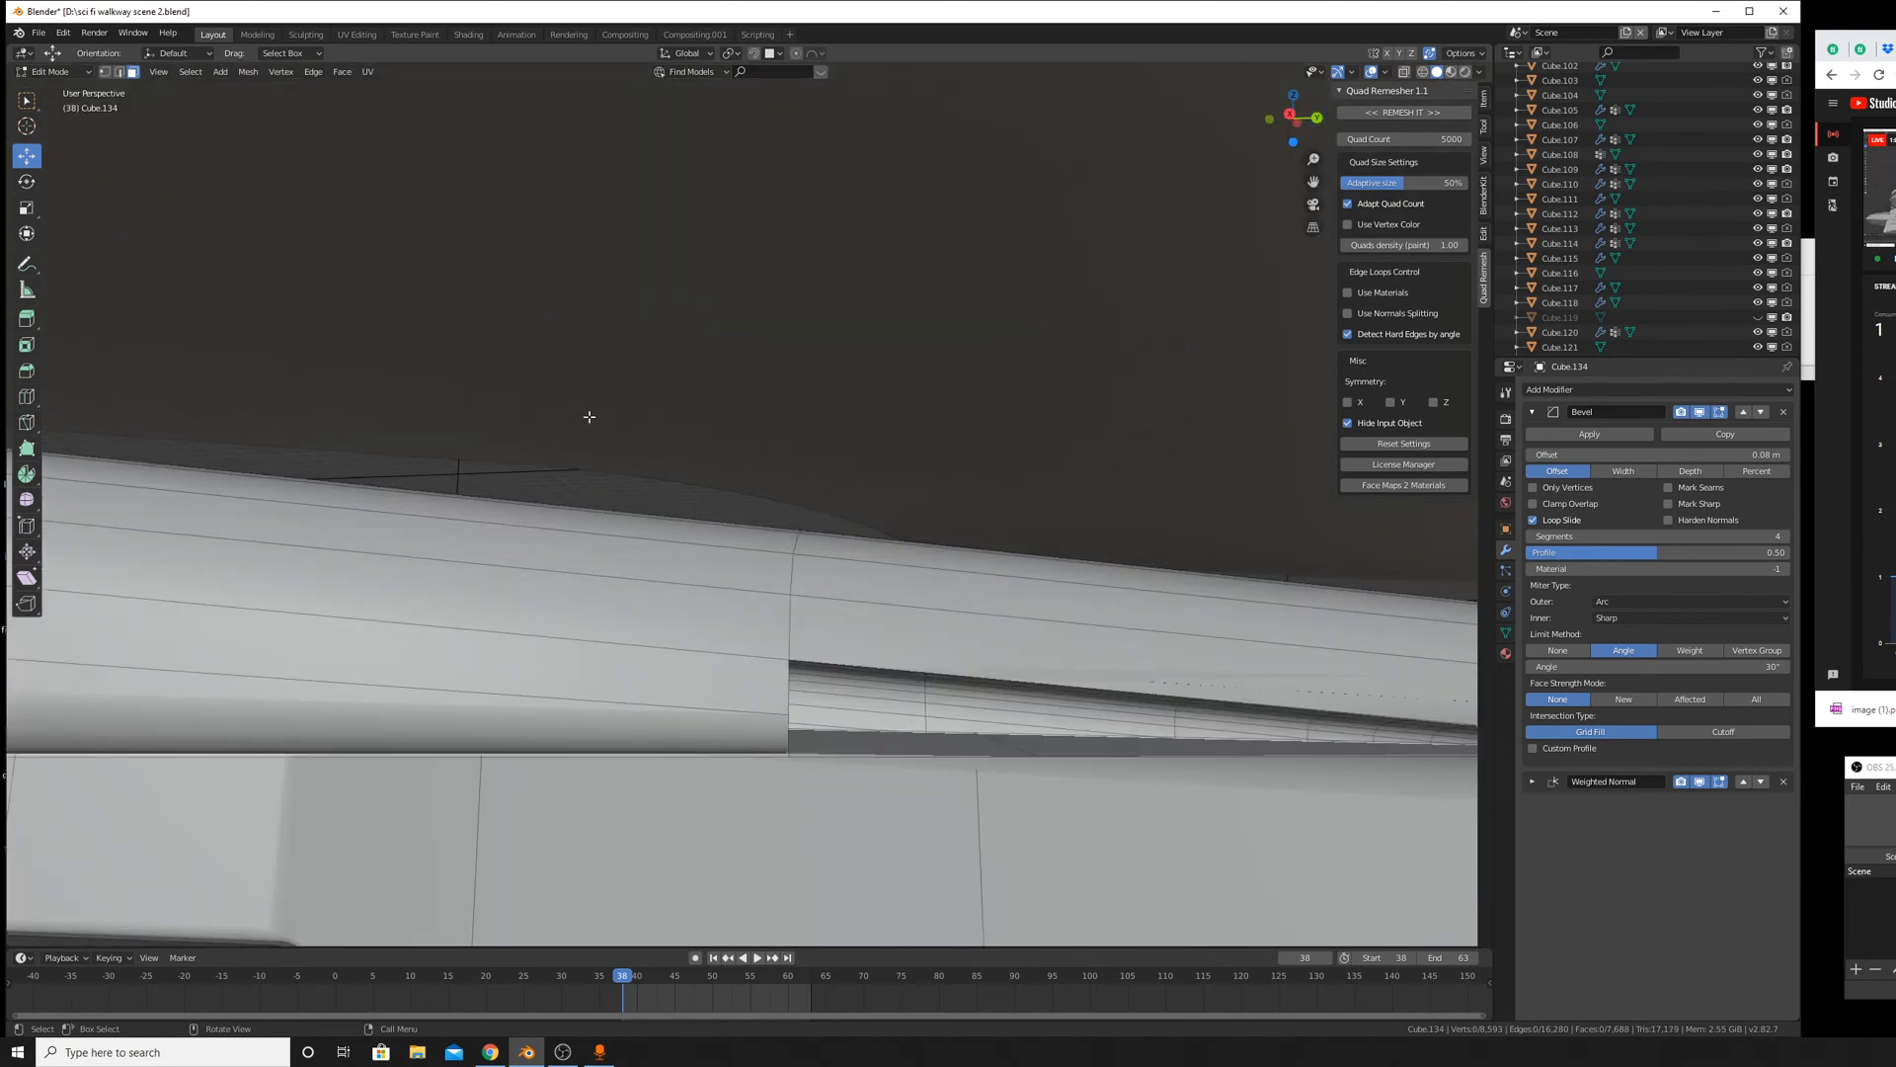
# Select the edges bounding the gap beneath the wing panel's rounded edge and fill them with a new face.
pyautogui.click(120, 73)
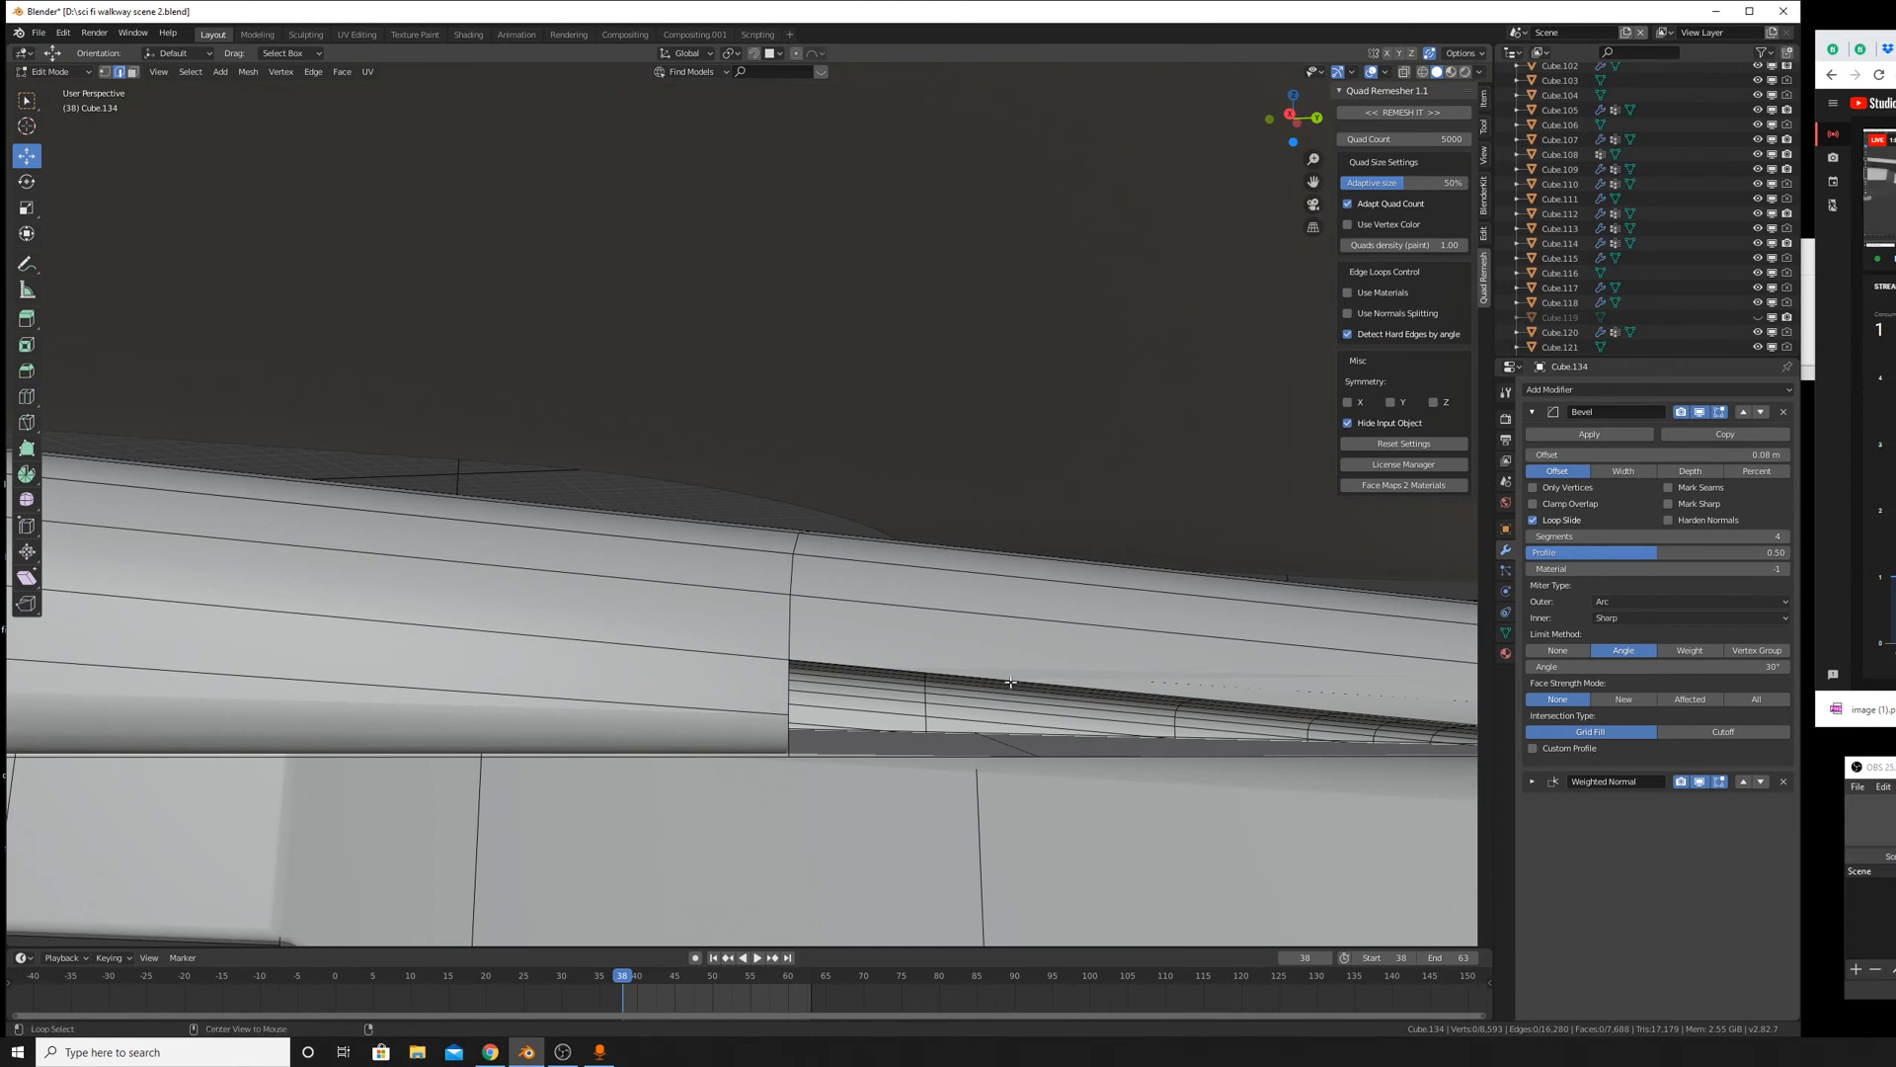
pyautogui.moveTo(1010, 681); pyautogui.dragTo(913, 663, button='middle')
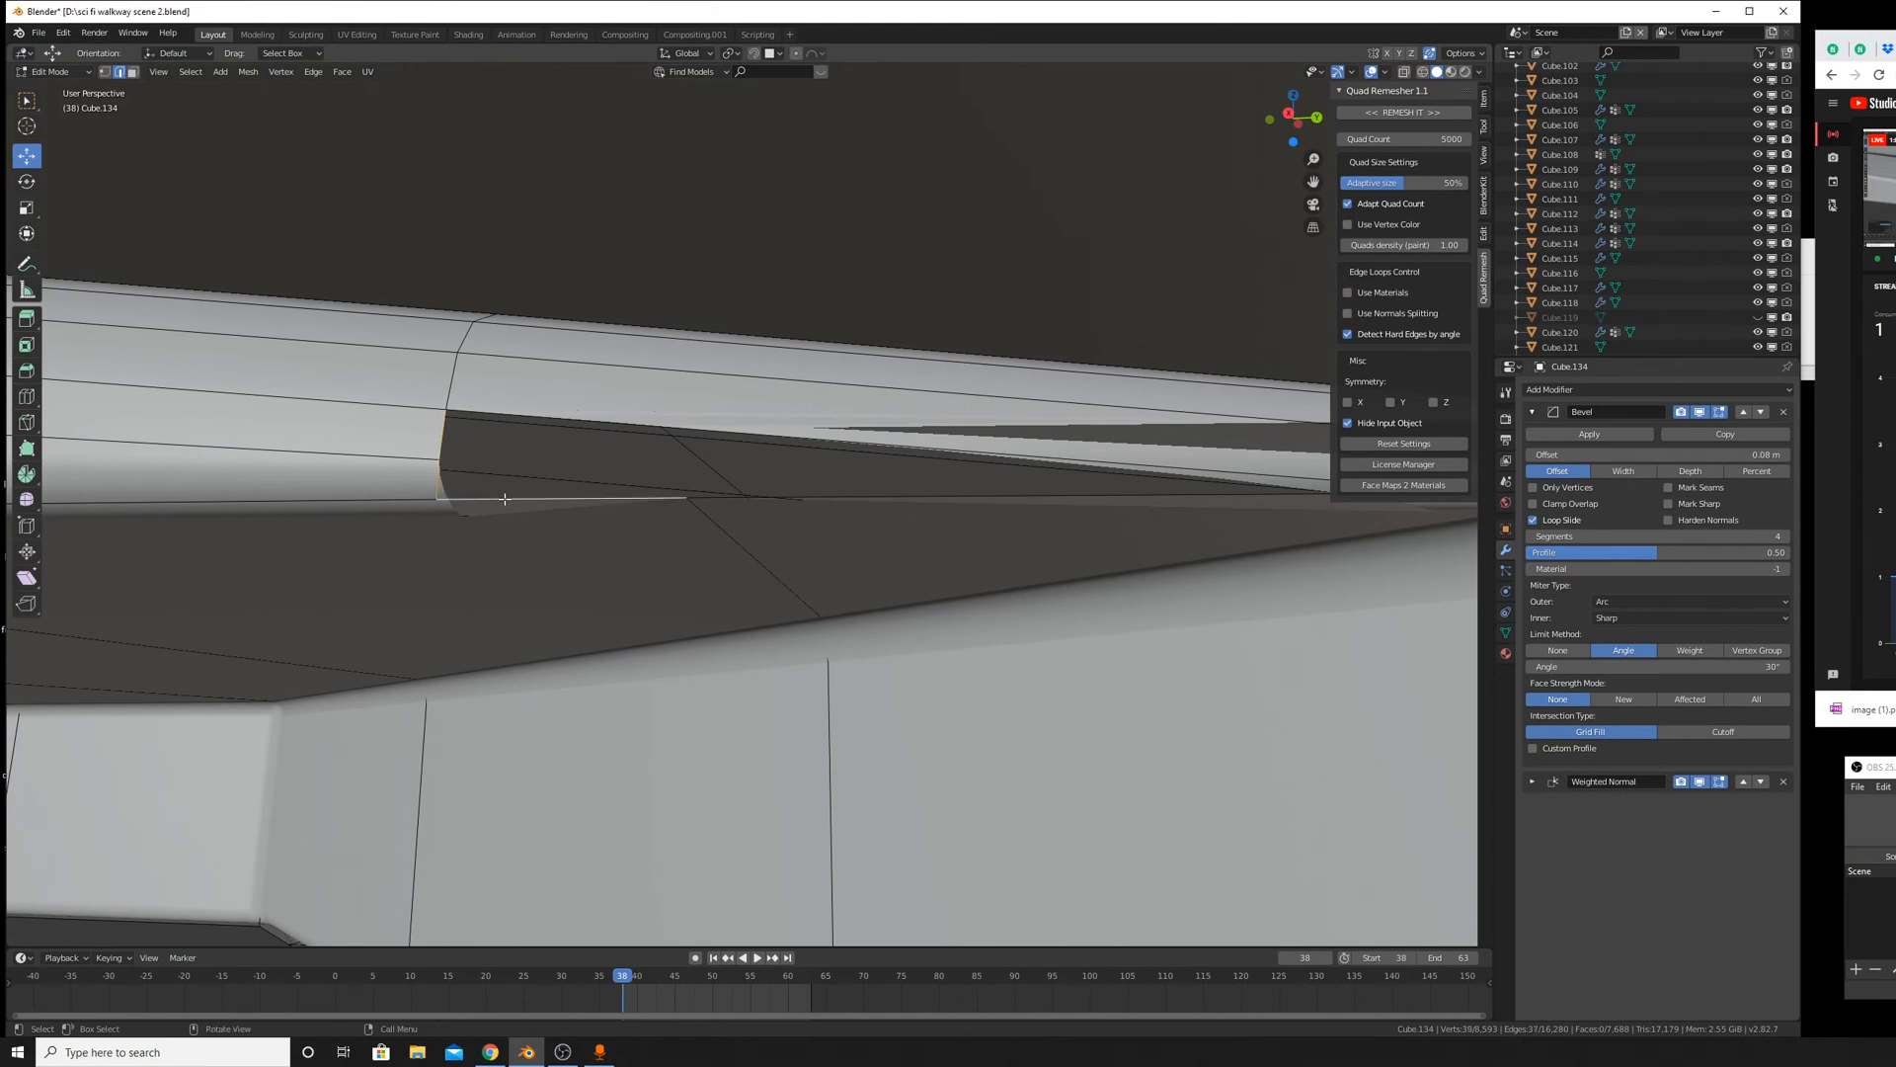
pyautogui.press('f')
pyautogui.hotkey('ctrl', 'z')
pyautogui.click(775, 498)
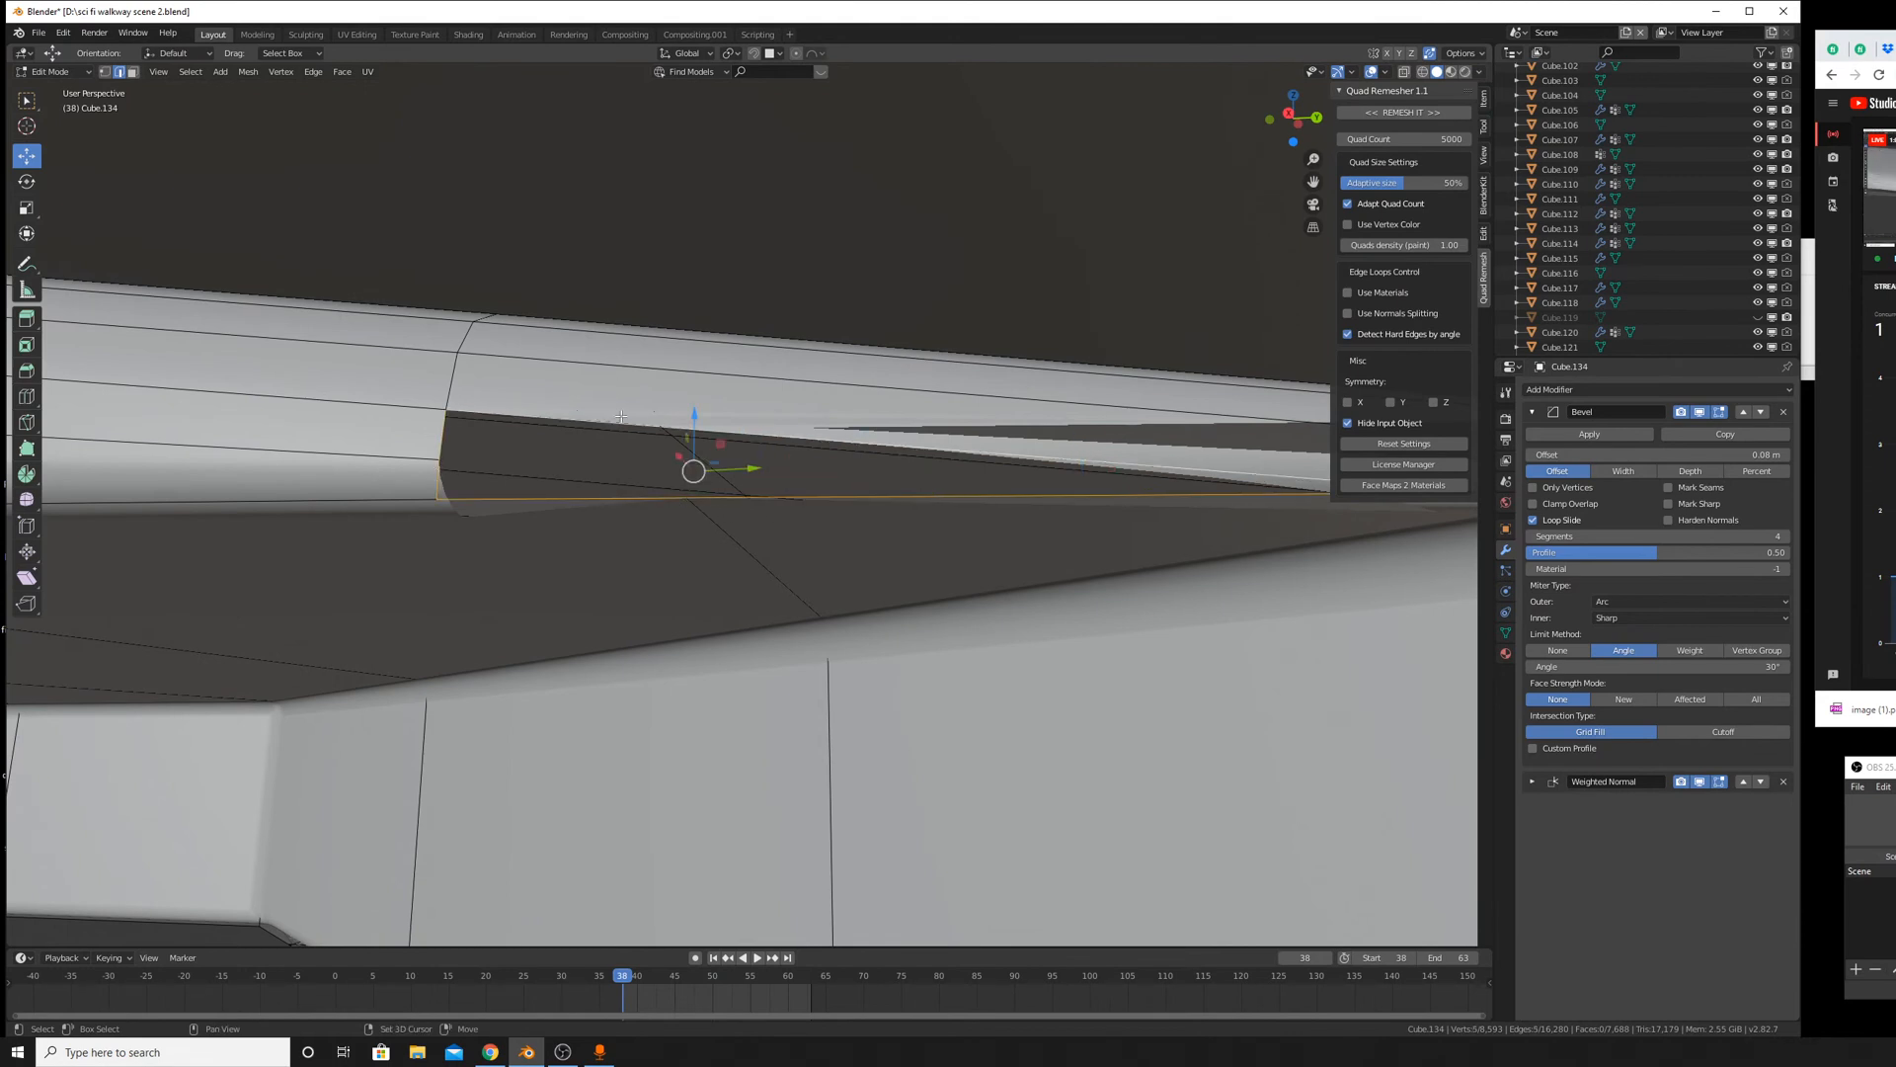
pyautogui.keyDown('alt'); pyautogui.middleClick(1071, 550); pyautogui.keyUp('alt')
pyautogui.press('f')
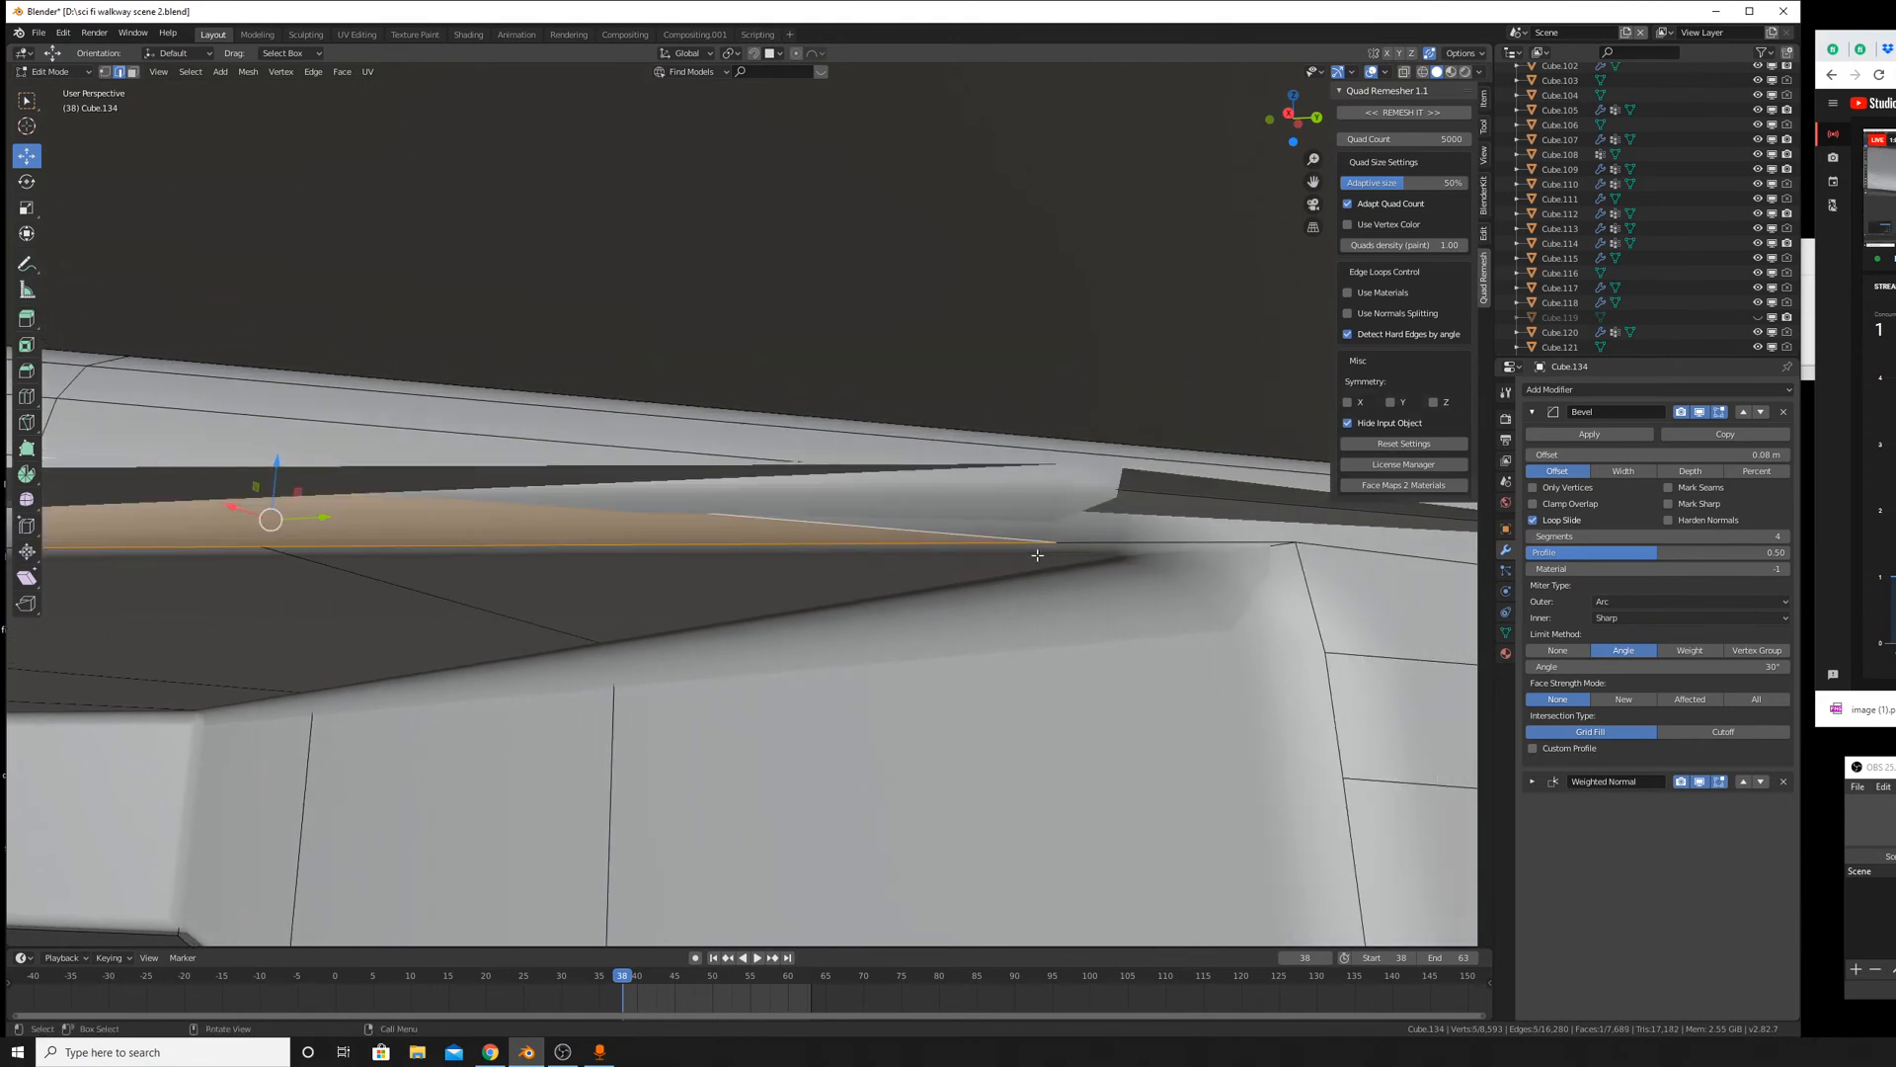
pyautogui.keyDown('shift'); pyautogui.moveTo(1037, 555); pyautogui.dragTo(1633, 620, button='middle'); pyautogui.keyUp('shift')
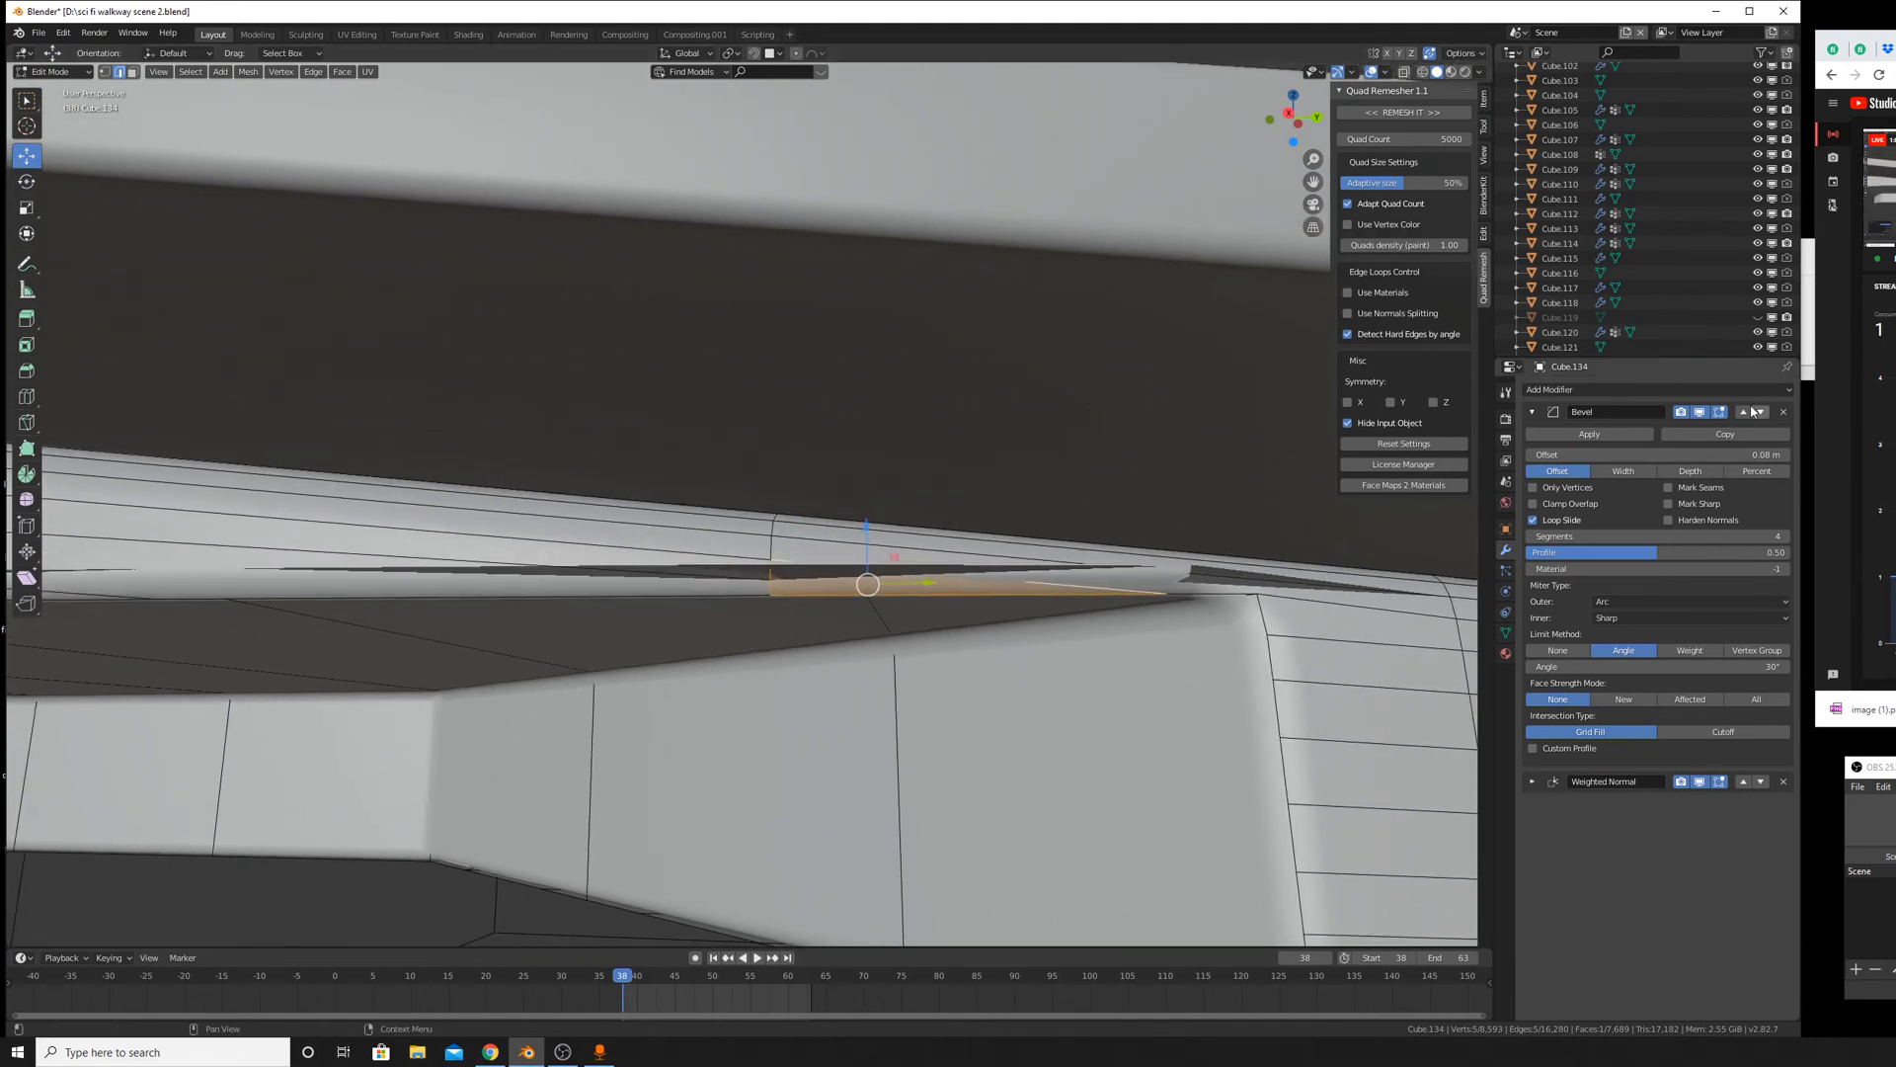
# Compare the filled area with the Bevel modifier's viewport display switched off and on.
pyautogui.click(1709, 413)
pyautogui.click(1709, 413)
pyautogui.click(1709, 412)
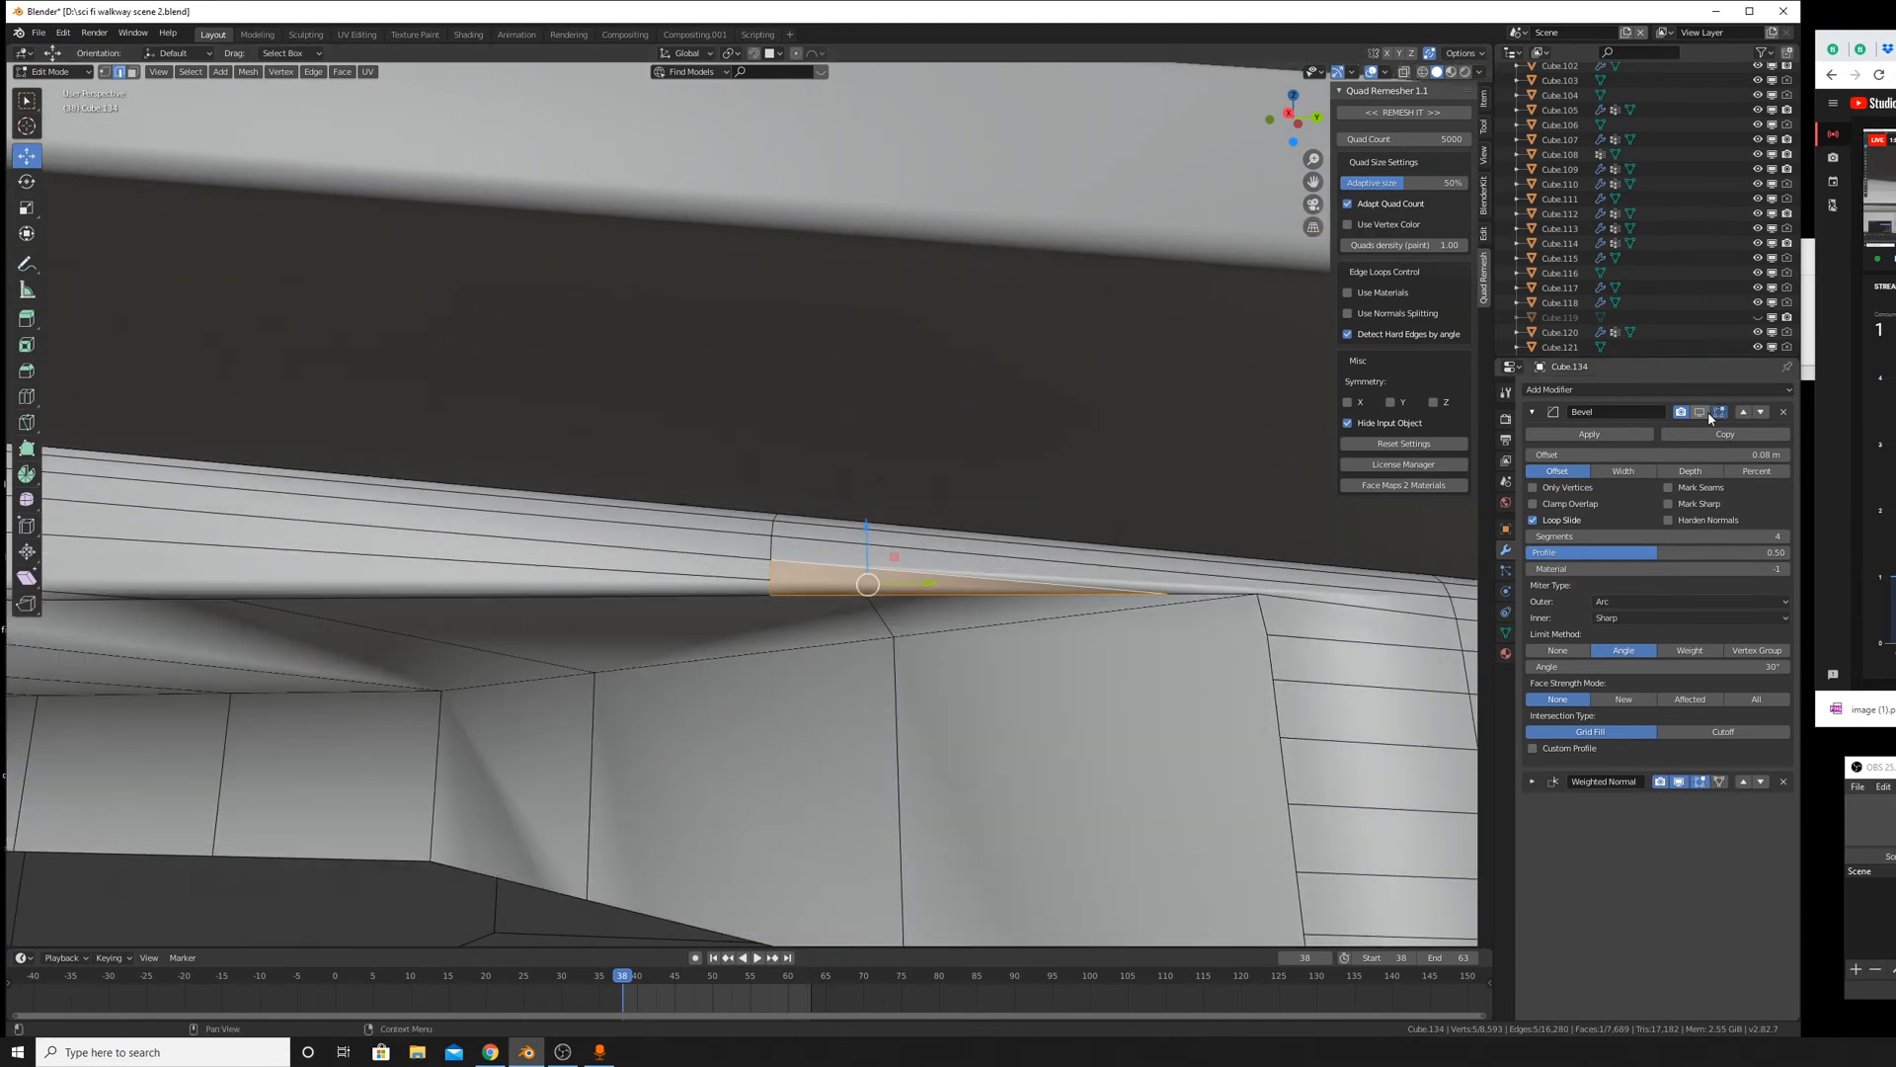
pyautogui.click(1680, 411)
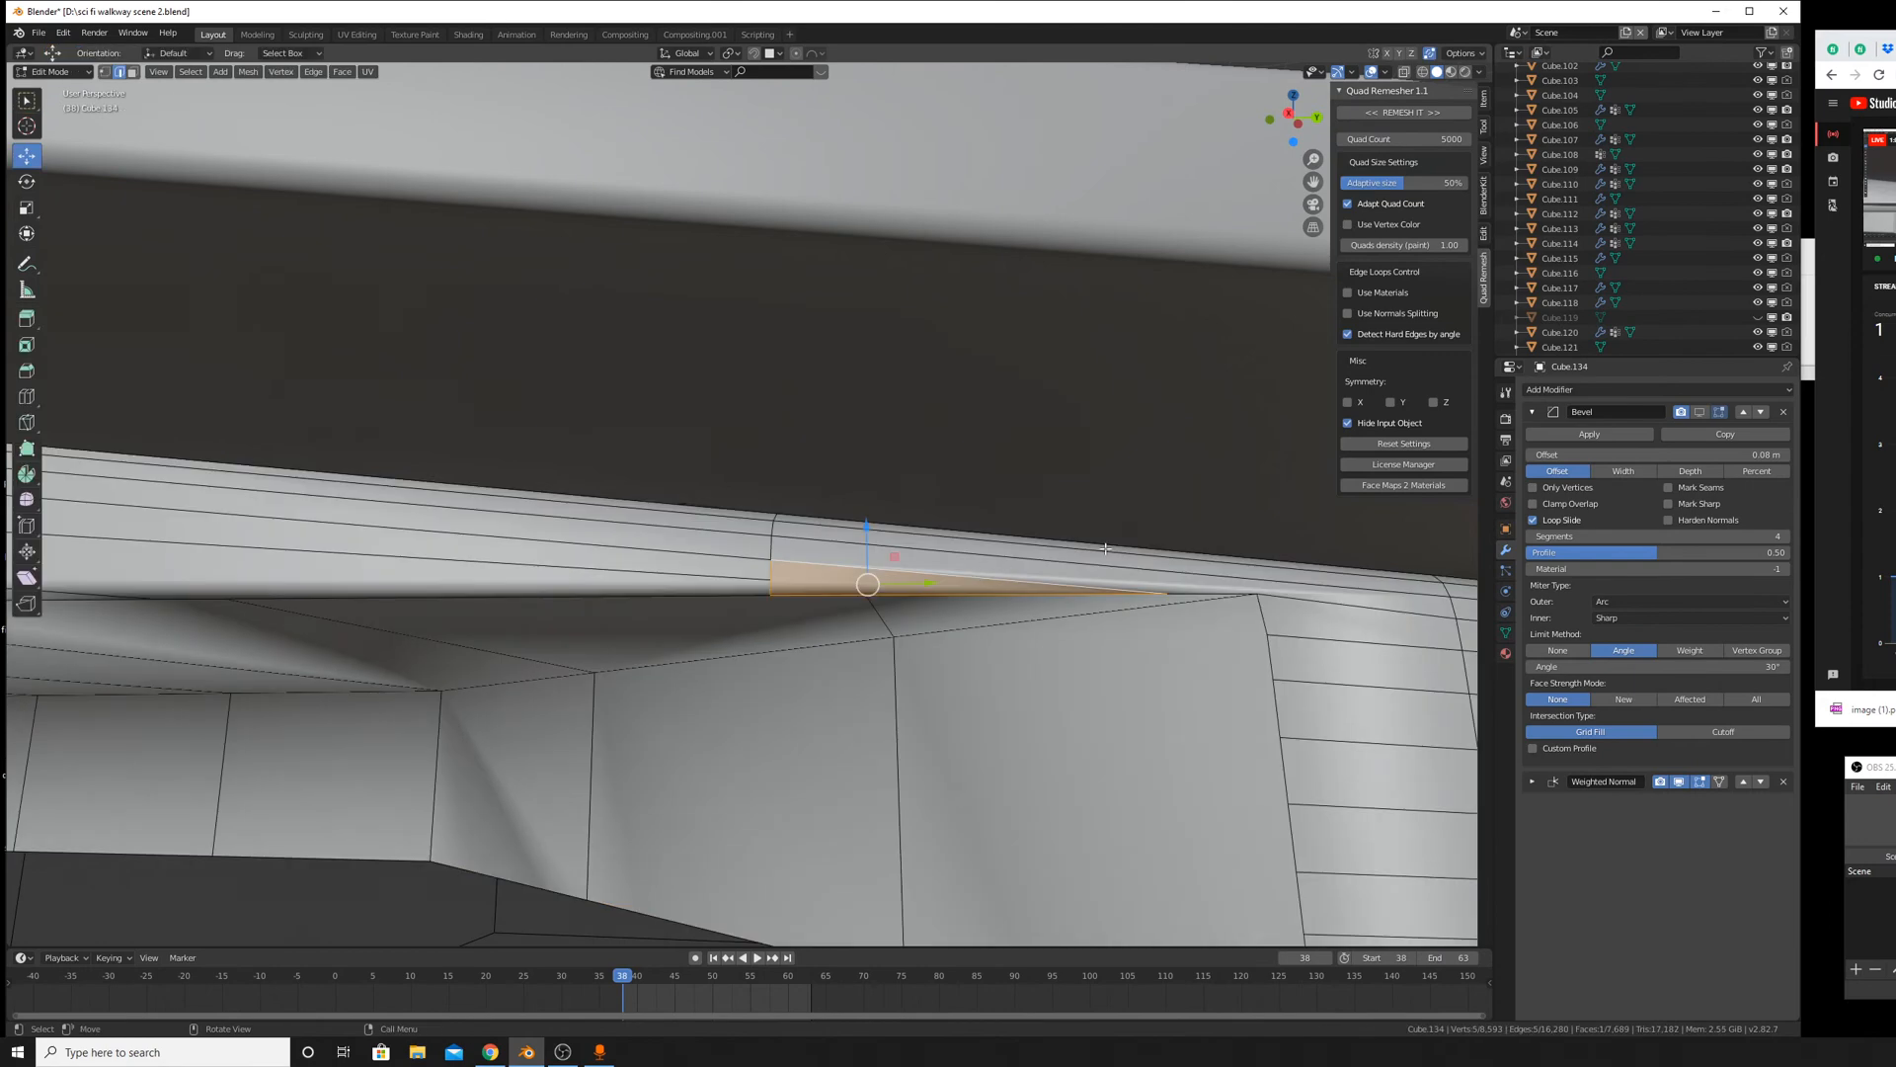
pyautogui.click(1700, 411)
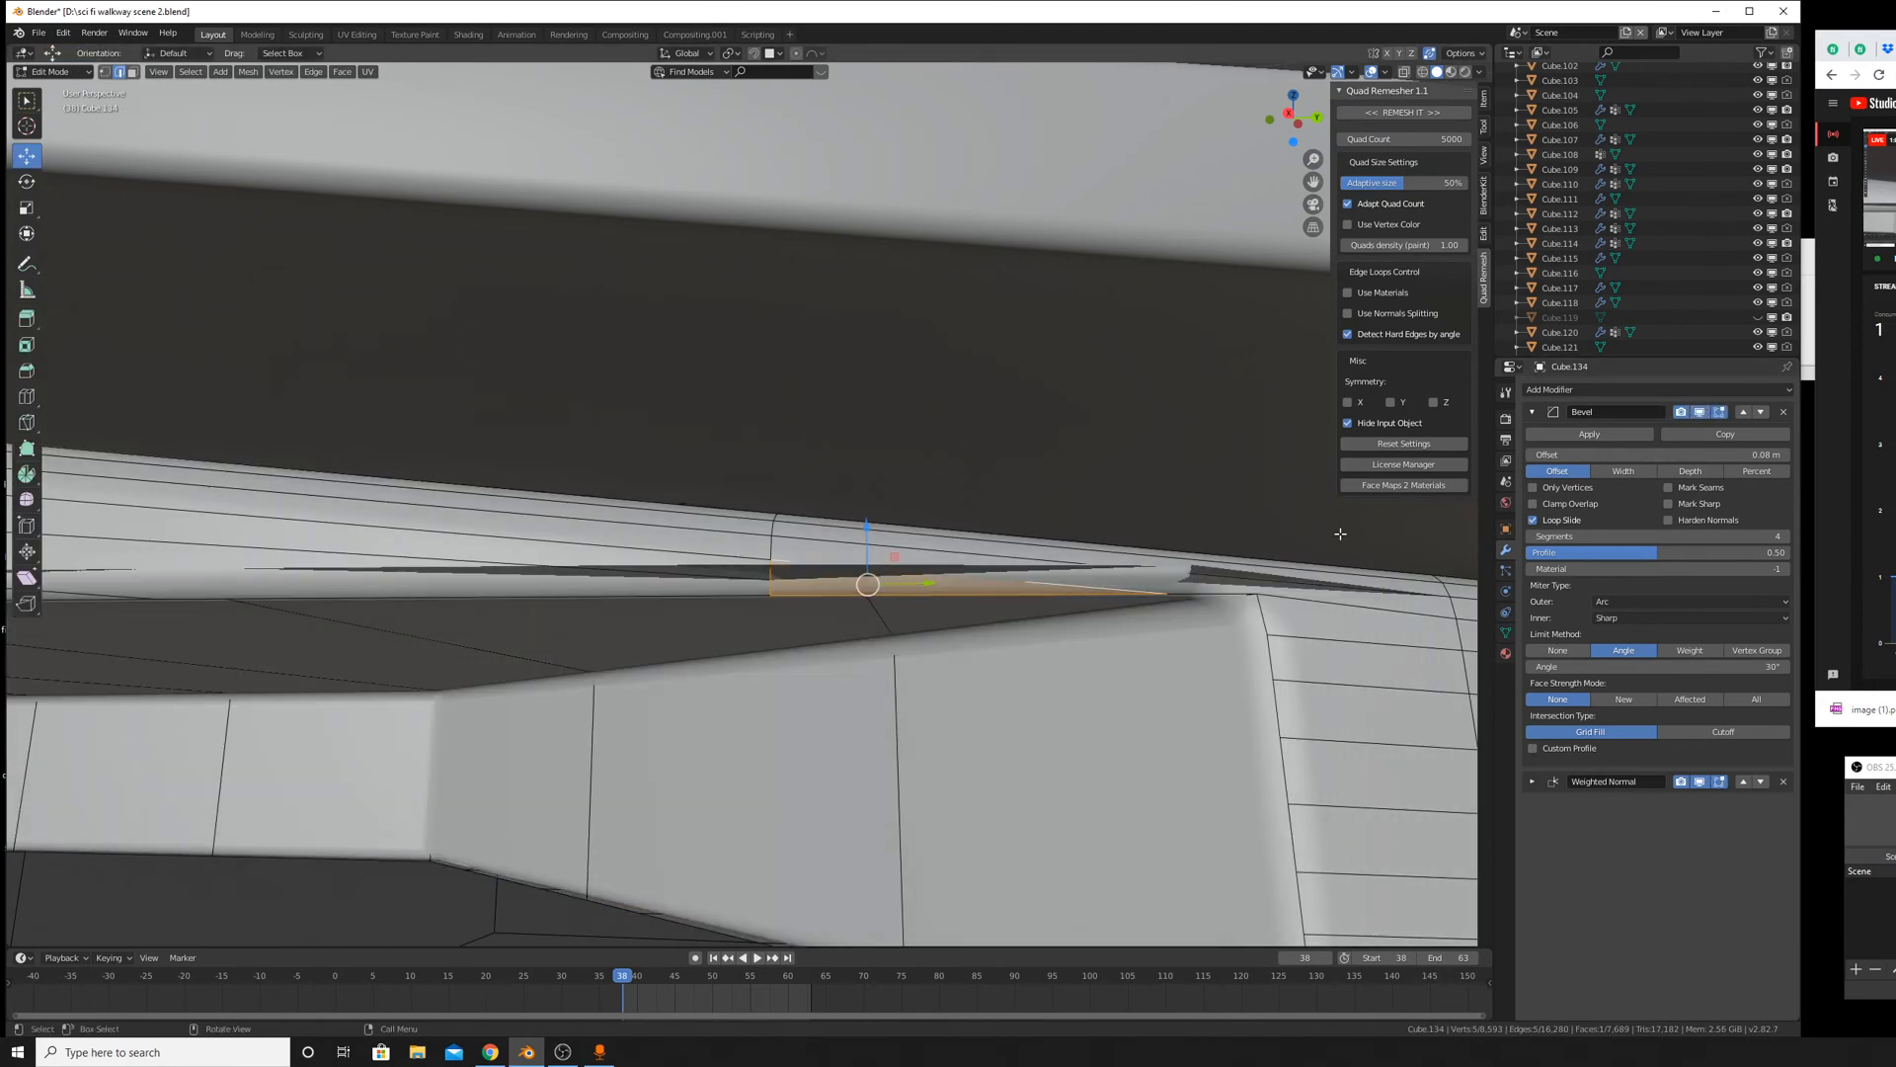
# Return to Object Mode and set the Bevel modifier's angle limit to 60° and its offset to 0.06 m.
pyautogui.press('Tab')
pyautogui.scroll(-3, 1282, 604)
pyautogui.moveTo(1282, 605); pyautogui.dragTo(1038, 672, button='middle')
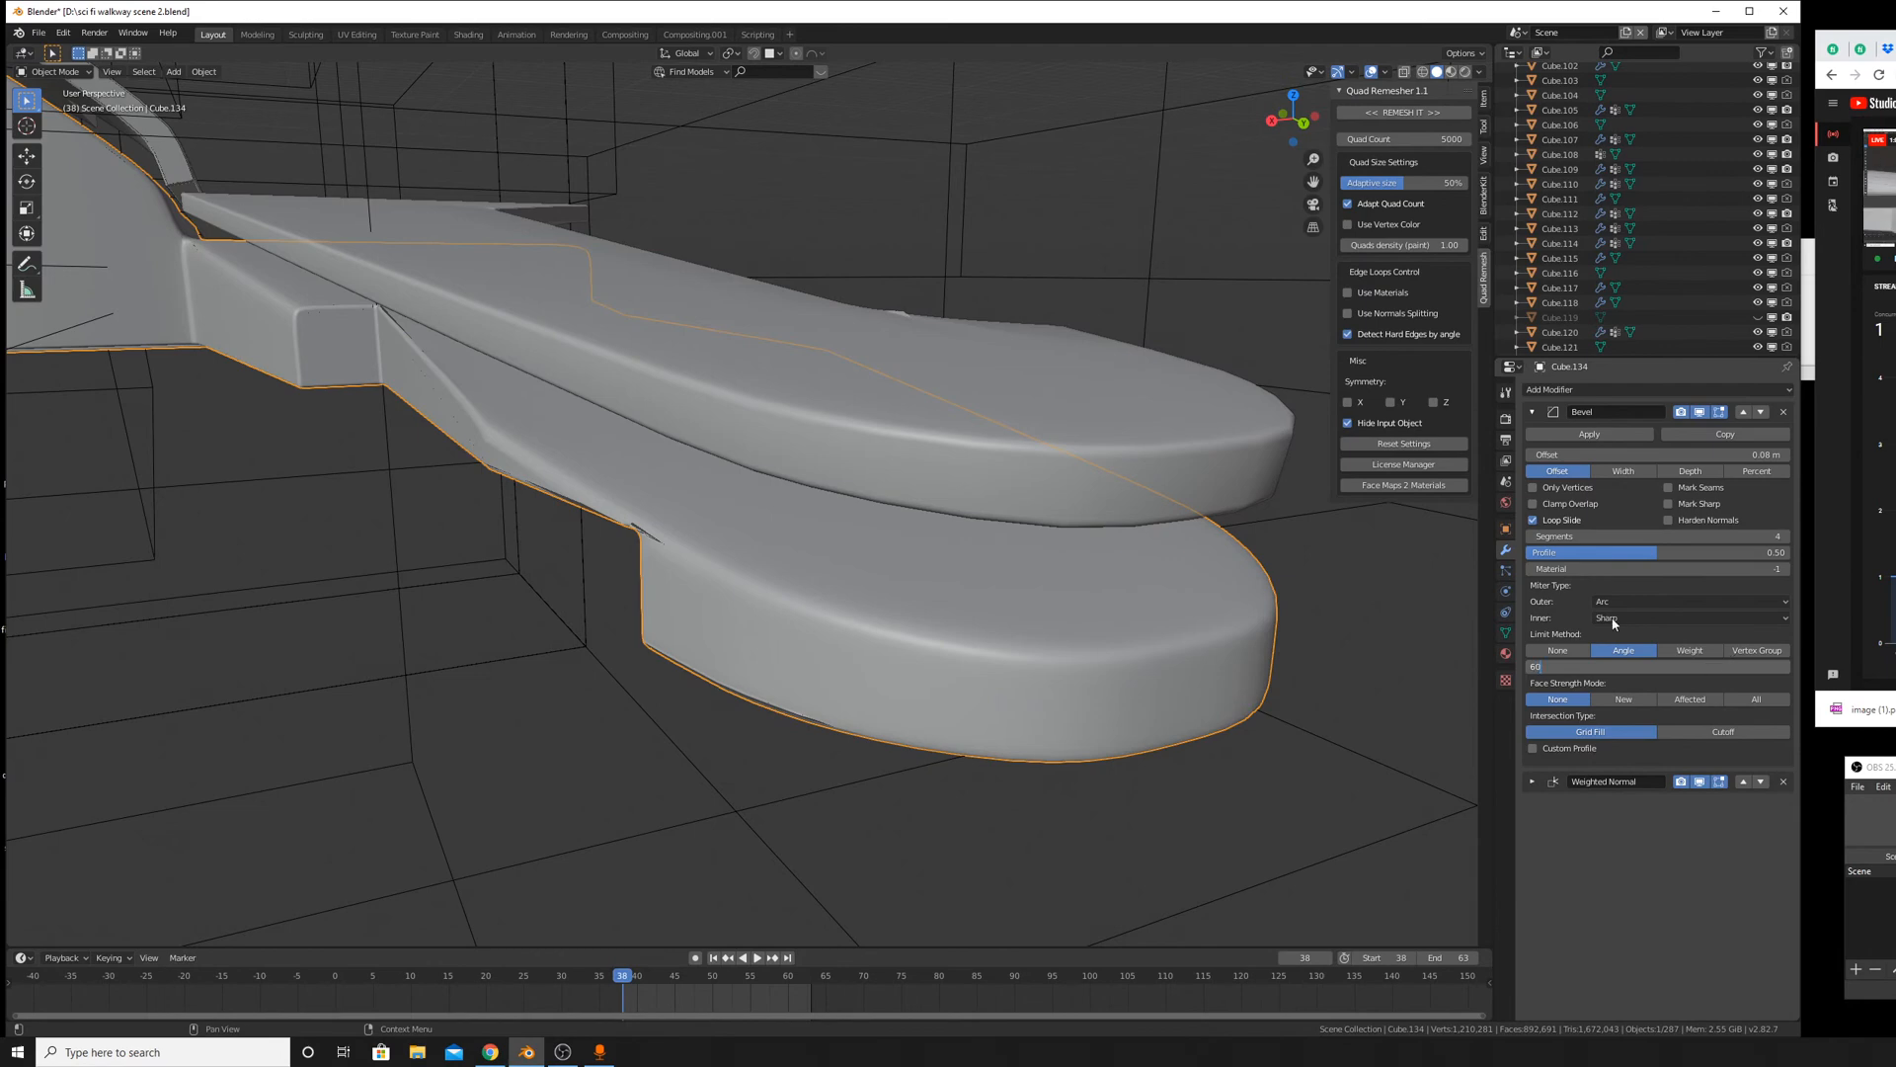
pyautogui.press('Return')
pyautogui.moveTo(1086, 553); pyautogui.dragTo(1145, 622, button='middle')
pyautogui.moveTo(1716, 457)
pyautogui.mouseDown()
pyautogui.moveTo(1674, 458)
pyautogui.moveTo(1704, 458)
pyautogui.mouseUp()
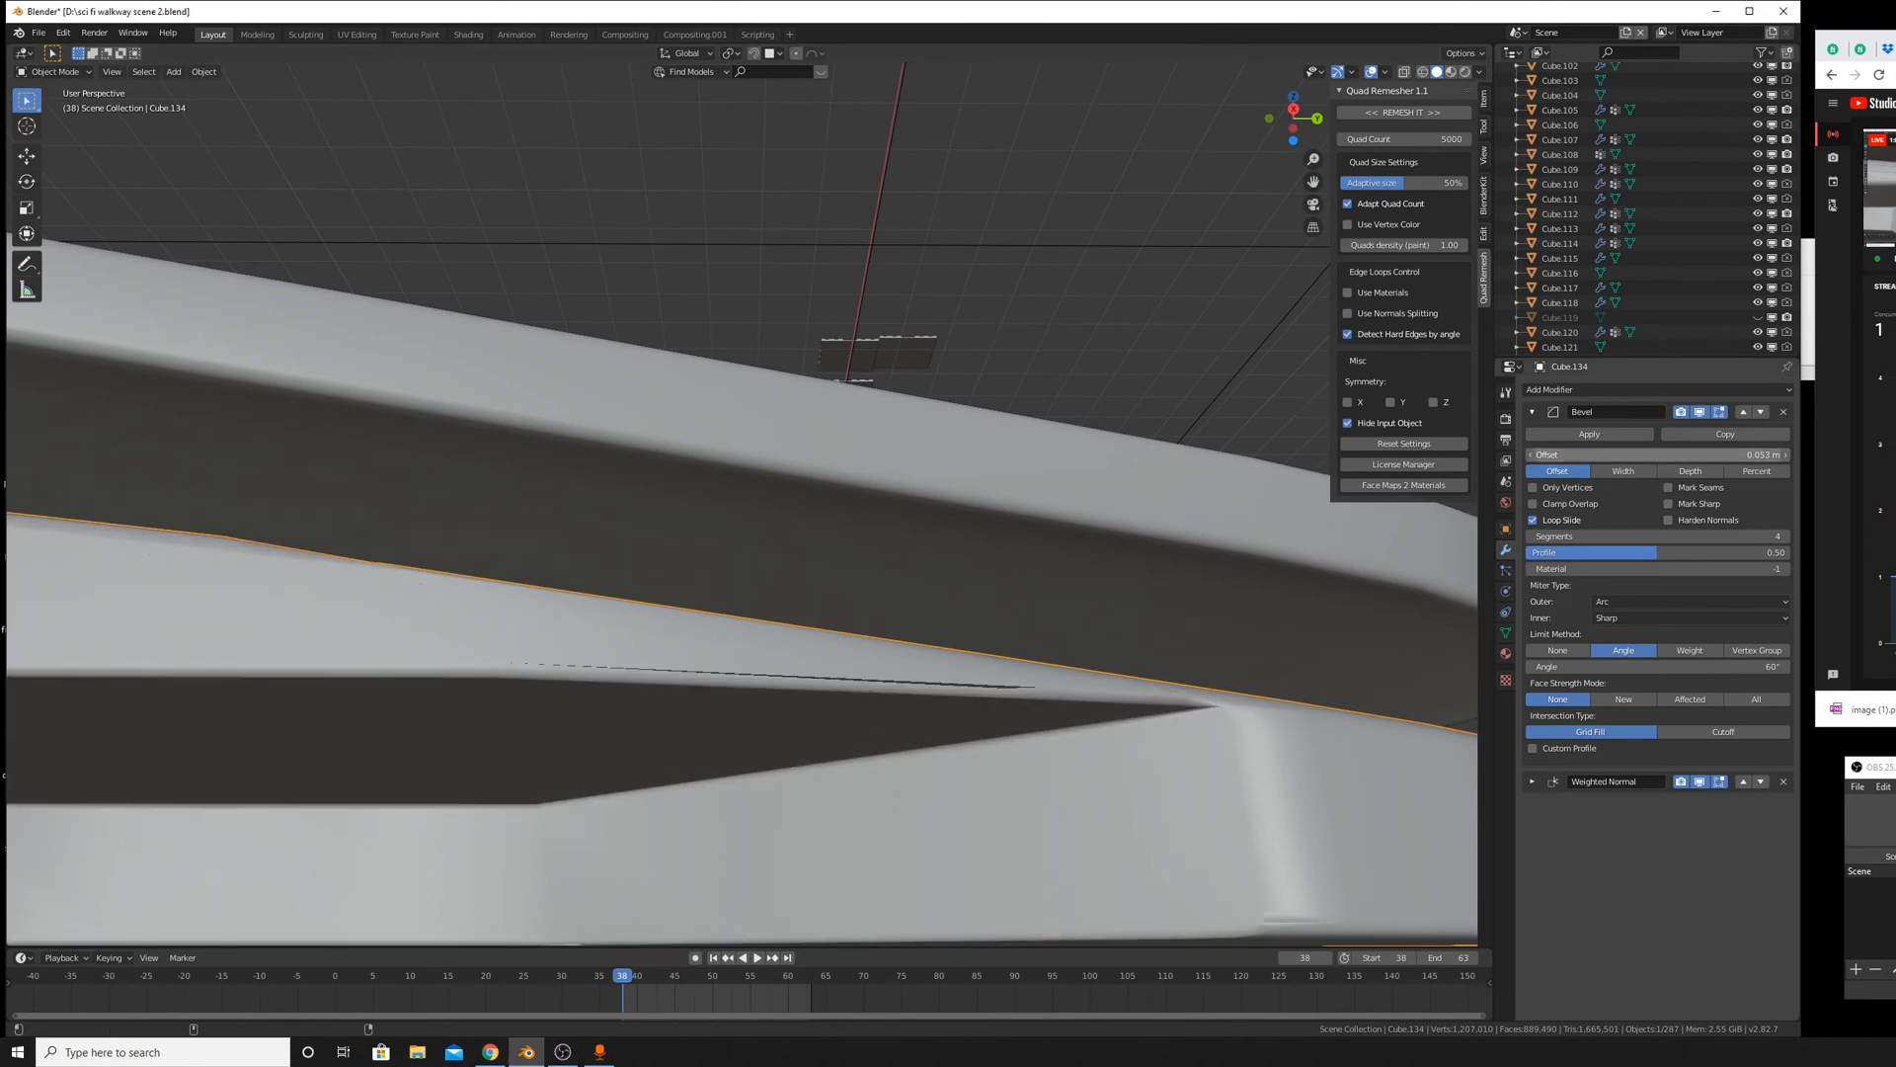
pyautogui.hotkey('ctrl', 'z')
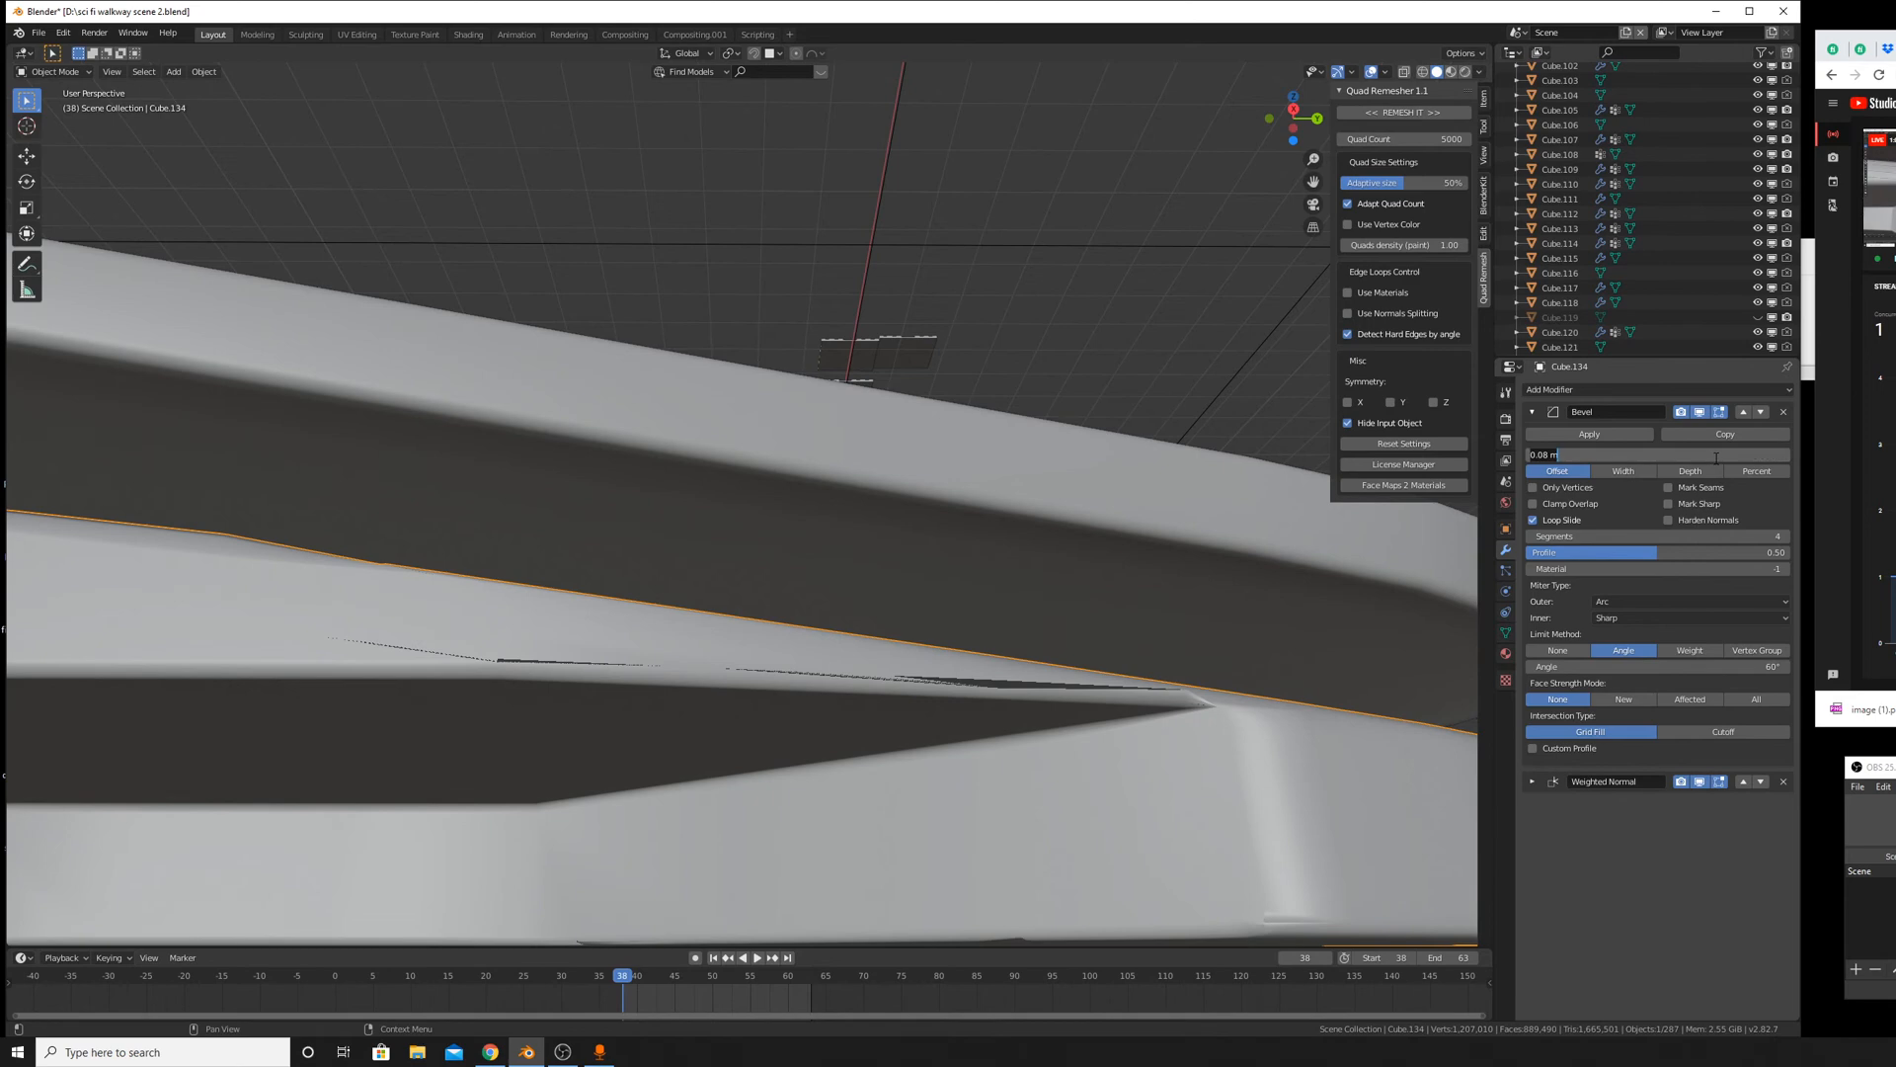
pyautogui.press('Return')
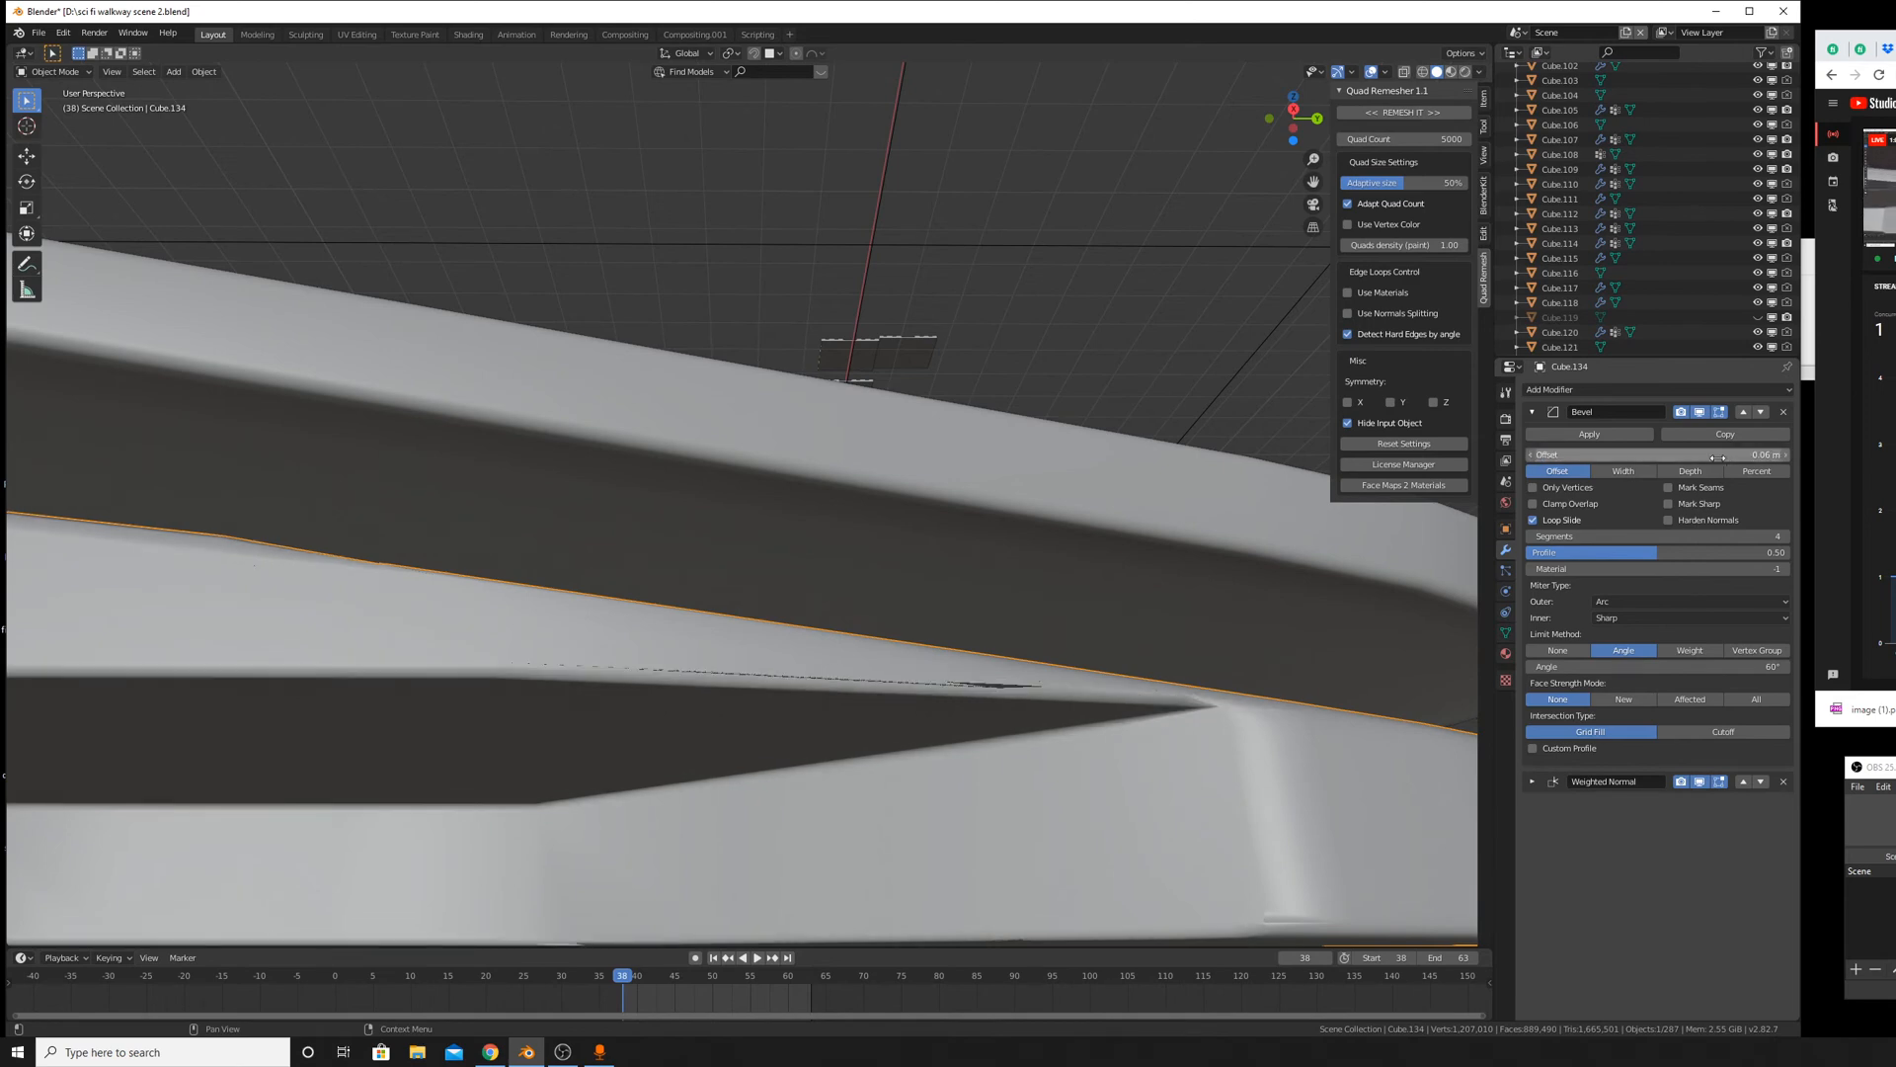
# Try raising the bevelled hull part about 0.99 m along the global Z axis.
pyautogui.moveTo(666, 689); pyautogui.dragTo(1063, 690, button='middle')
pyautogui.scroll(-2, 570, 743)
pyautogui.scroll(4, 1075, 689)
pyautogui.press('g')
pyautogui.press('z')
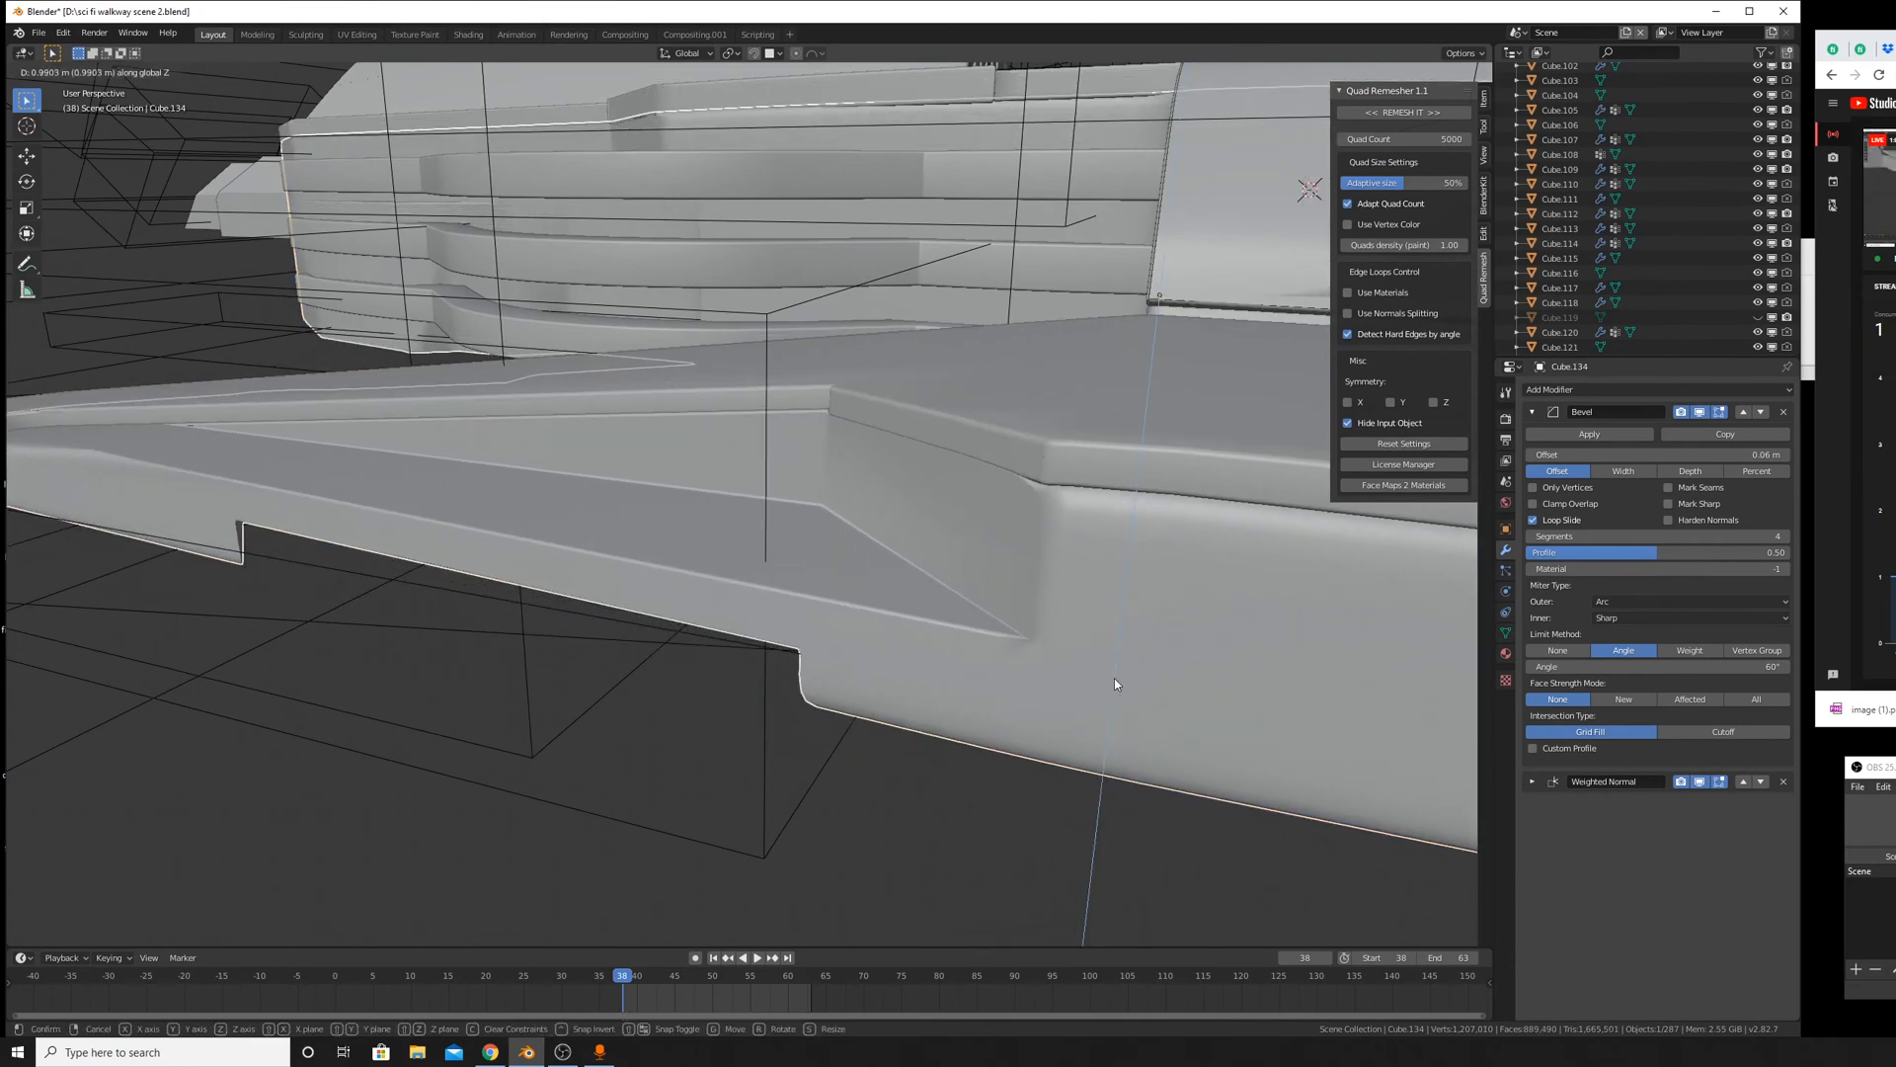
pyautogui.click(1114, 677)
pyautogui.keyDown('shift'); pyautogui.moveTo(1242, 721); pyautogui.dragTo(1017, 691, button='middle'); pyautogui.keyUp('shift')
pyautogui.scroll(-5, 1037, 642)
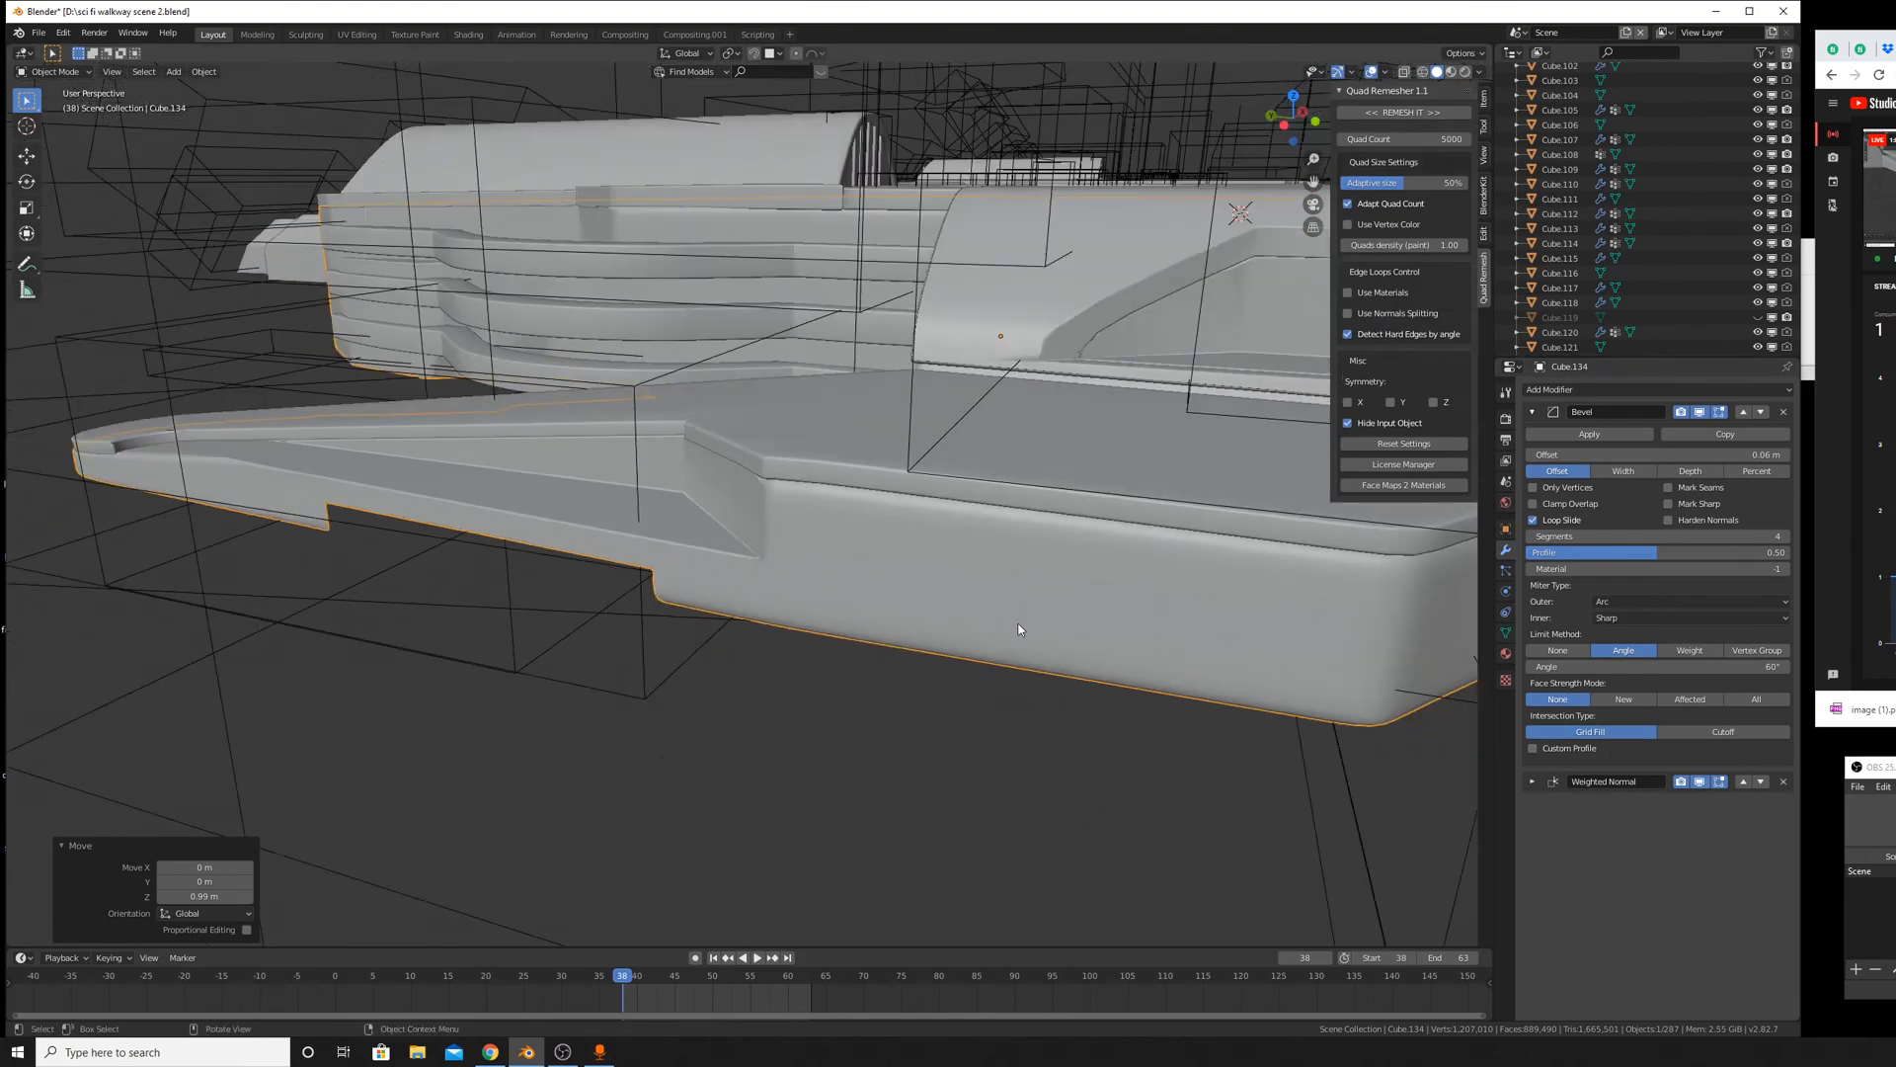
pyautogui.rightClick(948, 588)
# Examine the wing, the side and the underside of the hull for remaining bevel and shading artifacts.
pyautogui.moveTo(1132, 638); pyautogui.dragTo(1248, 623, button='middle')
pyautogui.scroll(-6, 1248, 620)
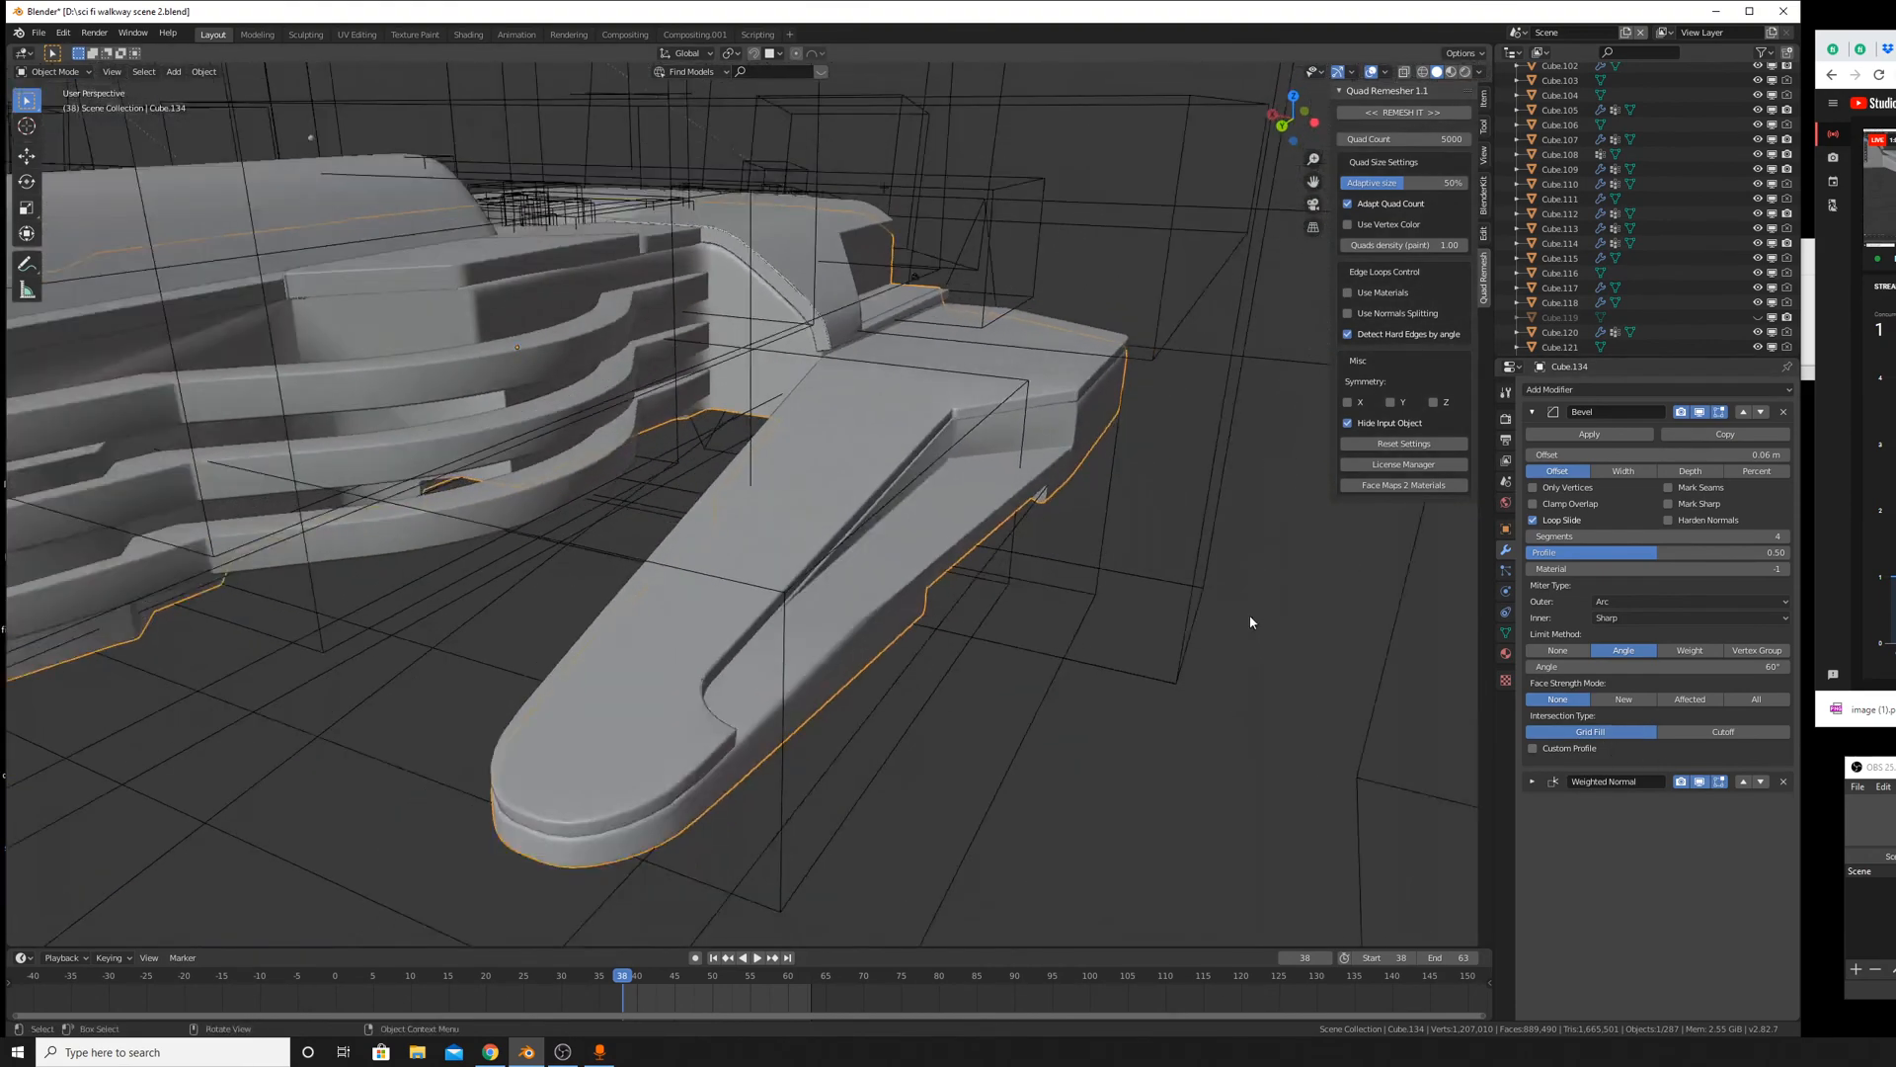
pyautogui.moveTo(434, 563); pyautogui.dragTo(975, 584, button='middle')
pyautogui.scroll(4, 1056, 671)
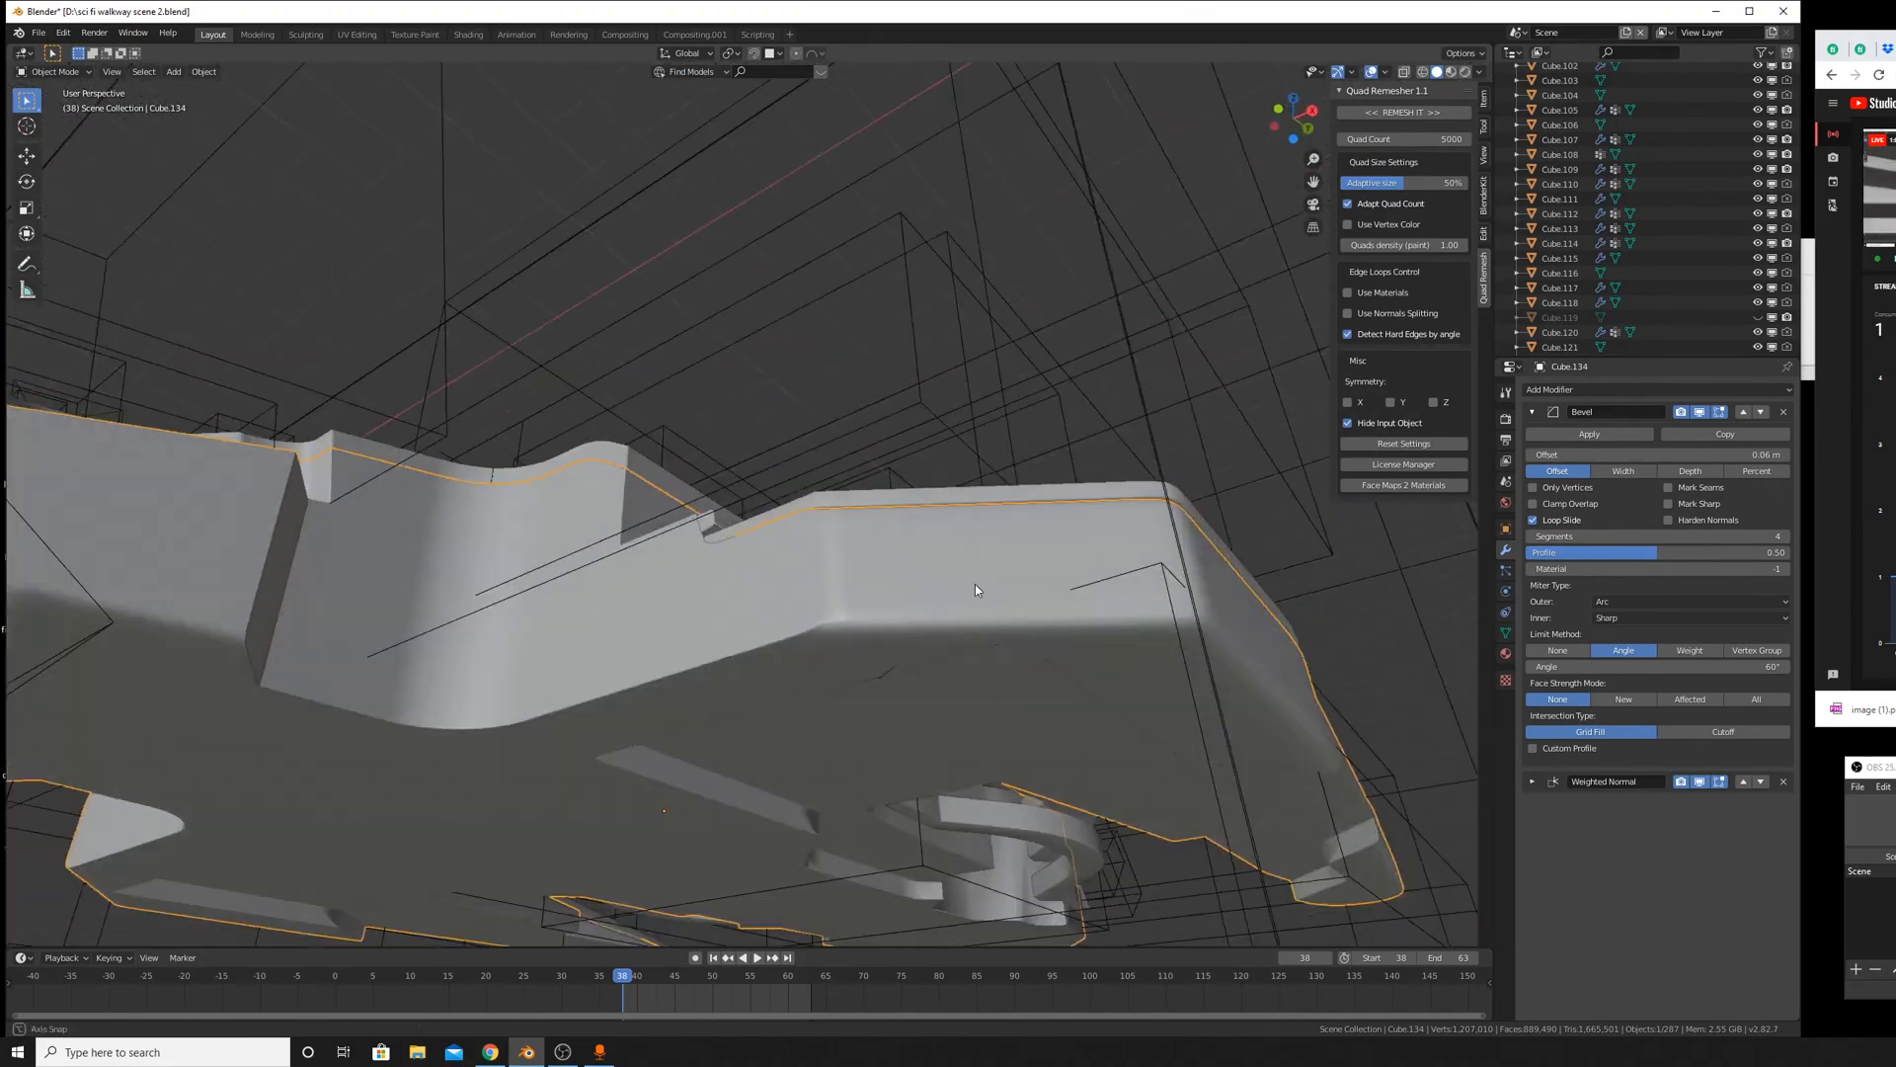
pyautogui.scroll(-5, 991, 701)
pyautogui.moveTo(992, 701); pyautogui.dragTo(846, 504, button='middle')
pyautogui.scroll(5, 981, 579)
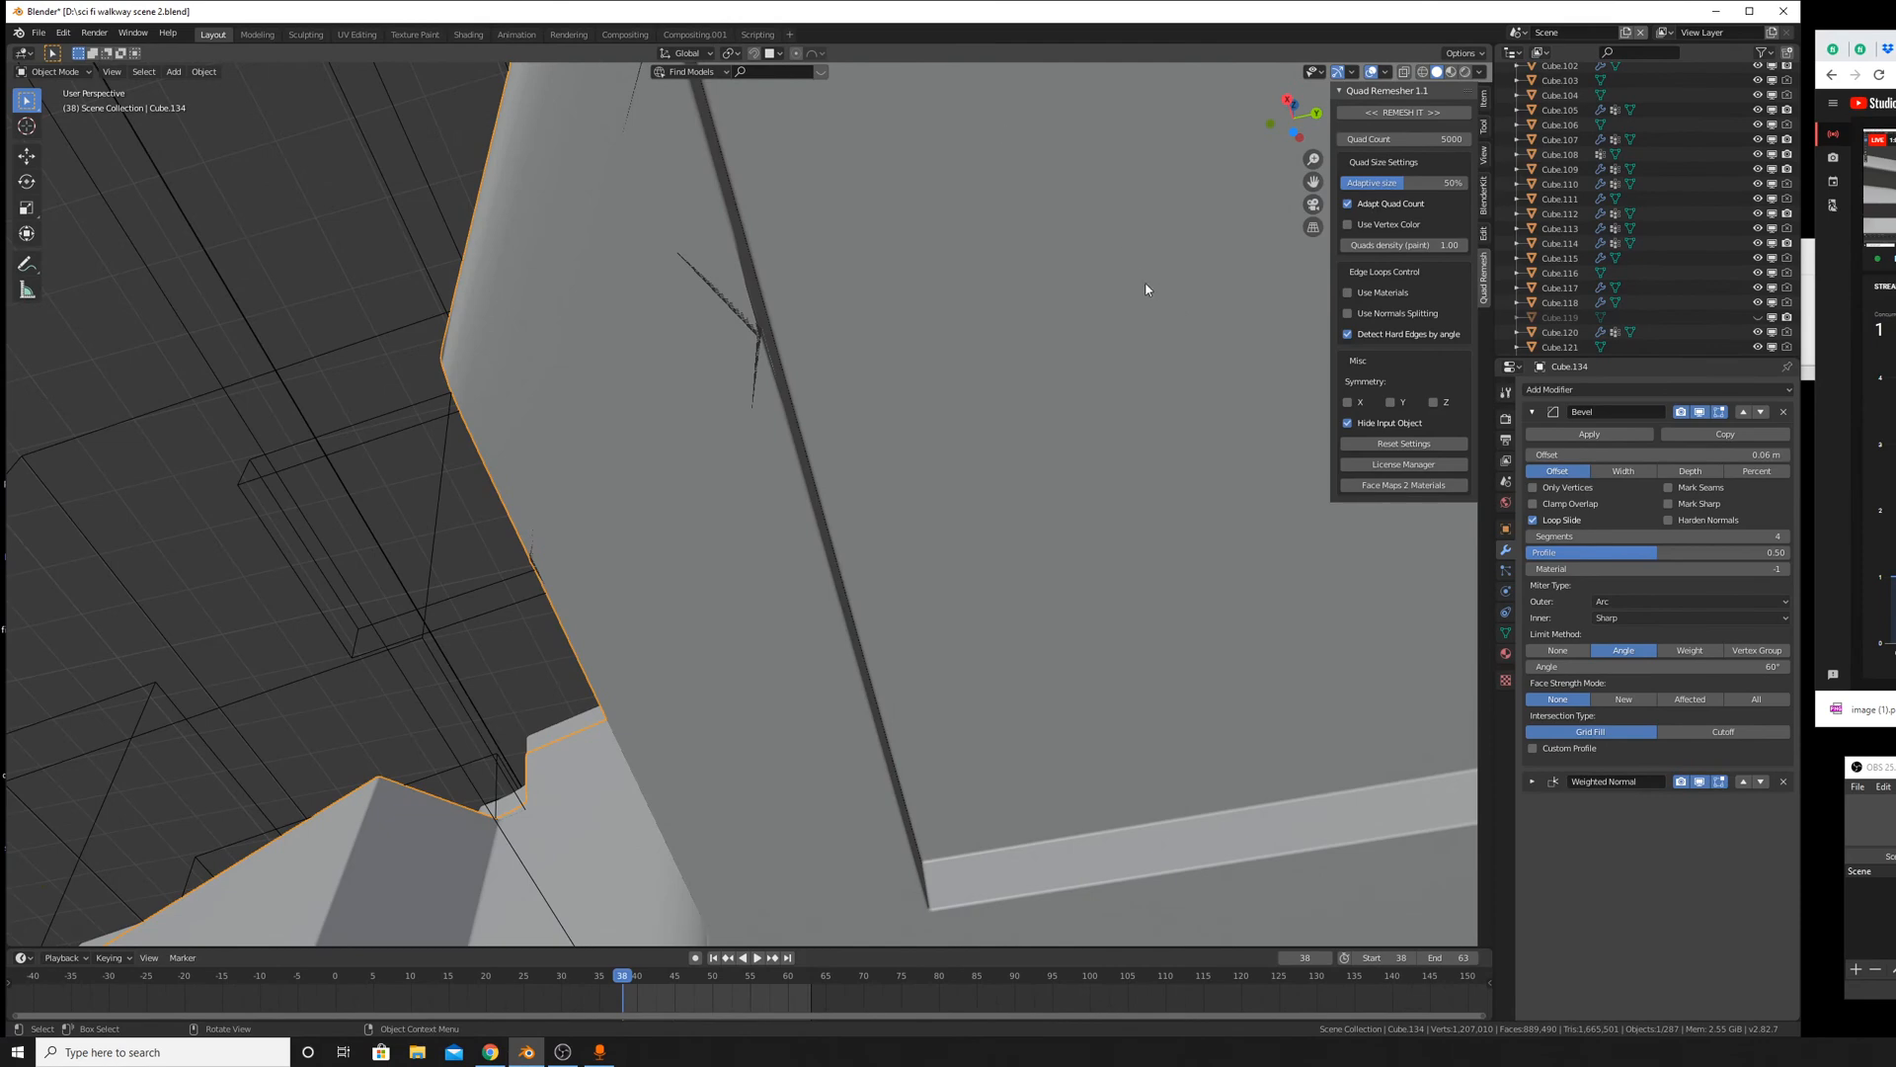
pyautogui.moveTo(1146, 290); pyautogui.dragTo(670, 696, button='middle')
pyautogui.moveTo(840, 778); pyautogui.dragTo(838, 702, button='middle')
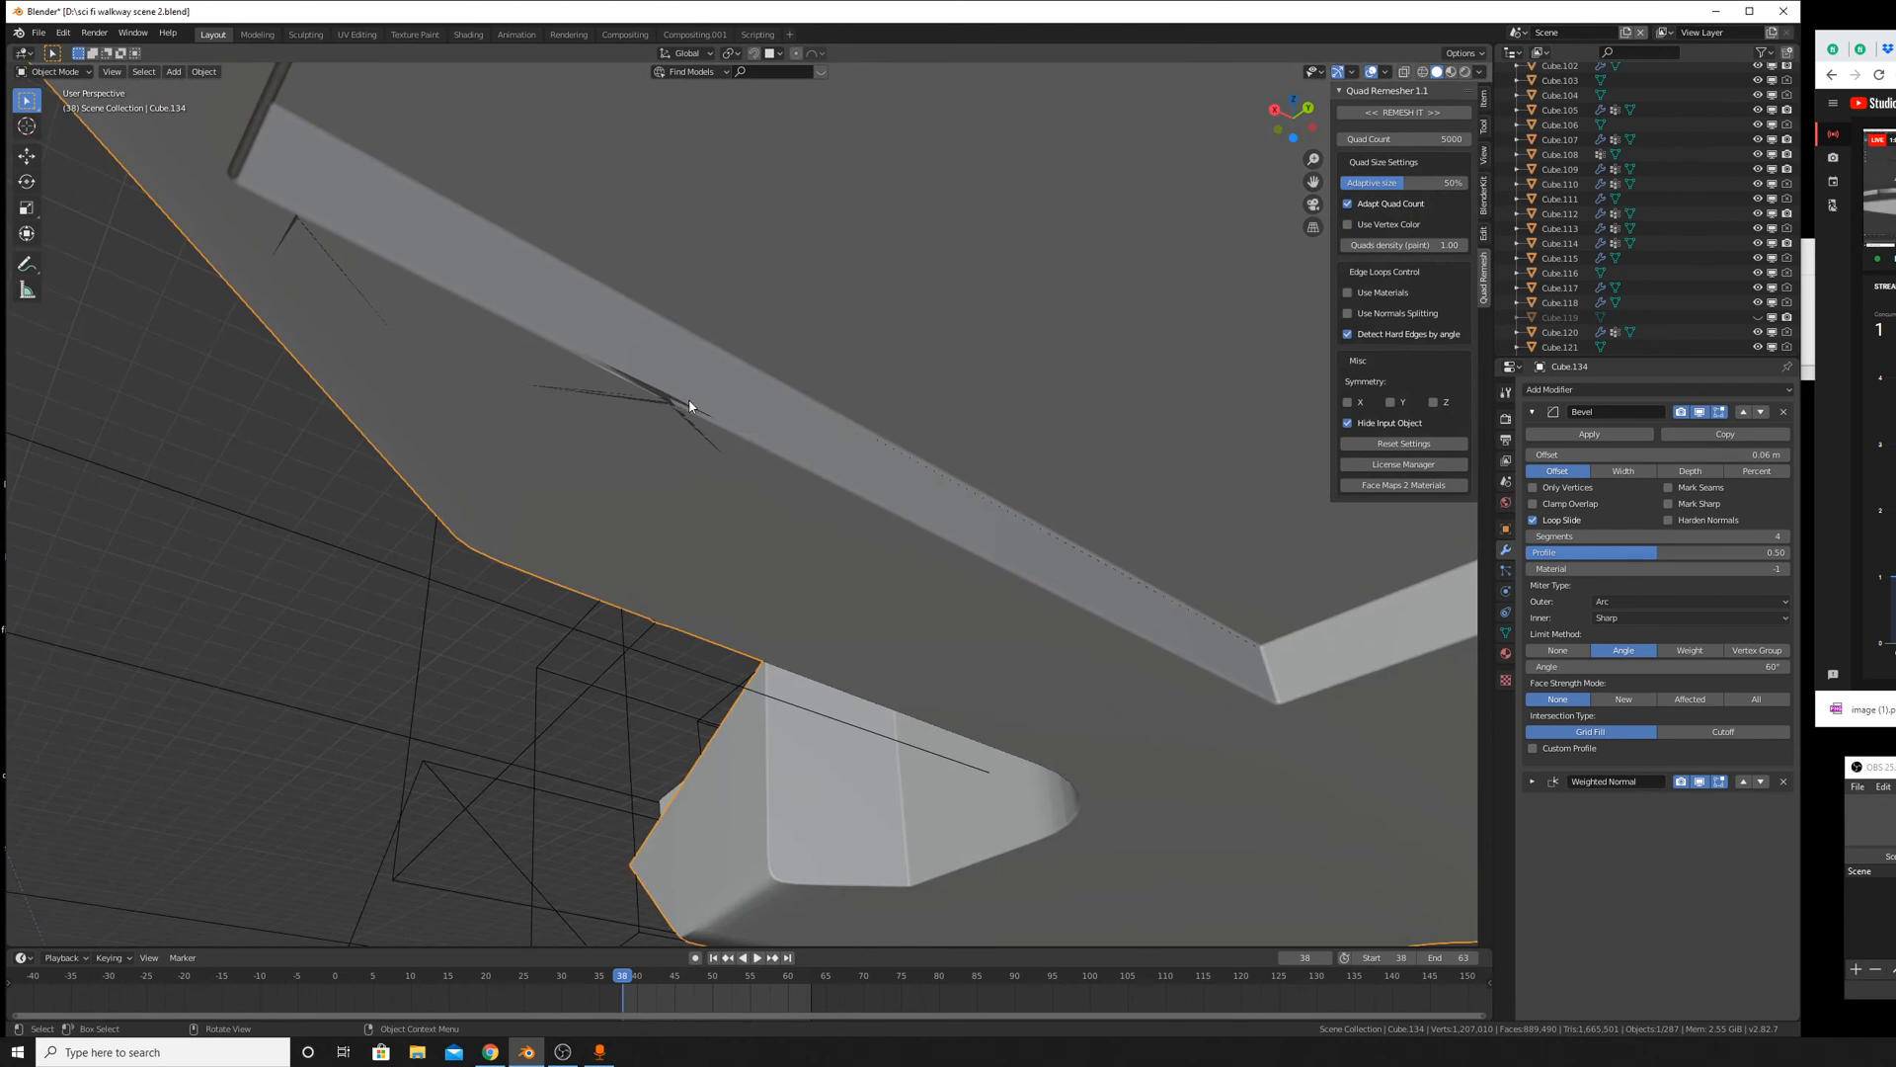
# Merge the doubled vertex at the dark artifact on the underside recess's edge by confirming a zero-distance move in Edit Mode.
pyautogui.keyDown('shift'); pyautogui.moveTo(689, 406); pyautogui.dragTo(629, 573, button='middle'); pyautogui.keyUp('shift')
pyautogui.scroll(3, 1097, 612)
pyautogui.press('Tab')
pyautogui.scroll(2, 588, 550)
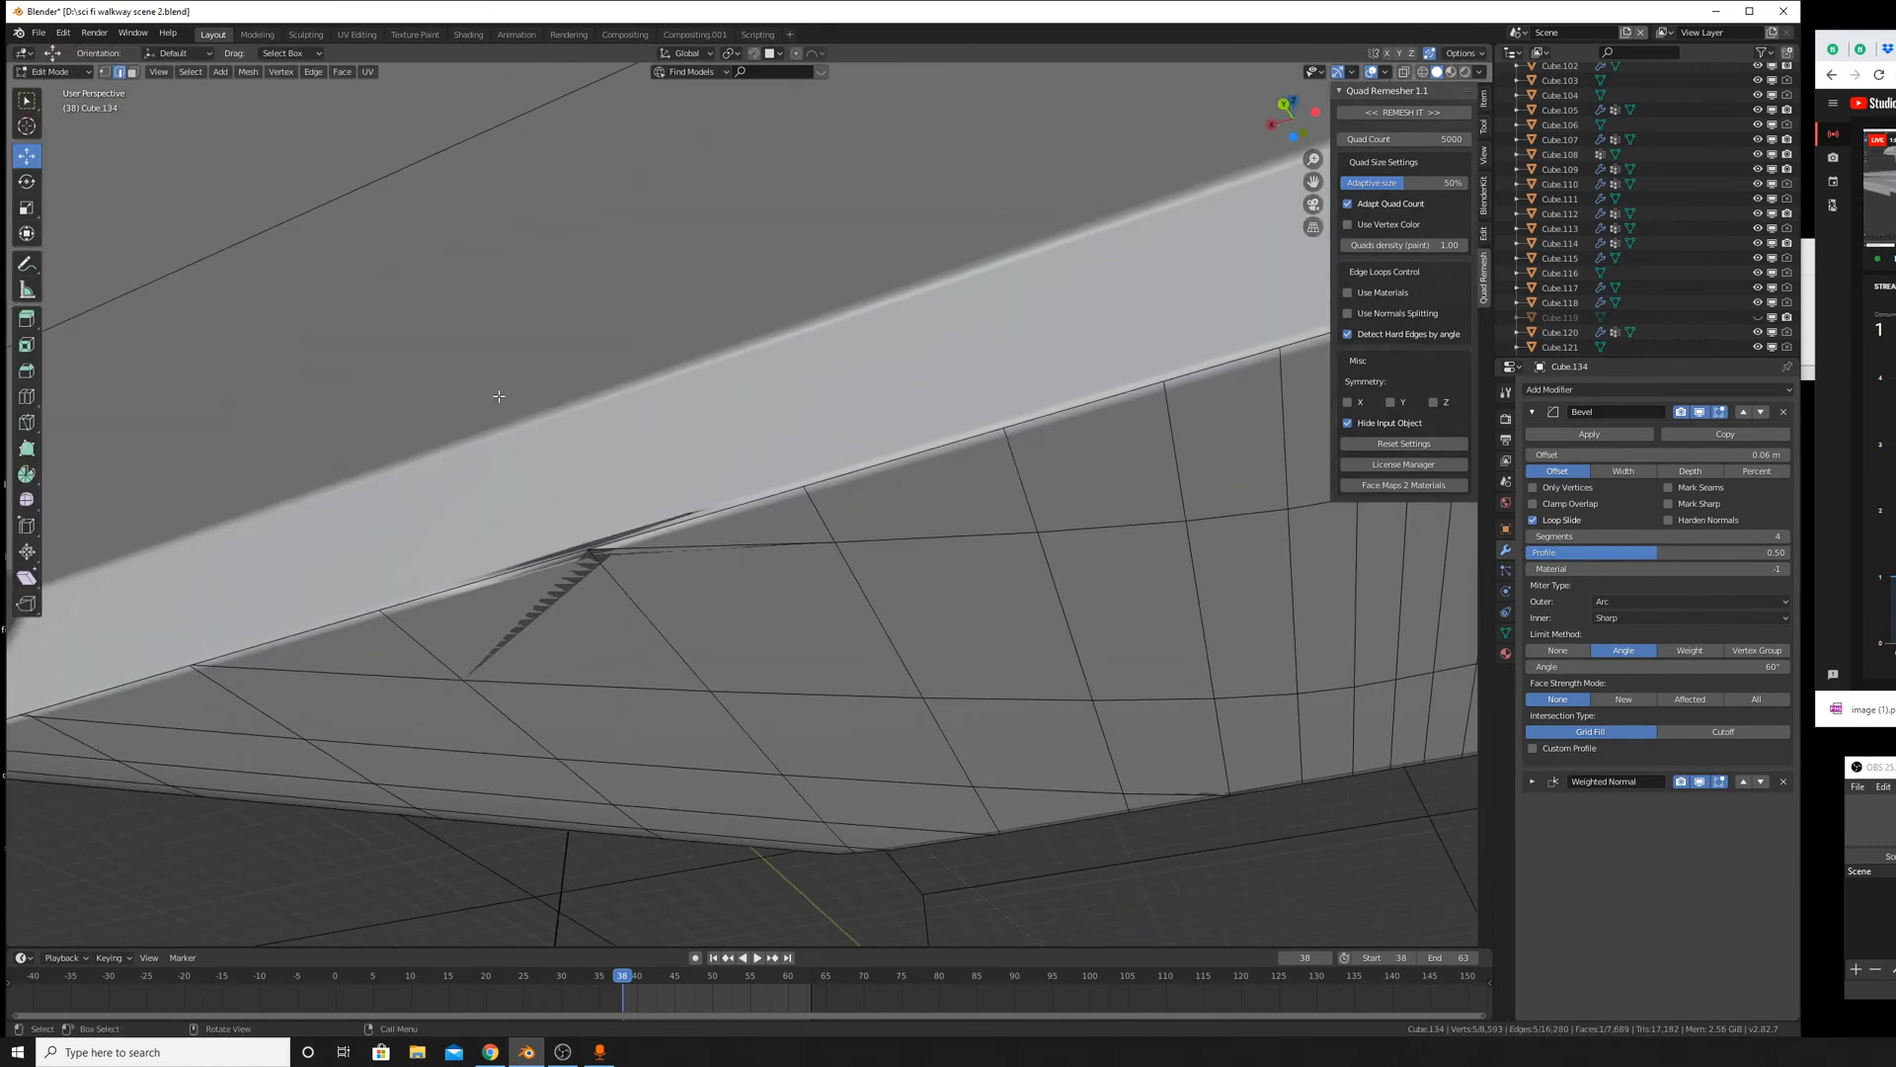
pyautogui.press('1')
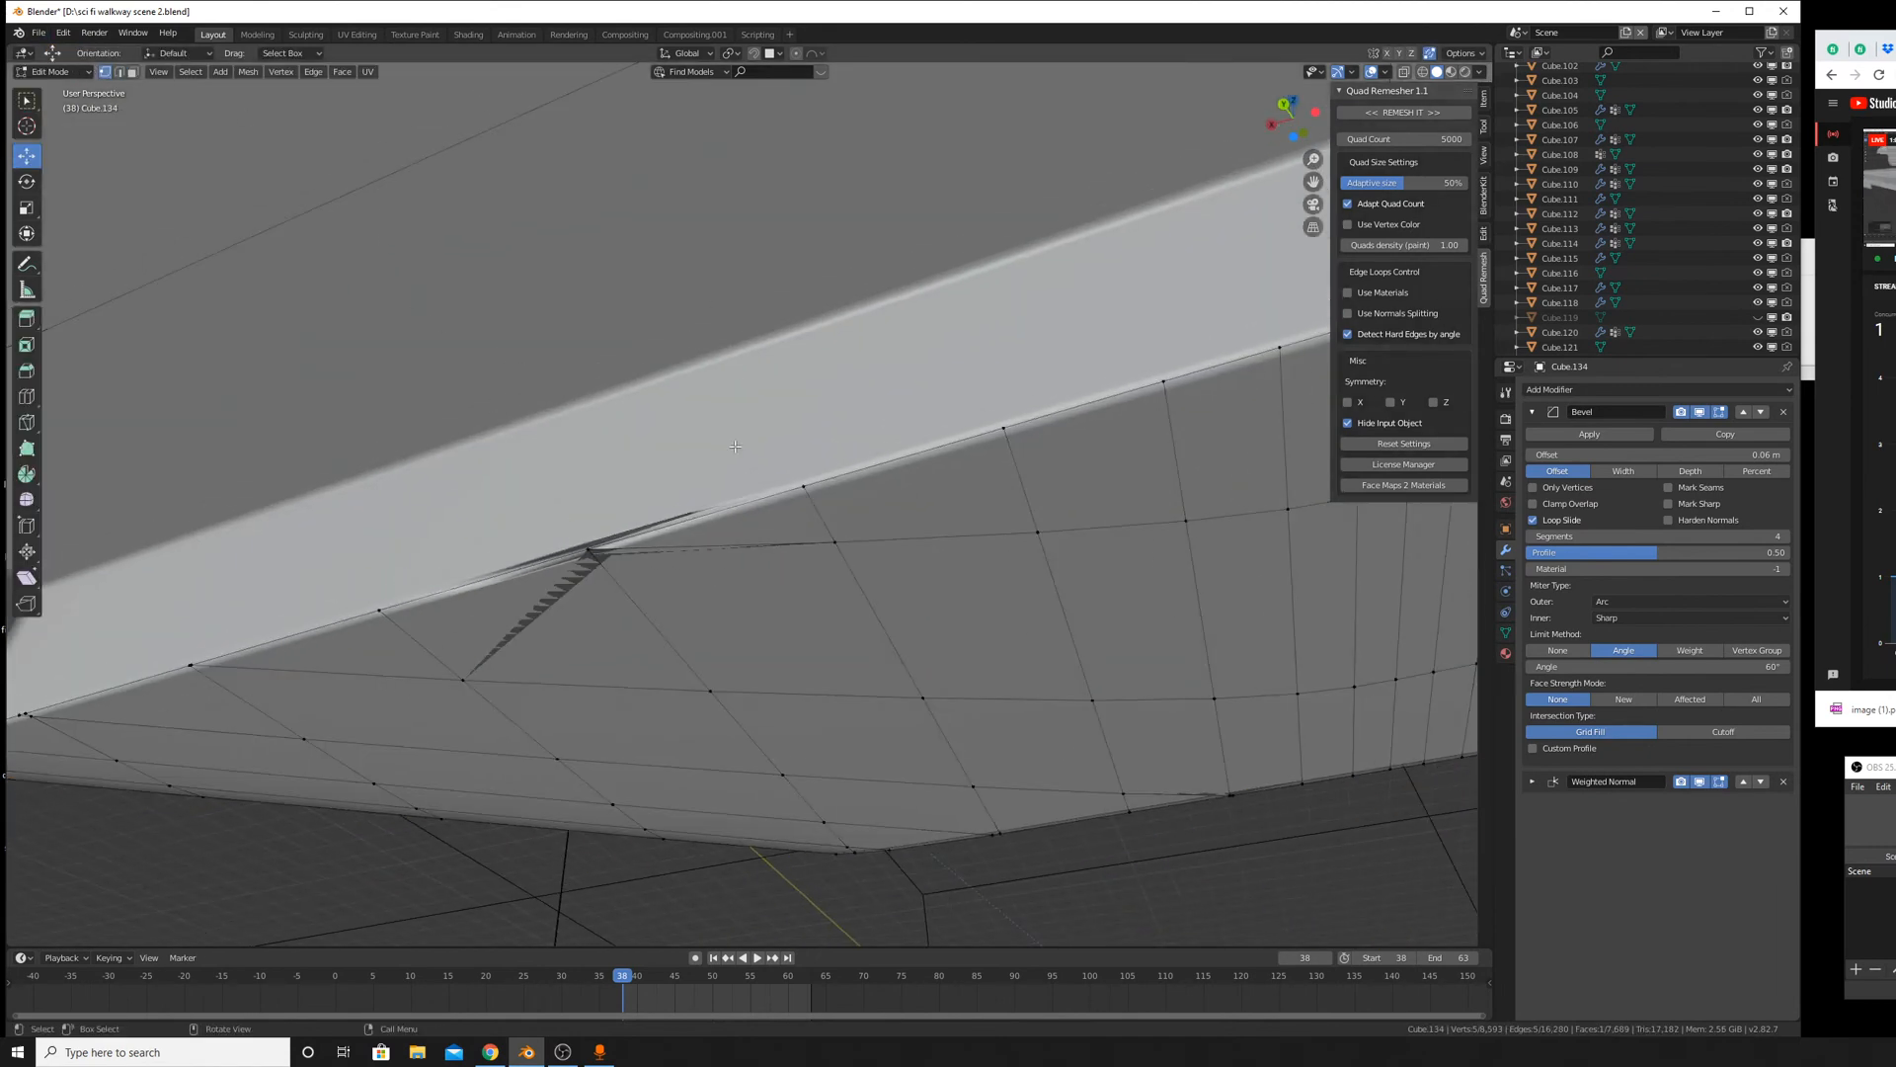
pyautogui.keyDown('shift'); pyautogui.moveTo(612, 540); pyautogui.dragTo(732, 566, button='middle'); pyautogui.keyUp('shift')
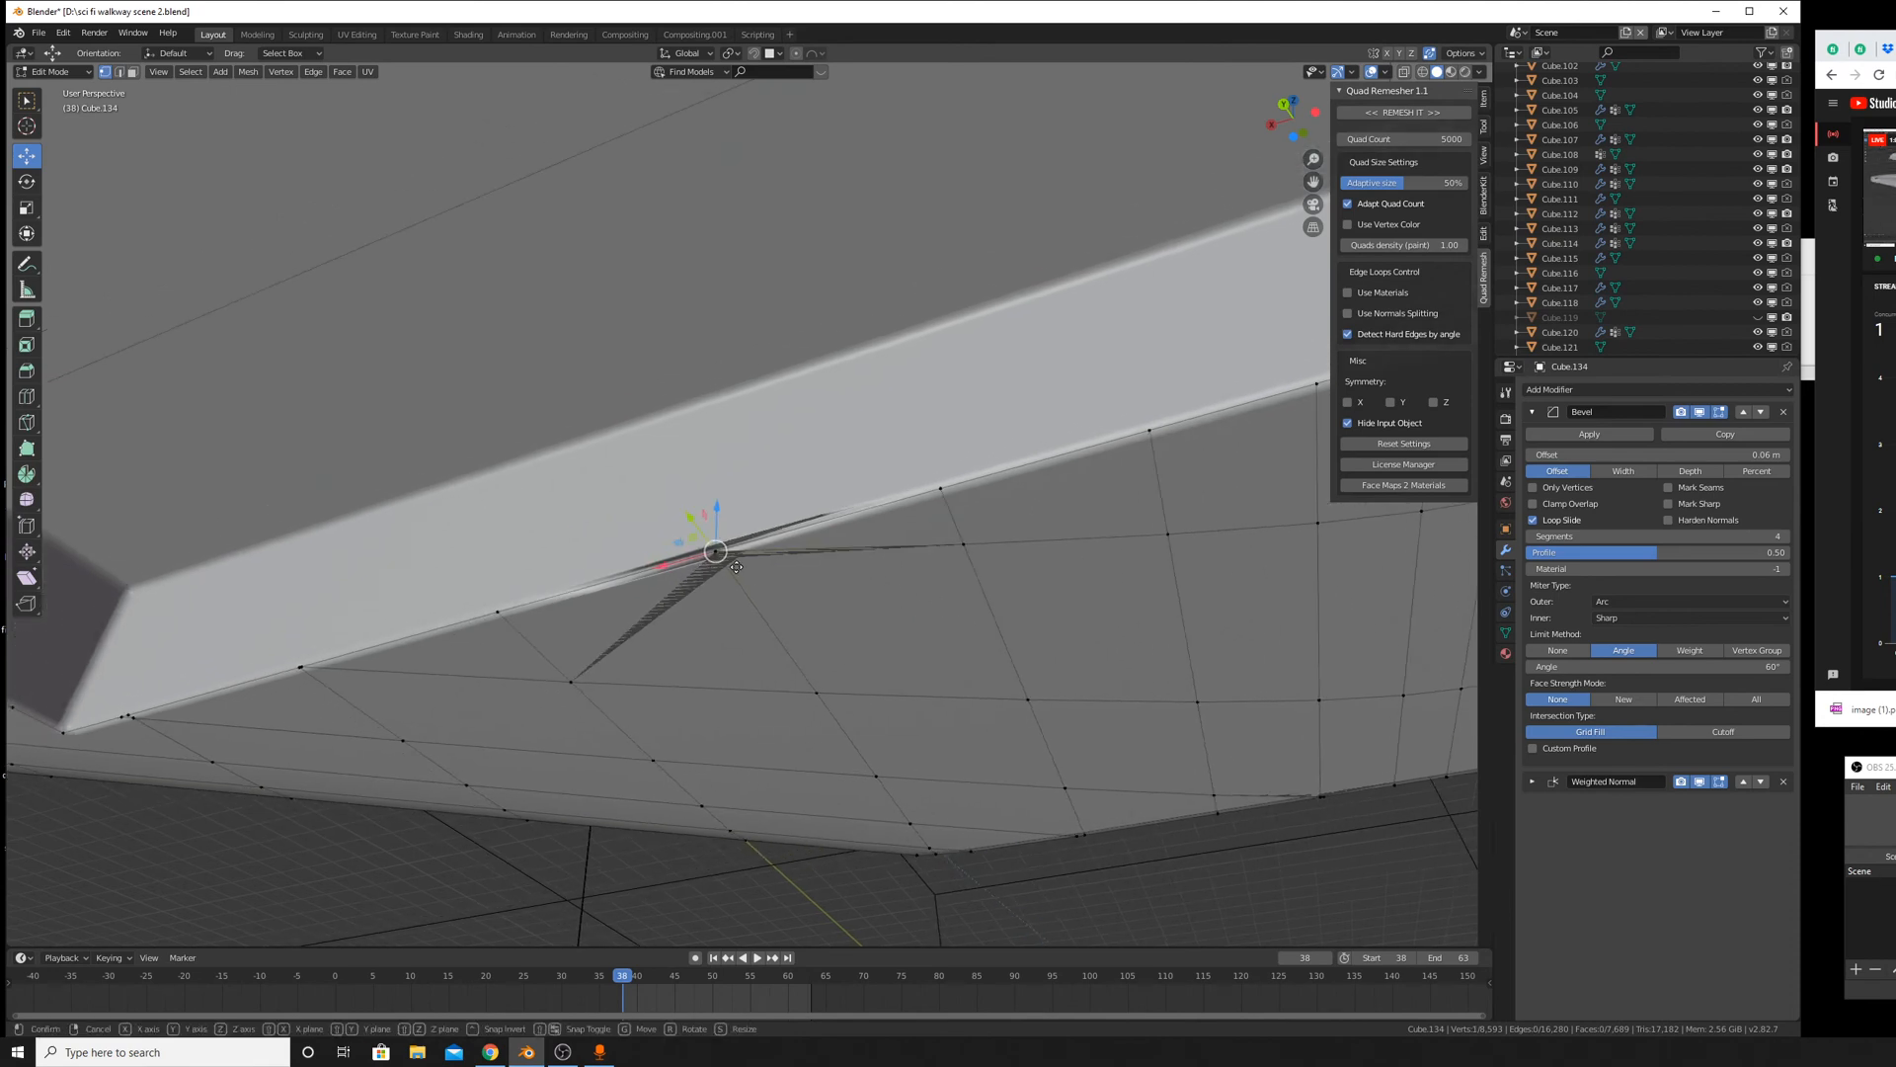
pyautogui.click(737, 567)
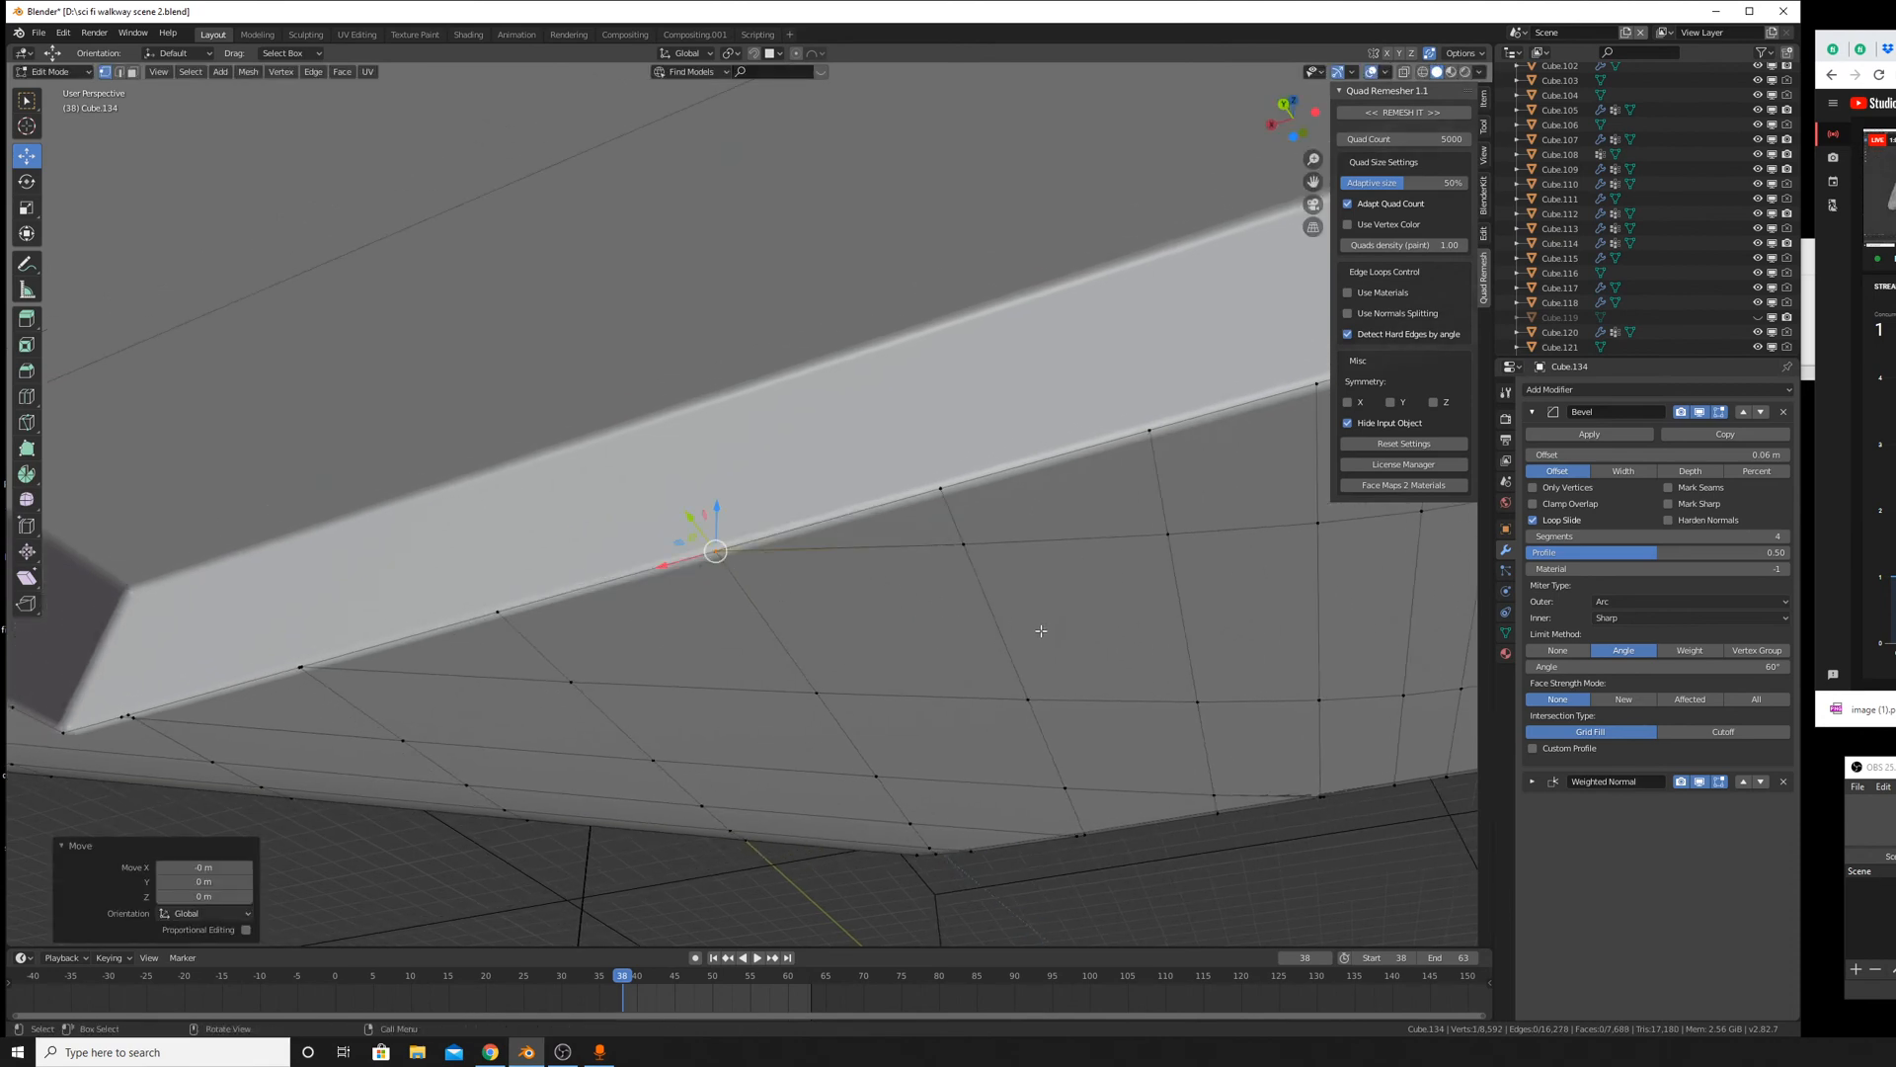
pyautogui.press('Tab')
pyautogui.keyDown('shift'); pyautogui.moveTo(1079, 656); pyautogui.dragTo(867, 669, button='middle'); pyautogui.keyUp('shift')
pyautogui.scroll(-2, 998, 571)
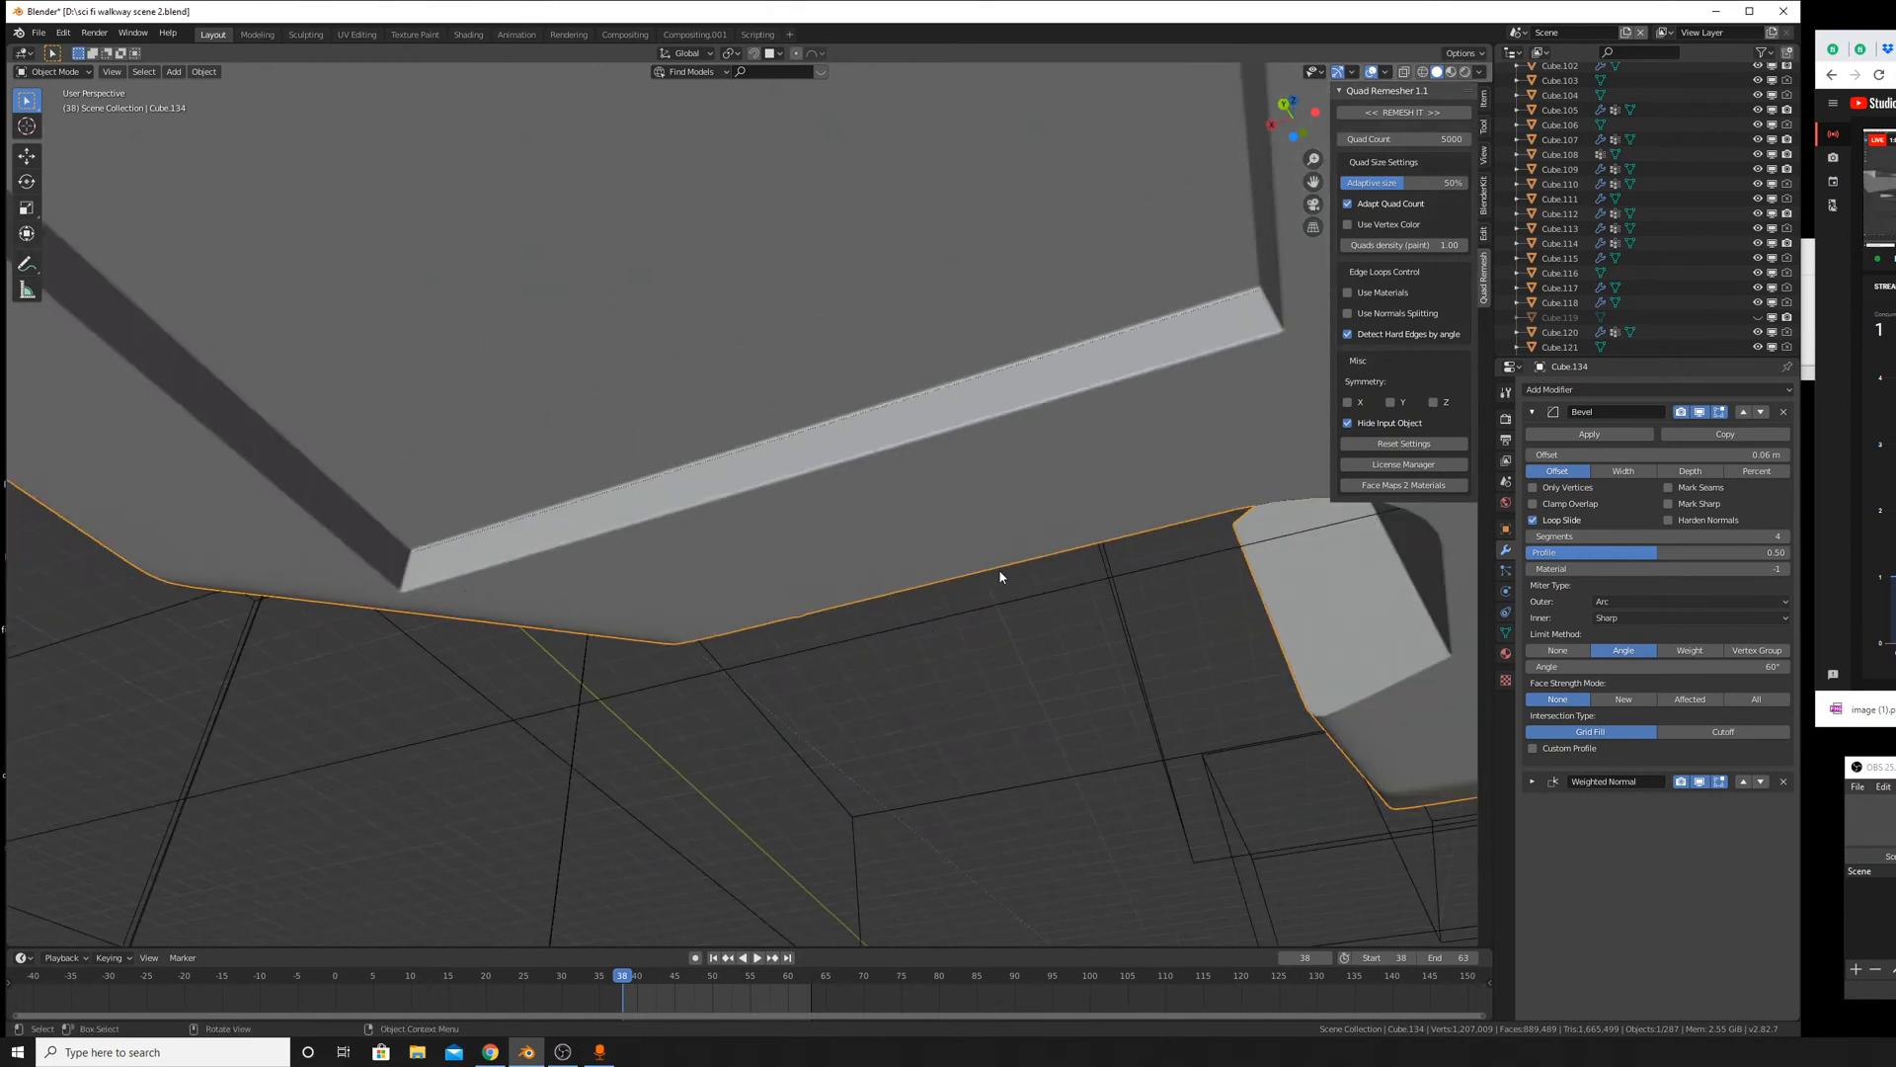
# Merge another doubled vertex along the same underside recess with a zero-distance move in Edit Mode.
pyautogui.keyDown('shift'); pyautogui.moveTo(998, 571); pyautogui.dragTo(1024, 626, button='middle'); pyautogui.keyUp('shift')
pyautogui.press('Tab')
pyautogui.press('Tab')
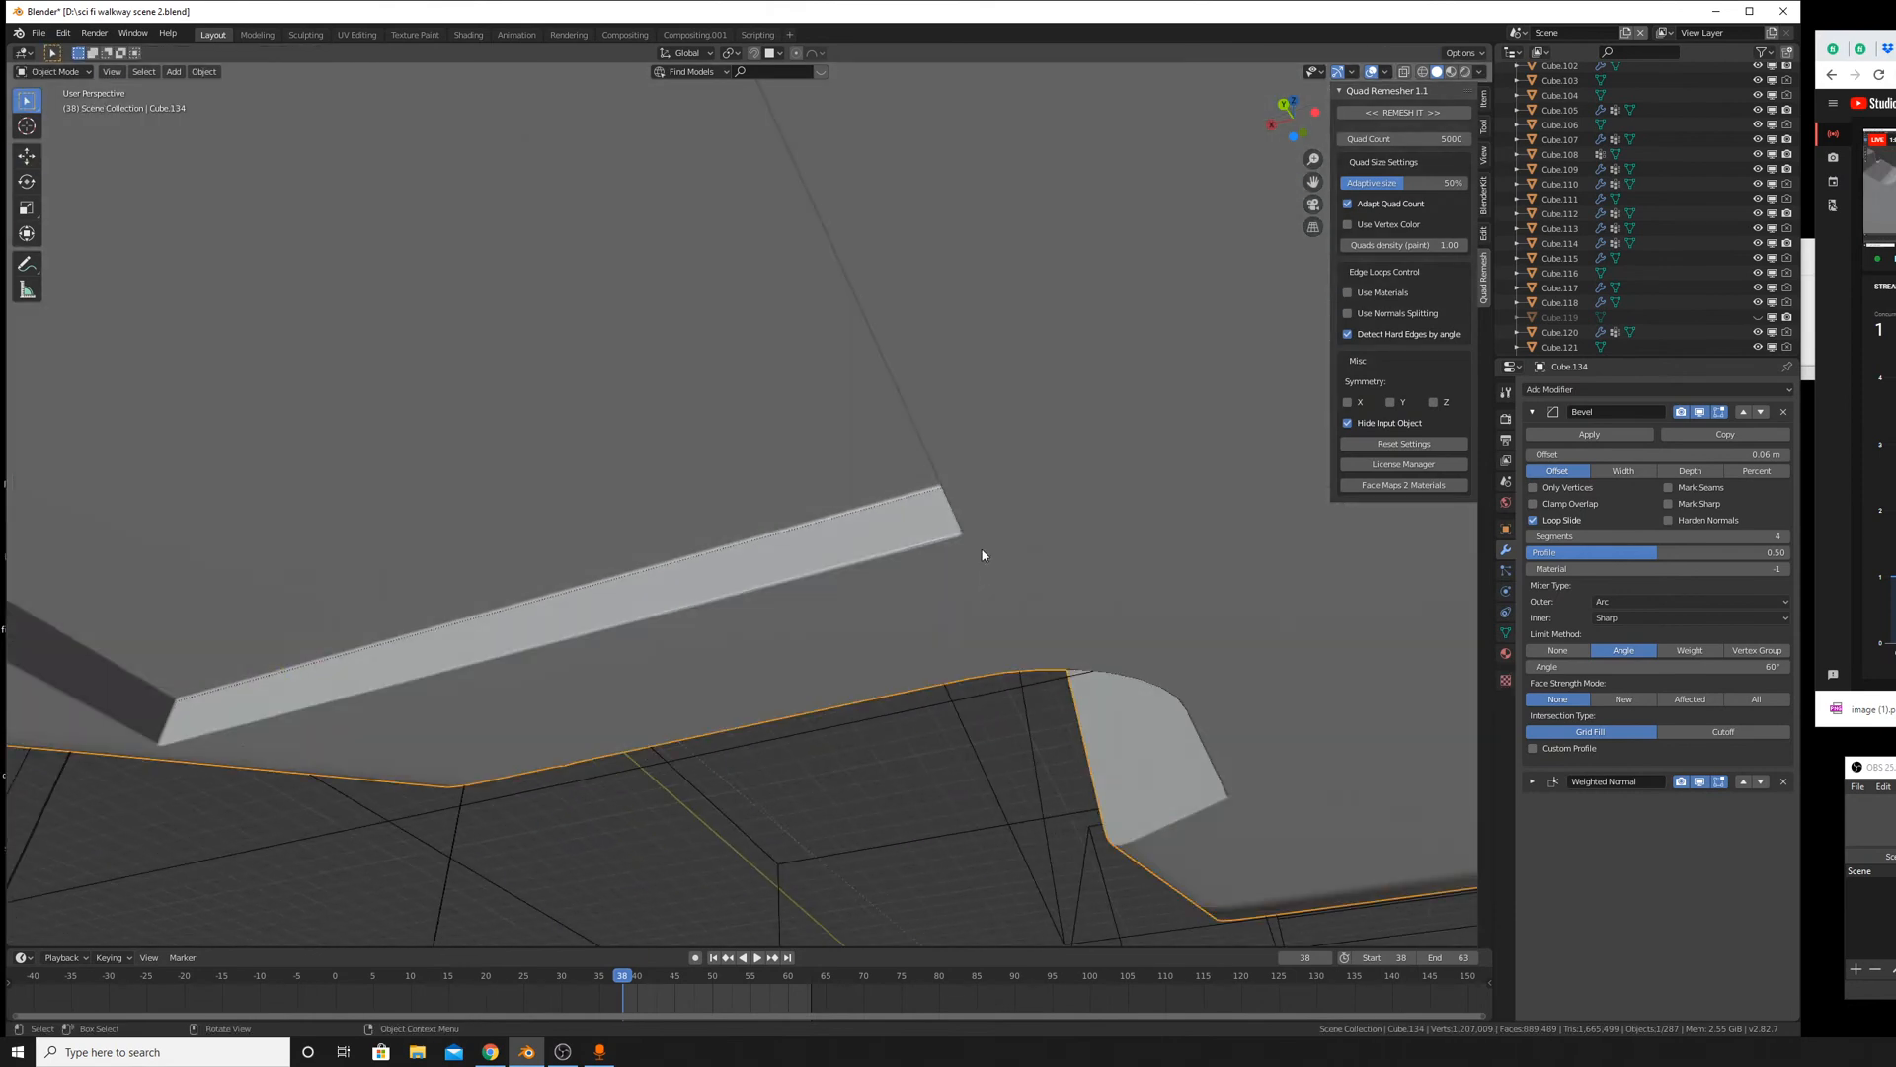
pyautogui.press('Tab')
pyautogui.moveTo(982, 550); pyautogui.dragTo(978, 544, button='middle')
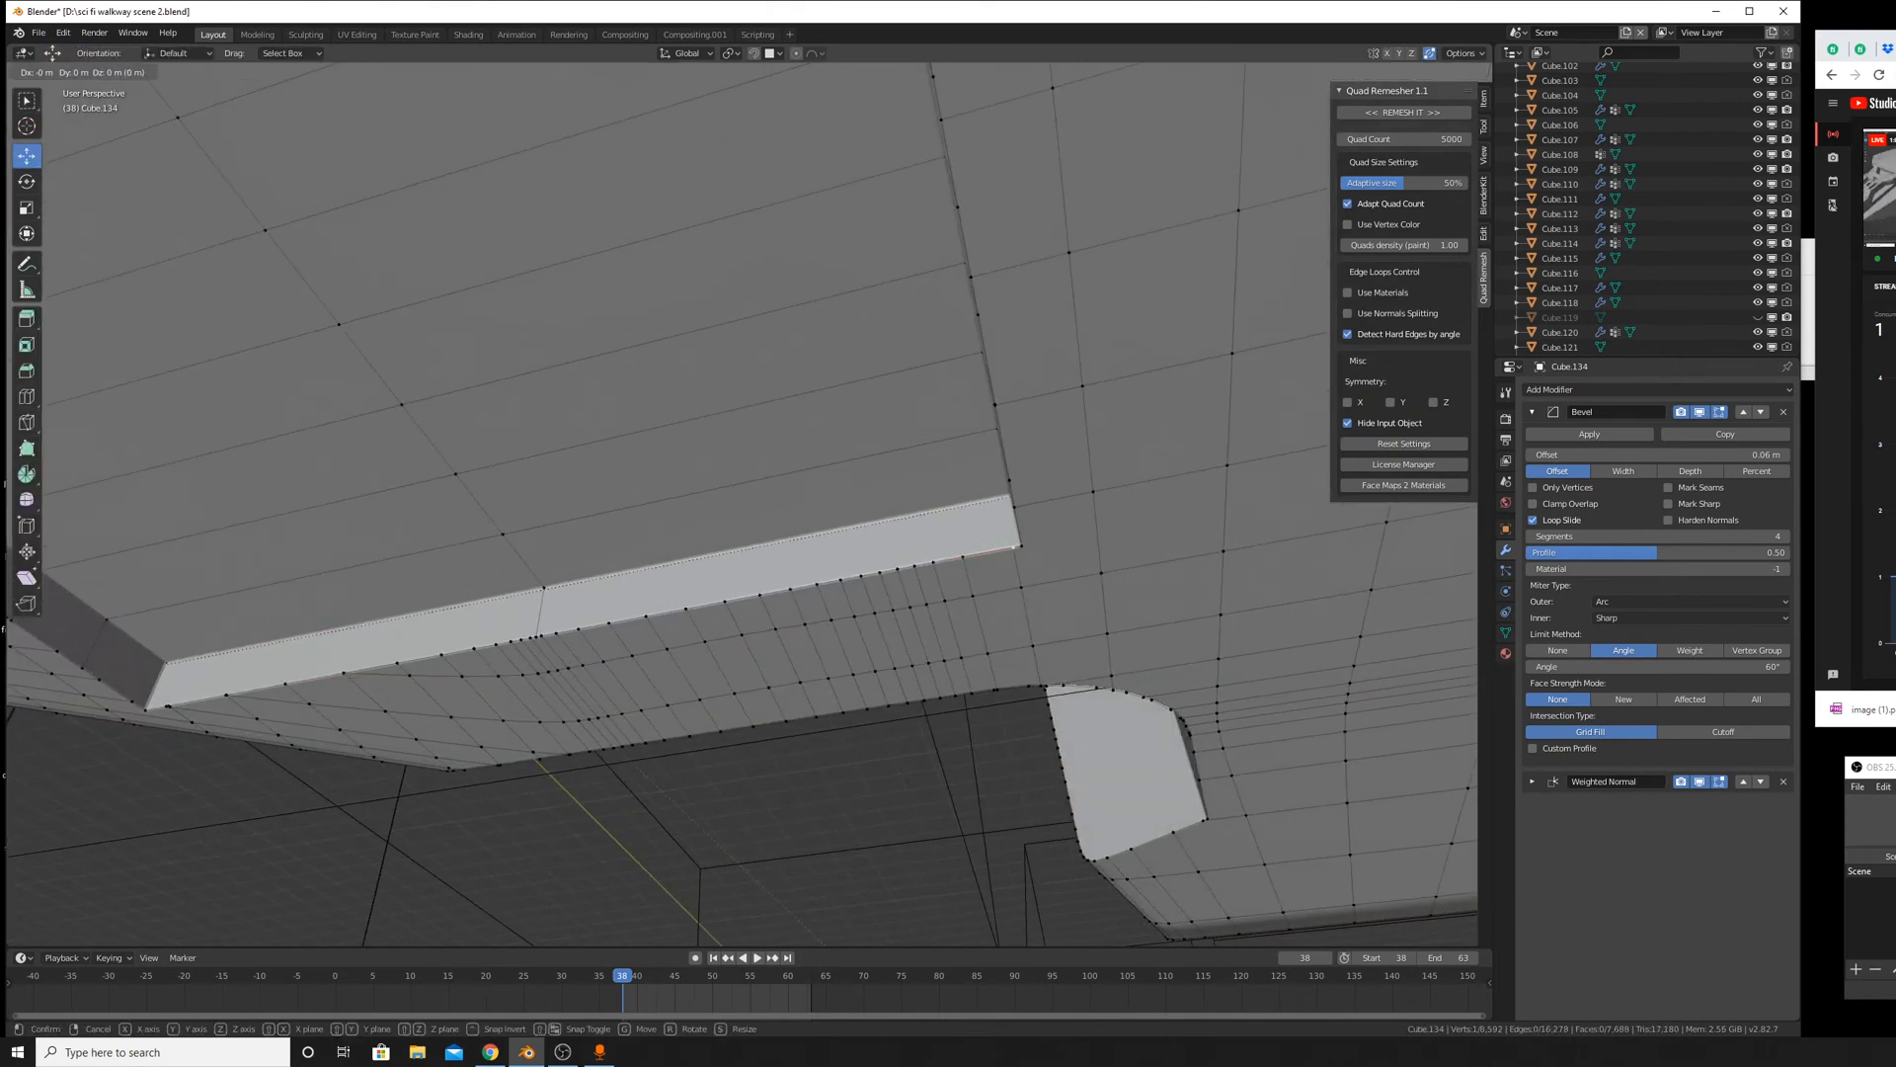
pyautogui.press('Tab')
pyautogui.scroll(-6, 524, 533)
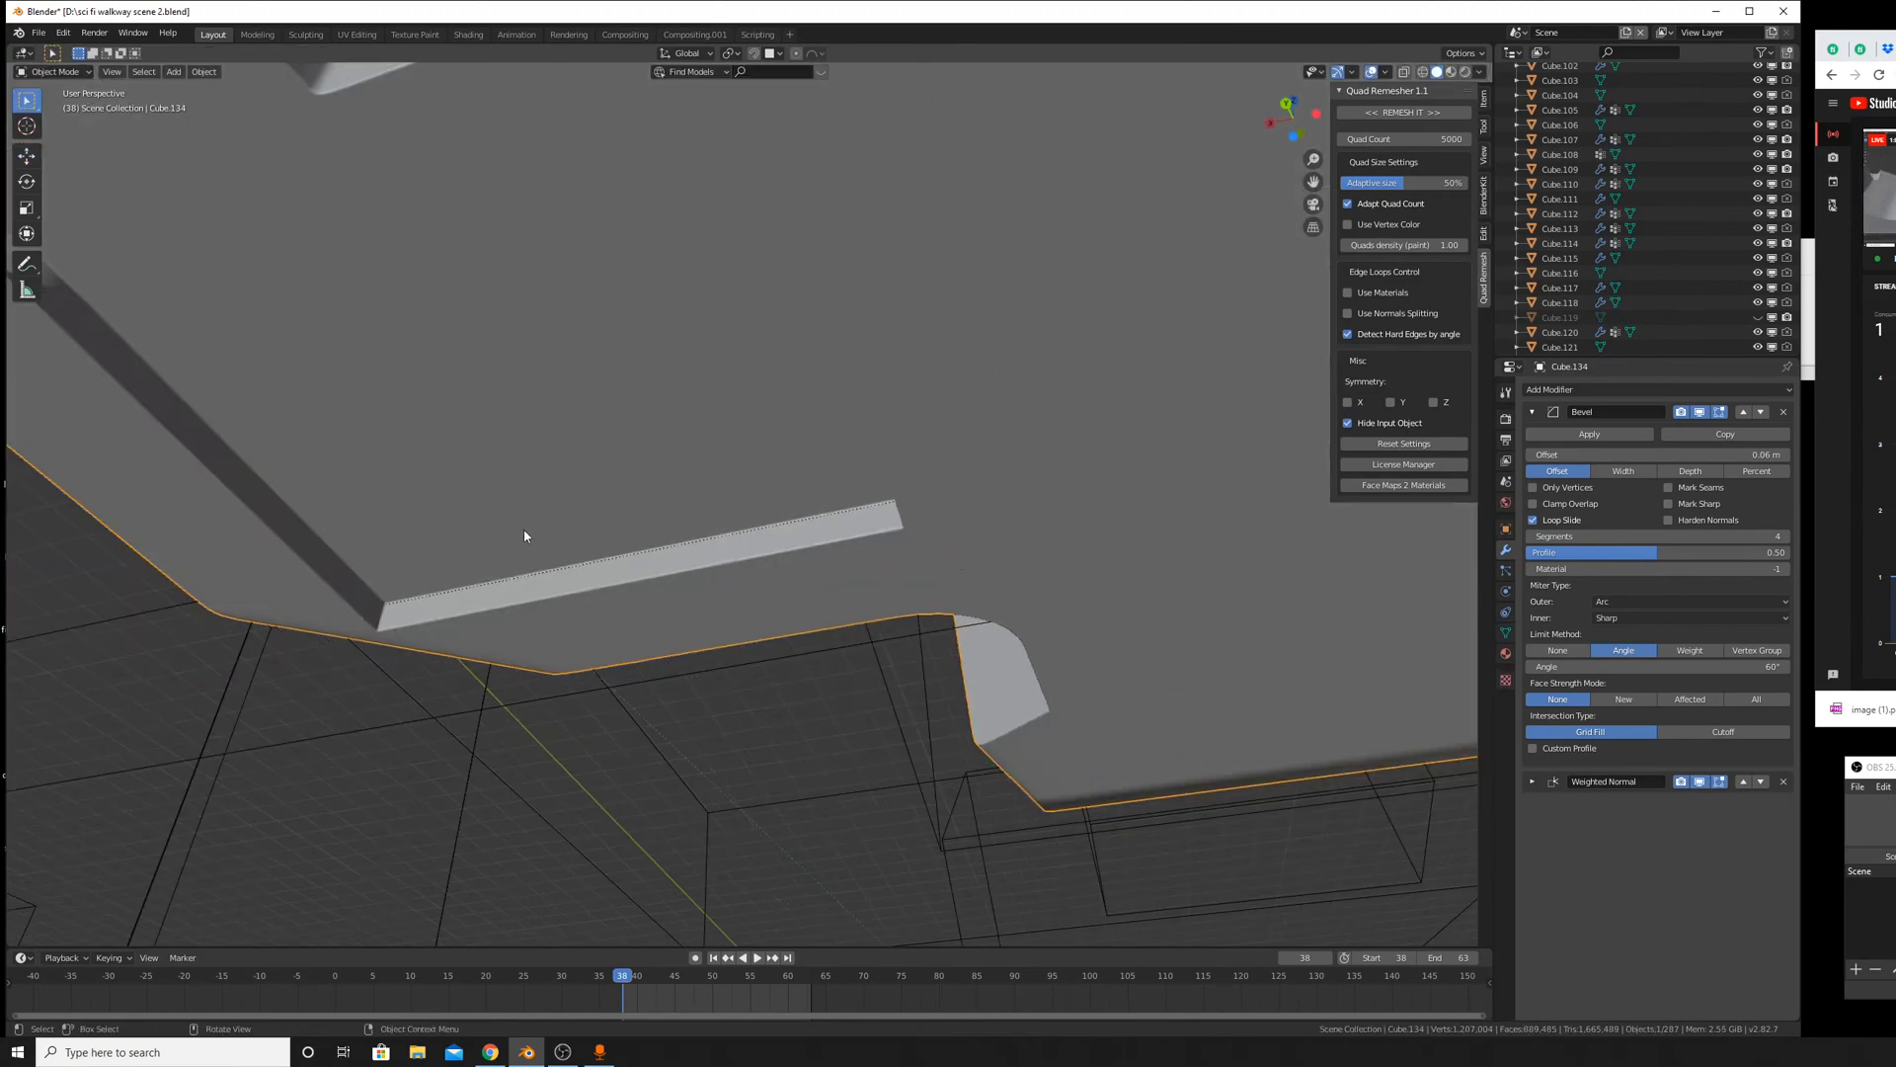
# Edit the hull mesh and slide the extra vertex just beside the recessed ledge's bend onto its neighbour.
pyautogui.moveTo(686, 542); pyautogui.dragTo(957, 664, button='middle')
pyautogui.scroll(-4, 931, 735)
pyautogui.scroll(-3, 963, 713)
pyautogui.scroll(4, 1014, 597)
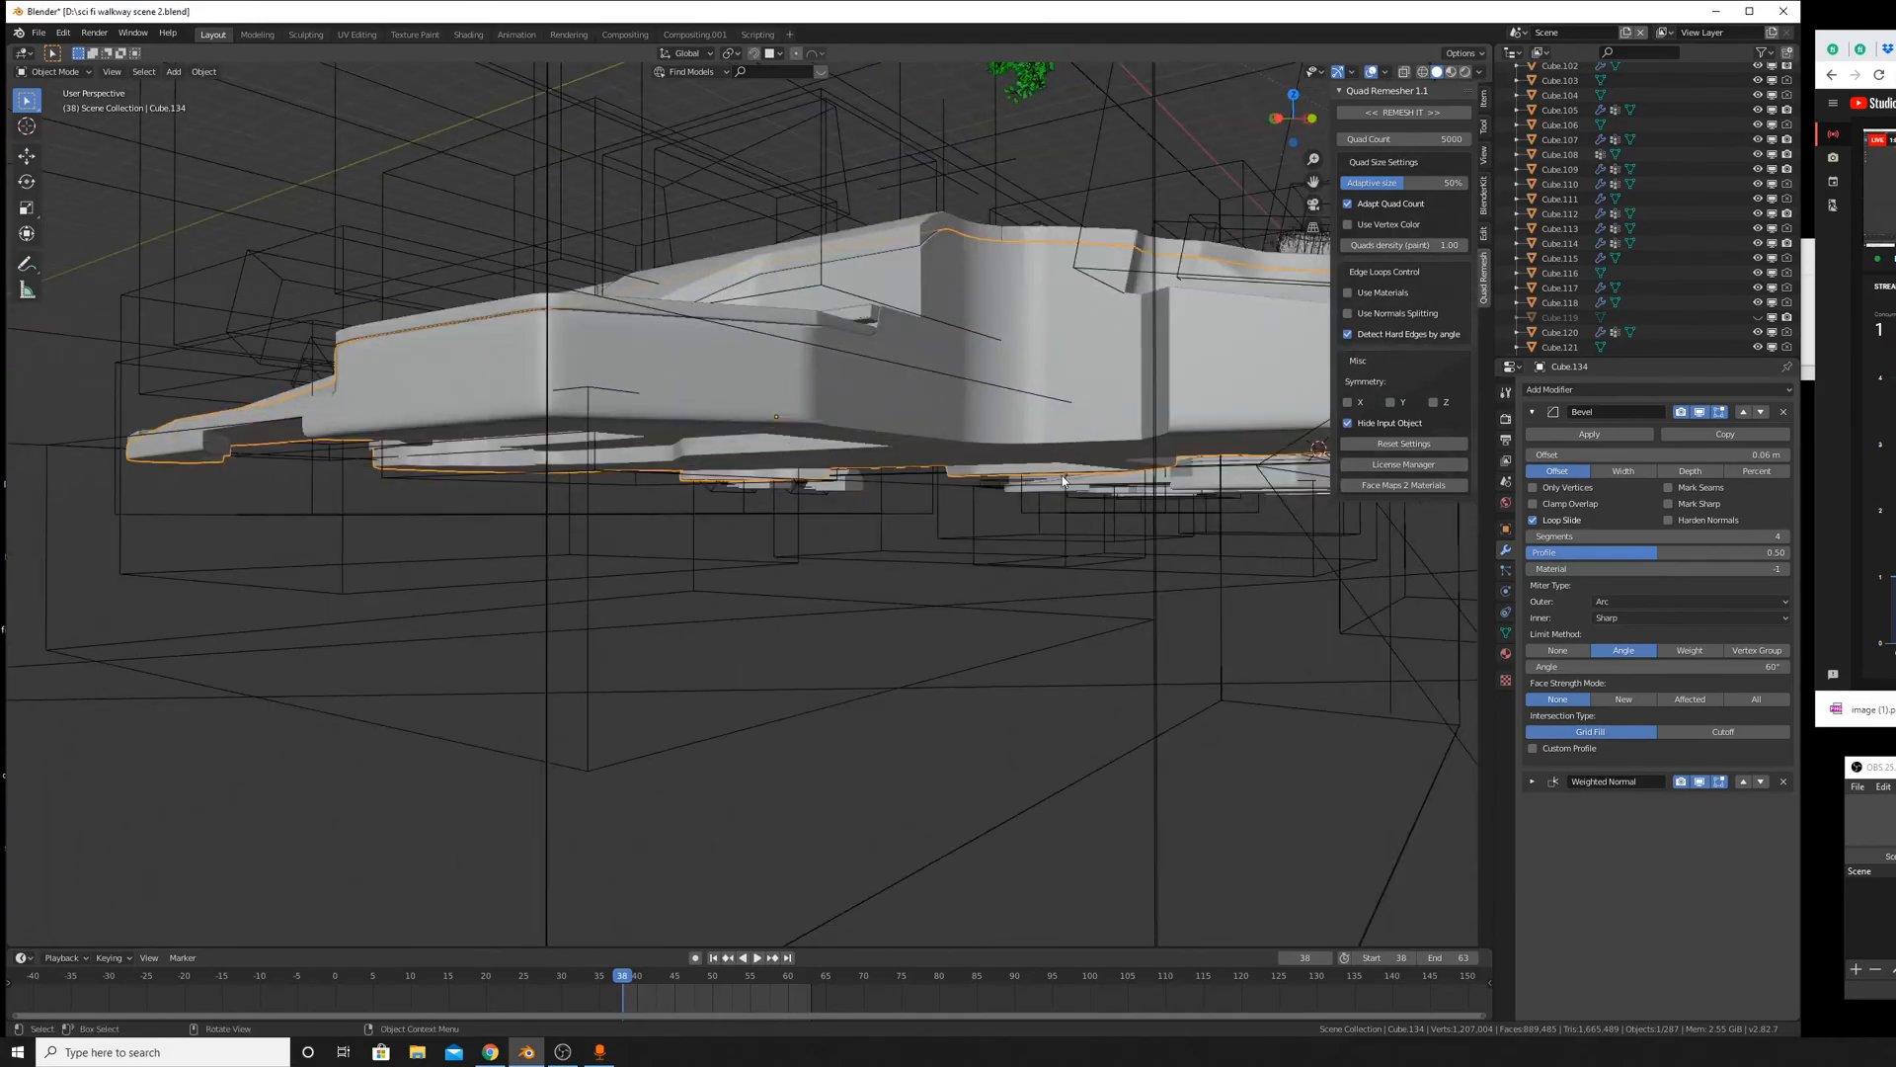
pyautogui.moveTo(960, 348); pyautogui.dragTo(893, 612, button='middle')
pyautogui.press('Tab')
pyautogui.scroll(4, 893, 611)
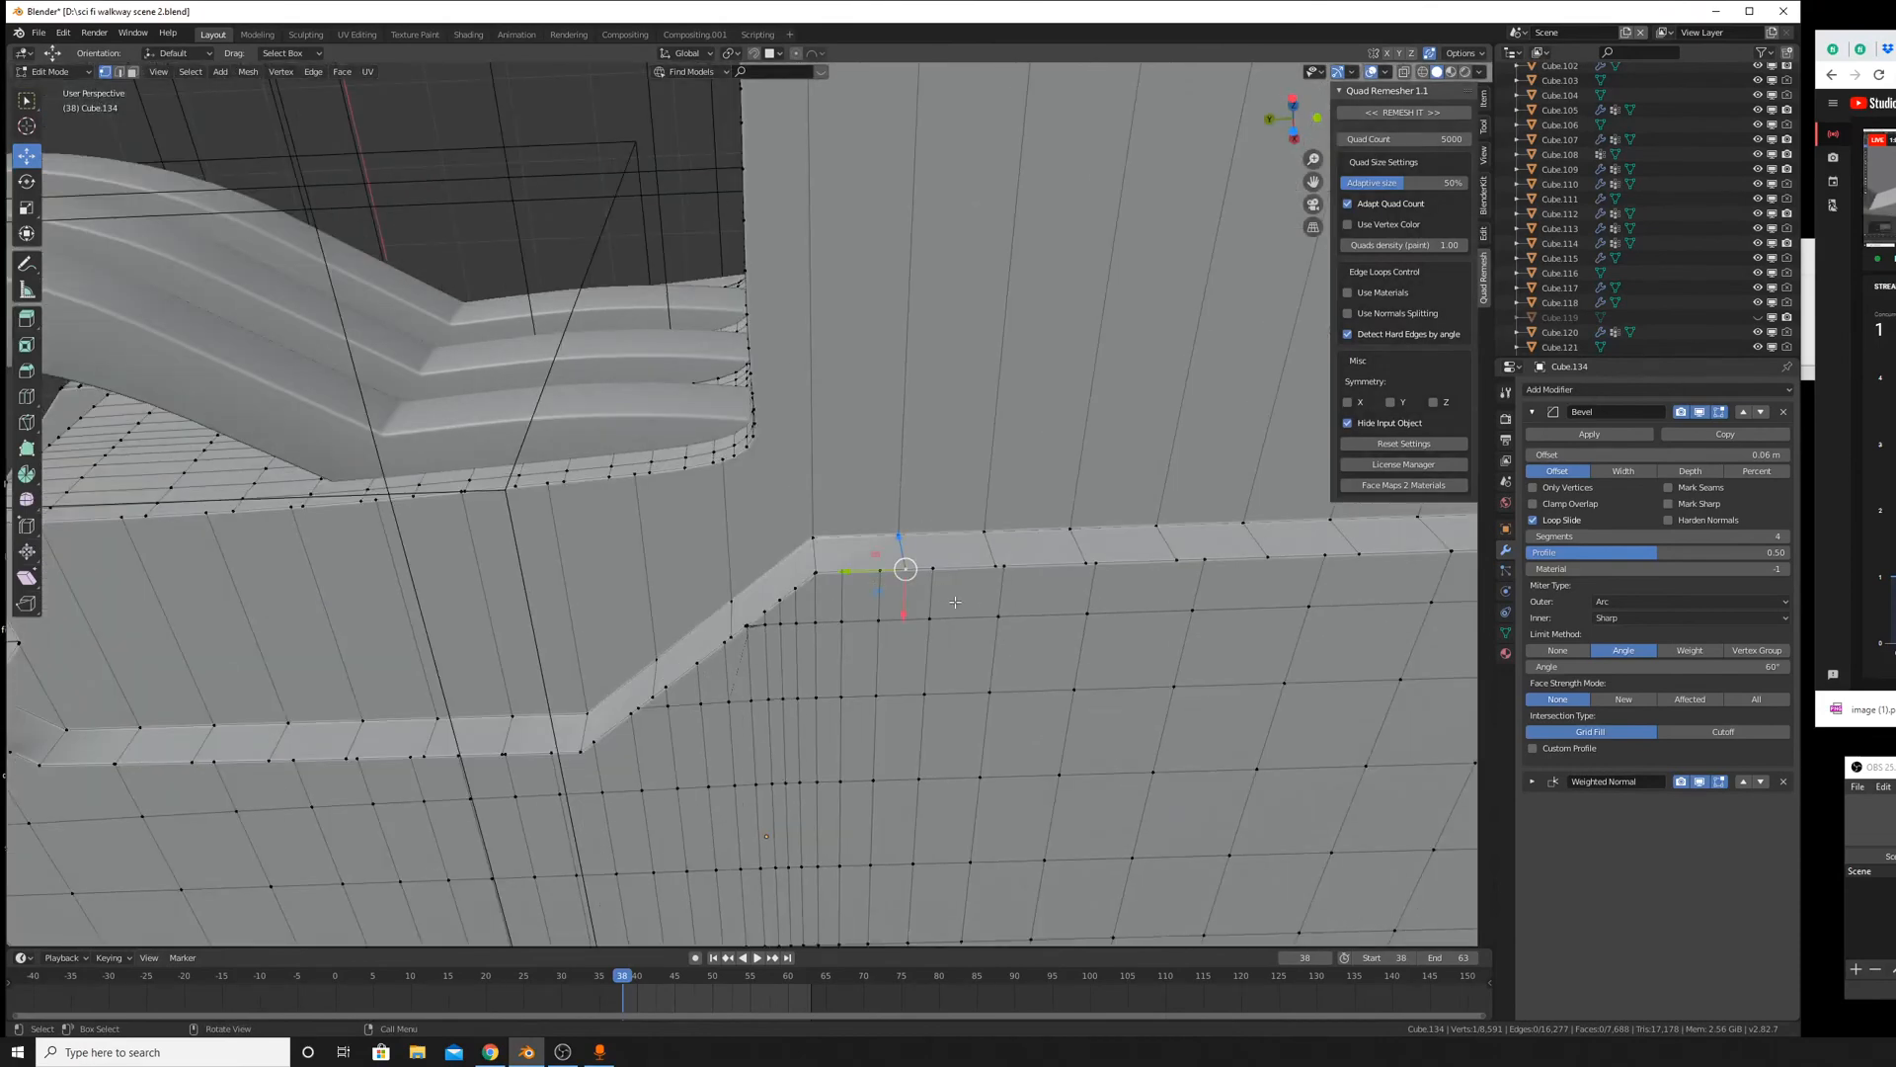
pyautogui.press('g')
pyautogui.press('g')
pyautogui.click(880, 588)
# Slide the next vertex along the recessed ledge fully onto its neighbour with factor 1.000, and leave Edit Mode.
pyautogui.click(991, 568)
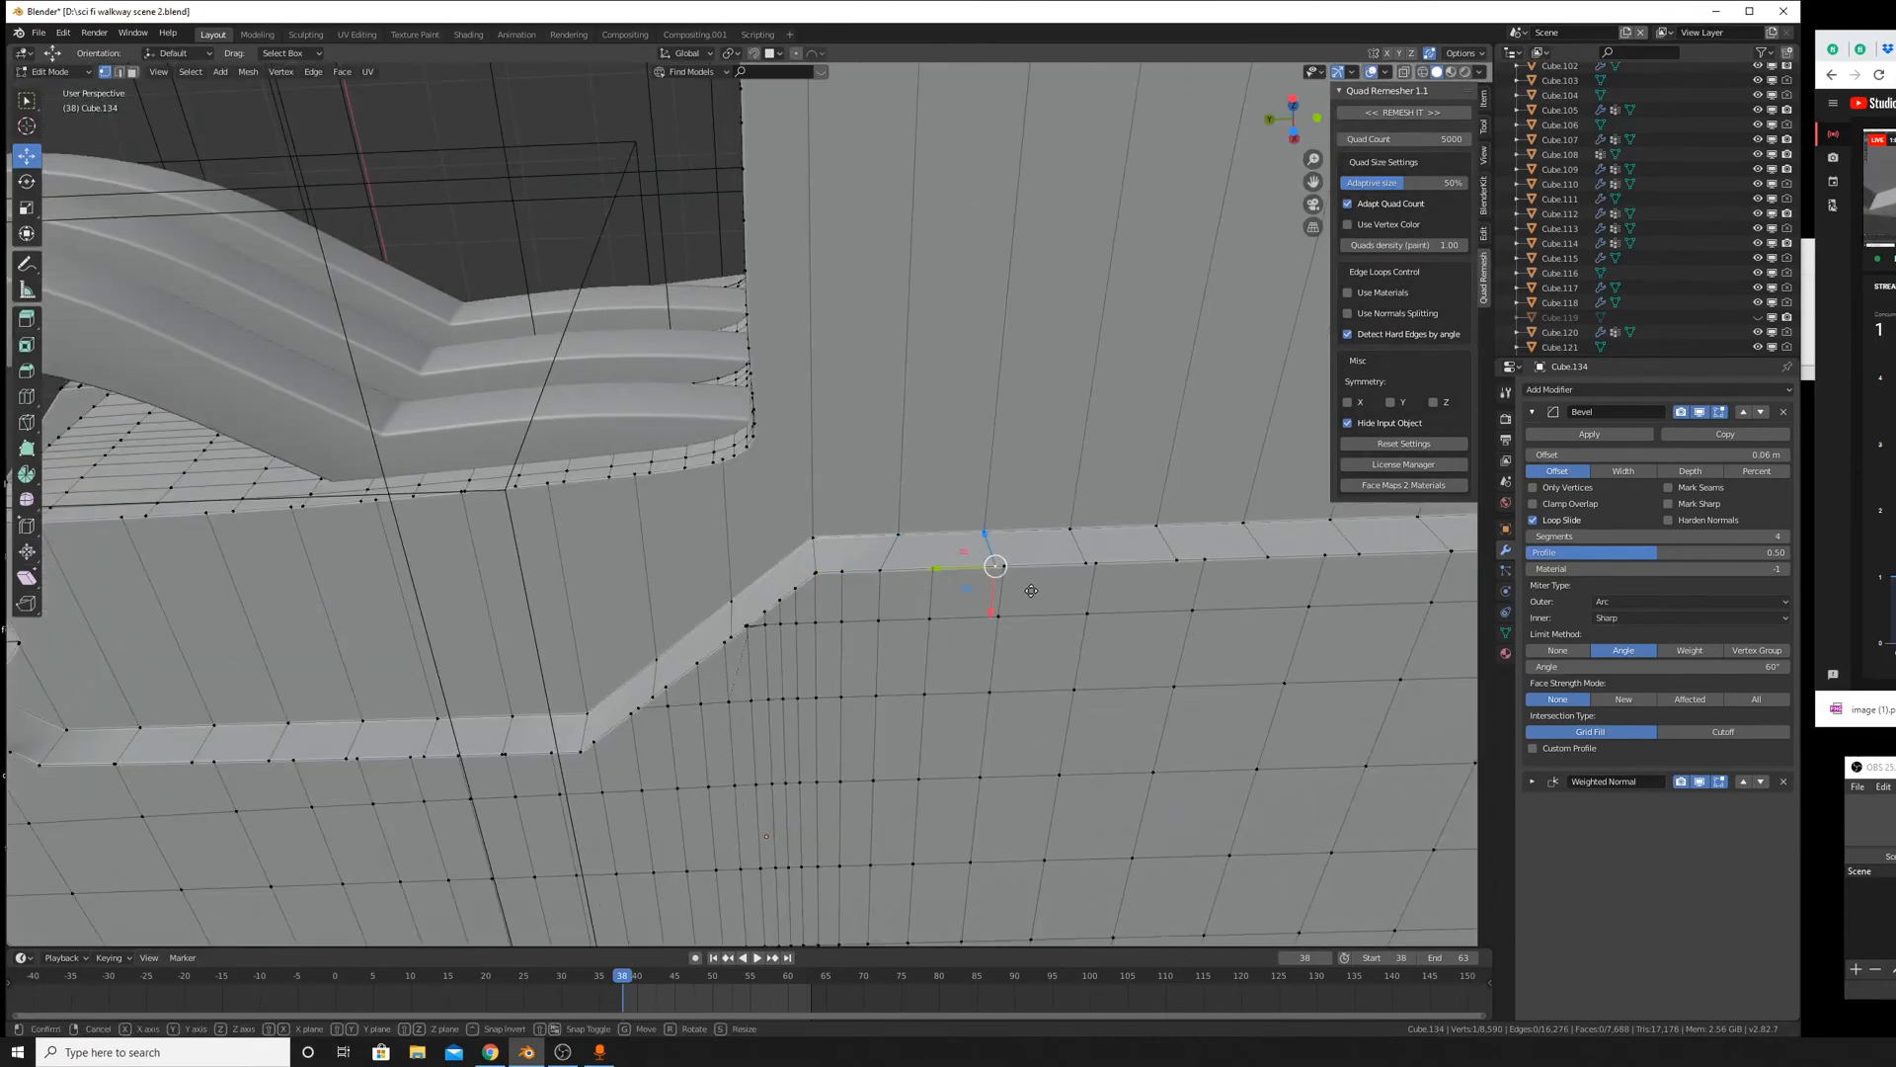
pyautogui.press('g')
pyautogui.press('g')
pyautogui.click(1078, 603)
pyautogui.keyDown('shift'); pyautogui.moveTo(1347, 574); pyautogui.dragTo(709, 611, button='middle'); pyautogui.keyUp('shift')
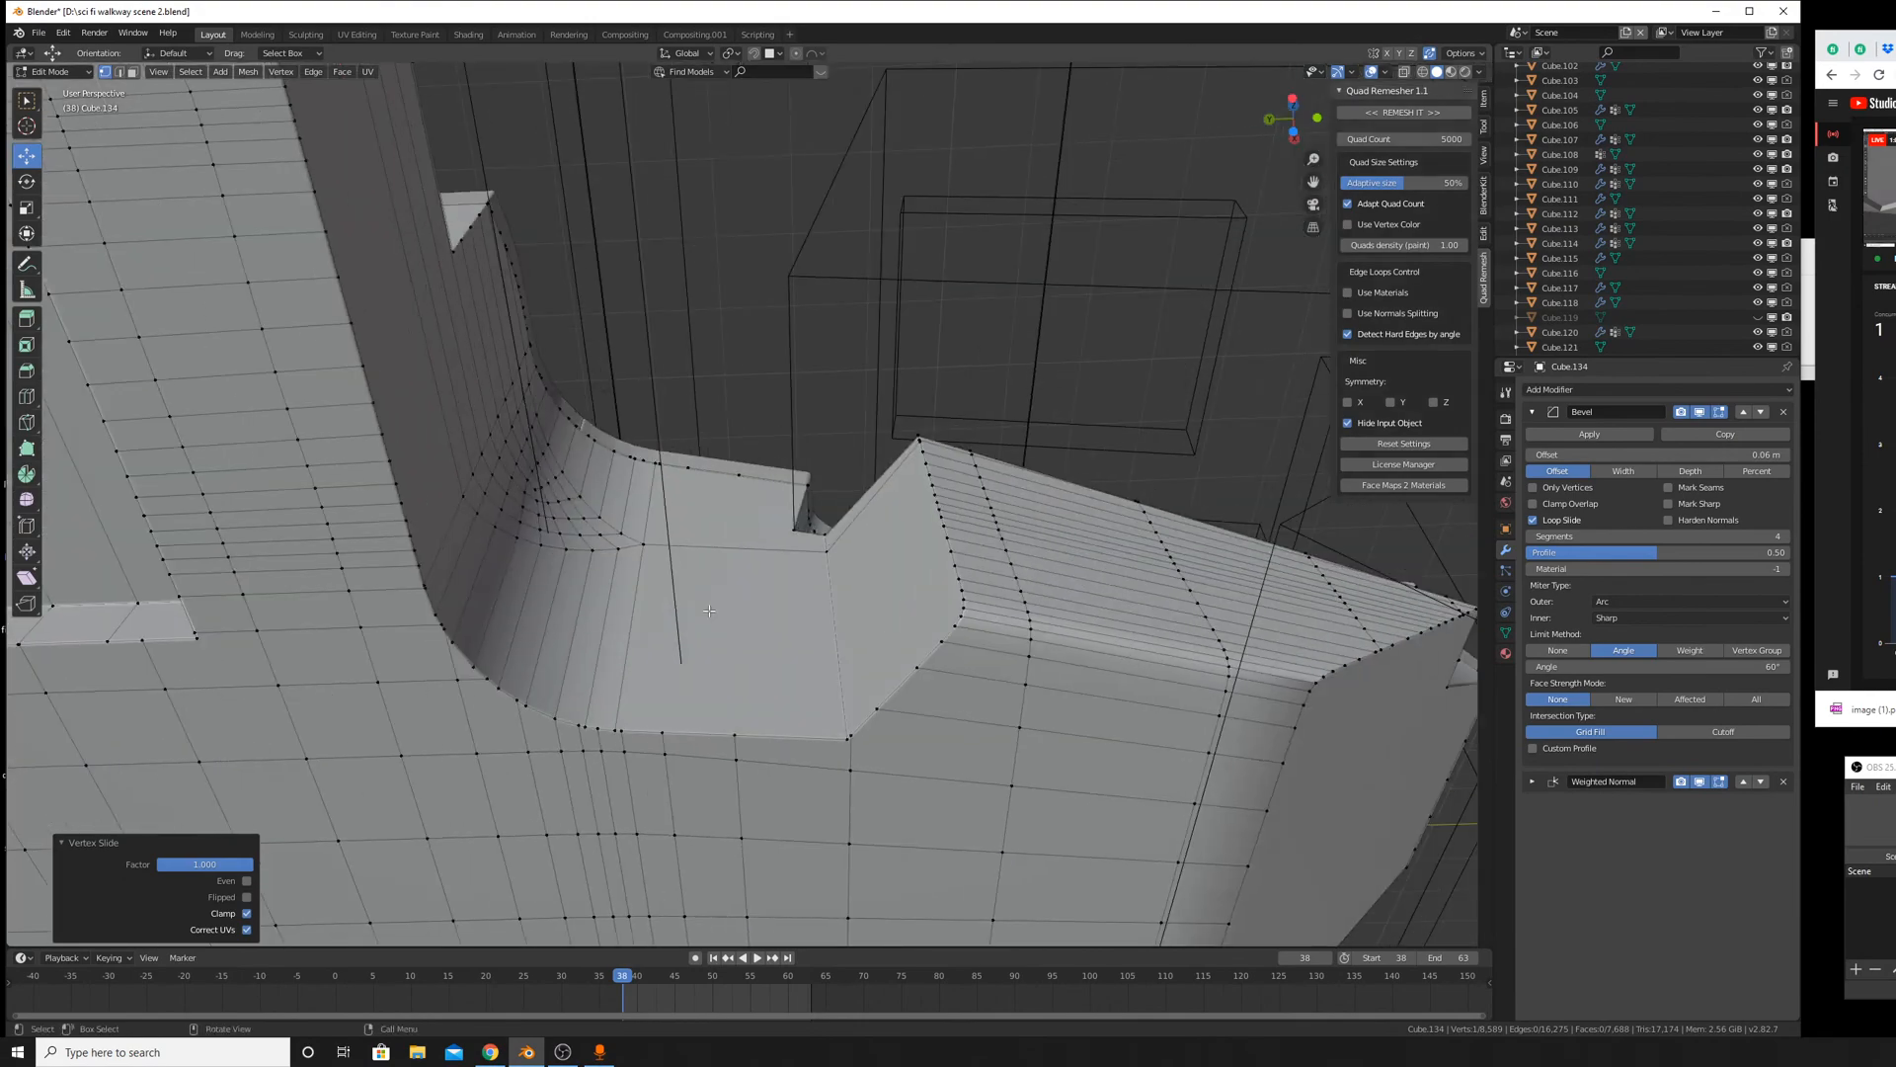
pyautogui.moveTo(606, 659); pyautogui.dragTo(692, 499, button='middle')
pyautogui.press('Tab')
# Check the nose plates and select the main hull, Cube.134, at the recess beside the wing.
pyautogui.click(691, 498)
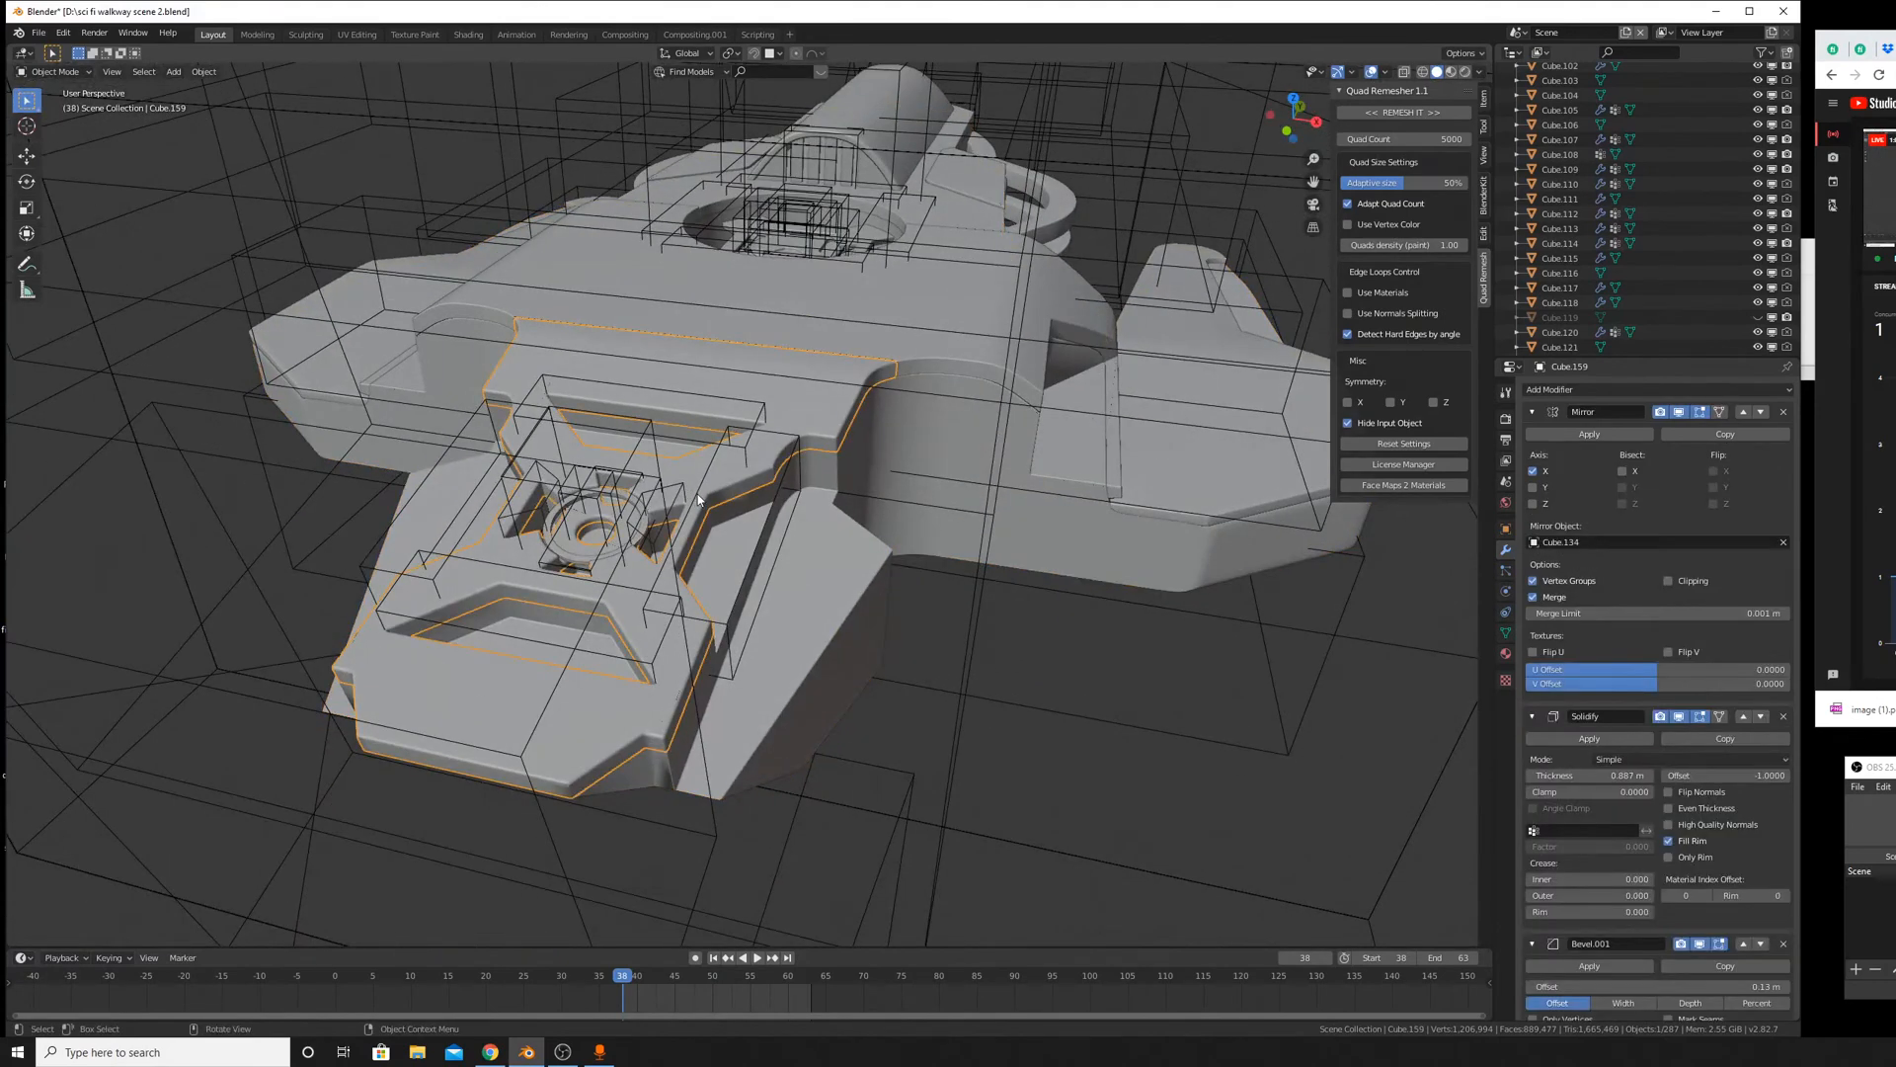
pyautogui.click(773, 541)
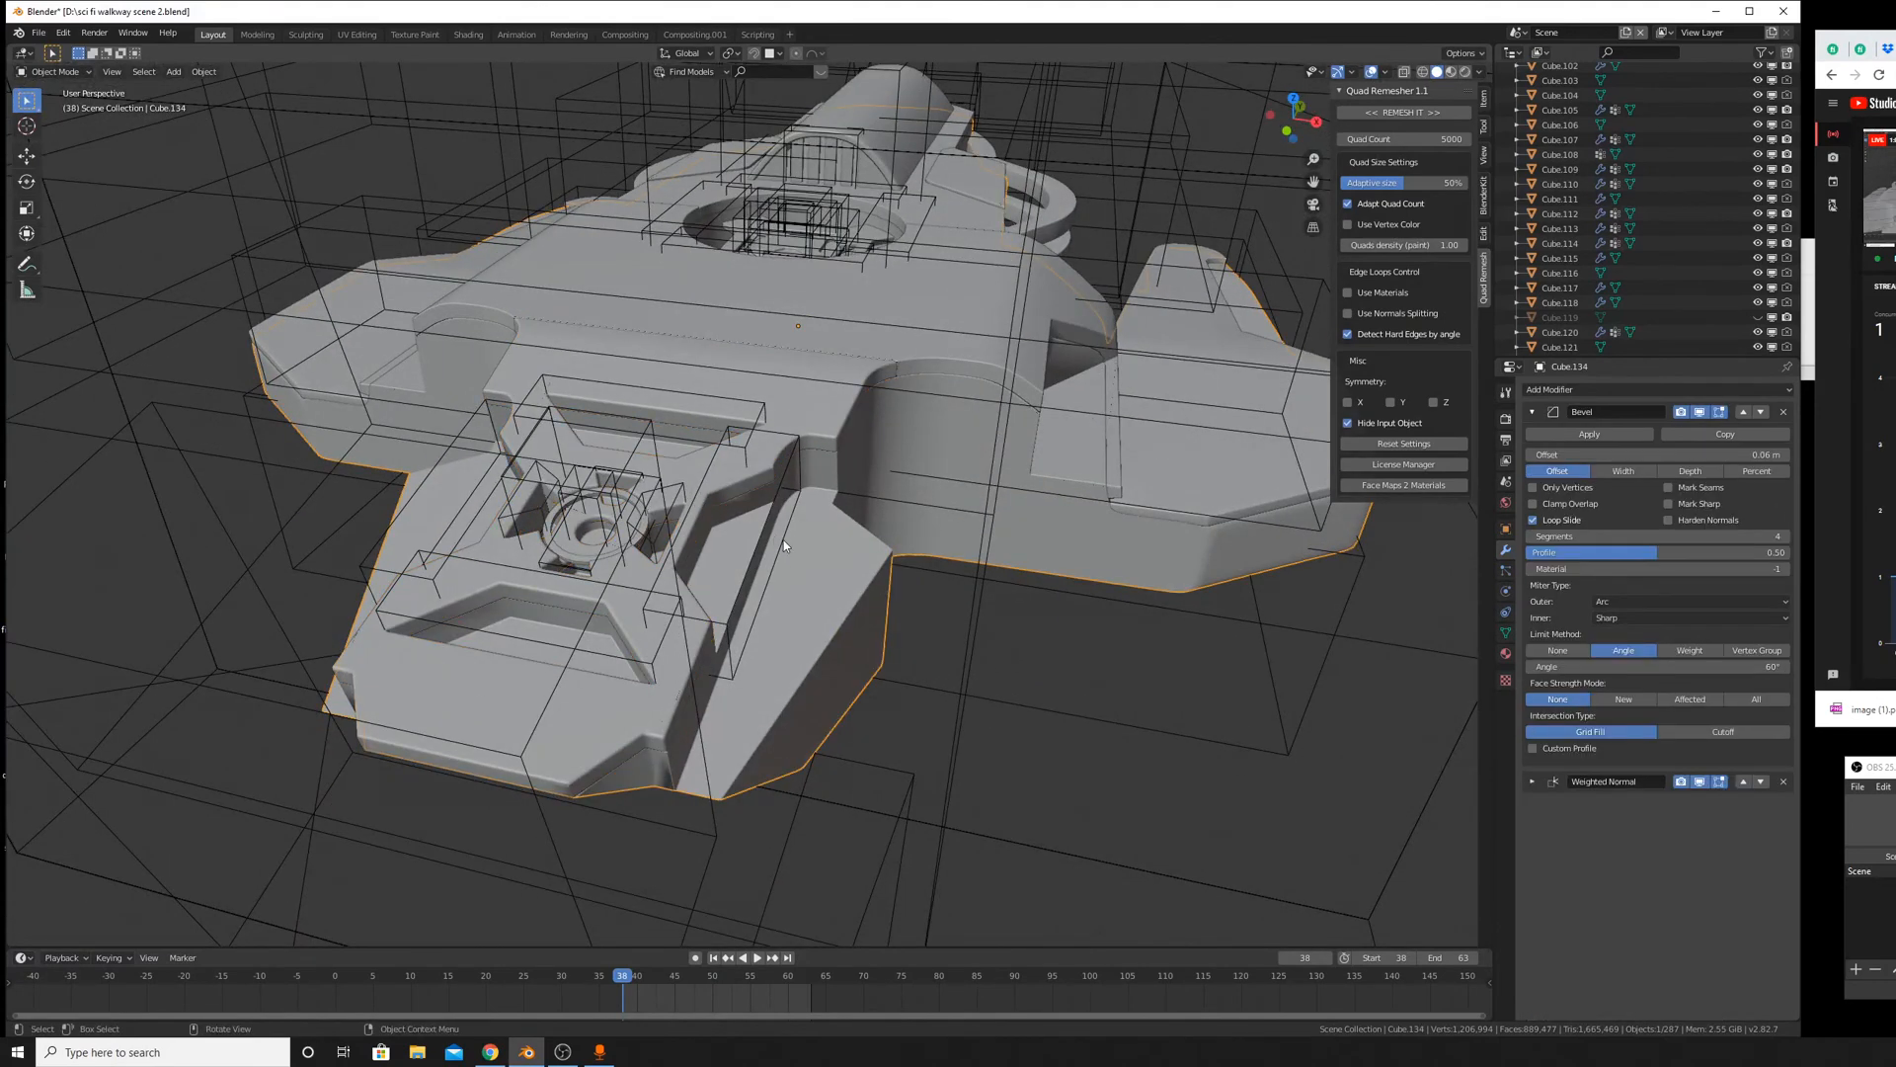
pyautogui.click(784, 539)
pyautogui.moveTo(785, 539); pyautogui.dragTo(735, 529, button='middle')
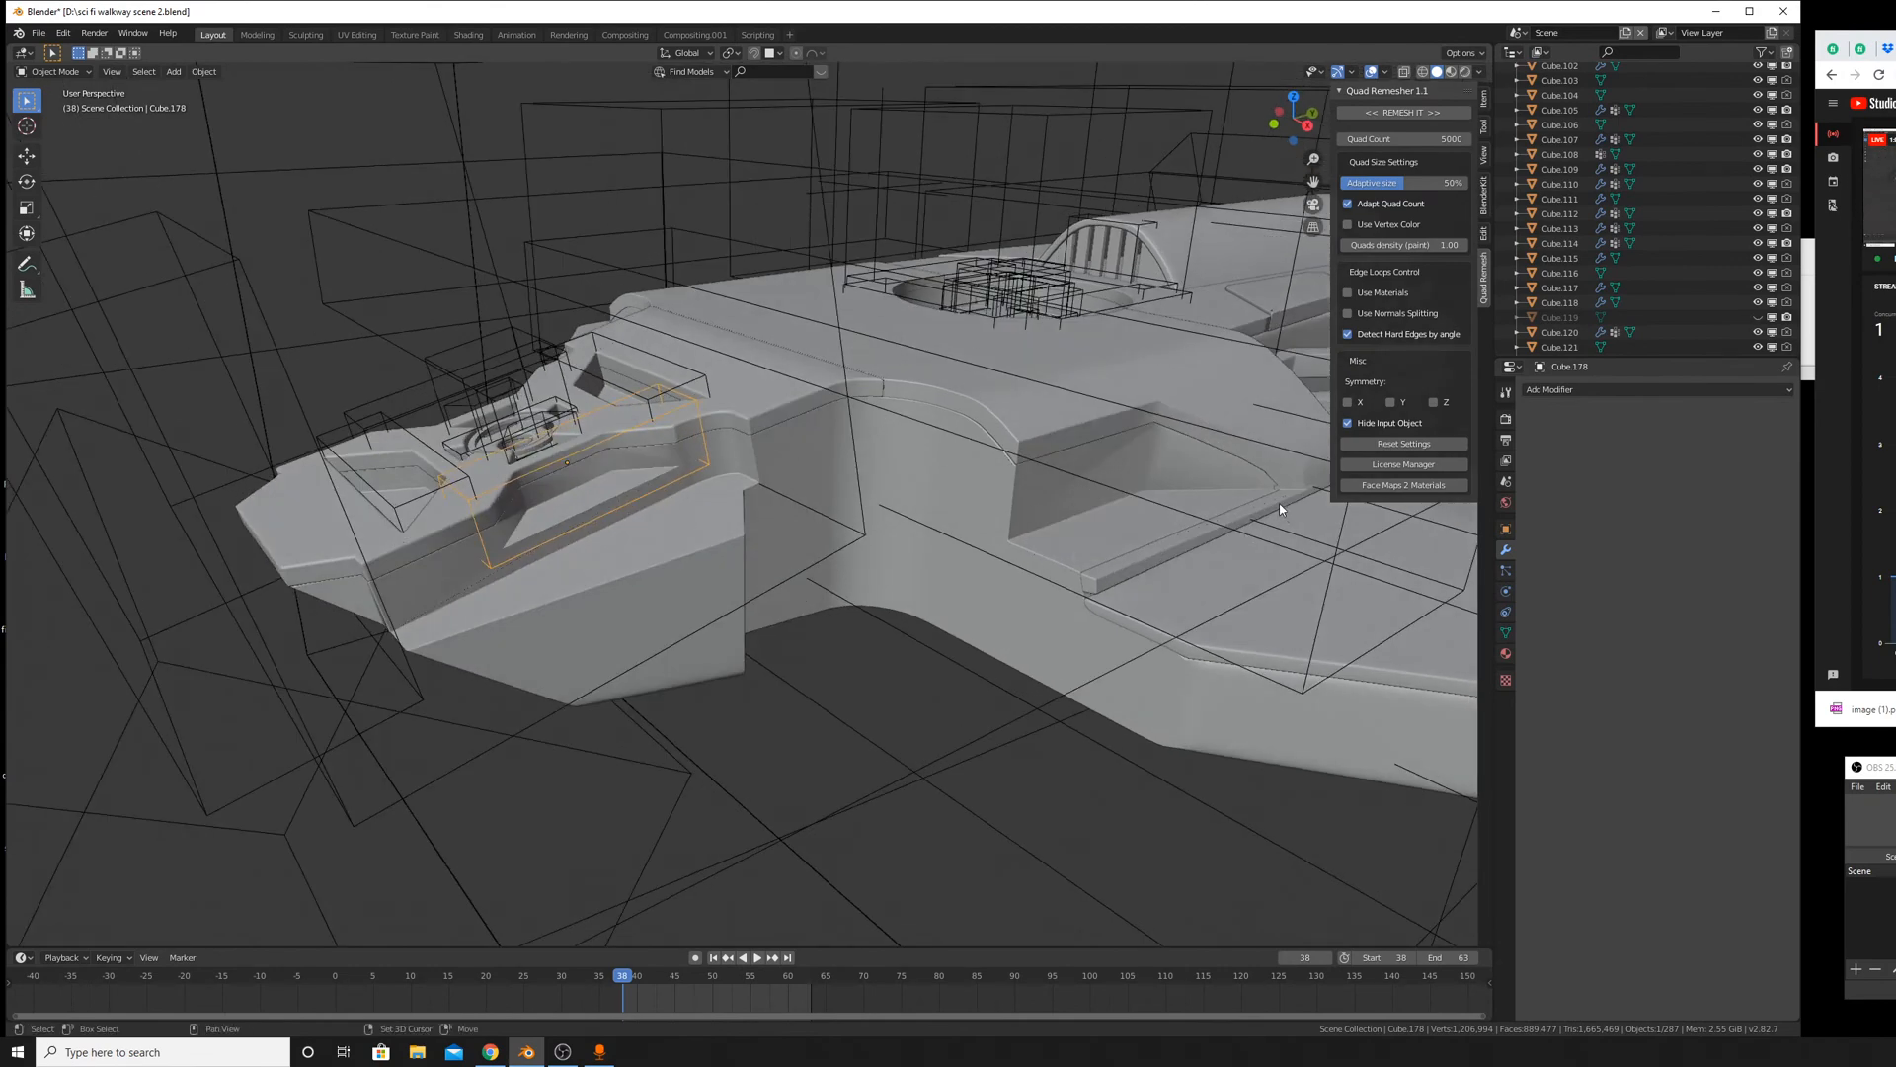
pyautogui.keyDown('shift'); pyautogui.moveTo(1280, 509); pyautogui.dragTo(1034, 533, button='middle'); pyautogui.keyUp('shift')
pyautogui.scroll(4, 1037, 543)
pyautogui.click(939, 419)
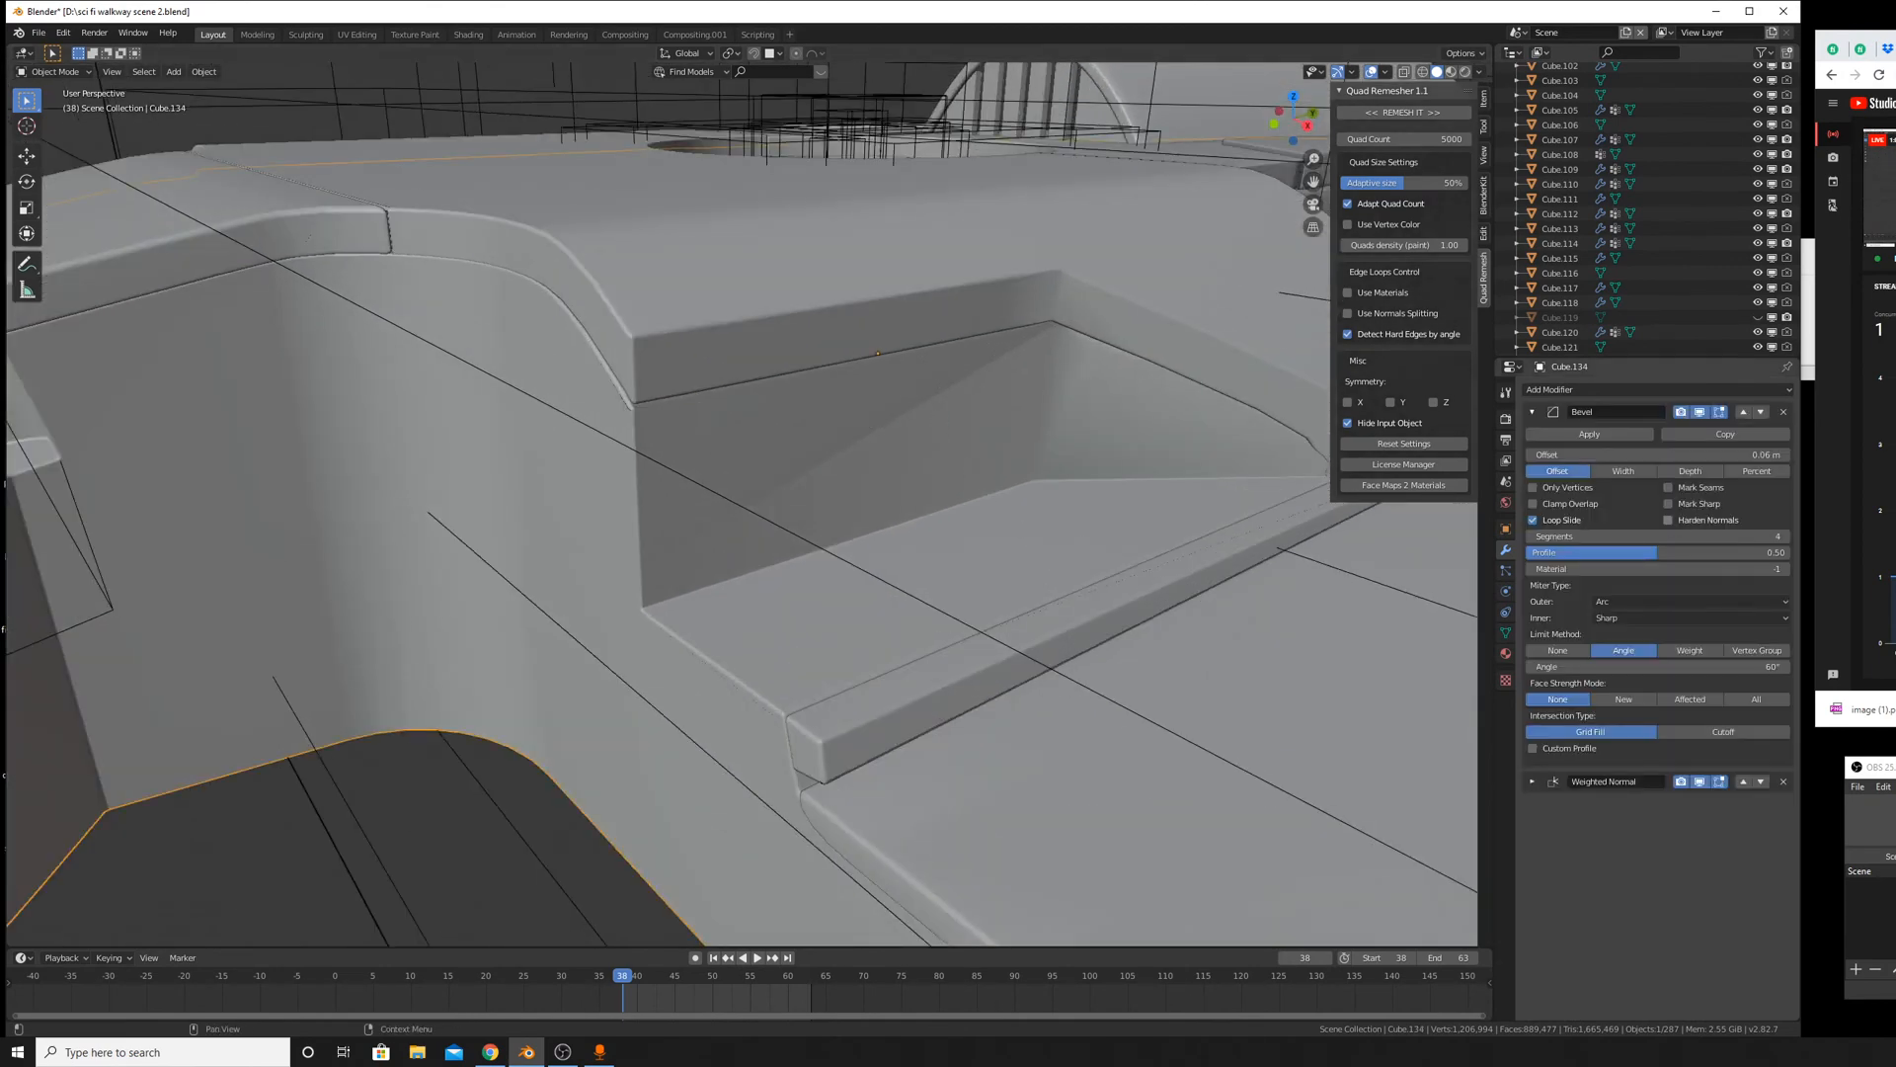
# Compare the main hull's shading at the recess with Weighted Normal and Auto Smooth switched off and on.
pyautogui.click(1699, 787)
pyautogui.click(1698, 787)
pyautogui.click(1505, 632)
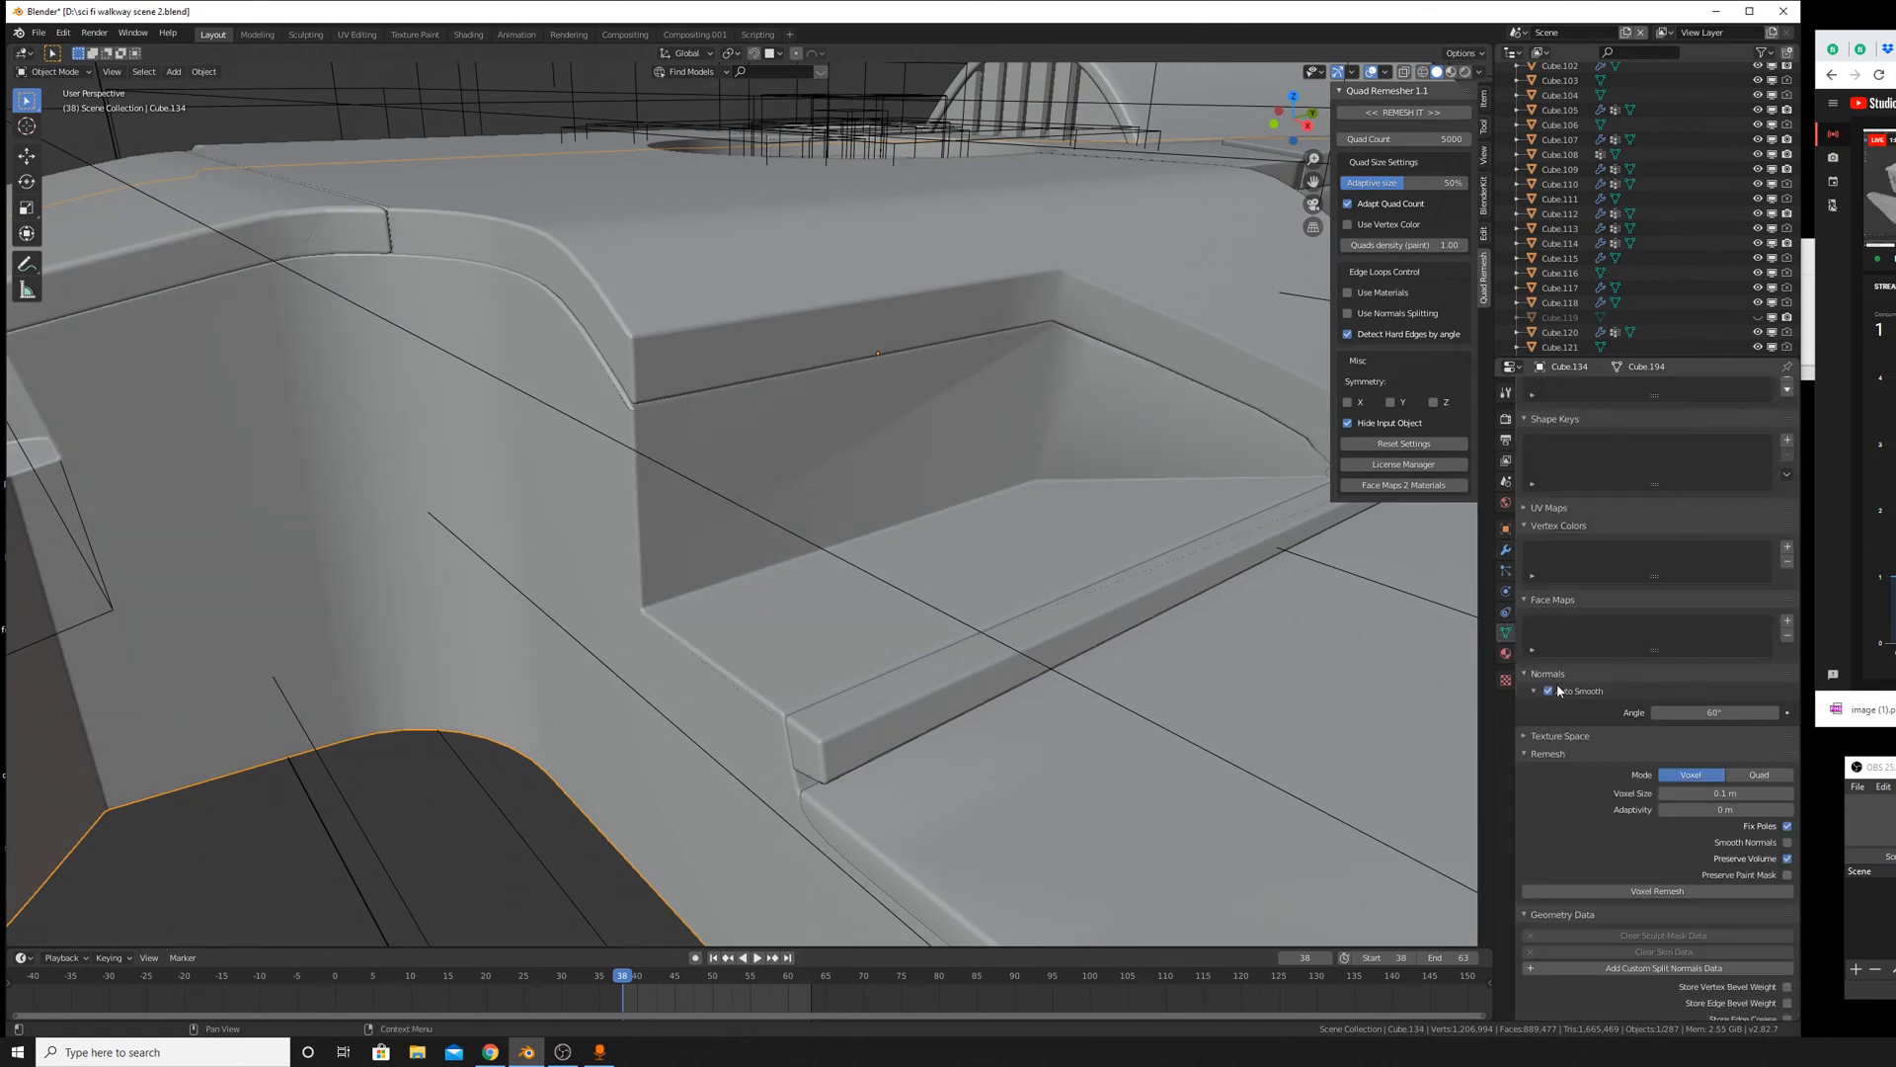
pyautogui.click(1558, 690)
pyautogui.click(1547, 691)
pyautogui.click(1547, 690)
pyautogui.moveTo(836, 471)
pyautogui.mouseDown(button='middle')
pyautogui.moveTo(856, 451)
pyautogui.moveTo(833, 395)
pyautogui.moveTo(796, 542)
pyautogui.moveTo(1007, 476)
pyautogui.mouseUp(button='middle')
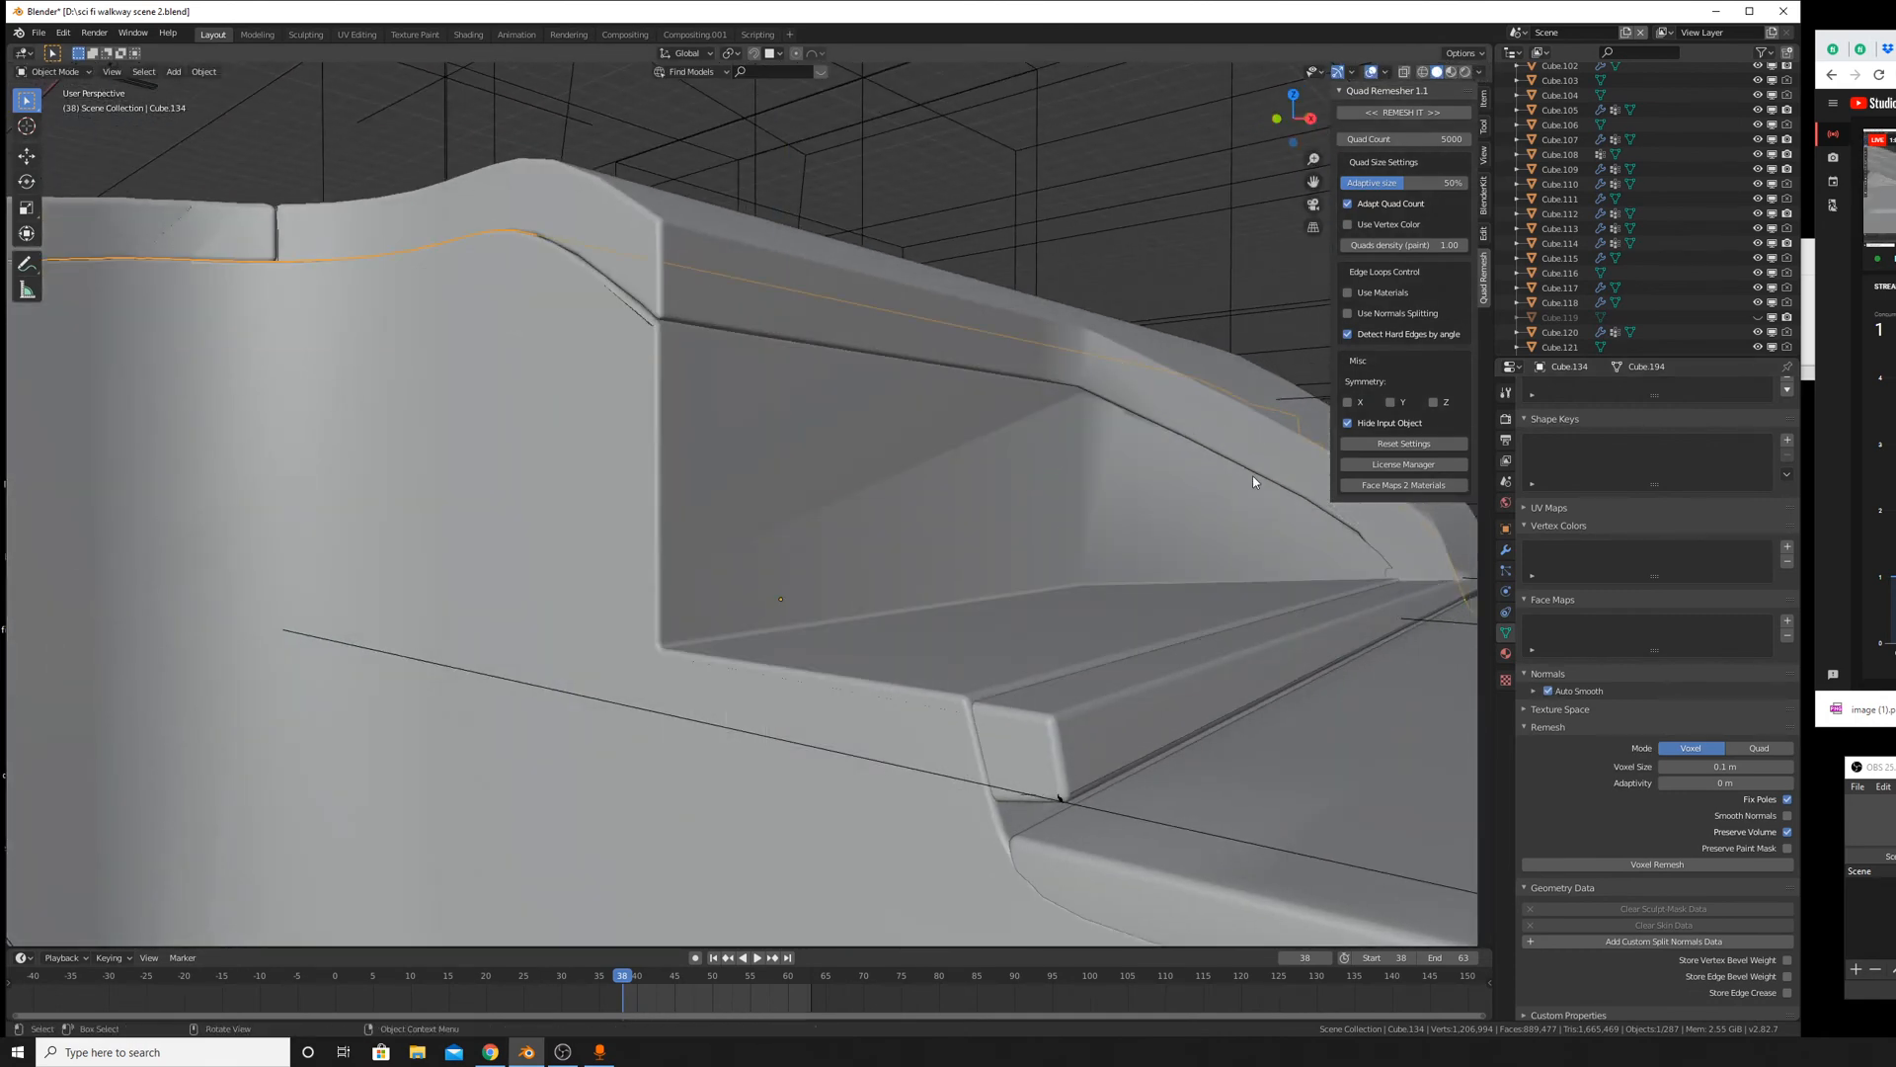
pyautogui.click(1506, 549)
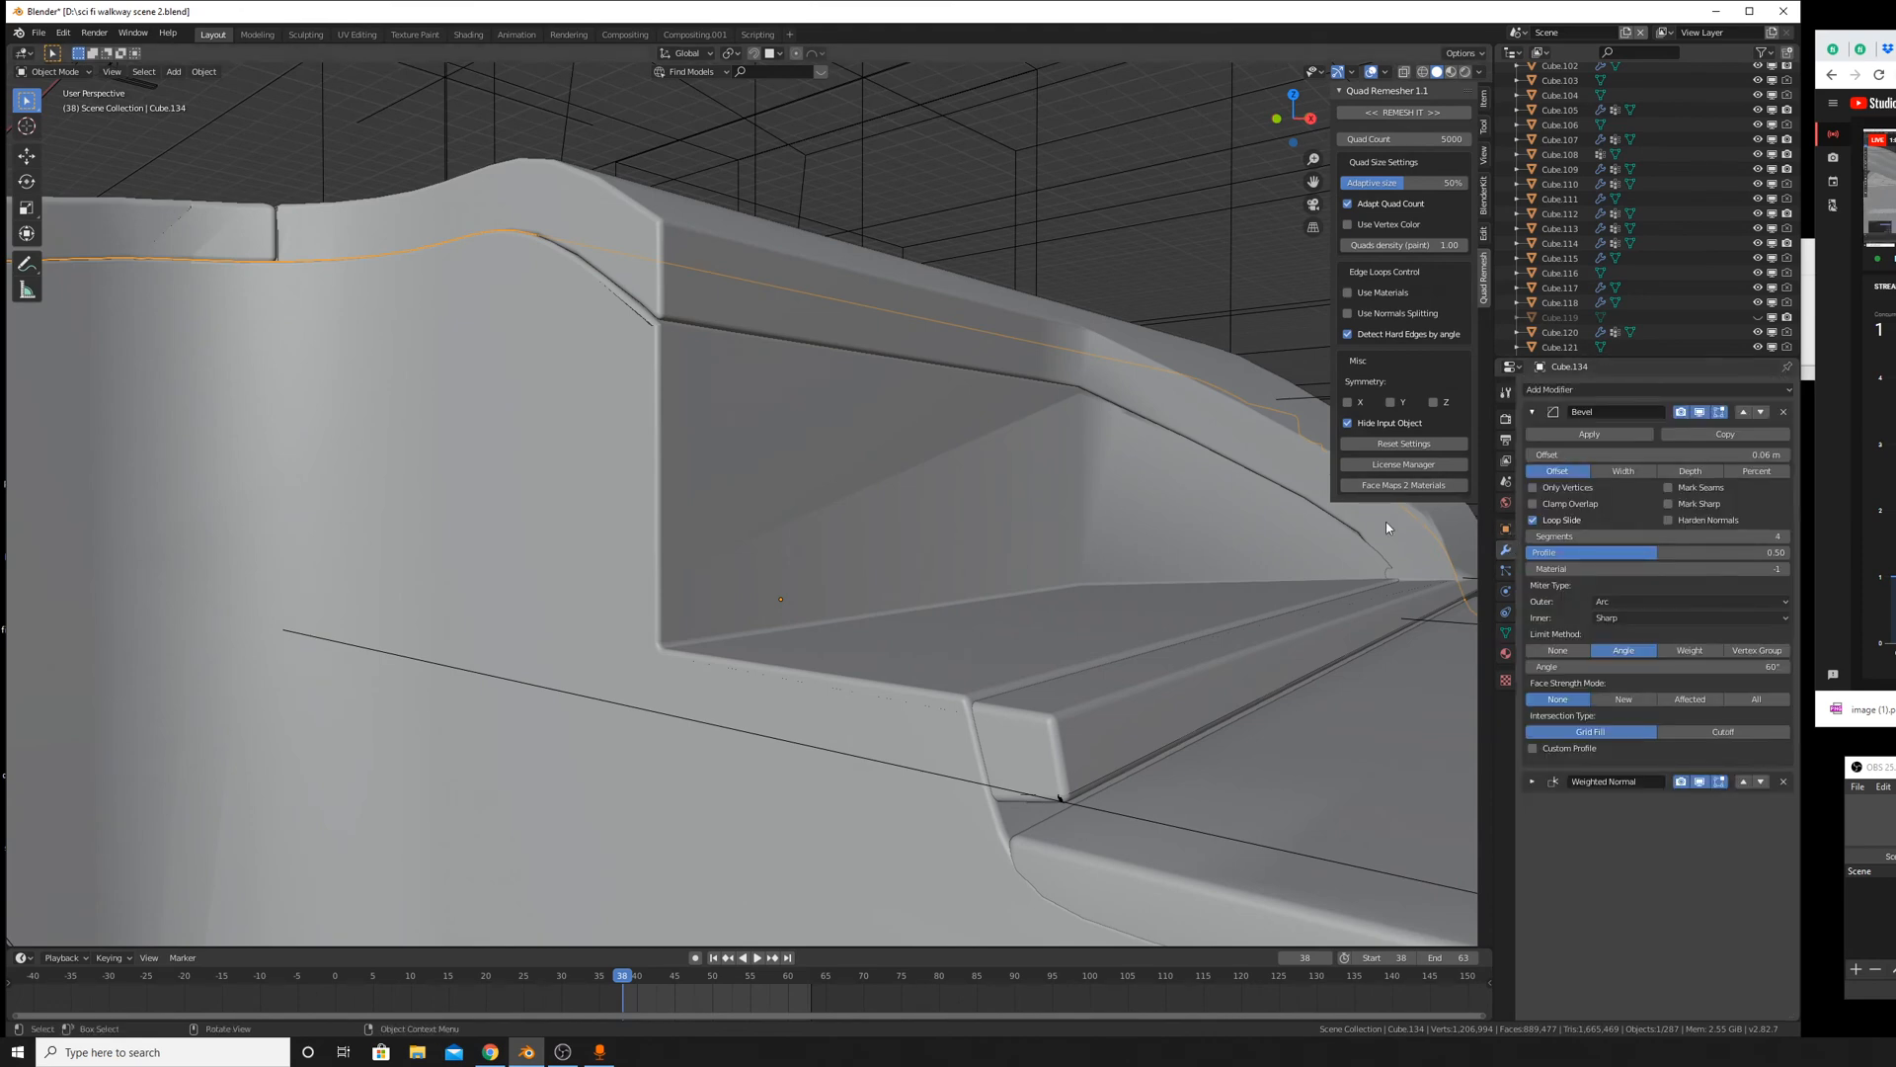
# Move the main hull, Cube.134, about 14.7 m down along Z, clear of the parts covering its recess.
pyautogui.press('KP_Decimal')
pyautogui.press('g')
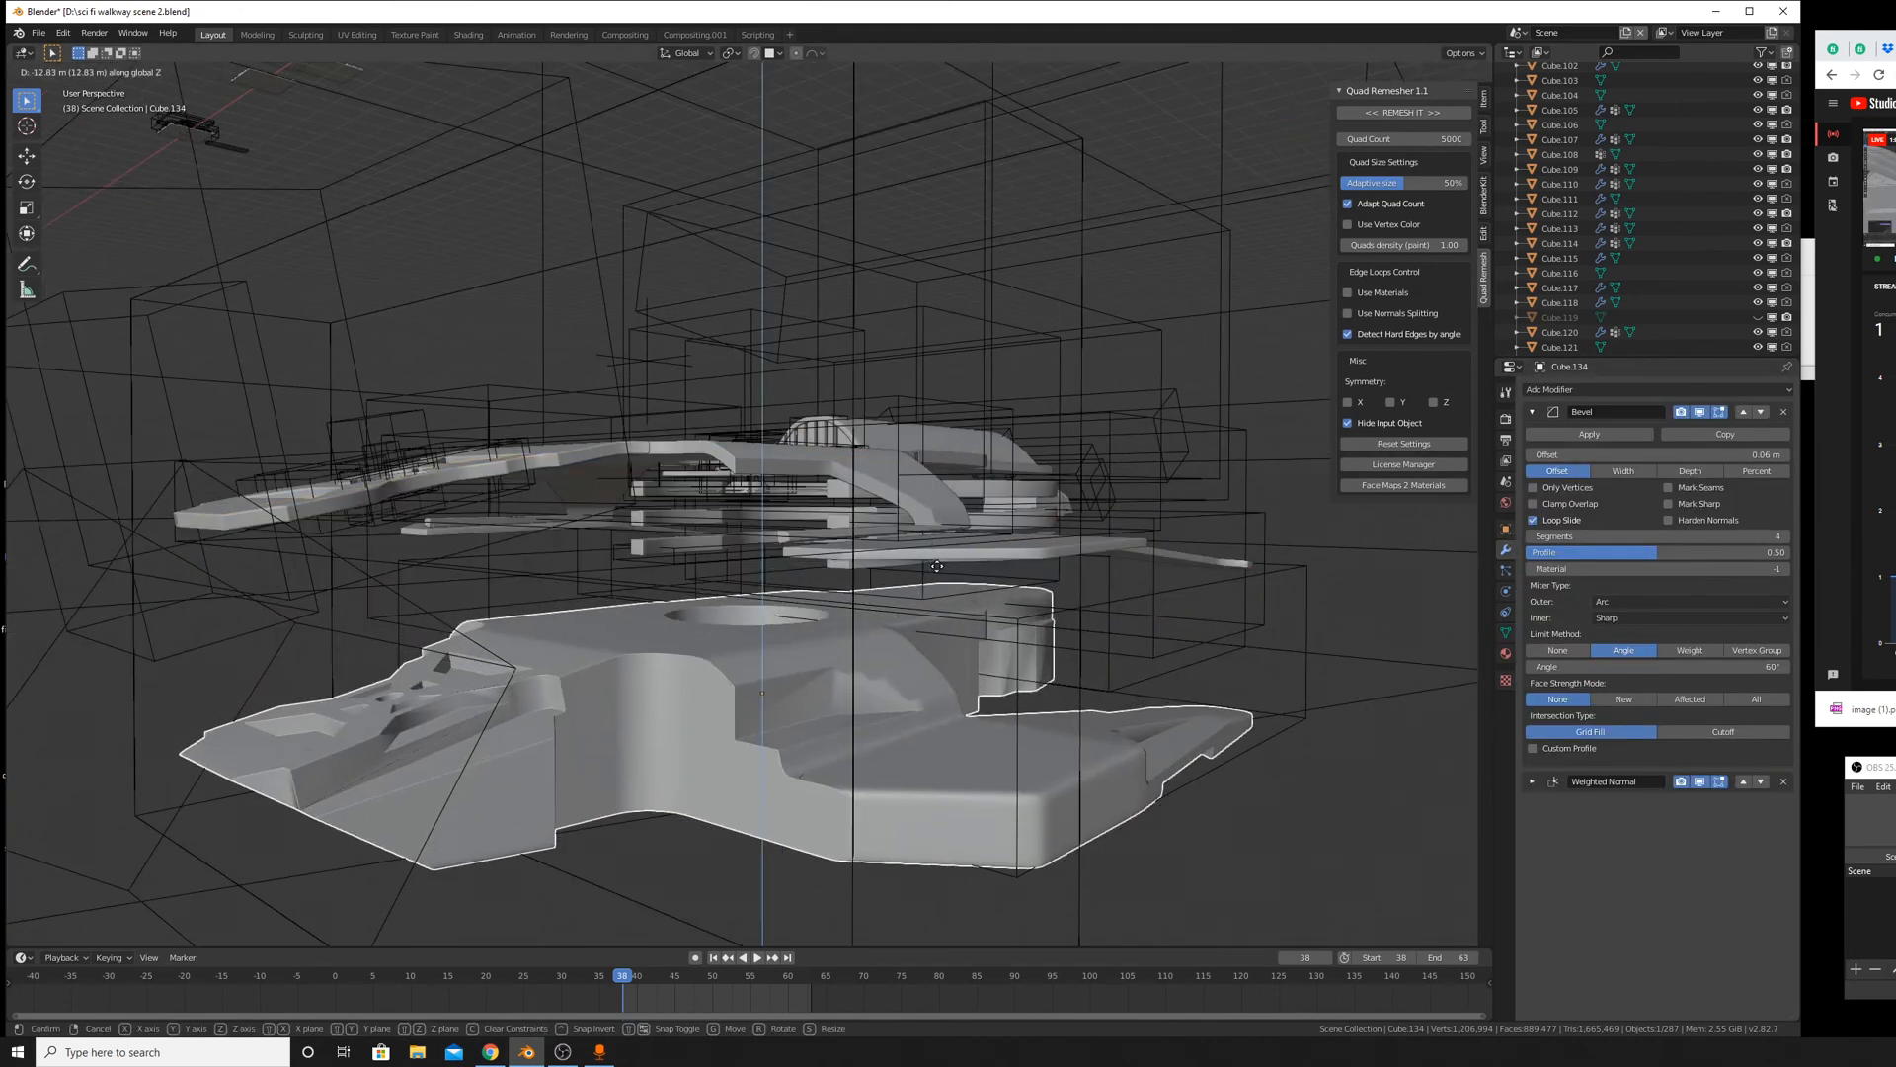
pyautogui.rightClick(951, 599)
pyautogui.scroll(8, 885, 448)
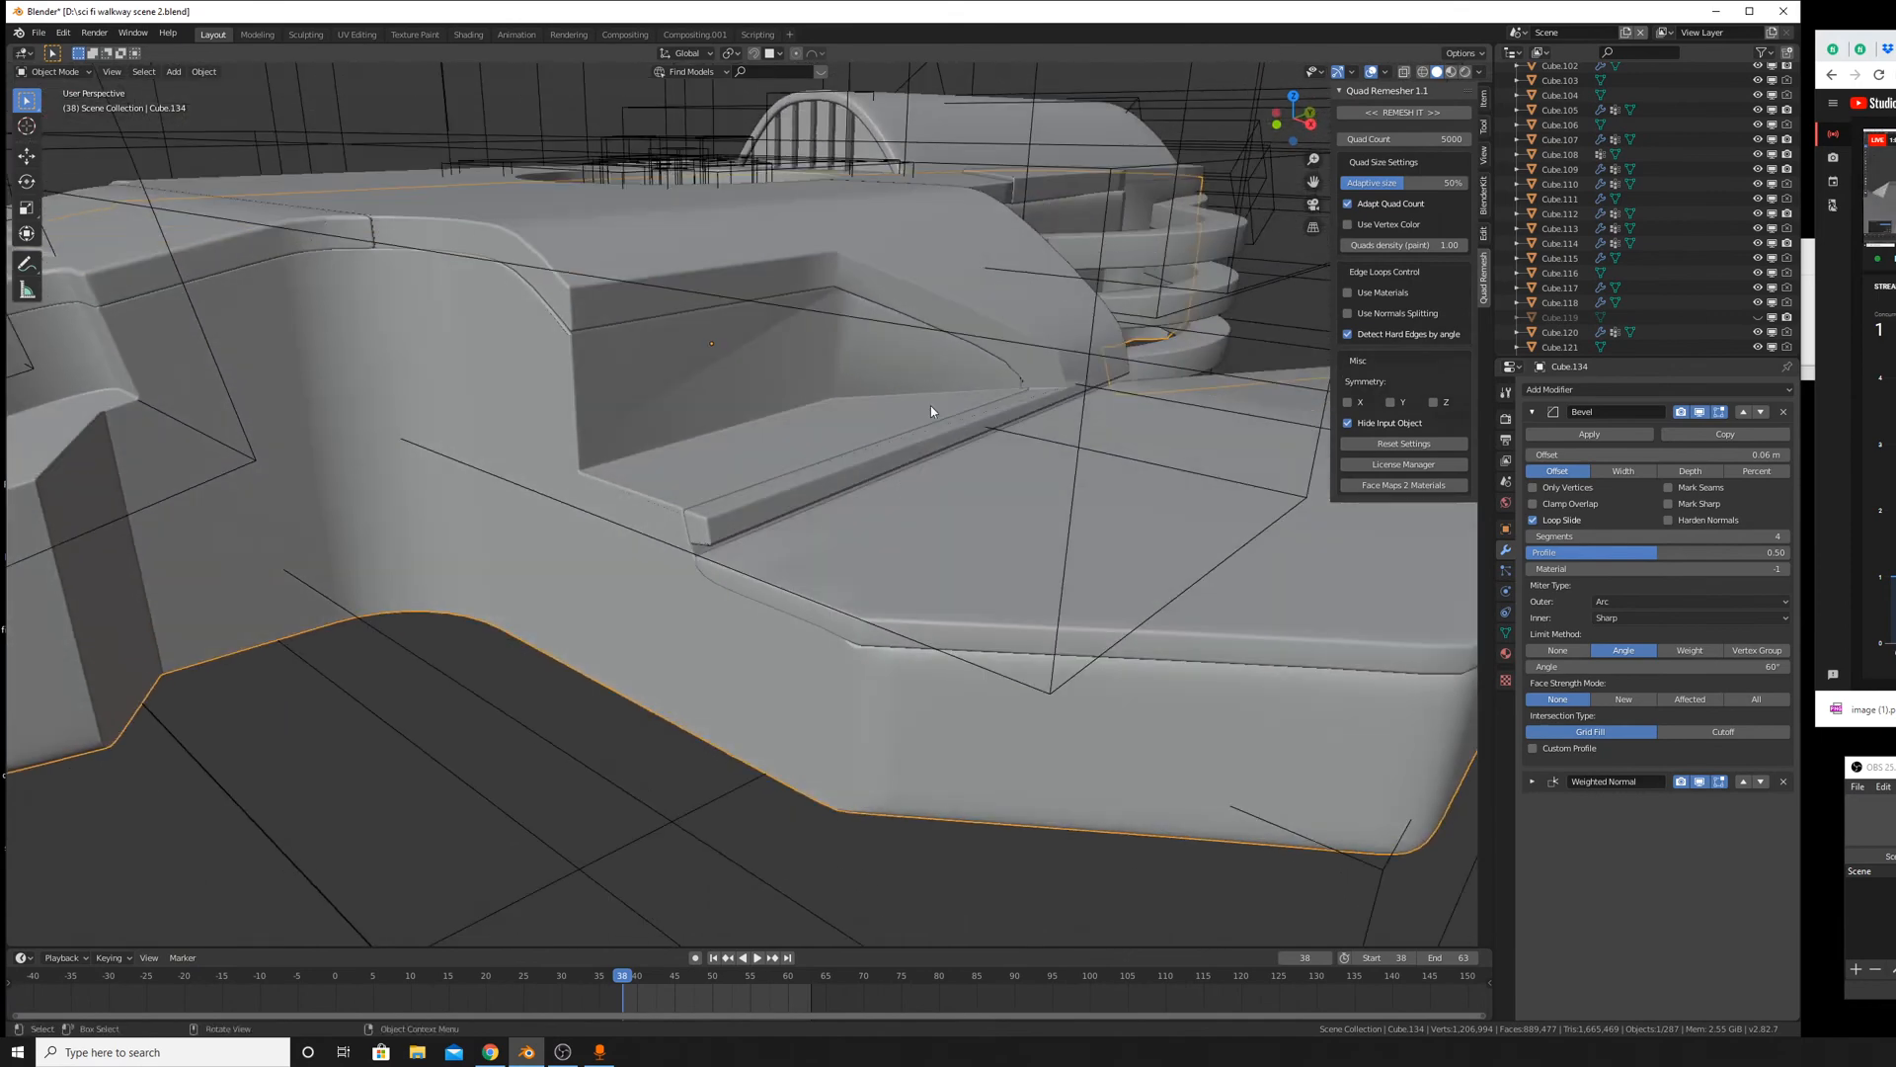
pyautogui.click(910, 684)
pyautogui.keyDown('shift'); pyautogui.moveTo(910, 684); pyautogui.dragTo(853, 486, button='middle'); pyautogui.keyUp('shift')
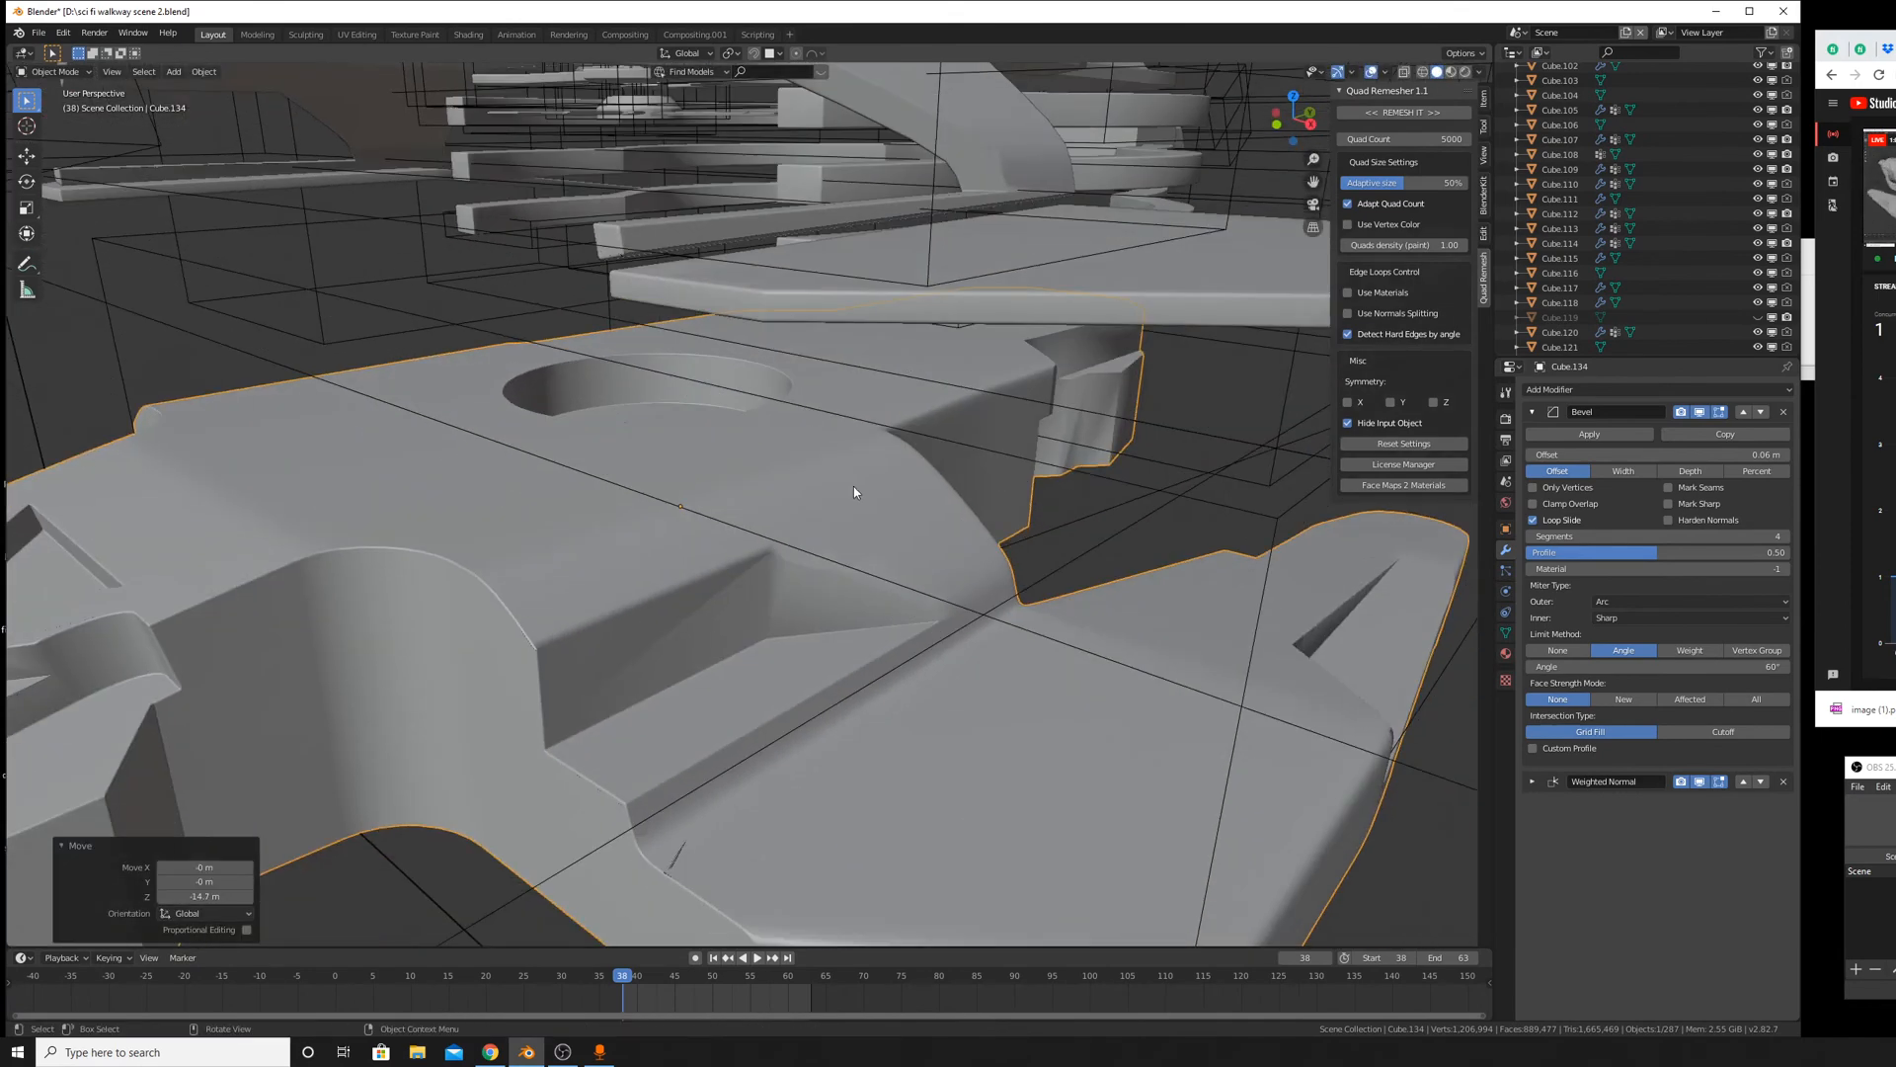
pyautogui.scroll(3, 991, 600)
# Edit the hull mesh and slide extra vertices along the recess's slanted upper edge onto their neighbours with factor 1.000.
pyautogui.press('Tab')
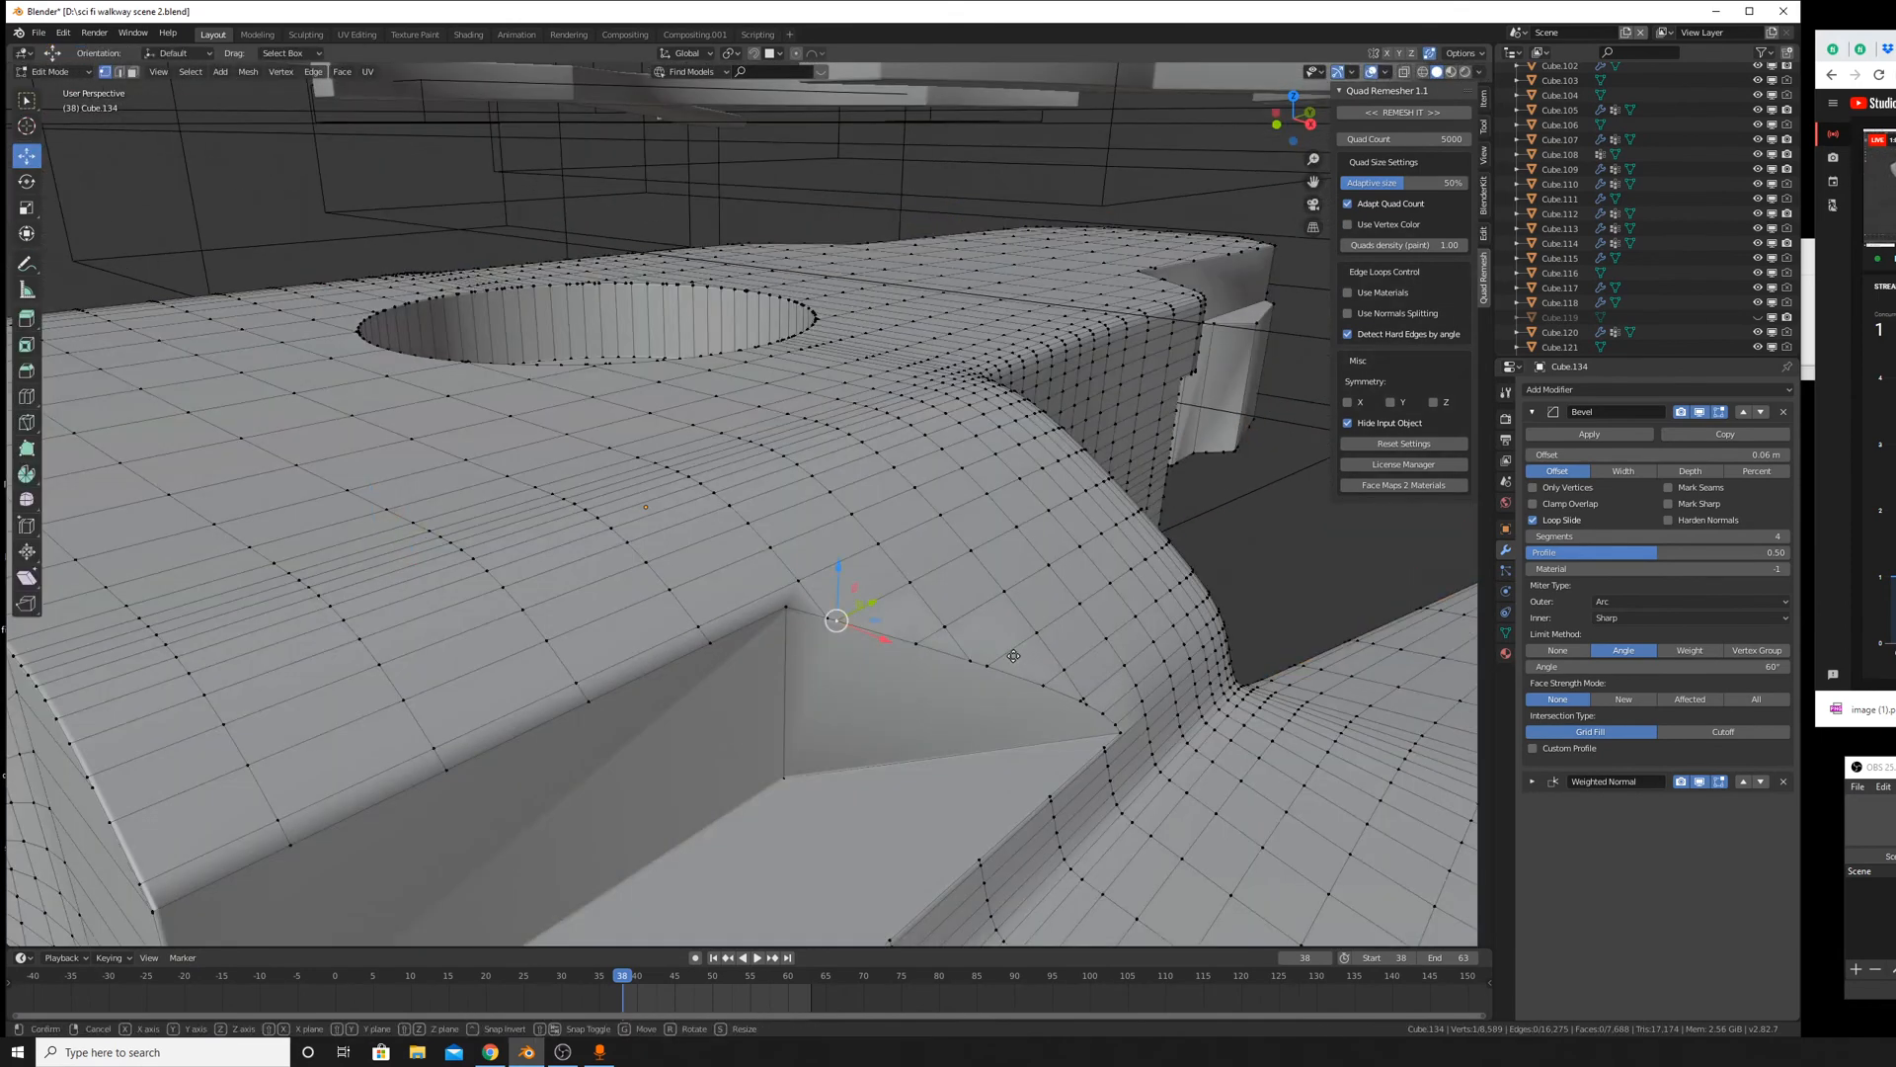
pyautogui.press('g')
pyautogui.click(954, 656)
pyautogui.click(928, 650)
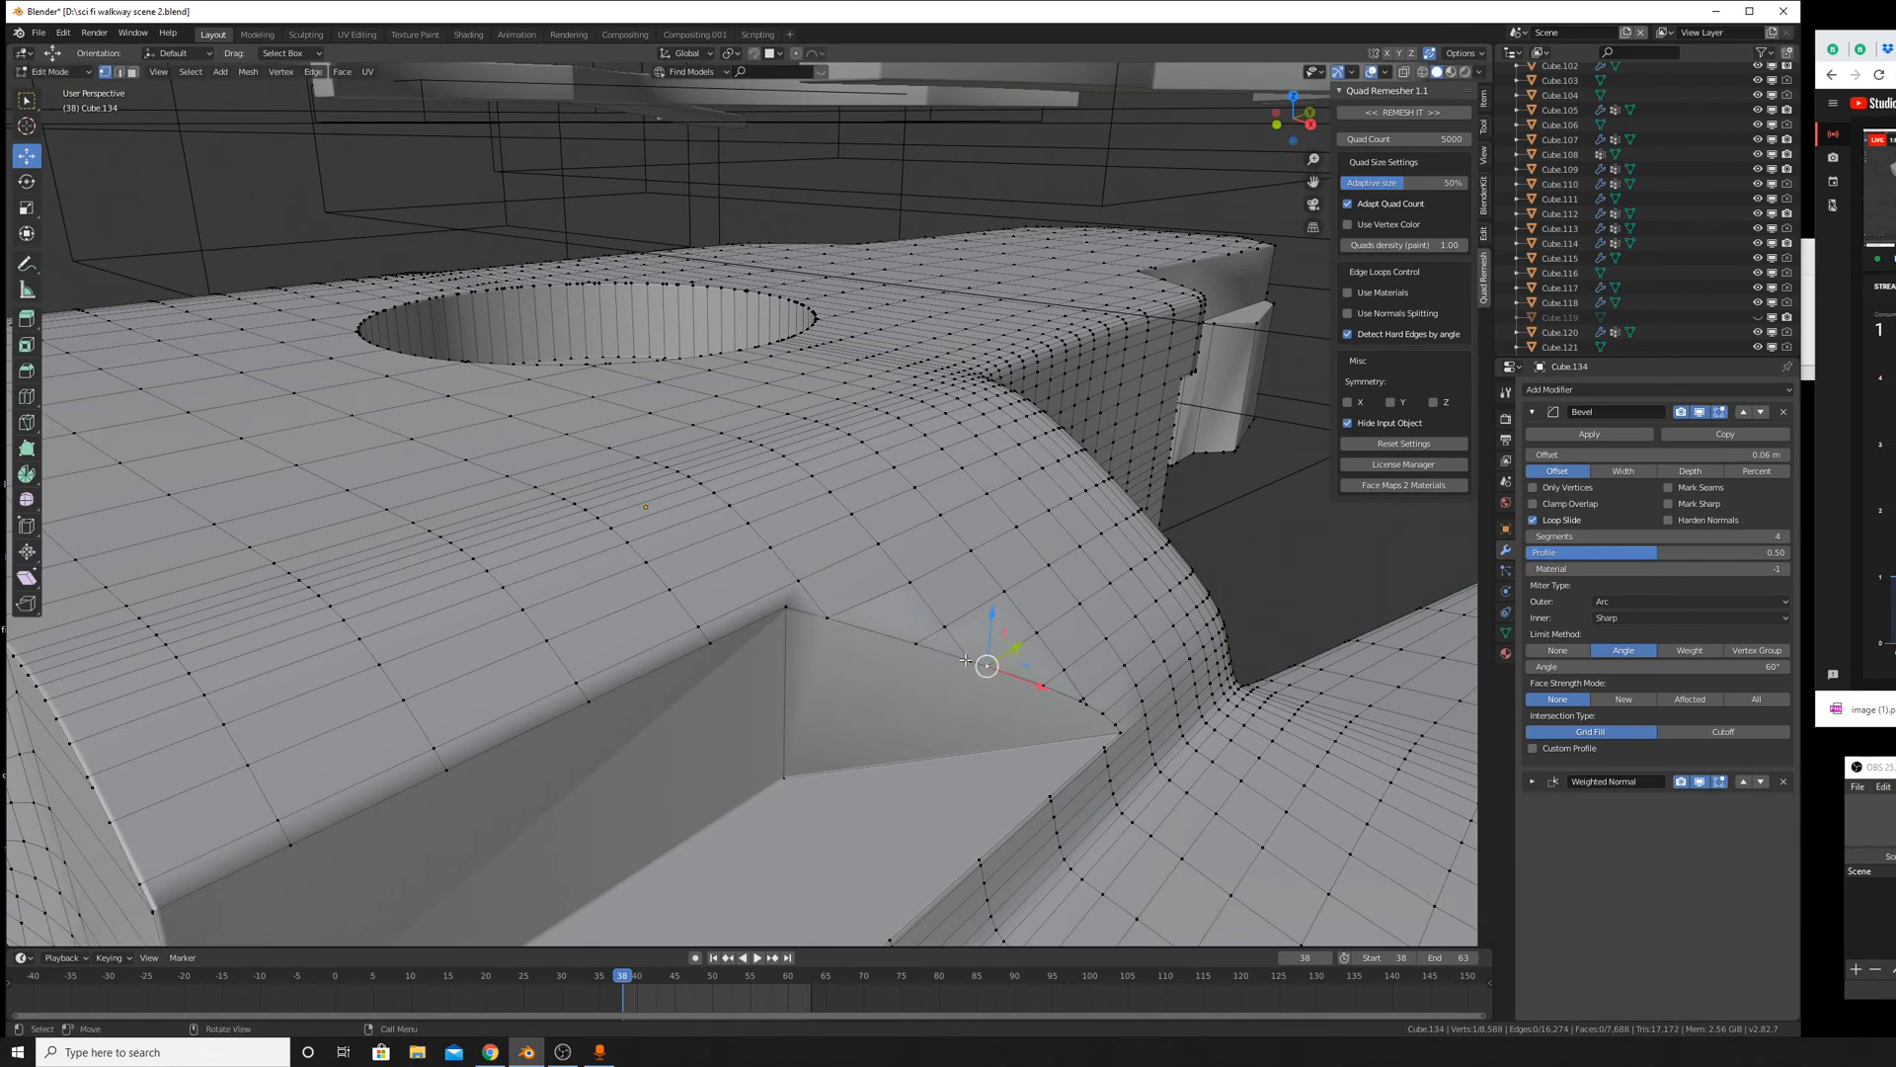
pyautogui.press('g')
pyautogui.click(1038, 694)
pyautogui.keyDown('shift'); pyautogui.moveTo(1038, 693); pyautogui.dragTo(899, 540, button='middle'); pyautogui.keyUp('shift')
pyautogui.scroll(3, 899, 540)
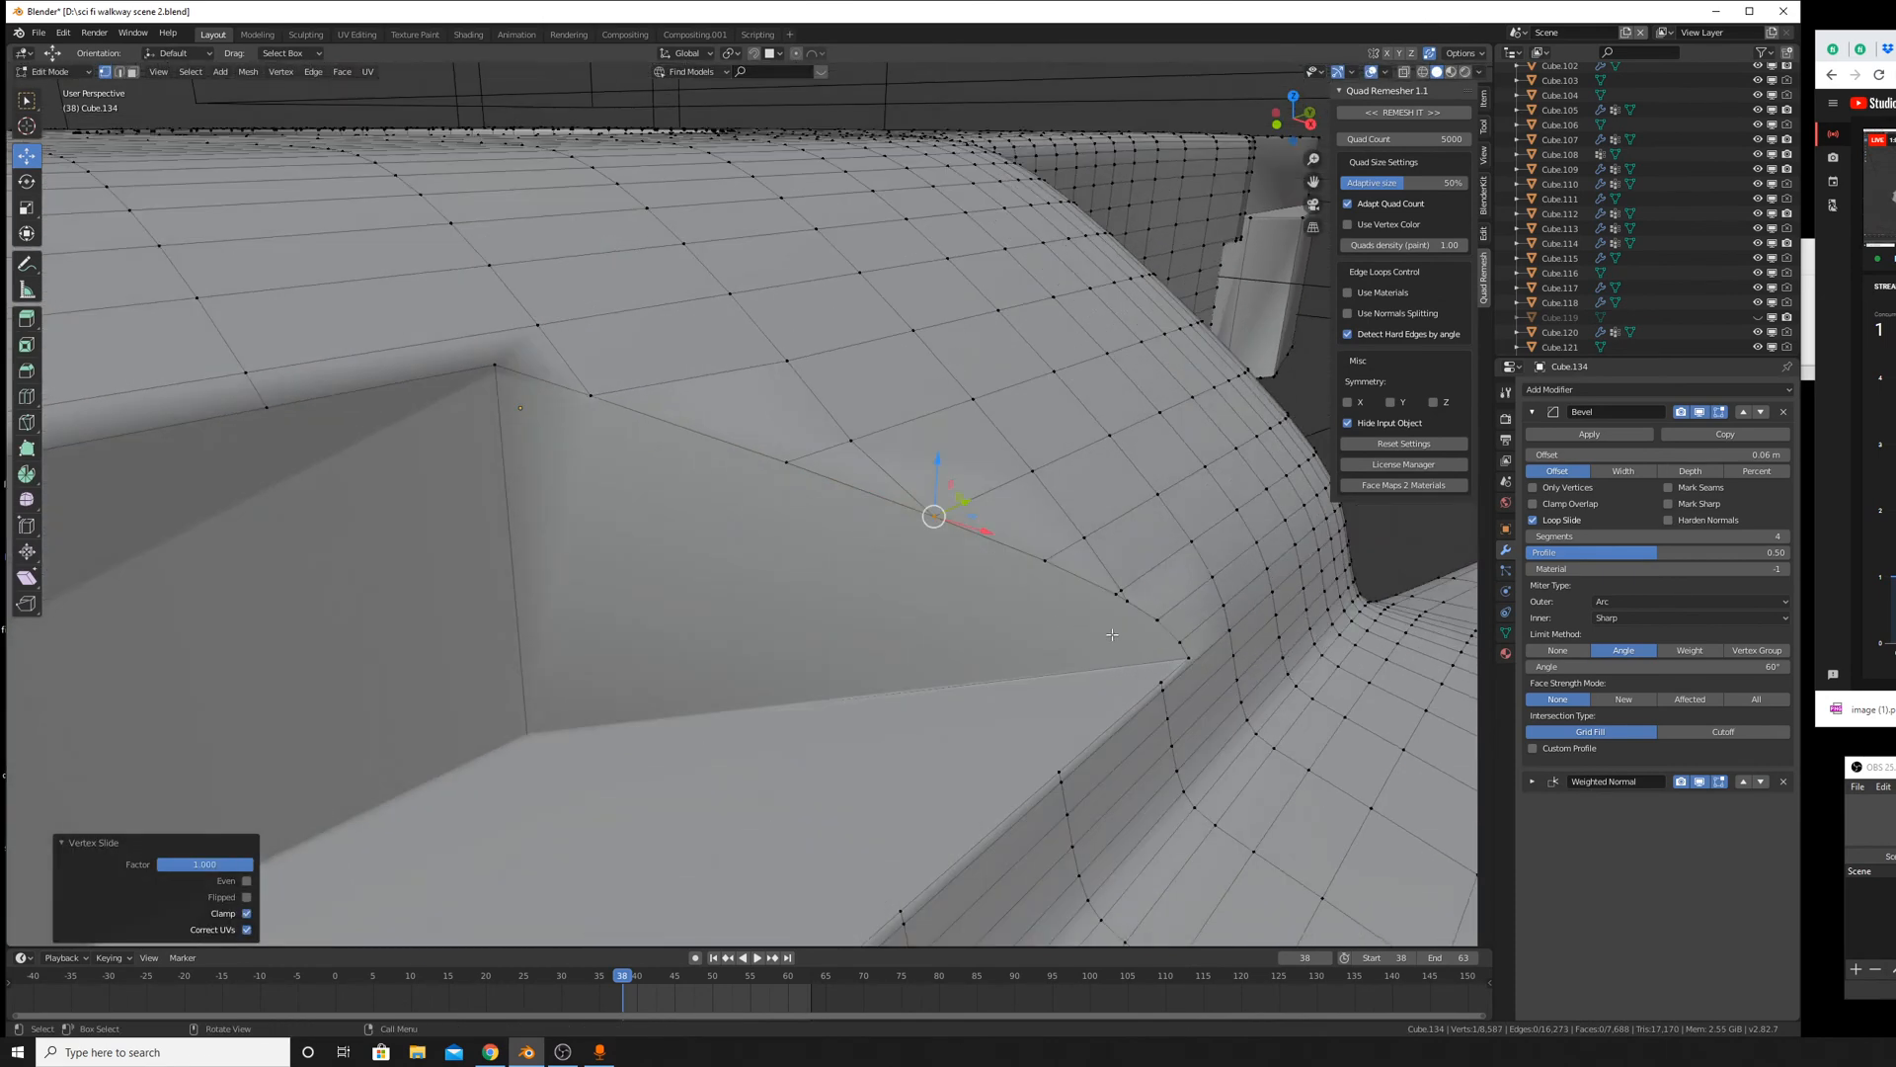
# Merge two more extra vertices near the recess's pointed end by sliding them onto their neighbours with factor 1.000.
pyautogui.click(1127, 601)
pyautogui.press('g')
pyautogui.press('g')
pyautogui.click(1118, 590)
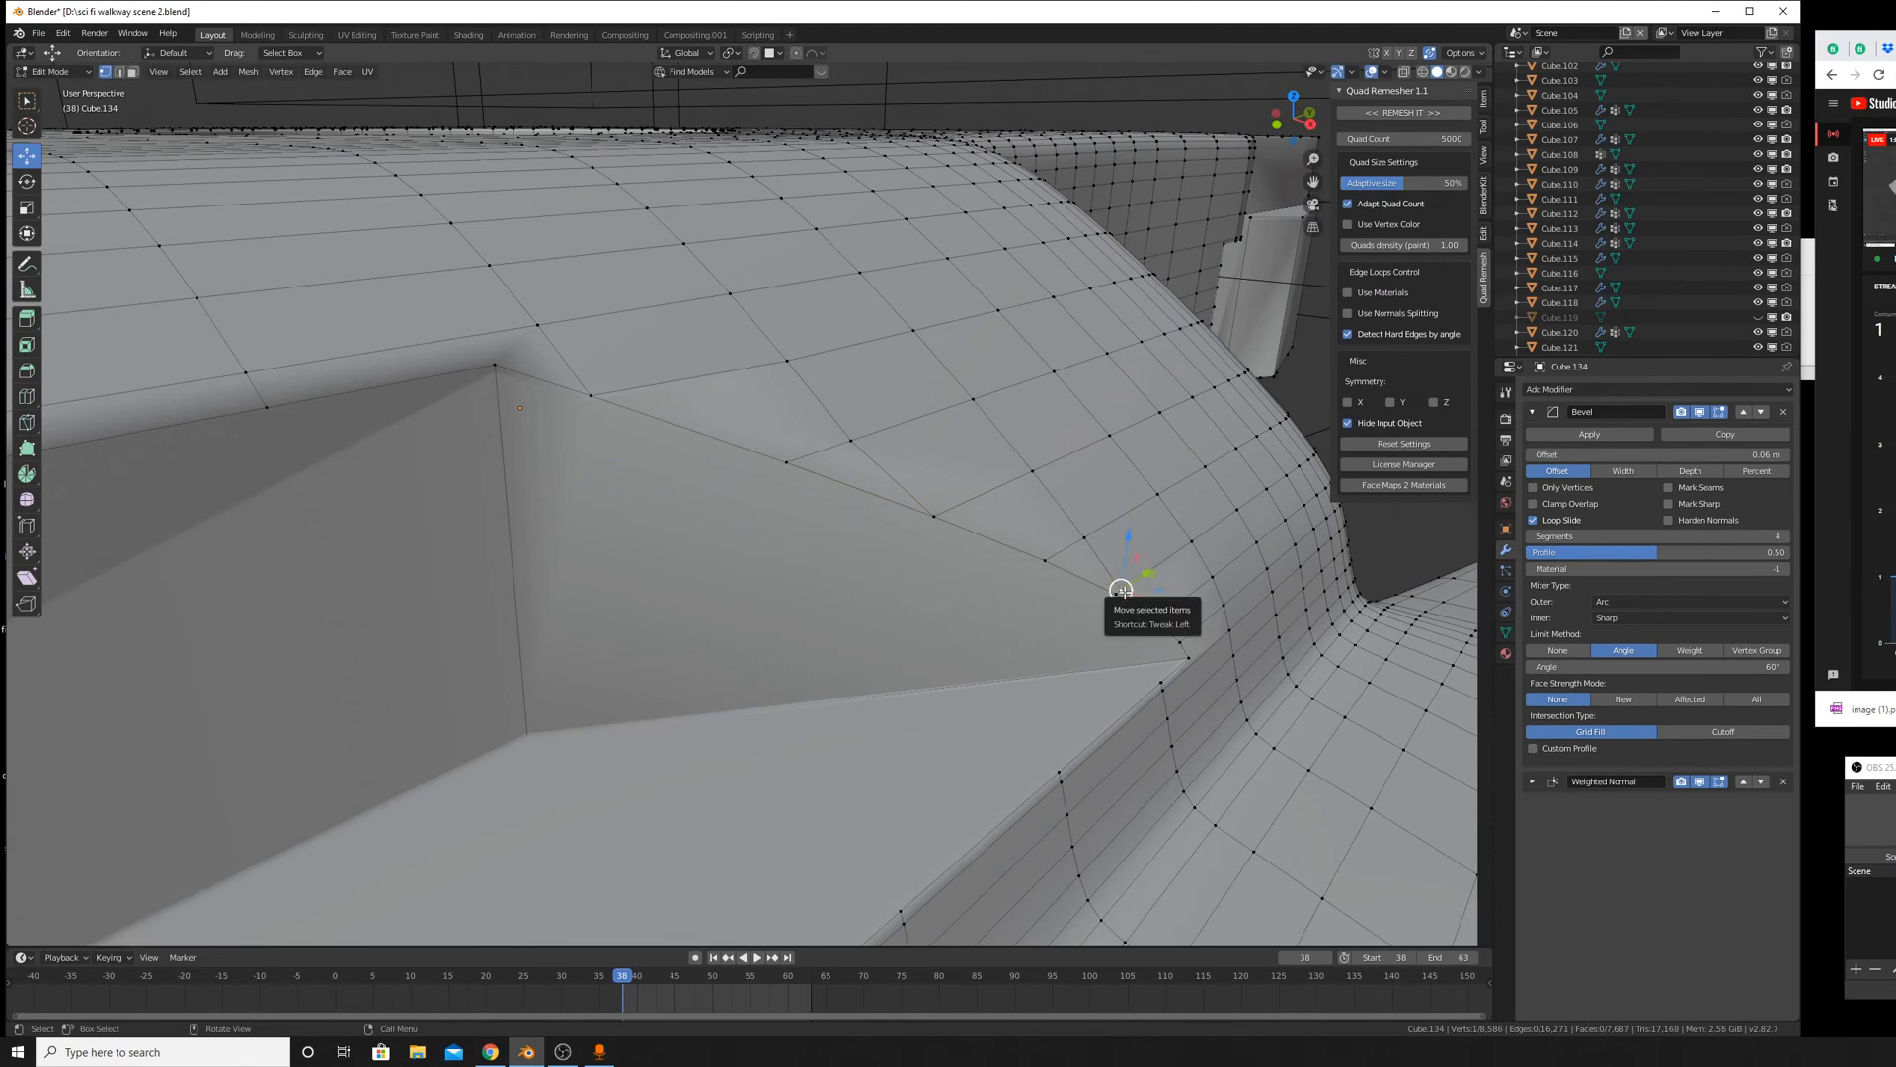
pyautogui.press('g')
pyautogui.press('g')
pyautogui.click(1117, 593)
pyautogui.moveTo(1117, 593); pyautogui.dragTo(1215, 627, button='middle')
pyautogui.scroll(2, 1047, 533)
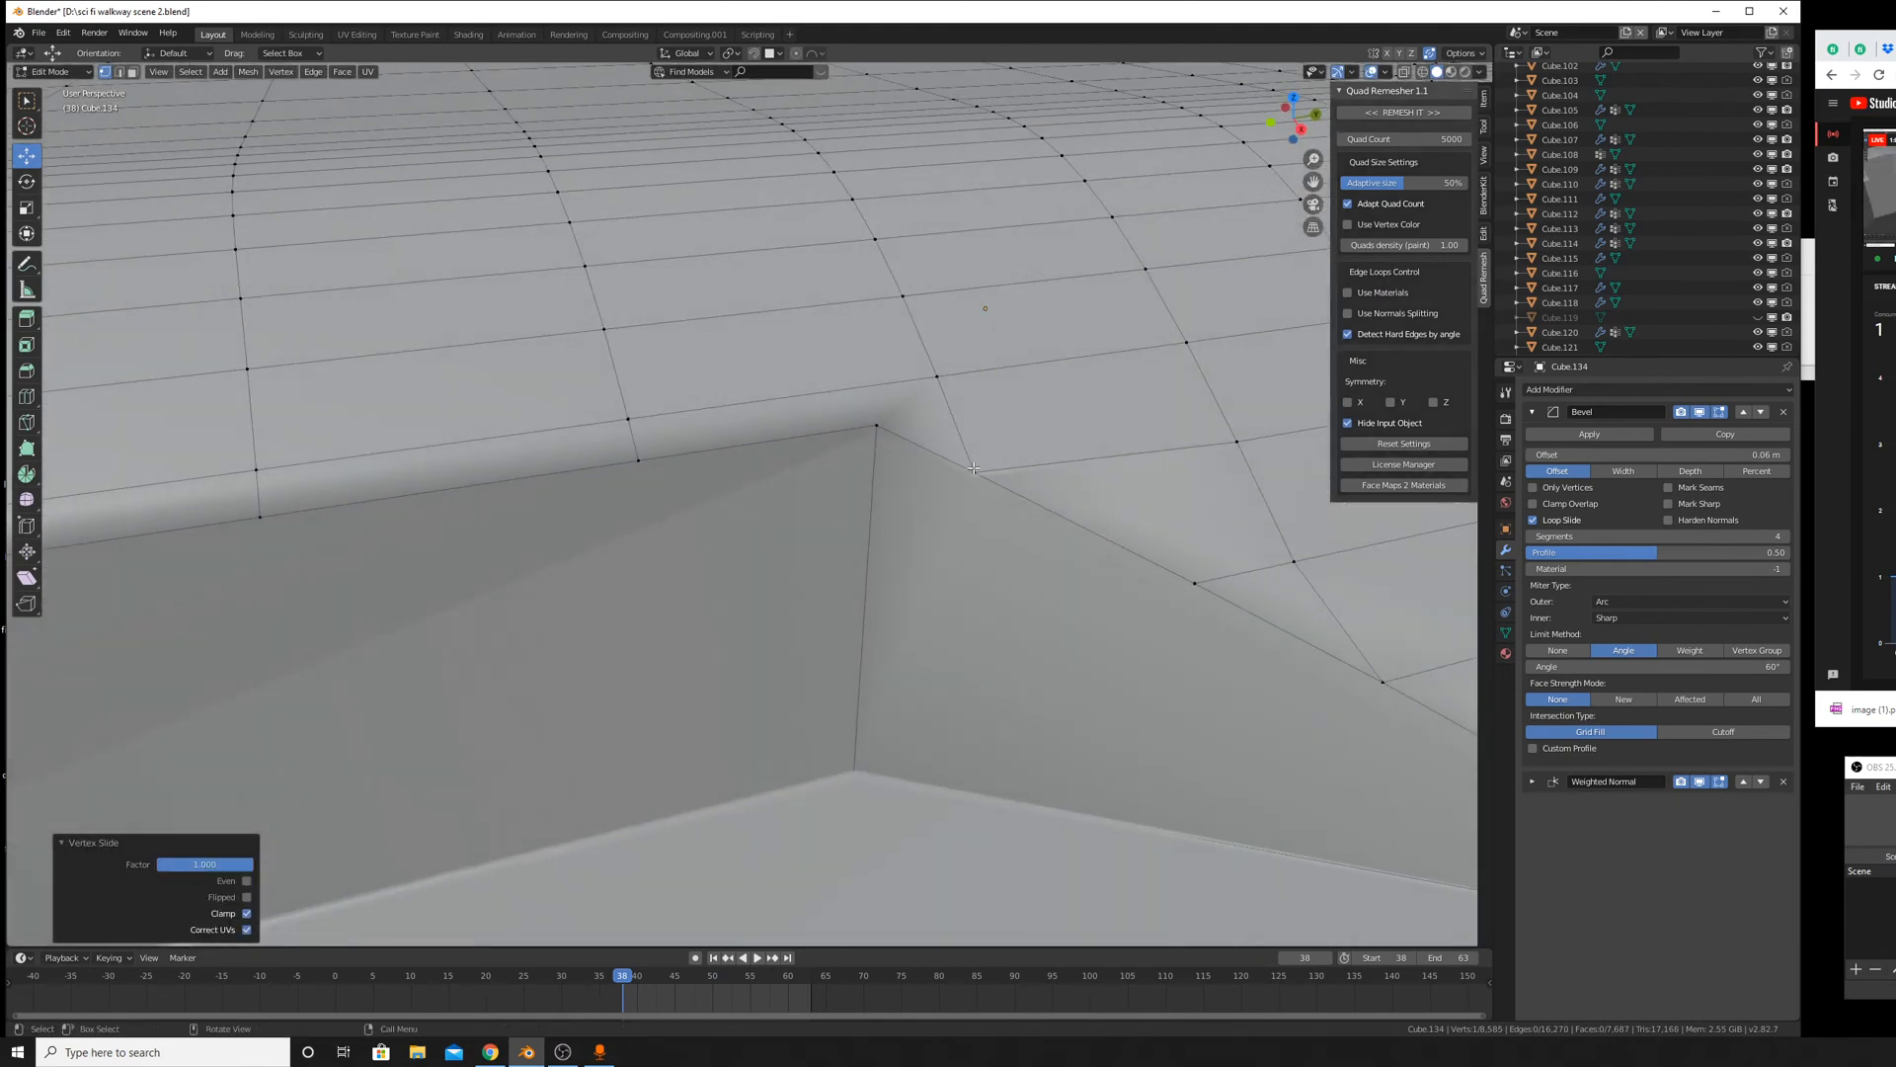
# Slide the extra vertex beside the recess's upper inner corner onto the corner vertex, and leave Edit Mode.
pyautogui.click(974, 473)
pyautogui.press('g')
pyautogui.press('g')
pyautogui.click(755, 382)
pyautogui.scroll(-4, 960, 508)
pyautogui.press('Tab')
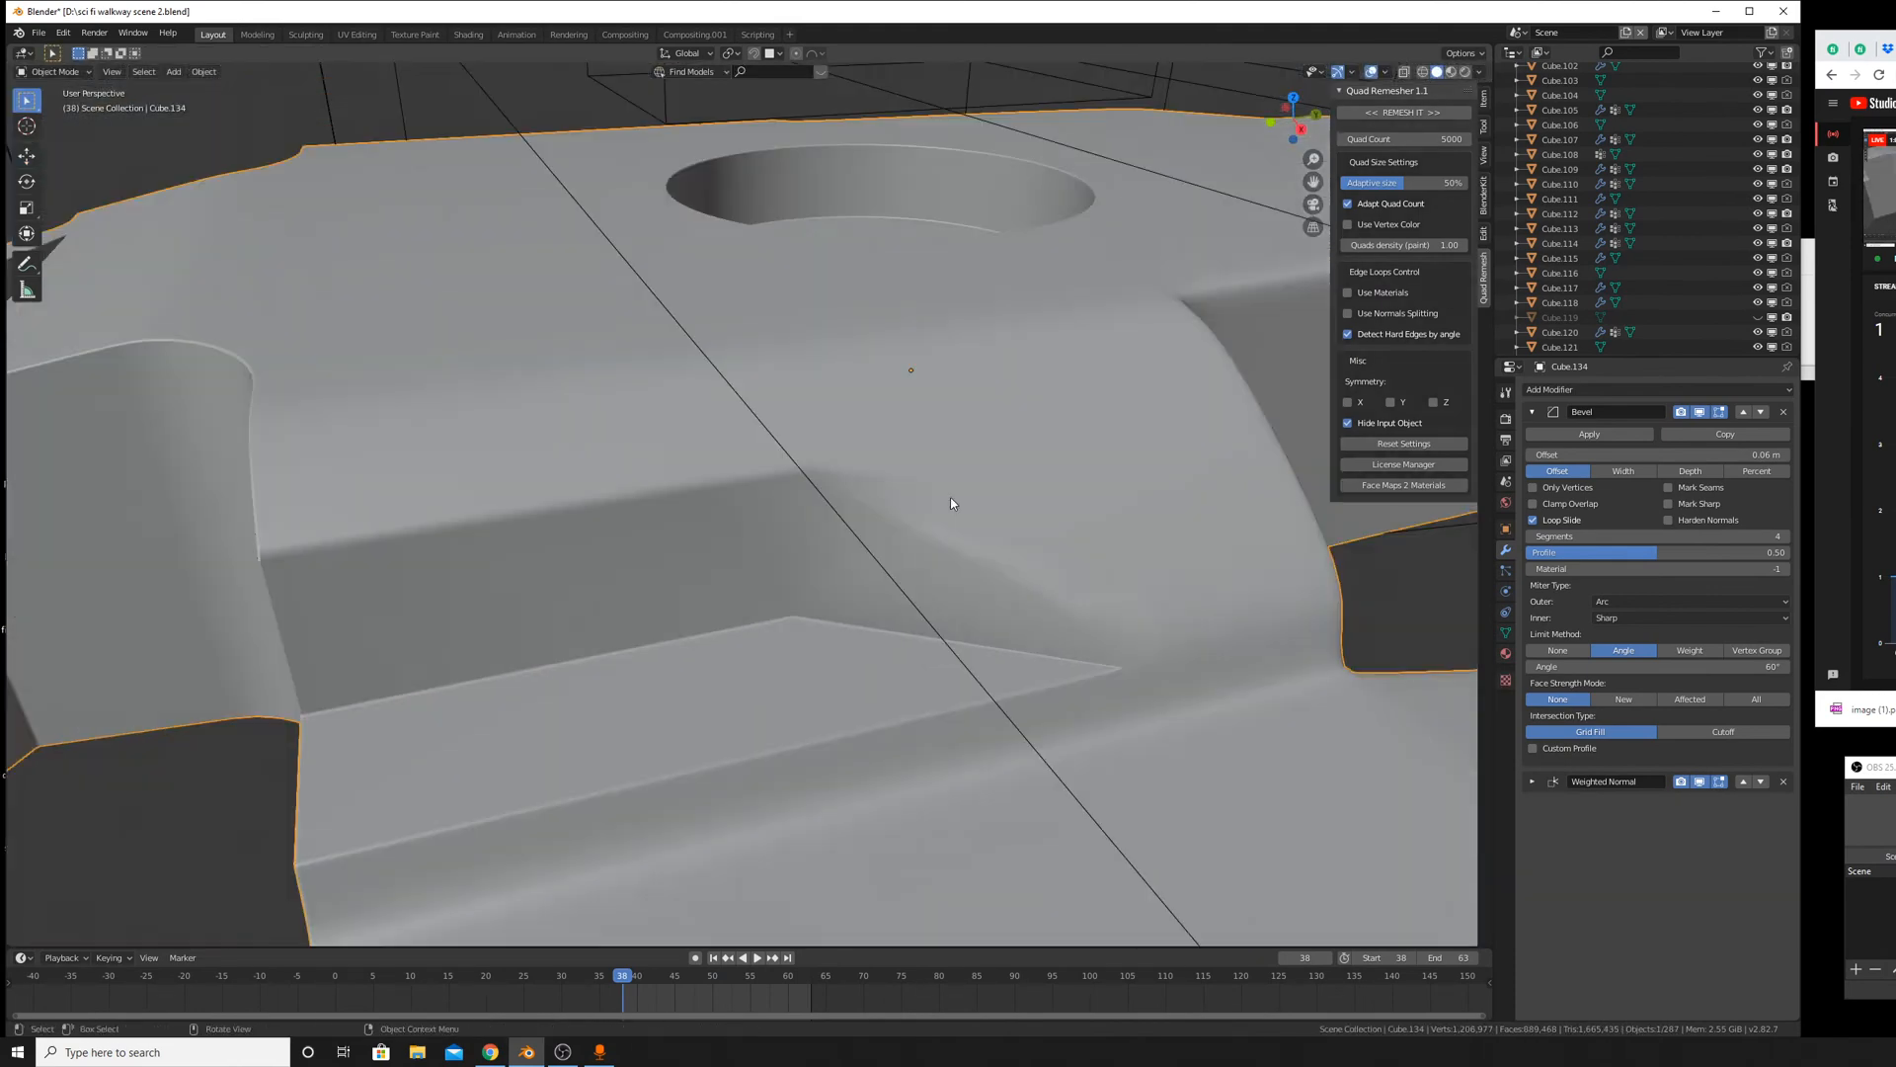
pyautogui.moveTo(855, 578); pyautogui.dragTo(940, 546, button='middle')
pyautogui.scroll(-3, 952, 548)
pyautogui.moveTo(1090, 562); pyautogui.dragTo(906, 514, button='middle')
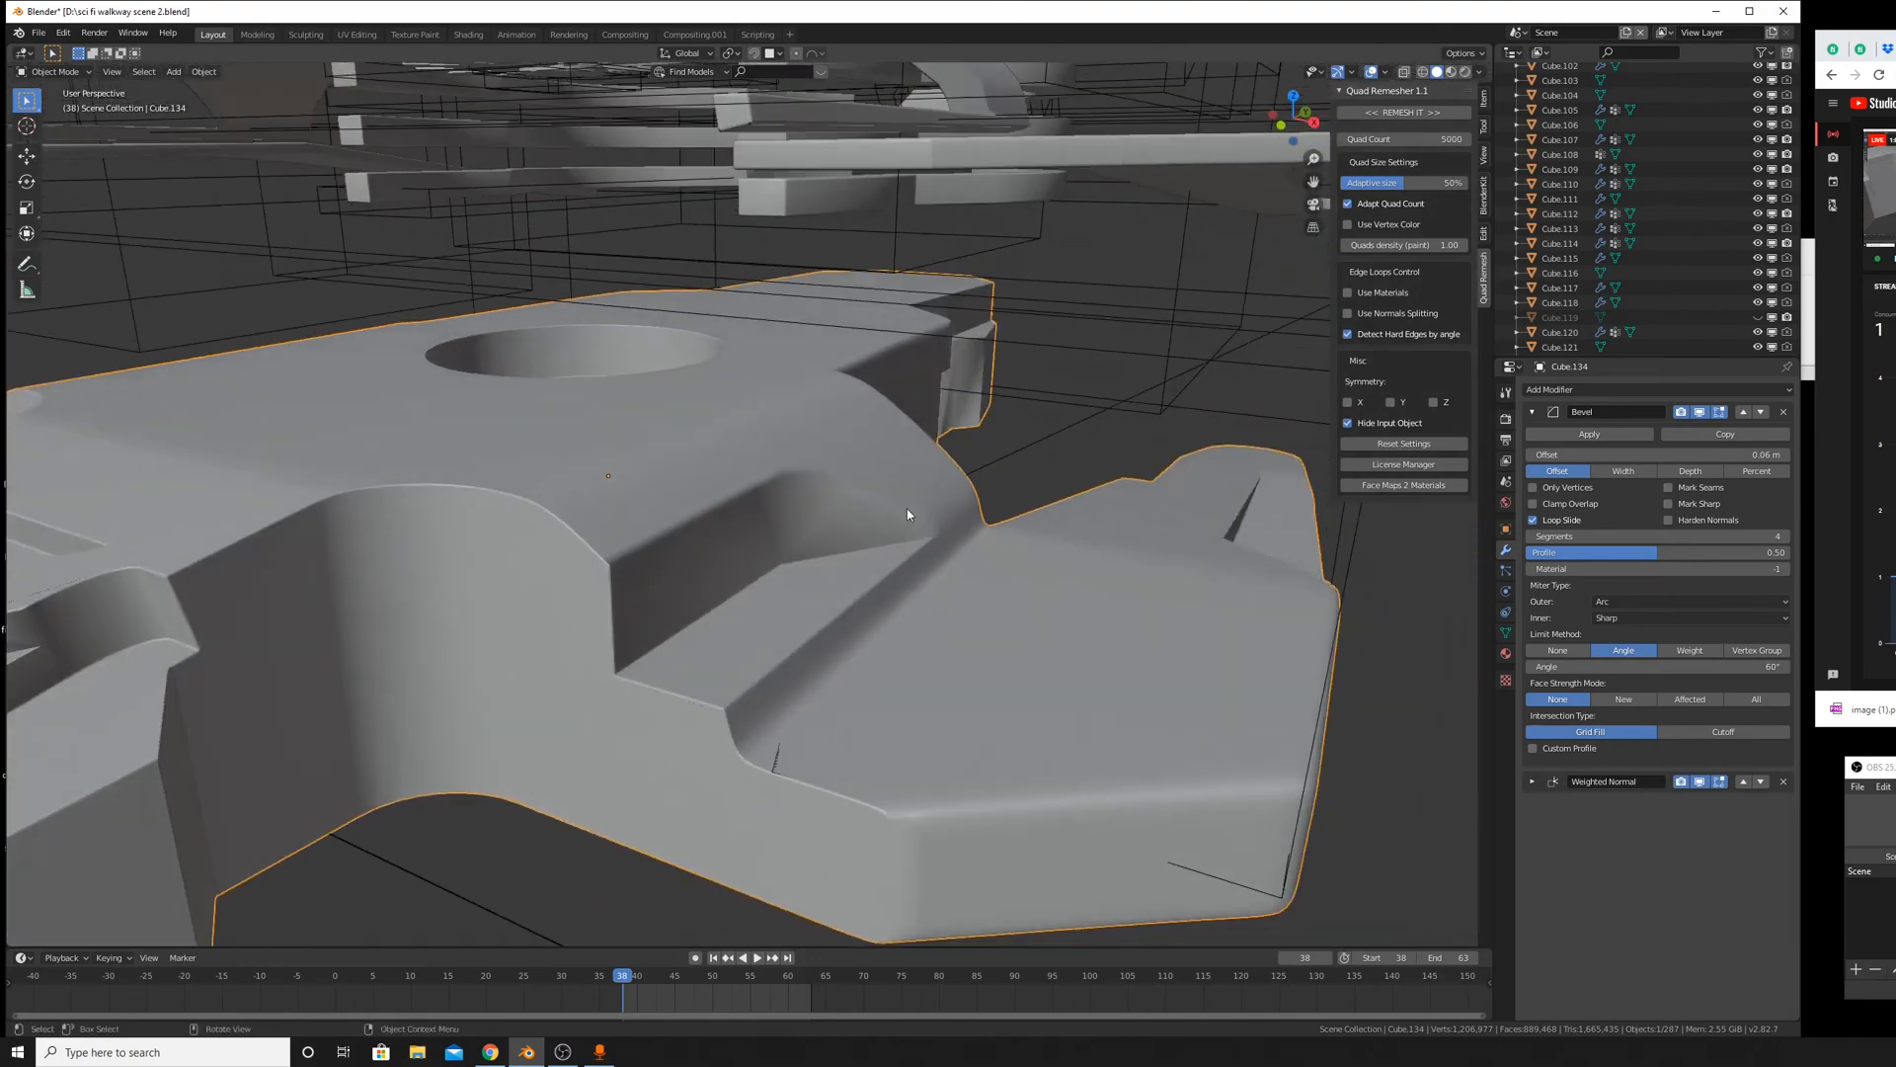
# Compare the hull's shading with Weighted Normal off and on, and check its Auto Smooth angle.
pyautogui.click(1699, 782)
pyautogui.click(1700, 782)
pyautogui.click(1700, 782)
pyautogui.click(1699, 786)
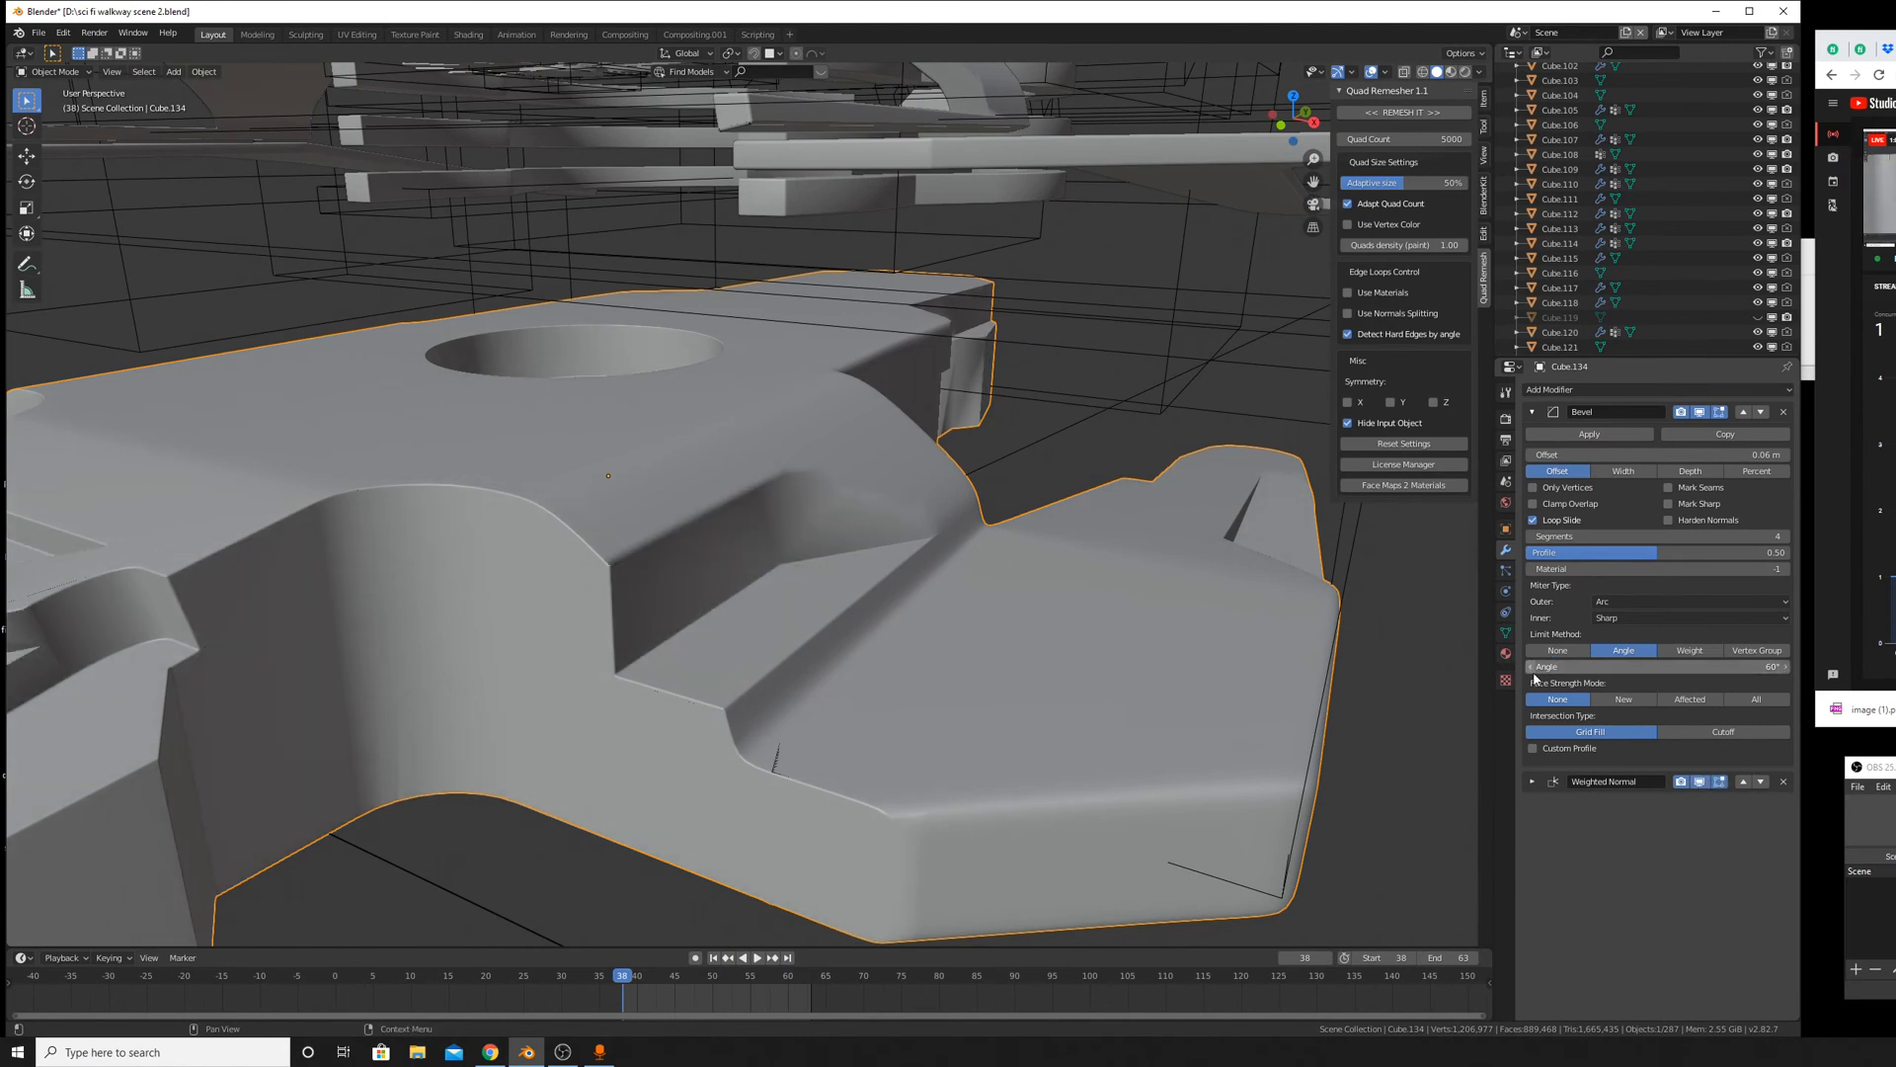
pyautogui.click(1506, 633)
pyautogui.click(1535, 691)
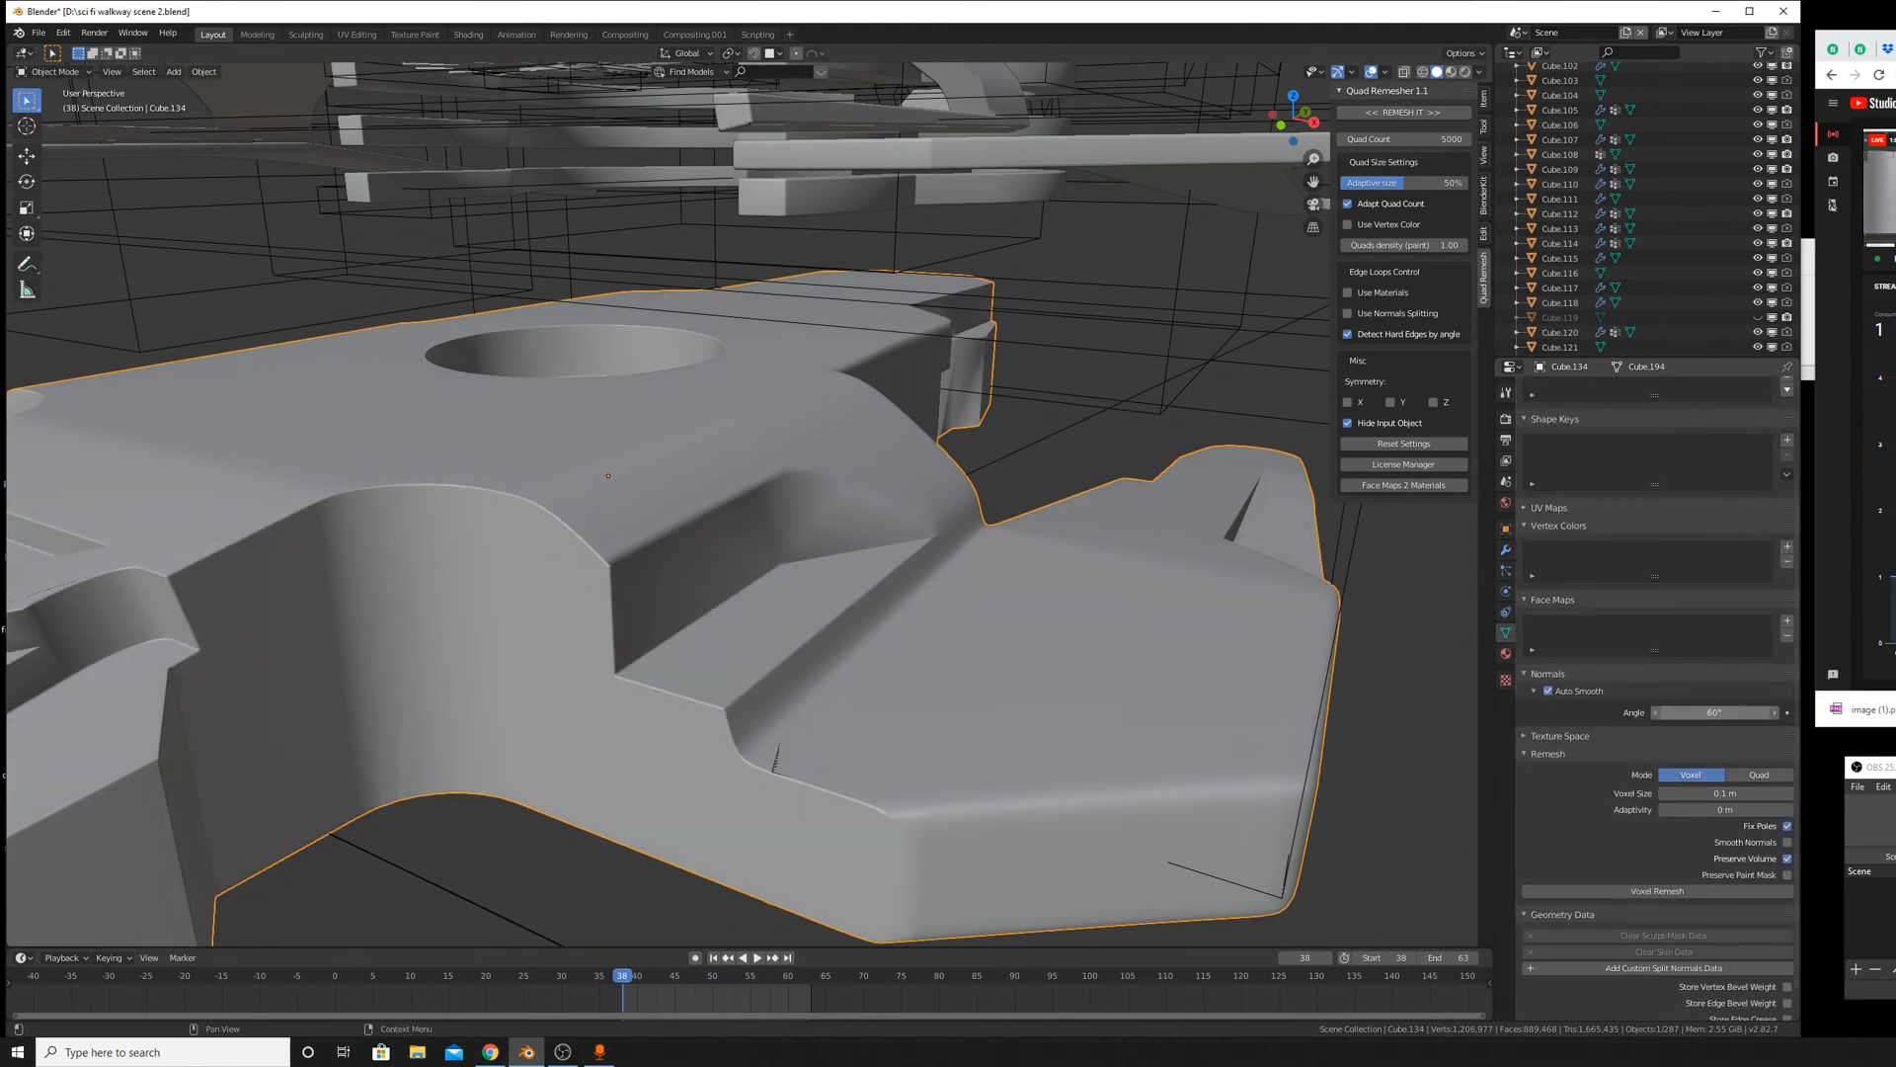
pyautogui.click(1506, 555)
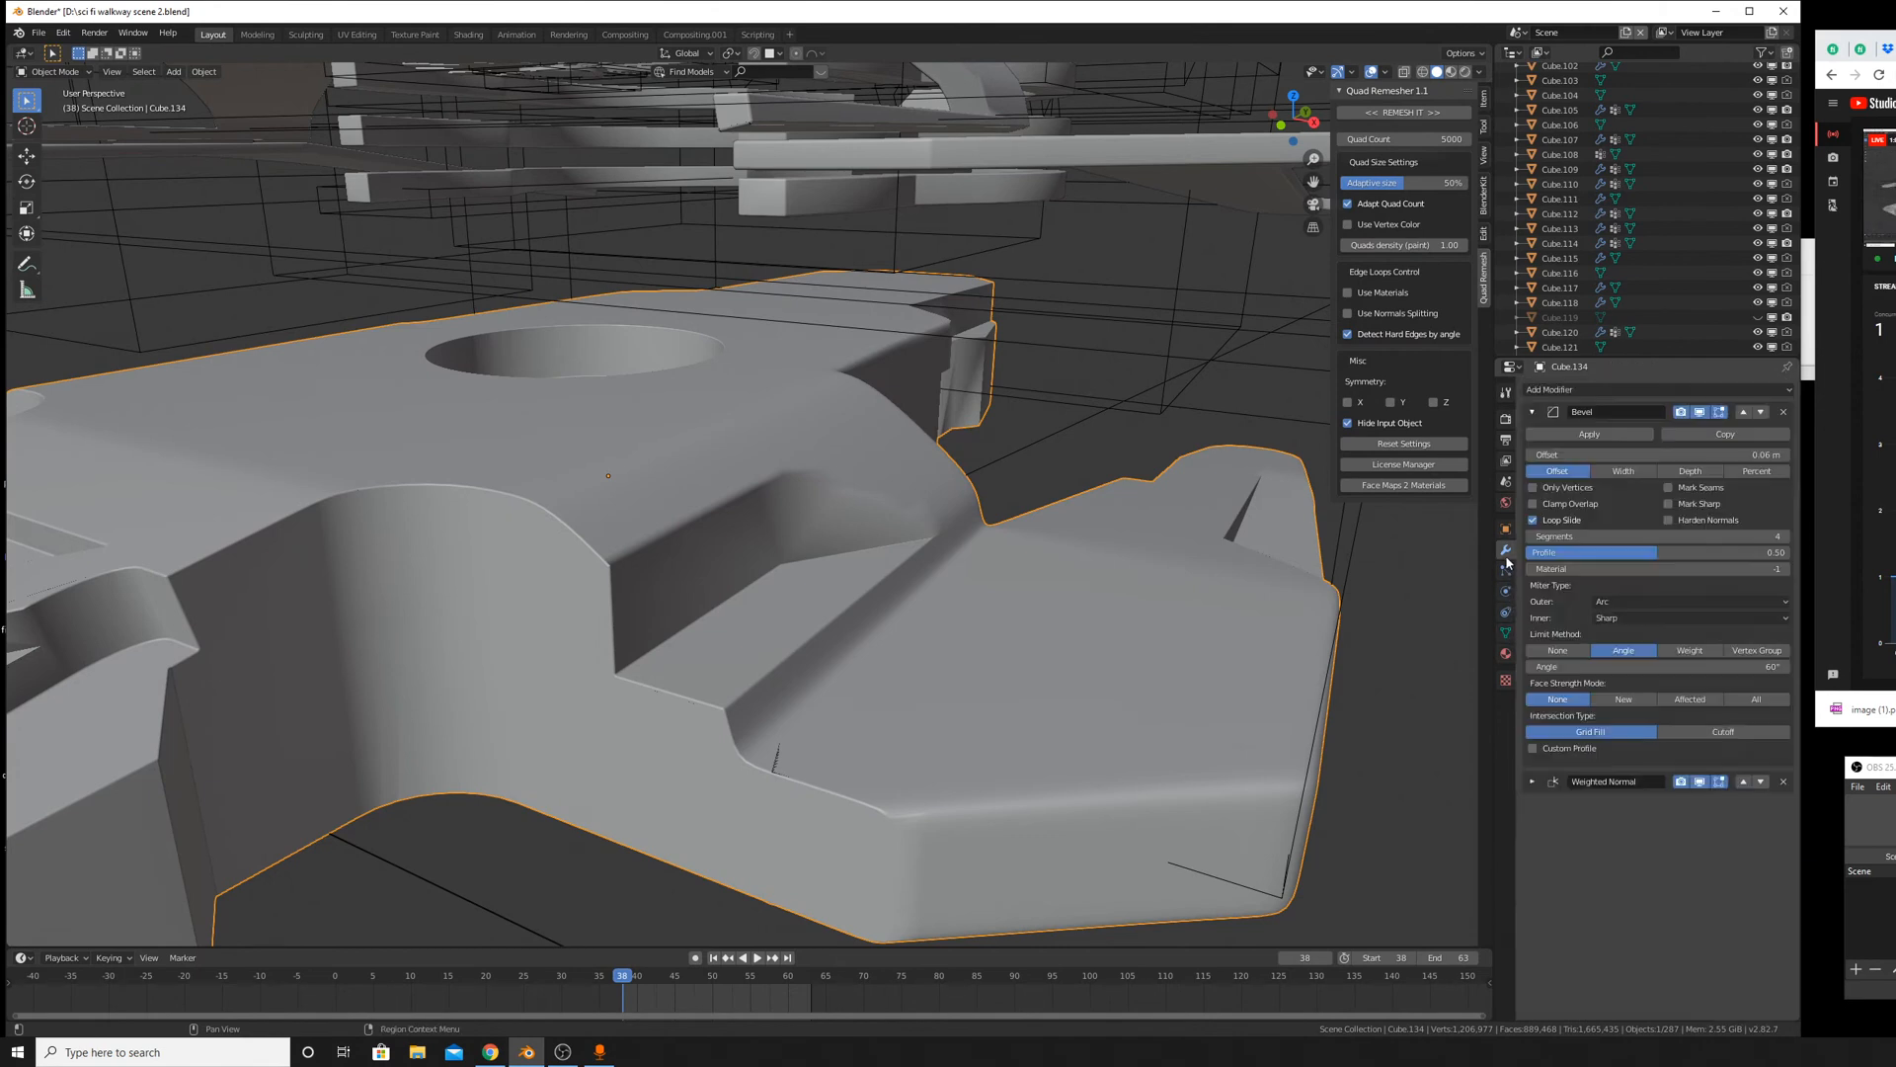
pyautogui.click(1699, 782)
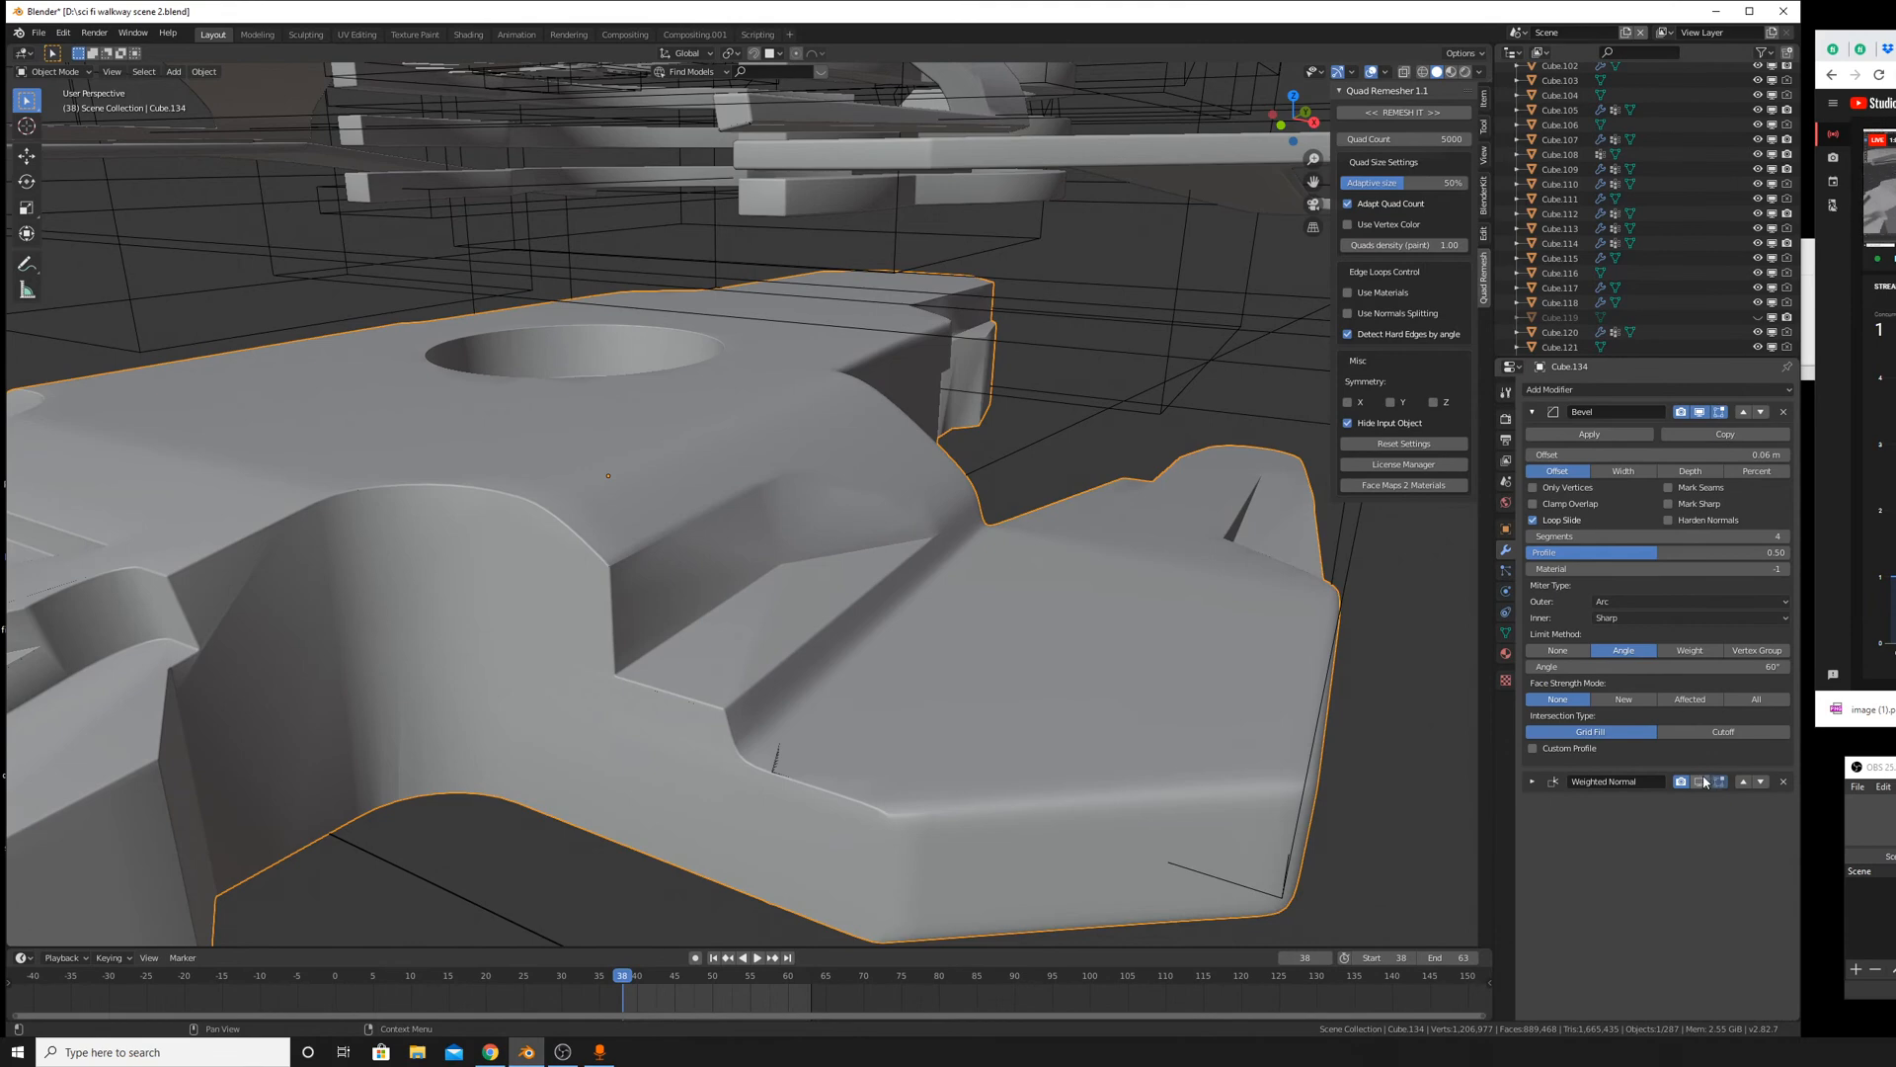
pyautogui.click(1701, 782)
pyautogui.moveTo(1302, 501)
pyautogui.mouseDown(button='middle')
pyautogui.moveTo(1238, 539)
pyautogui.moveTo(1259, 524)
pyautogui.mouseUp(button='middle')
# Try the Bevel's Harden Normals with Weighted Normal on and off, leaving both off in the viewport.
pyautogui.click(1669, 520)
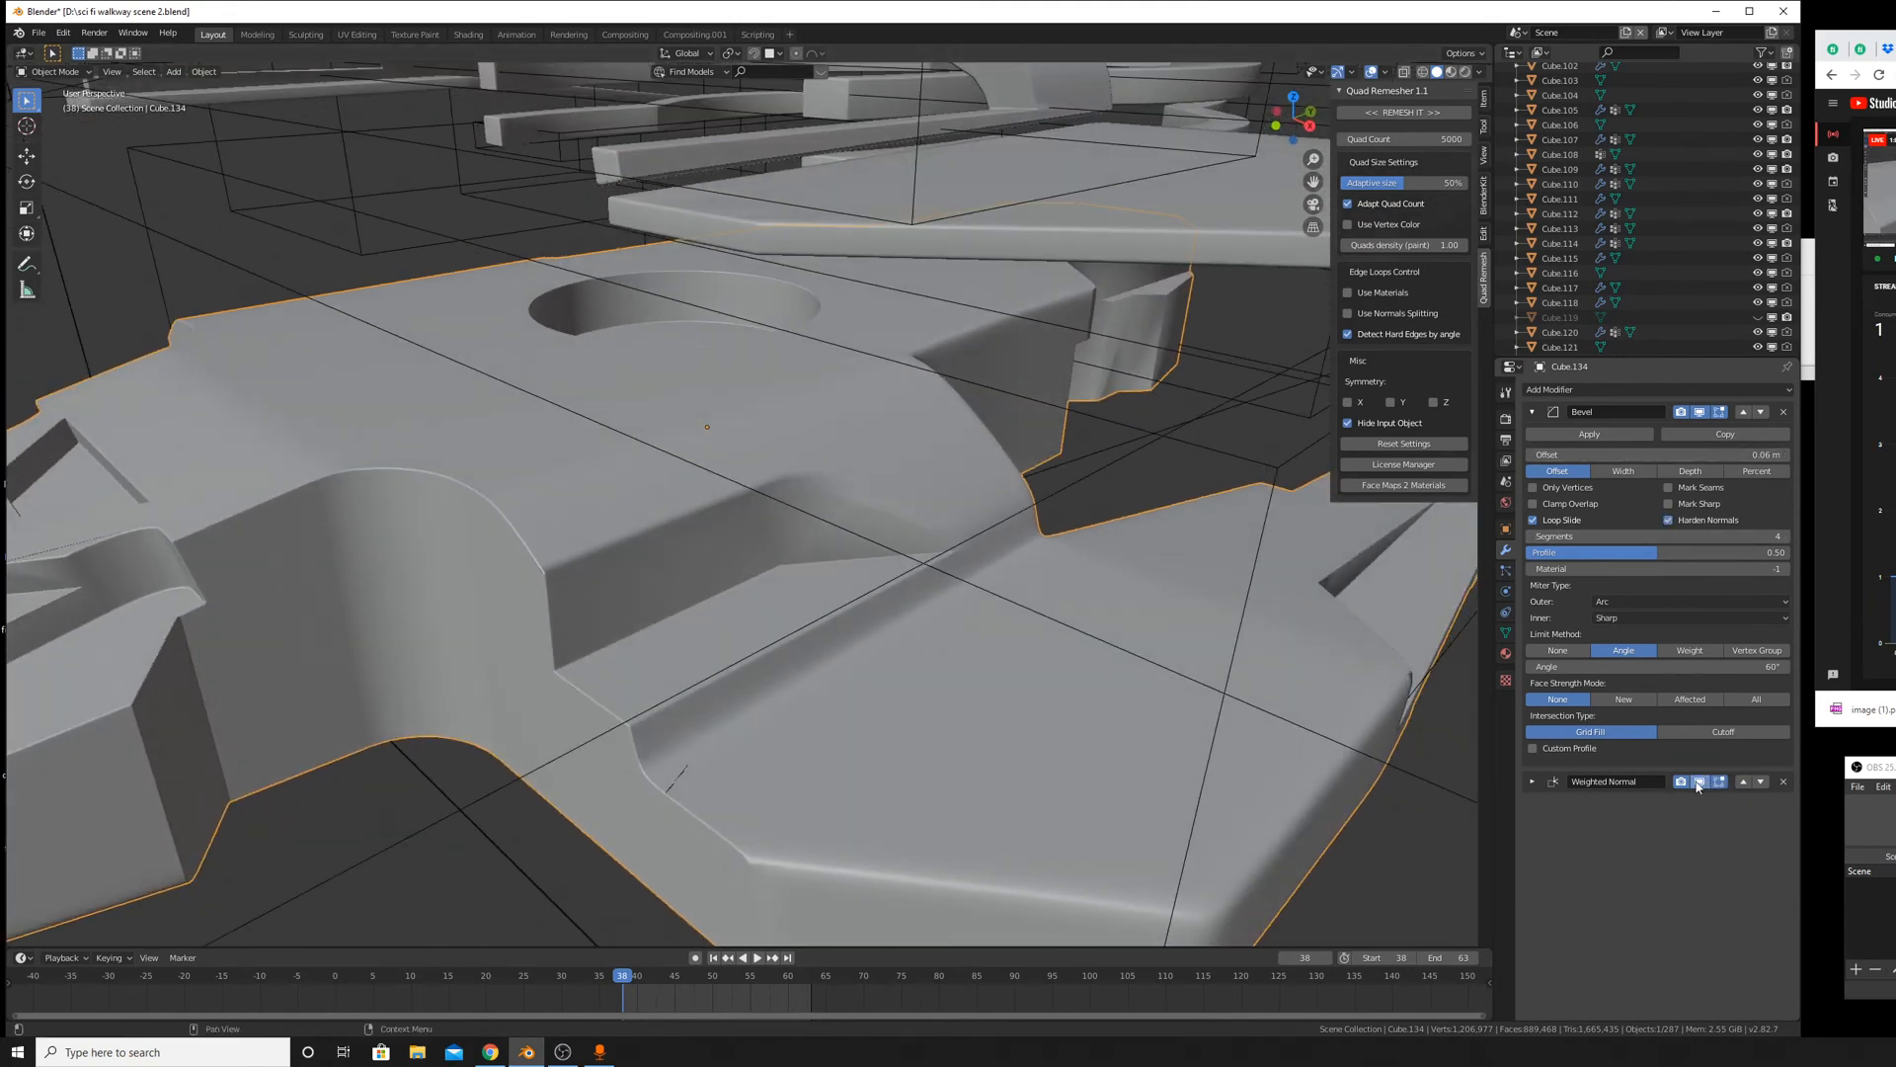
pyautogui.click(1699, 782)
pyautogui.click(1699, 782)
pyautogui.click(1684, 524)
pyautogui.click(1699, 782)
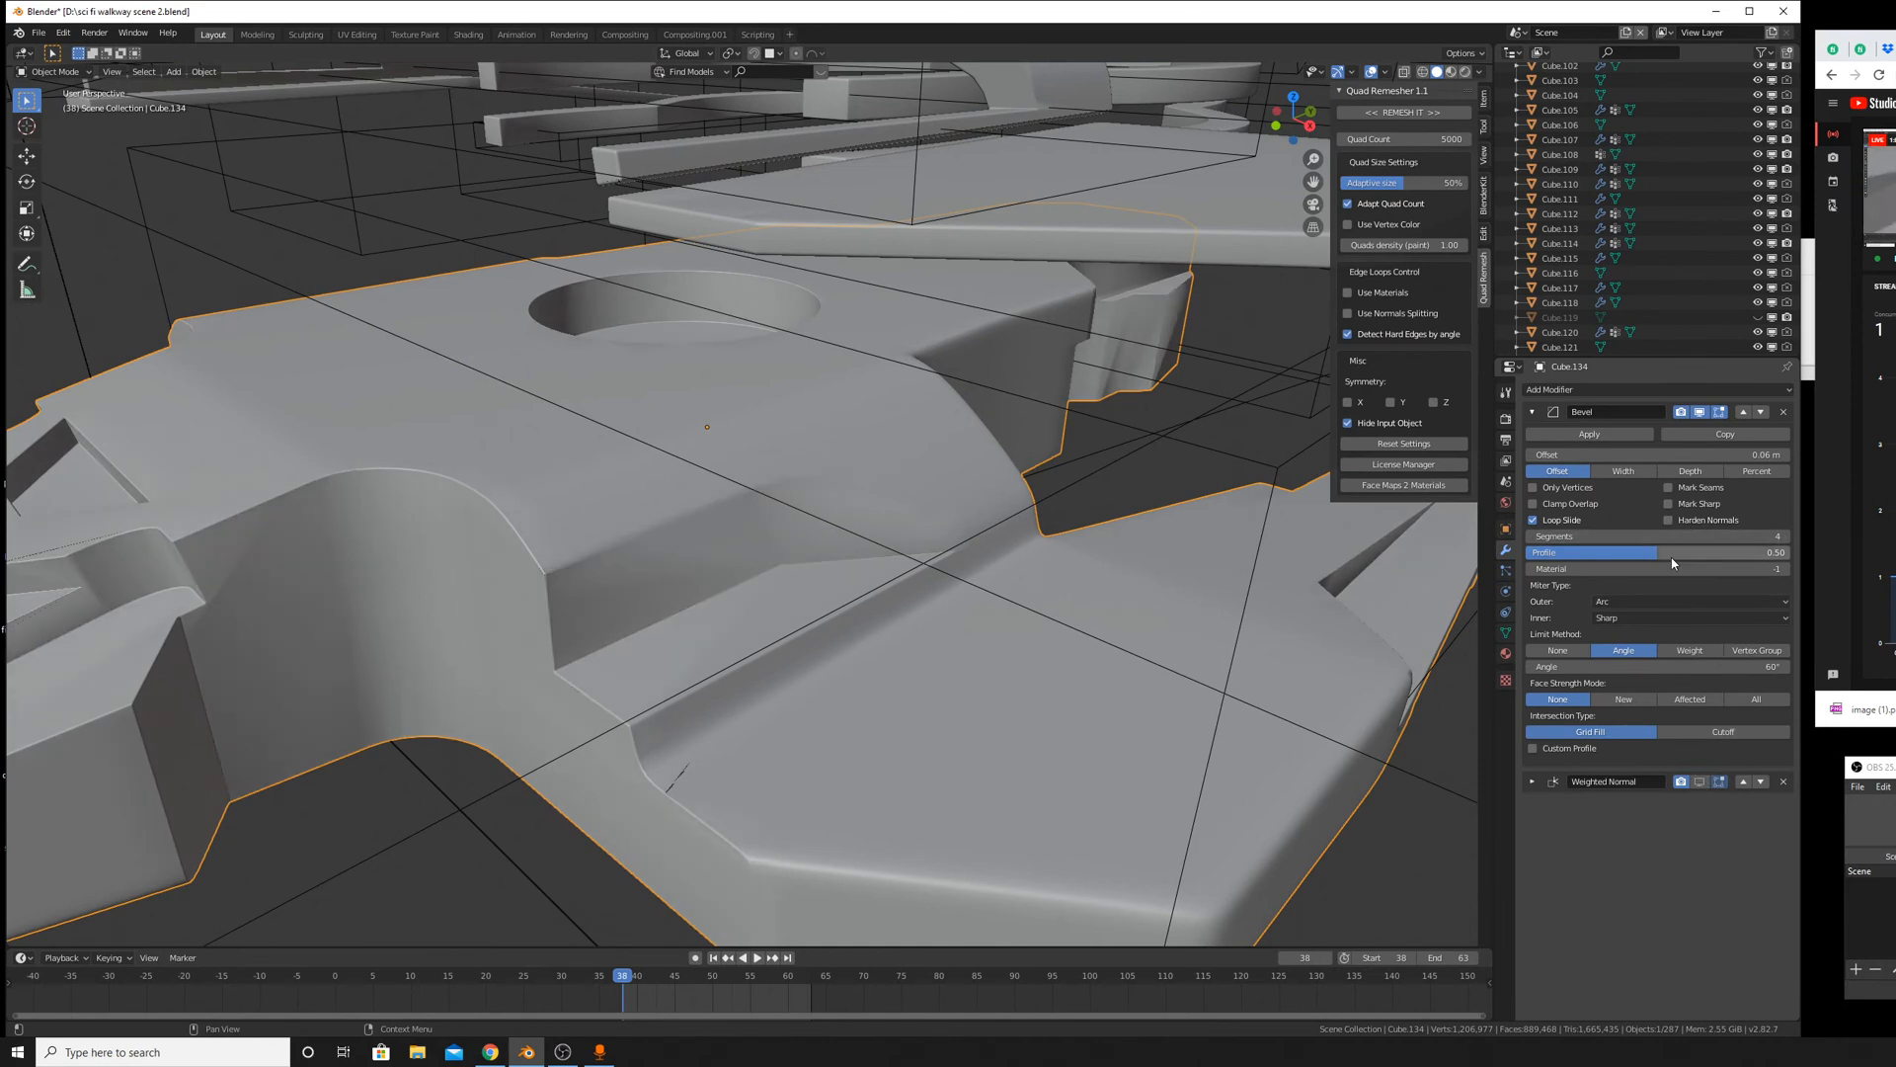
pyautogui.moveTo(1669, 552)
pyautogui.mouseDown()
pyautogui.moveTo(1773, 552)
pyautogui.moveTo(1694, 536)
pyautogui.mouseUp()
pyautogui.moveTo(1659, 454)
pyautogui.mouseDown()
pyautogui.moveTo(1698, 454)
pyautogui.moveTo(1649, 454)
pyautogui.moveTo(1669, 455)
pyautogui.mouseUp()
# Reopen the hull mesh for editing and slide the extra vertex at the recess's pointed tip onto its neighbour.
pyautogui.scroll(8, 934, 505)
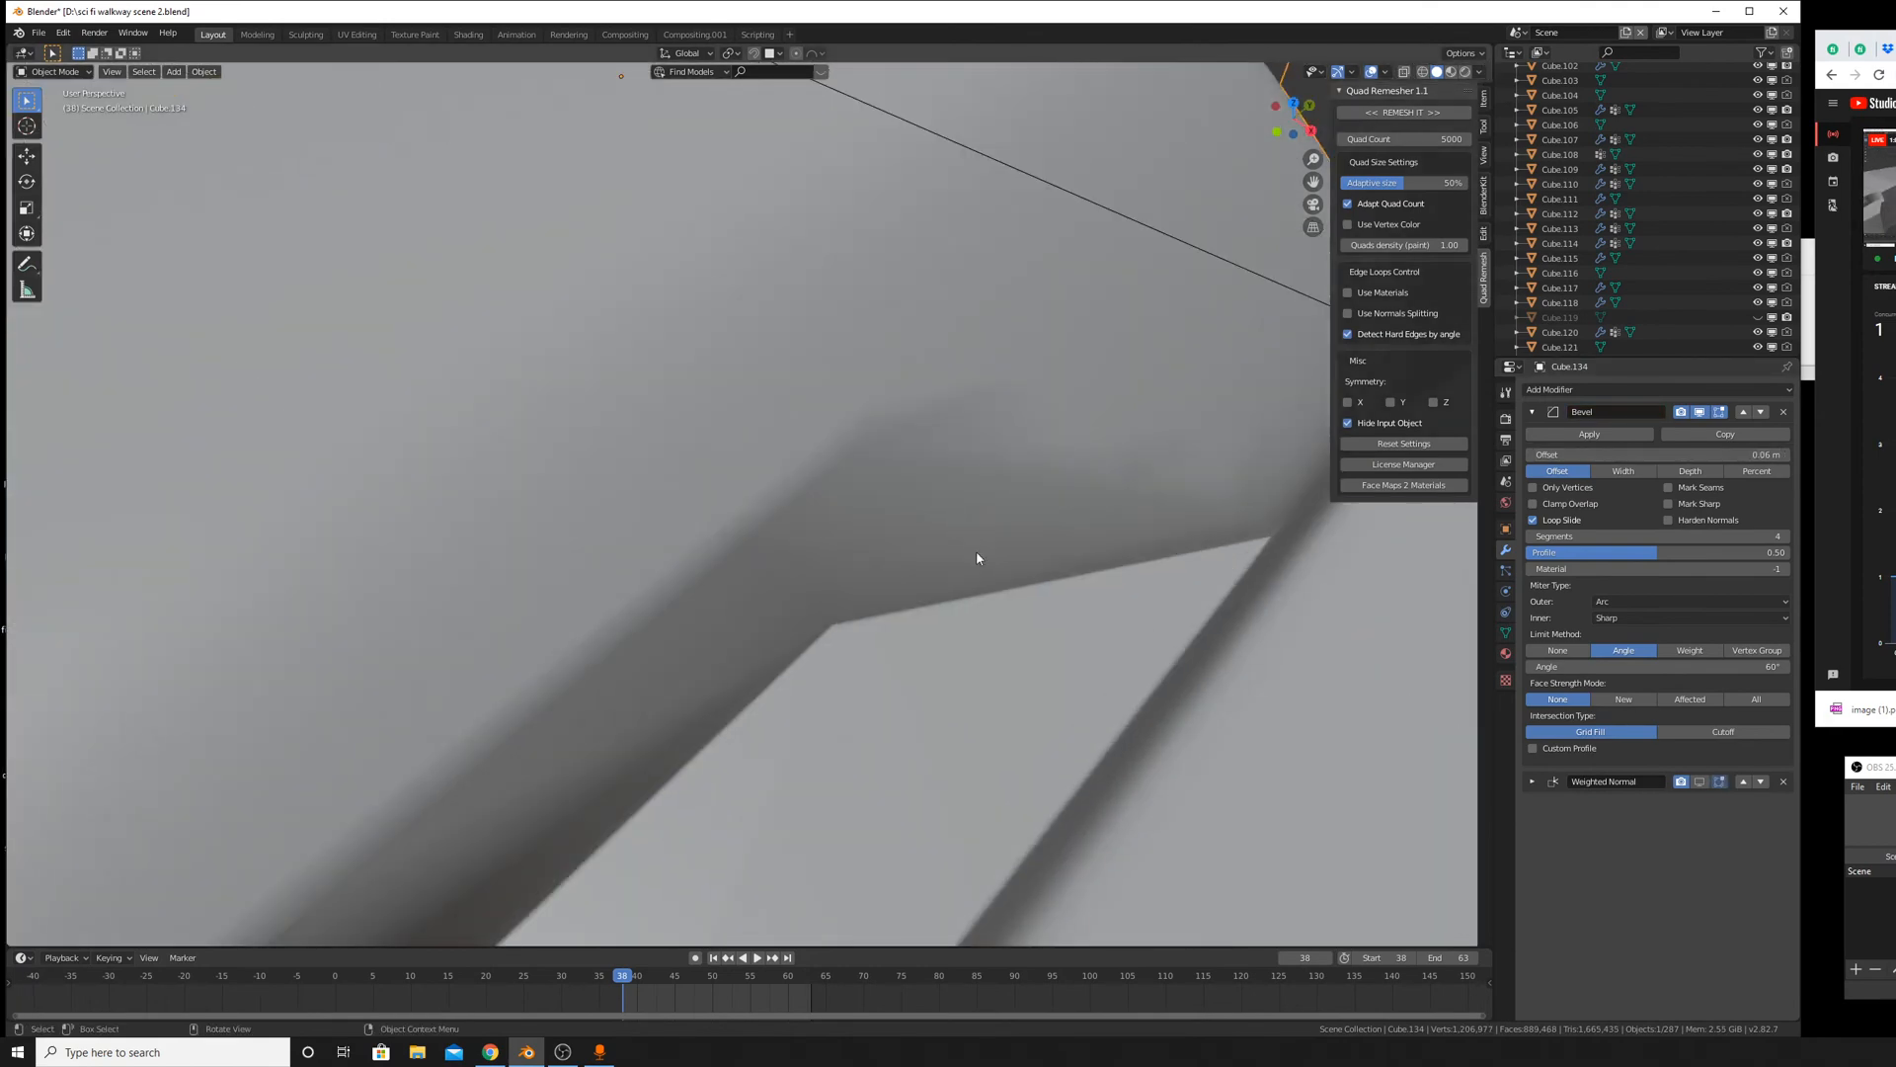
pyautogui.scroll(-5, 939, 543)
pyautogui.press('Tab')
pyautogui.scroll(4, 997, 559)
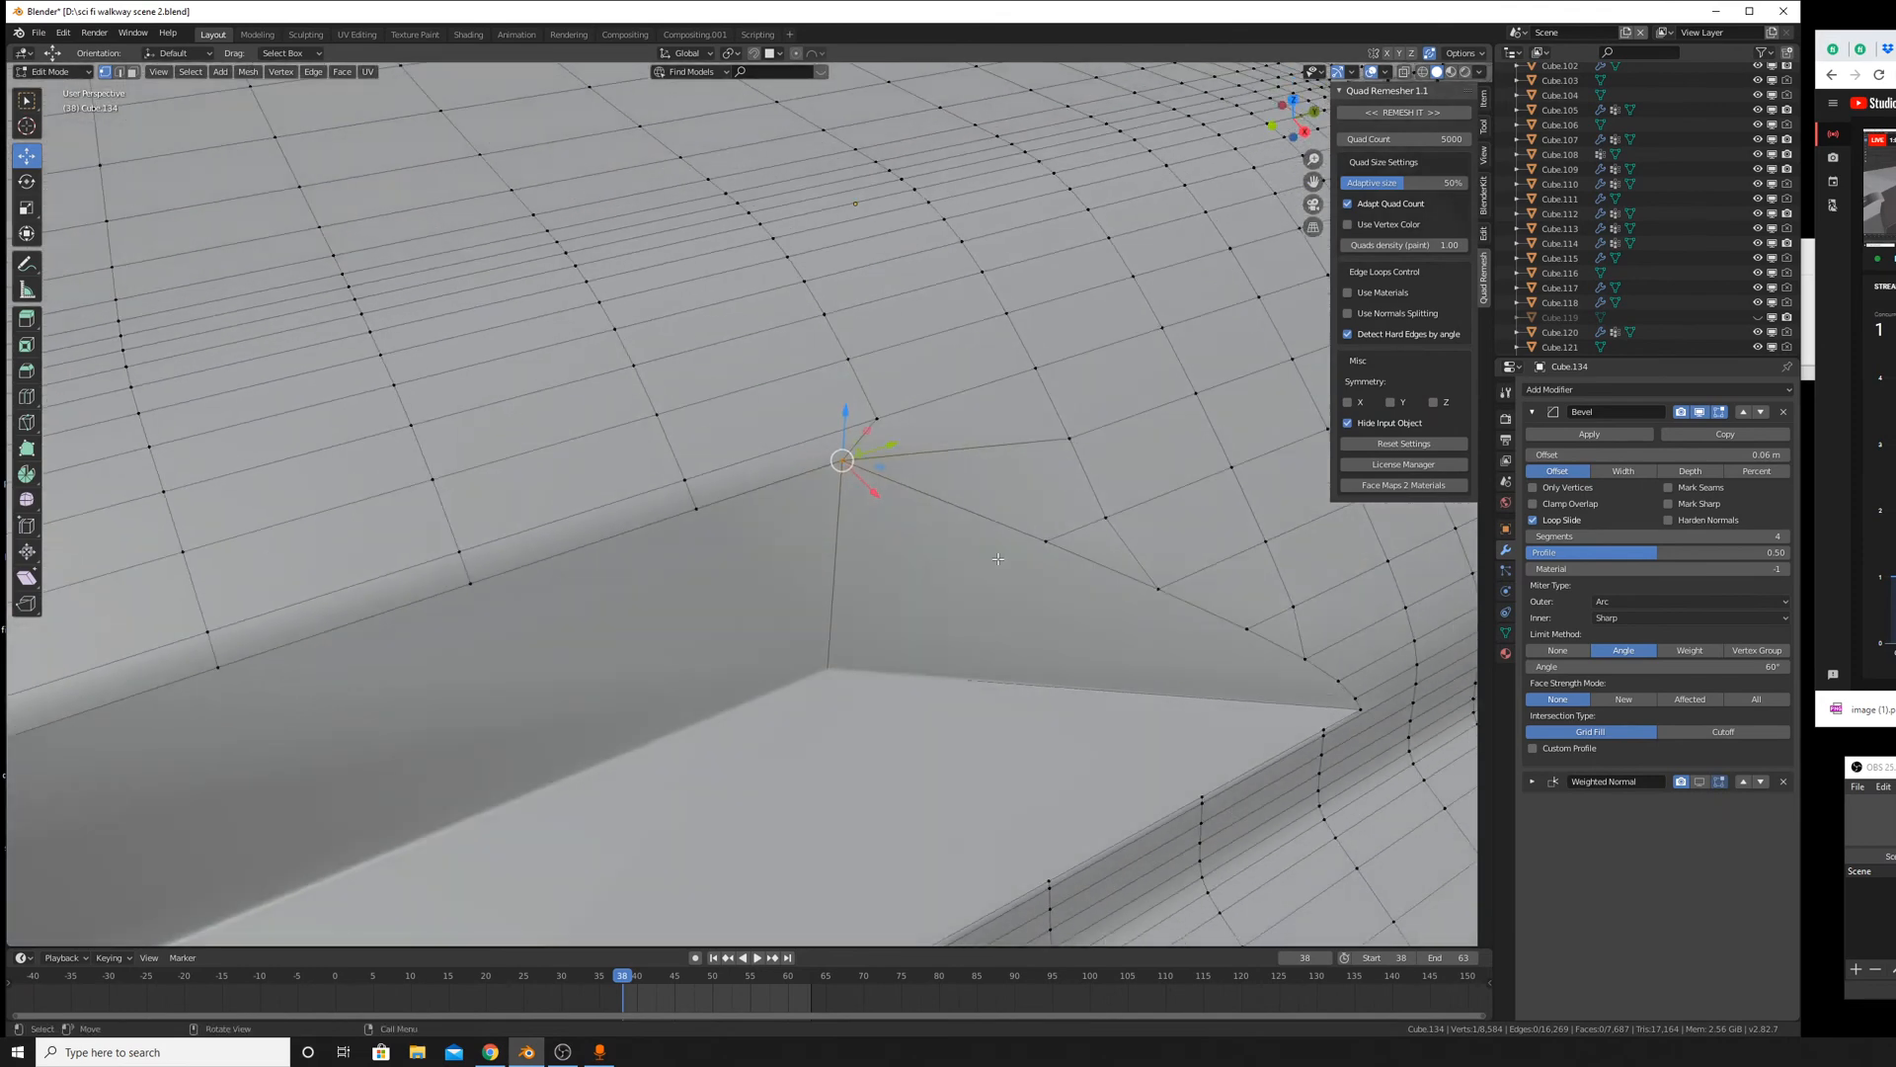
pyautogui.moveTo(997, 559); pyautogui.dragTo(1279, 631, button='middle')
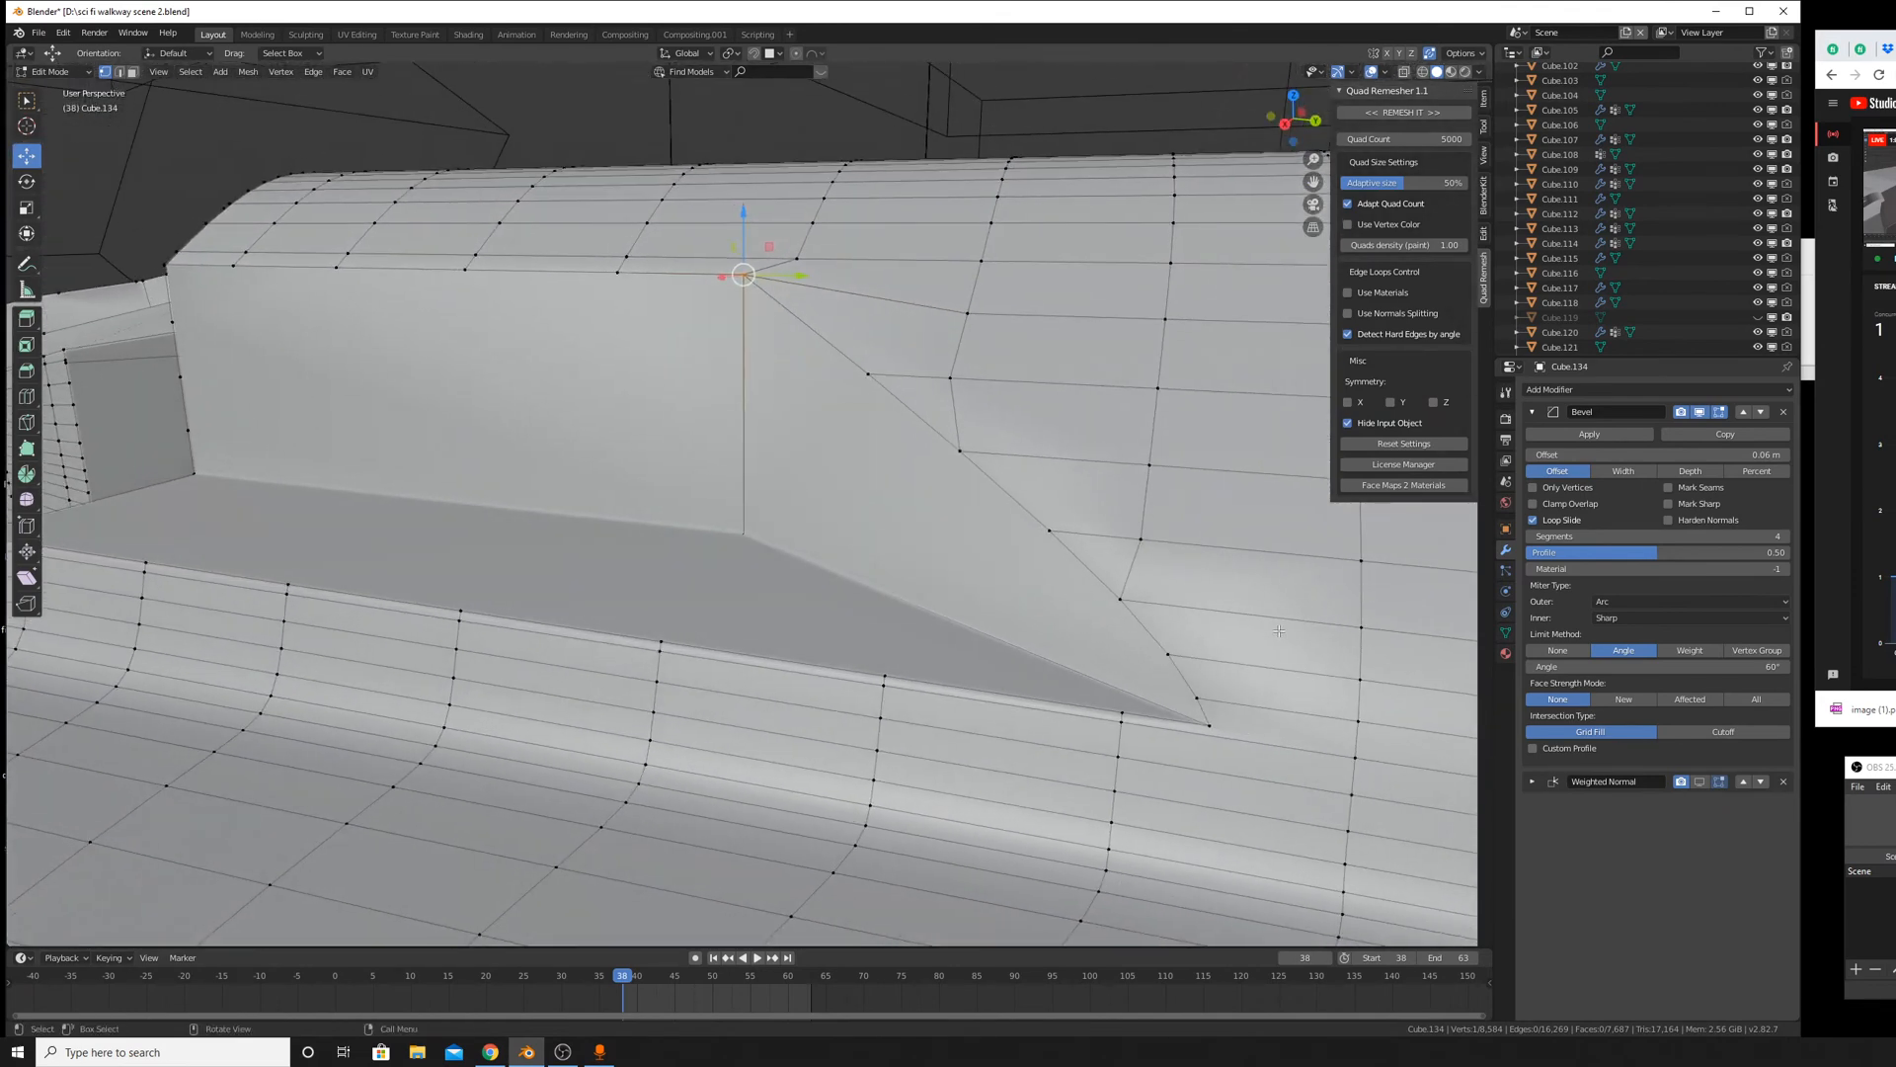
pyautogui.hotkey('shift', 'v')
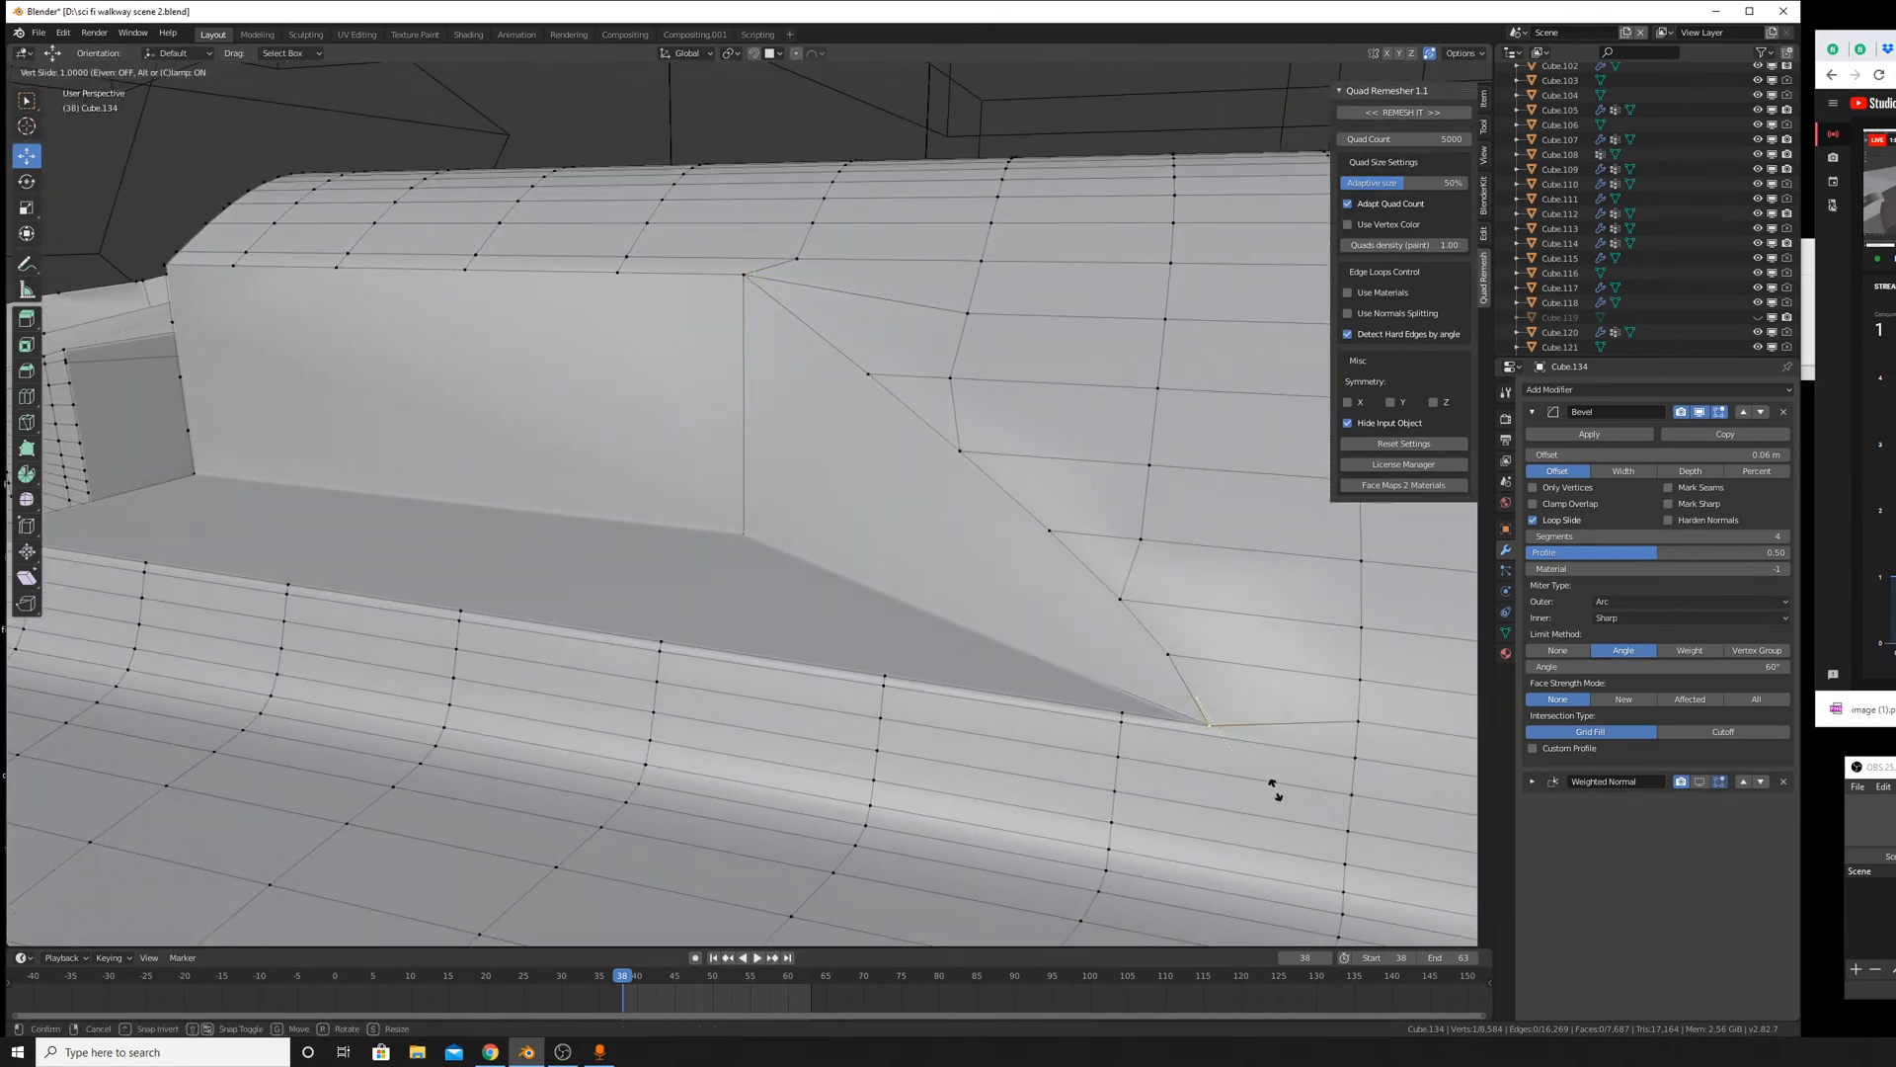
pyautogui.click(1274, 794)
# Select the edge path from the recess's upper corner to its pointed tip, mark it sharp, and leave Edit Mode.
pyautogui.moveTo(1186, 688); pyautogui.dragTo(981, 439, button='middle')
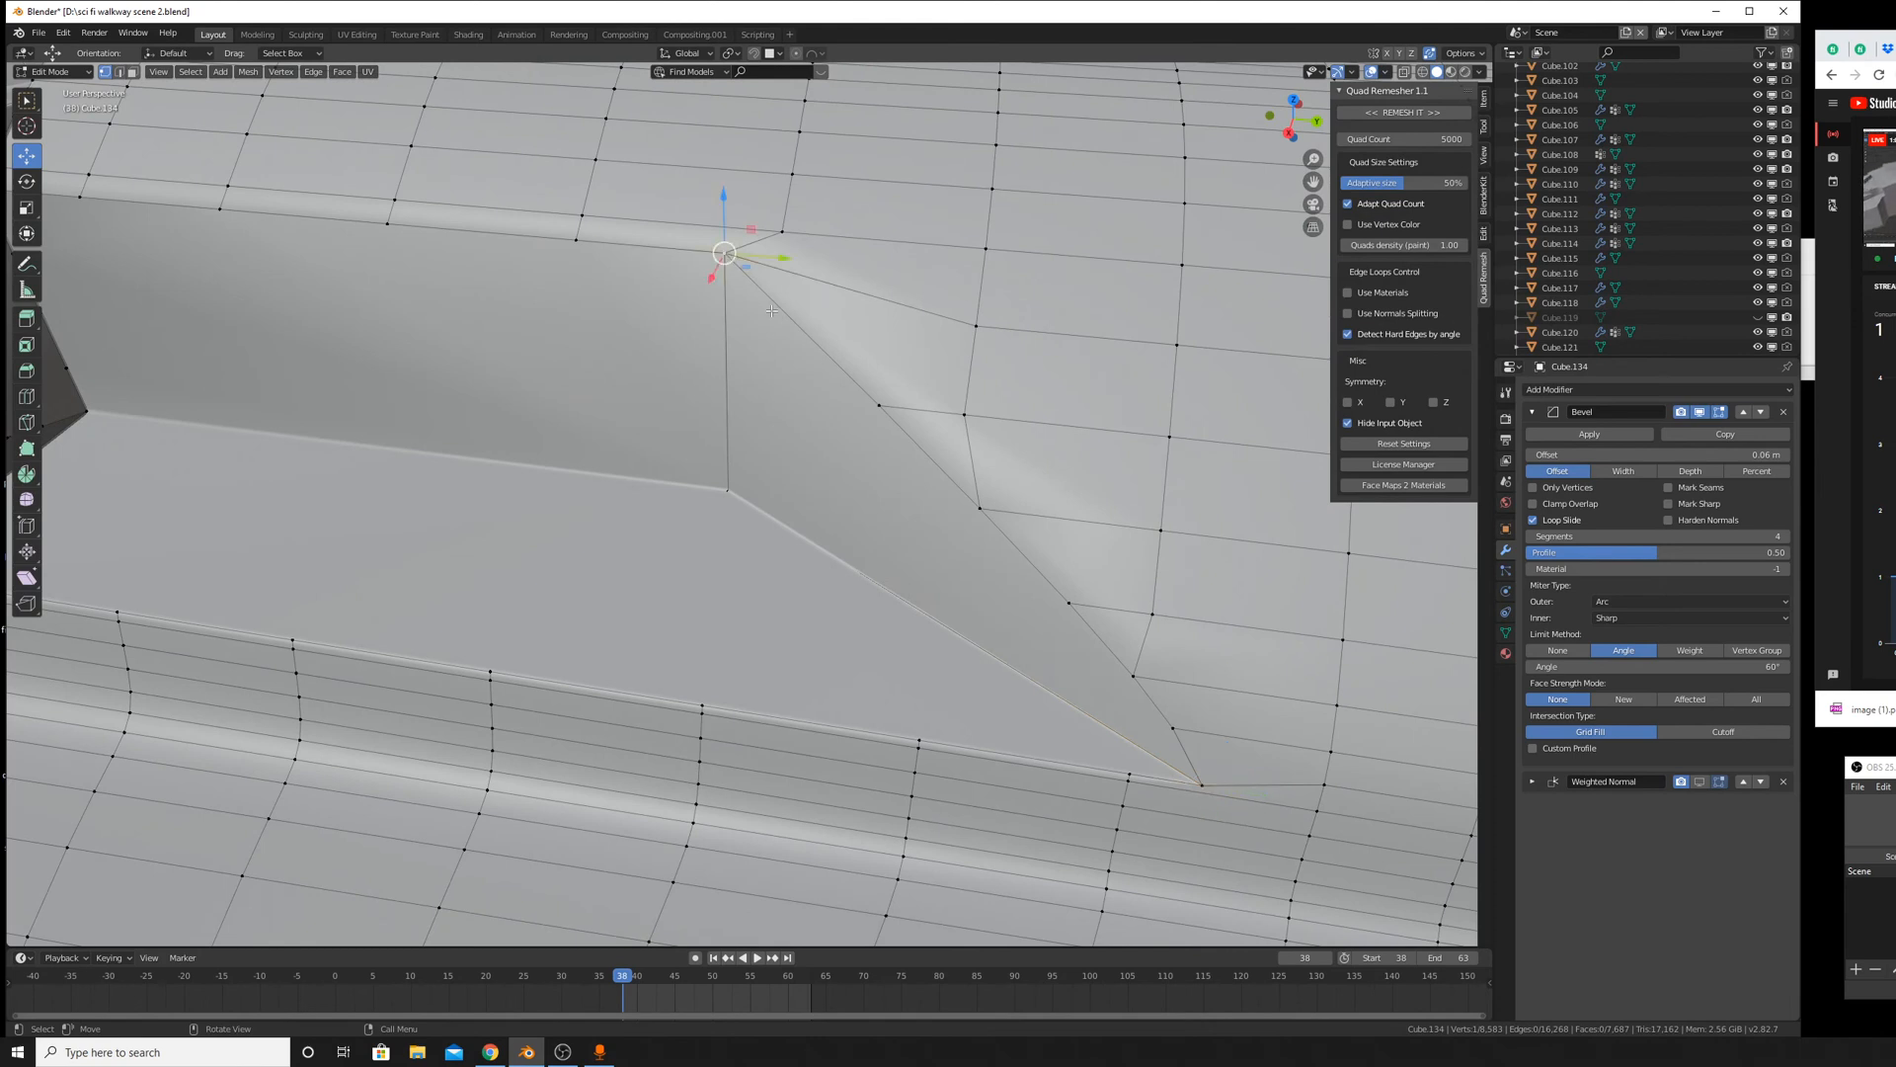
pyautogui.keyDown('ctrl'); pyautogui.click(1212, 780); pyautogui.keyUp('ctrl')
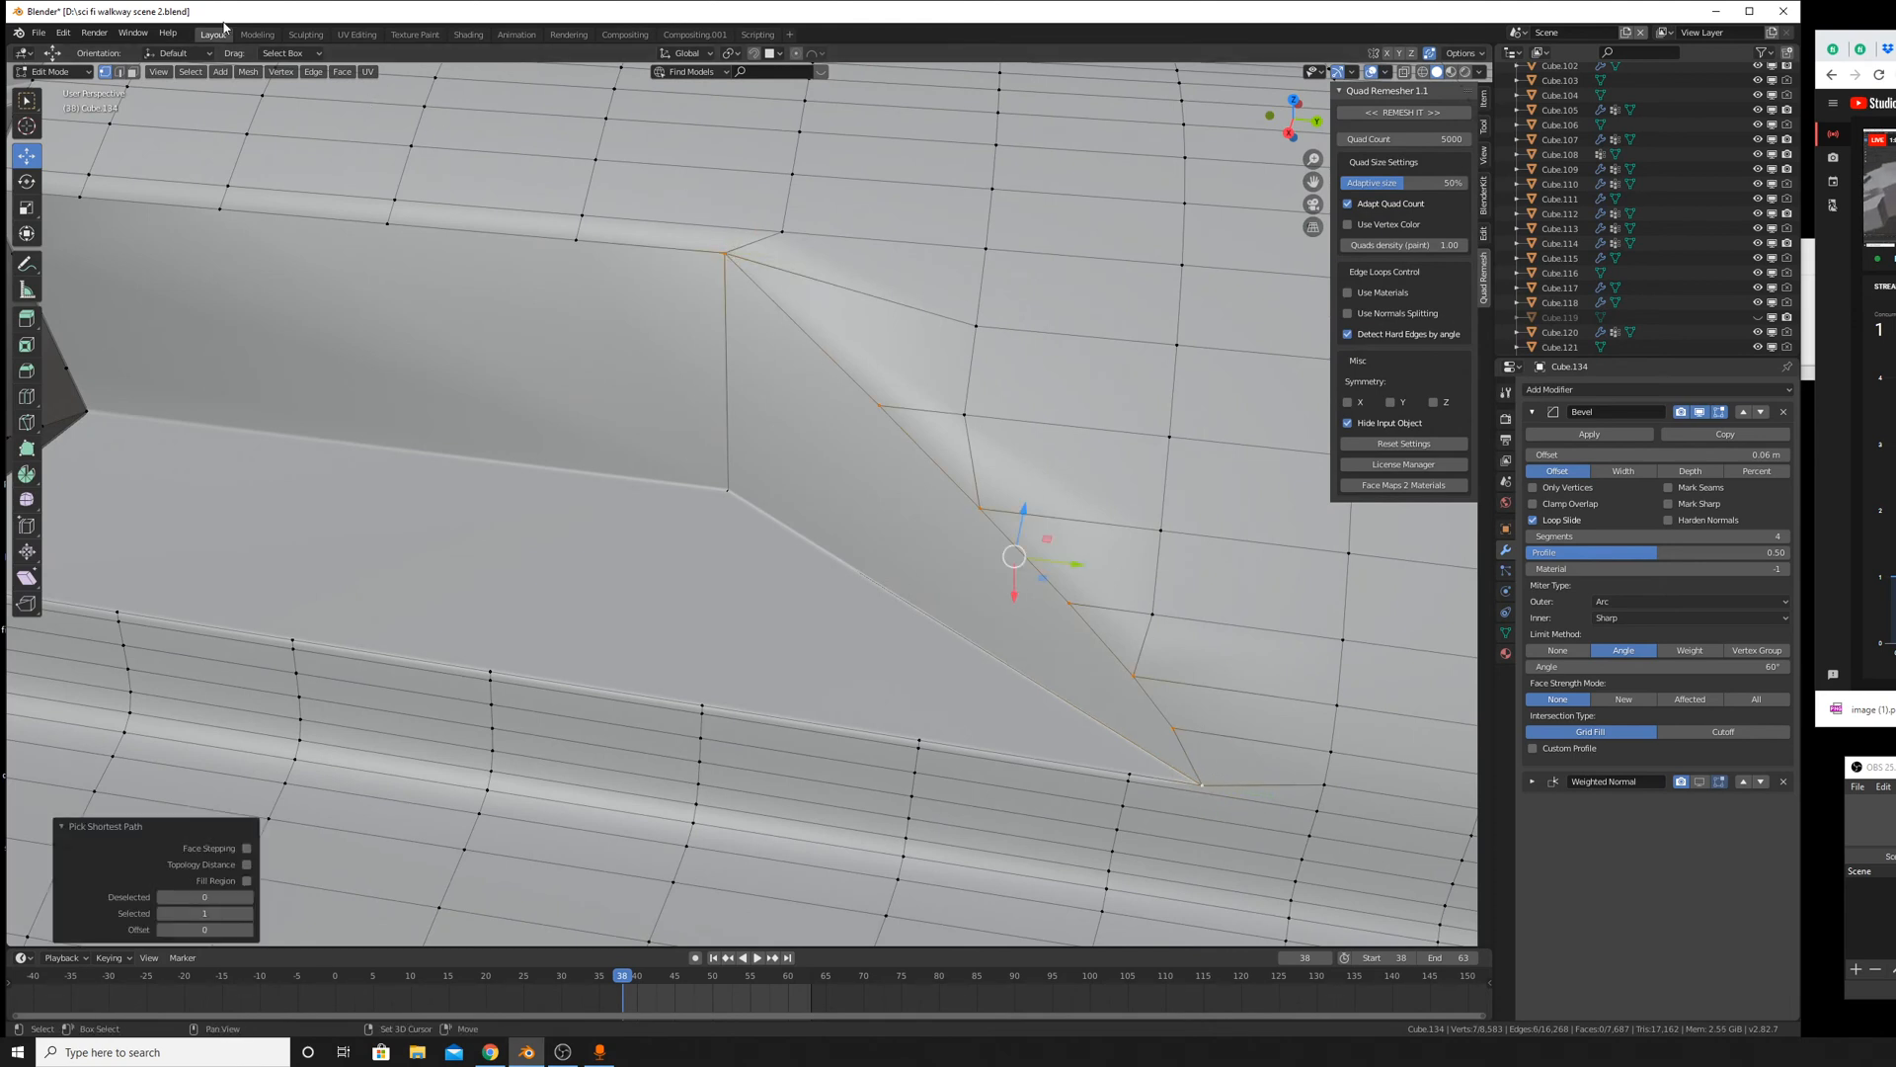
pyautogui.hotkey('ctrl', 'e')
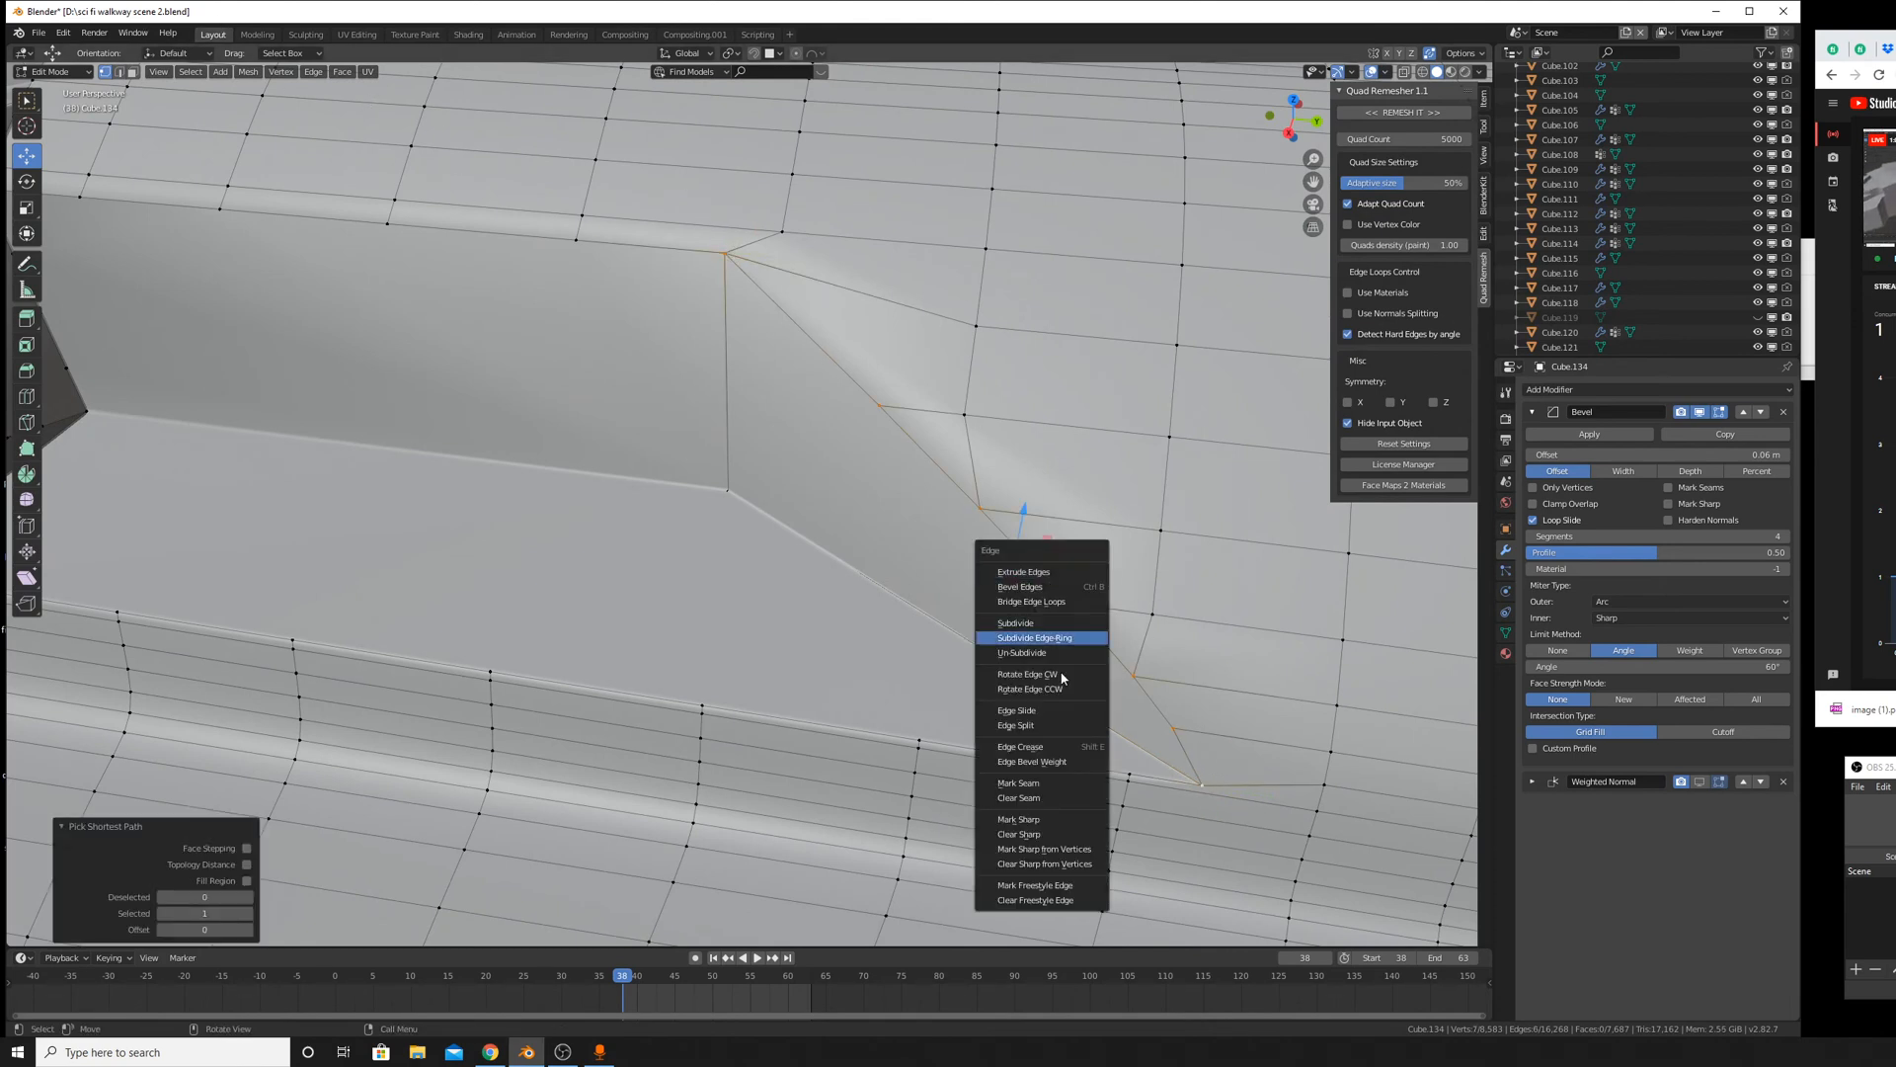
pyautogui.click(1069, 819)
pyautogui.press('Tab')
pyautogui.moveTo(1067, 686); pyautogui.dragTo(1174, 567, button='middle')
pyautogui.scroll(-5, 1174, 567)
pyautogui.press('Tab')
pyautogui.press('Tab')
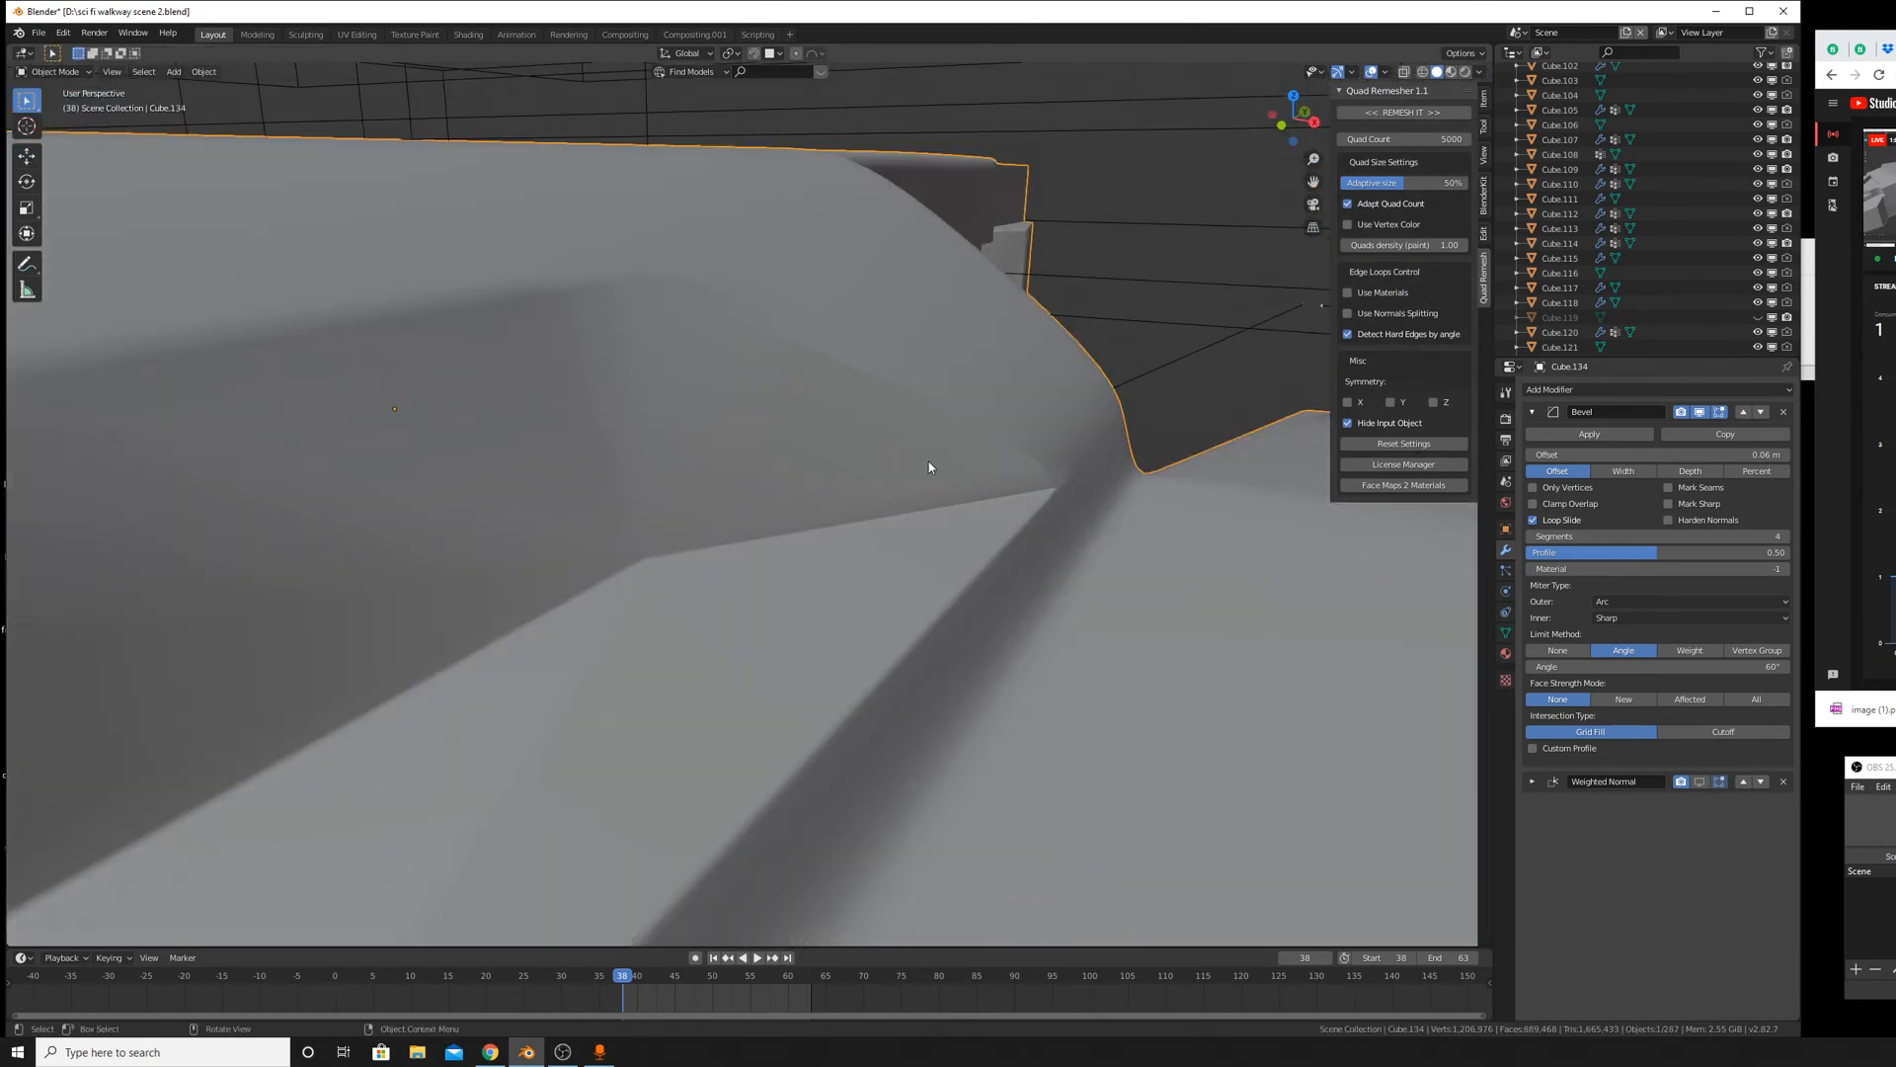
# Inspect the shading around the recess's slanted edge from several angles.
pyautogui.scroll(-4, 908, 460)
pyautogui.scroll(10, 908, 461)
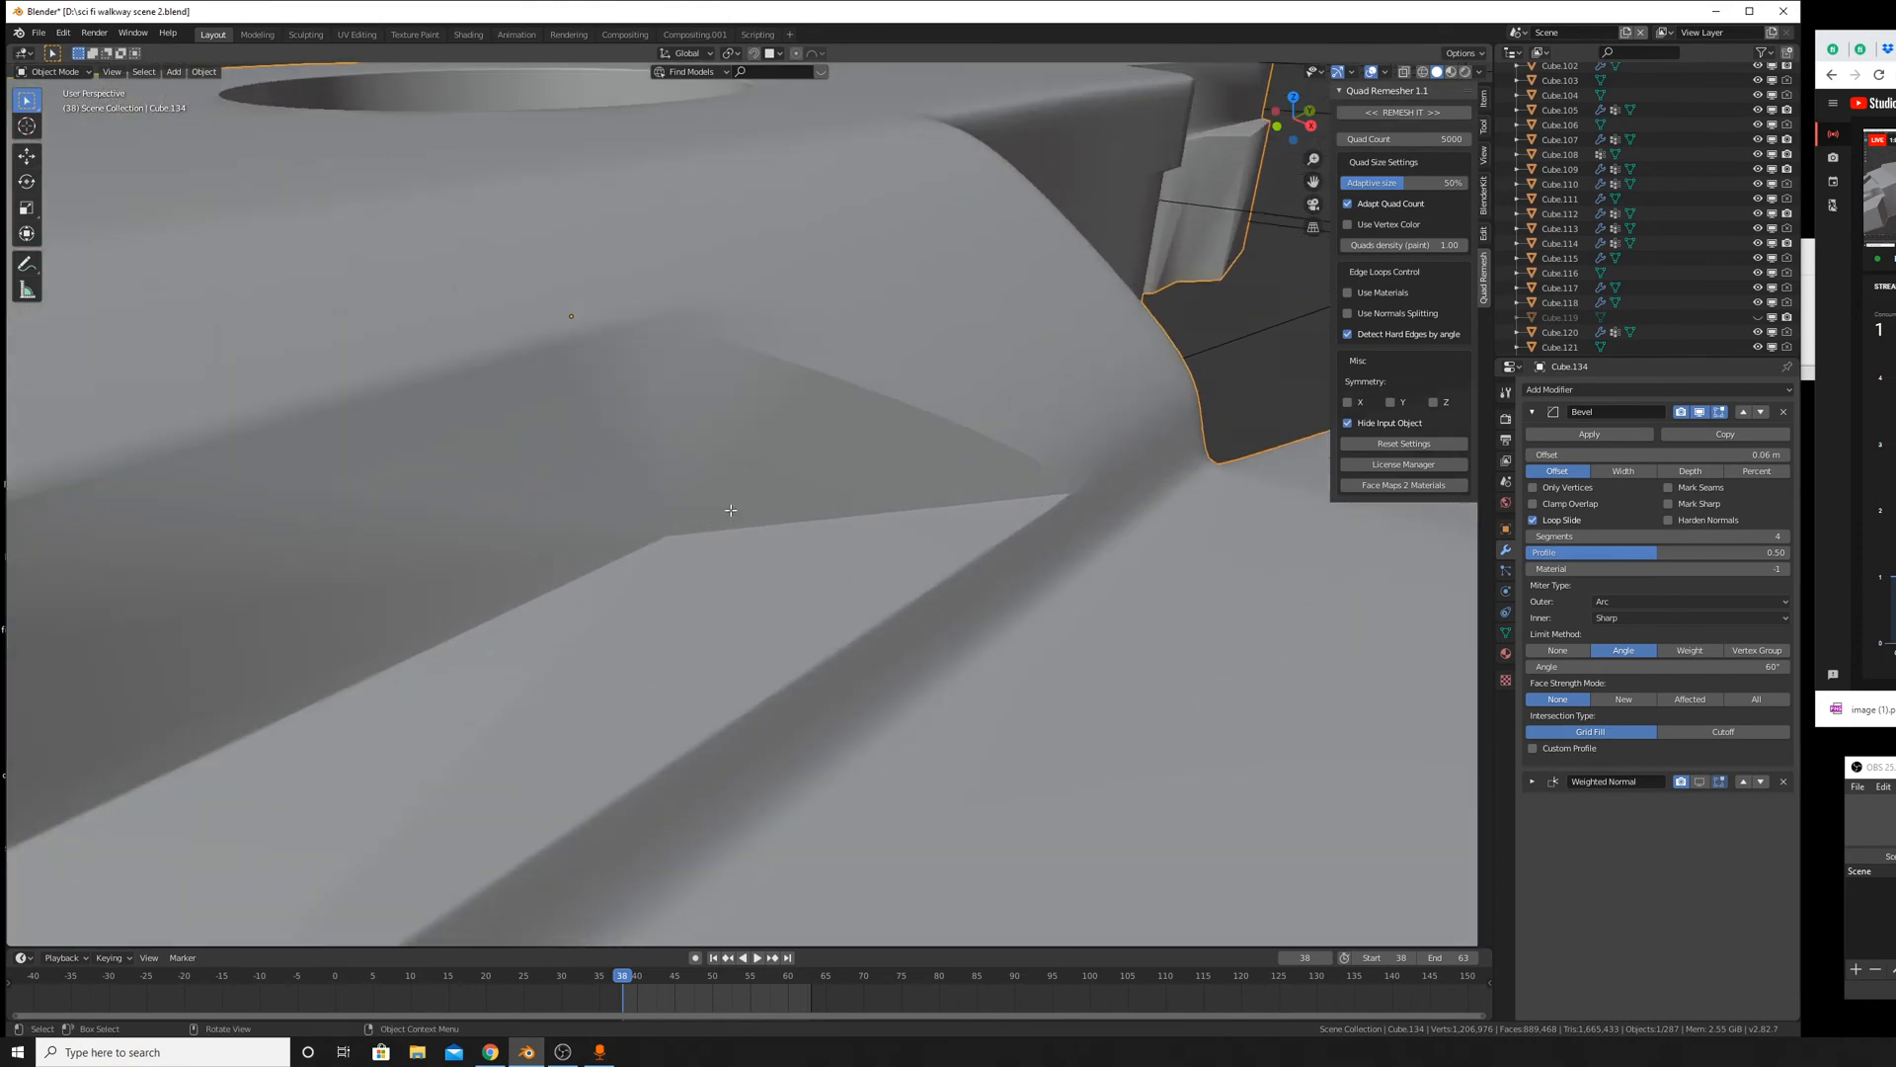
pyautogui.press('Tab')
pyautogui.press('Tab')
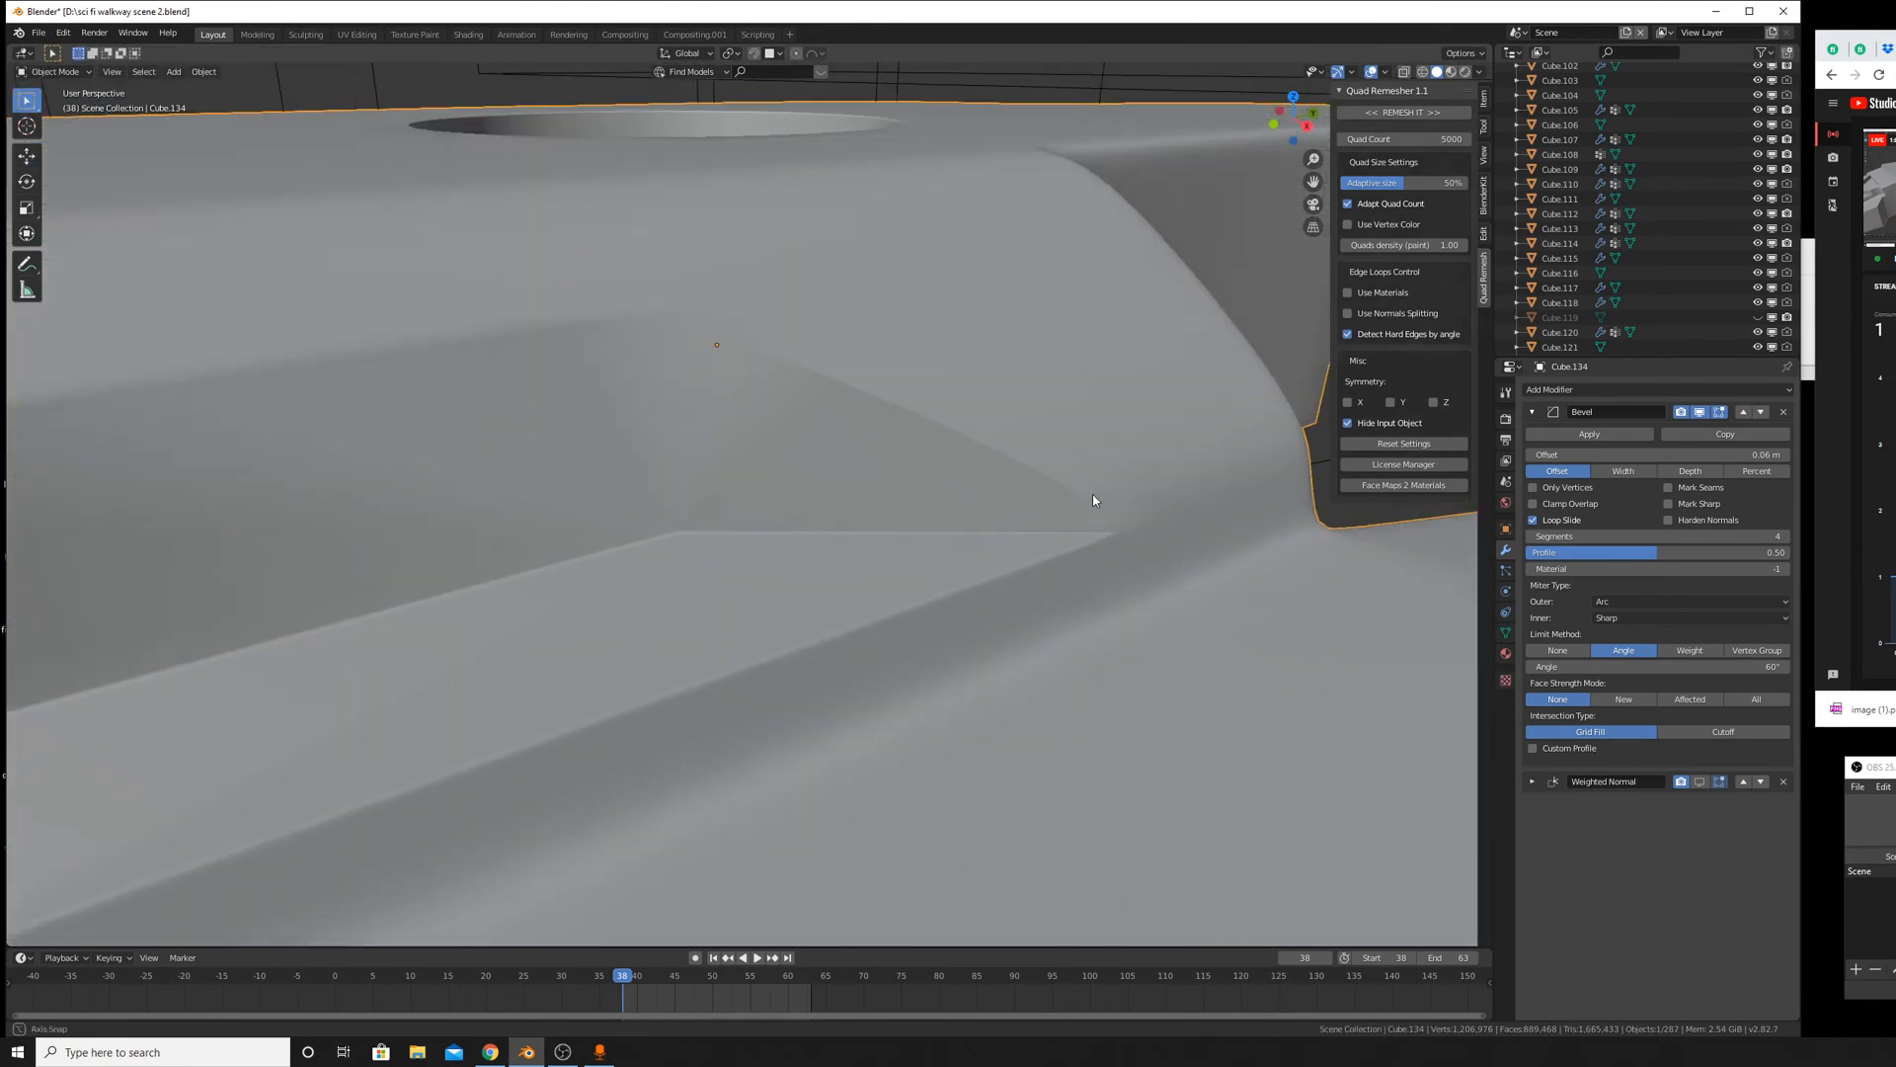
pyautogui.scroll(5, 998, 489)
pyautogui.scroll(-2, 992, 486)
pyautogui.scroll(3, 991, 491)
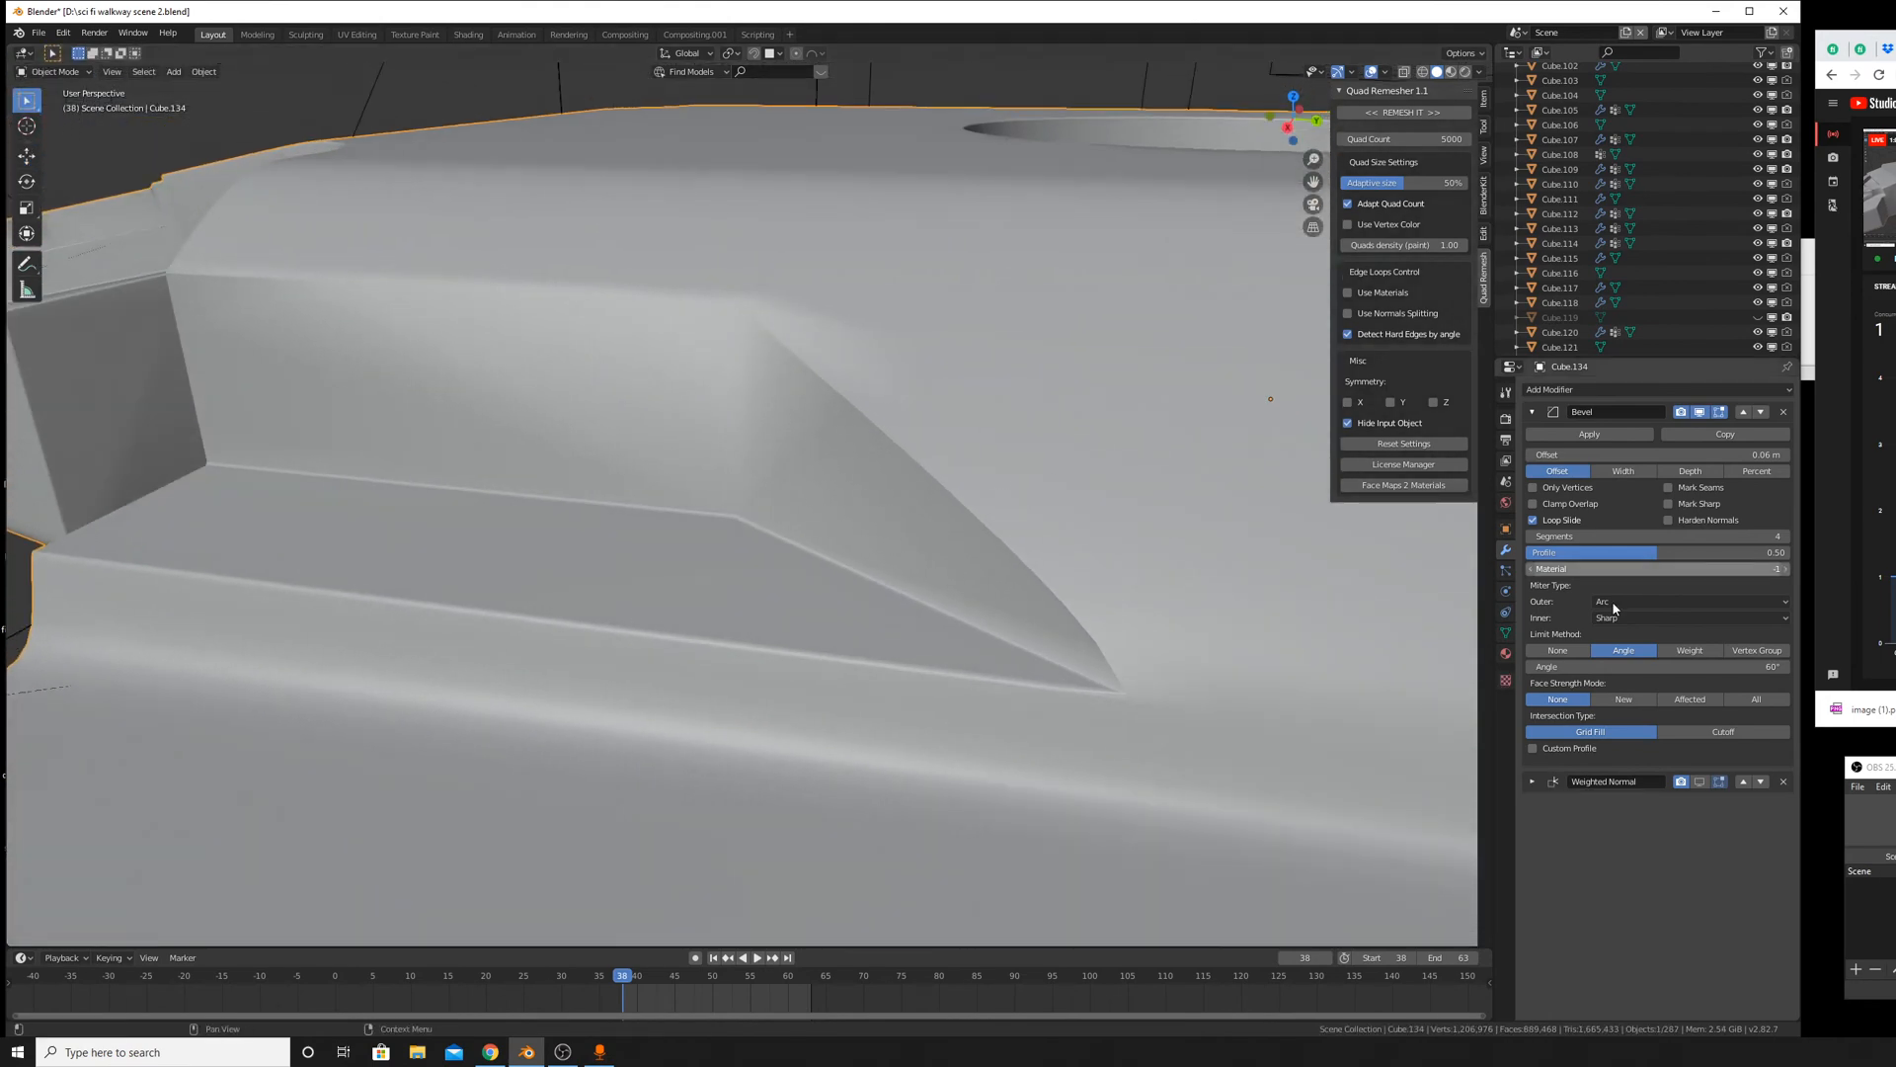
# Undo the hull's sharp marking, vertex merges and downward move, back to the state with the 30° Bevel angle.
pyautogui.hotkey('ctrl', 'z')
pyautogui.scroll(-8, 1136, 533)
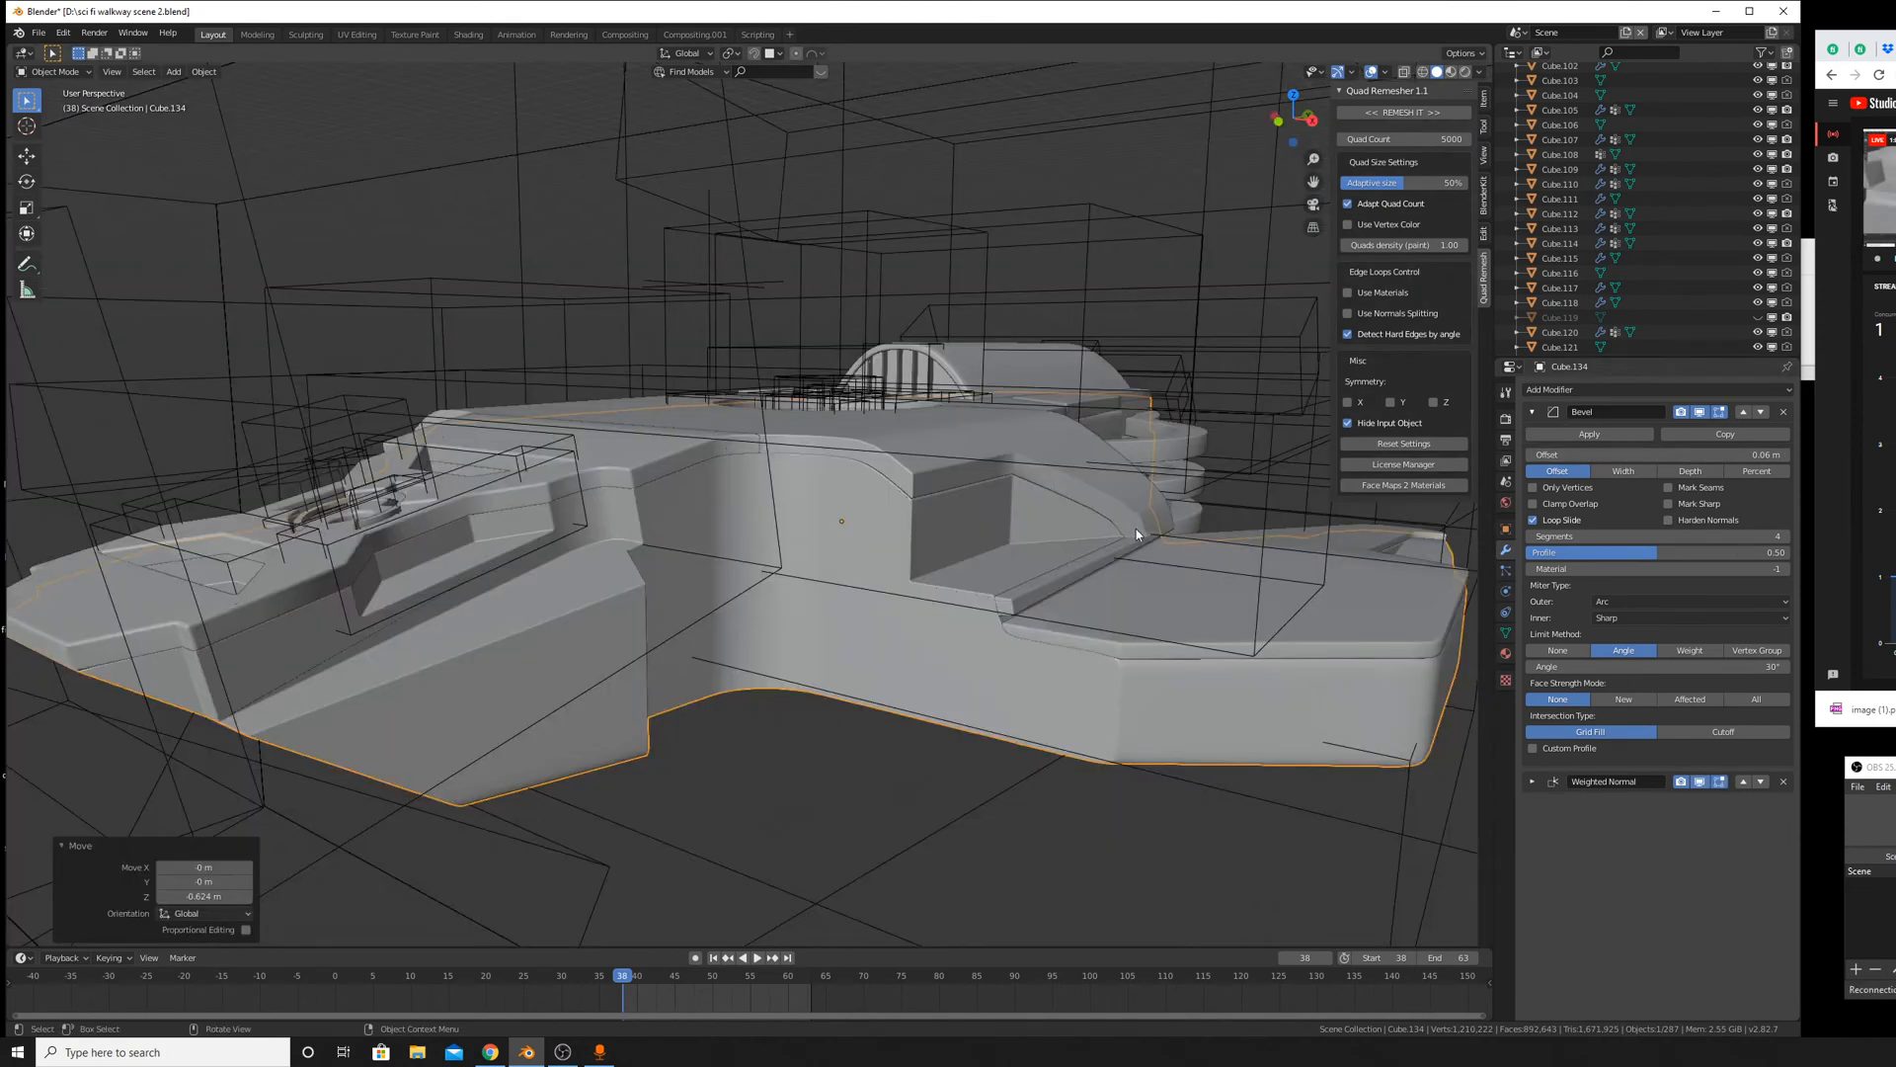
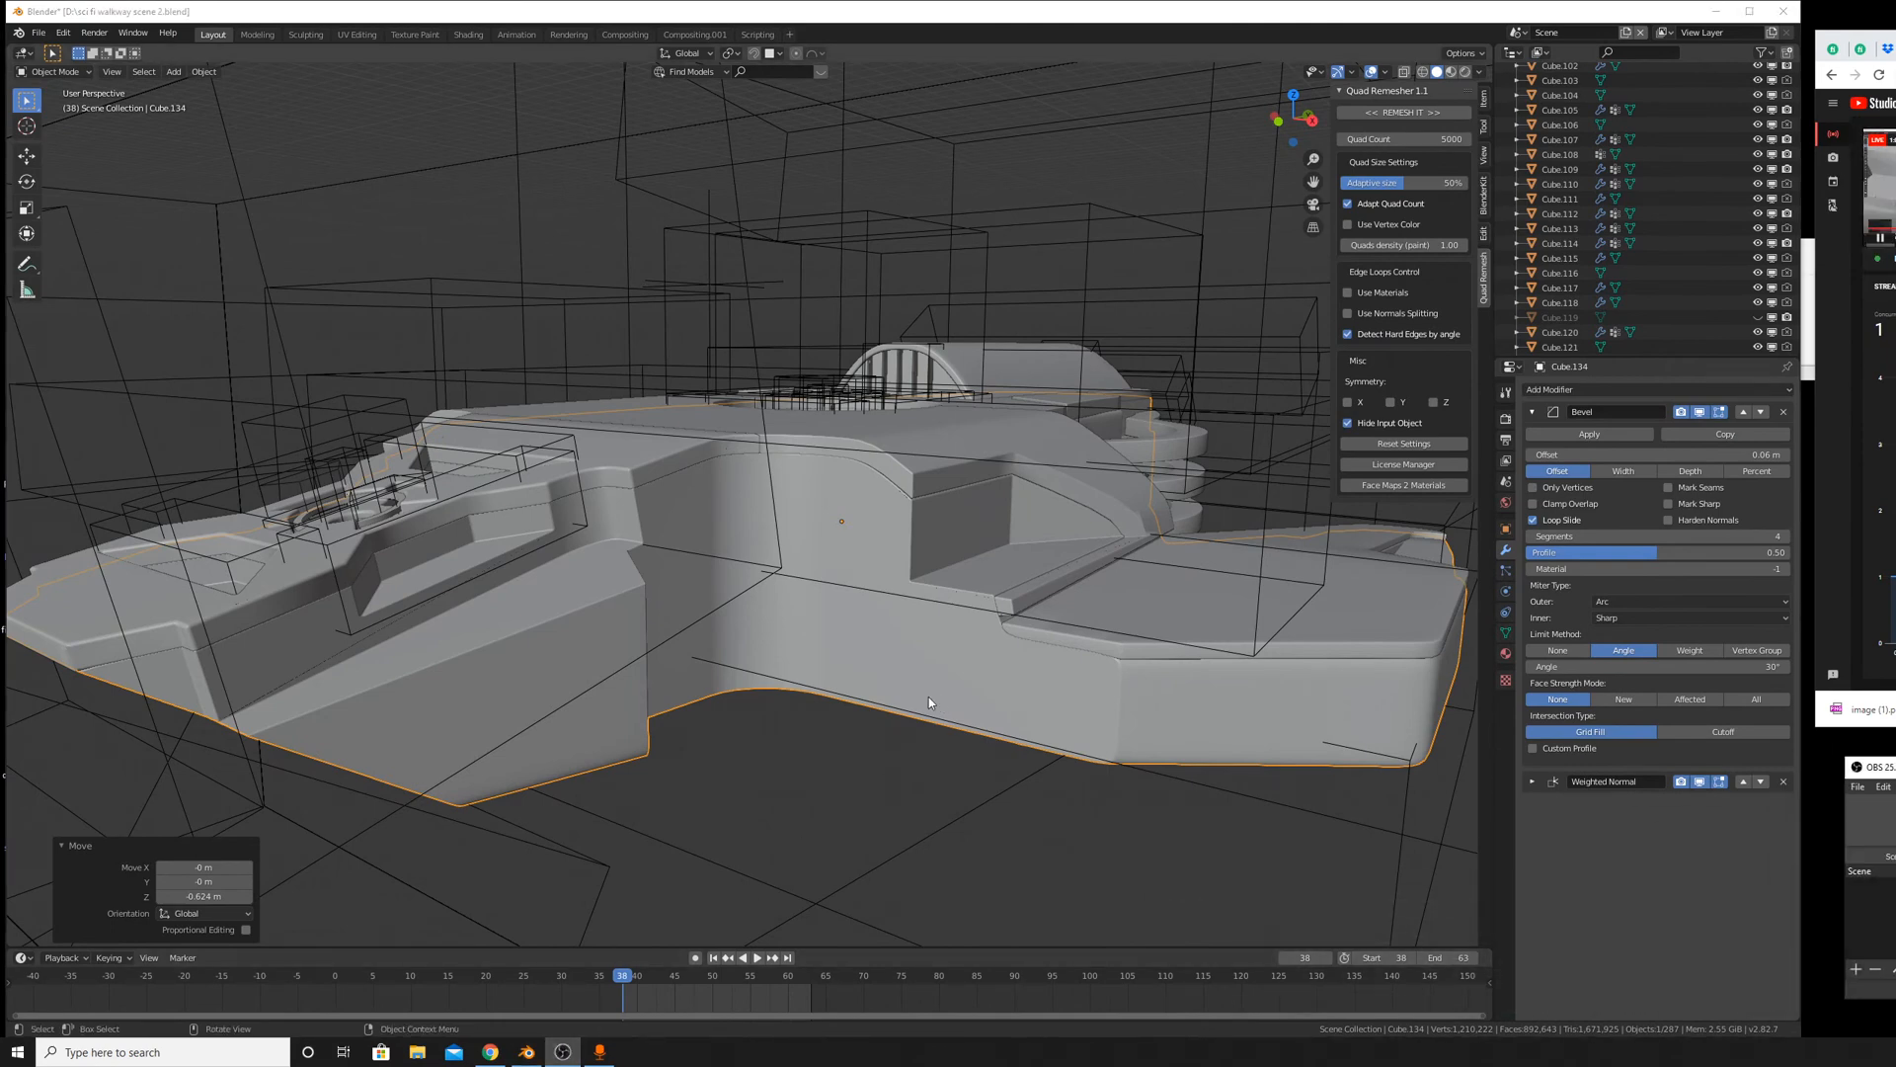
pyautogui.moveTo(917, 689); pyautogui.dragTo(827, 748, button='middle')
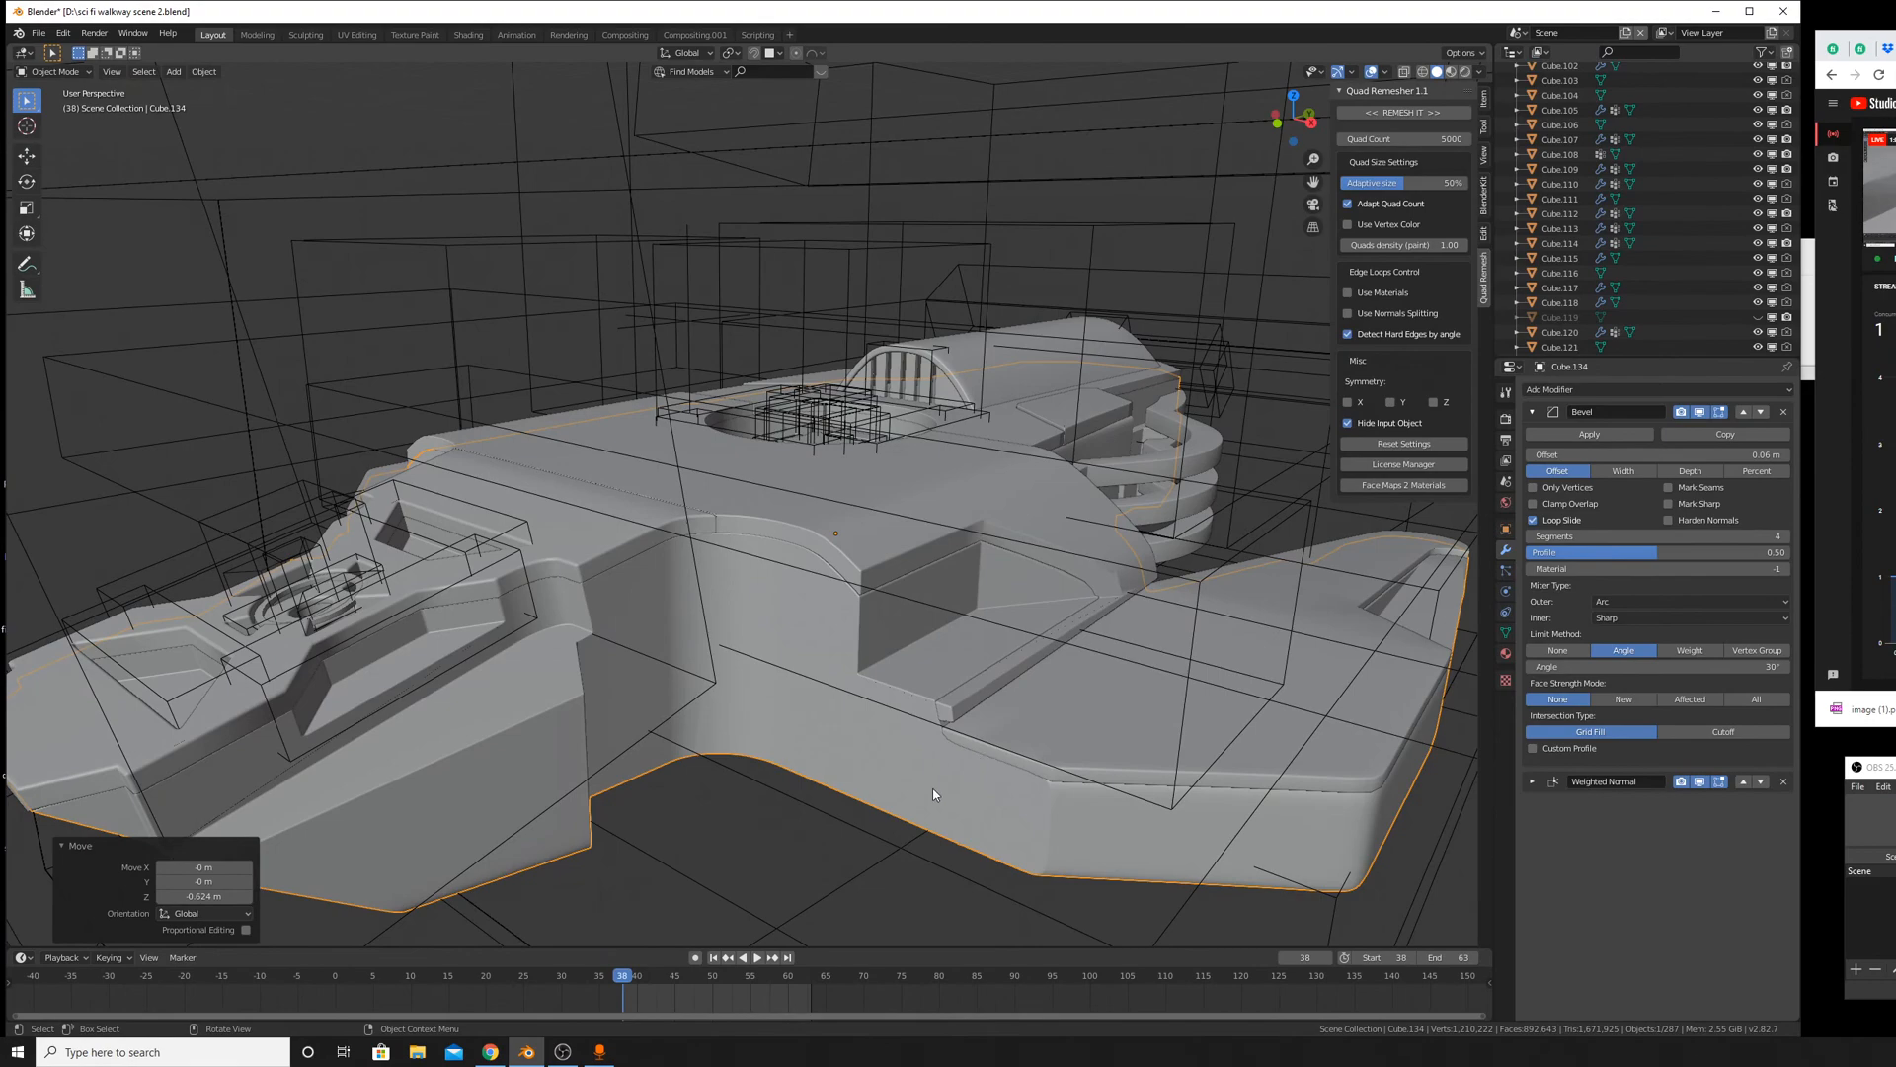
pyautogui.moveTo(911, 580); pyautogui.dragTo(777, 577, button='middle')
# Select the upper hull plating and review its modifier stack and surface shading from several angles.
pyautogui.click(816, 409)
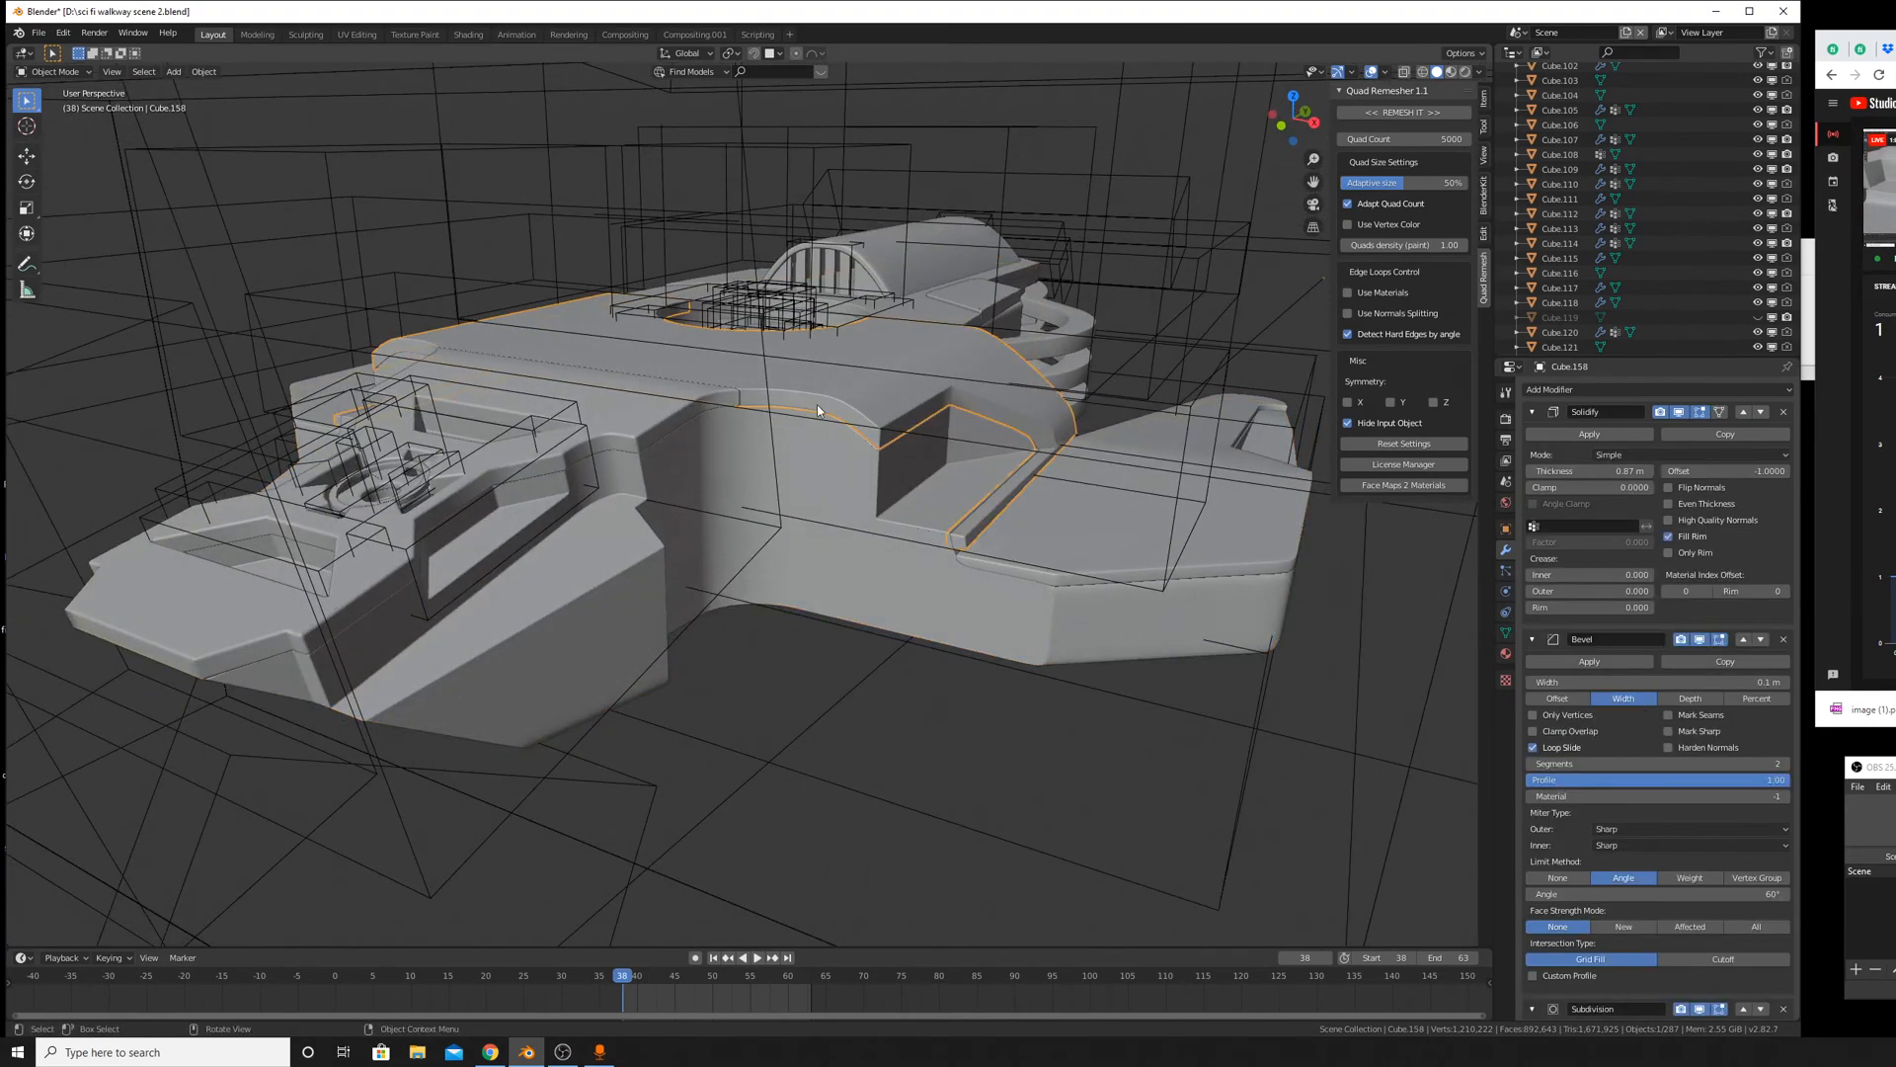
pyautogui.moveTo(1288, 482); pyautogui.dragTo(1313, 474, button='middle')
pyautogui.scroll(-15, 1586, 595)
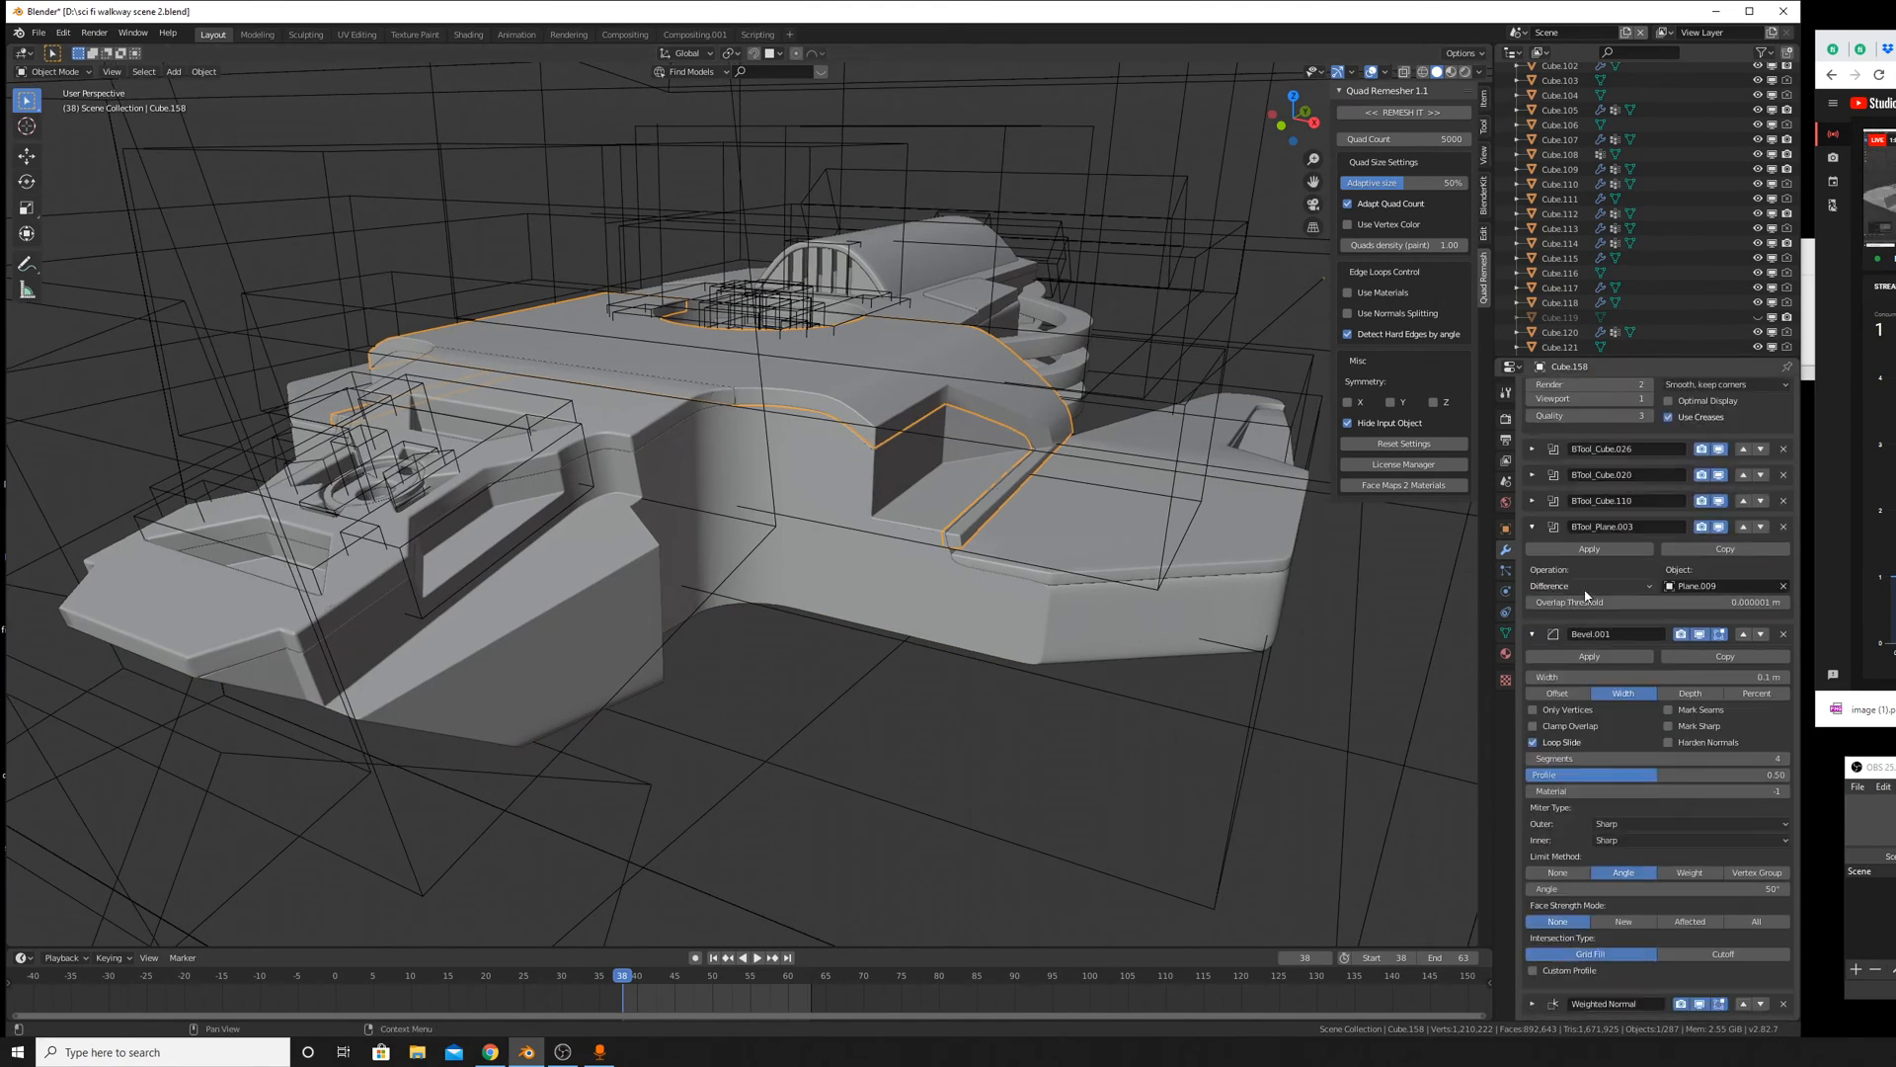
pyautogui.scroll(15, 1592, 589)
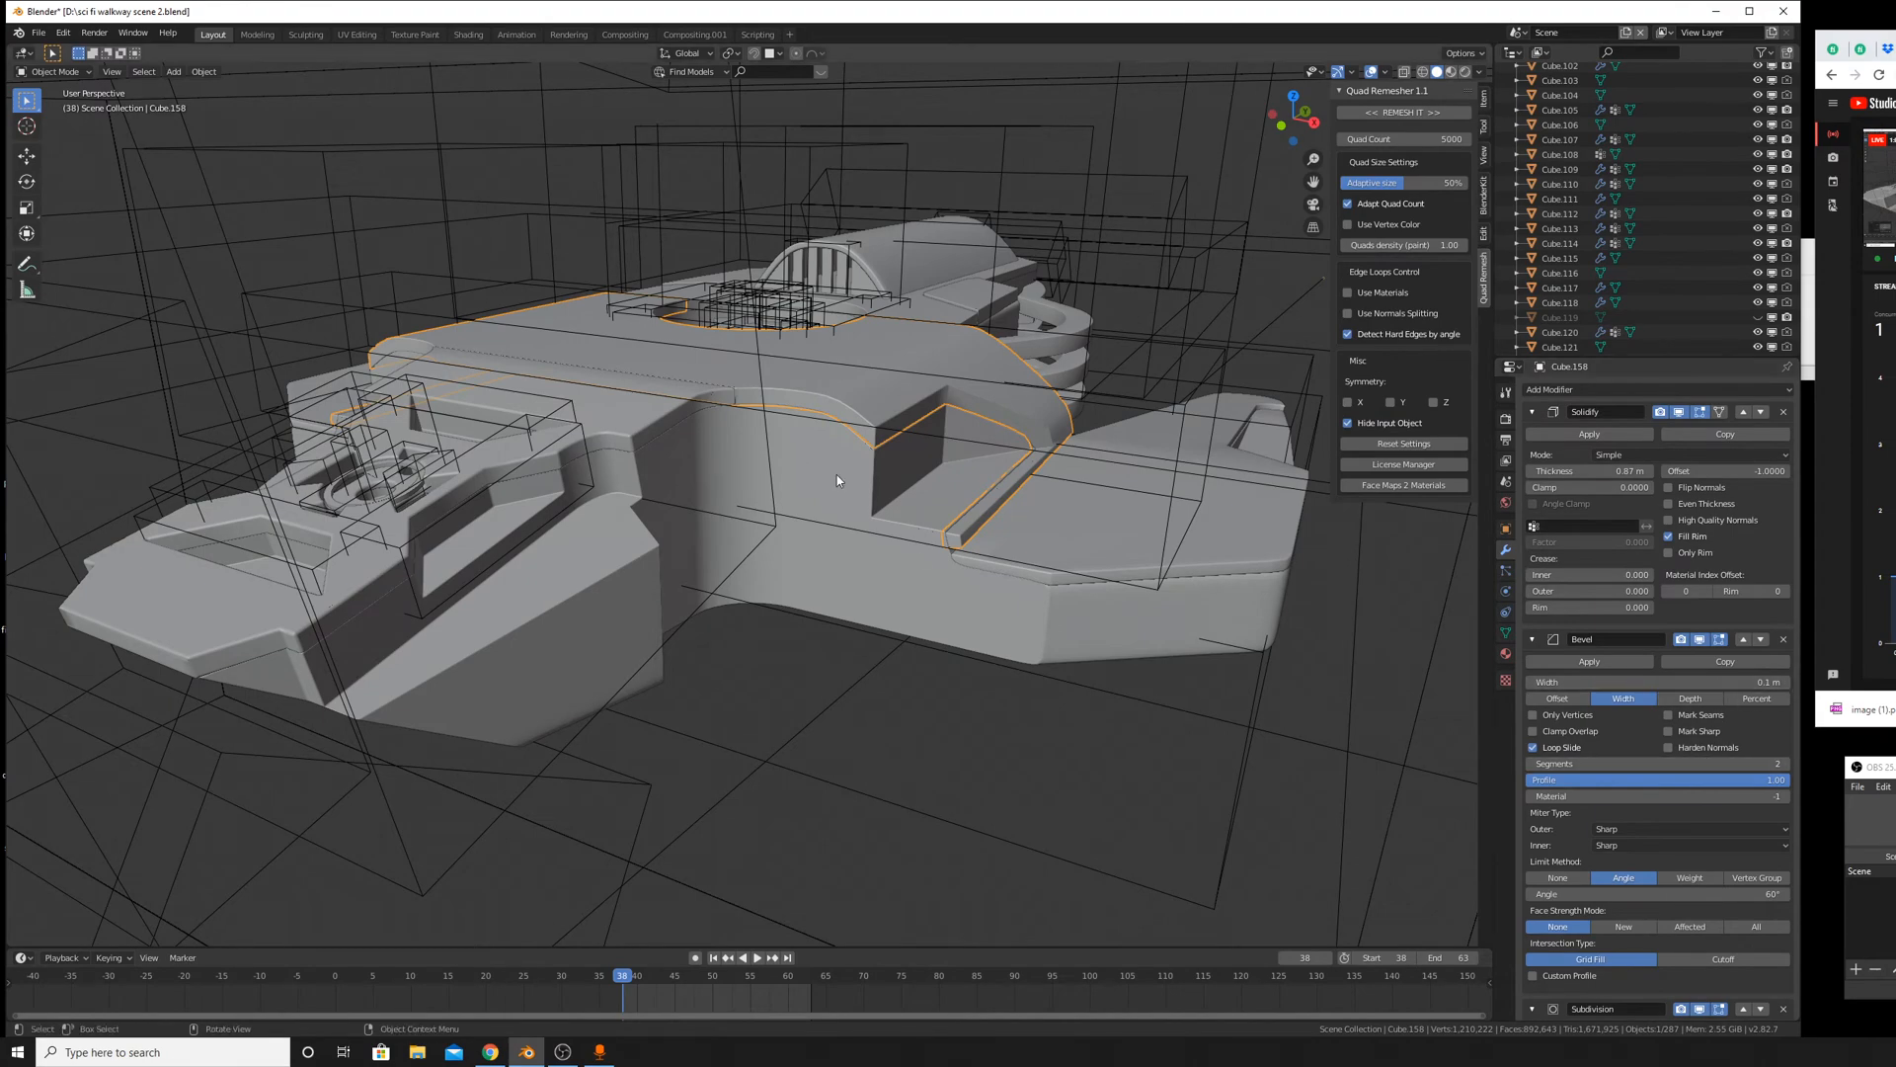
pyautogui.moveTo(837, 474); pyautogui.dragTo(856, 445, button='middle')
pyautogui.moveTo(1234, 632); pyautogui.dragTo(476, 399, button='middle')
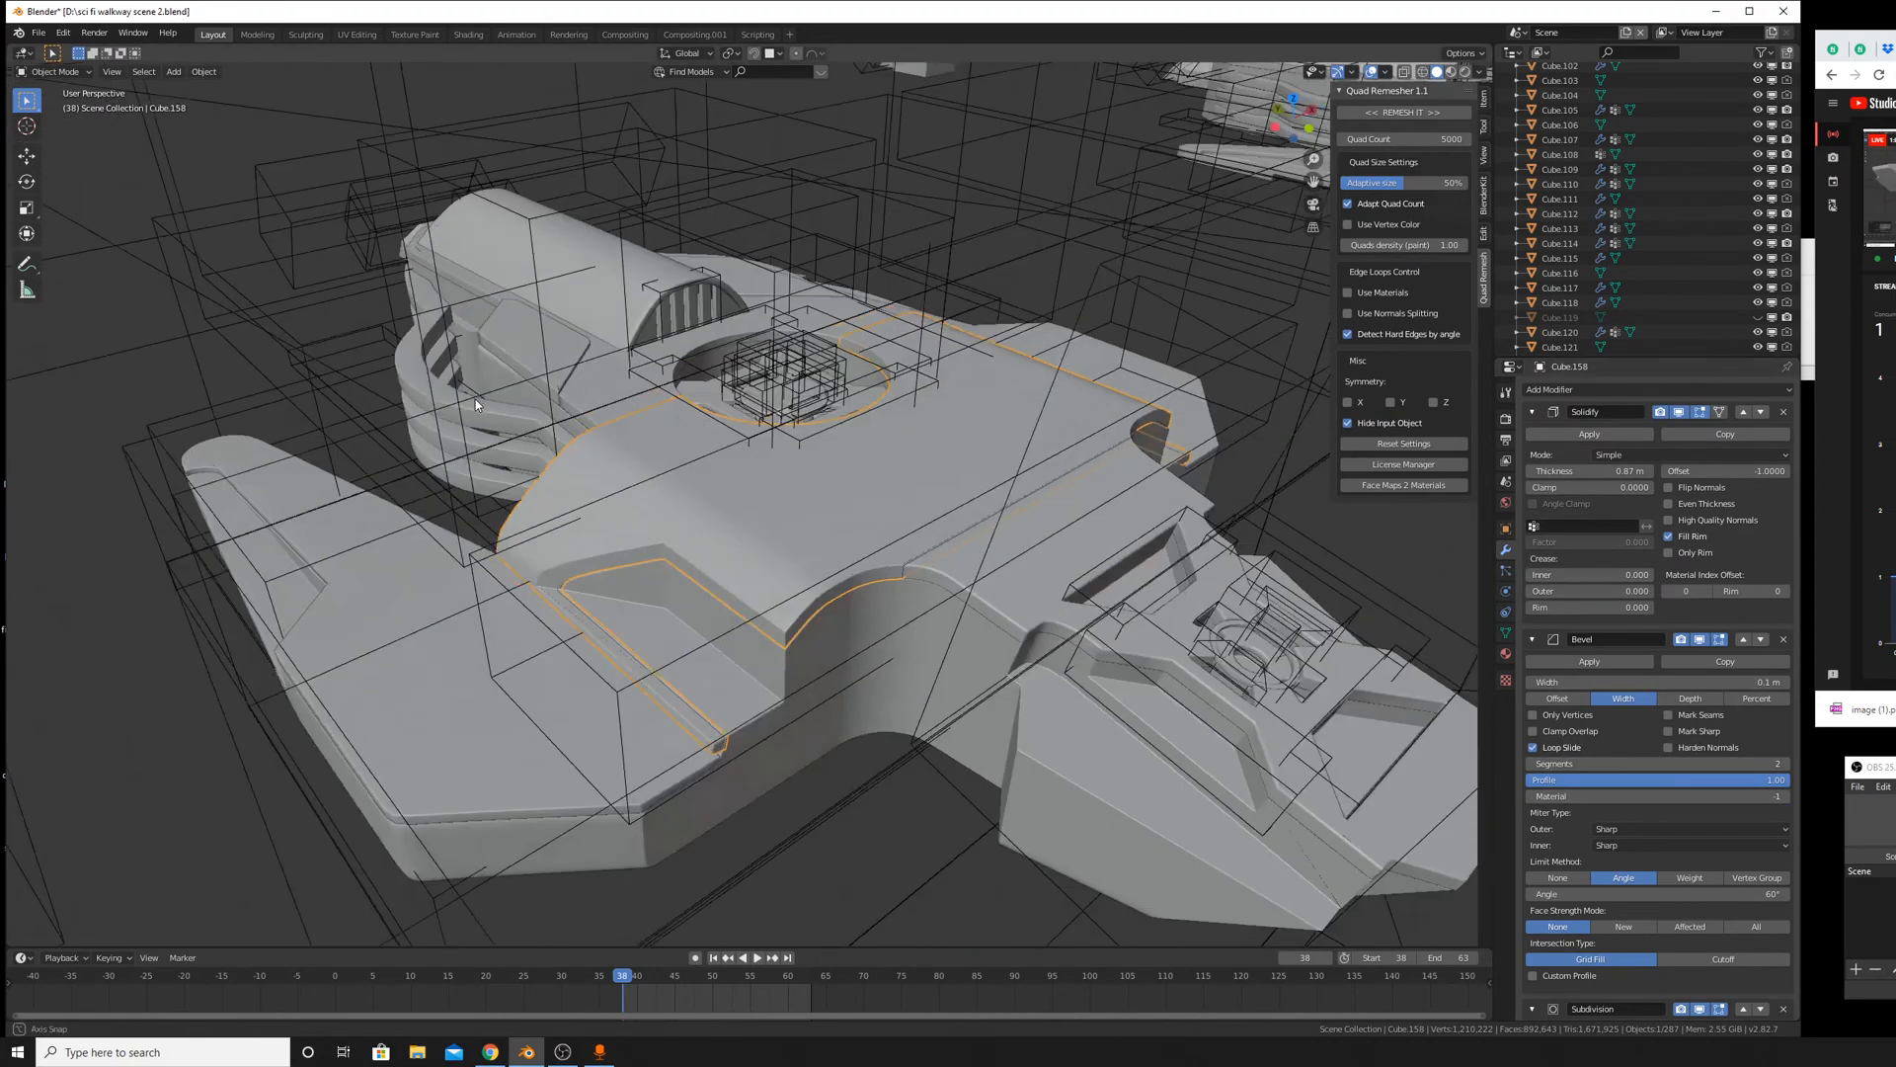
pyautogui.scroll(-5, 576, 412)
pyautogui.scroll(5, 819, 460)
pyautogui.scroll(-5, 1047, 585)
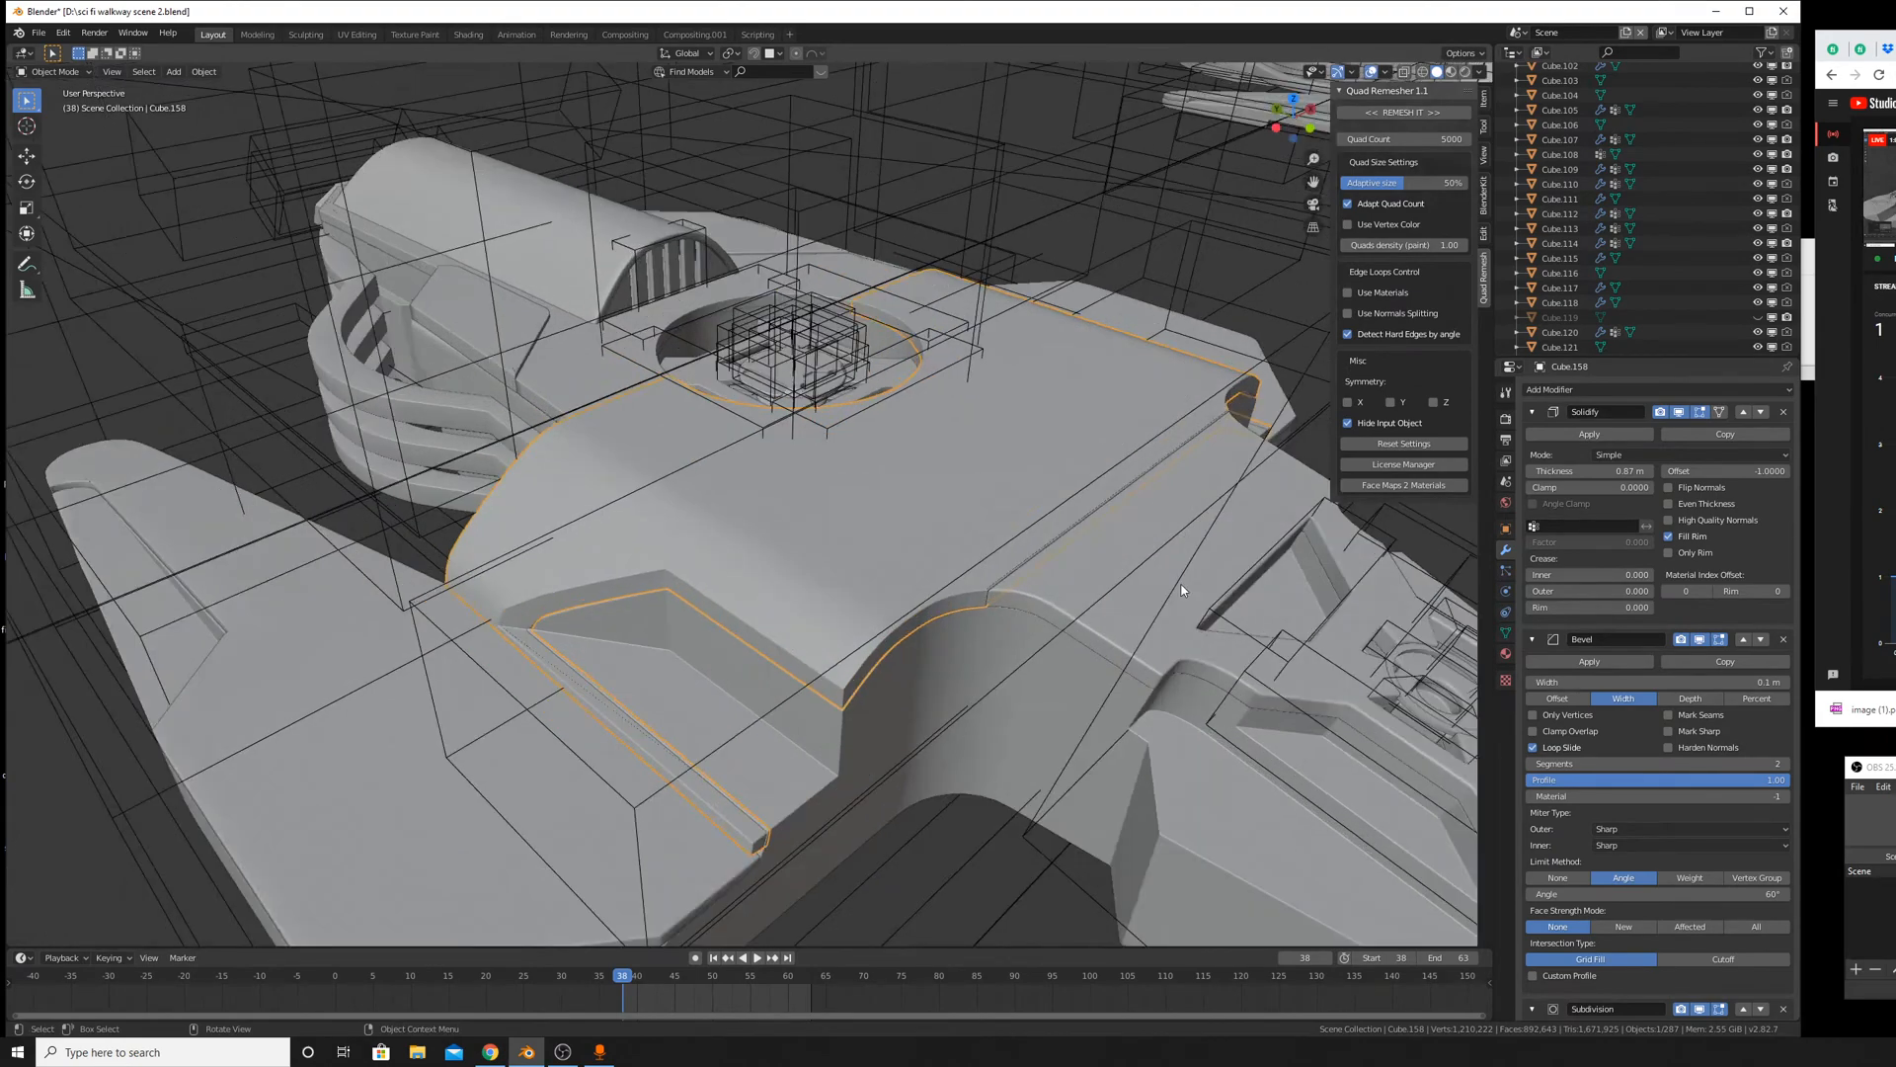
pyautogui.moveTo(1191, 413); pyautogui.dragTo(956, 554, button='middle')
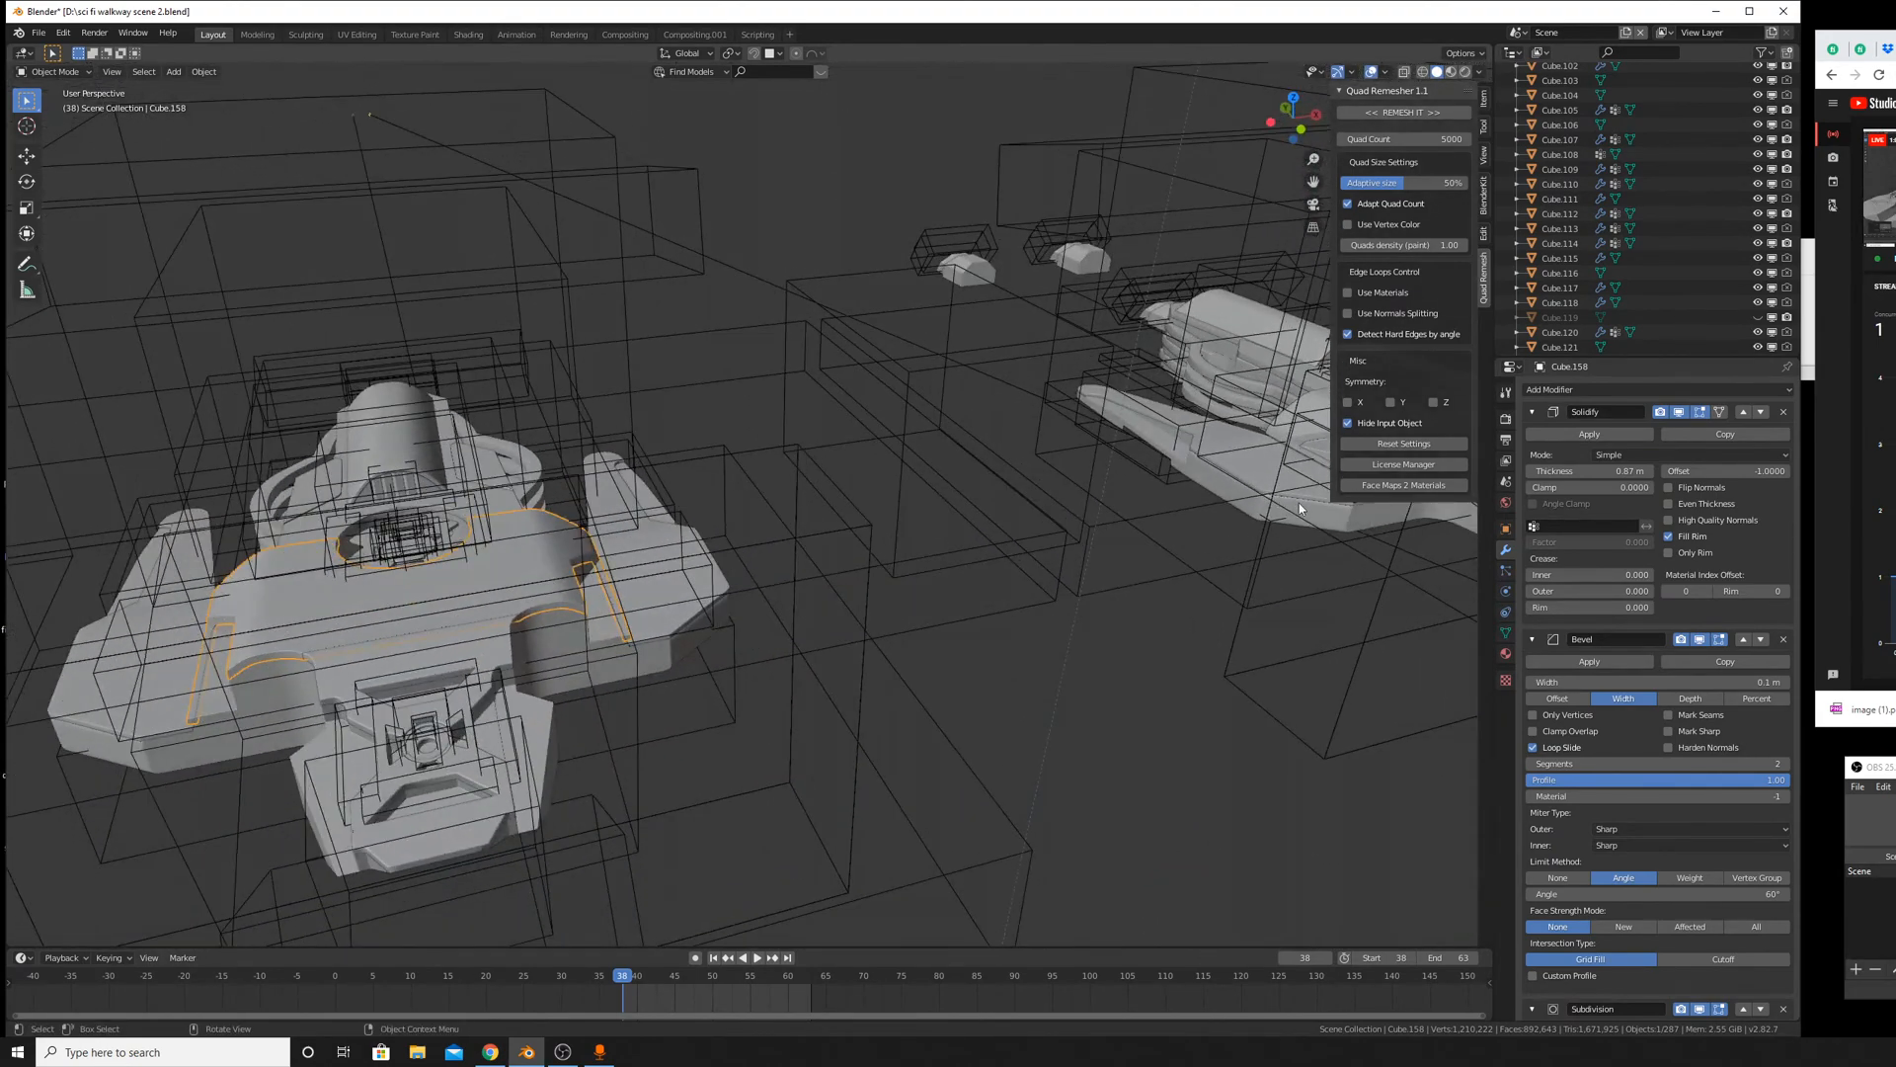
# Apply the upper hull plating's Solidify, first Bevel and Subdivision modifiers in stack order.
pyautogui.click(575, 672)
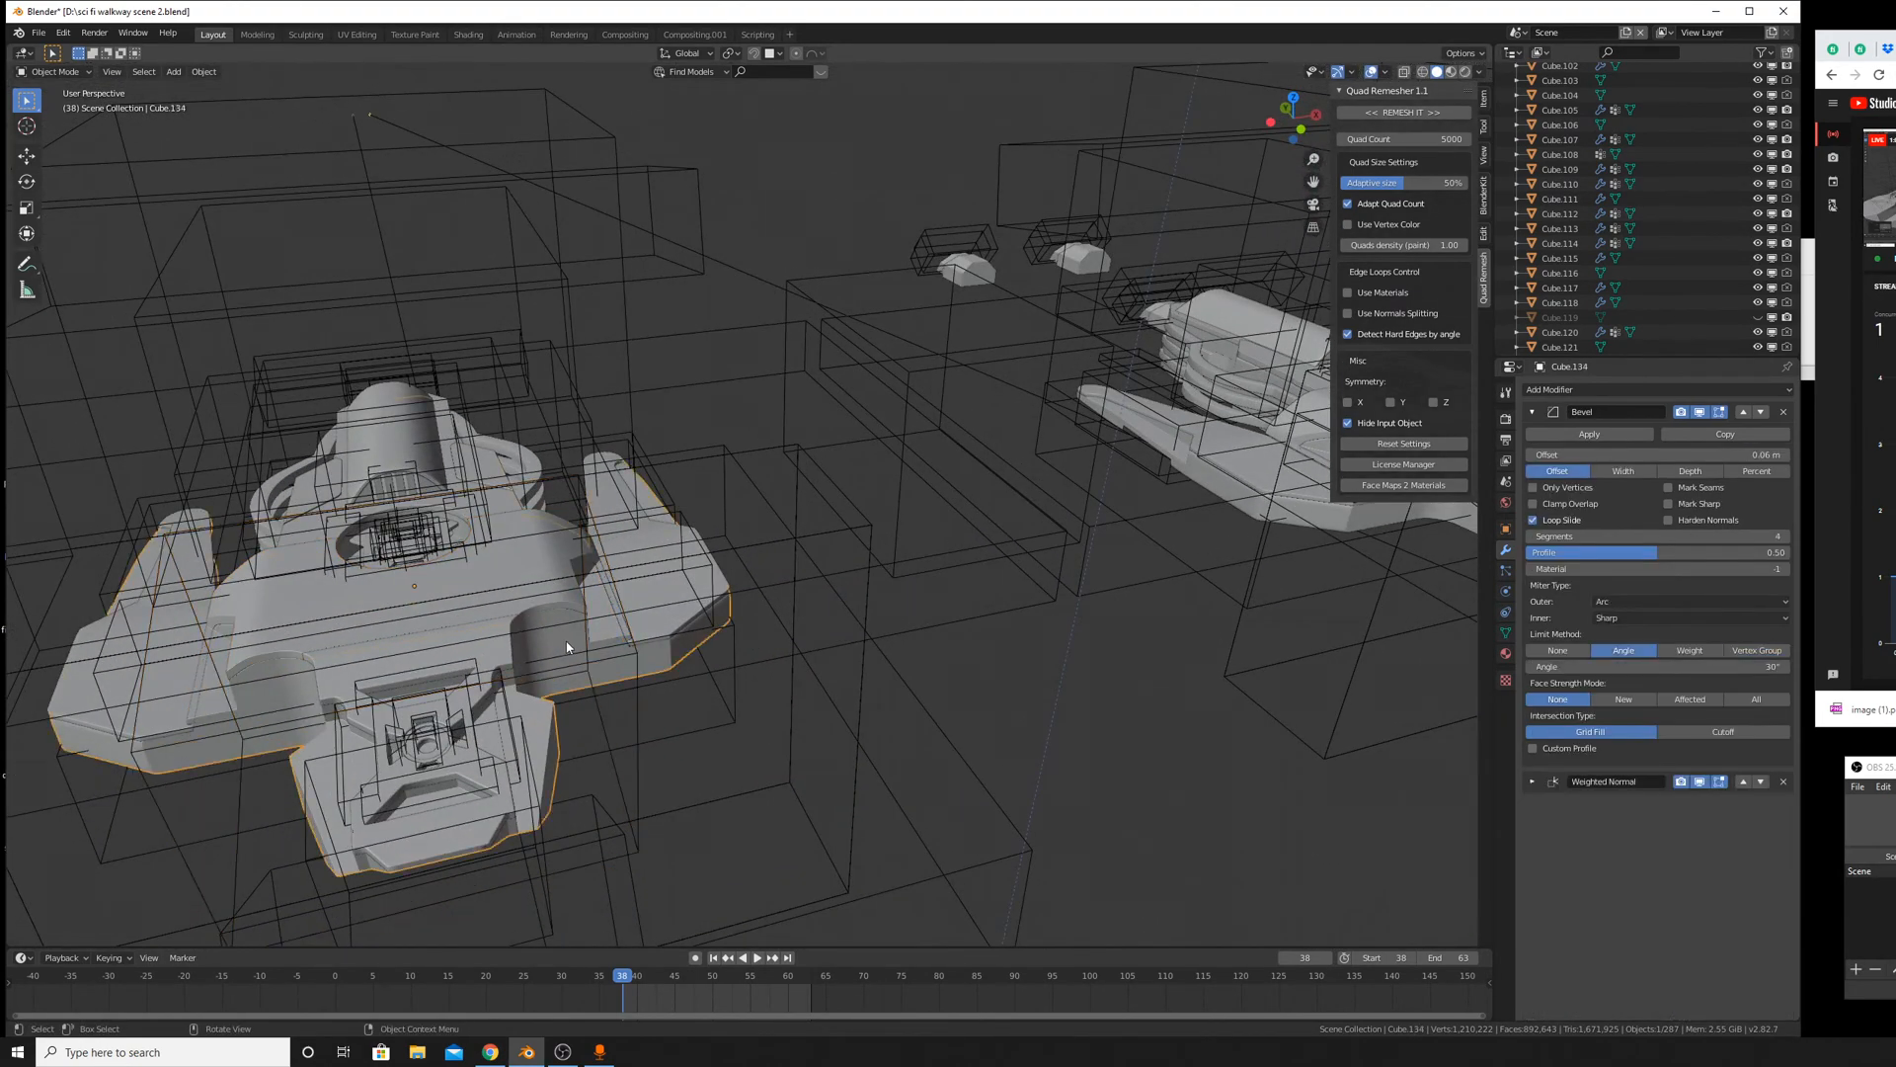
pyautogui.click(527, 616)
pyautogui.scroll(6, 528, 617)
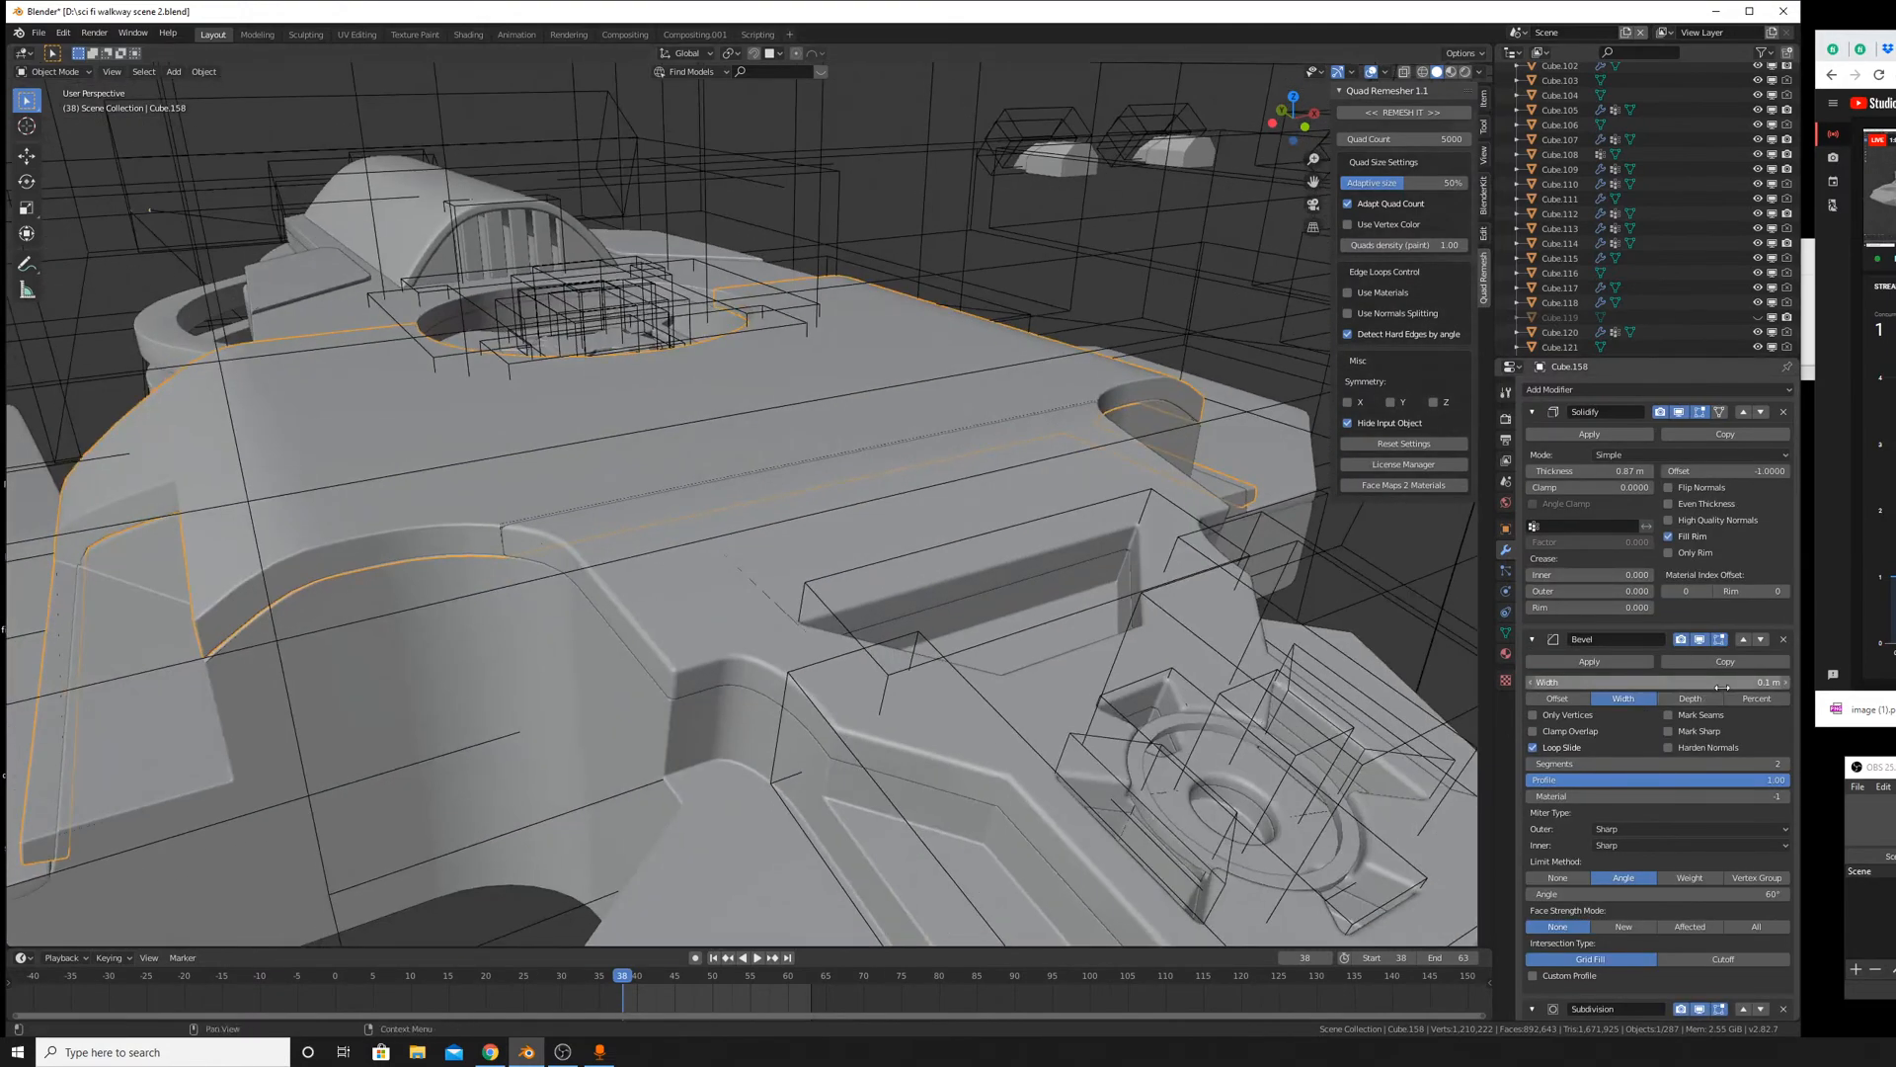
pyautogui.scroll(-12, 1688, 671)
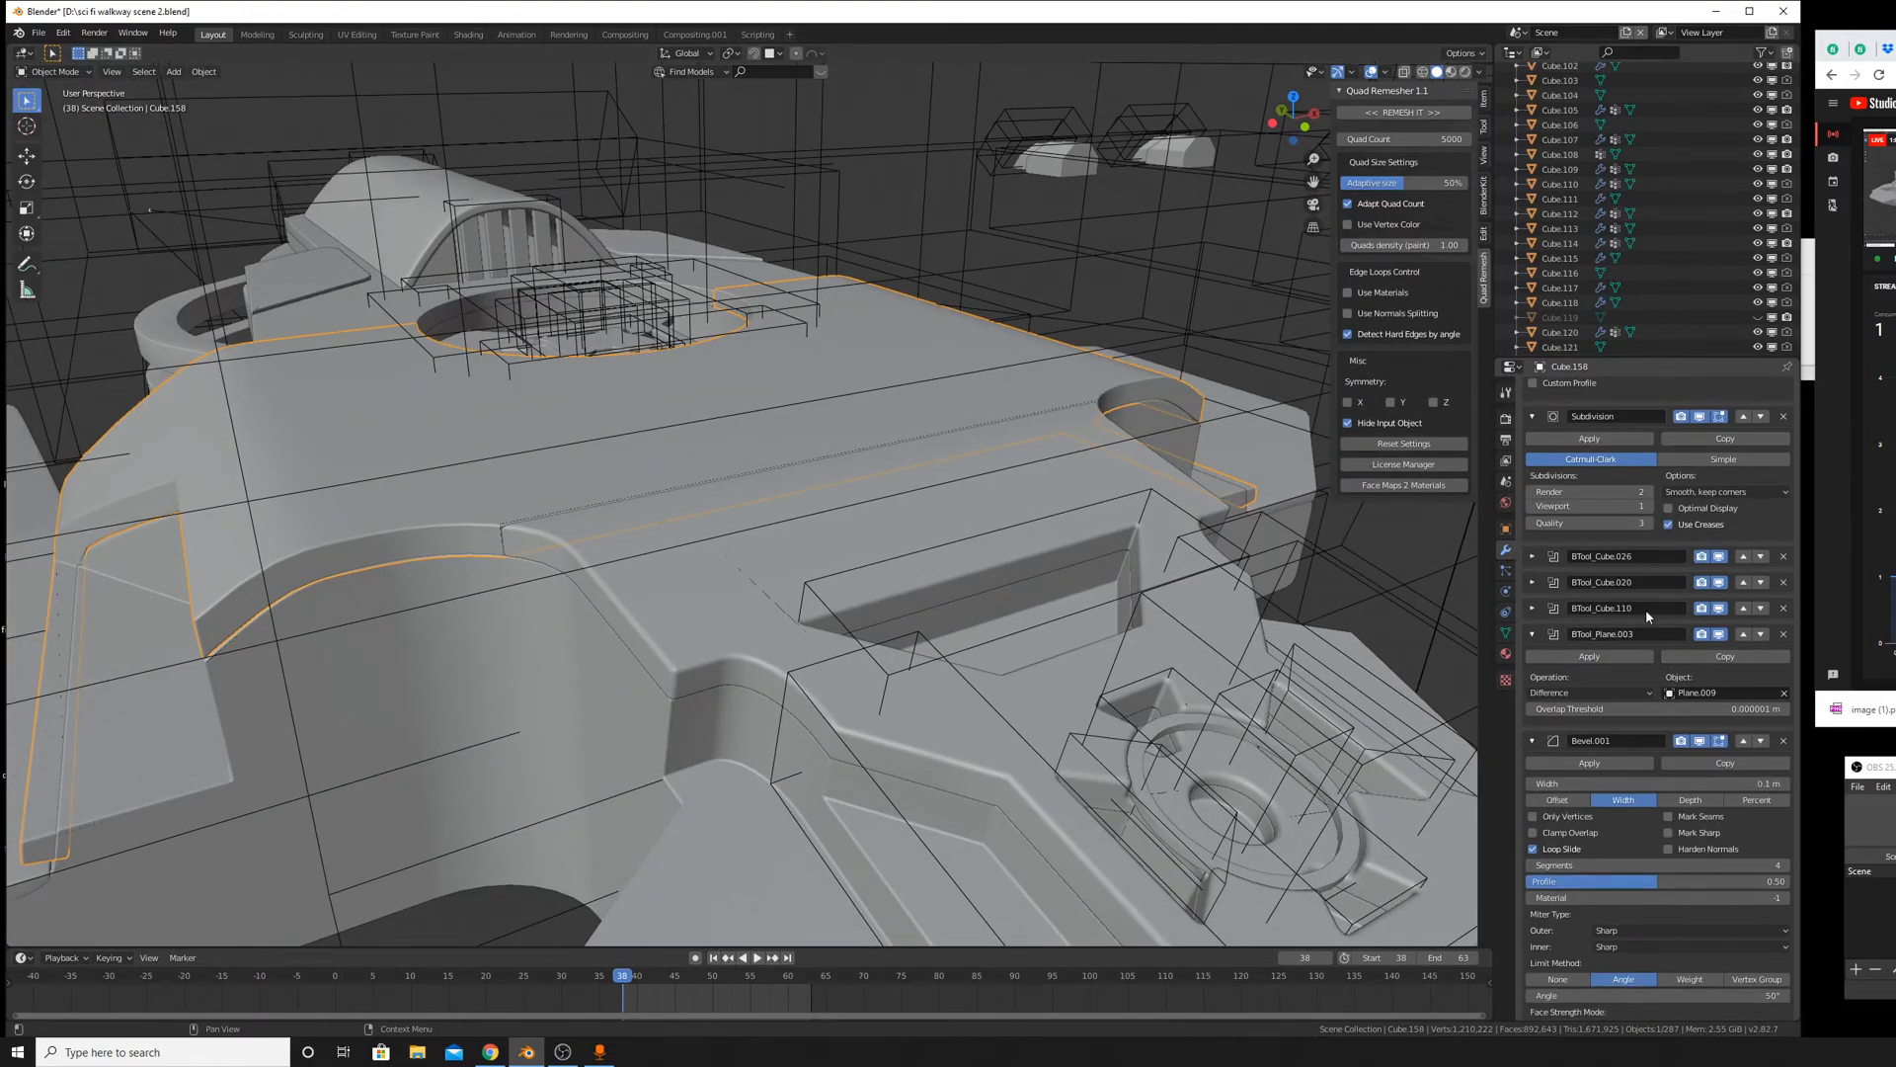
pyautogui.scroll(12, 1646, 612)
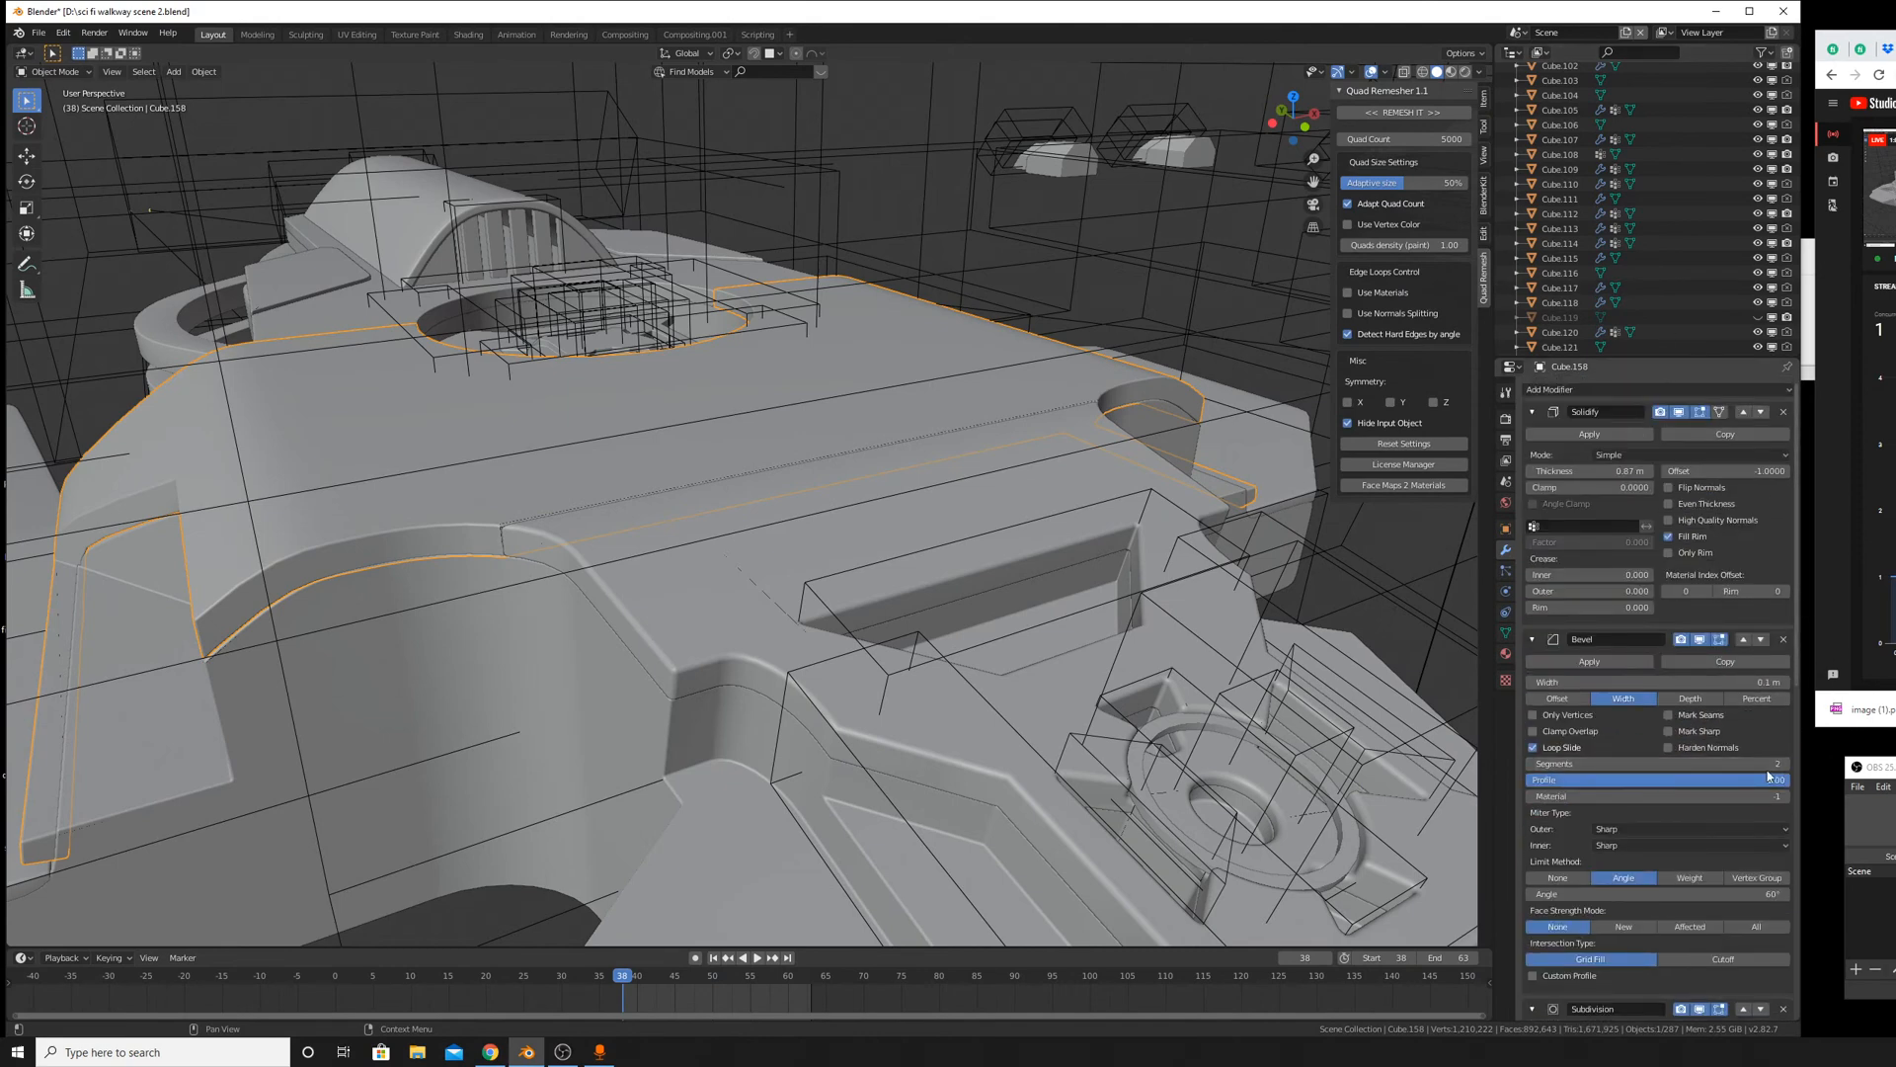
pyautogui.click(1589, 435)
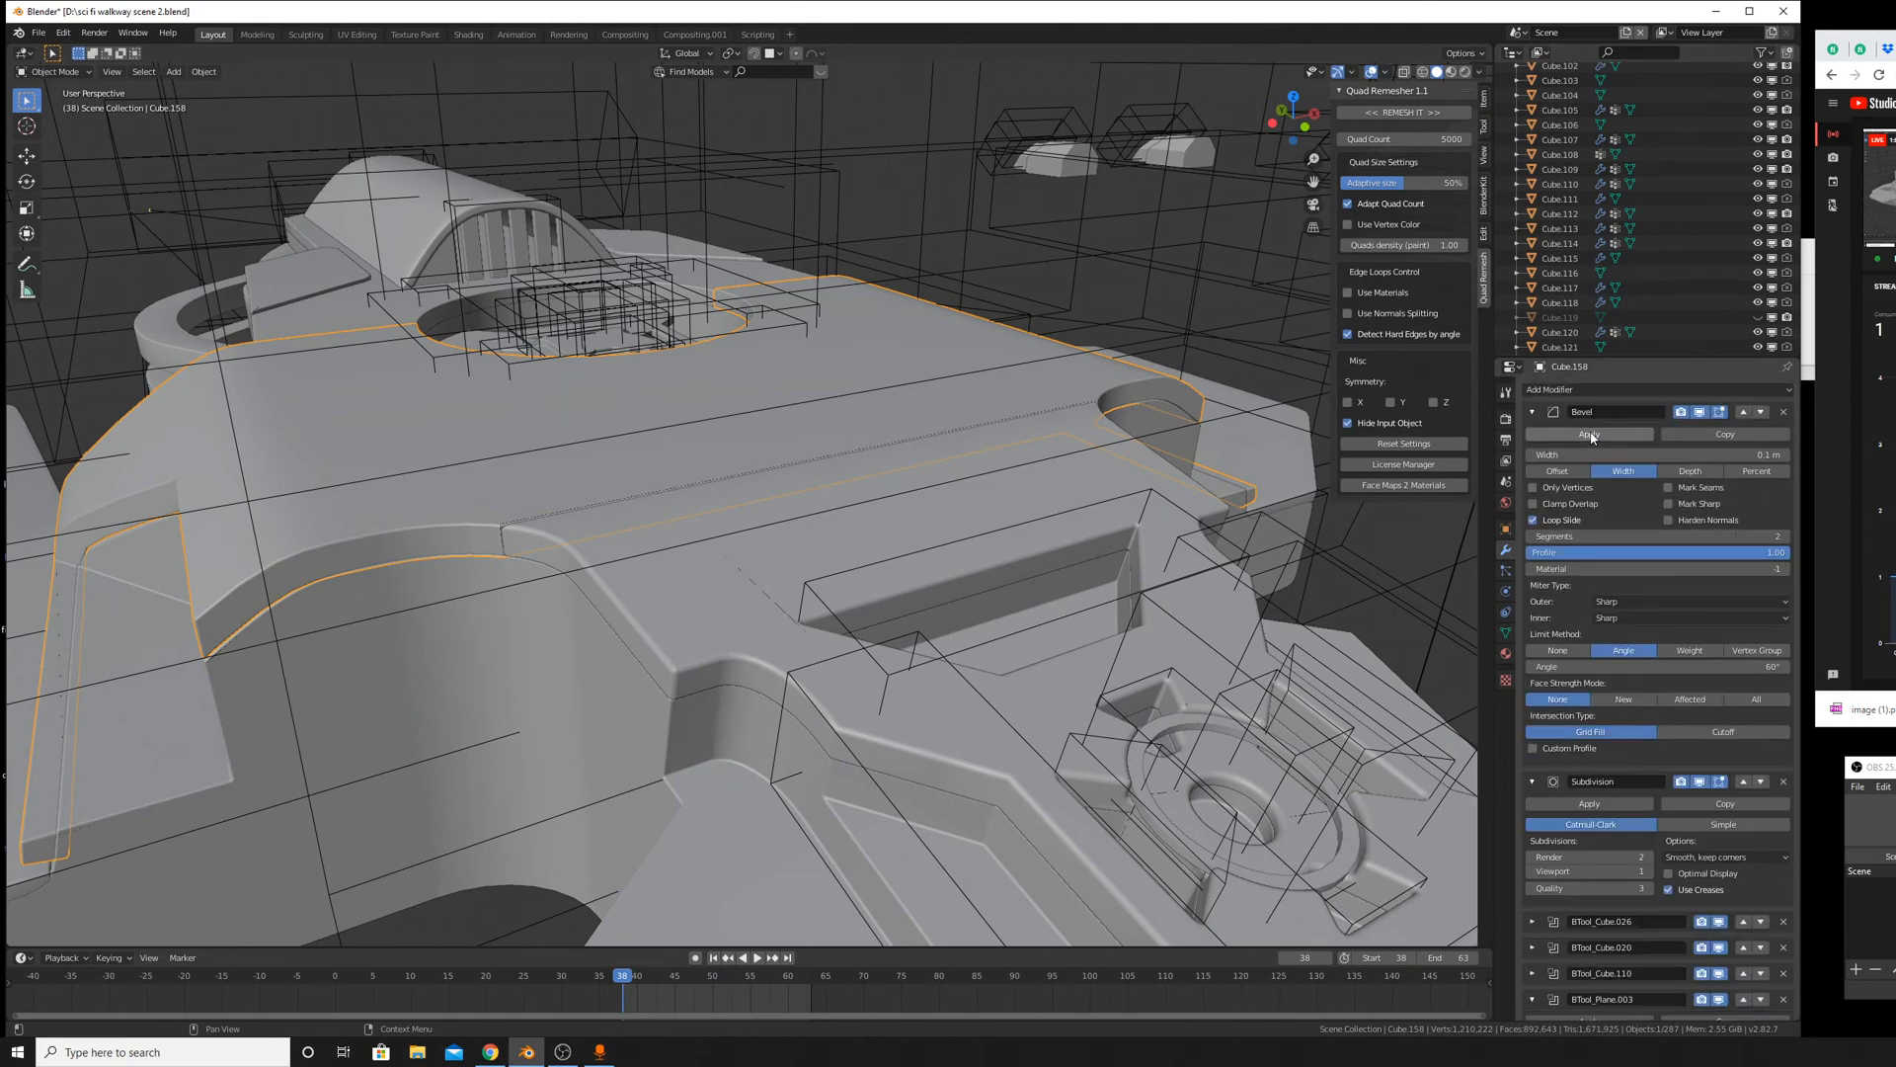
pyautogui.click(1589, 435)
pyautogui.click(1589, 434)
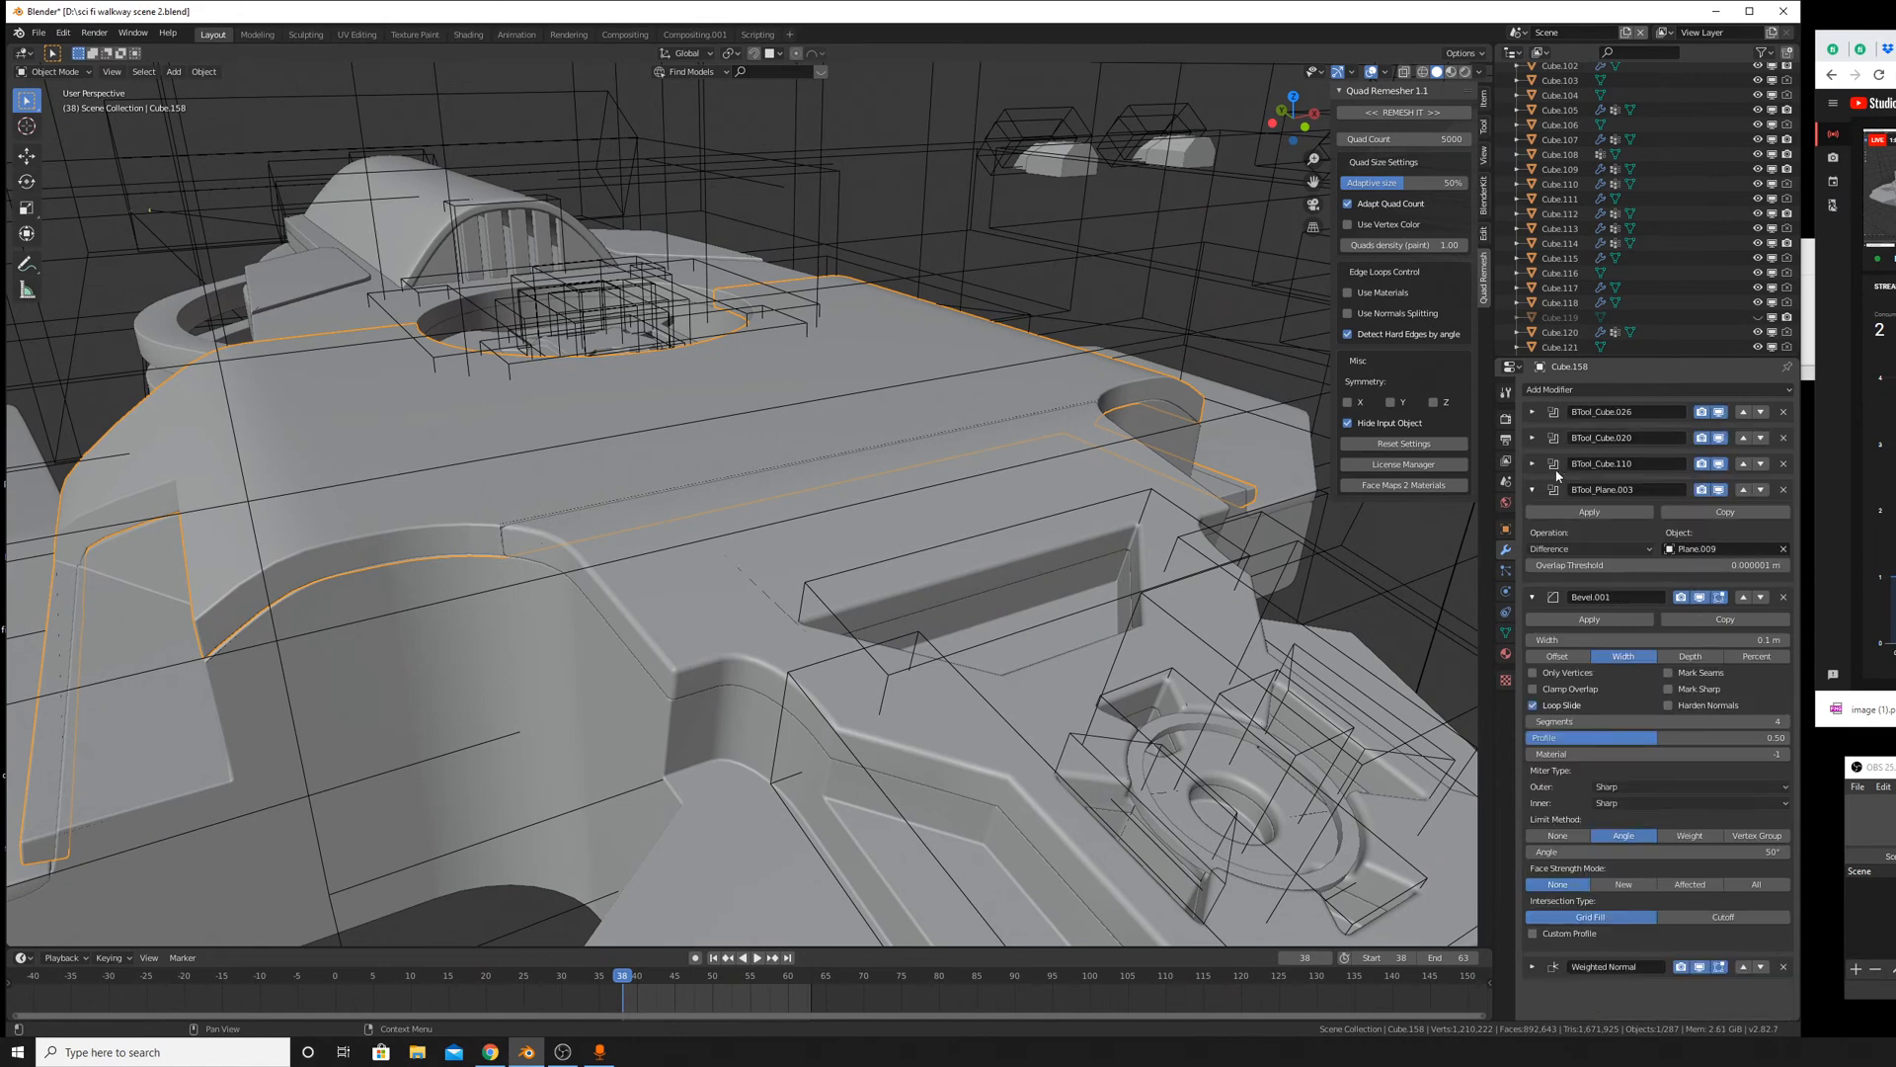
# Apply the plating's Boolean modifiers BTool_Cube.026, BTool_Cube.020, BTool_Cube.110 and BTool_Plane.003, leaving Bevel.001 and Weighted Normal unapplied.
pyautogui.click(1532, 488)
pyautogui.moveTo(1535, 486); pyautogui.dragTo(1529, 413)
pyautogui.click(1577, 436)
pyautogui.click(1577, 435)
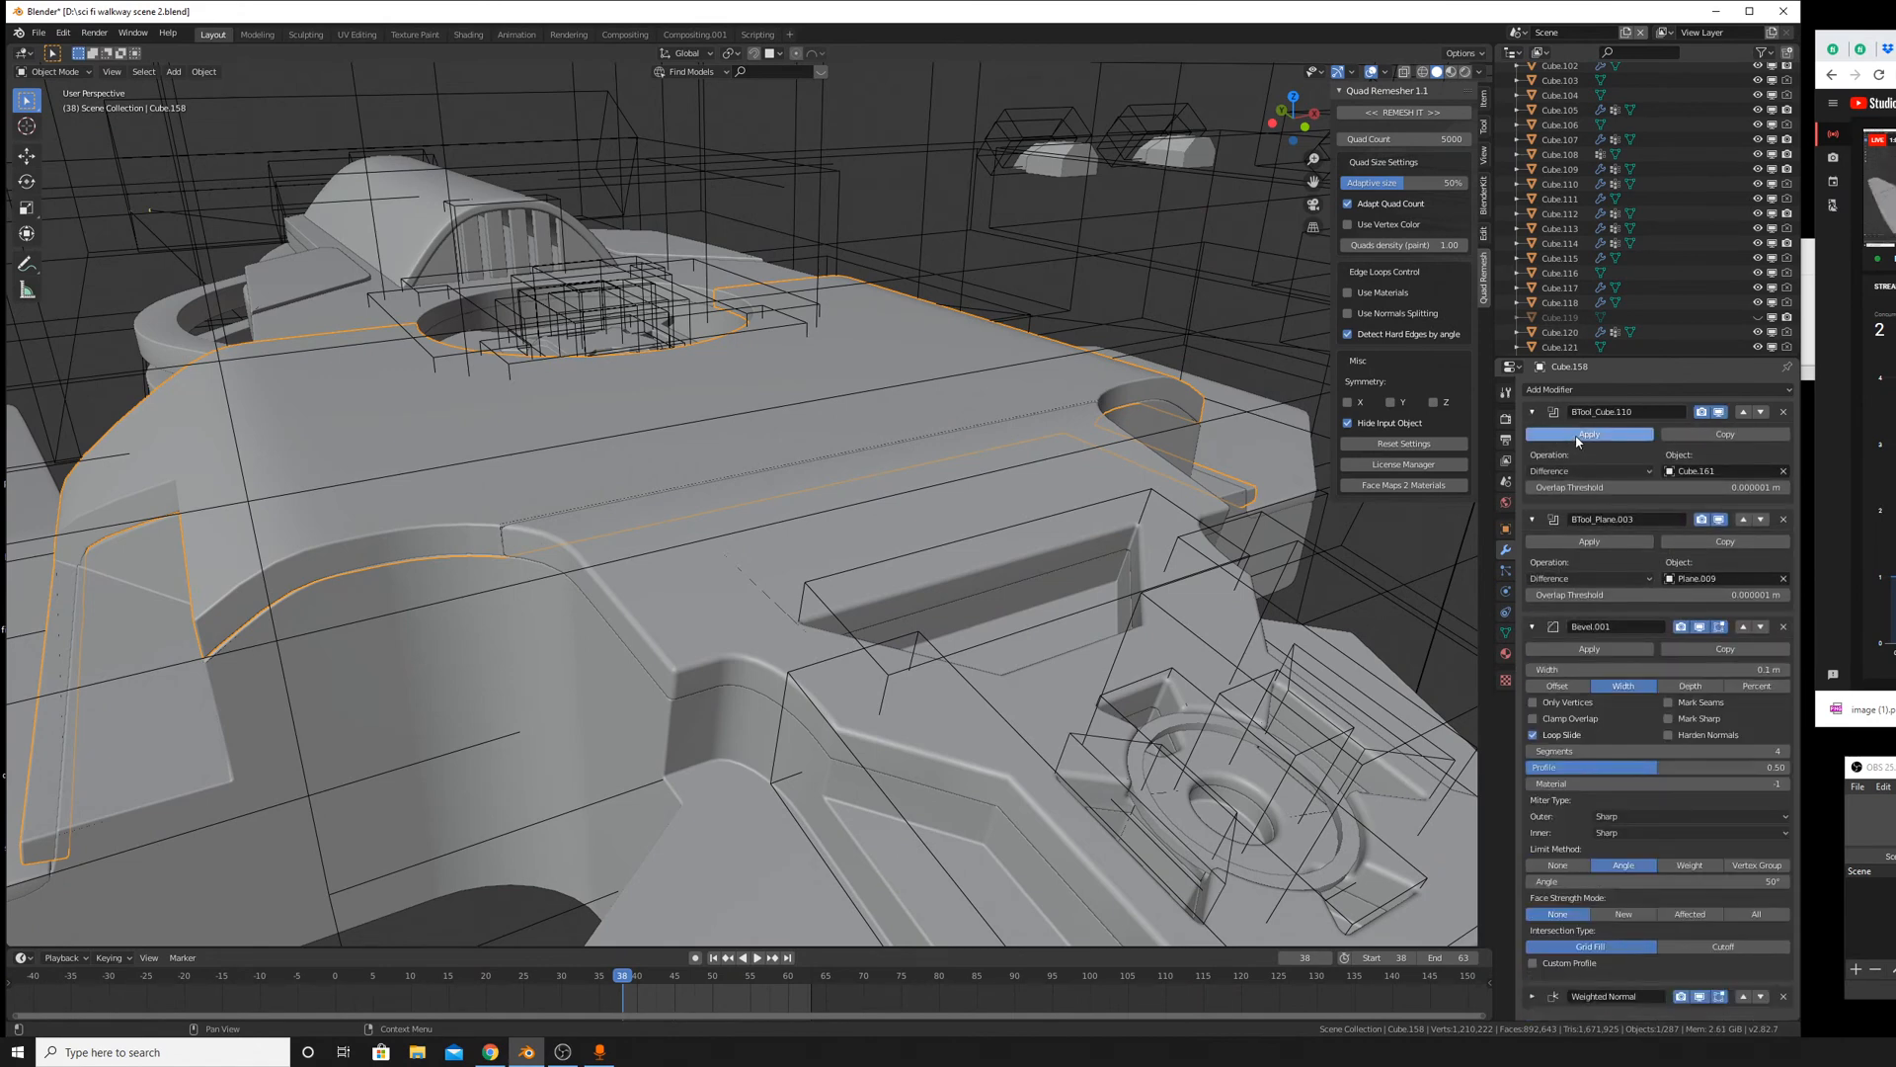
pyautogui.click(1576, 435)
pyautogui.click(1577, 435)
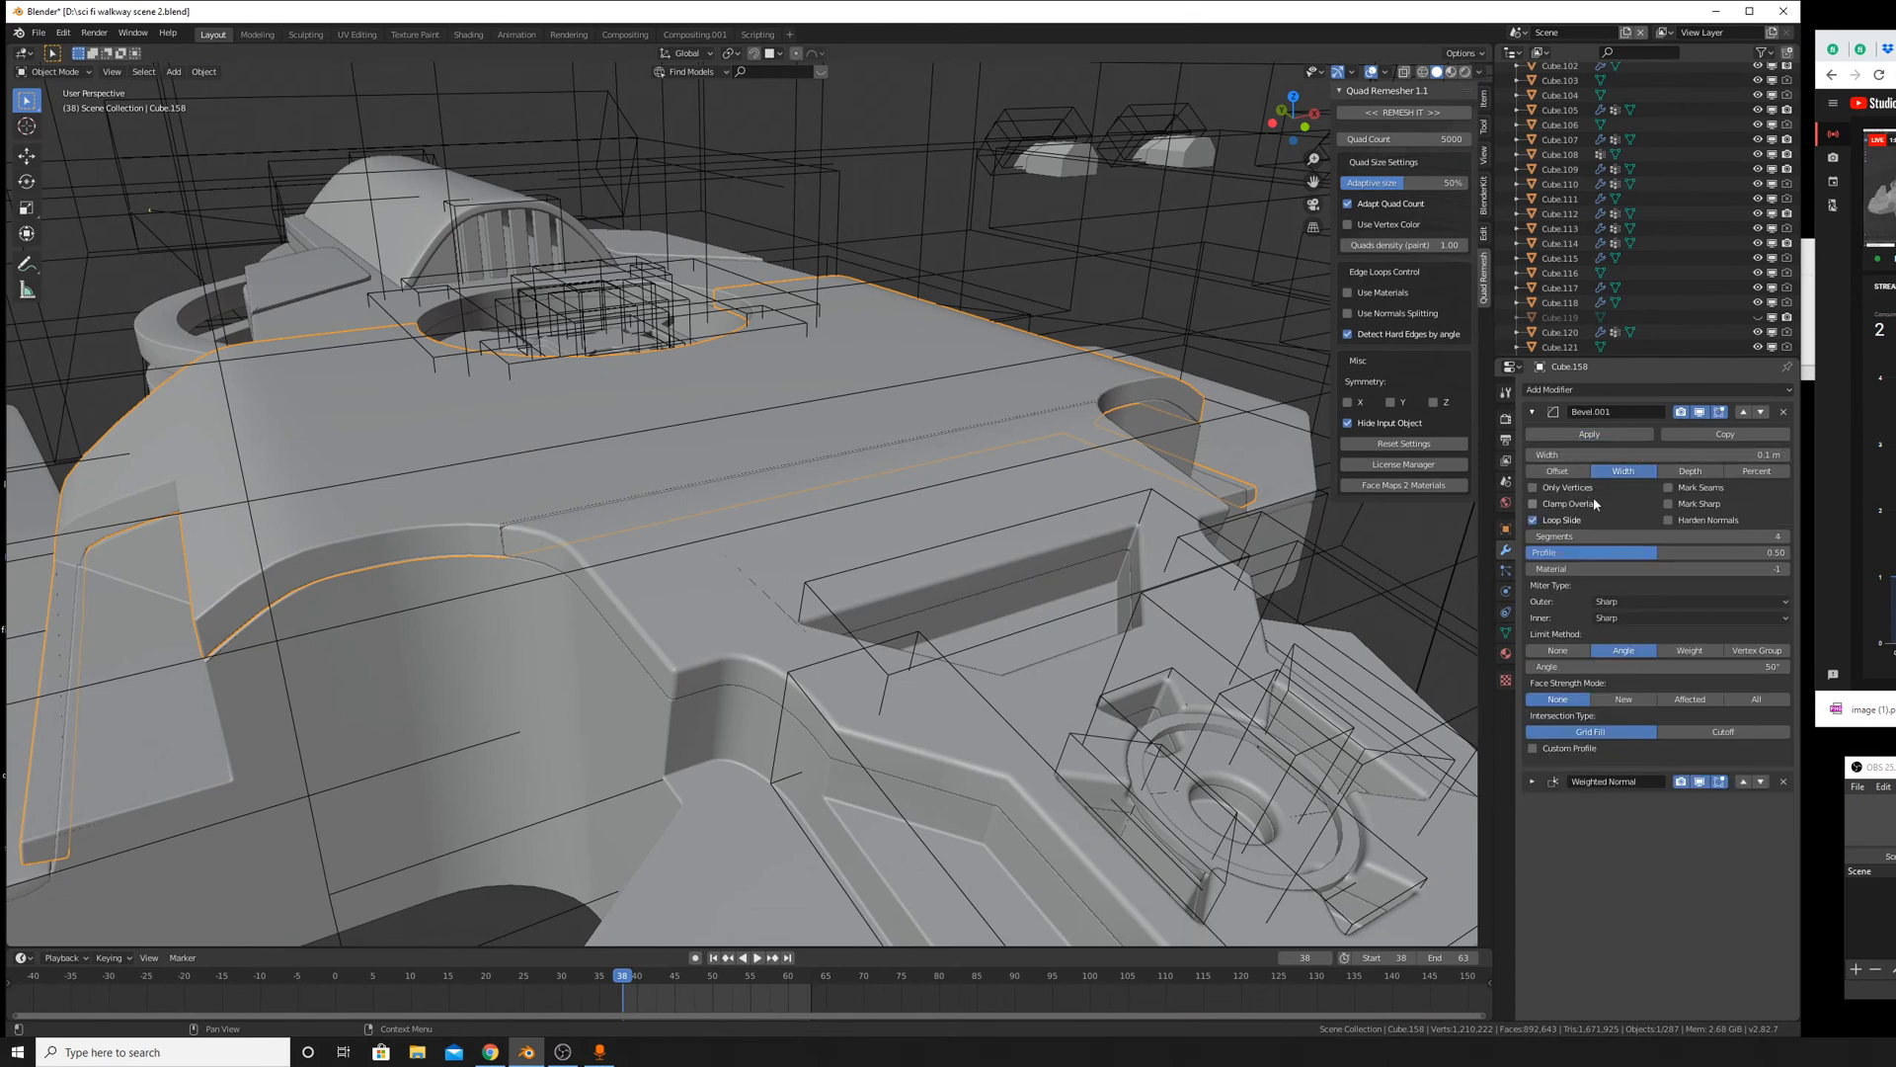
pyautogui.click(1532, 412)
# Focus on the plating's side recess and set the Bevel.001 angle limit to 41°.
pyautogui.scroll(-6, 1137, 456)
pyautogui.moveTo(1083, 519); pyautogui.dragTo(1240, 275, button='middle')
pyautogui.press('g')
pyautogui.press('z')
pyautogui.rightClick(1033, 336)
pyautogui.scroll(6, 1050, 496)
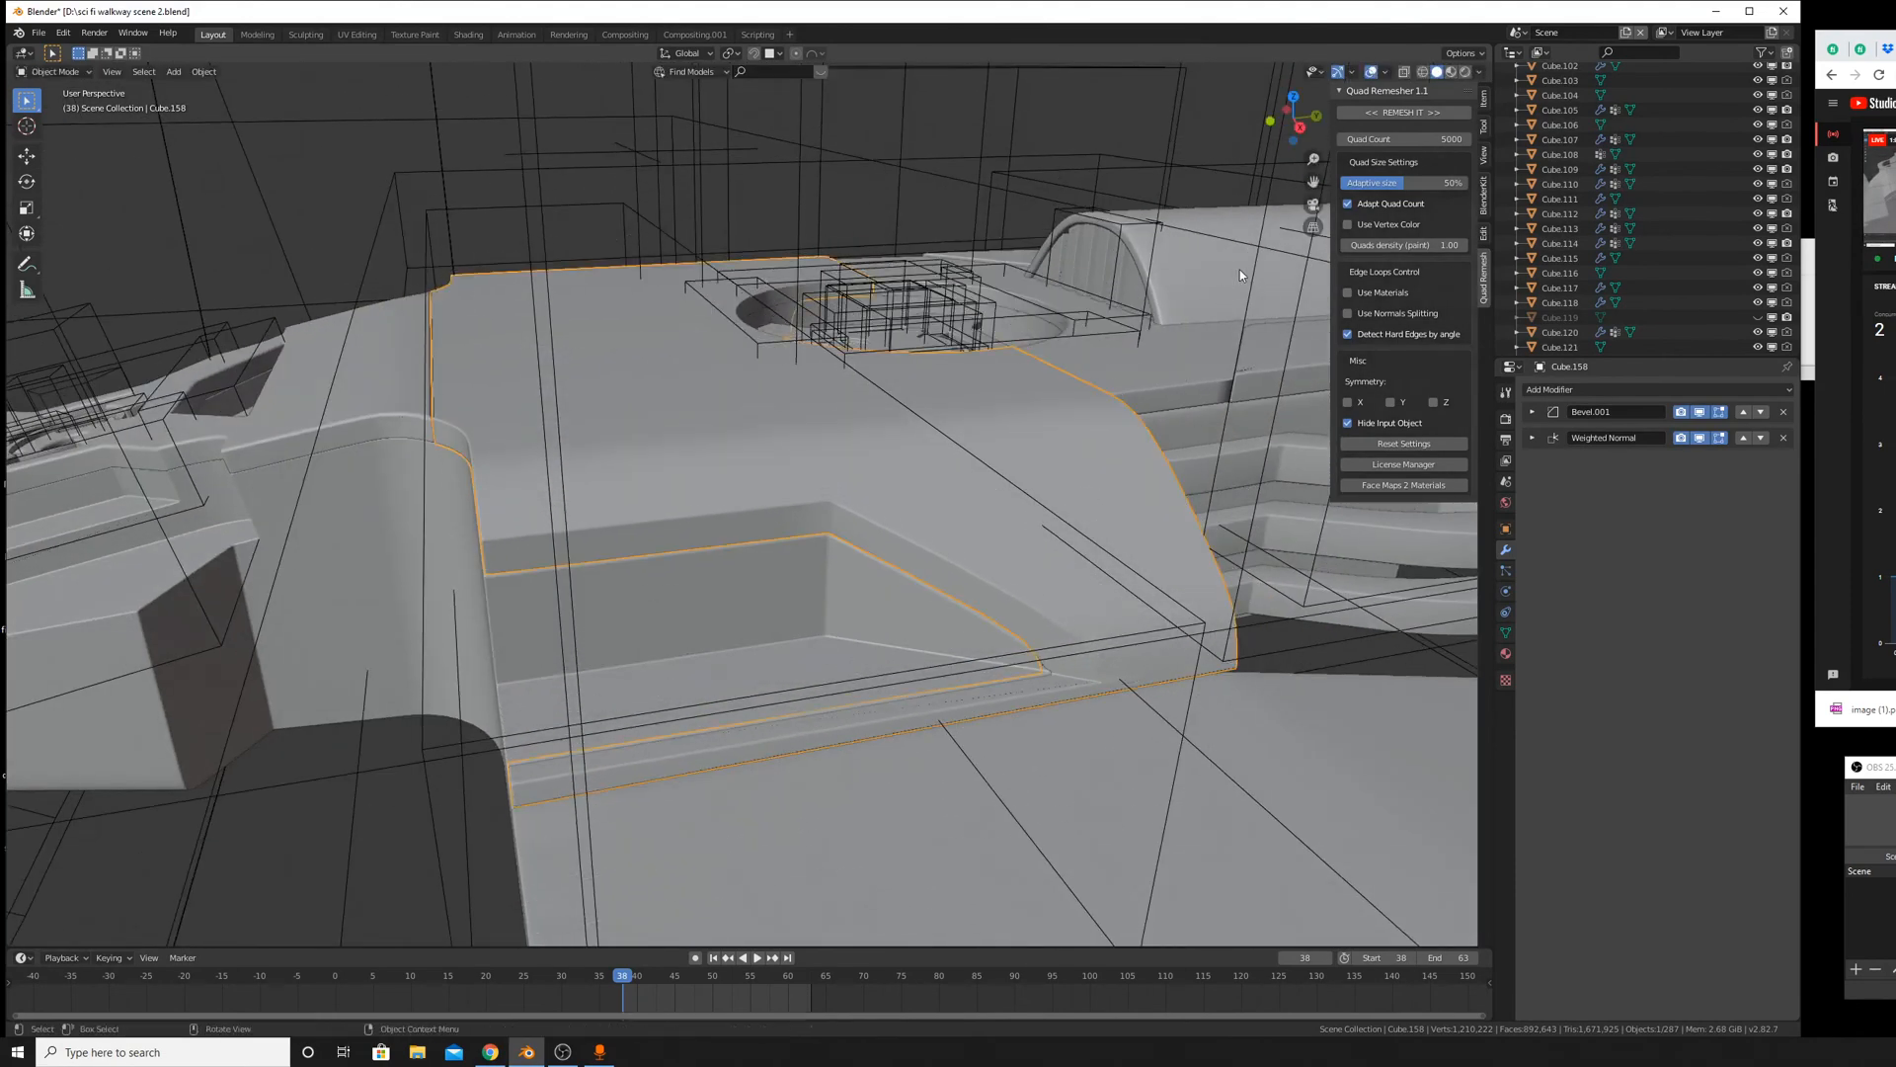
pyautogui.scroll(8, 1259, 523)
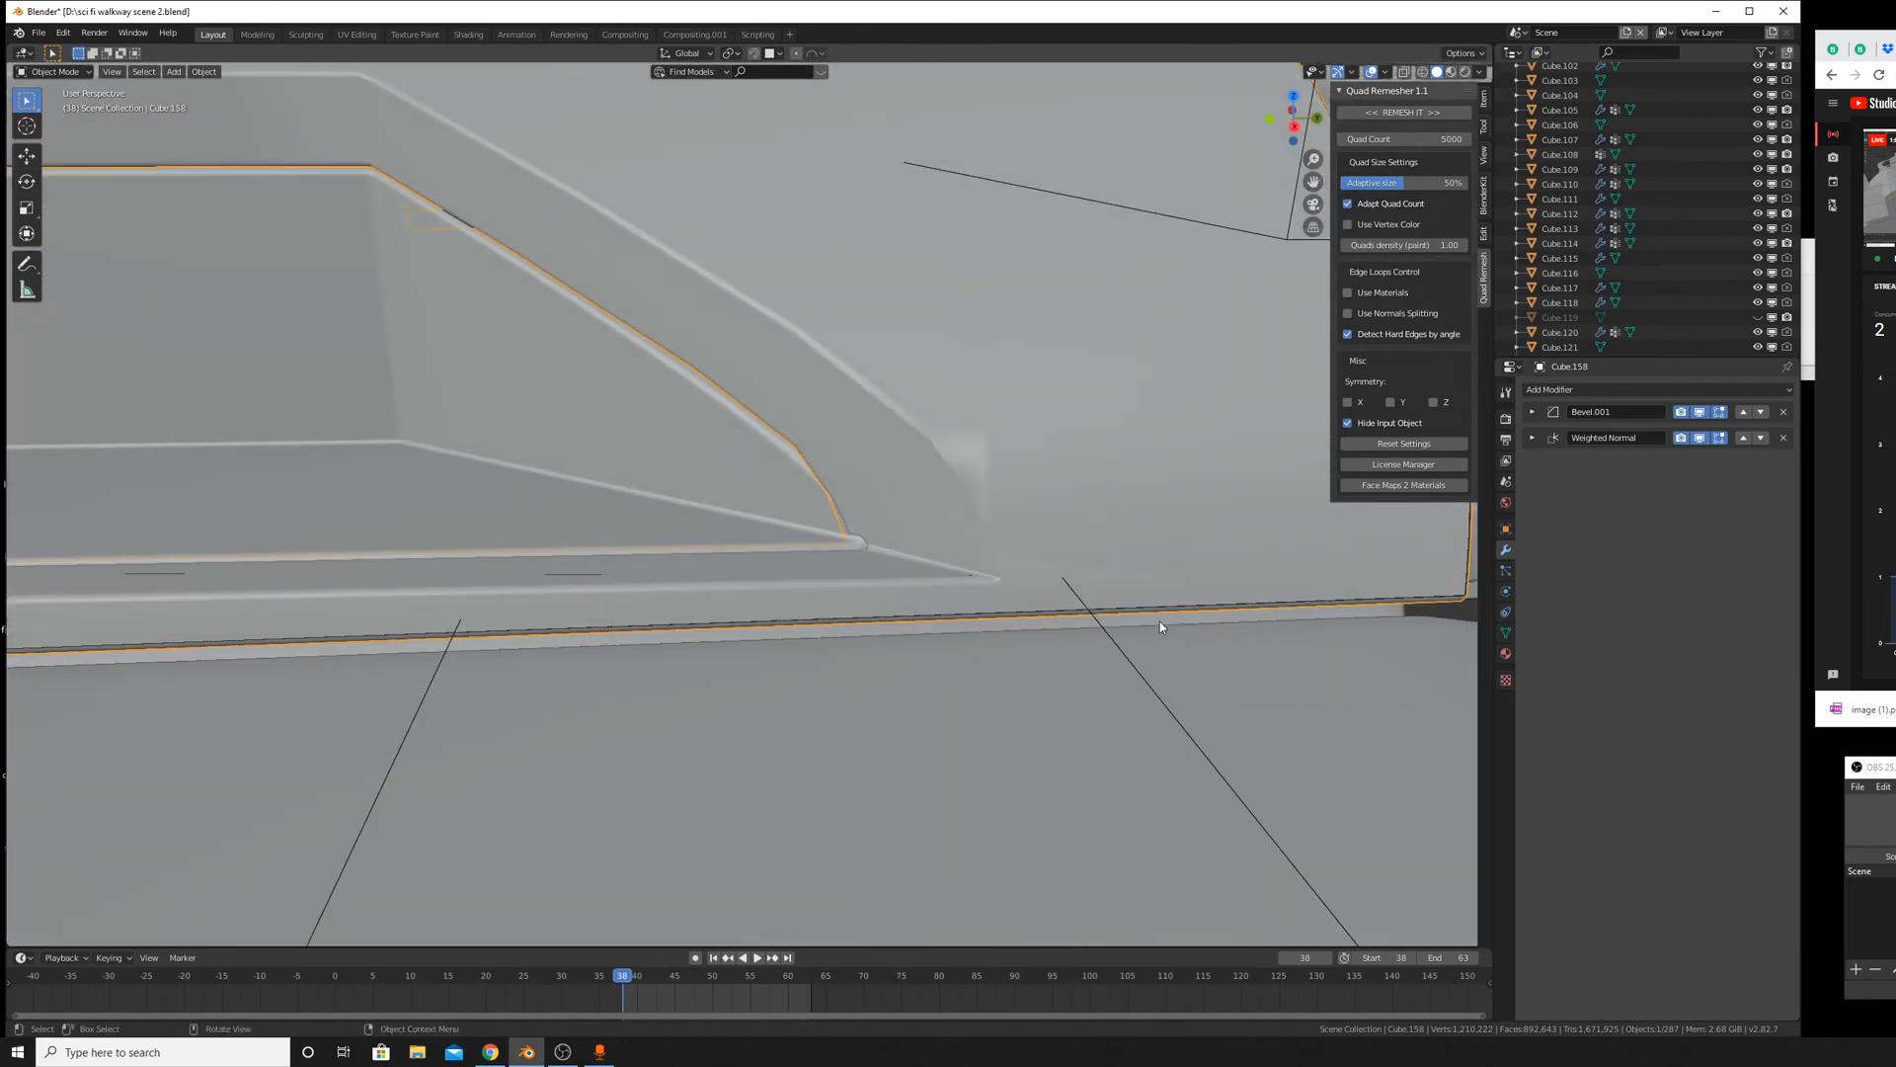
pyautogui.click(1532, 411)
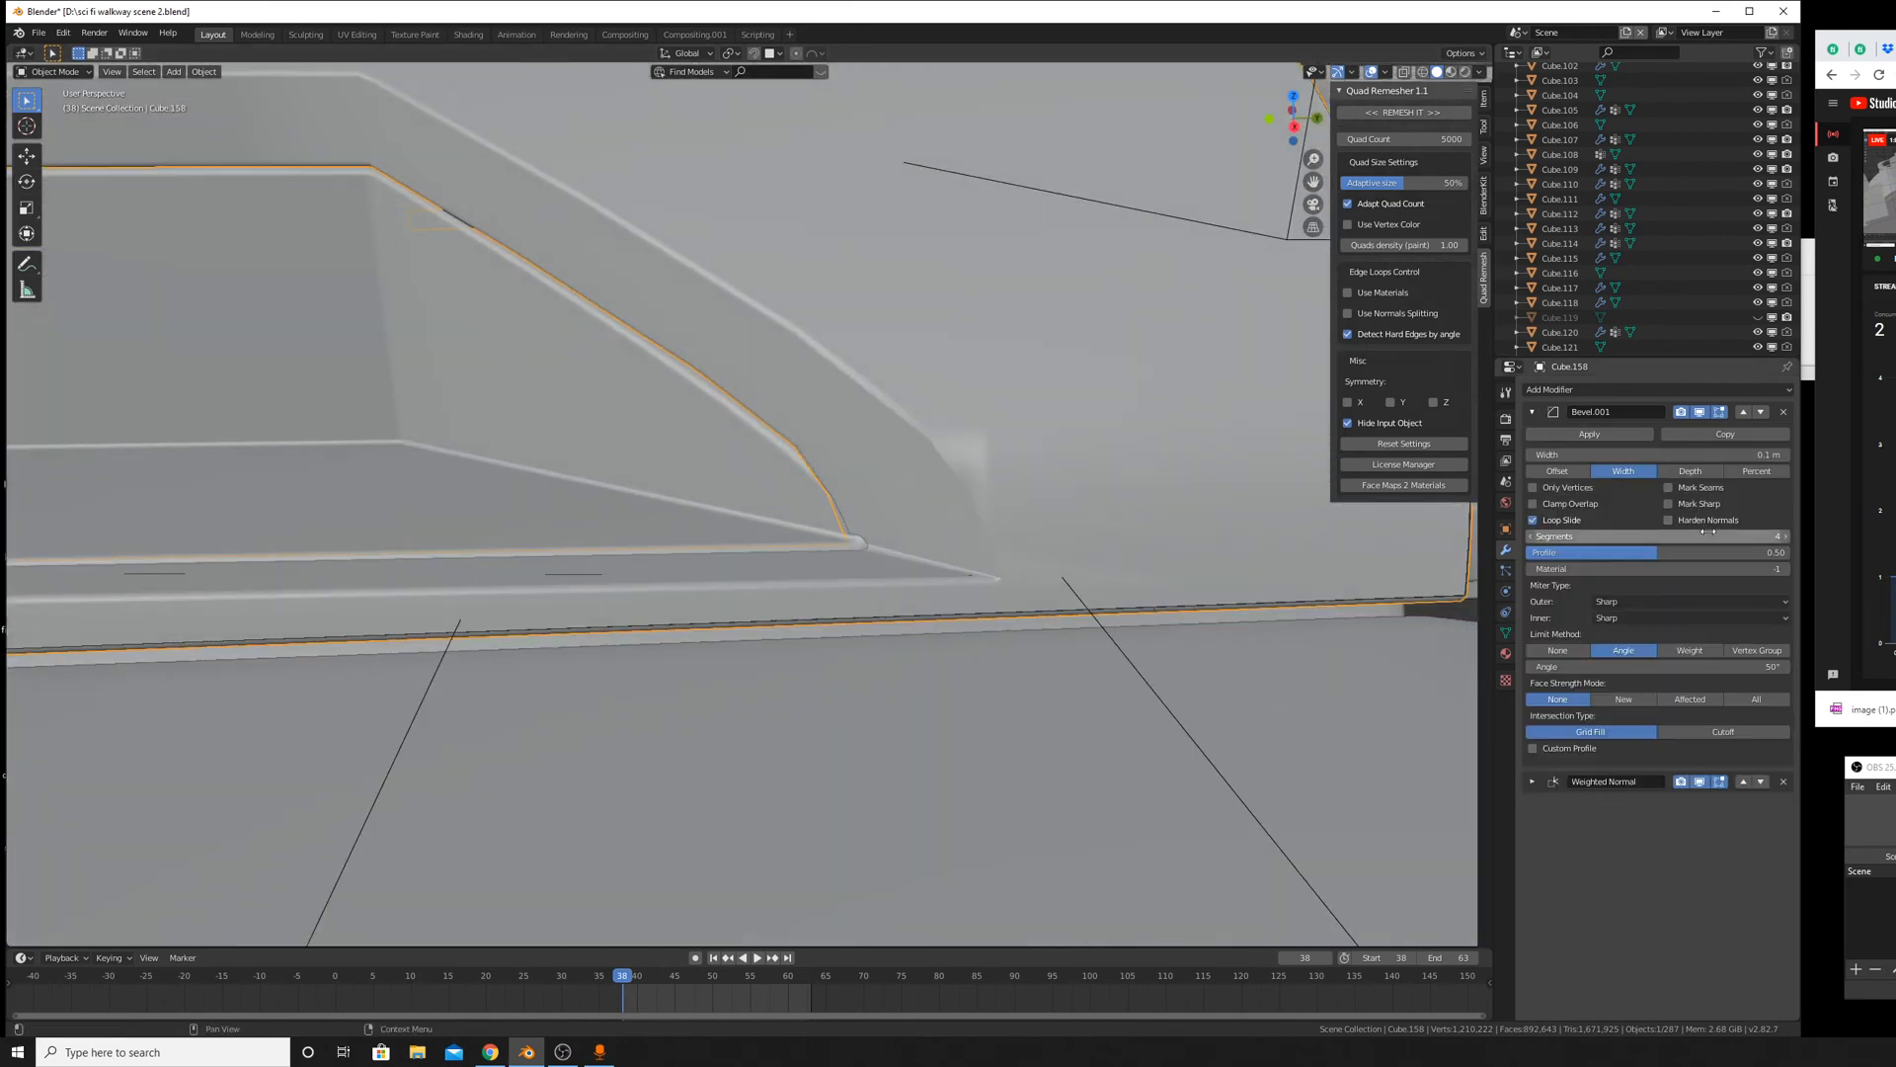
pyautogui.moveTo(1763, 666); pyautogui.dragTo(1748, 666)
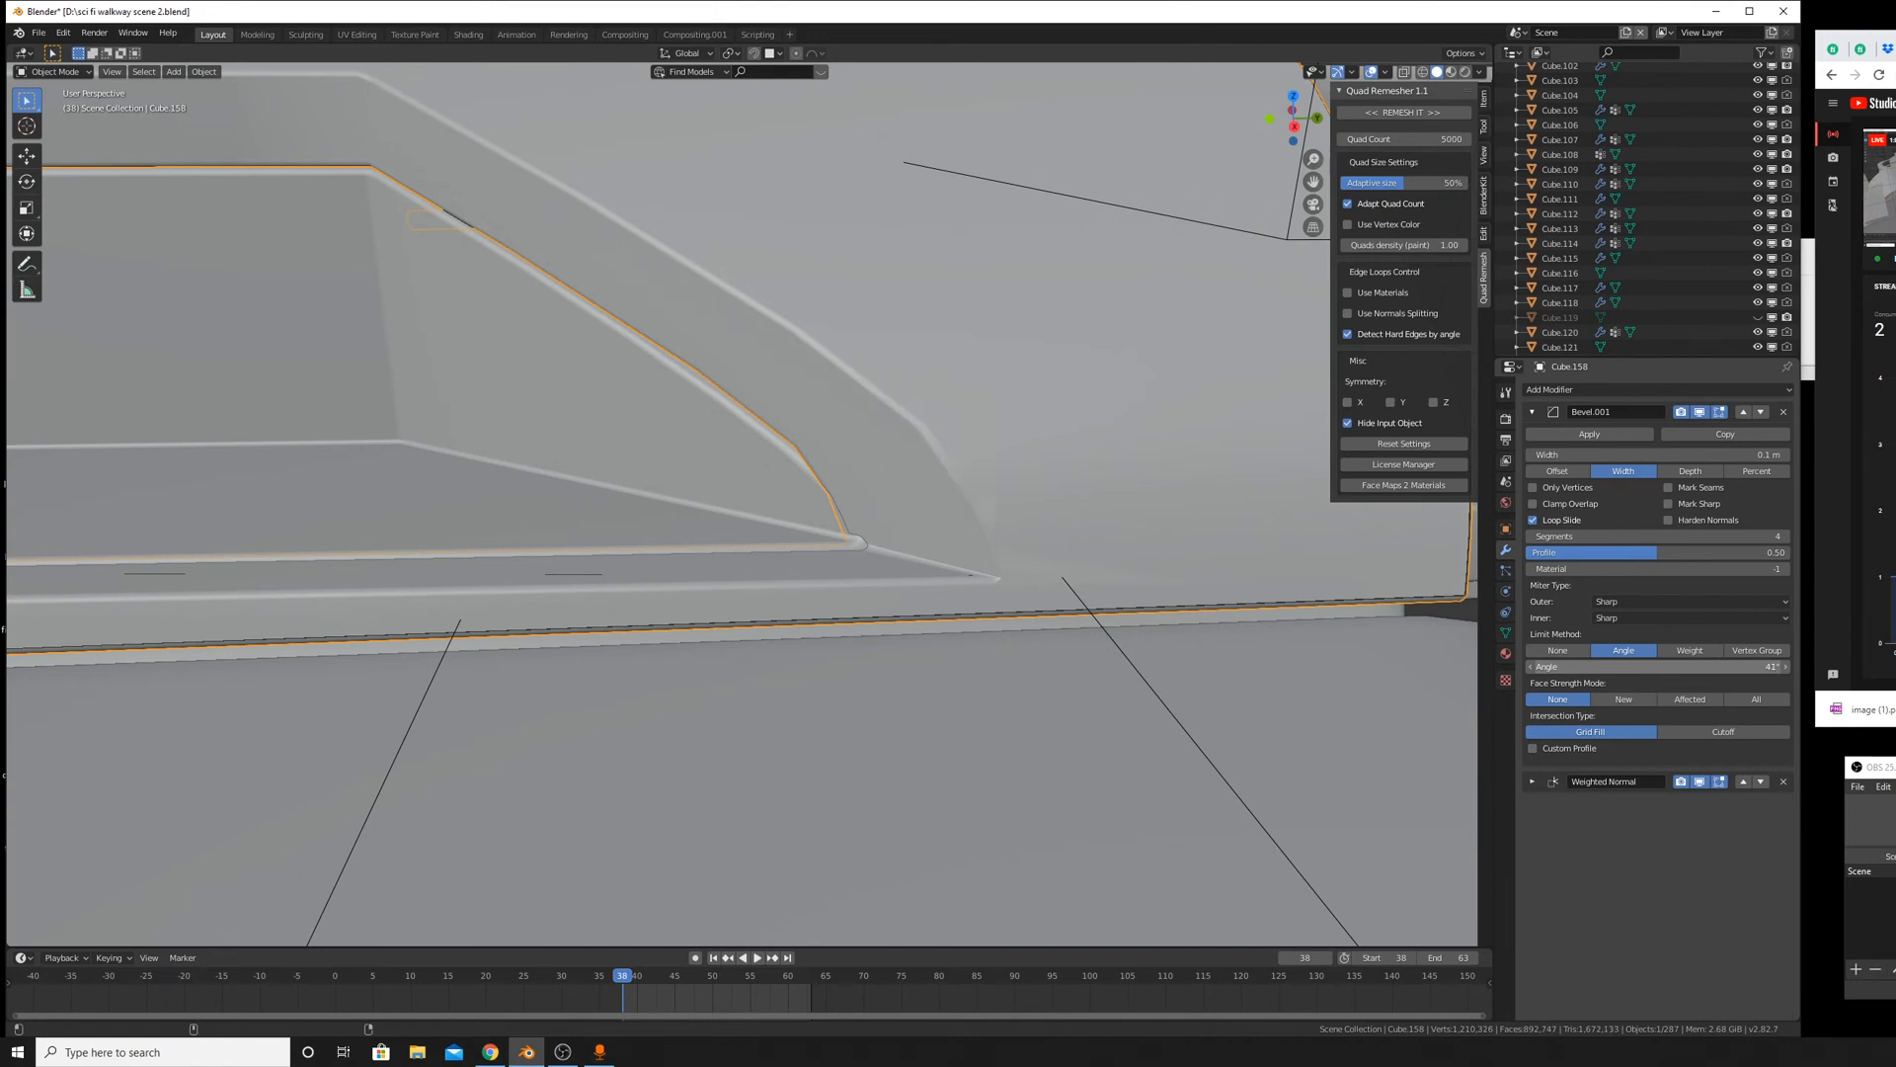
# Set the Bevel.001 angle limit to 35° while checking the recess's pointed tip from the opposite side.
pyautogui.moveTo(1070, 579); pyautogui.dragTo(1113, 589, button='middle')
pyautogui.scroll(-5, 987, 553)
pyautogui.moveTo(776, 499); pyautogui.dragTo(1114, 596, button='middle')
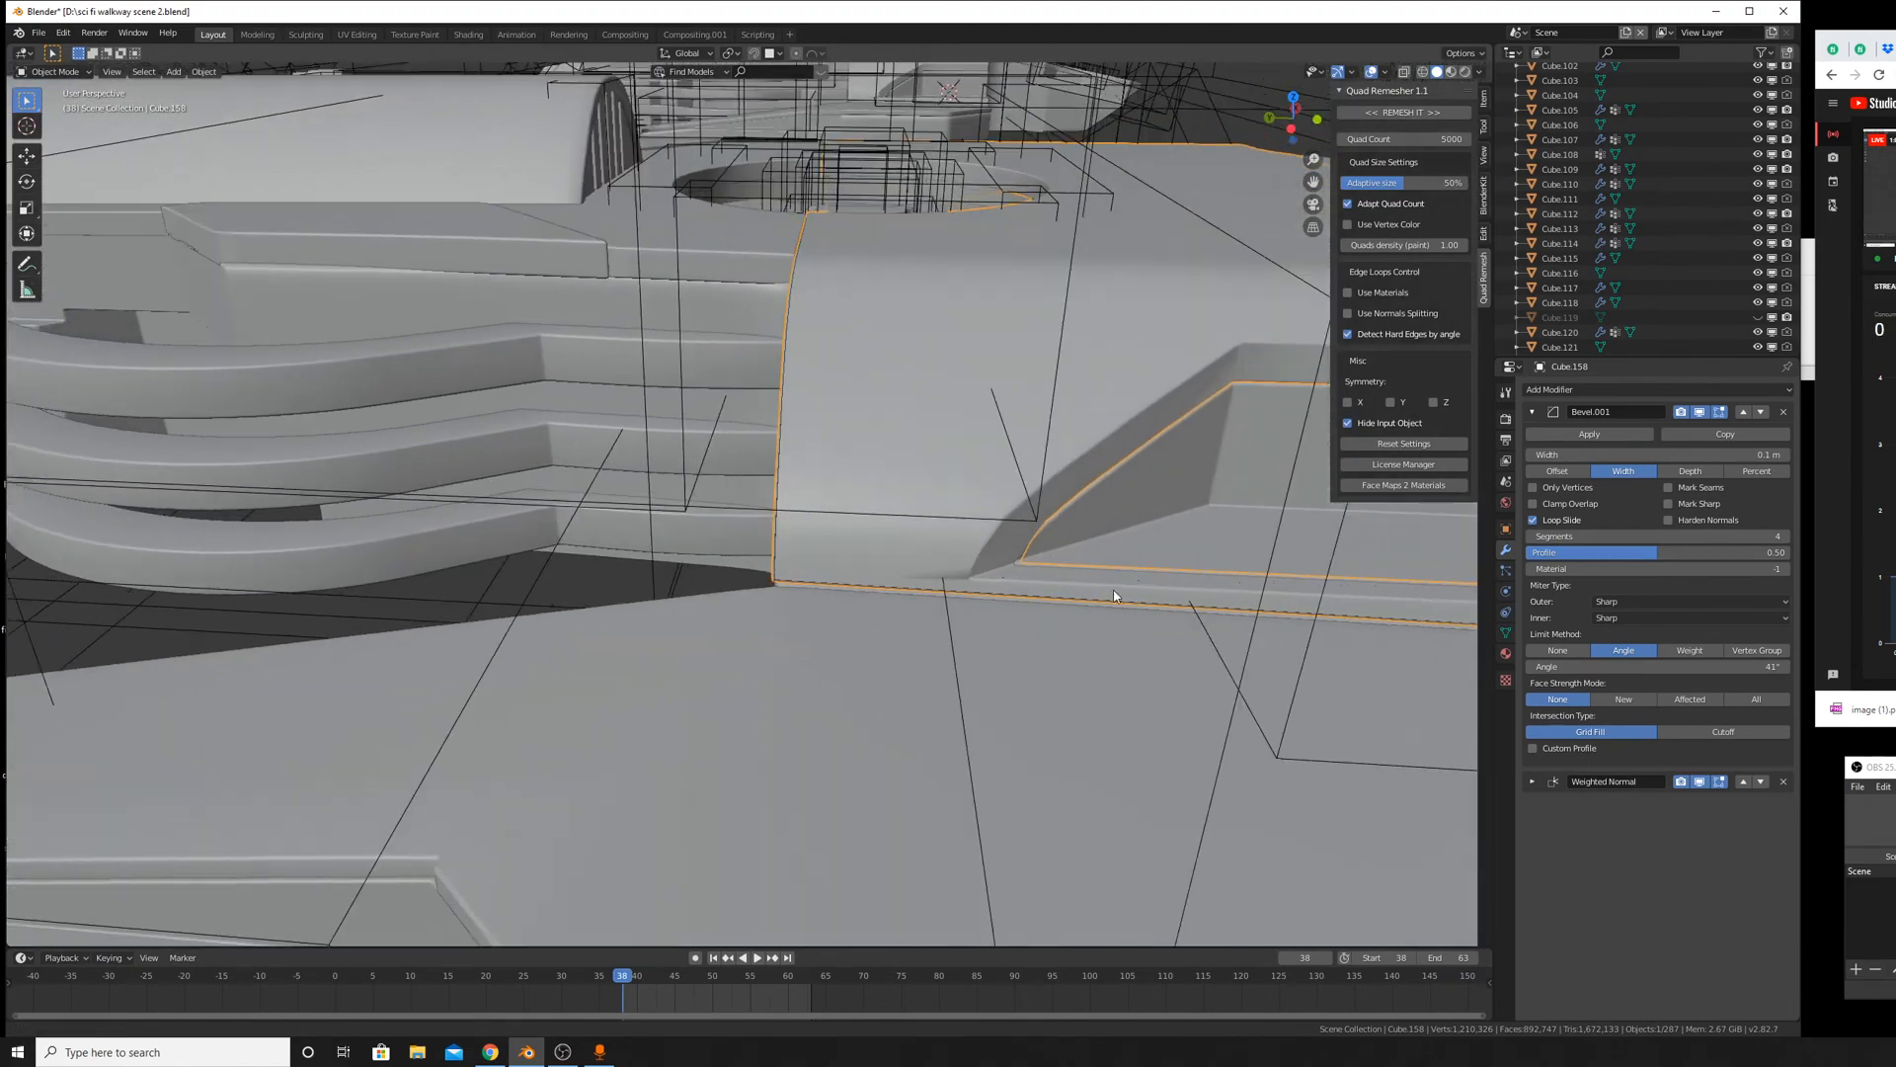
pyautogui.scroll(3, 1111, 623)
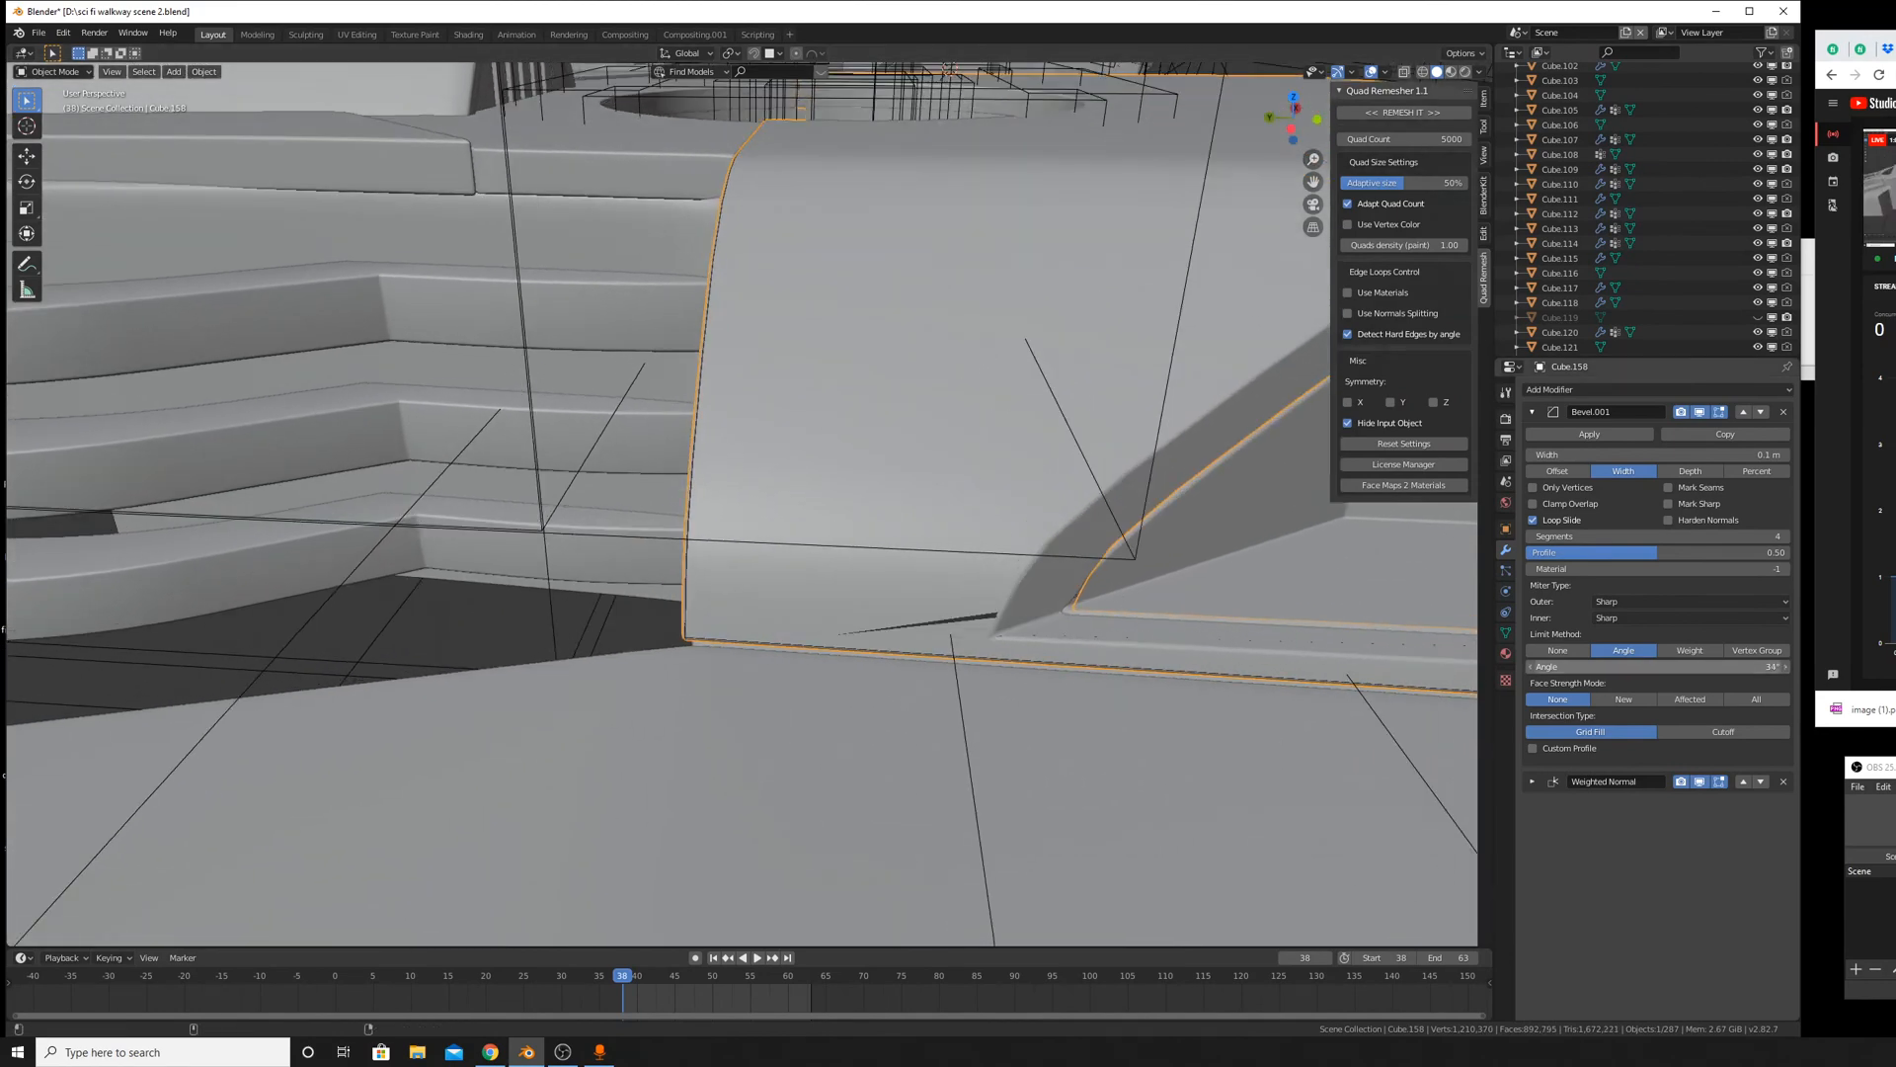
pyautogui.moveTo(1659, 666); pyautogui.dragTo(1651, 667)
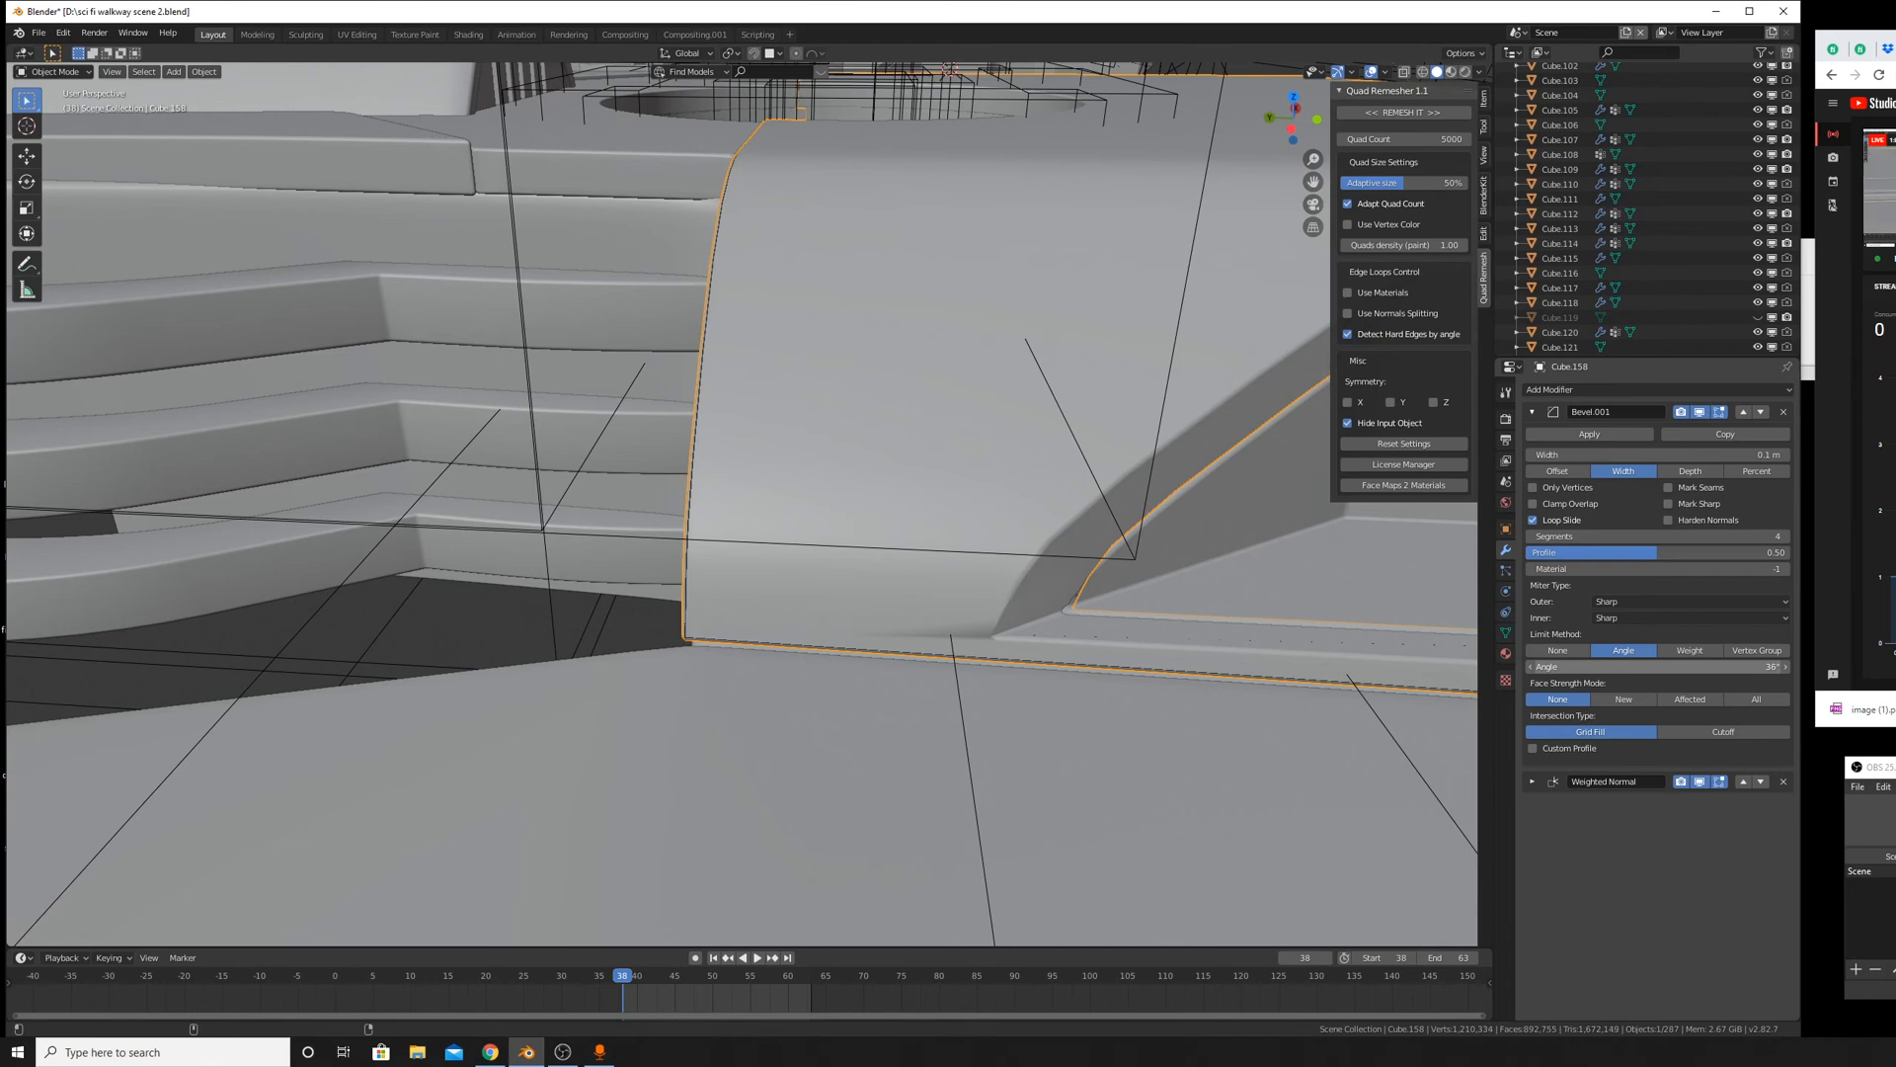
# Edit the plating mesh and slide the extra vertices above the recess's pointed tip onto their neighbours.
pyautogui.press('Tab')
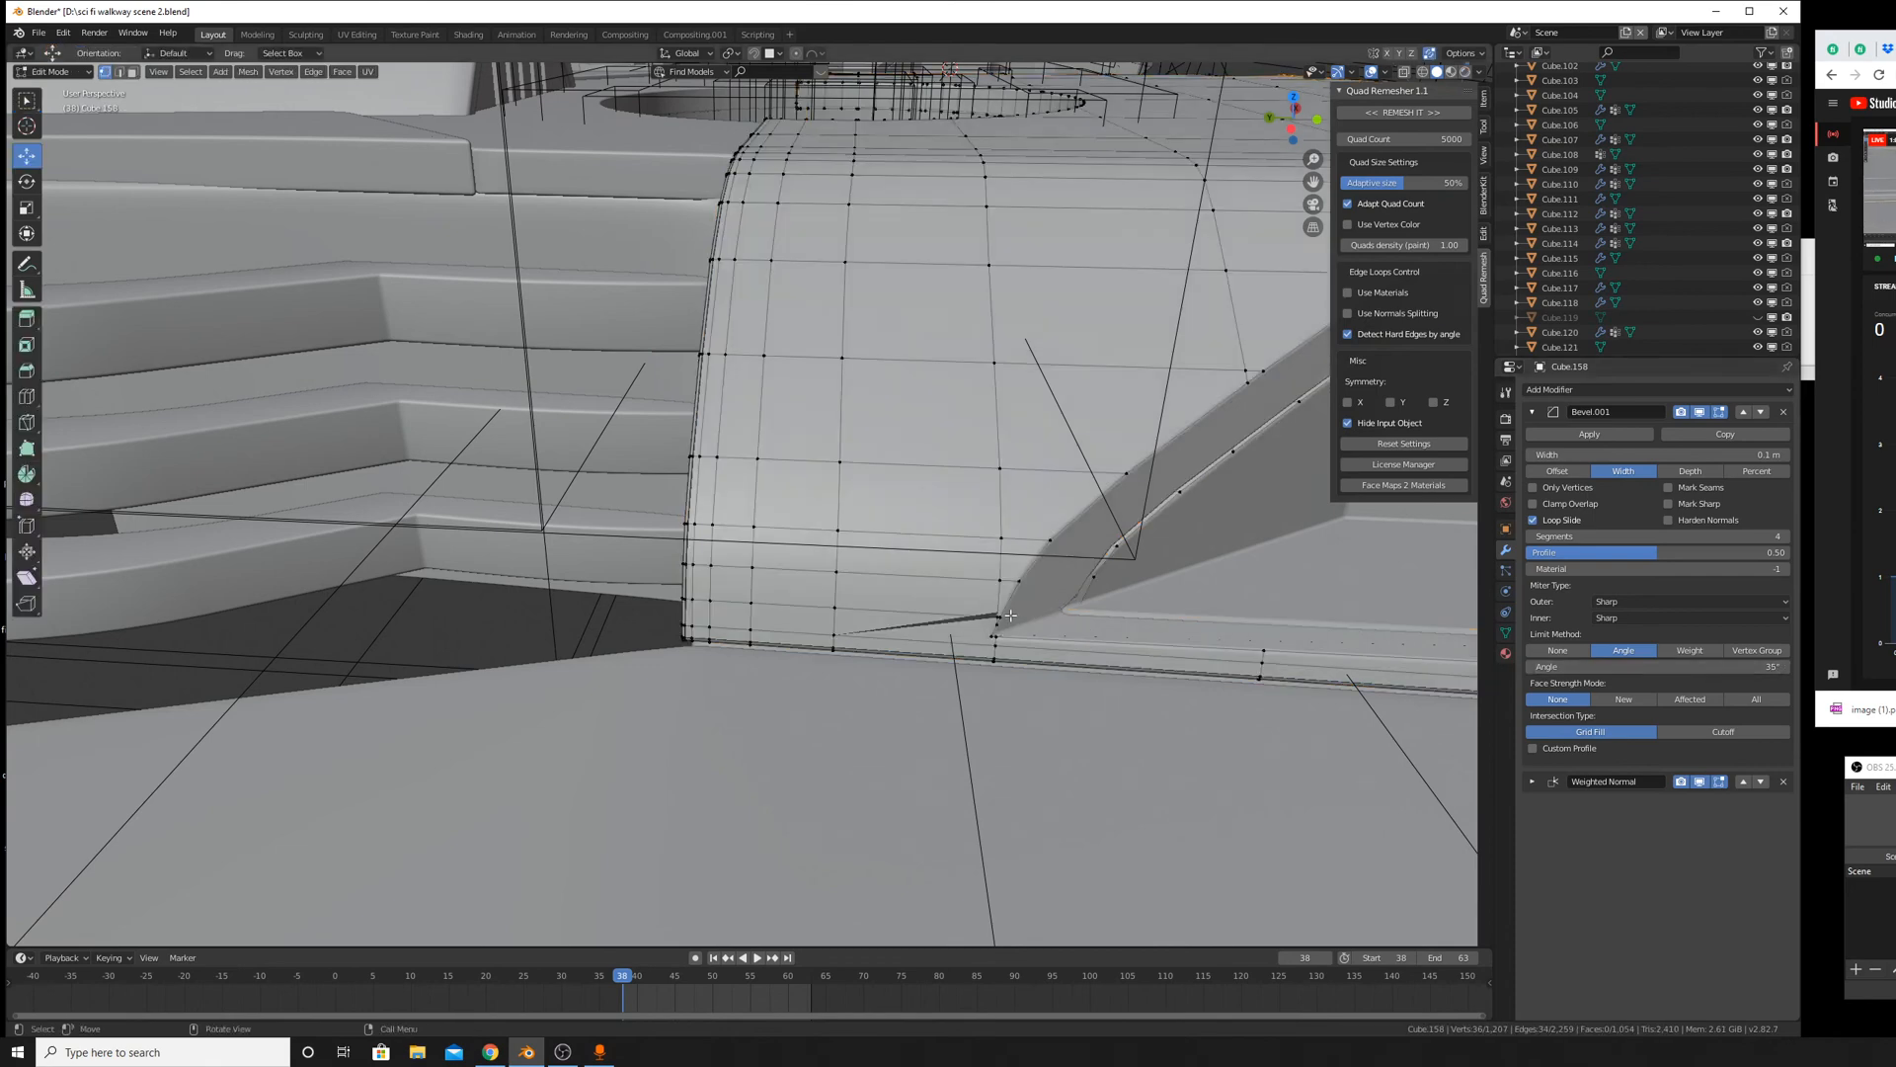
pyautogui.scroll(5, 1011, 615)
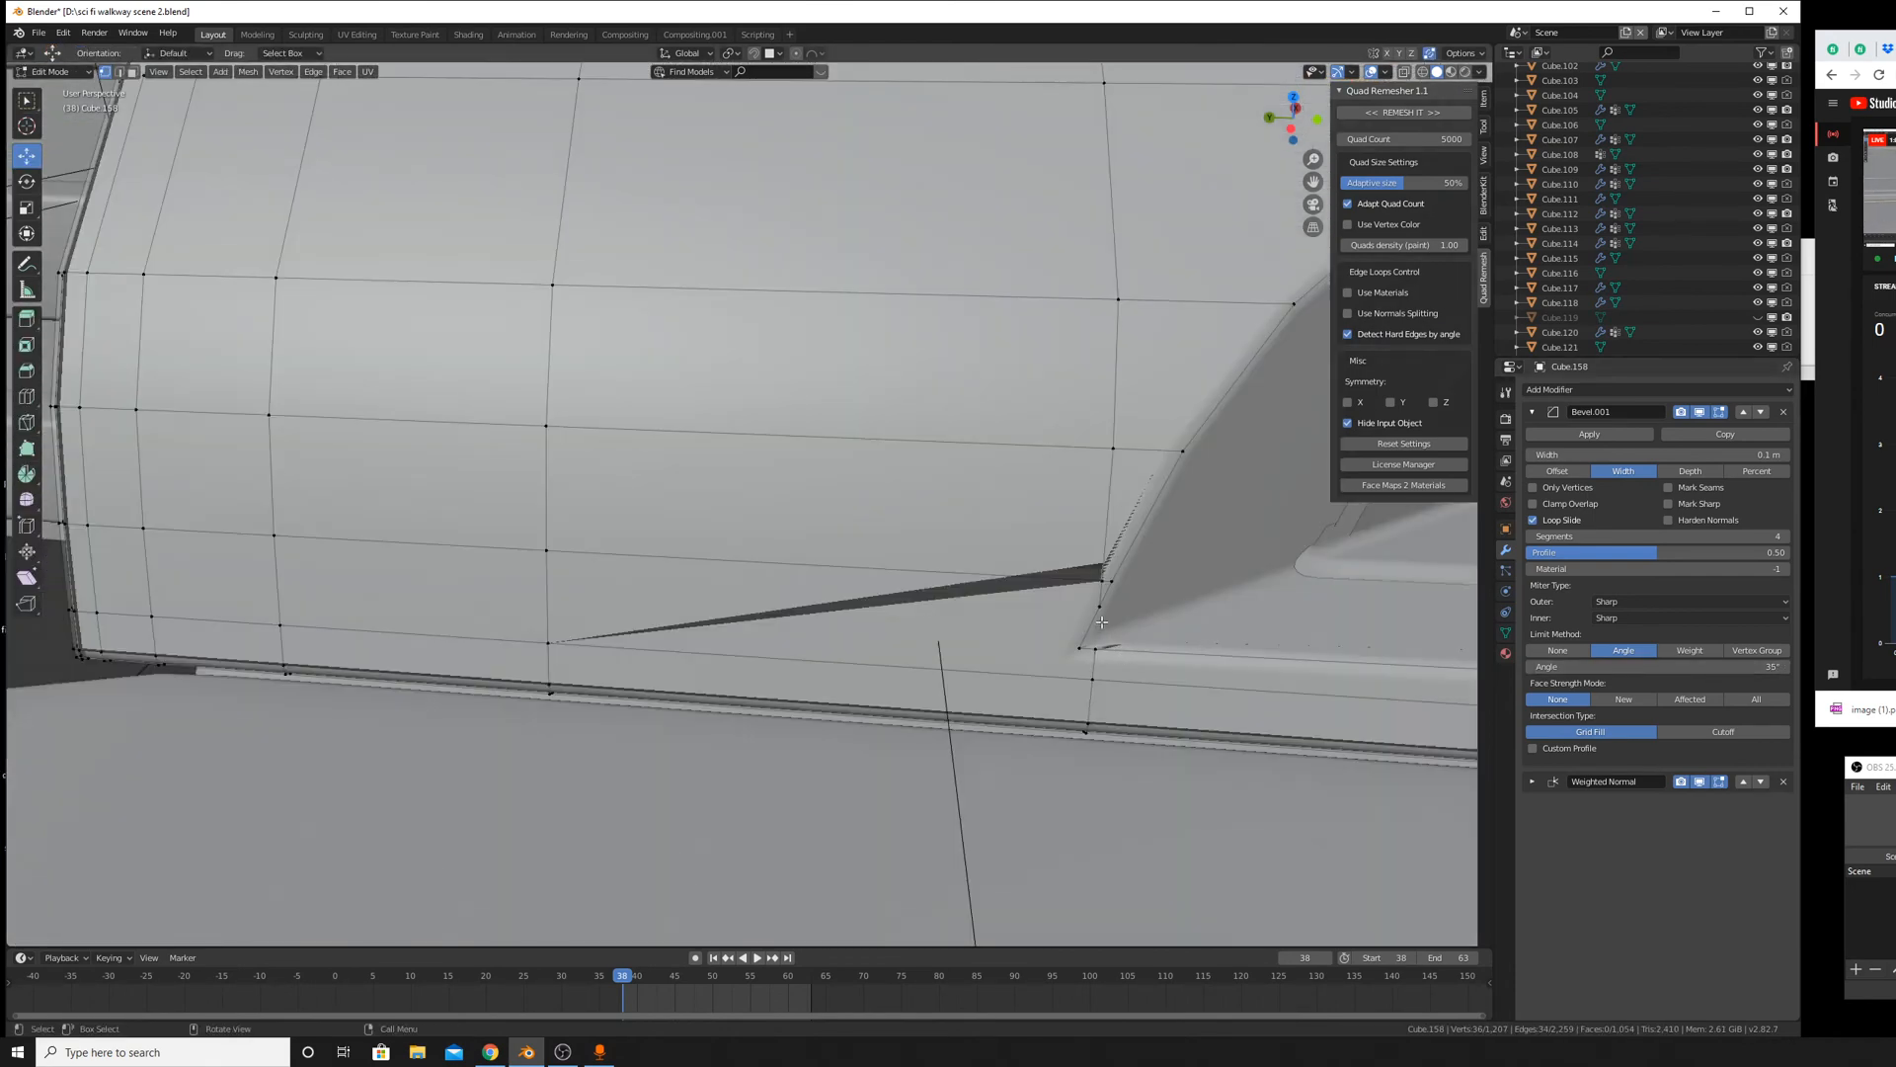
pyautogui.hotkey('shift', 'v')
pyautogui.click(1091, 642)
pyautogui.hotkey('shift', 'v')
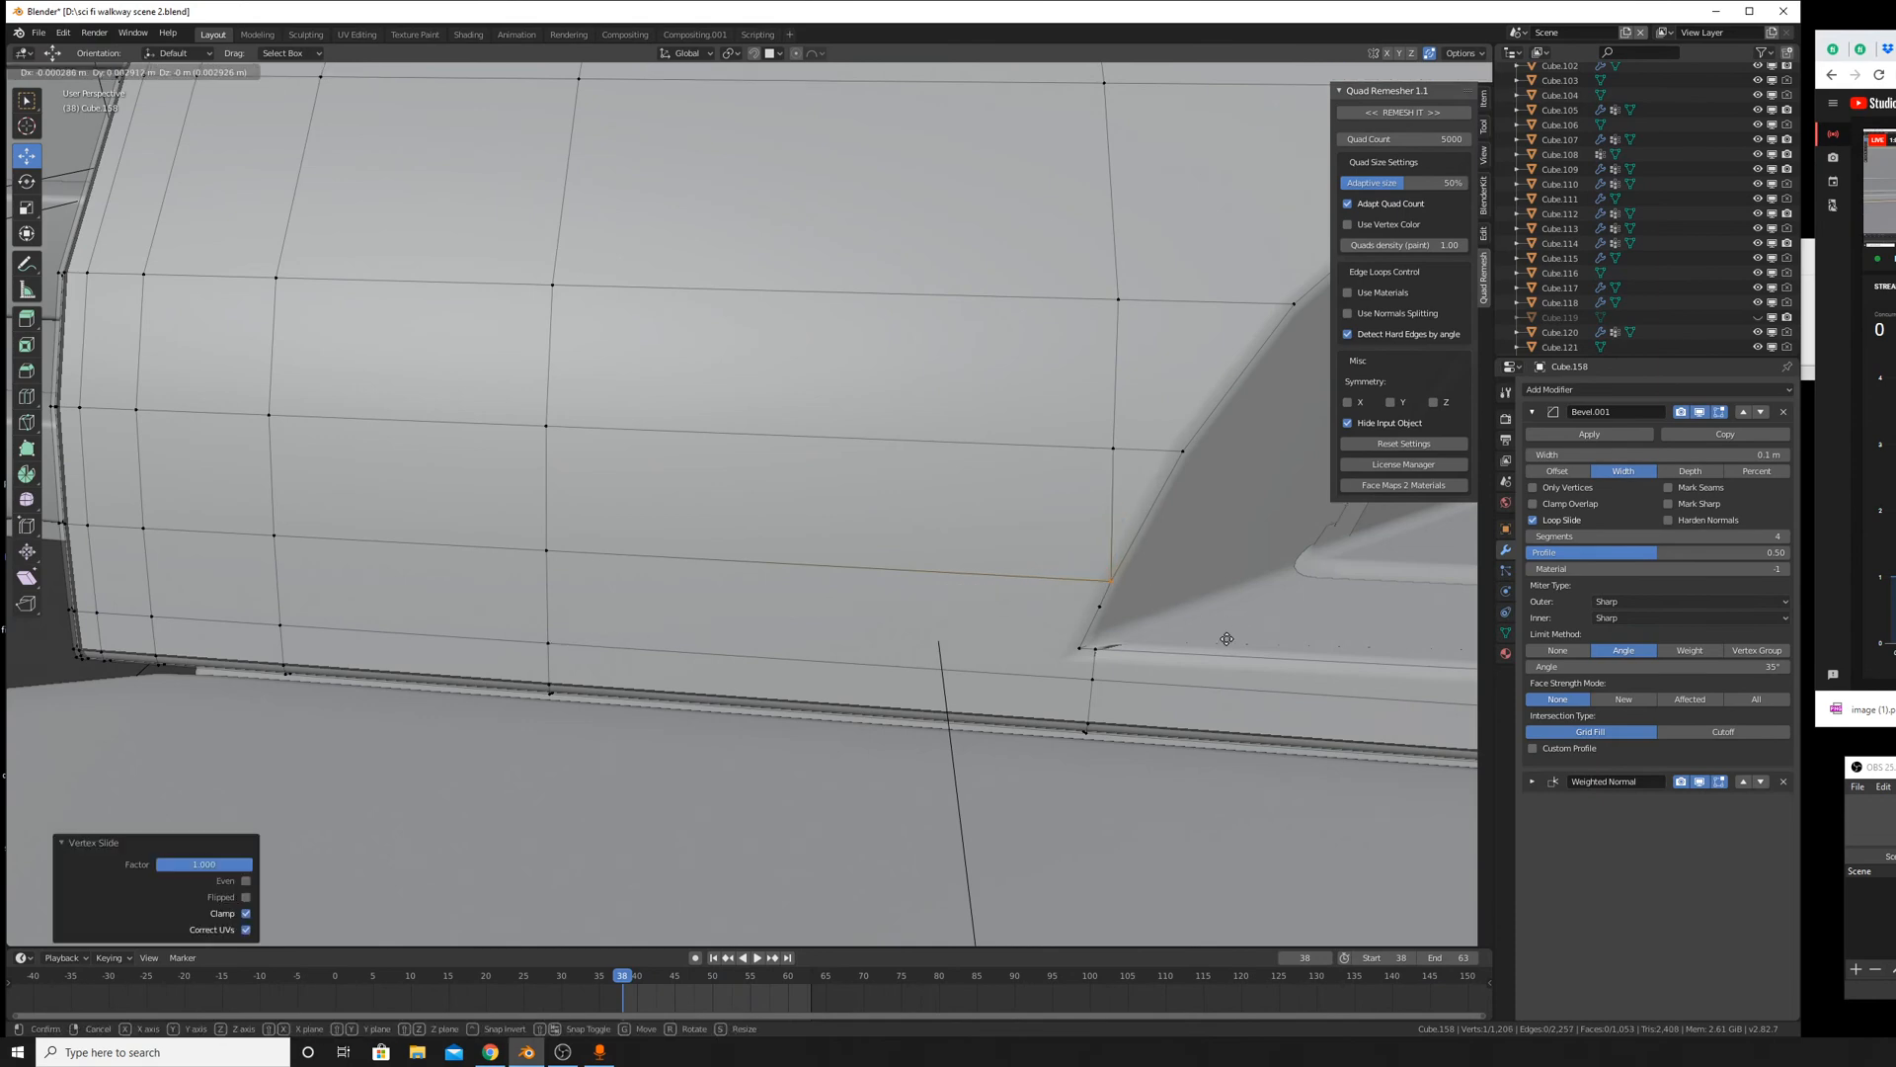
pyautogui.click(1205, 732)
pyautogui.press('Tab')
pyautogui.moveTo(1203, 620); pyautogui.dragTo(1123, 648, button='middle')
# Slide the remaining extra vertex at the recess tip onto its neighbour and return to Object Mode.
pyautogui.press('Tab')
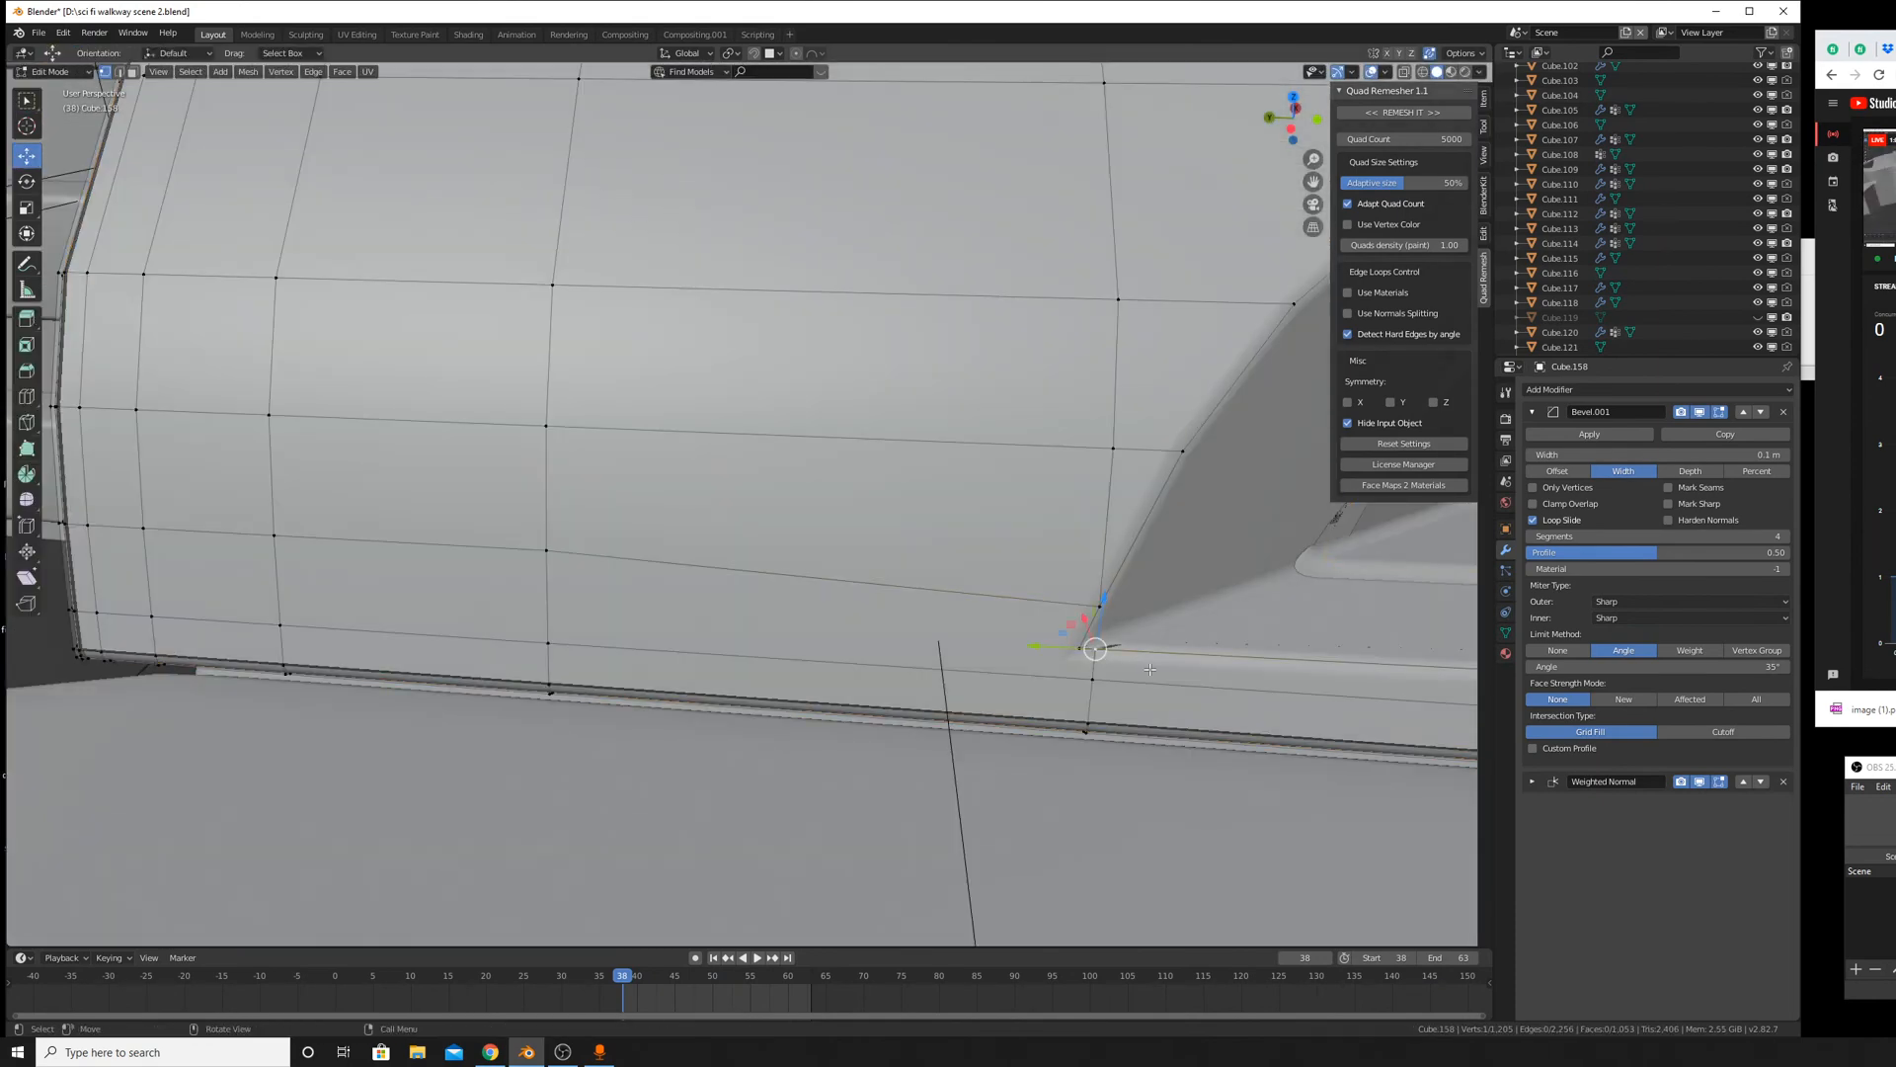
pyautogui.hotkey('shift', 'v')
pyautogui.click(1266, 656)
pyautogui.press('Tab')
pyautogui.moveTo(1266, 655); pyautogui.dragTo(1215, 648, button='middle')
pyautogui.scroll(-2, 1215, 649)
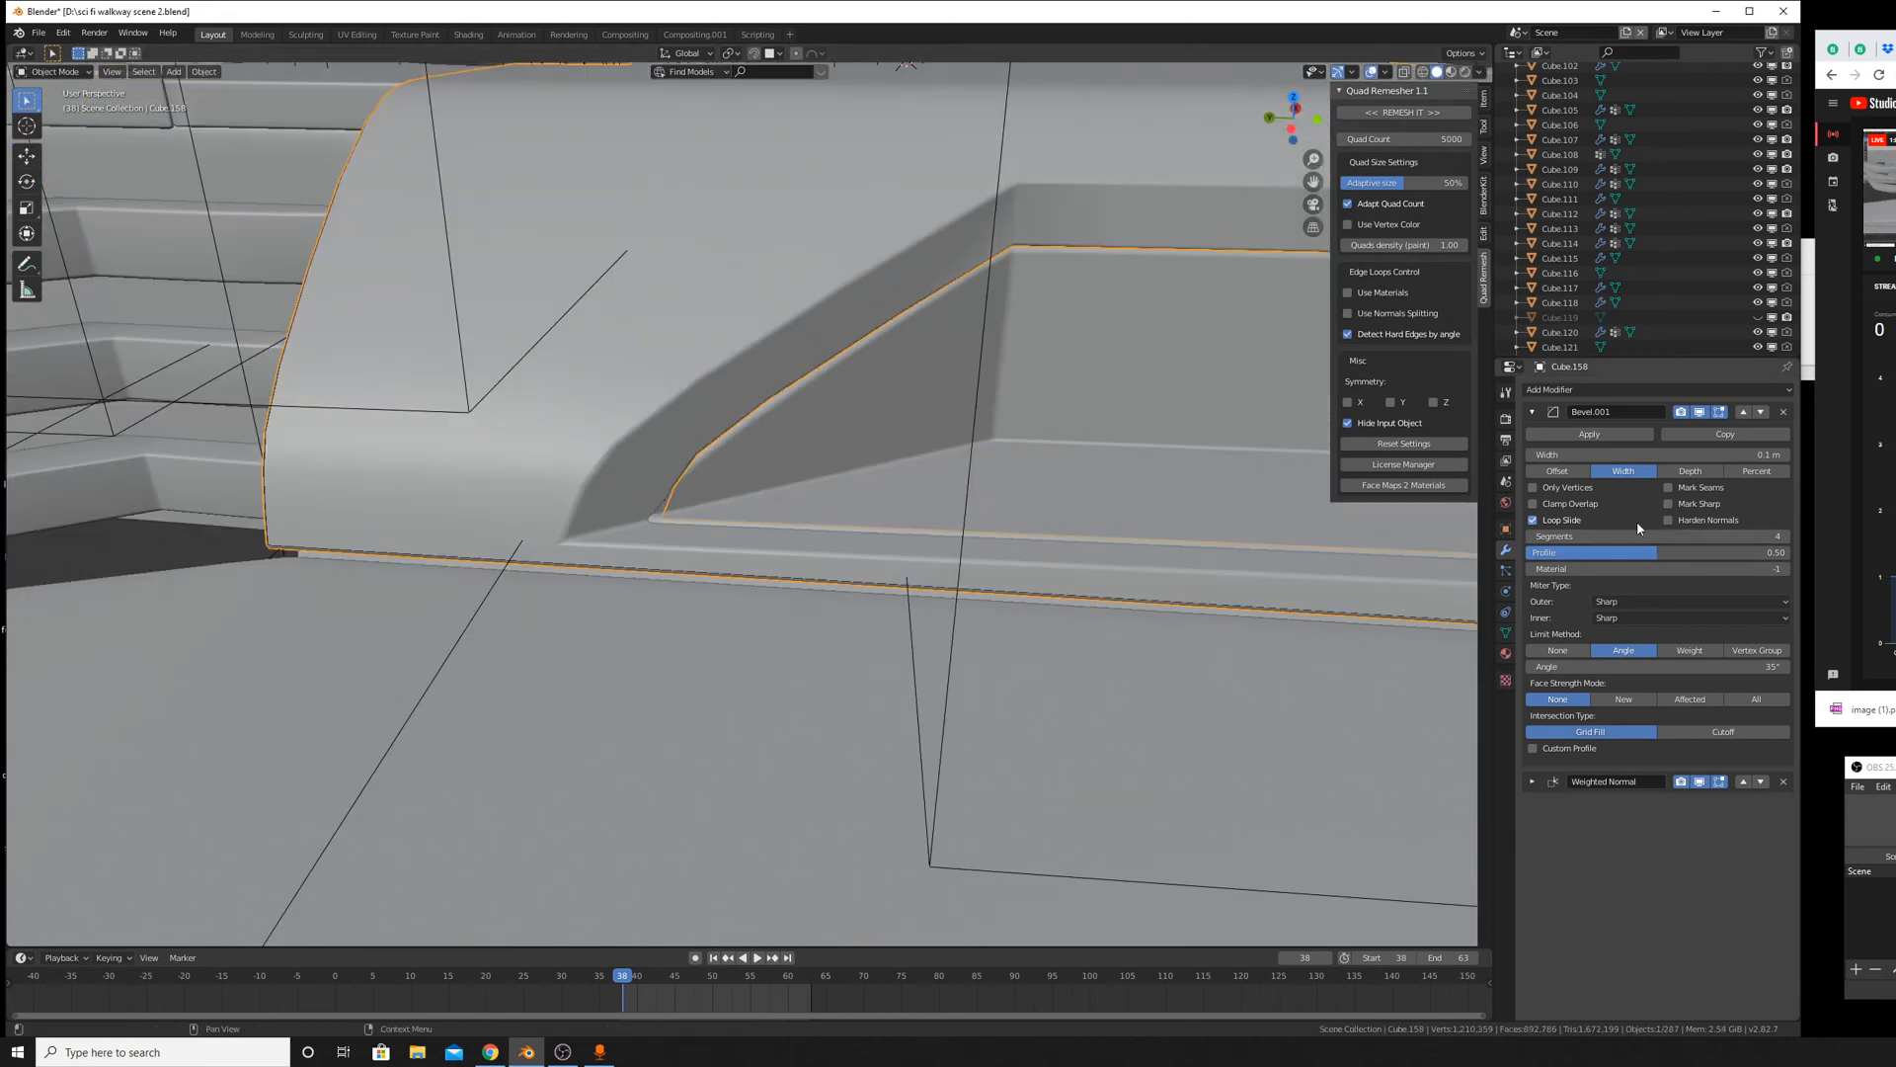
# Set the Bevel.001 outer miter to Arc and check the plating's edges.
pyautogui.click(1640, 601)
pyautogui.click(1640, 635)
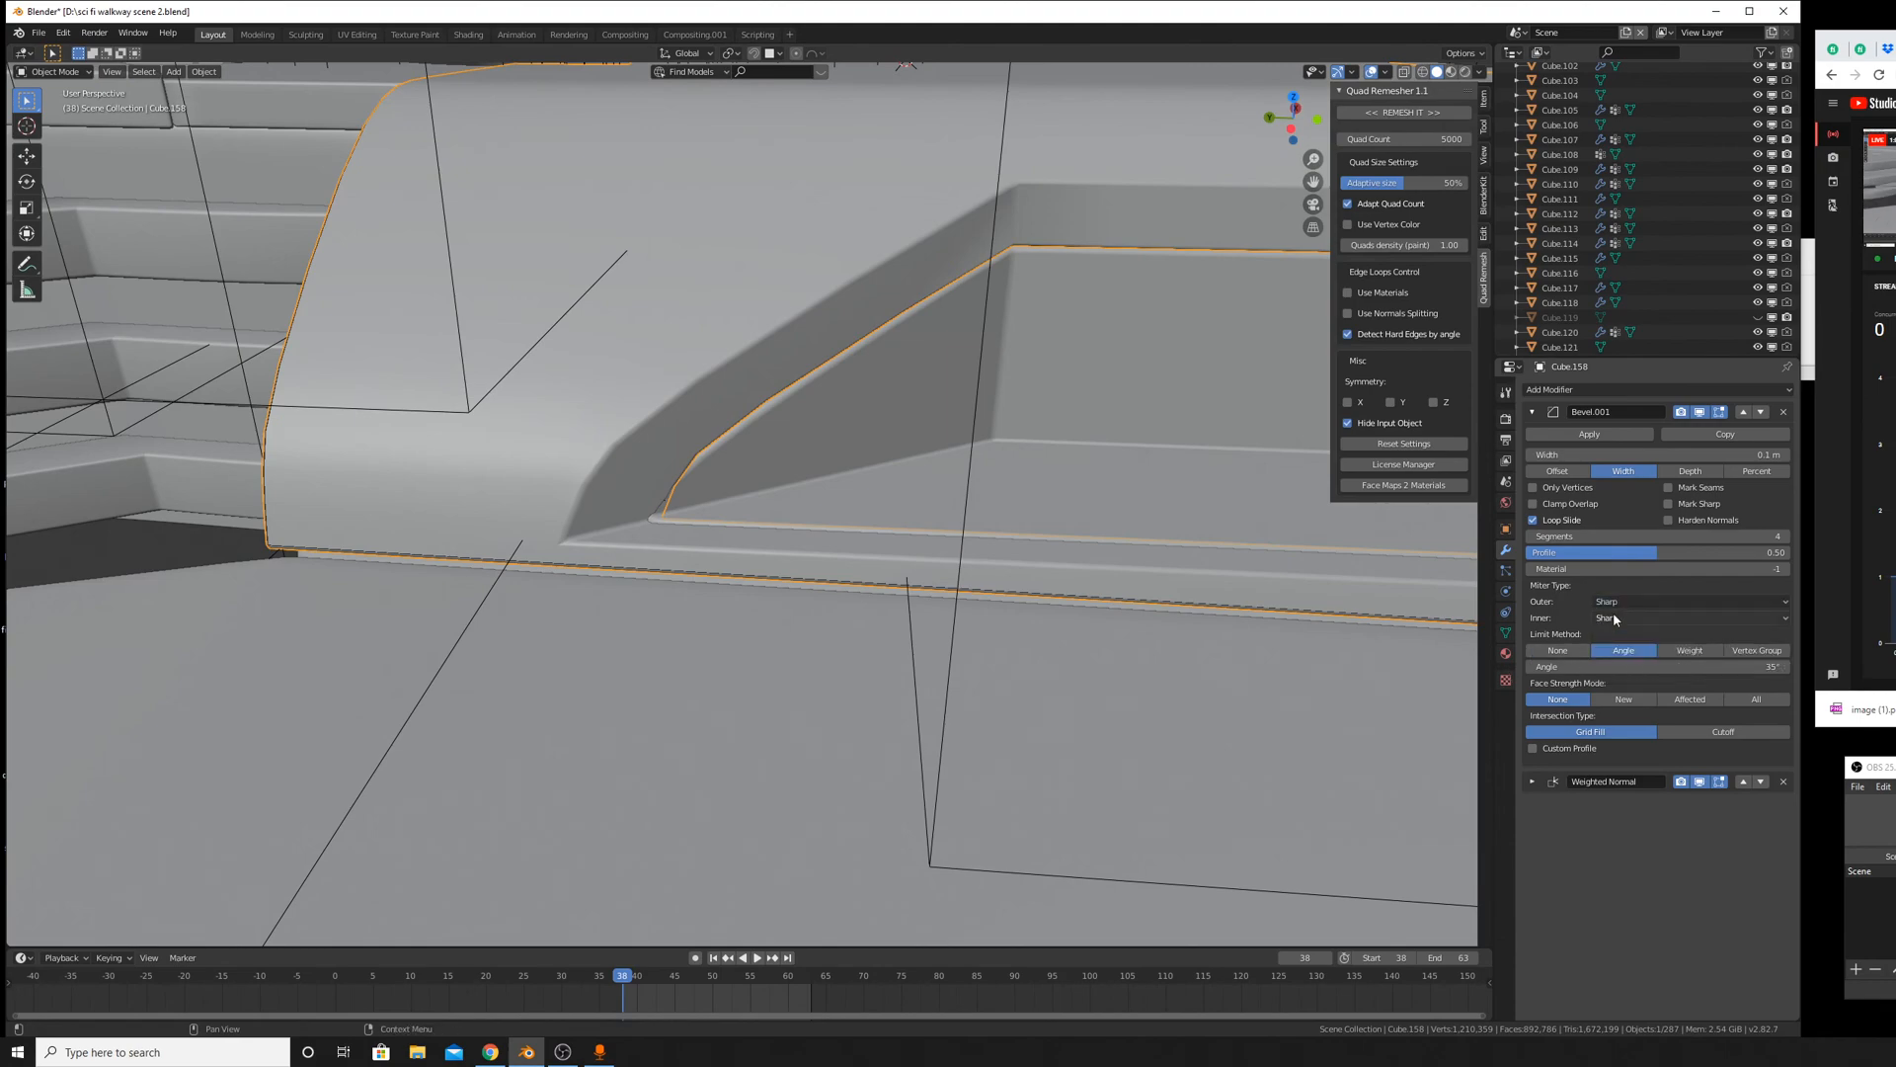
pyautogui.click(1614, 604)
pyautogui.click(1627, 642)
pyautogui.scroll(-4, 863, 516)
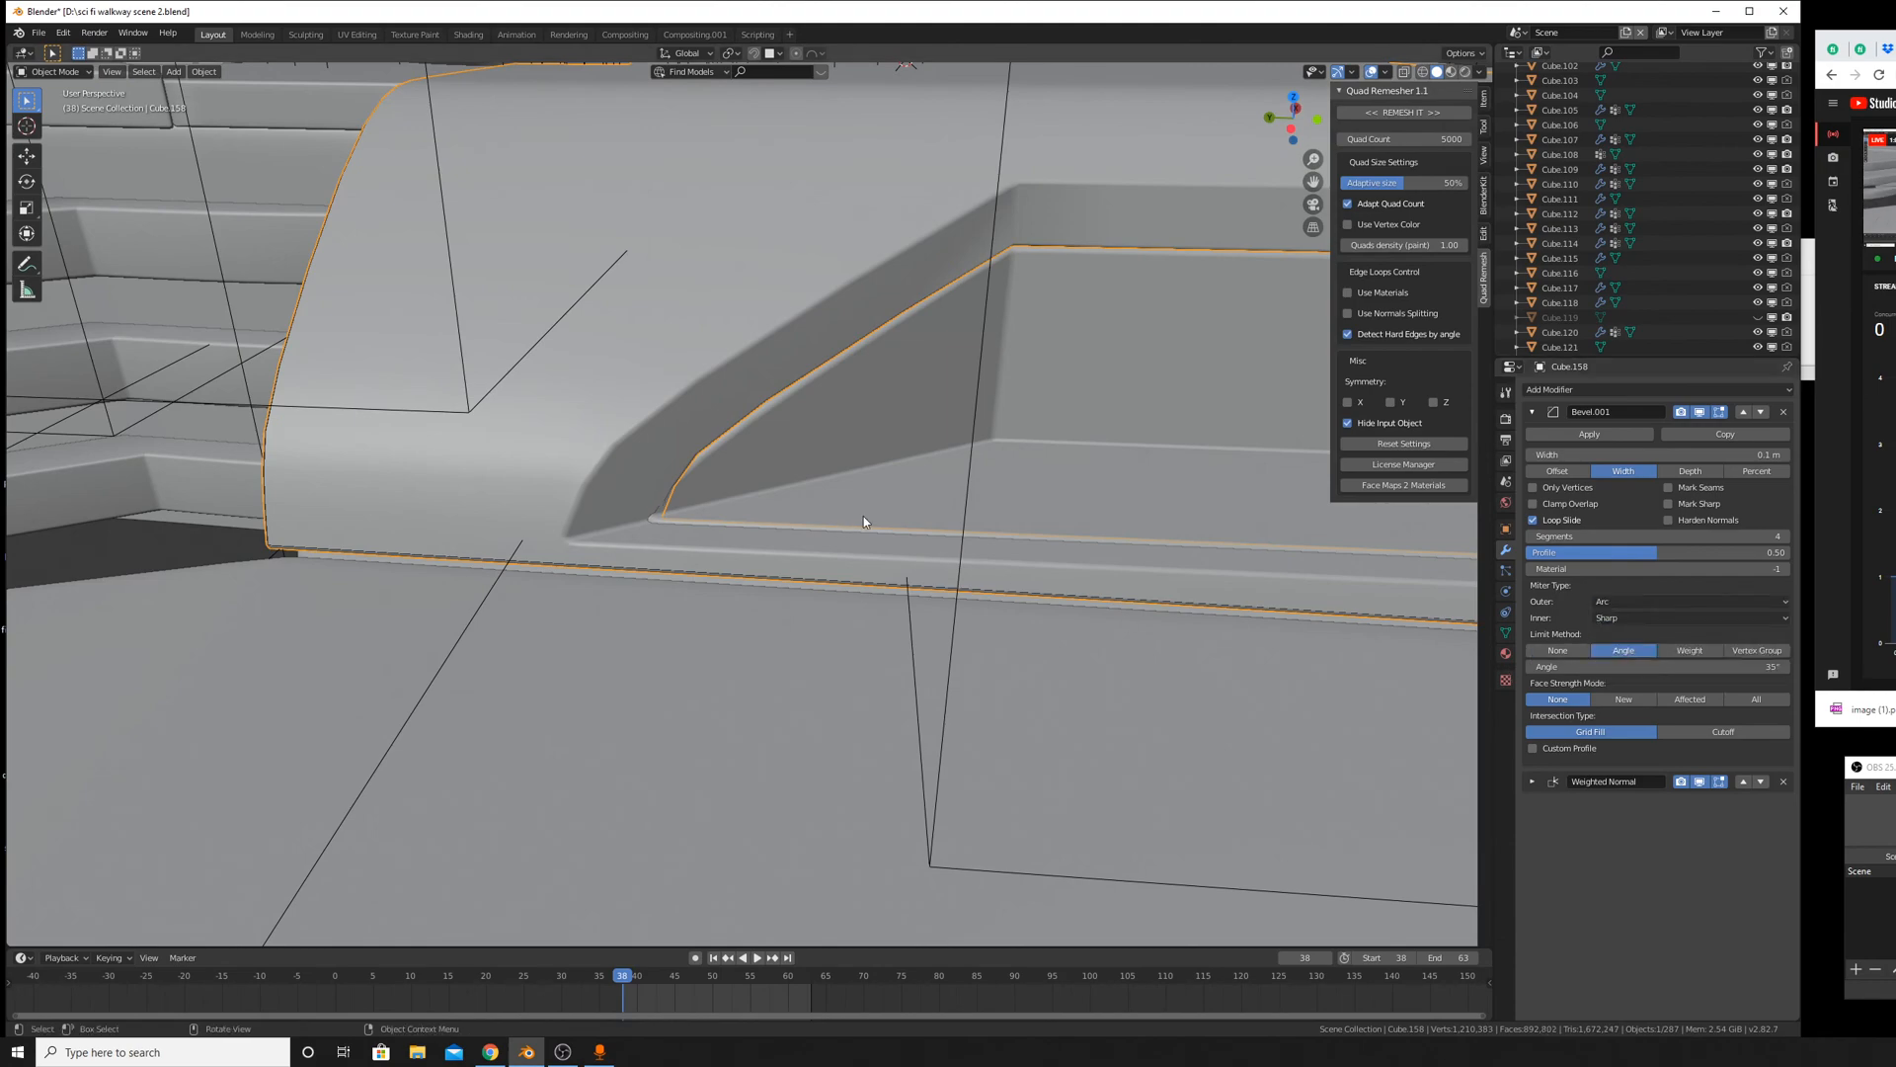
pyautogui.moveTo(928, 524); pyautogui.dragTo(1004, 596, button='middle')
pyautogui.scroll(3, 869, 592)
pyautogui.scroll(3, 1047, 610)
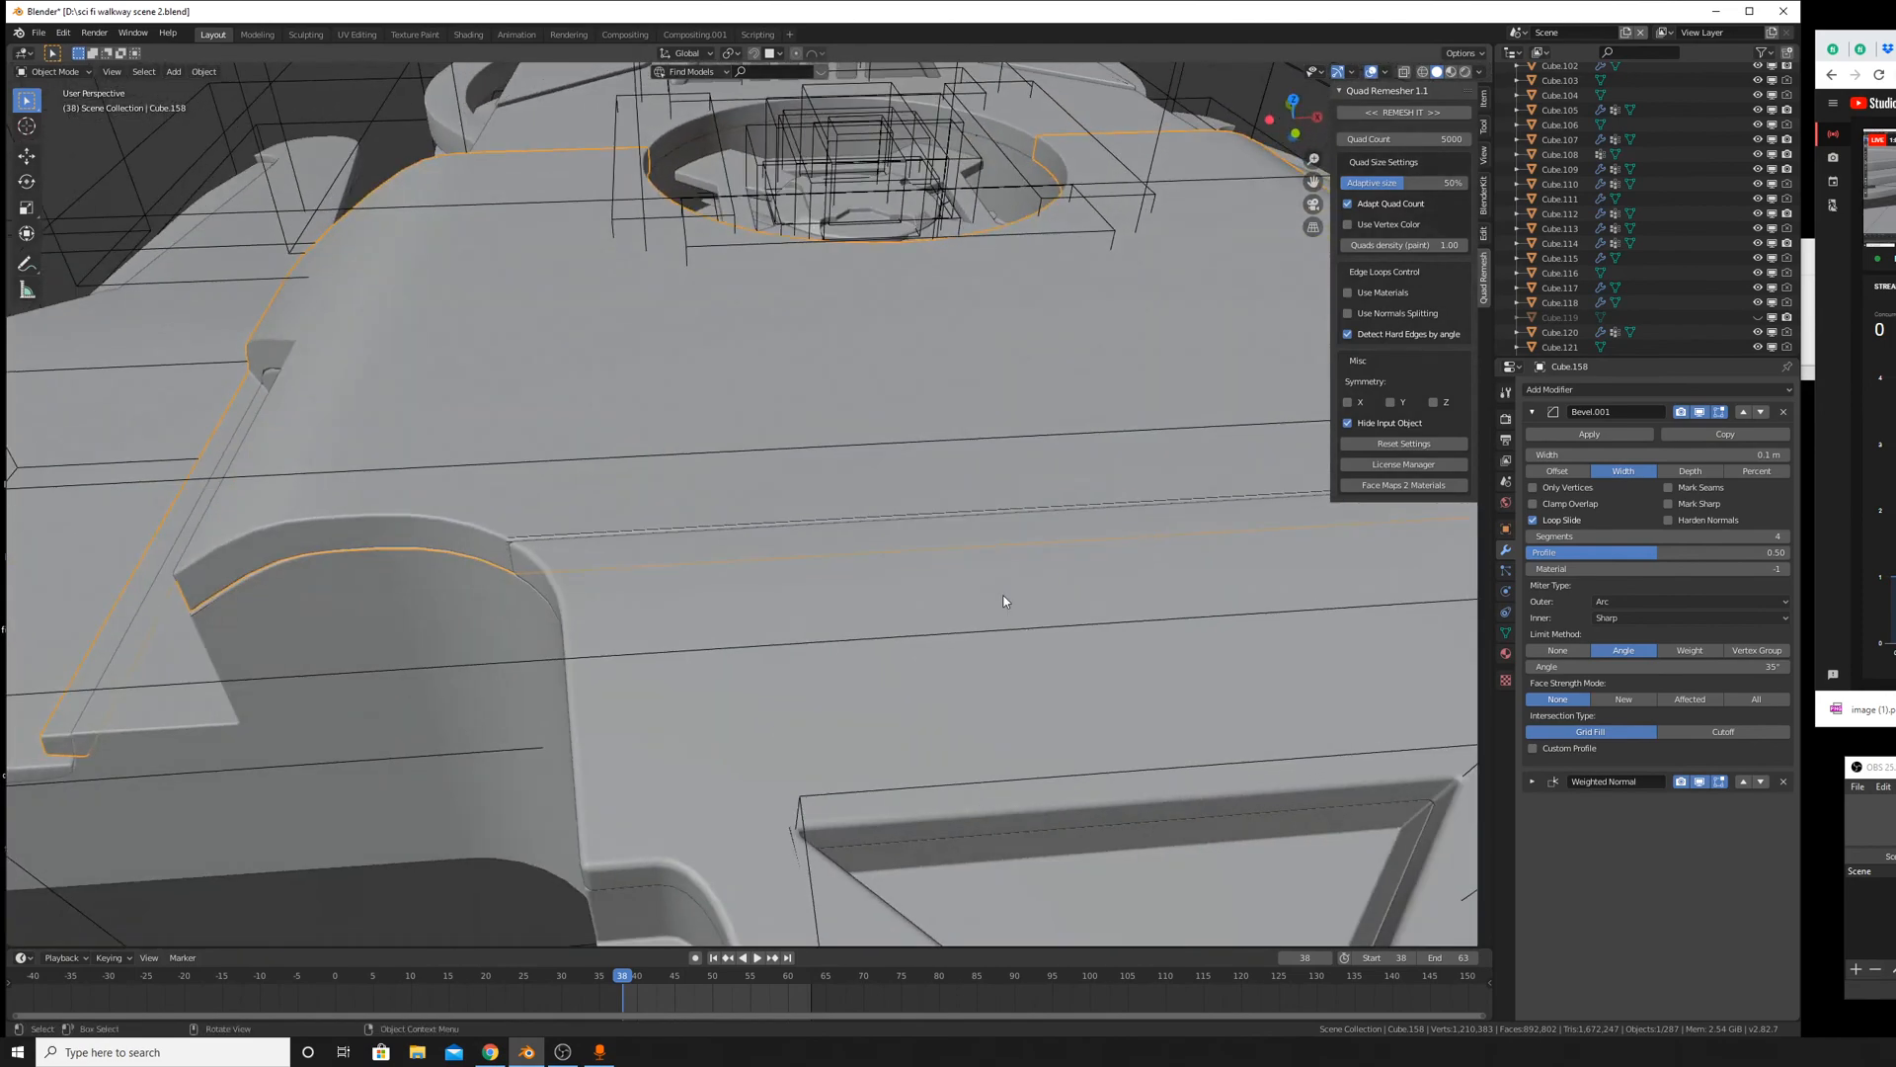
# Select the front nose plating and review its full modifier stack from Mirror through Weighted Normal.
pyautogui.scroll(-4, 1065, 530)
pyautogui.moveTo(1248, 575); pyautogui.dragTo(952, 571, button='middle')
pyautogui.click(940, 618)
pyautogui.moveTo(1146, 641); pyautogui.dragTo(1183, 581, button='middle')
pyautogui.scroll(-3, 1552, 574)
pyautogui.scroll(-10, 1553, 573)
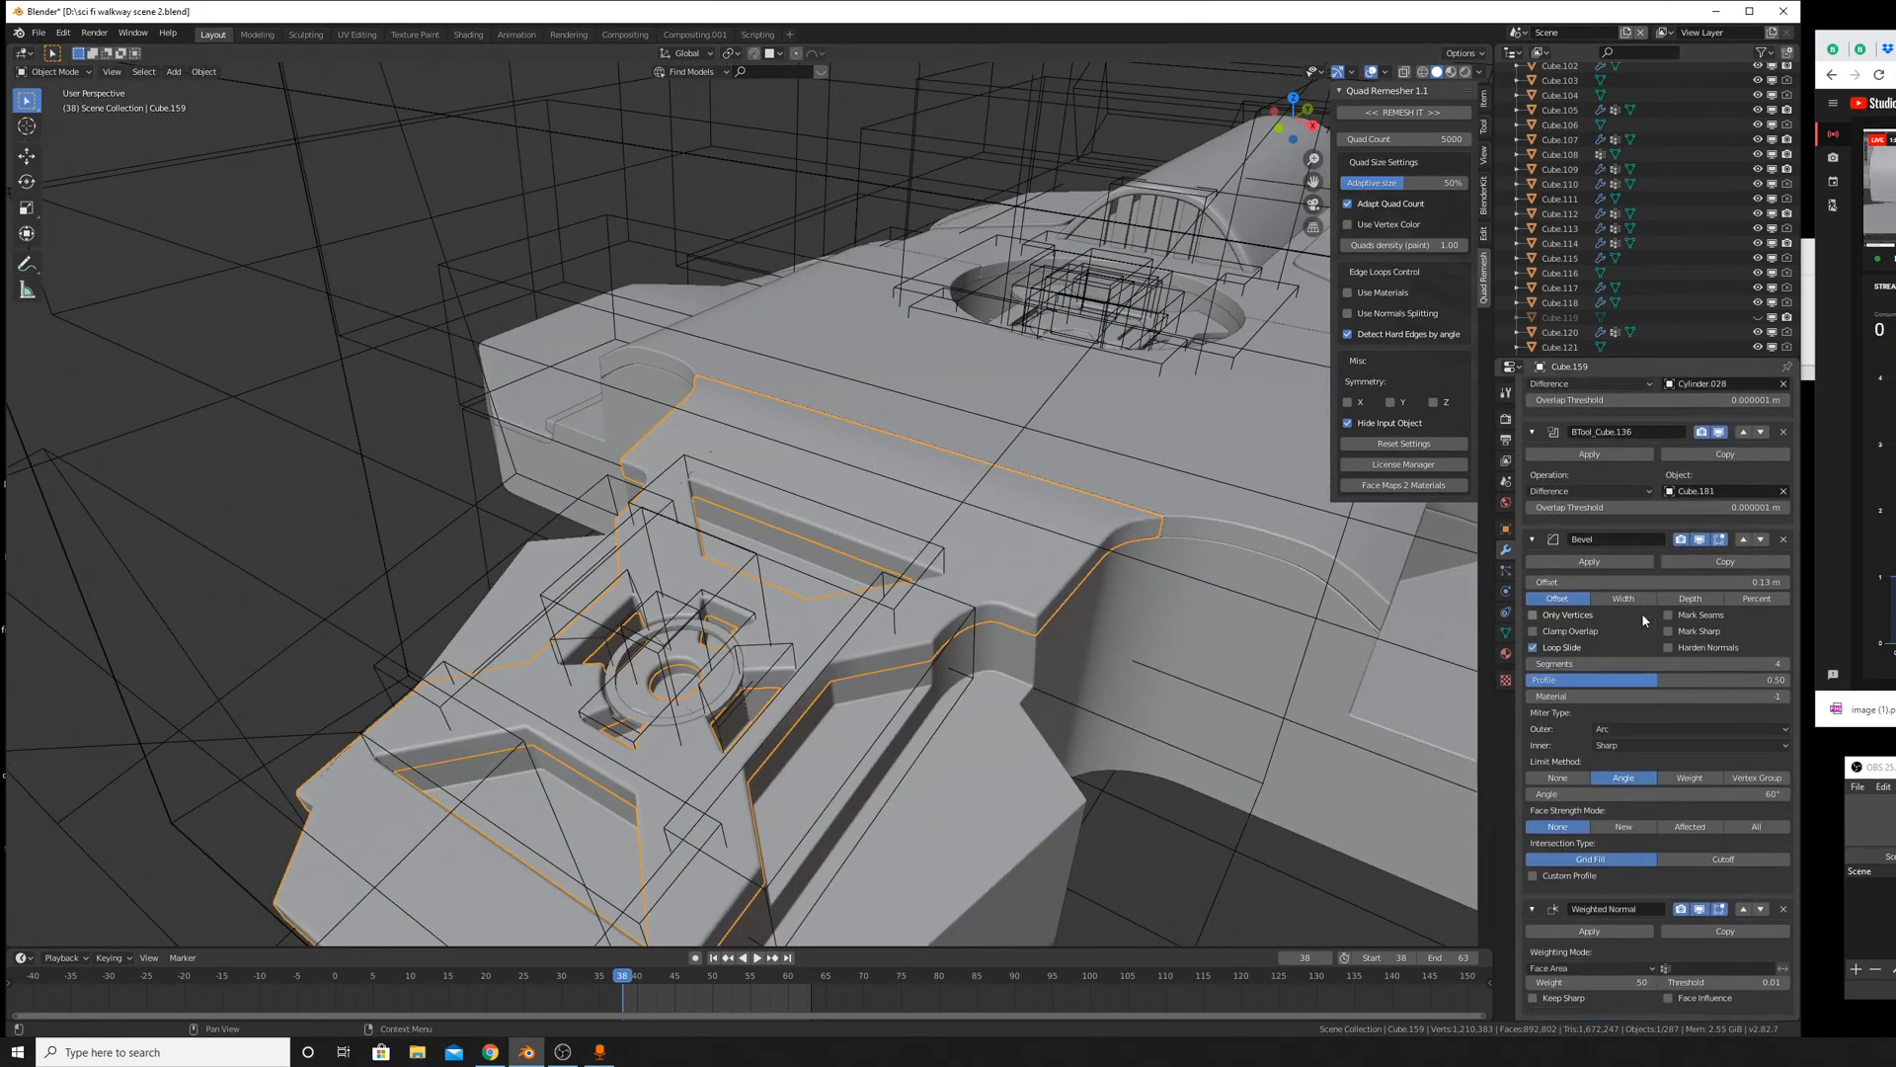
pyautogui.scroll(15, 1577, 556)
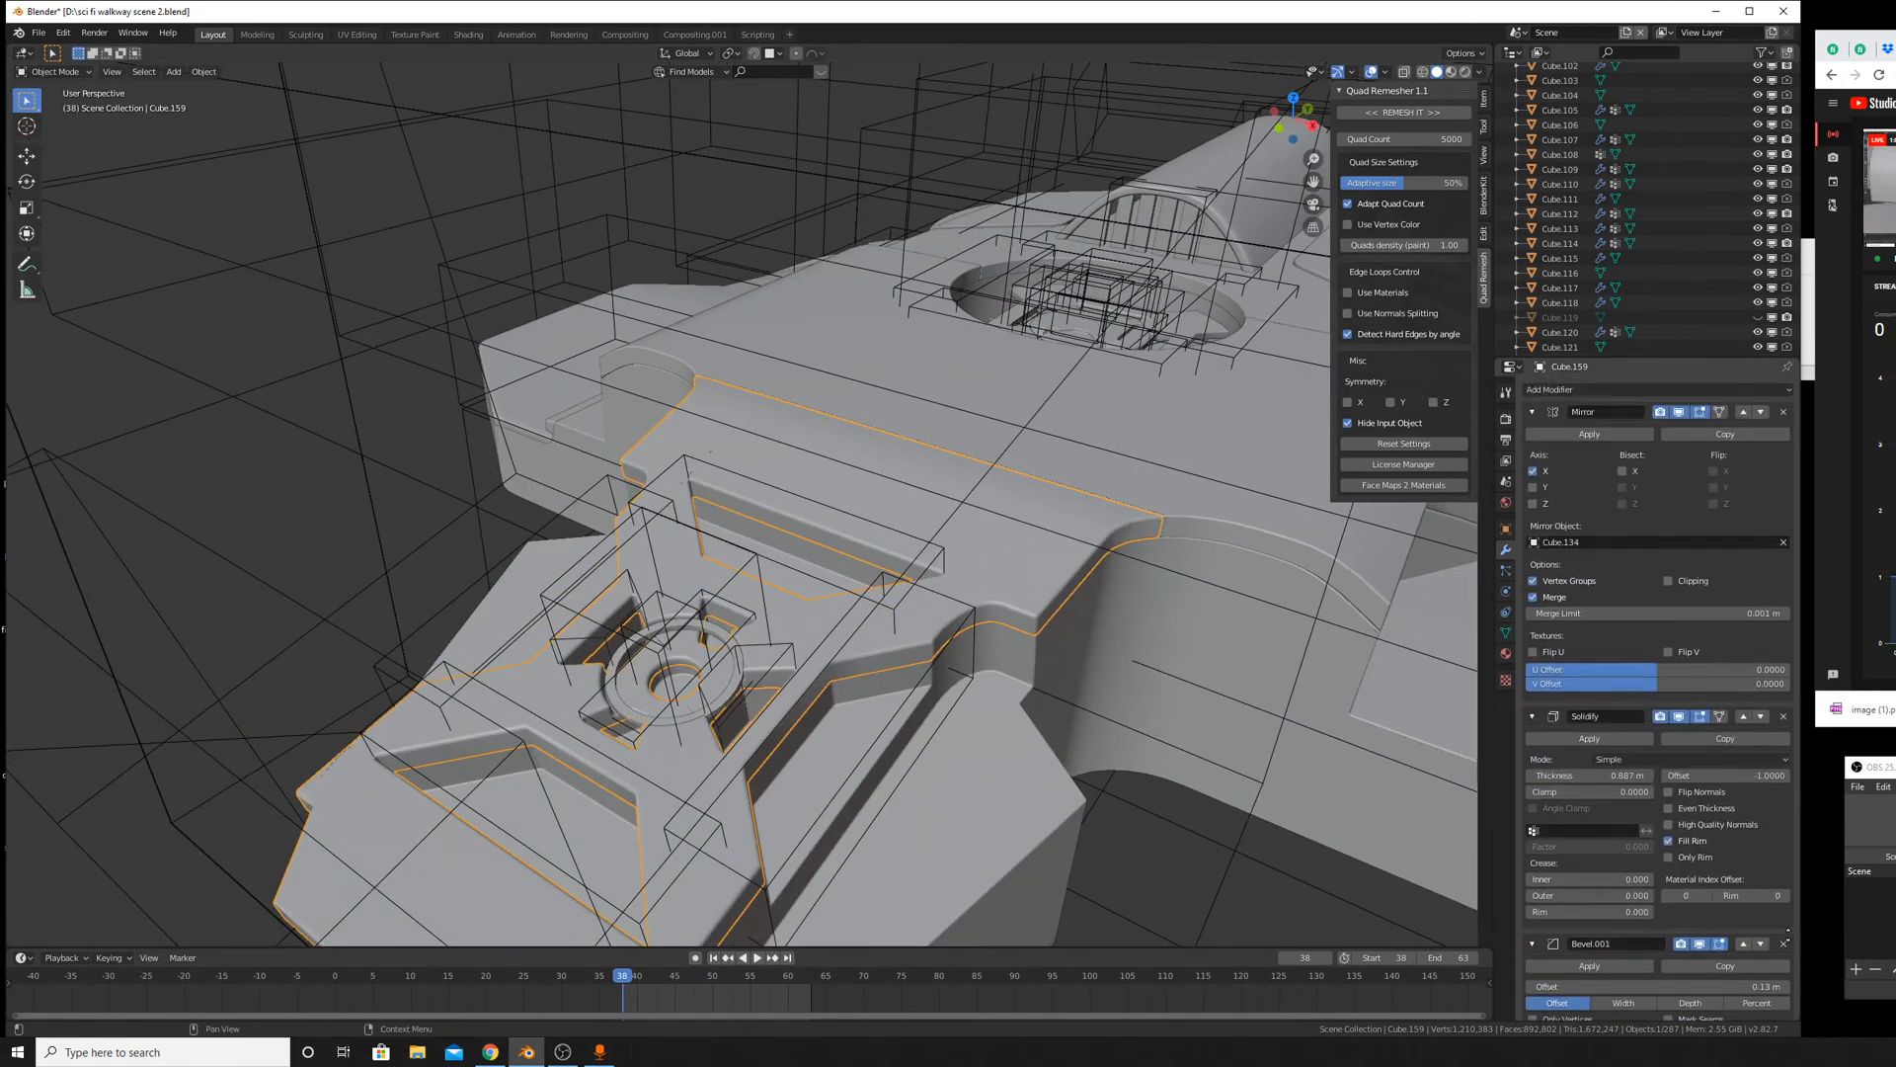
pyautogui.scroll(-15, 1660, 484)
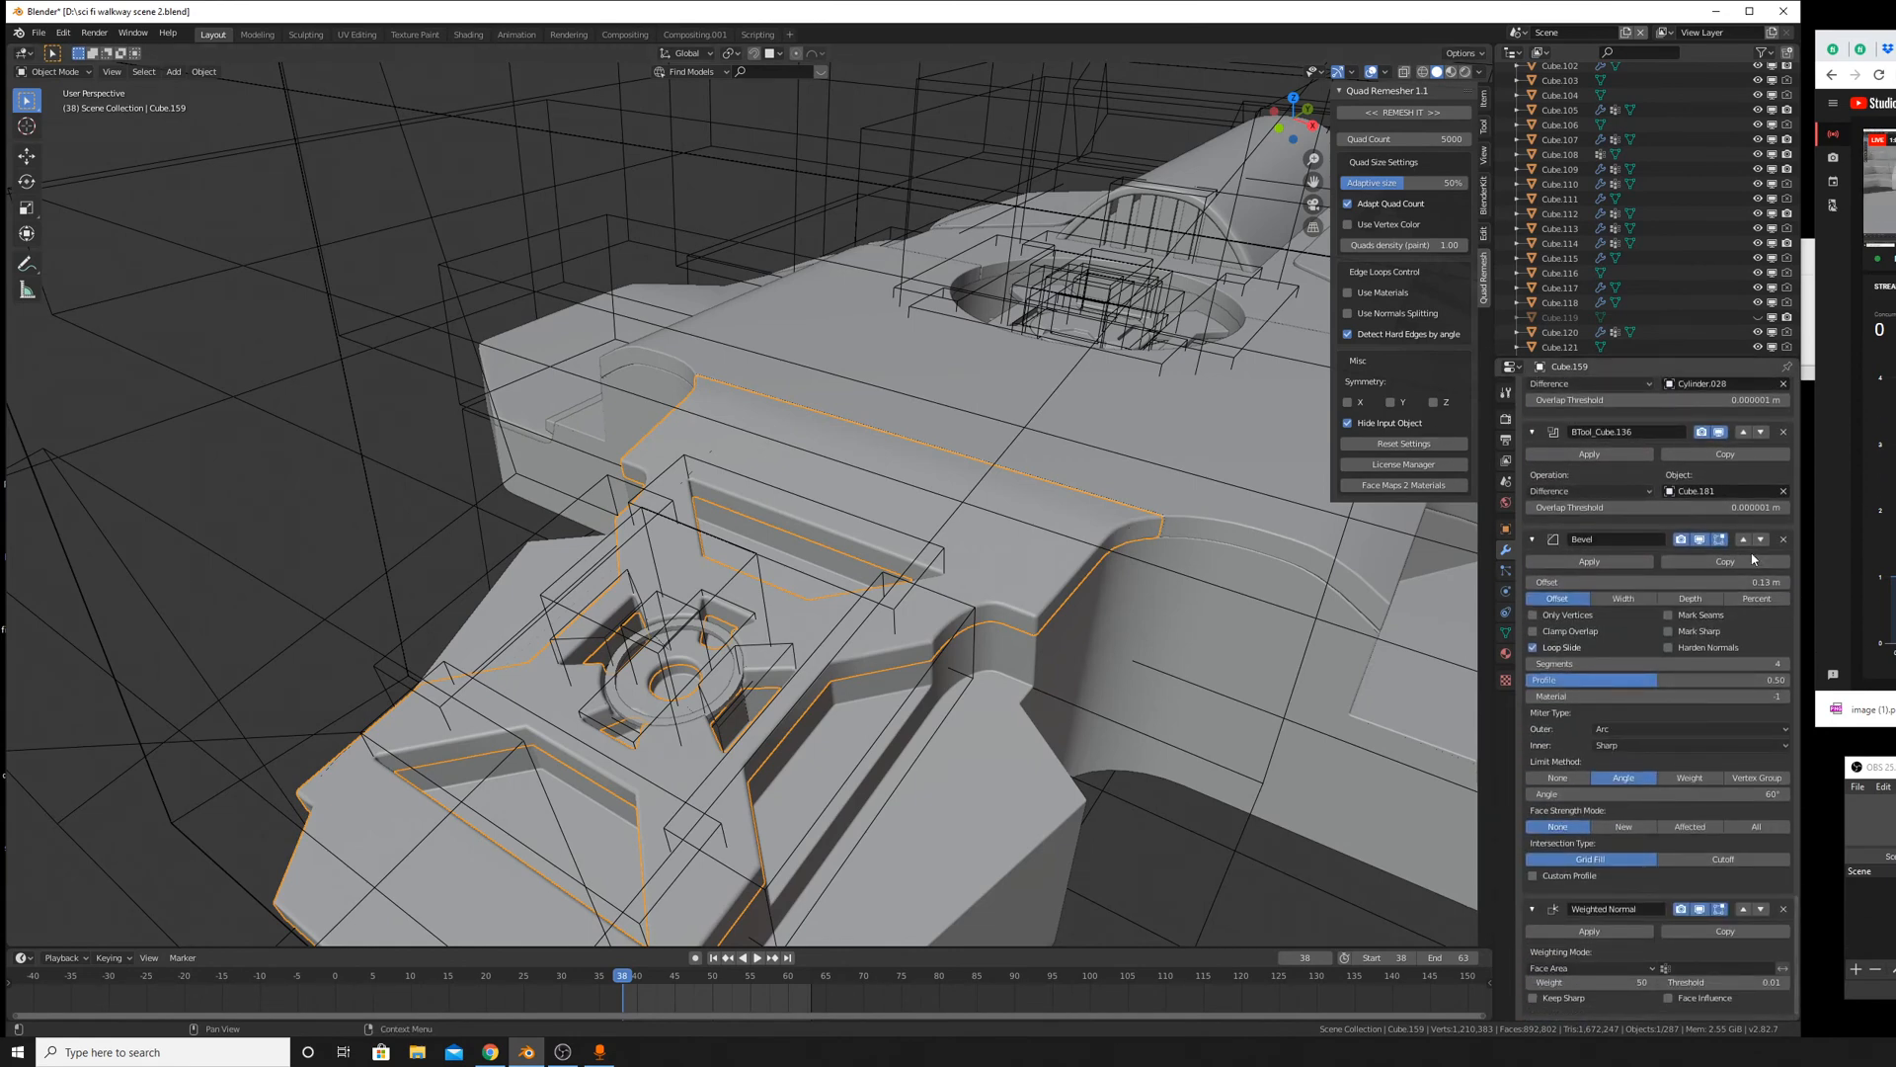
pyautogui.scroll(15, 1753, 559)
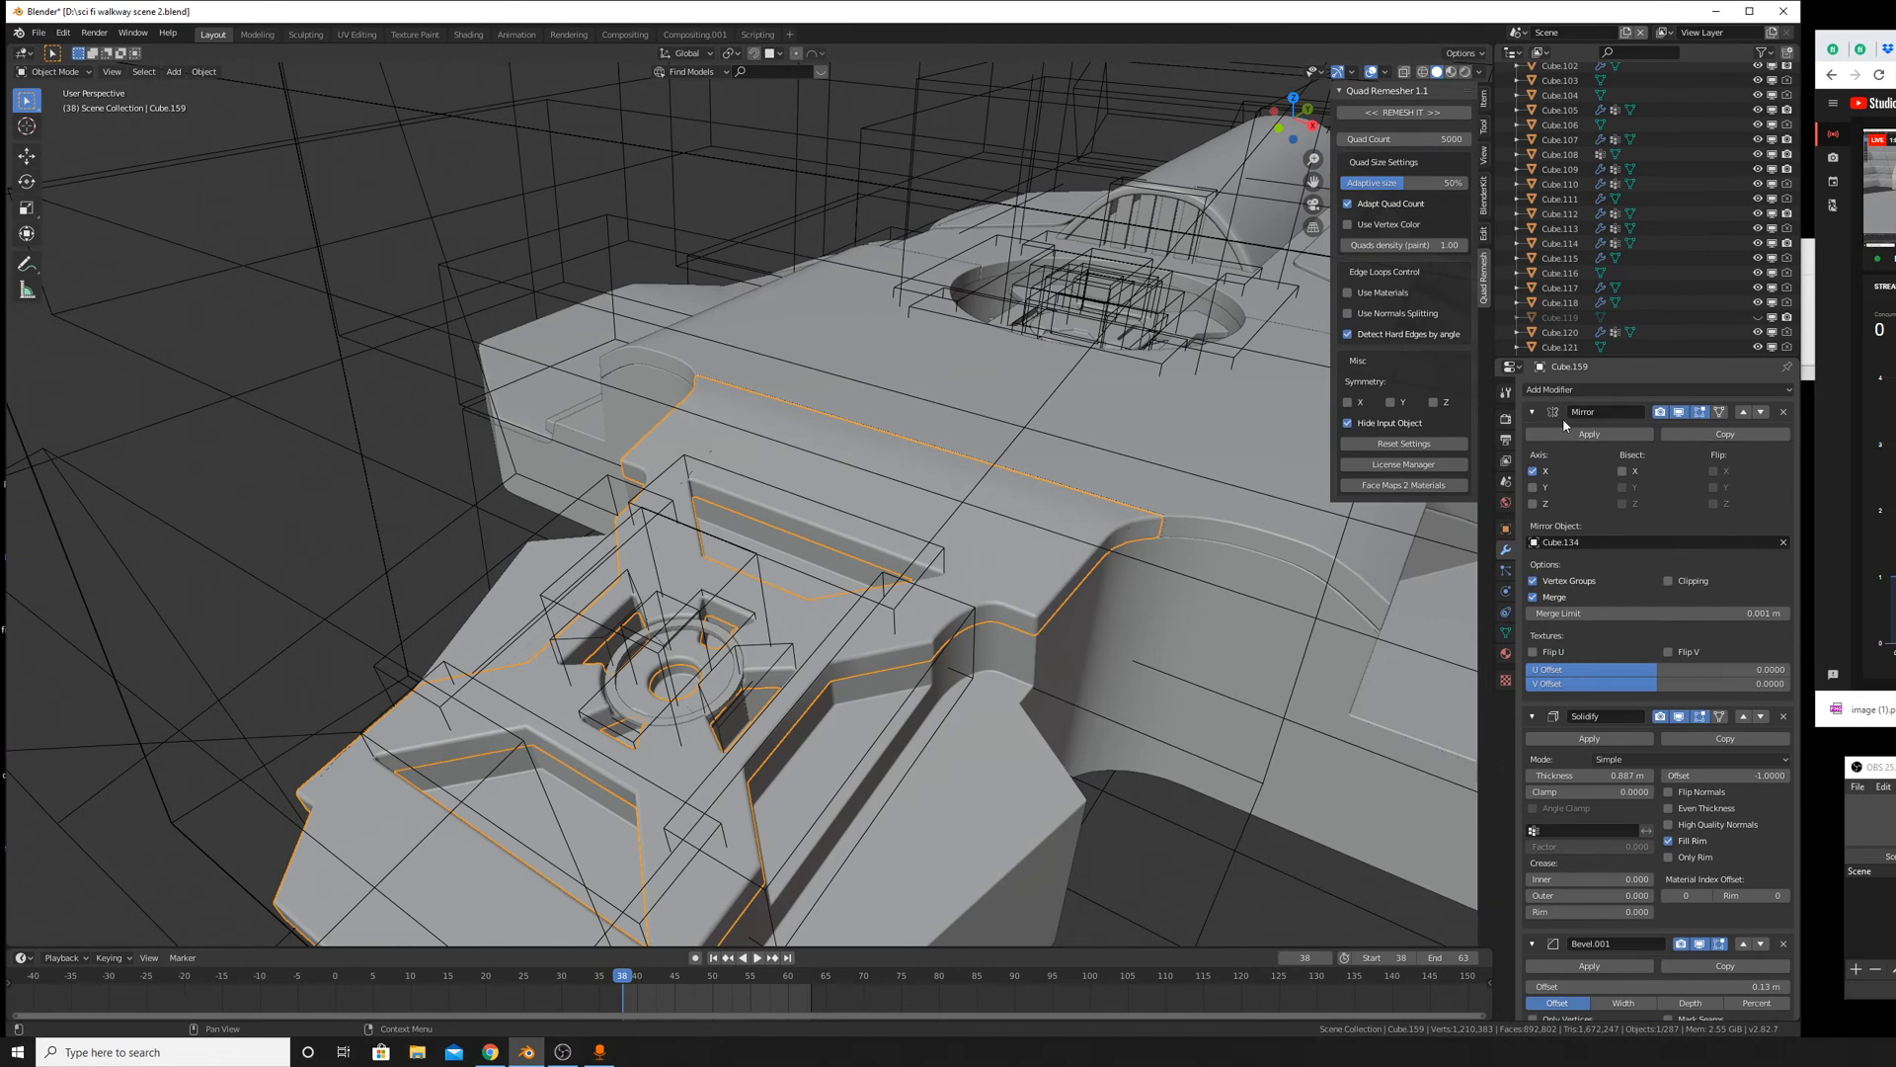
# Collapse the nose plating's modifier stack and apply its Mirror and Solidify modifiers.
pyautogui.click(1532, 412)
pyautogui.moveTo(1529, 439); pyautogui.dragTo(1538, 978)
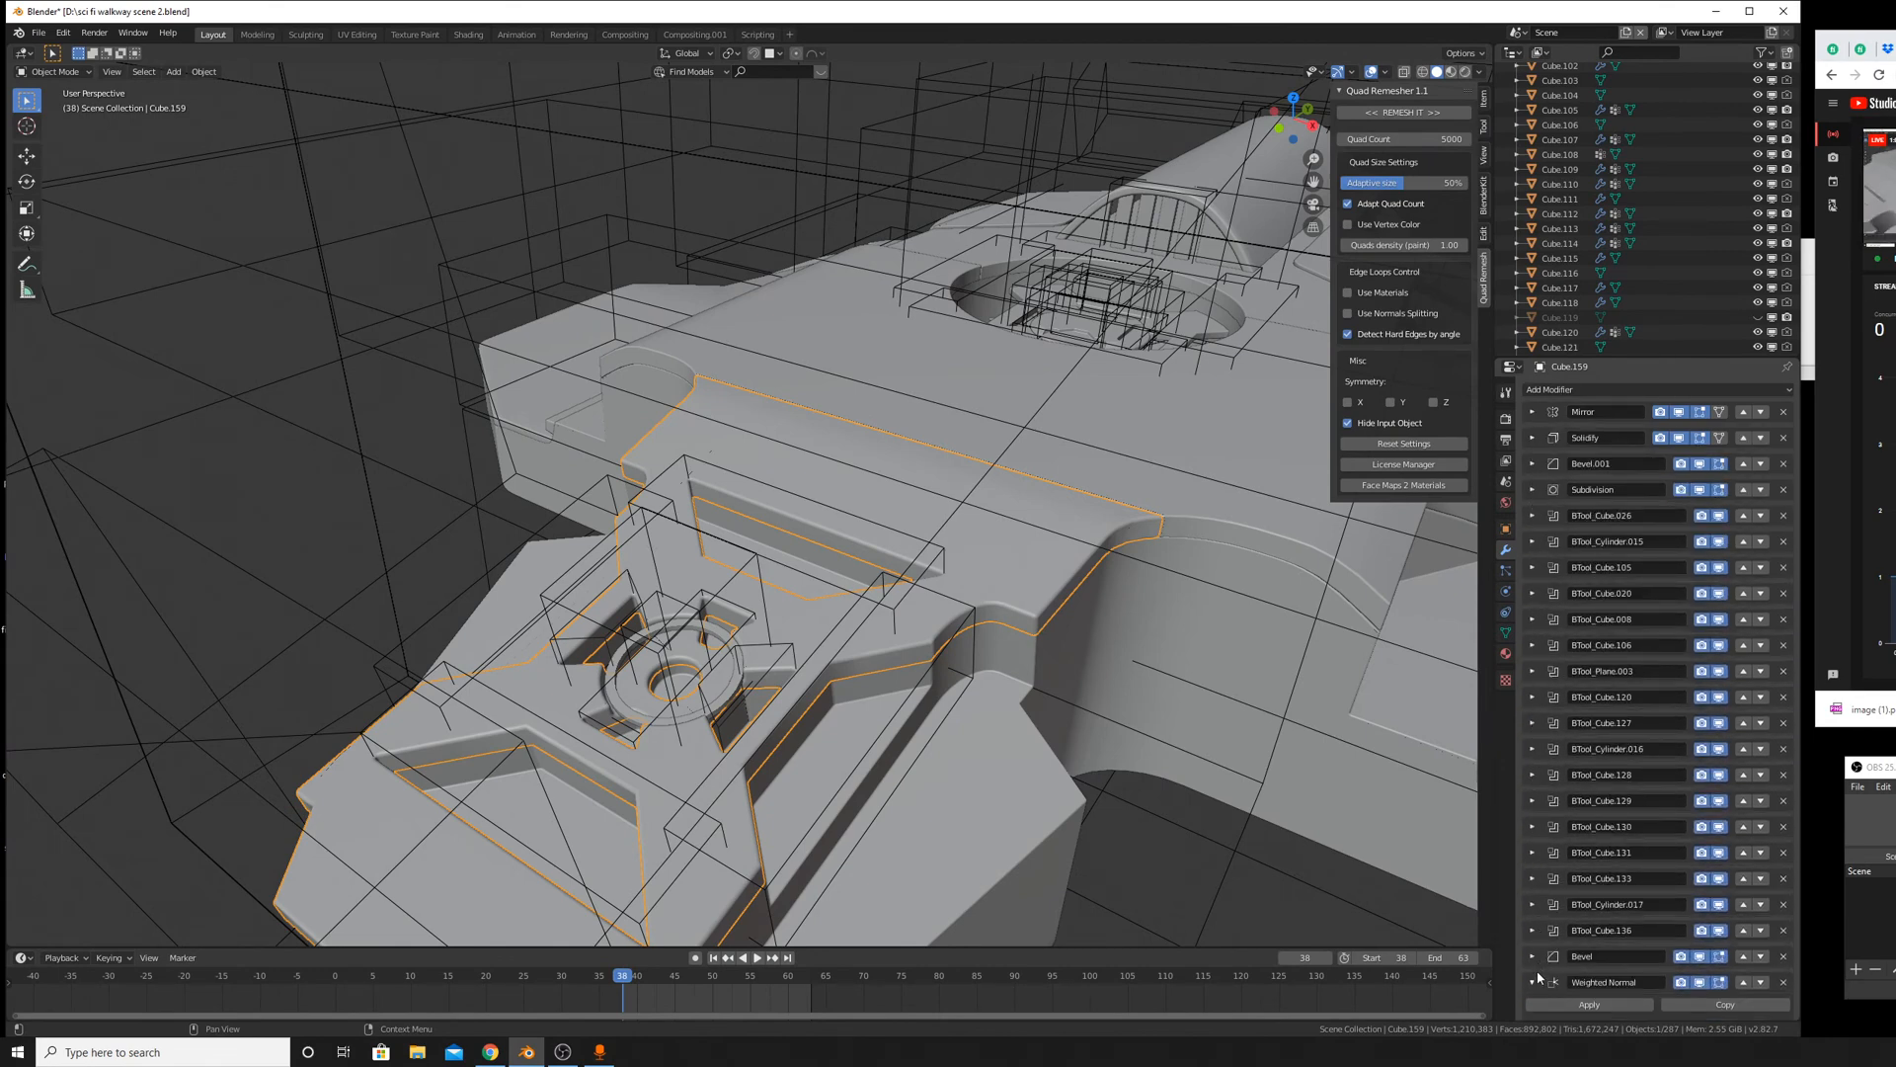
pyautogui.click(1532, 411)
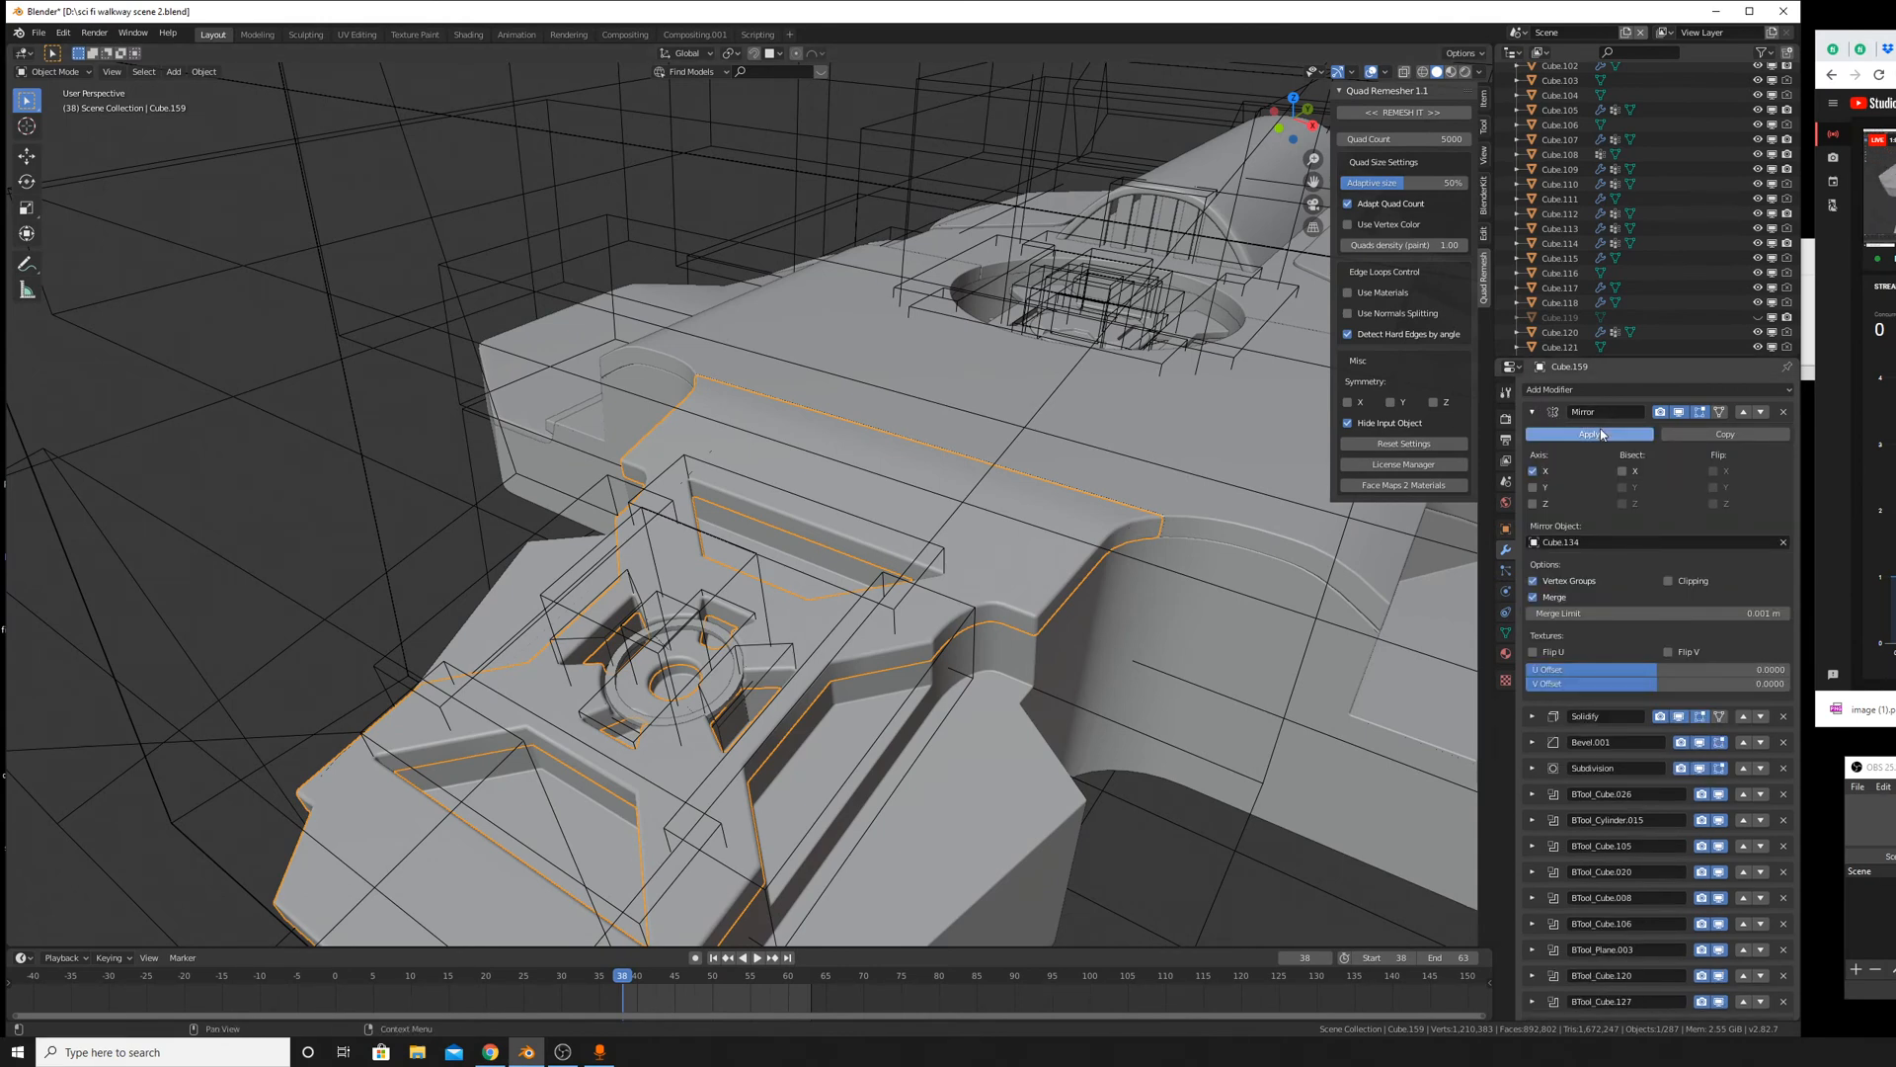
pyautogui.click(1600, 434)
pyautogui.click(1533, 412)
pyautogui.click(1581, 437)
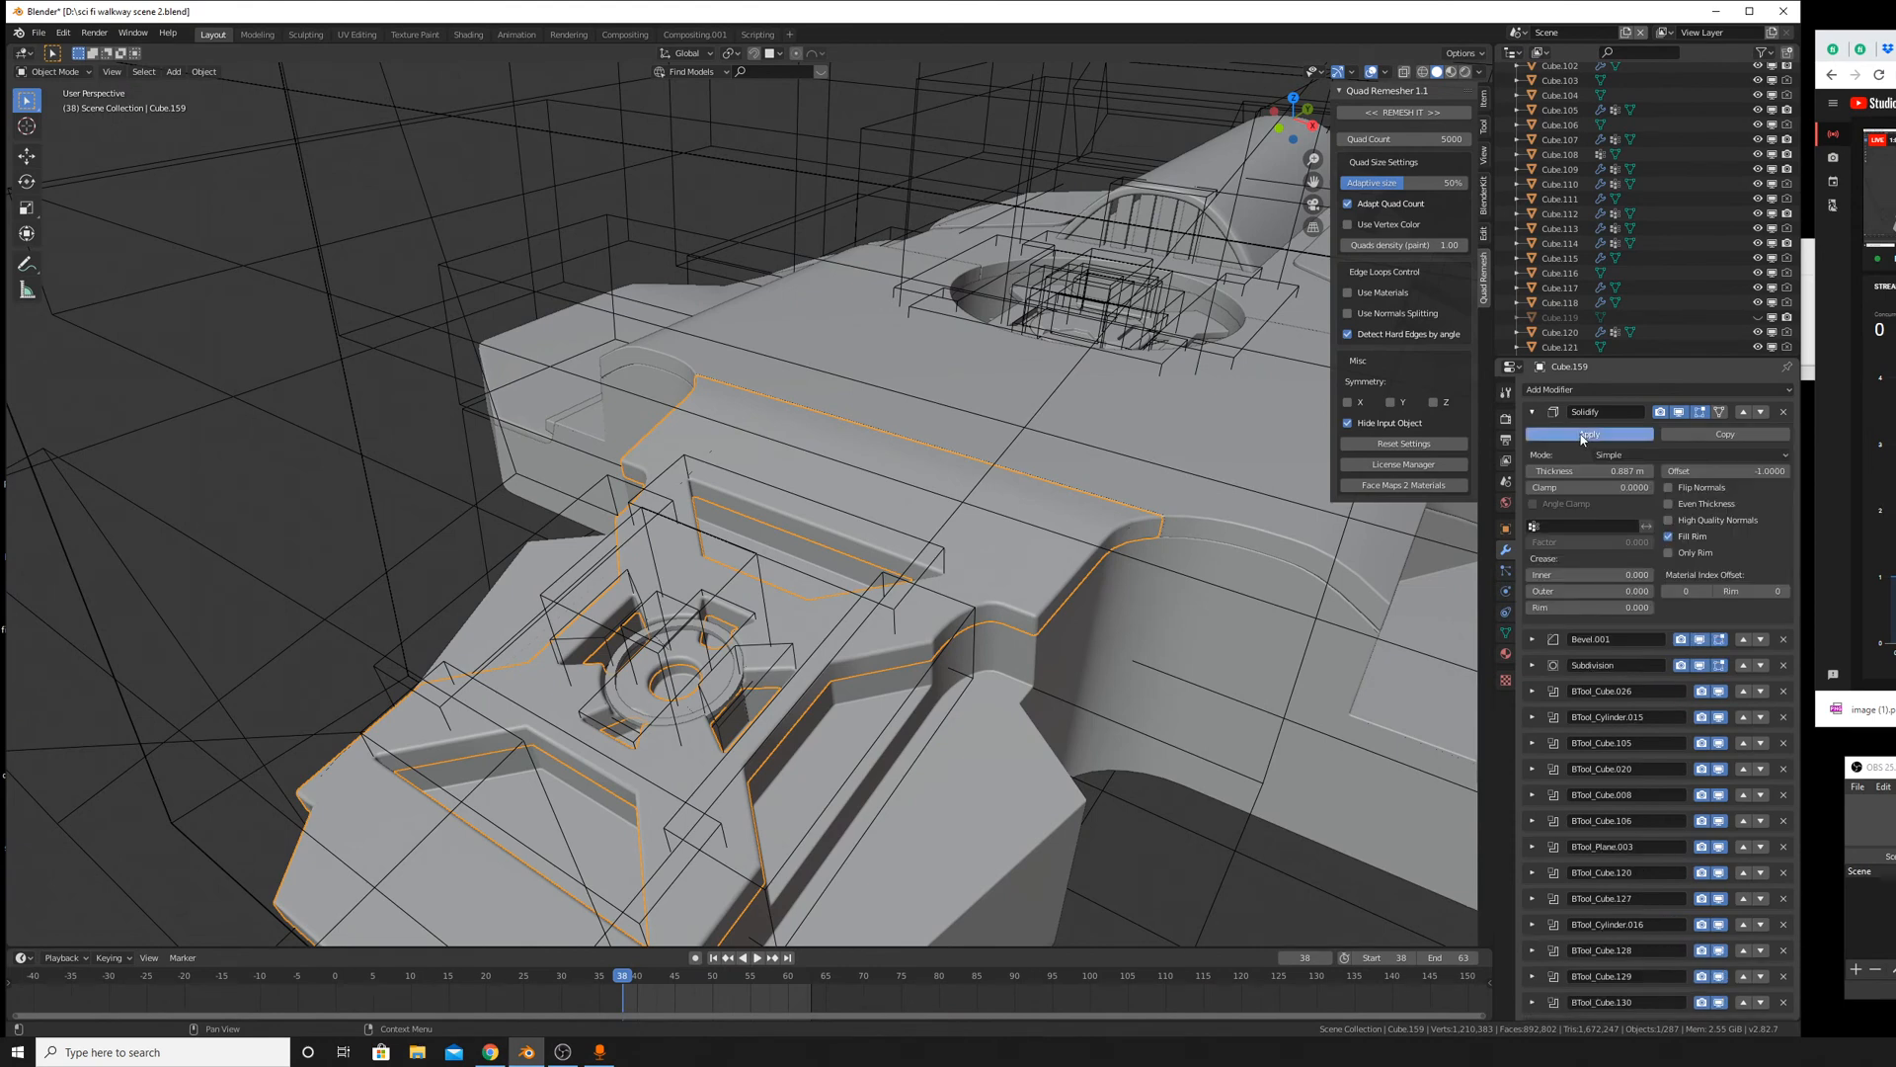
# Set the nose plating's Bevel.001 outer miter to Arc and apply that bevel.
pyautogui.click(1532, 412)
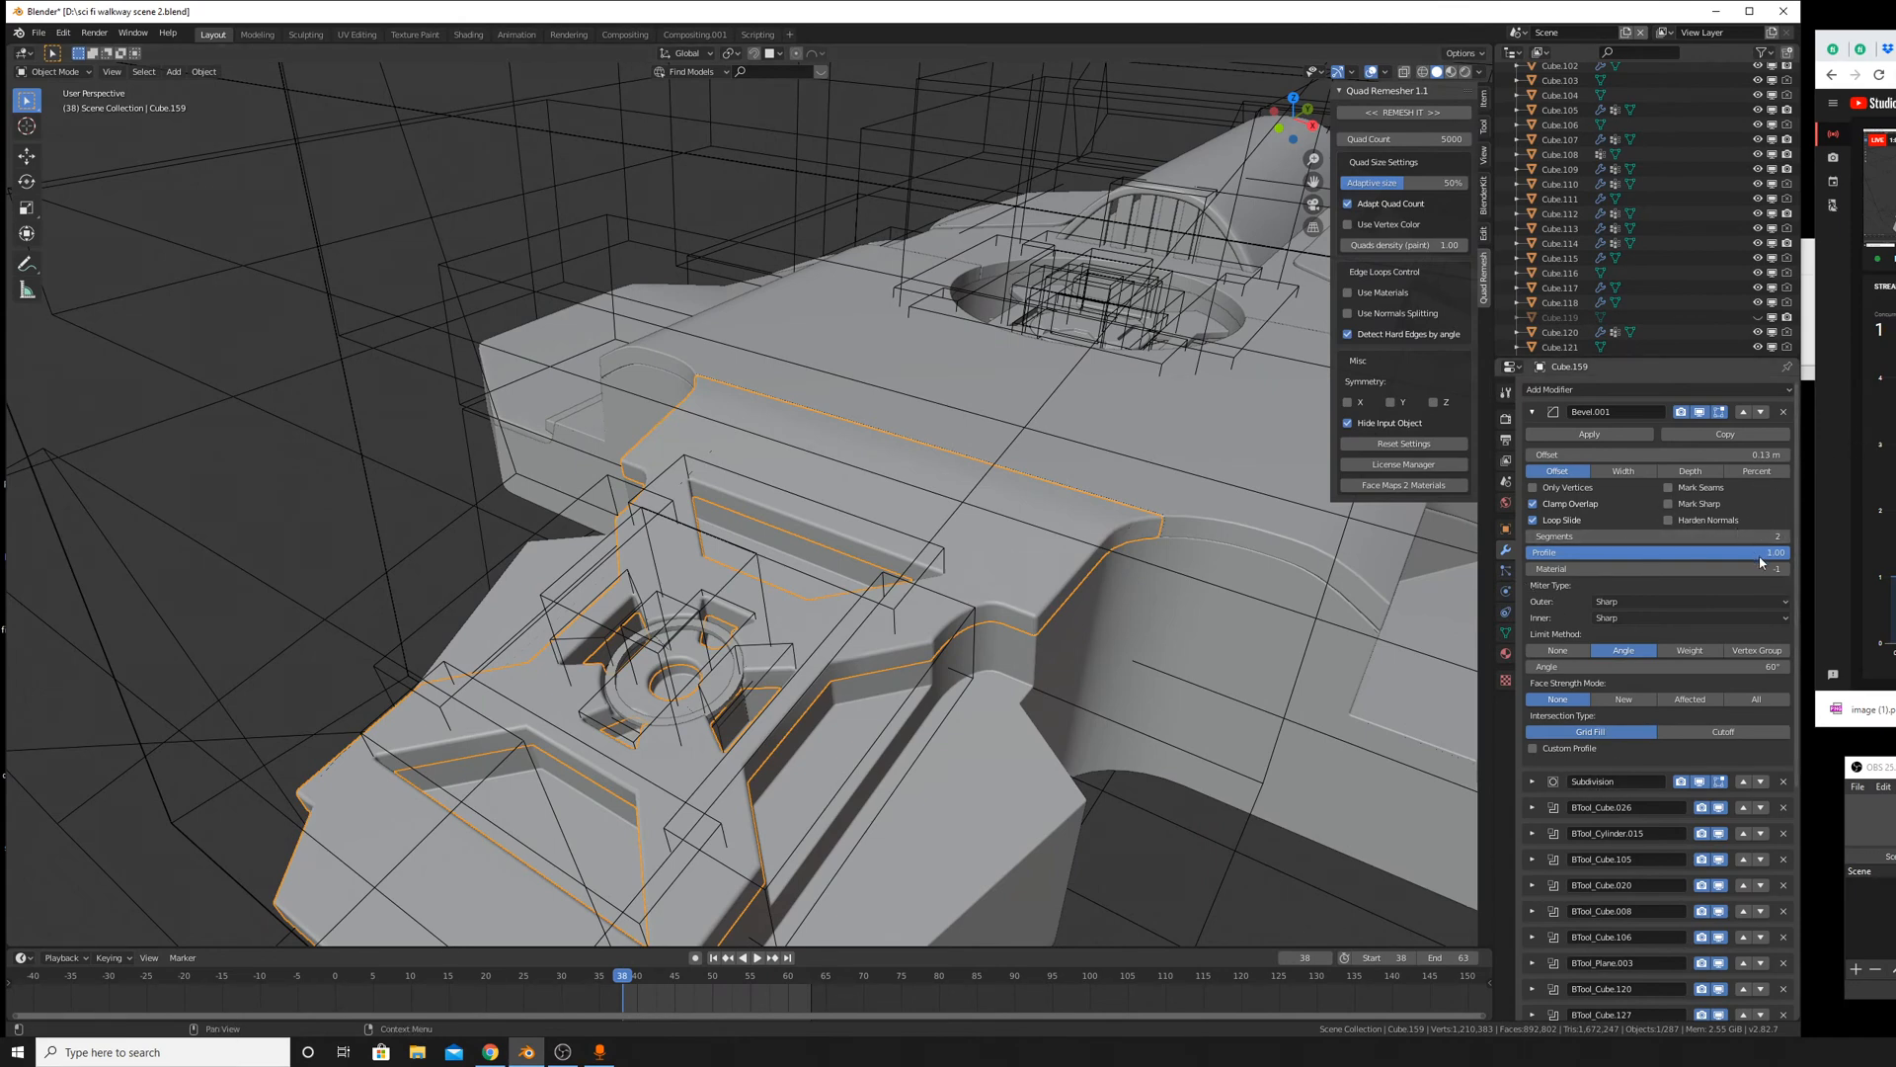
pyautogui.click(1653, 599)
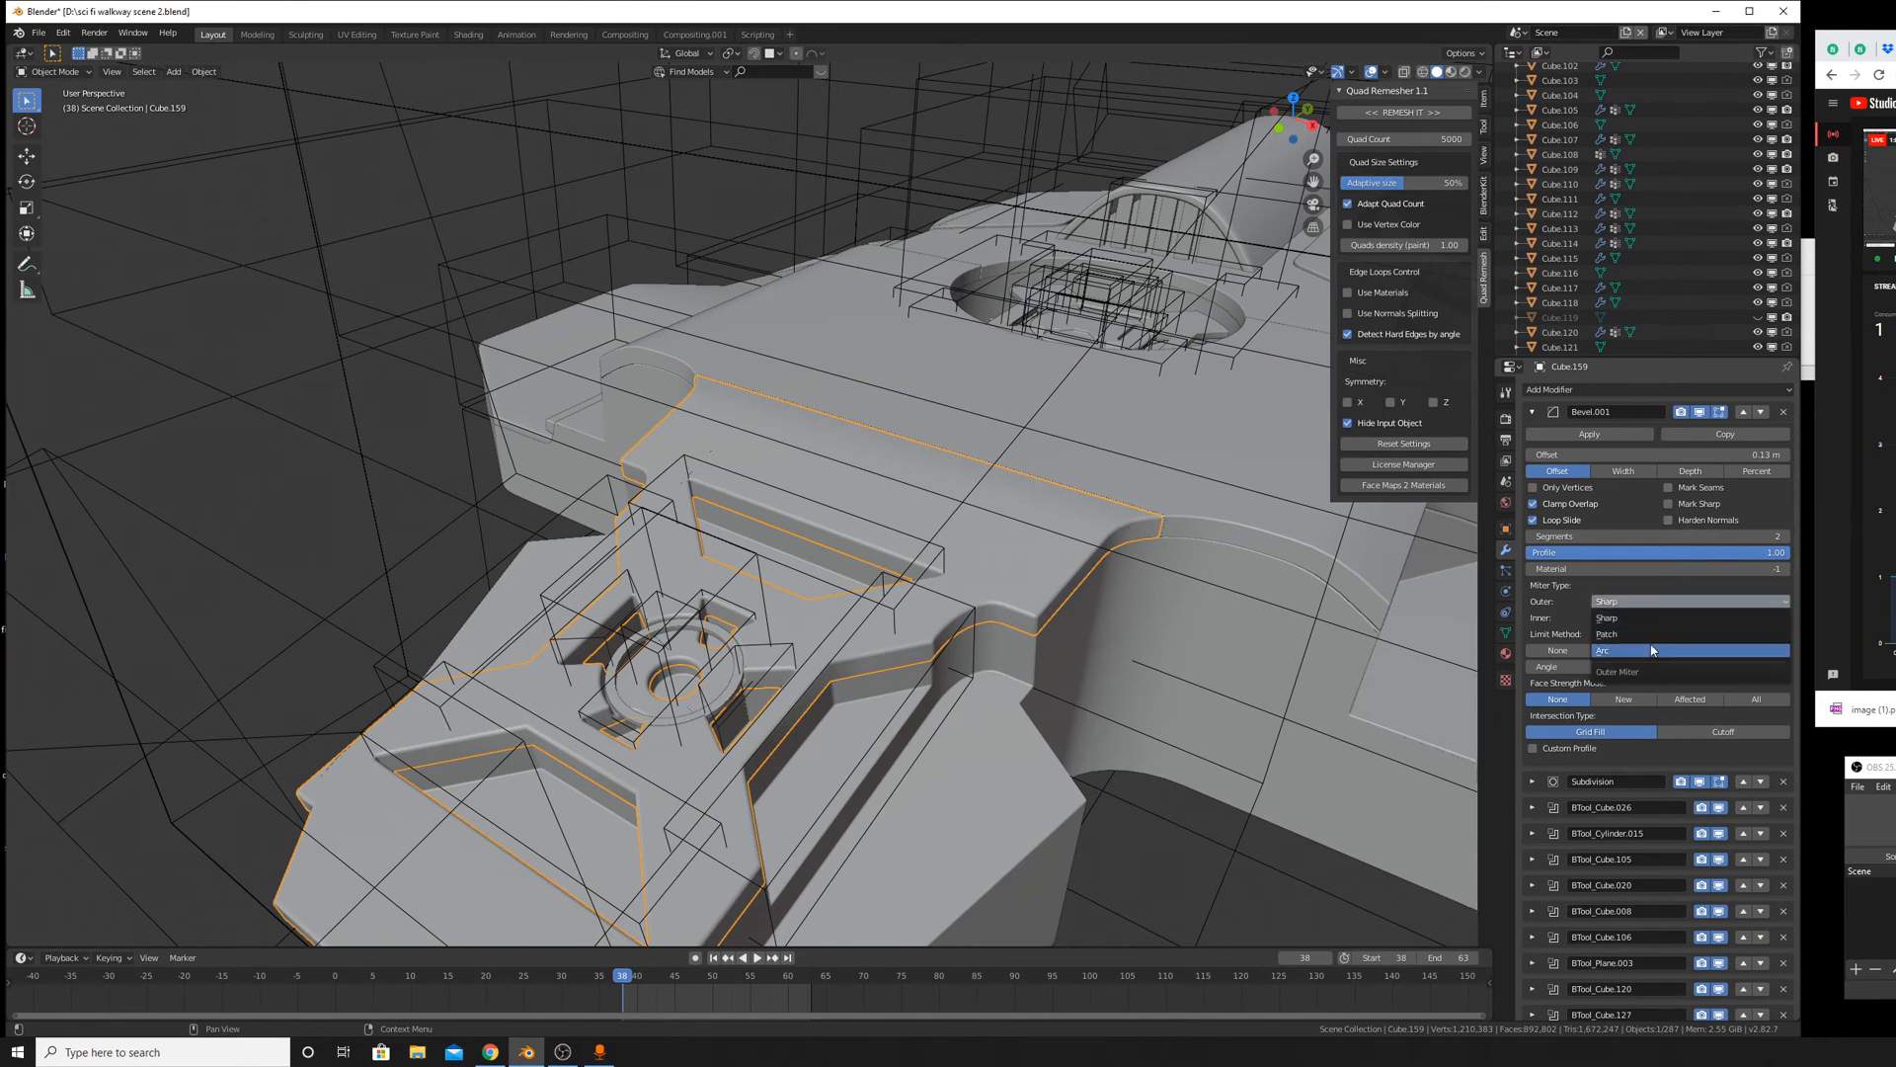
pyautogui.click(1652, 650)
pyautogui.click(1589, 434)
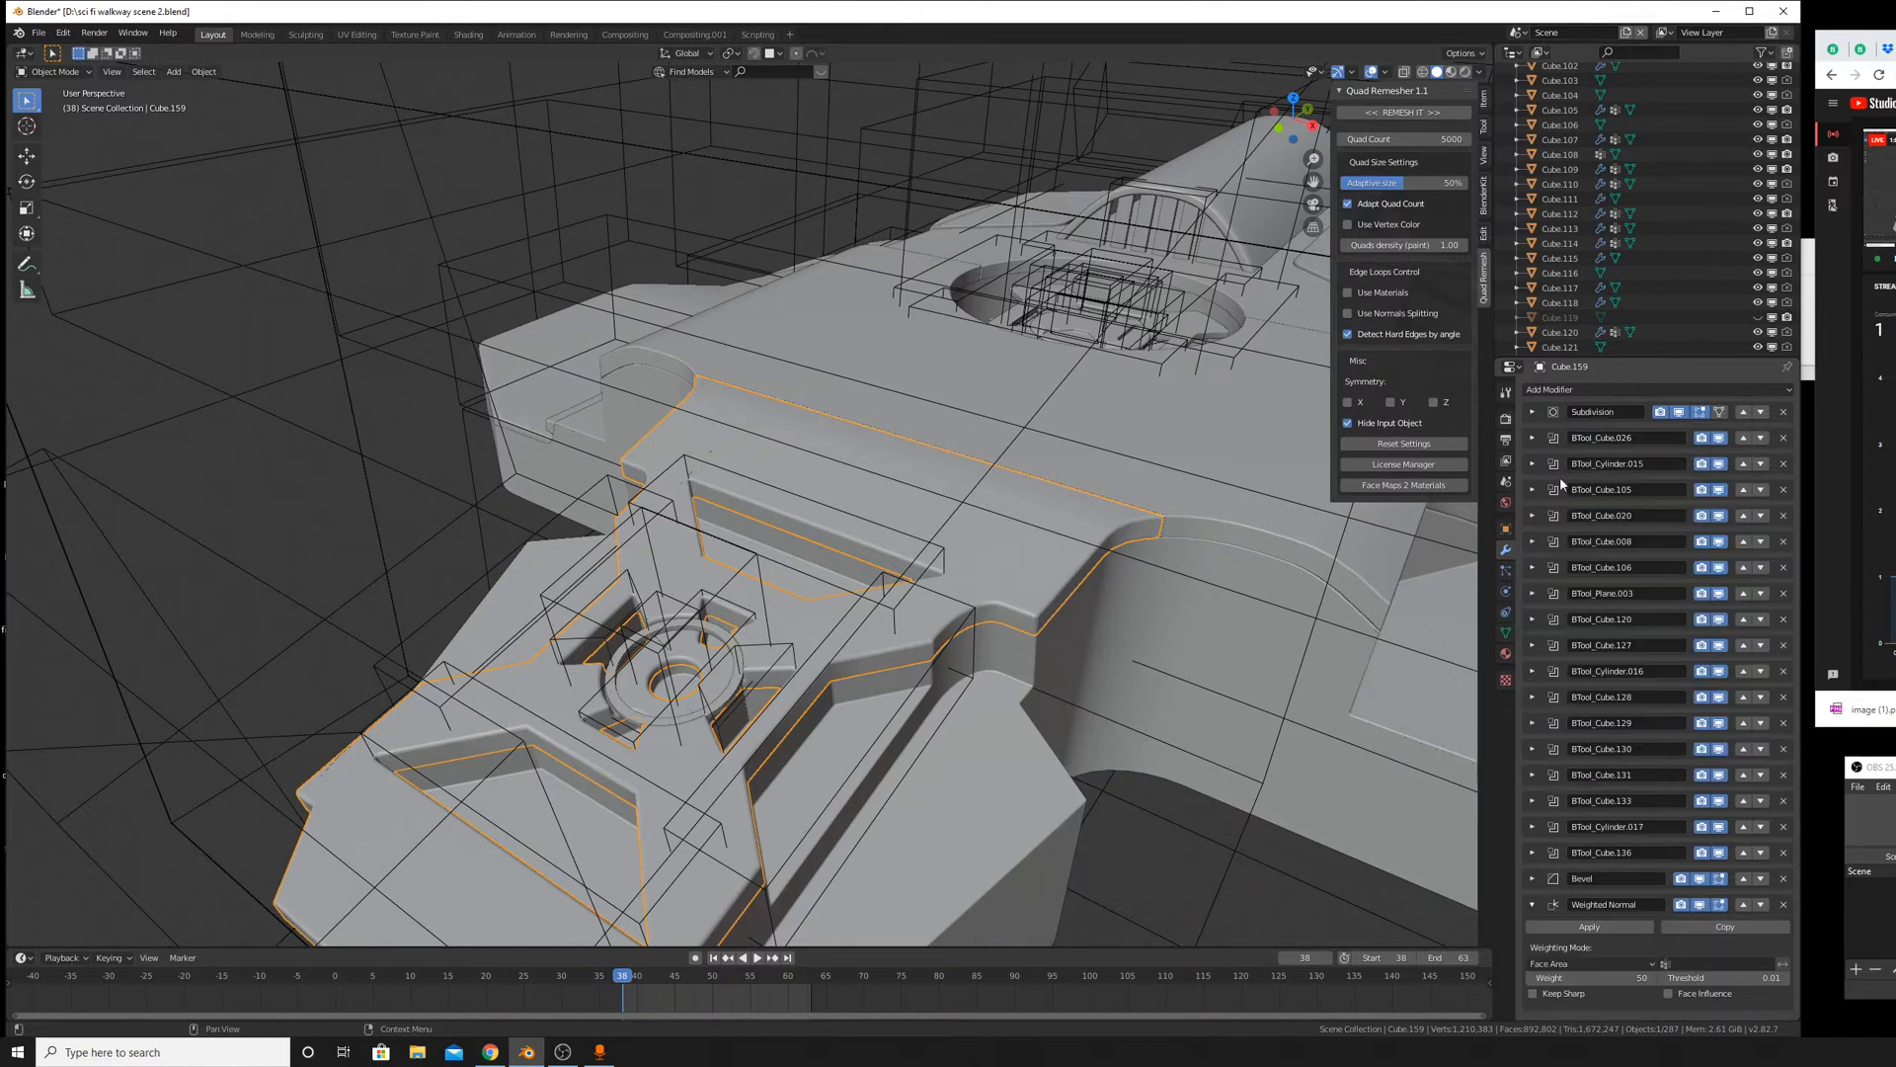
# Apply the nose plating's Subdivision modifier and its Boolean modifiers from BTool_Cube.026 through BTool_Cube.120.
pyautogui.moveTo(1534, 878); pyautogui.dragTo(1531, 424)
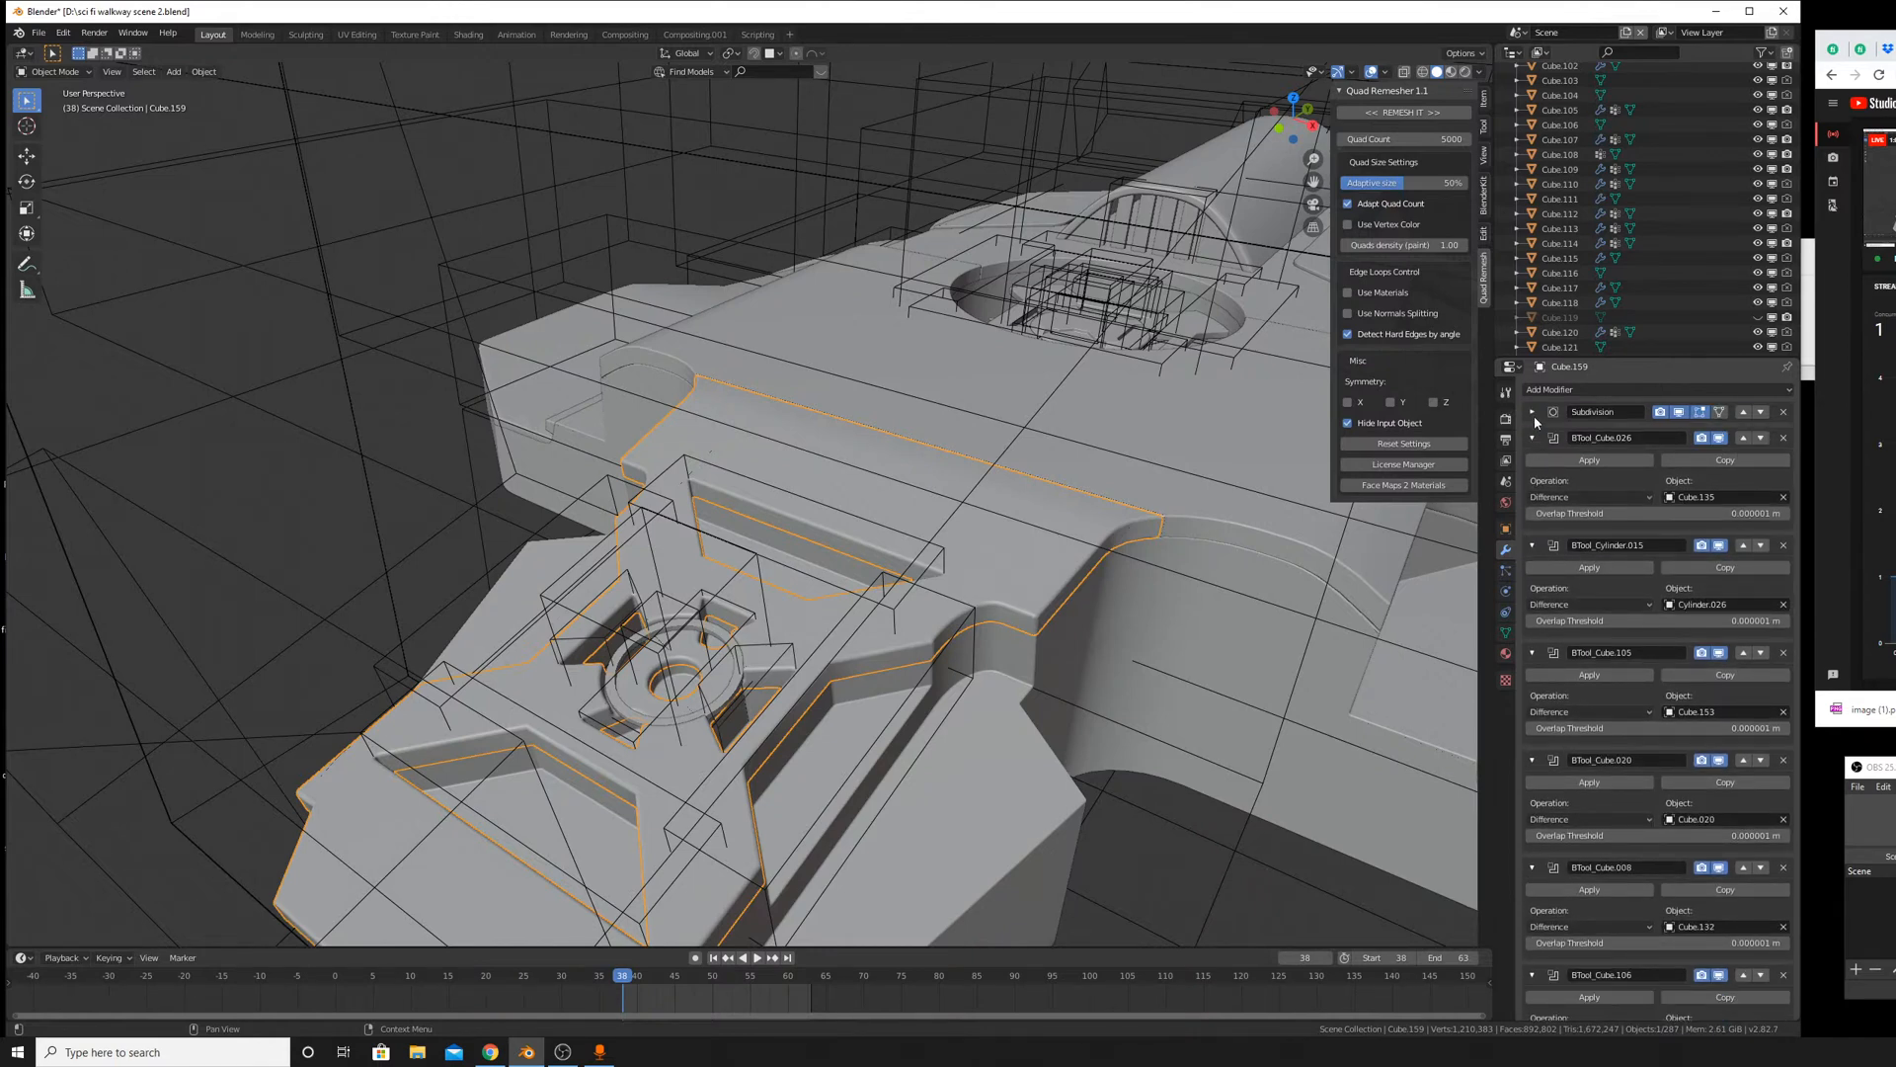
pyautogui.click(1533, 413)
pyautogui.click(1570, 434)
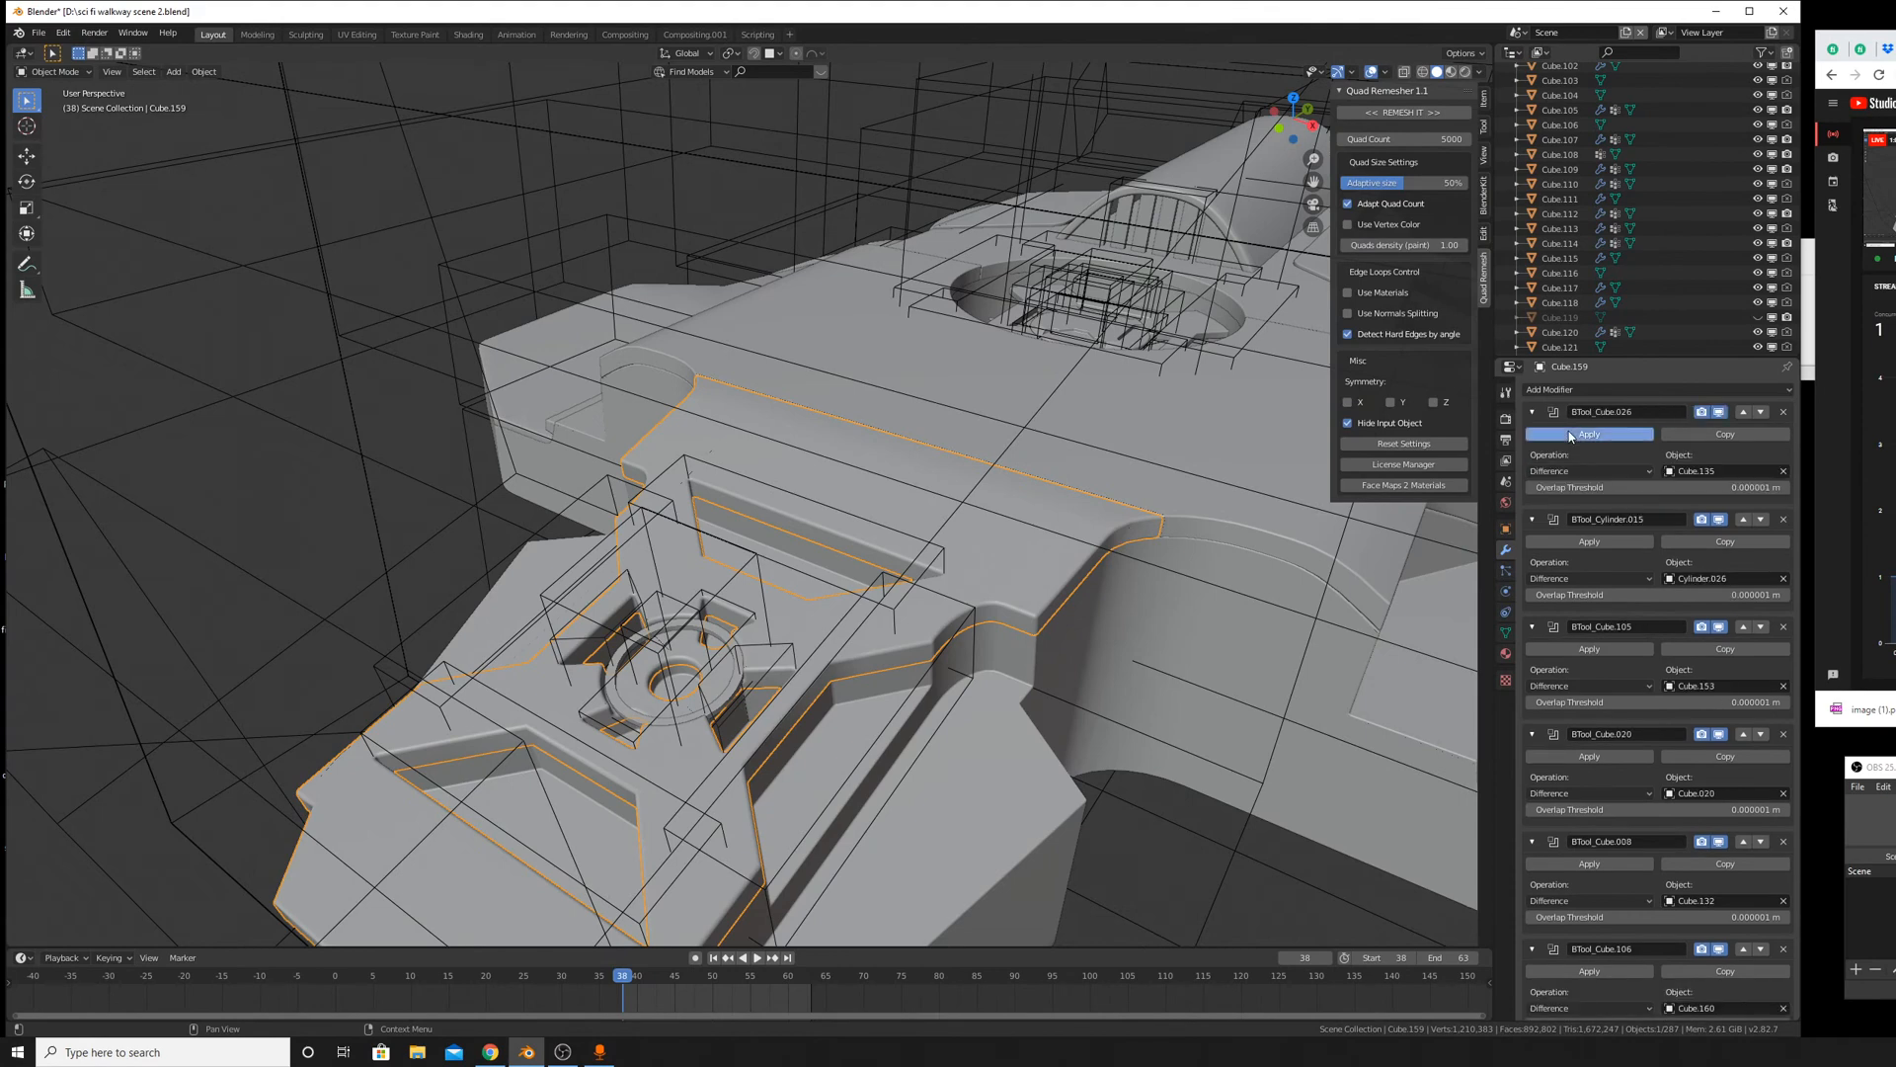
pyautogui.click(1570, 434)
pyautogui.click(1570, 434)
pyautogui.click(1570, 435)
pyautogui.click(1570, 434)
pyautogui.click(1571, 434)
pyautogui.click(1571, 435)
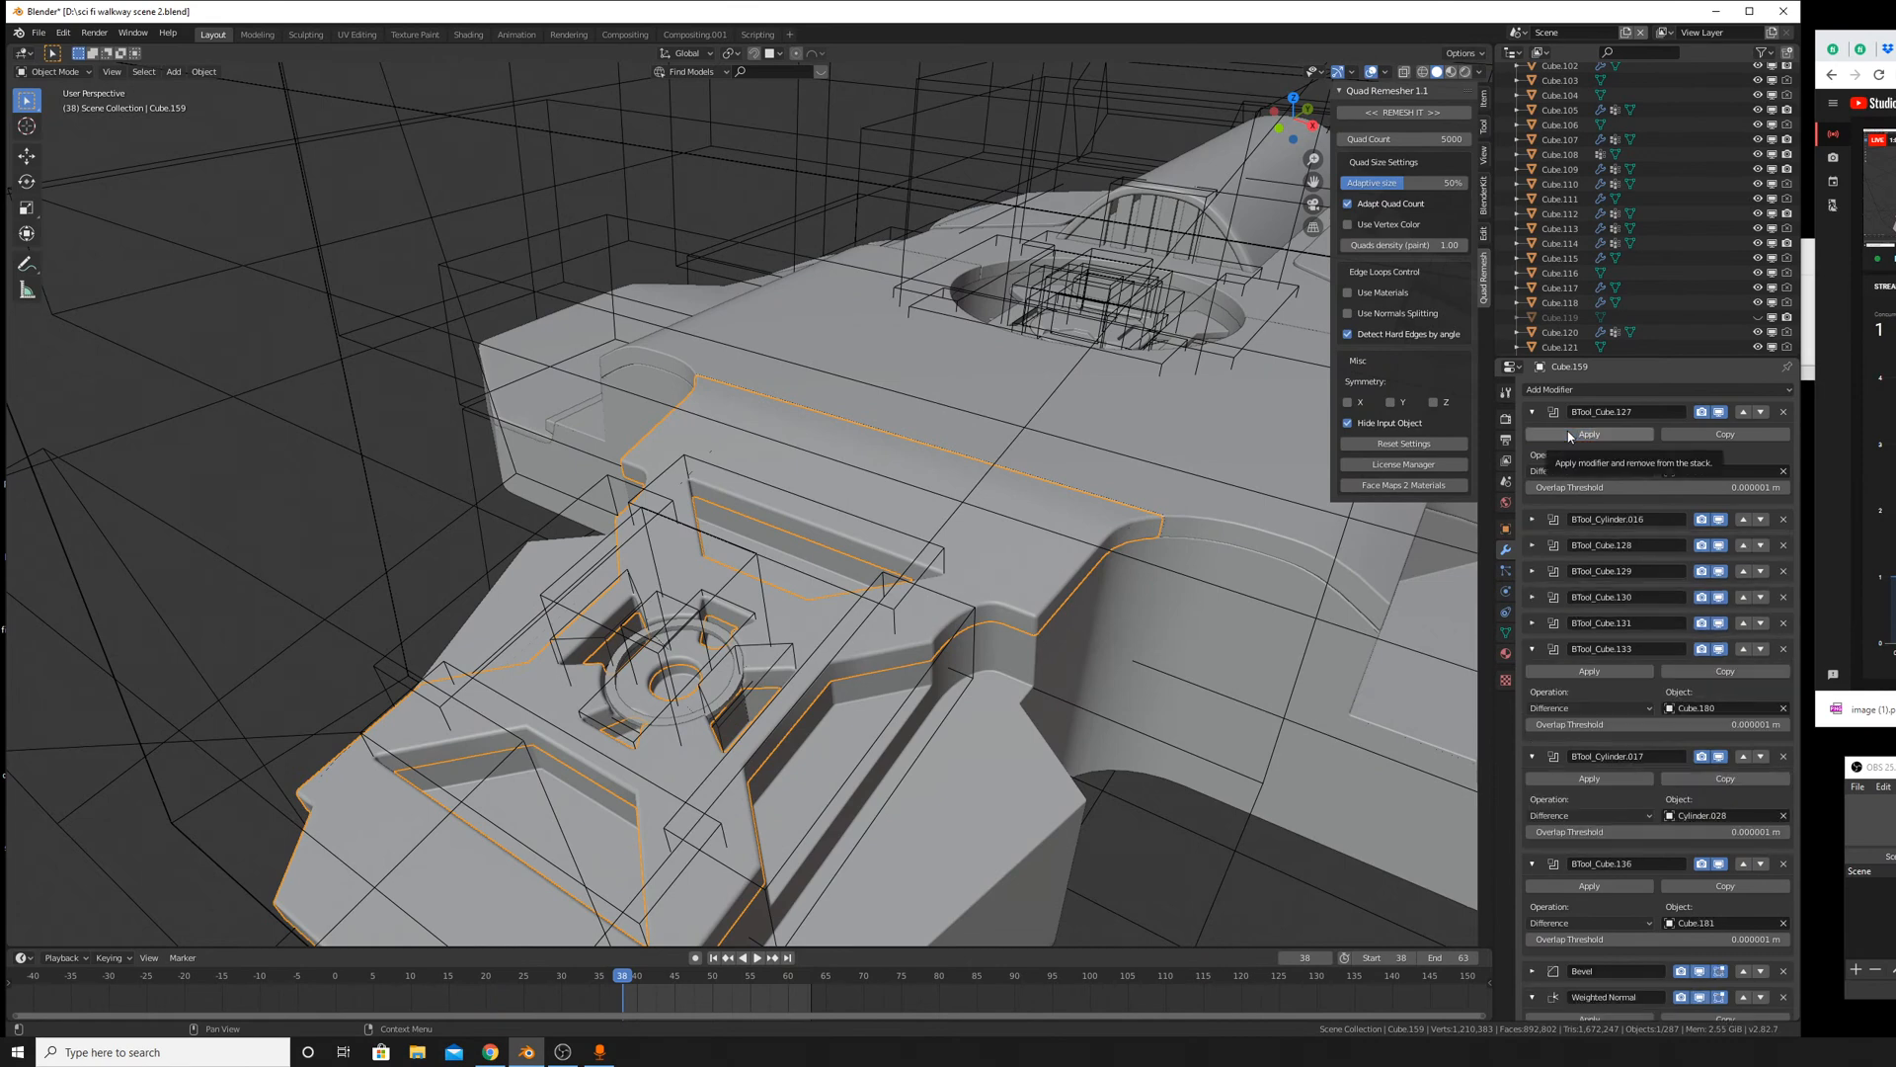
# Apply the nose plating's remaining Boolean modifiers from BTool_Cube.127 through BTool_Cube.136, keeping Bevel and Weighted Normal live.
pyautogui.moveTo(1116, 494); pyautogui.dragTo(1092, 549, button='middle')
pyautogui.scroll(6, 1092, 550)
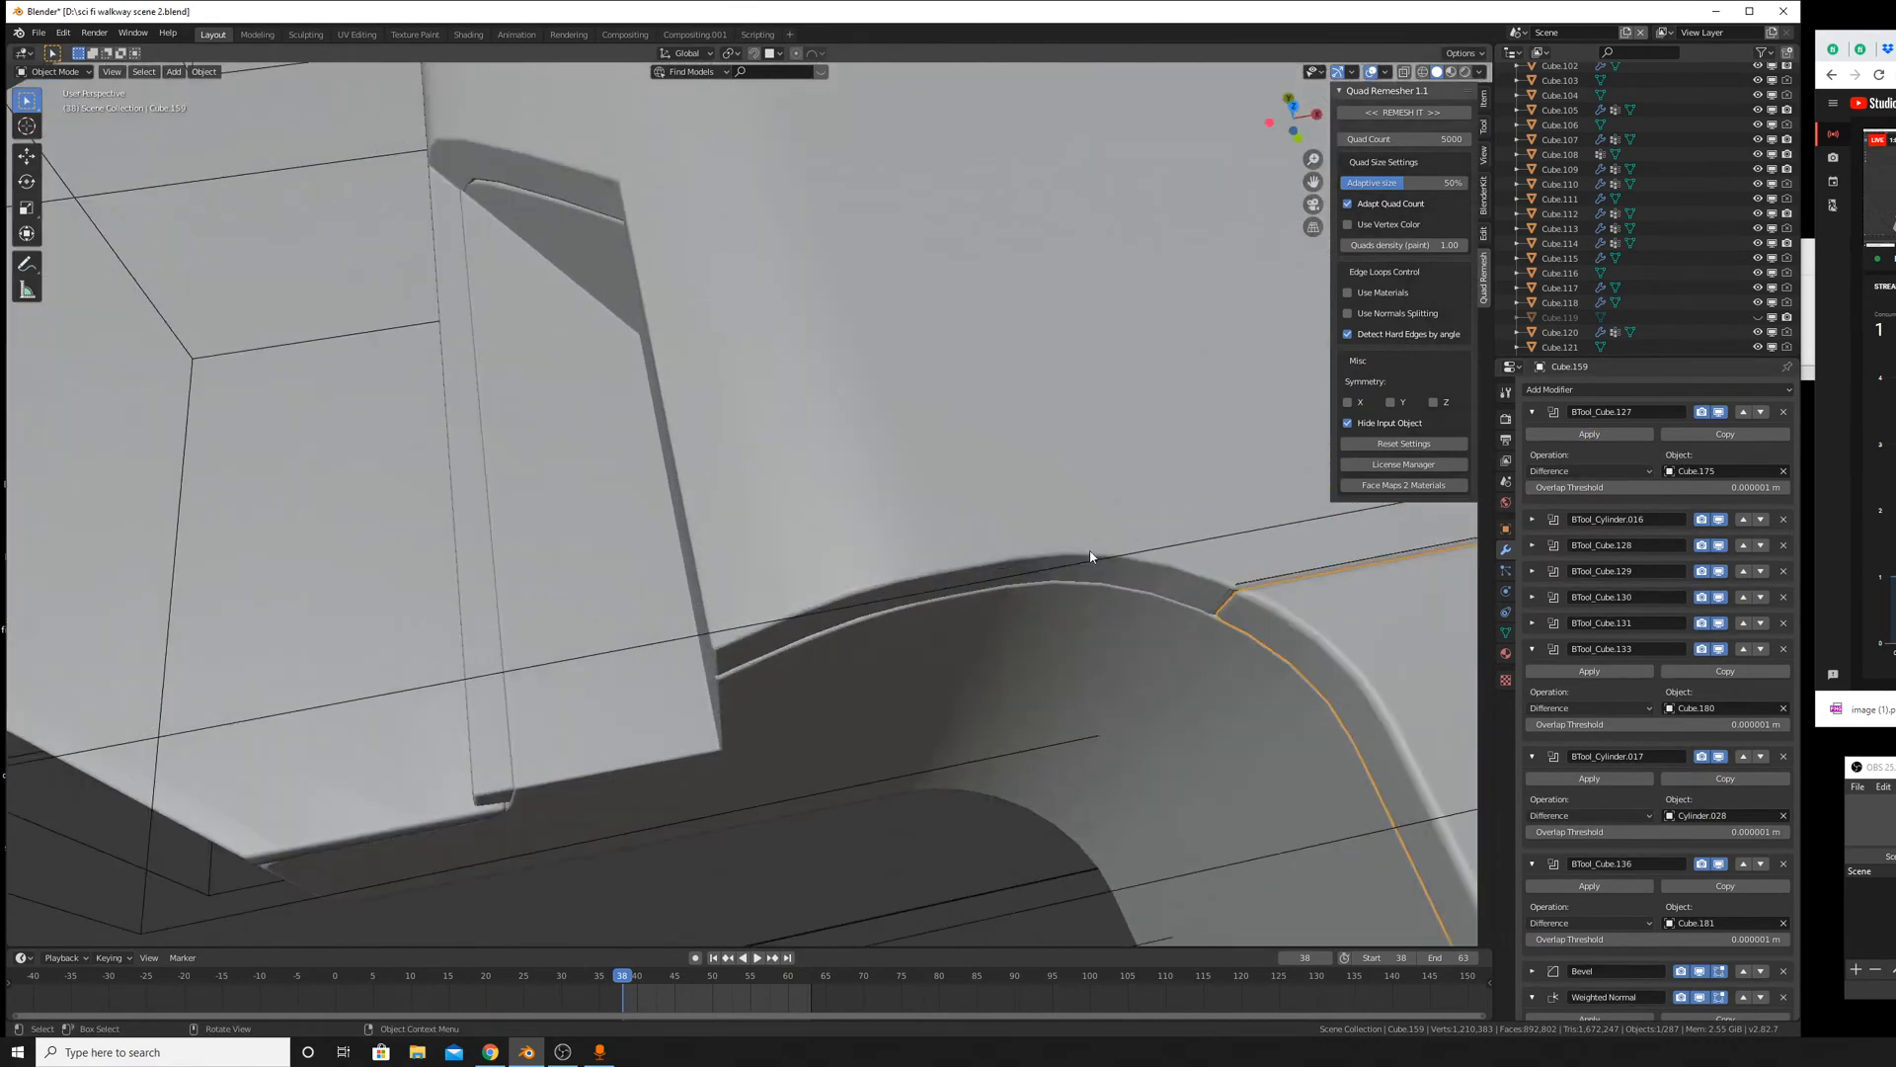
pyautogui.scroll(-8, 1092, 550)
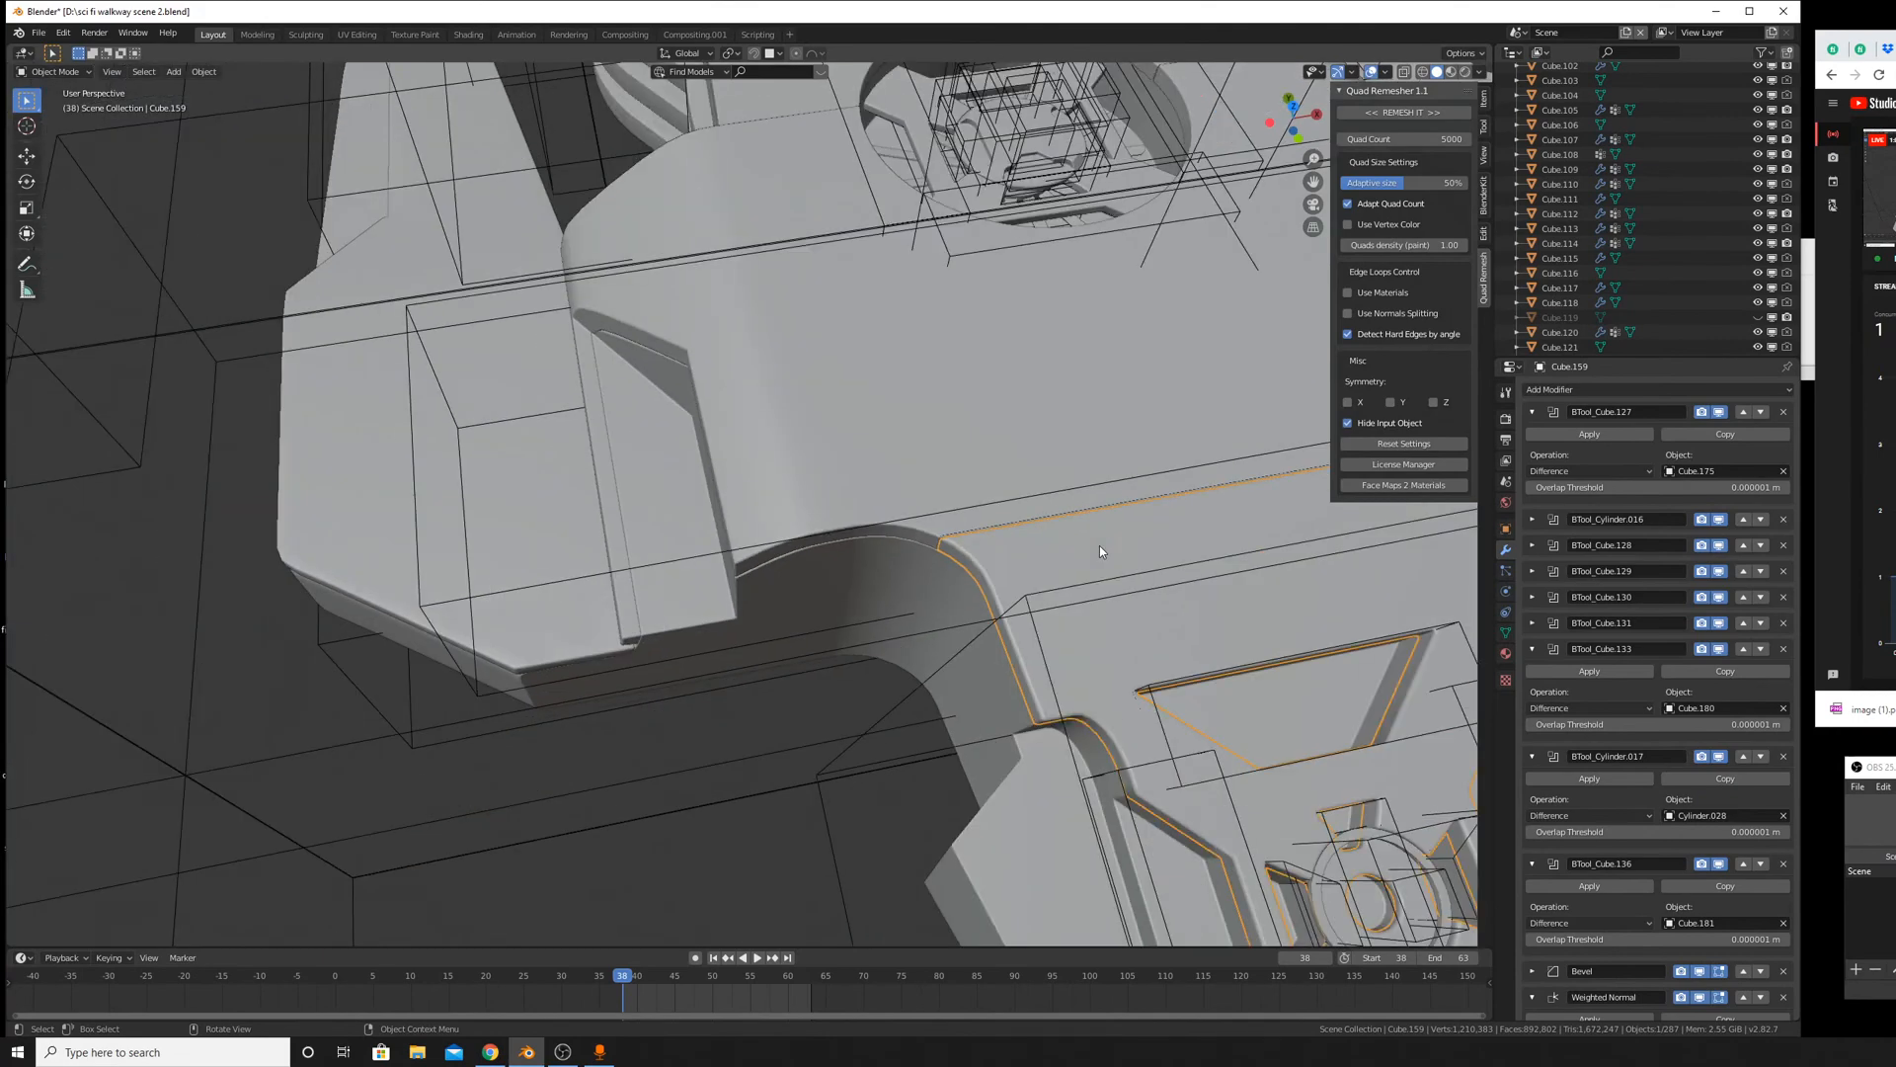
pyautogui.moveTo(1099, 545); pyautogui.dragTo(1075, 504, button='middle')
pyautogui.click(1601, 431)
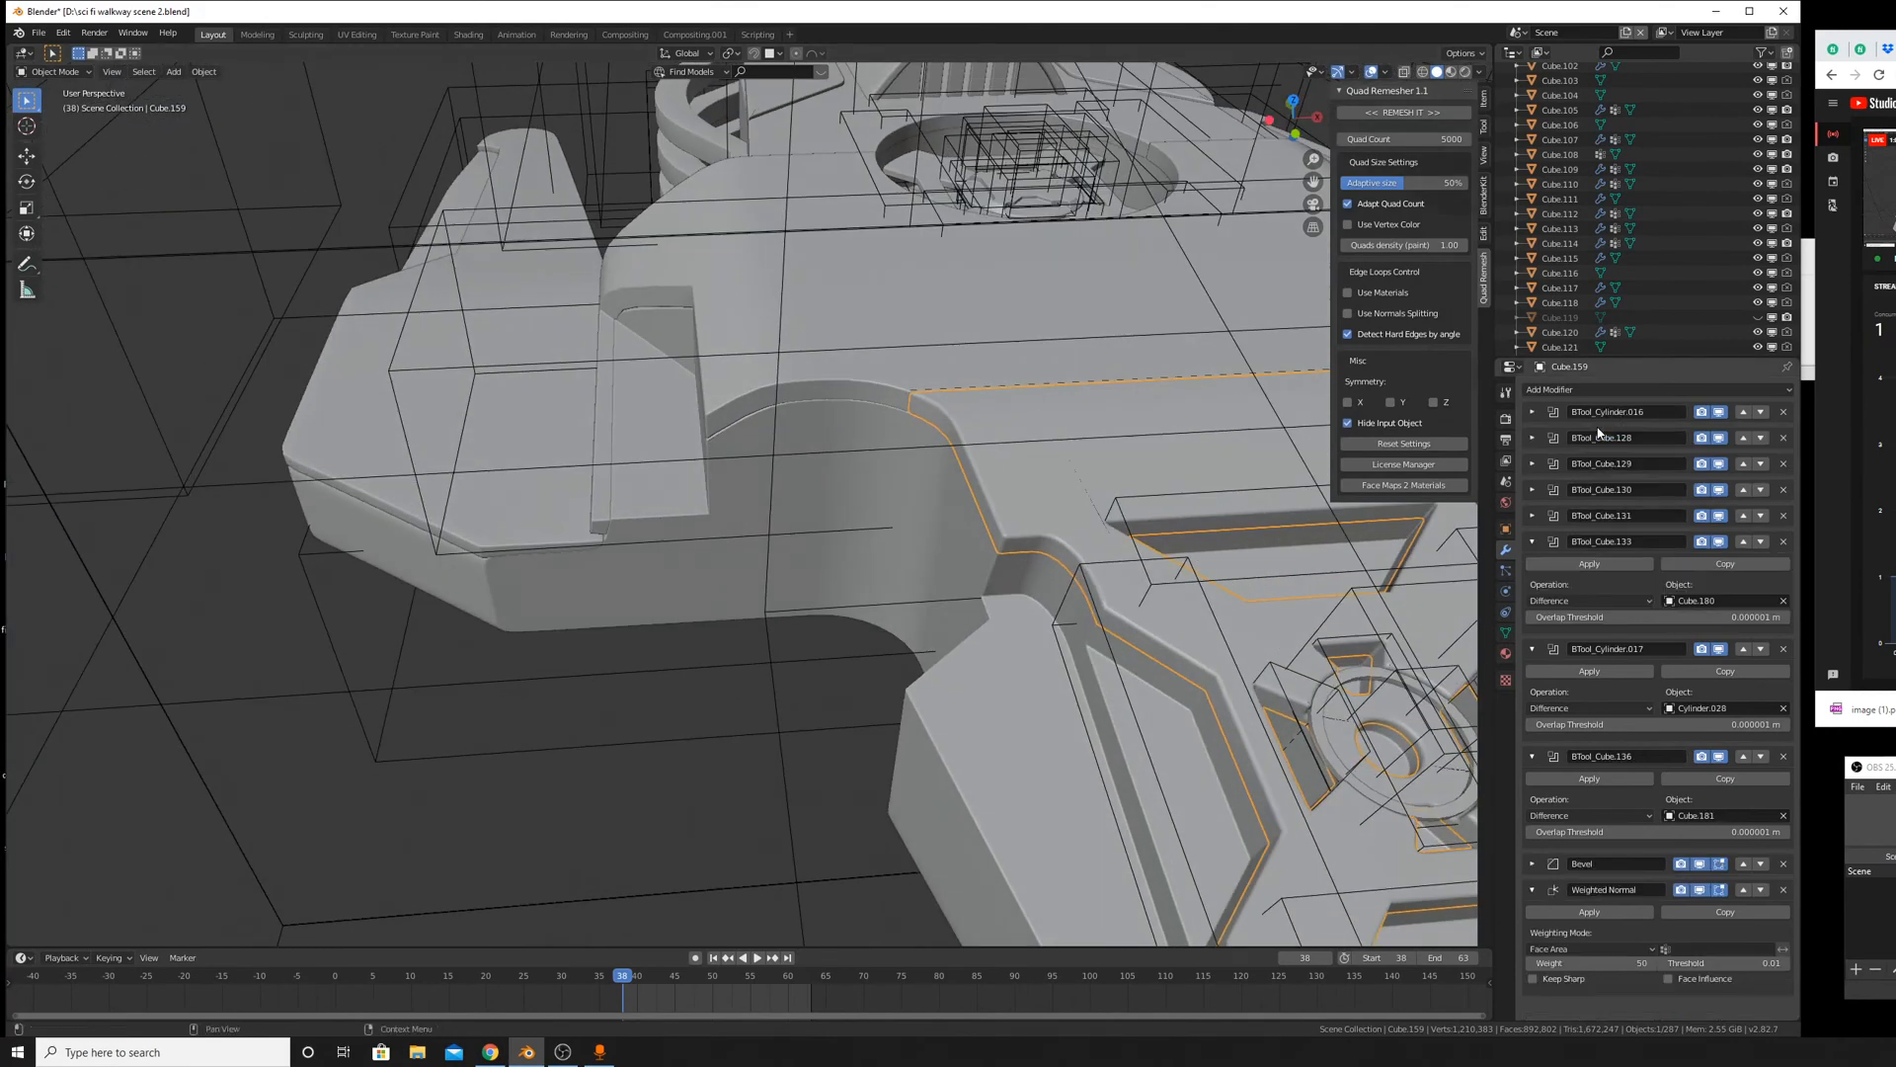
pyautogui.moveTo(1532, 516); pyautogui.dragTo(1534, 419)
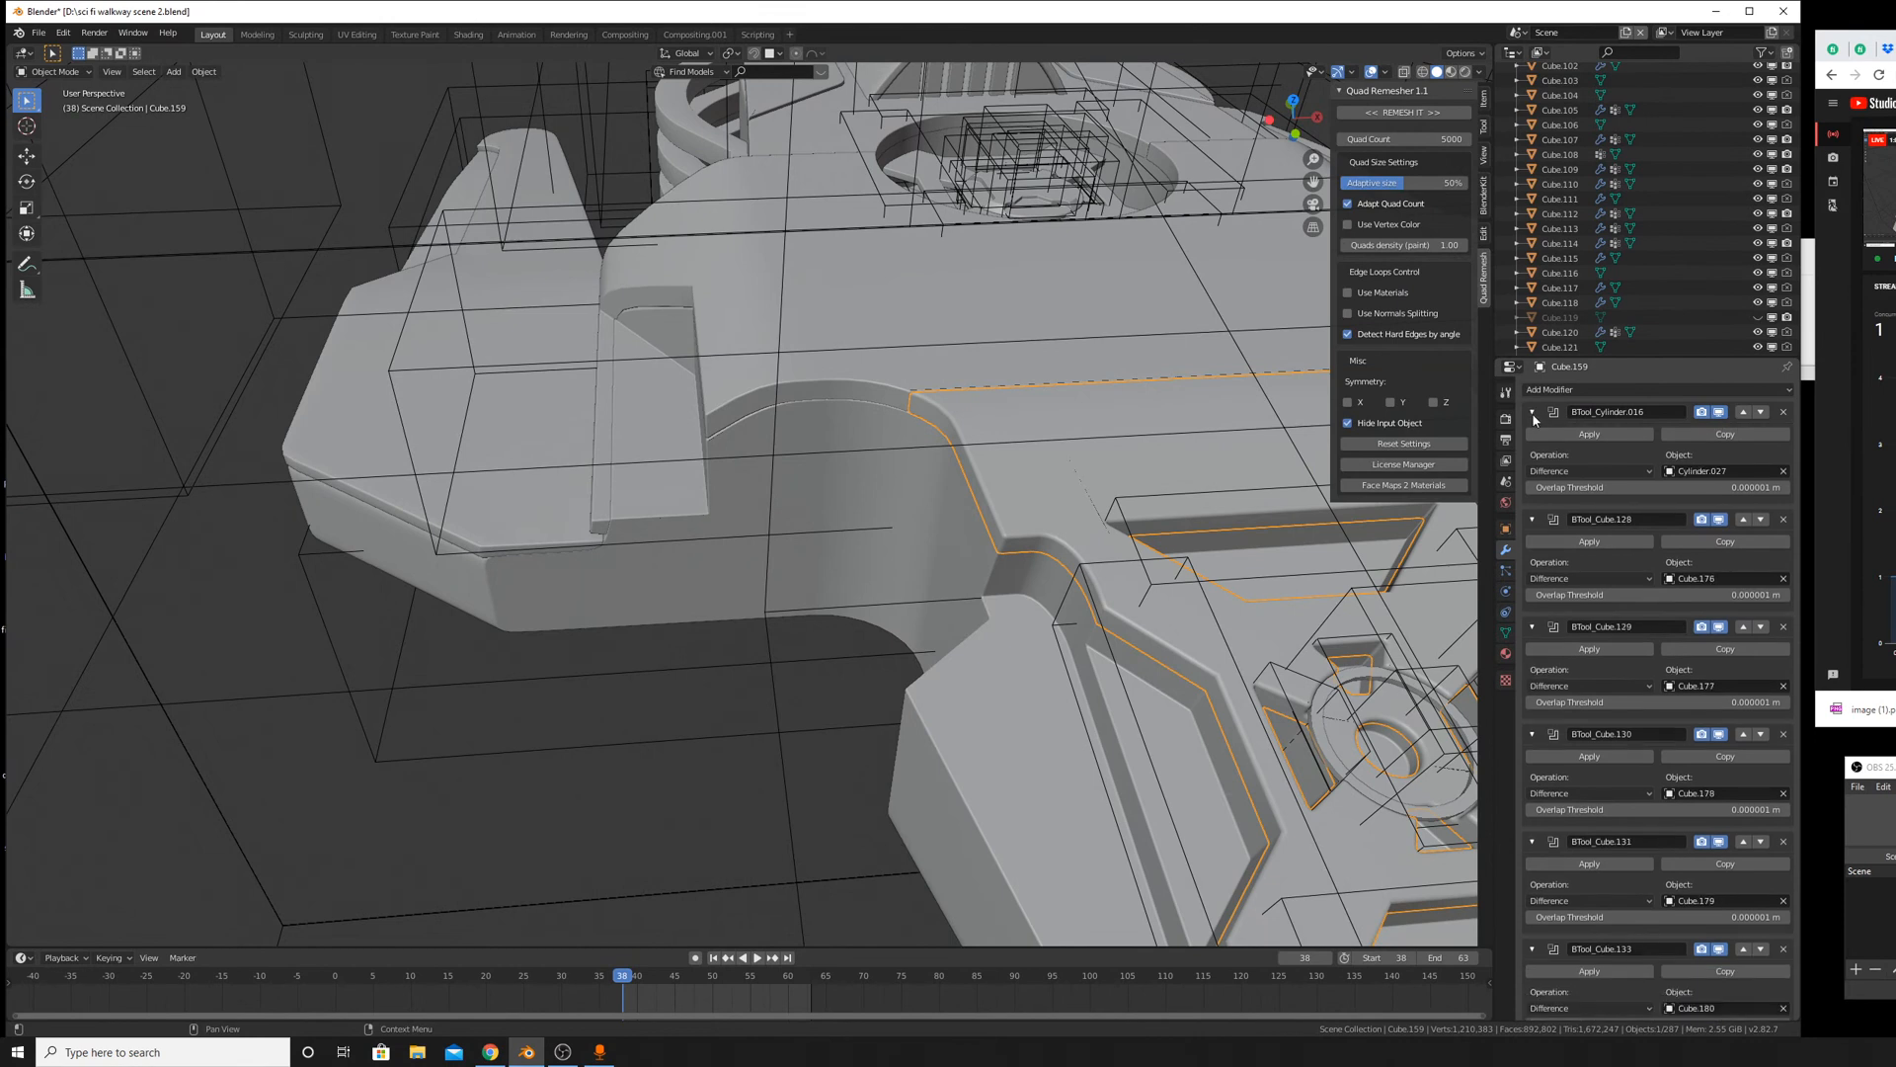
pyautogui.click(1568, 440)
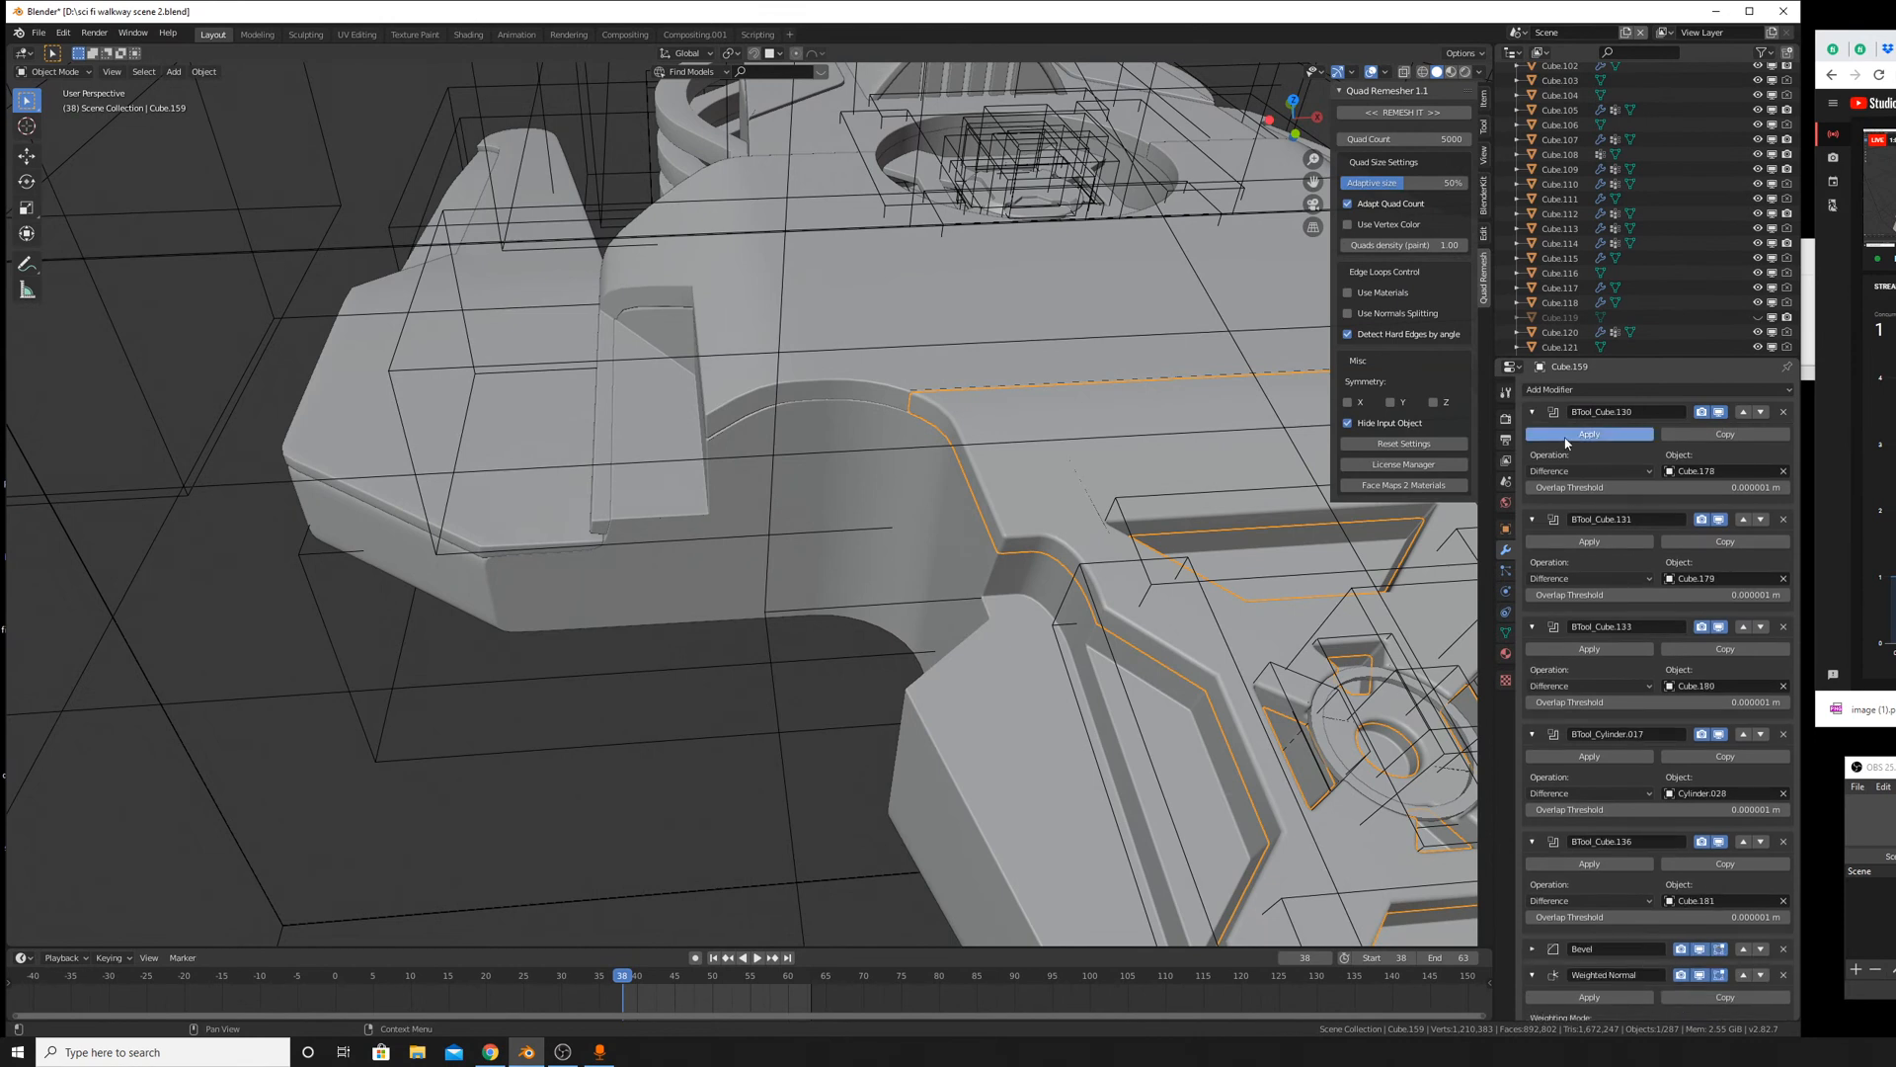
pyautogui.click(1569, 439)
pyautogui.click(1568, 440)
pyautogui.click(1569, 439)
pyautogui.click(1567, 440)
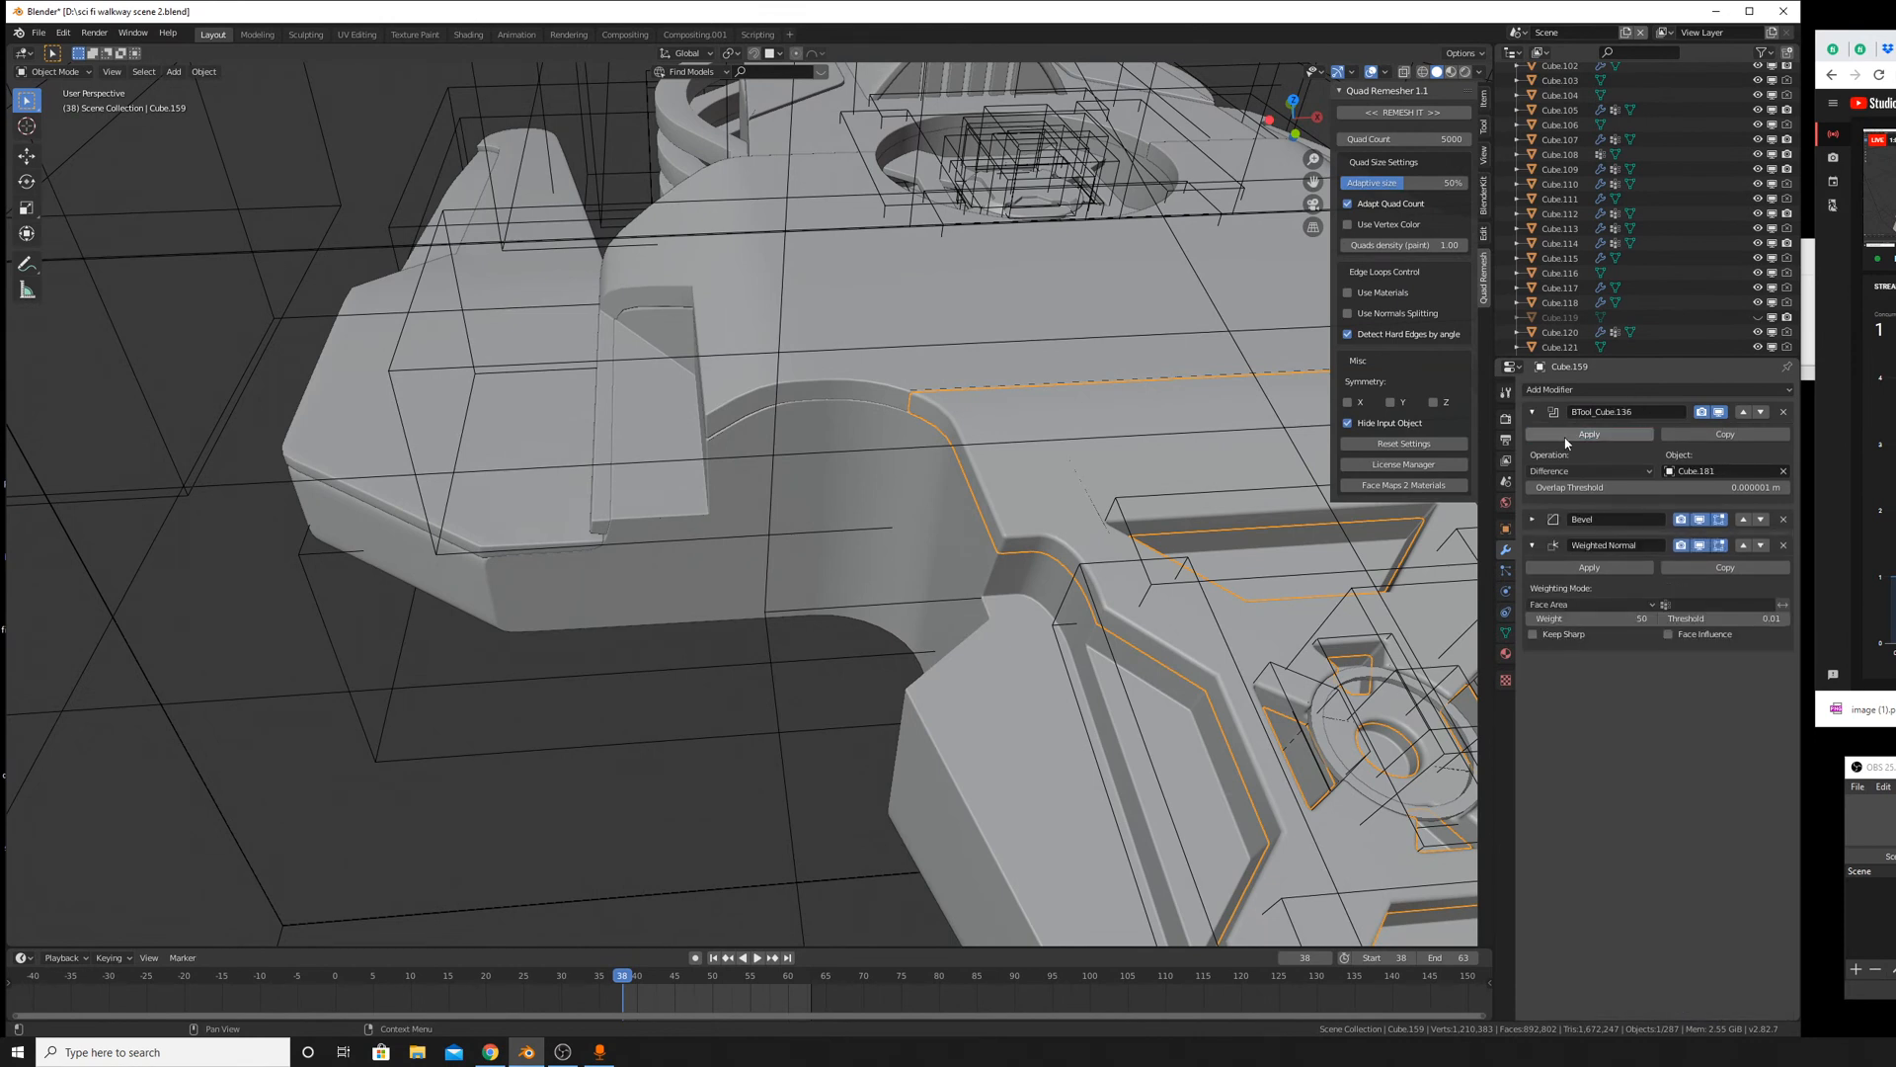
pyautogui.click(1566, 440)
# Examine the nose plating's edges and the adjoining hull for artifacts from several angles.
pyautogui.moveTo(1215, 561); pyautogui.dragTo(1138, 599, button='middle')
pyautogui.scroll(4, 691, 450)
pyautogui.click(591, 435)
pyautogui.press('Tab')
pyautogui.moveTo(584, 431); pyautogui.dragTo(1117, 490, button='middle')
pyautogui.press('Tab')
pyautogui.scroll(-8, 992, 446)
pyautogui.scroll(5, 1139, 689)
pyautogui.click(1066, 626)
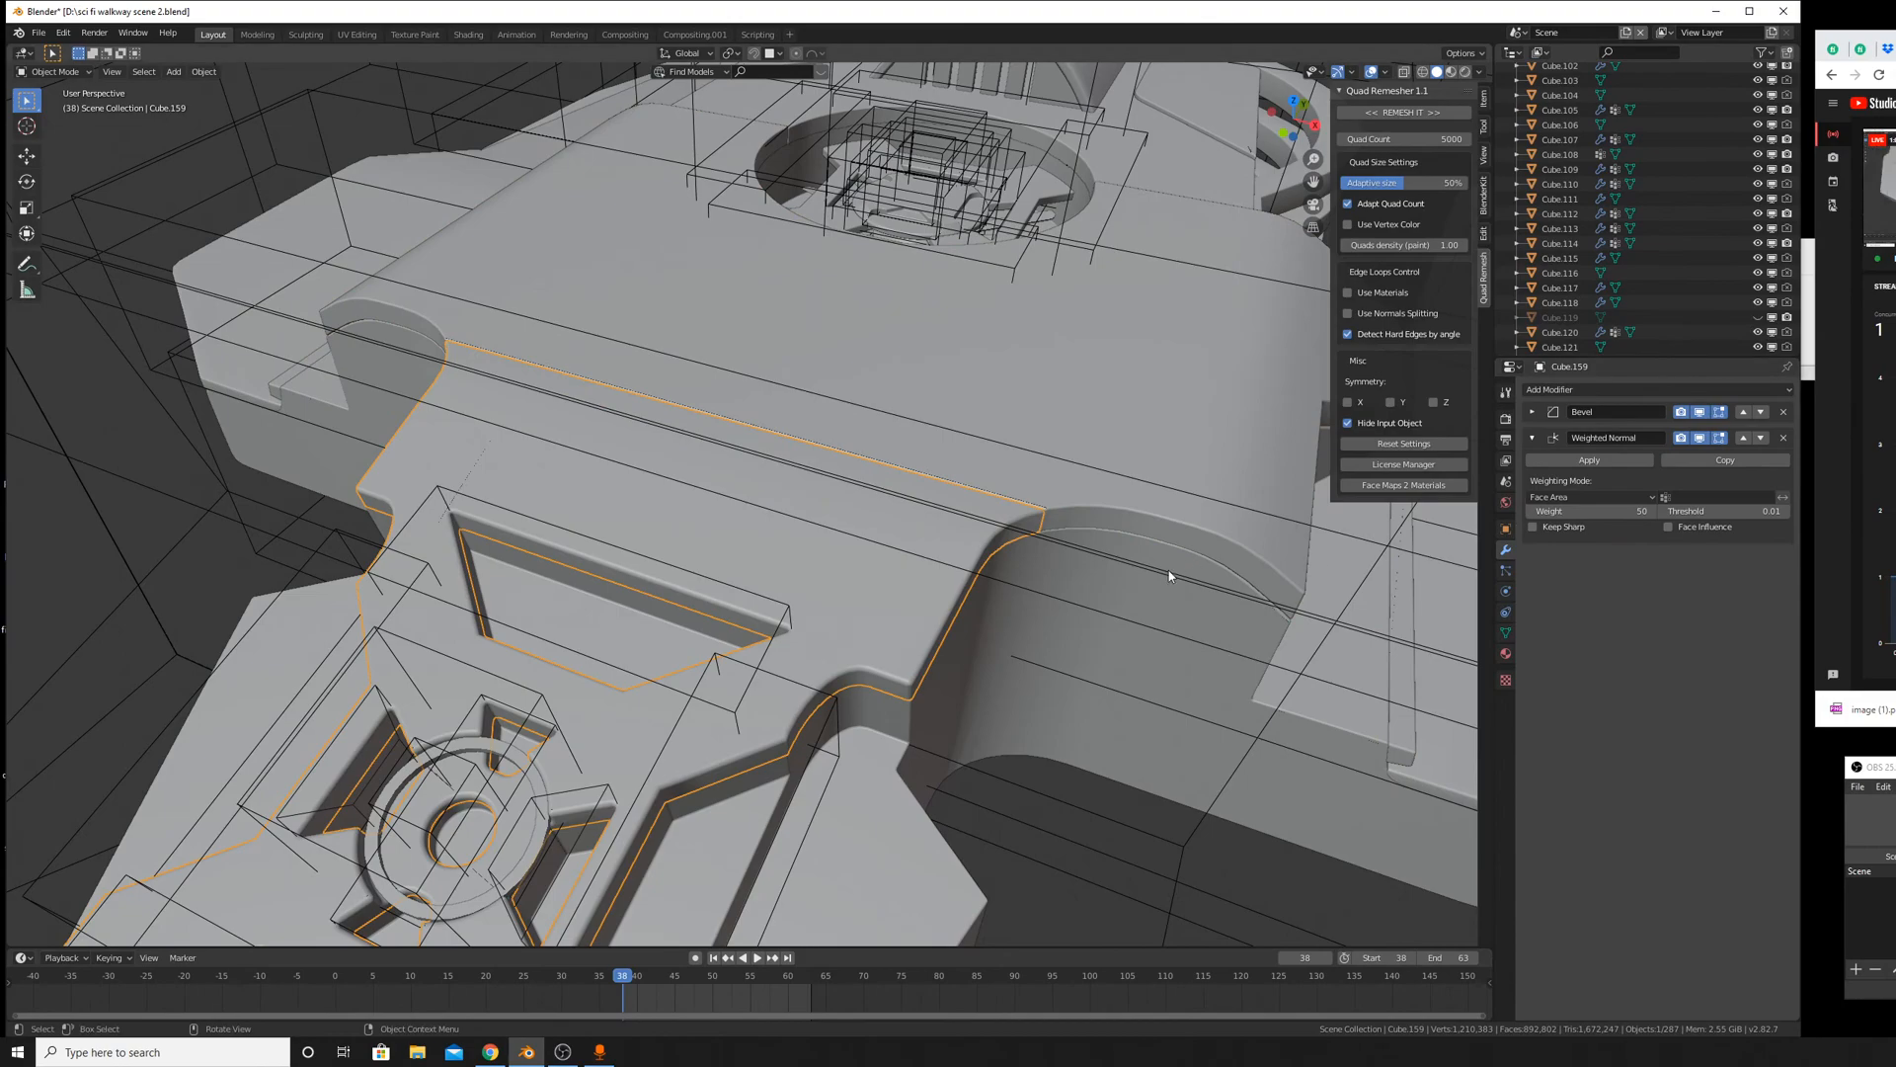
pyautogui.moveTo(1170, 571); pyautogui.dragTo(945, 810, button='middle')
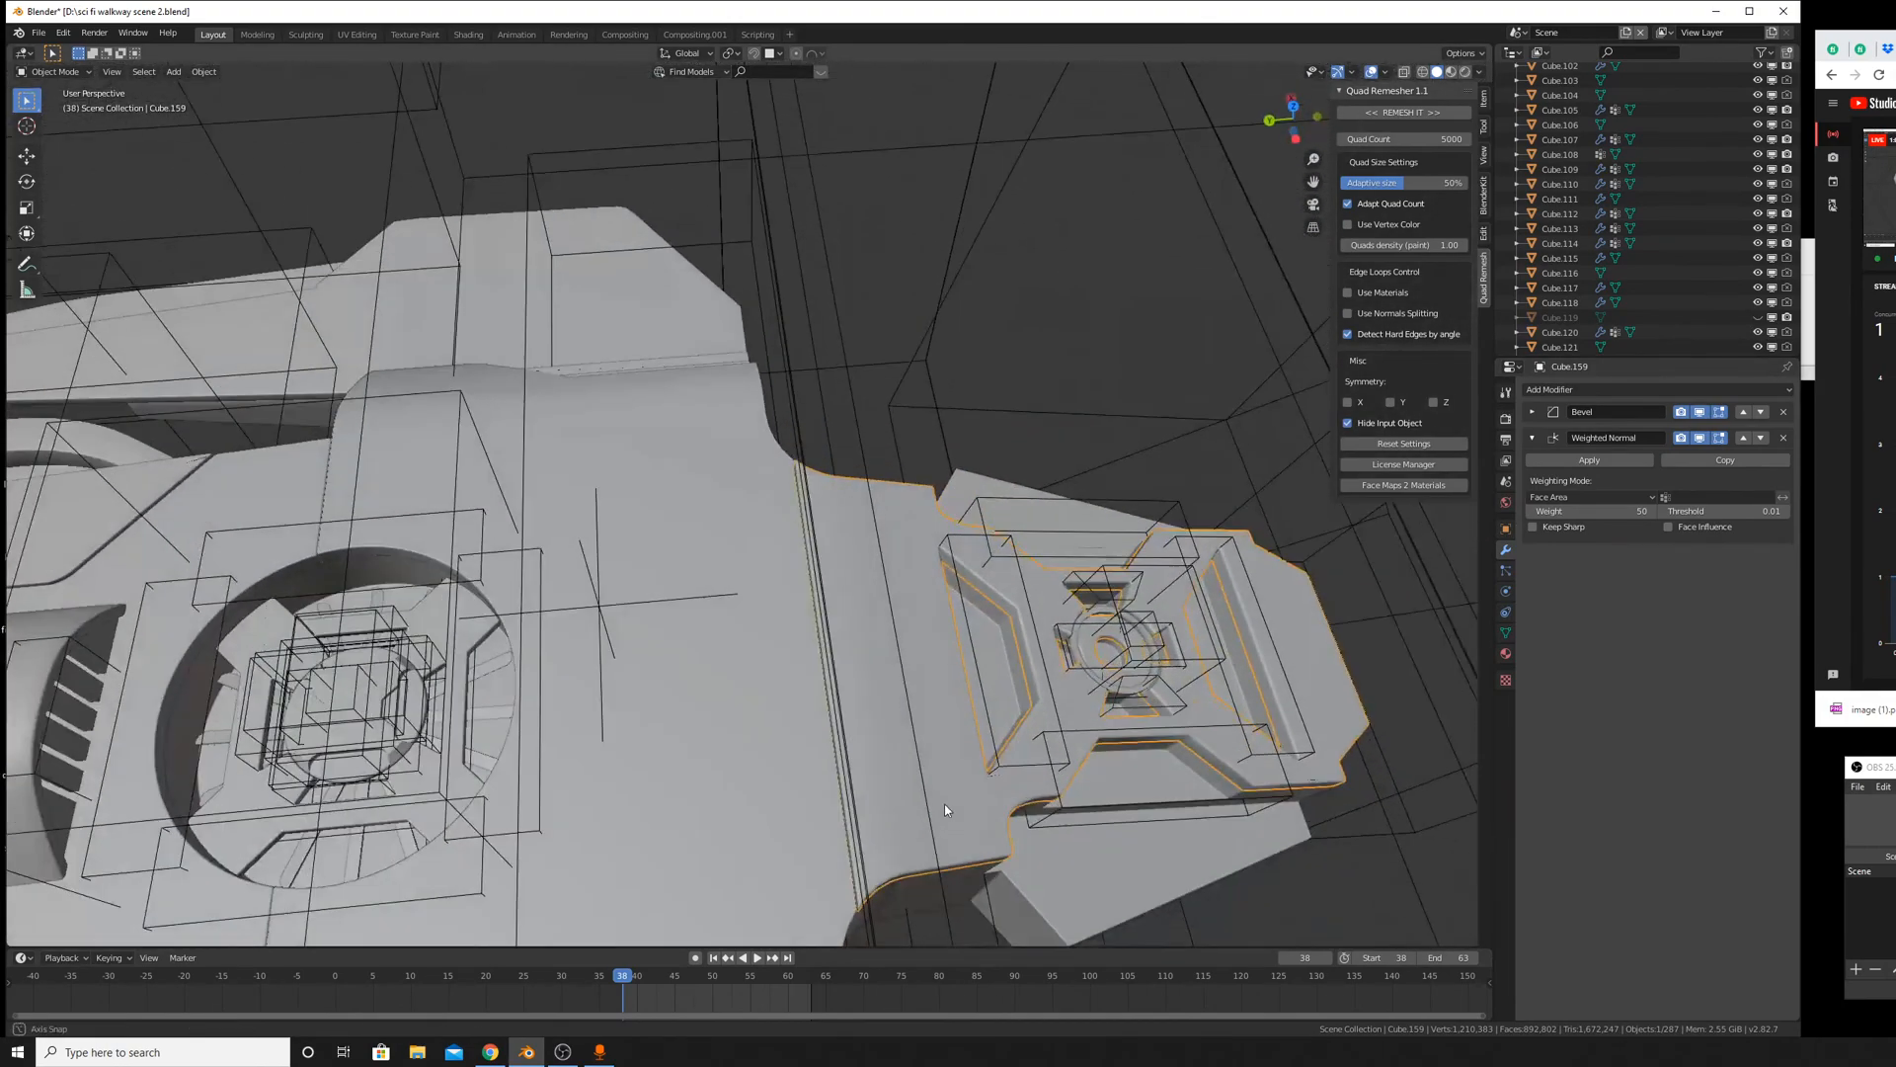
# Select the leftover Boolean cutters around the nose's circular detail, including Cylinder.028 and the large Cube.174, and delete them.
pyautogui.click(1101, 580)
pyautogui.click(1076, 573)
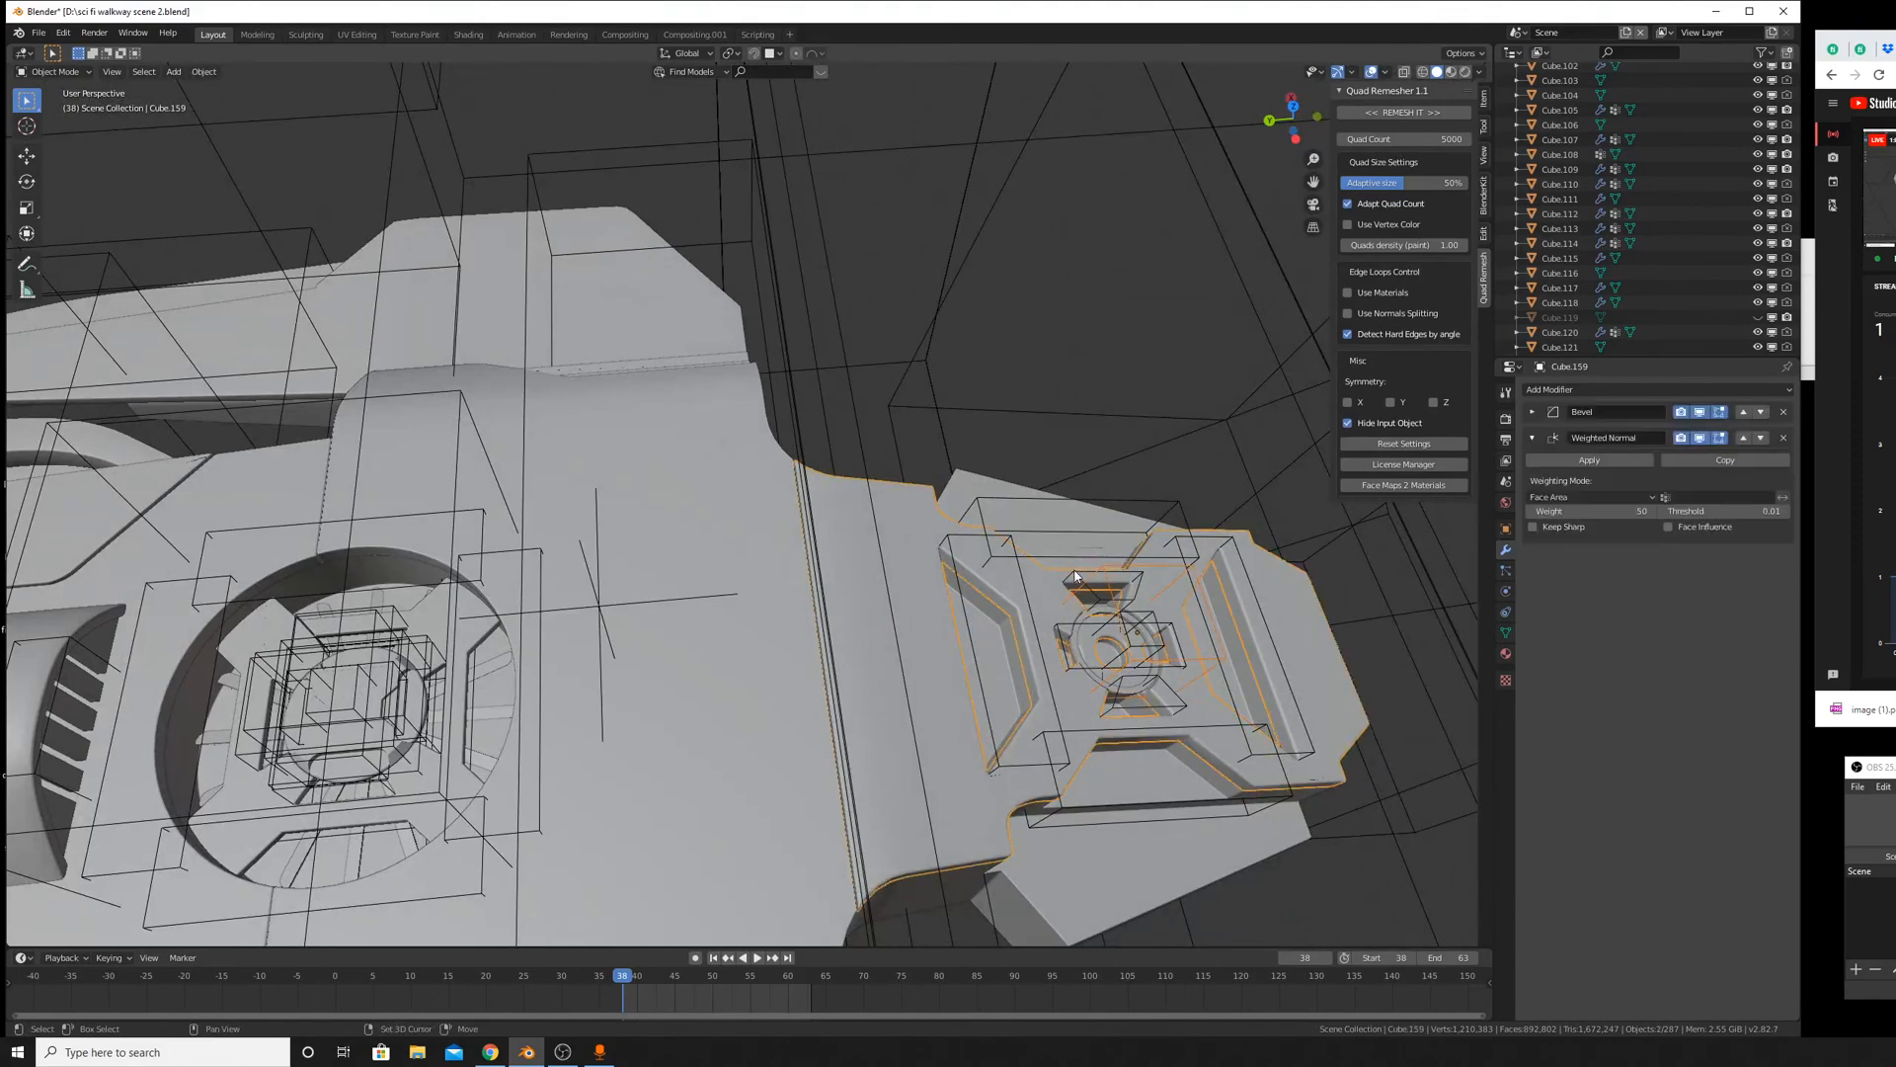
pyautogui.click(1080, 576)
pyautogui.click(1103, 558)
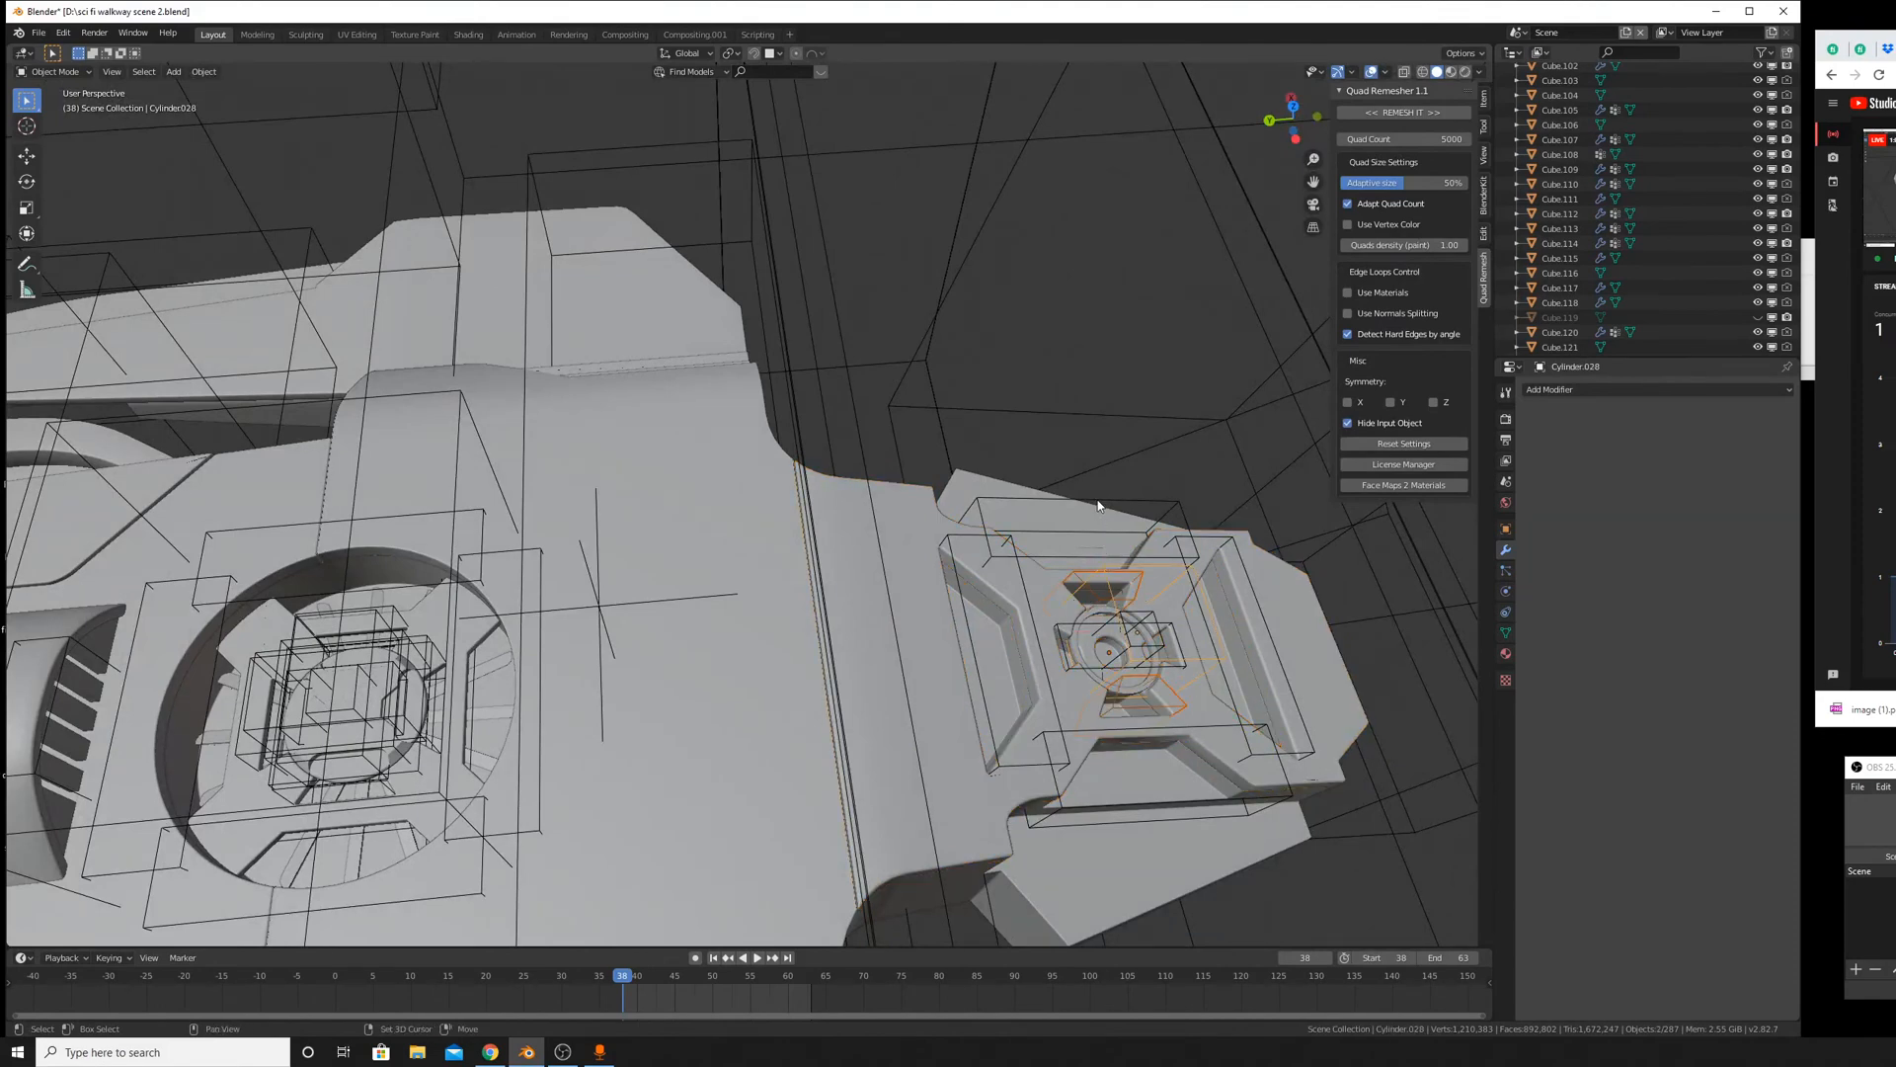
pyautogui.keyDown('shift'); pyautogui.click(1098, 506); pyautogui.keyUp('shift')
pyautogui.keyDown('shift'); pyautogui.click(1134, 414); pyautogui.keyUp('shift')
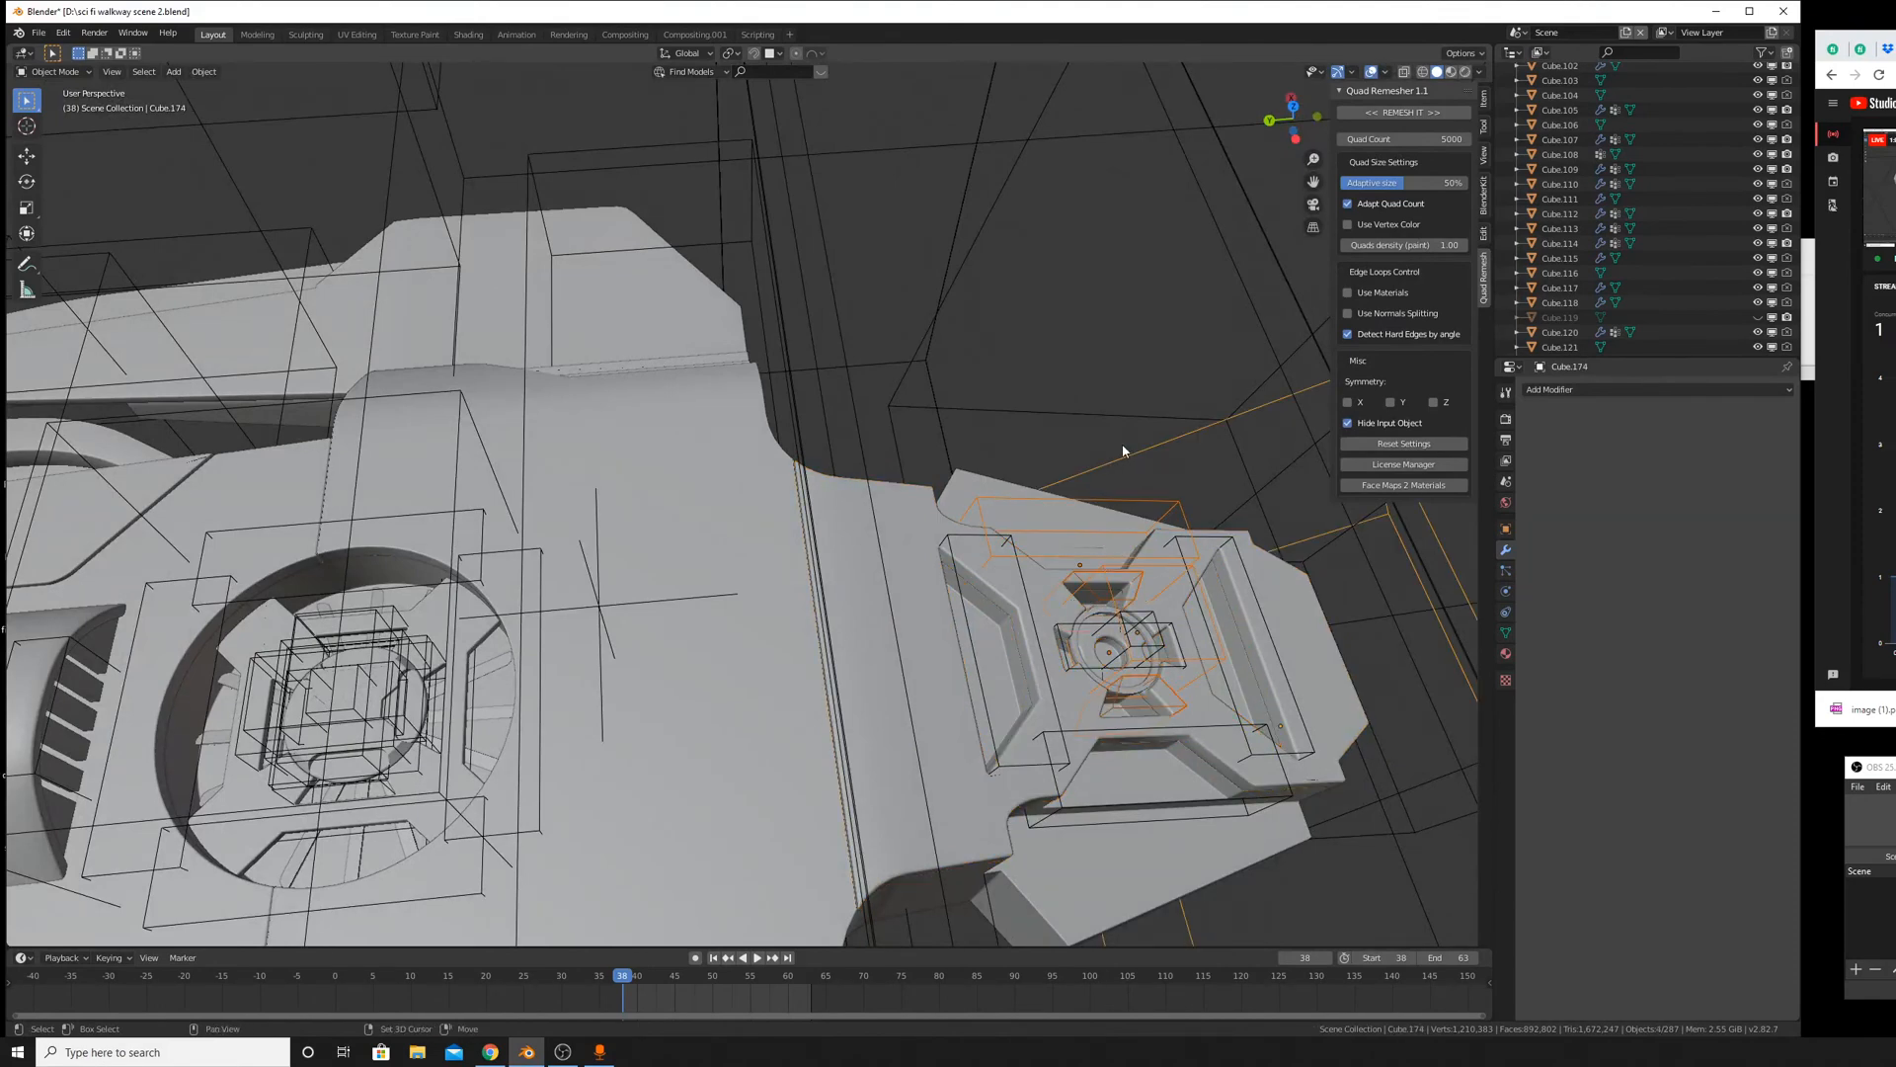
pyautogui.press('x')
pyautogui.click(1193, 482)
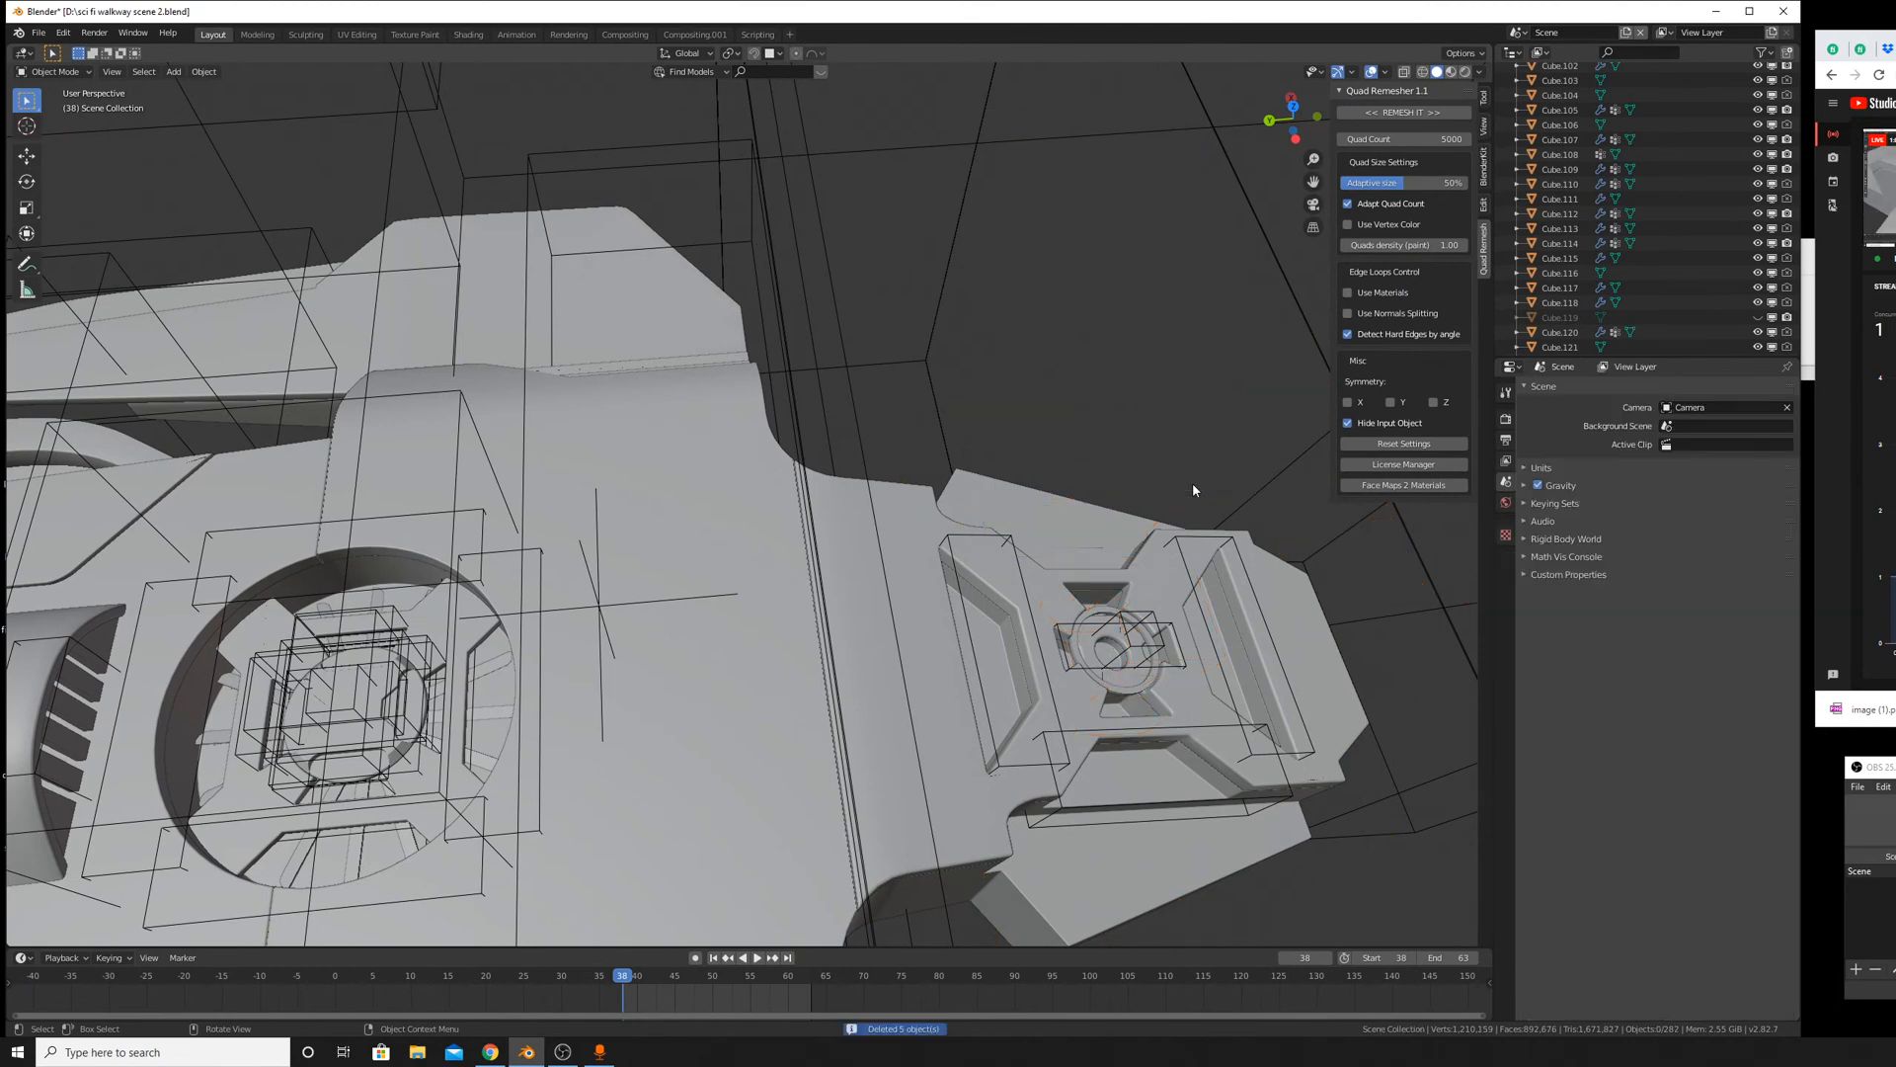
# Delete Cylinder.027 and the remaining cutter box inside the nose's circular detail.
pyautogui.moveTo(1193, 482); pyautogui.dragTo(1119, 678, button='middle')
pyautogui.click(1096, 655)
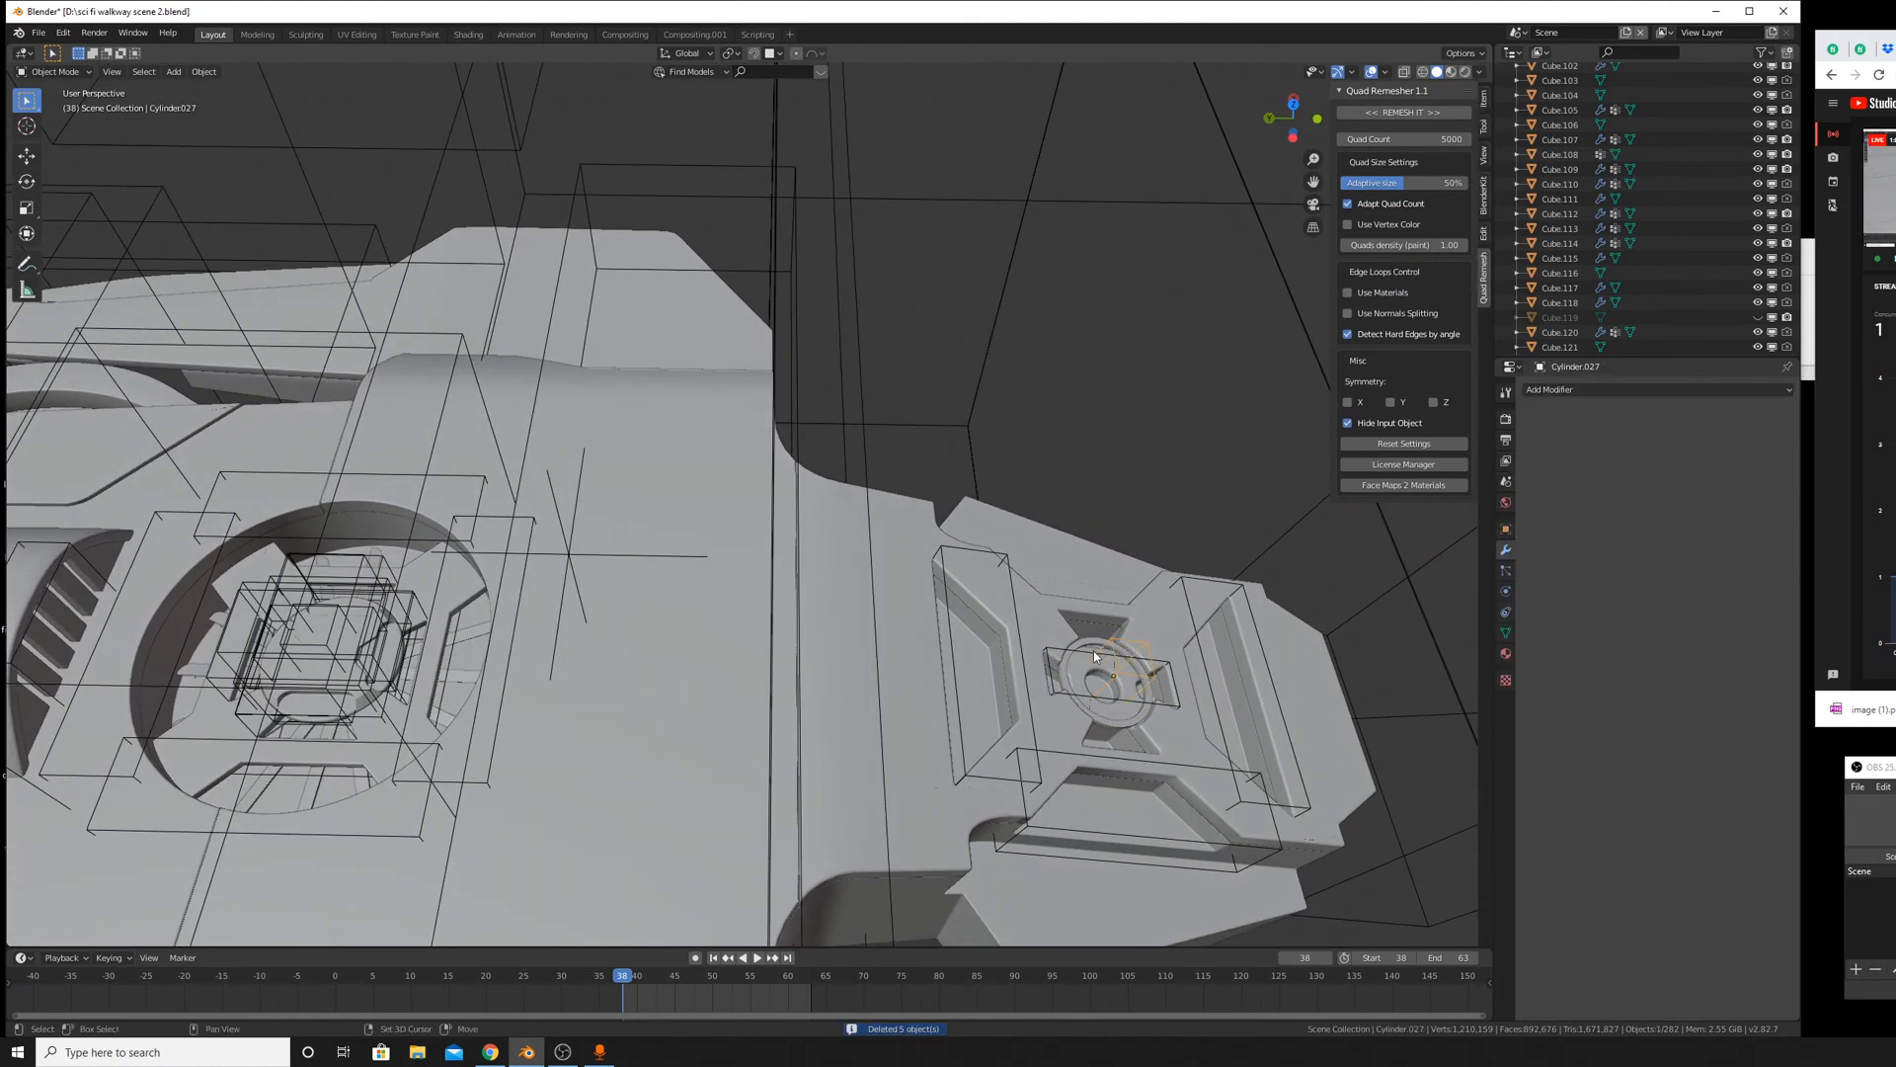
pyautogui.press('x')
pyautogui.click(1070, 644)
# Move the tall cutter box Cube.161 vertically to identify it, and delete it together with the overlapping cutter.
pyautogui.click(1001, 295)
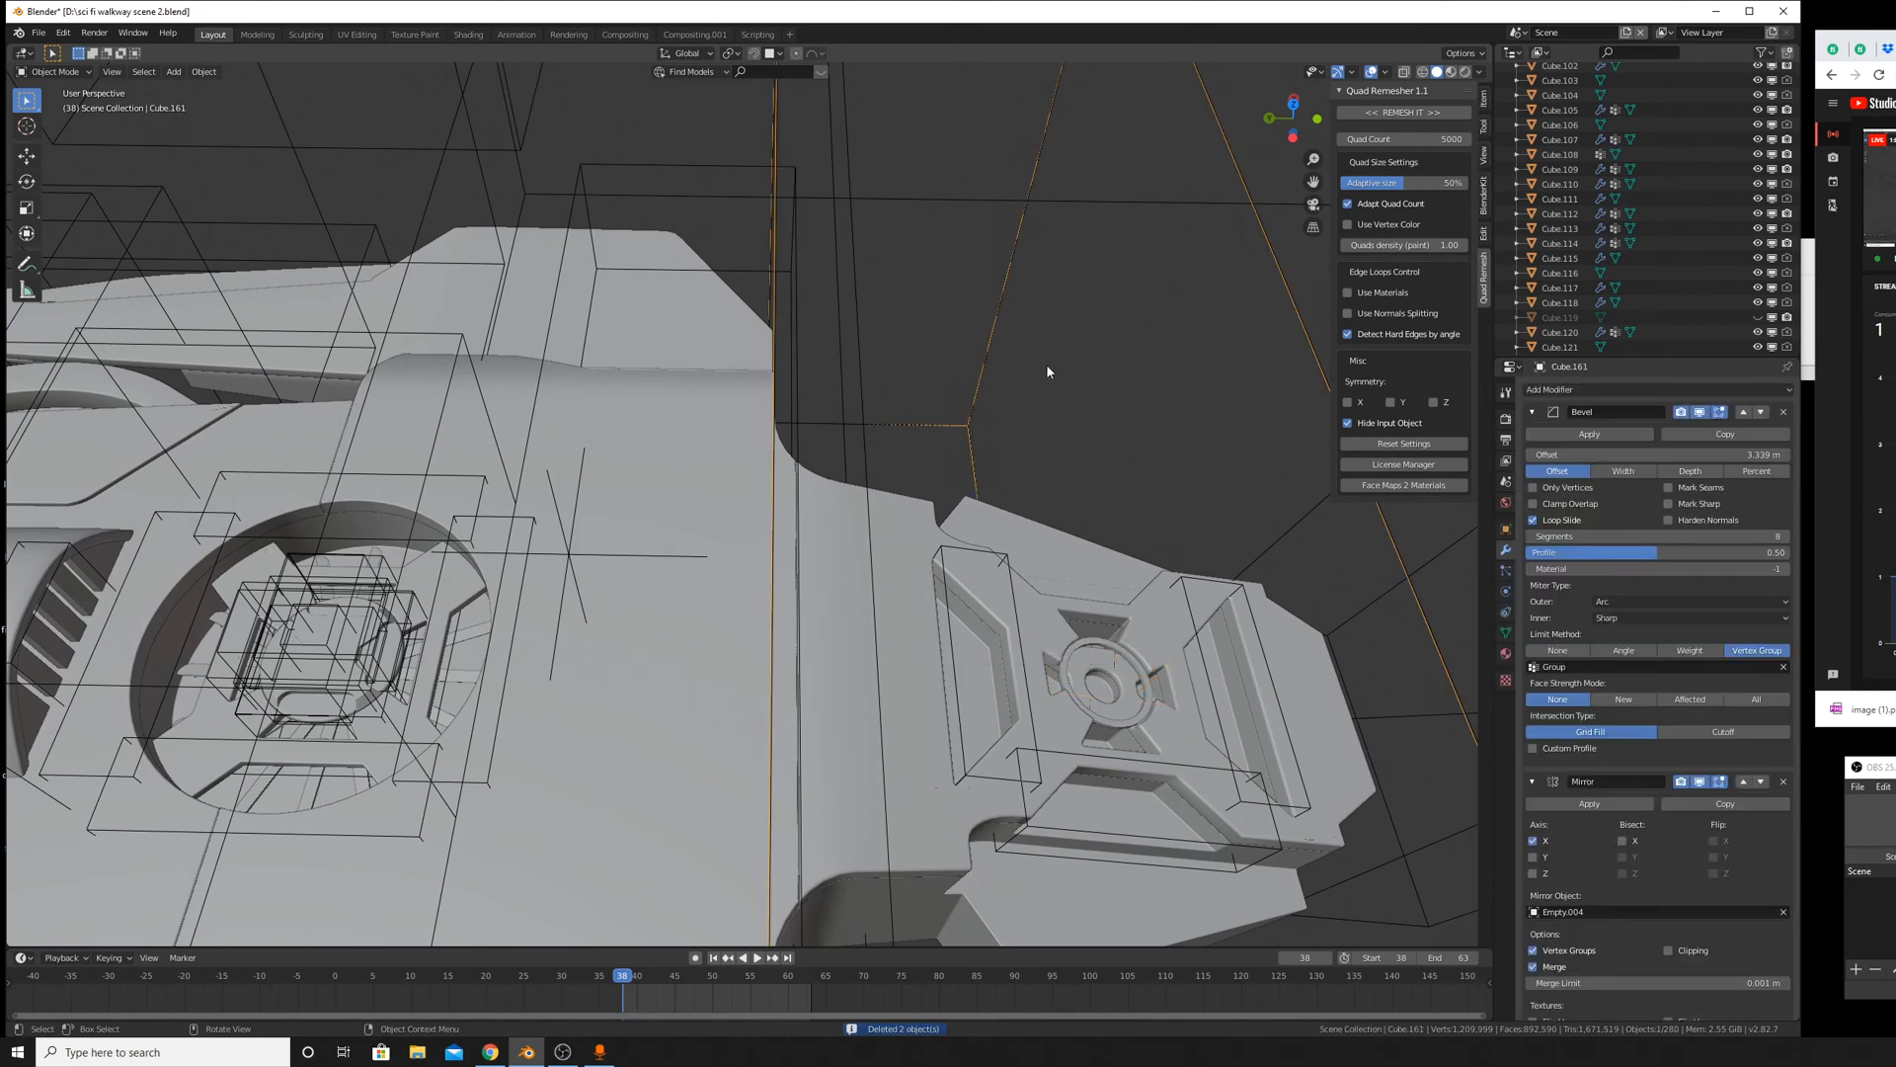
pyautogui.moveTo(1045, 364); pyautogui.dragTo(1047, 593, button='middle')
pyautogui.press('g')
pyautogui.press('z')
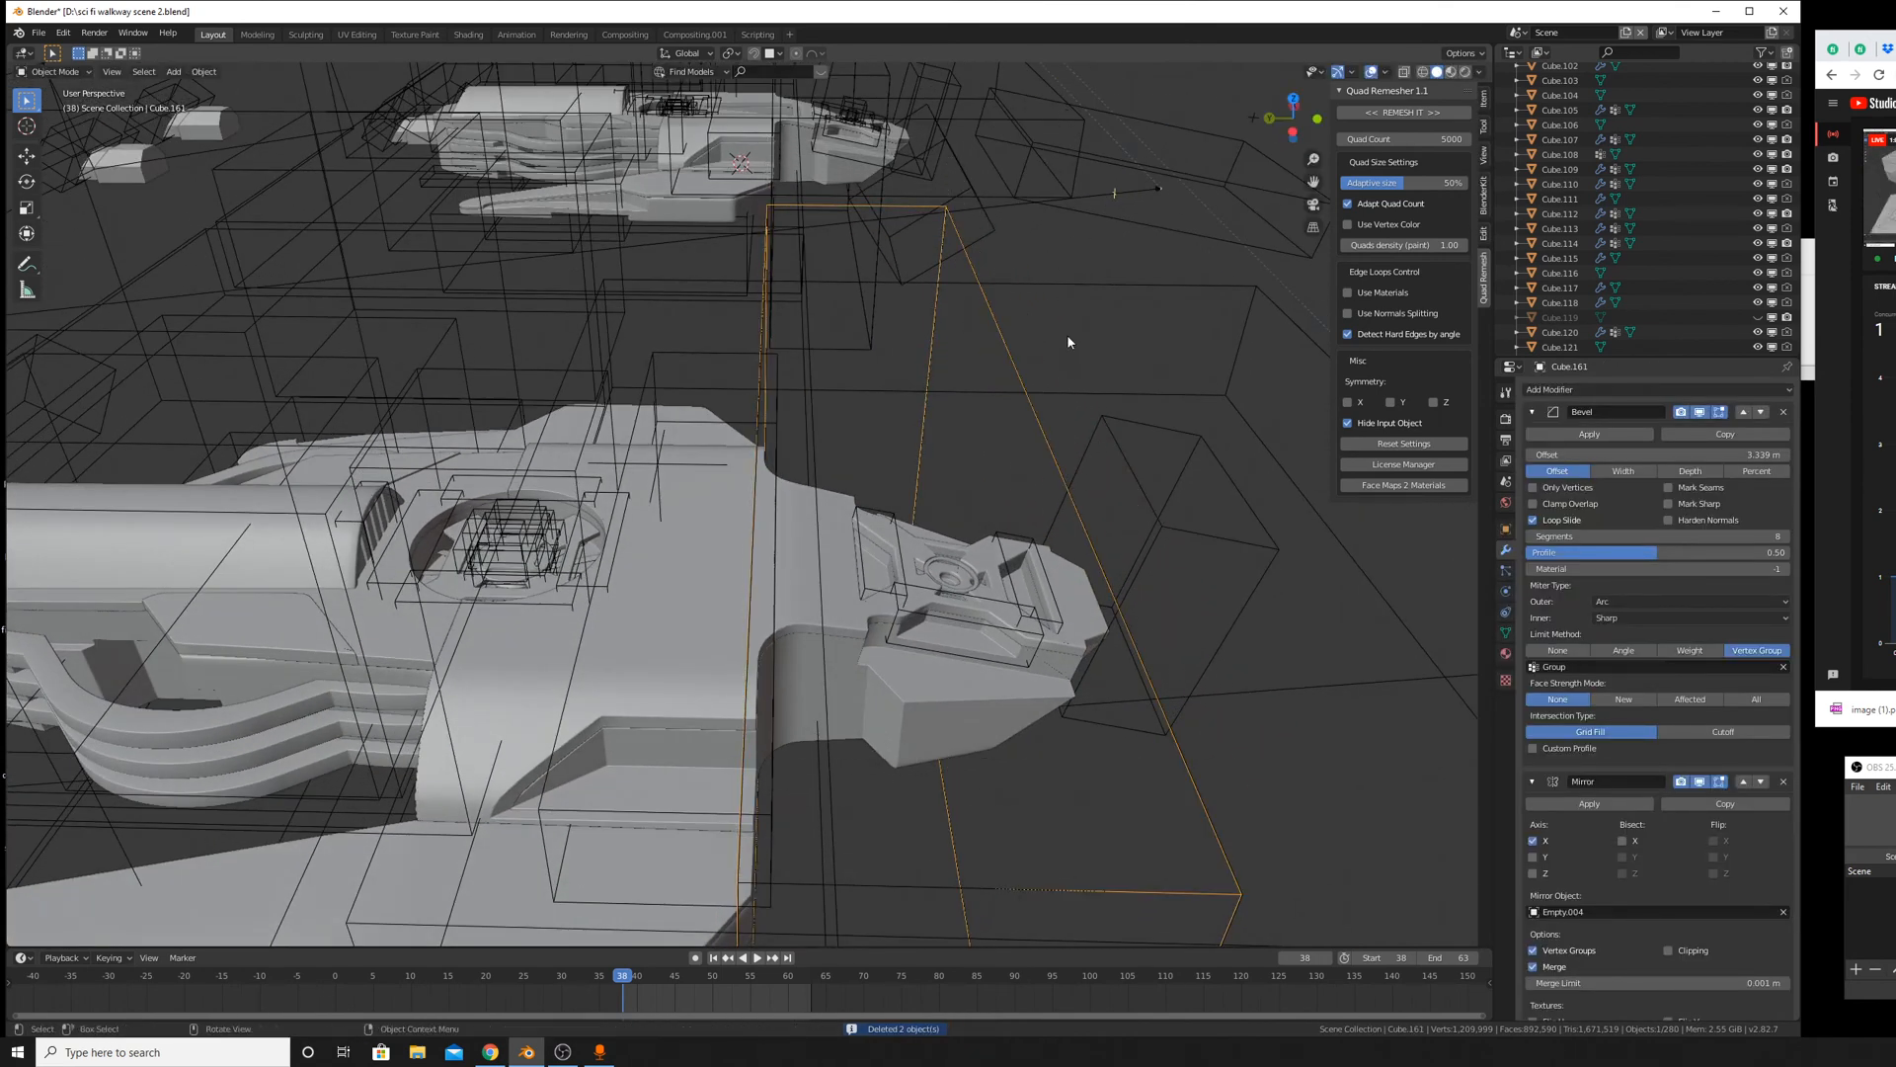
pyautogui.scroll(-5, 1066, 339)
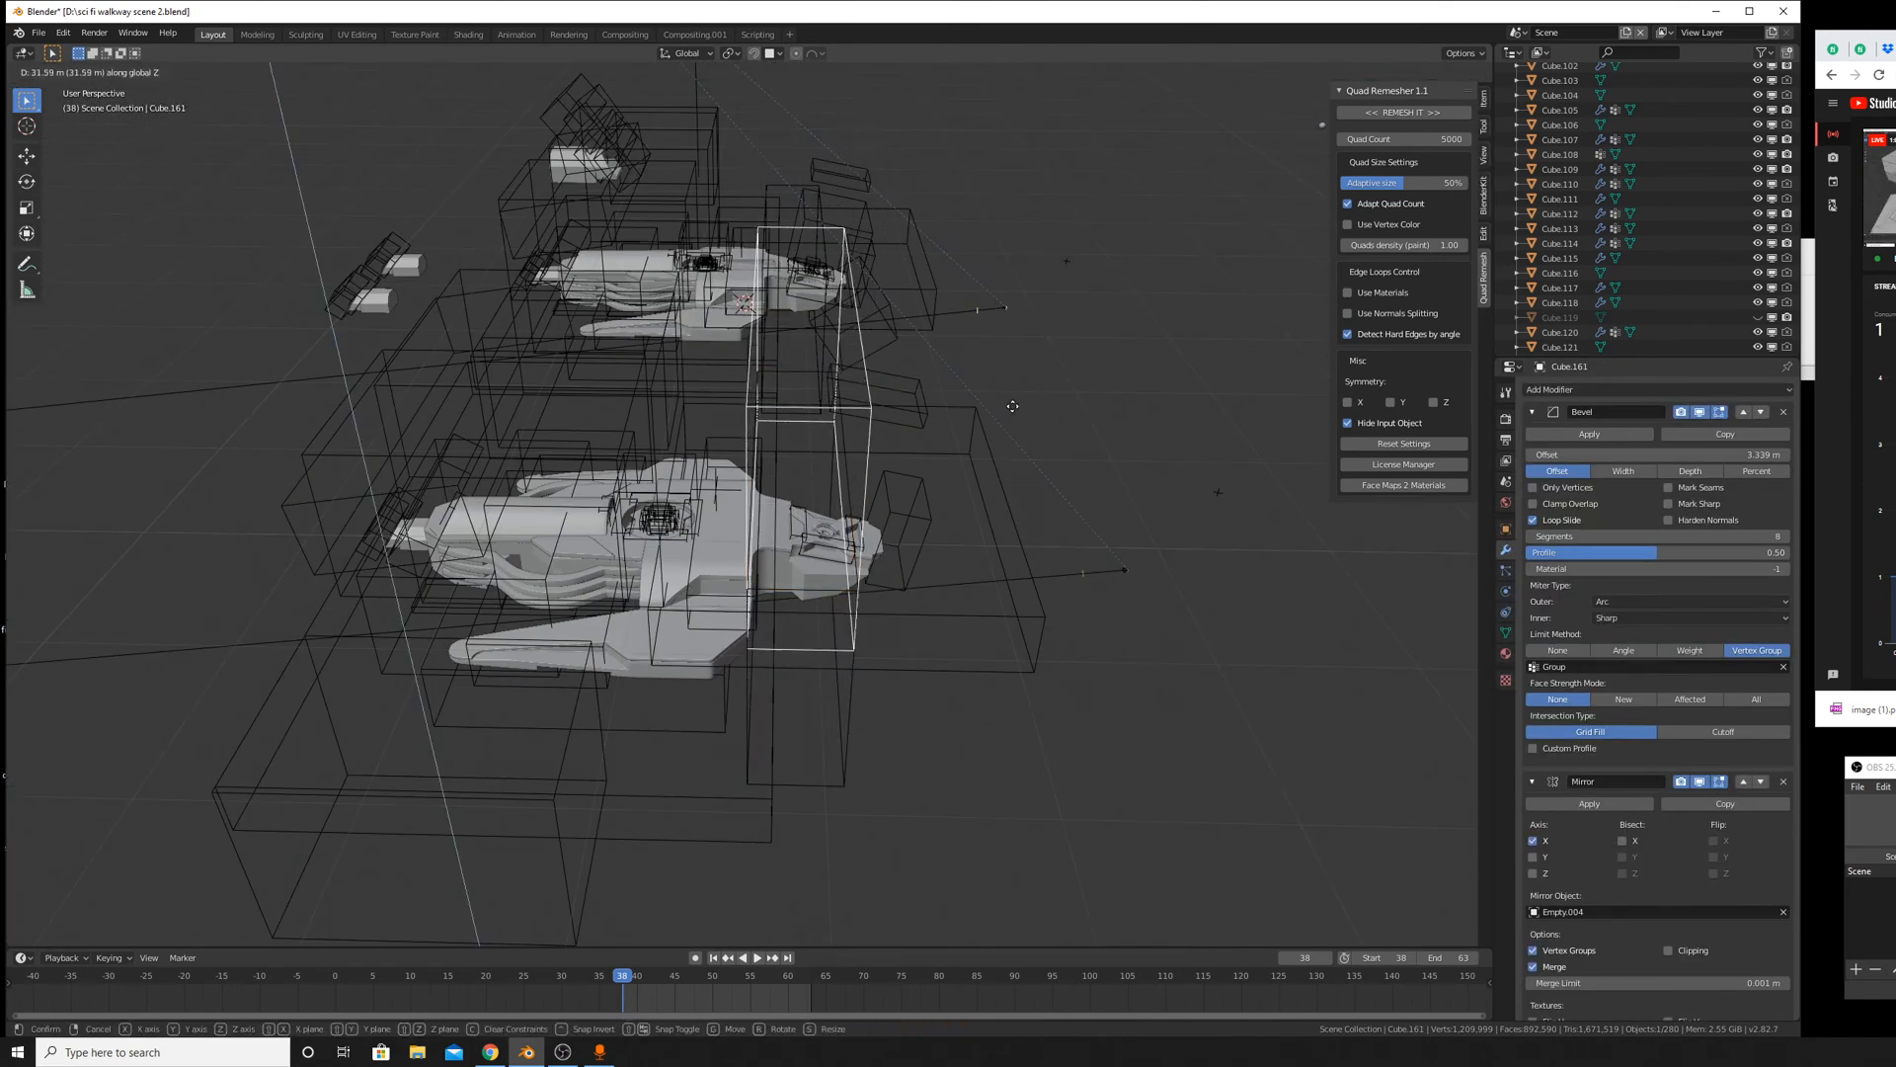
pyautogui.click(875, 666)
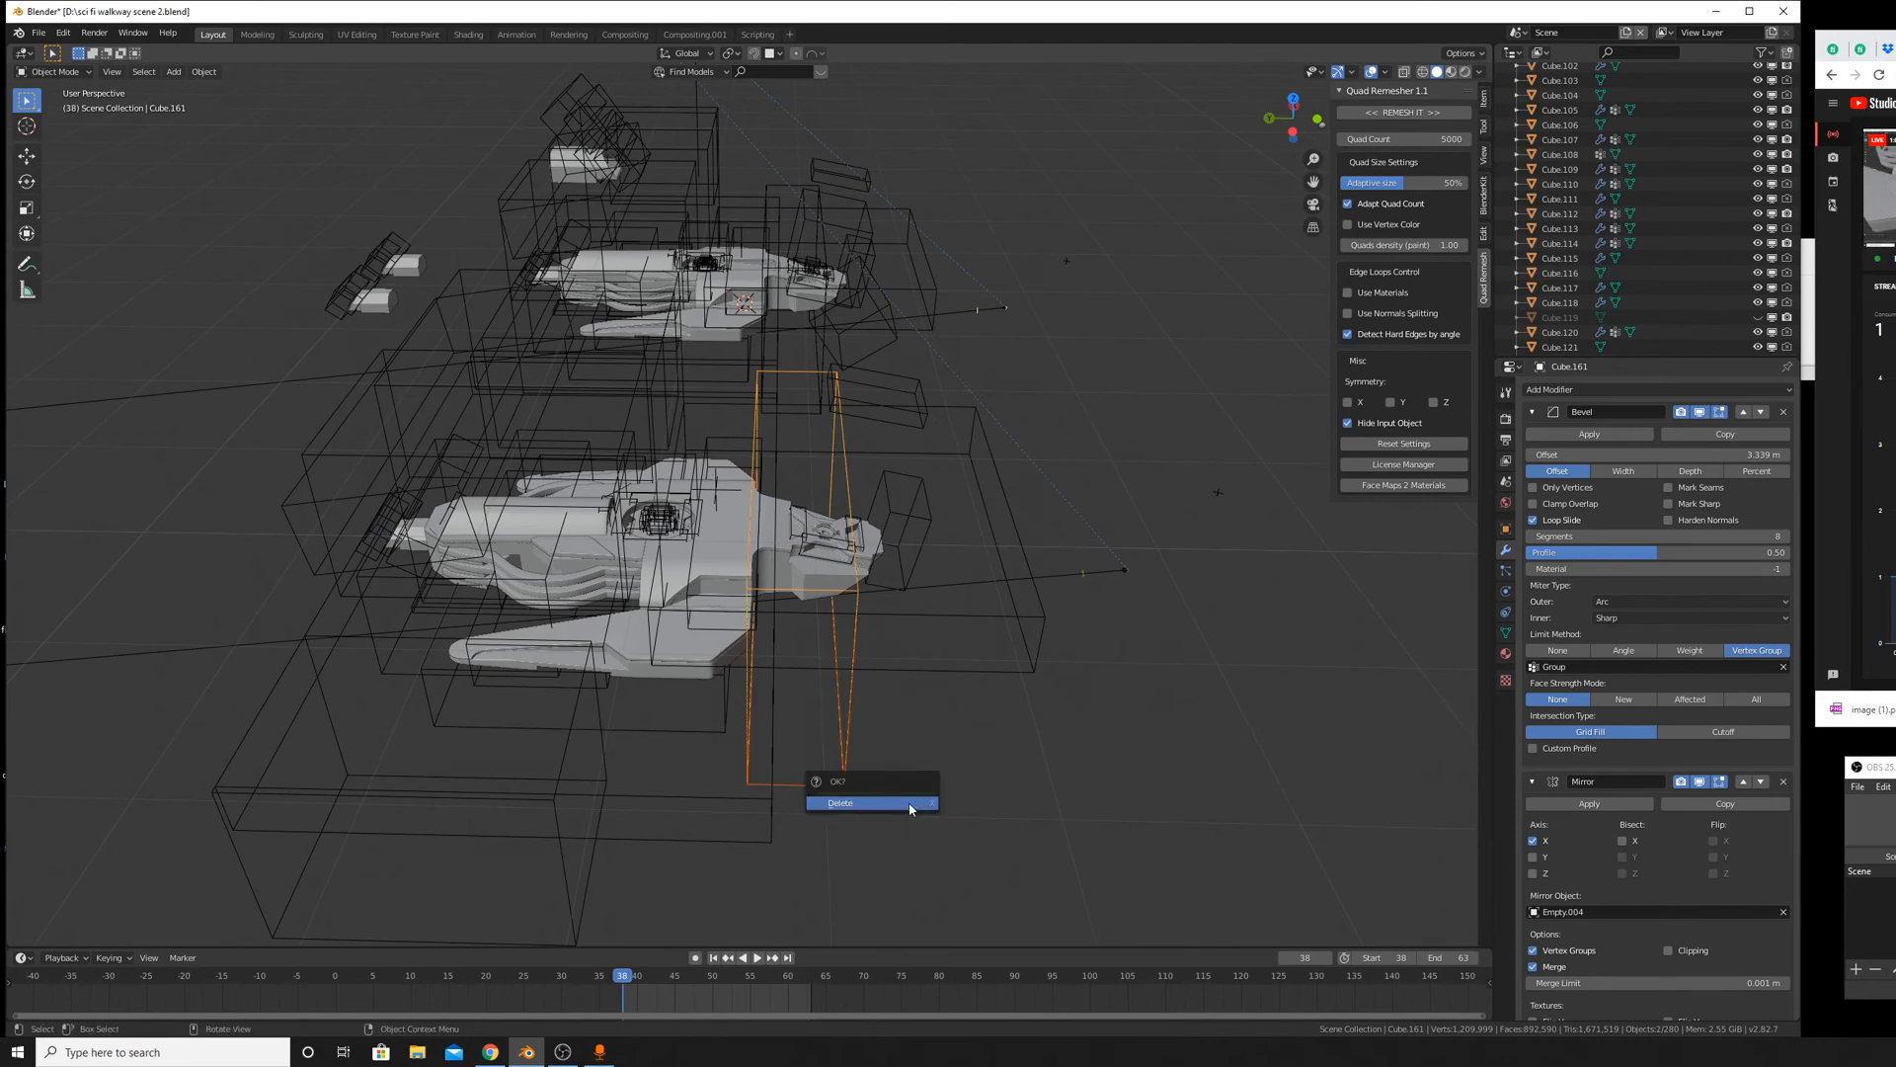
pyautogui.click(910, 805)
pyautogui.scroll(5, 951, 683)
# Check the large cutter Plane.009 beside the nose with a vertical move, and delete it.
pyautogui.click(1119, 735)
pyautogui.press('g')
pyautogui.press('z')
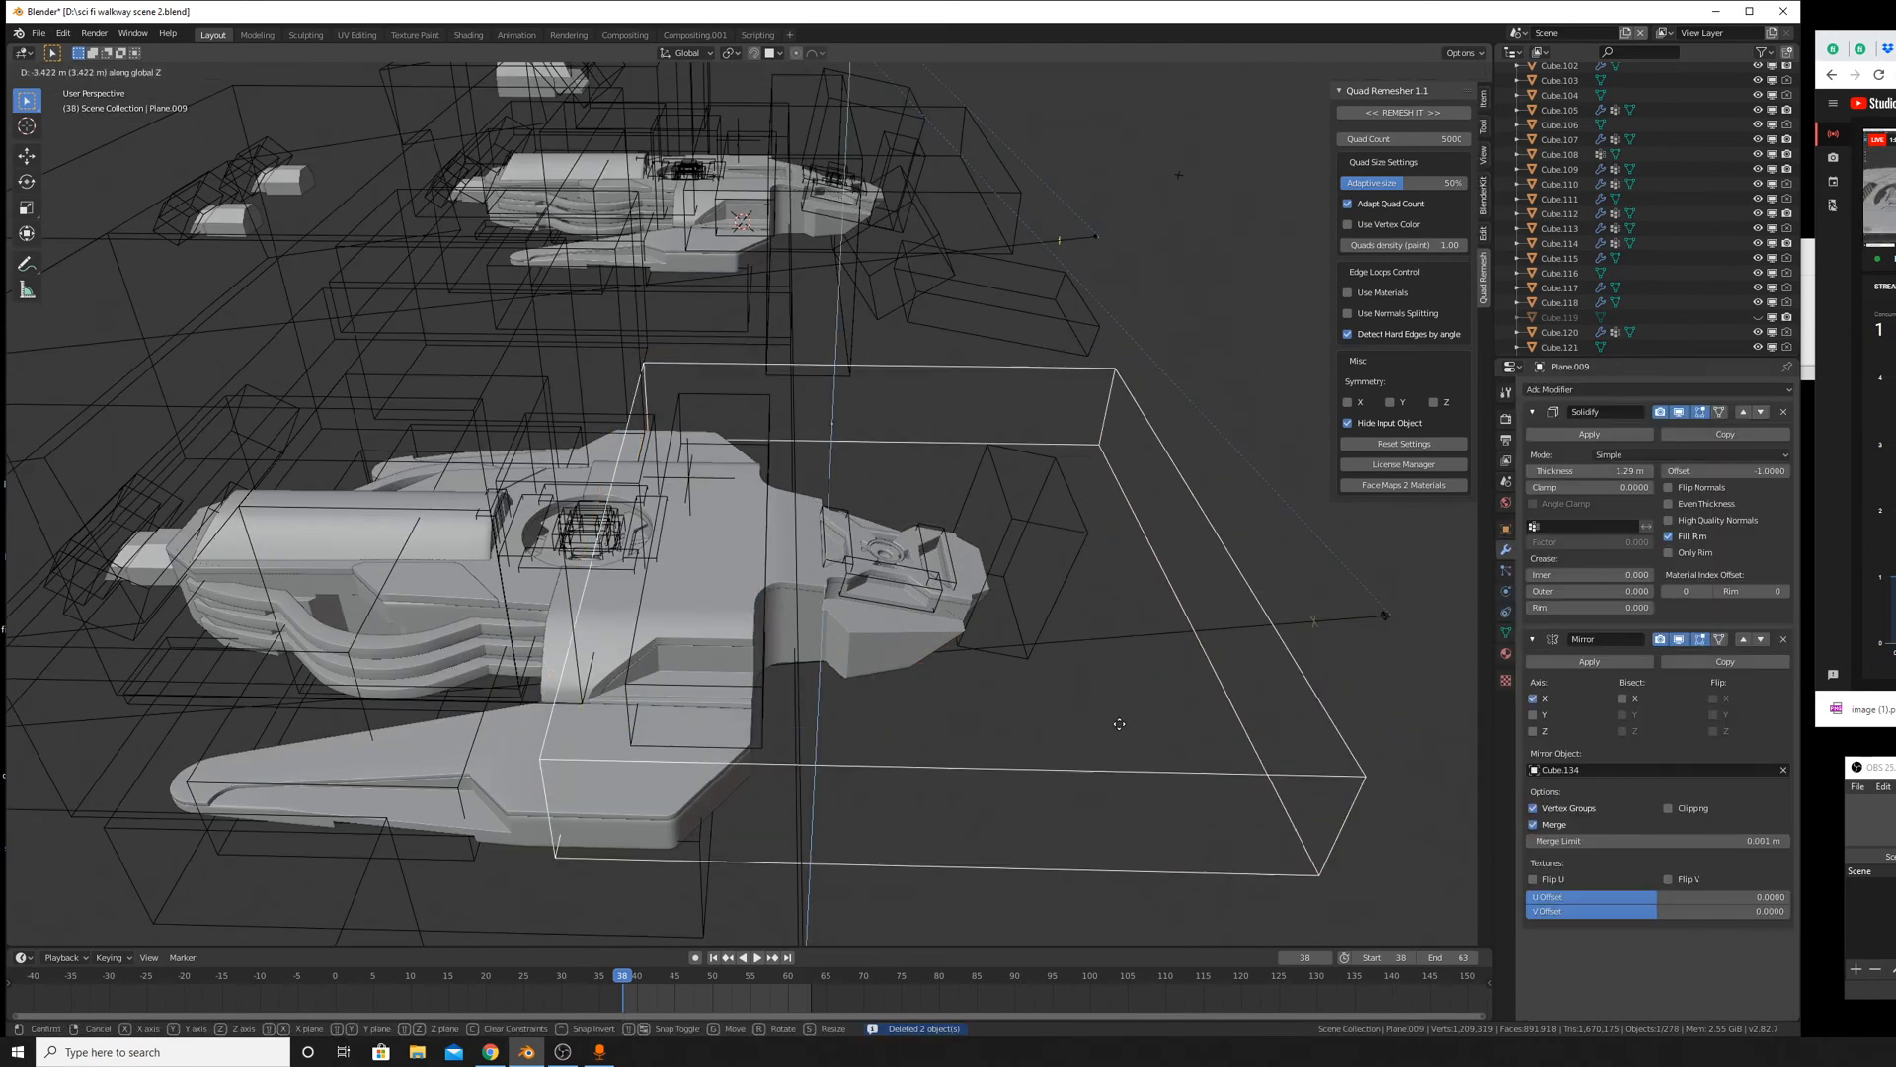
pyautogui.click(1129, 655)
pyautogui.rightClick(1022, 628)
pyautogui.press('Delete')
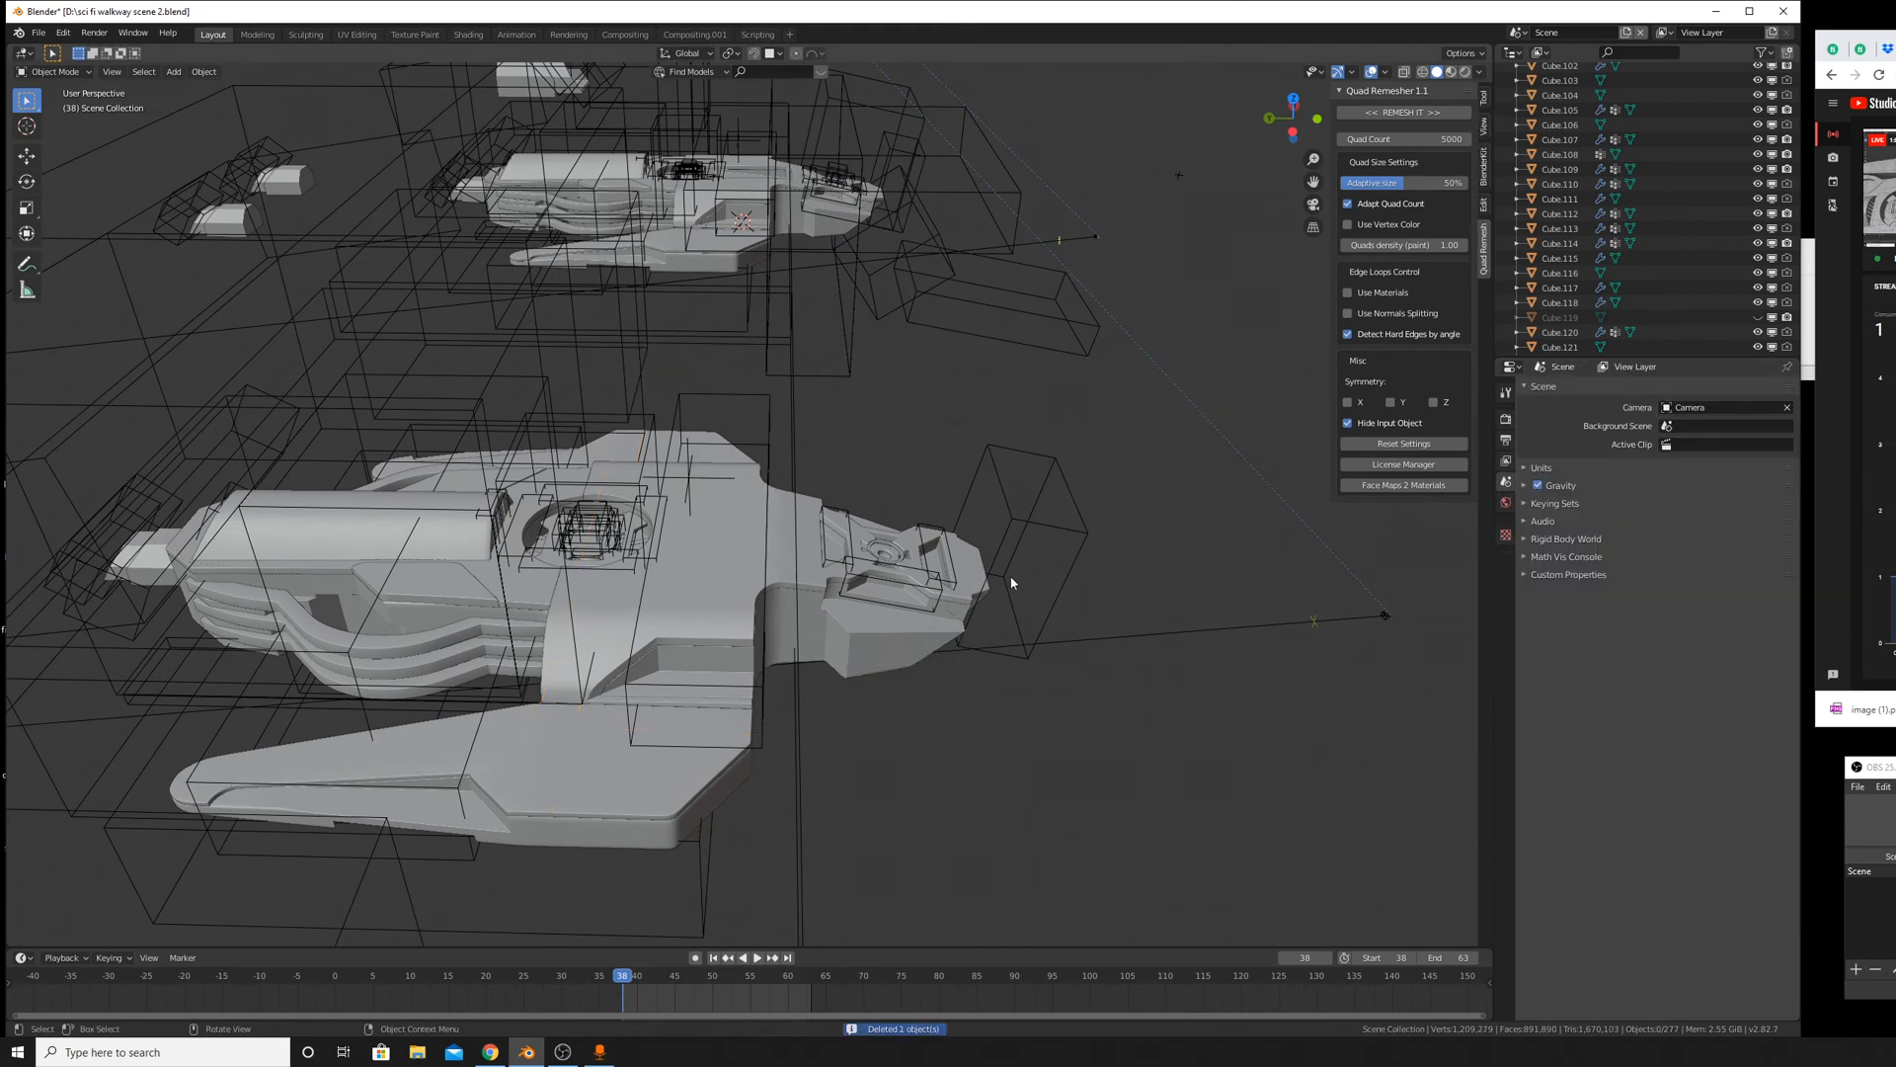
# Delete the remaining Boolean cutter boxes at the nose tip and over the plating's recesses.
pyautogui.click(1030, 524)
pyautogui.press('x')
pyautogui.click(1027, 522)
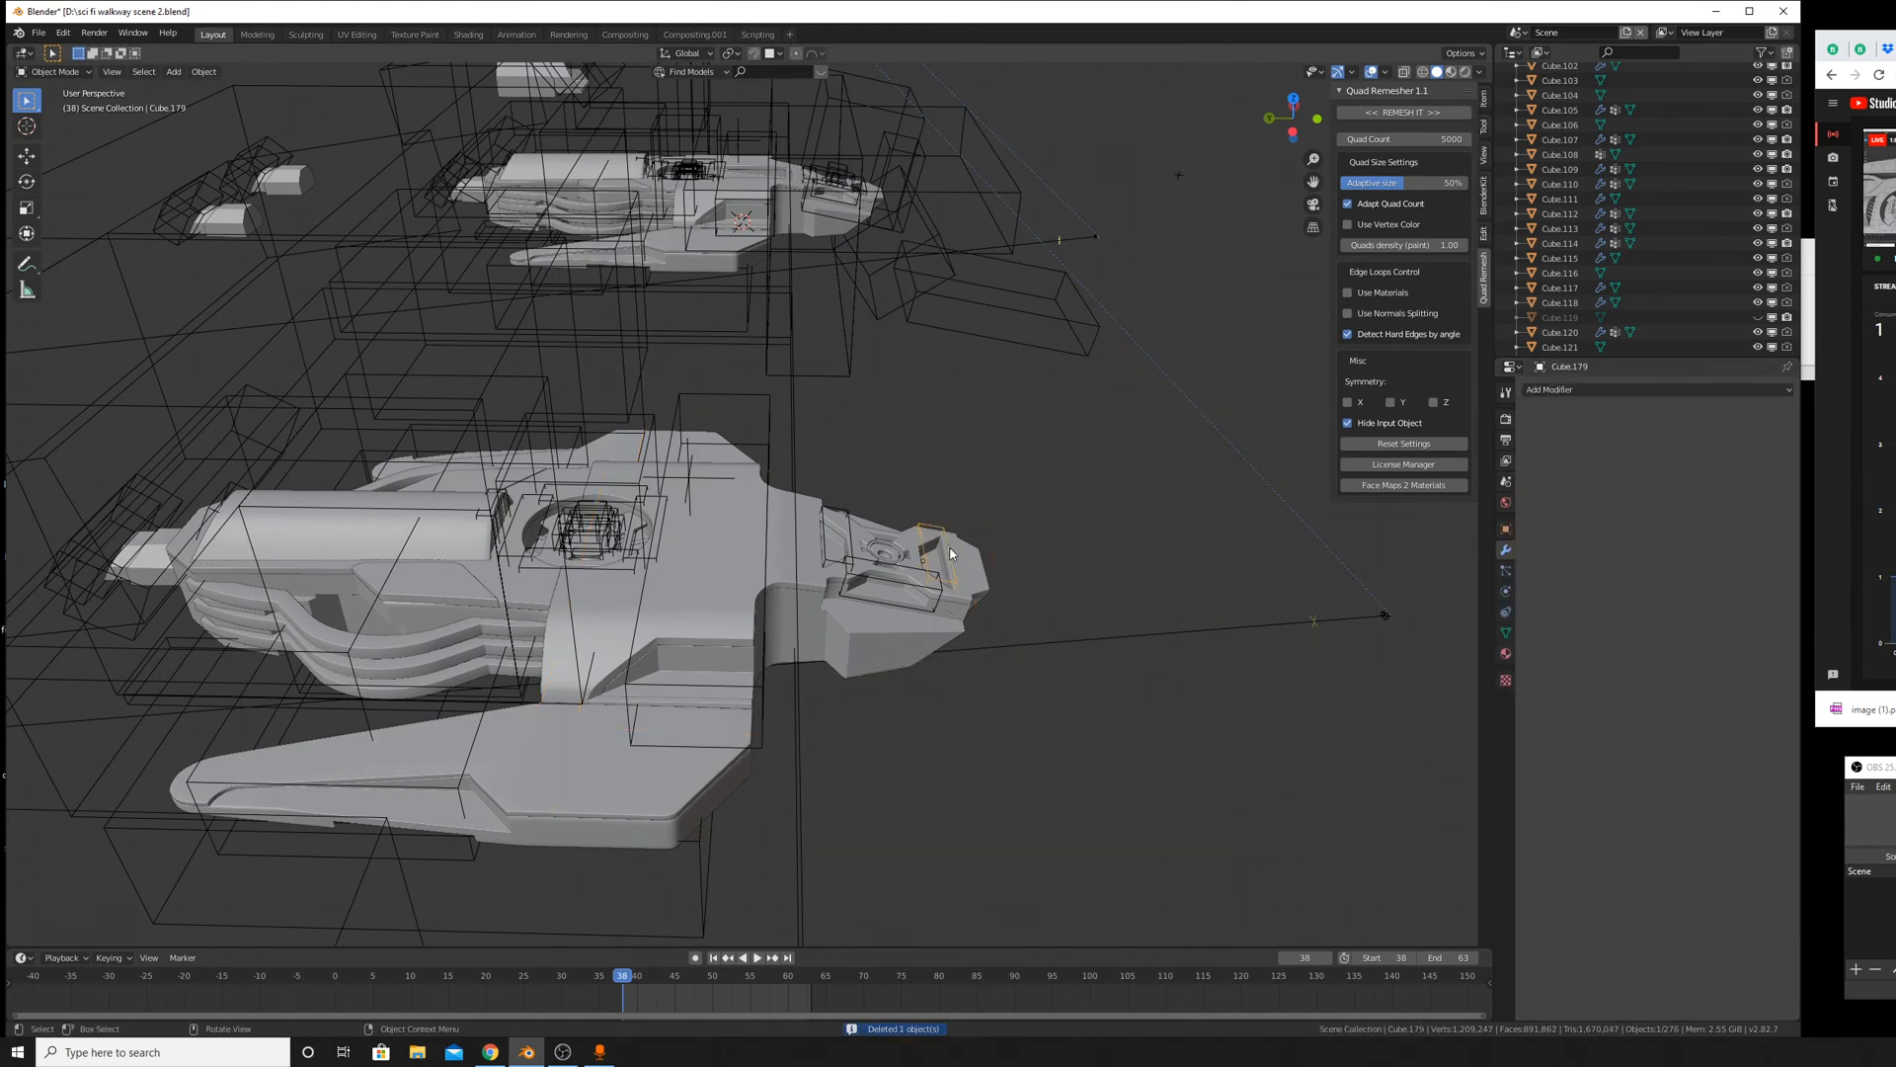
pyautogui.click(938, 579)
pyautogui.press('Delete')
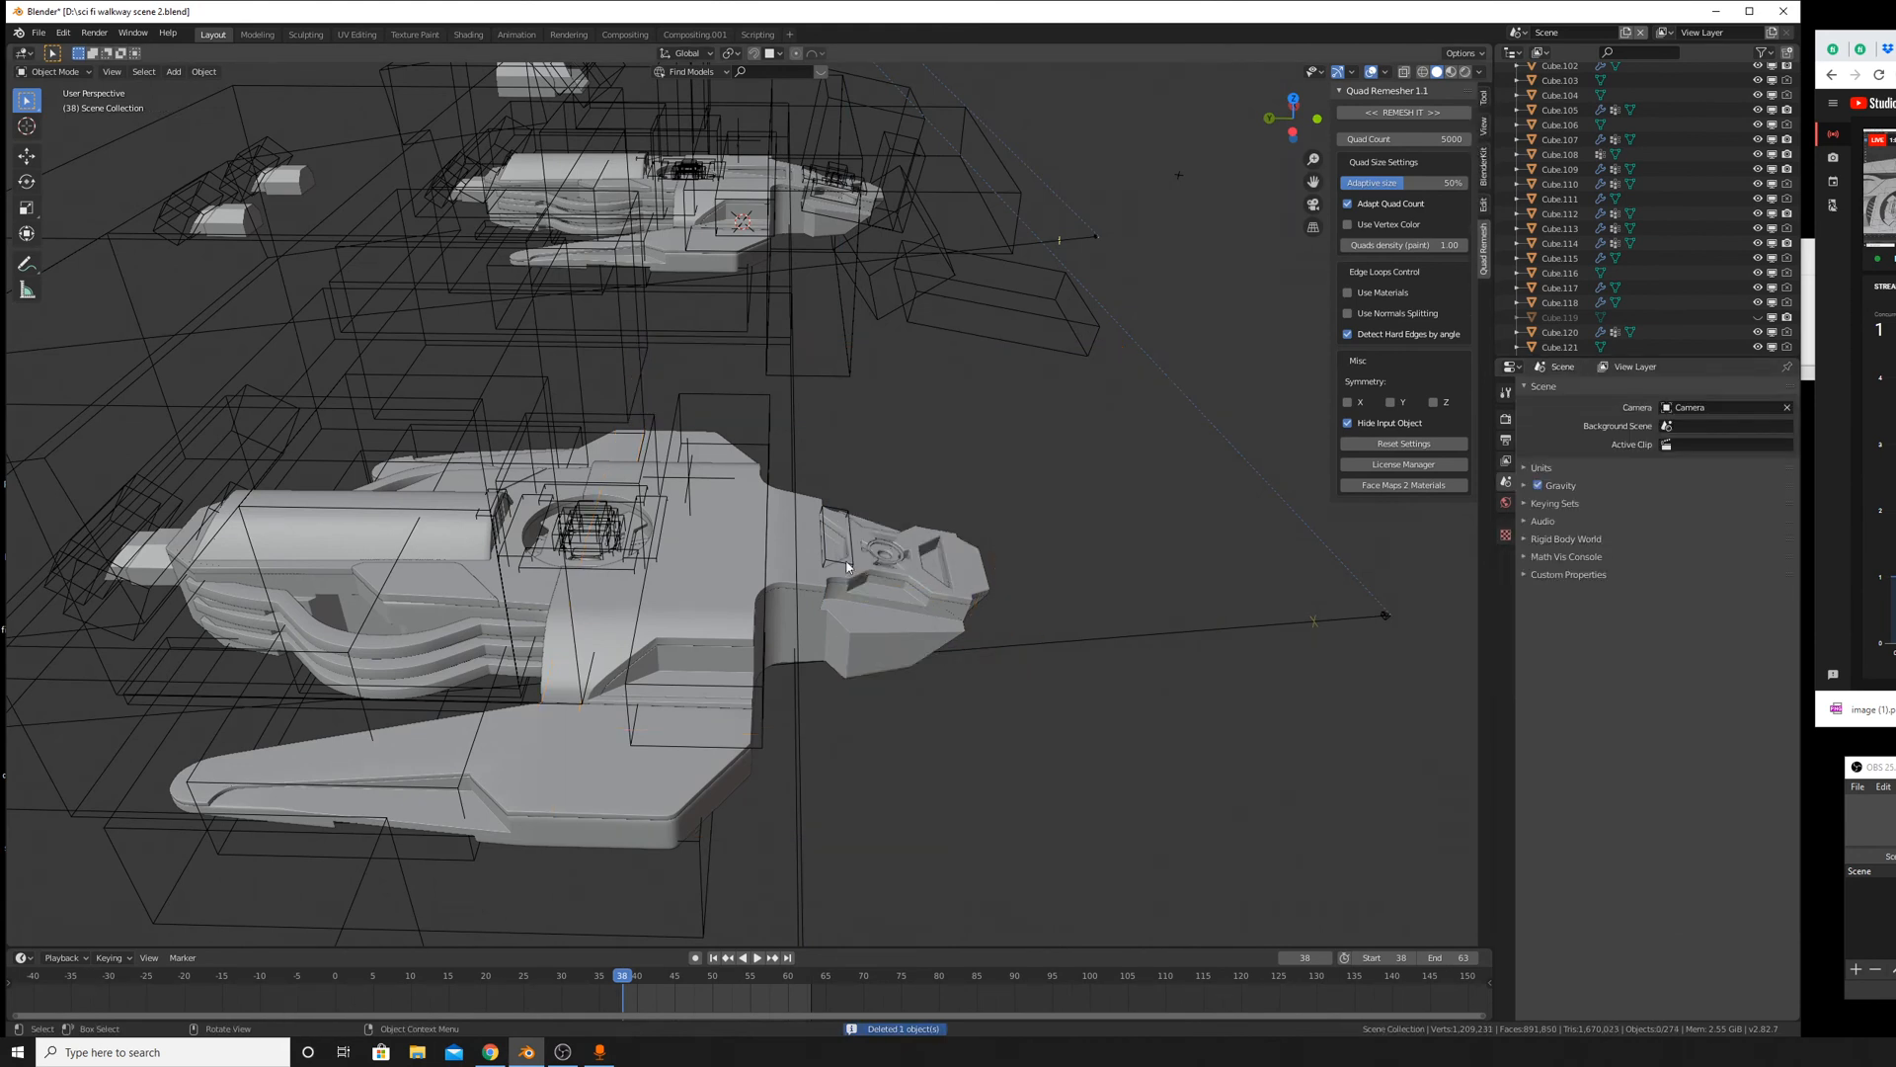
pyautogui.click(855, 546)
pyautogui.press('Delete')
# Select the main hull beneath the nose plating and set its Bevel offset to 0.08 m.
pyautogui.moveTo(853, 550); pyautogui.dragTo(1088, 664, button='middle')
pyautogui.scroll(5, 820, 761)
pyautogui.scroll(-3, 828, 516)
pyautogui.click(815, 500)
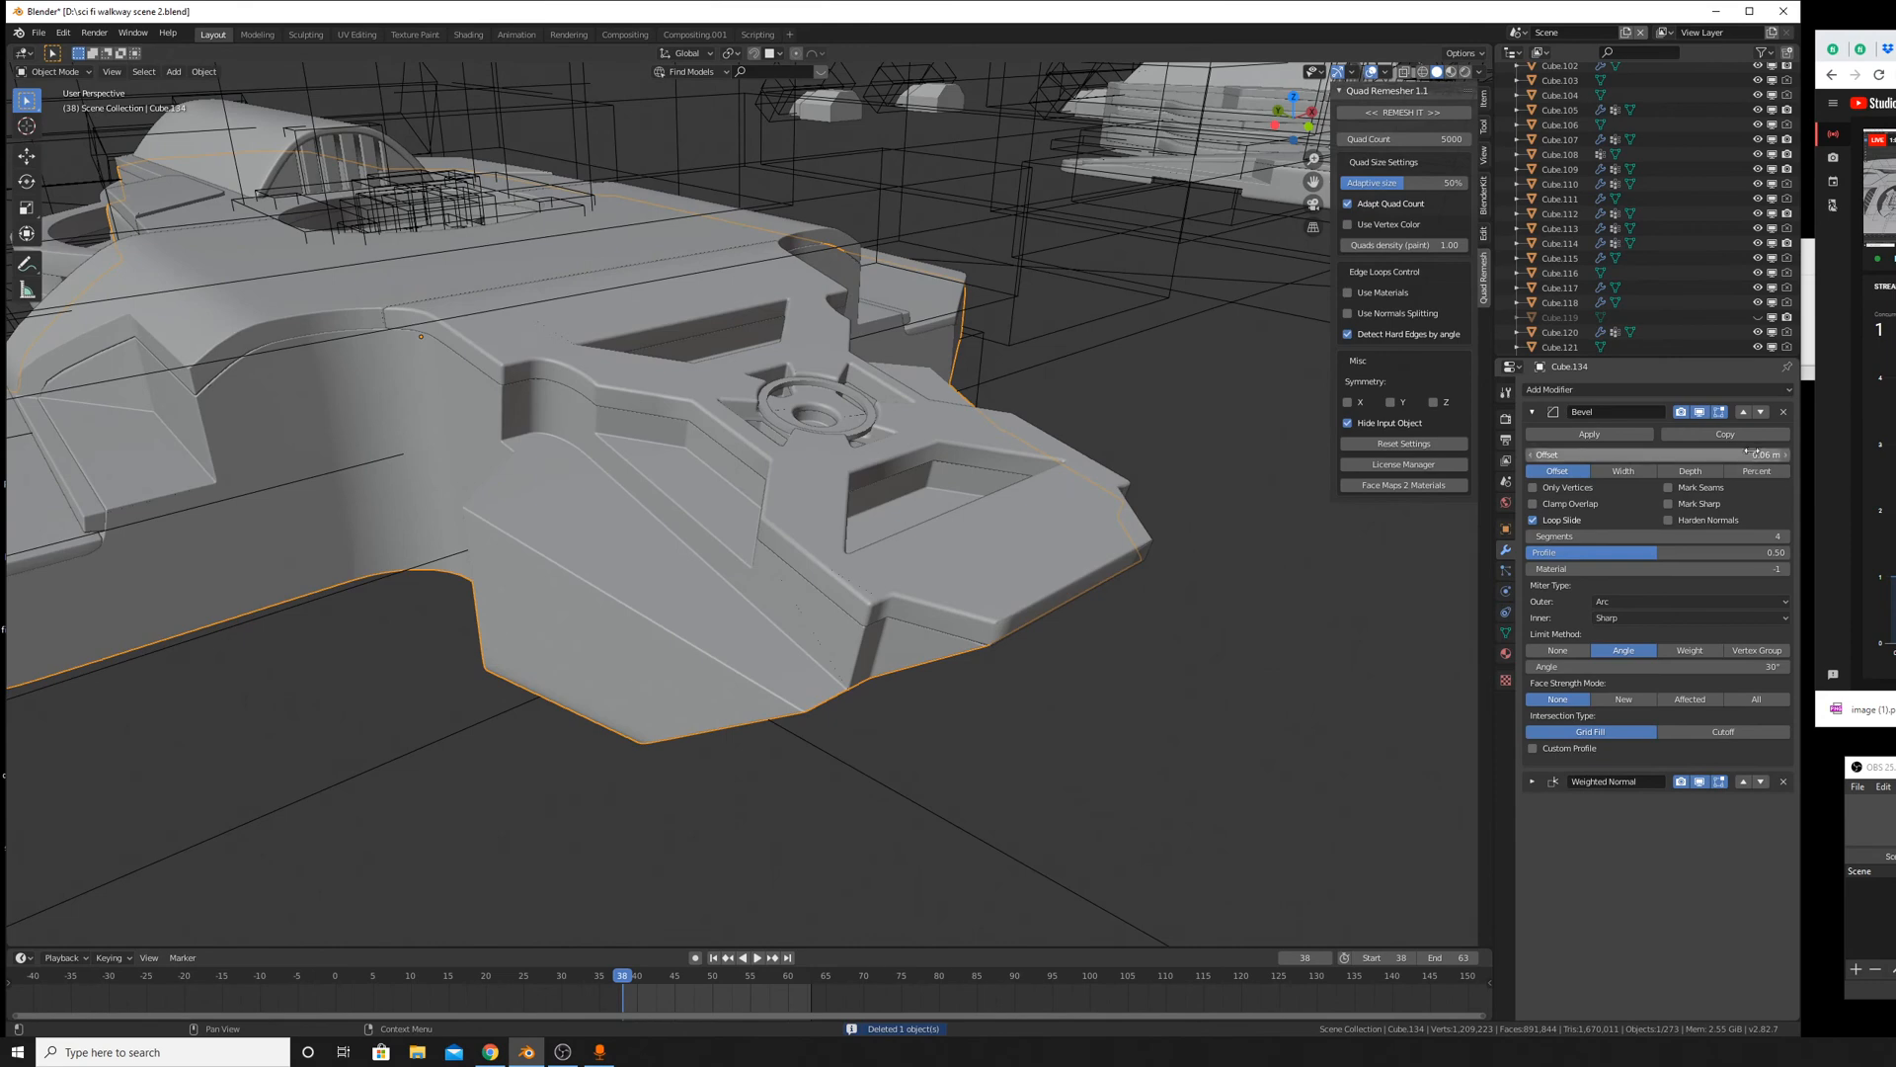
pyautogui.click(1702, 455)
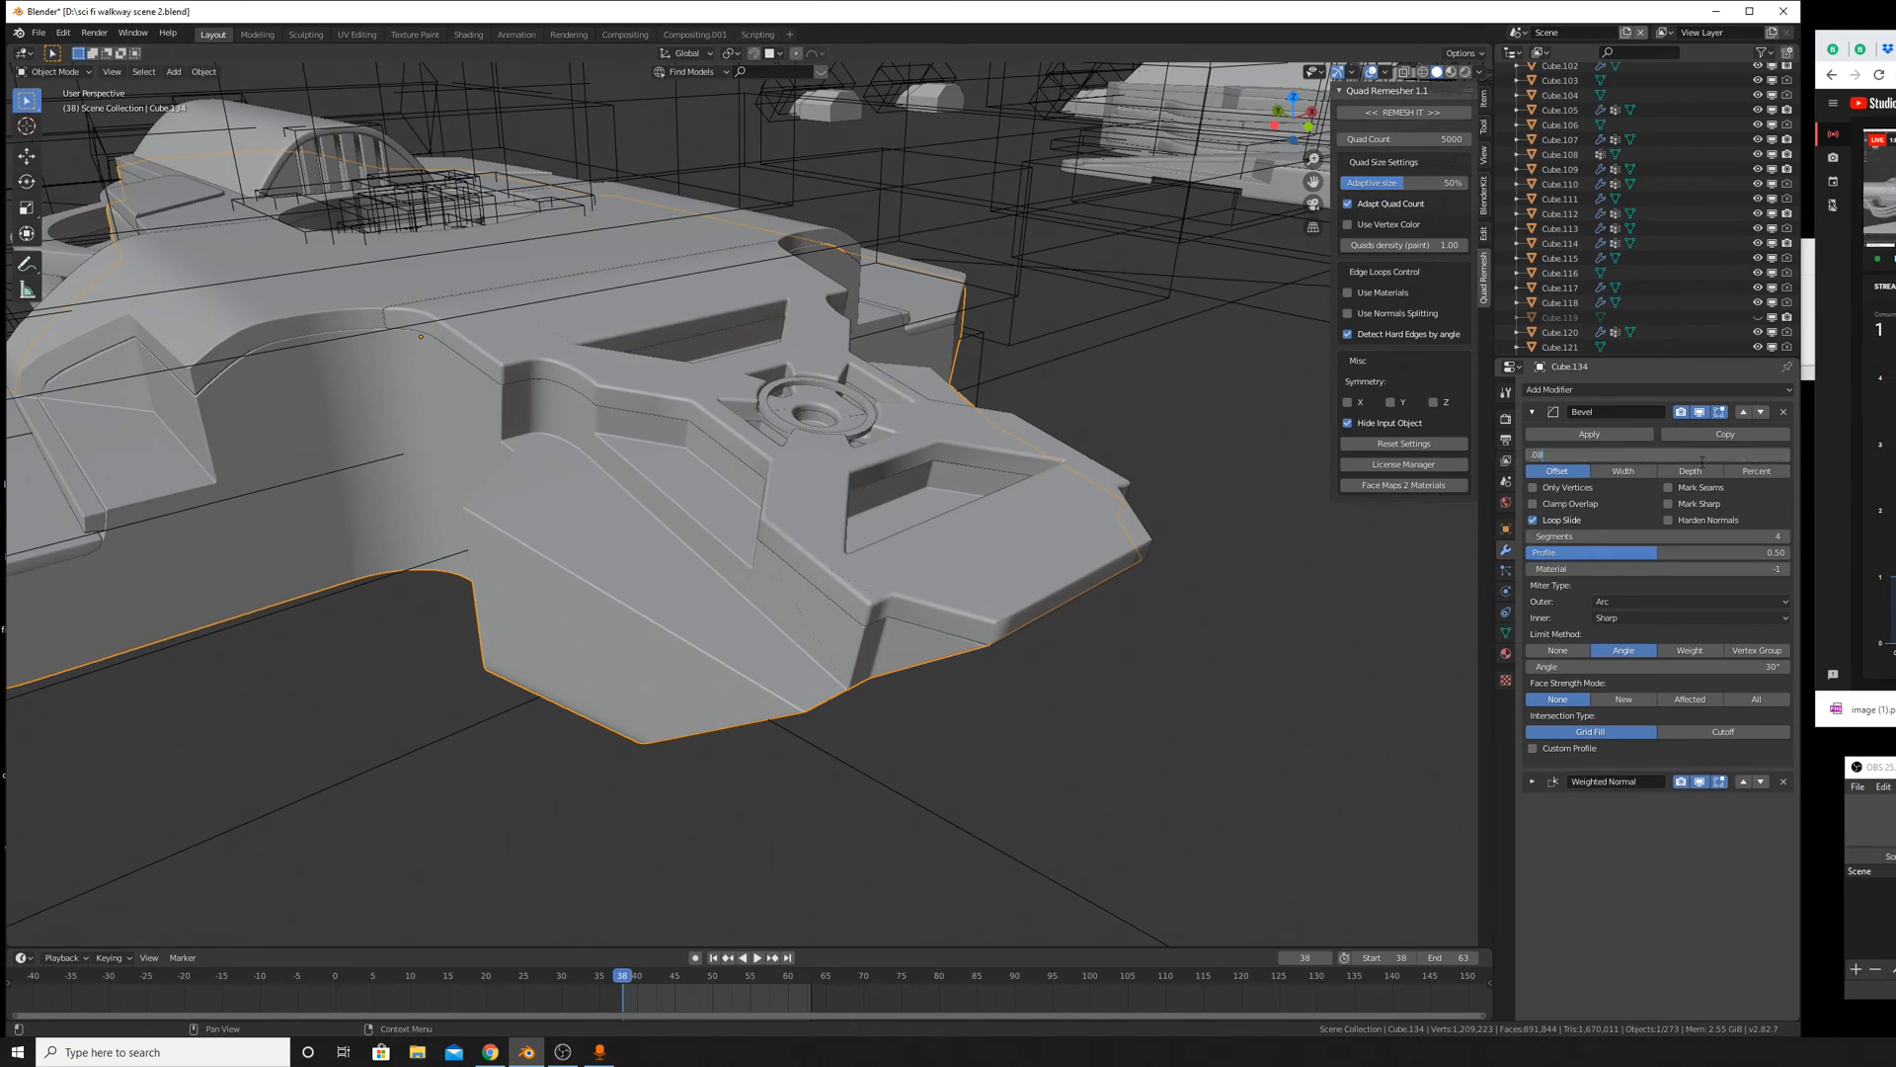
# Edit the hull mesh, slide the extra vertex on the nose's lower edge fully onto its neighbour, and return to Object Mode.
pyautogui.press('Tab')
pyautogui.scroll(10, 1068, 666)
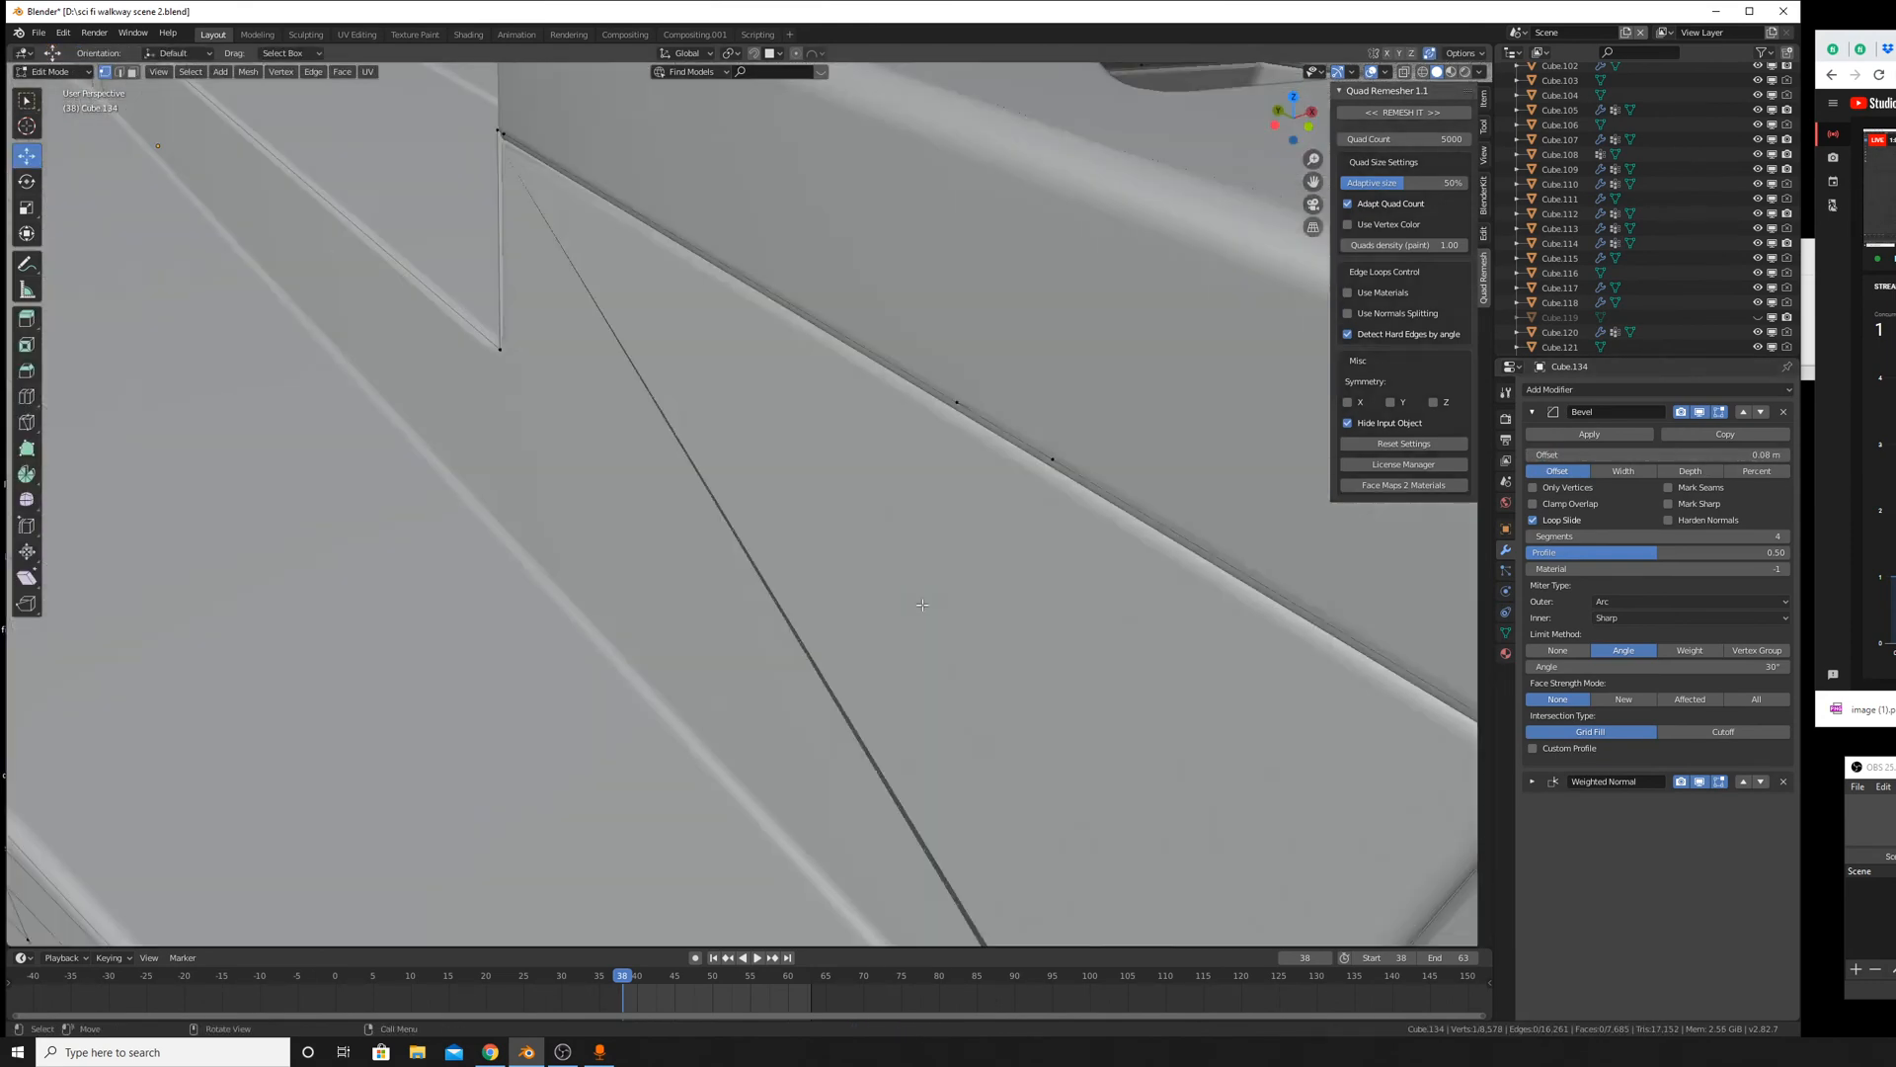
pyautogui.moveTo(965, 633); pyautogui.dragTo(948, 614, button='middle')
pyautogui.keyDown('shift'); pyautogui.moveTo(593, 370); pyautogui.dragTo(817, 425, button='middle'); pyautogui.keyUp('shift')
pyautogui.hotkey('shift', 'v')
pyautogui.click(910, 441)
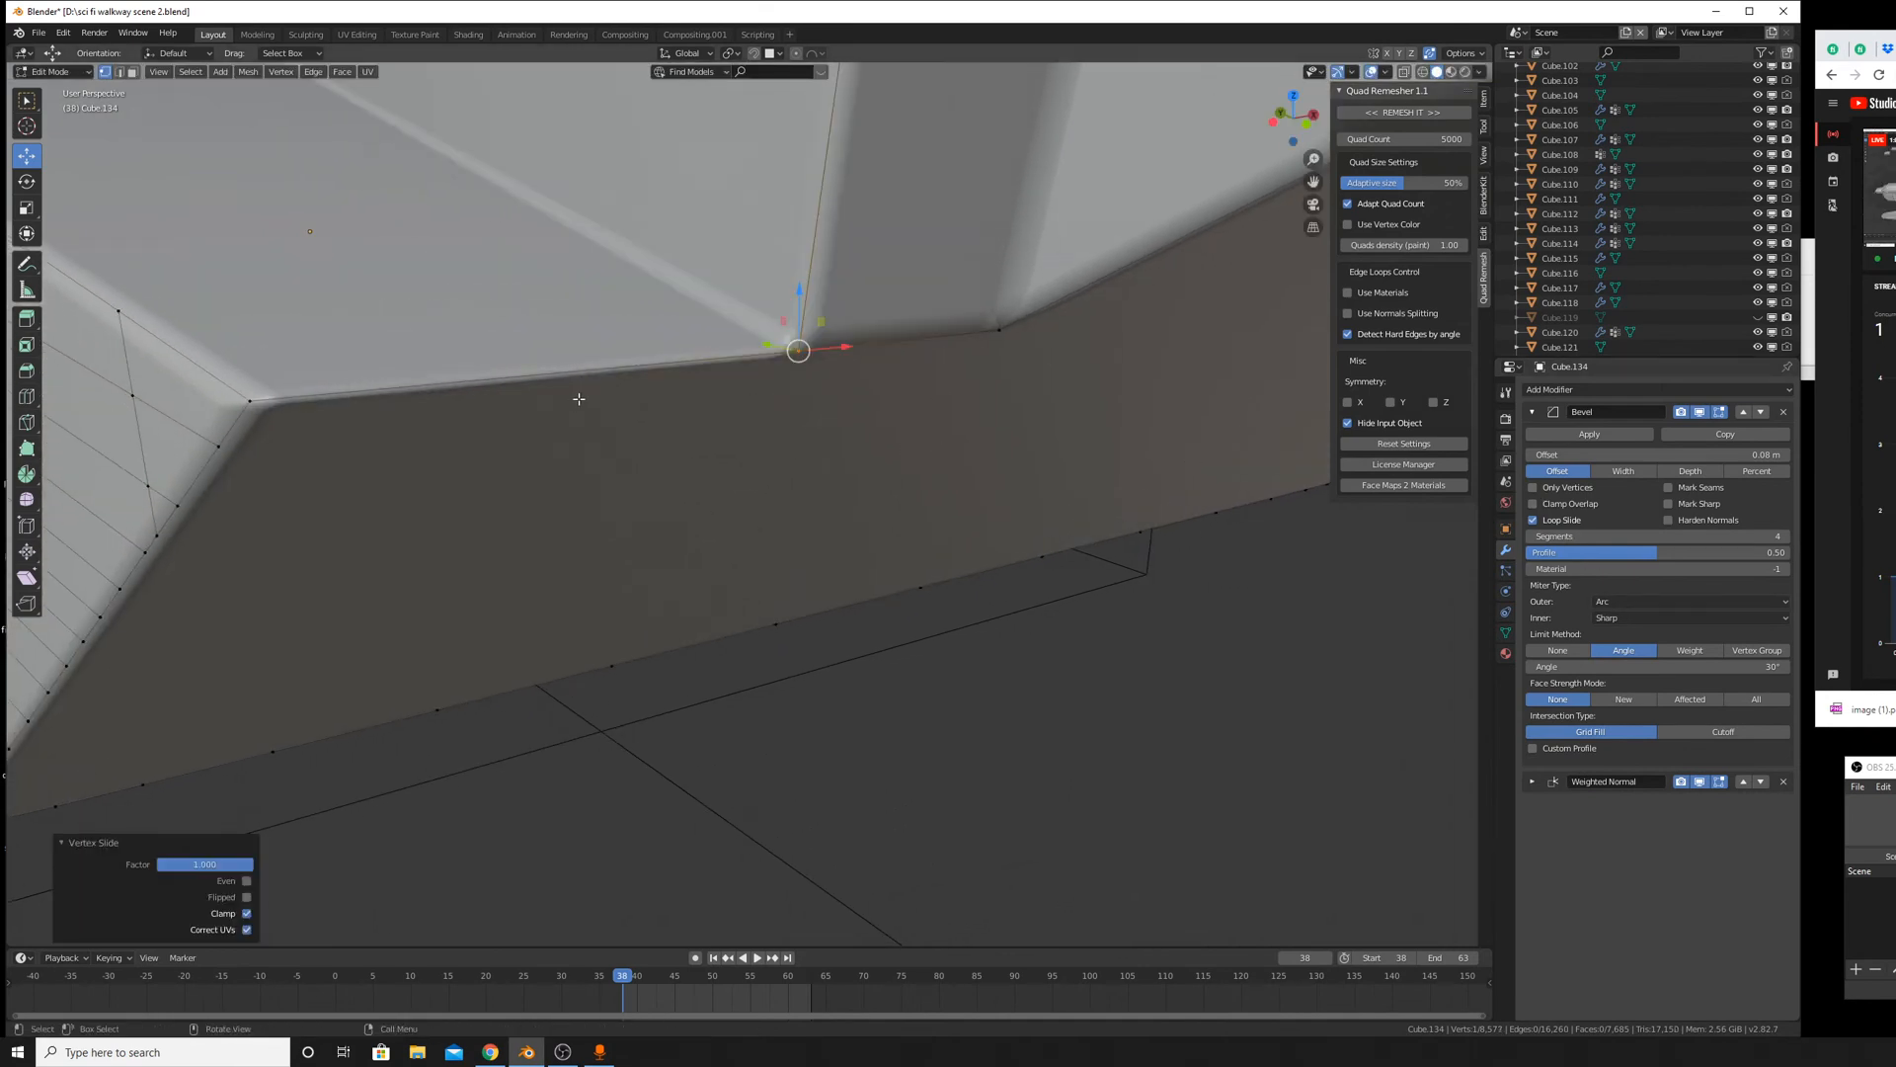
pyautogui.press('Tab')
pyautogui.scroll(-8, 725, 375)
pyautogui.moveTo(725, 375); pyautogui.dragTo(695, 588, button='middle')
pyautogui.scroll(4, 702, 613)
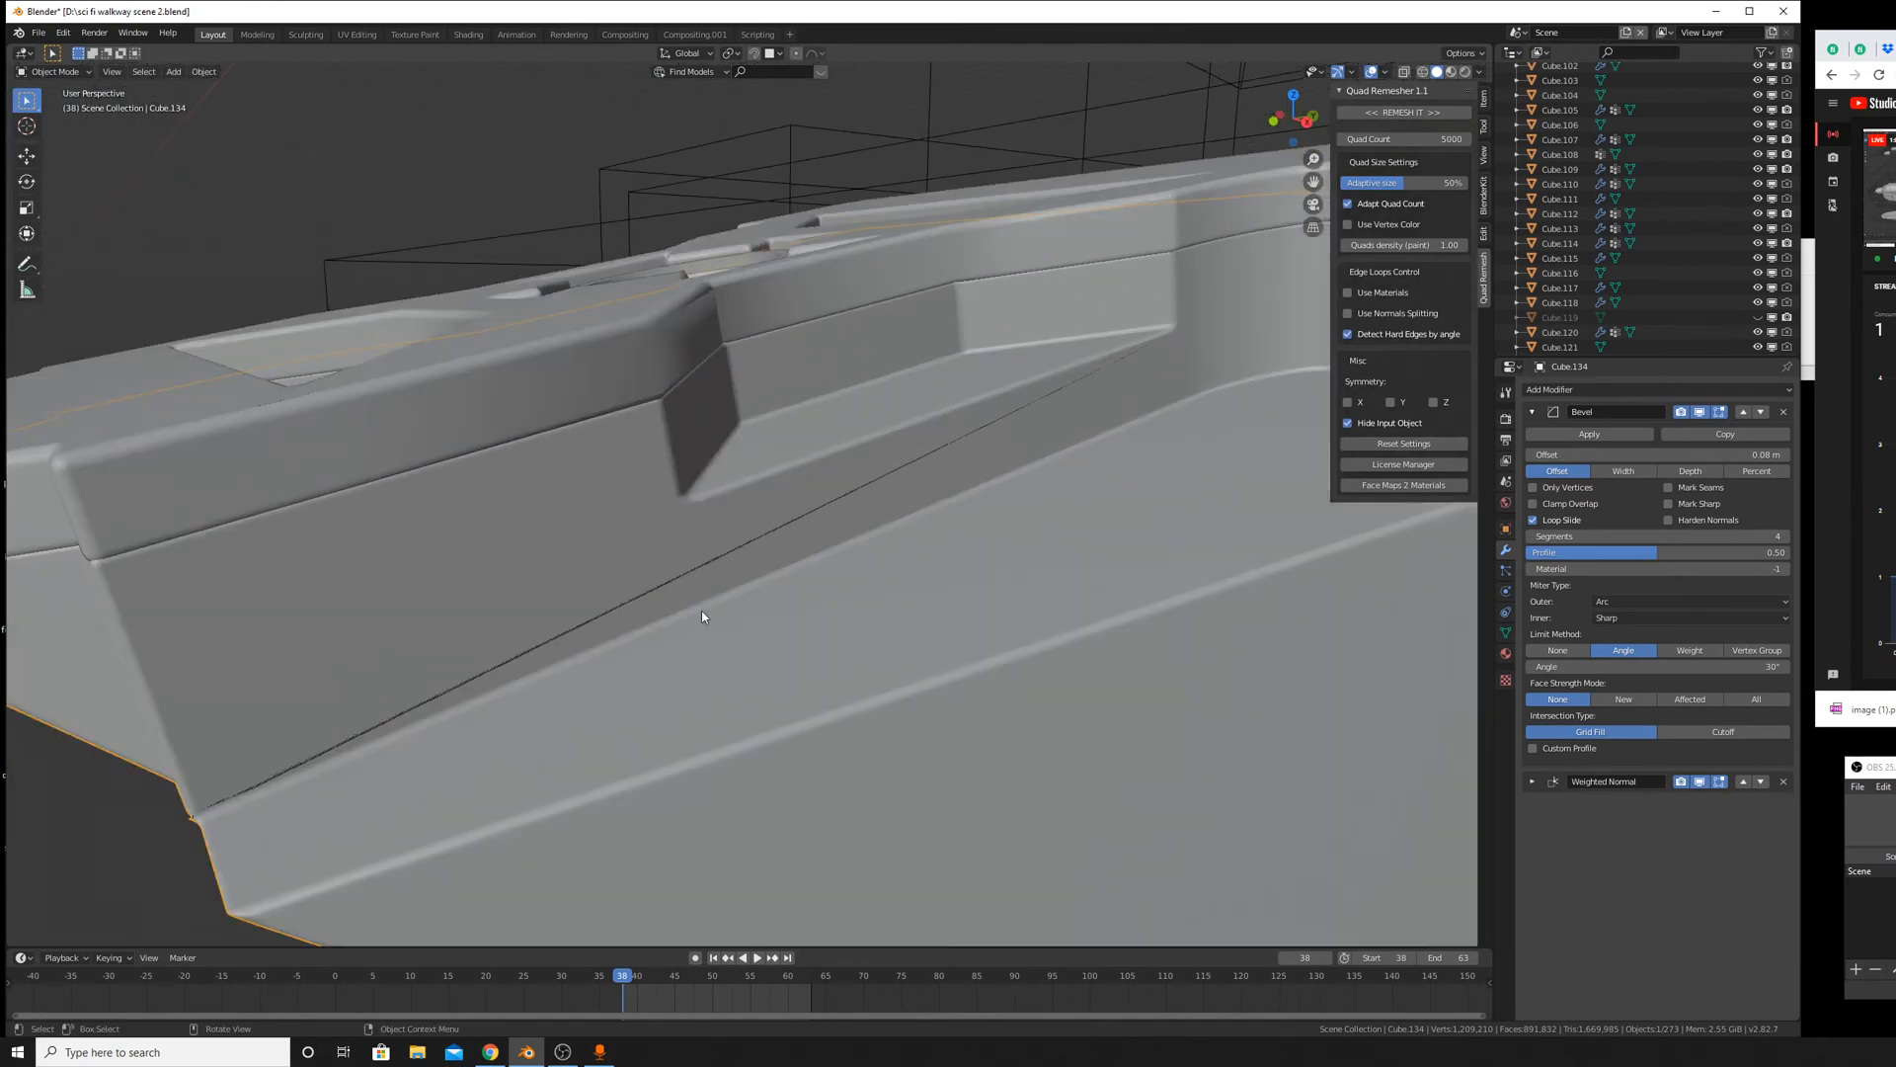
# Edit the hull mesh, slide the extra vertex at the nose's lower corner onto its neighbour, and return to Object Mode.
pyautogui.press('Tab')
pyautogui.moveTo(487, 730); pyautogui.dragTo(614, 639, button='middle')
pyautogui.scroll(4, 516, 711)
pyautogui.moveTo(517, 711); pyautogui.dragTo(606, 681, button='middle')
pyautogui.hotkey('shift', 'v')
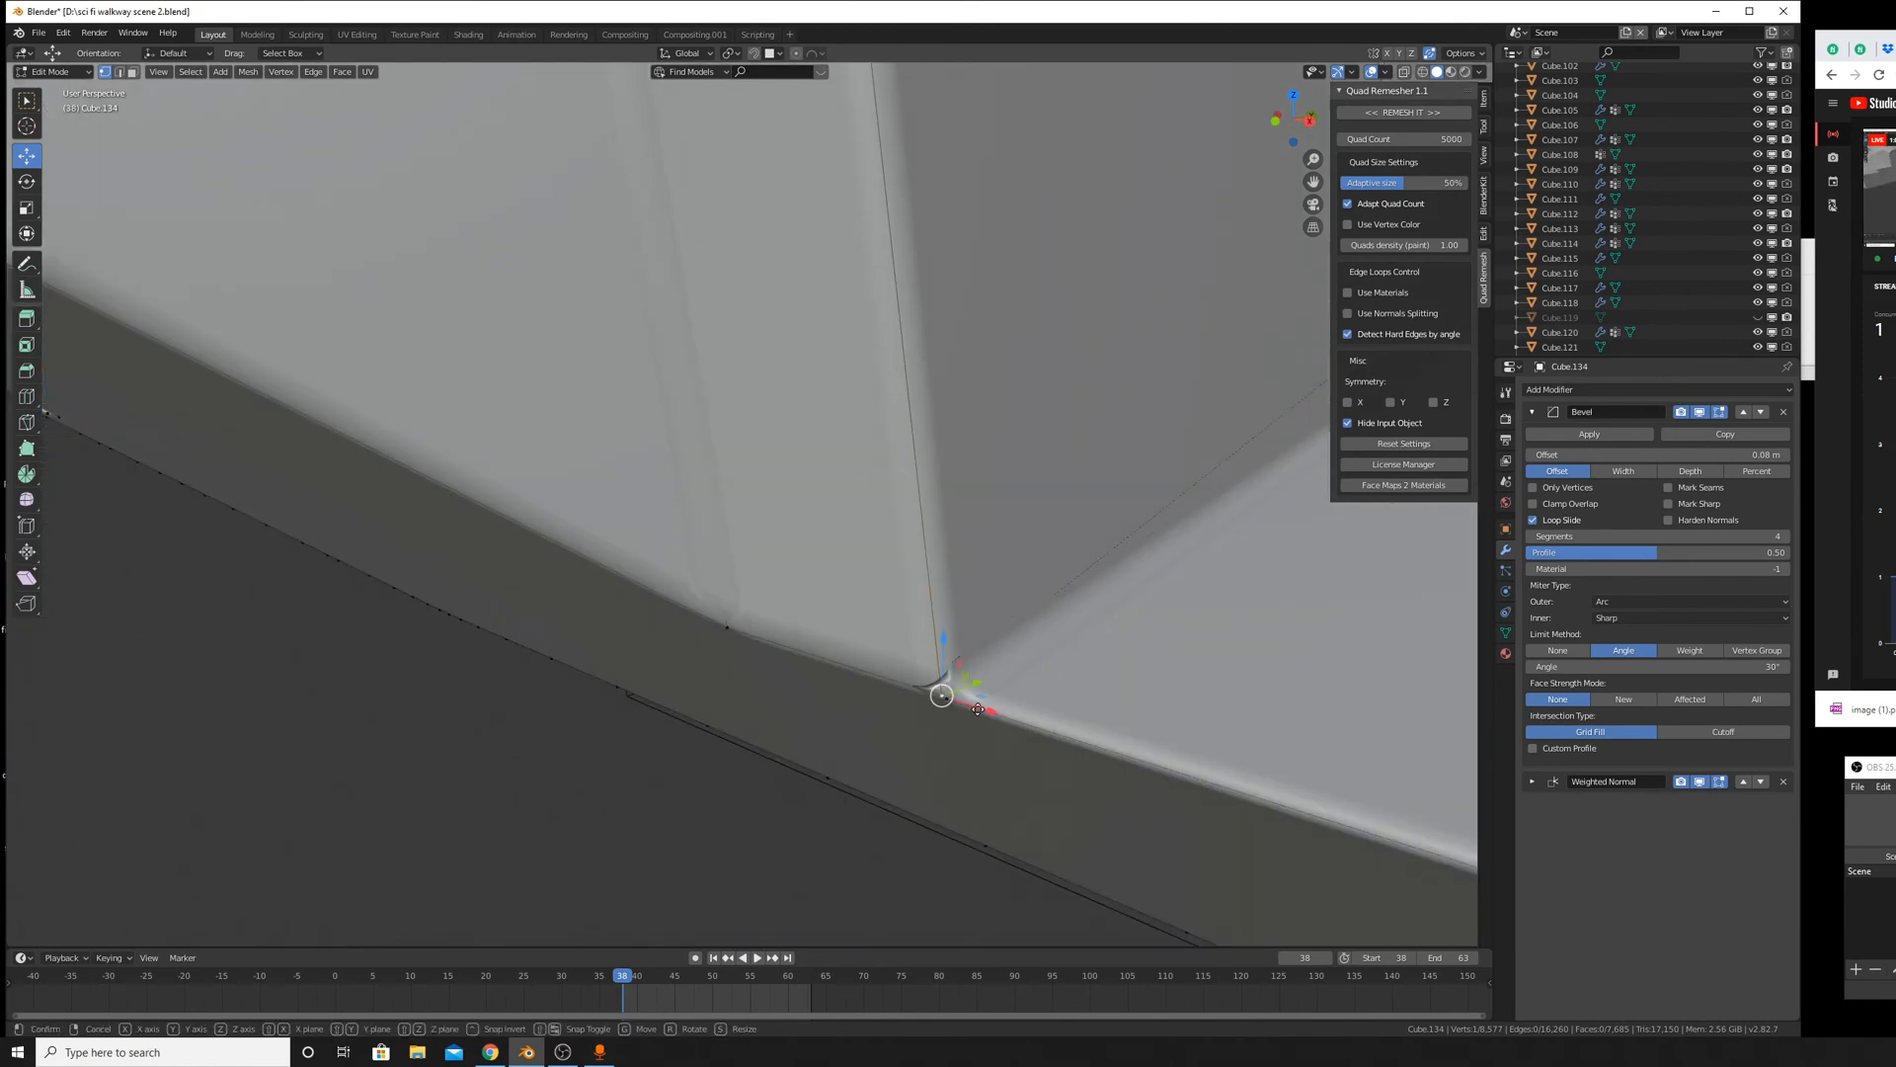
pyautogui.click(1104, 778)
pyautogui.press('Tab')
pyautogui.scroll(-4, 1057, 723)
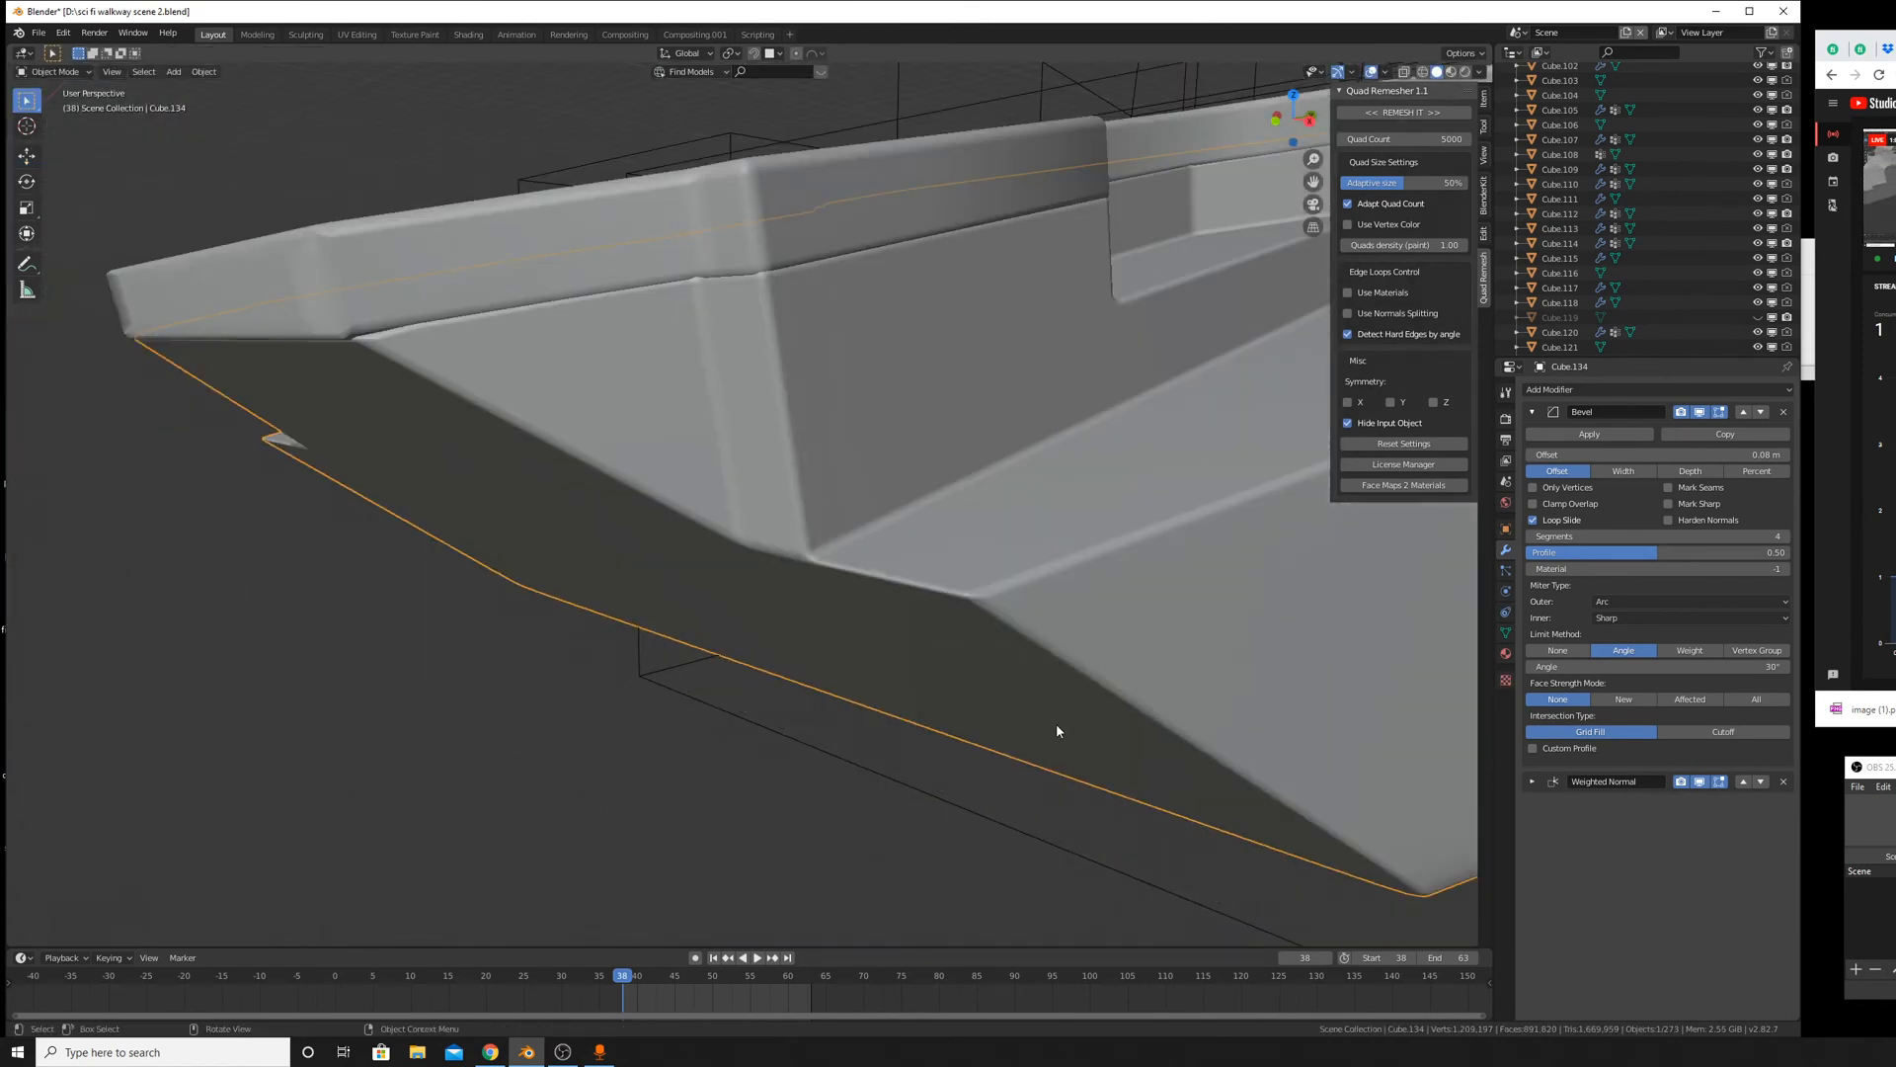
# Select the angular plate Cube.164 between the curved side rails and the rounded roof.
pyautogui.moveTo(1056, 723); pyautogui.dragTo(775, 436, button='middle')
pyautogui.scroll(4, 1187, 484)
pyautogui.scroll(5, 758, 370)
pyautogui.scroll(-3, 757, 370)
pyautogui.click(856, 336)
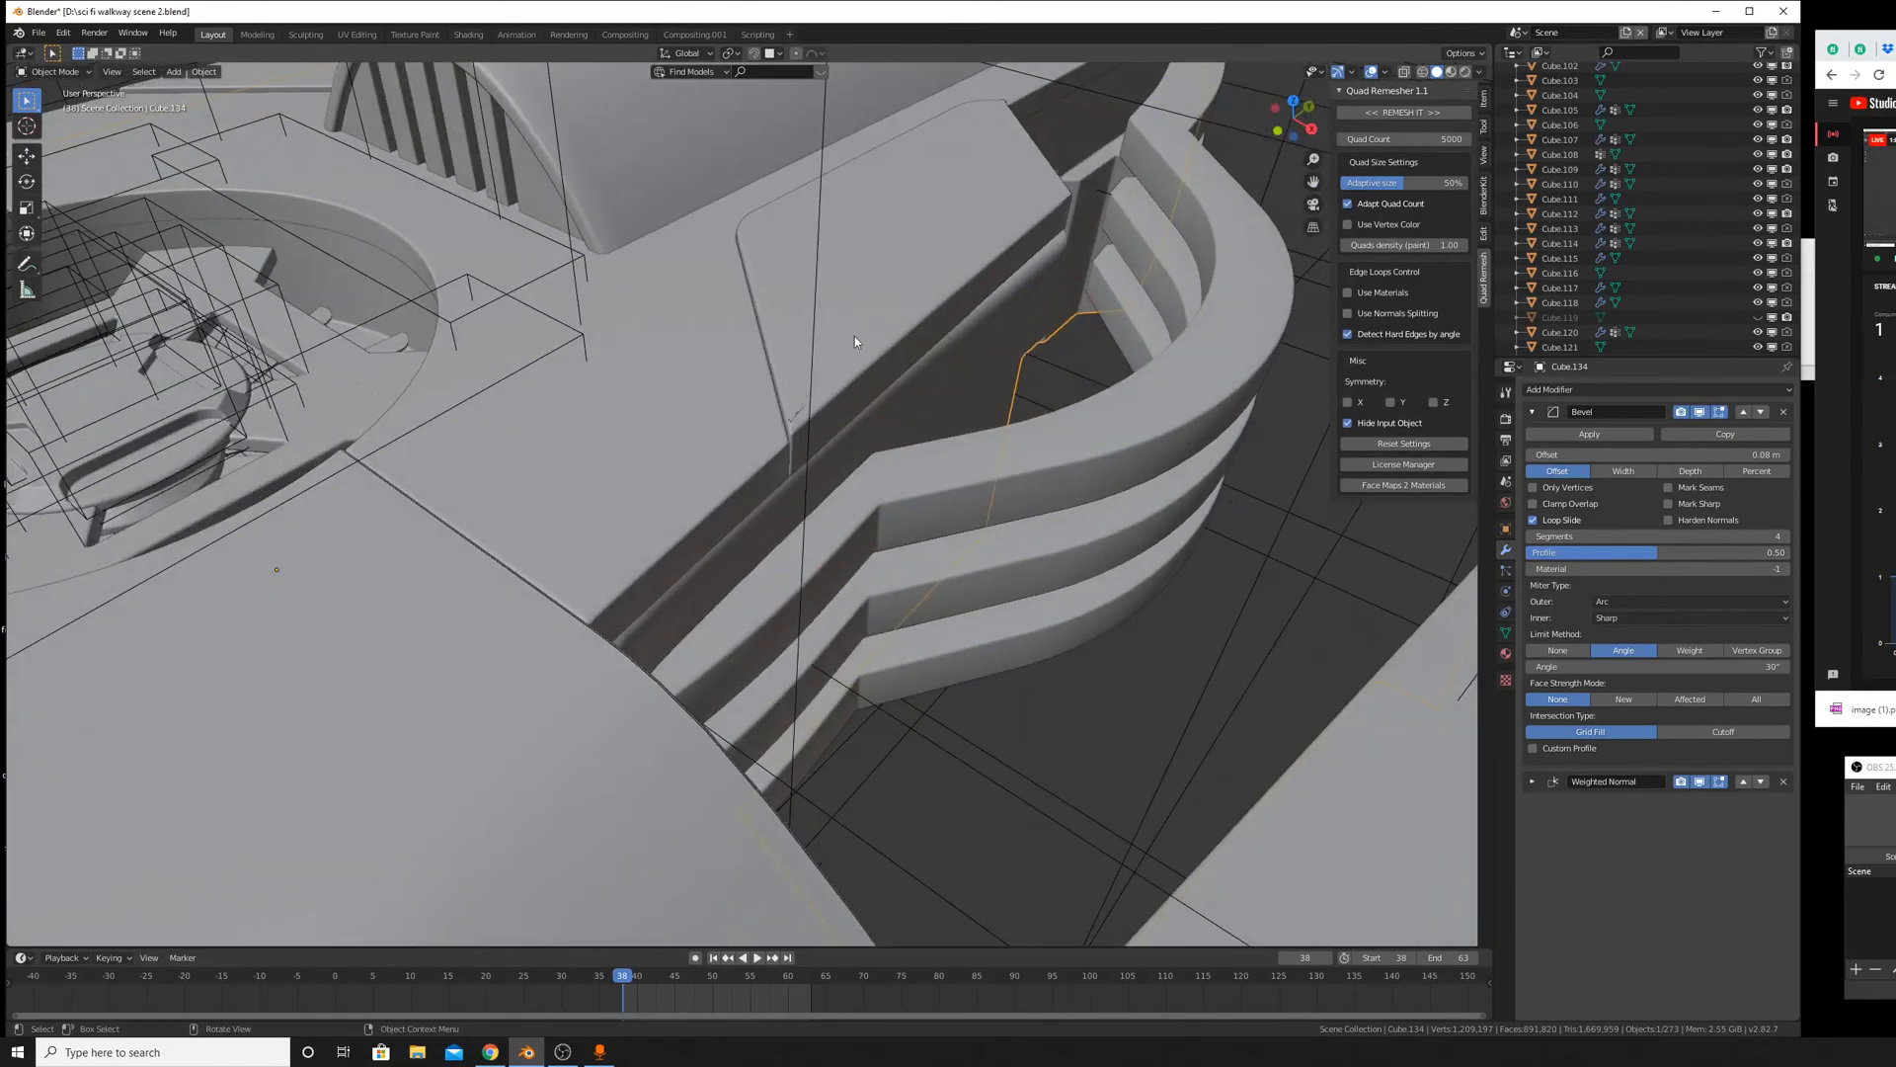
pyautogui.scroll(-6, 1703, 462)
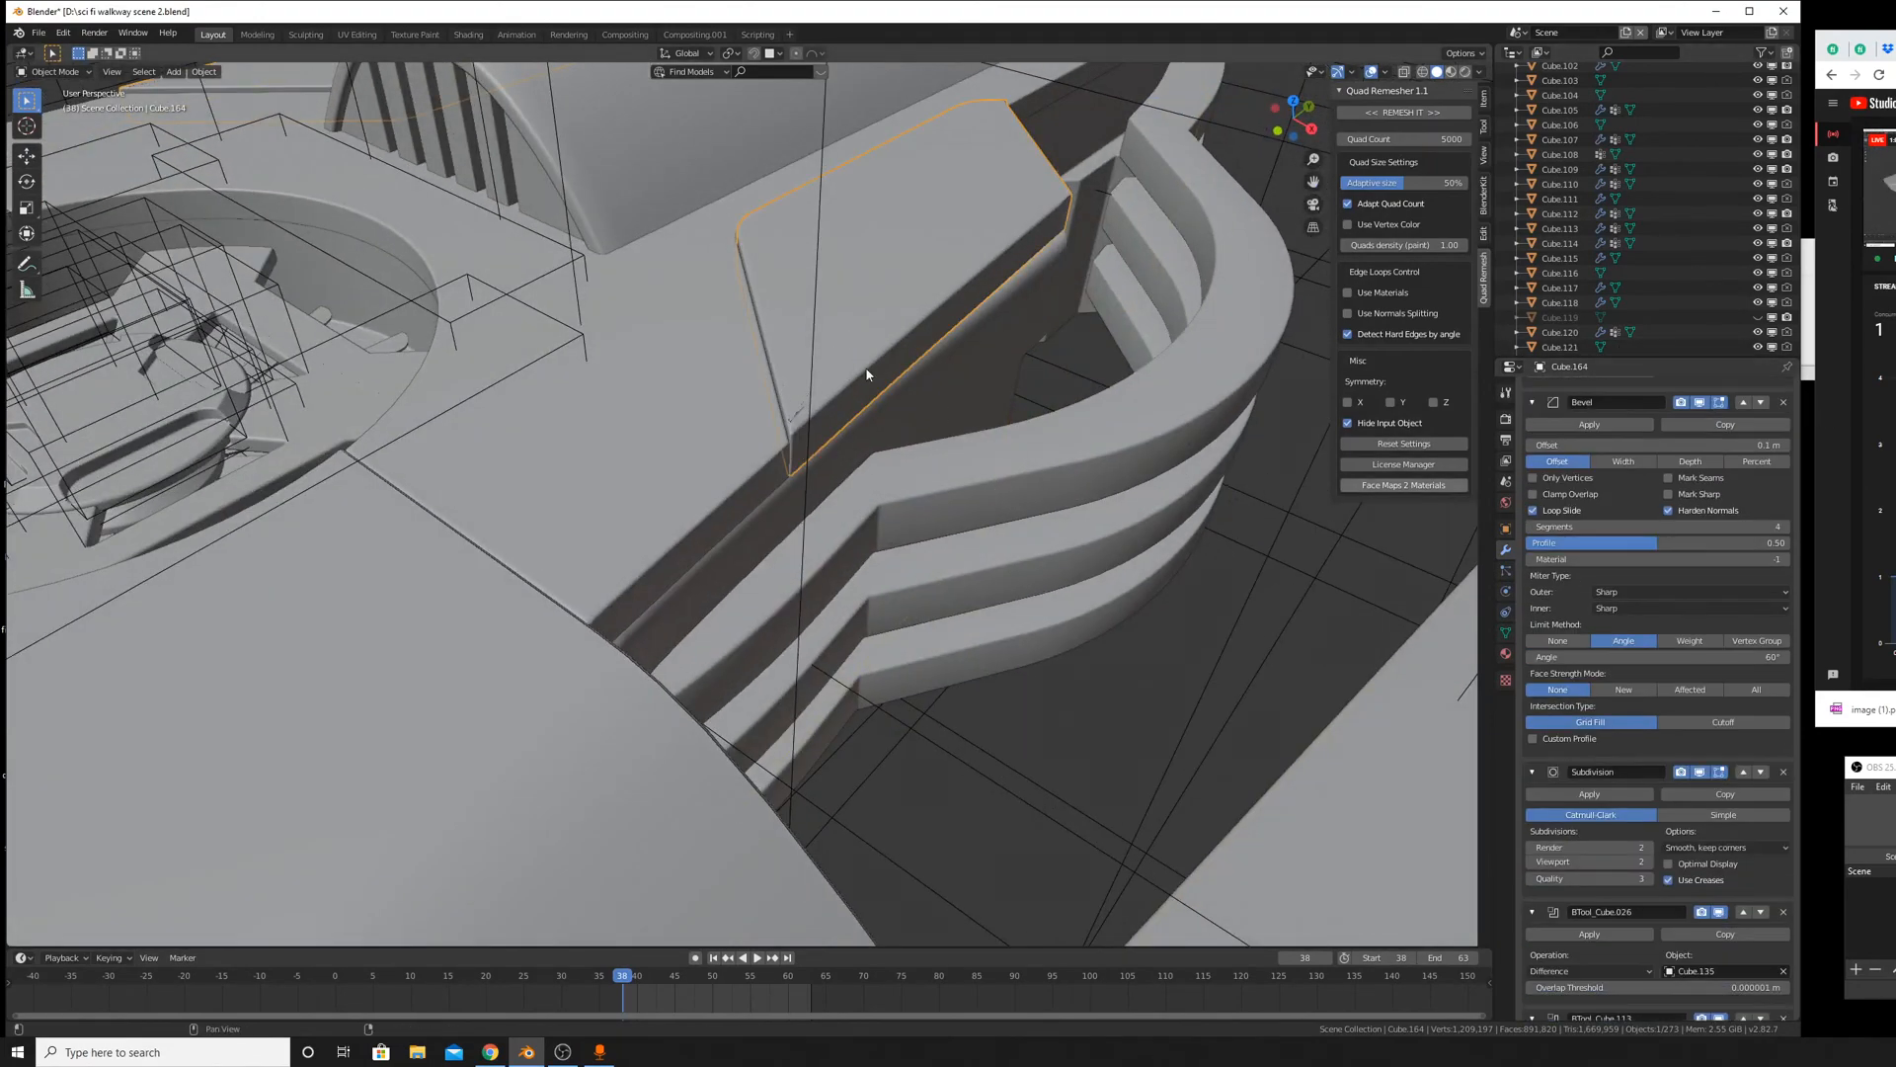
pyautogui.moveTo(869, 373); pyautogui.dragTo(613, 305, button='middle')
pyautogui.scroll(-6, 593, 355)
pyautogui.moveTo(573, 395); pyautogui.dragTo(998, 506, button='middle')
pyautogui.scroll(5, 997, 506)
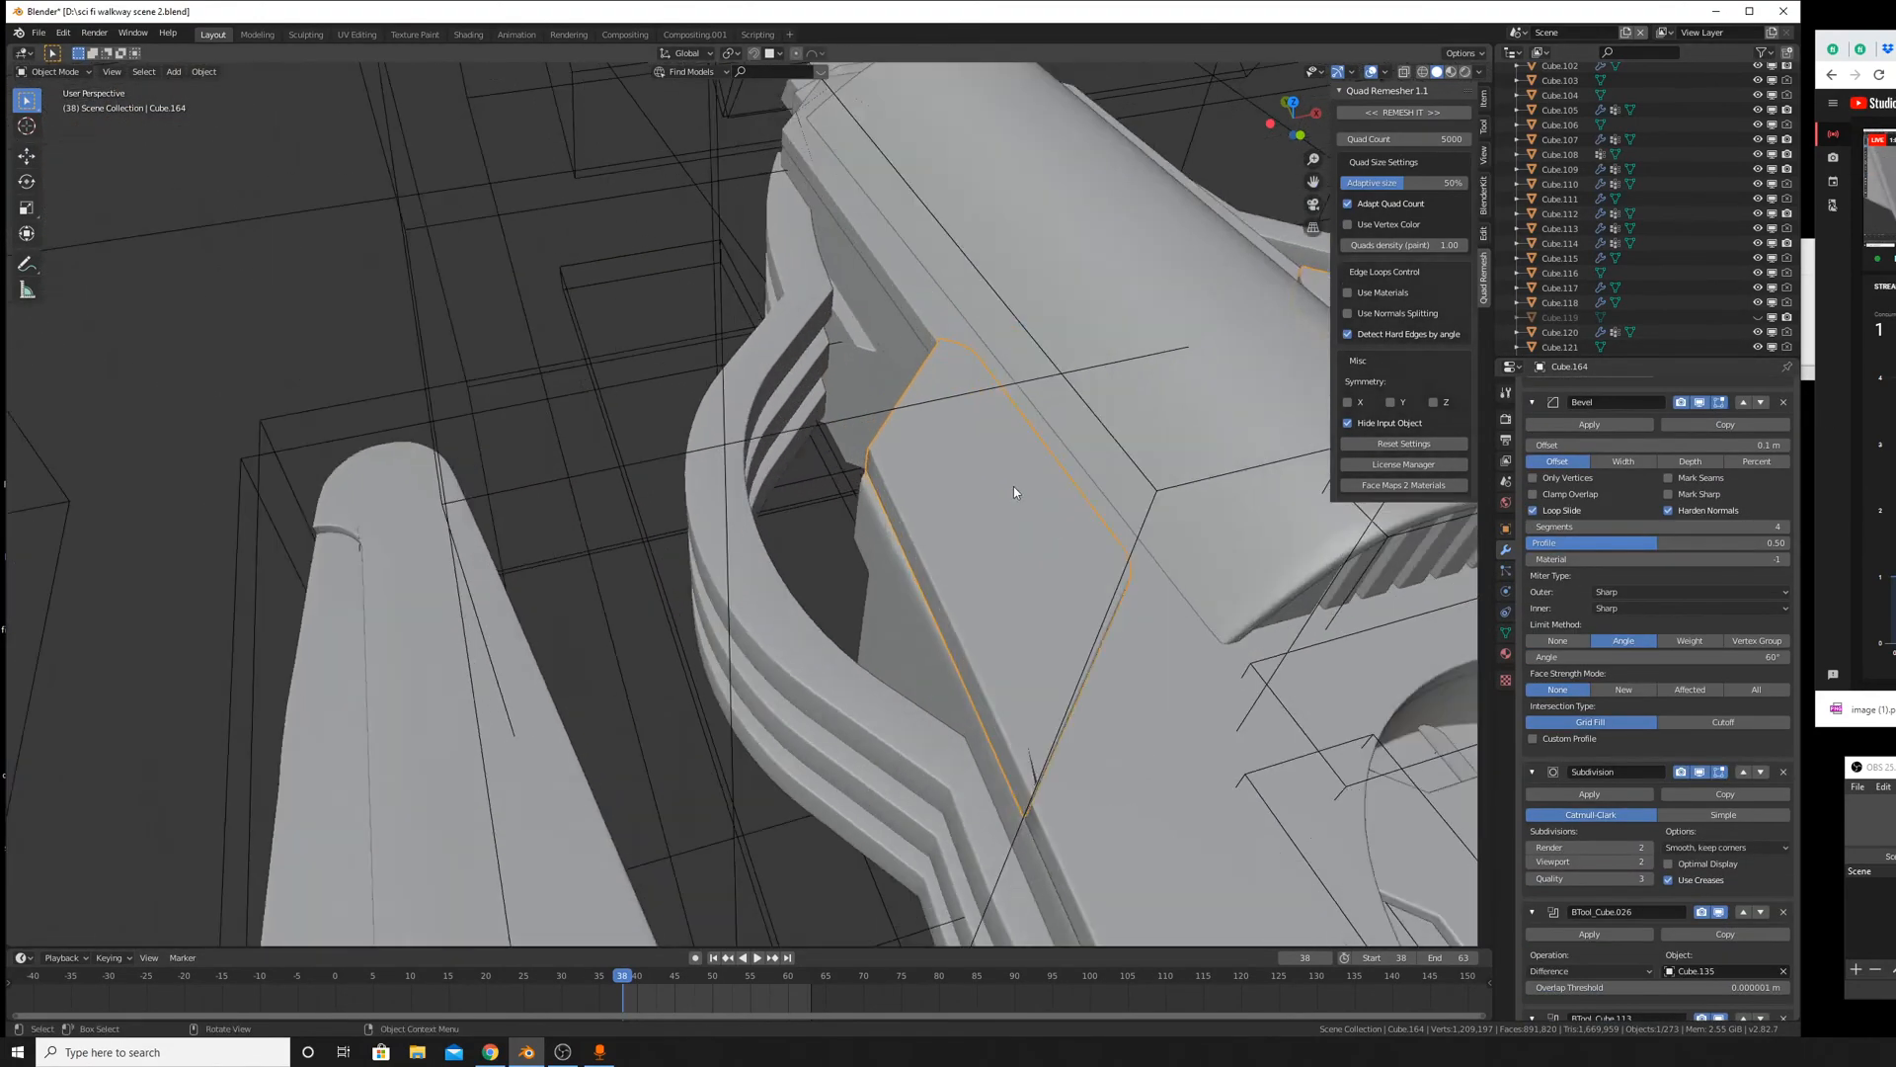
# Set the plate's first Bevel modifier to 2 segments, profile 1.00 and an Arc outer miter.
pyautogui.scroll(-5, 1660, 637)
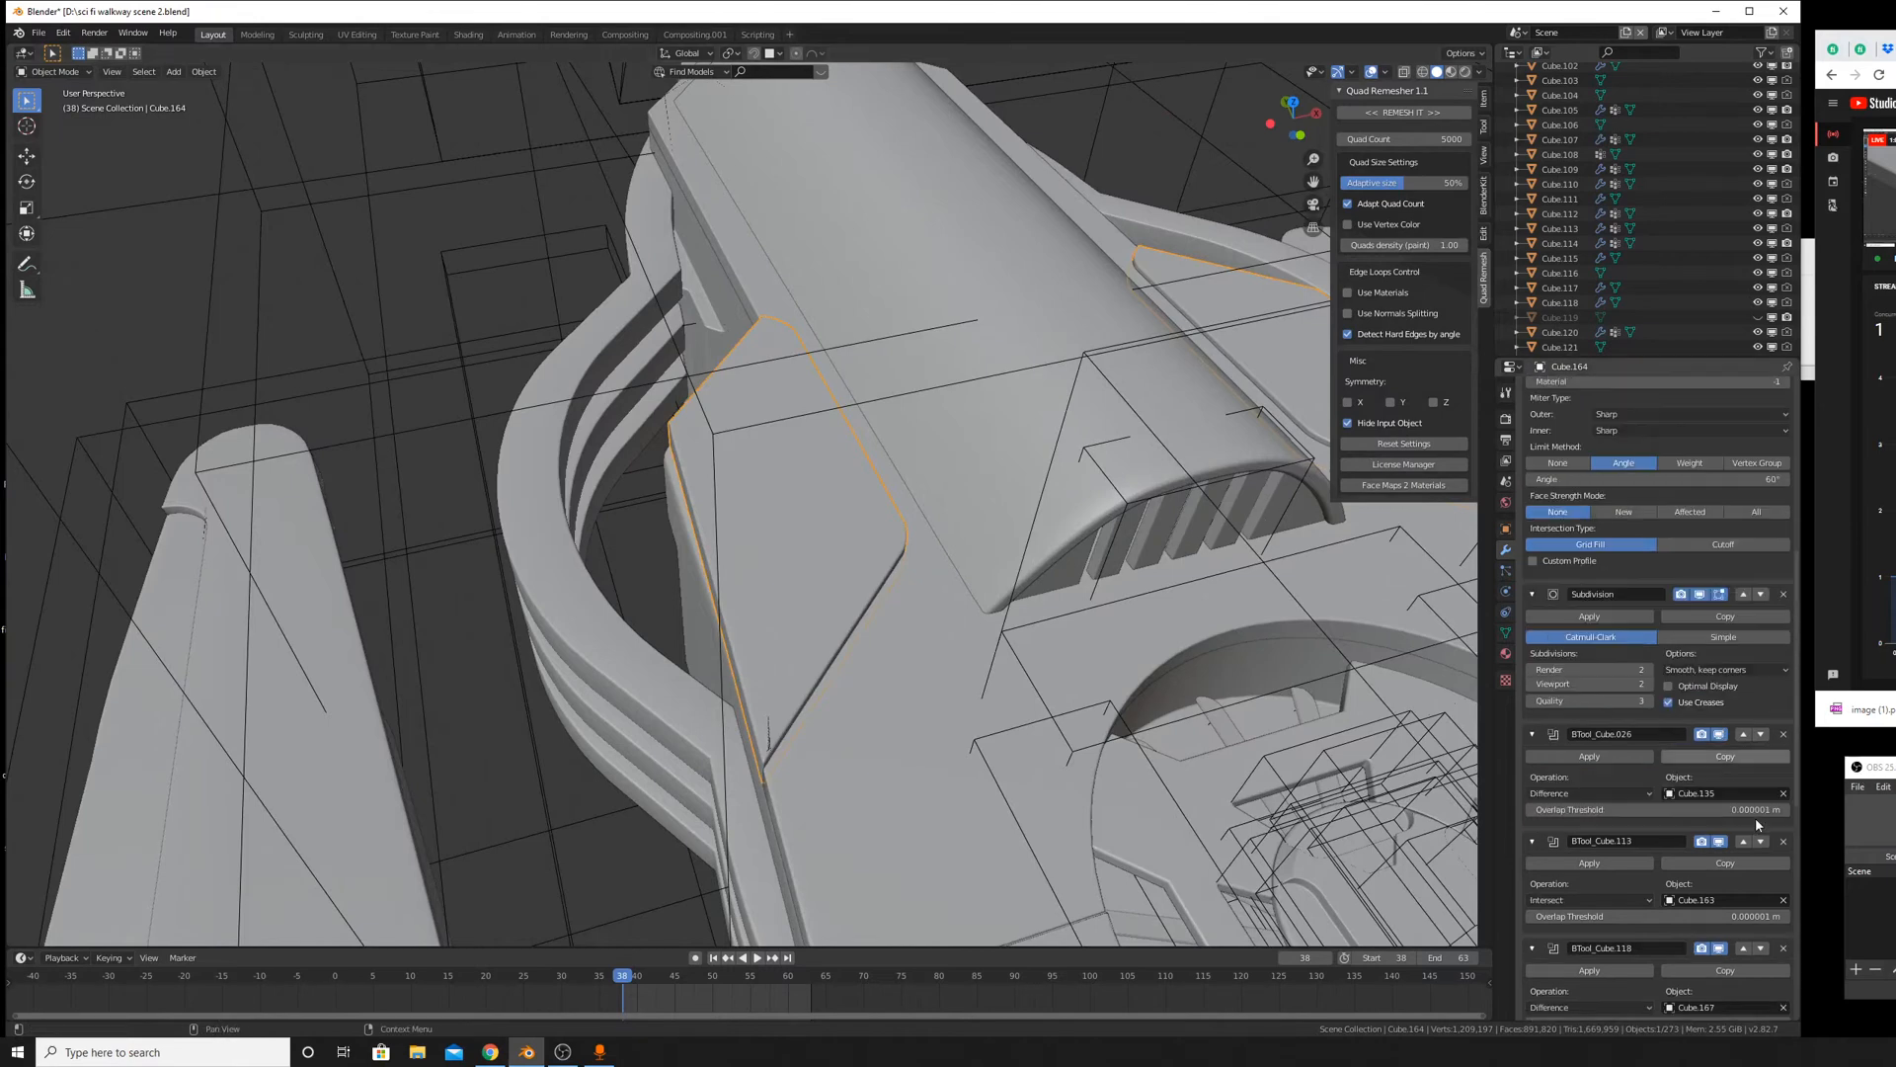
pyautogui.scroll(-6, 1663, 679)
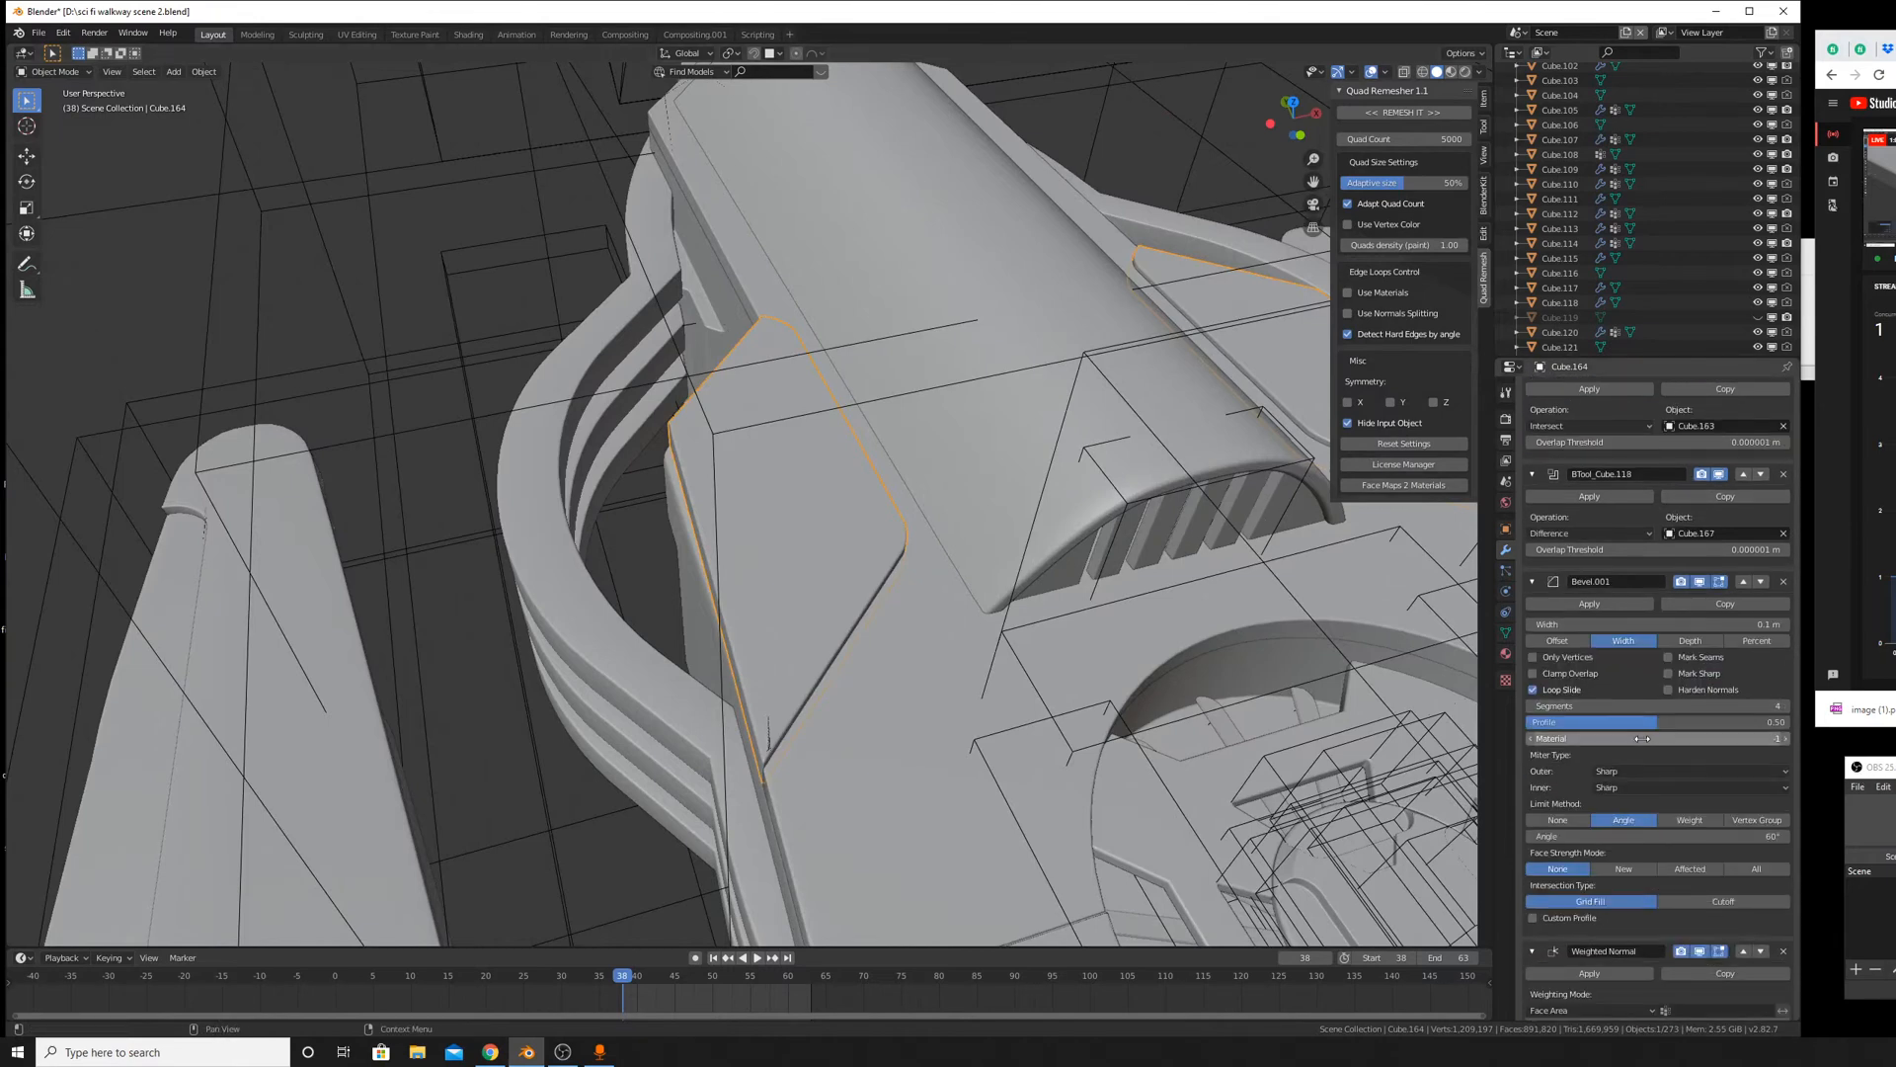
pyautogui.scroll(6, 1659, 660)
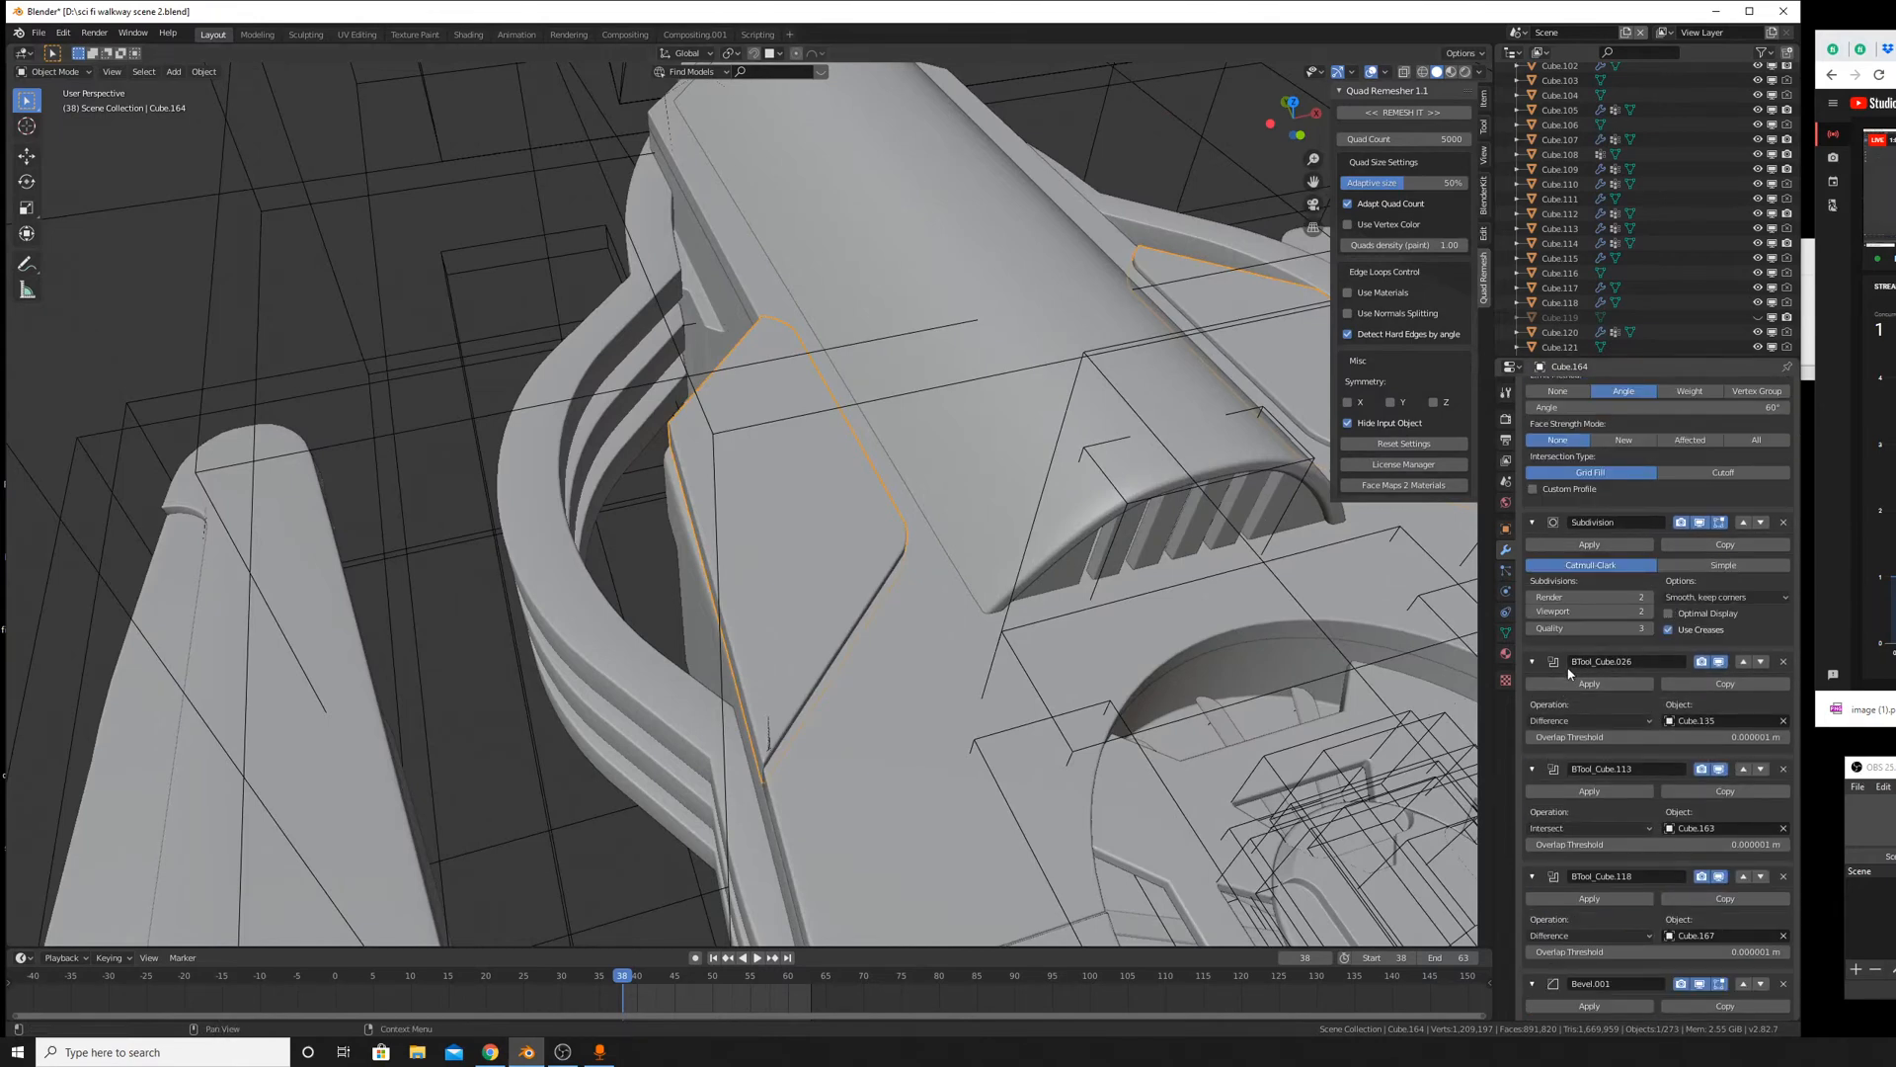
pyautogui.scroll(3, 1597, 610)
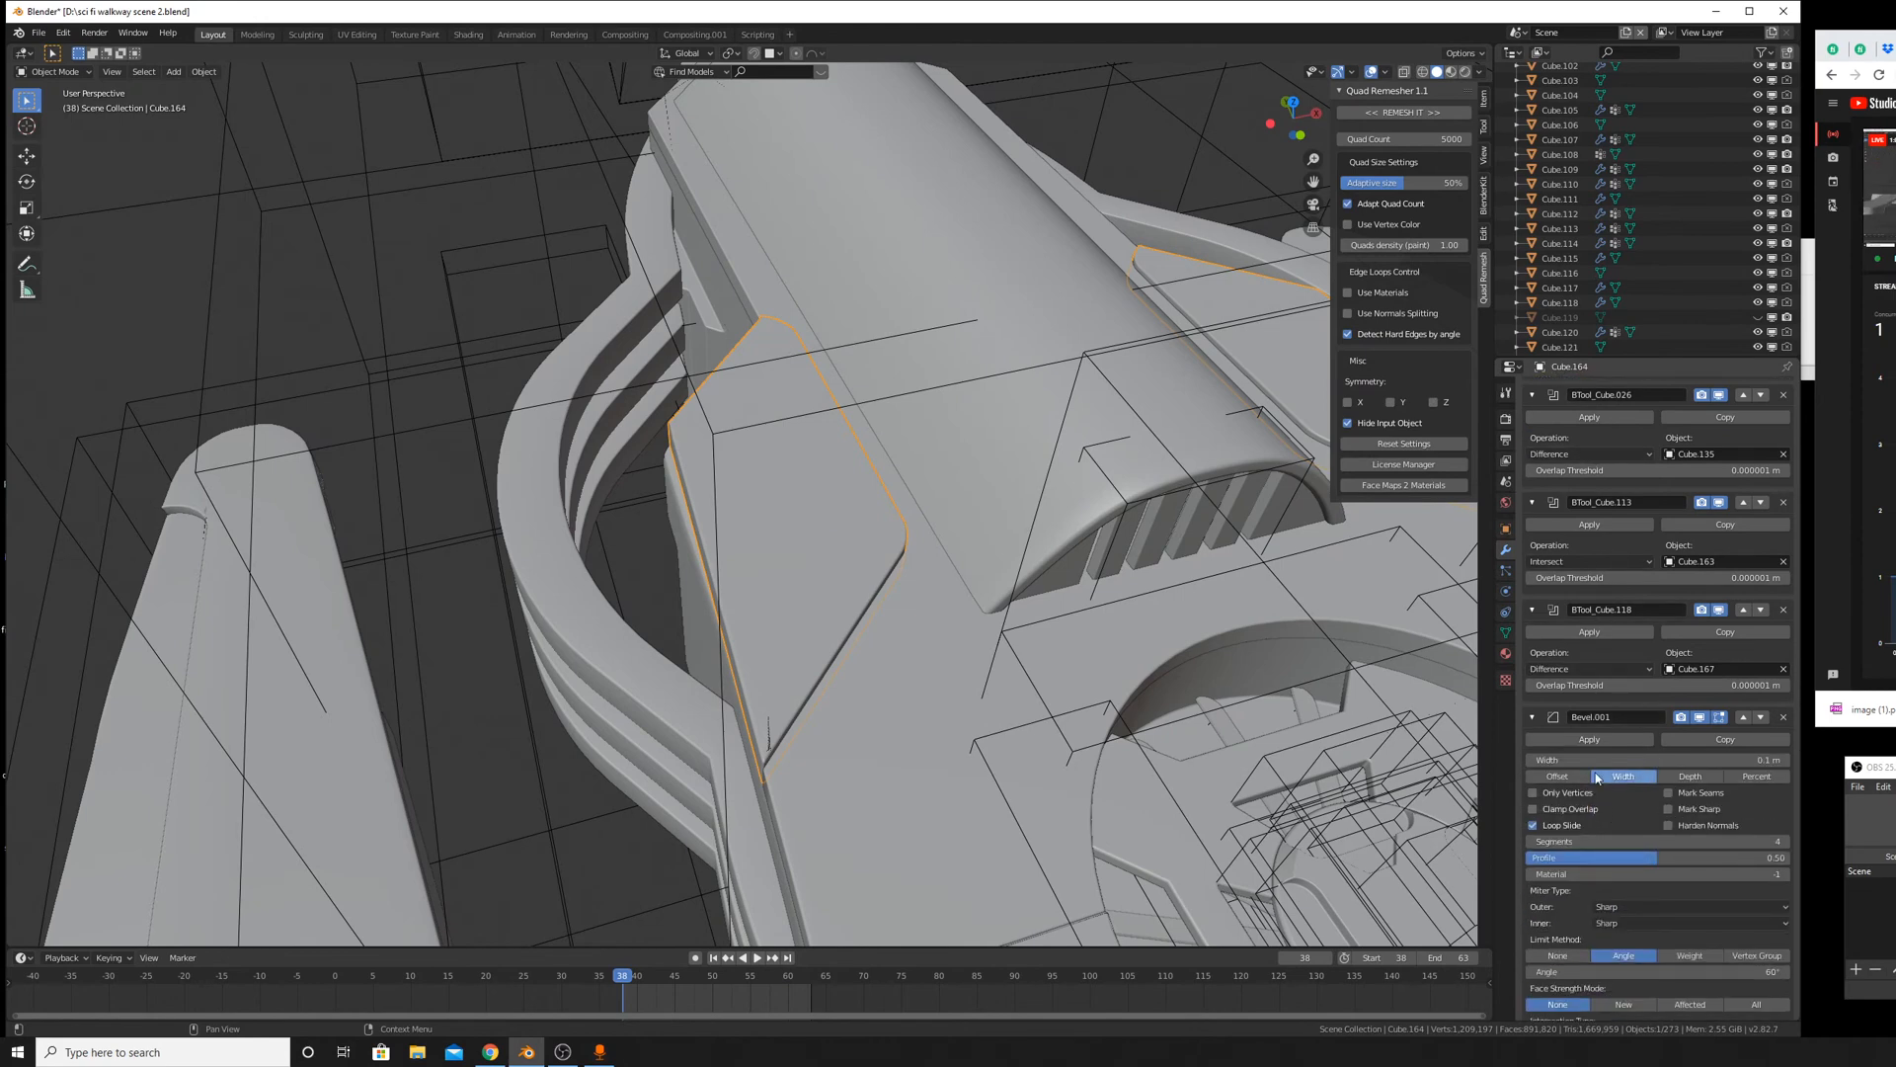
pyautogui.scroll(6, 1616, 688)
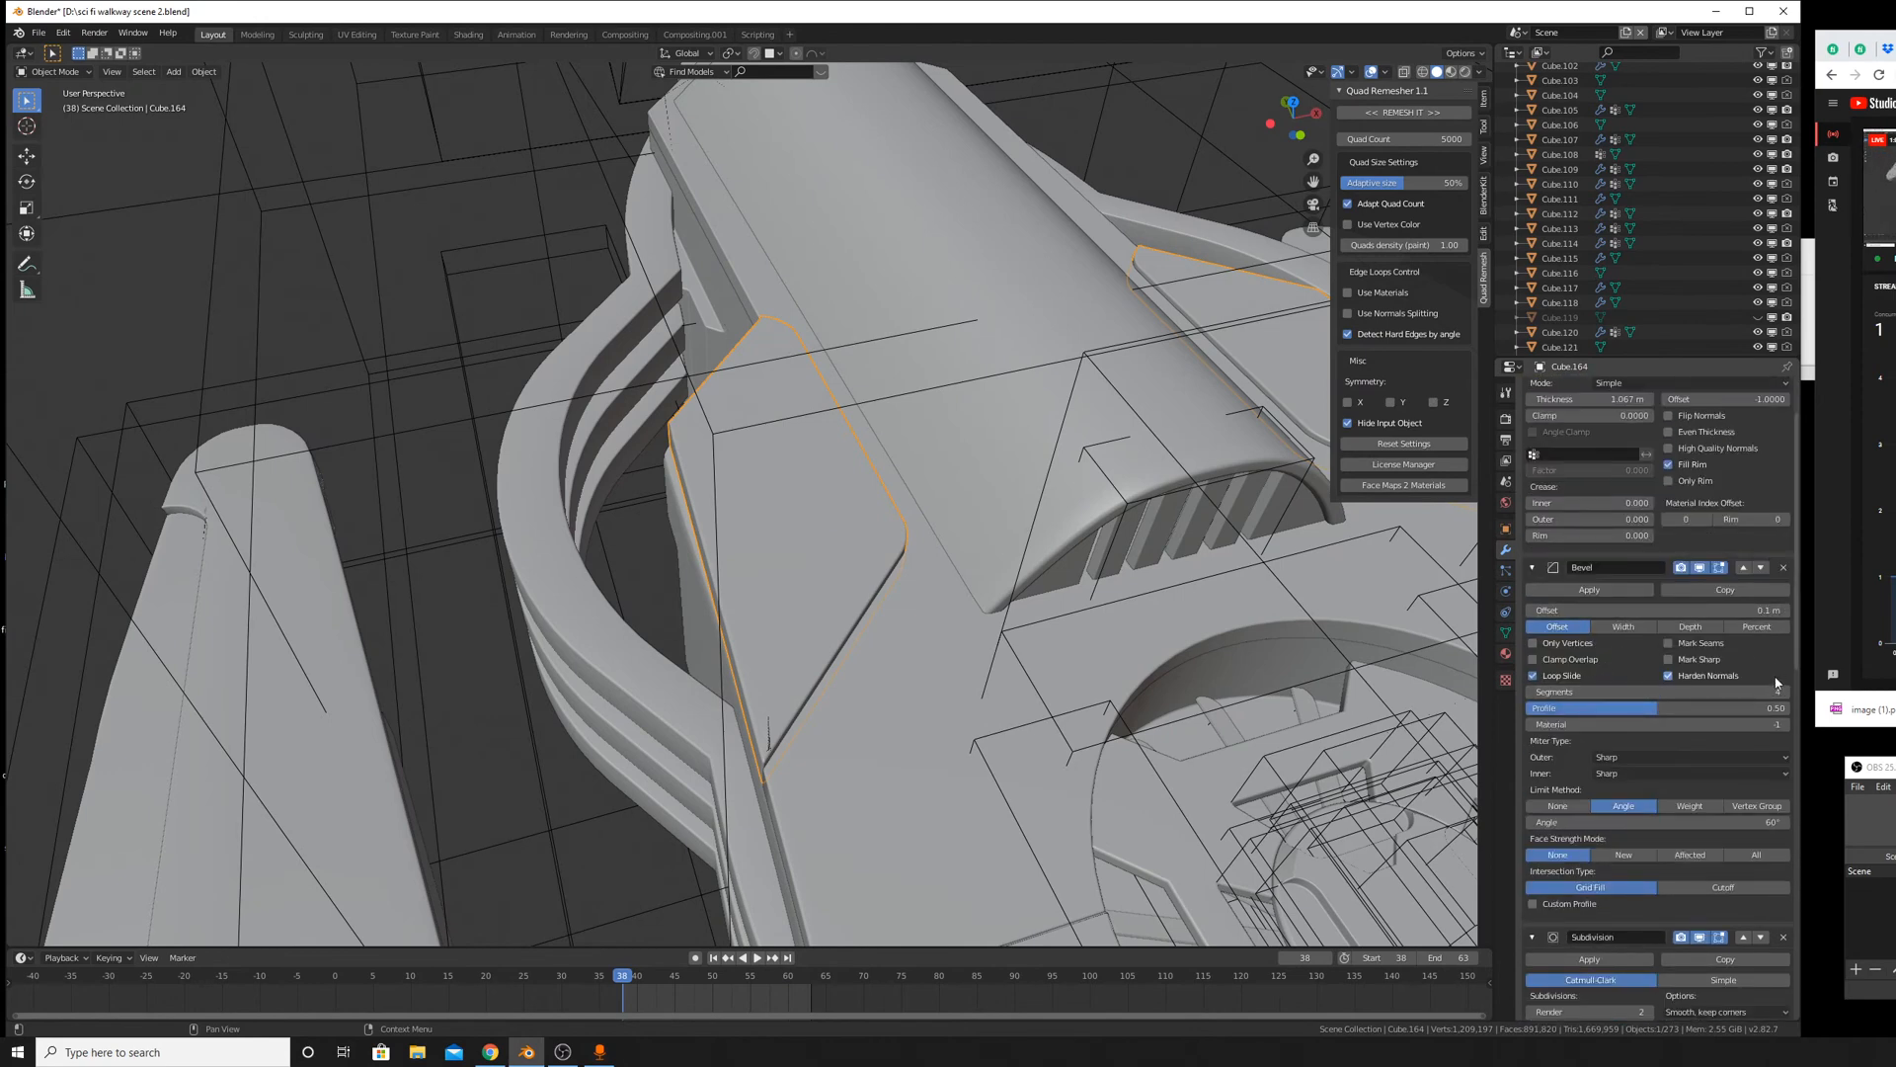
pyautogui.click(1590, 690)
pyautogui.press('Return')
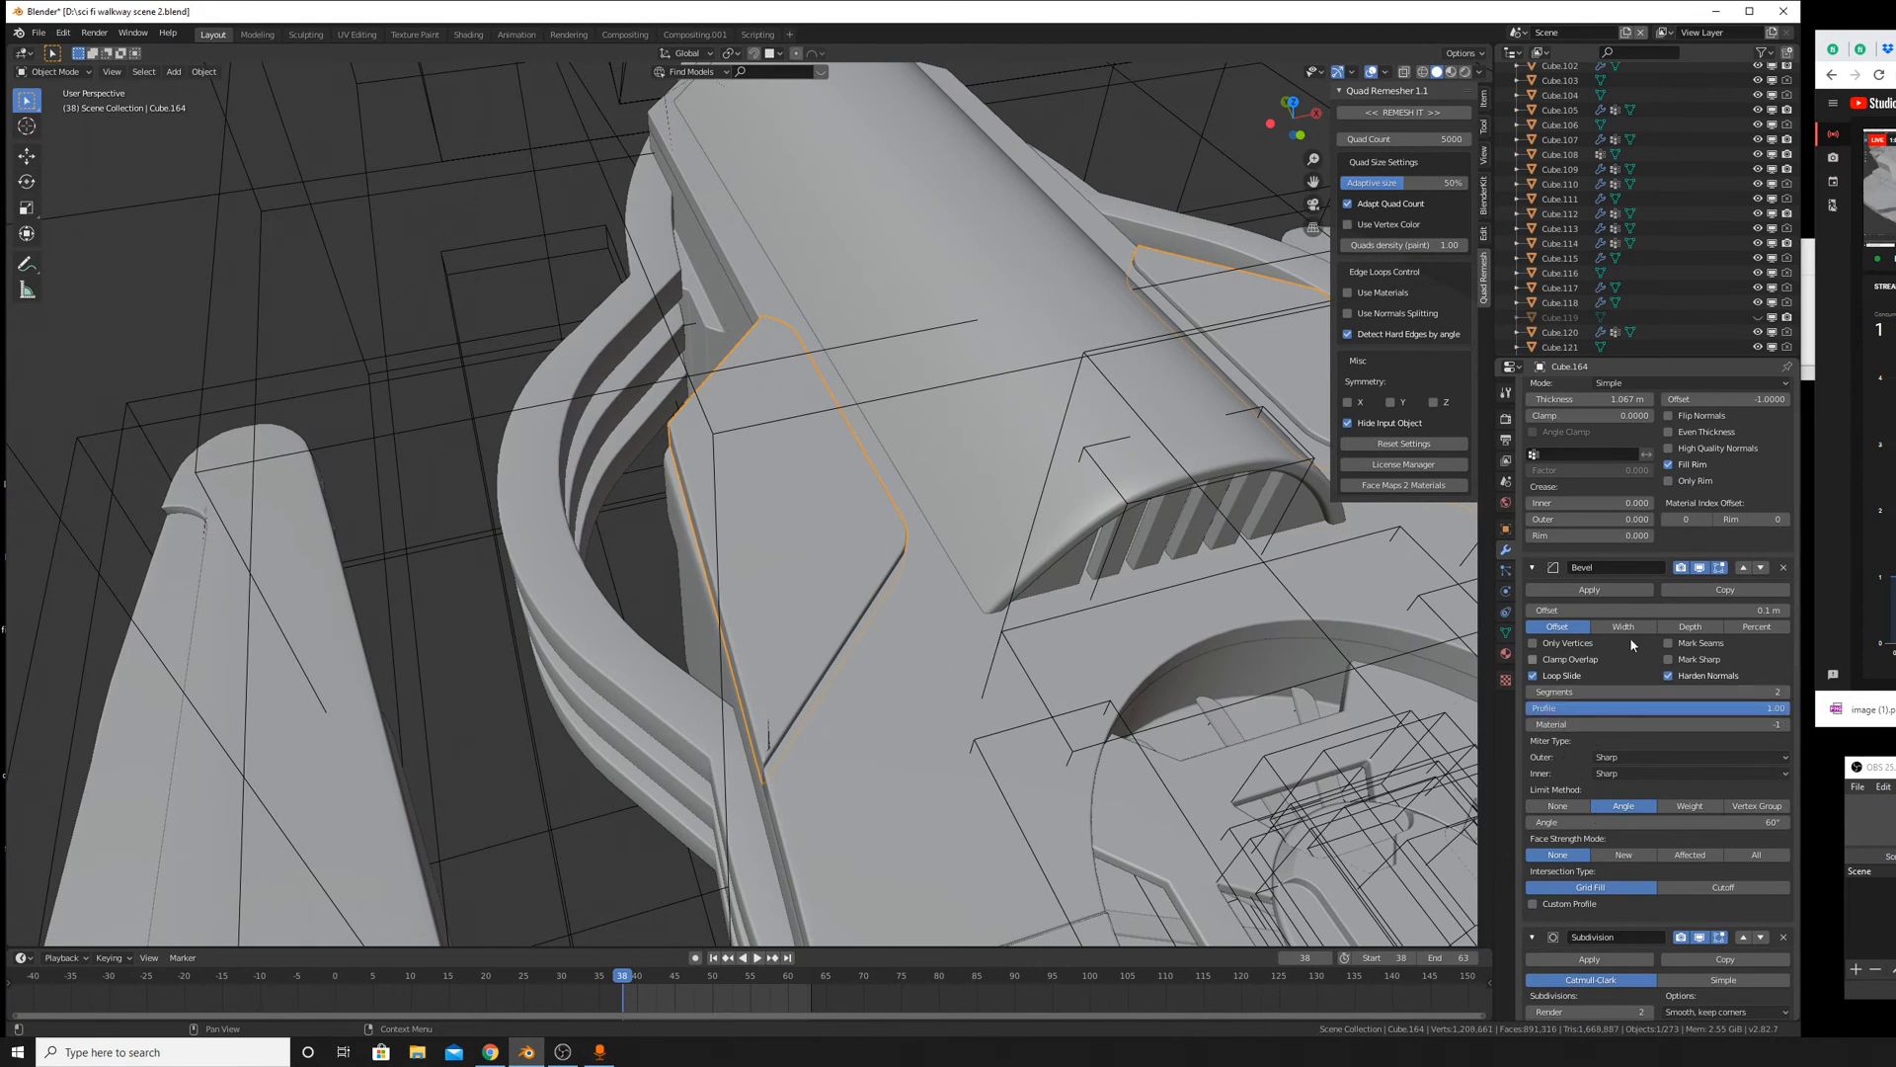
pyautogui.scroll(2, 1630, 637)
pyautogui.click(1652, 828)
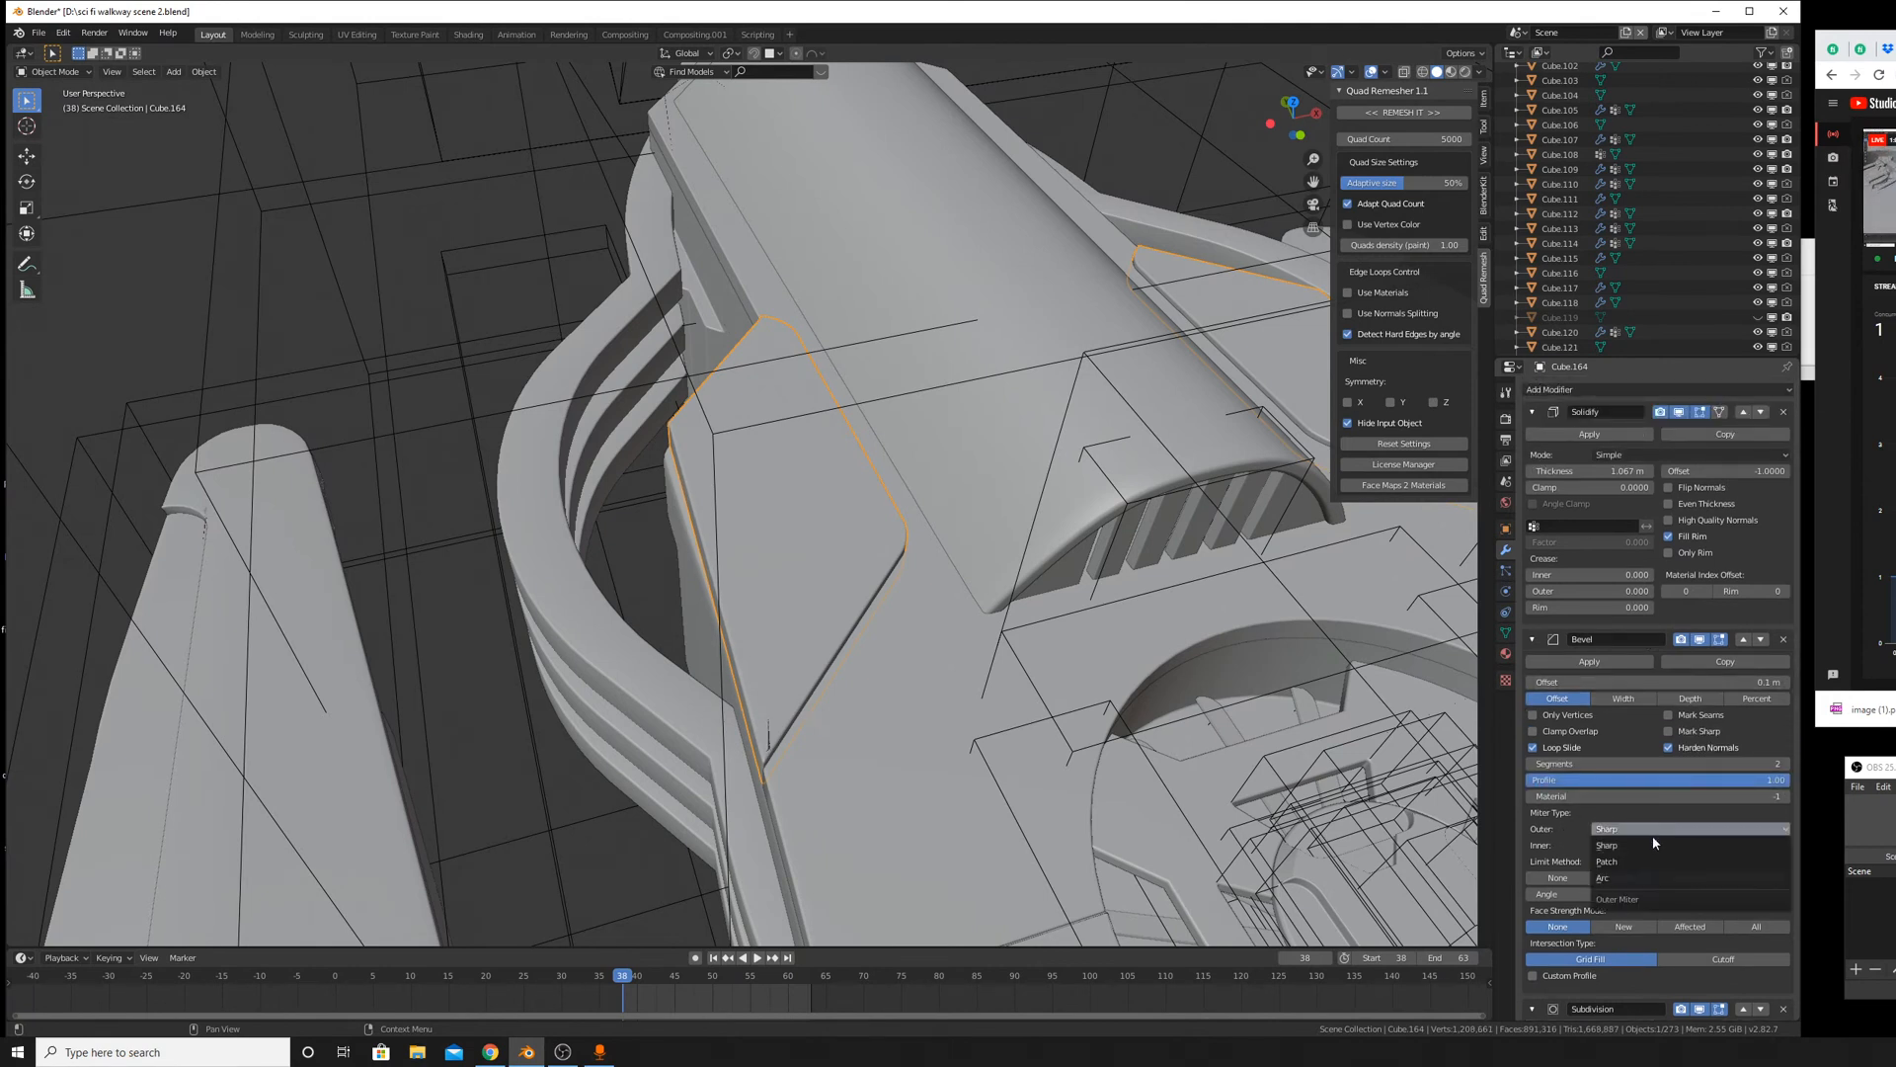
pyautogui.click(1667, 878)
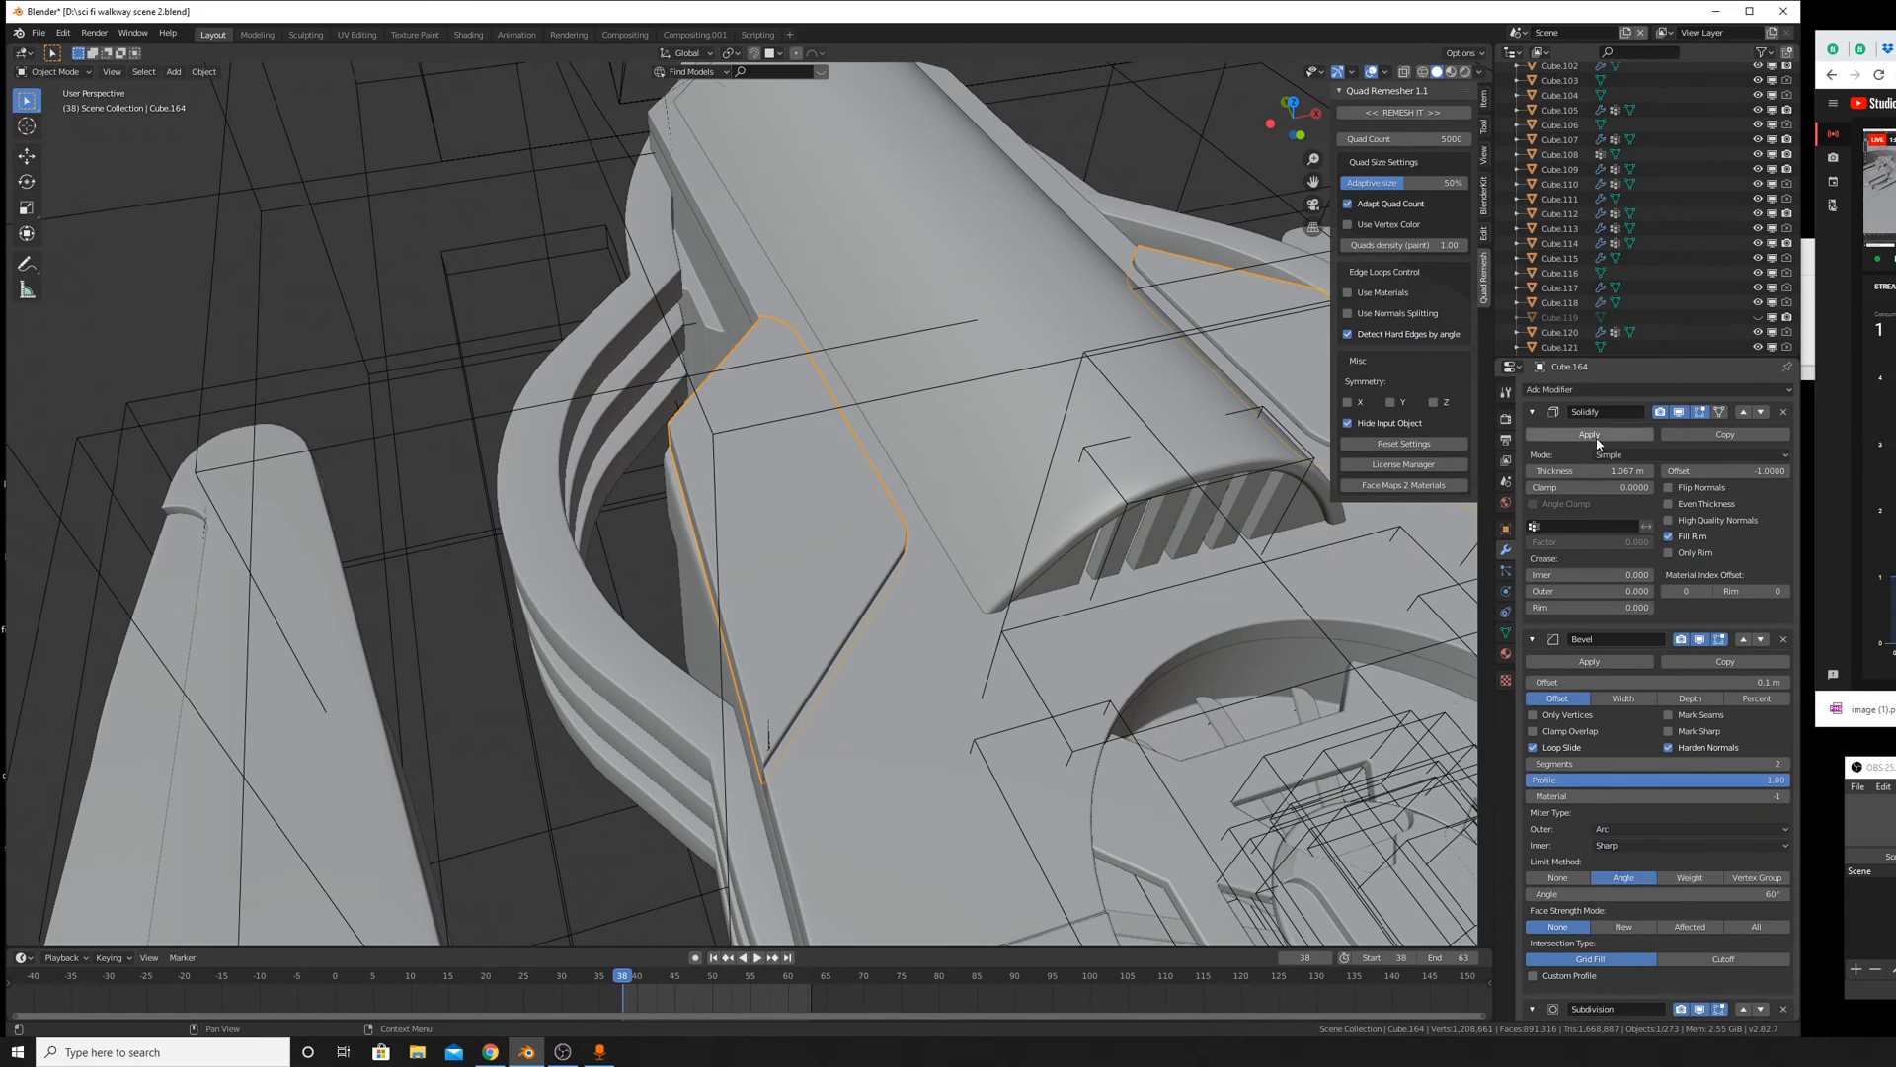
# Apply the plate's Solidify, first Bevel, Subdivision and three Boolean modifiers, and collapse the remaining Bevel.001 and Weighted Normal.
pyautogui.click(1592, 435)
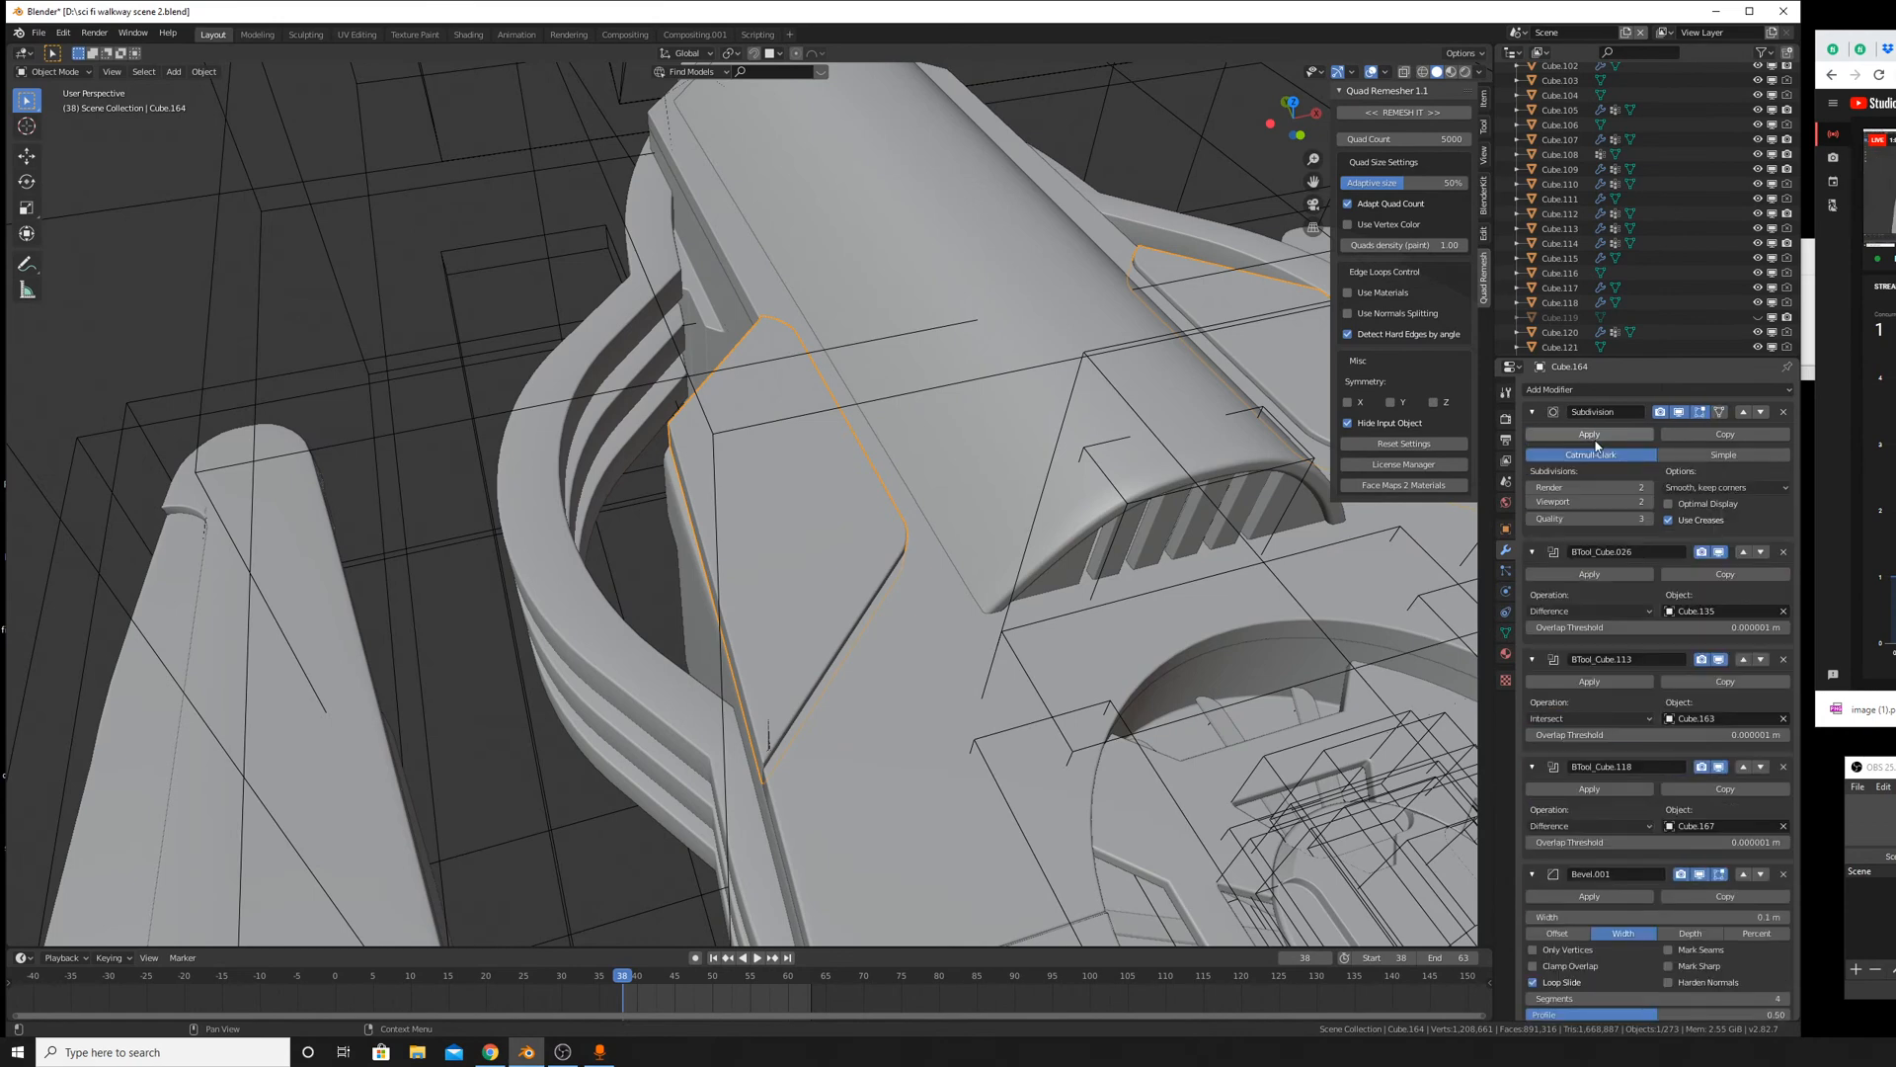
pyautogui.click(1592, 434)
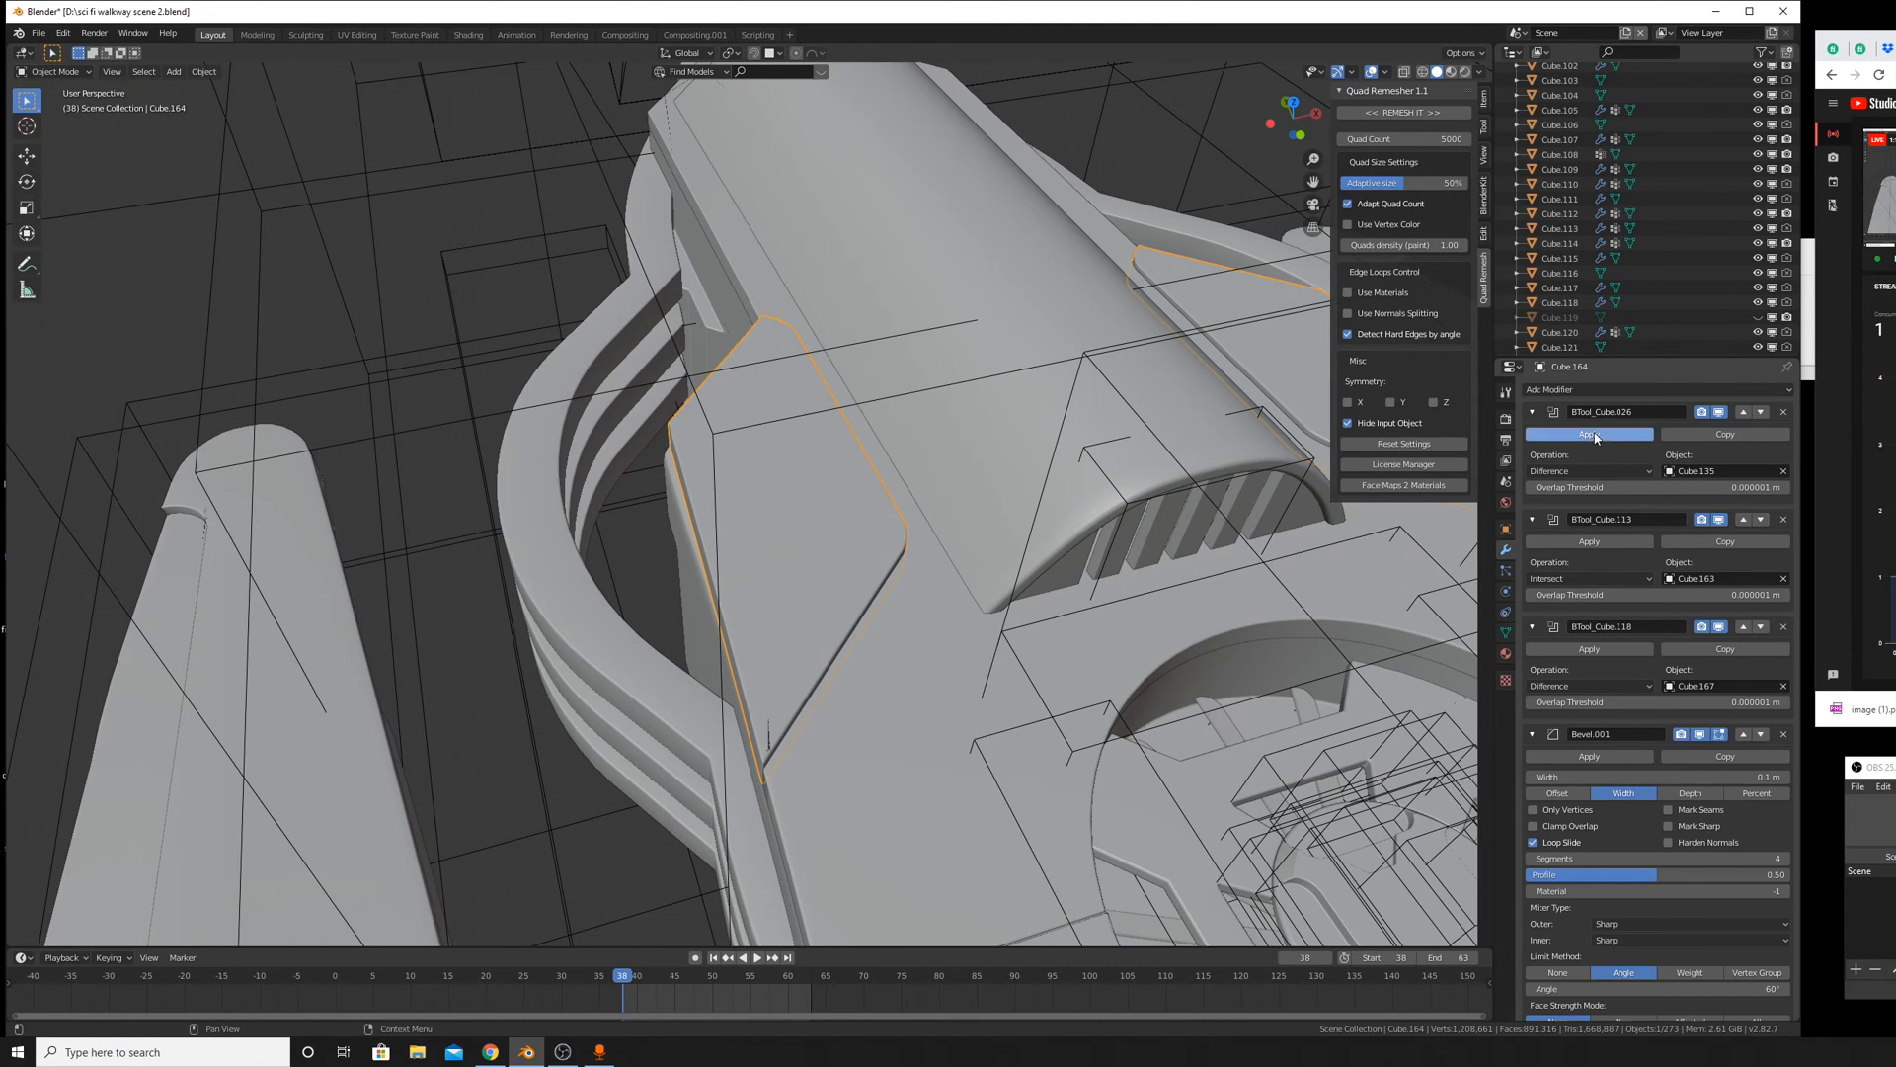
pyautogui.click(1594, 435)
pyautogui.click(1595, 434)
pyautogui.click(1592, 435)
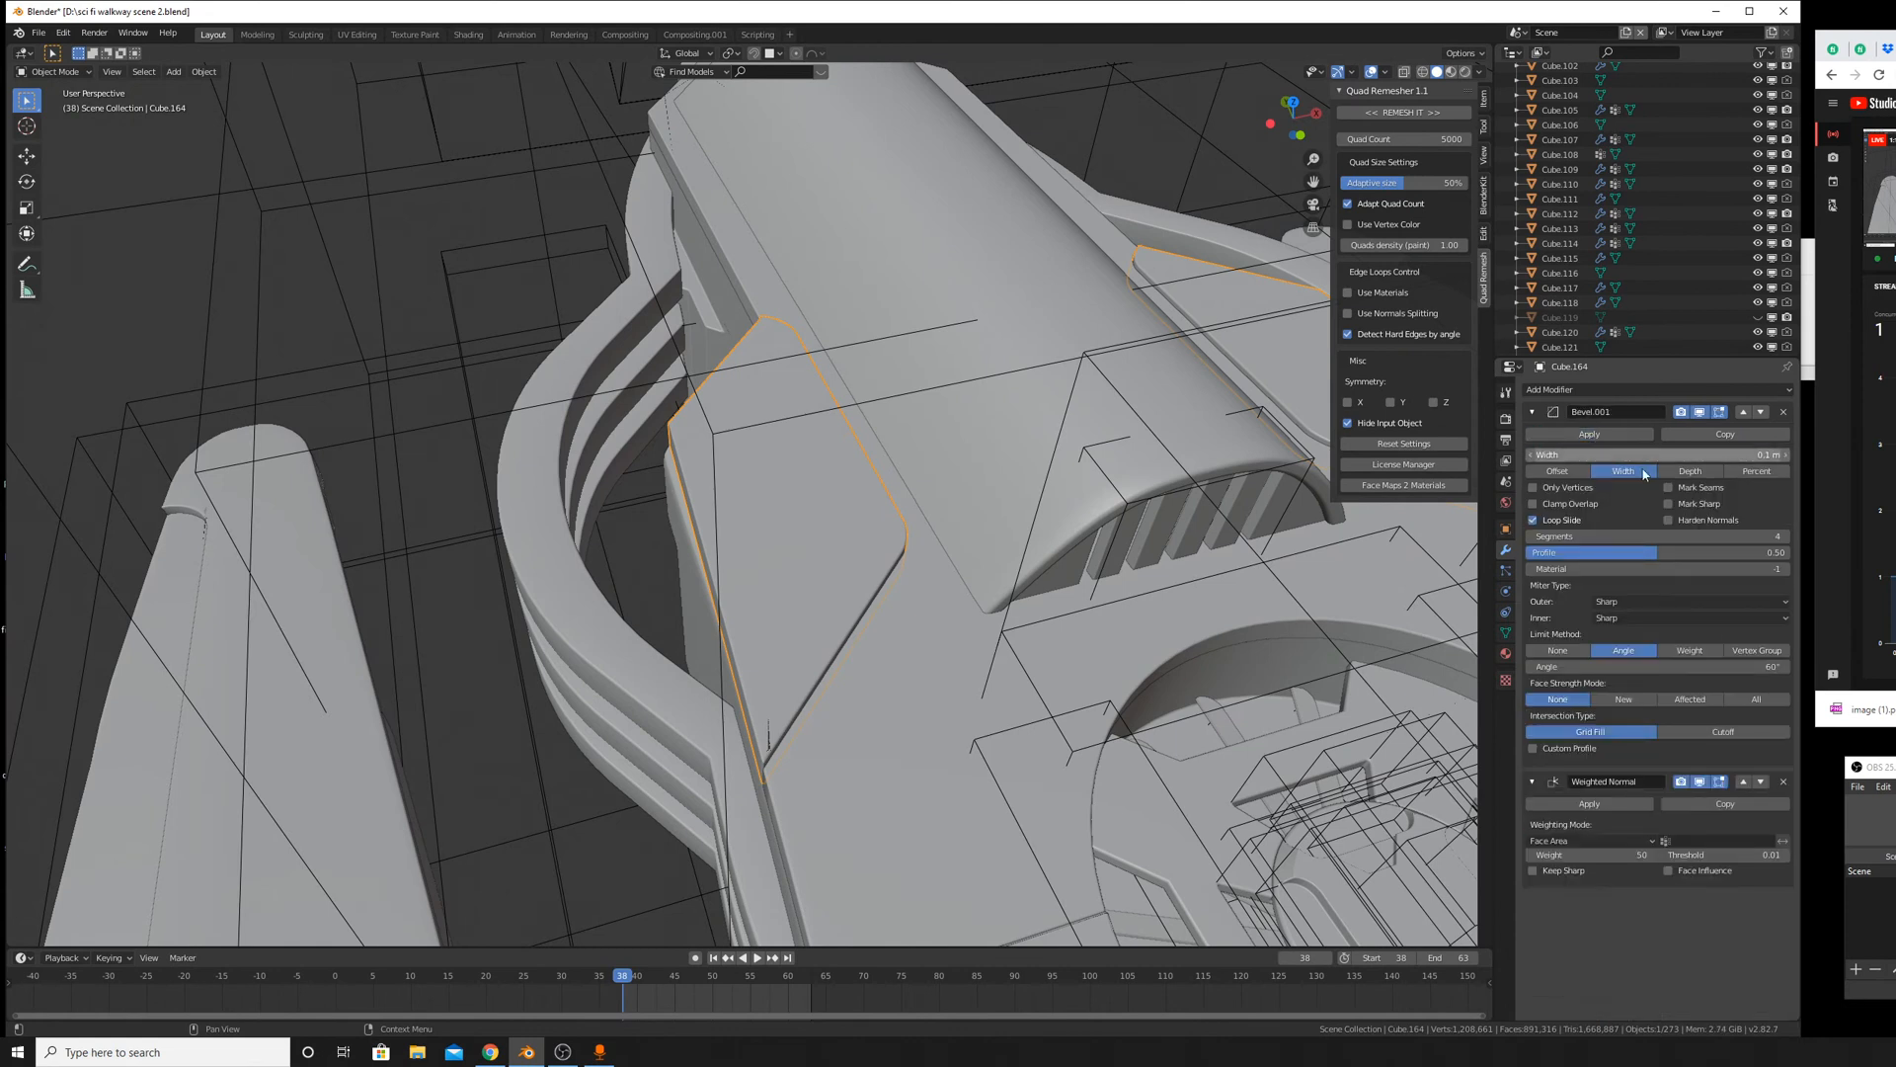
pyautogui.click(1533, 782)
pyautogui.click(1533, 412)
# Select the deck part Cube.156 around the rounded roof and open its mesh for editing.
pyautogui.scroll(-9, 810, 632)
pyautogui.moveTo(790, 642); pyautogui.dragTo(987, 575, button='middle')
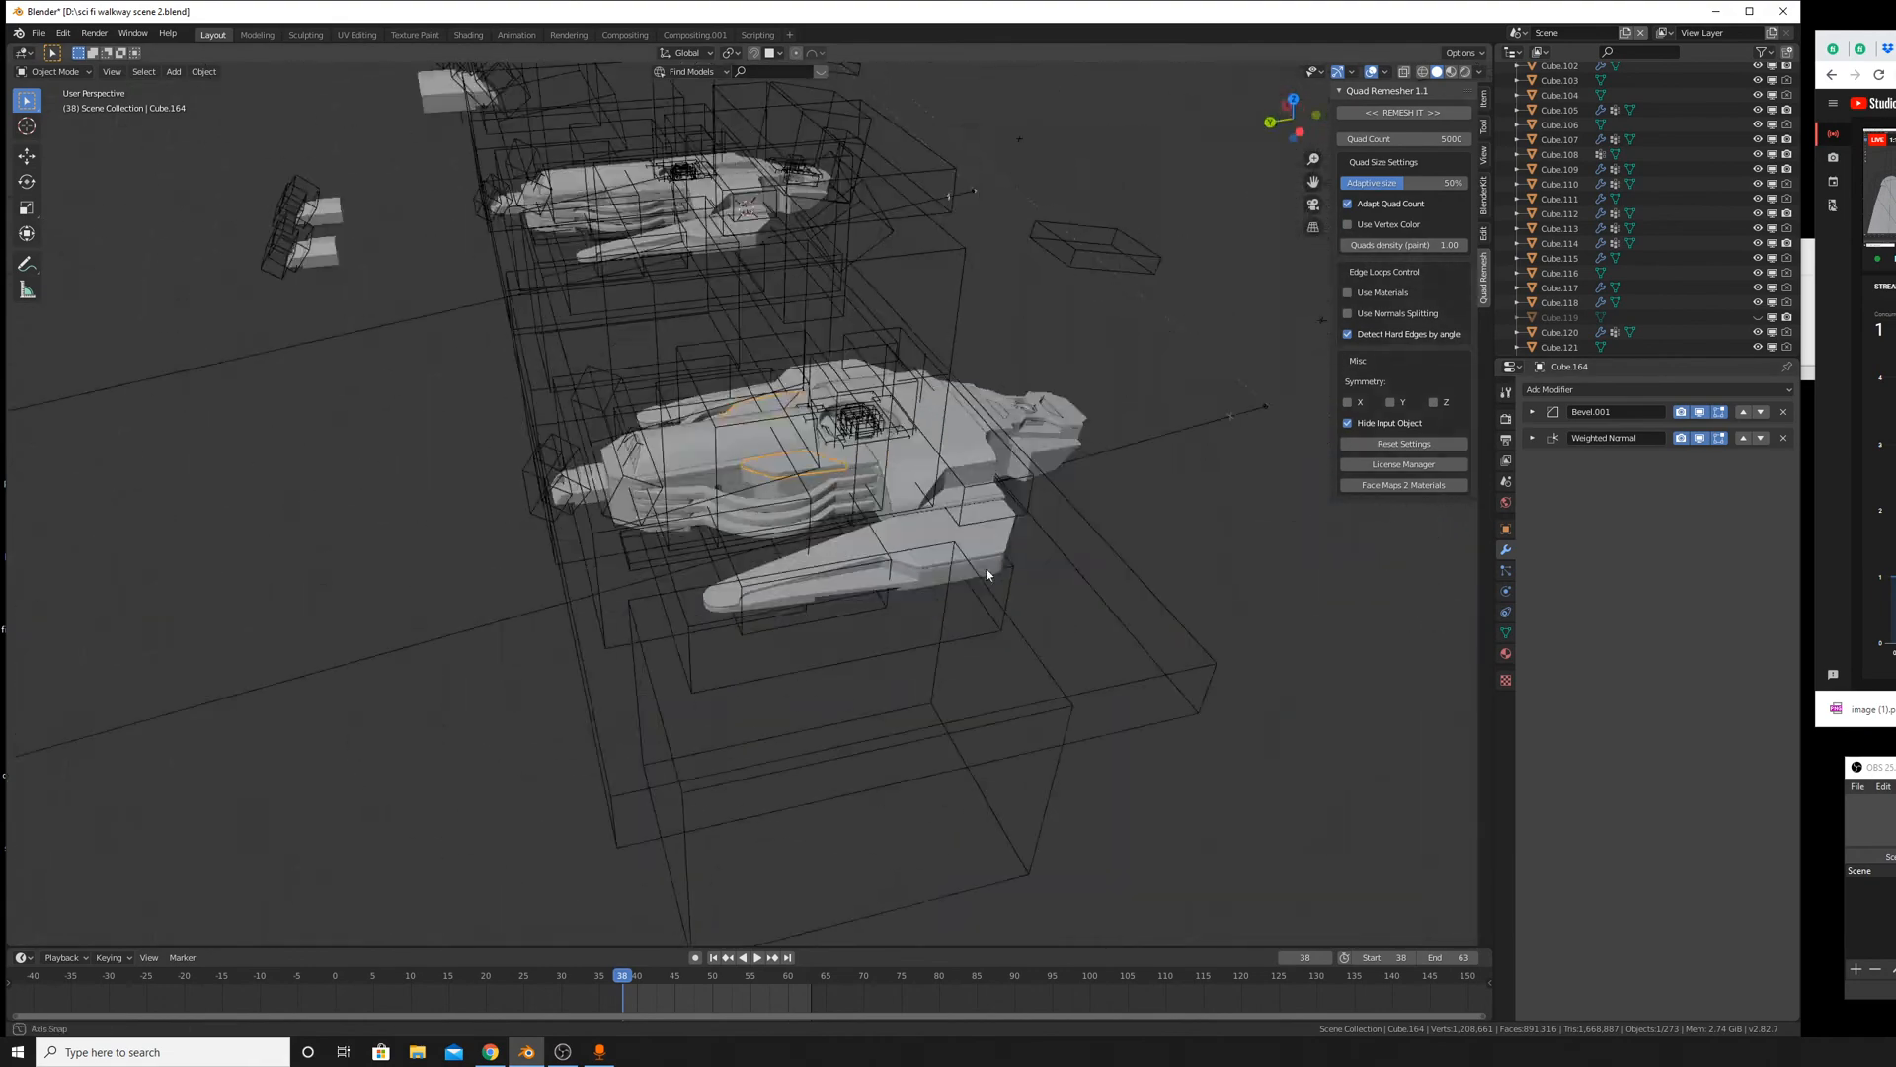
pyautogui.scroll(8, 987, 575)
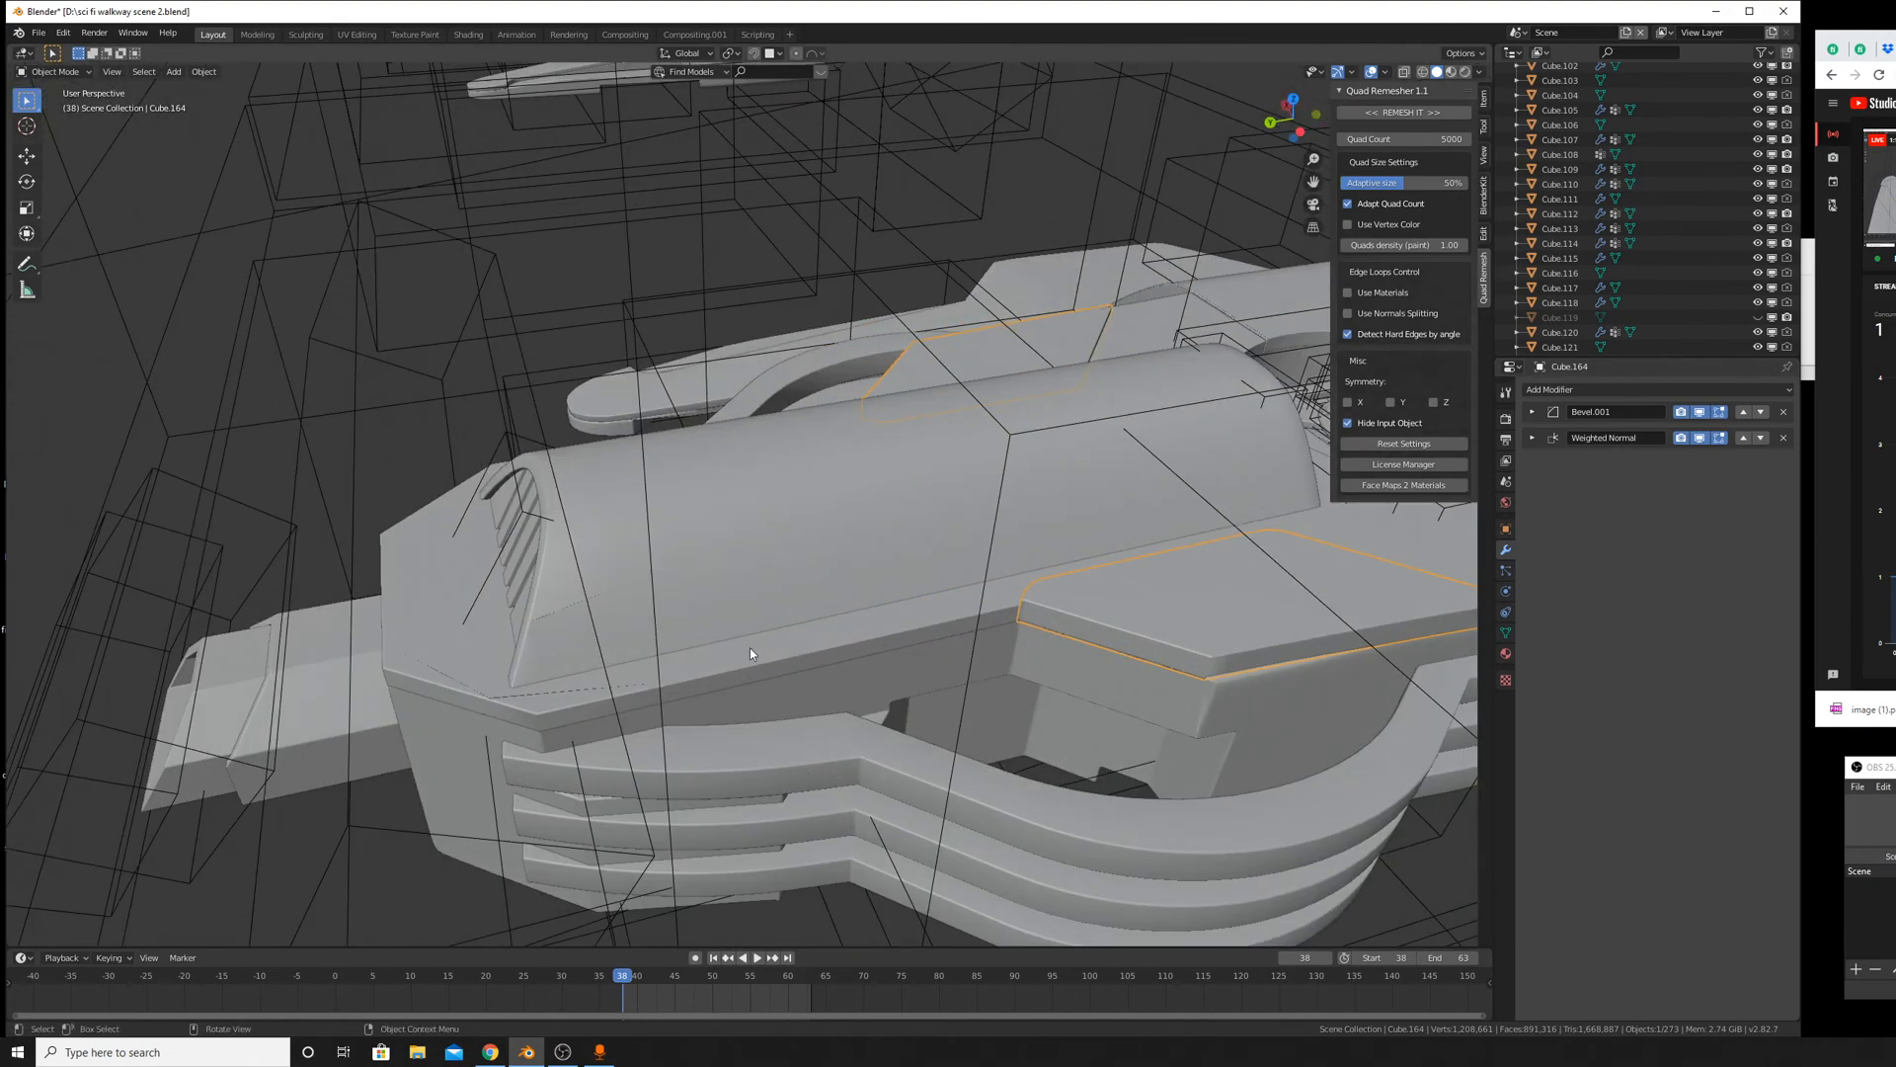
pyautogui.click(750, 647)
pyautogui.moveTo(749, 648); pyautogui.dragTo(818, 600, button='middle')
pyautogui.press('Tab')
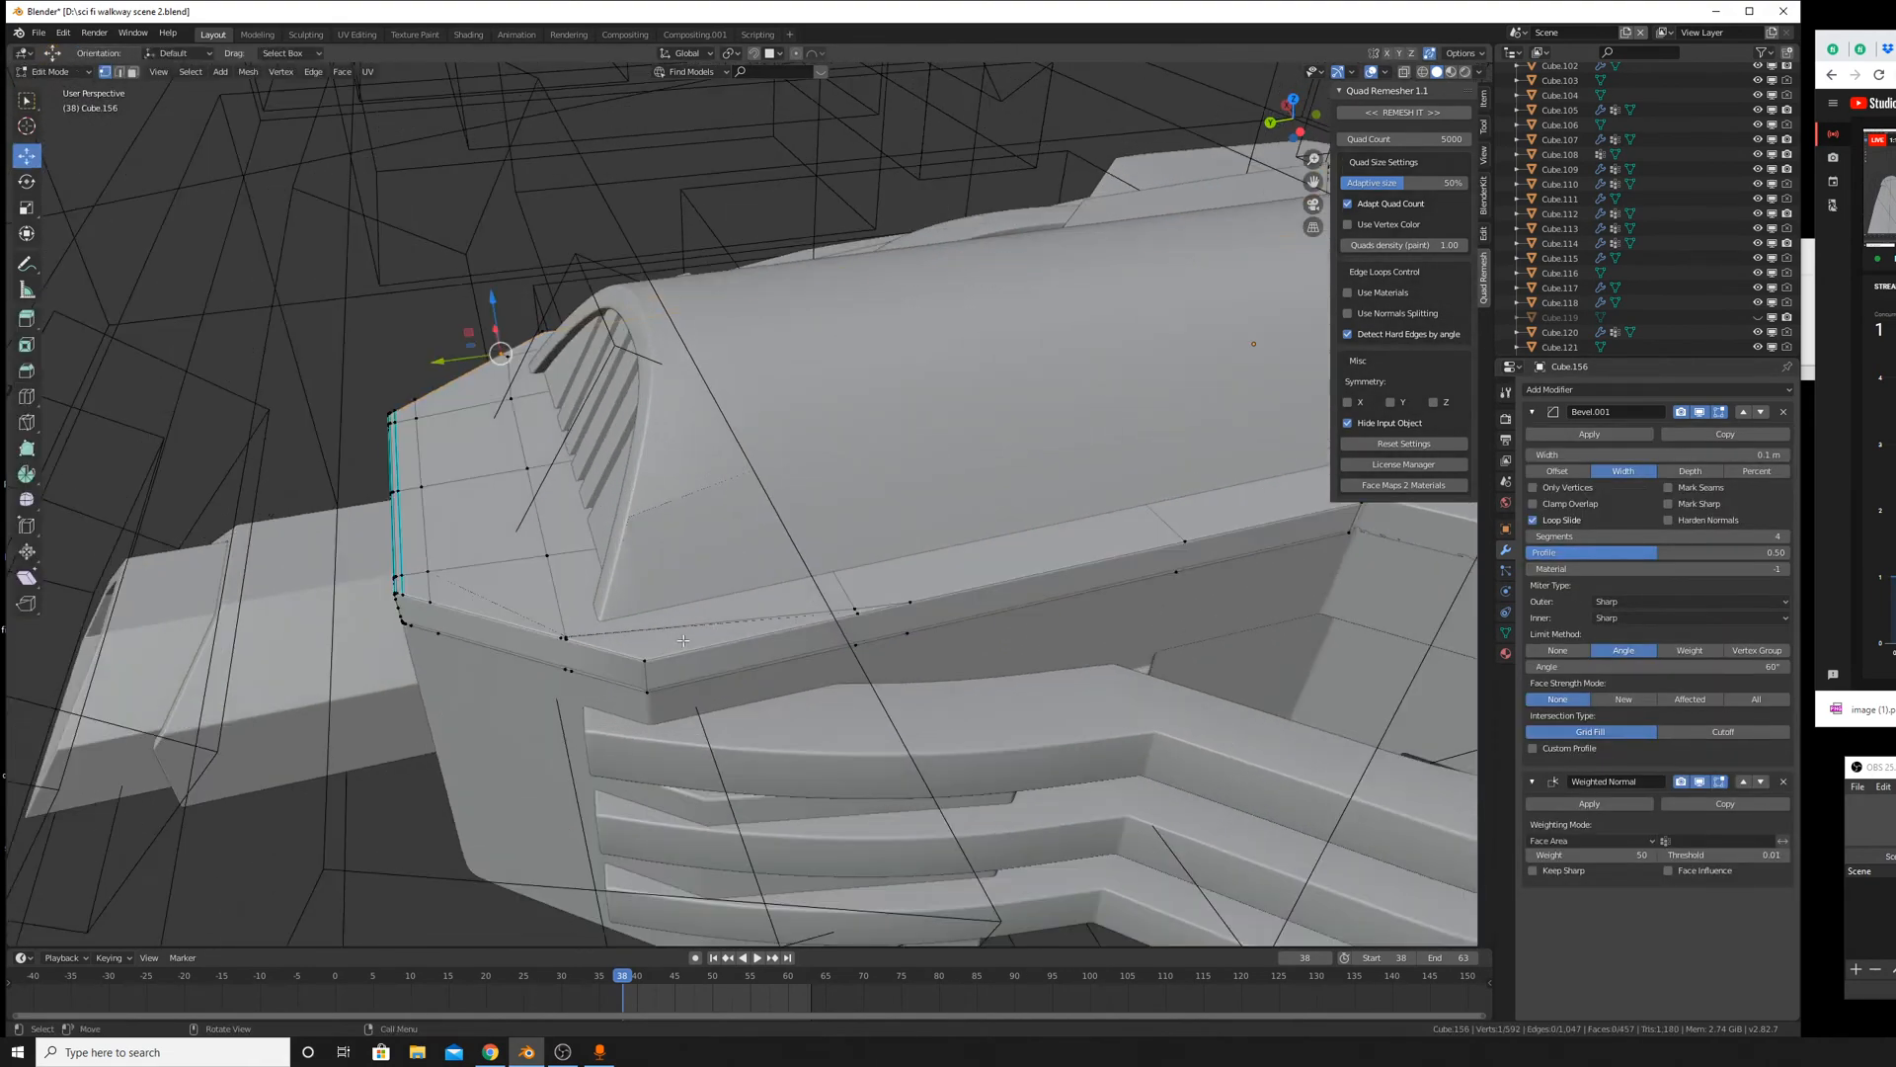
# Slide the stray vertices on the deck's upper edge fully onto their neighbours, and return to Object Mode.
pyautogui.scroll(1, 652, 633)
pyautogui.keyDown('shift'); pyautogui.moveTo(898, 569); pyautogui.dragTo(973, 571, button='middle'); pyautogui.keyUp('shift')
pyautogui.scroll(2, 973, 572)
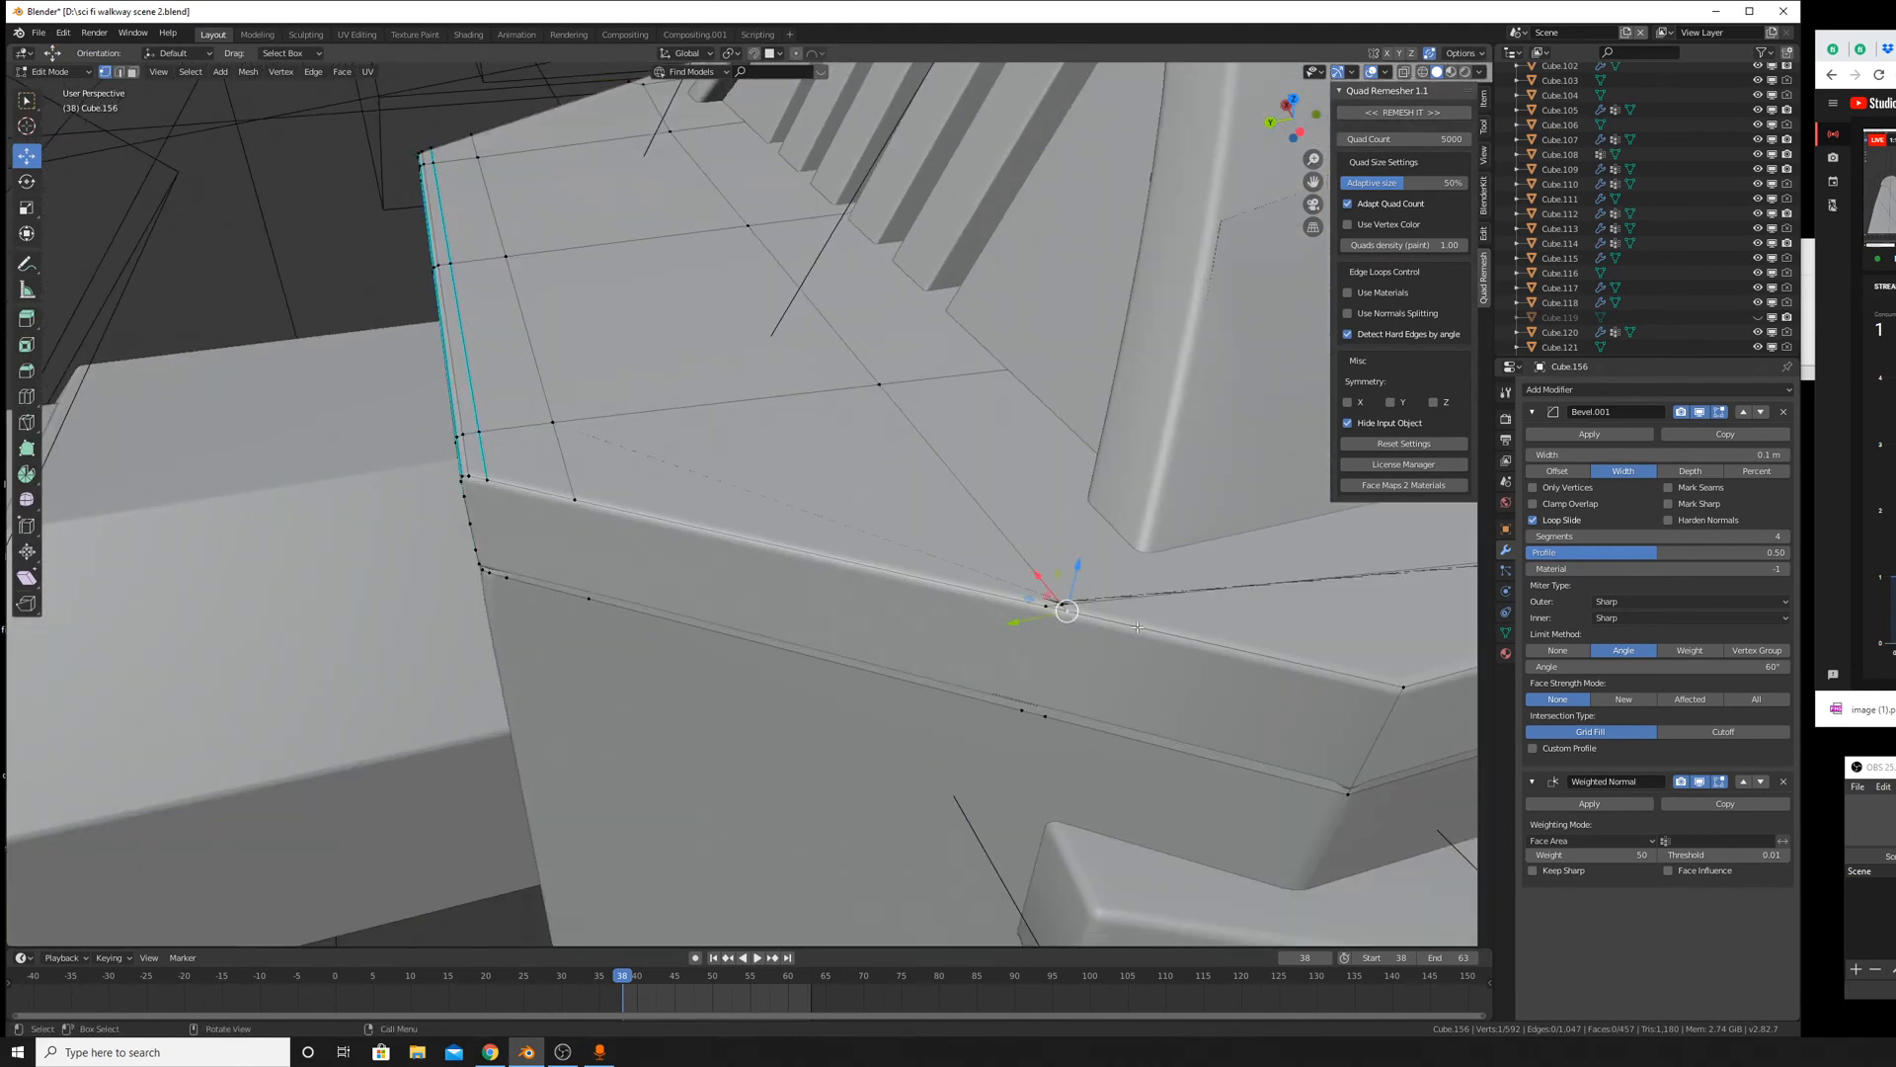
pyautogui.press('g')
pyautogui.press('g')
pyautogui.click(973, 623)
pyautogui.press('g')
pyautogui.press('g')
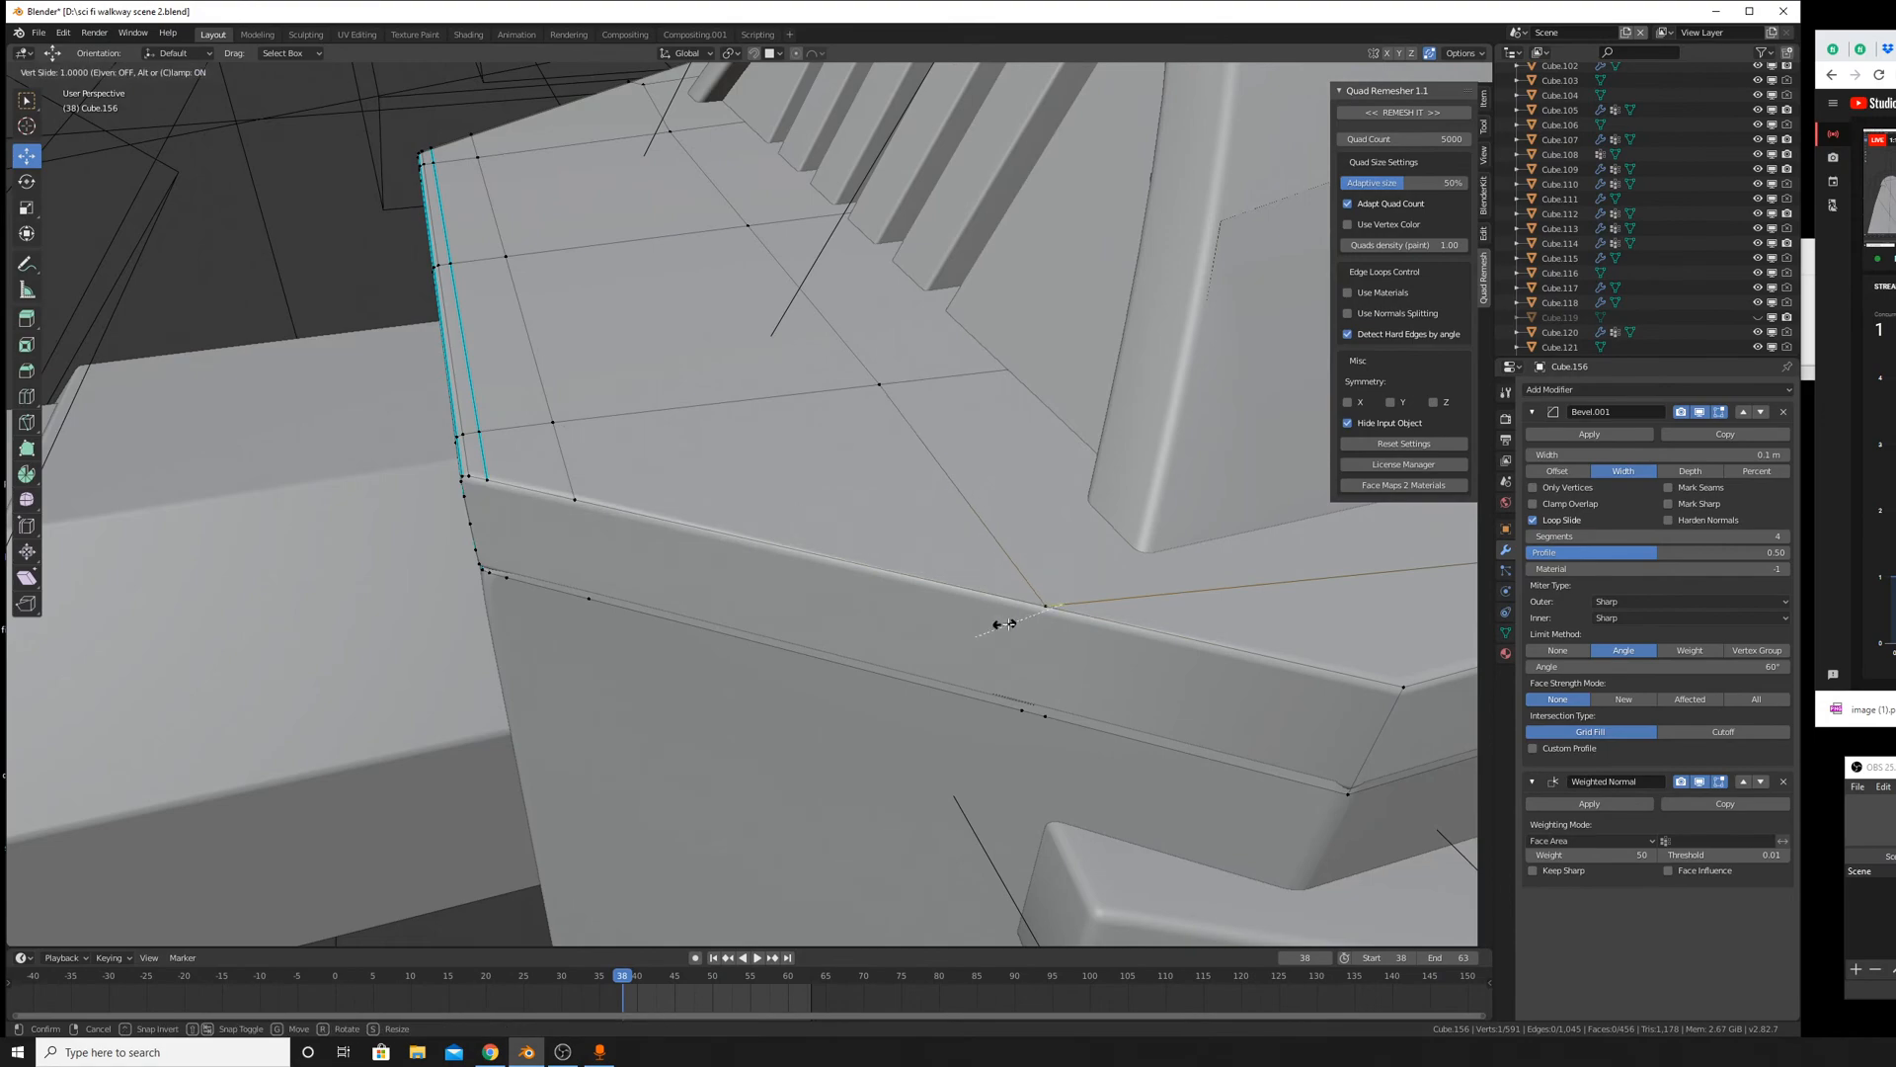
pyautogui.click(1005, 624)
pyautogui.moveTo(1004, 624); pyautogui.dragTo(773, 514, button='middle')
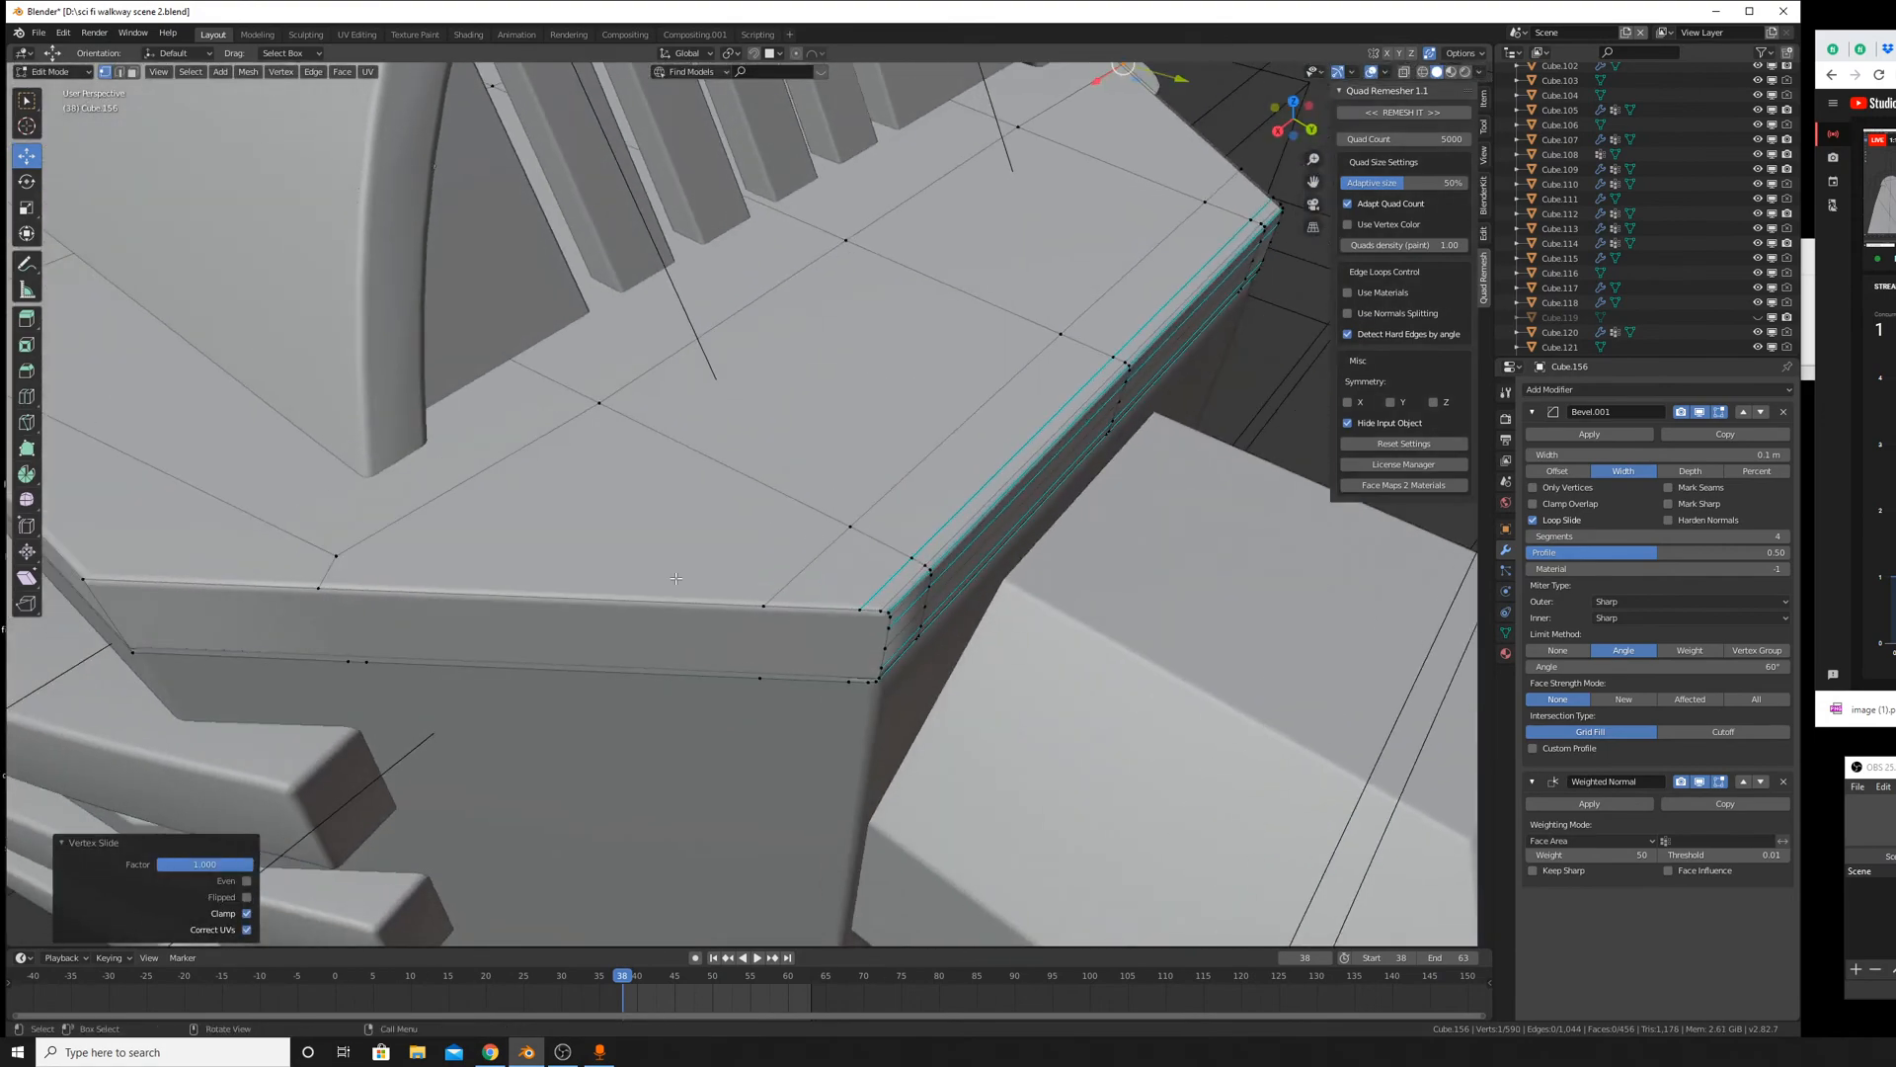
pyautogui.press('Tab')
pyautogui.moveTo(948, 606); pyautogui.dragTo(1061, 528, button='middle')
pyautogui.press('Tab')
pyautogui.press('Tab')
# Select the protruding housing Cube.149, remove its empty Boolean BTool_Cube.090, and apply BTool_Cube.089 ahead of the Bevel.
pyautogui.scroll(-3, 805, 523)
pyautogui.click(1061, 529)
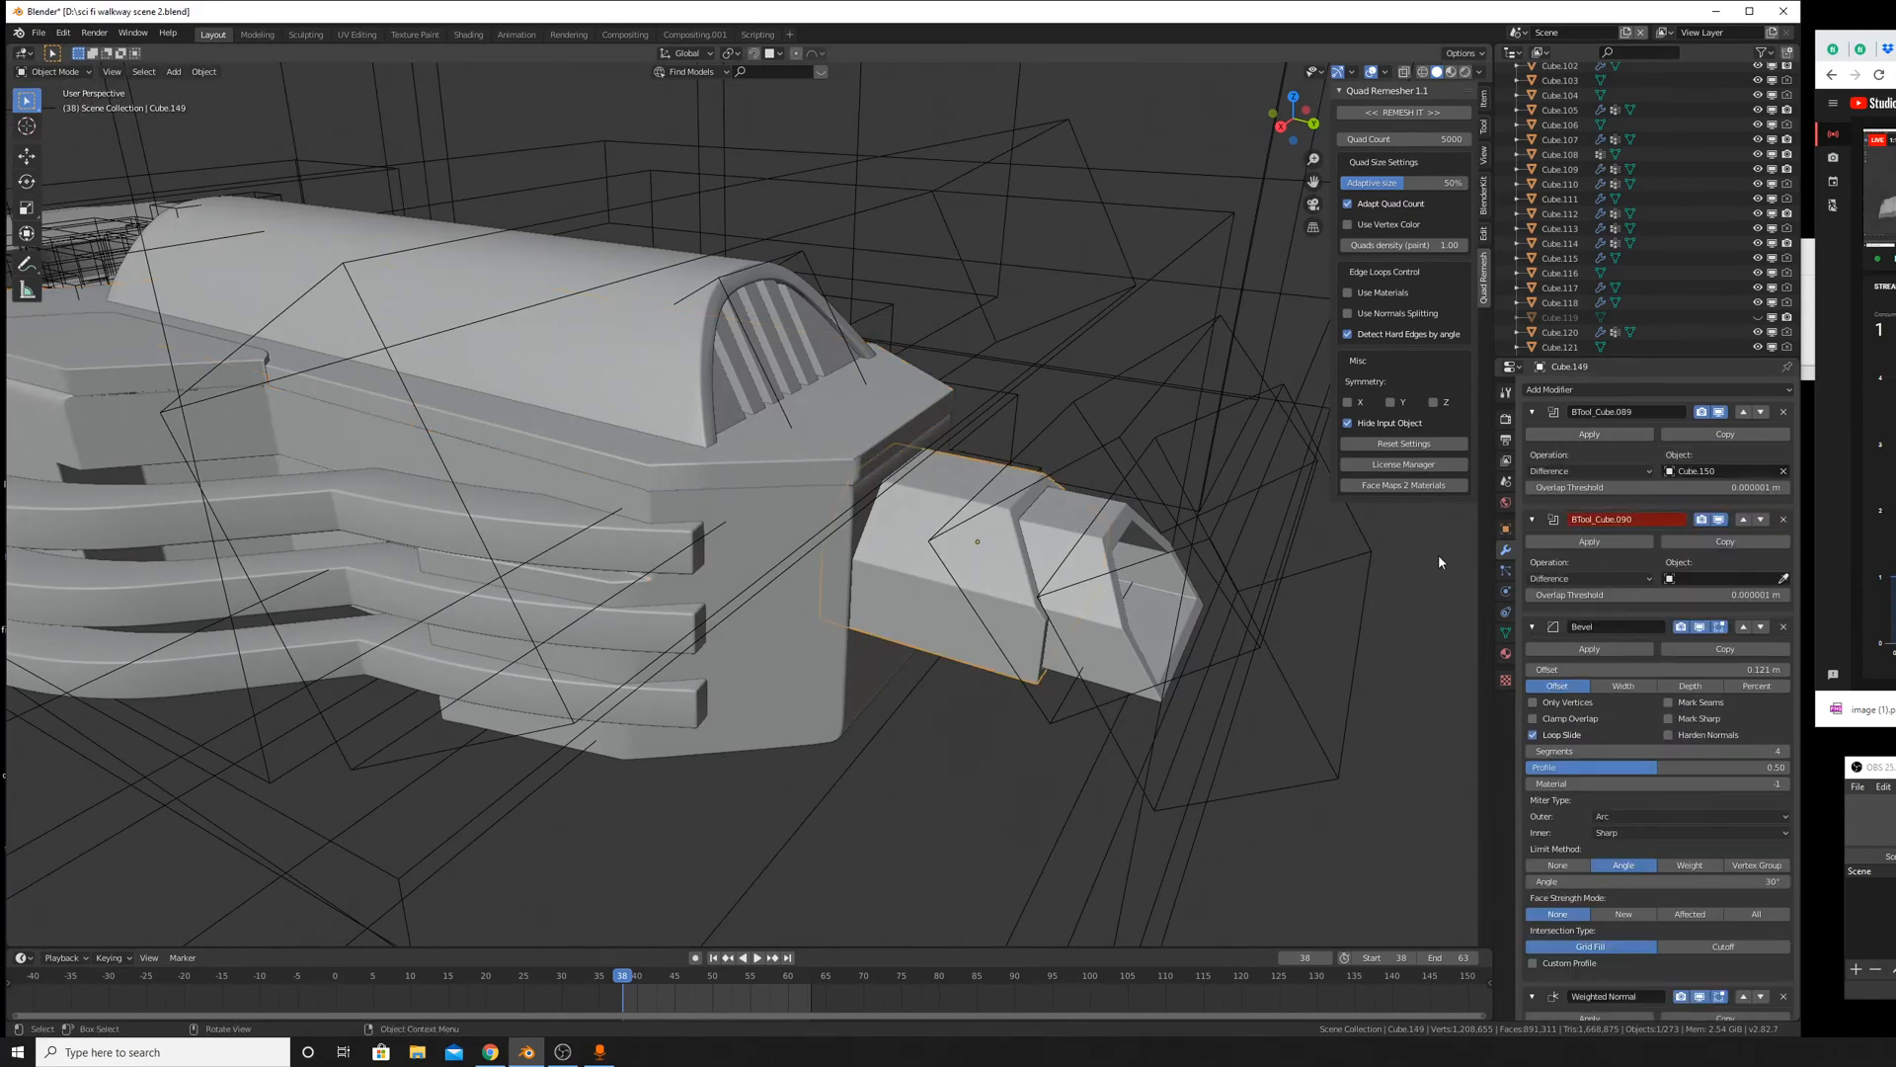
pyautogui.click(1784, 518)
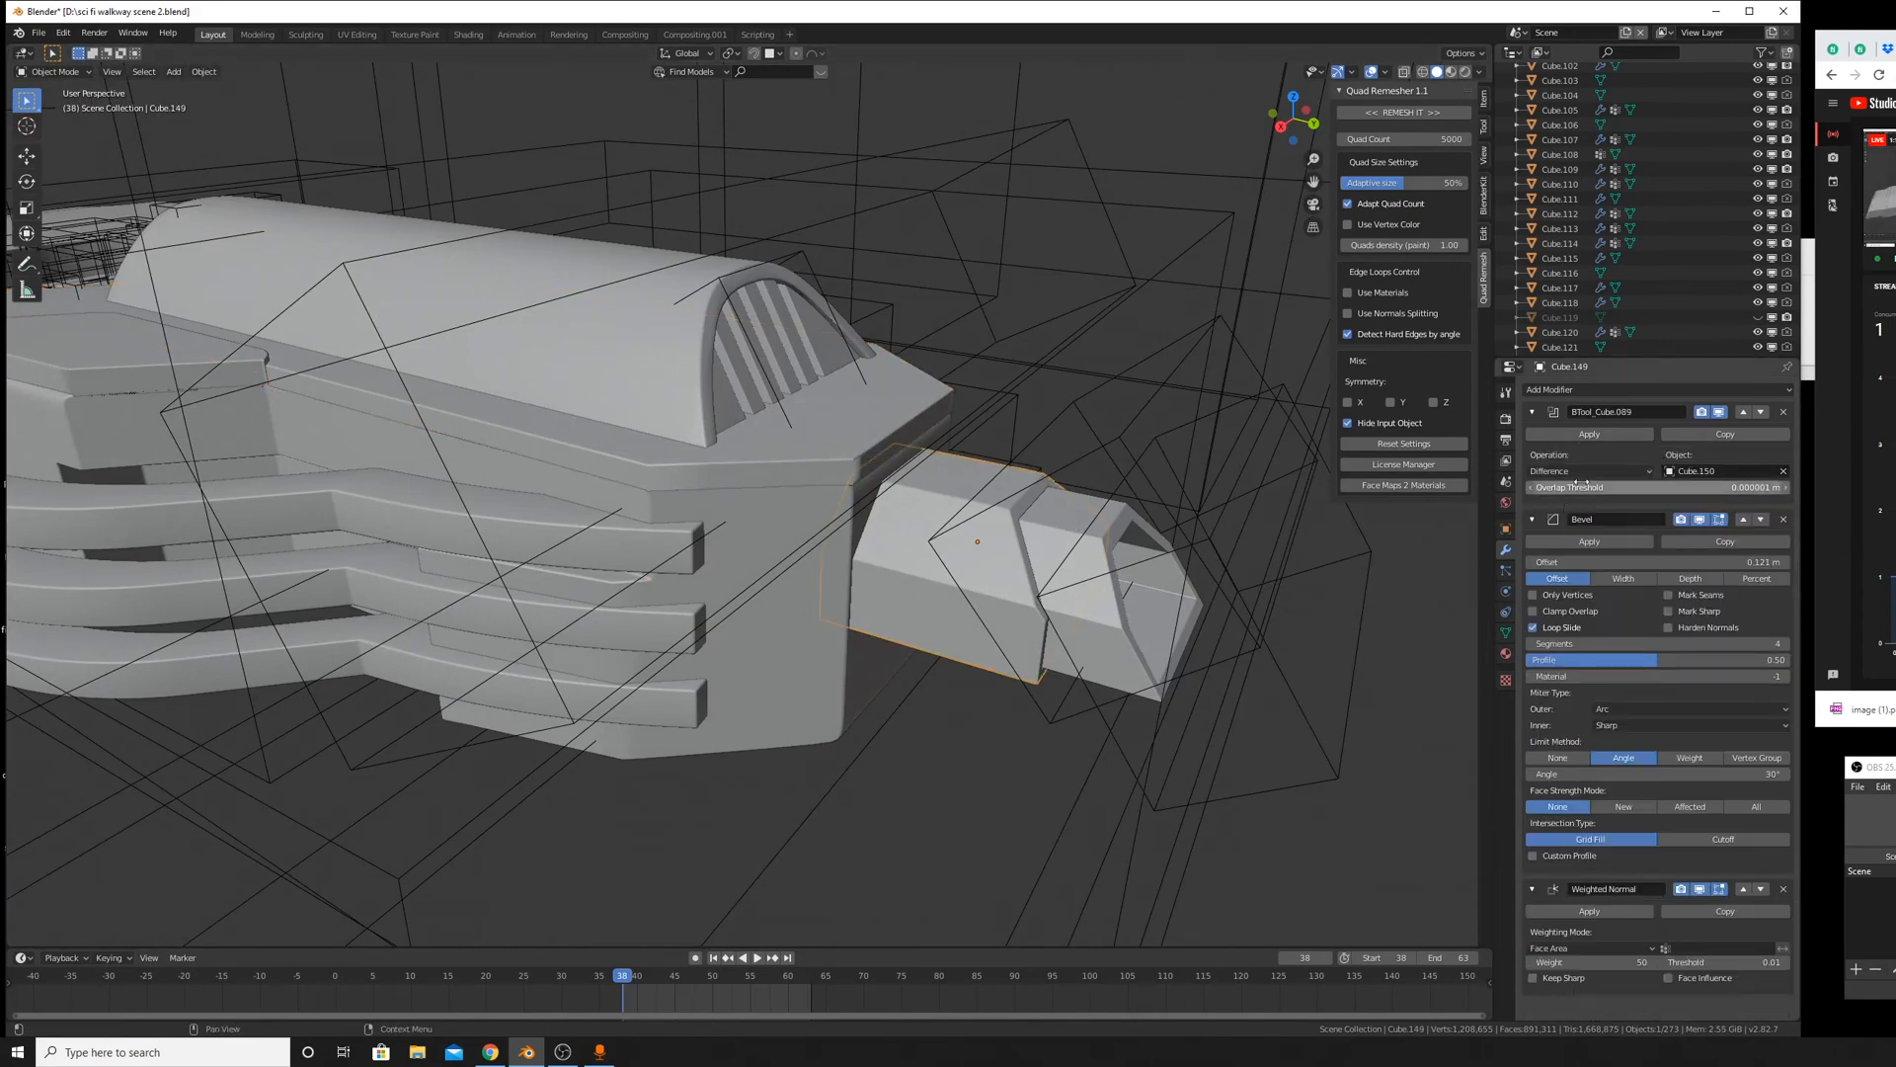
pyautogui.click(1760, 411)
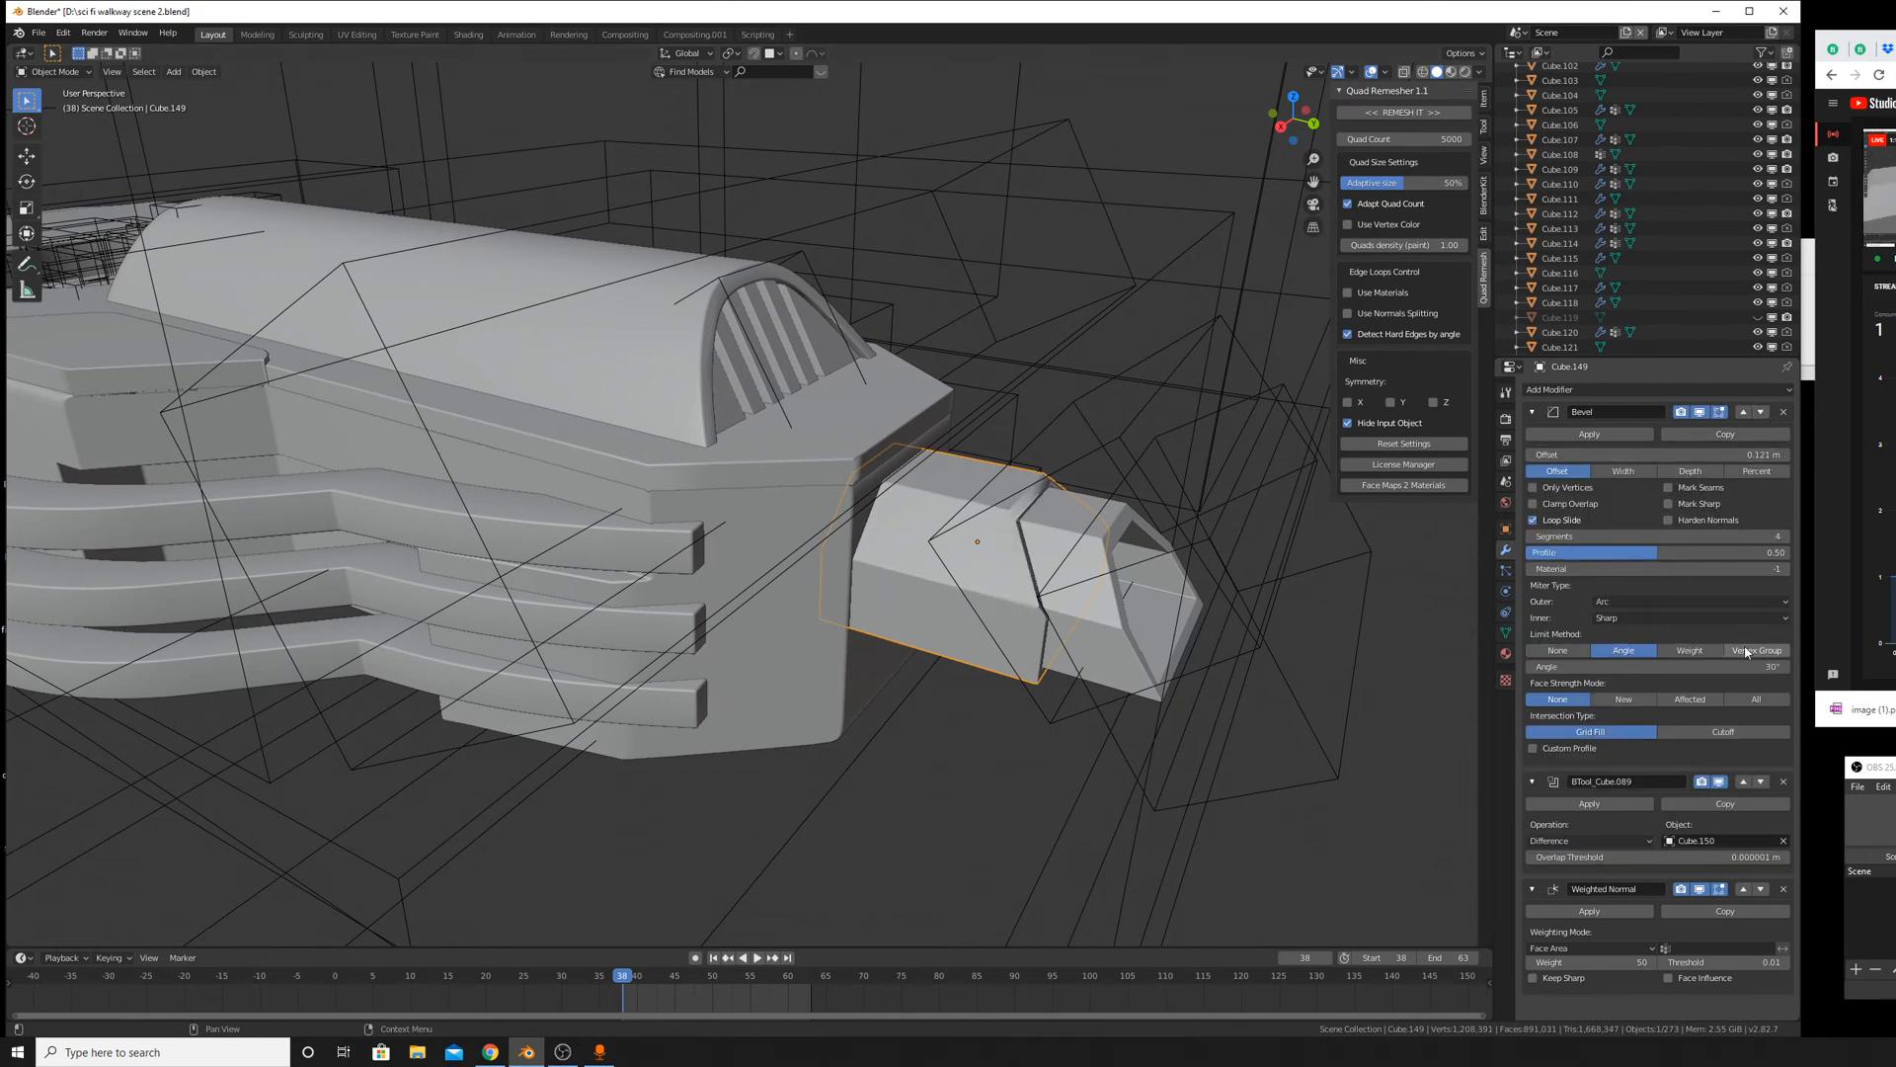
pyautogui.click(1741, 782)
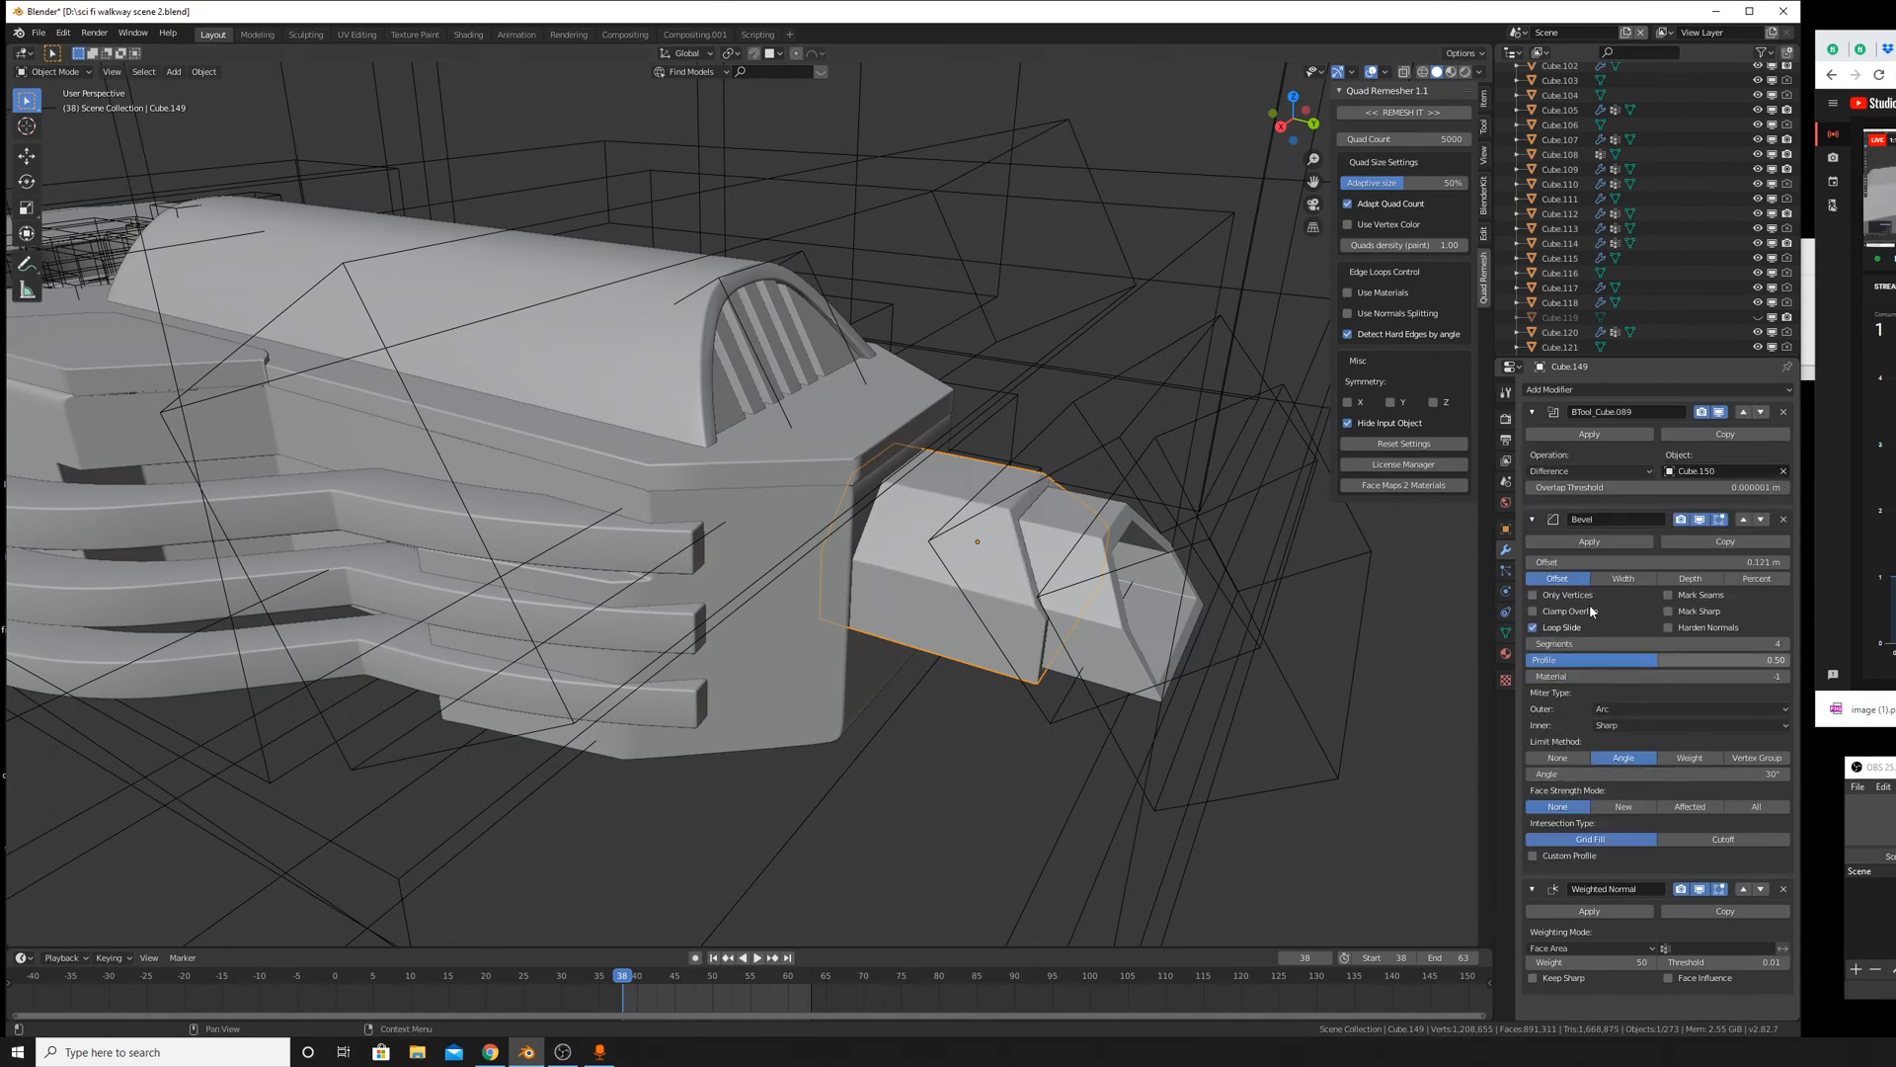
pyautogui.click(1605, 434)
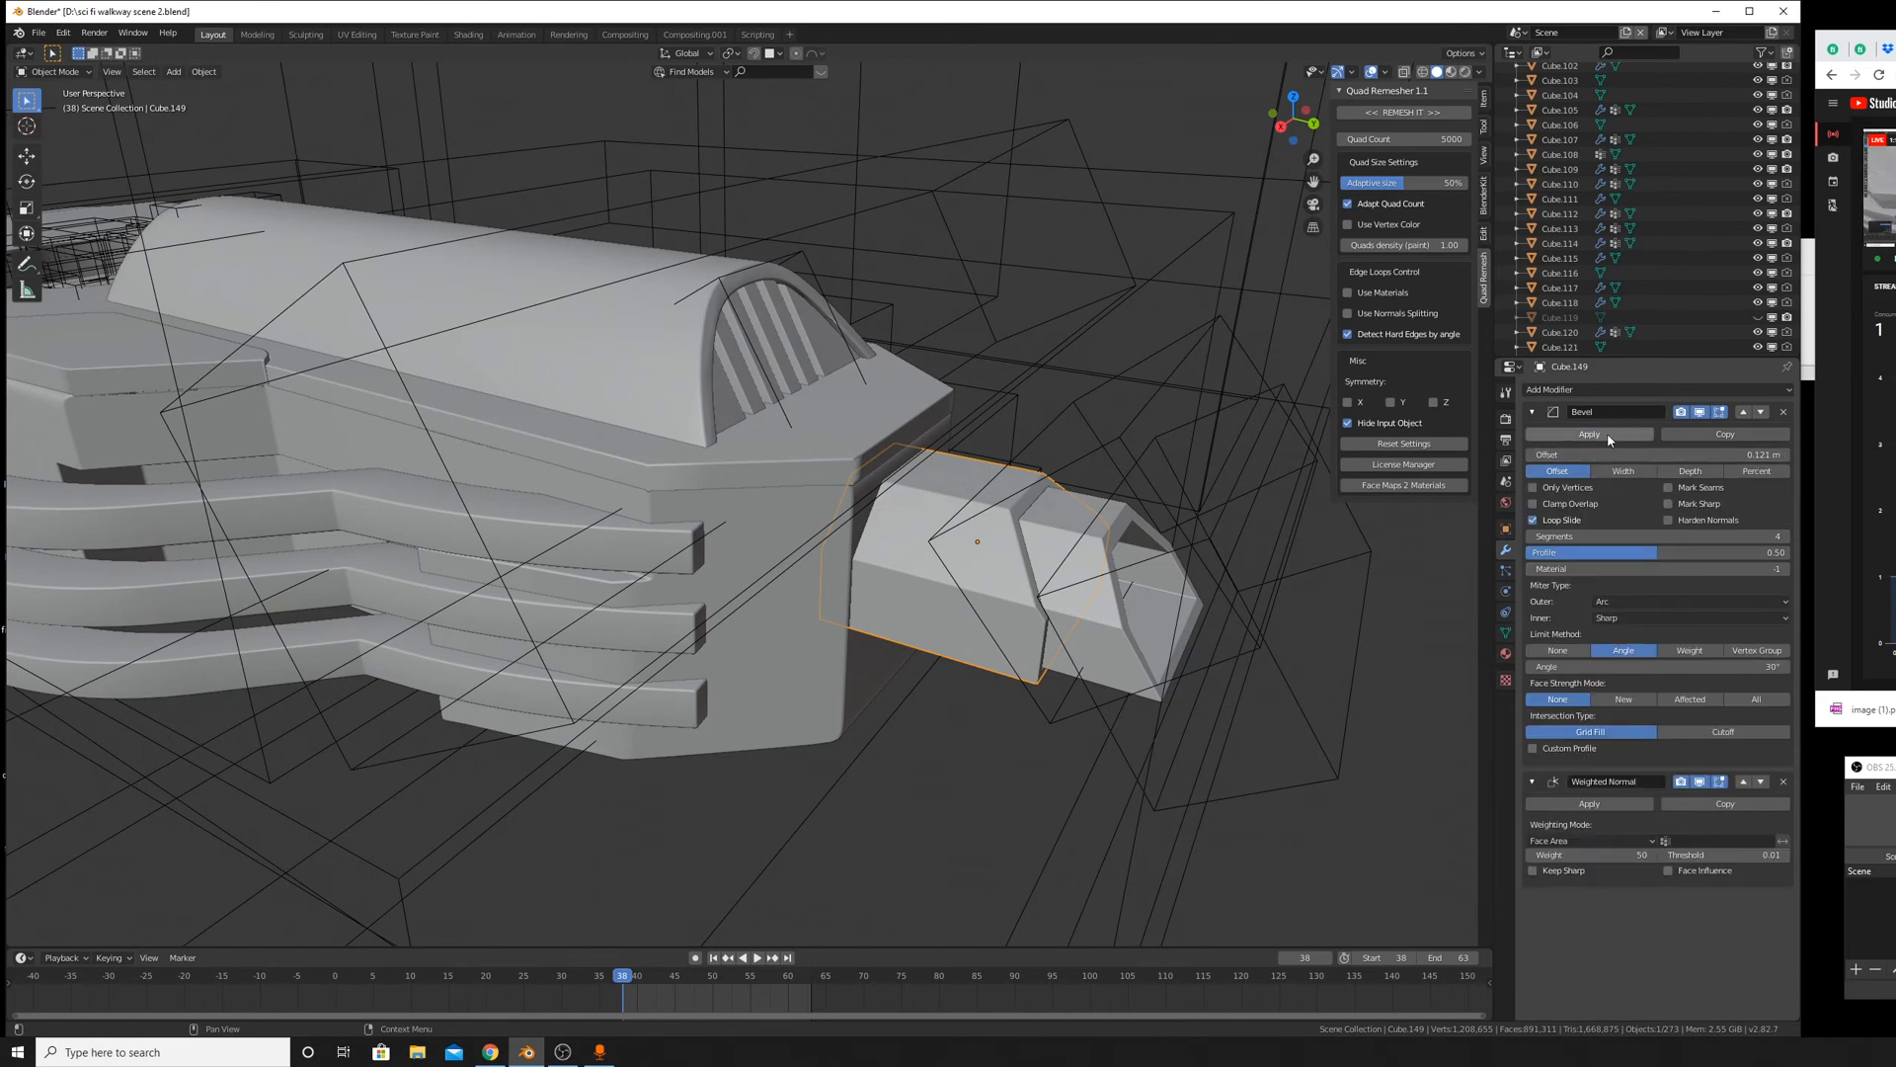
# Select the housing's outer end piece Cube.151 and apply its Solidify modifier.
pyautogui.scroll(-2, 1091, 595)
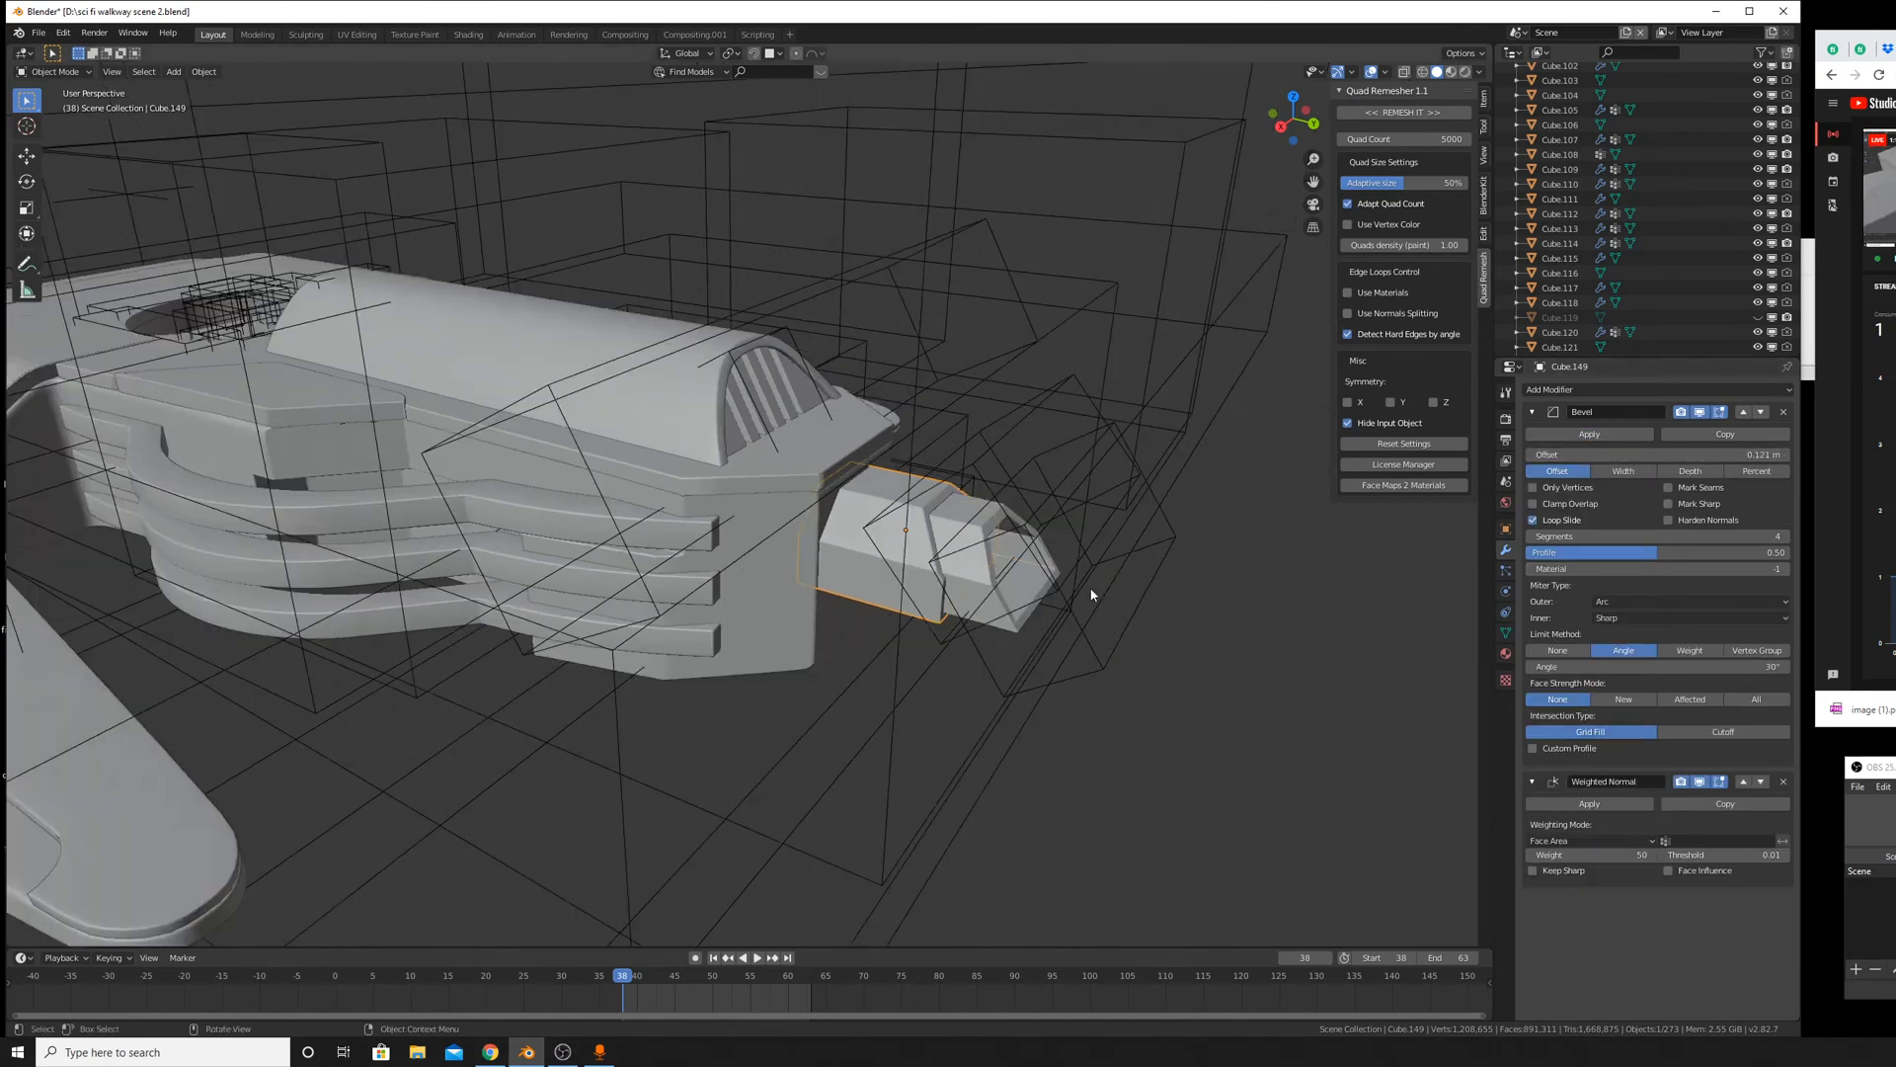
pyautogui.scroll(-5, 1087, 593)
pyautogui.scroll(7, 1081, 585)
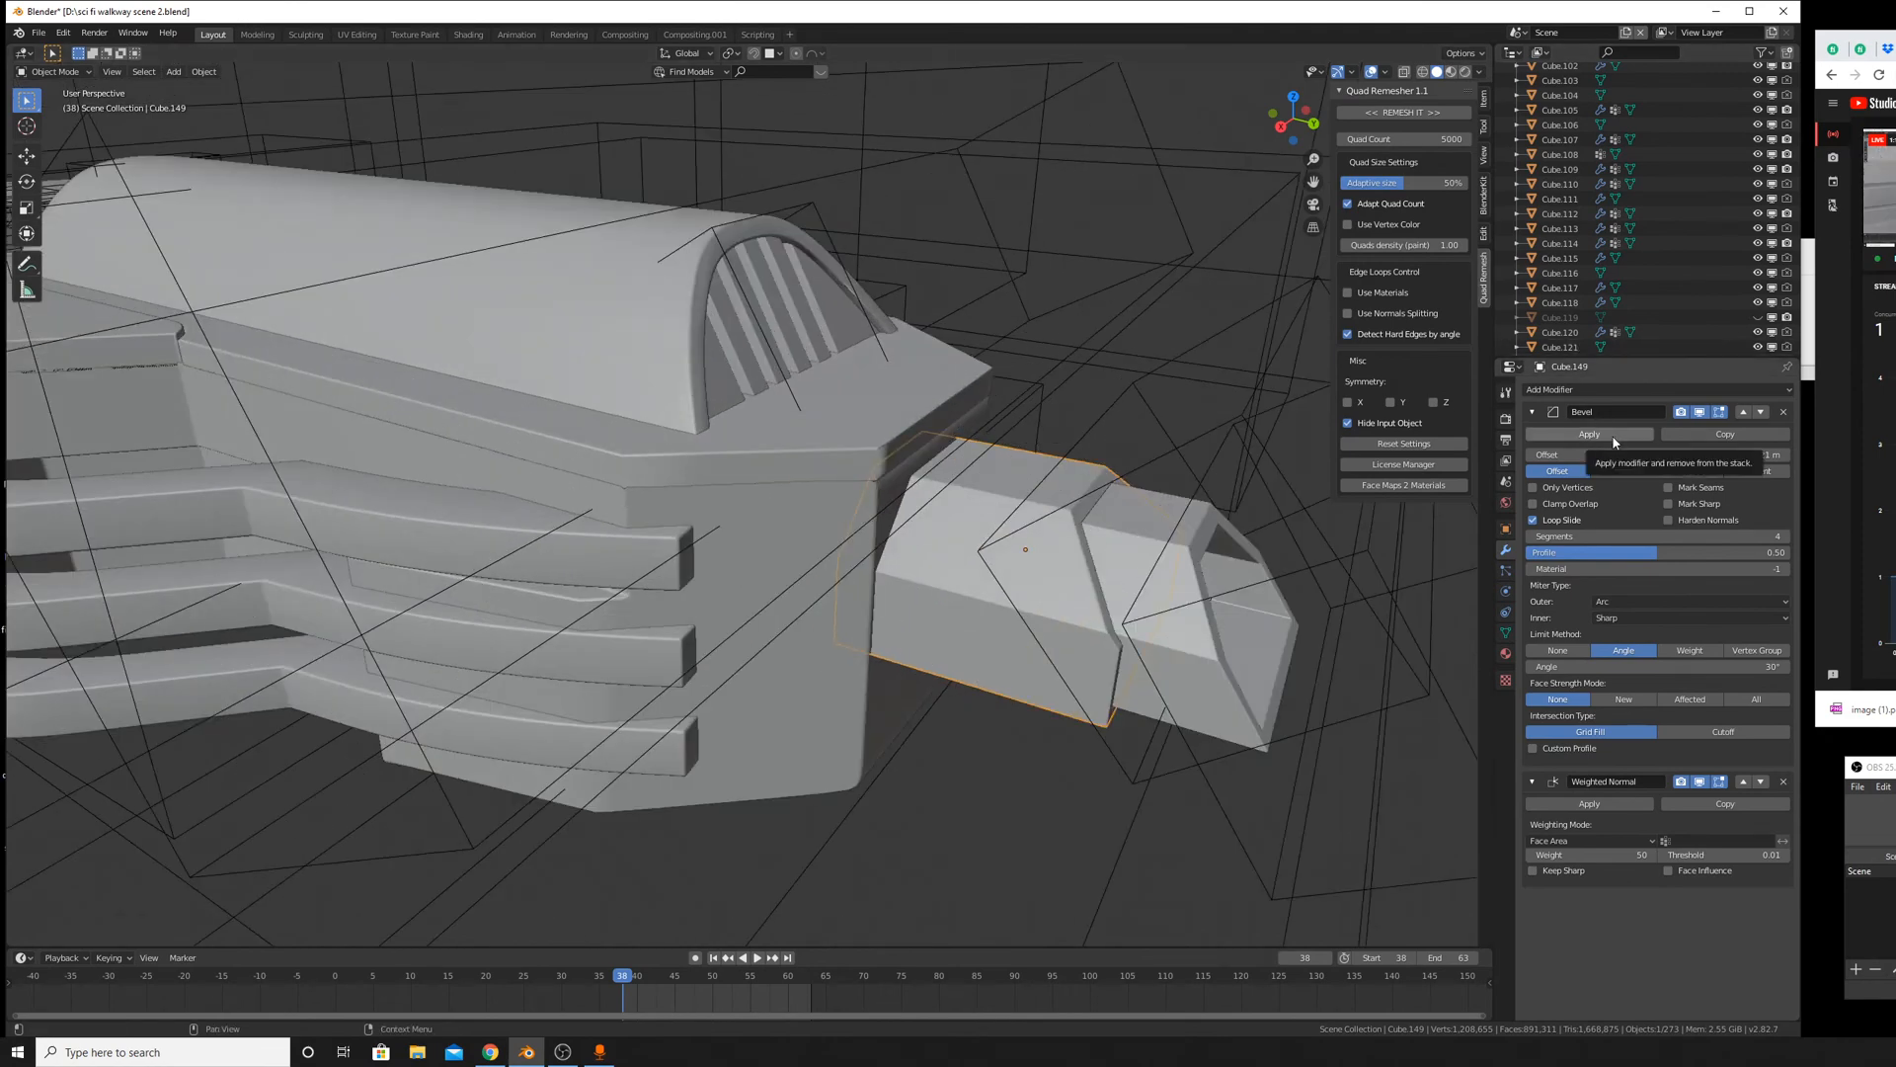
pyautogui.keyDown('shift'); pyautogui.moveTo(1205, 674); pyautogui.dragTo(1197, 524, button='middle'); pyautogui.keyUp('shift')
pyautogui.scroll(-3, 1062, 624)
pyautogui.scroll(6, 1028, 585)
pyautogui.click(1197, 524)
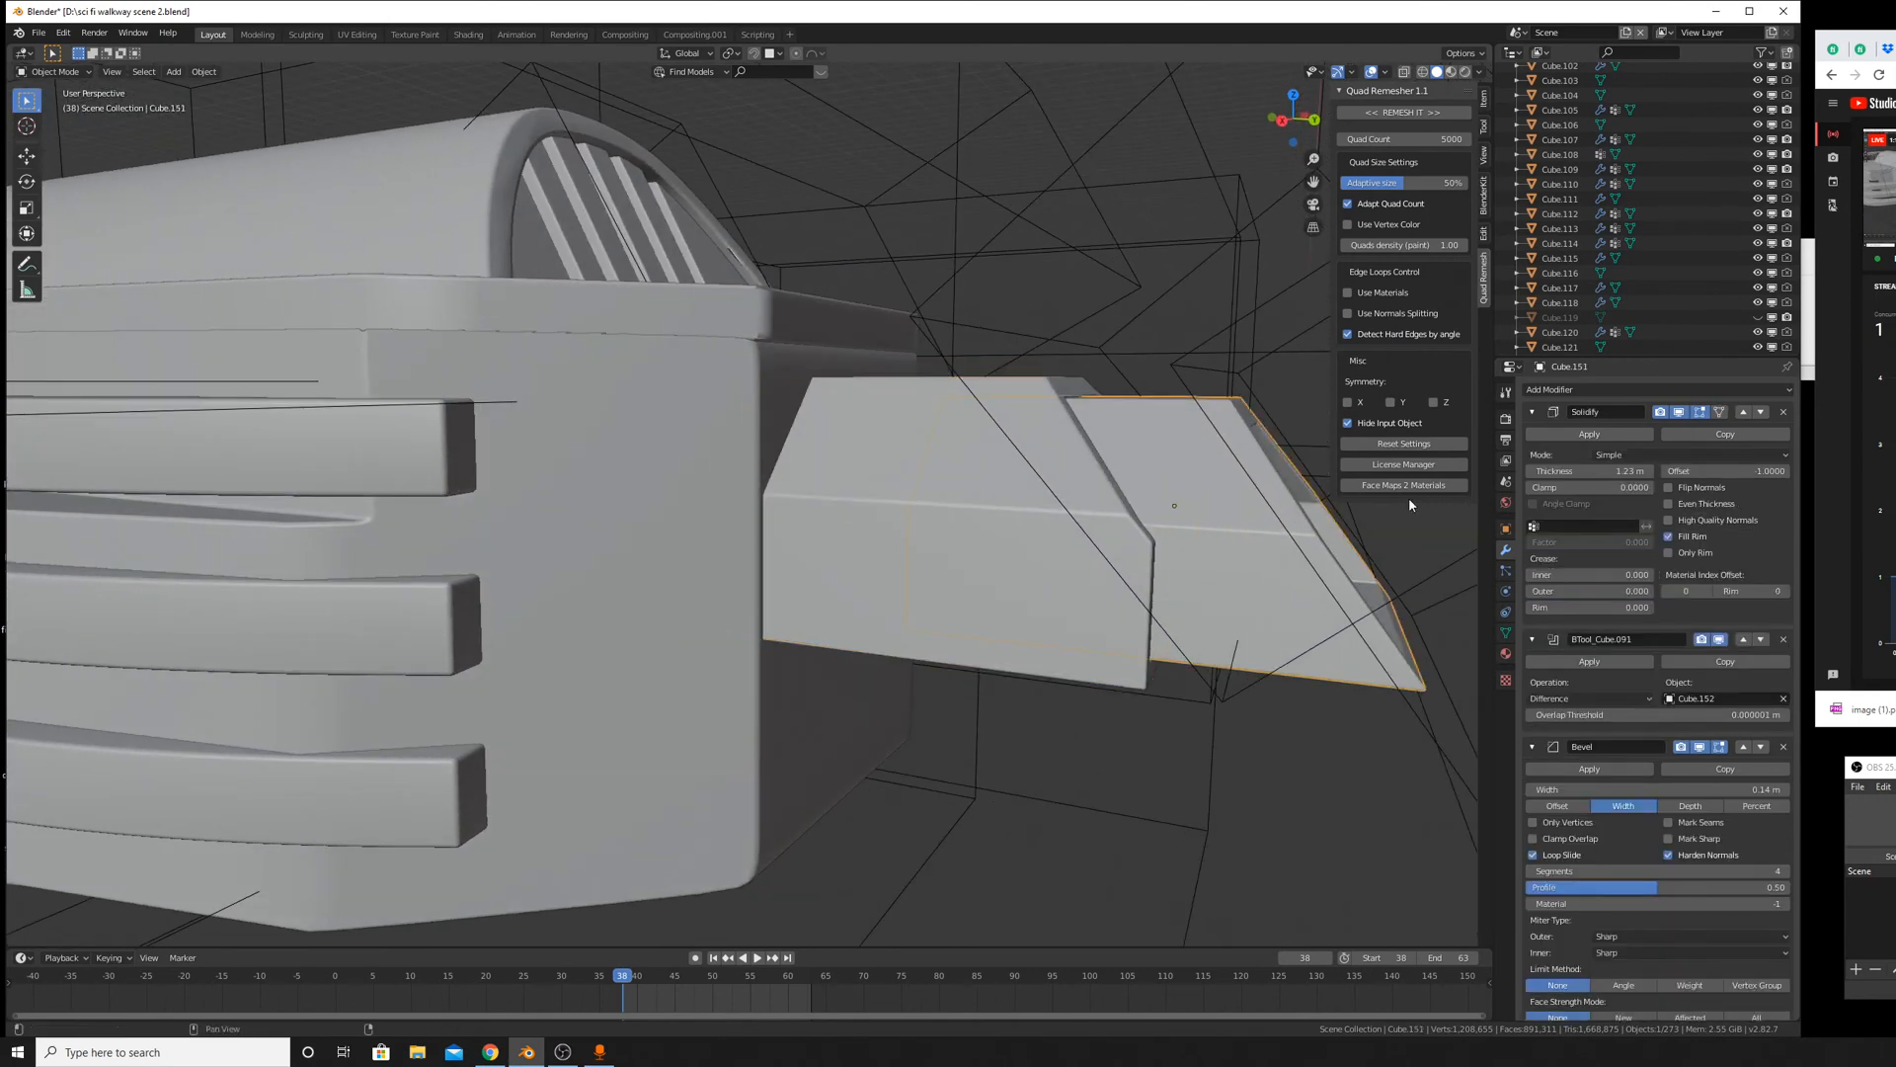
pyautogui.click(1603, 437)
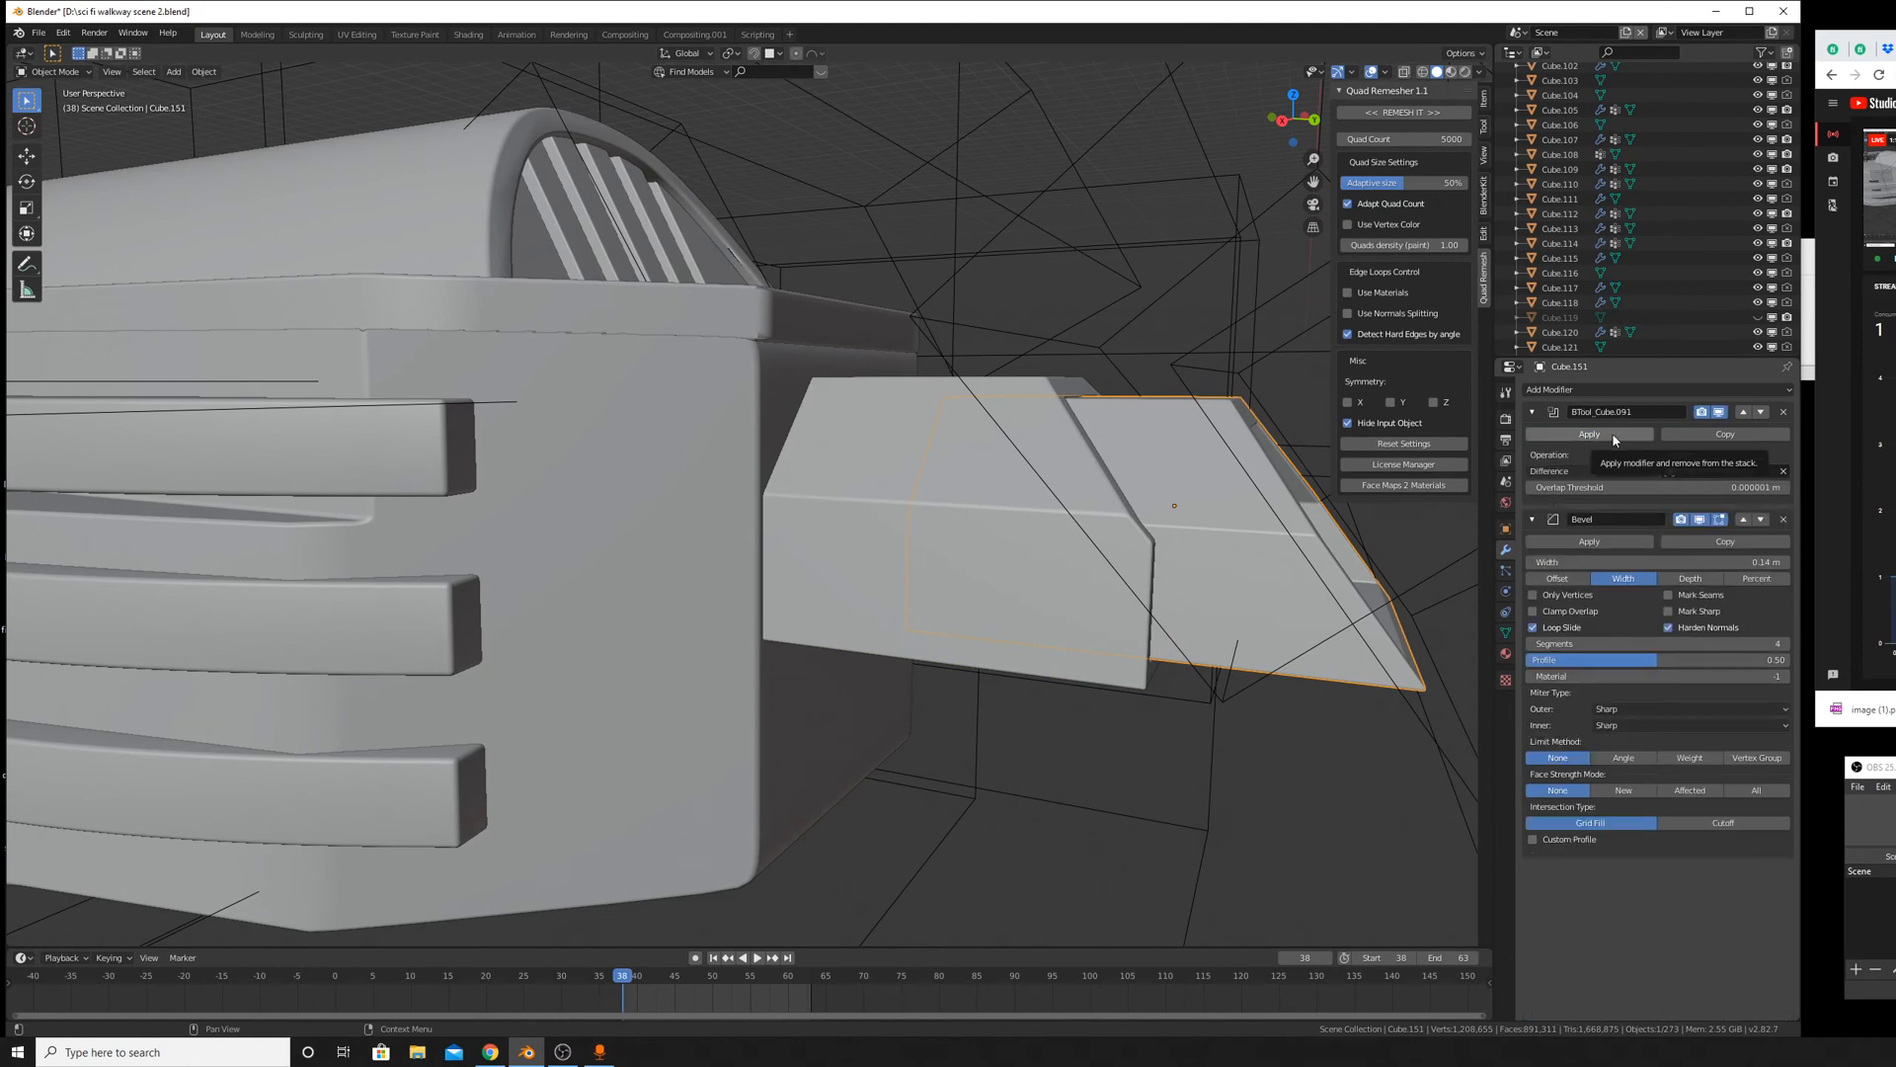
# Apply the Boolean modifier on the ship's rear nozzle block and delete the small leftover wireframe cutter box around it.
pyautogui.click(1613, 438)
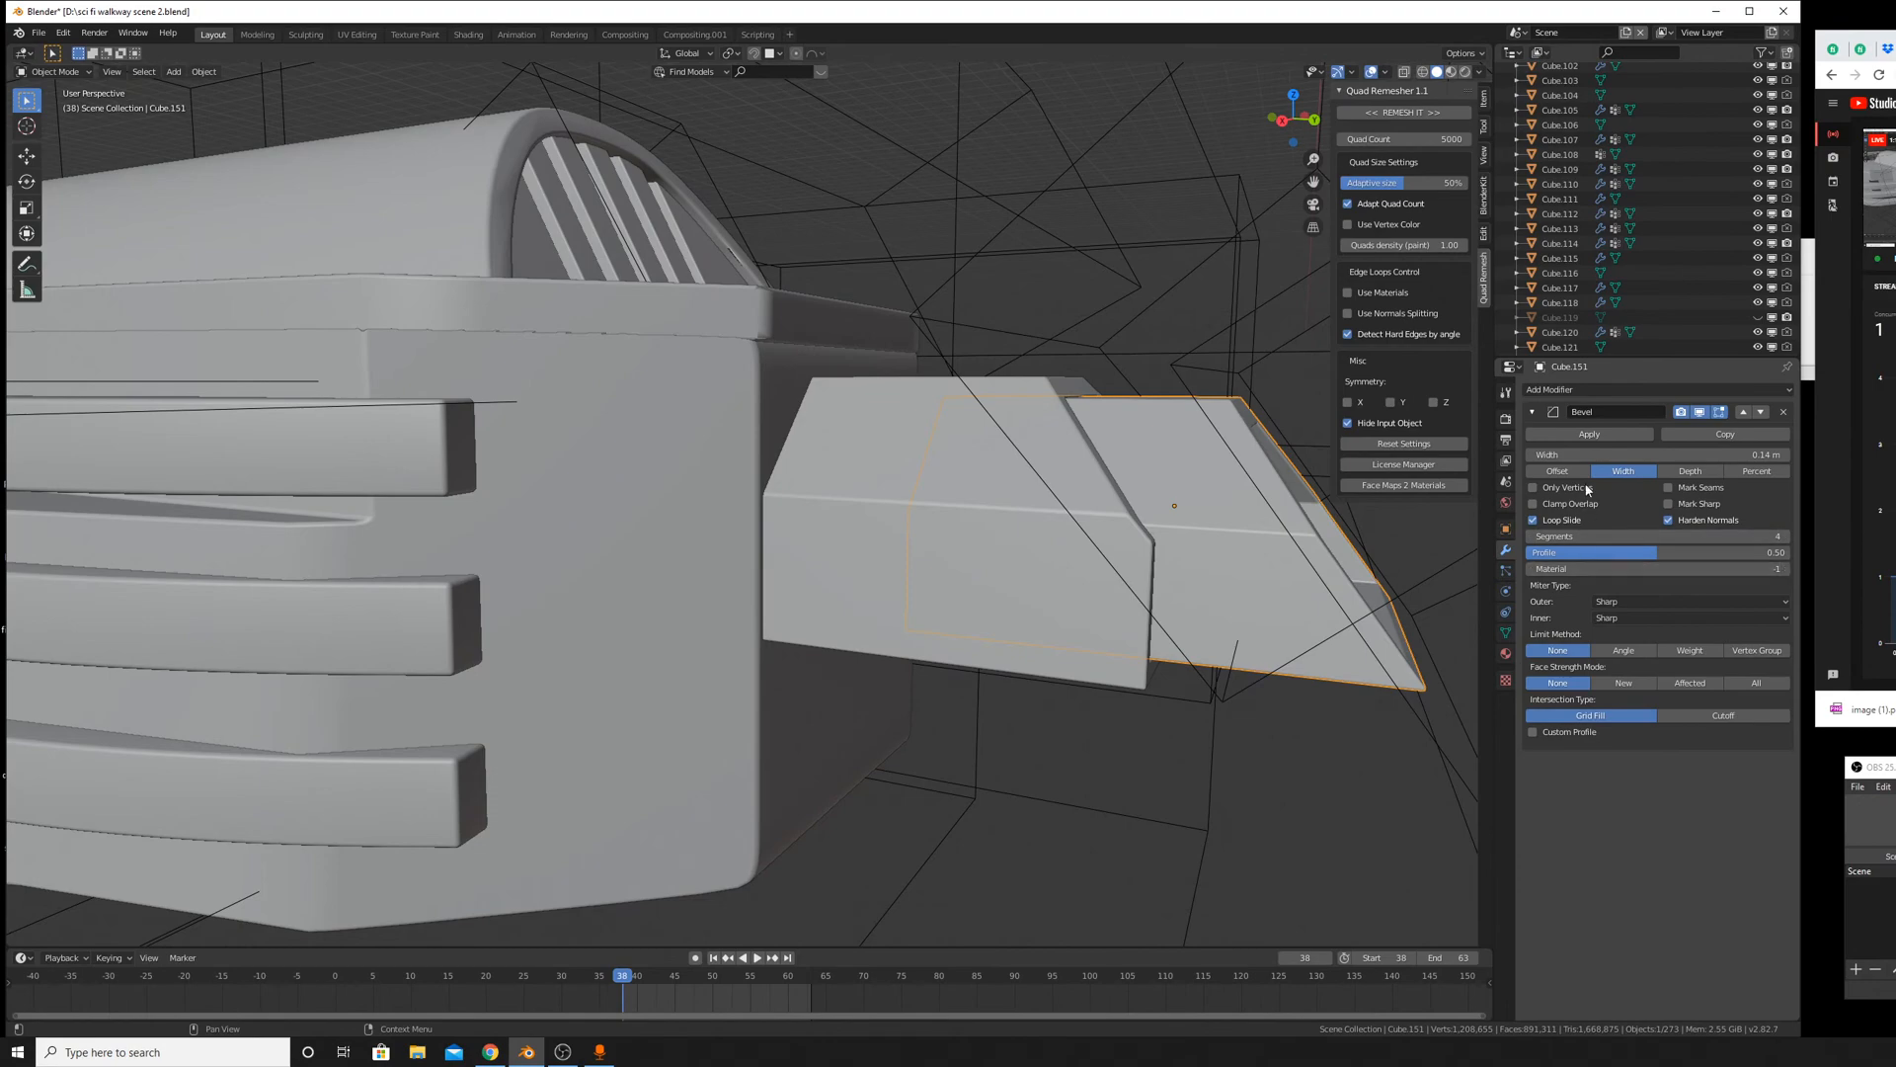
pyautogui.click(1532, 412)
pyautogui.moveTo(1234, 632)
pyautogui.mouseDown(button='middle')
pyautogui.moveTo(940, 596)
pyautogui.moveTo(1087, 656)
pyautogui.moveTo(1016, 482)
pyautogui.mouseUp(button='middle')
pyautogui.scroll(-5, 940, 597)
pyautogui.scroll(5, 940, 597)
pyautogui.click(1015, 482)
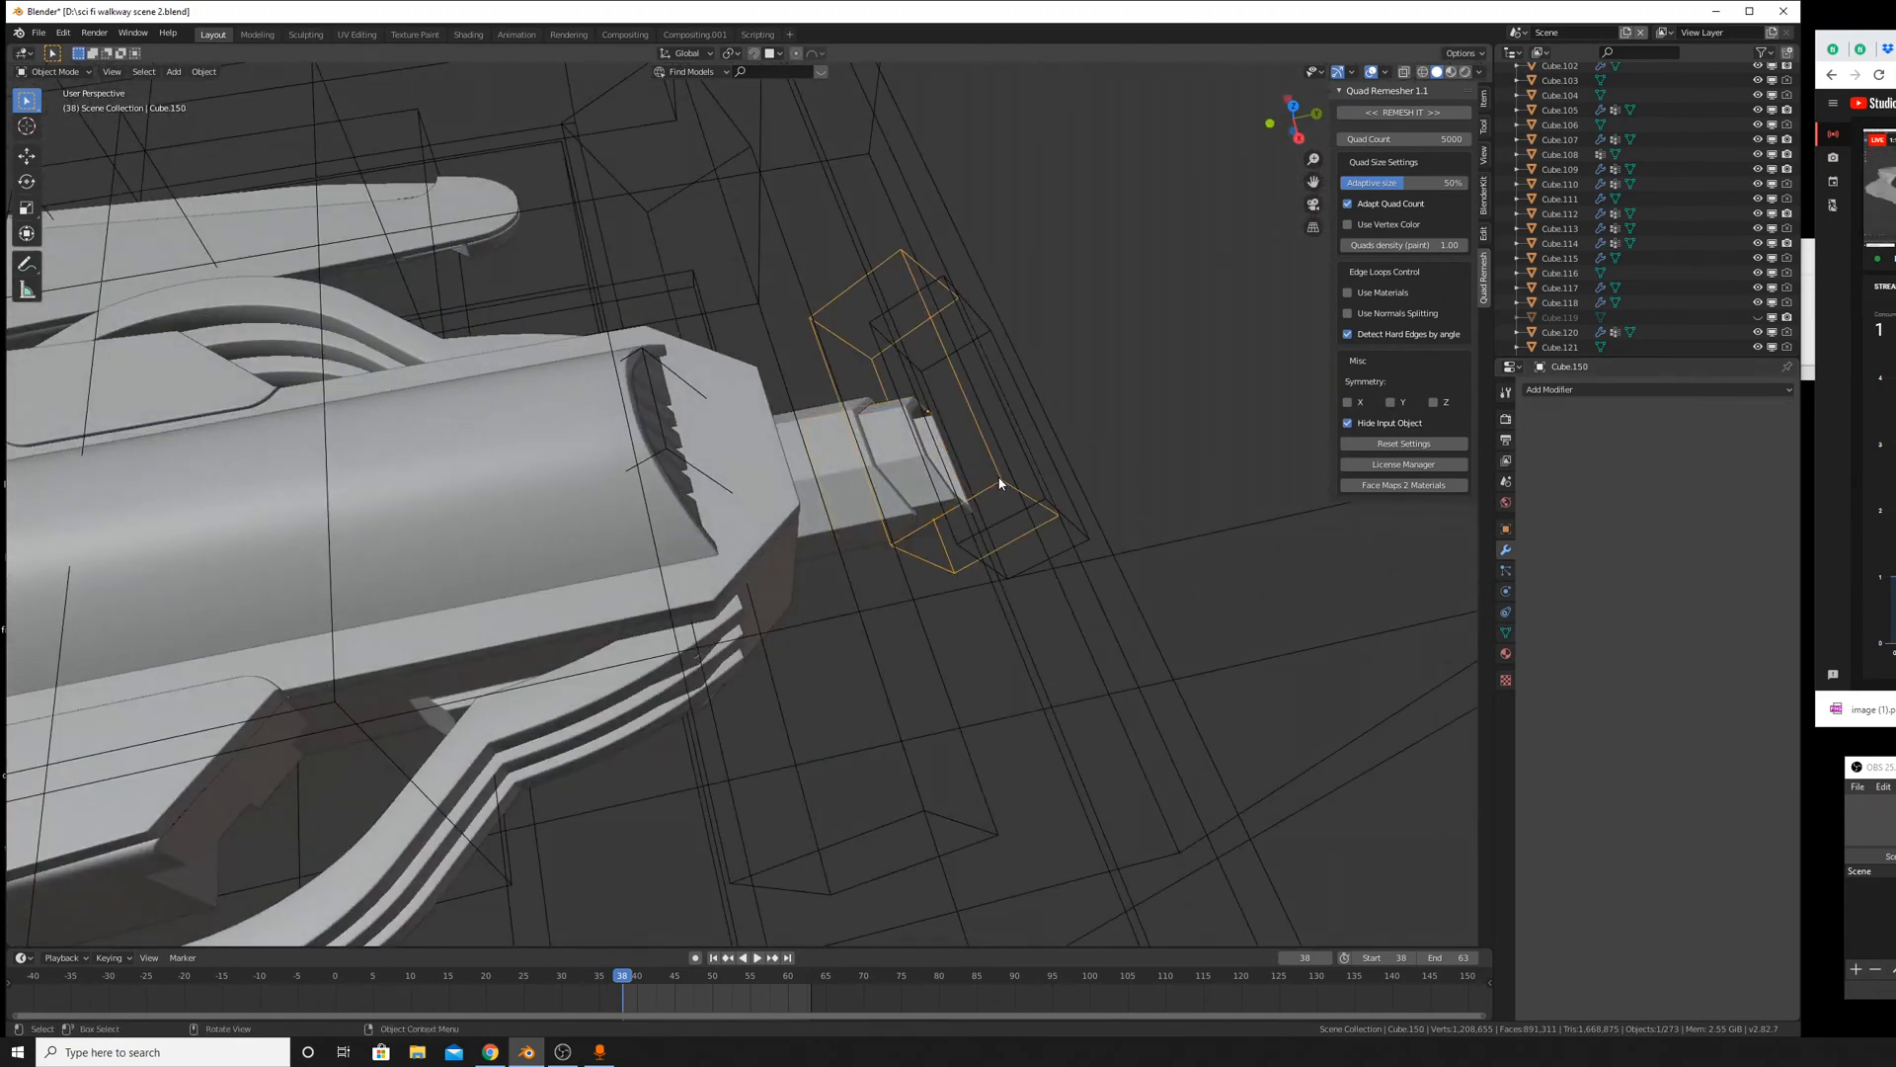
pyautogui.press('Delete')
pyautogui.click(1035, 497)
# Delete the tall mirrored wireframe cutter box standing above the rear of the ship.
pyautogui.moveTo(1014, 512); pyautogui.dragTo(1093, 485, button='middle')
pyautogui.click(1171, 440)
pyautogui.scroll(-4, 1175, 455)
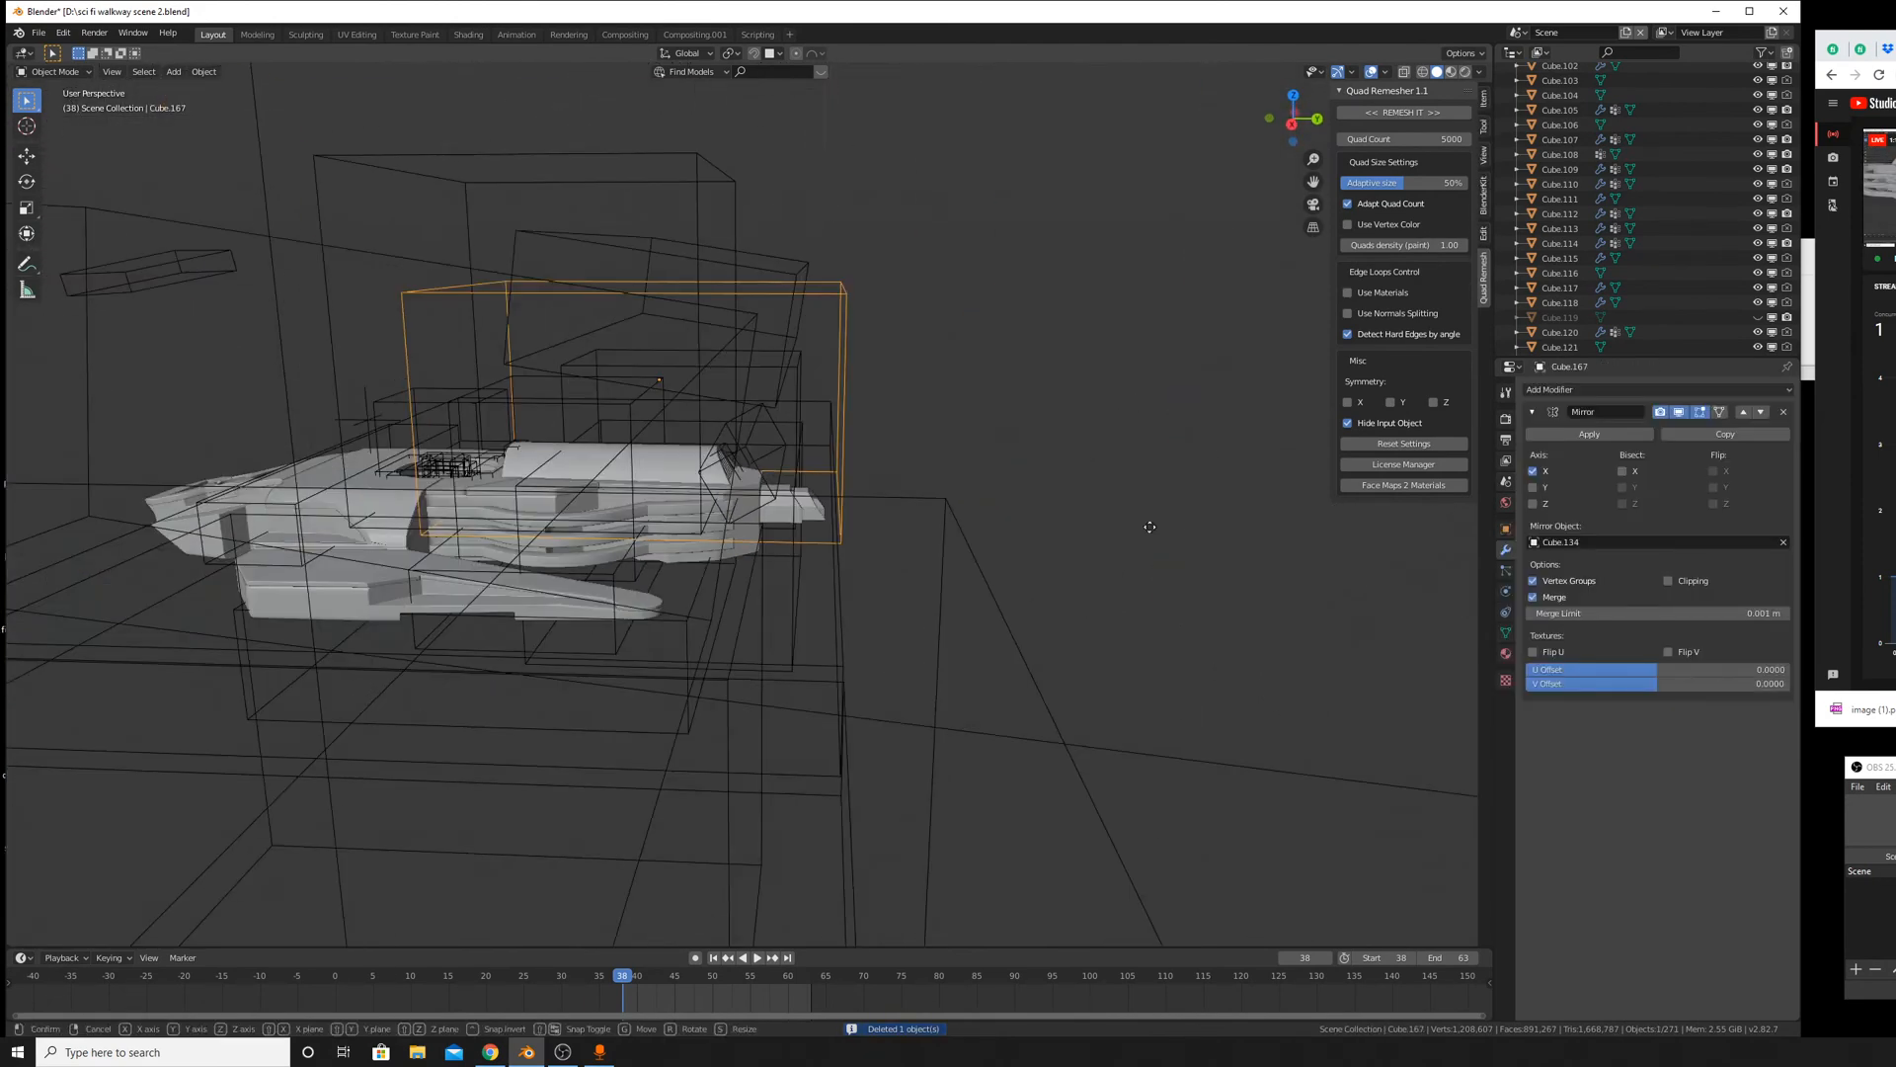
pyautogui.press('x')
pyautogui.click(1168, 501)
# Try moving the leftover object near the front of the ship vertically, cancel the move, and delete that object.
pyautogui.scroll(5, 776, 589)
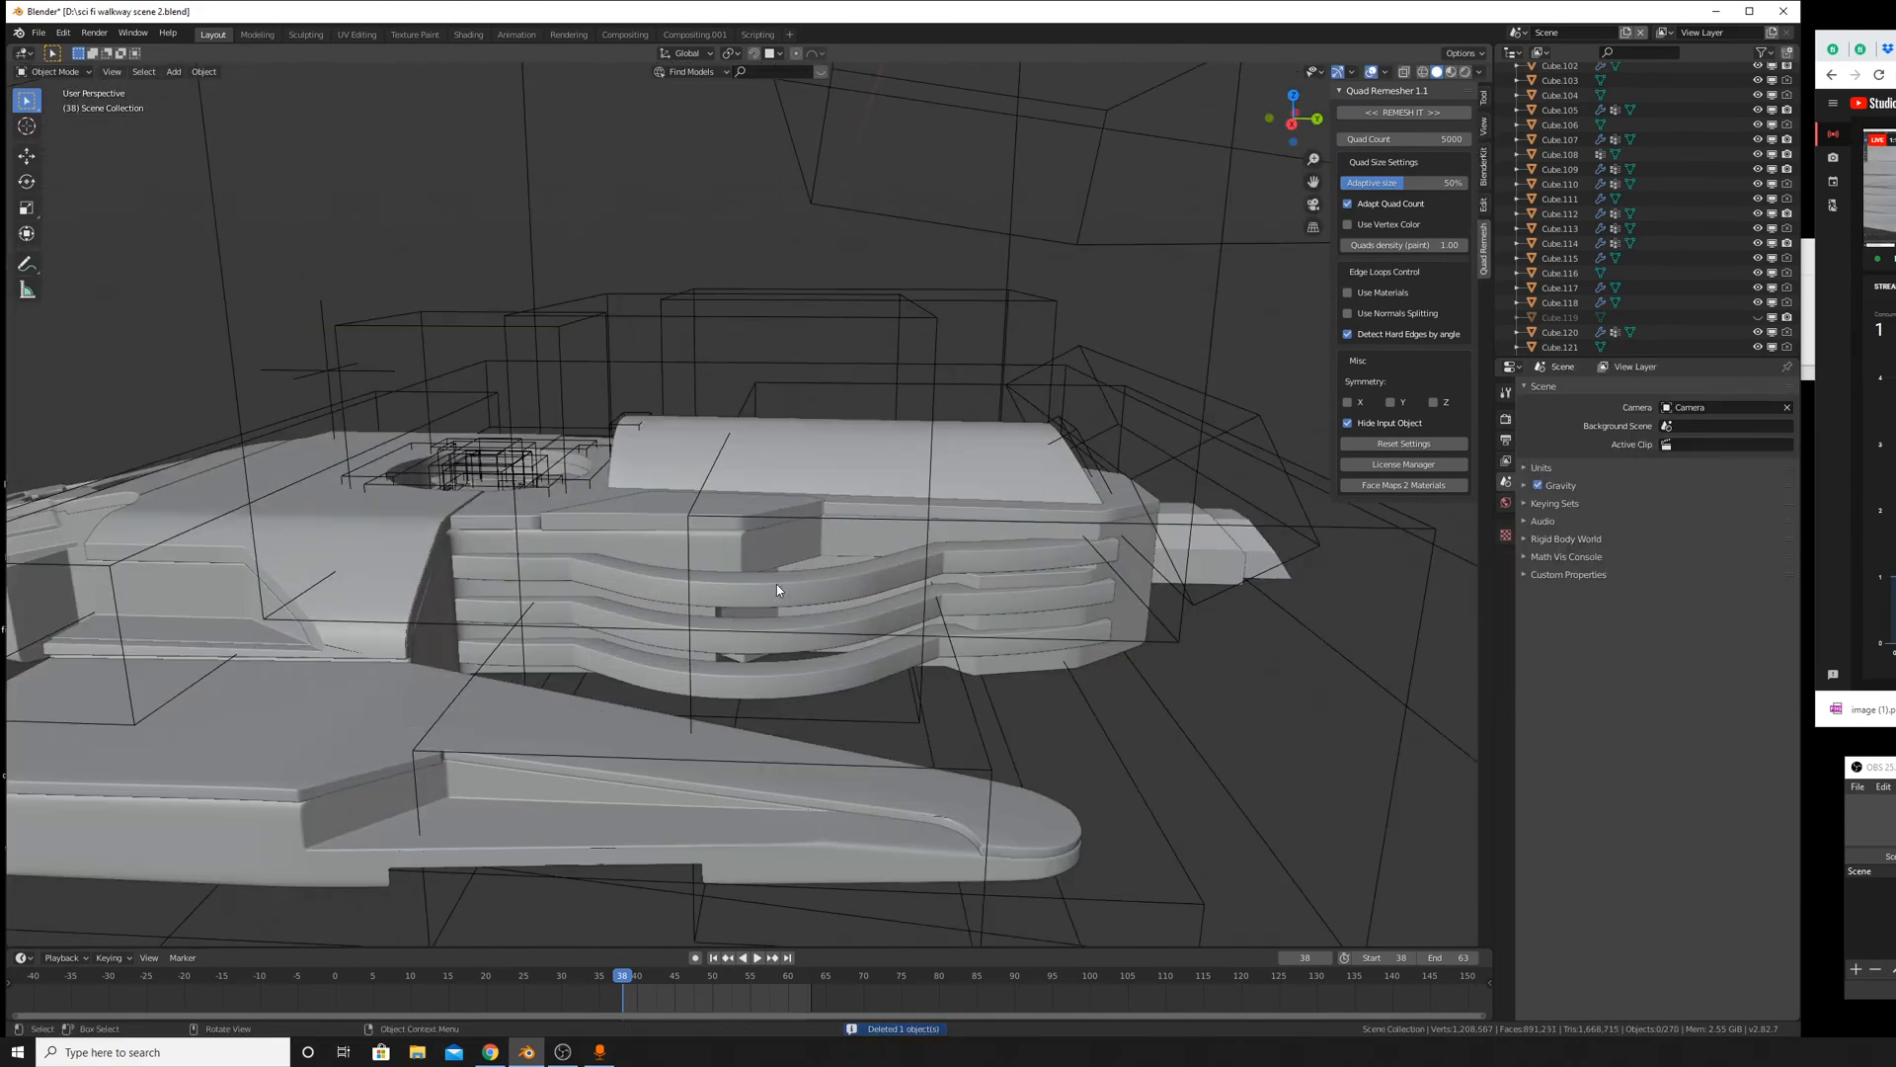
pyautogui.moveTo(691, 622); pyautogui.dragTo(879, 691, button='middle')
pyautogui.scroll(-5, 746, 611)
pyautogui.moveTo(745, 611); pyautogui.dragTo(921, 557, button='middle')
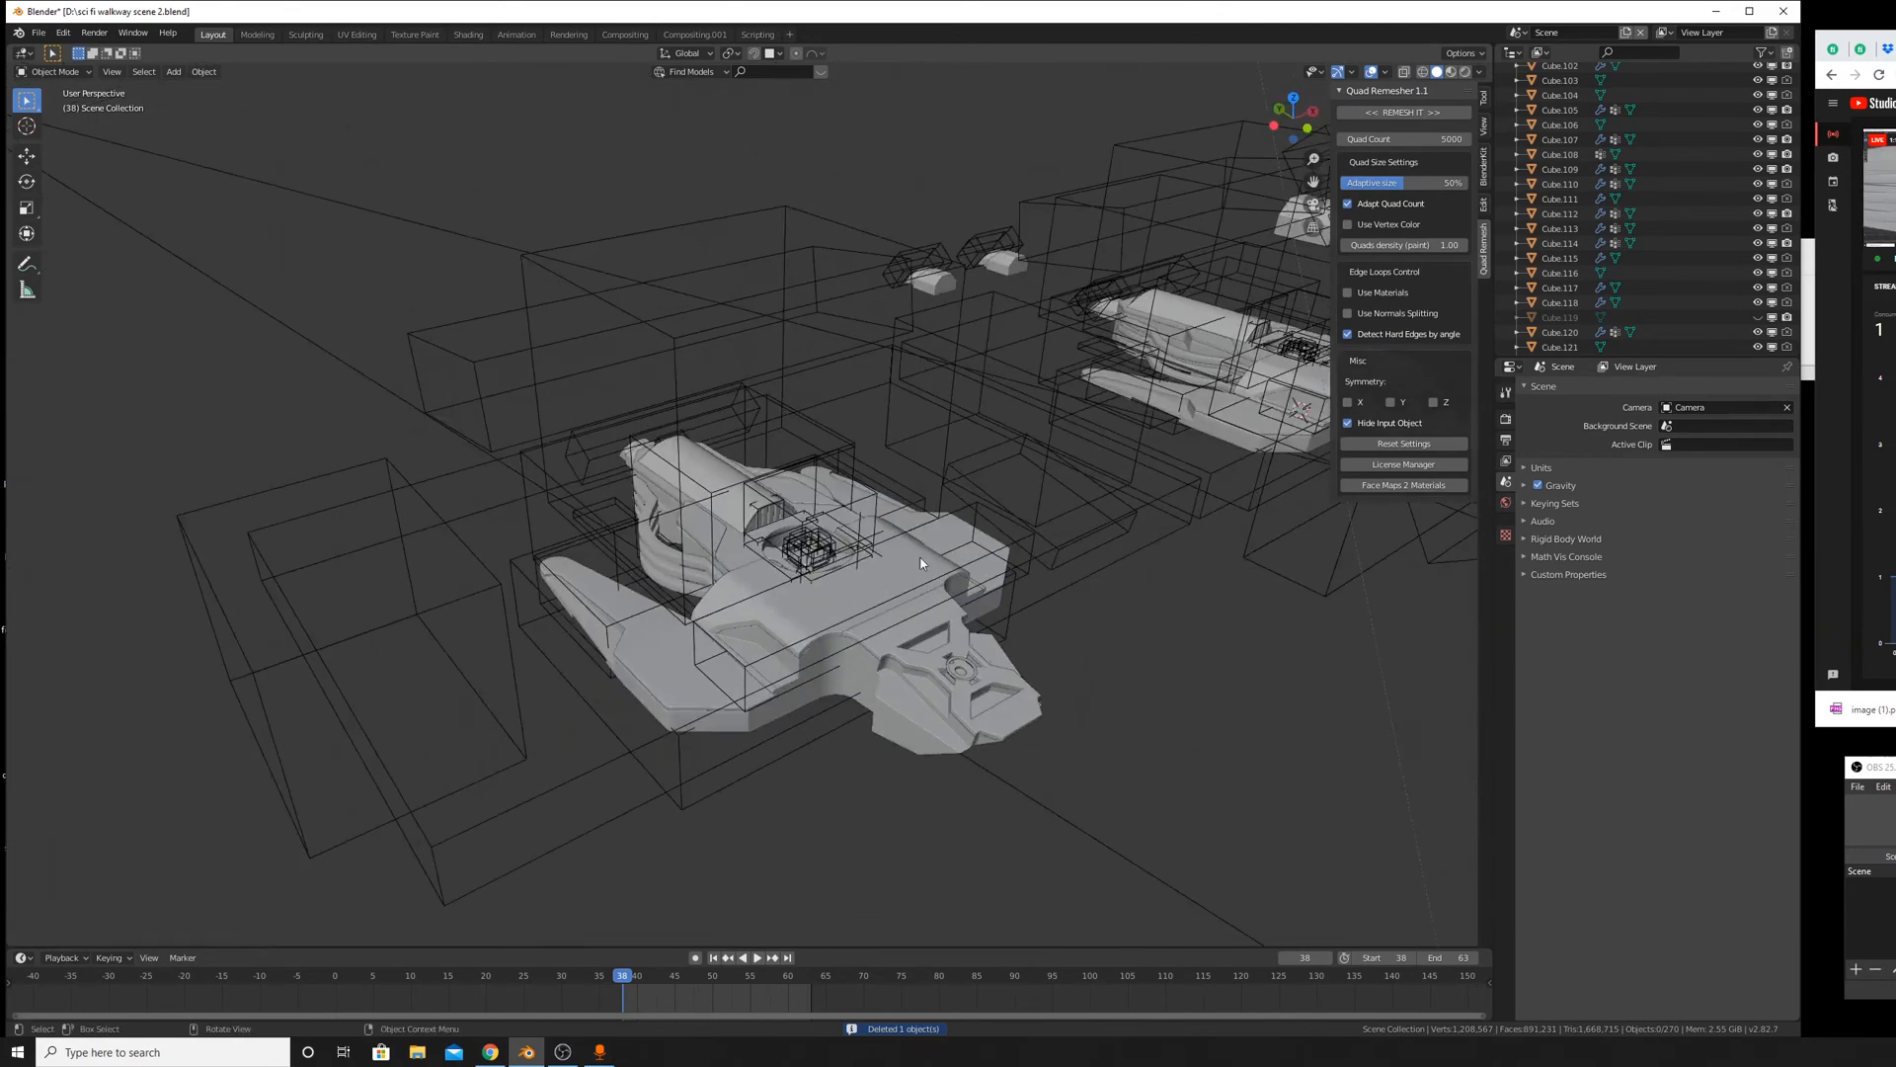
pyautogui.click(868, 749)
pyautogui.moveTo(867, 749); pyautogui.dragTo(682, 667, button='middle')
pyautogui.scroll(6, 989, 500)
pyautogui.press('g')
pyautogui.press('z')
pyautogui.rightClick(988, 500)
pyautogui.press('x')
pyautogui.click(1003, 642)
# Delete the wide, flat mirrored wireframe cutter box that spans both sides of the ship.
pyautogui.scroll(-5, 880, 719)
pyautogui.click(608, 620)
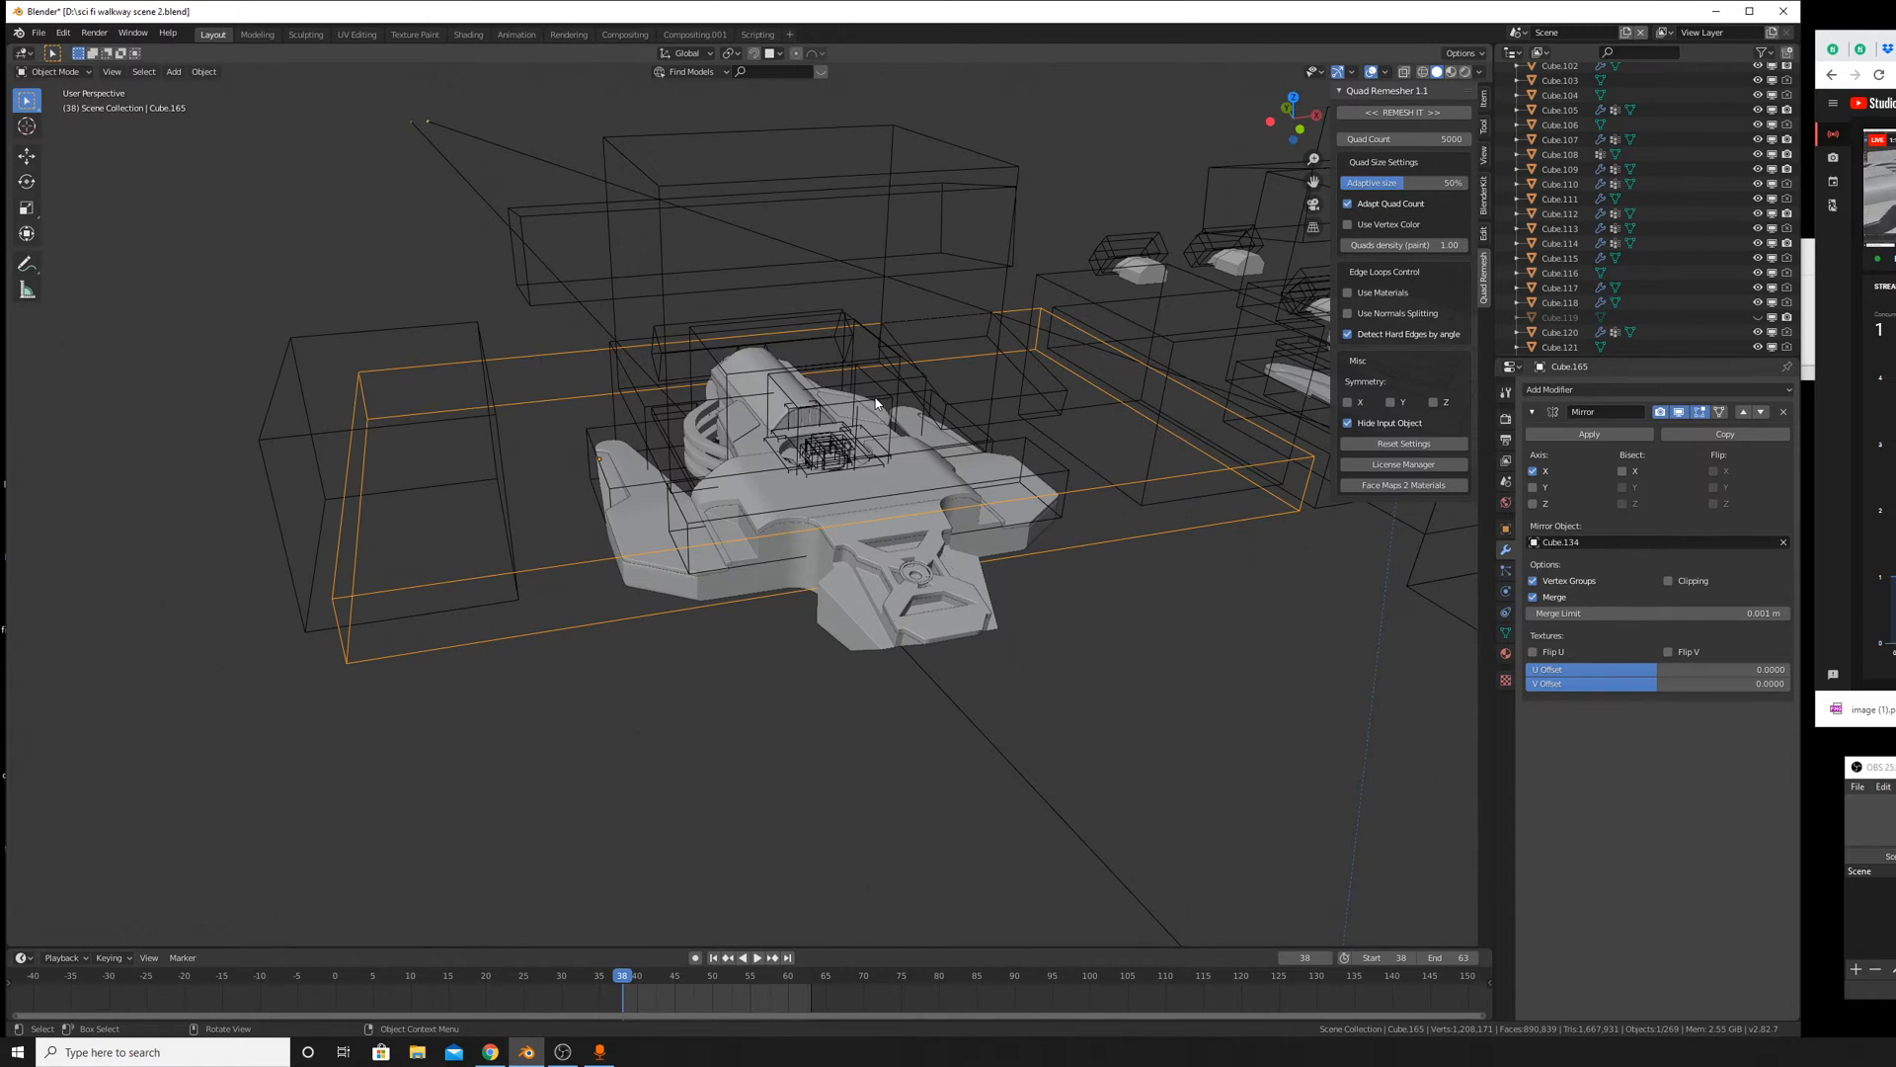
pyautogui.press('x')
pyautogui.click(1065, 551)
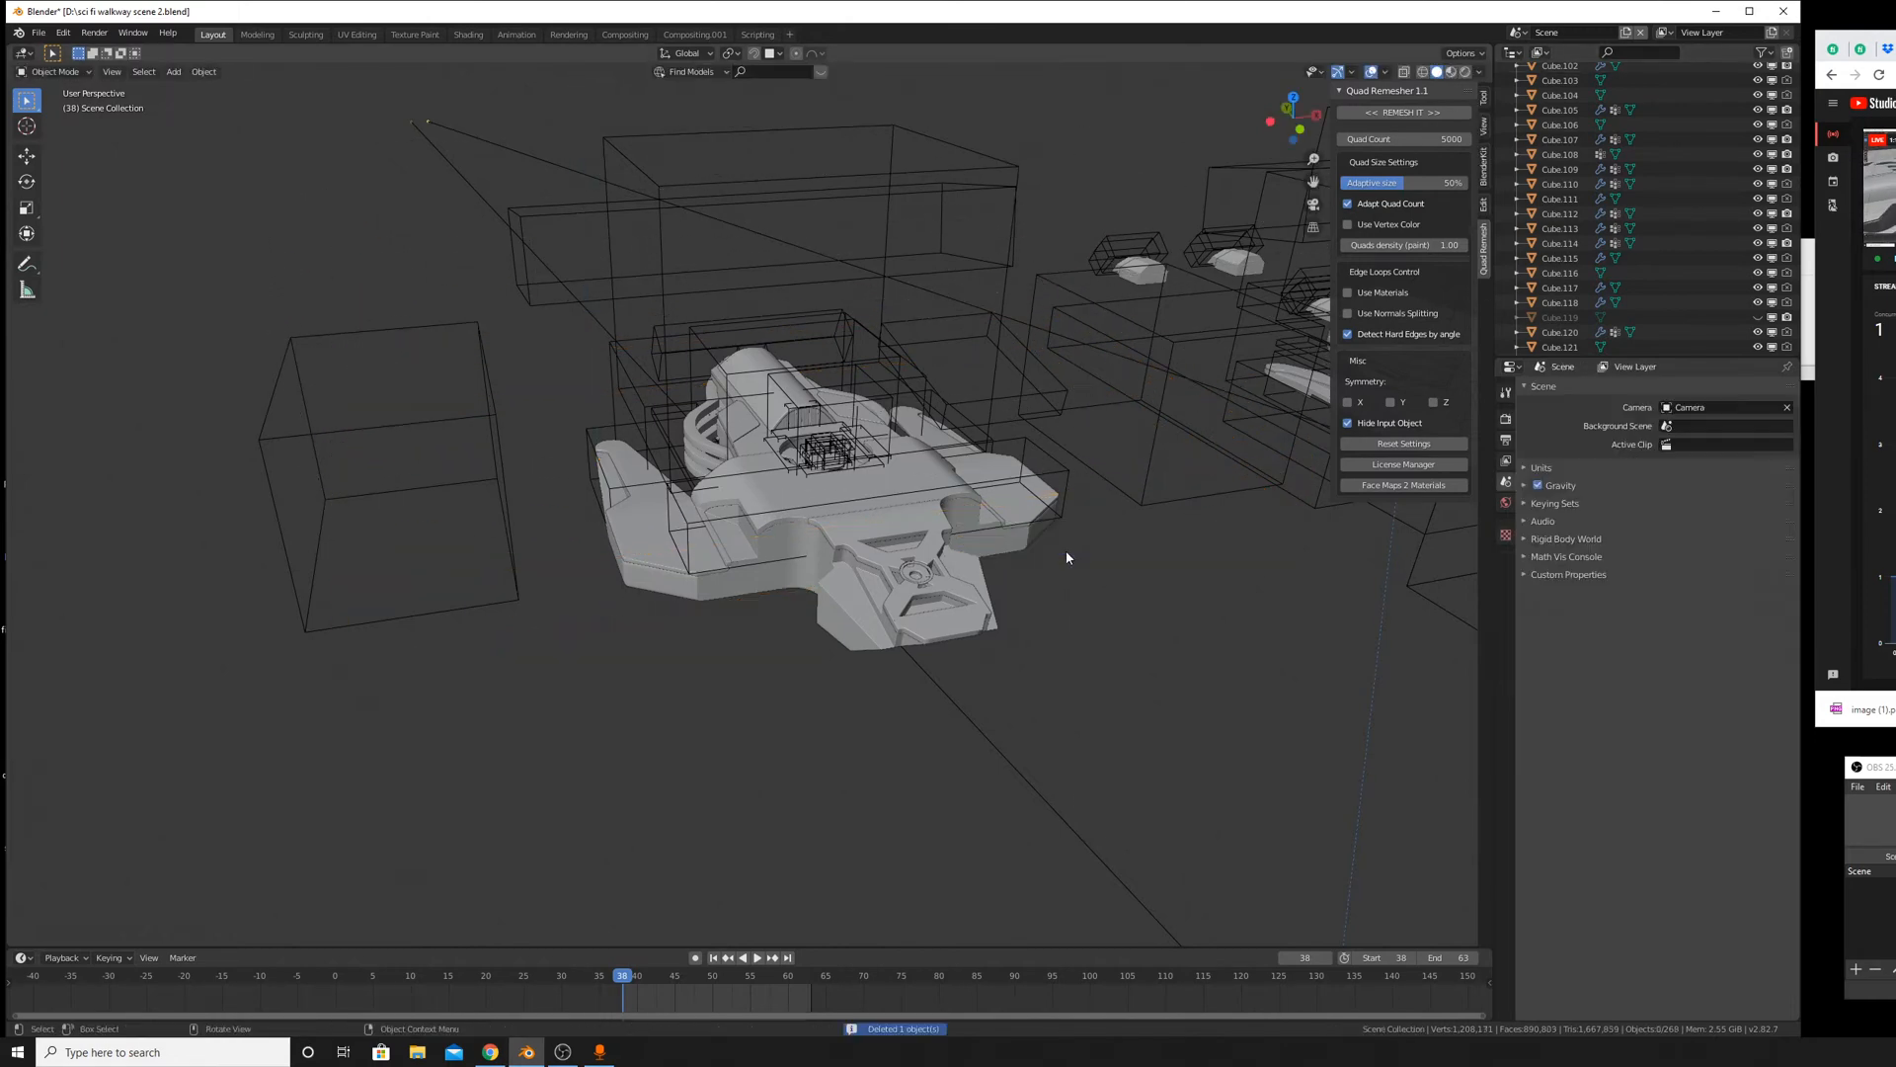
# Delete the large wireframe cutter box standing apart beside the ship's wing.
pyautogui.moveTo(1066, 556); pyautogui.dragTo(580, 708, button='middle')
pyautogui.click(523, 620)
pyautogui.press('x')
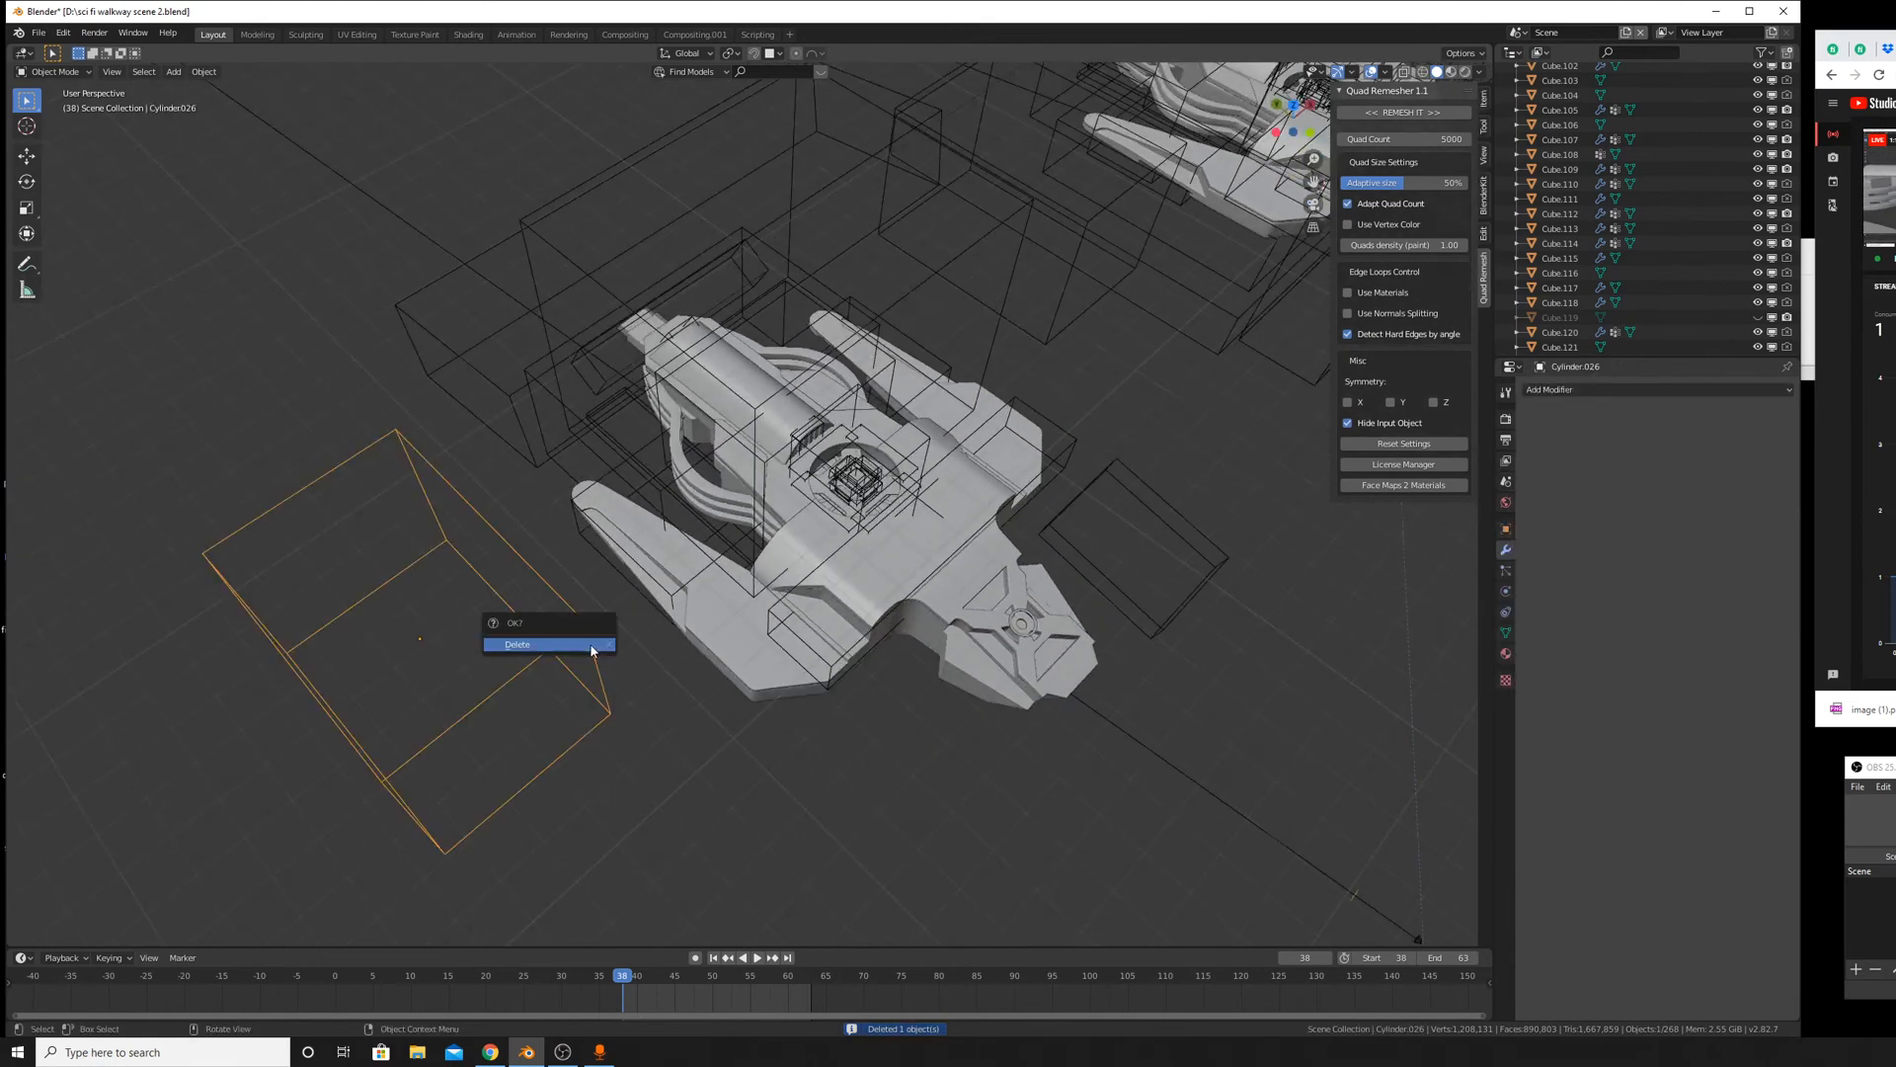
pyautogui.click(593, 644)
# Delete the slanted wireframe cutter box between the ship's nose and the front edge of the wing.
pyautogui.moveTo(592, 644); pyautogui.dragTo(925, 558, button='middle')
pyautogui.click(956, 572)
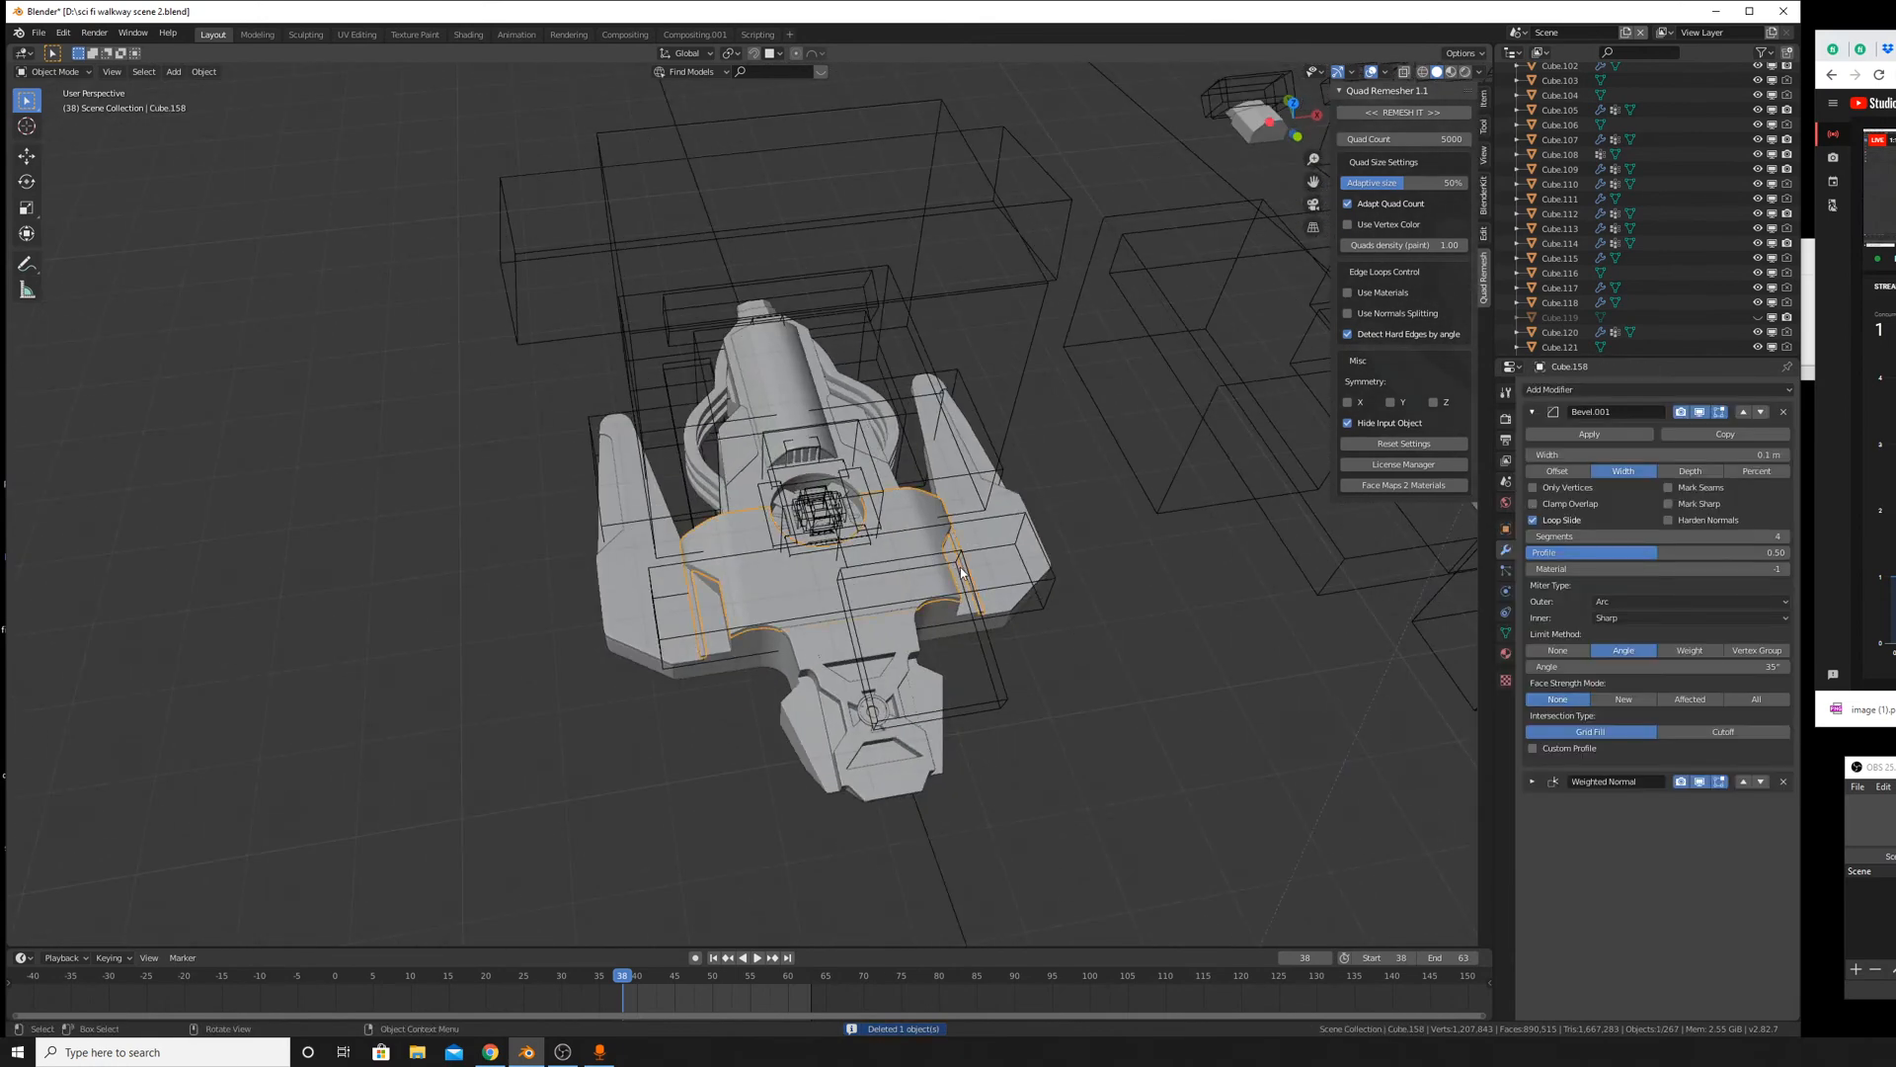
pyautogui.click(999, 620)
pyautogui.press('Delete')
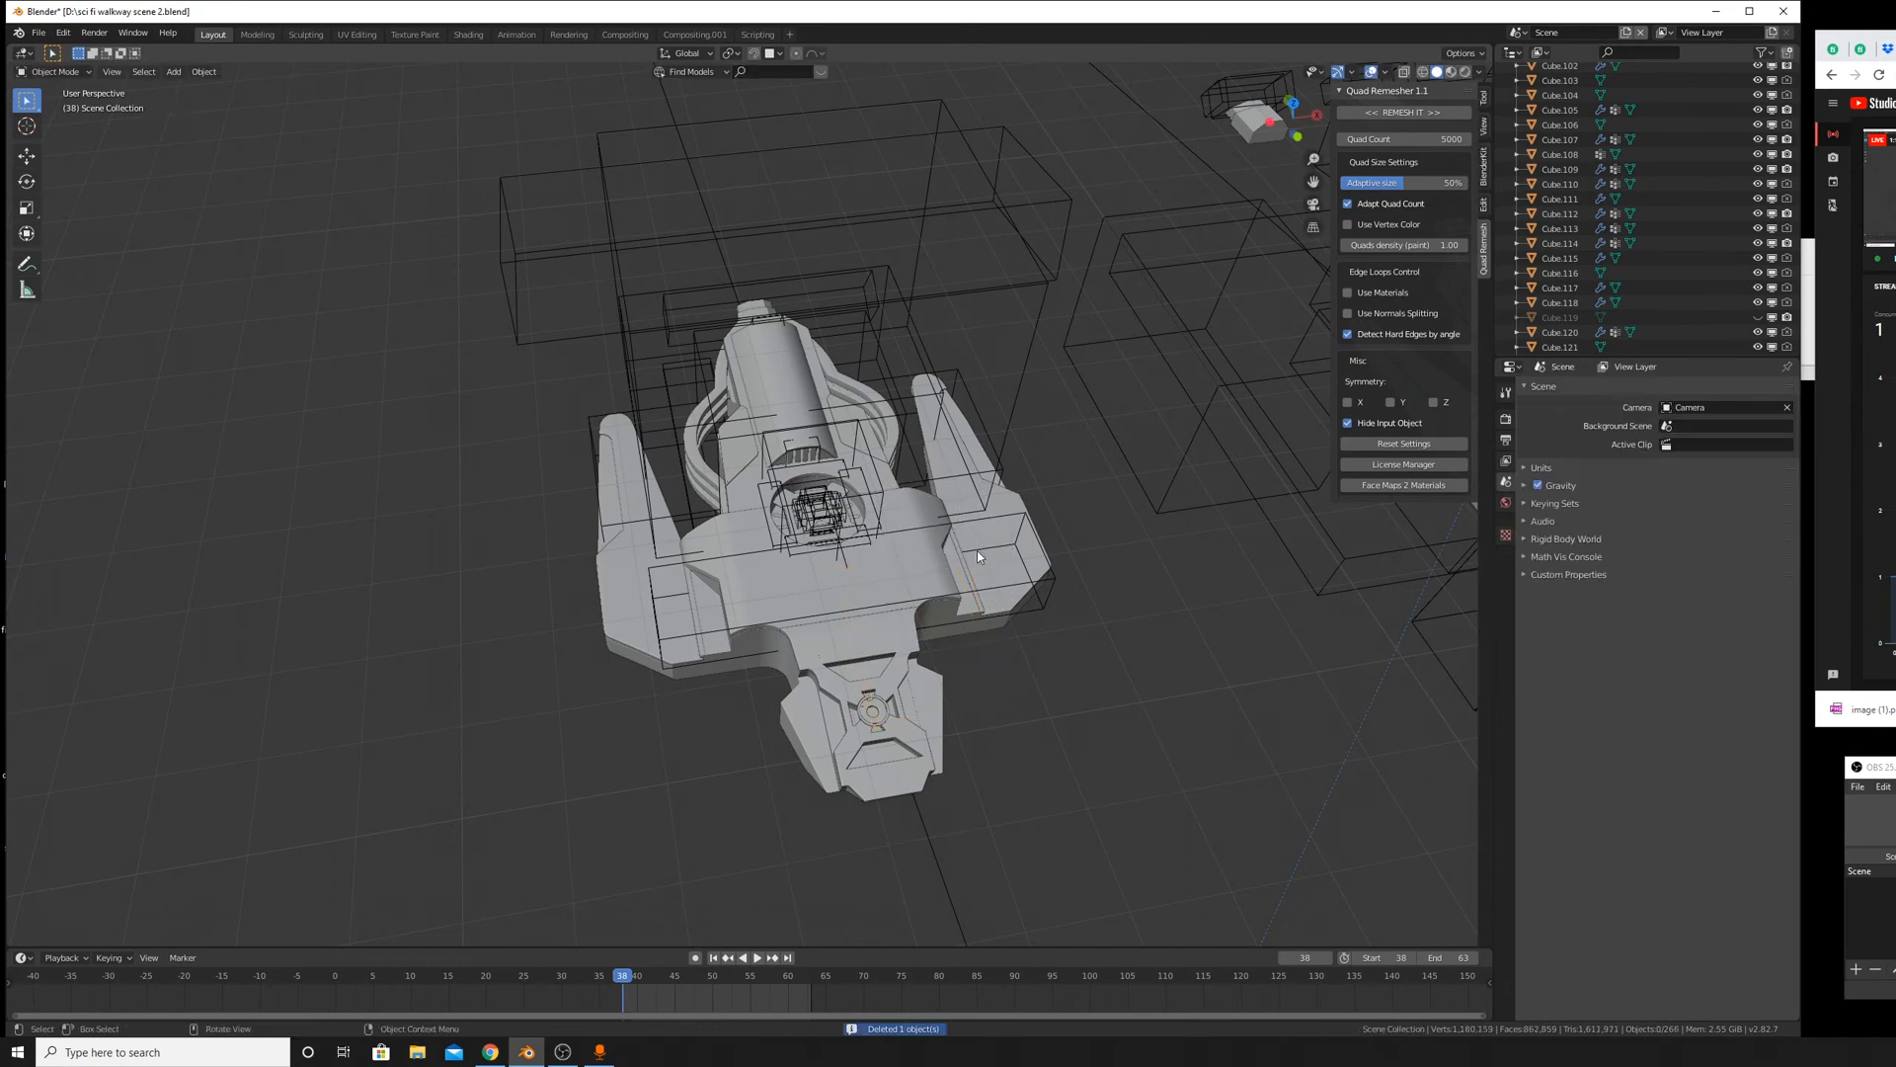
# Delete the tall wireframe cutter box above the circular recess in the hull.
pyautogui.moveTo(978, 556); pyautogui.dragTo(740, 448, button='middle')
pyautogui.click(740, 448)
pyautogui.click(735, 425)
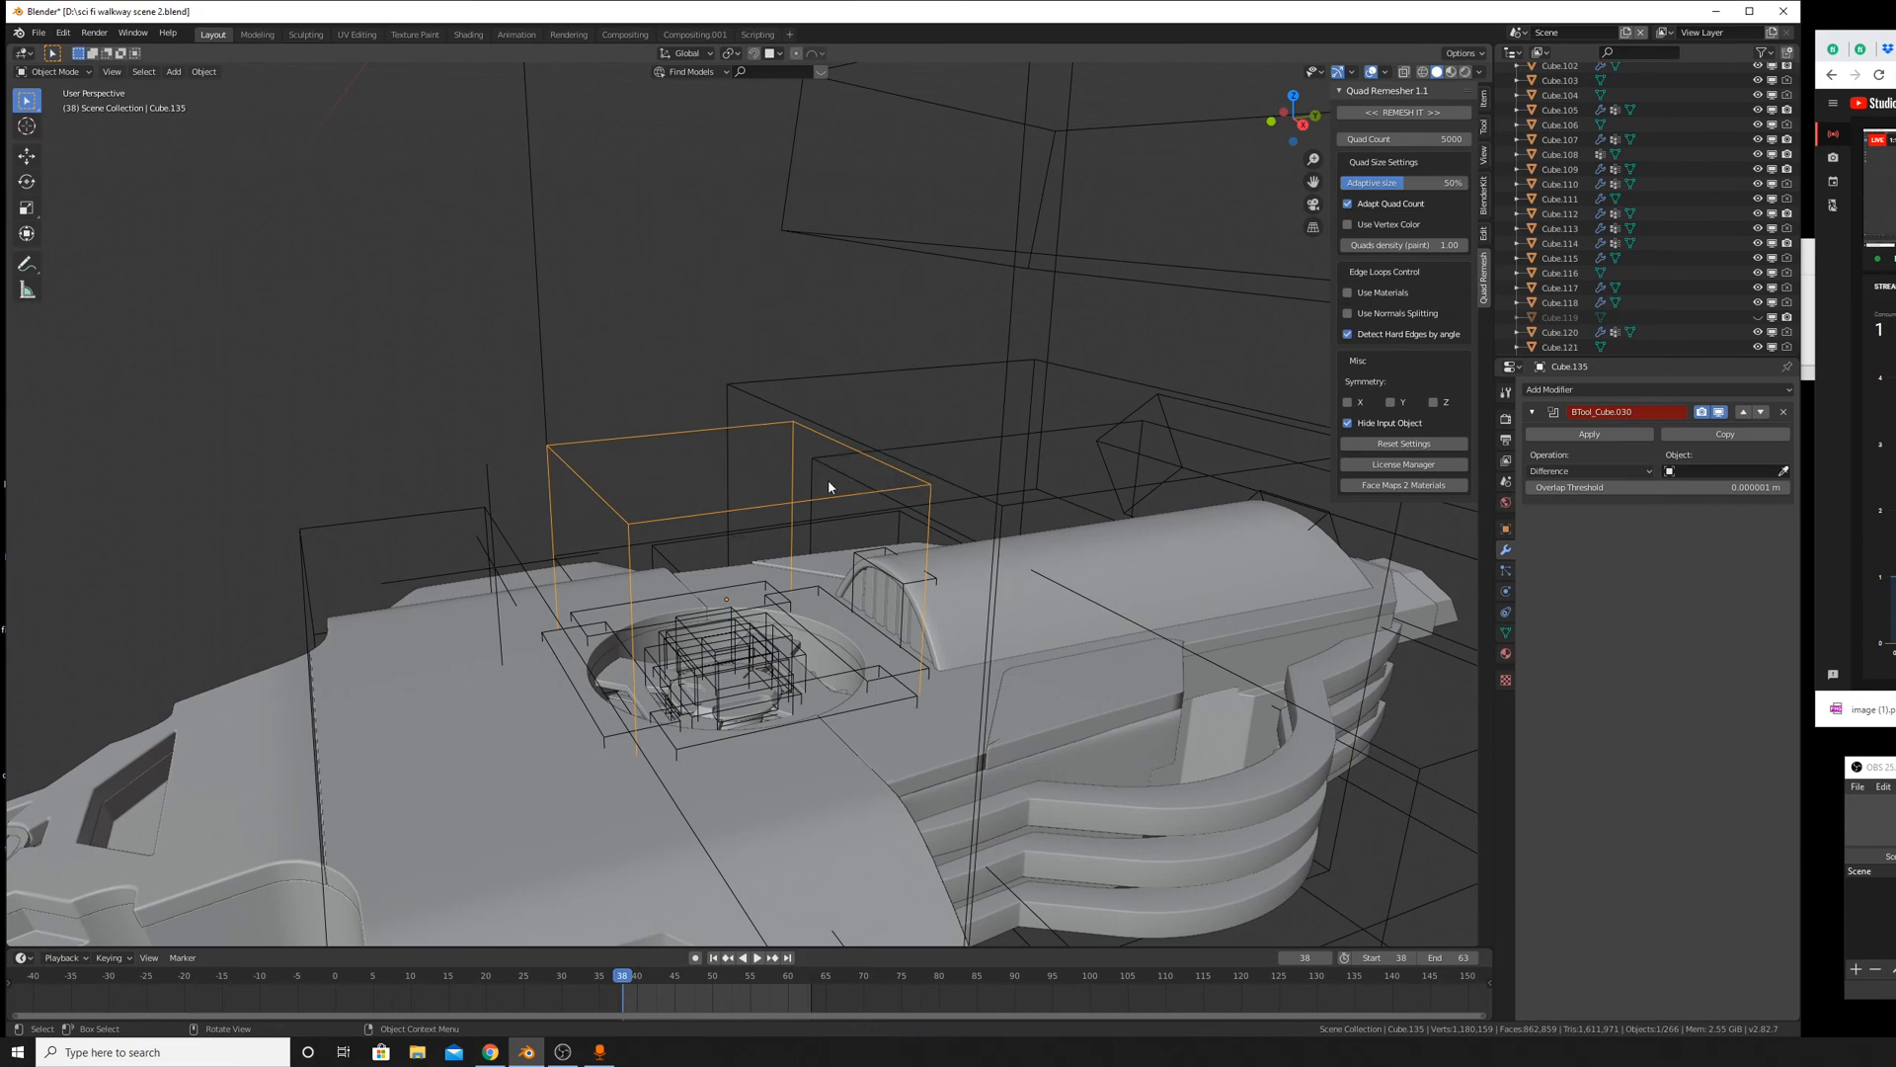
pyautogui.press('Delete')
# Apply all Boolean modifiers on the notched plate inside the circular recess, and collapse its Bevel and Weighted Normal modifiers.
pyautogui.scroll(10, 828, 527)
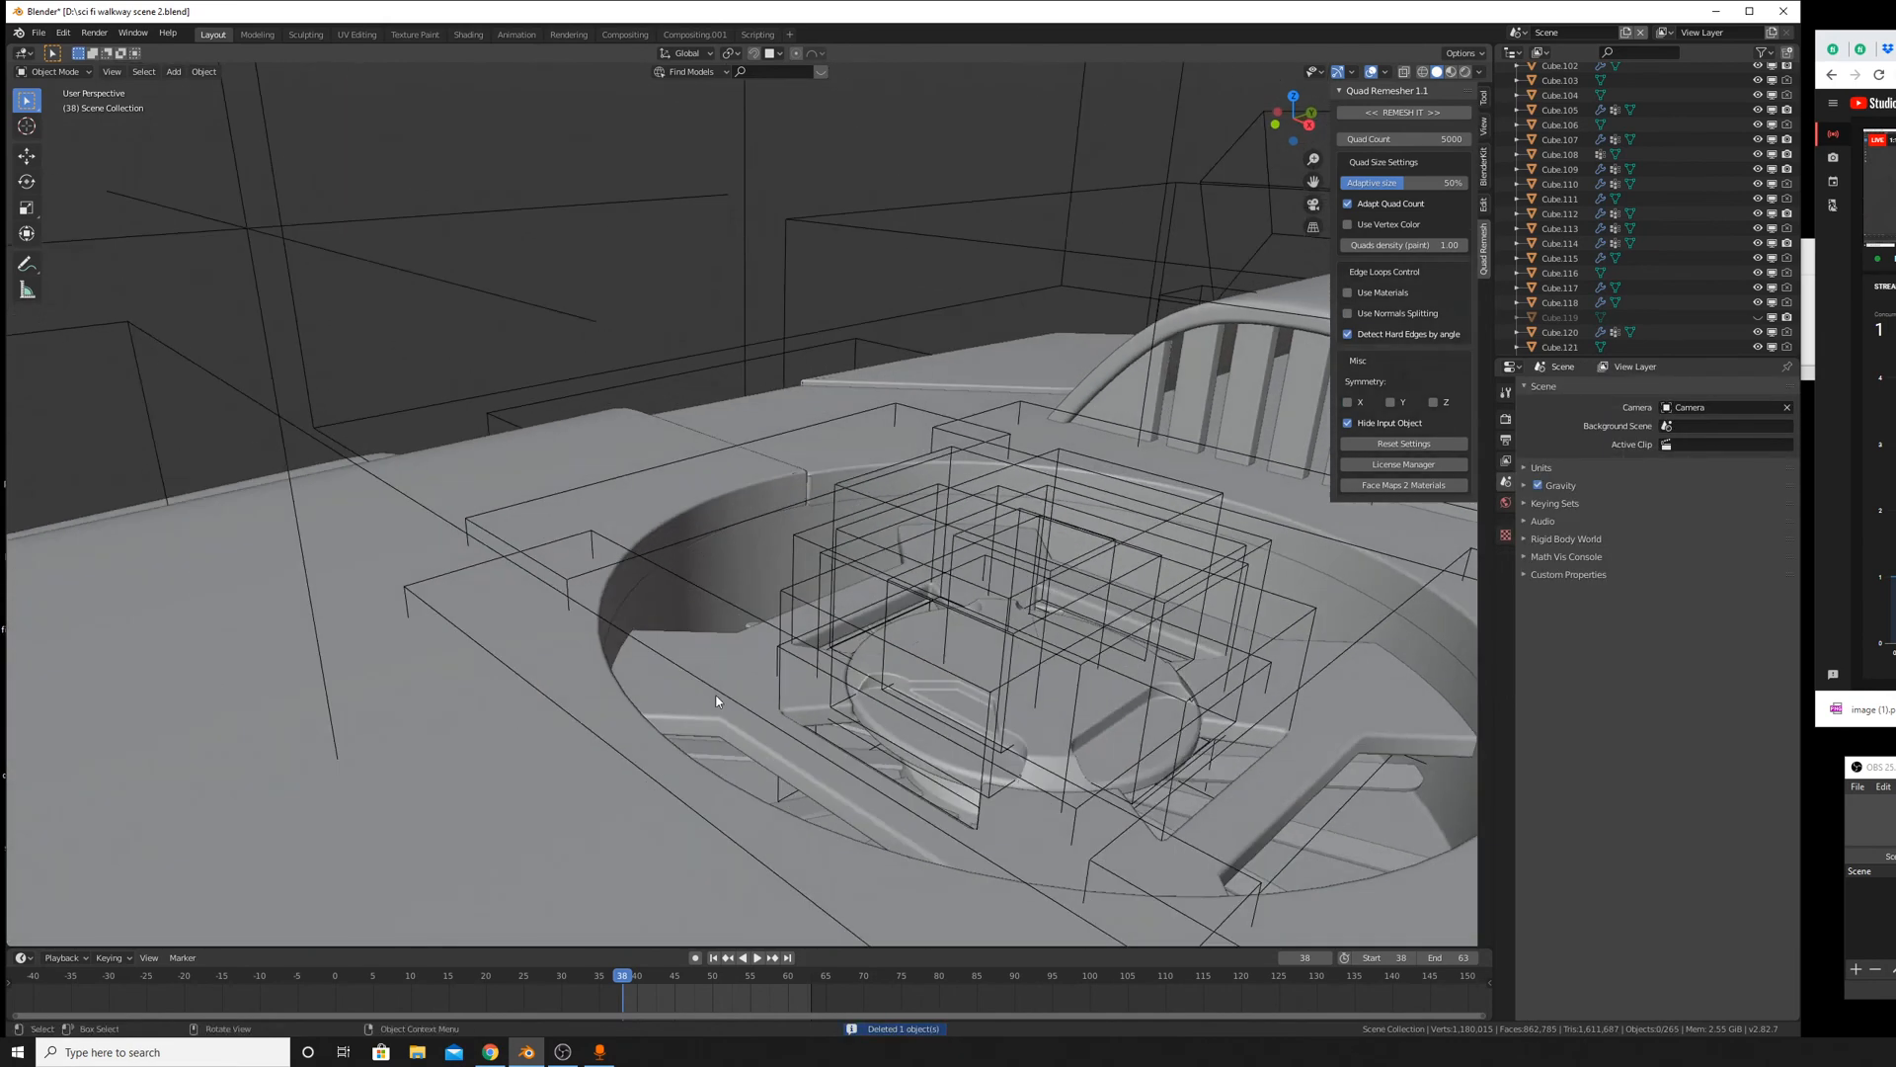
pyautogui.click(796, 672)
pyautogui.scroll(3, 1612, 565)
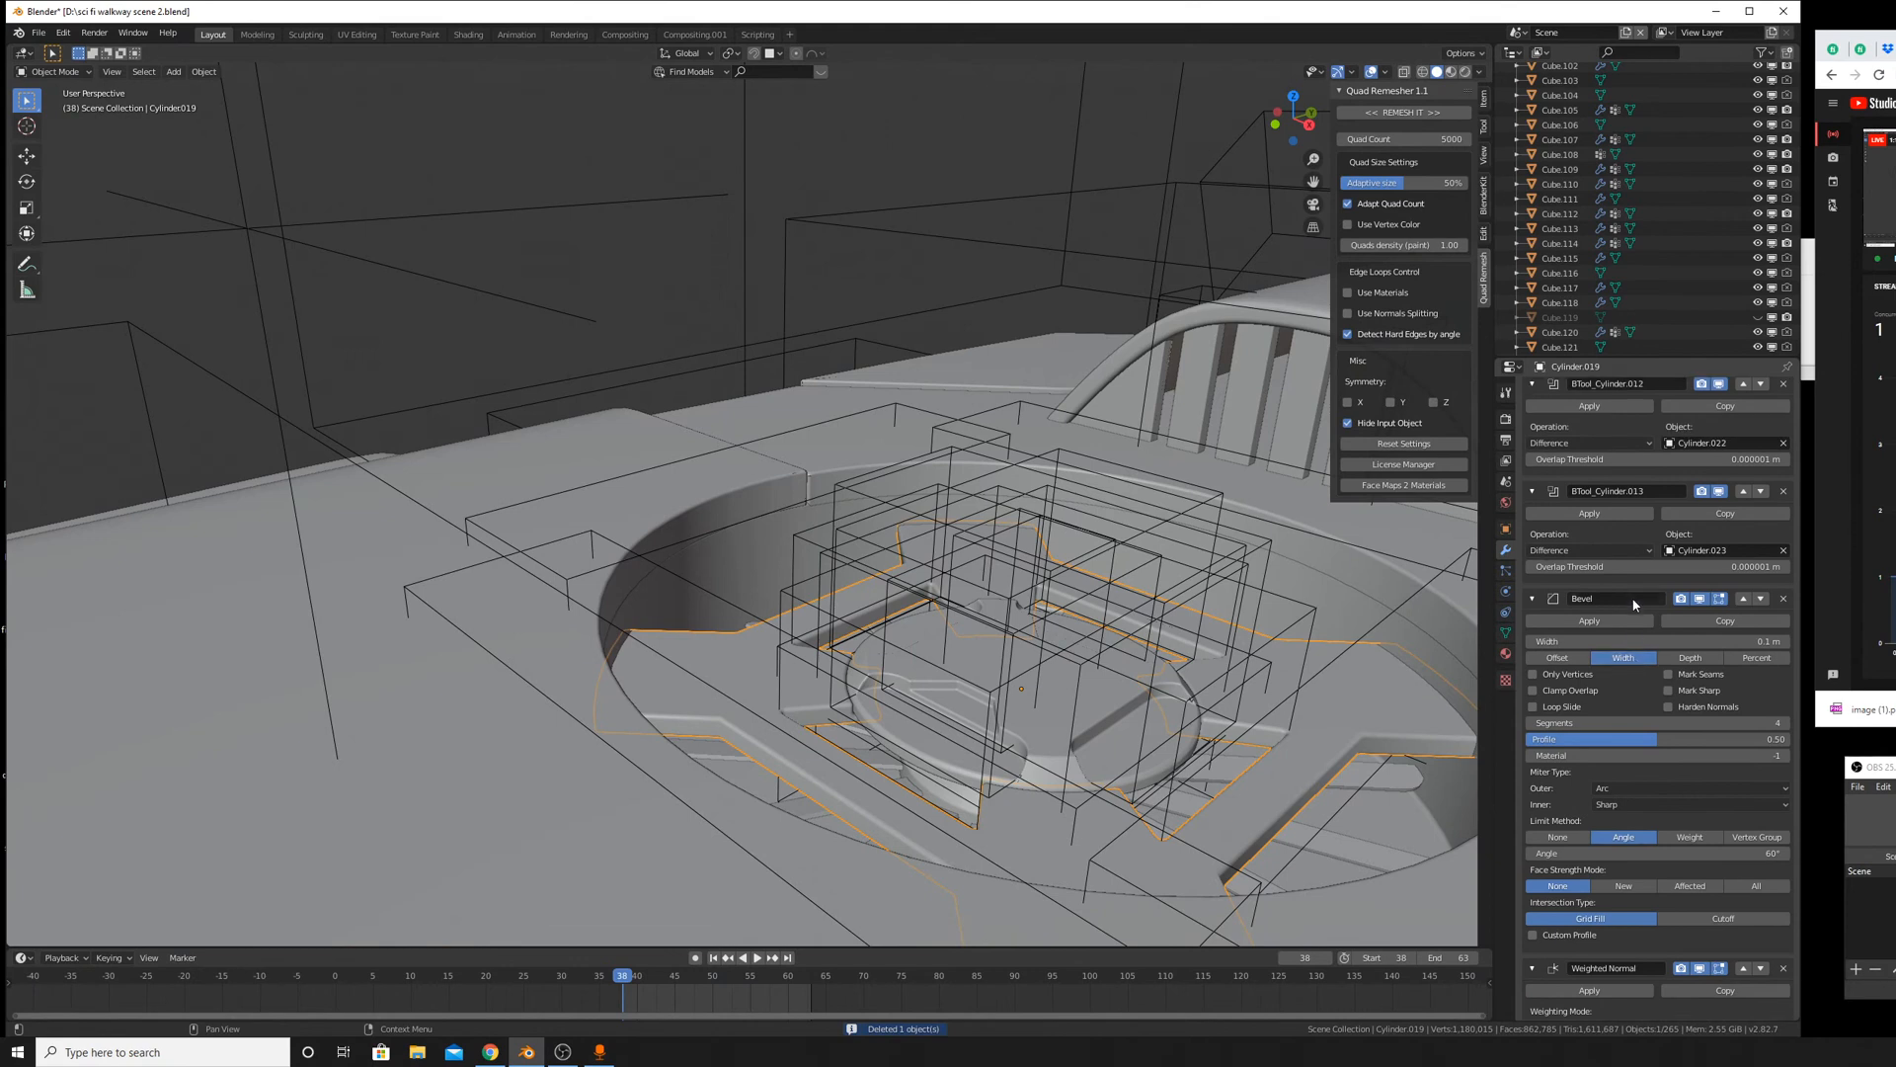
pyautogui.scroll(-1, 1586, 543)
pyautogui.scroll(8, 1639, 561)
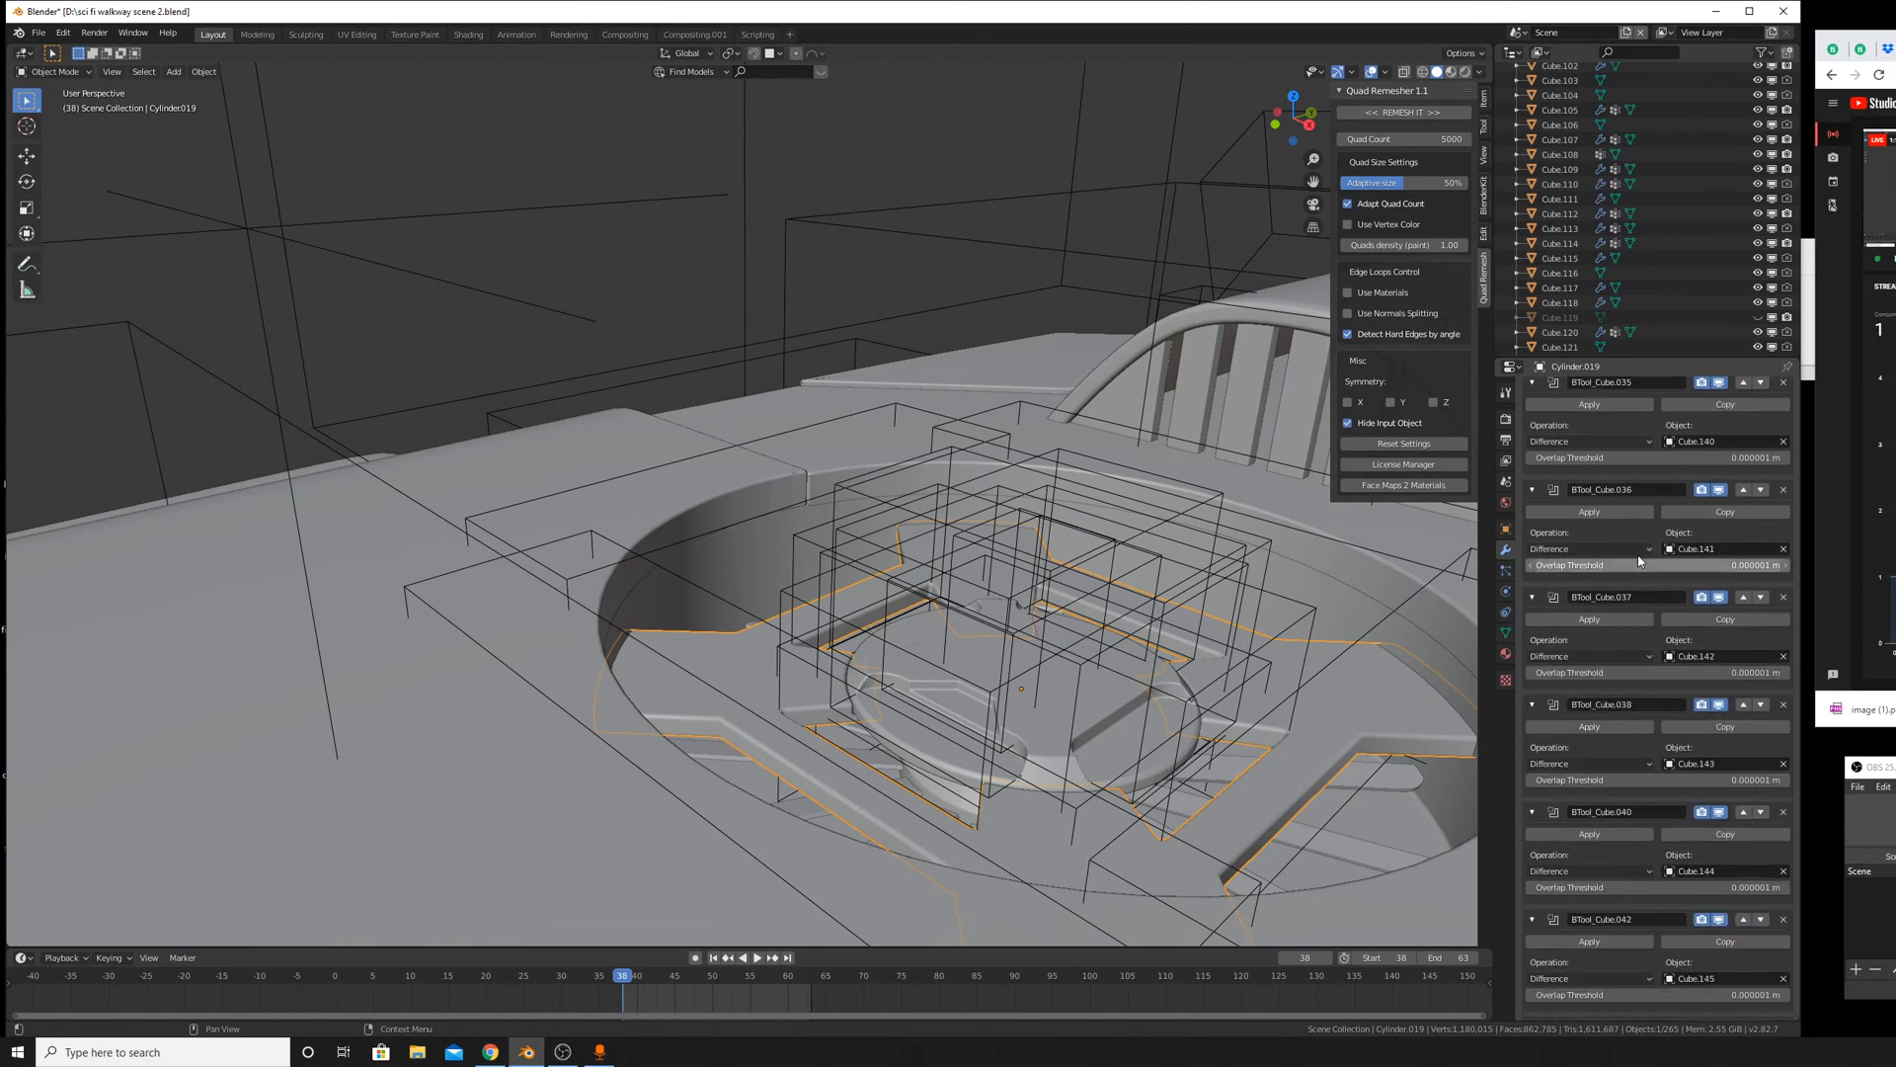
pyautogui.scroll(1, 1638, 560)
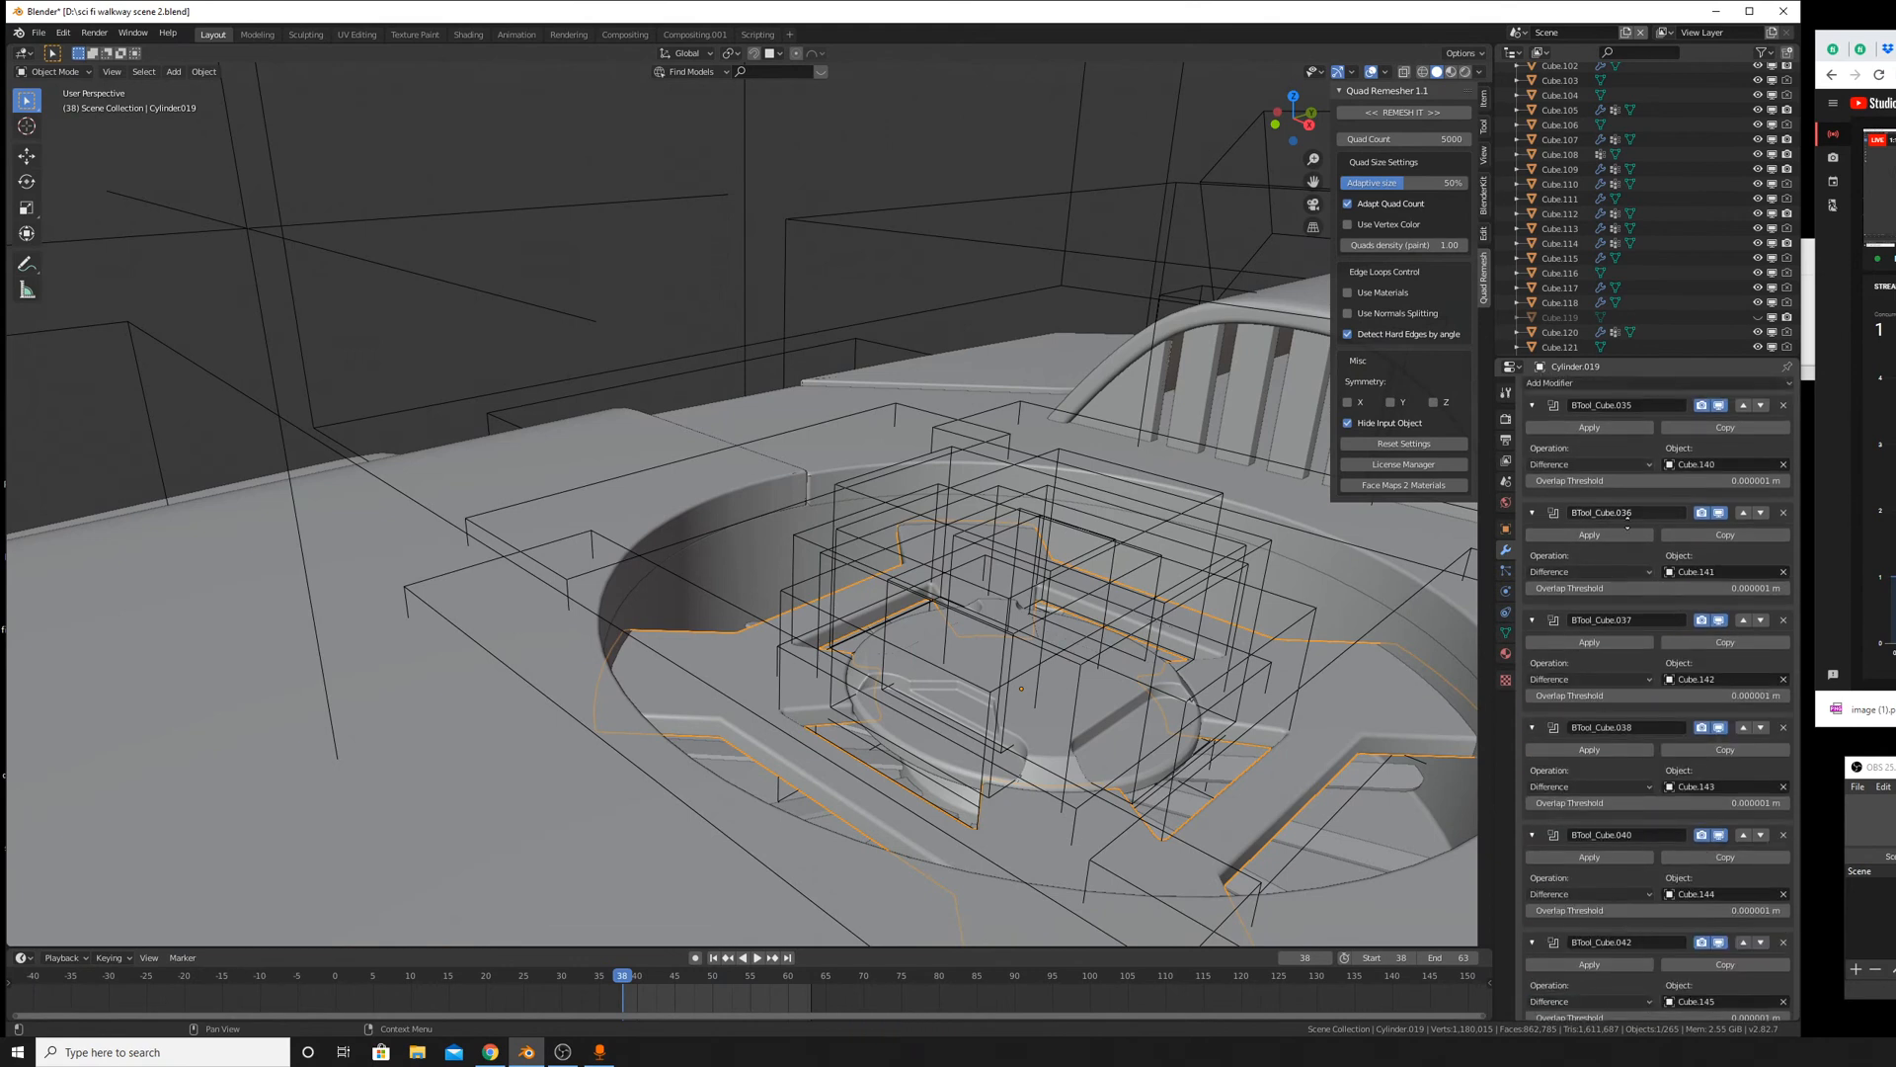
pyautogui.click(1590, 434)
pyautogui.click(1590, 433)
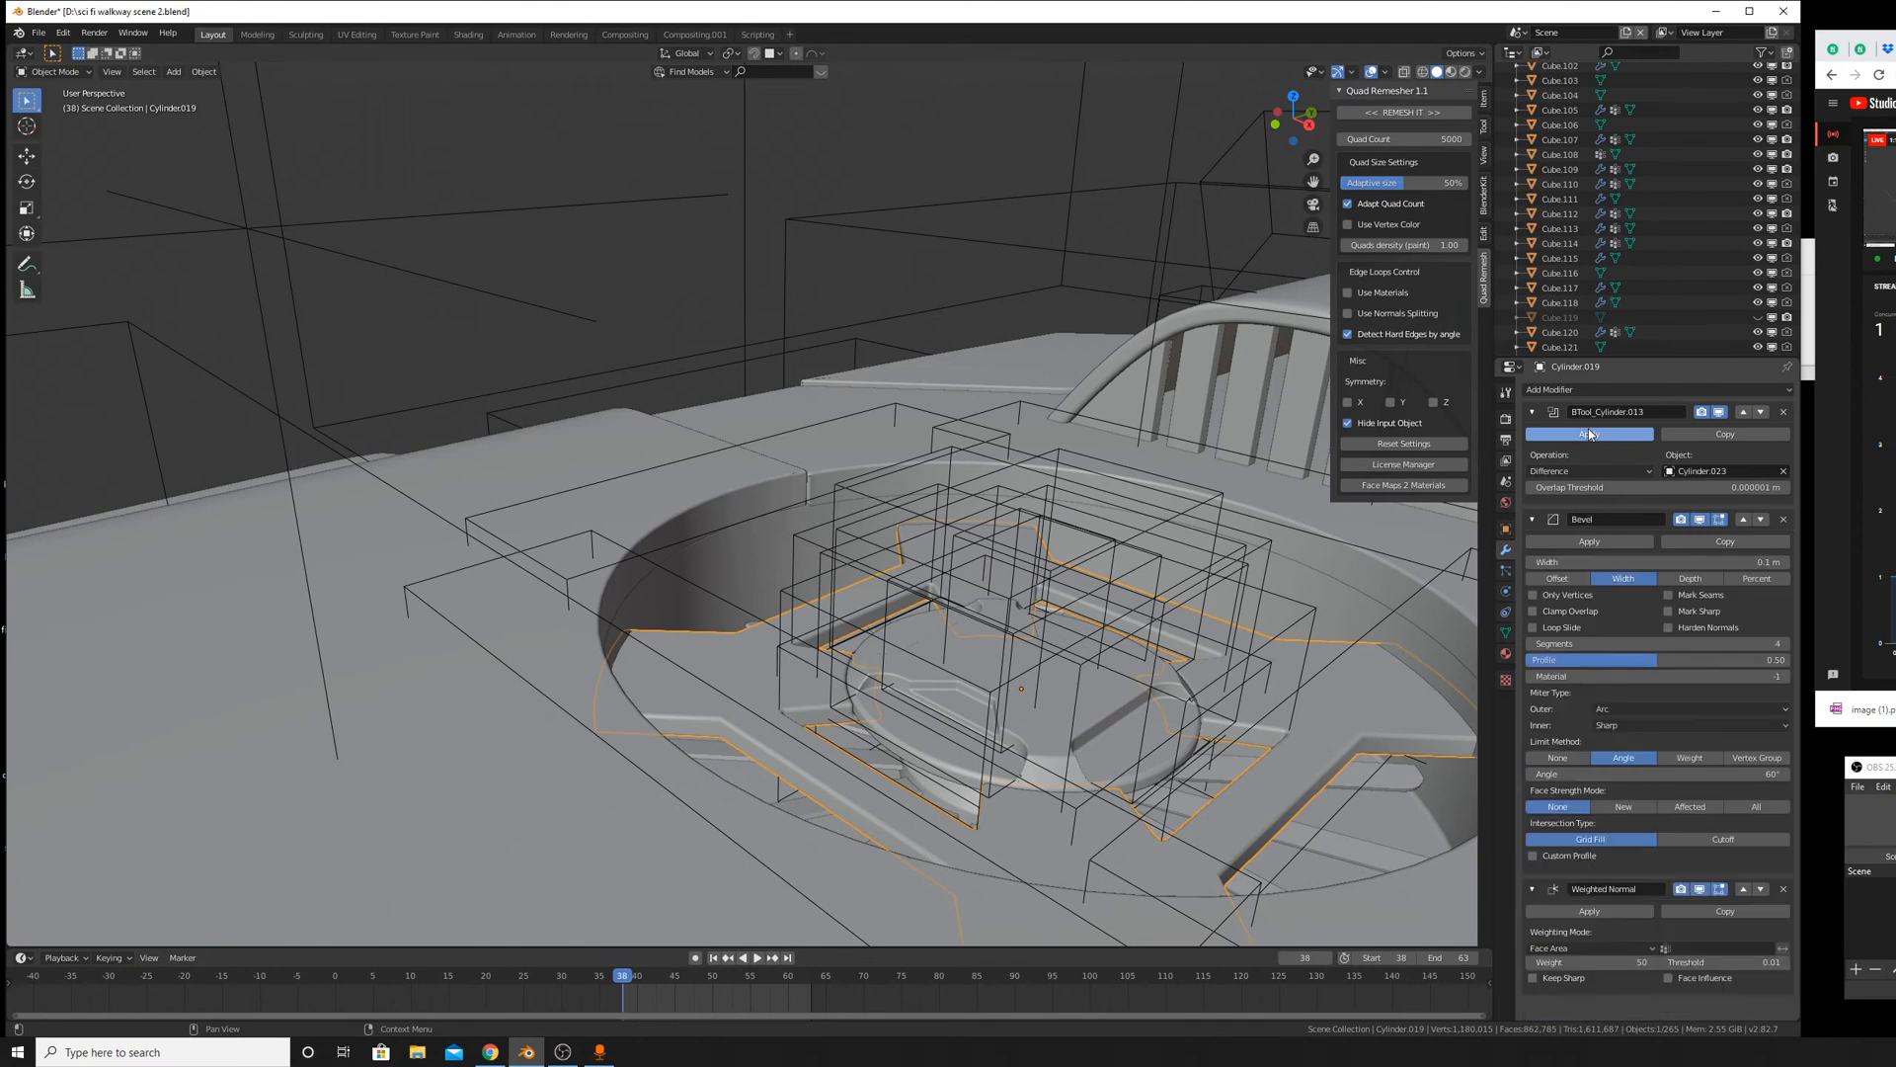
pyautogui.click(1590, 434)
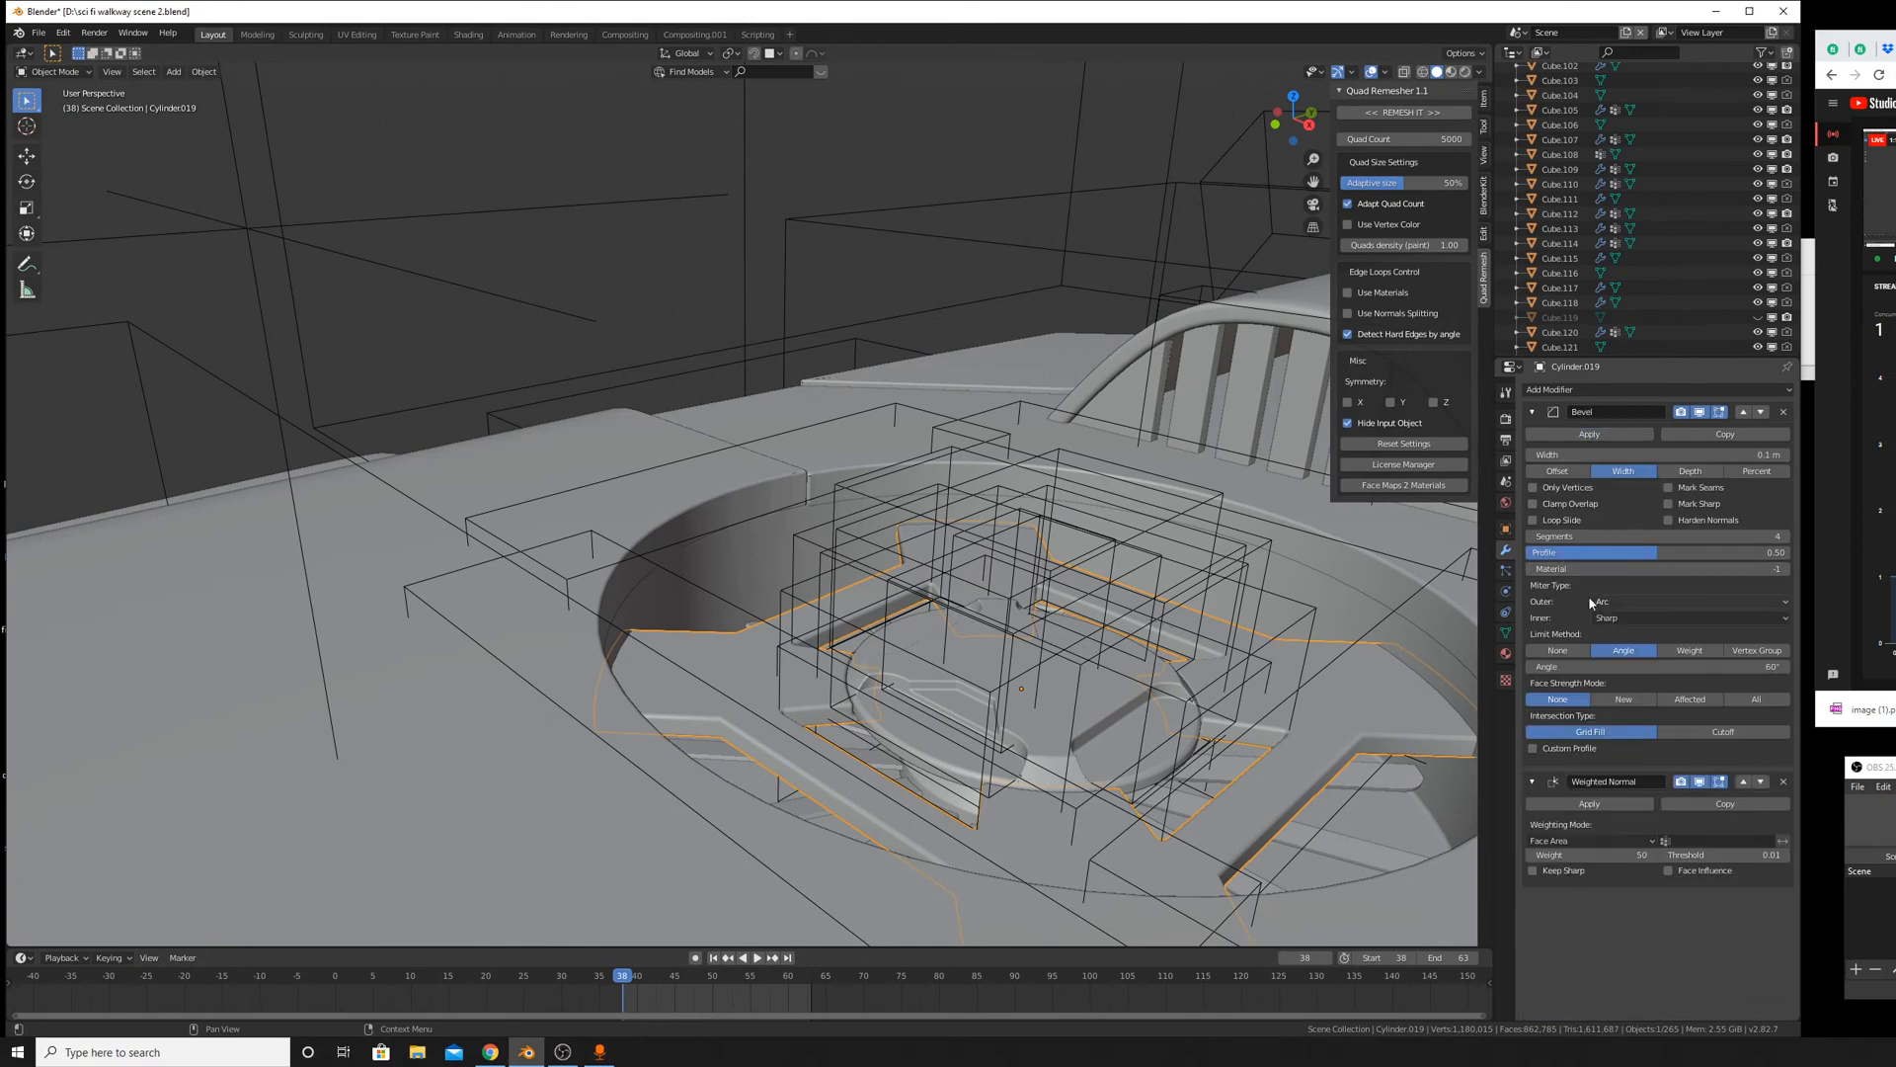
pyautogui.click(1532, 784)
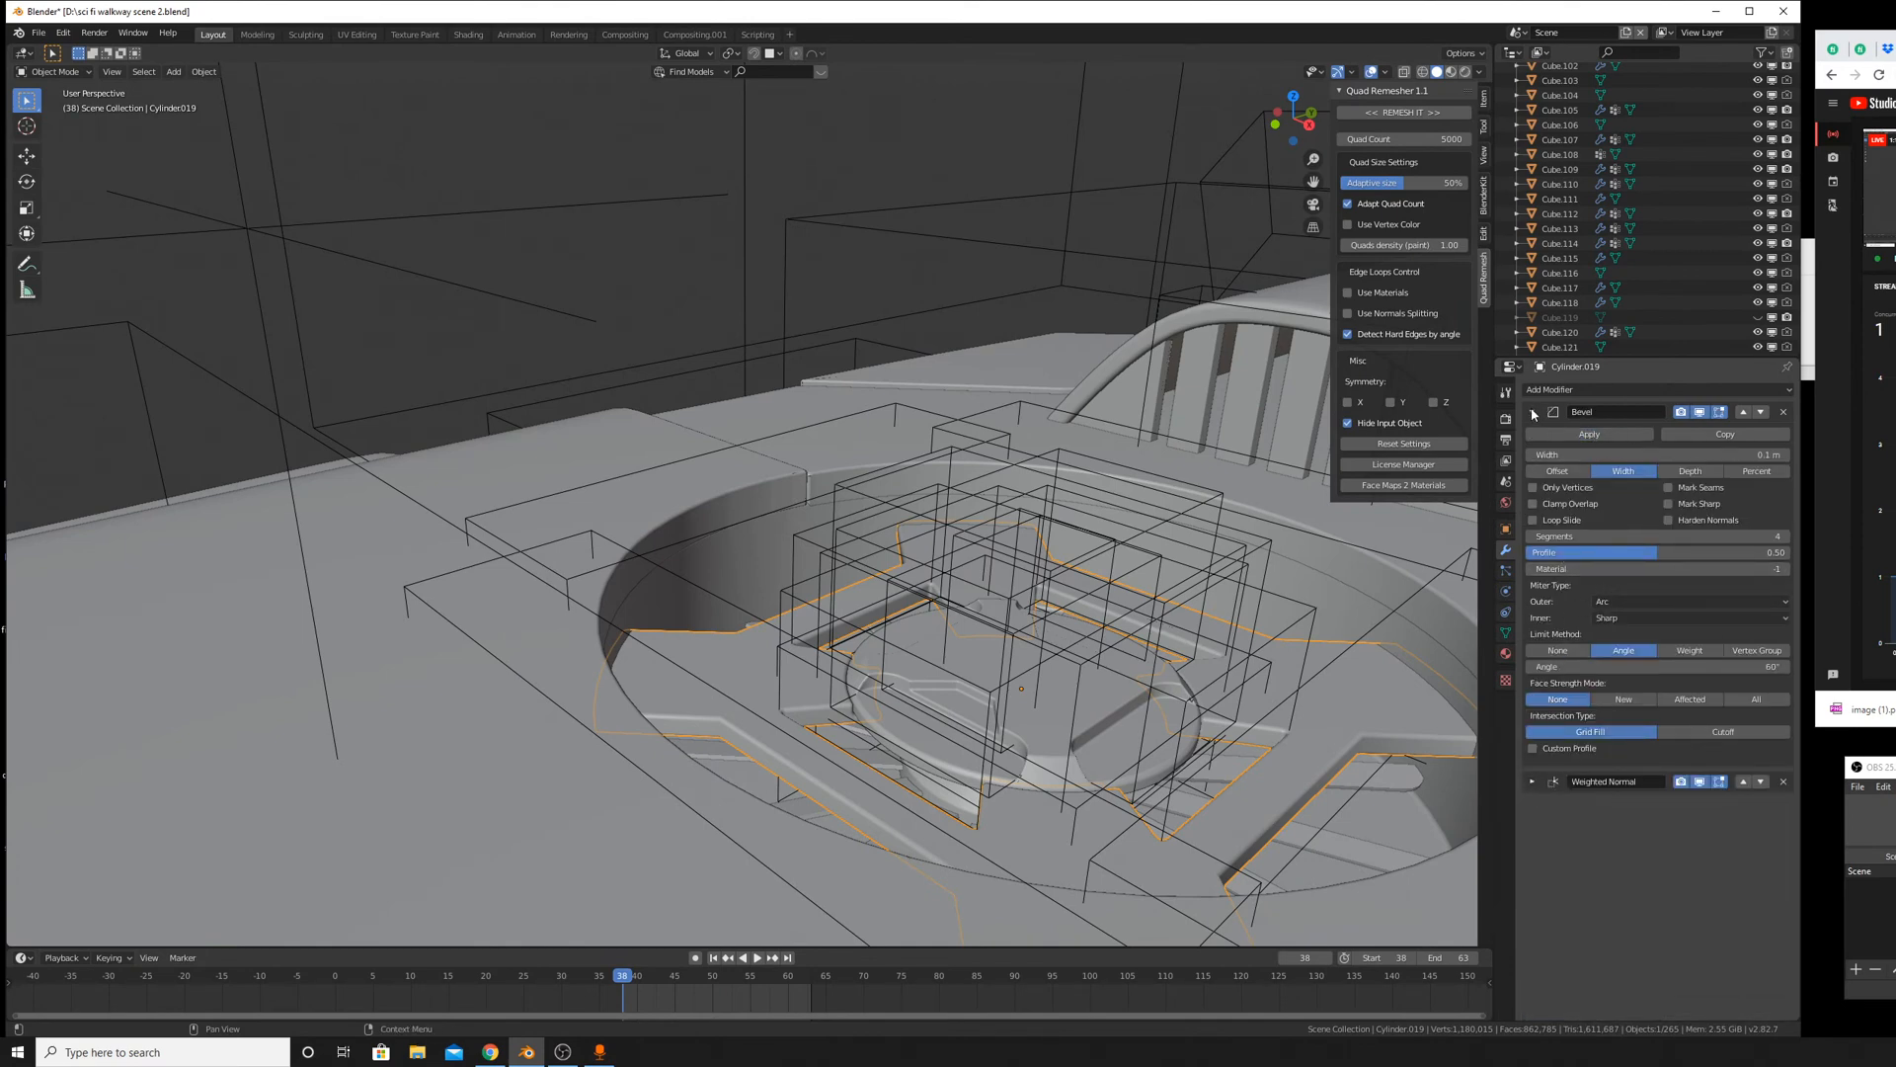
pyautogui.click(1533, 413)
# Set the Bevel.001 profile of the central disc in the circular recess to 0.00.
pyautogui.moveTo(1296, 547); pyautogui.dragTo(943, 606, button='middle')
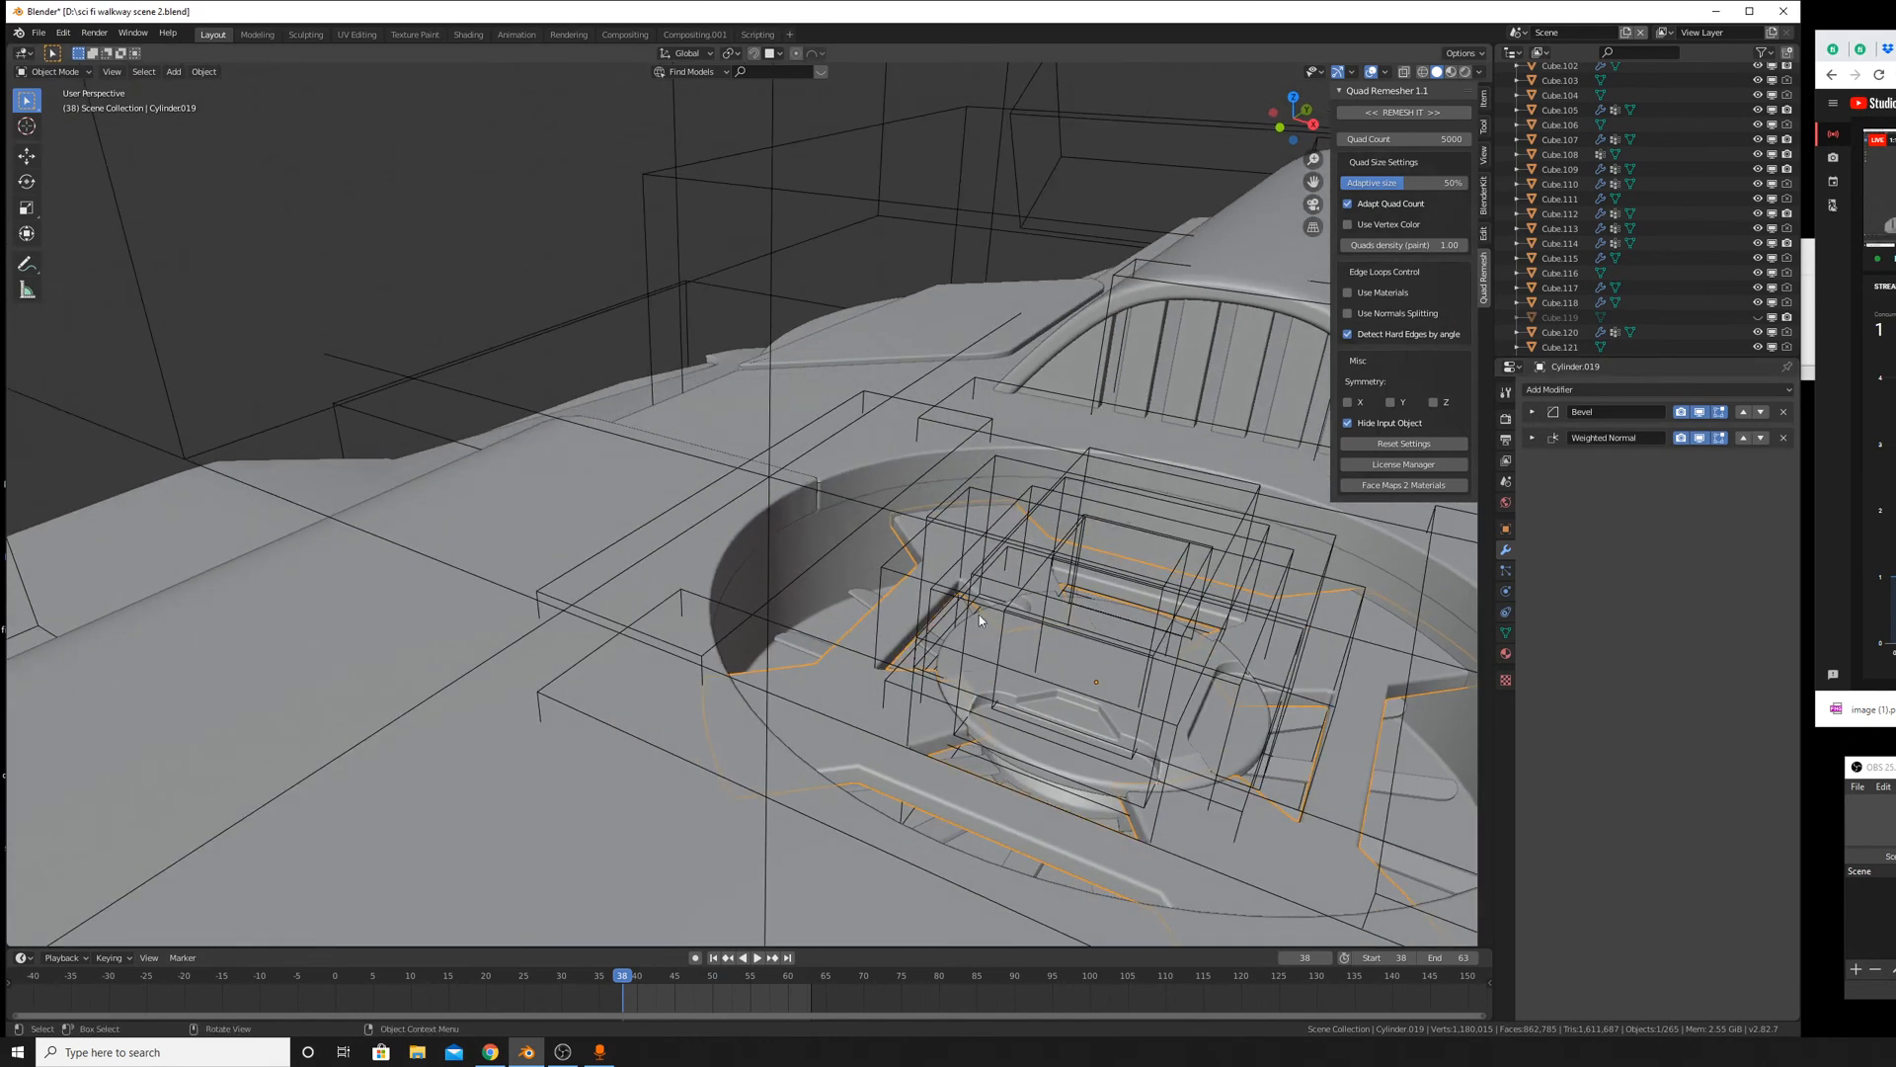
pyautogui.click(1053, 675)
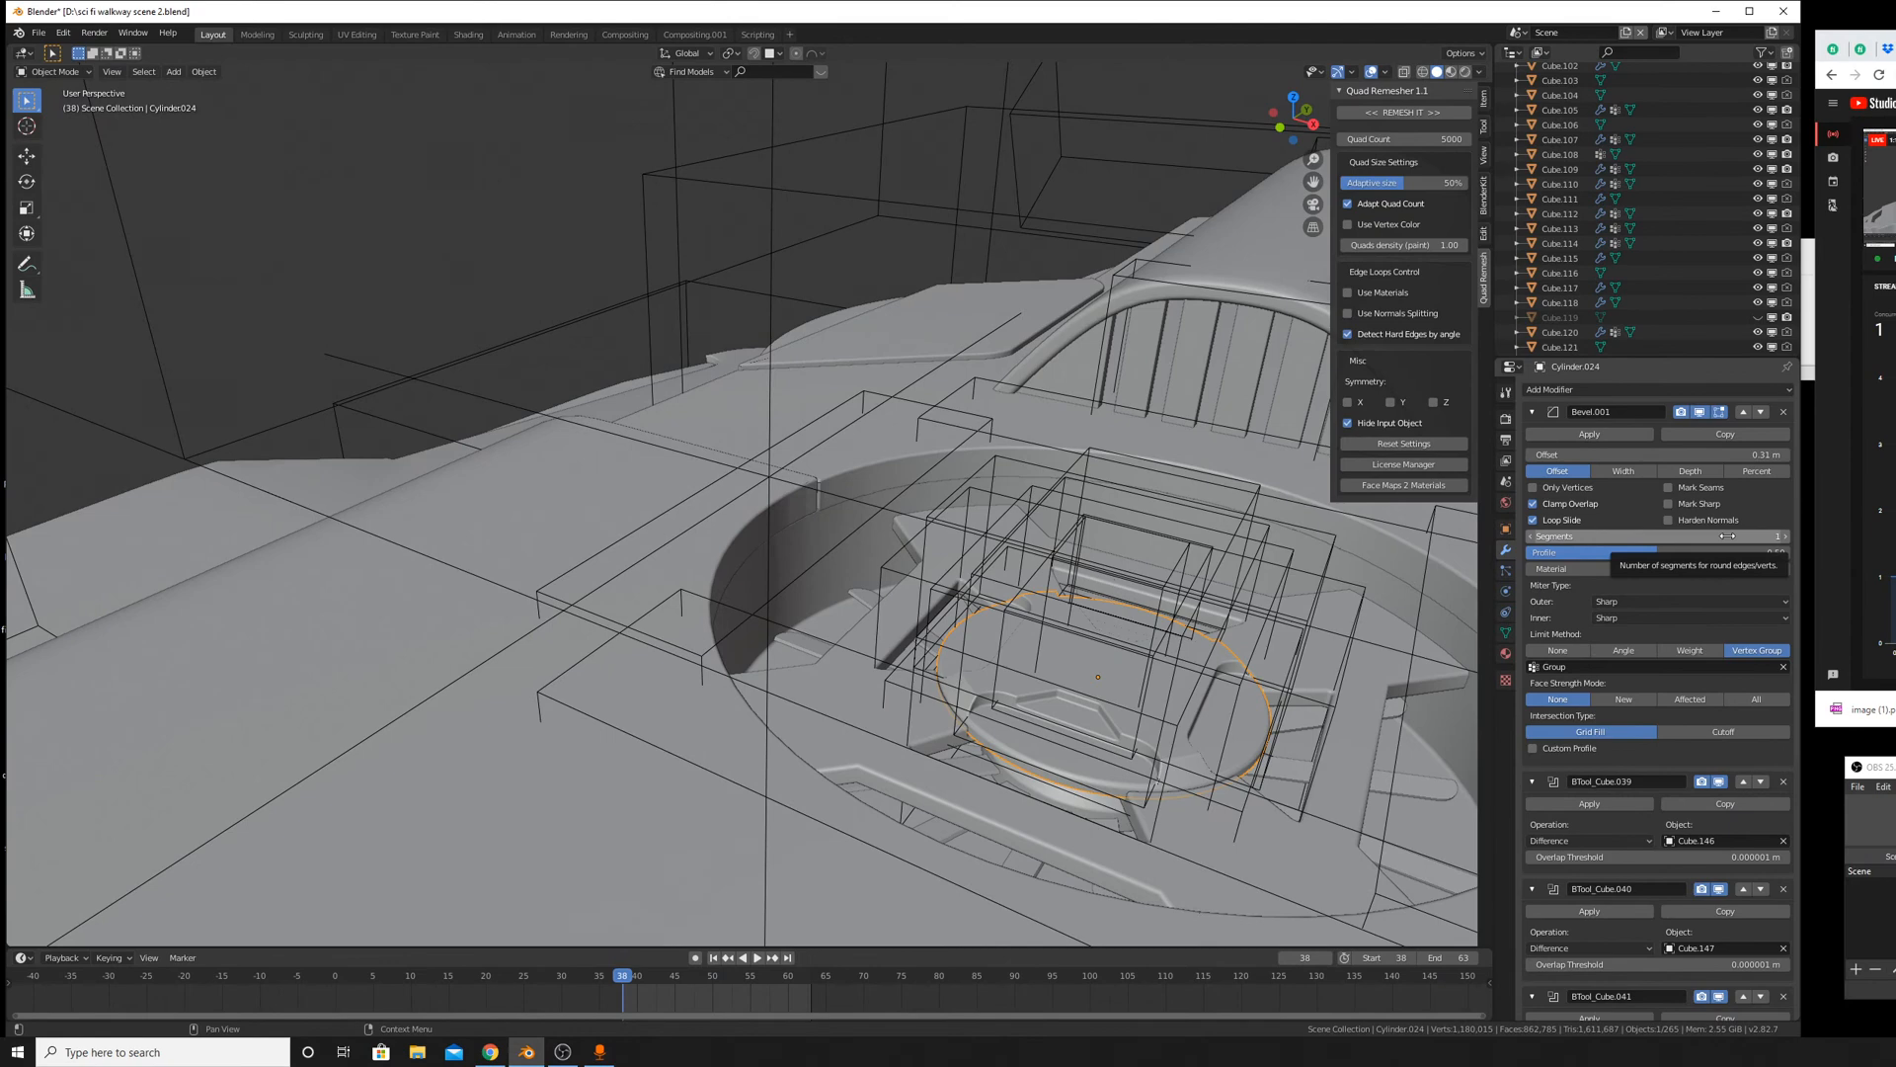
pyautogui.scroll(-15, 1699, 705)
pyautogui.scroll(15, 1619, 987)
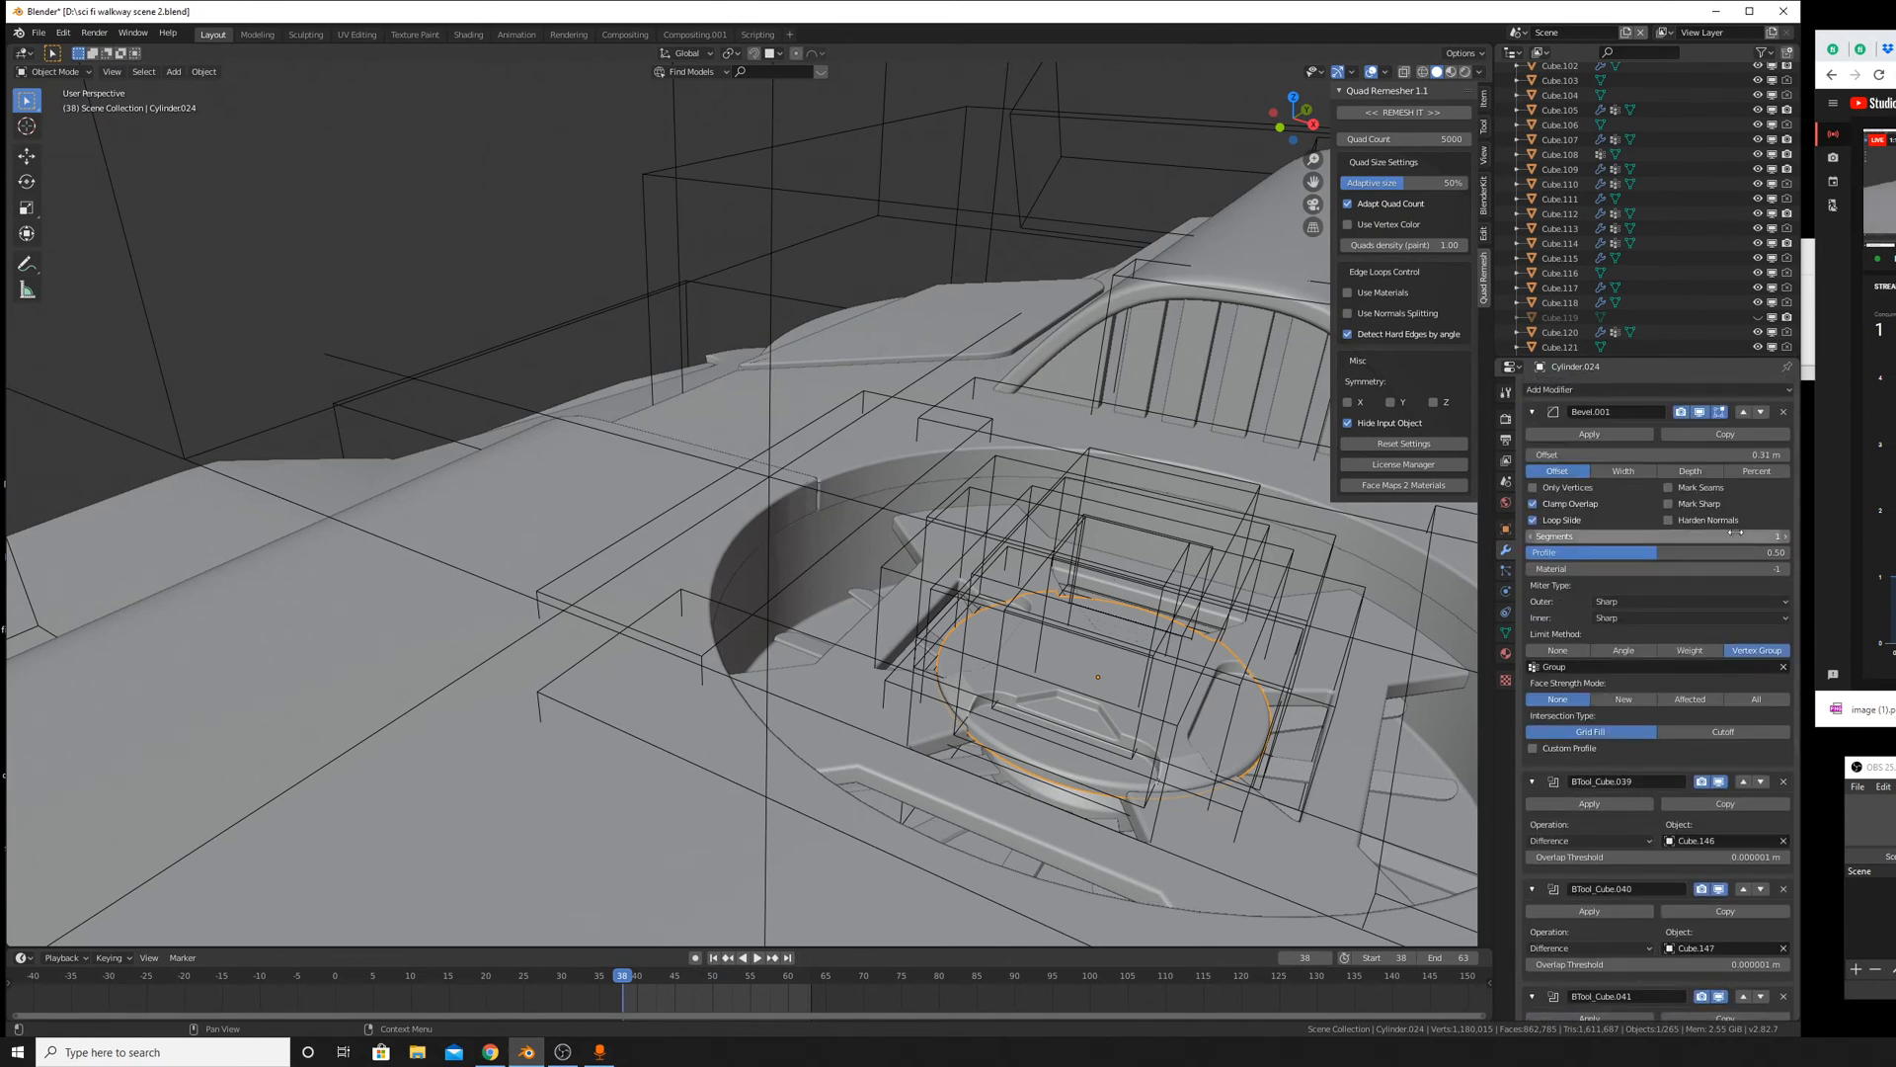
pyautogui.moveTo(1659, 536); pyautogui.dragTo(1635, 537)
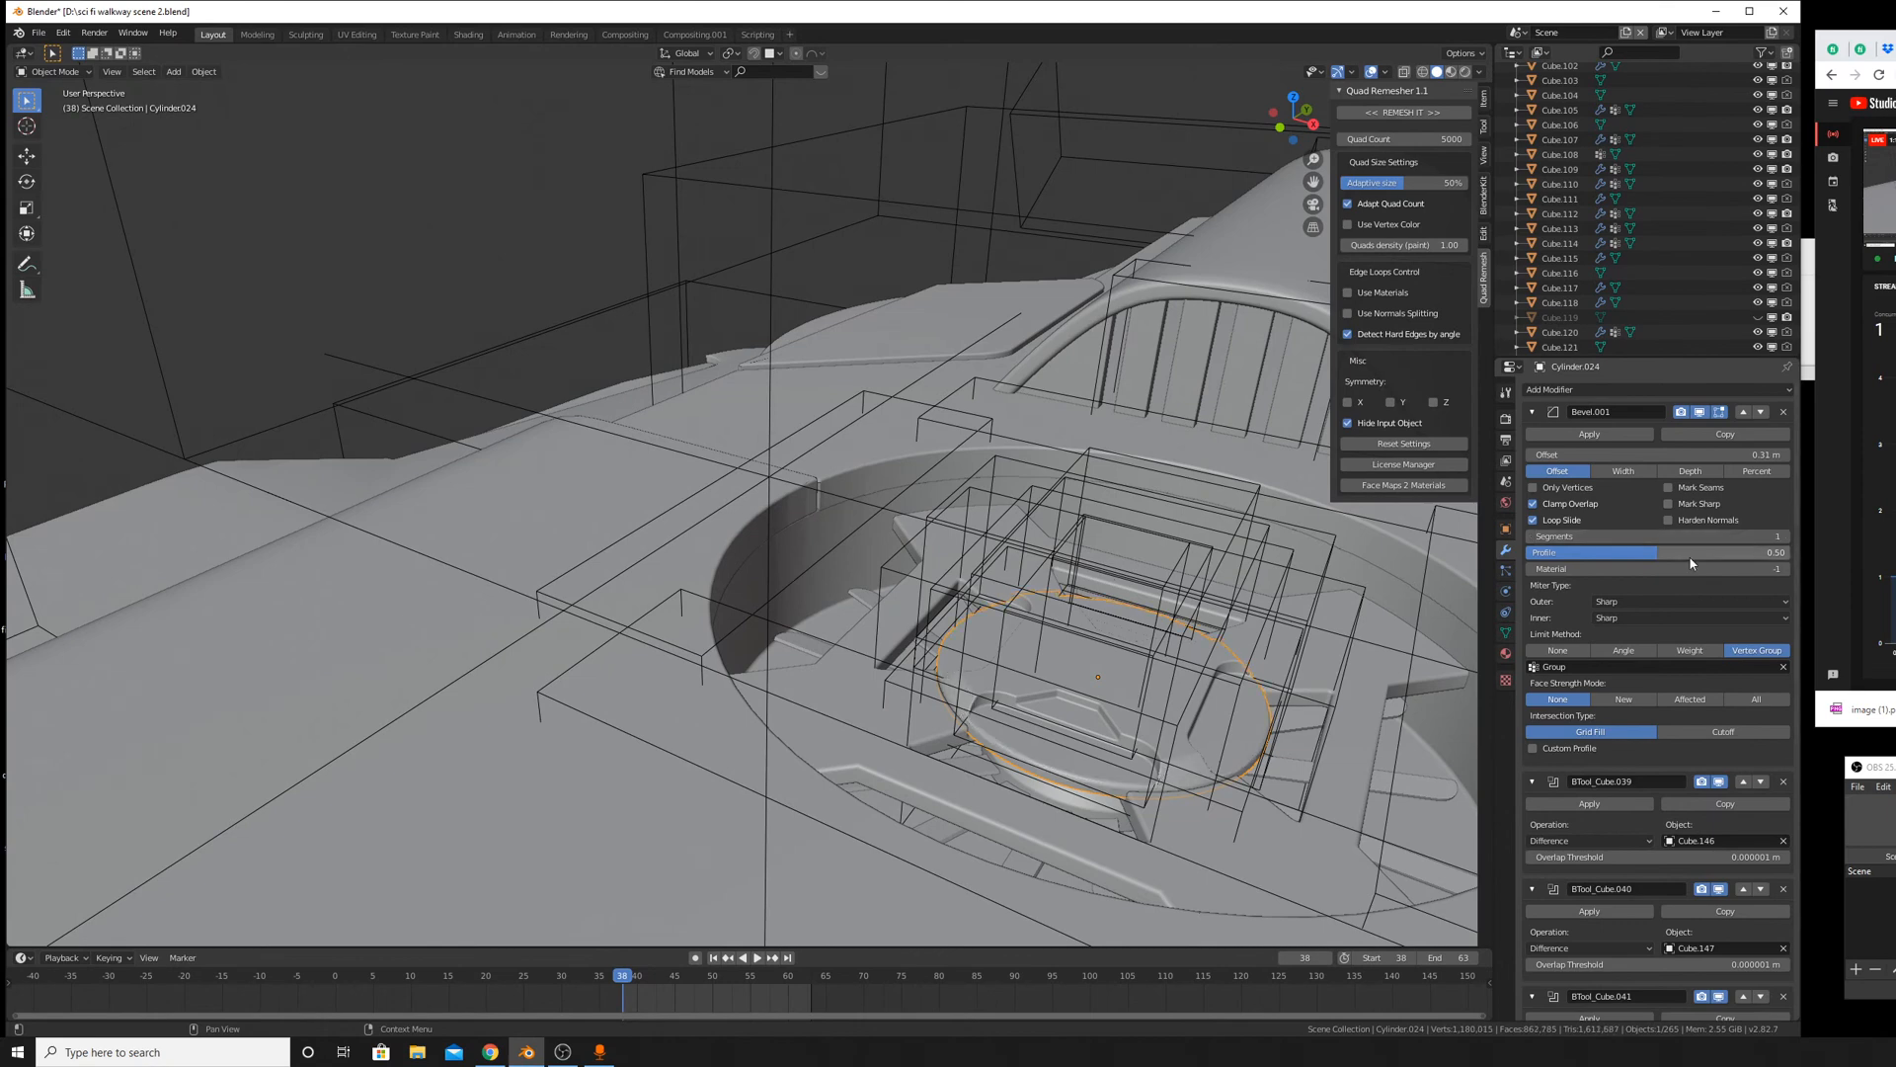
pyautogui.scroll(6, 1064, 732)
pyautogui.scroll(5, 1063, 726)
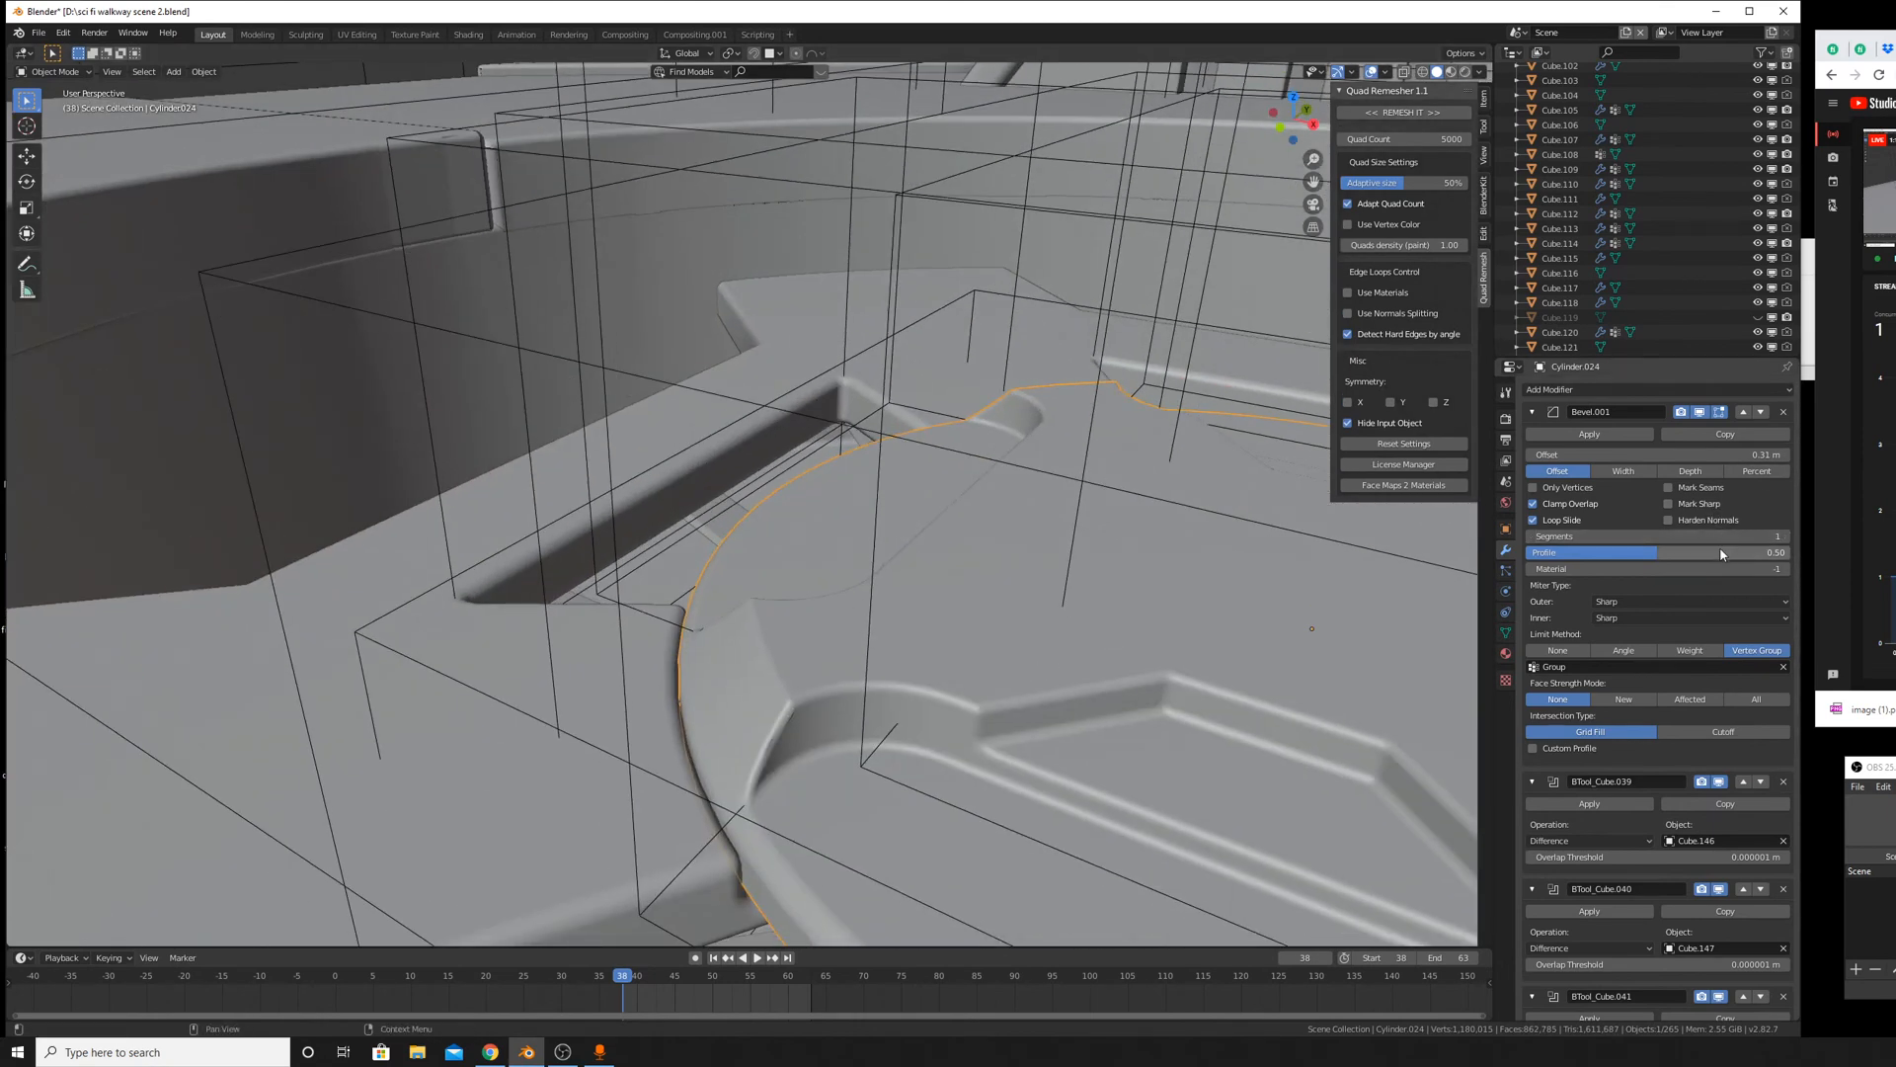
pyautogui.moveTo(1635, 552); pyautogui.dragTo(1541, 553)
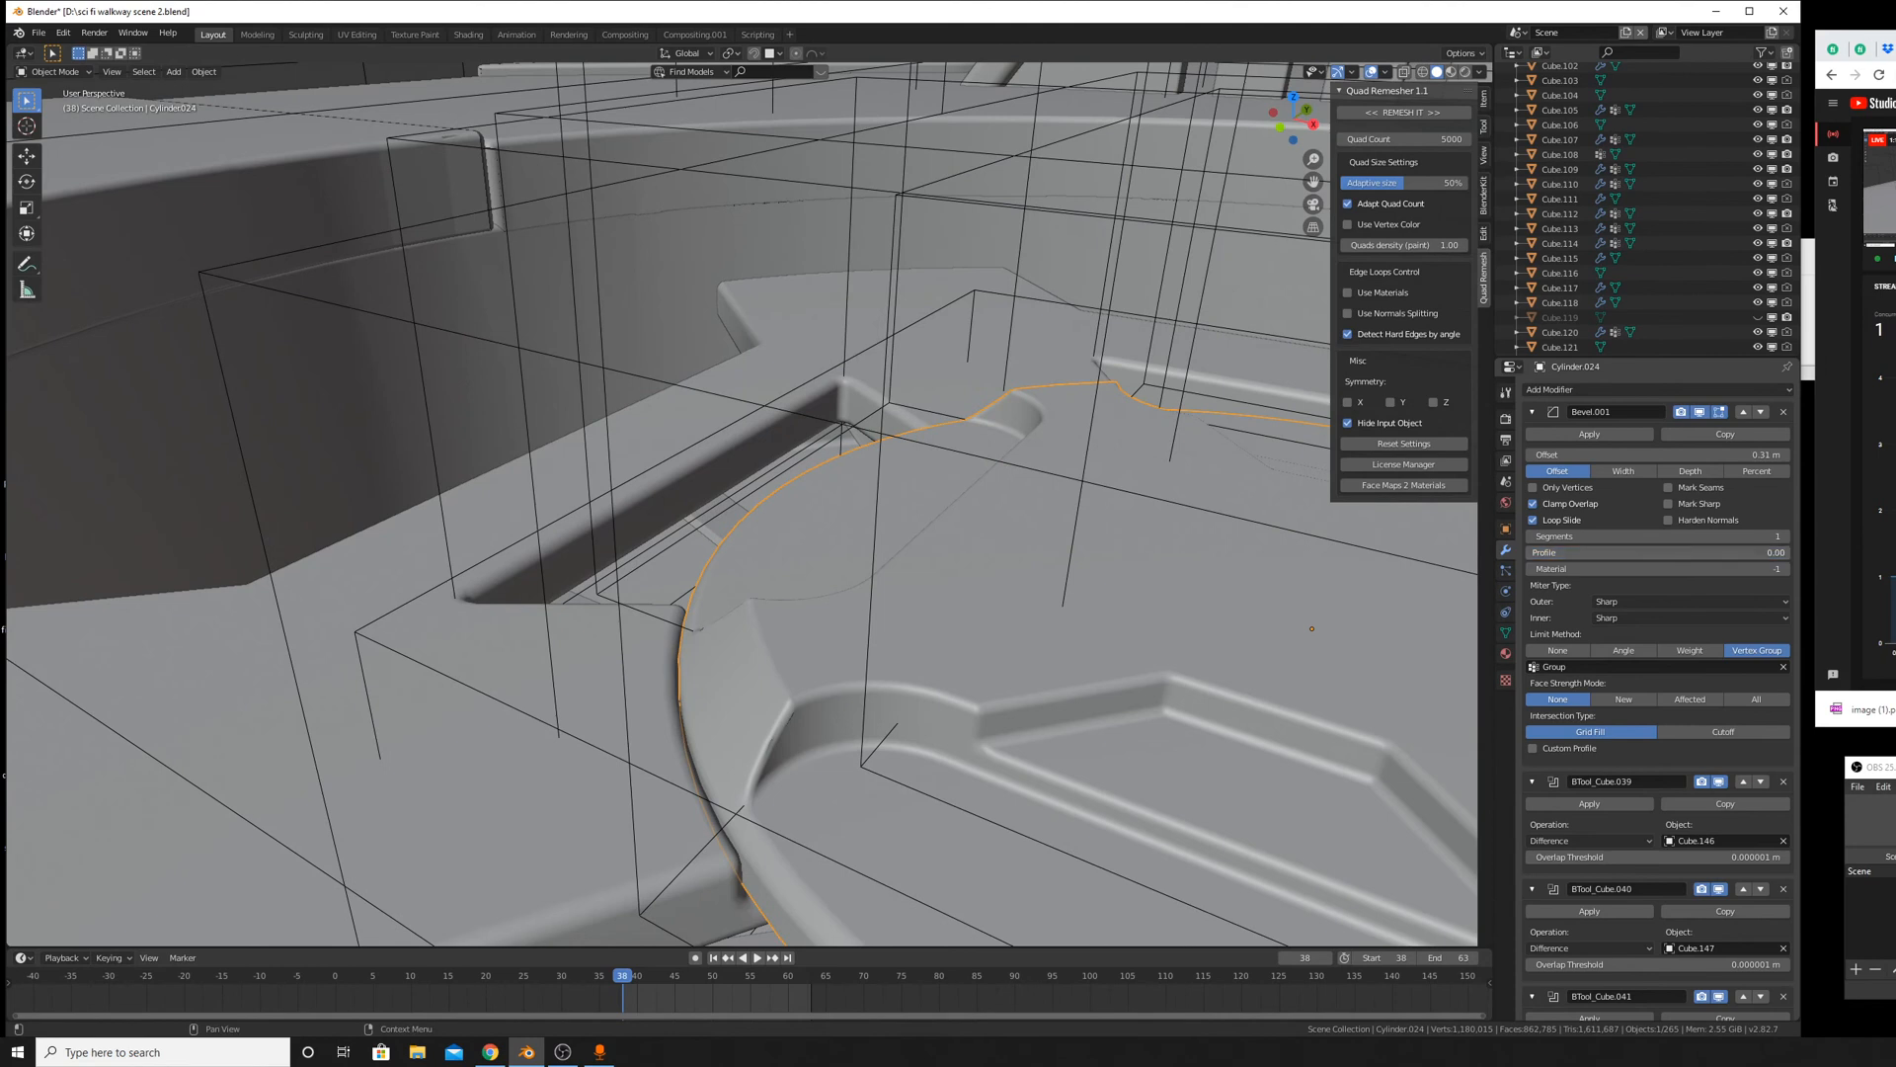
# Apply the central disc's Bevel.001 and its Boolean modifiers, keeping only the last Bevel modifier.
pyautogui.click(1588, 435)
pyautogui.click(1590, 434)
pyautogui.click(1590, 434)
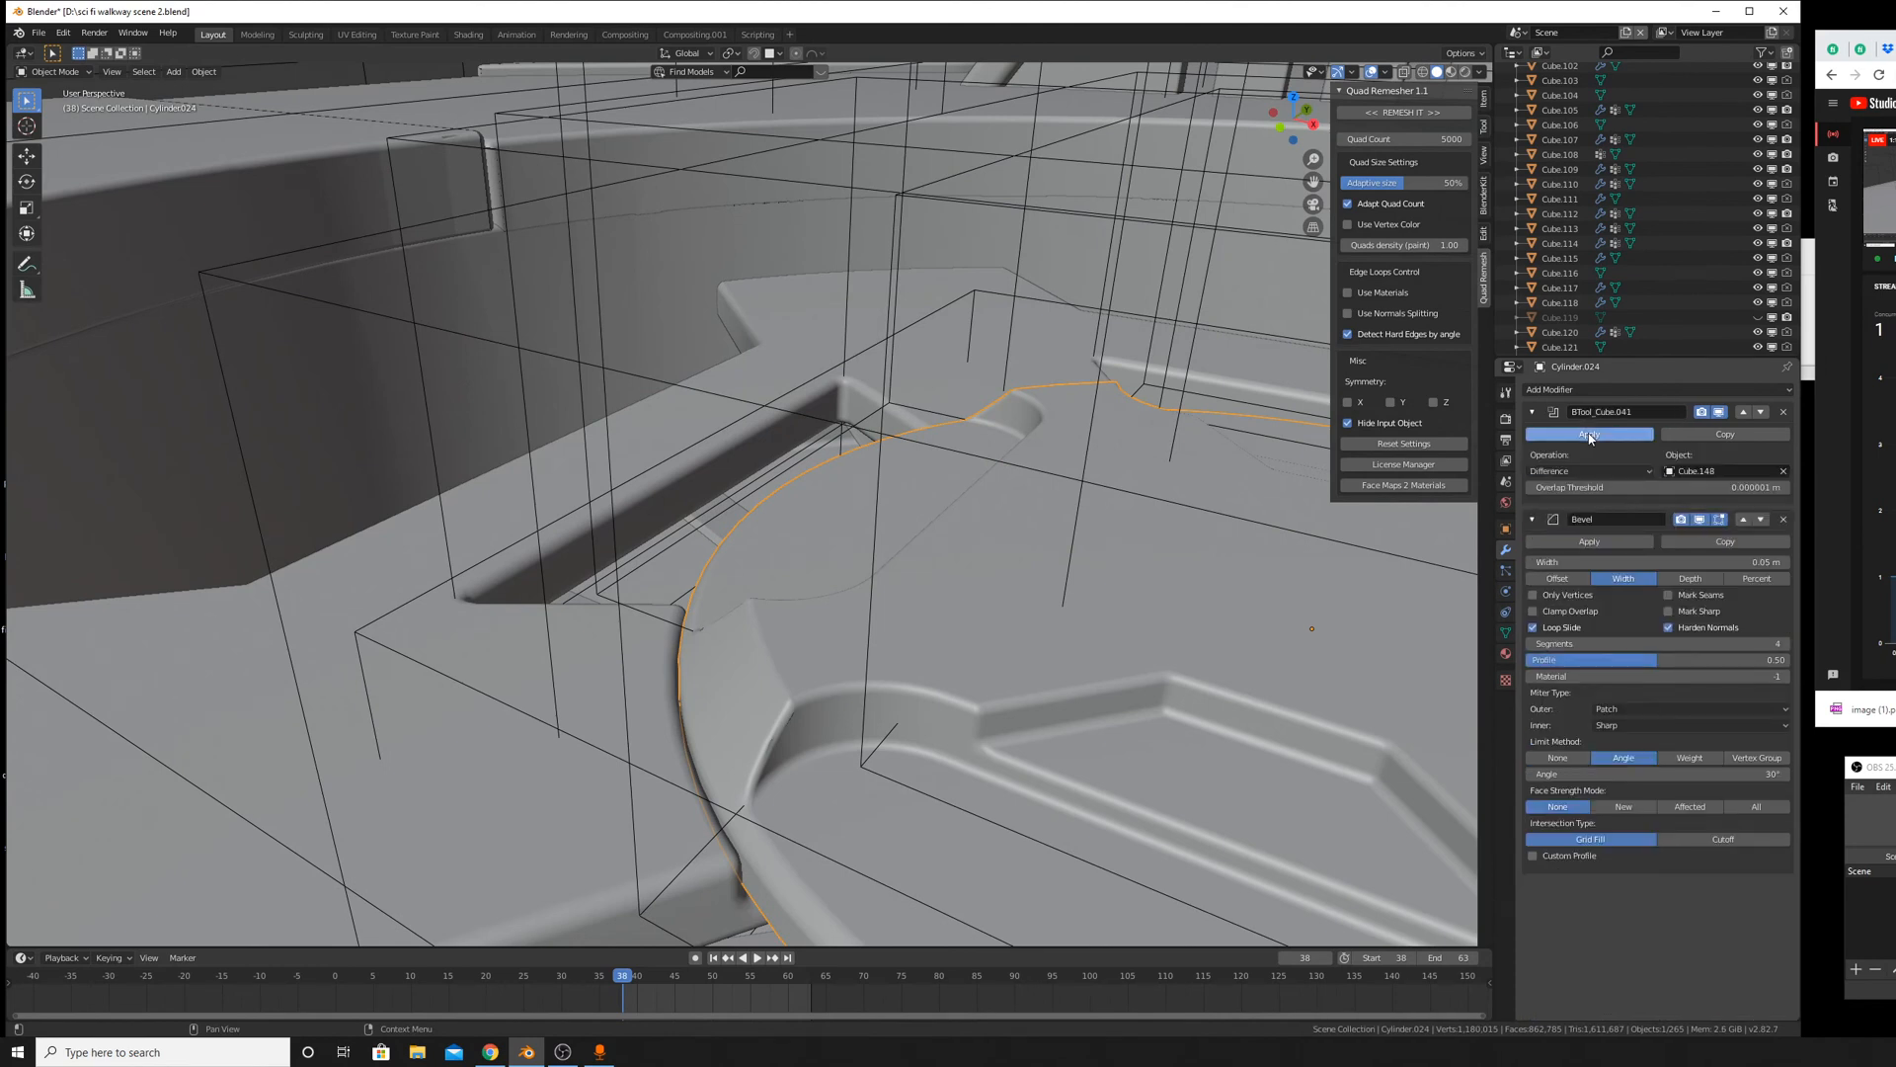
pyautogui.click(1590, 434)
pyautogui.scroll(-10, 1084, 432)
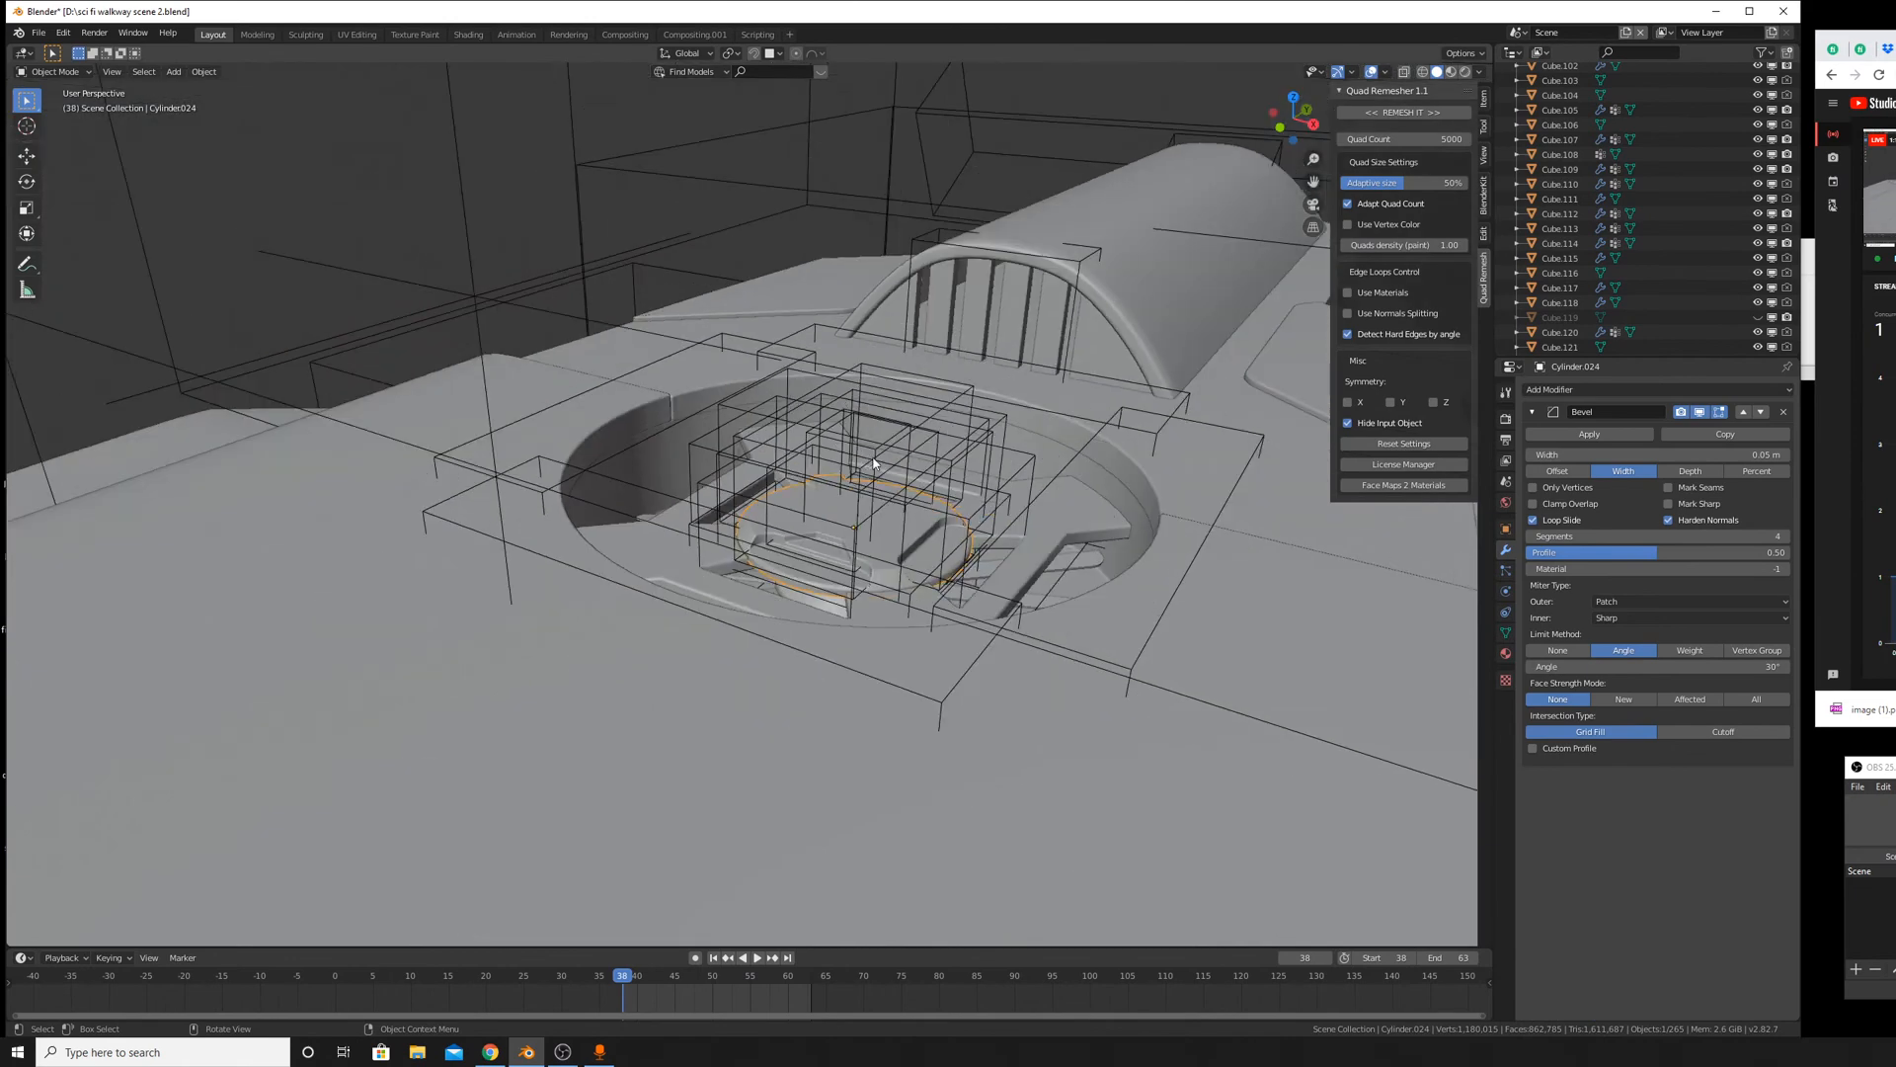
# Try a Bevel segment count of 1 on the cylinder beneath the central disc, undo it, and apply the cylinder's Boolean modifier.
pyautogui.scroll(5, 905, 545)
pyautogui.click(882, 707)
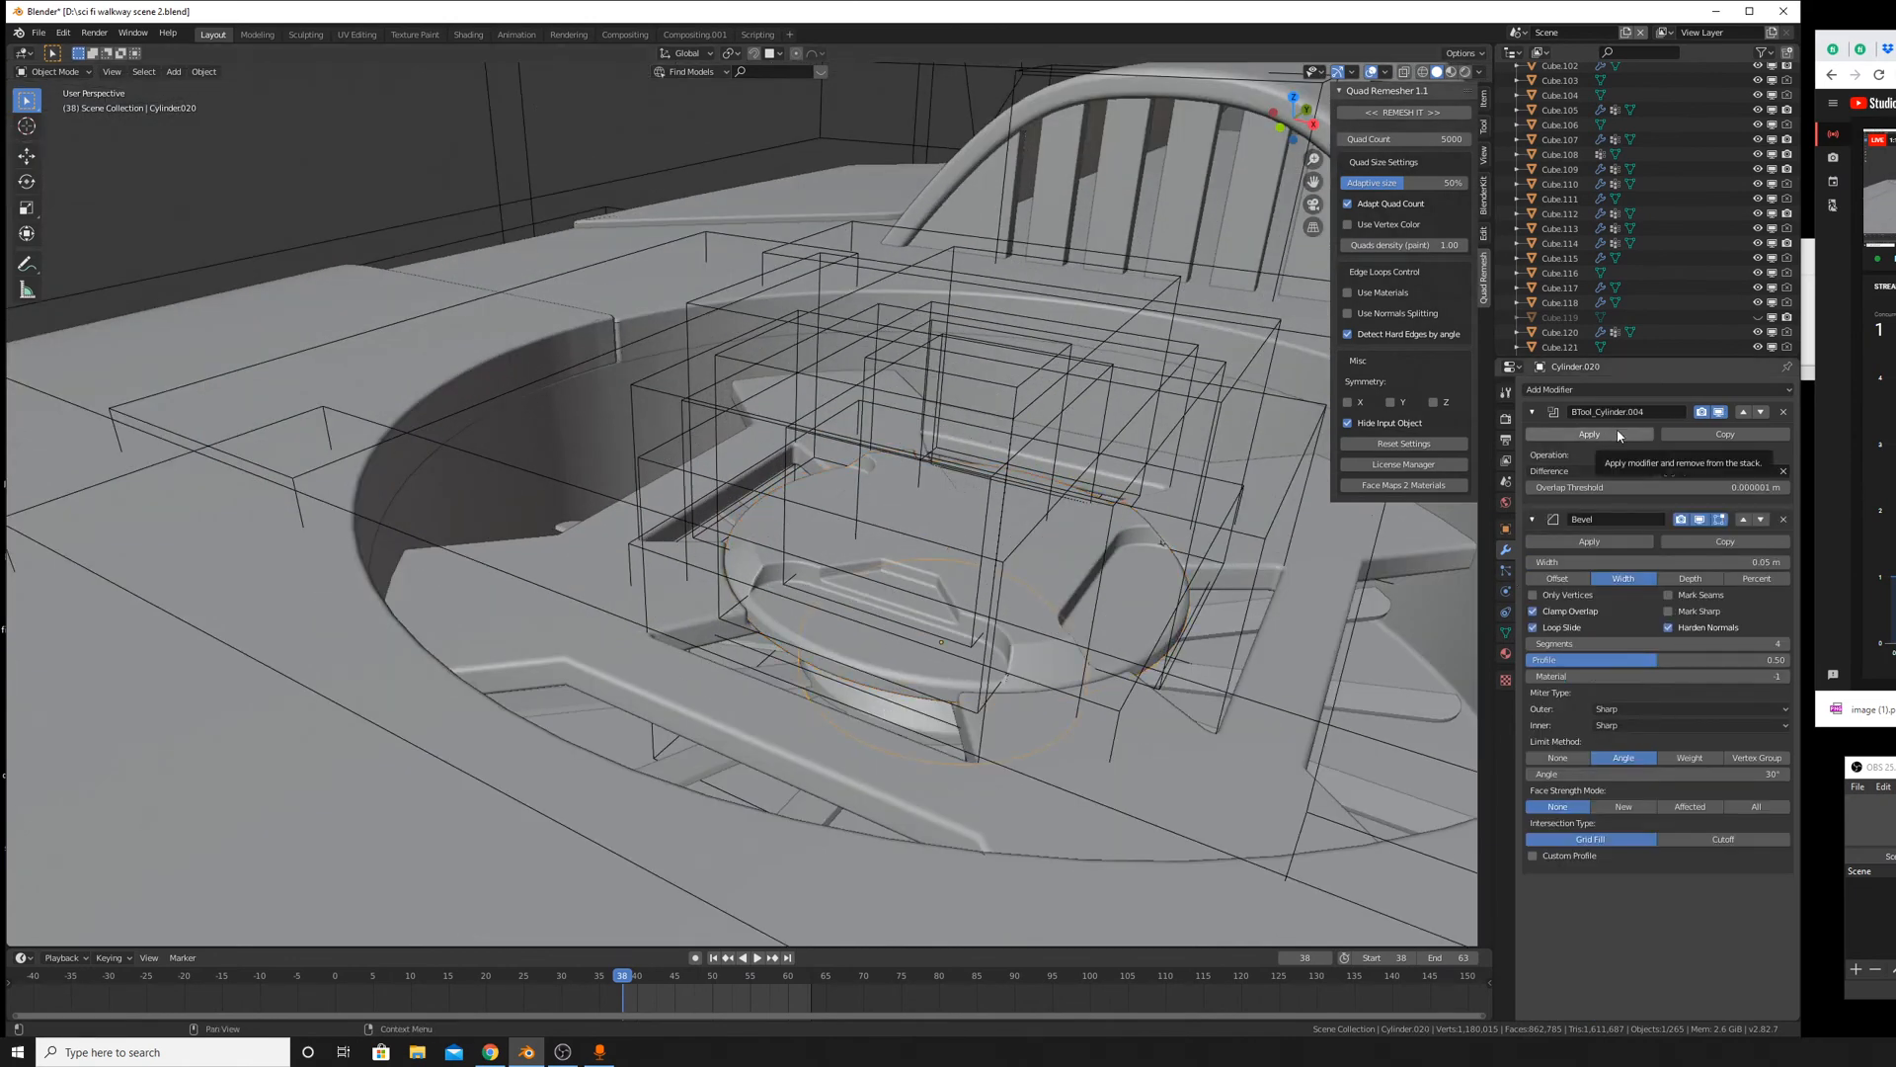
pyautogui.moveTo(1669, 642); pyautogui.dragTo(1629, 643)
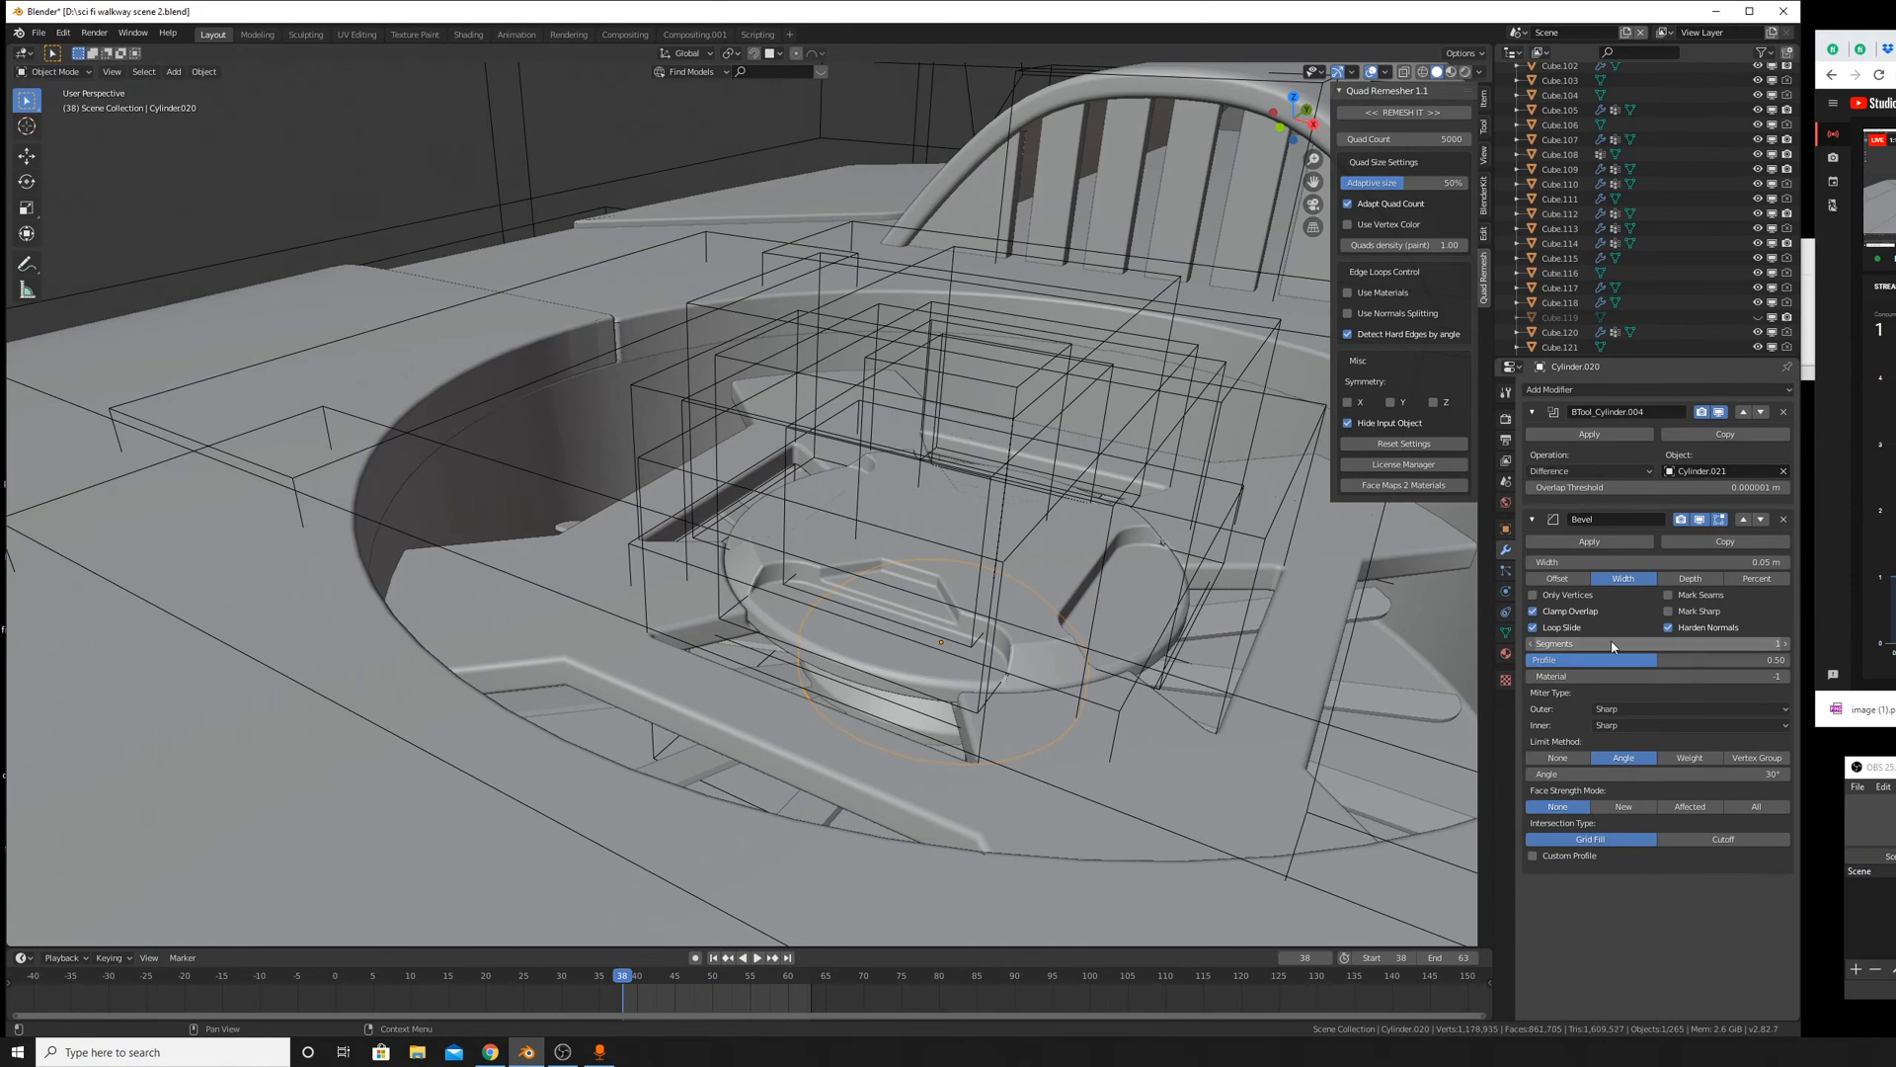
pyautogui.hotkey('ctrl', 'z')
pyautogui.click(1600, 433)
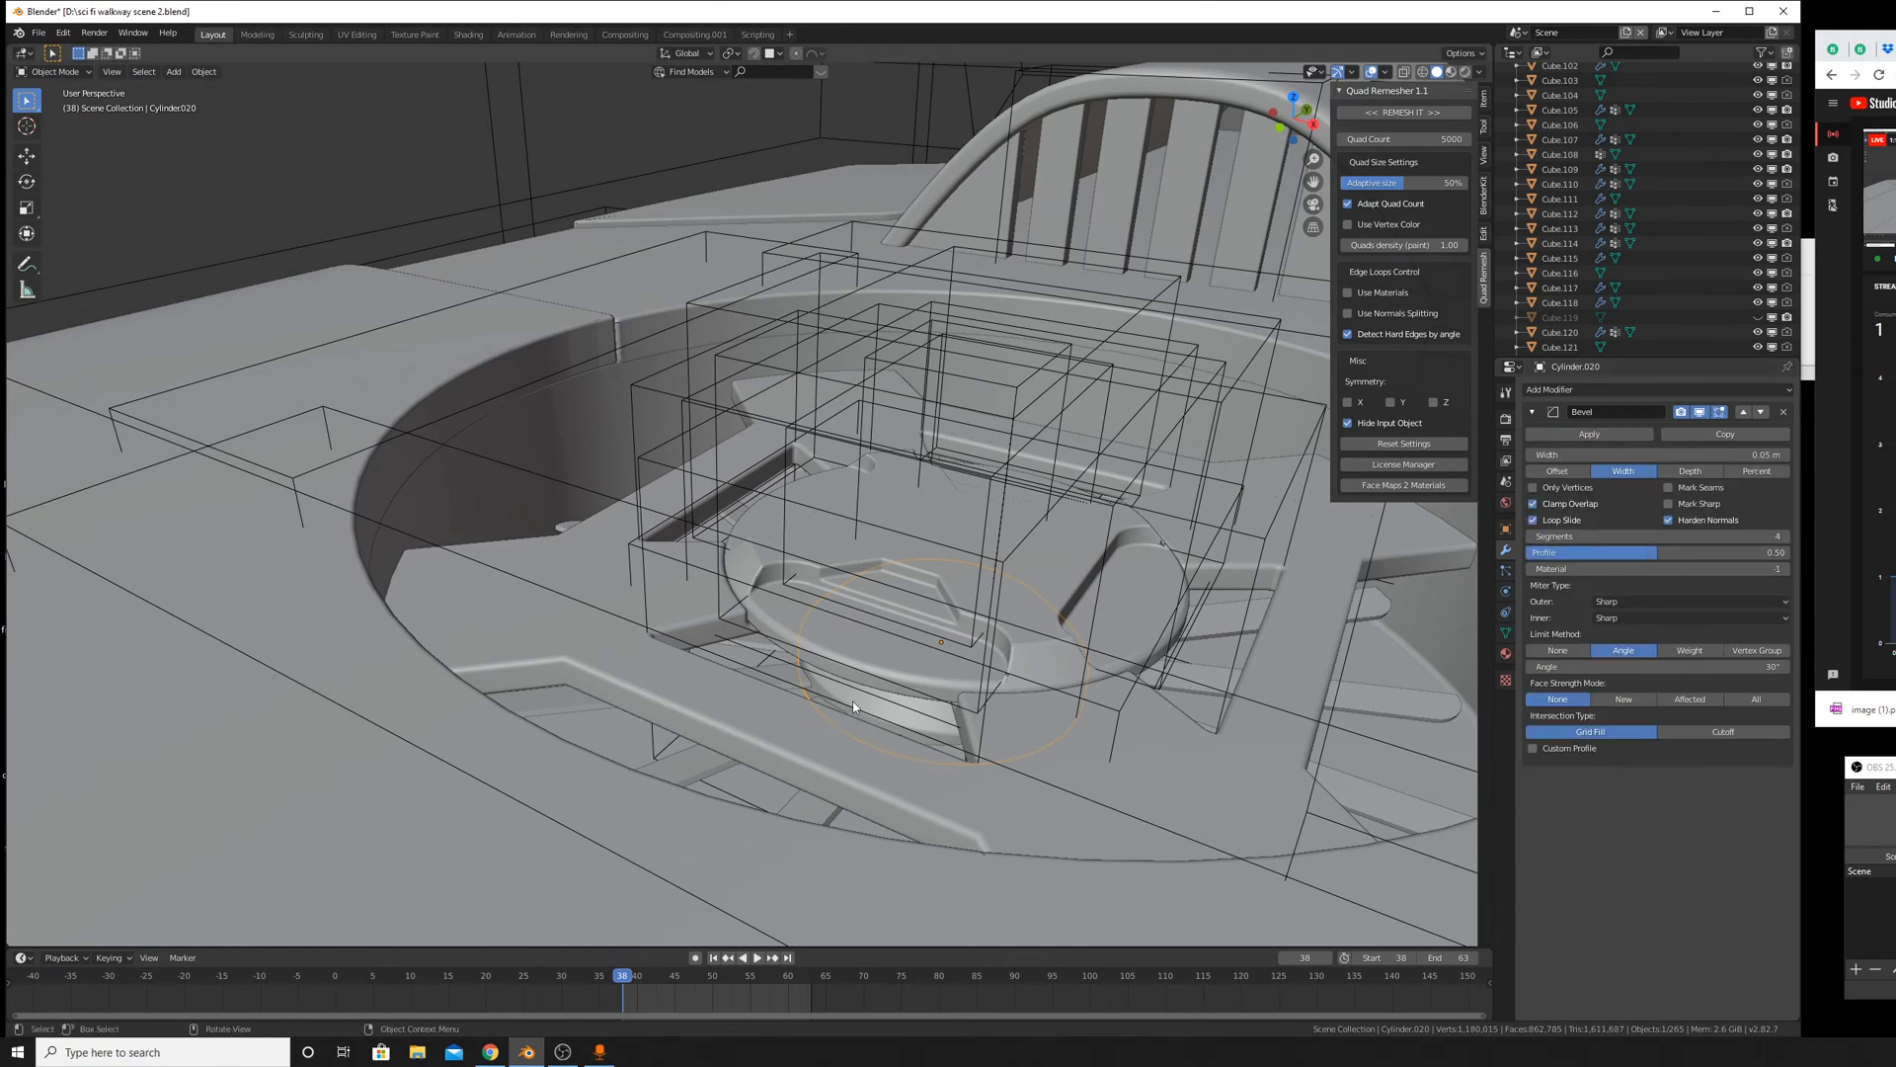
pyautogui.click(779, 681)
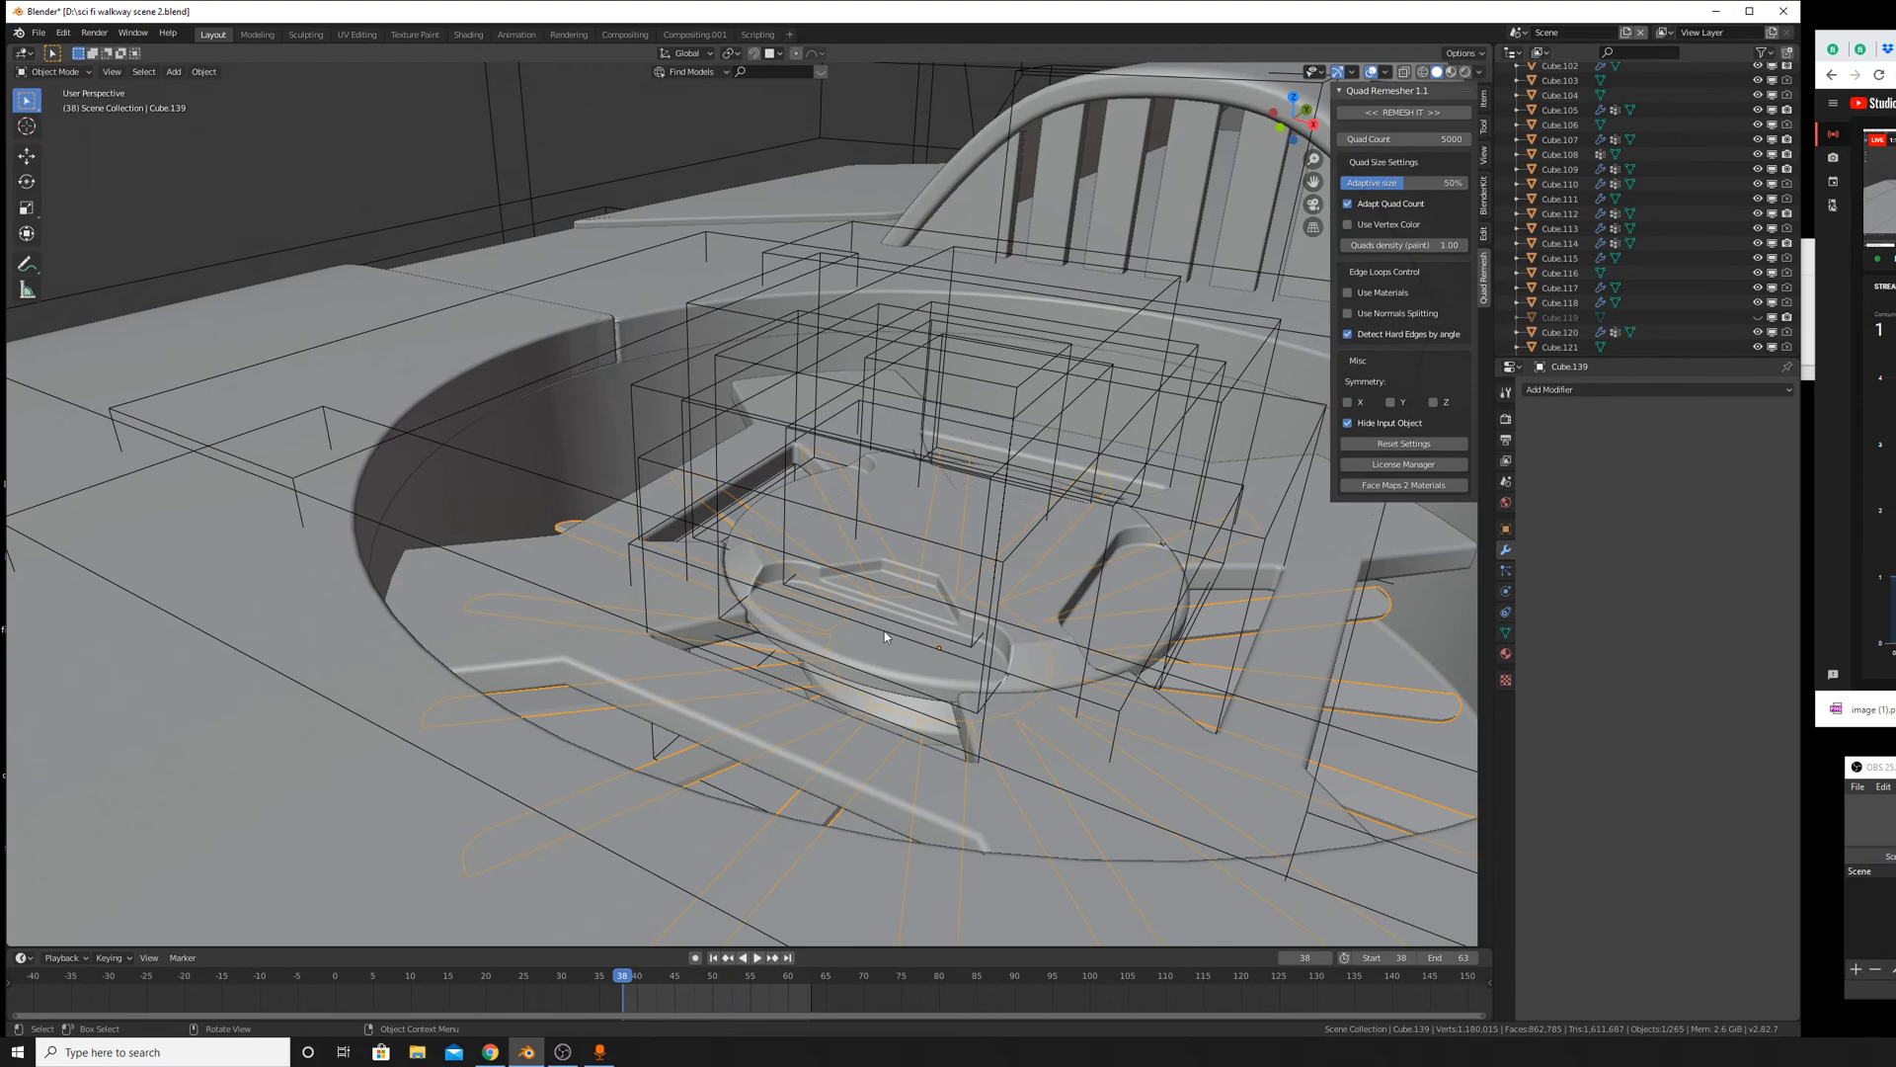
pyautogui.moveTo(936, 699); pyautogui.dragTo(856, 460, button='middle')
pyautogui.click(772, 521)
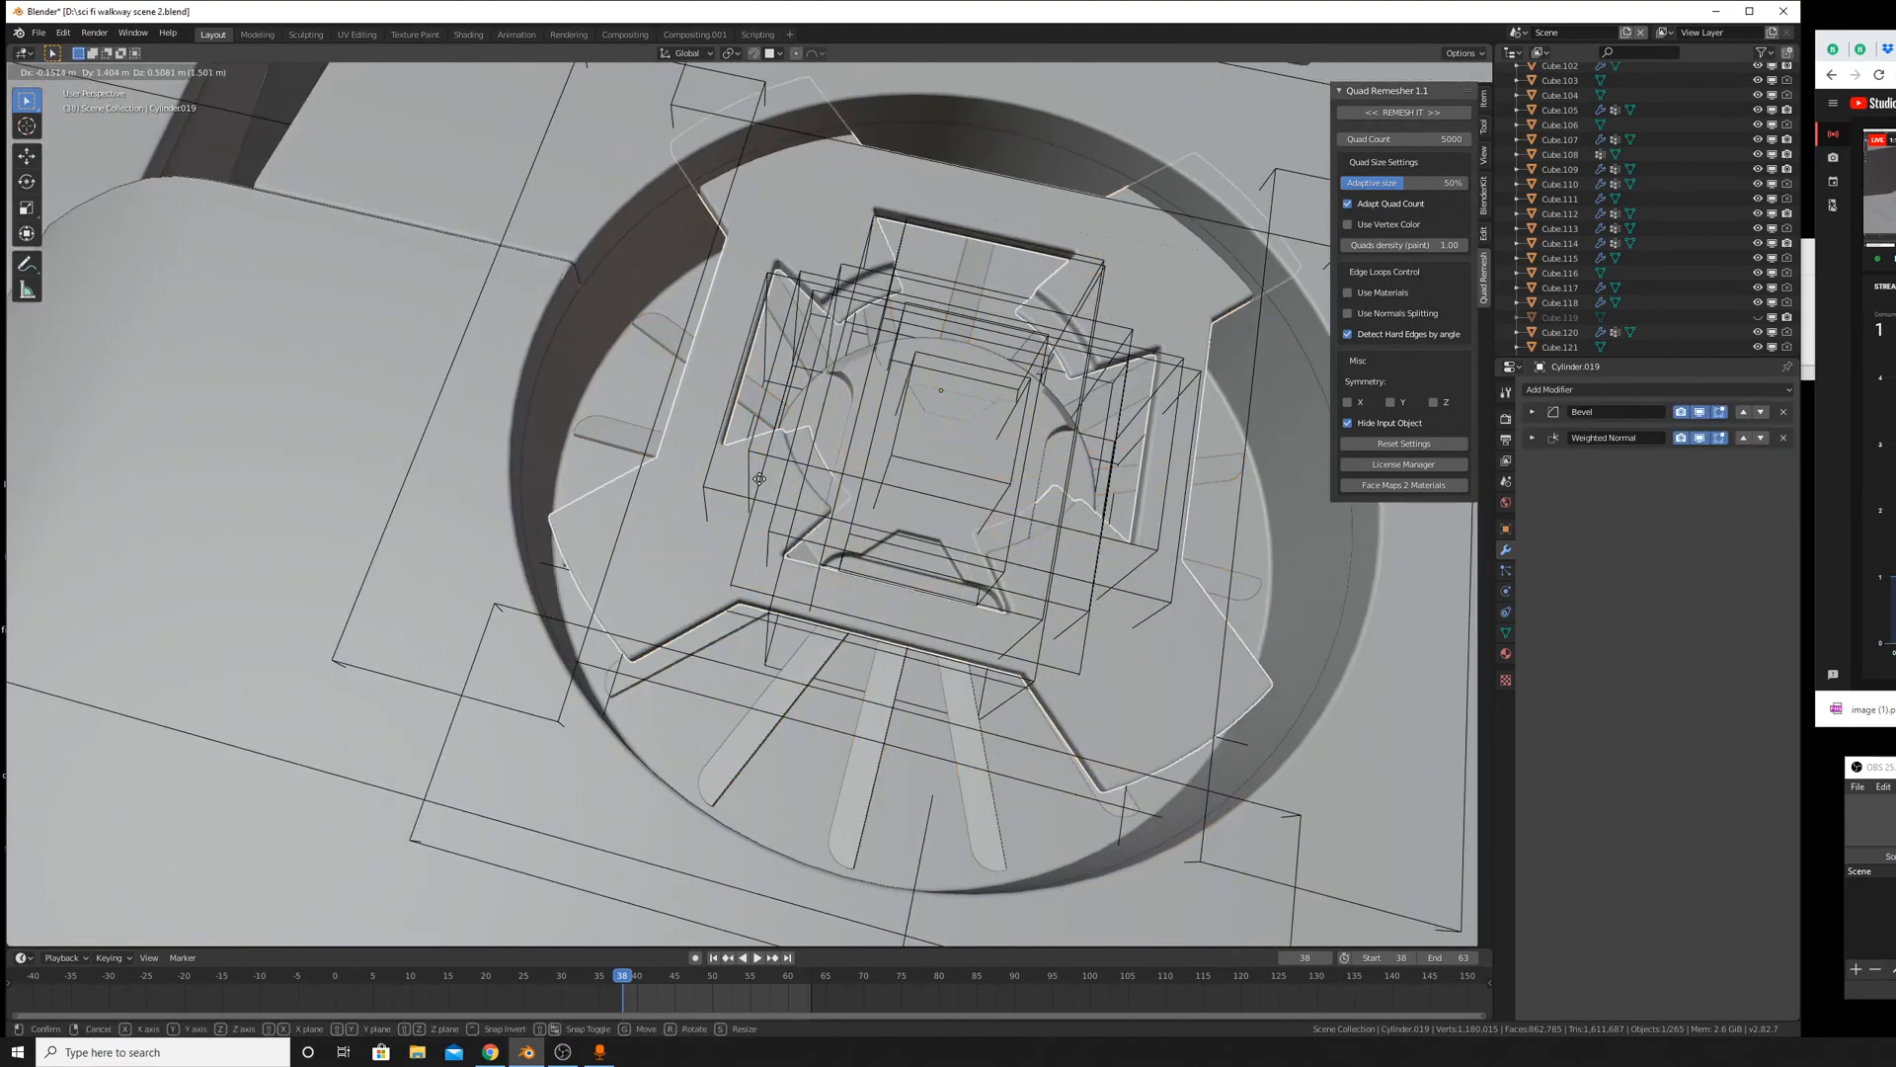
pyautogui.moveTo(988, 385); pyautogui.dragTo(834, 639, button='middle')
pyautogui.click(1006, 470)
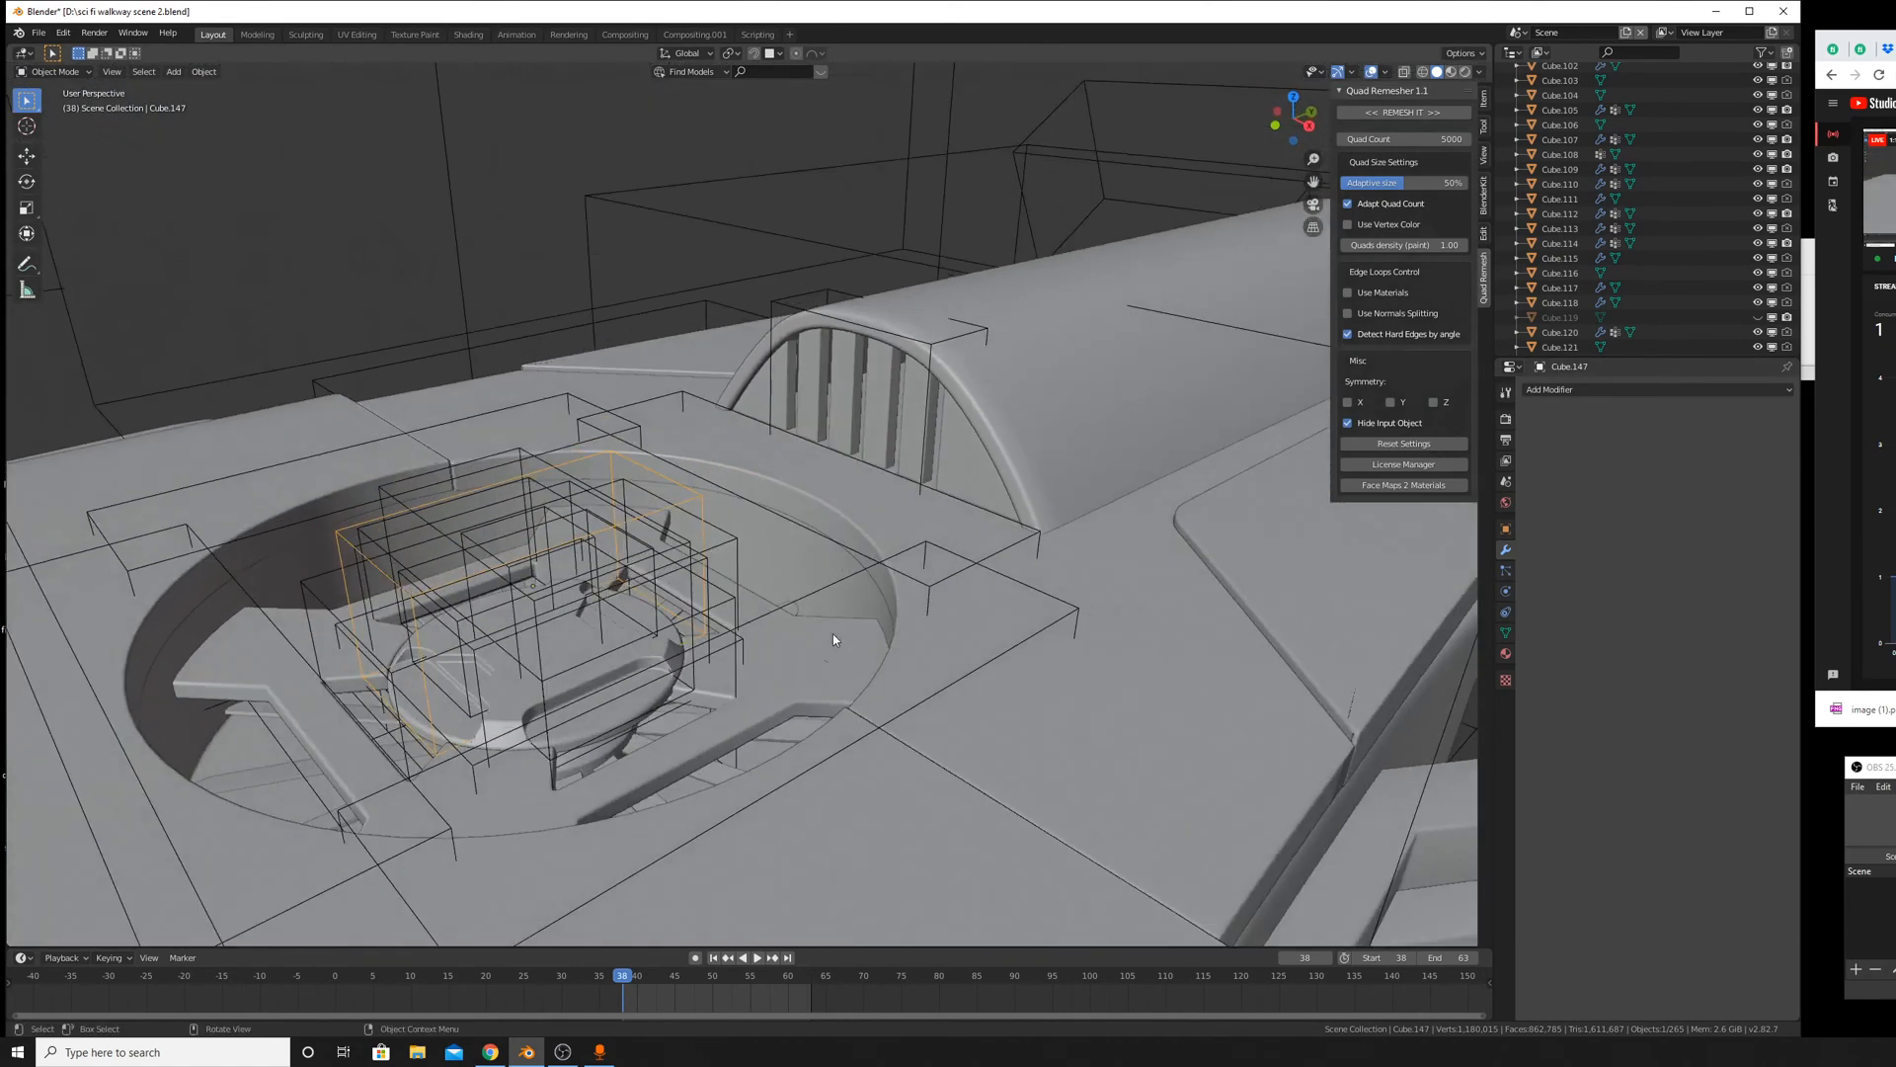
# Box-select the overlapping wireframe cutters inside the circular recess and test-move the selection to identify what it contains.
pyautogui.moveTo(310, 484); pyautogui.dragTo(494, 610)
pyautogui.moveTo(494, 611); pyautogui.dragTo(599, 689, button='middle')
pyautogui.press('b')
pyautogui.press('g')
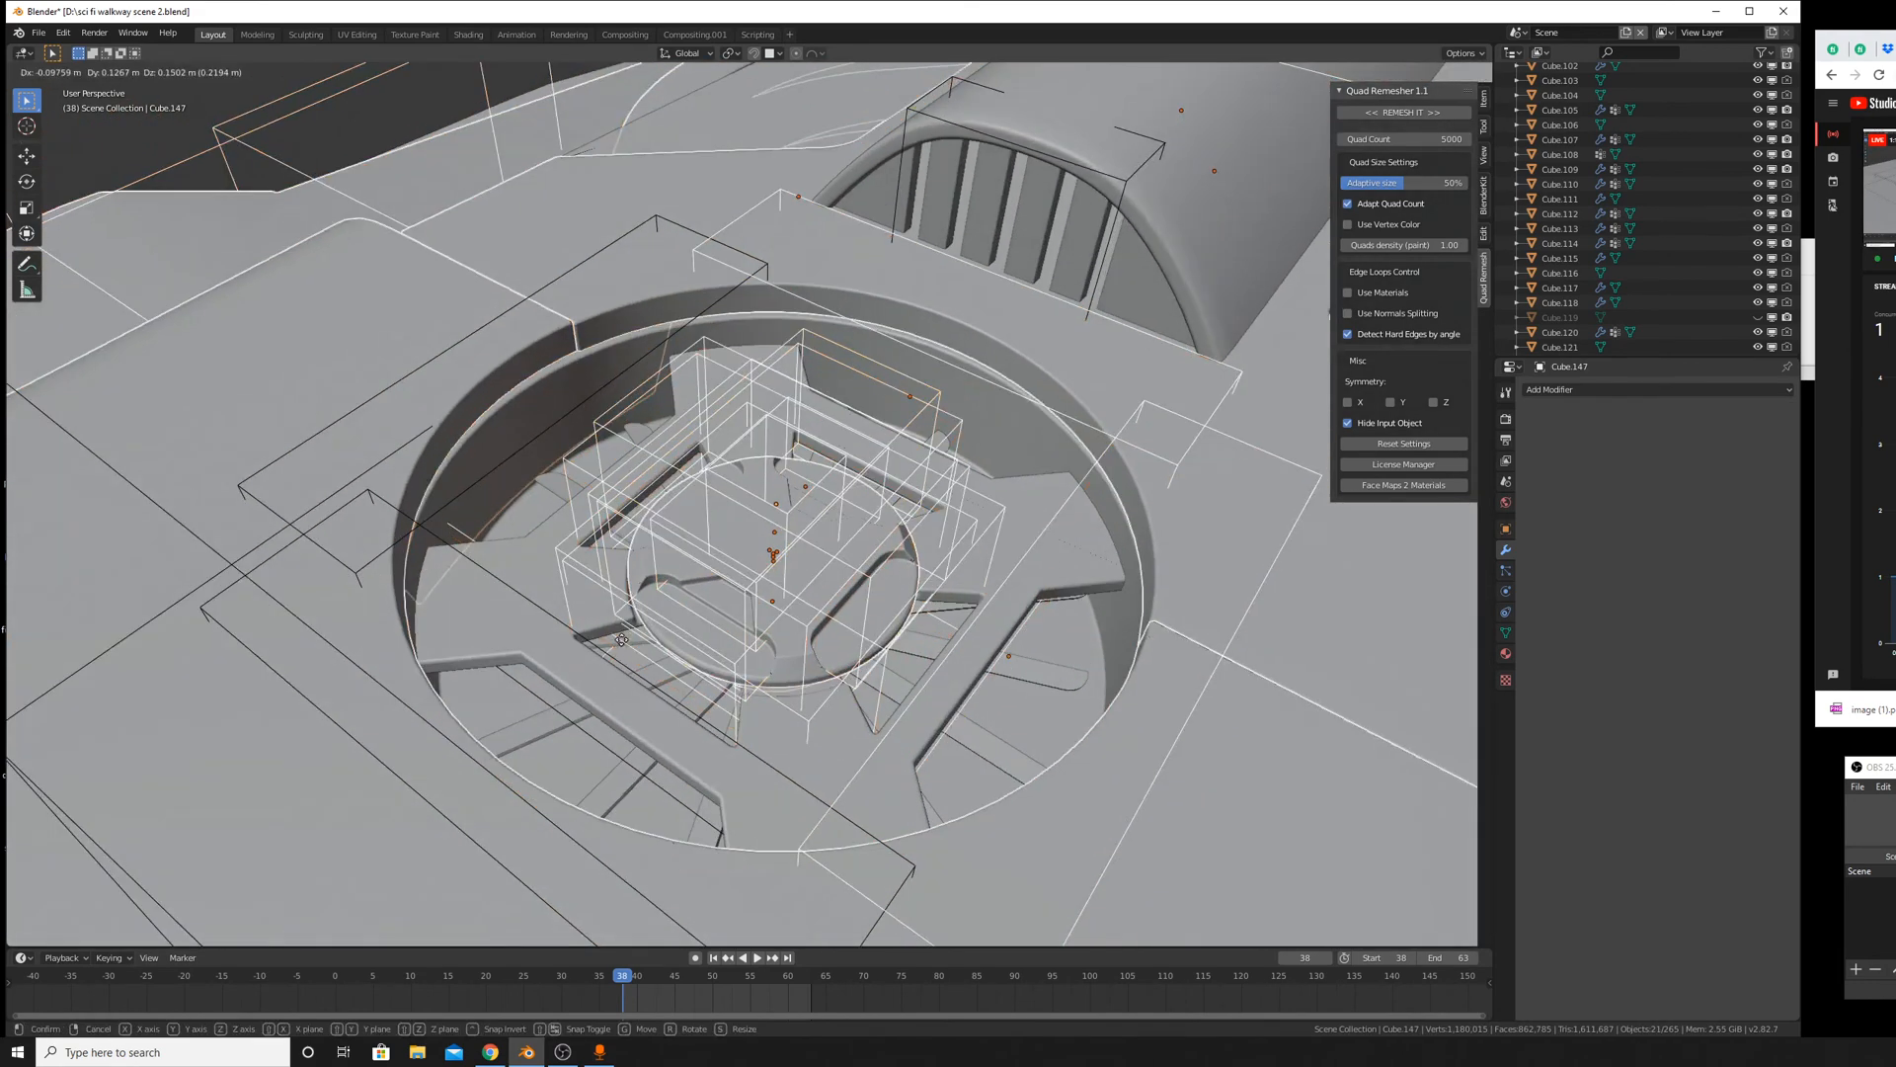
pyautogui.click(637, 627)
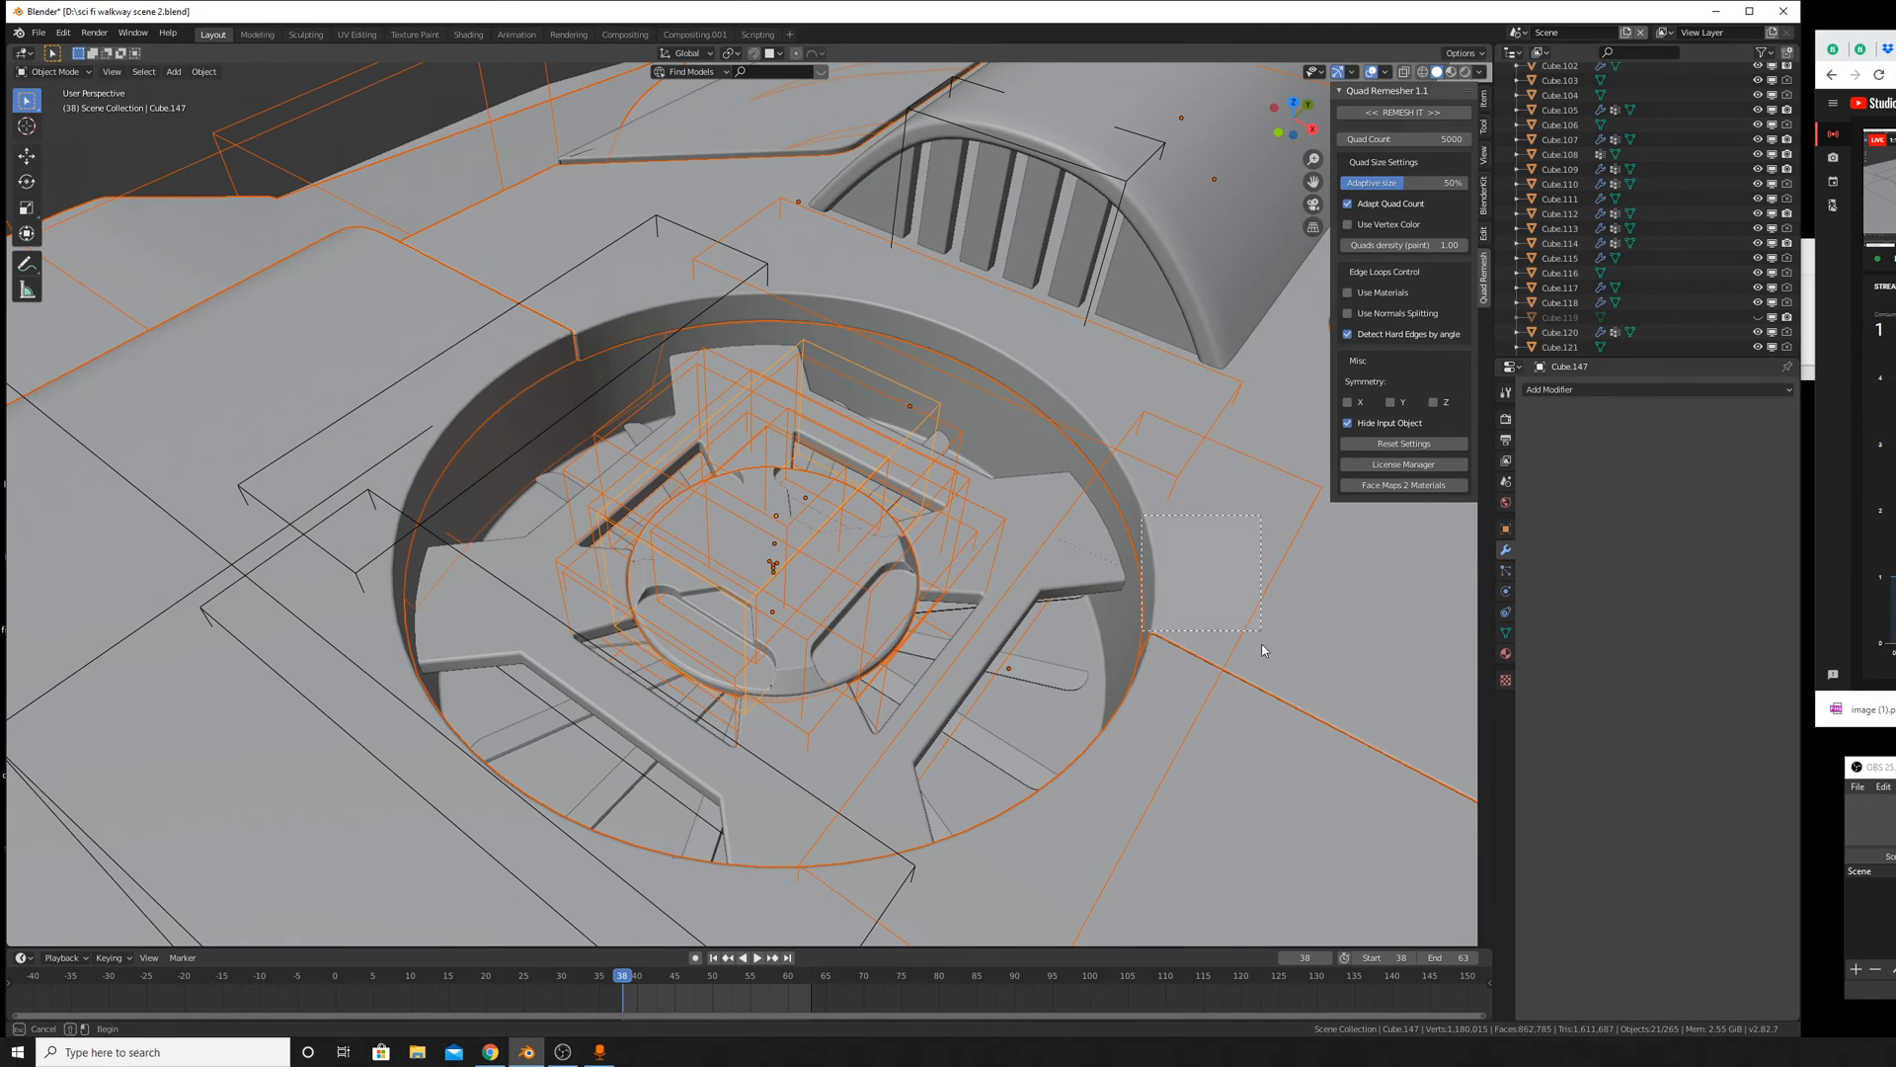
# Remove the hull, wings and other ship parts outside the circular recess from the selection.
pyautogui.moveTo(1262, 649); pyautogui.dragTo(1046, 620, button='middle')
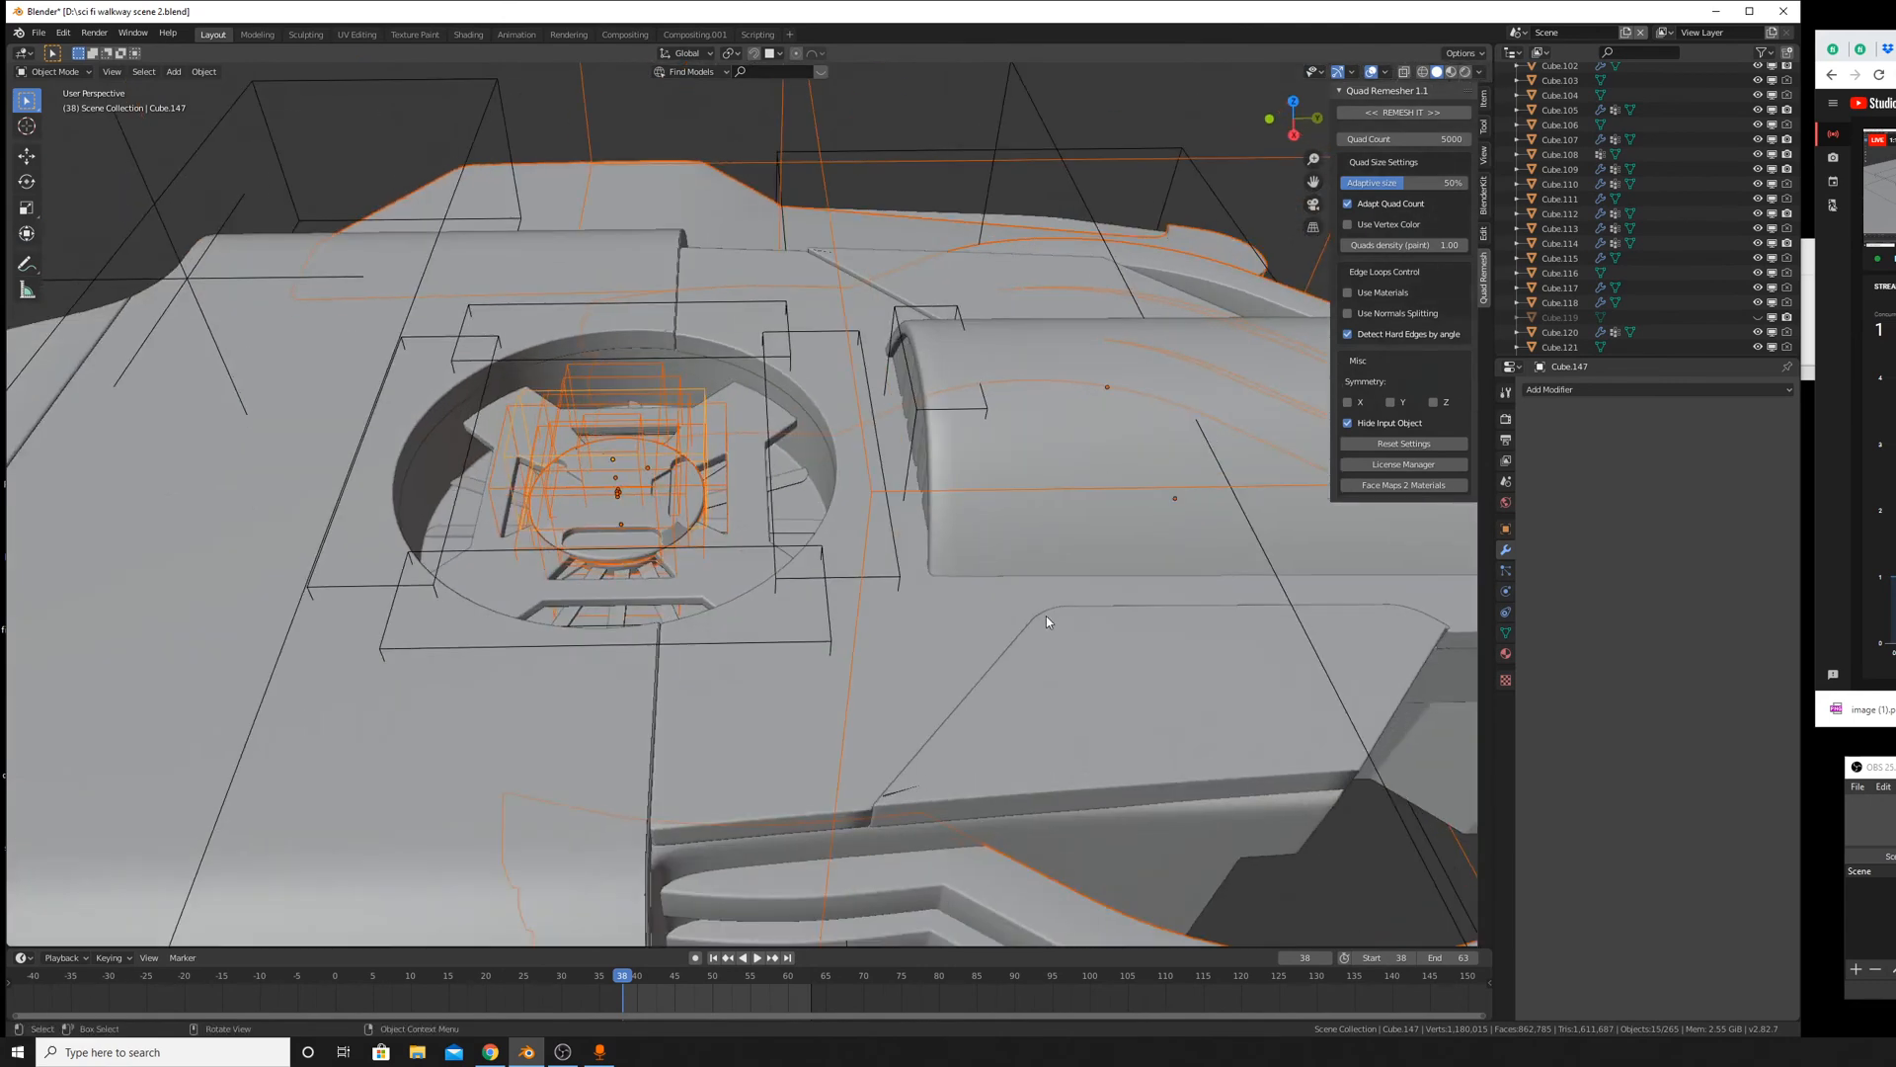
pyautogui.scroll(-5, 1046, 620)
pyautogui.press('b')
pyautogui.moveTo(910, 666); pyautogui.dragTo(998, 774, button='middle')
pyautogui.moveTo(874, 213); pyautogui.dragTo(920, 322, button='middle')
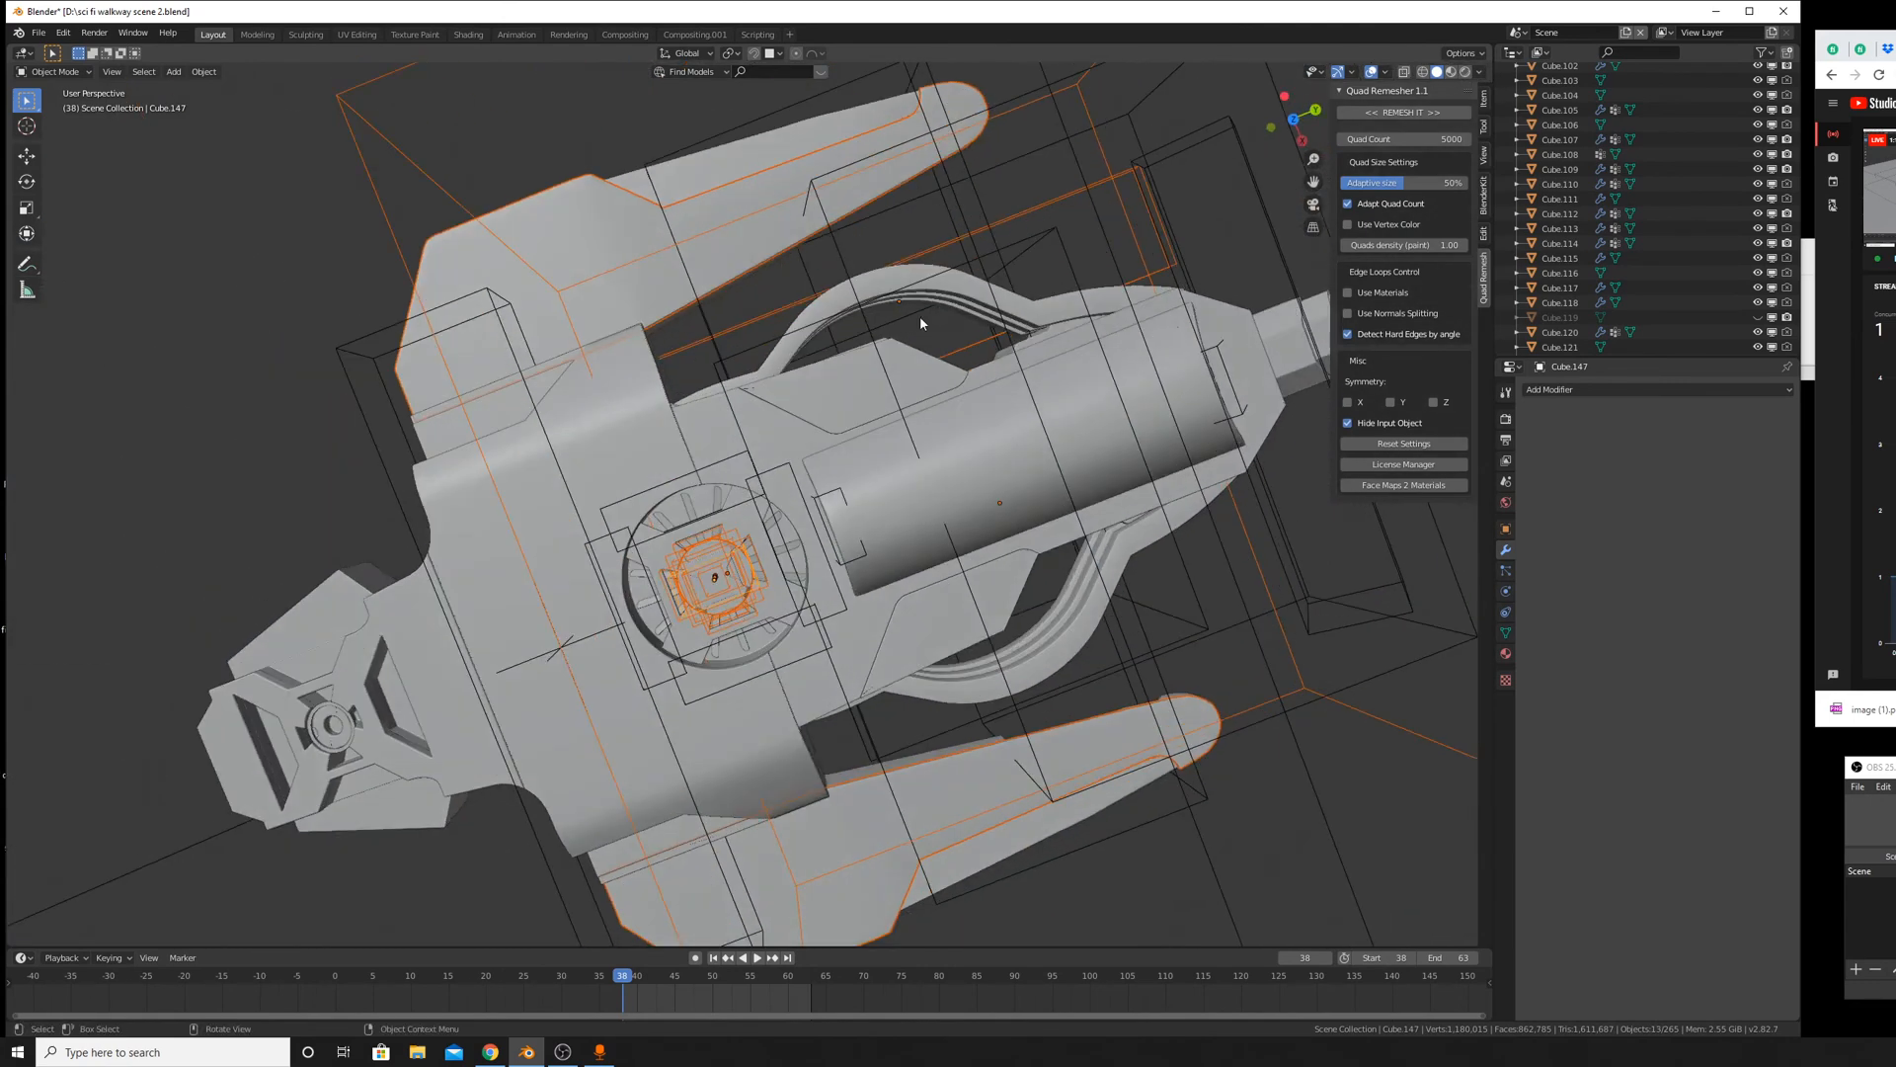
pyautogui.keyDown('shift'); pyautogui.moveTo(840, 169); pyautogui.dragTo(949, 466, button='middle'); pyautogui.keyUp('shift')
pyautogui.press('b')
pyautogui.moveTo(924, 436); pyautogui.dragTo(1000, 395, button='middle')
pyautogui.press('b')
pyautogui.moveTo(691, 338); pyautogui.dragTo(920, 495, button='middle')
pyautogui.scroll(4, 948, 489)
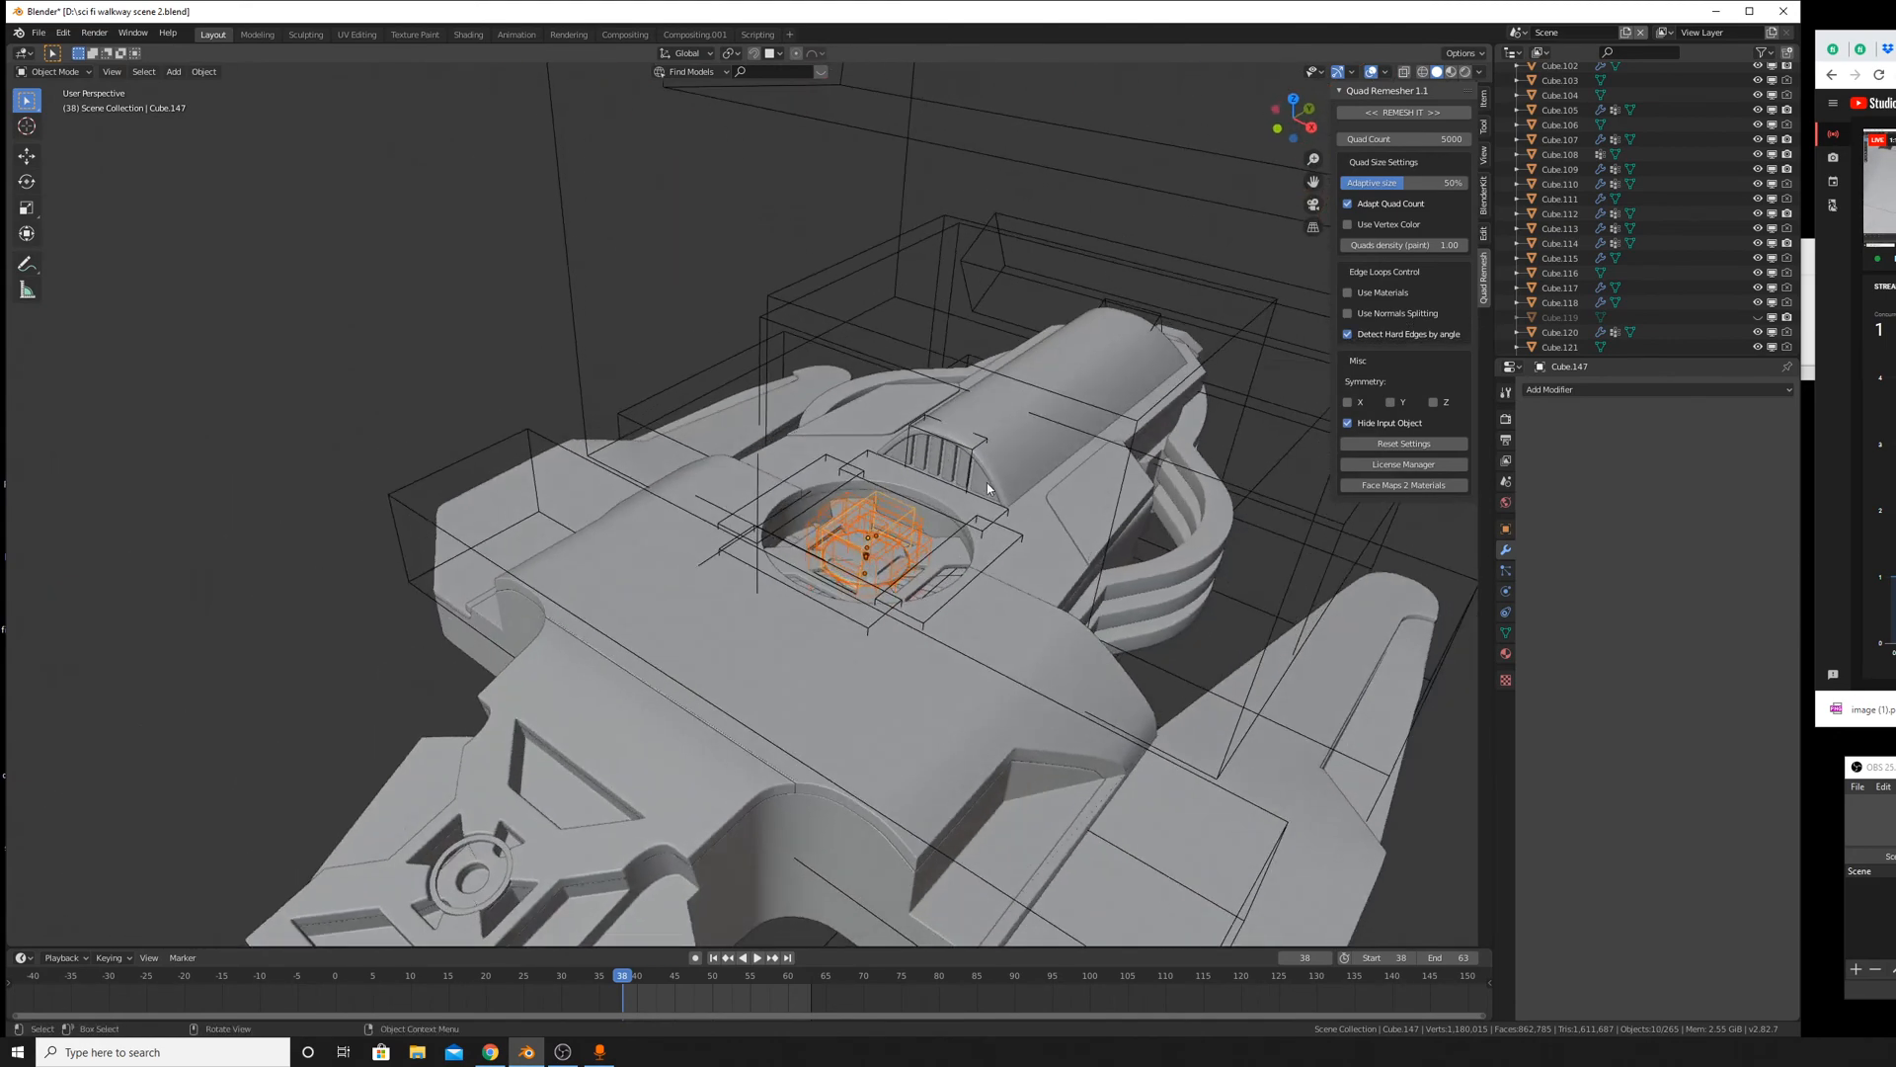
# Narrow the selection around the central disc by deselecting more objects, and test-move the remainder along Z without keeping the move.
pyautogui.press('KP_Decimal')
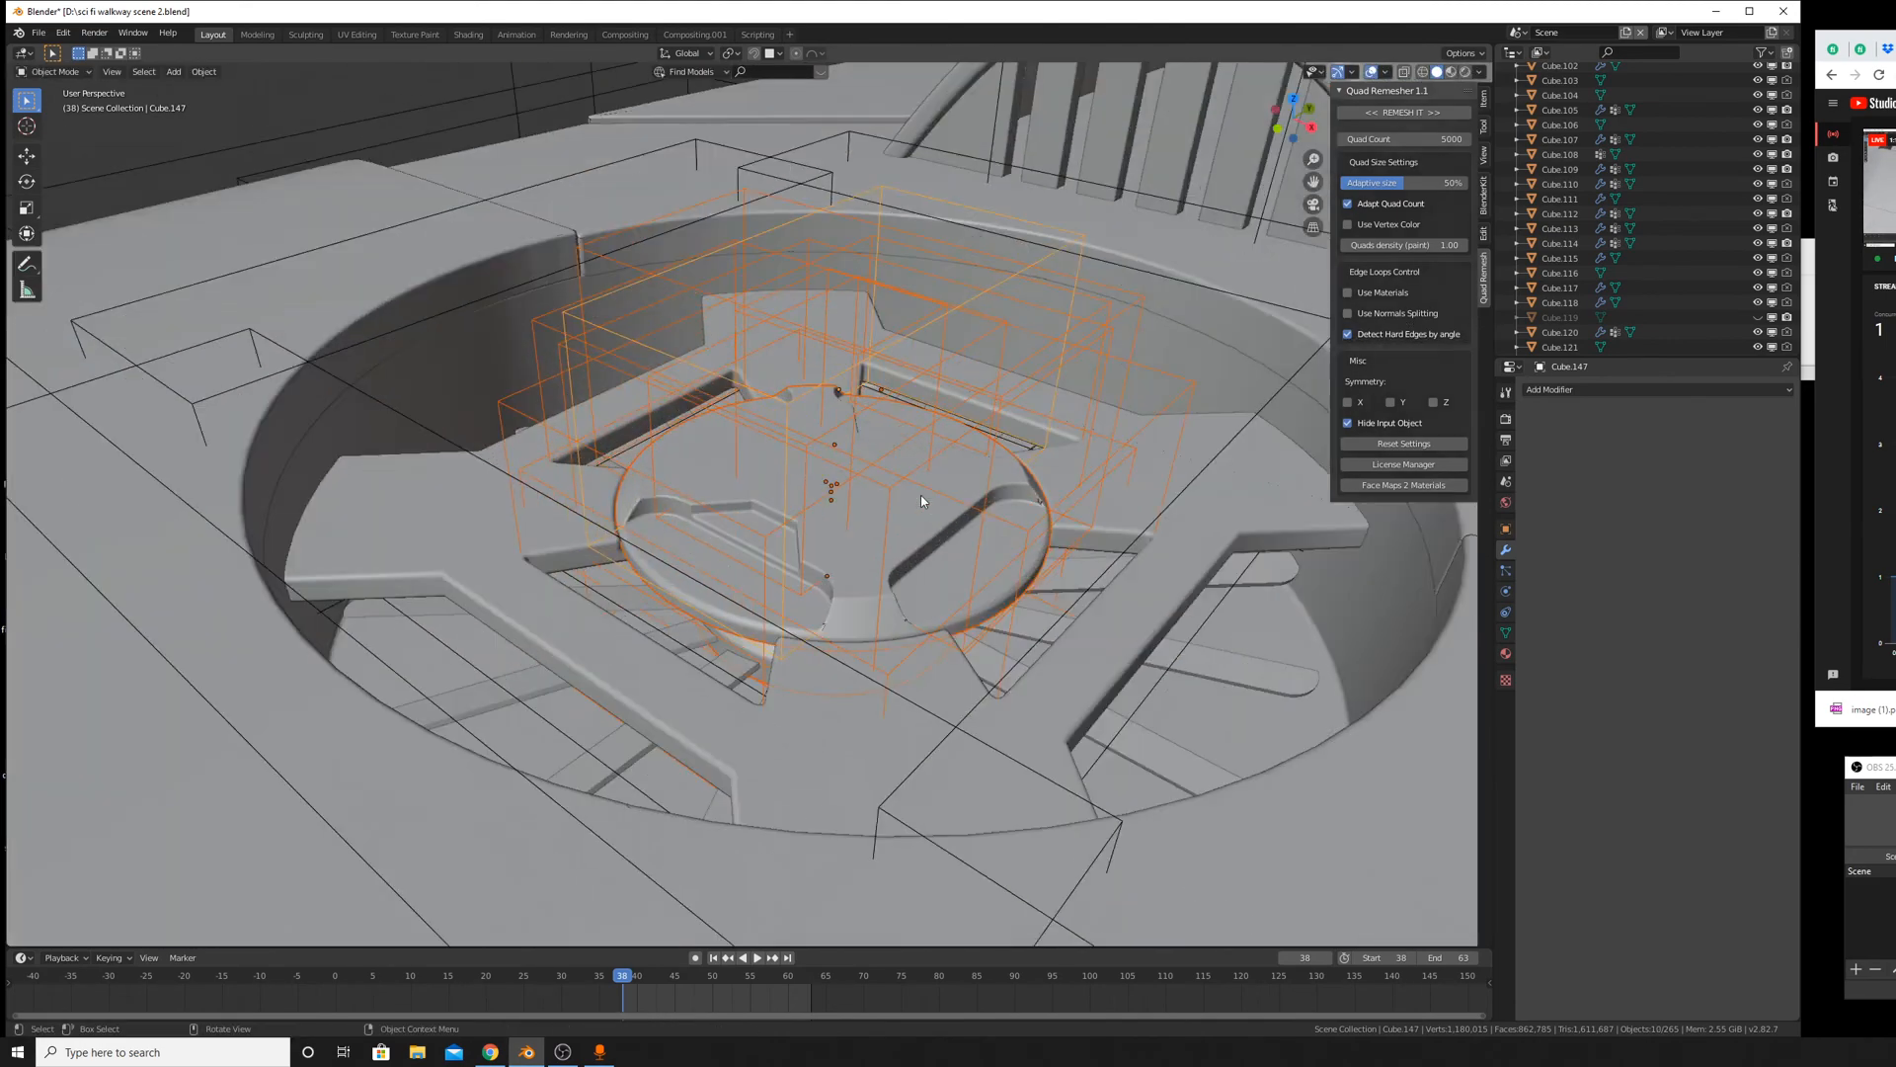
pyautogui.moveTo(921, 495); pyautogui.dragTo(1010, 399, button='middle')
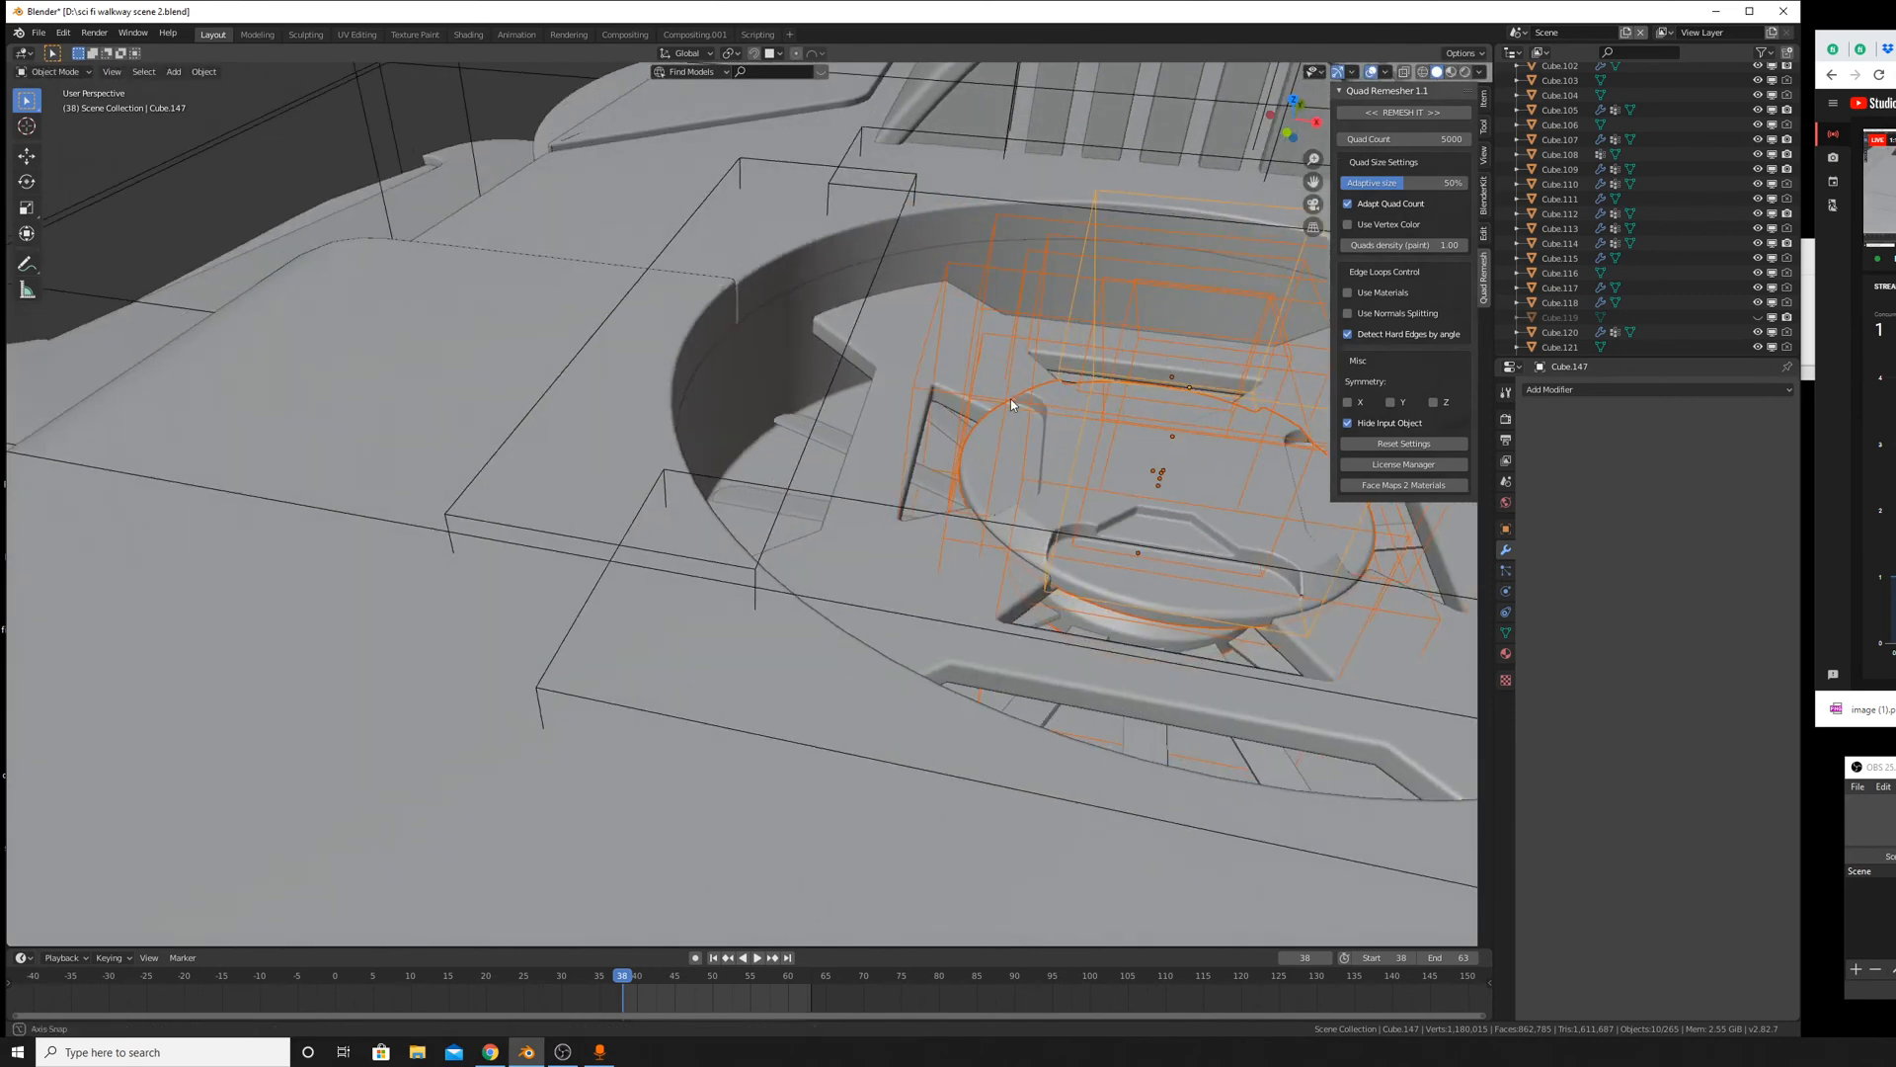
pyautogui.keyDown('shift'); pyautogui.moveTo(1205, 548); pyautogui.dragTo(945, 430, button='middle'); pyautogui.keyUp('shift')
pyautogui.scroll(7, 873, 453)
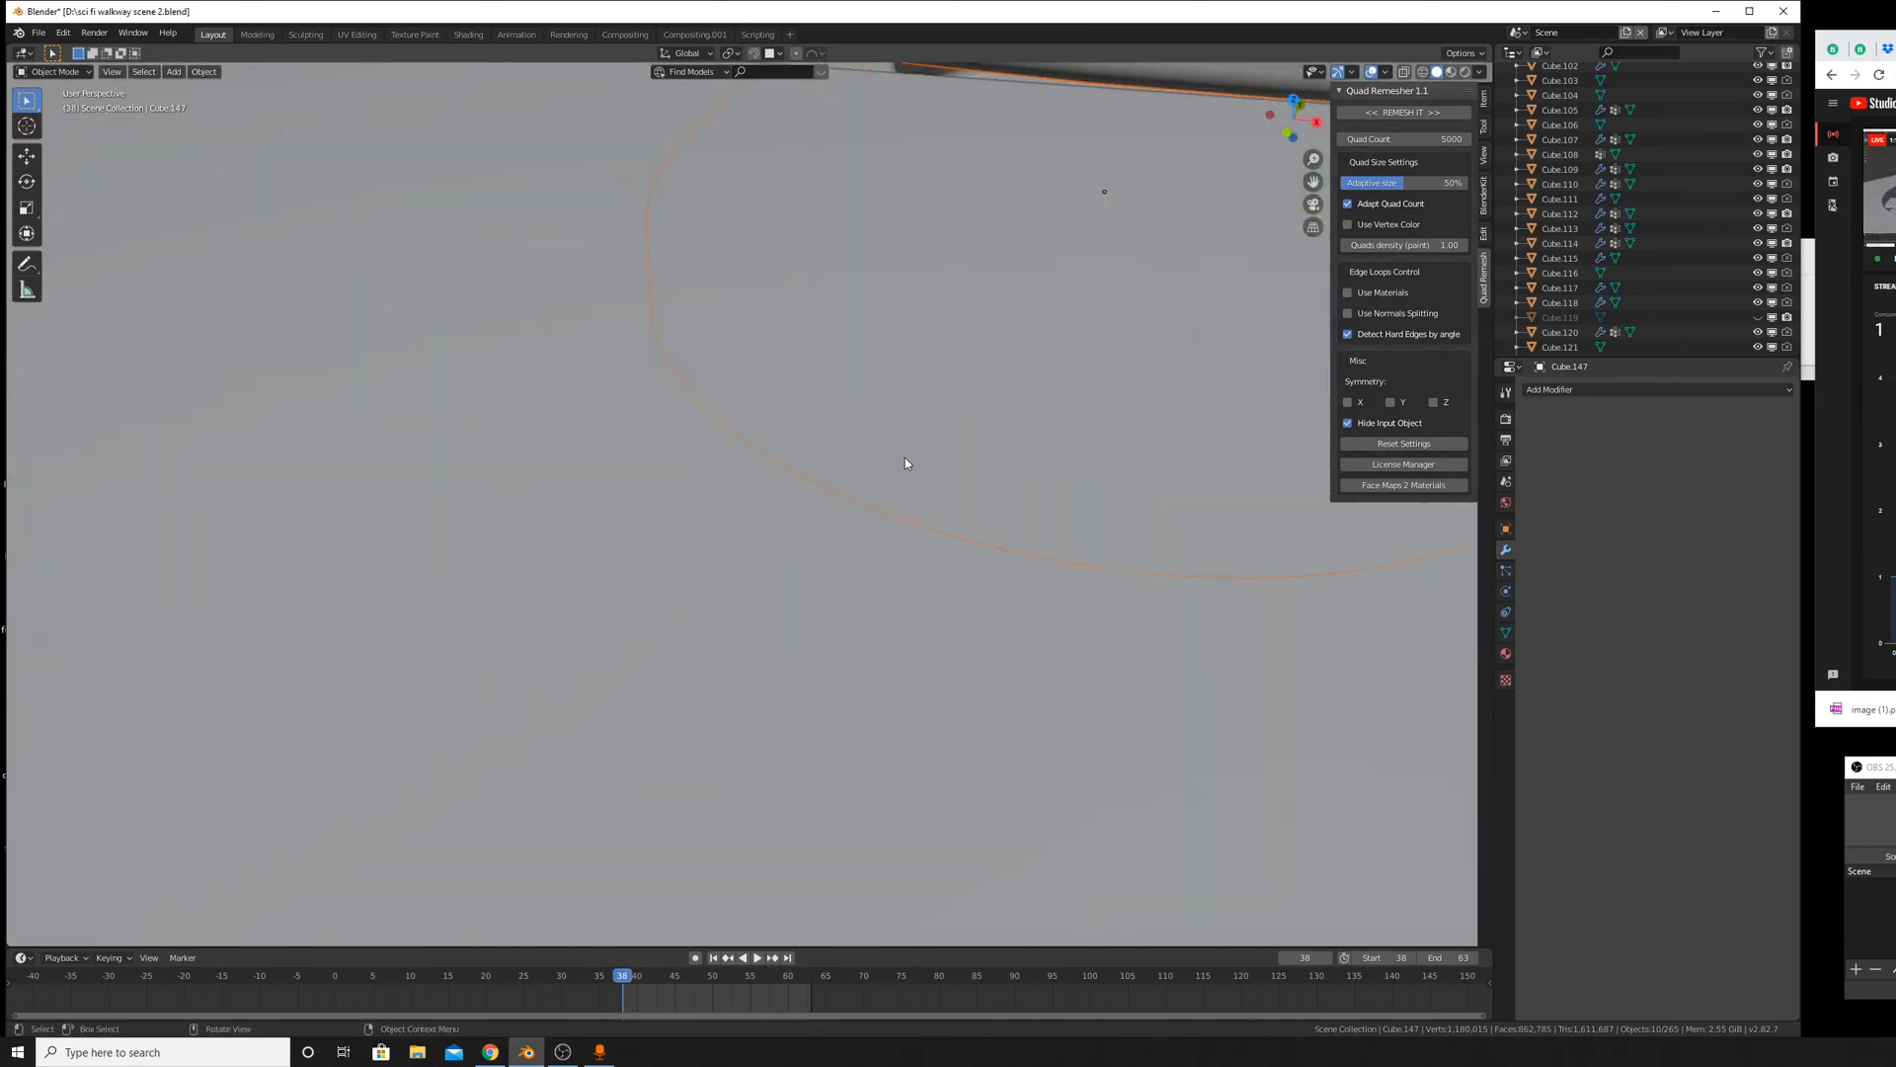
pyautogui.scroll(-6, 905, 463)
pyautogui.scroll(6, 920, 421)
pyautogui.scroll(-5, 876, 537)
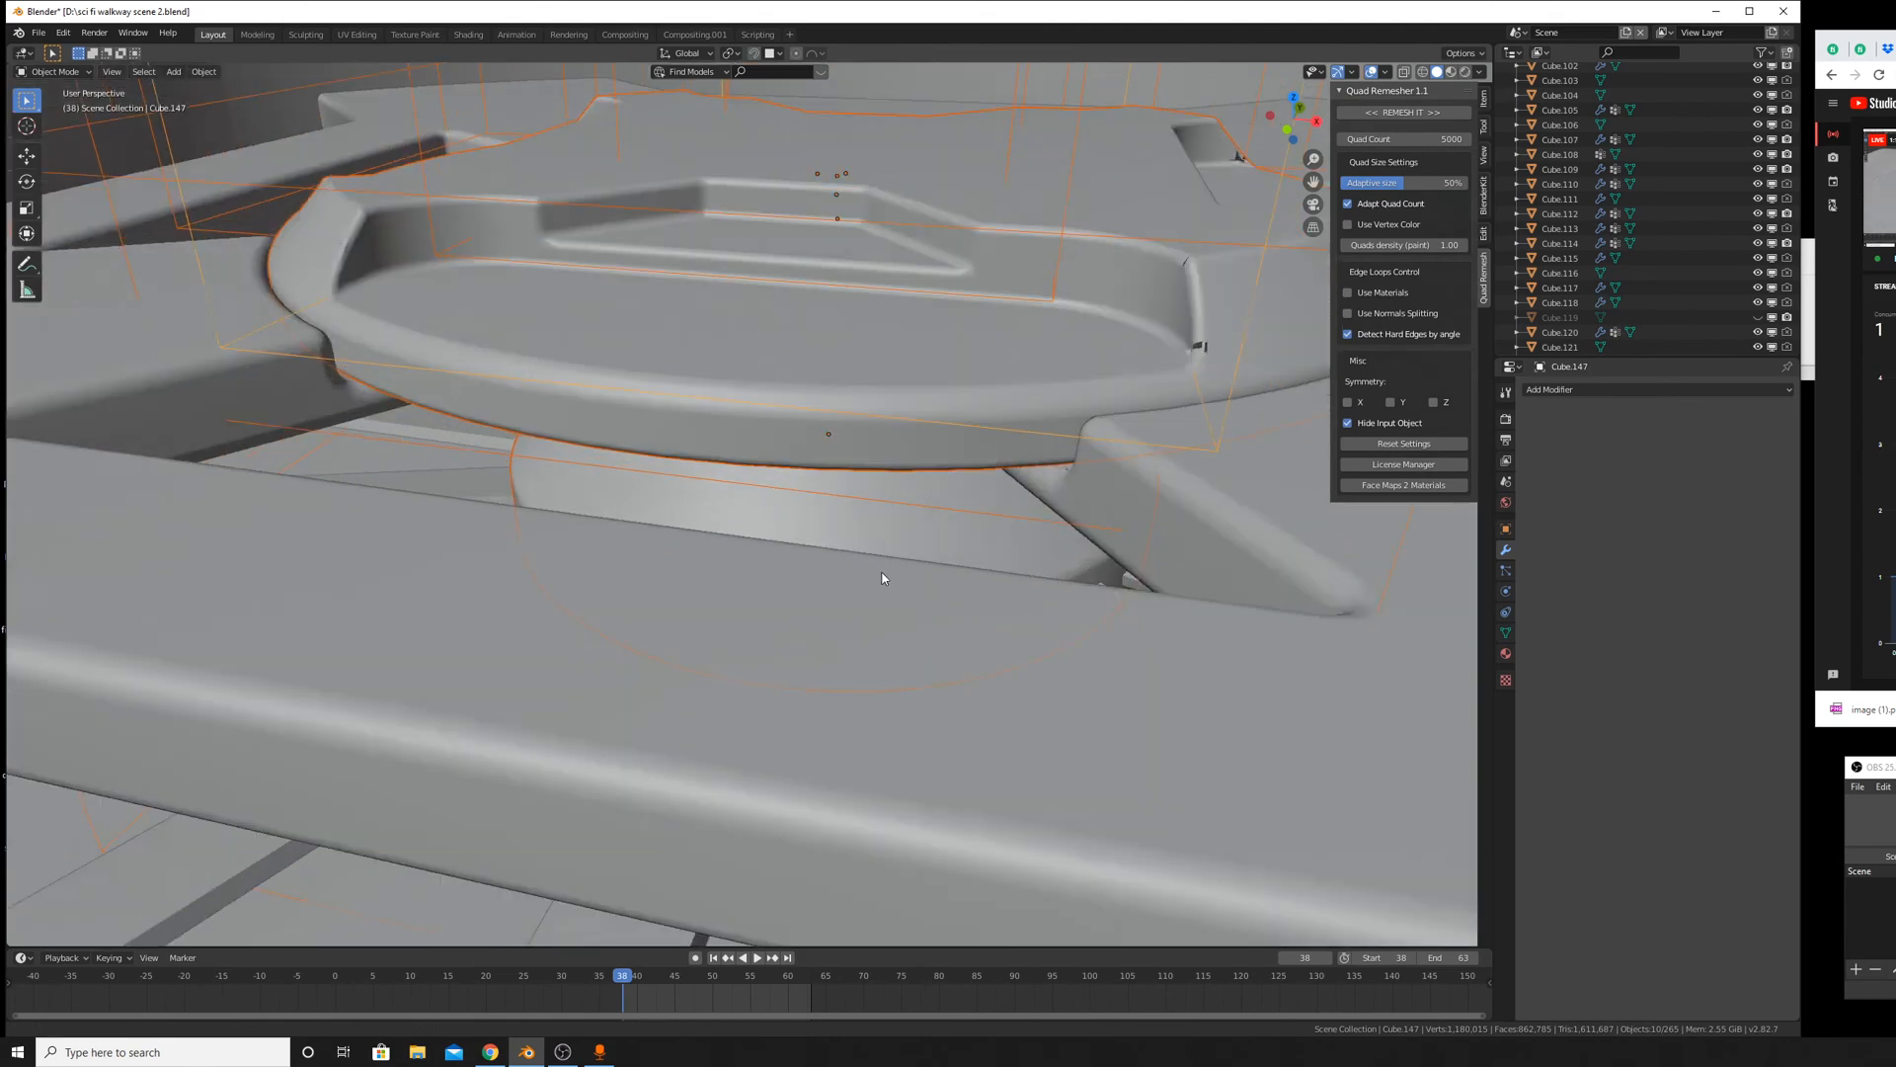
pyautogui.scroll(4, 882, 578)
pyautogui.scroll(-4, 881, 511)
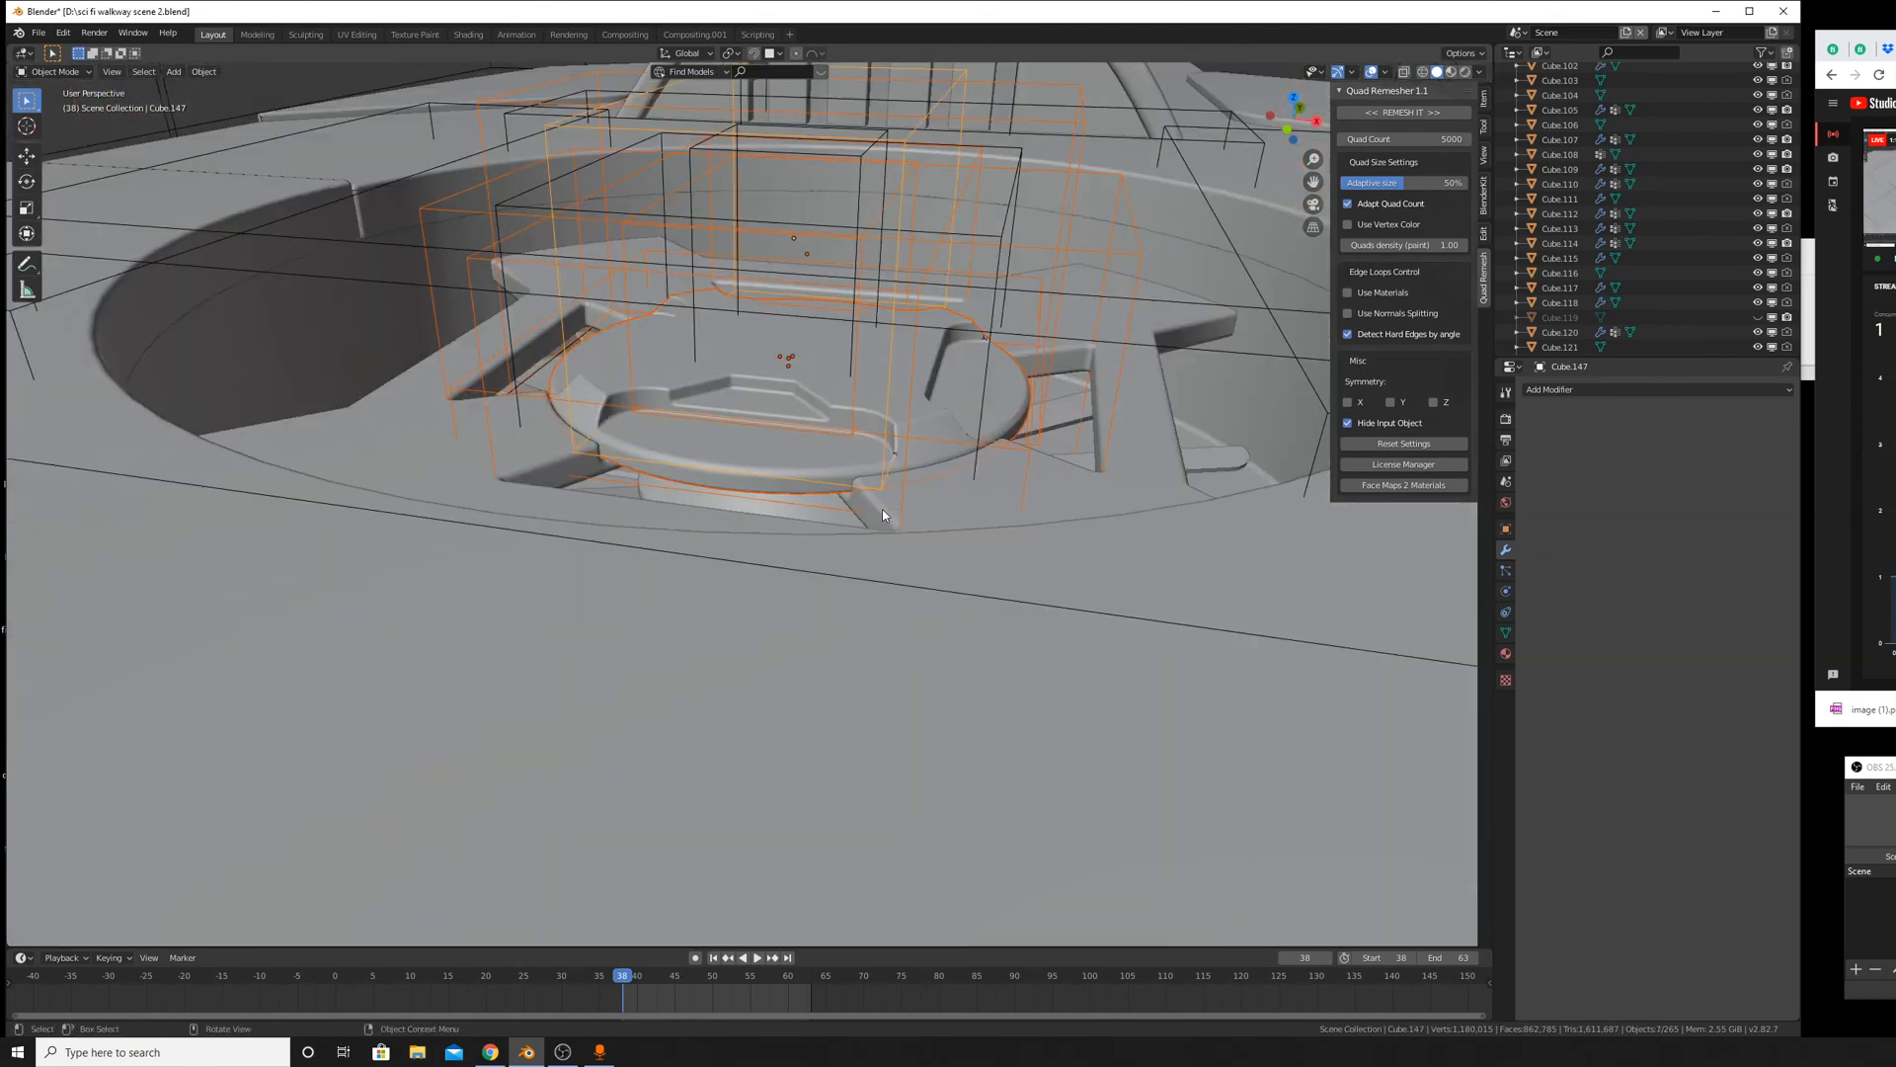
pyautogui.press('g')
pyautogui.press('z')
pyautogui.rightClick(952, 346)
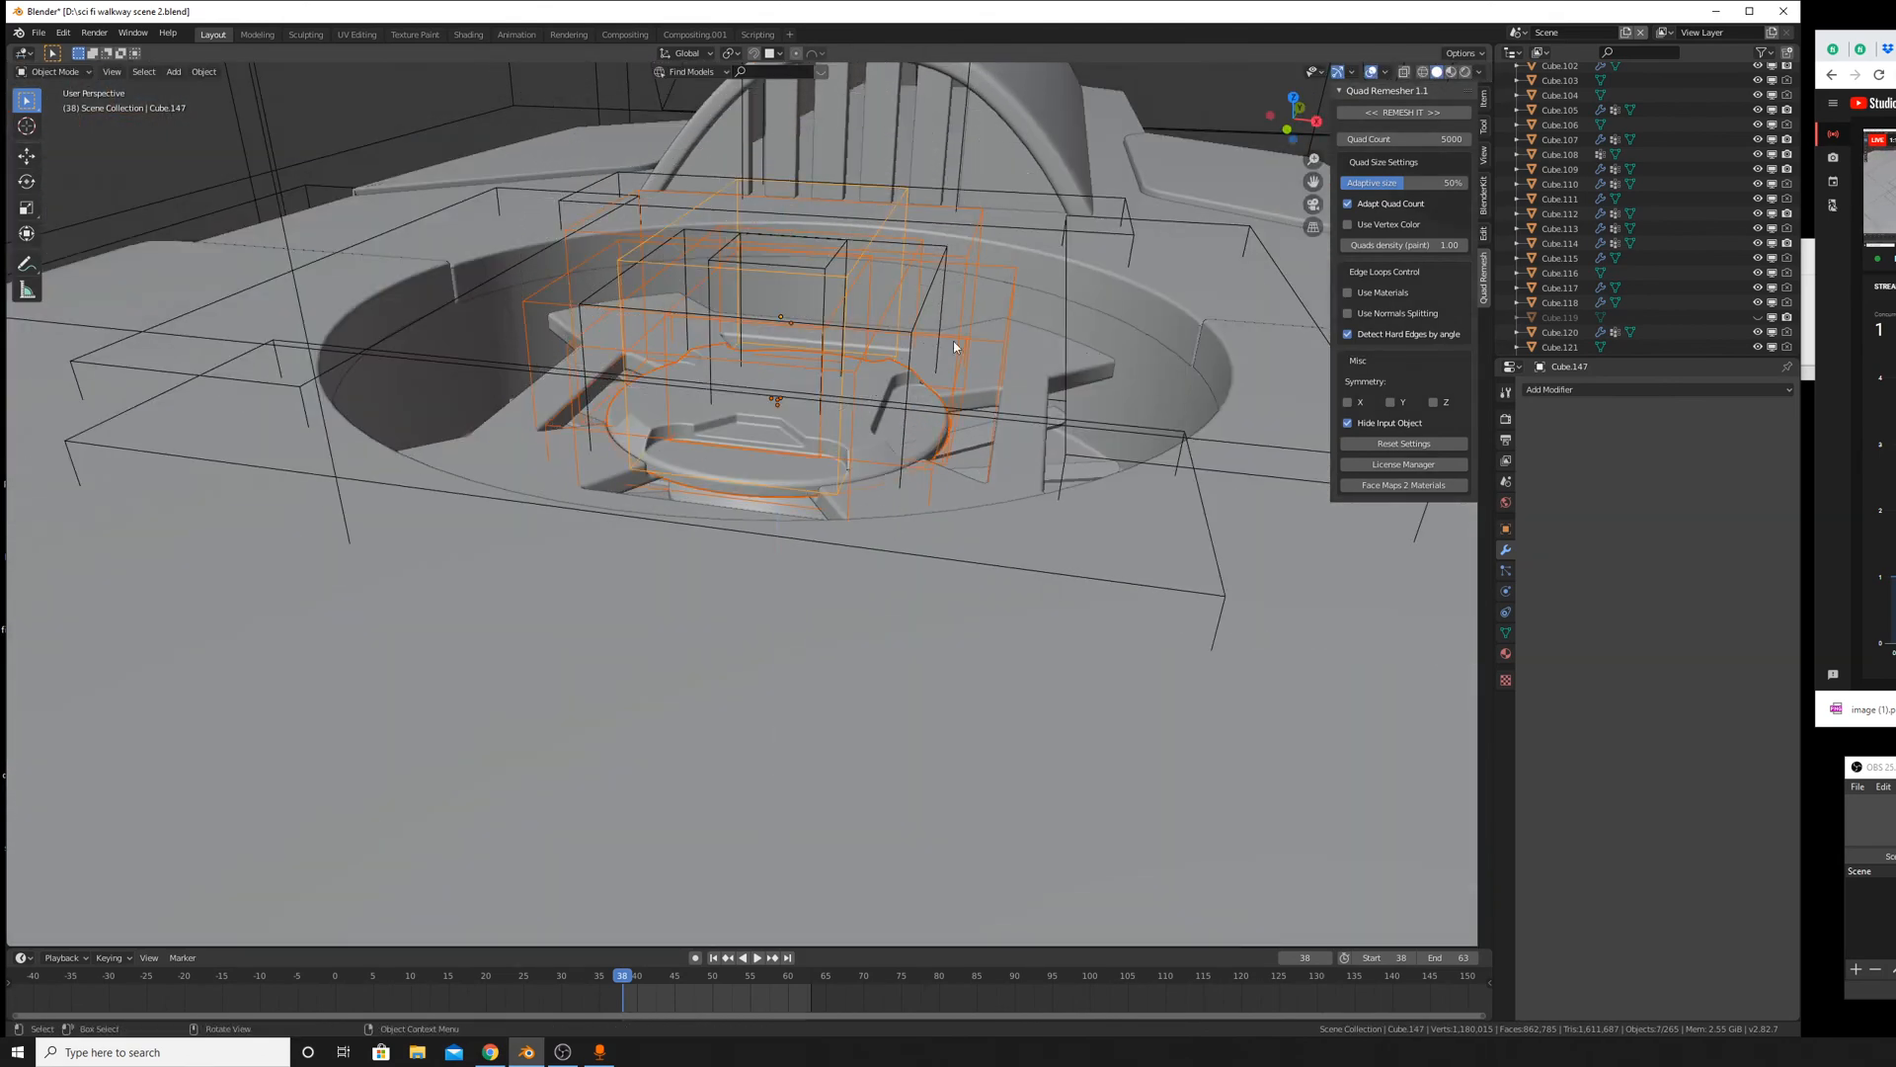
# Deselect the central disc and remaining ship parts in the recess, and delete the three wireframe cutters still selected.
pyautogui.scroll(5, 886, 441)
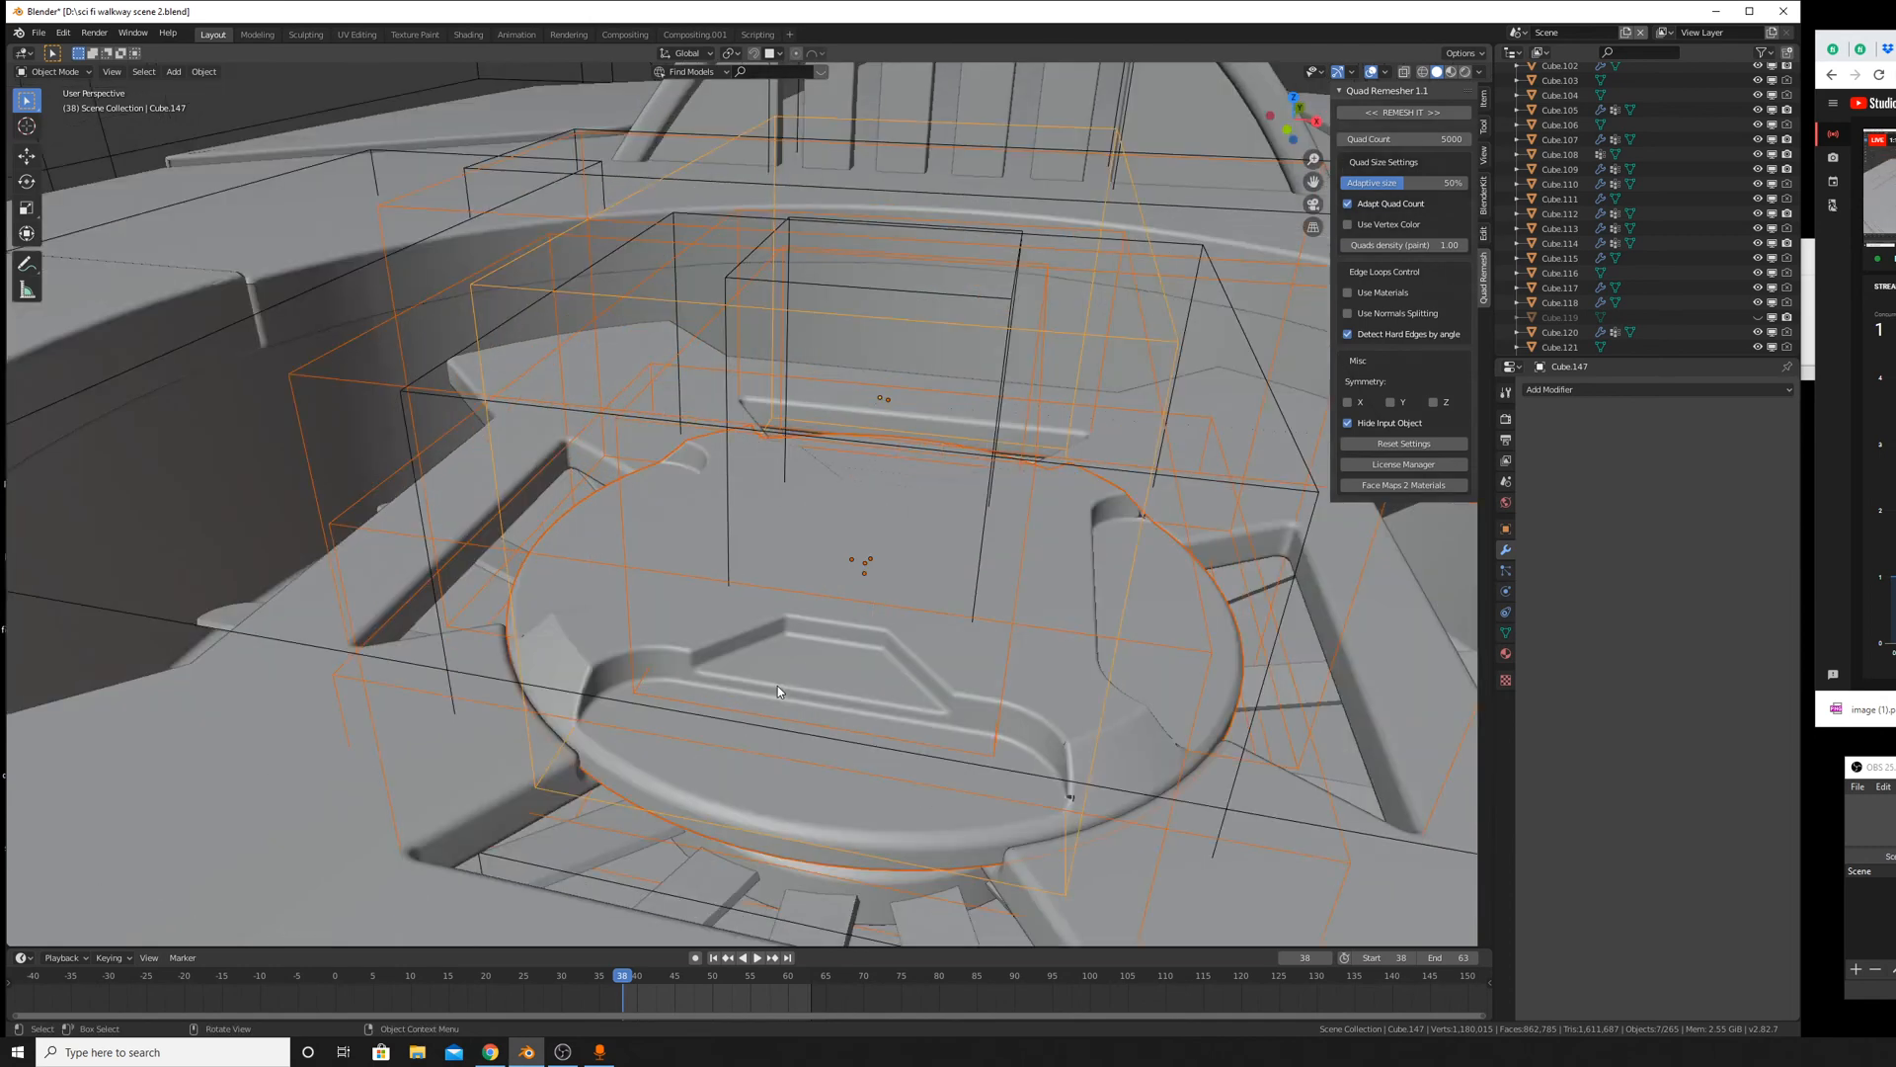
pyautogui.scroll(5, 643, 781)
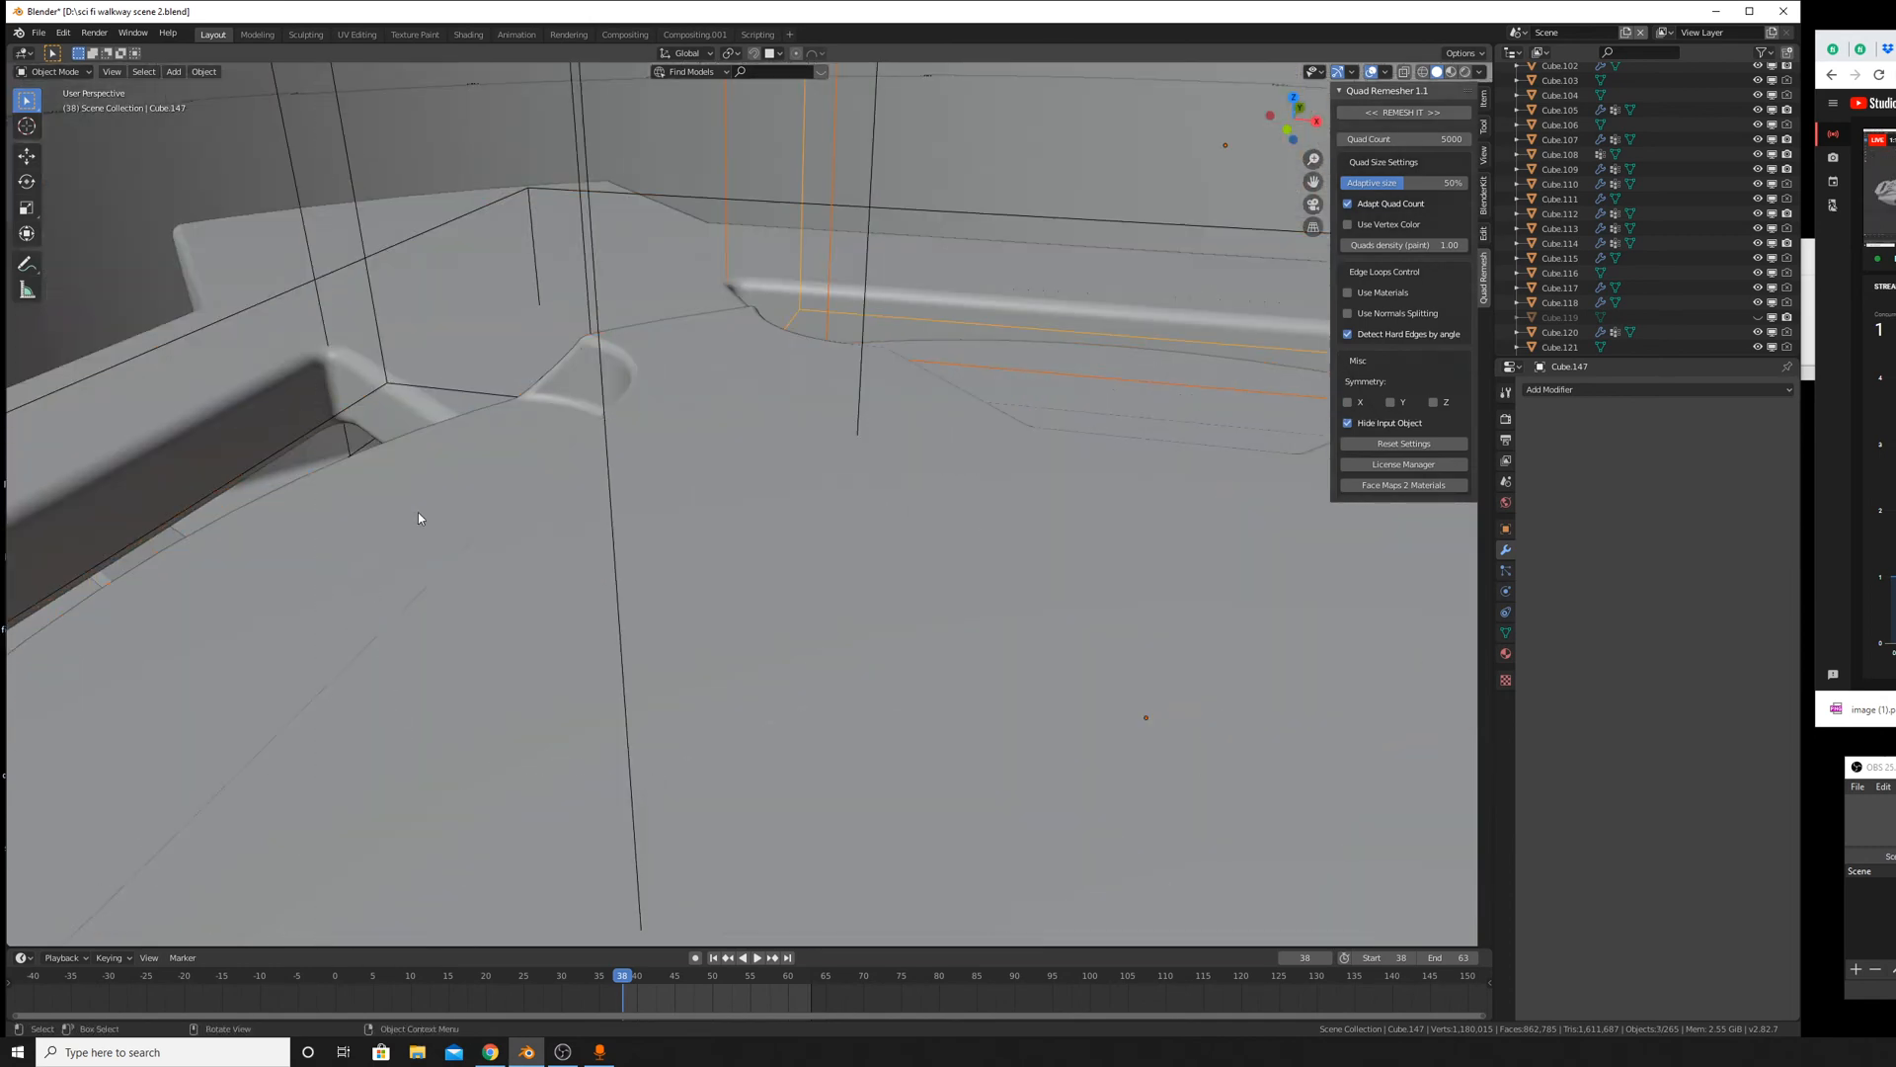
pyautogui.scroll(-8, 468, 542)
pyautogui.press('g')
pyautogui.press('z')
pyautogui.rightClick(822, 538)
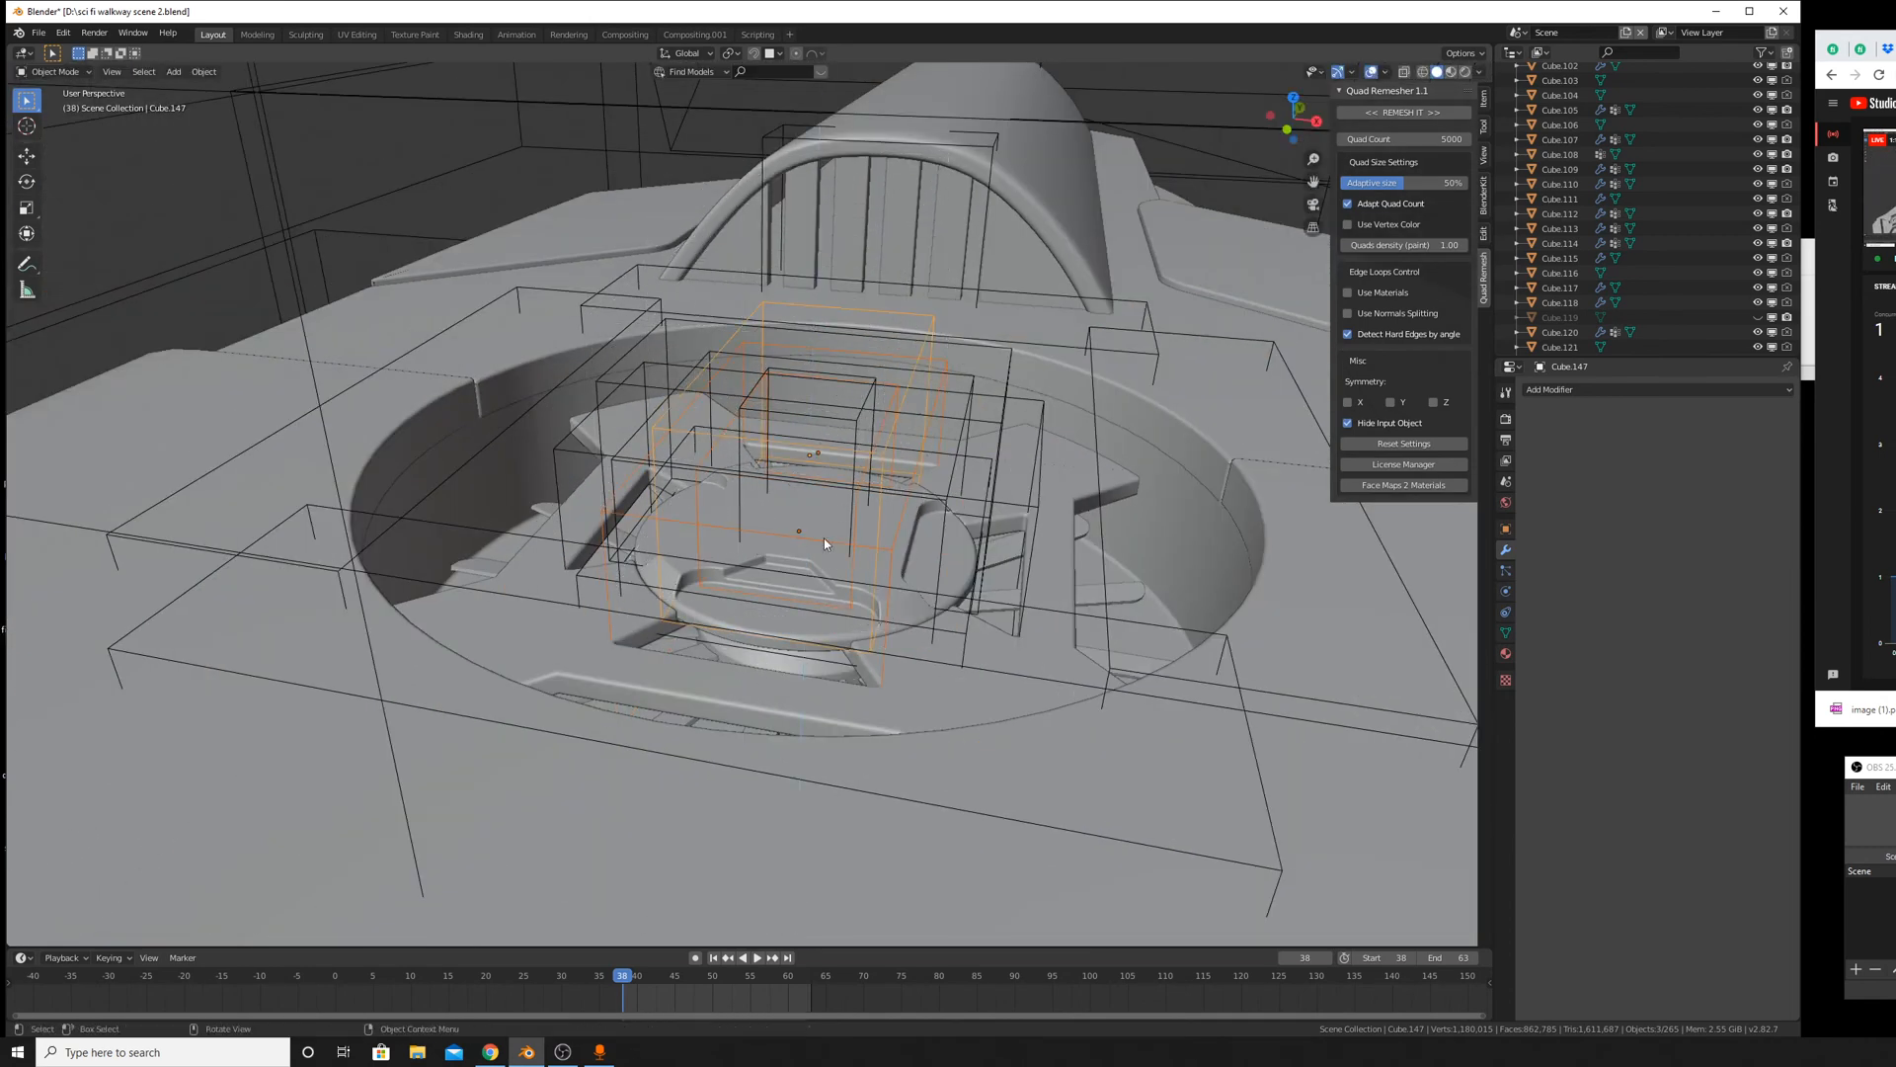
pyautogui.press('x')
pyautogui.click(825, 567)
# Delete the small and the larger wireframe cylinder cutters standing over the central disc.
pyautogui.click(801, 419)
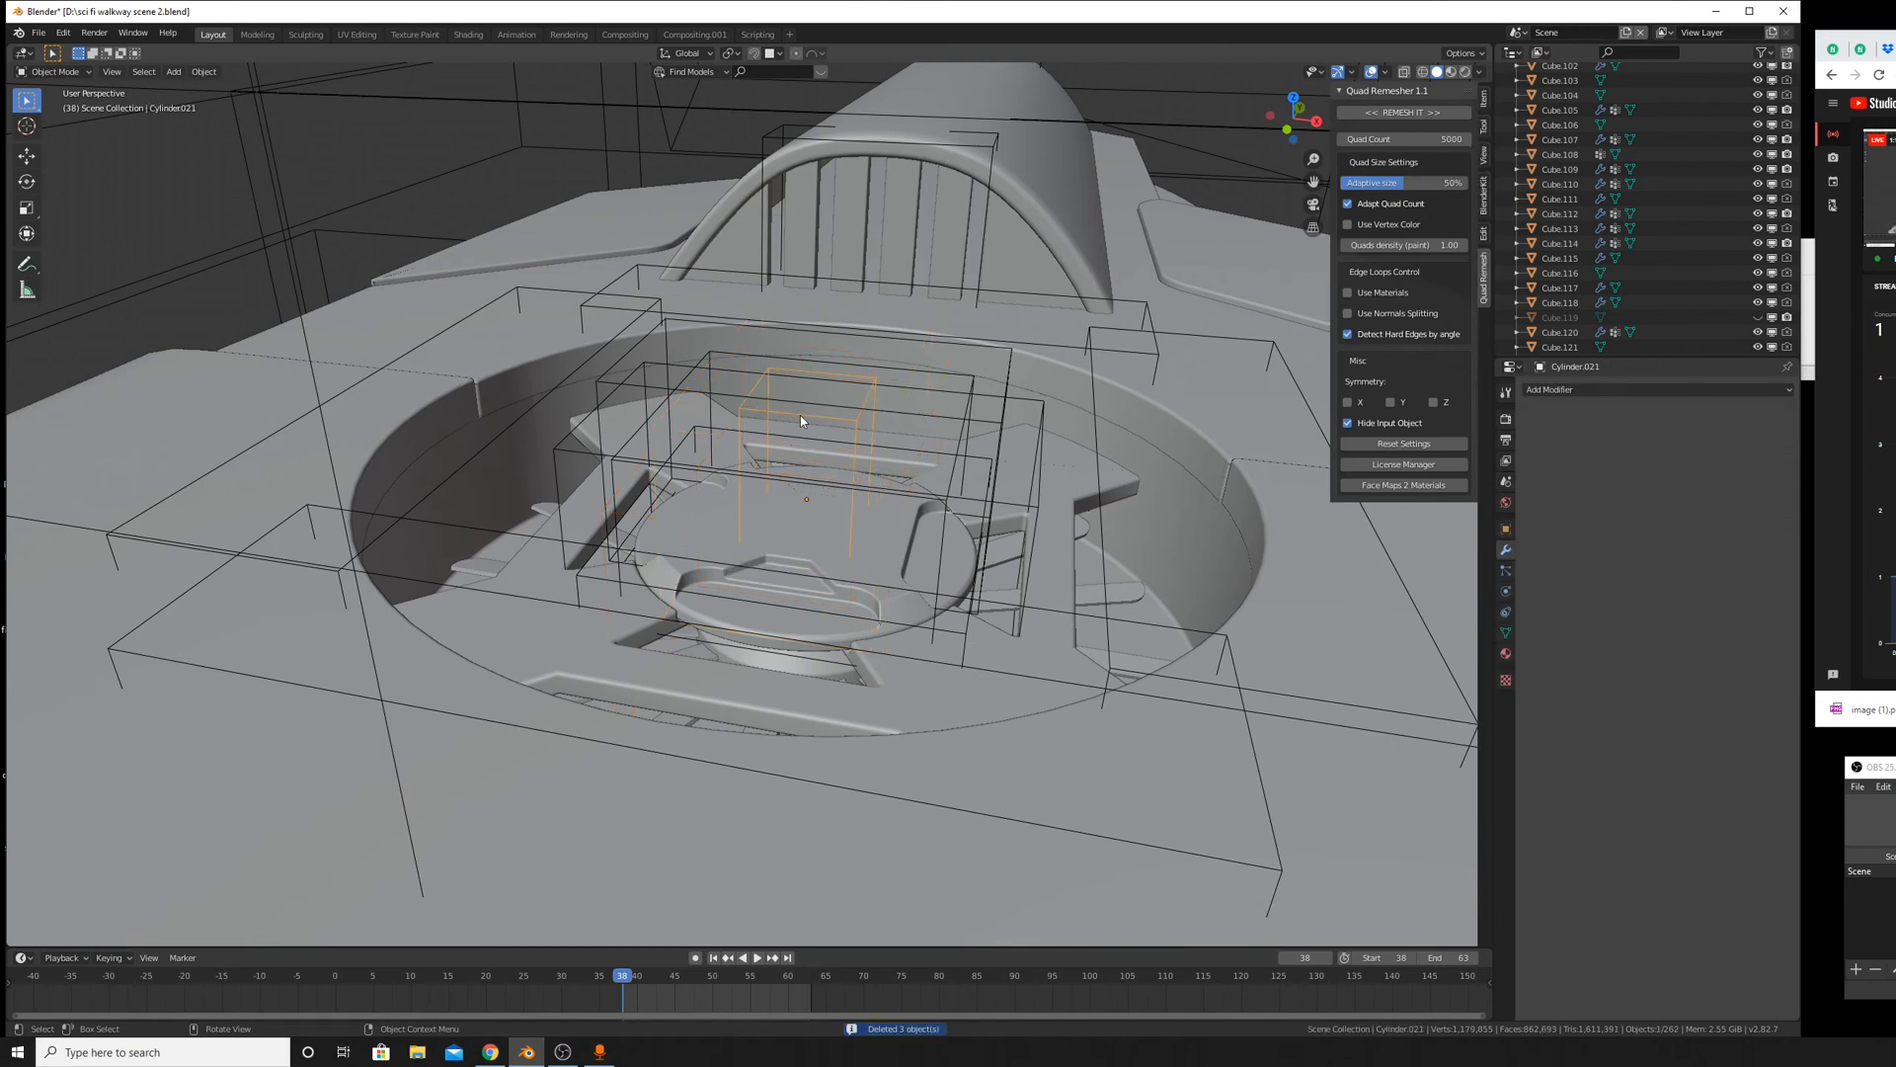
pyautogui.press('x')
pyautogui.click(719, 385)
pyautogui.click(711, 372)
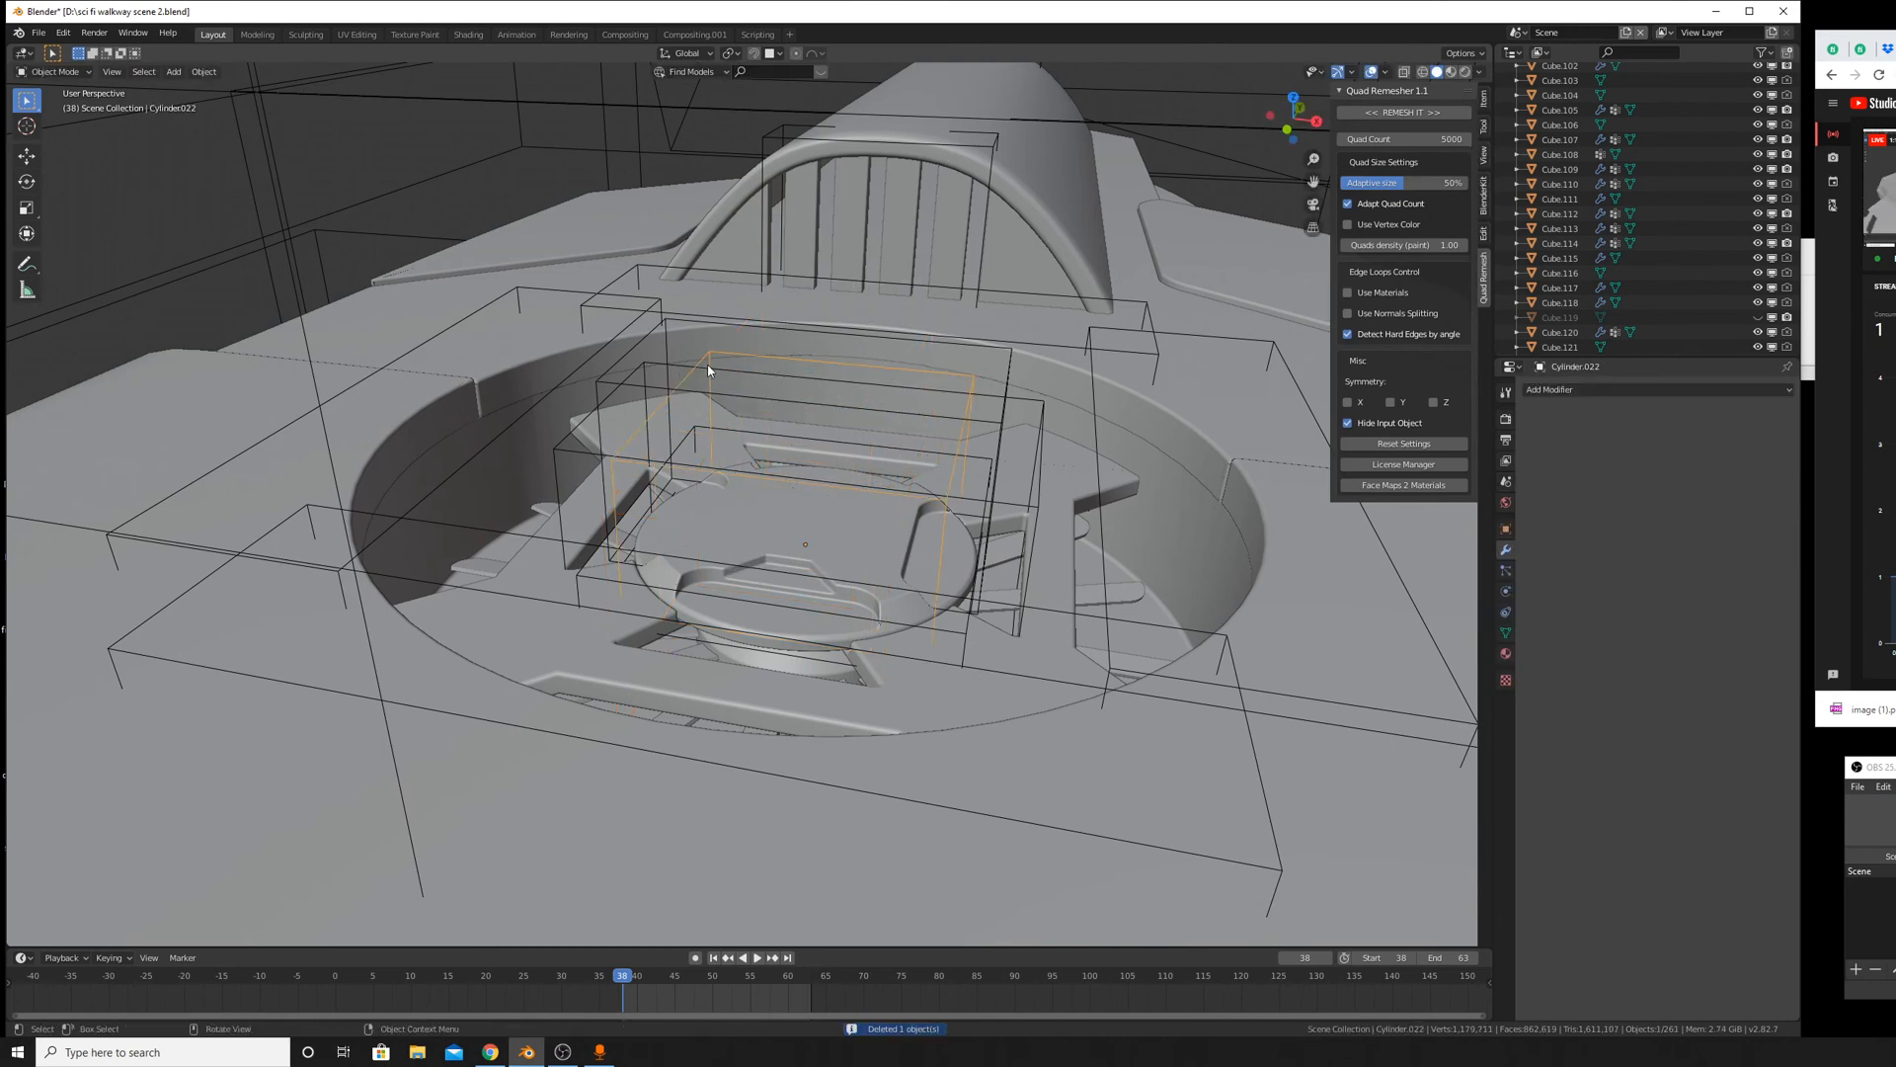
pyautogui.press('g')
pyautogui.rightClick(826, 340)
pyautogui.press('x')
pyautogui.click(740, 371)
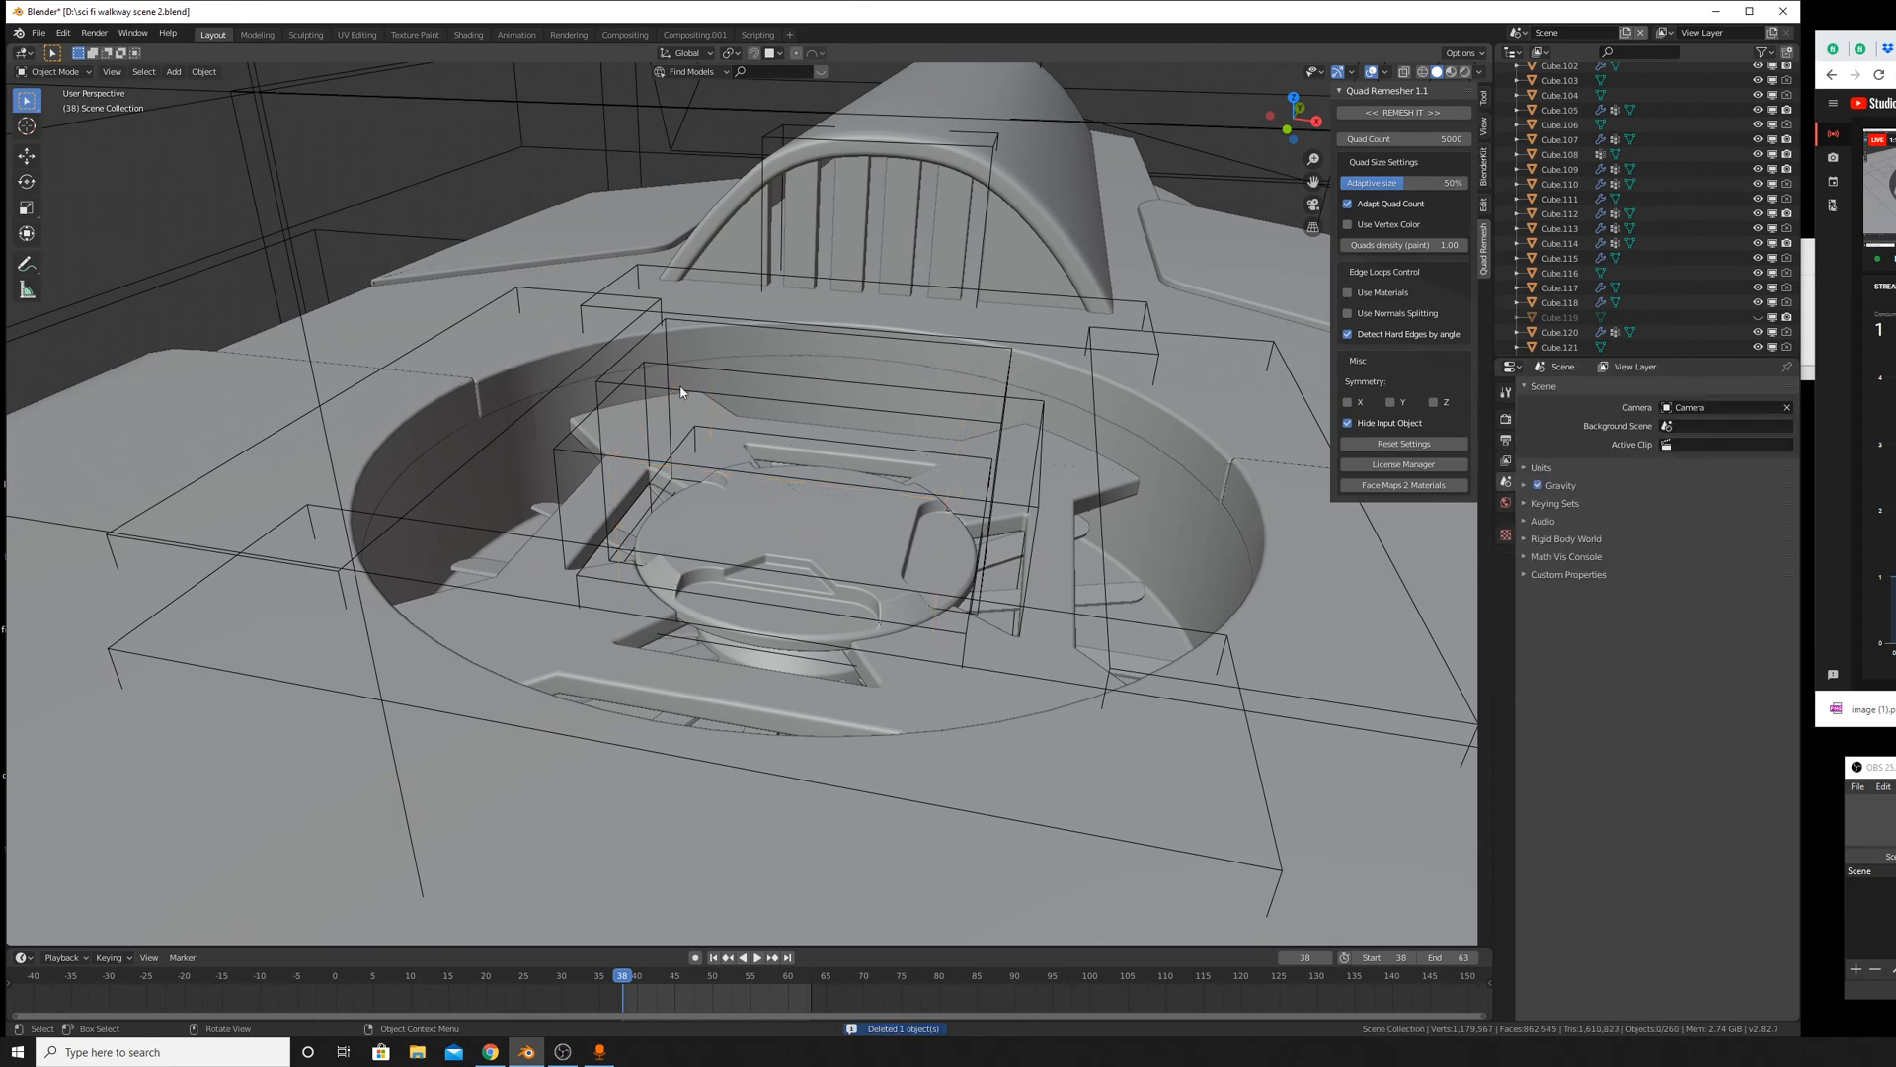
# Delete the two remaining tall wireframe cutters that enclose the slots around the central disc.
pyautogui.click(680, 392)
pyautogui.press('g')
pyautogui.rightClick(686, 381)
pyautogui.press('x')
pyautogui.click(689, 372)
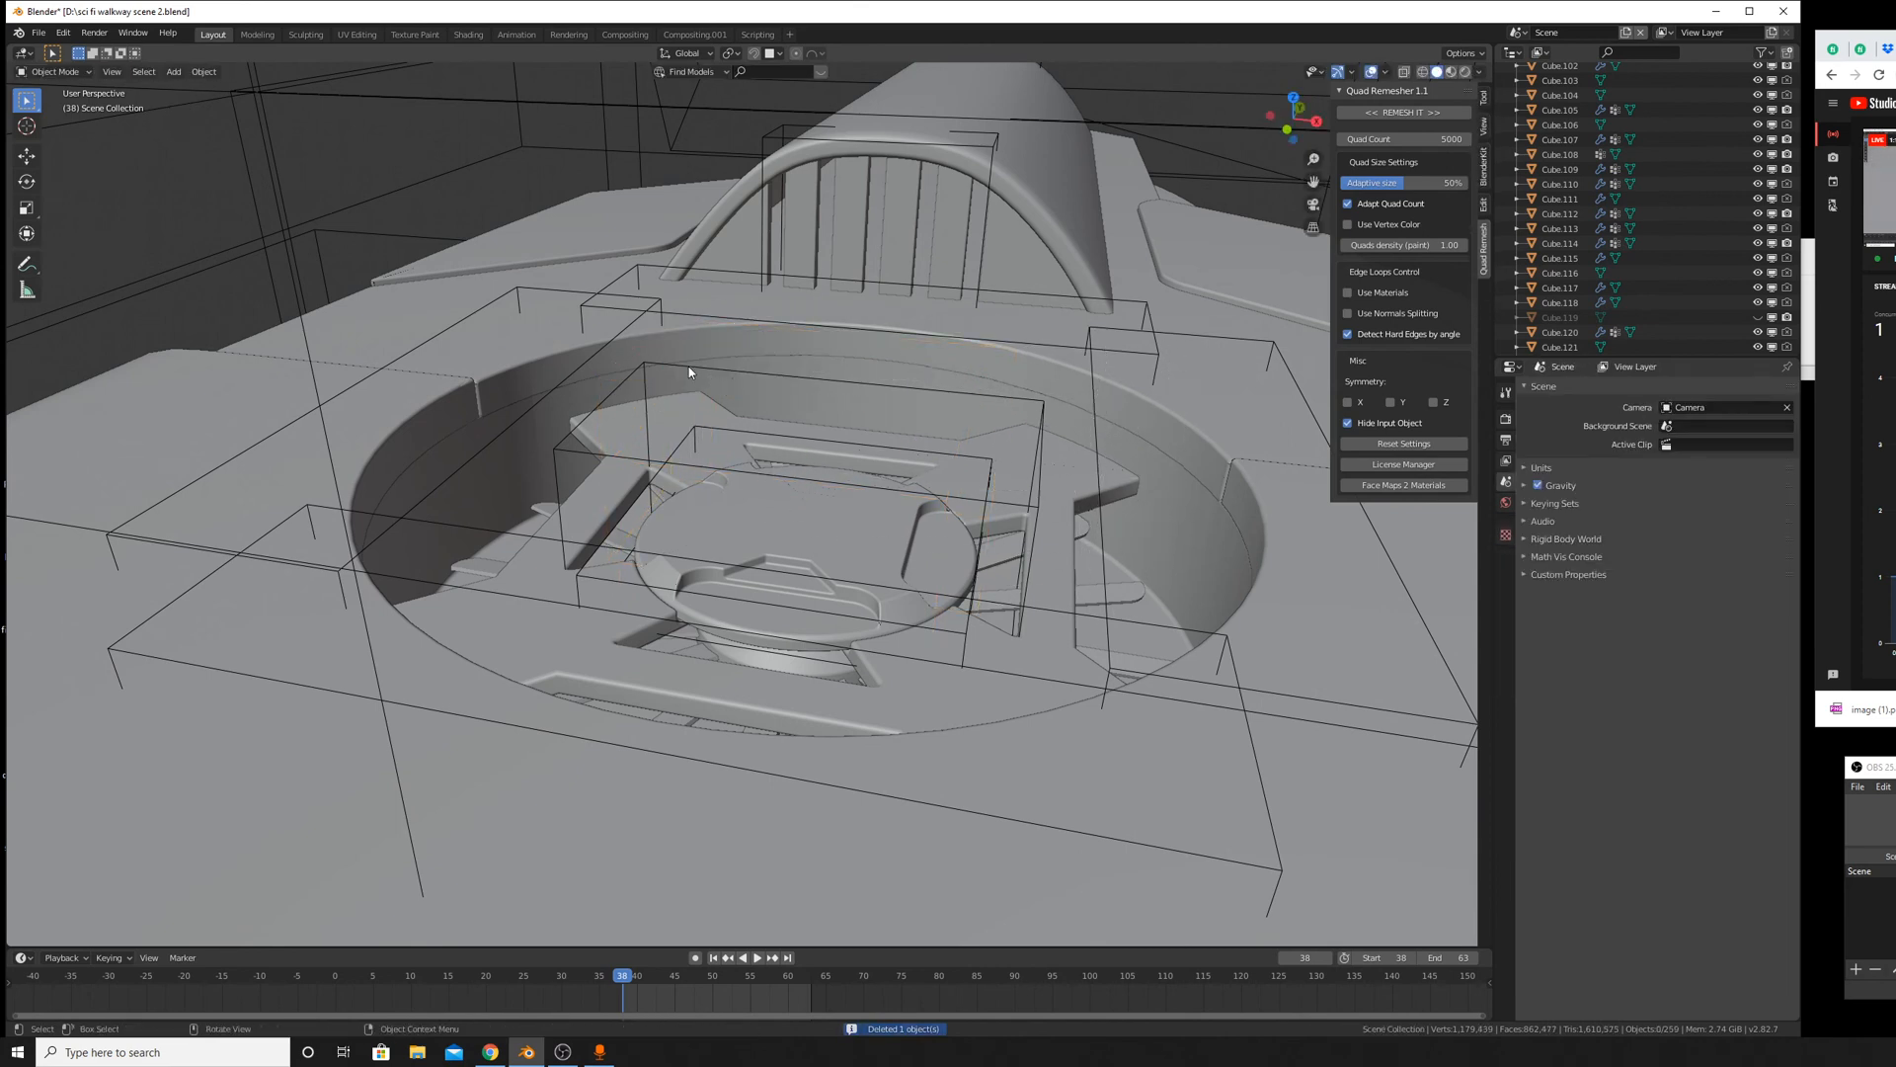
pyautogui.click(689, 365)
pyautogui.press('x')
pyautogui.click(720, 318)
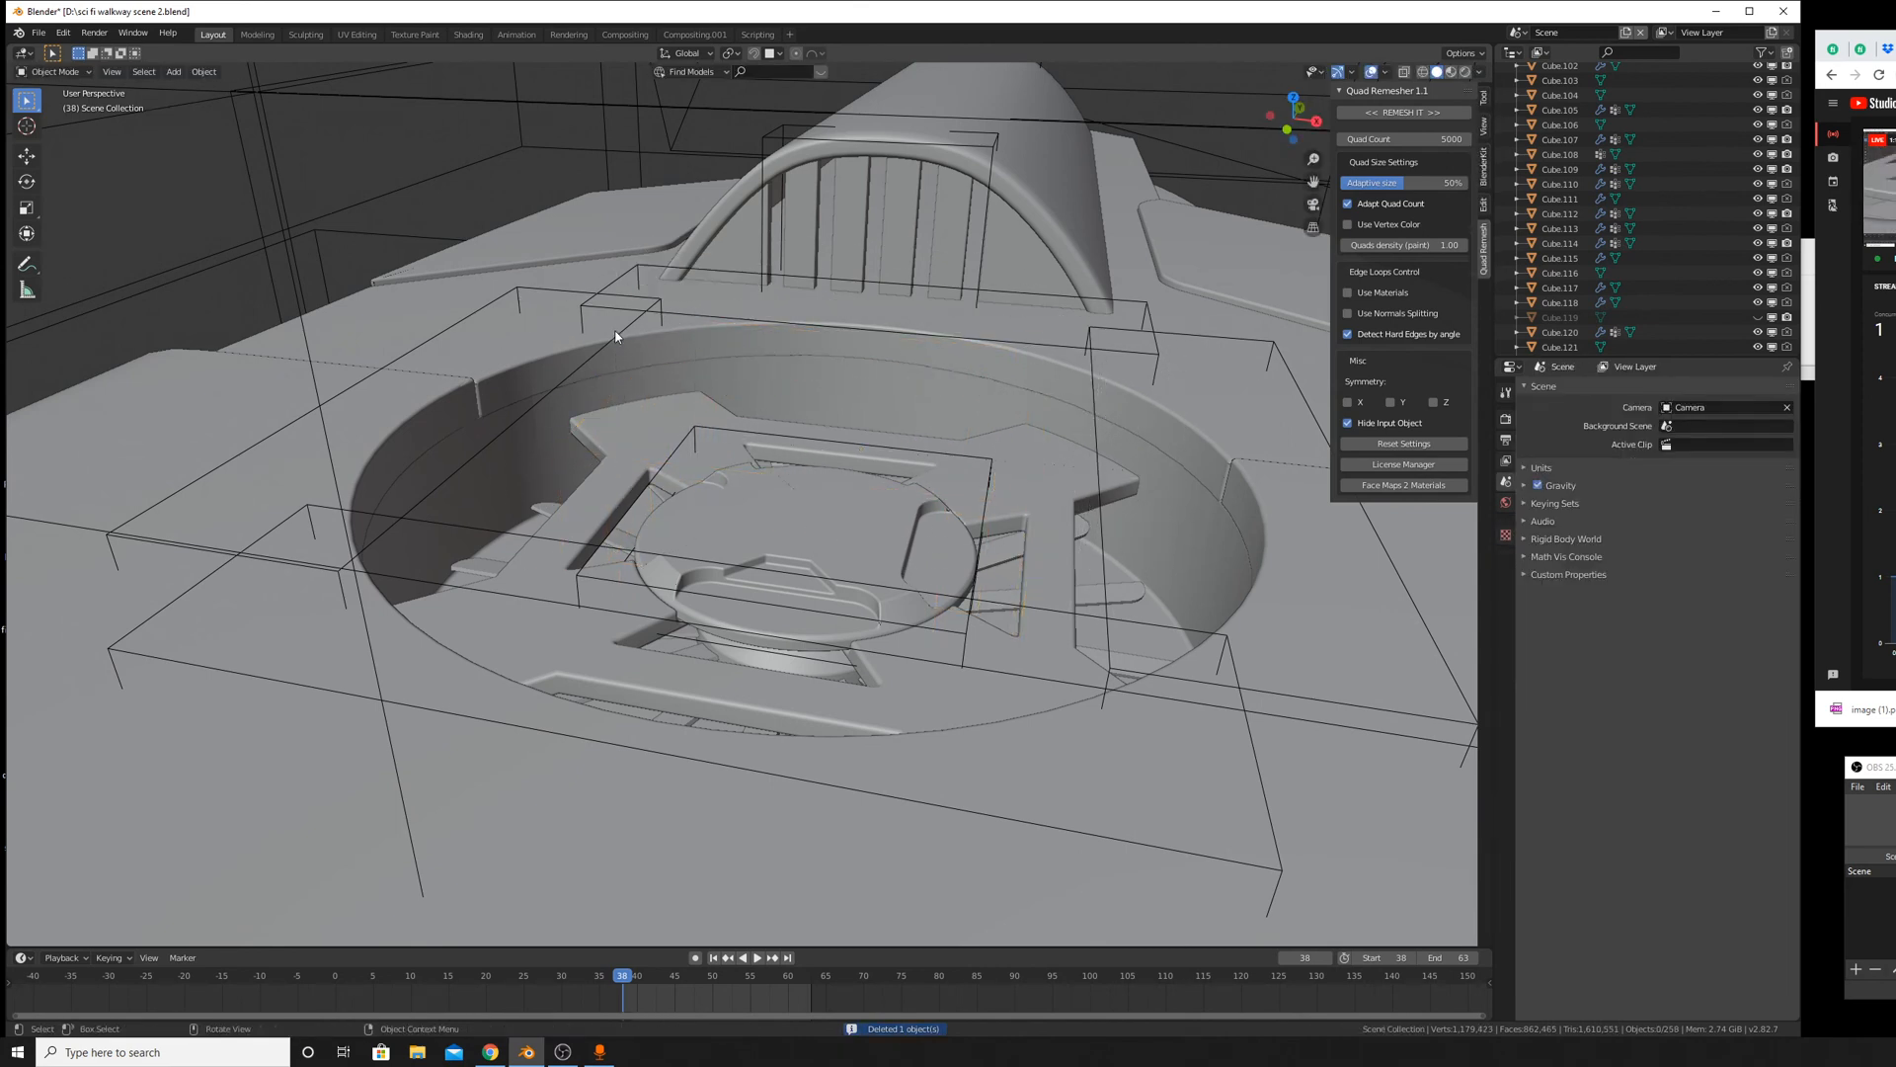
# Delete the three wireframe cutters along the back and side rims of the circular recess.
pyautogui.click(616, 336)
pyautogui.press('x')
pyautogui.click(722, 312)
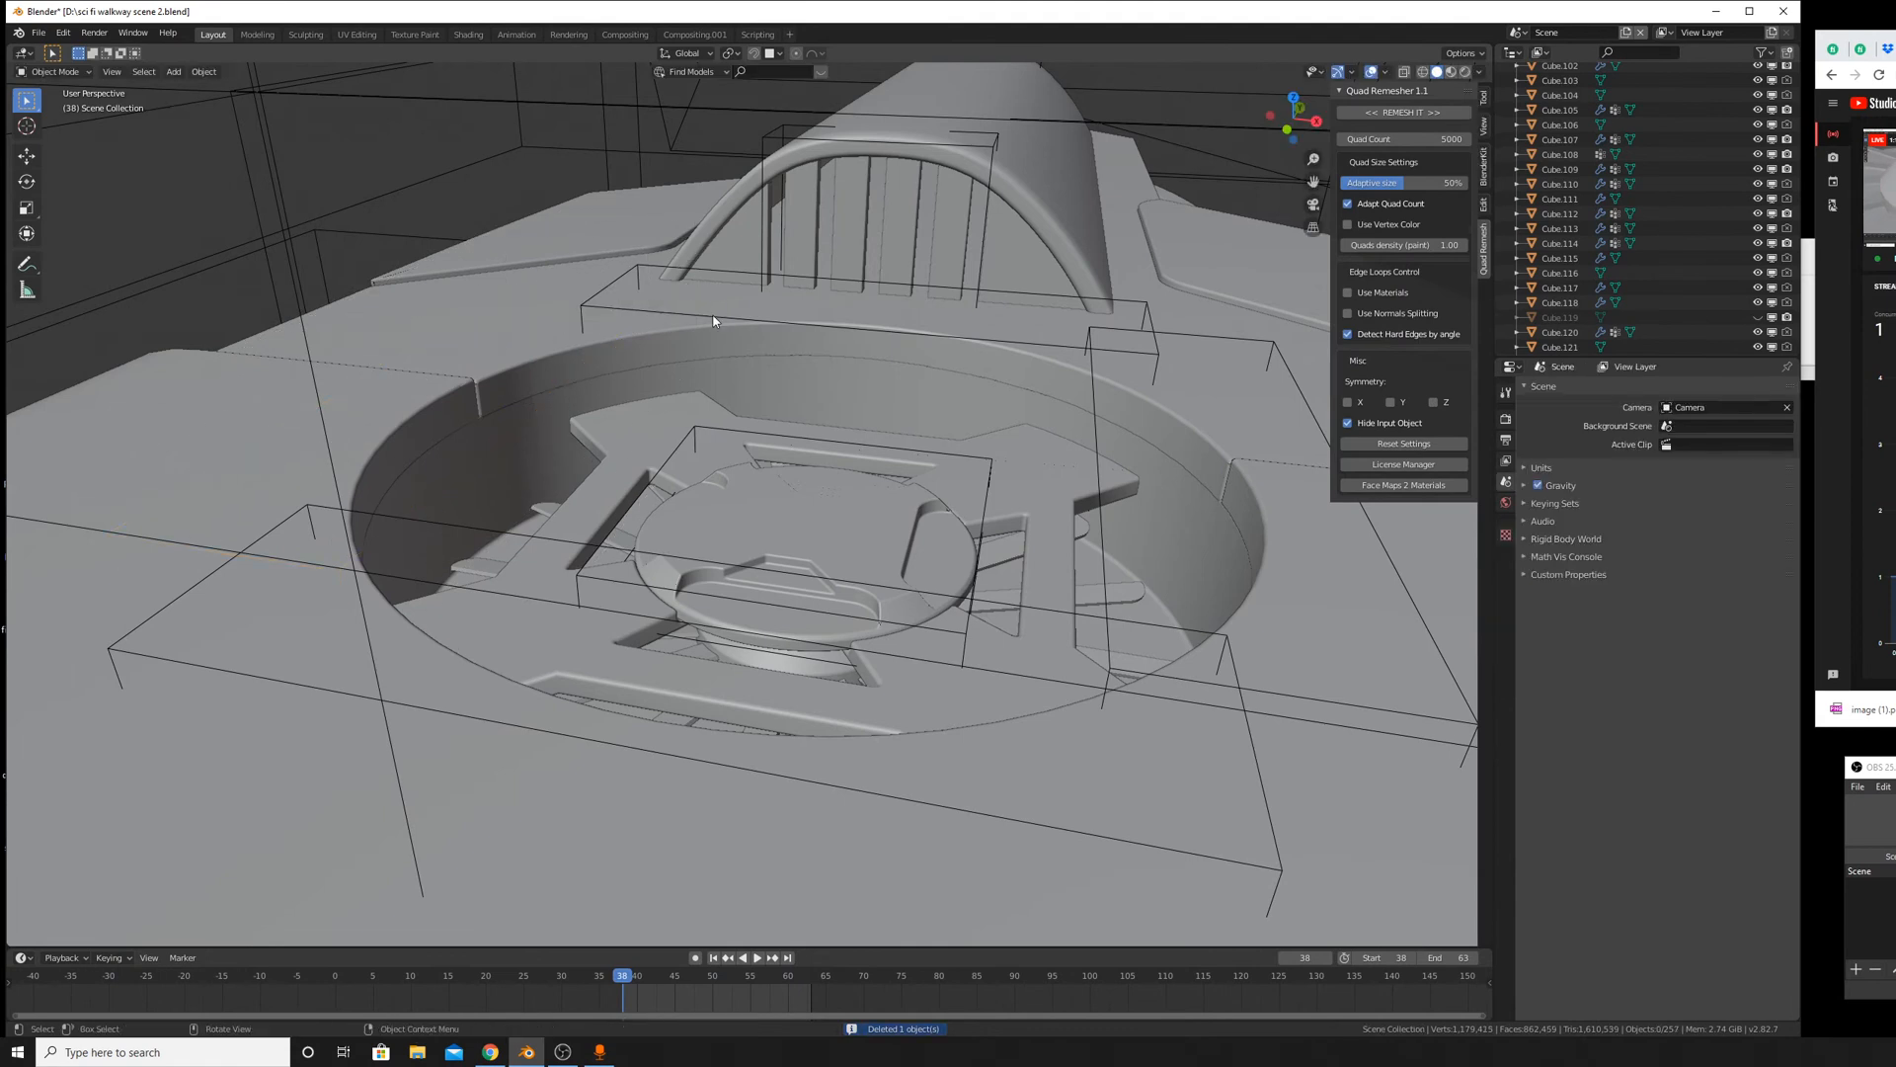
pyautogui.click(715, 321)
pyautogui.press('x')
pyautogui.click(706, 281)
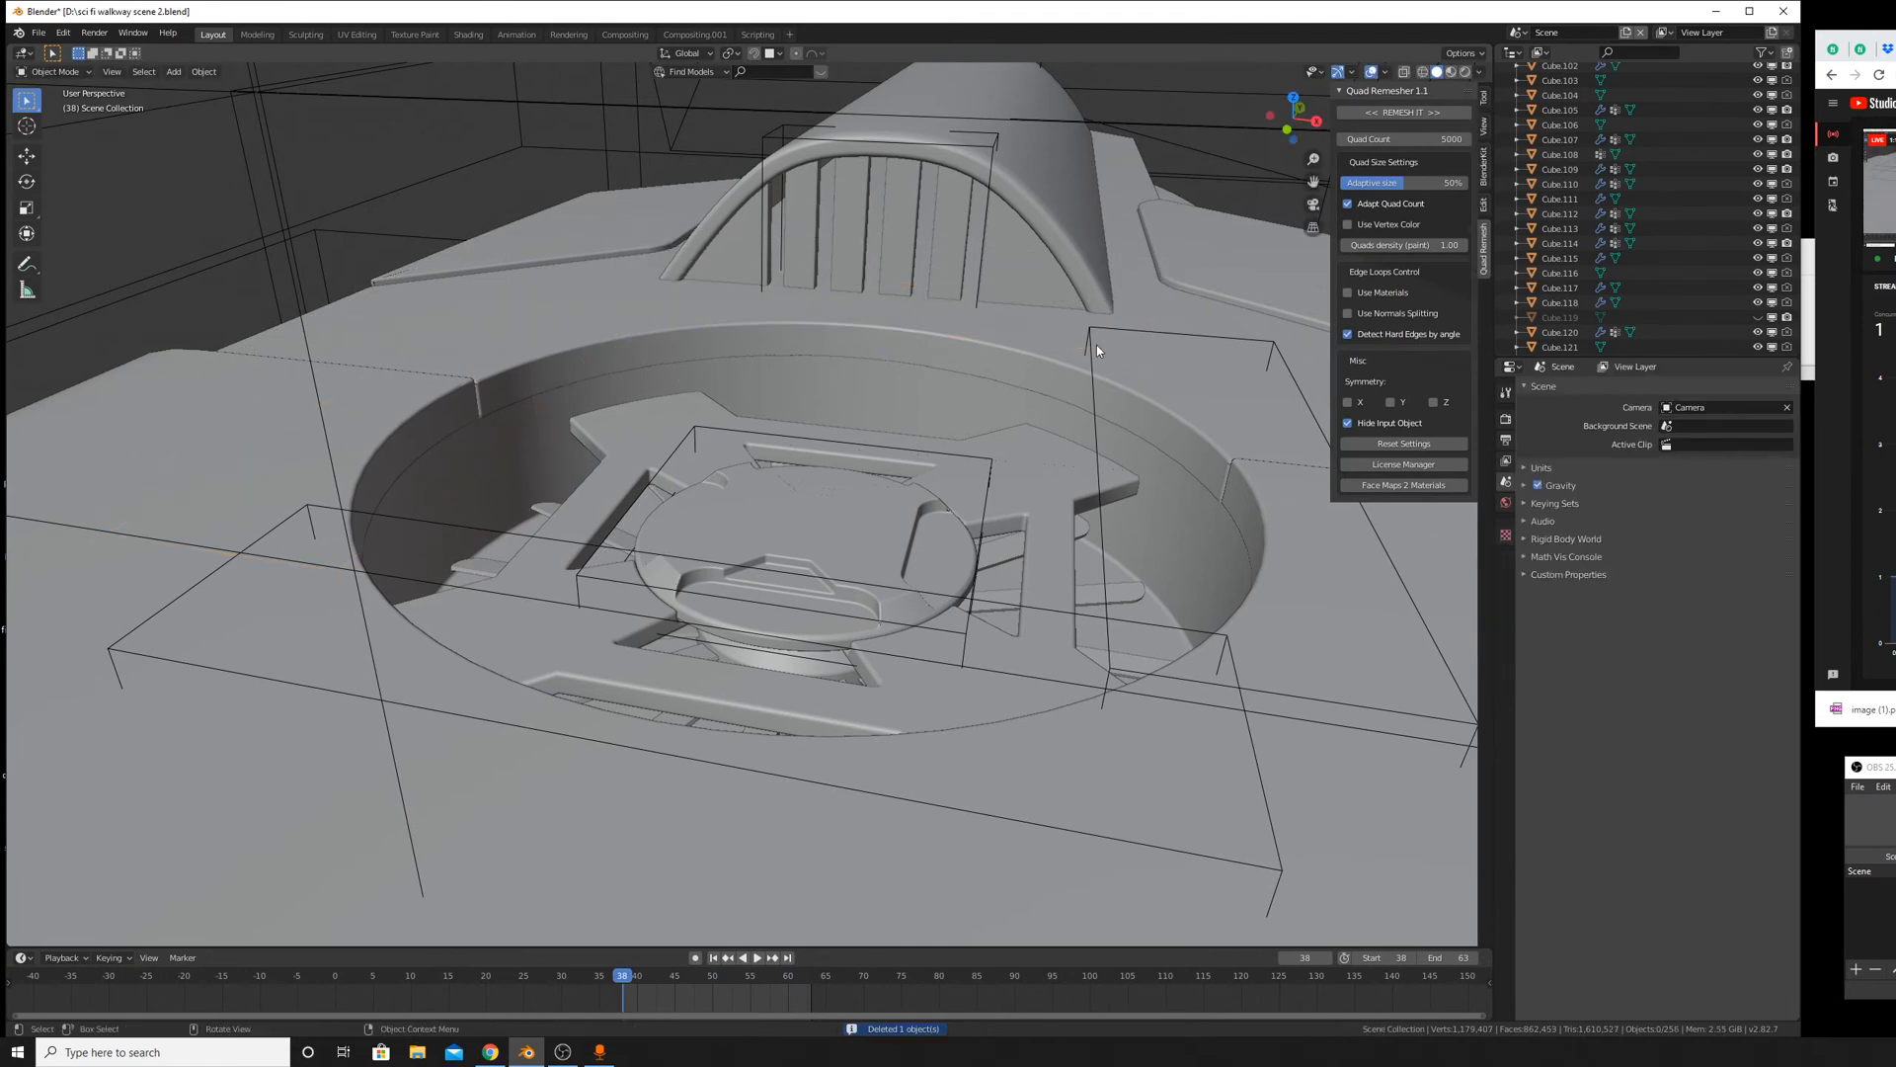
pyautogui.click(1097, 345)
pyautogui.press('x')
pyautogui.click(1078, 323)
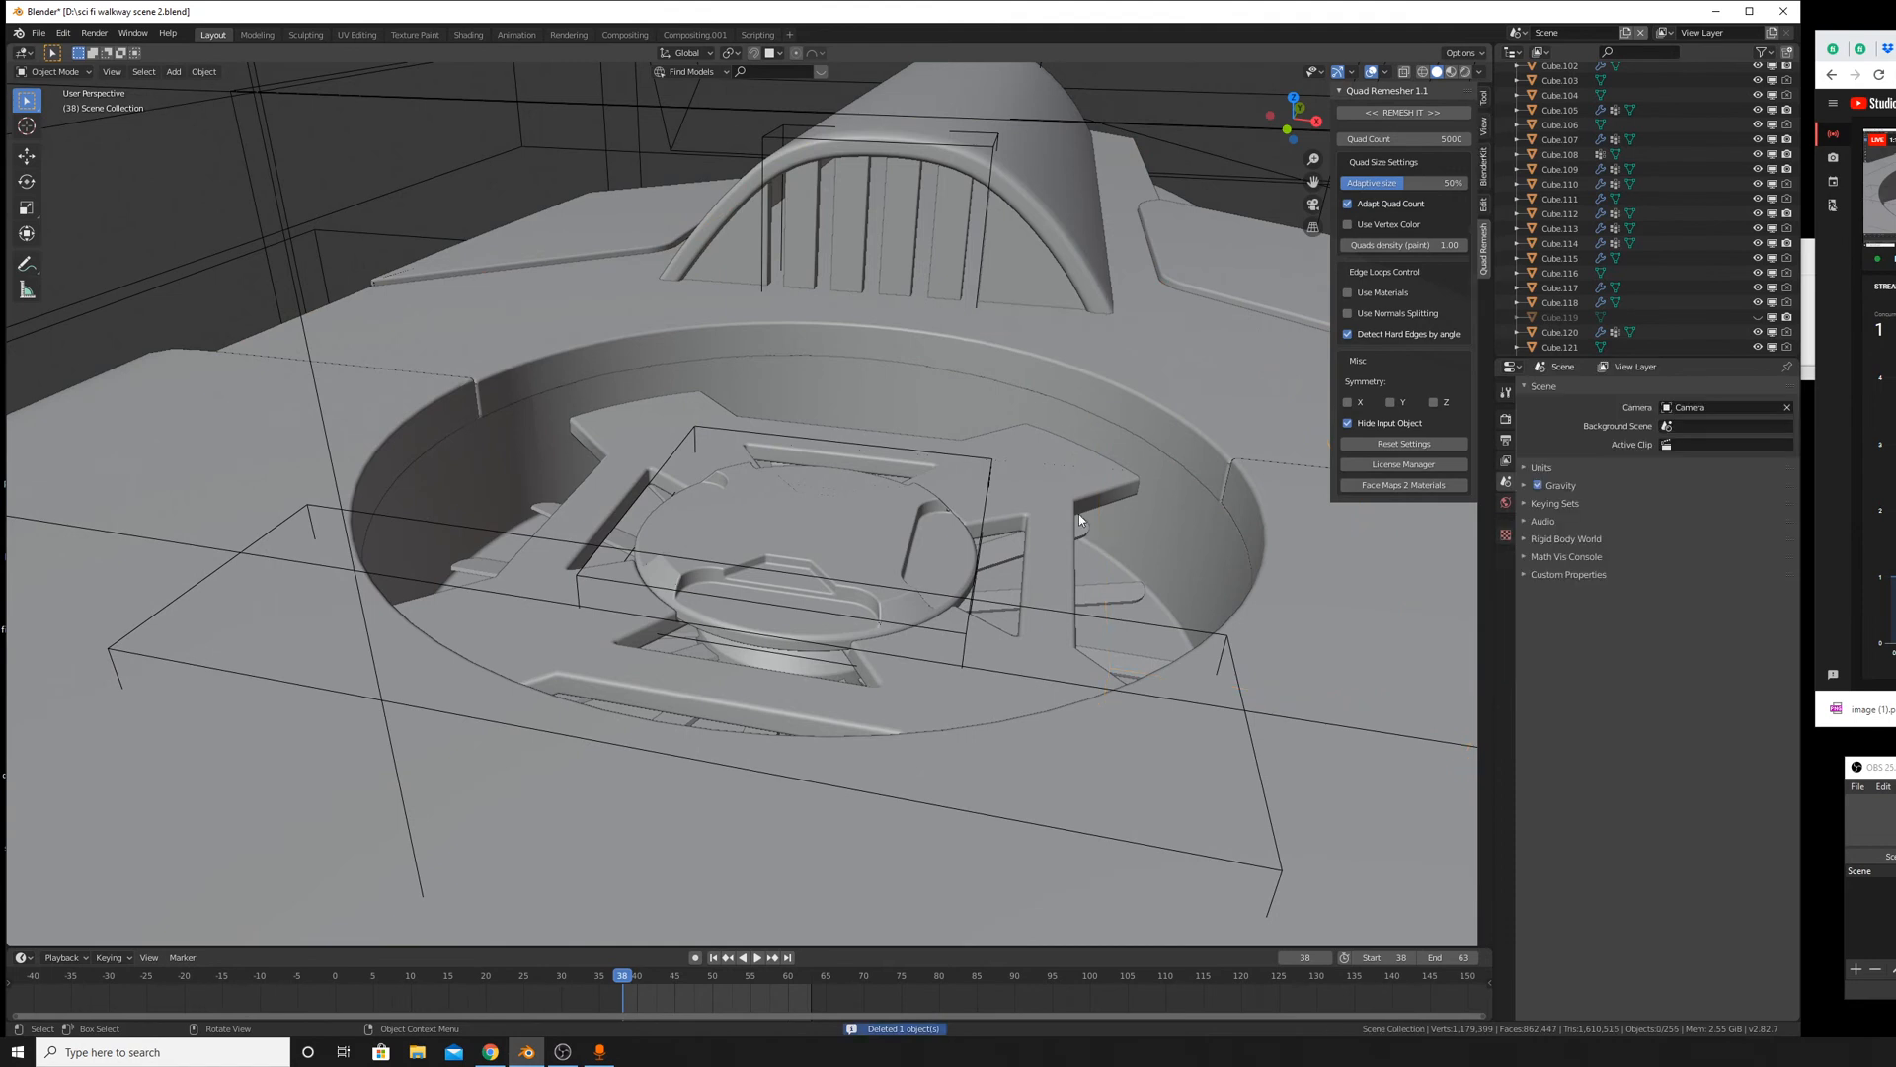
# Delete the wireframe cutter at the recess's front rim and the low cutter surrounding the central disc.
pyautogui.click(1146, 627)
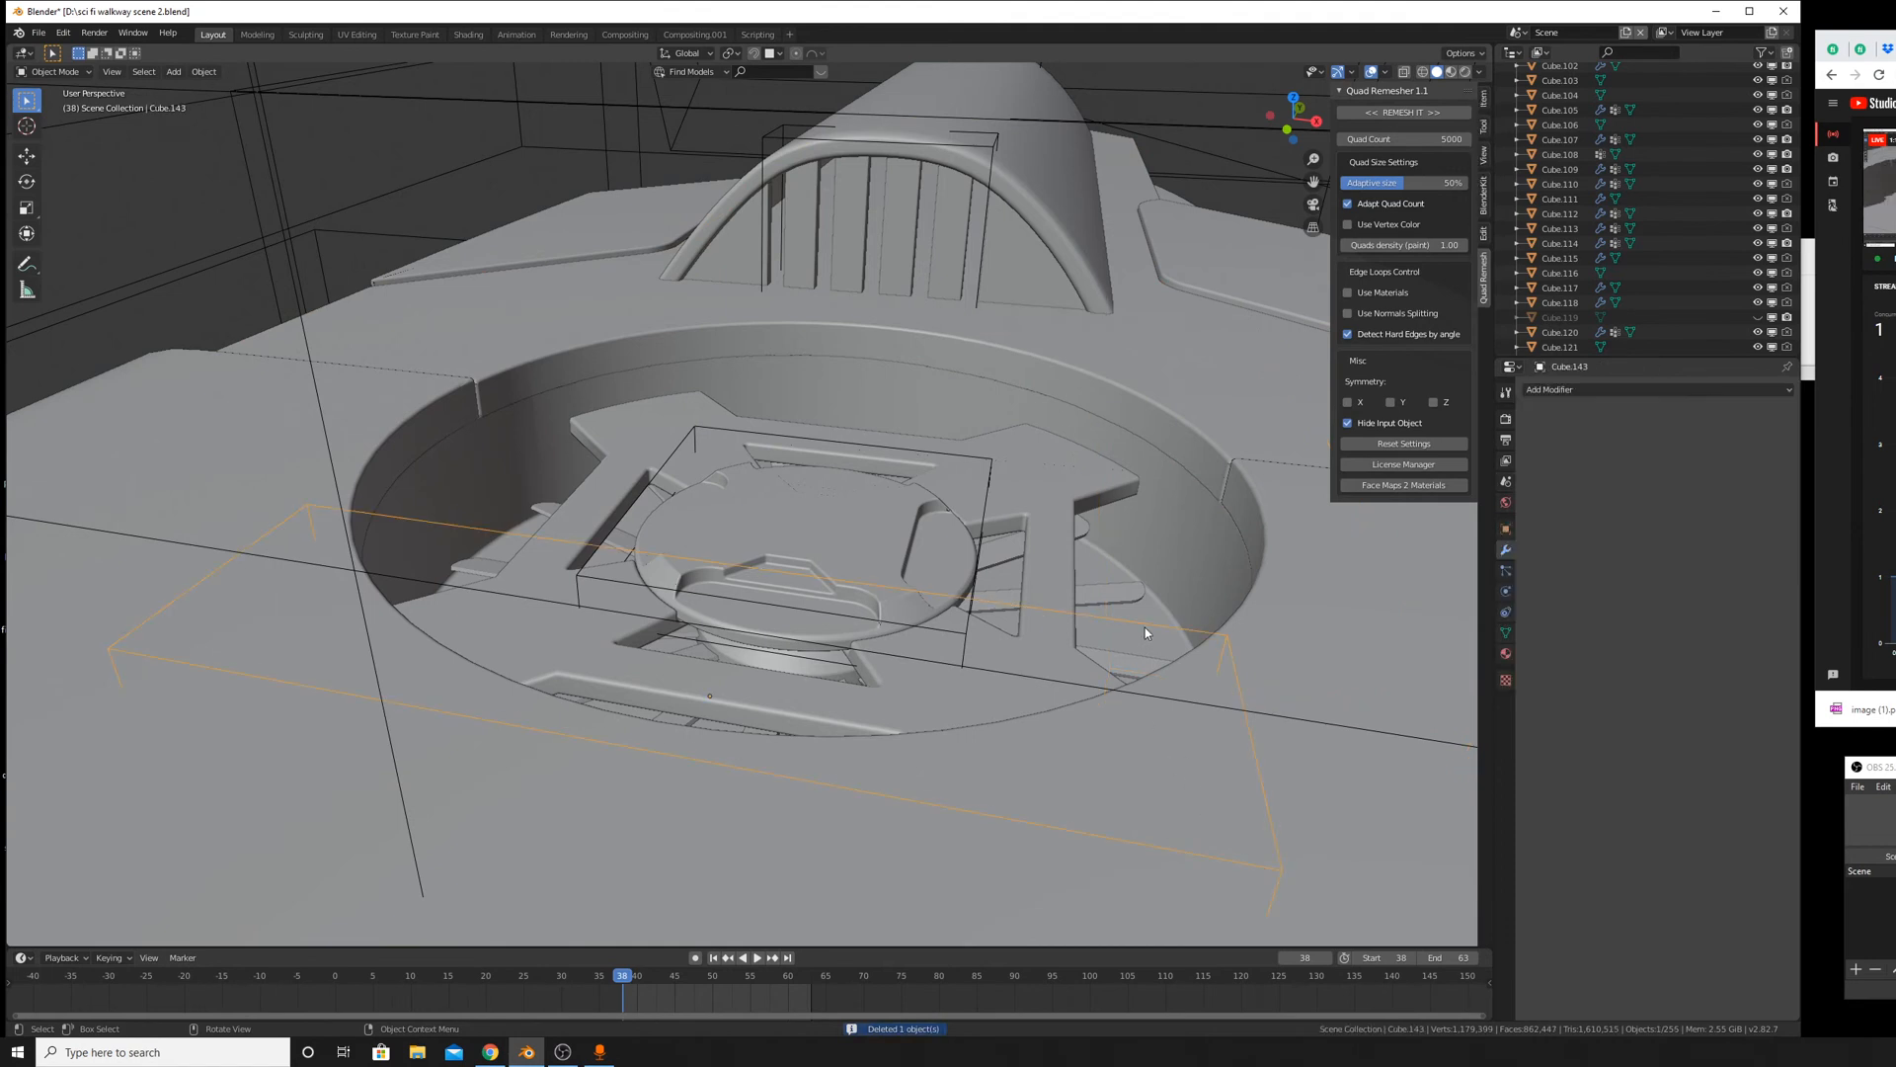
pyautogui.press('x')
pyautogui.click(1136, 494)
pyautogui.click(1004, 512)
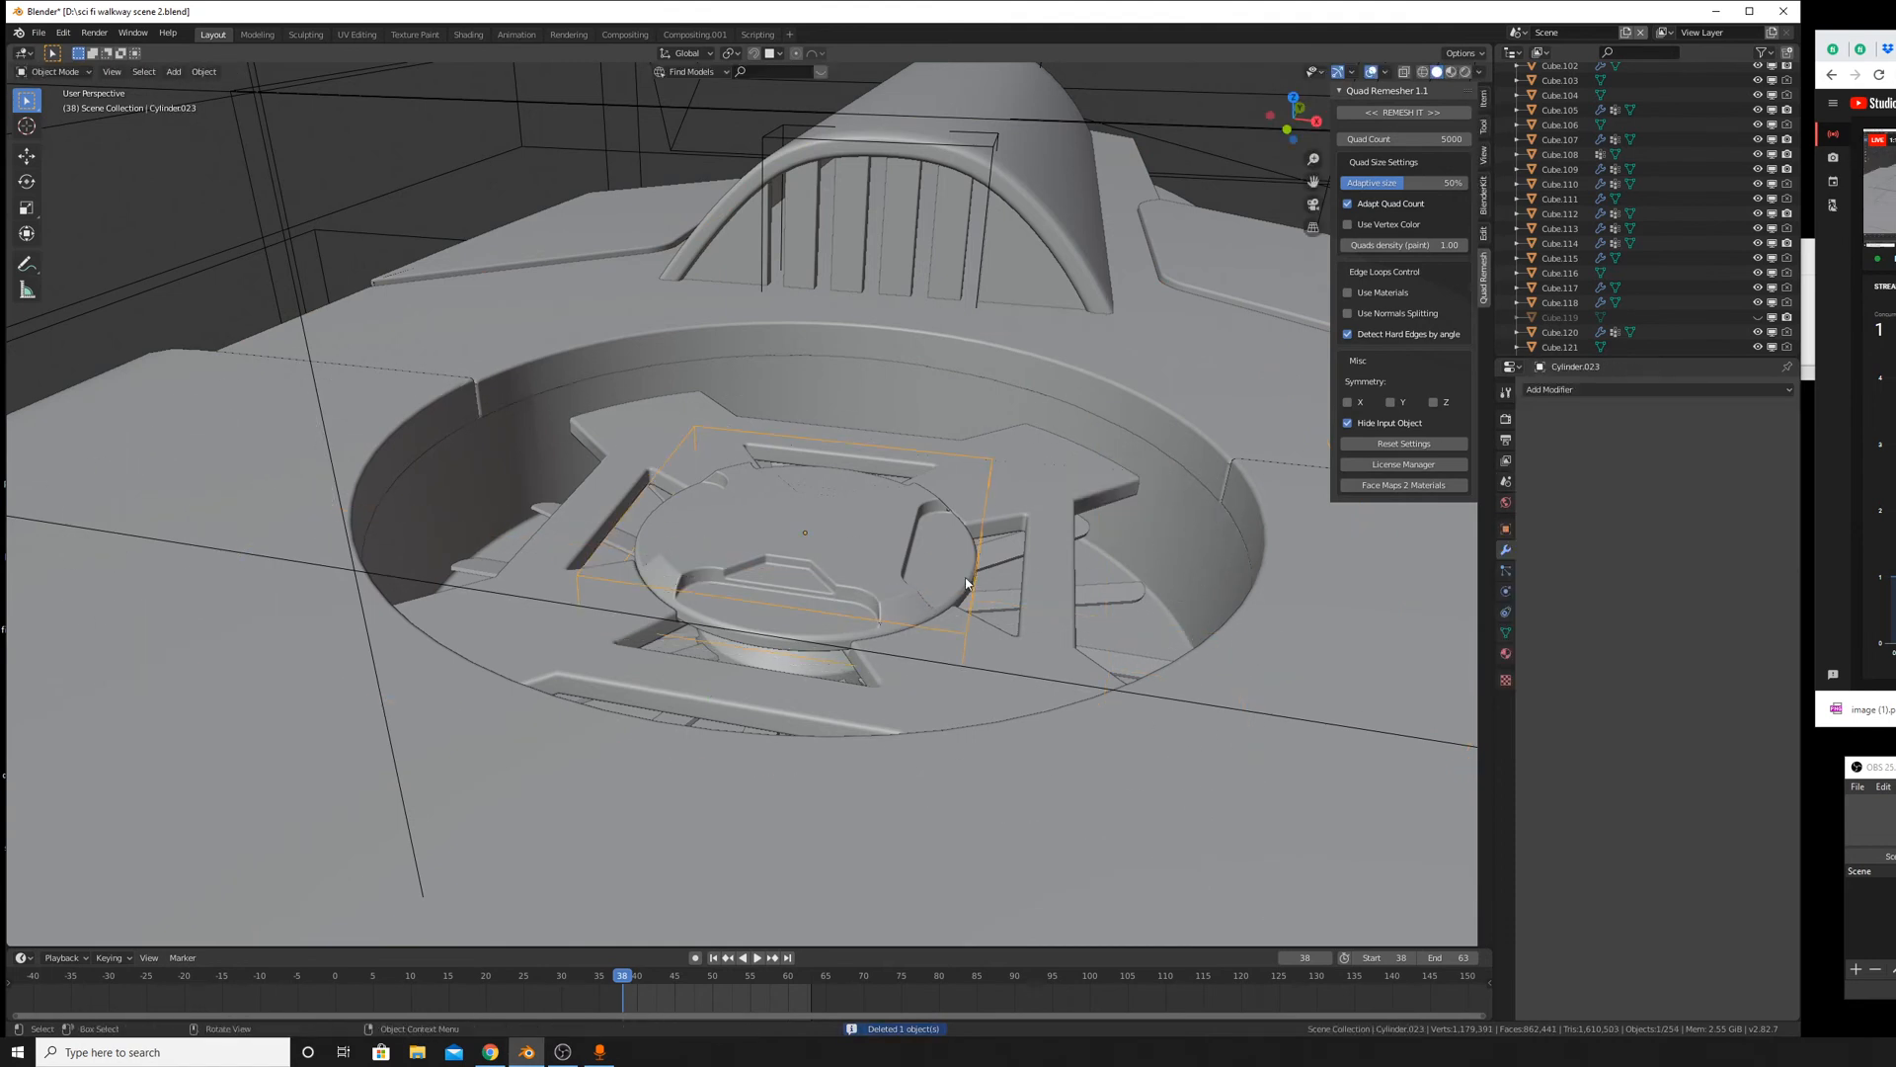
pyautogui.press('x')
pyautogui.click(1004, 513)
# Delete the wide wireframe cutter that spans the upper hull in front of the circular recess.
pyautogui.click(1146, 691)
pyautogui.scroll(-5, 1146, 689)
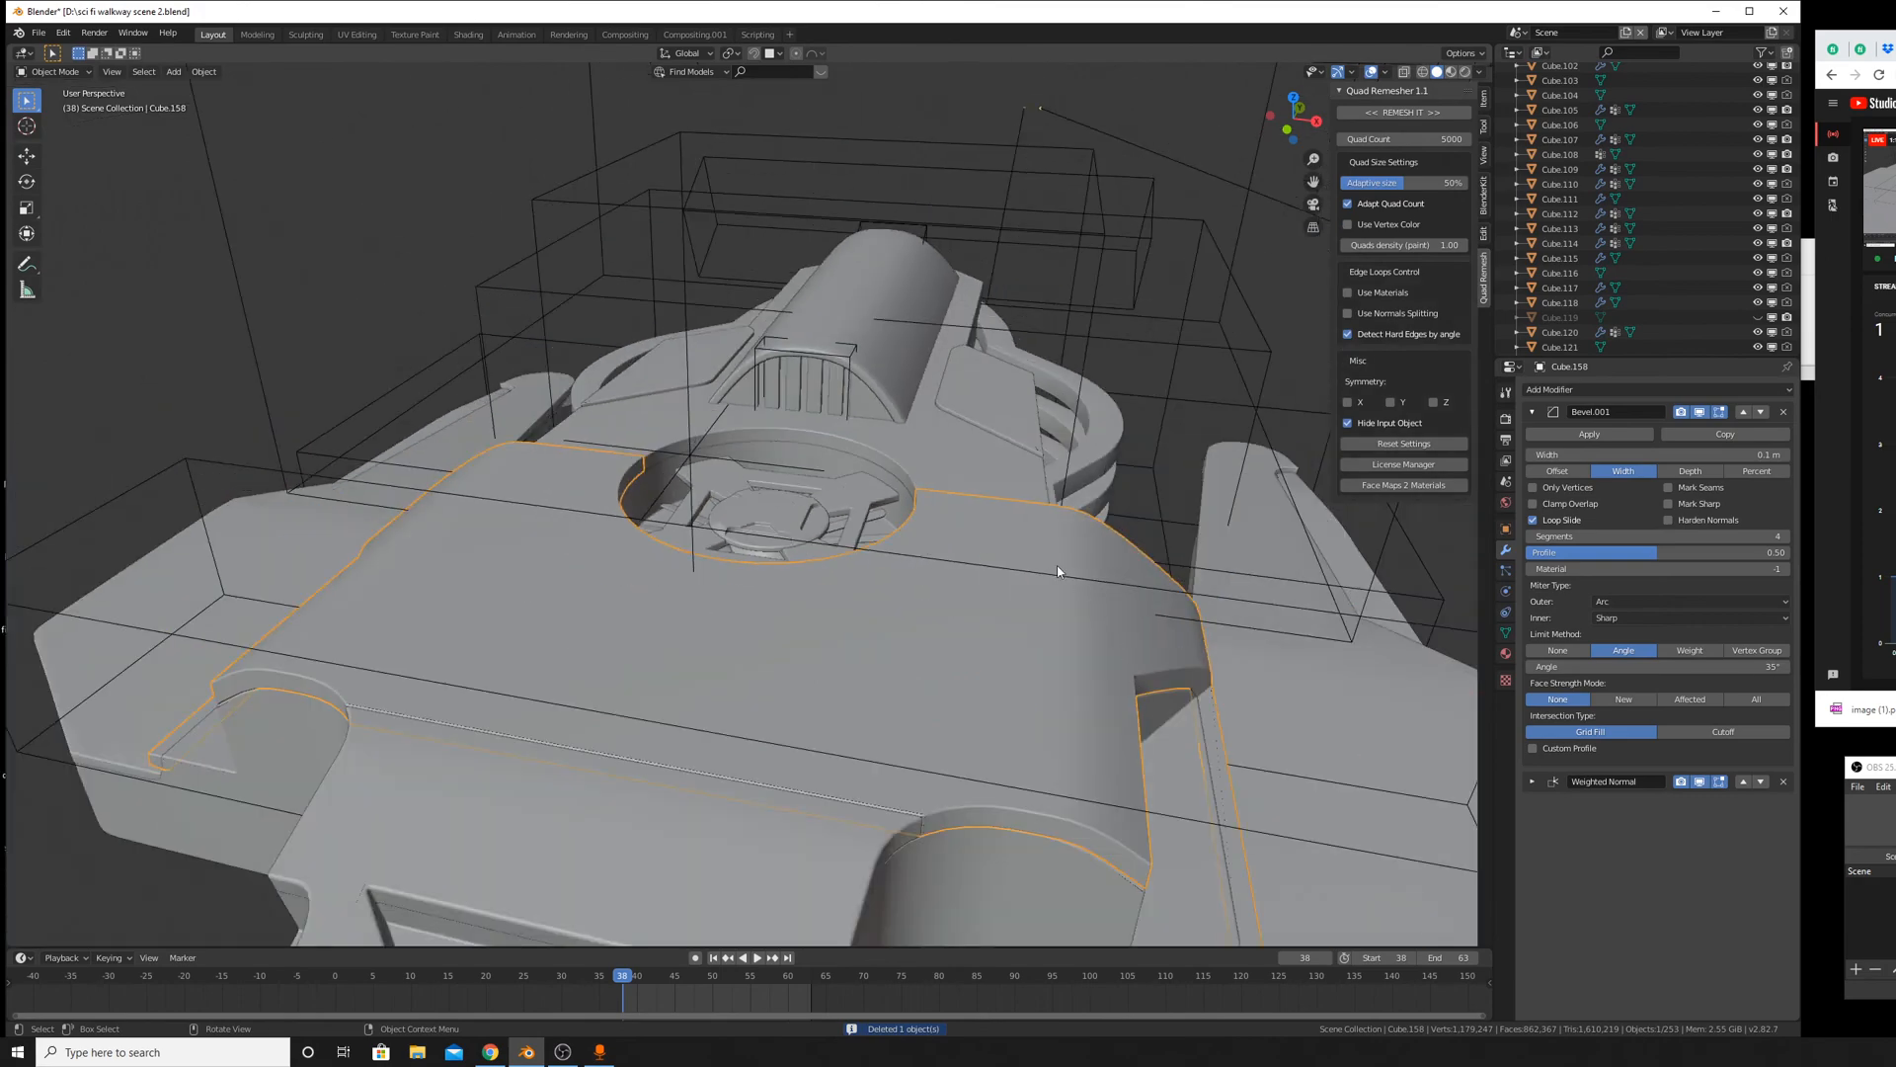
pyautogui.click(1072, 577)
pyautogui.press('g')
pyautogui.rightClick(1214, 544)
pyautogui.press('x')
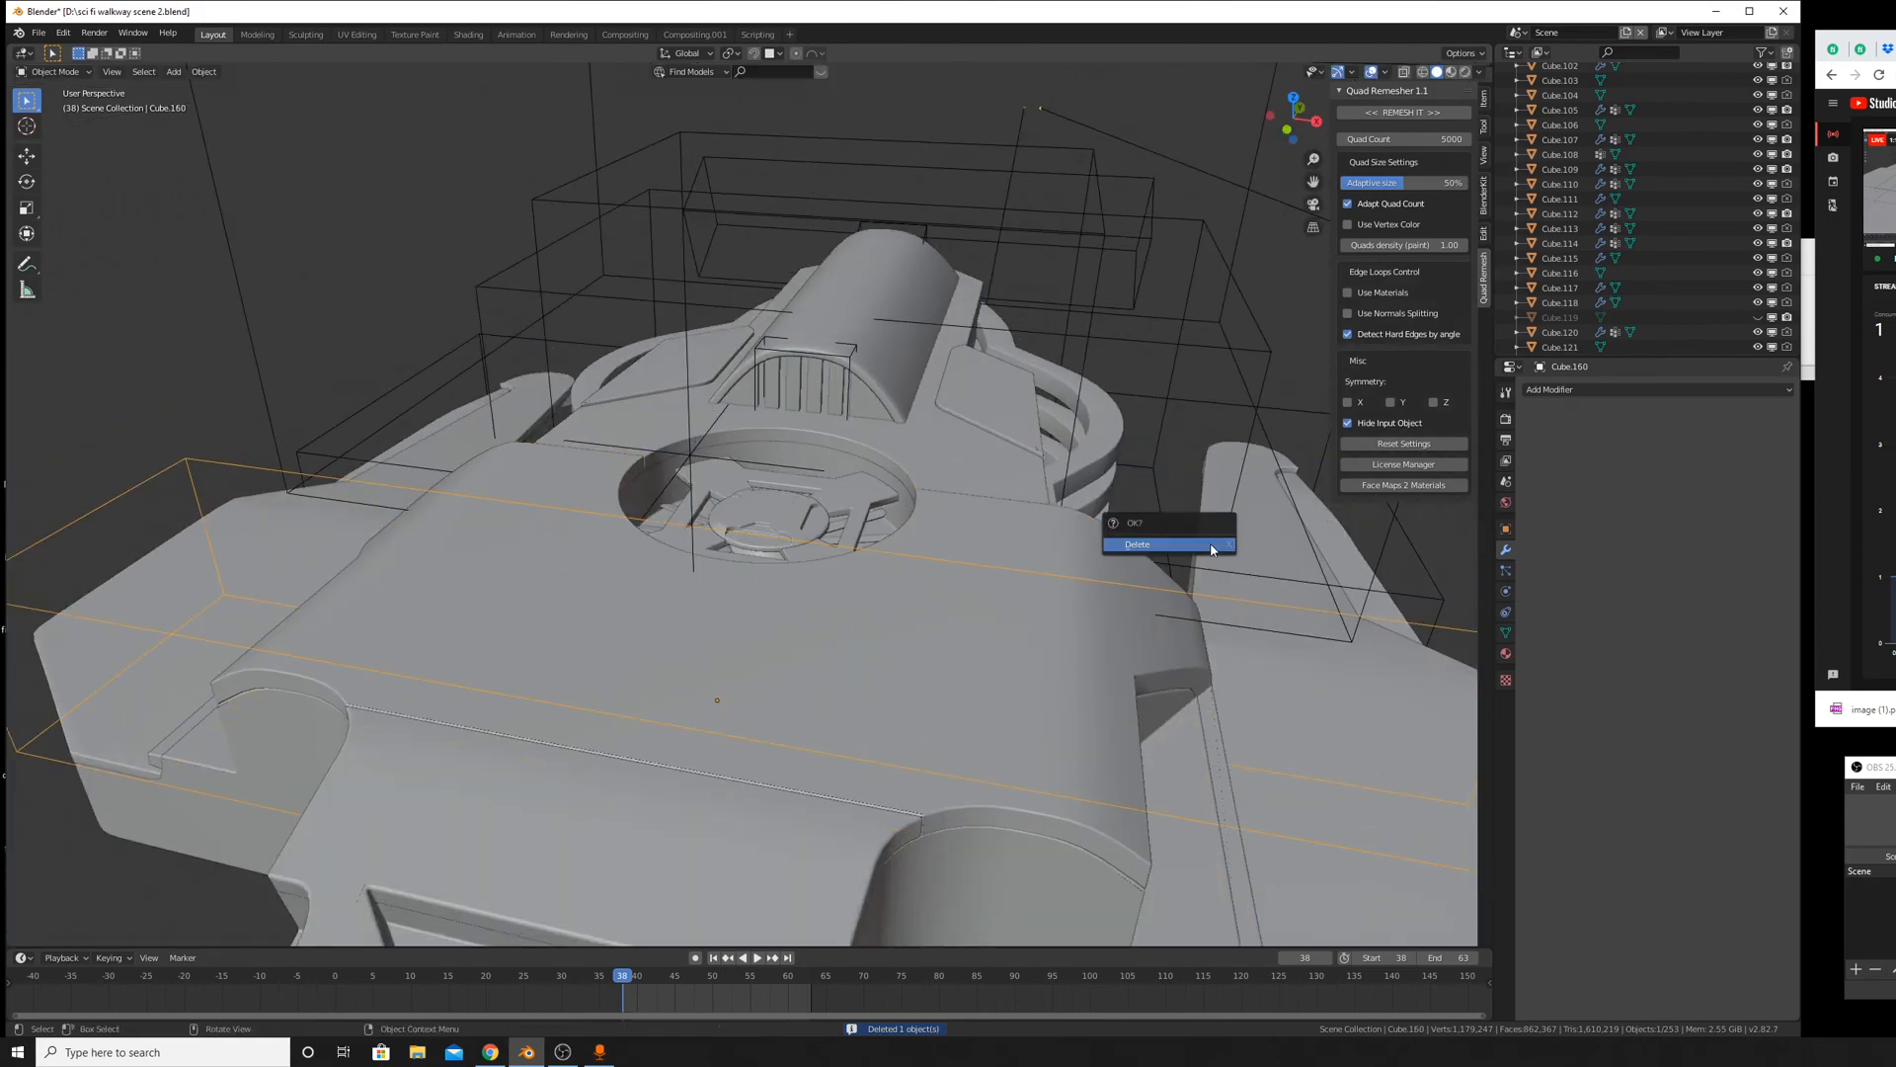
pyautogui.click(1211, 546)
# Delete the wireframe cutter at the ship's side next to the half-cylinder dome.
pyautogui.moveTo(1211, 548); pyautogui.dragTo(732, 602, button='middle')
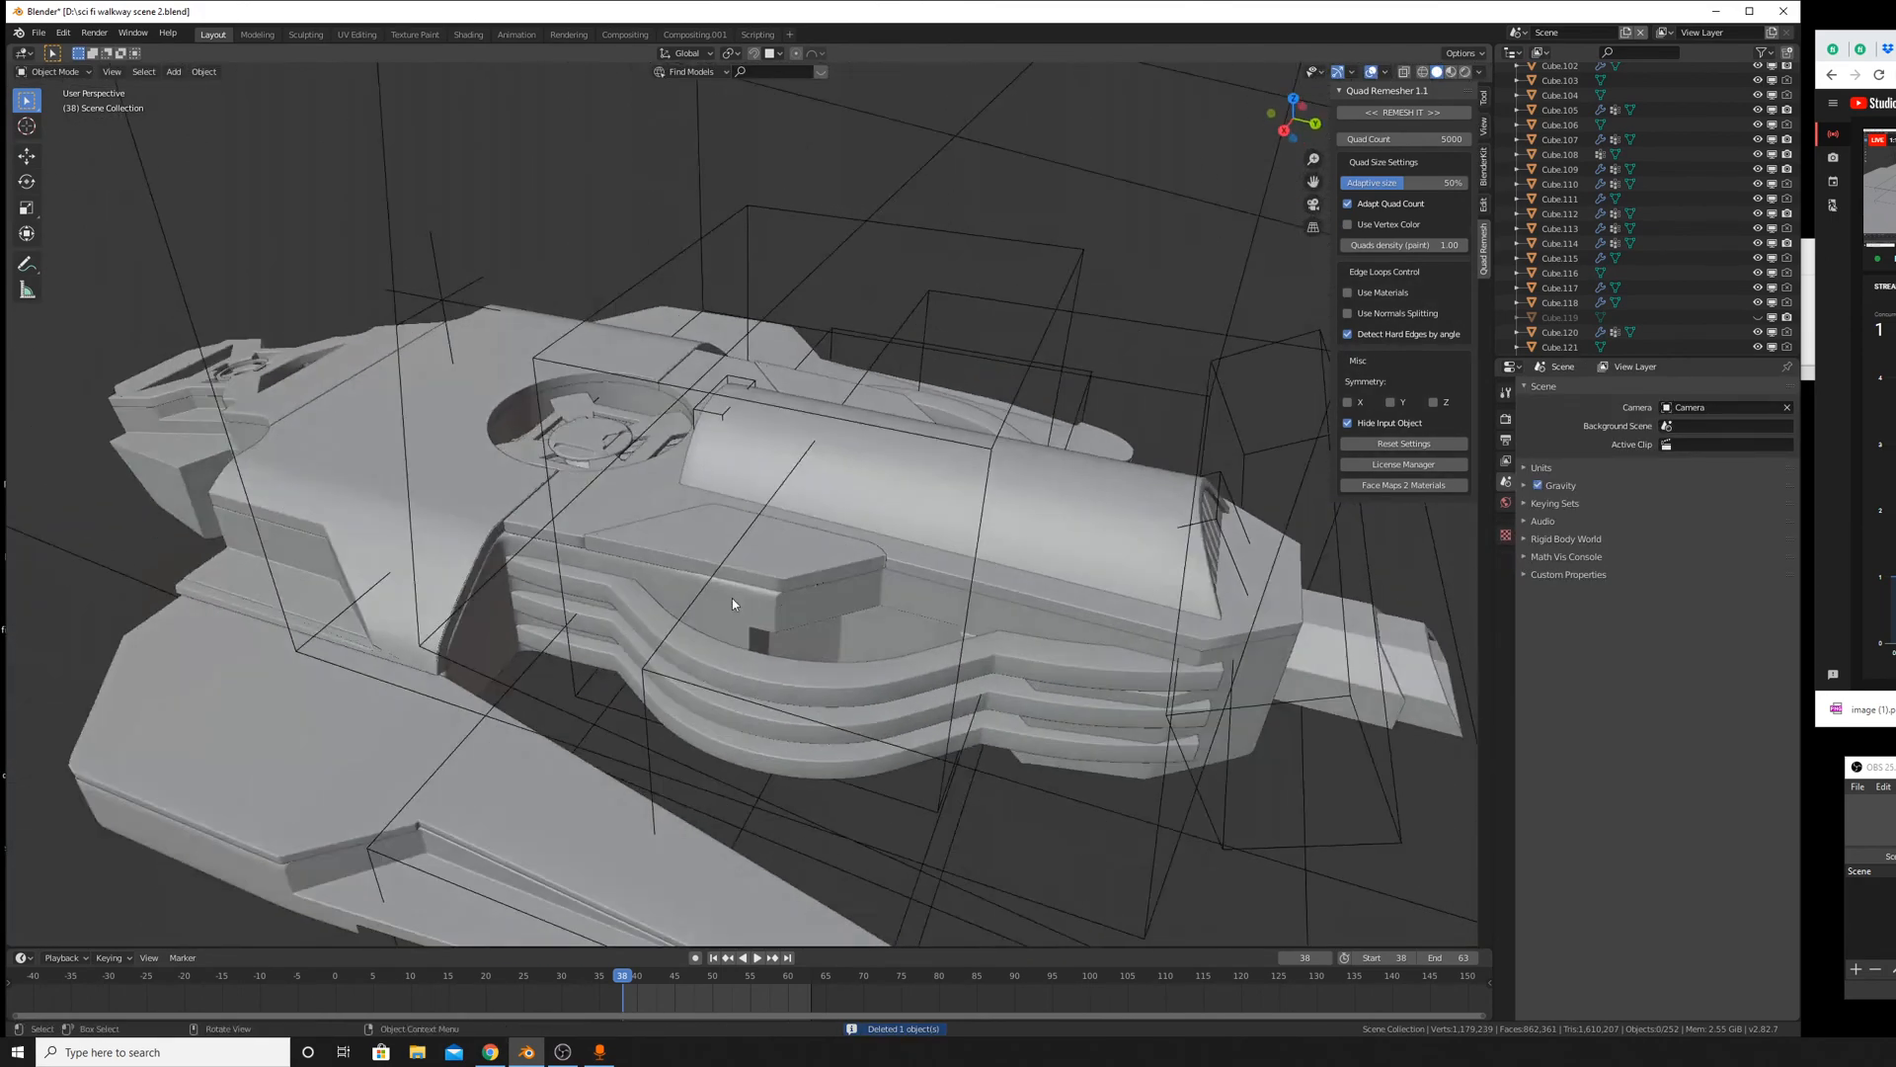
pyautogui.click(731, 563)
pyautogui.press('g')
pyautogui.rightClick(784, 499)
pyautogui.press('x')
pyautogui.click(785, 496)
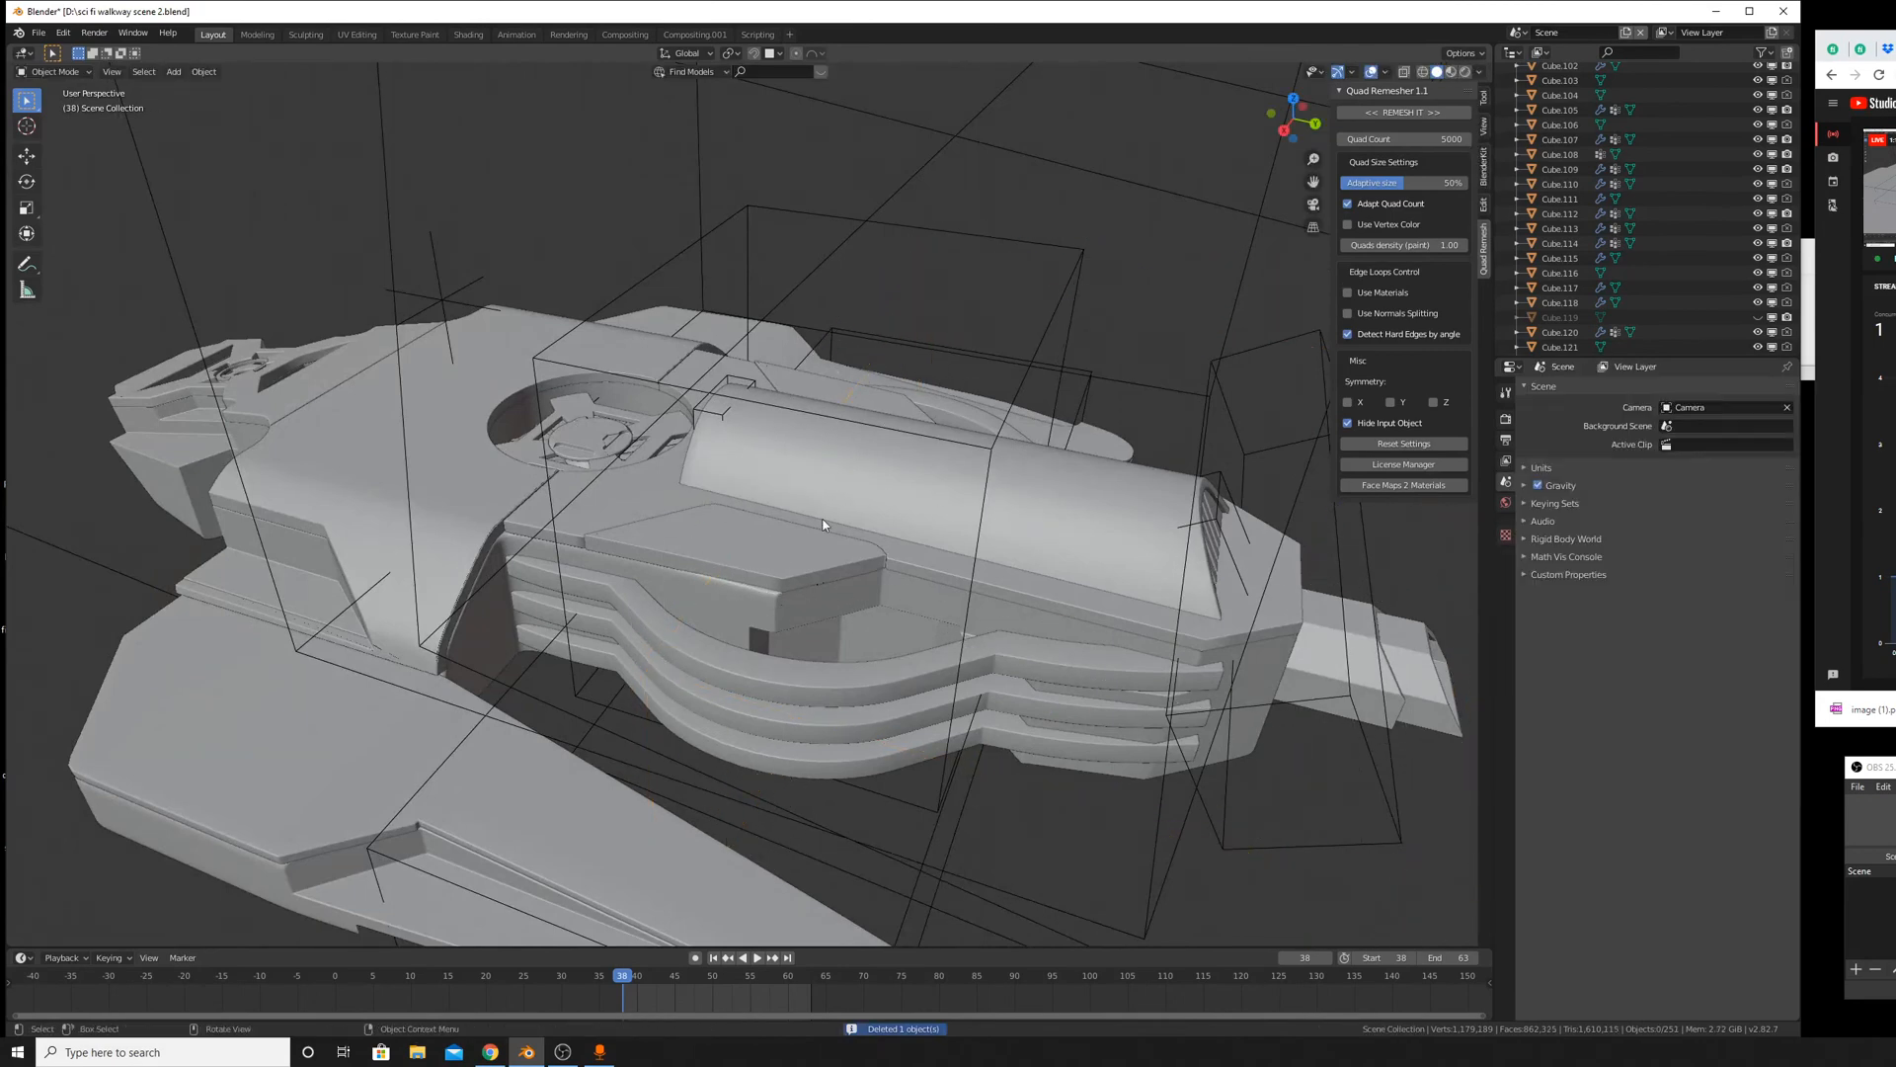
# Delete the large mirrored wireframe box enclosing the hull side and the front of the half-cylinder dome.
pyautogui.moveTo(841, 527); pyautogui.dragTo(762, 447, button='middle')
pyautogui.click(748, 487)
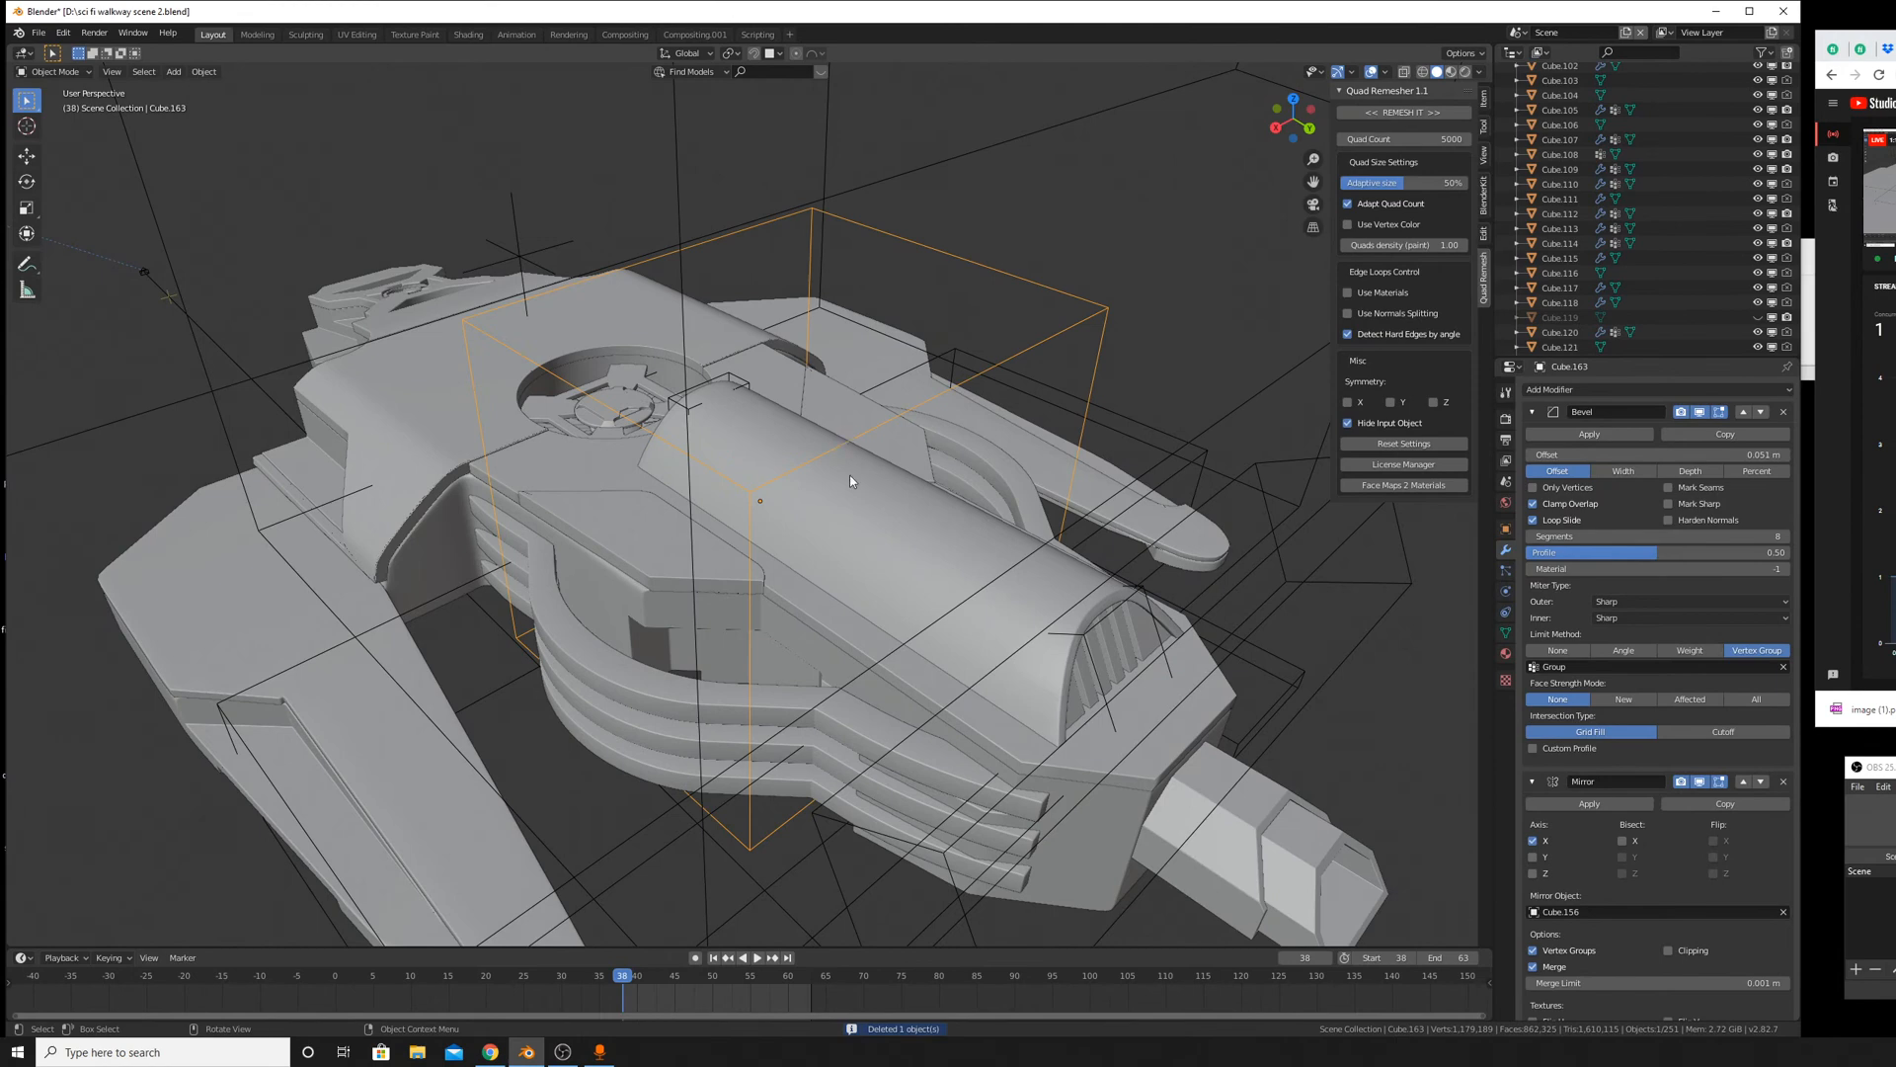
pyautogui.press('x')
pyautogui.click(846, 499)
pyautogui.moveTo(810, 648); pyautogui.dragTo(780, 627, button='middle')
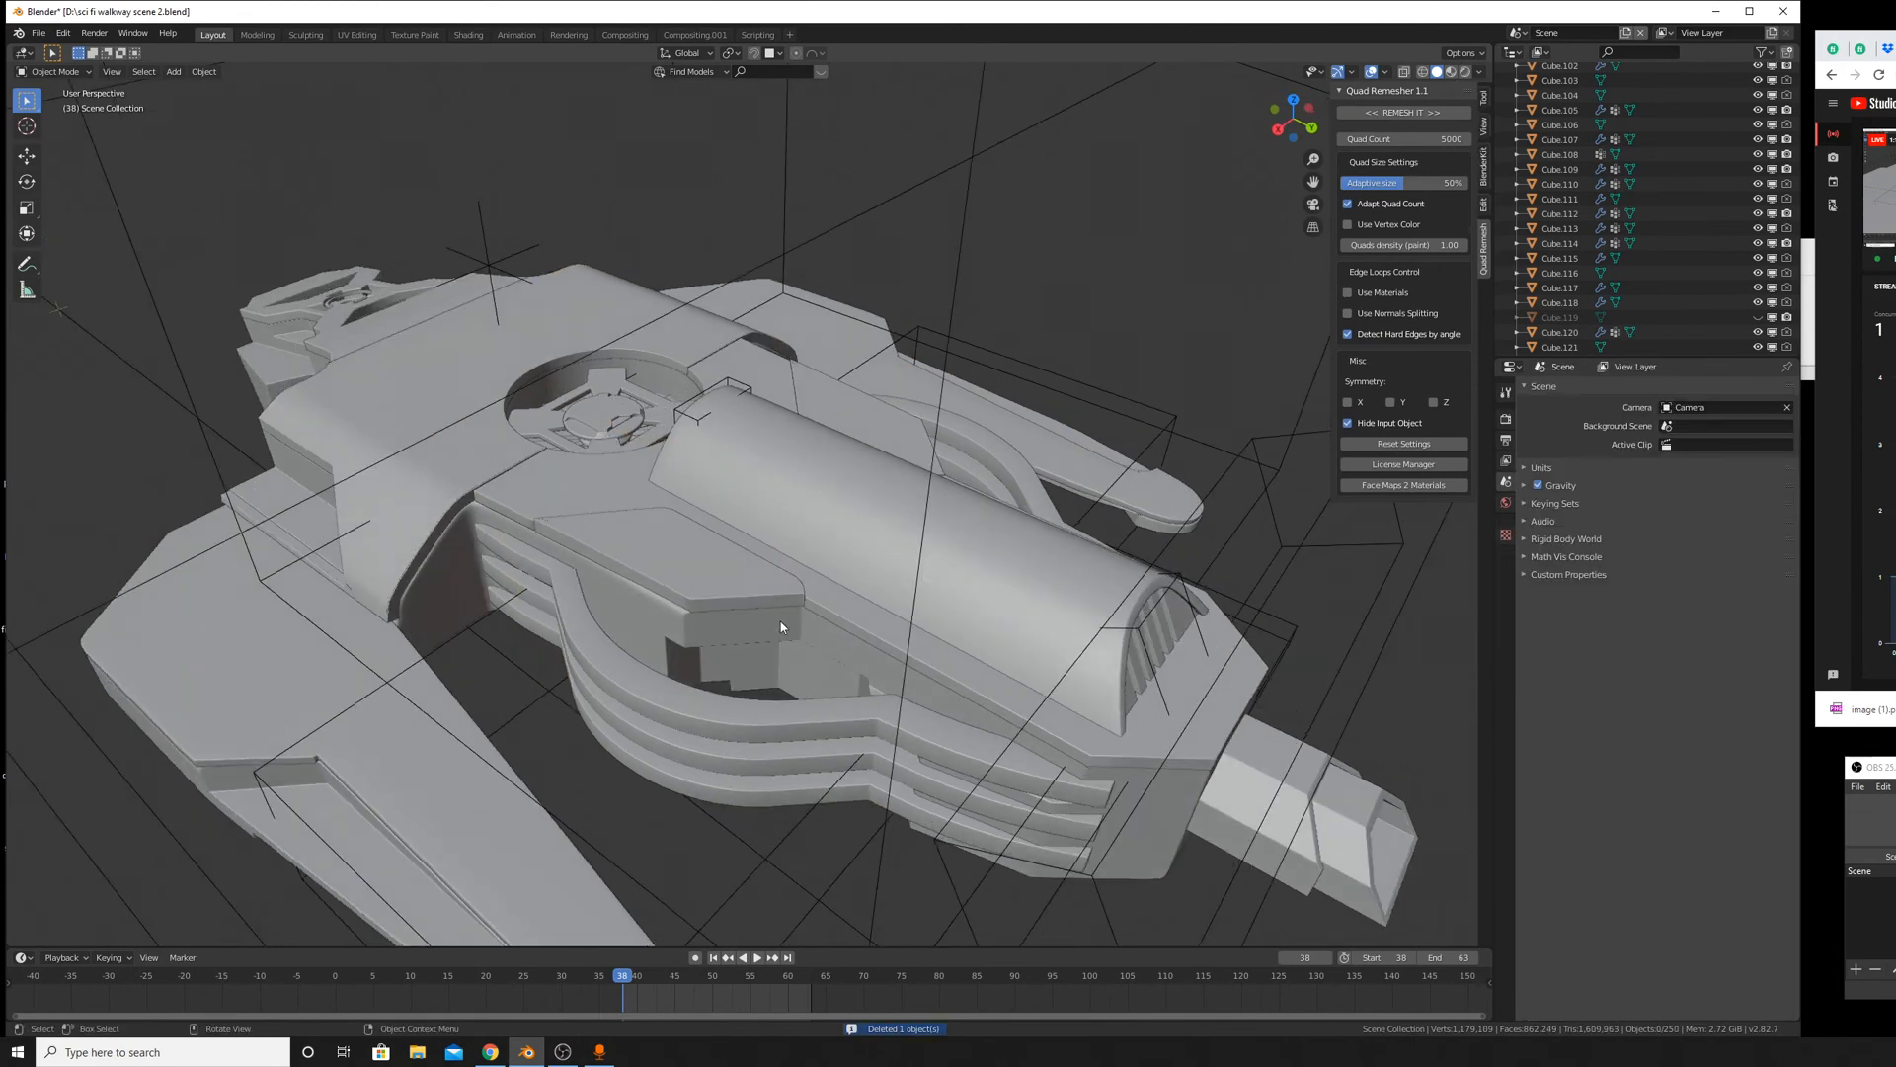
# Apply the Mirror and Array modifiers on the curved side rails, keeping their Bevel and Weighted Normal modifiers.
pyautogui.click(919, 607)
pyautogui.click(809, 742)
pyautogui.scroll(-5, 1660, 691)
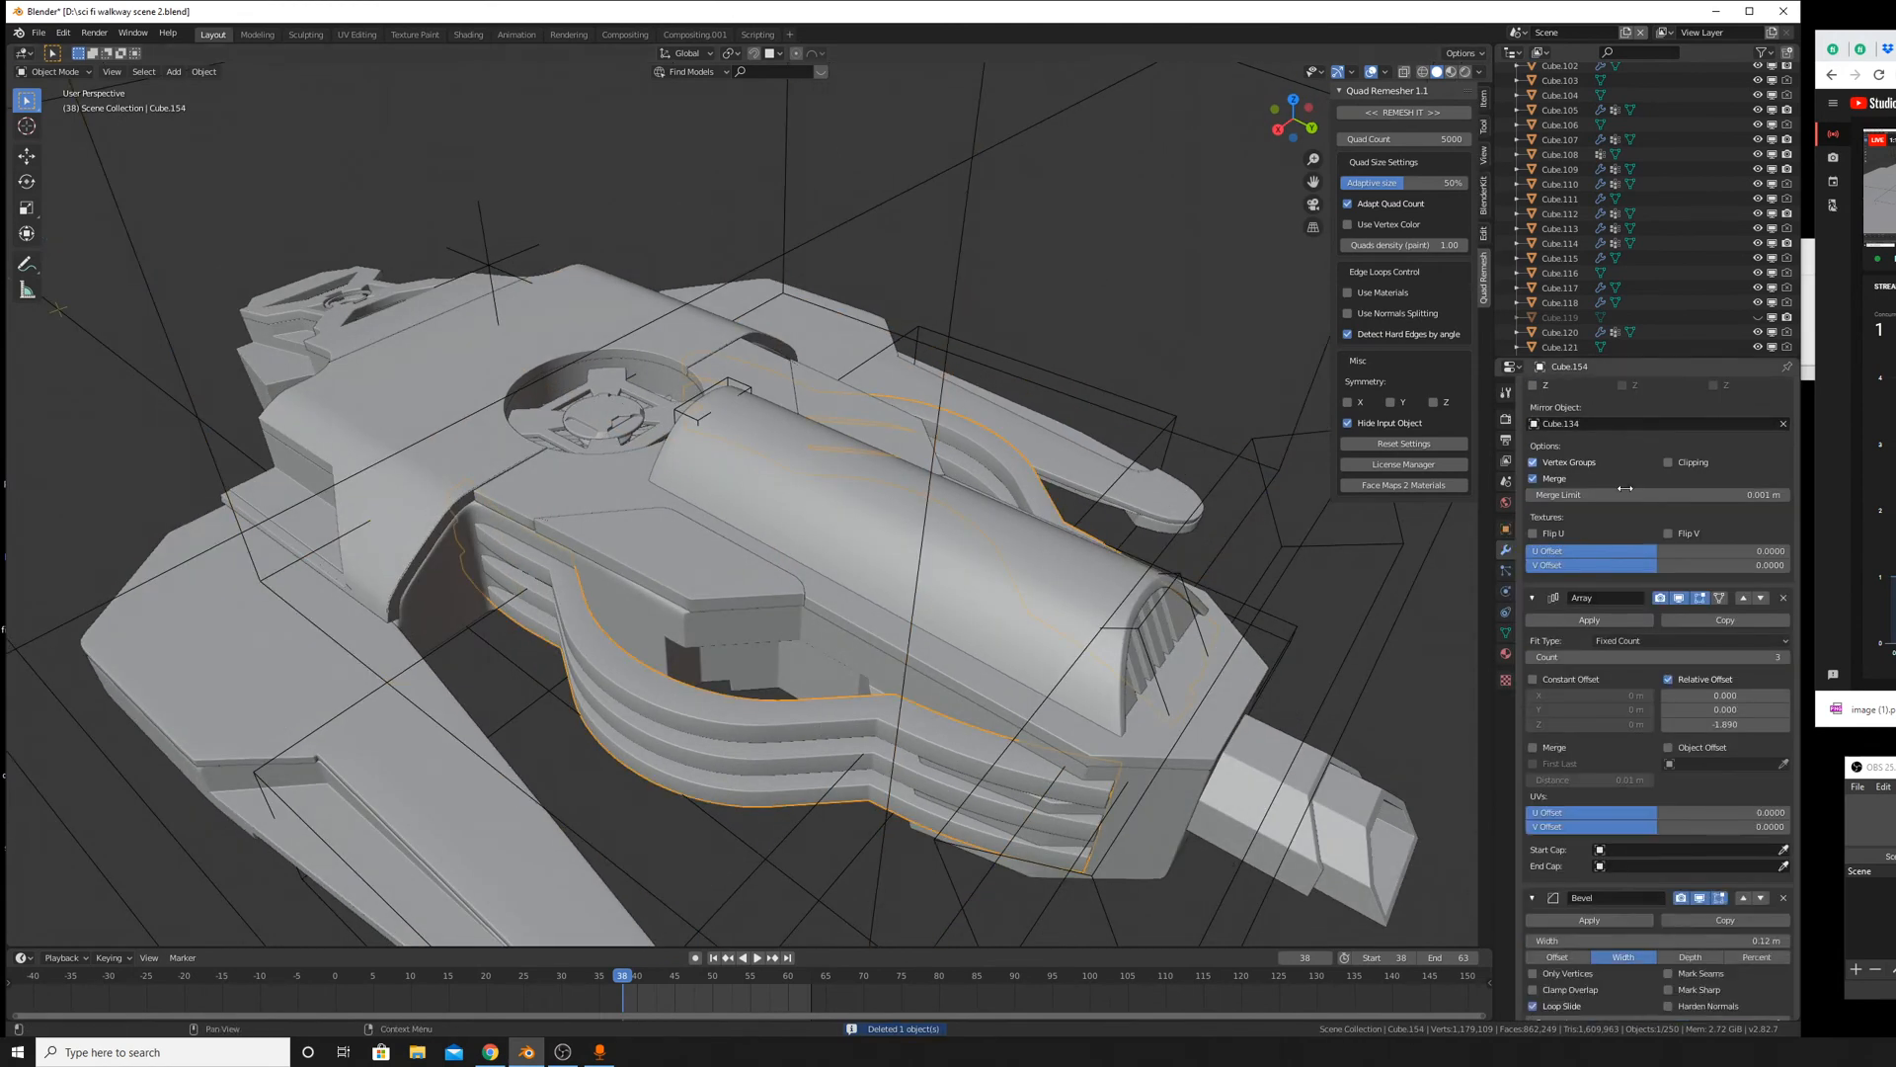
pyautogui.scroll(5, 1549, 871)
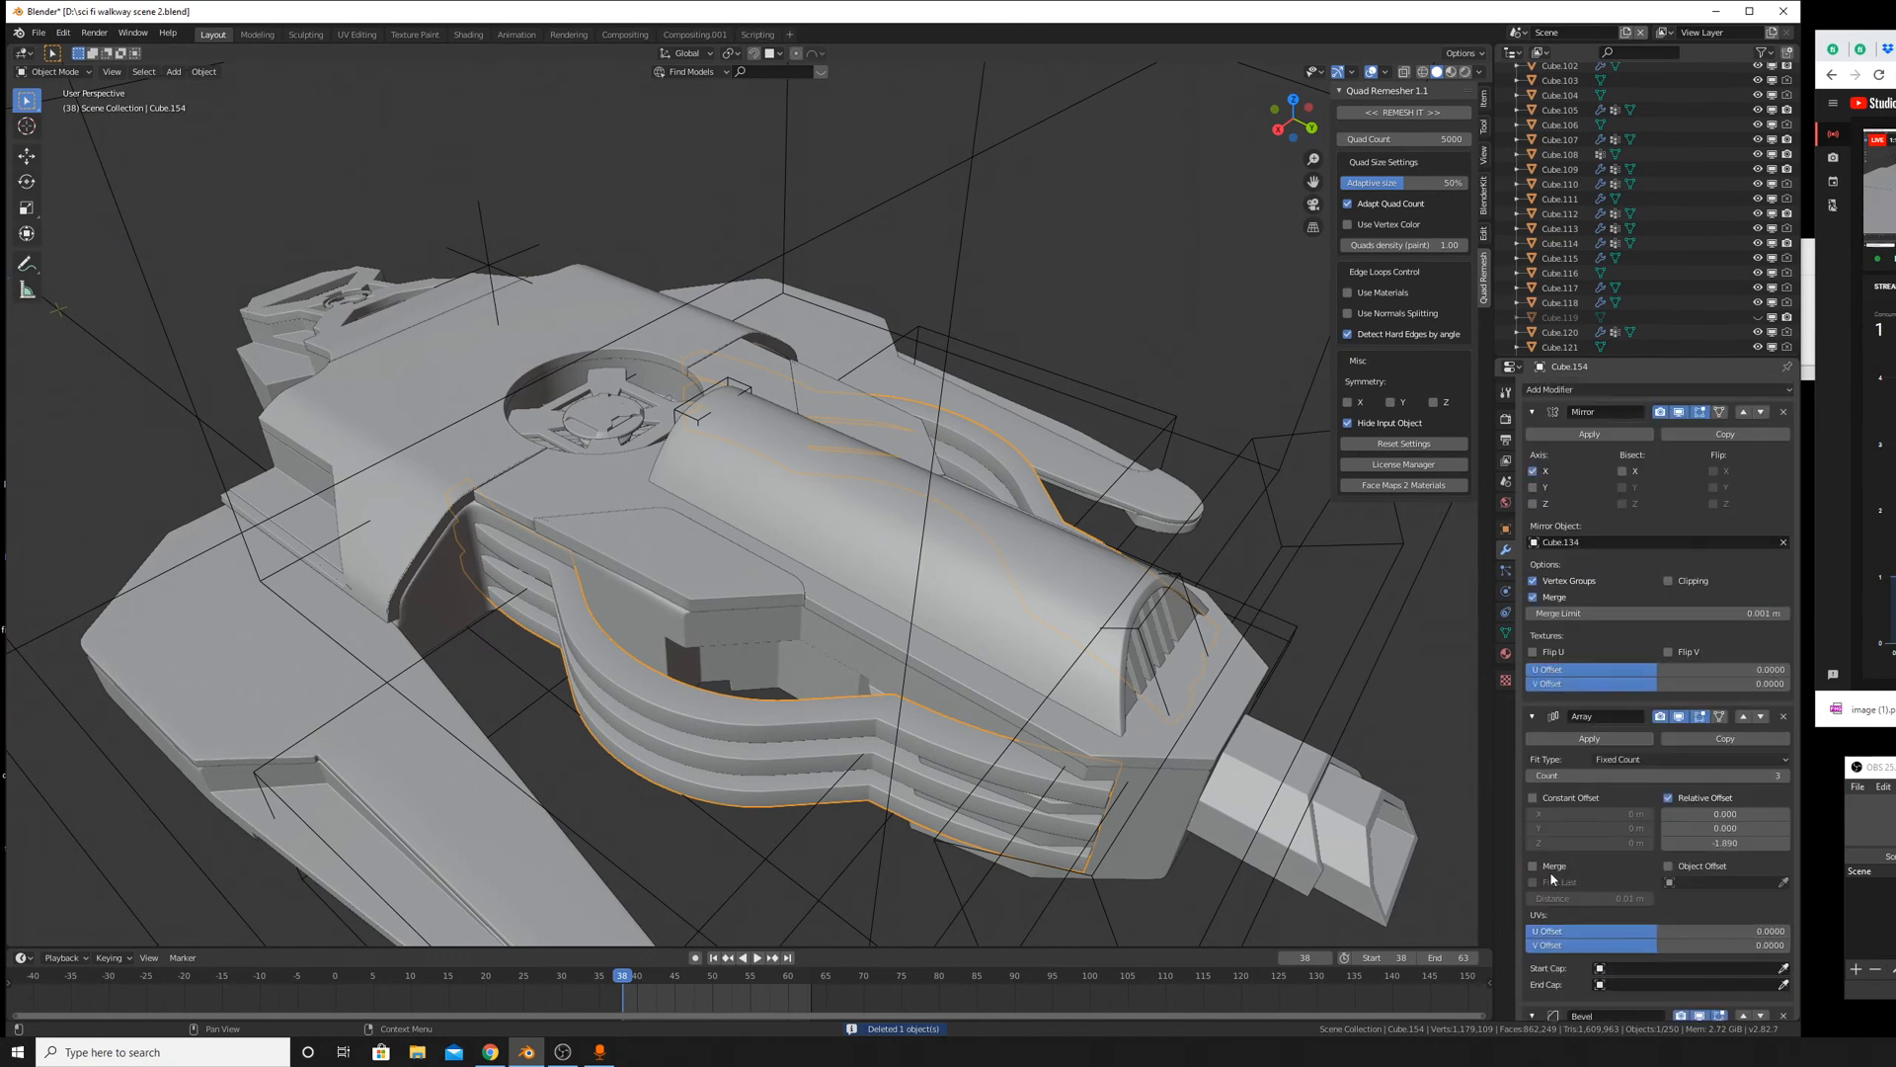
pyautogui.click(1614, 432)
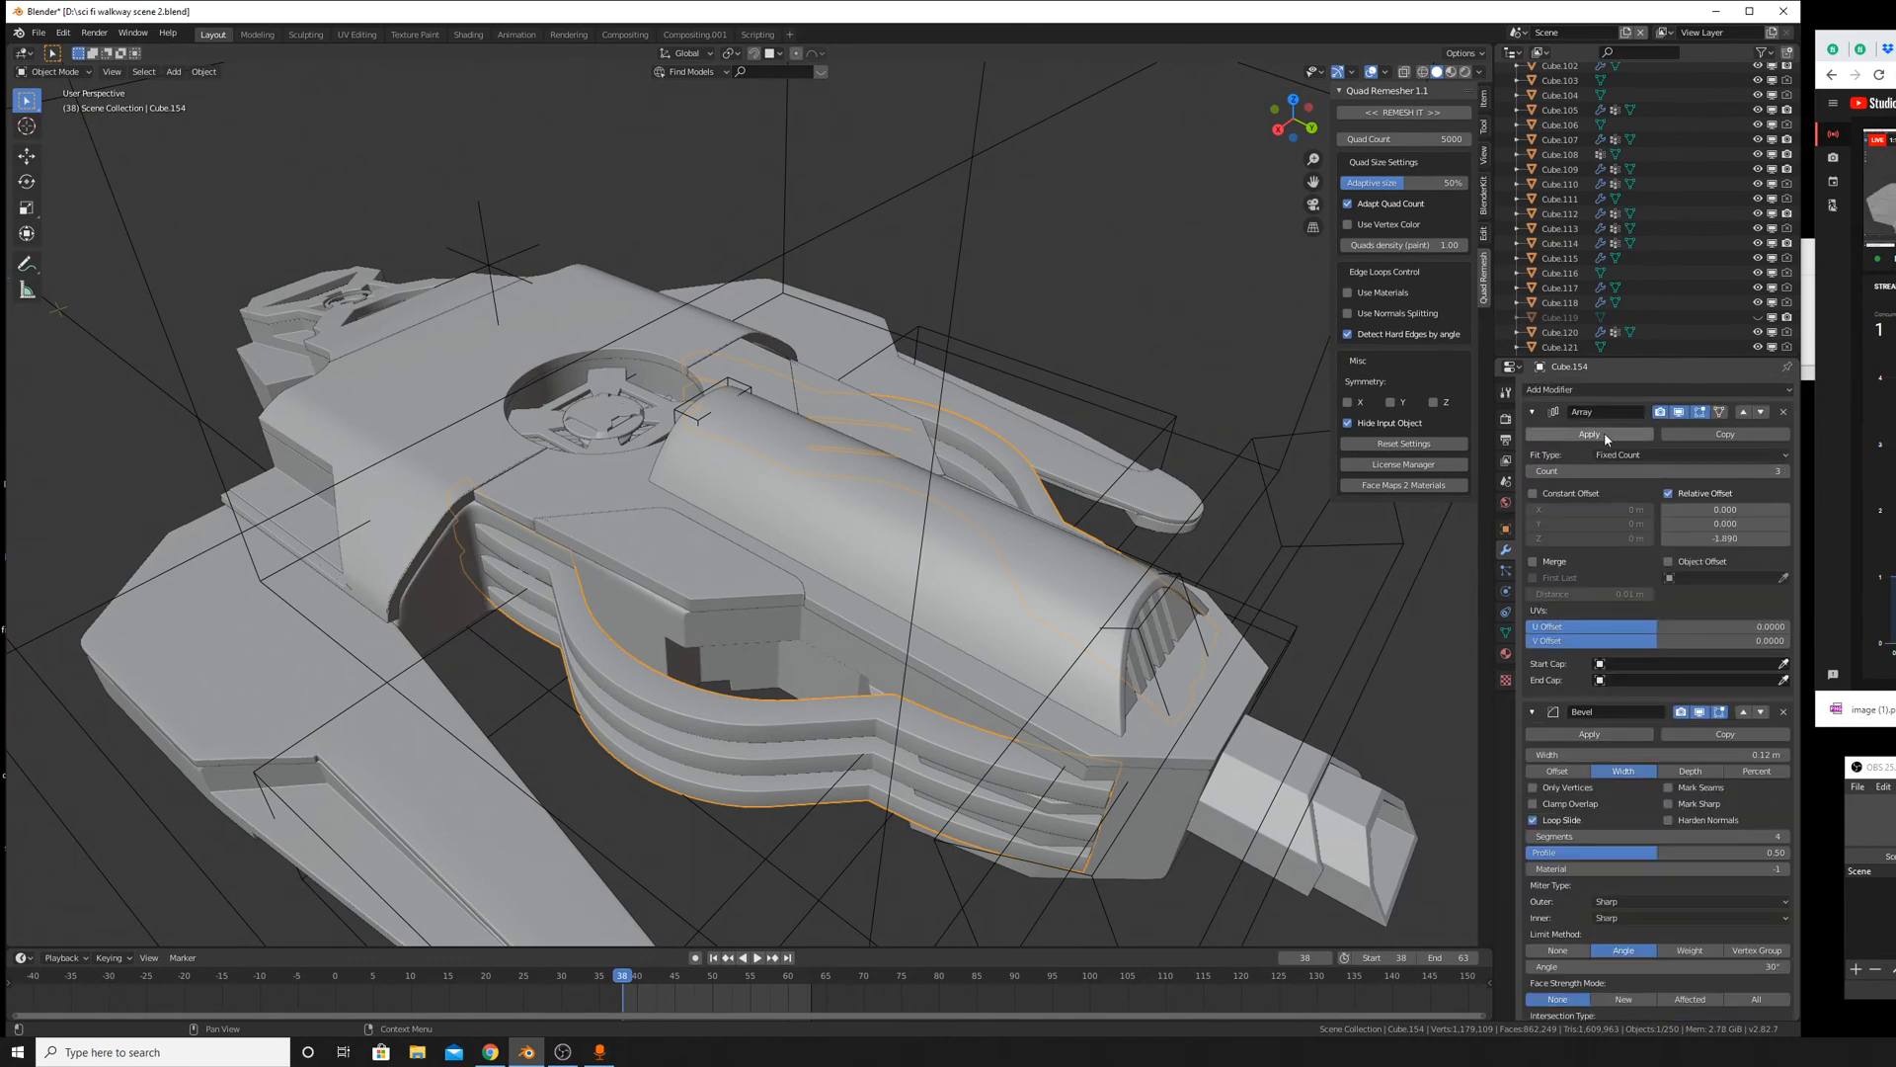
pyautogui.click(1606, 436)
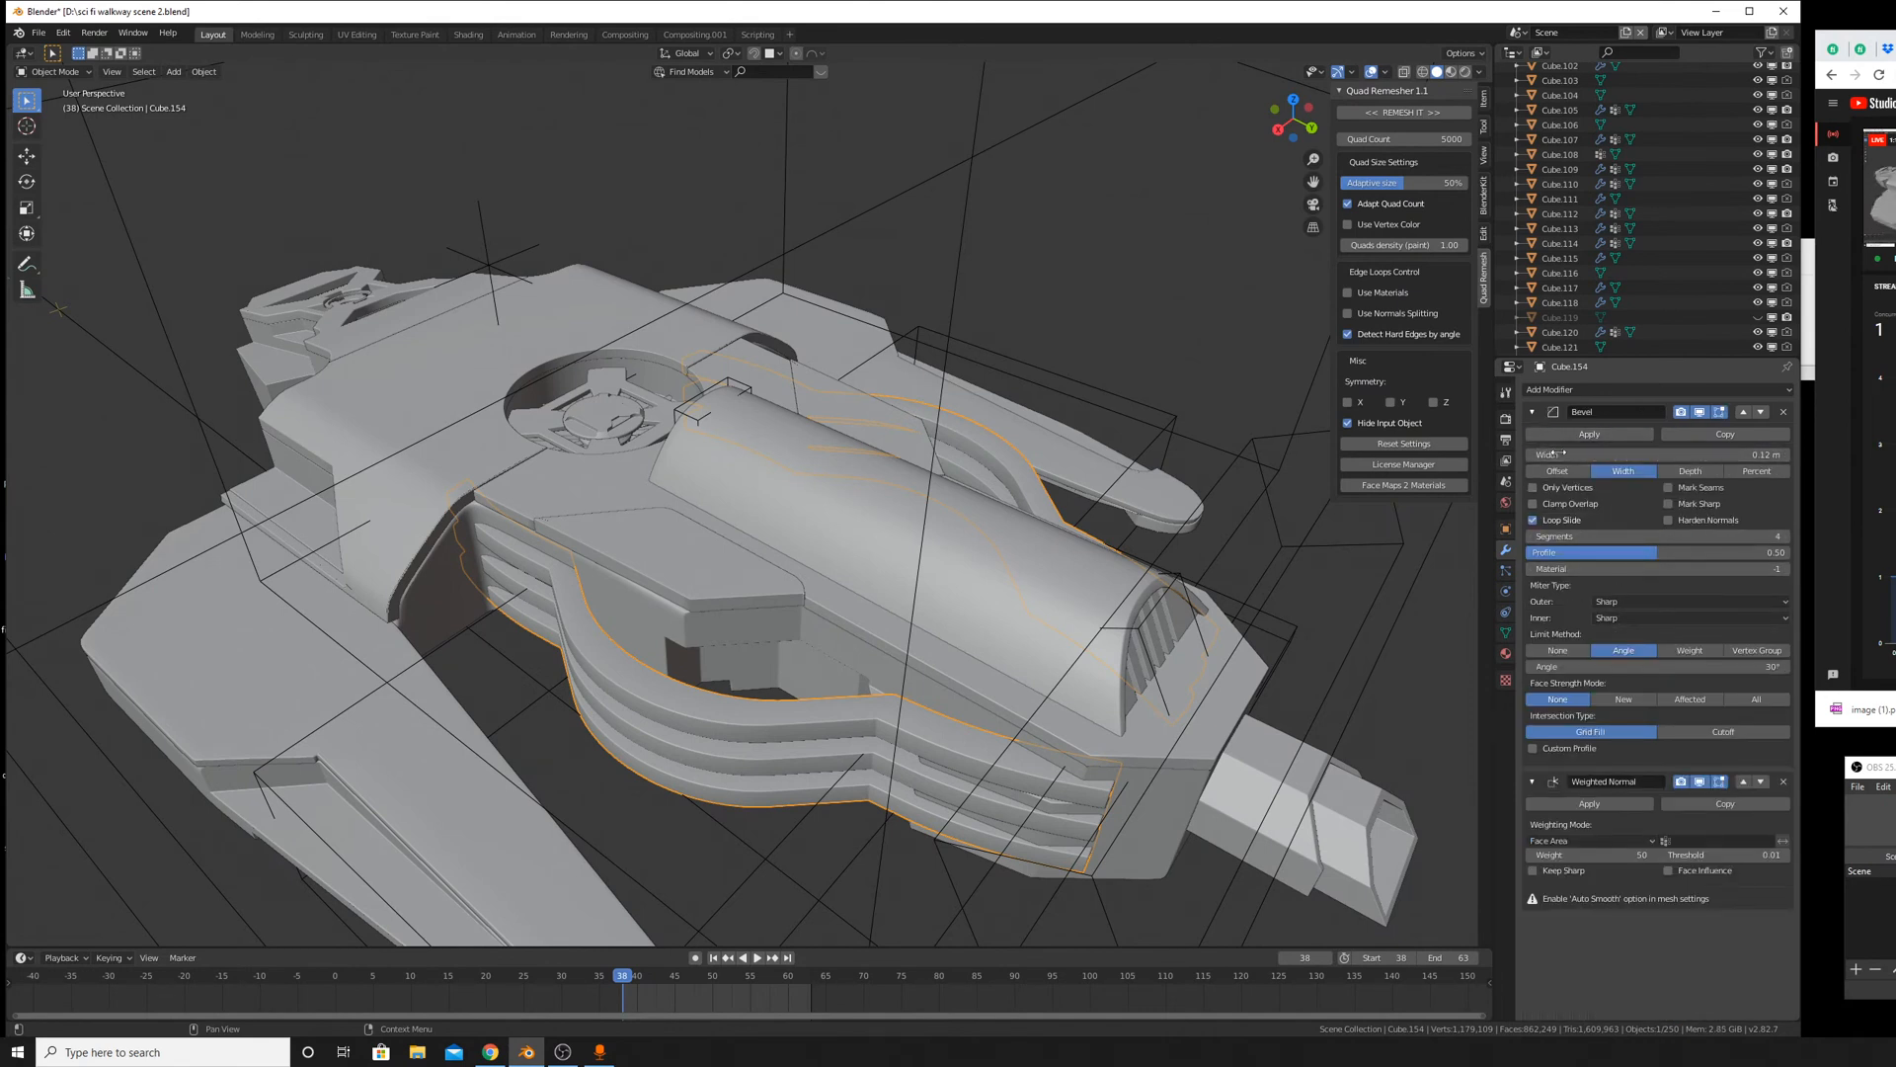
# Set the outer miter of the curved side rails' Bevel modifier to Arc.
pyautogui.click(1625, 602)
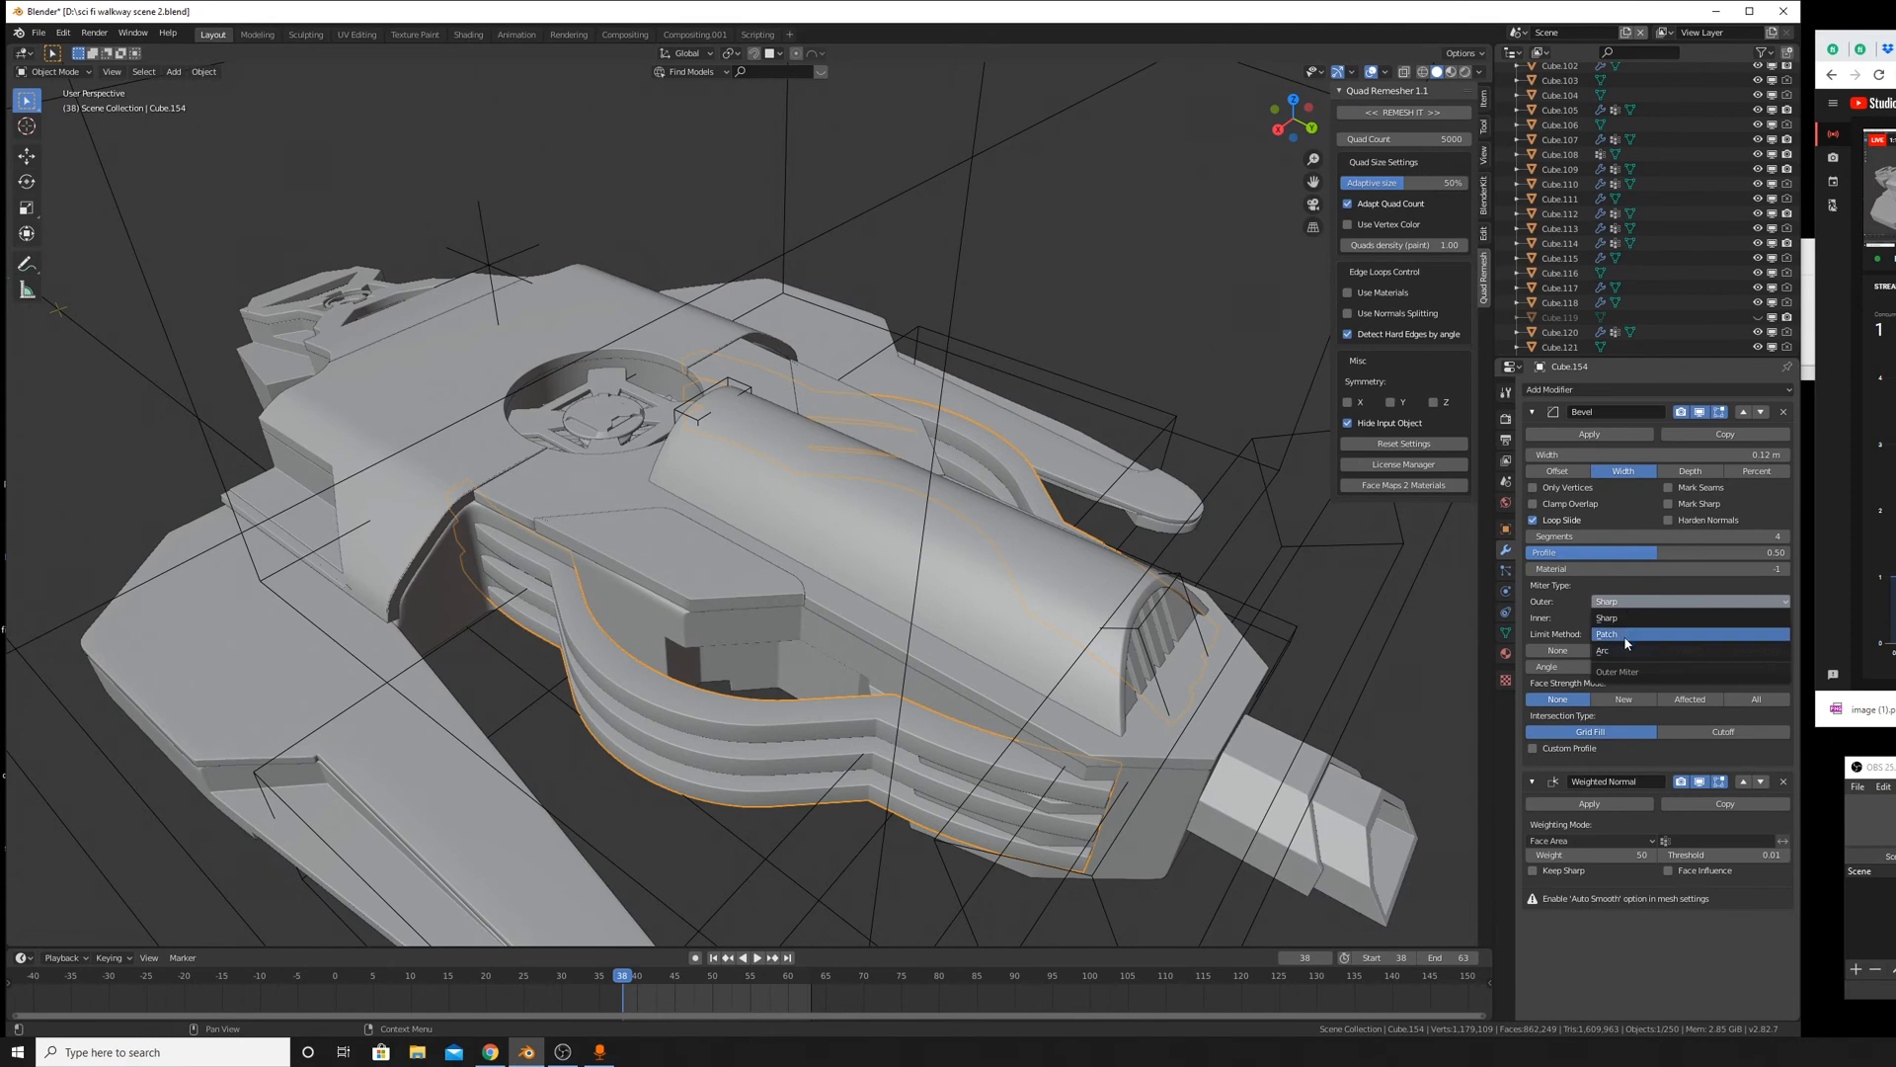
pyautogui.click(1611, 651)
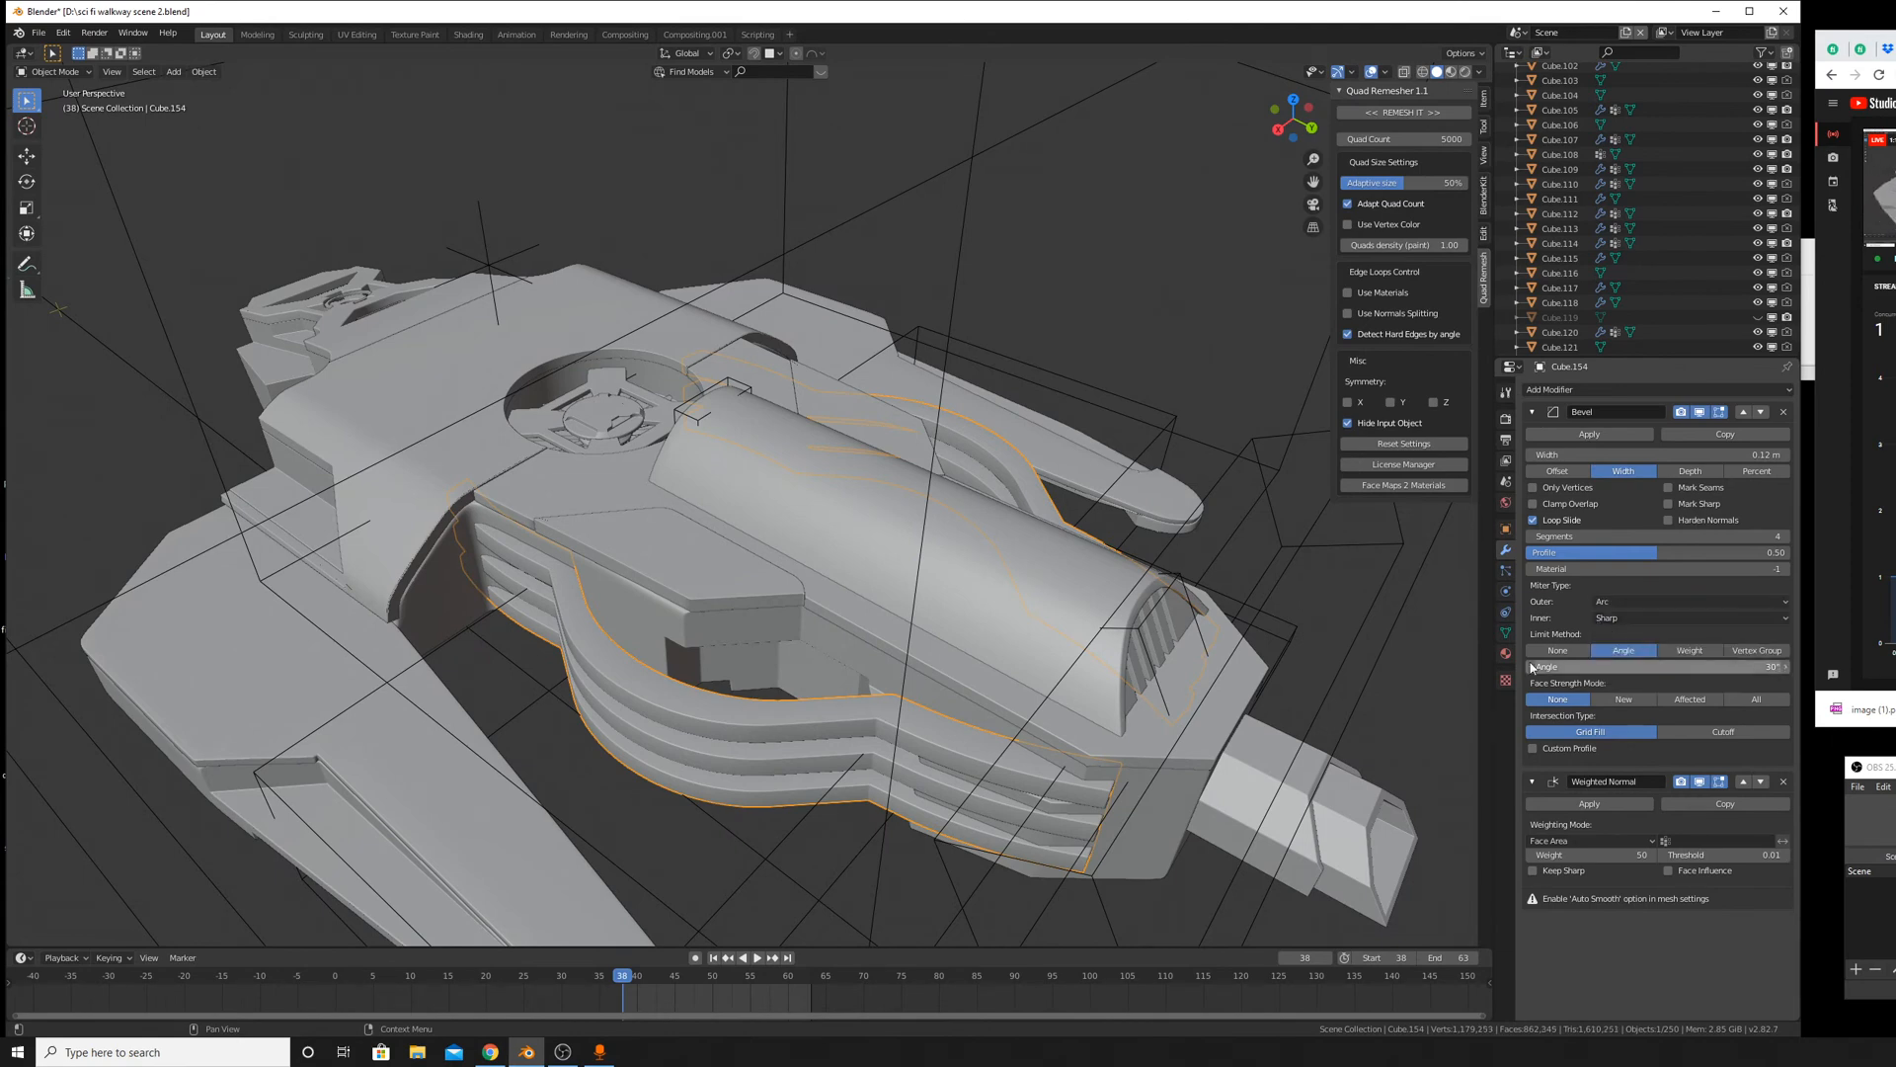
pyautogui.moveTo(1136, 494); pyautogui.dragTo(744, 417, button='middle')
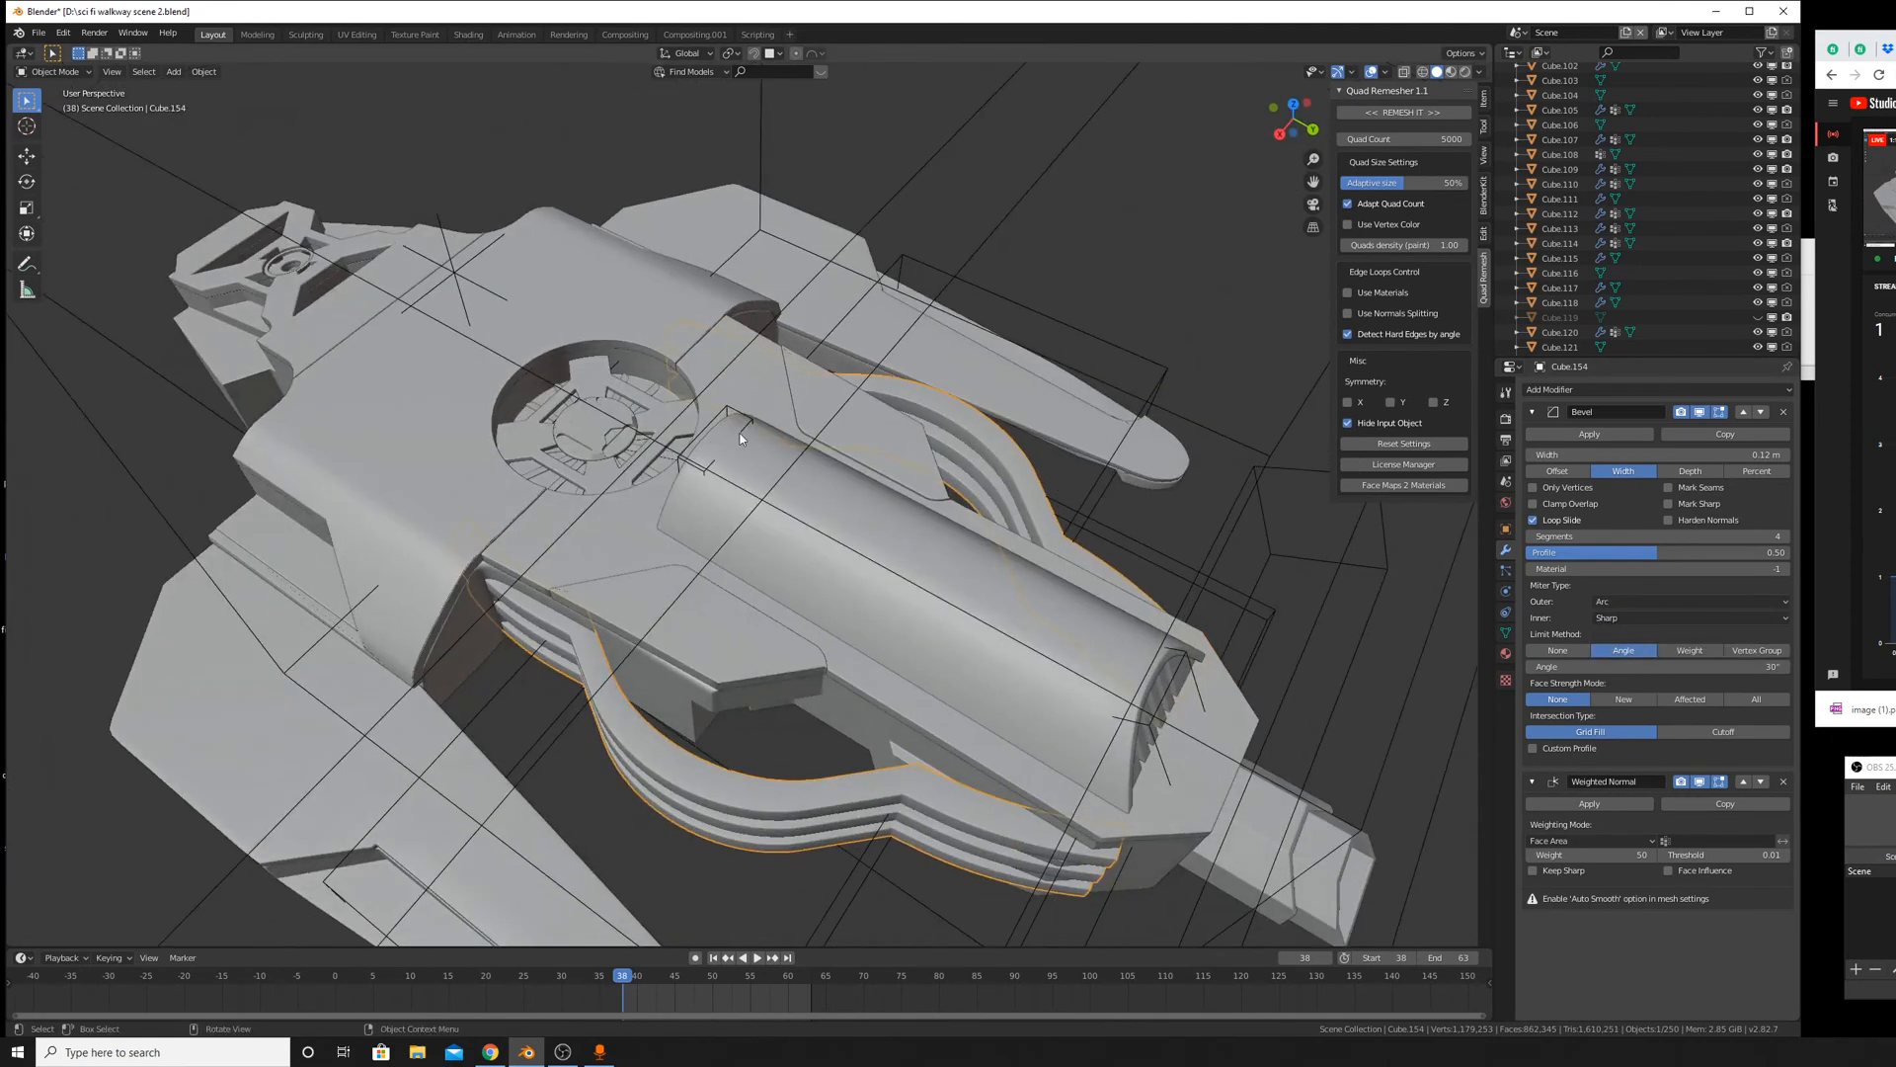
pyautogui.click(743, 417)
pyautogui.press('g')
pyautogui.click(774, 352)
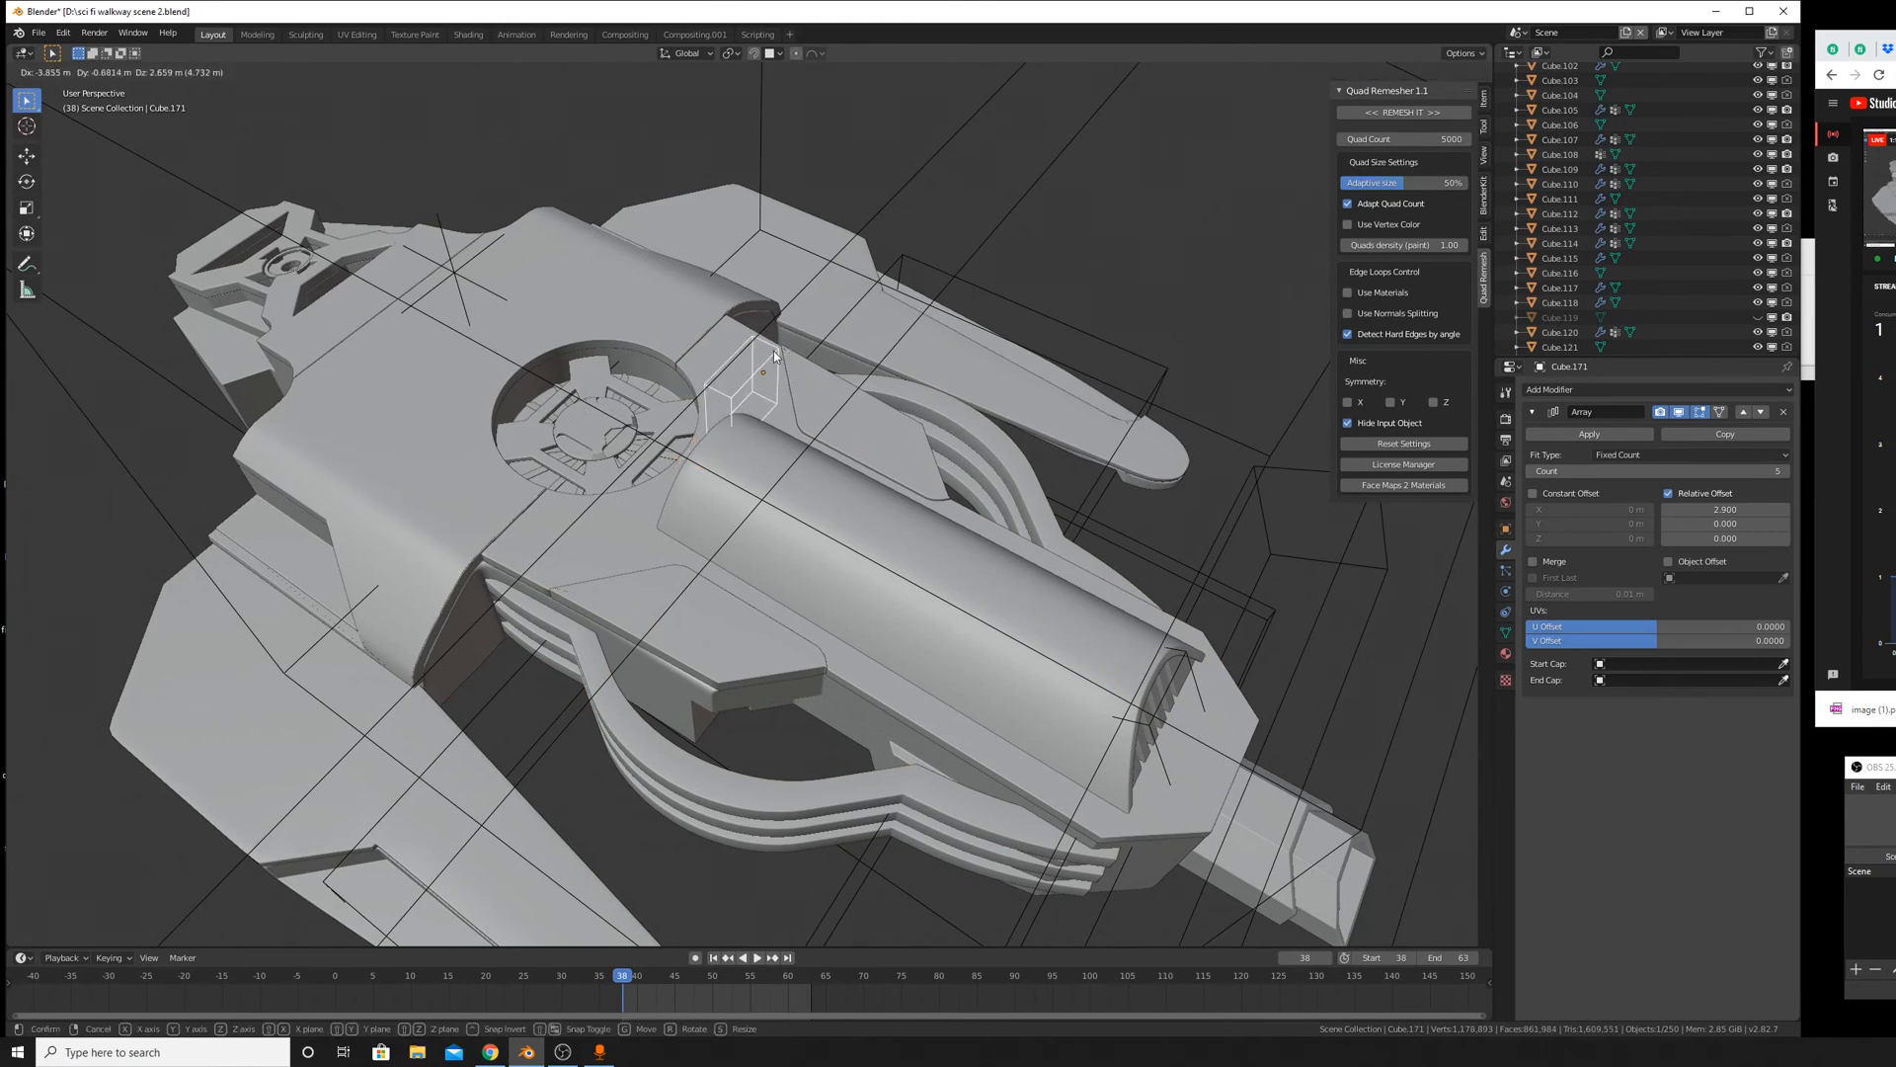
pyautogui.moveTo(773, 352); pyautogui.dragTo(935, 358, button='middle')
pyautogui.press('x')
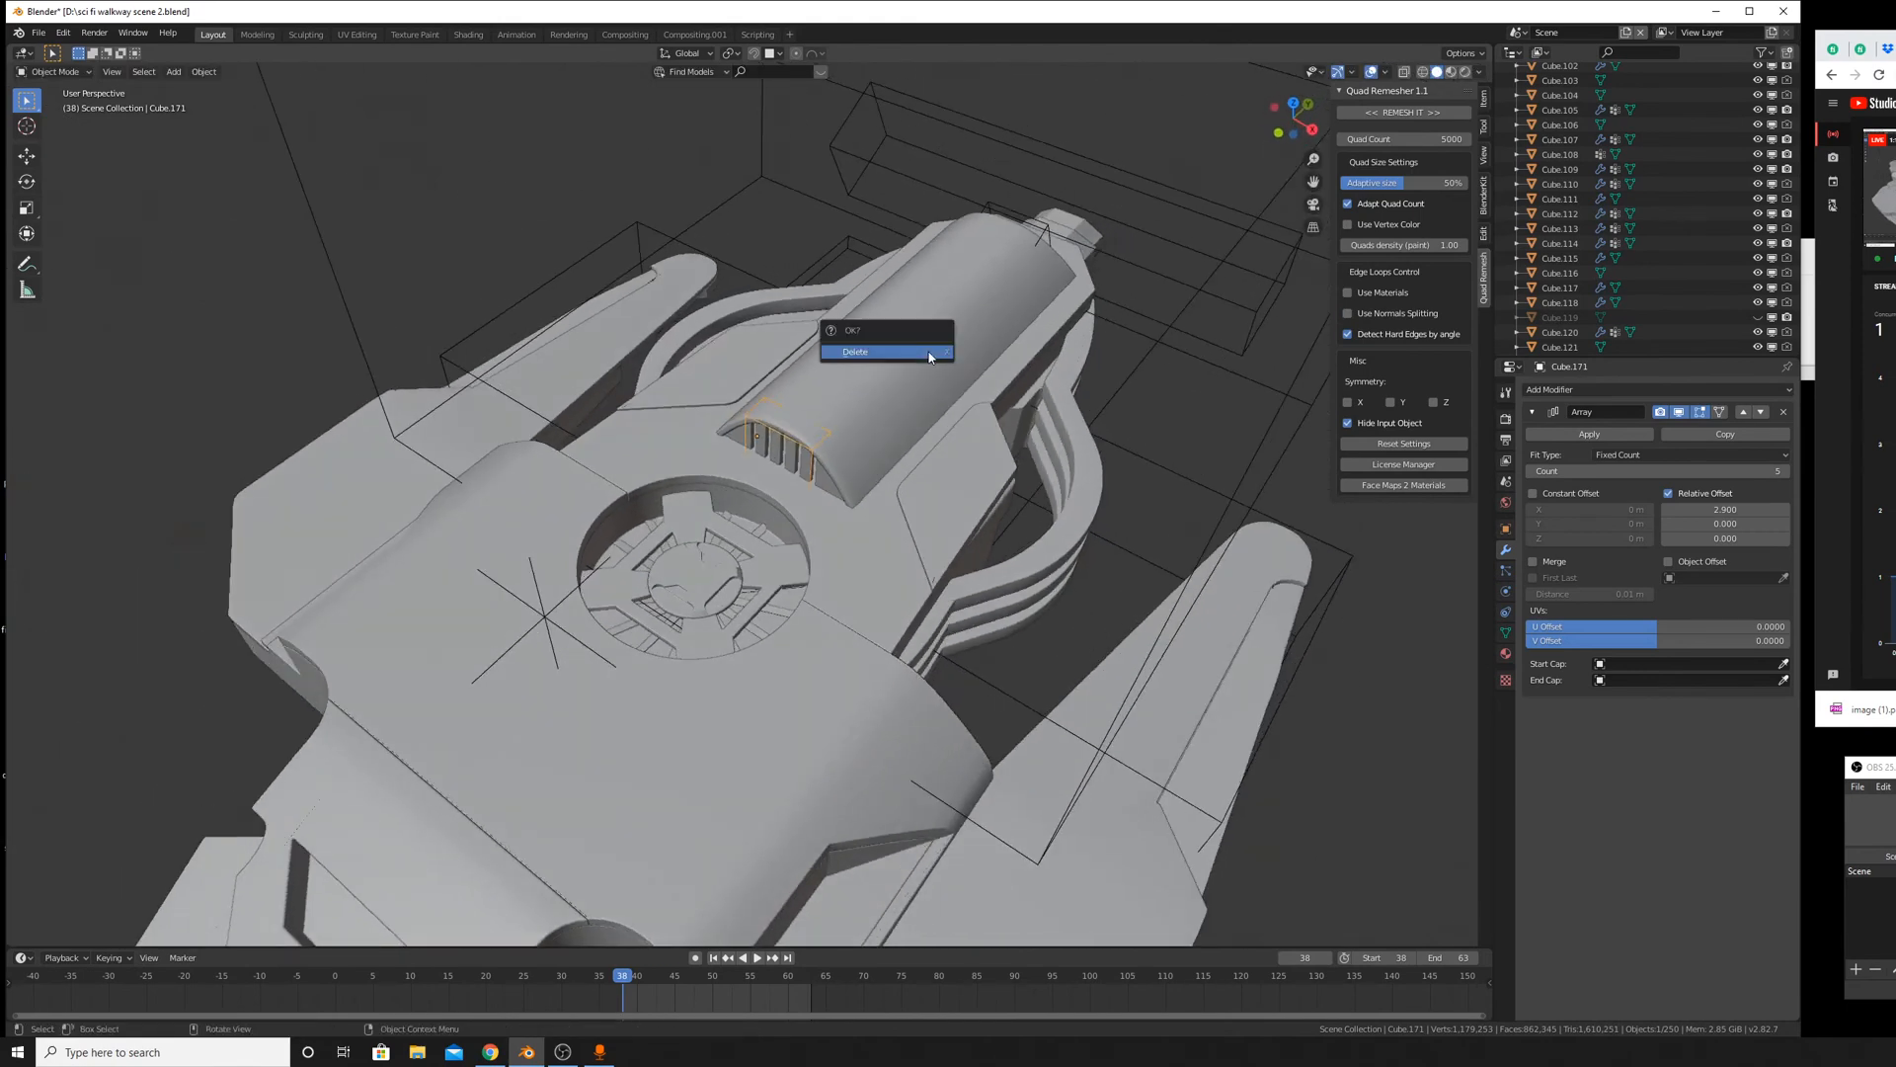
pyautogui.click(822, 474)
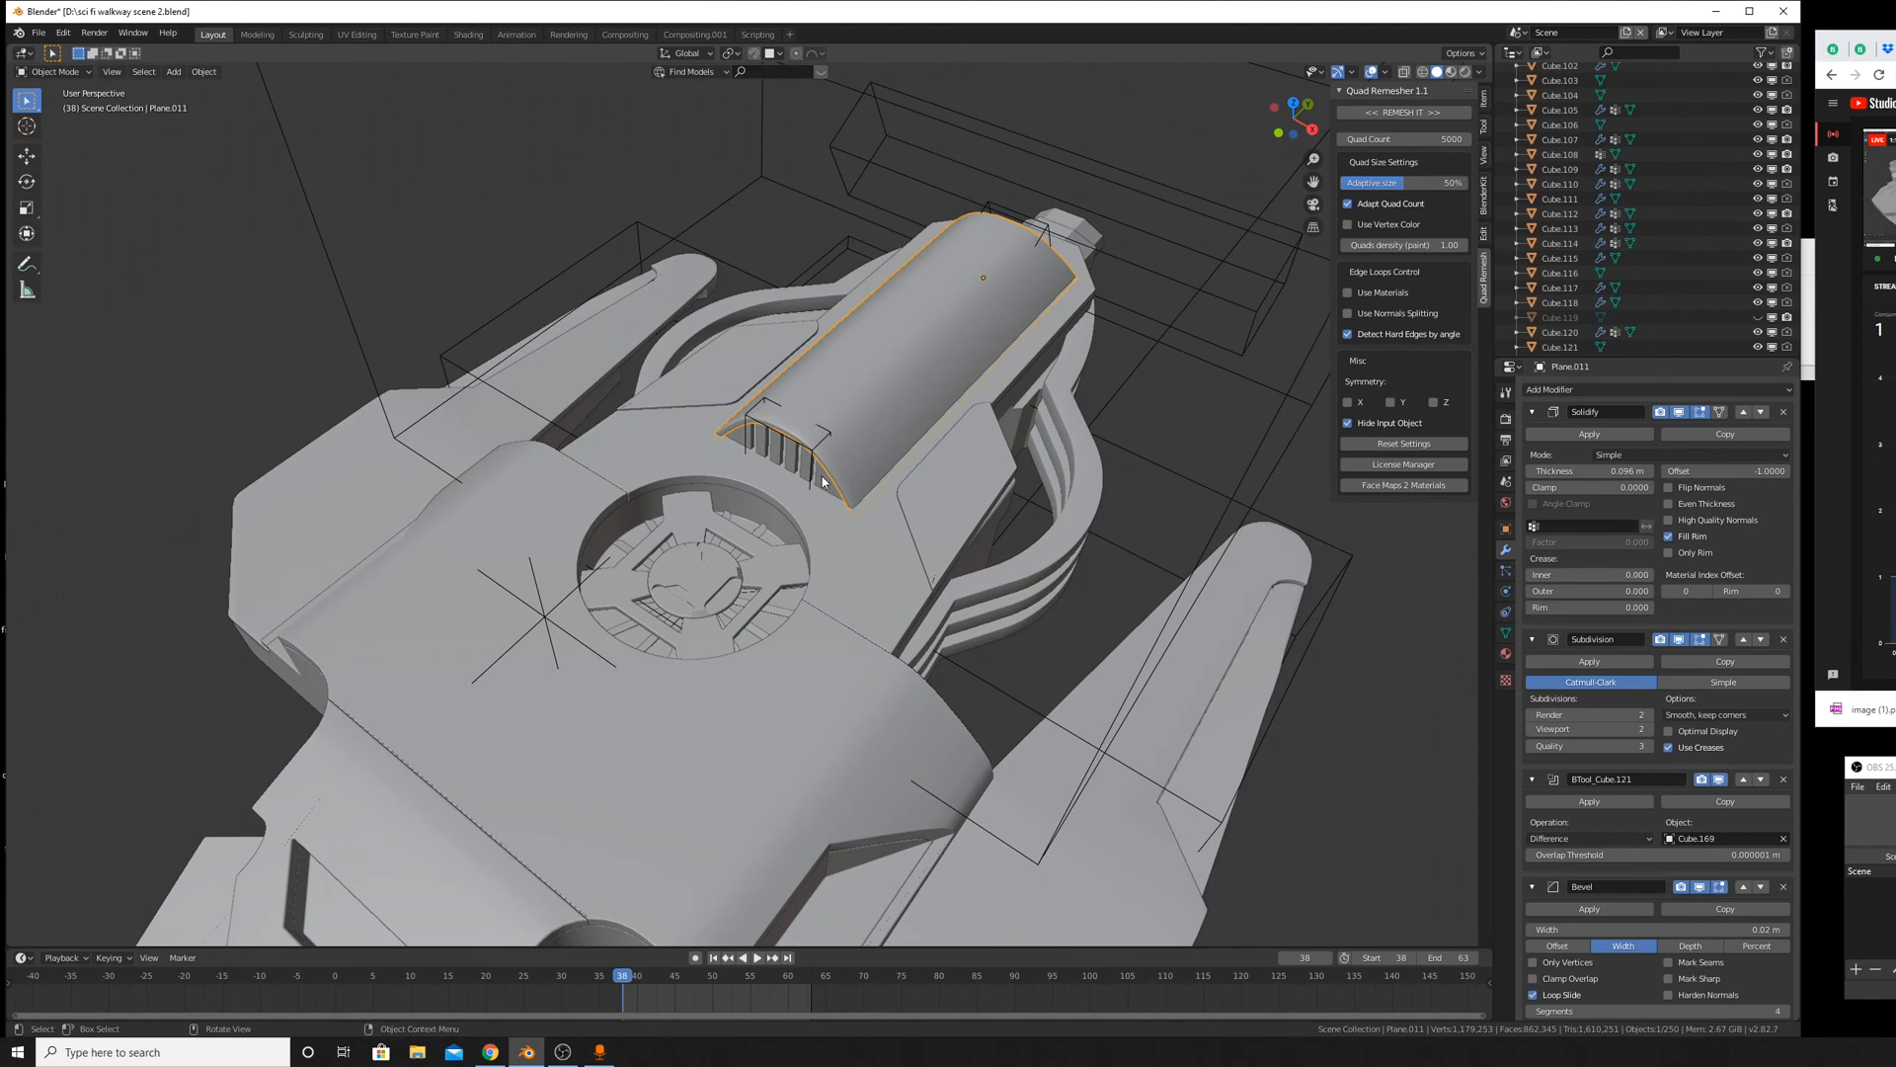
# Apply the Solidify, Subdivision and Boolean modifiers on the half-cylinder dome.
pyautogui.click(911, 329)
pyautogui.click(1632, 433)
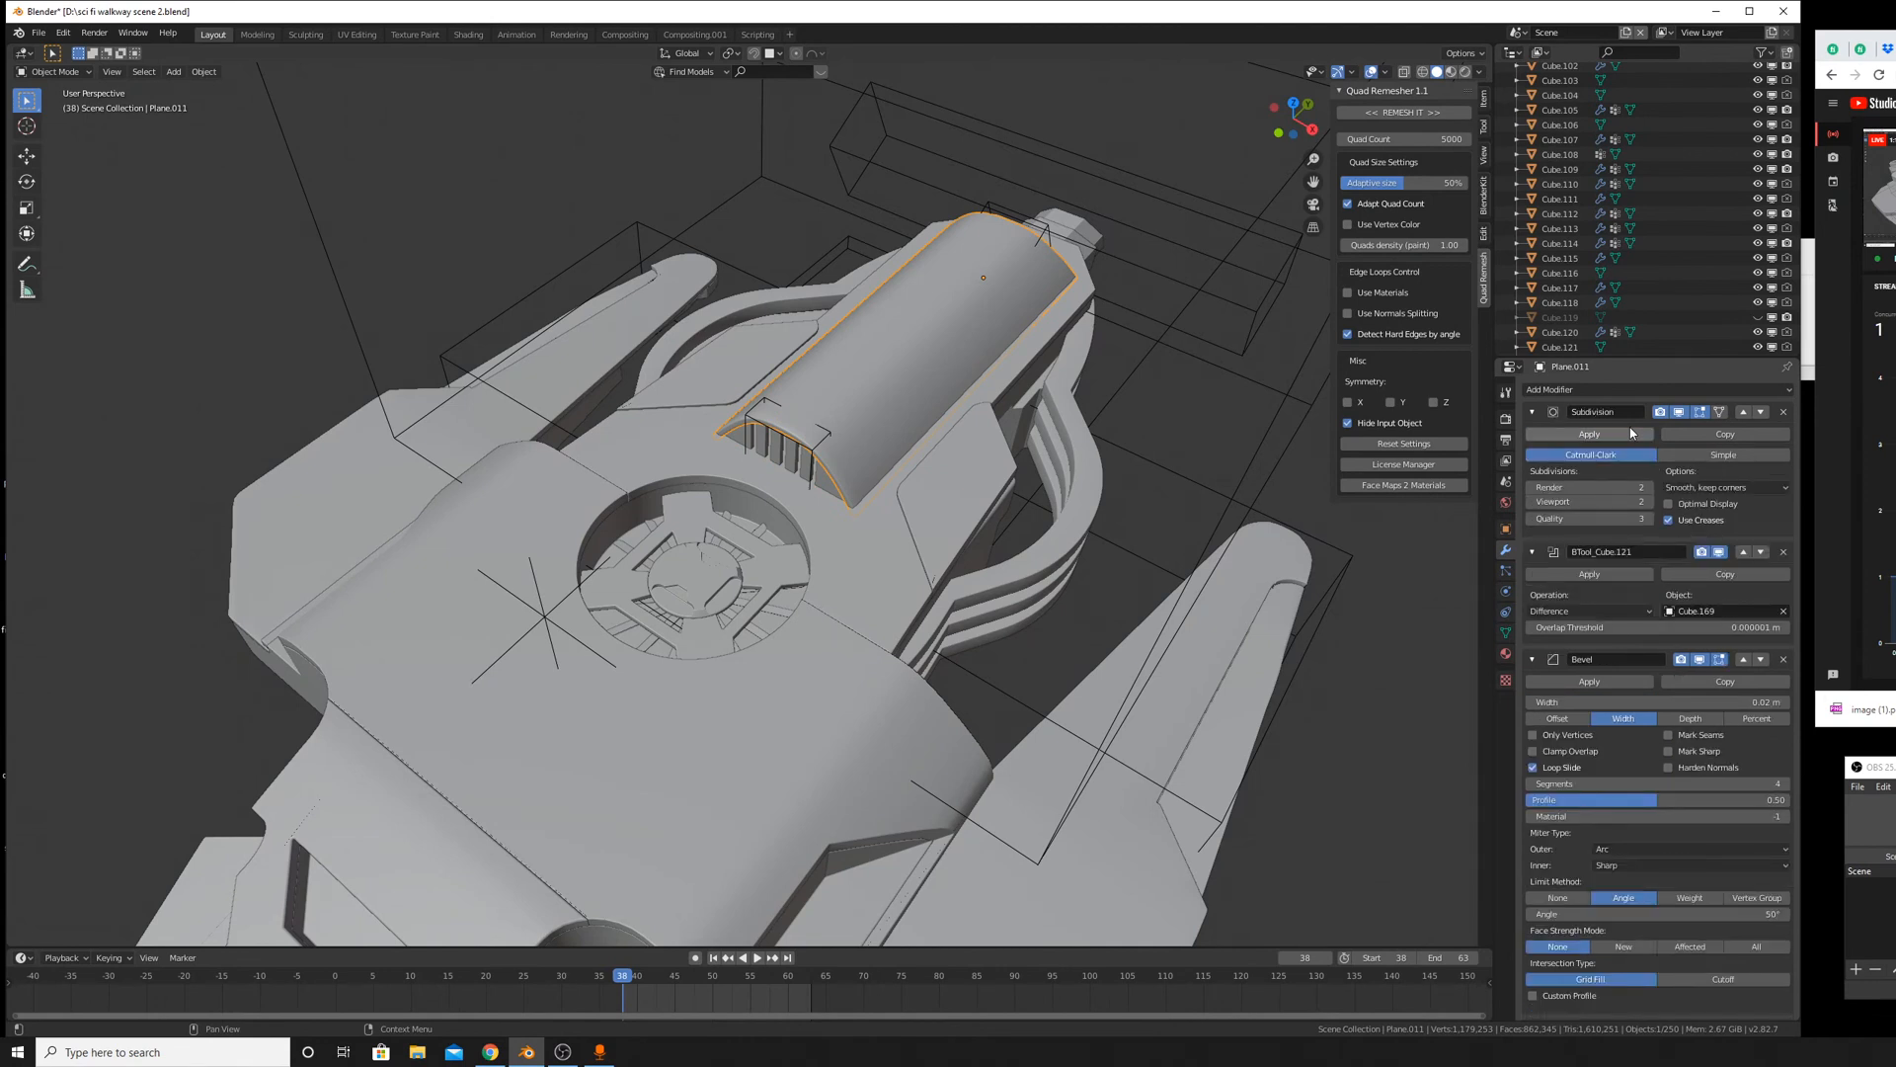
pyautogui.click(1632, 433)
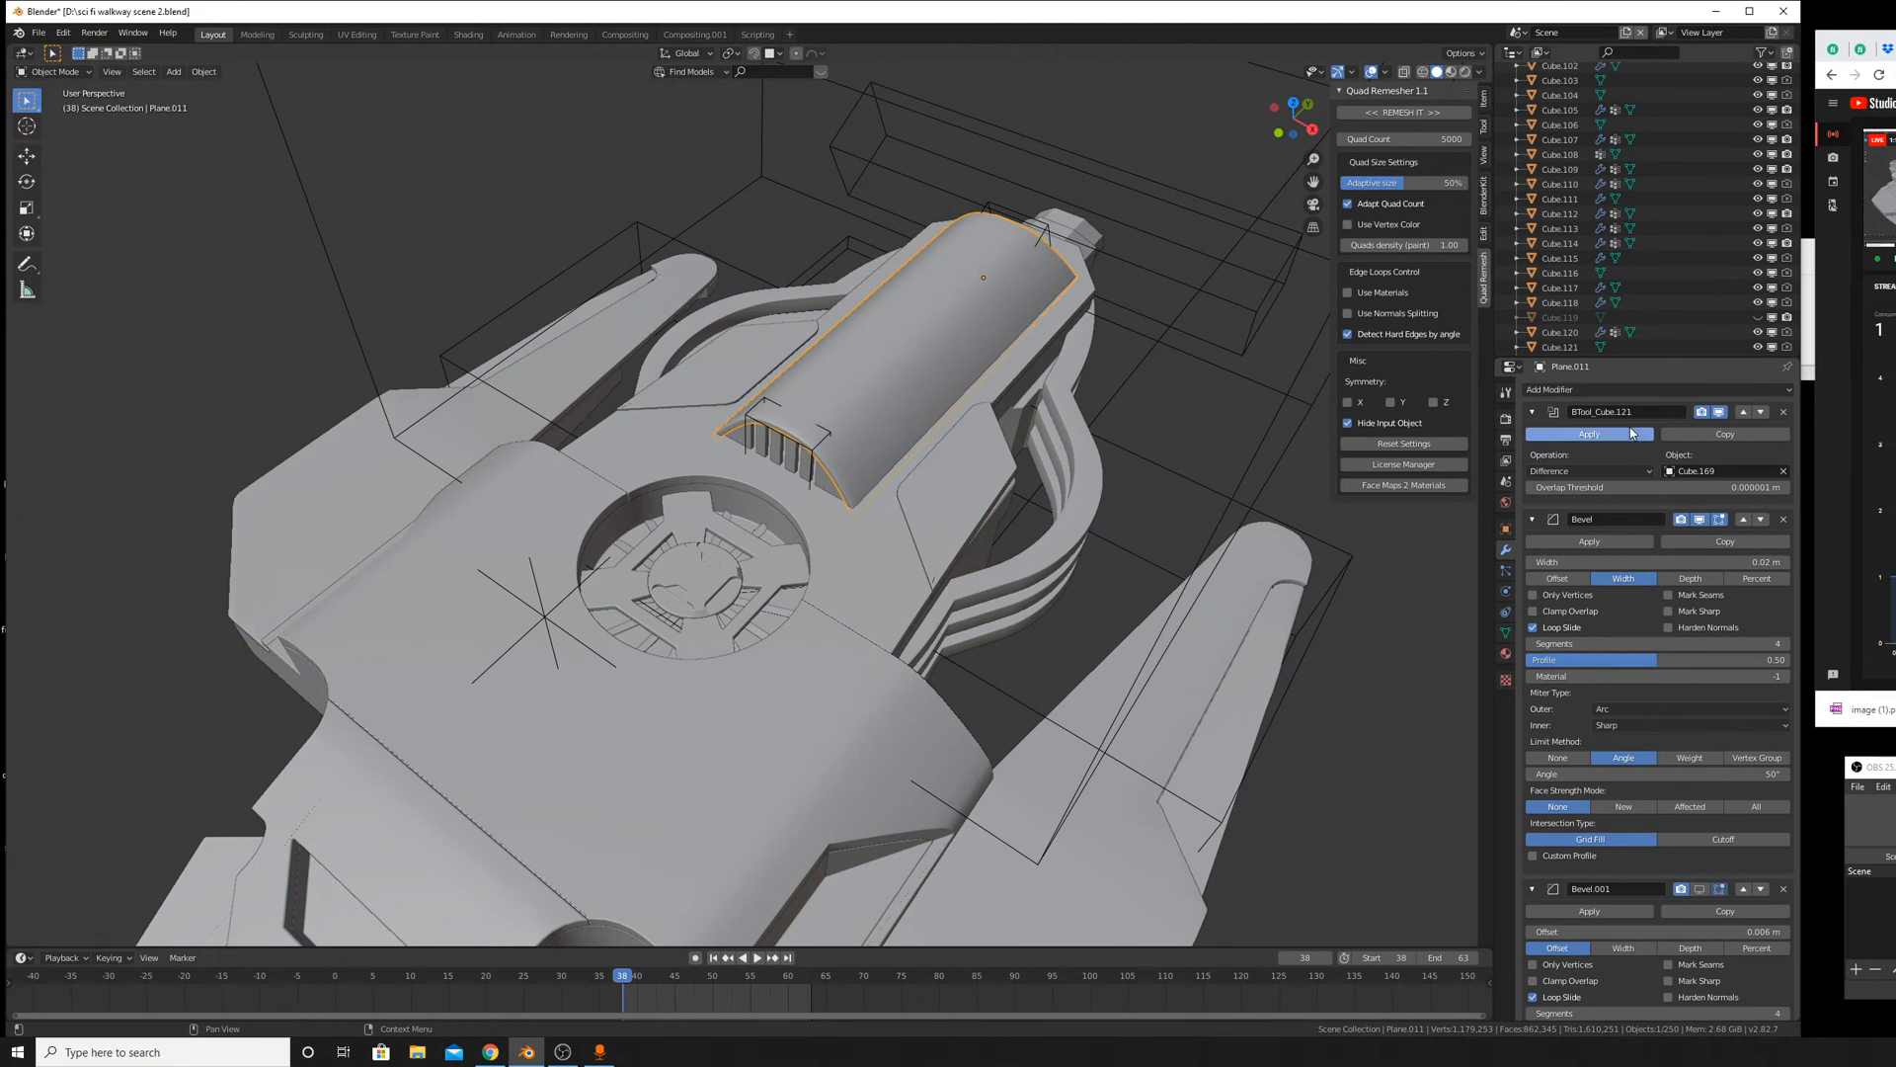
pyautogui.click(1631, 433)
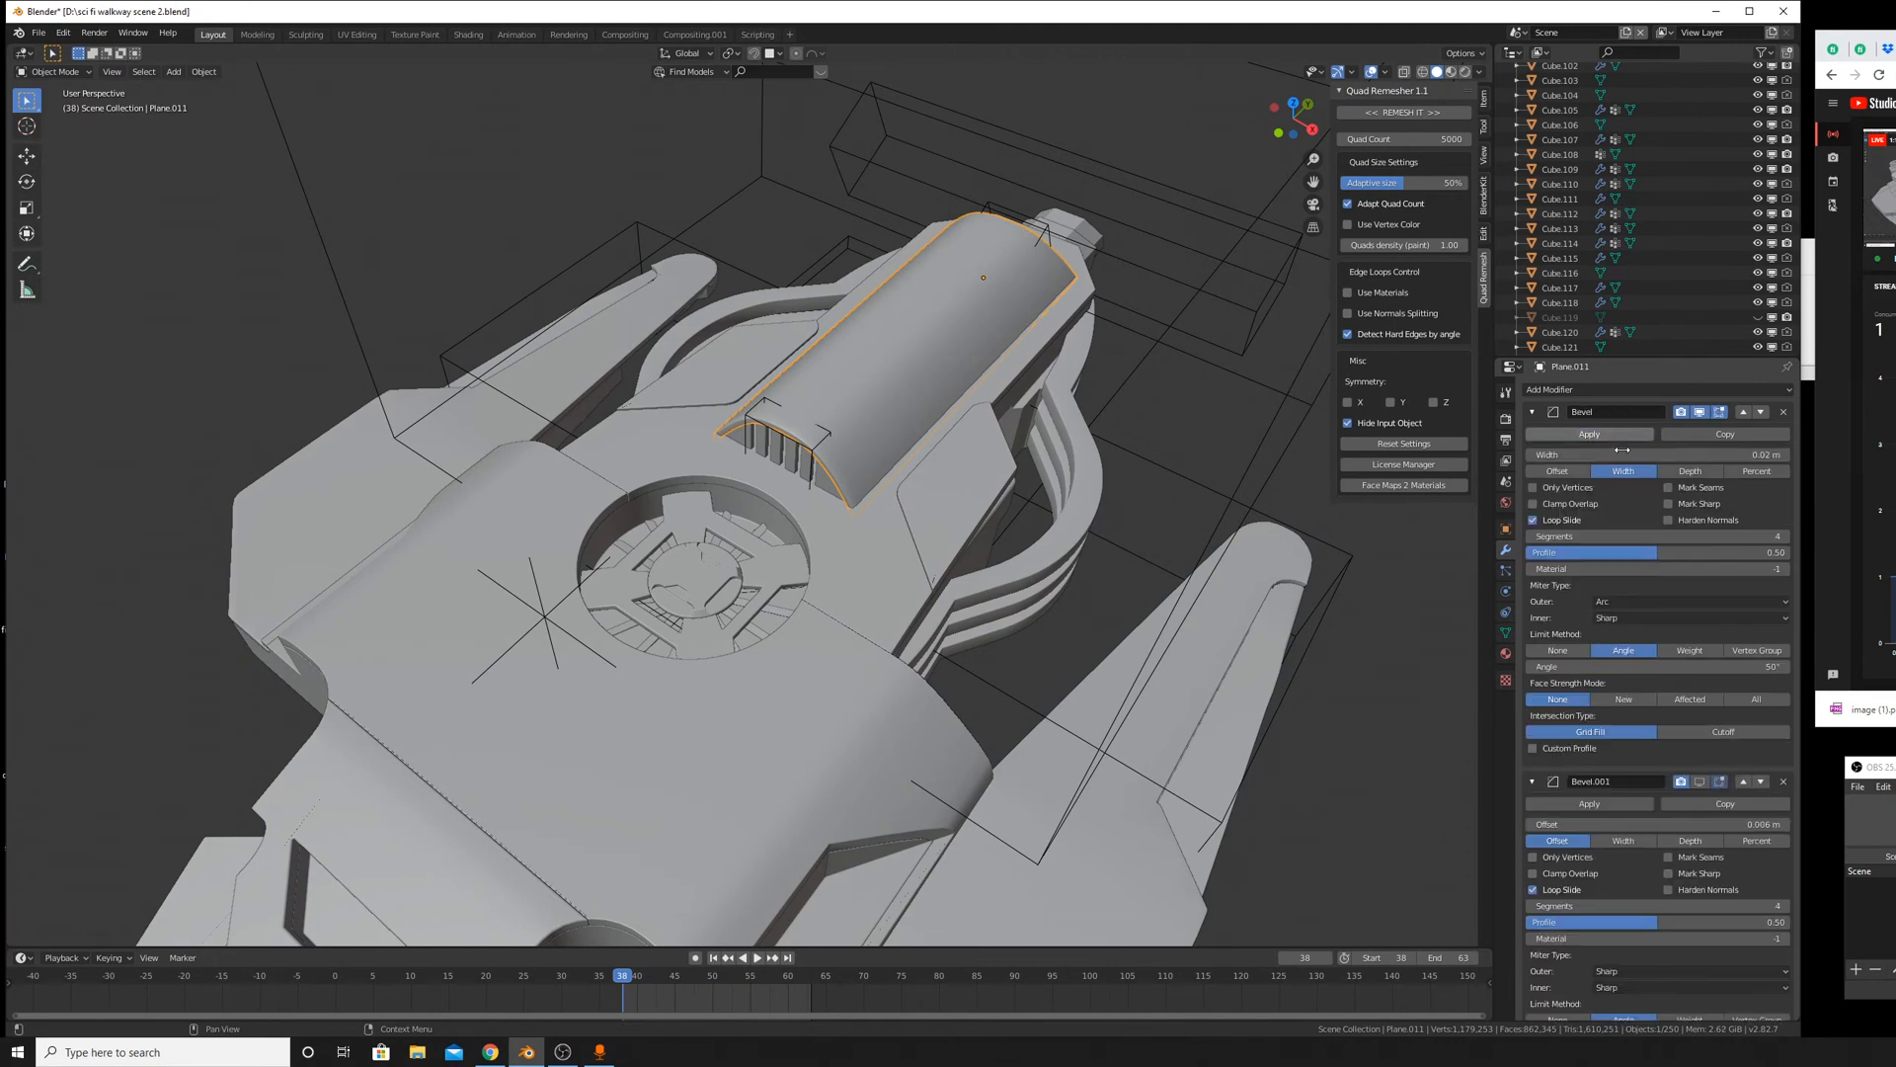
# Set the dome's first Bevel modifier to 2 segments and apply it, keeping the second Bevel.
pyautogui.click(1597, 535)
pyautogui.write('2')
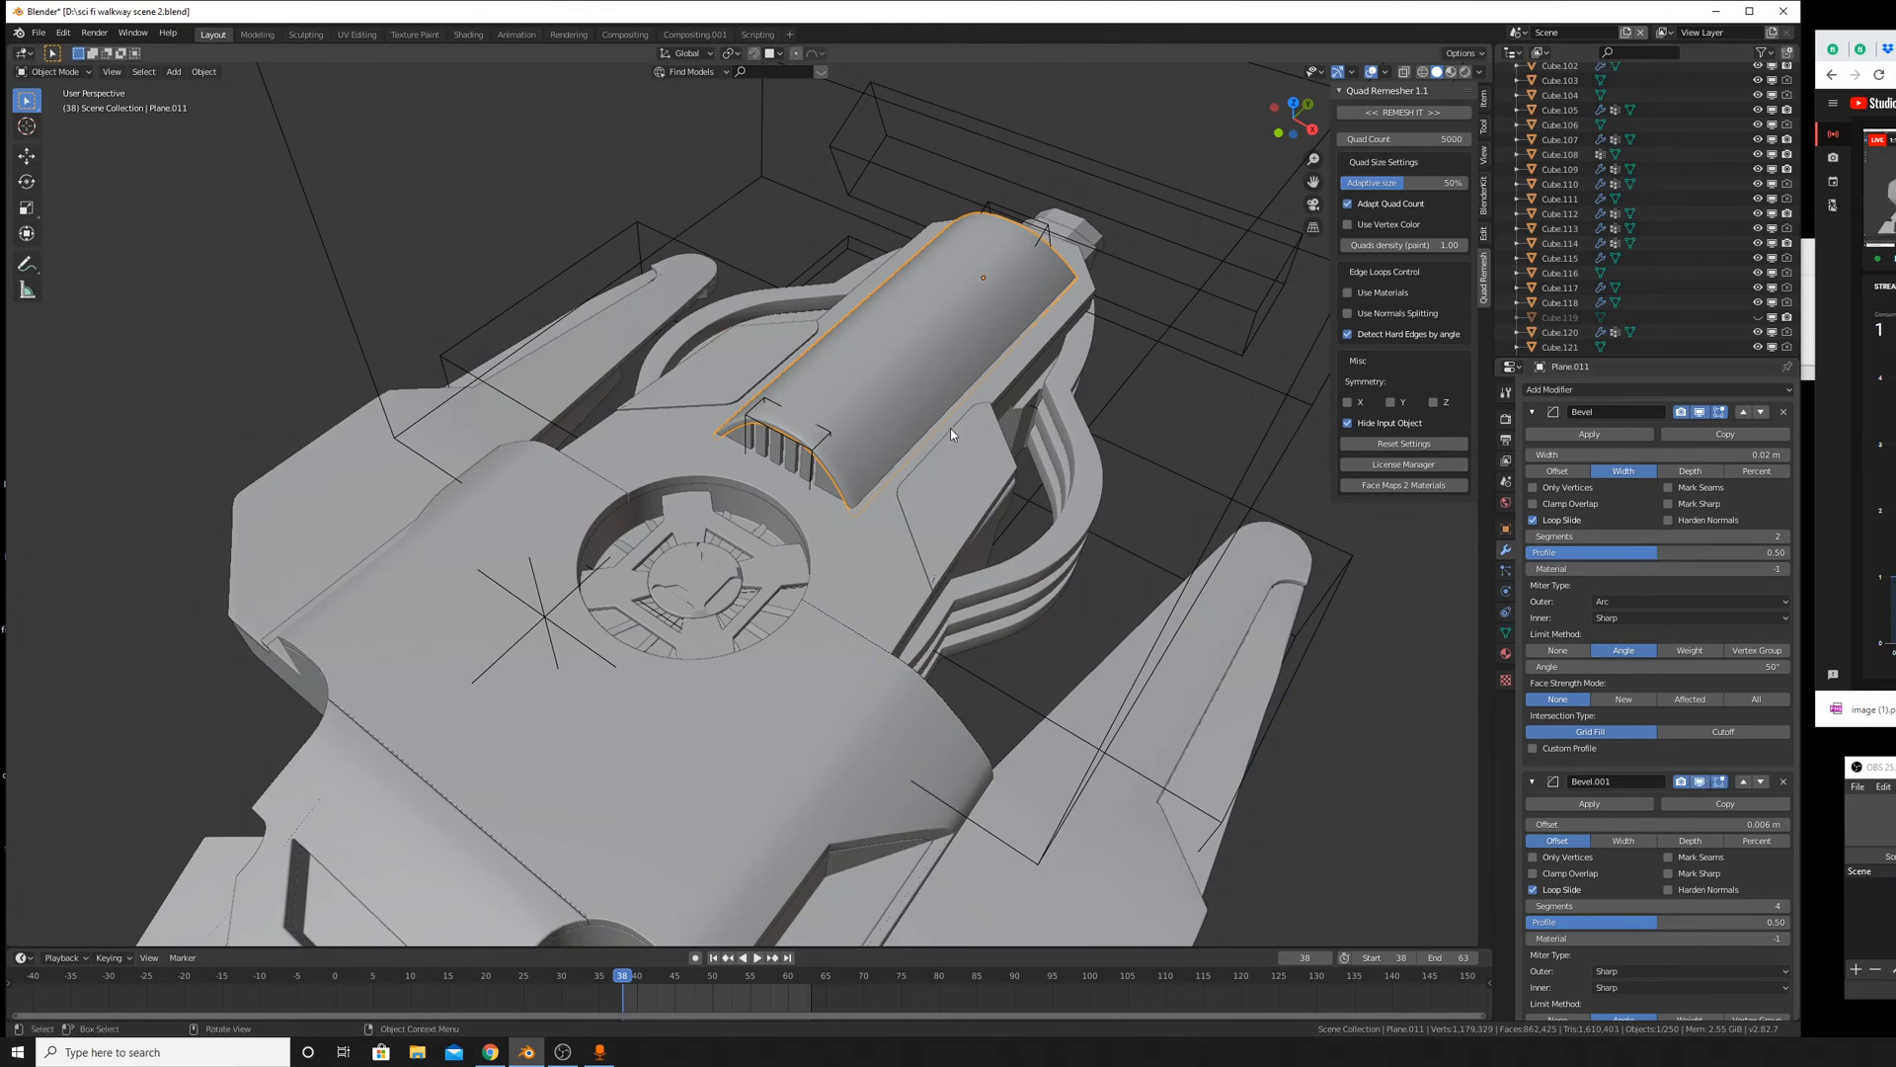
pyautogui.scroll(5, 865, 589)
pyautogui.moveTo(860, 615); pyautogui.dragTo(882, 614, button='middle')
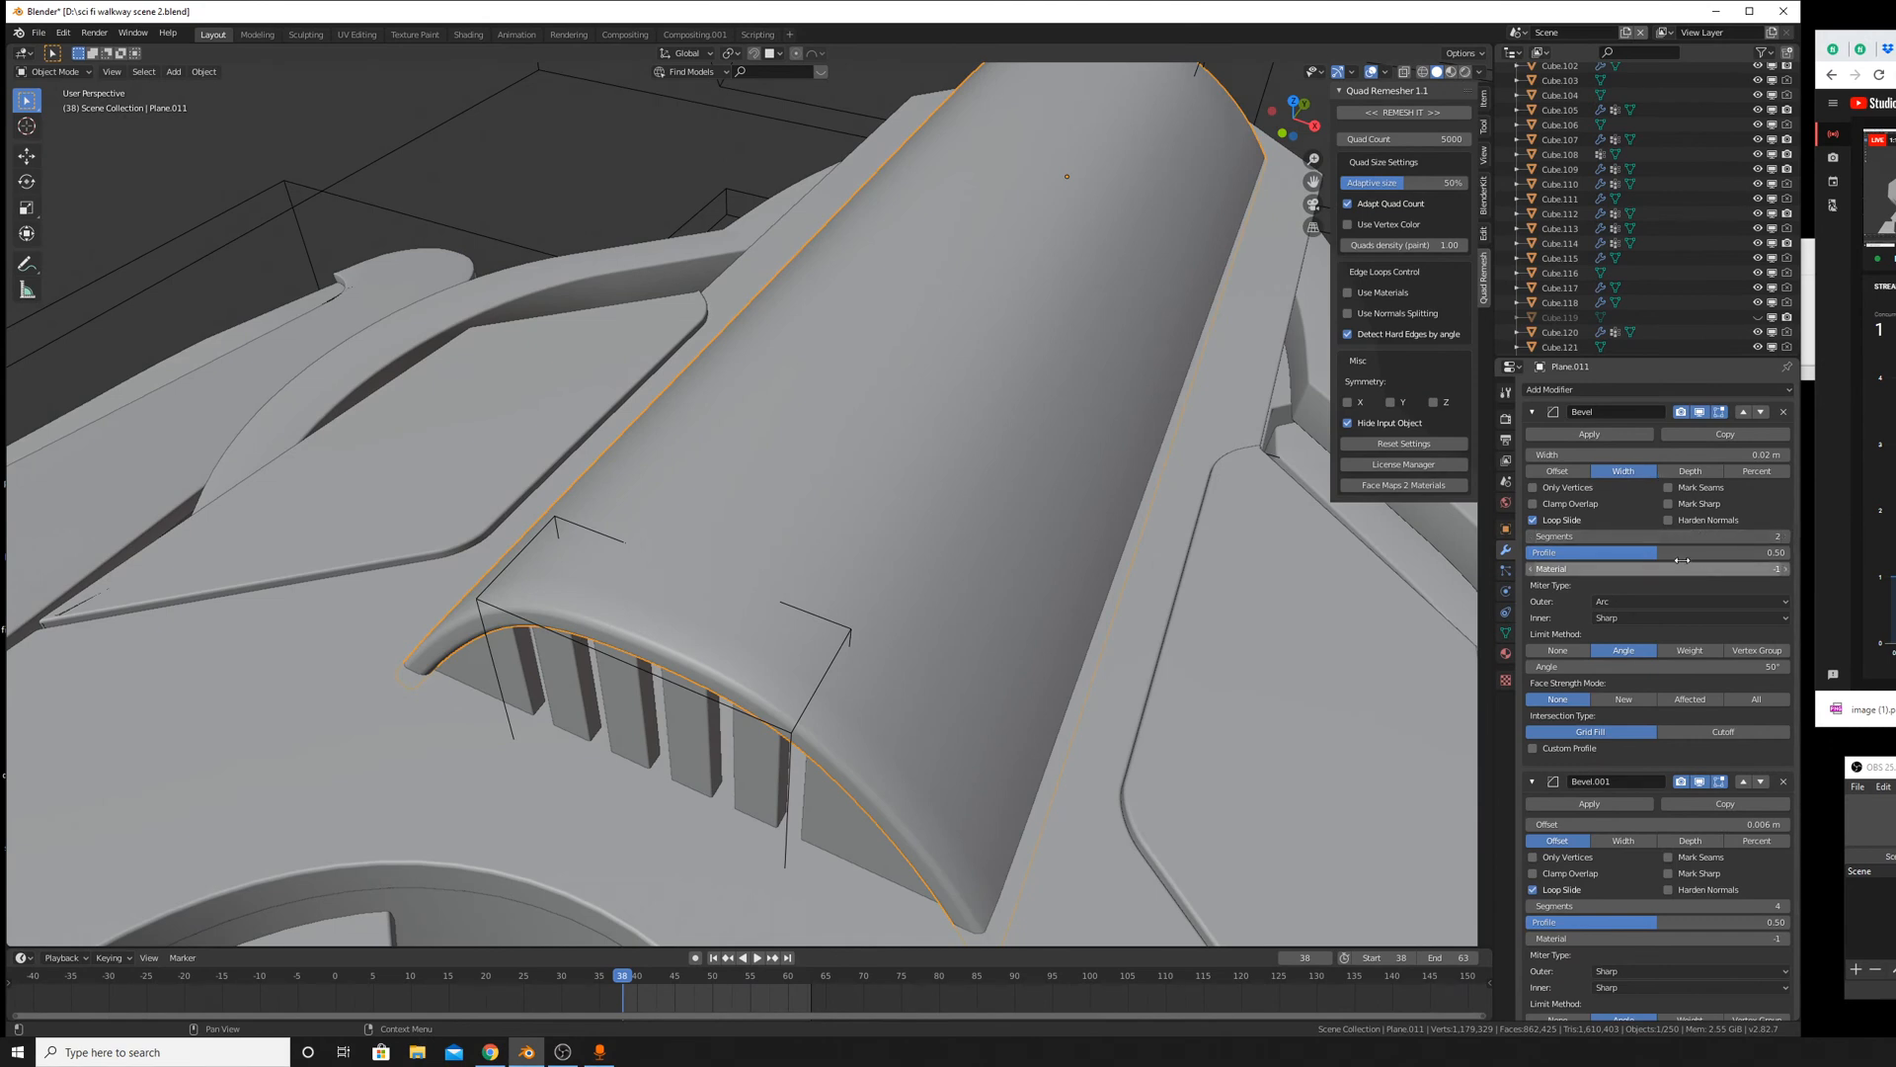
pyautogui.moveTo(1682, 560); pyautogui.dragTo(1698, 560)
pyautogui.click(1602, 435)
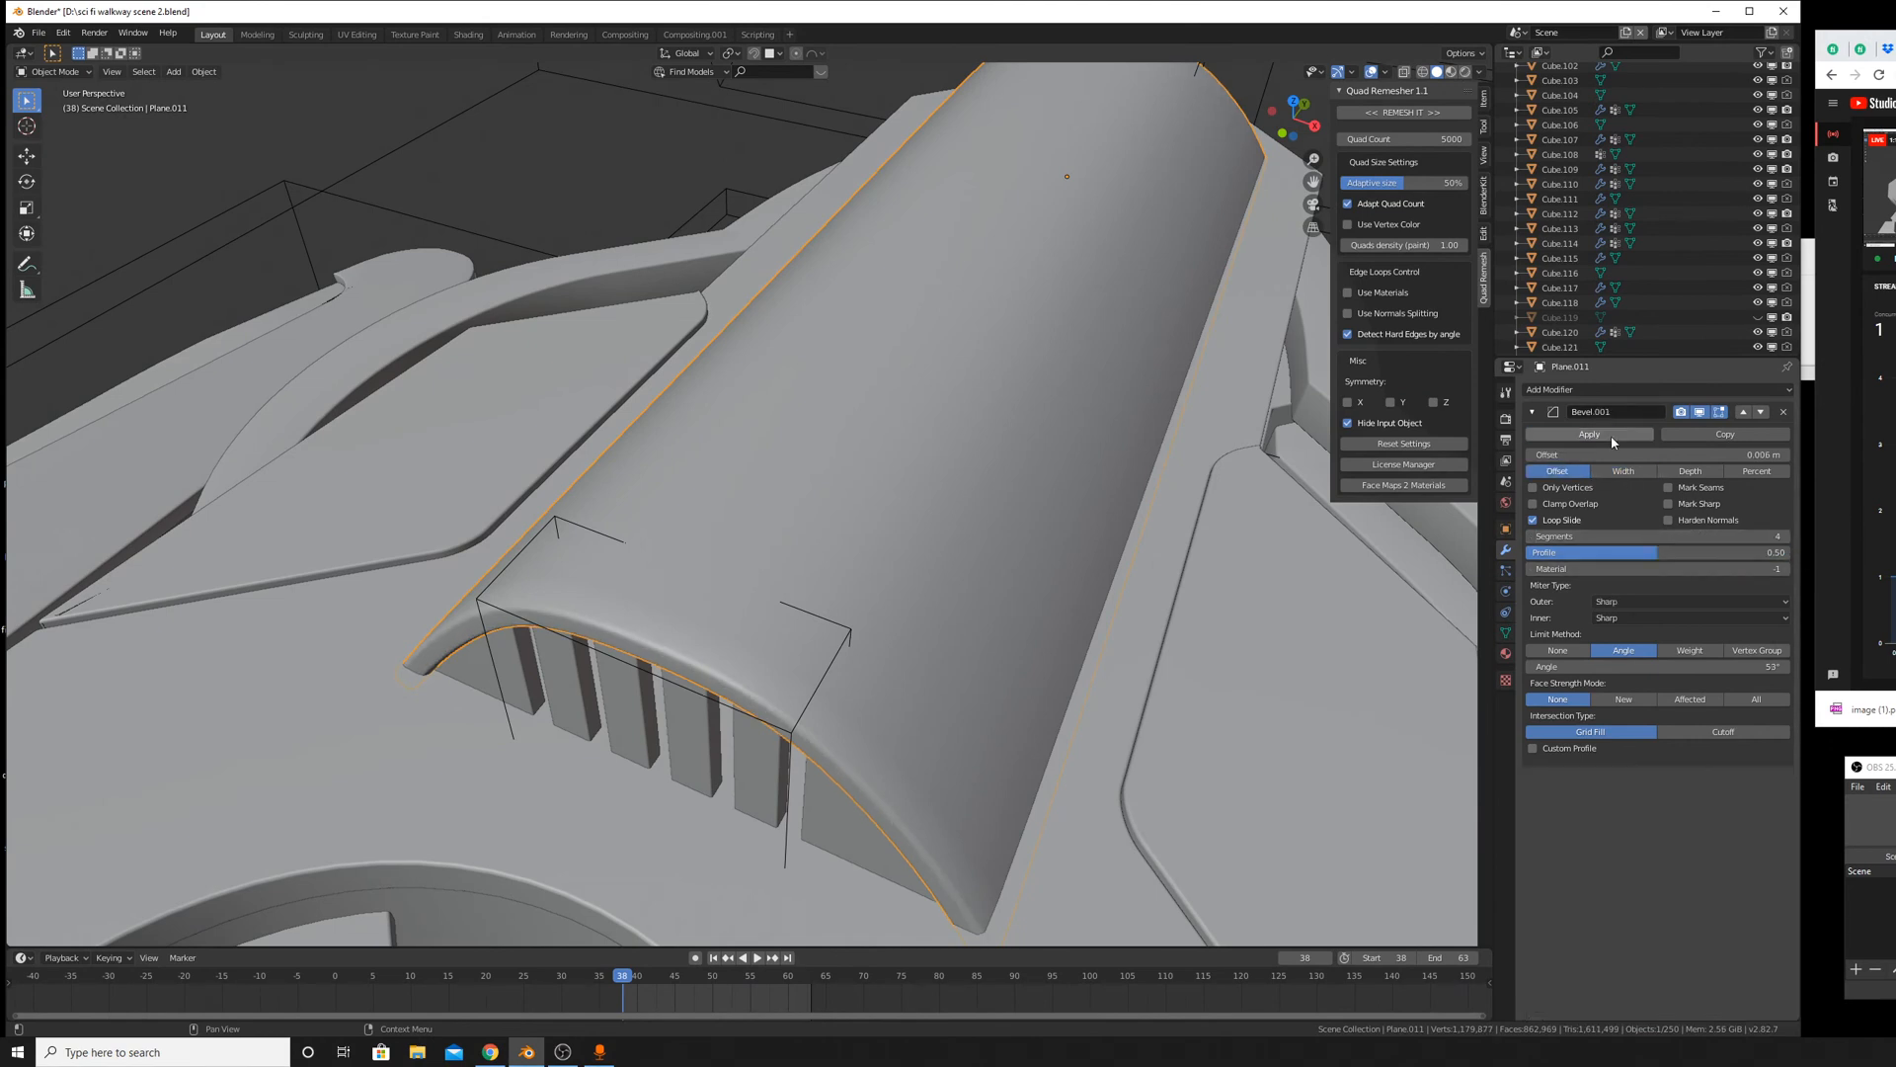
# Add a Weighted Normal modifier to the half-cylinder dome, with Auto Smooth enabled for its normals.
pyautogui.click(1534, 412)
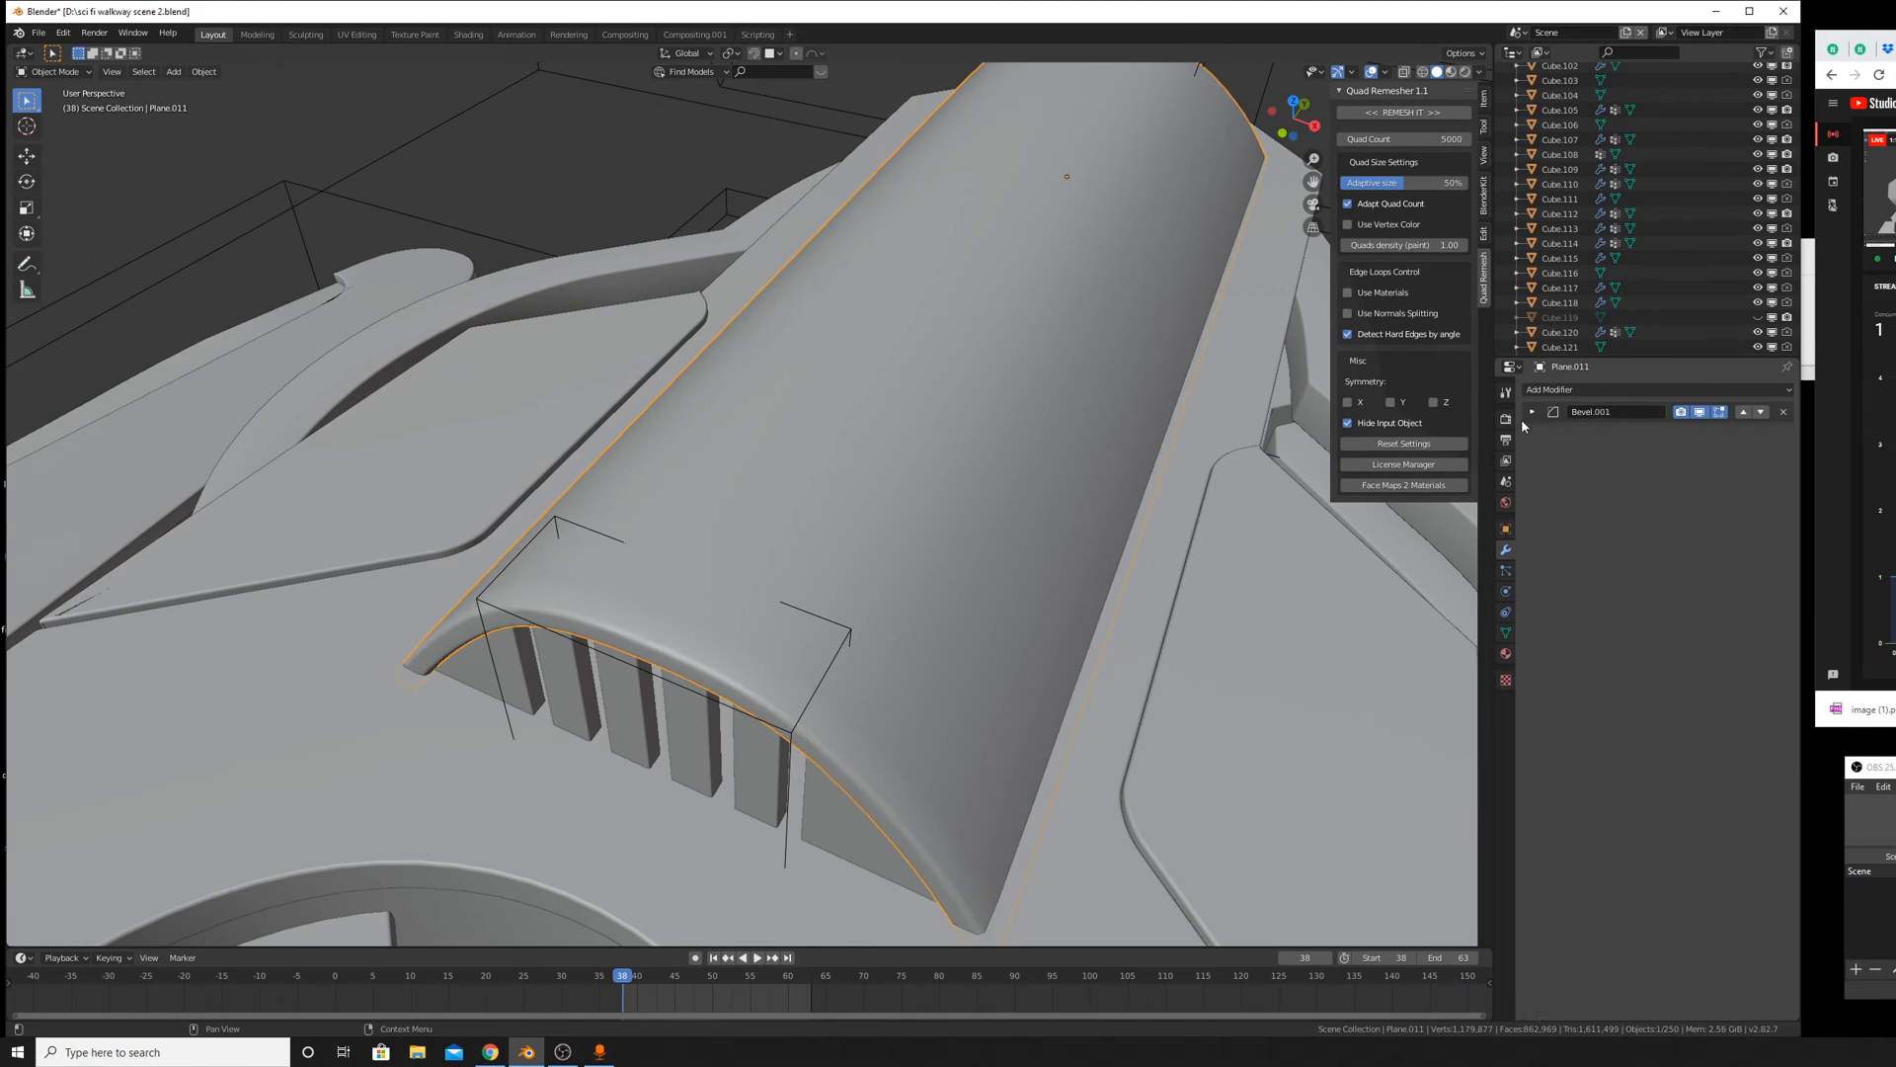
pyautogui.click(1537, 389)
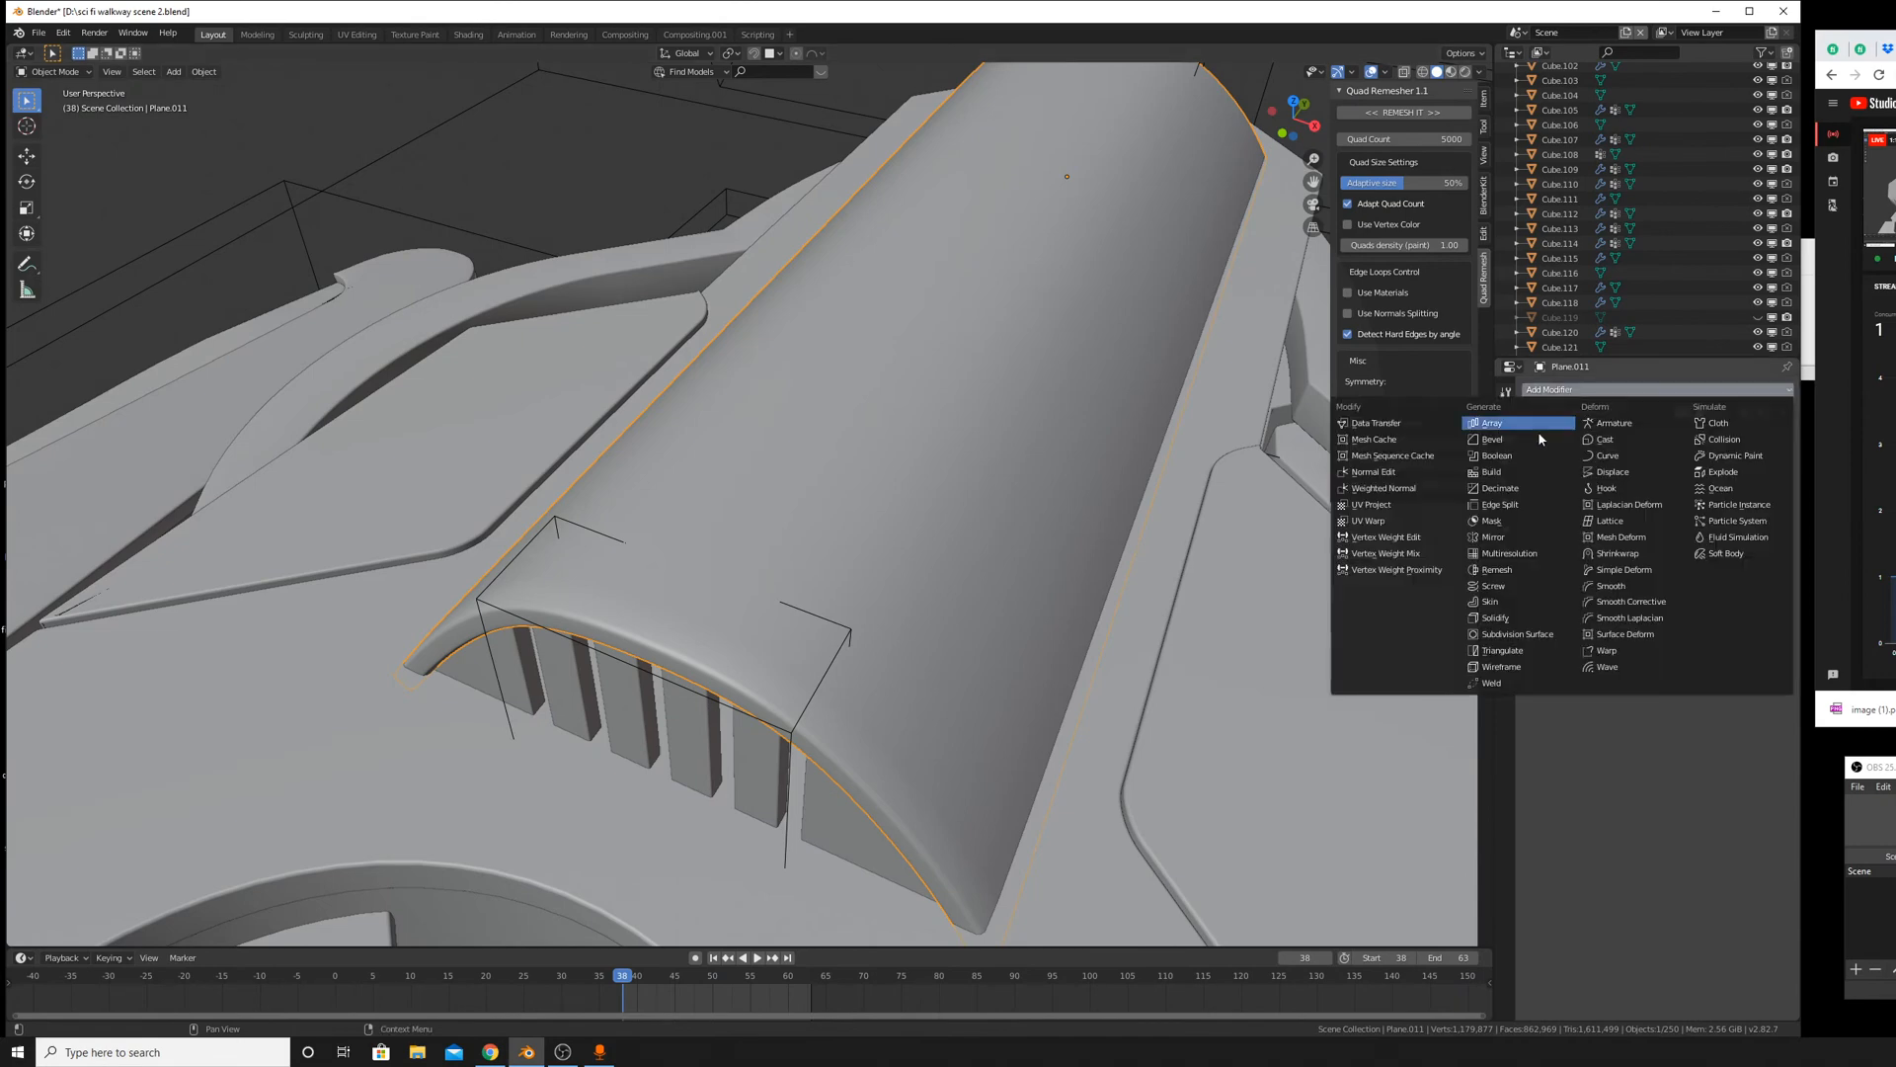
pyautogui.click(1436, 488)
pyautogui.click(1505, 632)
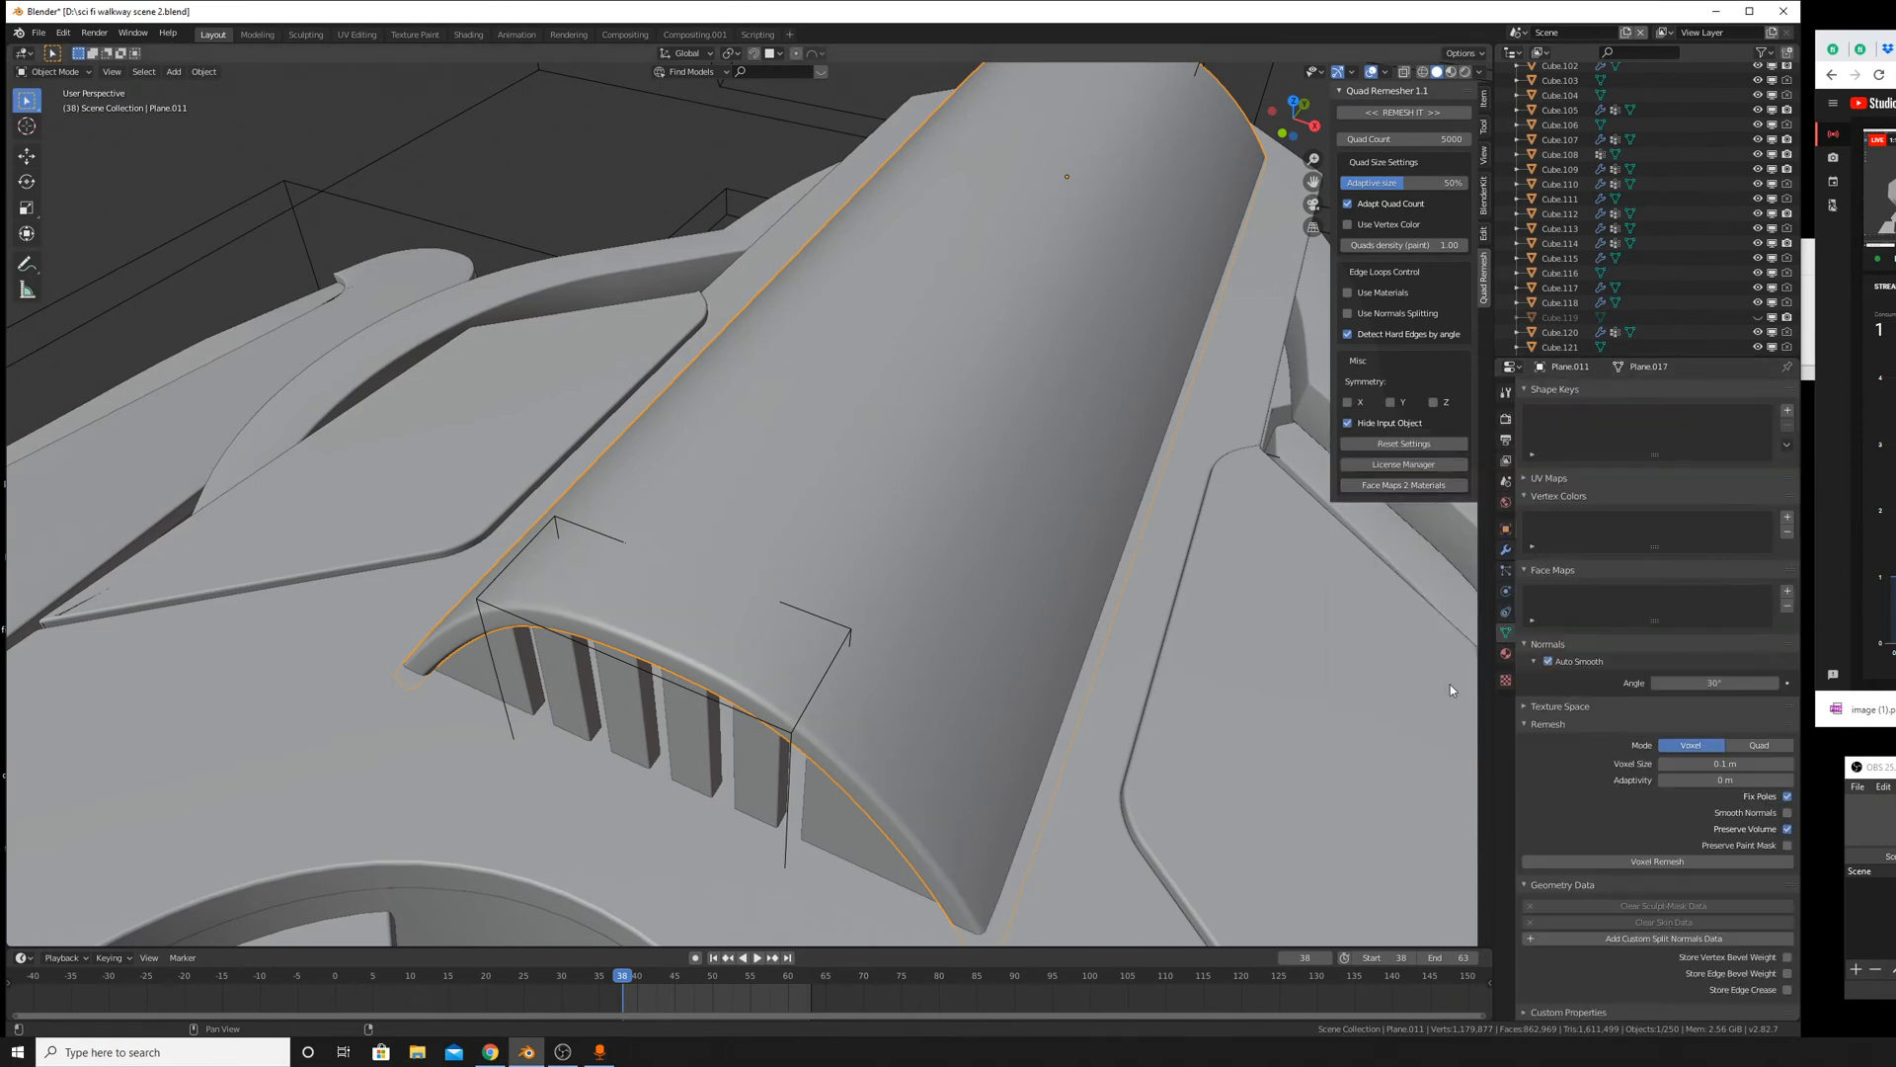
# Examine the modifier stack and Auto Smooth setting of the slatted grille at the dome end facing the circular recess.
pyautogui.moveTo(1450, 684); pyautogui.dragTo(903, 690, button='middle')
pyautogui.click(999, 587)
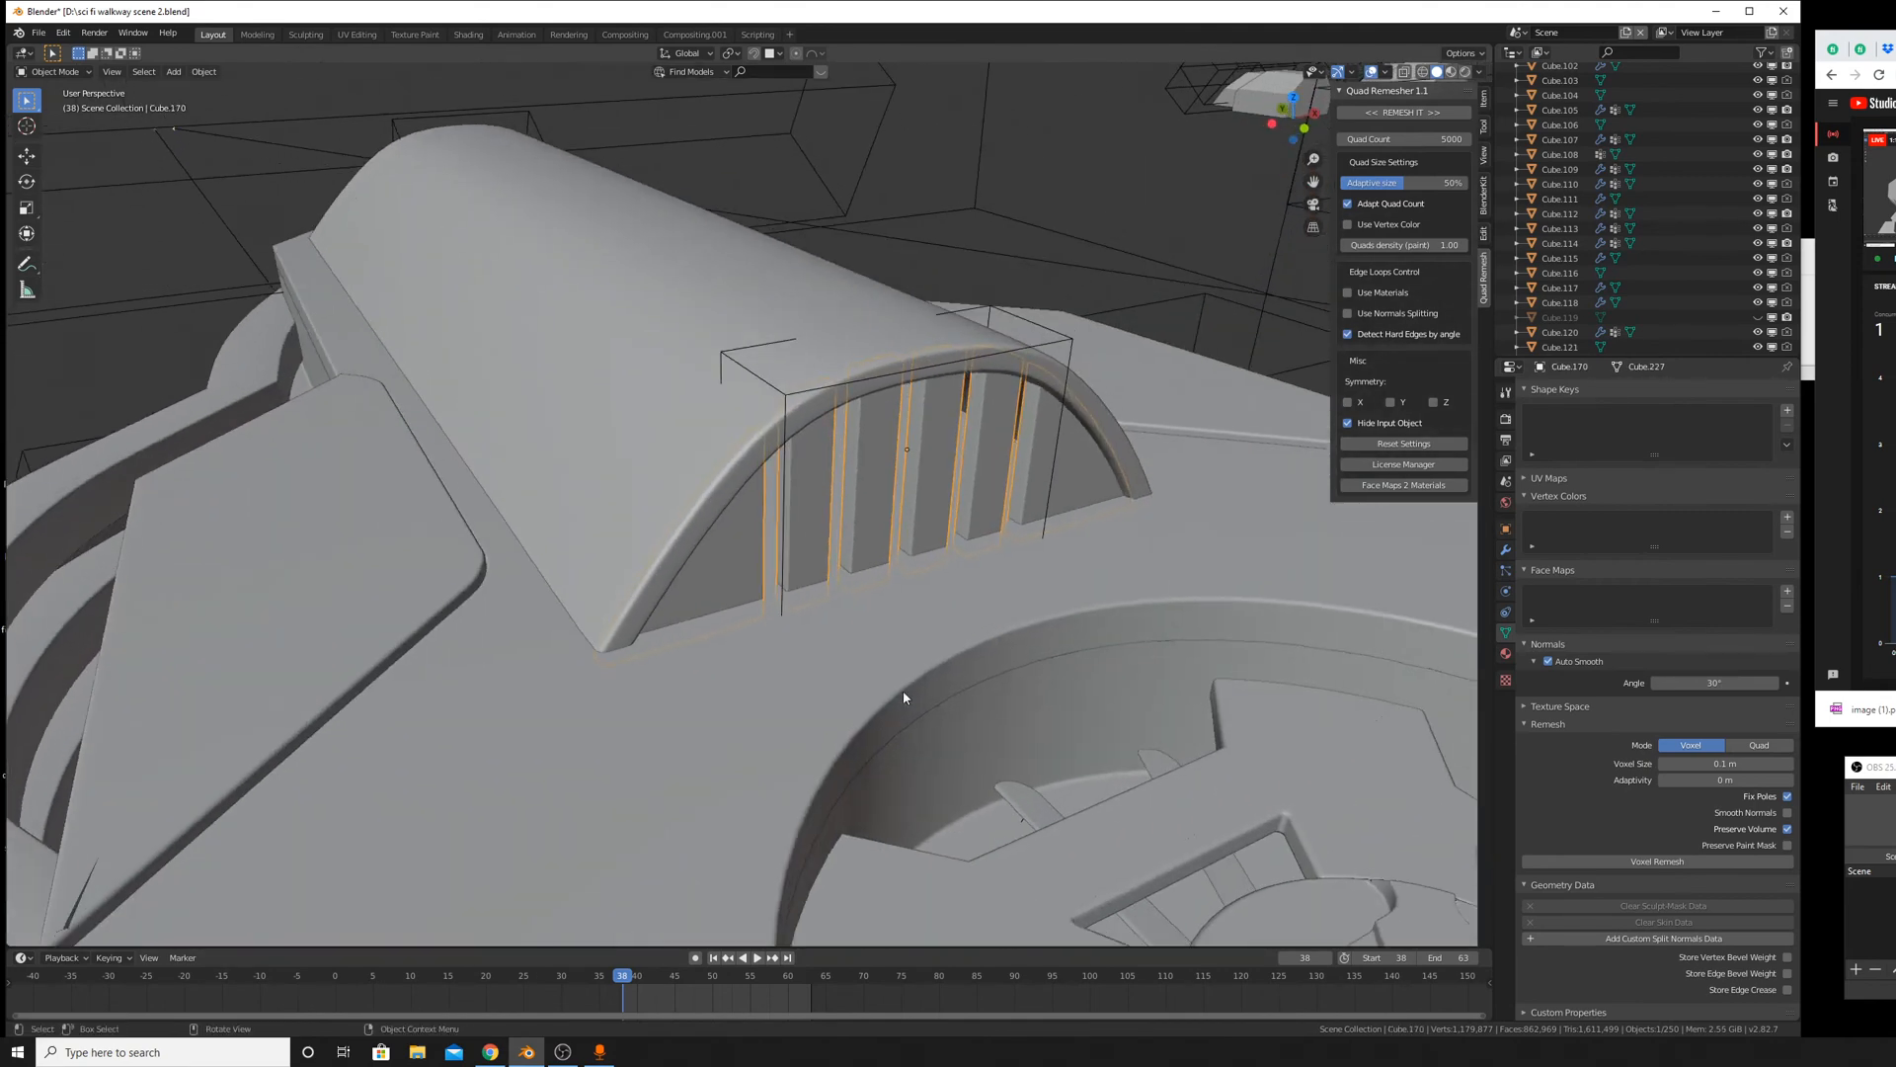
pyautogui.scroll(5, 907, 682)
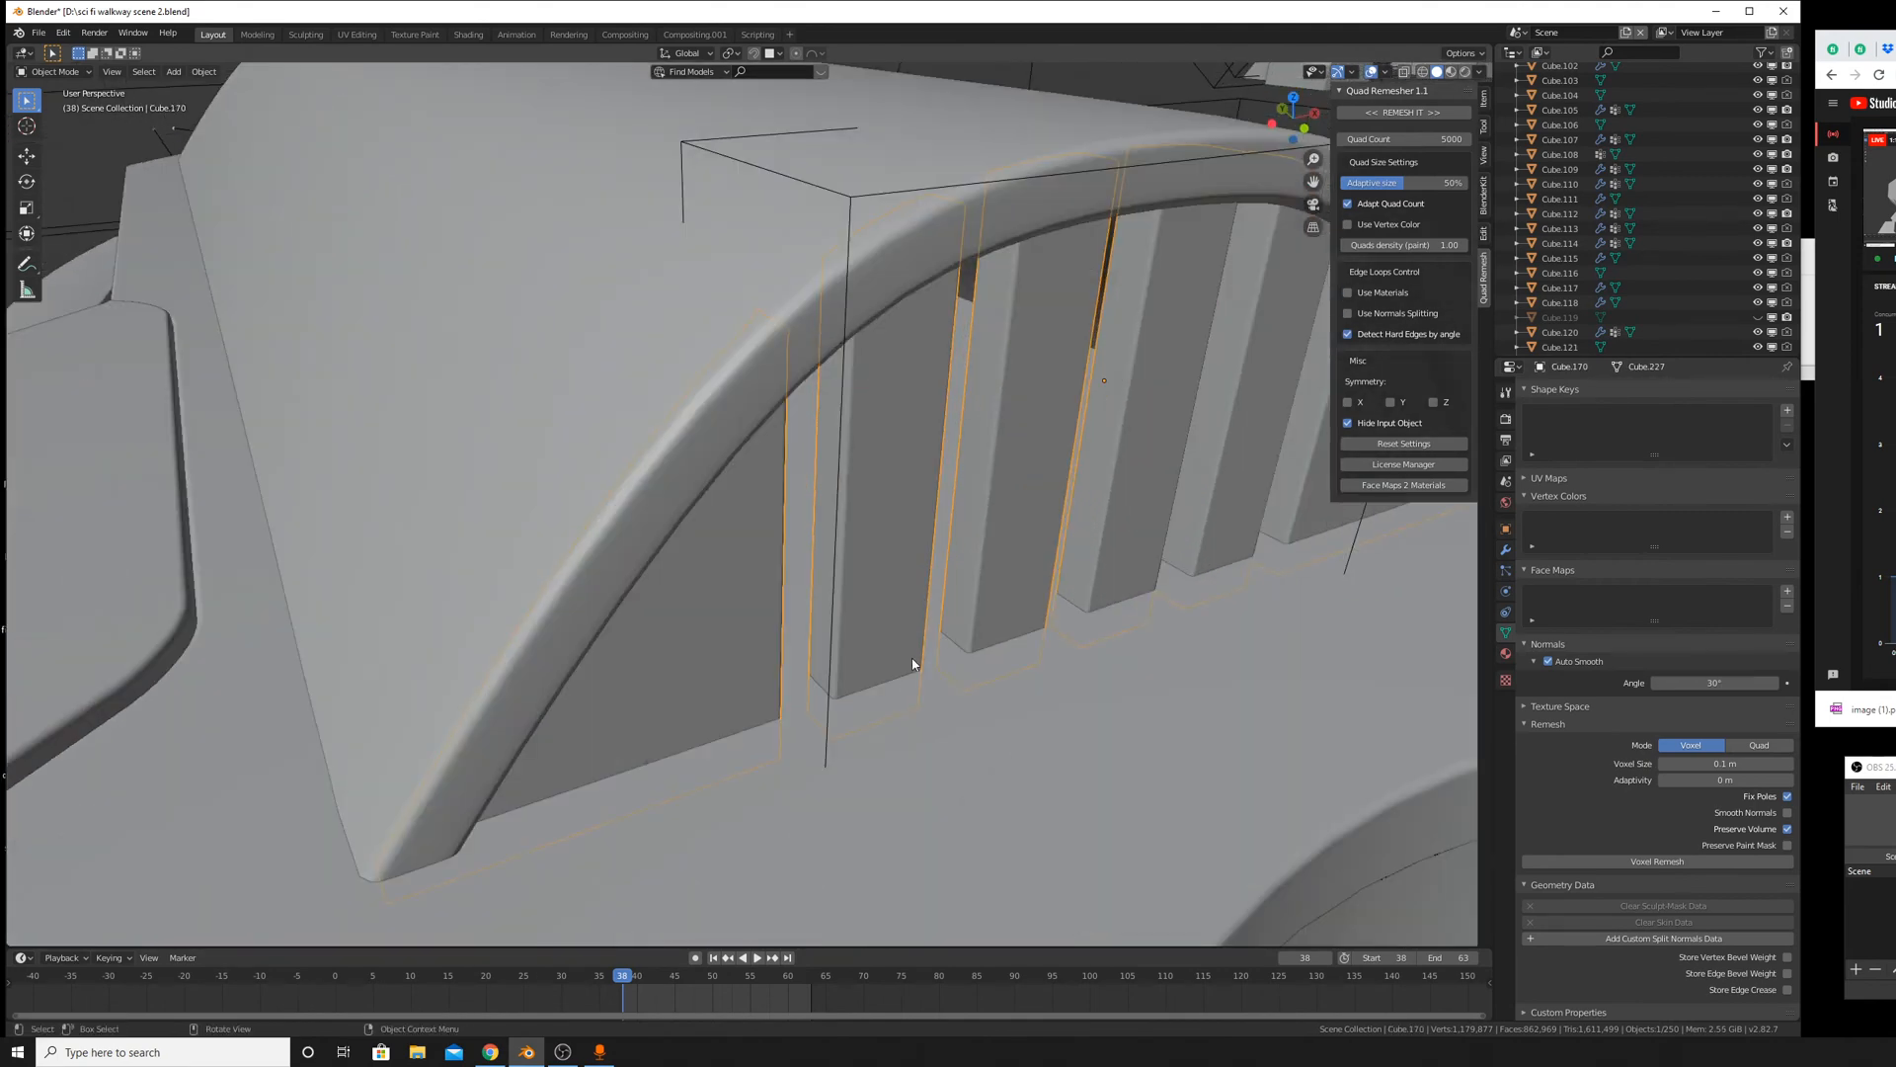
pyautogui.click(1505, 549)
pyautogui.scroll(-5, 1621, 651)
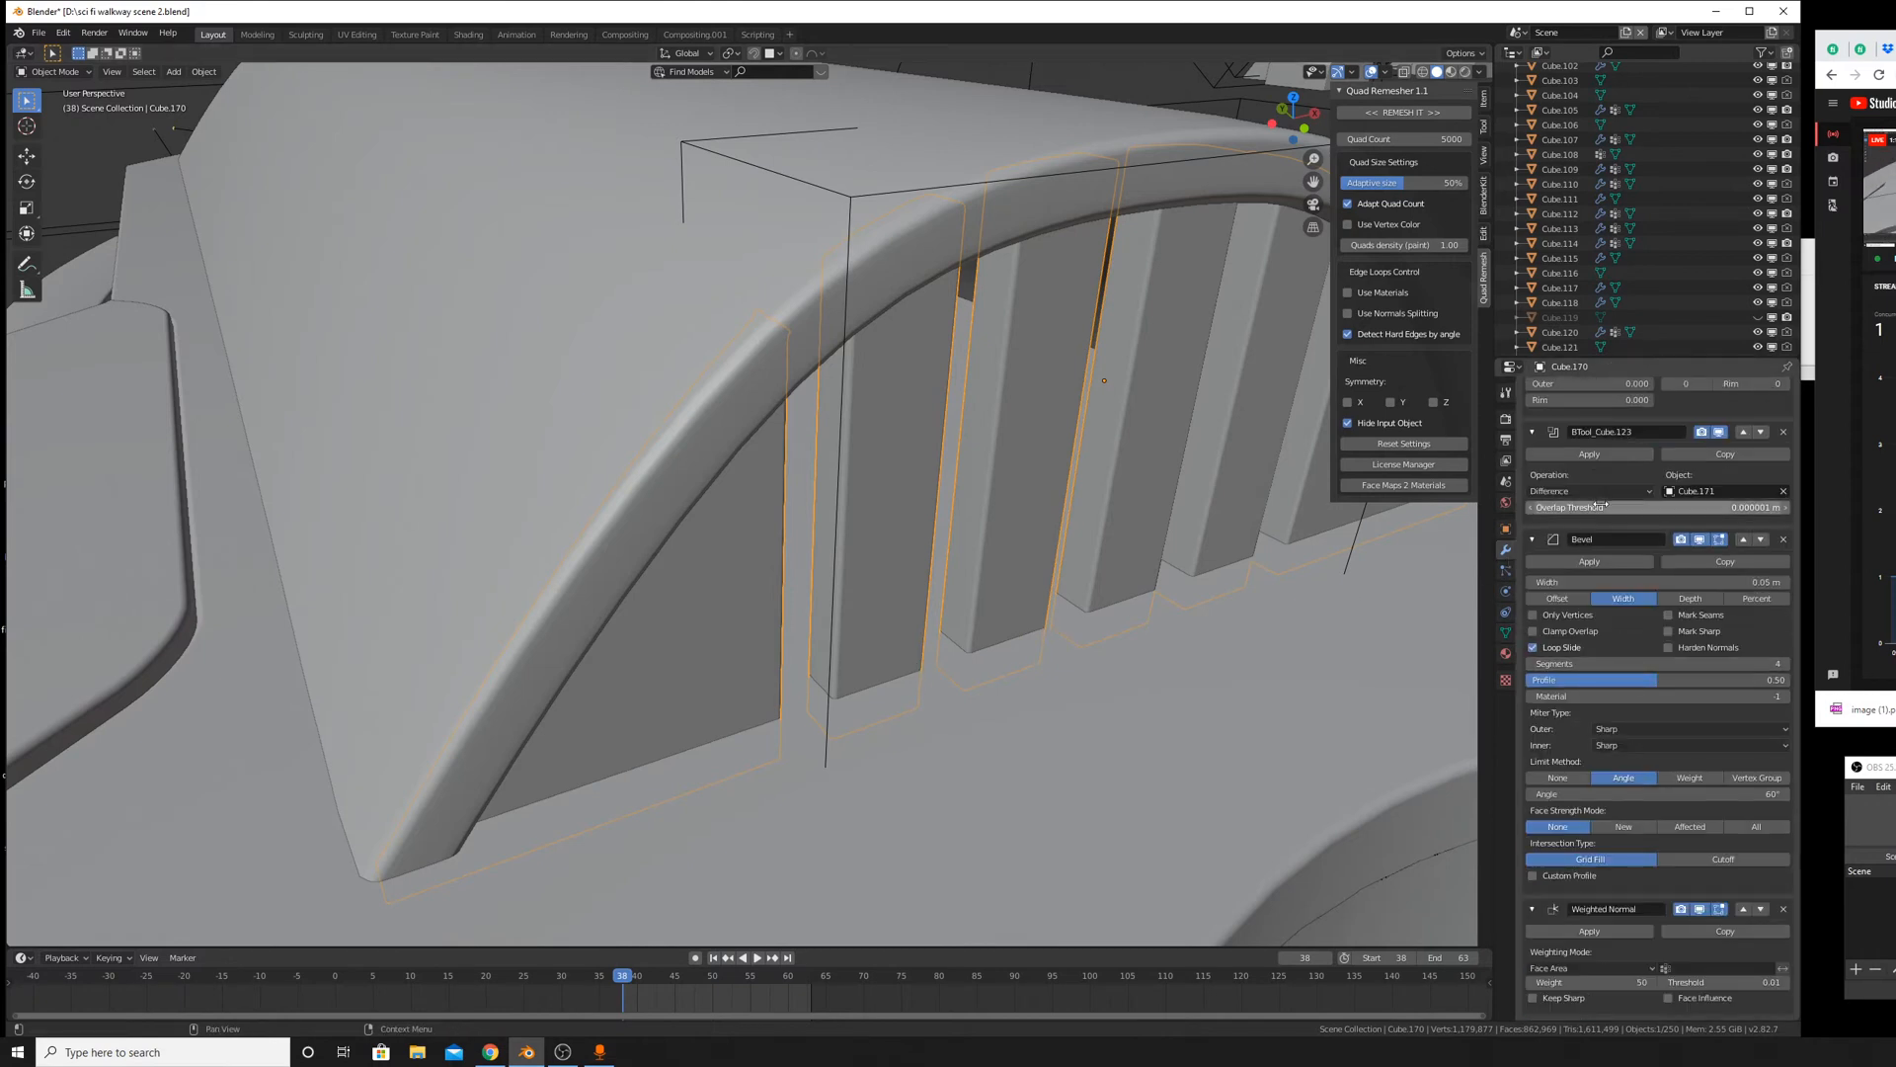
pyautogui.scroll(-2, 1606, 504)
pyautogui.click(1505, 632)
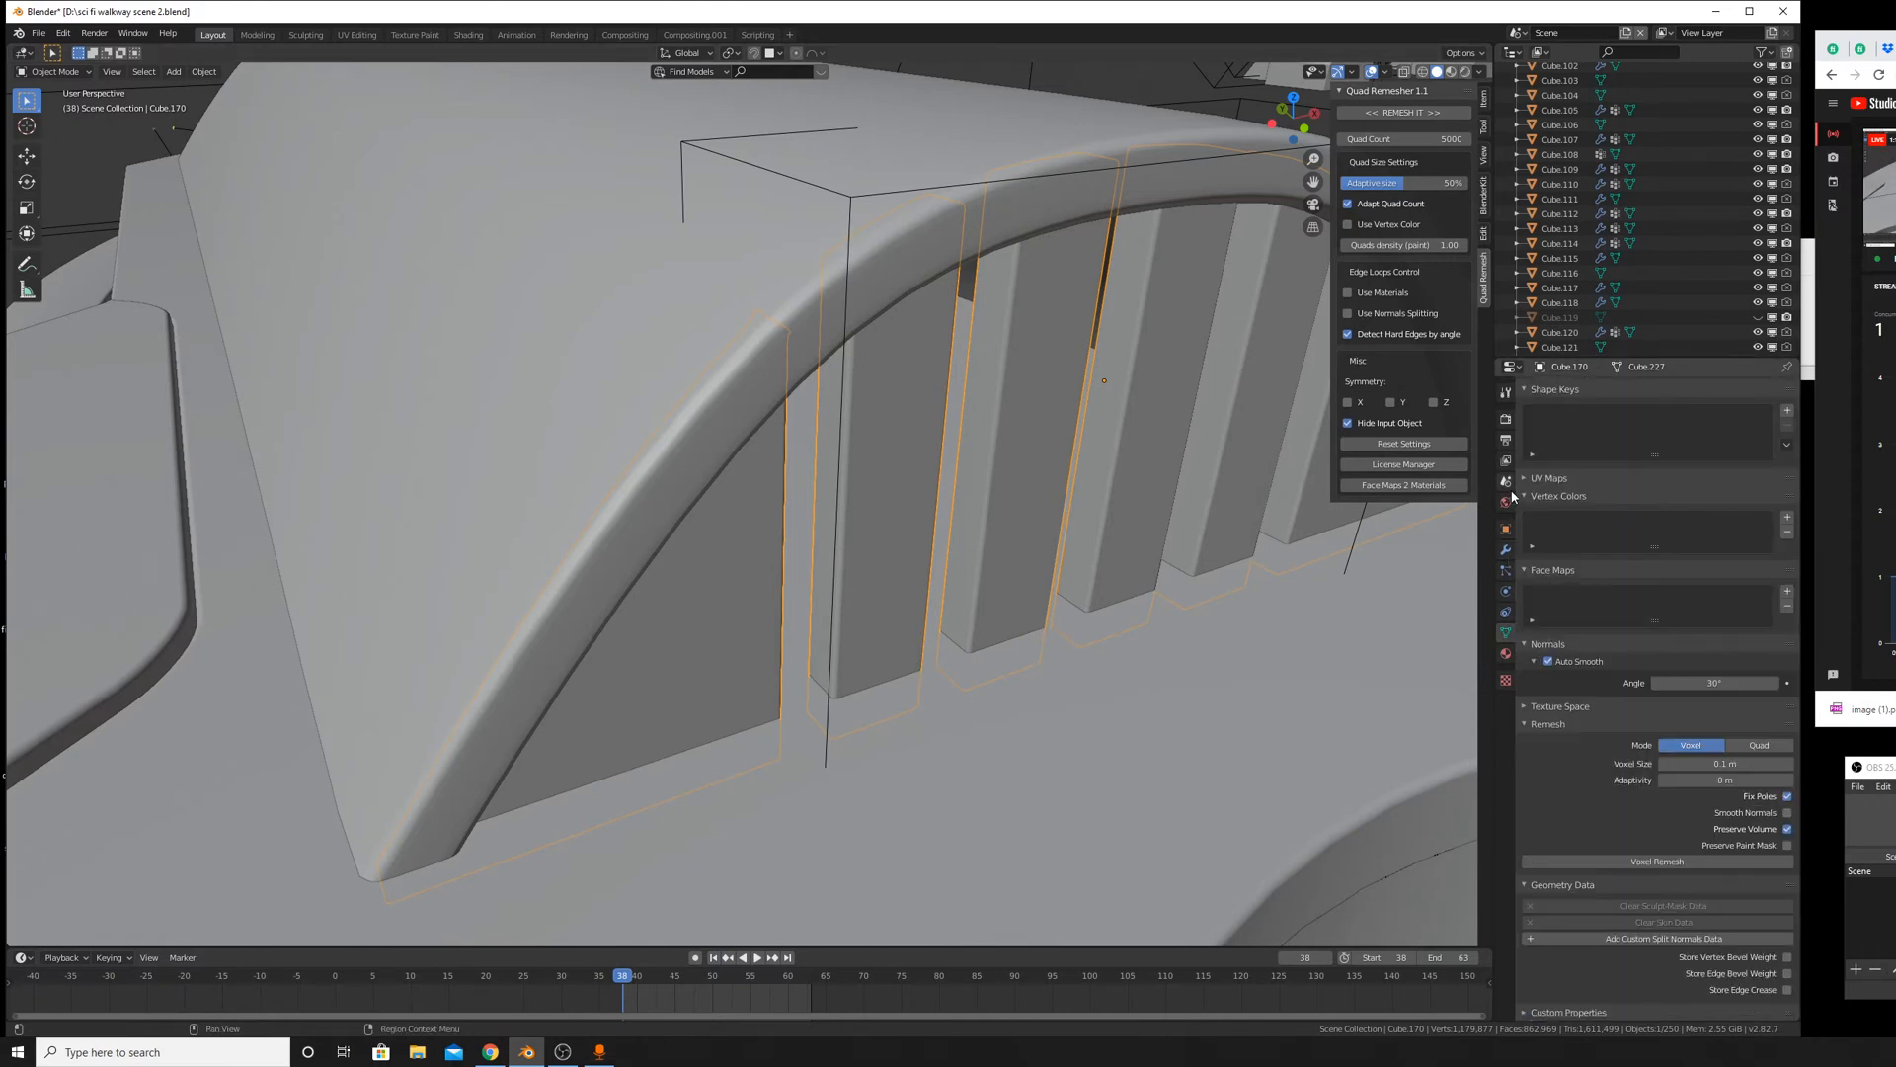
pyautogui.click(1505, 549)
pyautogui.scroll(5, 1716, 600)
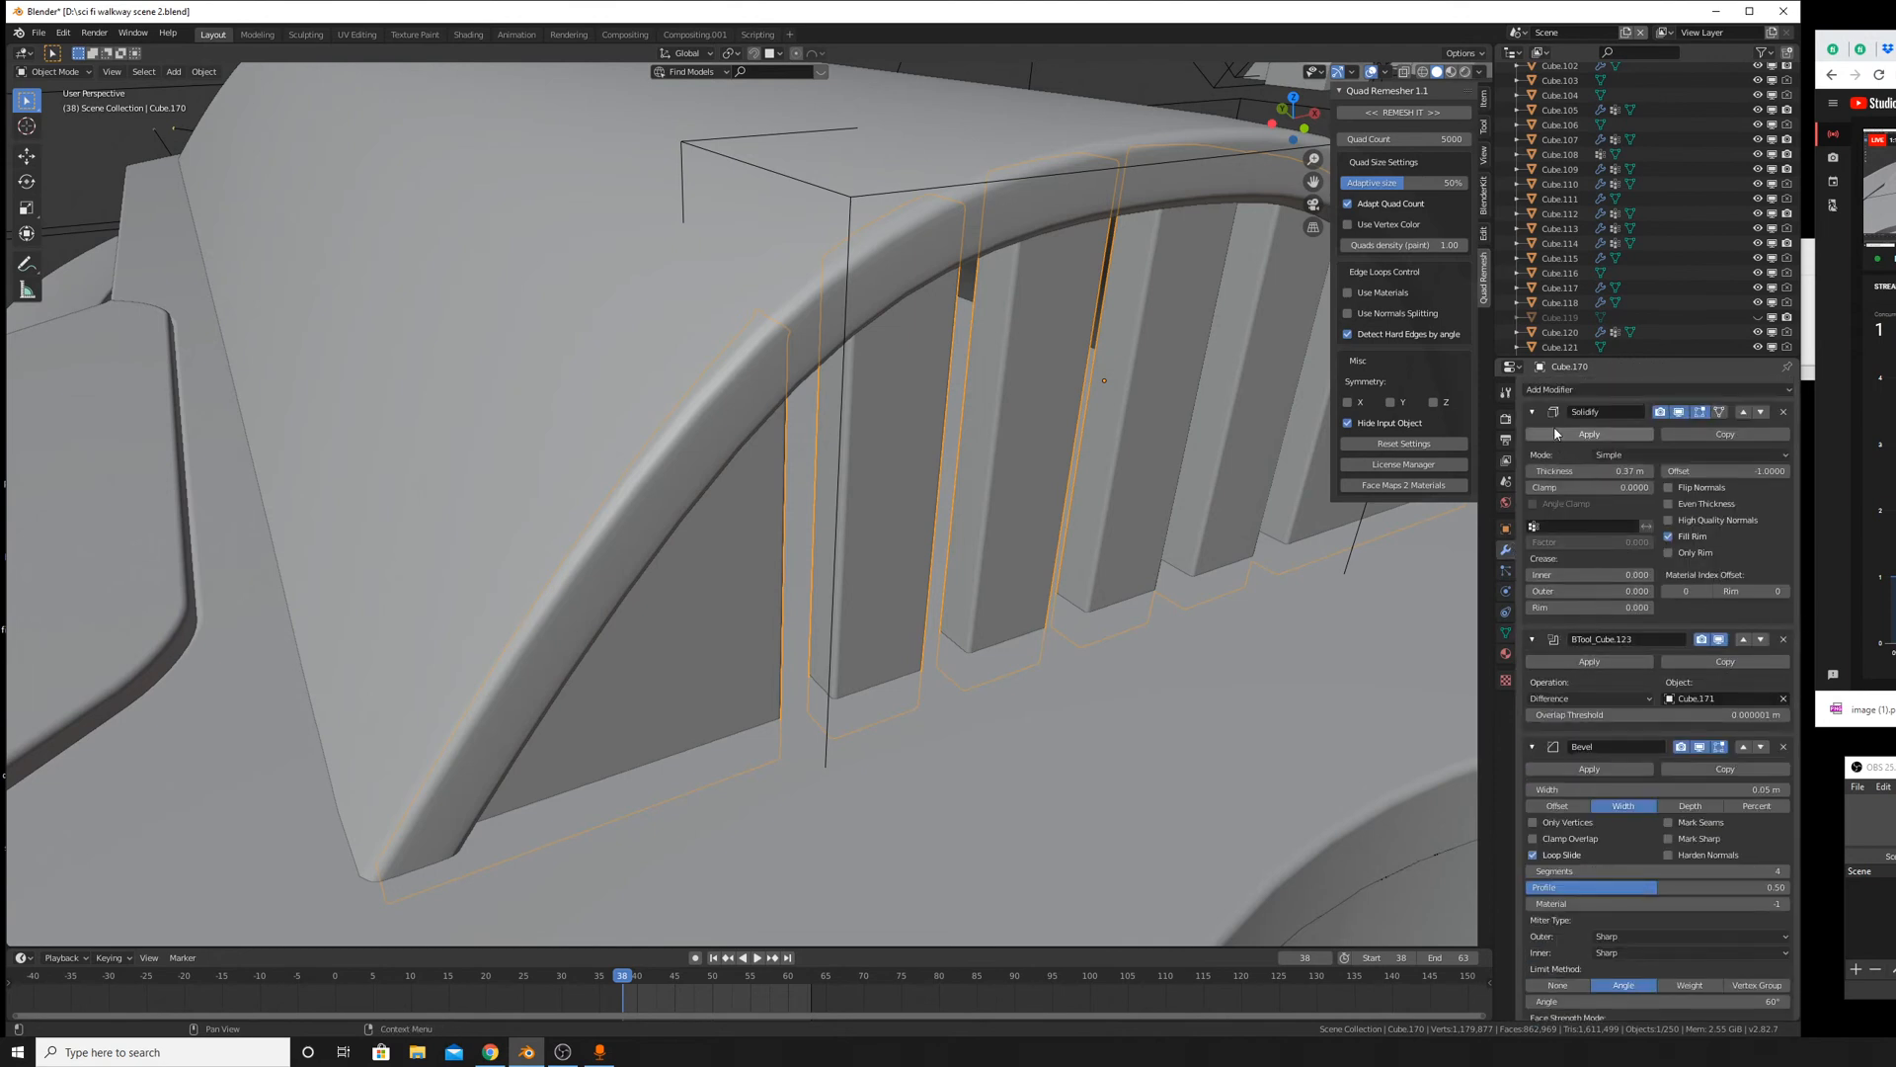
# Apply the Solidify and Boolean modifiers on the slatted grille facing the circular recess, keeping its Bevel and Weighted Normal.
pyautogui.click(1531, 412)
pyautogui.click(1531, 437)
pyautogui.click(1532, 463)
pyautogui.click(1532, 489)
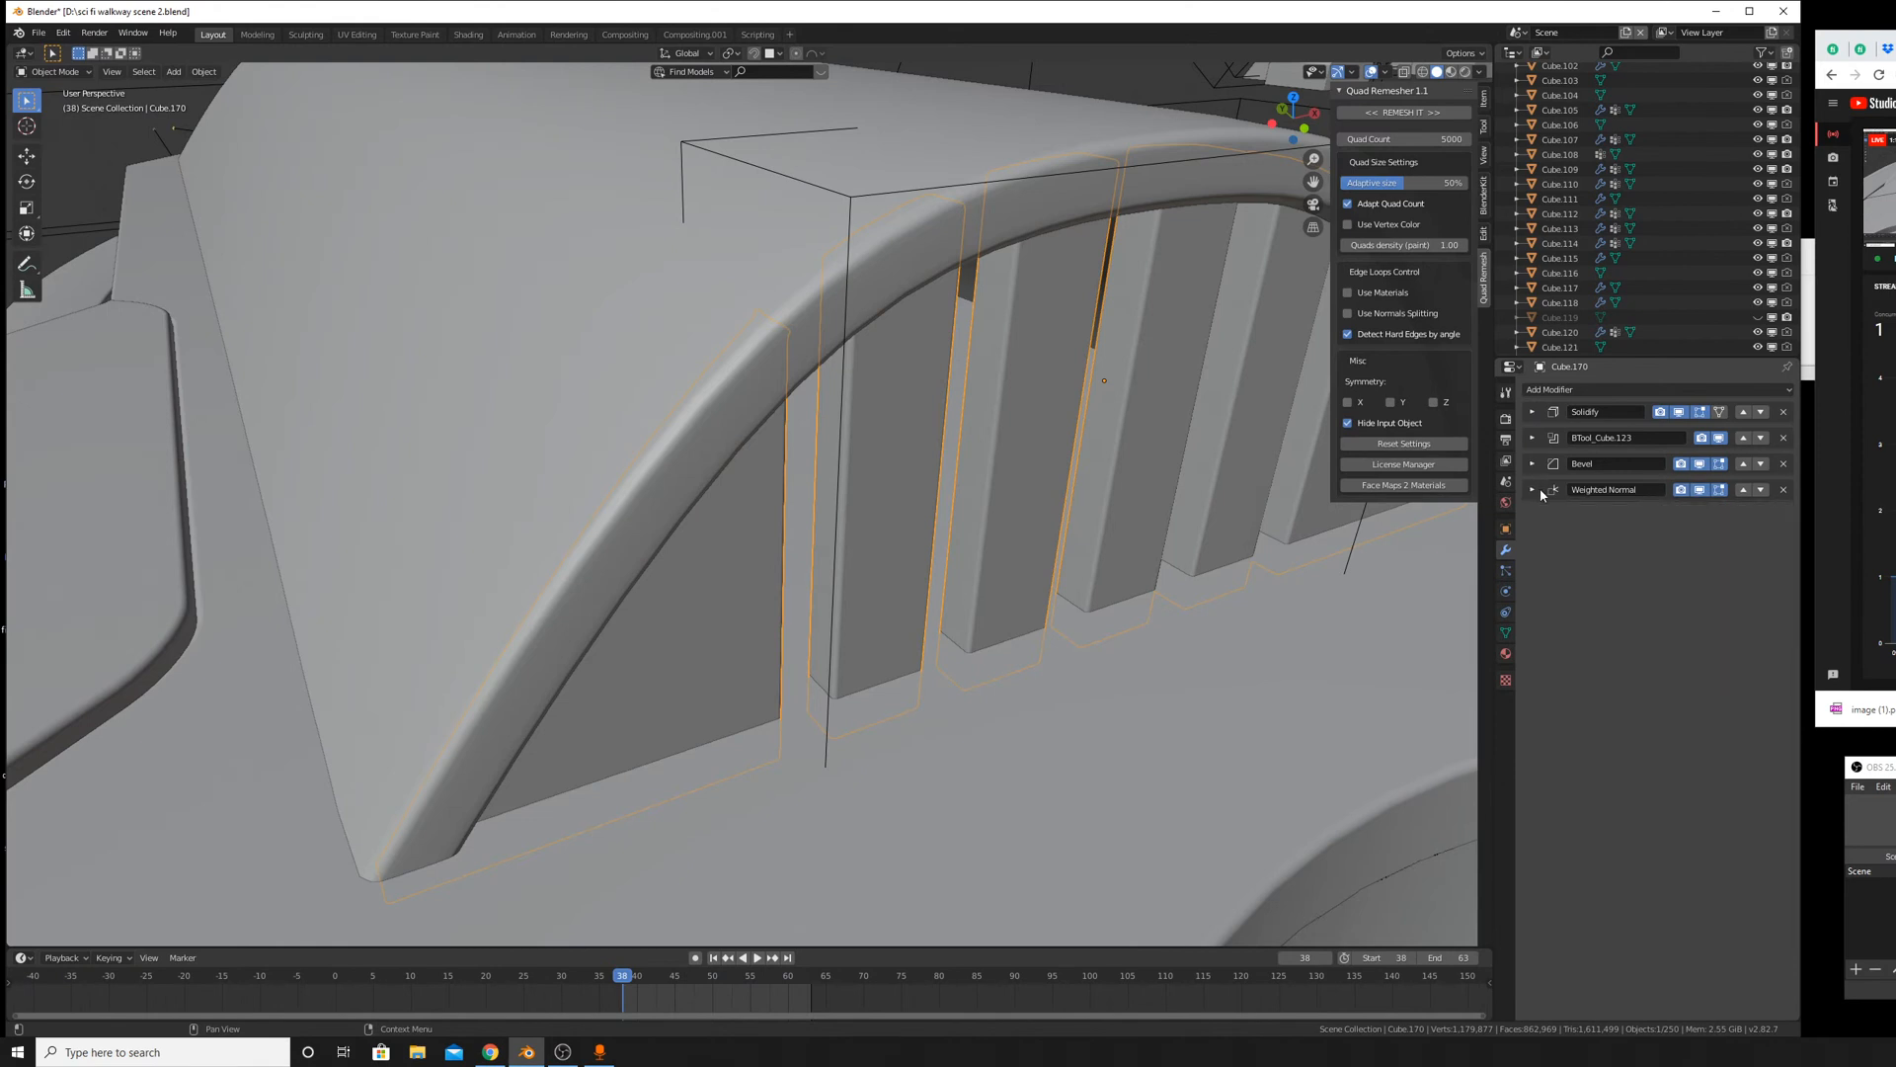
pyautogui.moveTo(1534, 464); pyautogui.dragTo(1538, 409)
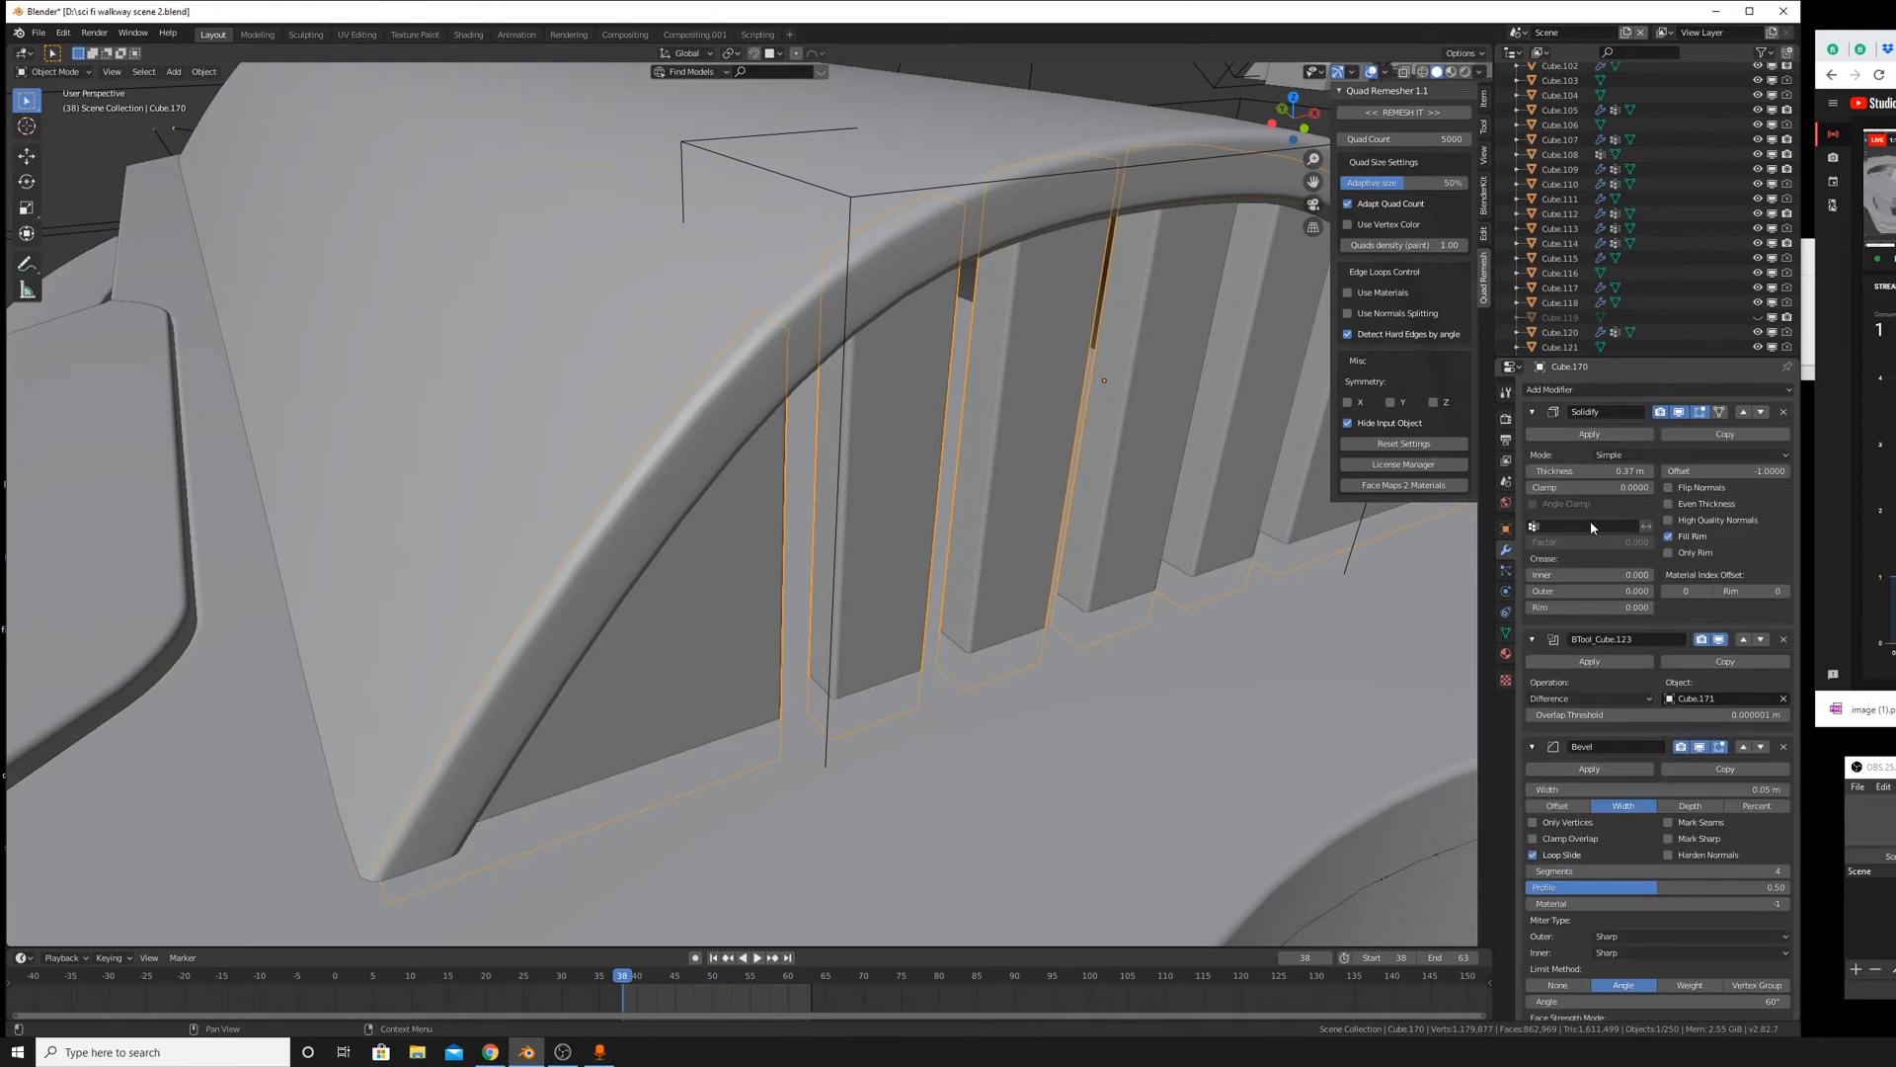
pyautogui.click(1600, 435)
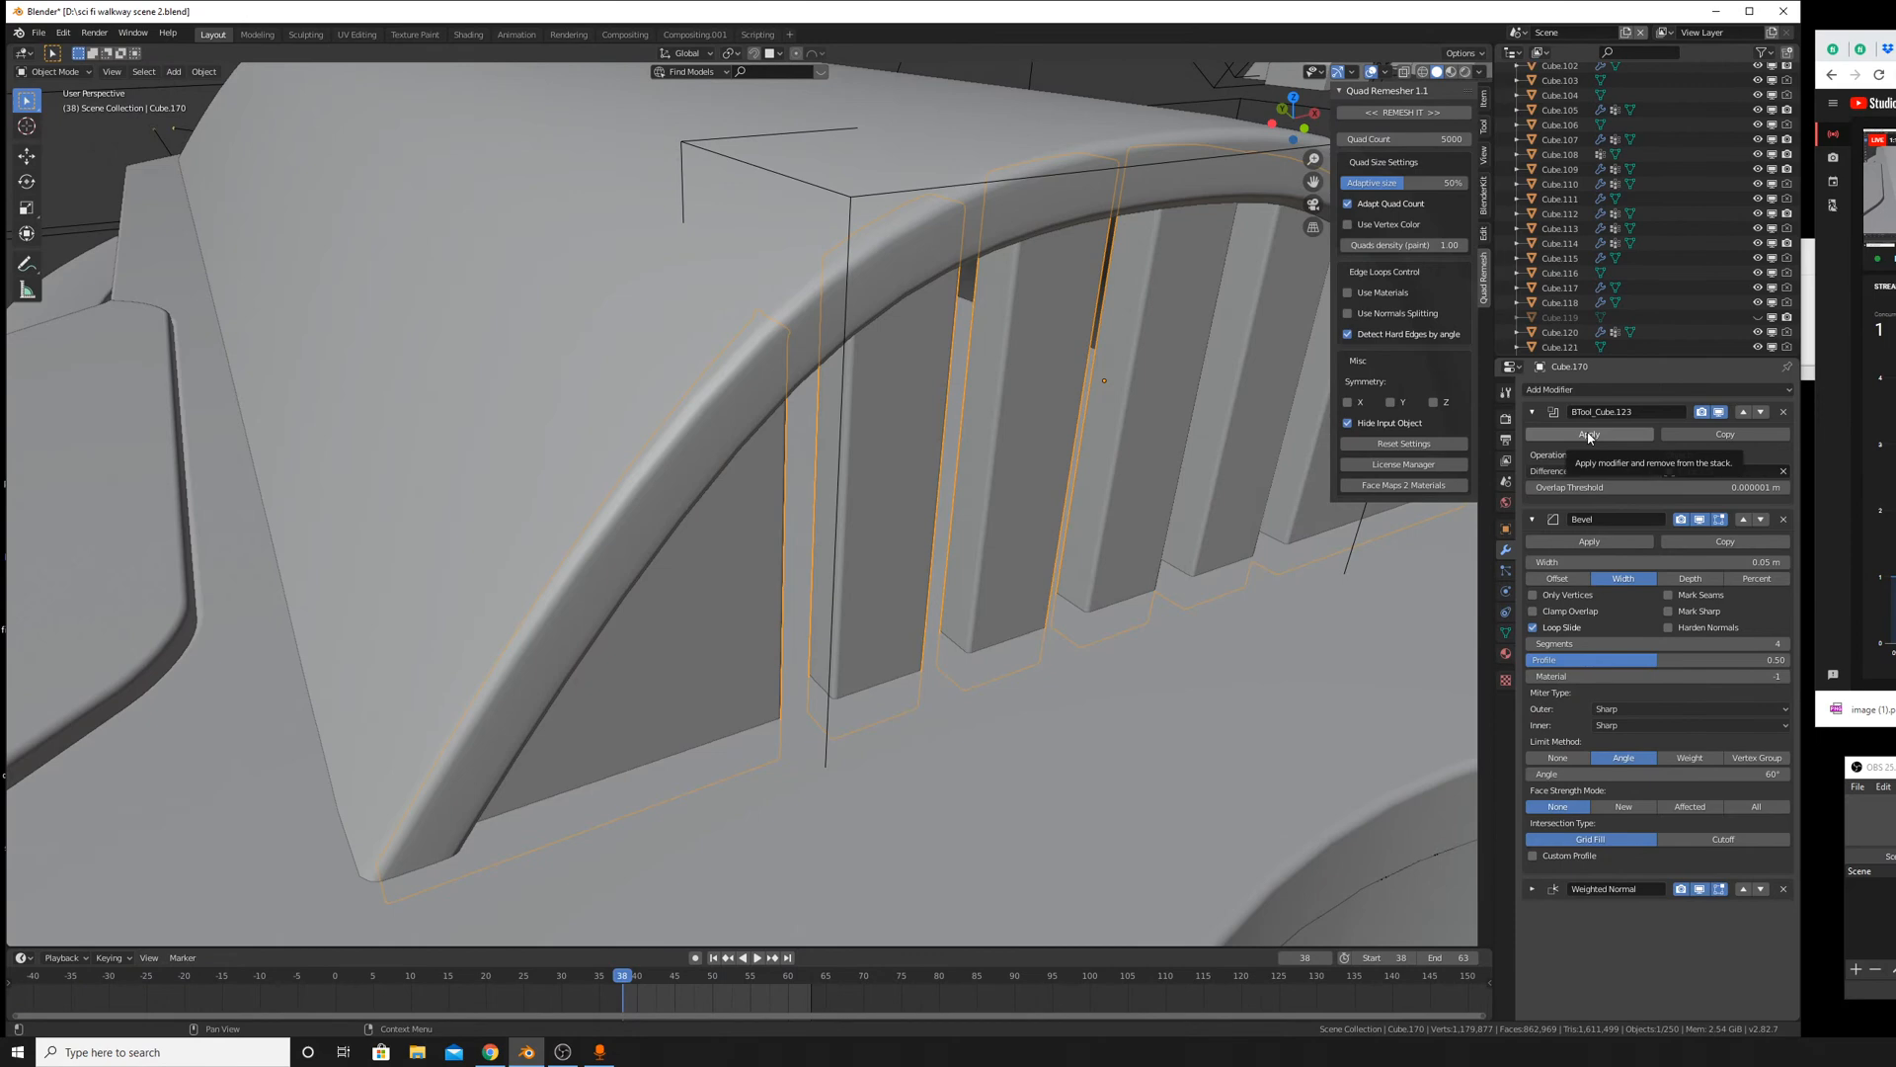
pyautogui.click(1589, 435)
# Apply the Solidify and both Boolean modifiers on the slatted grille at the opposite end of the dome.
pyautogui.scroll(-5, 1059, 465)
pyautogui.moveTo(1059, 465); pyautogui.dragTo(913, 539, button='middle')
pyautogui.scroll(5, 838, 424)
pyautogui.click(913, 539)
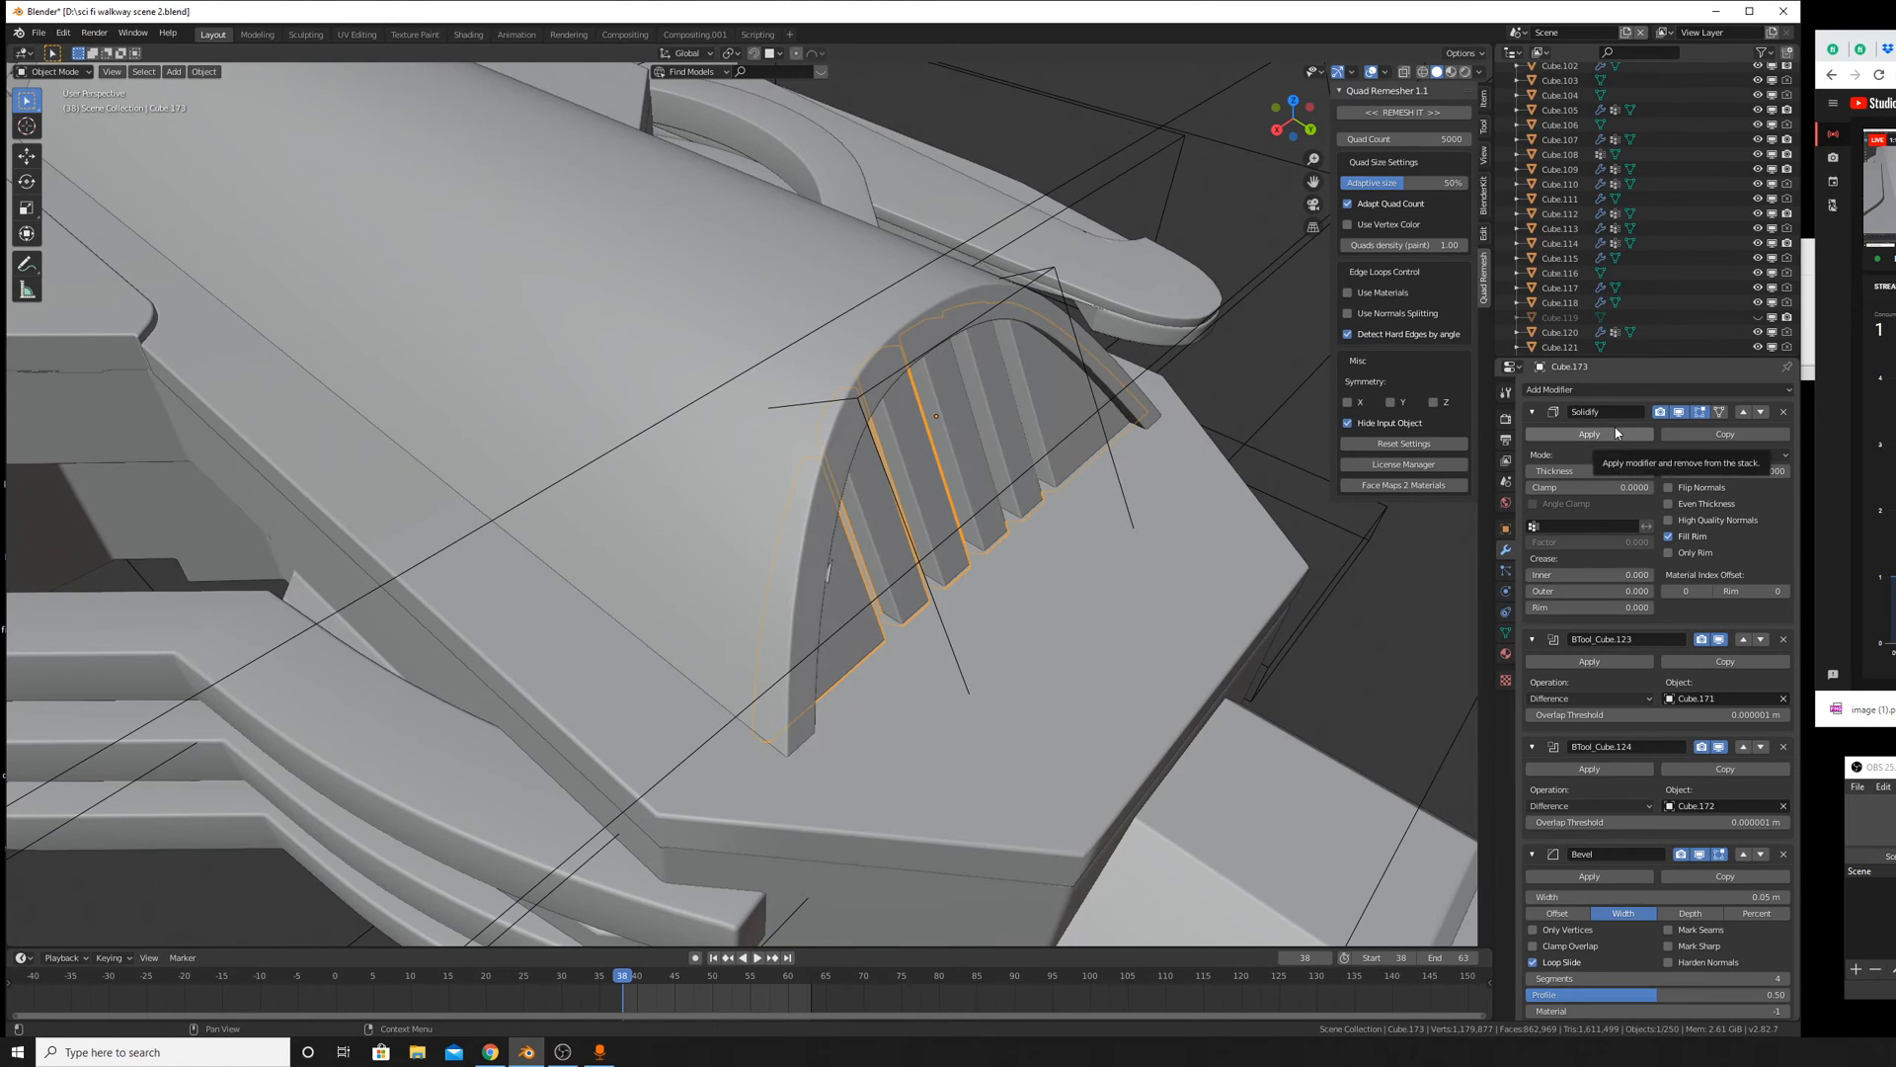
pyautogui.click(1589, 434)
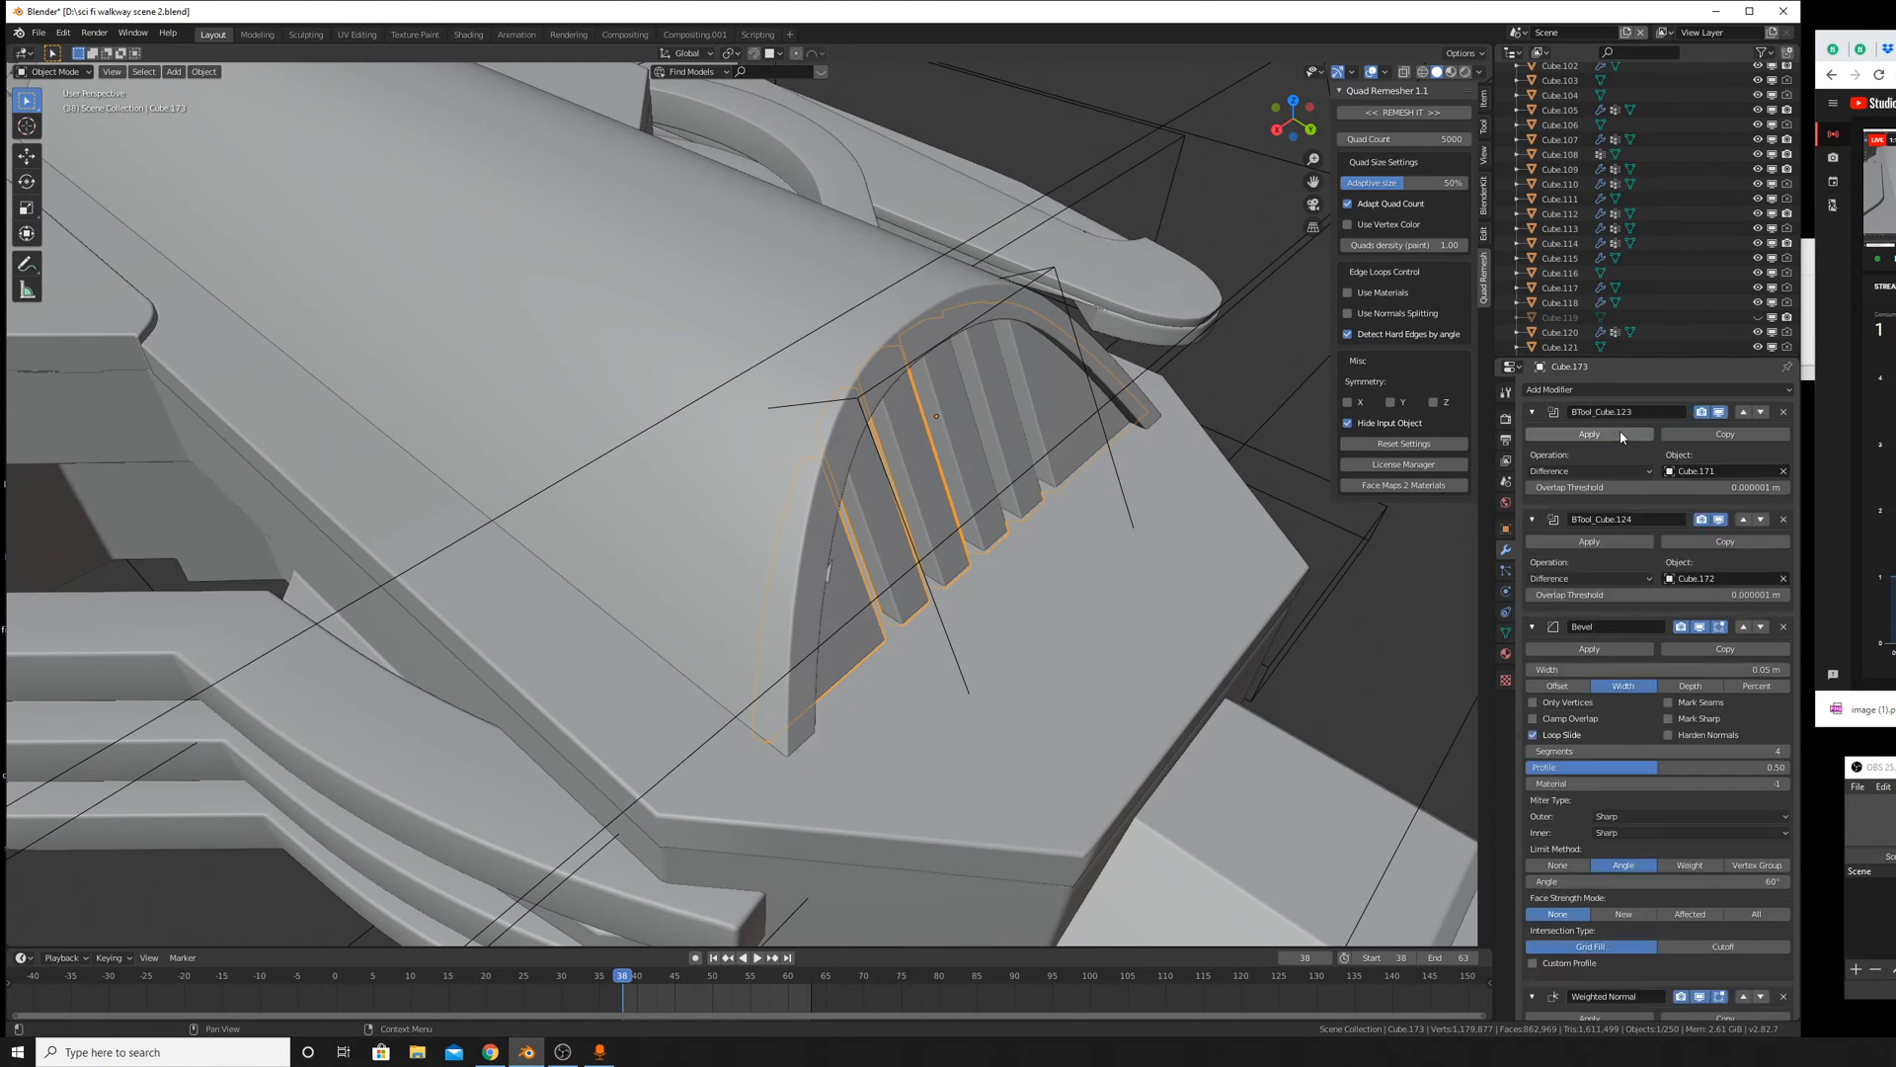
pyautogui.click(1621, 438)
pyautogui.click(1605, 434)
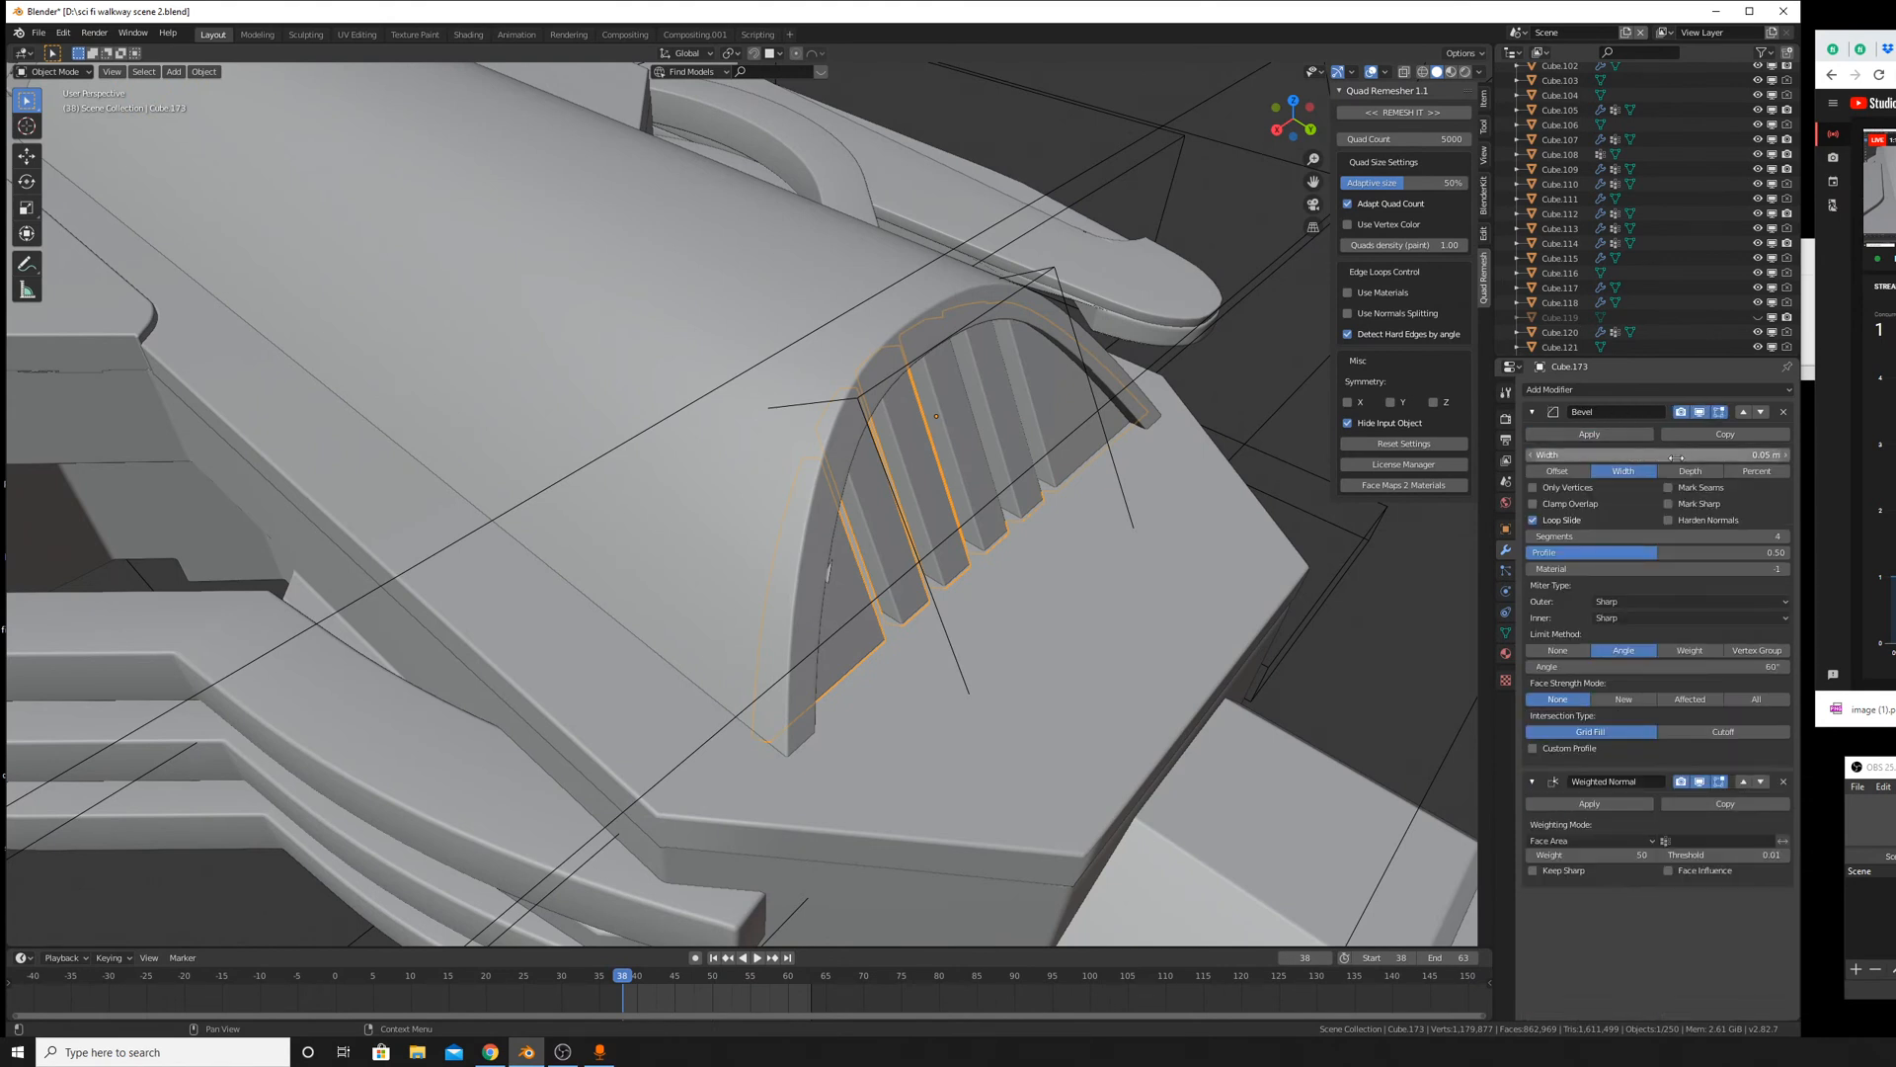
# Set the outer miter to Arc in the Bevel modifiers of both slatted grilles at the dome's ends.
pyautogui.click(1679, 601)
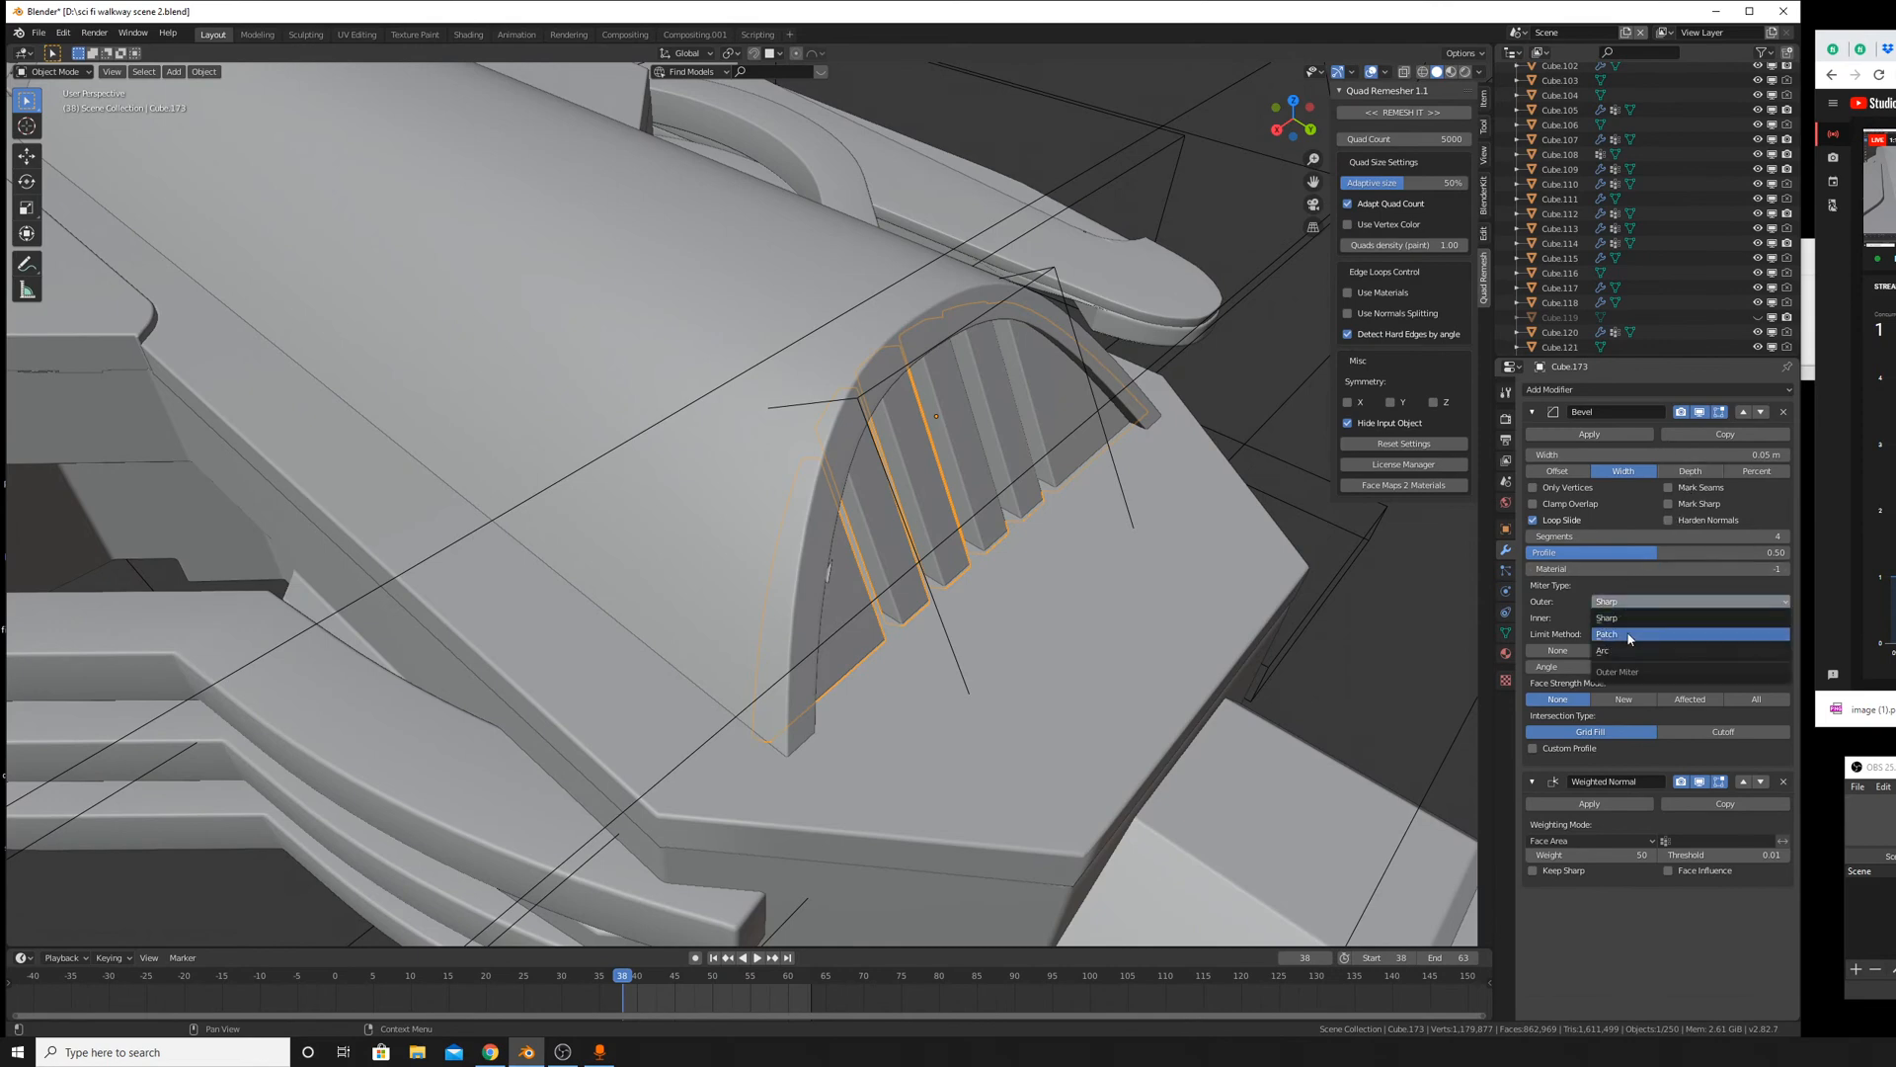
pyautogui.click(1669, 664)
pyautogui.moveTo(1367, 684); pyautogui.dragTo(1004, 553, button='middle')
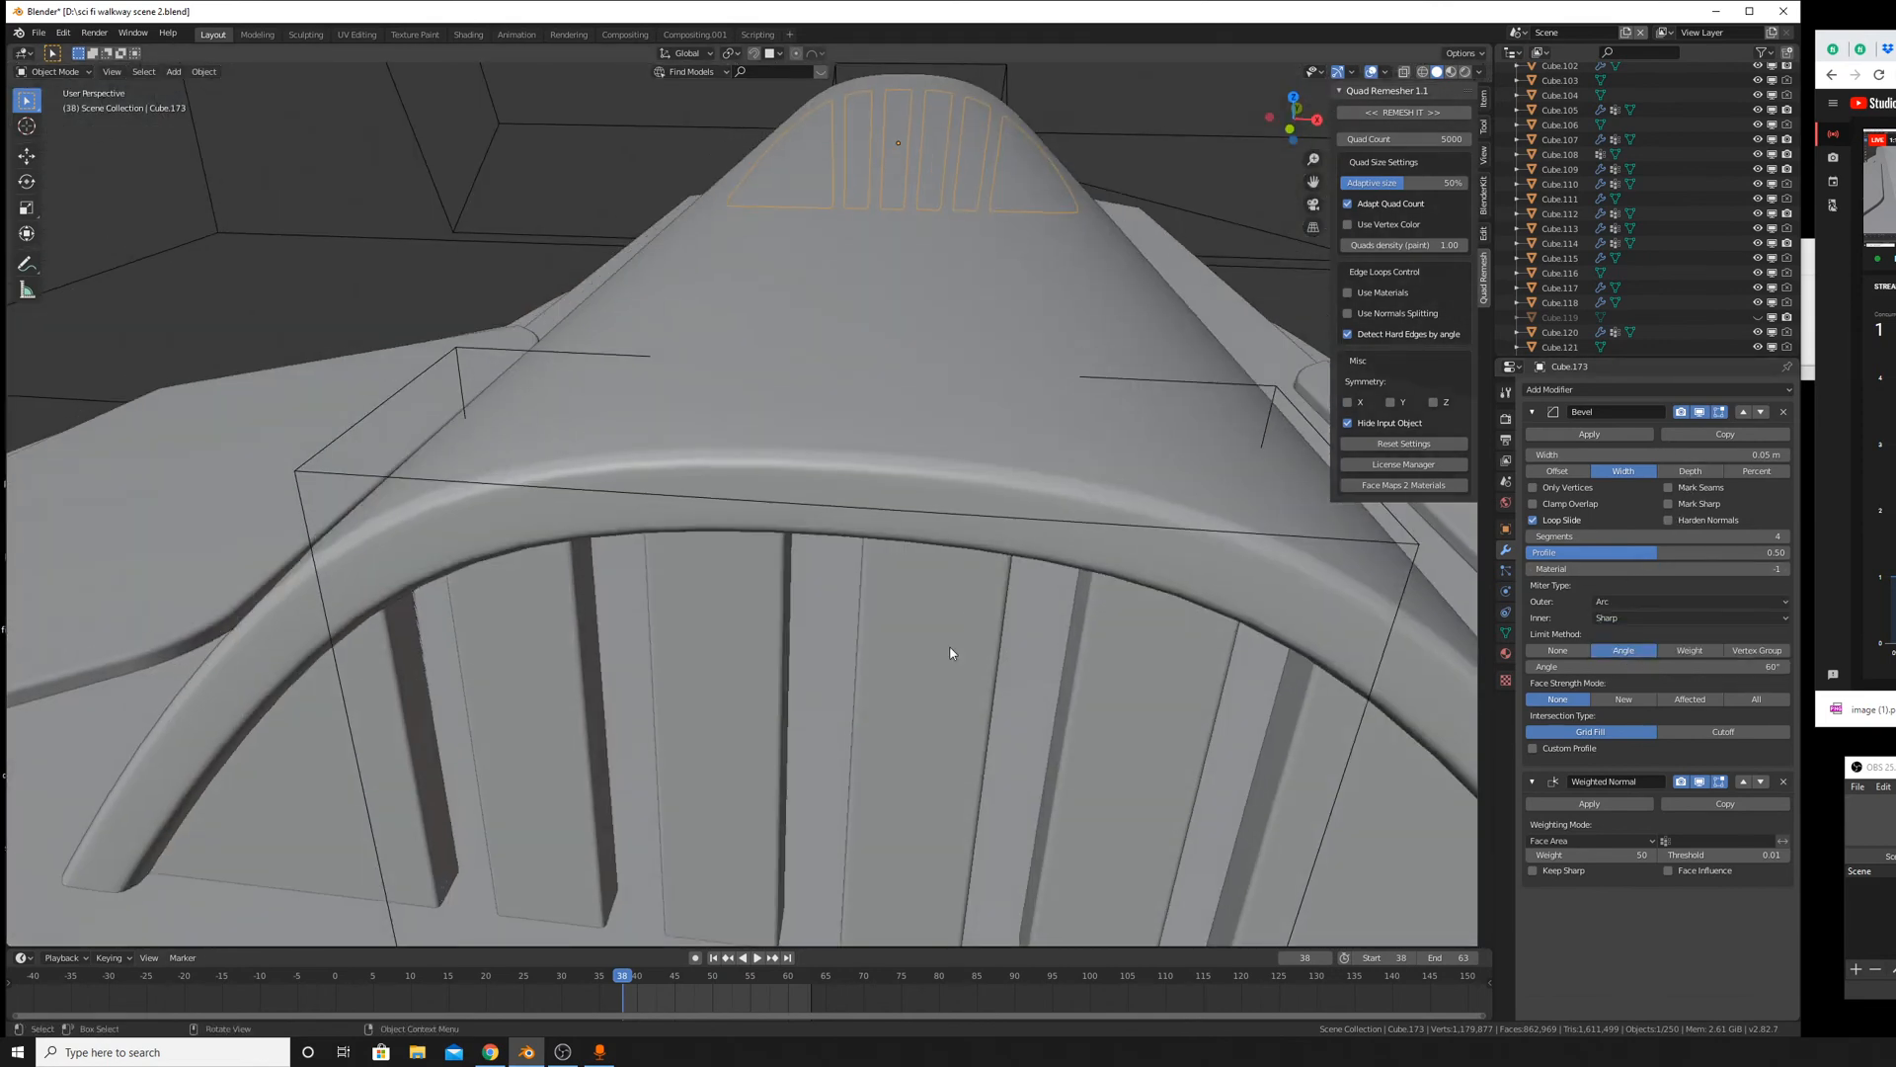
pyautogui.click(1004, 553)
pyautogui.click(1635, 601)
pyautogui.click(1603, 650)
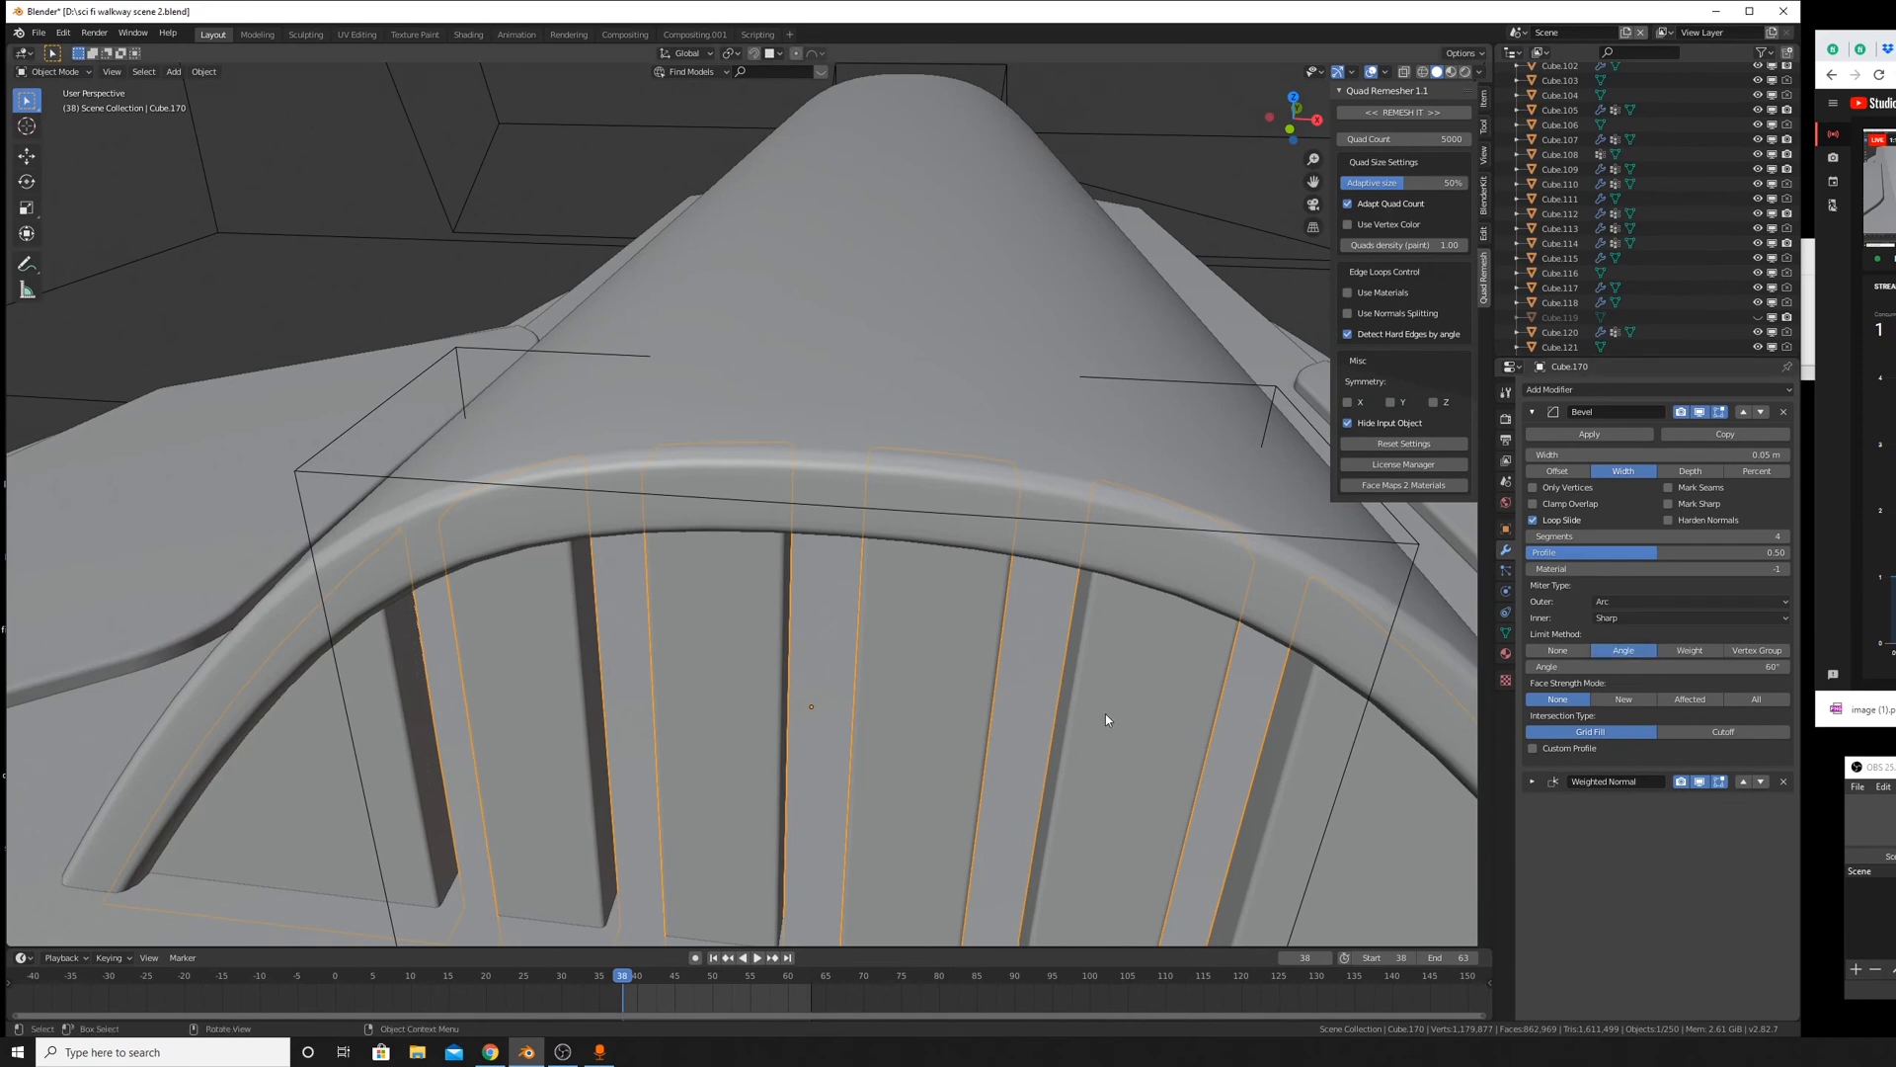
# Try Auto Smooth on the curved side rails and turn it off again.
pyautogui.moveTo(1105, 713); pyautogui.dragTo(876, 711, button='middle')
pyautogui.click(1013, 377)
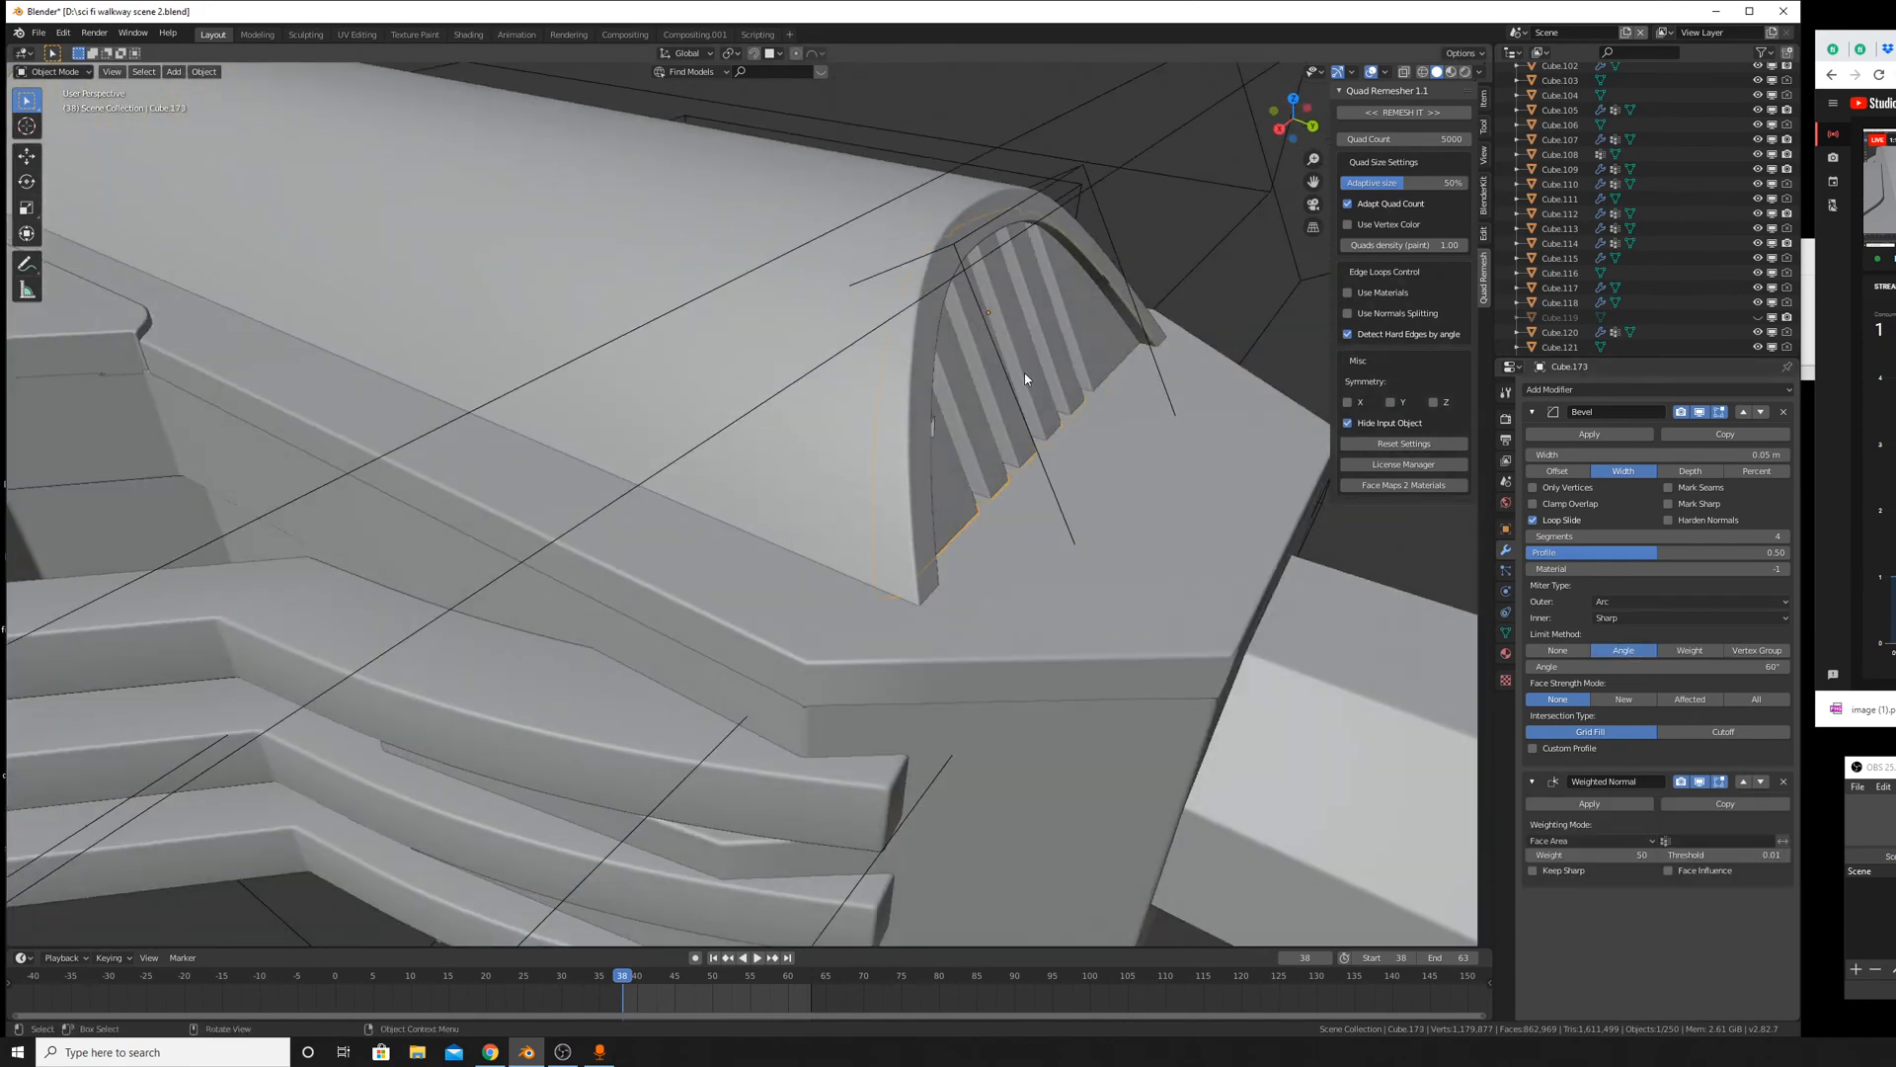
pyautogui.click(886, 448)
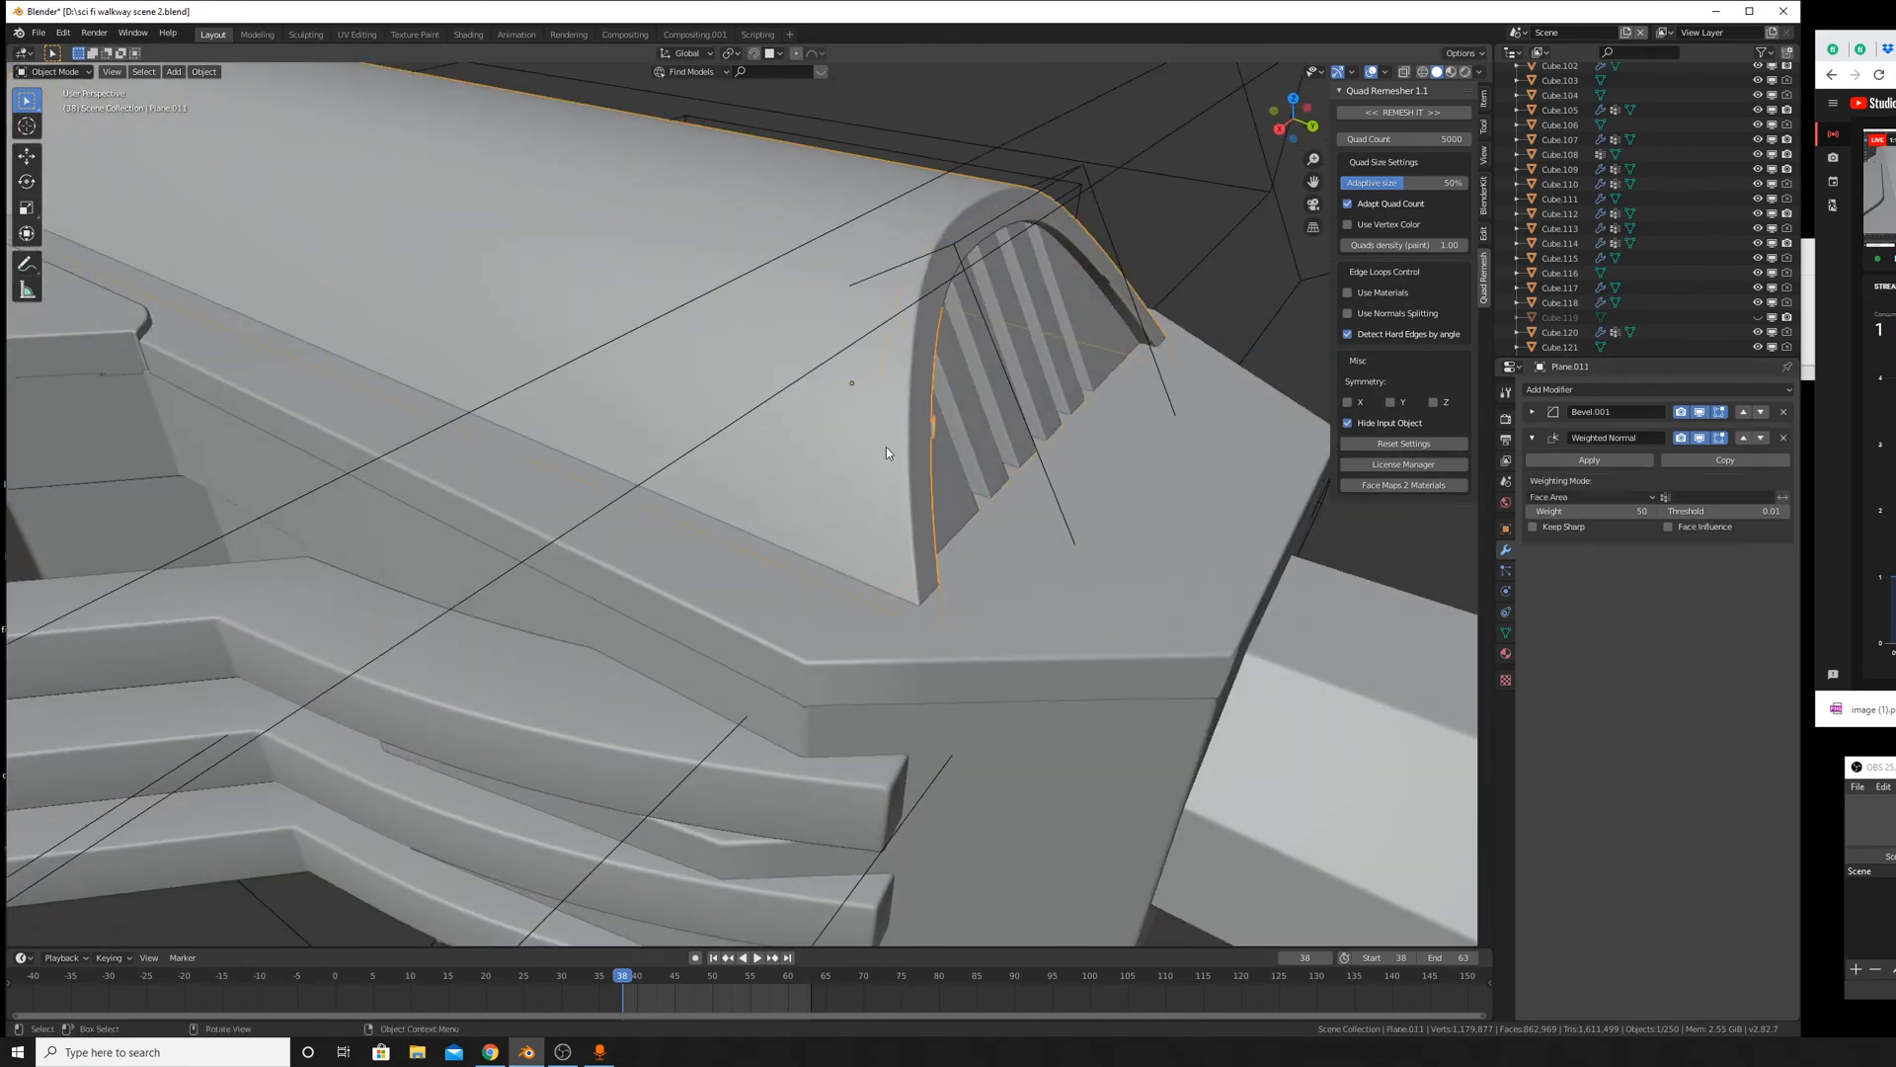
pyautogui.moveTo(996, 591); pyautogui.dragTo(692, 712, button='middle')
pyautogui.click(601, 767)
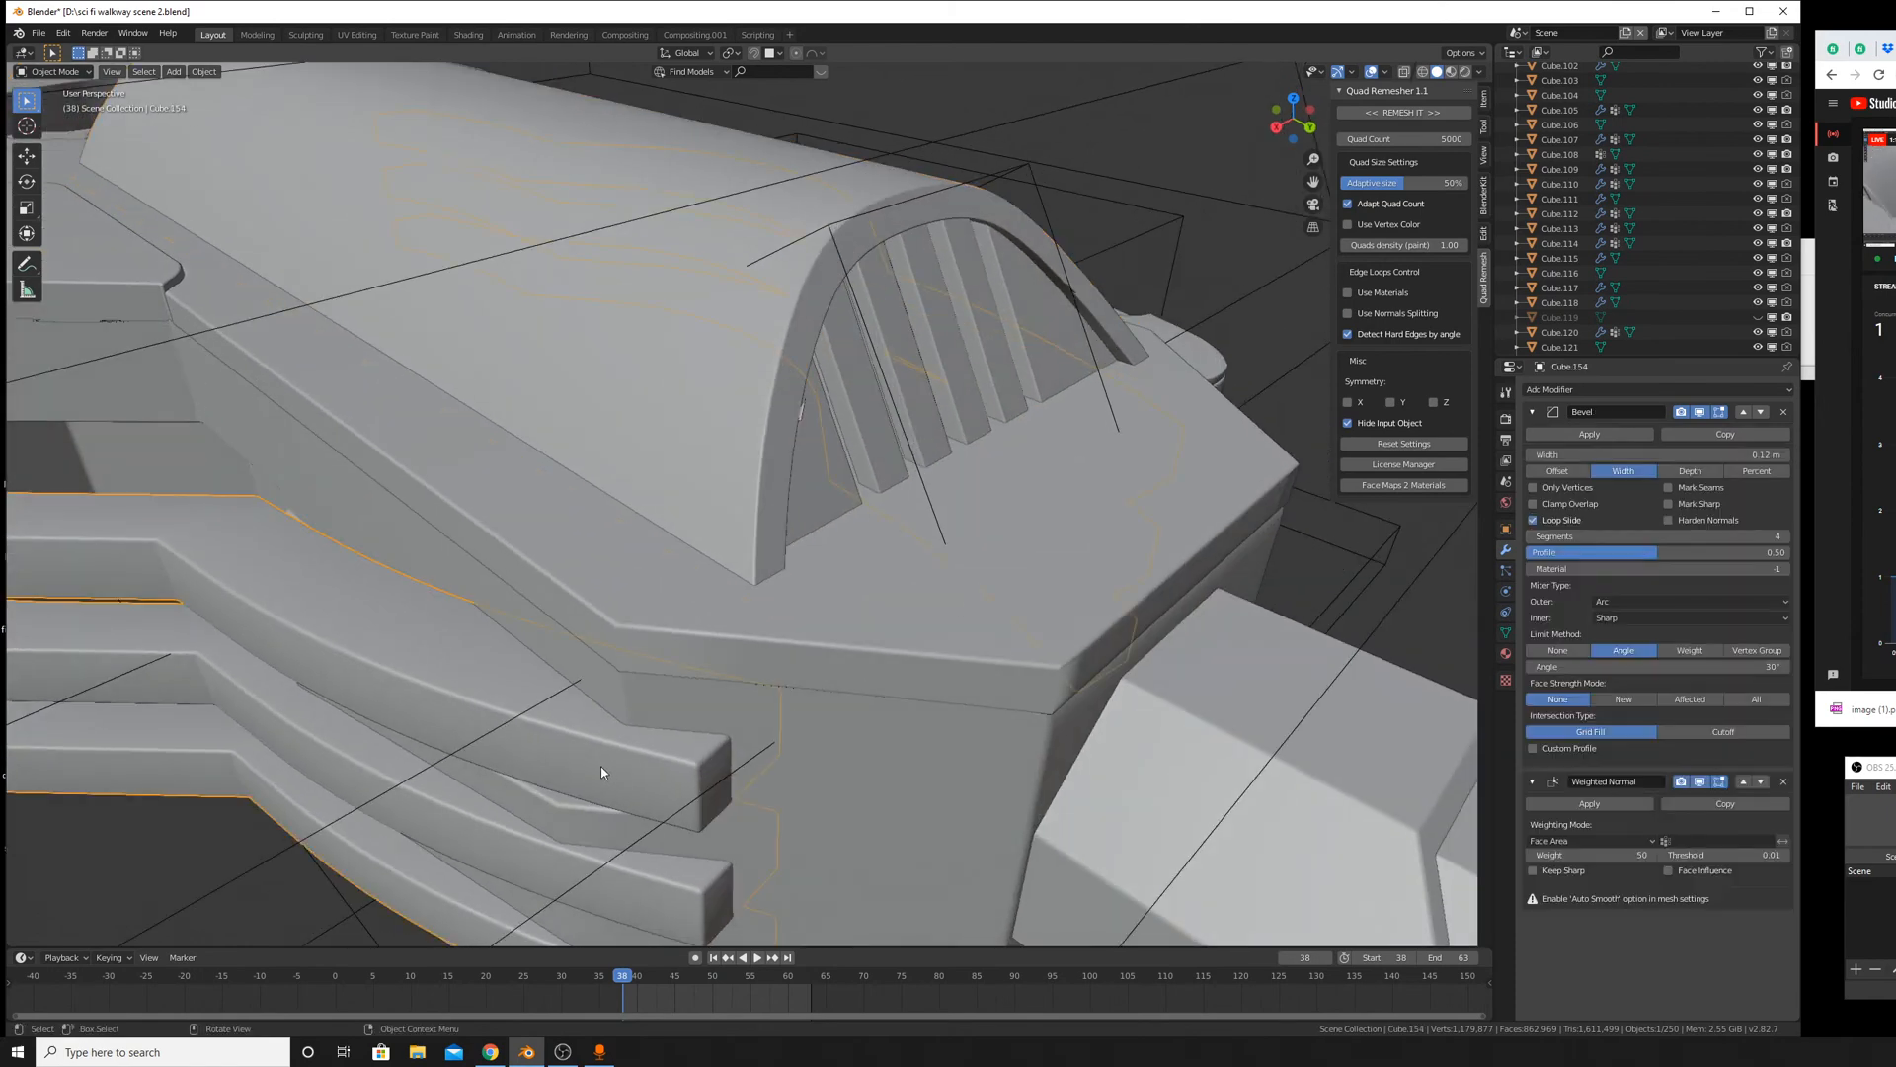
pyautogui.click(1505, 632)
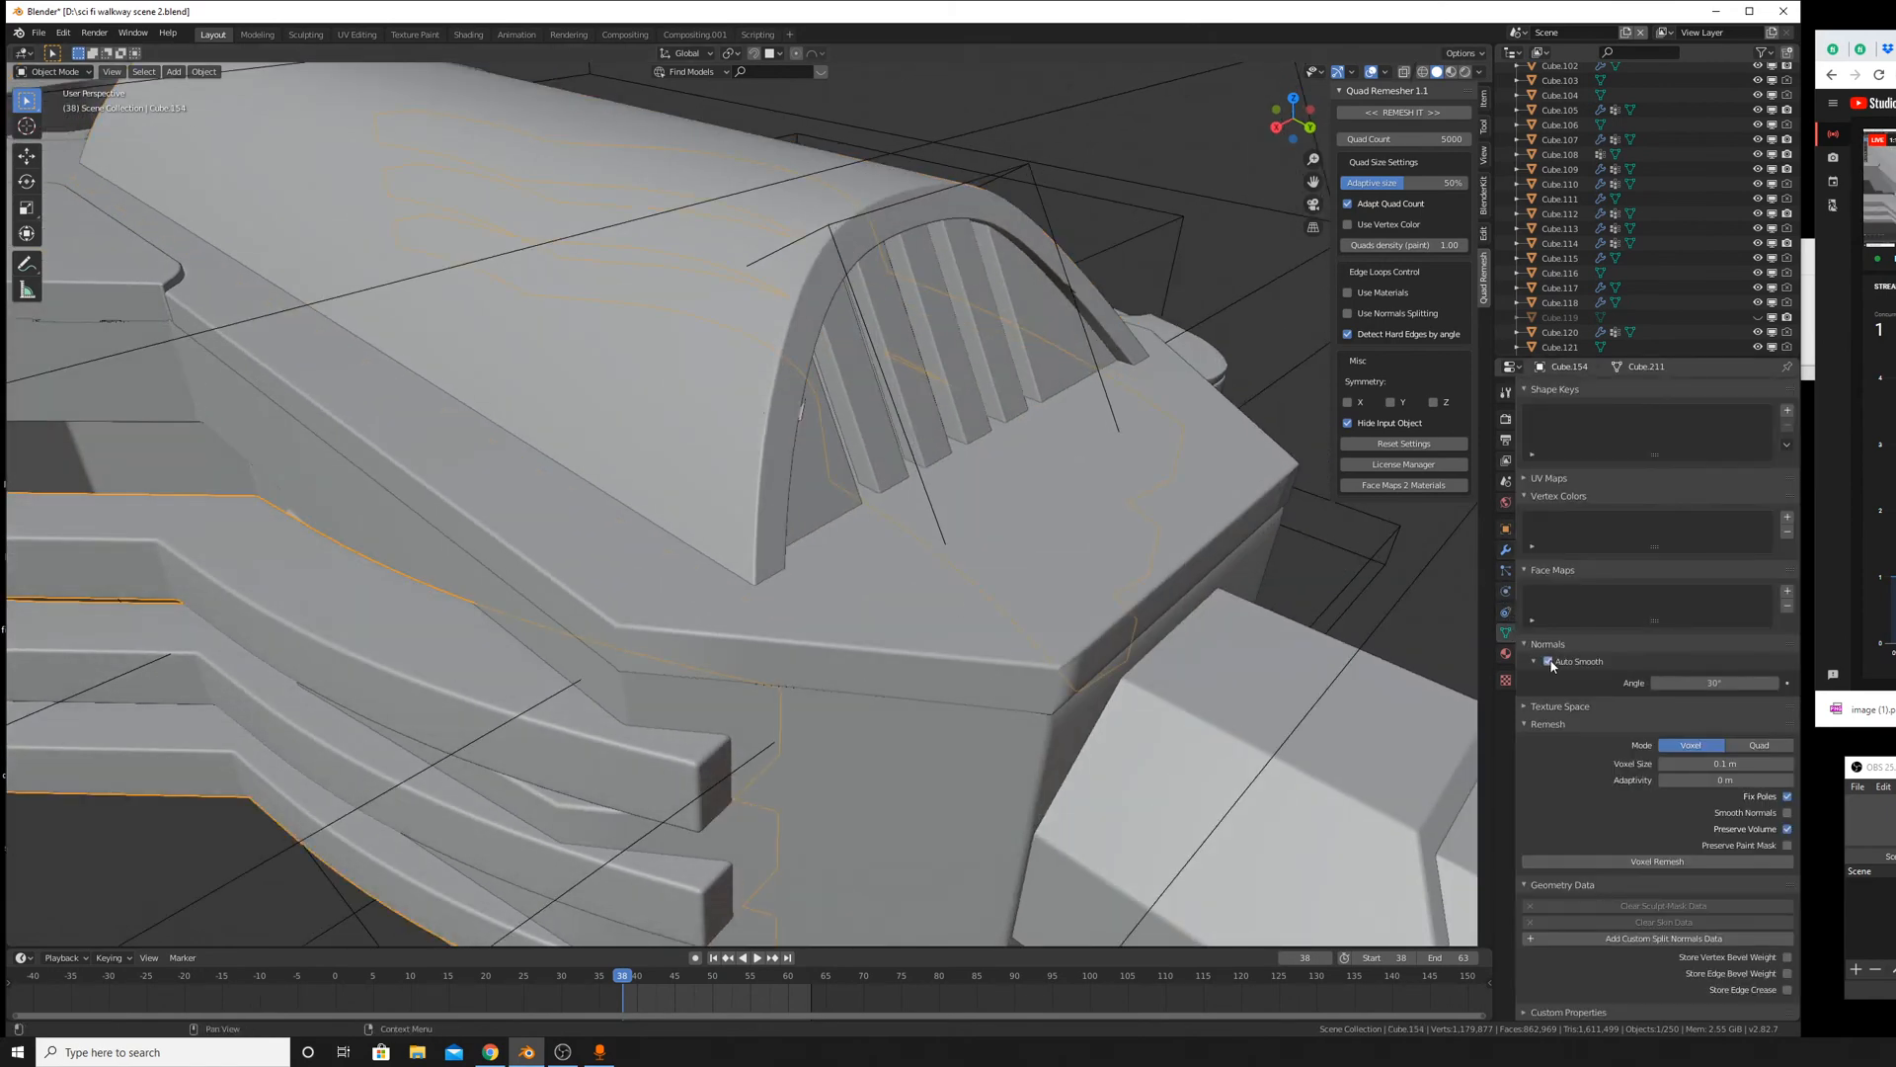
pyautogui.keyDown('shift'); pyautogui.moveTo(874, 654); pyautogui.dragTo(1452, 612, button='middle'); pyautogui.keyUp('shift')
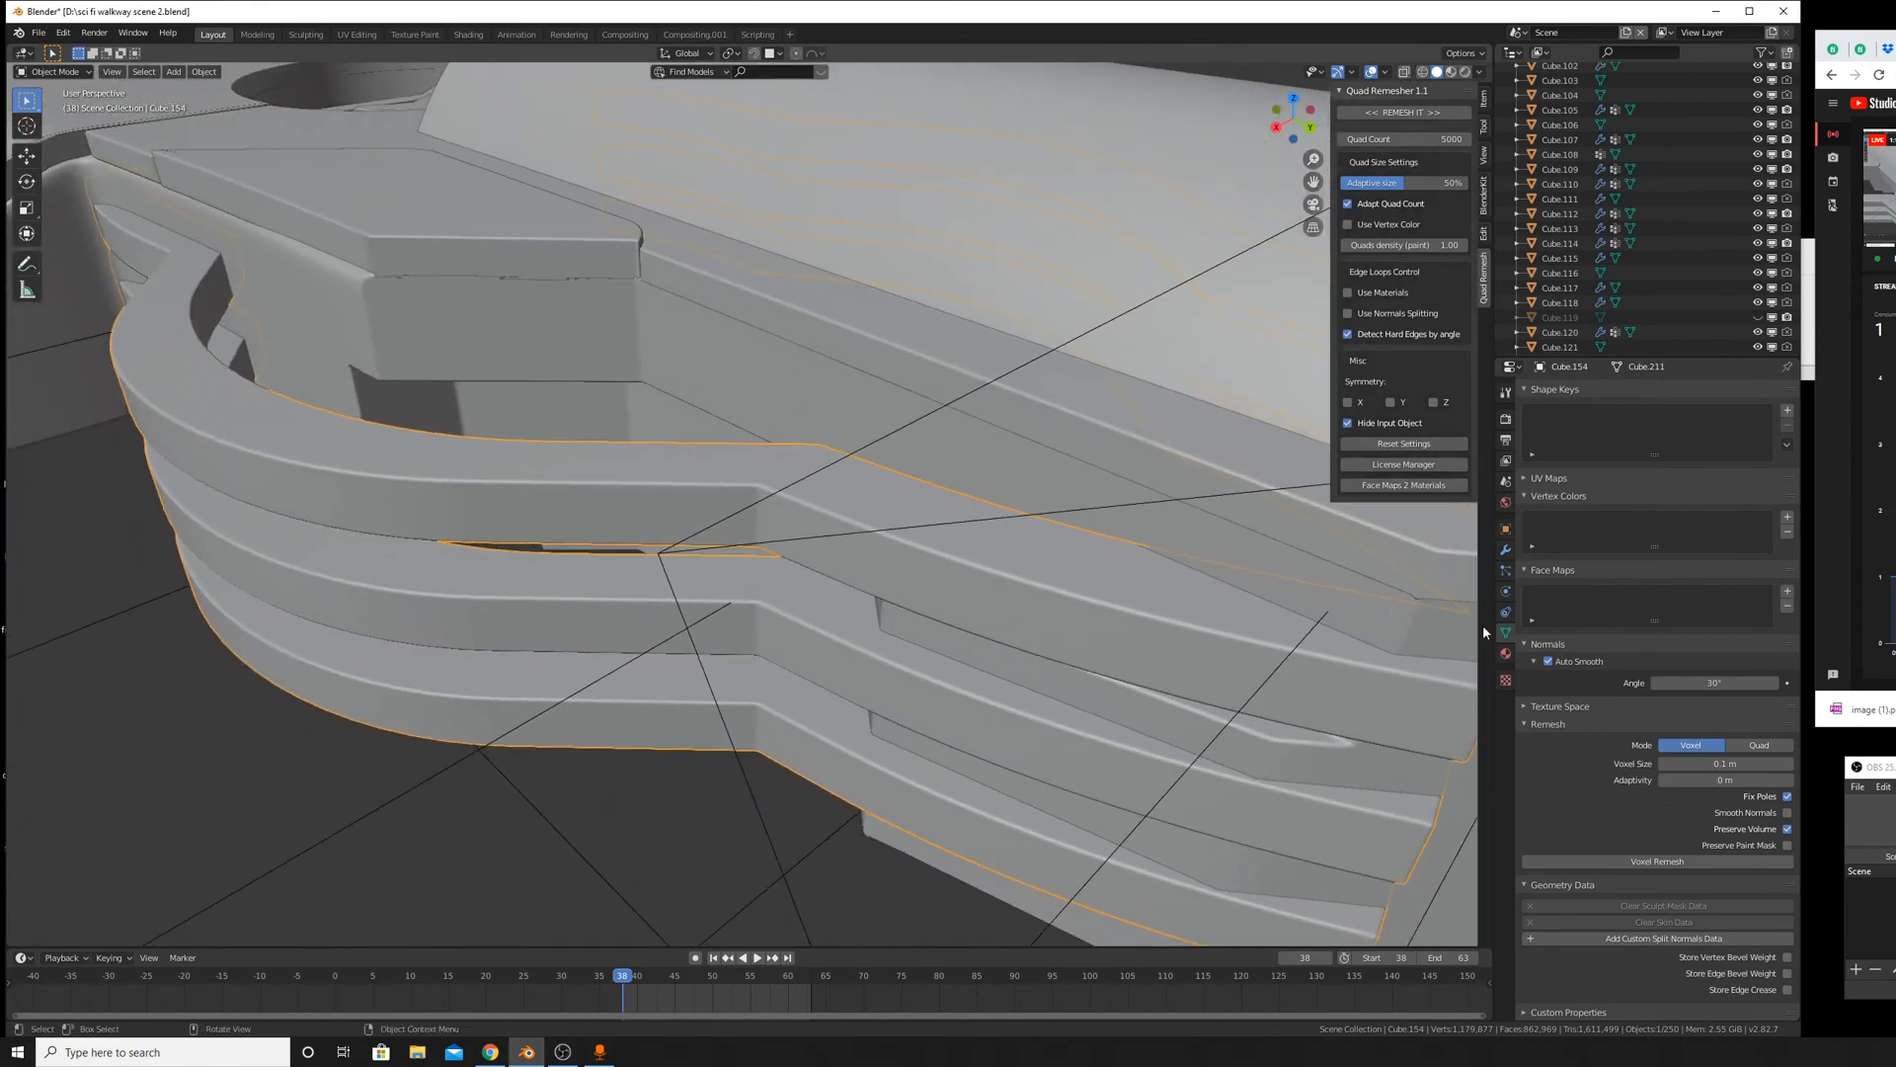
pyautogui.click(1552, 666)
pyautogui.click(1505, 551)
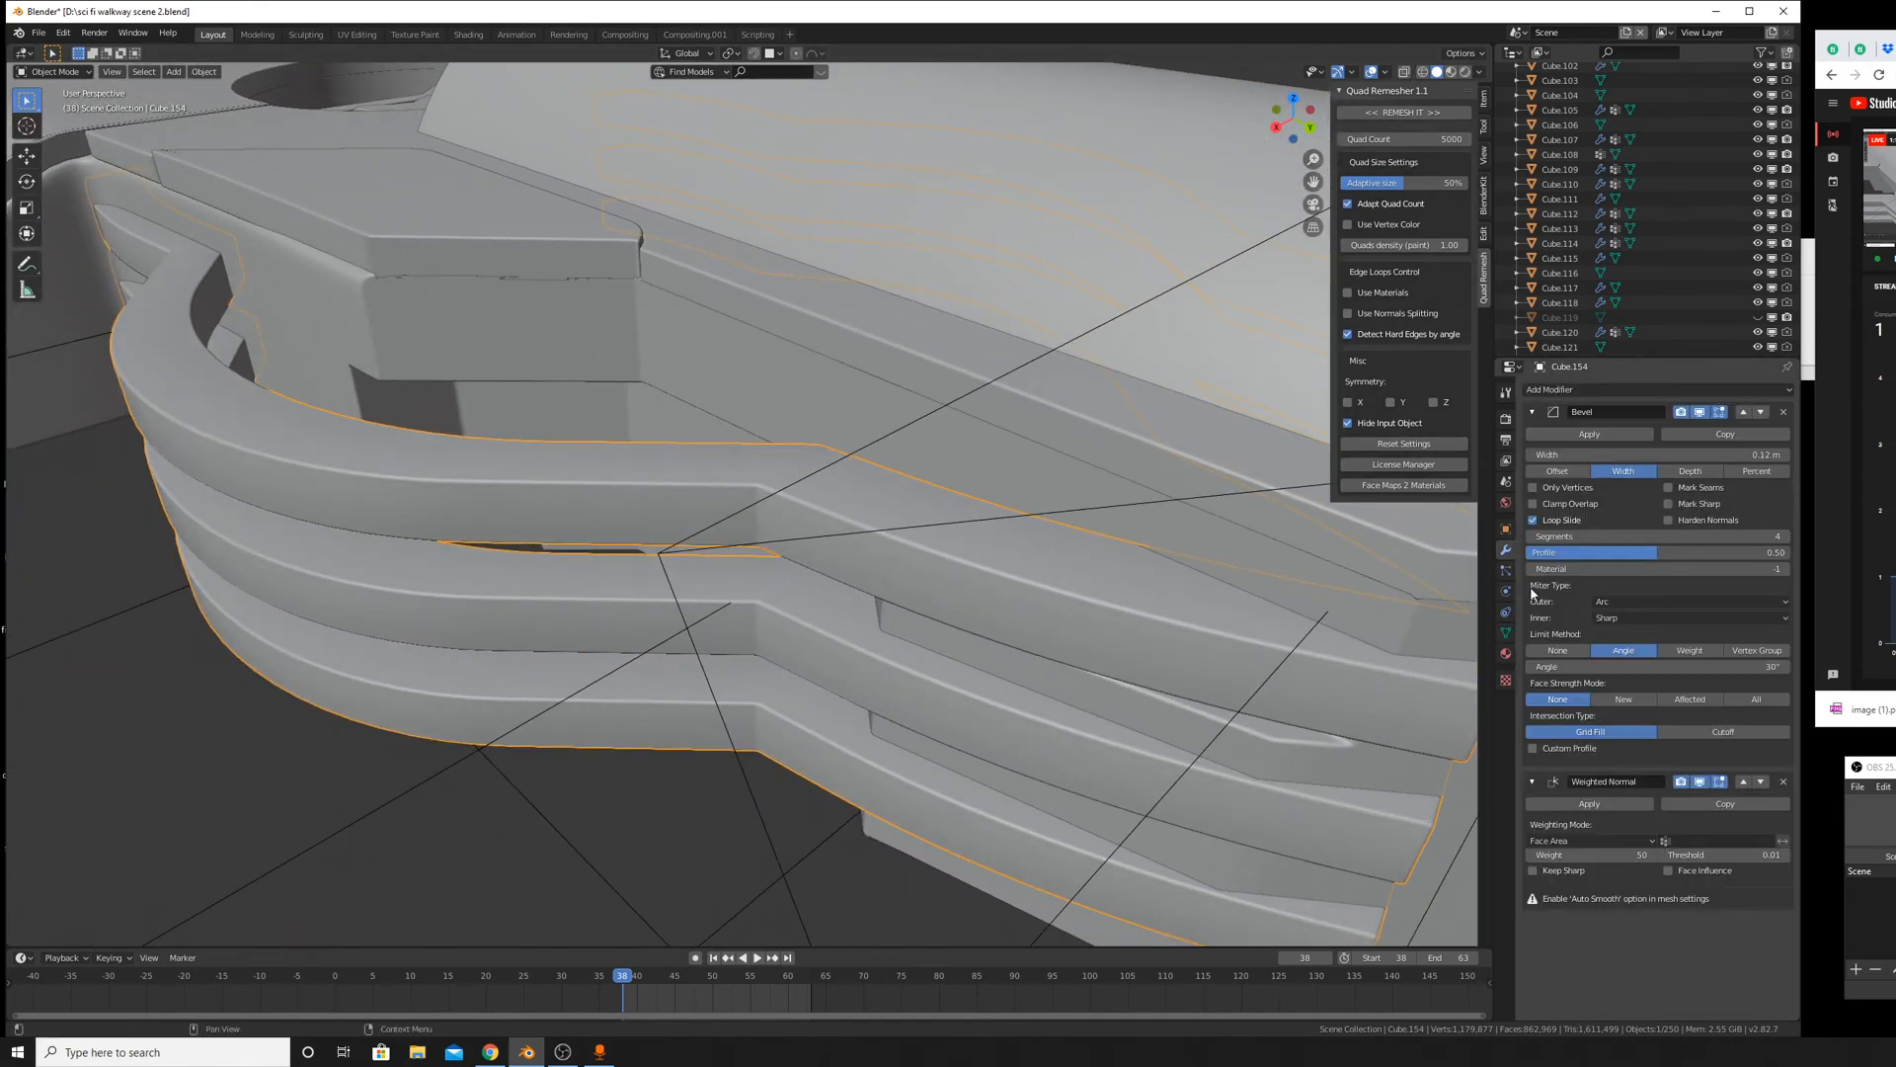
# Turn on Auto Smooth at 30° for the curved side rails.
pyautogui.click(1505, 632)
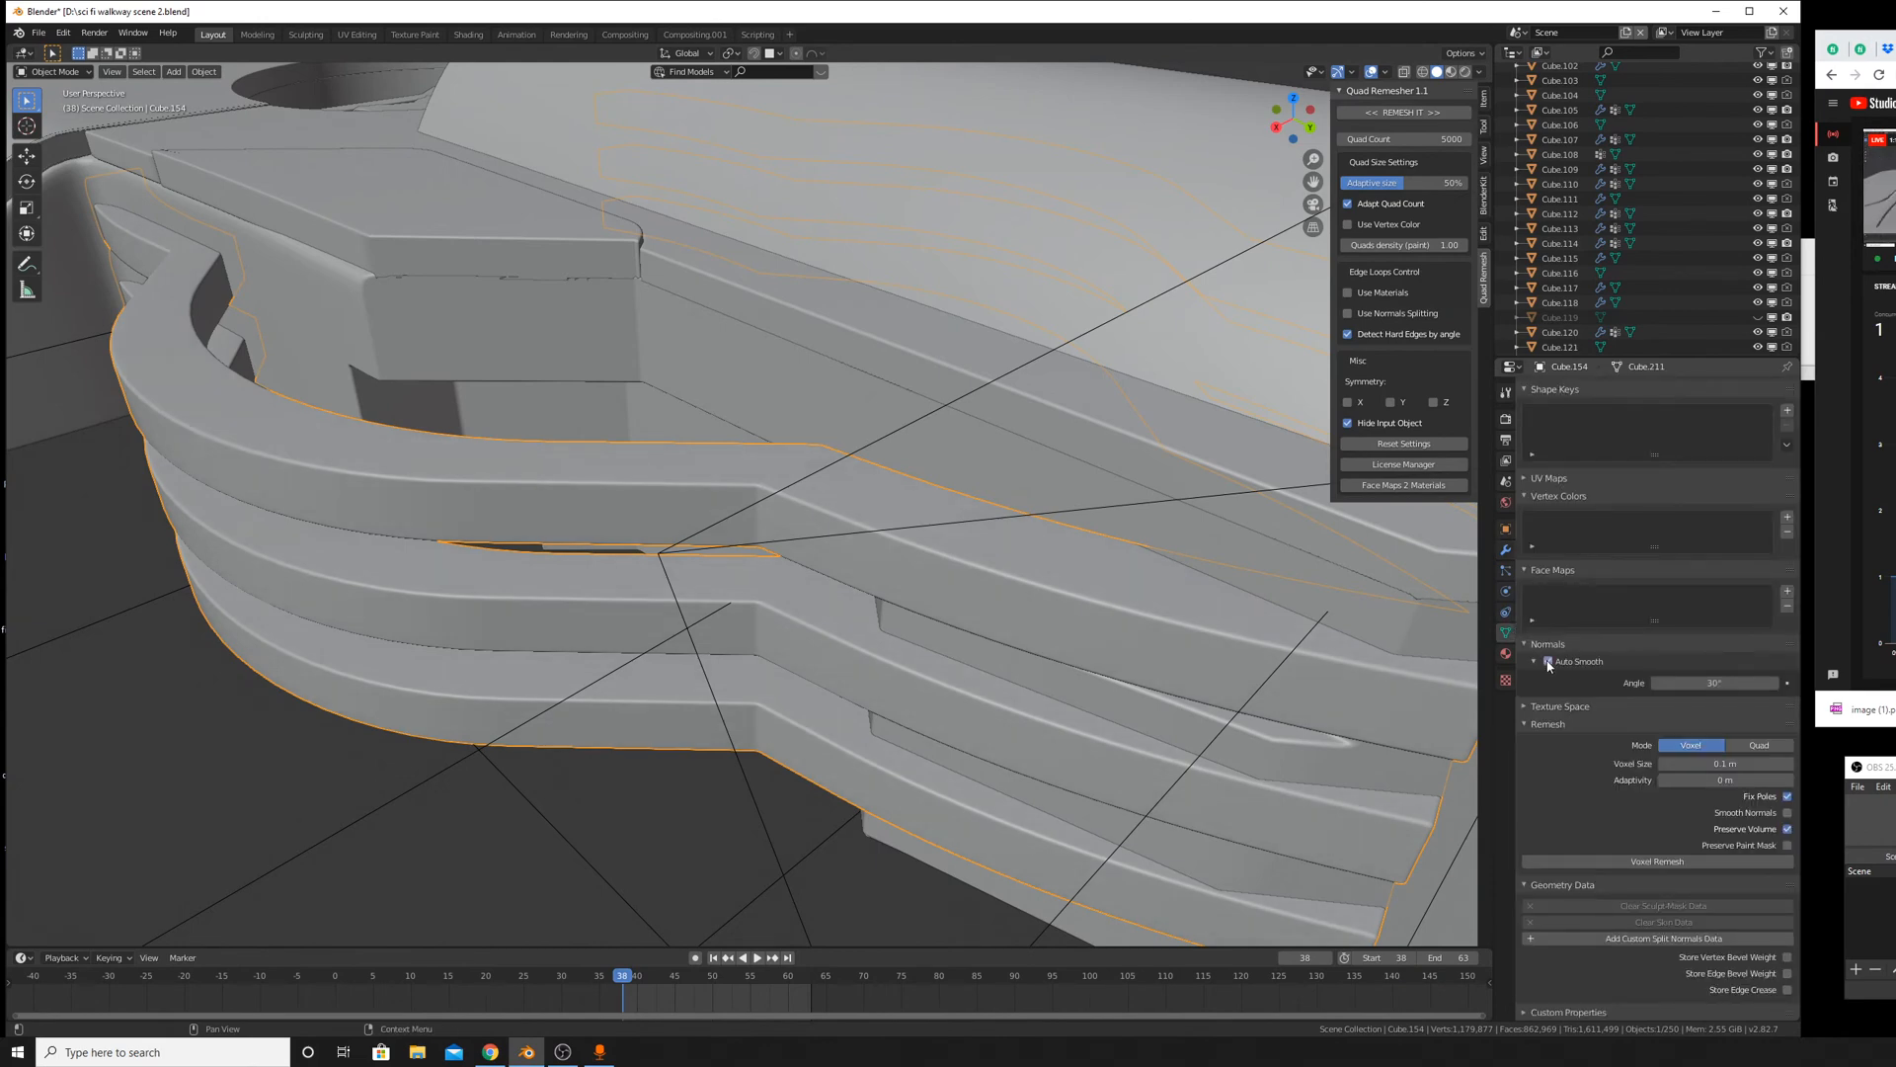
pyautogui.moveTo(445, 430); pyautogui.dragTo(848, 423, button='middle')
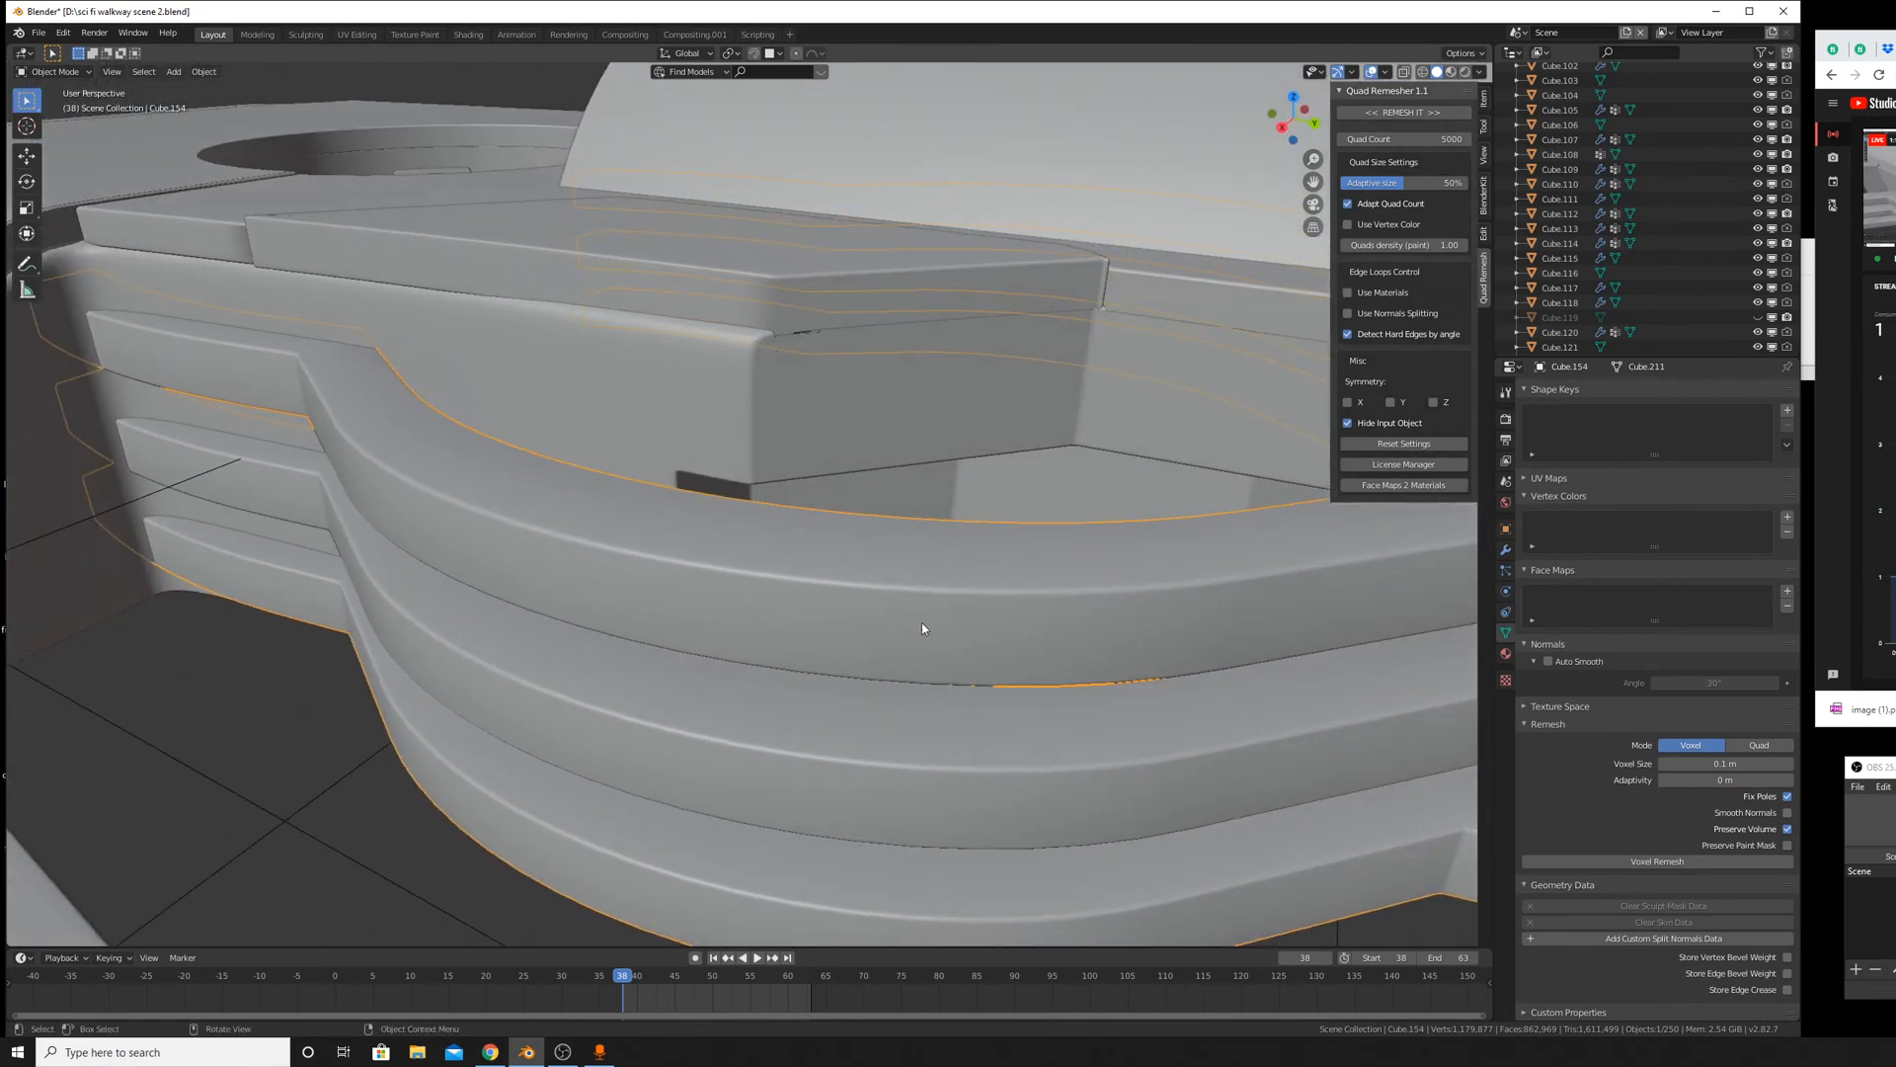
pyautogui.scroll(2, 1527, 666)
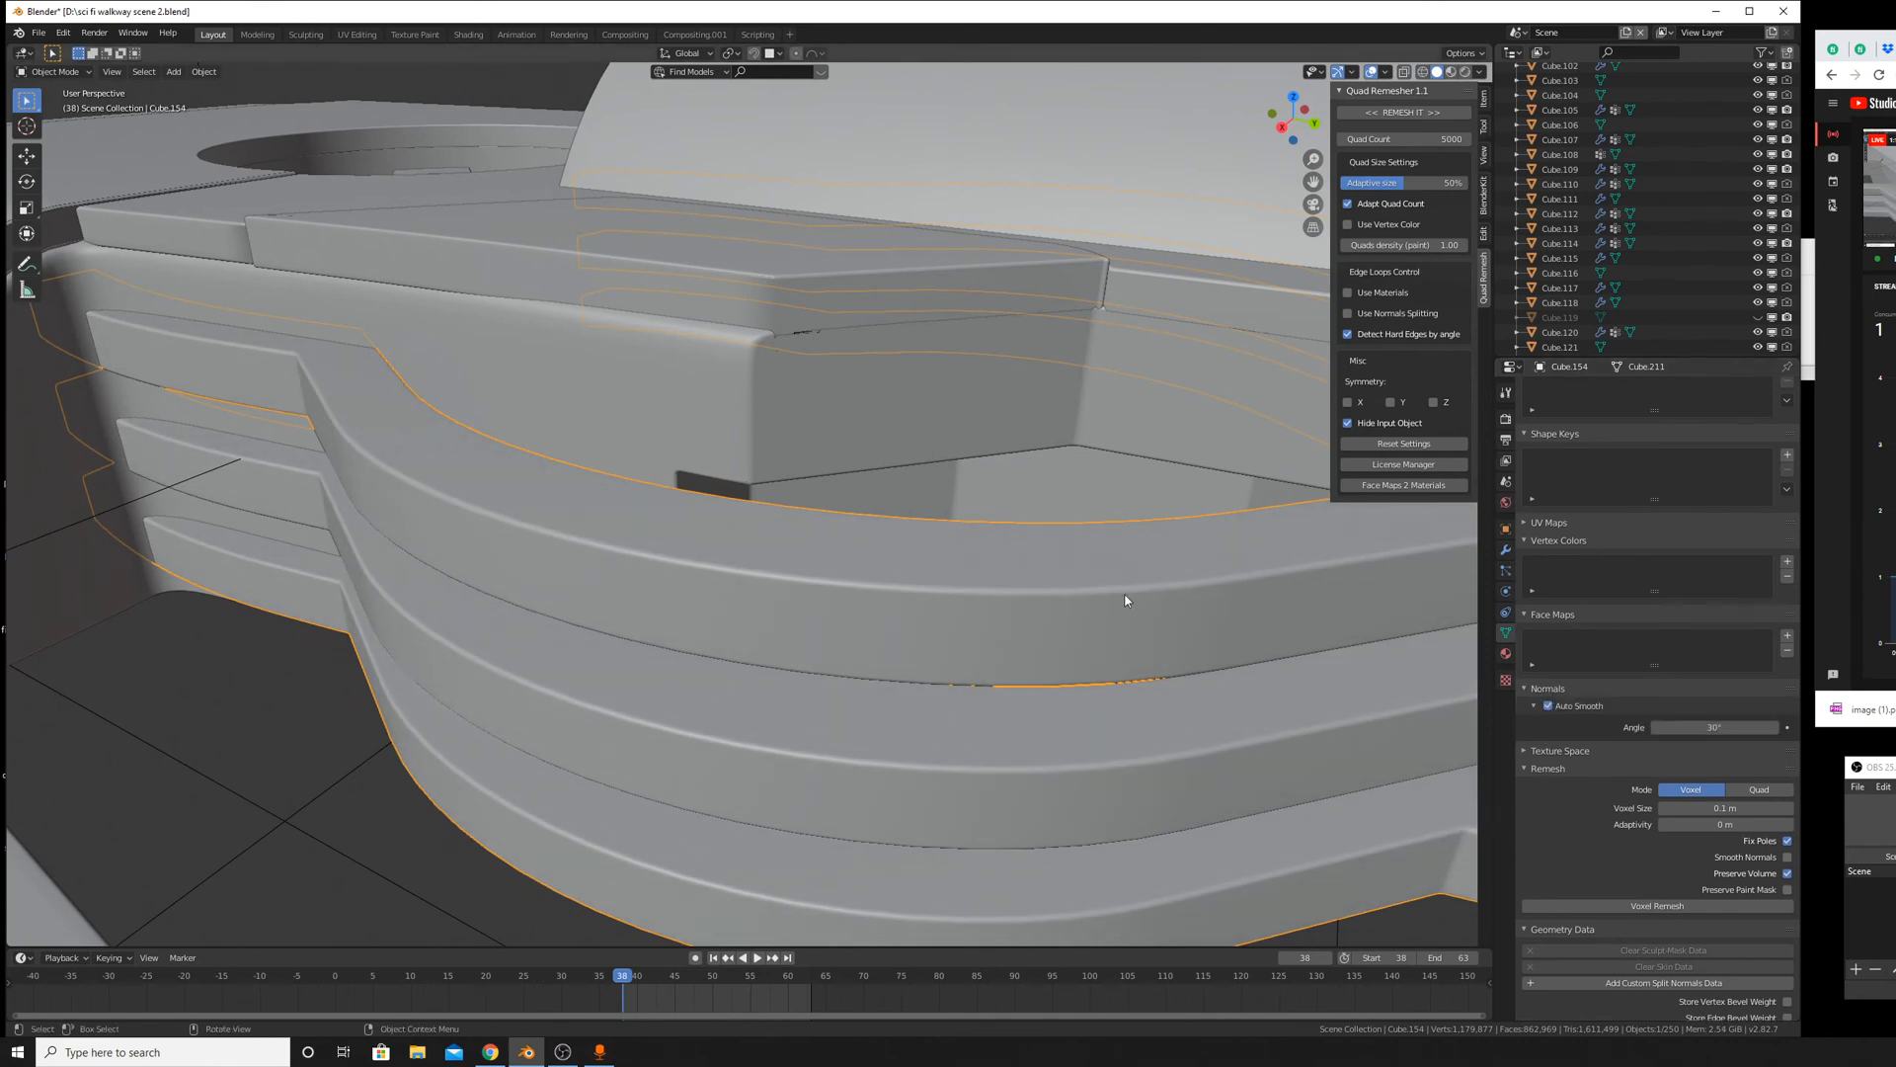
# Change the viewport's solid lighting from Studio to MatCap and choose the glossy red metallic material.
pyautogui.click(1478, 72)
pyautogui.click(1466, 176)
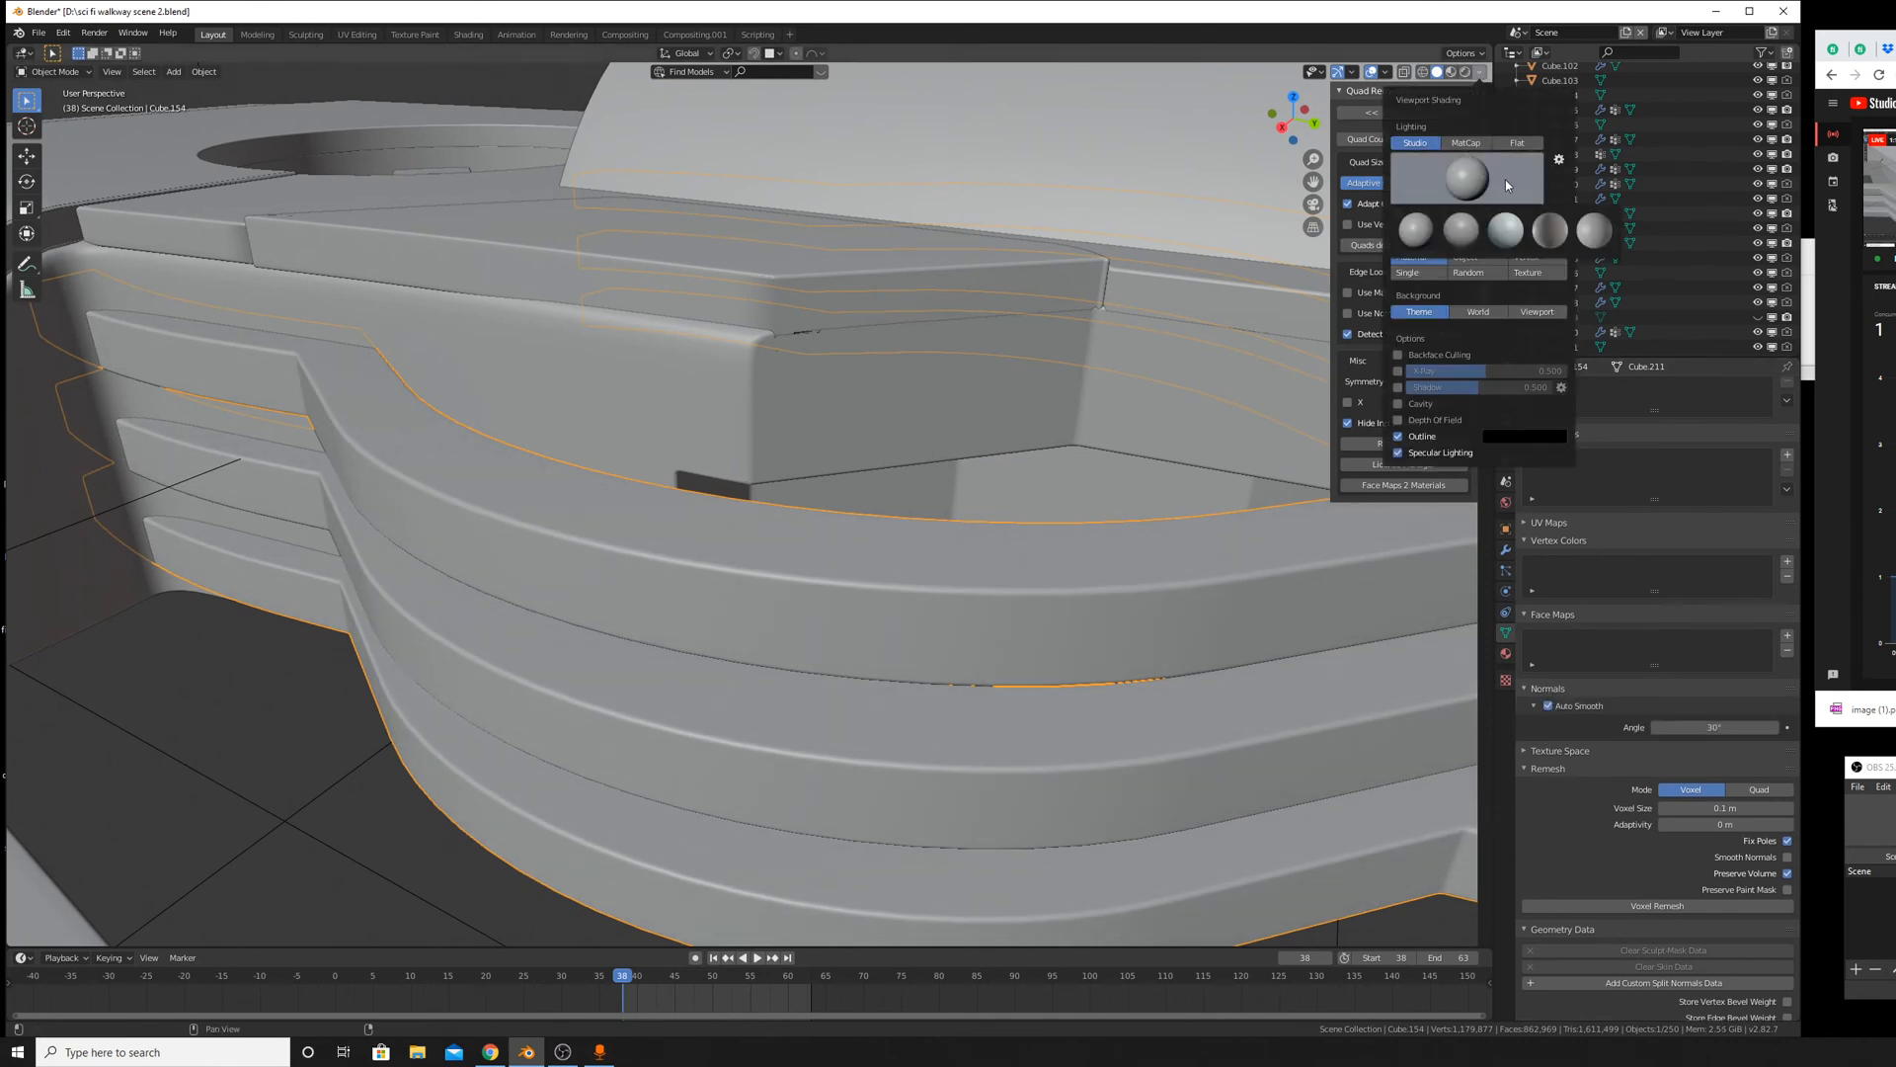
pyautogui.click(1466, 142)
pyautogui.click(1497, 170)
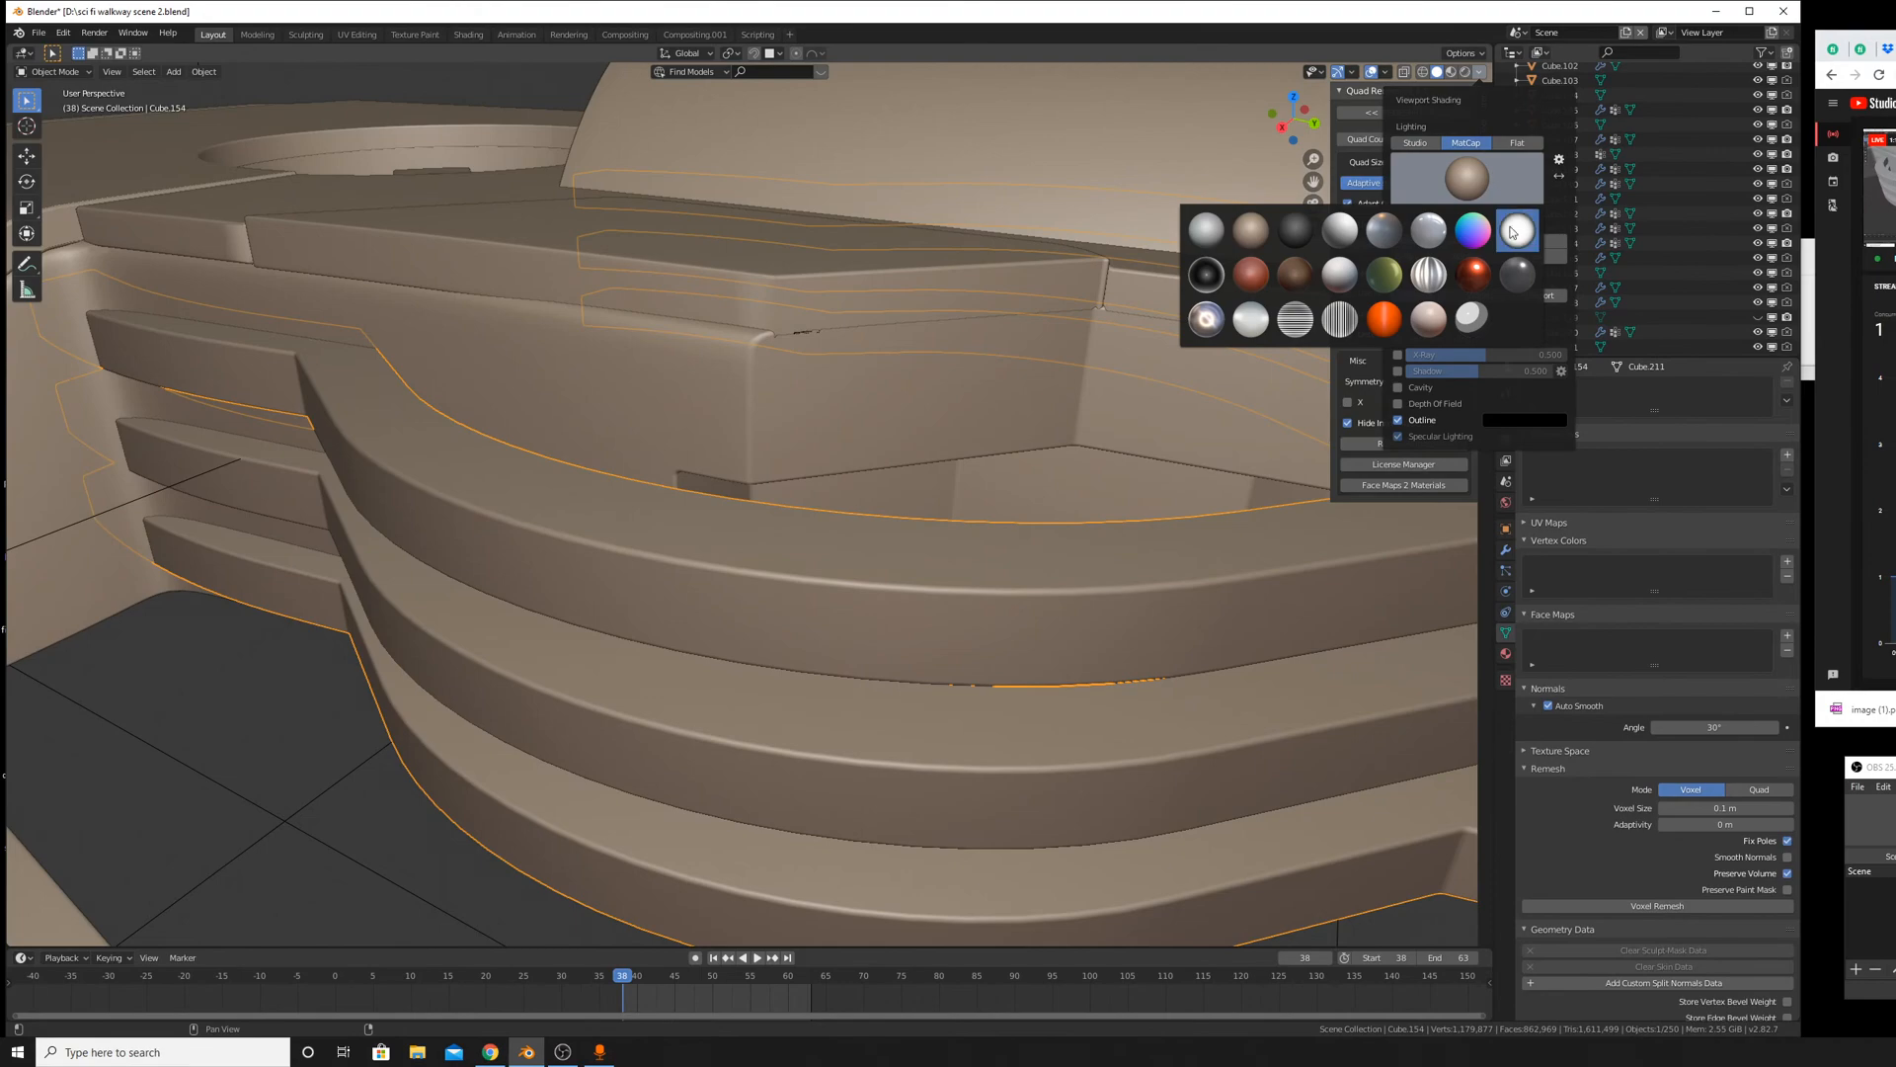
pyautogui.click(1476, 270)
pyautogui.moveTo(1234, 553); pyautogui.dragTo(982, 624, button='middle')
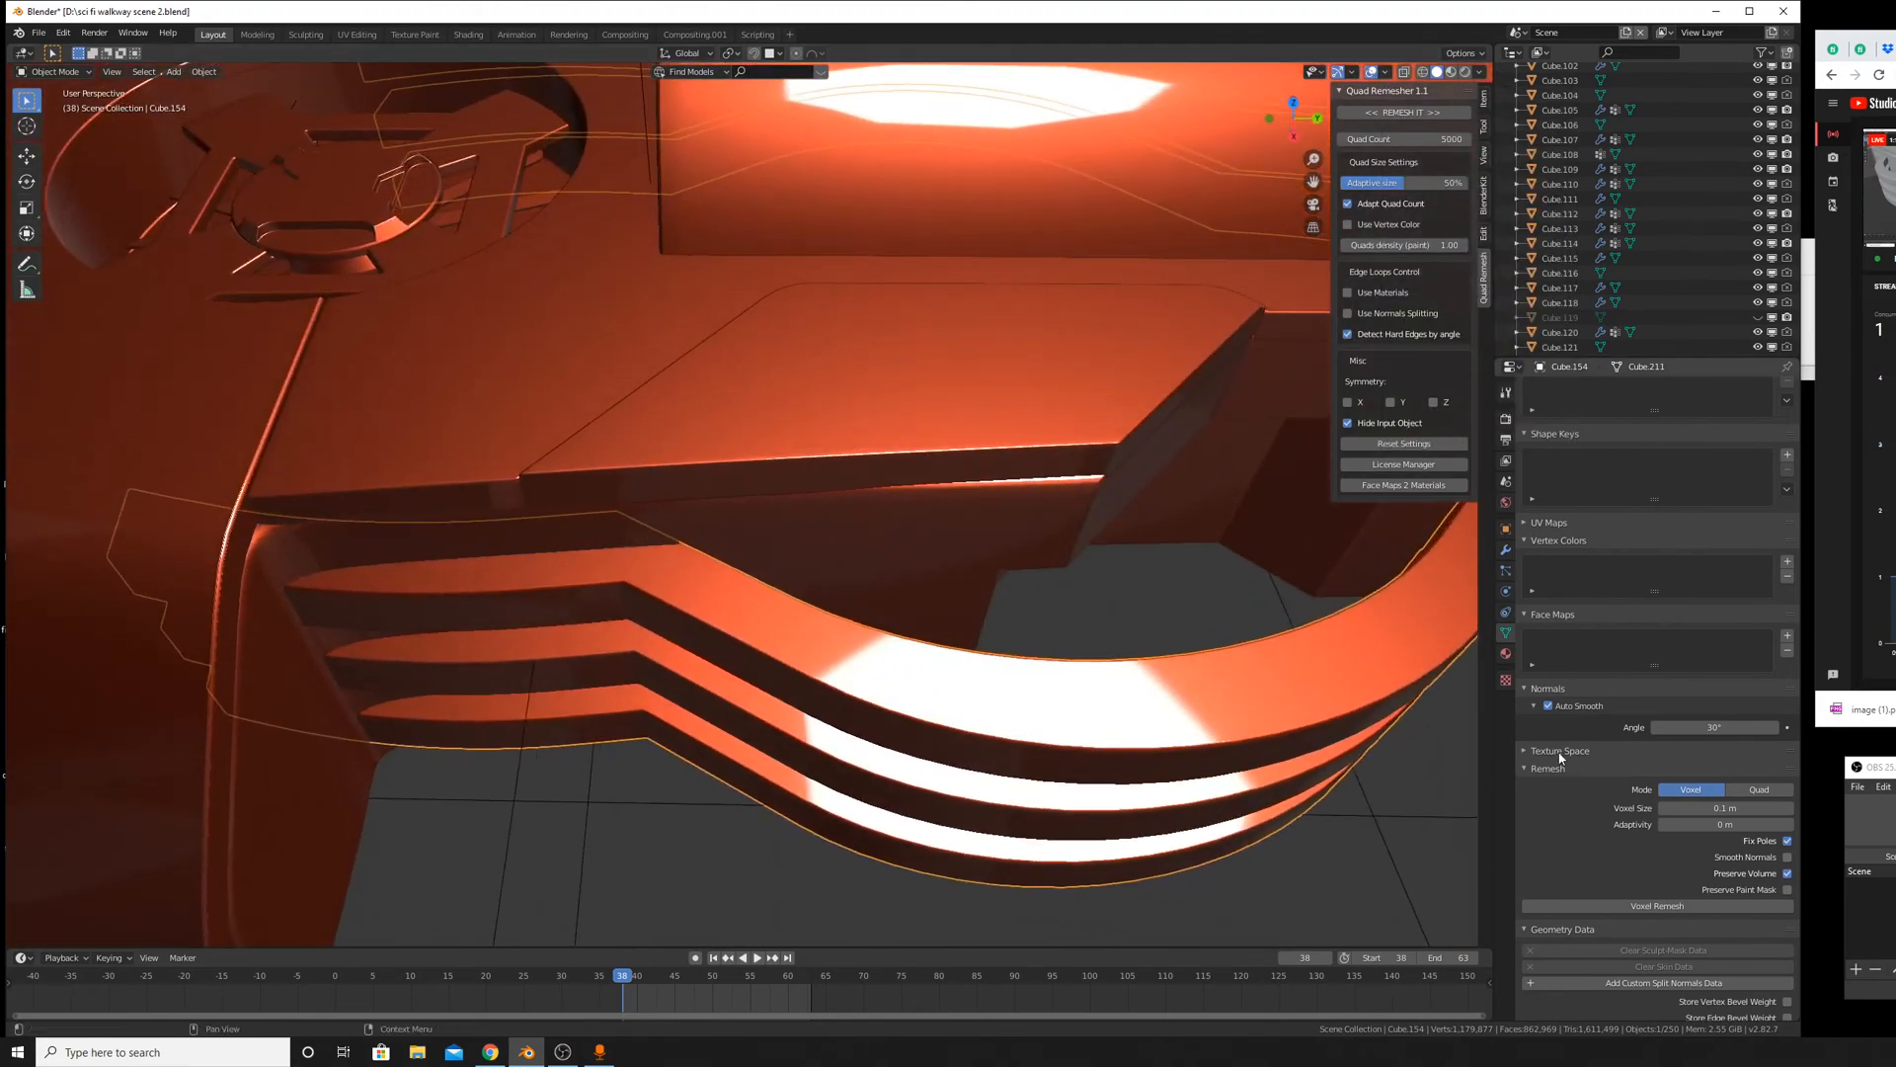
# Compare the curved side rails' shading with Auto Smooth off and on, and examine their reflections from several sides.
pyautogui.click(1547, 705)
pyautogui.moveTo(1272, 693)
pyautogui.mouseDown(button='middle')
pyautogui.moveTo(1278, 729)
pyautogui.moveTo(1257, 630)
pyautogui.moveTo(1264, 677)
pyautogui.moveTo(1125, 767)
pyautogui.moveTo(1054, 774)
pyautogui.moveTo(1054, 749)
pyautogui.moveTo(1131, 780)
pyautogui.mouseUp(button='middle')
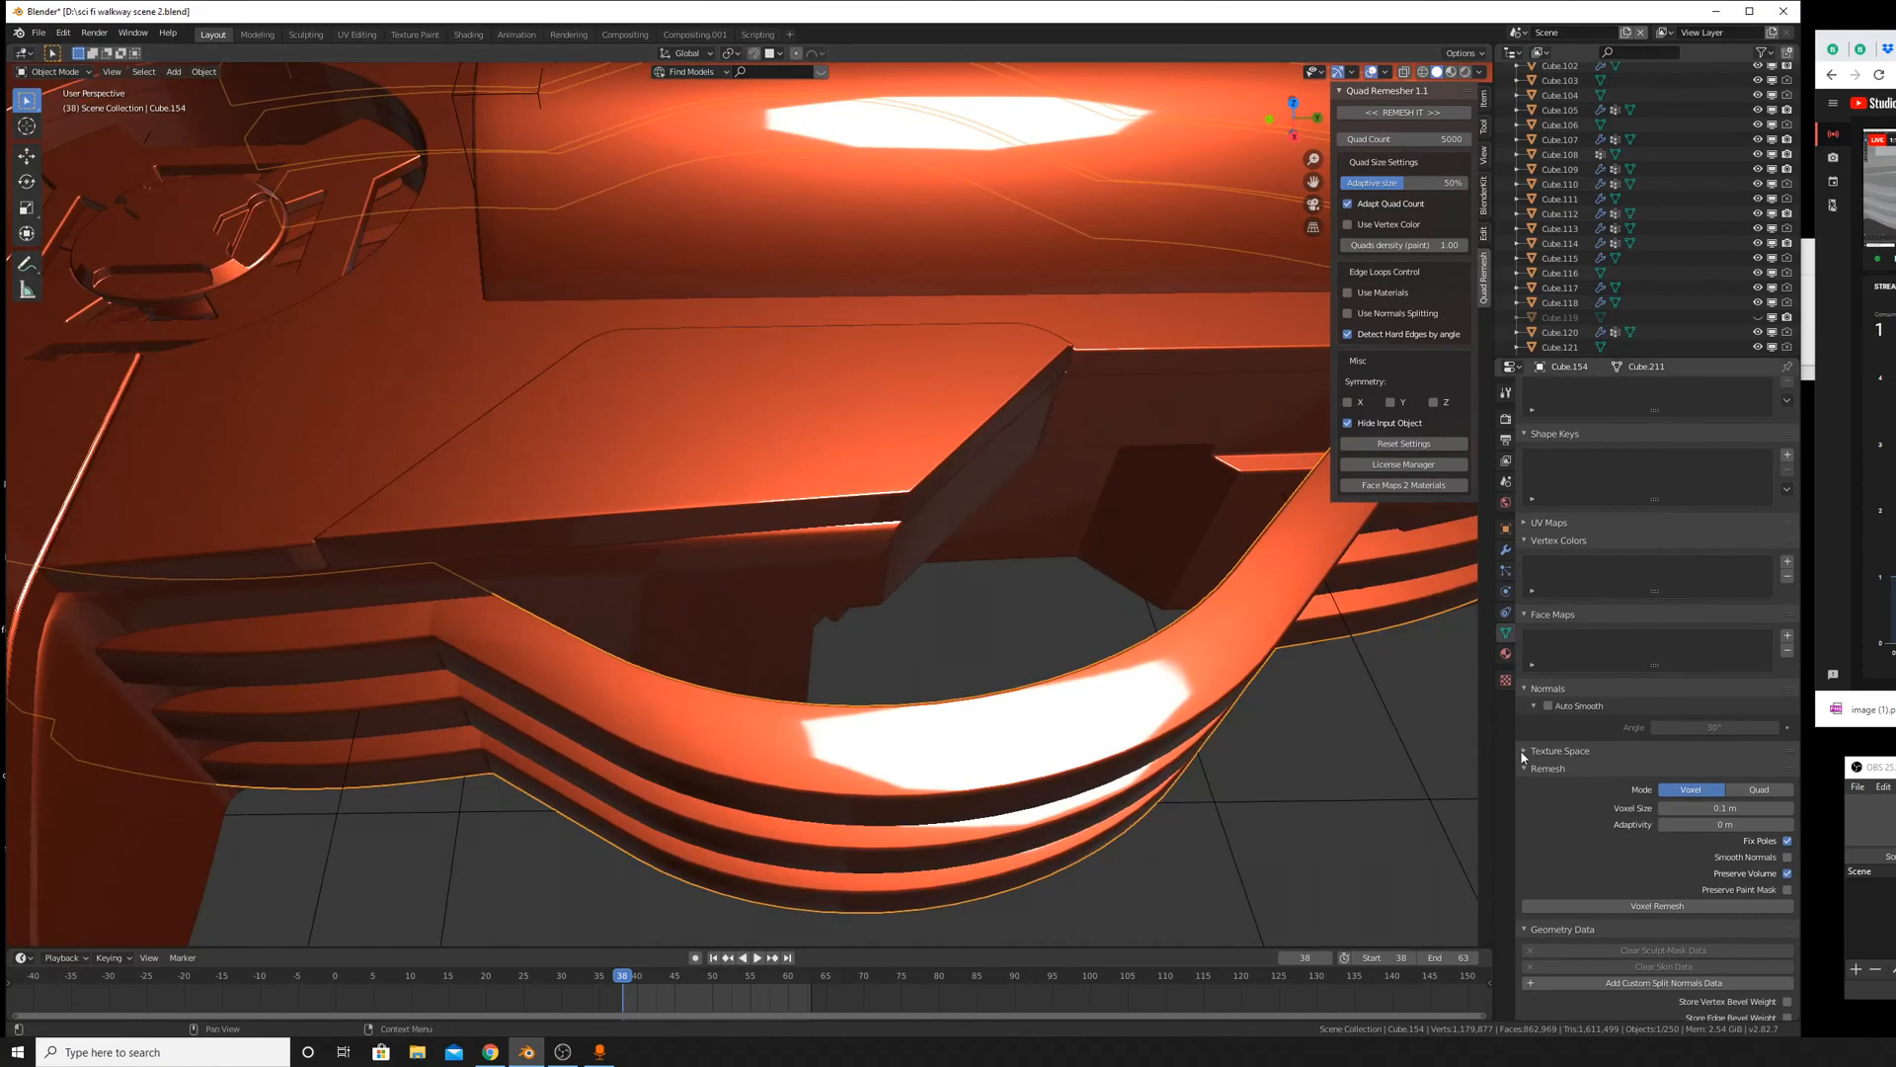
pyautogui.click(1546, 707)
pyautogui.moveTo(1315, 796)
pyautogui.mouseDown(button='middle')
pyautogui.moveTo(1294, 766)
pyautogui.moveTo(1307, 796)
pyautogui.moveTo(1217, 802)
pyautogui.moveTo(872, 737)
pyautogui.moveTo(1147, 665)
pyautogui.moveTo(1008, 665)
pyautogui.moveTo(1126, 723)
pyautogui.moveTo(1132, 793)
pyautogui.moveTo(1060, 758)
pyautogui.mouseUp(button='middle')
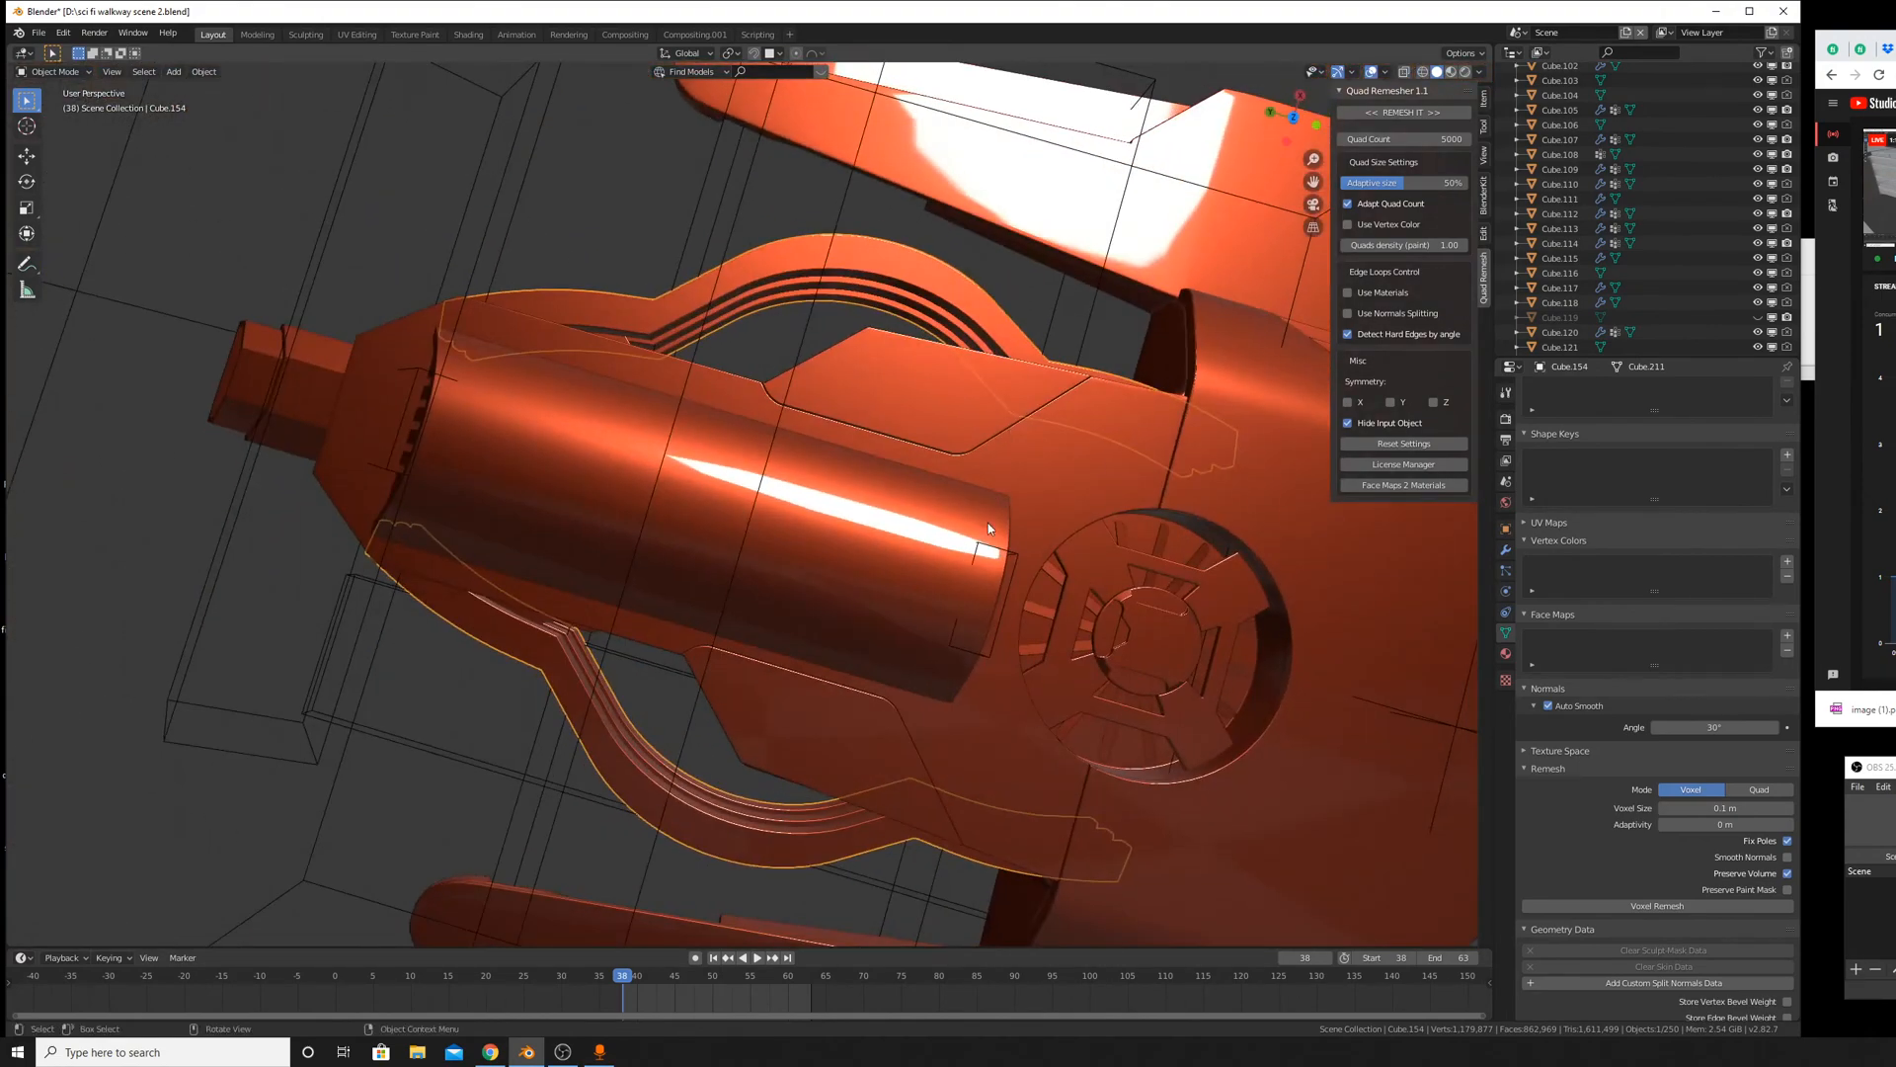
pyautogui.scroll(-3, 1104, 517)
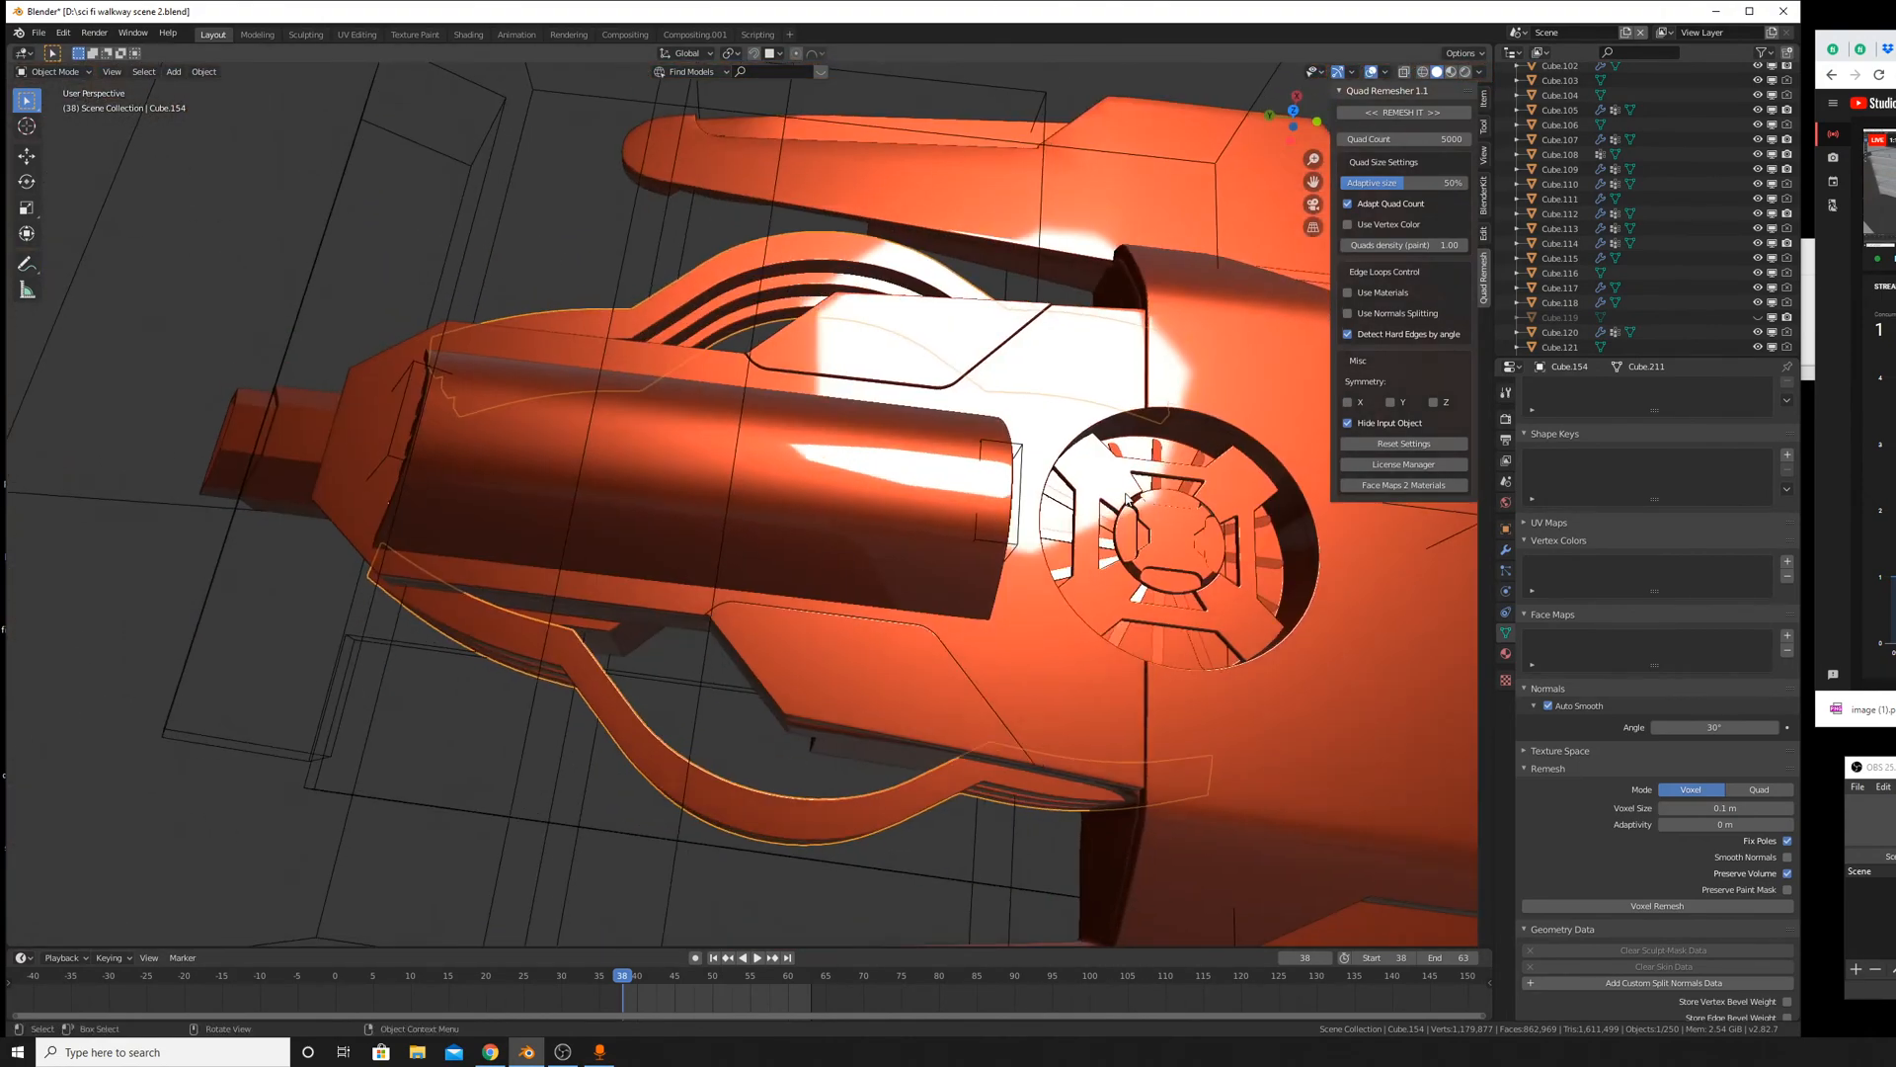
pyautogui.moveTo(1104, 518); pyautogui.dragTo(888, 504, button='middle')
pyautogui.scroll(4, 1076, 482)
pyautogui.scroll(4, 760, 514)
pyautogui.moveTo(761, 514); pyautogui.dragTo(1072, 517, button='middle')
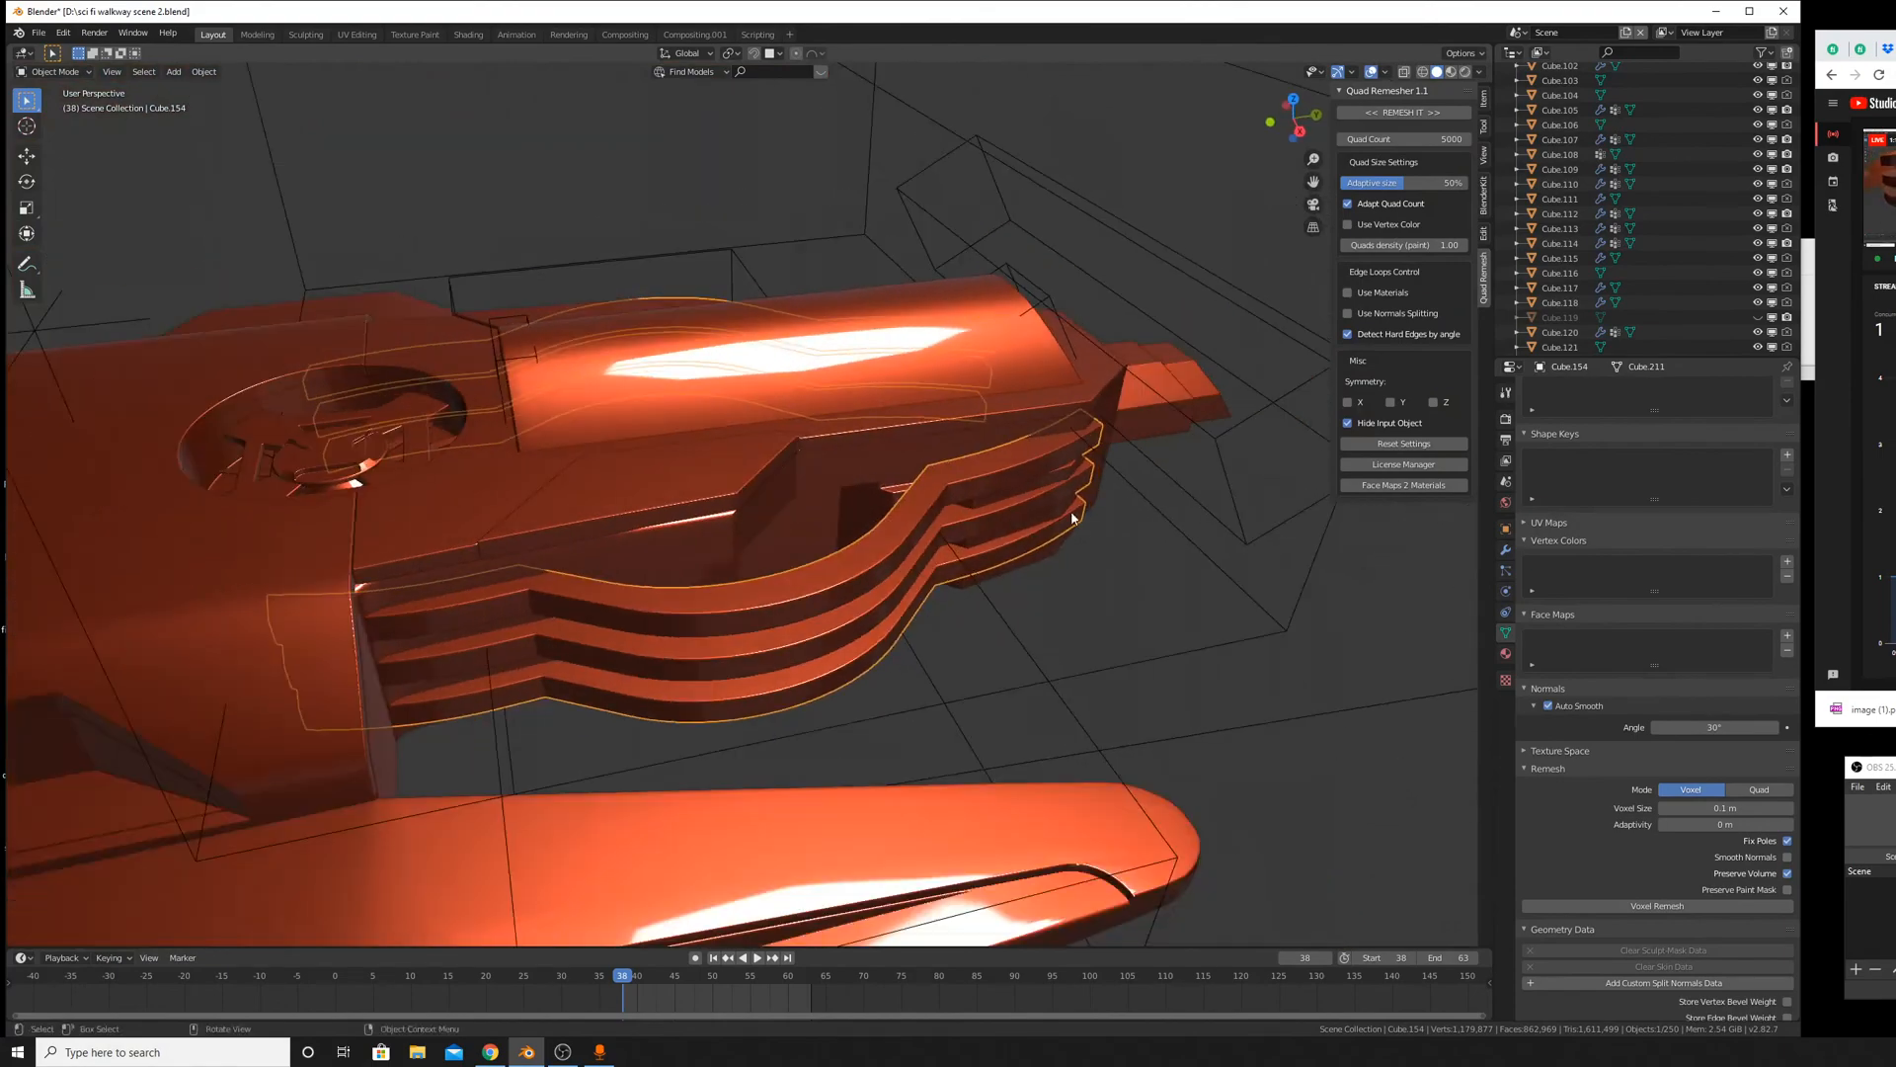
pyautogui.moveTo(917, 593)
pyautogui.mouseDown(button='middle')
pyautogui.moveTo(732, 829)
pyautogui.moveTo(583, 677)
pyautogui.moveTo(748, 671)
pyautogui.mouseUp(button='middle')
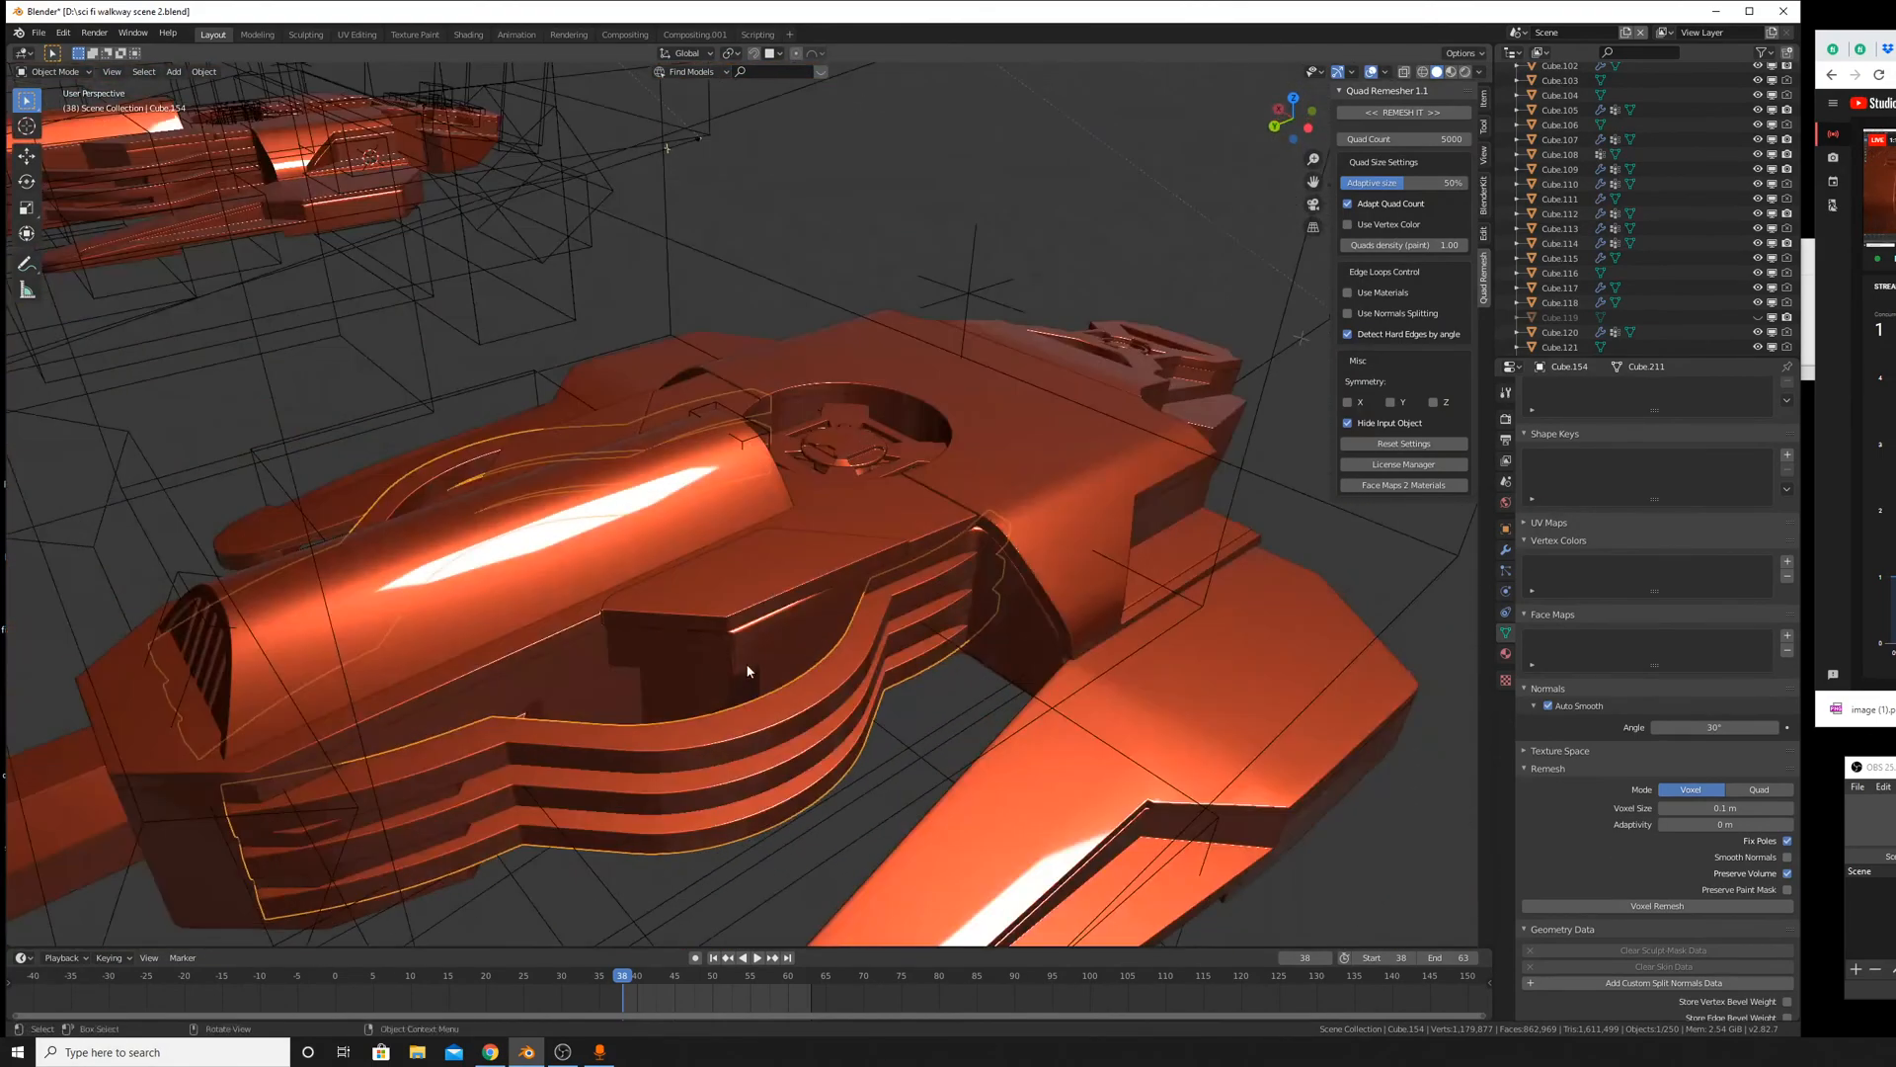
# Change the viewport MatCap to the plain light grey material.
pyautogui.click(1478, 71)
pyautogui.click(1478, 173)
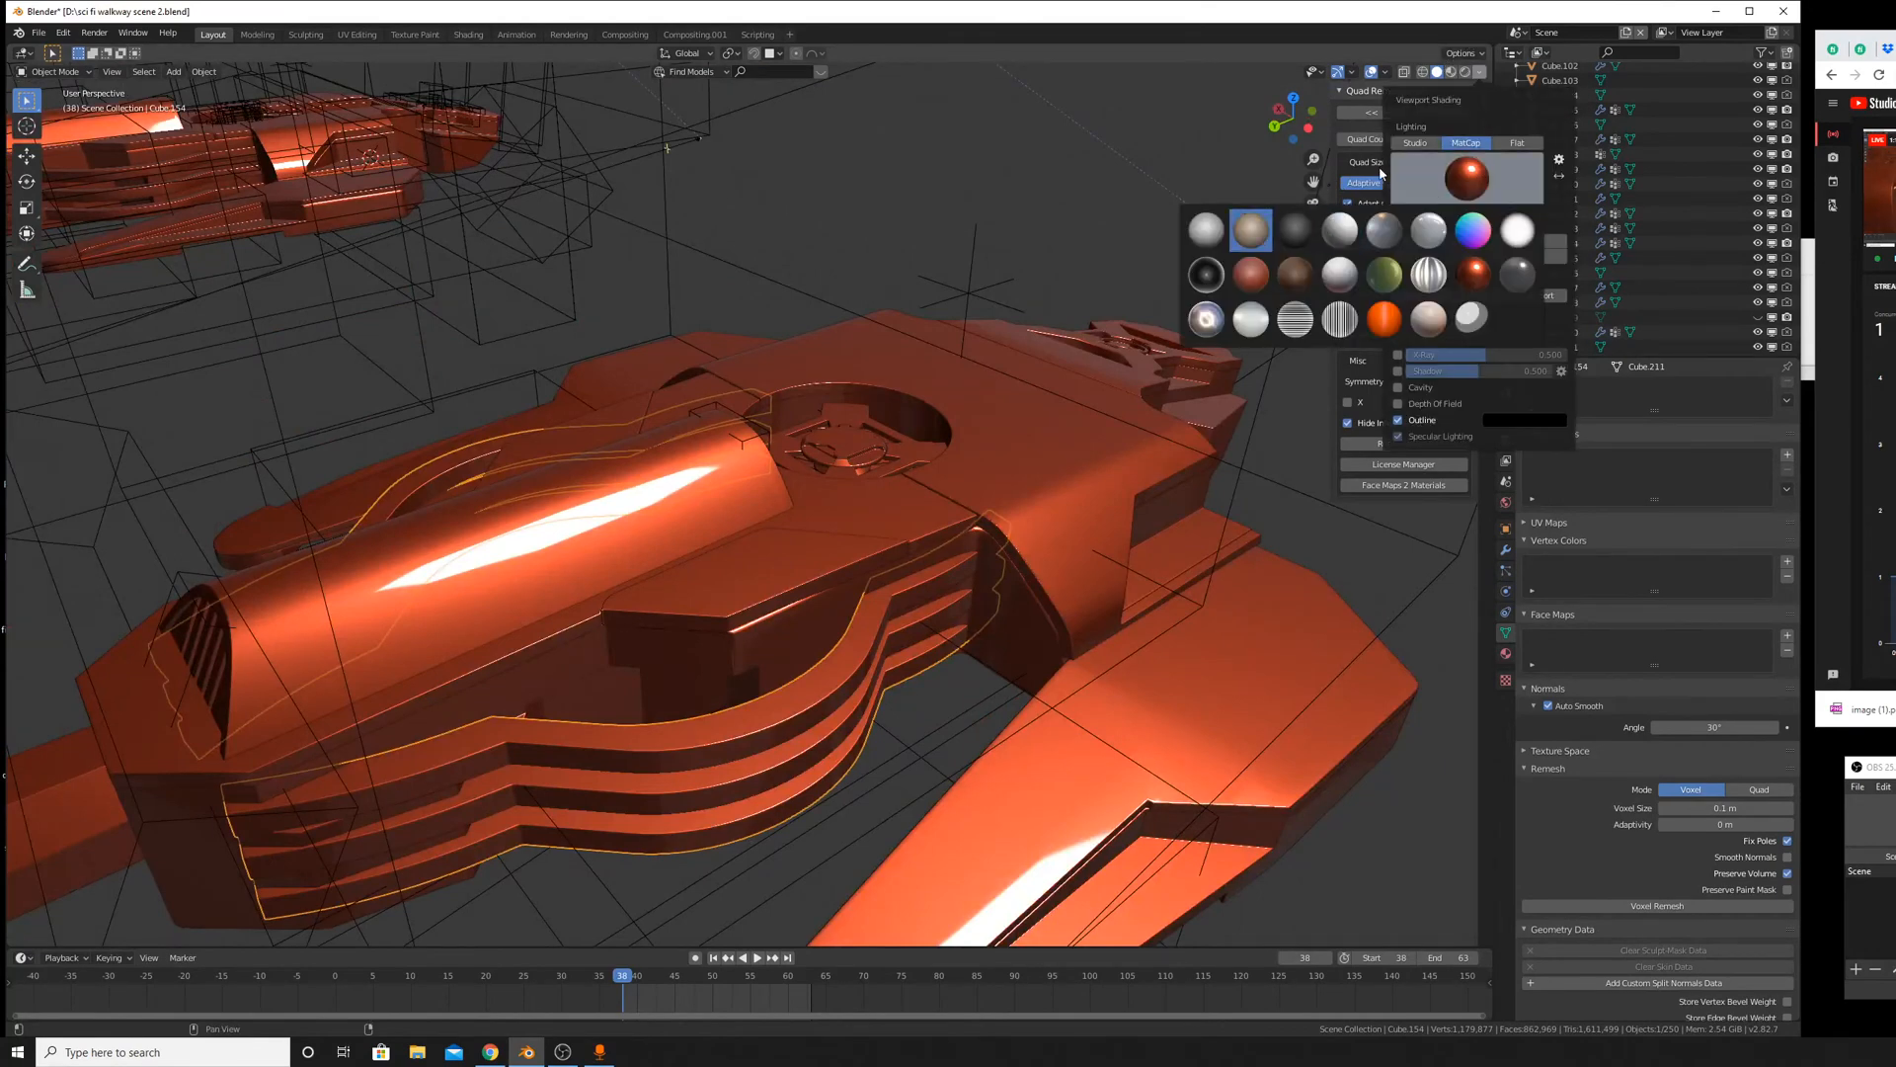
pyautogui.click(1206, 229)
pyautogui.moveTo(1086, 474); pyautogui.dragTo(1198, 655, button='middle')
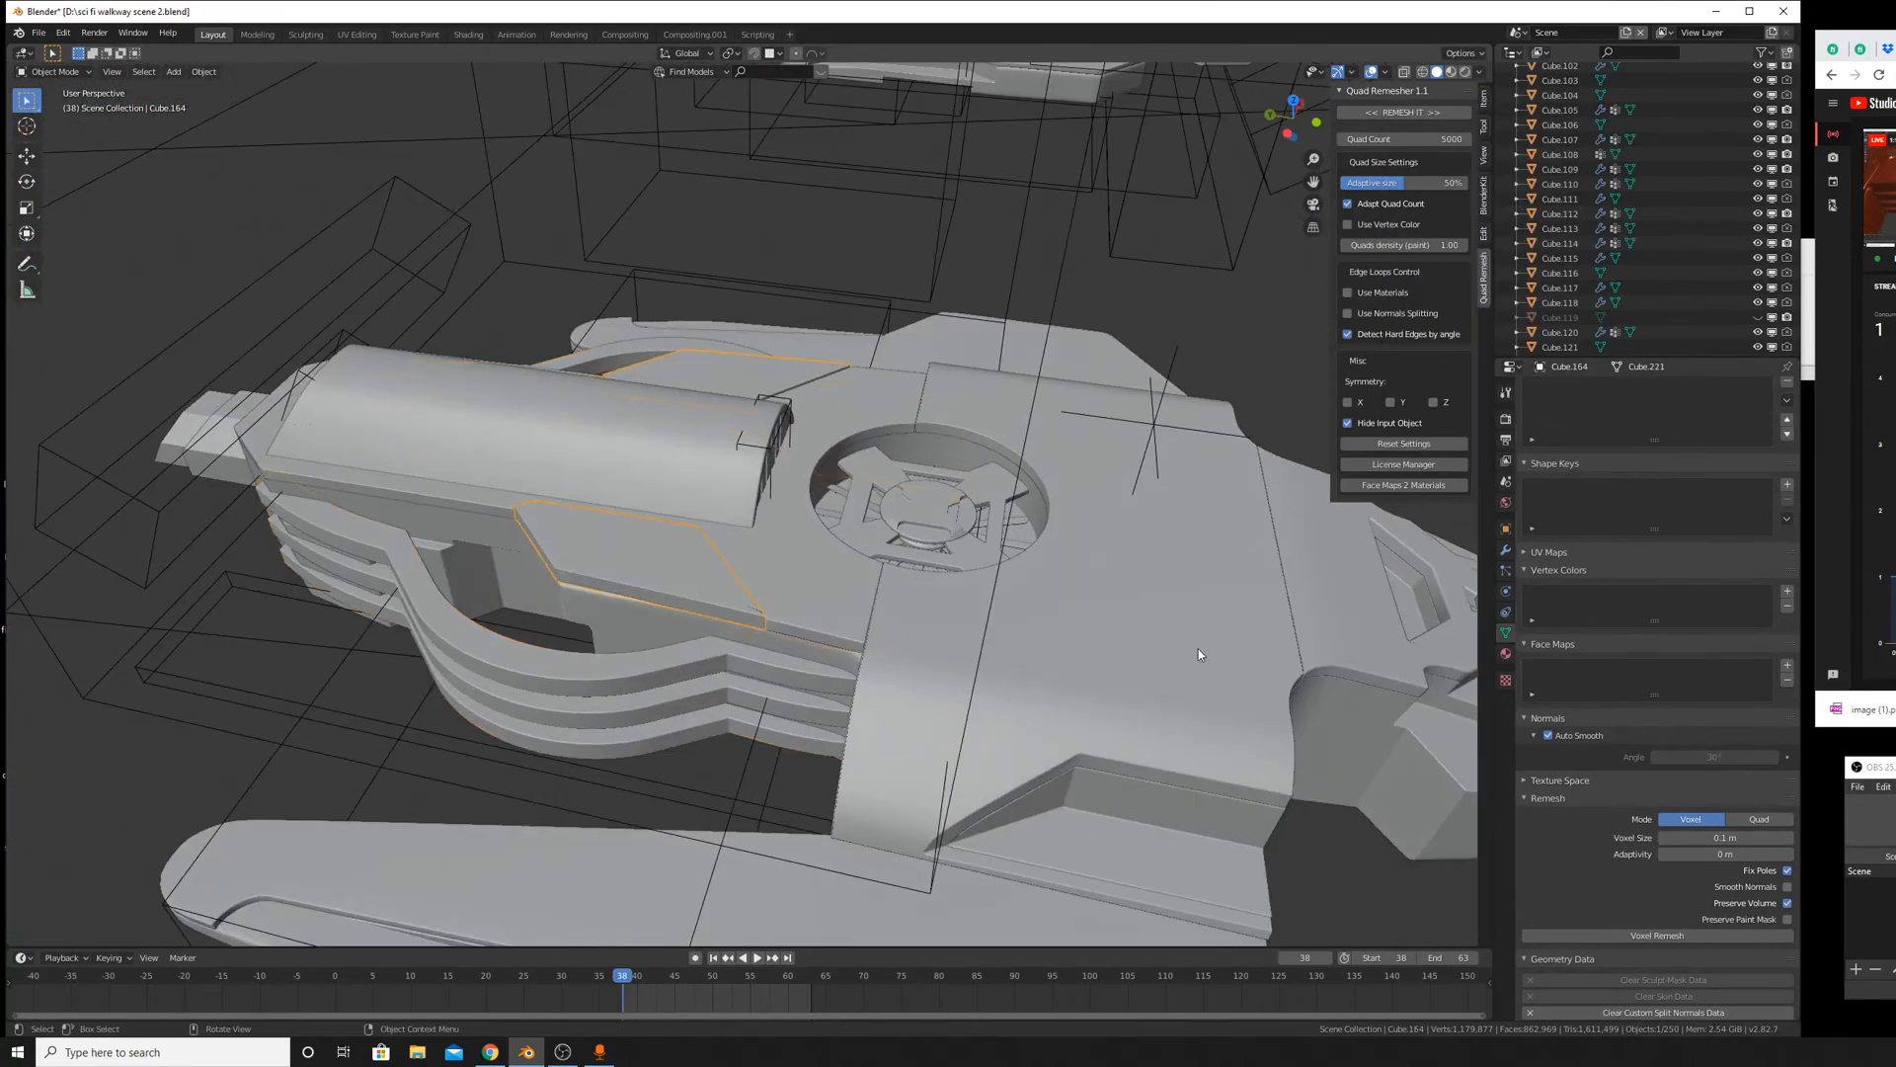
# Move the stray vertex at the pointed corner of the raised angled panel beside the dome.
pyautogui.click(1506, 552)
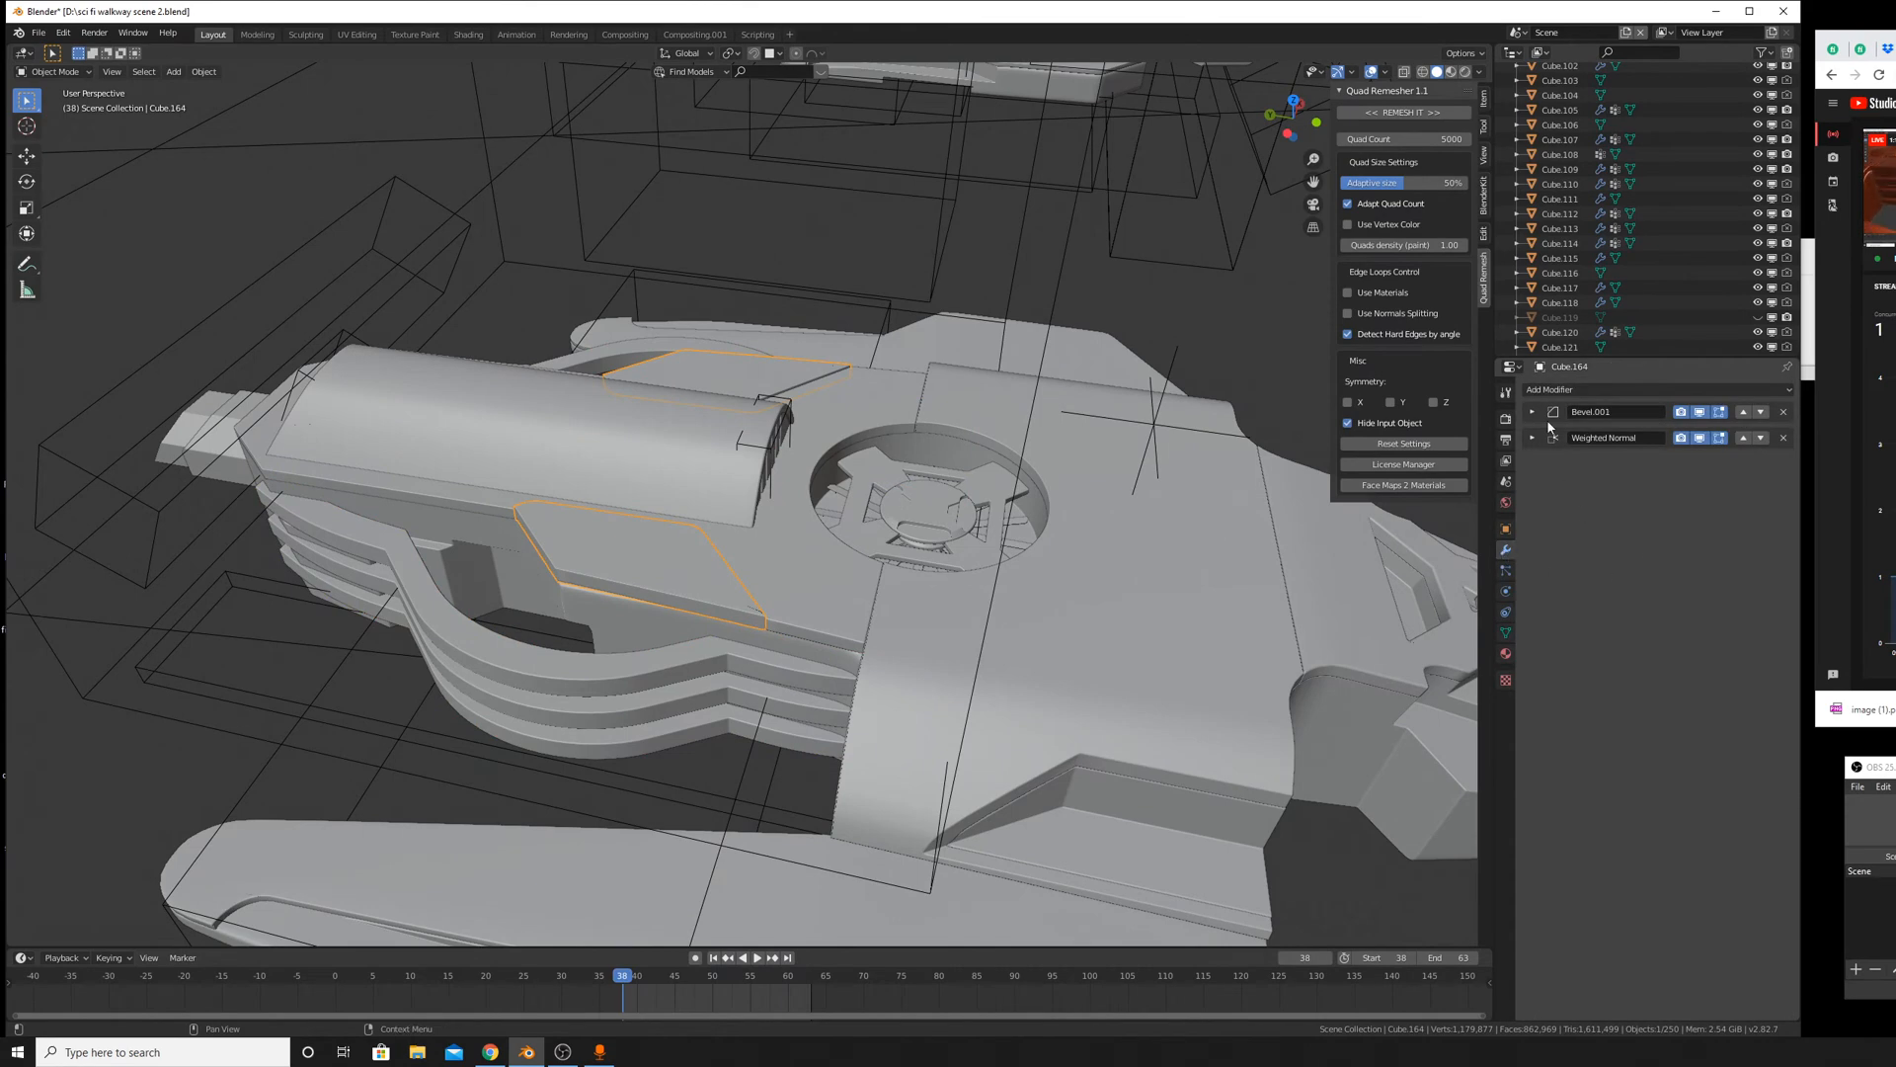
pyautogui.moveTo(543, 535); pyautogui.dragTo(1106, 523, button='middle')
pyautogui.scroll(4, 733, 572)
pyautogui.press('Tab')
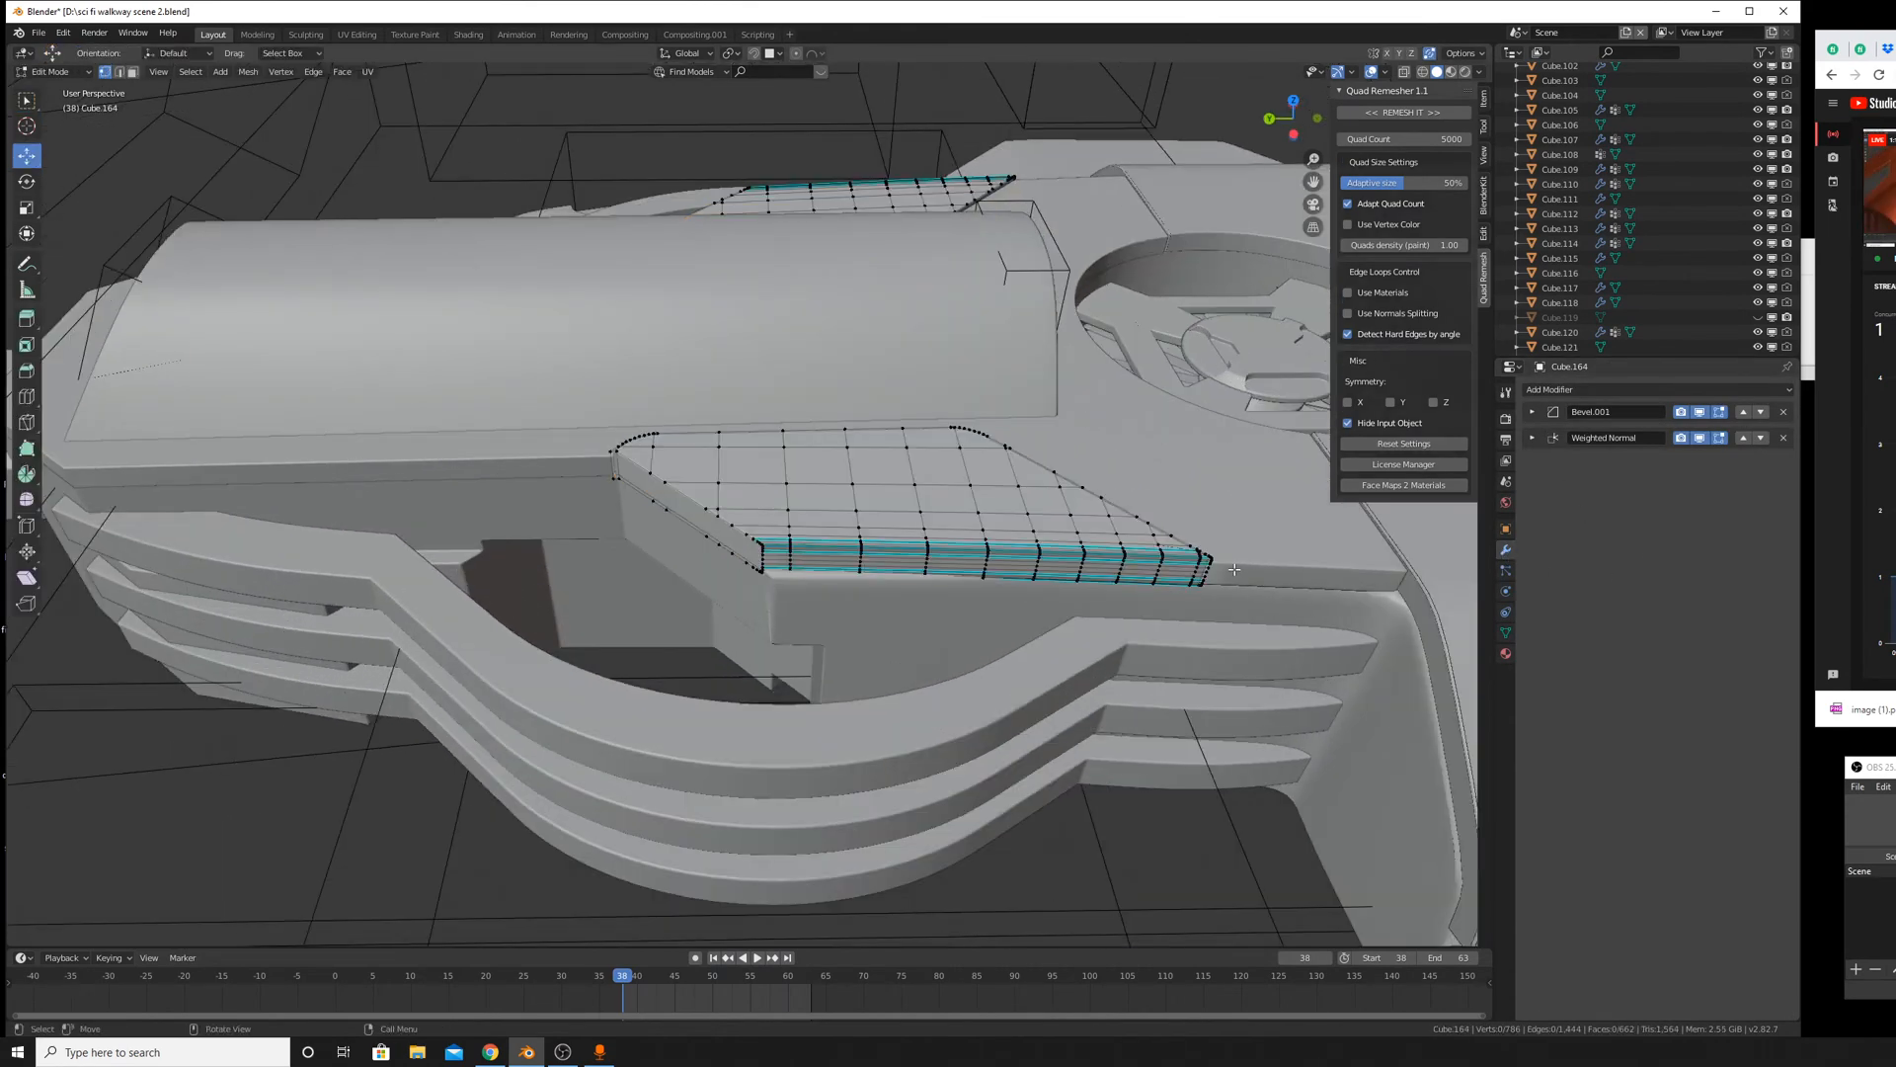
pyautogui.keyDown('shift'); pyautogui.moveTo(1235, 568); pyautogui.dragTo(983, 542, button='middle'); pyautogui.keyUp('shift')
pyautogui.scroll(4, 1045, 531)
pyautogui.scroll(4, 984, 542)
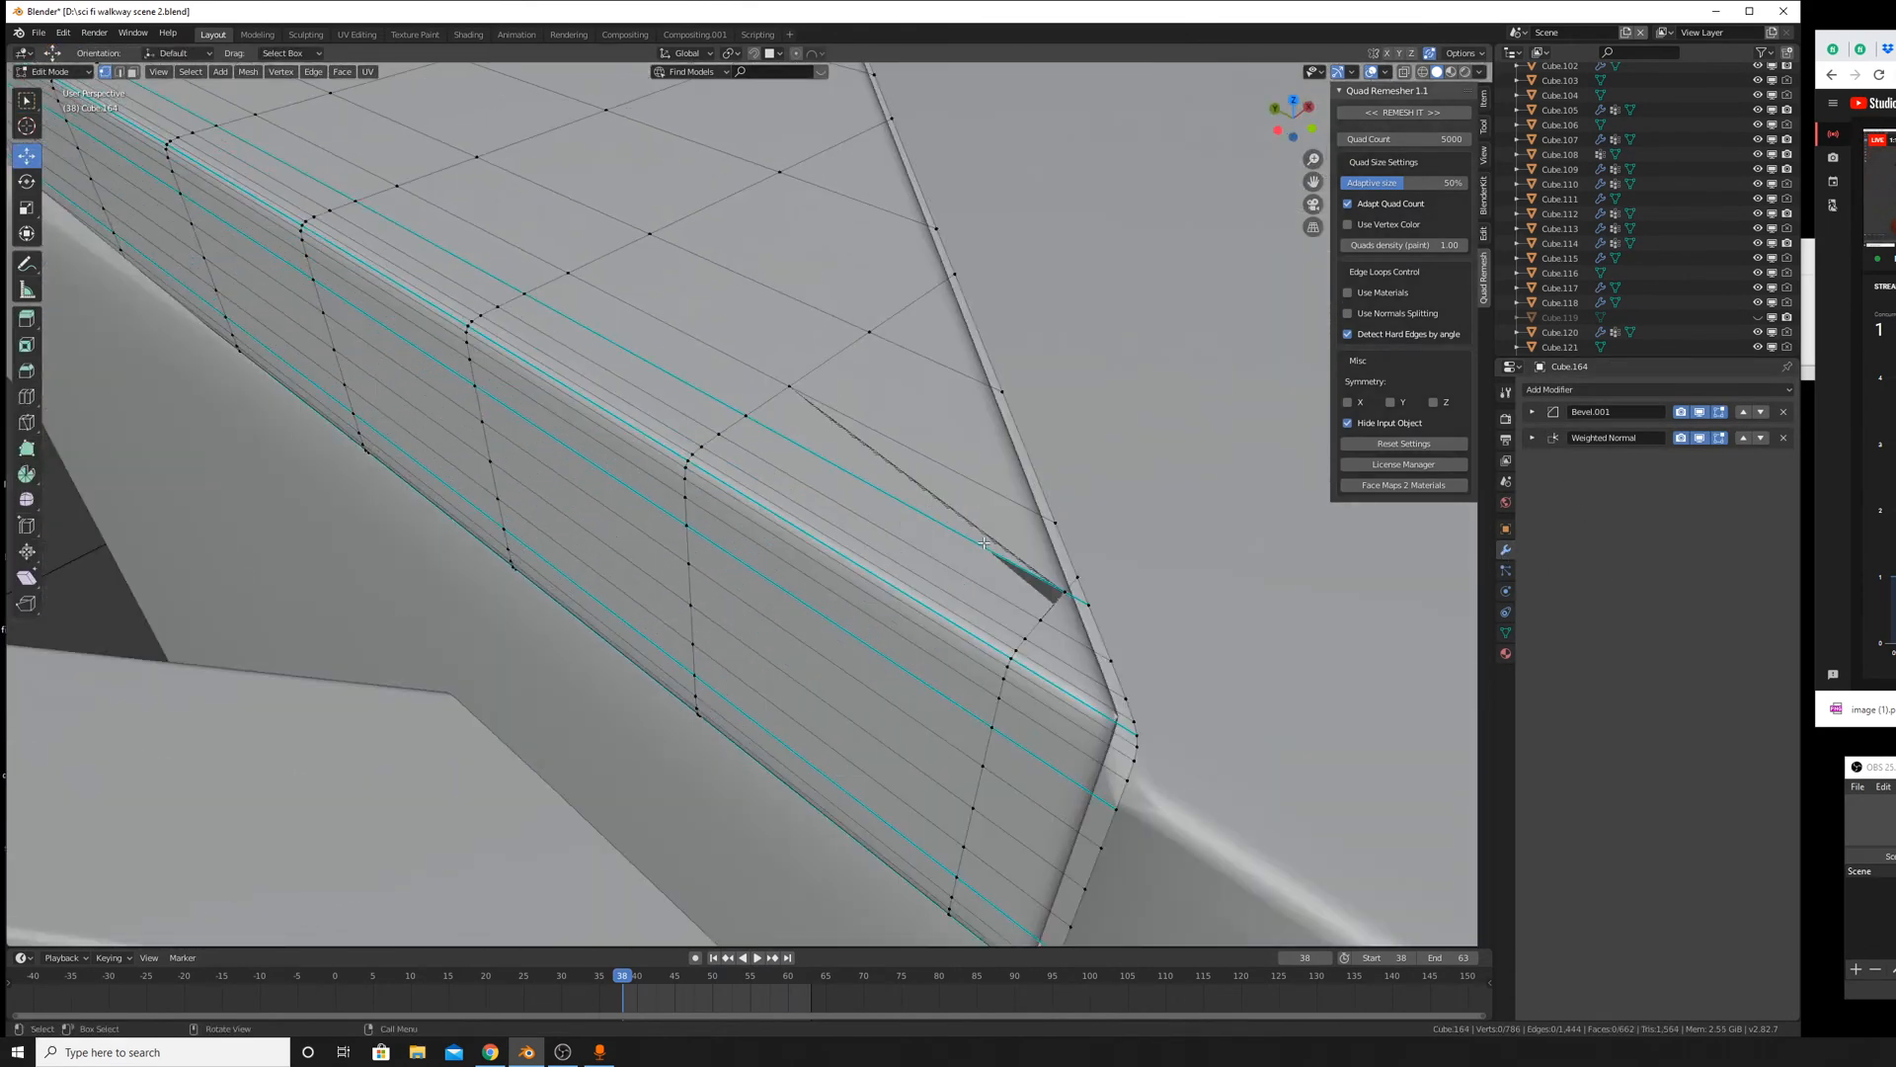
pyautogui.press('g')
pyautogui.press('x')
pyautogui.press('y')
pyautogui.click(1090, 609)
pyautogui.press('Tab')
pyautogui.scroll(-8, 1091, 611)
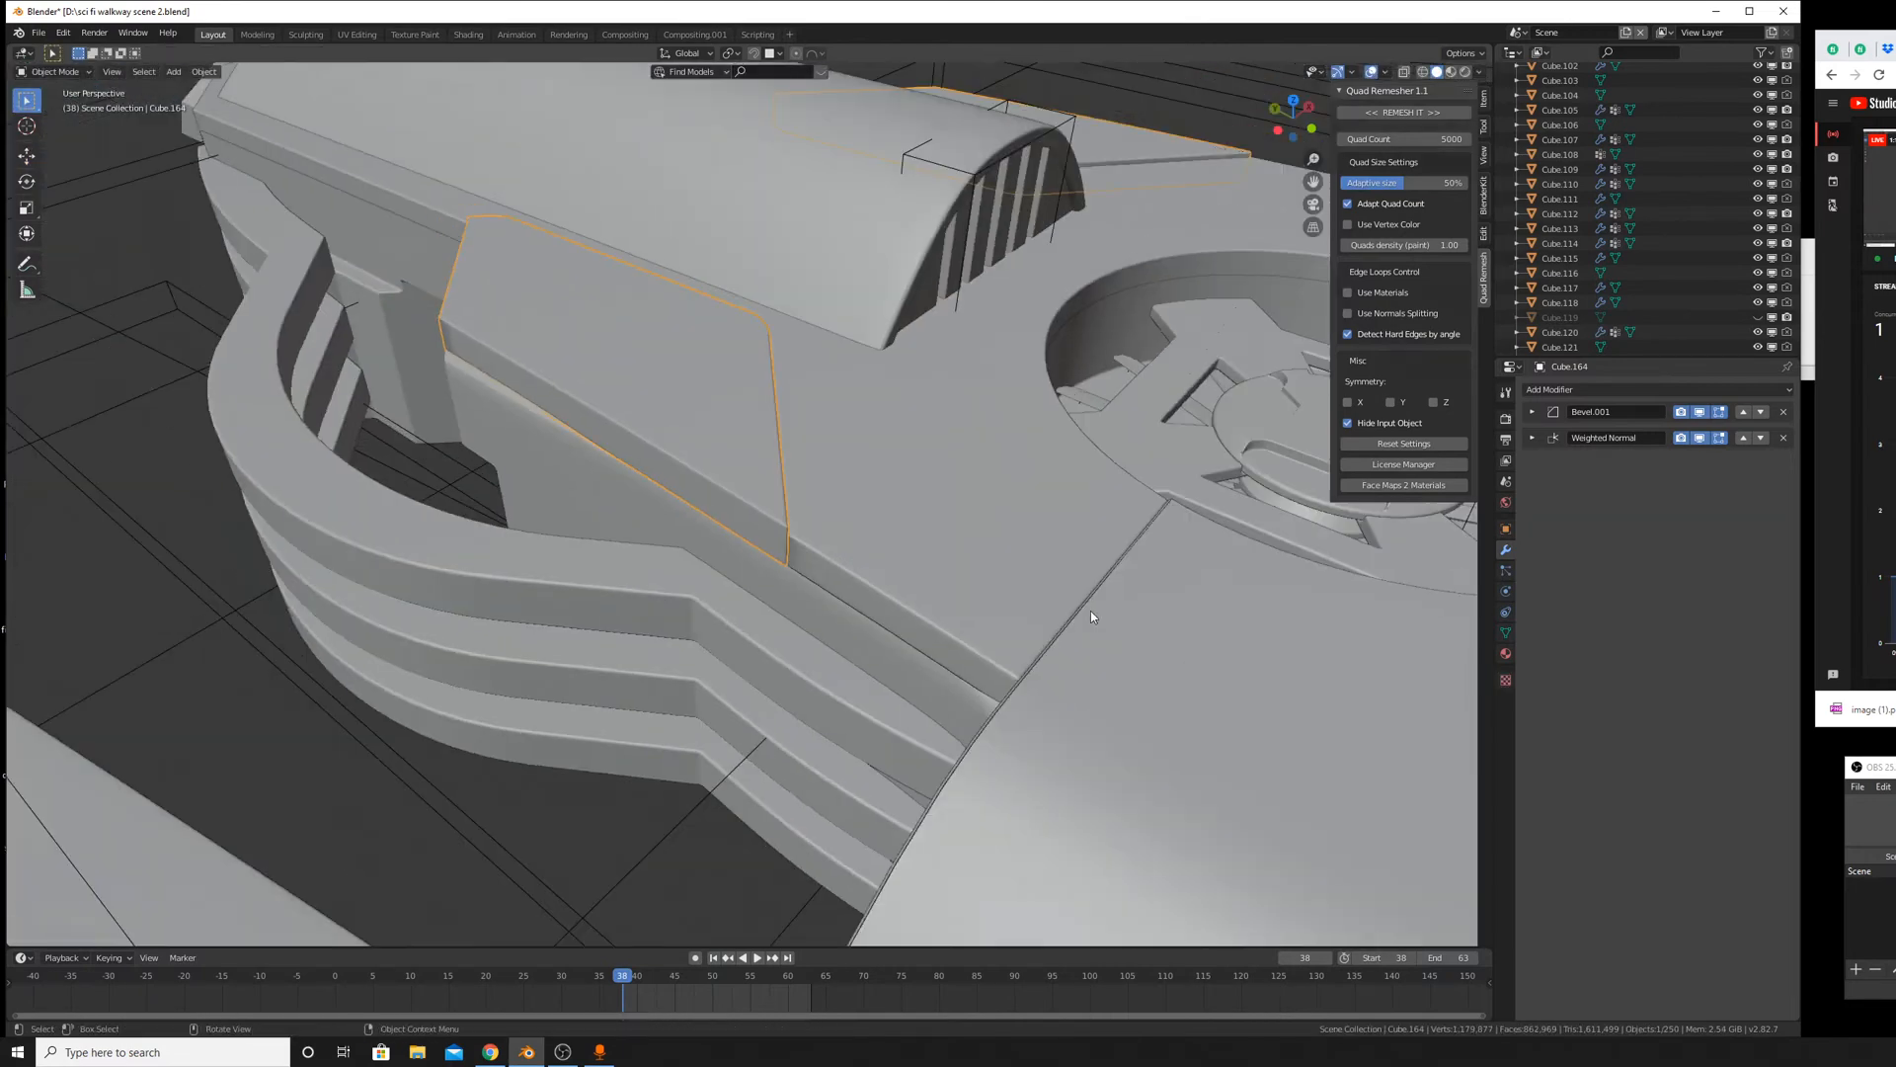
# Examine the mesh at the corner of the matching angled panel on the opposite side of the dome.
pyautogui.moveTo(1090, 610); pyautogui.dragTo(915, 612, button='middle')
pyautogui.keyDown('shift'); pyautogui.moveTo(1166, 750); pyautogui.dragTo(918, 526, button='middle'); pyautogui.keyUp('shift')
pyautogui.press('Tab')
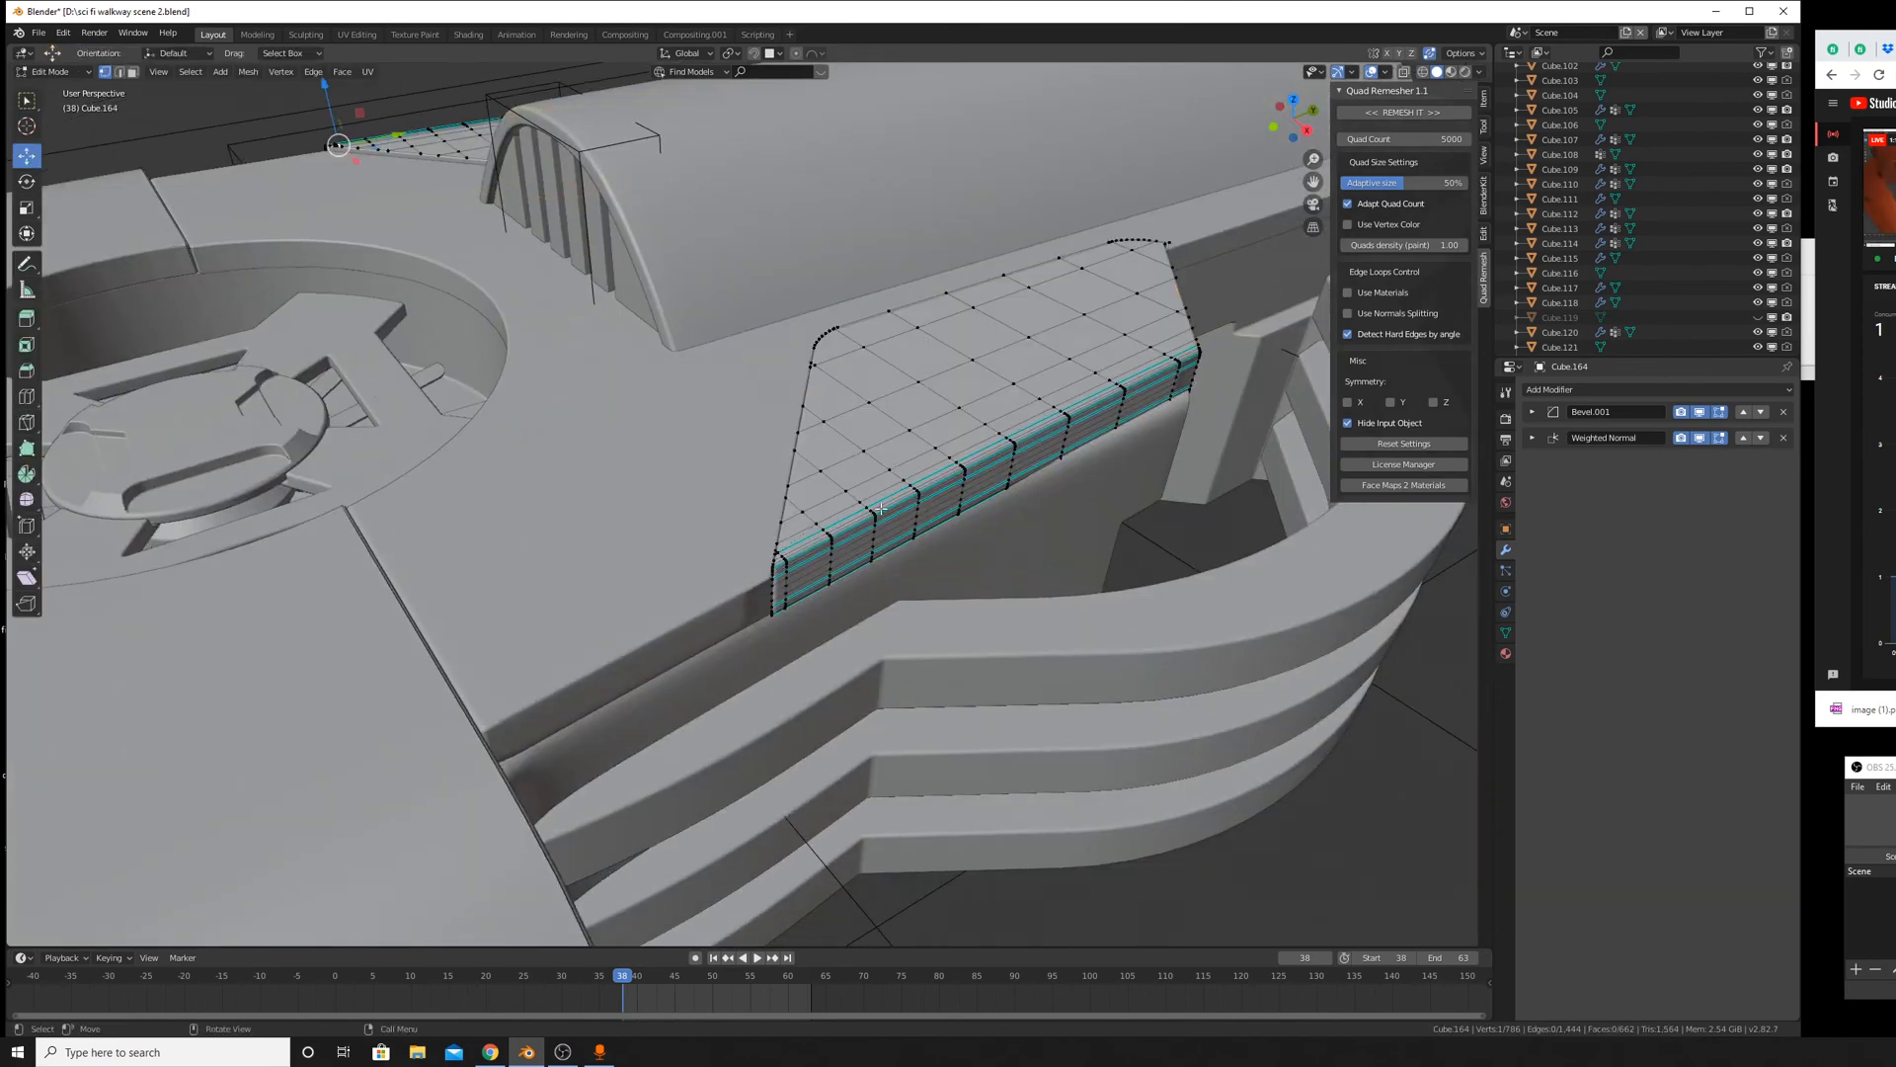
pyautogui.scroll(3, 902, 586)
pyautogui.press('Tab')
pyautogui.press('Tab')
pyautogui.scroll(2, 908, 563)
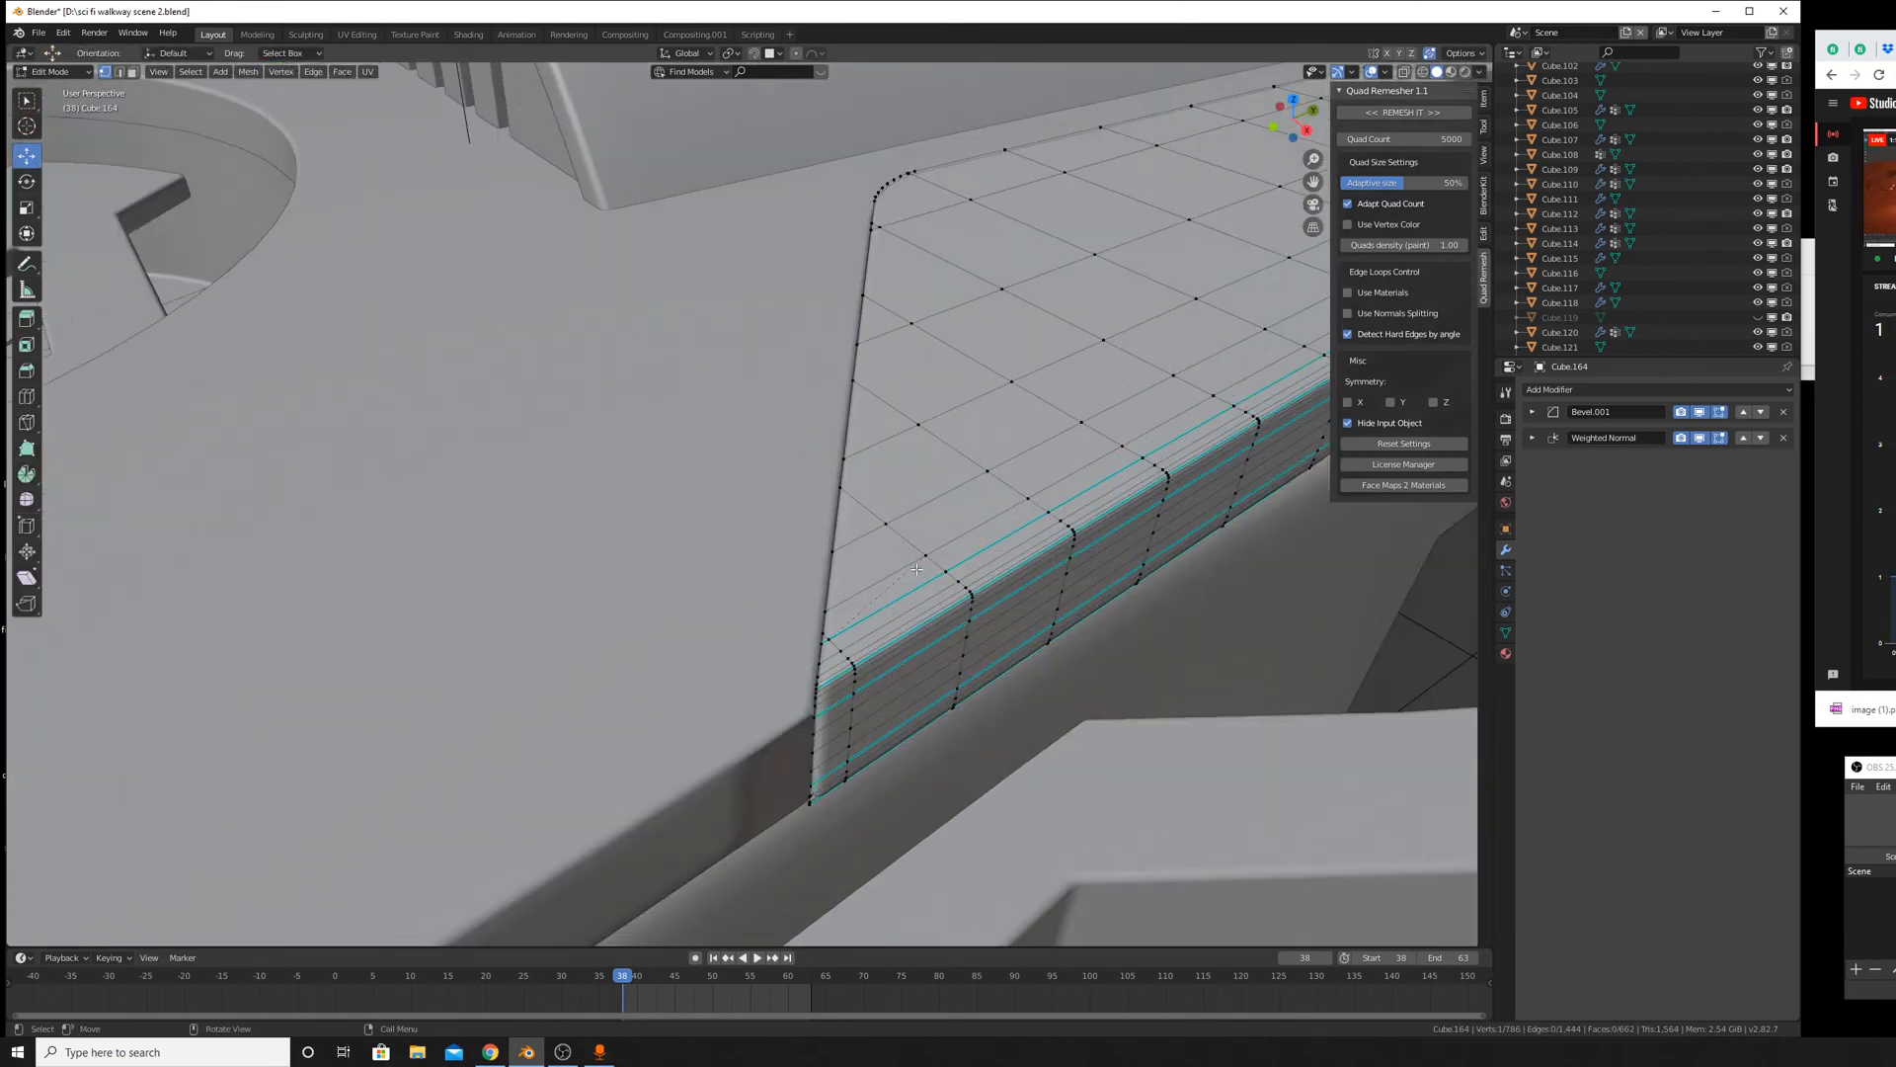
pyautogui.press('Tab')
pyautogui.scroll(-10, 922, 573)
pyautogui.moveTo(940, 572); pyautogui.dragTo(1001, 602, button='middle')
pyautogui.click(989, 611)
pyautogui.press('g')
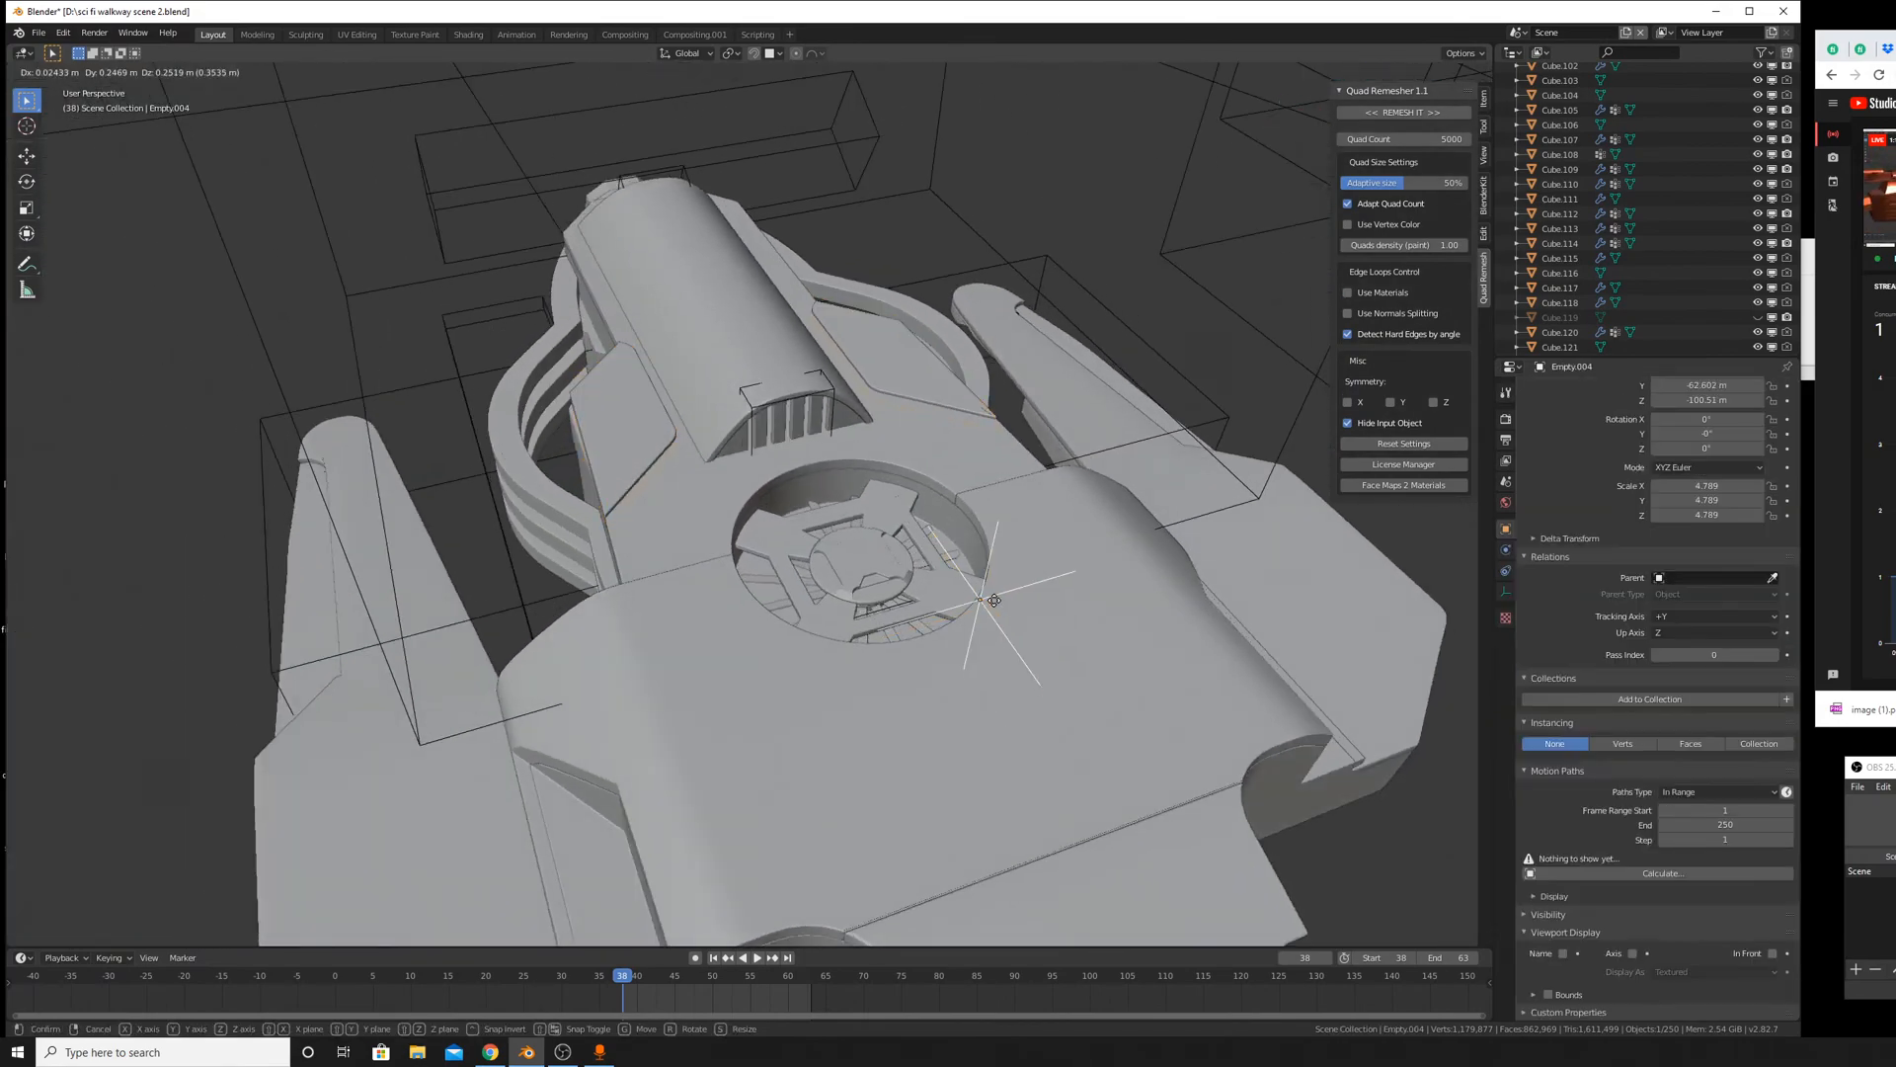
pyautogui.rightClick(992, 599)
pyautogui.moveTo(886, 496); pyautogui.dragTo(1047, 490, button='middle')
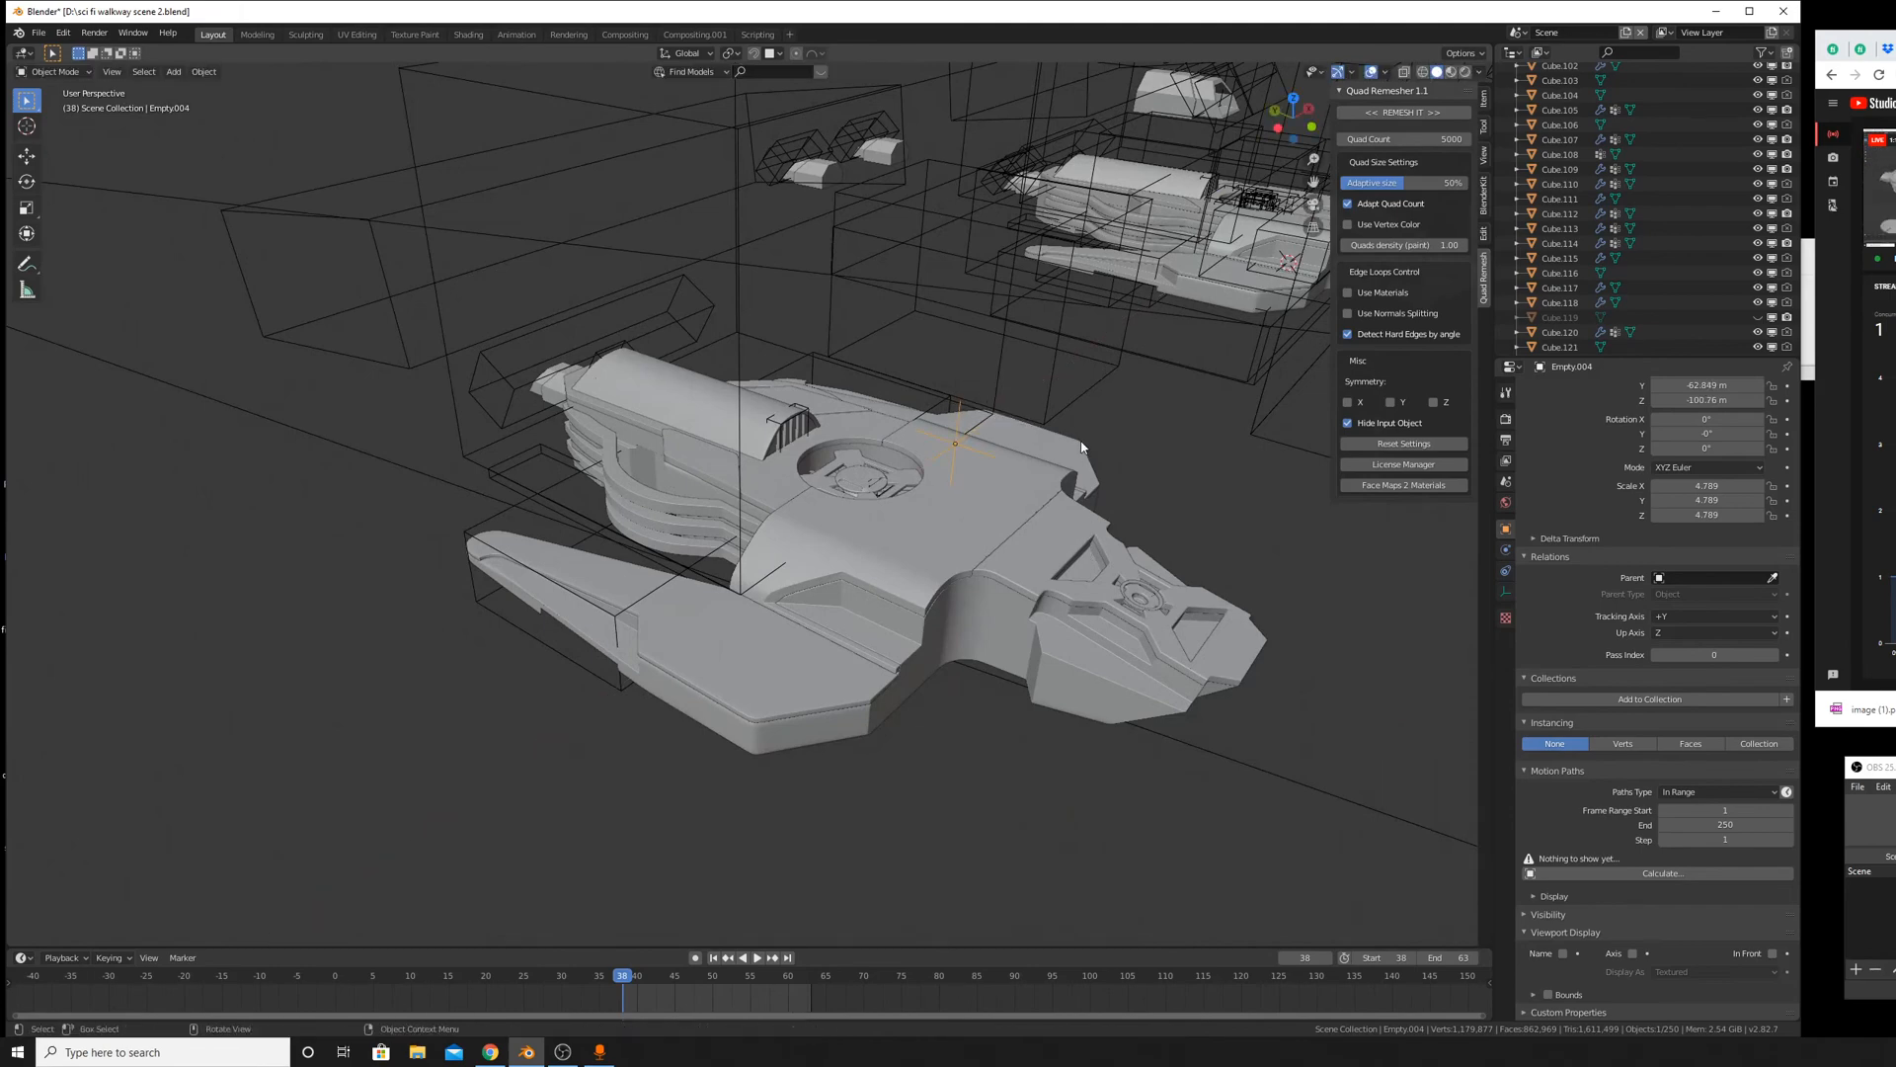
pyautogui.moveTo(1146, 464); pyautogui.dragTo(1224, 601, button='middle')
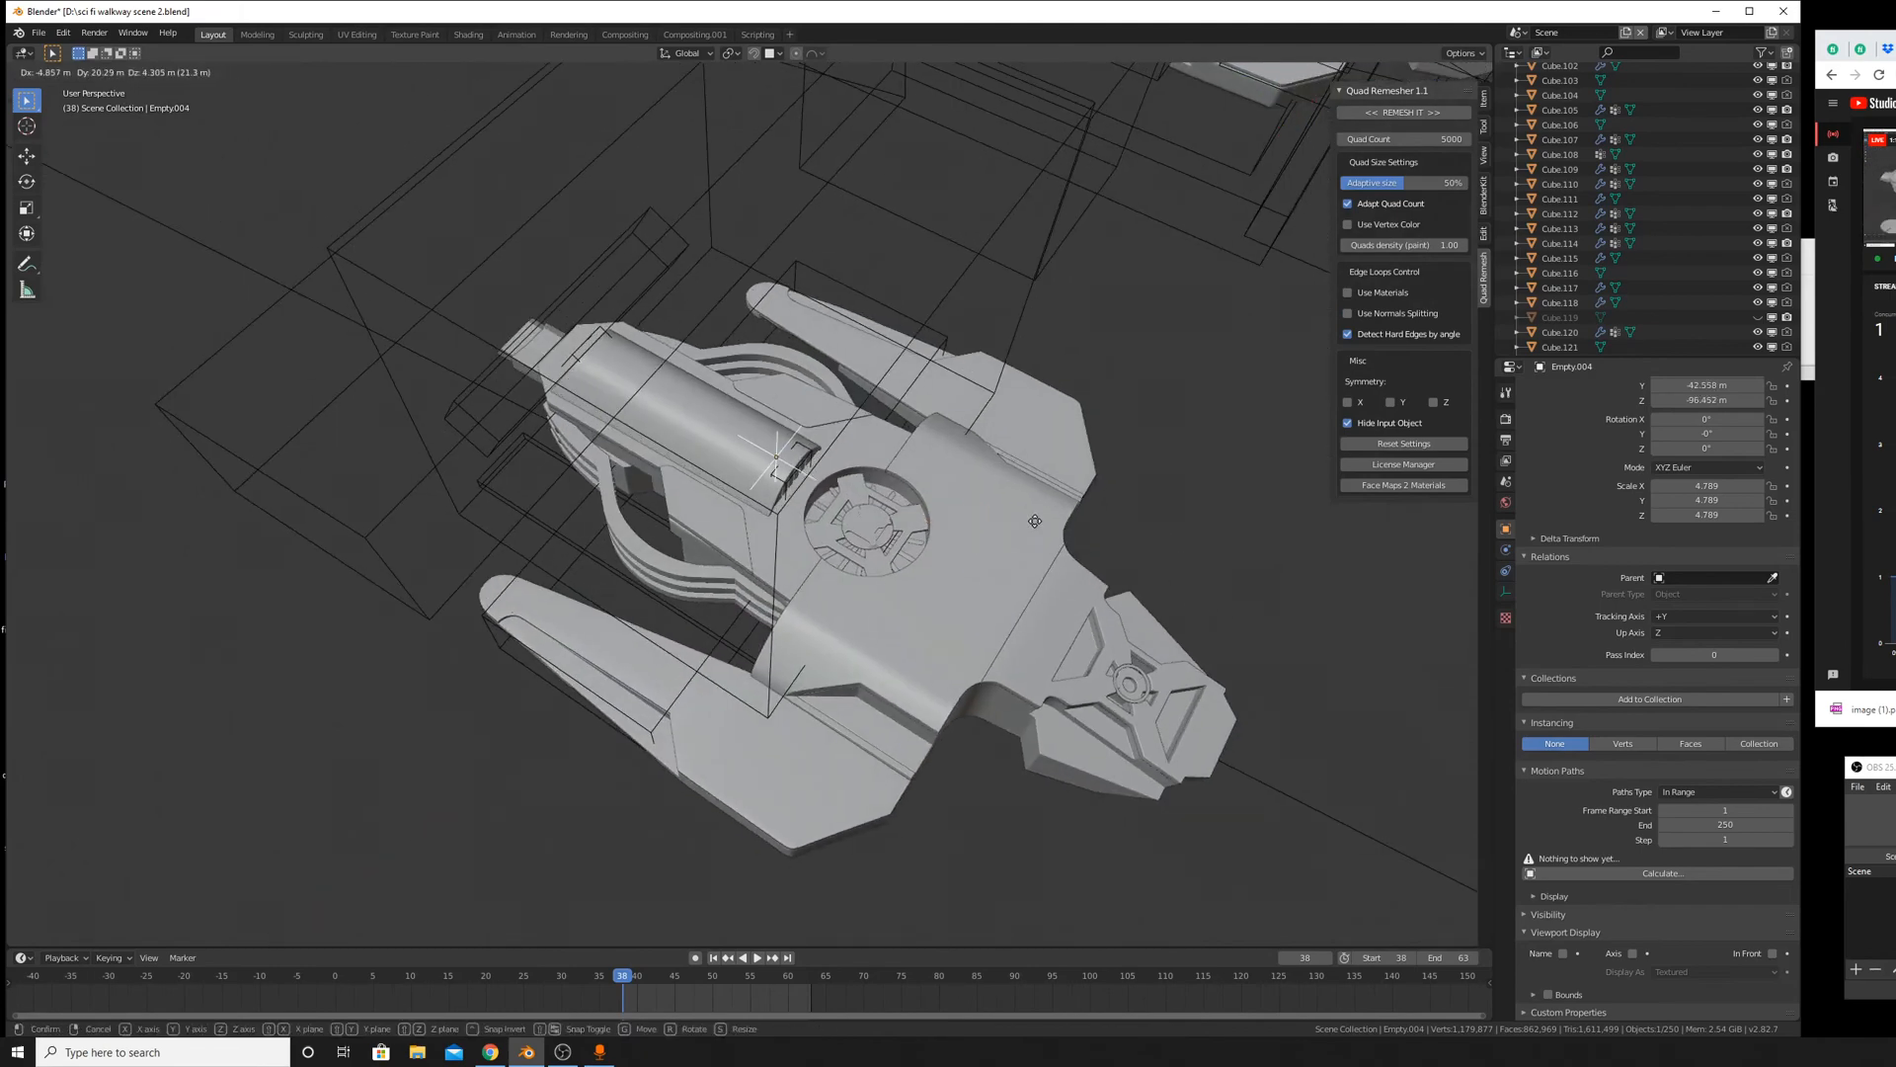
pyautogui.press('g')
pyautogui.press('y')
pyautogui.press('Escape')
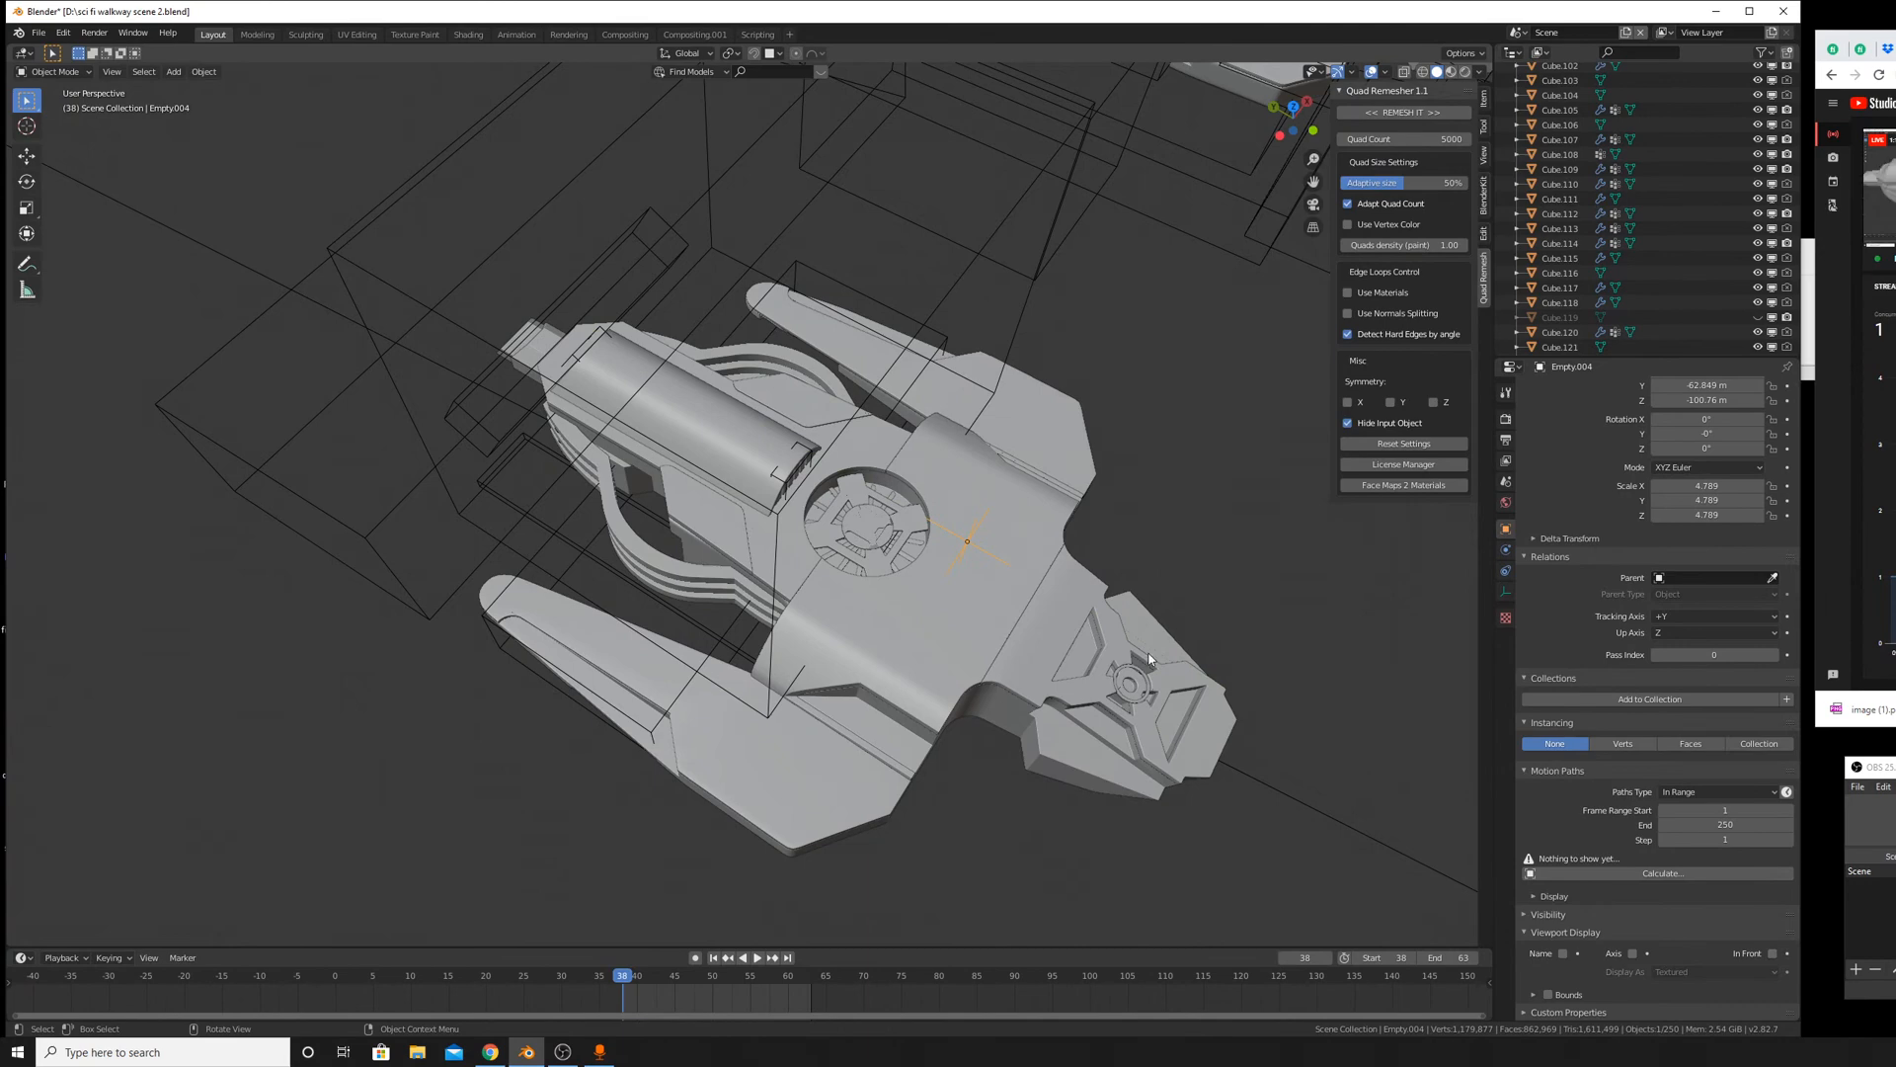
pyautogui.moveTo(1016, 513); pyautogui.dragTo(948, 669, button='middle')
pyautogui.press('g')
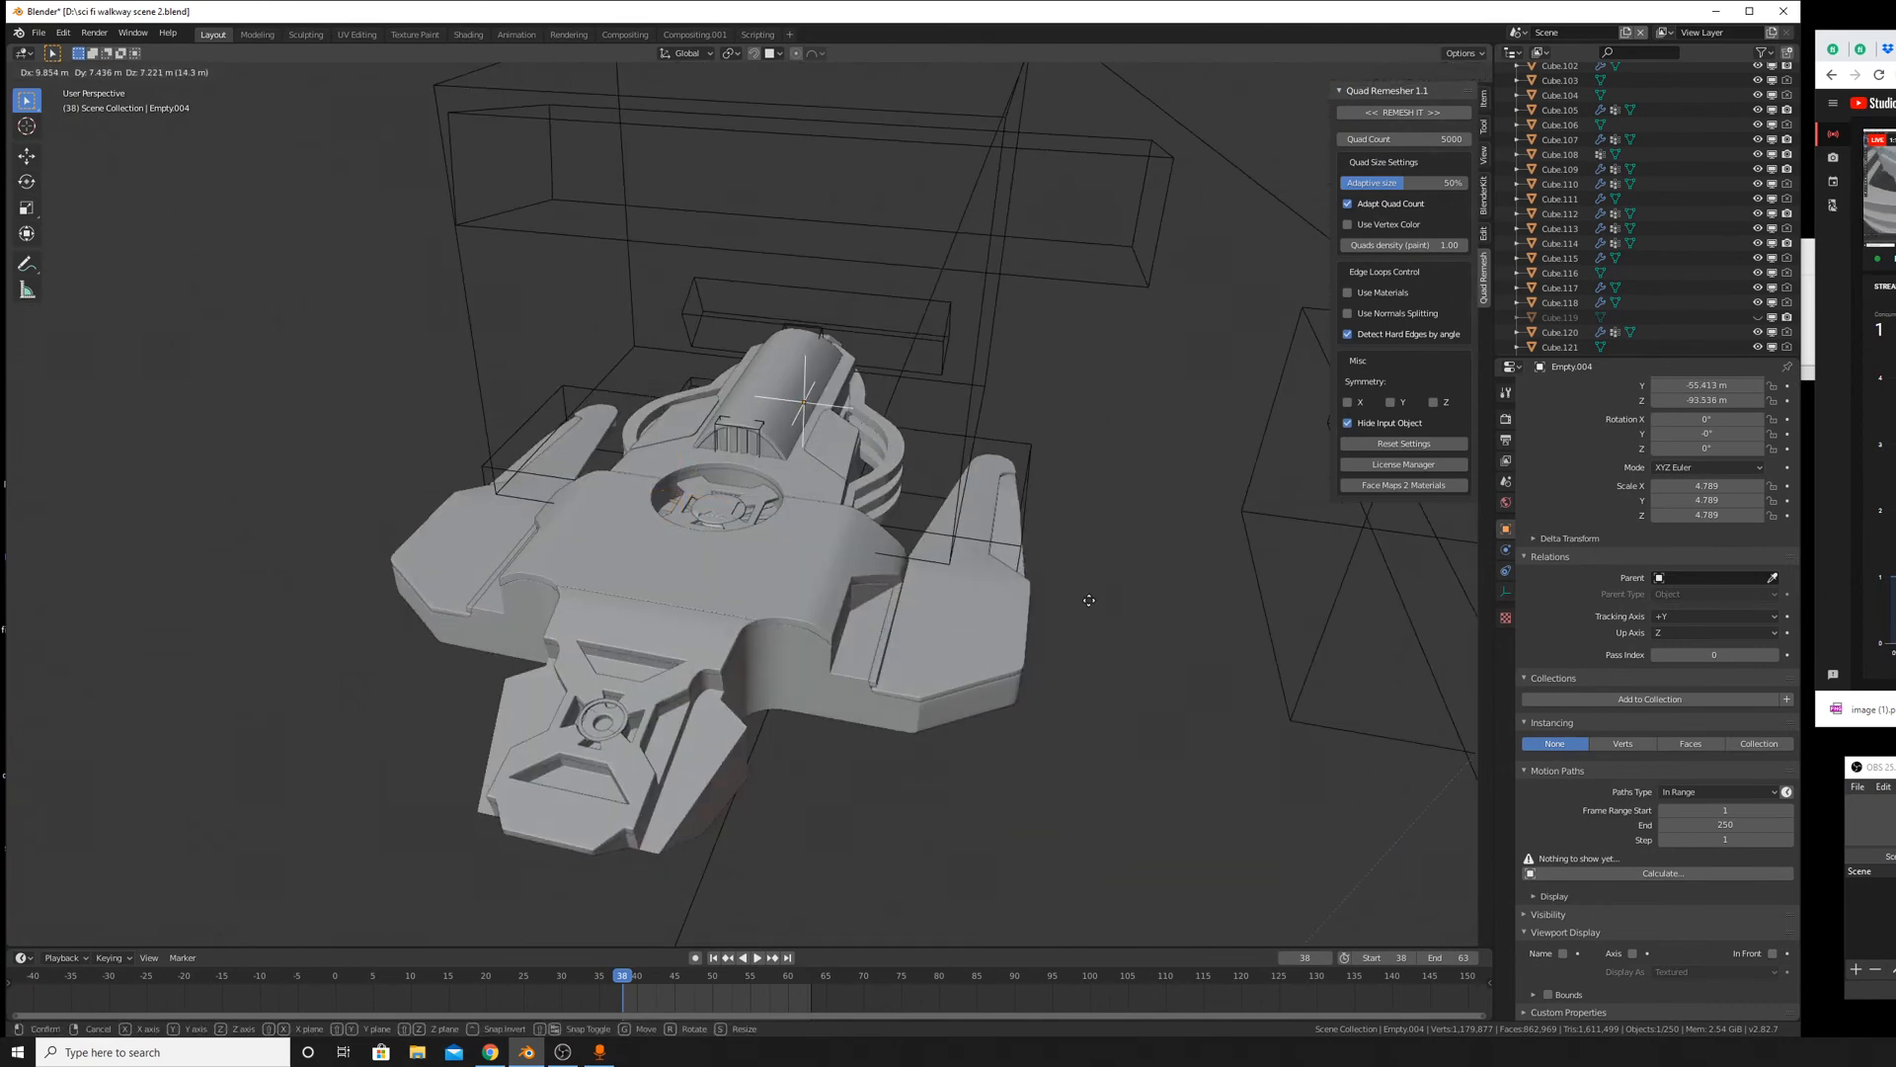
pyautogui.press('Escape')
pyautogui.scroll(-8, 1642, 237)
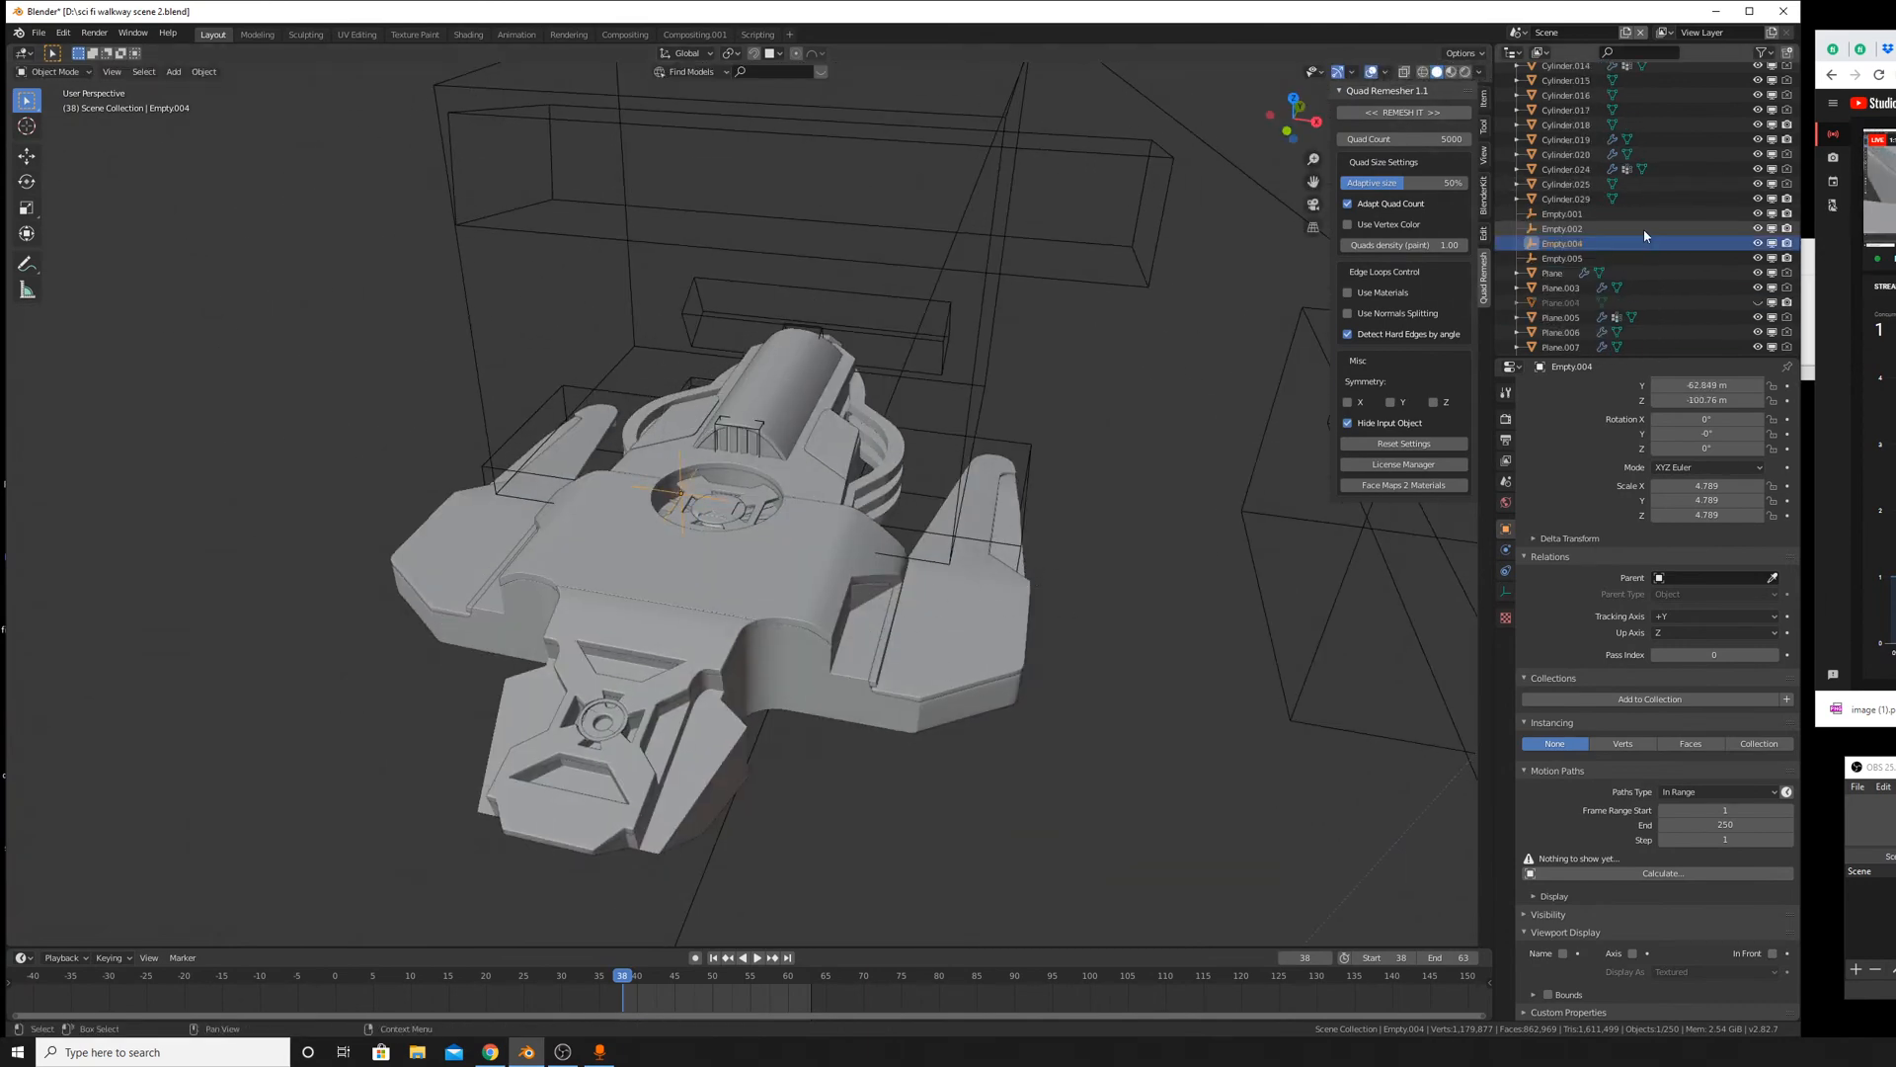
# Move the empty beside the circular recess about 13.1 m along the Y axis.
pyautogui.moveTo(755, 617); pyautogui.dragTo(943, 702, button='middle')
pyautogui.press('g')
pyautogui.press('y')
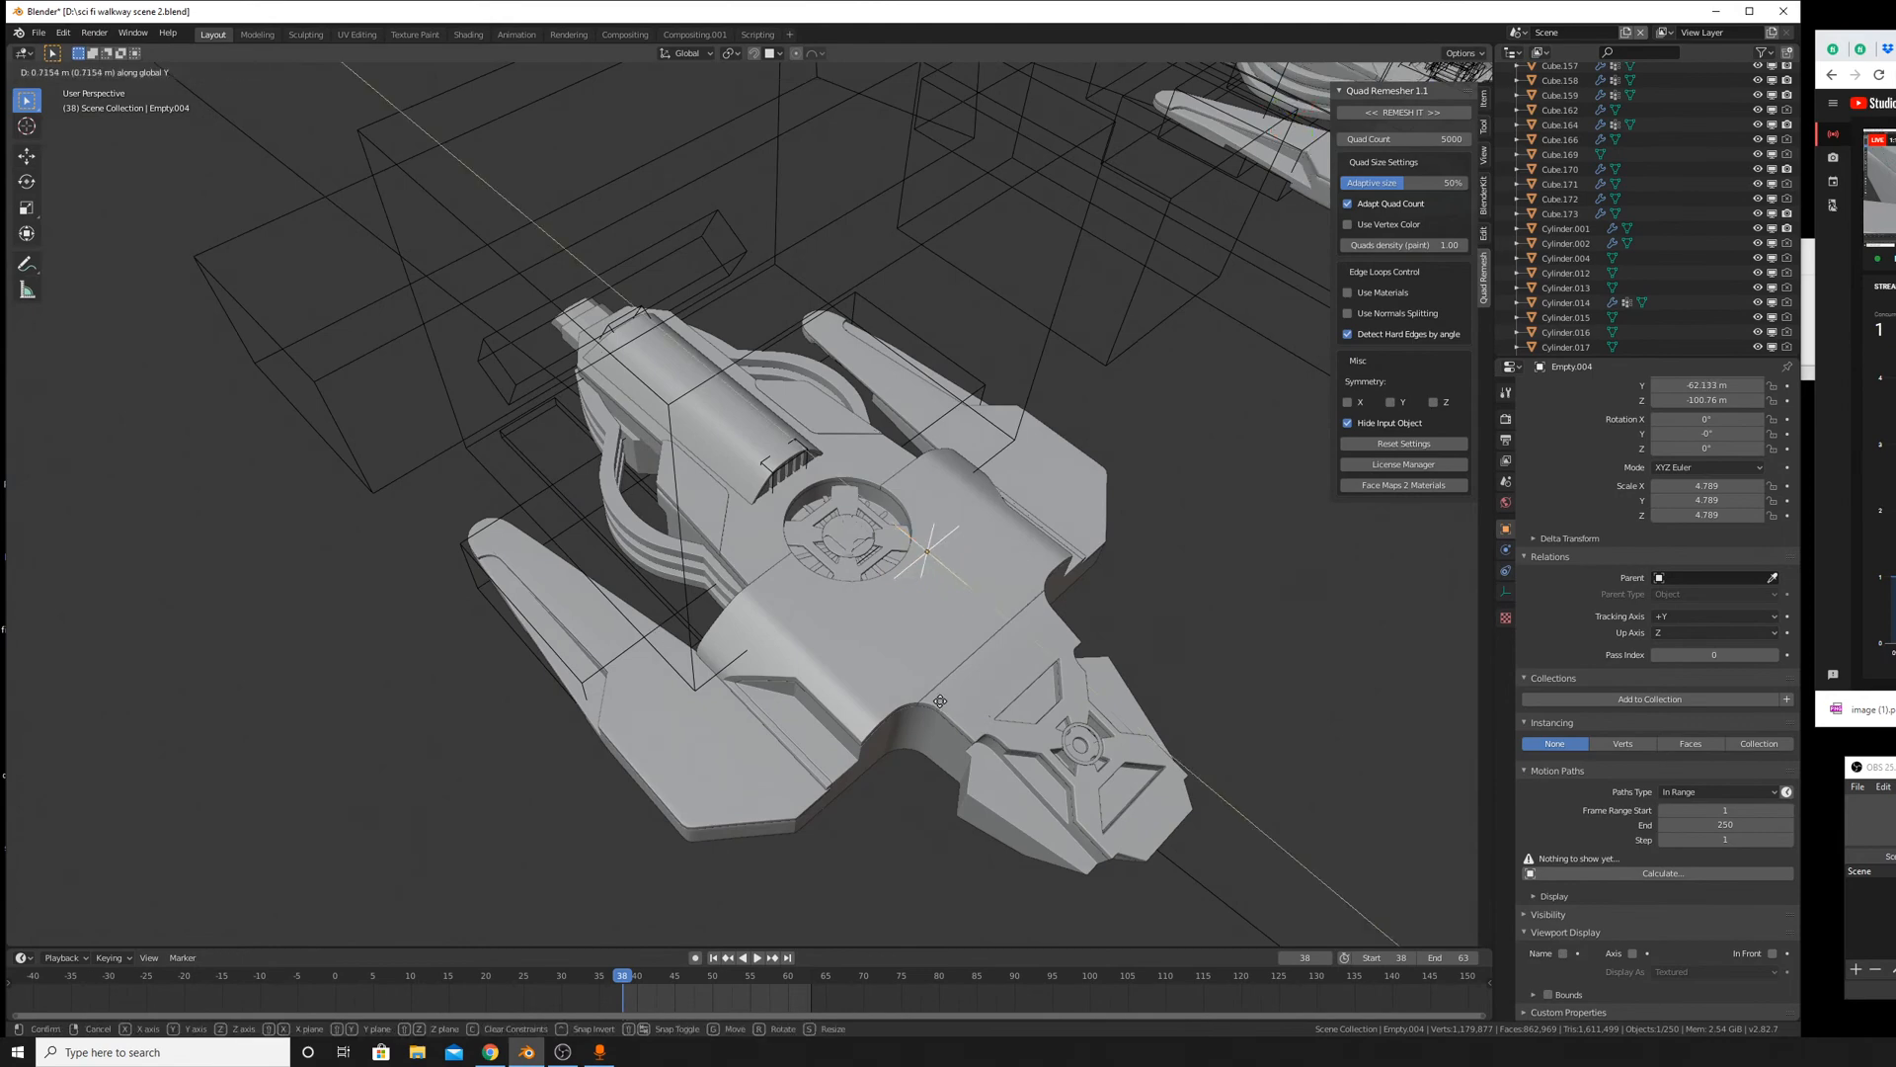
pyautogui.click(852, 619)
pyautogui.moveTo(863, 628); pyautogui.dragTo(698, 579, button='middle')
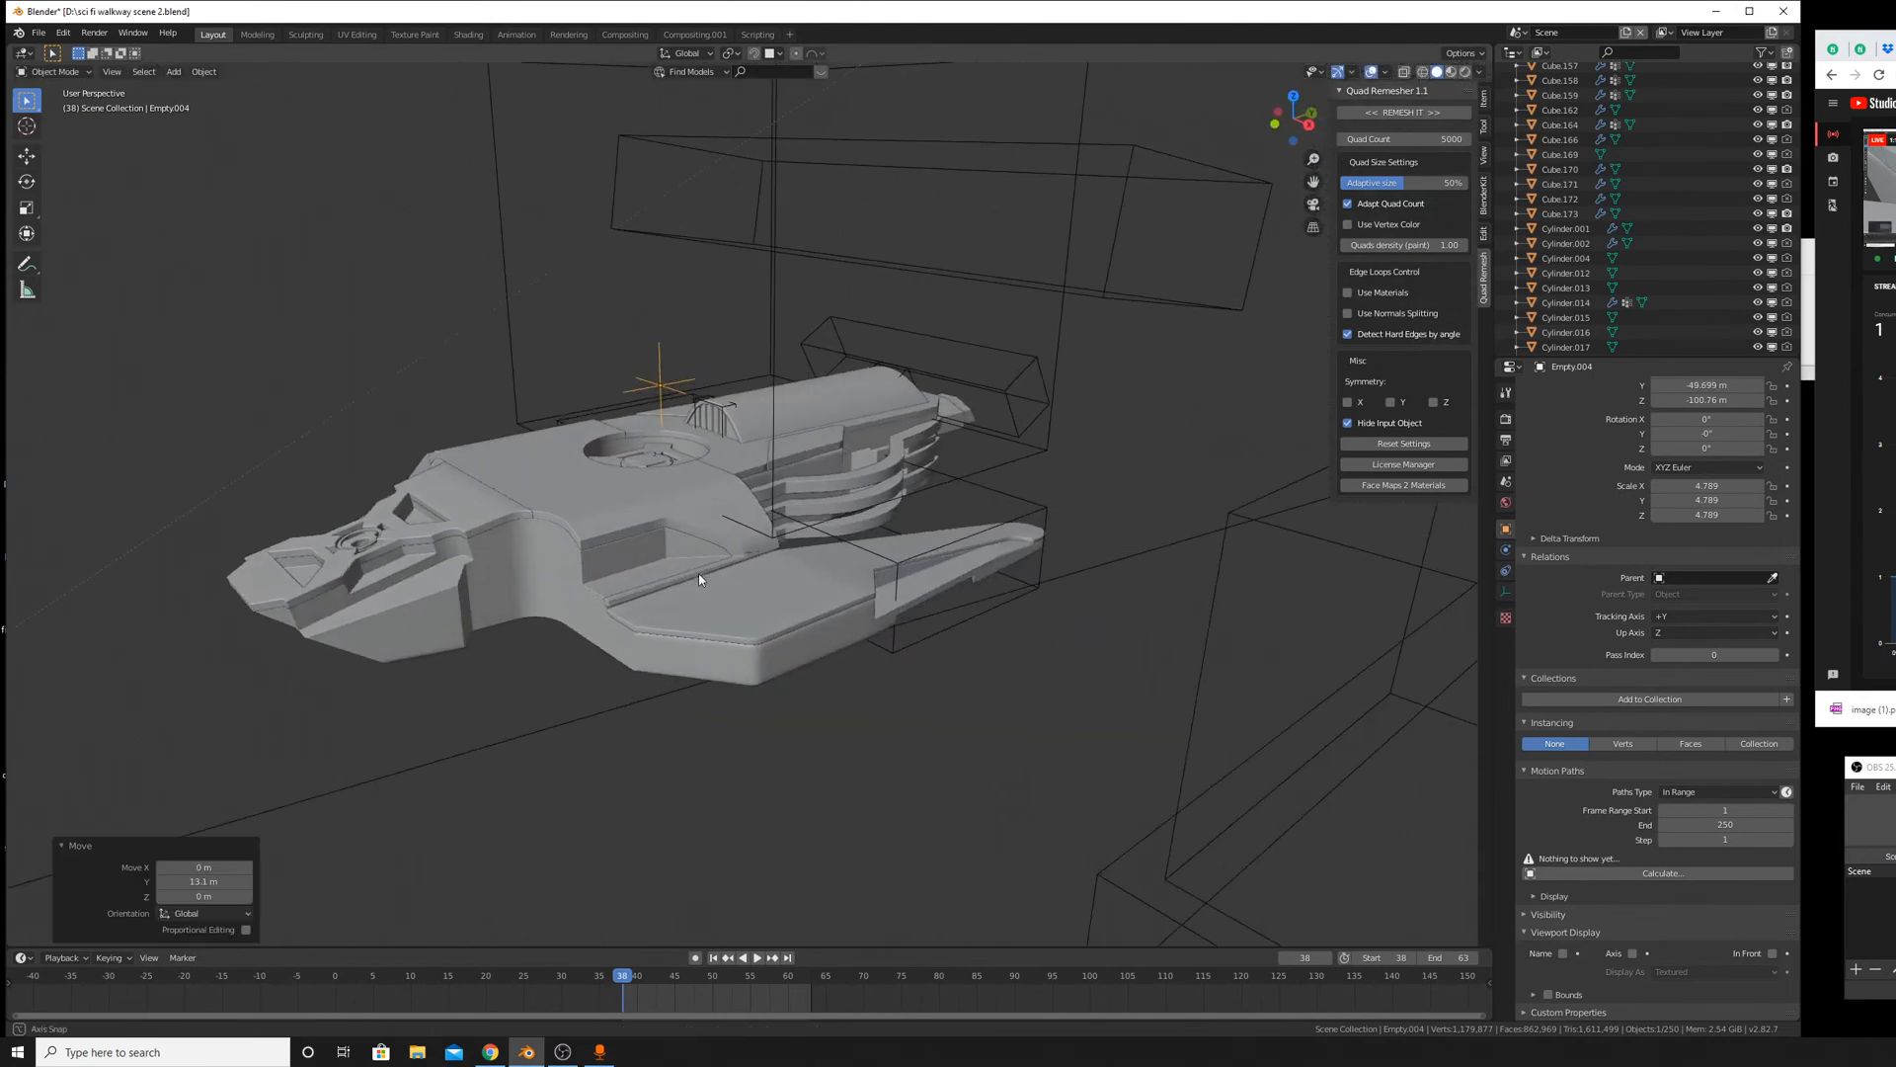
# Delete the large leftover mirrored wireframe box above the cleaned-up ship.
pyautogui.click(774, 417)
pyautogui.moveTo(982, 364); pyautogui.dragTo(933, 553, button='middle')
pyautogui.scroll(-5, 1096, 495)
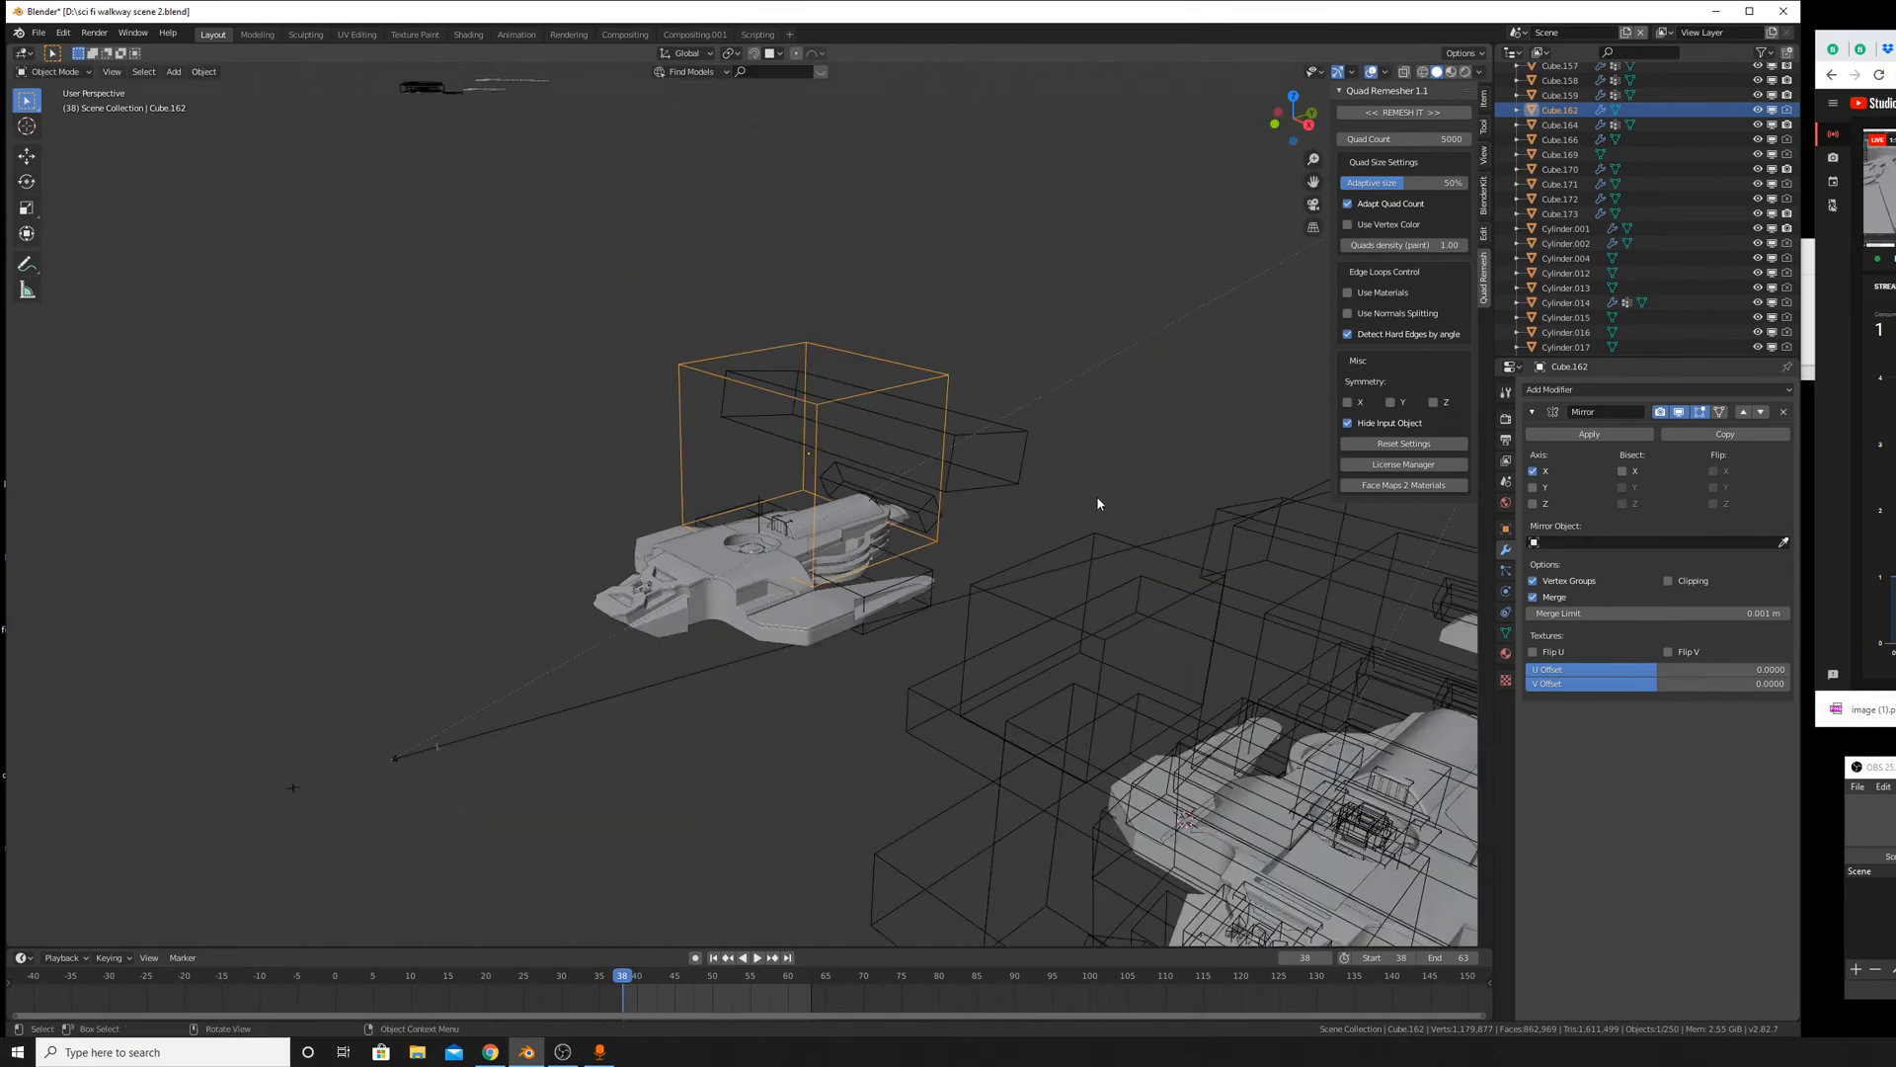
pyautogui.moveTo(1014, 467); pyautogui.dragTo(1122, 516, button='middle')
pyautogui.scroll(3, 861, 473)
pyautogui.press('Delete')
# Duplicate the main hull shell of the ship that still has its cutters, keeping the copy in place.
pyautogui.click(798, 286)
pyautogui.scroll(4, 904, 533)
pyautogui.click(757, 512)
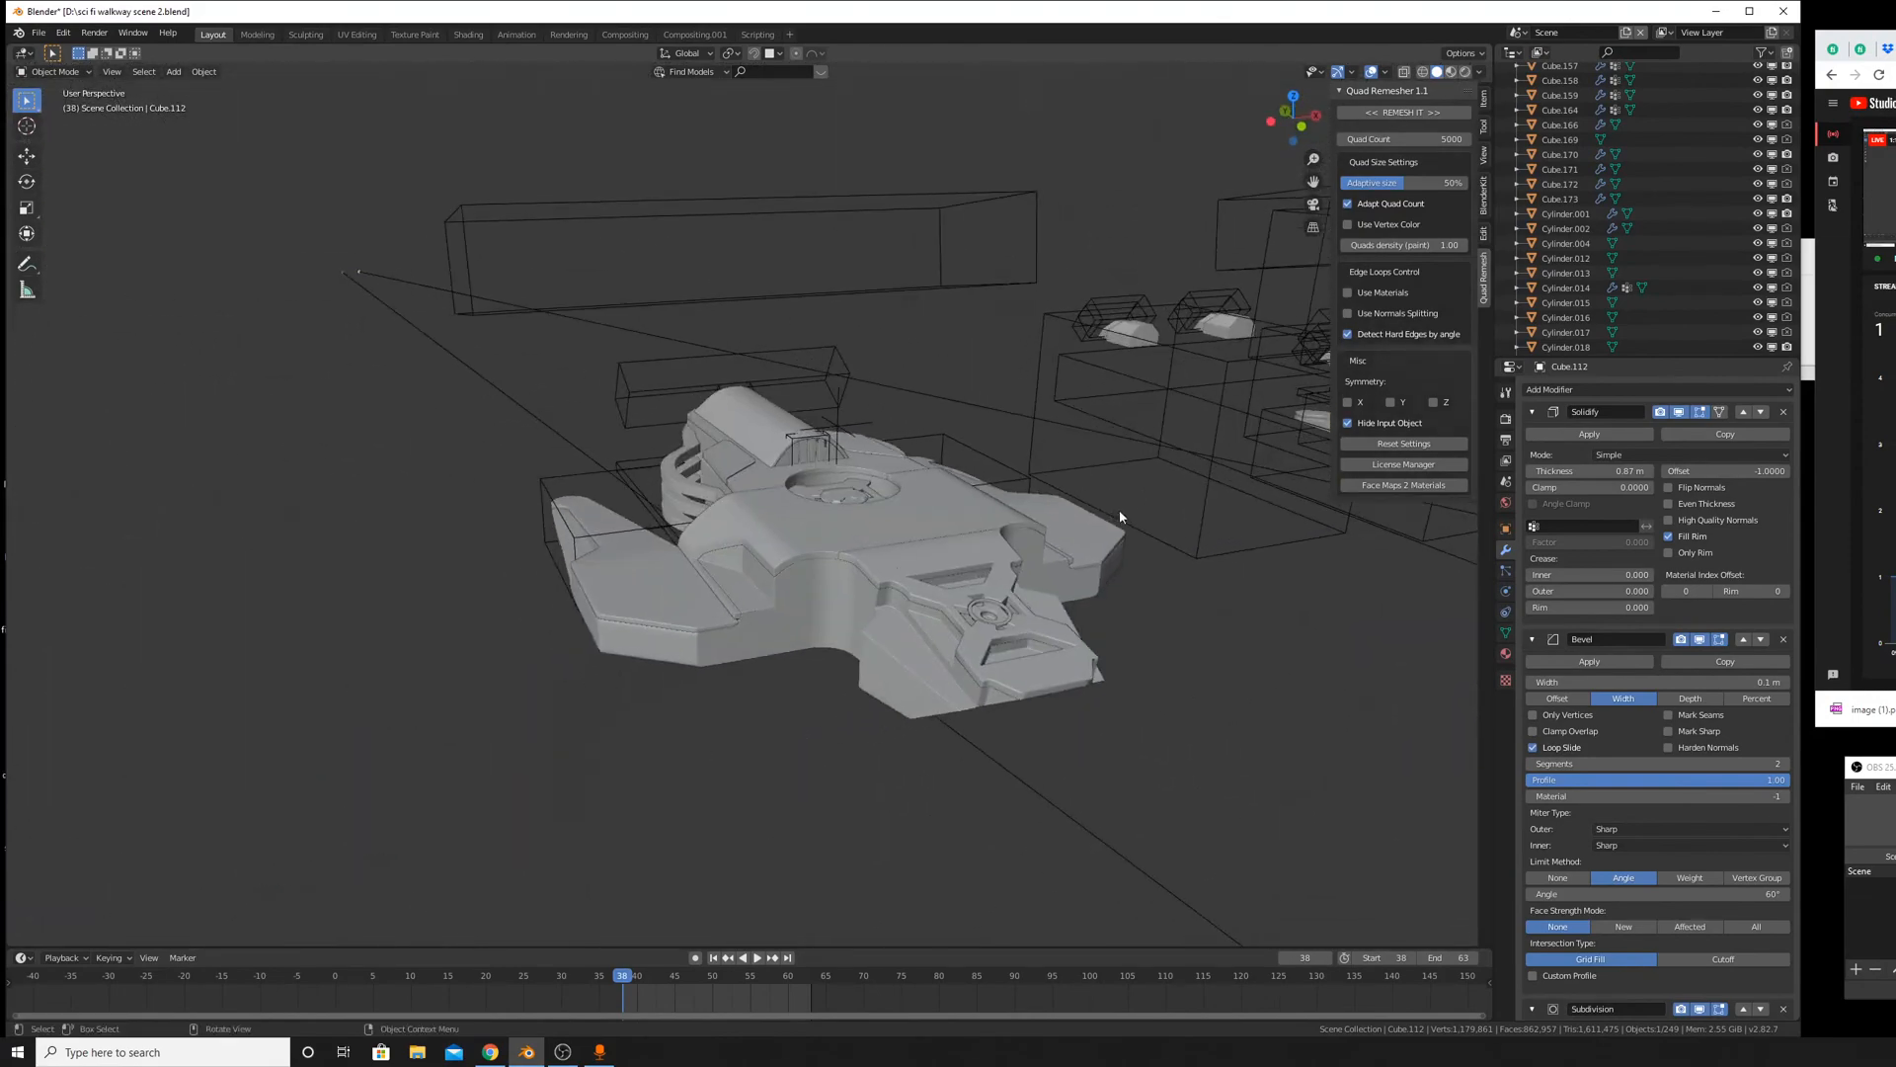
pyautogui.scroll(5, 1111, 506)
pyautogui.scroll(1, 1107, 496)
pyautogui.scroll(-8, 1136, 521)
pyautogui.moveTo(1282, 535); pyautogui.dragTo(1161, 646, button='middle')
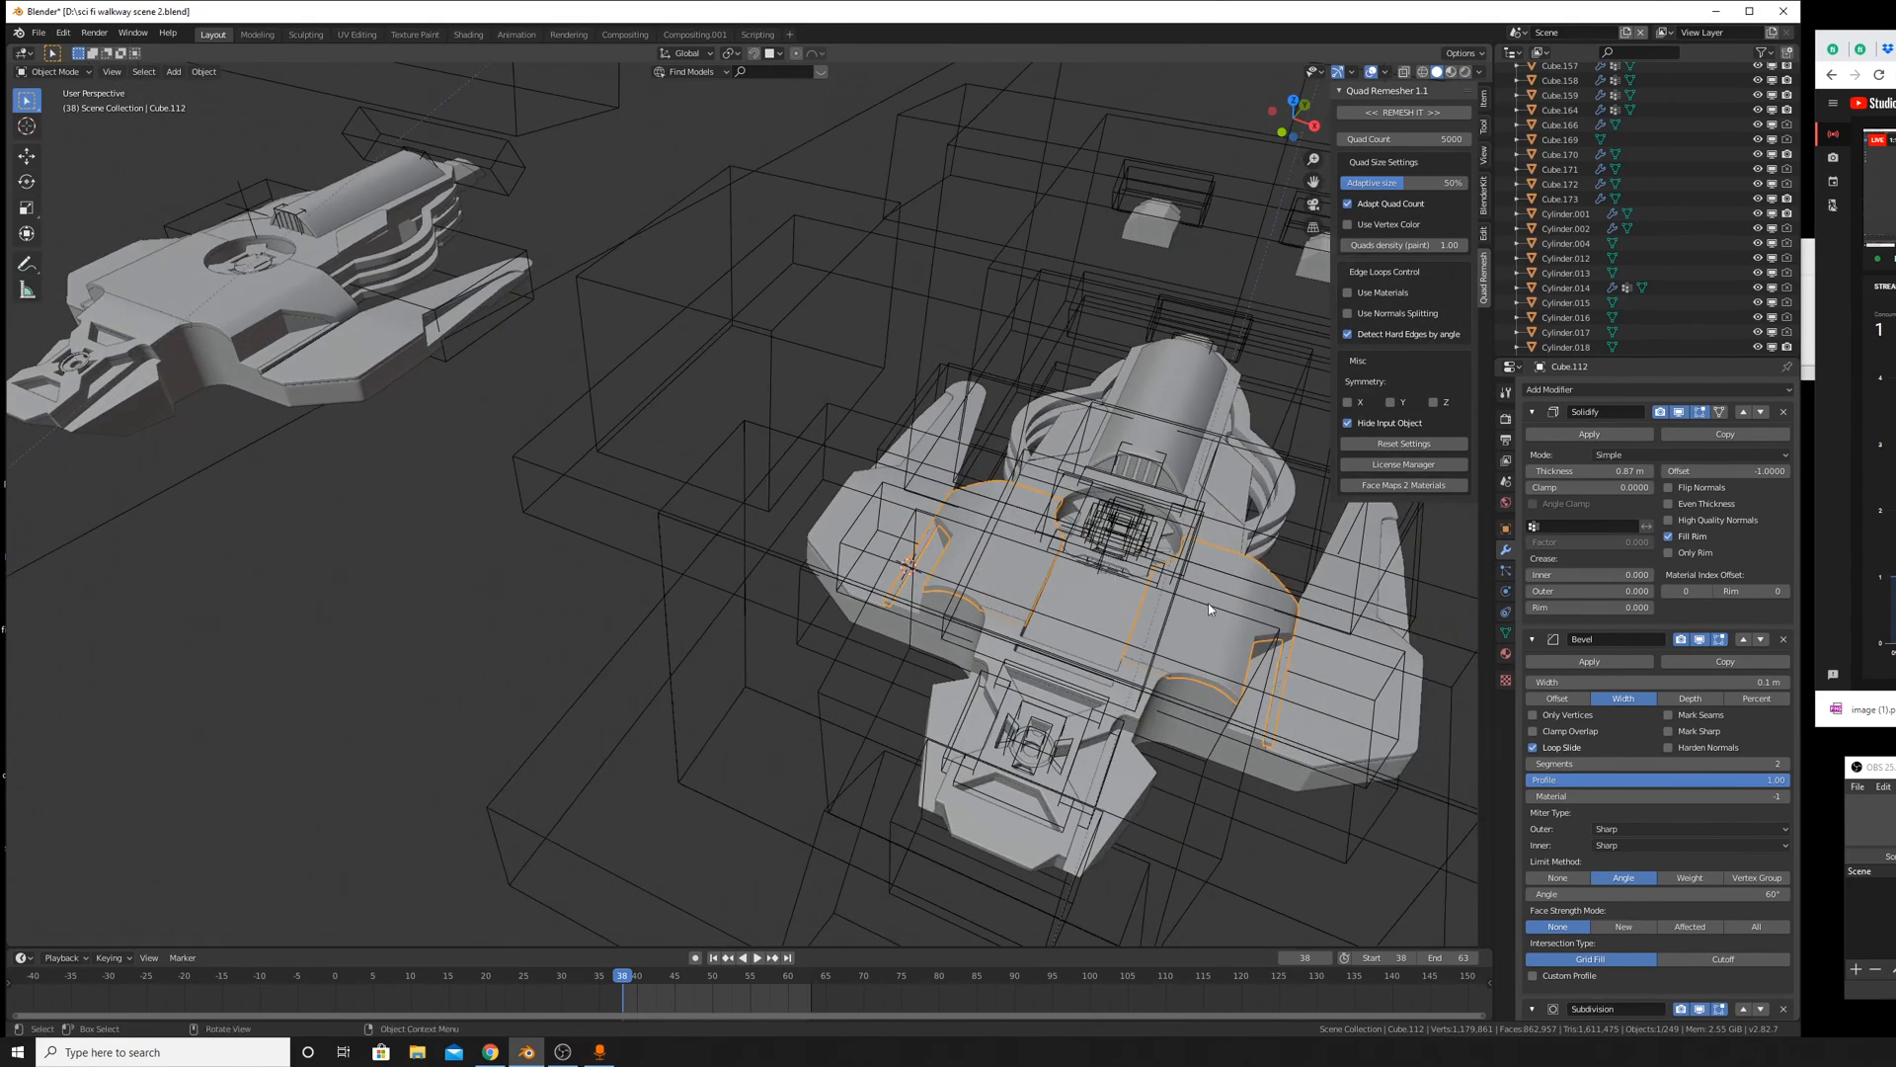
pyautogui.hotkey('shift', 'd')
pyautogui.press('Escape')
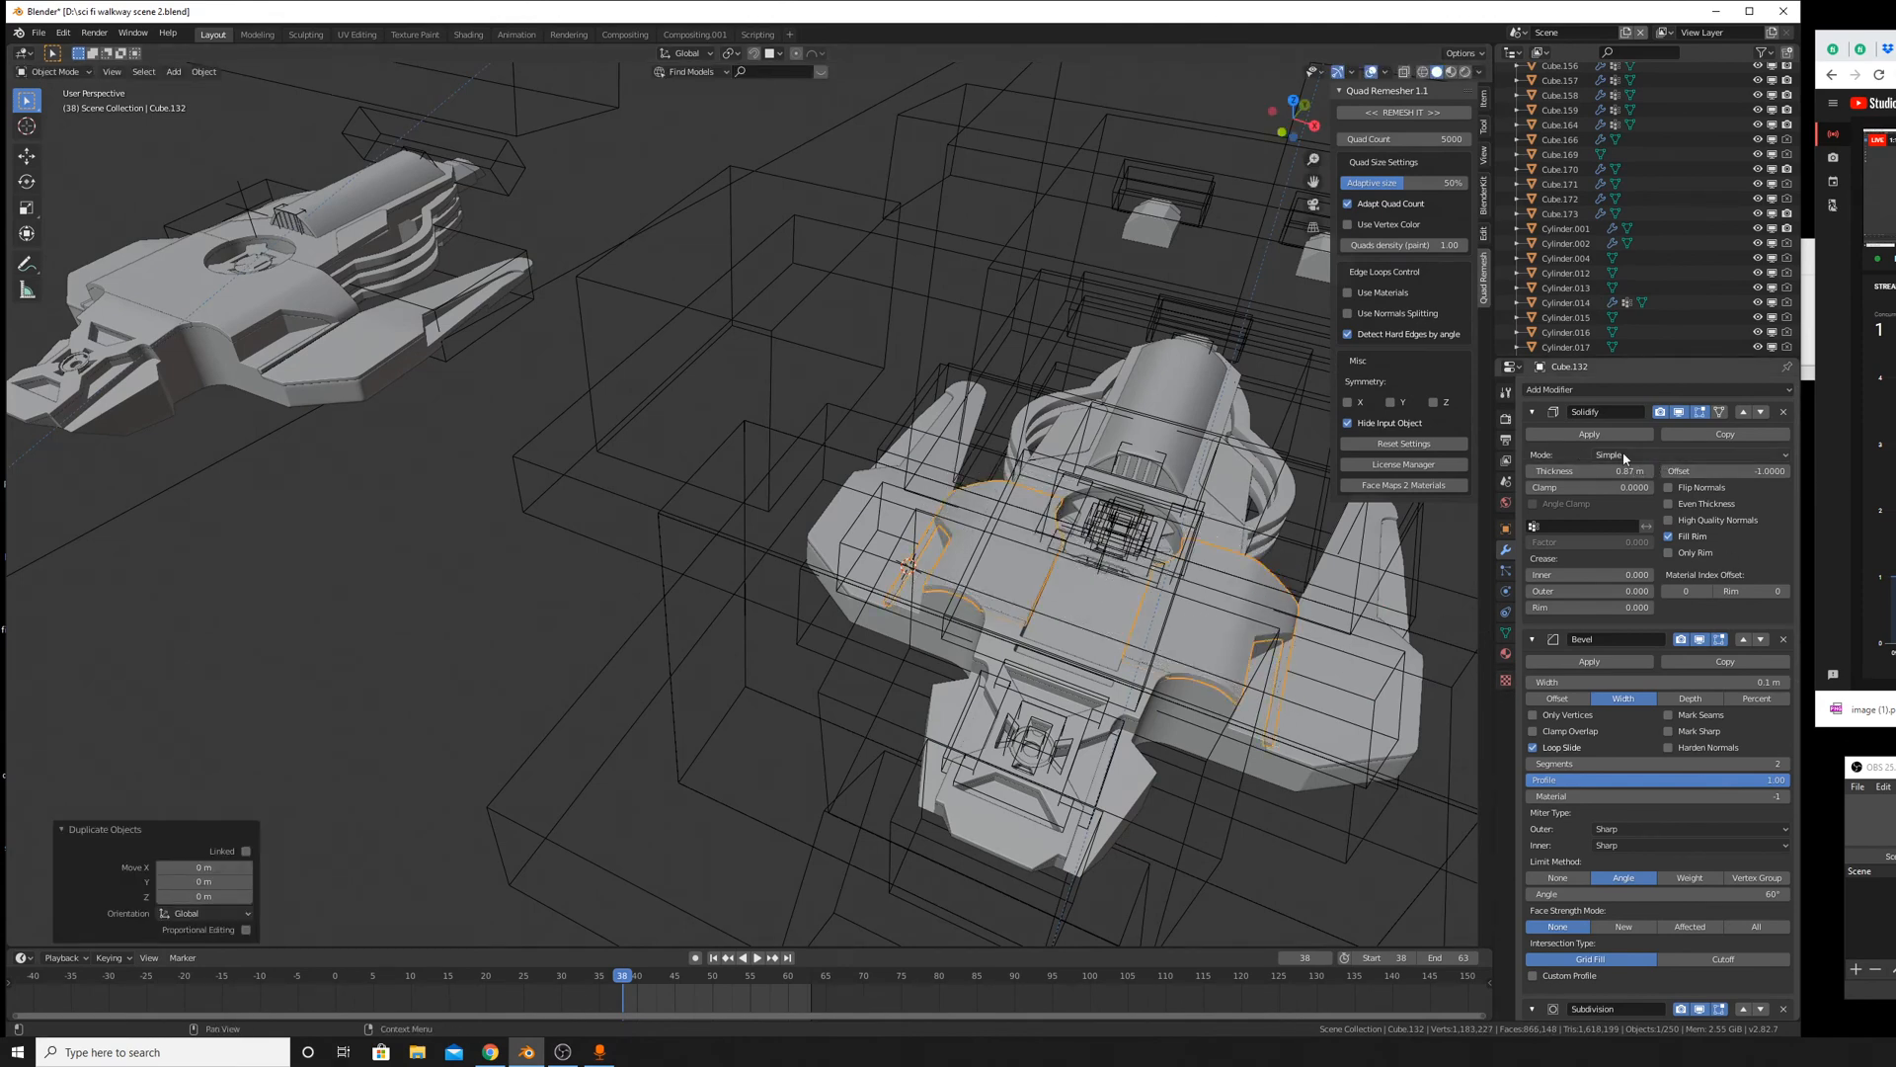
# Apply the Solidify, first Bevel and Subdivision modifiers on the duplicated hull shell.
pyautogui.scroll(-11, 1625, 457)
pyautogui.scroll(11, 1659, 460)
pyautogui.click(1608, 437)
pyautogui.click(1610, 438)
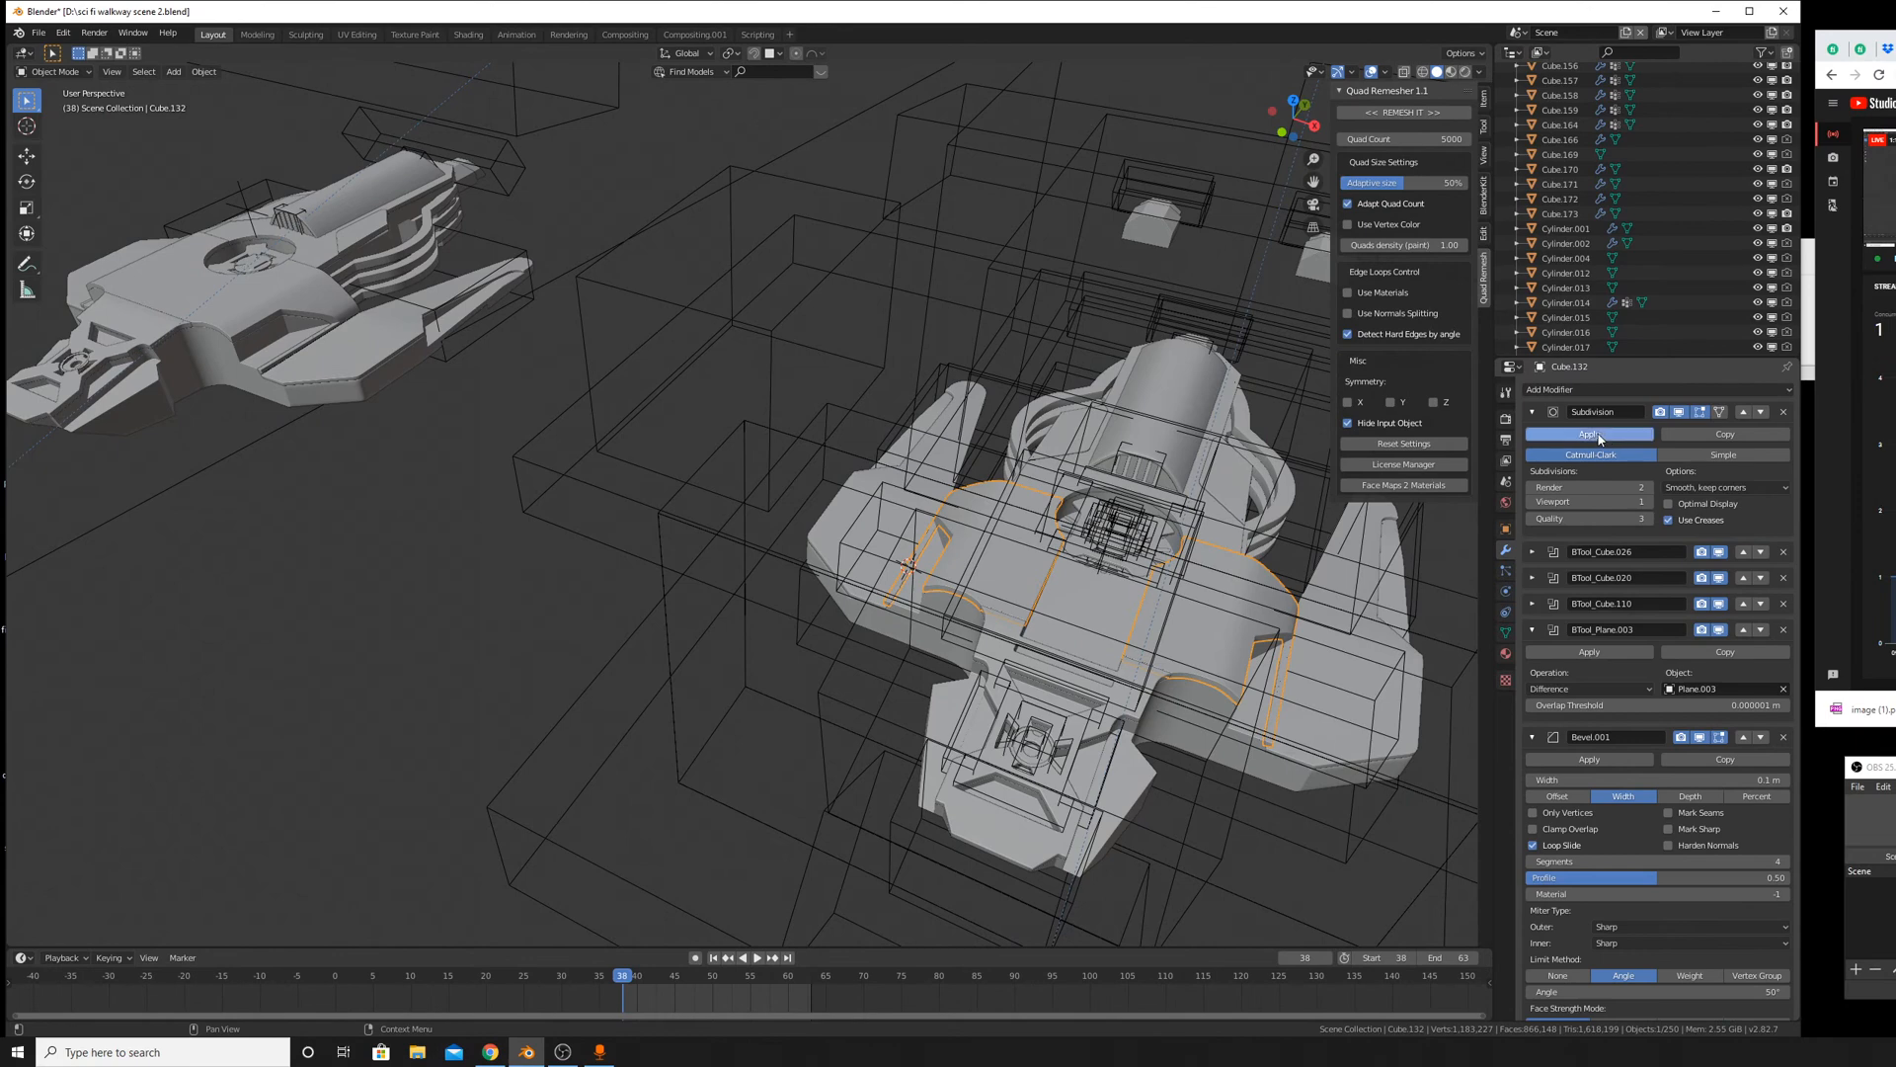
pyautogui.click(1601, 436)
# Apply the four Boolean modifiers using Cube.026, Cube.020, Cube.110 and Plane.003 on the duplicated hull shell, keeping Bevel.001 and Weighted Normal.
pyautogui.click(1533, 463)
pyautogui.click(1532, 437)
pyautogui.click(1531, 414)
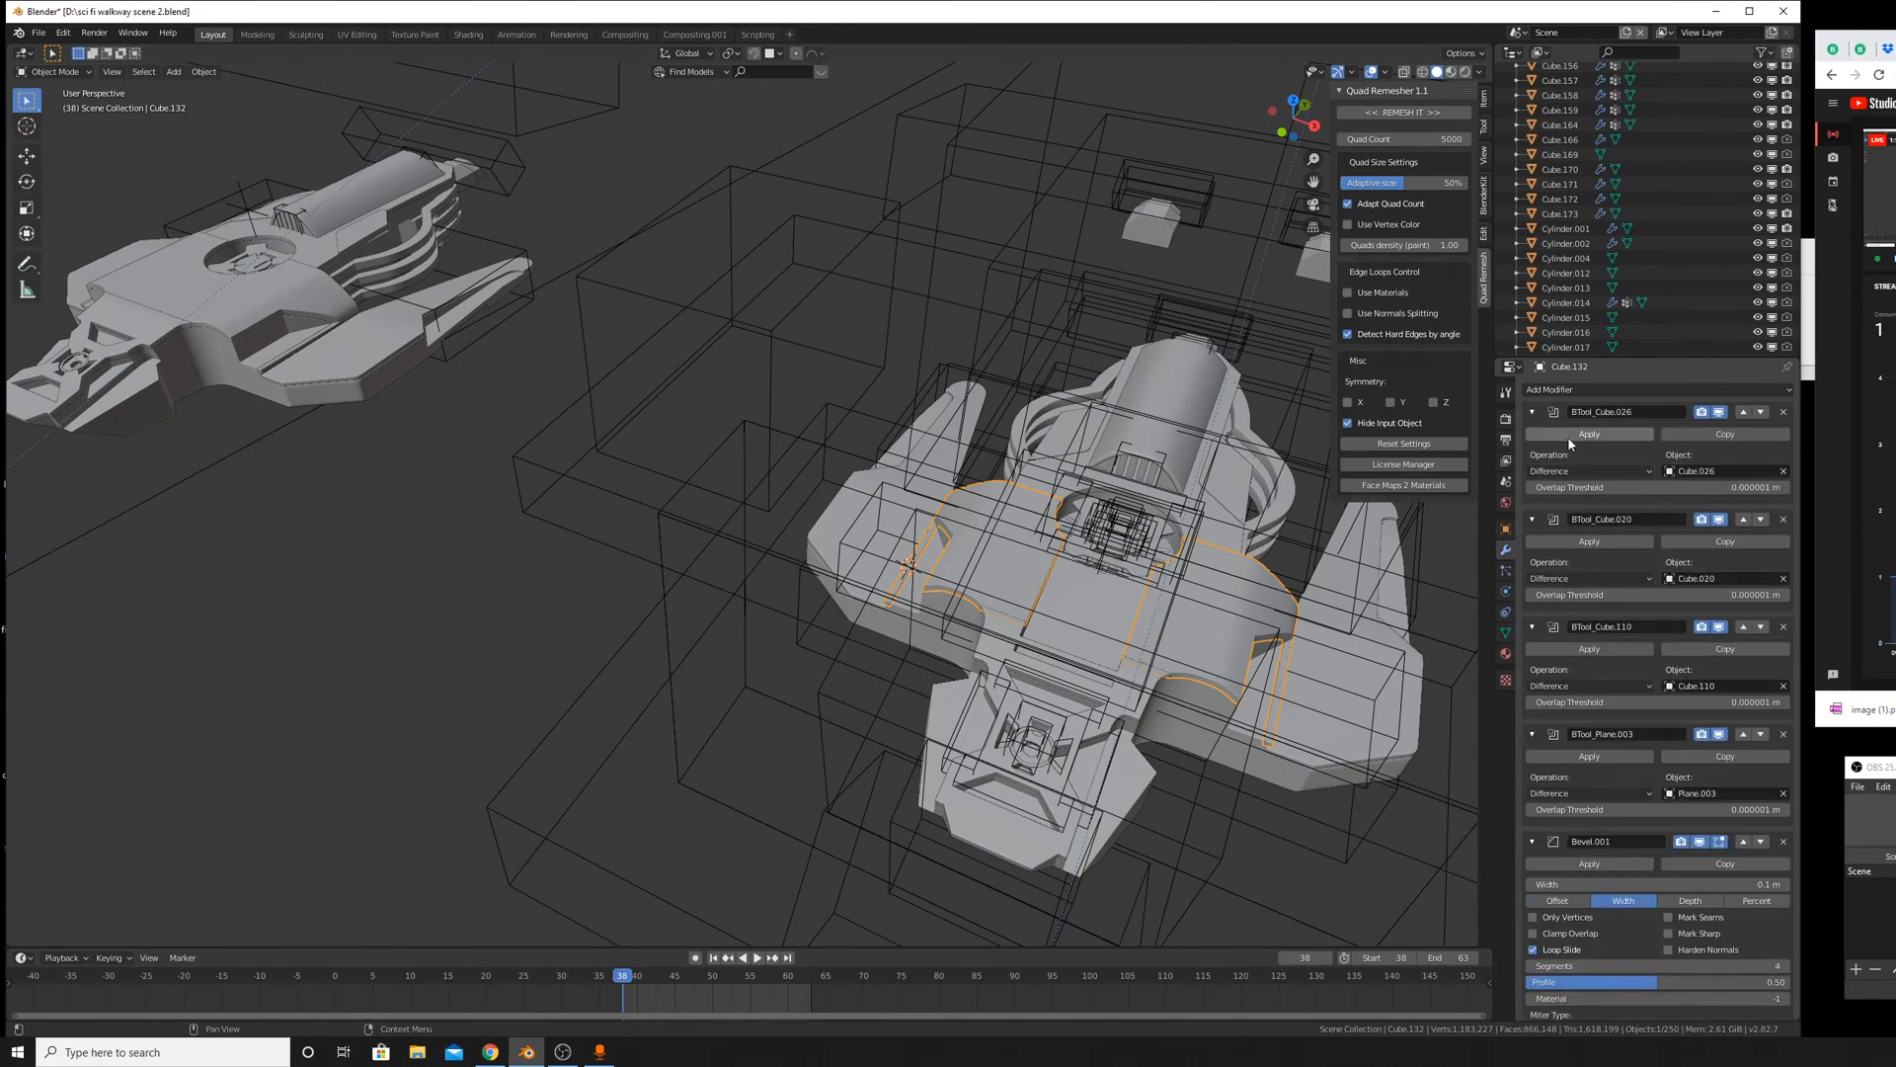
pyautogui.click(1569, 437)
pyautogui.click(1569, 438)
pyautogui.click(1570, 438)
pyautogui.click(1571, 438)
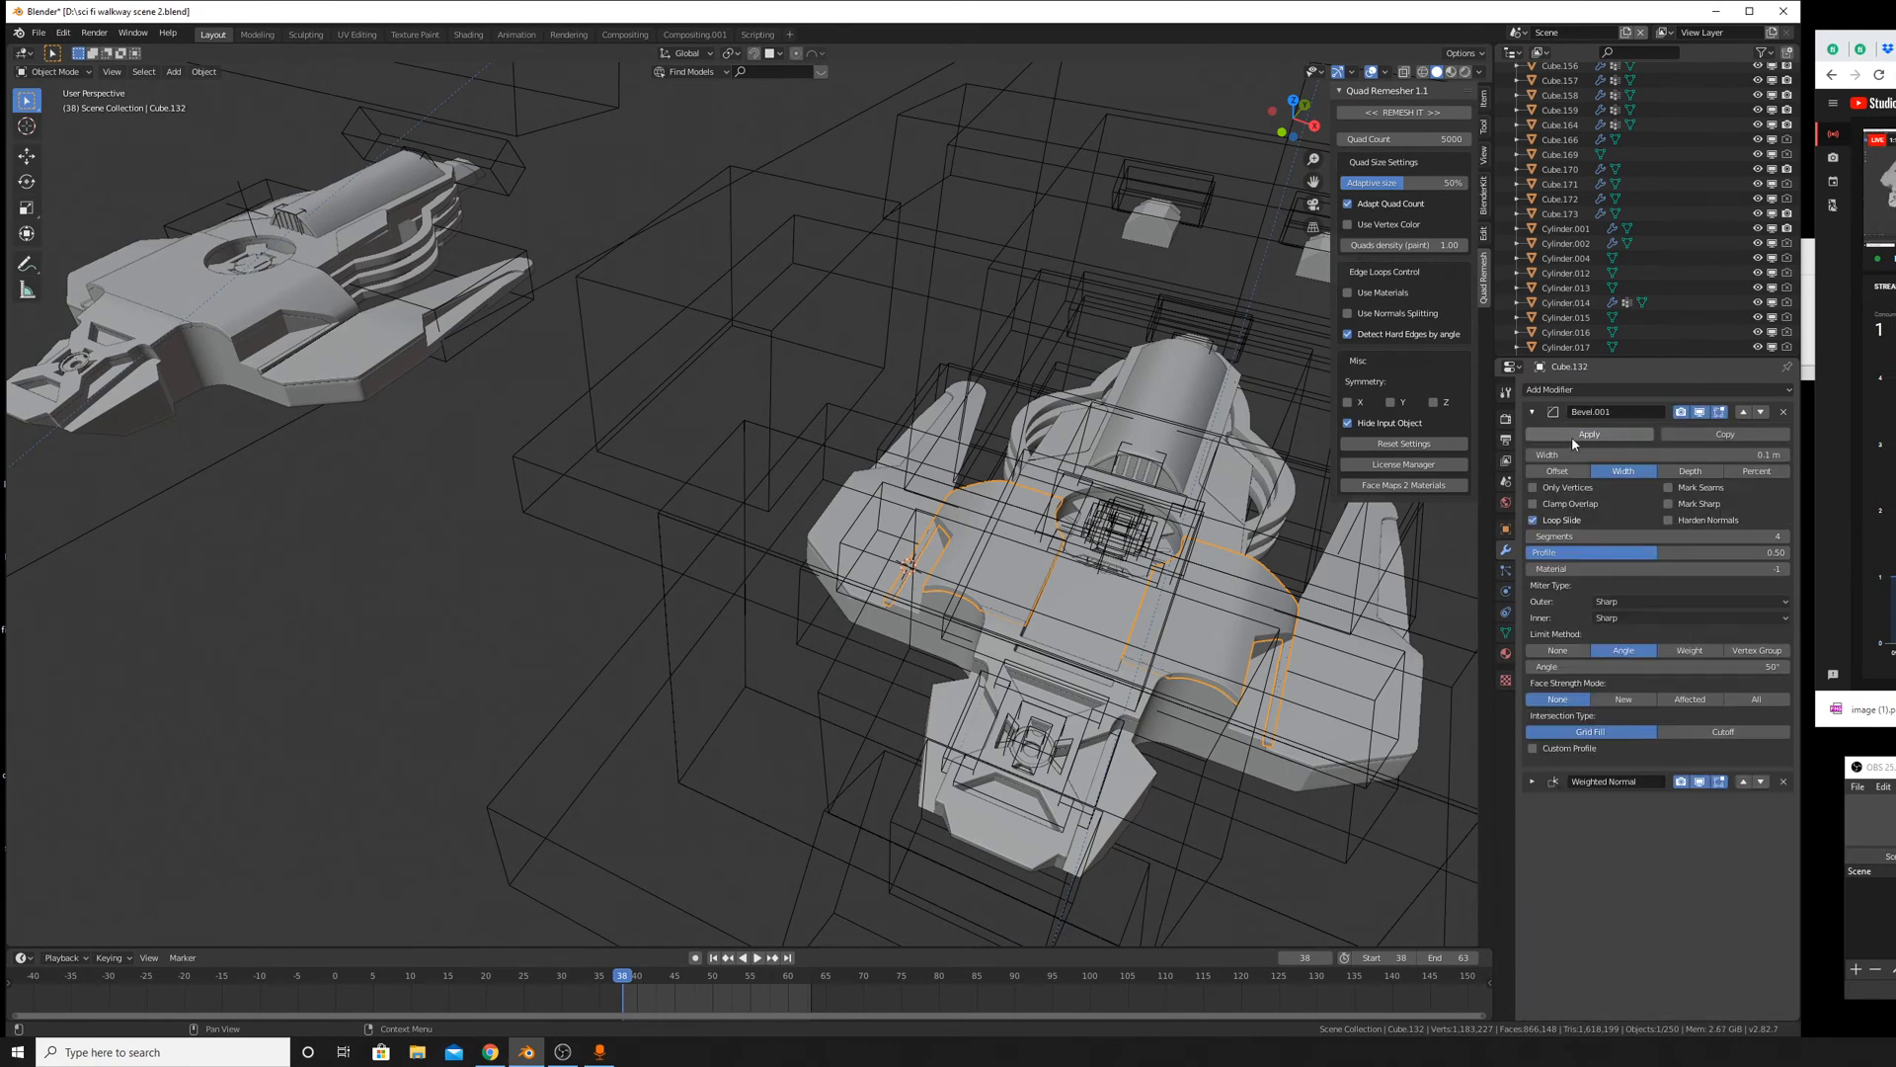
pyautogui.moveTo(1128, 638); pyautogui.dragTo(1197, 624, button='middle')
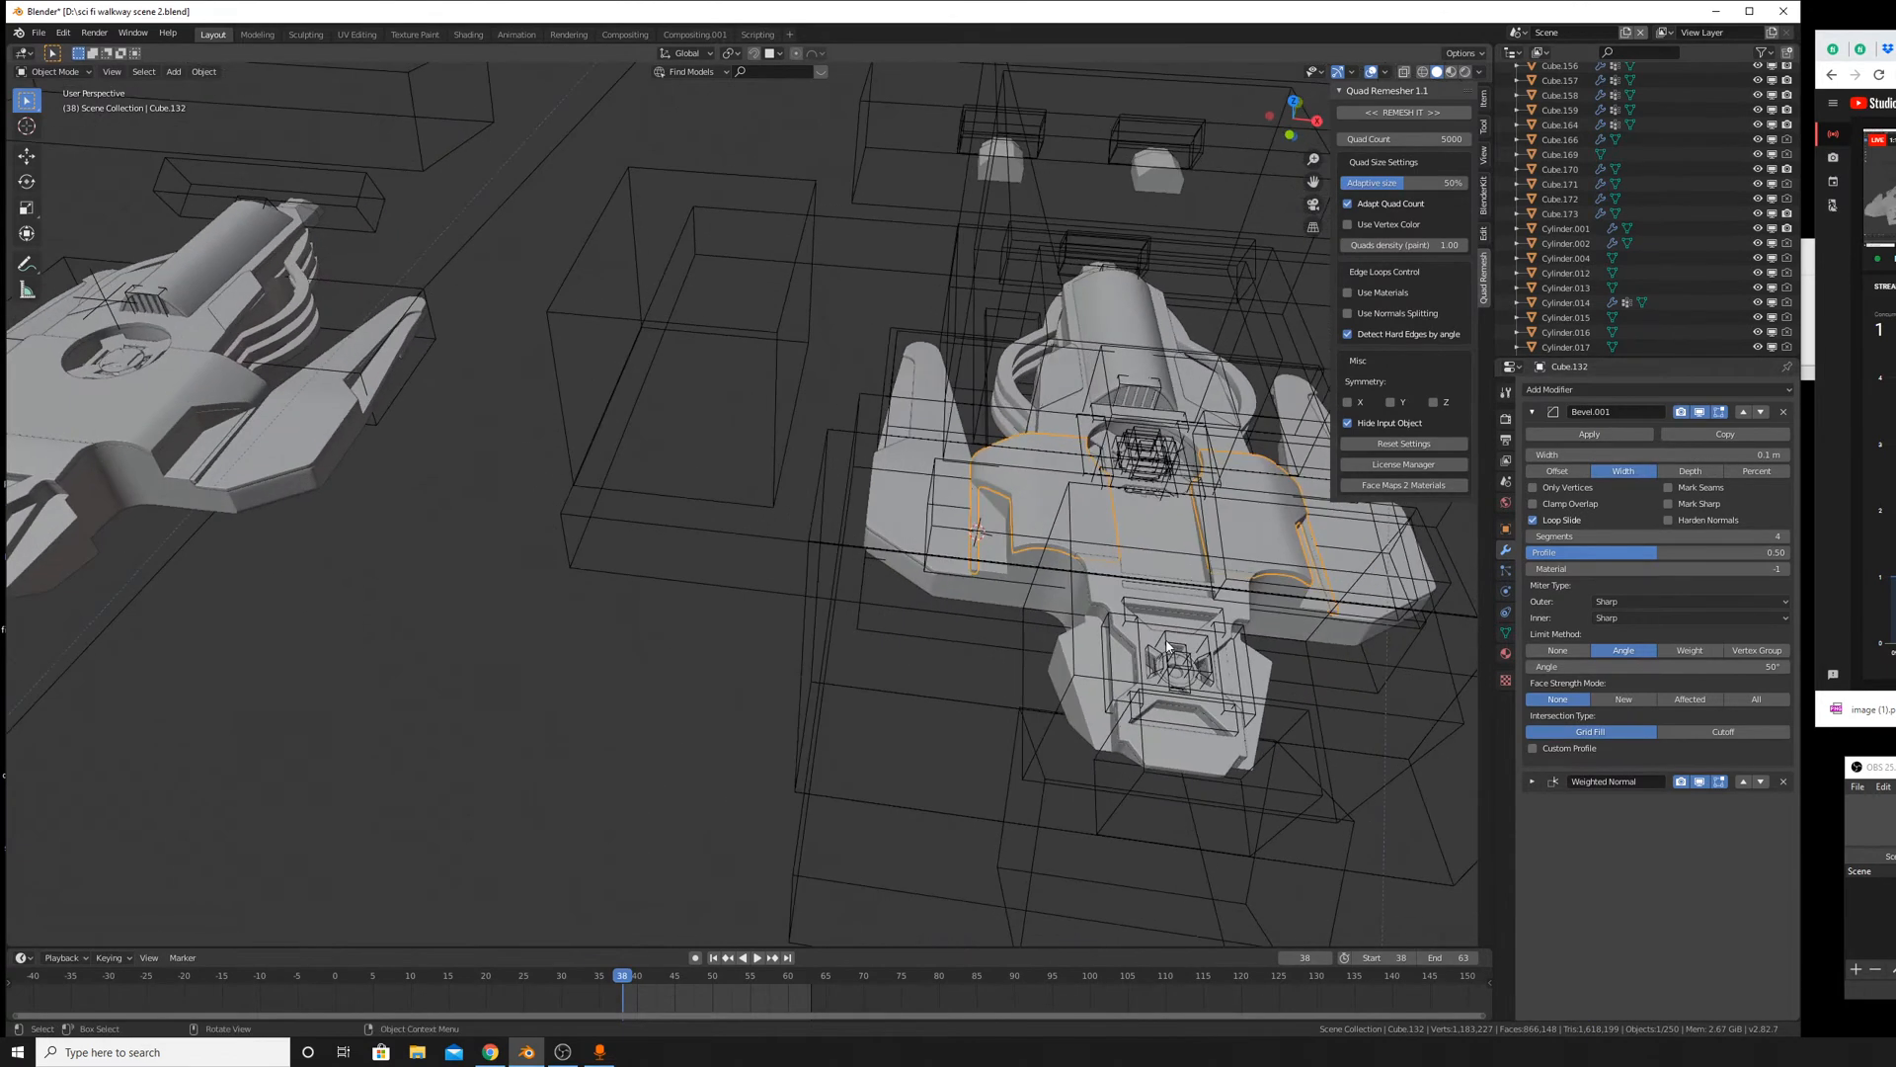
# Move the duplicated hull shell along the X axis off the original ship toward the cleaned-up ship.
pyautogui.press('g')
pyautogui.press('y')
pyautogui.rightClick(1185, 341)
pyautogui.press('g')
pyautogui.press('x')
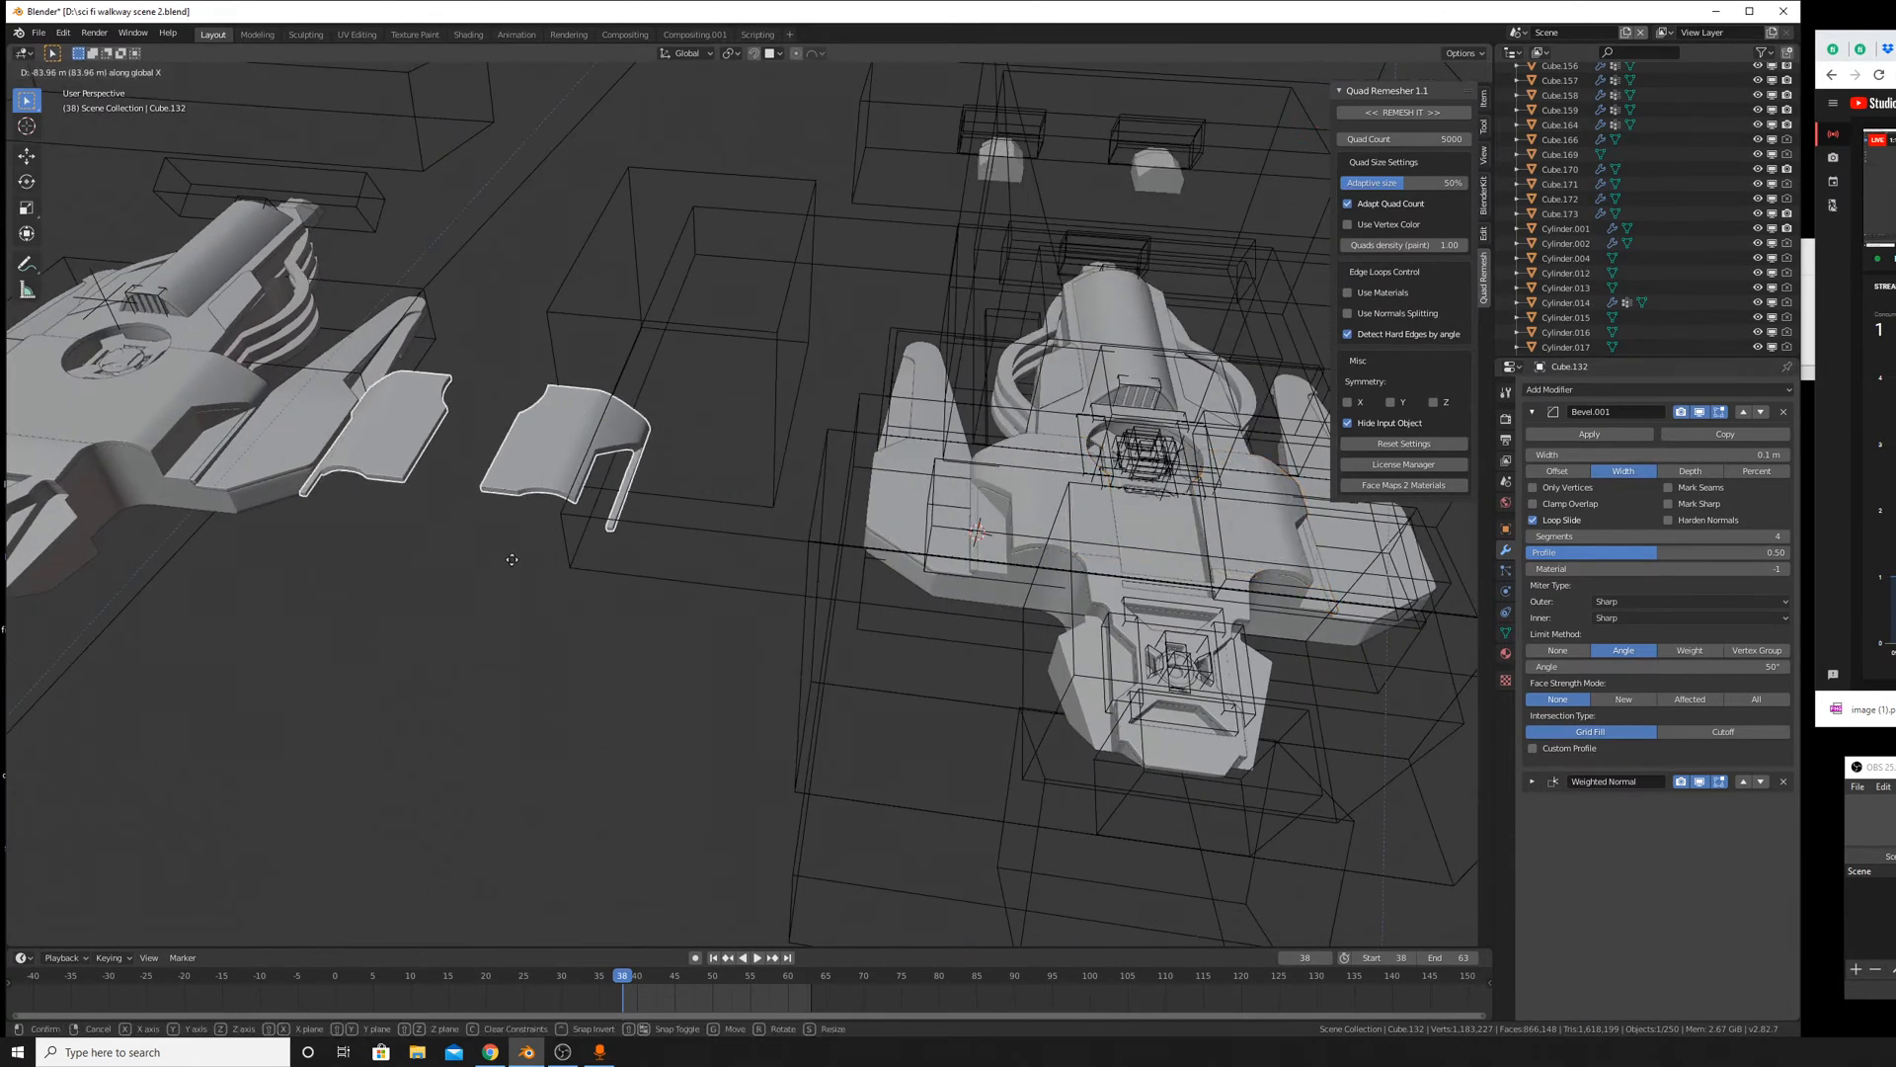
pyautogui.click(543, 593)
# Delete the old hull shell piece from the cleaned-up ship.
pyautogui.moveTo(544, 593); pyautogui.dragTo(1231, 703, button='middle')
pyautogui.scroll(3, 1232, 703)
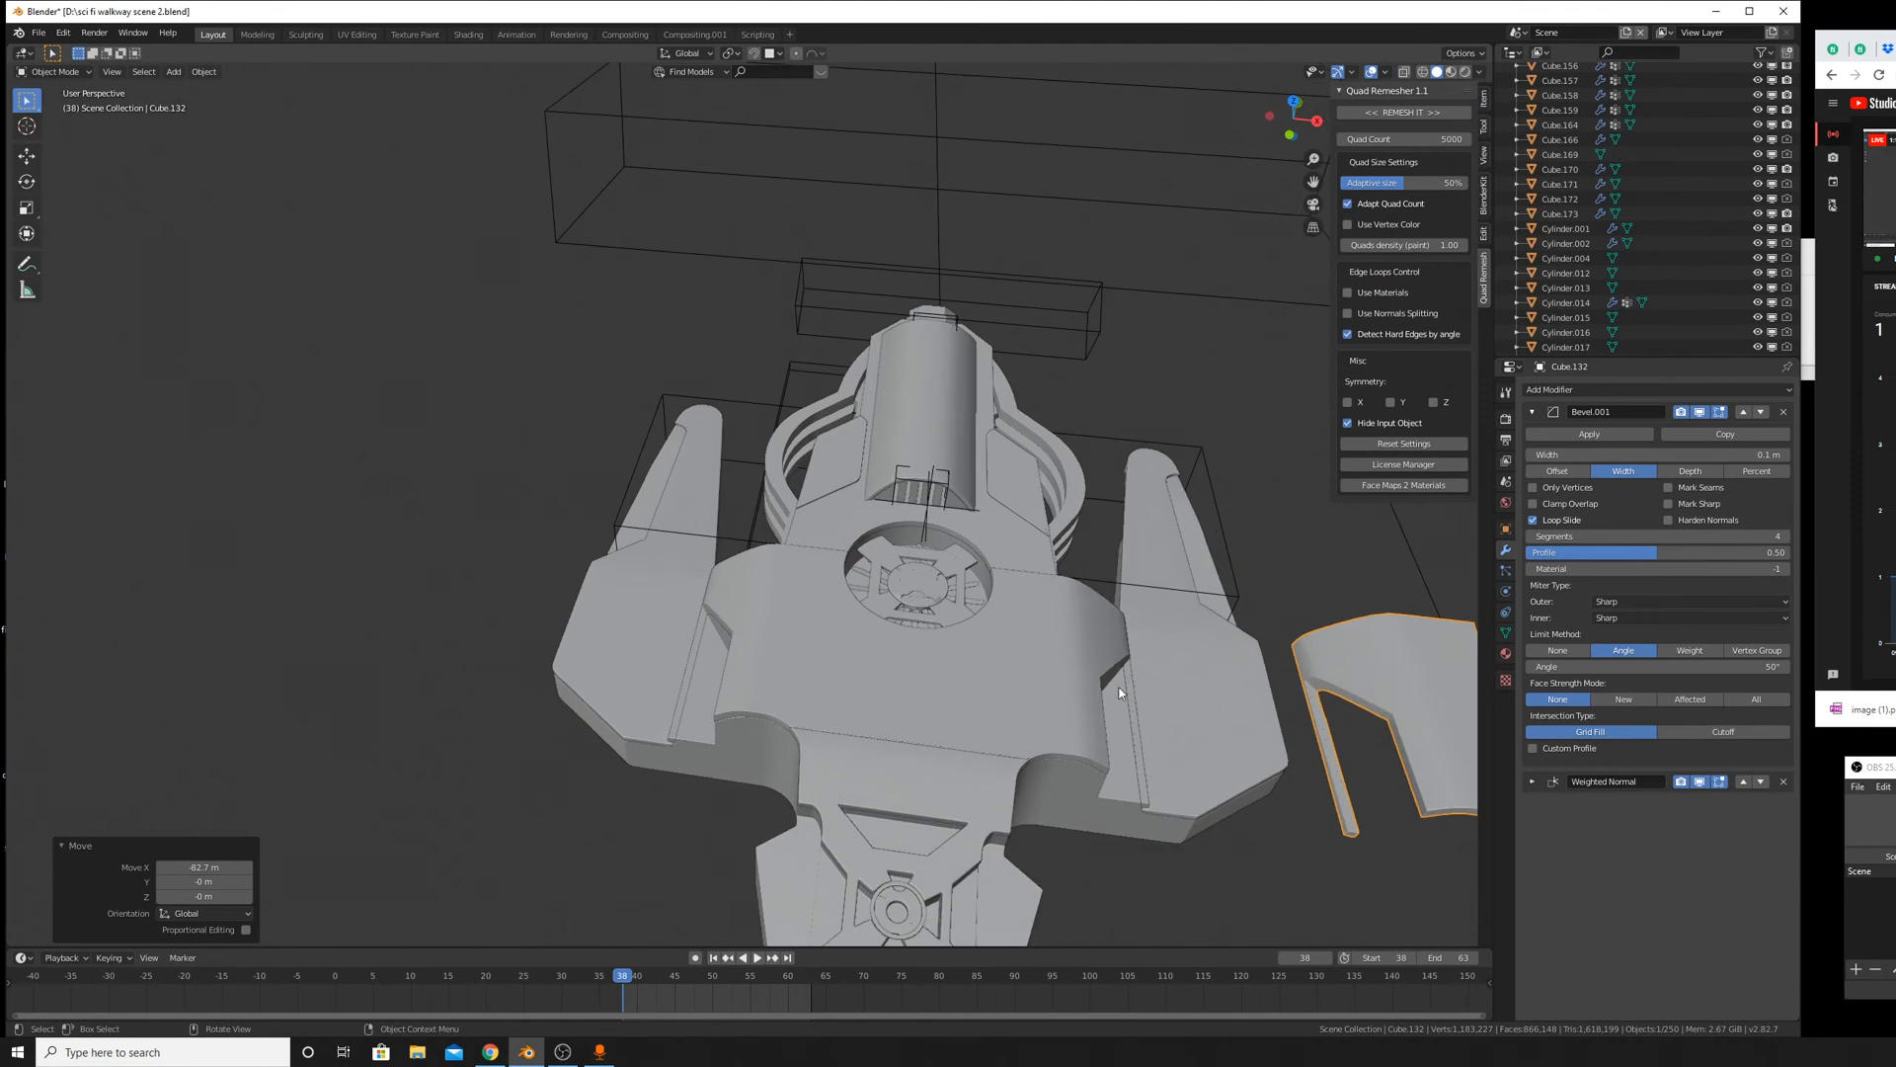
pyautogui.click(1046, 672)
pyautogui.press('x')
pyautogui.click(998, 670)
# Move the duplicated hull shell along X onto the cleaned-up ship and fine-tune its alignment around the circular recess.
pyautogui.click(1437, 718)
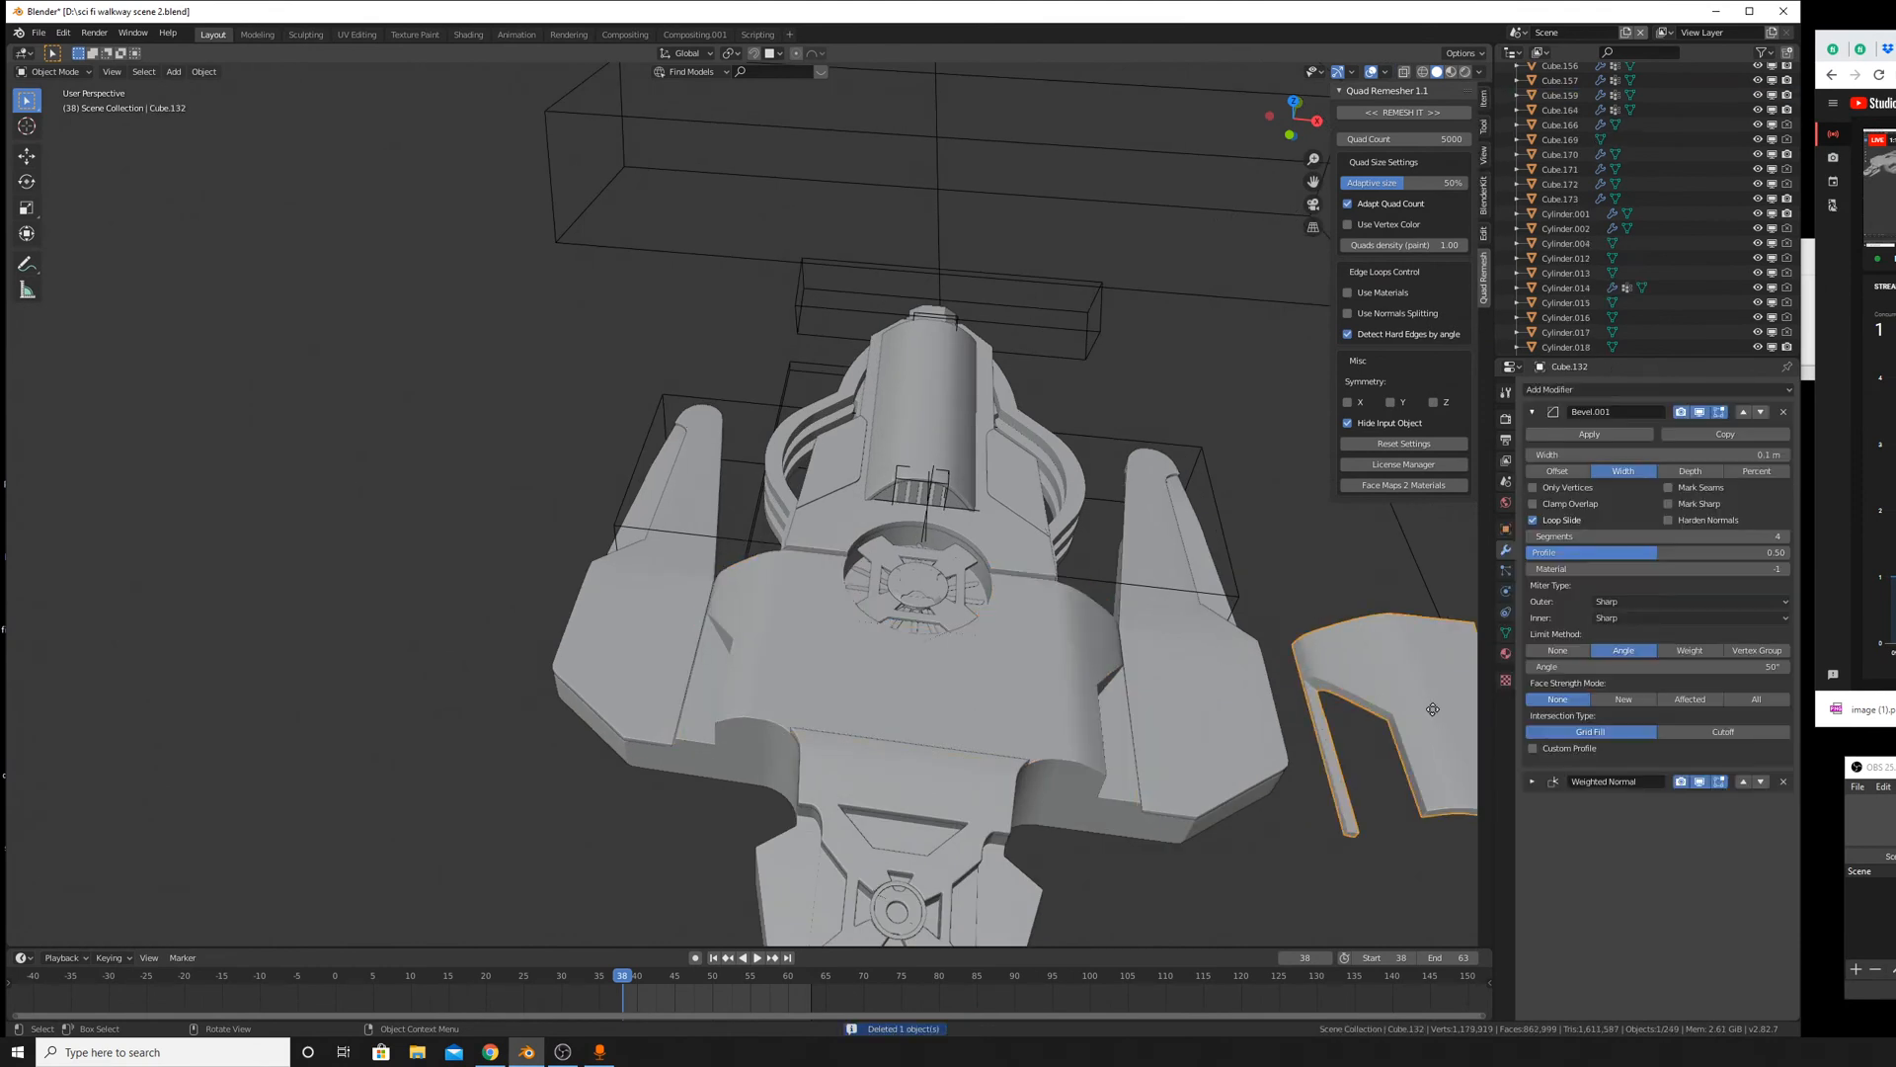
pyautogui.press('g')
pyautogui.press('x')
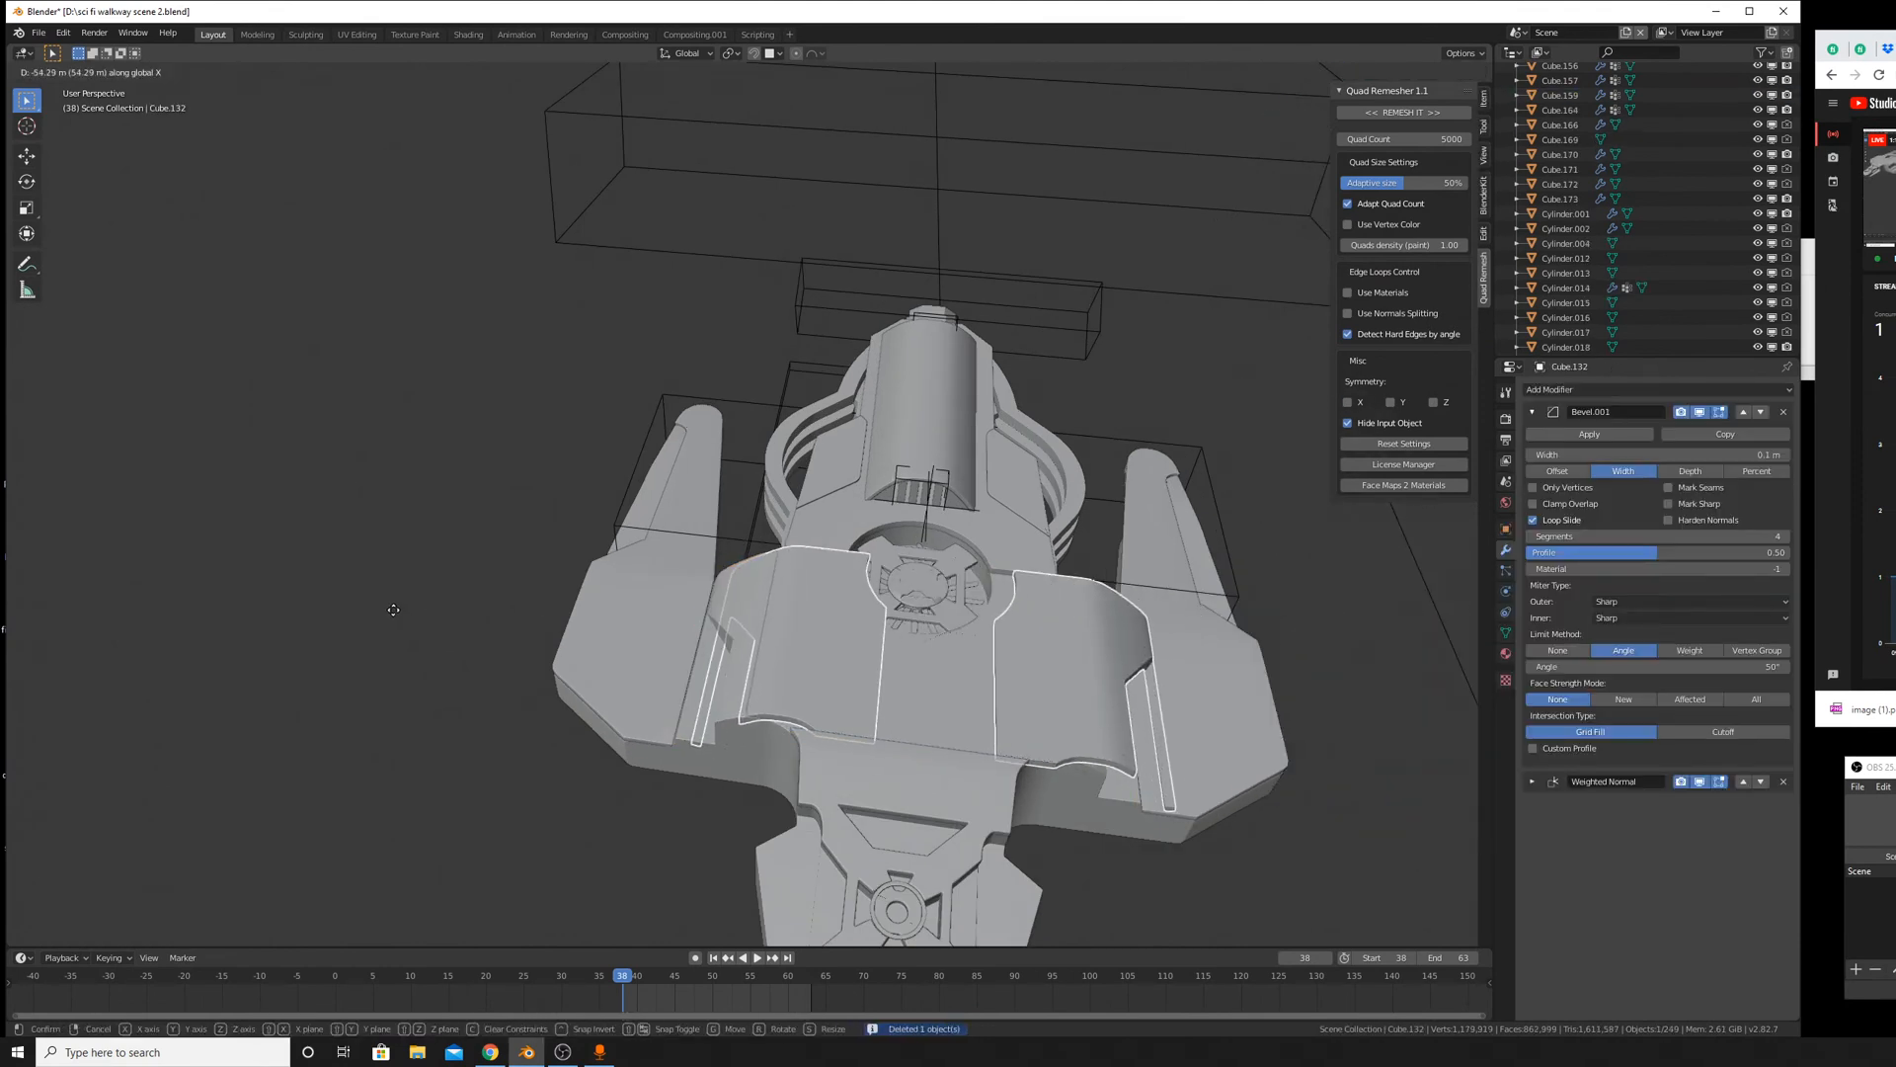
pyautogui.click(356, 597)
pyautogui.scroll(6, 920, 721)
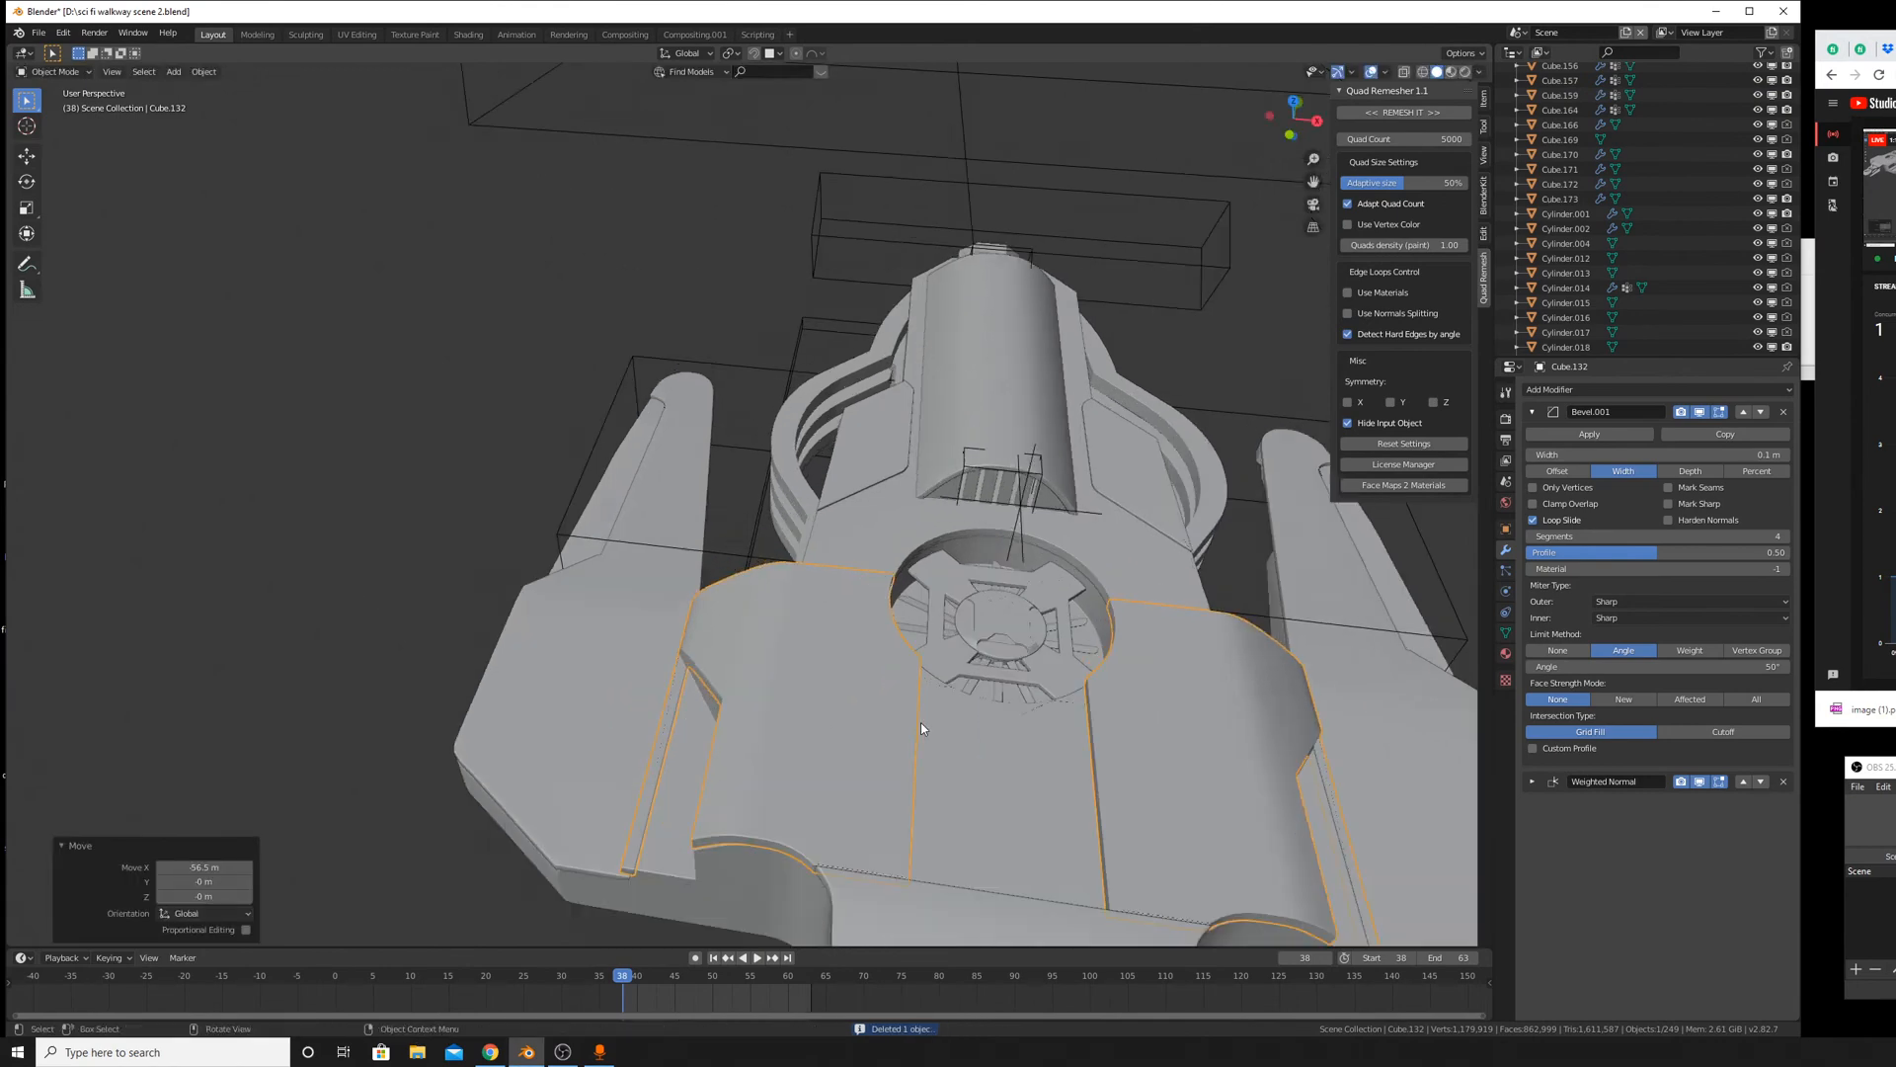
pyautogui.press('g')
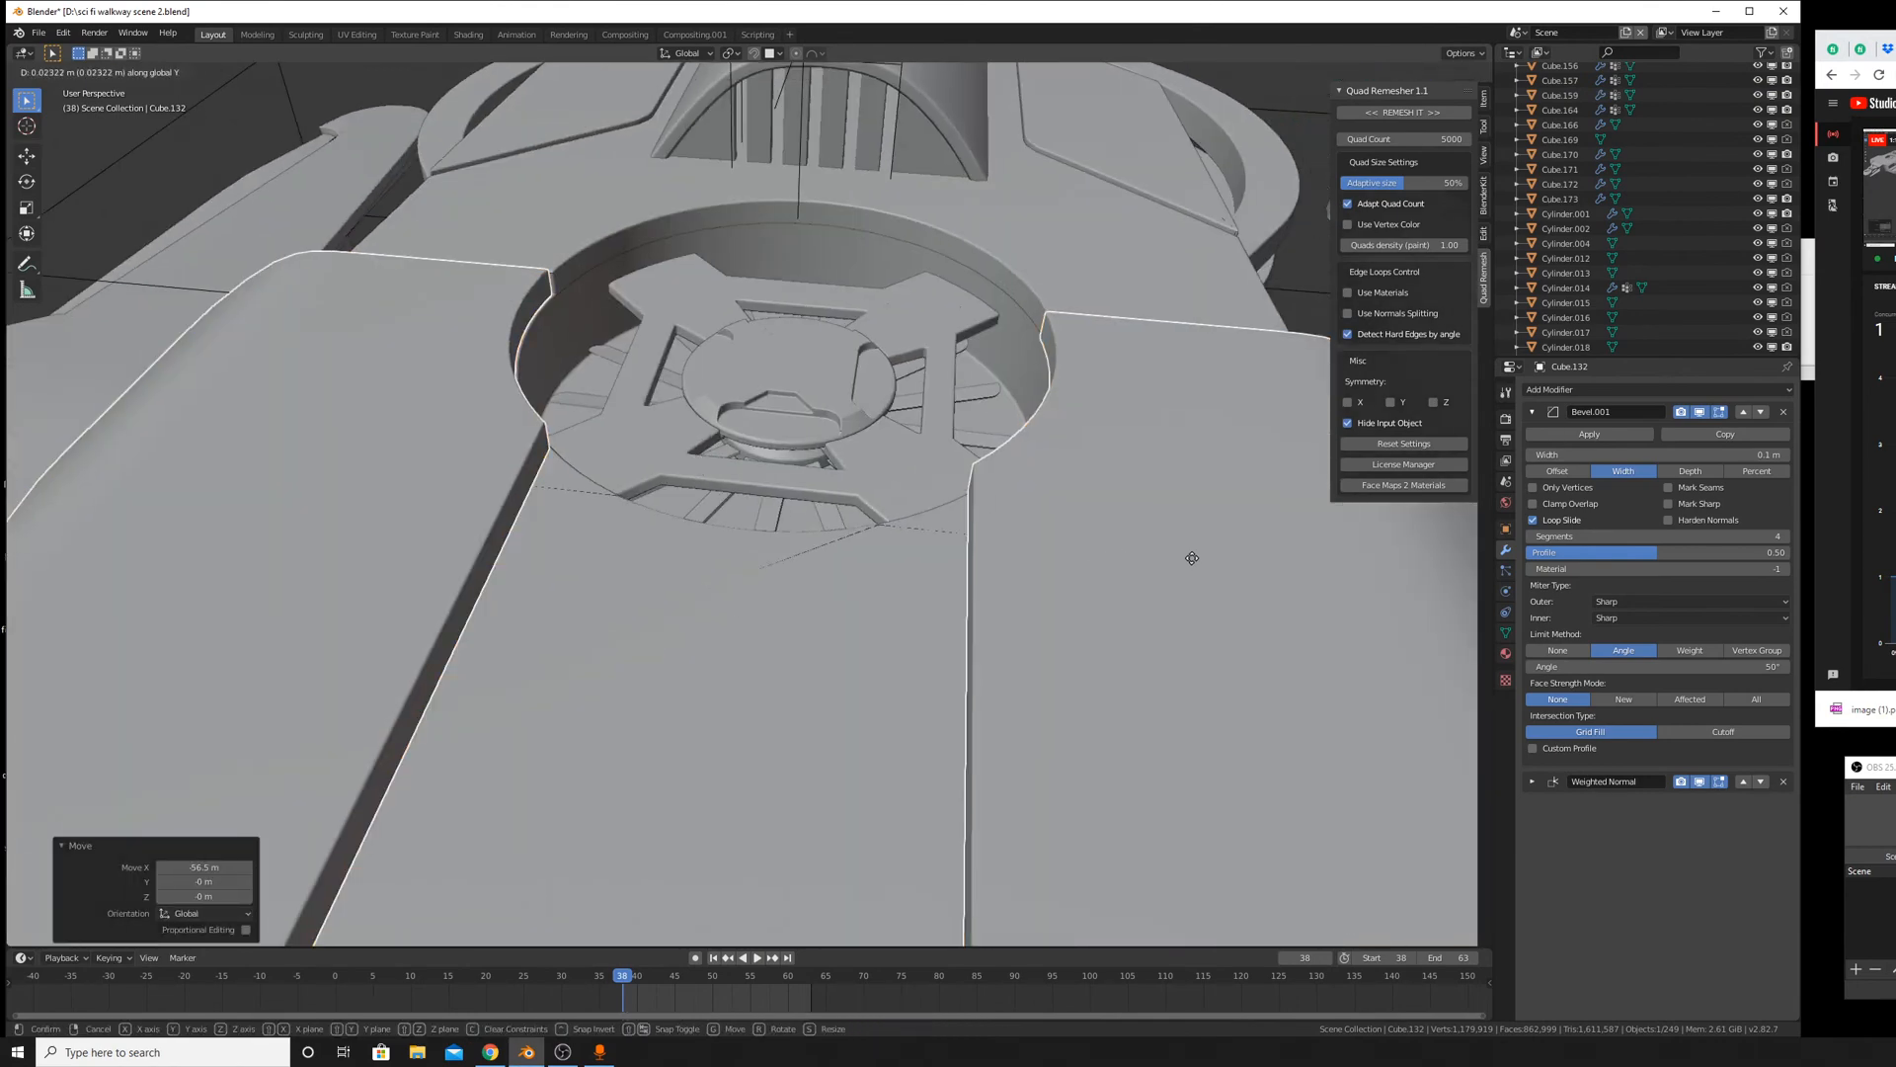
pyautogui.press('x')
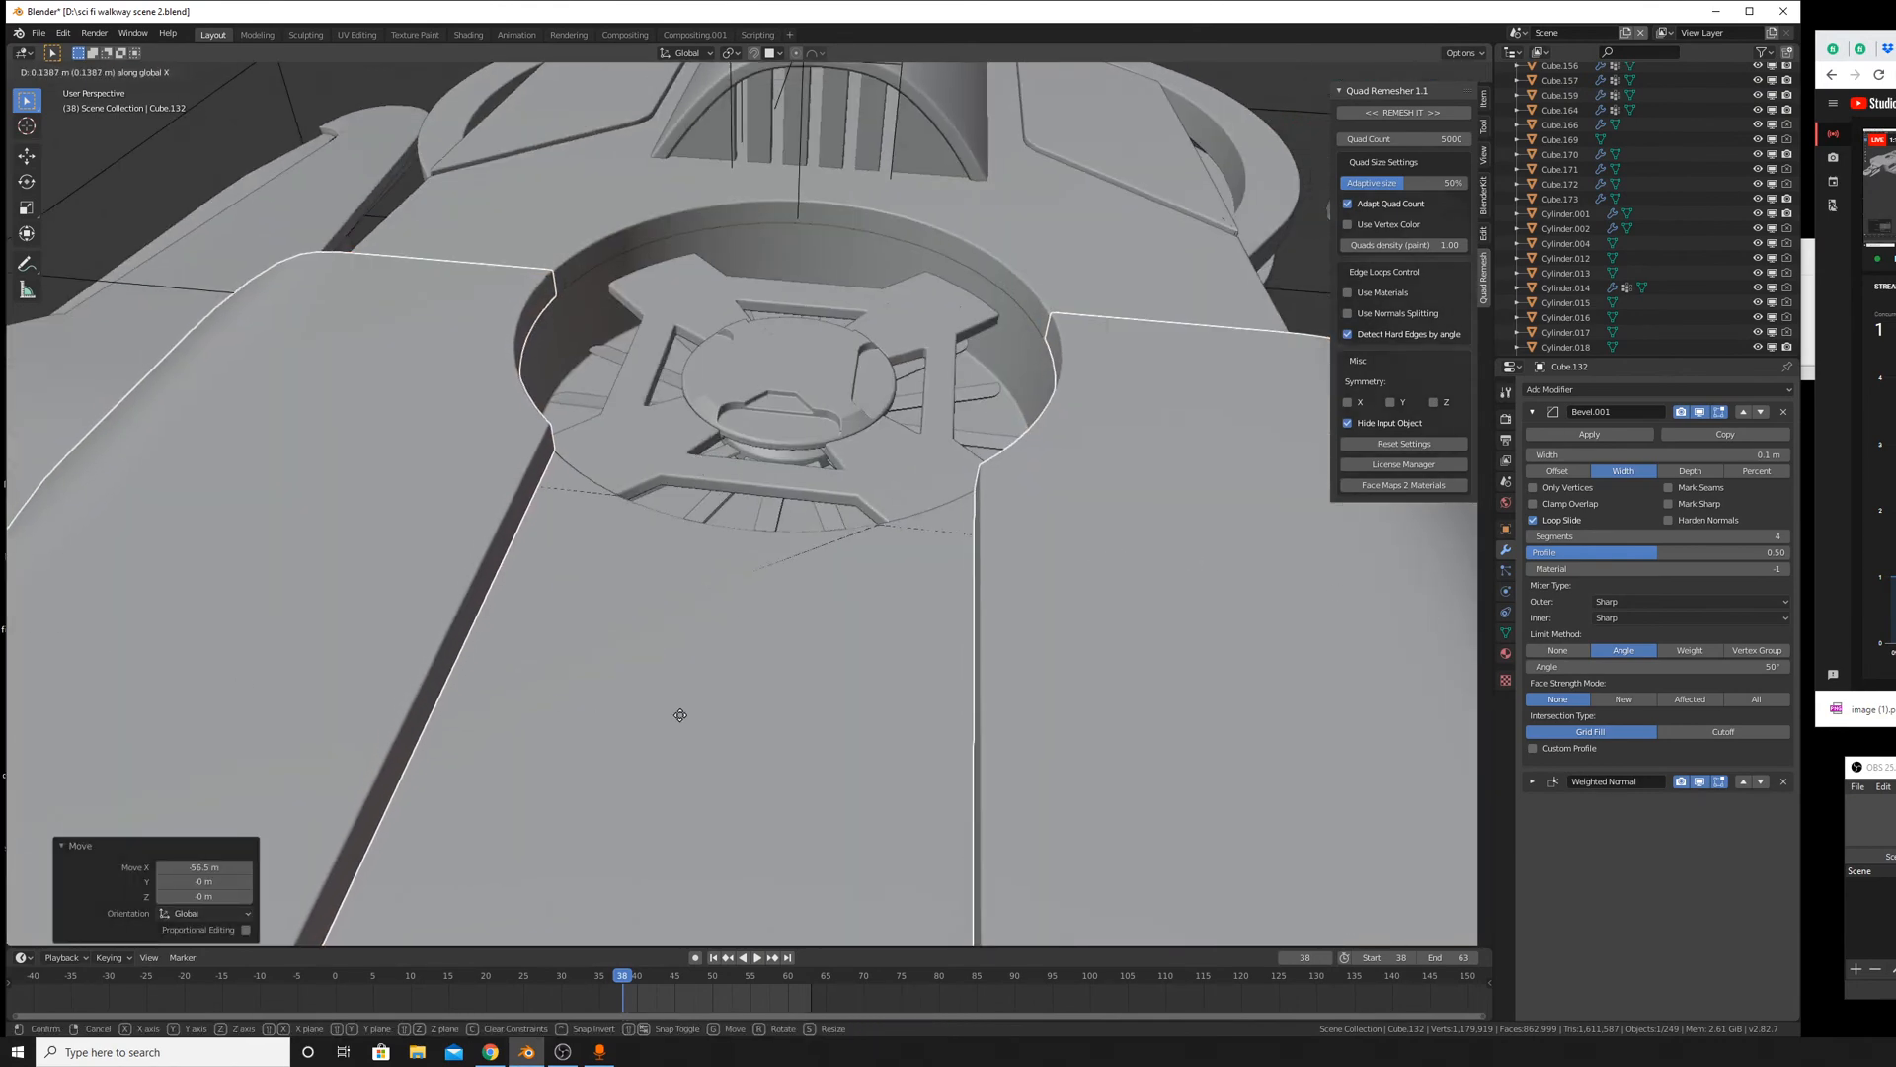
pyautogui.click(680, 714)
# Duplicate the cut-out nose plate of the original ship, keeping the copy in place.
pyautogui.scroll(-5, 762, 672)
pyautogui.moveTo(762, 673); pyautogui.dragTo(624, 243, button='middle')
pyautogui.moveTo(763, 258); pyautogui.dragTo(946, 614, button='middle')
pyautogui.click(697, 560)
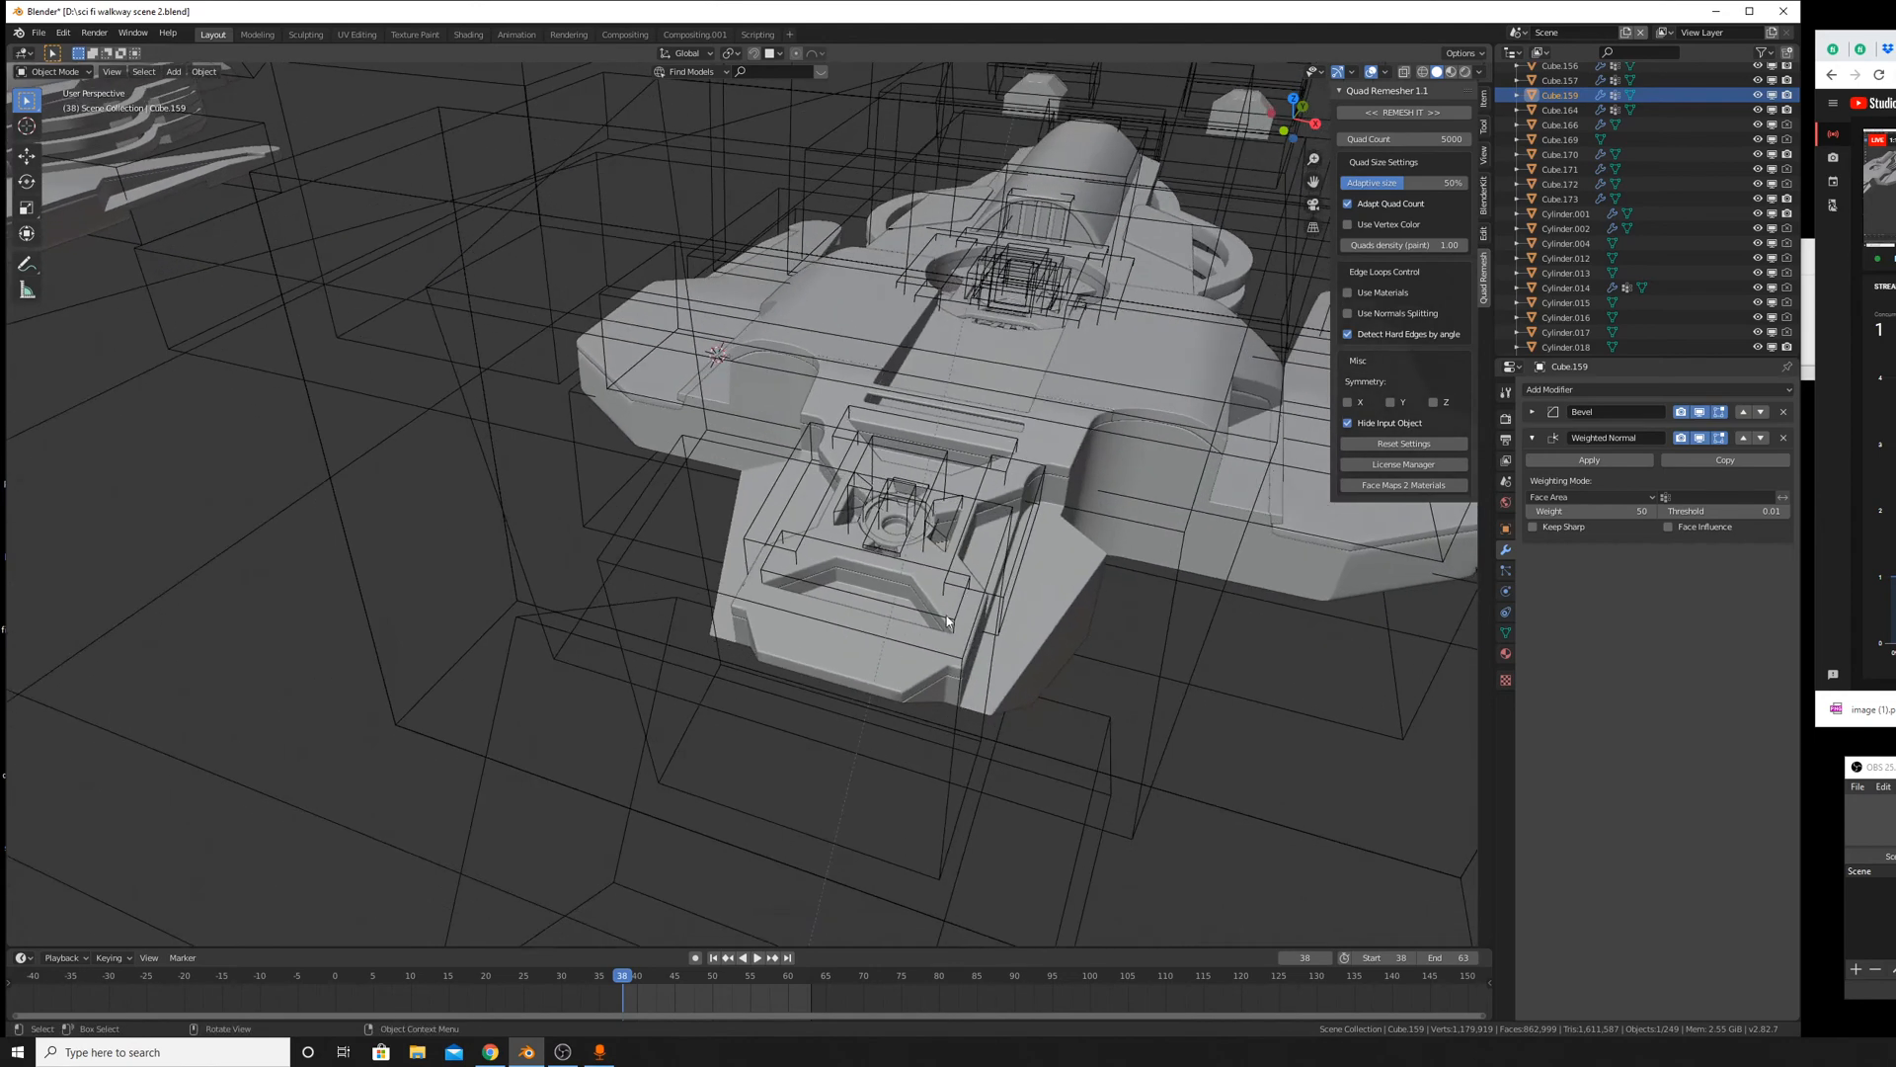
pyautogui.click(873, 666)
pyautogui.hotkey('shift', 'd')
pyautogui.press('Escape')
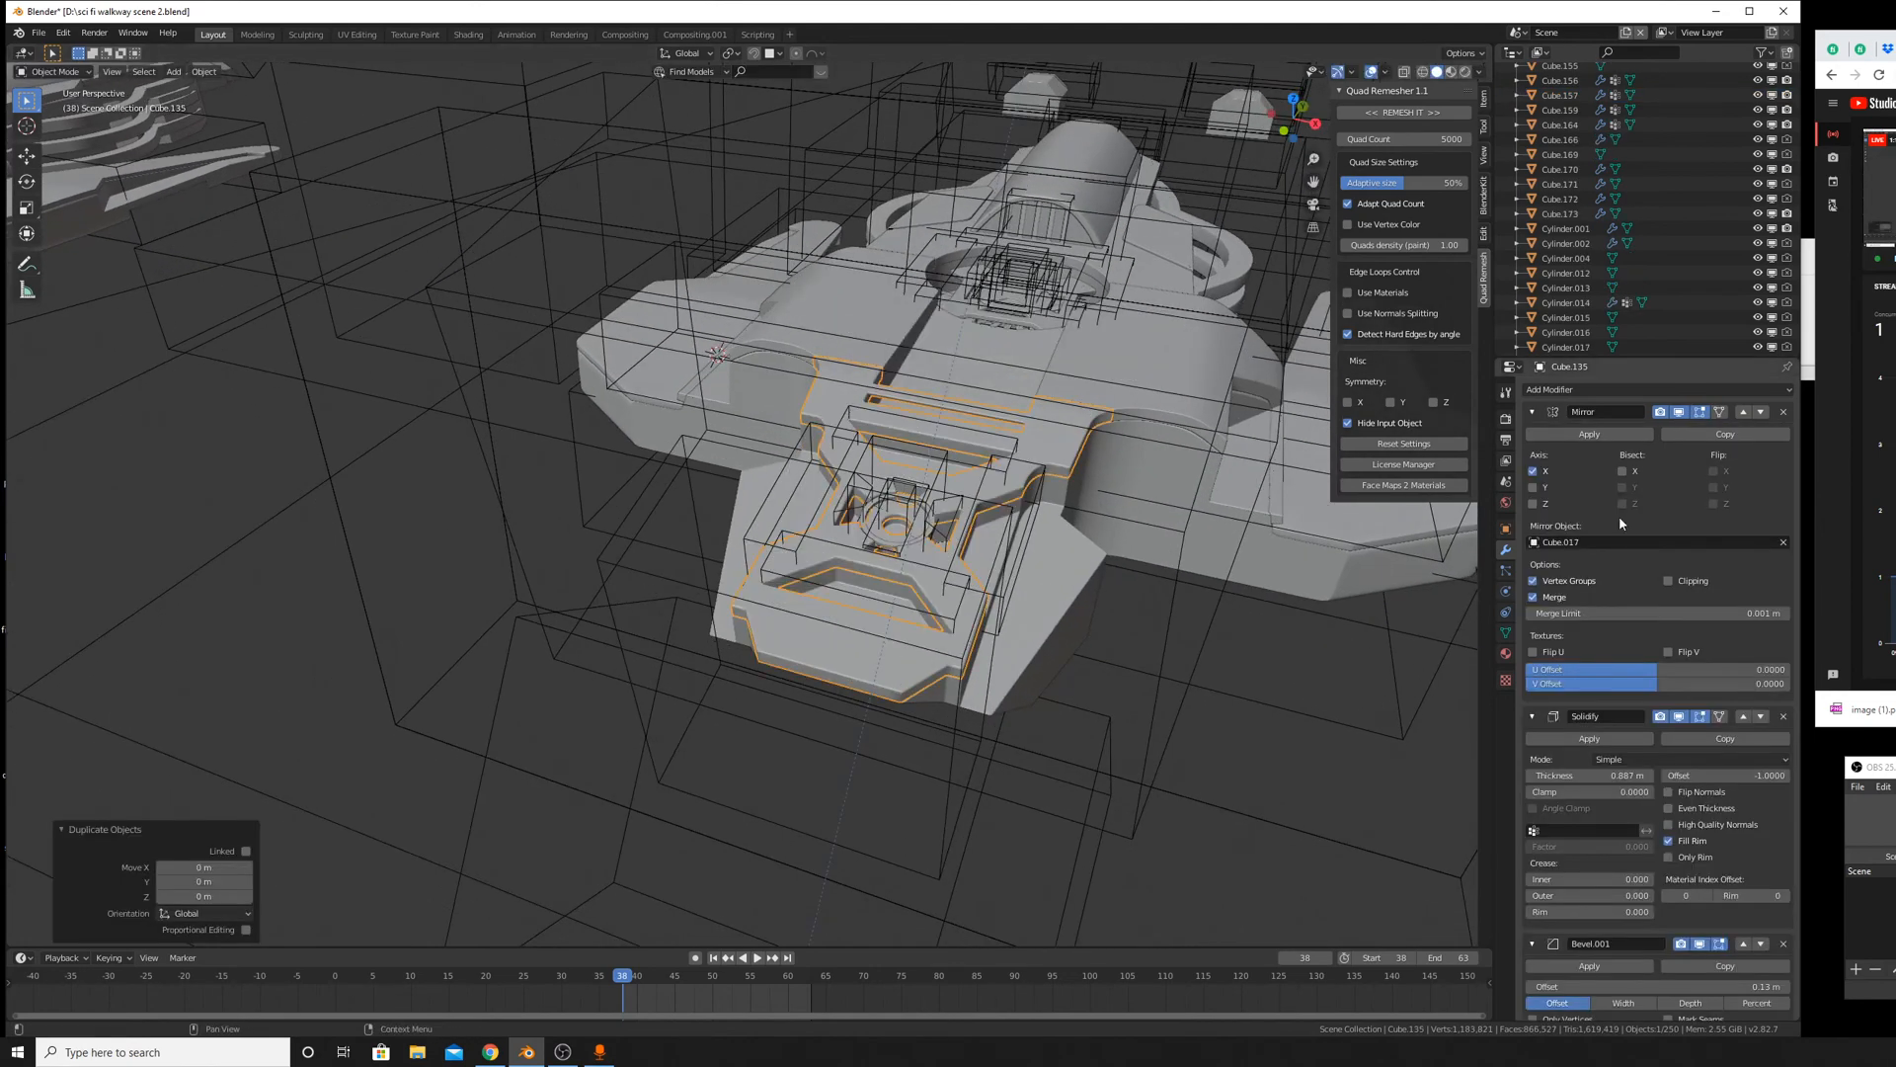
# Apply the Mirror, Solidify, Bevel.001, Subdivision and Cube.026 Boolean modifiers on the duplicated nose plate.
pyautogui.click(1606, 436)
pyautogui.click(1608, 436)
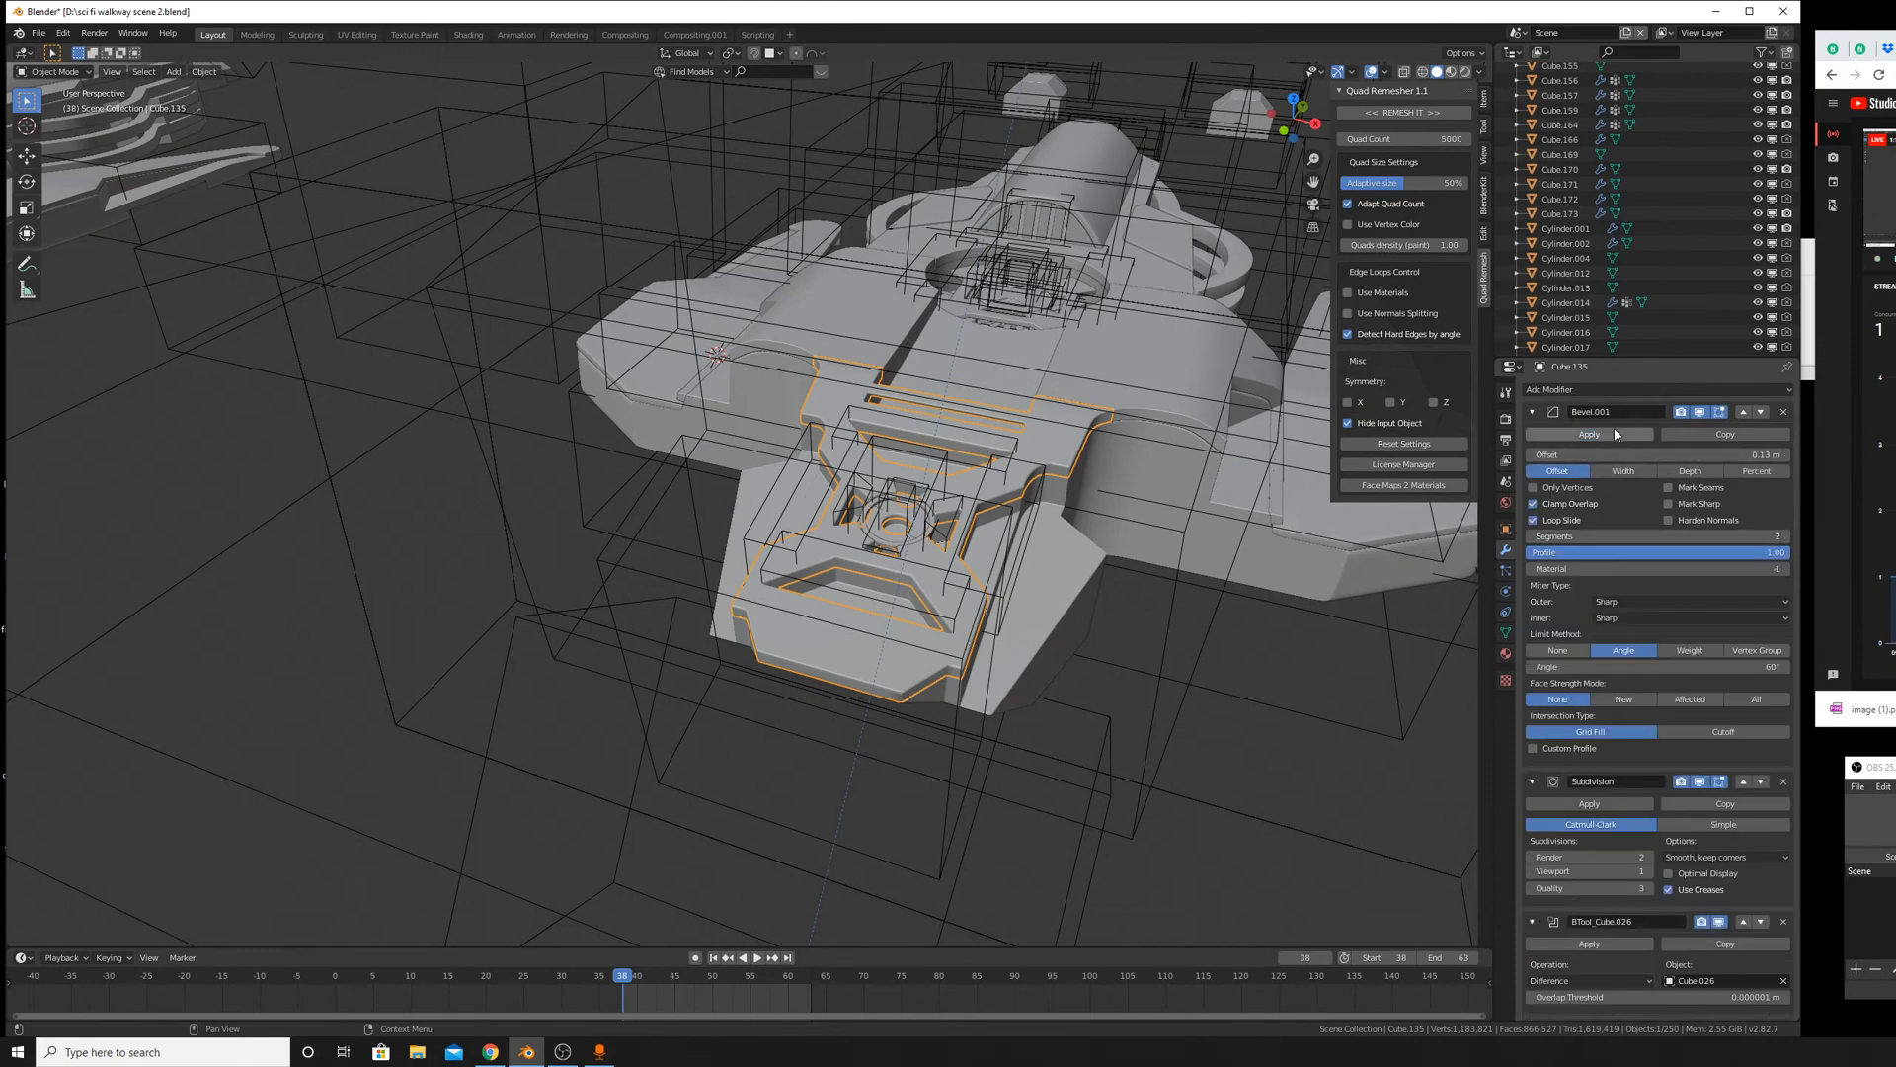
pyautogui.click(1616, 435)
pyautogui.click(1616, 435)
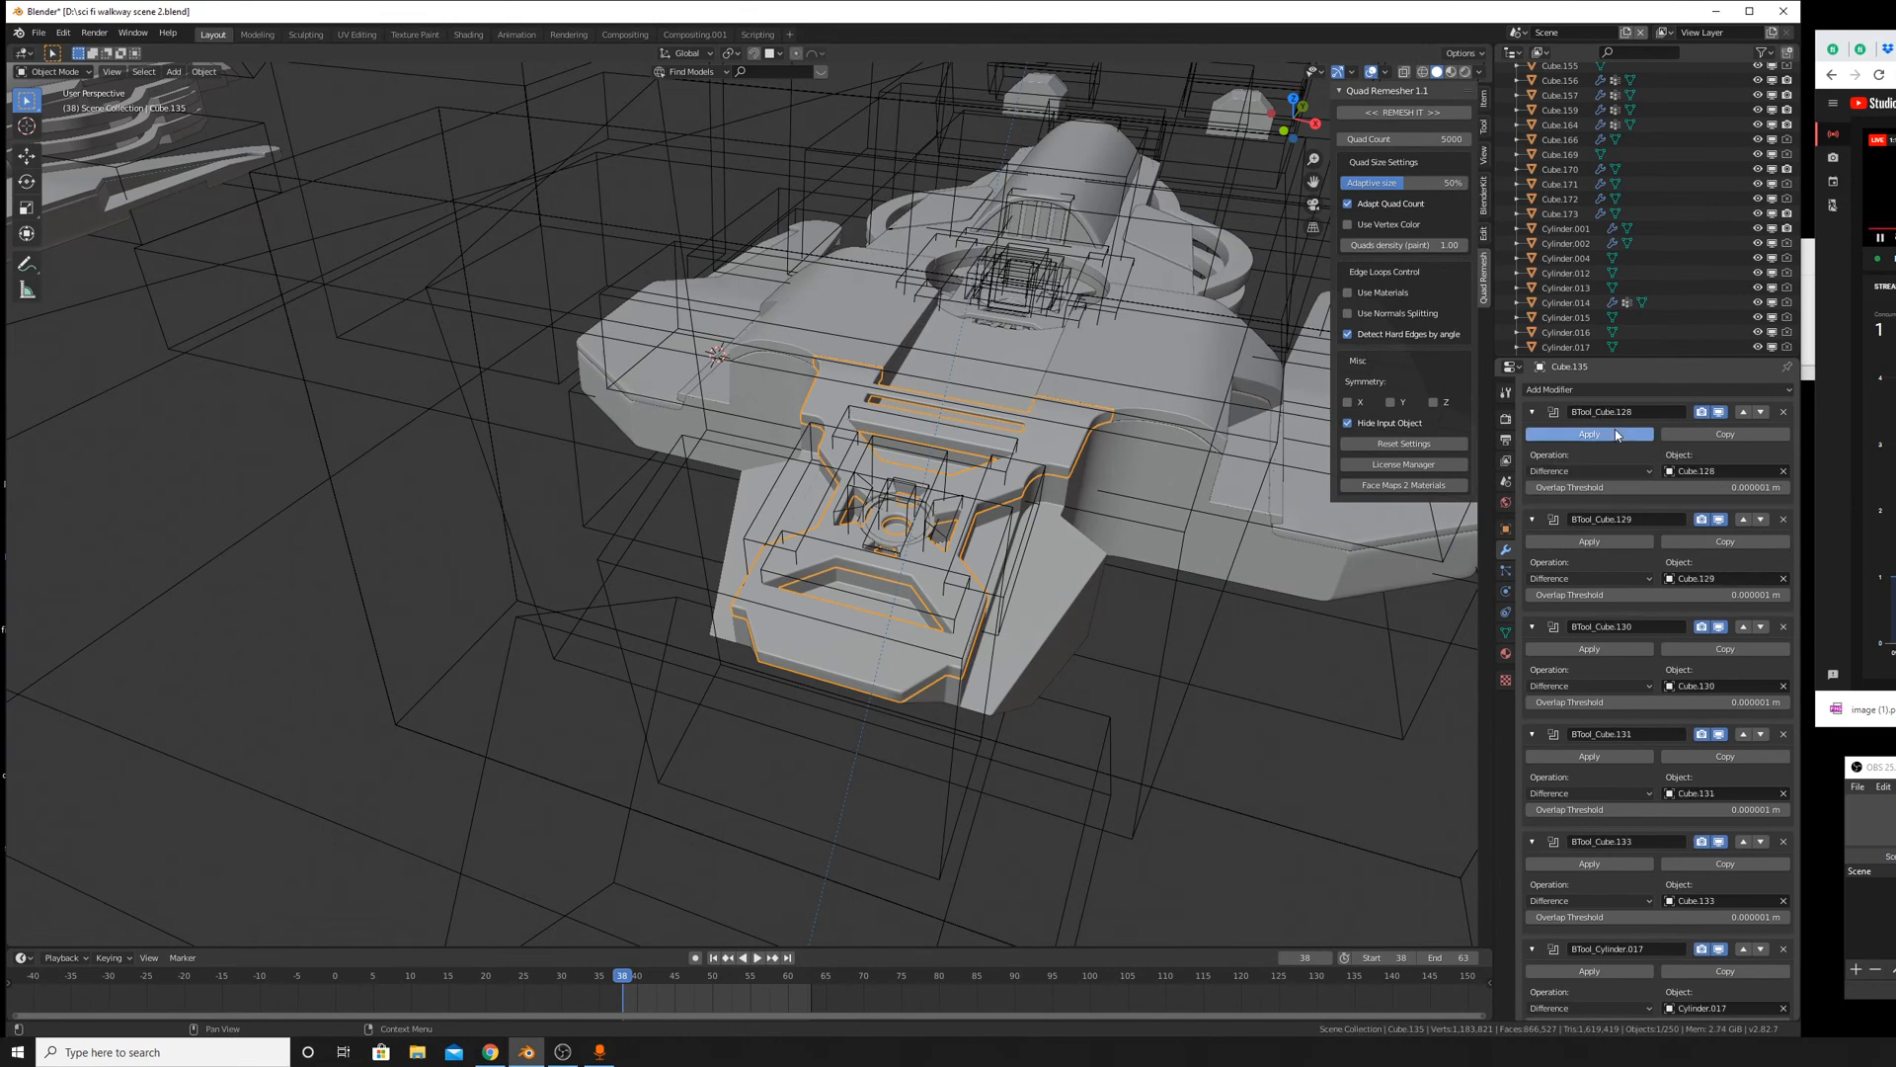
# Apply the remaining Boolean modifiers, from Cube.128 through Cube.136, on the duplicated nose plate, keeping Bevel and Weighted Normal.
pyautogui.click(1616, 434)
pyautogui.click(1617, 435)
pyautogui.click(1617, 434)
pyautogui.click(1616, 435)
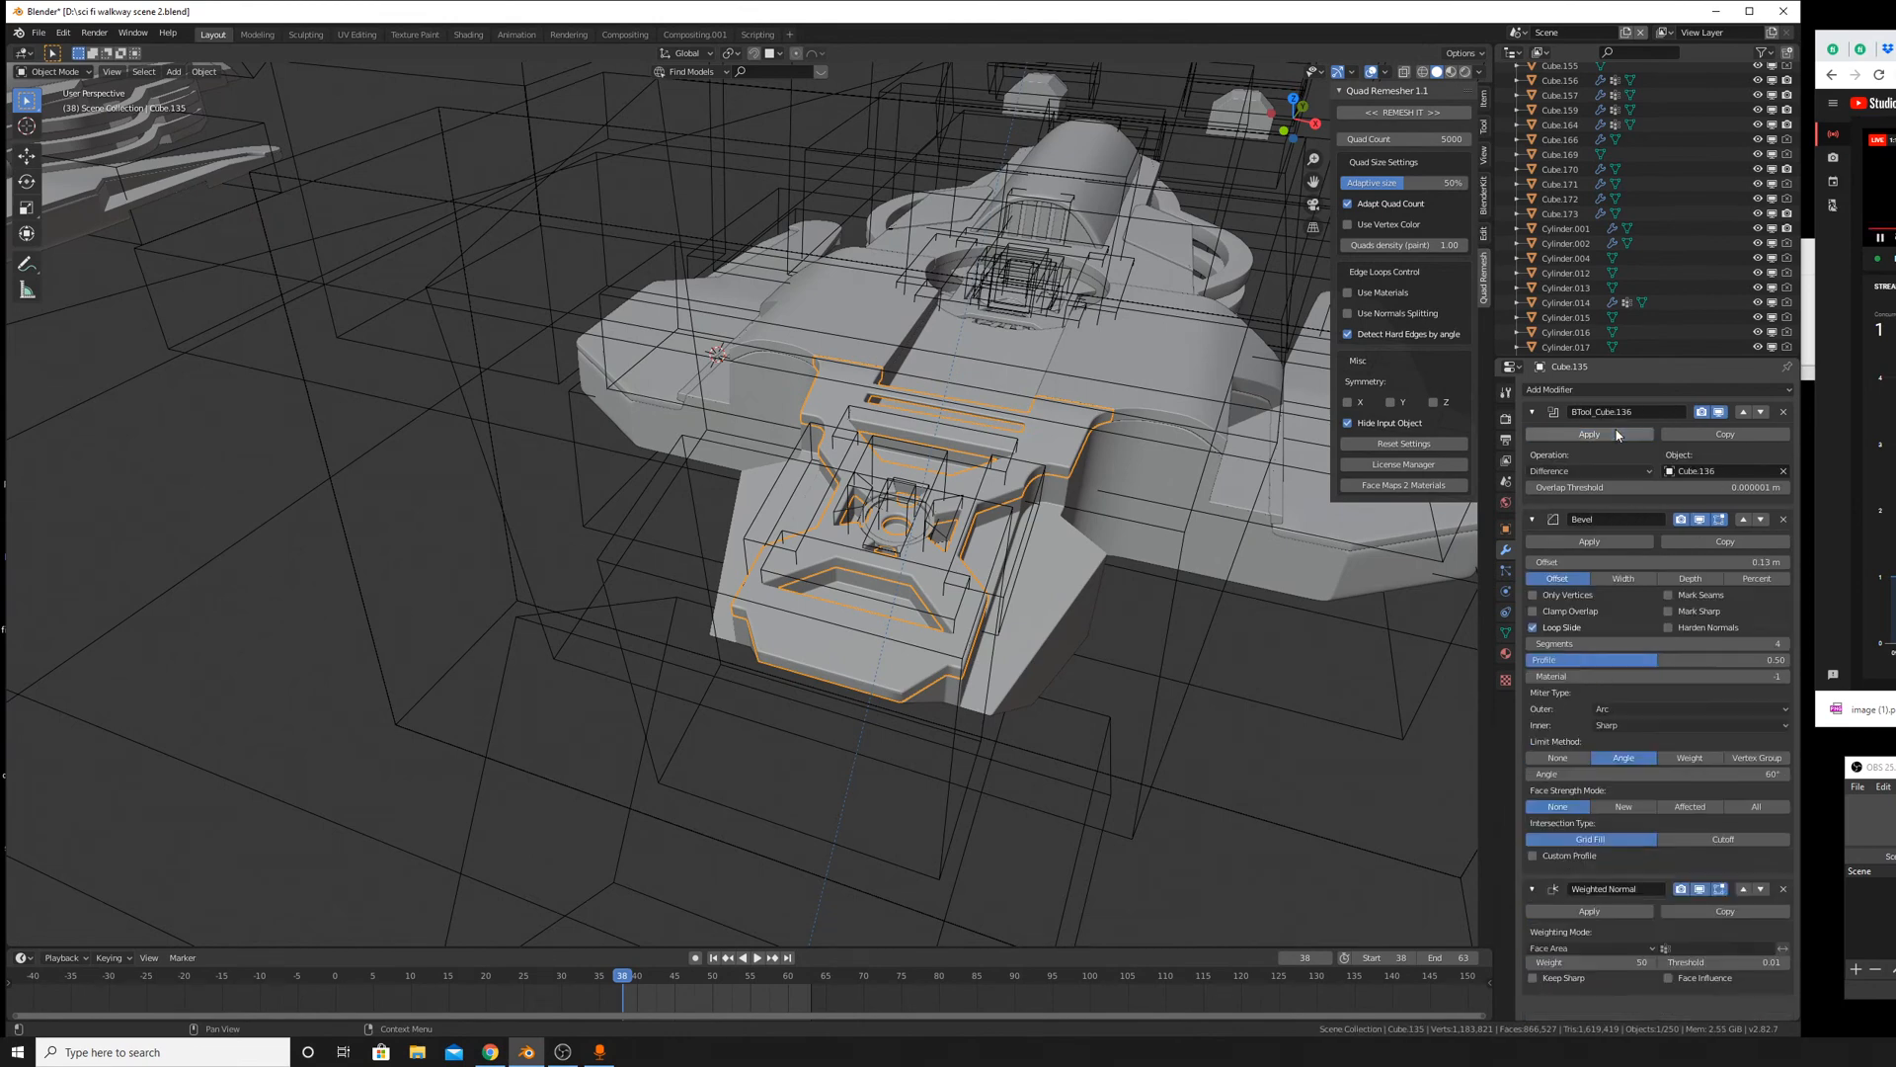
pyautogui.click(1617, 434)
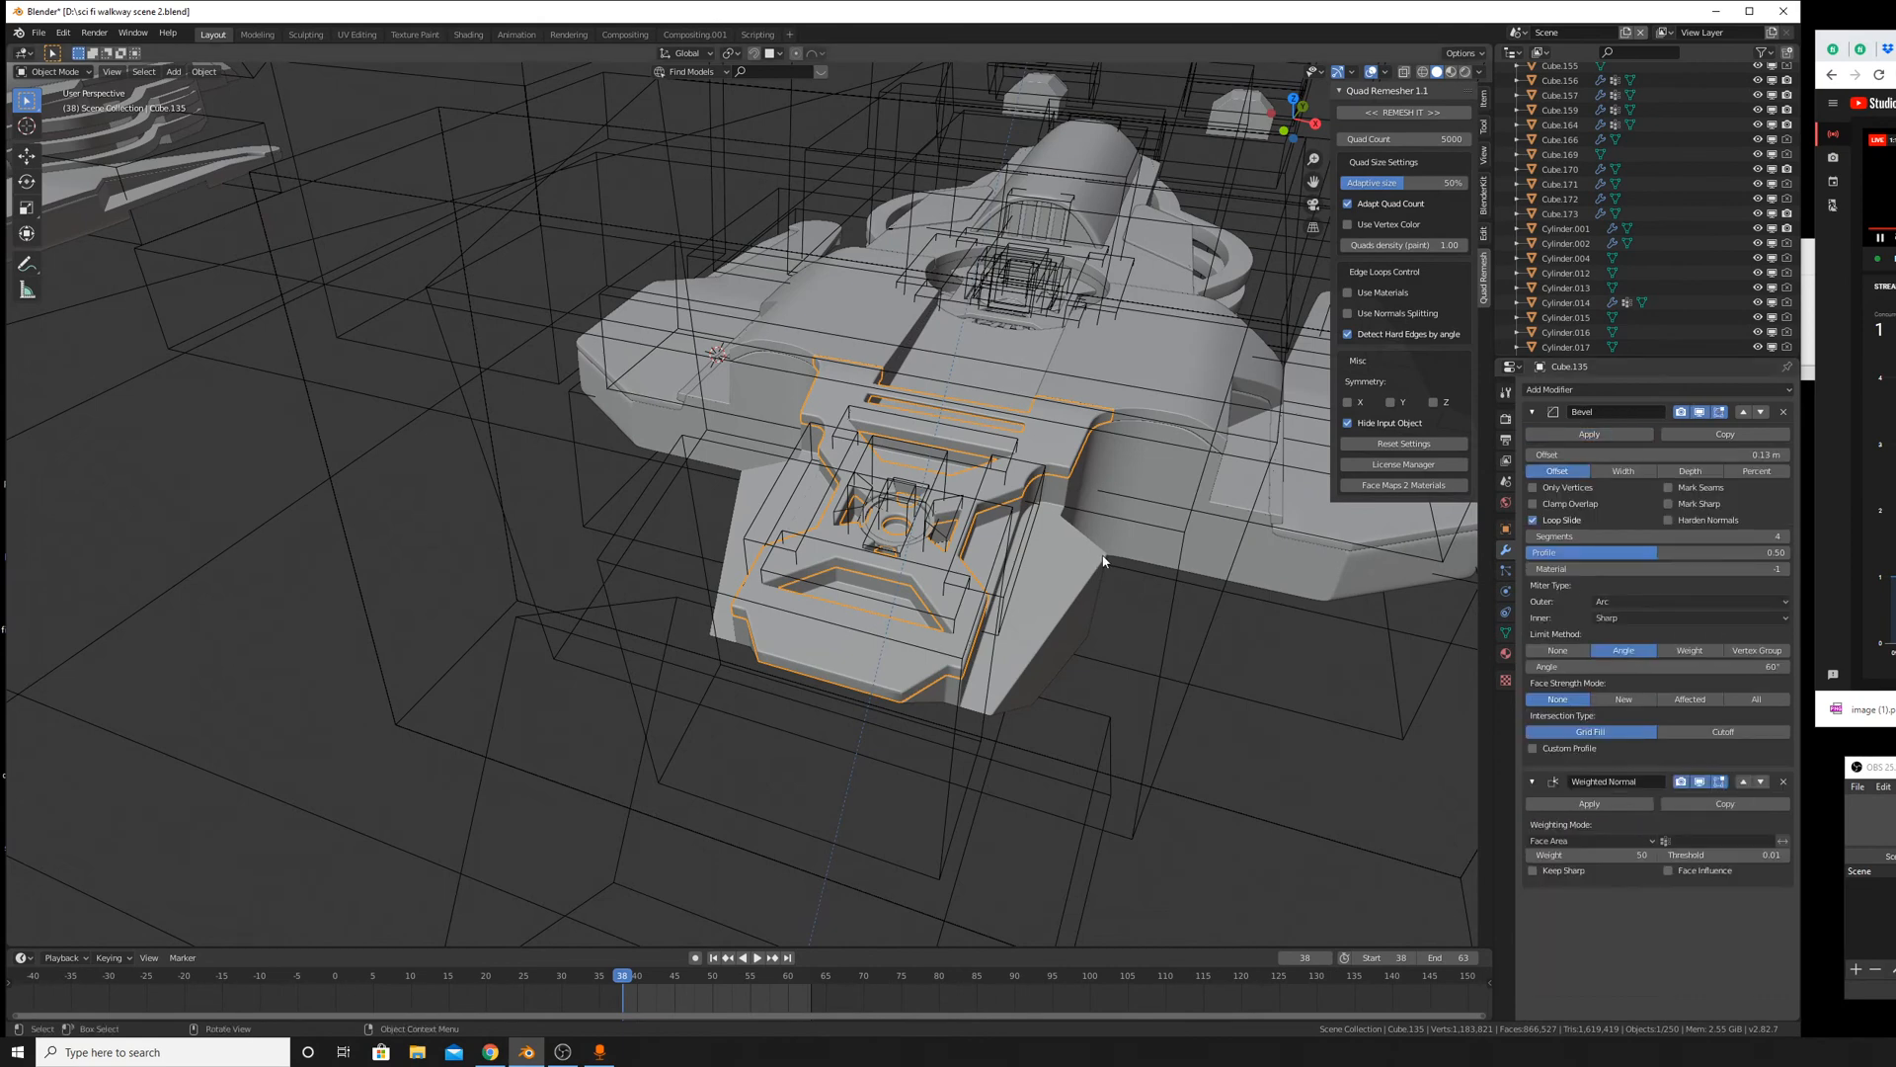
# Move the duplicated nose plate along the X axis from the original ship to beside the cleaned-up ship's nose.
pyautogui.scroll(5, 1228, 601)
pyautogui.press('g')
pyautogui.press('x')
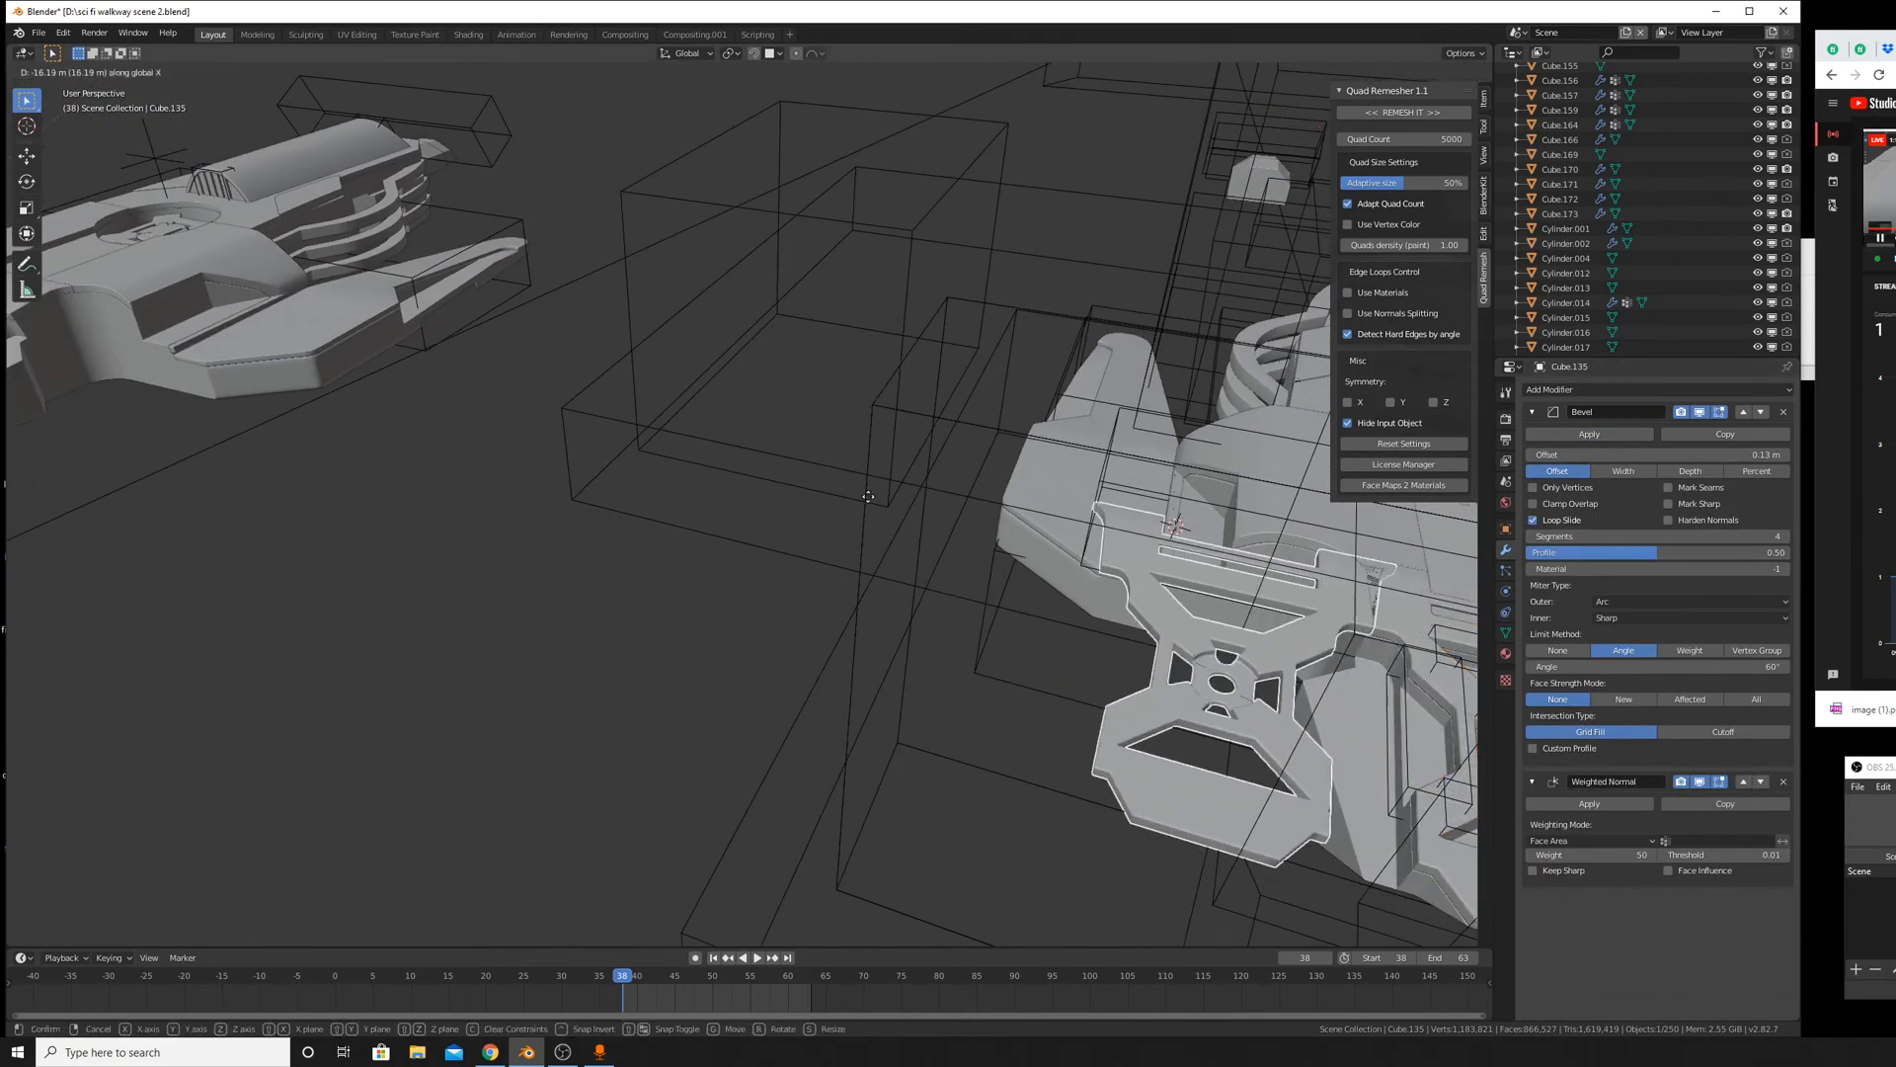
pyautogui.click(355, 434)
pyautogui.keyDown('shift'); pyautogui.moveTo(363, 434); pyautogui.dragTo(851, 571, button='middle'); pyautogui.keyUp('shift')
pyautogui.press('g')
pyautogui.press('x')
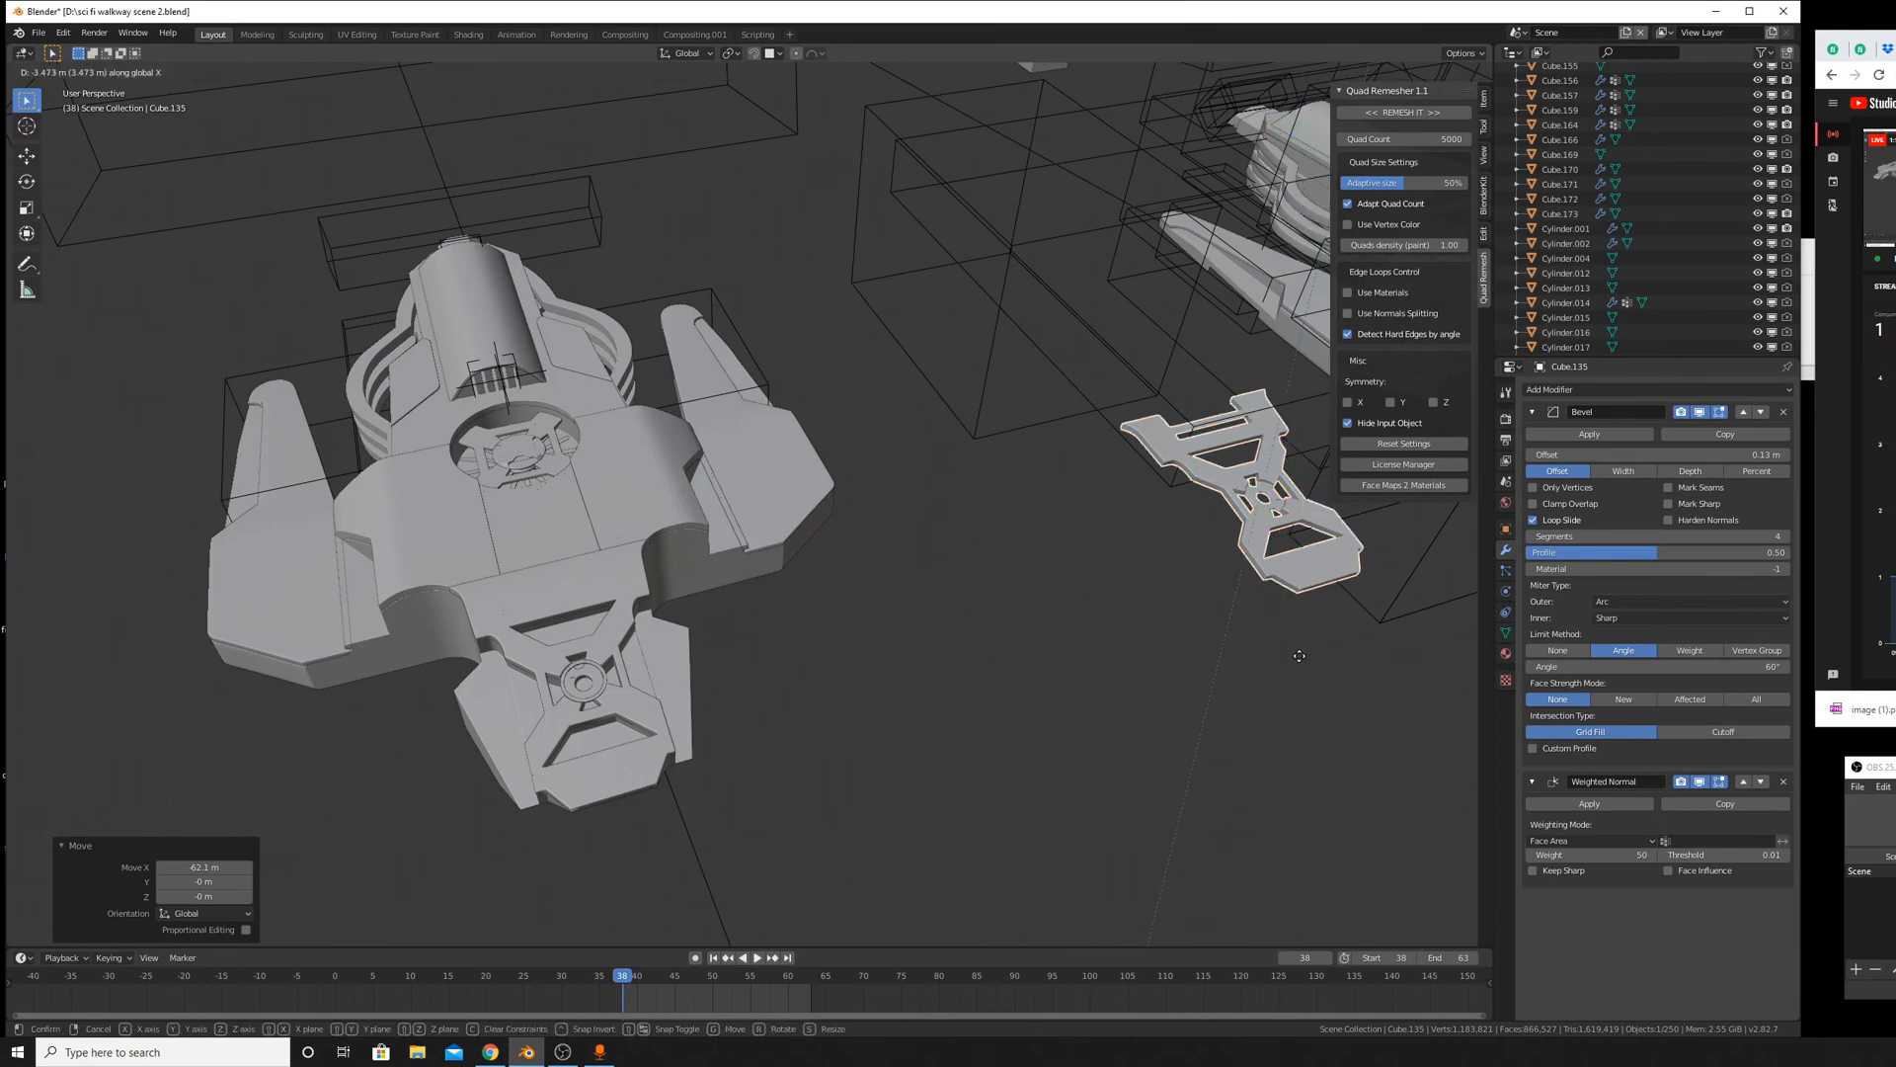
pyautogui.click(300, 612)
# Delete the old nose plate from the cleaned-up ship.
pyautogui.click(542, 607)
pyautogui.press('x')
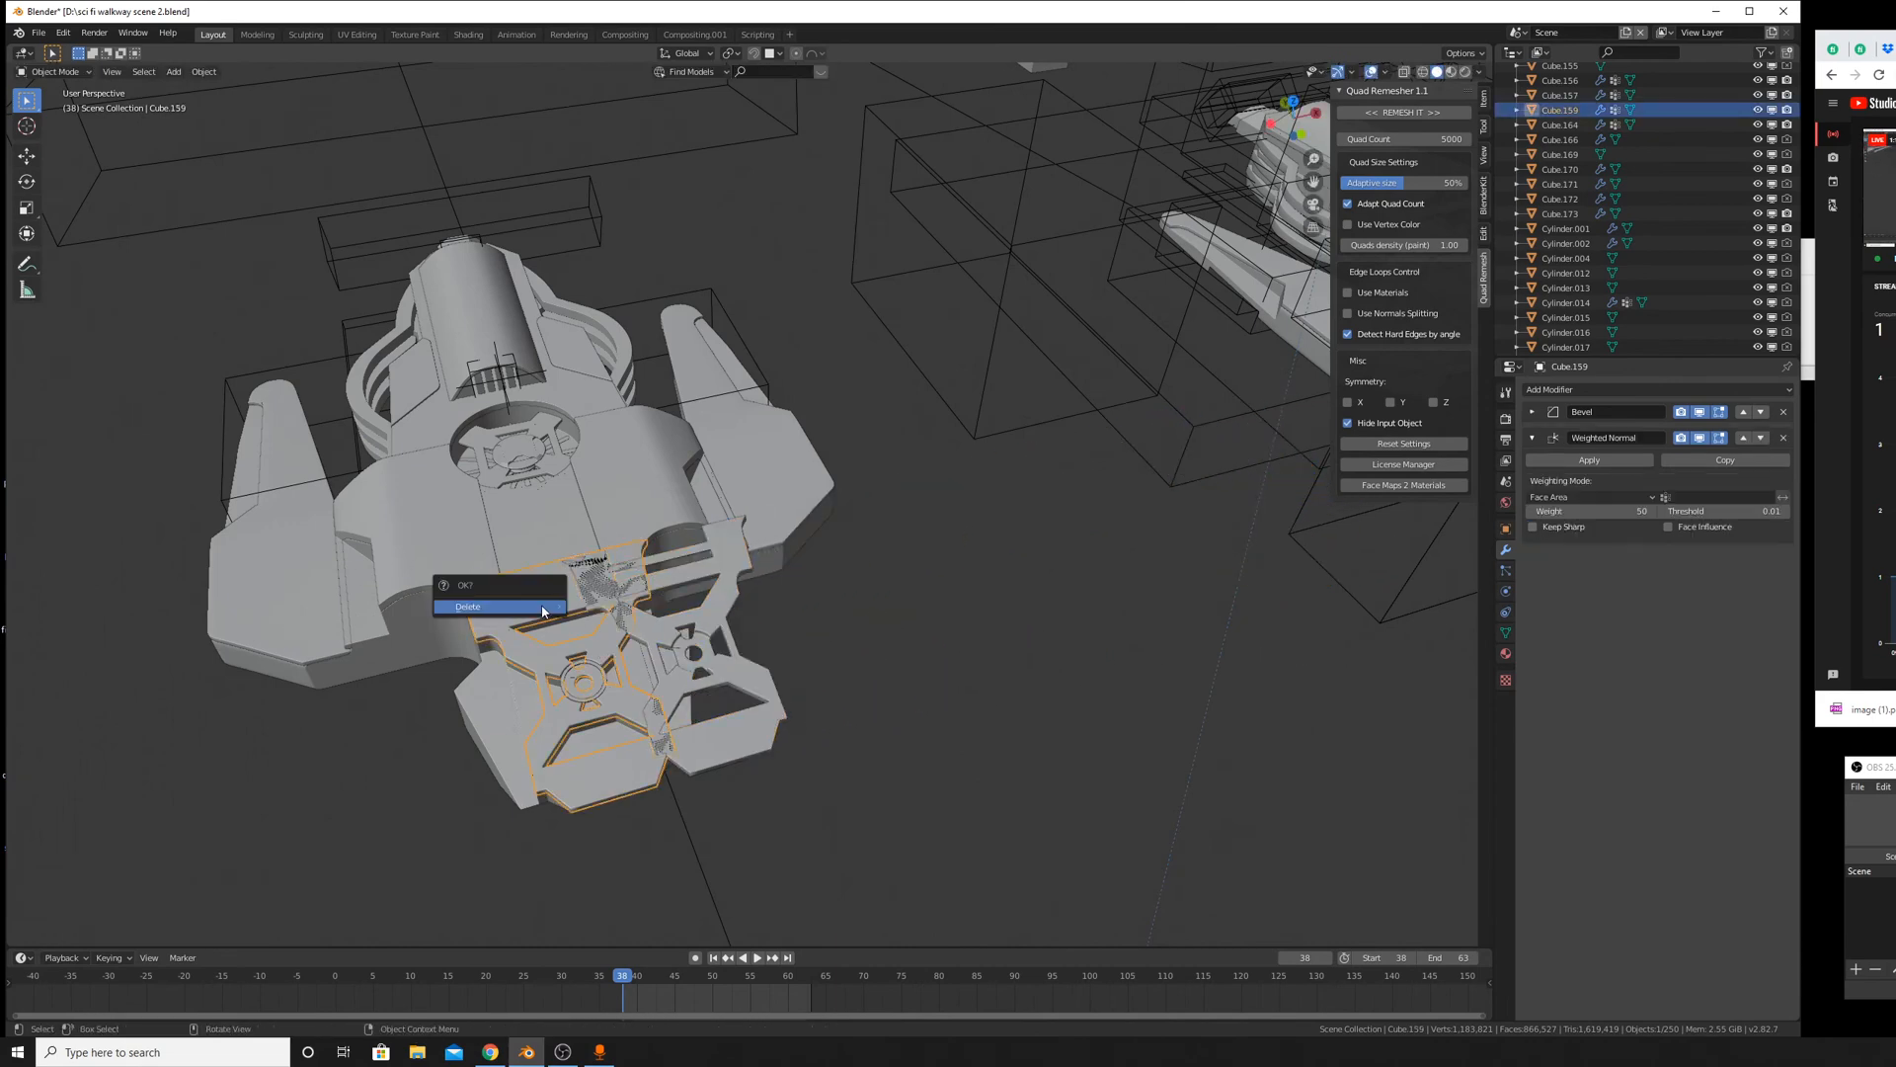
pyautogui.click(541, 608)
# Move the duplicated nose plate along X onto the cleaned-up ship's nose, fine-tuning it by about 0.8 m to fit the hull.
pyautogui.click(733, 652)
pyautogui.press('g')
pyautogui.press('x')
pyautogui.click(642, 658)
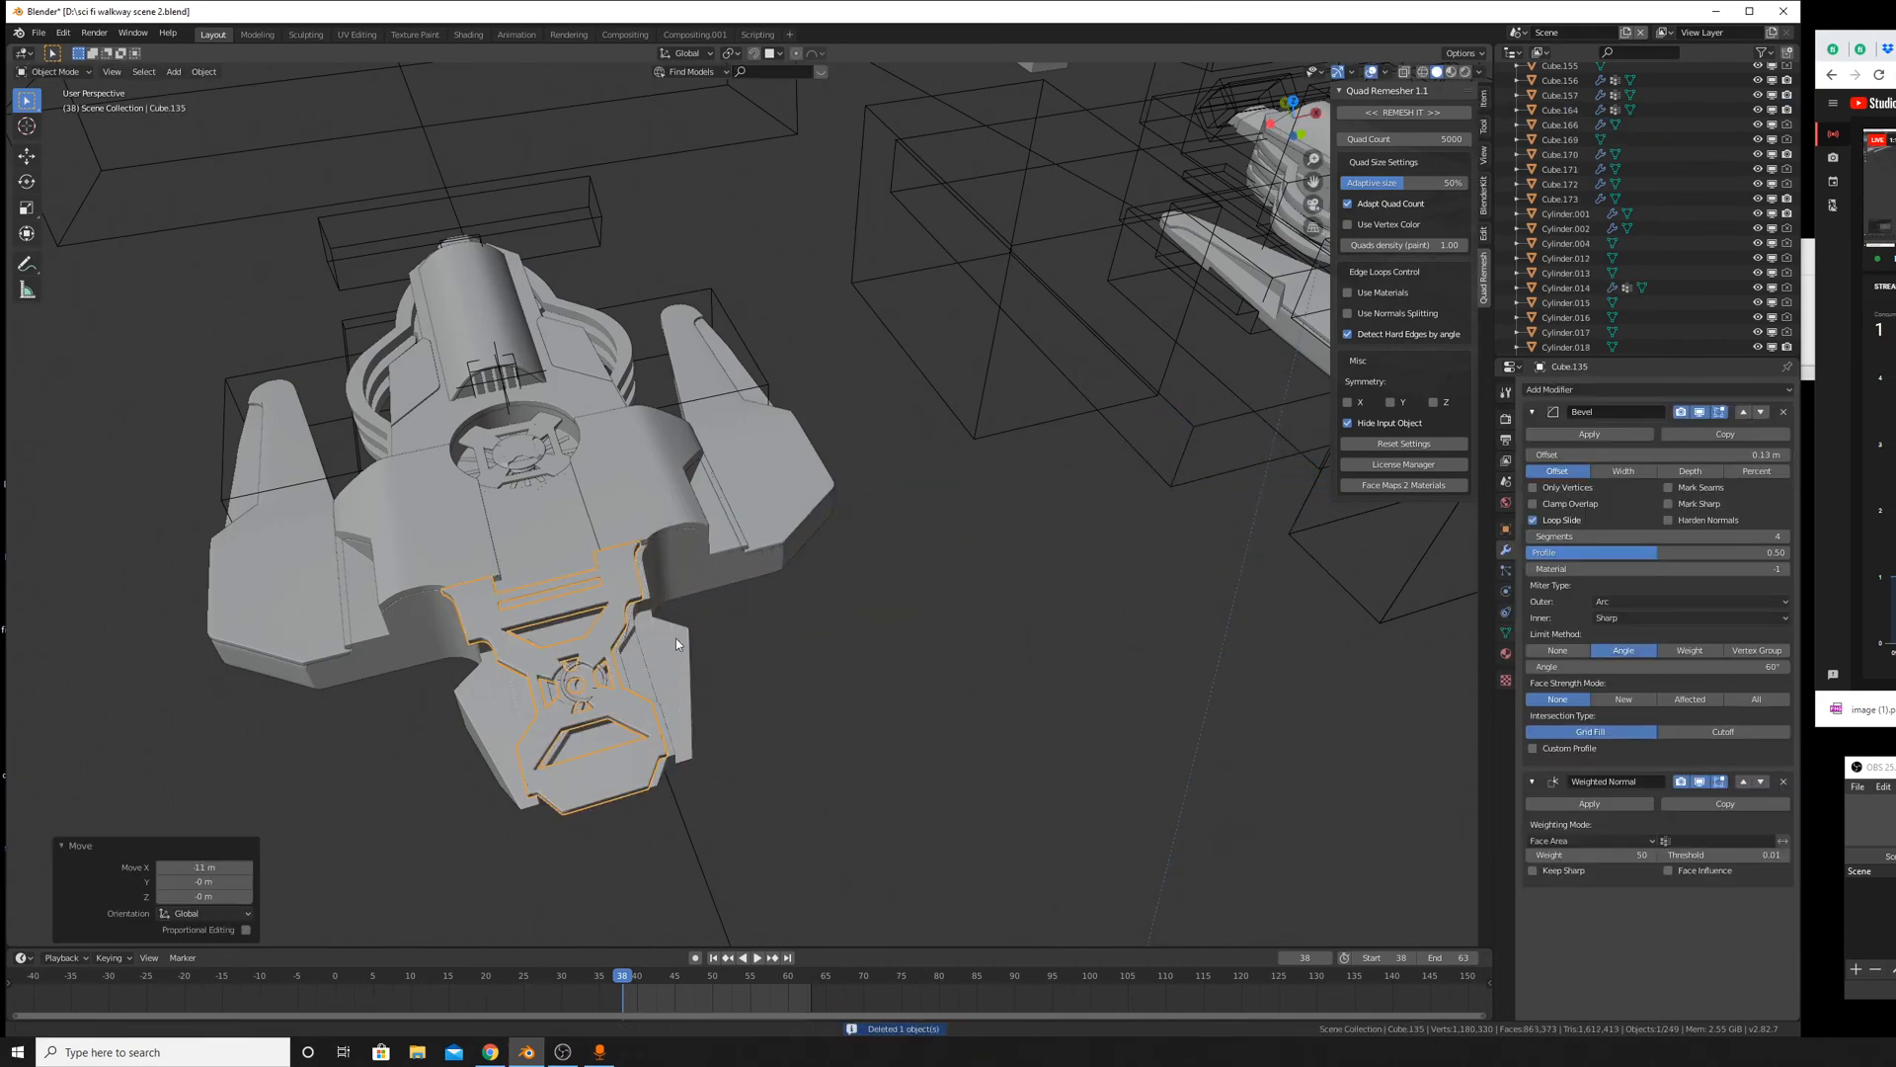
pyautogui.moveTo(676, 638); pyautogui.dragTo(874, 576, button='middle')
pyautogui.scroll(6, 808, 543)
pyautogui.press('g')
pyautogui.press('x')
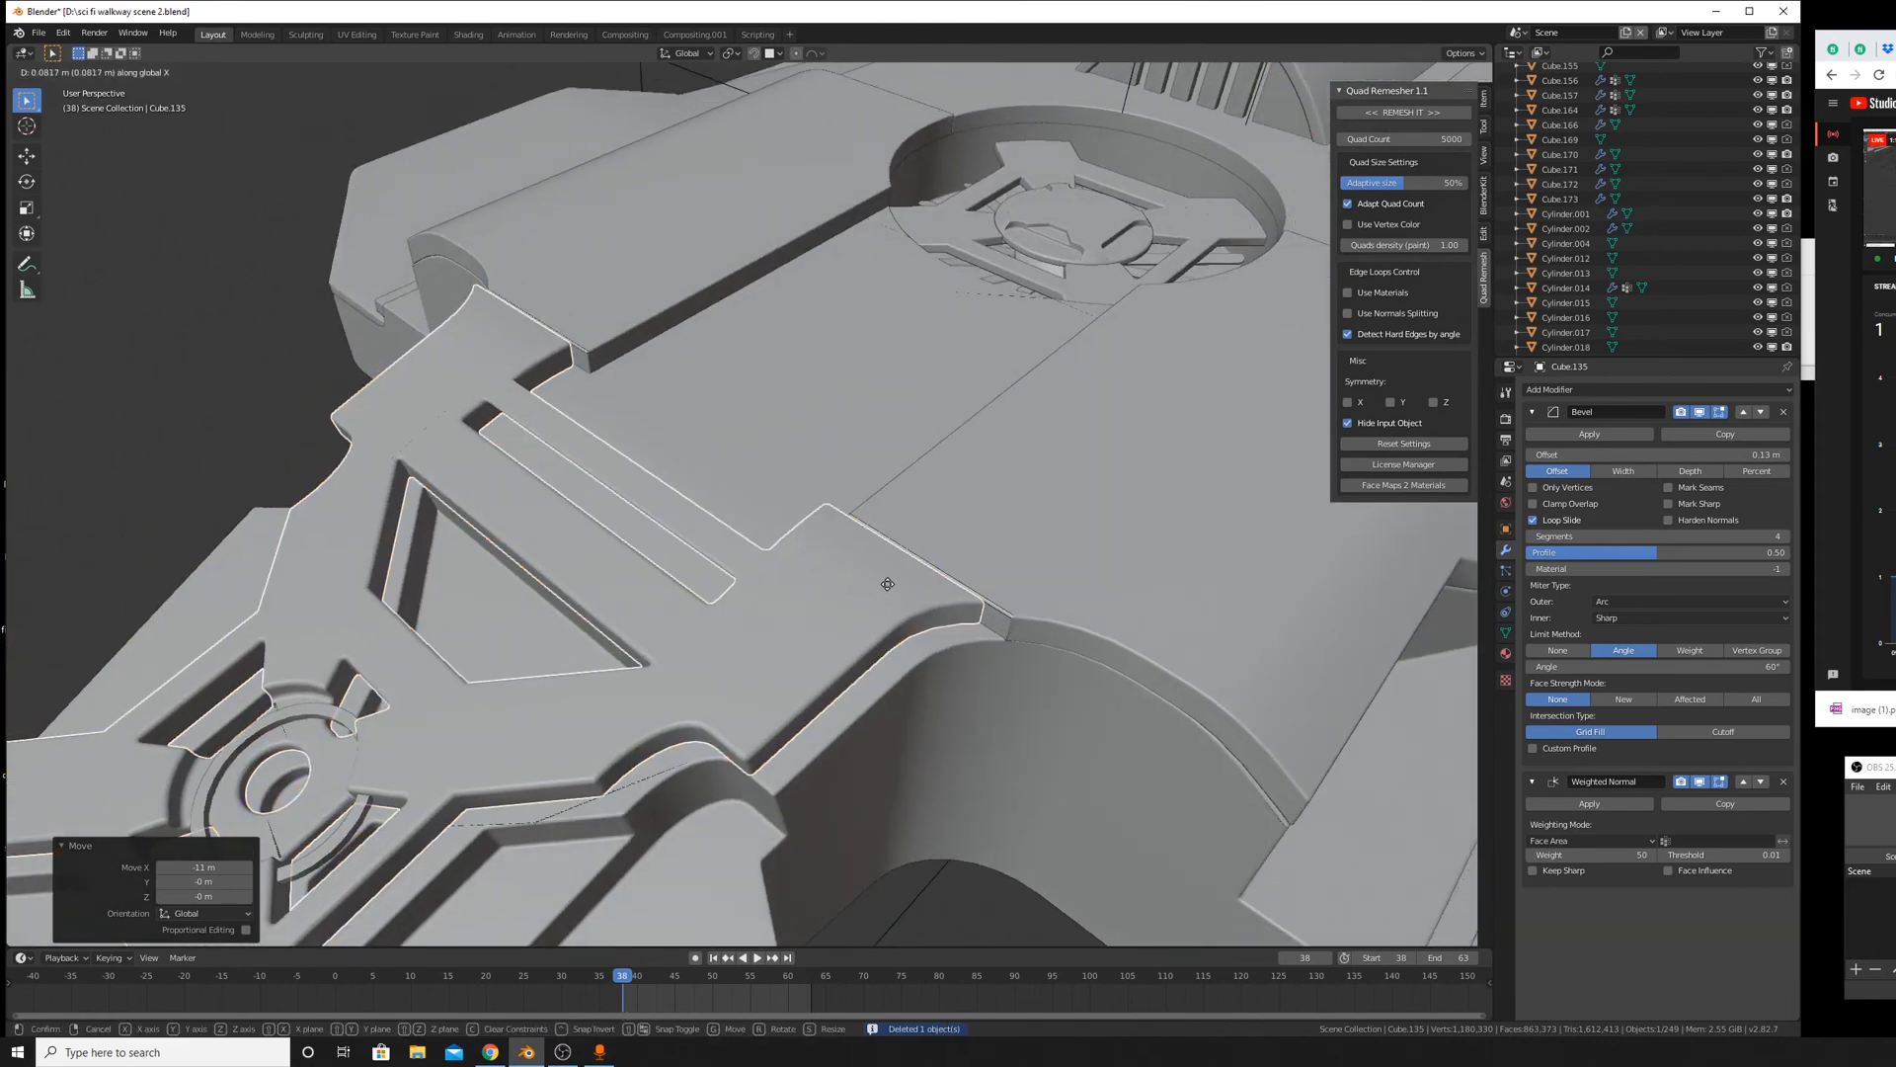
pyautogui.click(220, 836)
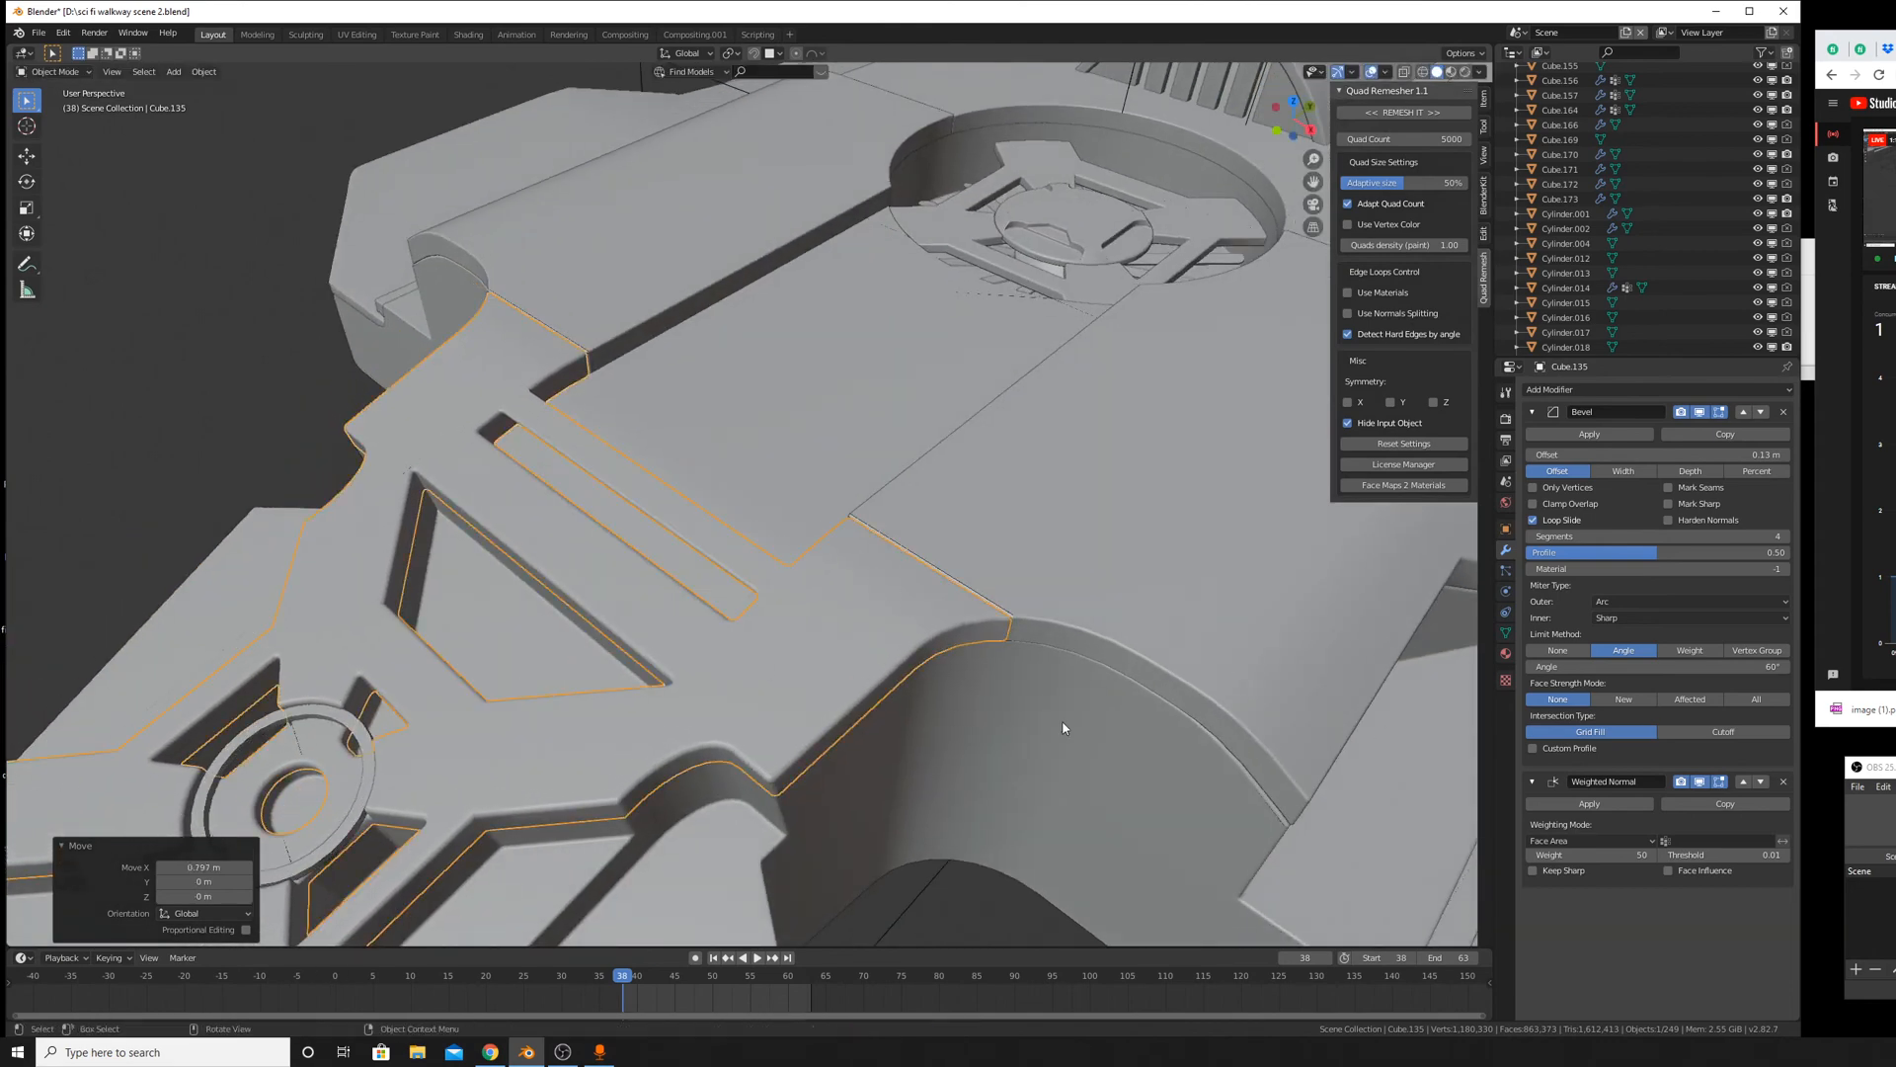
# Edit the hull shell mesh and shift the edge along its seam with the nose plate about 0.05 m along Y.
pyautogui.scroll(5, 1116, 686)
pyautogui.moveTo(1163, 648); pyautogui.dragTo(1130, 645, button='middle')
pyautogui.click(974, 606)
pyautogui.press('Tab')
pyautogui.moveTo(970, 612); pyautogui.dragTo(869, 598, button='middle')
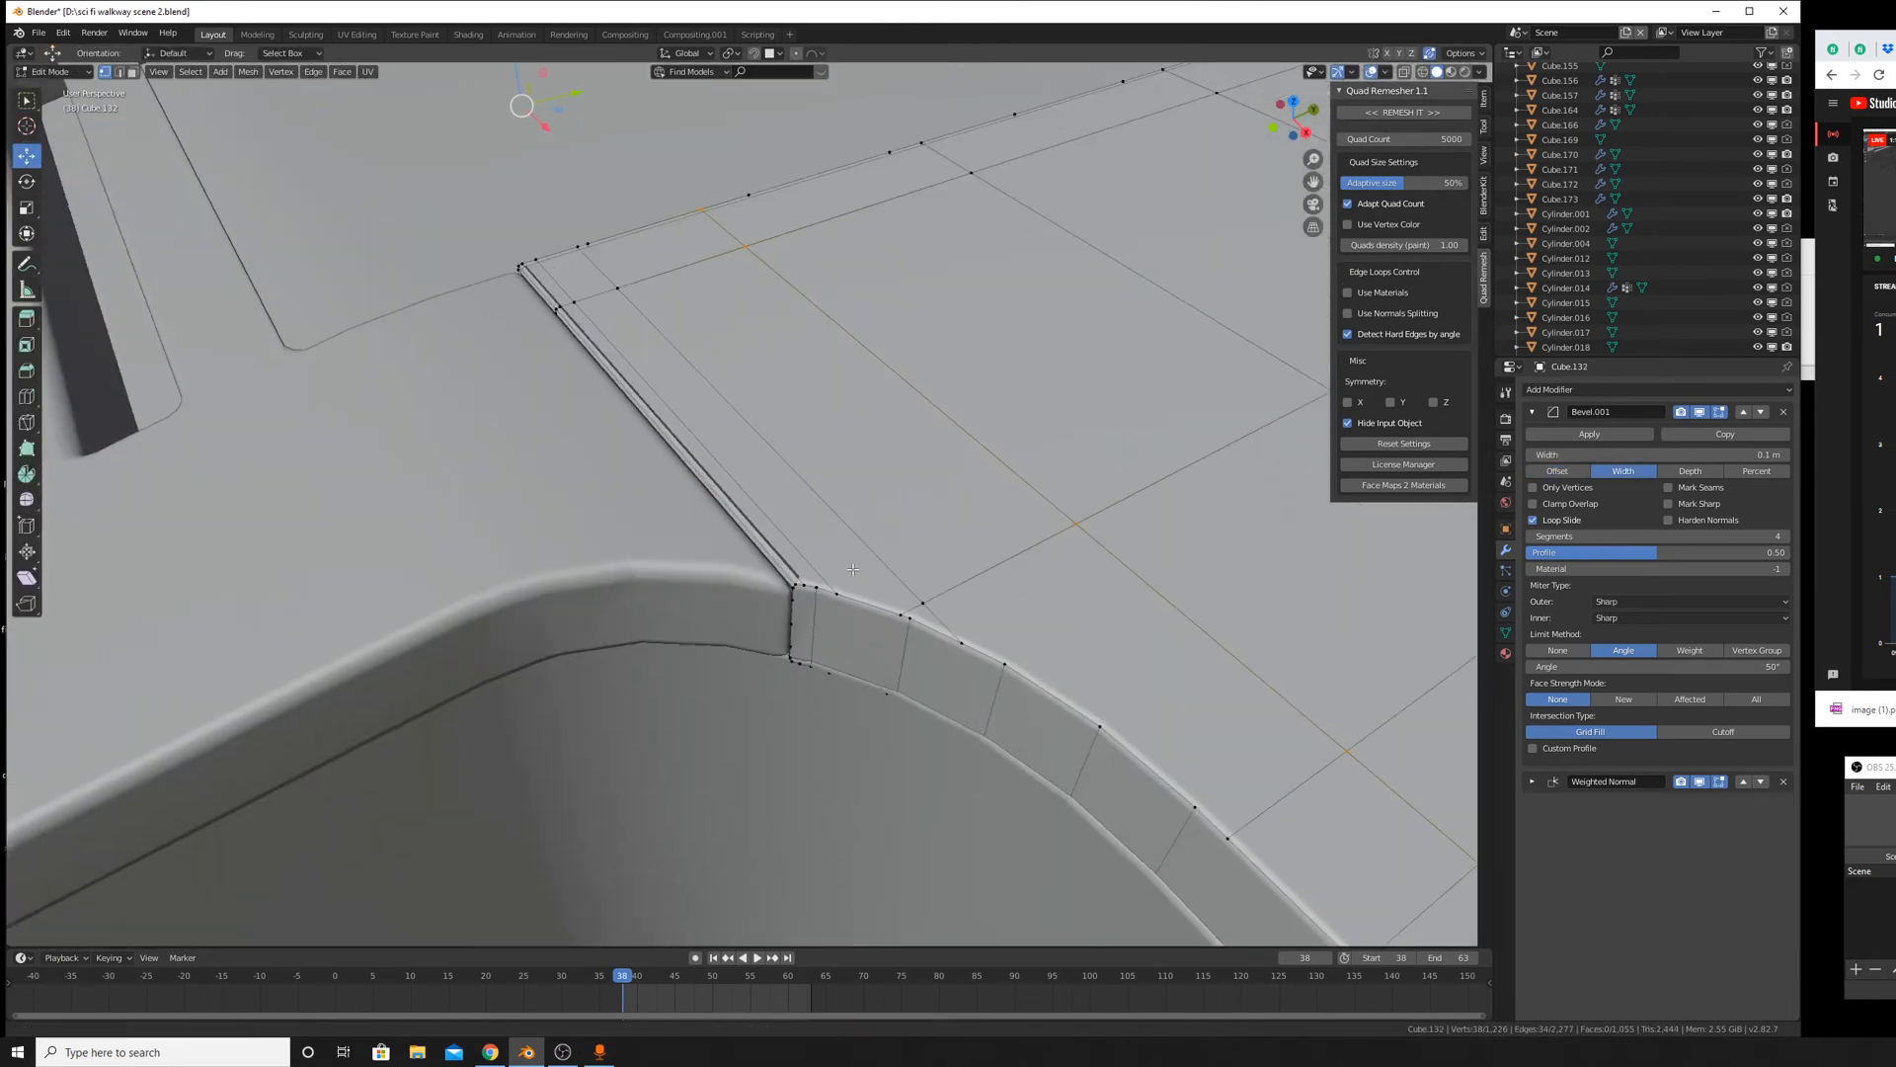
pyautogui.scroll(2, 760, 586)
pyautogui.moveTo(734, 558); pyautogui.dragTo(1155, 519, button='middle')
pyautogui.keyDown('ctrl'); pyautogui.click(1114, 431); pyautogui.keyUp('ctrl')
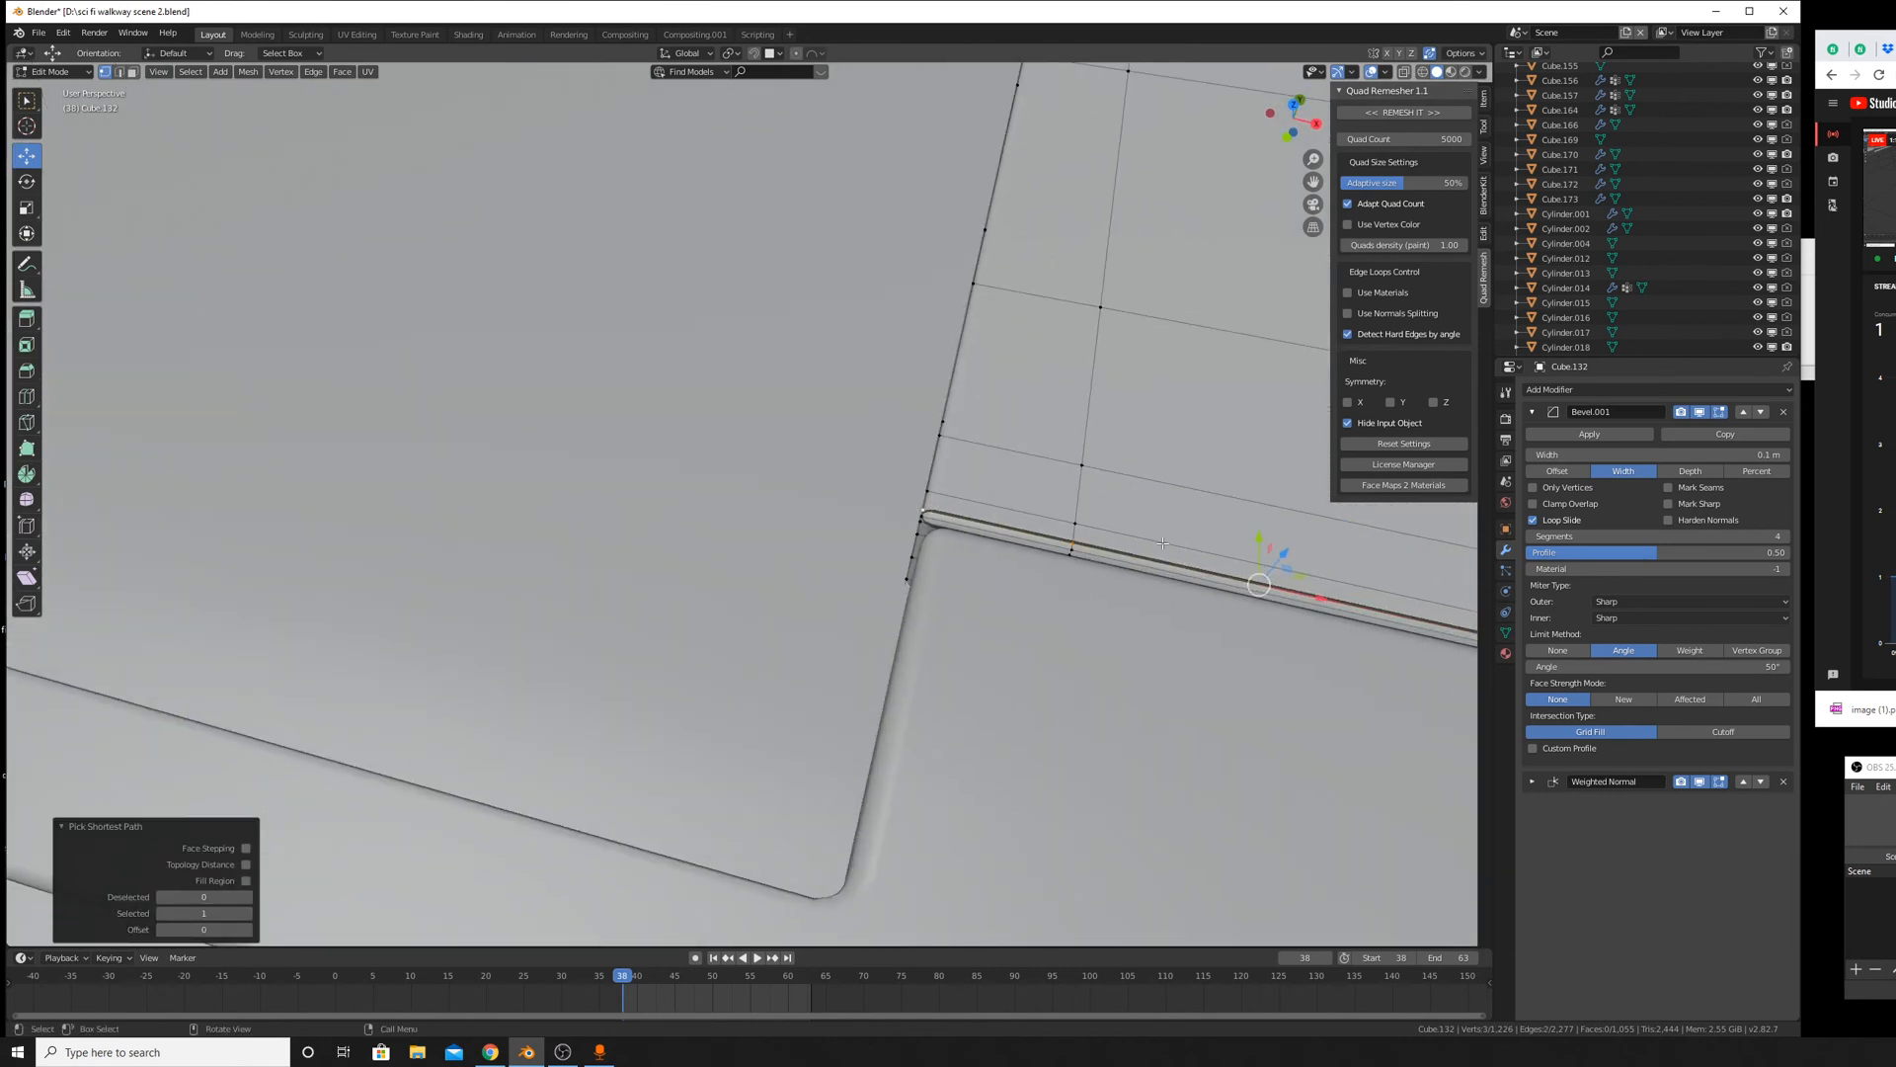
pyautogui.press('g')
pyautogui.press('y')
pyautogui.click(1165, 536)
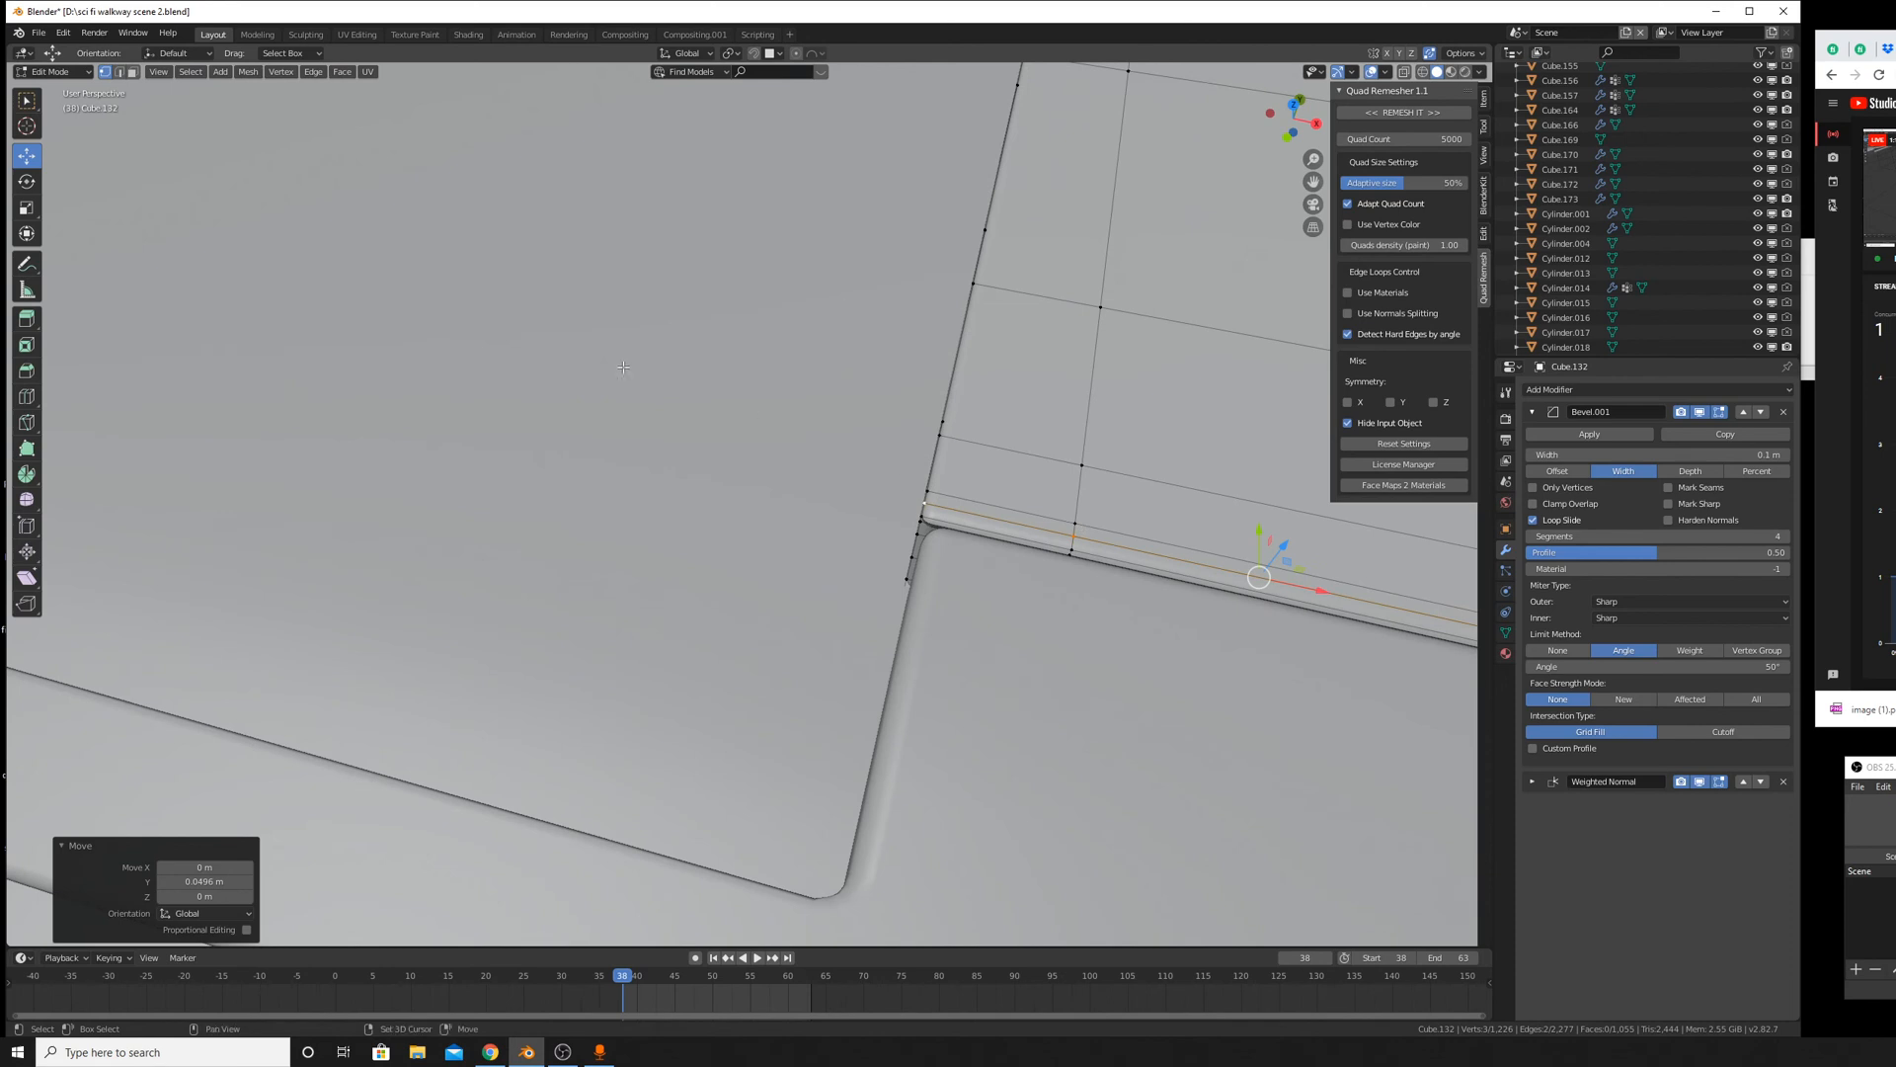
# Shift the matching seam edge on the opposite half of the hull shell along Y and leave mesh editing.
pyautogui.keyDown('shift'); pyautogui.moveTo(623, 366); pyautogui.dragTo(1025, 556, button='middle'); pyautogui.keyUp('shift')
pyautogui.click(1028, 550)
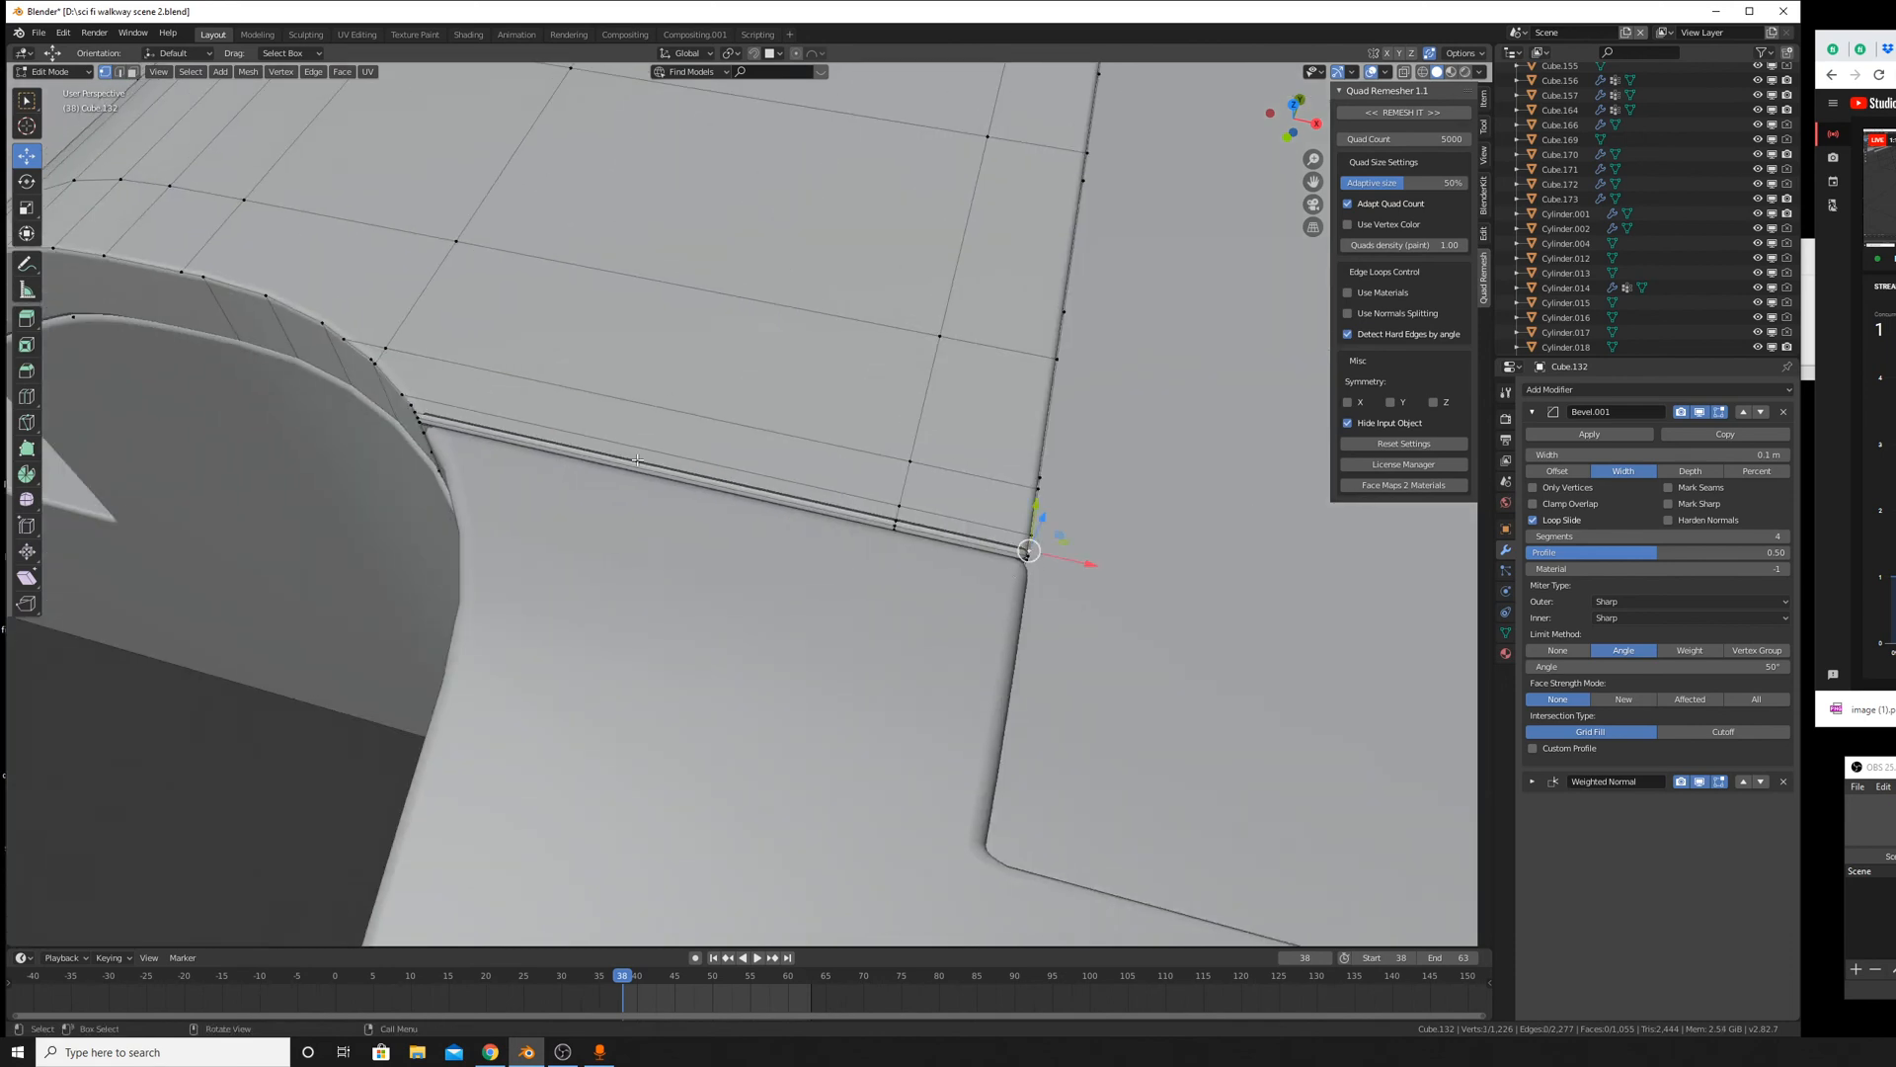
pyautogui.keyDown('ctrl'); pyautogui.click(415, 405); pyautogui.keyUp('ctrl')
pyautogui.press('y')
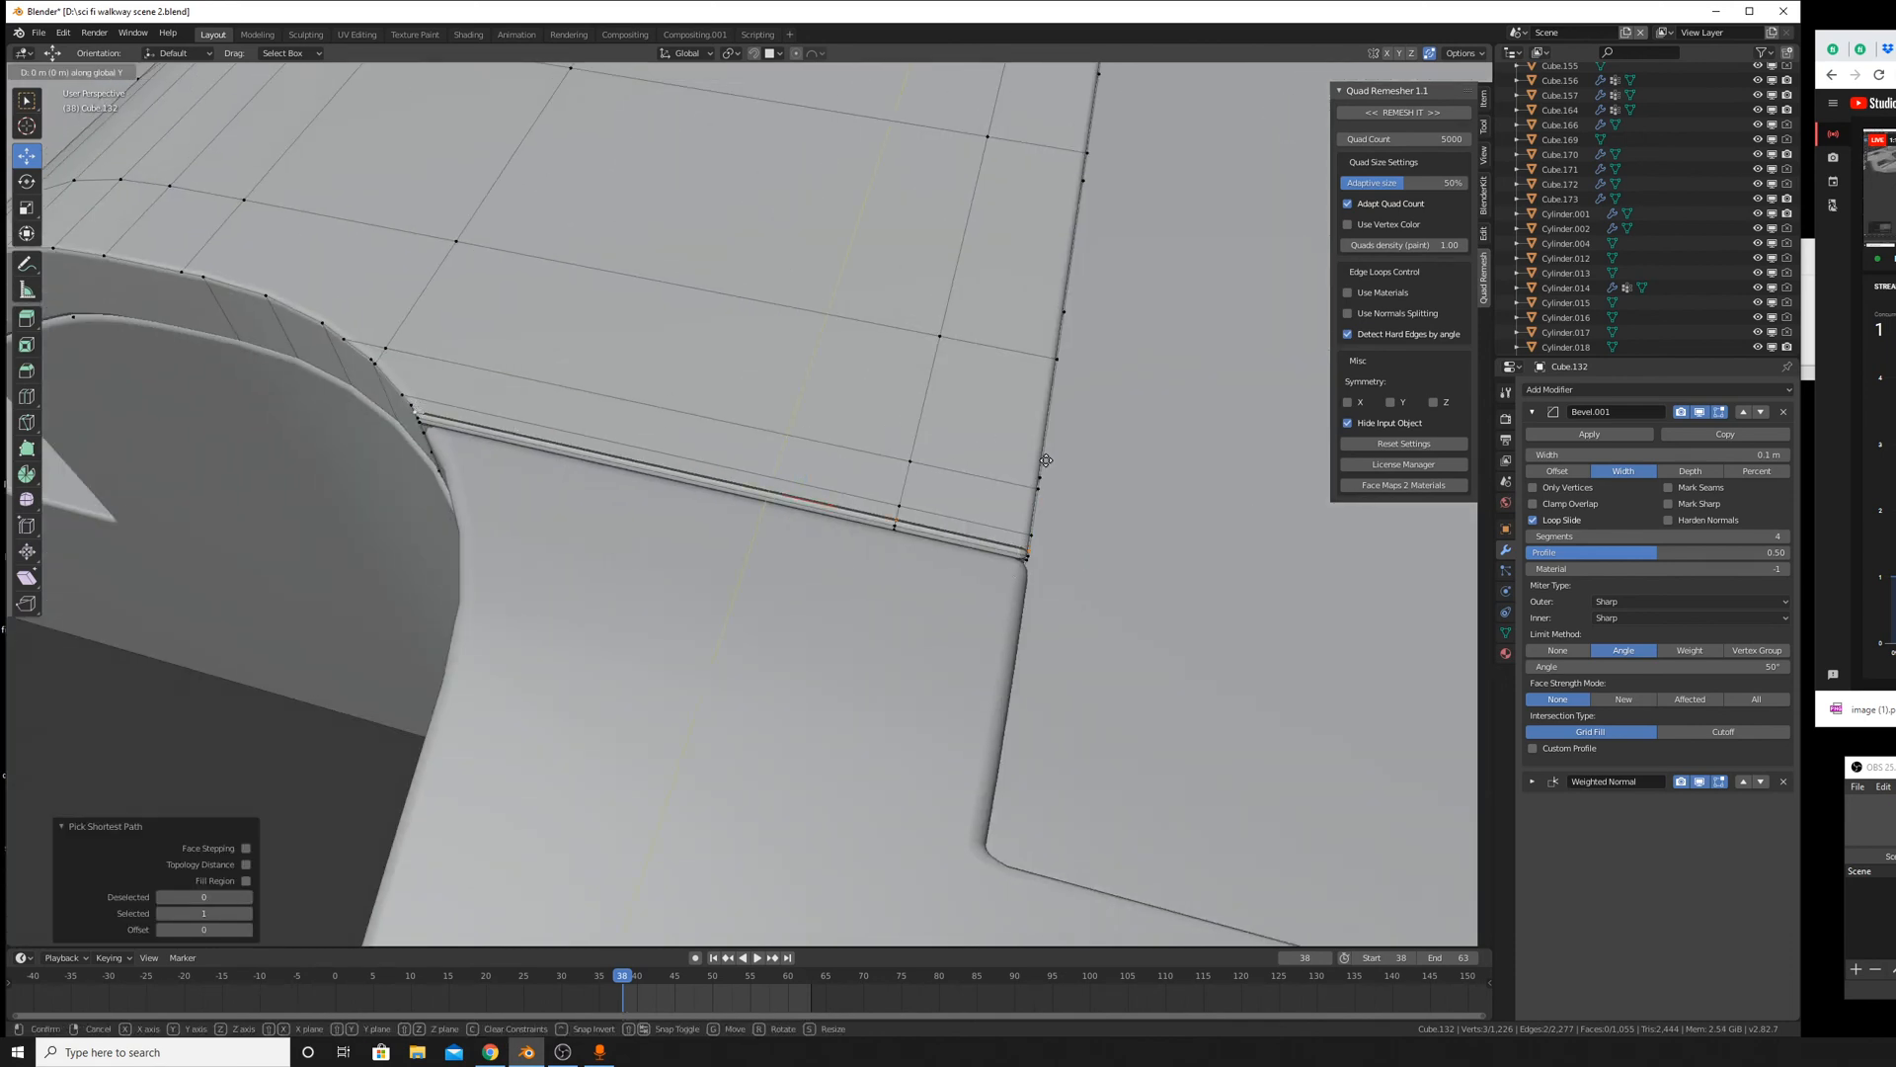
pyautogui.click(1060, 442)
pyautogui.press('Tab')
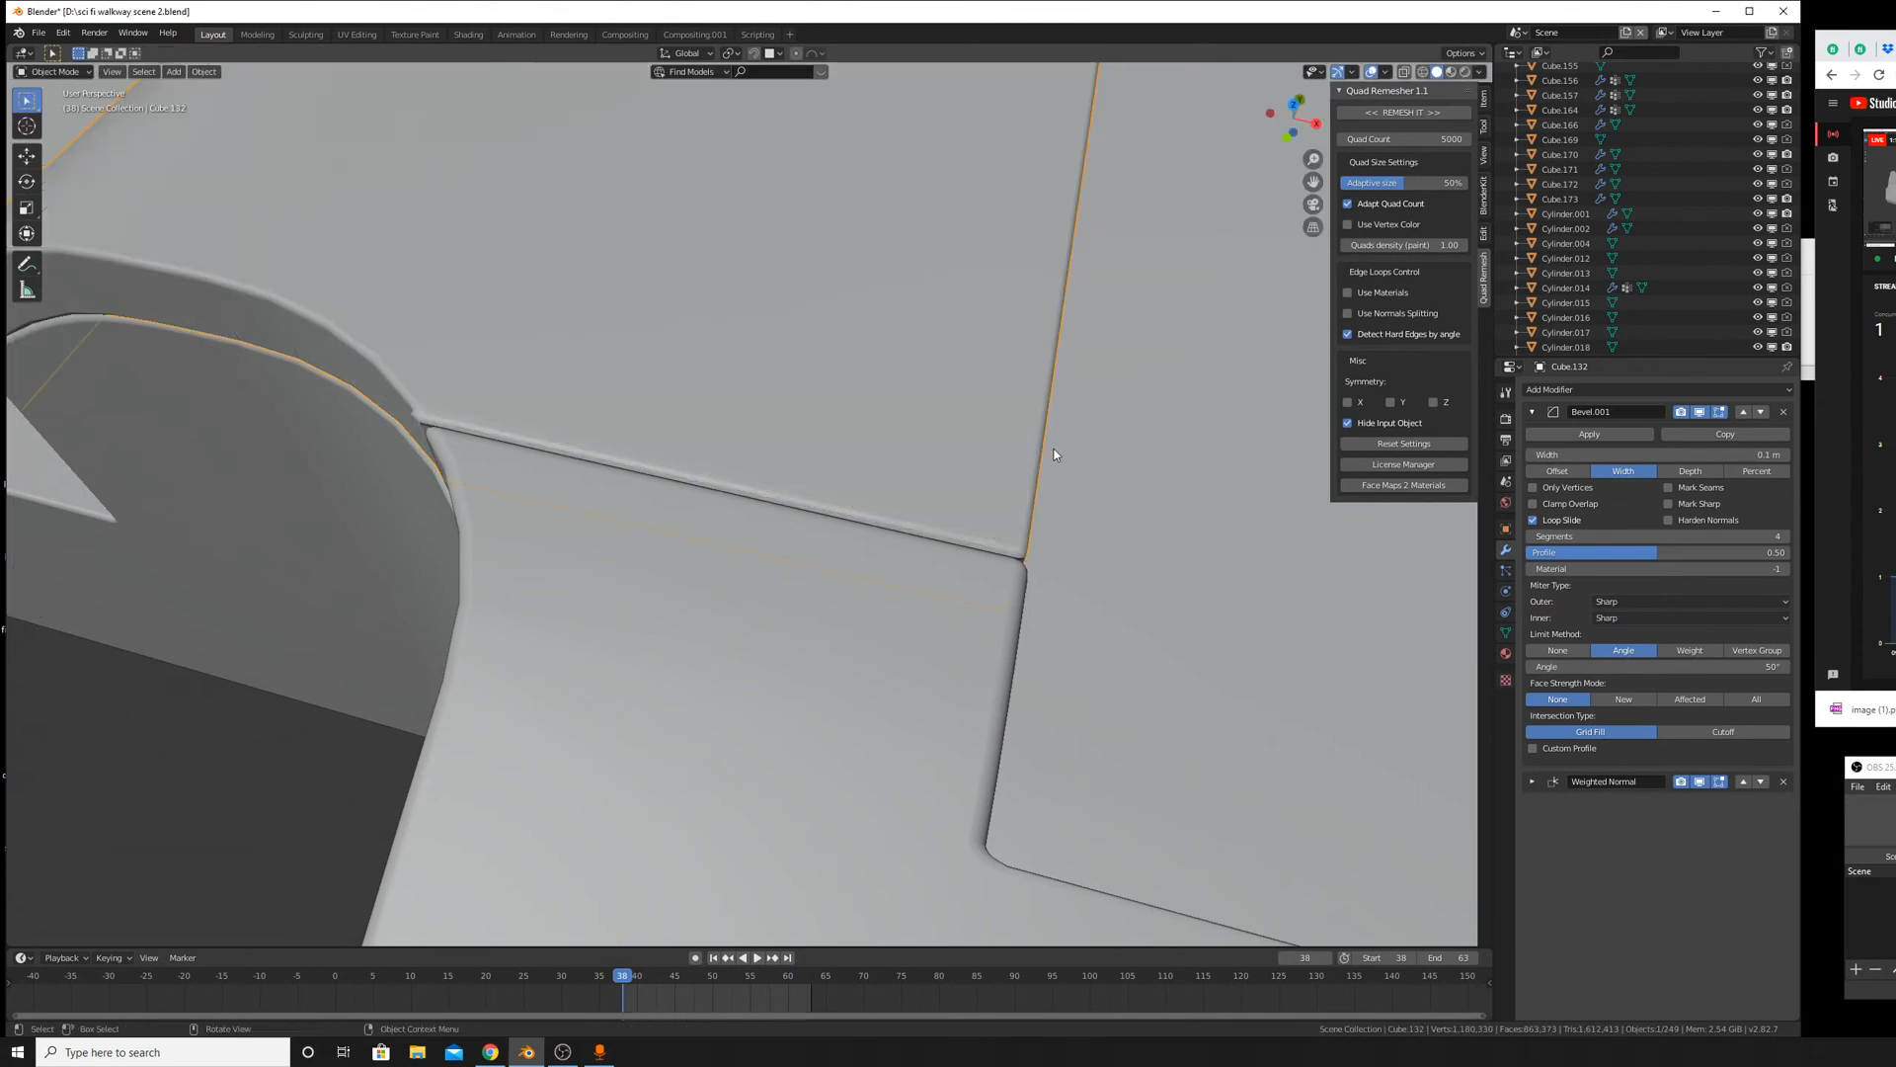
# Try to move the corner of the hull shell's seam edge in the mesh, and undo the move.
pyautogui.moveTo(1057, 450); pyautogui.dragTo(1028, 577, button='middle')
pyautogui.press('Tab')
pyautogui.press('g')
pyautogui.click(1027, 491)
pyautogui.hotkey('ctrl', 'z')
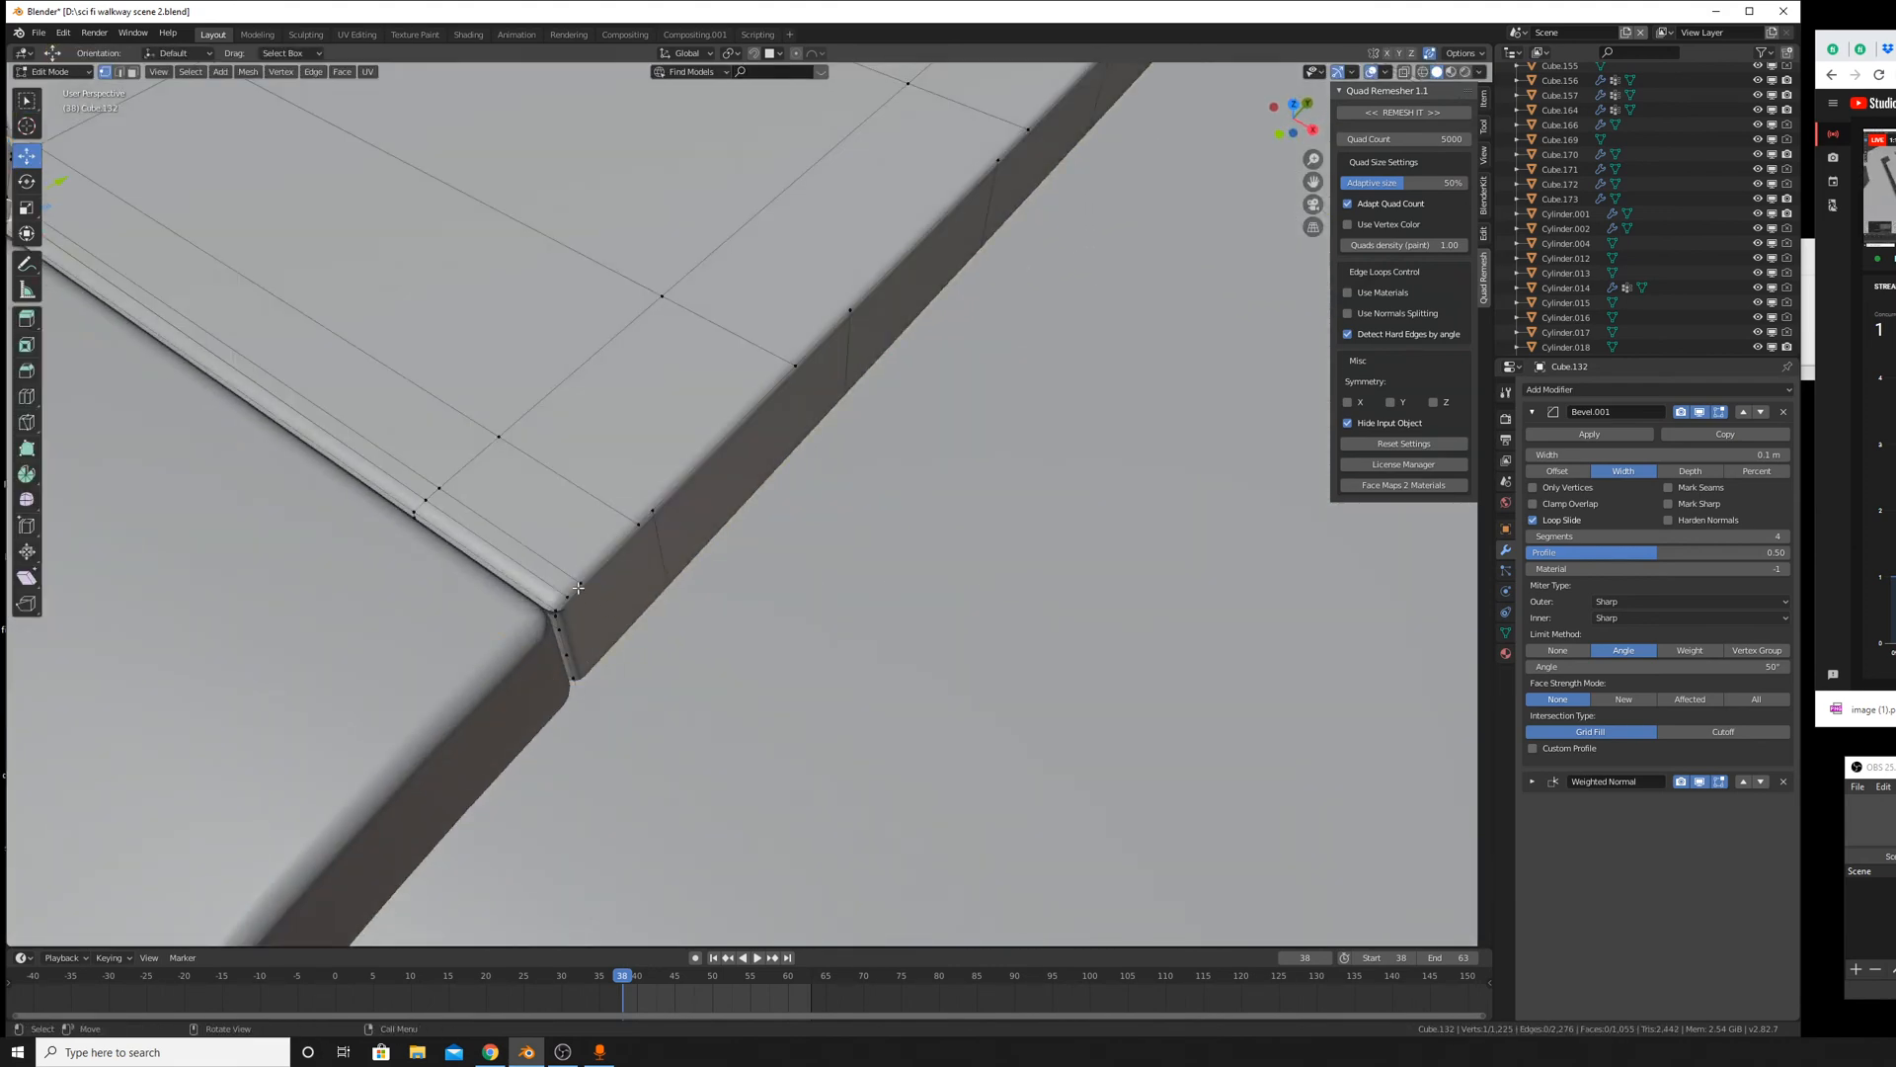
# Select the hull shell's seam edge up to the curved opening and raise it about 0.047 m along Z.
pyautogui.keyDown('shift'); pyautogui.moveTo(578, 588); pyautogui.dragTo(971, 422, button='middle'); pyautogui.keyUp('shift')
pyautogui.keyDown('ctrl'); pyautogui.click(944, 399); pyautogui.keyUp('ctrl')
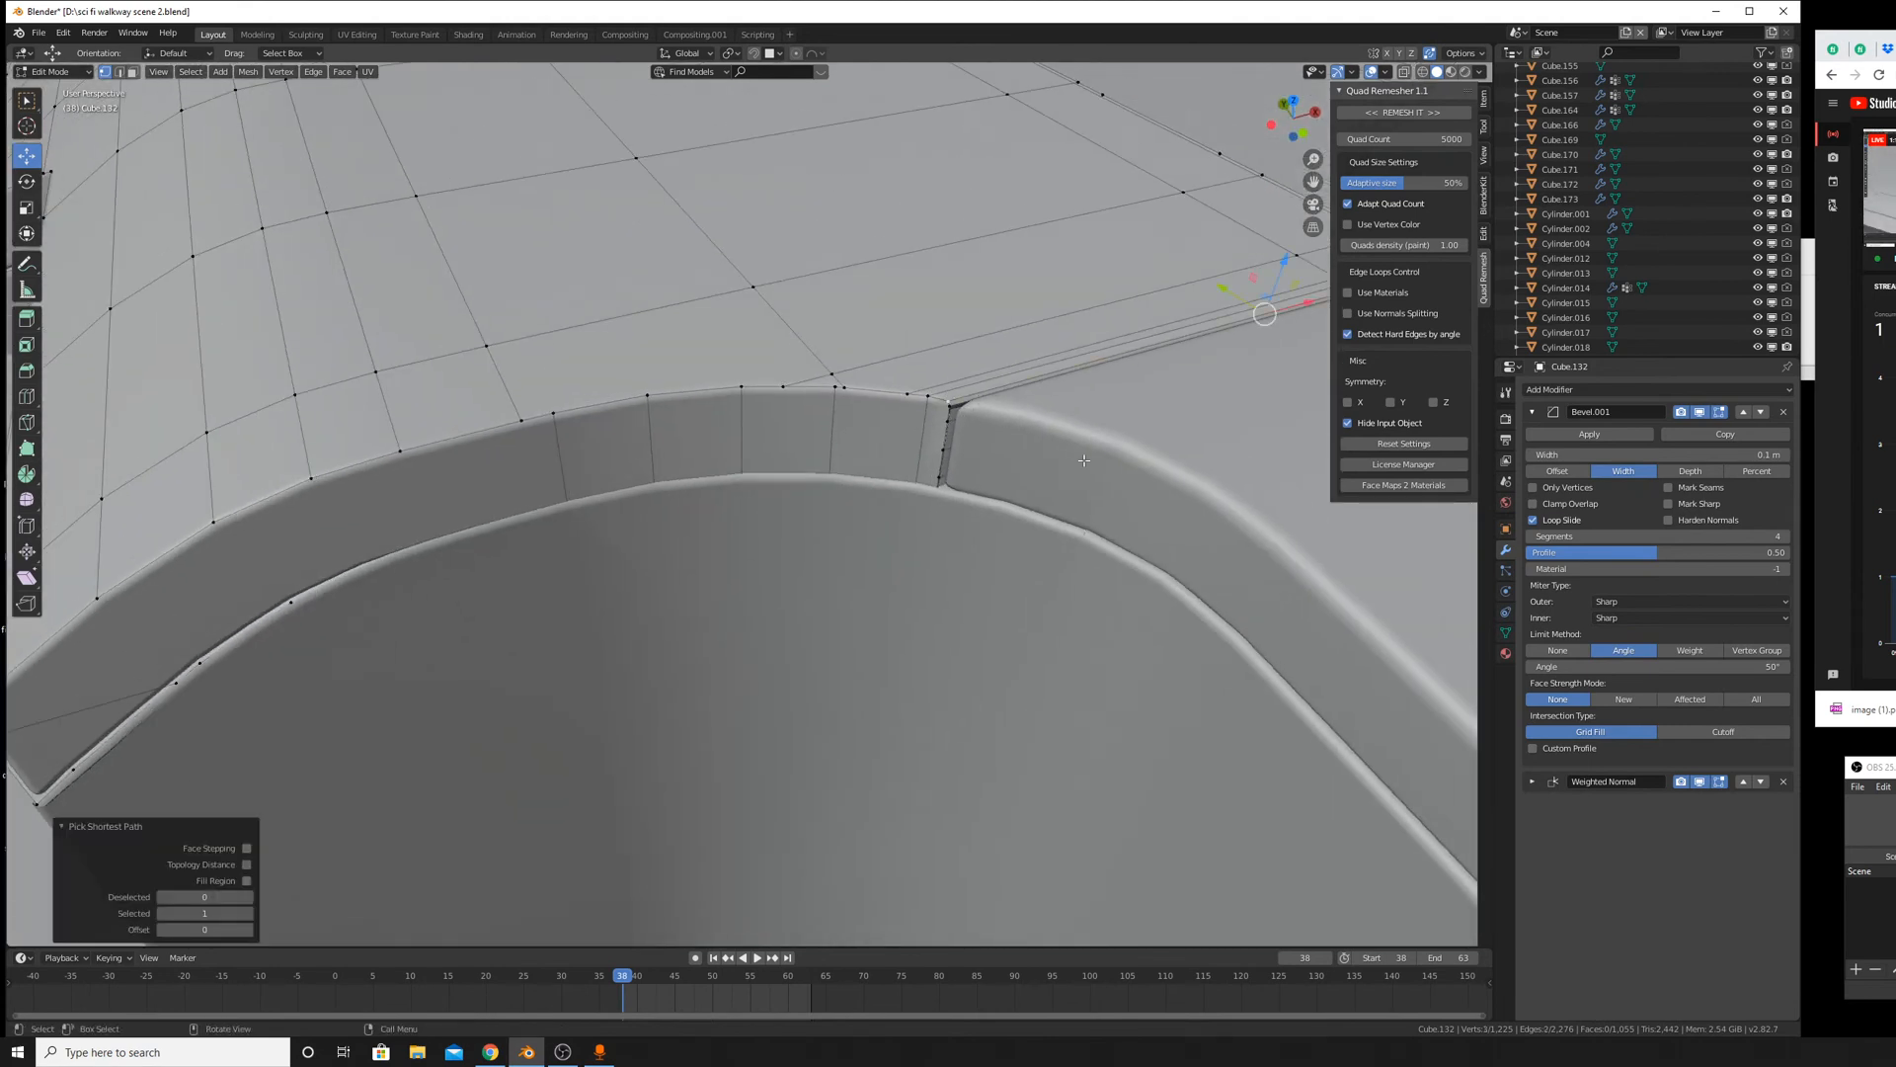
pyautogui.press('g')
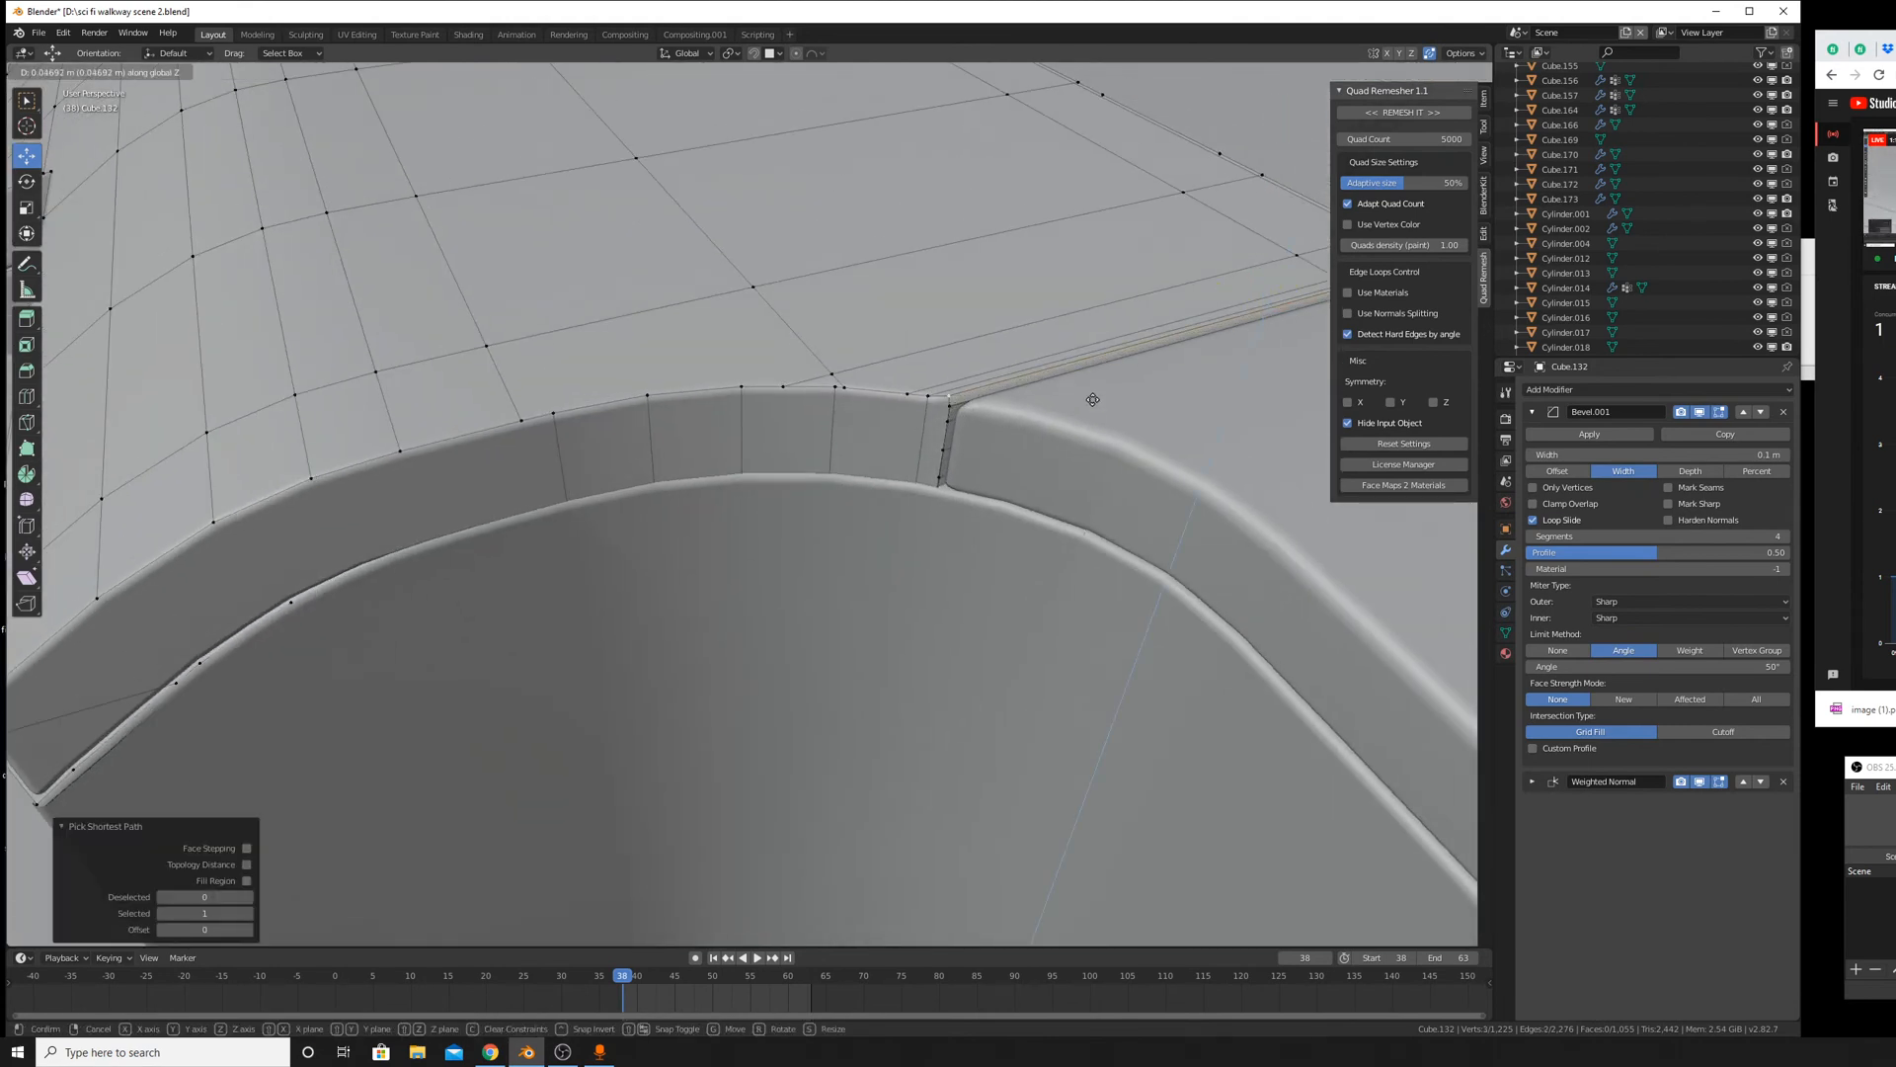
pyautogui.click(1093, 399)
# Adjust the neighbouring edge along the same seam and check the bevel outside mesh editing.
pyautogui.moveTo(988, 425); pyautogui.dragTo(1070, 442, button='middle')
pyautogui.click(504, 553)
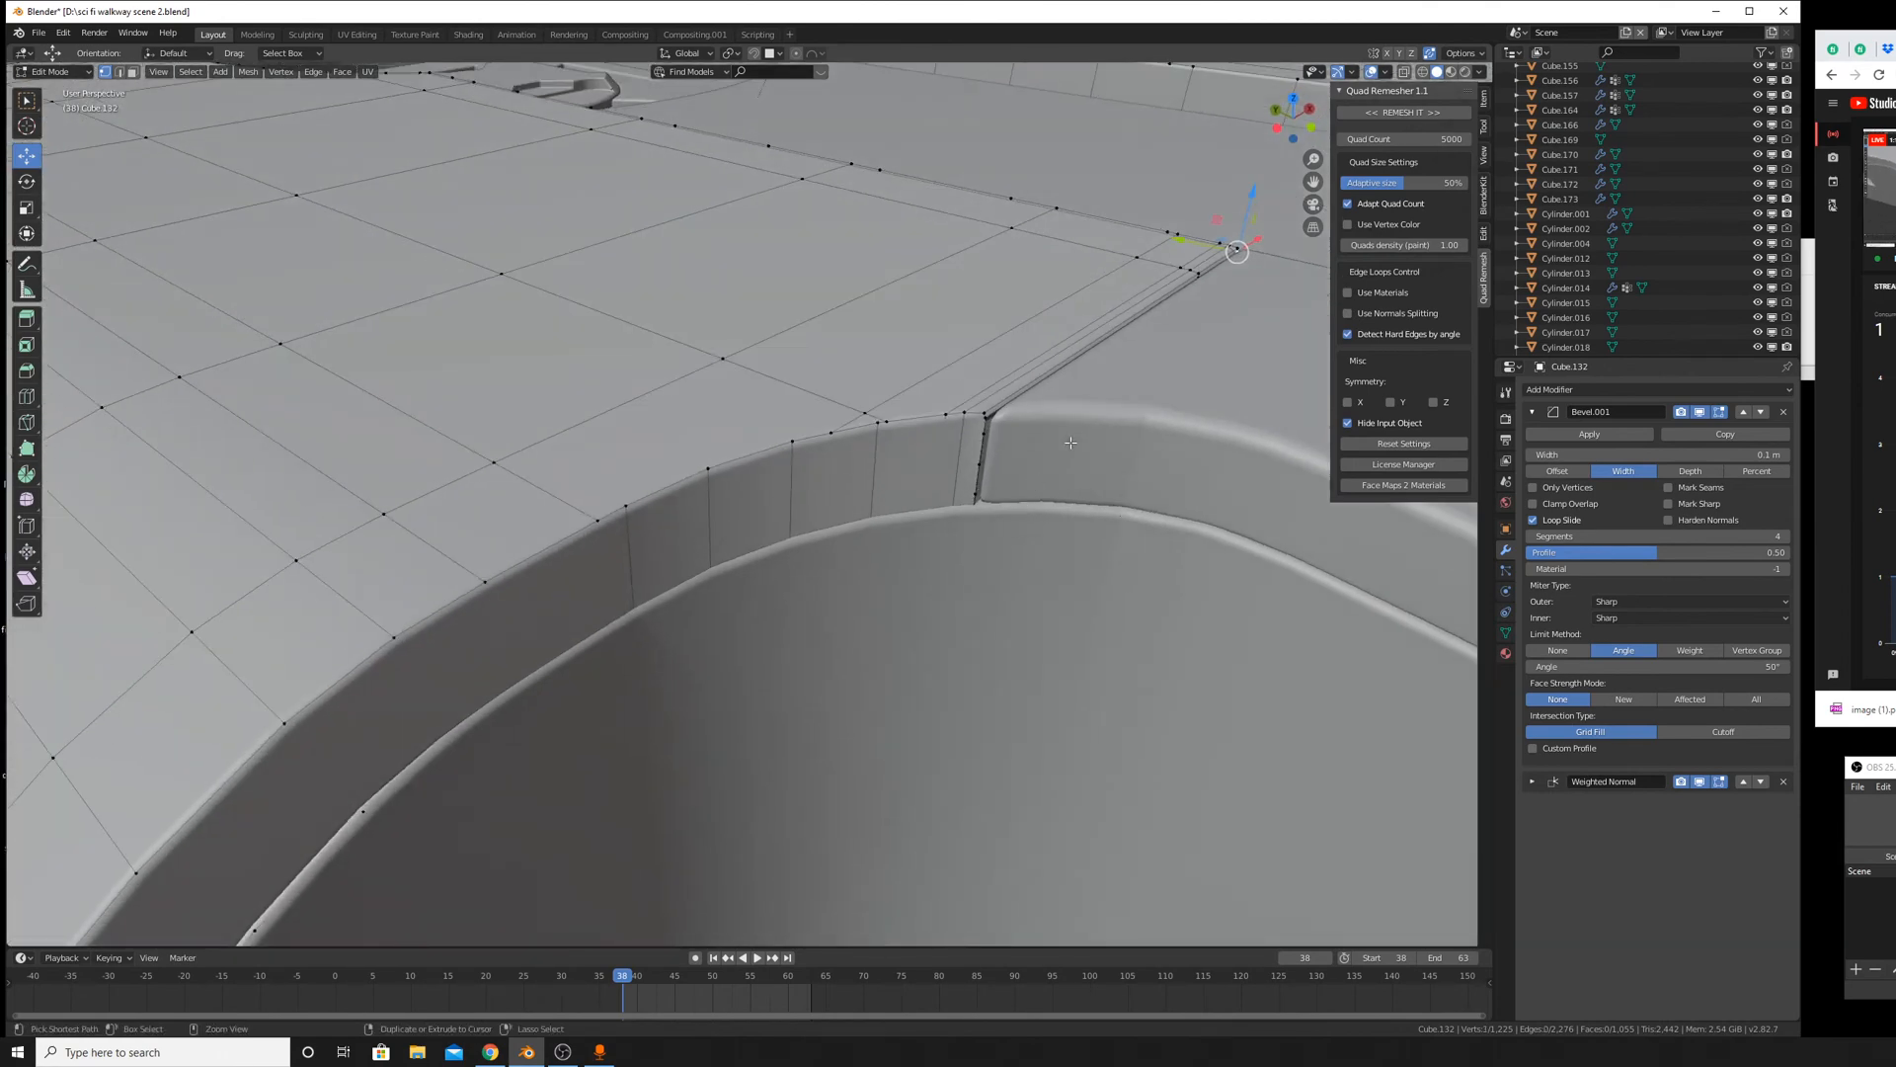
pyautogui.keyDown('ctrl'); pyautogui.click(990, 419); pyautogui.keyUp('ctrl')
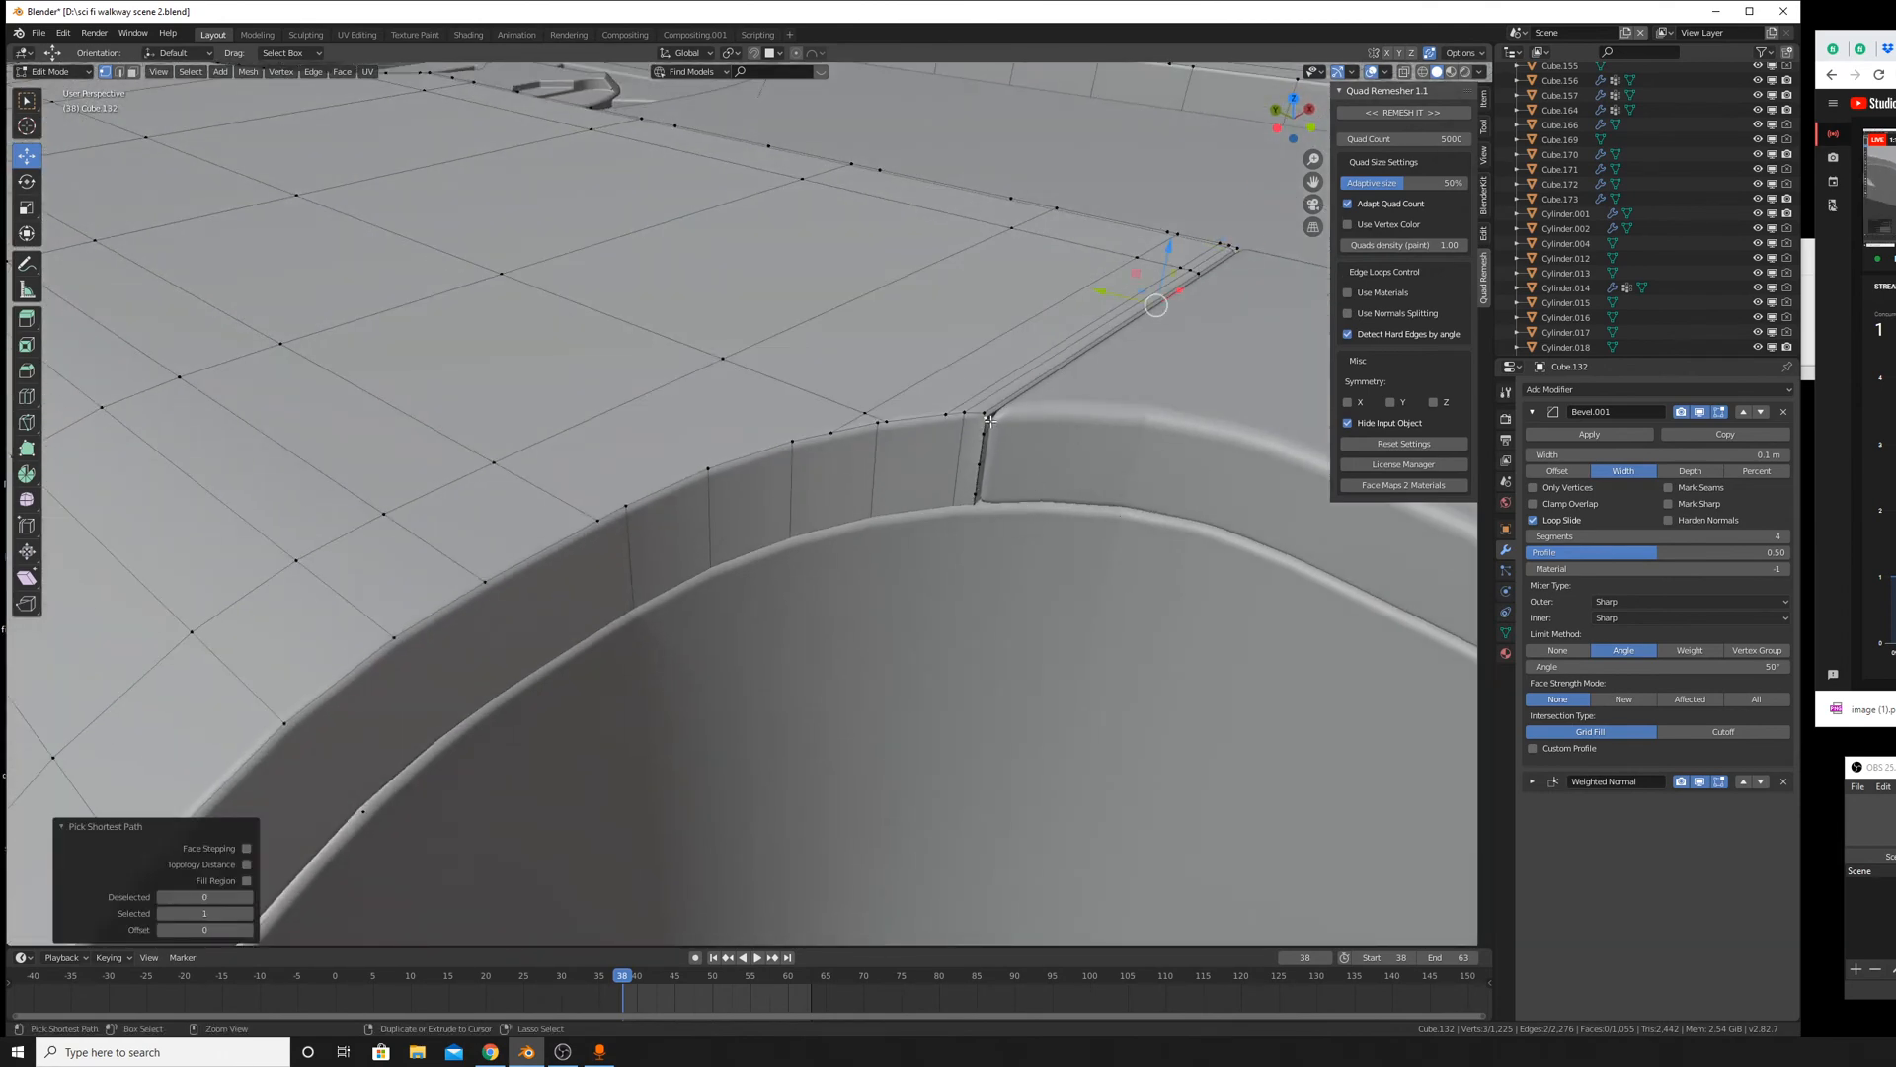
pyautogui.click(1044, 493)
pyautogui.press('Tab')
pyautogui.moveTo(1044, 493)
pyautogui.mouseDown(button='middle')
pyautogui.moveTo(1039, 656)
pyautogui.moveTo(330, 563)
pyautogui.moveTo(554, 521)
pyautogui.moveTo(799, 516)
pyautogui.moveTo(937, 606)
pyautogui.moveTo(1024, 593)
pyautogui.moveTo(774, 570)
pyautogui.moveTo(800, 571)
pyautogui.mouseUp(button='middle')
pyautogui.press('Tab')
pyautogui.press('Tab')
pyautogui.scroll(5, 773, 571)
# Raise the seam edge on the hull shell's other half about 0.032 m along Z and check the bevelled corner.
pyautogui.press('Tab')
pyautogui.click(919, 604)
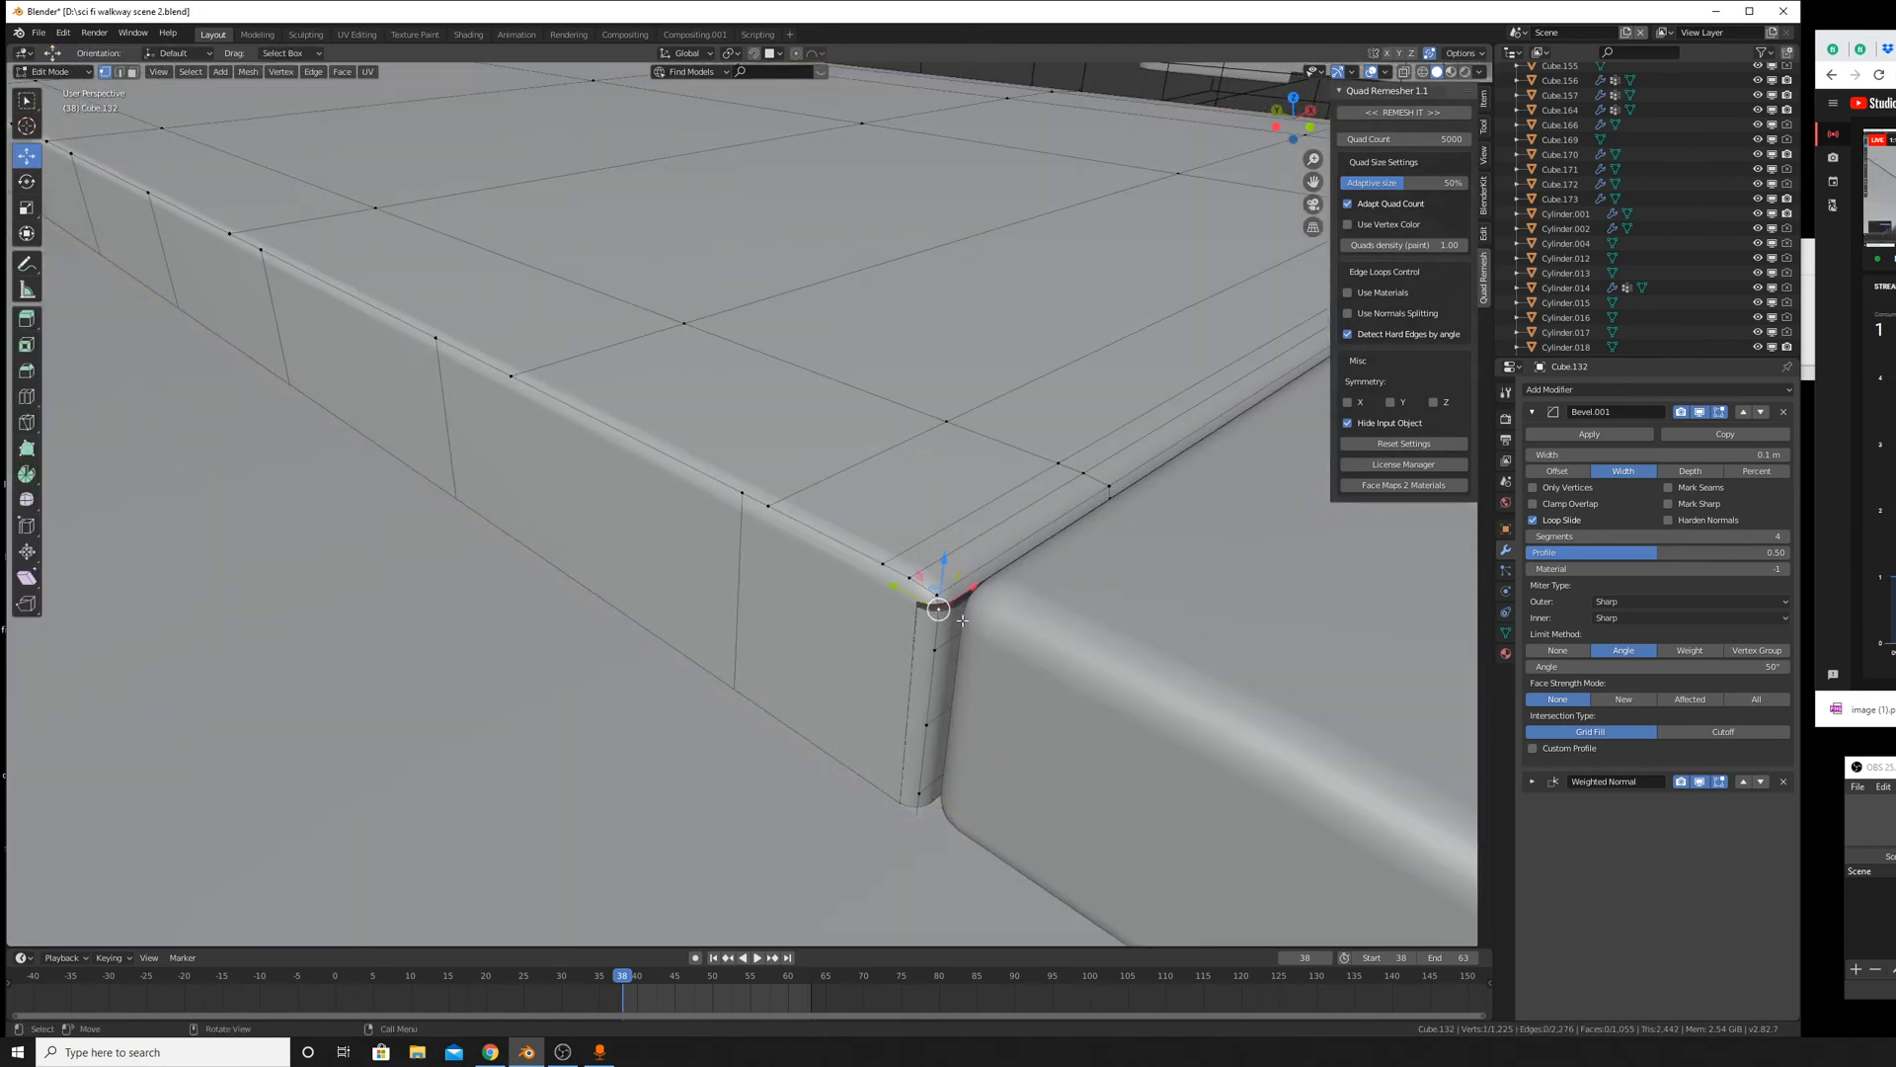
pyautogui.press('KP_Decimal')
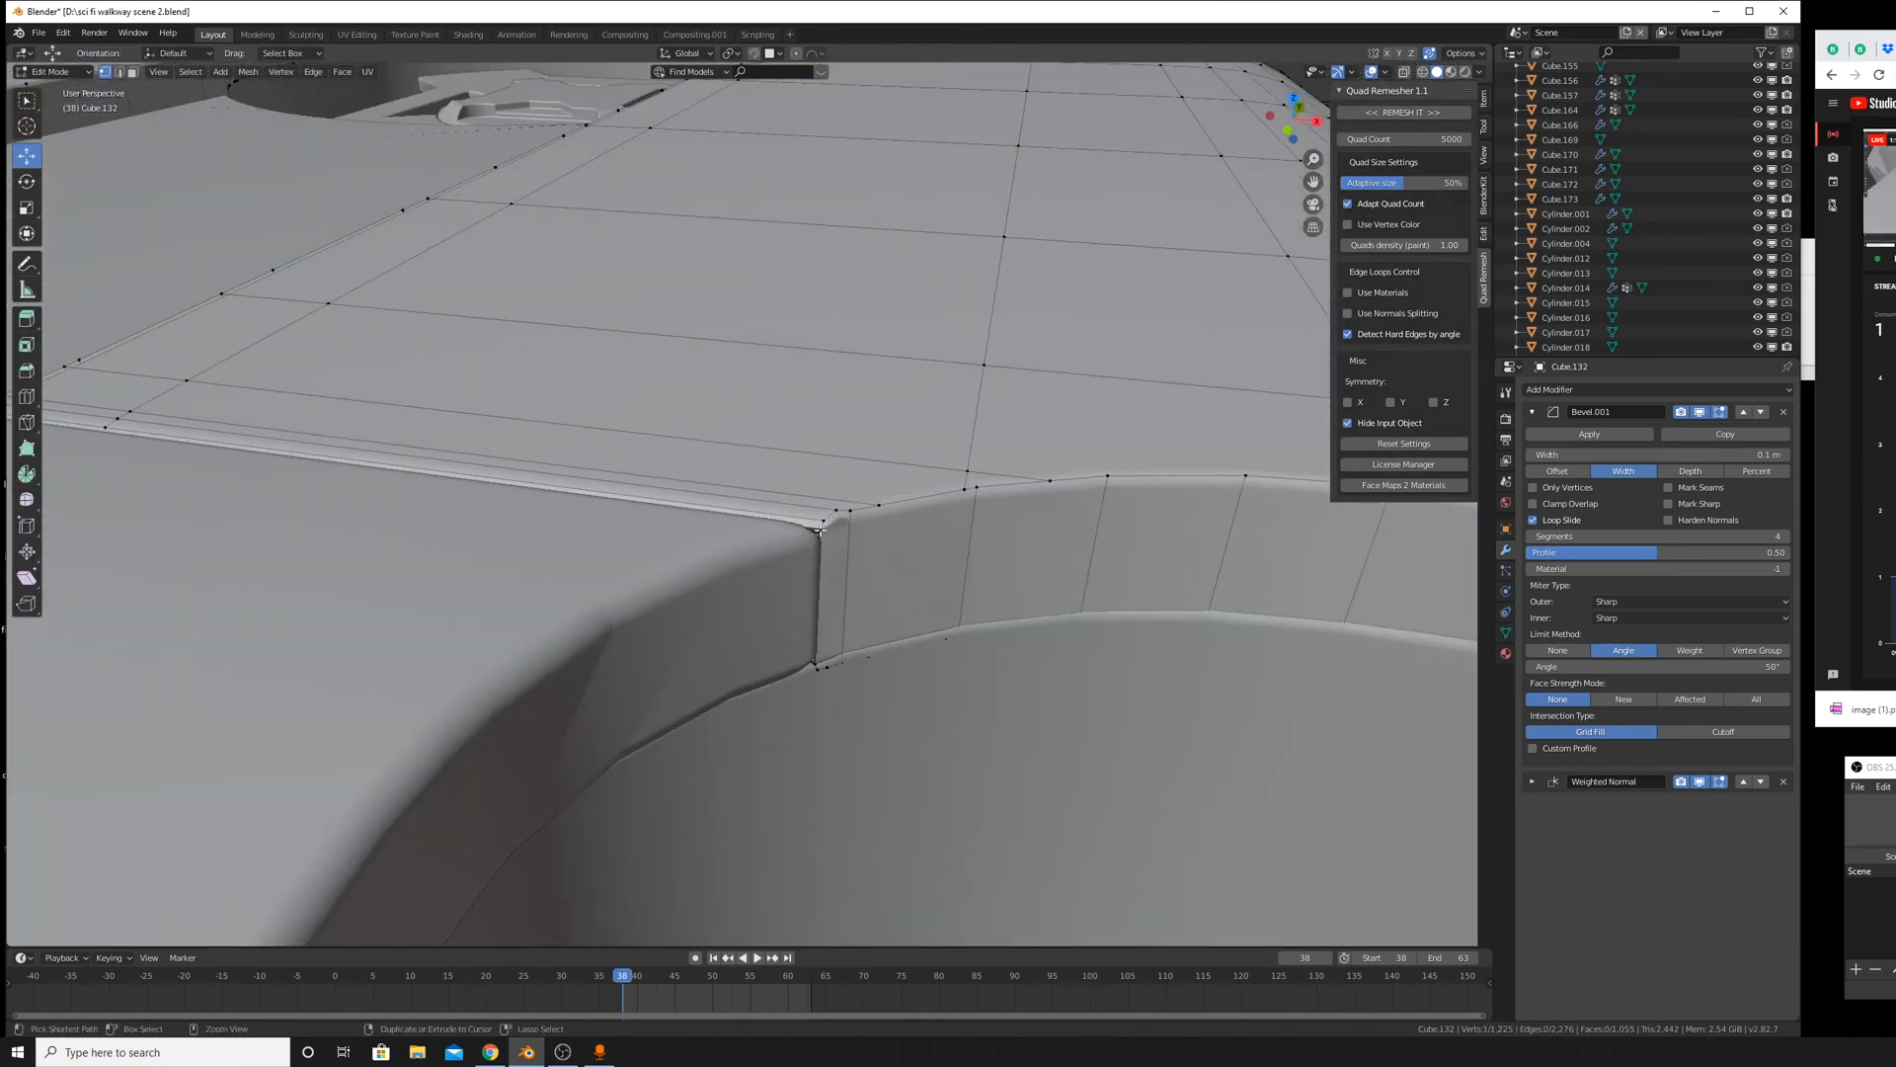
pyautogui.keyDown('ctrl'); pyautogui.click(267, 451); pyautogui.keyUp('ctrl')
pyautogui.press('g')
pyautogui.press('z')
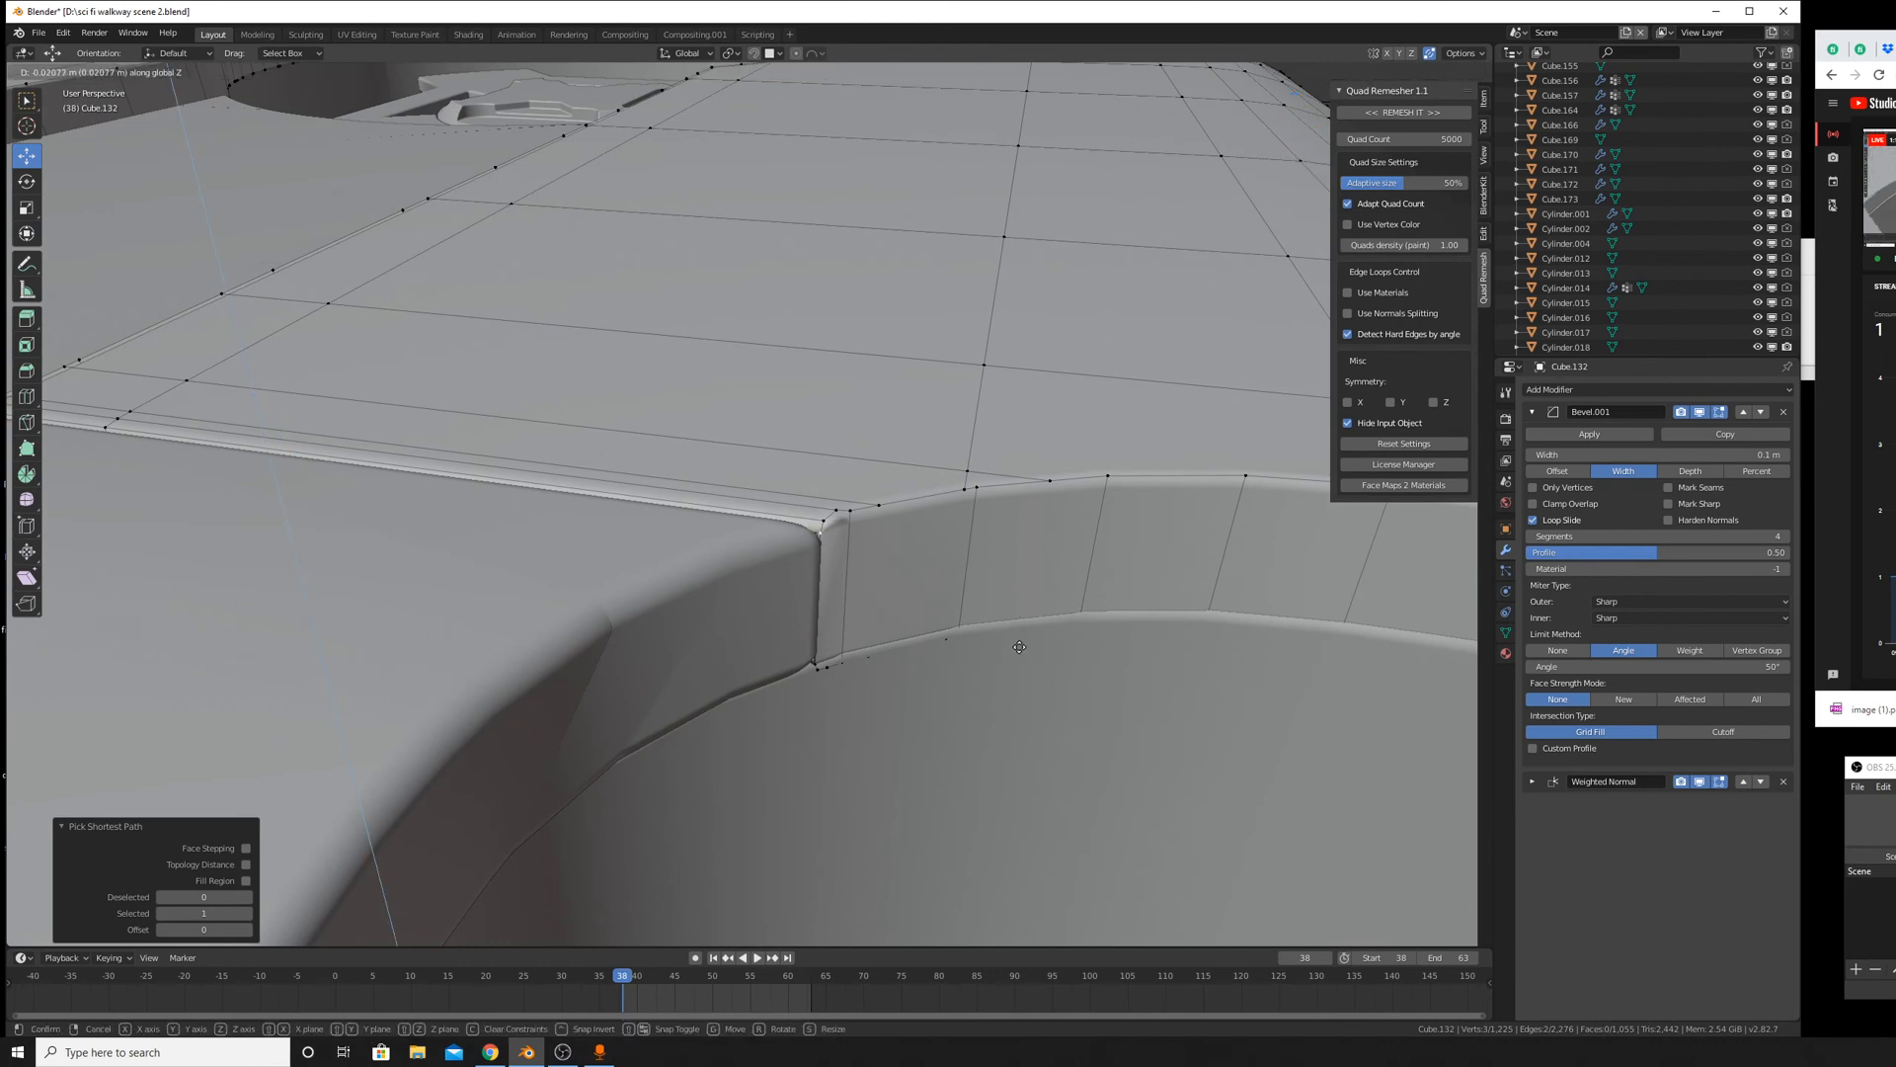
pyautogui.click(1017, 653)
pyautogui.moveTo(1017, 654); pyautogui.dragTo(1026, 519, button='middle')
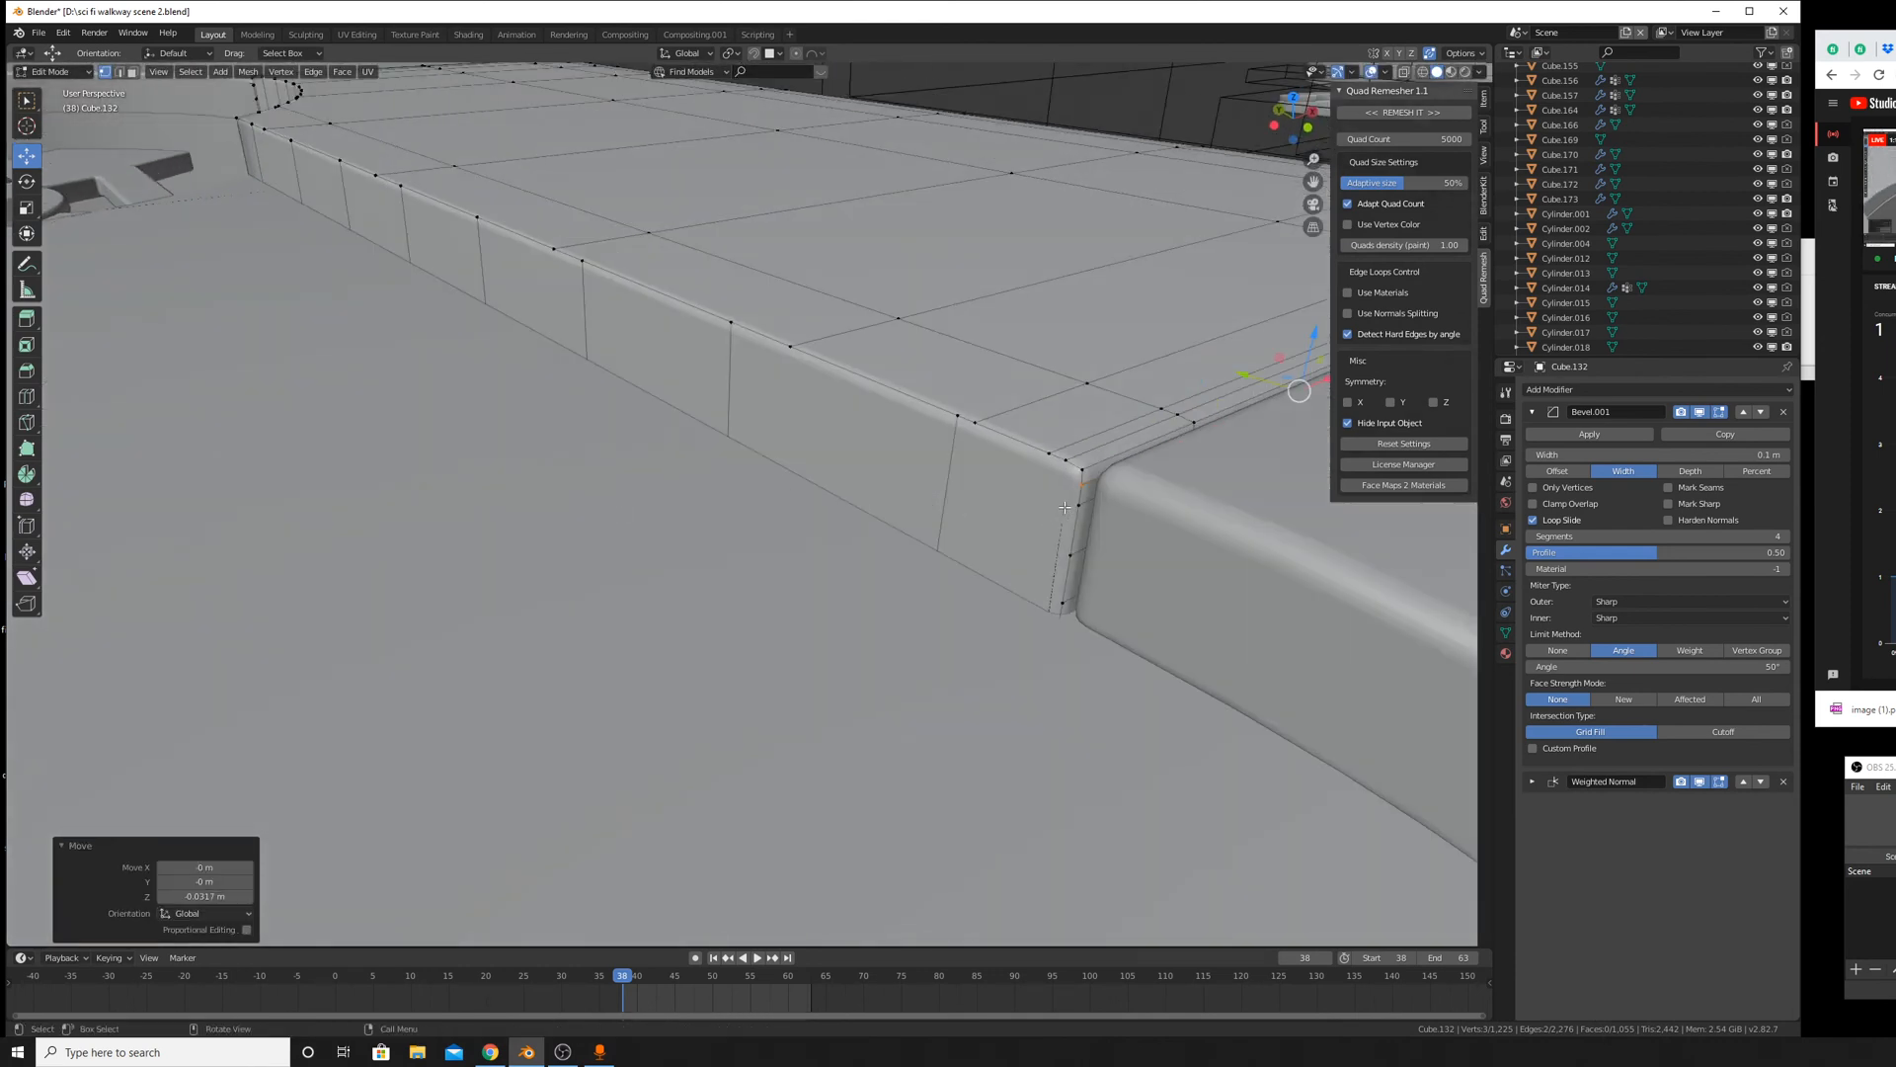
pyautogui.press('Tab')
pyautogui.press('Tab')
pyautogui.press('Tab')
pyautogui.press('Tab')
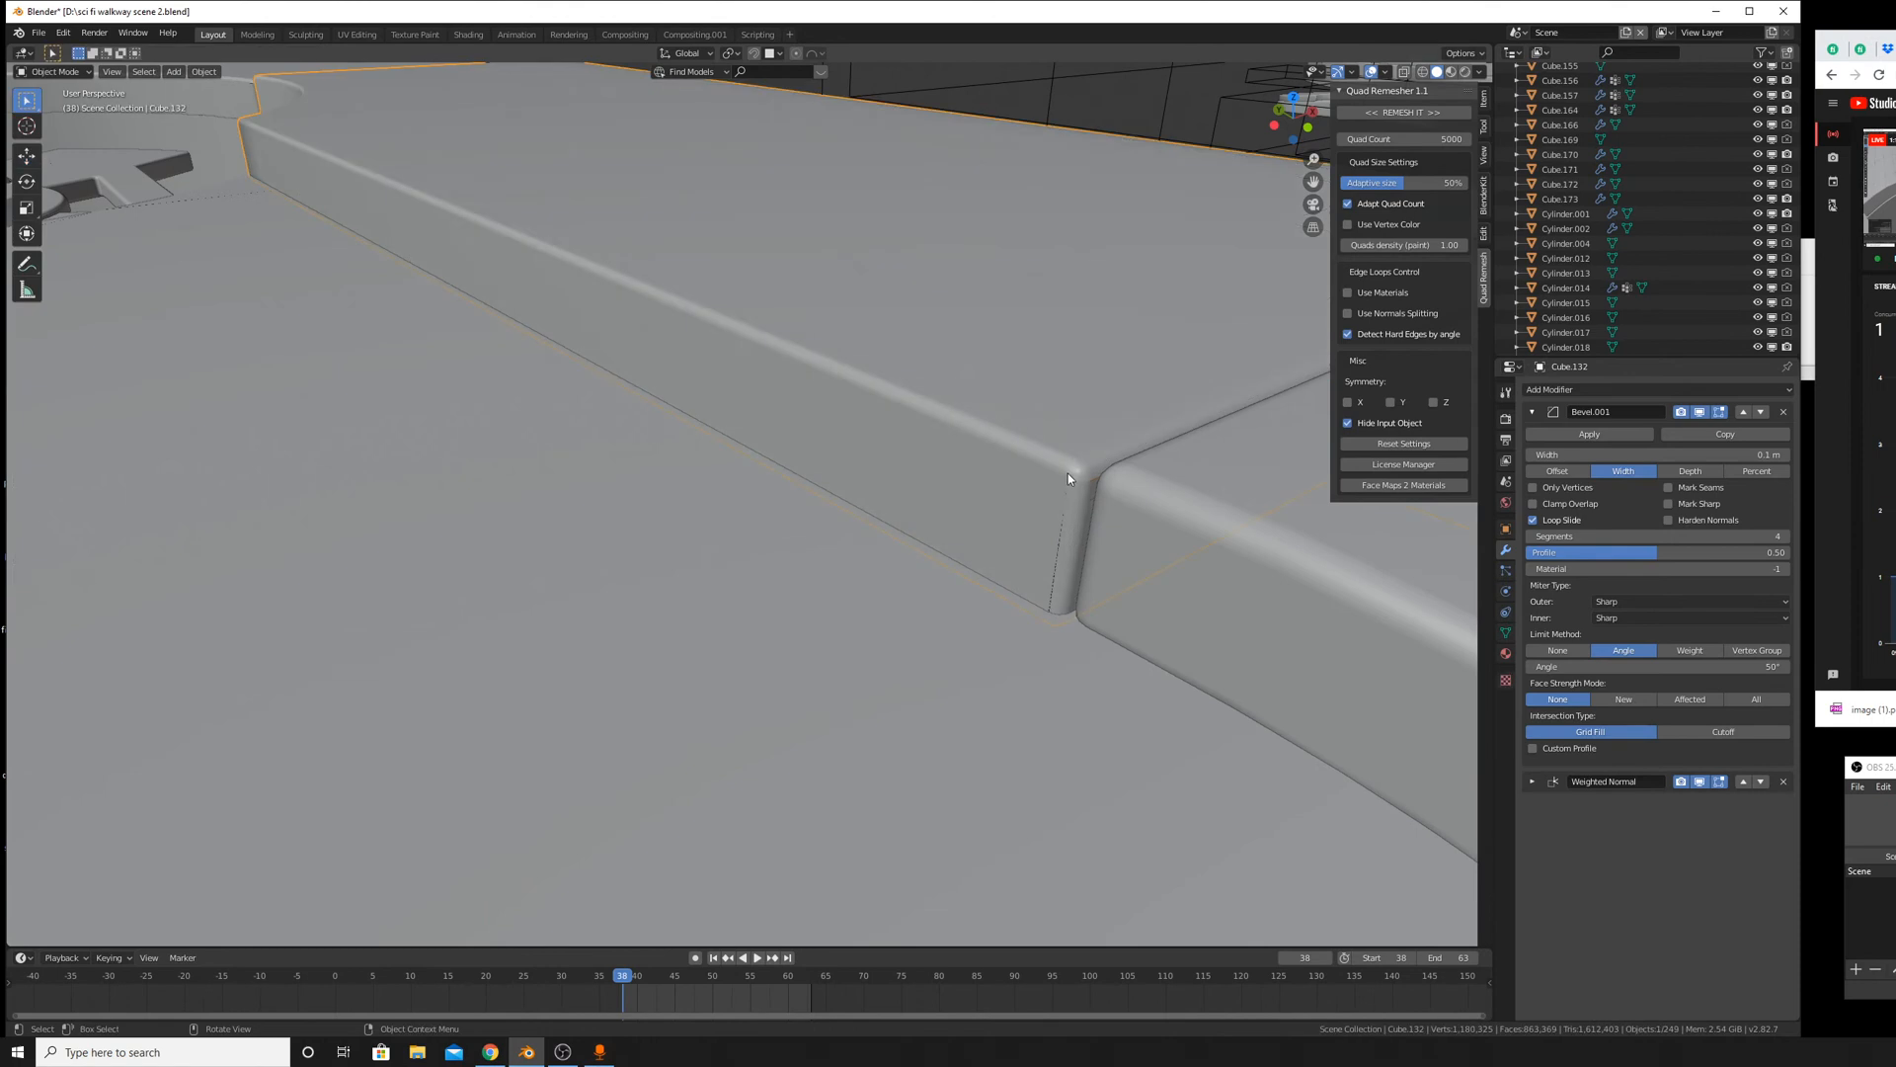
# Slide the vertices beside the hull shell's seam corner along their edges at the curved opening's rim.
pyautogui.press('Tab')
pyautogui.press('Tab')
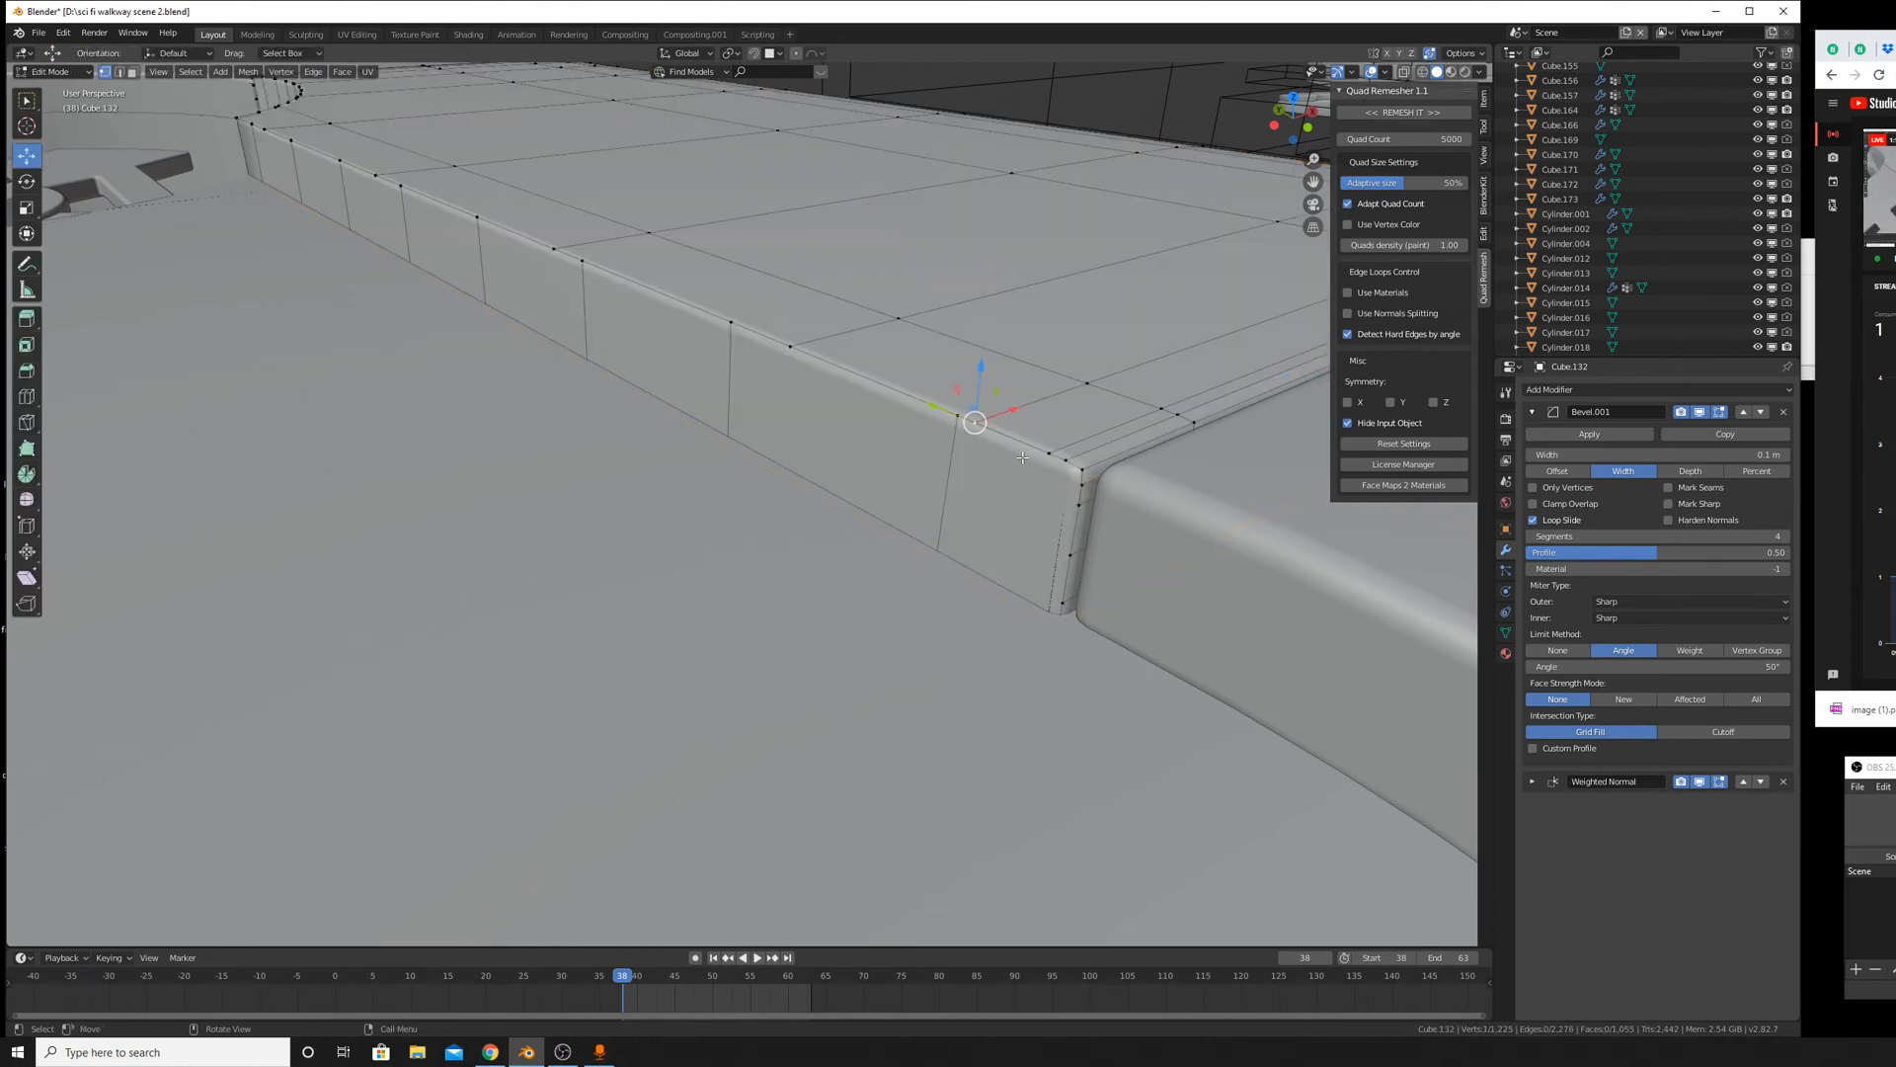
pyautogui.press('g')
pyautogui.press('g')
pyautogui.click(1127, 498)
pyautogui.click(1081, 469)
pyautogui.moveTo(1111, 499); pyautogui.dragTo(920, 555, button='middle')
pyautogui.keyDown('ctrl'); pyautogui.click(853, 567); pyautogui.keyUp('ctrl')
pyautogui.press('g')
pyautogui.press('g')
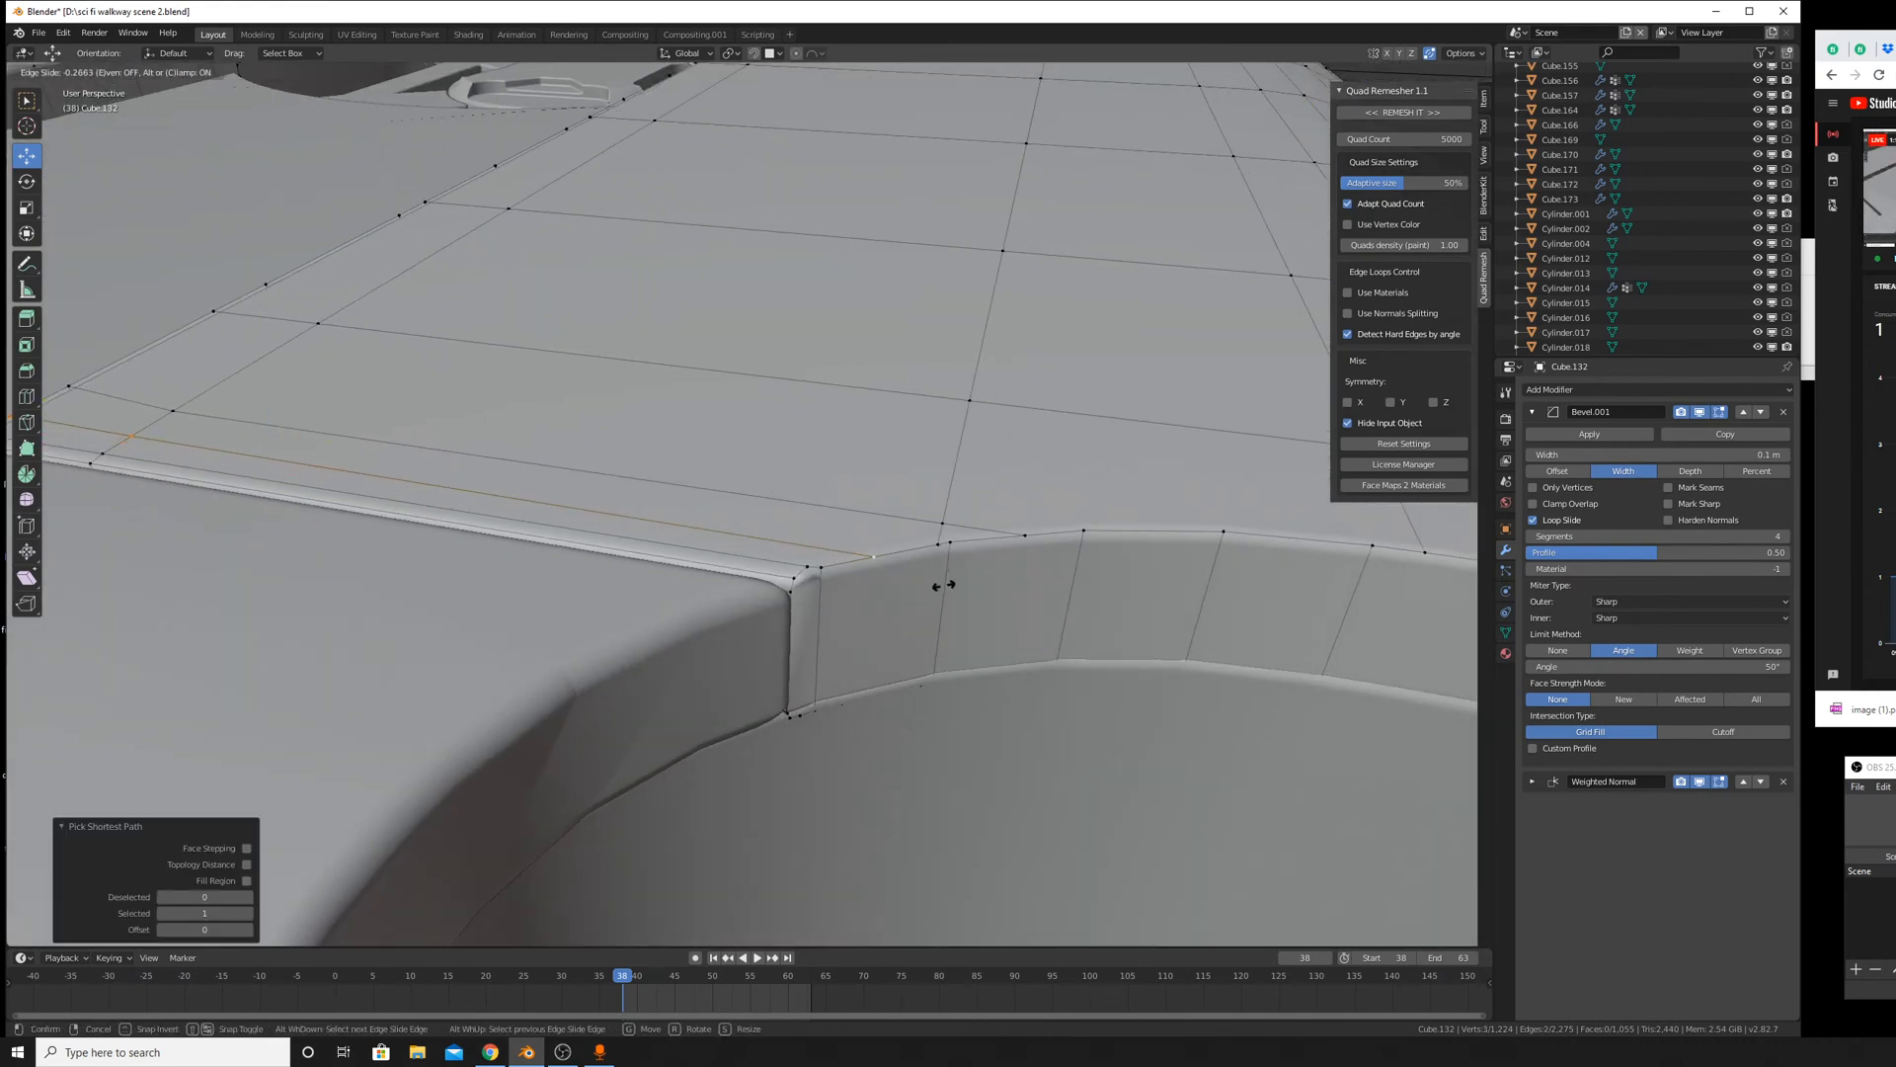
pyautogui.click(944, 587)
# Vertex-slide the rim vertex next to the seam corner by a factor of about 0.37 and check the bevel outside mesh editing.
pyautogui.click(820, 573)
pyautogui.moveTo(821, 567); pyautogui.dragTo(913, 577, button='middle')
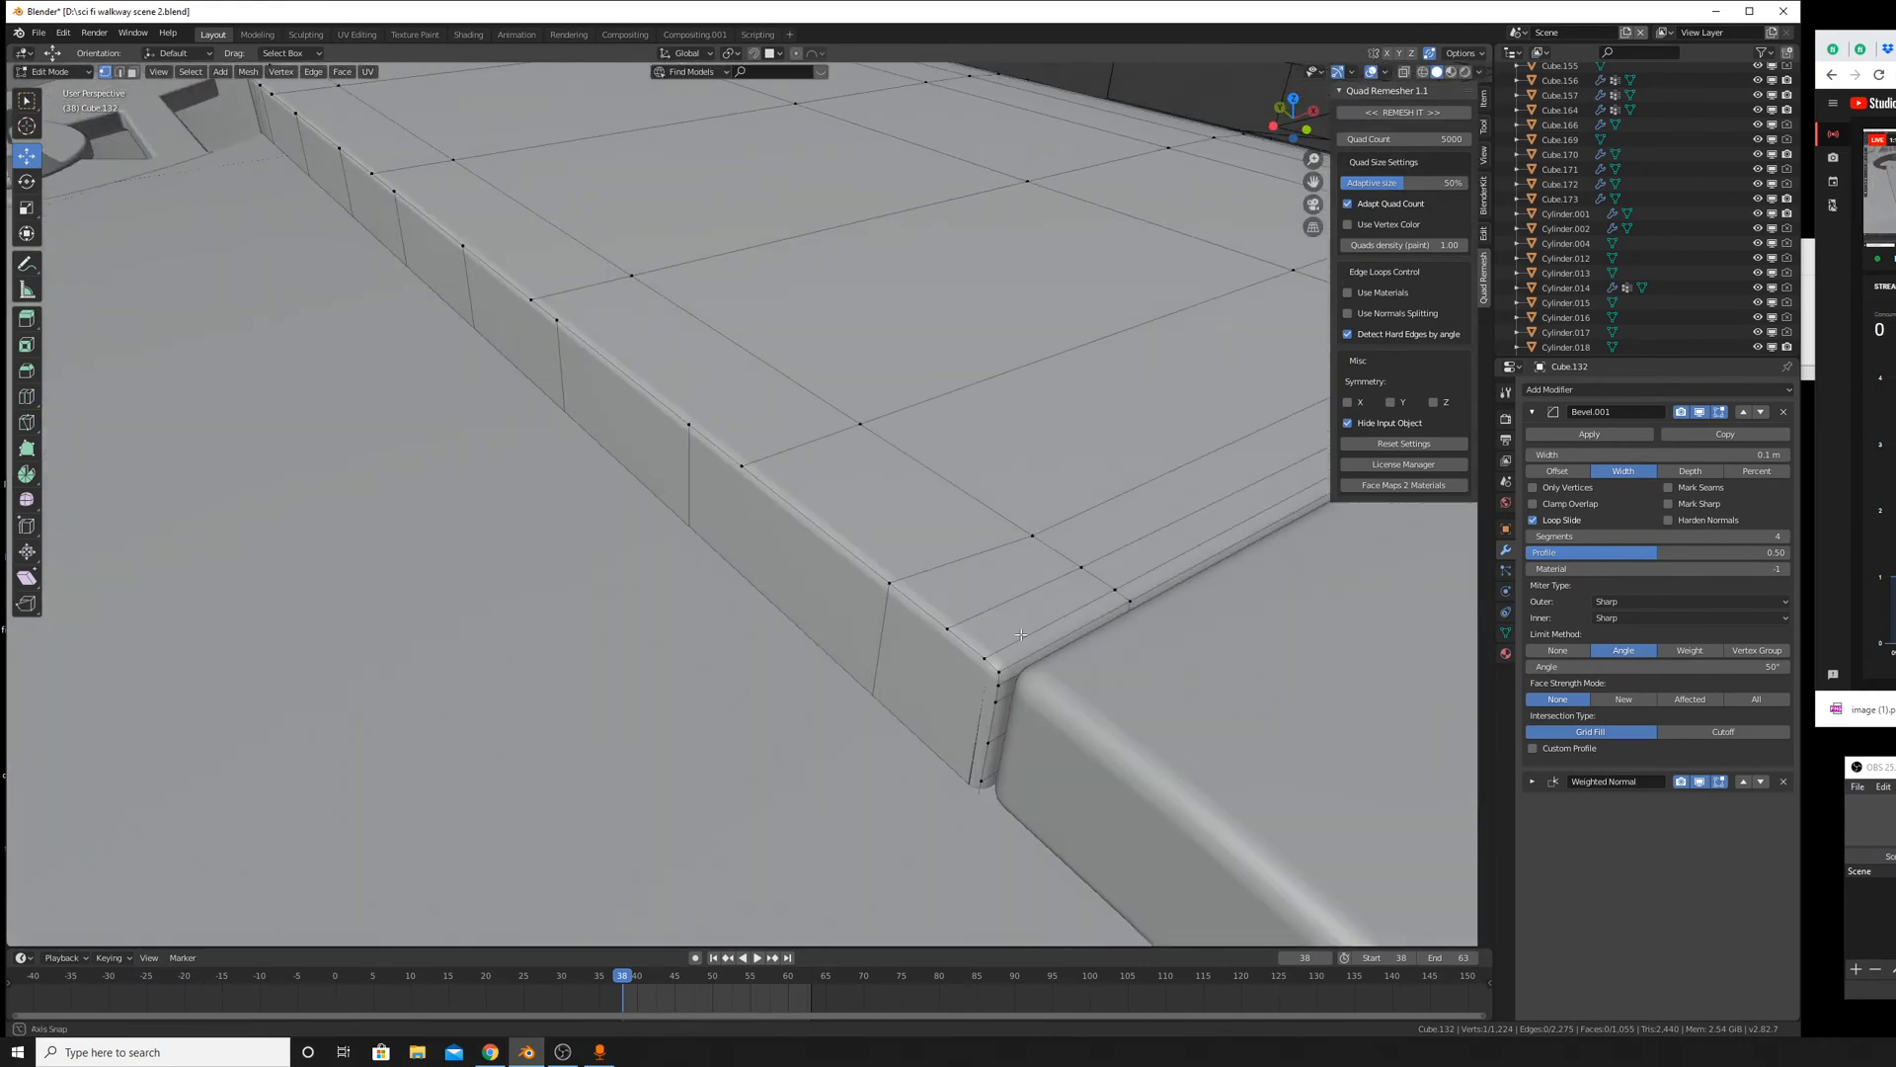
pyautogui.moveTo(1021, 634); pyautogui.dragTo(939, 626, button='middle')
pyautogui.hotkey('shift', 'v')
pyautogui.click(753, 621)
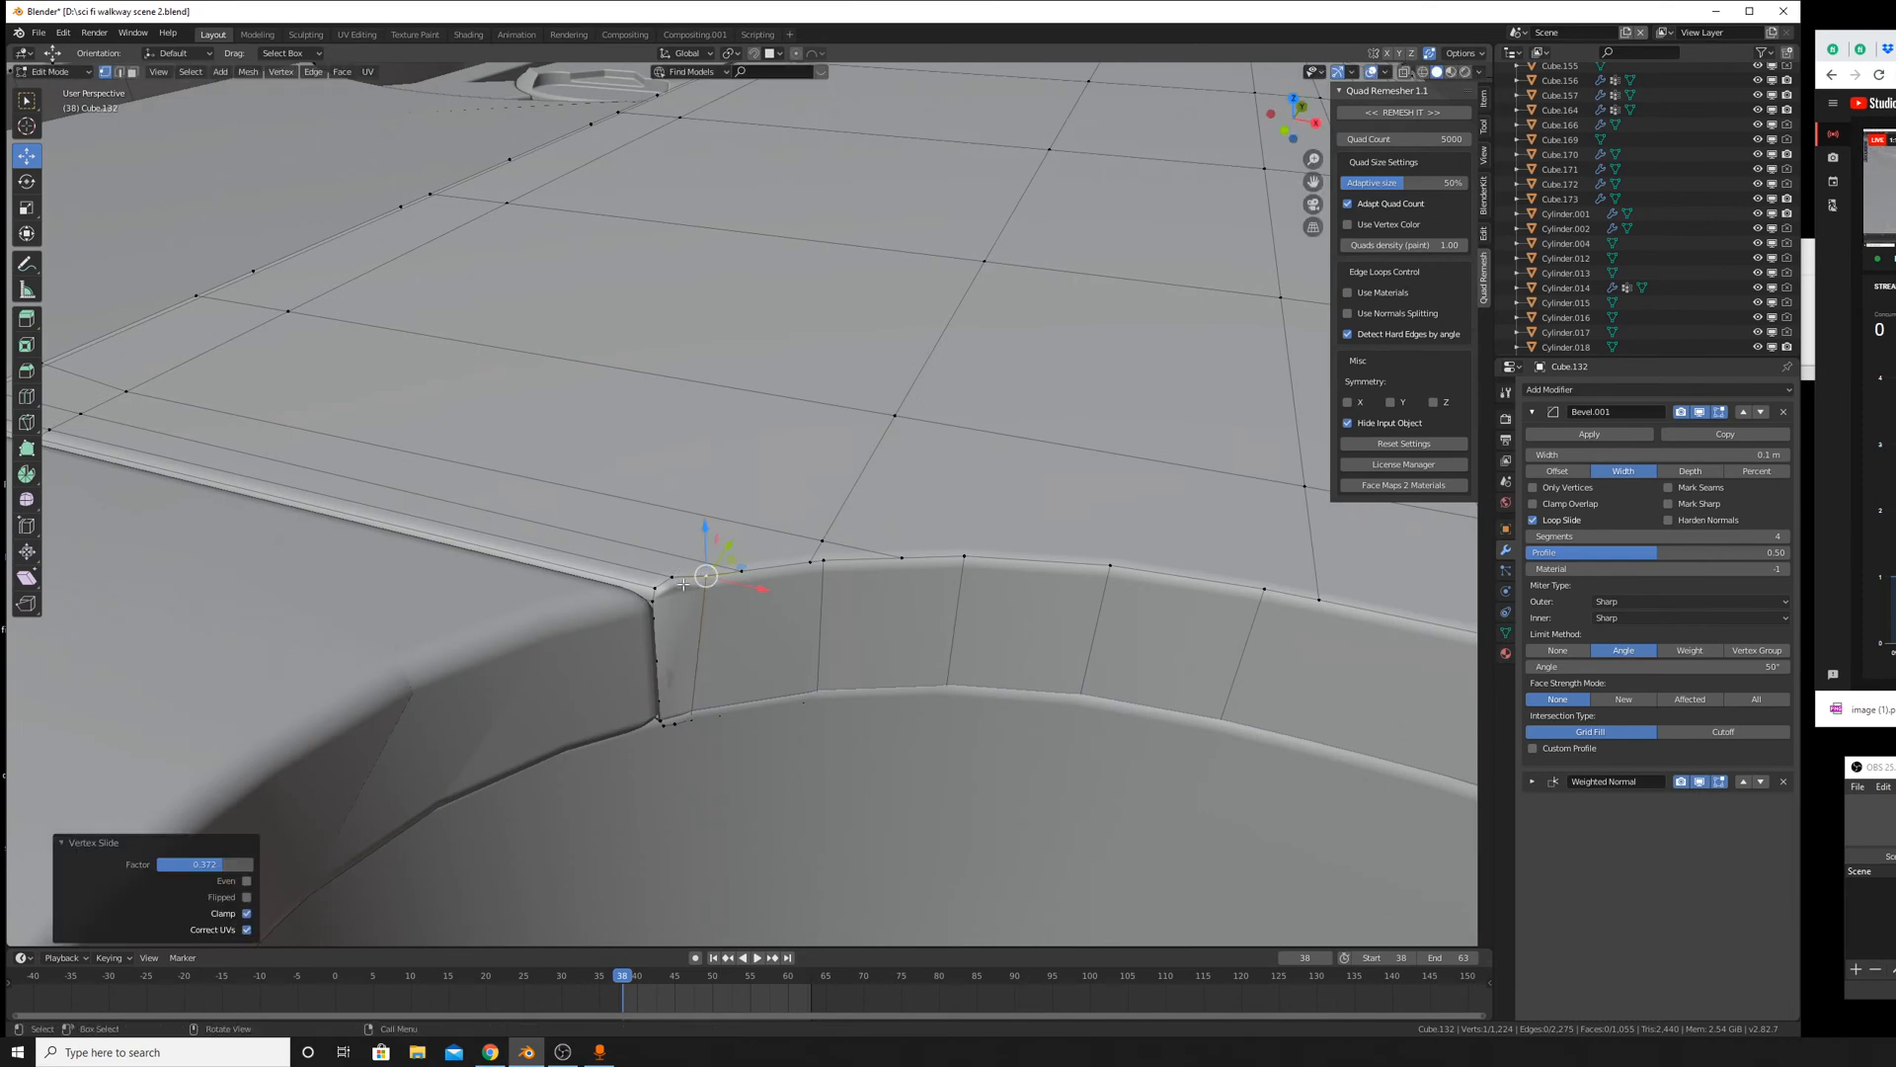
pyautogui.click(681, 583)
pyautogui.moveTo(678, 585); pyautogui.dragTo(820, 579, button='middle')
pyautogui.press('Tab')
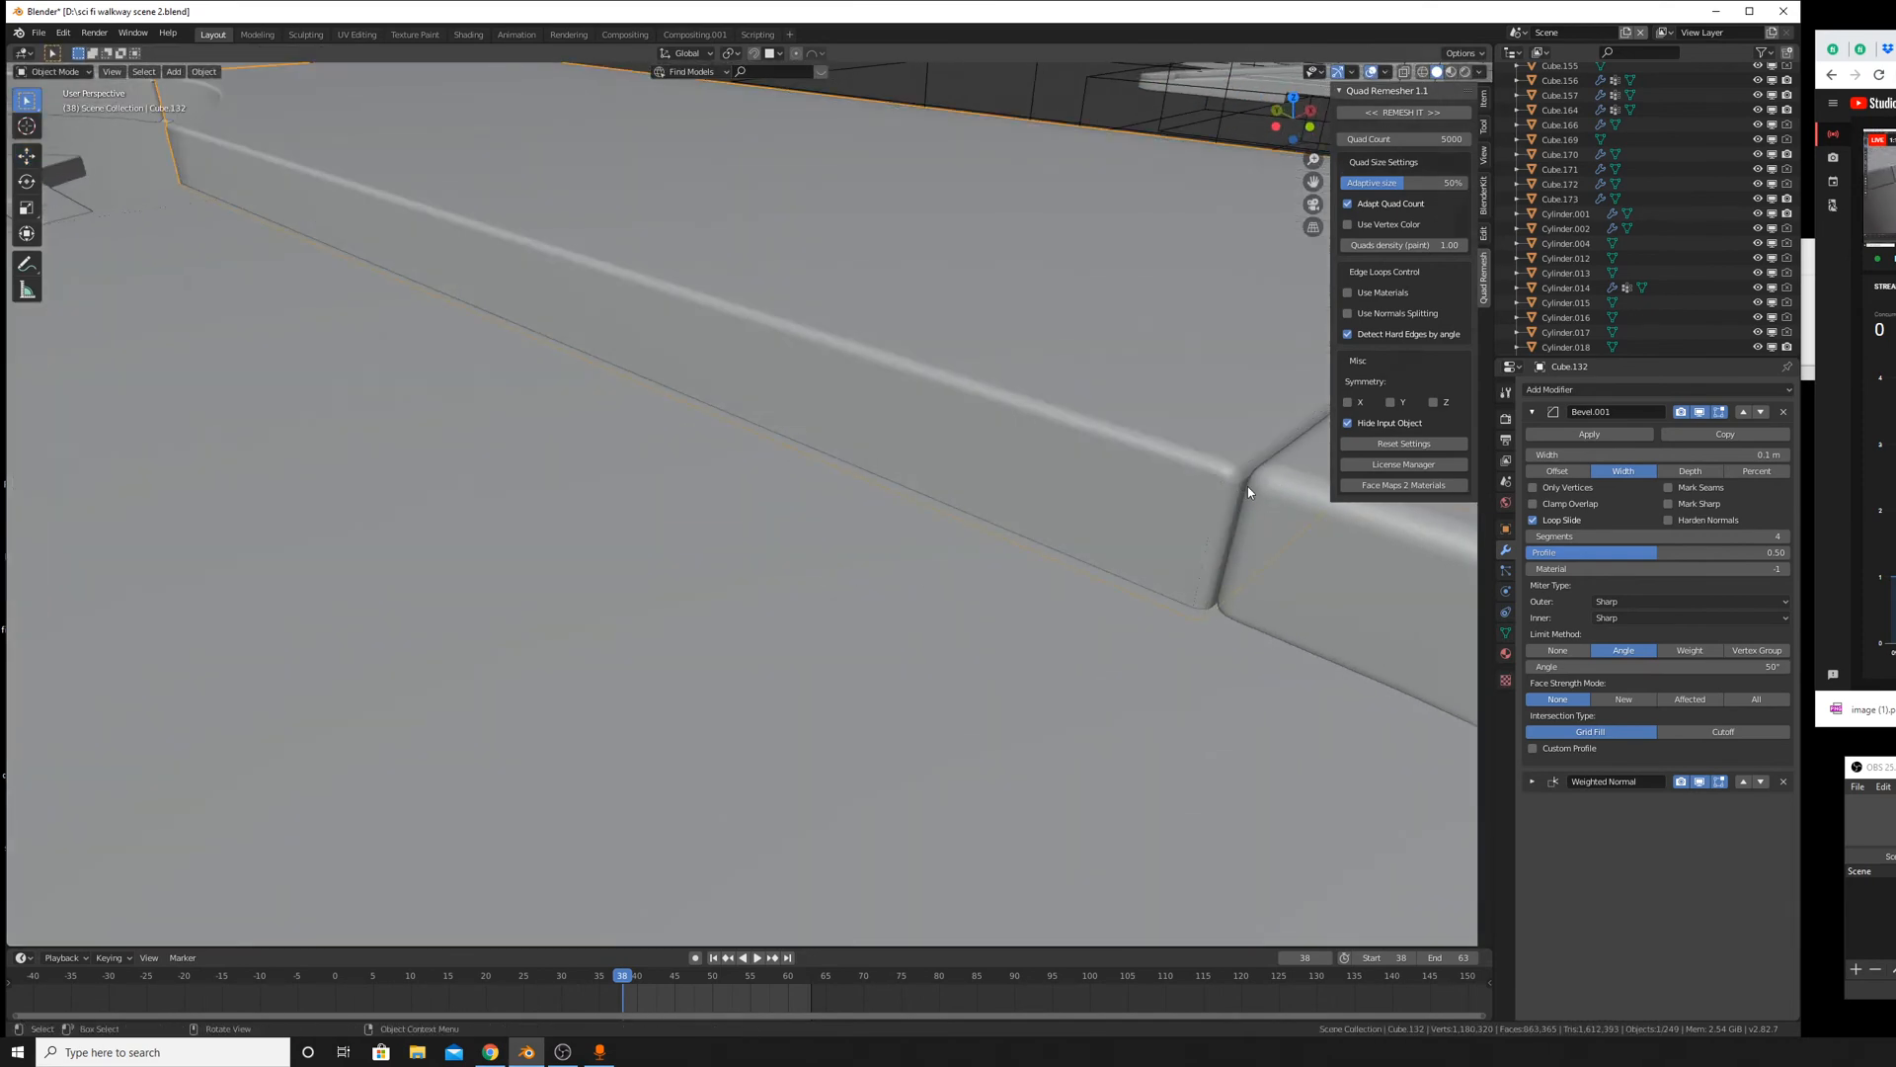
# Edit the neighbouring hull panel's mesh and slide the stray vertex at the circular opening's rim fully onto its neighbour.
pyautogui.moveTo(1232, 520); pyautogui.dragTo(1208, 566, button='middle')
pyautogui.scroll(-10, 1208, 566)
pyautogui.keyDown('shift'); pyautogui.moveTo(965, 608); pyautogui.dragTo(1492, 685, button='middle'); pyautogui.keyUp('shift')
pyautogui.scroll(-5, 881, 549)
pyautogui.scroll(9, 881, 545)
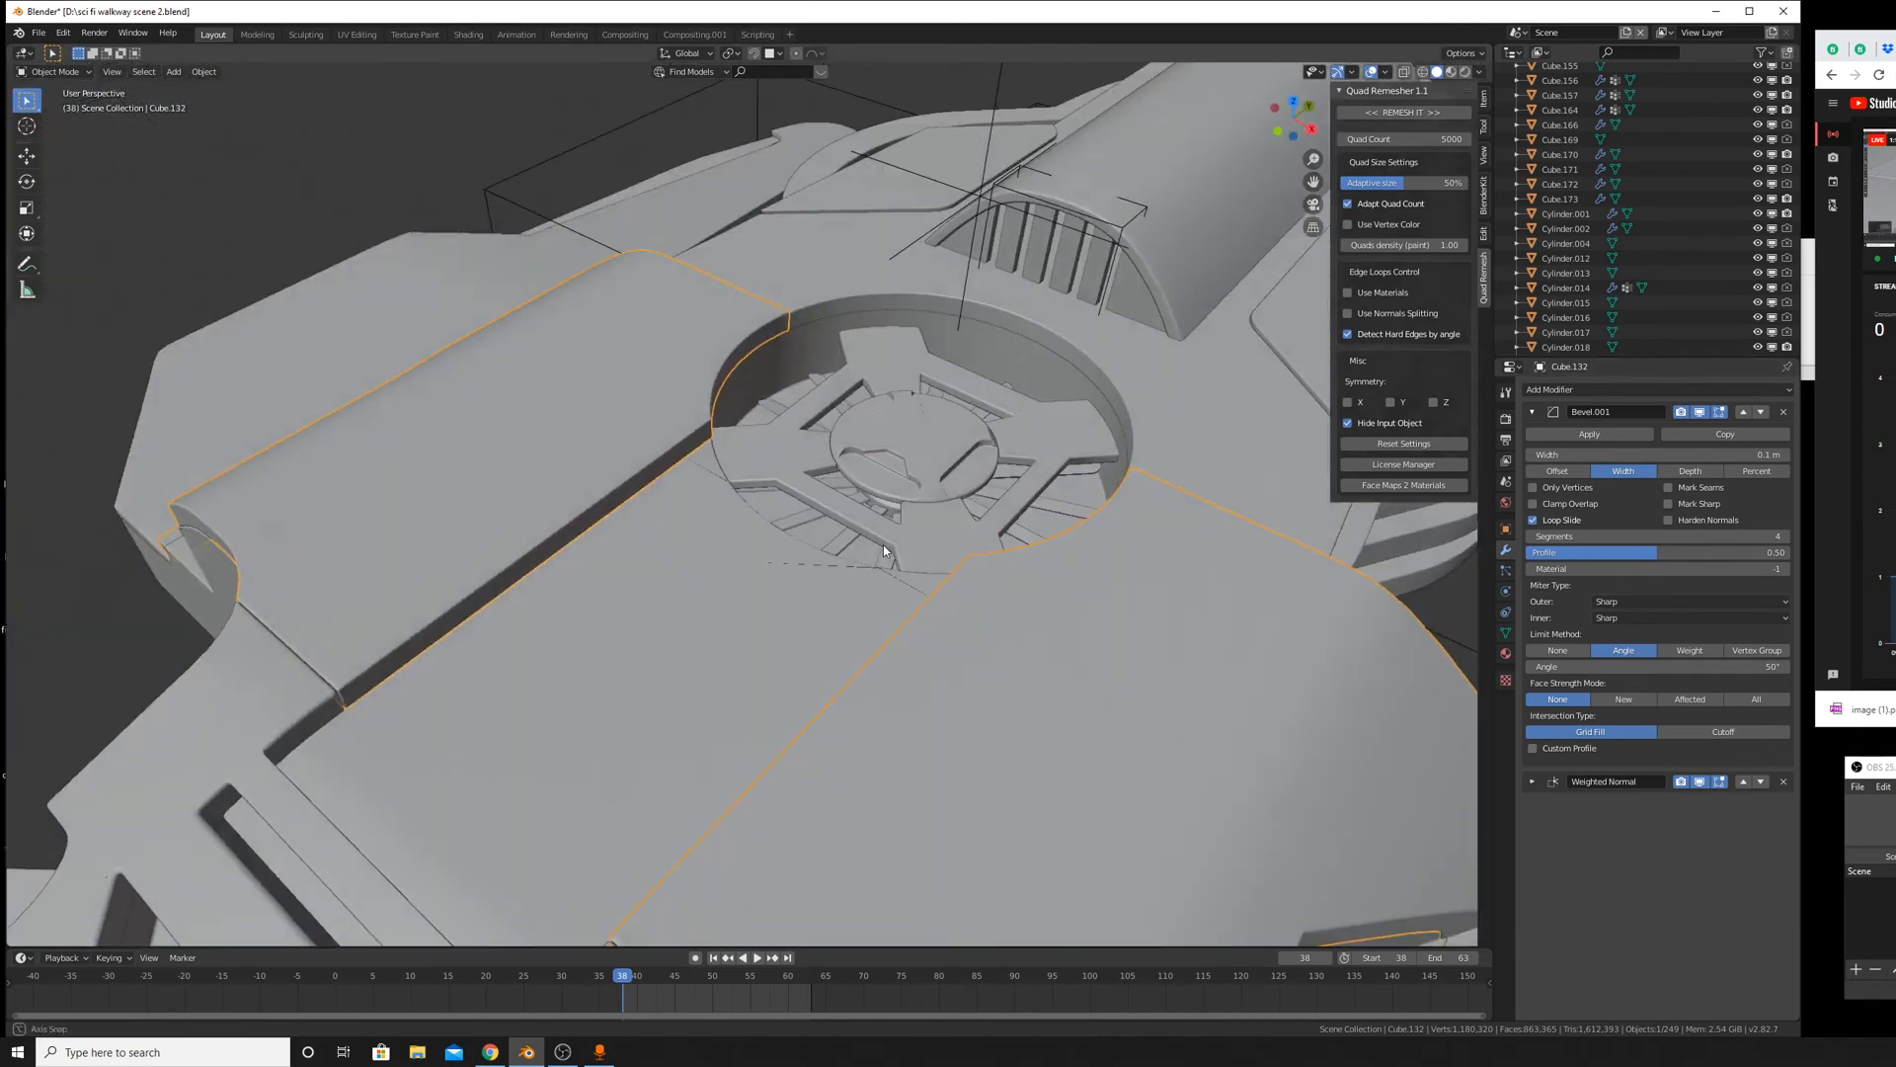
pyautogui.moveTo(883, 543); pyautogui.dragTo(903, 636, button='middle')
pyautogui.scroll(4, 1010, 708)
pyautogui.press('Tab')
pyautogui.keyDown('shift'); pyautogui.moveTo(1028, 778); pyautogui.dragTo(938, 474, button='middle'); pyautogui.keyUp('shift')
pyautogui.press('Tab')
pyautogui.press('Tab')
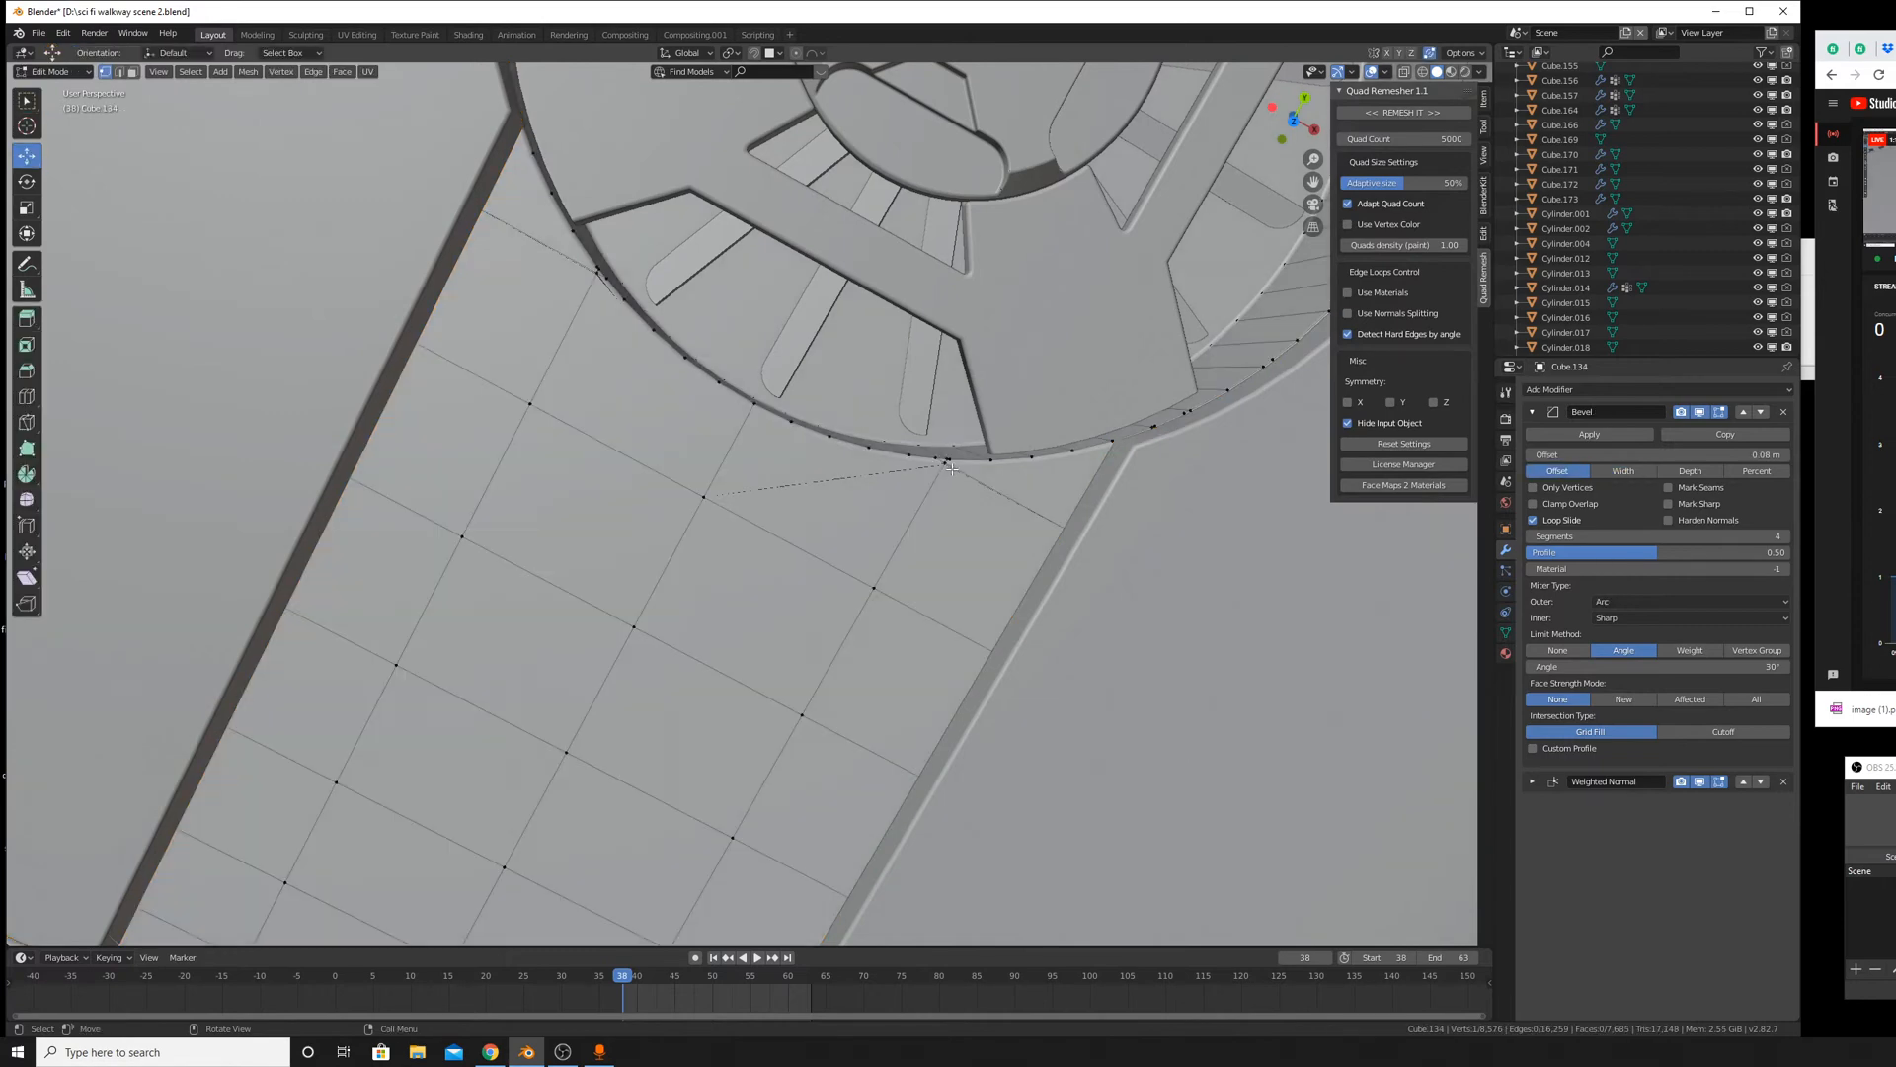
pyautogui.scroll(6, 945, 463)
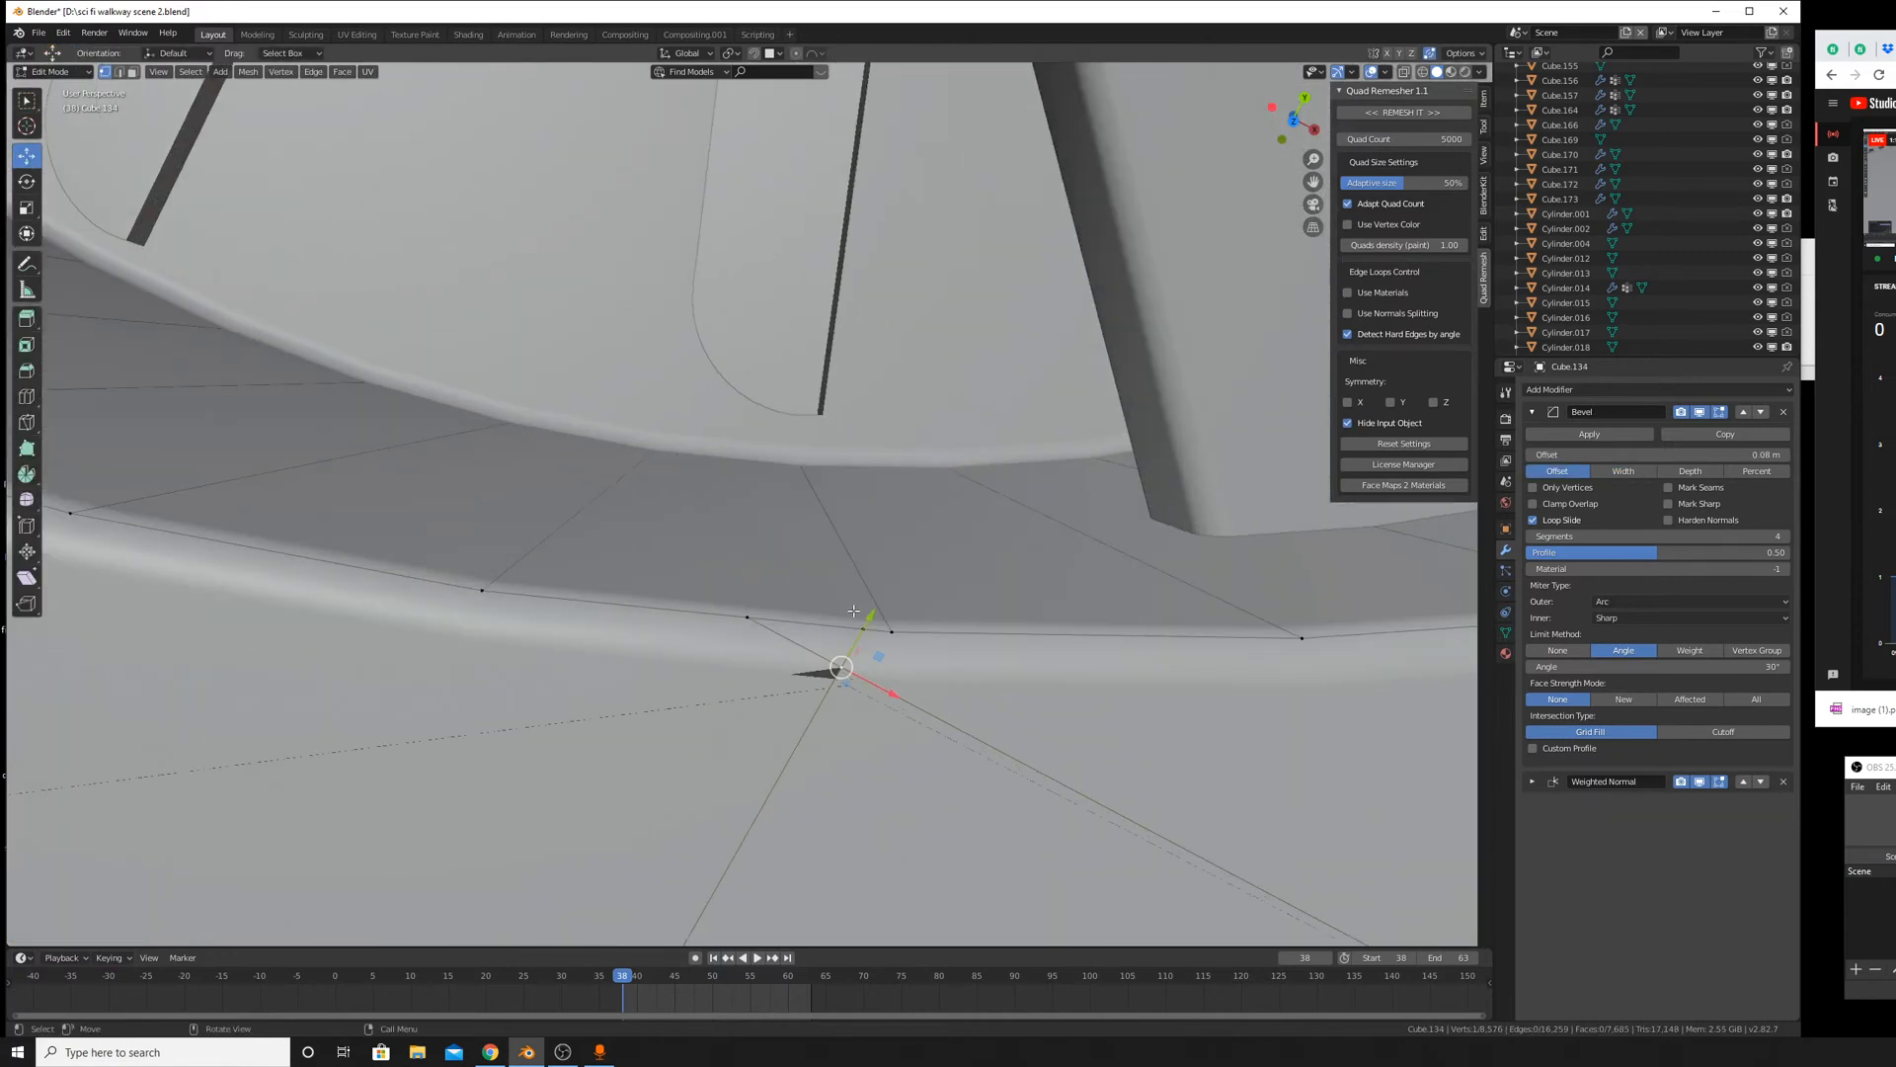
pyautogui.press('g')
pyautogui.press('g')
pyautogui.click(1027, 671)
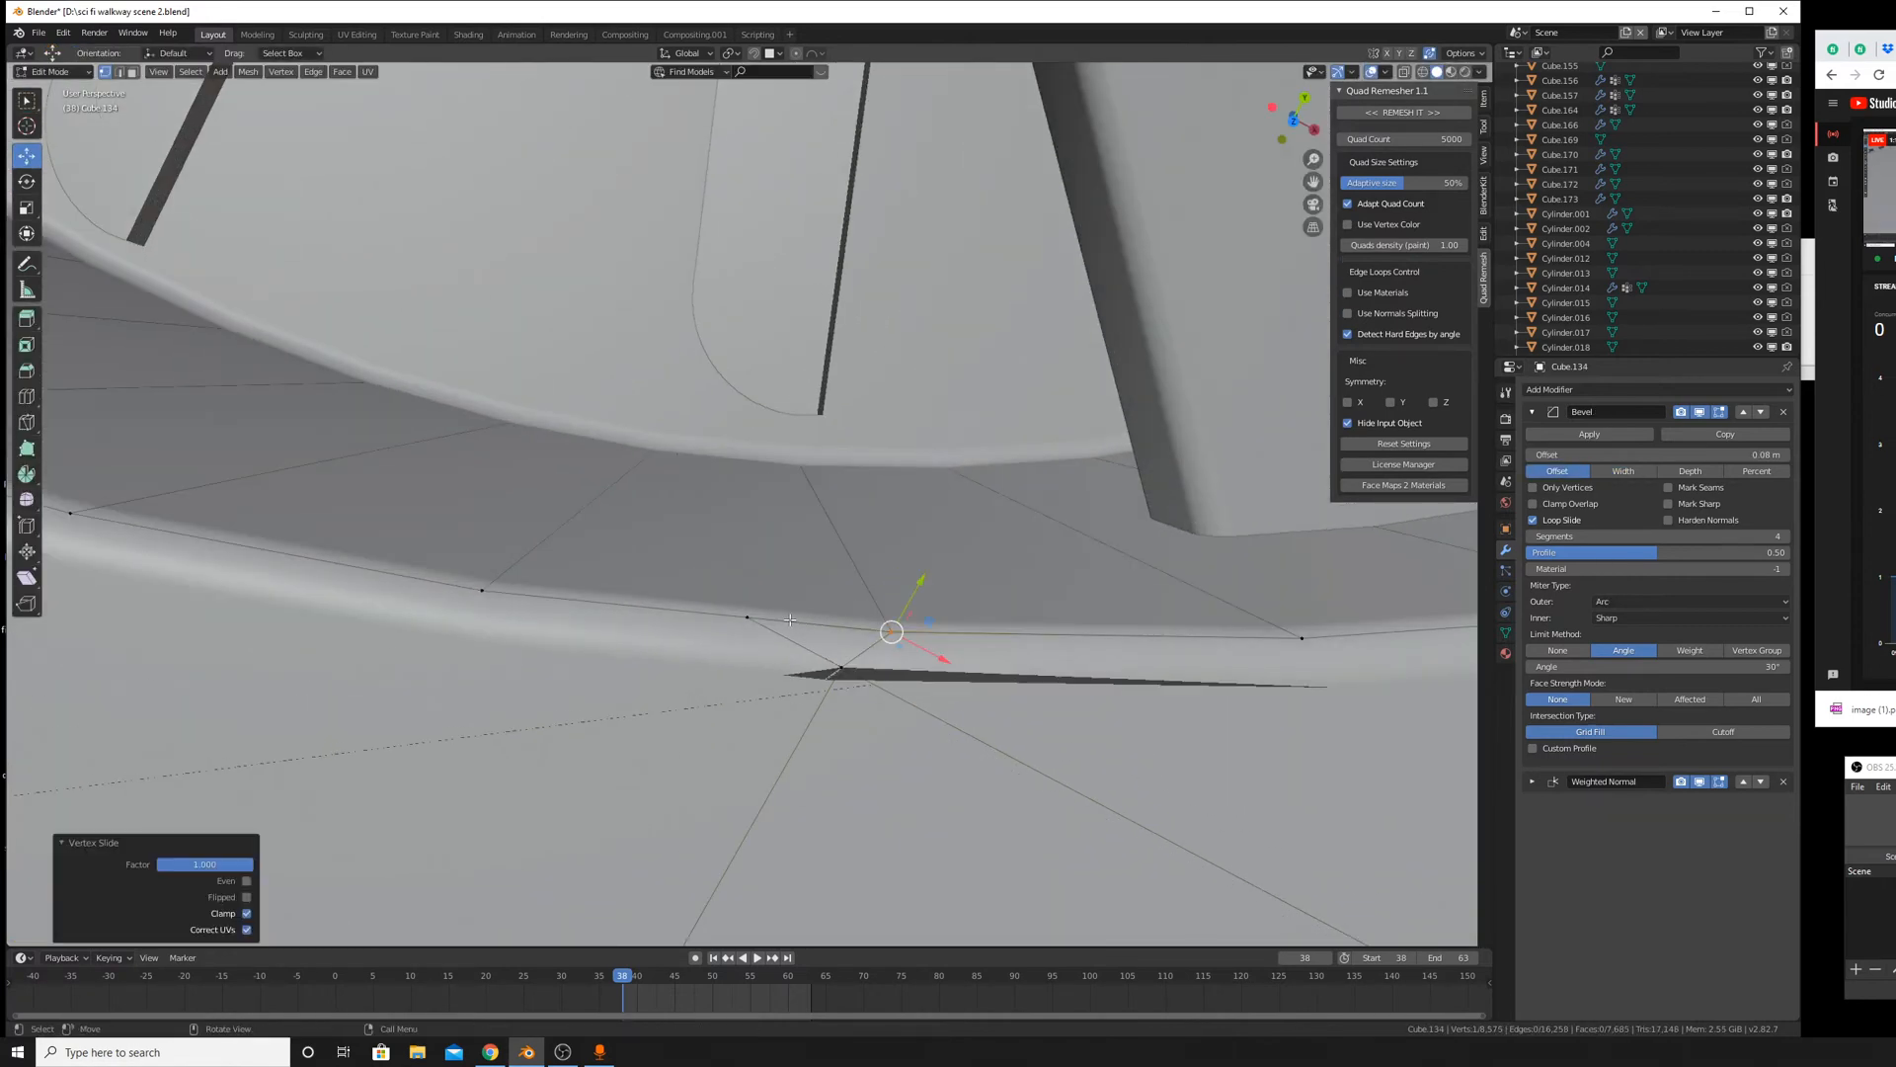
# Slide the remaining stray vertices at the same spot on the panel's rim fully onto their neighbours to merge them.
pyautogui.click(749, 619)
pyautogui.press('g')
pyautogui.press('g')
pyautogui.click(1351, 683)
pyautogui.press('g')
pyautogui.press('g')
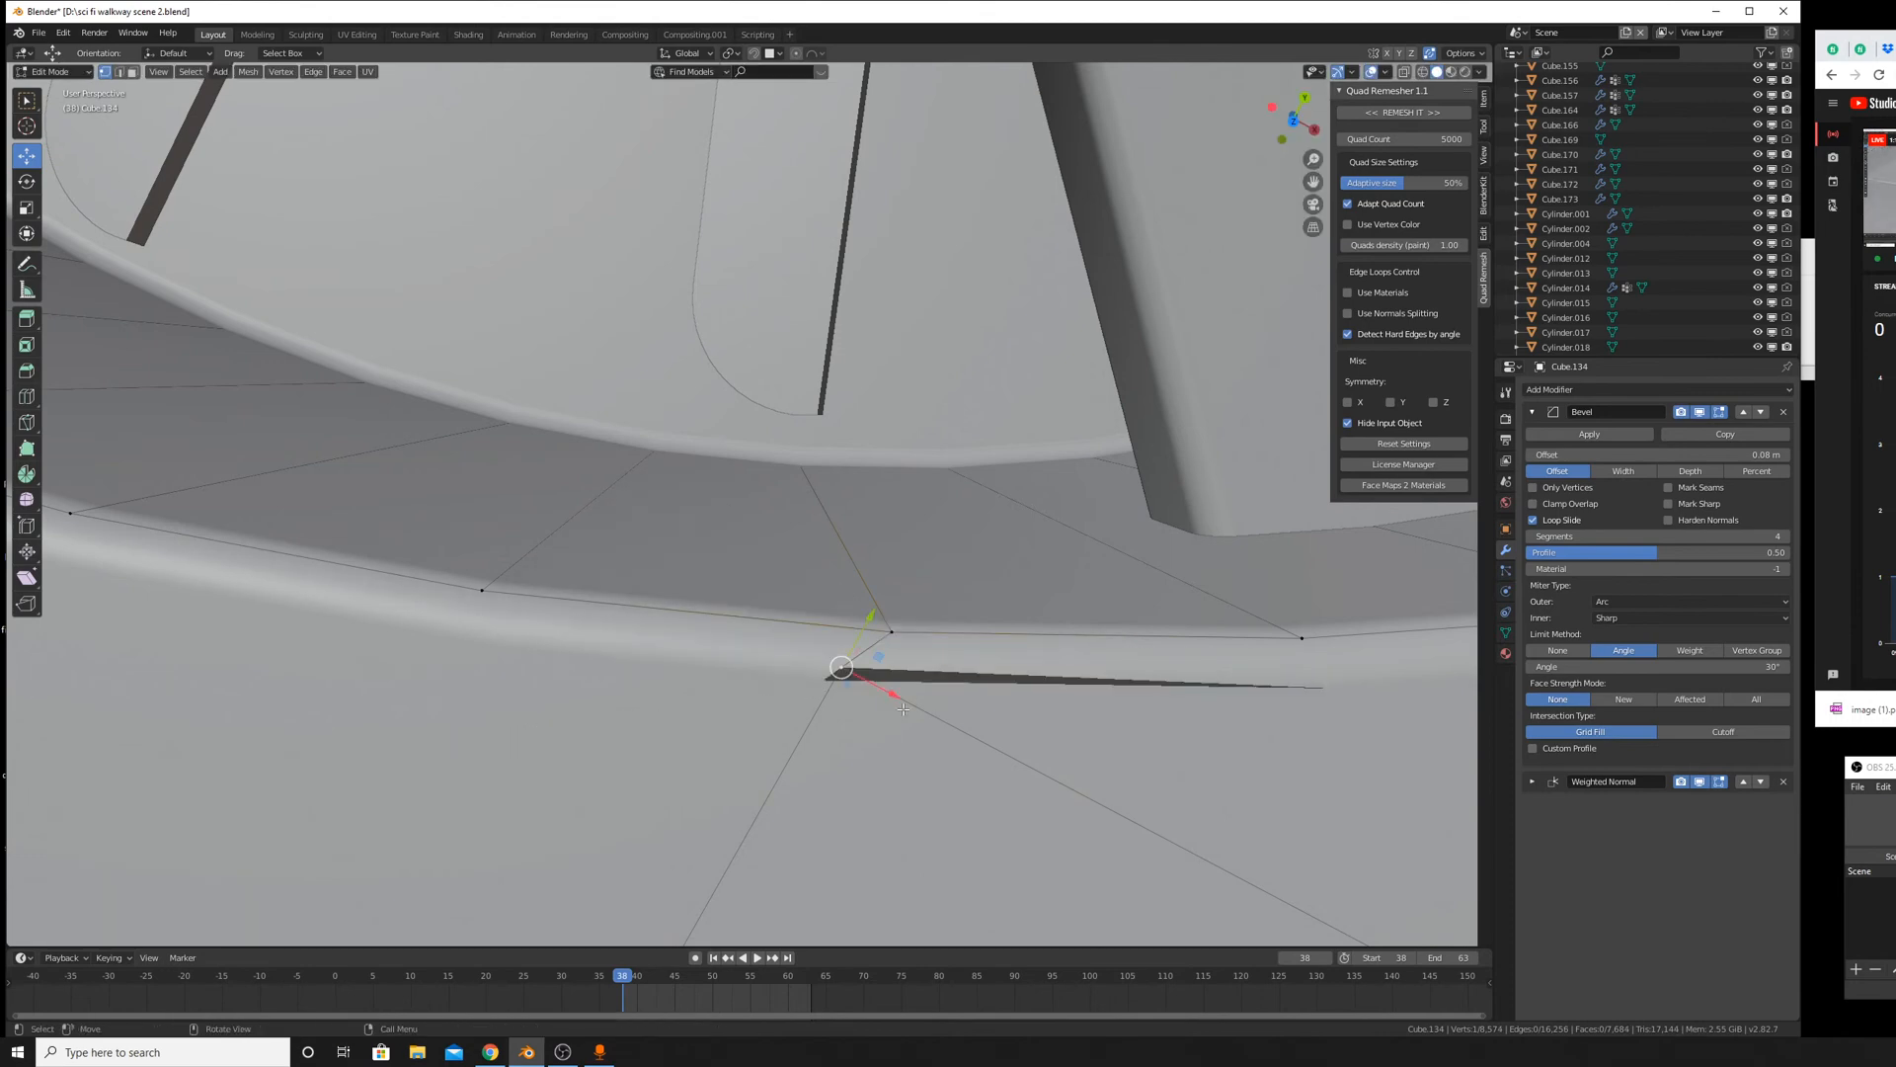
pyautogui.click(1083, 508)
pyautogui.scroll(-8, 1083, 509)
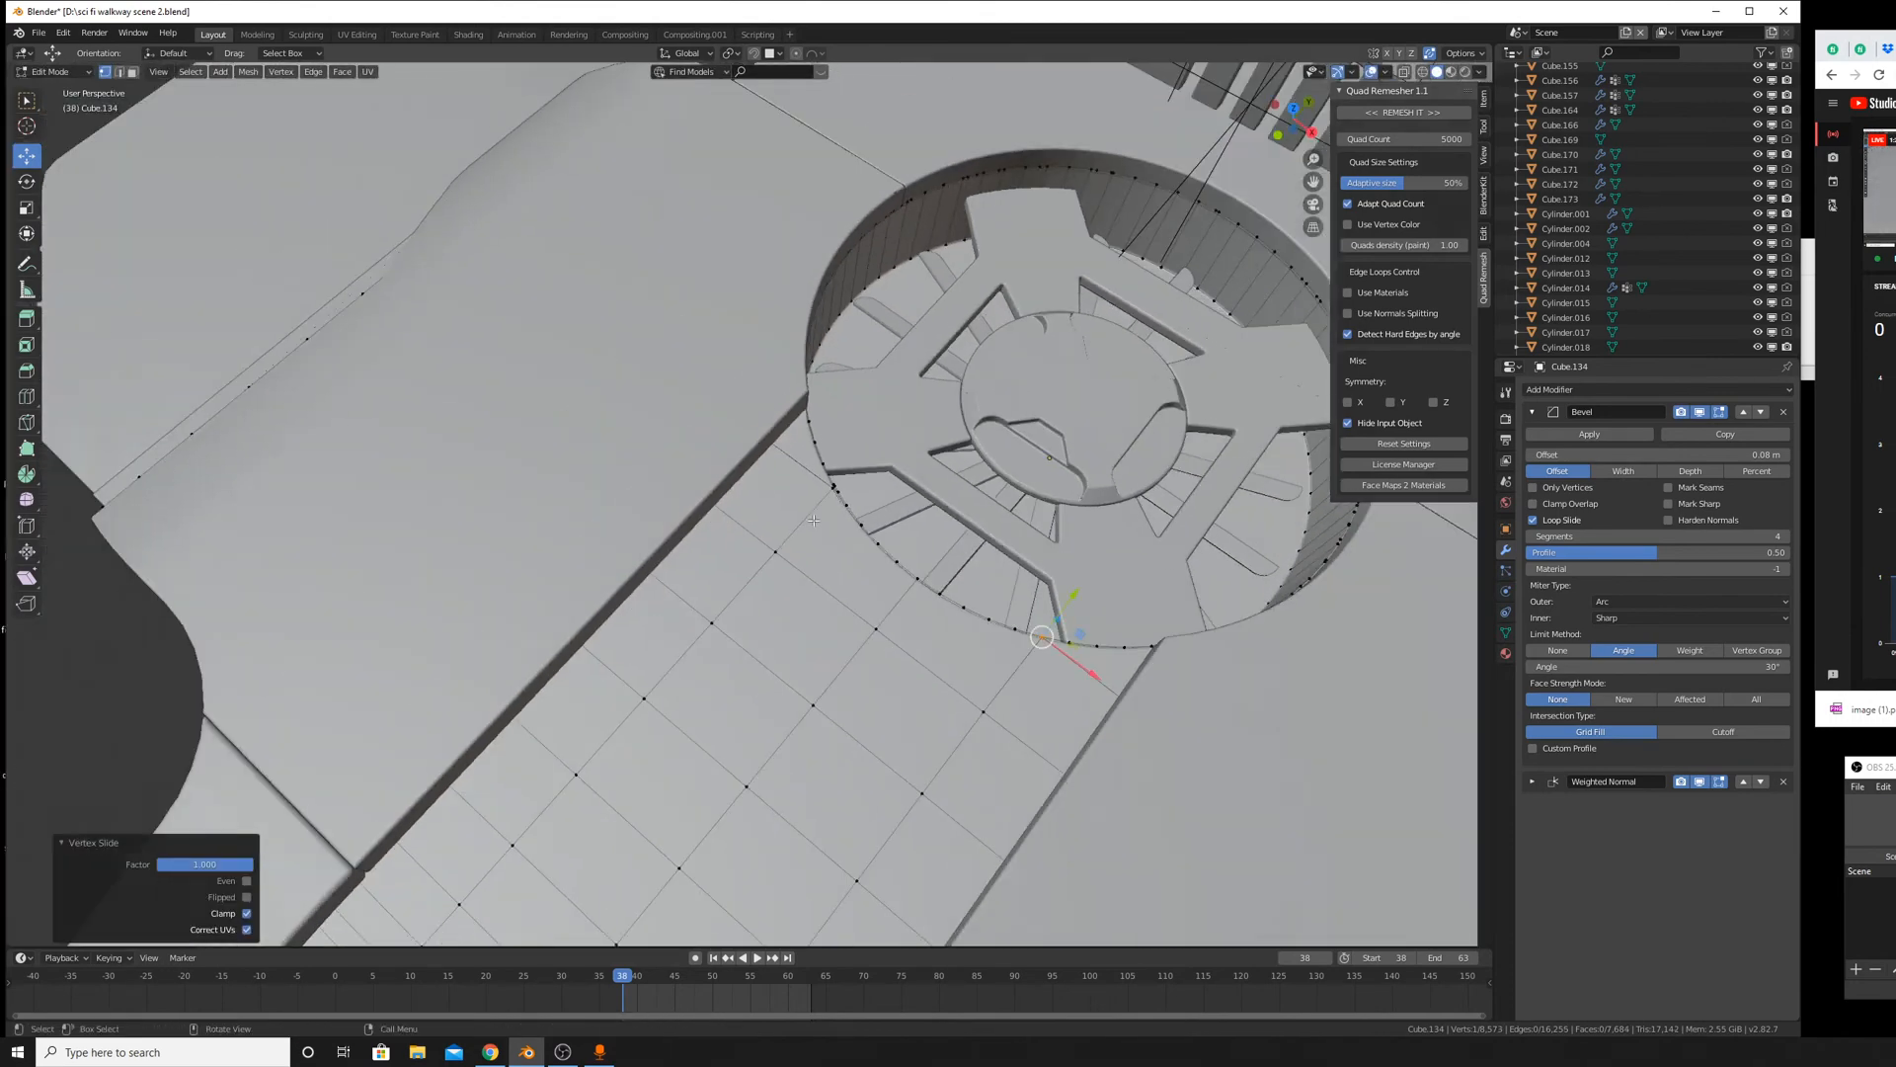
# Merge the stray vertices at the other end of the panel's curved rim by sliding them onto neighbours, and leave mesh editing.
pyautogui.scroll(6, 814, 520)
pyautogui.moveTo(814, 521); pyautogui.dragTo(588, 482, button='middle')
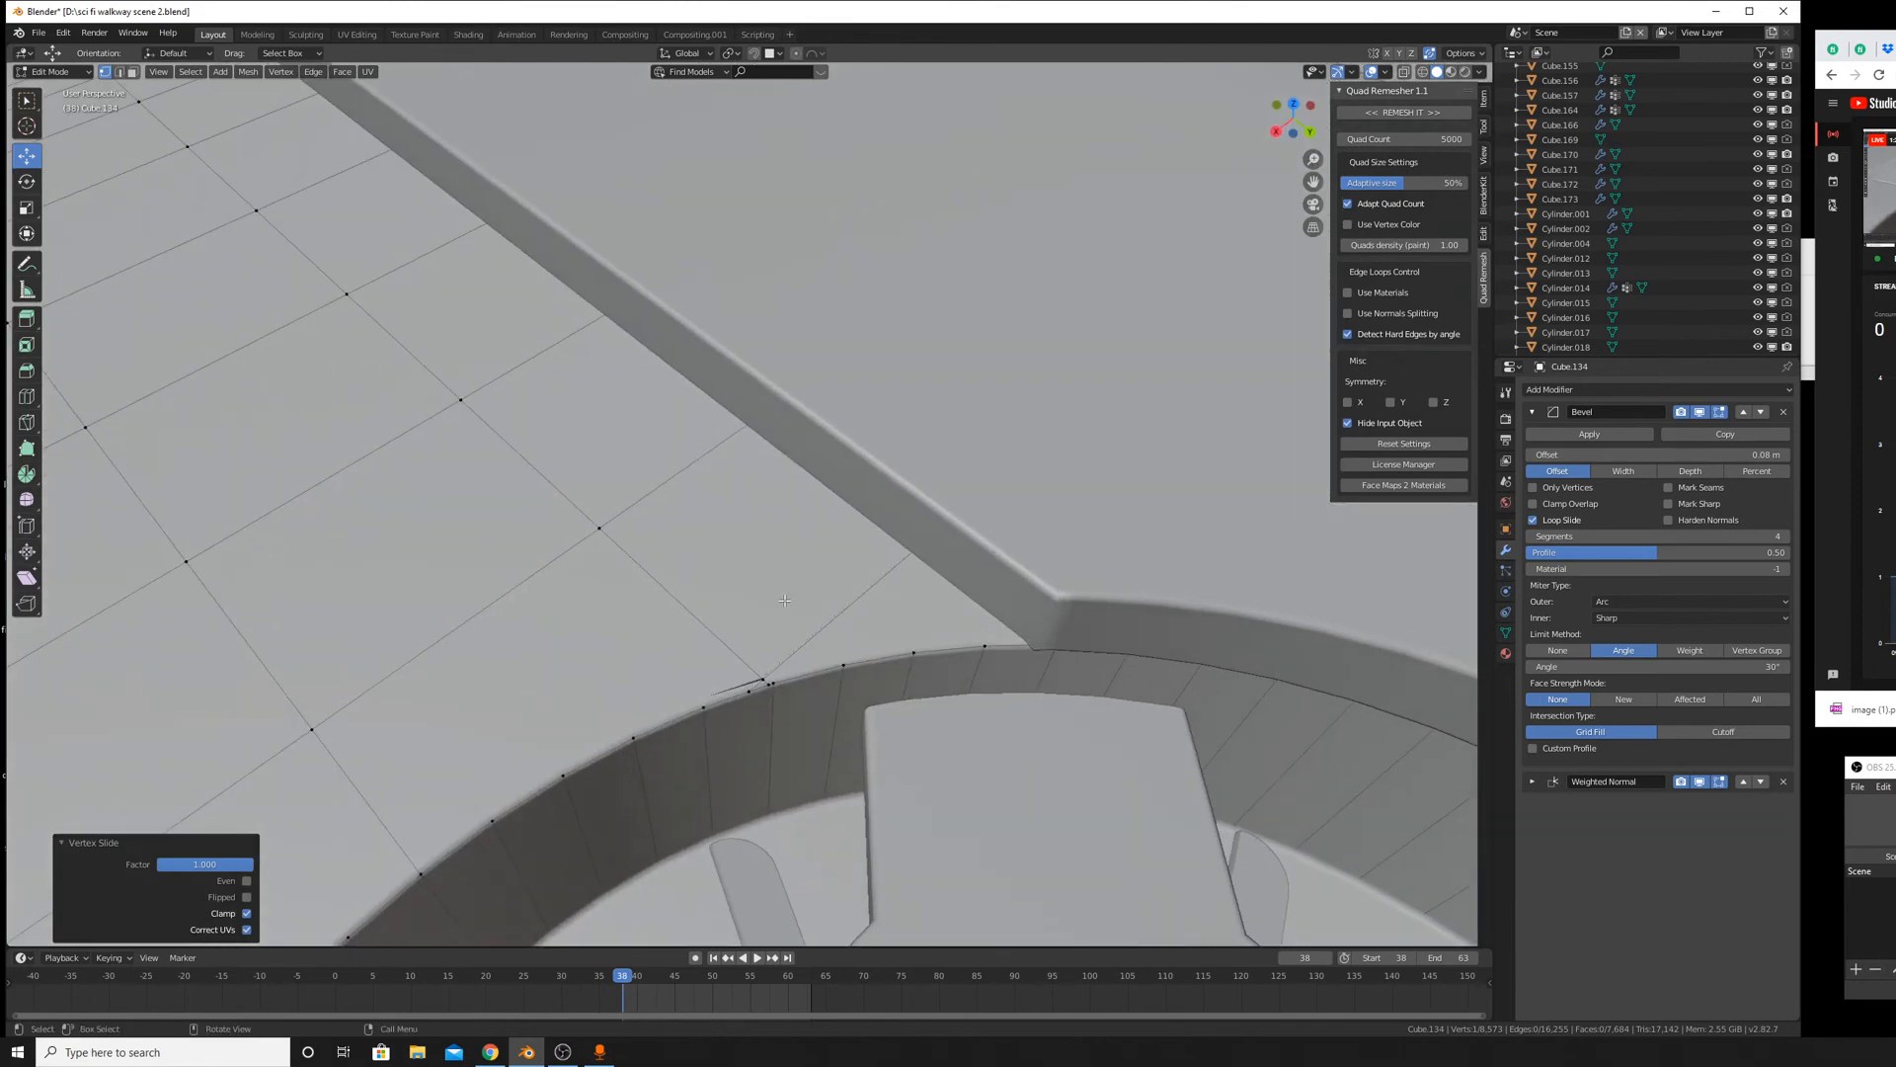
pyautogui.scroll(5, 765, 691)
pyautogui.keyDown('shift'); pyautogui.moveTo(764, 788); pyautogui.dragTo(778, 598, button='middle'); pyautogui.keyUp('shift')
pyautogui.click(775, 600)
pyautogui.press('g')
pyautogui.press('g')
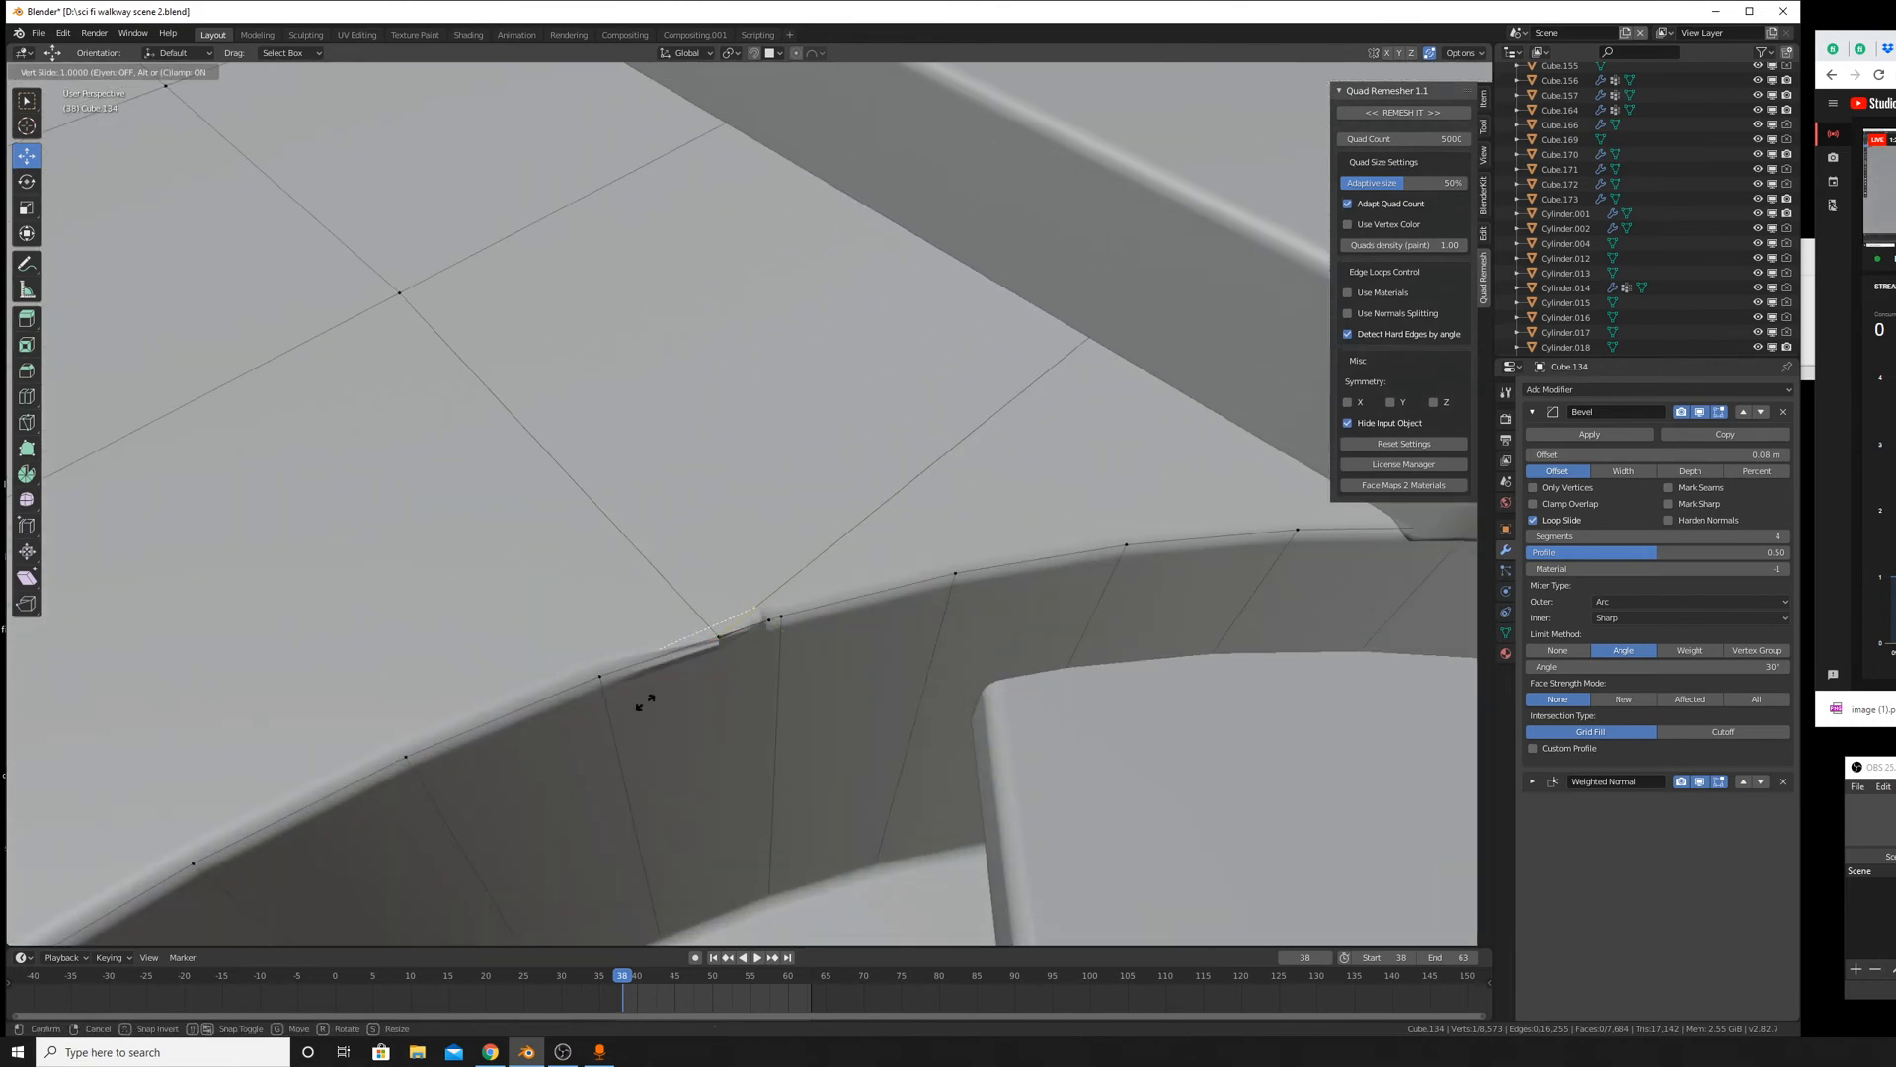
pyautogui.click(646, 703)
pyautogui.press('g')
pyautogui.press('g')
pyautogui.click(938, 723)
pyautogui.press('g')
pyautogui.press('g')
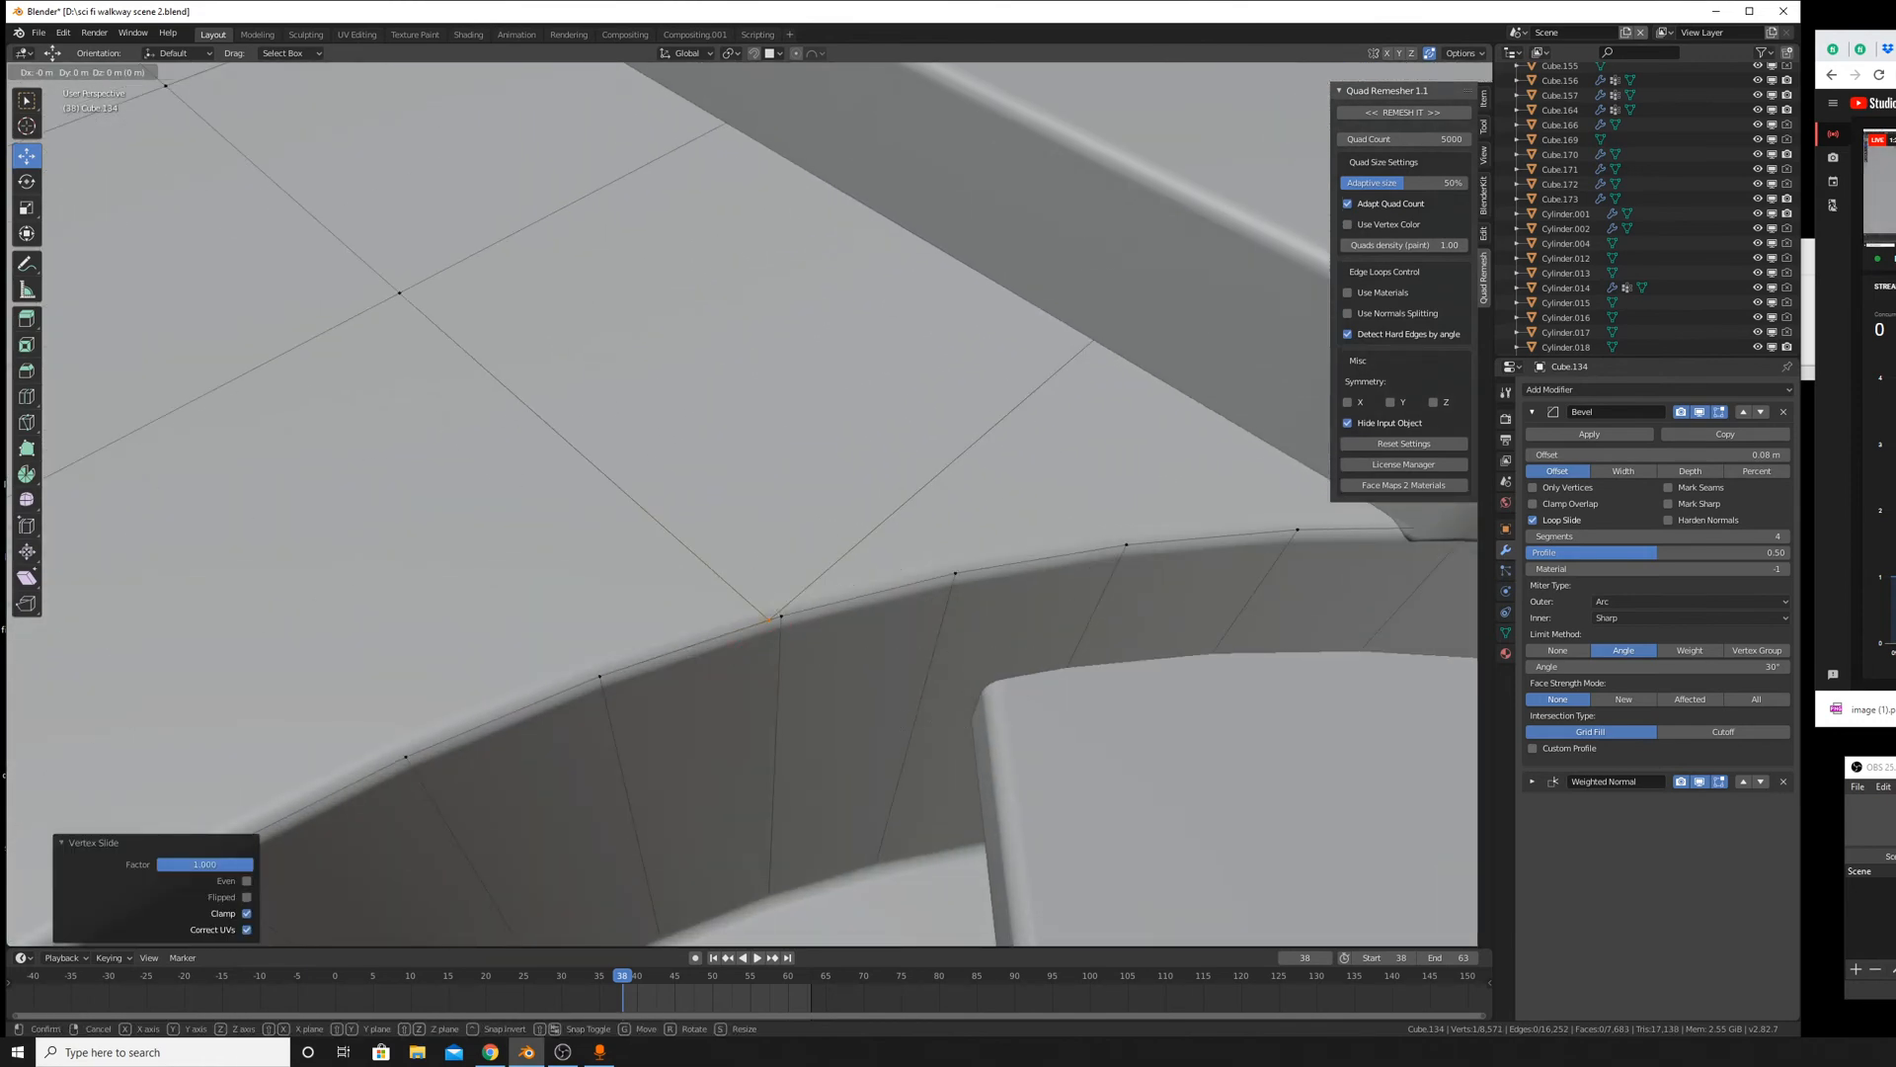
pyautogui.click(1047, 707)
pyautogui.press('Tab')
# Inspect the hull shell's mesh along its side end edge and around the circular opening's rim.
pyautogui.scroll(-5, 1019, 685)
pyautogui.scroll(-5, 1016, 683)
pyautogui.moveTo(998, 673); pyautogui.dragTo(710, 542, button='middle')
pyautogui.scroll(6, 923, 611)
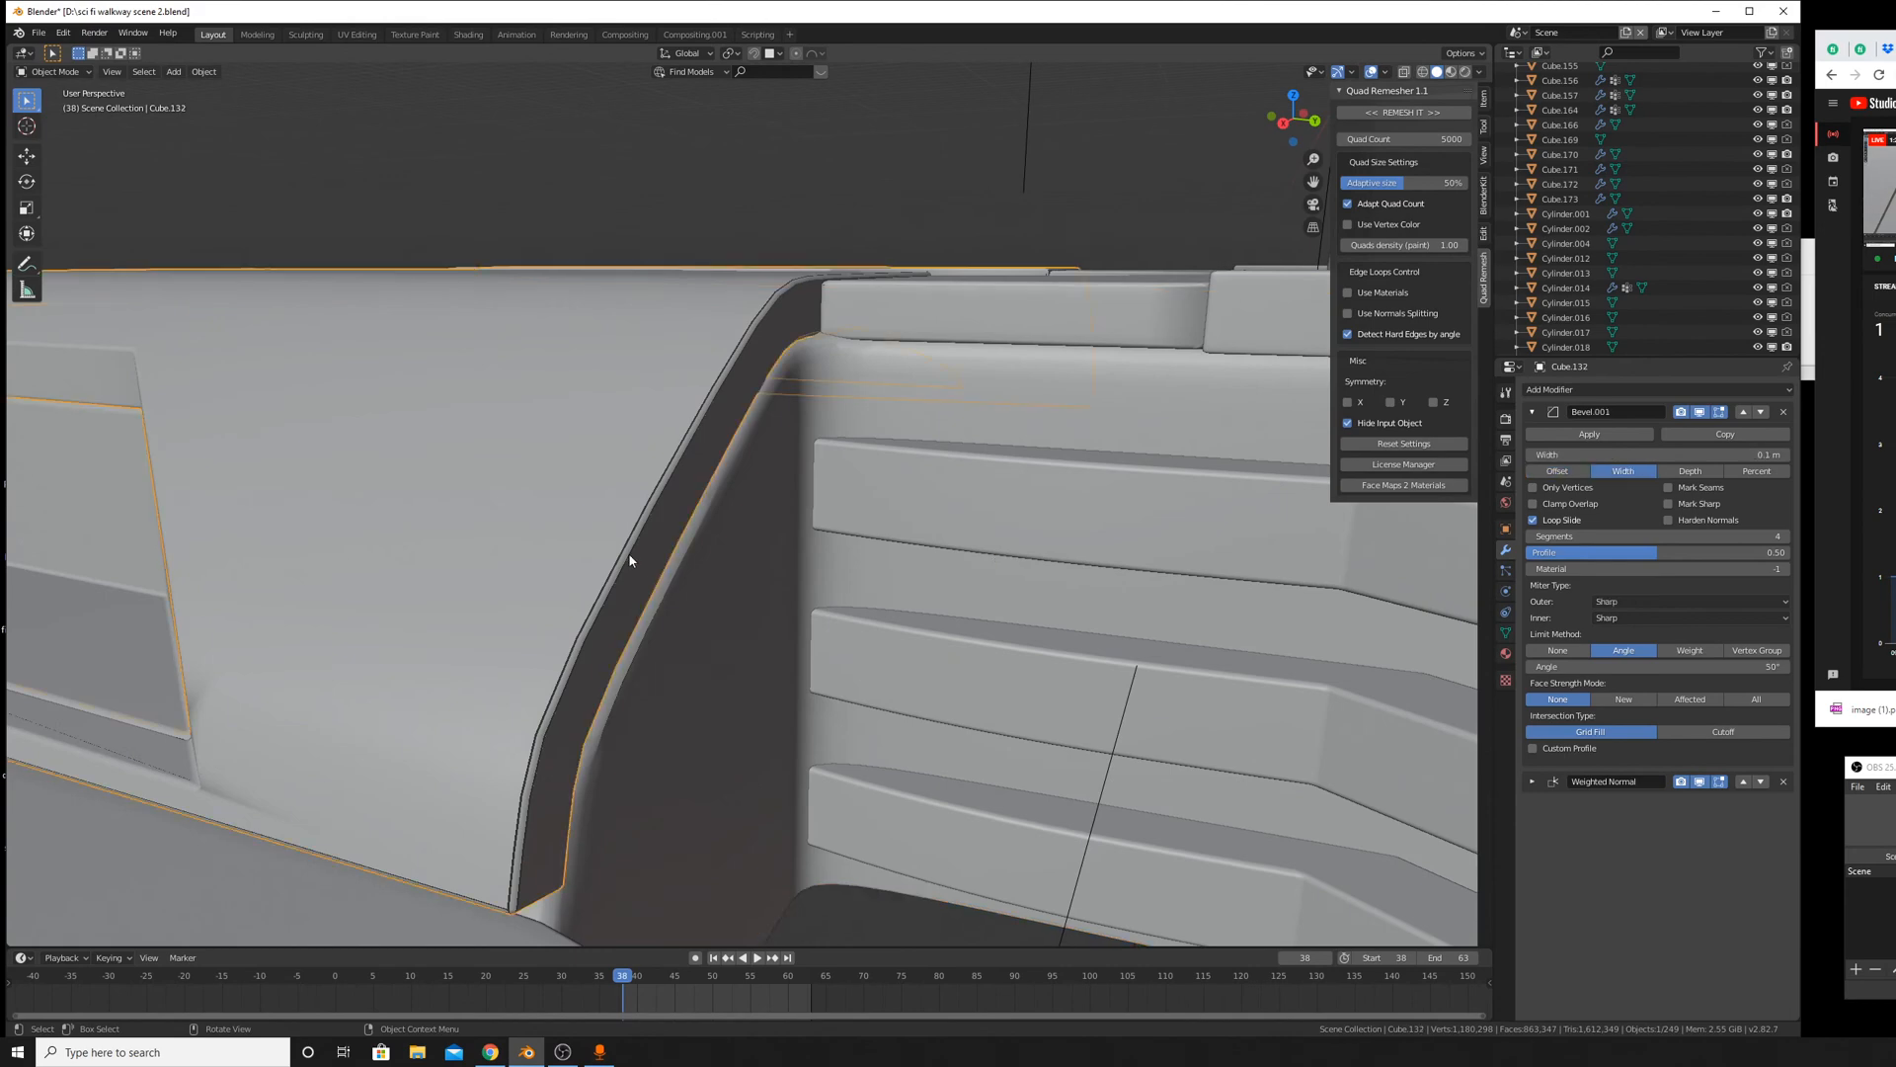
pyautogui.press('Tab')
pyautogui.scroll(6, 685, 435)
pyautogui.keyDown('shift'); pyautogui.moveTo(698, 381); pyautogui.dragTo(761, 599, button='middle'); pyautogui.keyUp('shift')
pyautogui.scroll(-6, 789, 564)
pyautogui.scroll(-5, 754, 598)
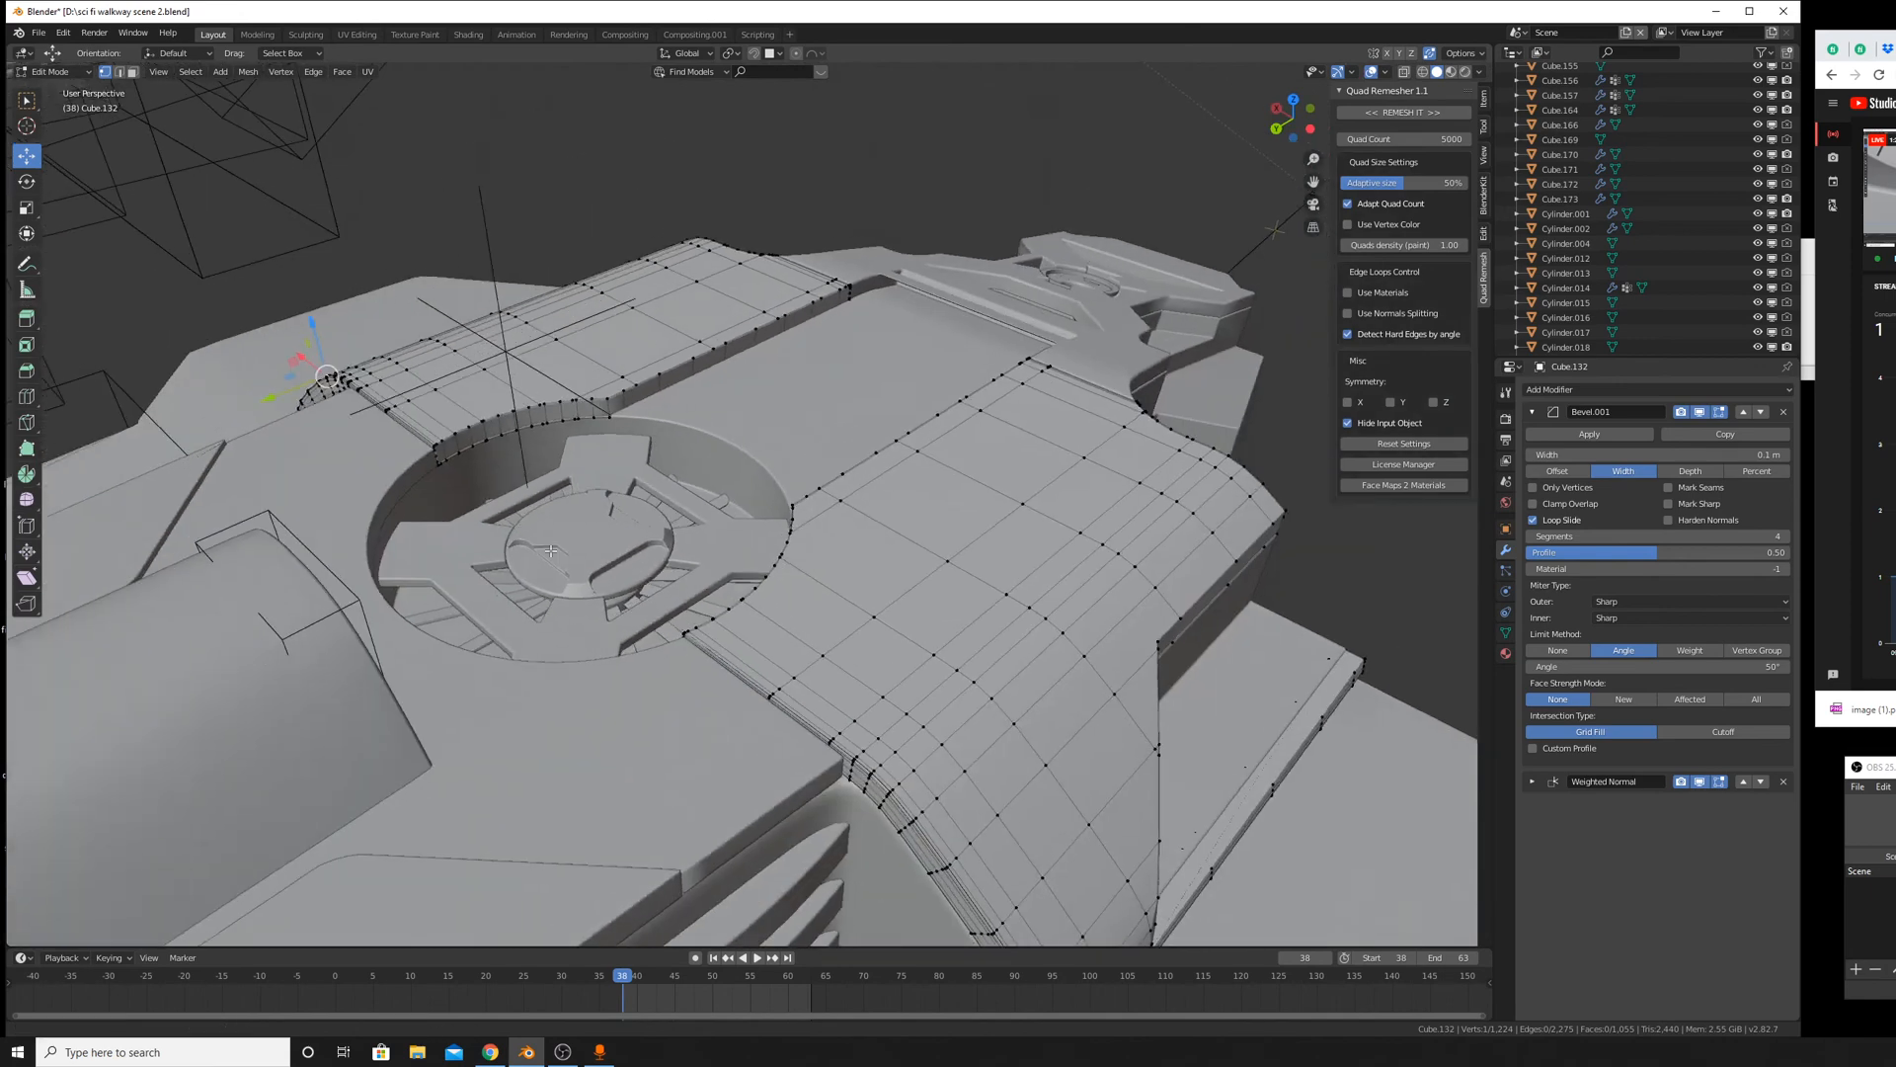
pyautogui.keyDown('shift'); pyautogui.moveTo(446, 466); pyautogui.dragTo(727, 554, button='middle'); pyautogui.keyUp('shift')
pyautogui.scroll(10, 728, 554)
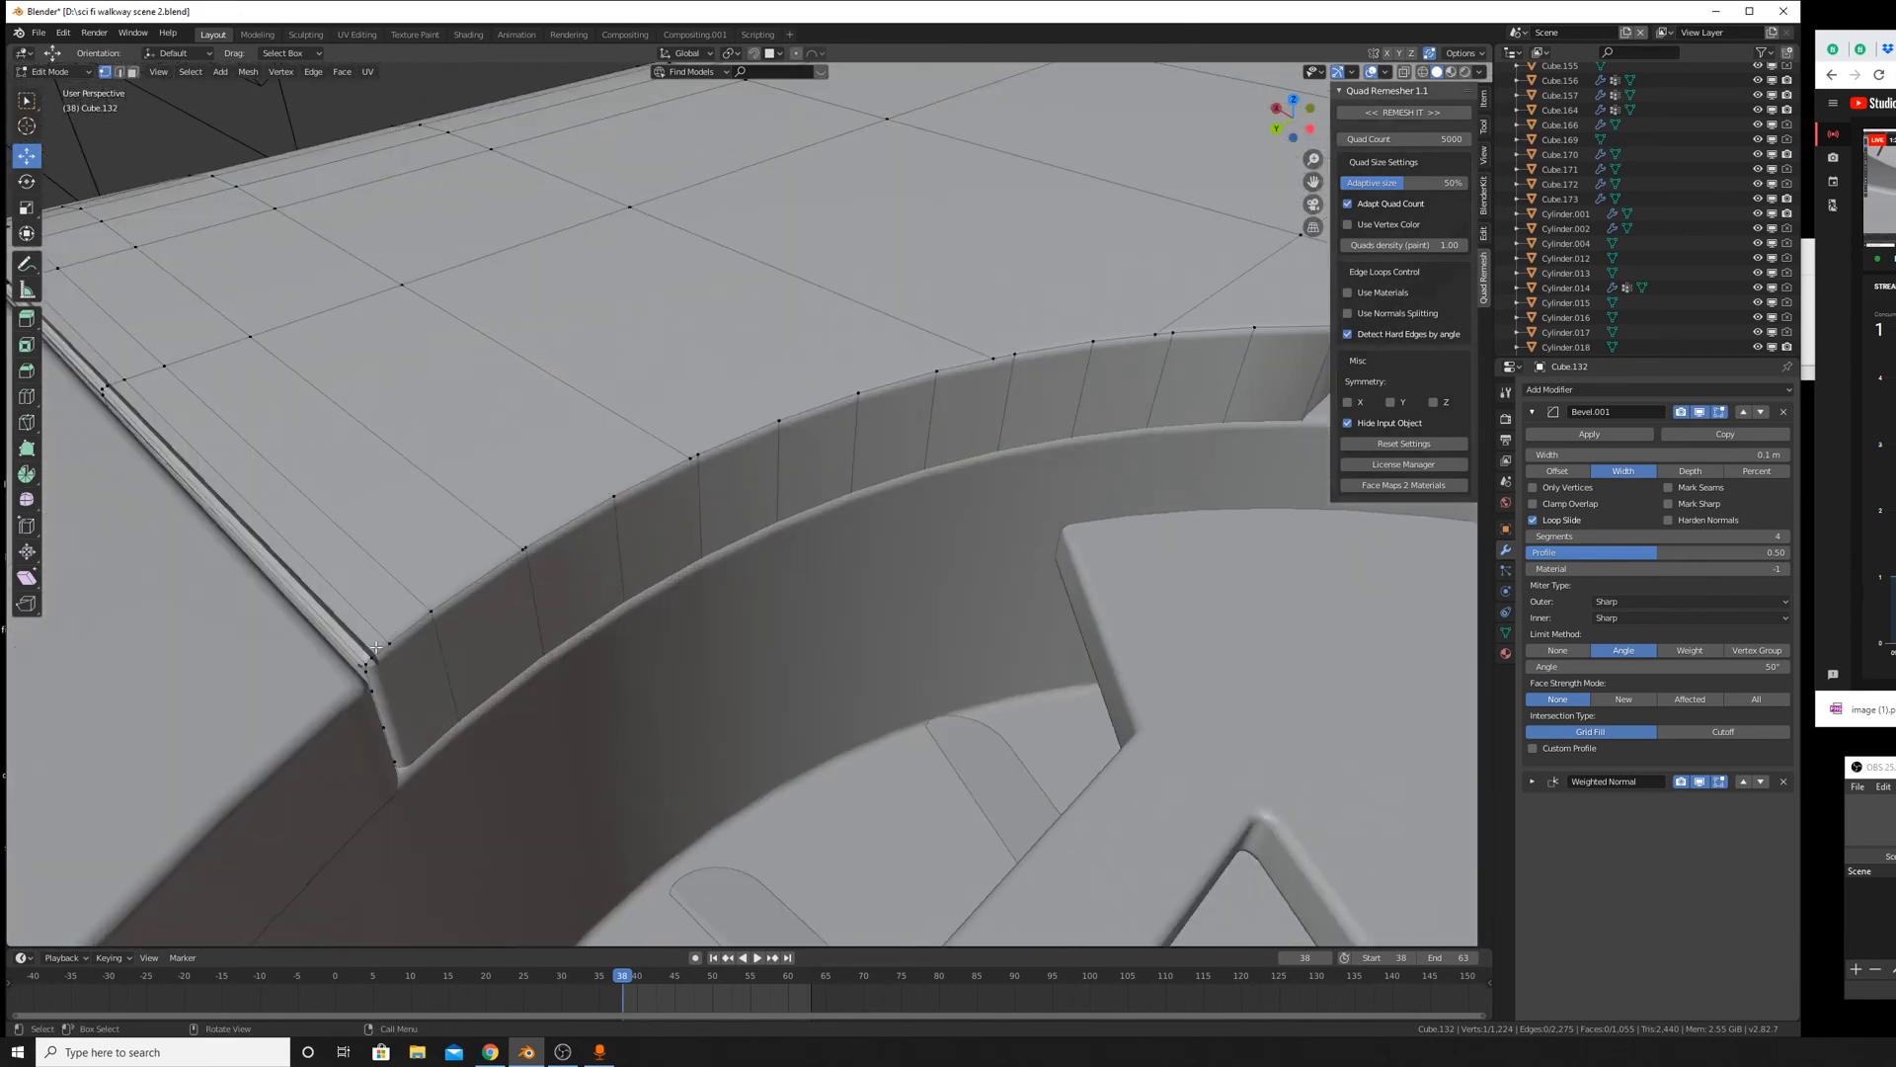
pyautogui.moveTo(375, 646); pyautogui.dragTo(906, 639, button='middle')
pyautogui.scroll(2, 903, 681)
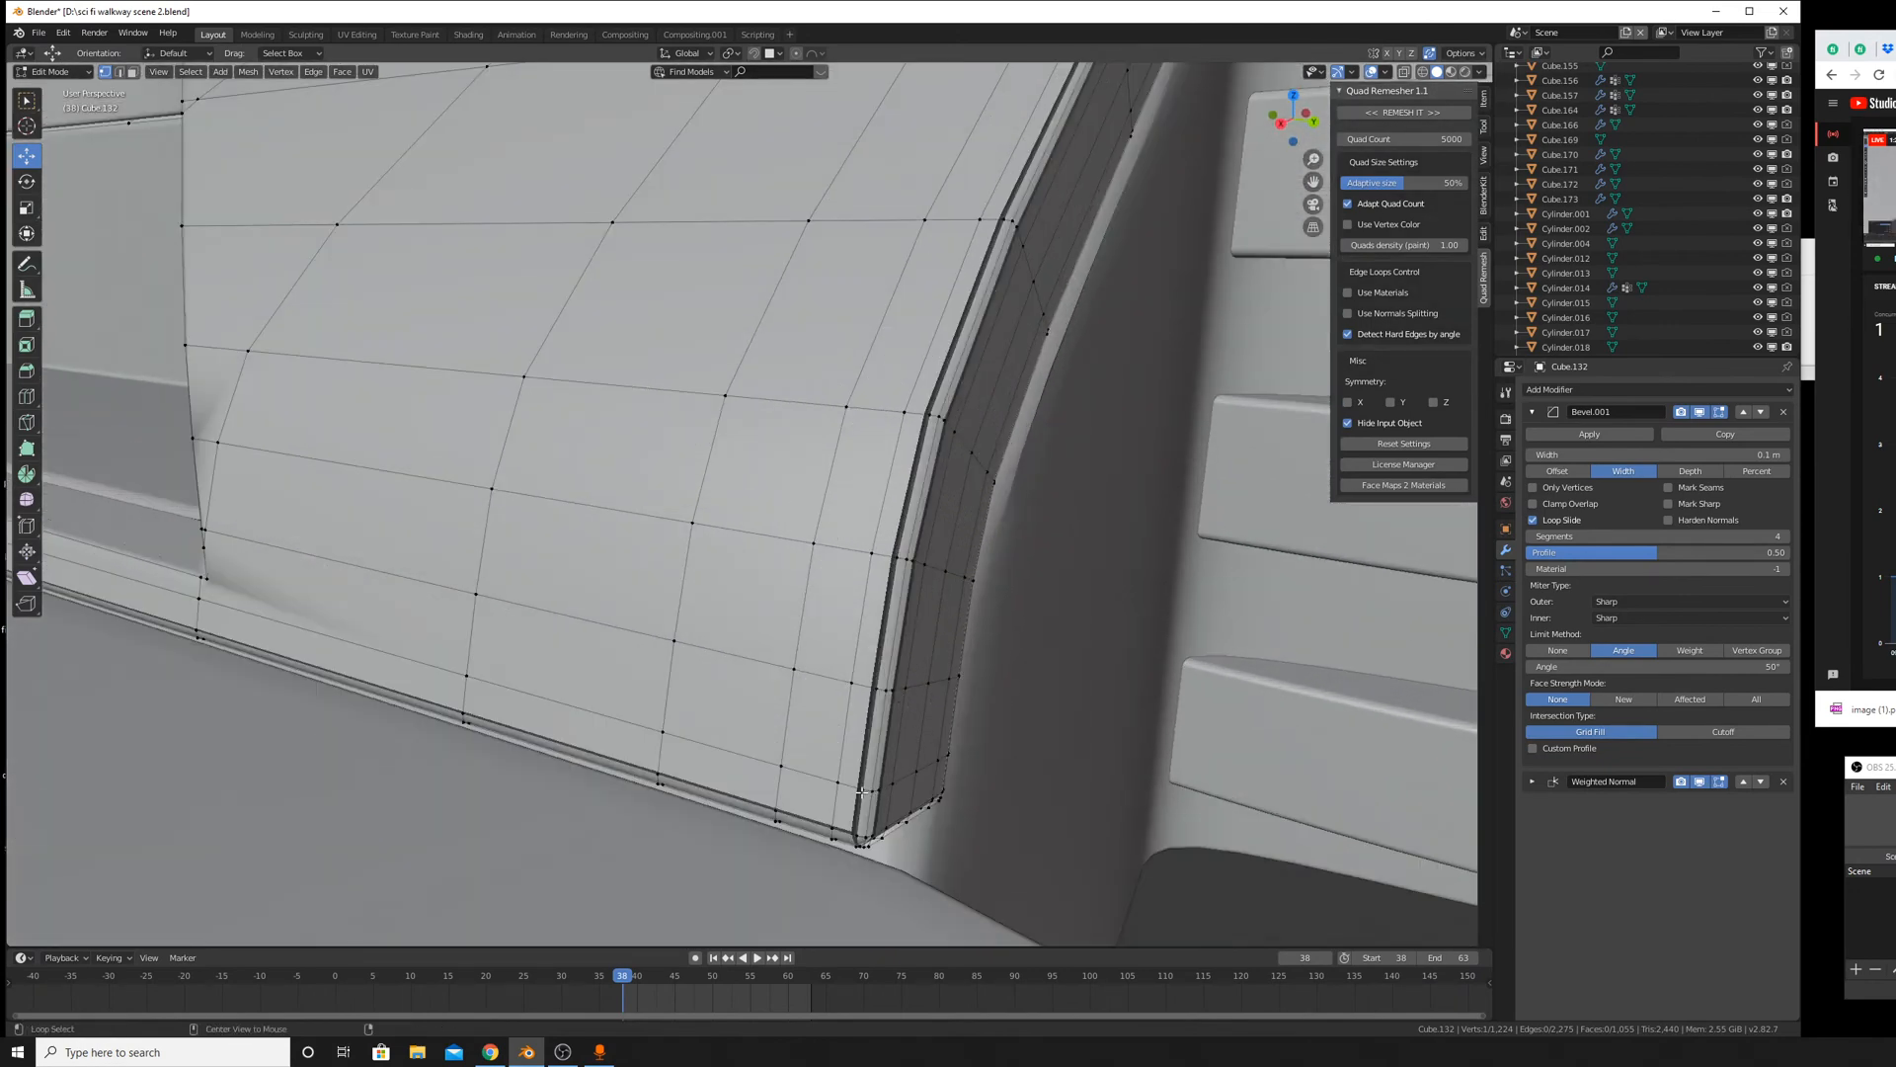
# Dissolve the extra edge loops beside the hull shell's side end edge and lower edge, and check the bevel outside mesh editing.
pyautogui.press('x')
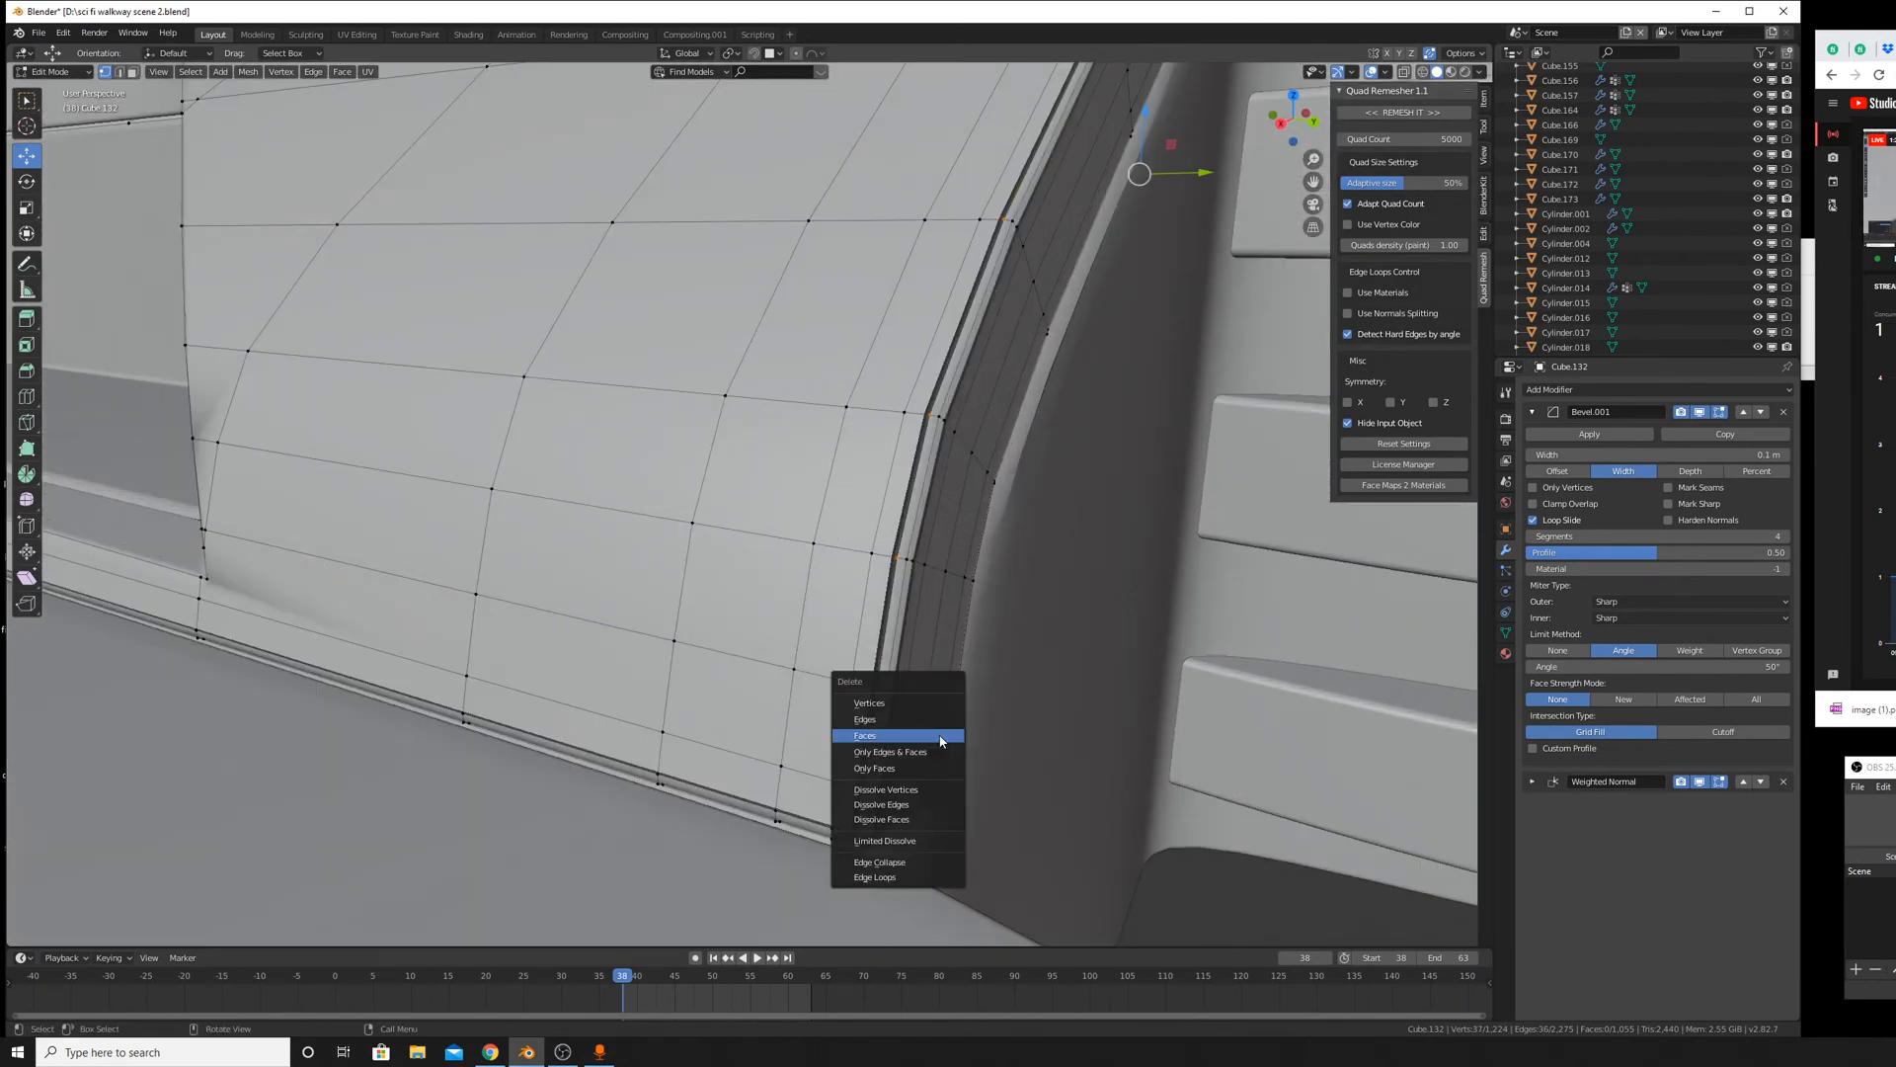
pyautogui.click(912, 803)
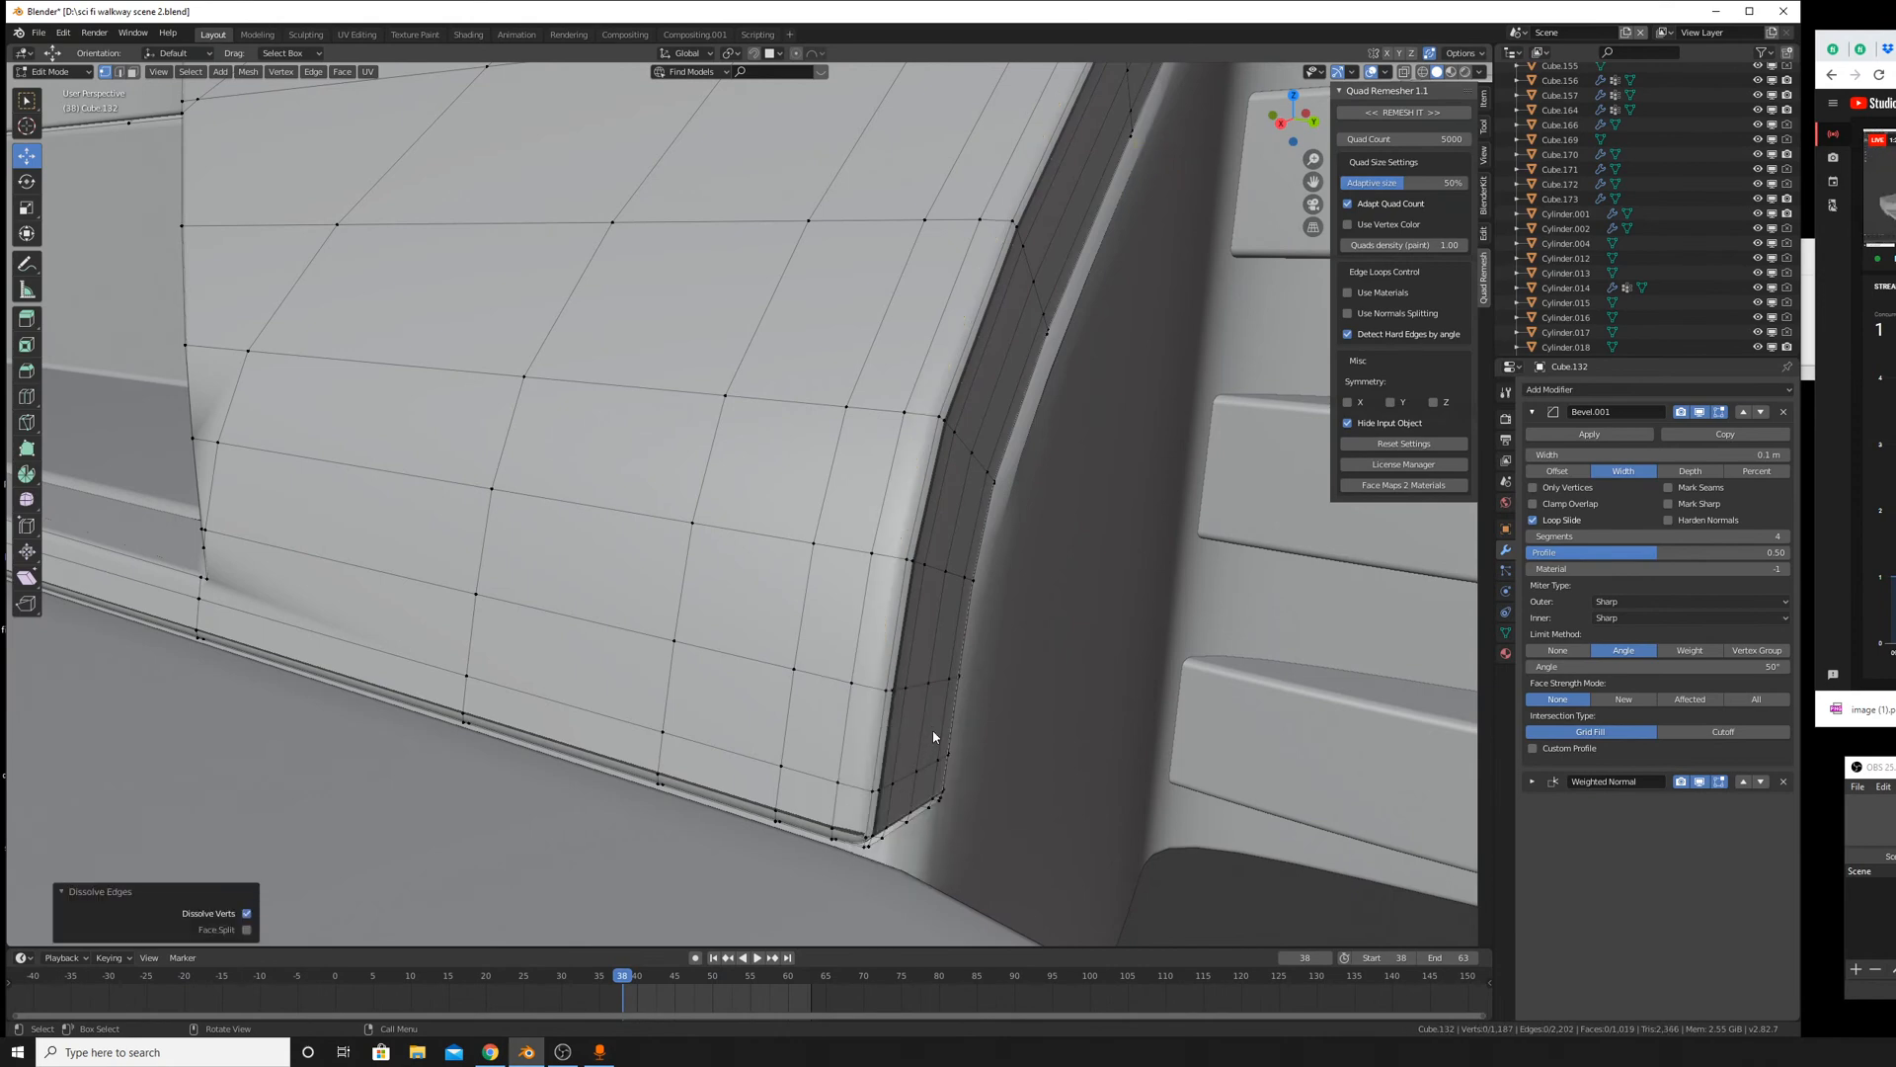
pyautogui.press('Tab')
pyautogui.press('Tab')
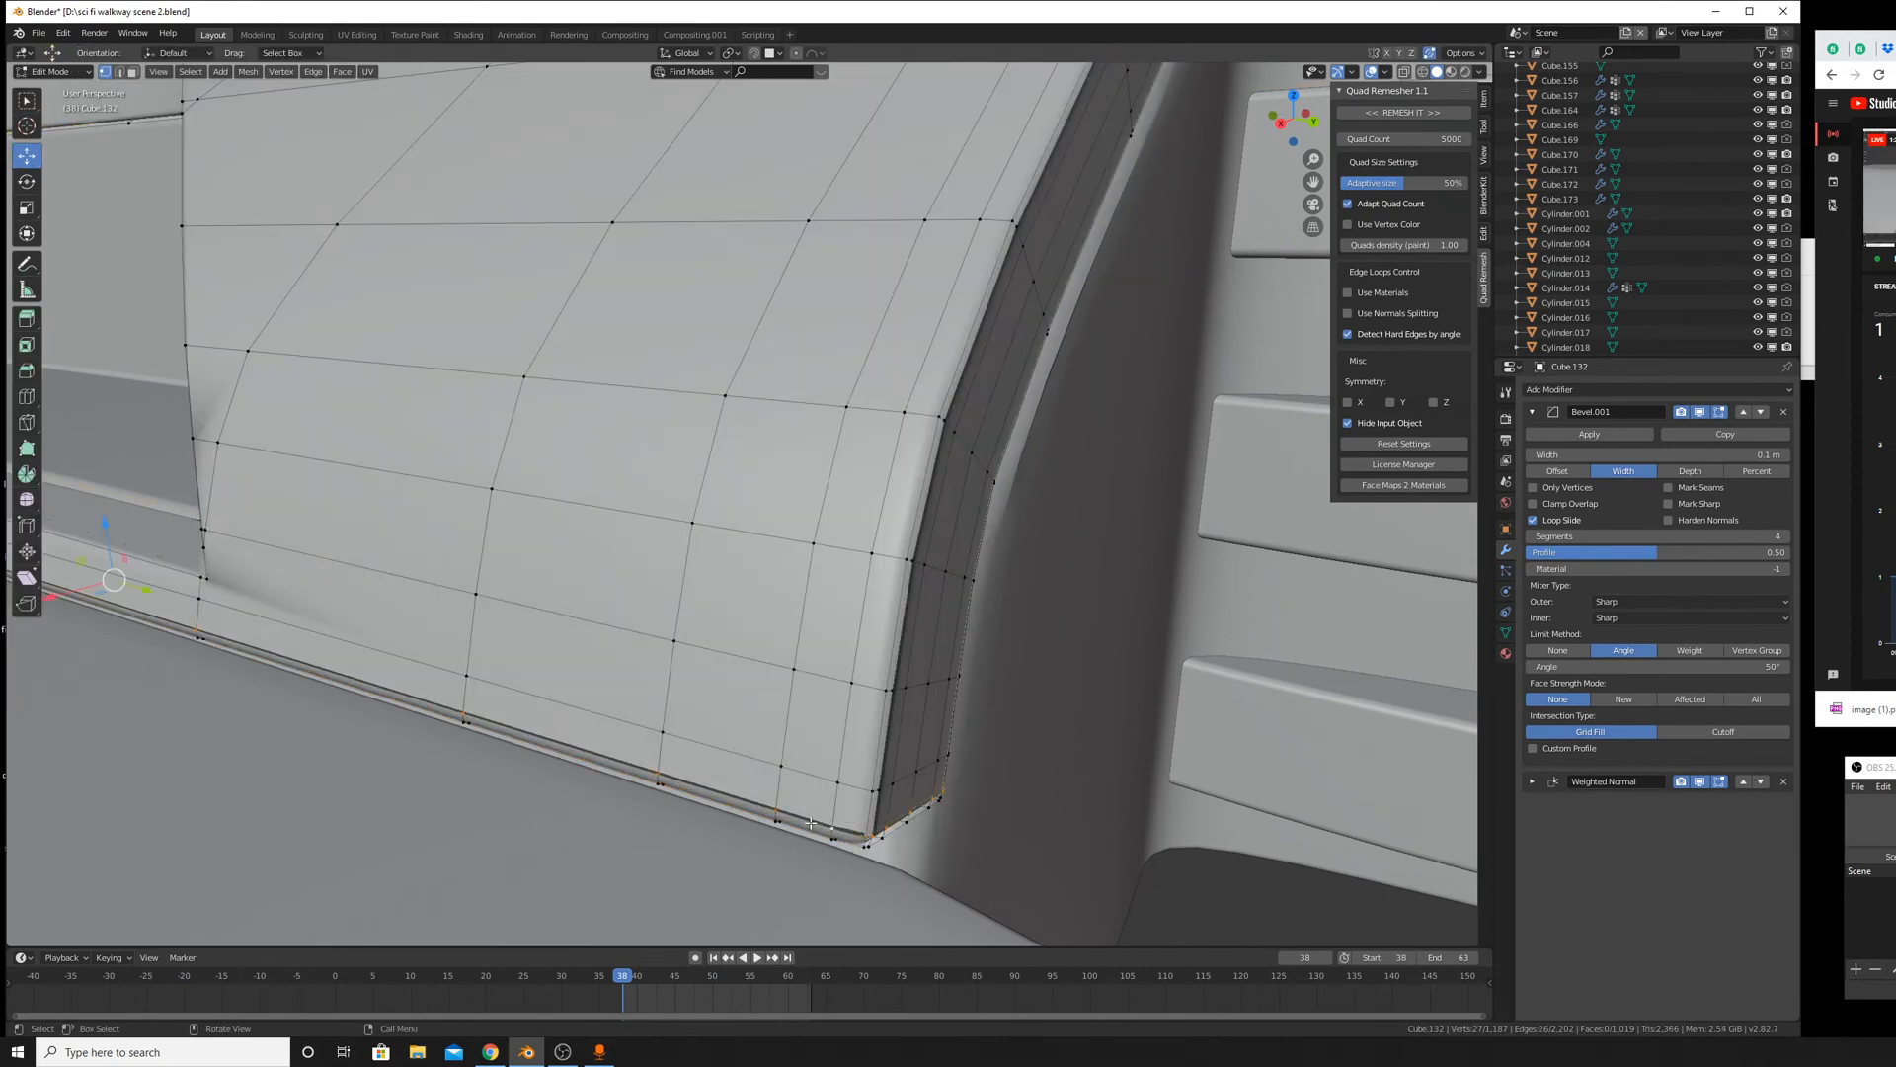
pyautogui.press('x')
pyautogui.click(812, 821)
pyautogui.press('Tab')
pyautogui.scroll(-4, 814, 820)
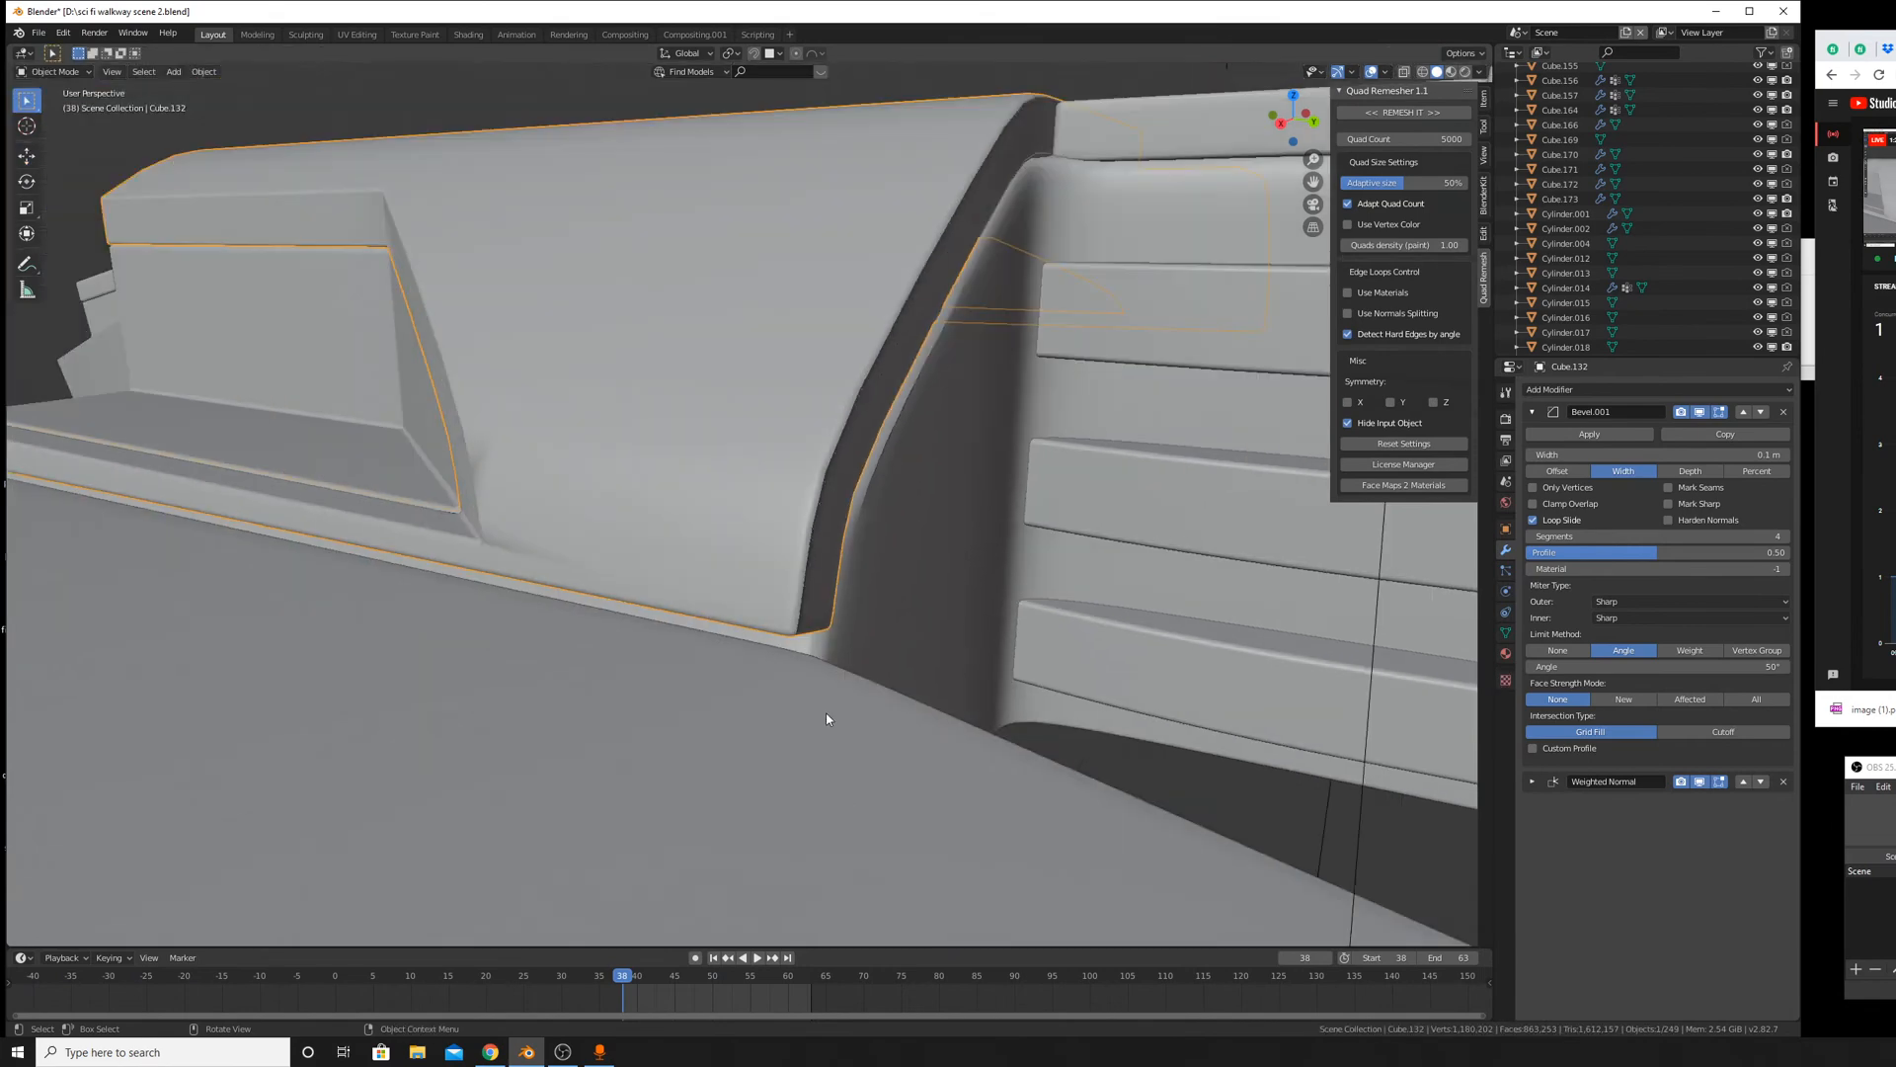
pyautogui.scroll(4, 885, 579)
pyautogui.press('Tab')
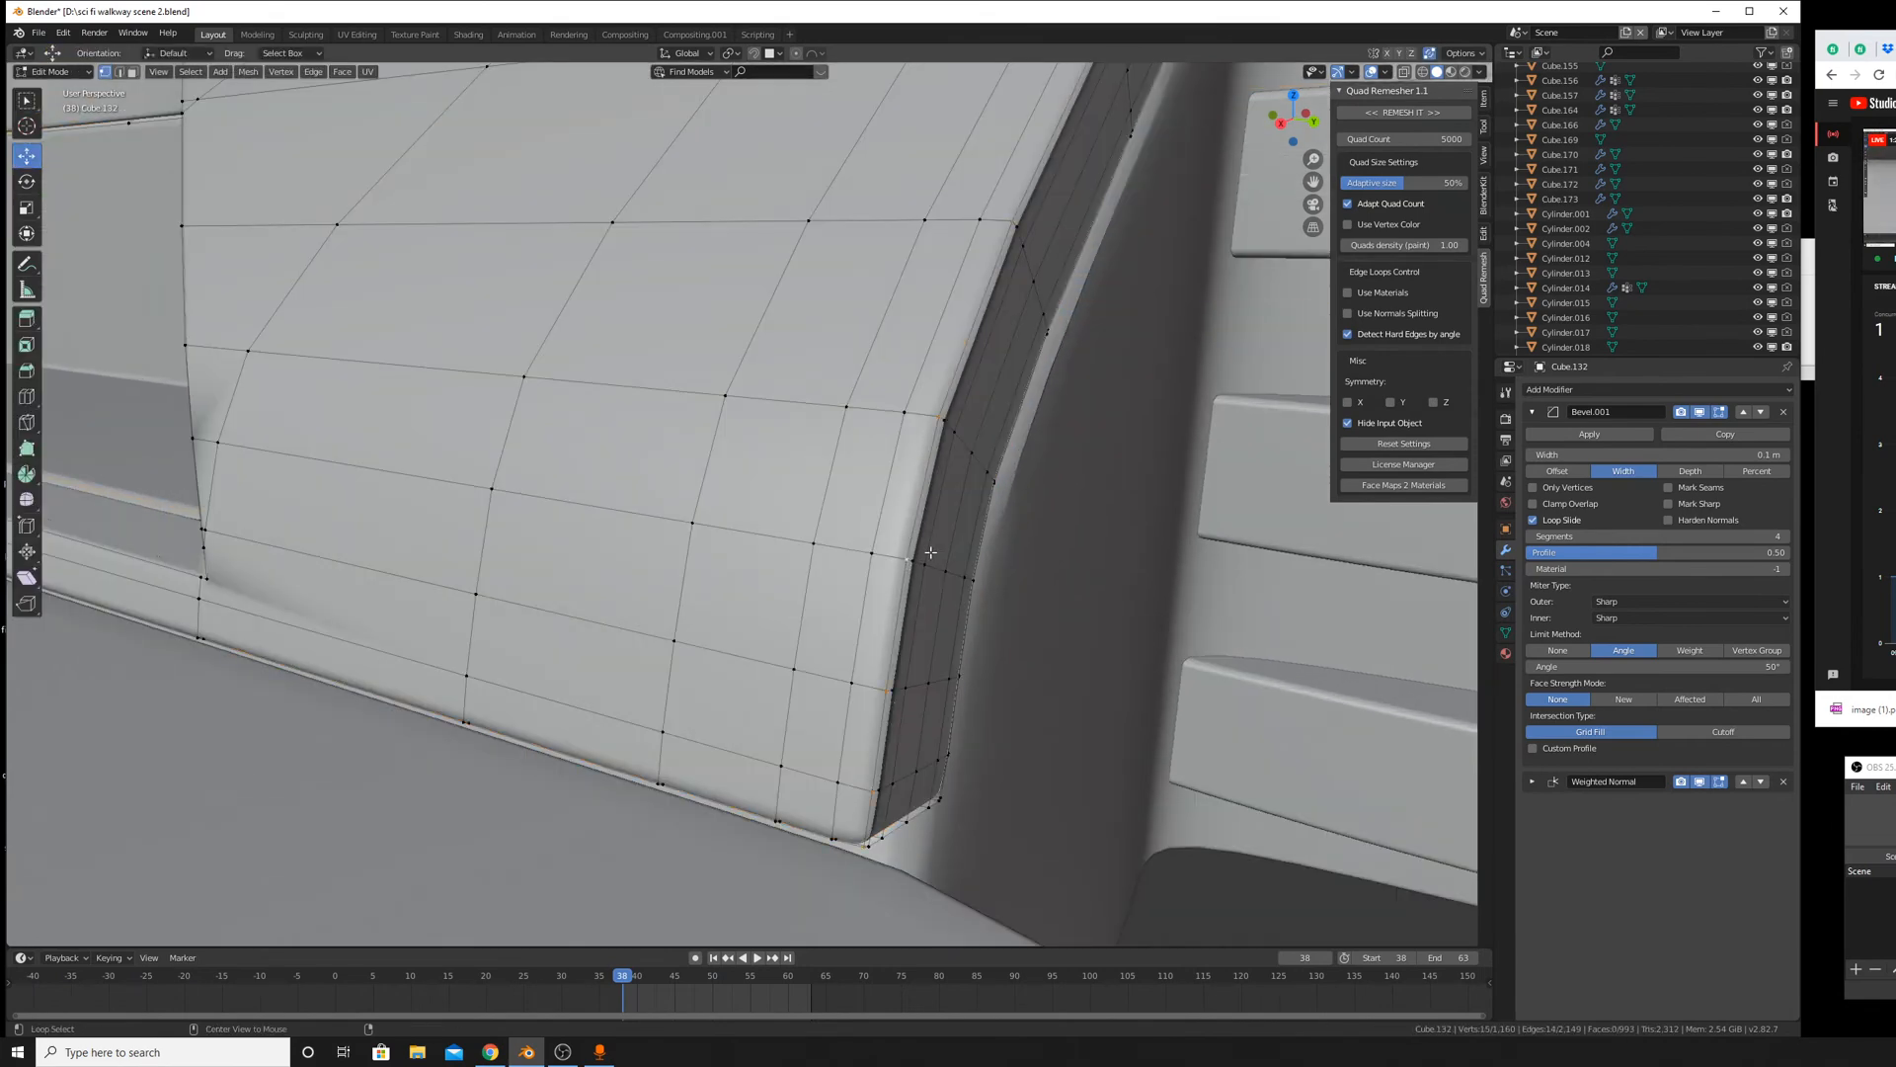
pyautogui.keyDown('alt'); pyautogui.click(953, 572); pyautogui.keyUp('alt')
pyautogui.press('Tab')
pyautogui.scroll(-4, 956, 568)
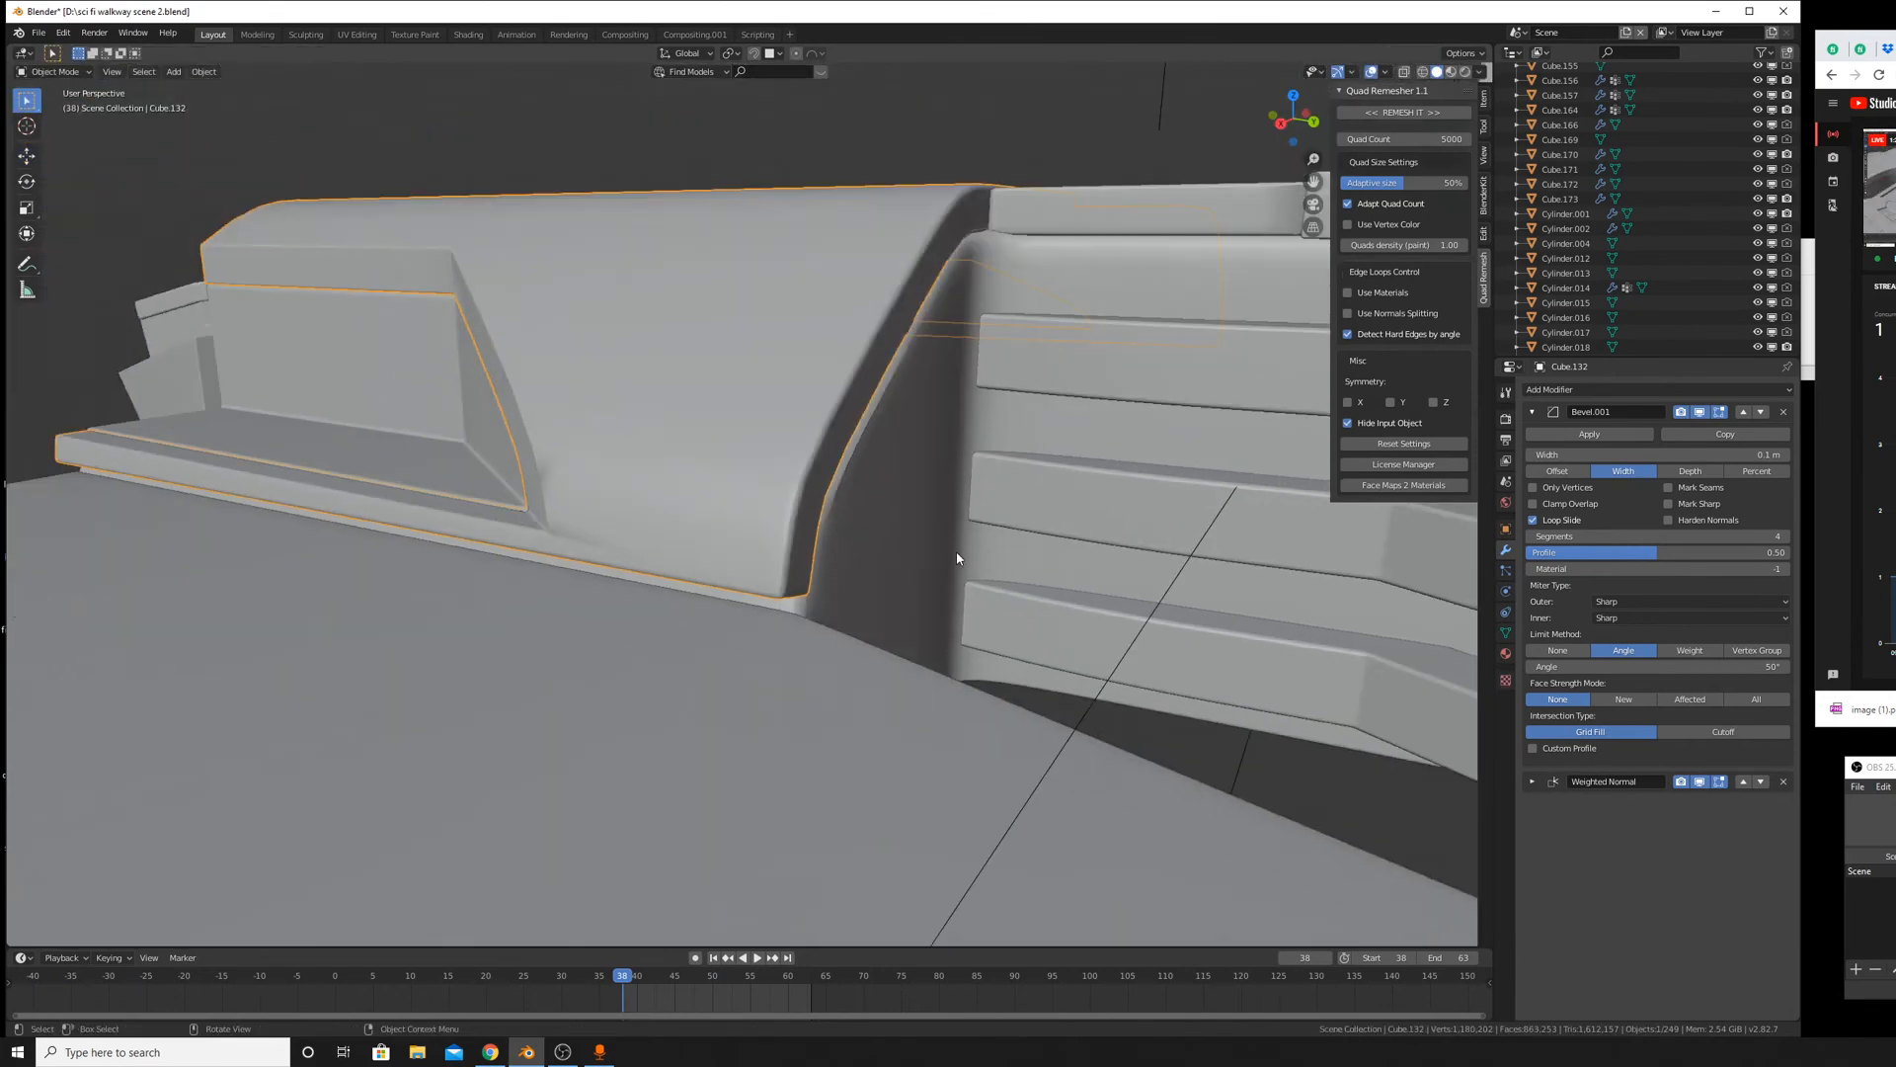
# Dissolve two extra edge loops running along the bevelled underside edge at the hull shell's curved end.
pyautogui.moveTo(956, 558); pyautogui.dragTo(771, 516, button='middle')
pyautogui.scroll(5, 863, 596)
pyautogui.press('Tab')
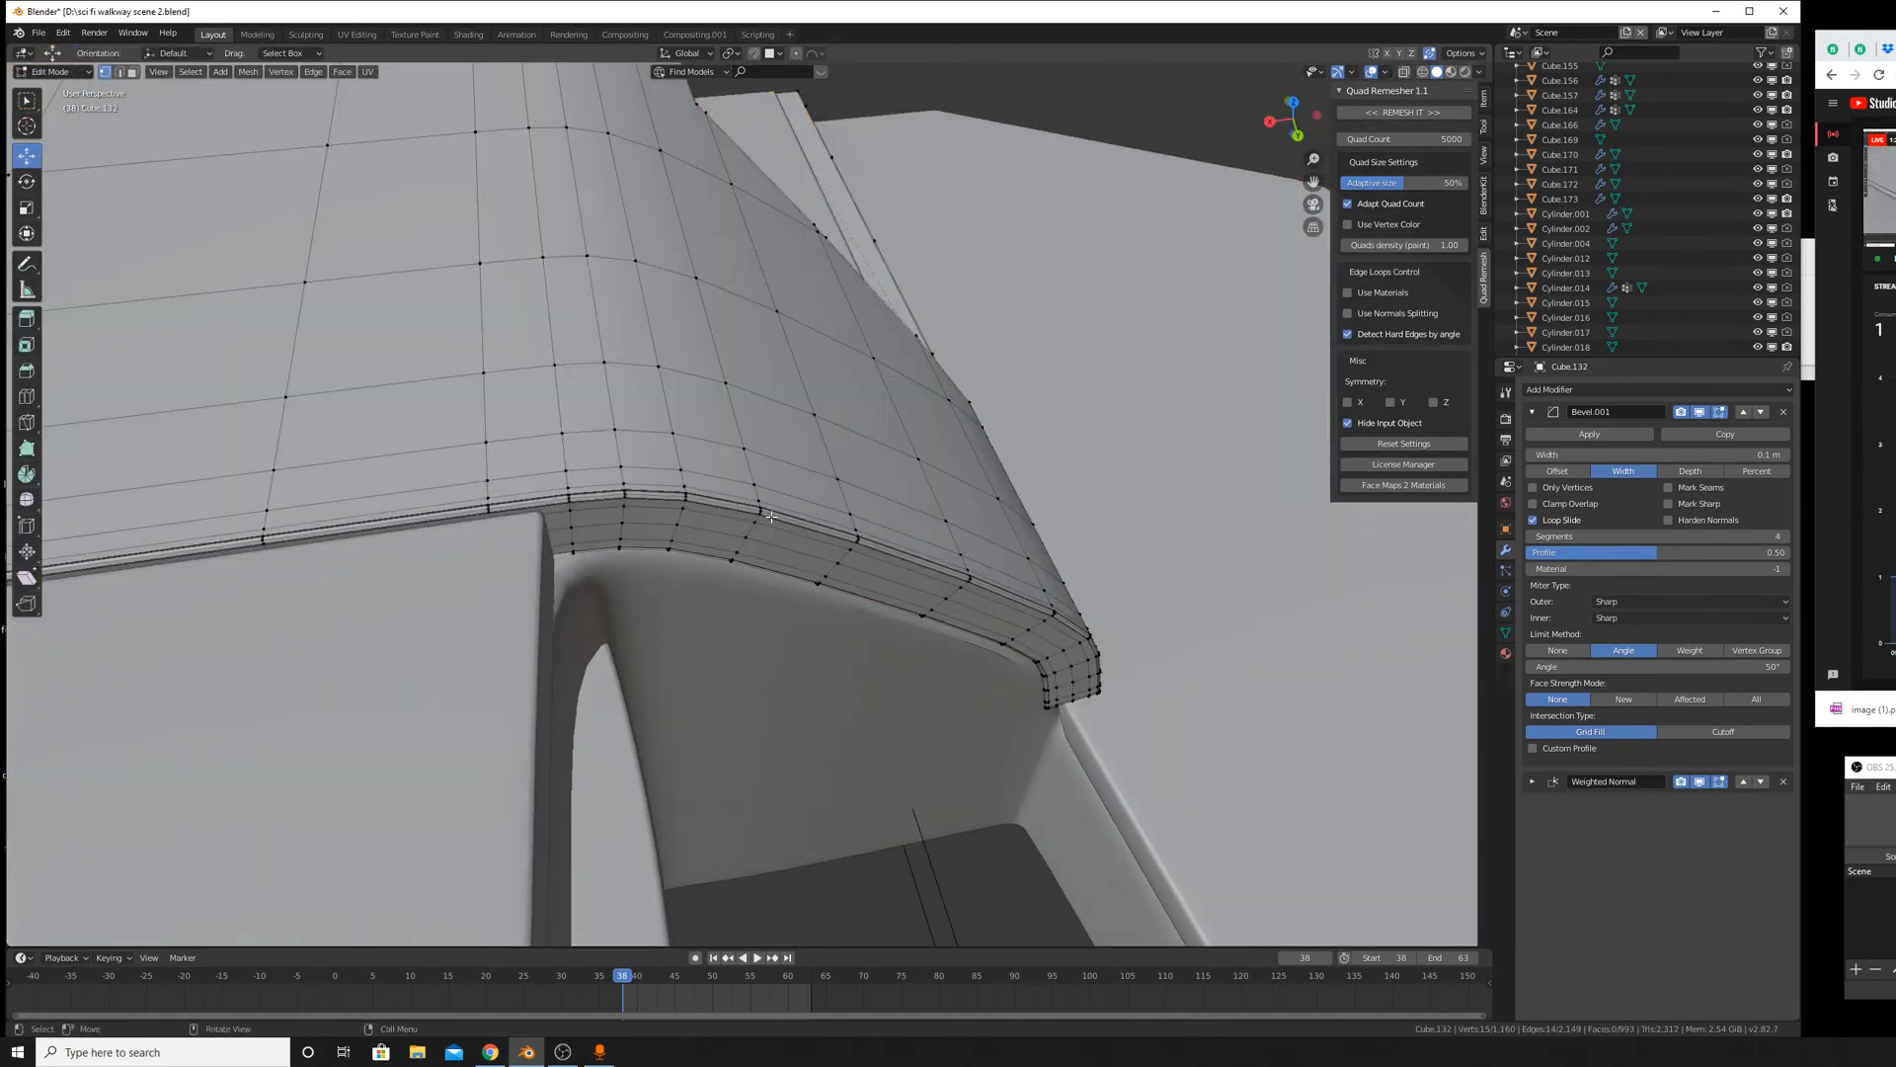
pyautogui.scroll(2, 760, 508)
pyautogui.press('x')
pyautogui.click(681, 494)
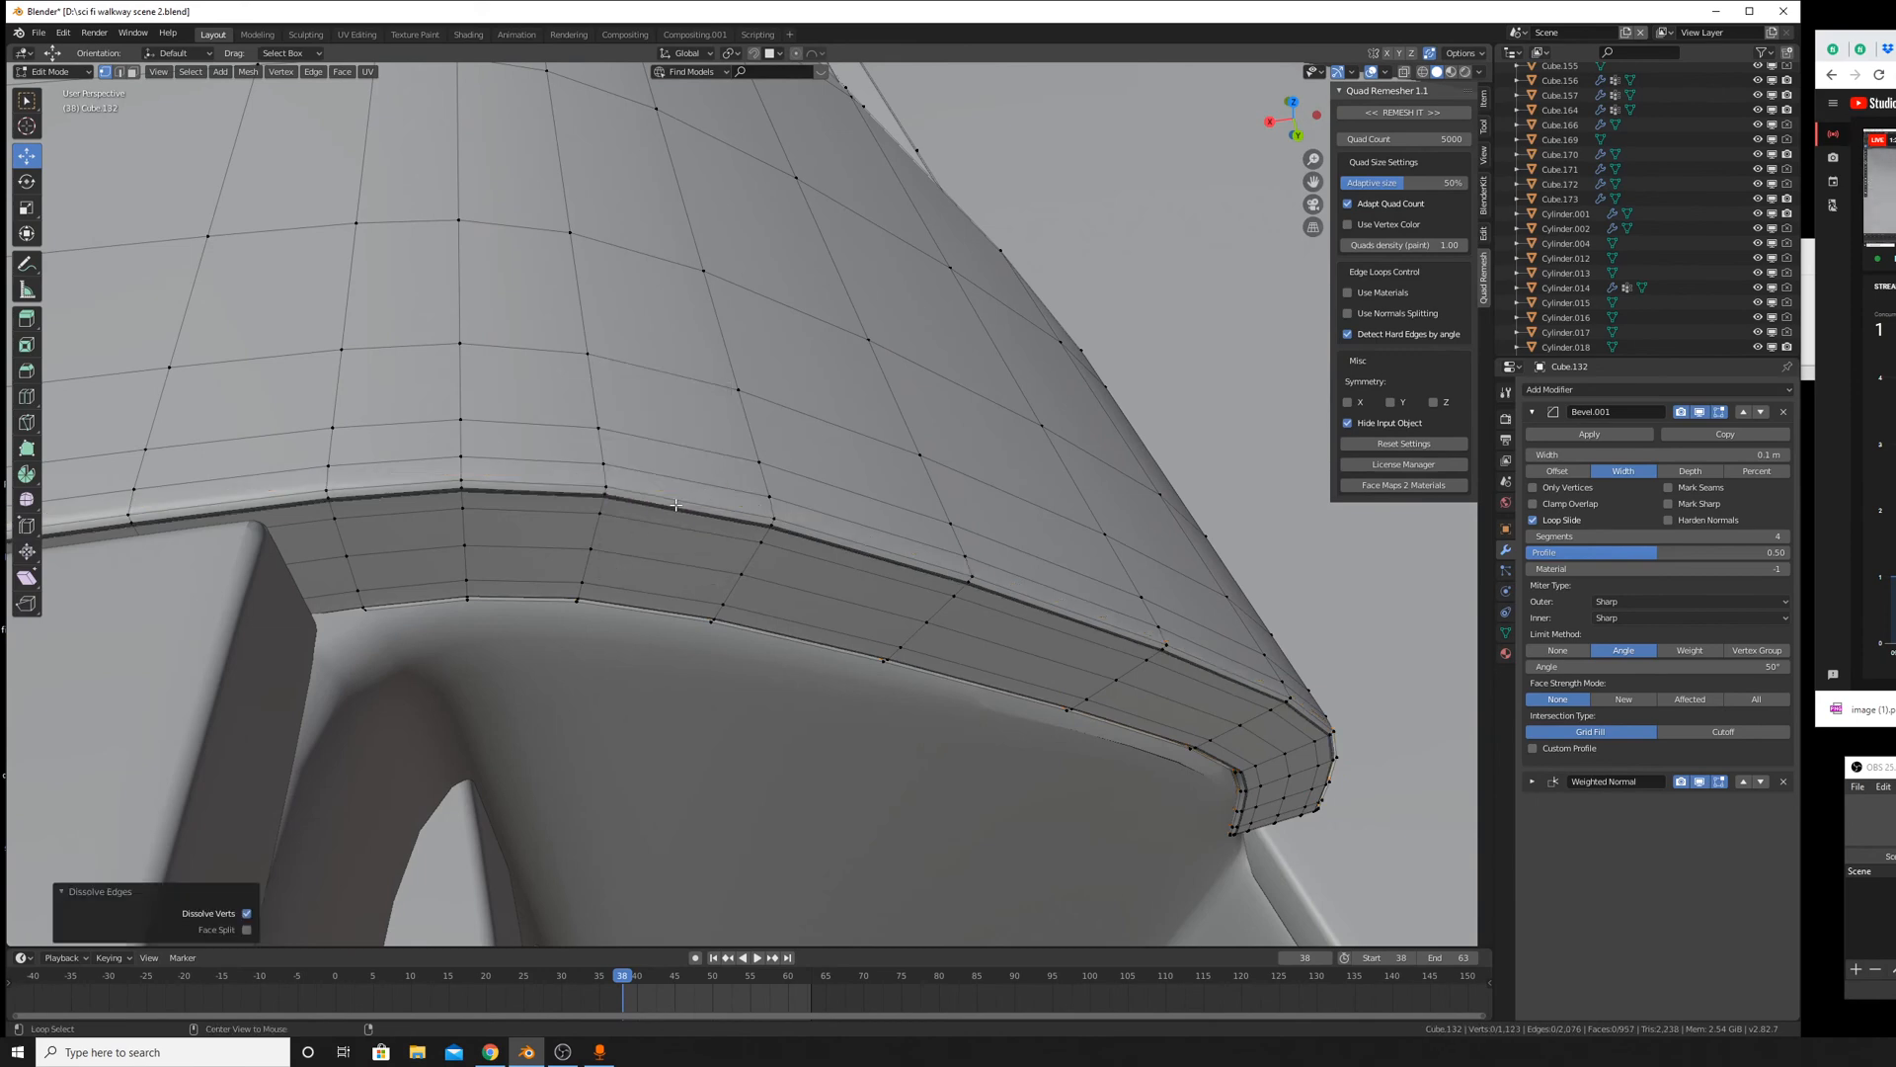
pyautogui.press('x')
pyautogui.click(637, 501)
# Slide the extra rim vertices near the hull shell's seam corner onto their neighbours to merge them.
pyautogui.moveTo(647, 504); pyautogui.dragTo(693, 796, button='middle')
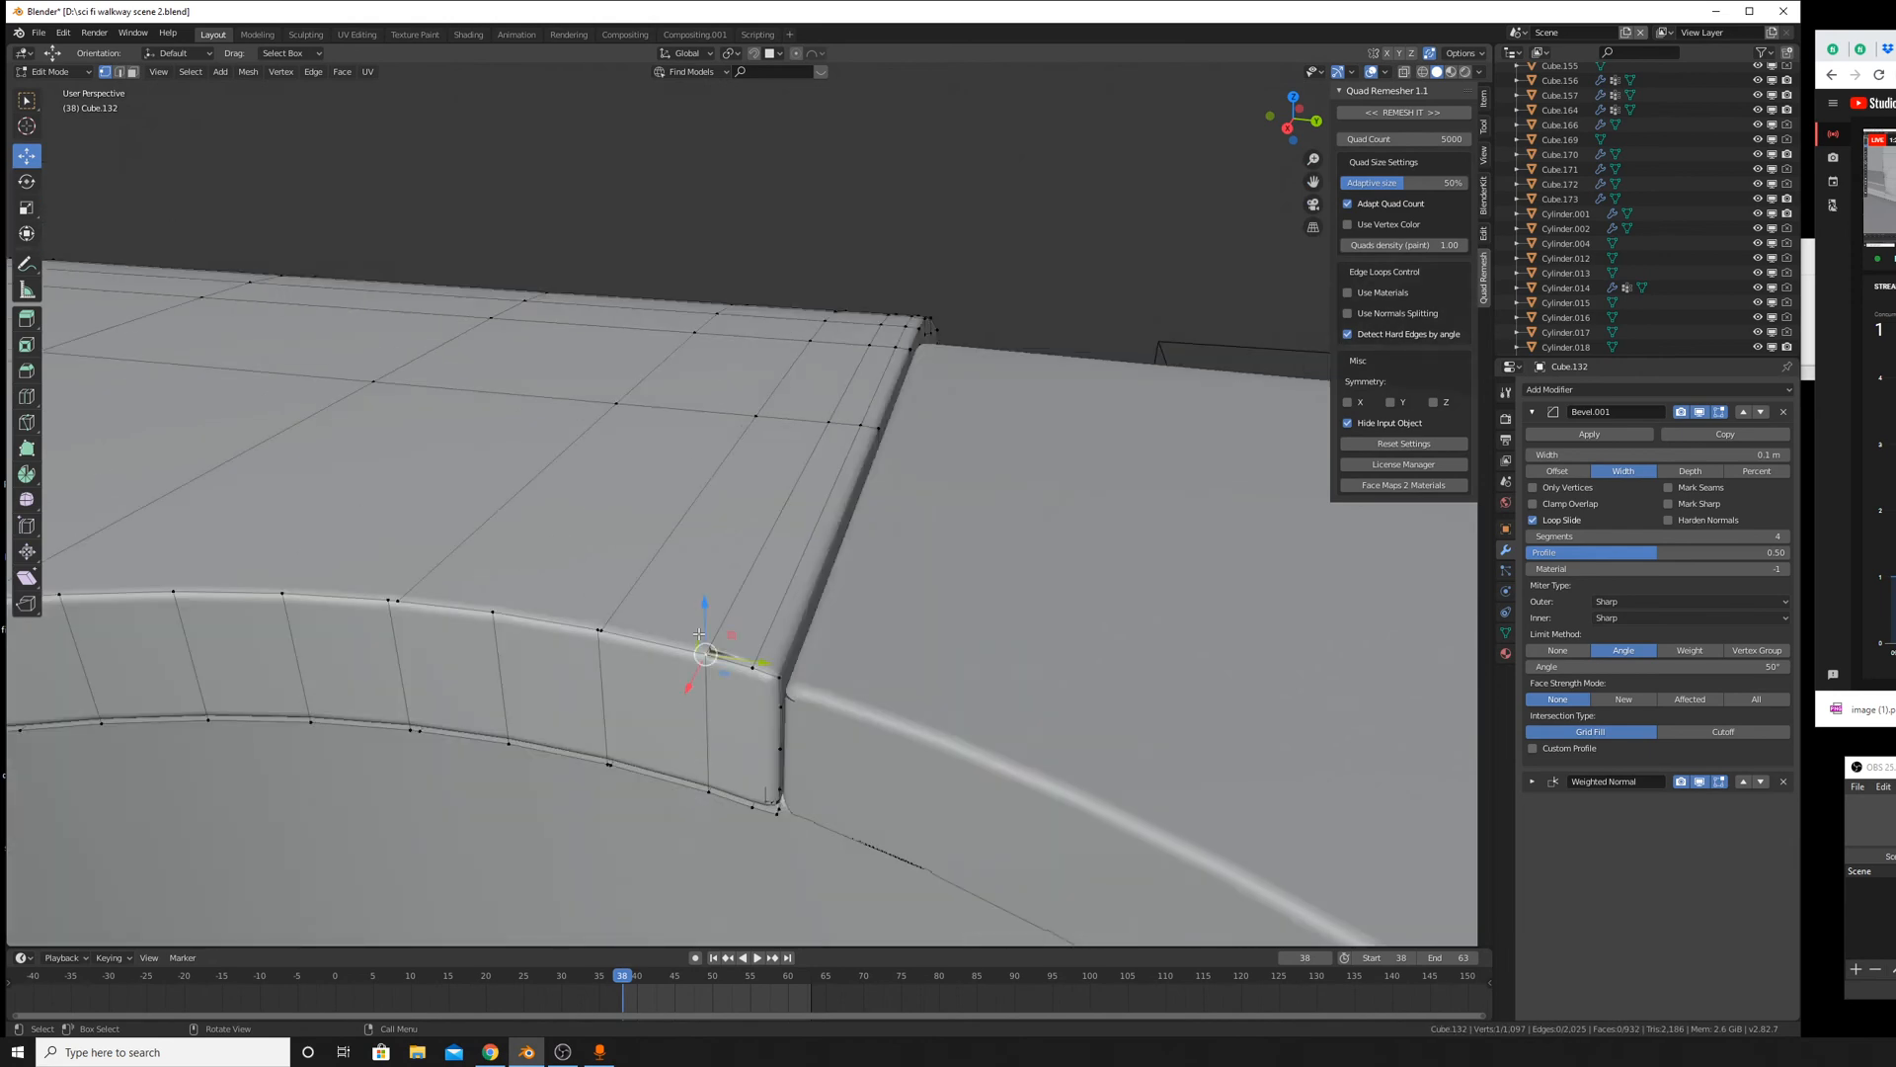
pyautogui.hotkey('shift', 'v')
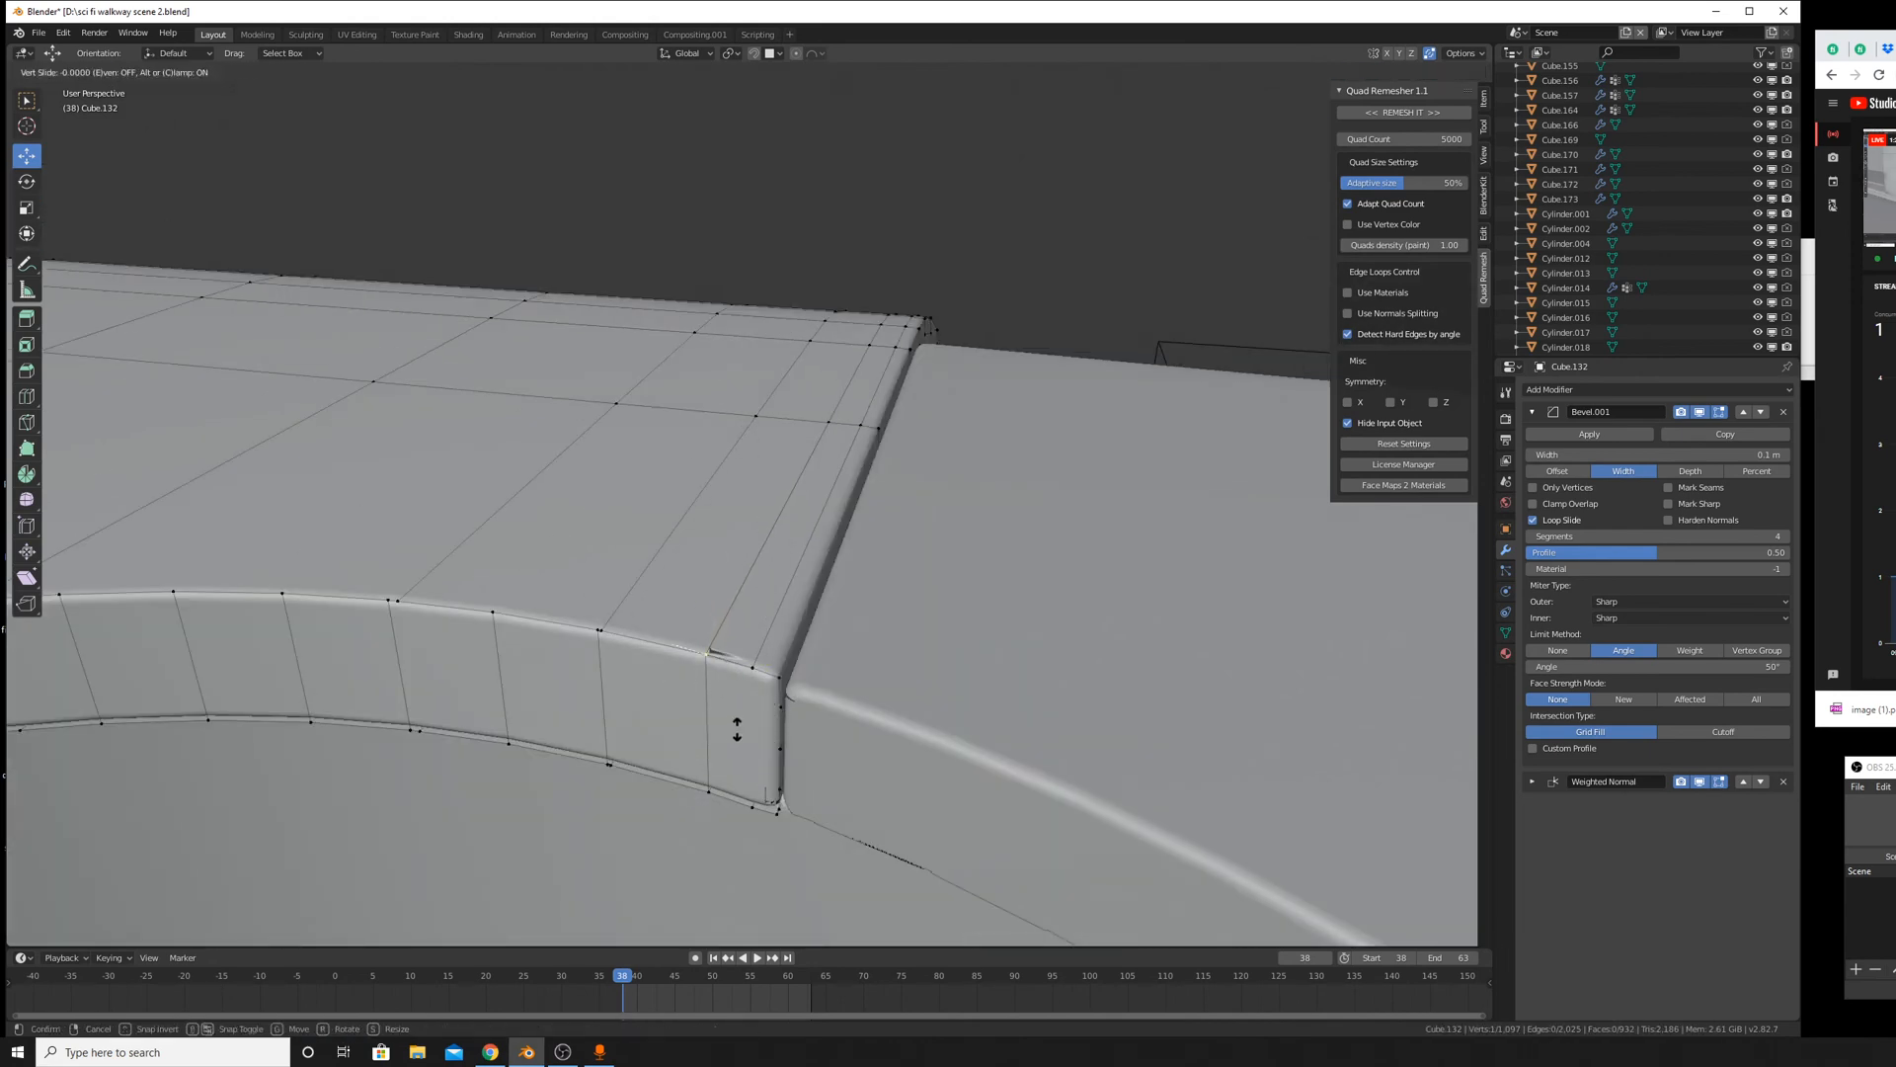
pyautogui.press('g')
pyautogui.rightClick(765, 701)
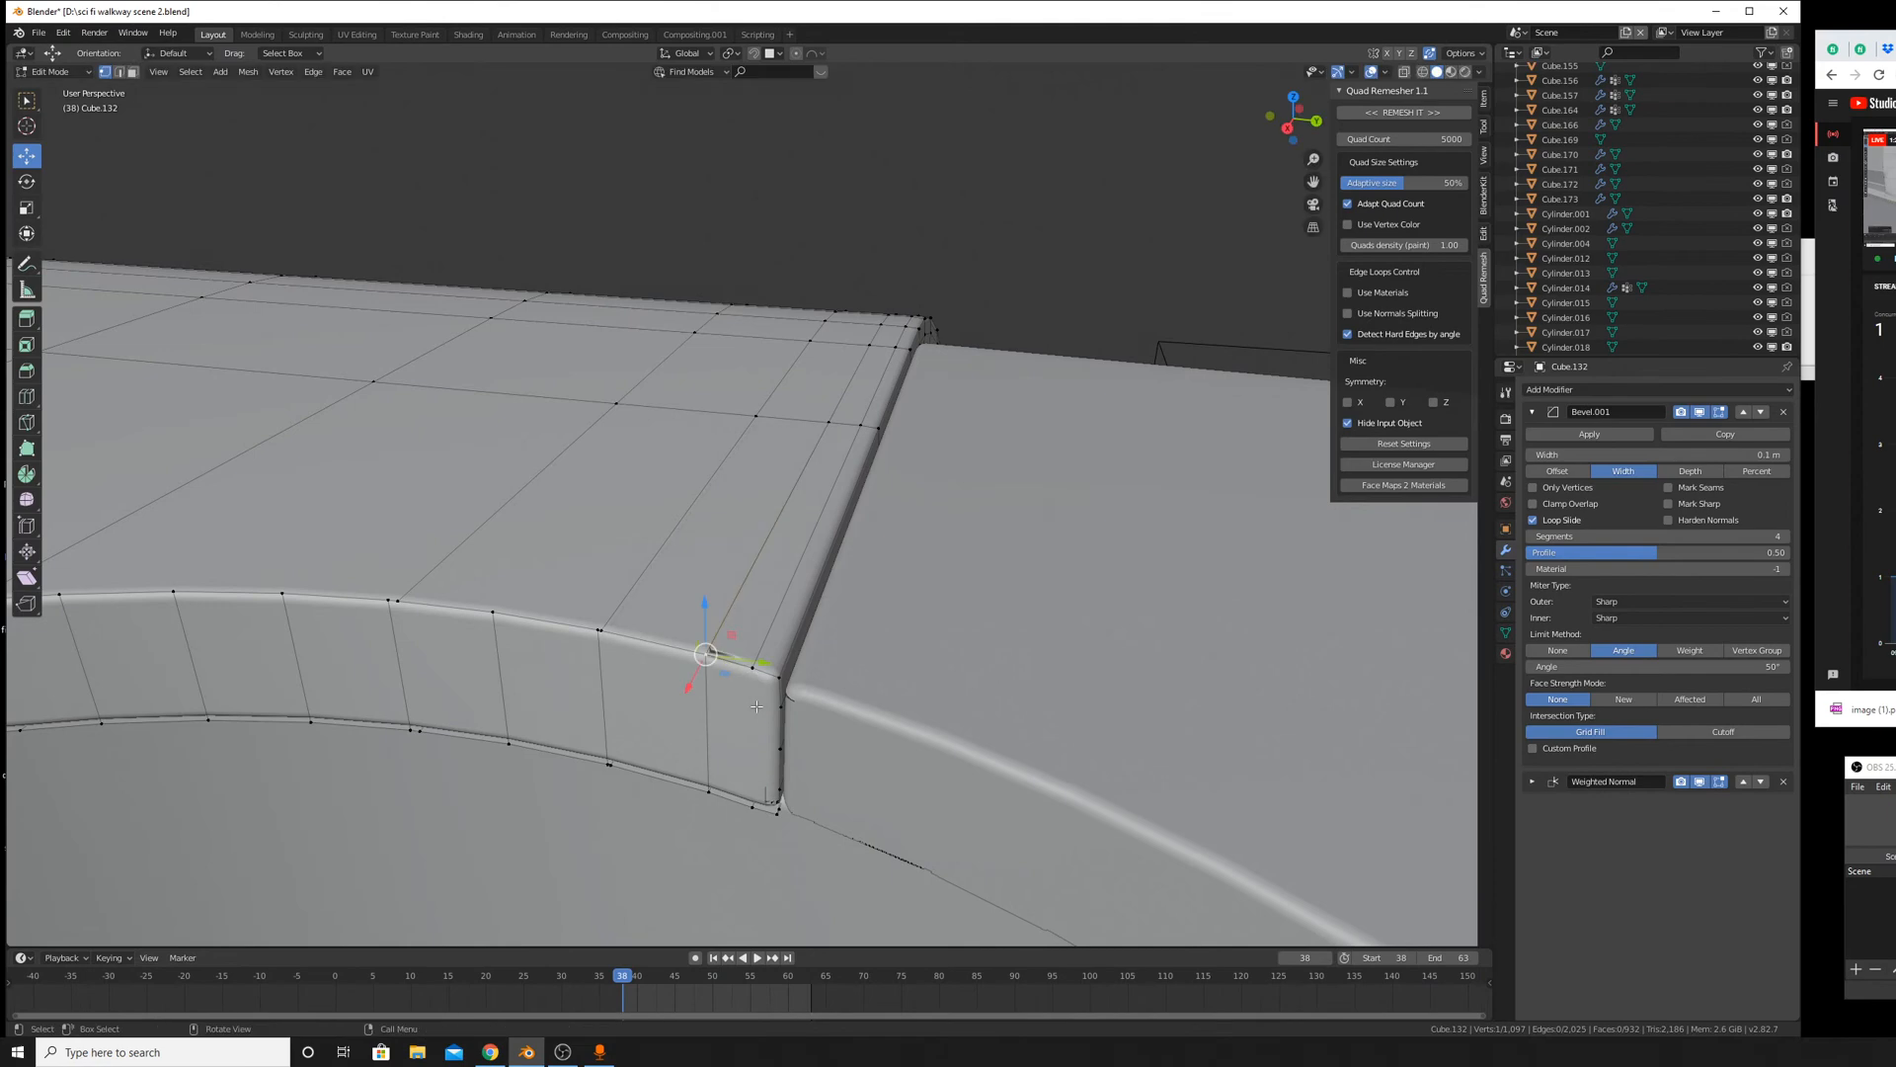
pyautogui.hotkey('shift', 'v')
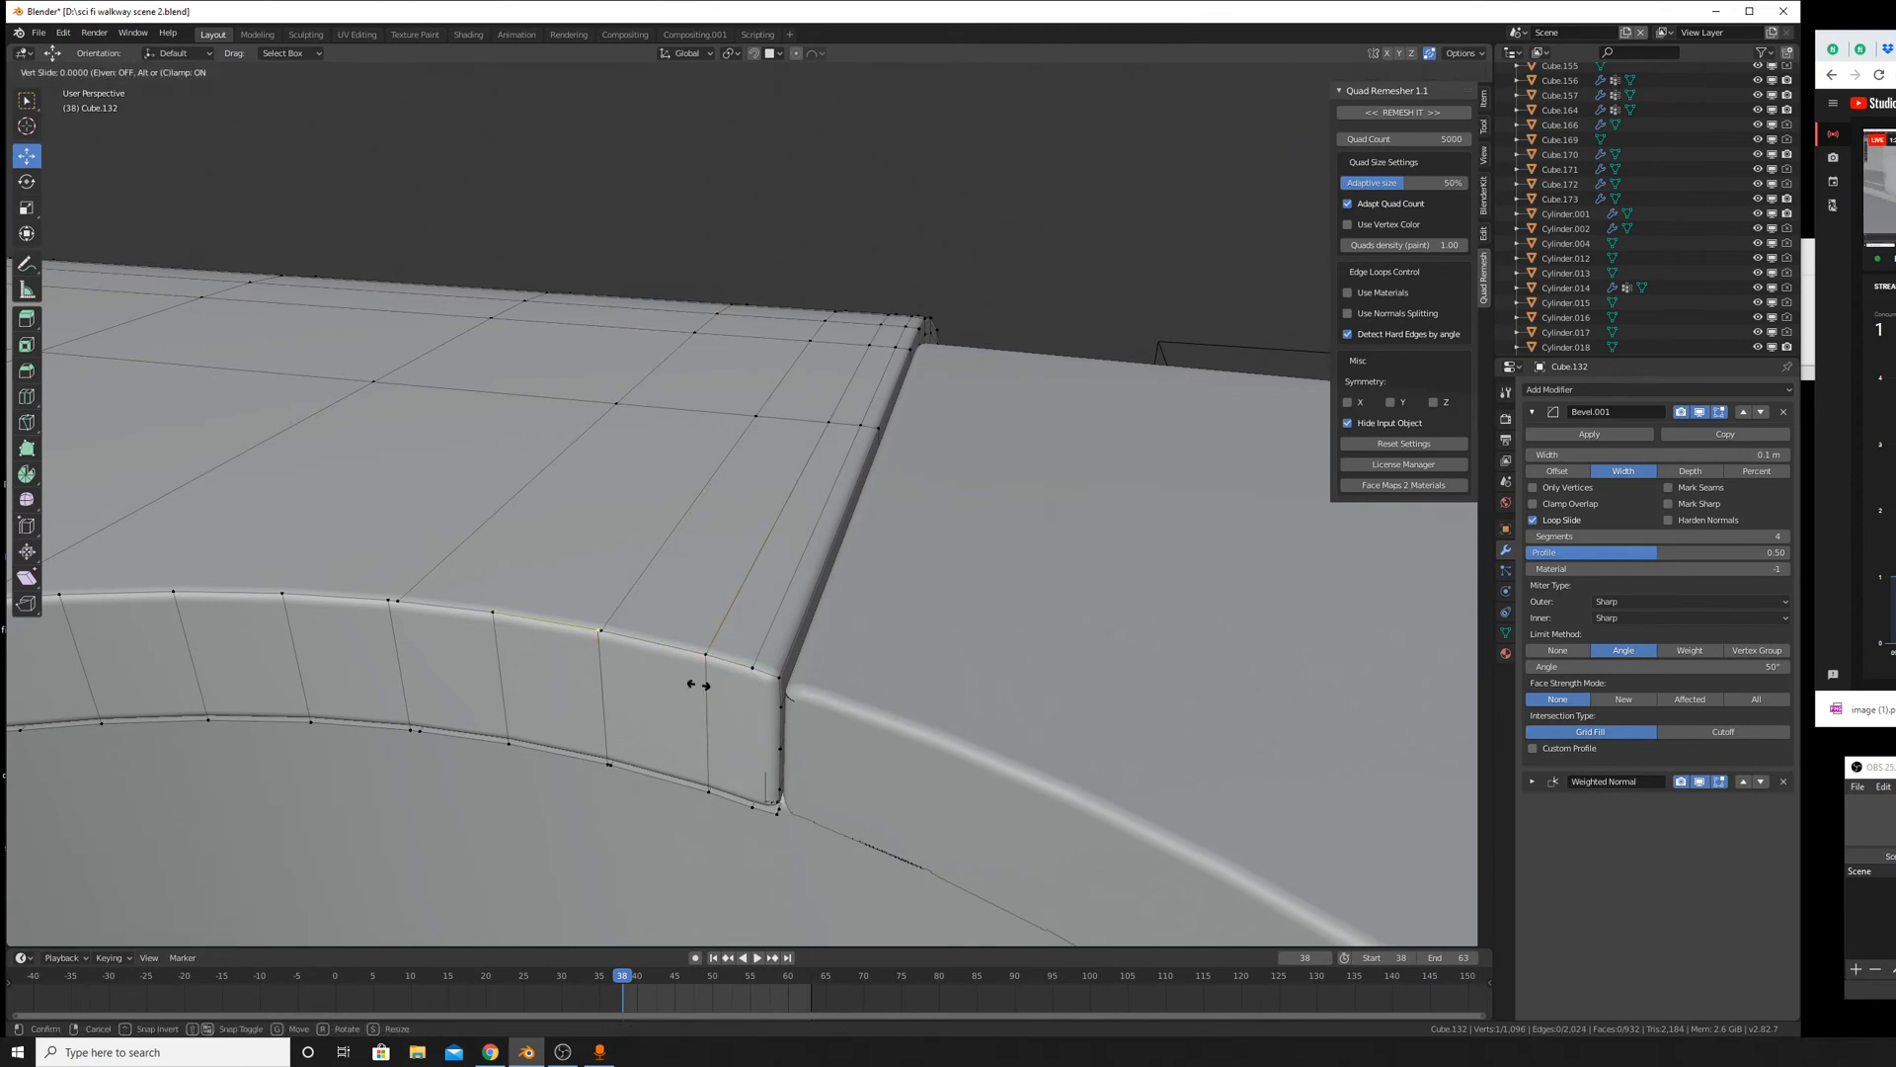
pyautogui.click(761, 720)
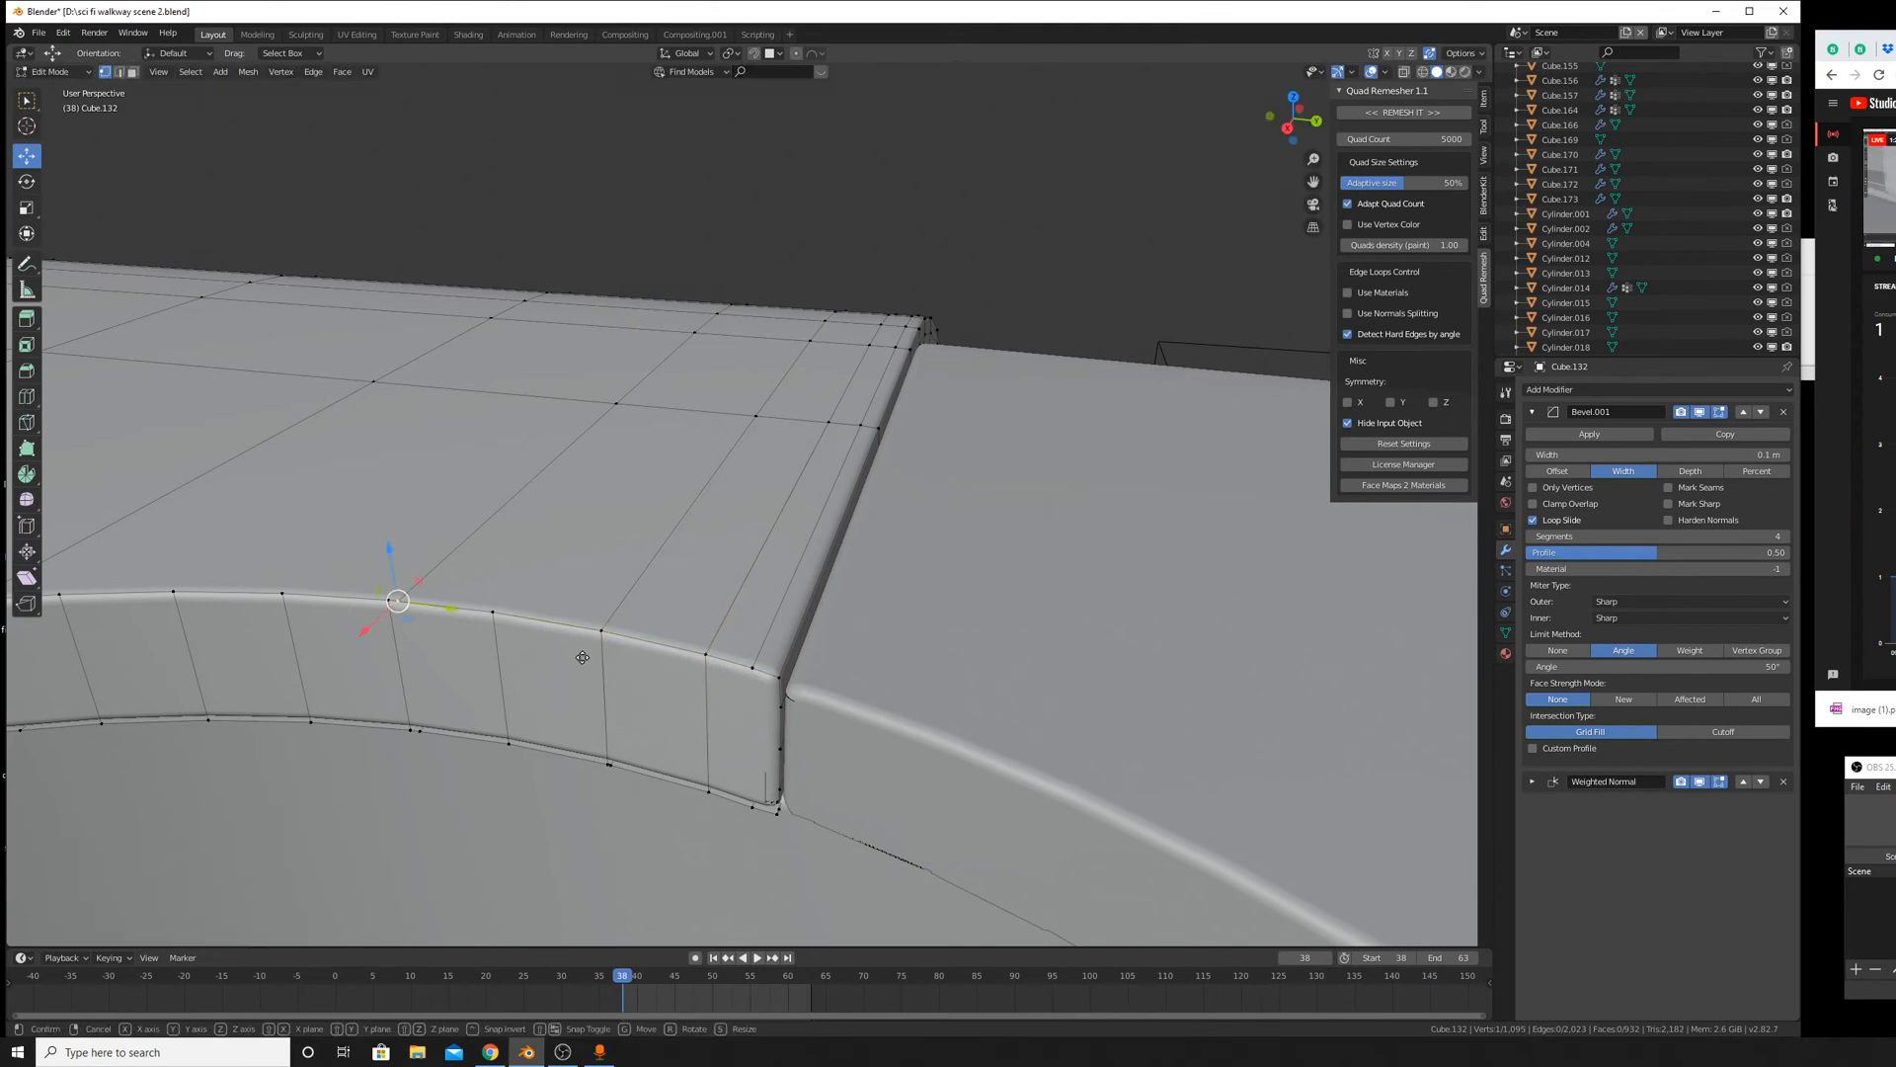
# Dissolve the edge loop along the hull shell's lower edge at the vent-side end and leave mesh editing.
pyautogui.moveTo(396, 603); pyautogui.dragTo(1049, 749, button='middle')
pyautogui.press('Tab')
pyautogui.press('Tab')
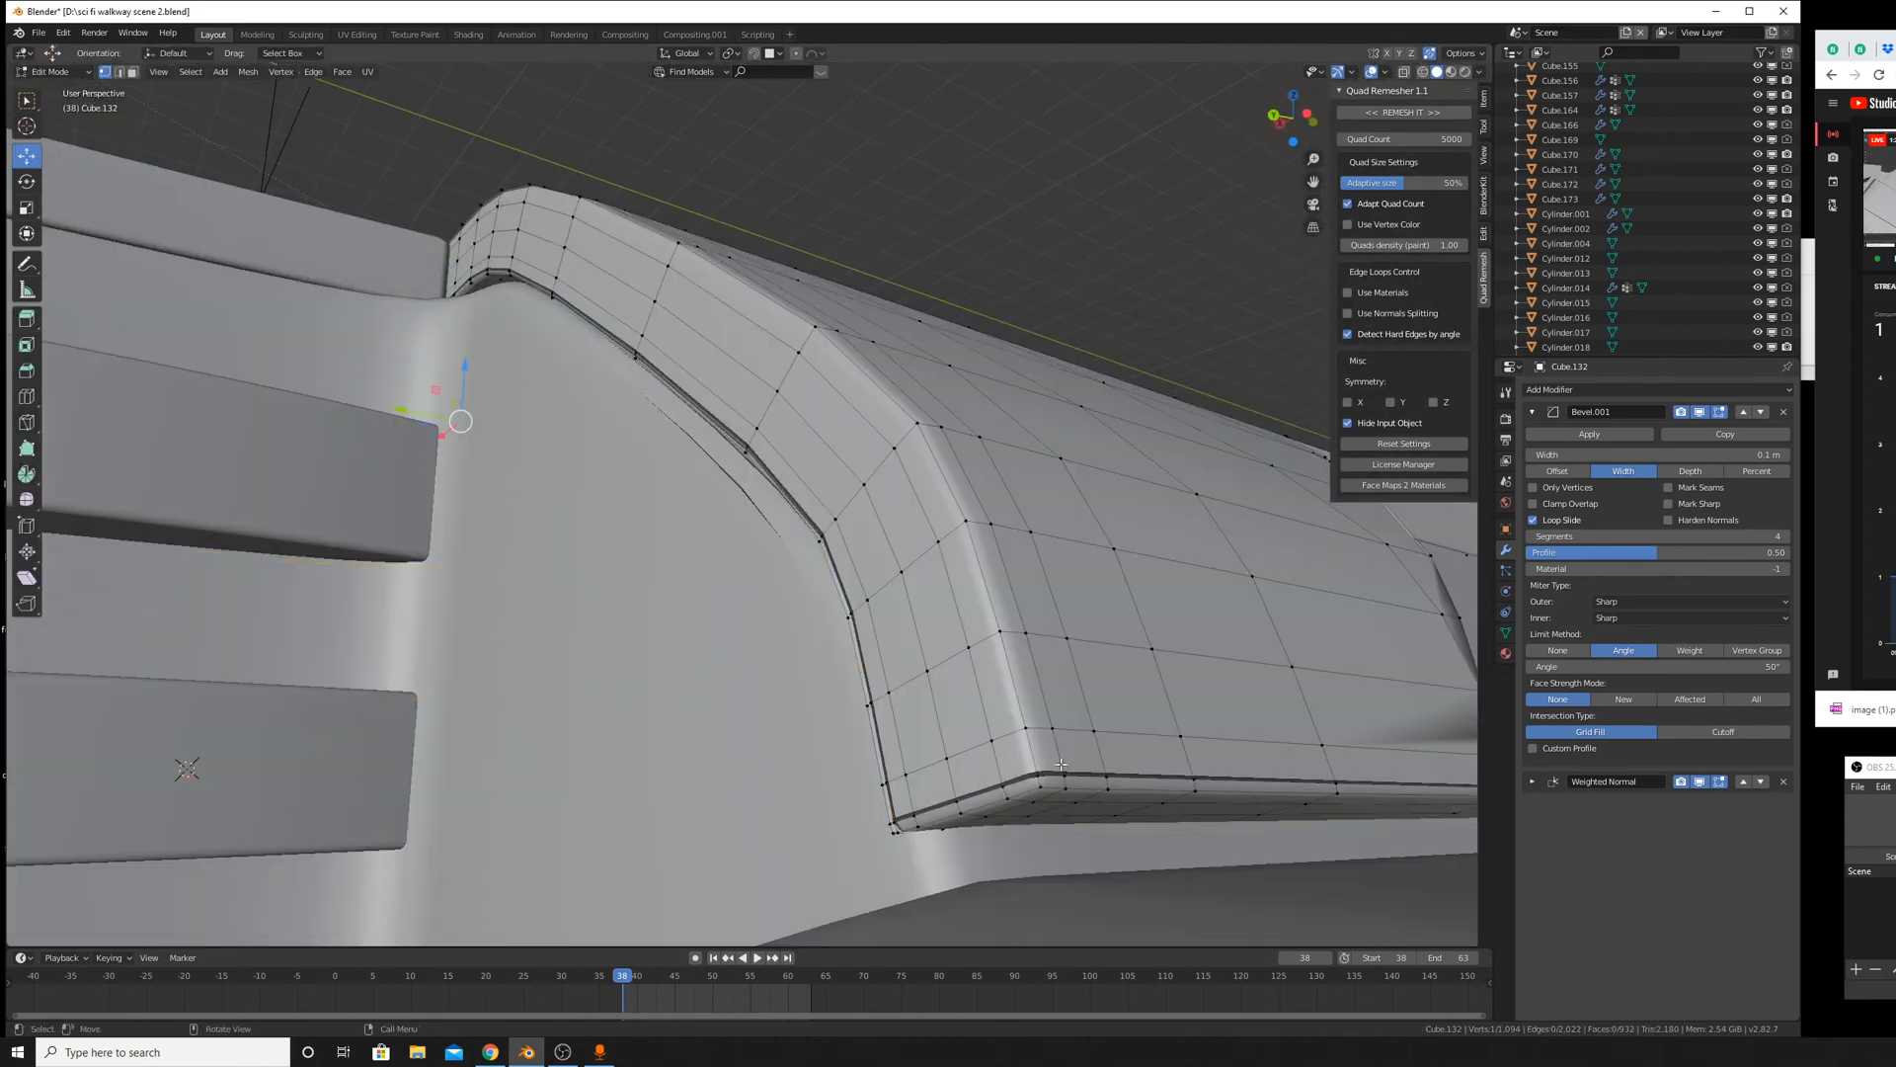
pyautogui.rightClick(1045, 774)
pyautogui.click(1047, 782)
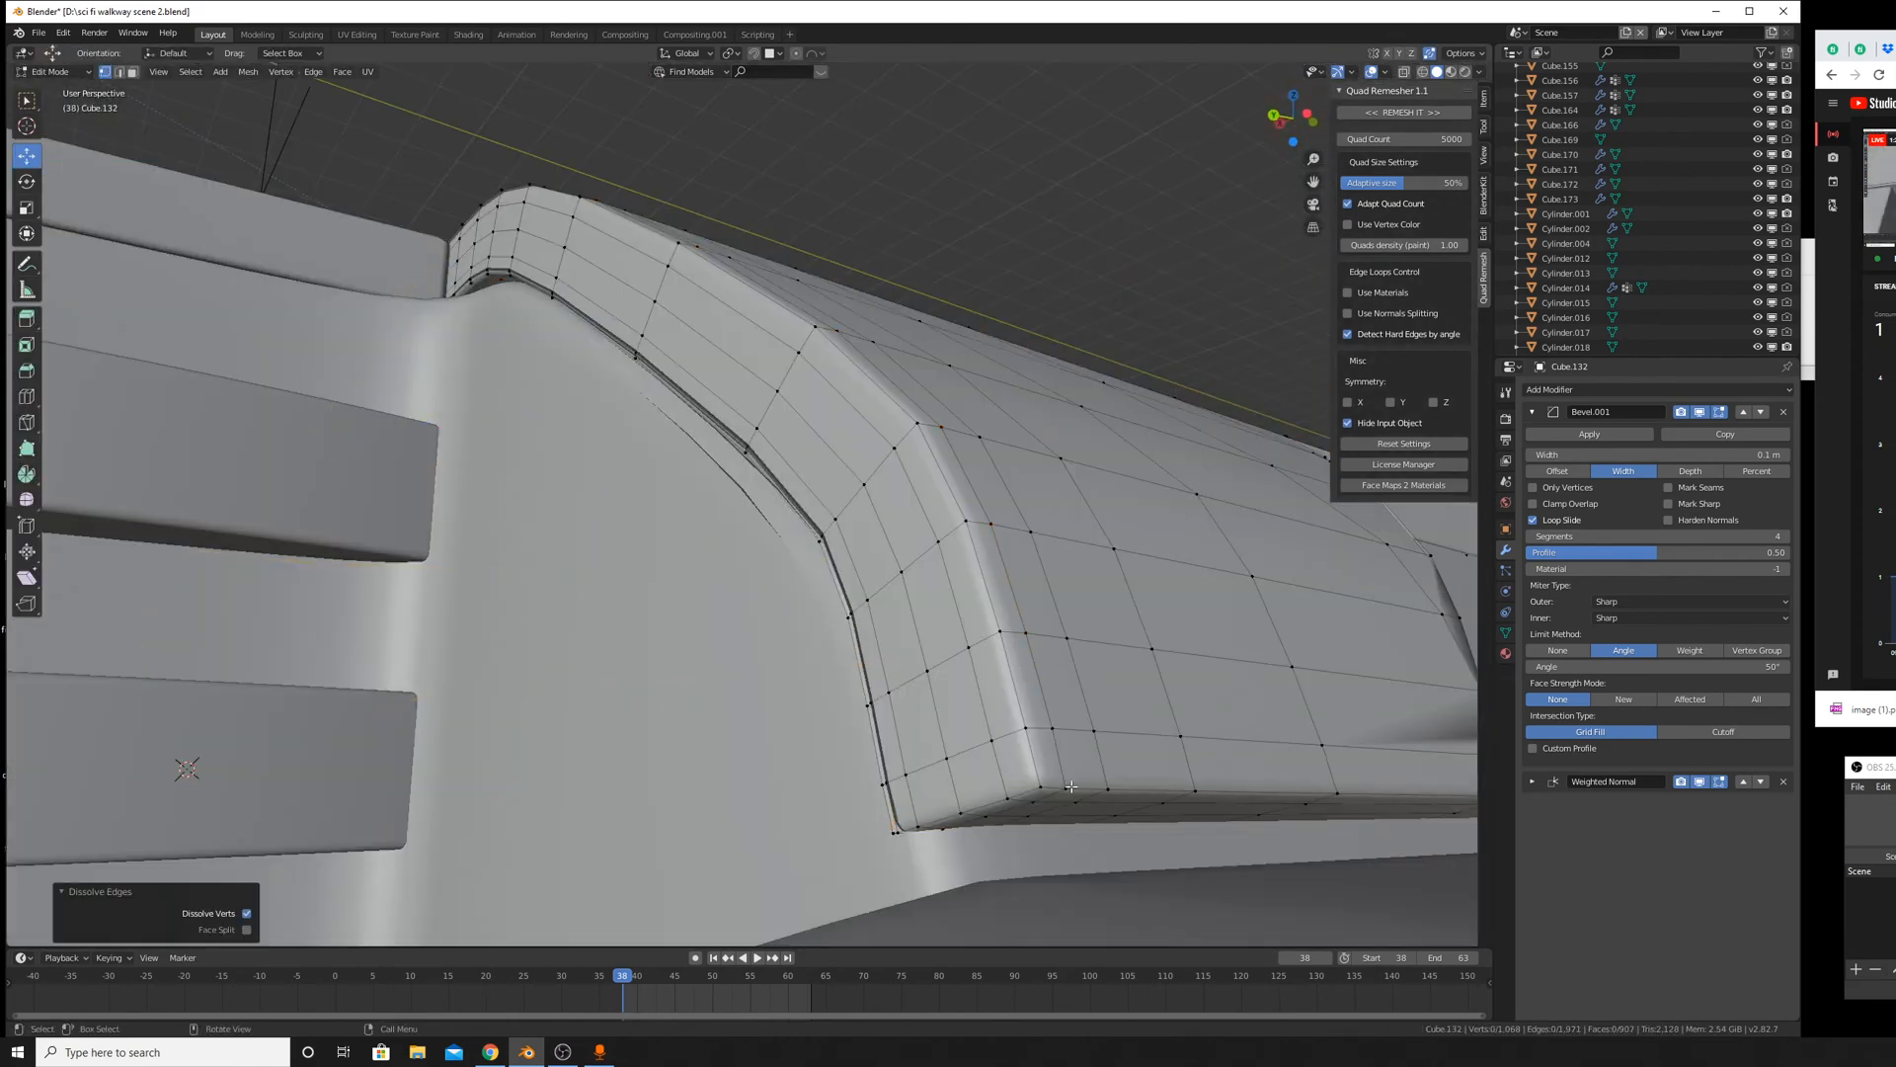
pyautogui.press('Tab')
# Set the hull shell's bevel angle limit to 30°.
pyautogui.moveTo(1079, 780); pyautogui.dragTo(1115, 741, button='middle')
pyautogui.keyDown('shift'); pyautogui.moveTo(1110, 792); pyautogui.dragTo(964, 626, button='middle'); pyautogui.keyUp('shift')
pyautogui.scroll(4, 681, 618)
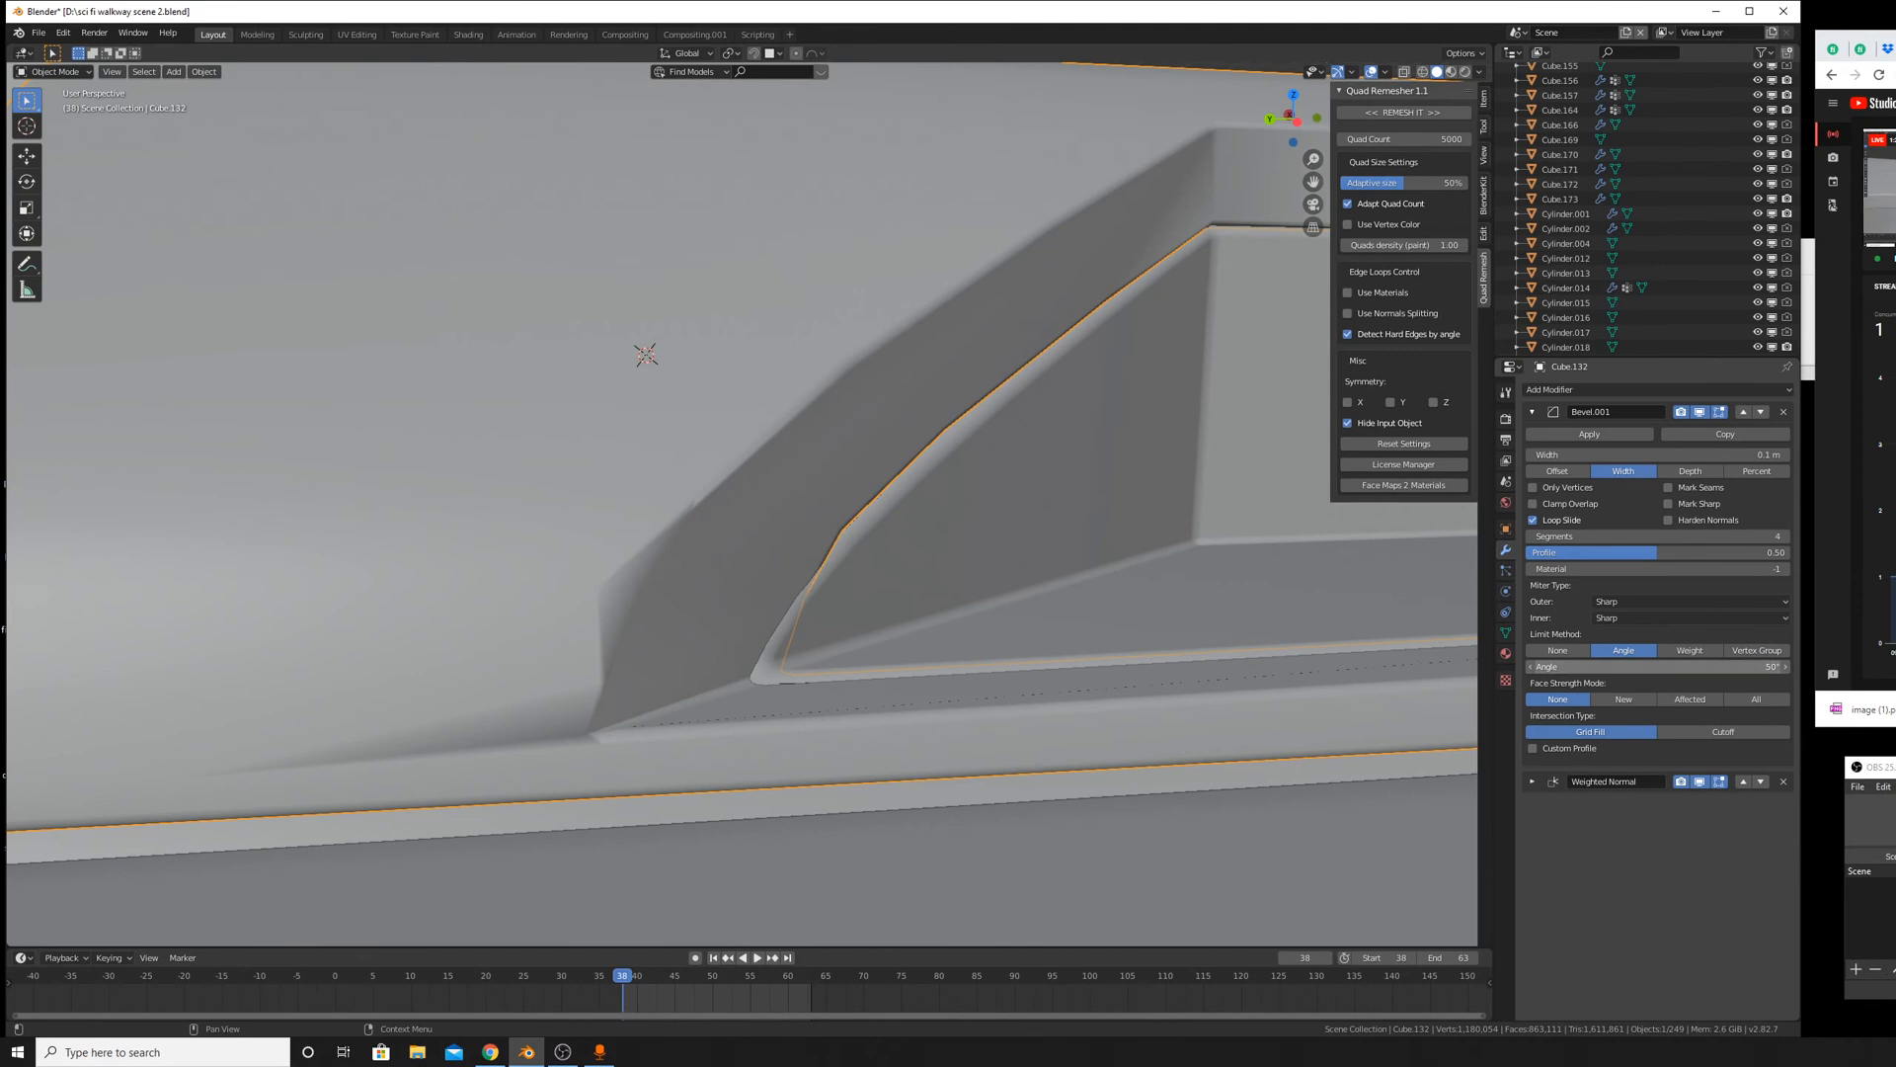
pyautogui.moveTo(1659, 667); pyautogui.dragTo(1674, 666)
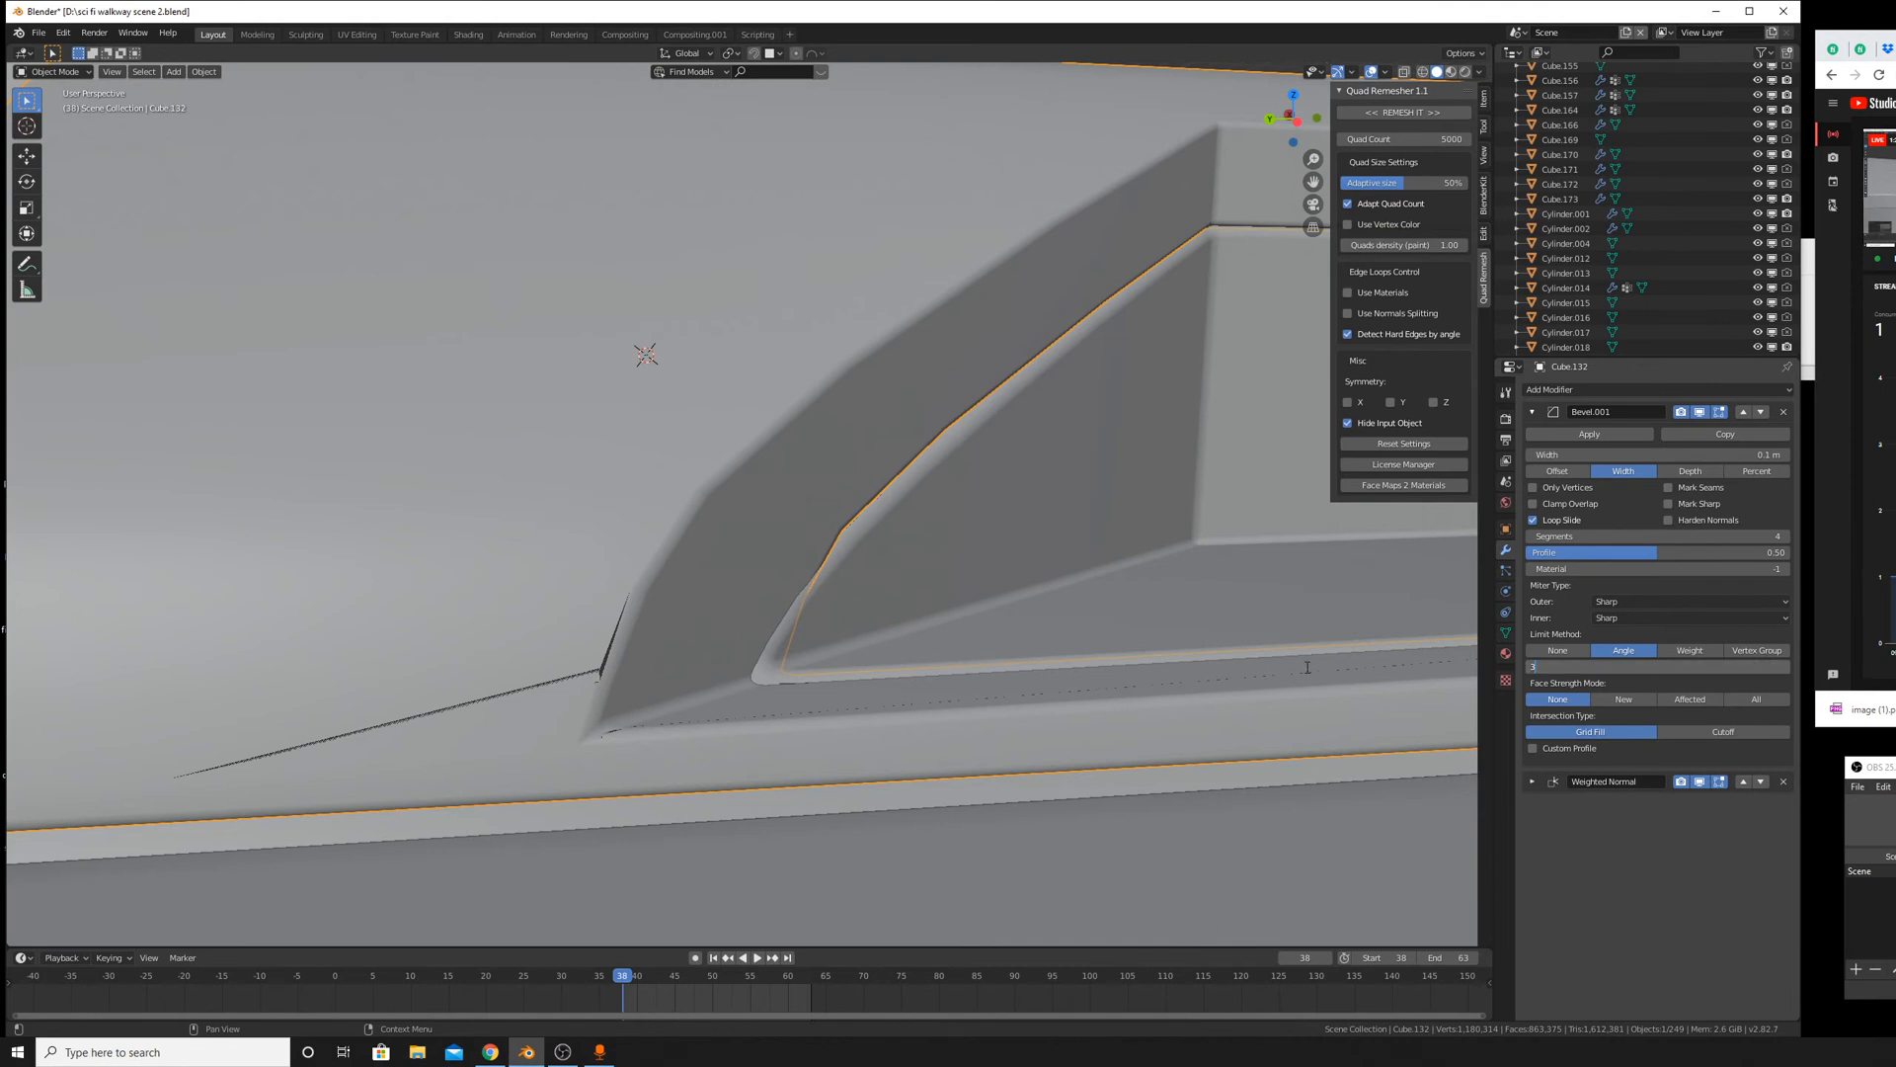
pyautogui.write('0')
pyautogui.press('Return')
# Slide the stray vertices at the pointed lower corner of the hull shell's side recess onto their neighbours.
pyautogui.press('Tab')
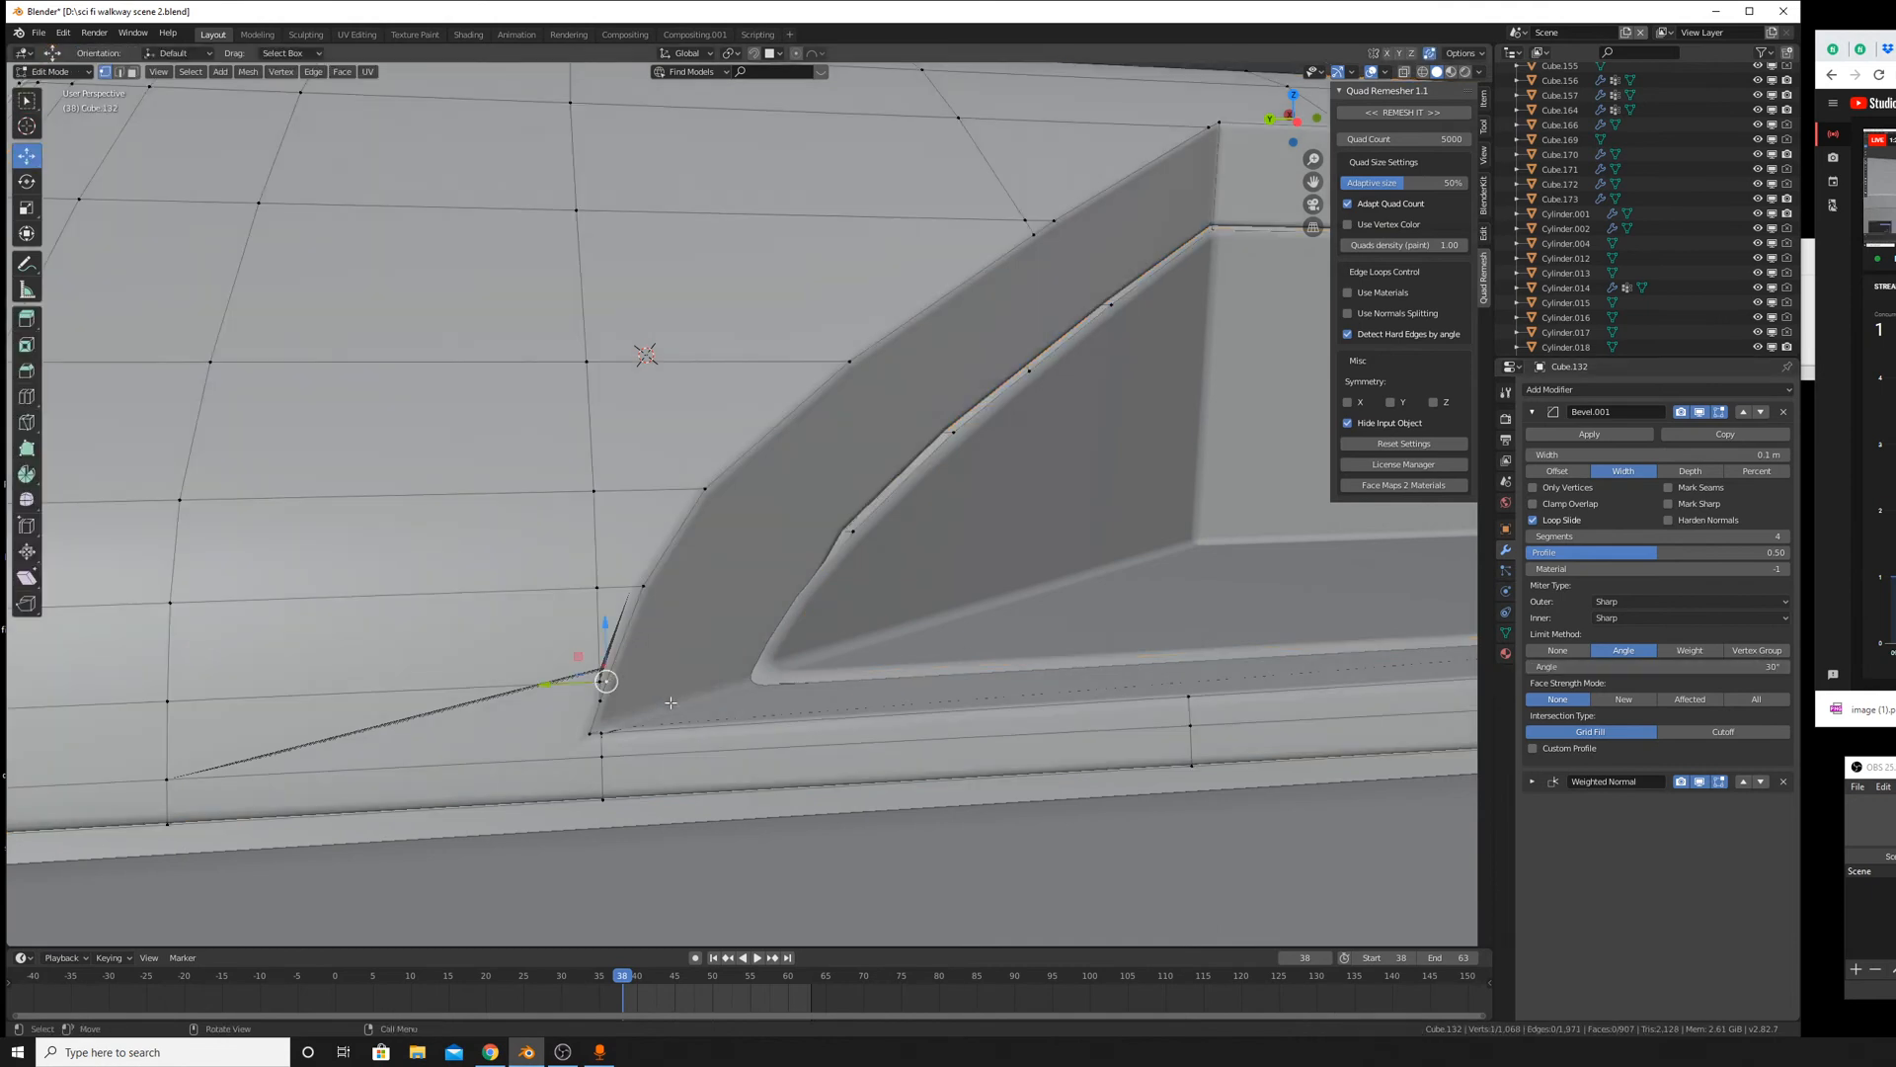
pyautogui.click(657, 701)
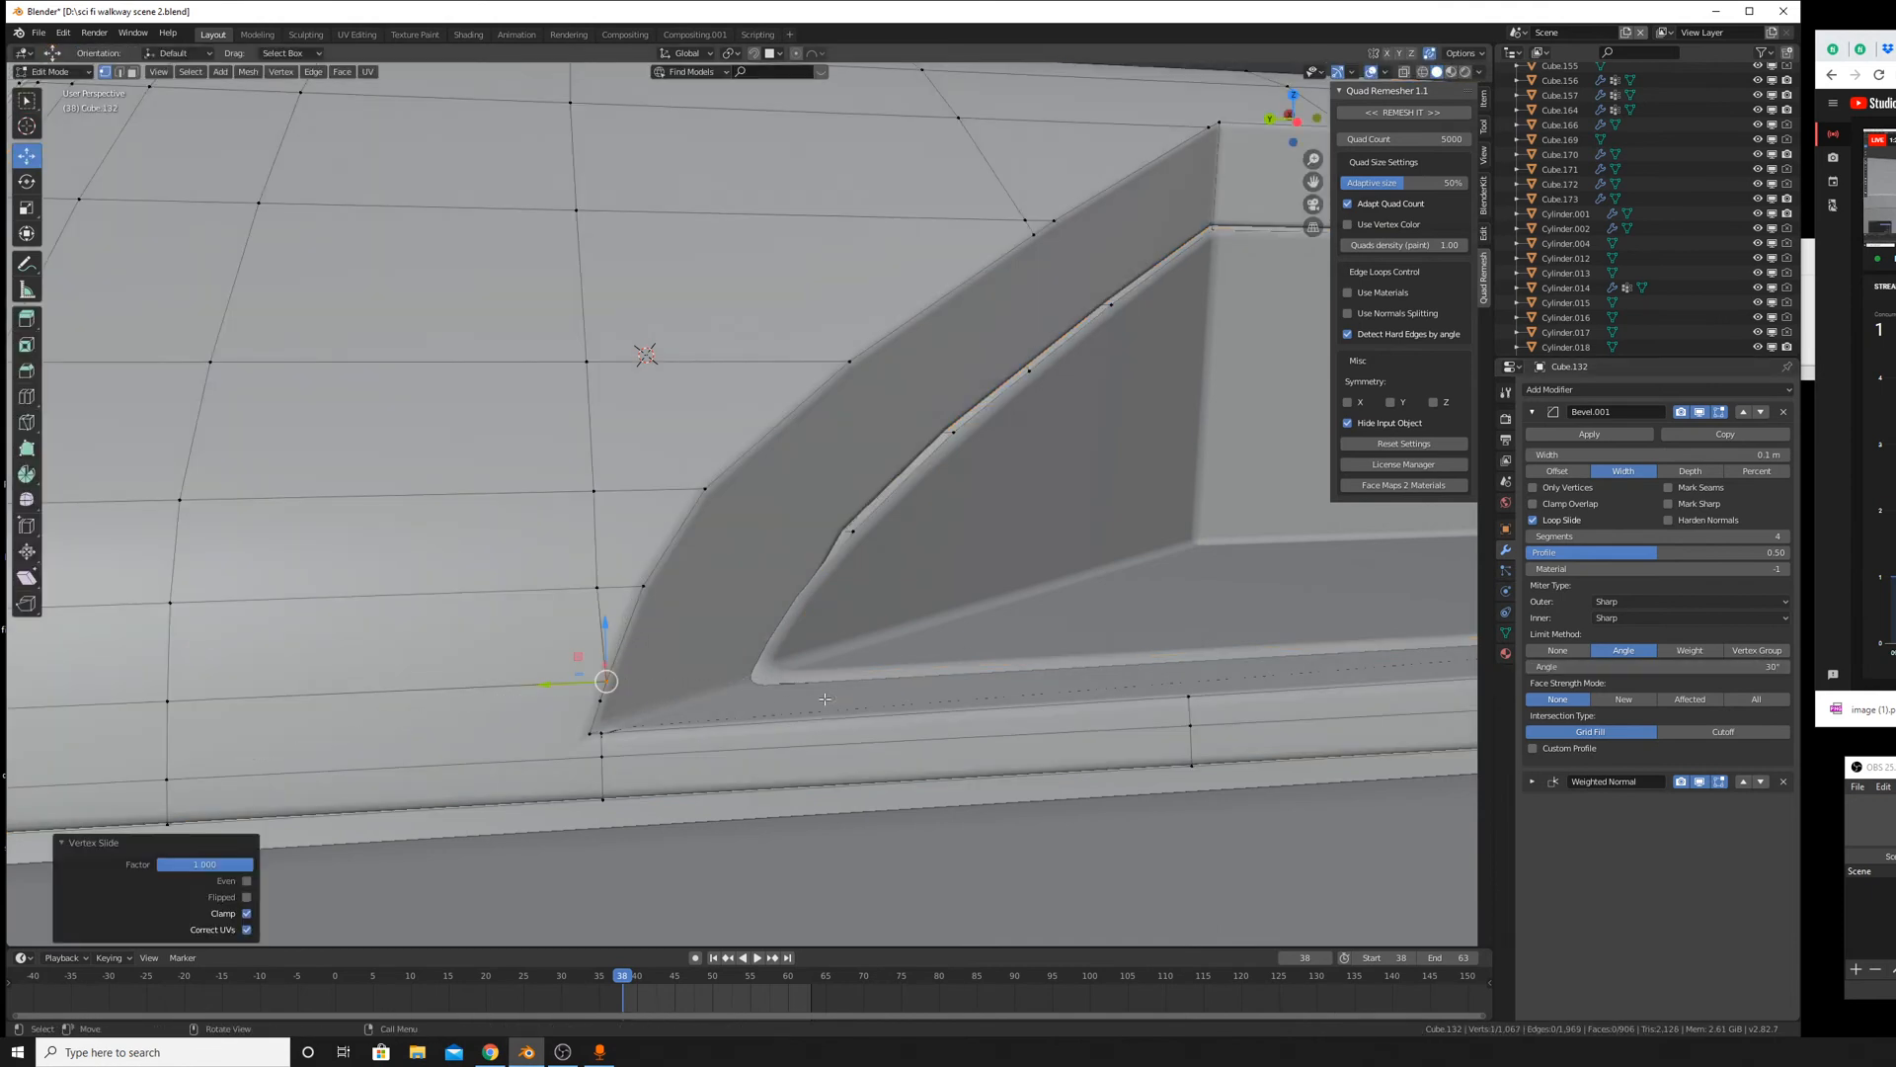
pyautogui.press('g')
pyautogui.click(780, 728)
pyautogui.moveTo(775, 721); pyautogui.dragTo(736, 697, button='middle')
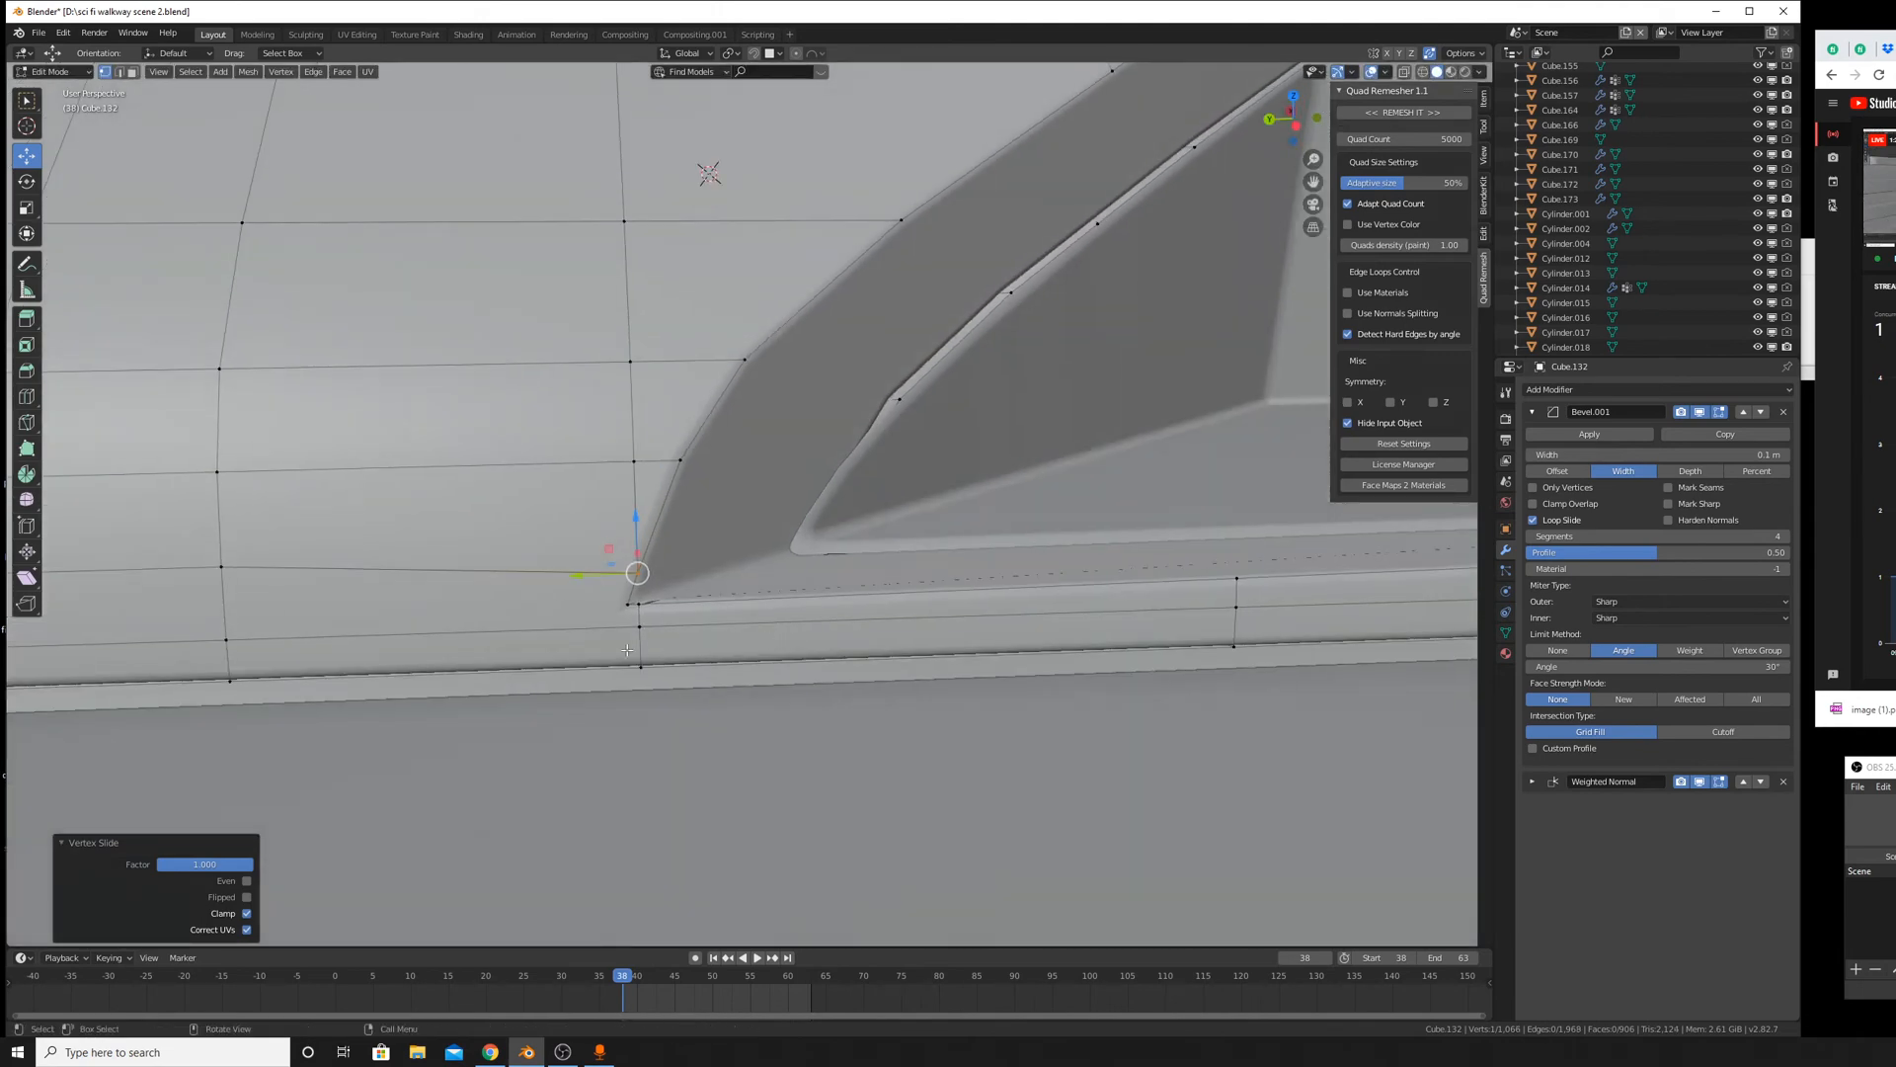
pyautogui.click(639, 626)
pyautogui.click(459, 601)
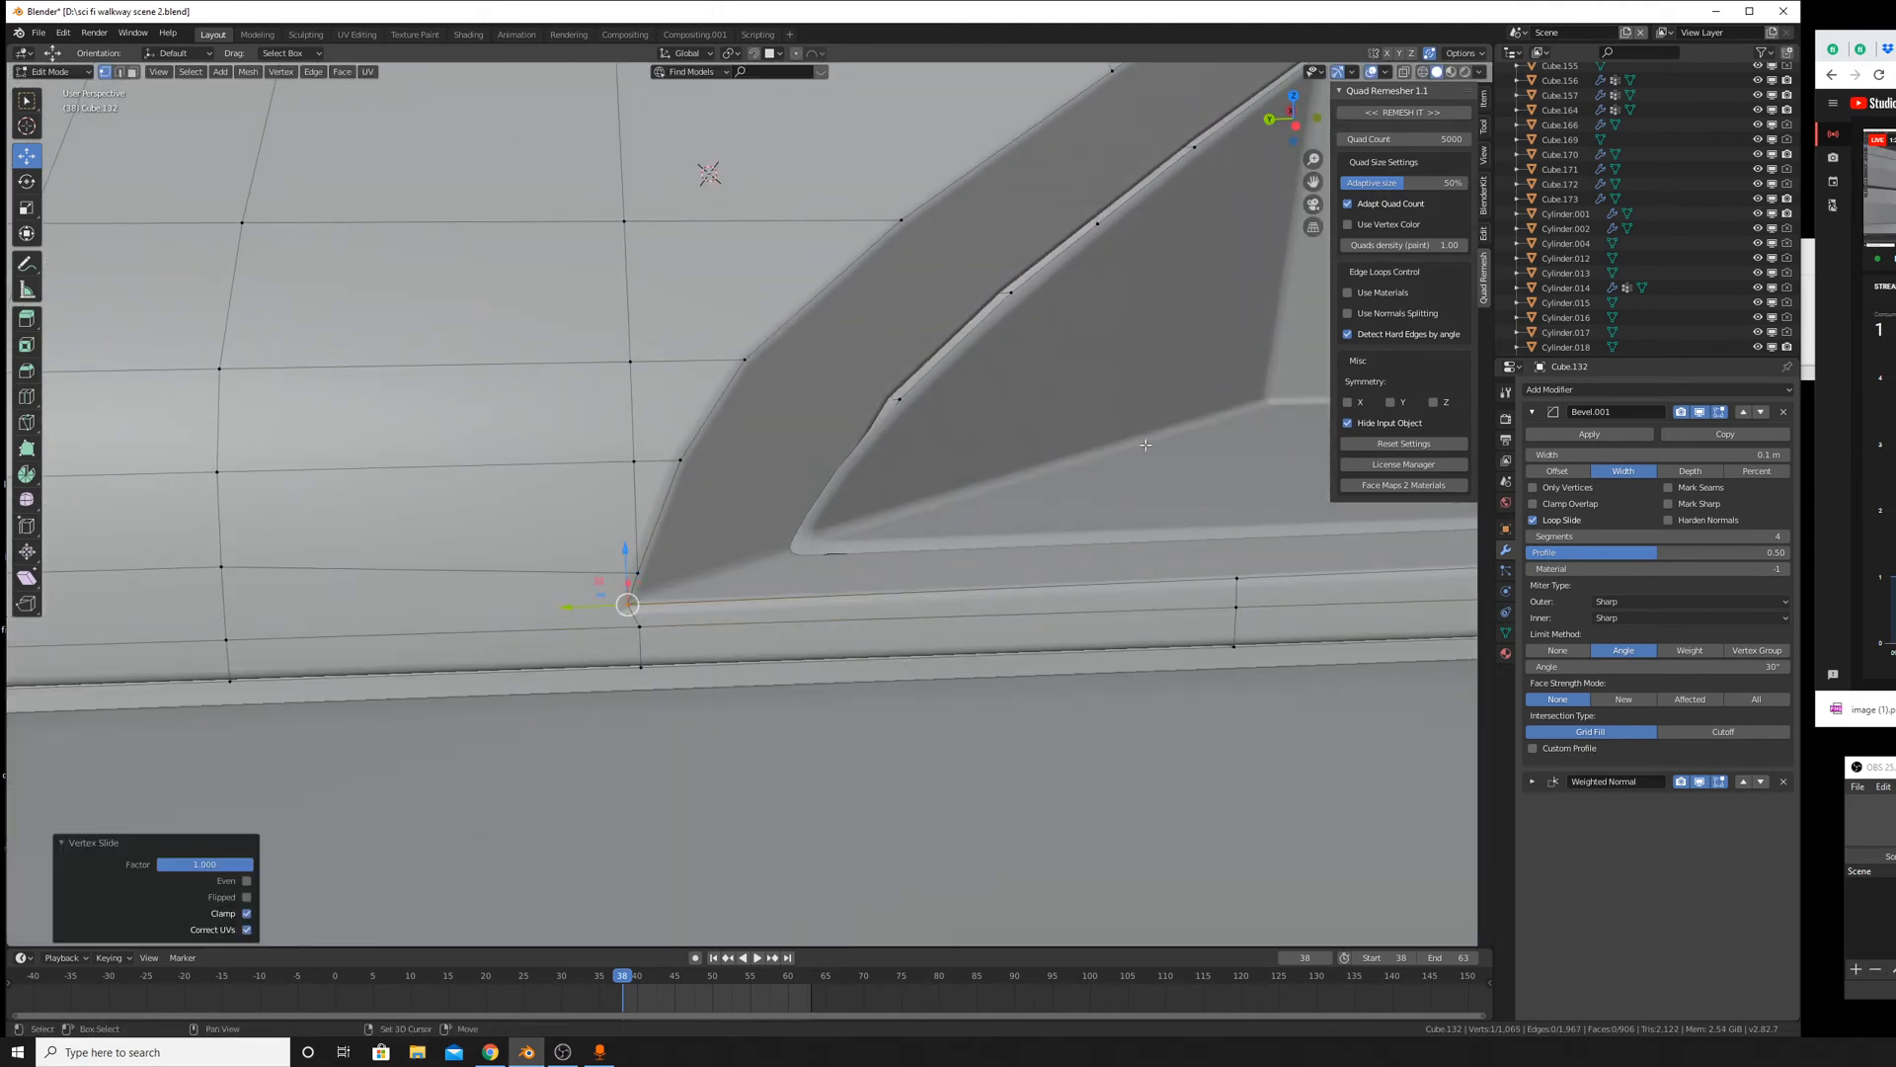
# Slide the extra vertex at the side recess's upper corner onto its neighbour and check the shell outside mesh editing.
pyautogui.moveTo(459, 601); pyautogui.dragTo(918, 498, button='middle')
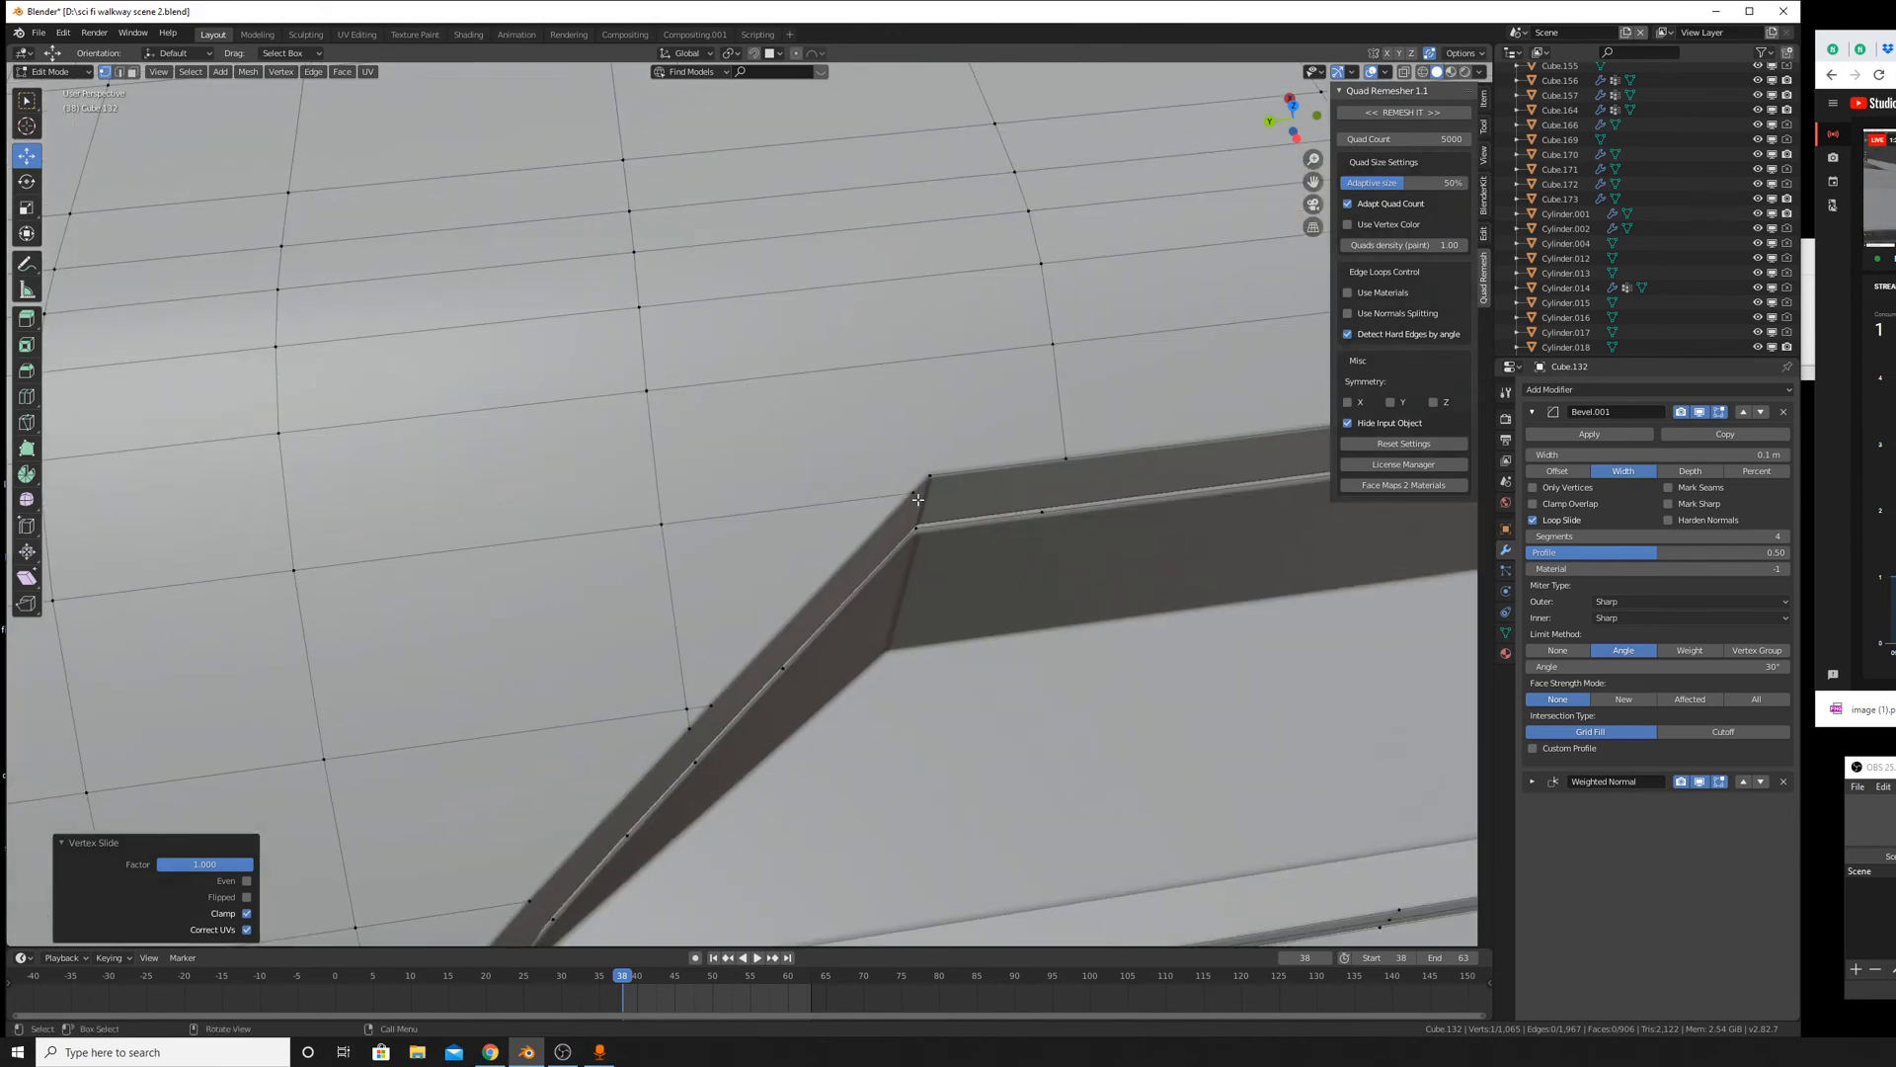
pyautogui.click(918, 498)
pyautogui.press('g')
pyautogui.press('g')
pyautogui.click(1074, 450)
pyautogui.press('Tab')
pyautogui.scroll(-5, 1174, 514)
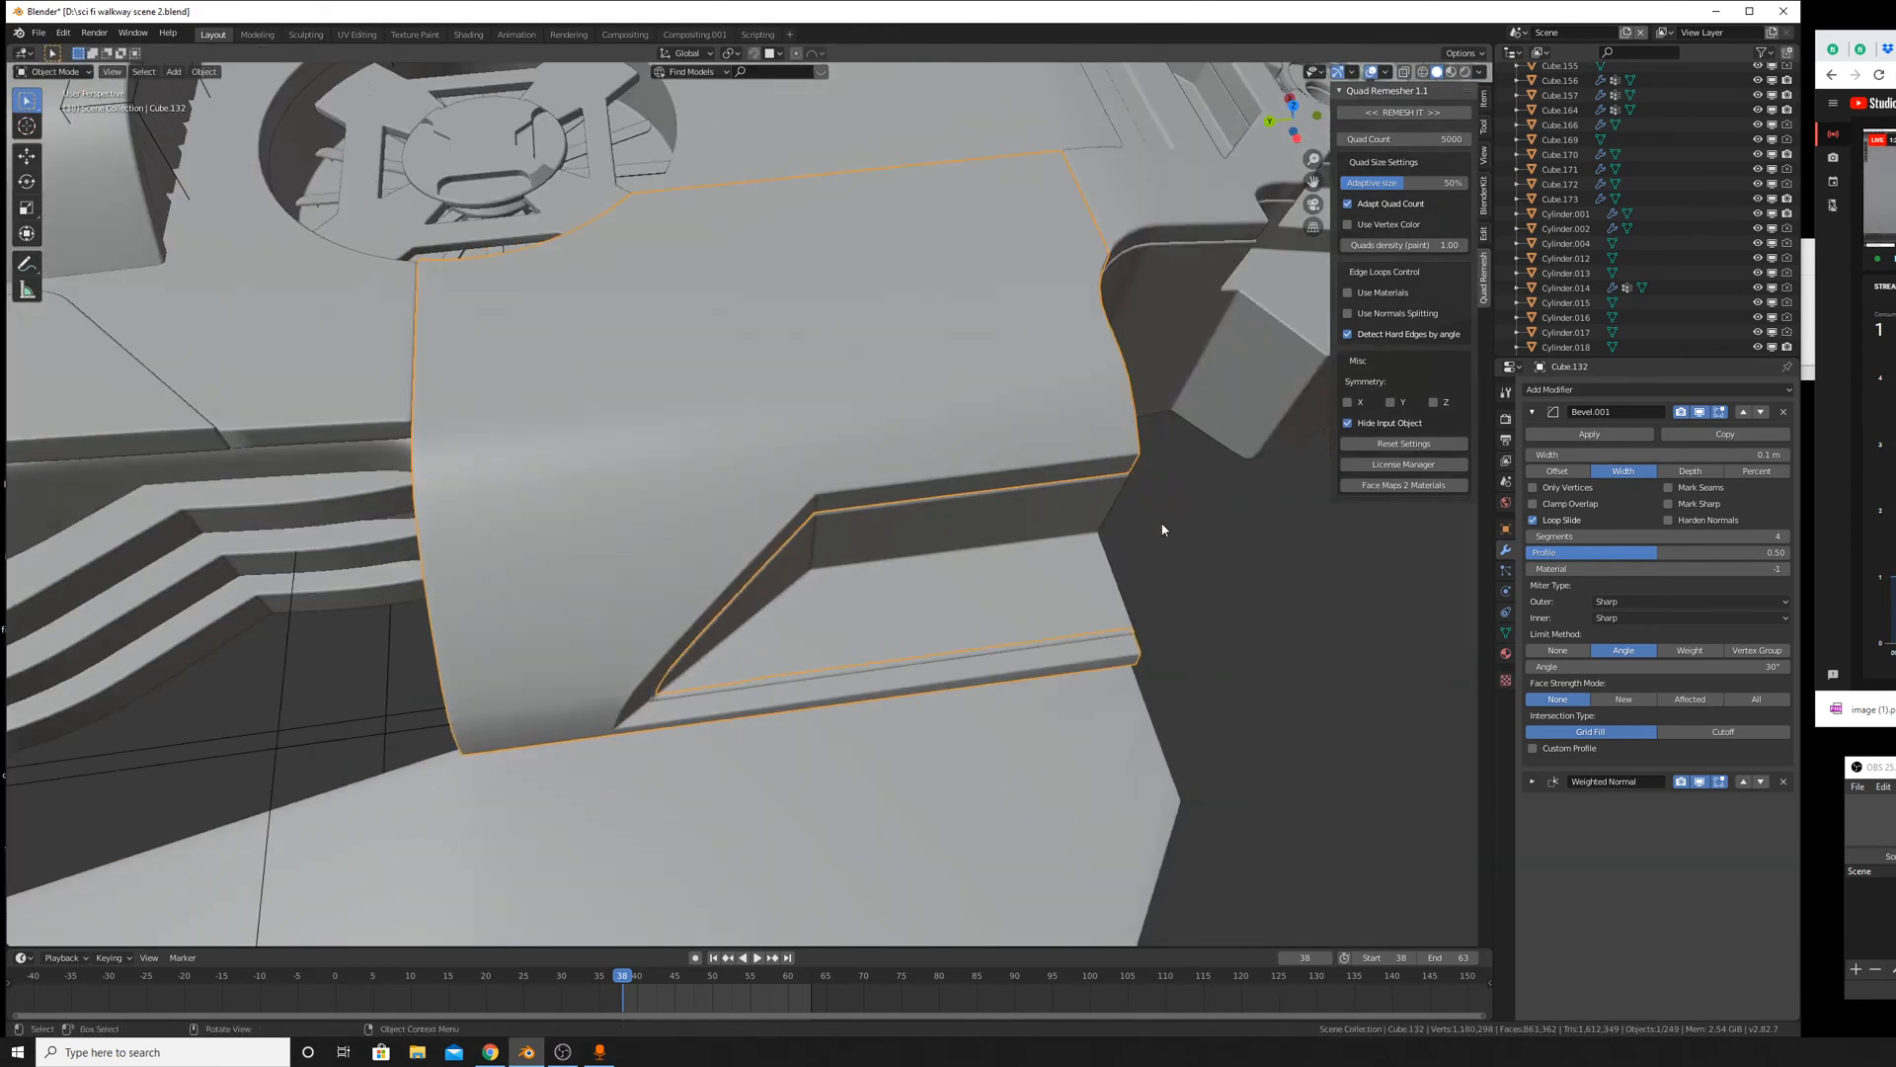
pyautogui.moveTo(1160, 526); pyautogui.dragTo(1148, 717, button='middle')
pyautogui.scroll(-3, 1103, 621)
pyautogui.scroll(-3, 1011, 617)
pyautogui.scroll(5, 1160, 589)
# Slide the stray vertices at the pointed lower corner of the opposite side recess onto their neighbours and leave mesh editing.
pyautogui.press('Tab')
pyautogui.scroll(4, 1148, 717)
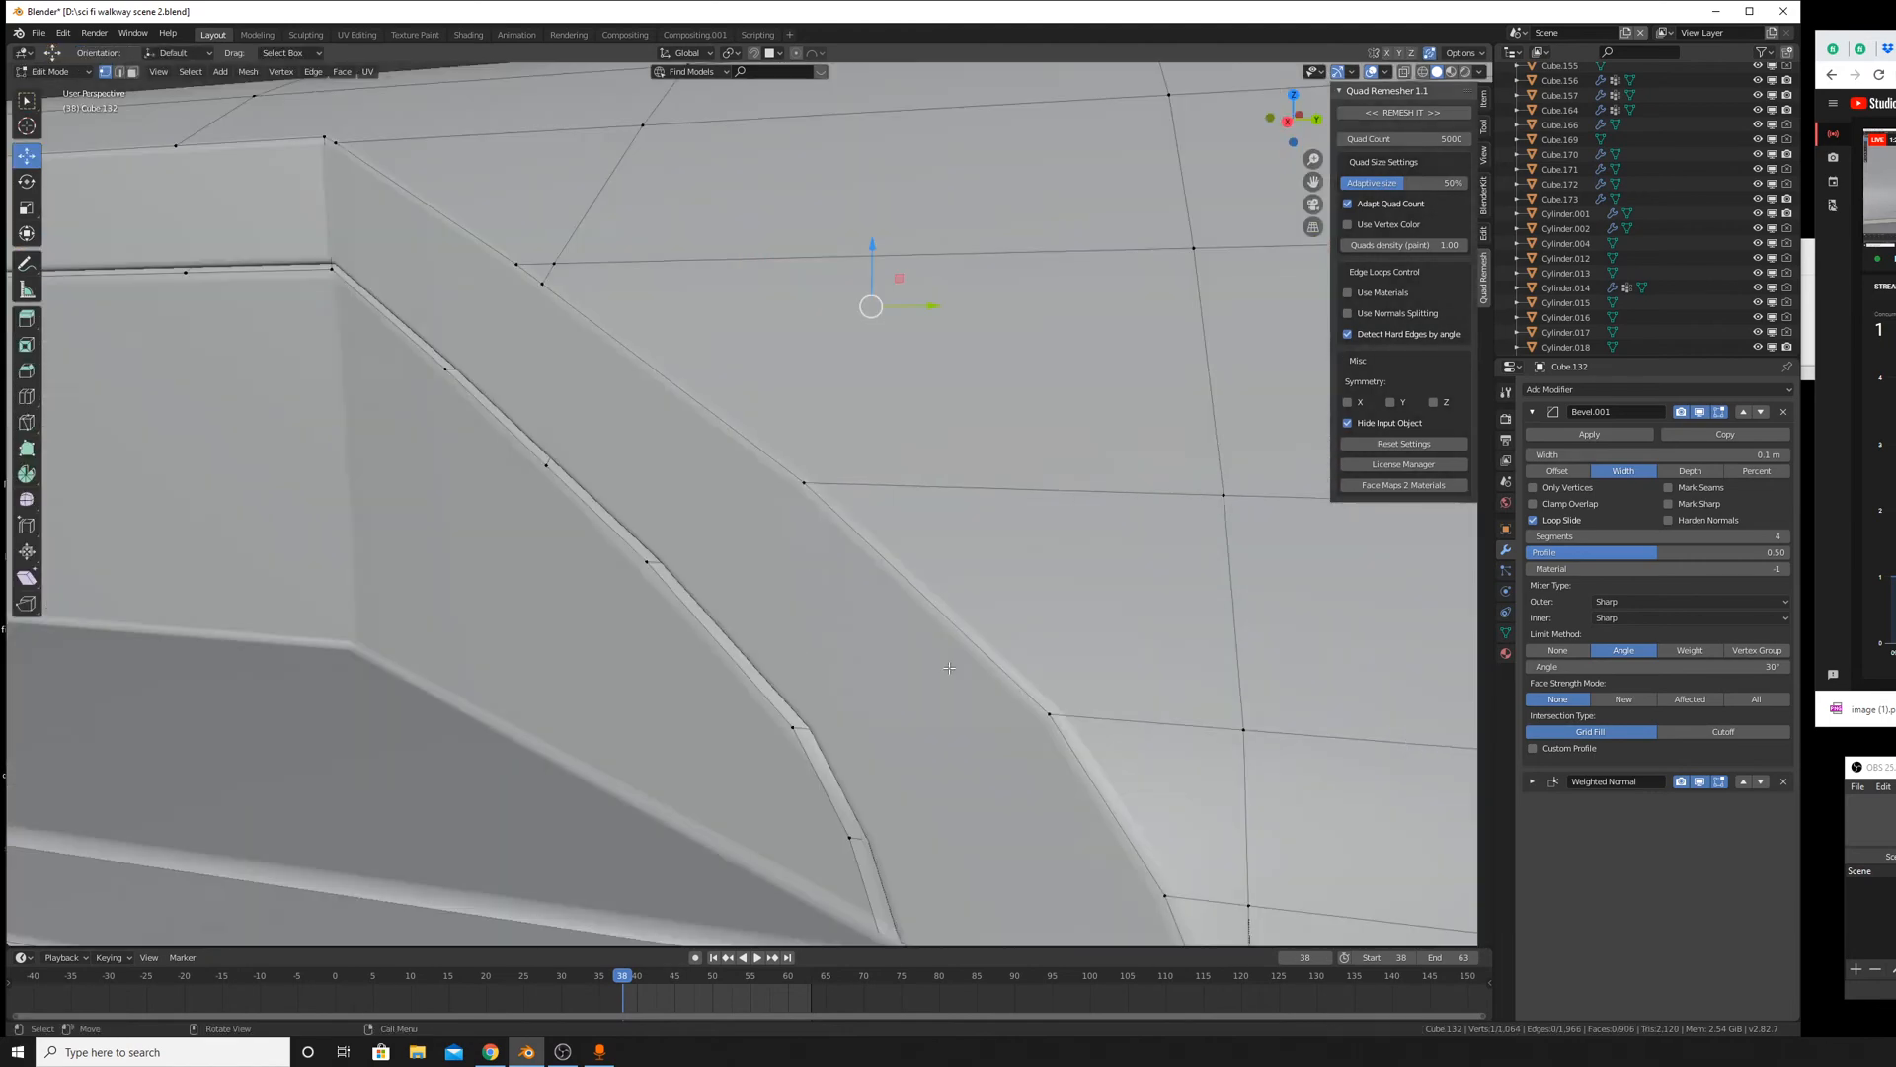
pyautogui.moveTo(1017, 682); pyautogui.dragTo(889, 538, button='middle')
pyautogui.scroll(2, 879, 535)
pyautogui.click(923, 622)
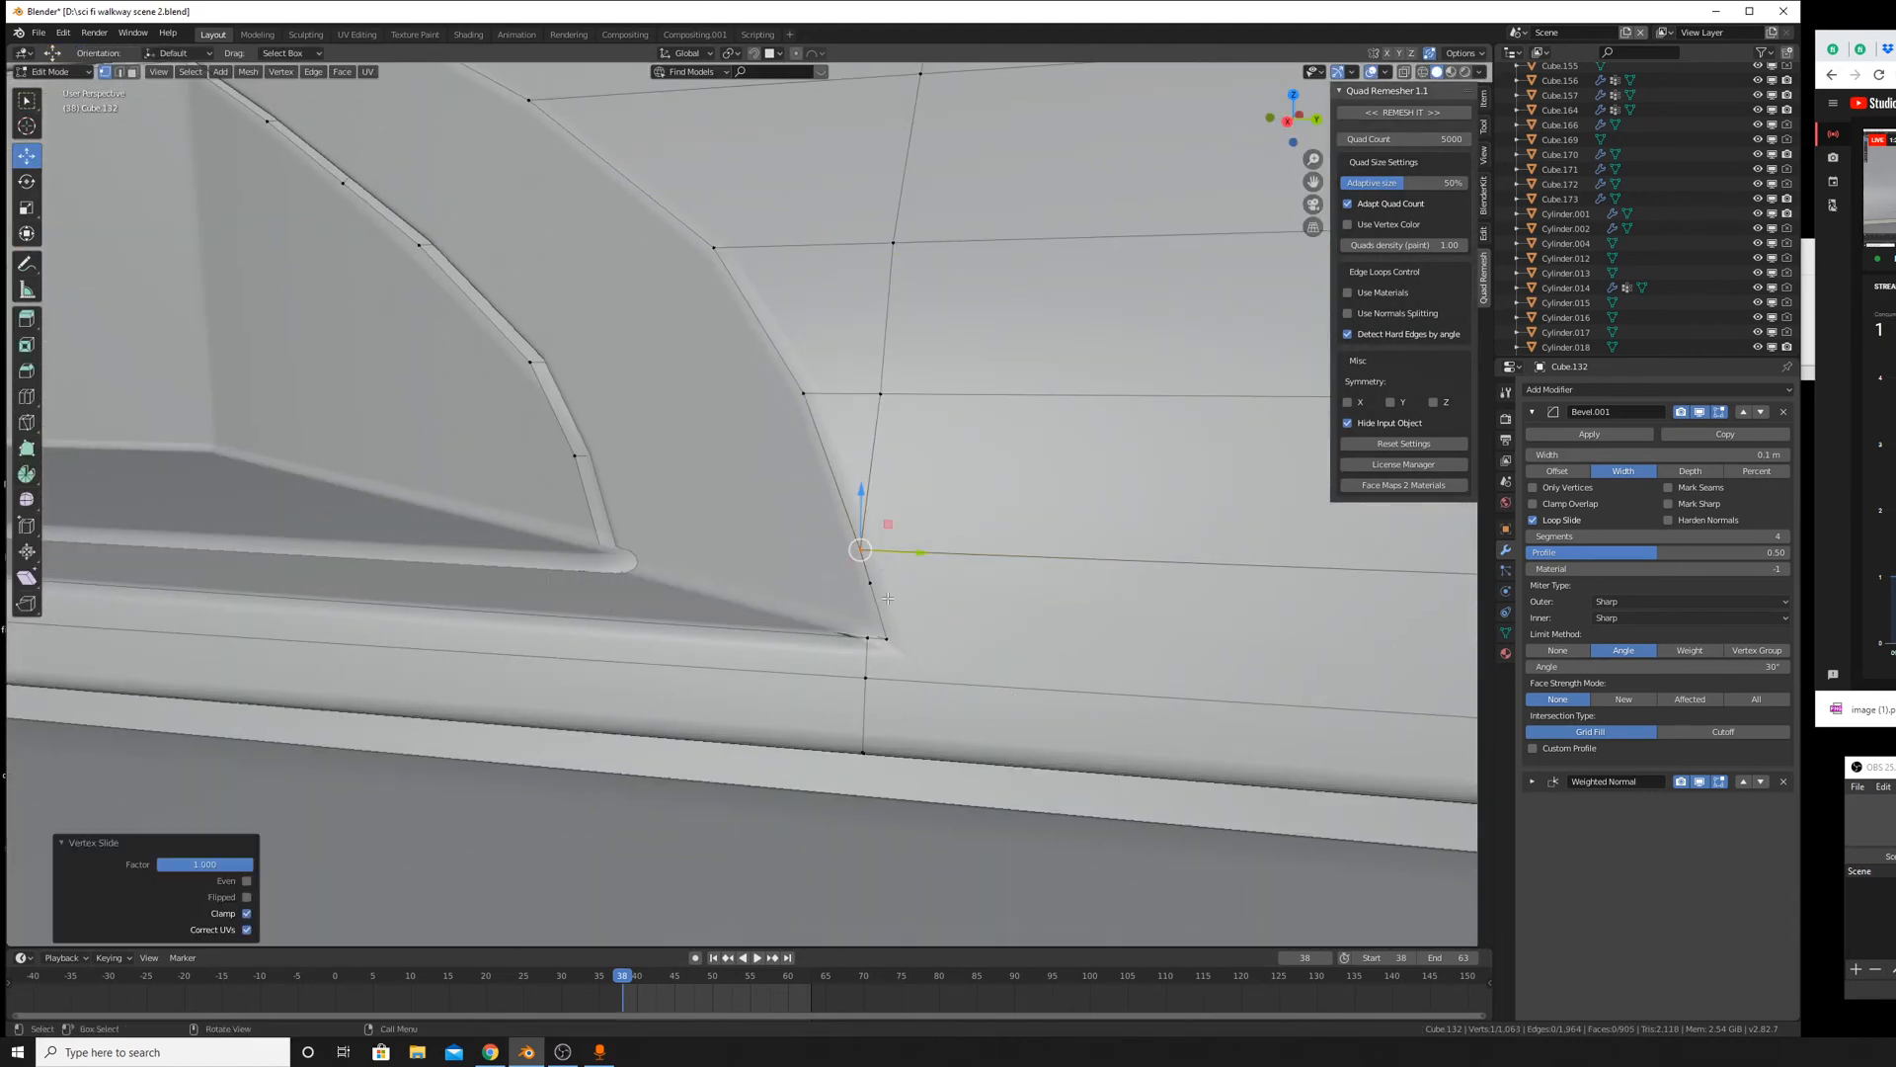
pyautogui.click(870, 644)
pyautogui.press('g')
pyautogui.press('g')
pyautogui.click(903, 642)
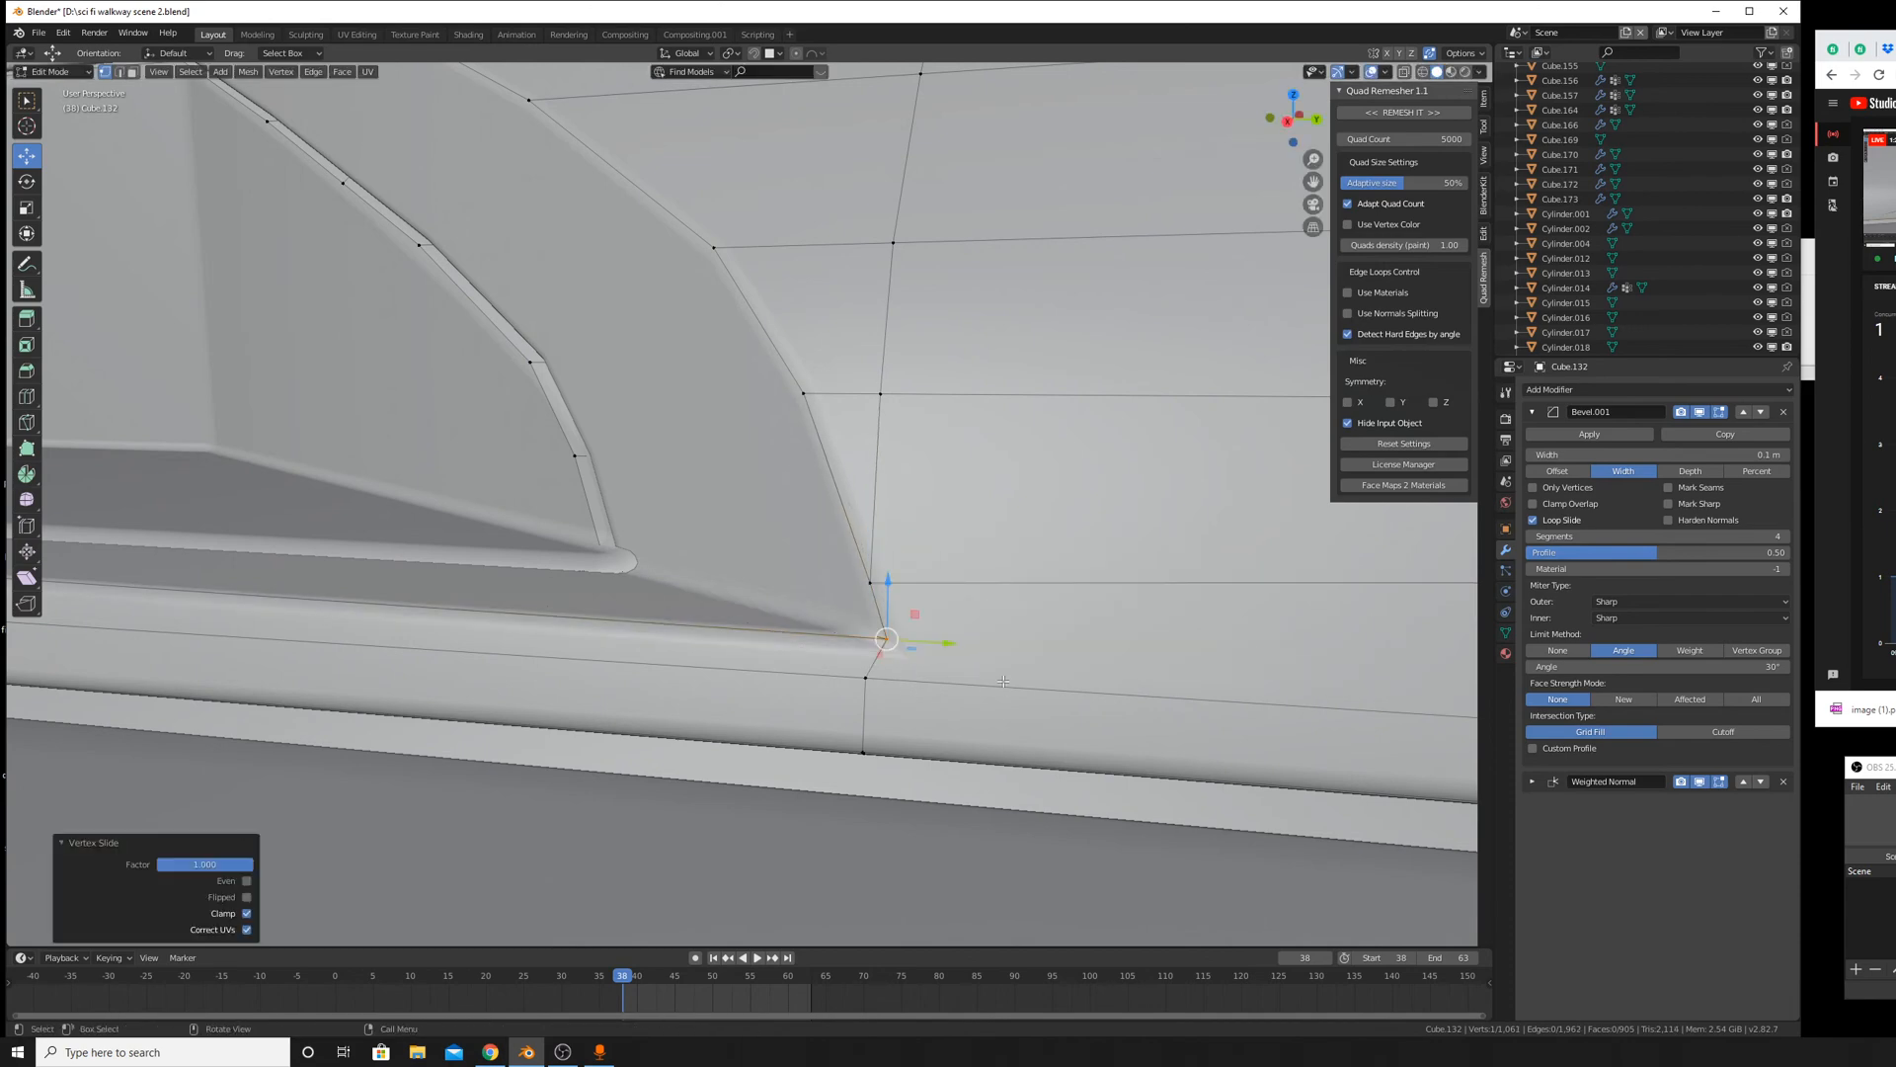
pyautogui.press('Tab')
pyautogui.scroll(-11, 859, 548)
pyautogui.moveTo(769, 461); pyautogui.dragTo(791, 667, button='middle')
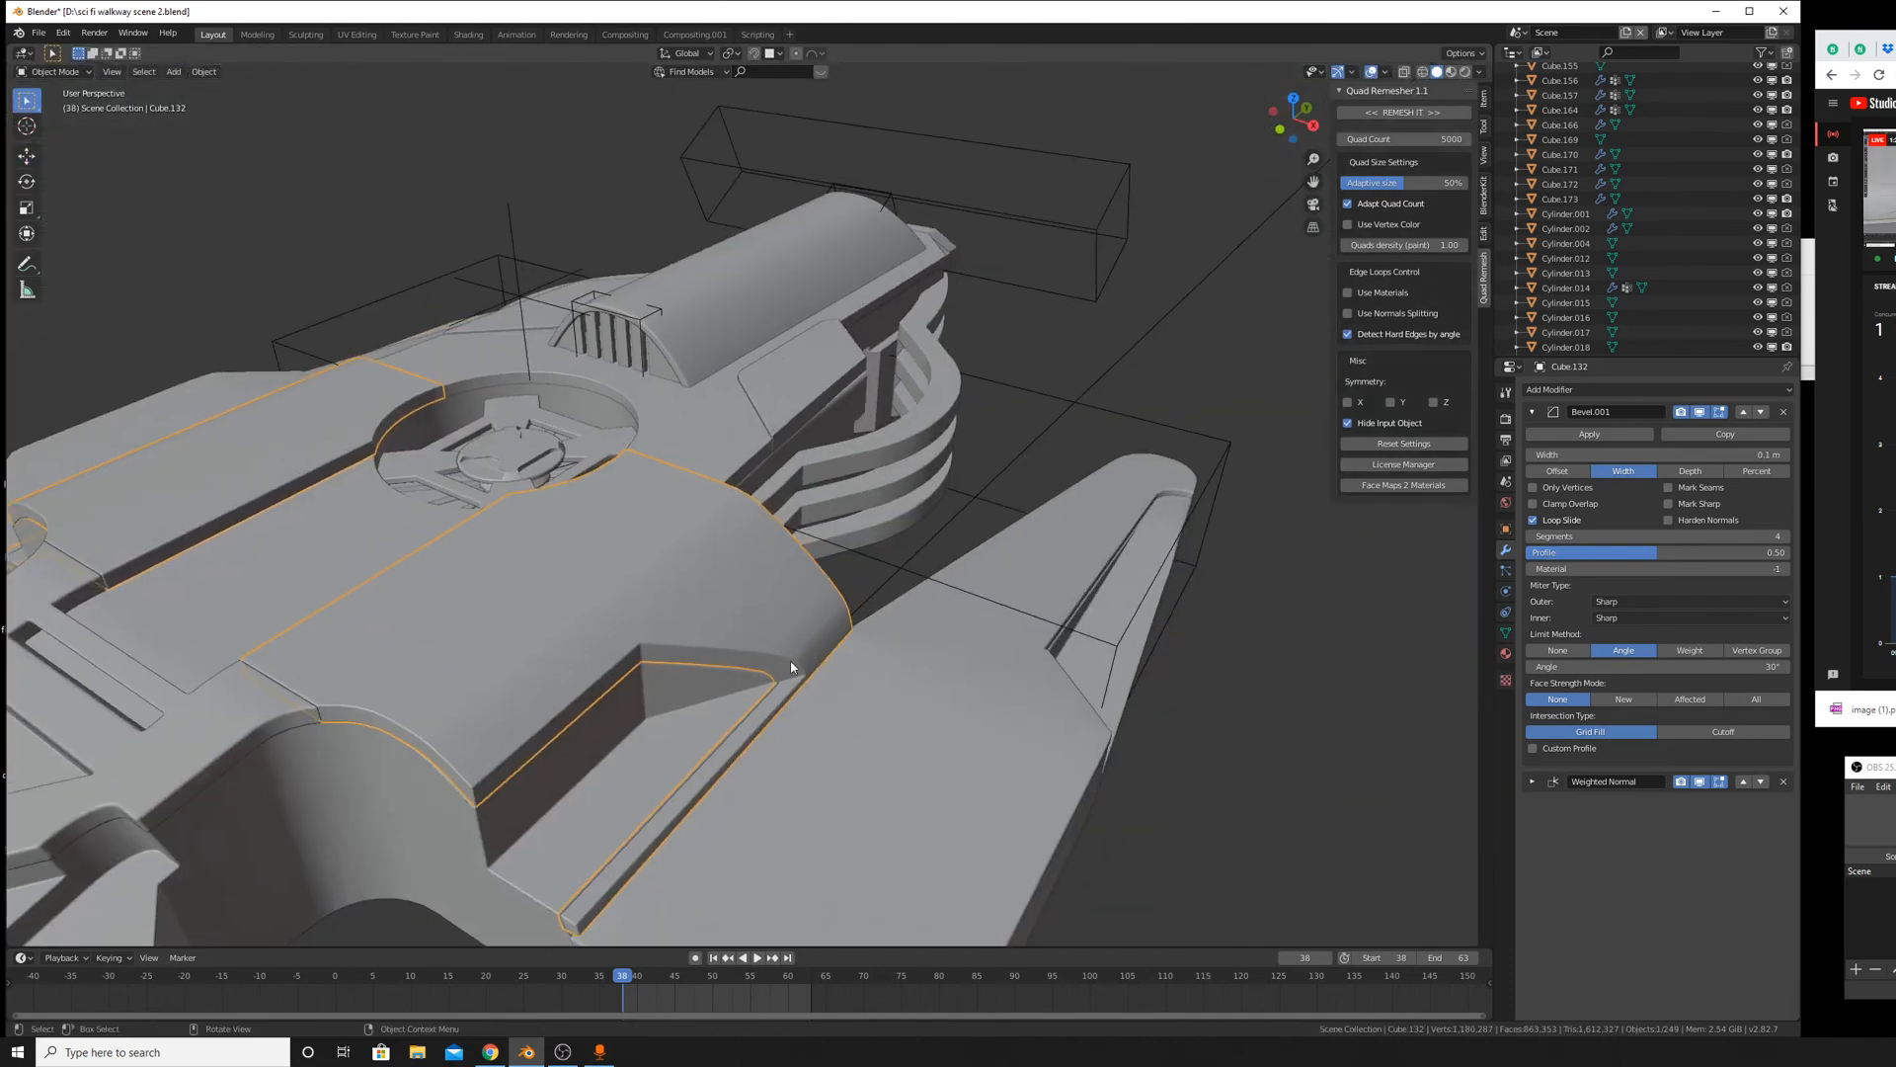
# Set the outer miter of the hull shell's bevel to Arc.
pyautogui.click(1643, 602)
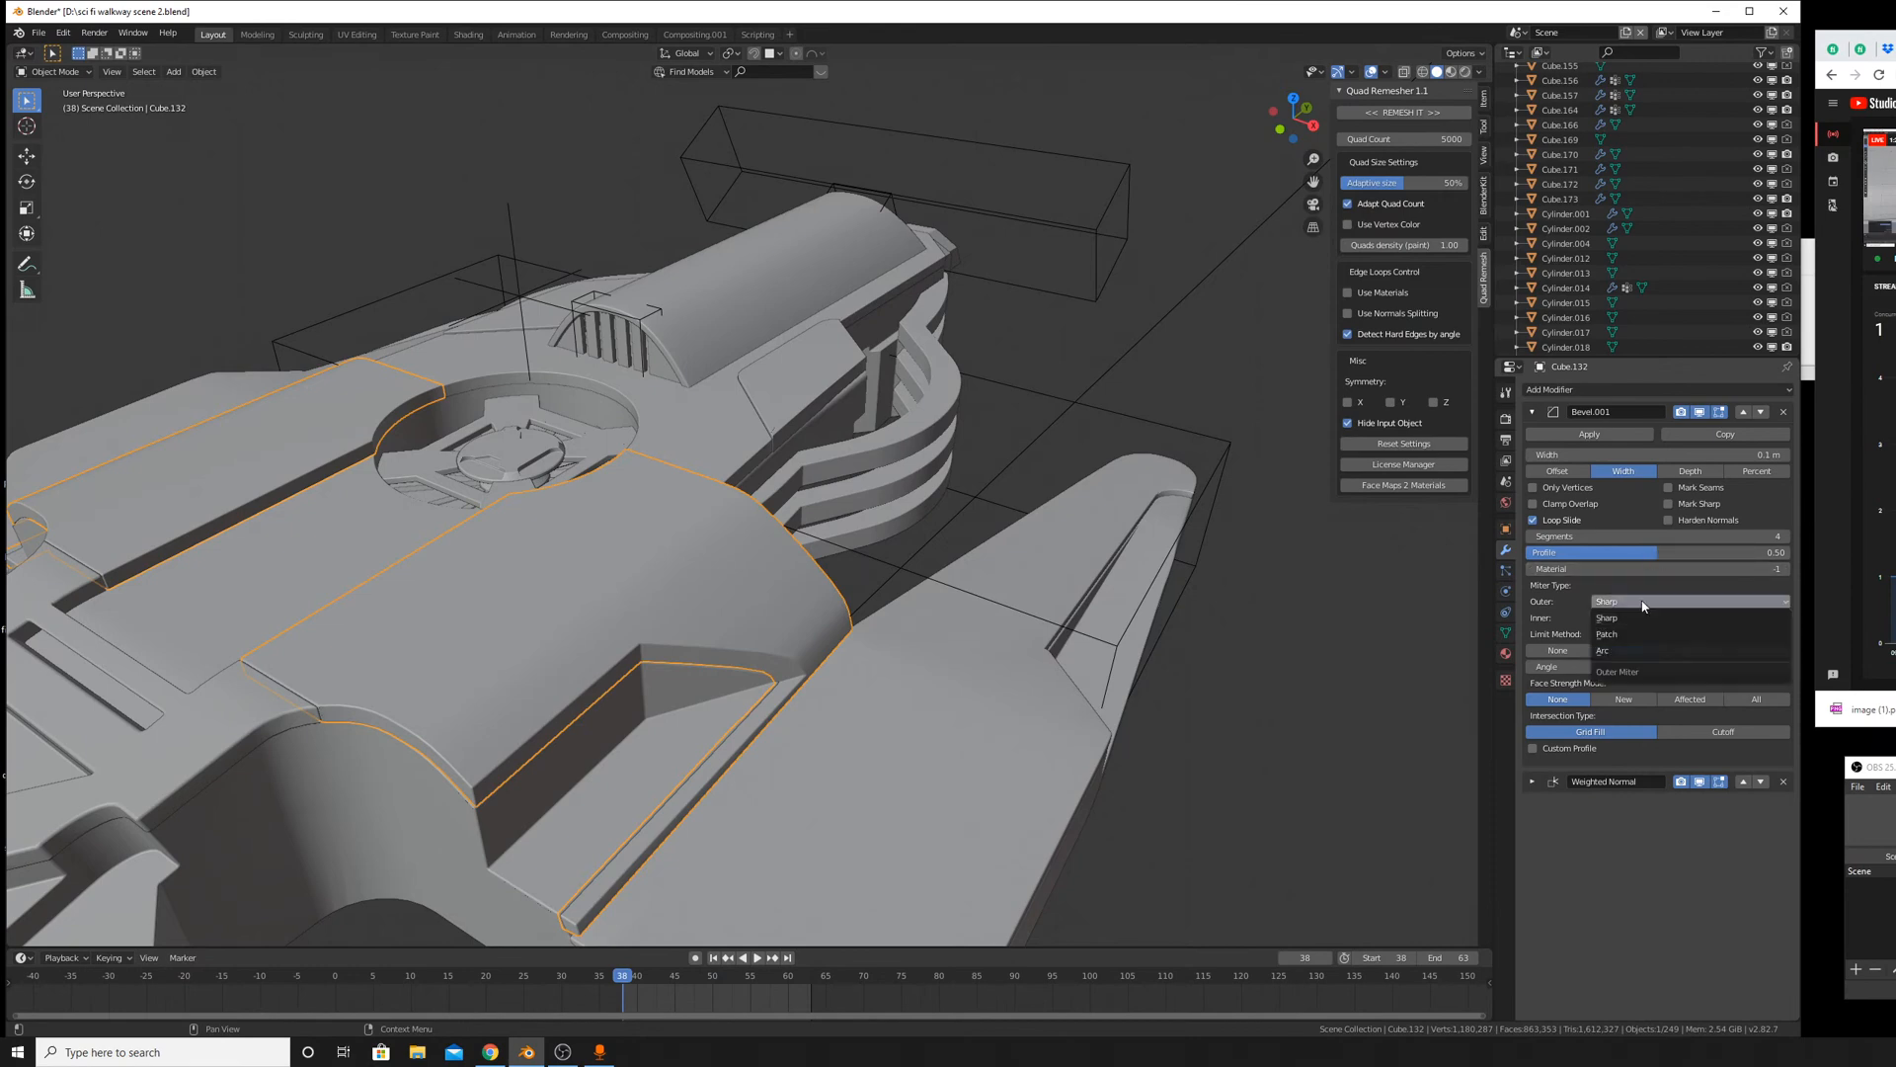
pyautogui.click(1659, 651)
pyautogui.moveTo(939, 592); pyautogui.dragTo(1065, 715, button='middle')
pyautogui.scroll(3, 962, 667)
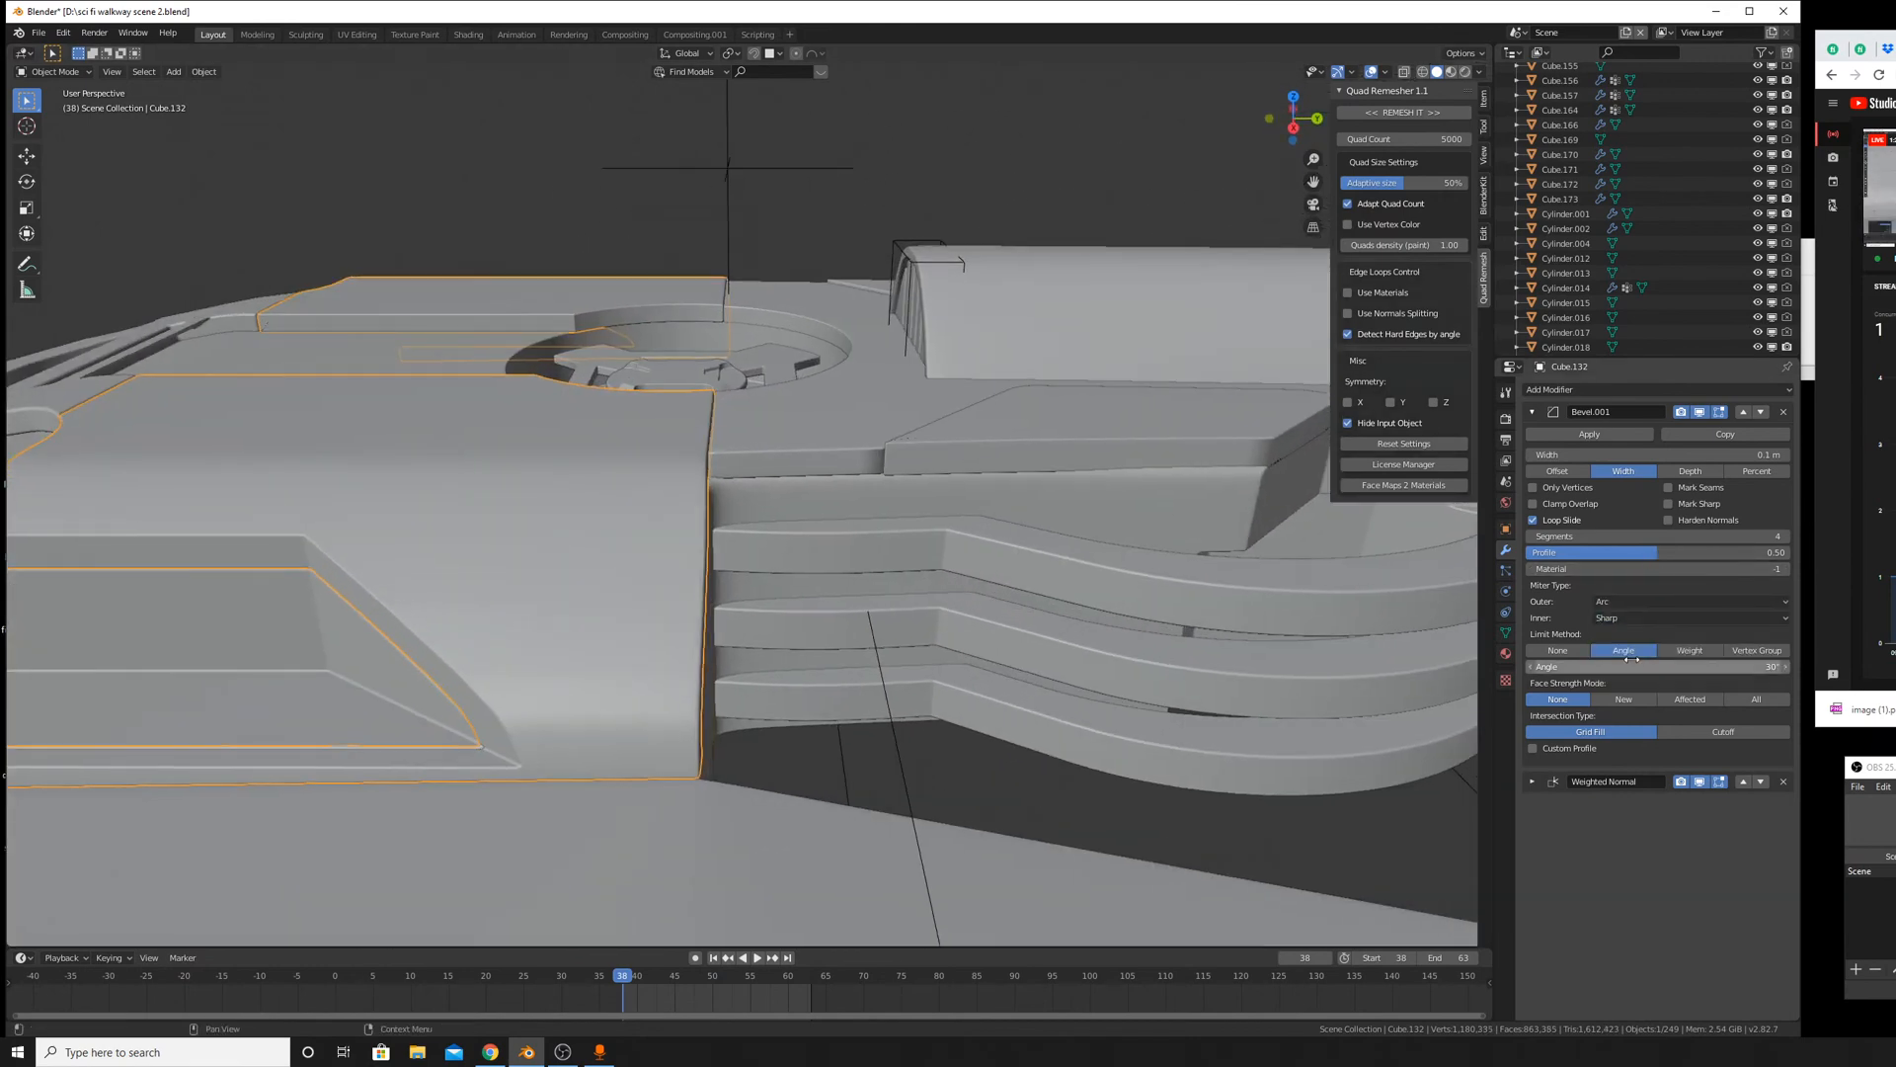
pyautogui.moveTo(733, 578); pyautogui.dragTo(956, 684, button='middle')
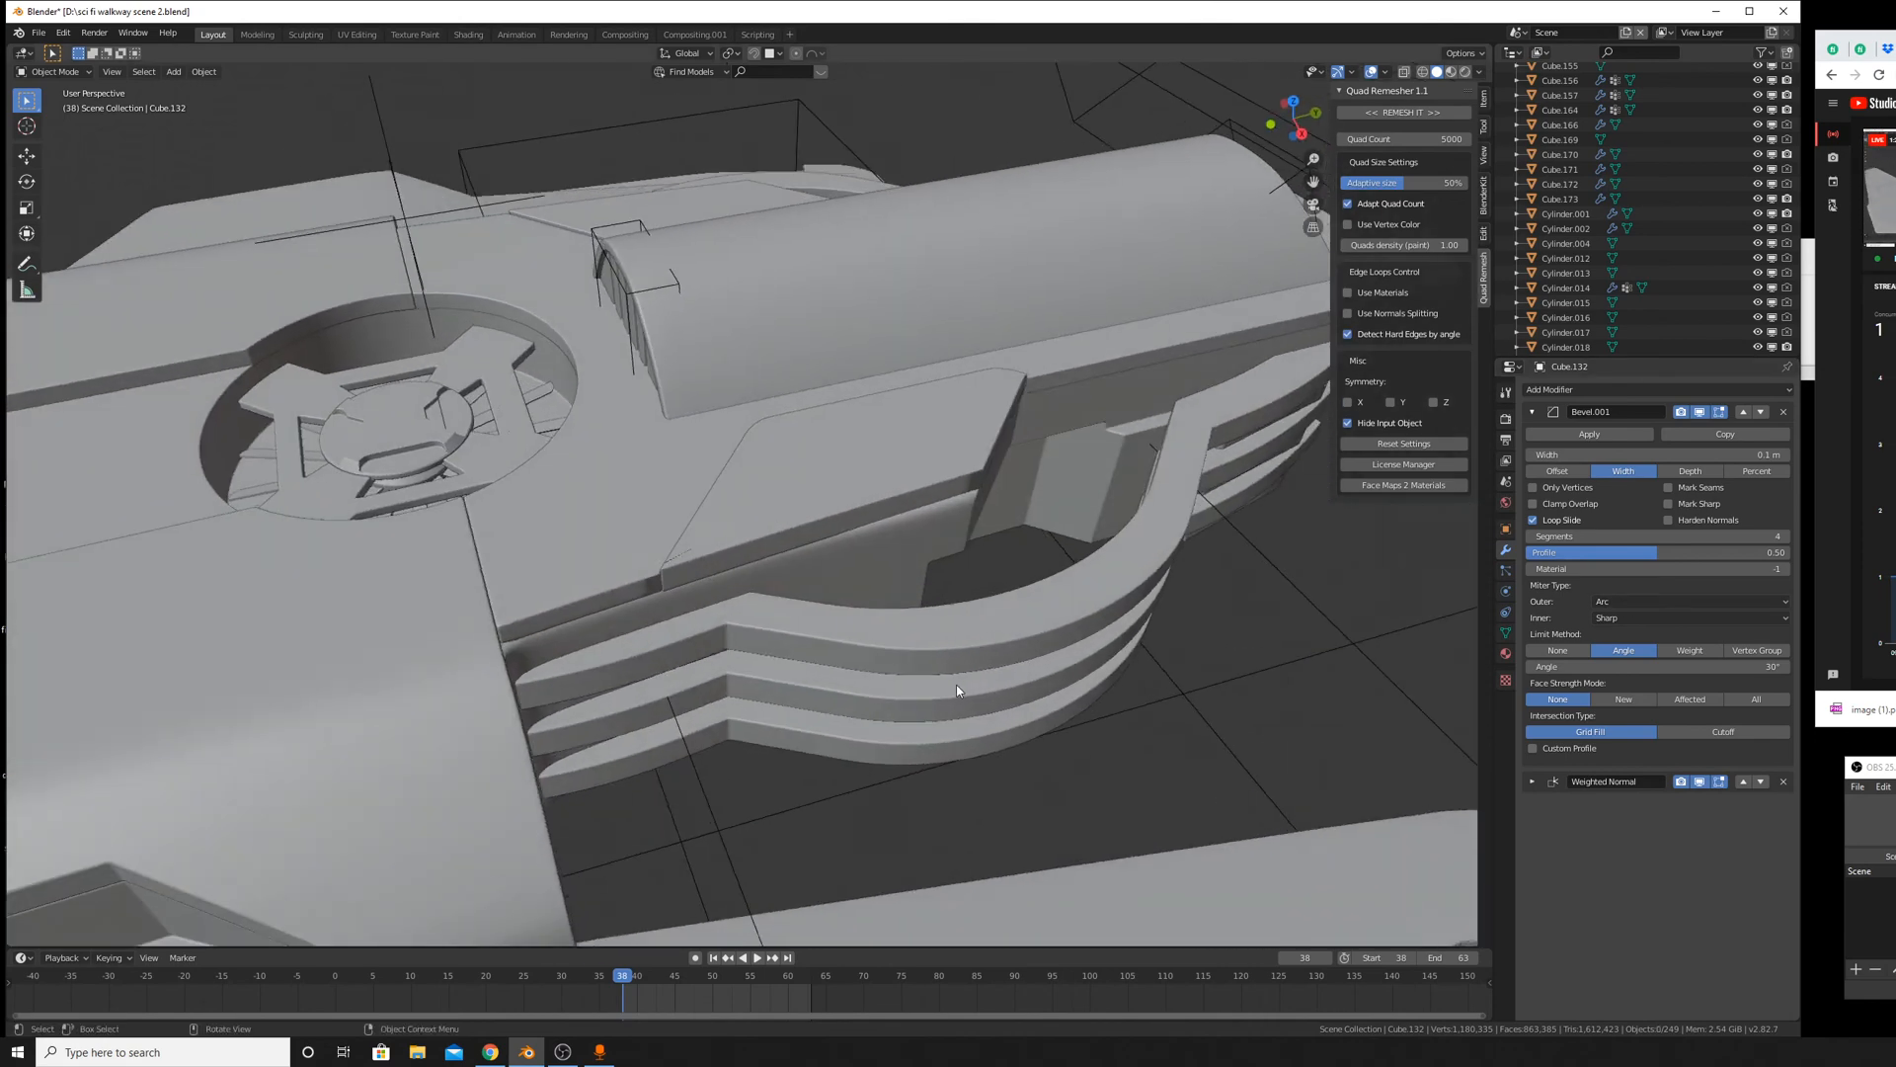
# Open the raised panel above the curved side fins for mesh editing and slide its stray corner vertices onto their neighbours.
pyautogui.click(731, 537)
pyautogui.press('Tab')
pyautogui.moveTo(730, 537); pyautogui.dragTo(1145, 687, button='middle')
pyautogui.scroll(5, 854, 592)
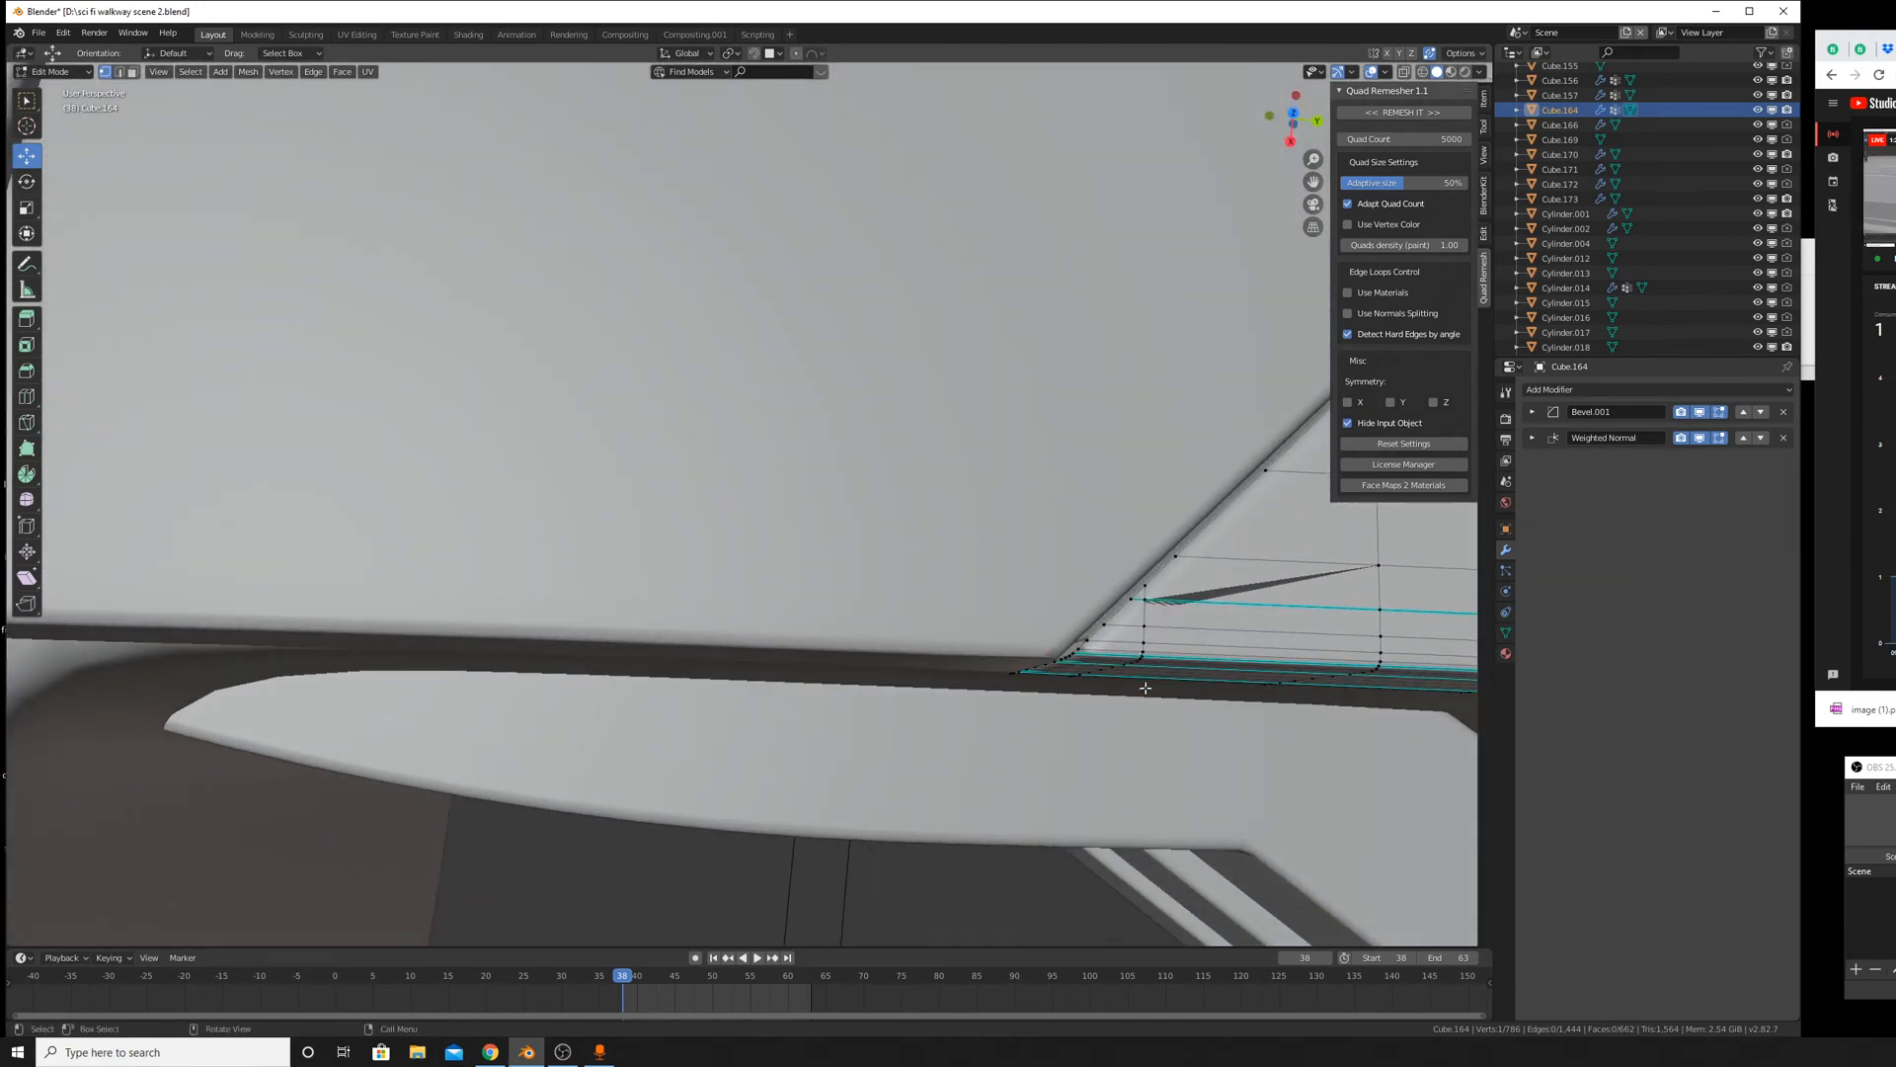
pyautogui.press('Tab')
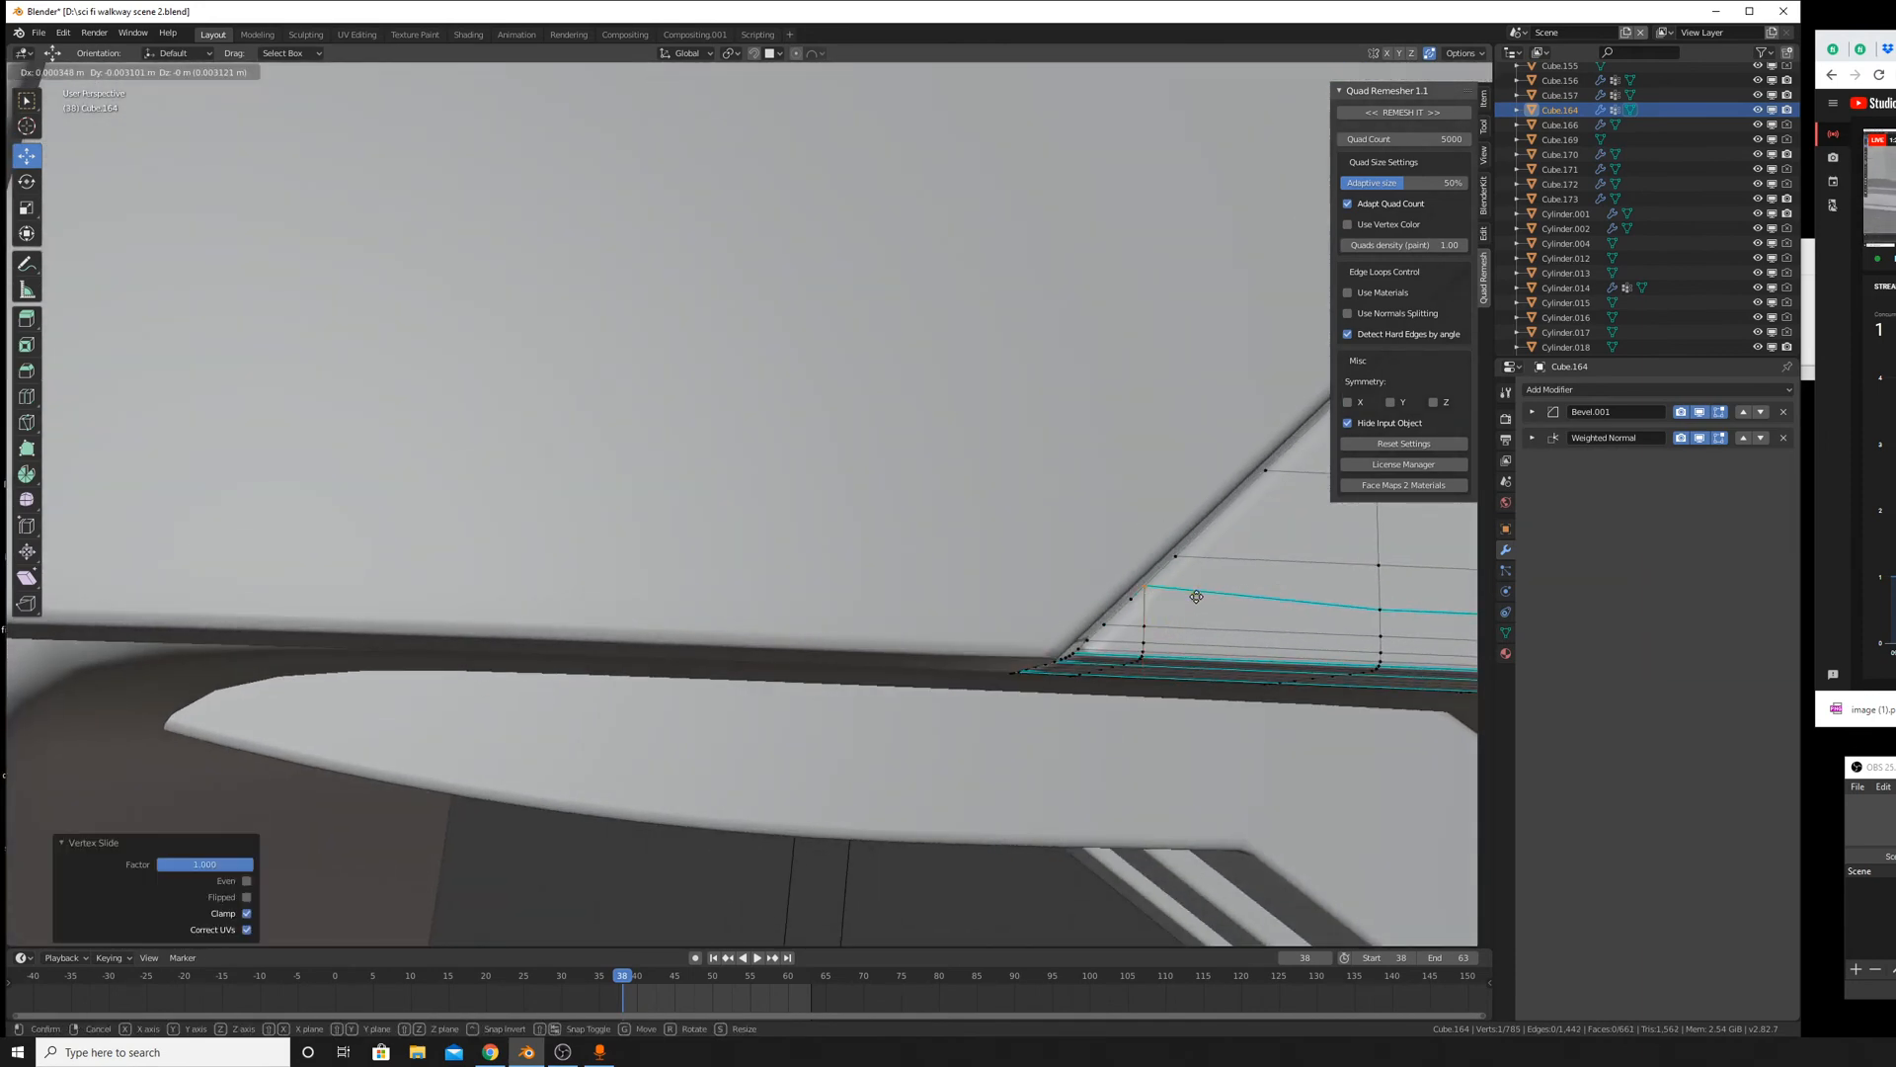
pyautogui.moveTo(1213, 640); pyautogui.dragTo(913, 604, button='middle')
pyautogui.press('Tab')
# Dissolve the extra edge loop along the raised panel's long outer top edge and check the bevel outside mesh editing.
pyautogui.scroll(3, 906, 691)
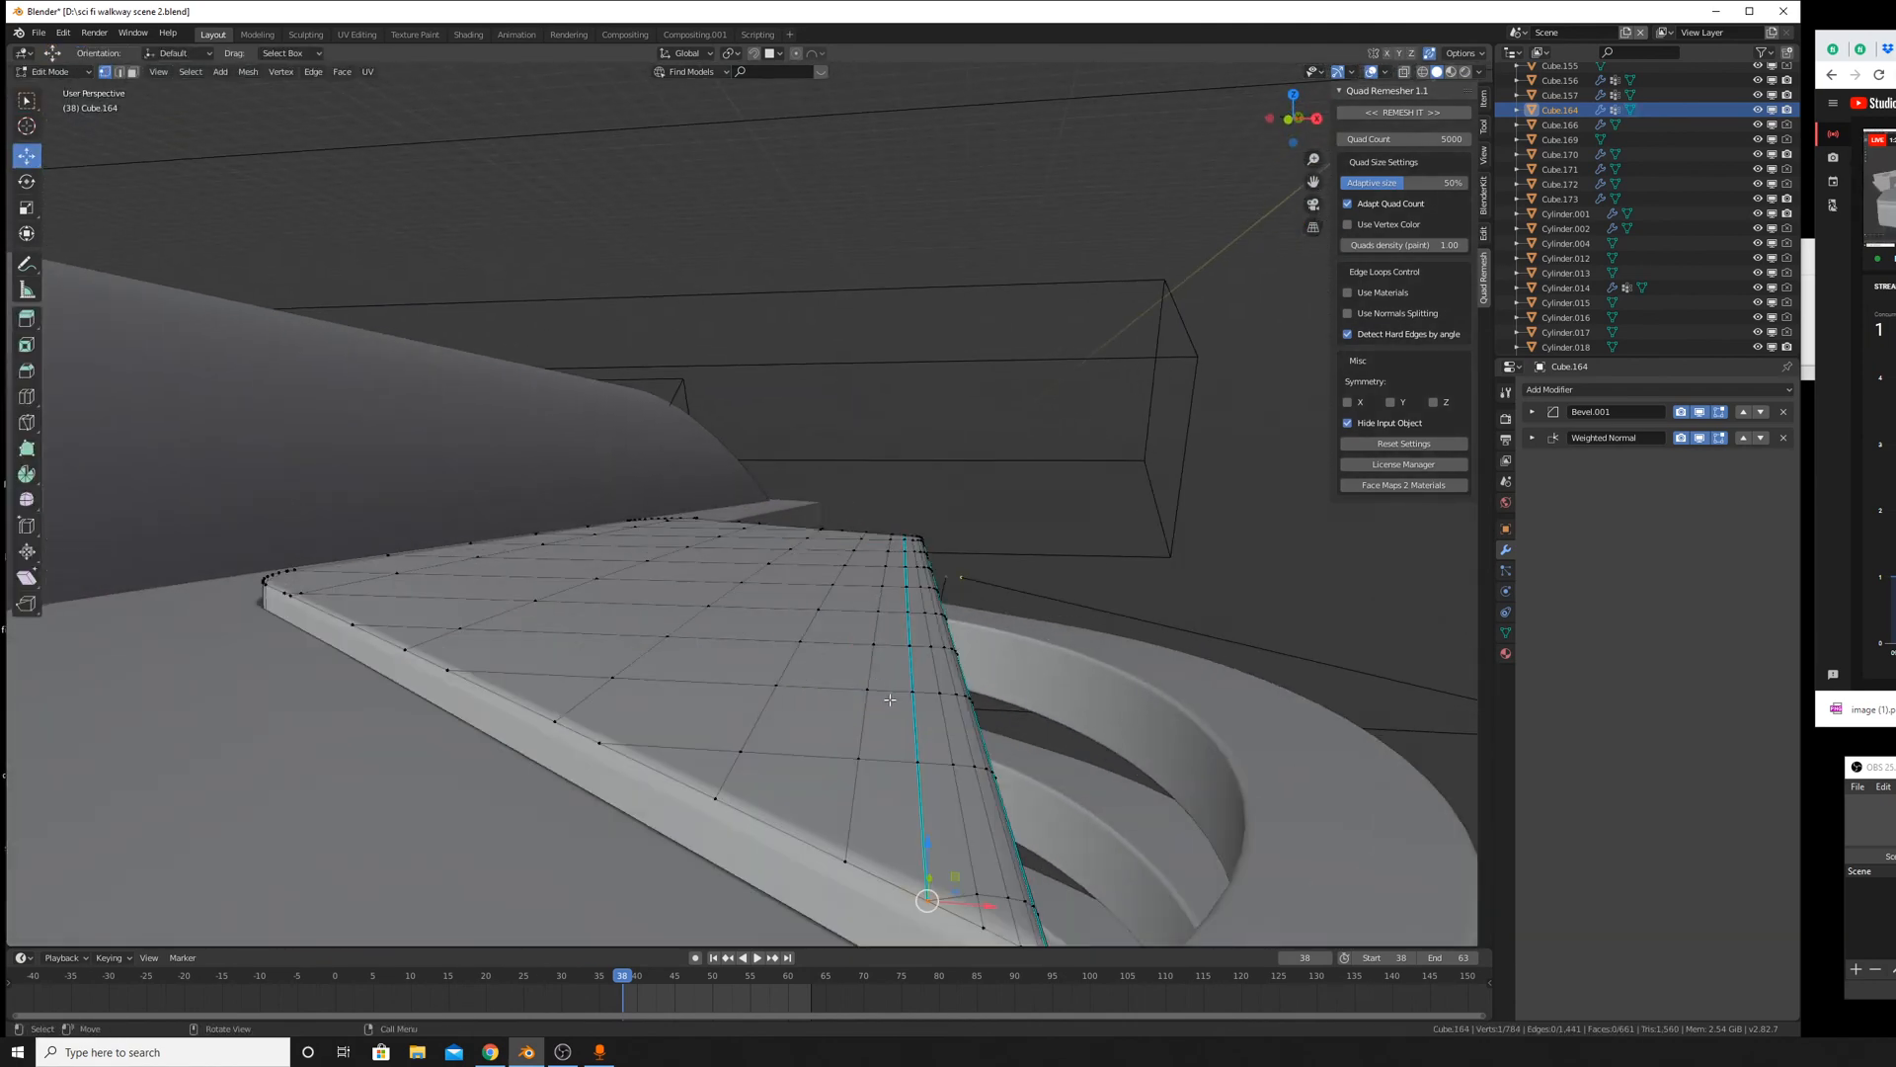
pyautogui.scroll(-3, 907, 691)
pyautogui.scroll(2, 906, 726)
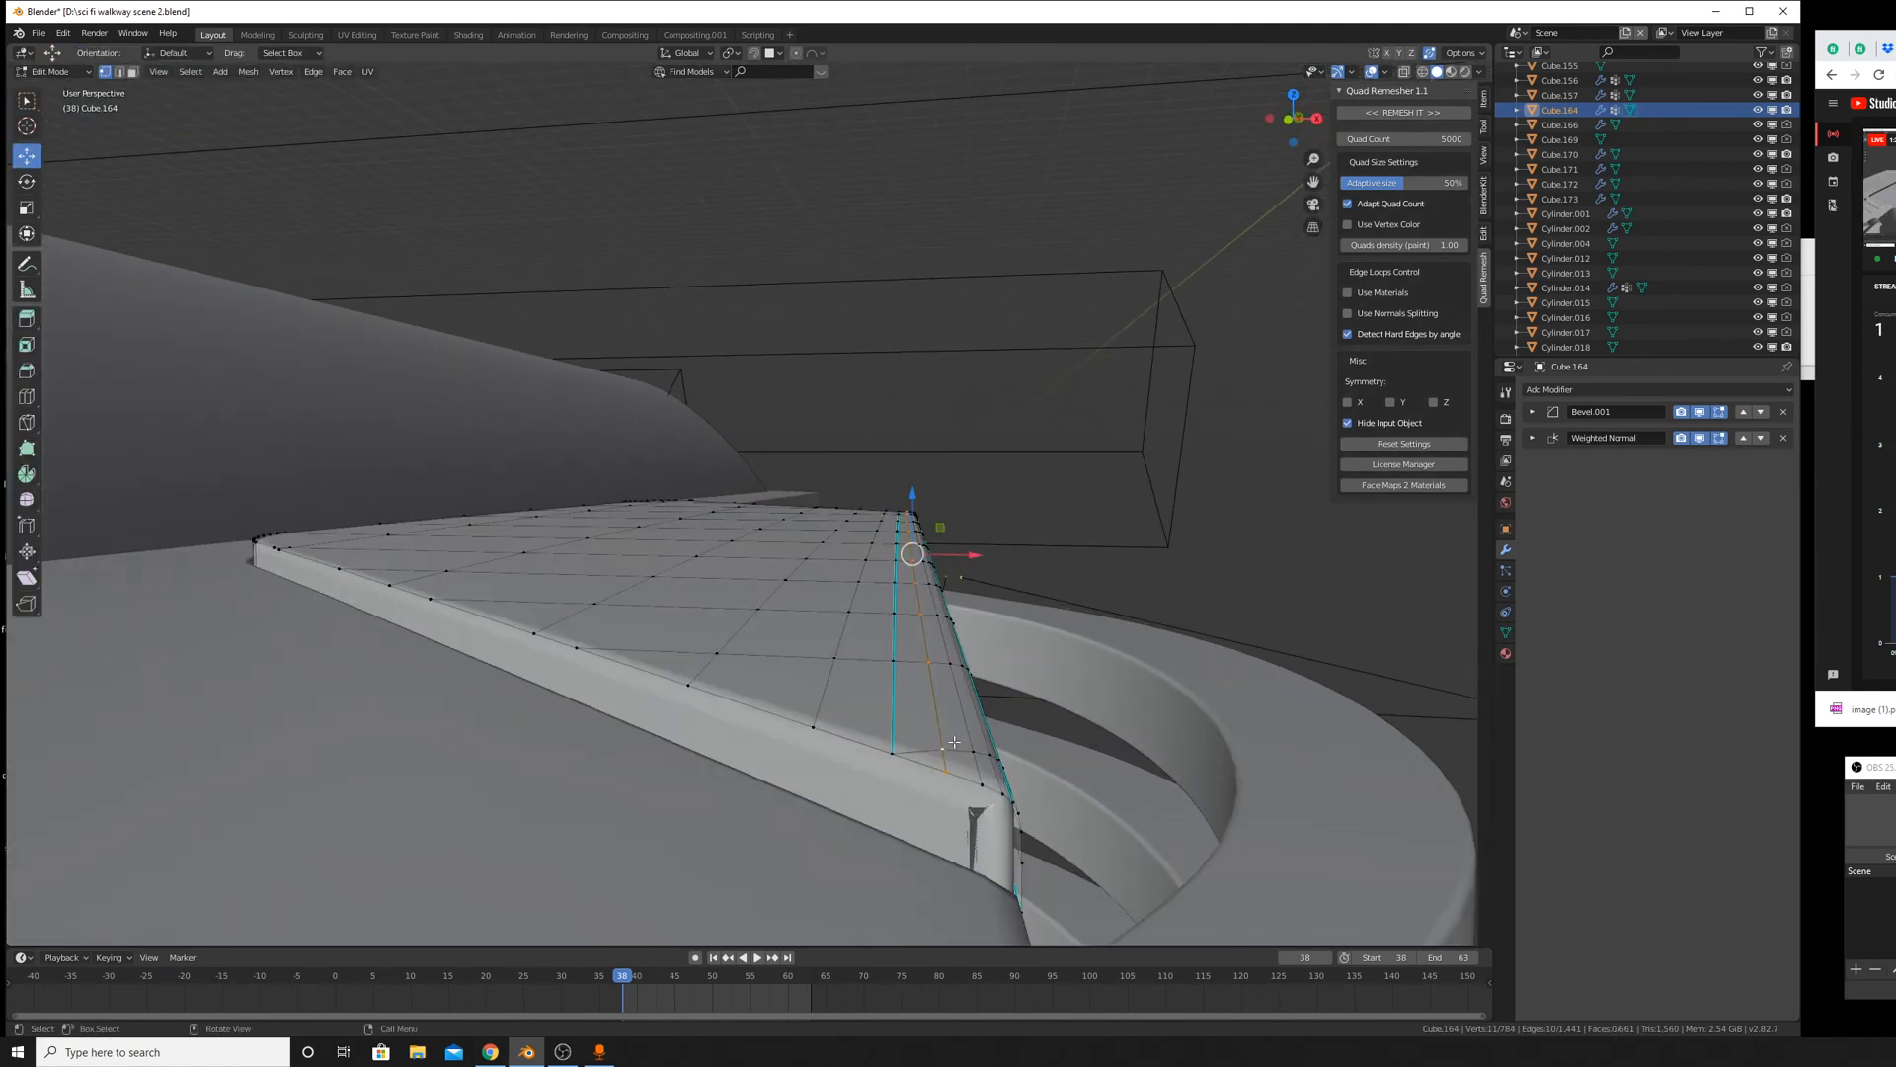
pyautogui.click(933, 750)
pyautogui.moveTo(933, 751); pyautogui.dragTo(579, 719, button='middle')
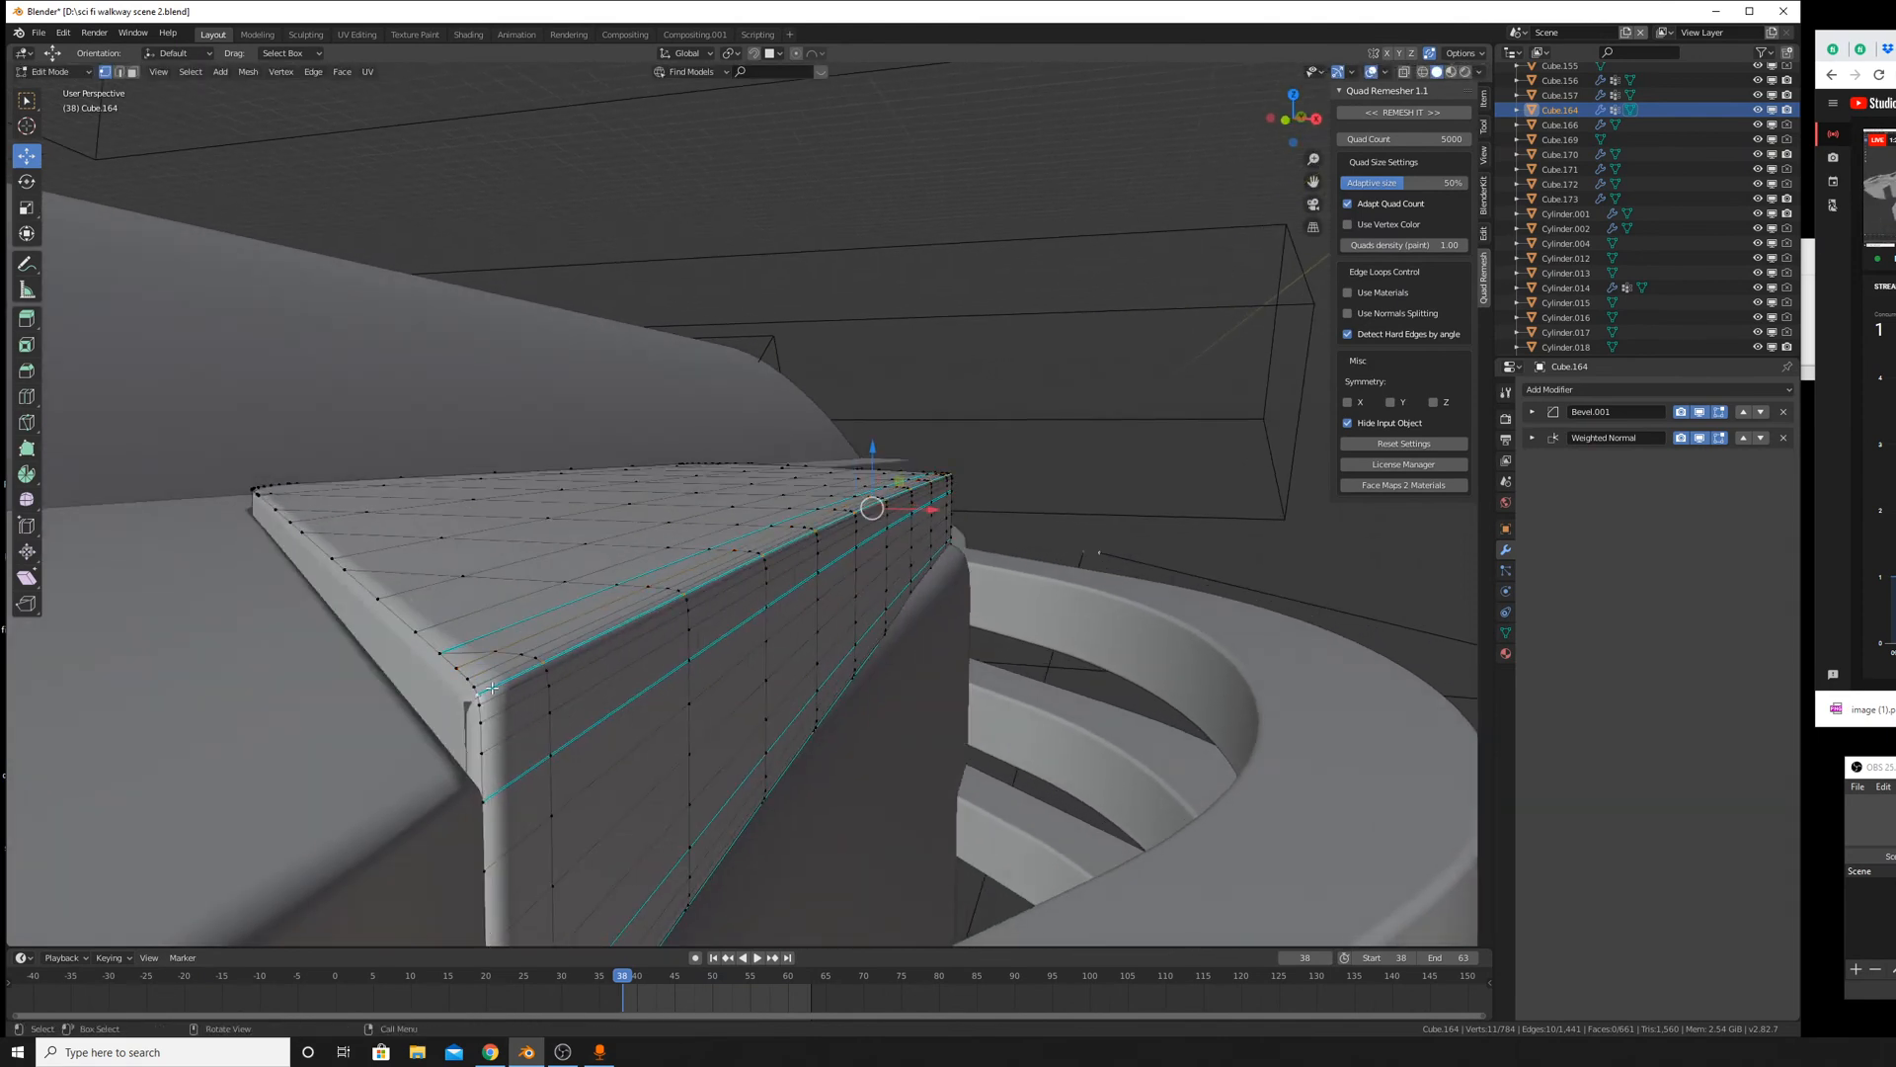
pyautogui.press('x')
pyautogui.click(567, 719)
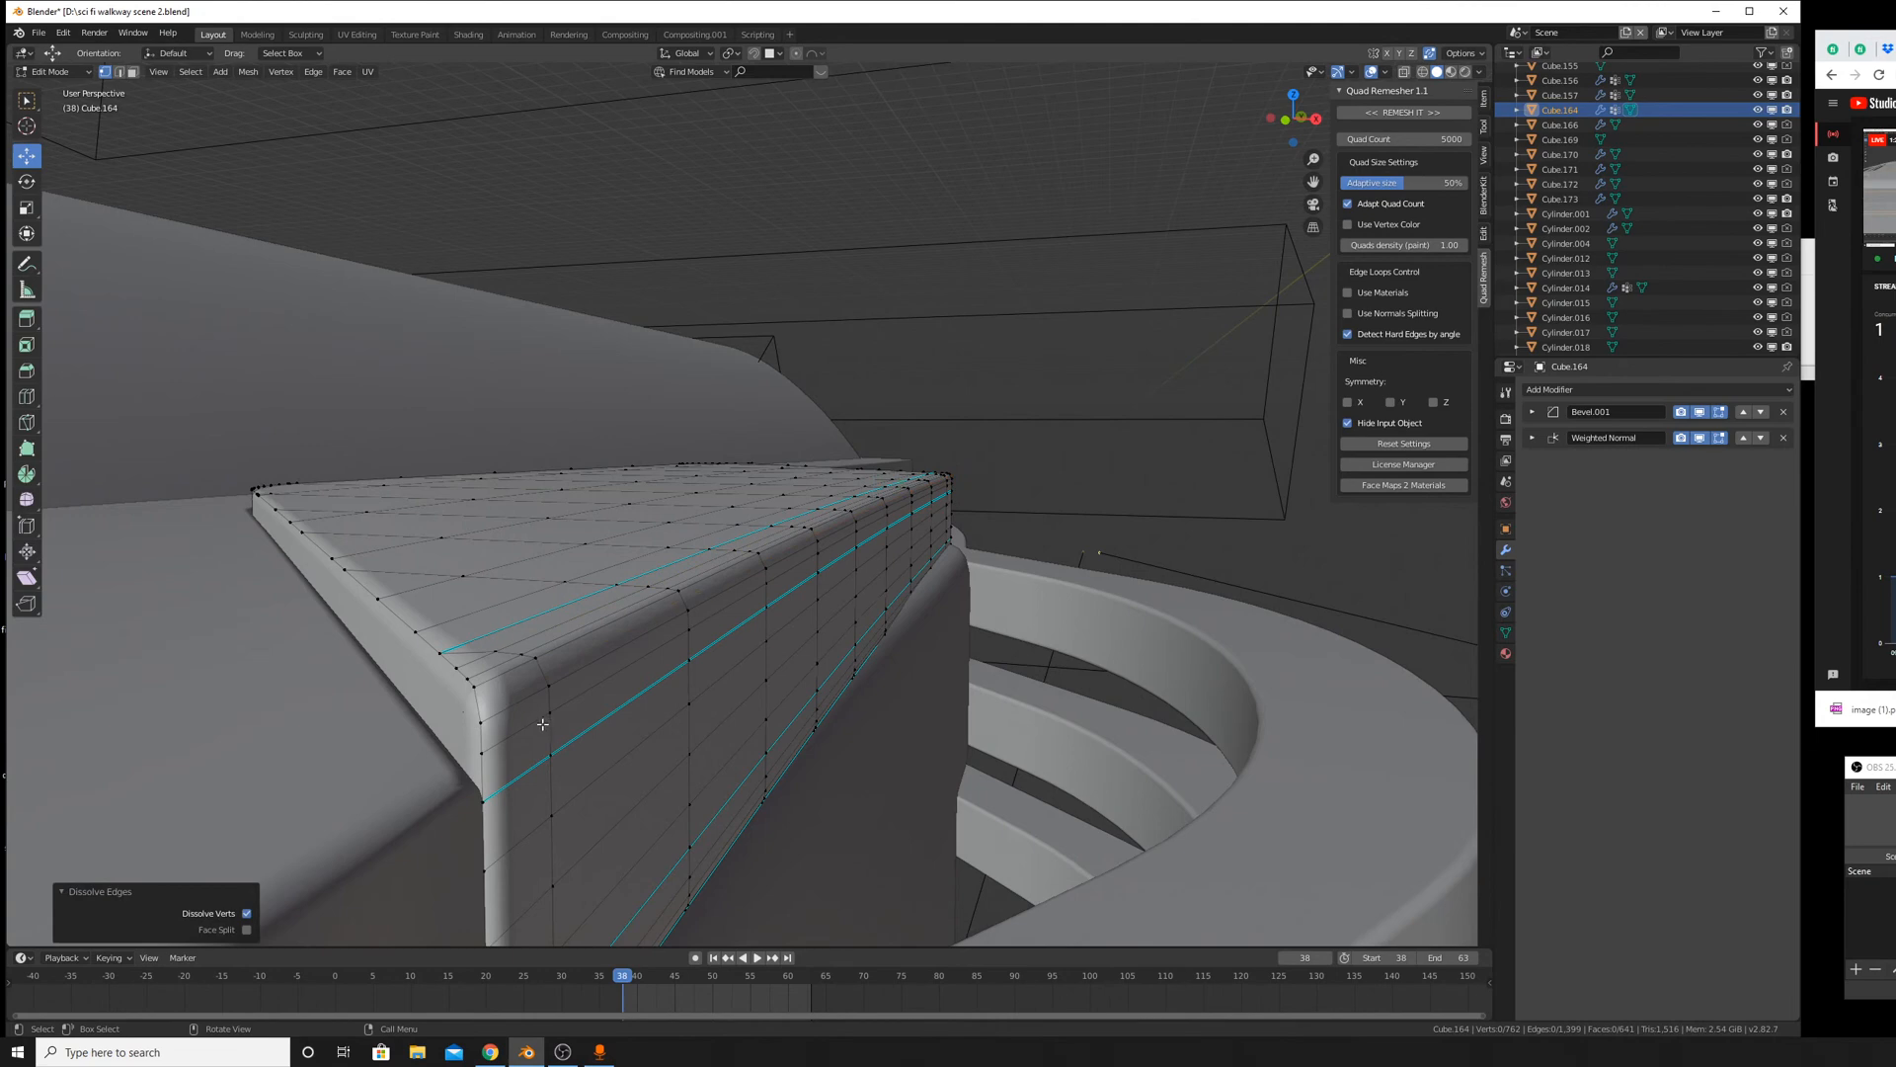
pyautogui.press('Tab')
pyautogui.scroll(5, 525, 701)
pyautogui.press('Tab')
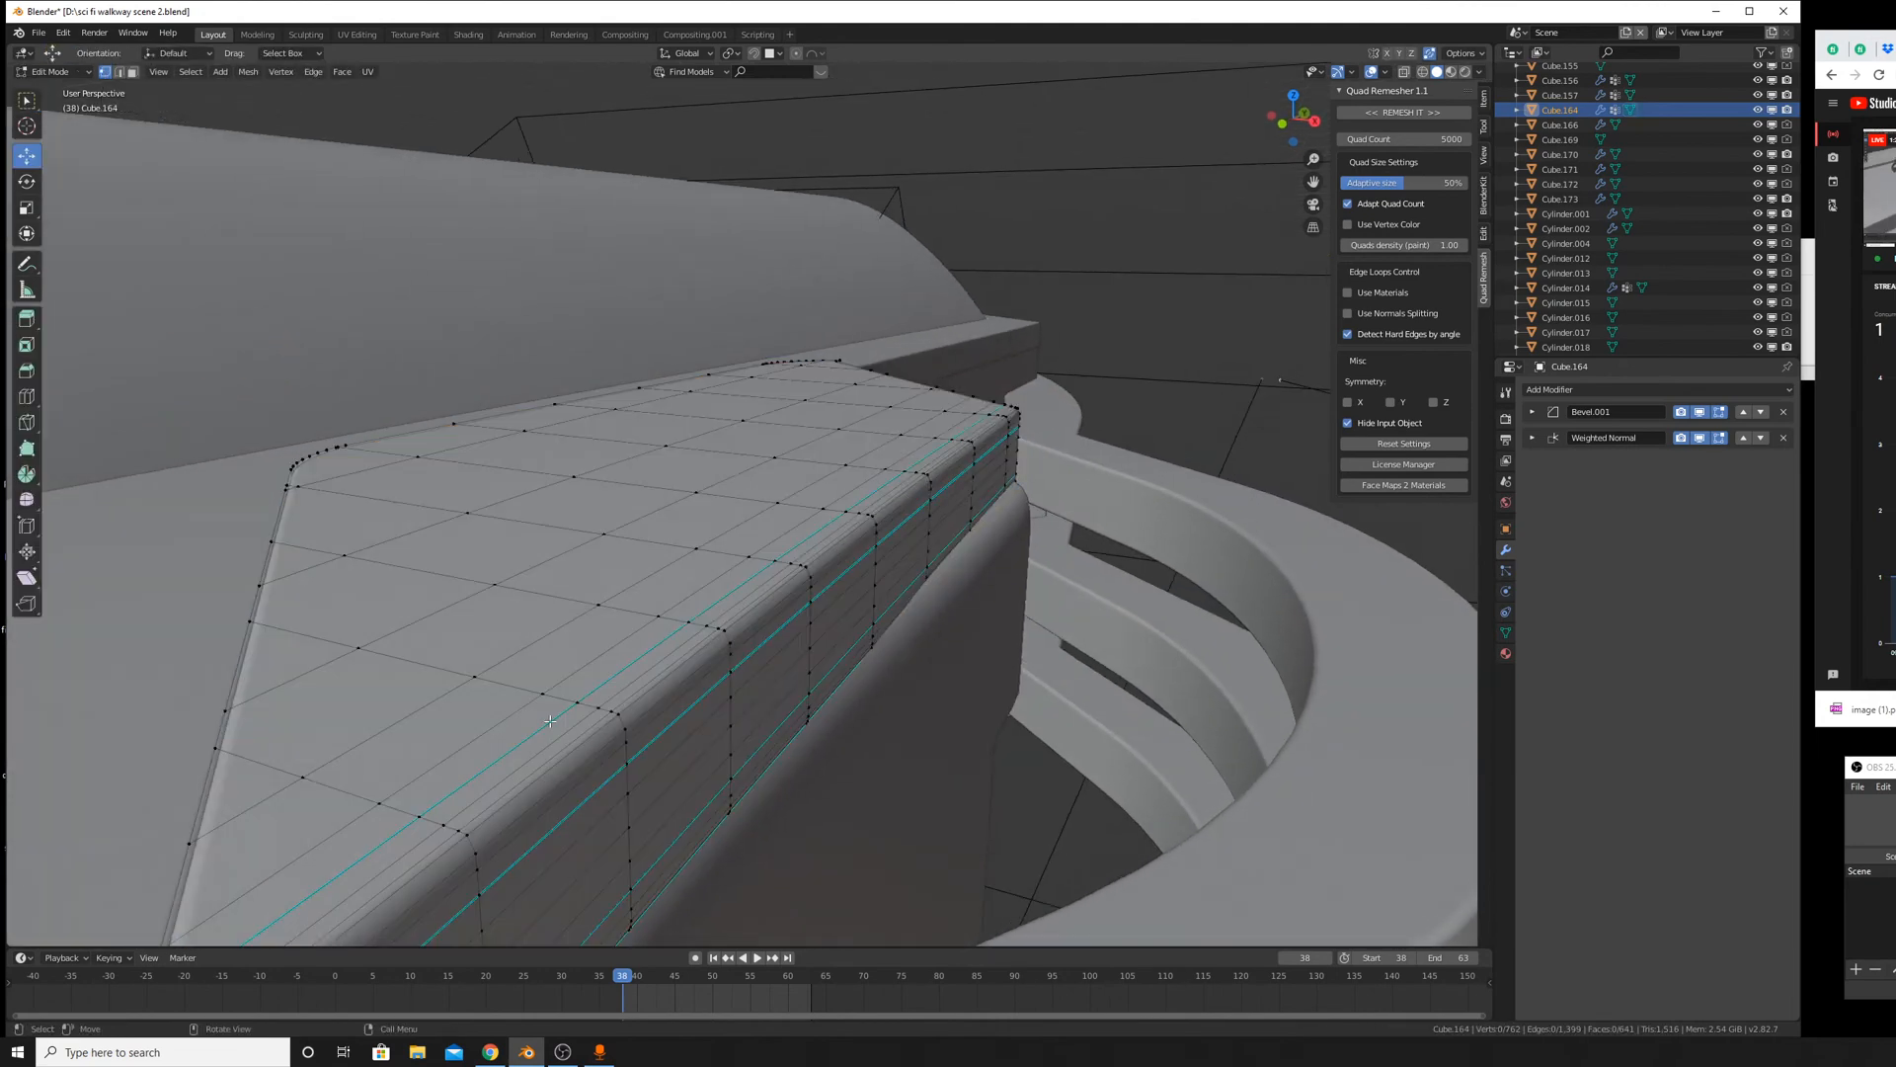
# Move the raised panel slightly along the global Z axis in object mode.
pyautogui.moveTo(523, 717); pyautogui.dragTo(1180, 689, button='middle')
pyautogui.rightClick(626, 739)
pyautogui.press('Tab')
pyautogui.press('Tab')
pyautogui.press('Tab')
pyautogui.press('g')
pyautogui.press('z')
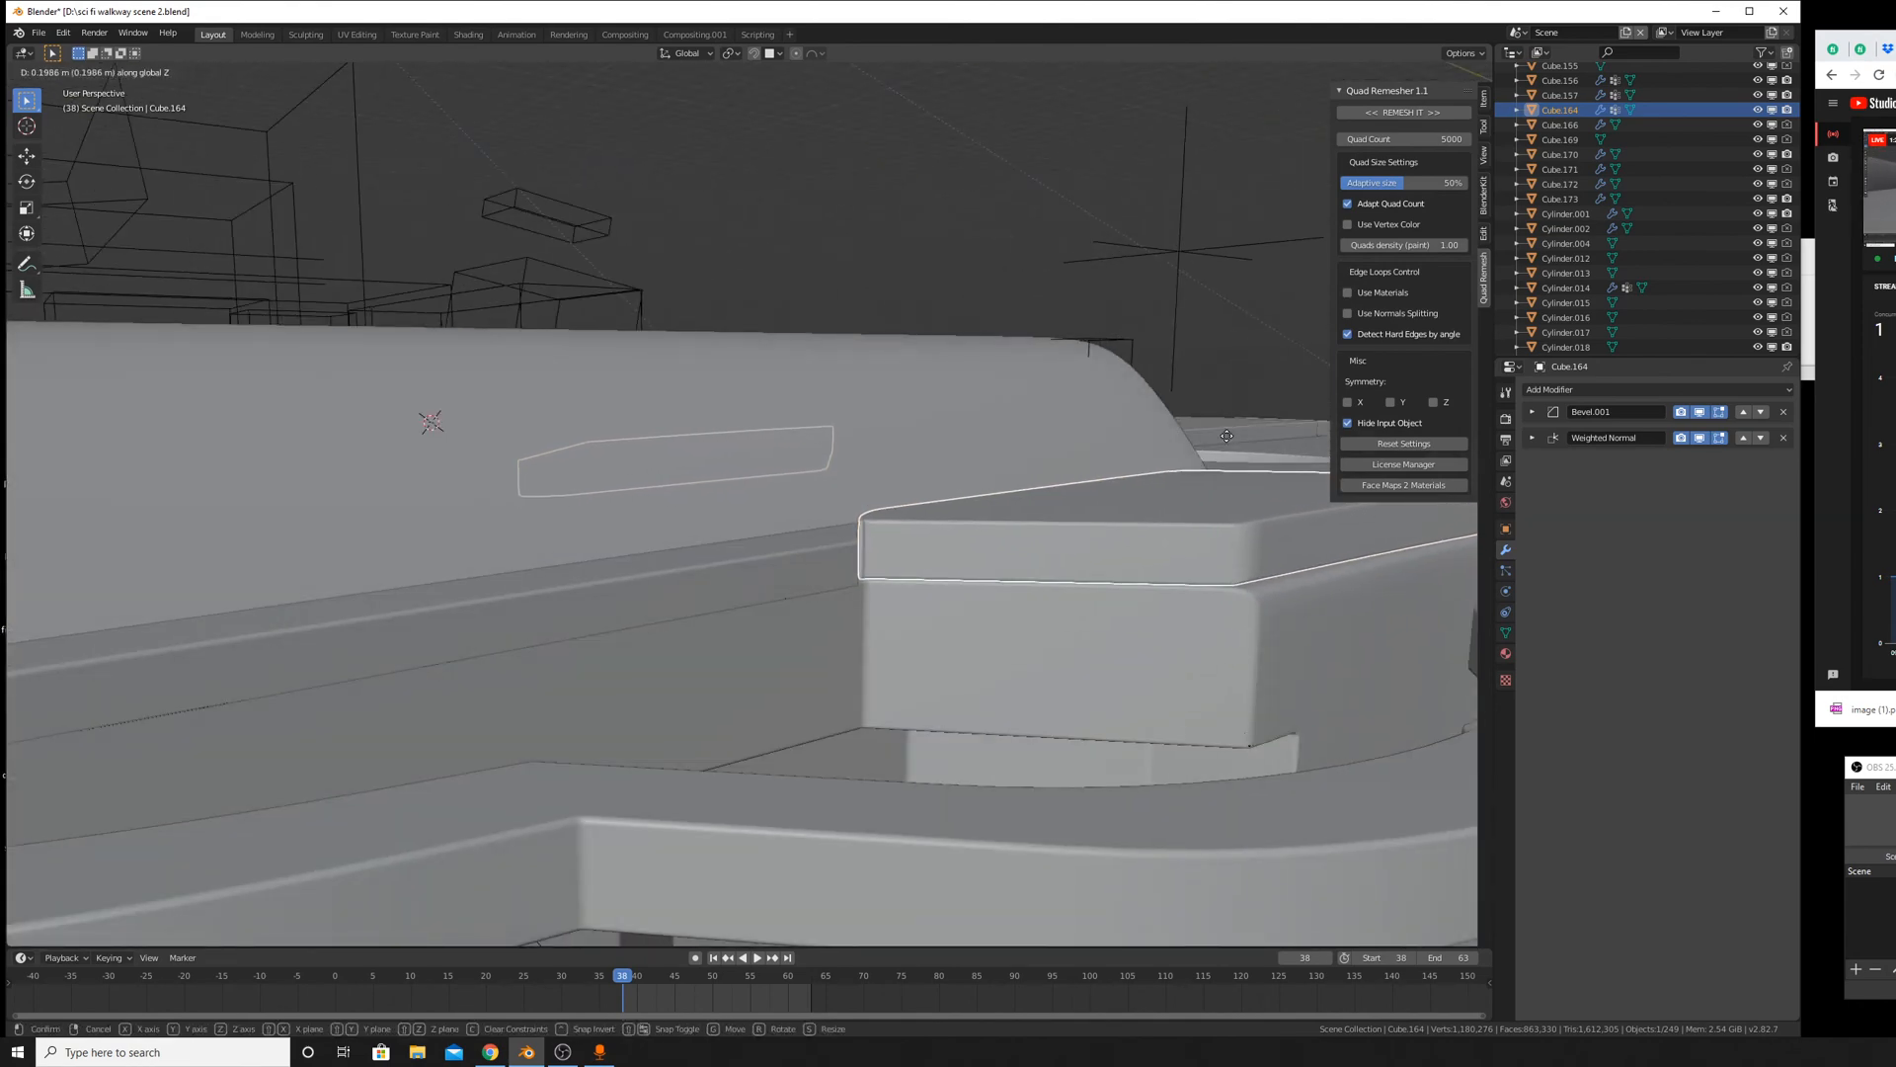
pyautogui.click(1218, 501)
# Set the raised panel's bevel angle limit to 30° and apply its object transform.
pyautogui.moveTo(1255, 597); pyautogui.dragTo(1218, 688, button='middle')
pyautogui.press('Tab')
pyautogui.press('Tab')
pyautogui.click(1537, 412)
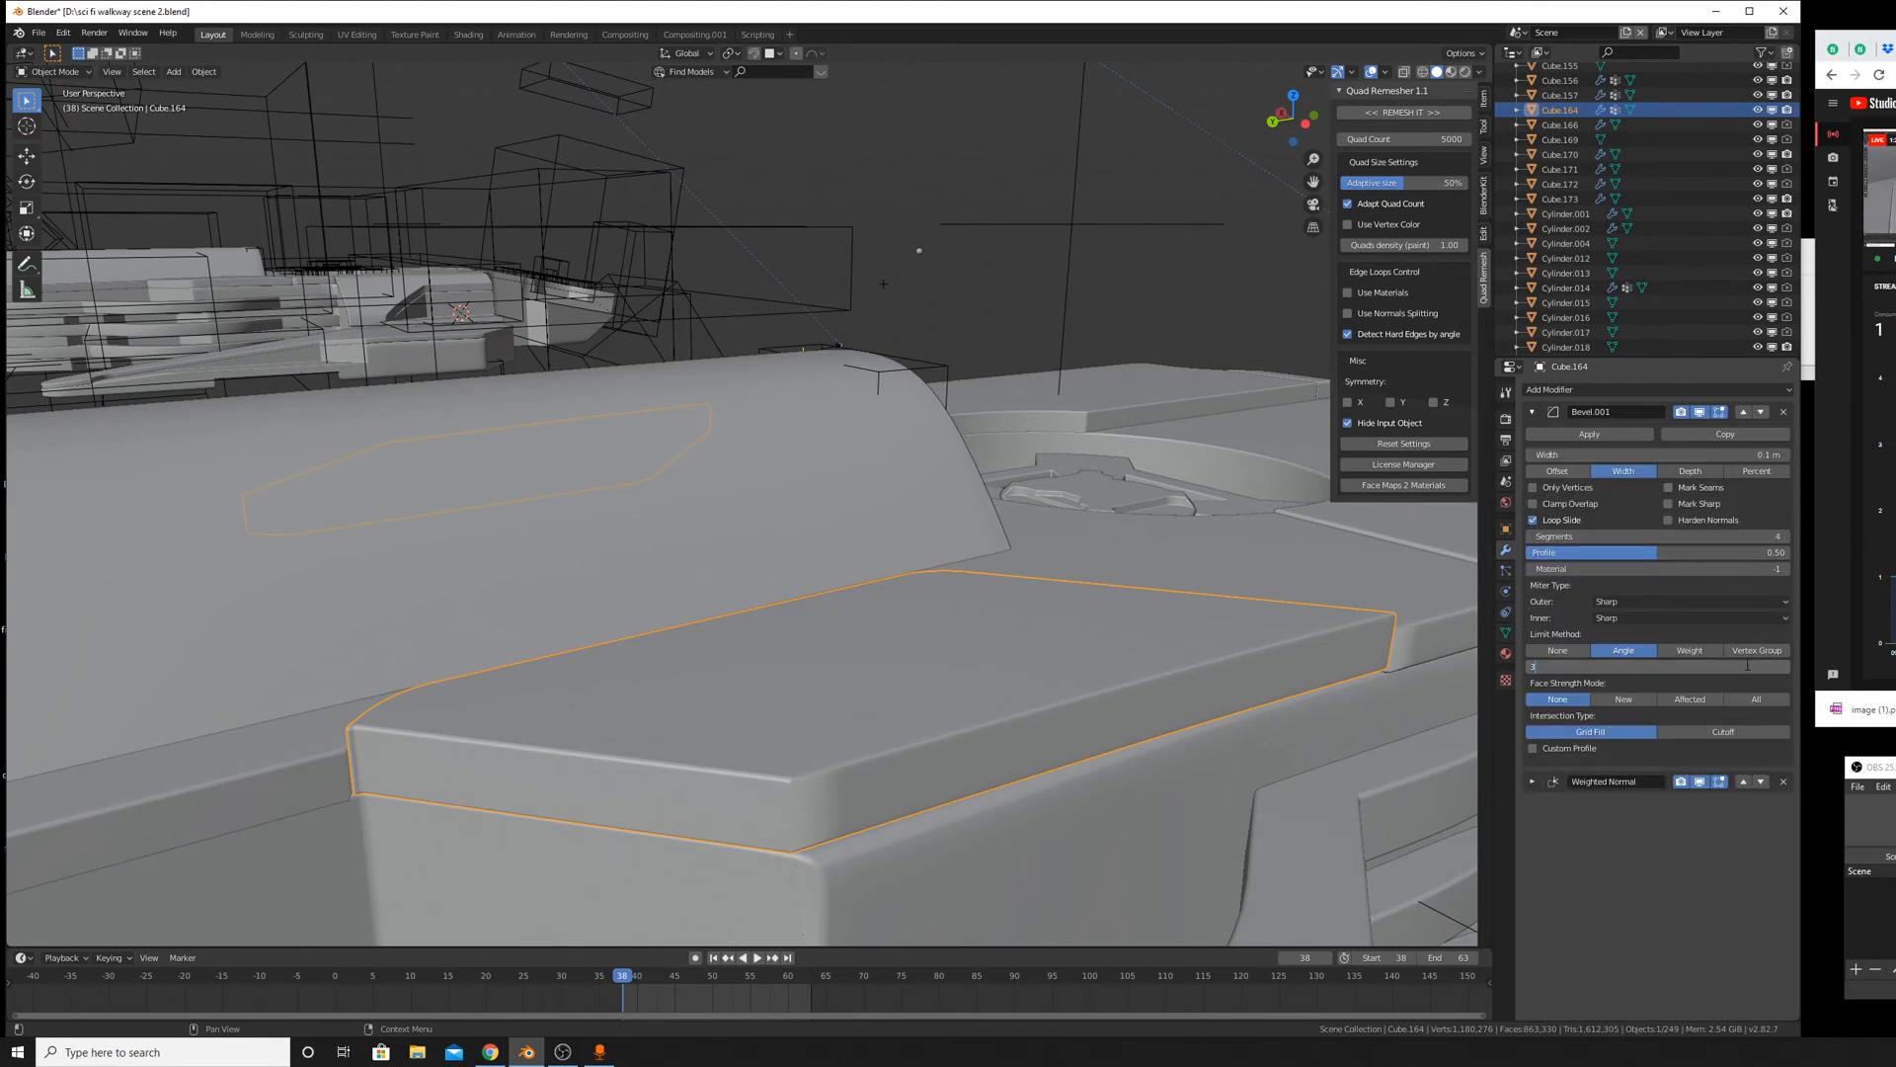
pyautogui.moveTo(1324, 626); pyautogui.dragTo(1182, 423, button='middle')
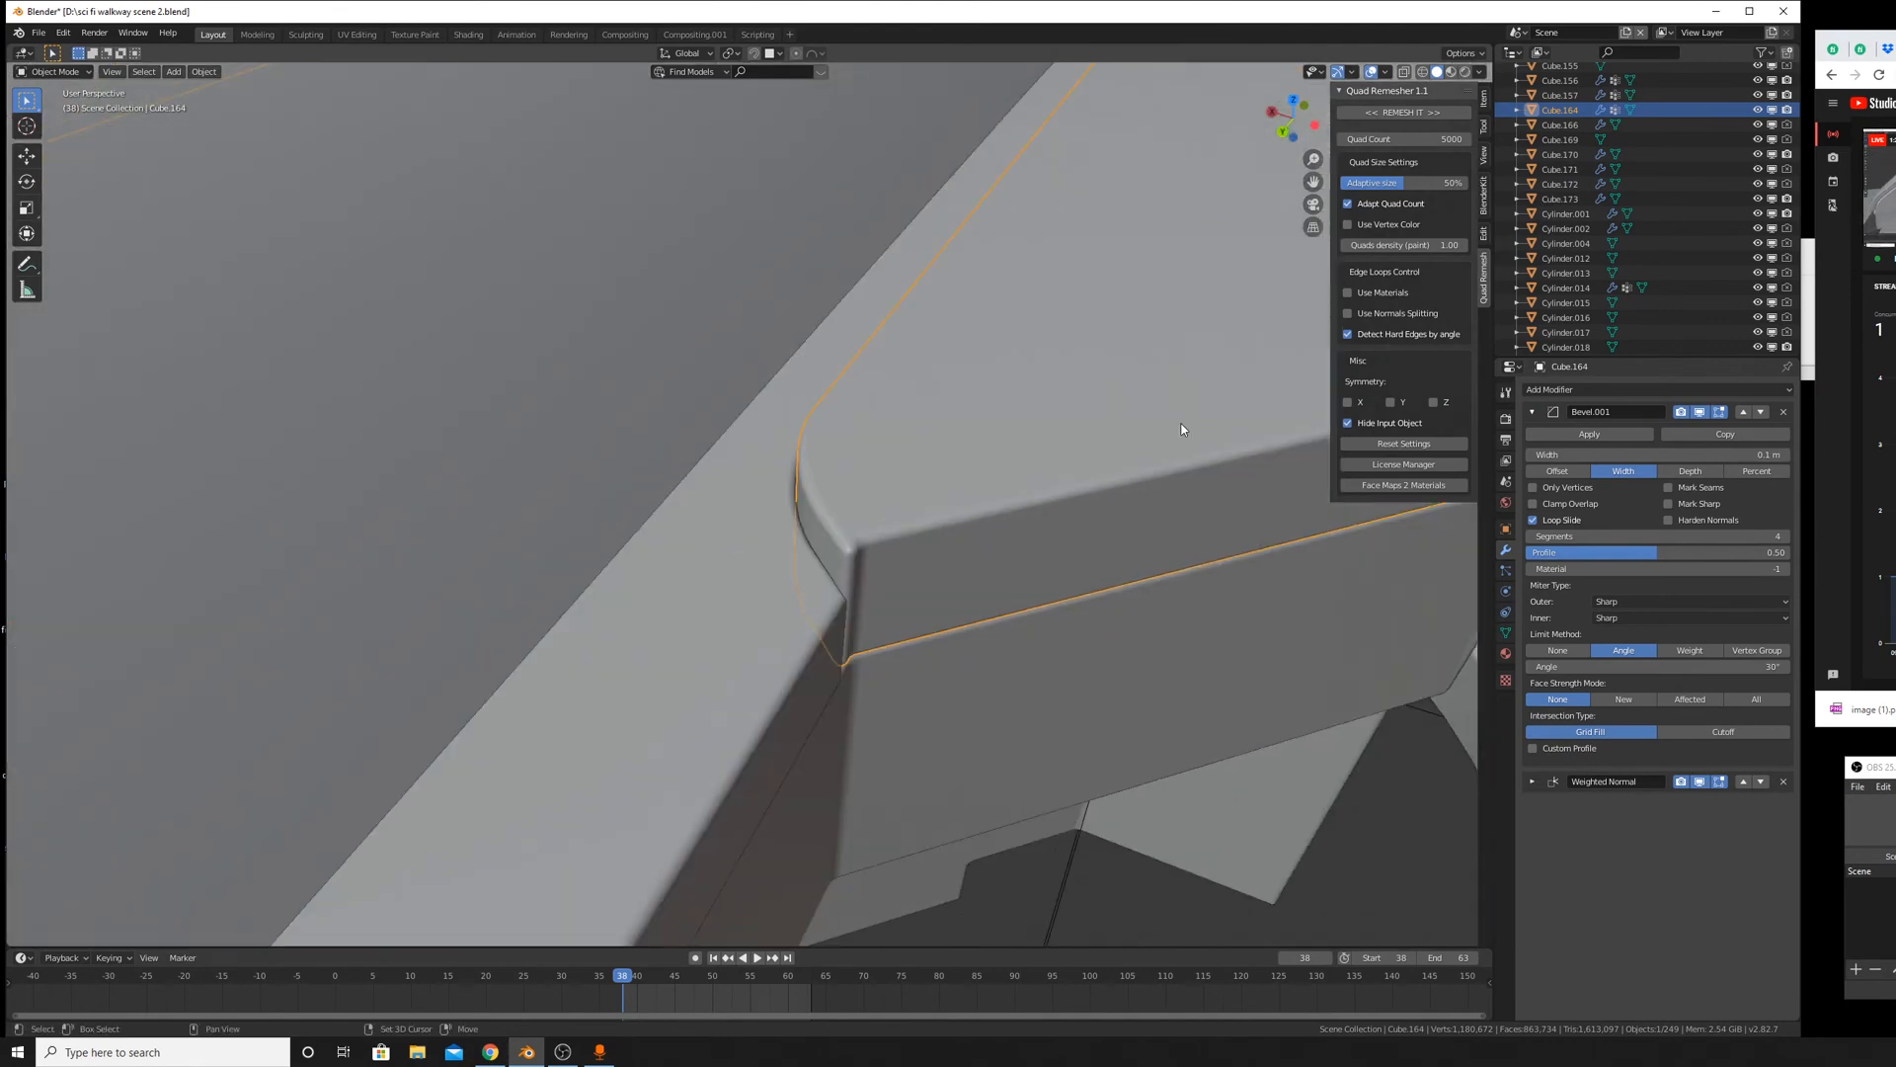
pyautogui.hotkey('ctrl', 'a')
pyautogui.click(1078, 508)
# Slide the extra vertices at the raised panel's front corner, beside its rounded end, onto their neighbours and leave mesh editing.
pyautogui.press('Tab')
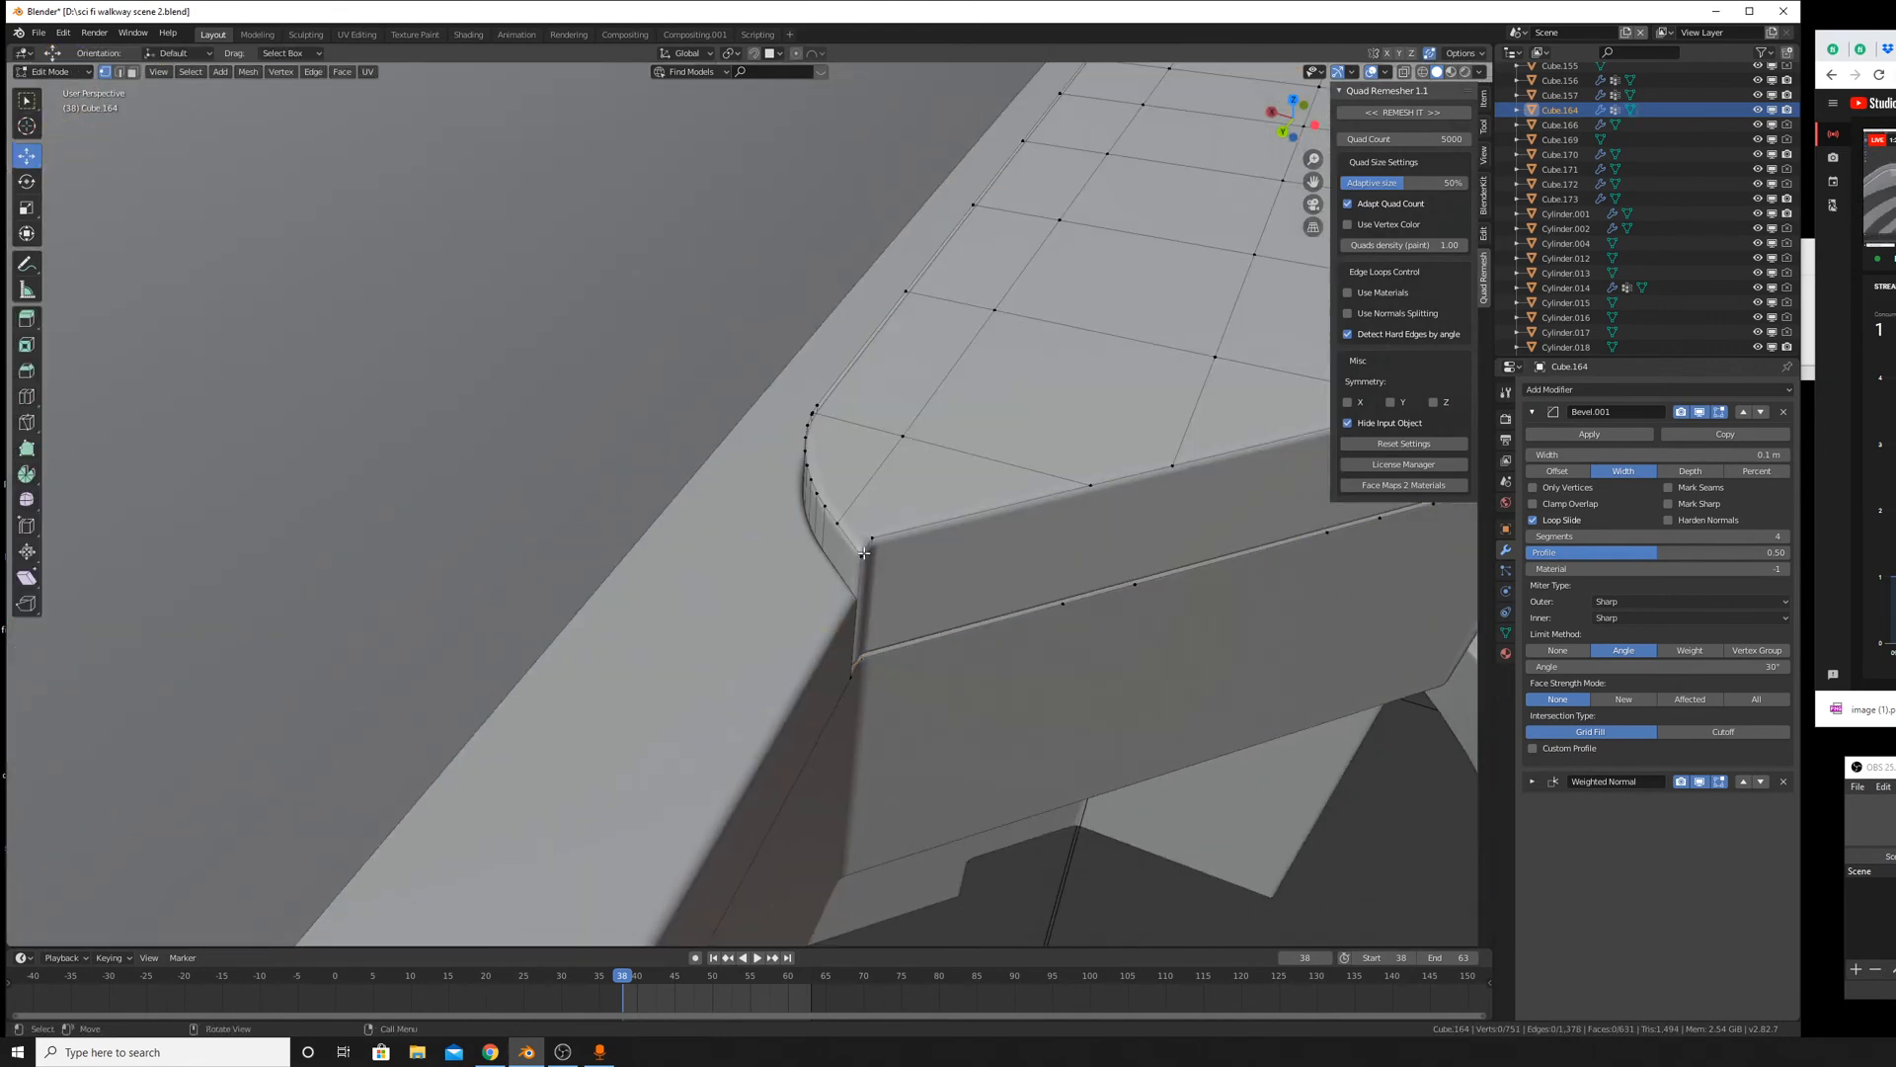
pyautogui.moveTo(975, 596); pyautogui.dragTo(952, 621, button='middle')
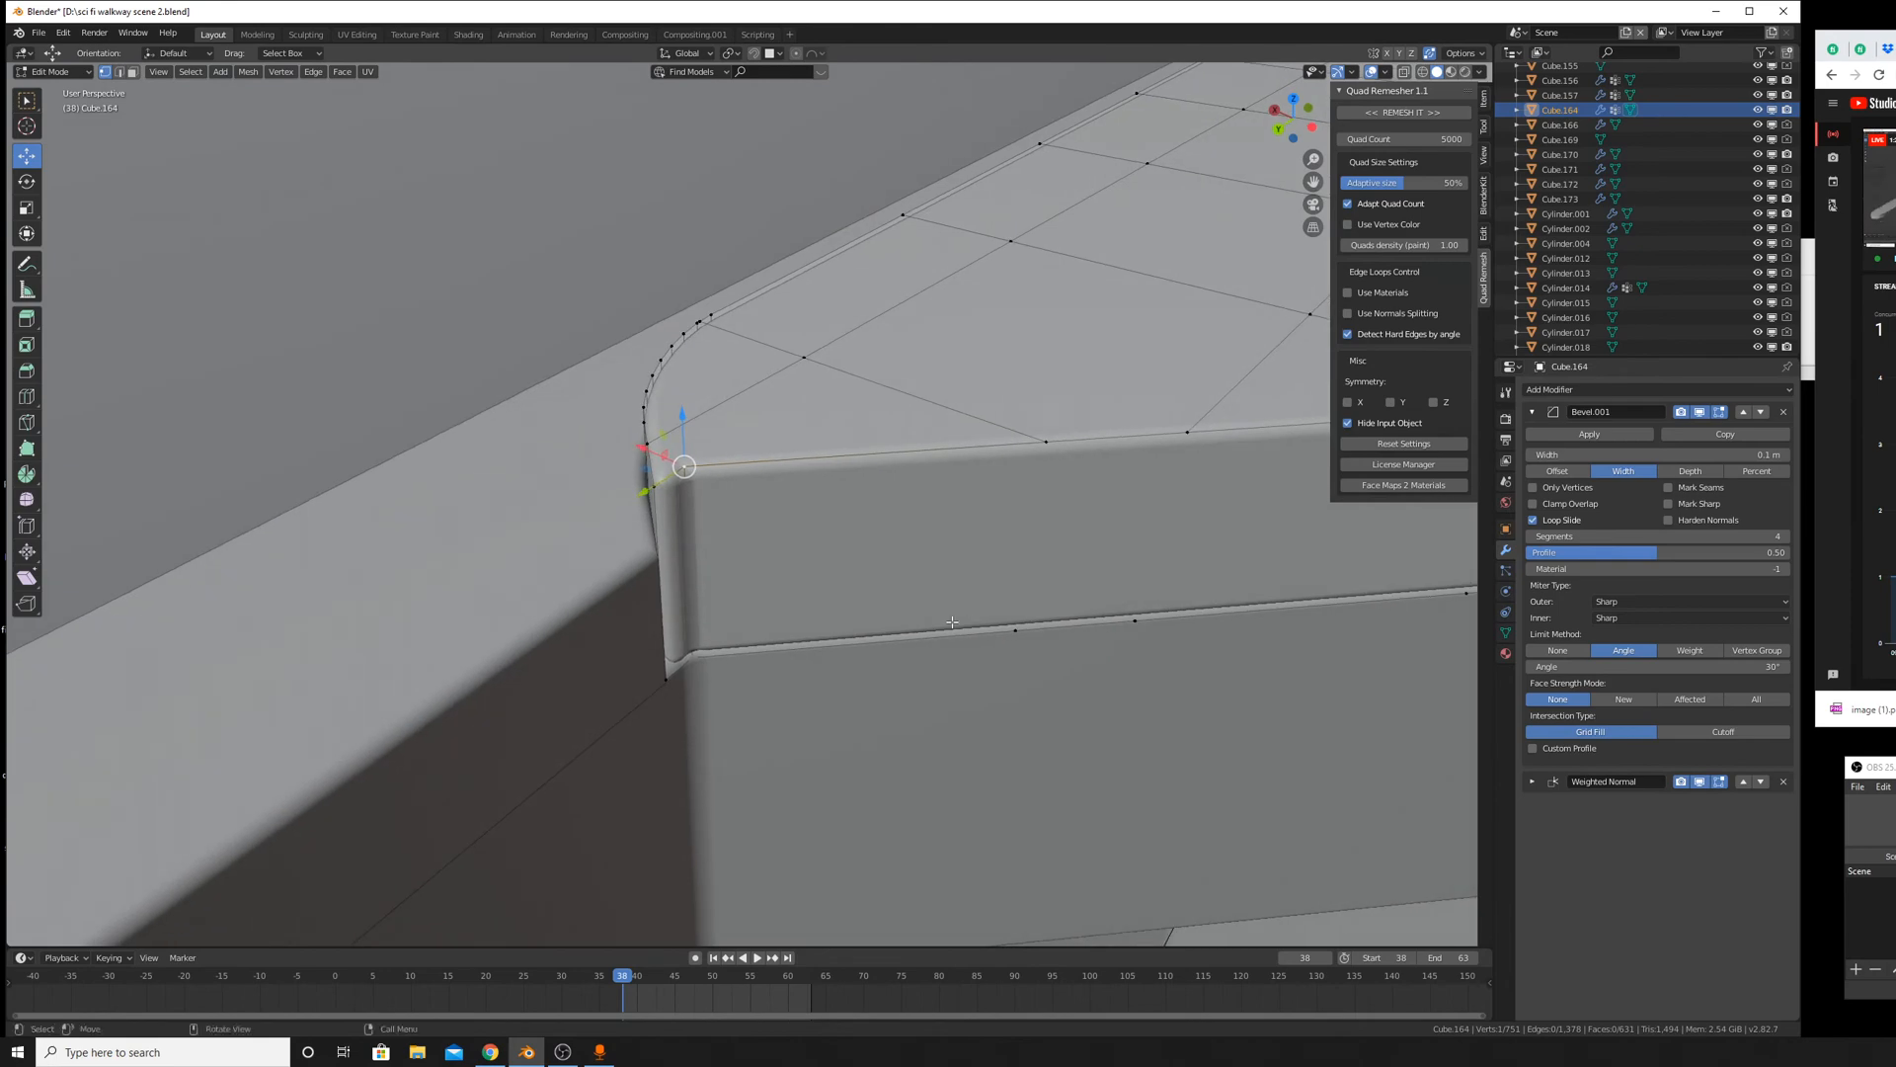
pyautogui.keyDown('ctrl'); pyautogui.click(698, 640); pyautogui.keyUp('ctrl')
pyautogui.press('g')
pyautogui.press('g')
pyautogui.click(428, 728)
pyautogui.press('Tab')
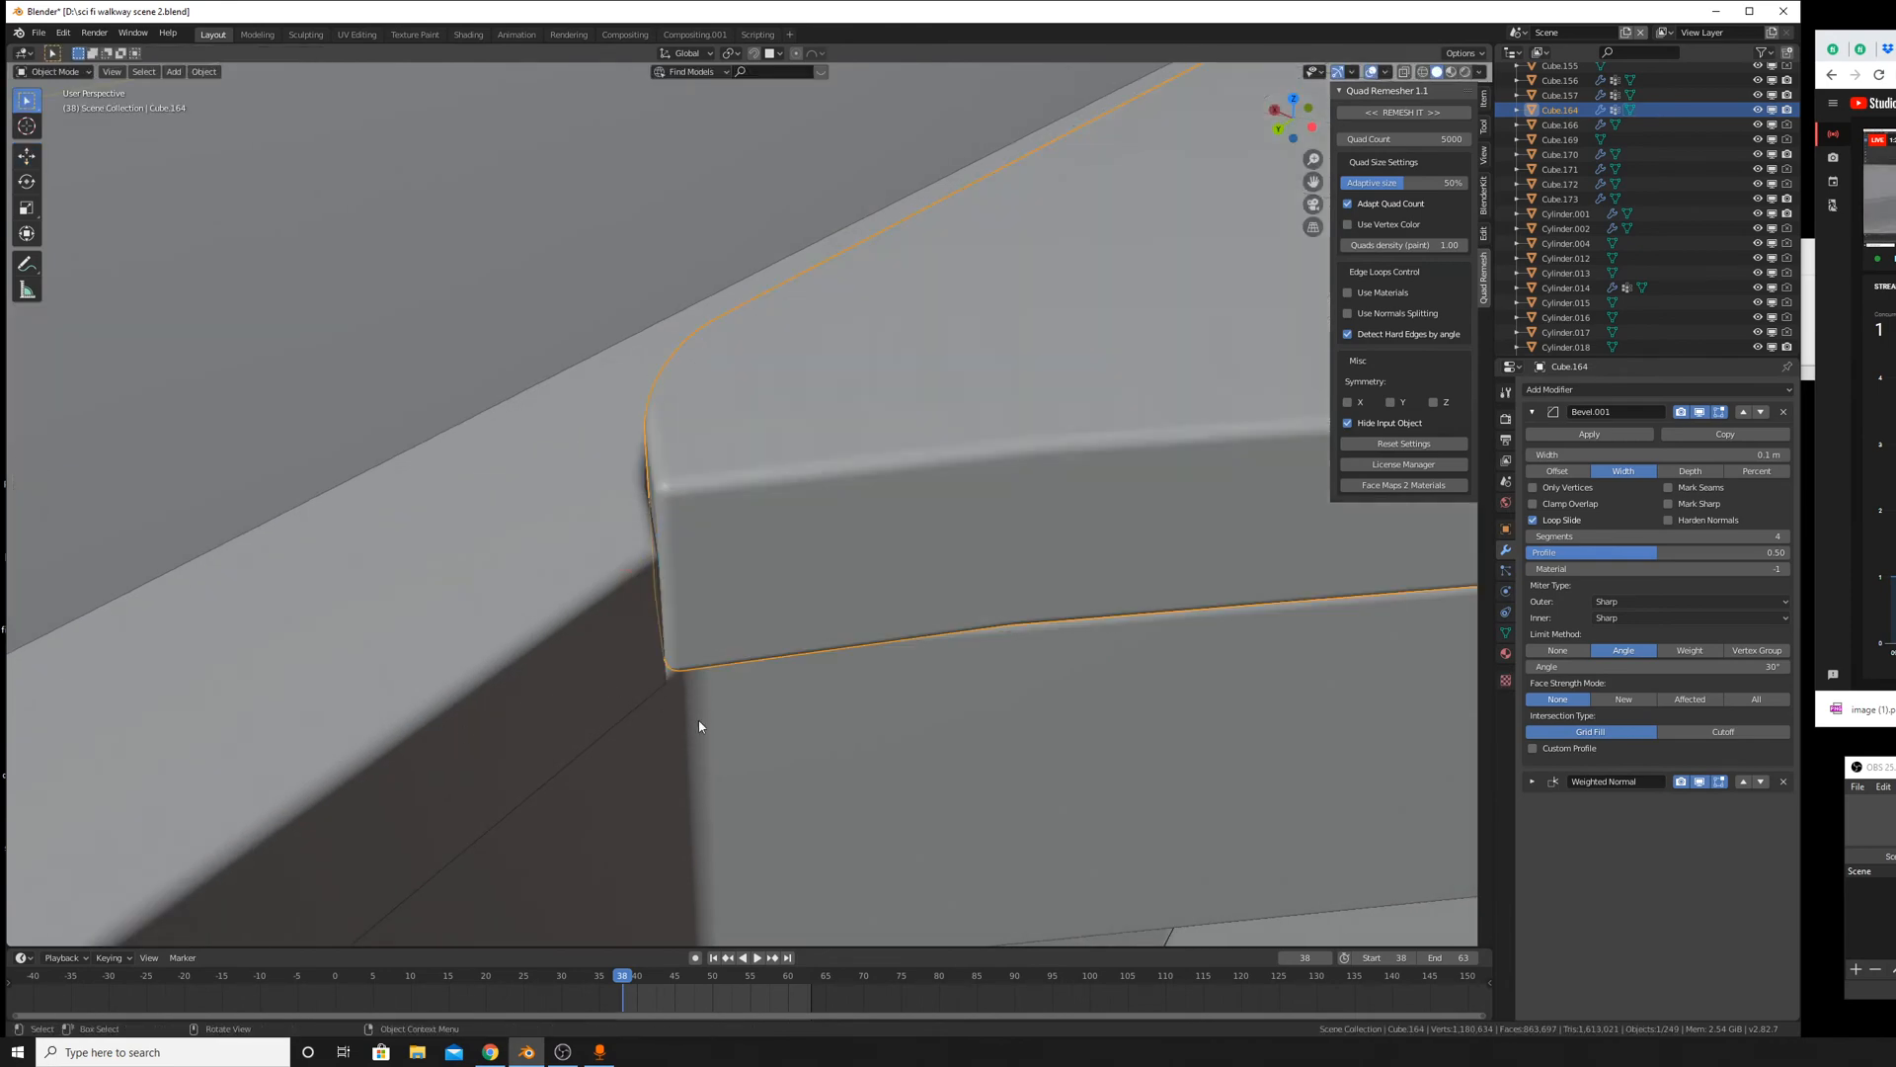
# Dissolve the redundant edge loop beside the creased top edge at the raised panel's far corner.
pyautogui.scroll(-5, 973, 668)
pyautogui.moveTo(973, 669); pyautogui.dragTo(810, 559, button='middle')
pyautogui.scroll(6, 903, 661)
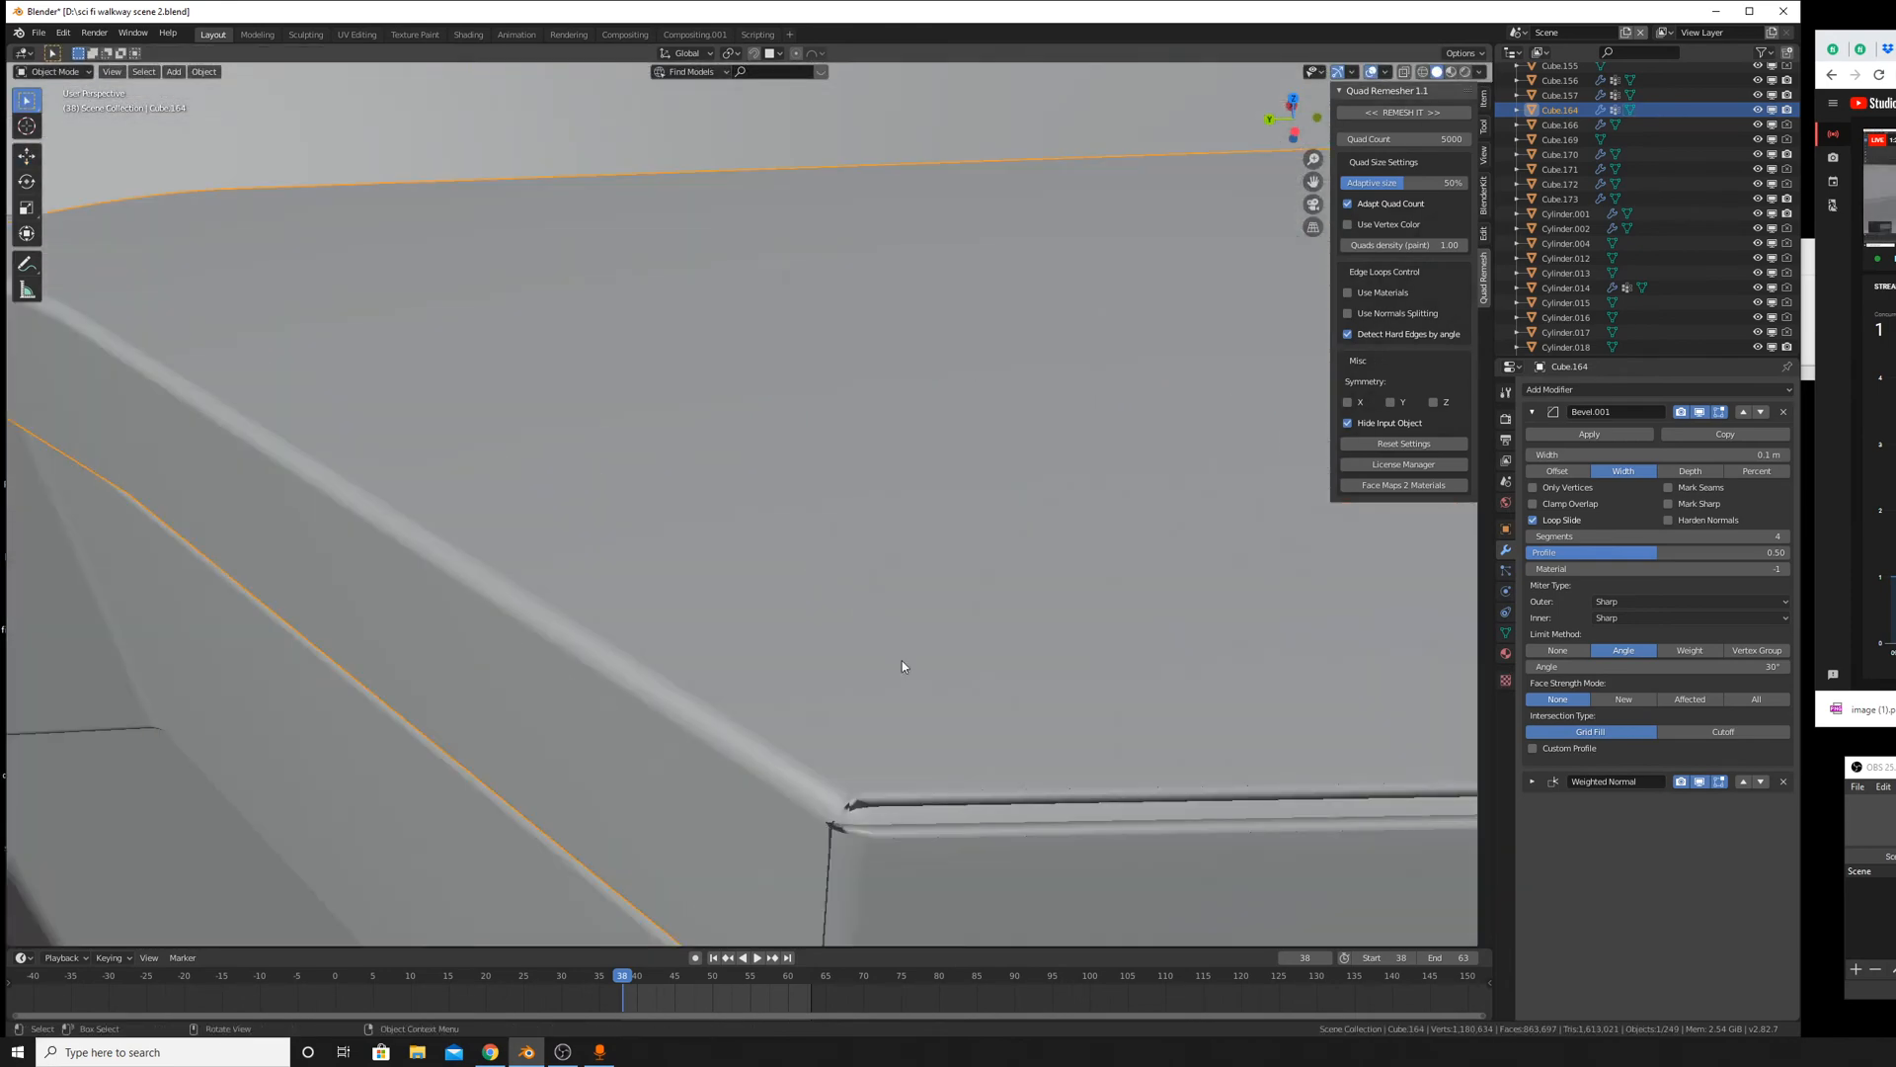
pyautogui.press('Tab')
pyautogui.keyDown('alt'); pyautogui.click(858, 815); pyautogui.keyUp('alt')
pyautogui.press('x')
pyautogui.click(852, 803)
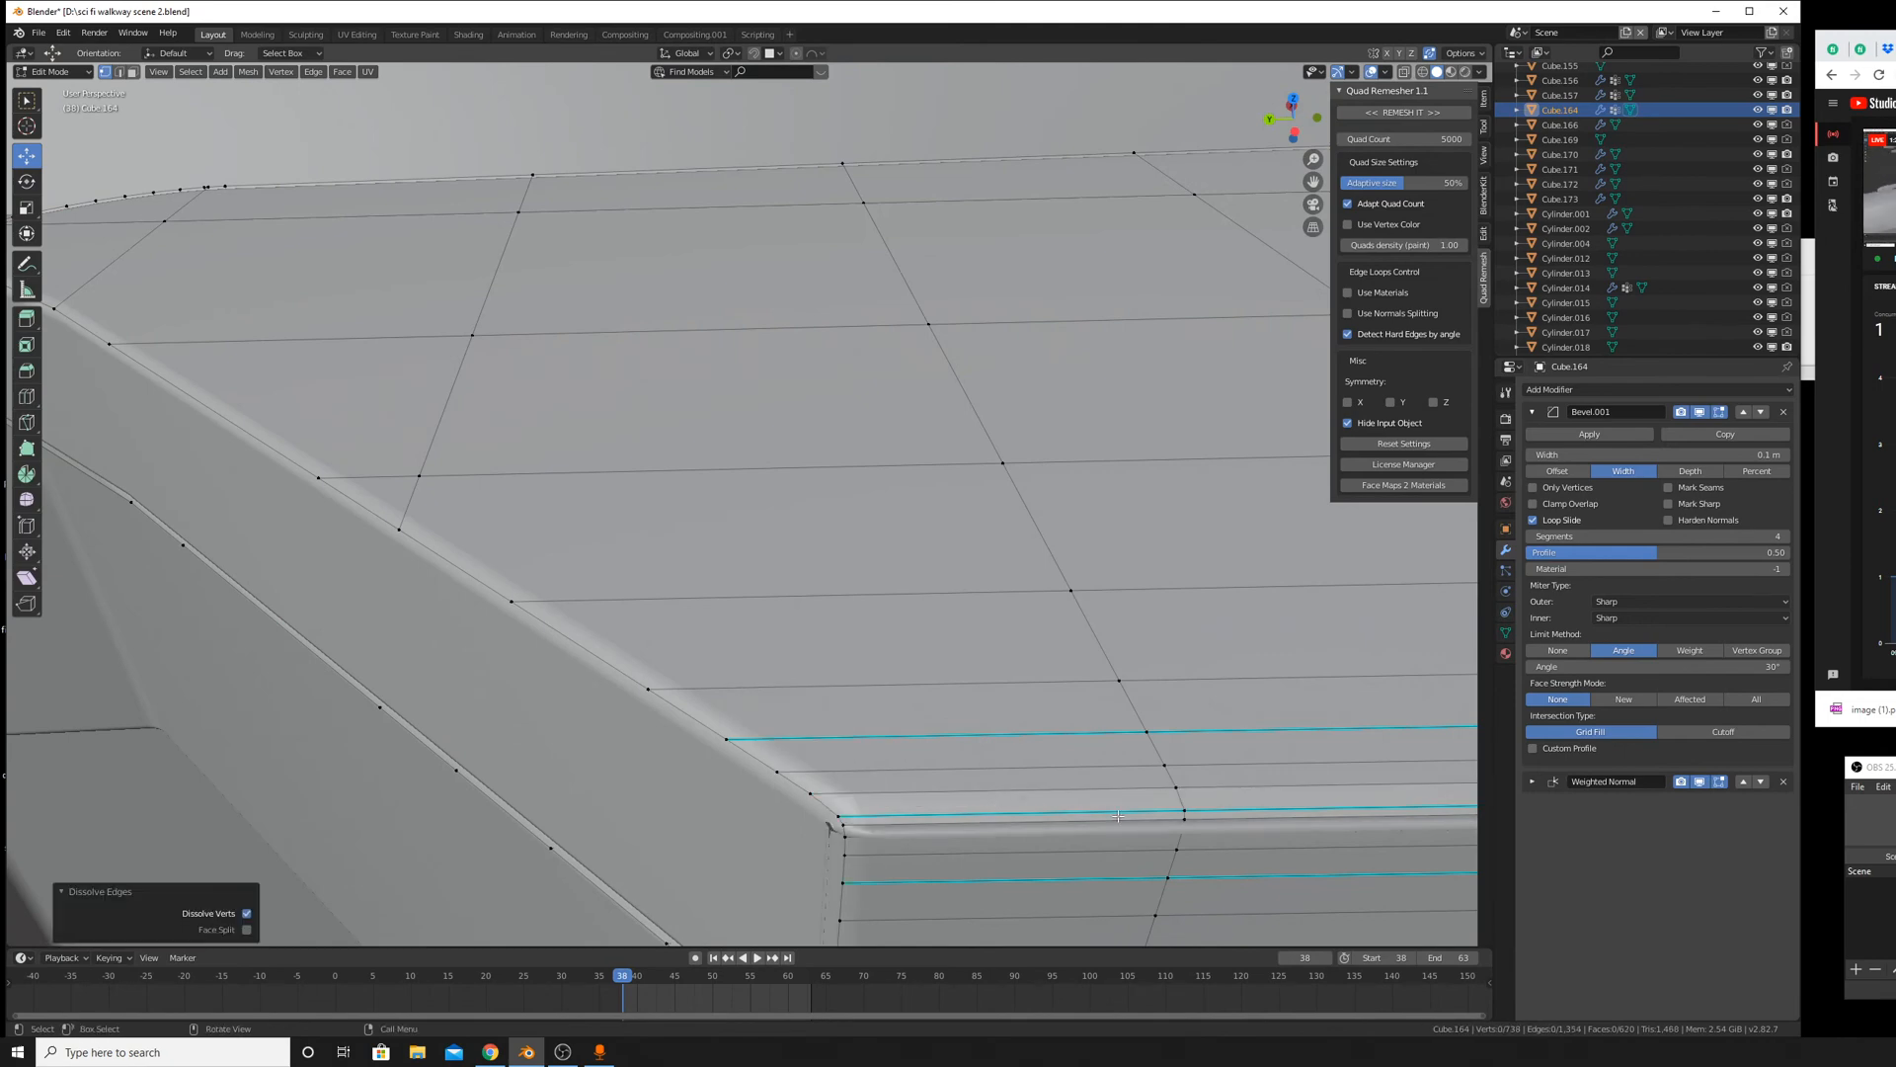
# Try to slide the edge loop near the raised panel's narrow end onto its end edge, and undo the slide.
pyautogui.moveTo(851, 803); pyautogui.dragTo(943, 584, button='middle')
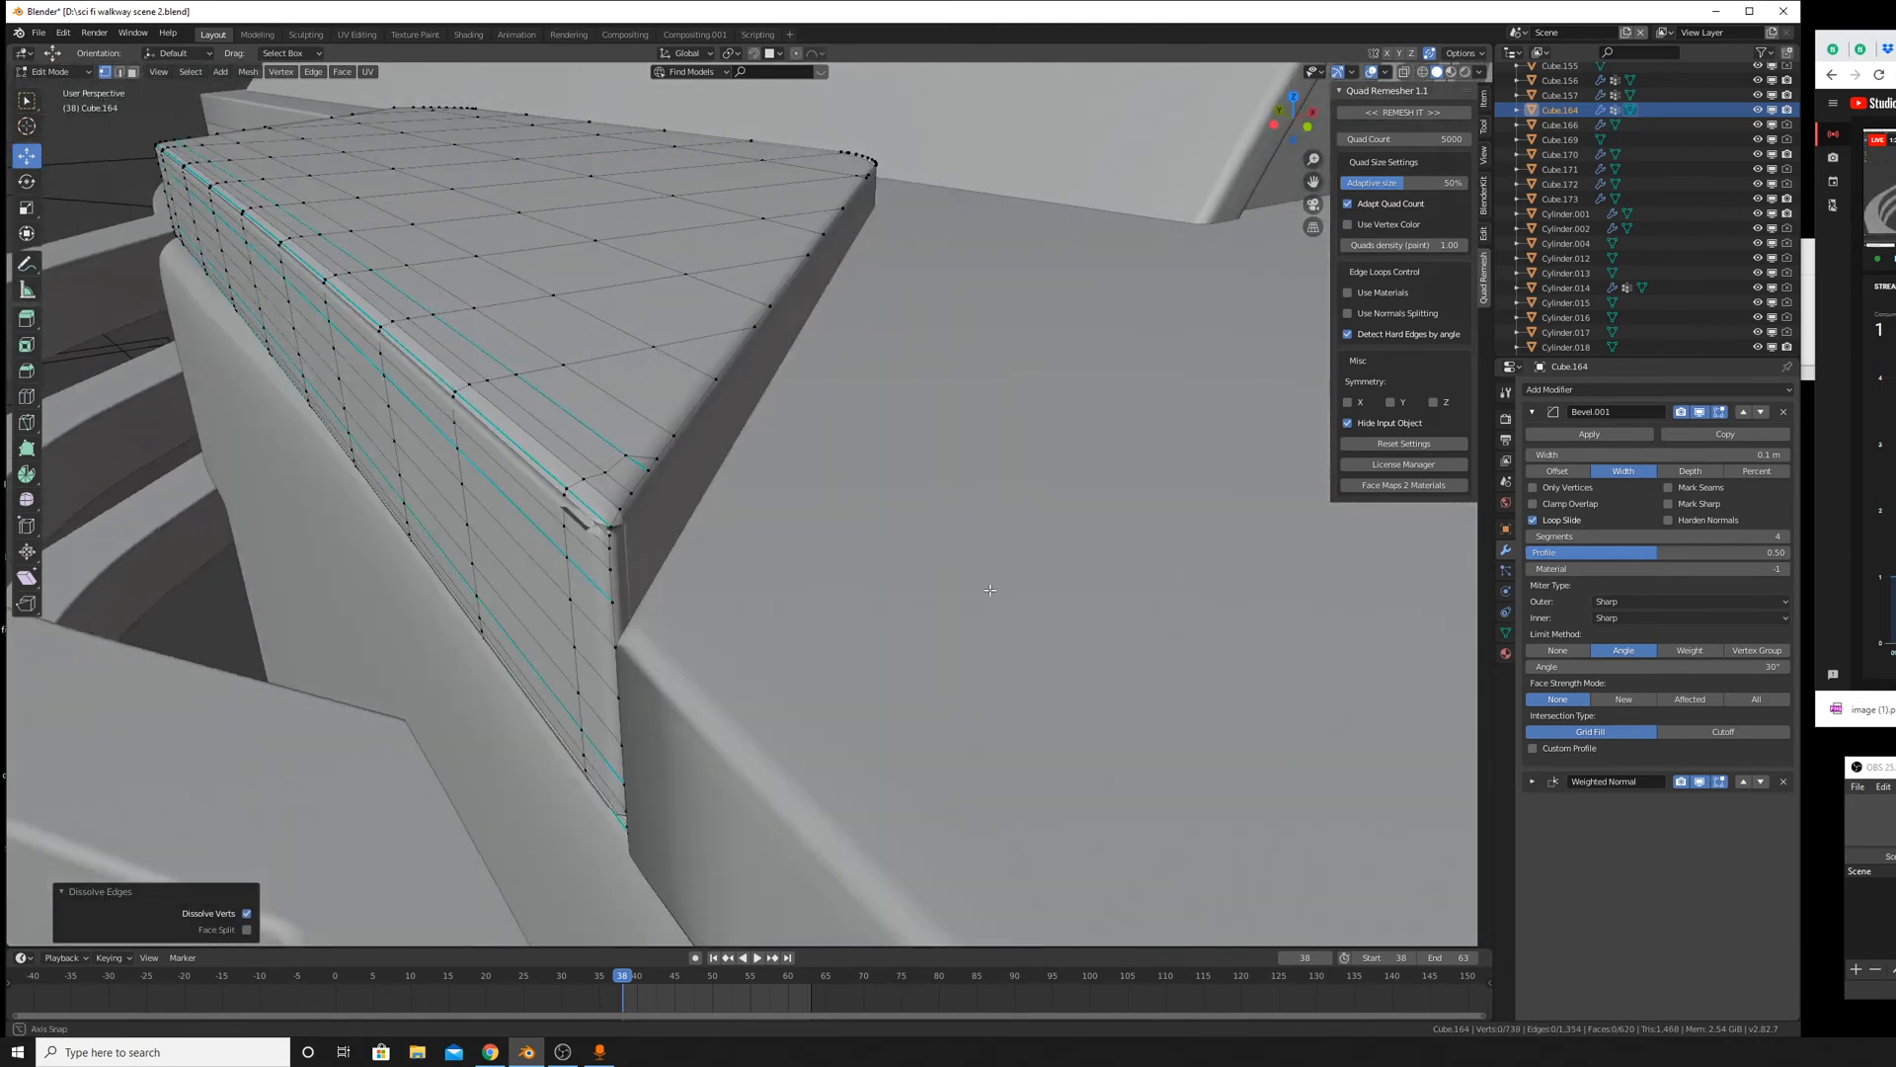
pyautogui.scroll(2, 613, 552)
pyautogui.scroll(3, 944, 585)
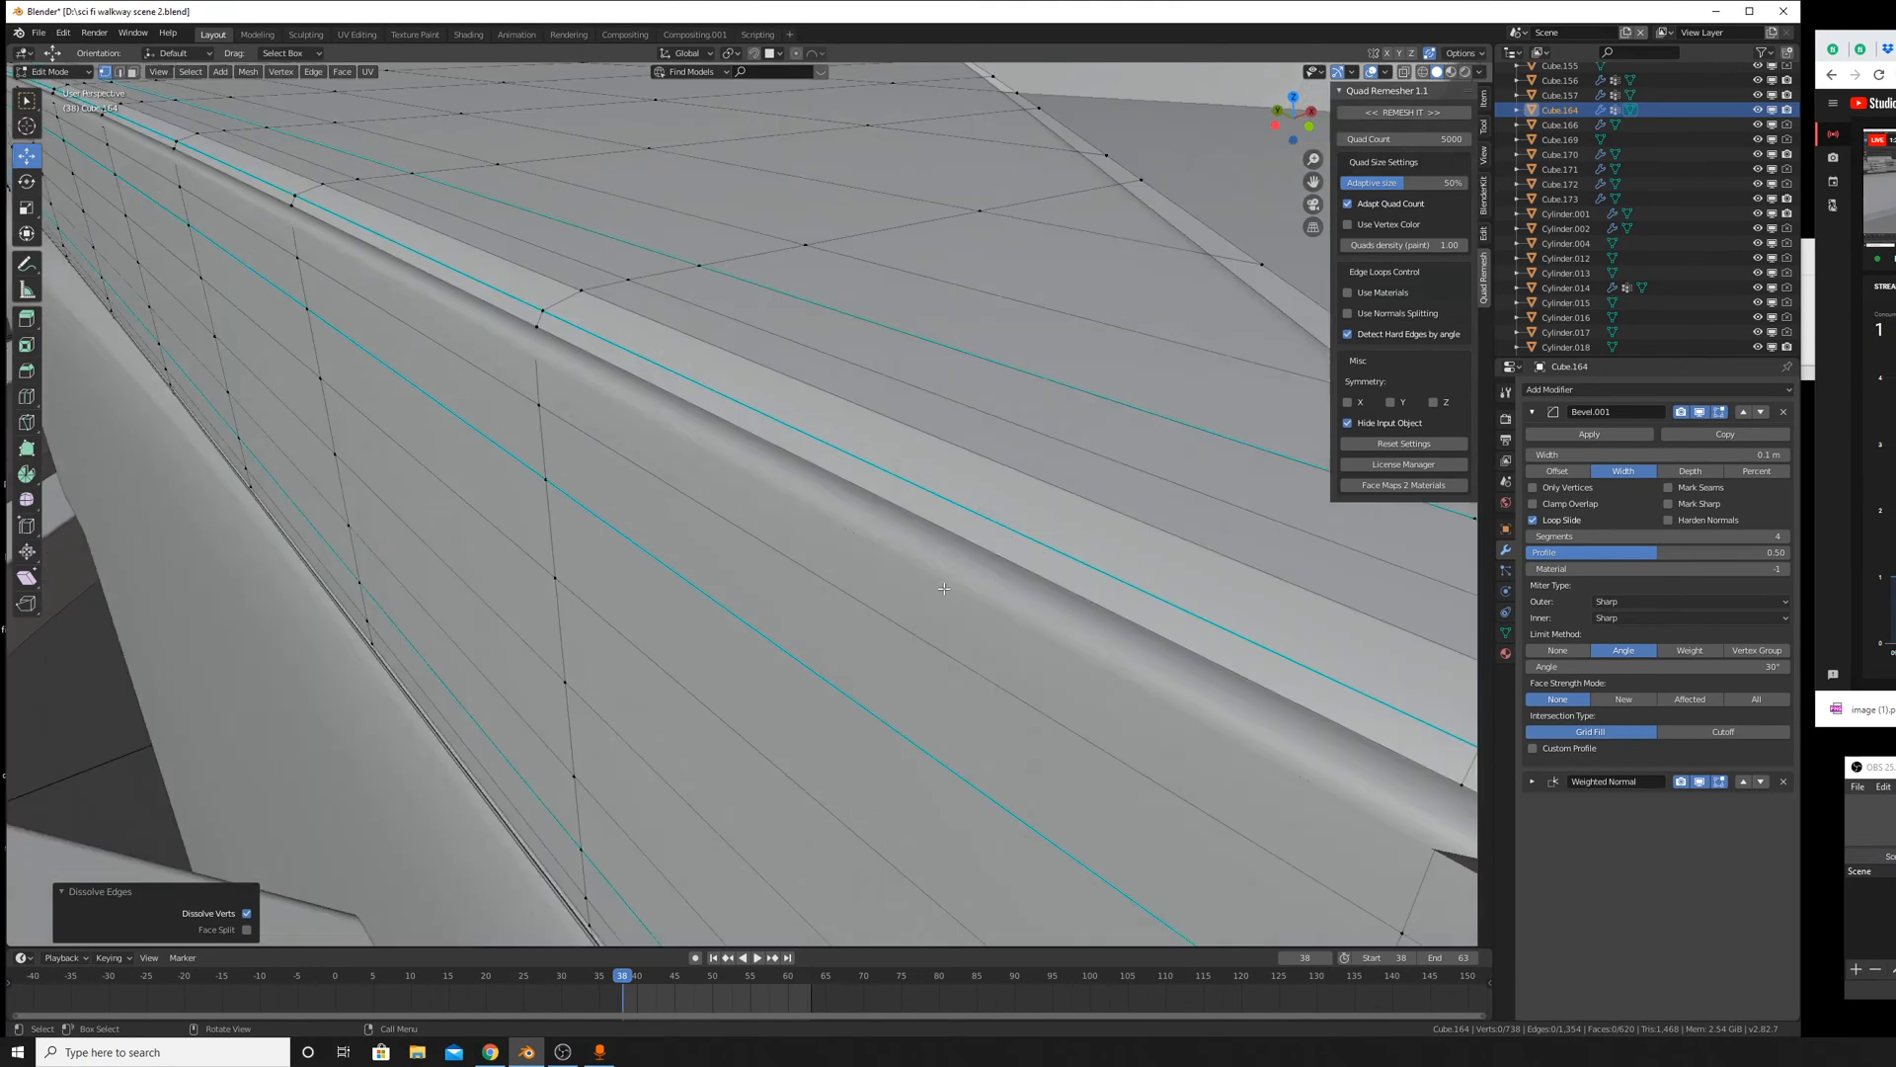
pyautogui.scroll(-3, 945, 589)
pyautogui.press('g')
pyautogui.press('g')
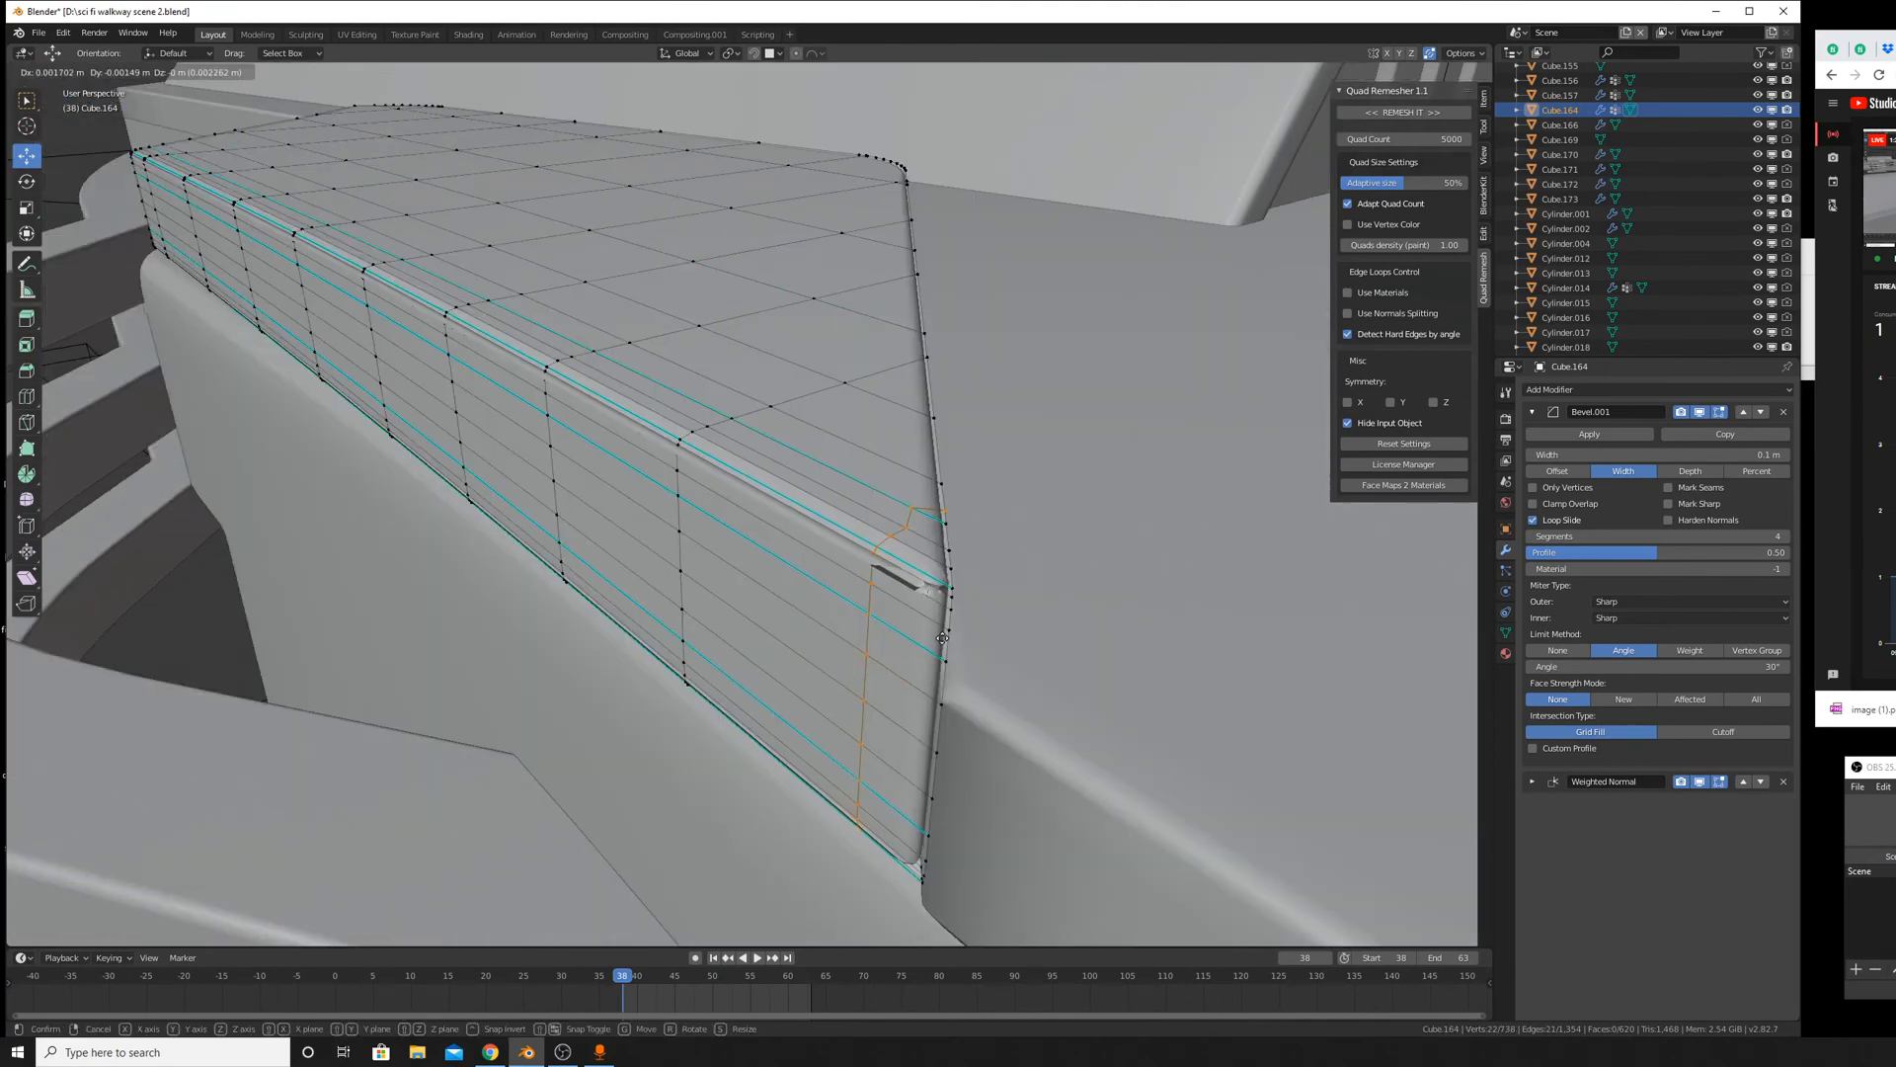
pyautogui.click(1162, 843)
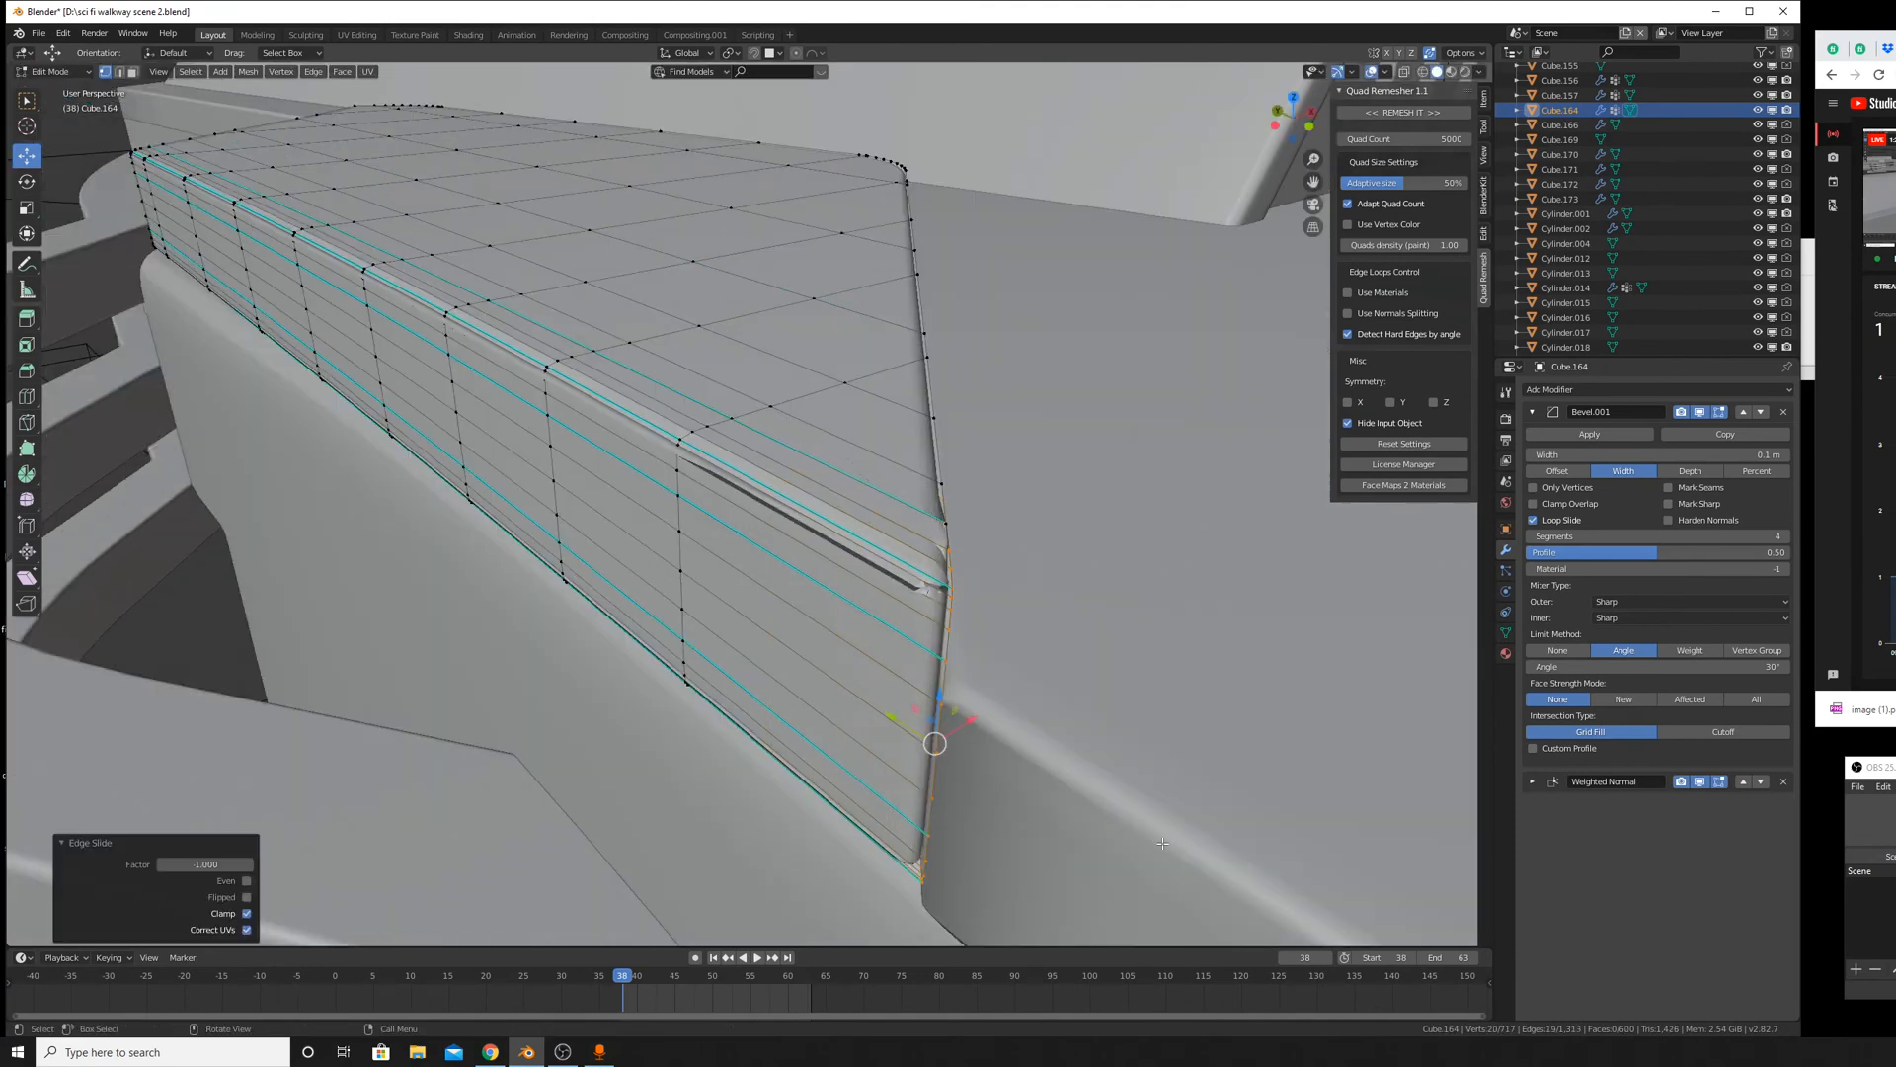
pyautogui.hotkey('ctrl', 'z')
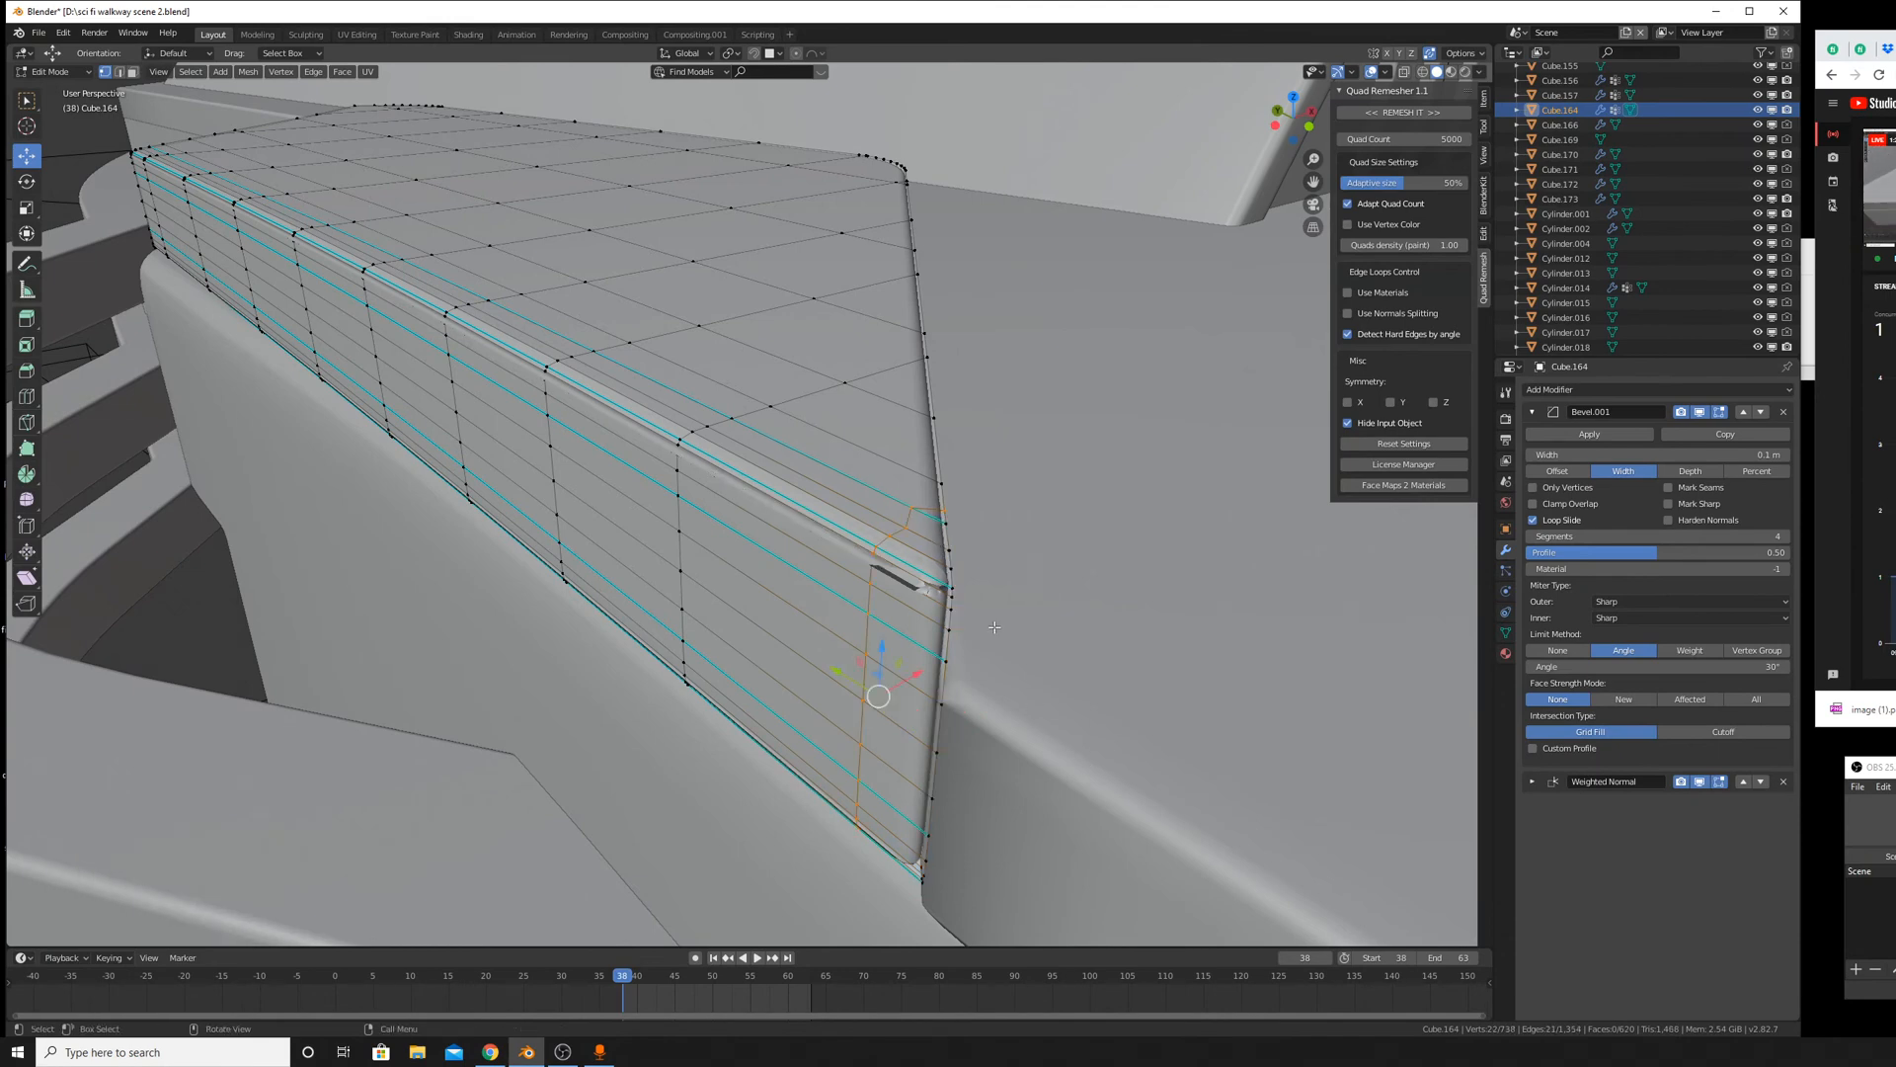
# Slide the edge loop near the raised panel's narrow end fully onto the panel's end edge.
pyautogui.moveTo(994, 628); pyautogui.dragTo(1037, 656, button='middle')
pyautogui.press('g')
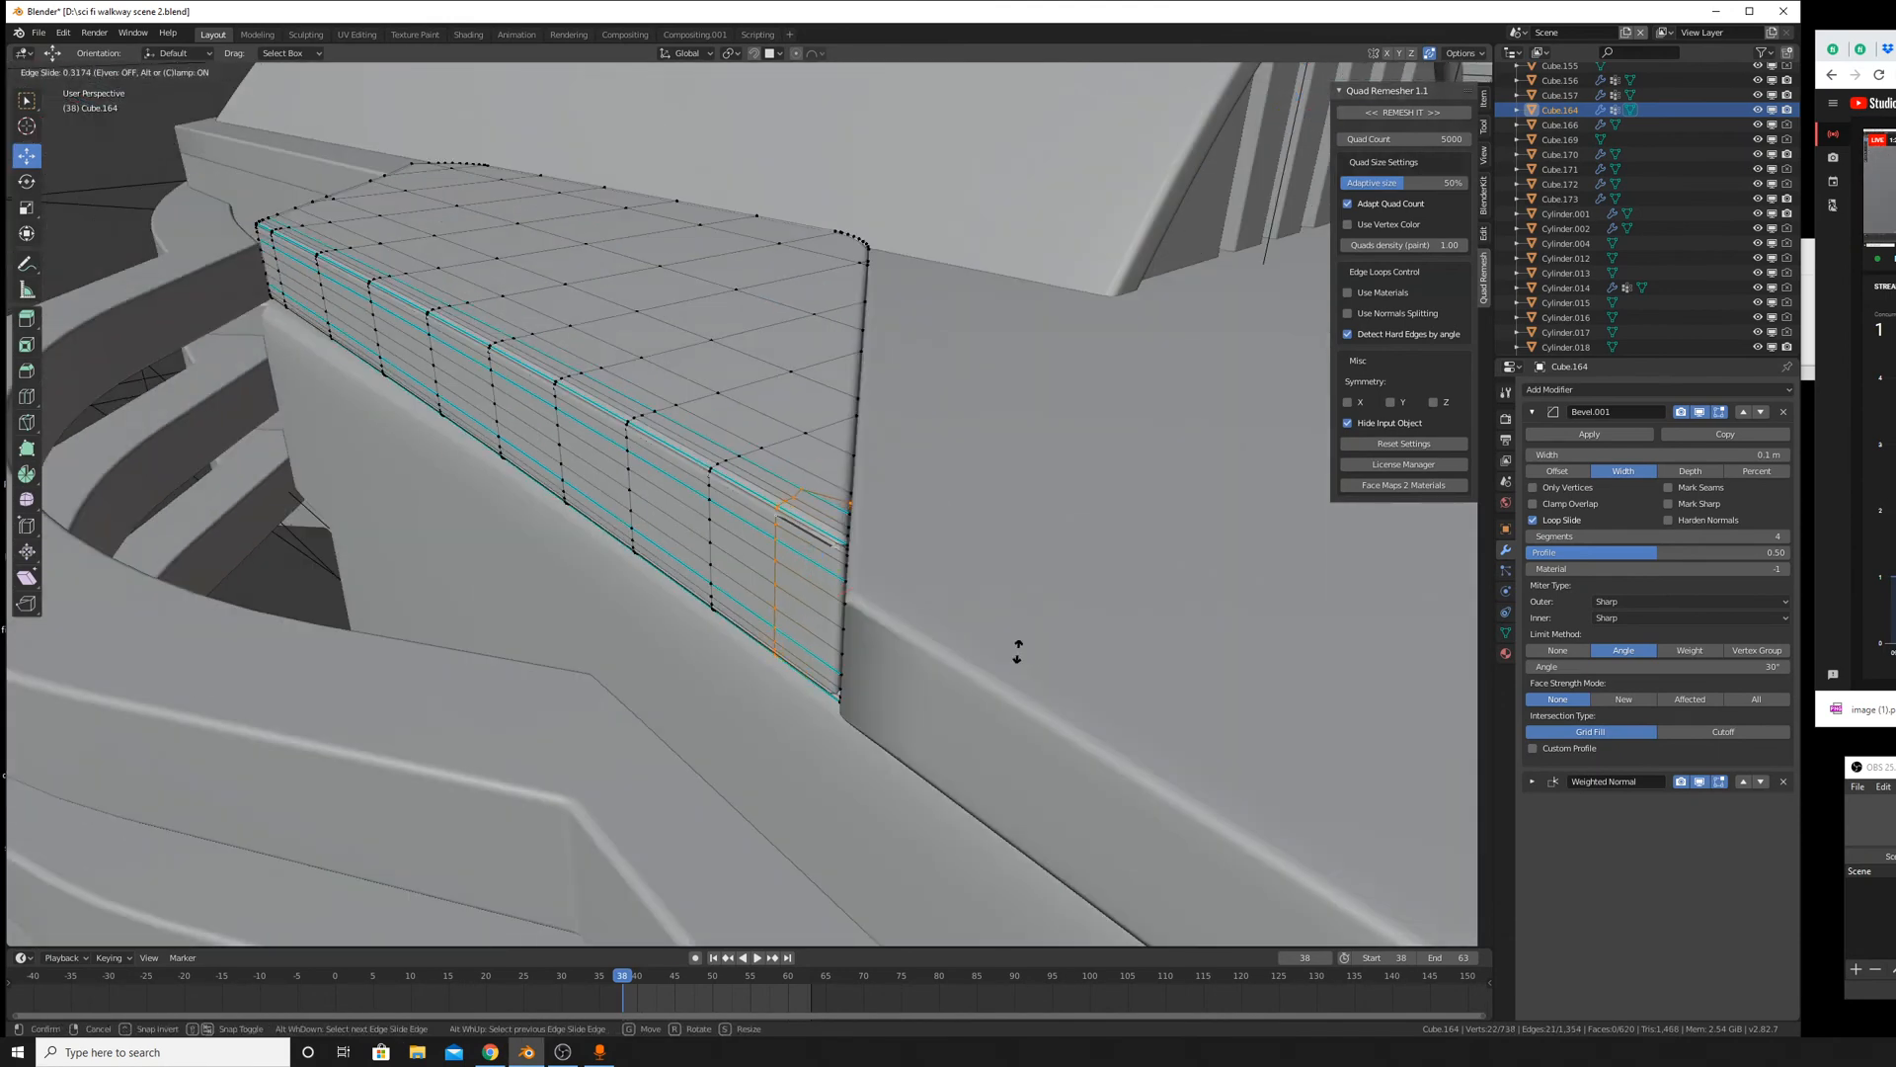
pyautogui.click(1161, 819)
# Dissolve two redundant edge loops running beside the raised panel's long top edge.
pyautogui.moveTo(1031, 704); pyautogui.dragTo(656, 624, button='middle')
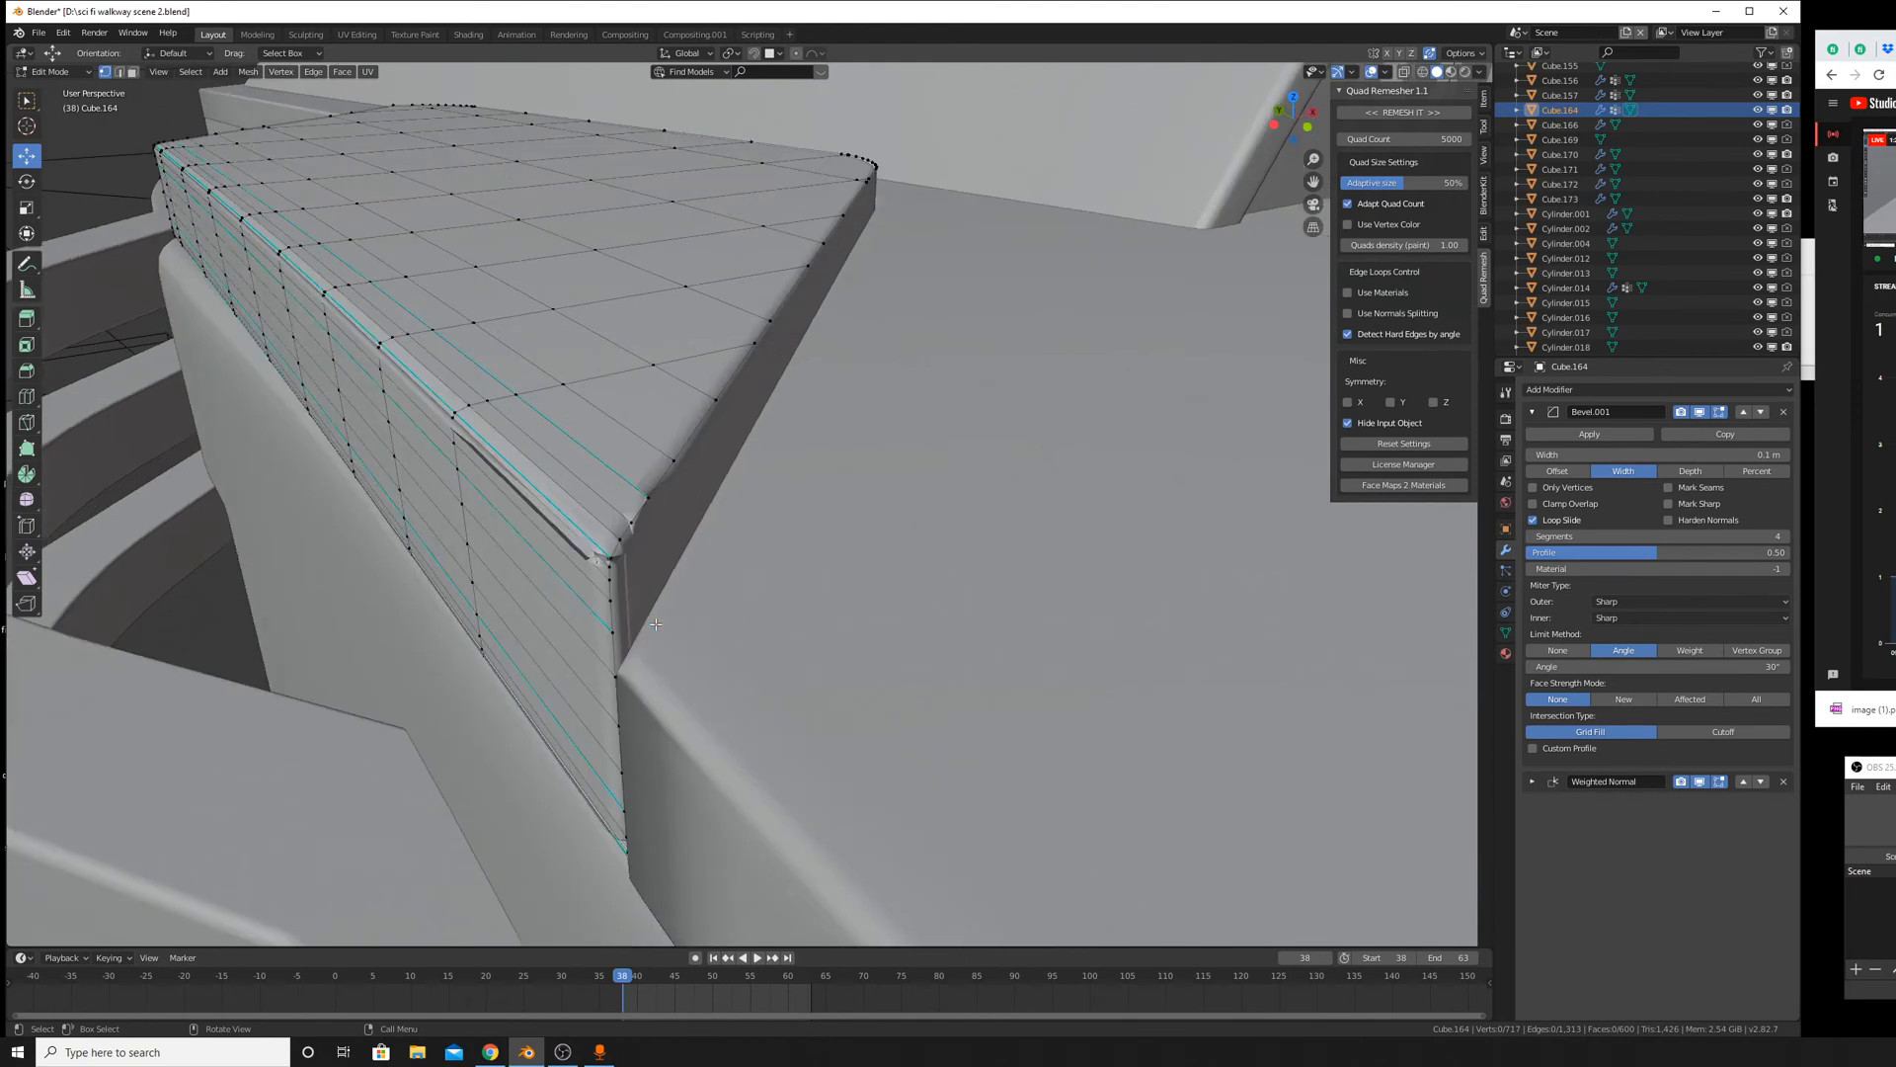
pyautogui.press('x')
pyautogui.click(591, 533)
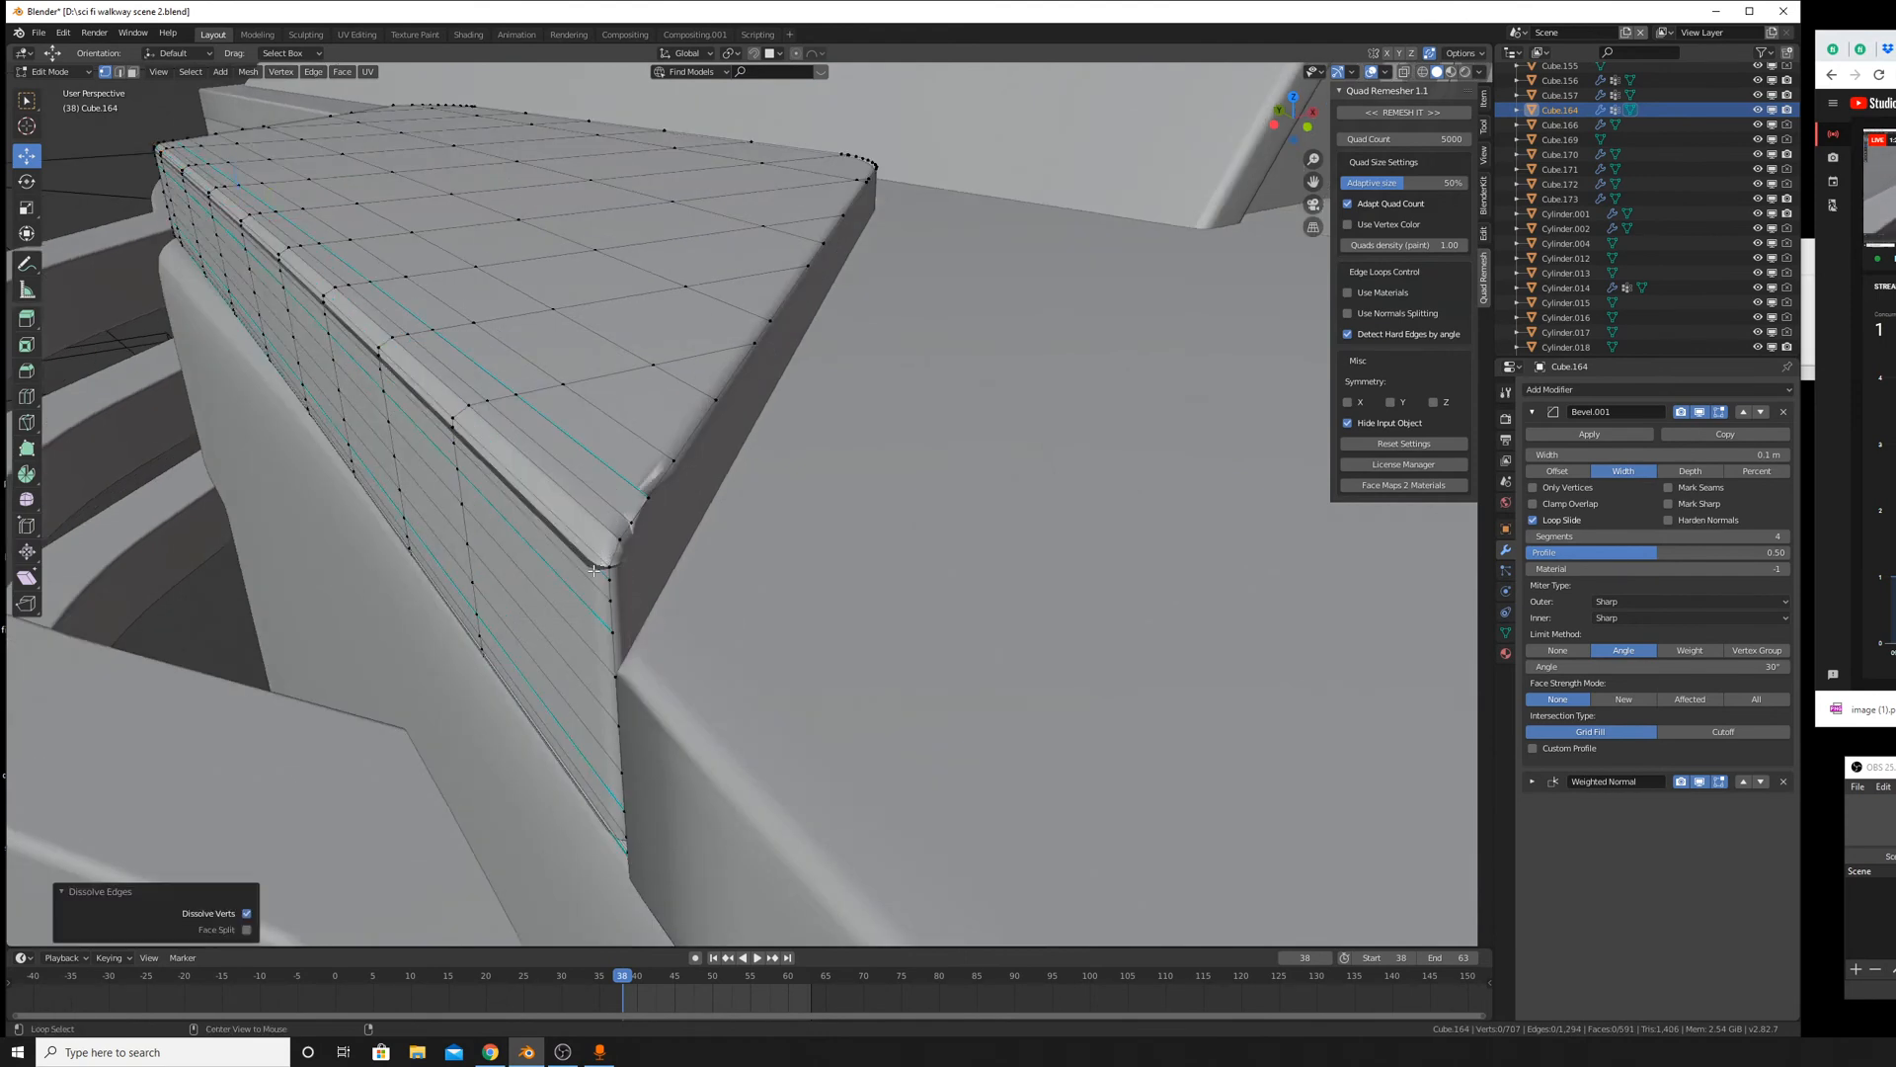
pyautogui.press('x')
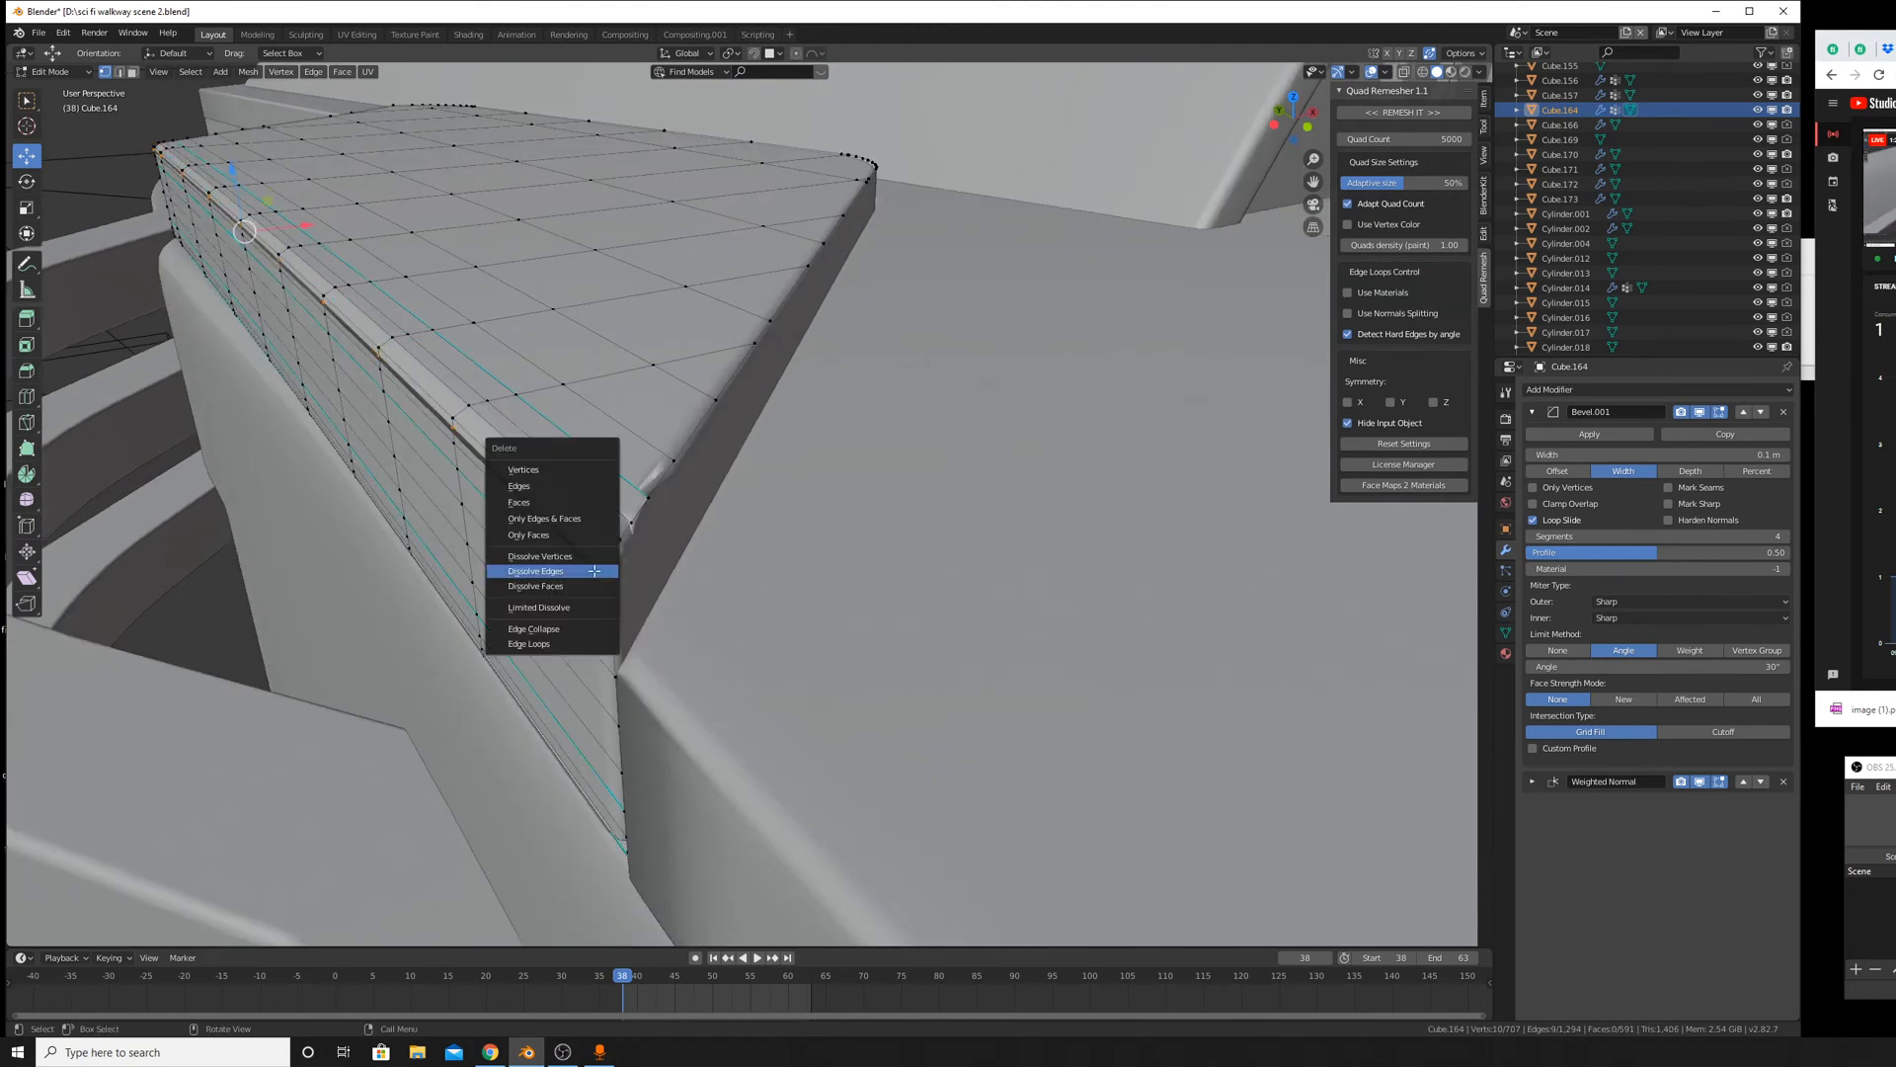
pyautogui.click(595, 568)
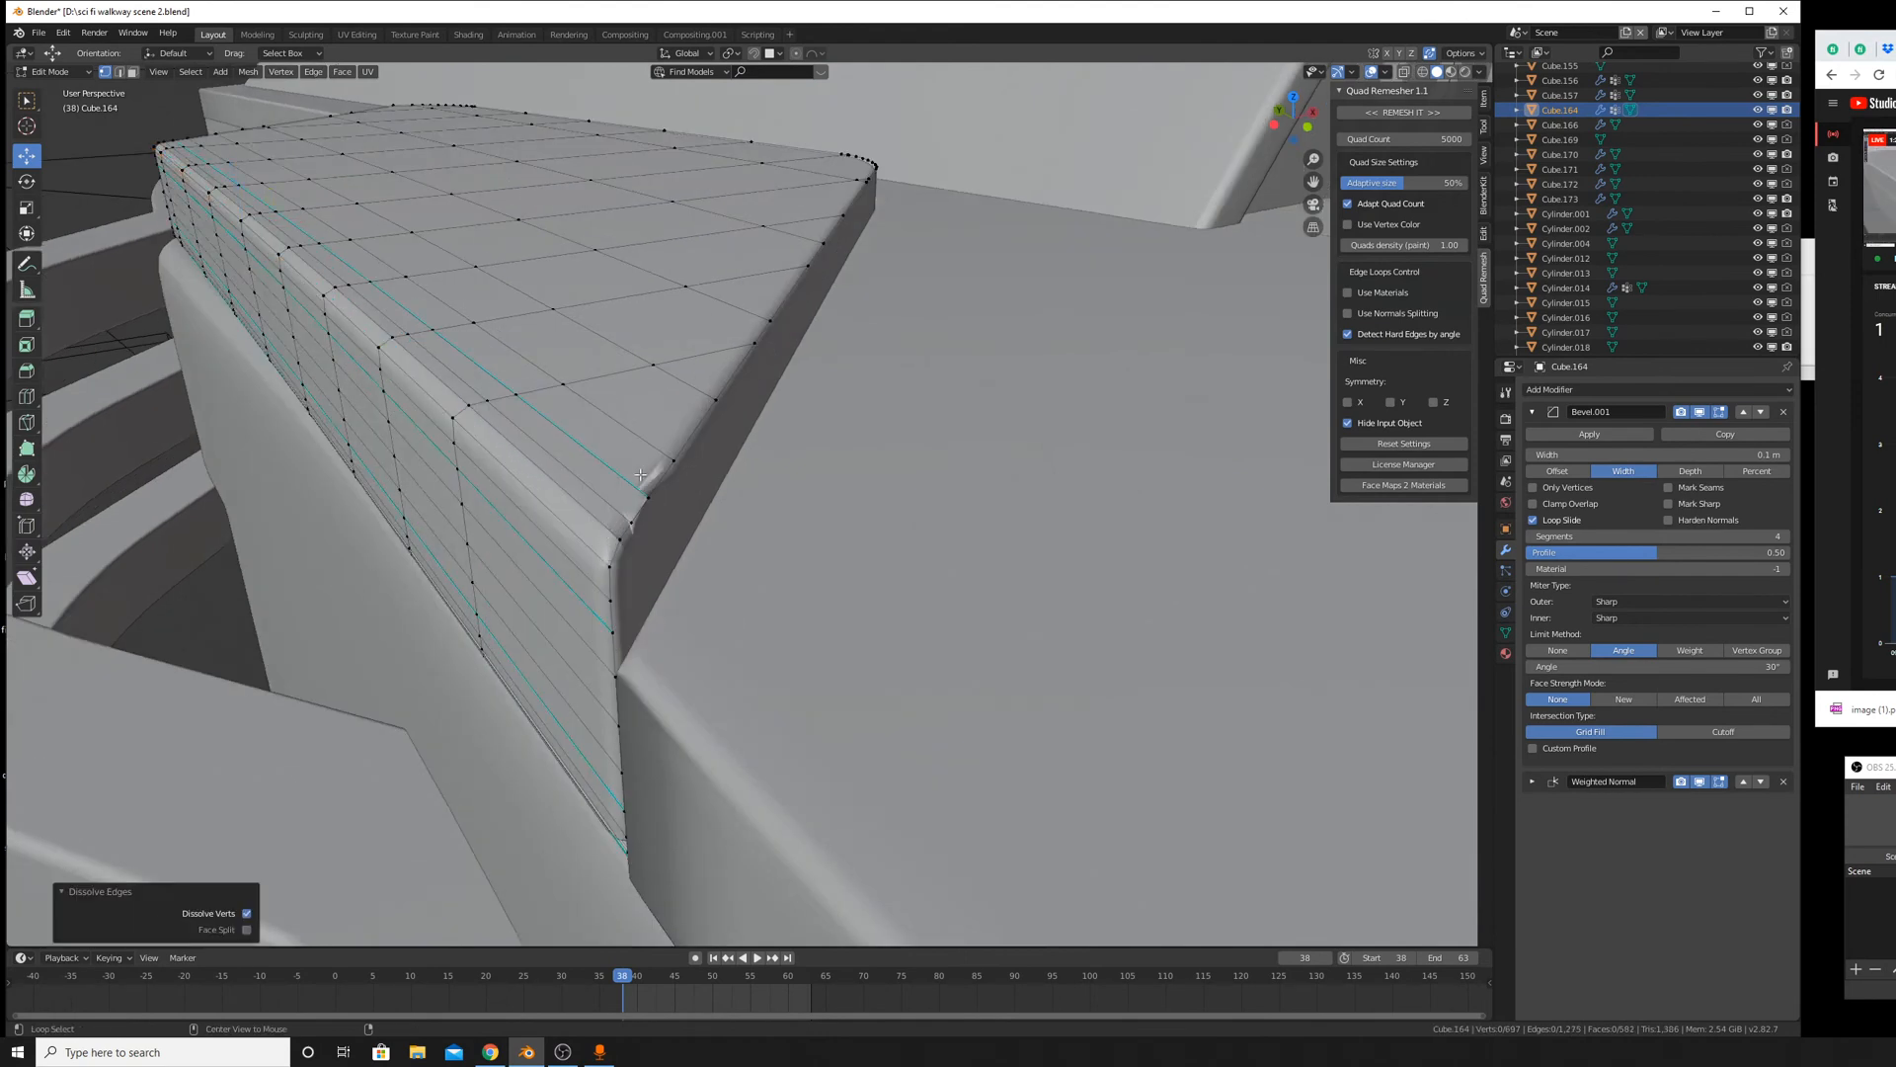
# Merge the stray corner vertex at the front end of the loop beside the panel's long top edge onto its neighbour.
pyautogui.keyDown('alt'); pyautogui.click(640, 475); pyautogui.keyUp('alt')
pyautogui.press('x')
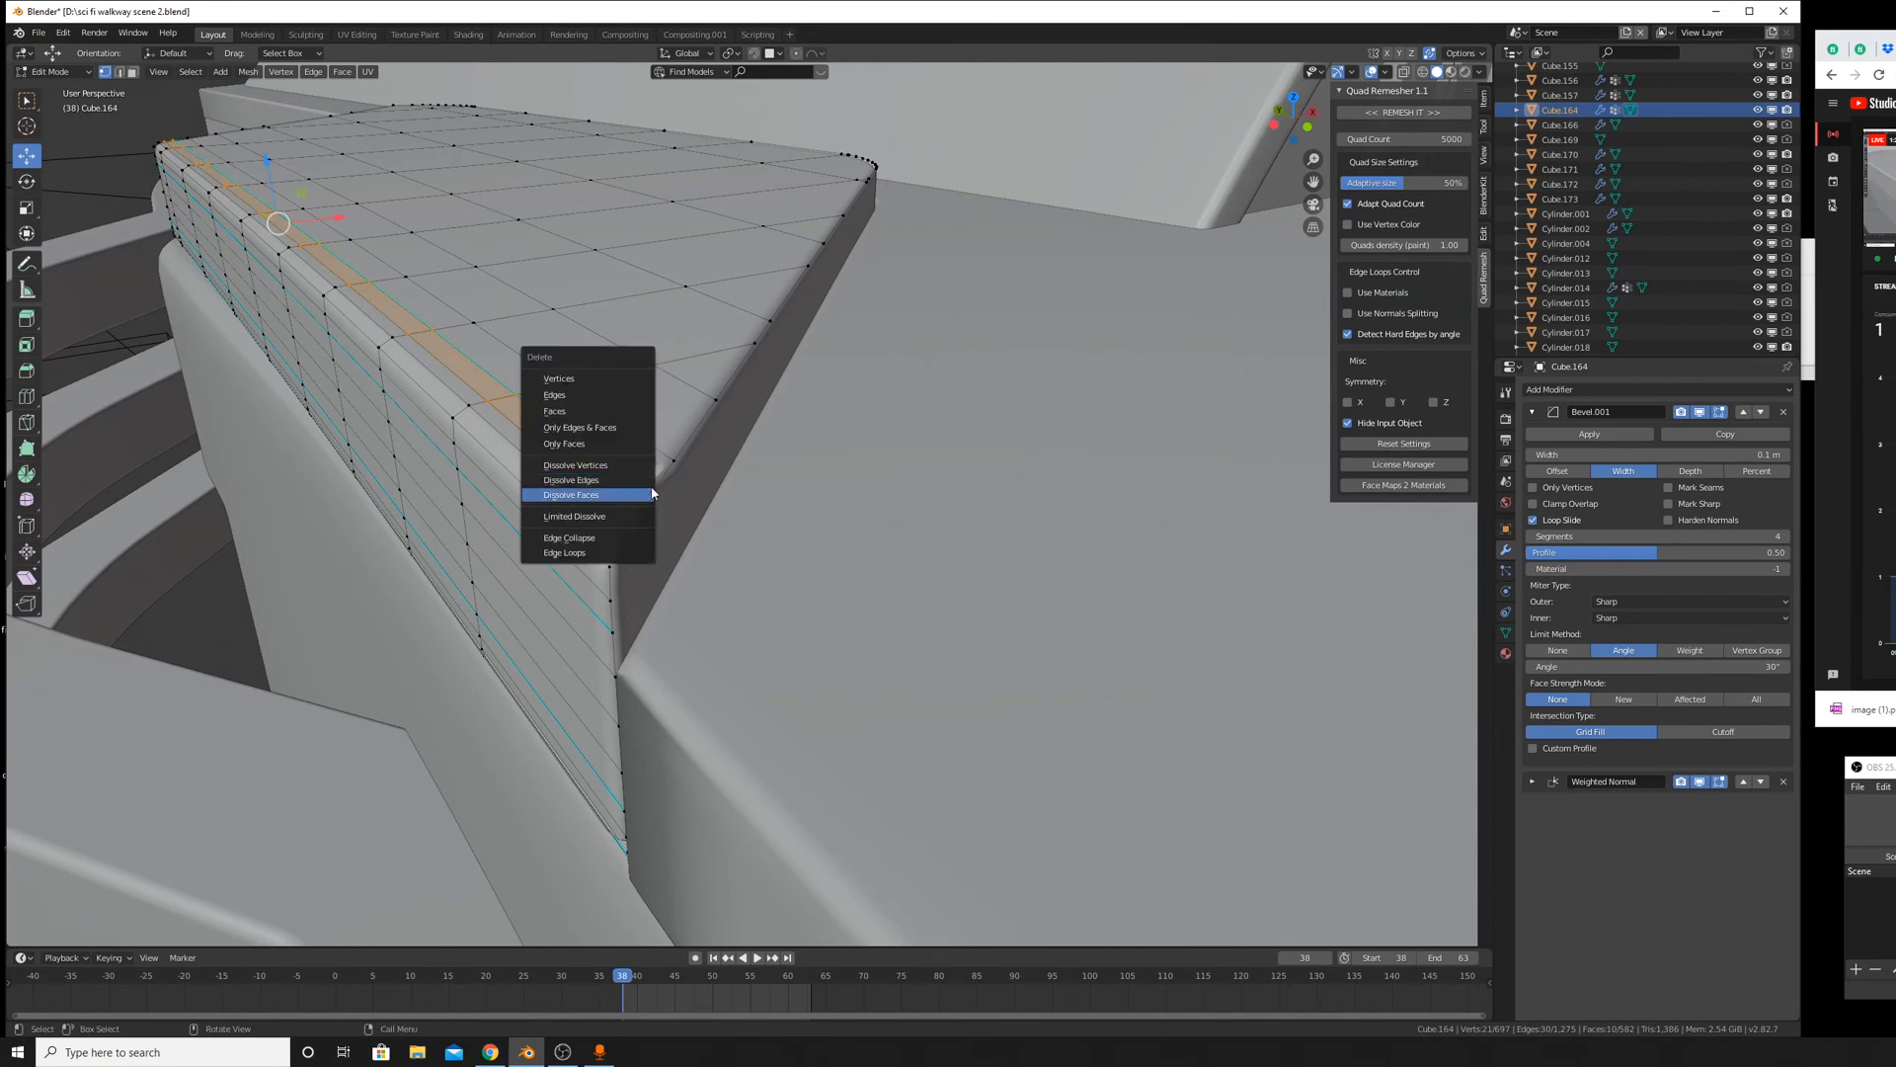
pyautogui.press('Escape')
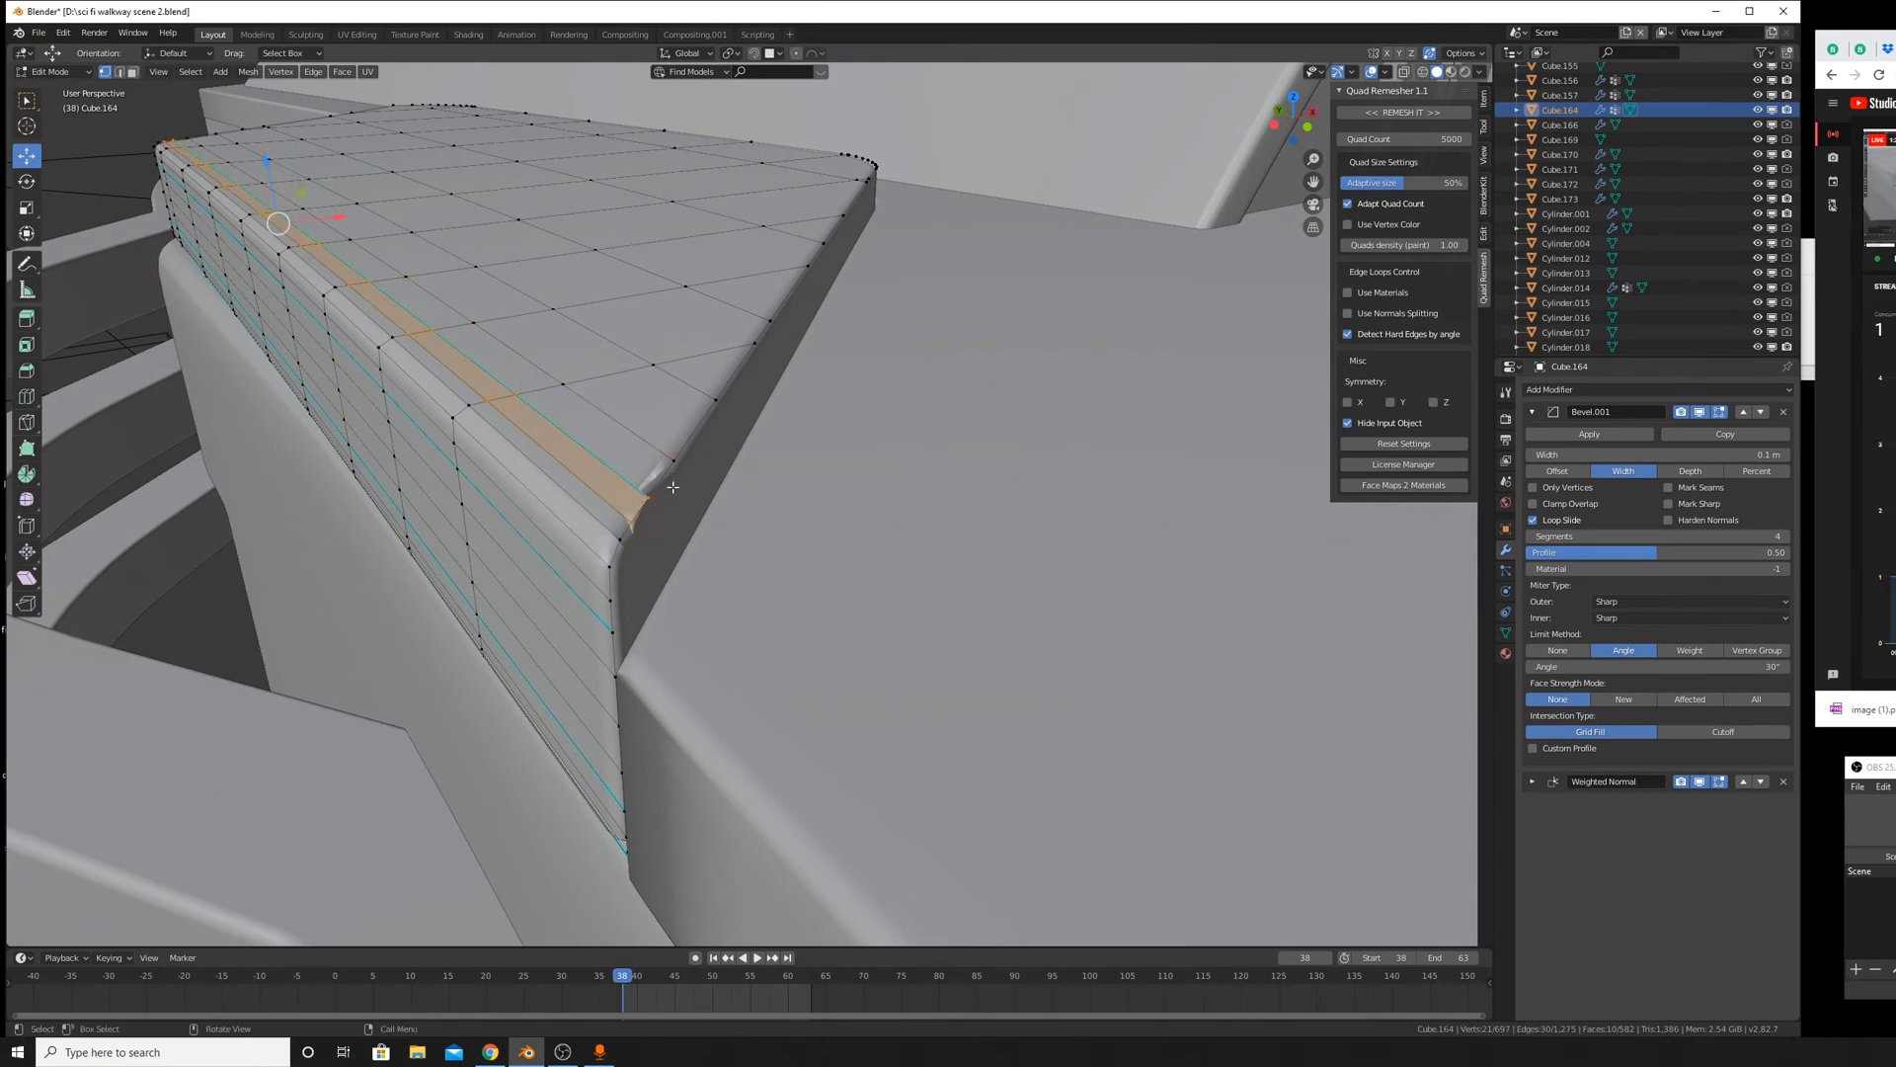
pyautogui.press('g')
pyautogui.click(673, 487)
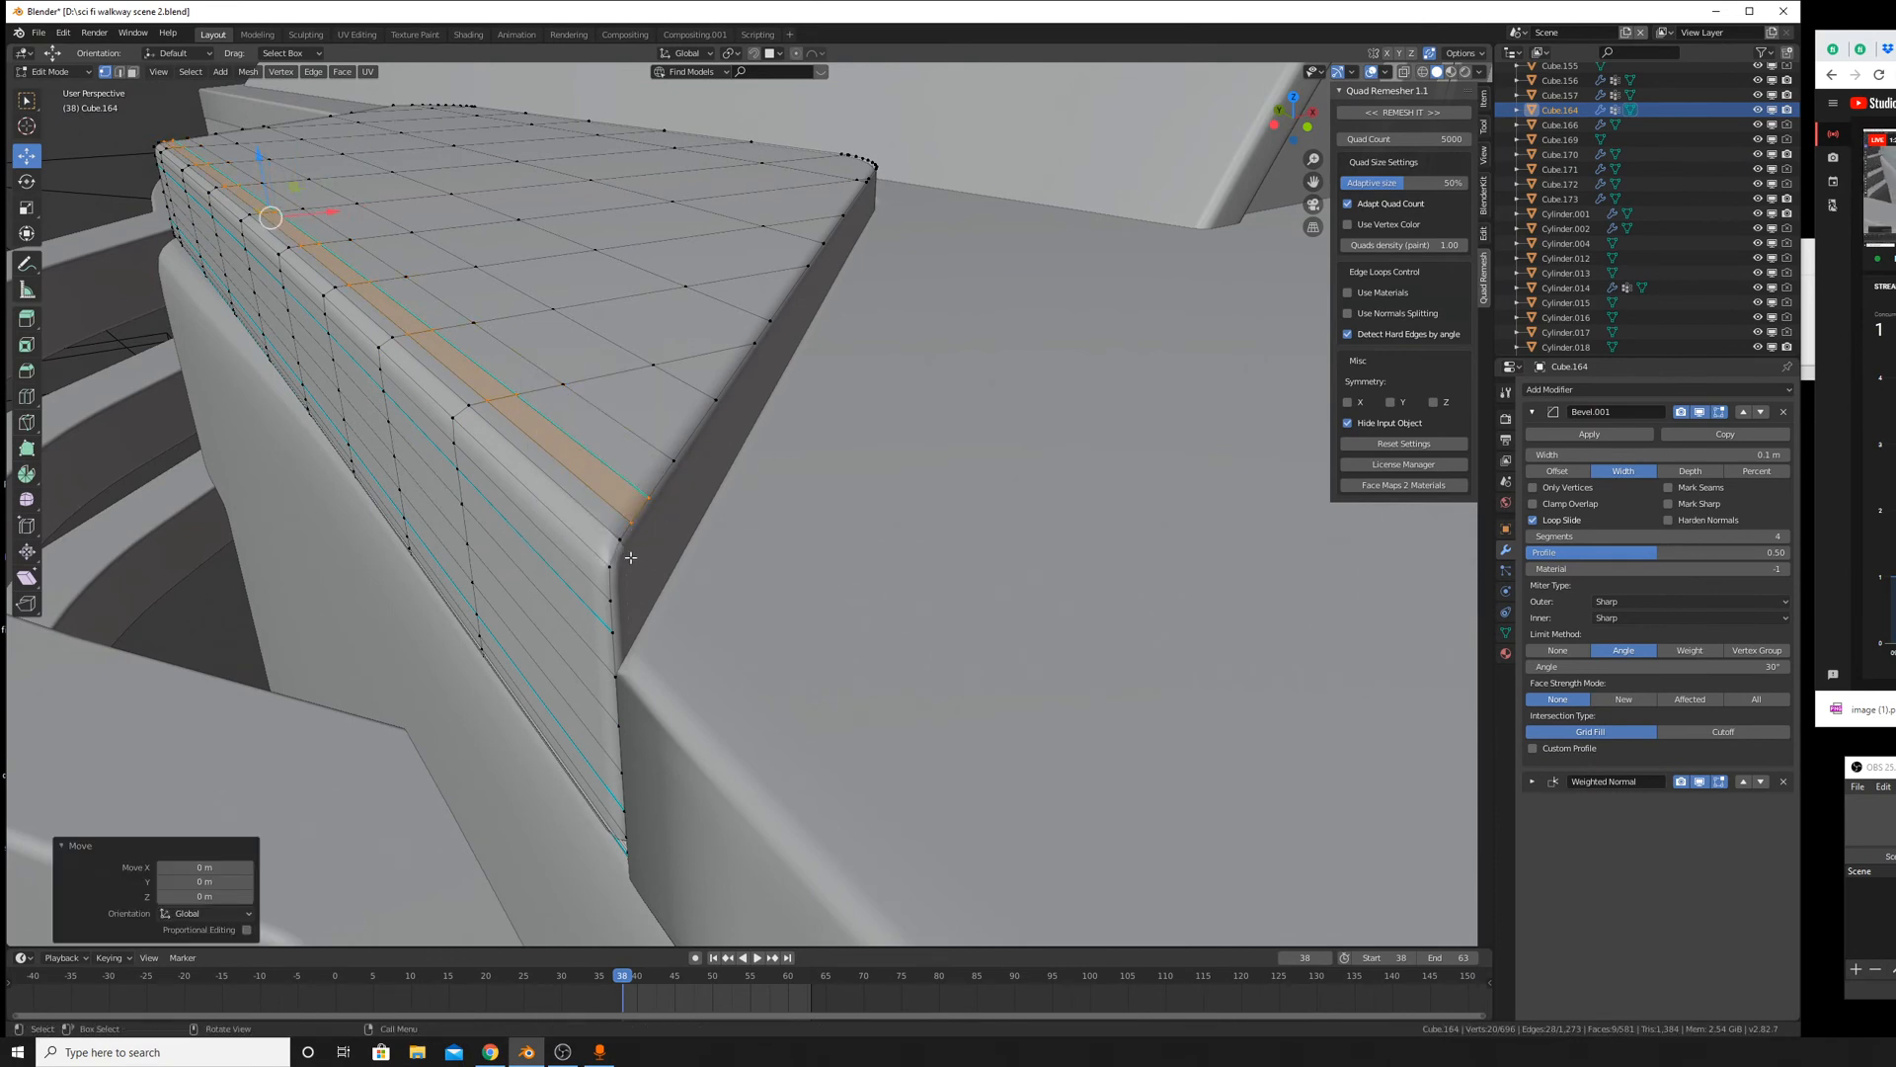
# Dissolve the remaining redundant edge loop beside the raised panel's long top edge and leave mesh editing.
pyautogui.press('Tab')
pyautogui.press('Tab')
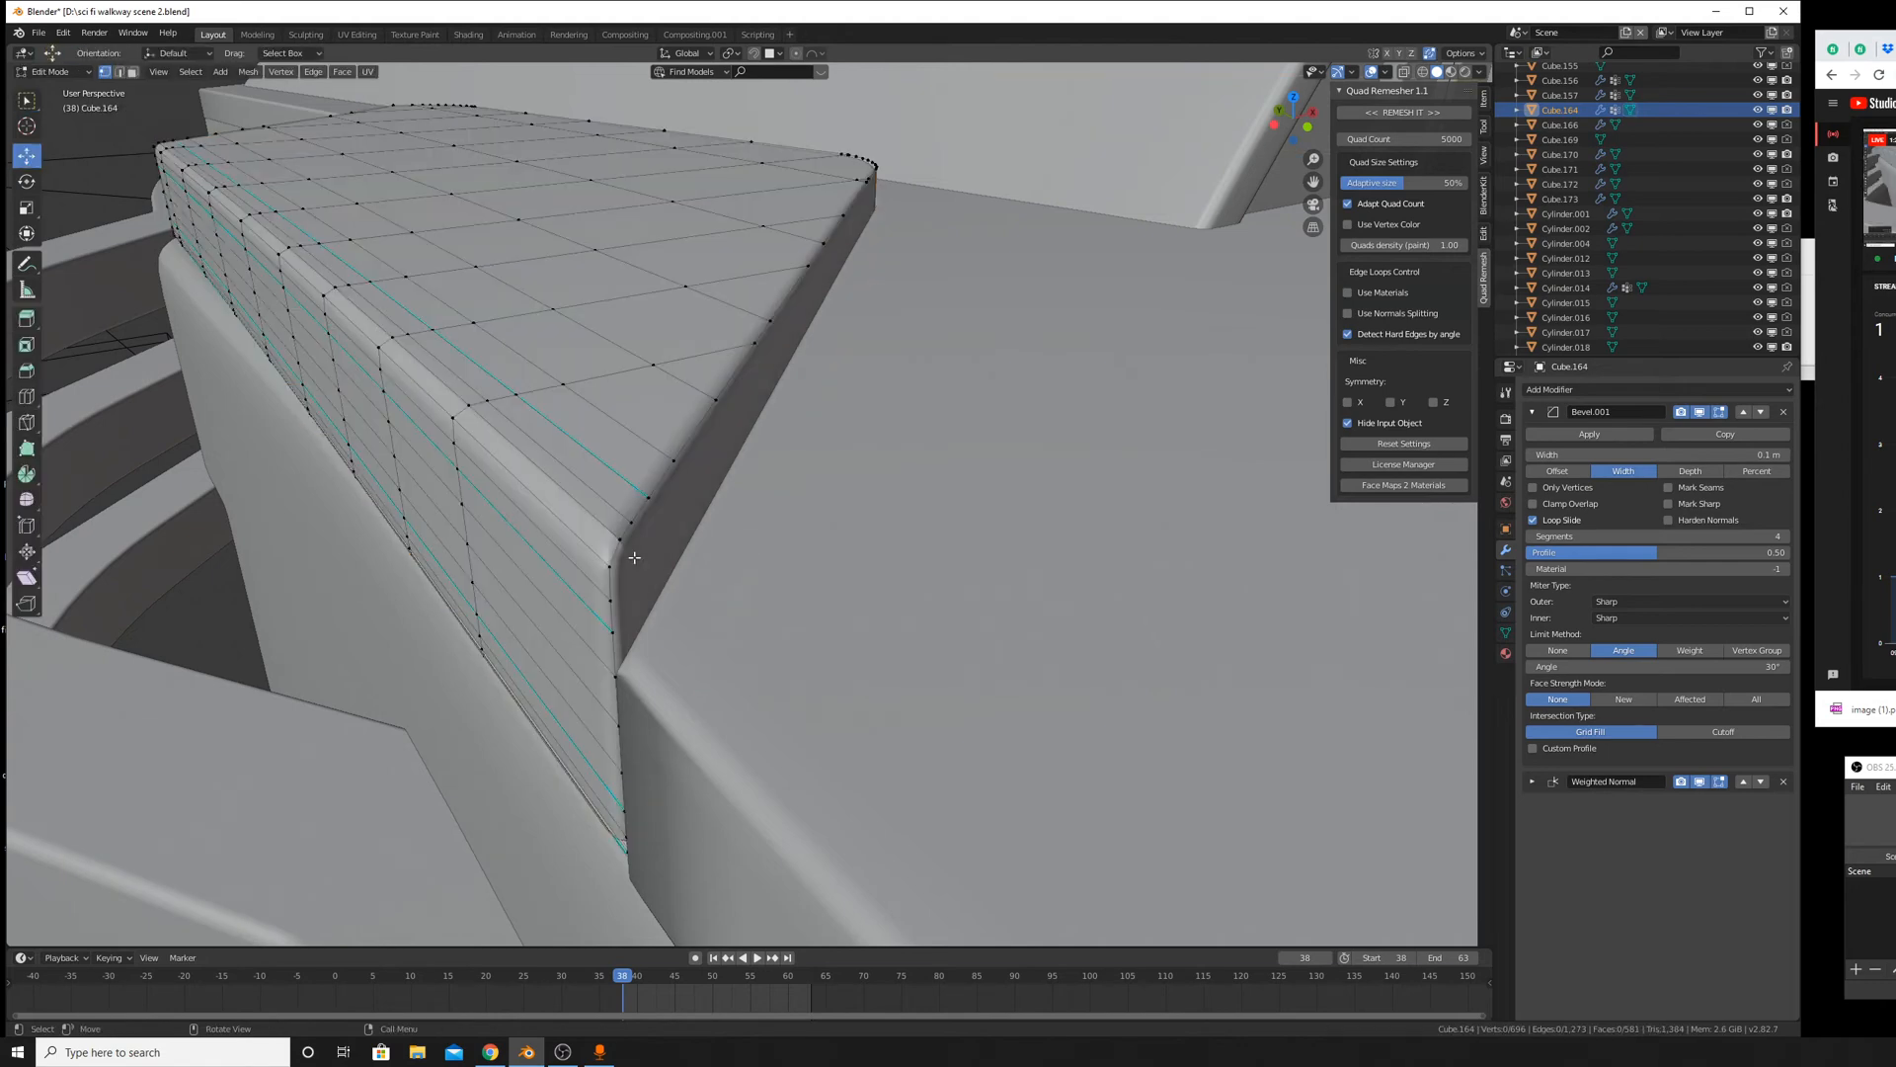
pyautogui.press('a')
pyautogui.press('Tab')
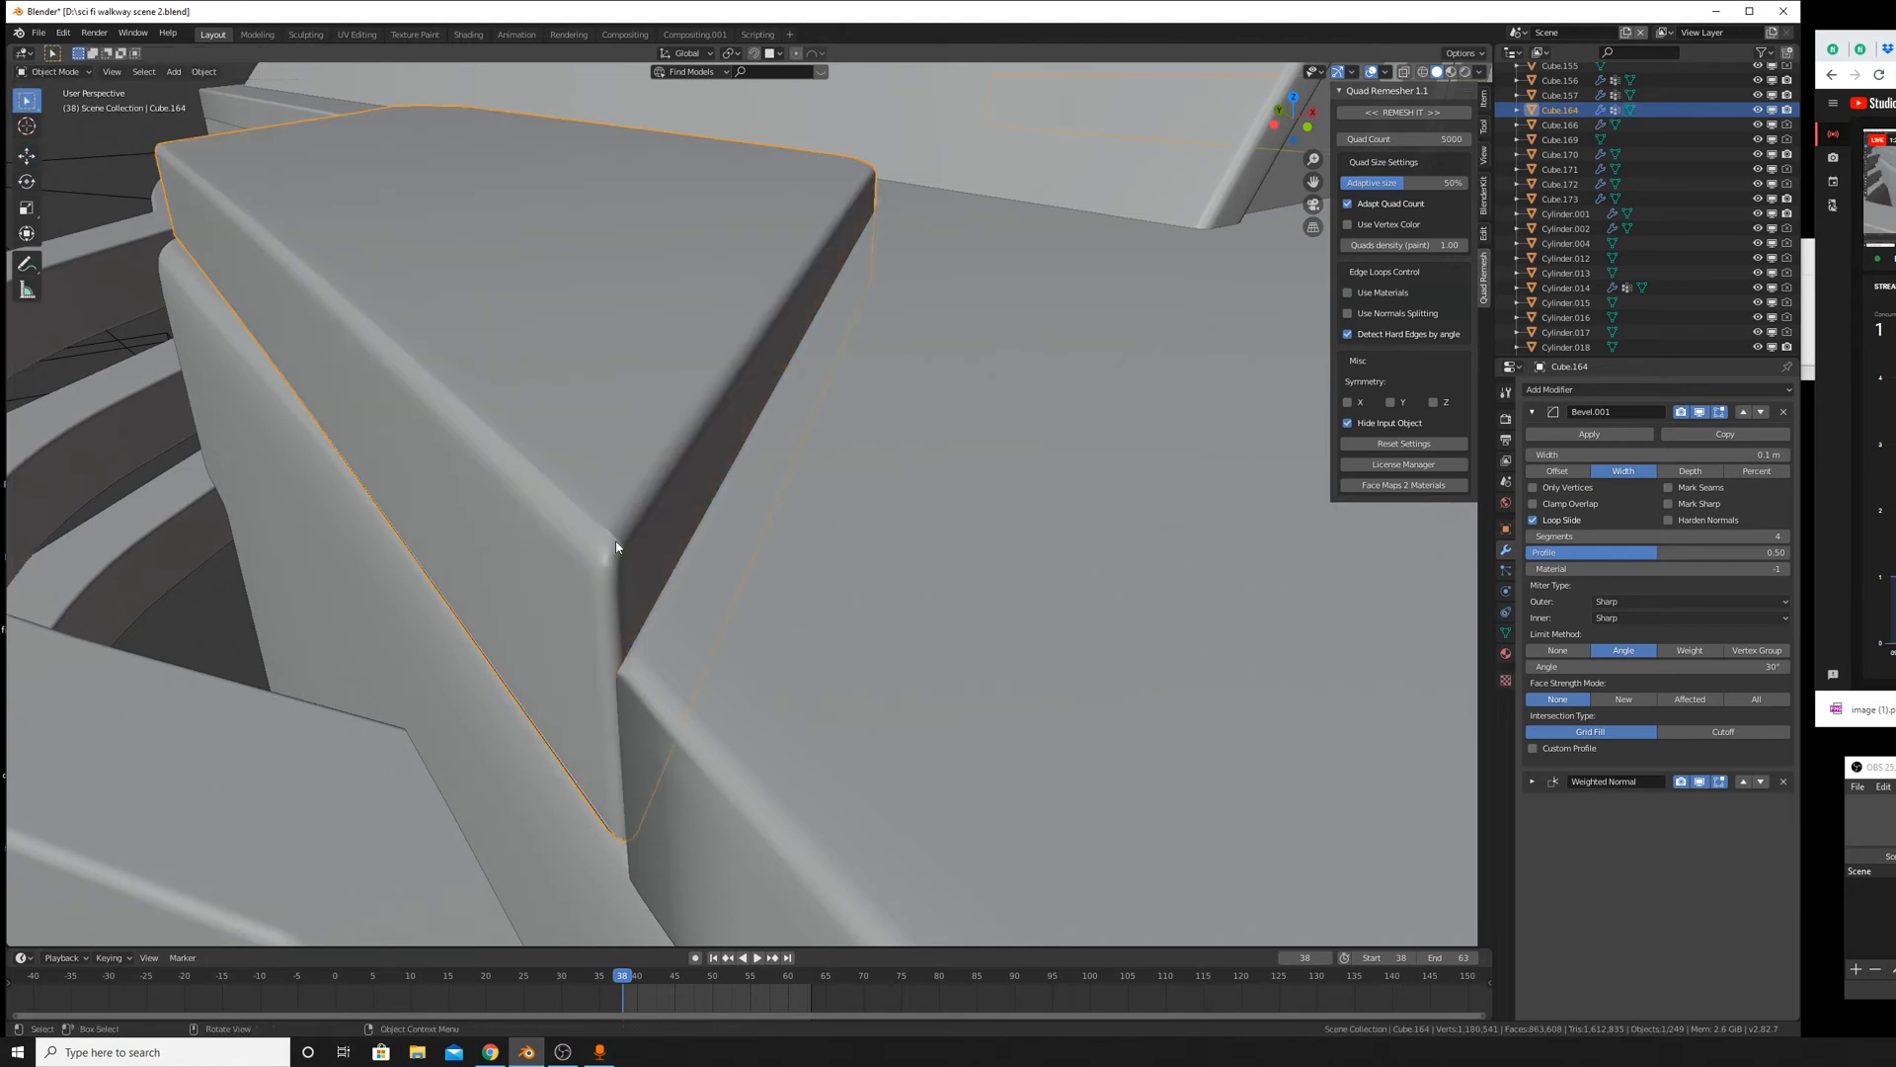
pyautogui.press('Tab')
pyautogui.press('m')
pyautogui.click(614, 542)
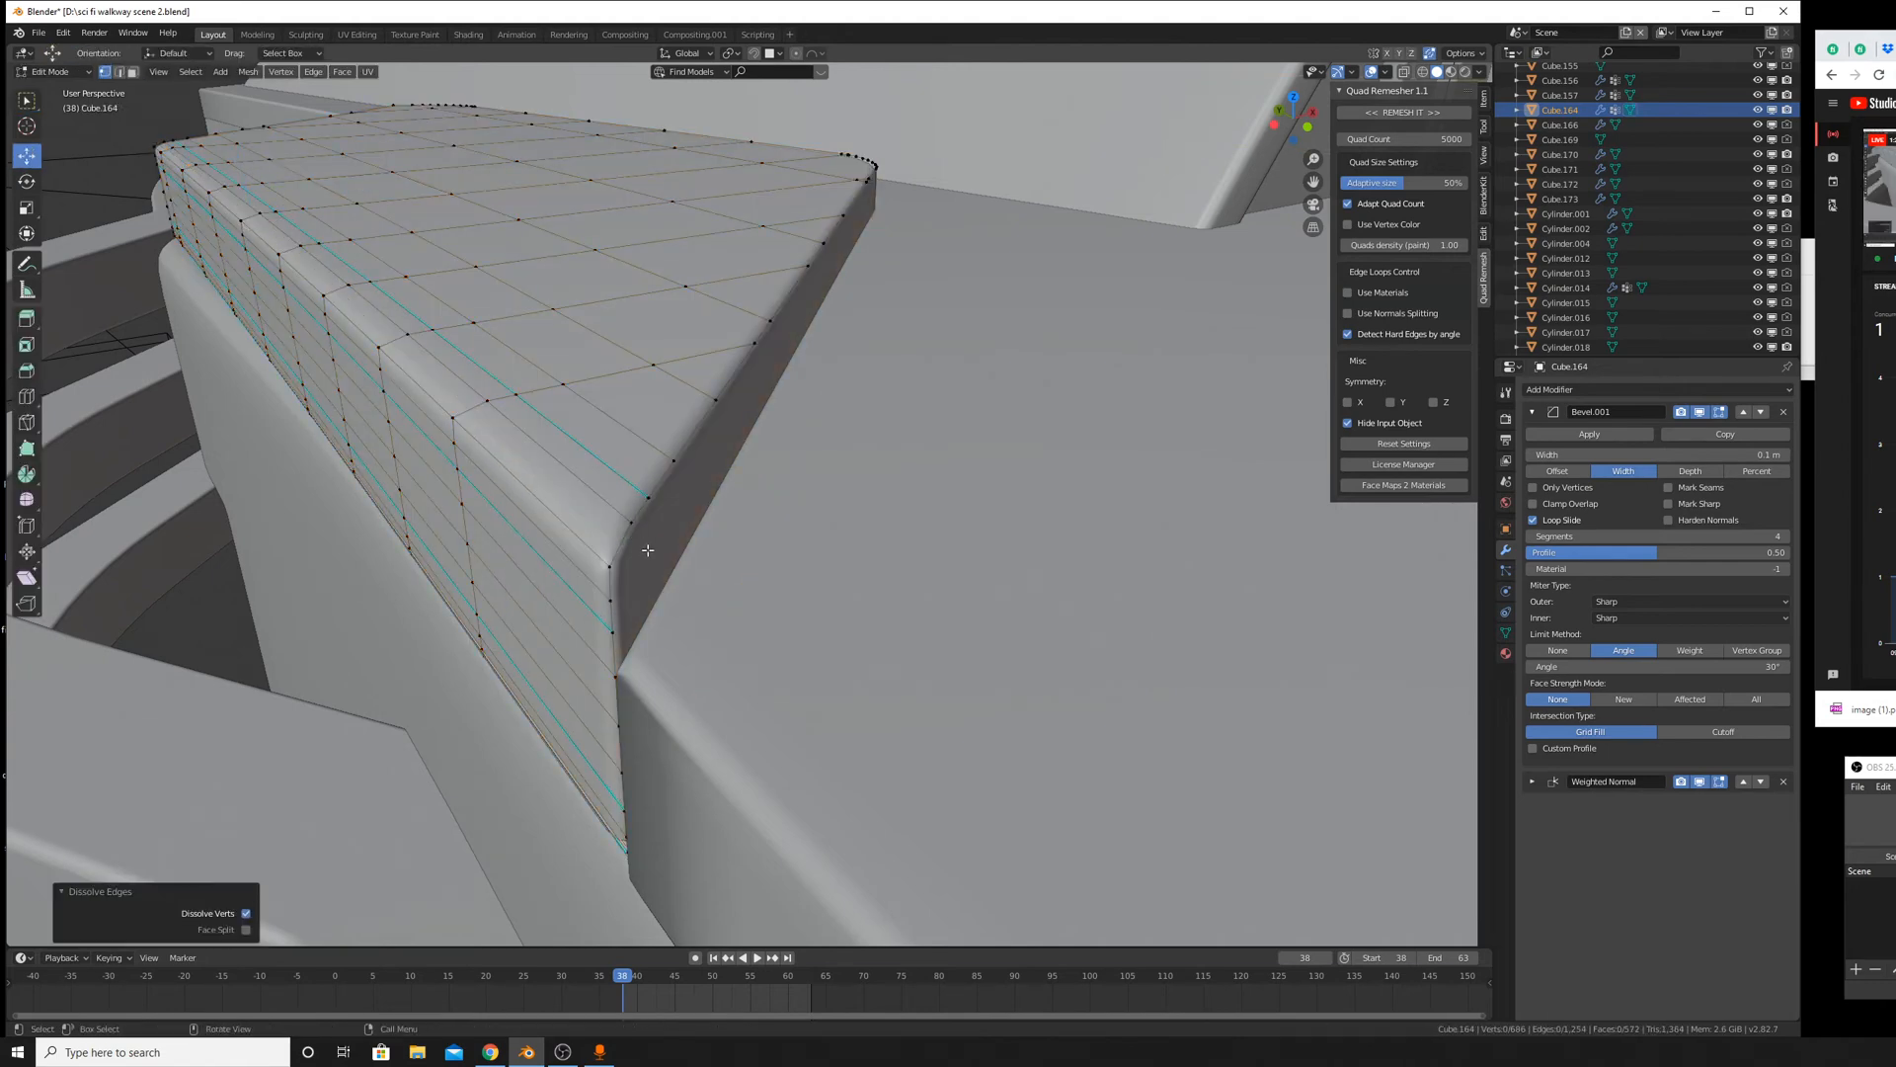
pyautogui.press('Tab')
# Slide the short vertical edge at the raised panel's rounded front corner fully onto the neighbouring corner edge.
pyautogui.moveTo(646, 550); pyautogui.dragTo(755, 506, button='middle')
pyautogui.scroll(-4, 642, 489)
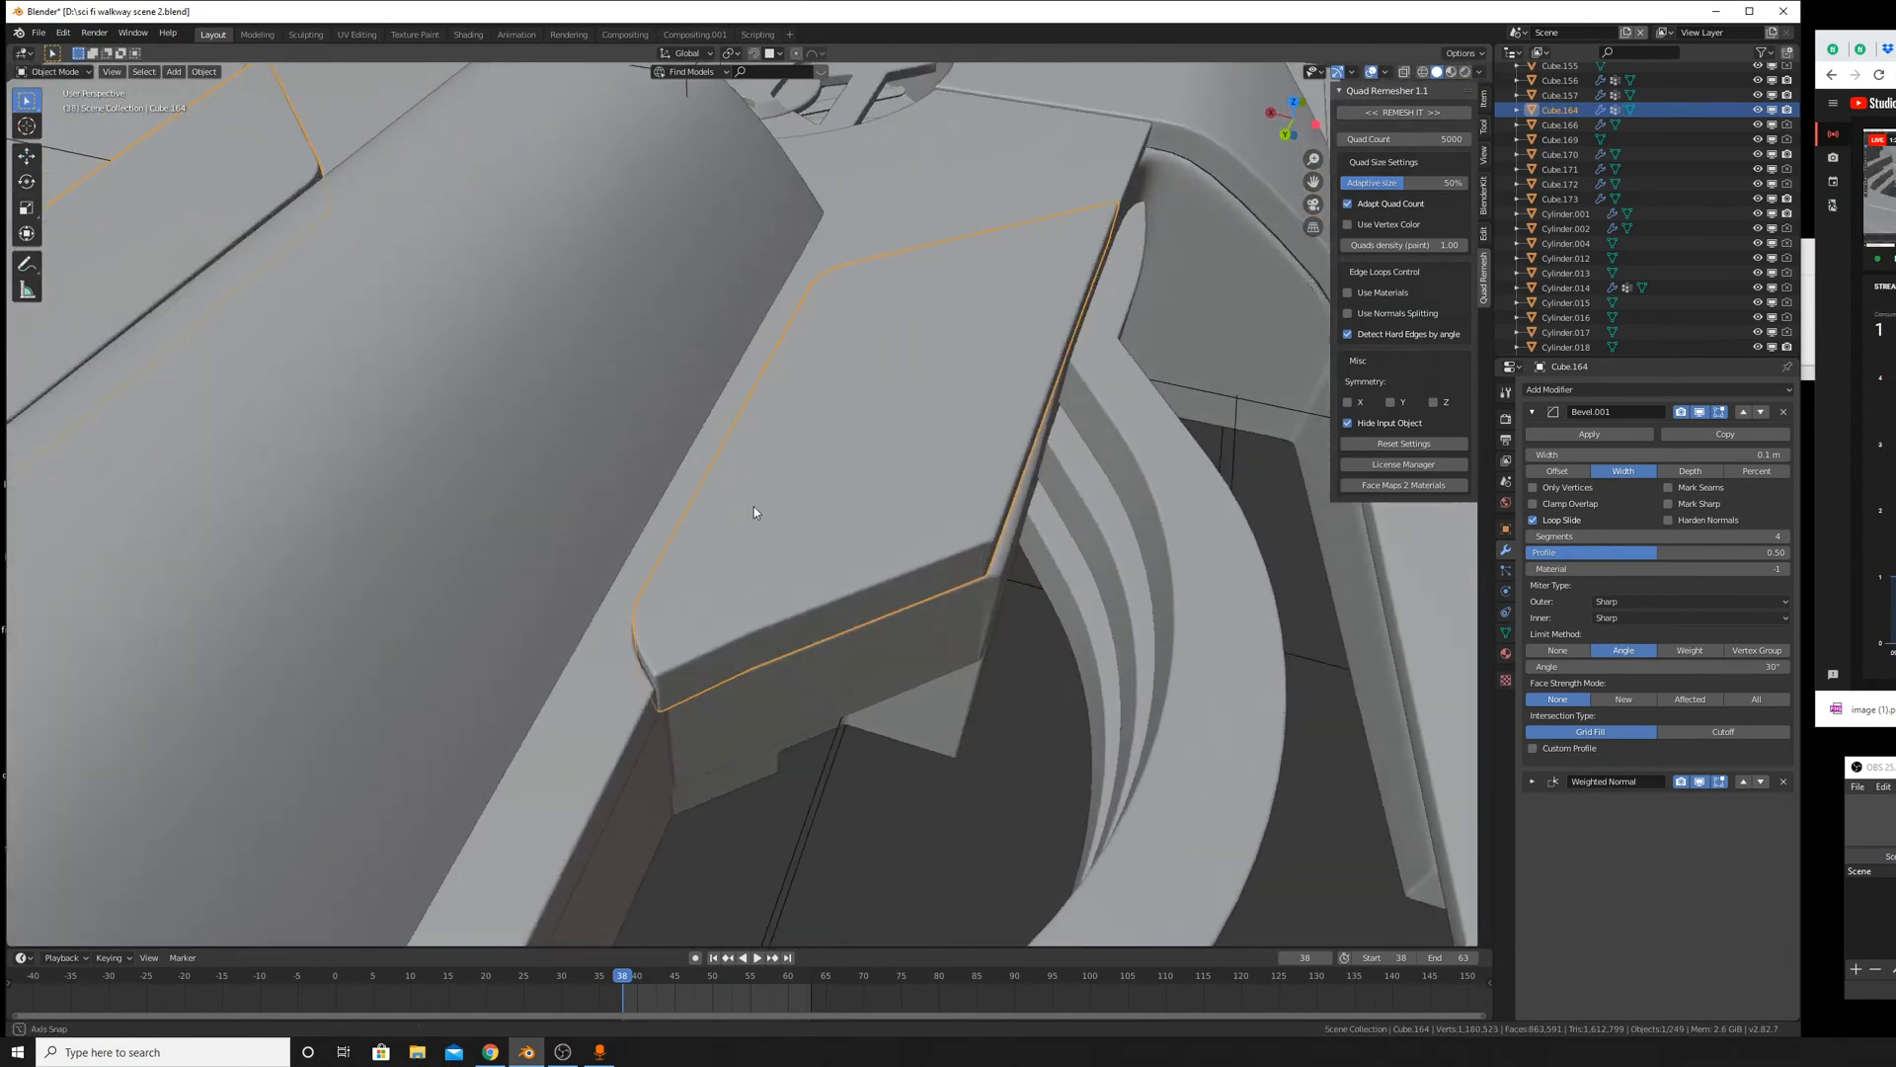
pyautogui.scroll(3, 750, 524)
pyautogui.scroll(-4, 734, 643)
pyautogui.moveTo(713, 596); pyautogui.dragTo(862, 589, button='middle')
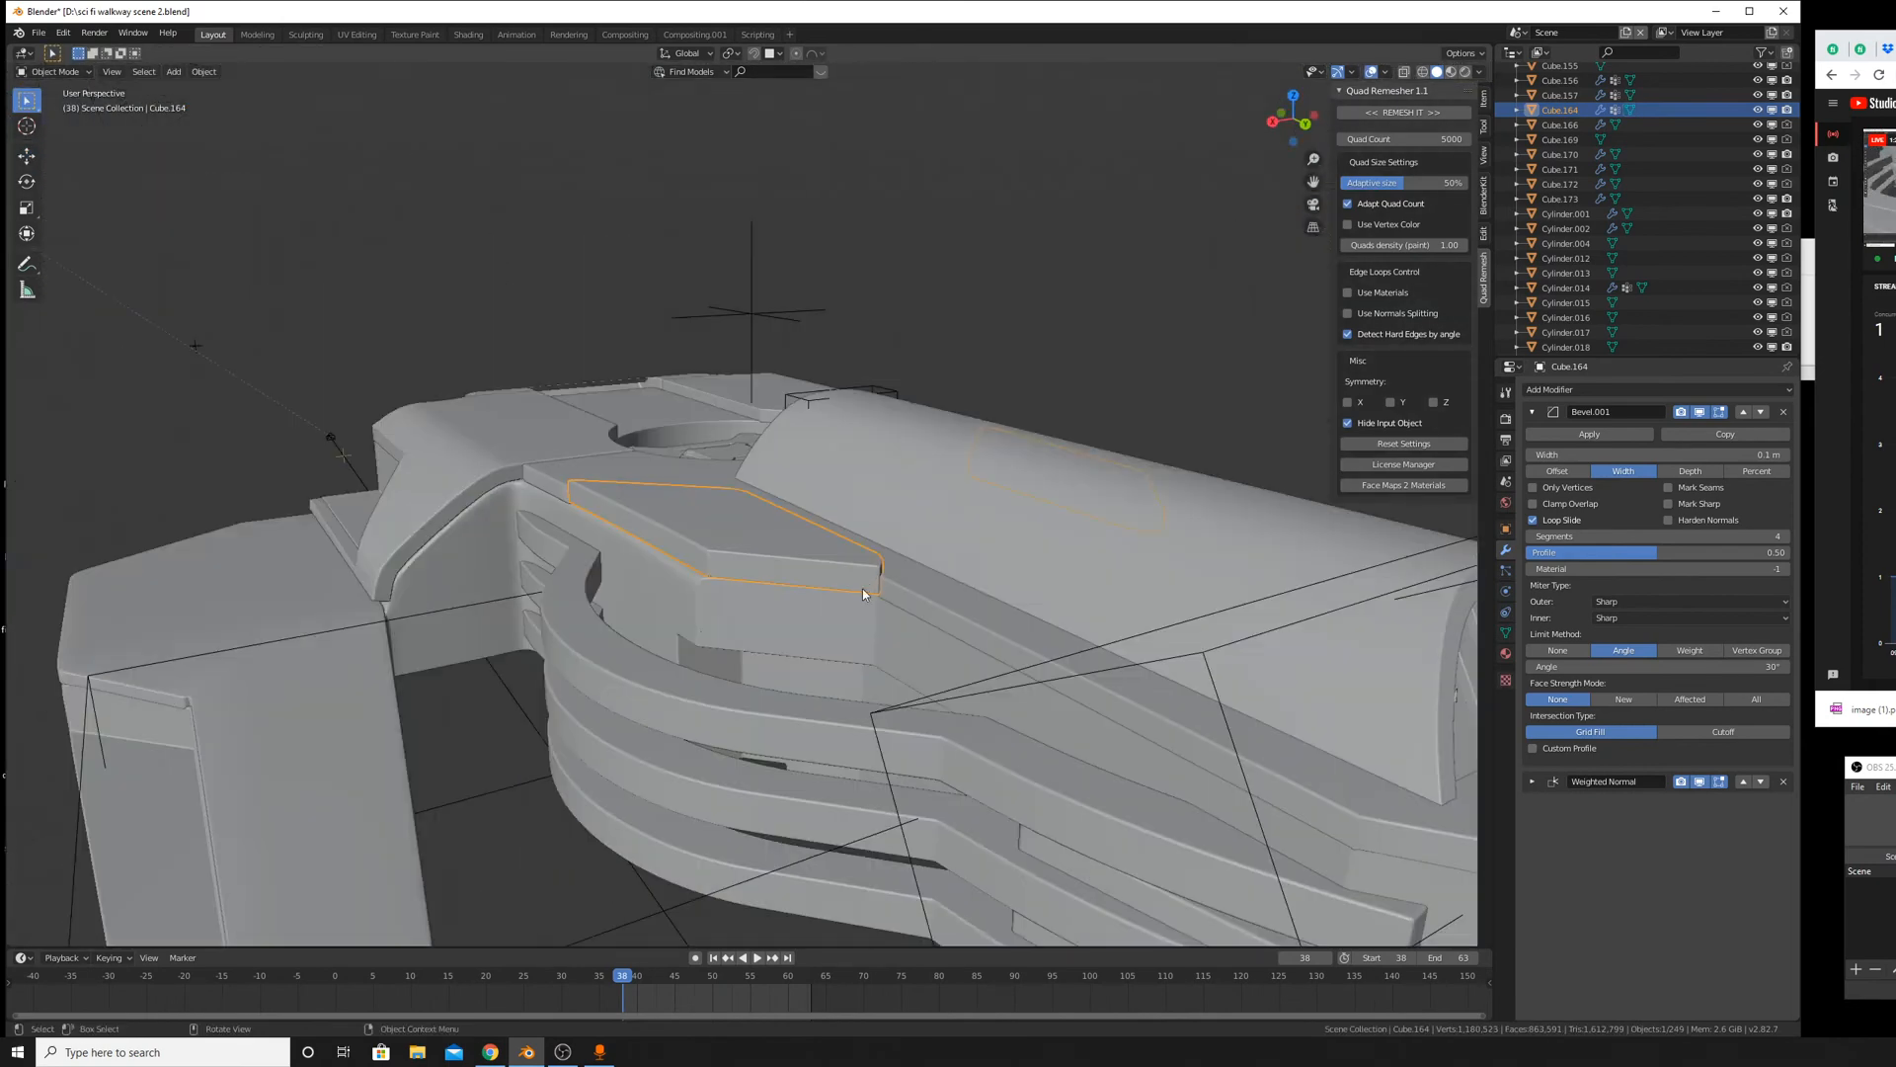
pyautogui.scroll(3, 967, 617)
pyautogui.scroll(-2, 1017, 671)
pyautogui.press('Tab')
pyautogui.moveTo(1076, 731); pyautogui.dragTo(1106, 736, button='middle')
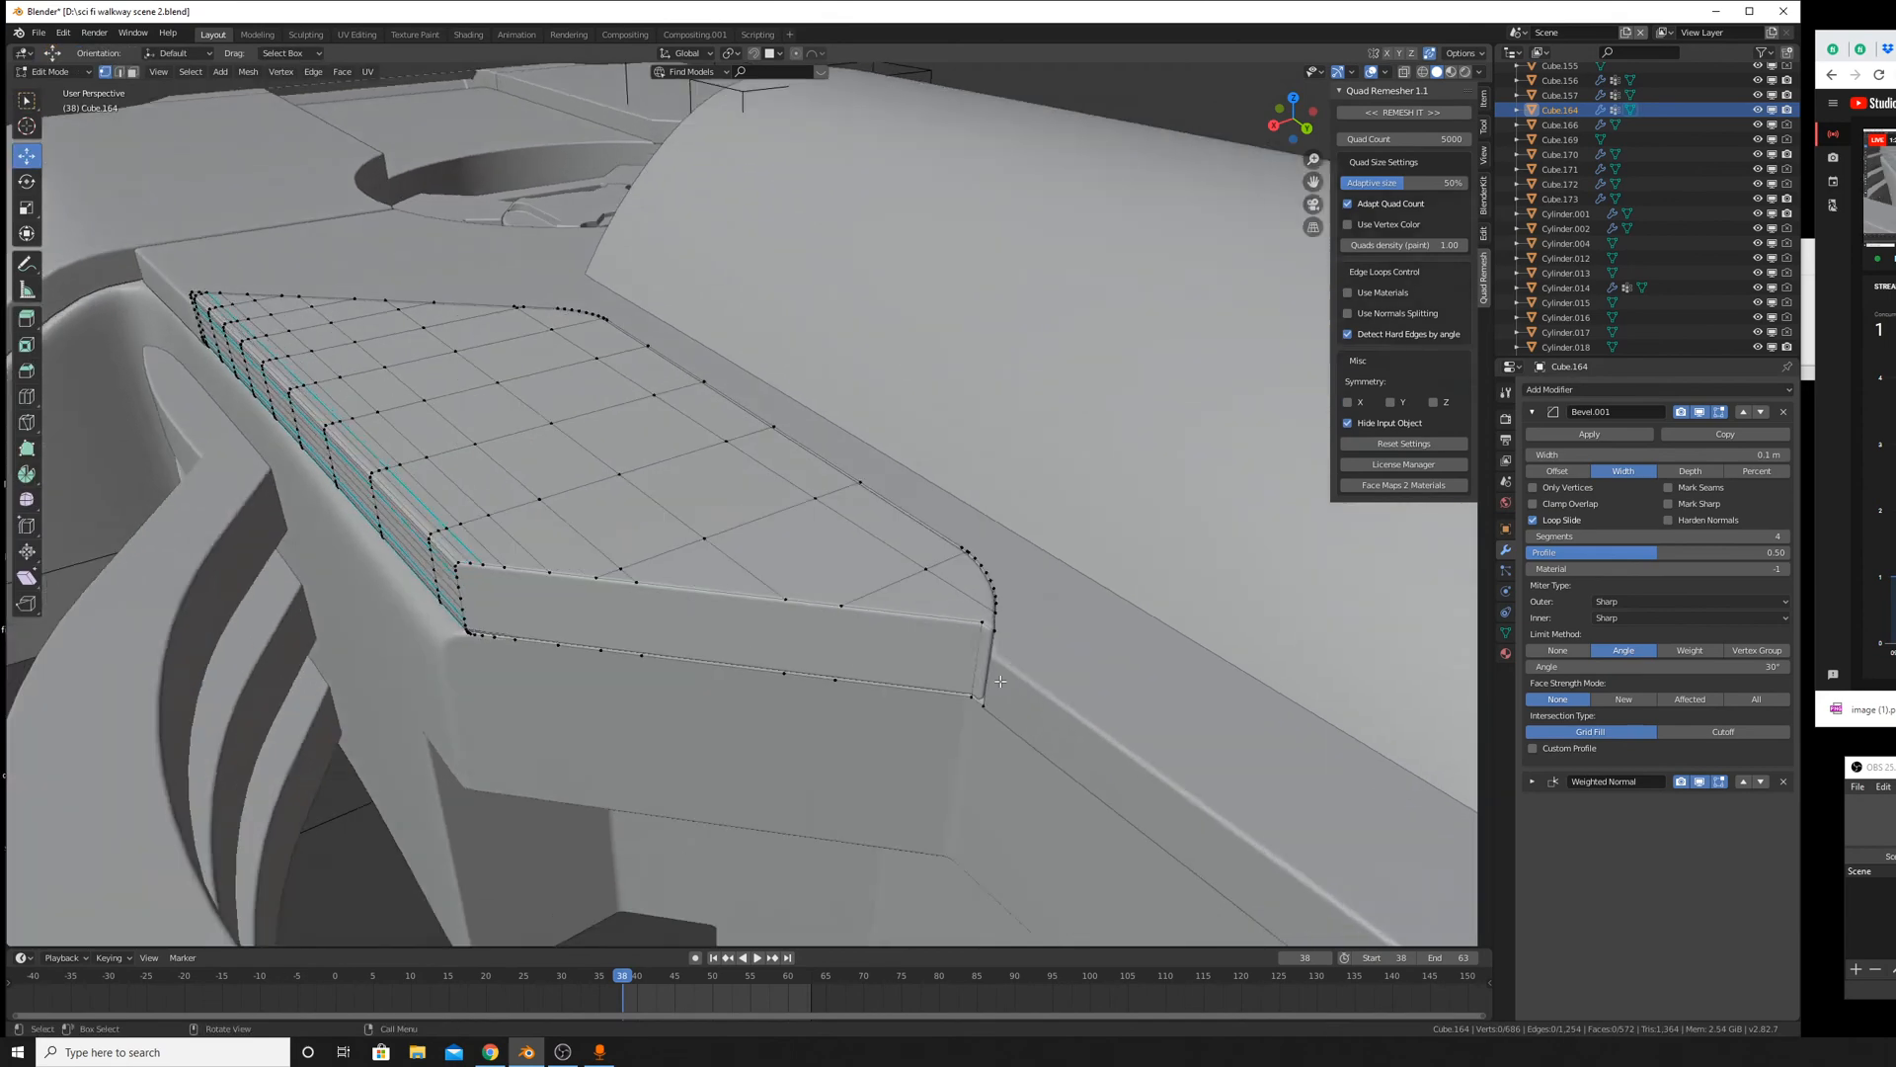
pyautogui.scroll(3, 1130, 739)
pyautogui.keyDown('ctrl'); pyautogui.click(1158, 845); pyautogui.keyUp('ctrl')
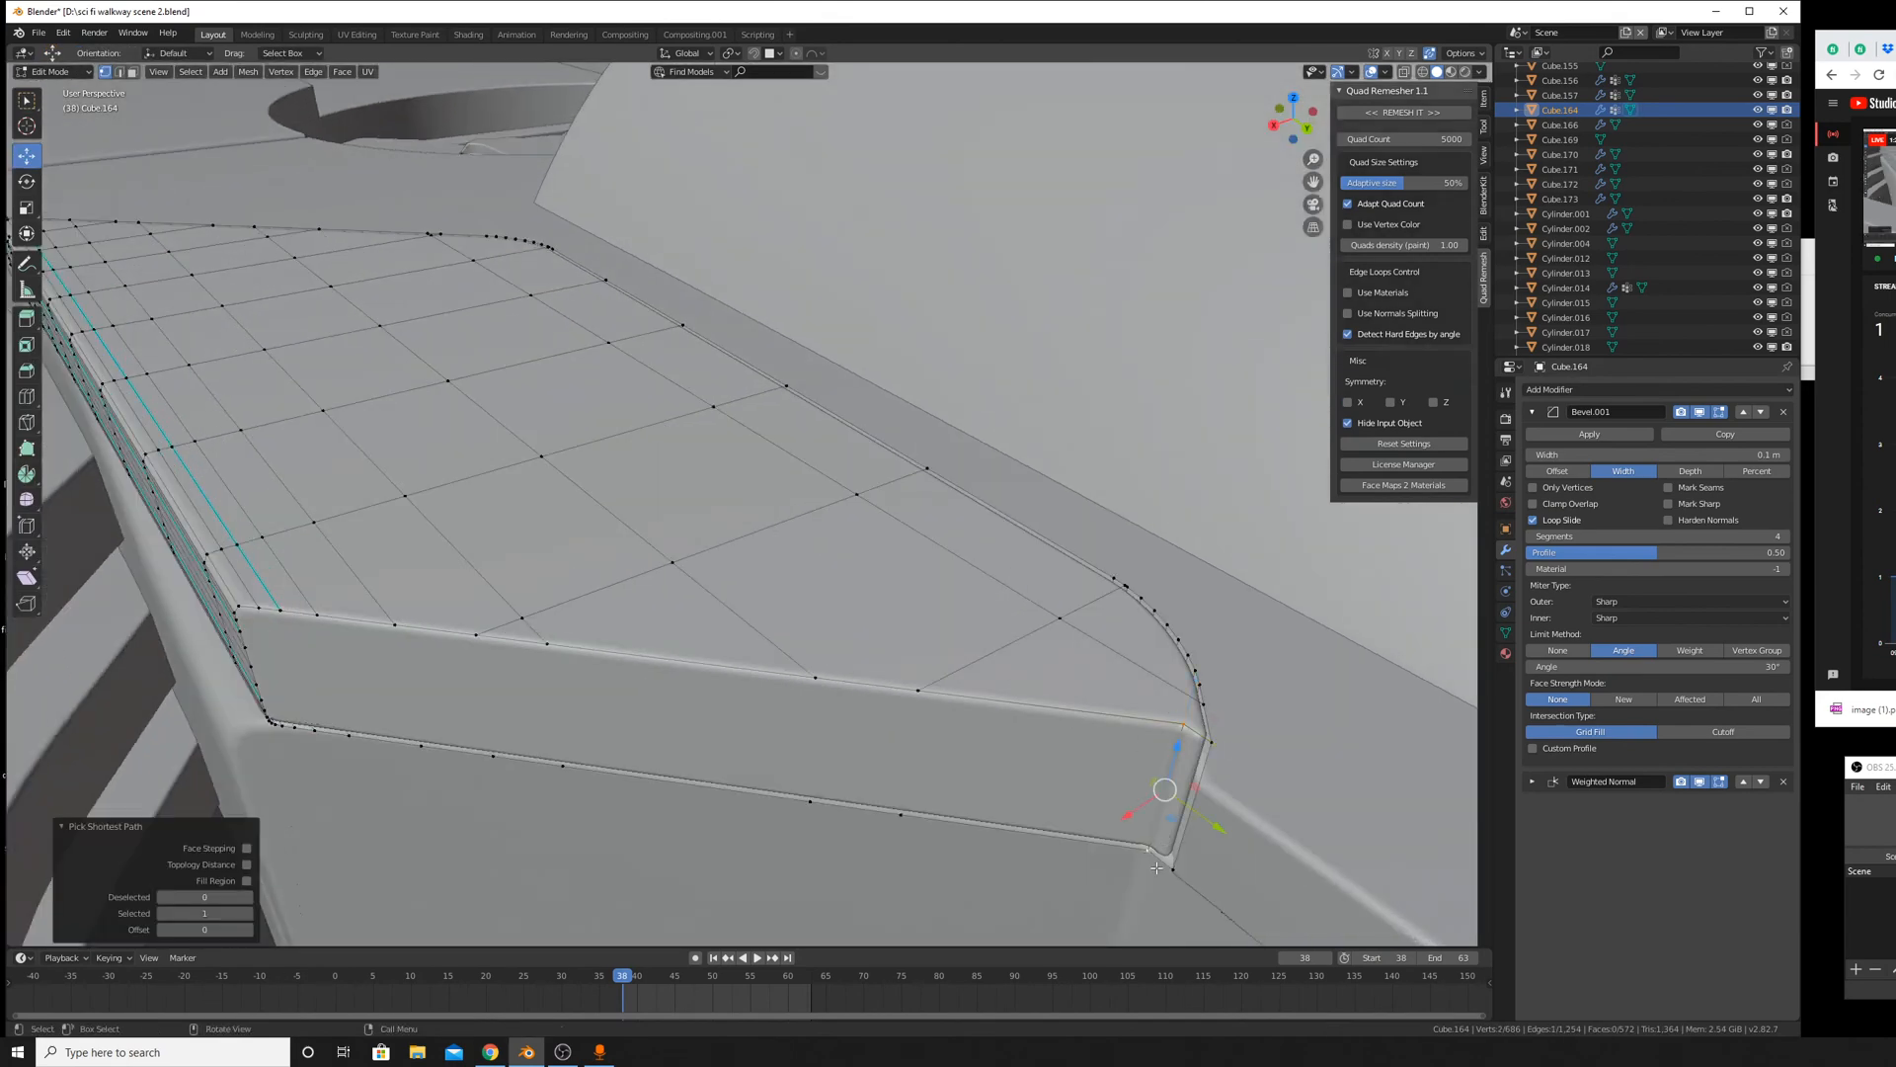
pyautogui.press('g')
pyautogui.press('g')
pyautogui.click(1331, 471)
# Examine the bevel shading and edge flow at the raised panel's sharp corner, in and out of mesh editing.
pyautogui.scroll(-3, 1086, 553)
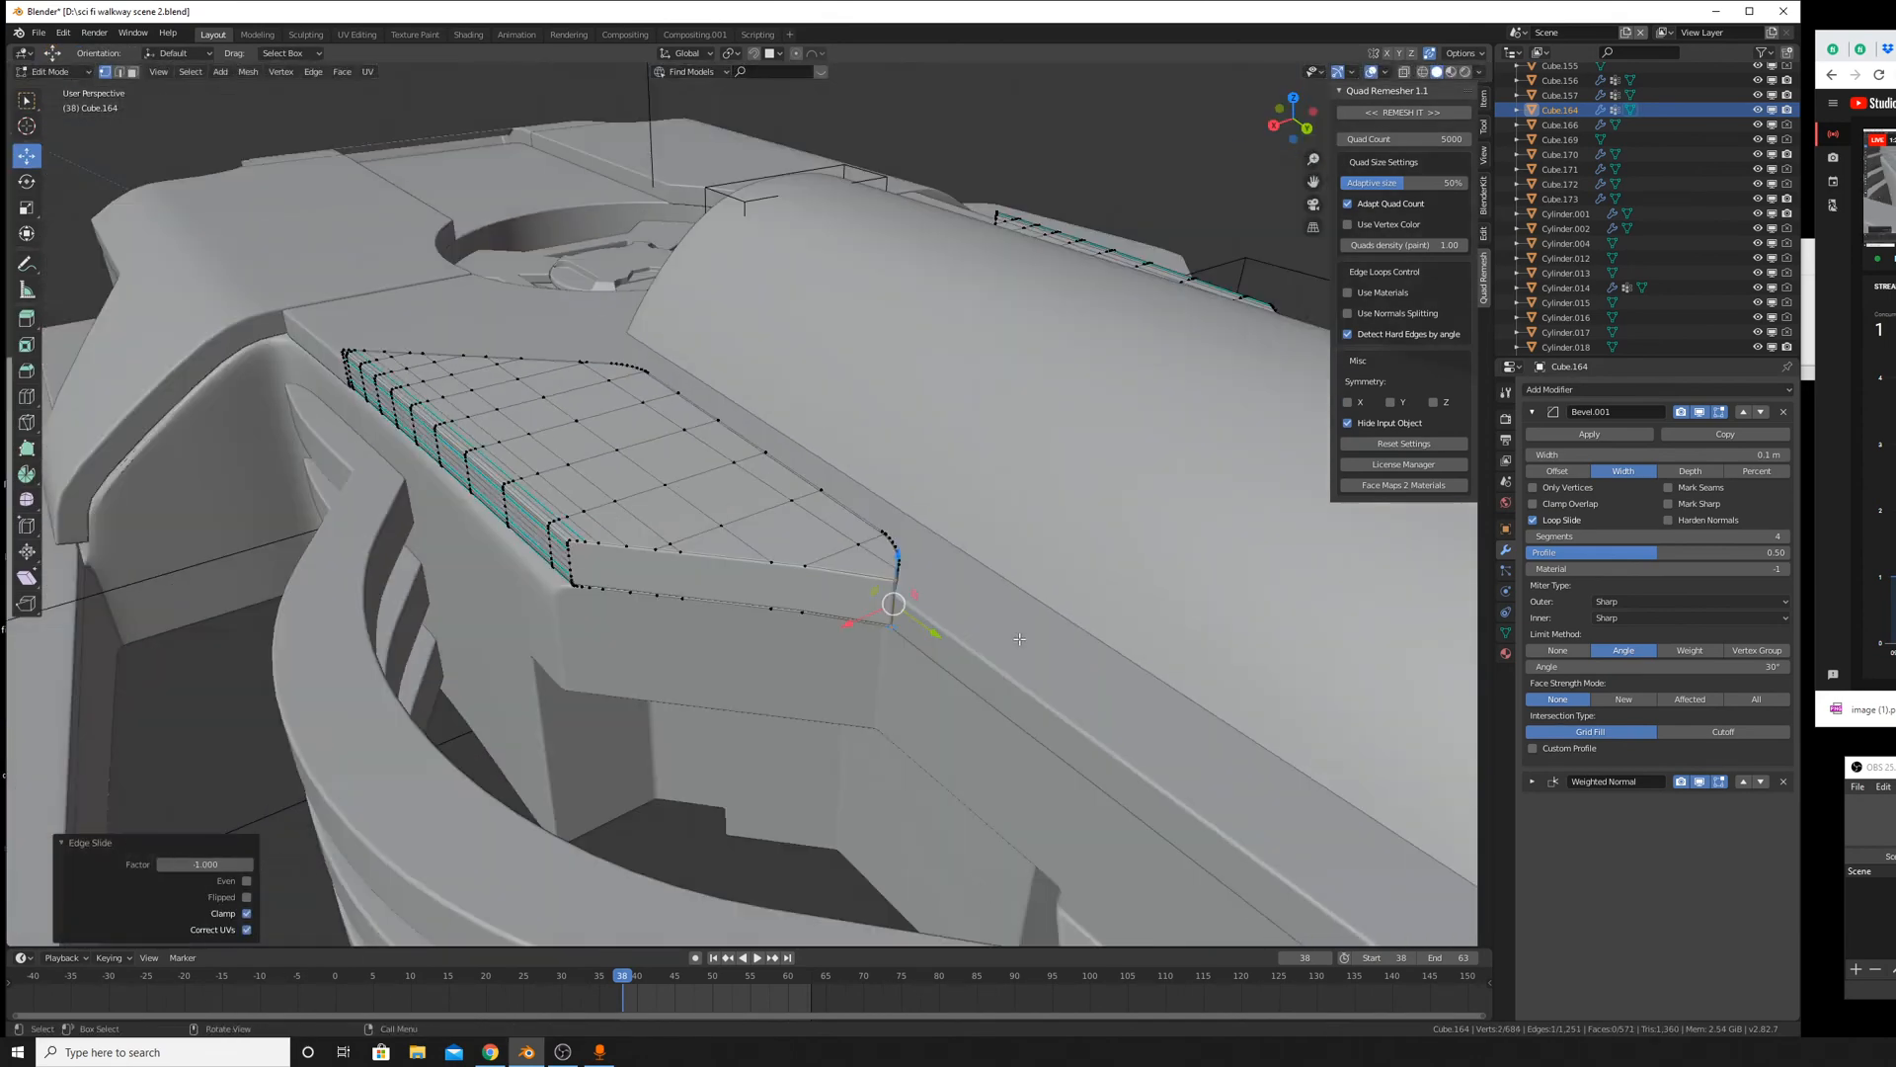
pyautogui.moveTo(1087, 553); pyautogui.dragTo(1166, 346, button='middle')
pyautogui.scroll(3, 786, 562)
pyautogui.scroll(2, 820, 513)
pyautogui.scroll(2, 929, 424)
pyautogui.scroll(-2, 986, 513)
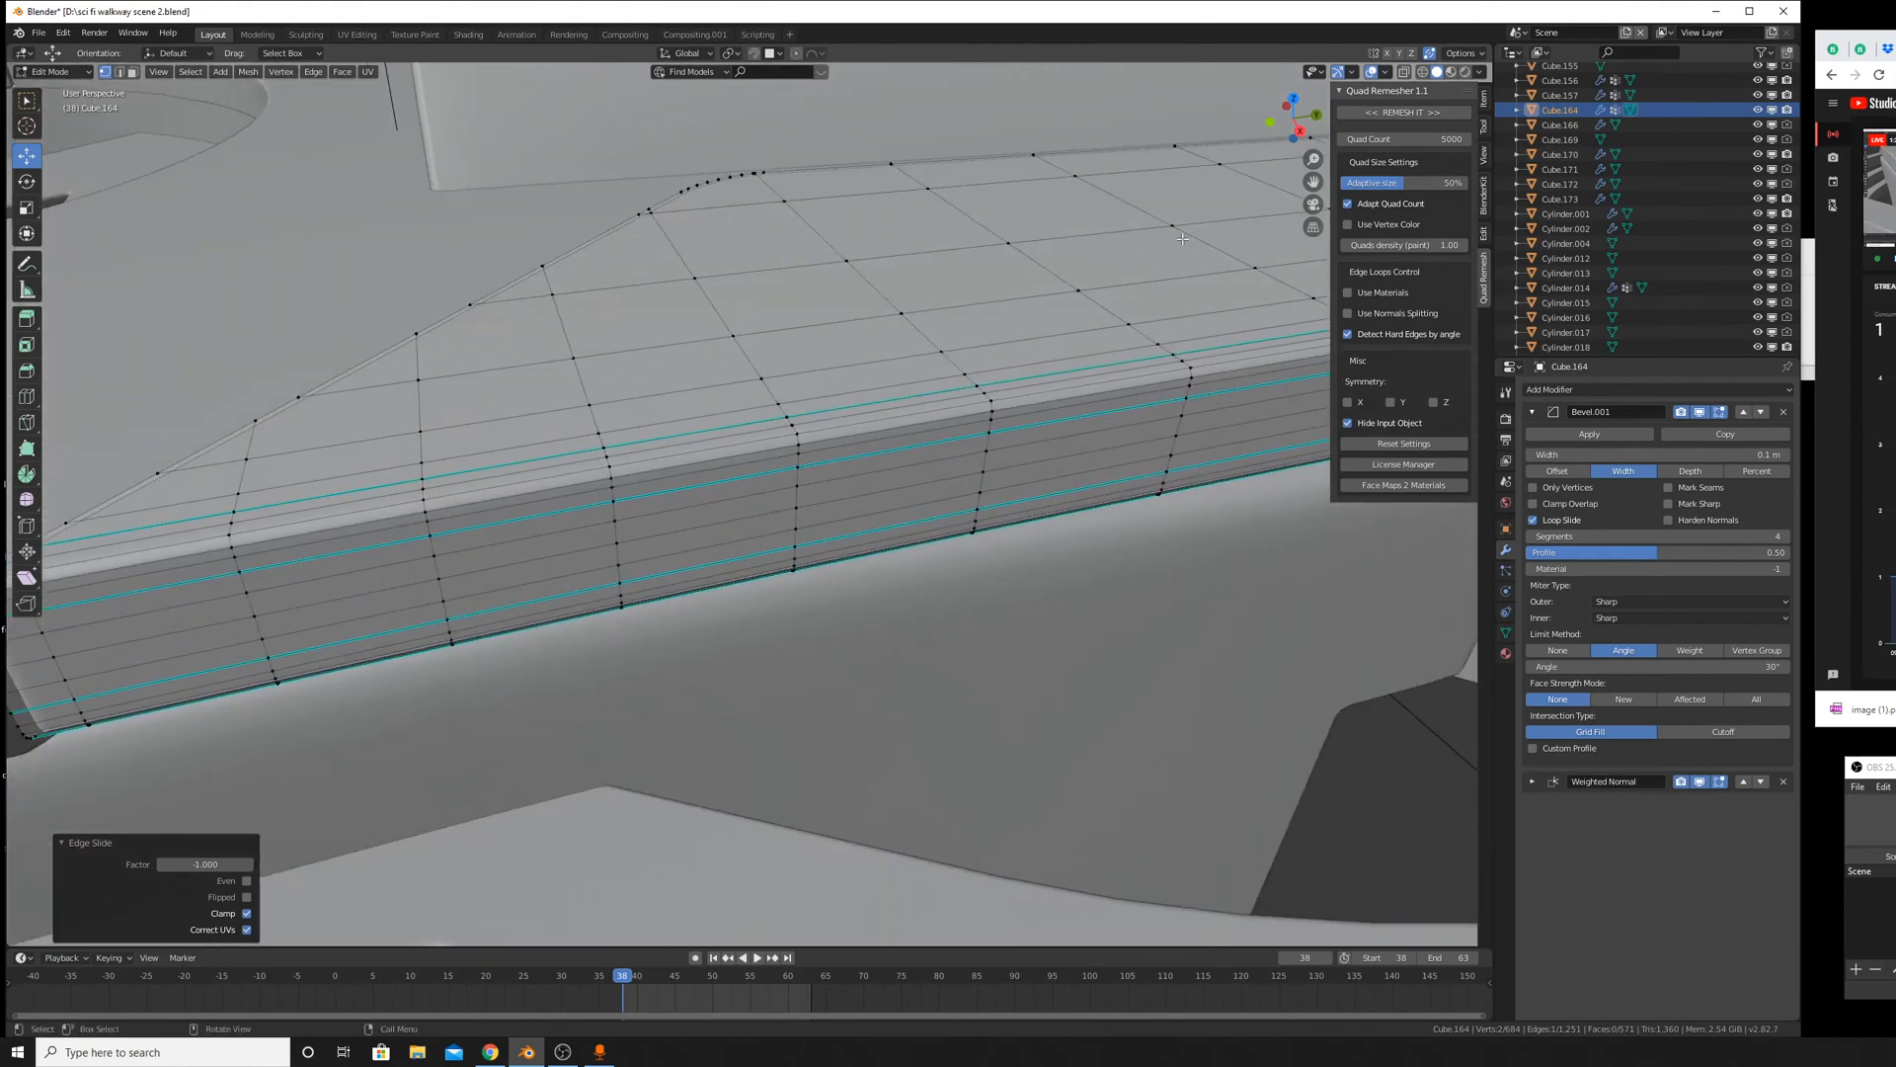
pyautogui.keyDown('shift'); pyautogui.moveTo(516, 517); pyautogui.dragTo(669, 620, button='middle'); pyautogui.keyUp('shift')
pyautogui.scroll(1, 919, 471)
pyautogui.press('Tab')
pyautogui.press('Tab')
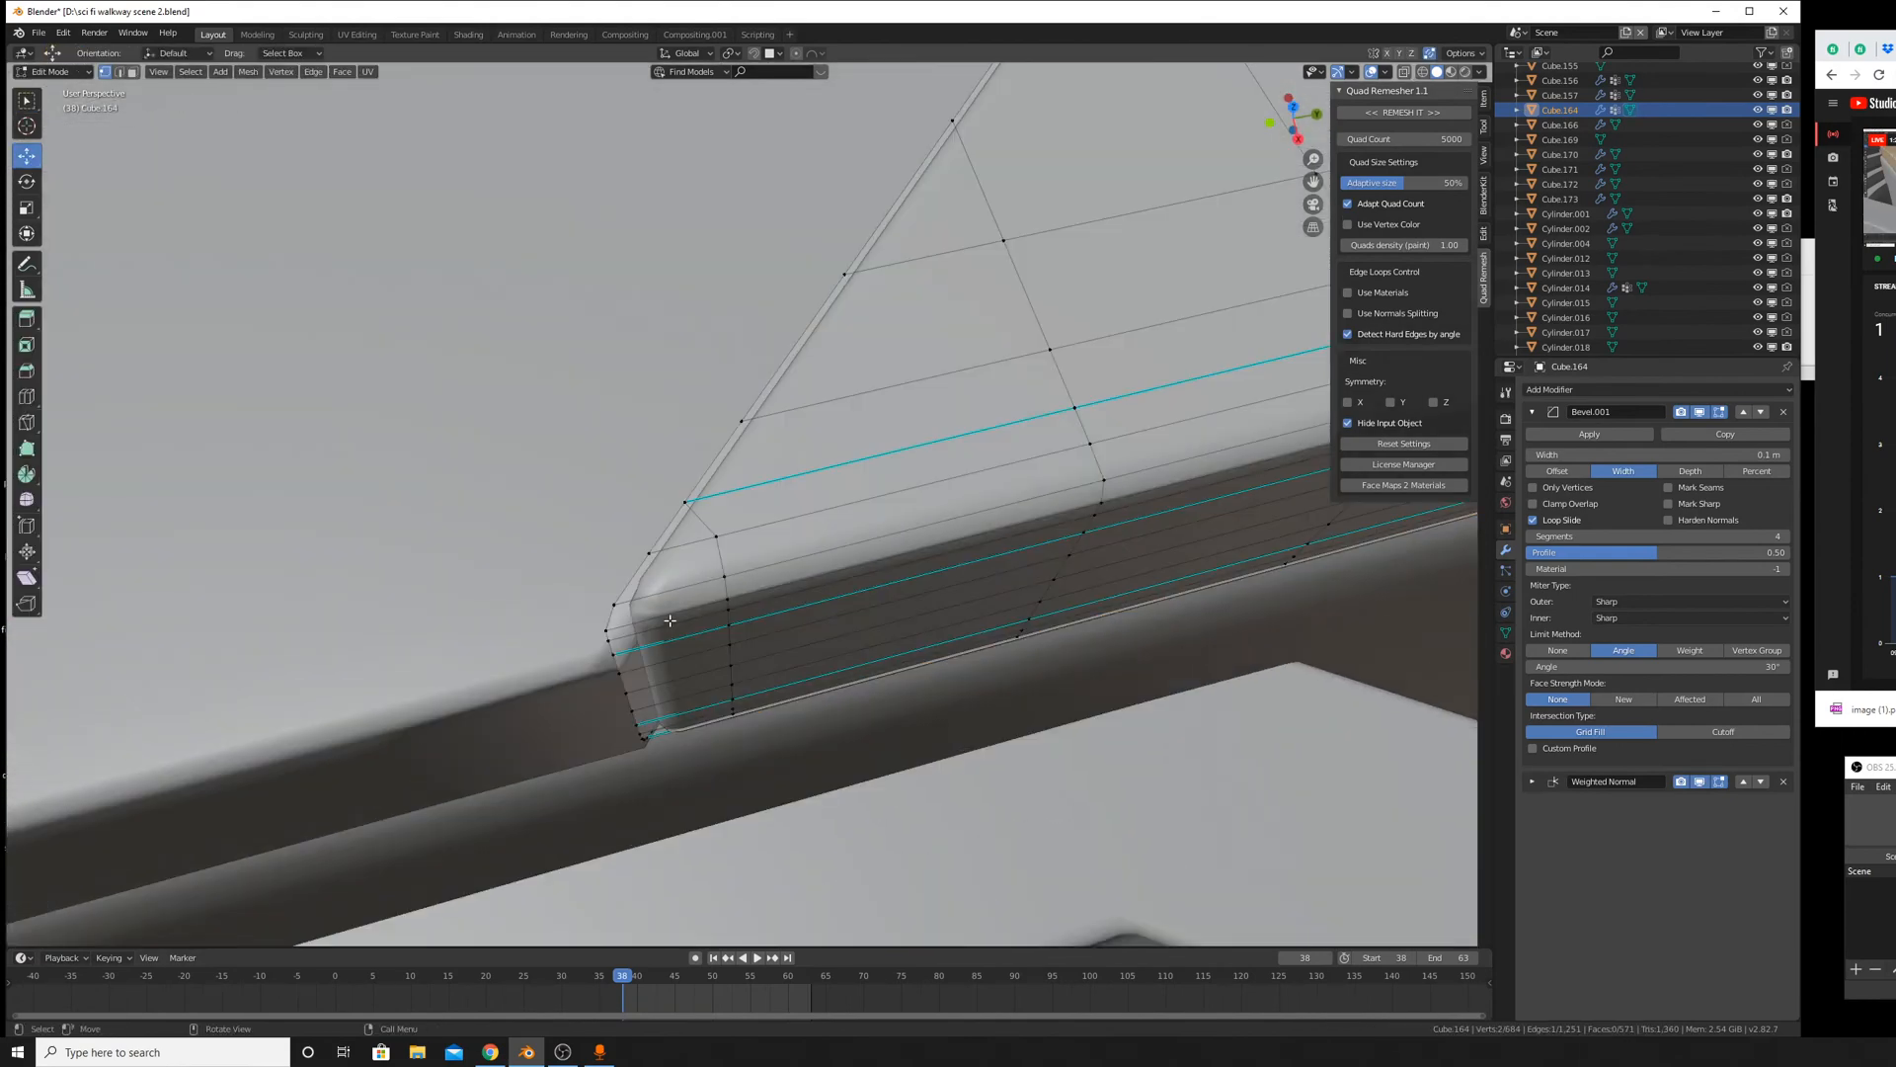
pyautogui.scroll(-1, 671, 607)
pyautogui.press('Tab')
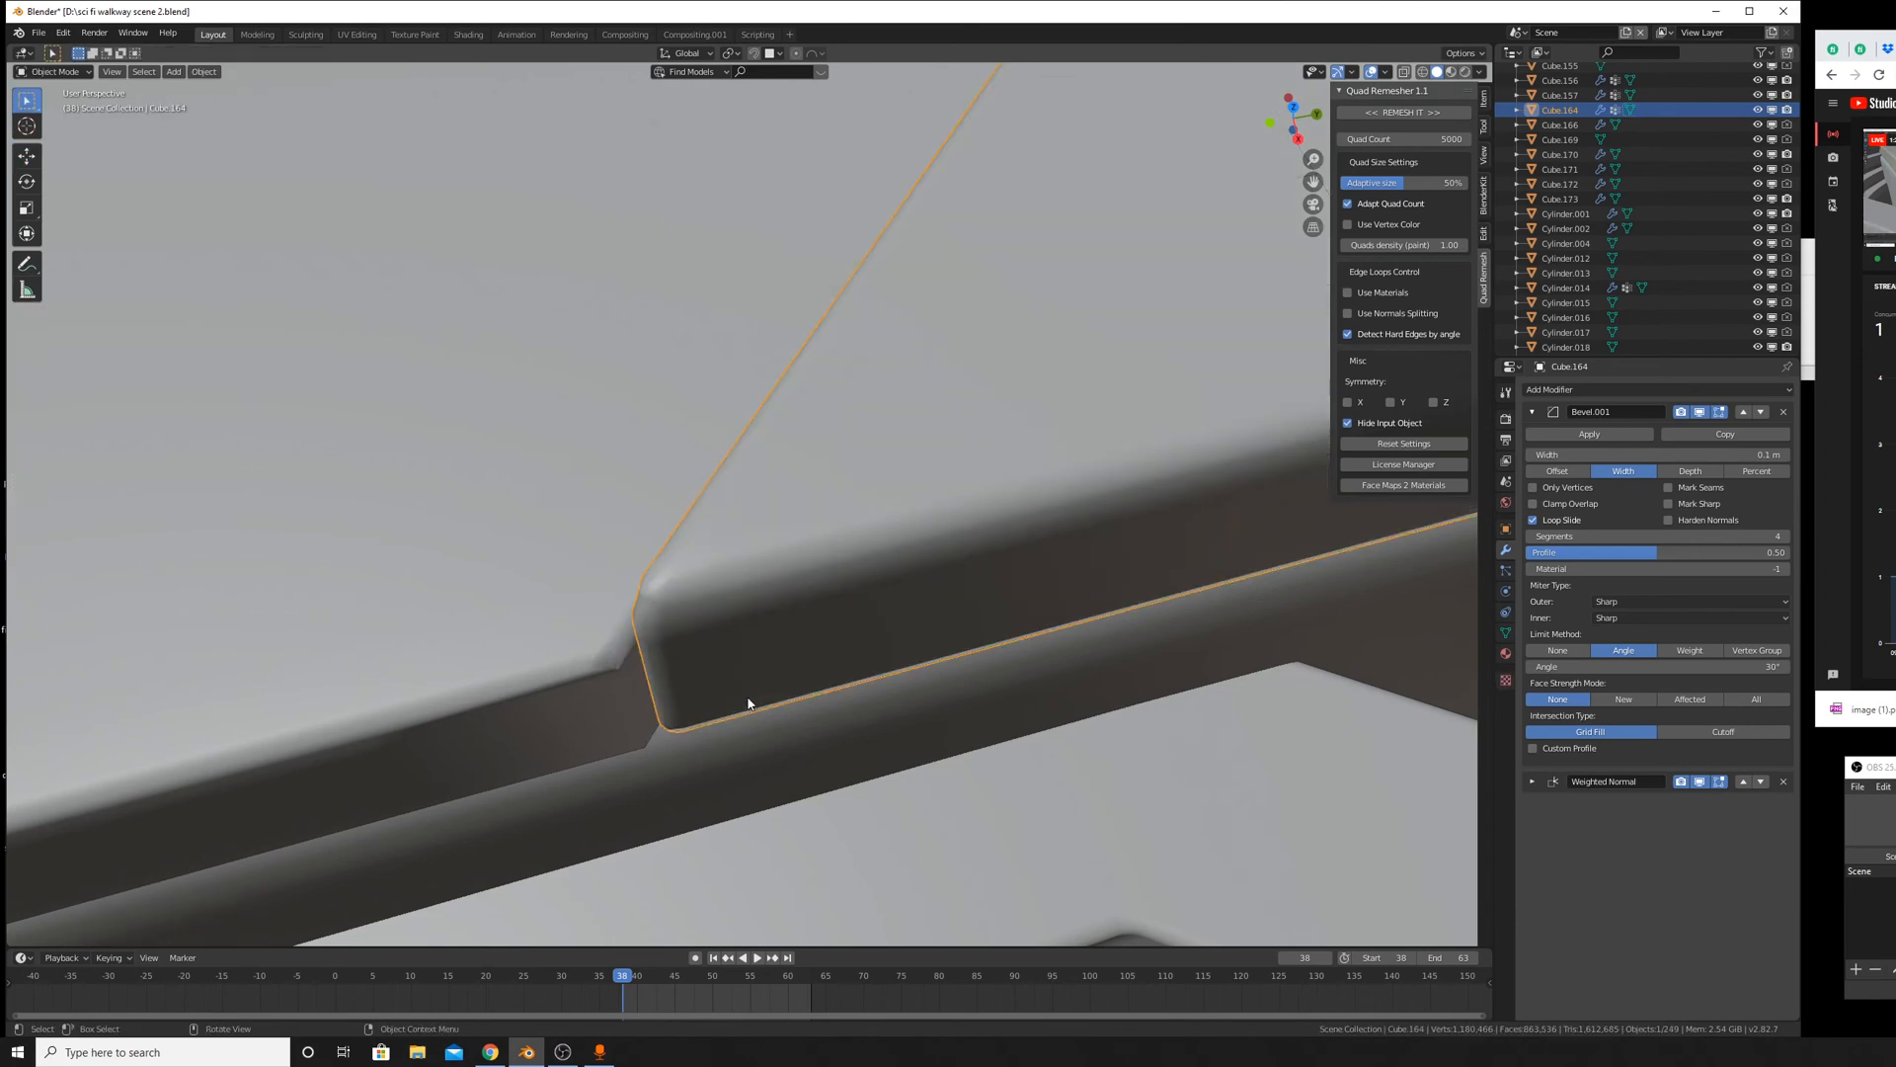
# Examine the raised panel's shading and top topology from several angles, then against the whole ship.
pyautogui.moveTo(750, 708); pyautogui.dragTo(941, 731, button='middle')
pyautogui.scroll(2, 757, 684)
pyautogui.scroll(-3, 755, 679)
pyautogui.scroll(2, 964, 750)
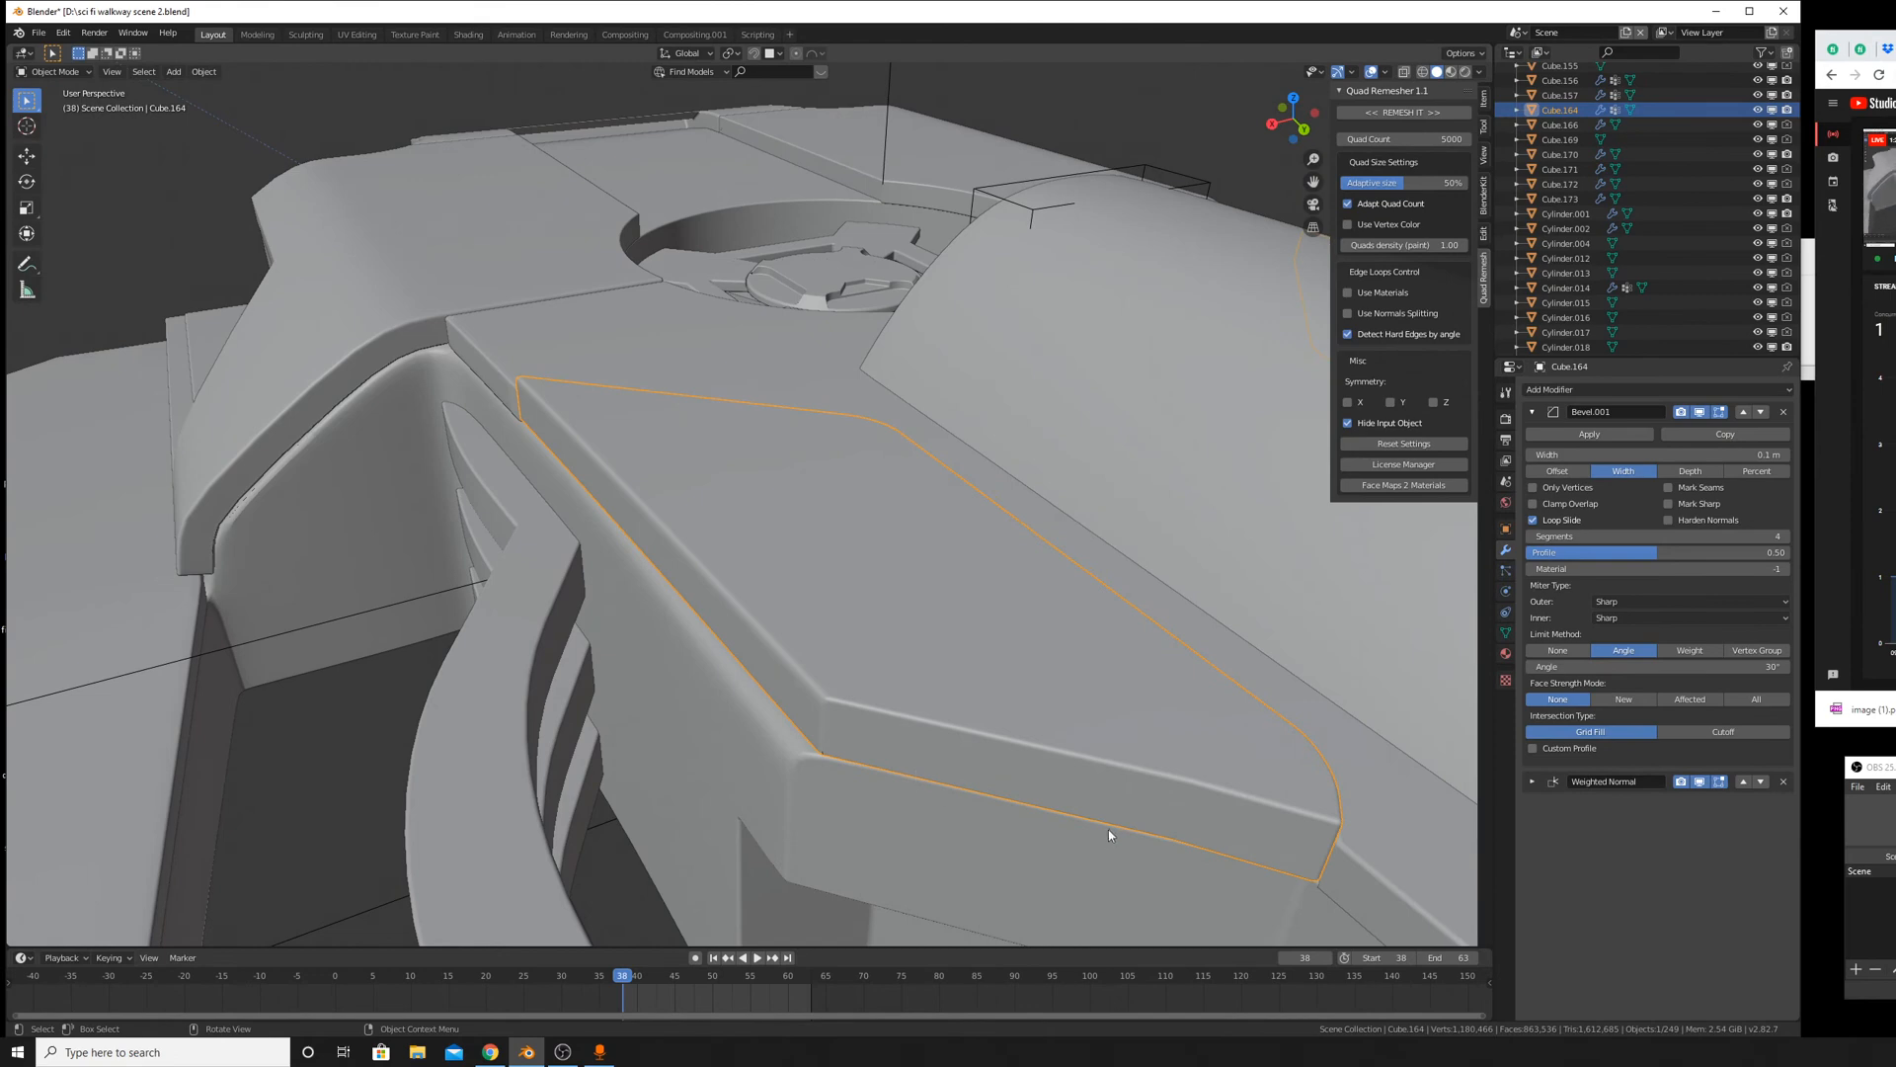
pyautogui.press('Tab')
pyautogui.press('Tab')
pyautogui.scroll(3, 1128, 797)
pyautogui.press('Tab')
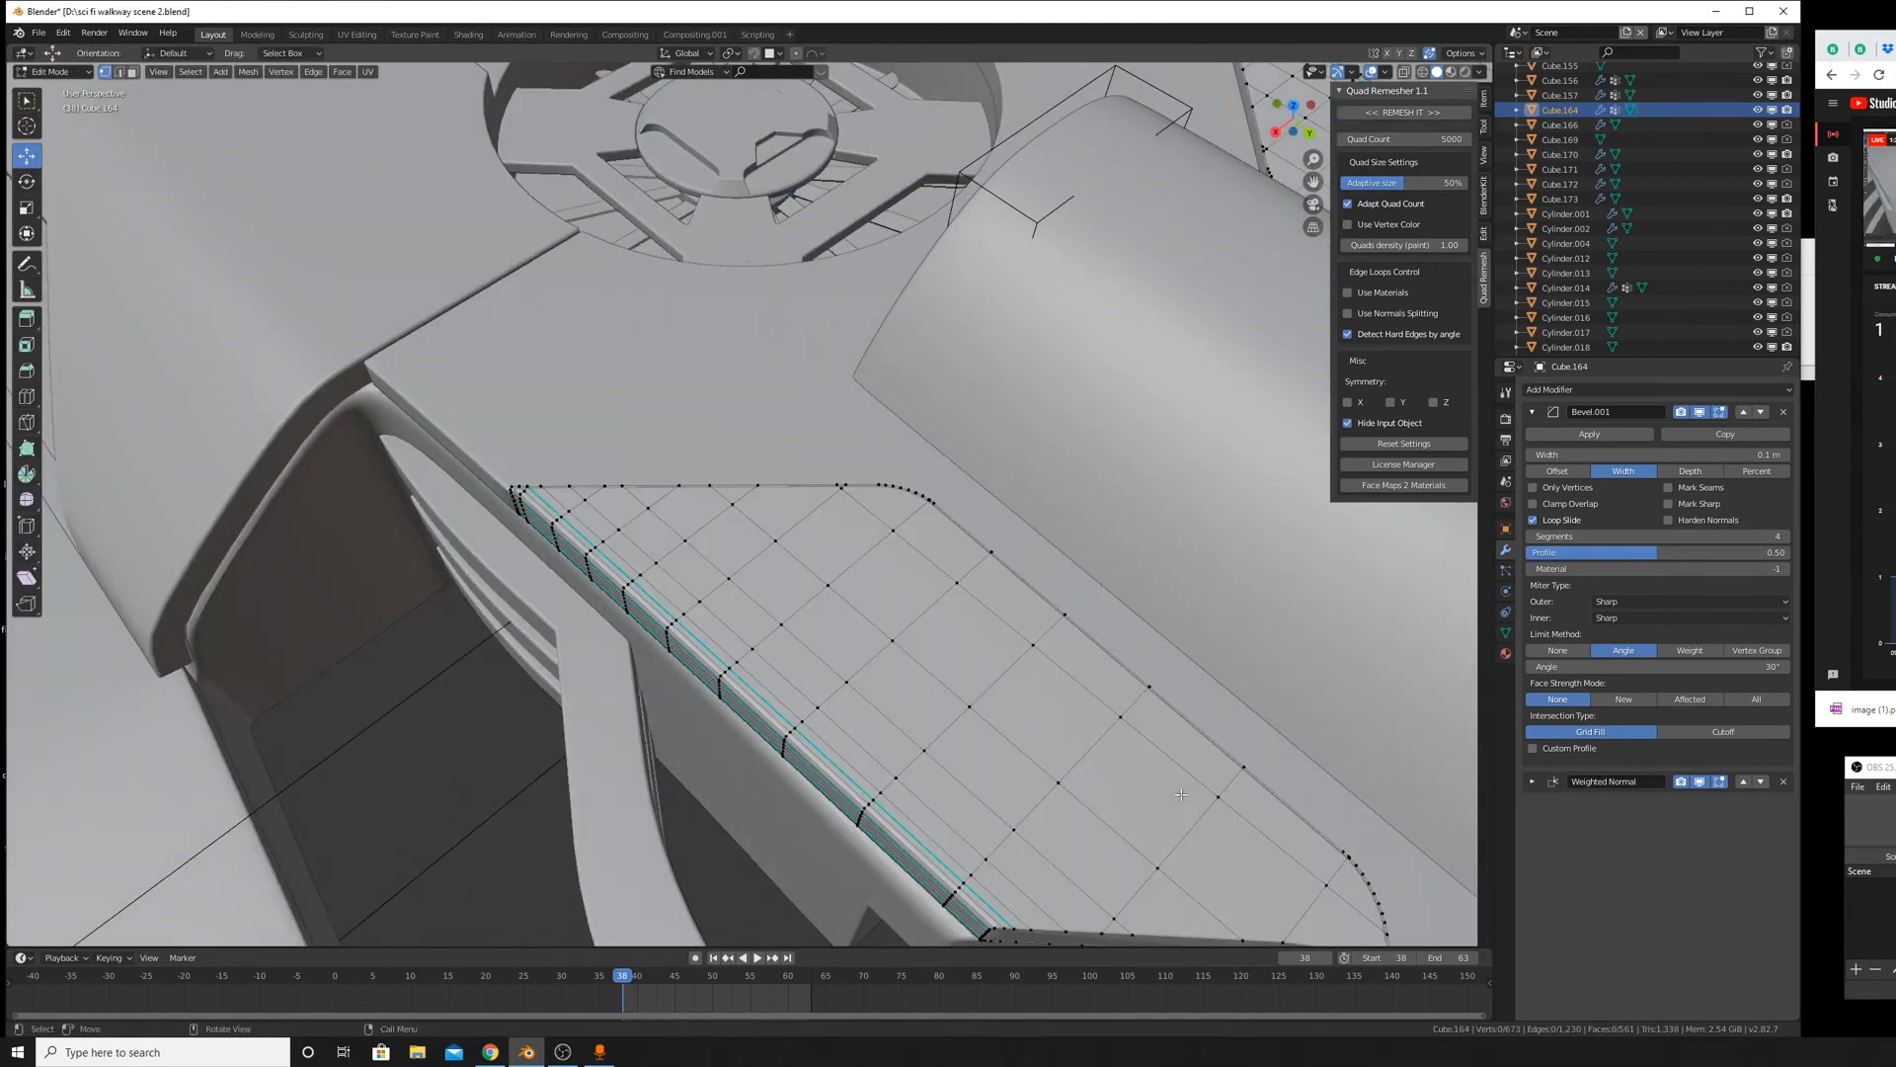
pyautogui.press('Tab')
pyautogui.moveTo(1177, 796); pyautogui.dragTo(814, 756, button='middle')
pyautogui.scroll(-3, 1063, 643)
pyautogui.scroll(-4, 814, 756)
pyautogui.keyDown('shift'); pyautogui.moveTo(1028, 585); pyautogui.dragTo(847, 595, button='middle'); pyautogui.keyUp('shift')
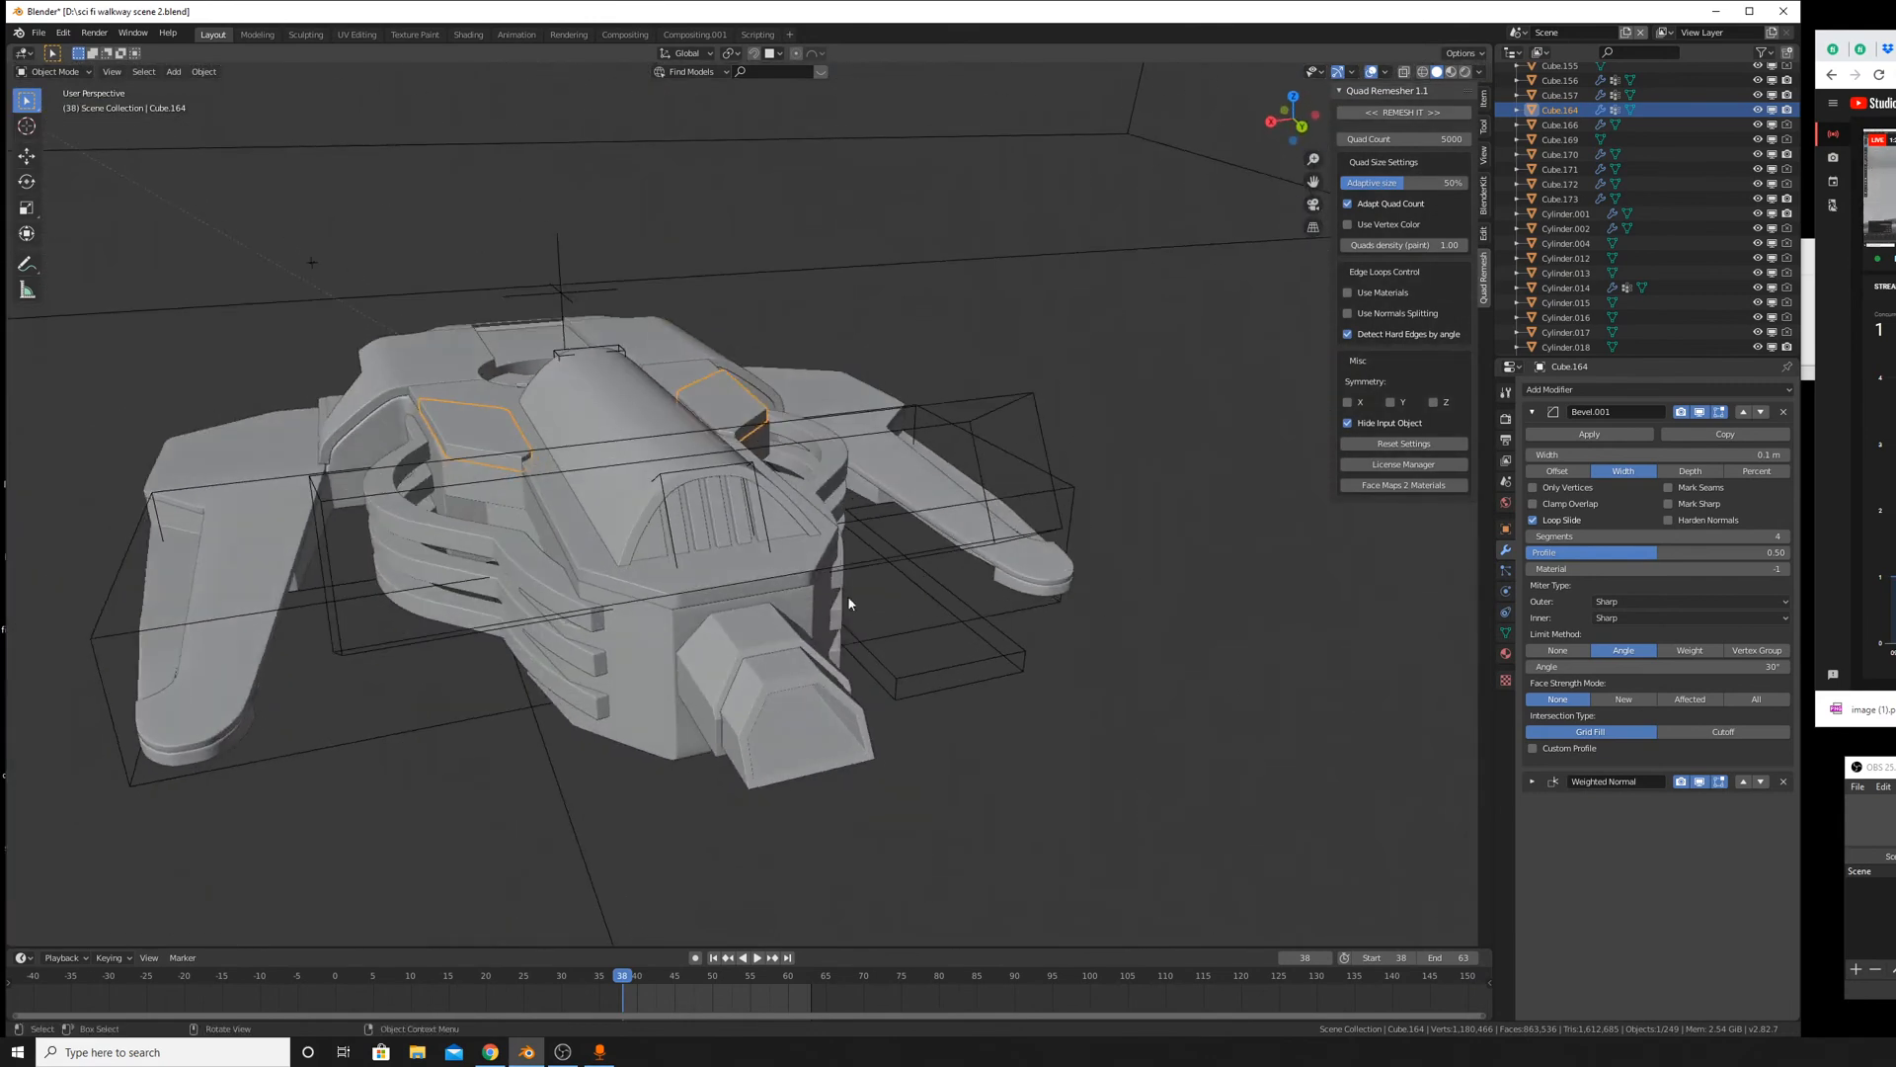
# Delete the arrayed wireframe cutter at the arched grille and the large wireframe box around the ship's nose.
pyautogui.scroll(4, 719, 500)
pyautogui.click(780, 508)
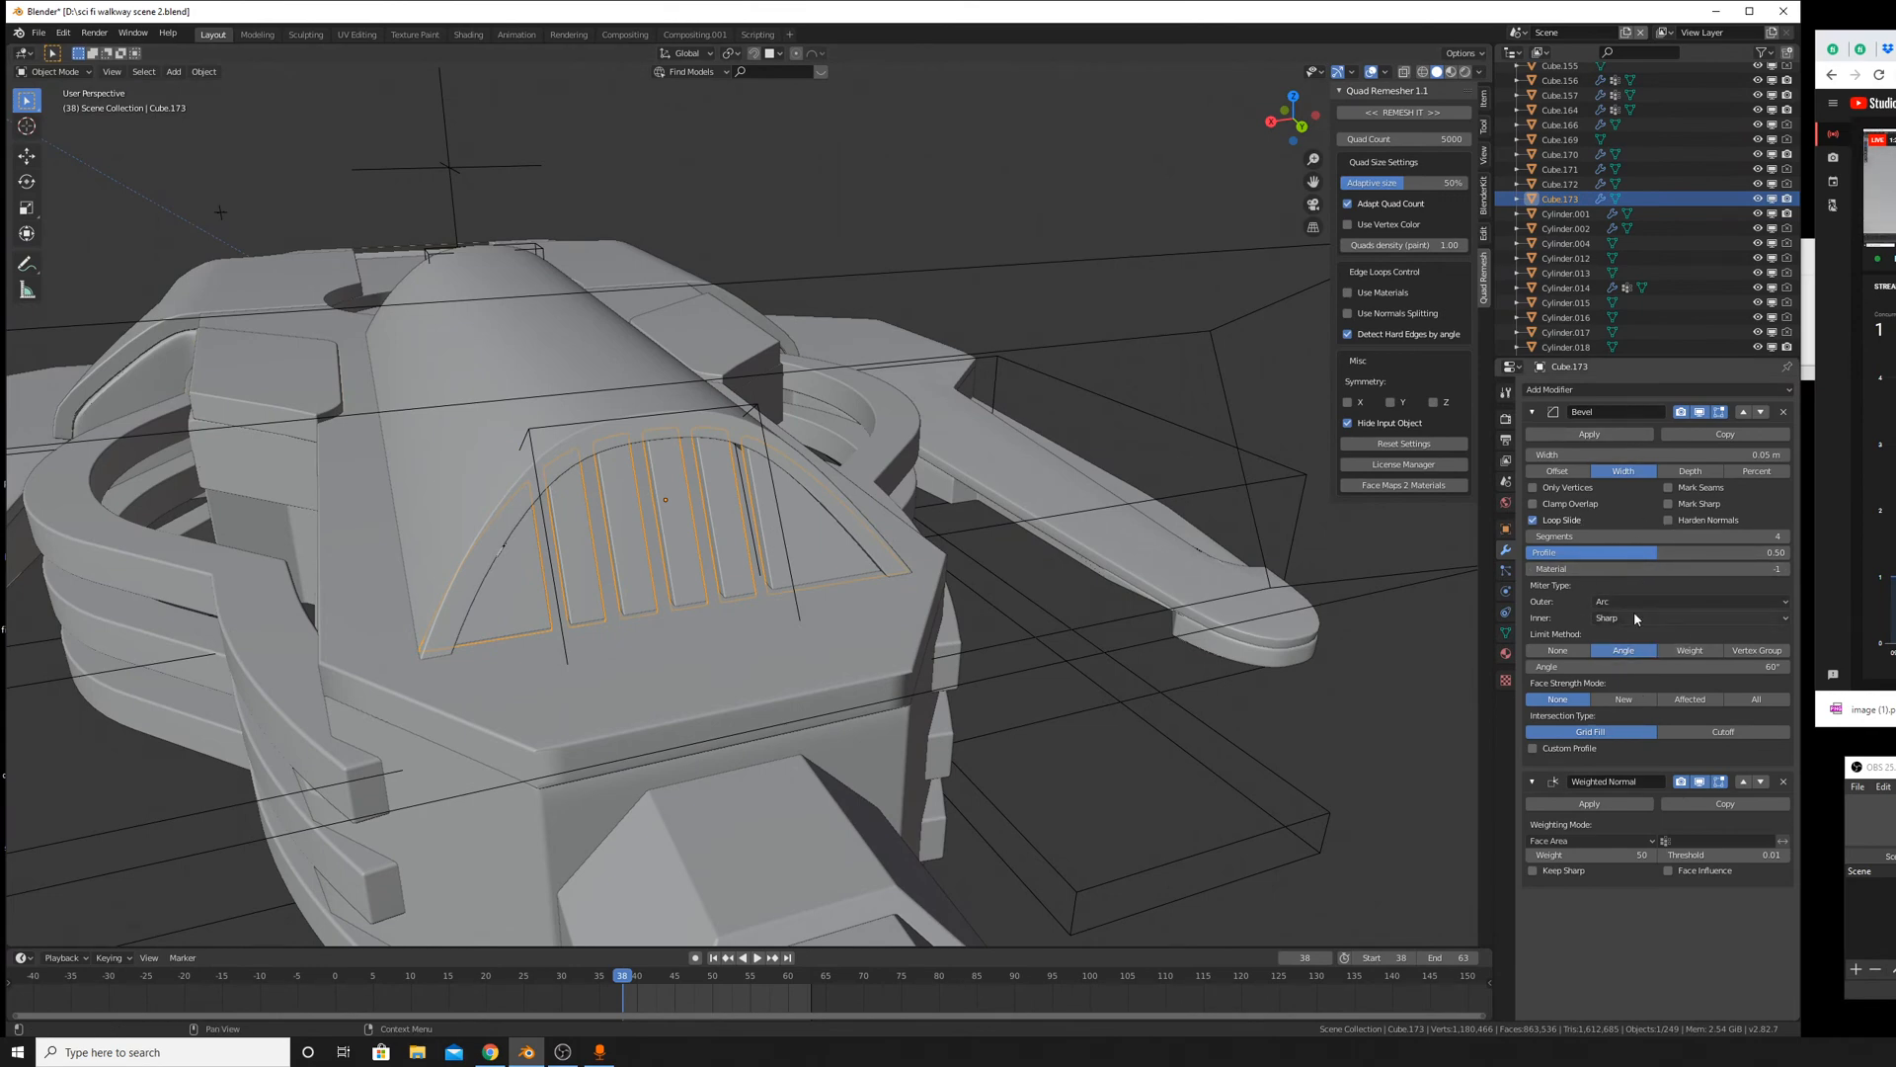
pyautogui.moveTo(850, 592); pyautogui.dragTo(874, 567, button='middle')
pyautogui.press('Delete')
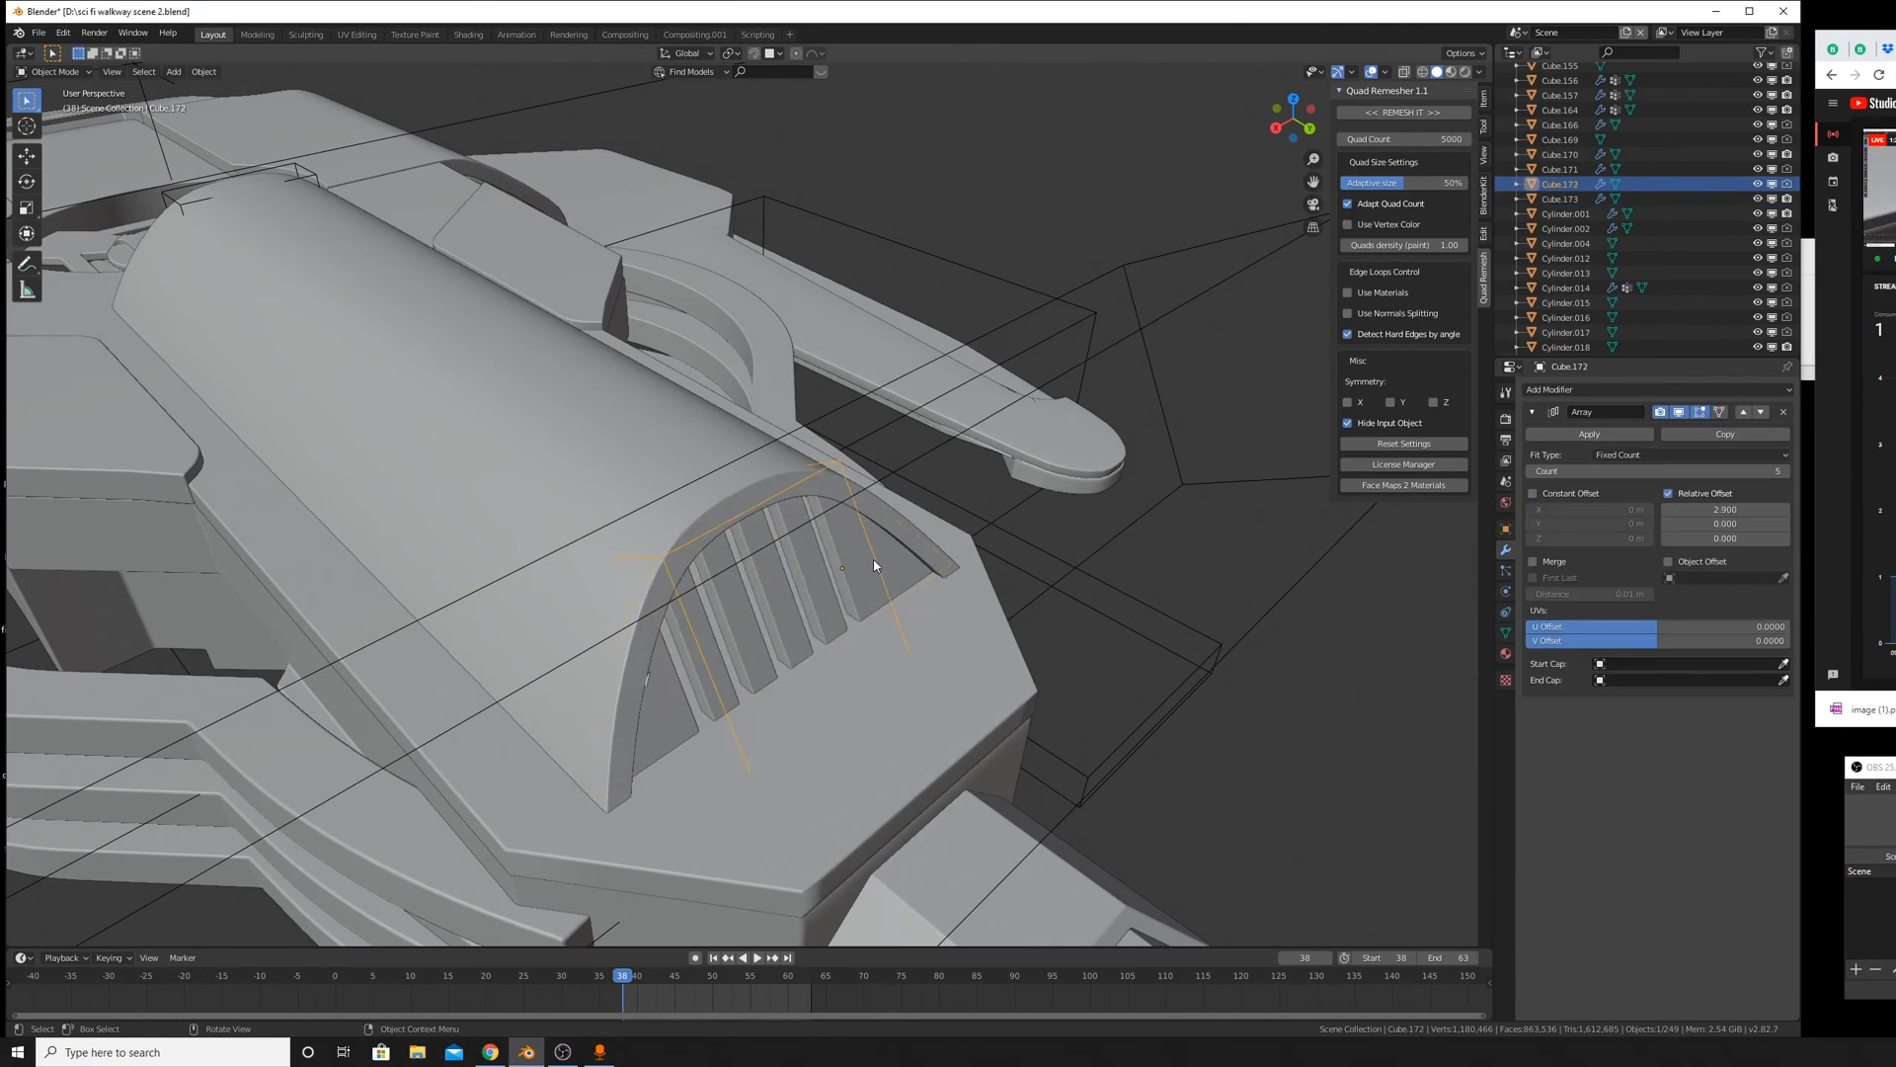
pyautogui.click(828, 520)
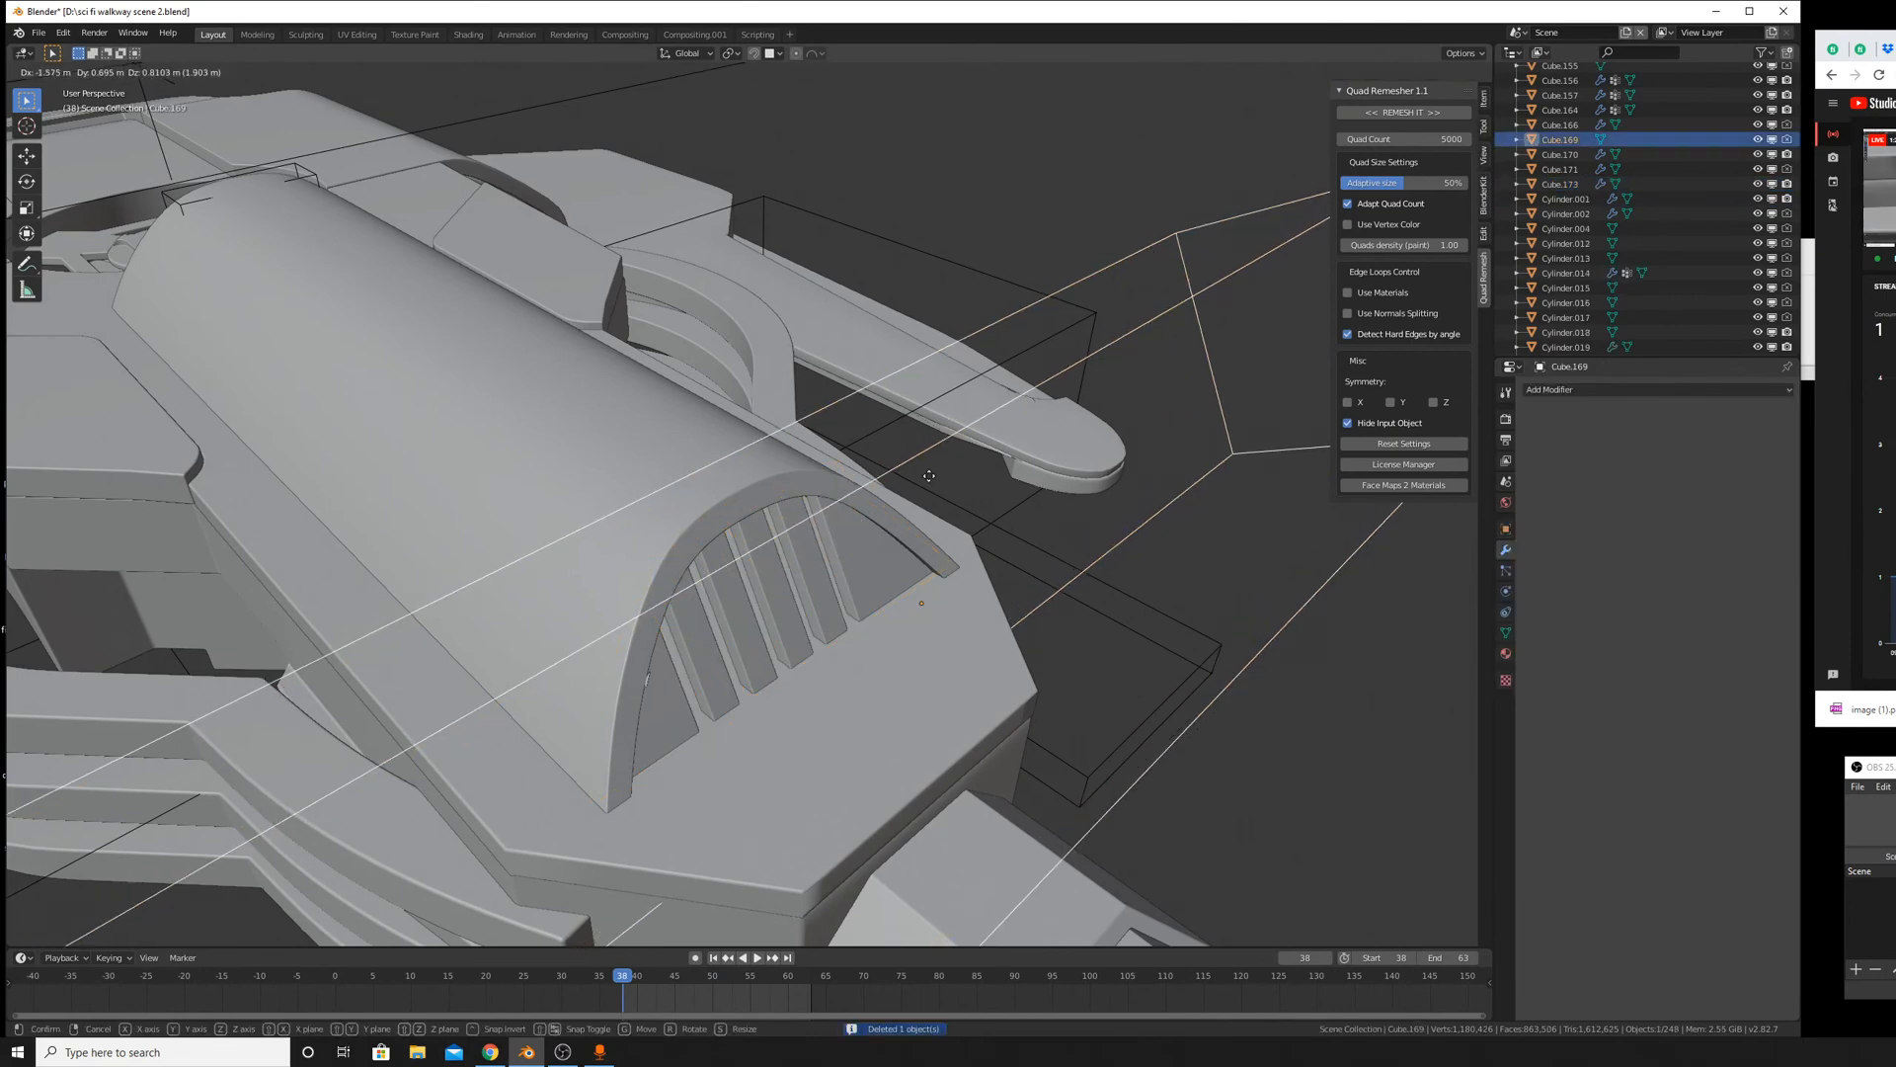
pyautogui.press('x')
pyautogui.click(850, 508)
# Delete the large wireframe box enclosing the upper rear of the ship.
pyautogui.scroll(-5, 871, 539)
pyautogui.moveTo(871, 540); pyautogui.dragTo(777, 549, button='middle')
pyautogui.scroll(-4, 812, 436)
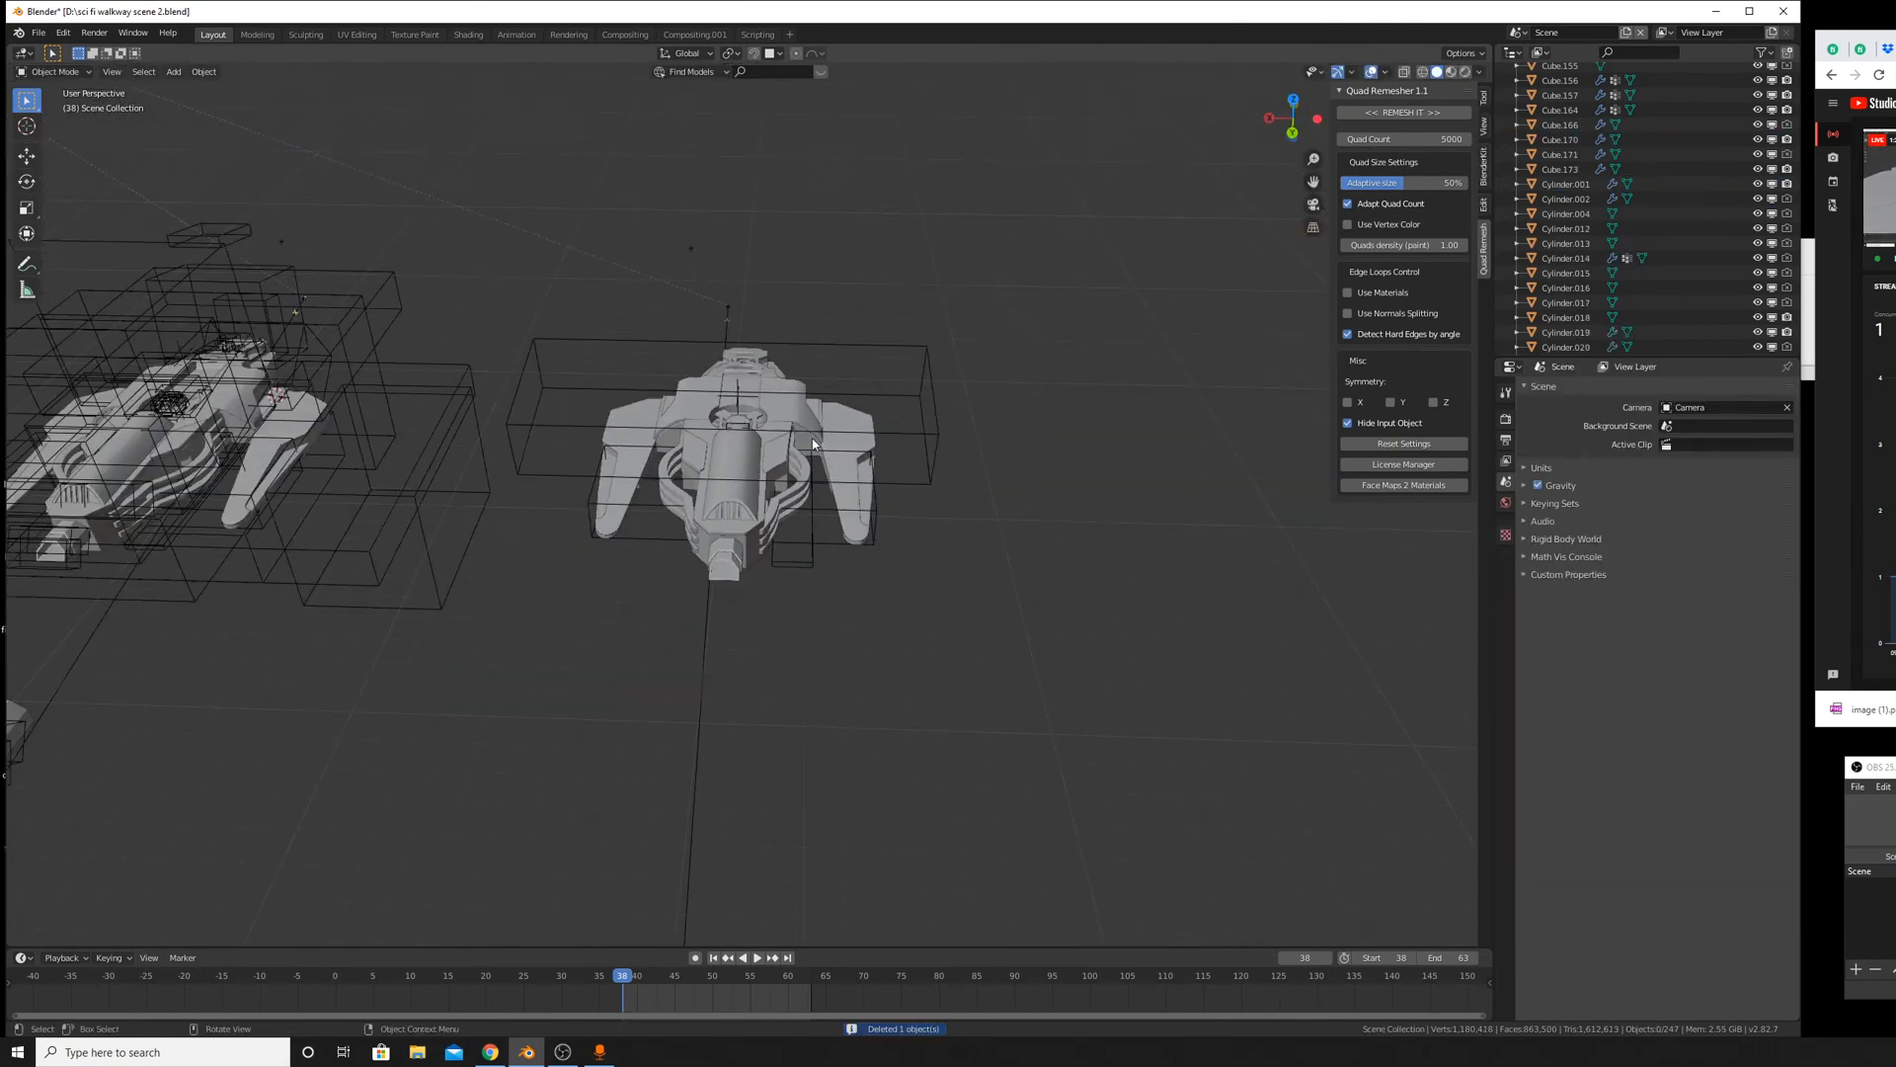
pyautogui.moveTo(812, 437); pyautogui.dragTo(812, 444, button='middle')
pyautogui.click(882, 353)
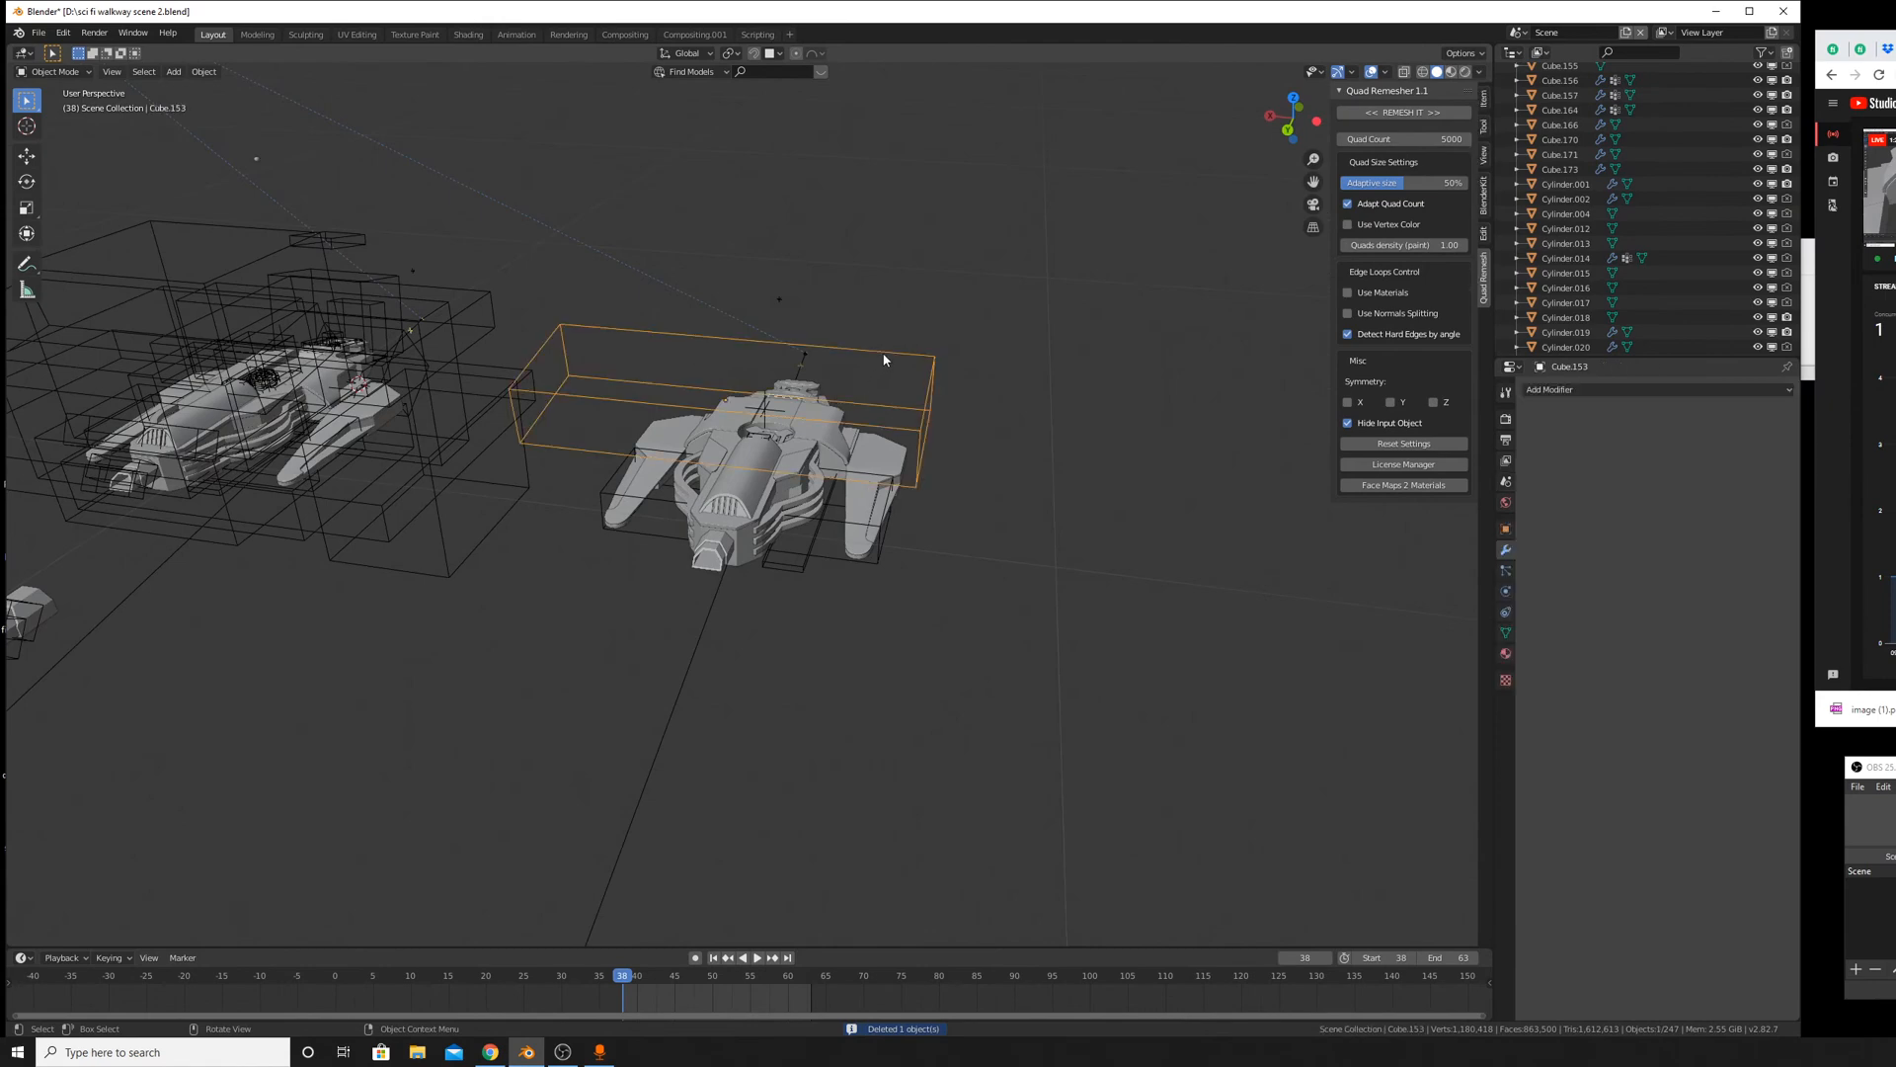
pyautogui.press('x')
pyautogui.click(882, 354)
# Delete the flat wireframe box beneath the ship's side rails, next to the wing.
pyautogui.moveTo(882, 353); pyautogui.dragTo(796, 475, button='middle')
pyautogui.scroll(5, 796, 477)
pyautogui.click(871, 736)
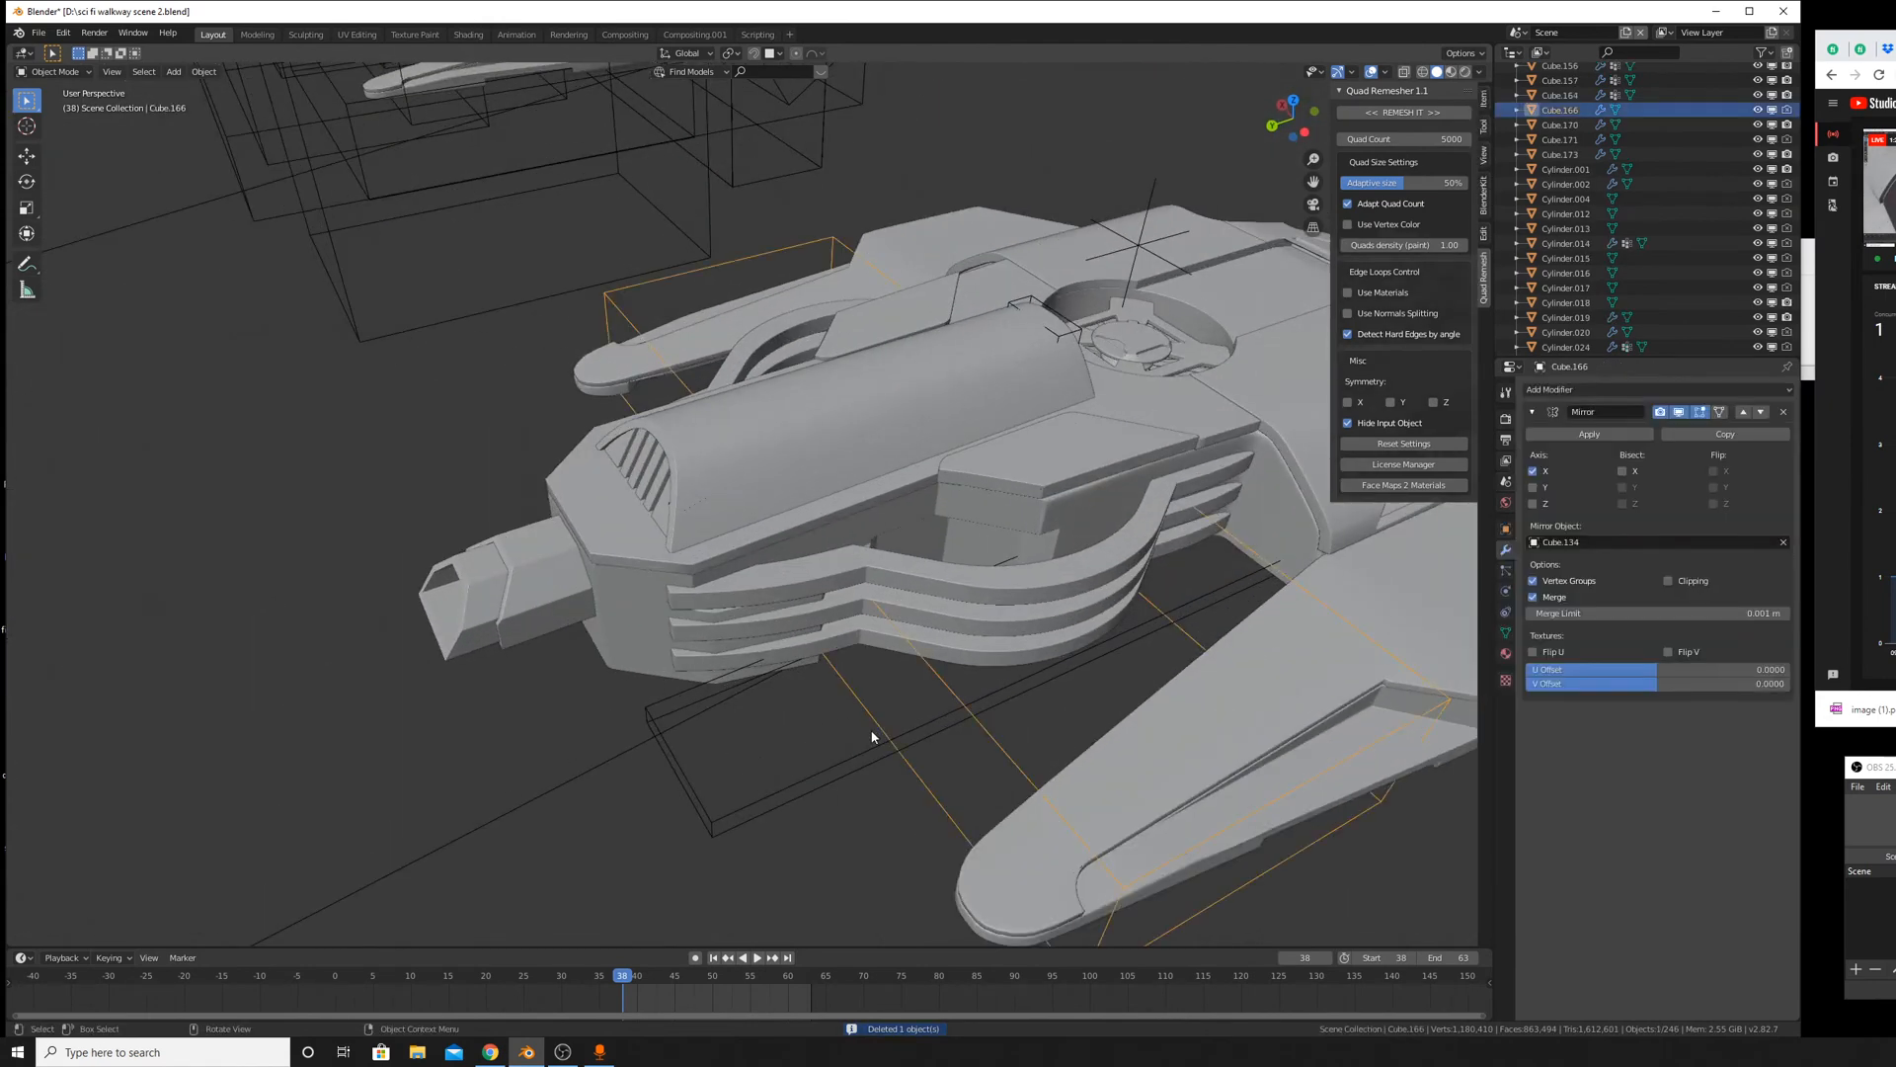
pyautogui.click(885, 753)
pyautogui.moveTo(911, 766); pyautogui.dragTo(898, 656, button='middle')
pyautogui.press('Delete')
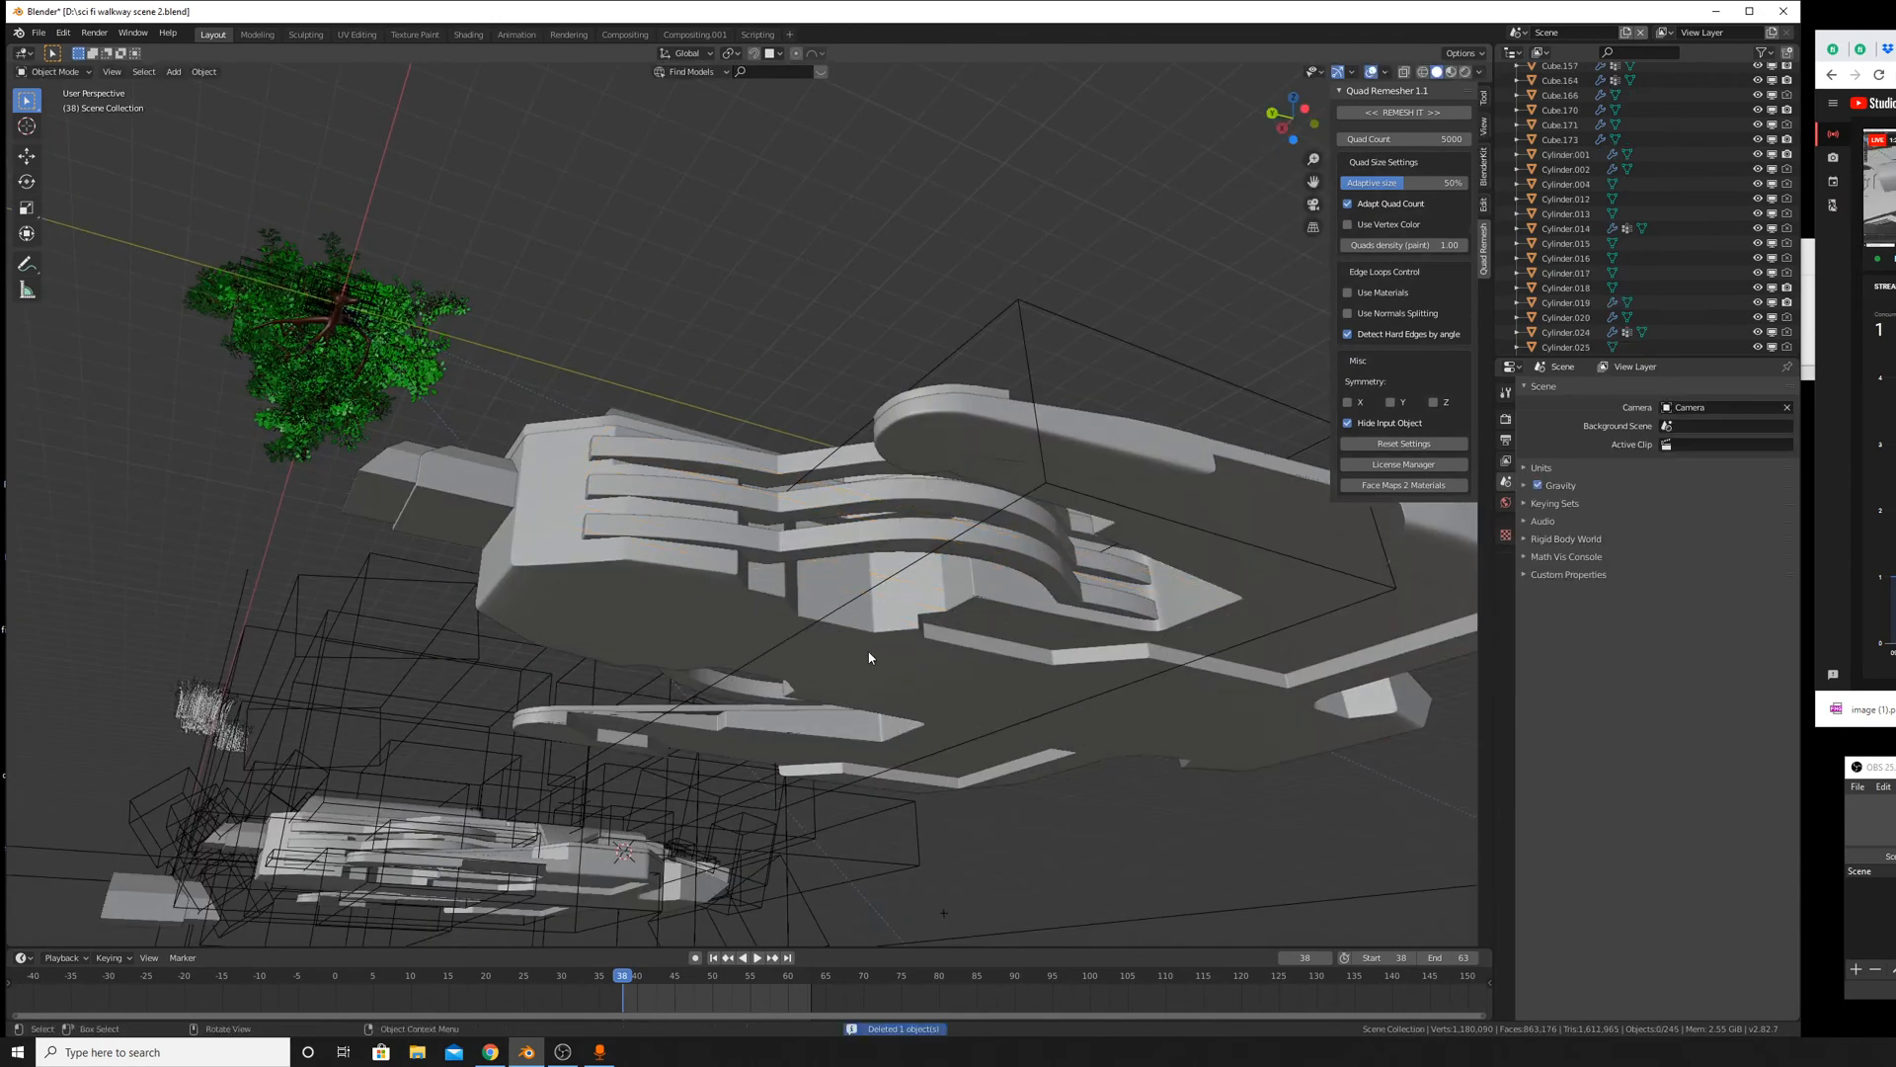
# Delete the mirrored wireframe cutter box spanning the ship's wings.
pyautogui.click(892, 579)
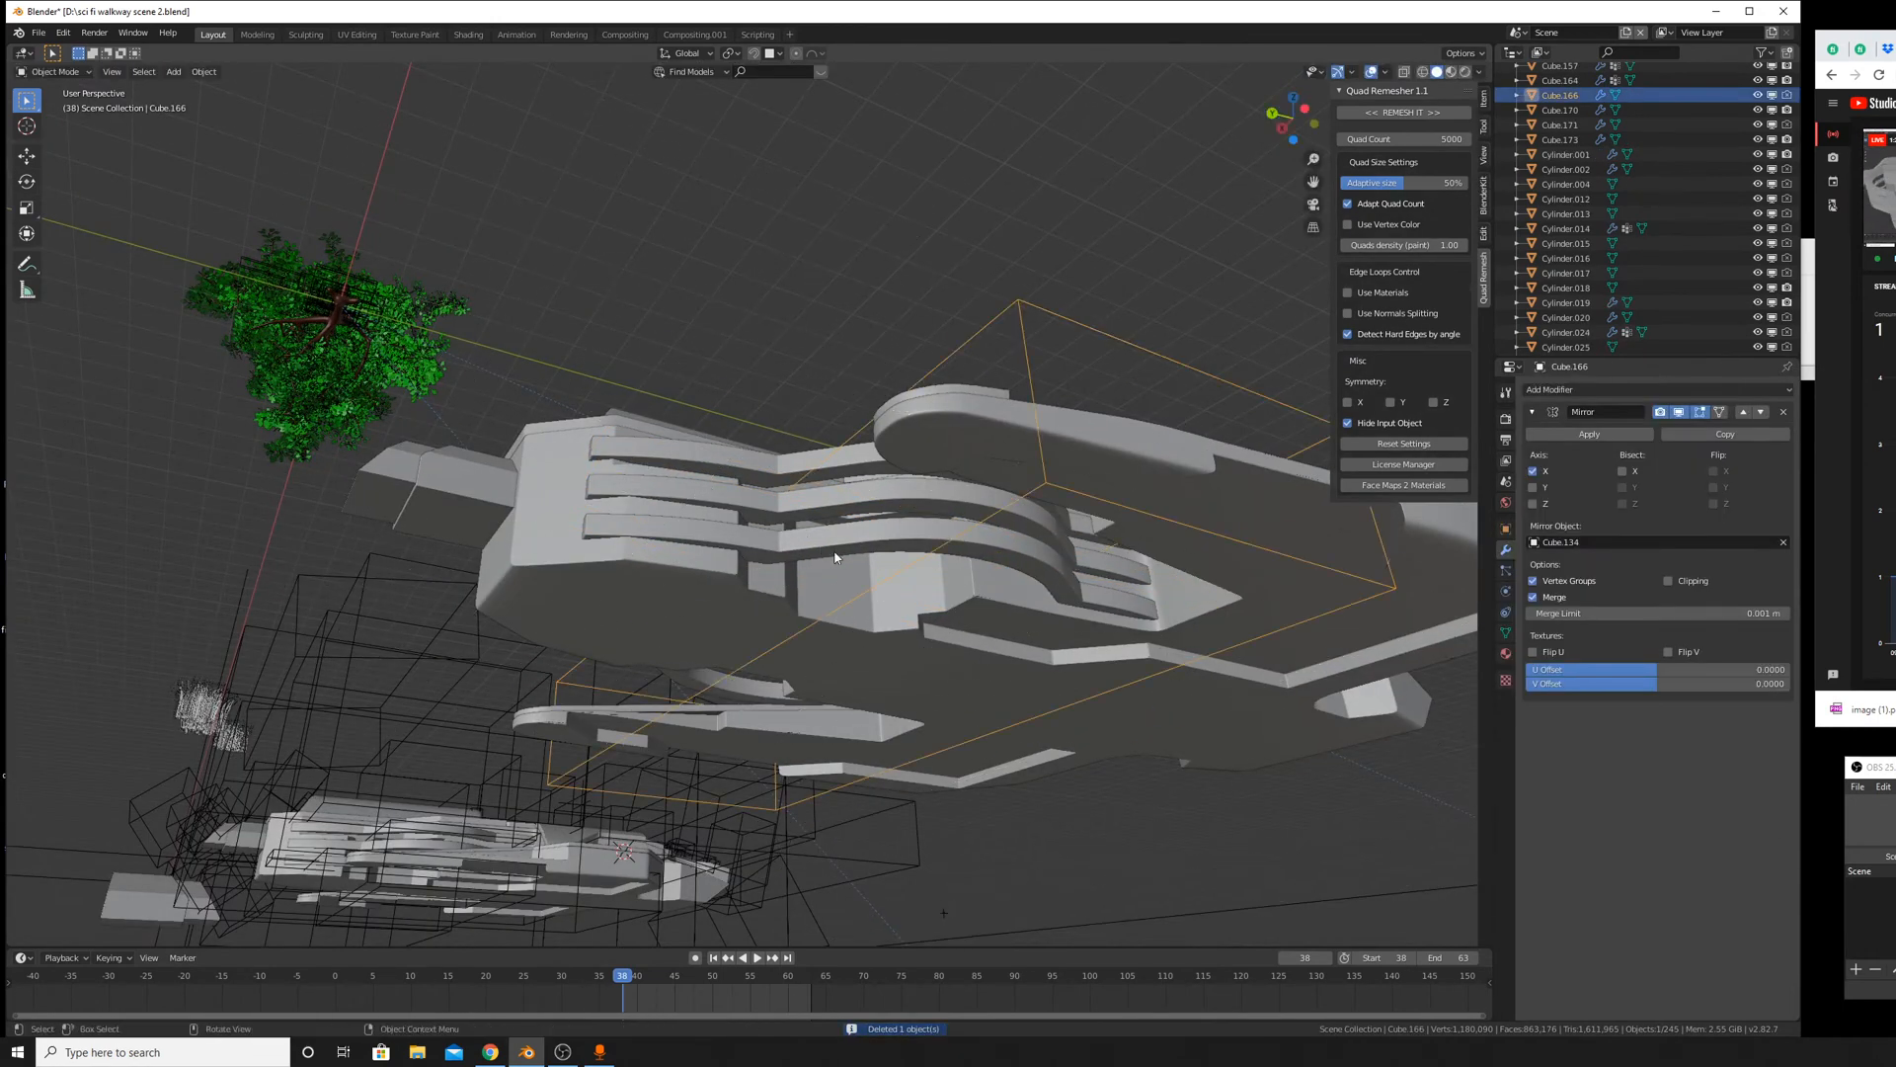
pyautogui.click(841, 556)
pyautogui.moveTo(841, 556); pyautogui.dragTo(731, 486, button='middle')
# Examine the mesh topology of the curved hull shell and the main hull from above and below.
pyautogui.click(731, 487)
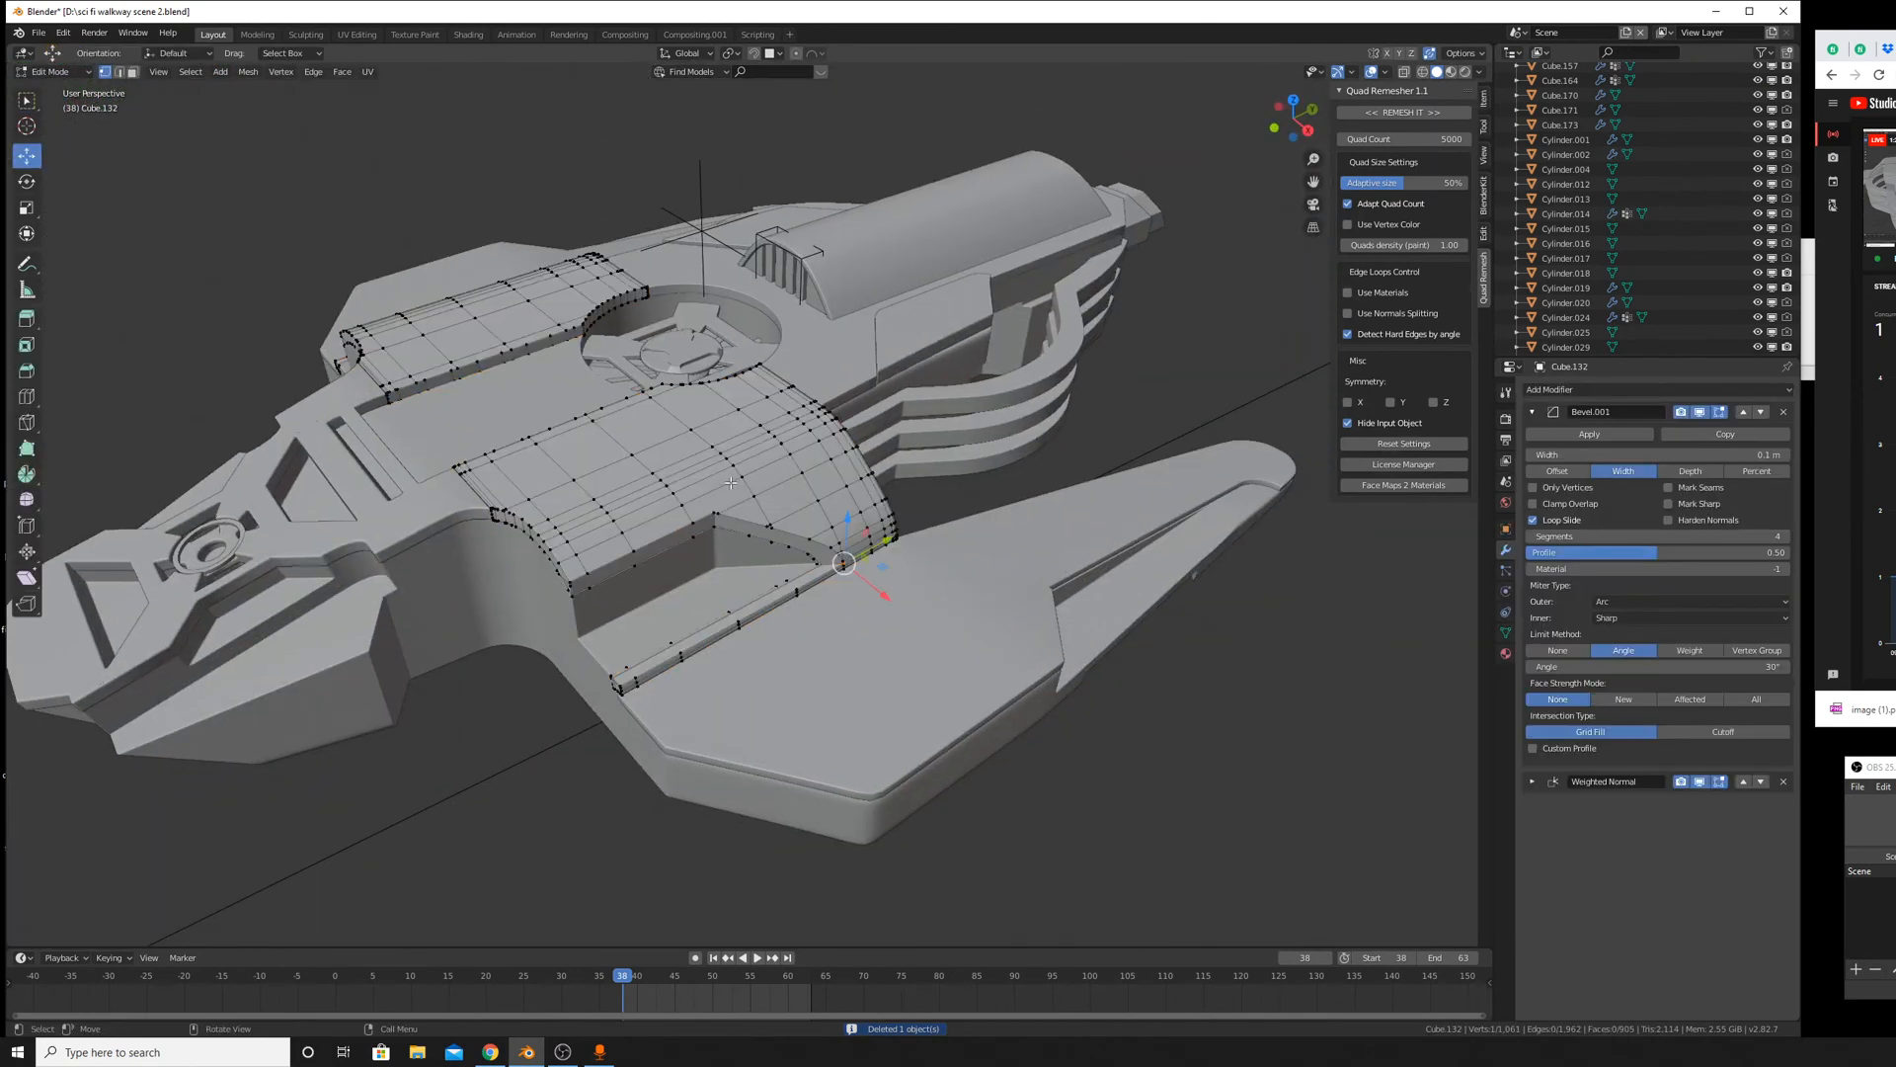
pyautogui.press('Tab')
pyautogui.press('Tab')
pyautogui.press('Tab')
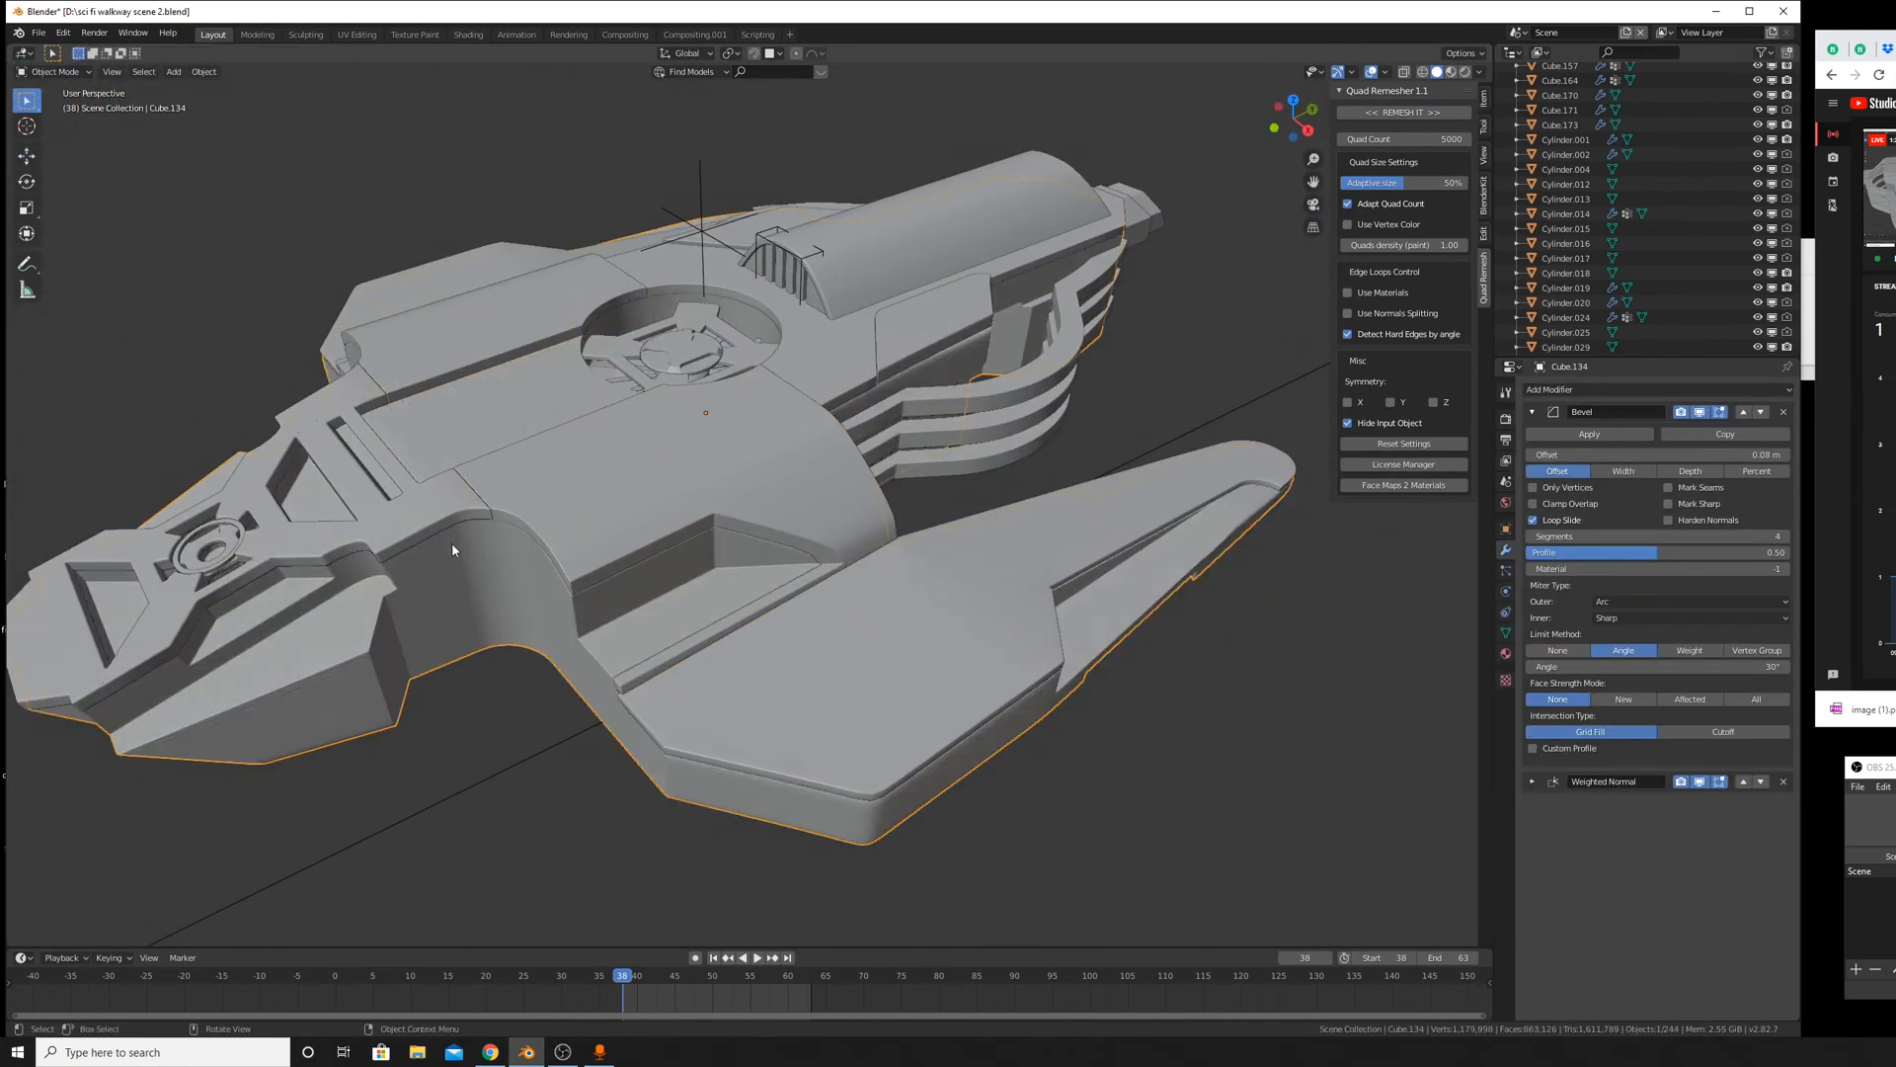
pyautogui.moveTo(453, 542); pyautogui.dragTo(839, 611, button='middle')
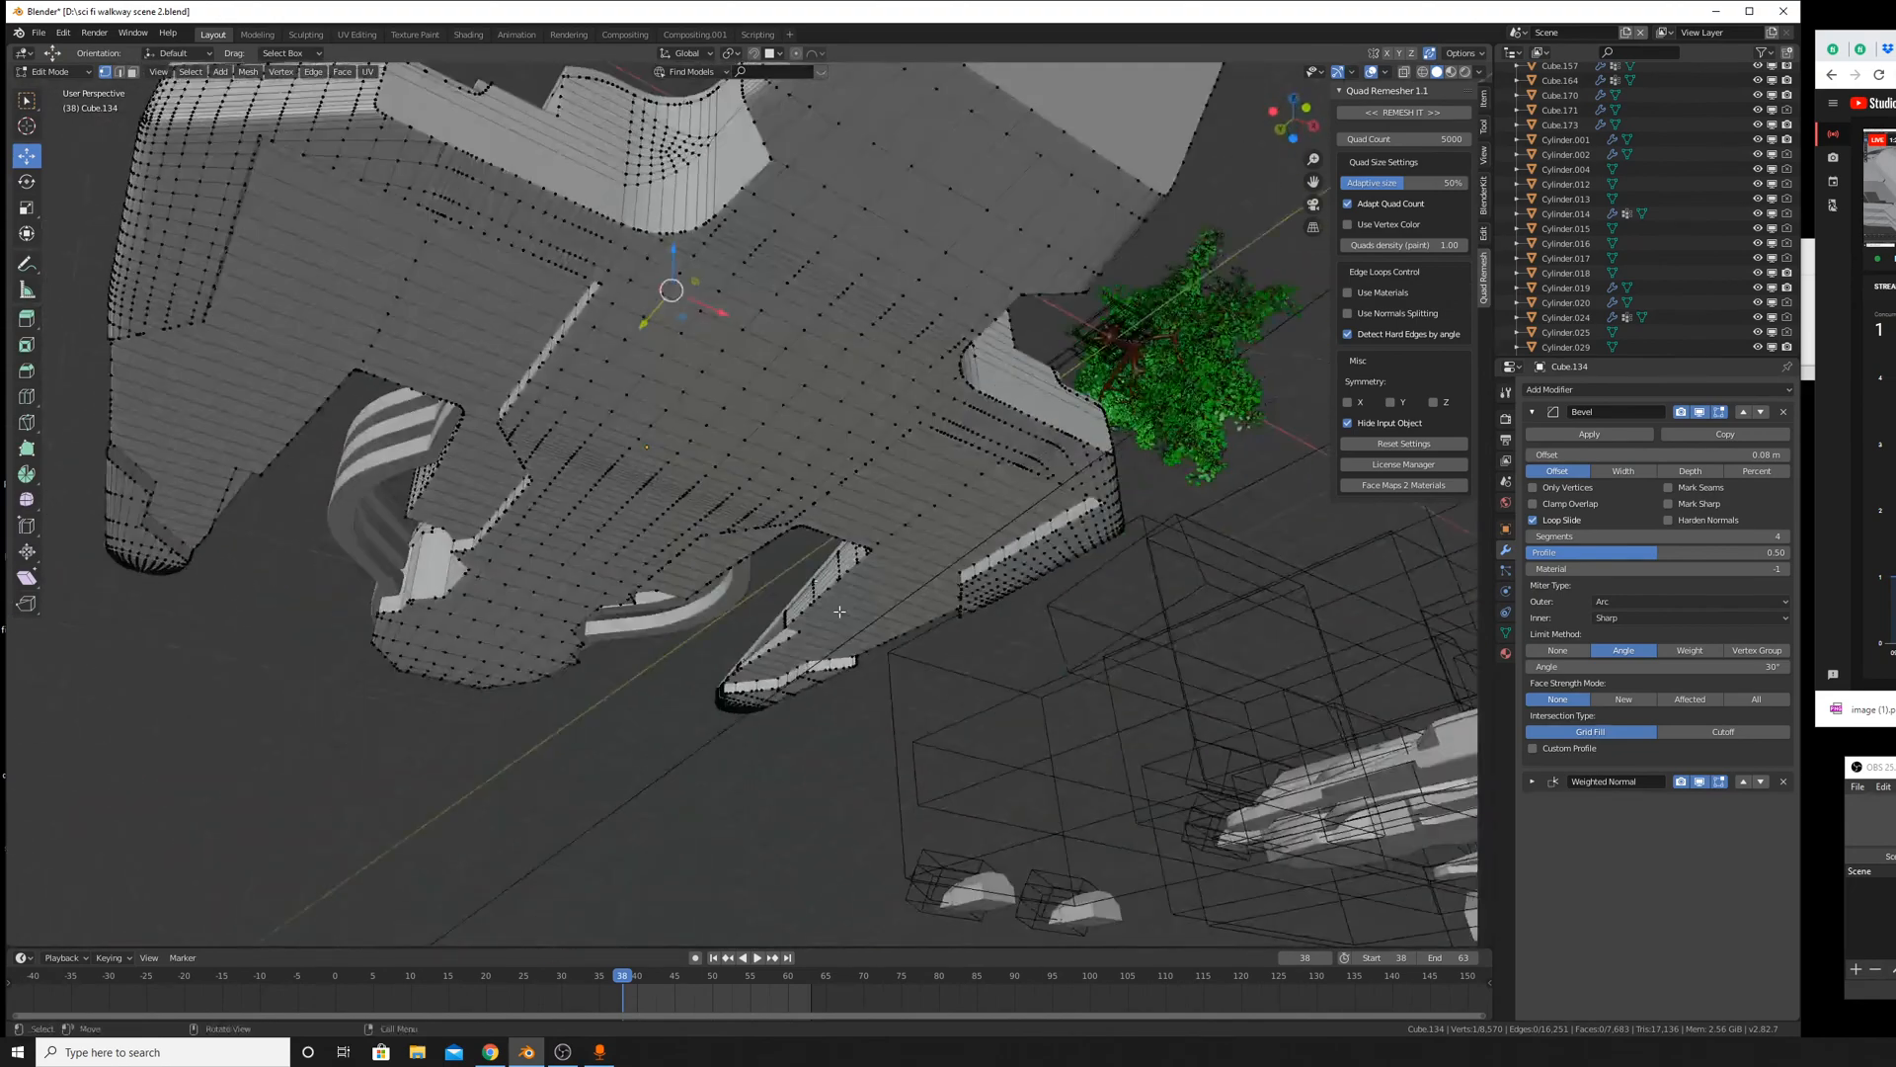
pyautogui.moveTo(639, 330); pyautogui.dragTo(717, 451, button='middle')
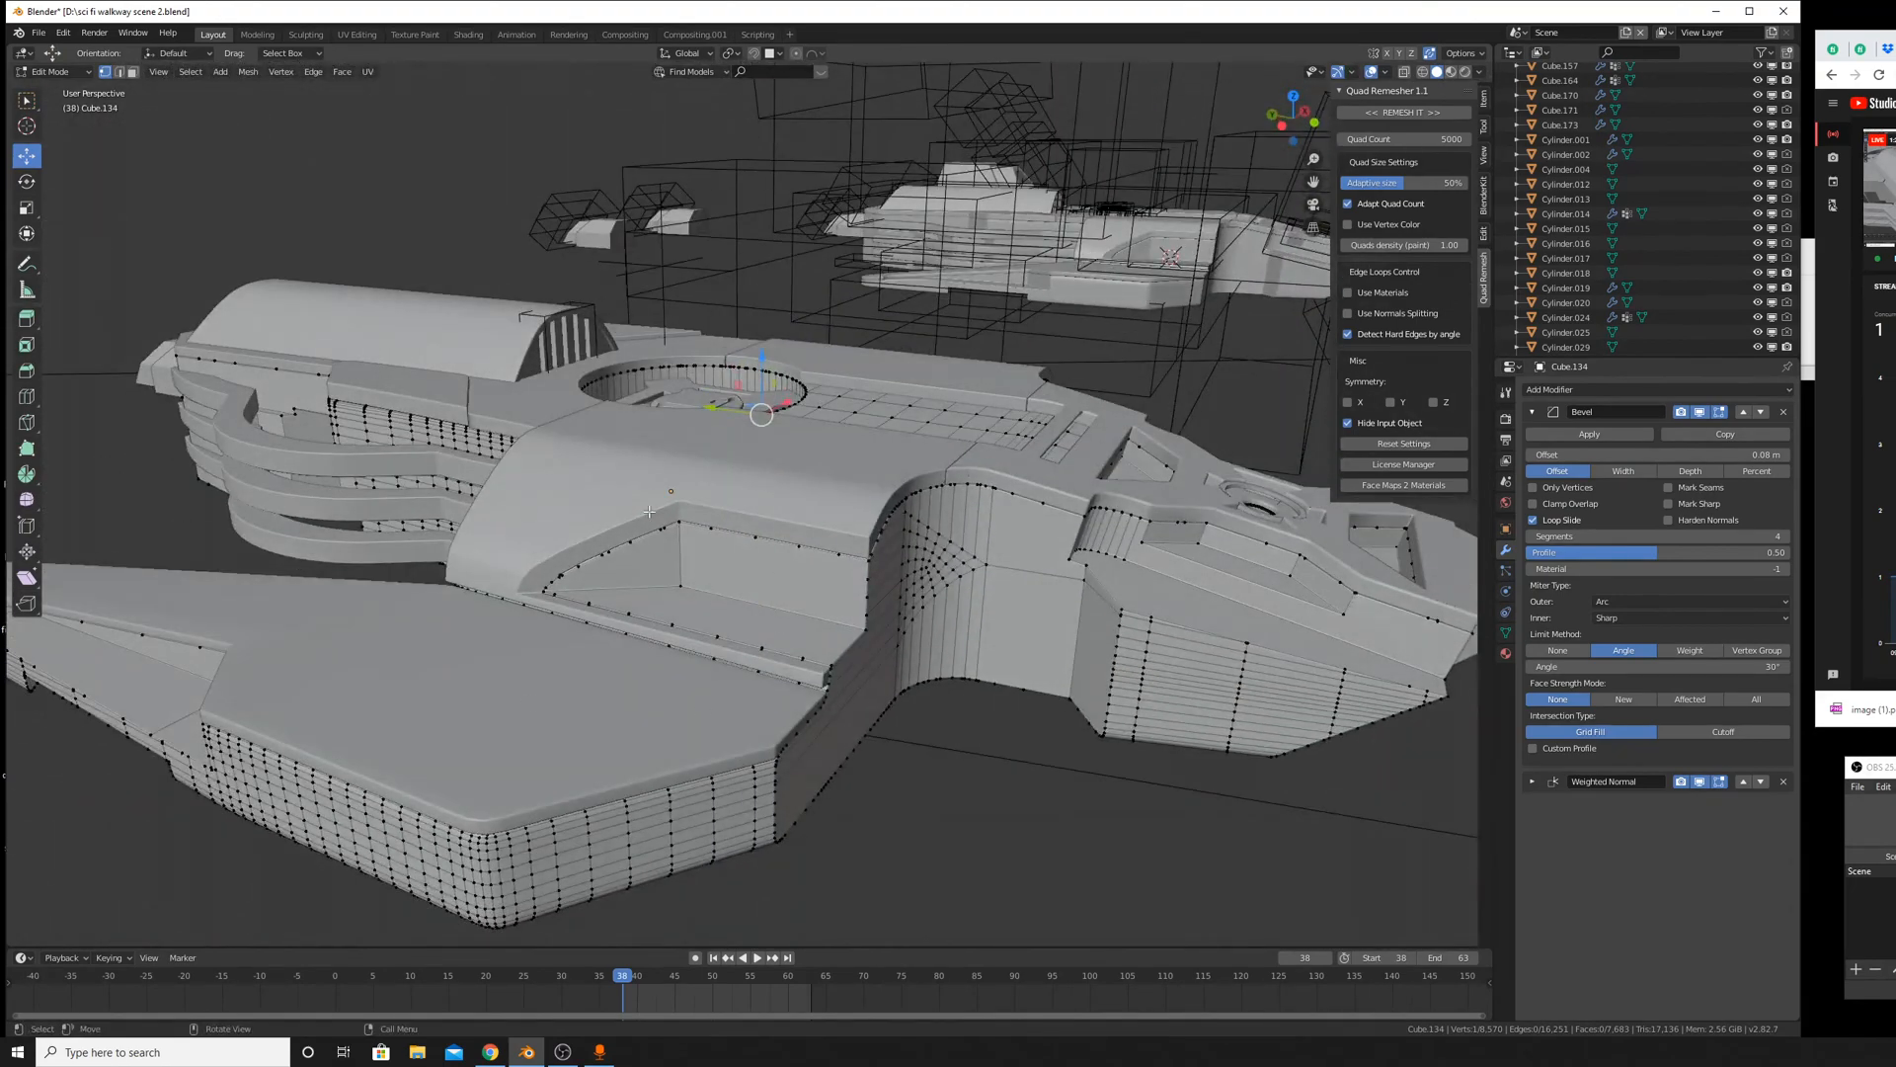
pyautogui.moveTo(653, 750); pyautogui.dragTo(649, 720, button='middle')
pyautogui.moveTo(832, 516); pyautogui.dragTo(1167, 93, button='middle')
pyautogui.scroll(5, 1121, 658)
pyautogui.moveTo(1014, 530); pyautogui.dragTo(922, 524, button='middle')
pyautogui.hotkey('shift', 'a')
pyautogui.moveTo(919, 527)
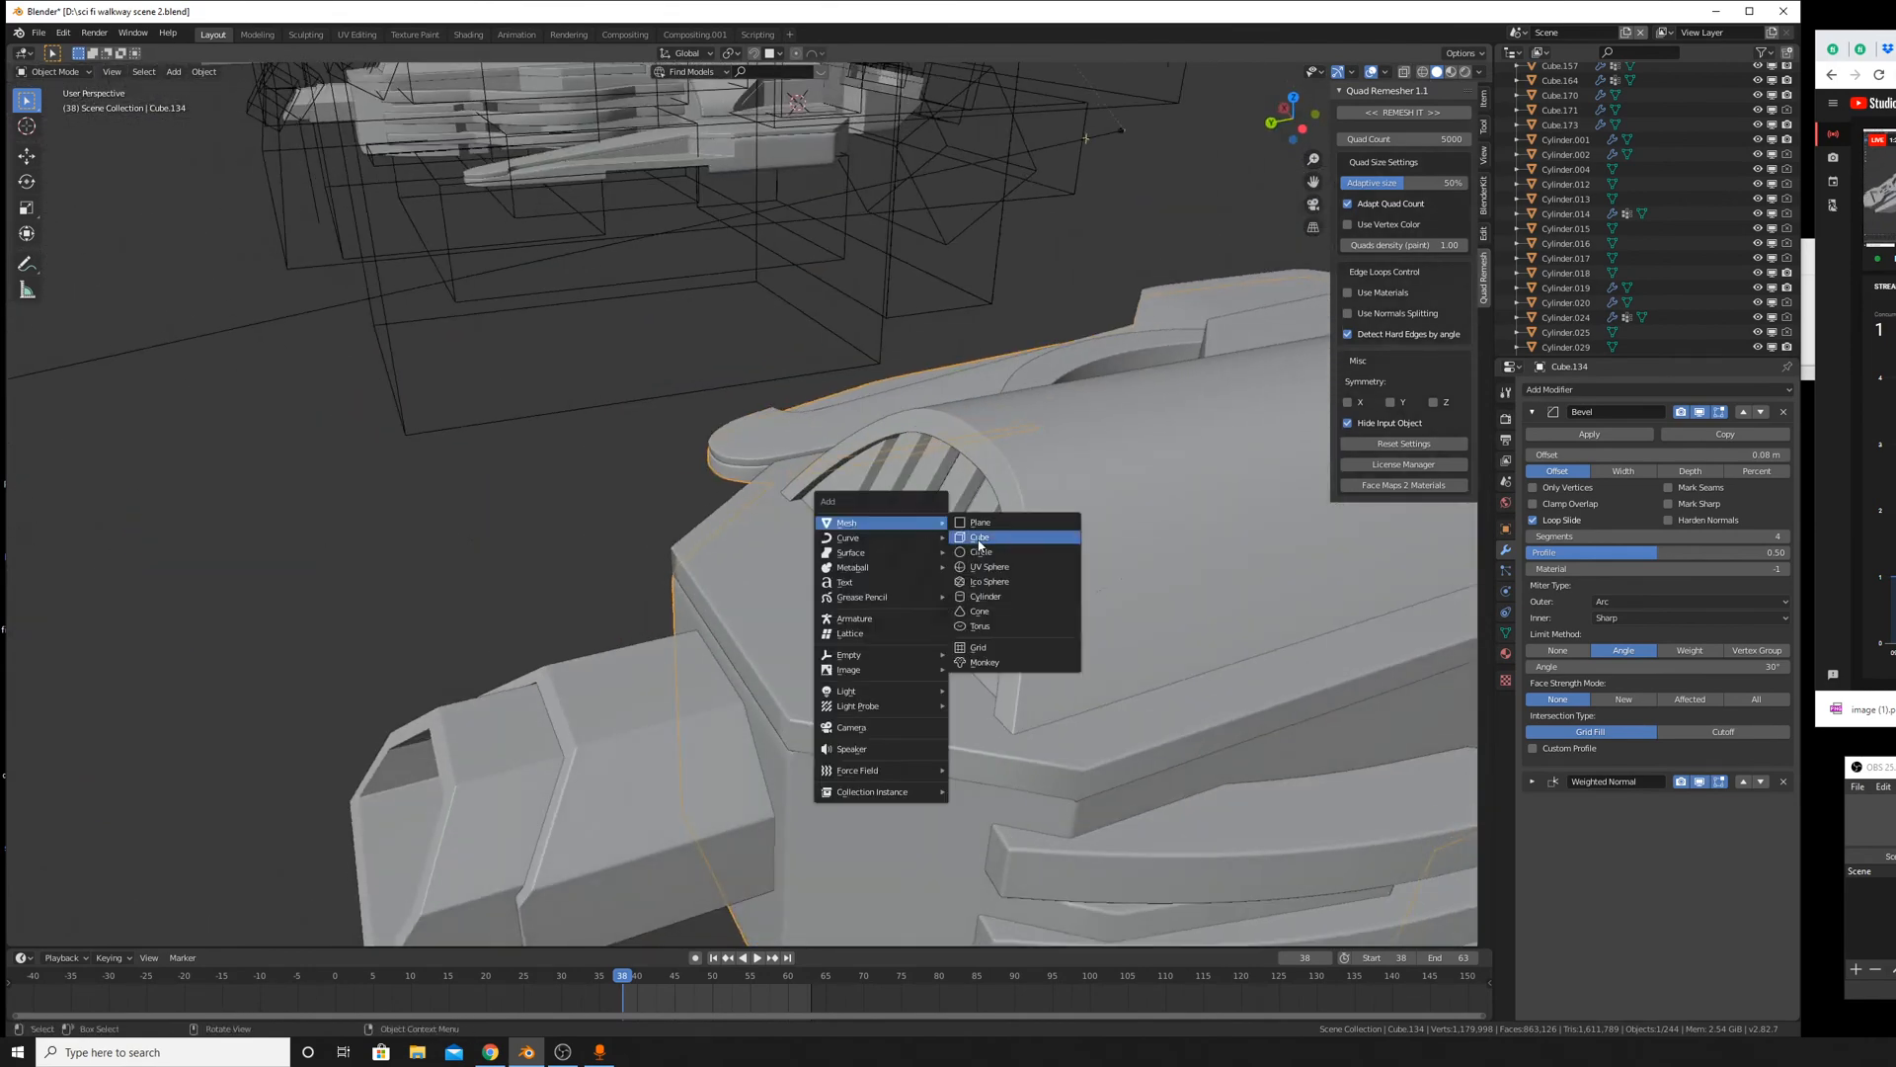
pyautogui.press('Escape')
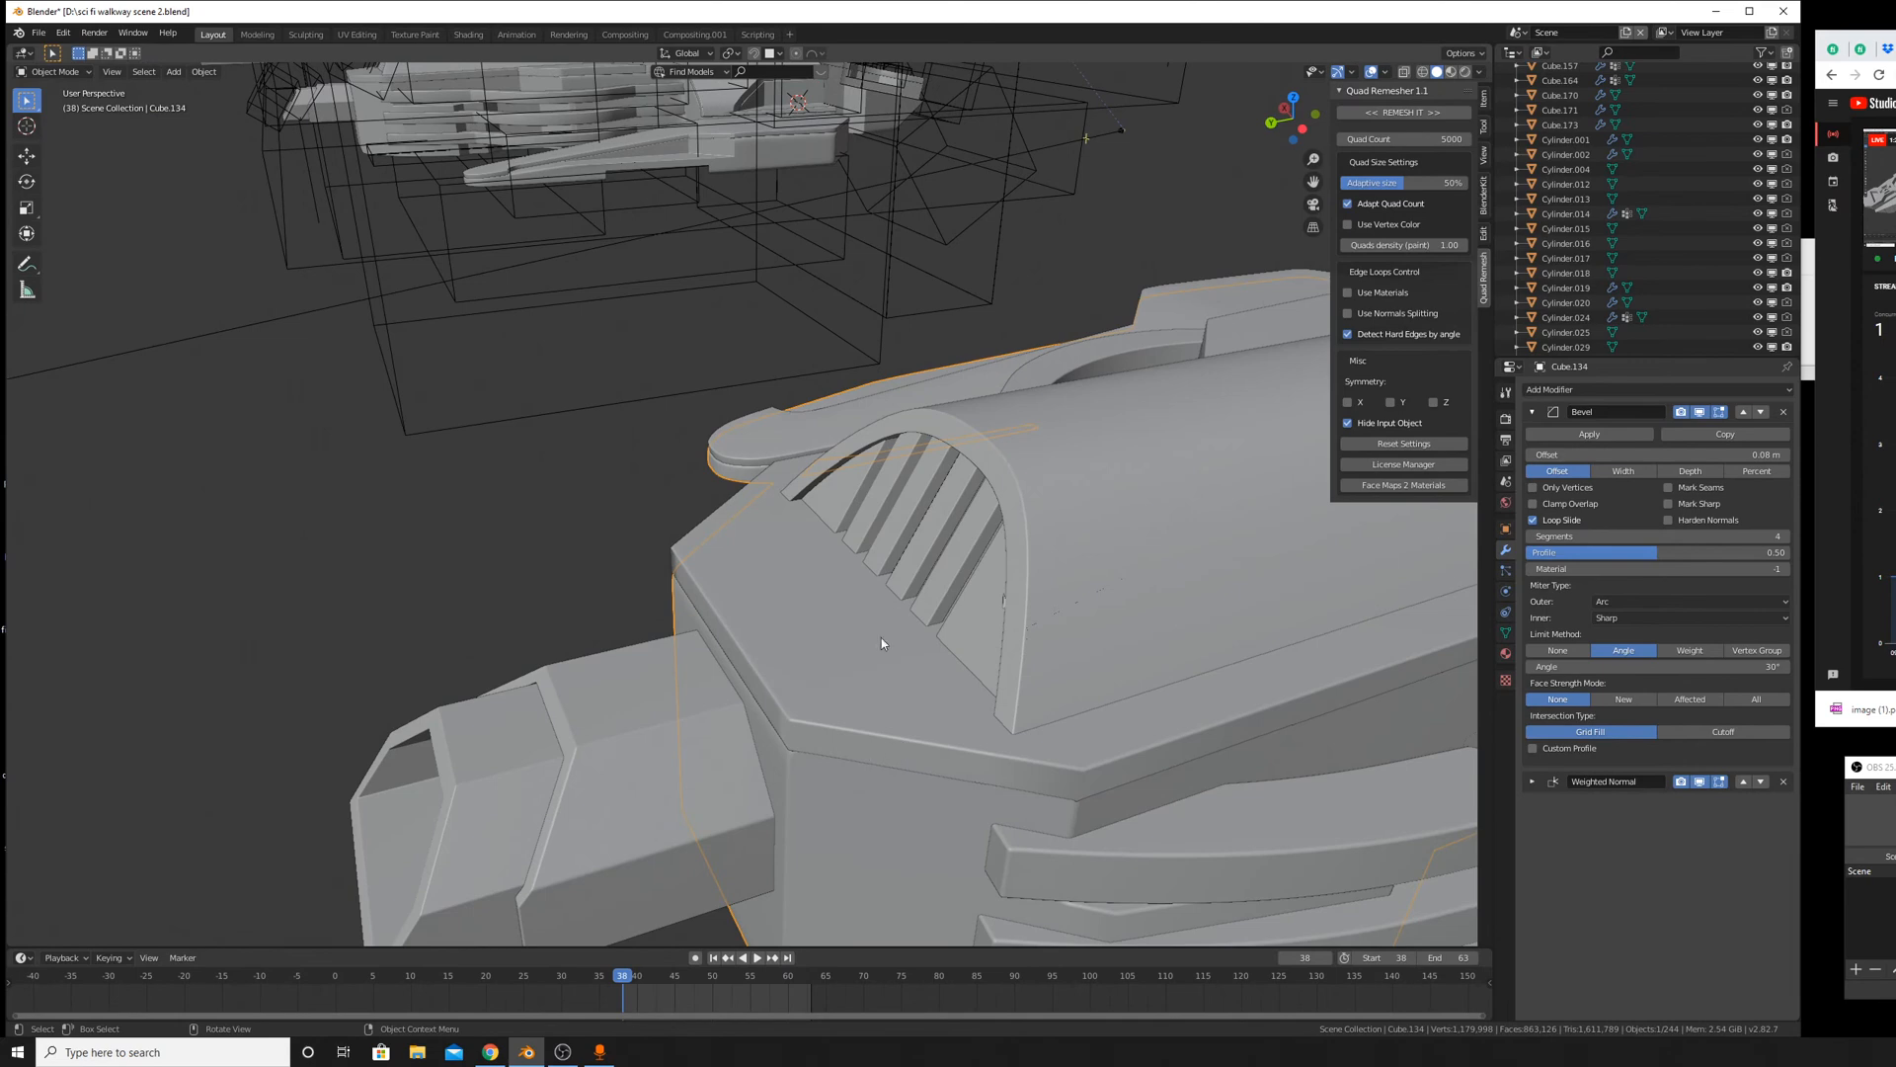
# Raise the curved hull shell about 10.2 m along Z, clear of the ship's deck.
pyautogui.scroll(-3, 1033, 471)
pyautogui.click(1057, 522)
pyautogui.press('g')
pyautogui.press('z')
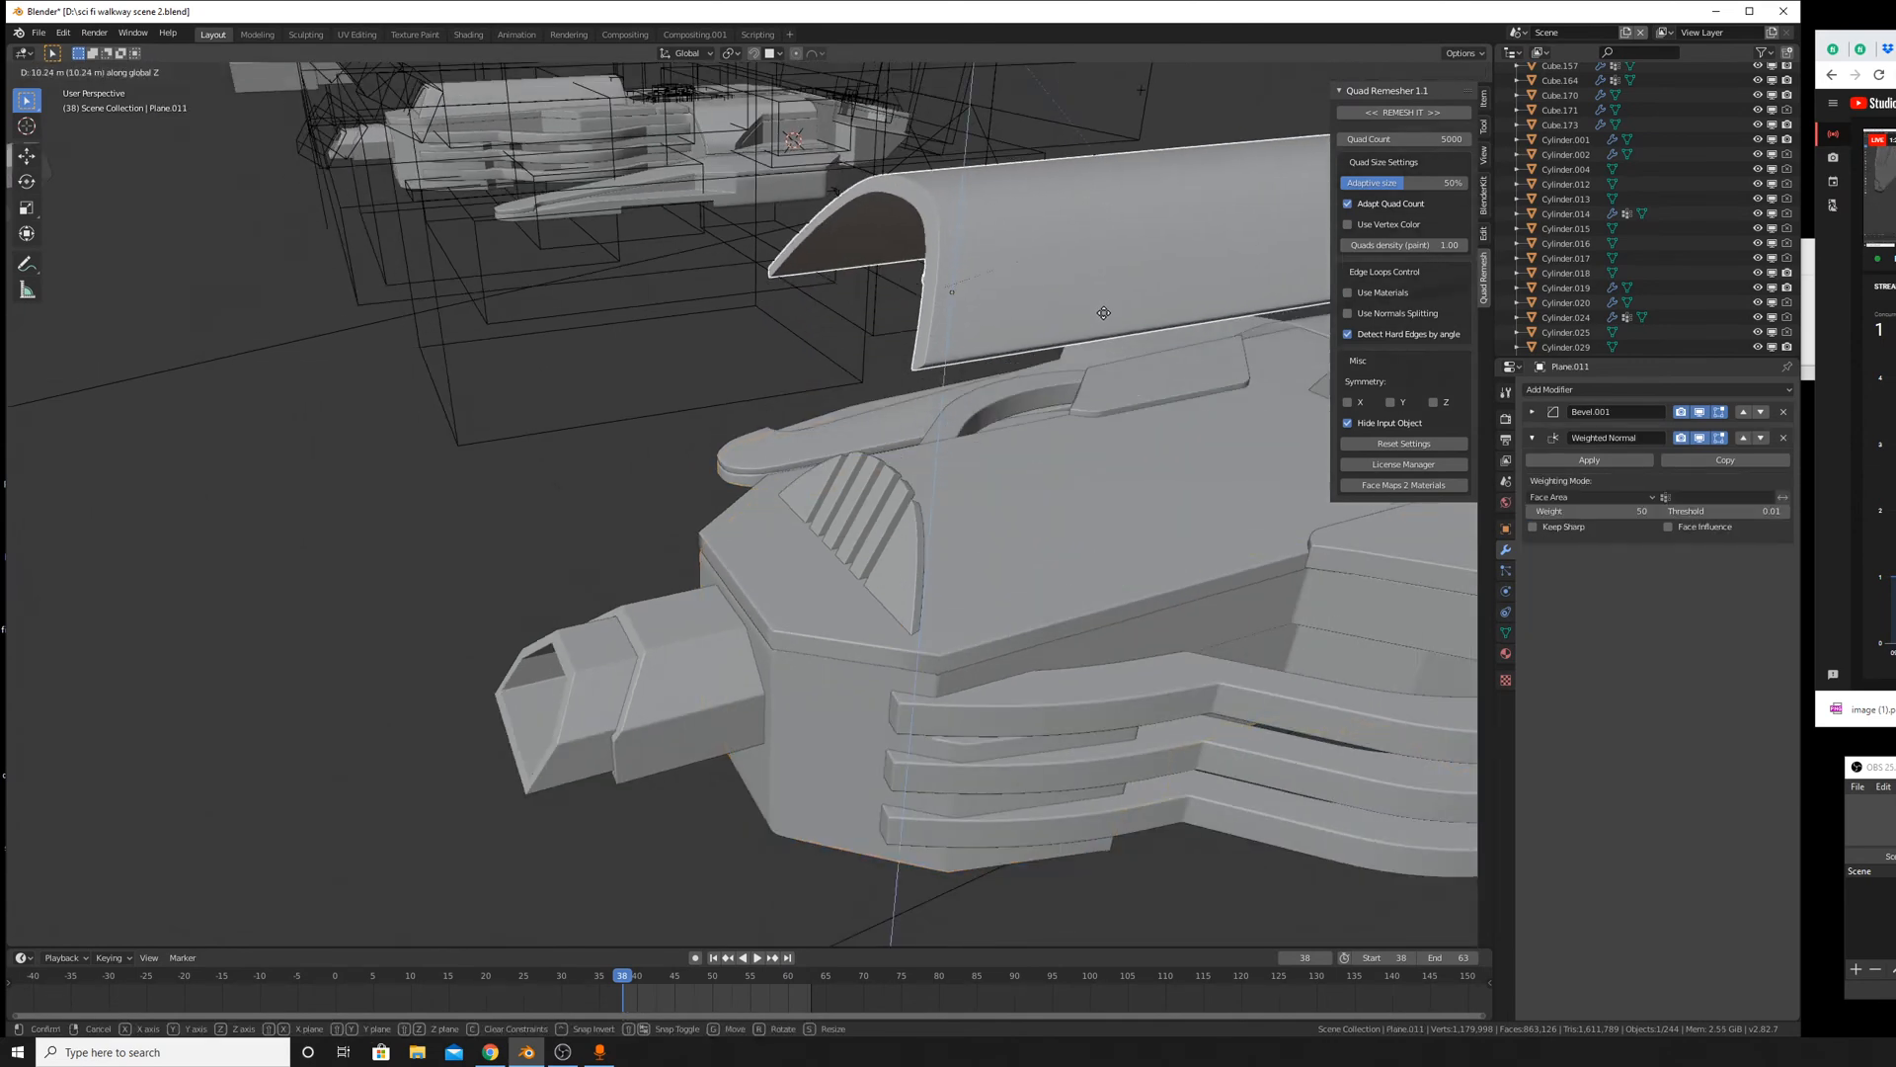
pyautogui.click(1108, 304)
pyautogui.keyDown('shift'); pyautogui.moveTo(1029, 551); pyautogui.dragTo(973, 642, button='middle'); pyautogui.keyUp('shift')
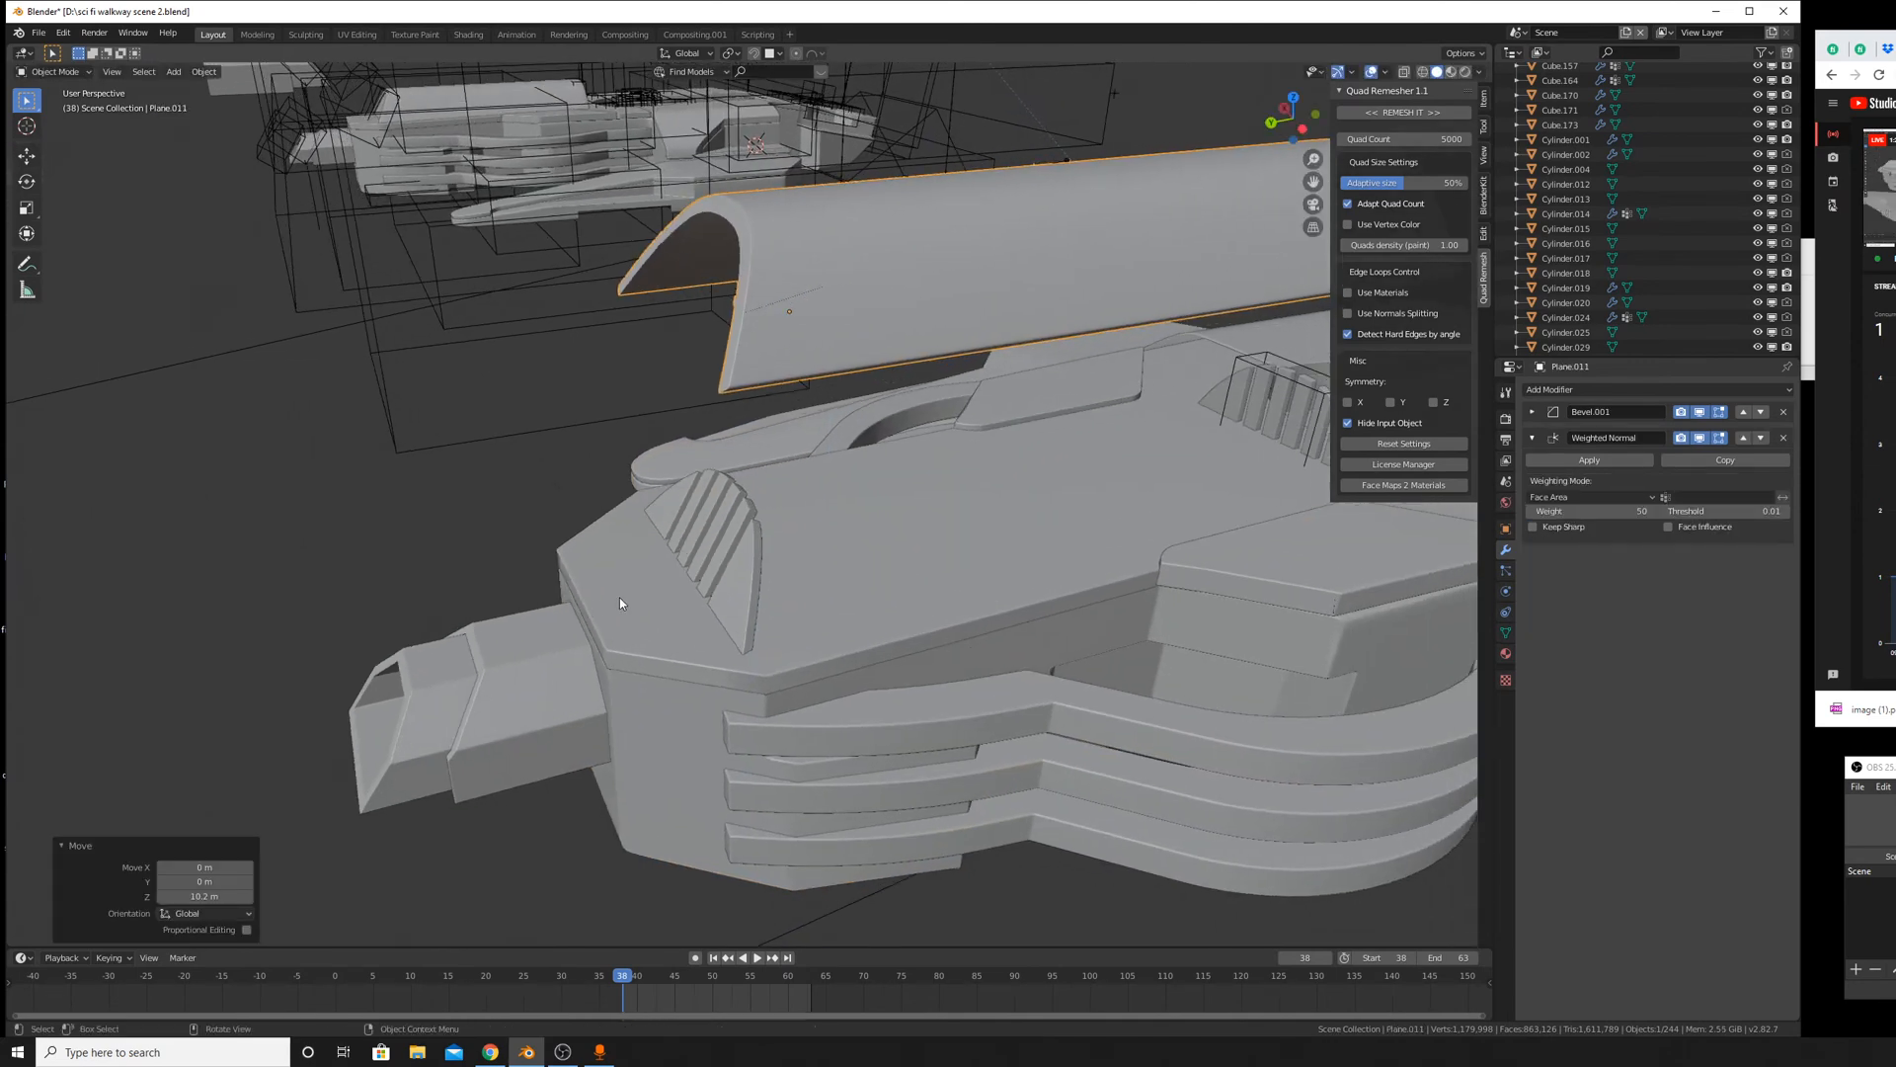
pyautogui.moveTo(646, 501); pyautogui.dragTo(882, 575, button='middle')
pyautogui.hotkey('shift', 'a')
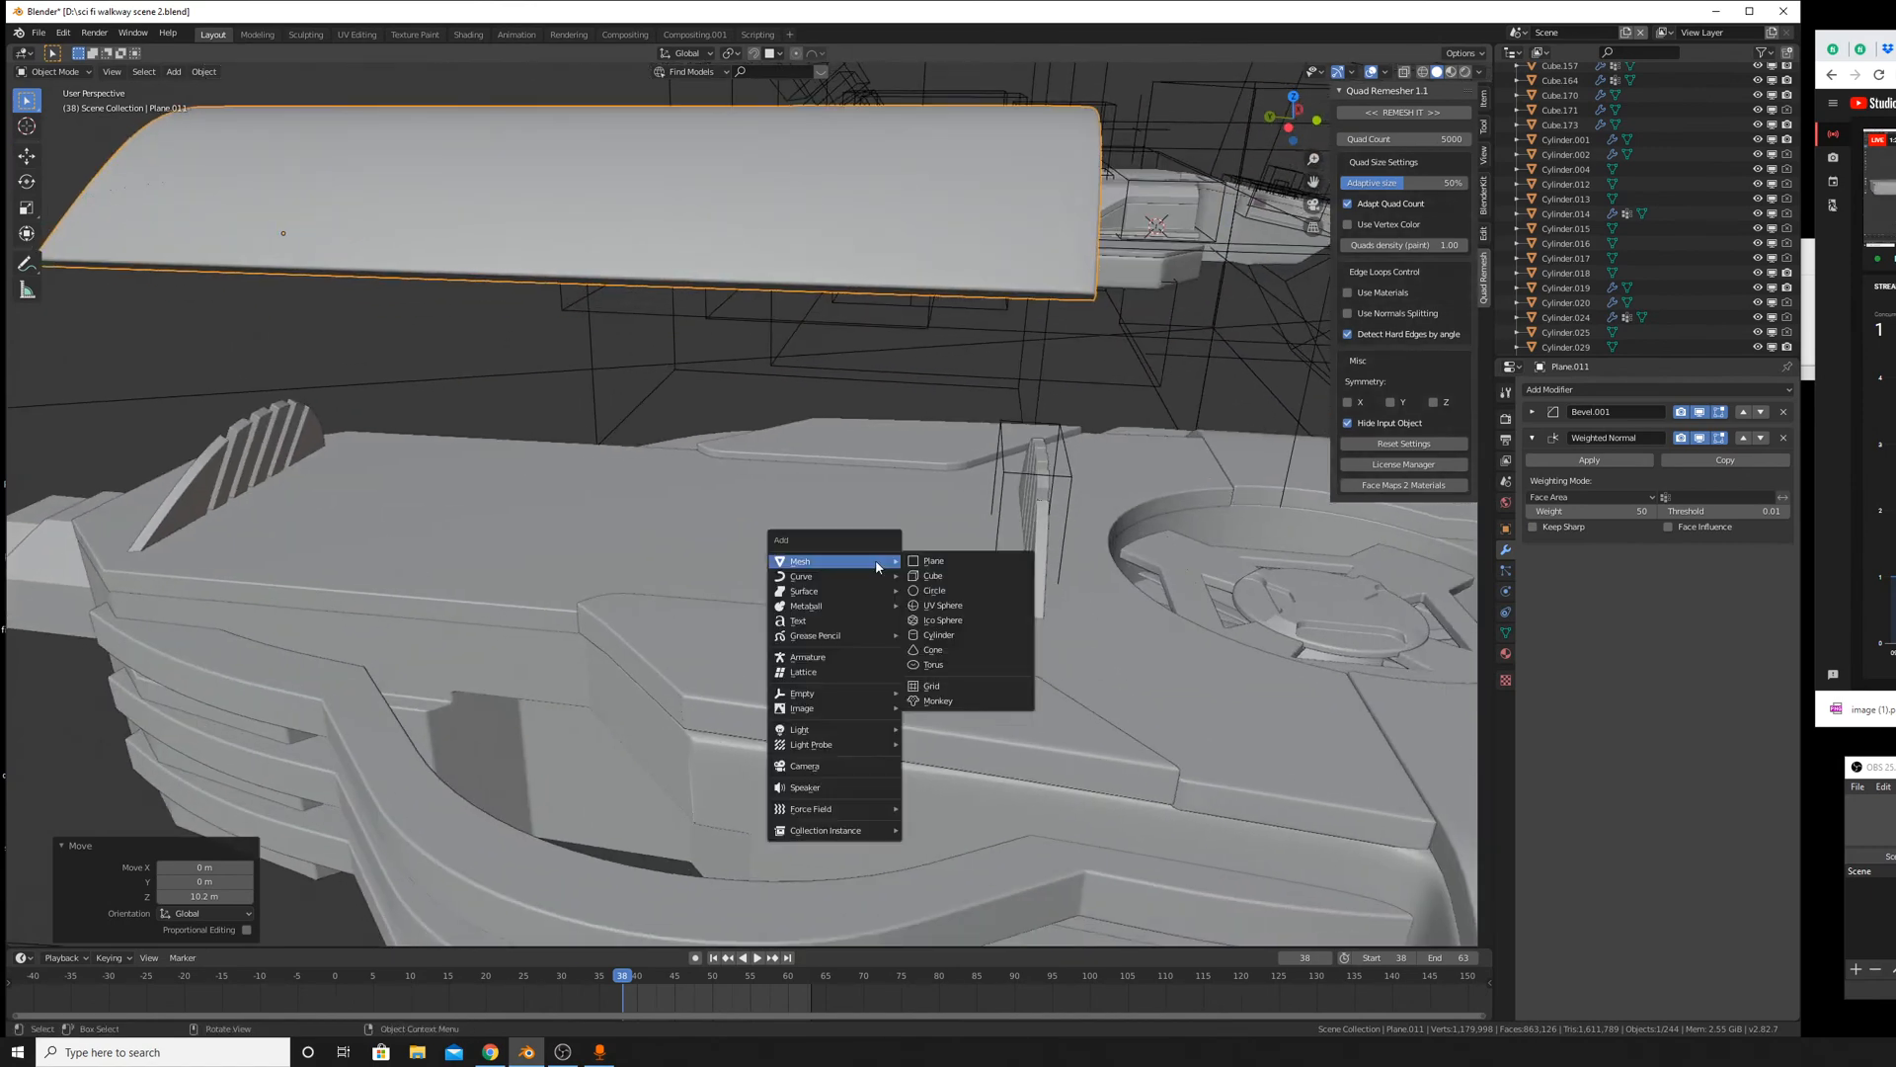
pyautogui.click(936, 565)
pyautogui.scroll(-7, 796, 618)
pyautogui.scroll(4, 774, 565)
pyautogui.press('g')
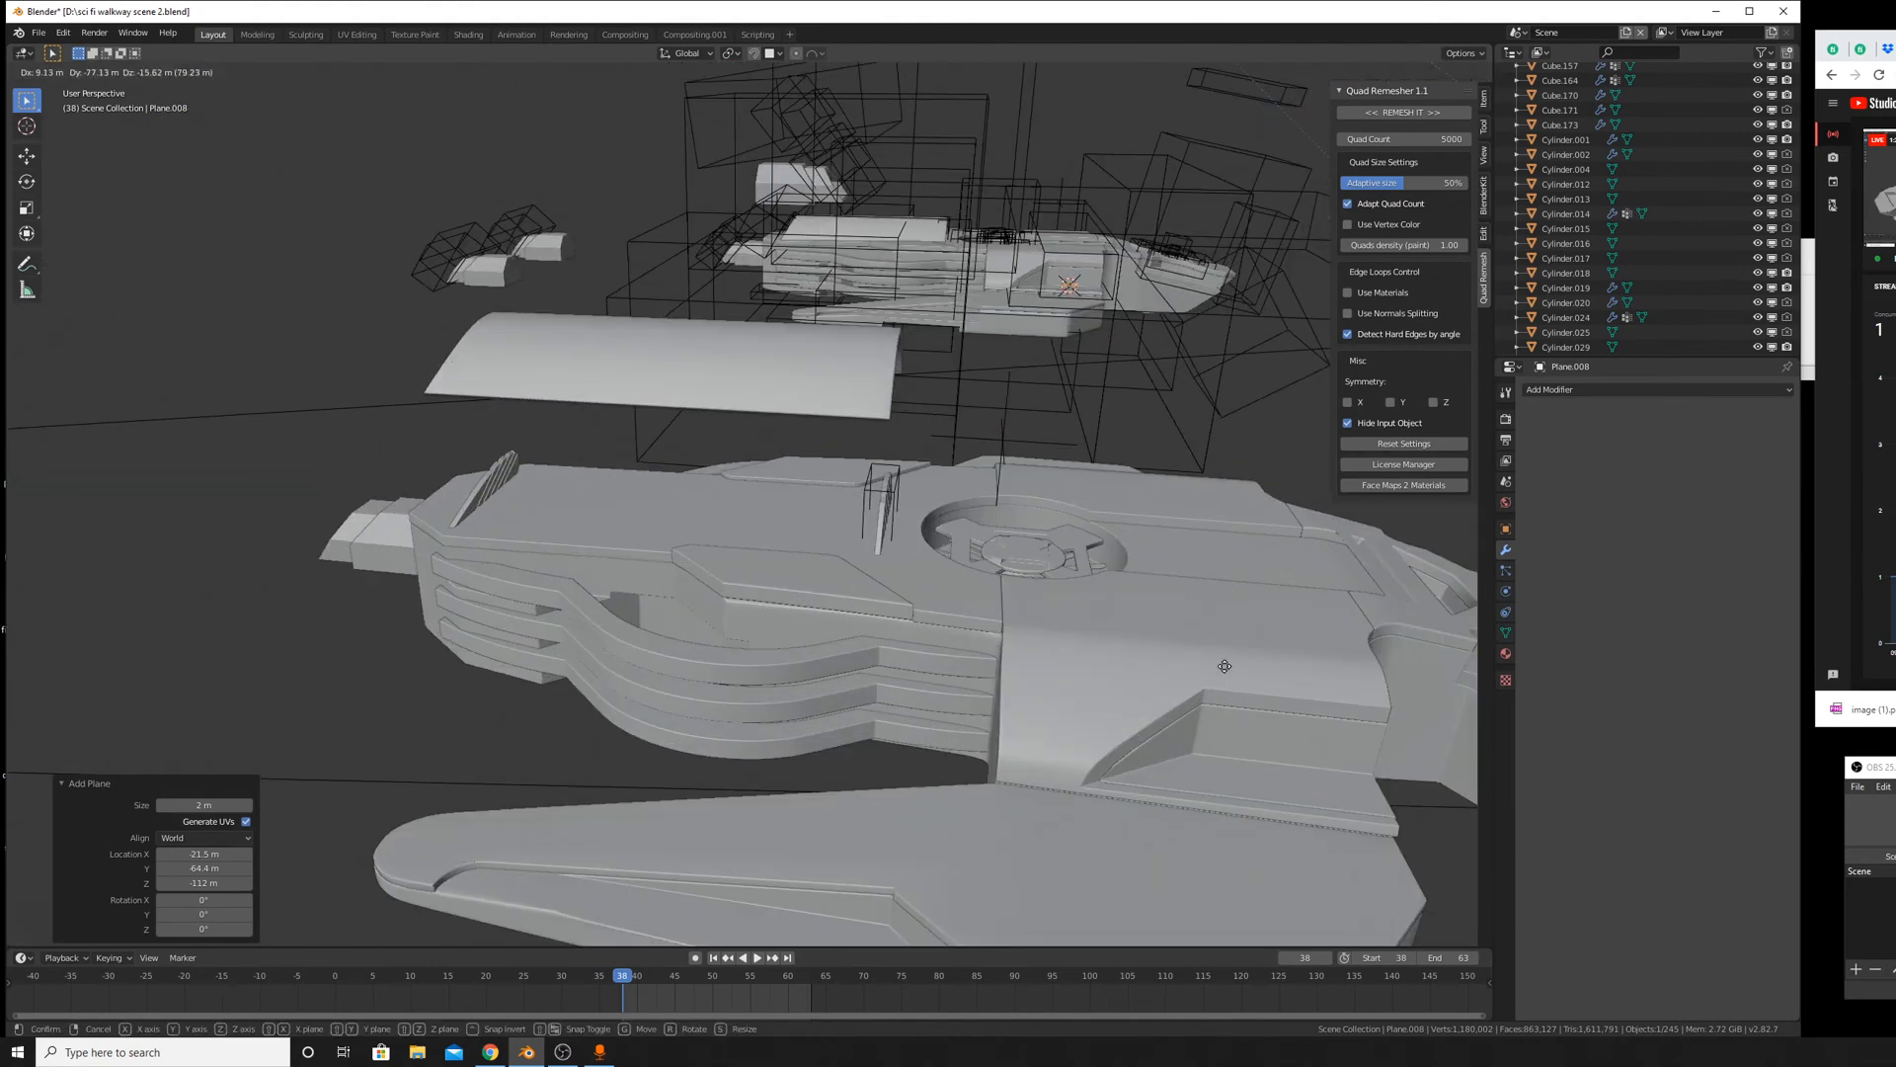
pyautogui.press('Escape')
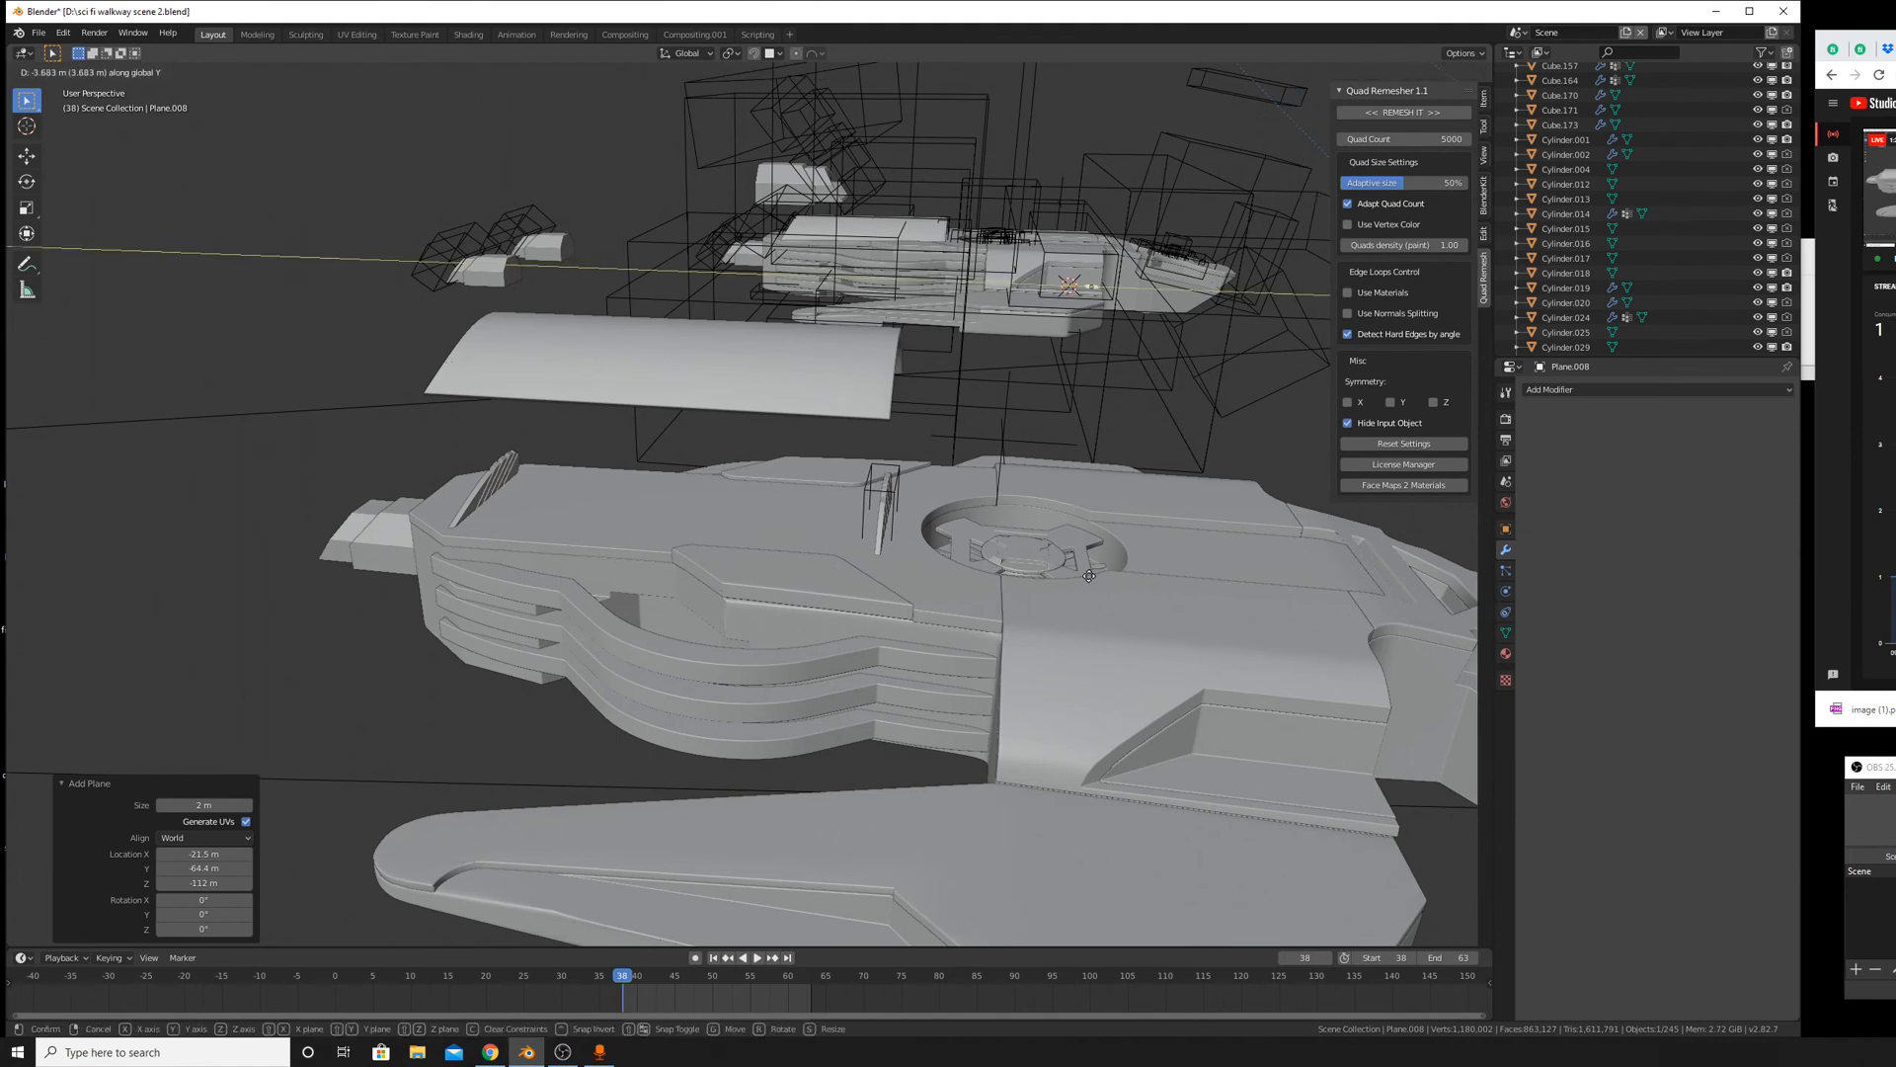
pyautogui.click(1096, 502)
# Add a mesh cylinder and move it about 110 m along X towards the large ship.
pyautogui.hotkey('shift', 'a')
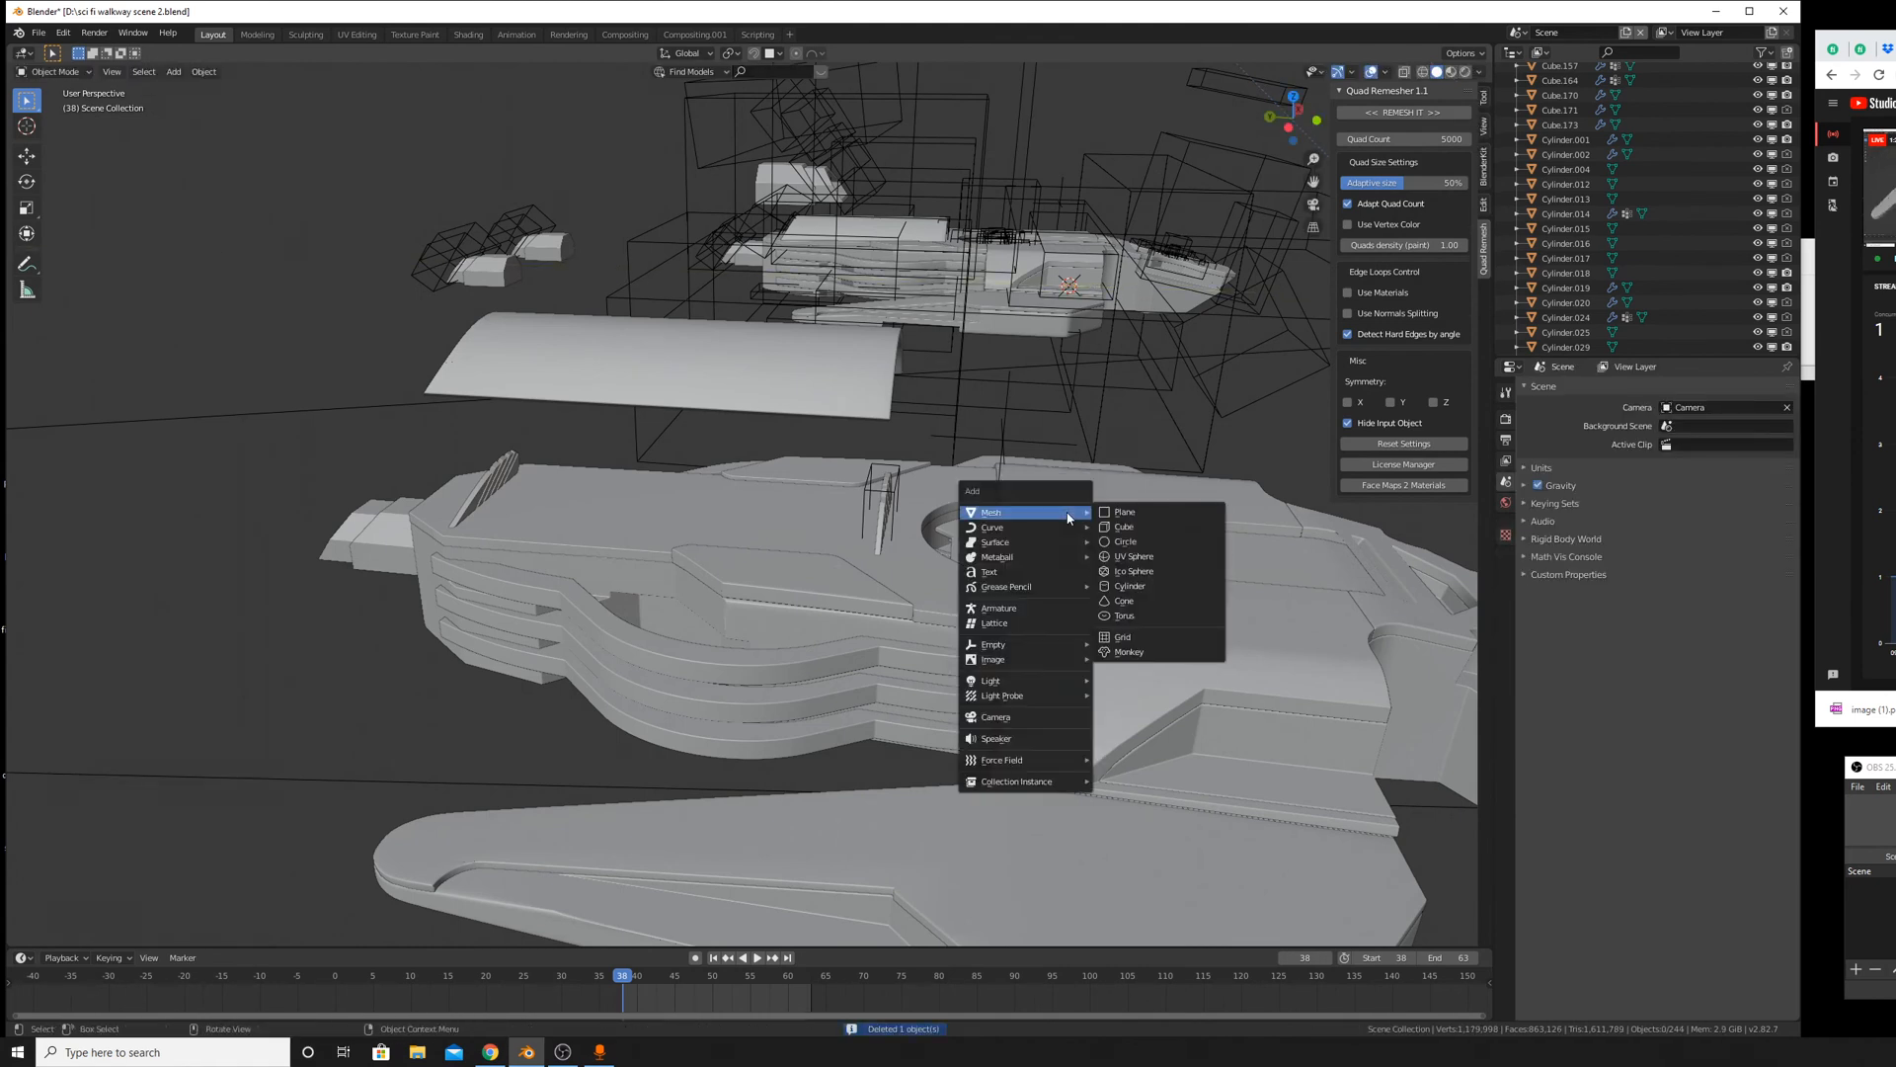
pyautogui.moveTo(1047, 520)
pyautogui.click(1154, 594)
pyautogui.press('y')
pyautogui.rightClick(1113, 387)
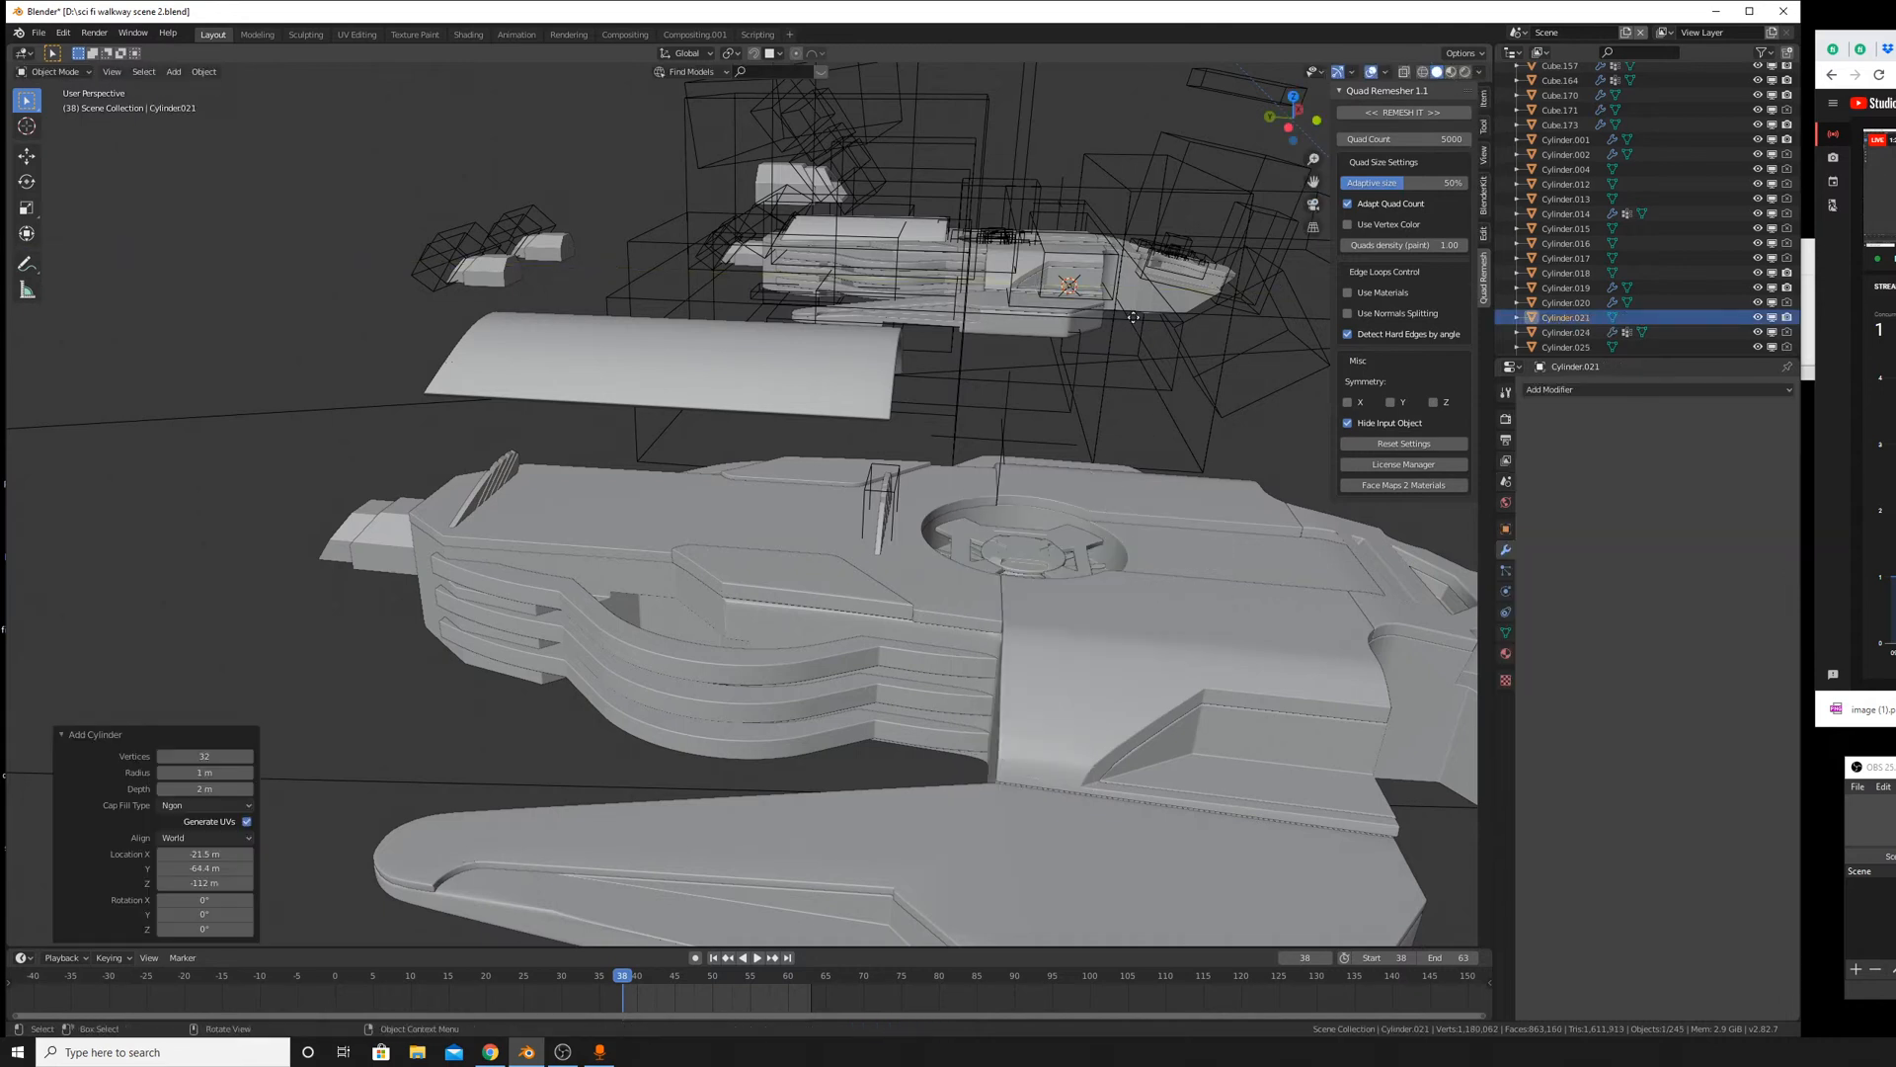
pyautogui.press('g')
pyautogui.press('x')
pyautogui.click(1132, 626)
# Move the cylinder along Y and Z over the deck beneath the raised shell, and shift it about 12.3 m along X.
pyautogui.press('g')
pyautogui.press('y')
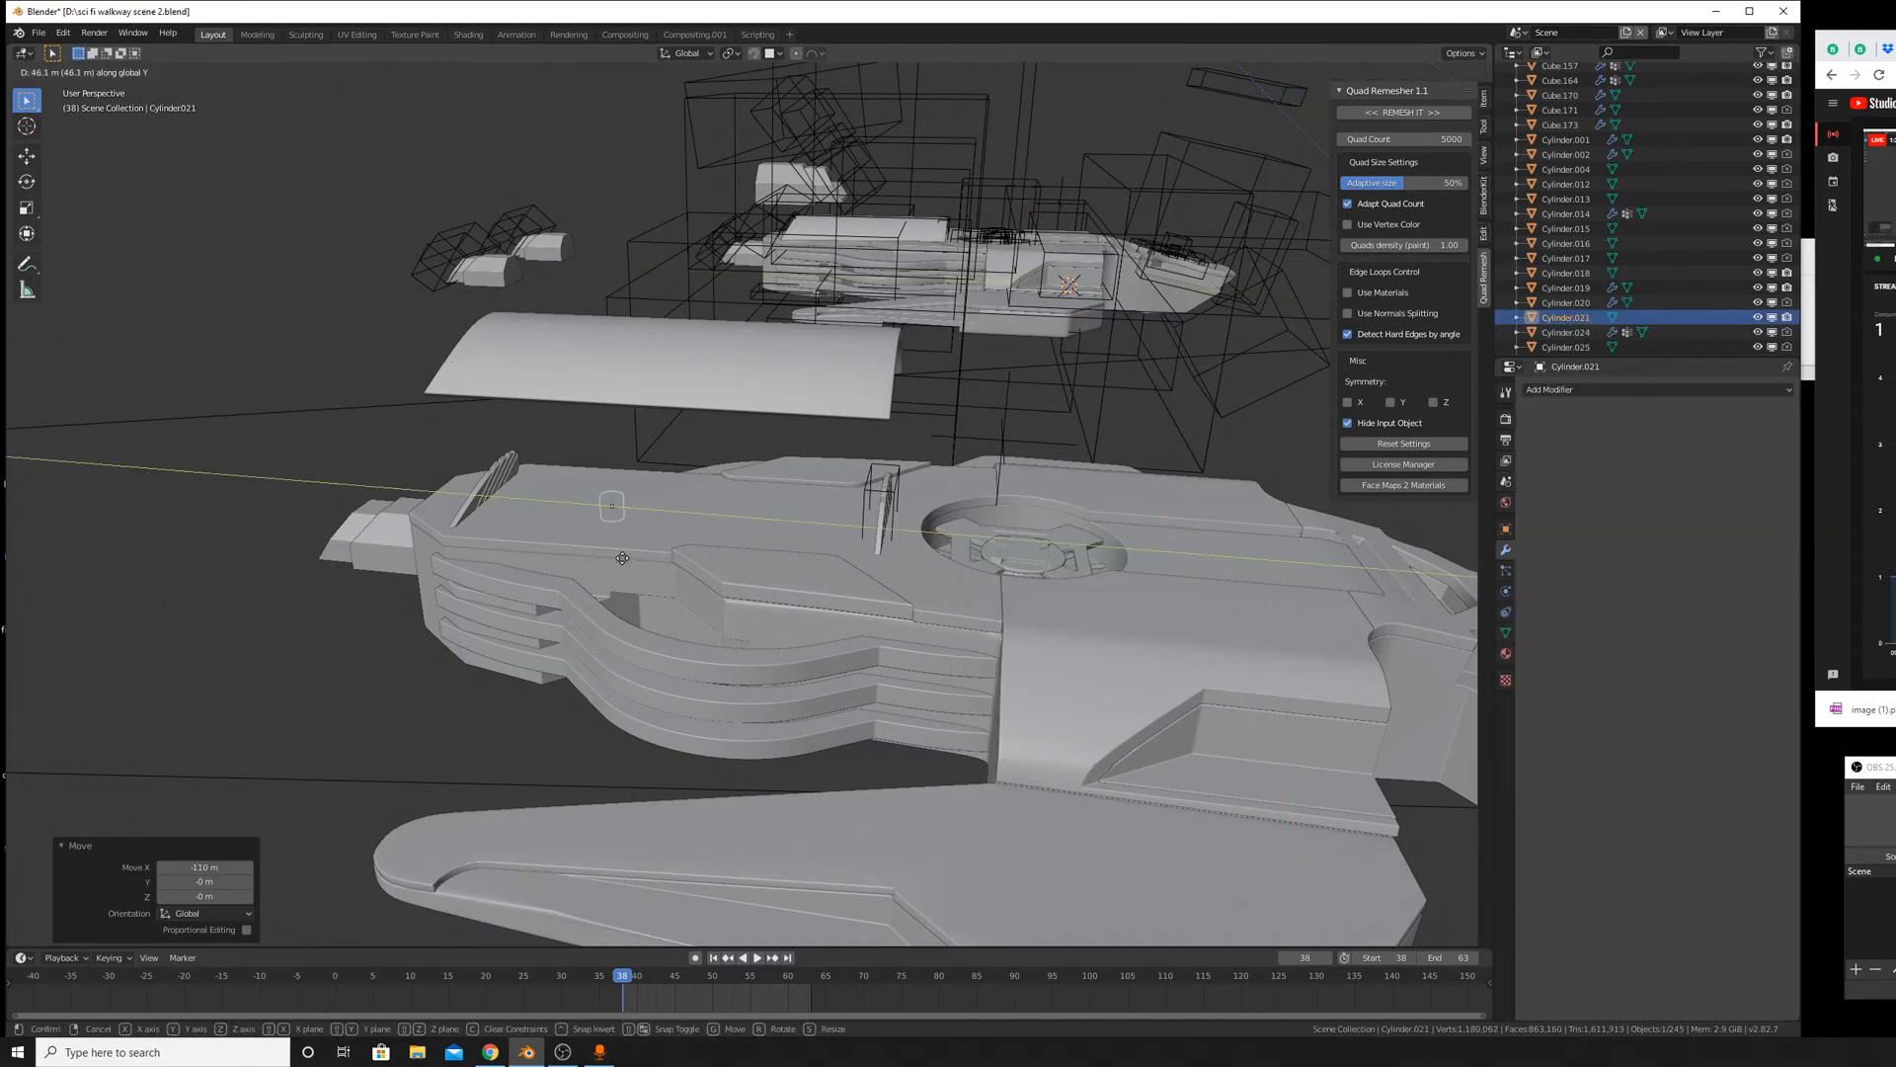
pyautogui.press('z')
pyautogui.click(687, 448)
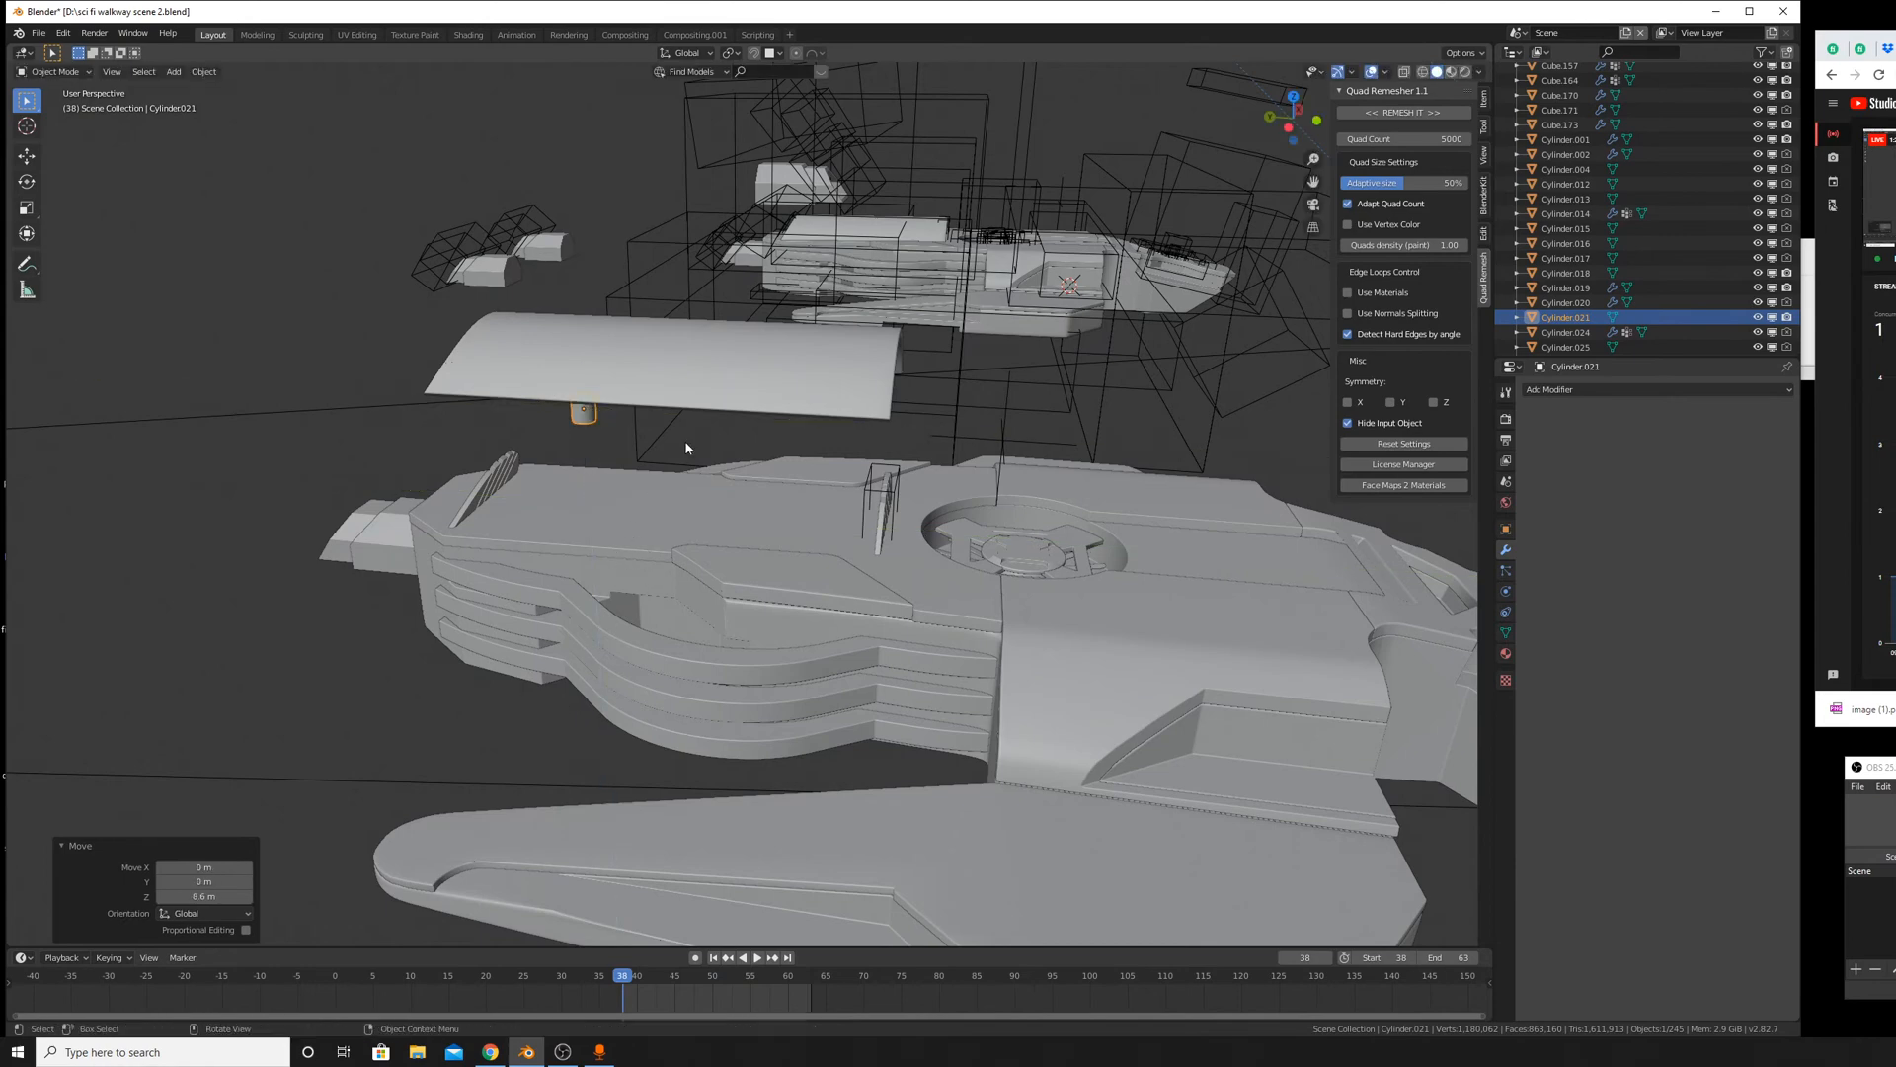
pyautogui.press('g')
pyautogui.press('y')
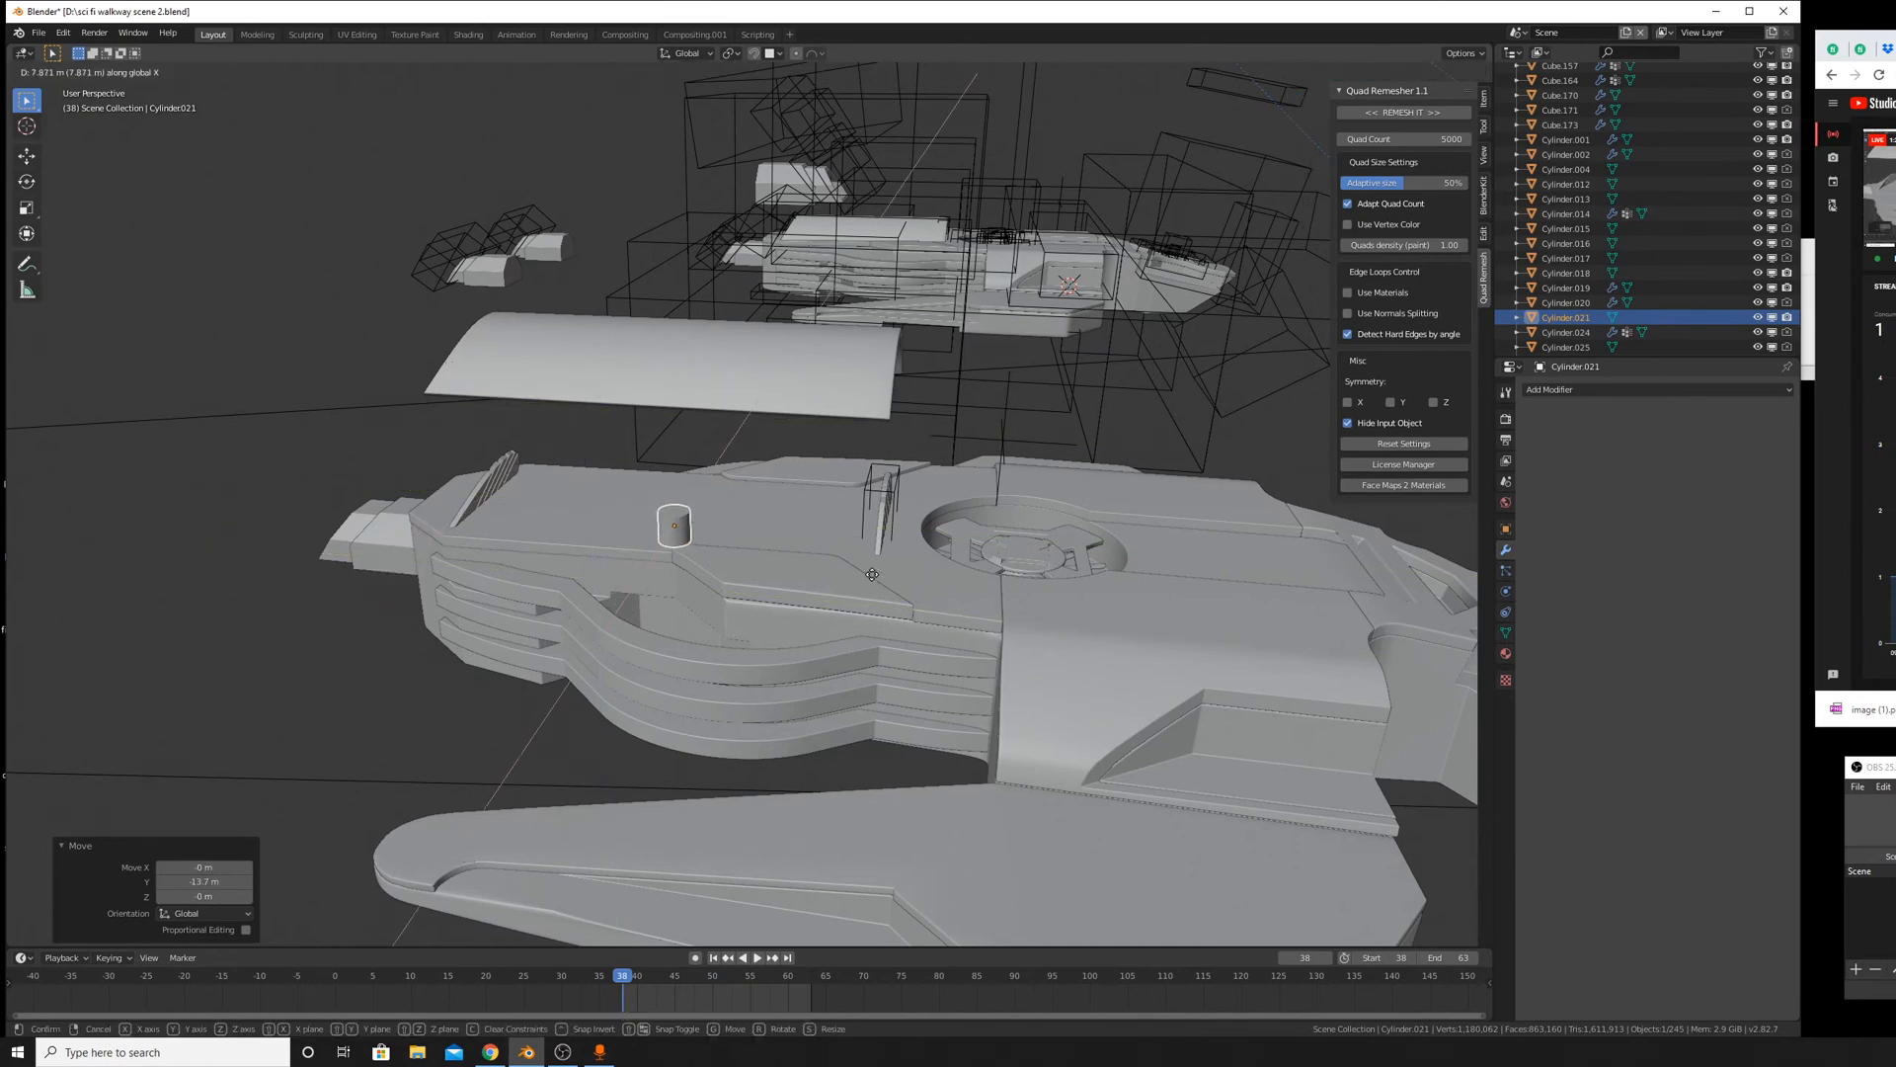
pyautogui.click(880, 545)
# Adjust the cylinder's X position and height over the deck, and rotate it 90° about X so it lies lengthwise.
pyautogui.moveTo(880, 545); pyautogui.dragTo(717, 440, button='middle')
pyautogui.press('g')
pyautogui.press('x')
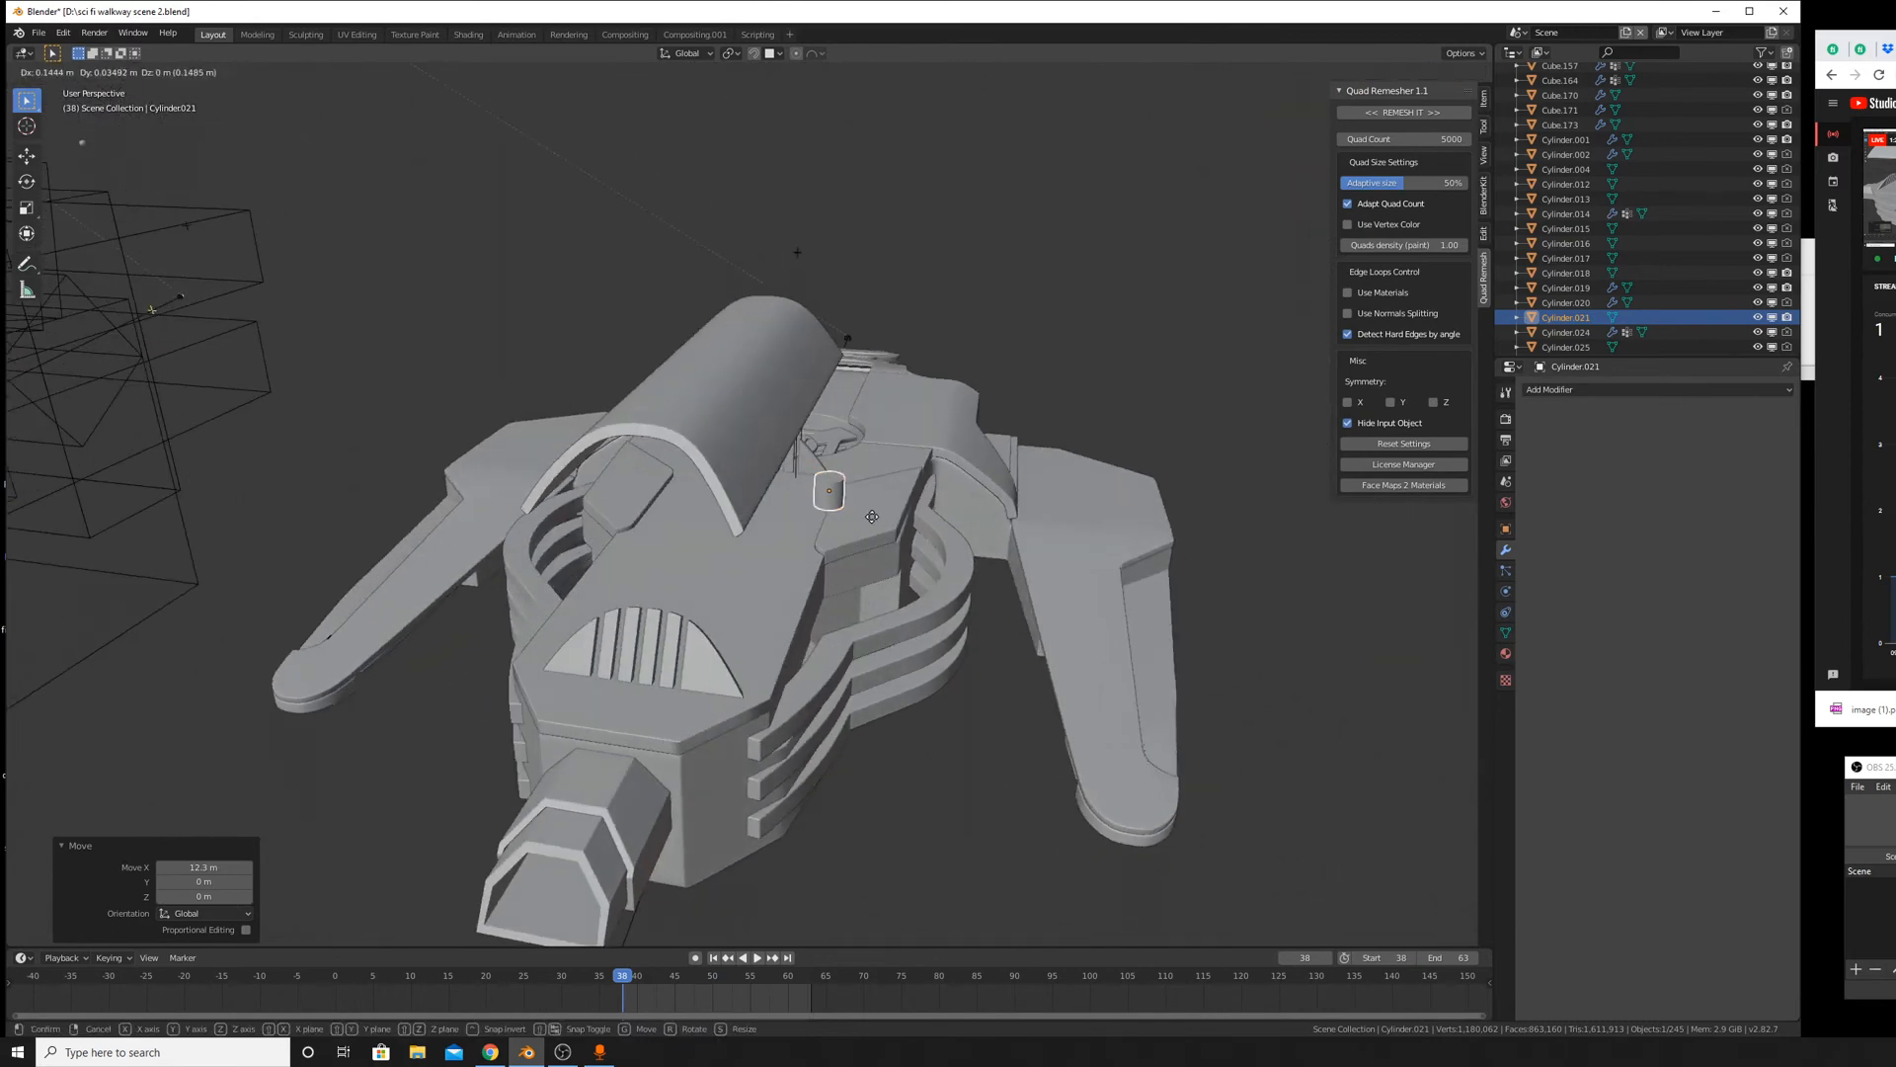
pyautogui.click(810, 523)
pyautogui.moveTo(810, 524); pyautogui.dragTo(901, 518, button='middle')
pyautogui.press('g')
pyautogui.press('z')
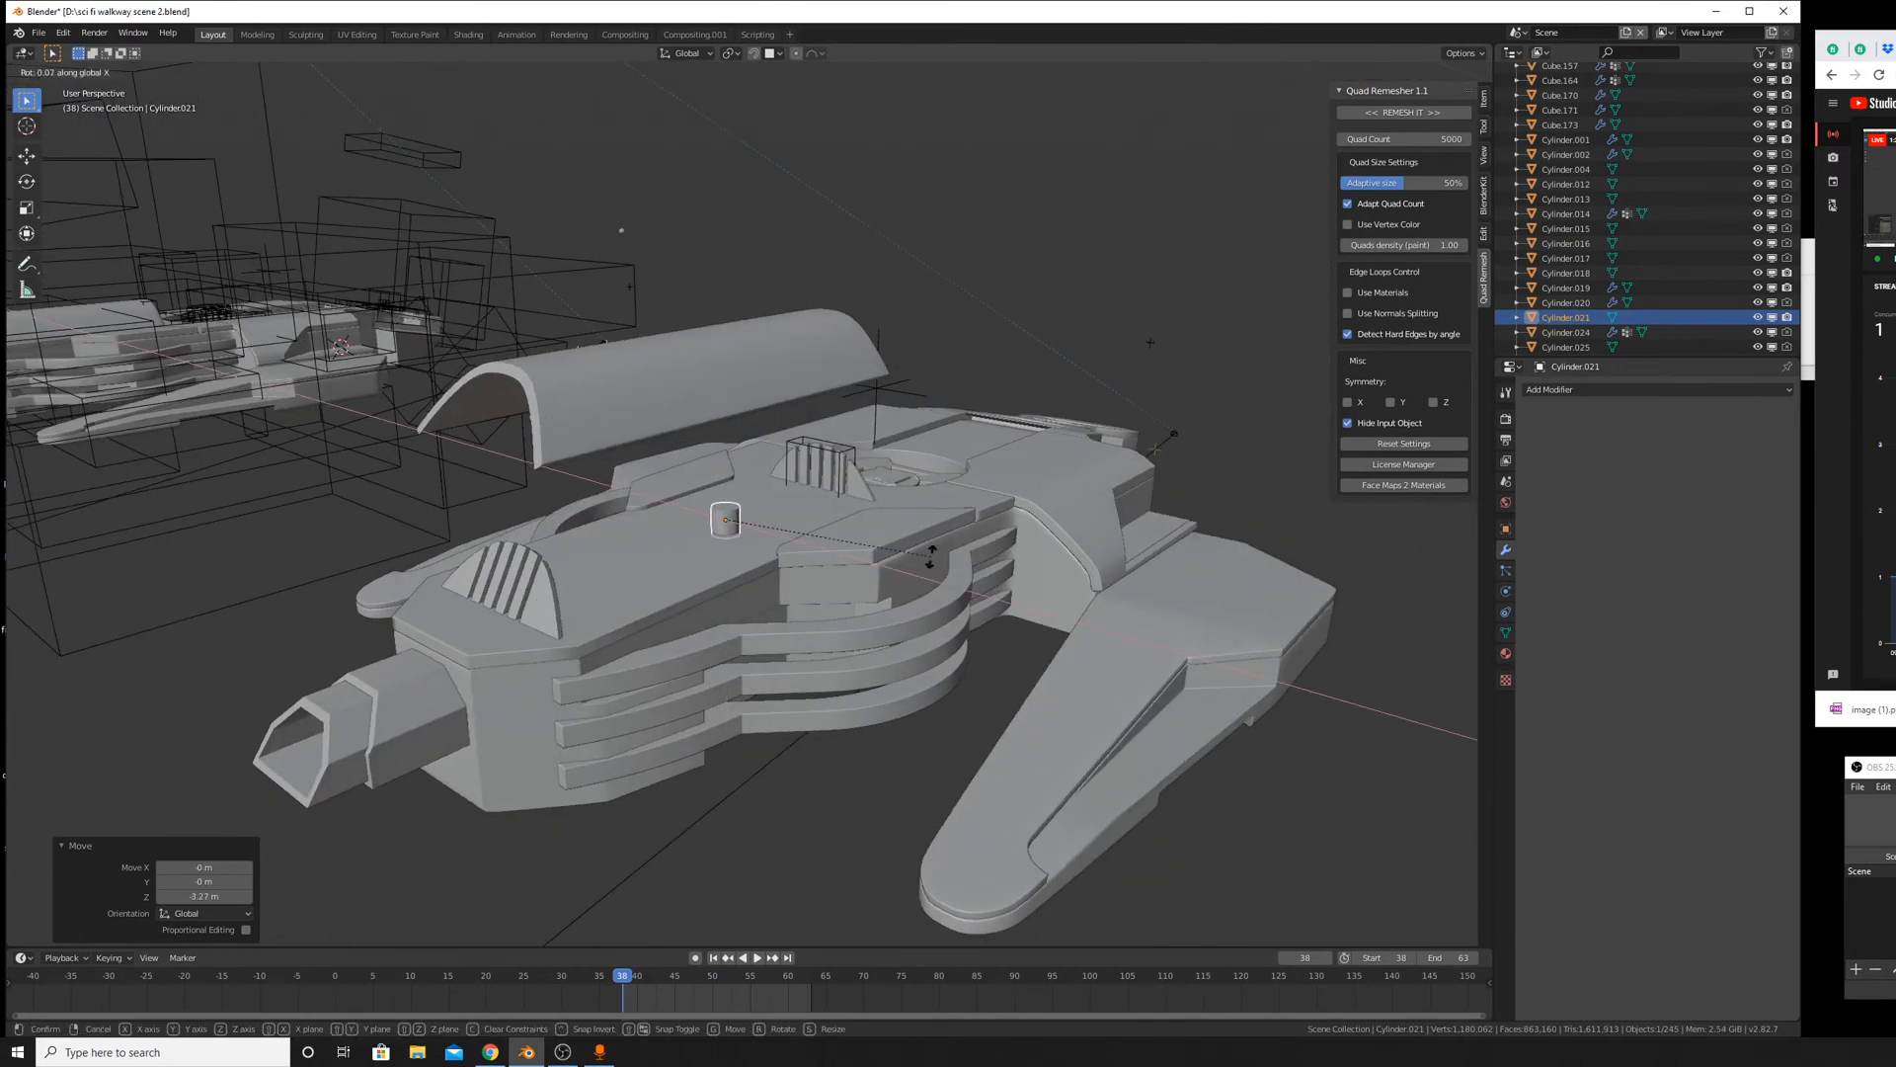
pyautogui.click(929, 556)
# Slide the cylinder along Y to the slatted arch at the deck's end and shift it about 1.35 m along X.
pyautogui.moveTo(929, 556); pyautogui.dragTo(823, 587, button='middle')
pyautogui.press('g')
pyautogui.press('y')
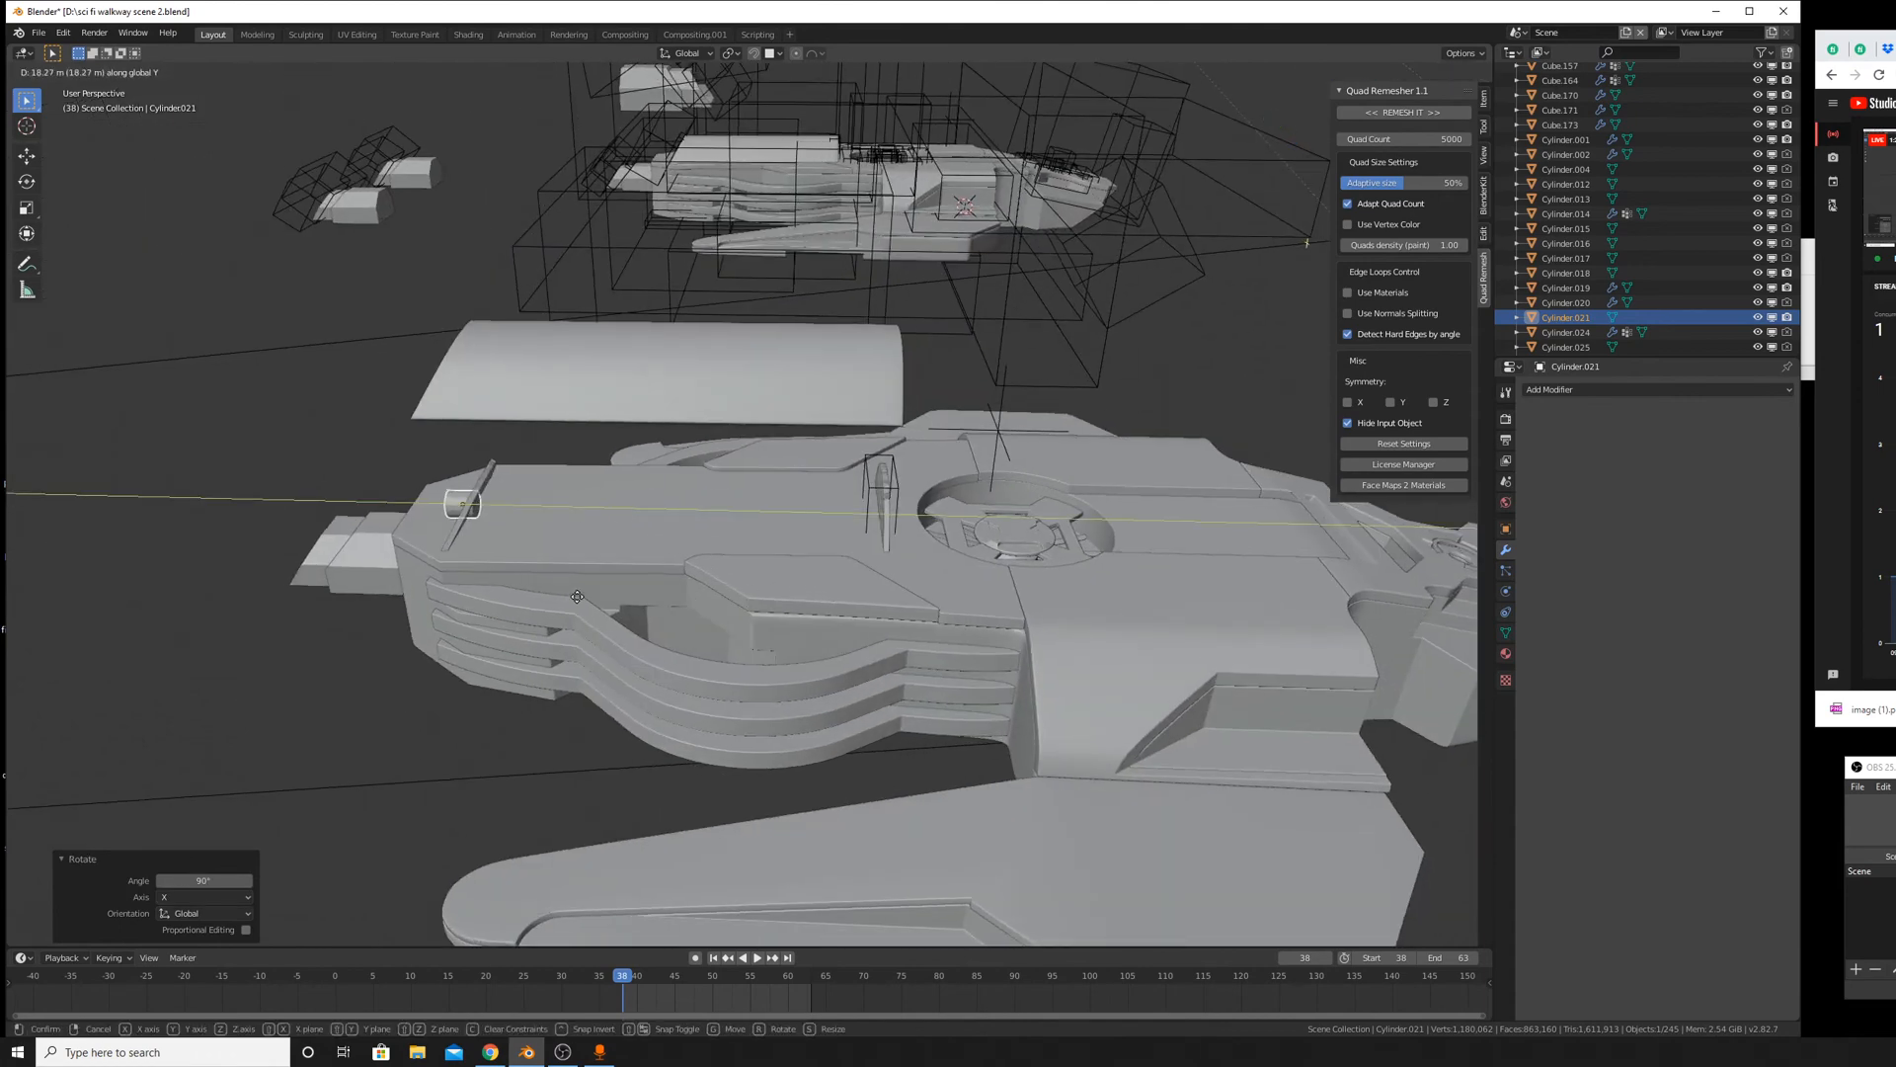
pyautogui.click(577, 597)
pyautogui.moveTo(577, 596); pyautogui.dragTo(652, 548, button='middle')
pyautogui.click(934, 592)
# Enlarge the cylinder and tilt it about 30.4° about X to follow the slant of the slatted arch.
pyautogui.scroll(5, 652, 547)
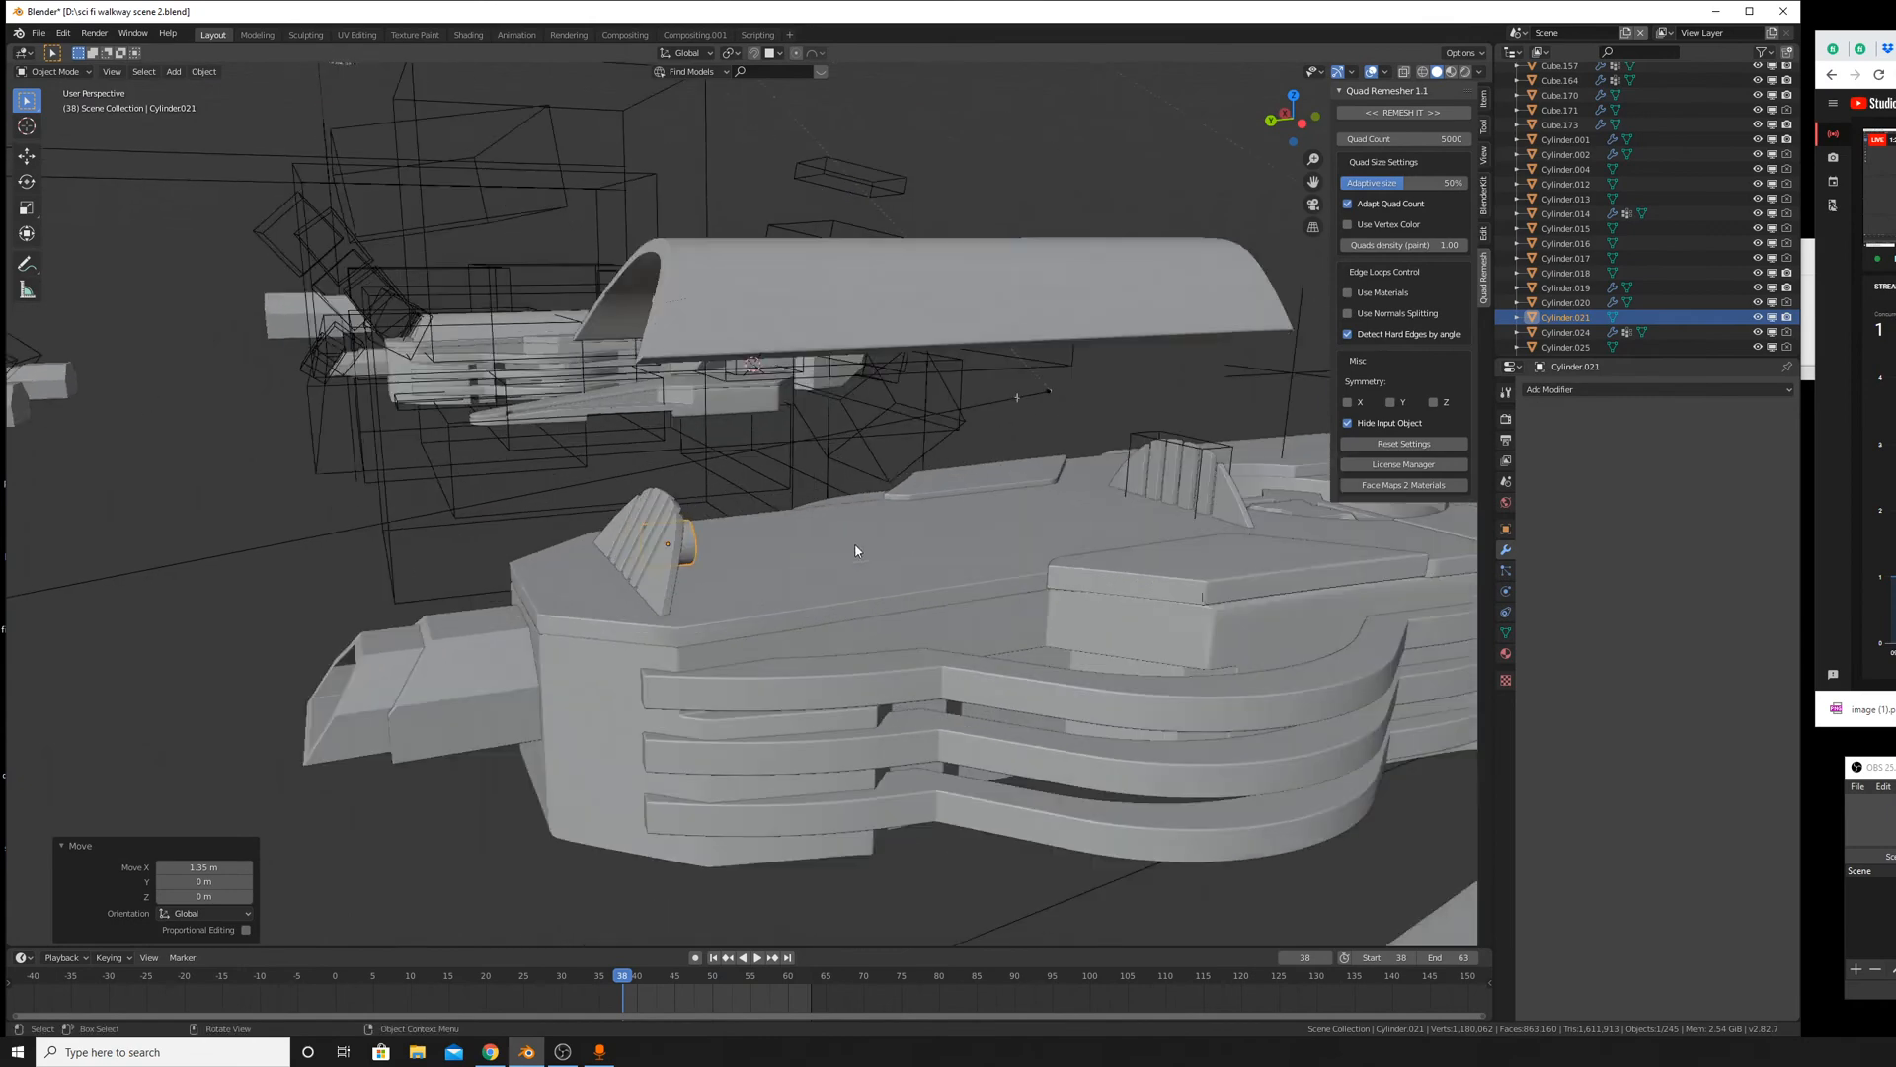
pyautogui.moveTo(809, 549); pyautogui.dragTo(804, 537, button='middle')
pyautogui.press('s')
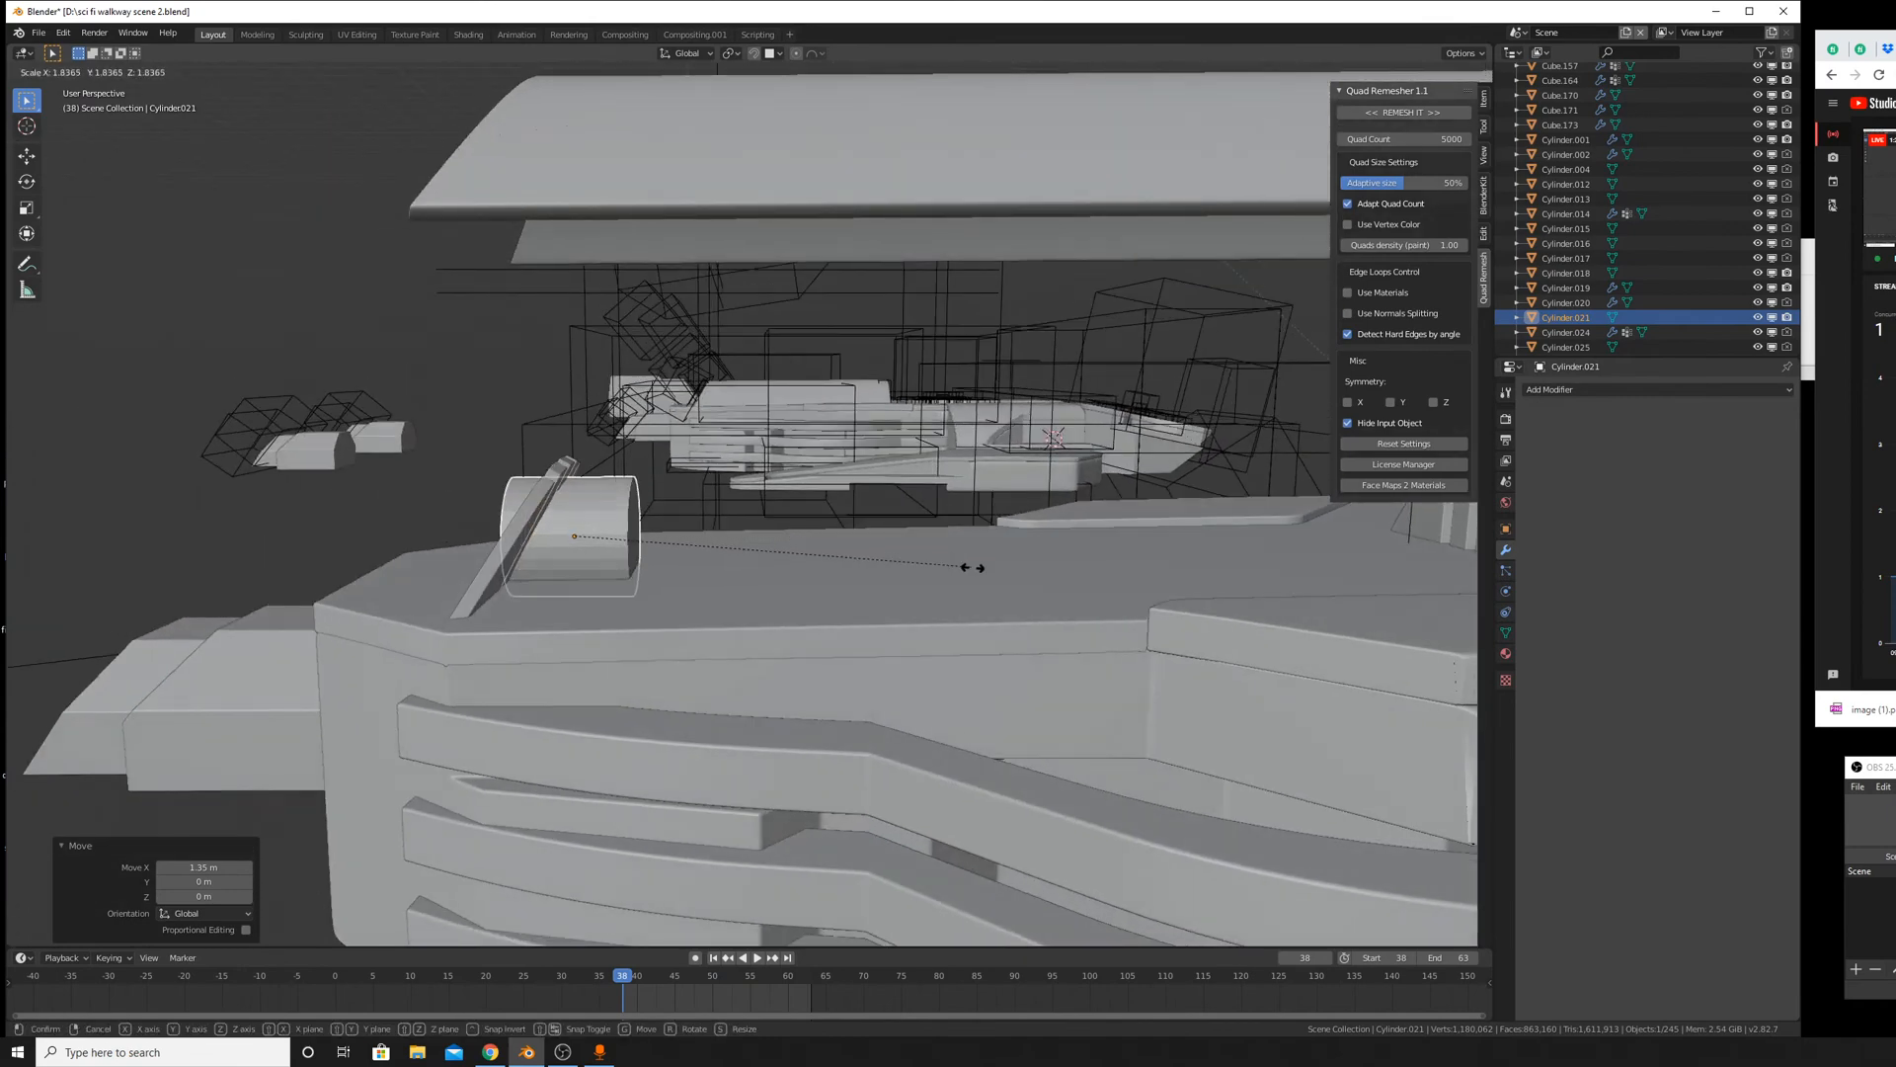
pyautogui.click(1034, 610)
pyautogui.press('r')
pyautogui.press('x')
pyautogui.click(889, 783)
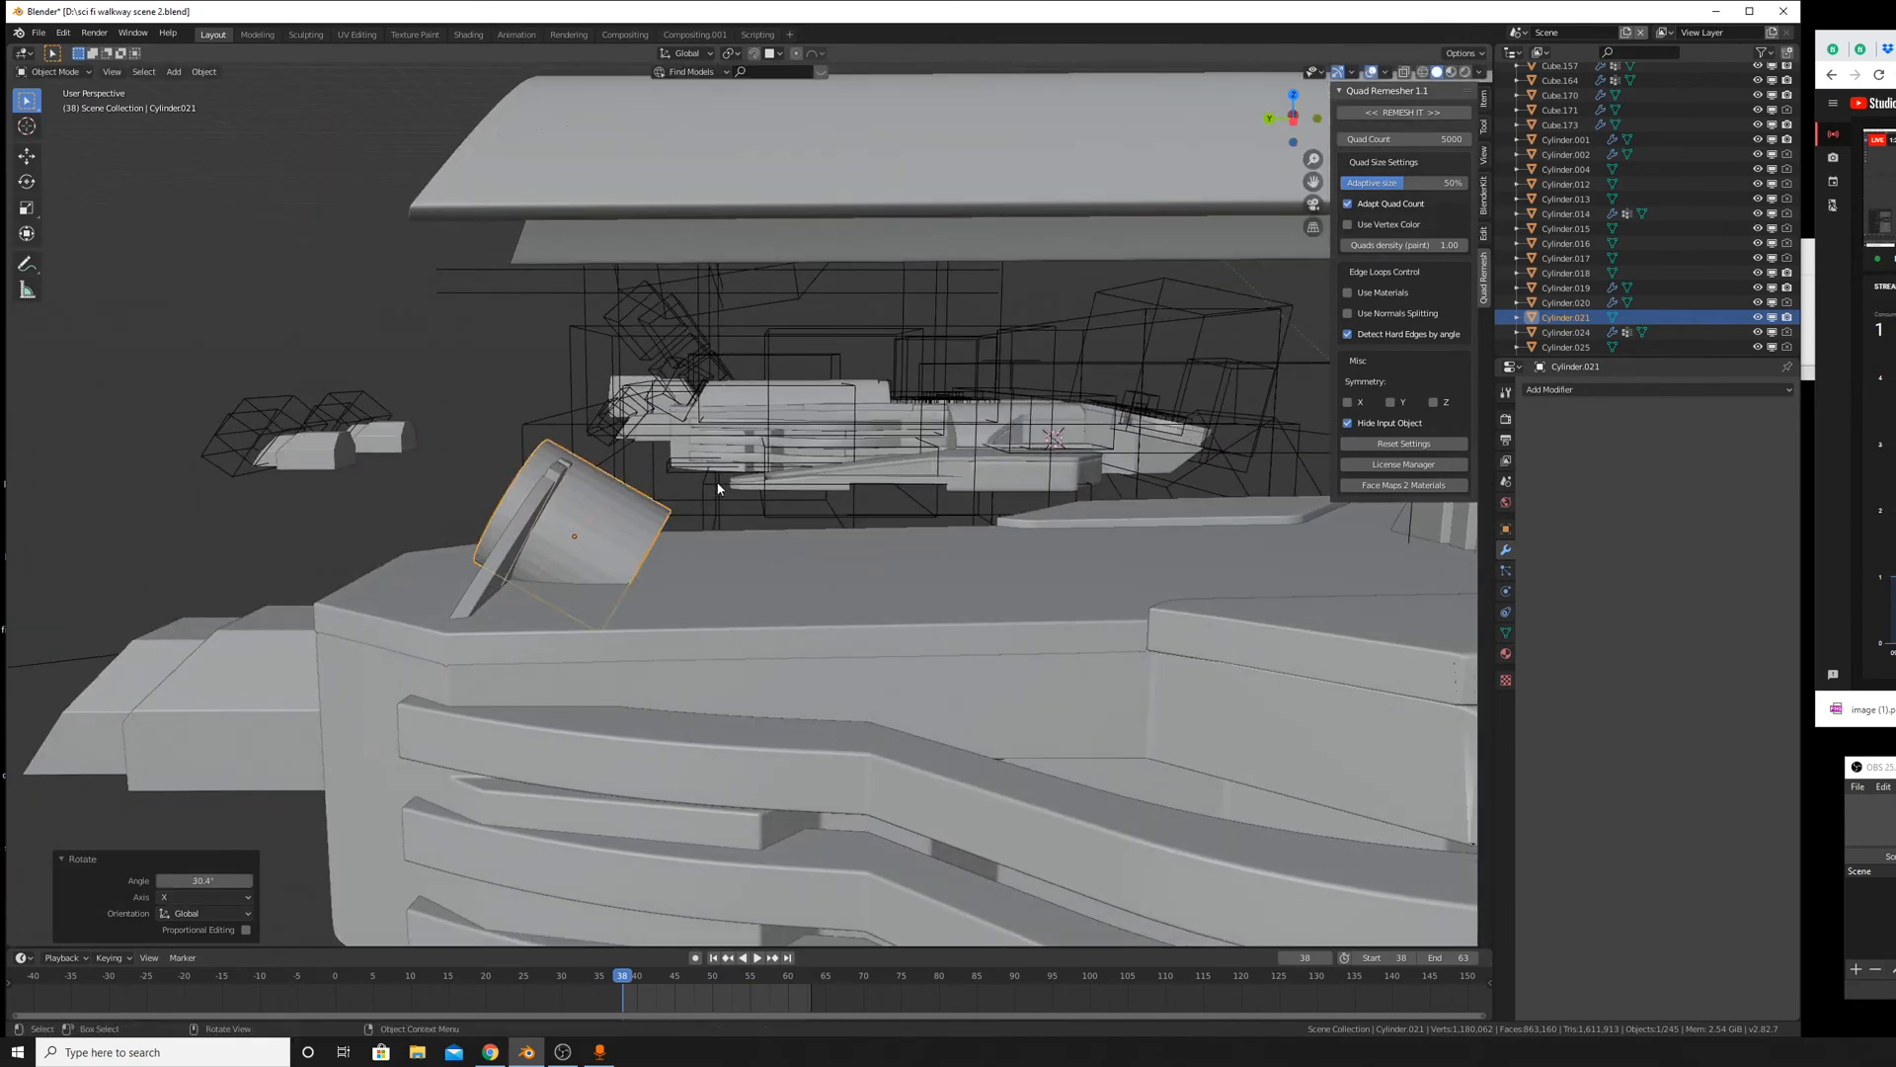
# Shift the cylinder along X towards the slatted arch's centre and scale it up by about 2.137.
pyautogui.moveTo(889, 783); pyautogui.dragTo(892, 501, button='middle')
pyautogui.press('g')
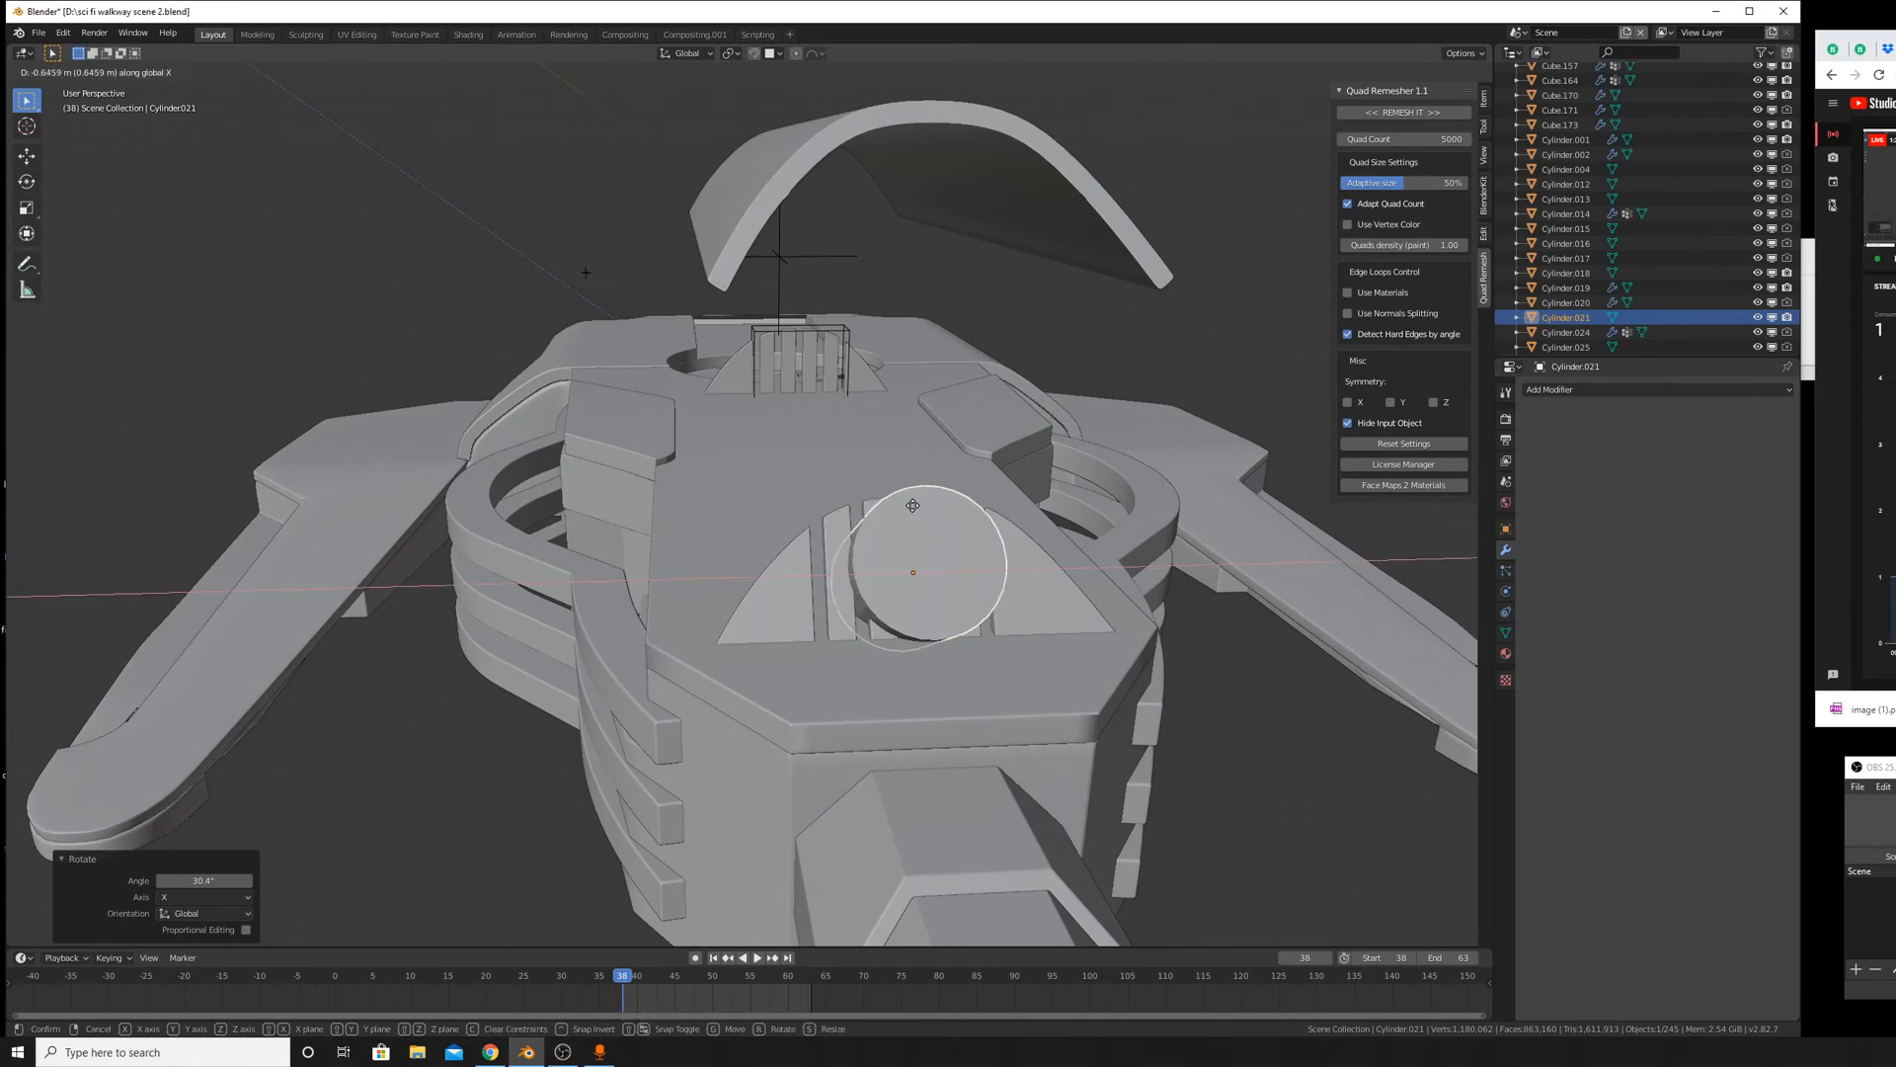
pyautogui.press('s')
pyautogui.click(1314, 592)
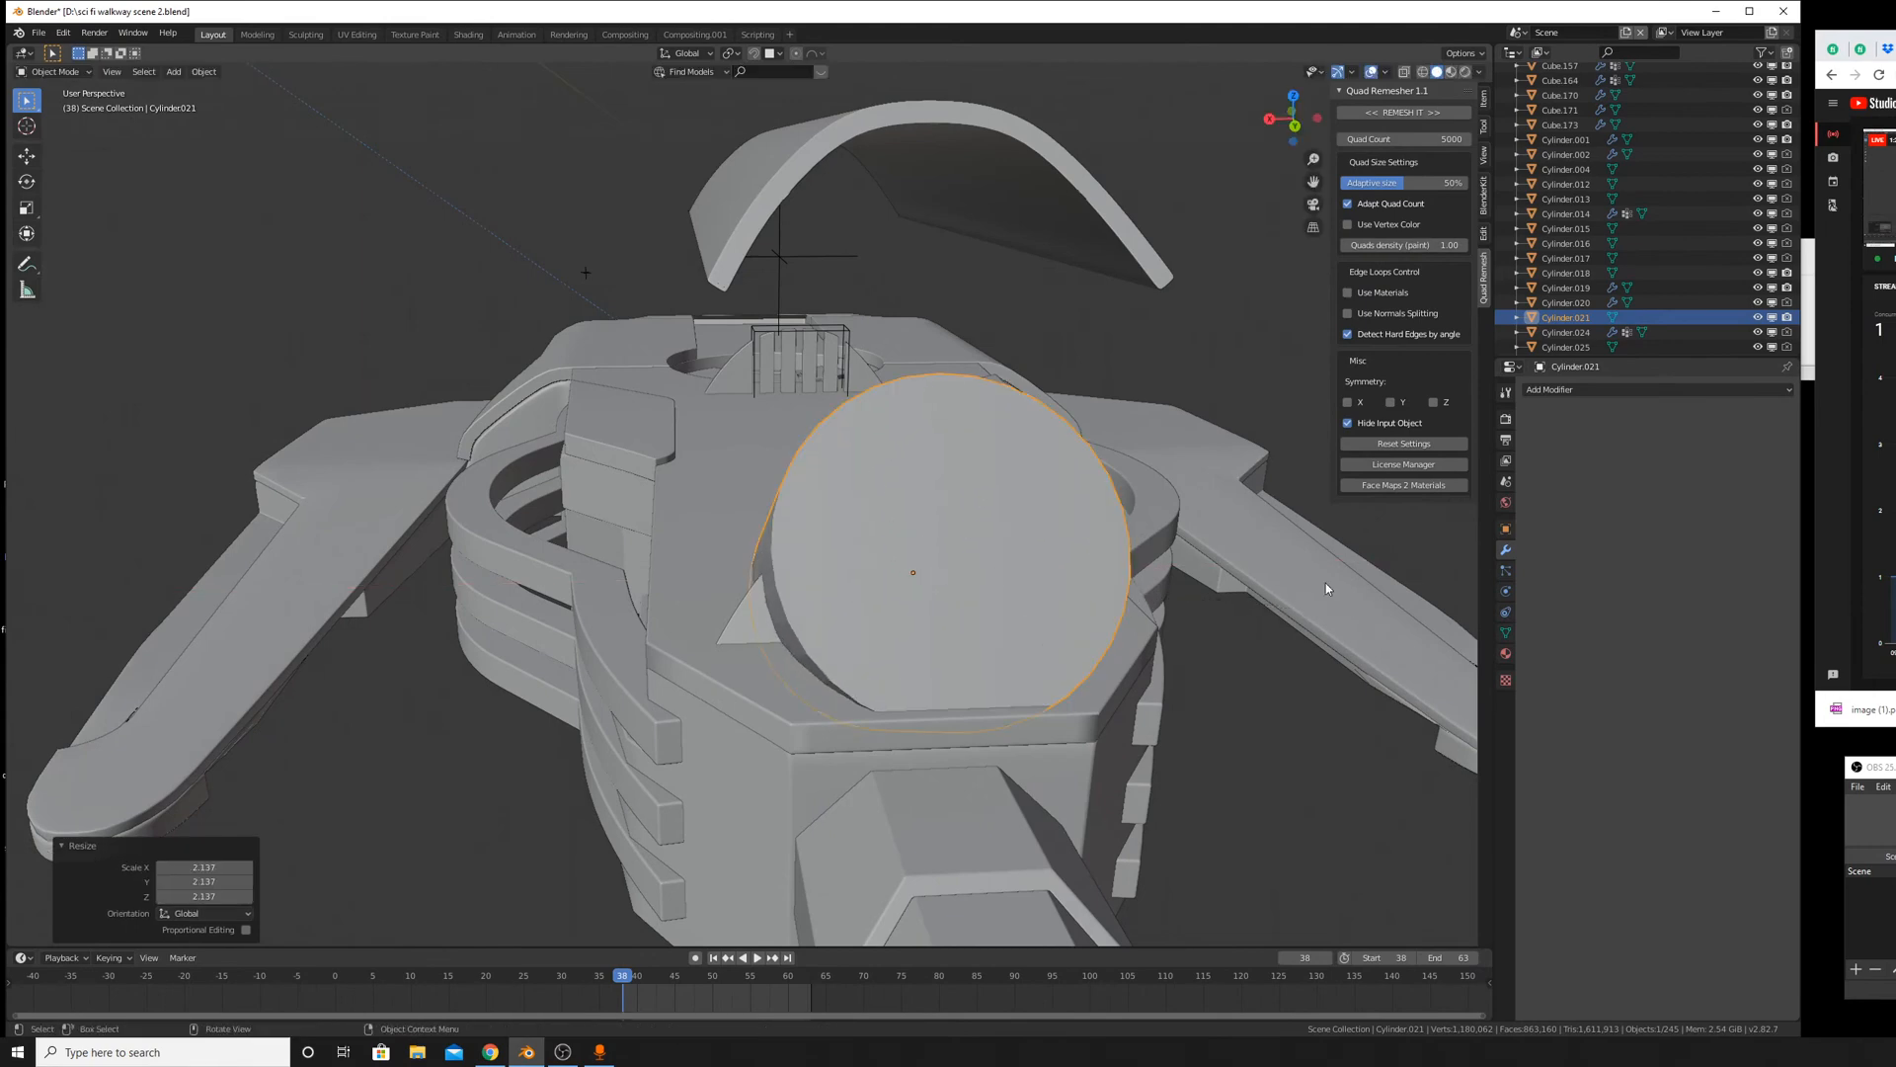
# Lower the cylinder about 3.48 m into the deck and move it about 1.57 m along Y towards the deck's end.
pyautogui.press('g')
pyautogui.press('z')
pyautogui.click(1274, 642)
pyautogui.moveTo(1274, 641); pyautogui.dragTo(1268, 700, button='middle')
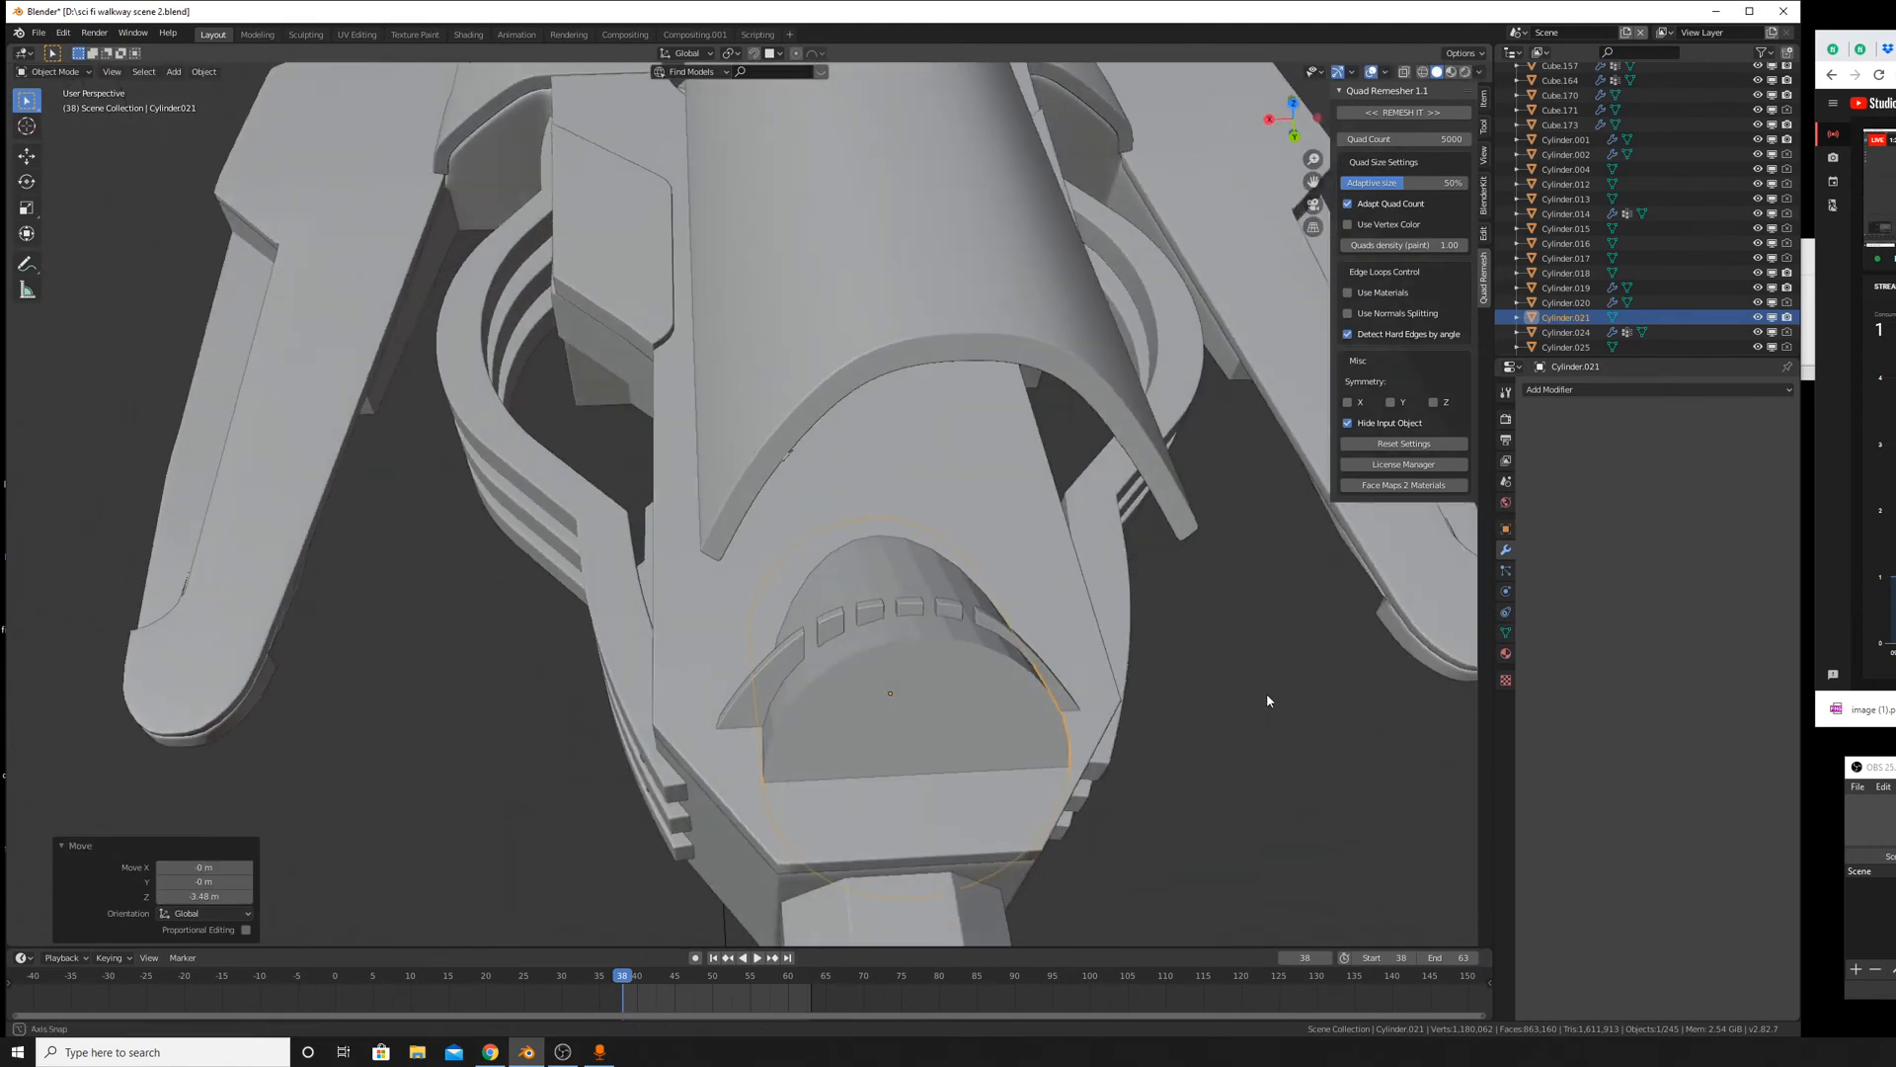
pyautogui.press('g')
pyautogui.press('y')
pyautogui.click(1259, 757)
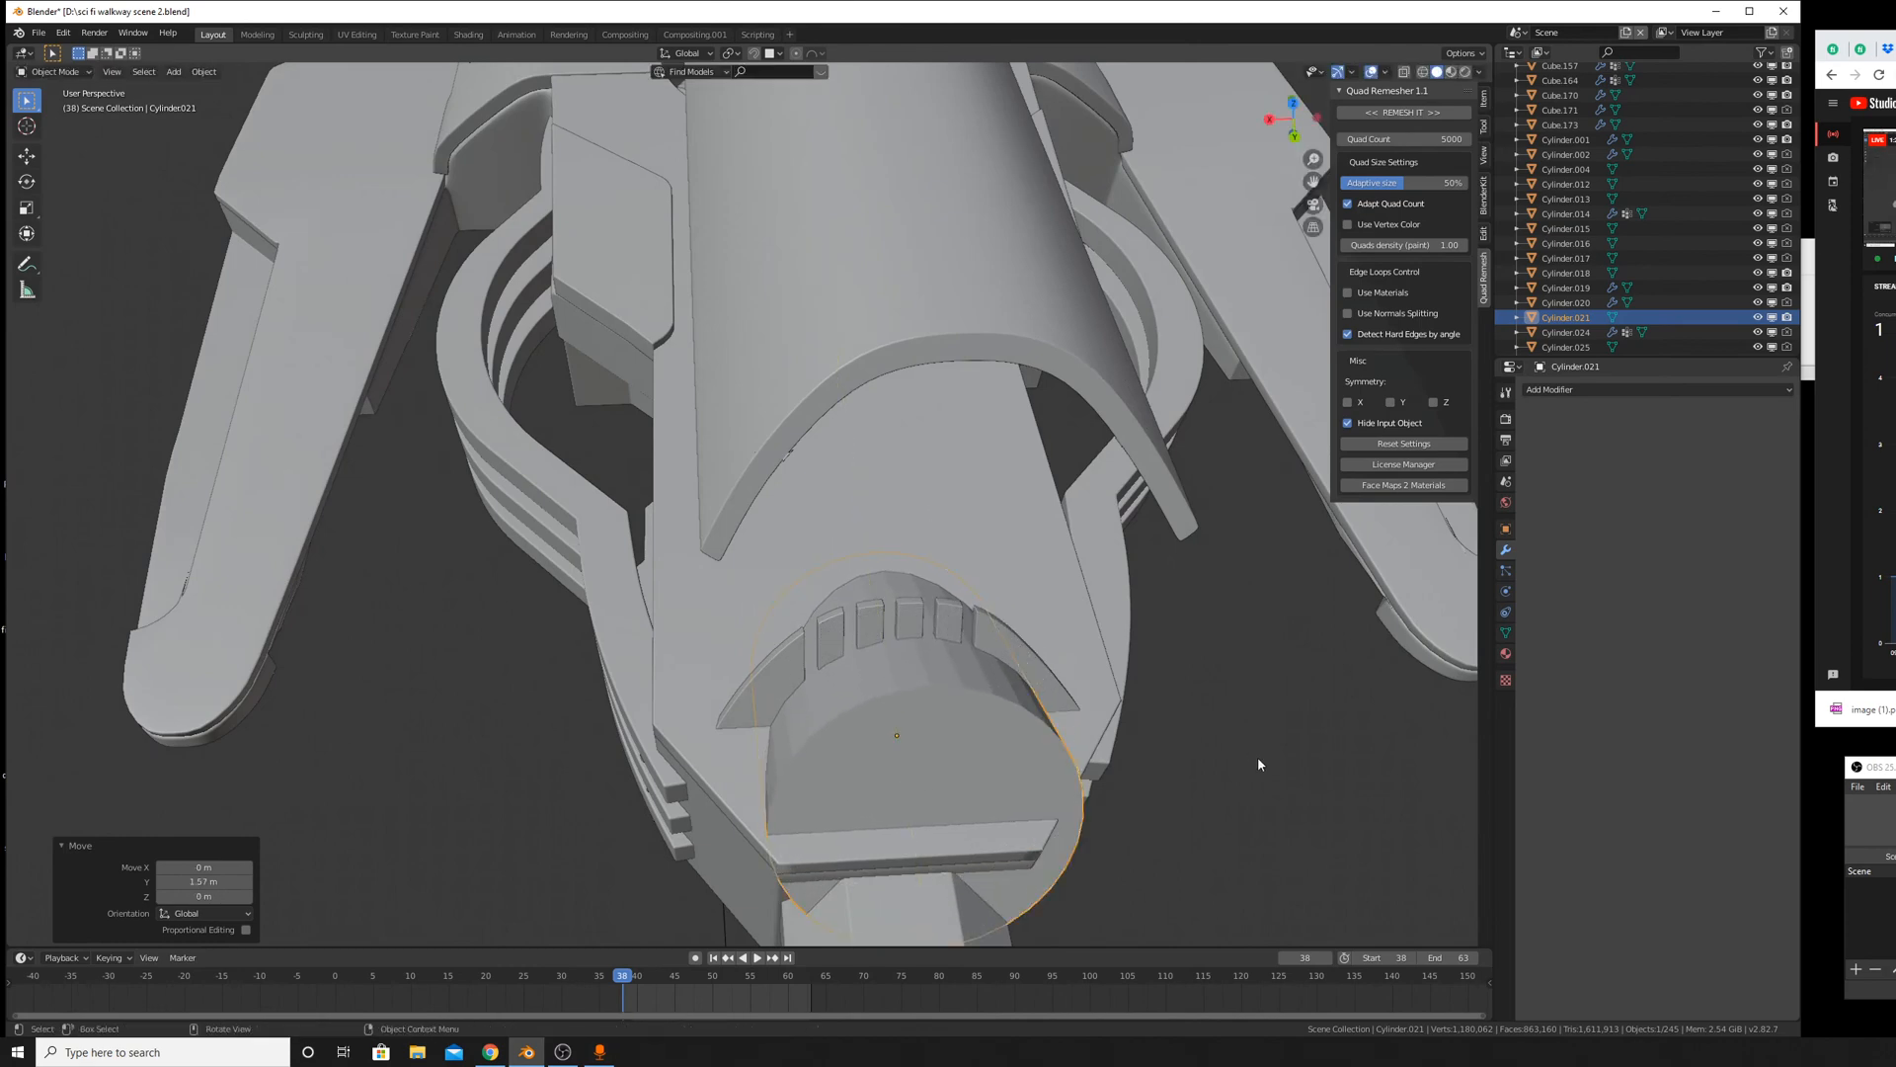
# Move the cylinder about 2.17 m along Y towards the ship's middle, lower it, and scale it up by about 1.233.
pyautogui.moveTo(1258, 765); pyautogui.dragTo(1299, 744, button='middle')
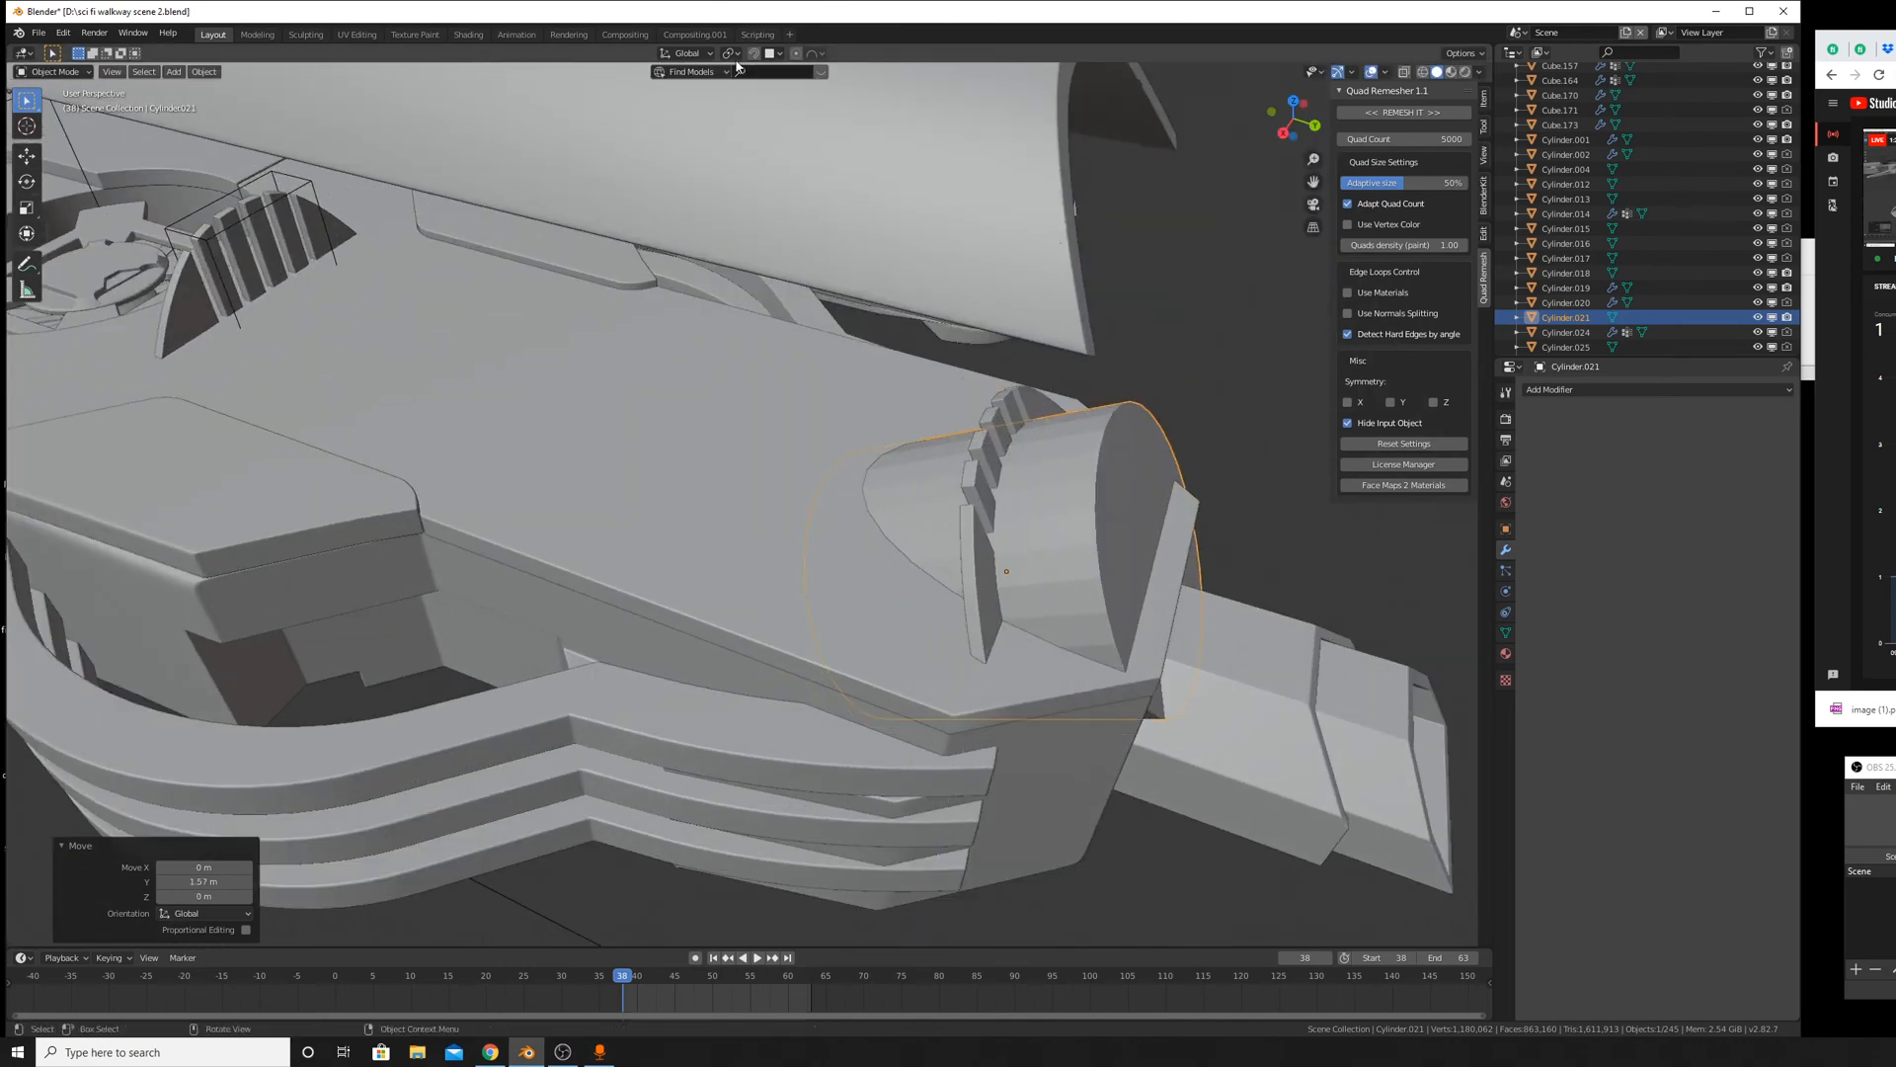
pyautogui.press('g')
pyautogui.press('y')
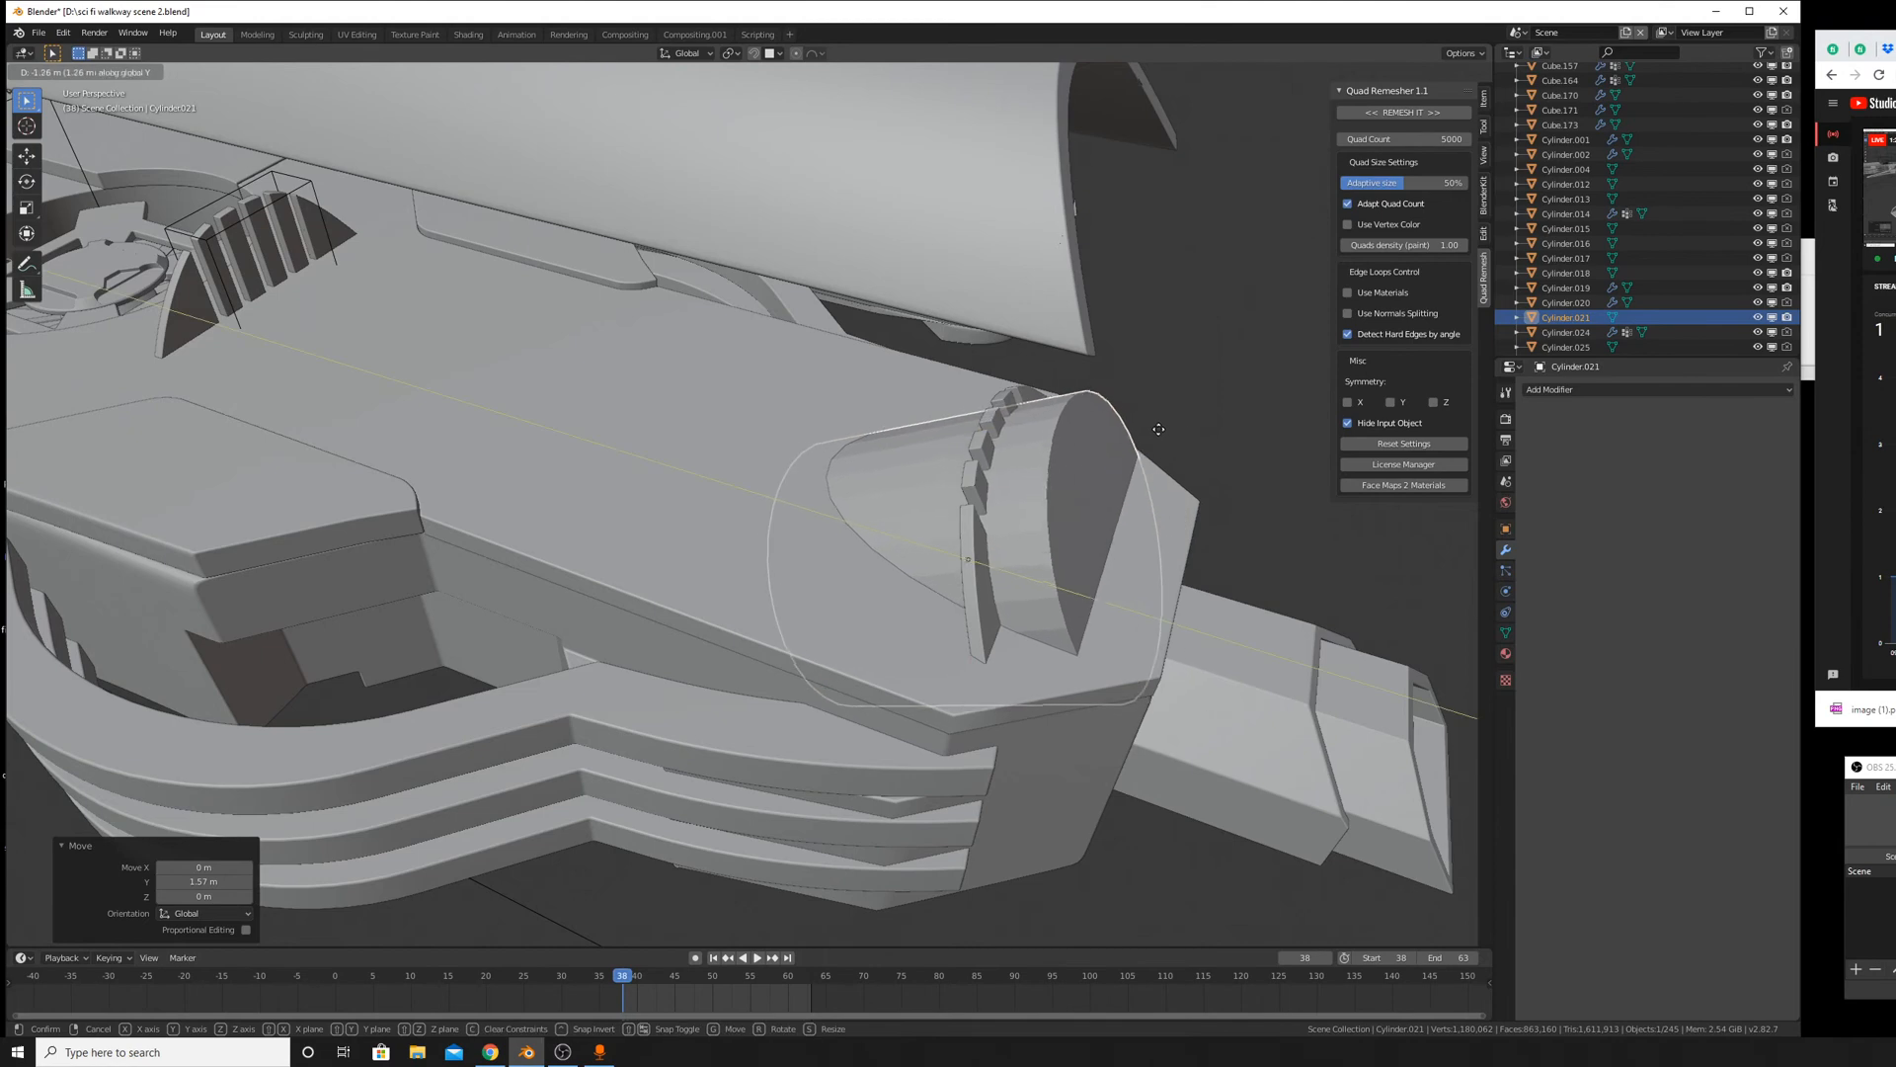
pyautogui.press('z')
pyautogui.click(1133, 425)
pyautogui.moveTo(1133, 425); pyautogui.dragTo(1111, 460, button='middle')
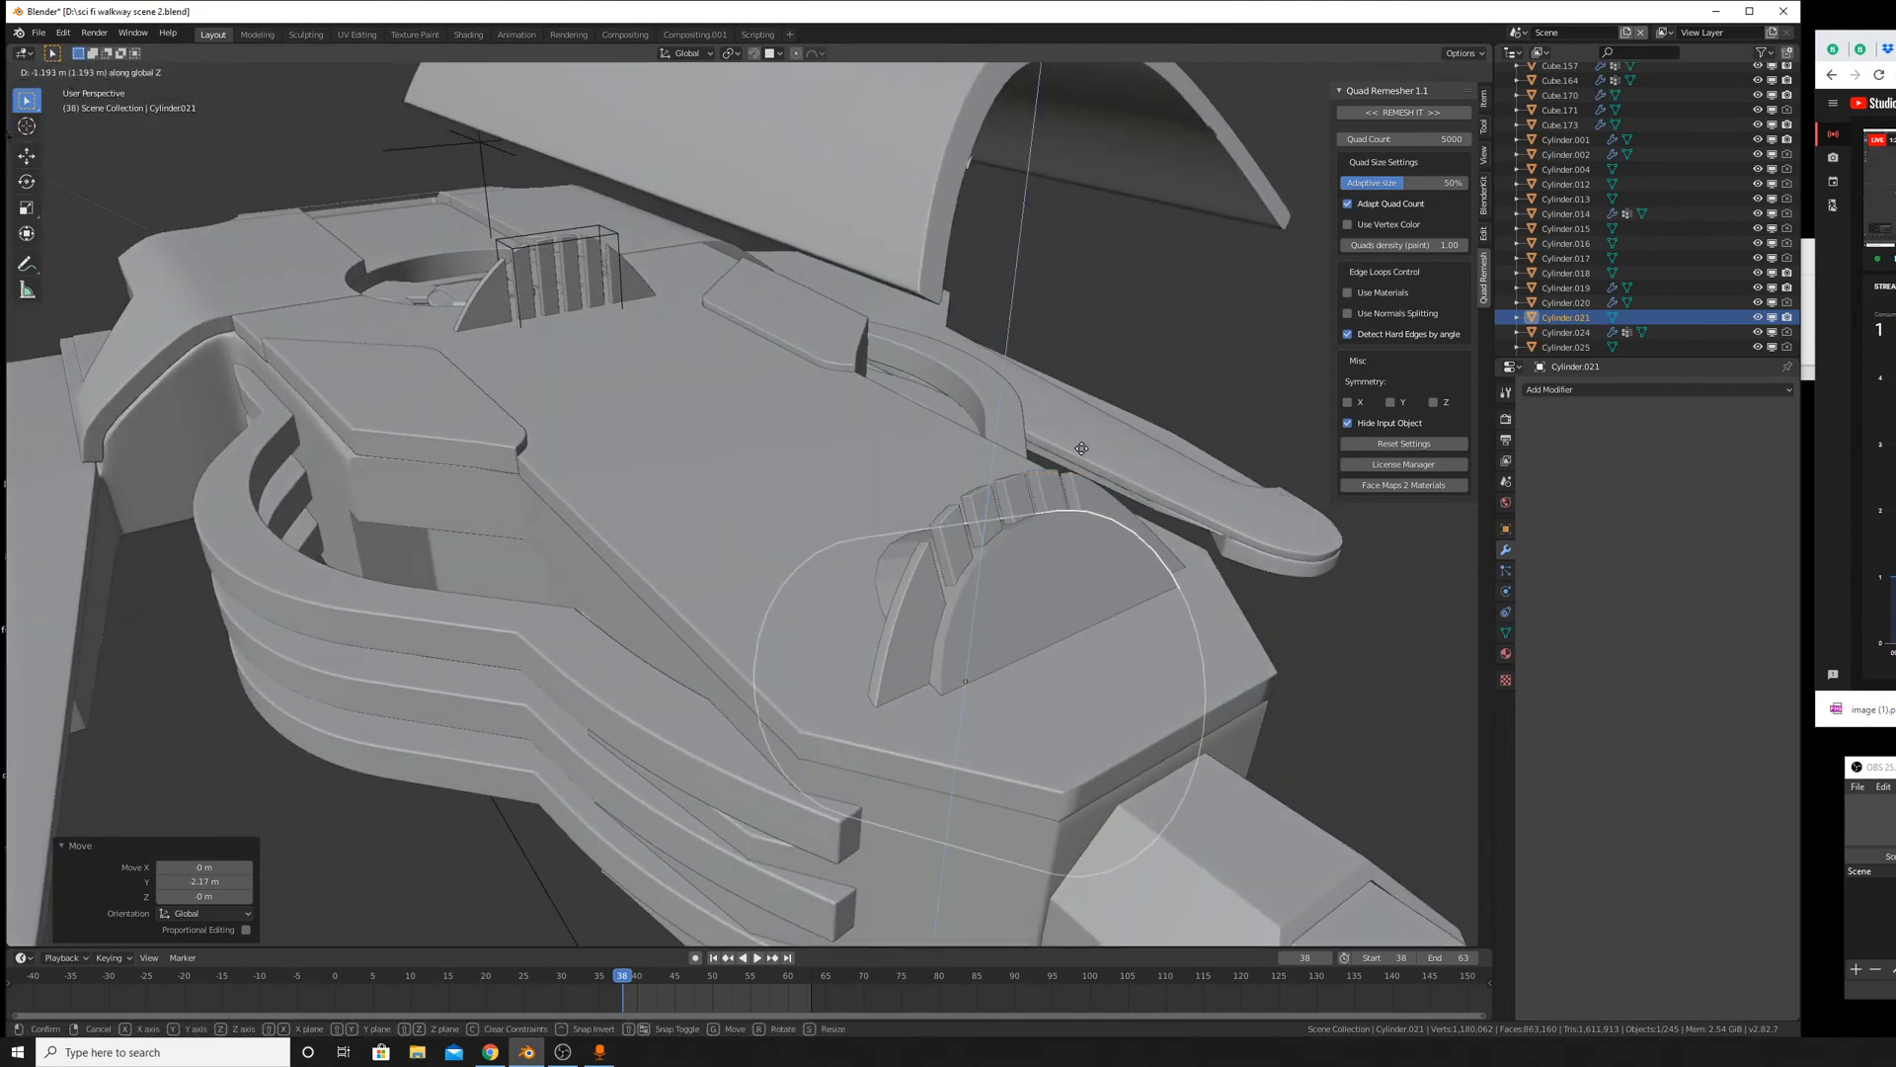
pyautogui.press('s')
pyautogui.click(1207, 464)
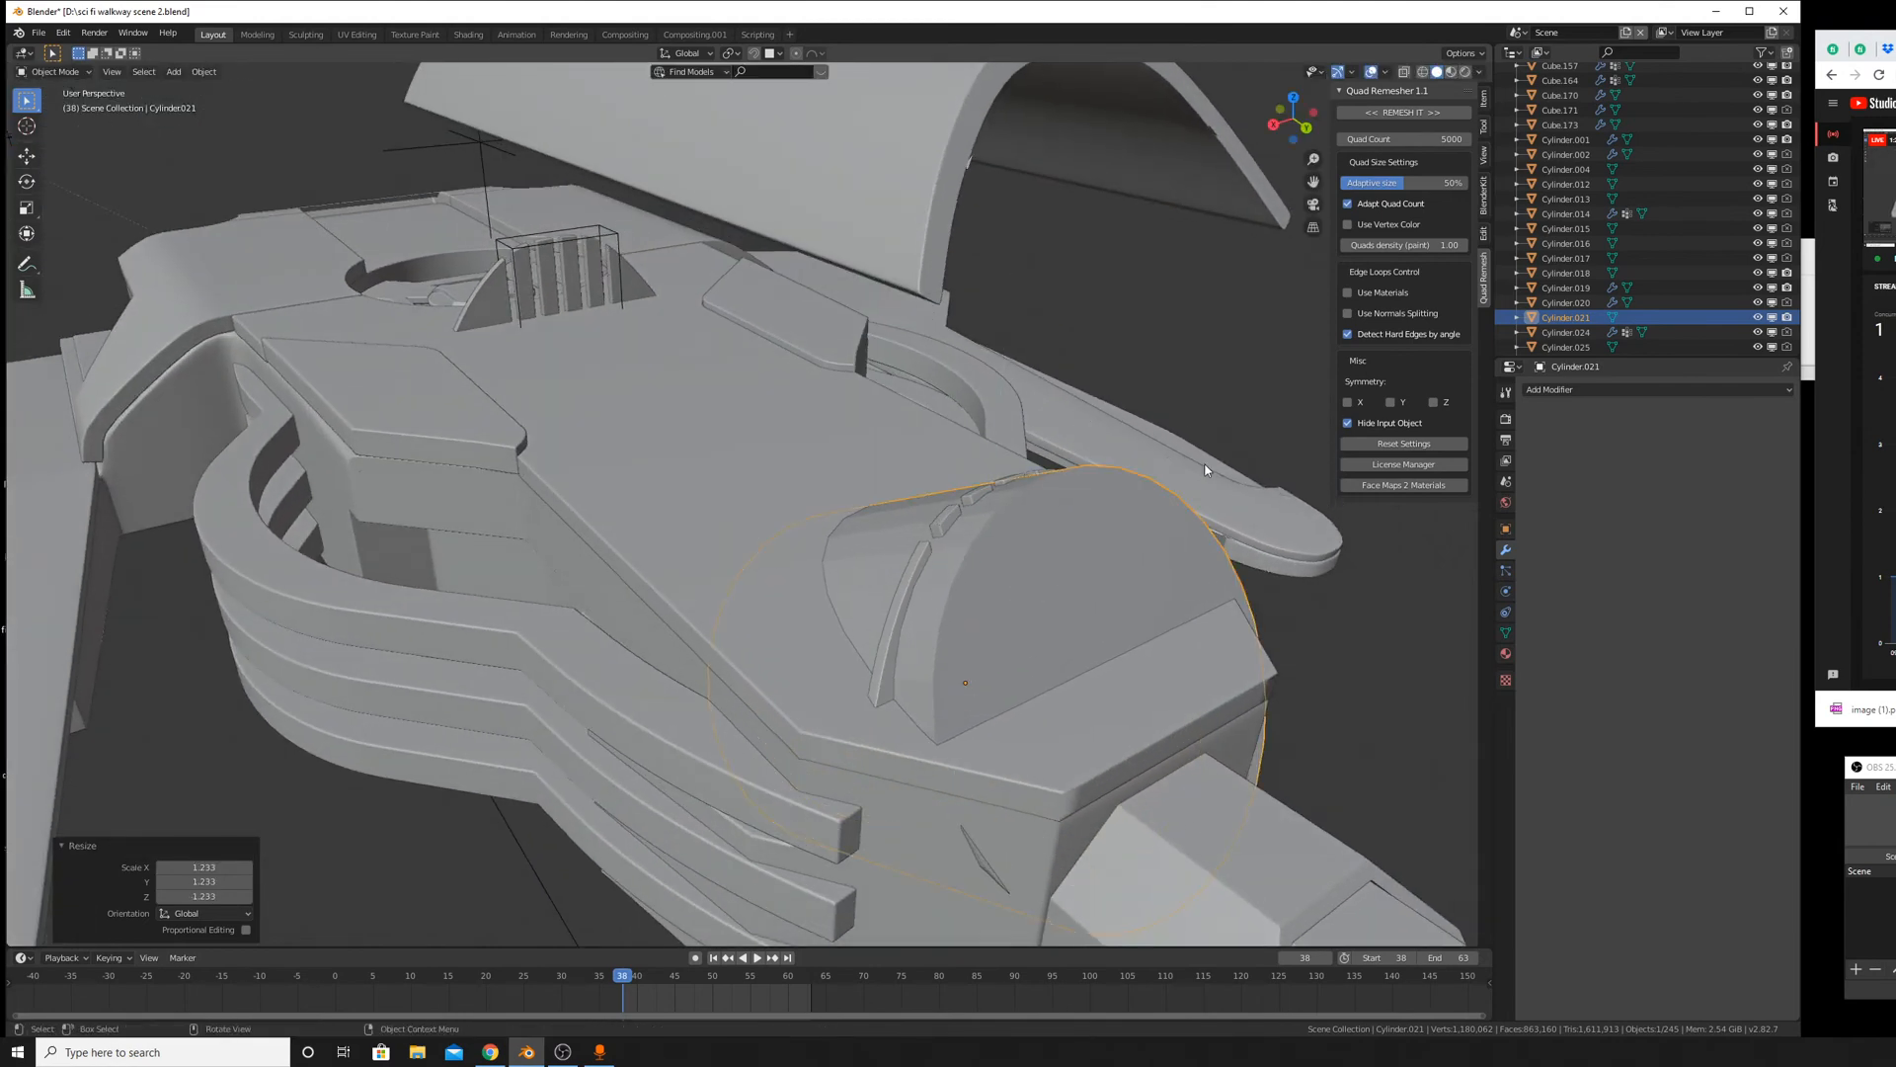
# Lower the cylinder about 0.484 m and move it about 1.01 m along Y towards the slatted arch.
pyautogui.press('g')
pyautogui.press('y')
pyautogui.press('Escape')
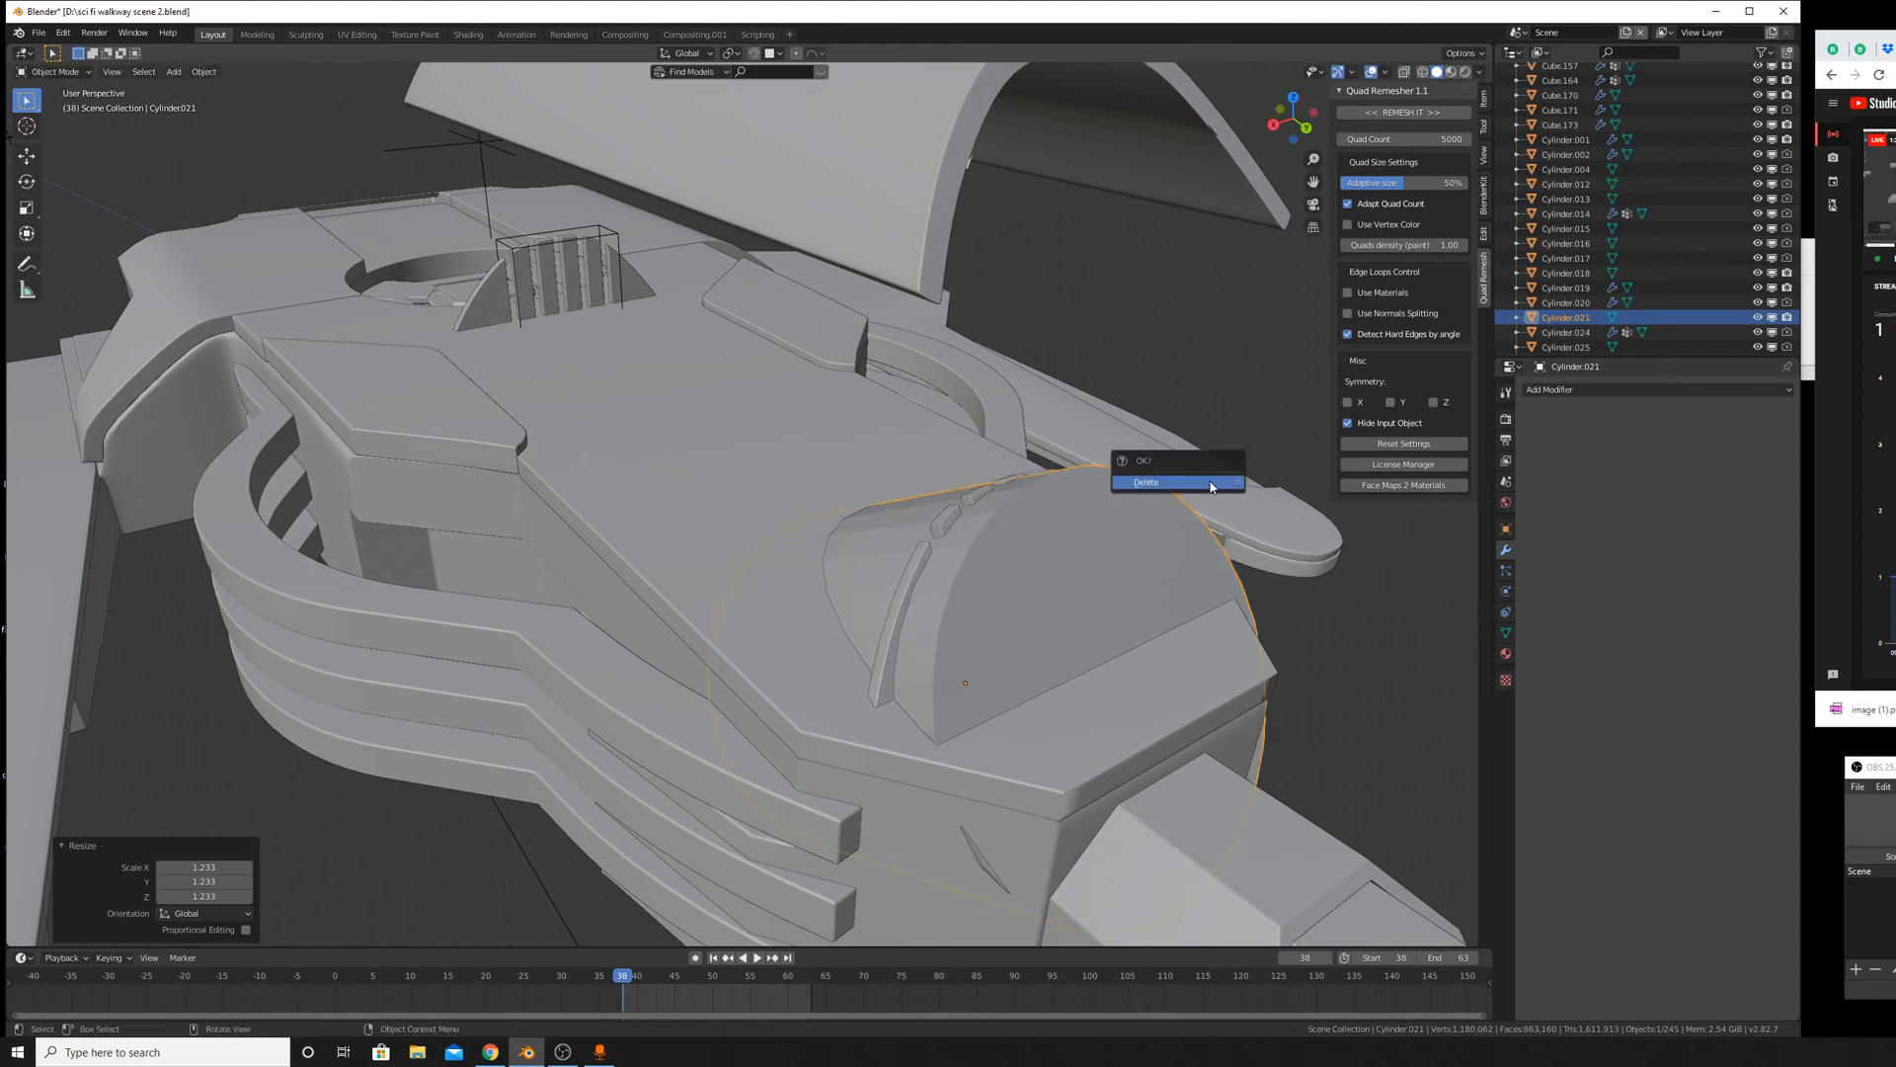
pyautogui.press('z')
pyautogui.click(1274, 383)
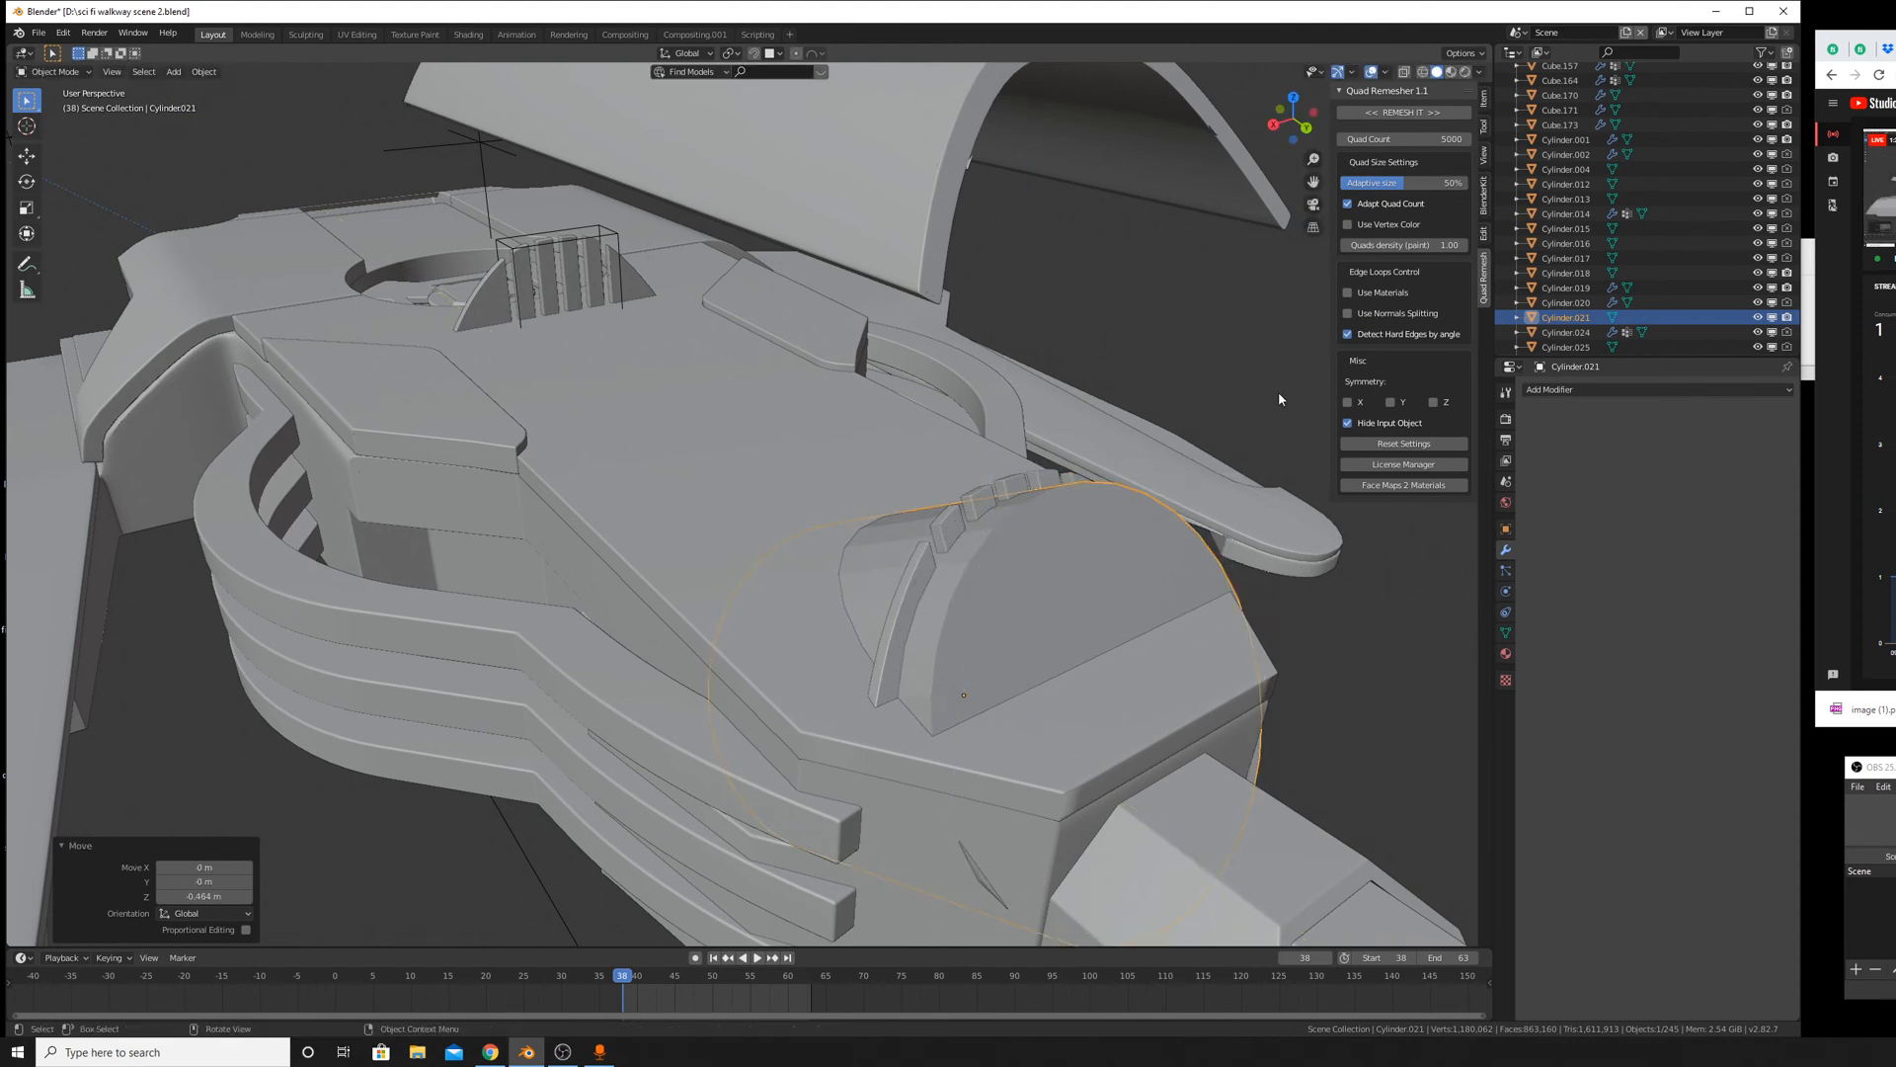
pyautogui.press('g')
pyautogui.press('Escape')
pyautogui.press('g')
pyautogui.press('y')
pyautogui.click(1225, 354)
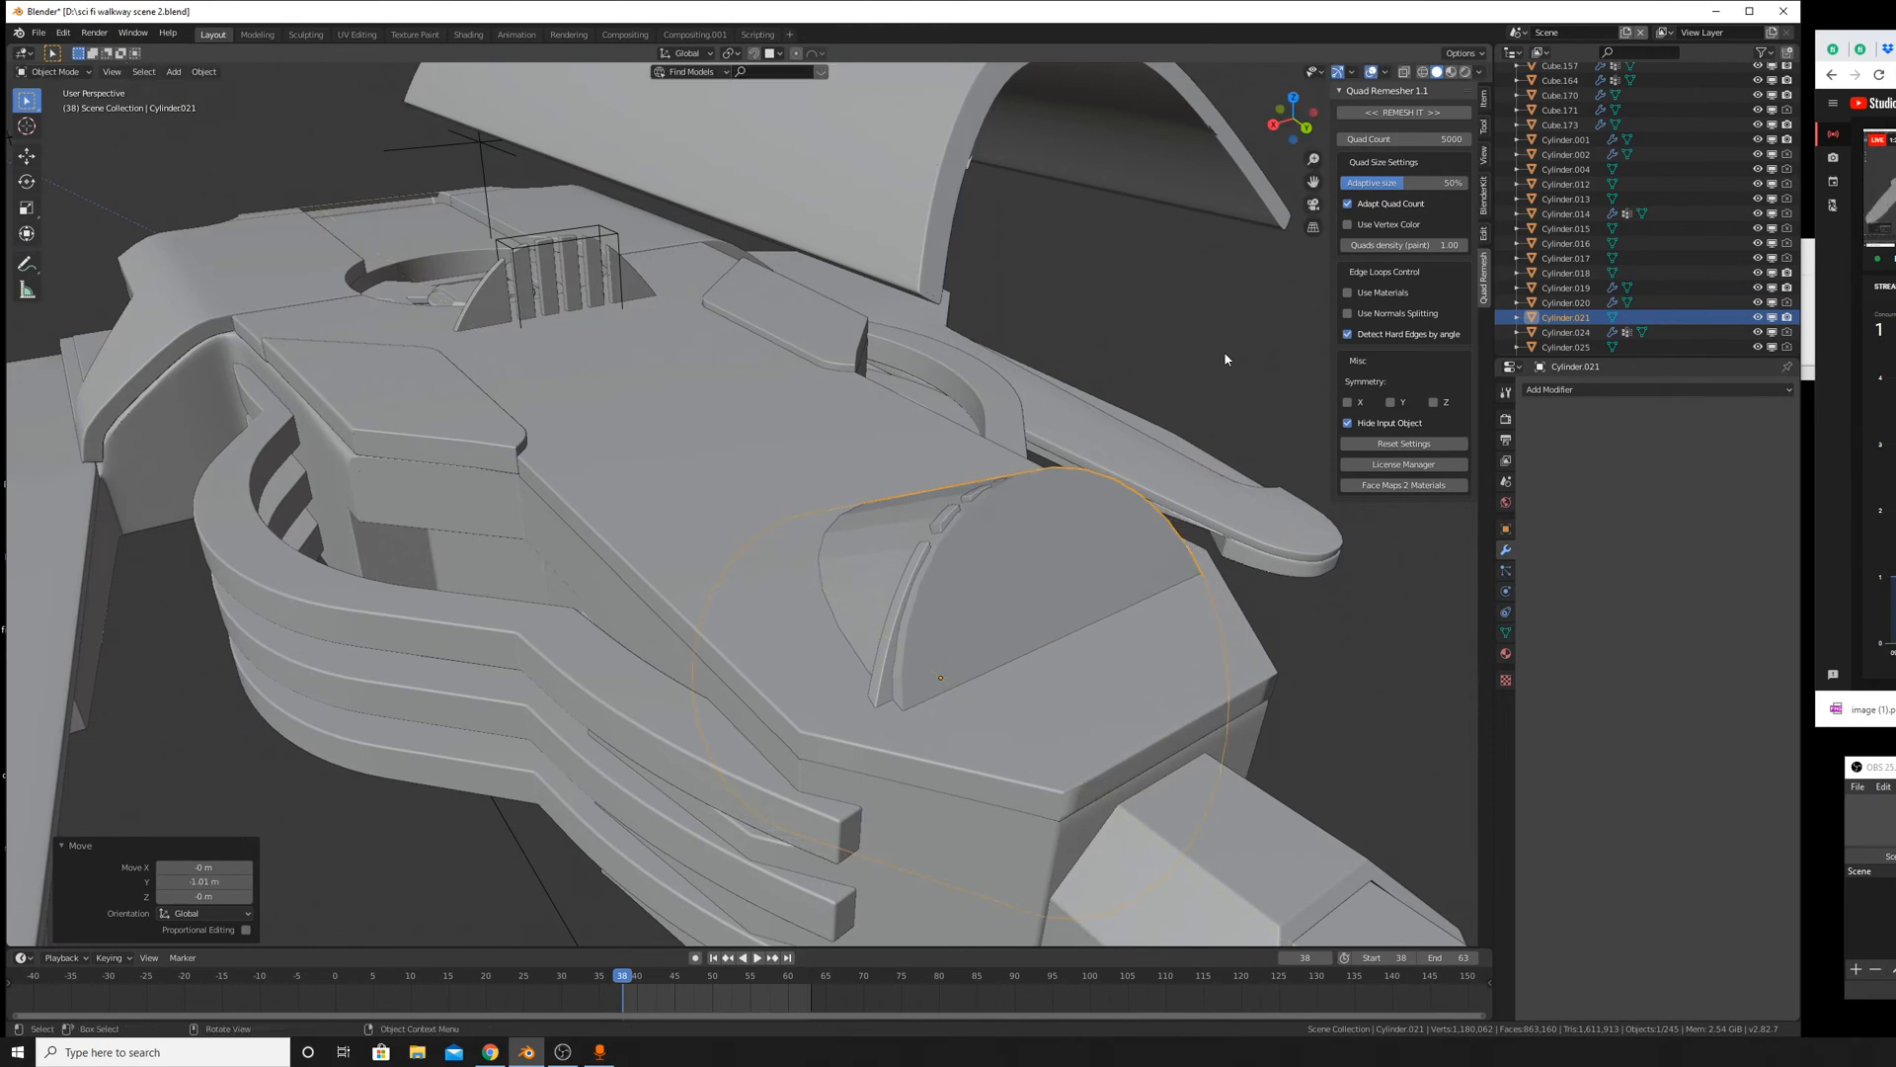
# Lower the cylinder about 0.489 m and scale it up by 1.05 to match the slatted arch's outline.
pyautogui.press('g')
pyautogui.press('z')
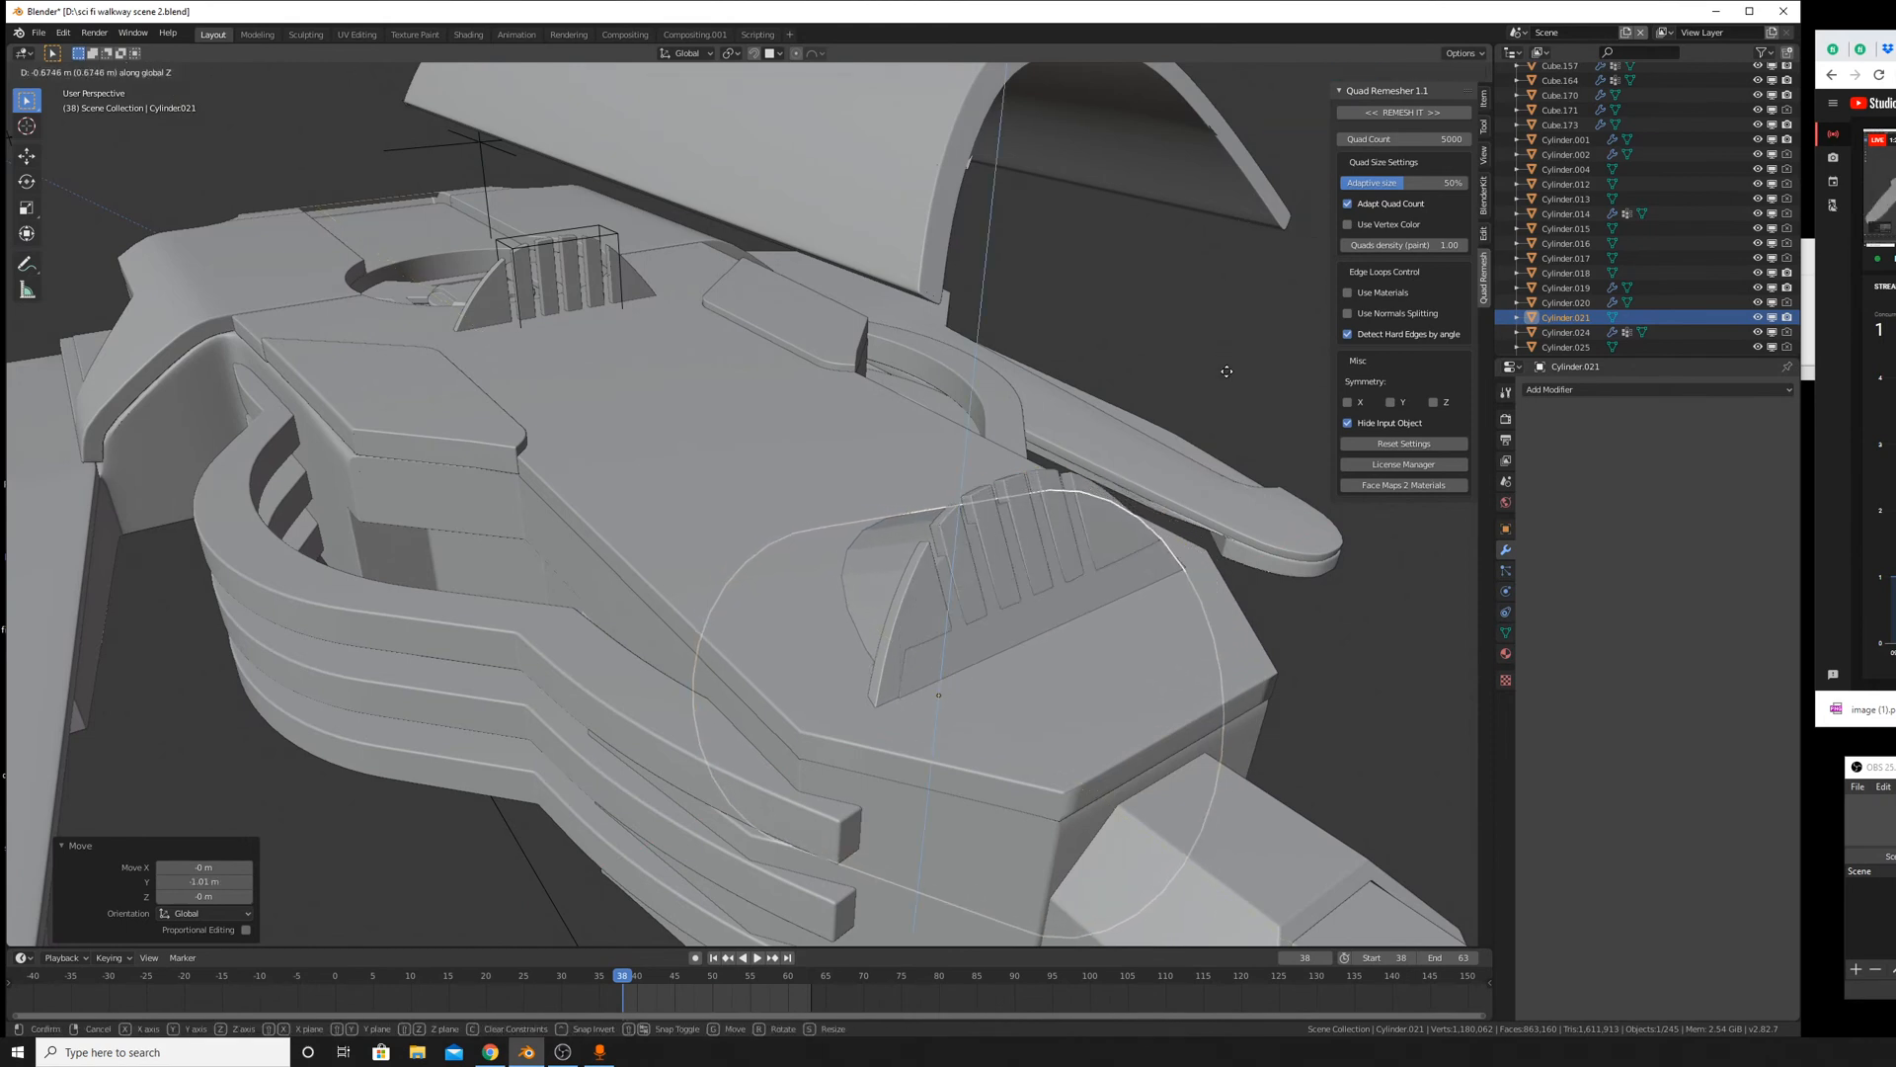
pyautogui.click(1230, 367)
pyautogui.press('g')
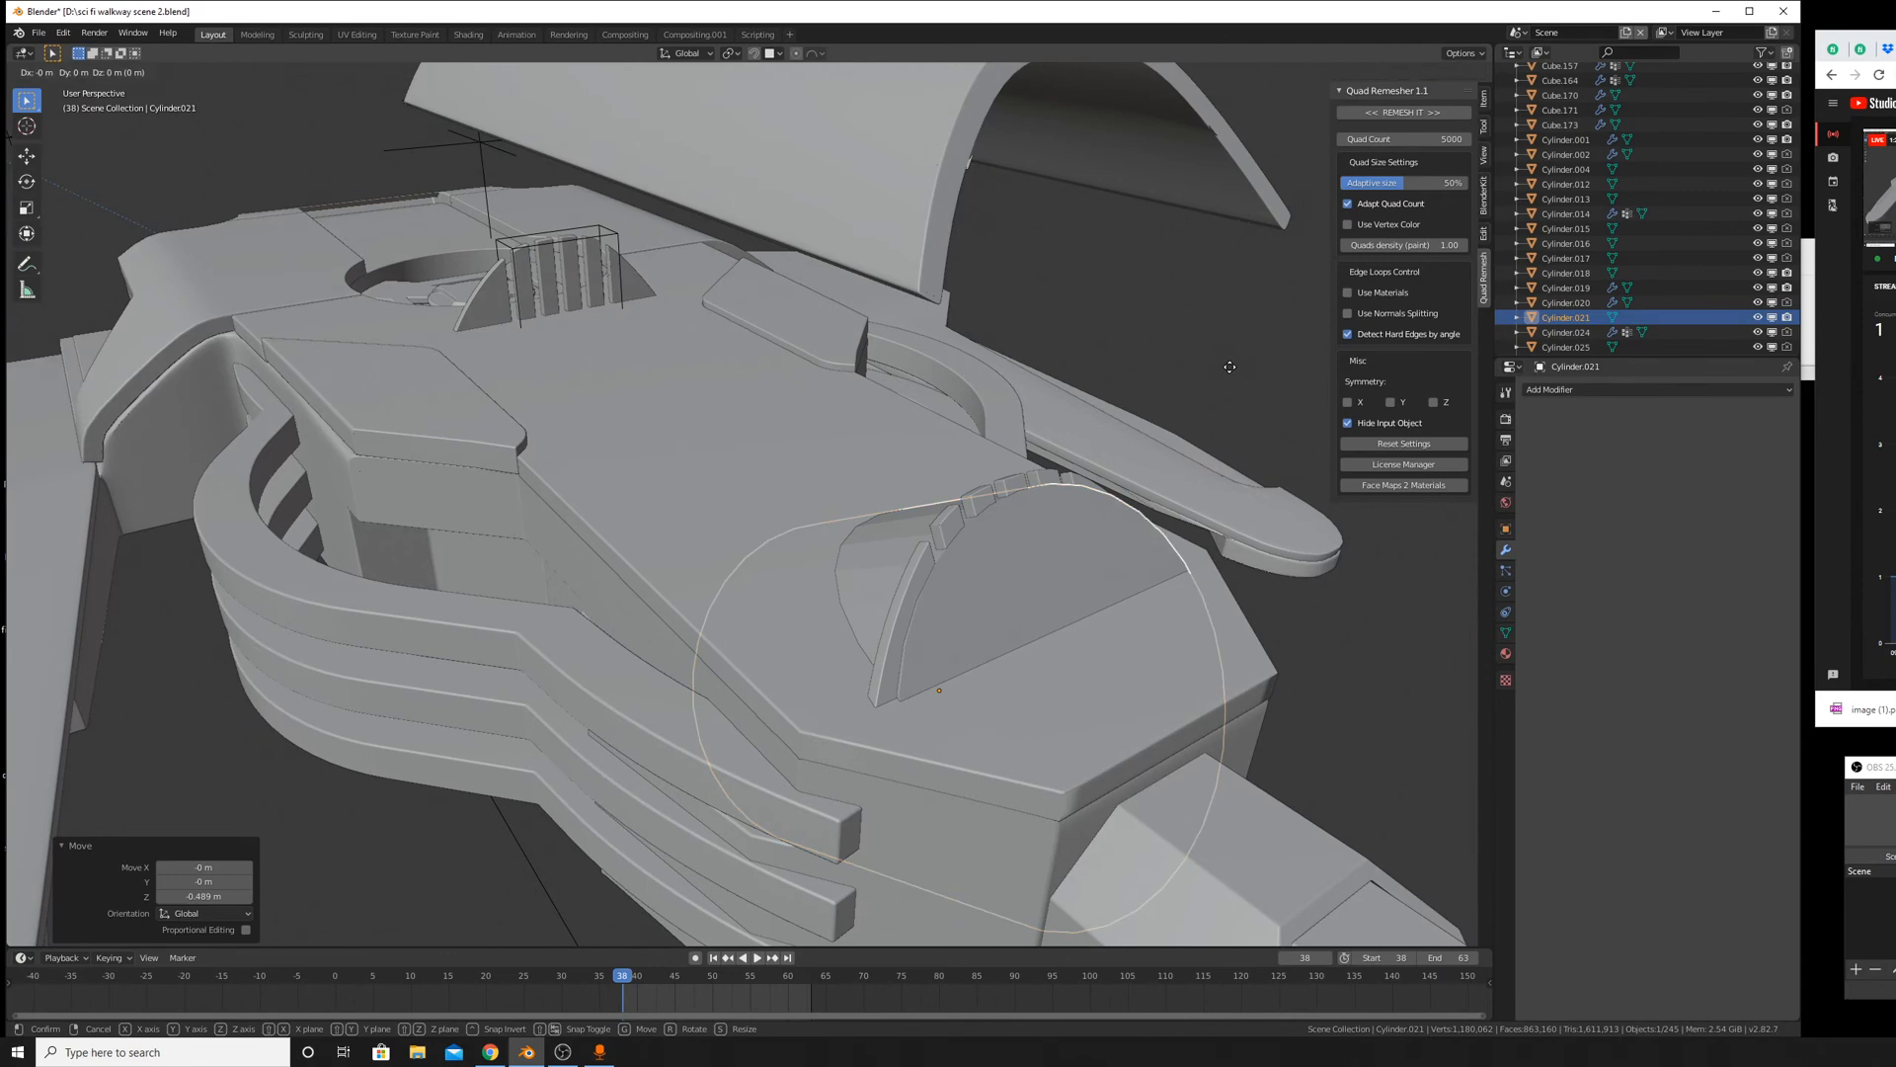
pyautogui.rightClick(1230, 367)
pyautogui.press('s')
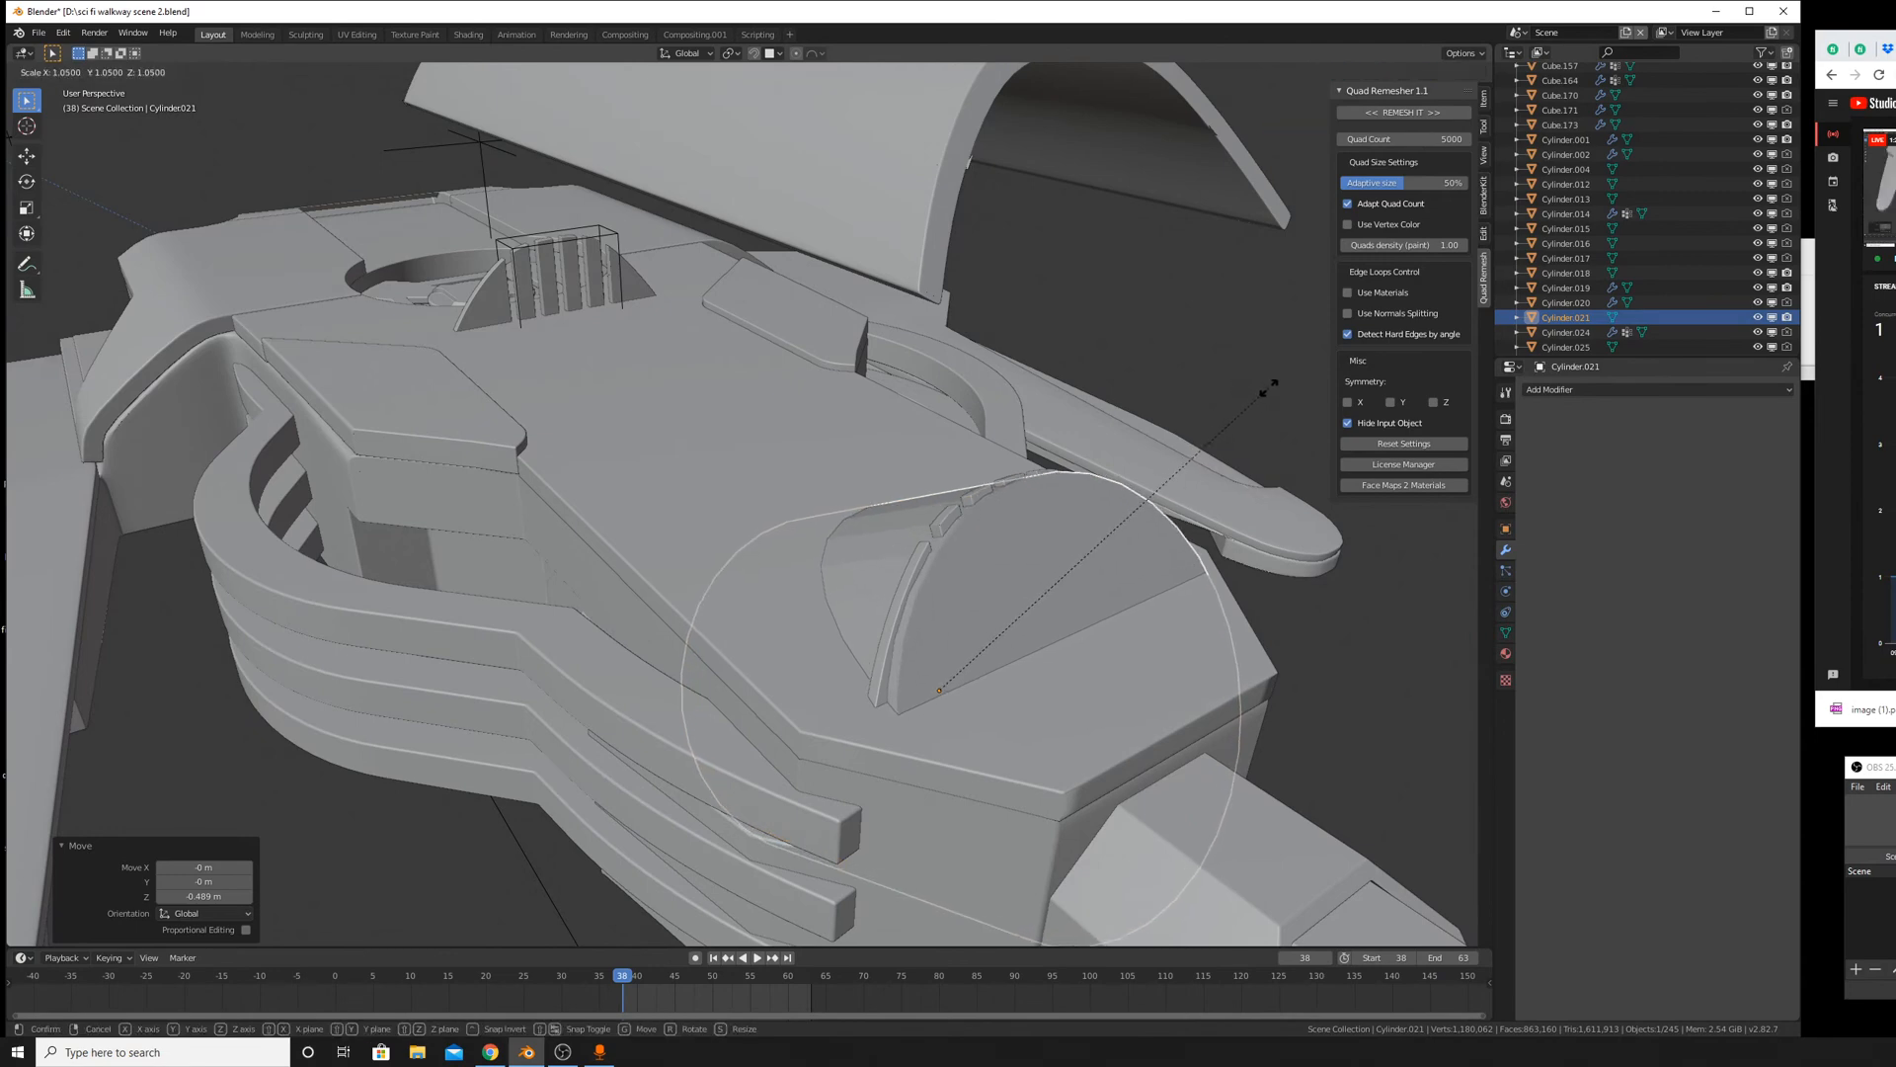
pyautogui.click(1269, 388)
# Display the scene in wireframe and check the cylinder's vertices against the base corners of the slatted arch.
pyautogui.scroll(-3, 1203, 456)
pyautogui.moveTo(1203, 456); pyautogui.dragTo(856, 535, button='middle')
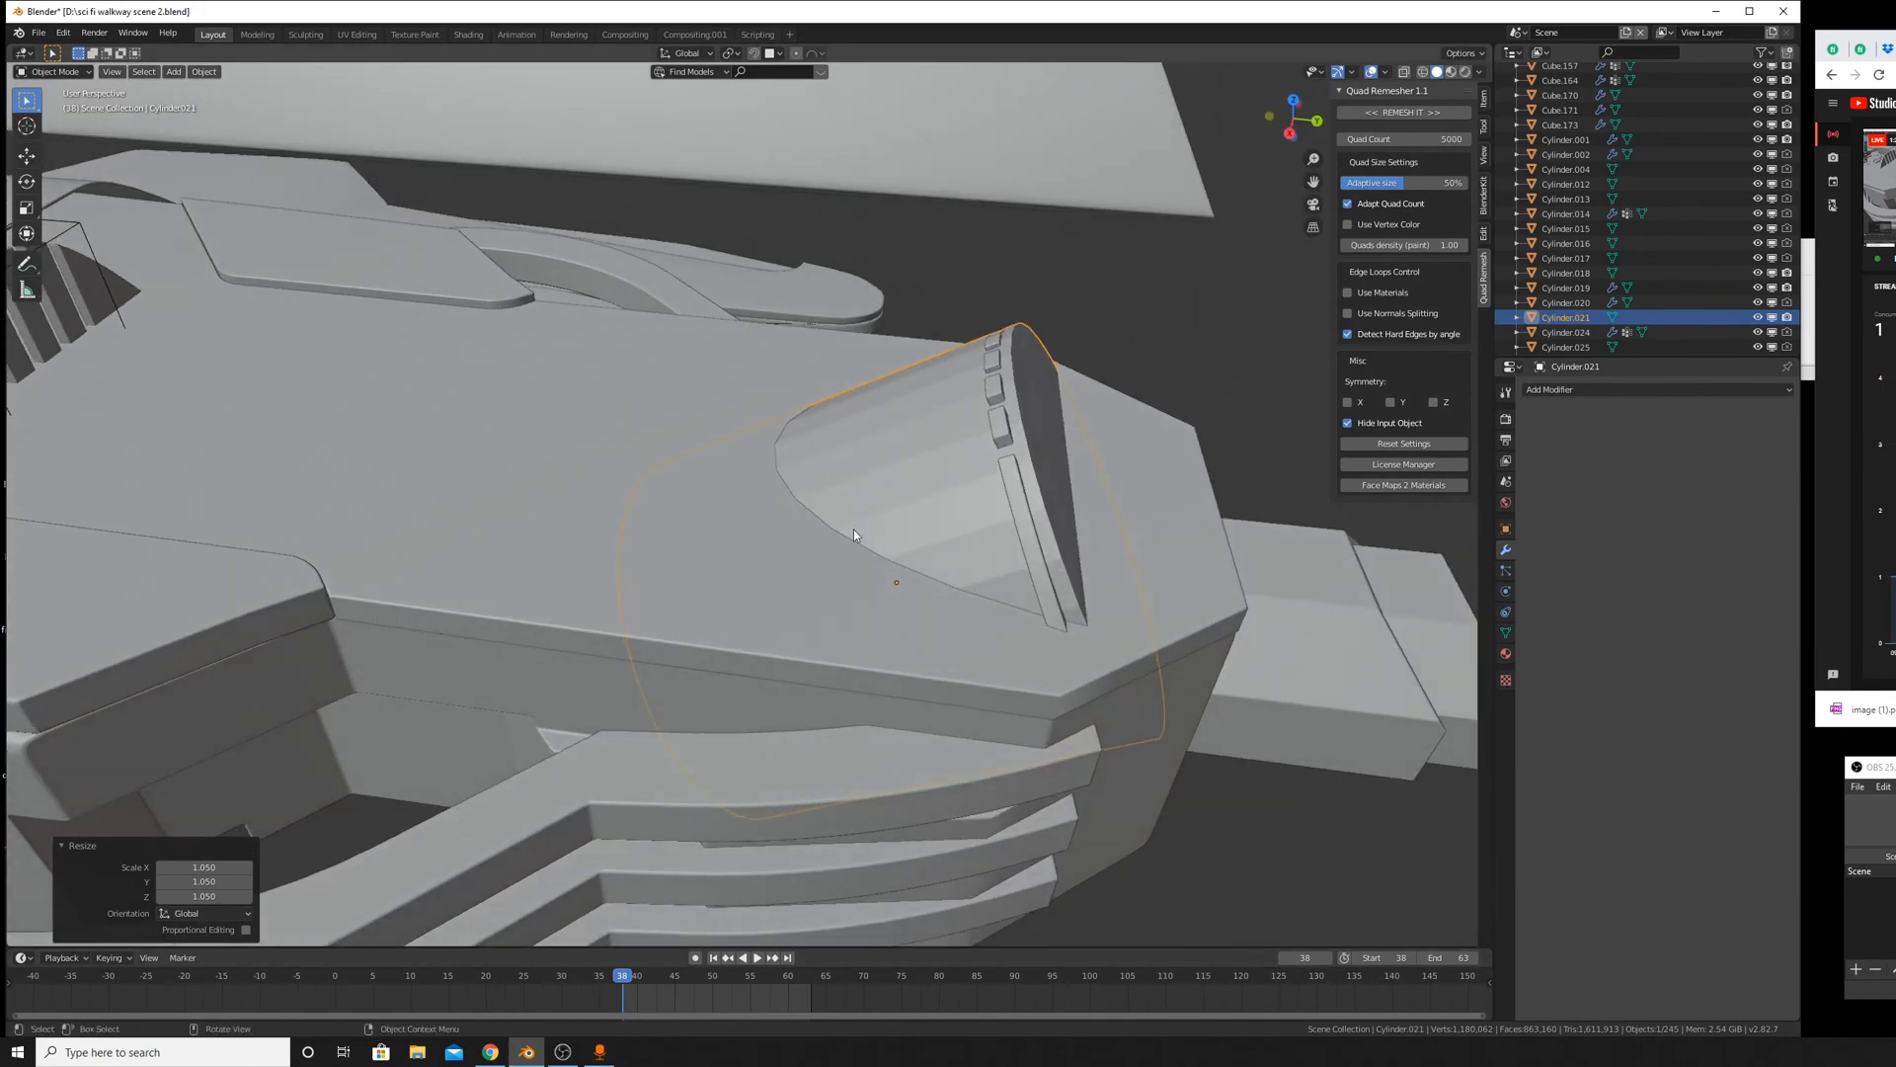
pyautogui.scroll(-4, 980, 570)
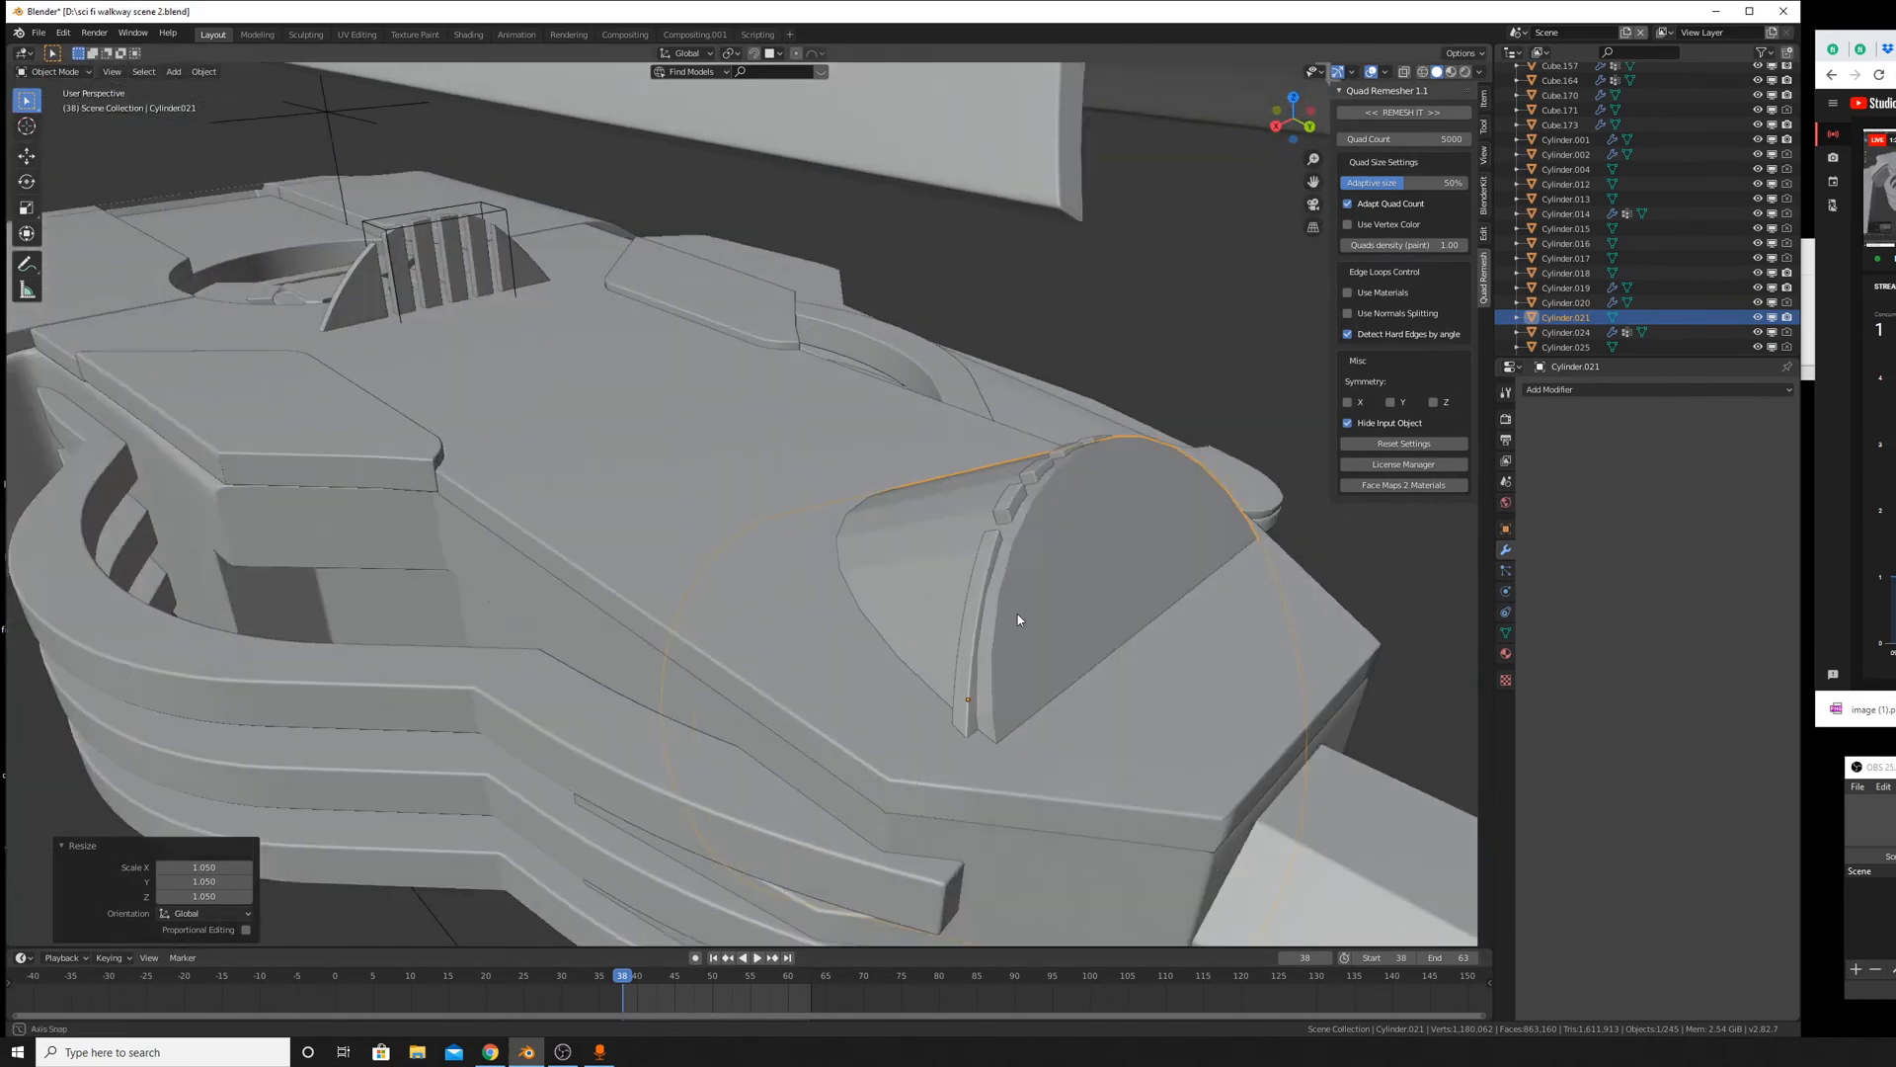
pyautogui.moveTo(1017, 622); pyautogui.dragTo(858, 648, button='middle')
pyautogui.press('Tab')
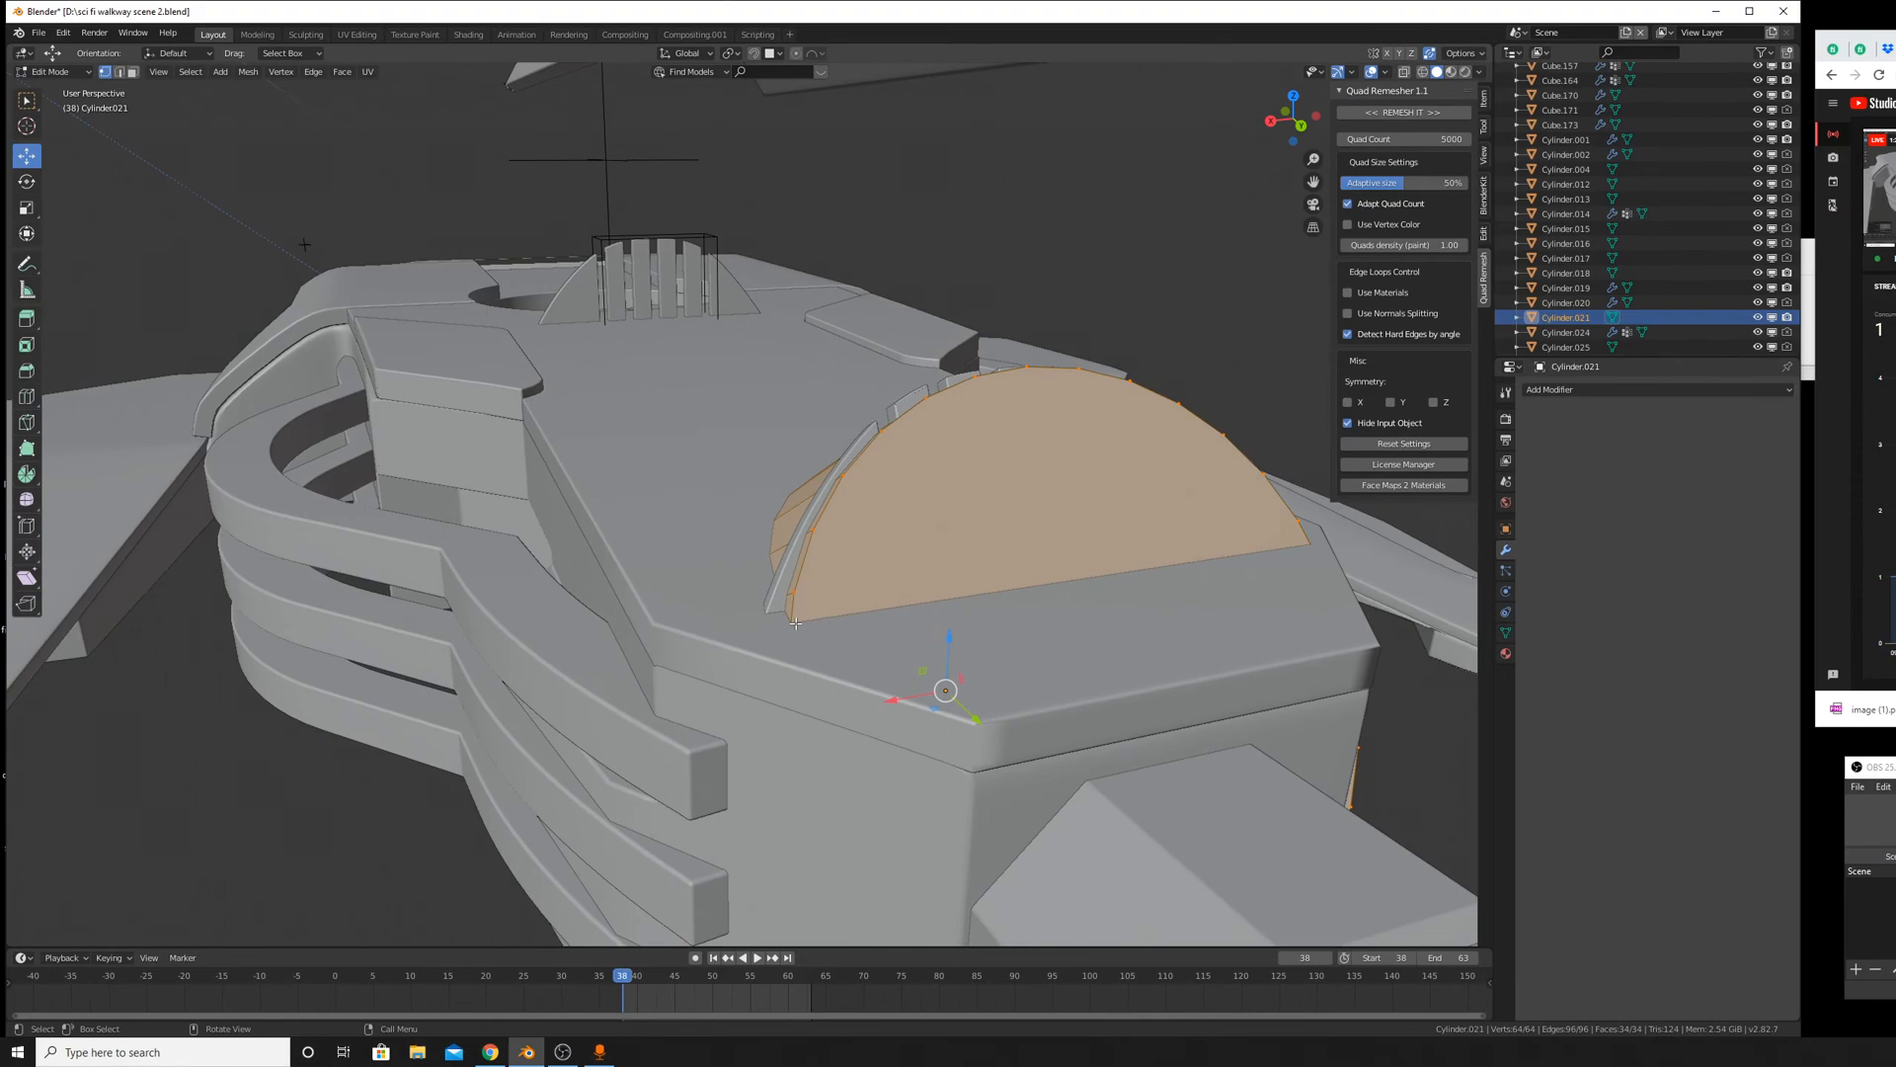
pyautogui.click(1425, 72)
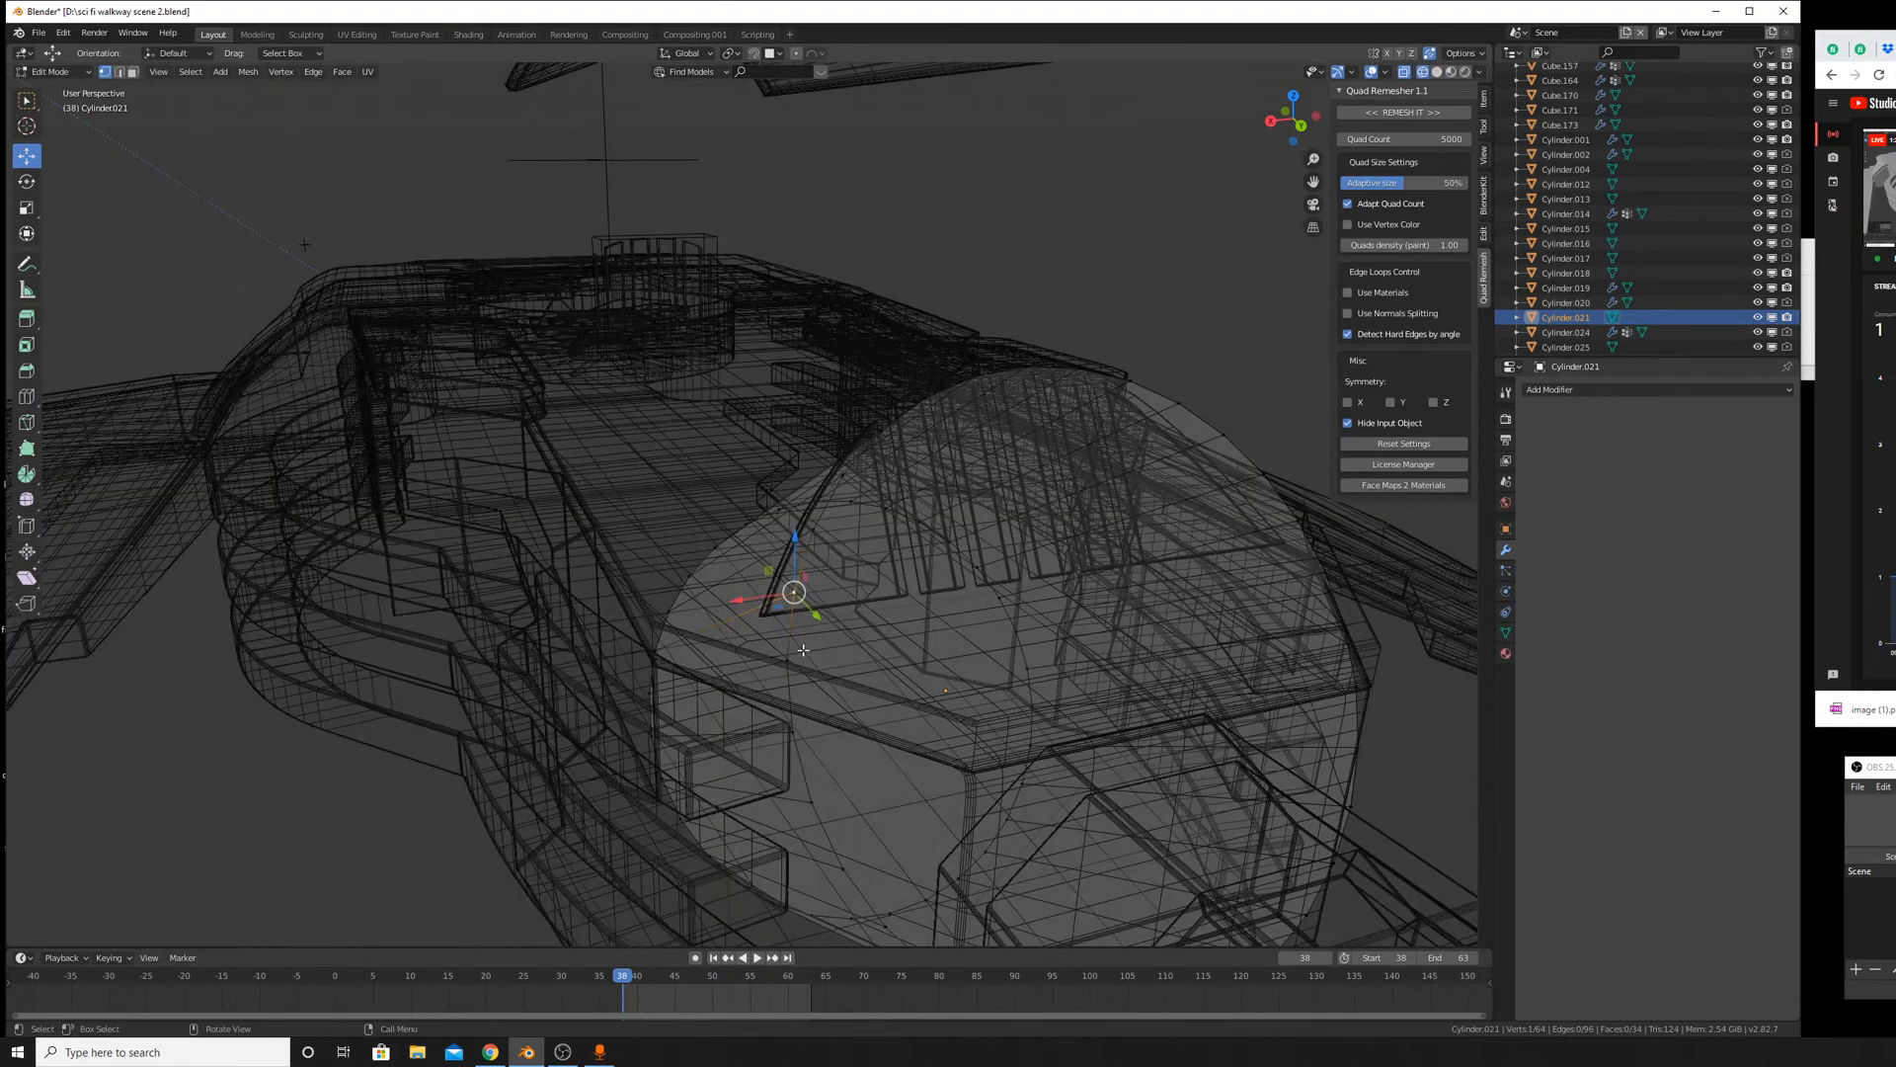
pyautogui.moveTo(1313, 544); pyautogui.dragTo(1234, 667, button='middle')
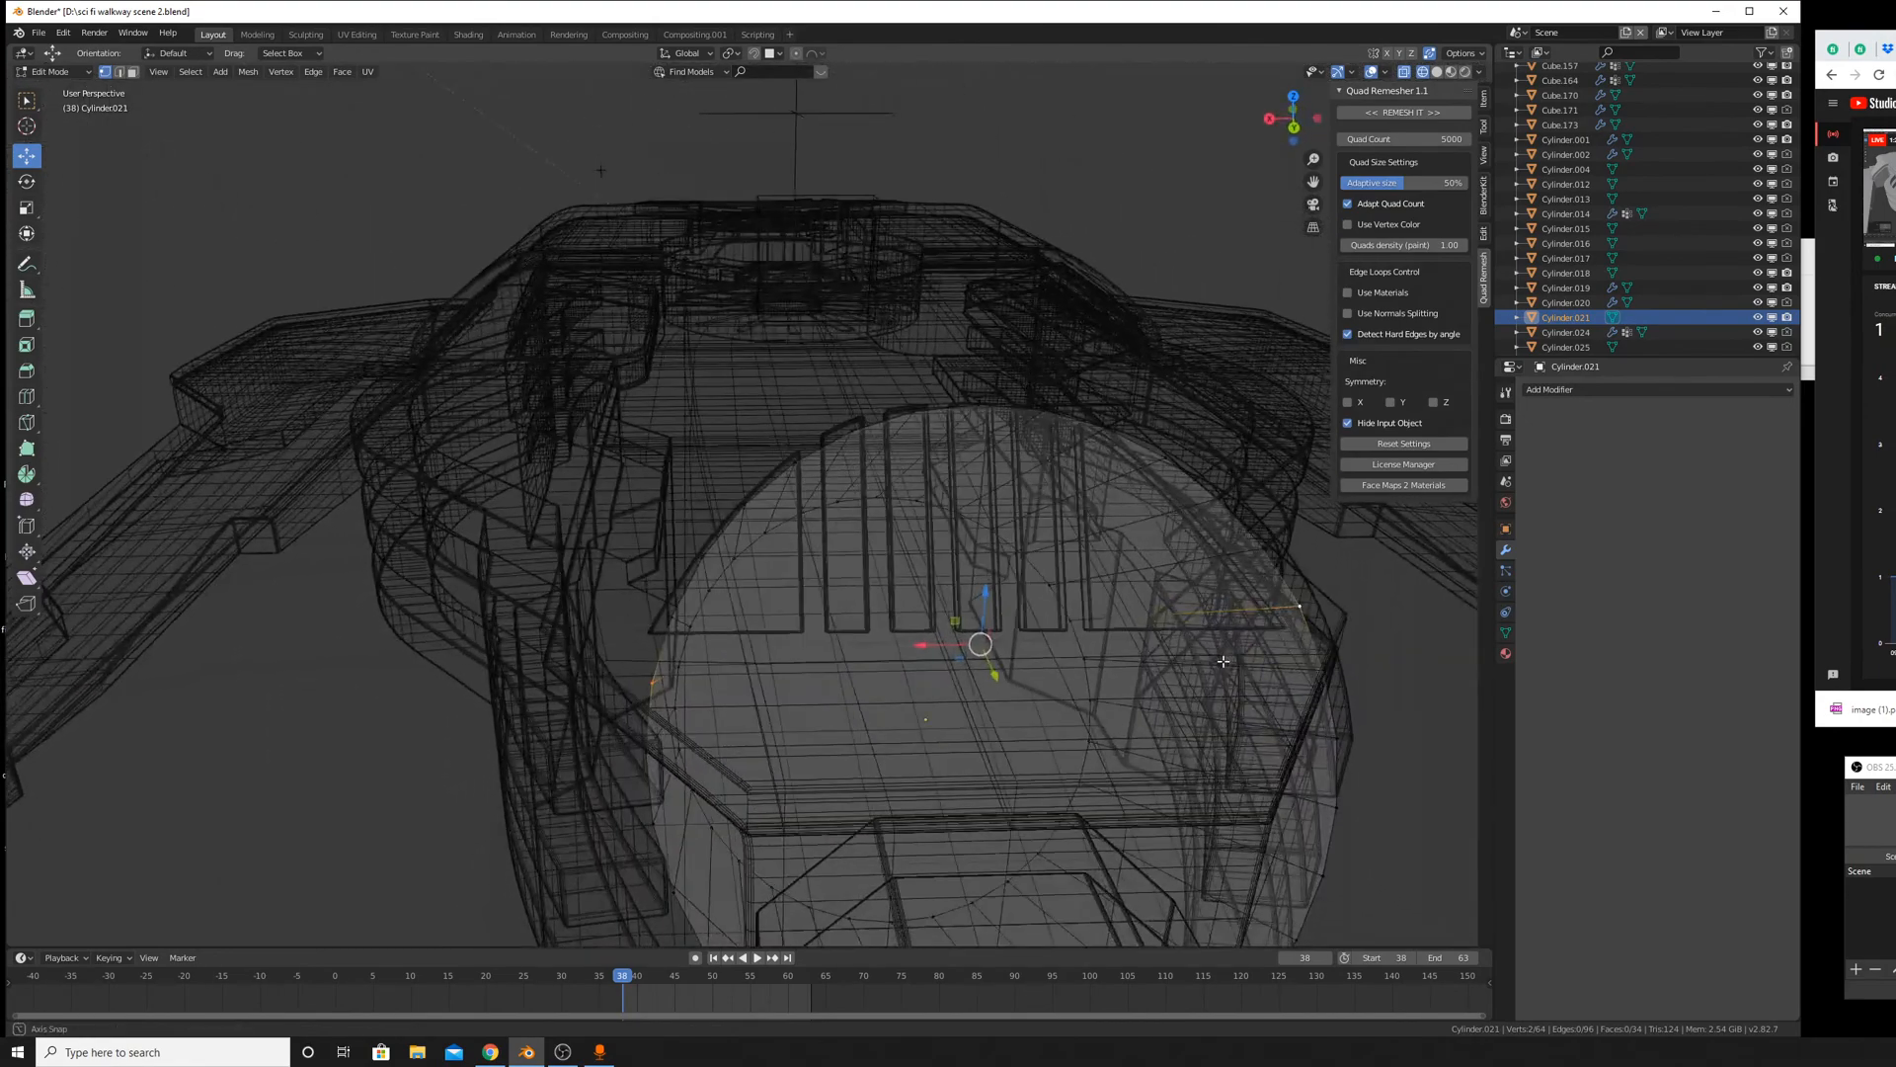
pyautogui.press('Tab')
pyautogui.press('r')
pyautogui.press('x')
pyautogui.click(909, 264)
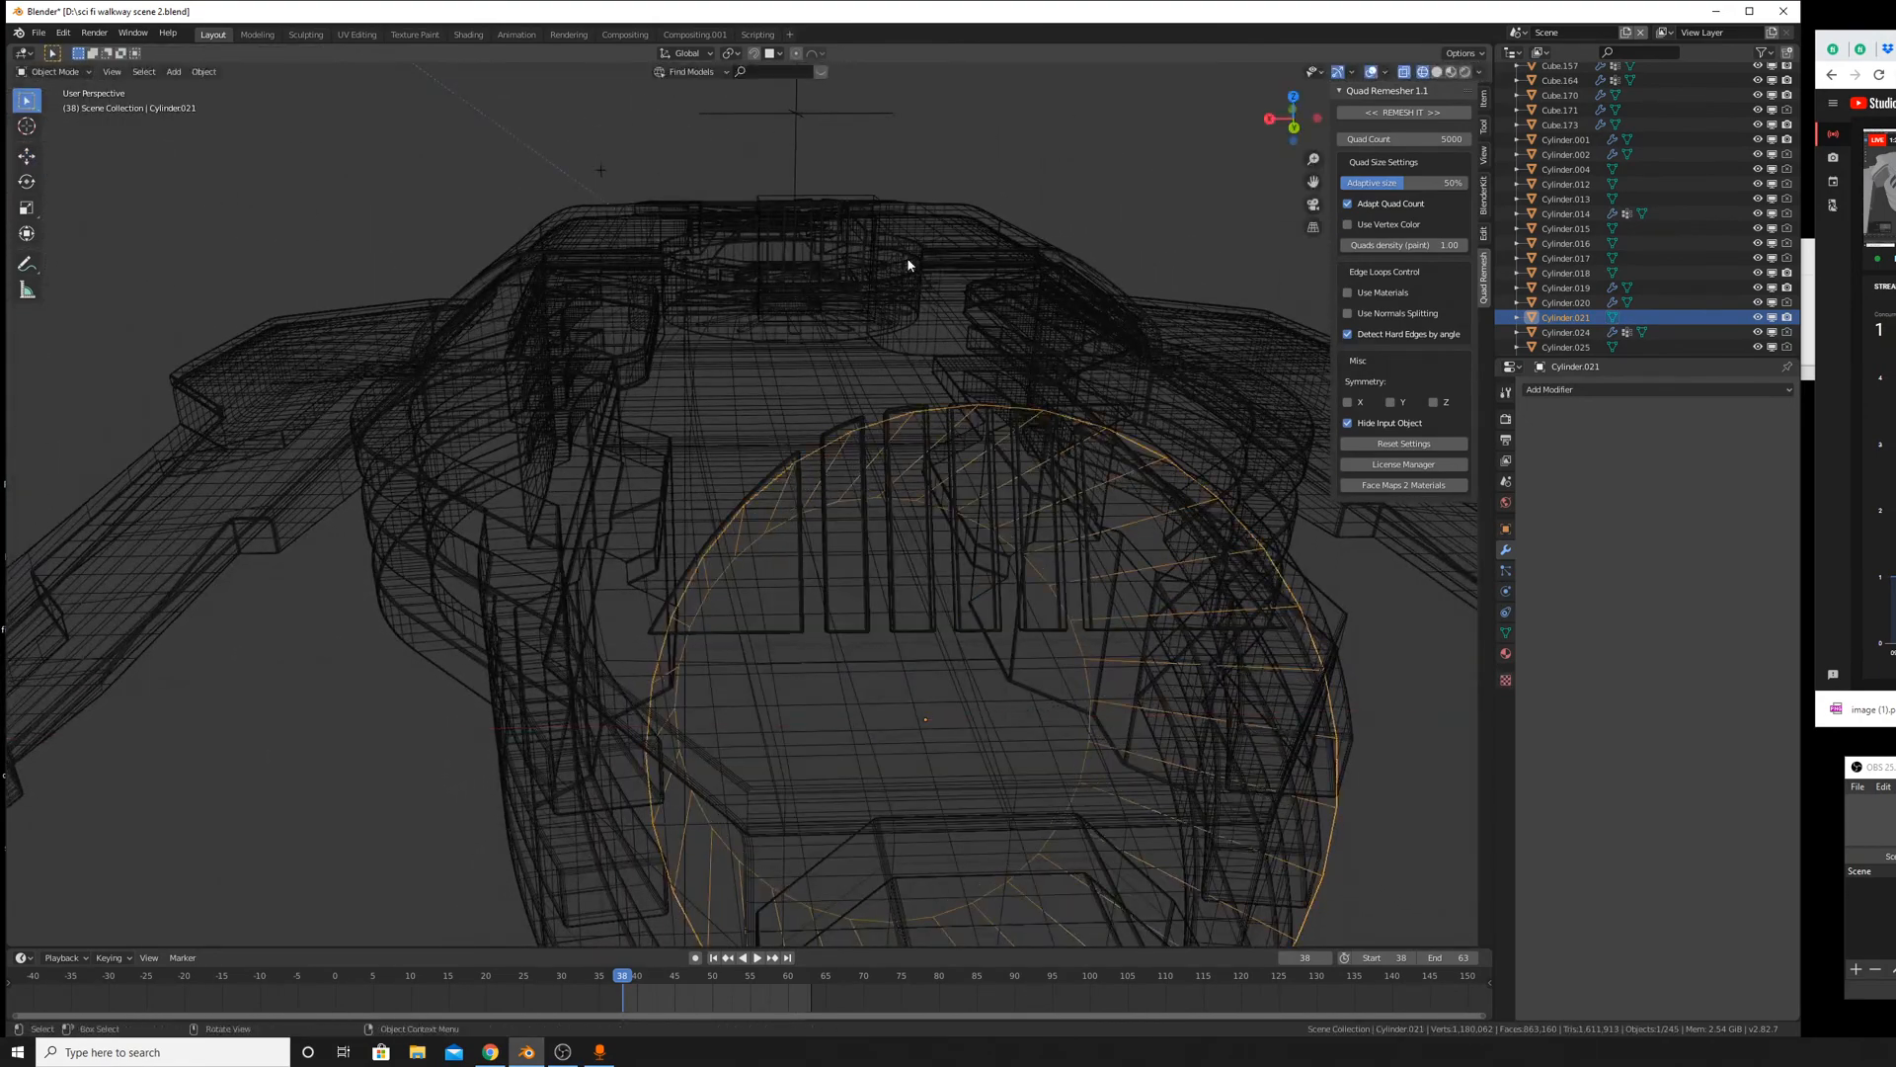
# Set the transform orientation to Local and rotate the cylinder about 6° around its local Z axis.
pyautogui.click(687, 53)
pyautogui.click(669, 115)
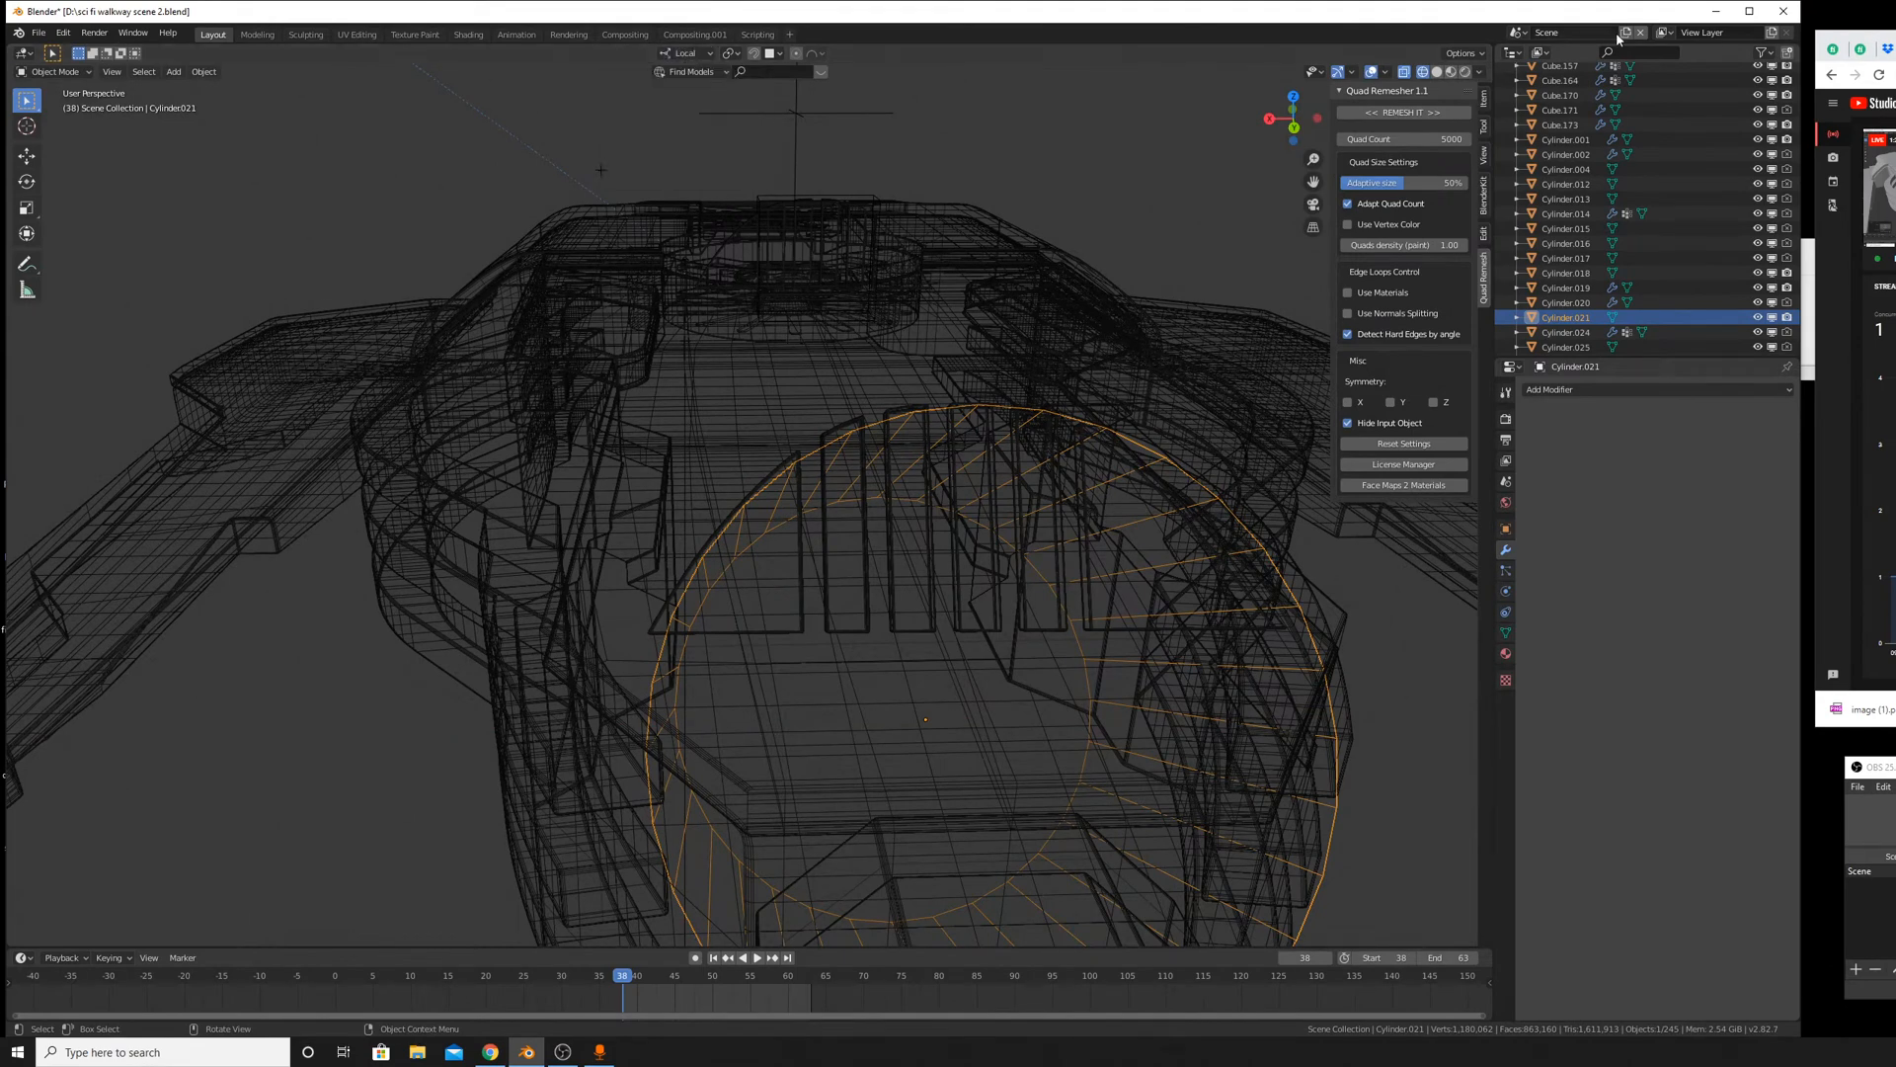
pyautogui.press('r')
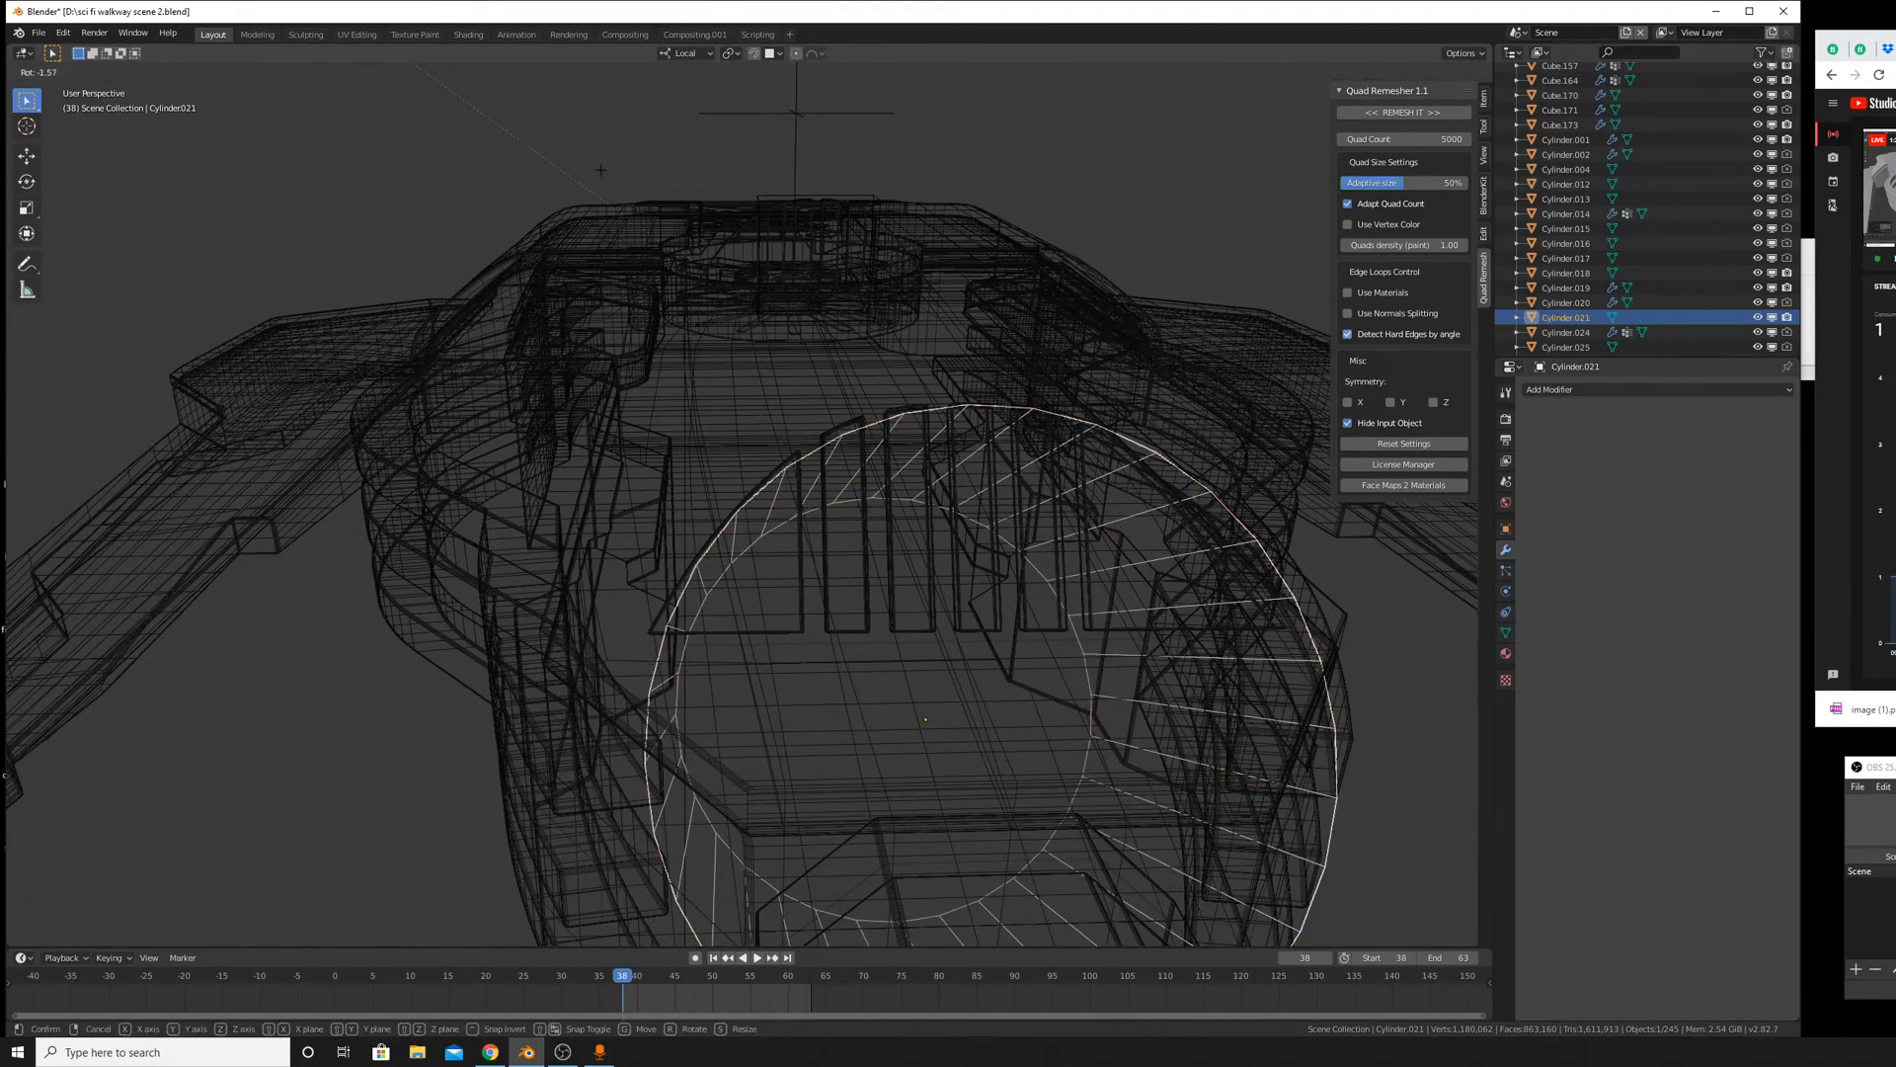
pyautogui.press('z')
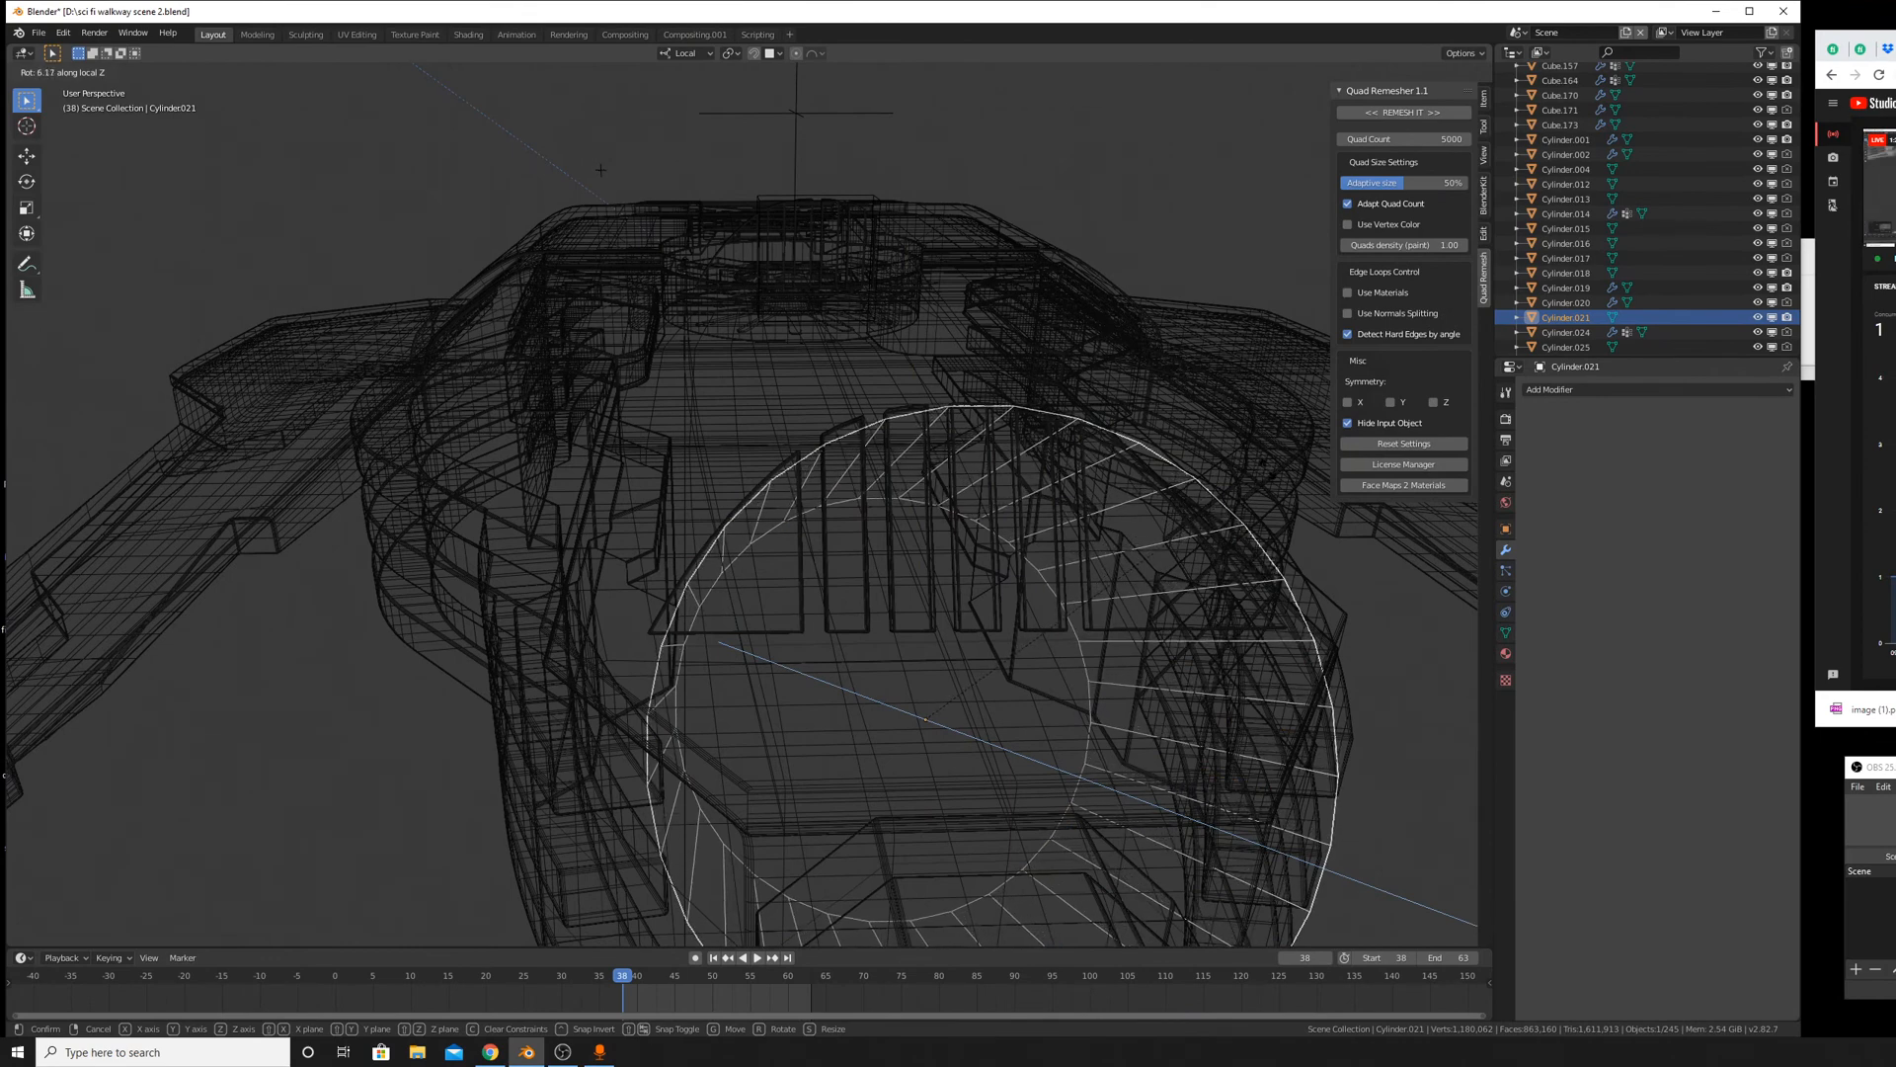
pyautogui.click(1108, 600)
# Connect the opposite vertices across both end caps of the cylinder, level with the base of the slatted arch.
pyautogui.press('Tab')
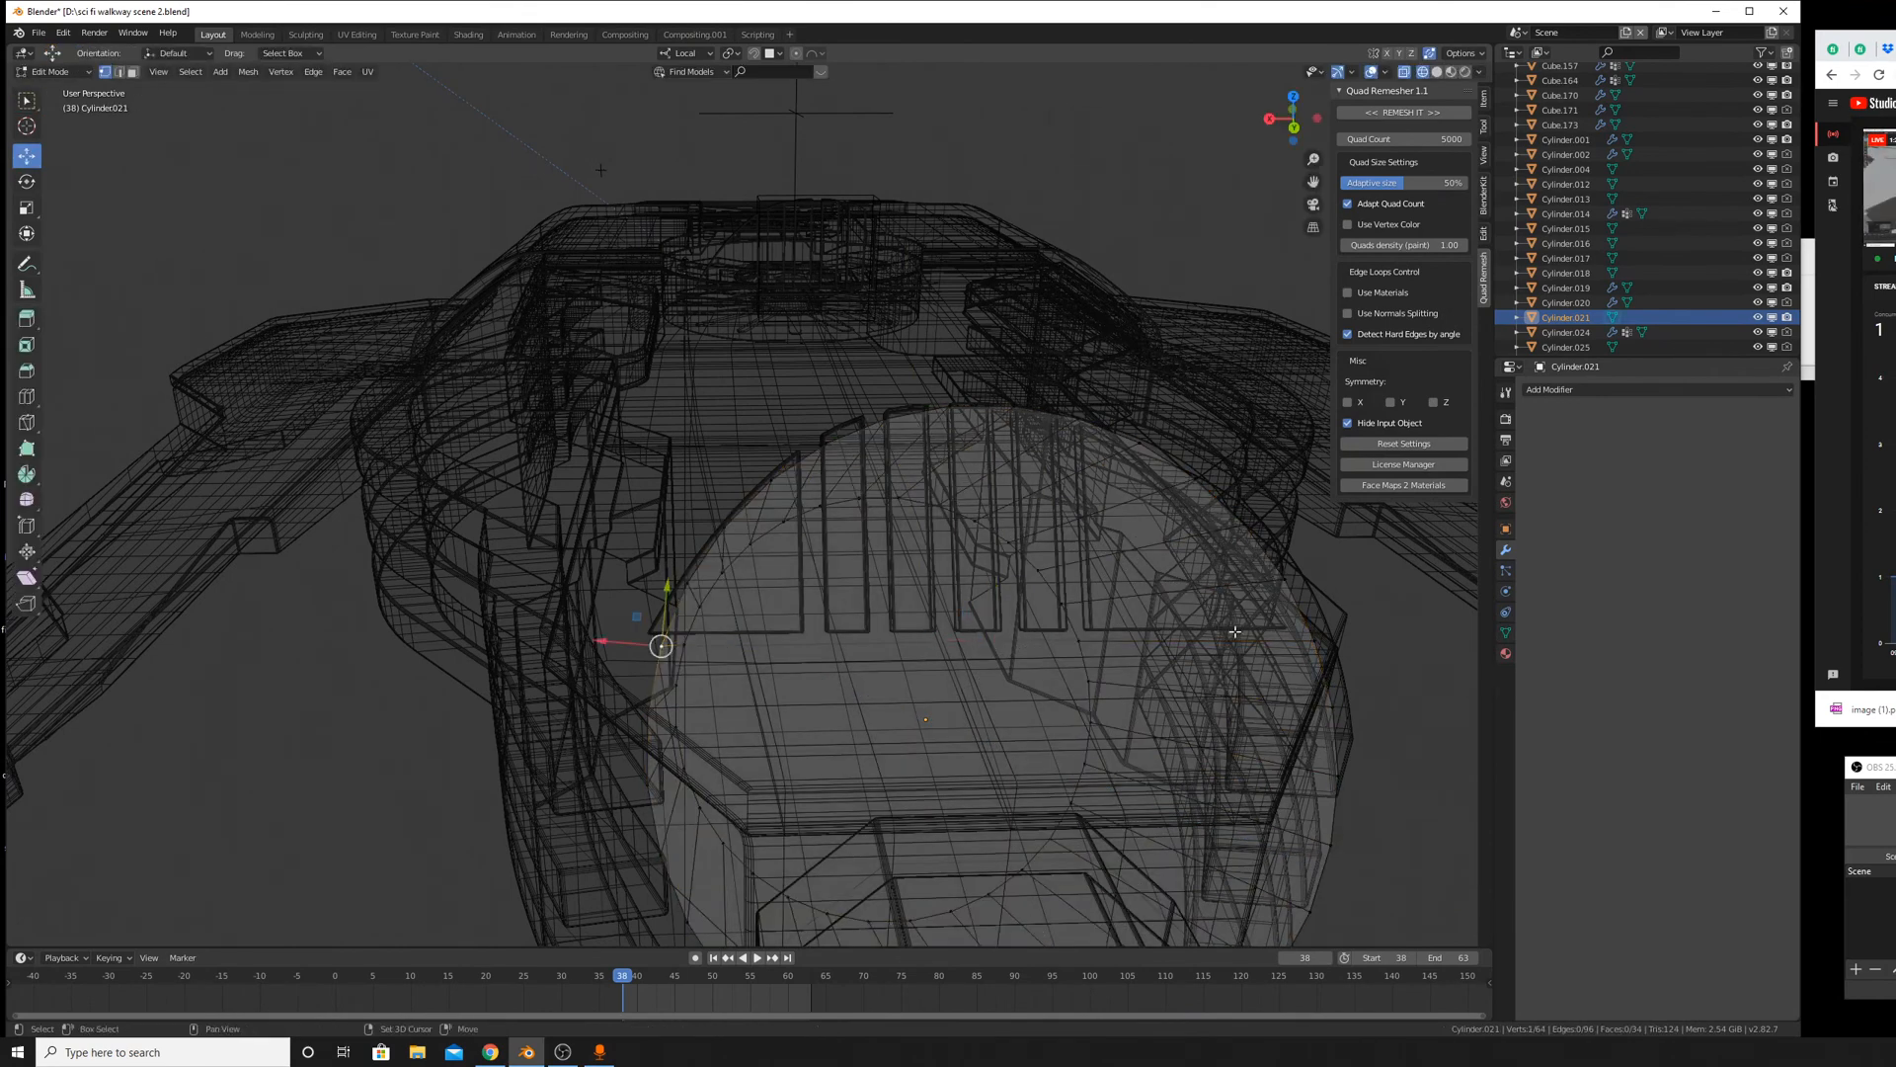
pyautogui.moveTo(966, 661); pyautogui.dragTo(1077, 688, button='middle')
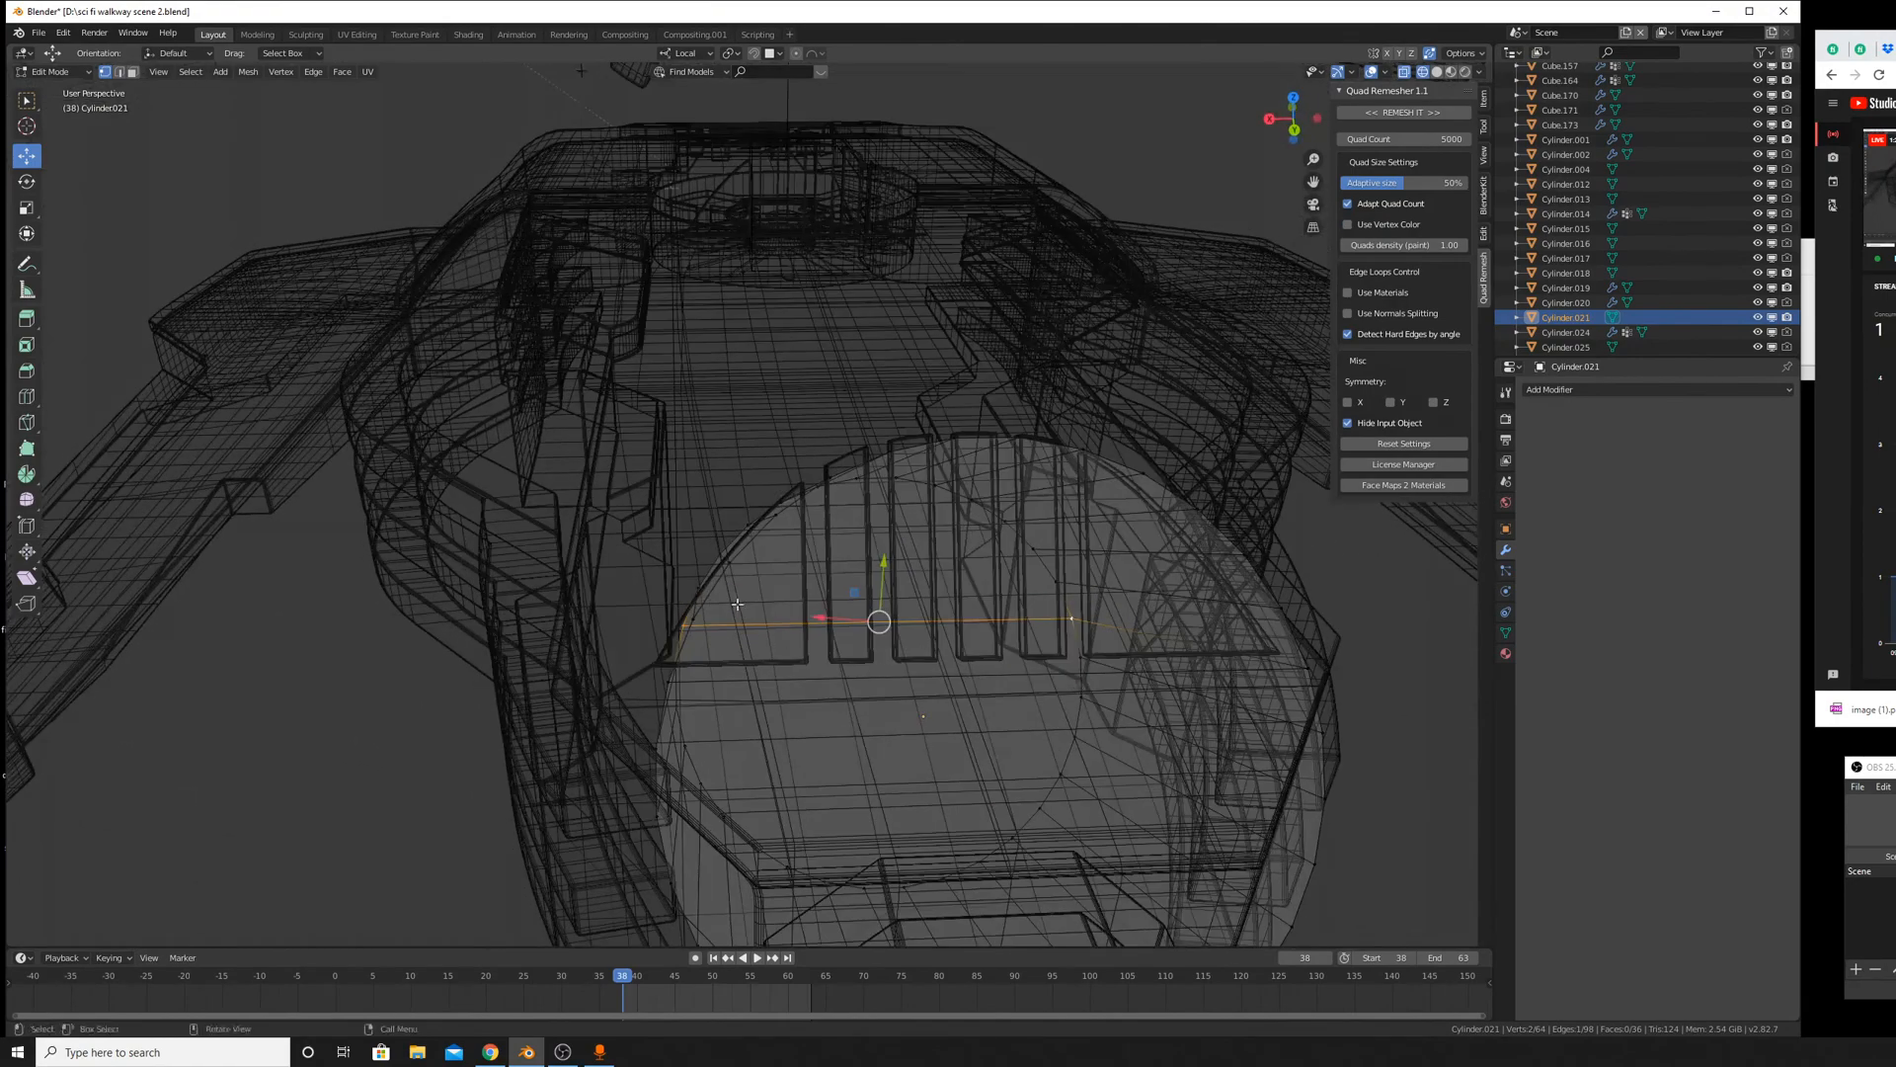
pyautogui.scroll(3, 889, 699)
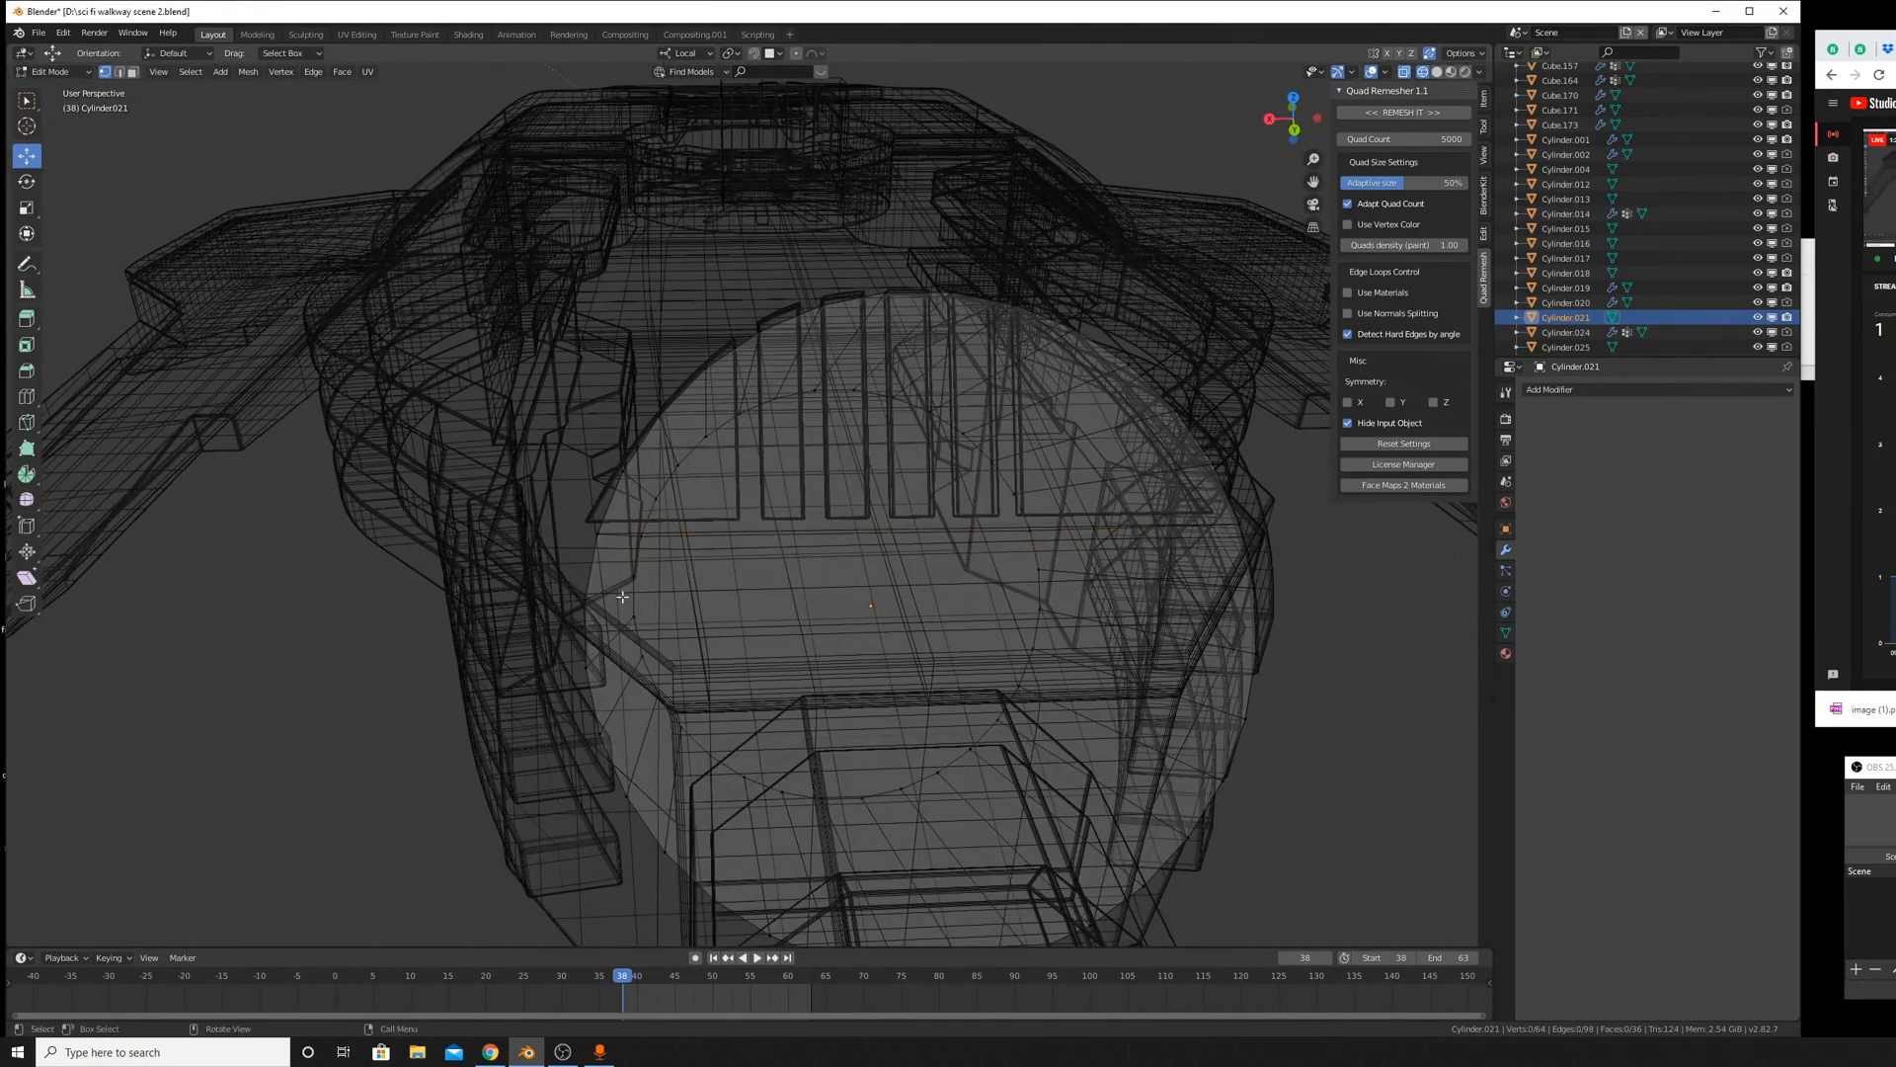
# Select the cylinder's lower half below the arch's base line and delete its faces.
pyautogui.press('b')
pyautogui.moveTo(523, 559); pyautogui.dragTo(1408, 945)
pyautogui.scroll(-4, 782, 751)
pyautogui.press('x')
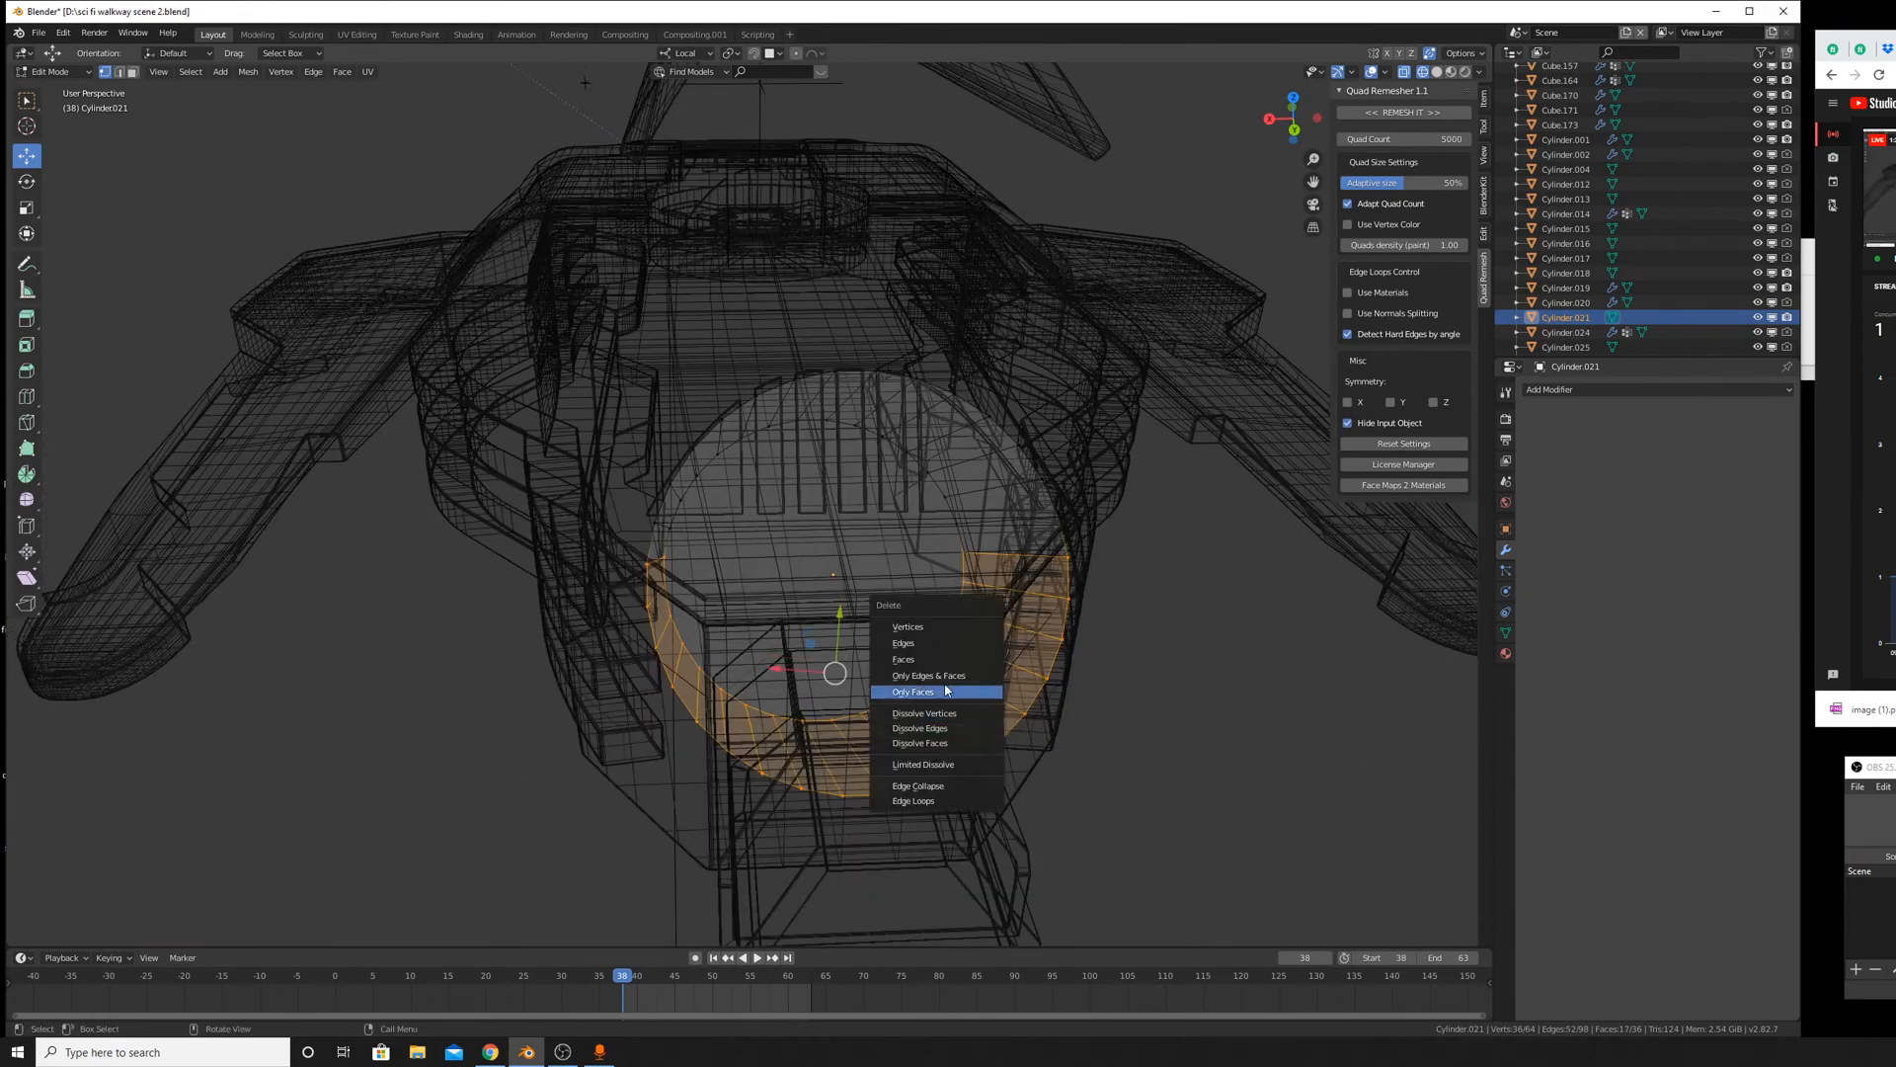
pyautogui.click(978, 659)
pyautogui.moveTo(978, 659); pyautogui.dragTo(907, 597, button='middle')
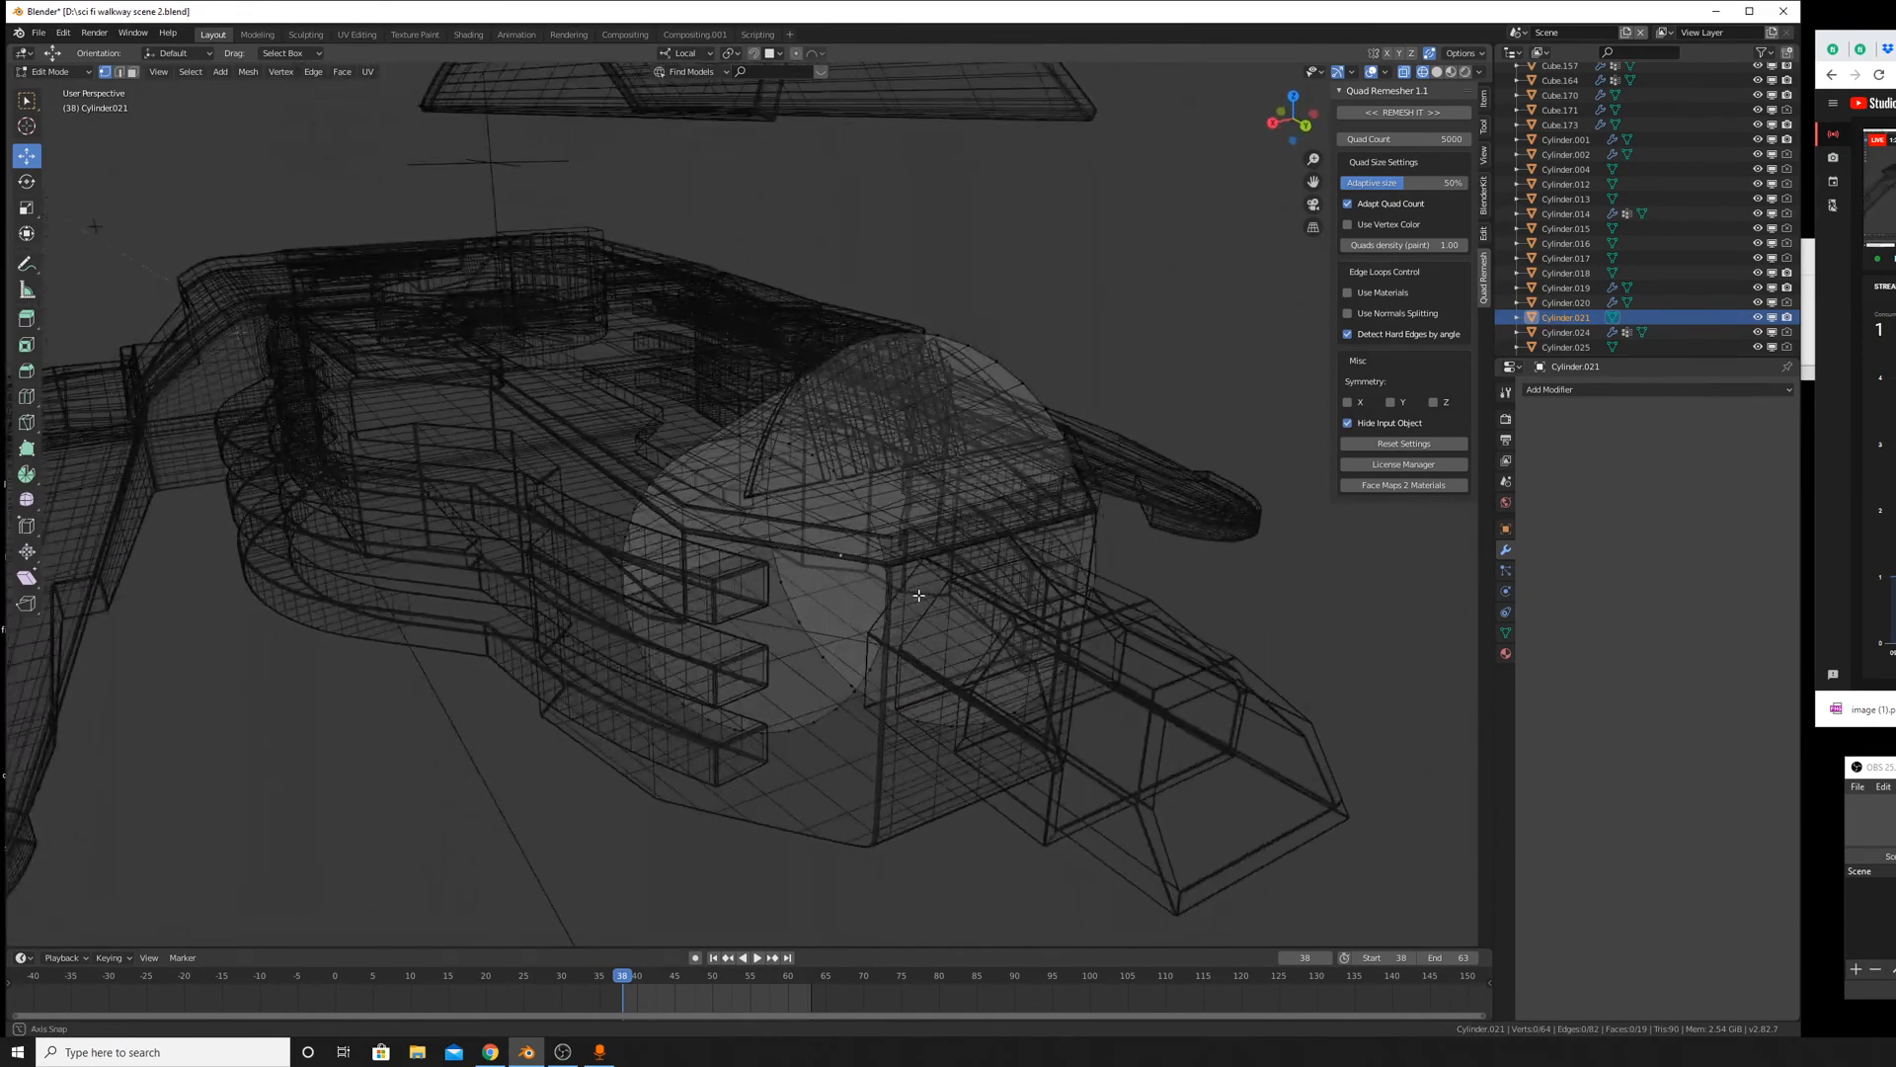
# Return to solid shading, set the orientation to Global, and raise the cut cylinder 7.22 m along Z.
pyautogui.press('Tab')
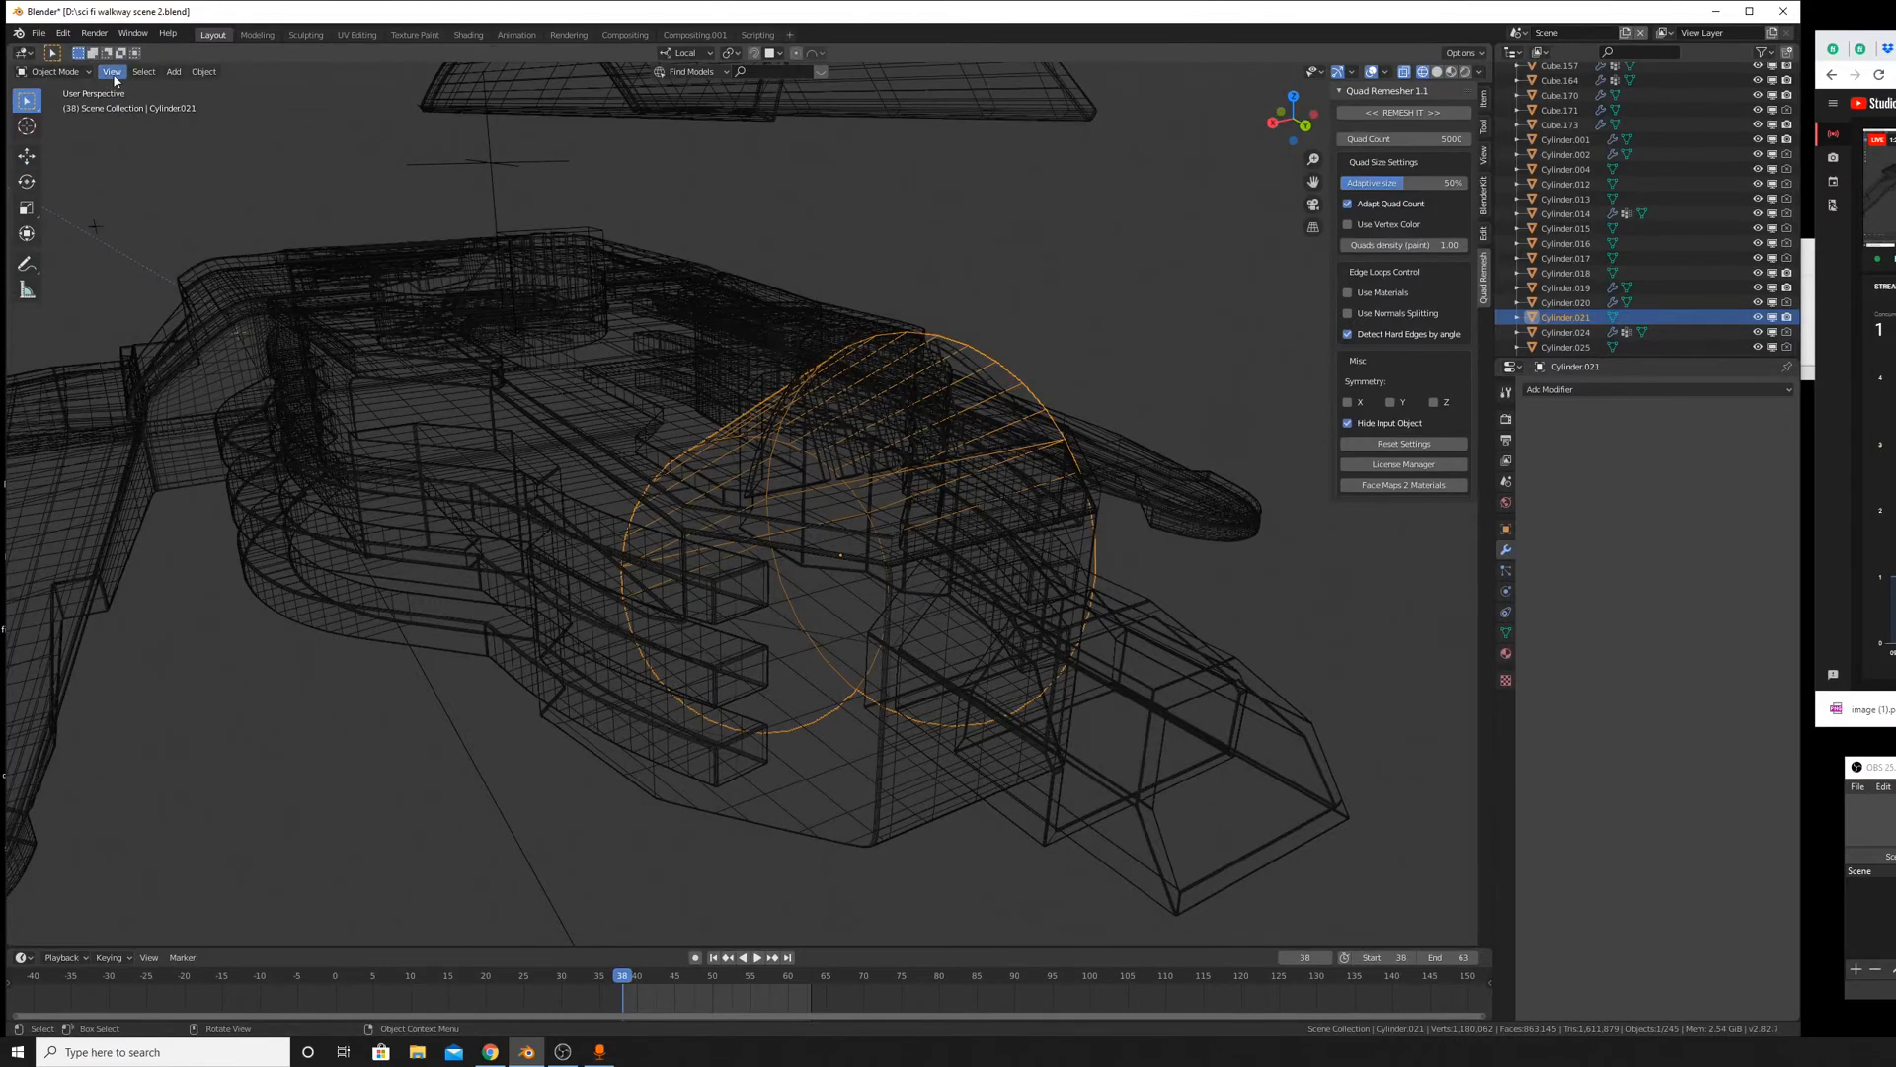
pyautogui.hotkey('shift', 'z')
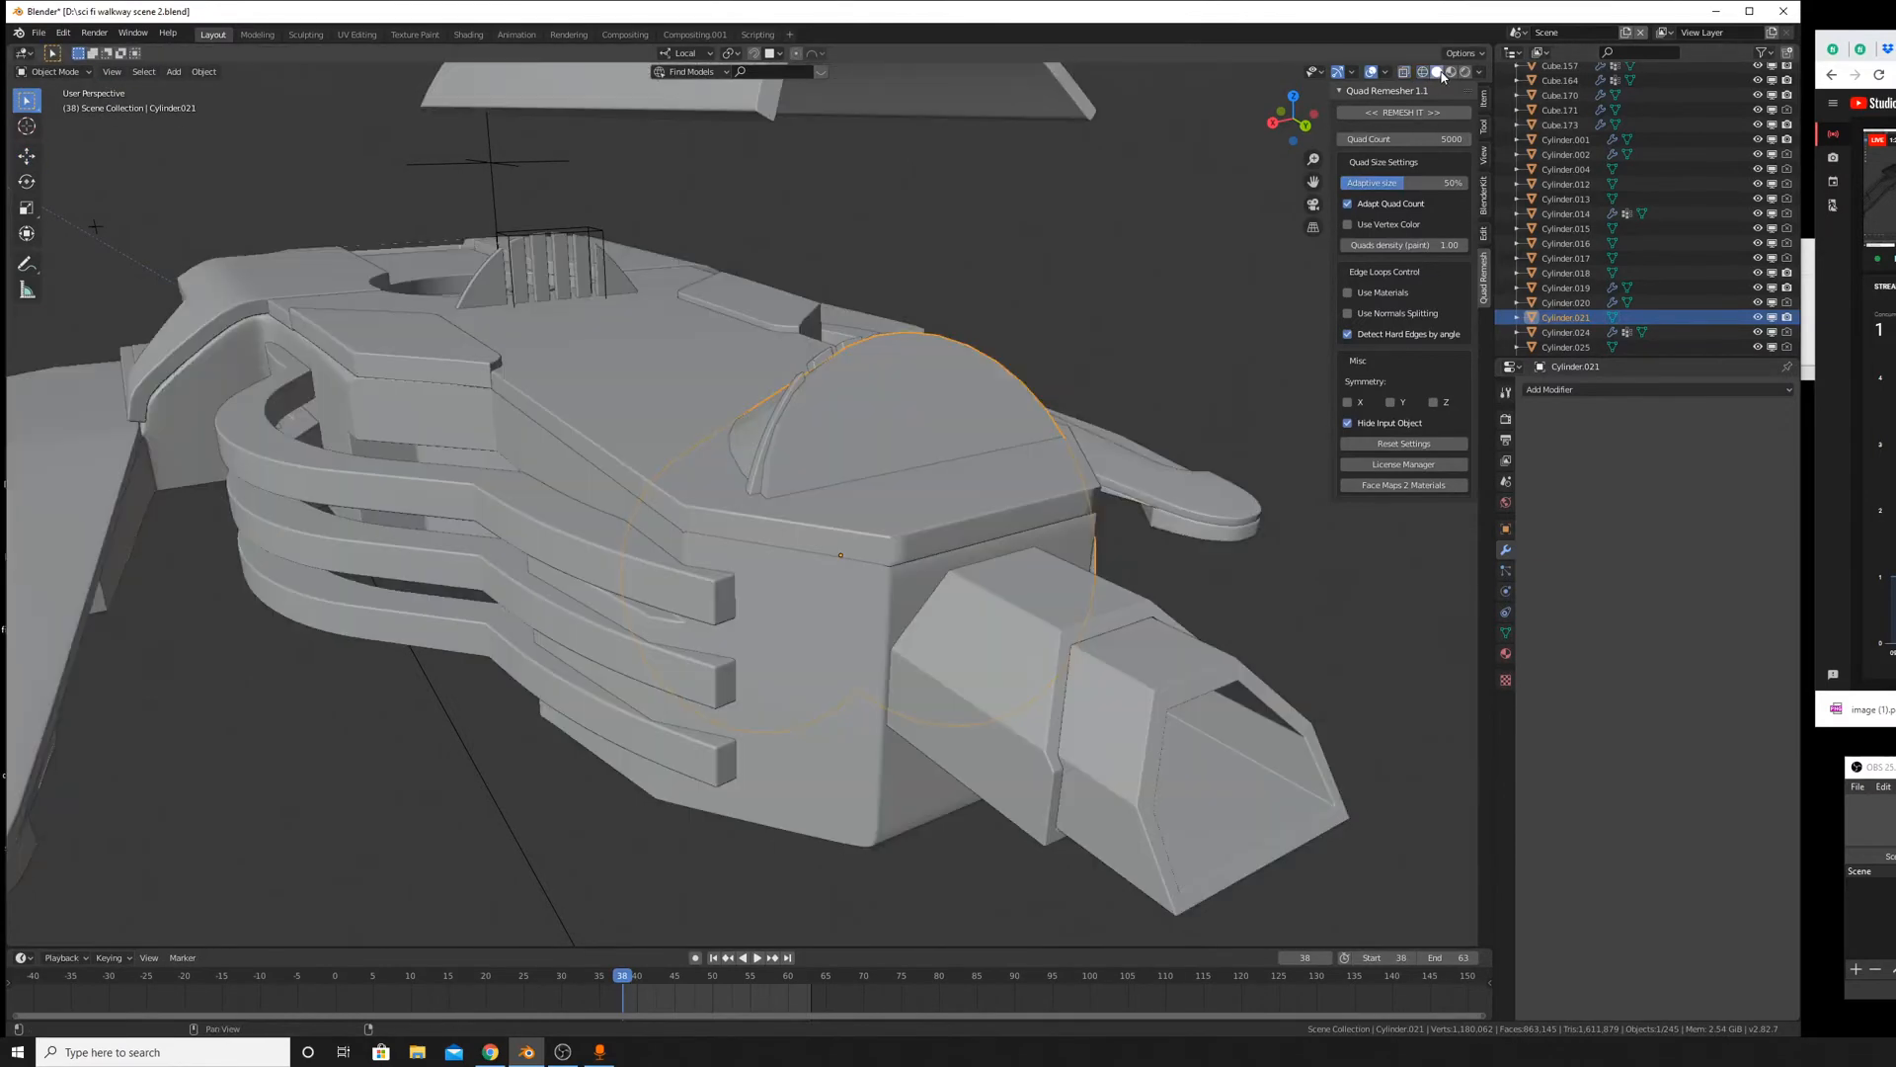
pyautogui.press('g')
pyautogui.click(1091, 690)
pyautogui.click(699, 55)
pyautogui.click(691, 110)
pyautogui.press('g')
pyautogui.press('z')
pyautogui.click(954, 263)
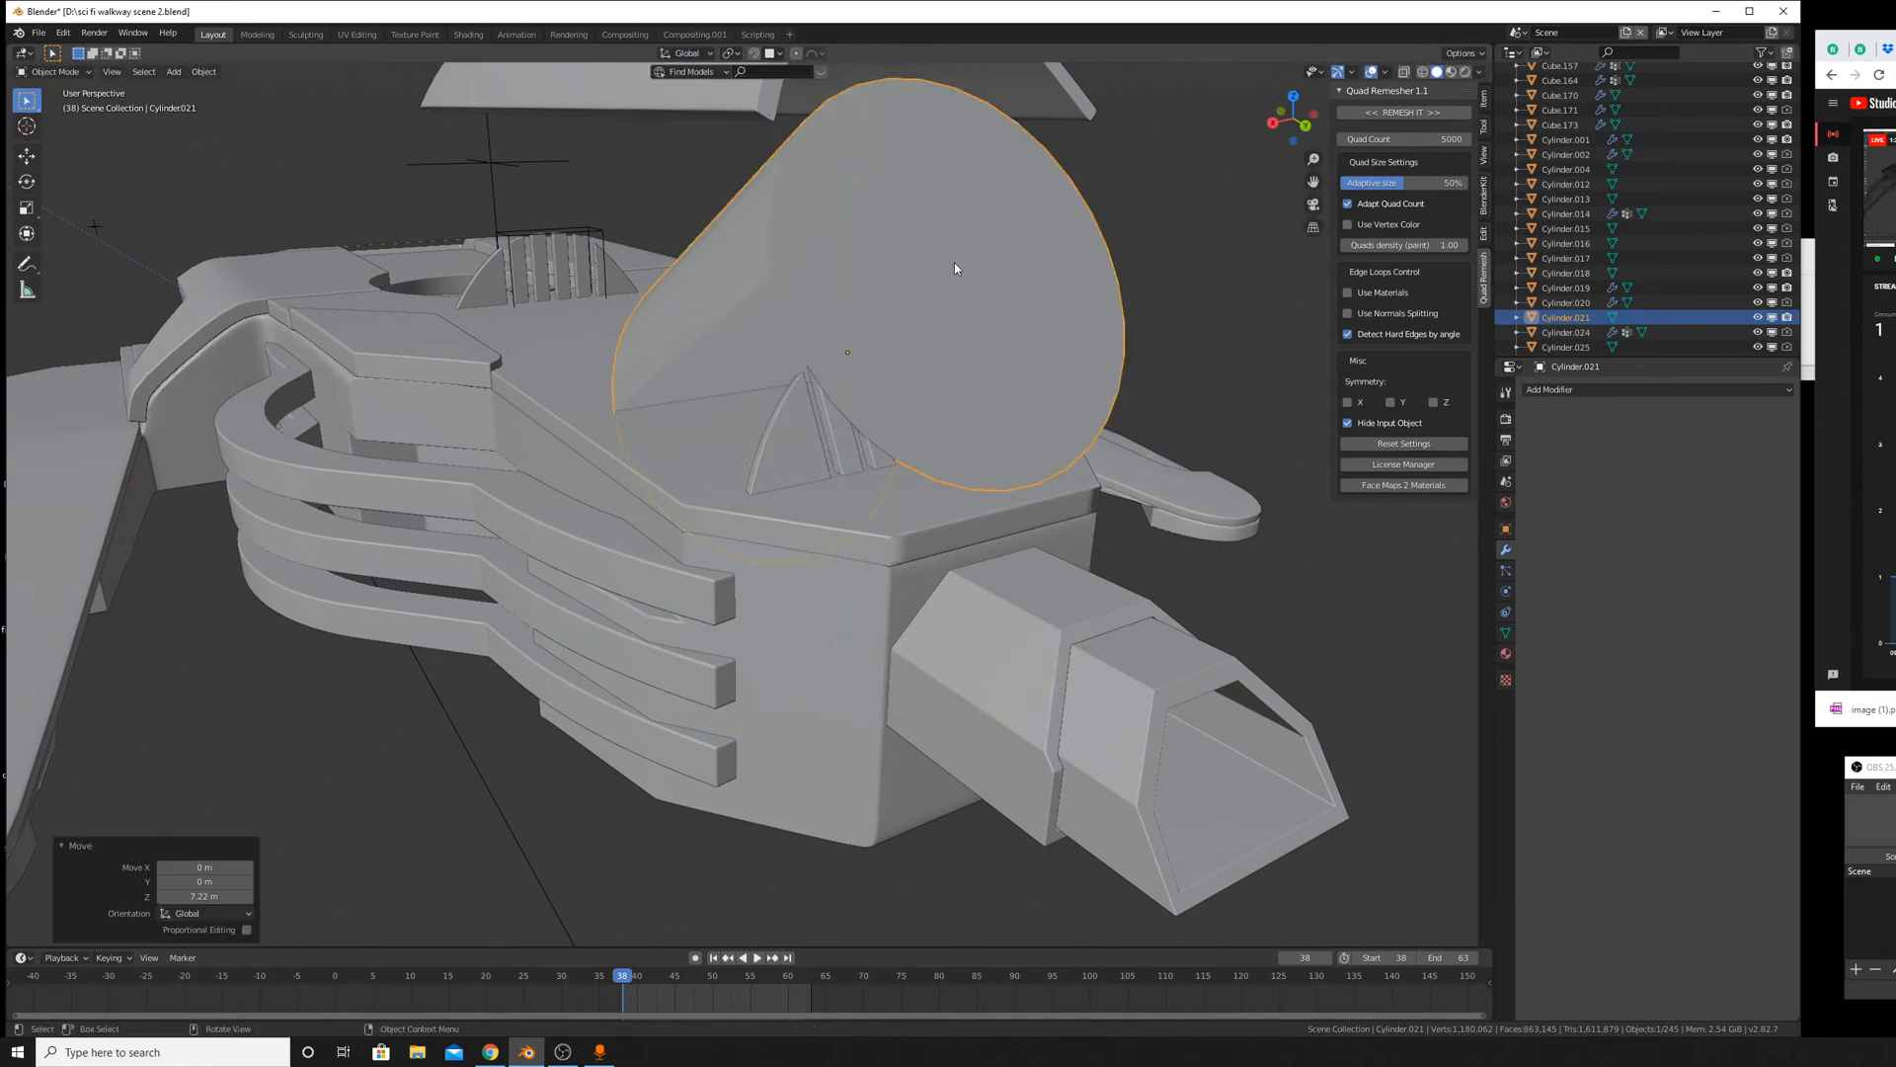
# Delete the remaining lower face of the cylinder's end cap beside the slatted arch.
pyautogui.moveTo(954, 262); pyautogui.dragTo(999, 458, button='middle')
pyautogui.press('Tab')
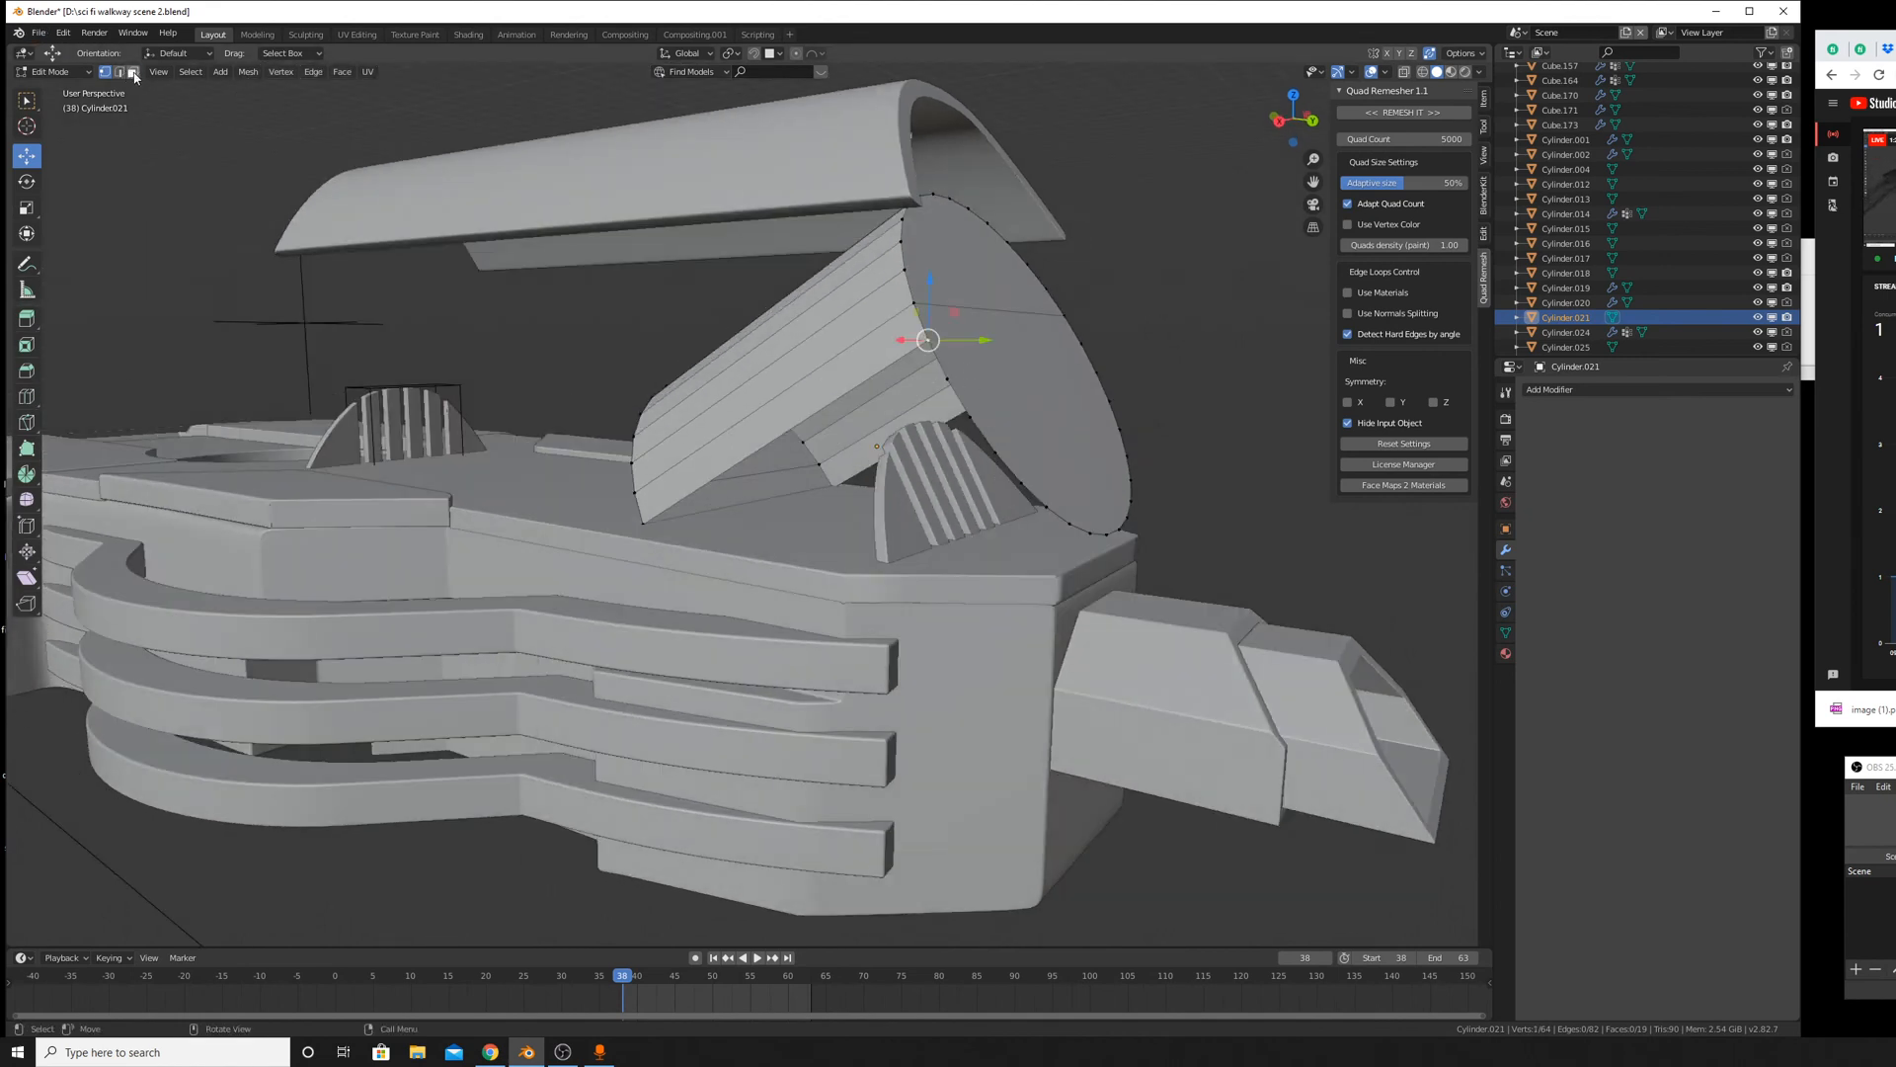
pyautogui.click(1024, 429)
pyautogui.press('x')
pyautogui.click(1029, 430)
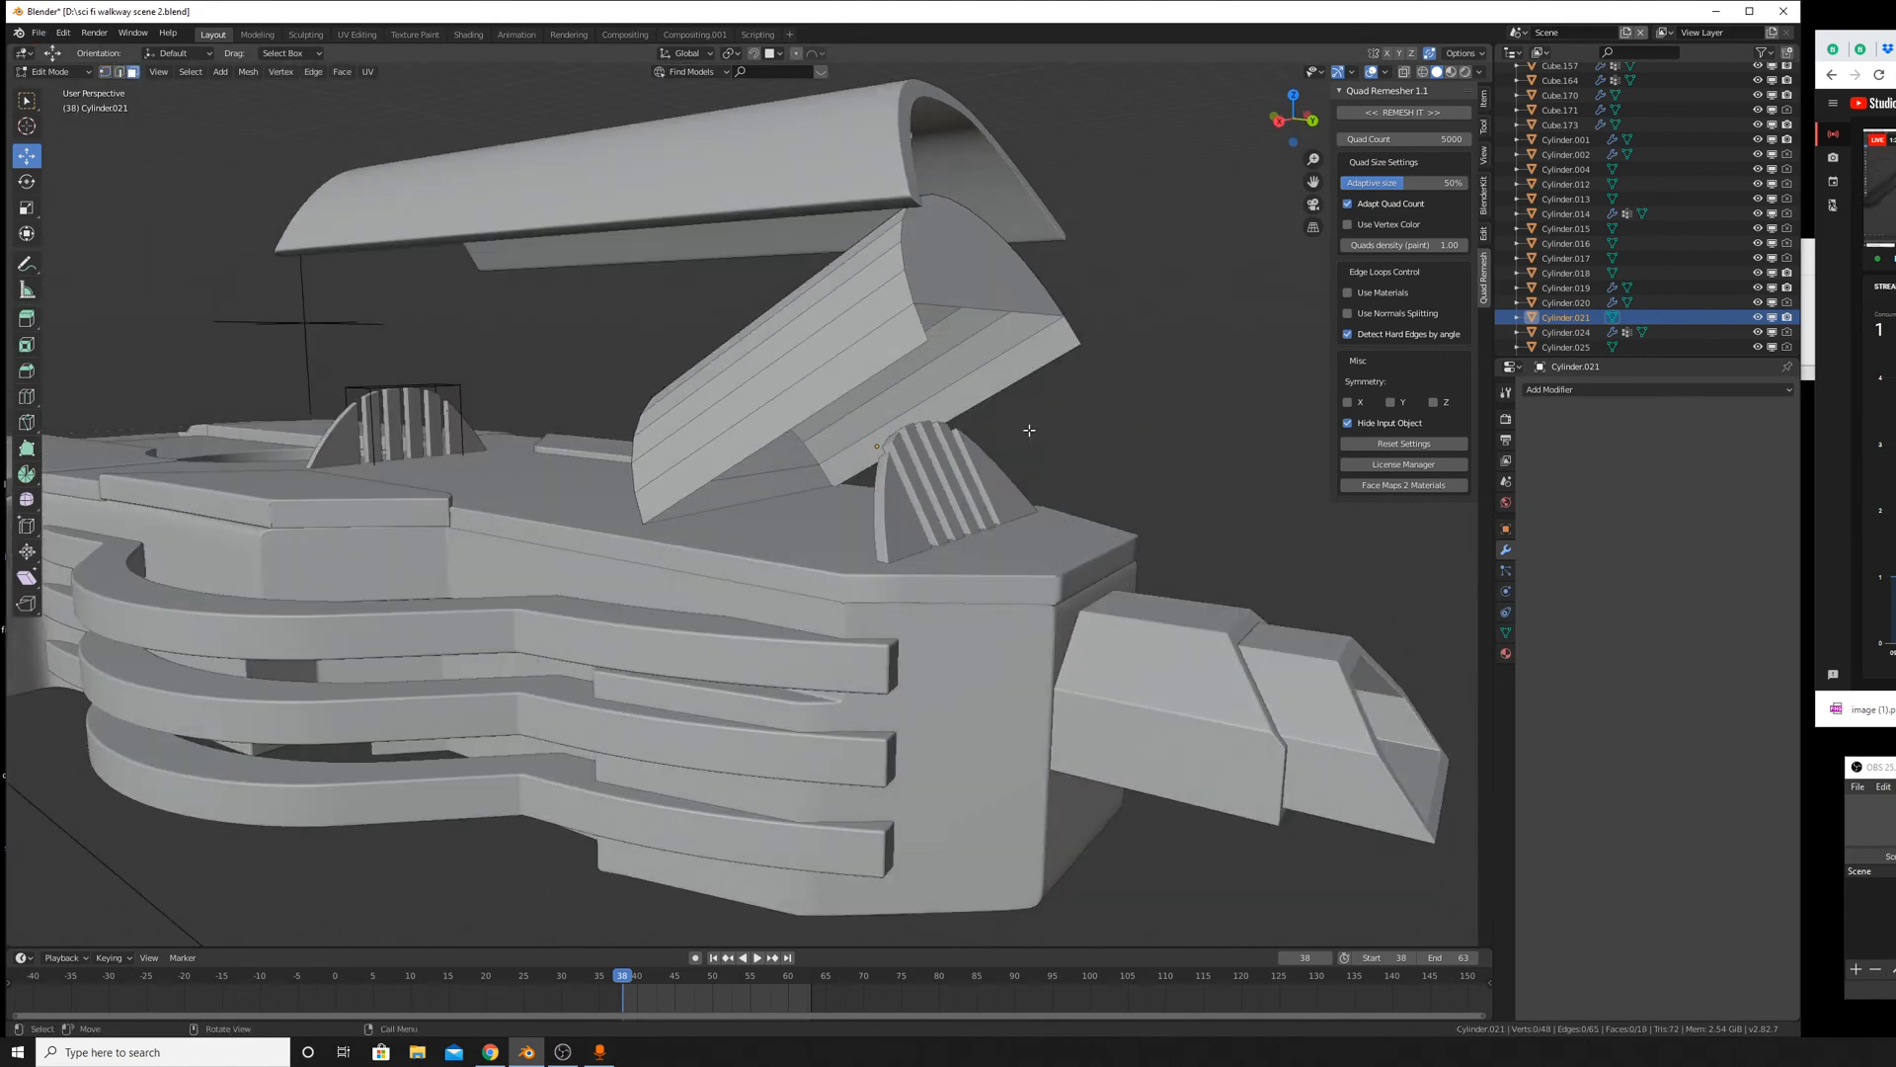
# Delete the lowest strip face on each side of the cylinder and the lower face of its far end cap.
pyautogui.click(878, 343)
pyautogui.press('x')
pyautogui.click(885, 345)
pyautogui.click(1020, 356)
pyautogui.press('x')
pyautogui.click(1020, 357)
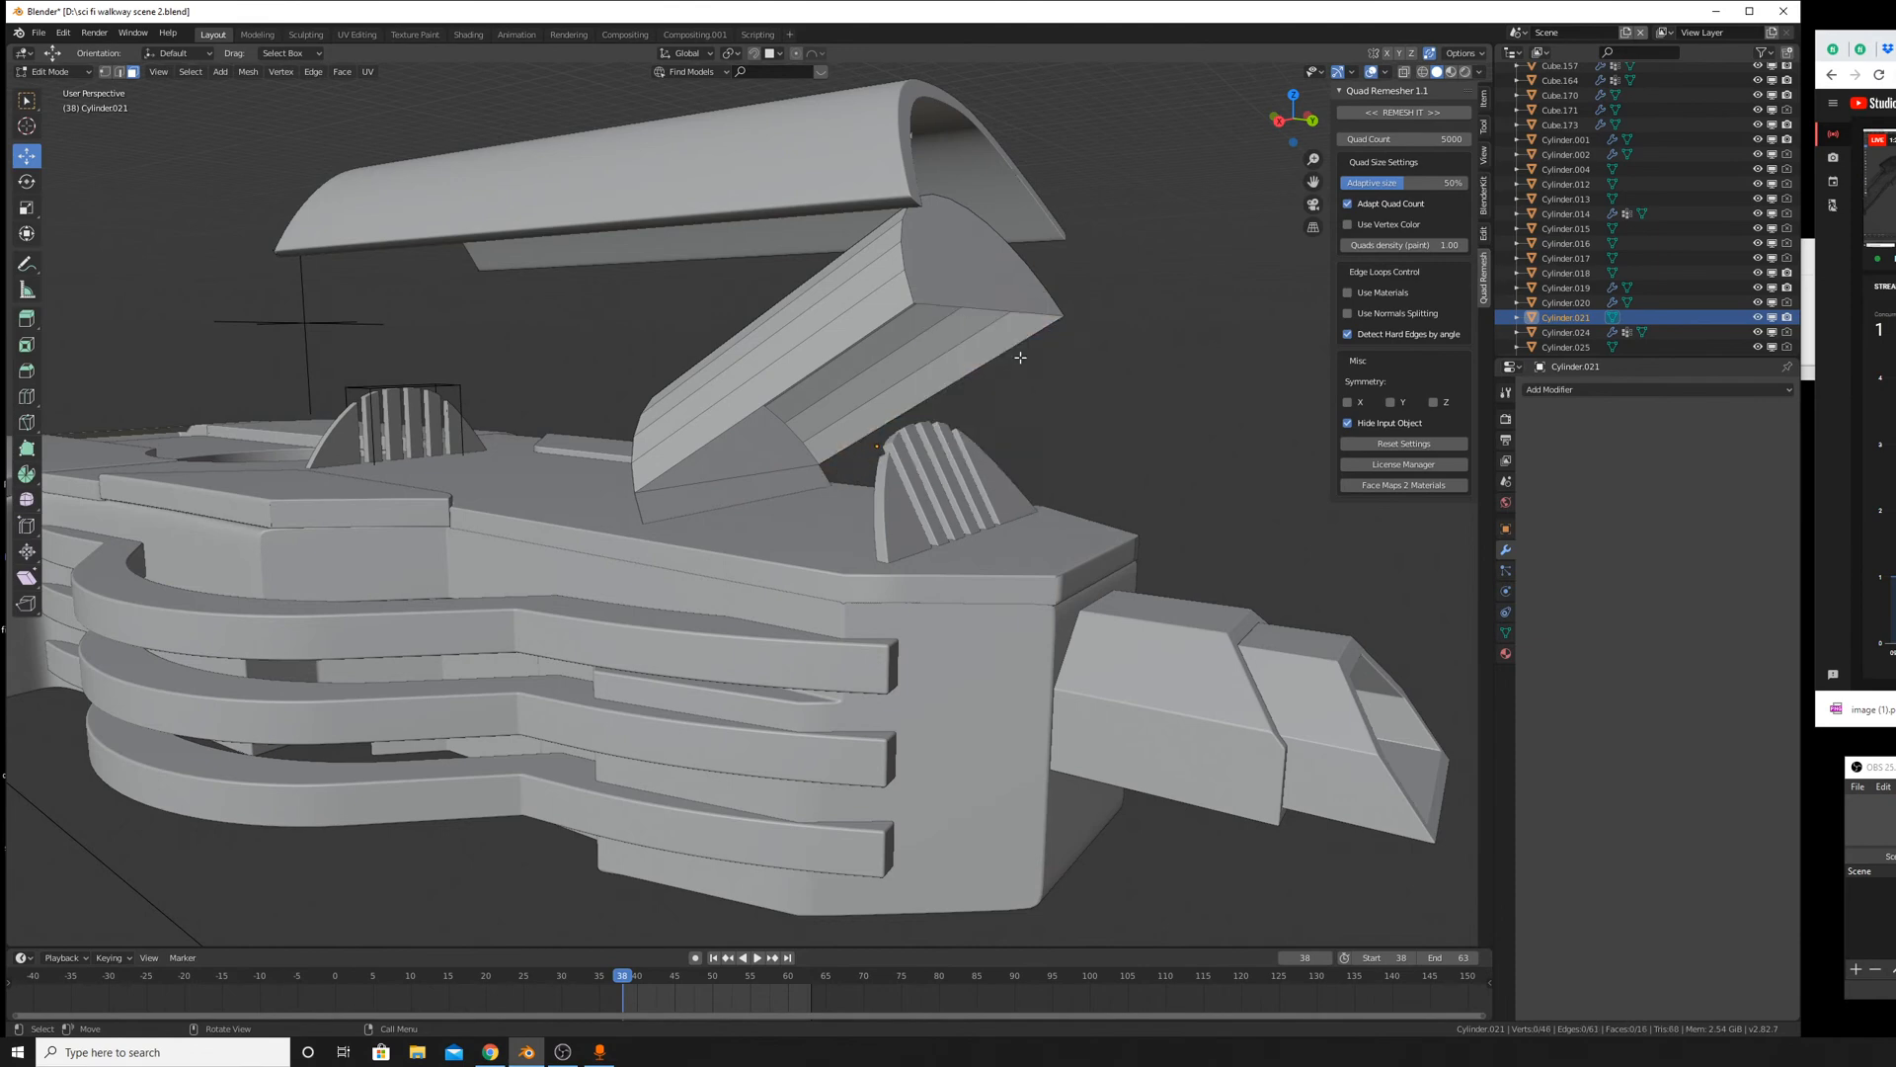
pyautogui.click(691, 510)
pyautogui.press('x')
pyautogui.click(695, 510)
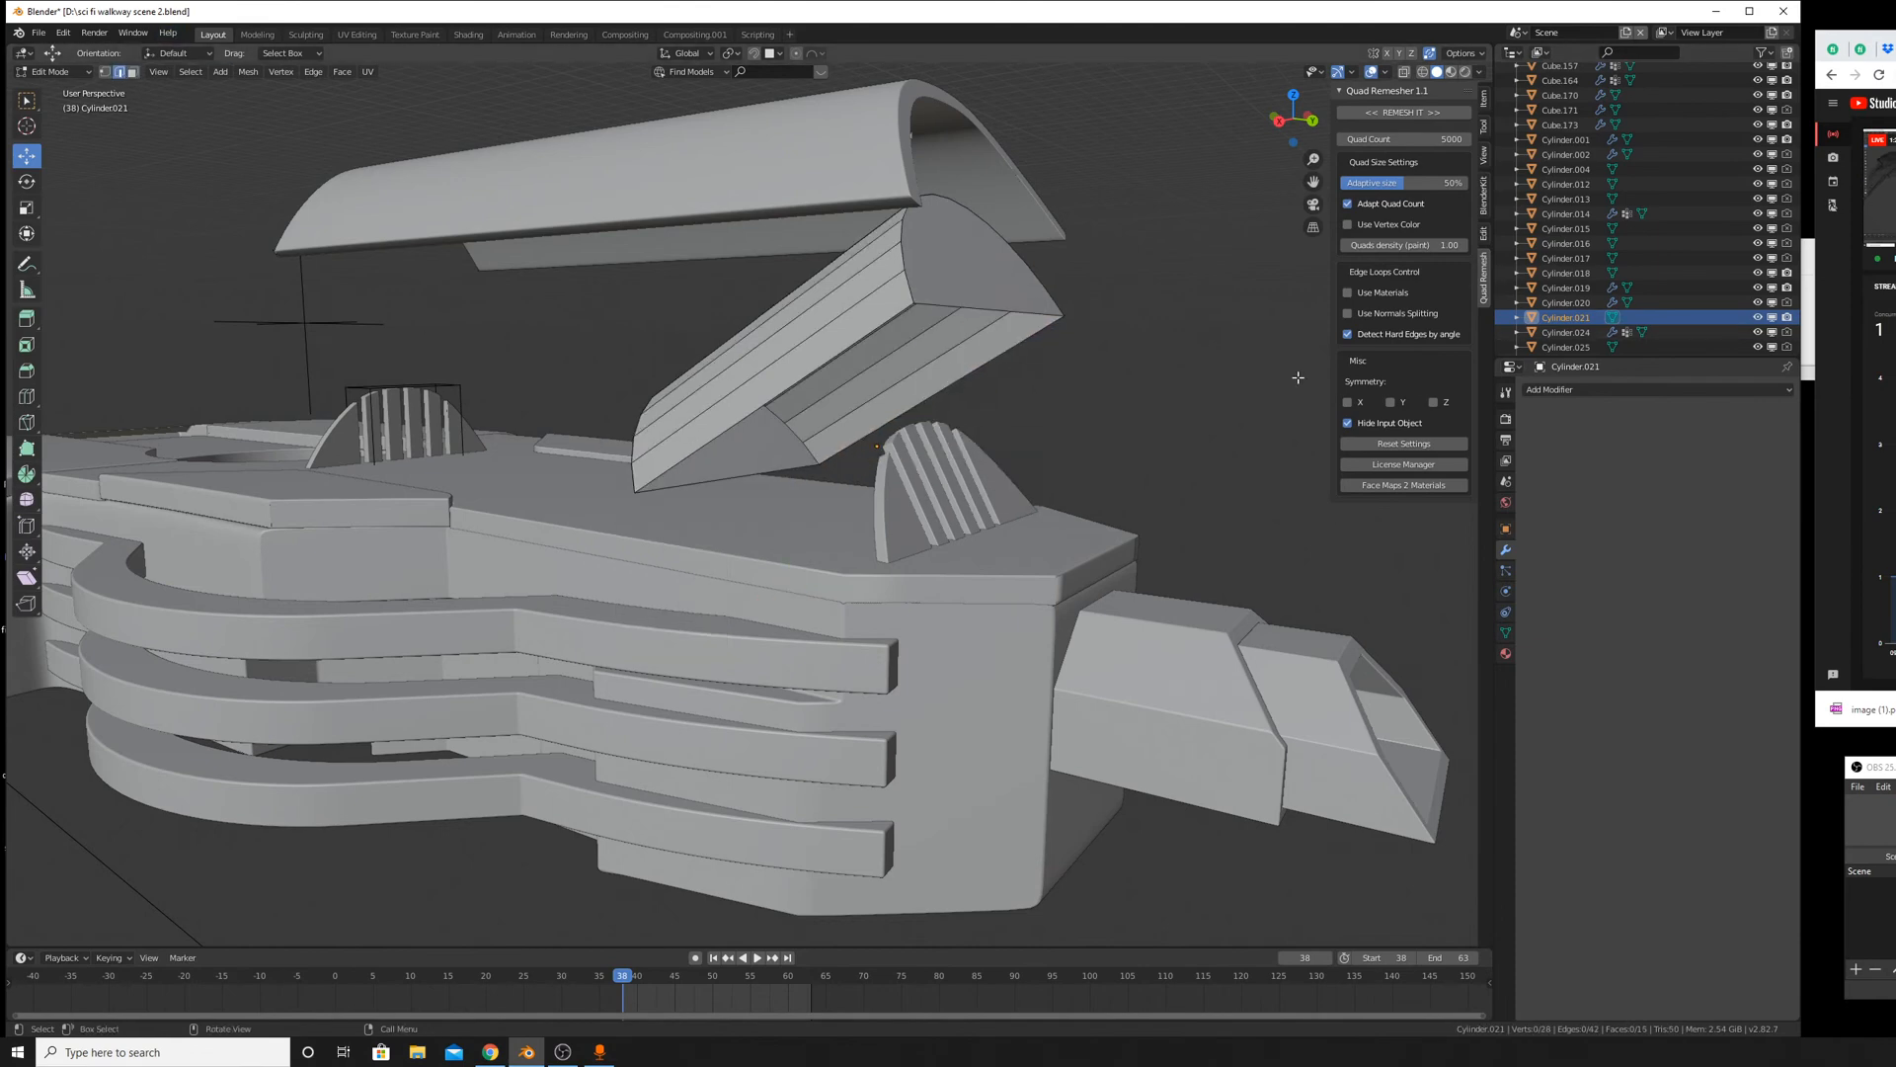
# Select the bottom boundary edges of the half cylinder and close its open underside with a face.
pyautogui.moveTo(1002, 378); pyautogui.dragTo(914, 344, button='middle')
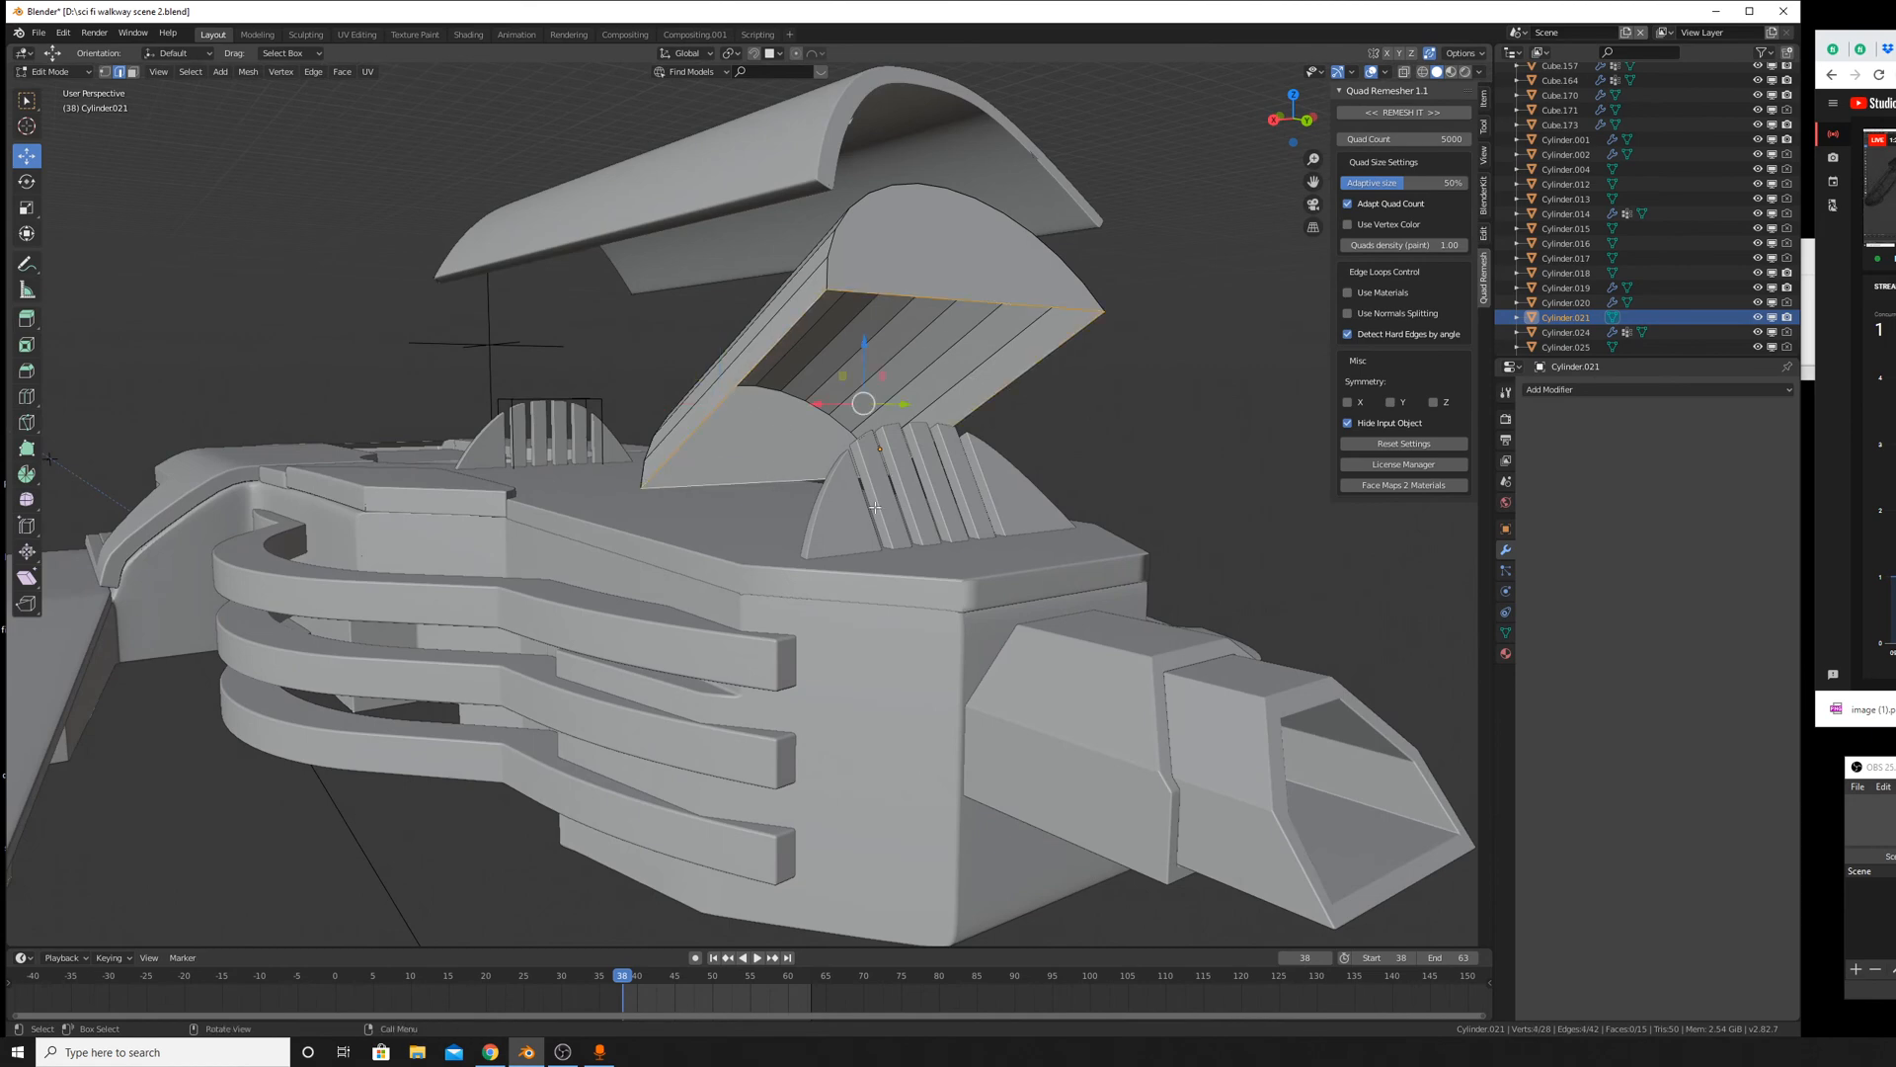
pyautogui.press('a')
pyautogui.moveTo(874, 507); pyautogui.dragTo(1137, 359, button='middle')
pyautogui.press('Tab')
# Set the half cylinder's origin to its geometry.
pyautogui.press('g')
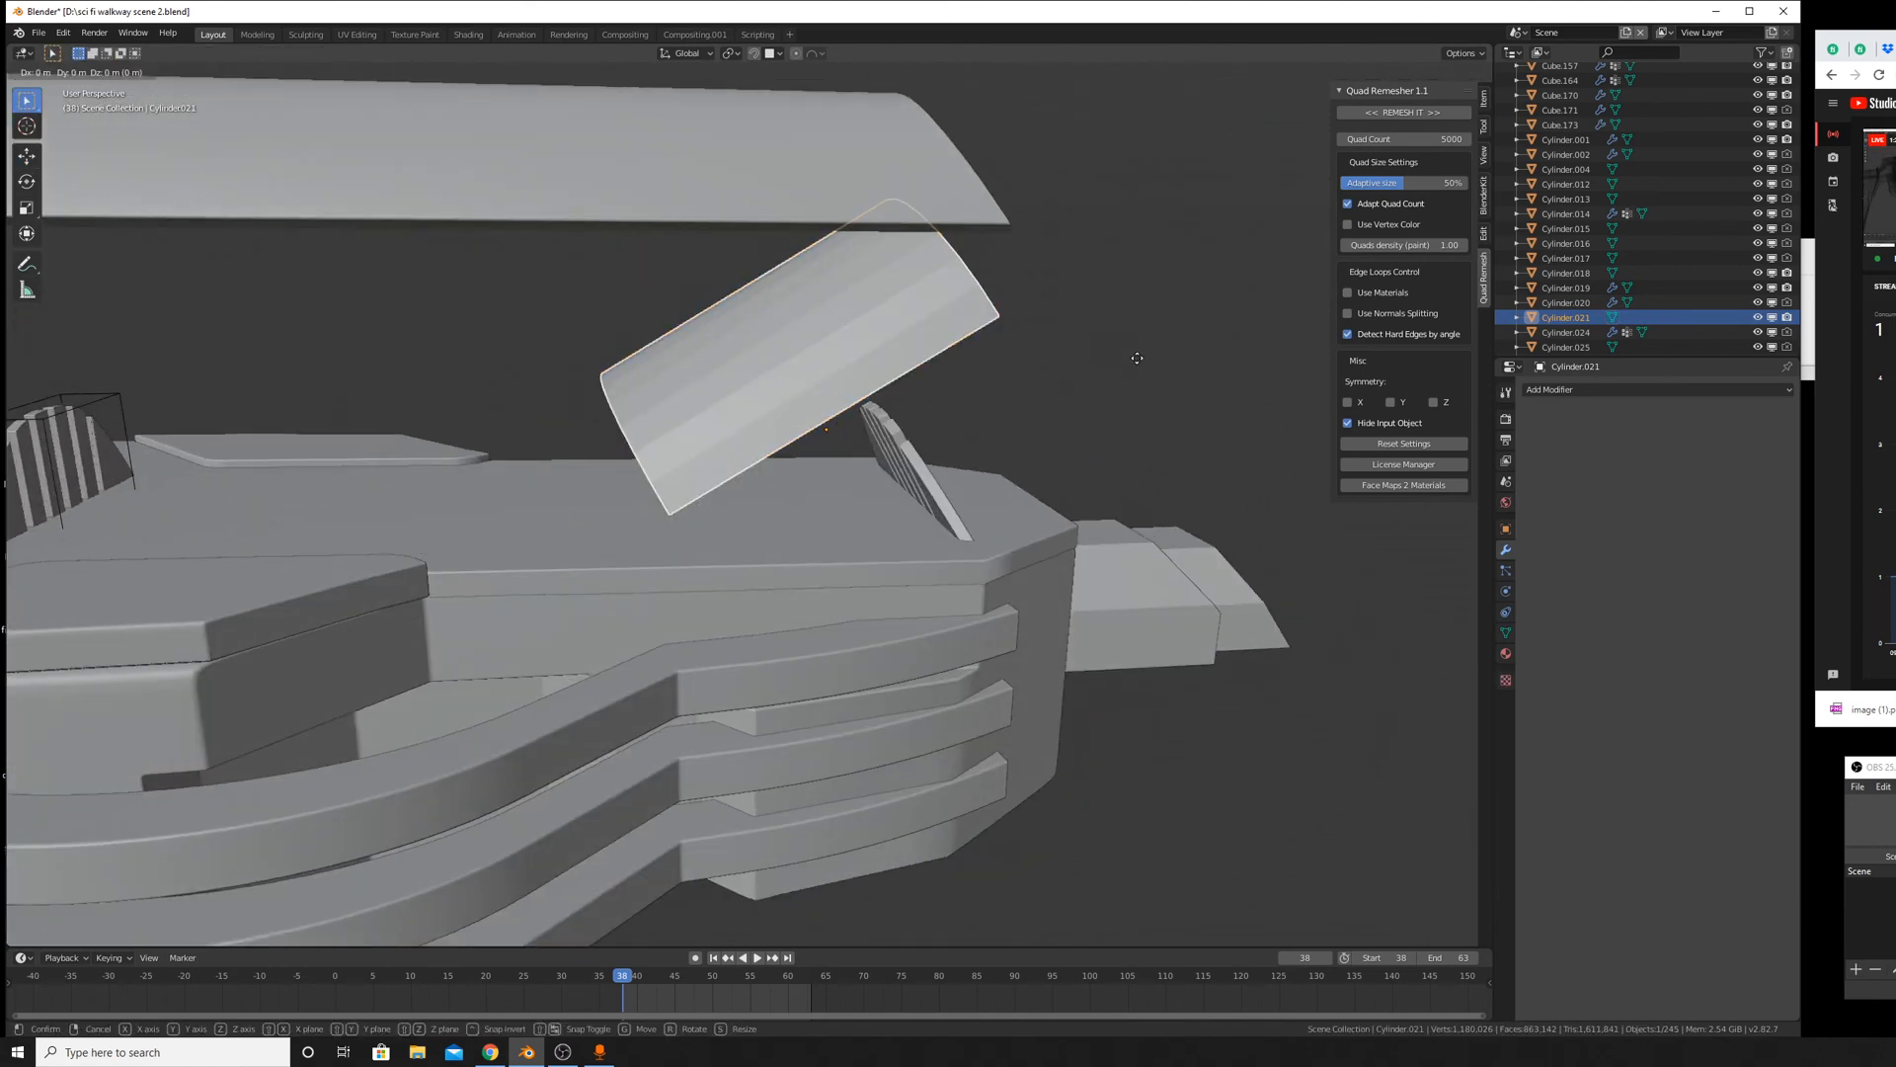
pyautogui.press('Escape')
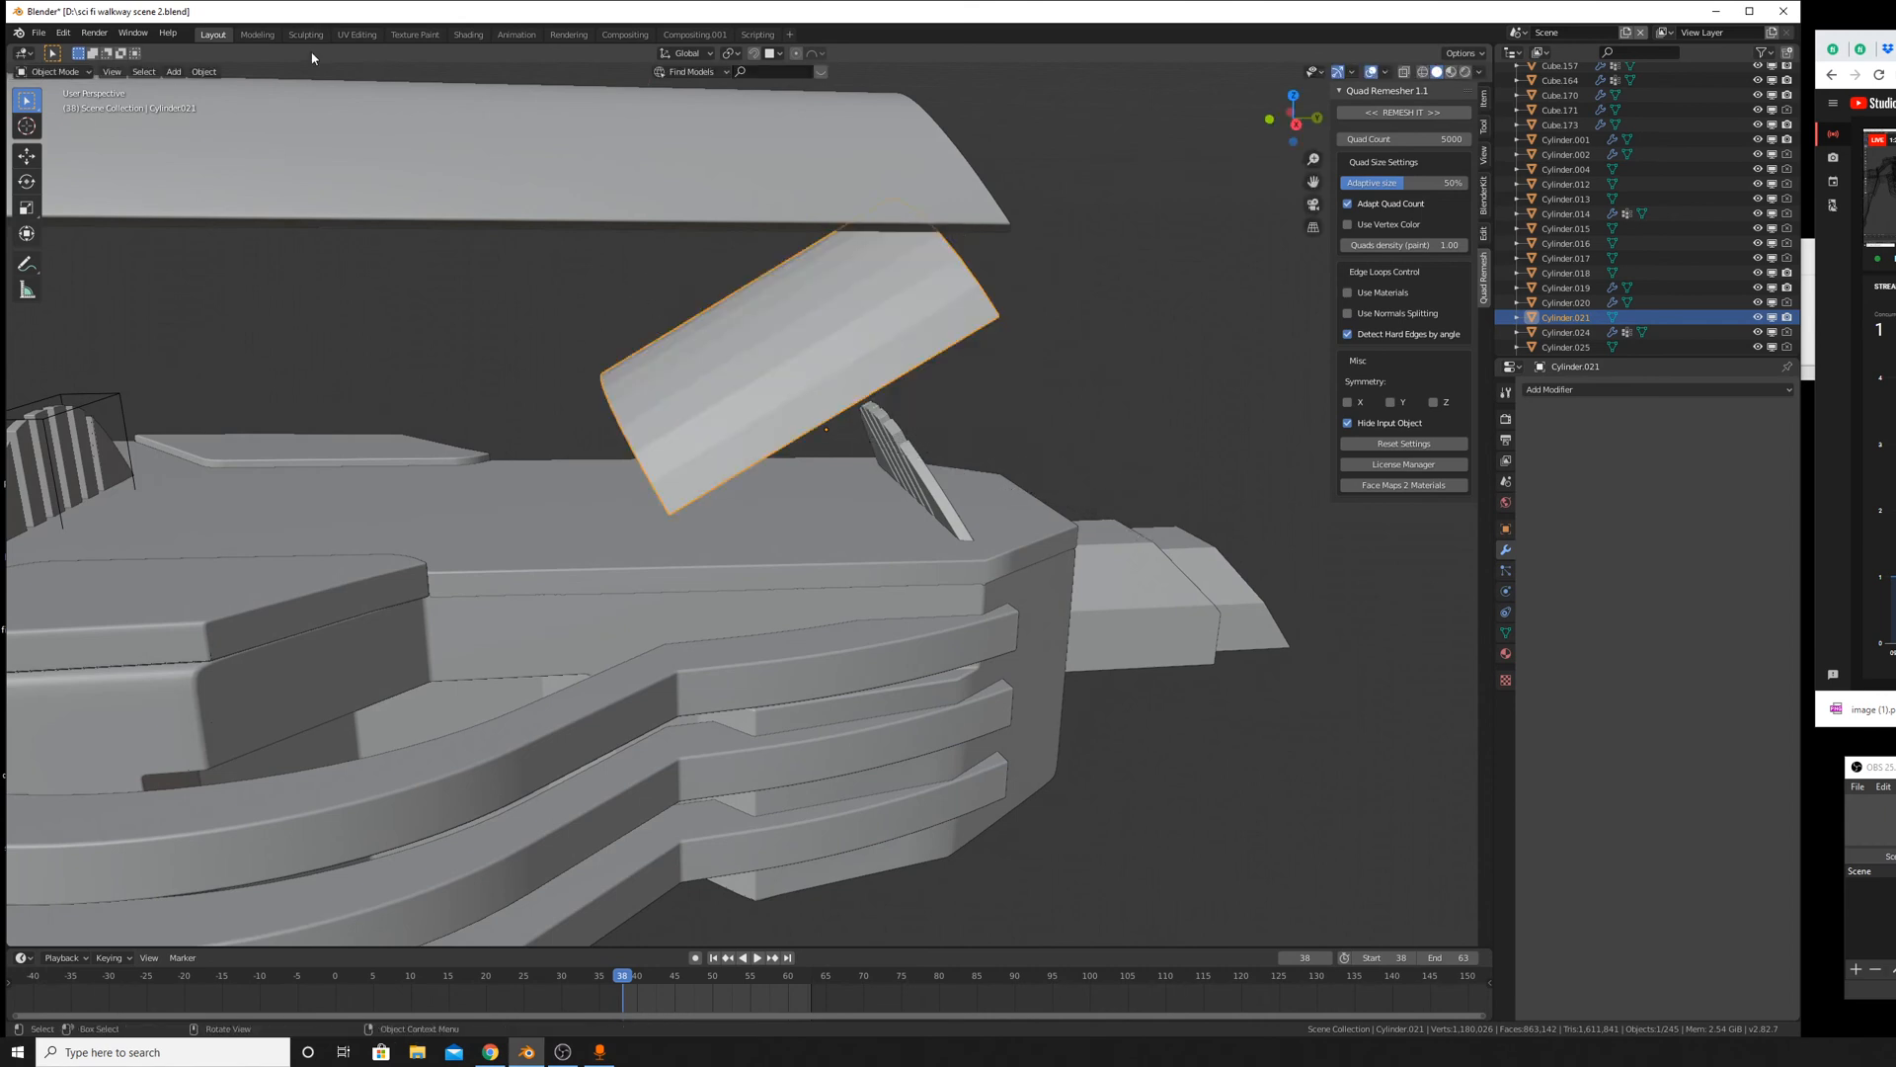
pyautogui.click(203, 71)
pyautogui.moveTo(254, 107)
pyautogui.click(395, 119)
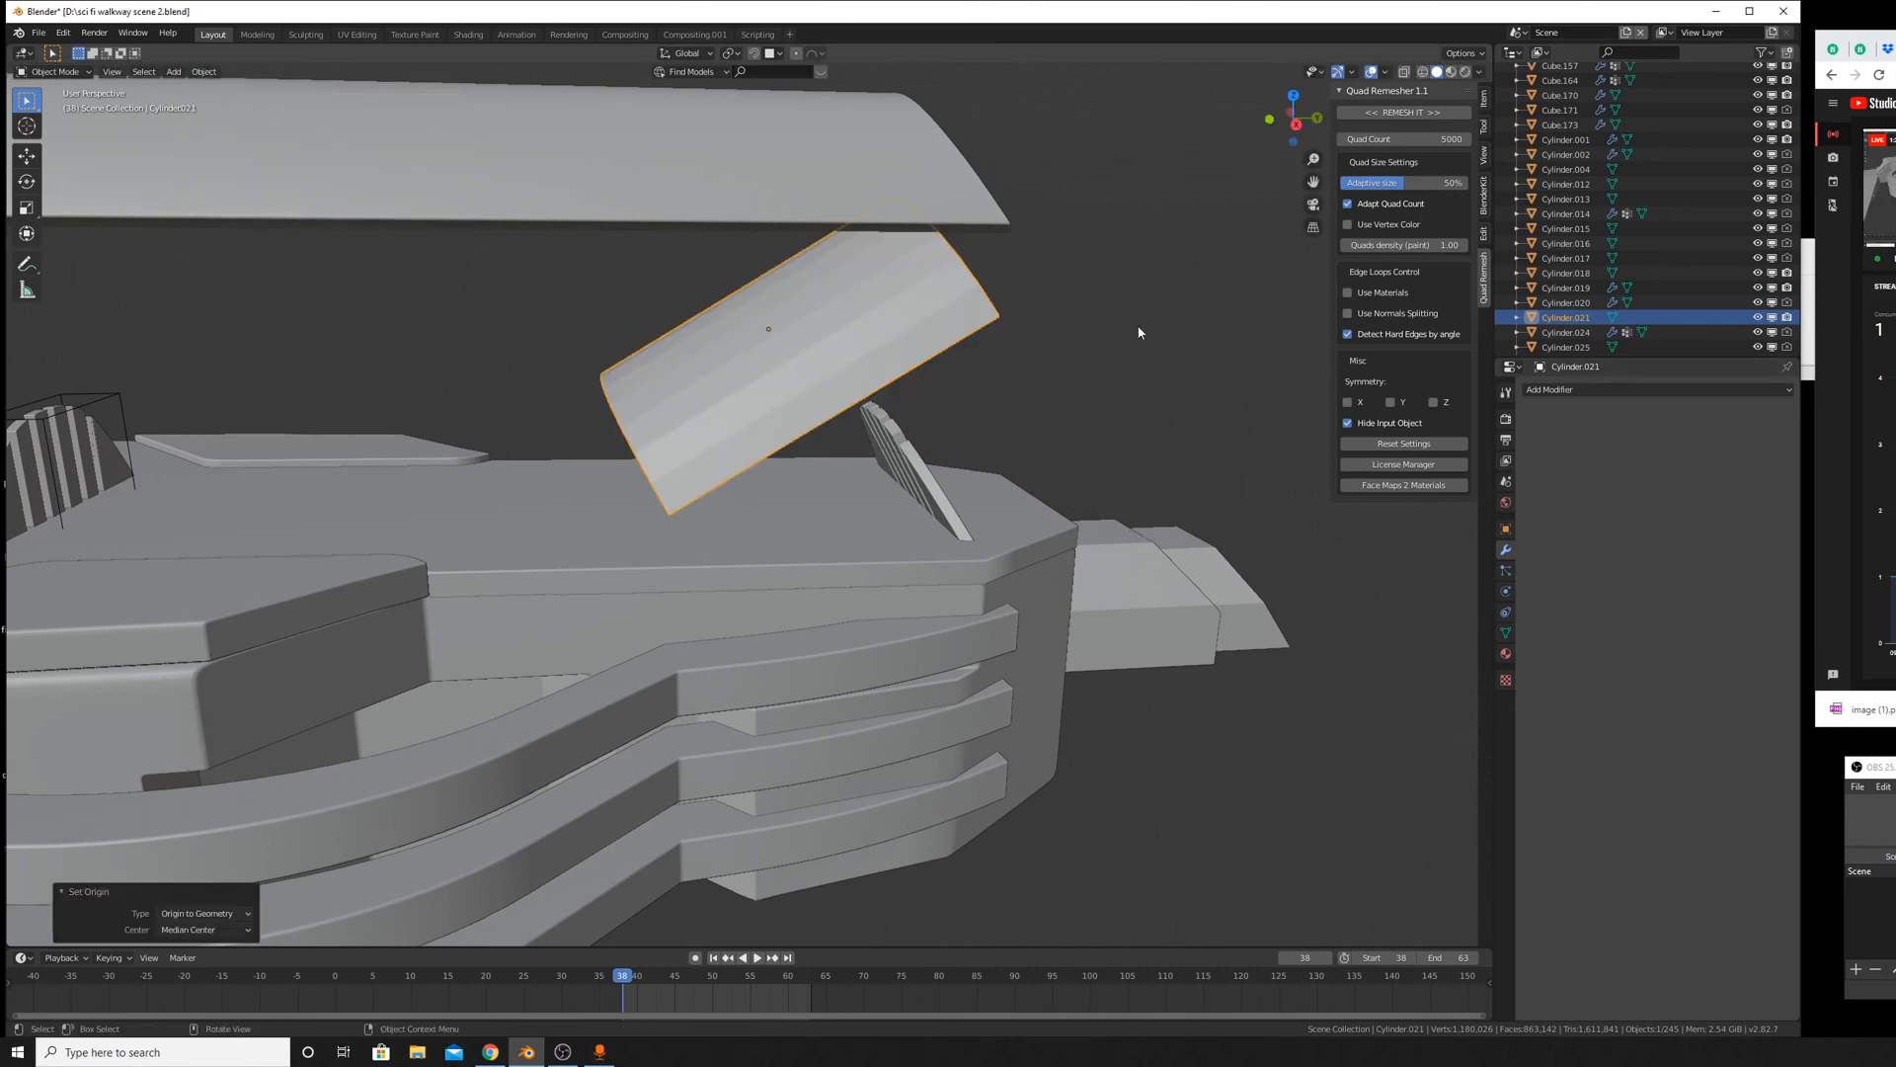
# Rotate the half cylinder about 35° around X until nearly level and lower it 3.85 m along Z.
pyautogui.press('r')
pyautogui.press('x')
pyautogui.click(1018, 583)
pyautogui.press('g')
pyautogui.press('z')
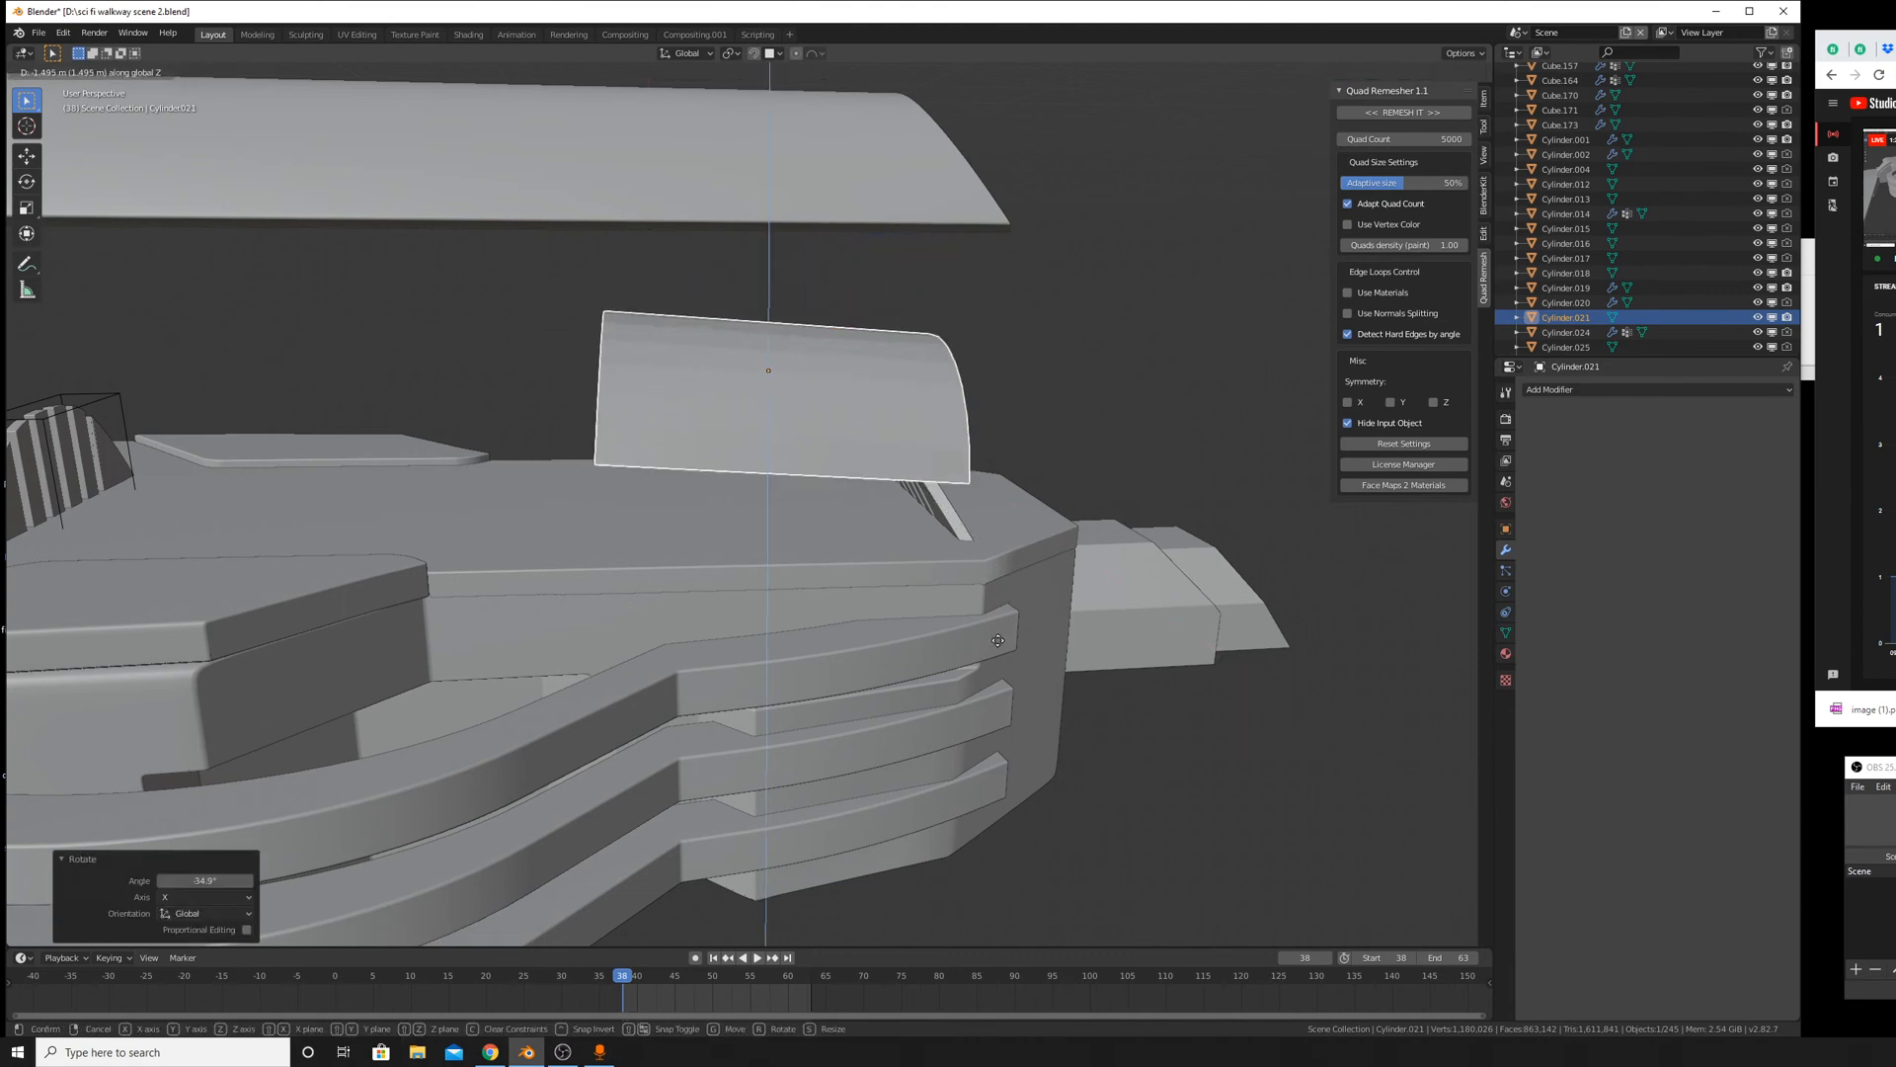
pyautogui.click(967, 619)
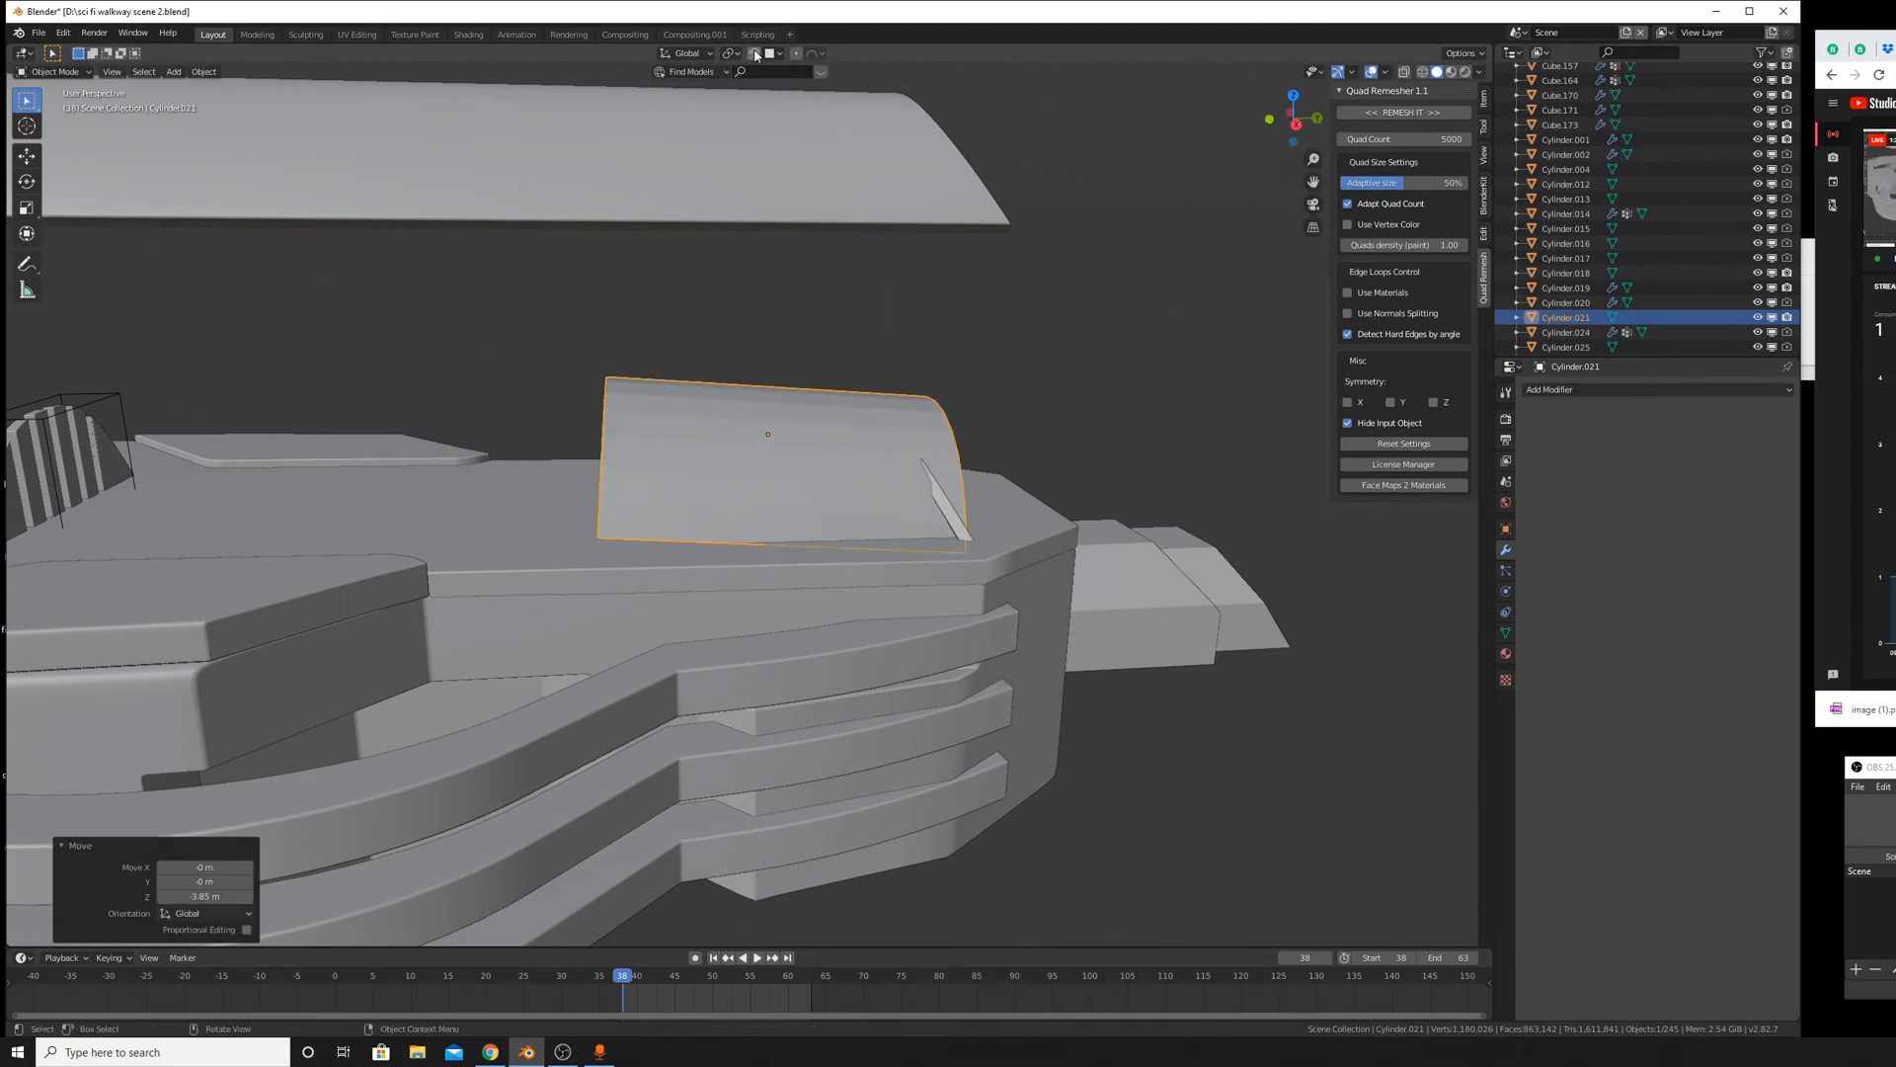
# Turn on snapping and move the half cylinder onto the deck, about 2.85 m along X and 2.97 m along Y.
pyautogui.press('g')
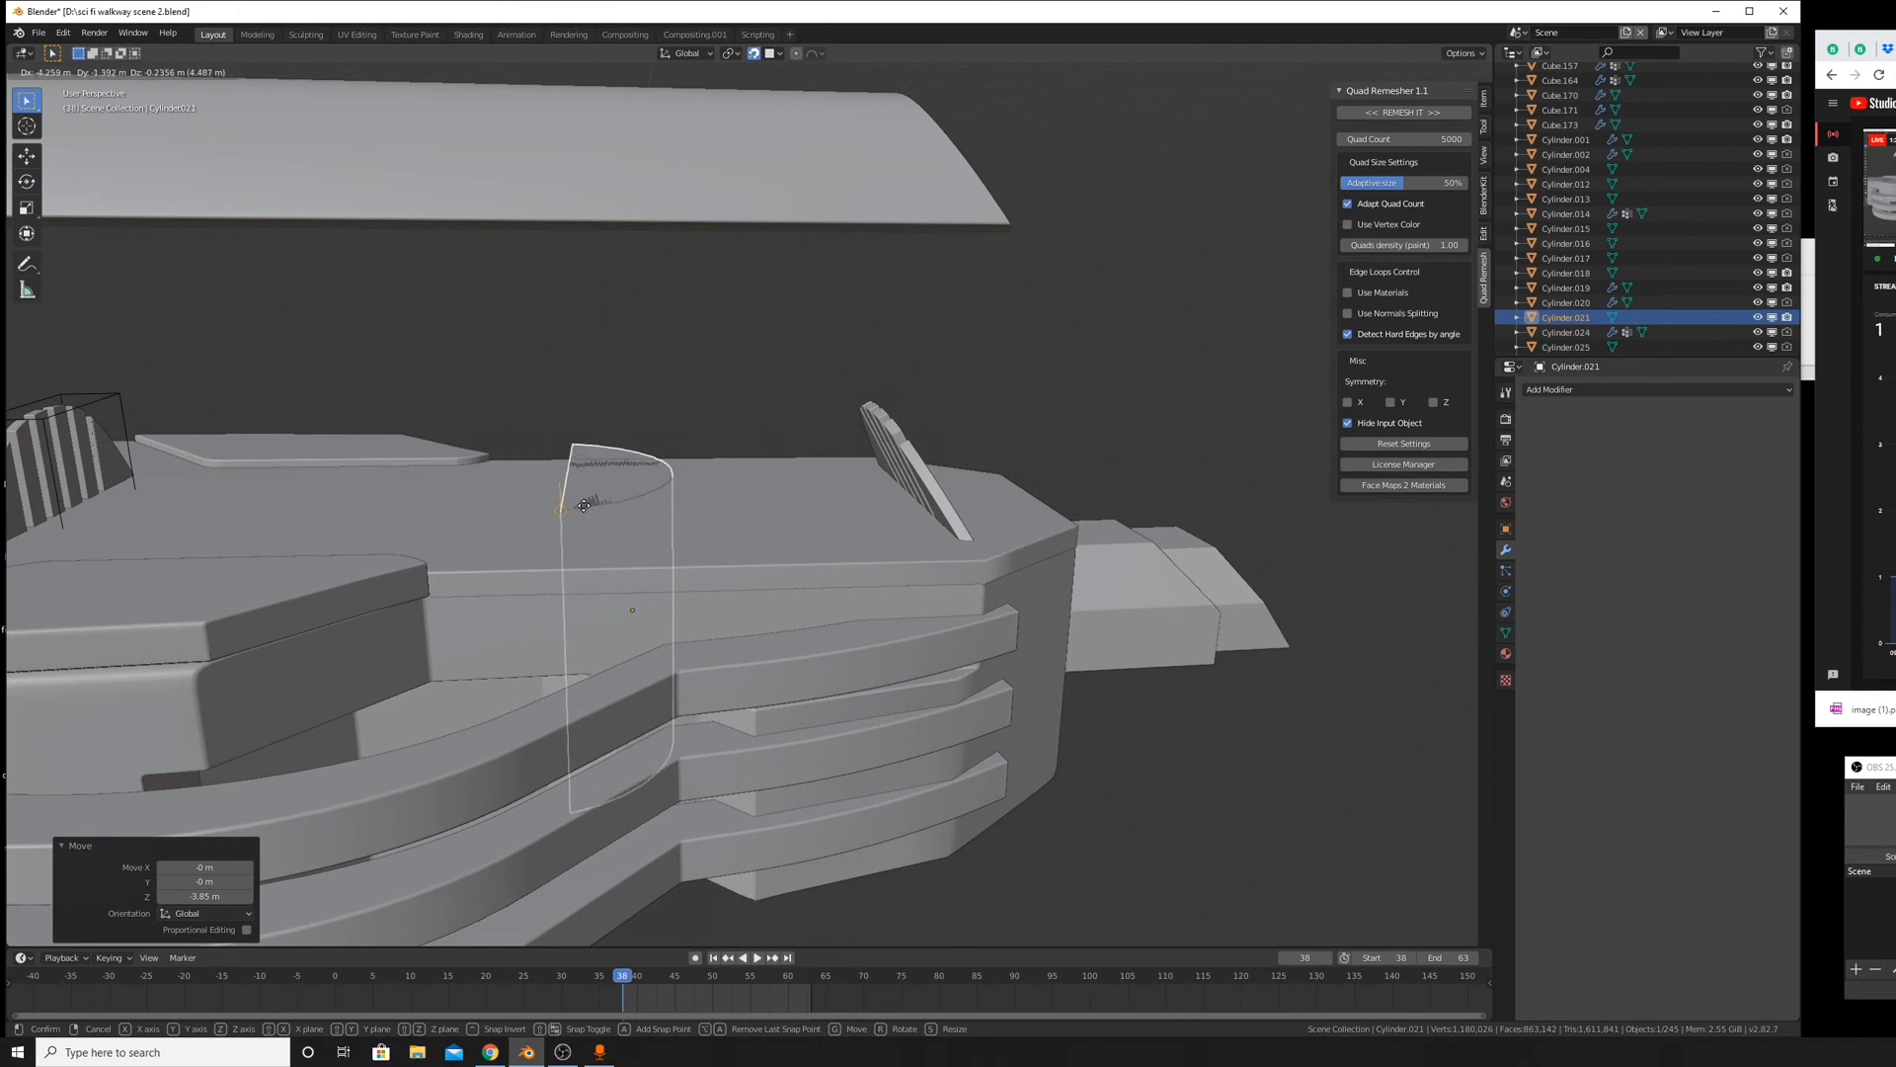
pyautogui.rightClick(508, 518)
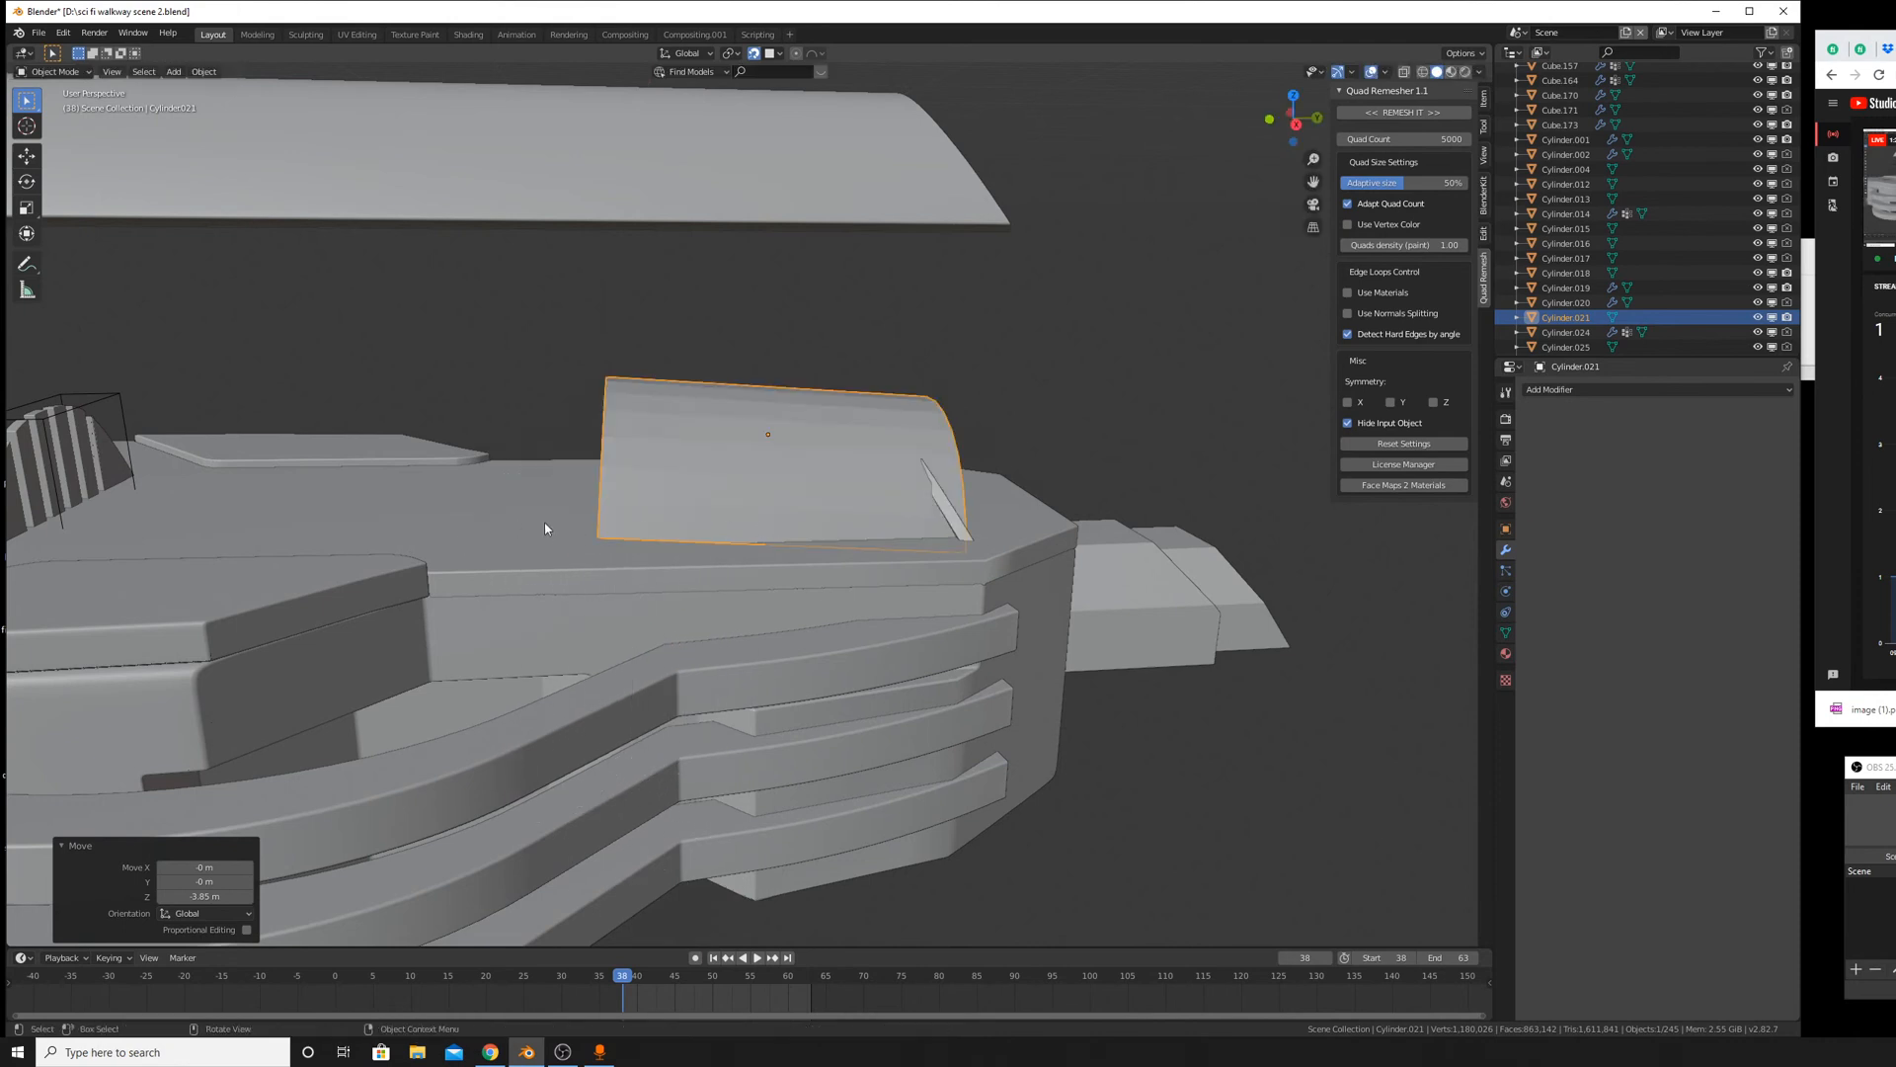
pyautogui.press('g')
pyautogui.click(594, 622)
# Rotate the half cylinder 90° around the global X axis so it lies along the deck.
pyautogui.press('r')
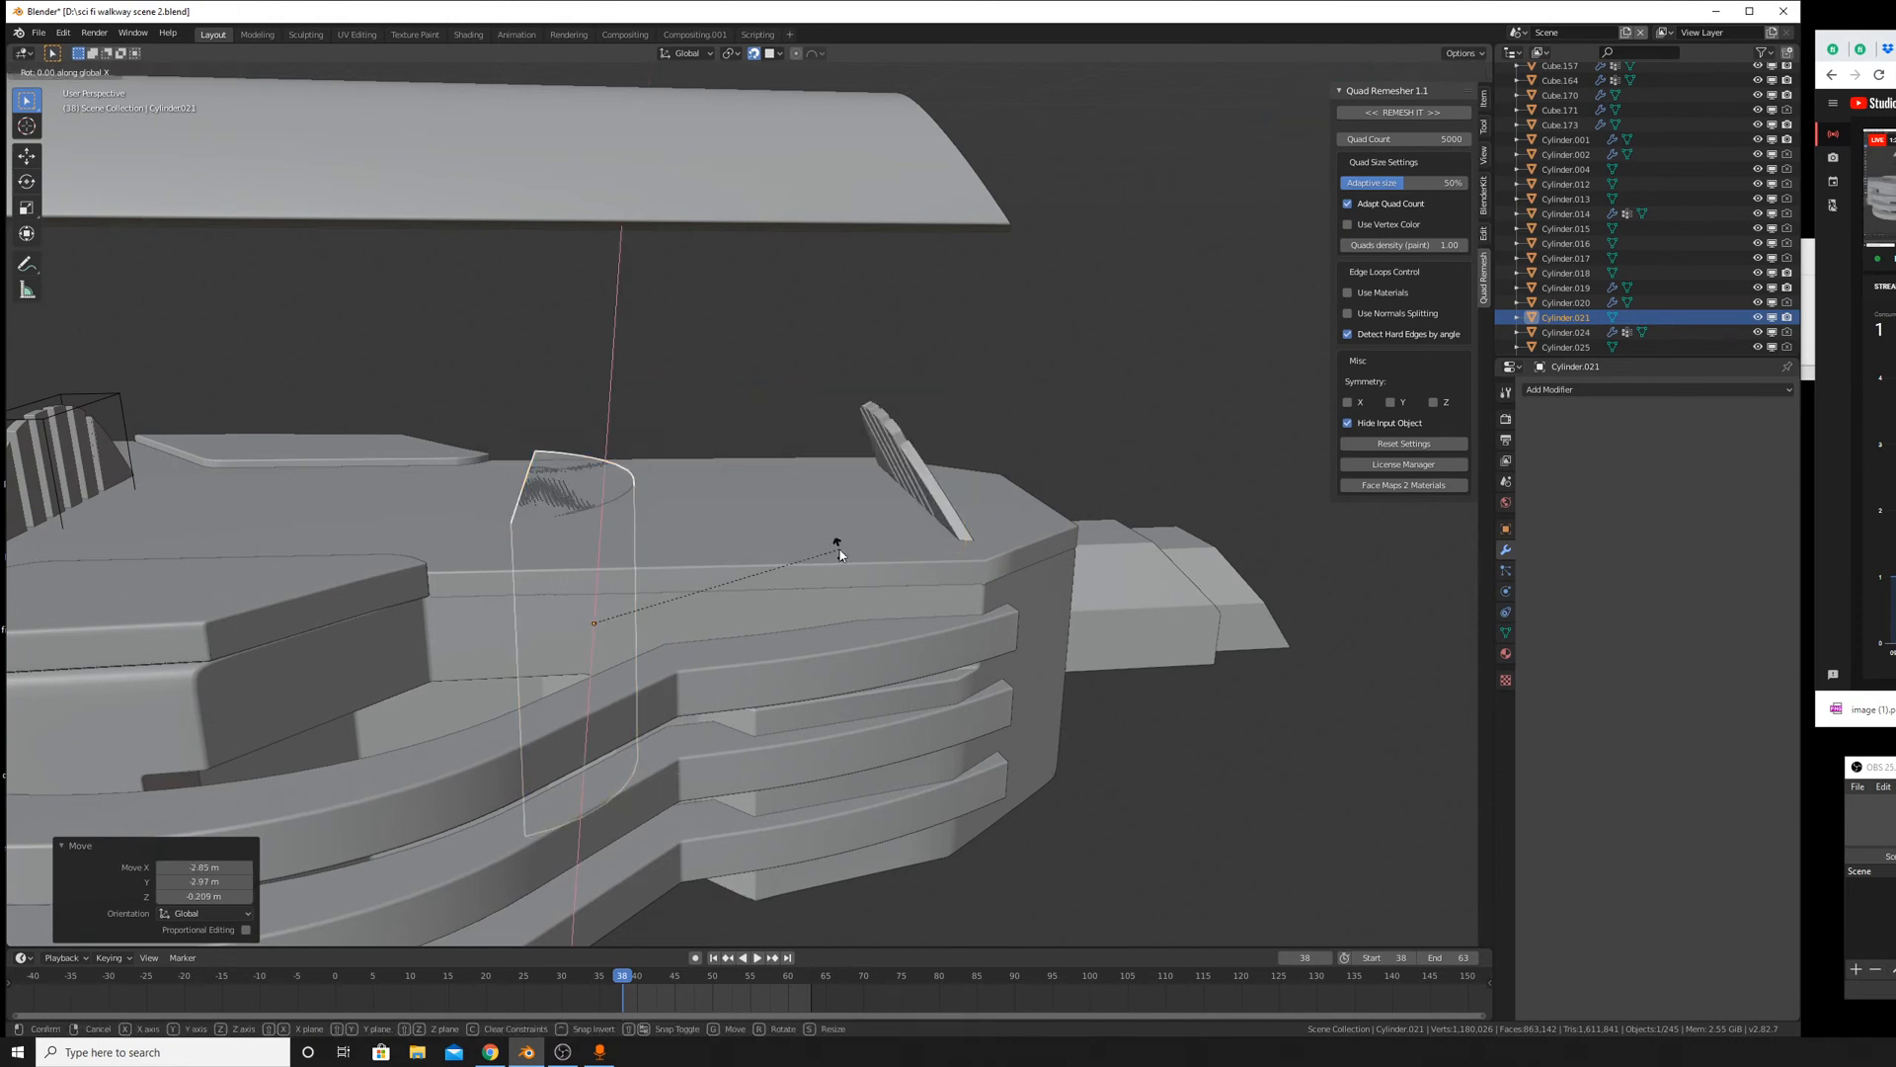
pyautogui.press('x')
pyautogui.press('x')
pyautogui.rightClick(848, 561)
pyautogui.moveTo(984, 567); pyautogui.dragTo(879, 583, button='middle')
pyautogui.press('r')
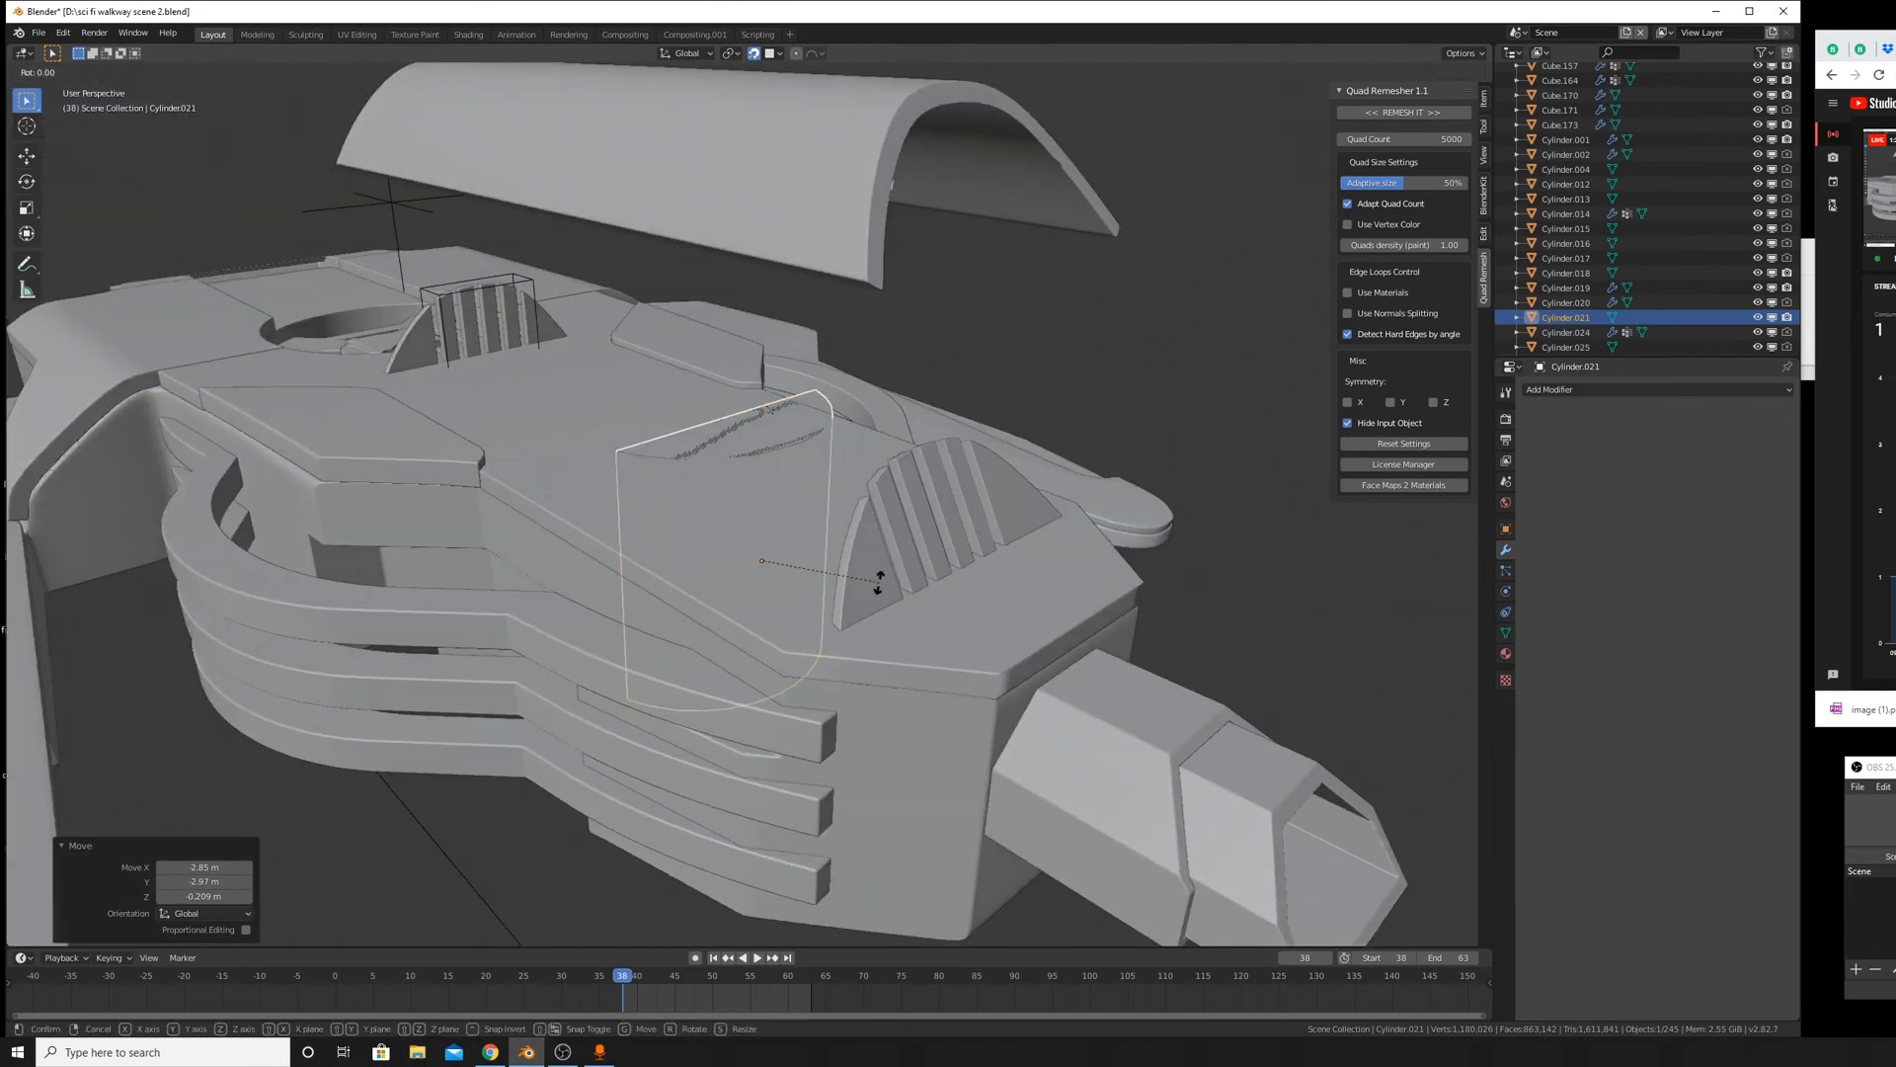
pyautogui.press('Return')
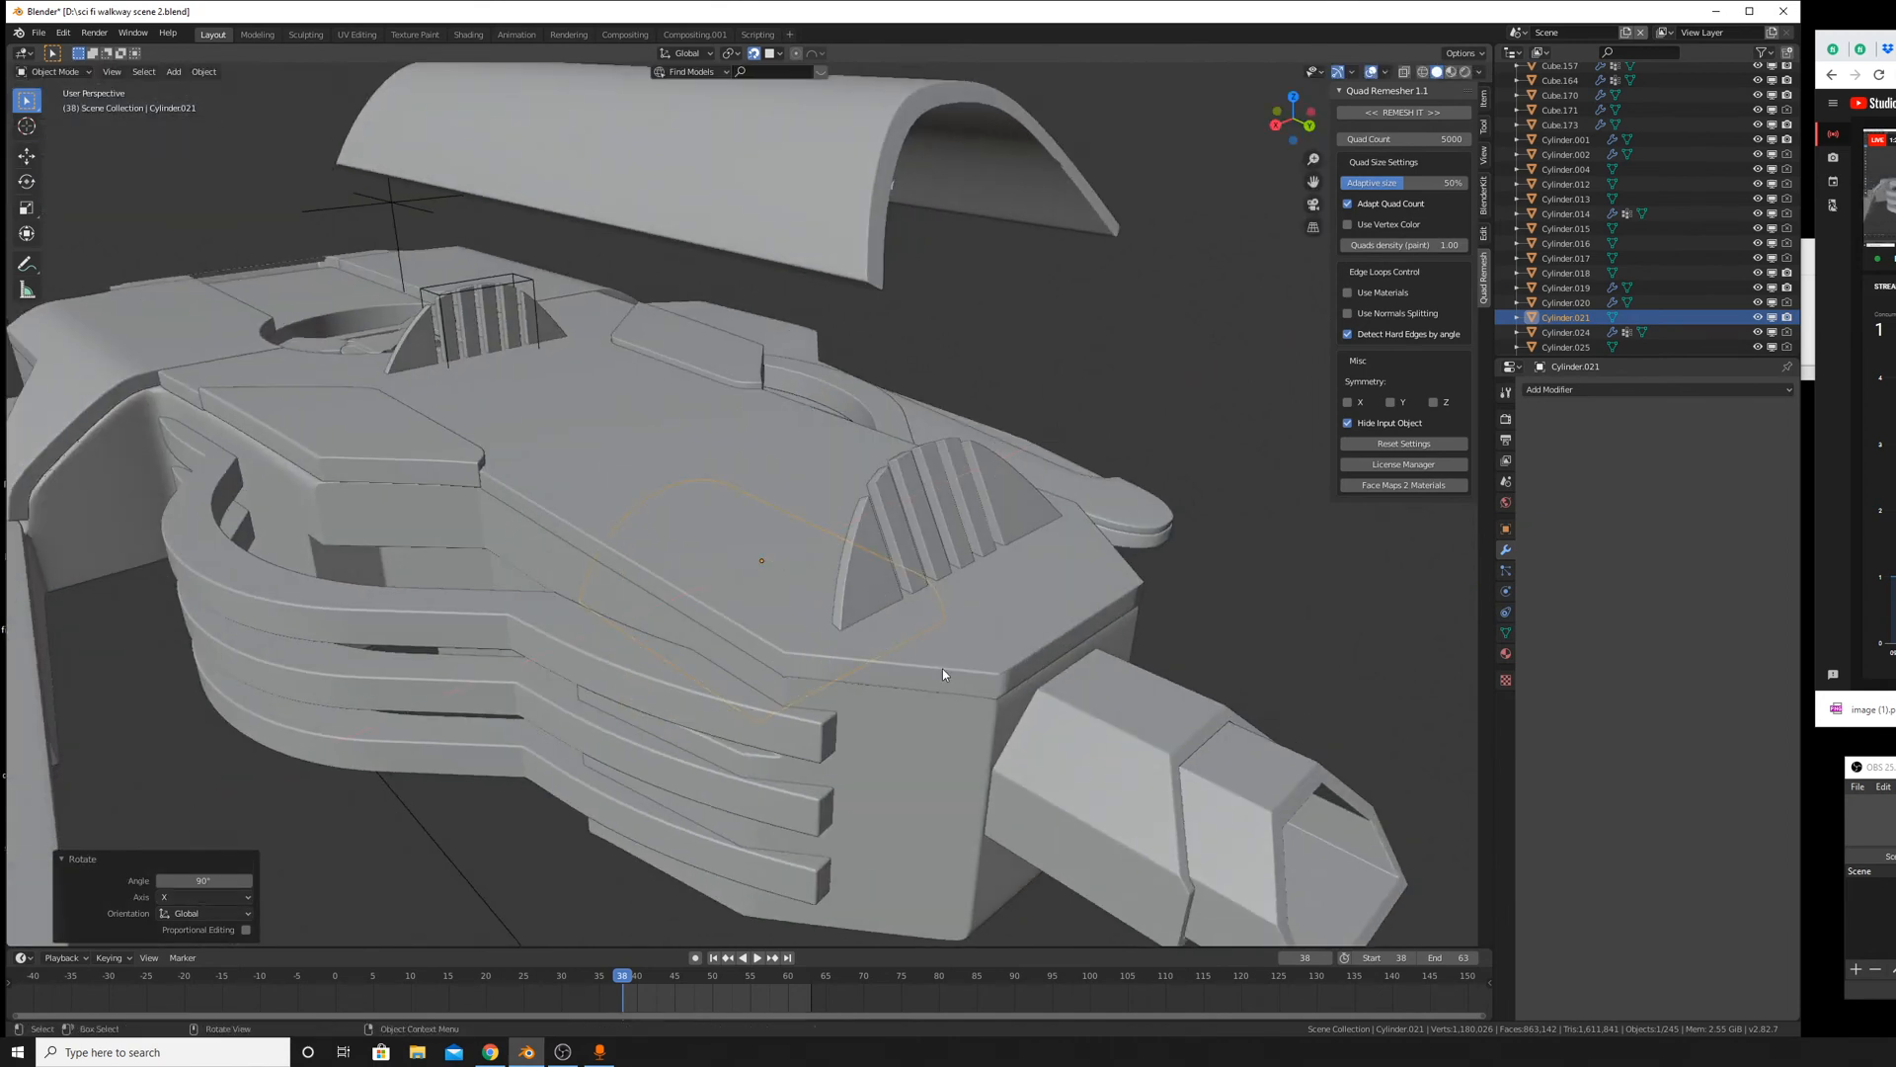
# Raise the half cylinder 8.43 m along Z out of the deck.
pyautogui.press('g')
pyautogui.press('z')
pyautogui.rightClick(934, 474)
pyautogui.press('g')
pyautogui.press('z')
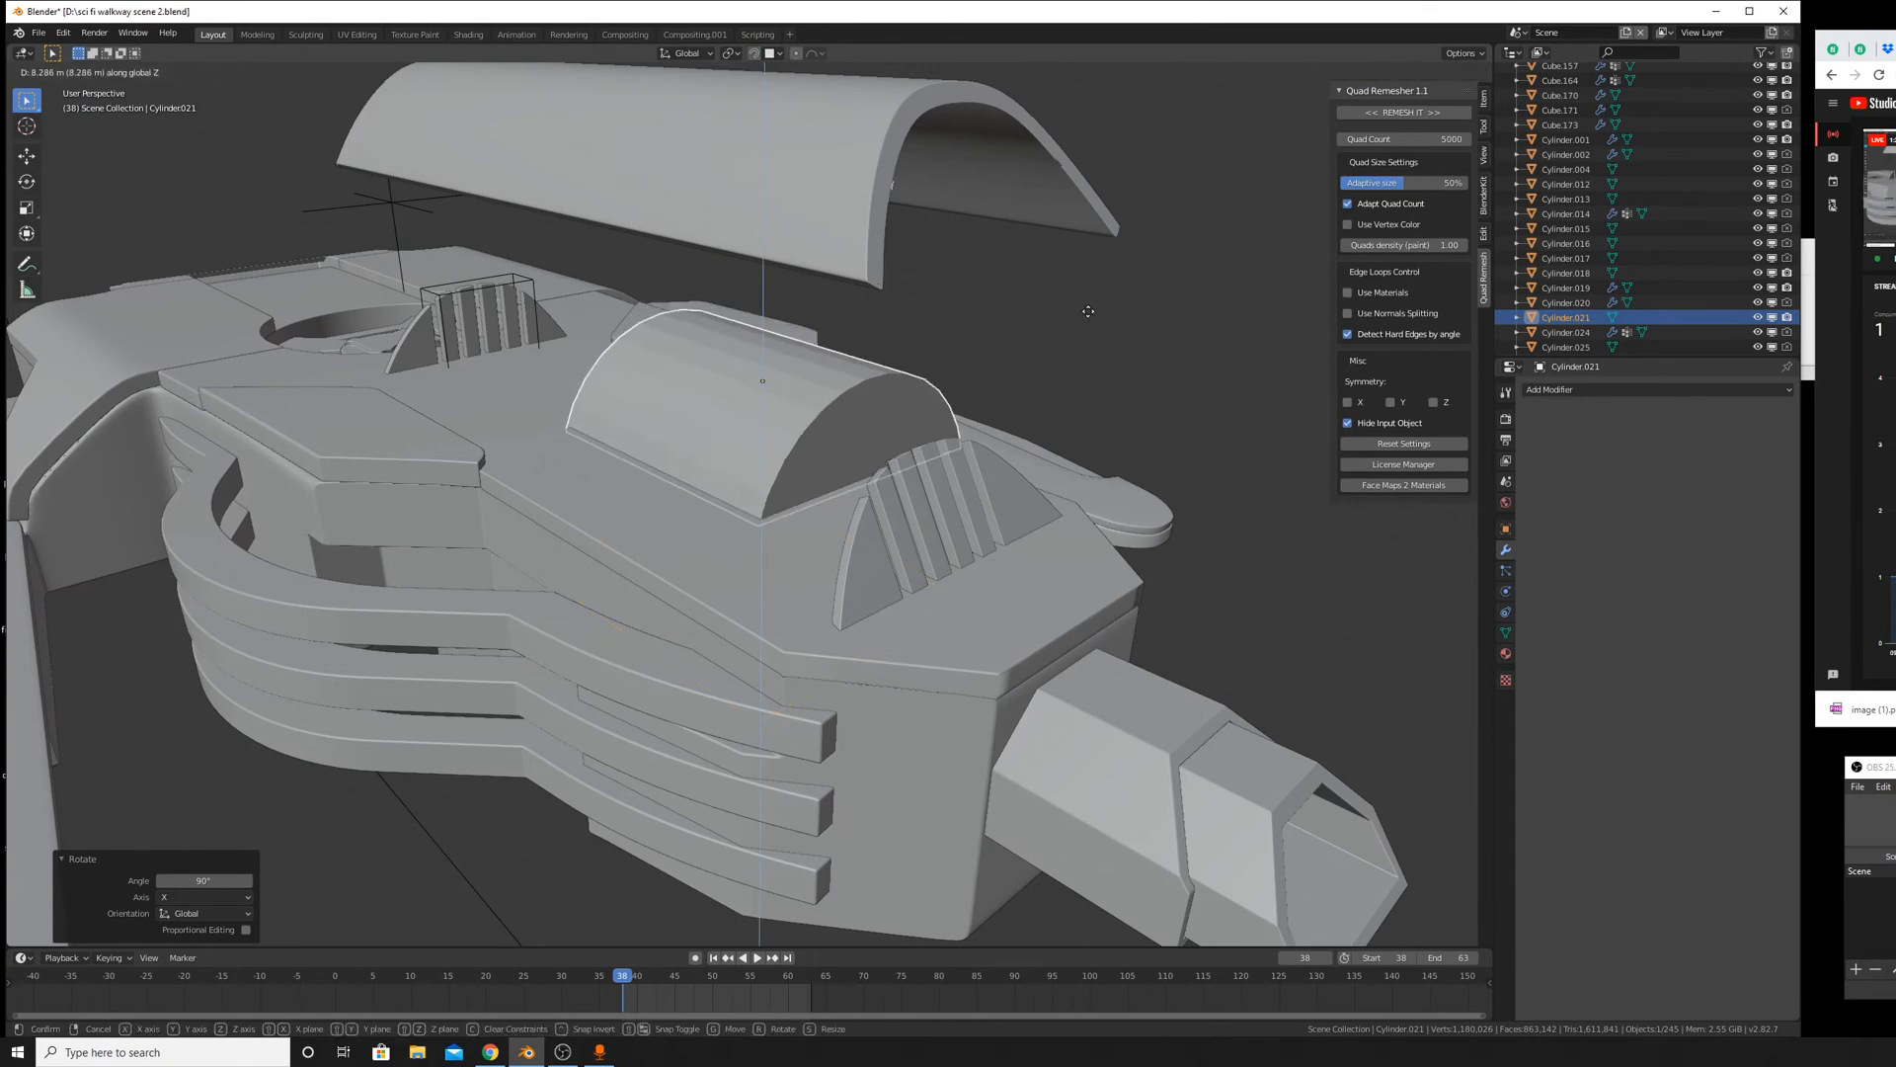
pyautogui.click(1091, 289)
pyautogui.moveTo(1091, 297); pyautogui.dragTo(1181, 459, button='middle')
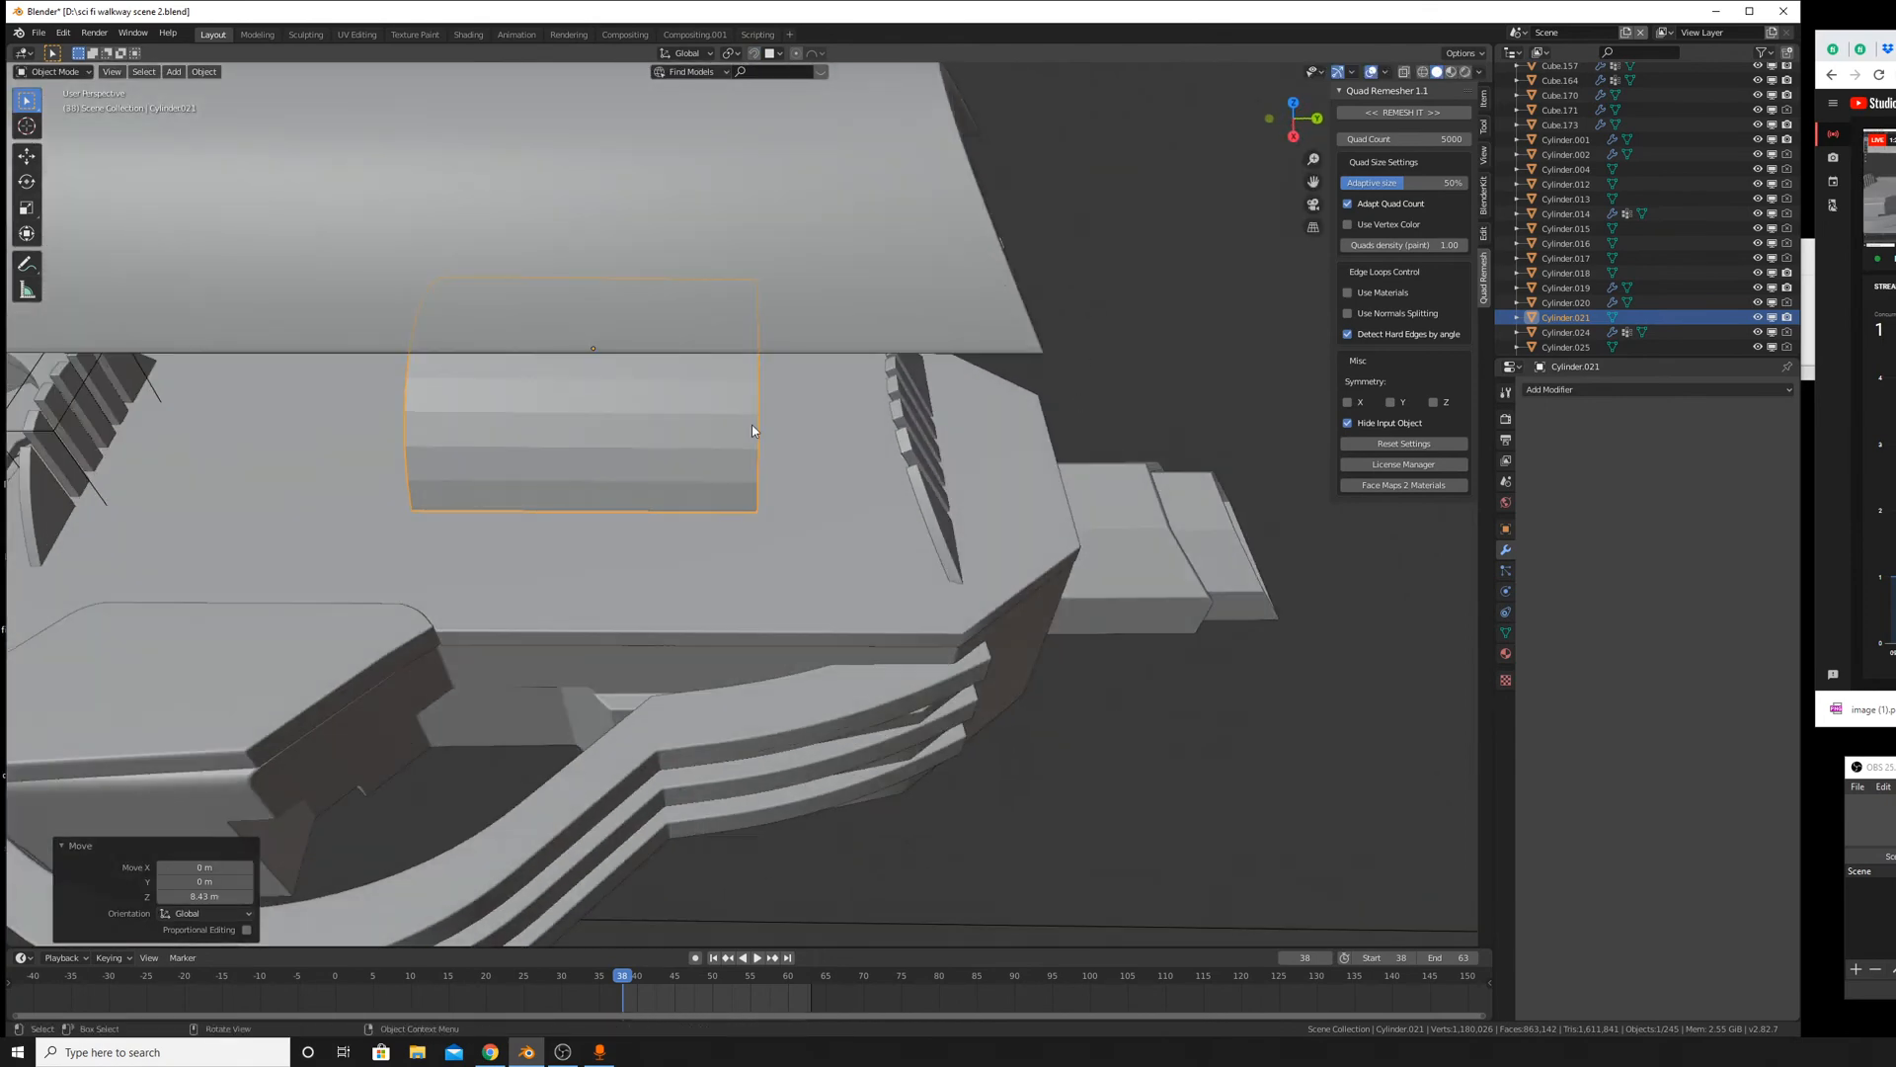
# Shade the half cylinder smooth and enable Auto Smooth for its normals.
pyautogui.rightClick(752, 425)
pyautogui.click(741, 403)
pyautogui.click(1506, 632)
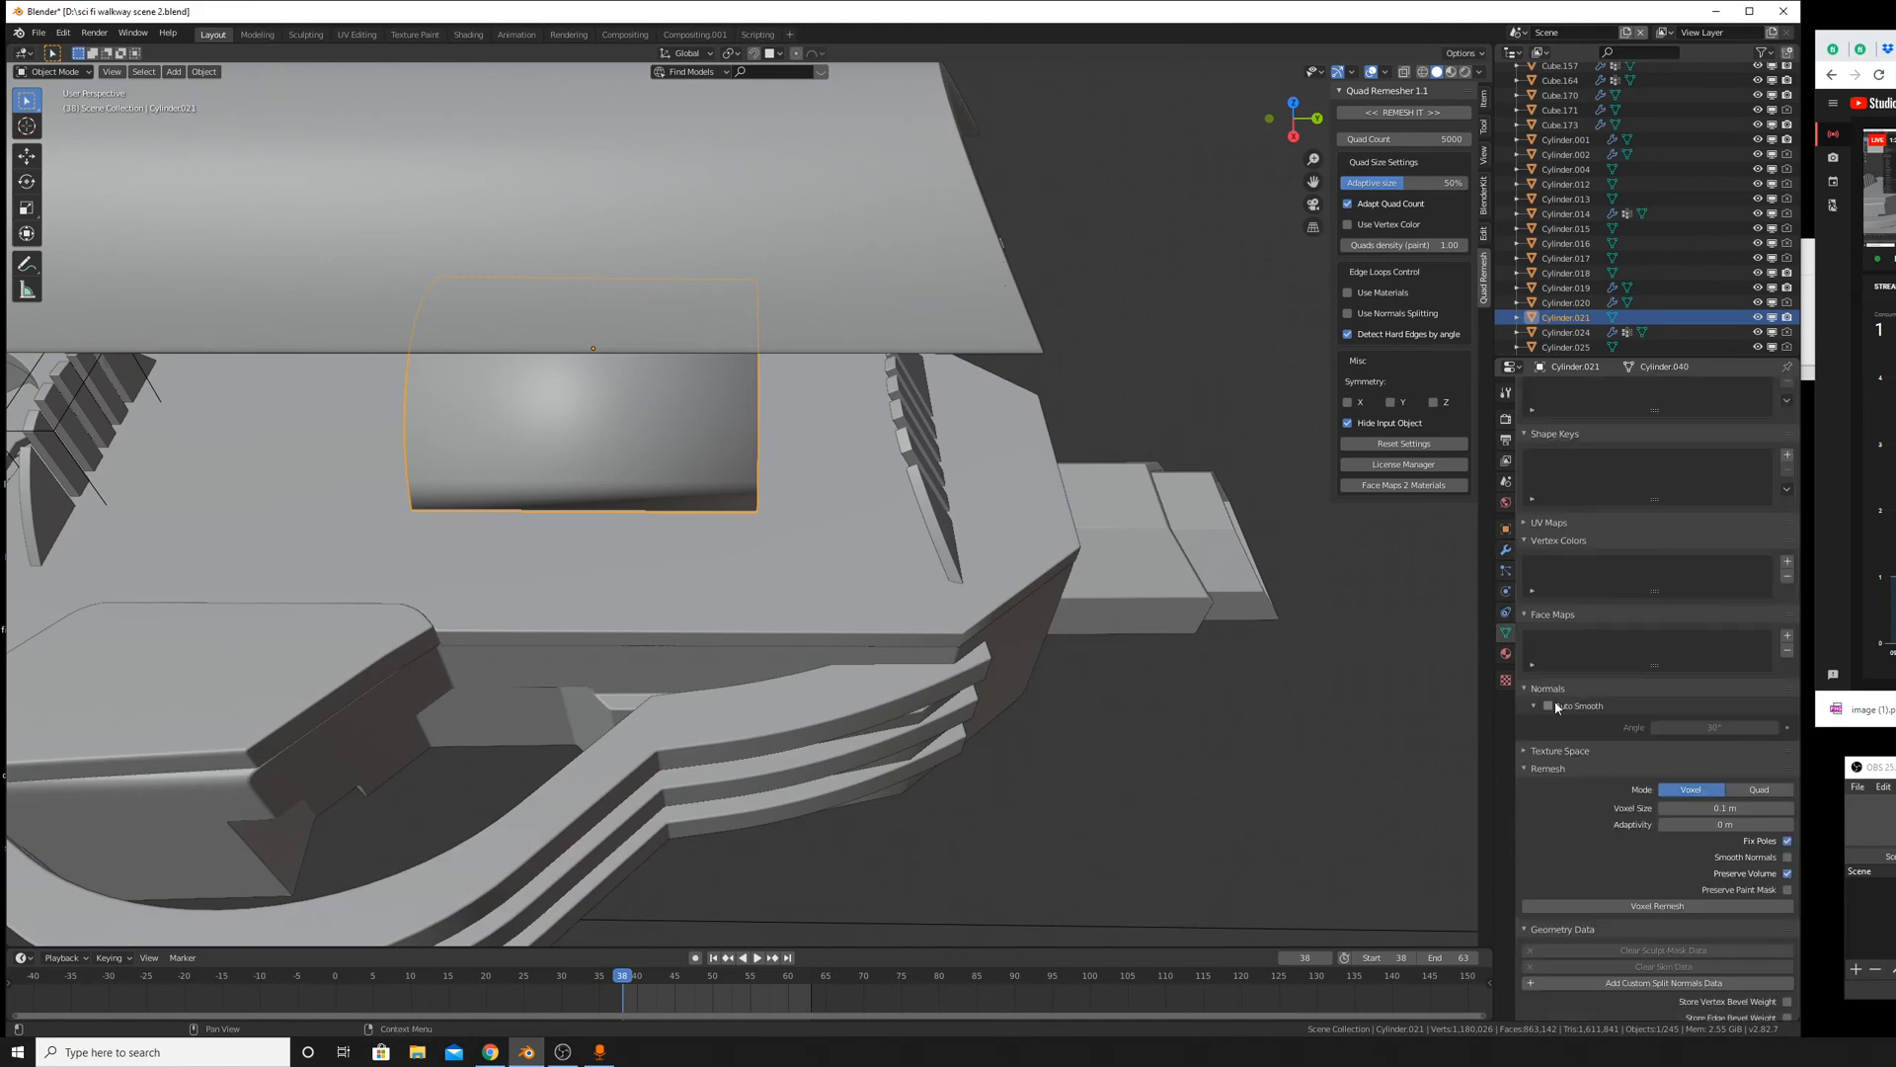
pyautogui.scroll(-3, 1545, 699)
pyautogui.click(1544, 694)
pyautogui.click(1548, 705)
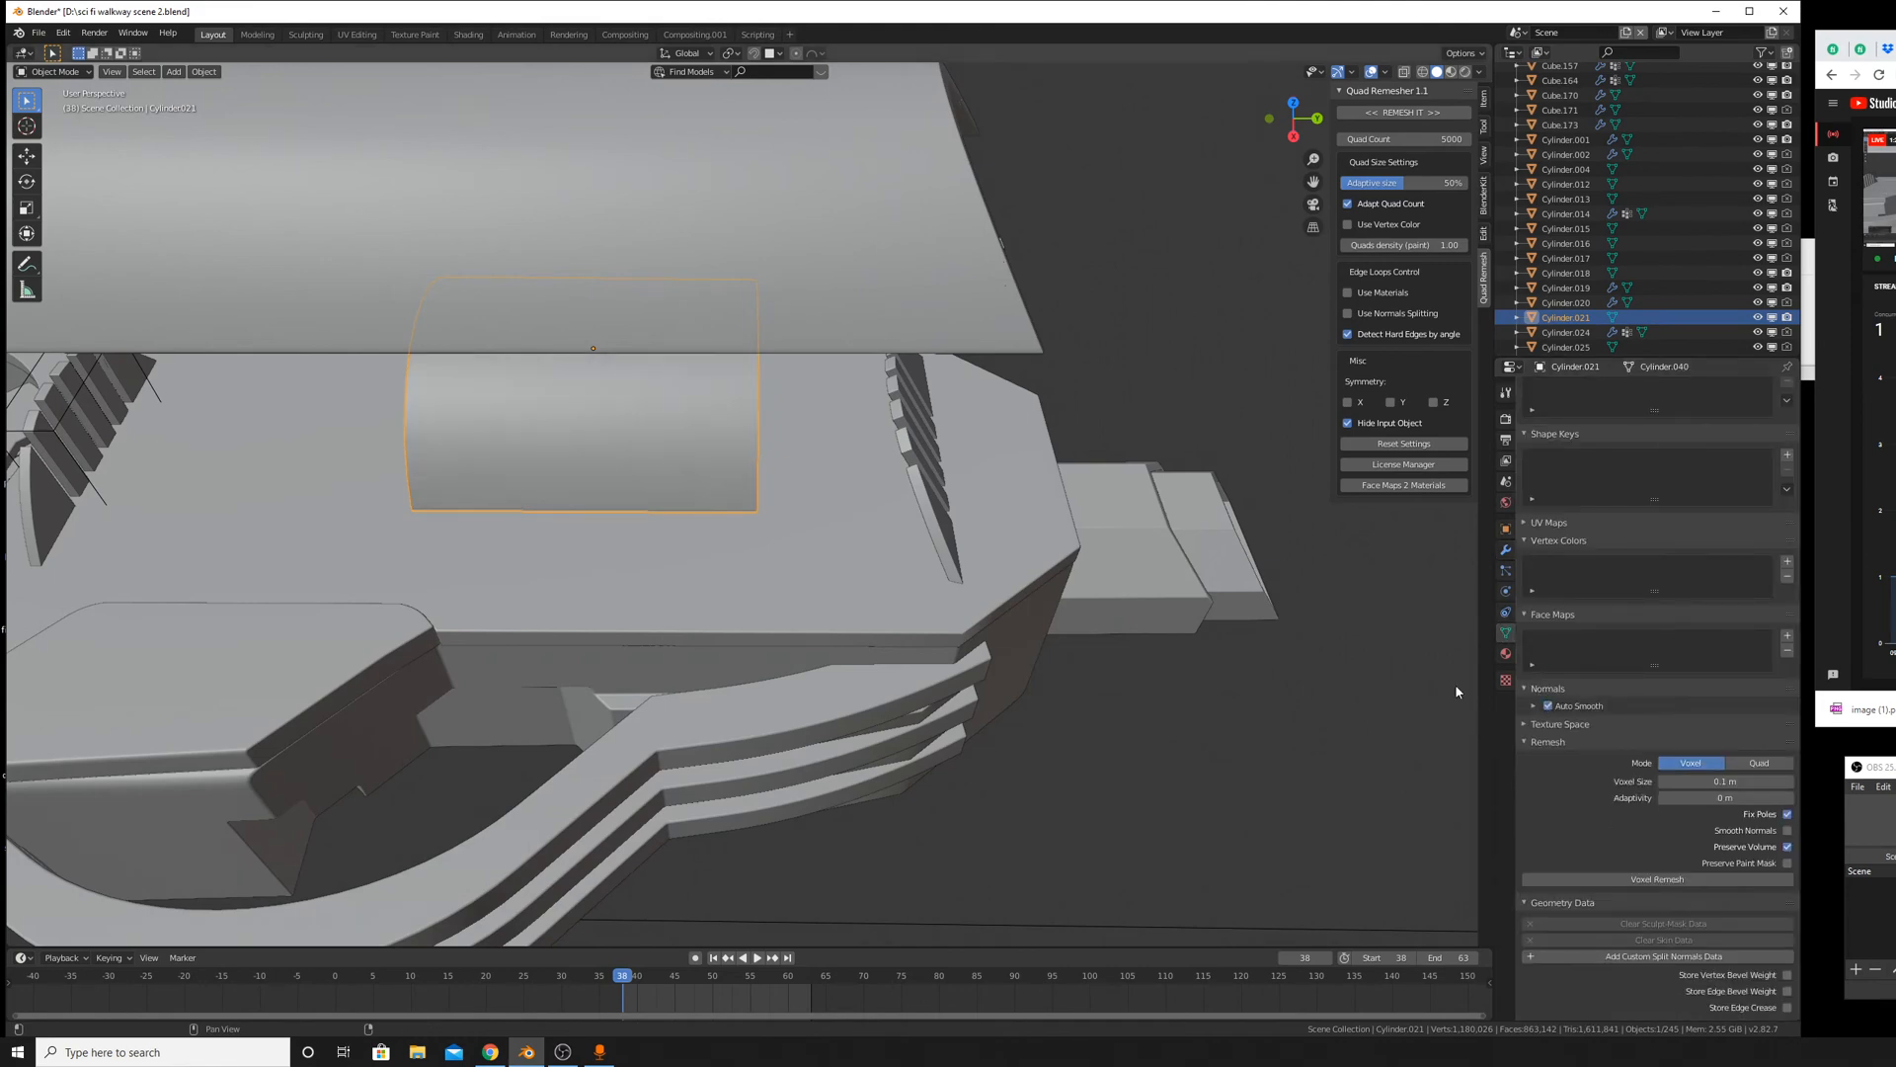
# Move the half cylinder 3.7 m along X to sit centred on the deck.
pyautogui.moveTo(1454, 684); pyautogui.dragTo(1134, 538, button='middle')
pyautogui.press('g')
pyautogui.press('x')
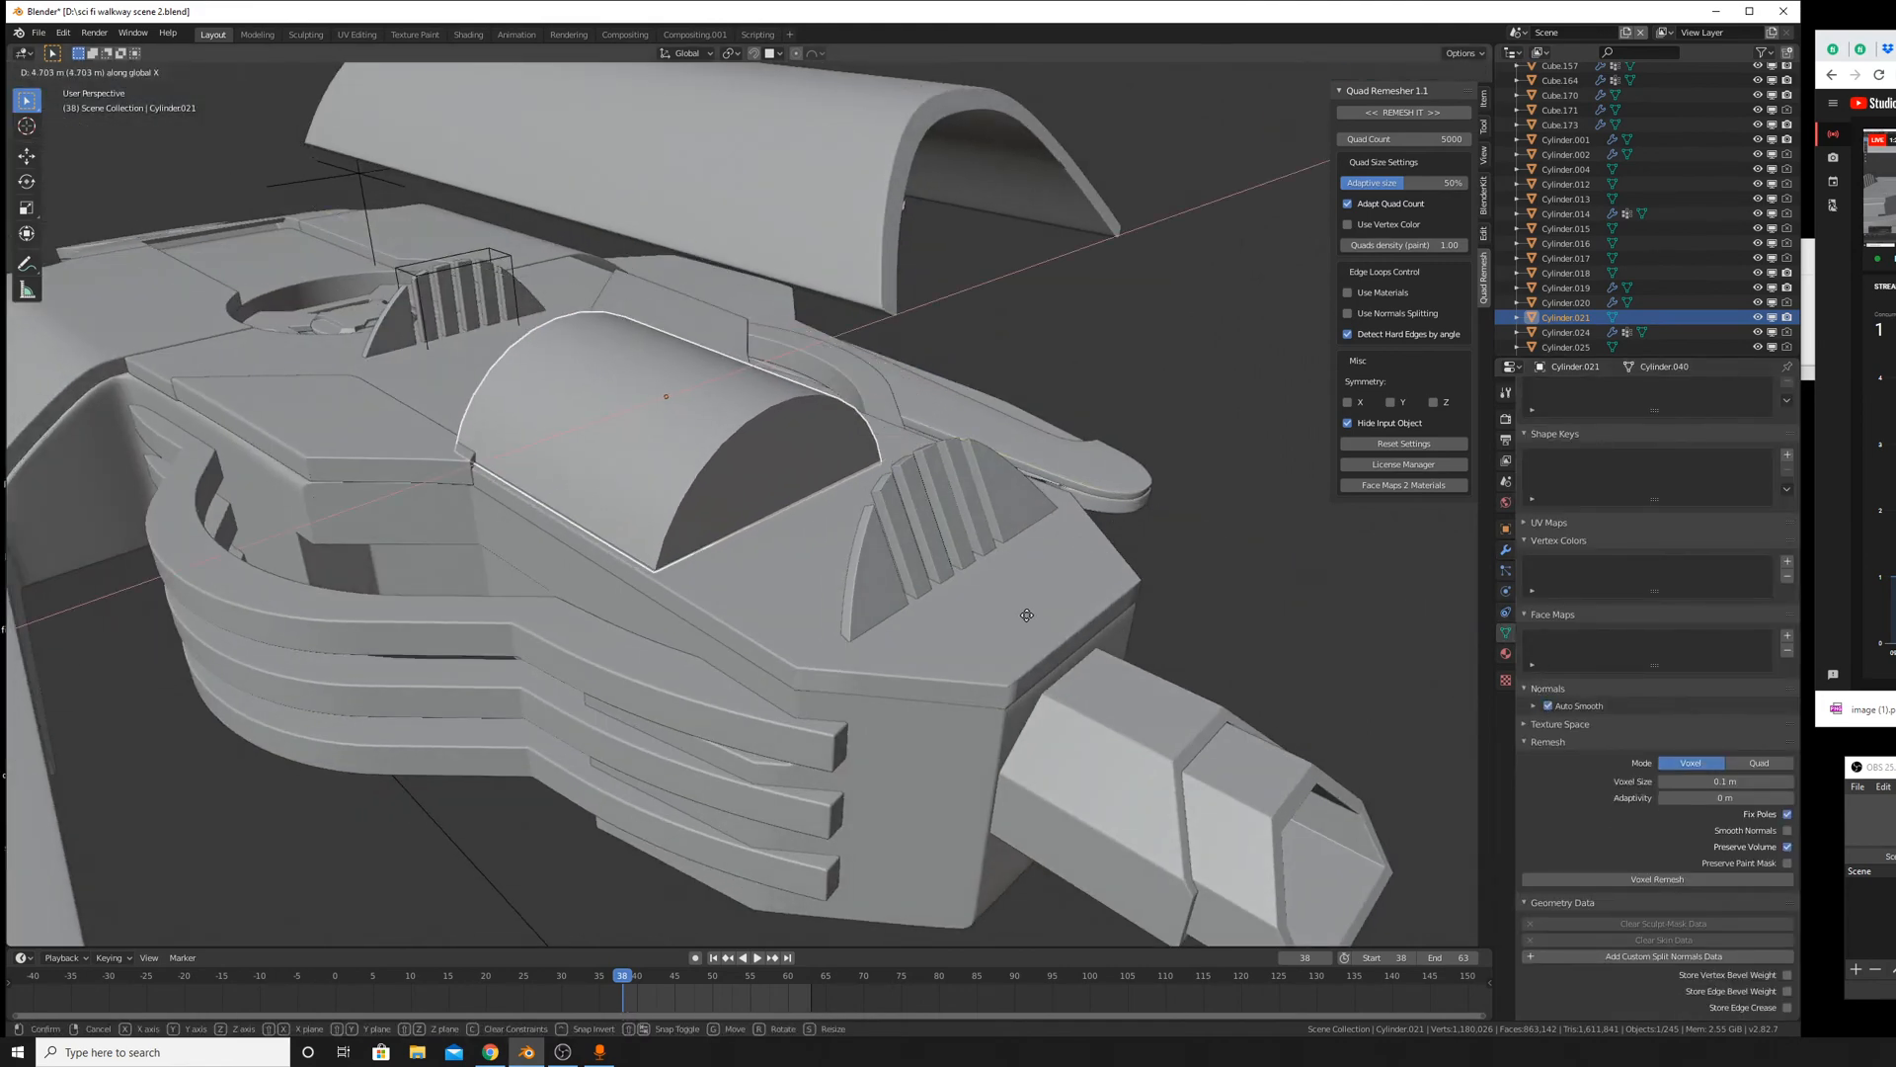
pyautogui.click(1047, 616)
pyautogui.moveTo(1002, 528); pyautogui.dragTo(1087, 533, button='middle')
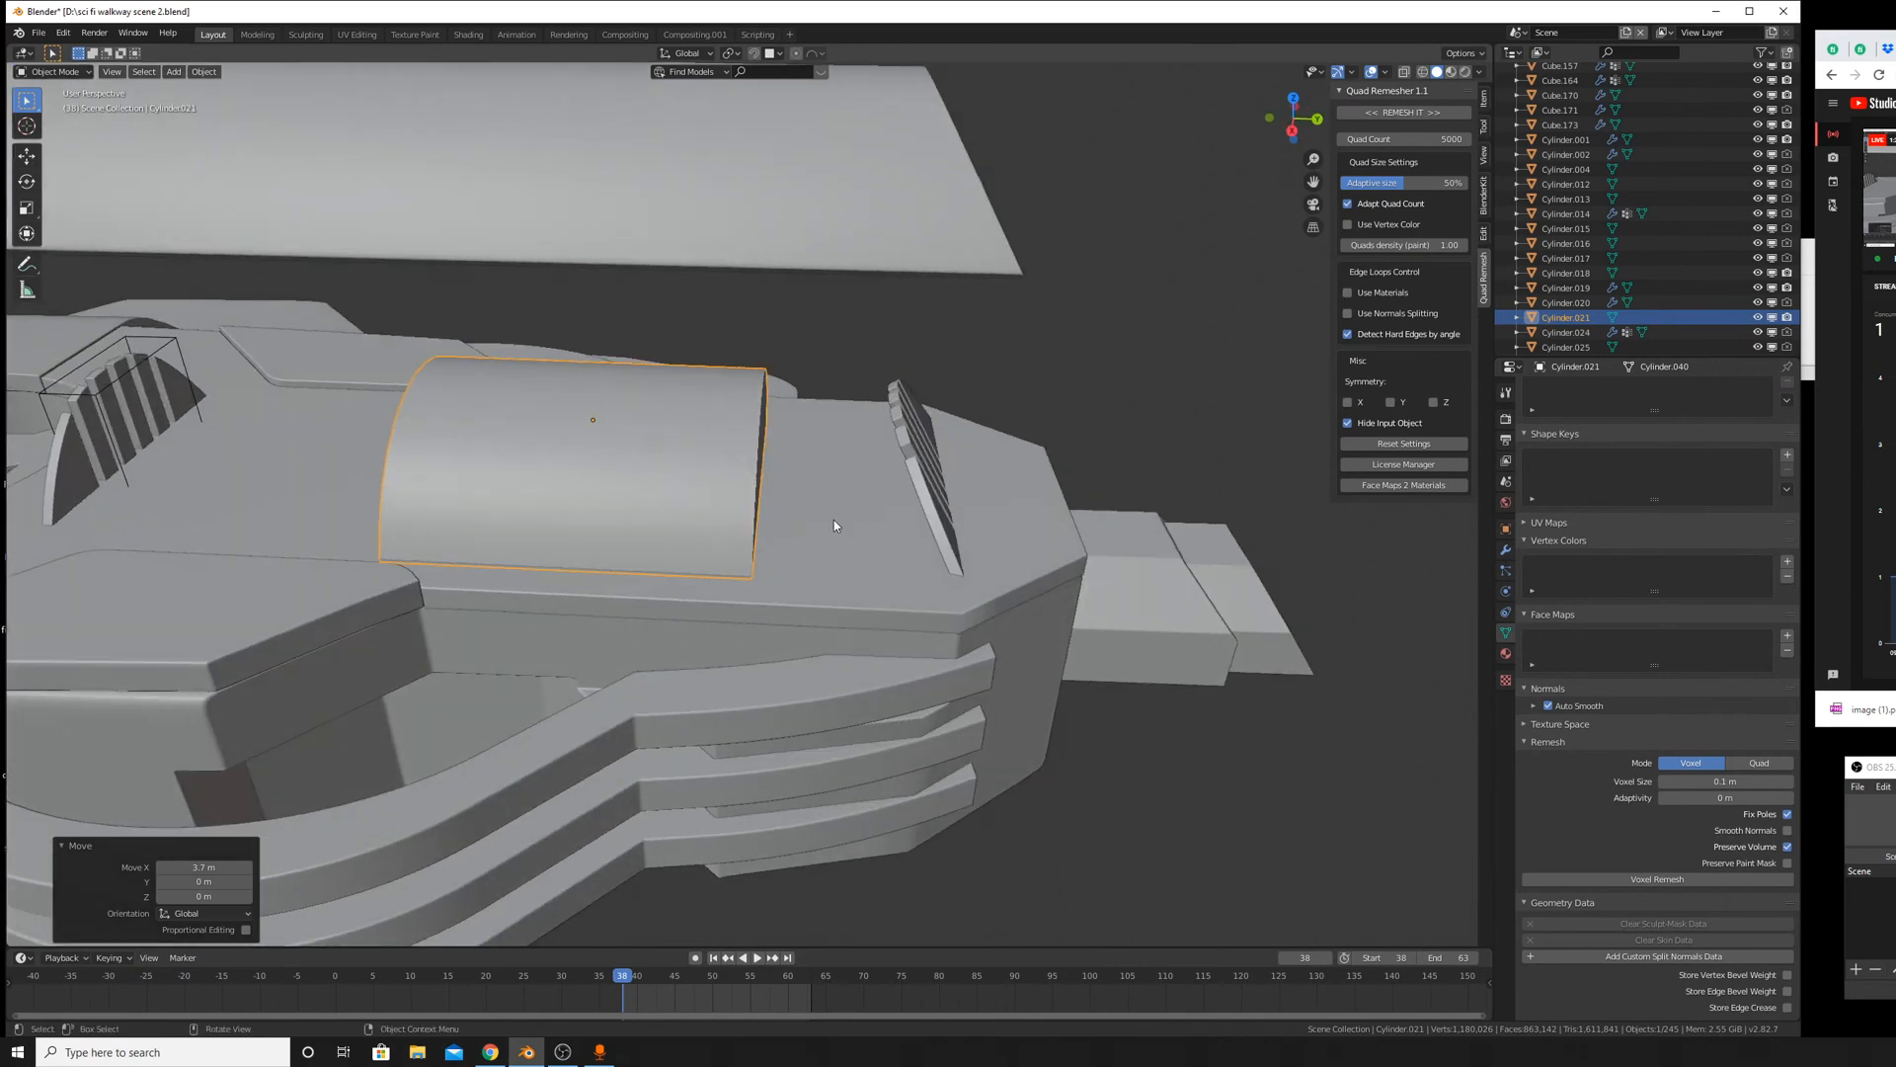
# Stretch the half cylinder along Y by about 1.9 and move it -4.79 m along Y towards the far slatted arch.
pyautogui.press('s')
pyautogui.press('y')
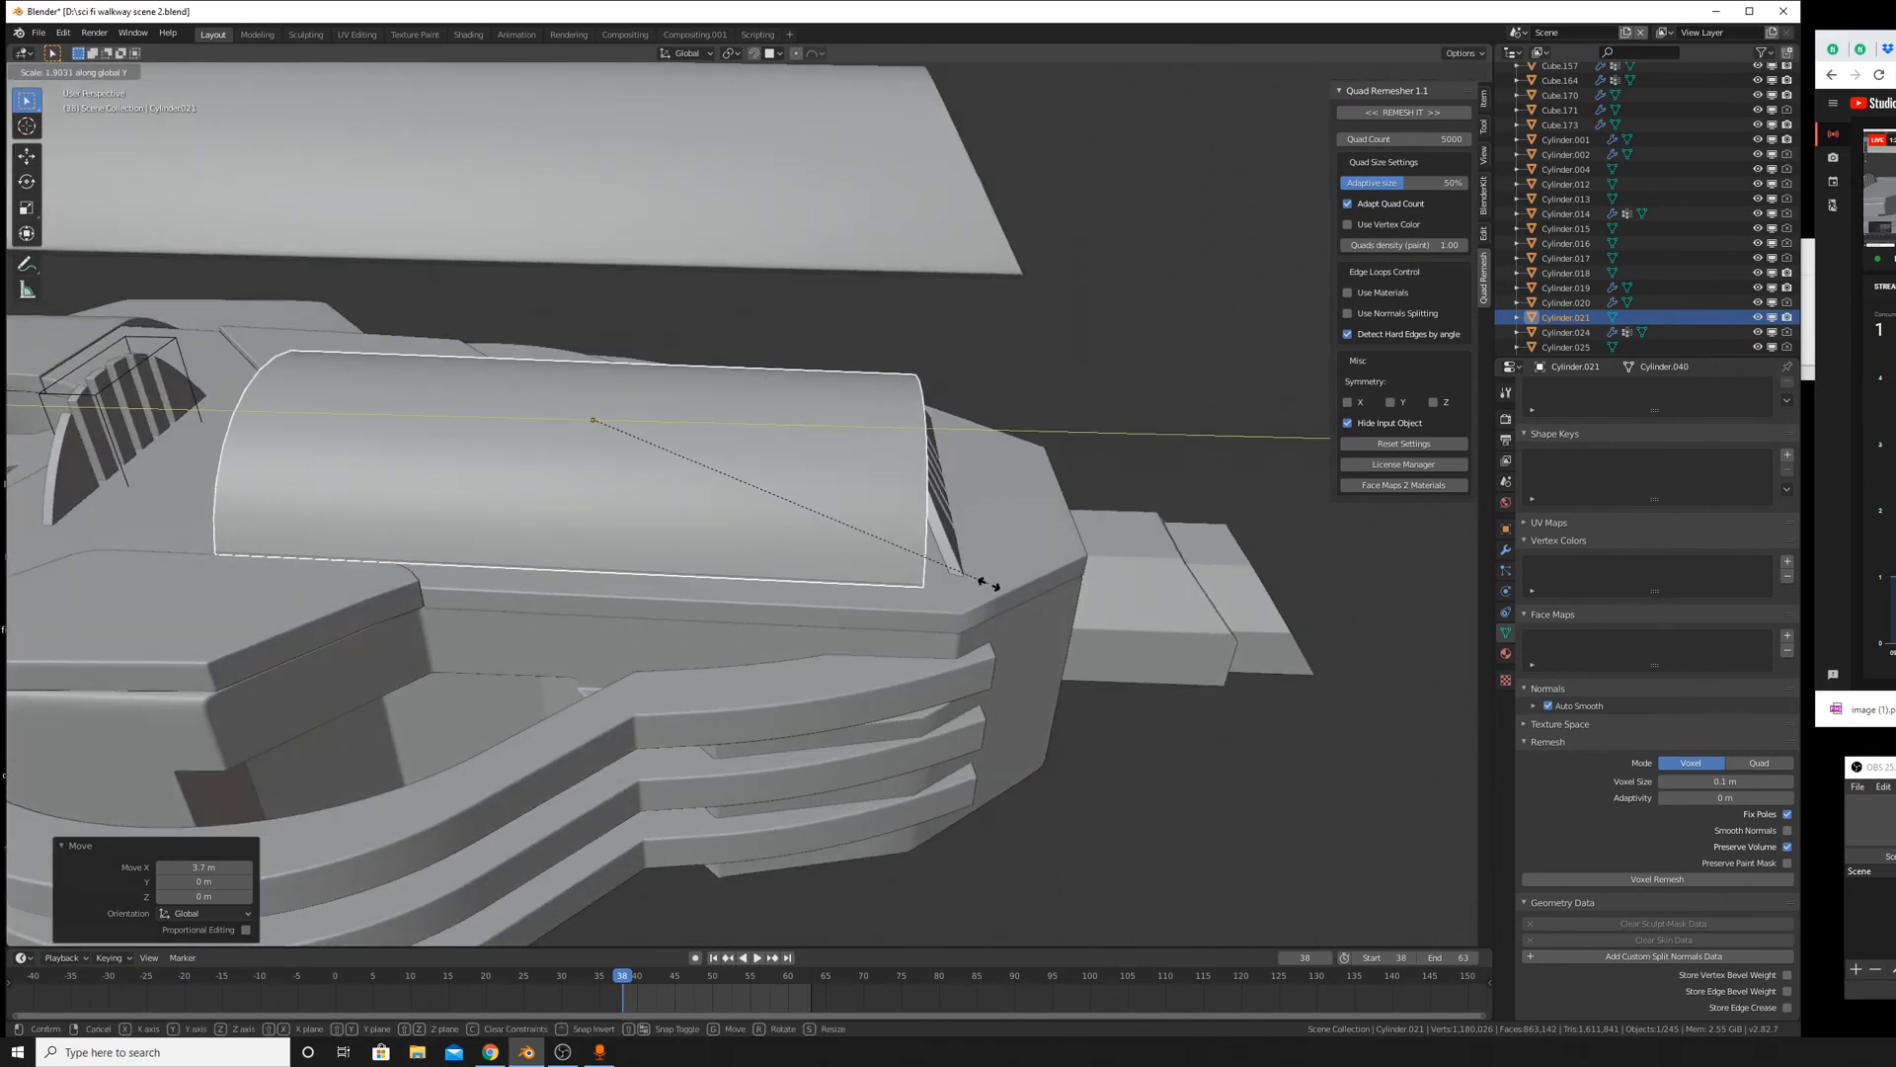
pyautogui.click(995, 600)
pyautogui.press('g')
pyautogui.press('y')
pyautogui.click(859, 553)
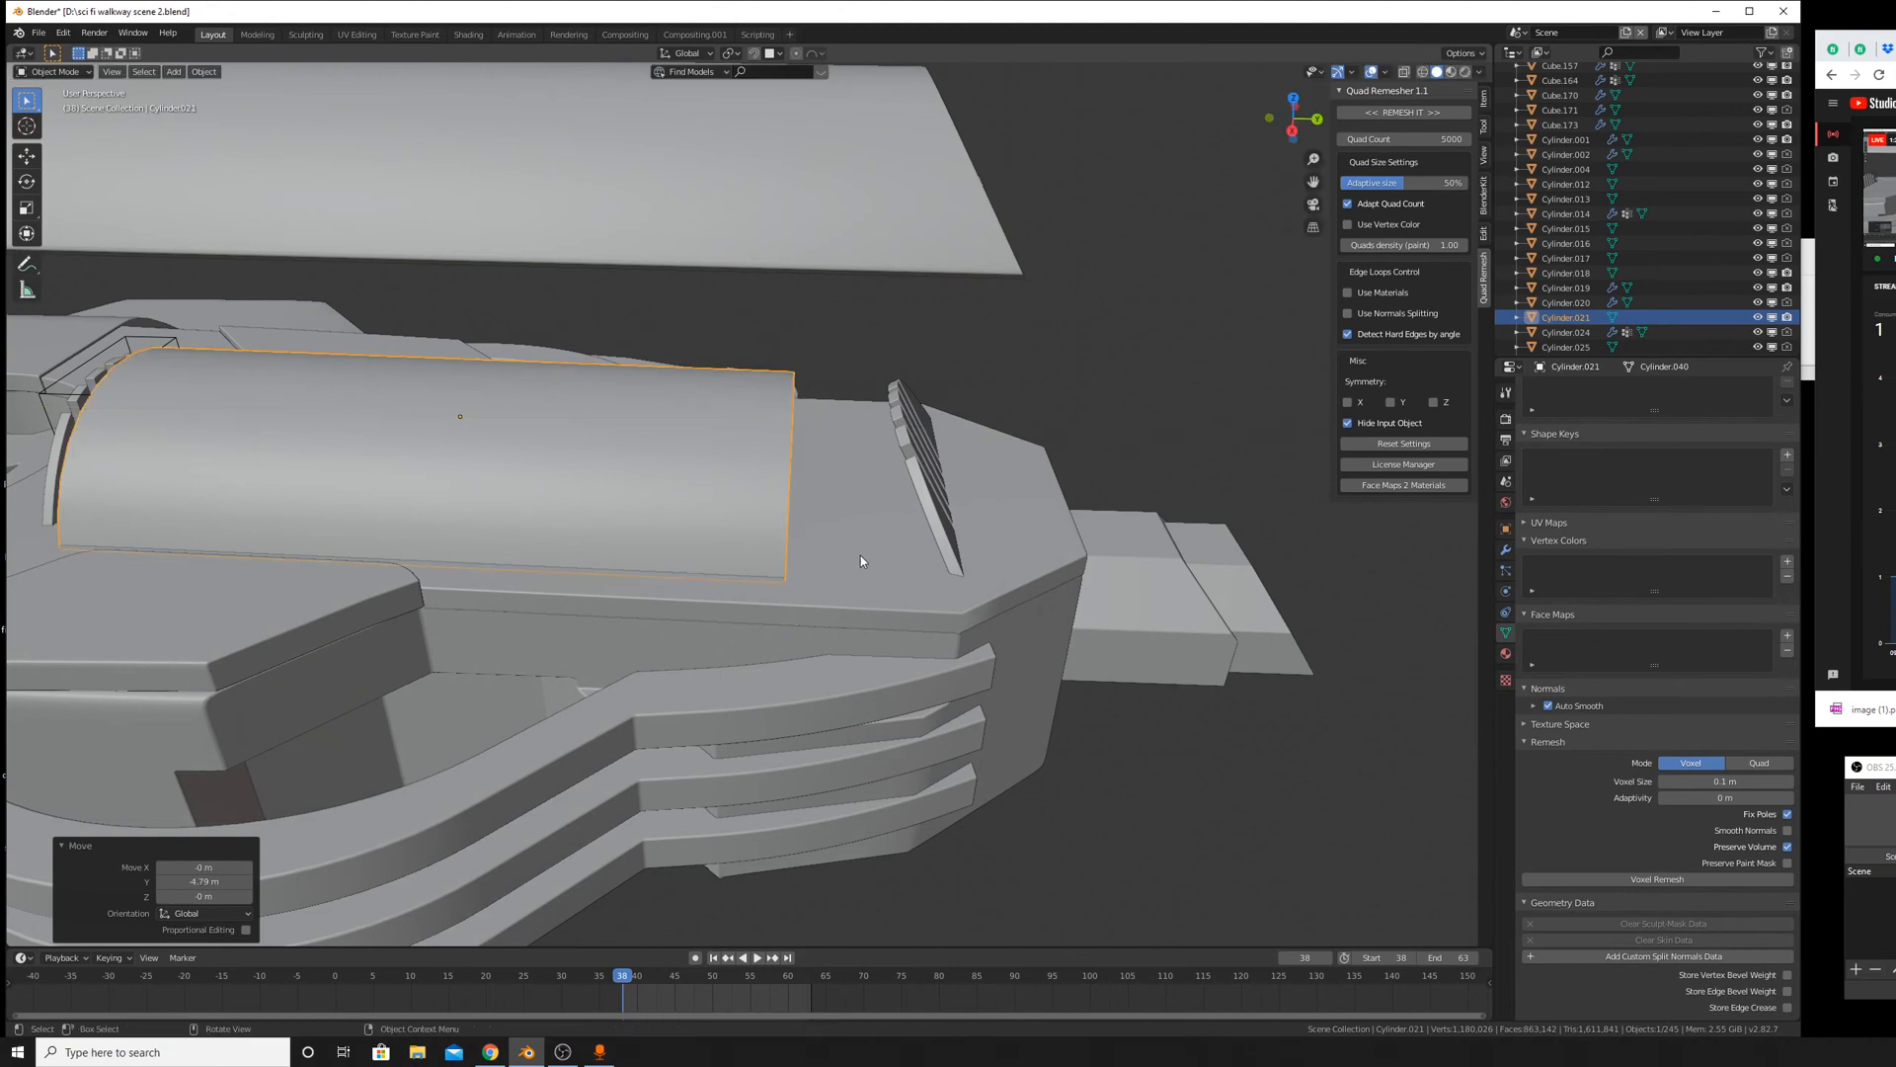
# Scale the half cylinder uniformly to about 0.83 and move it about -3.01 m along Y against the slatted arch.
pyautogui.moveTo(861, 555); pyautogui.dragTo(1155, 399, button='middle')
pyautogui.press('s')
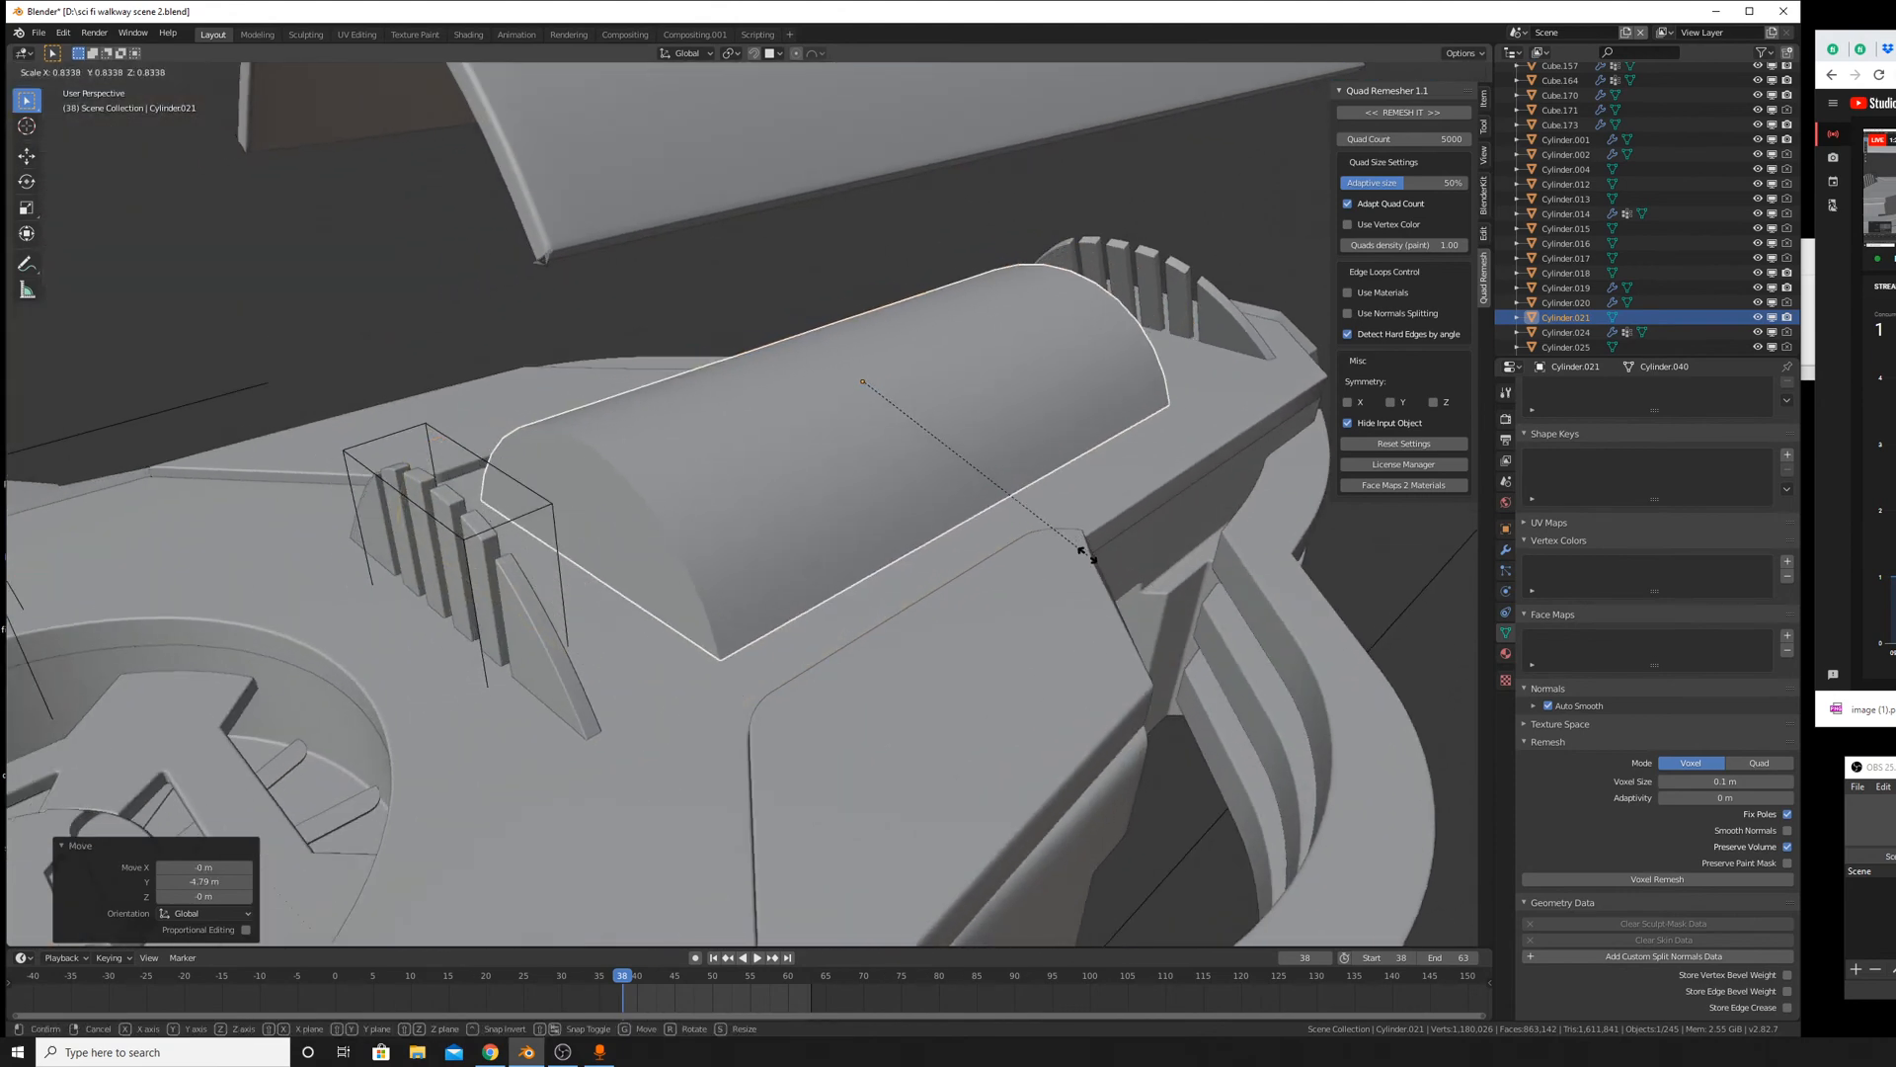
pyautogui.click(1084, 542)
pyautogui.press('g')
pyautogui.press('y')
pyautogui.click(1009, 576)
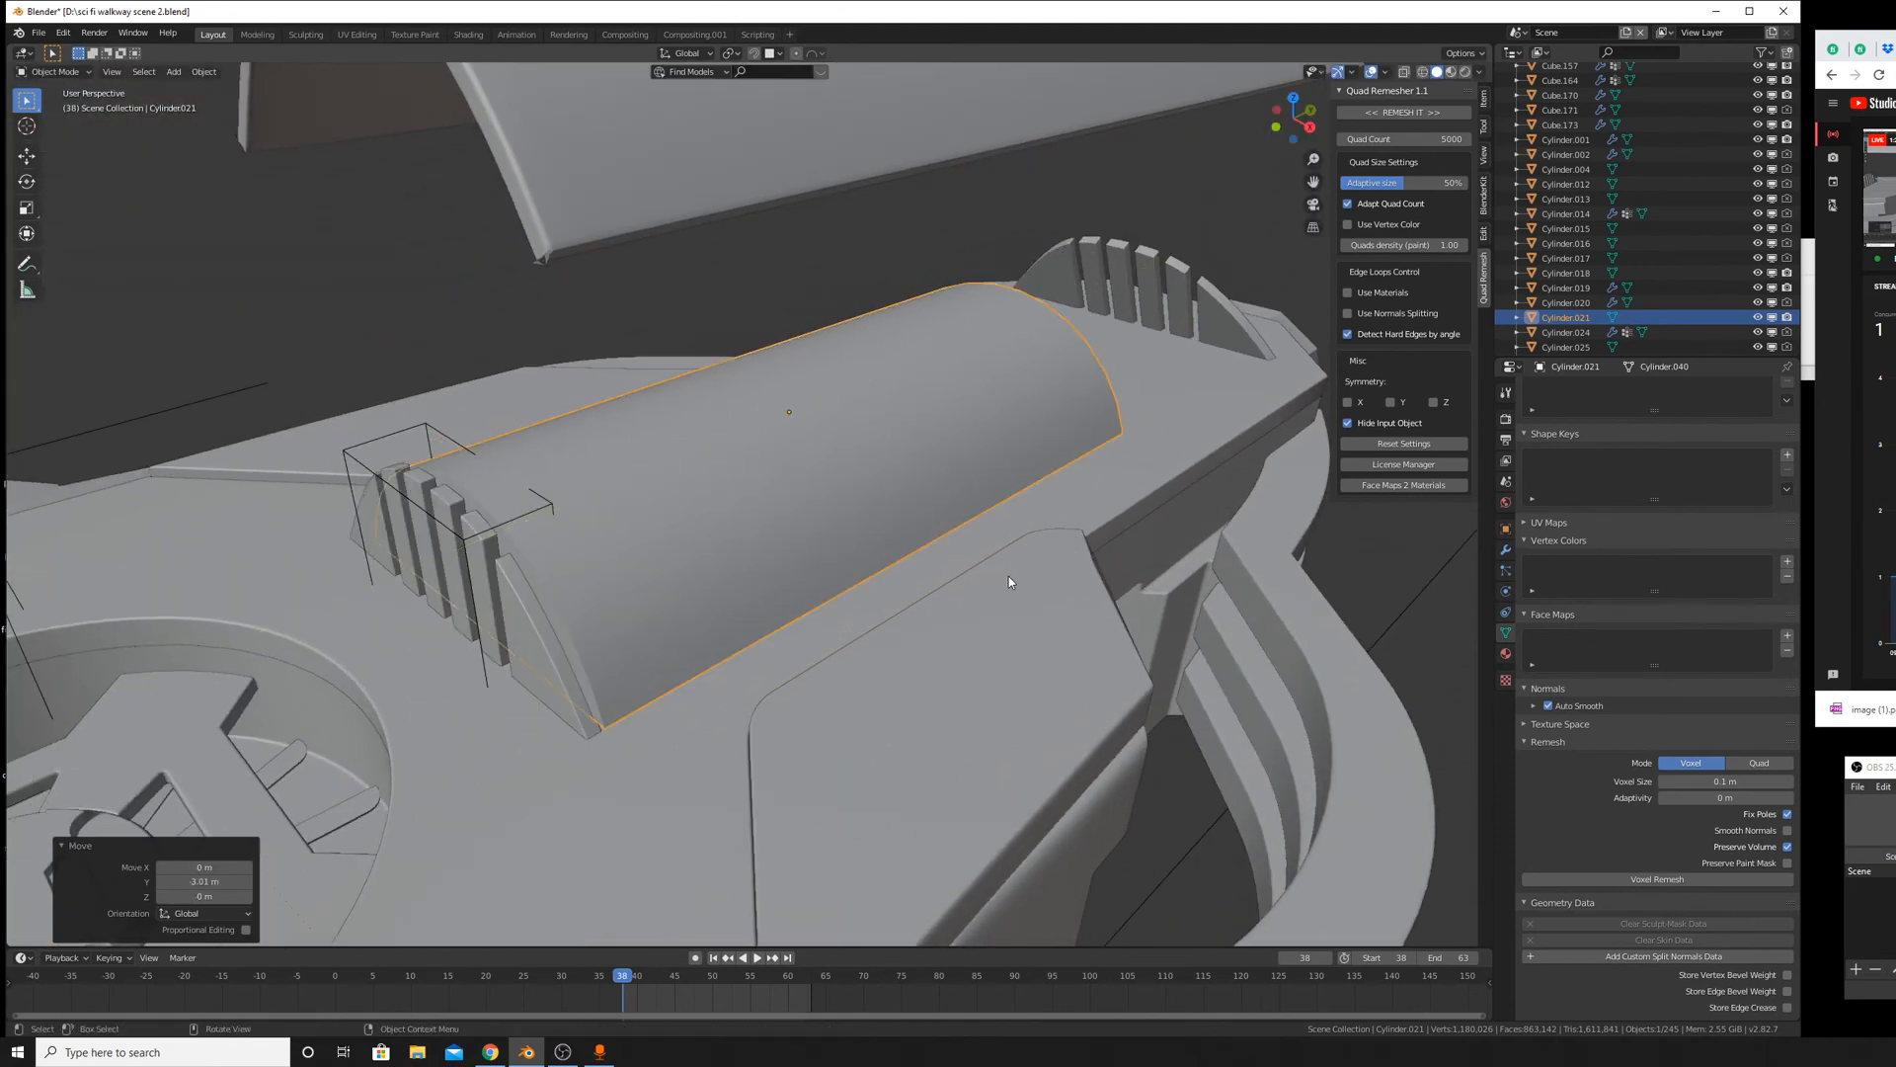
# Scale the half cylinder to about 0.89 and adjust its position along Y and X to line up with the slatted arch.
pyautogui.moveTo(1009, 577); pyautogui.dragTo(1091, 587, button='middle')
pyautogui.press('s')
pyautogui.click(1096, 591)
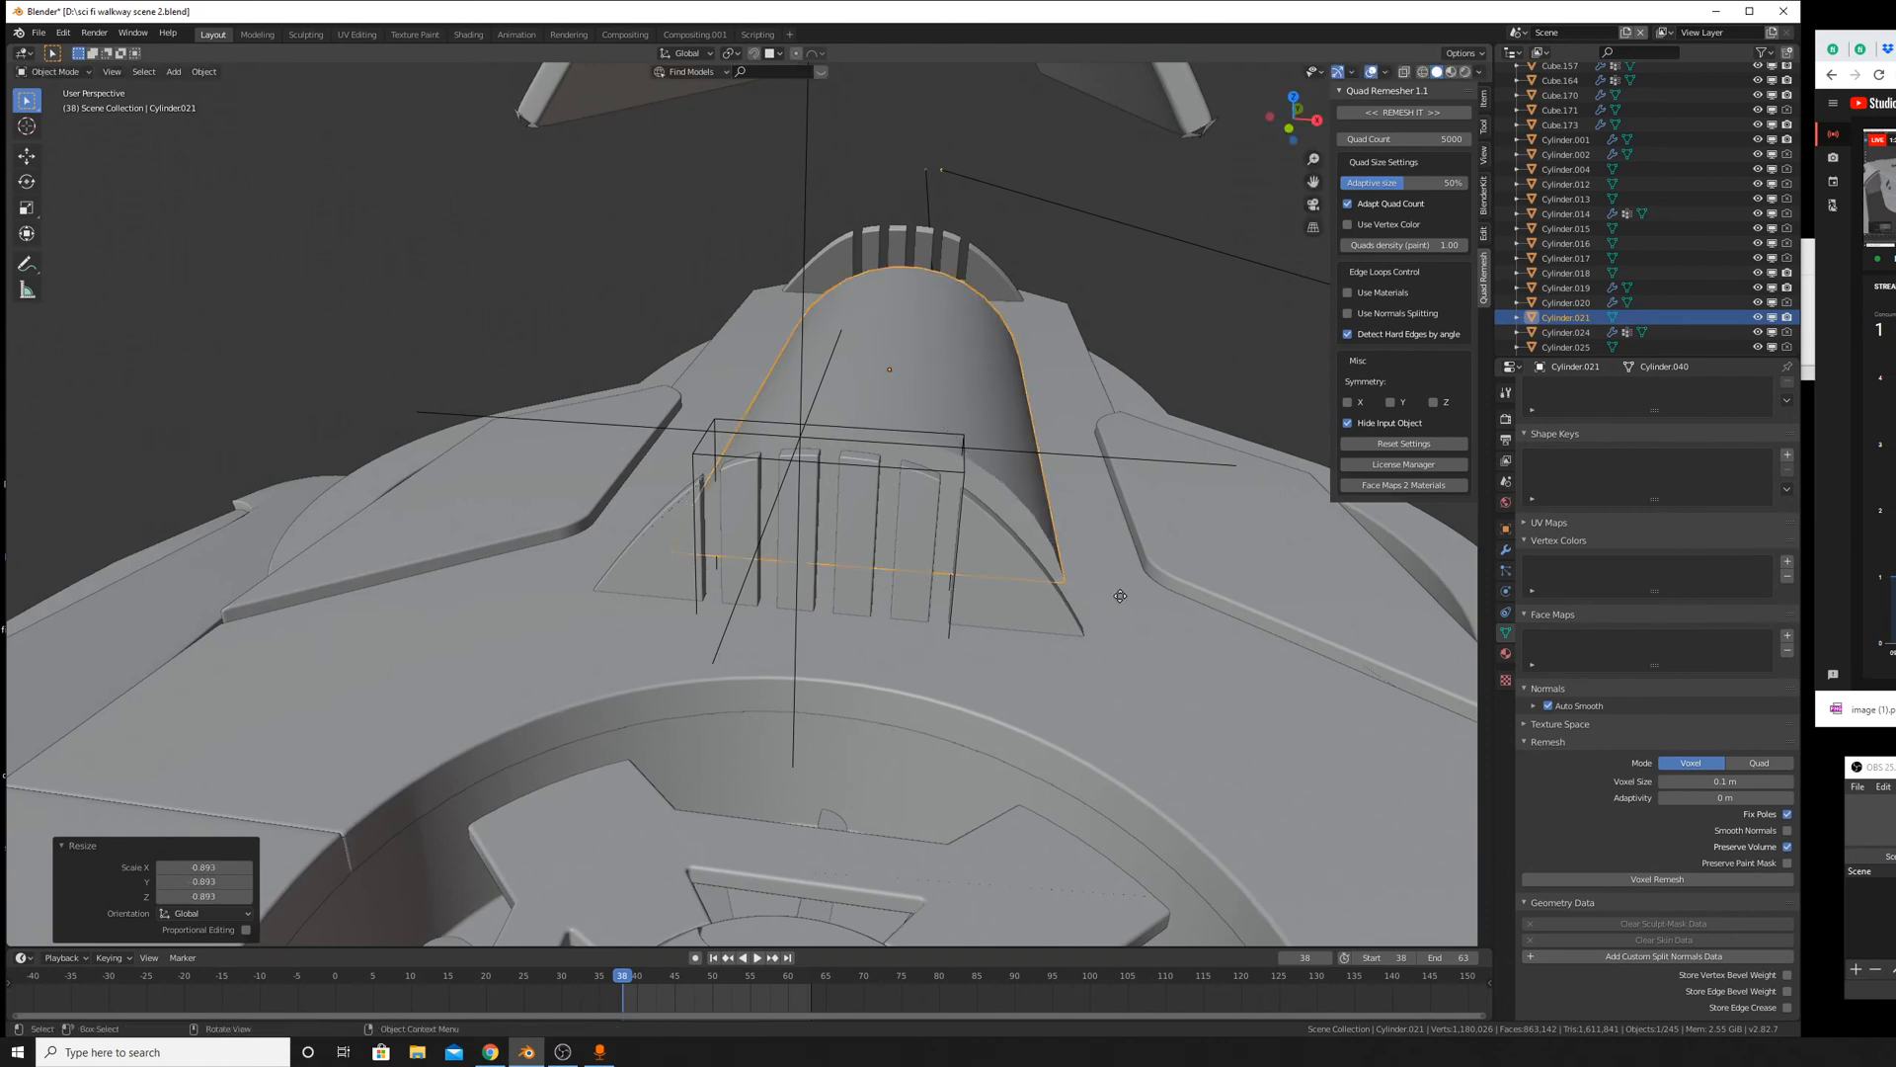
pyautogui.press('g')
pyautogui.press('y')
pyautogui.click(1104, 592)
pyautogui.press('g')
pyautogui.press('x')
pyautogui.click(1092, 591)
# Lower the half cylinder about 0.48 m, scale it up by about 1.09, and raise it about 0.19 m to match the arch's profile.
pyautogui.moveTo(1093, 597)
pyautogui.mouseDown(button='middle')
pyautogui.moveTo(1037, 593)
pyautogui.moveTo(1065, 602)
pyautogui.mouseUp(button='middle')
pyautogui.press('g')
pyautogui.press('z')
pyautogui.click(1046, 594)
pyautogui.press('s')
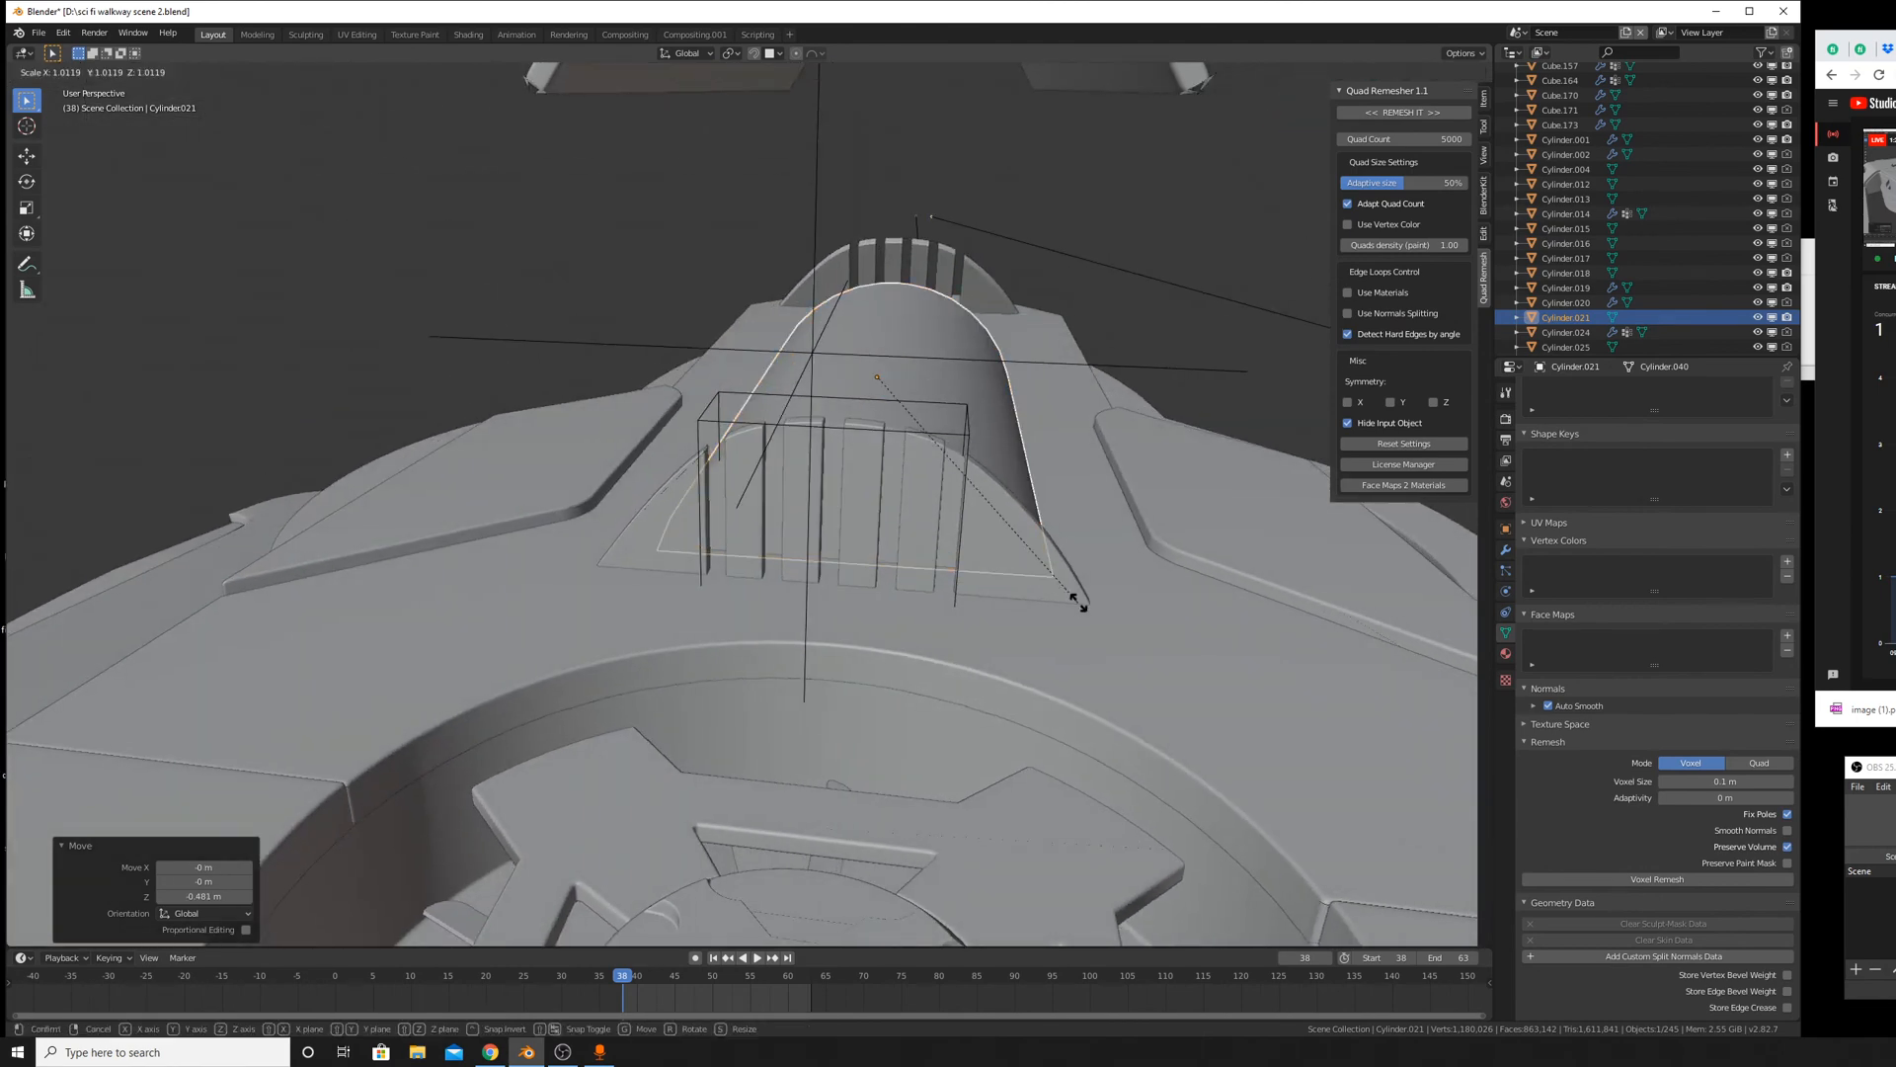
pyautogui.click(1094, 603)
pyautogui.press('g')
pyautogui.press('z')
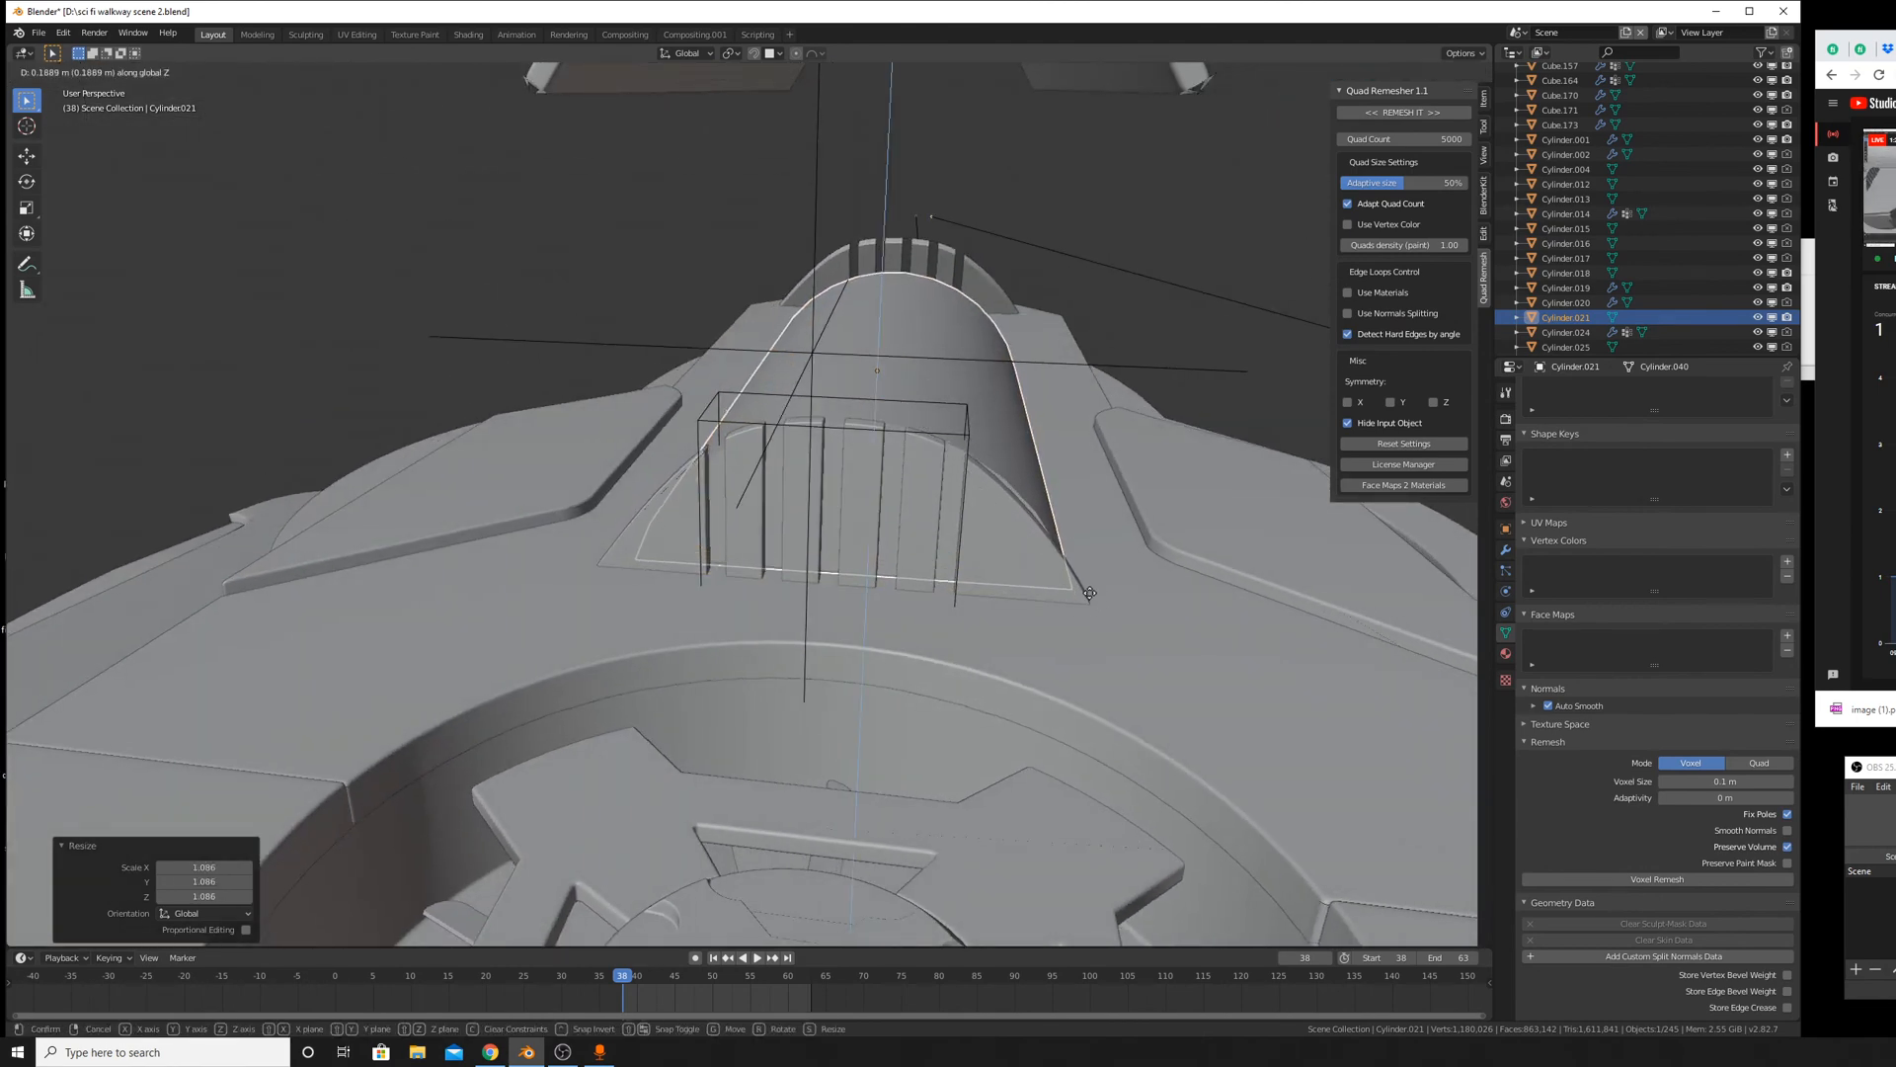
pyautogui.click(1086, 597)
# In Edit Mode, extend the half cylinder's open end face about 8.83 m along Y to reach the opposite slatted arch.
pyautogui.moveTo(1086, 597); pyautogui.dragTo(796, 468, button='middle')
pyautogui.press('Tab')
pyautogui.click(133, 71)
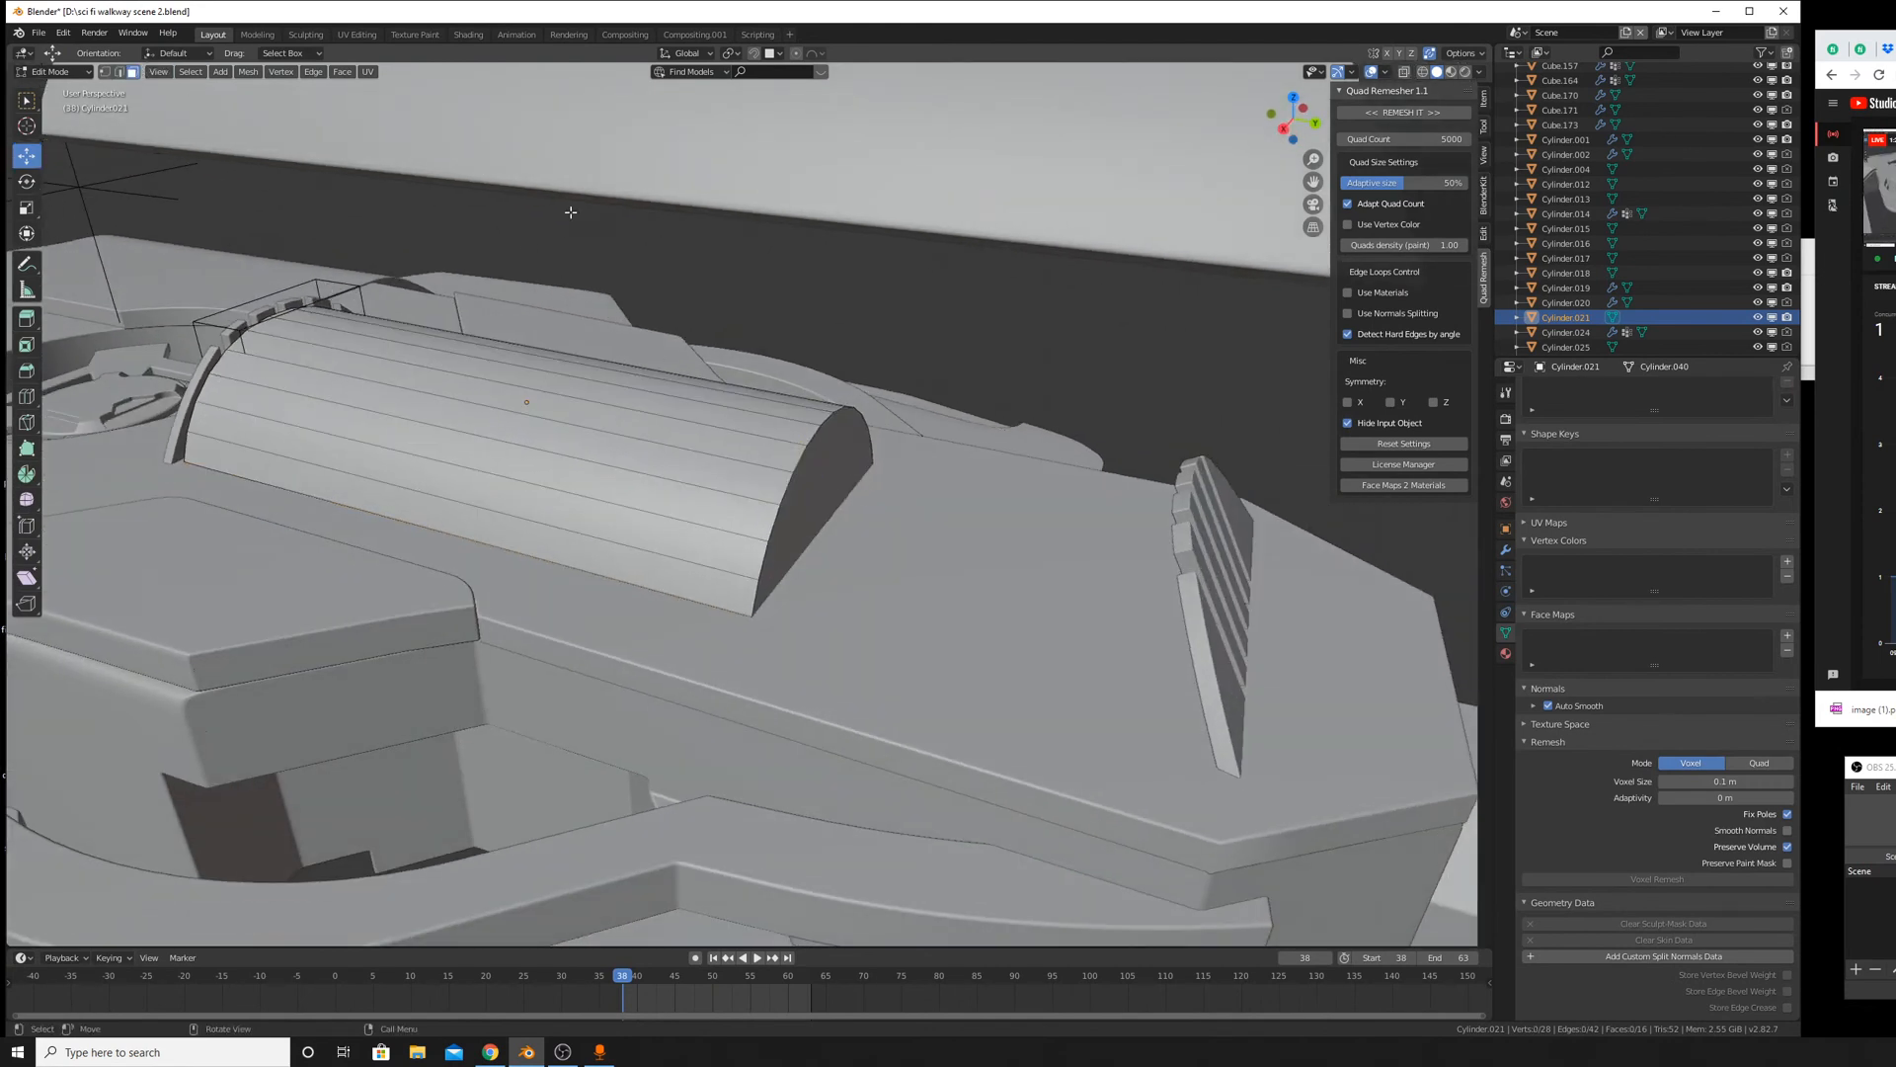
pyautogui.click(809, 494)
pyautogui.press('g')
pyautogui.press('y')
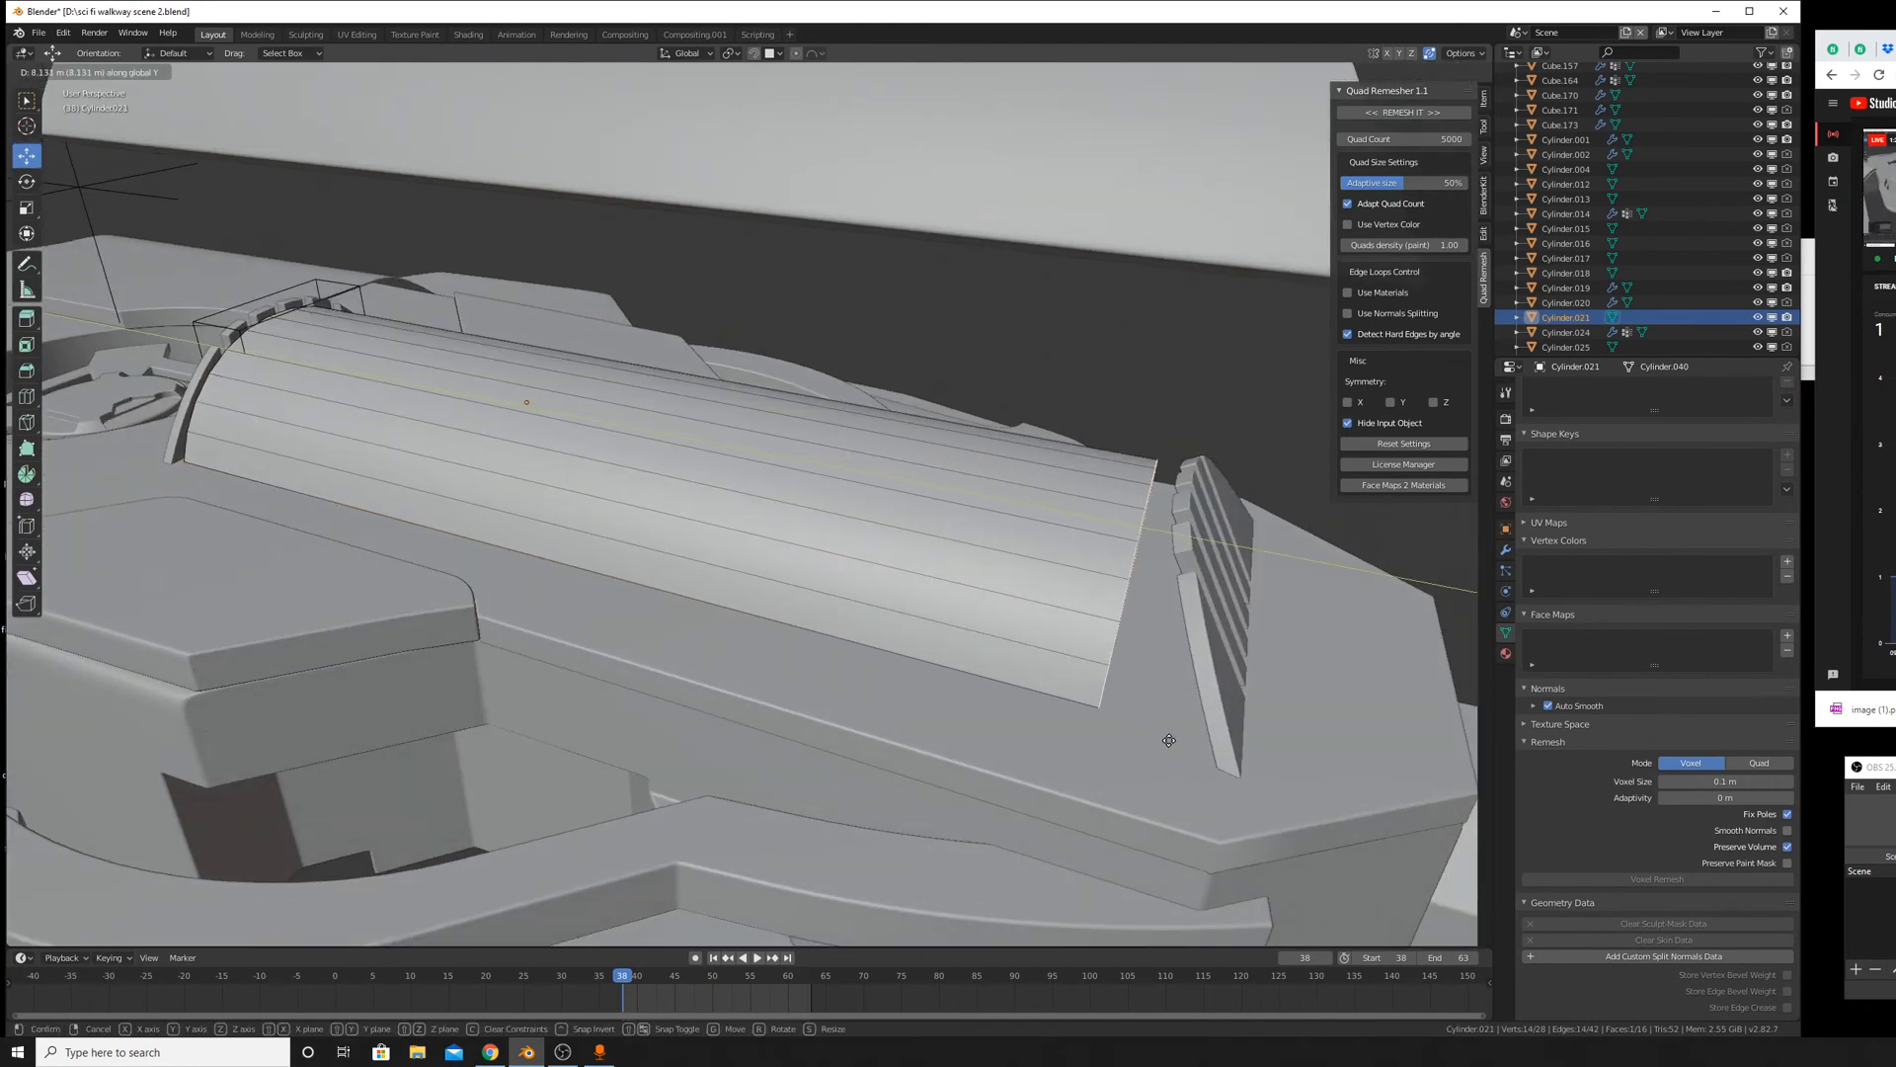
pyautogui.click(1376, 766)
# Switch to edge selection and select the bottom edge of the extended end face.
pyautogui.moveTo(1369, 756); pyautogui.dragTo(1159, 640, button='middle')
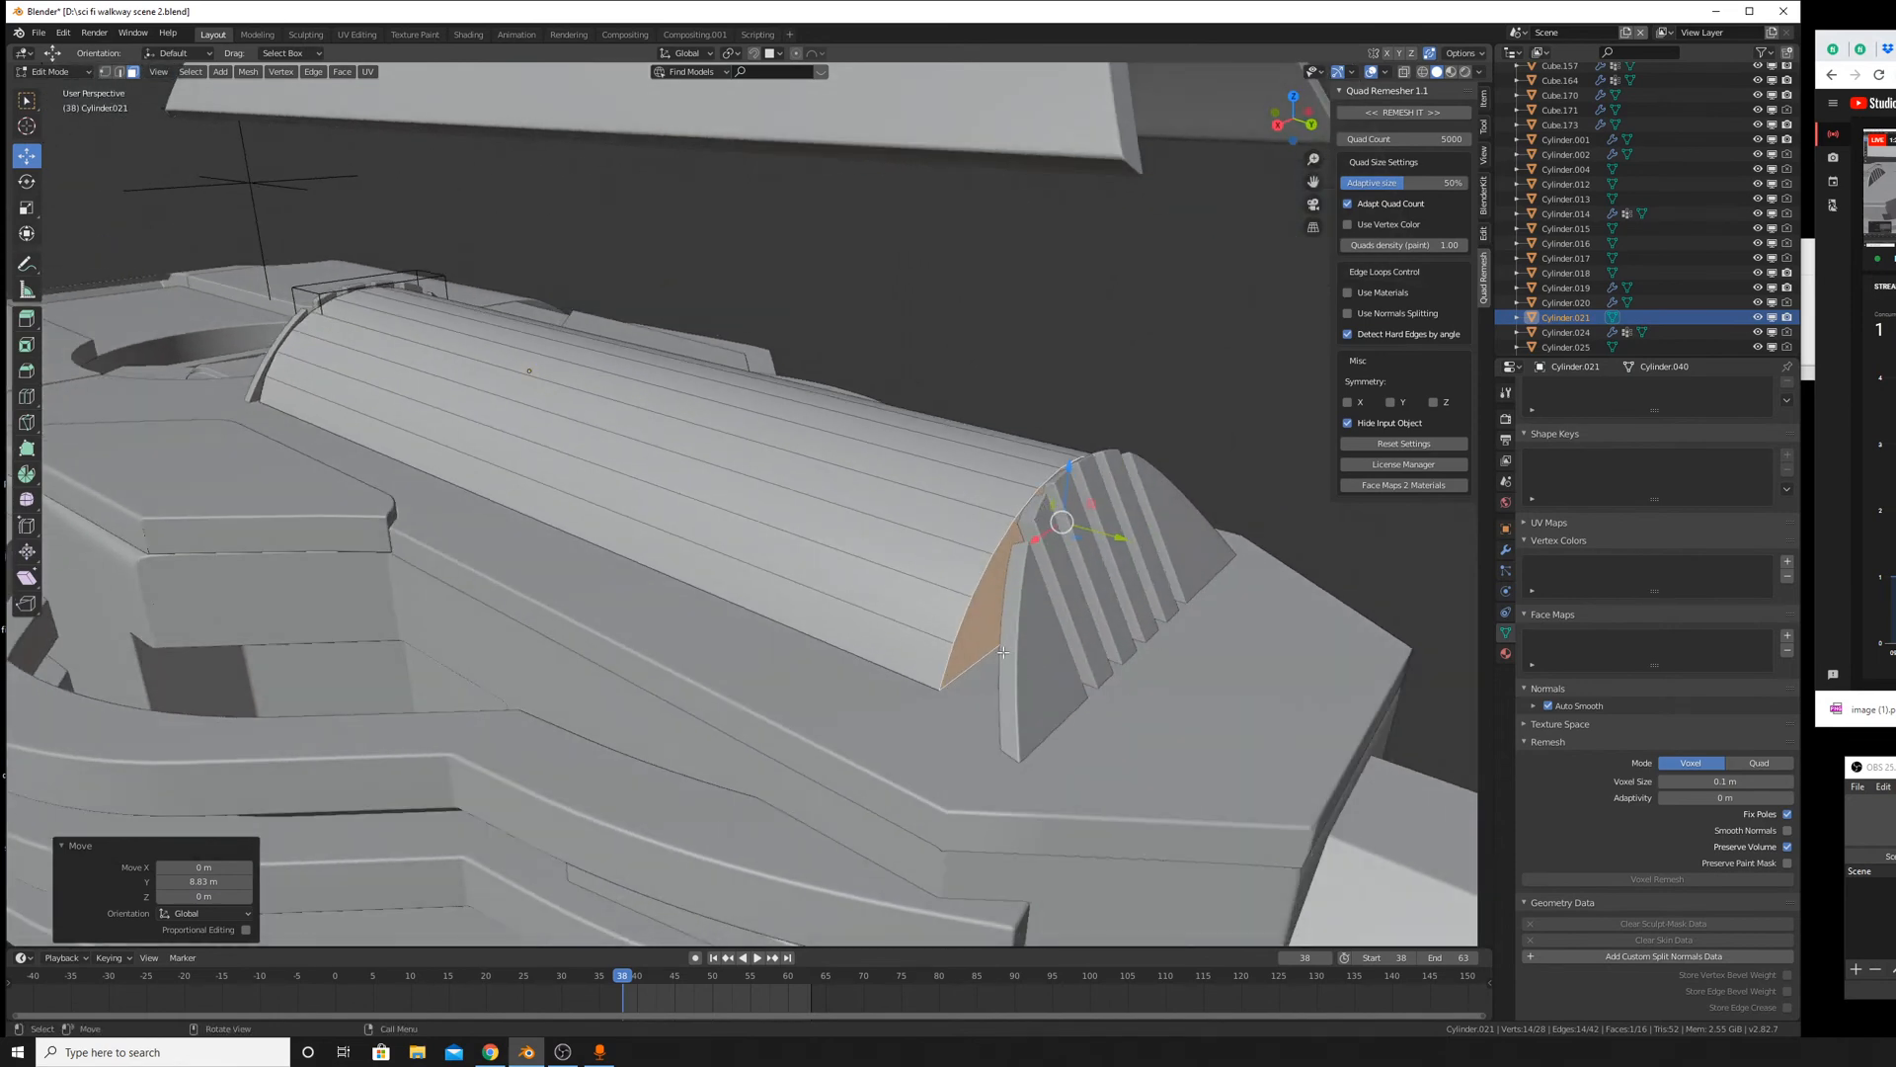
pyautogui.hotkey('alt', 'a')
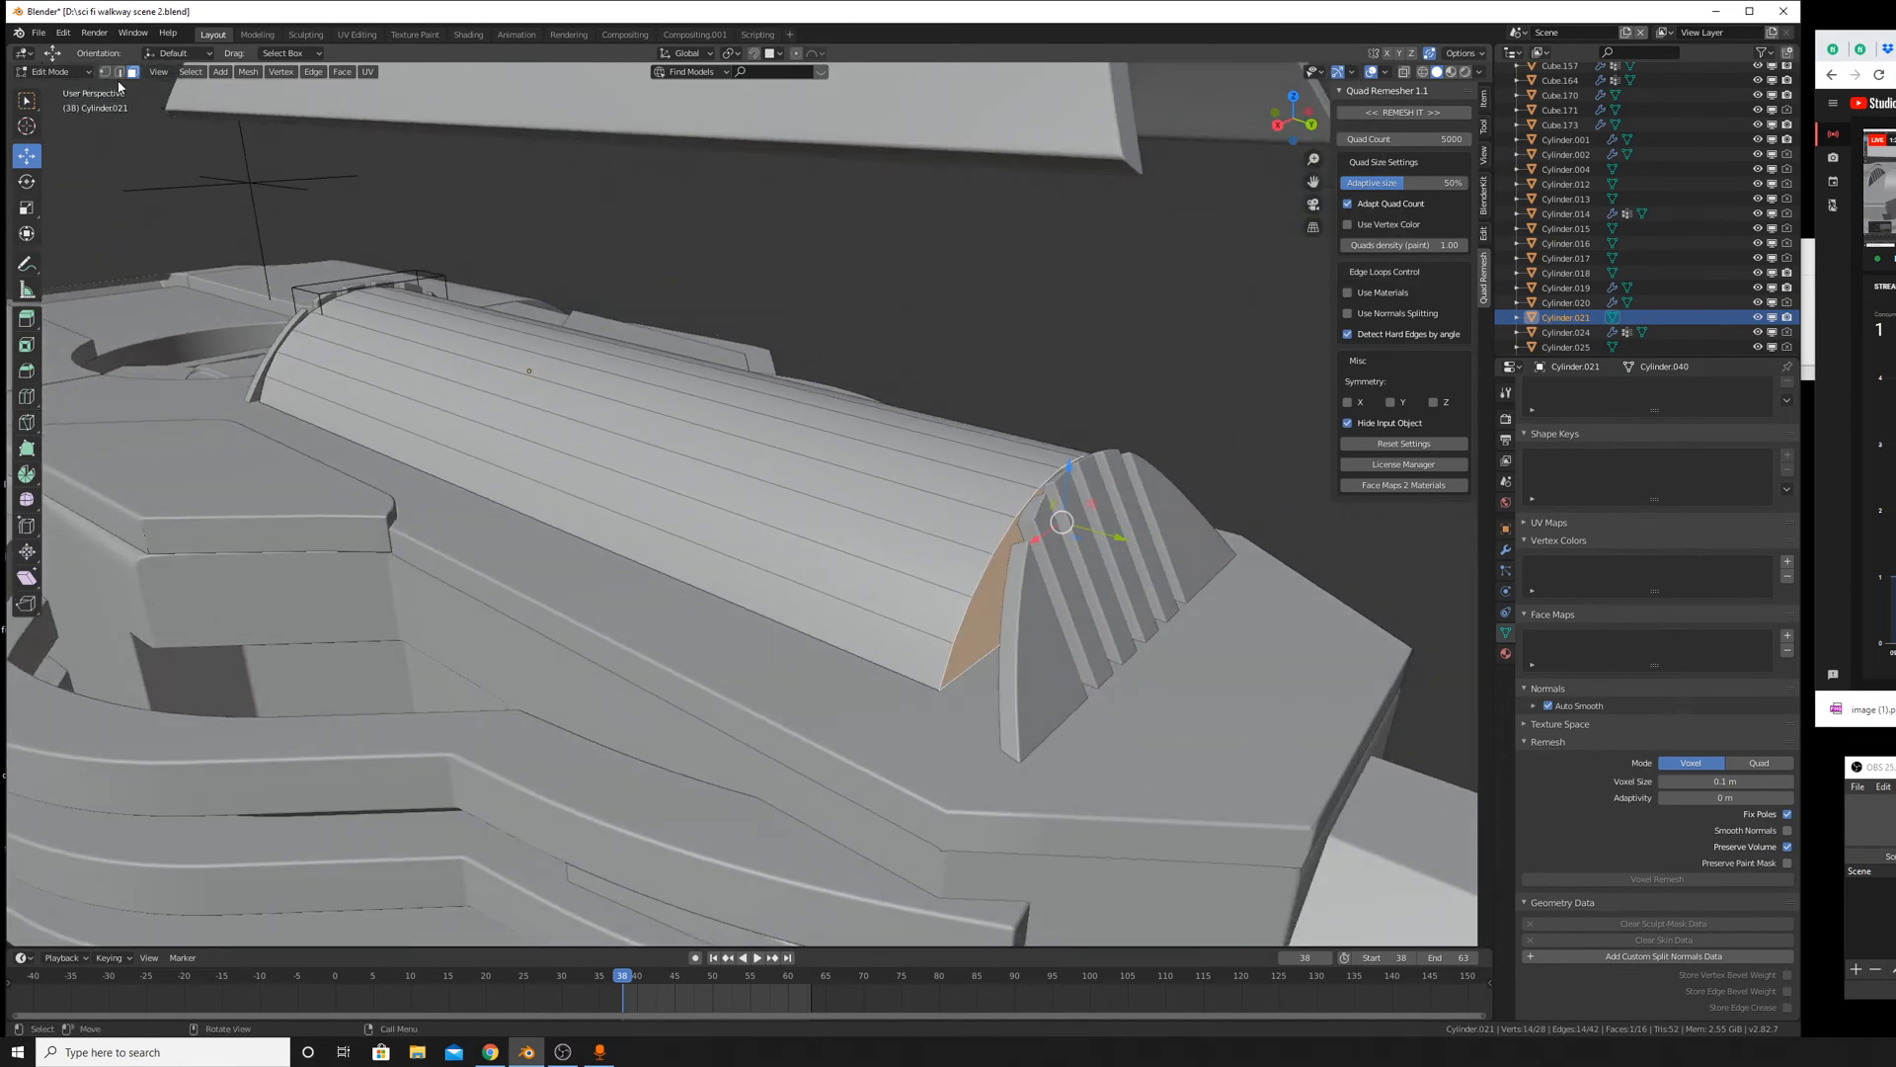
pyautogui.click(119, 72)
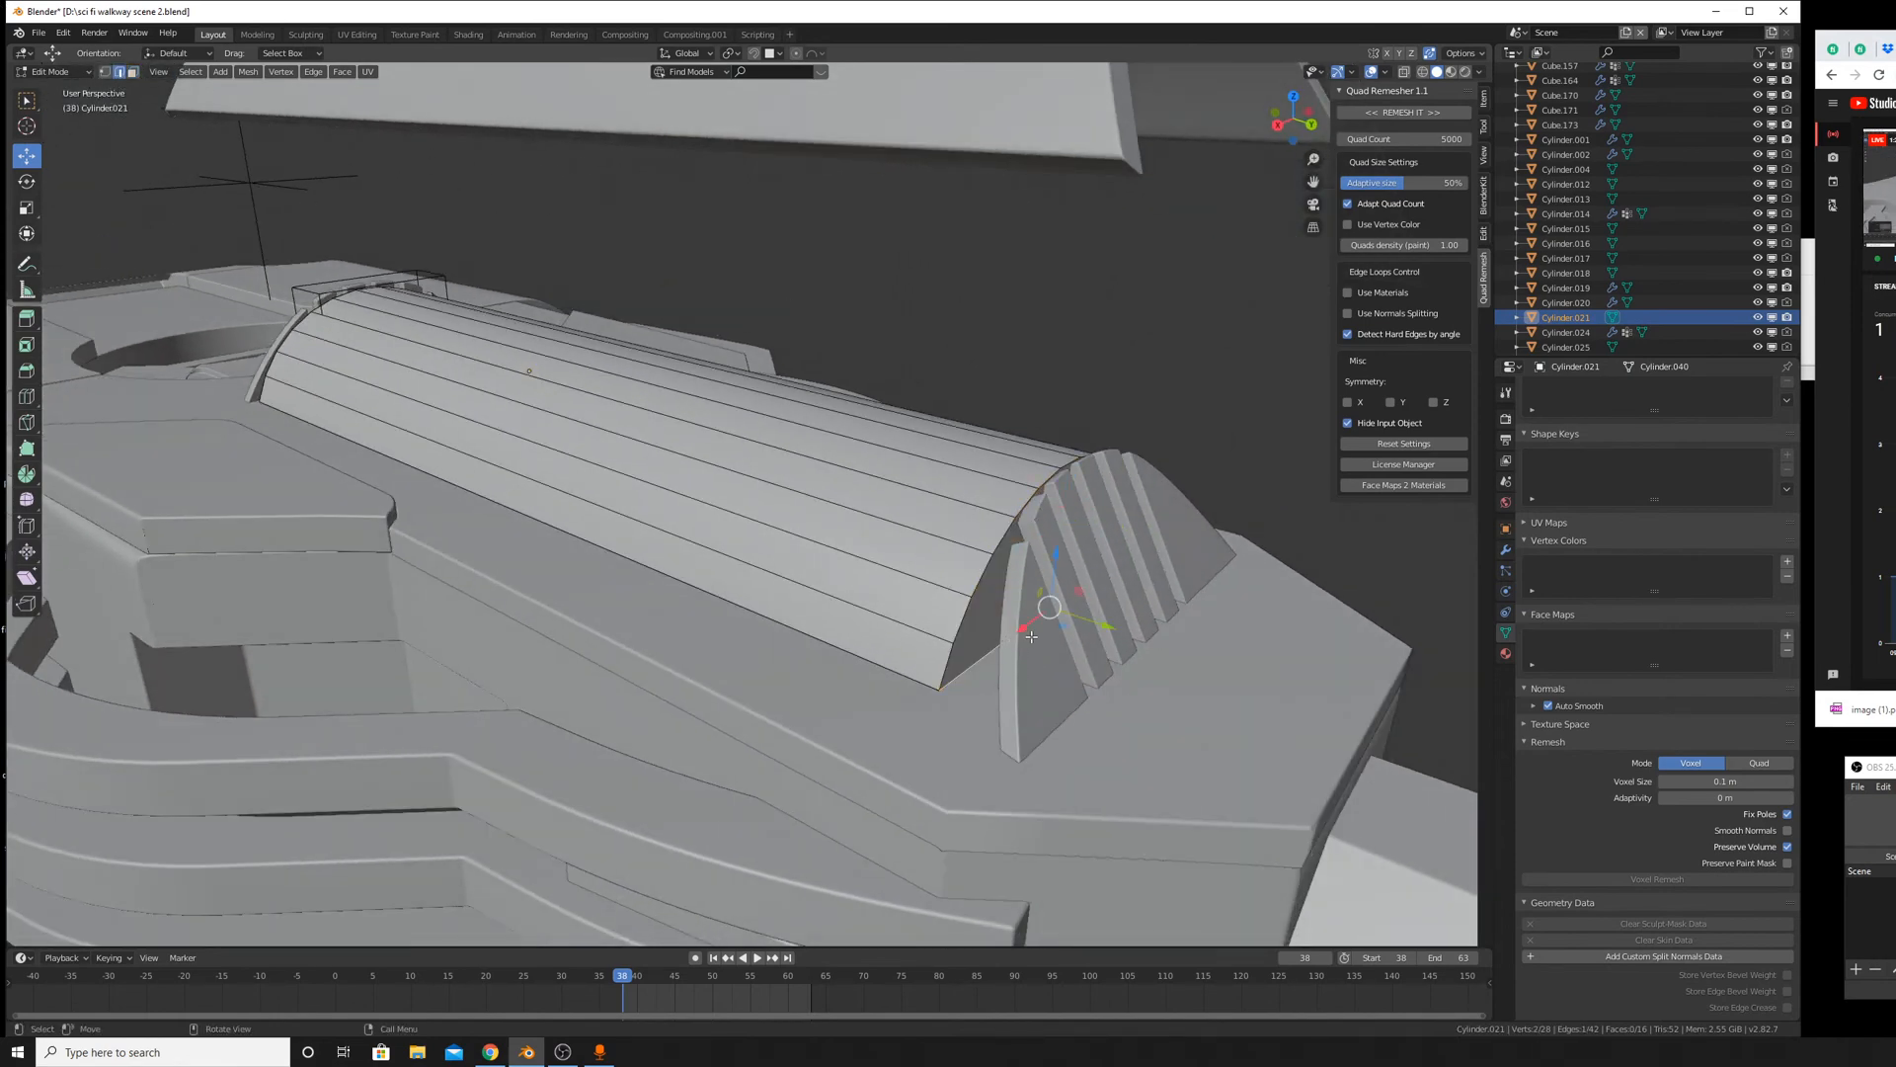
pyautogui.moveTo(1031, 637); pyautogui.dragTo(1235, 589, button='middle')
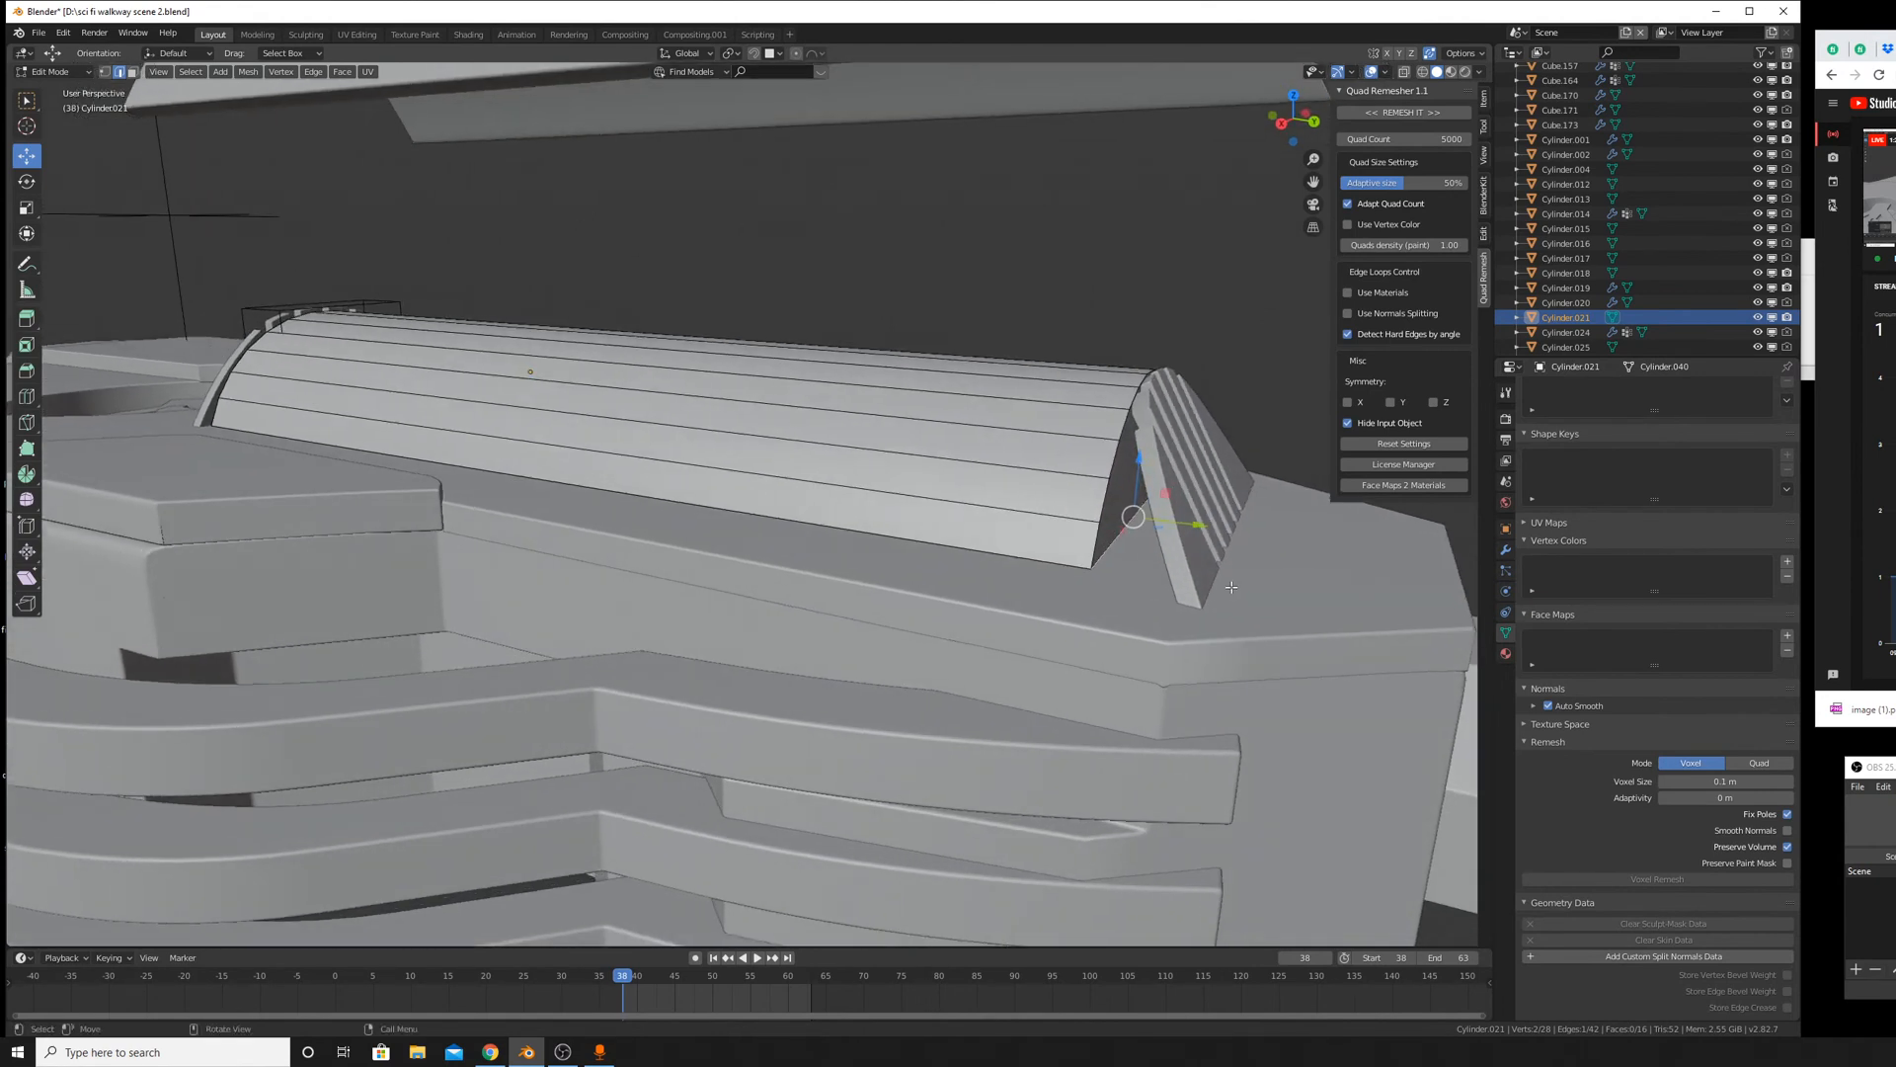
pyautogui.press('g')
pyautogui.press('y')
pyautogui.rightClick(1270, 603)
pyautogui.press('g')
pyautogui.press('y')
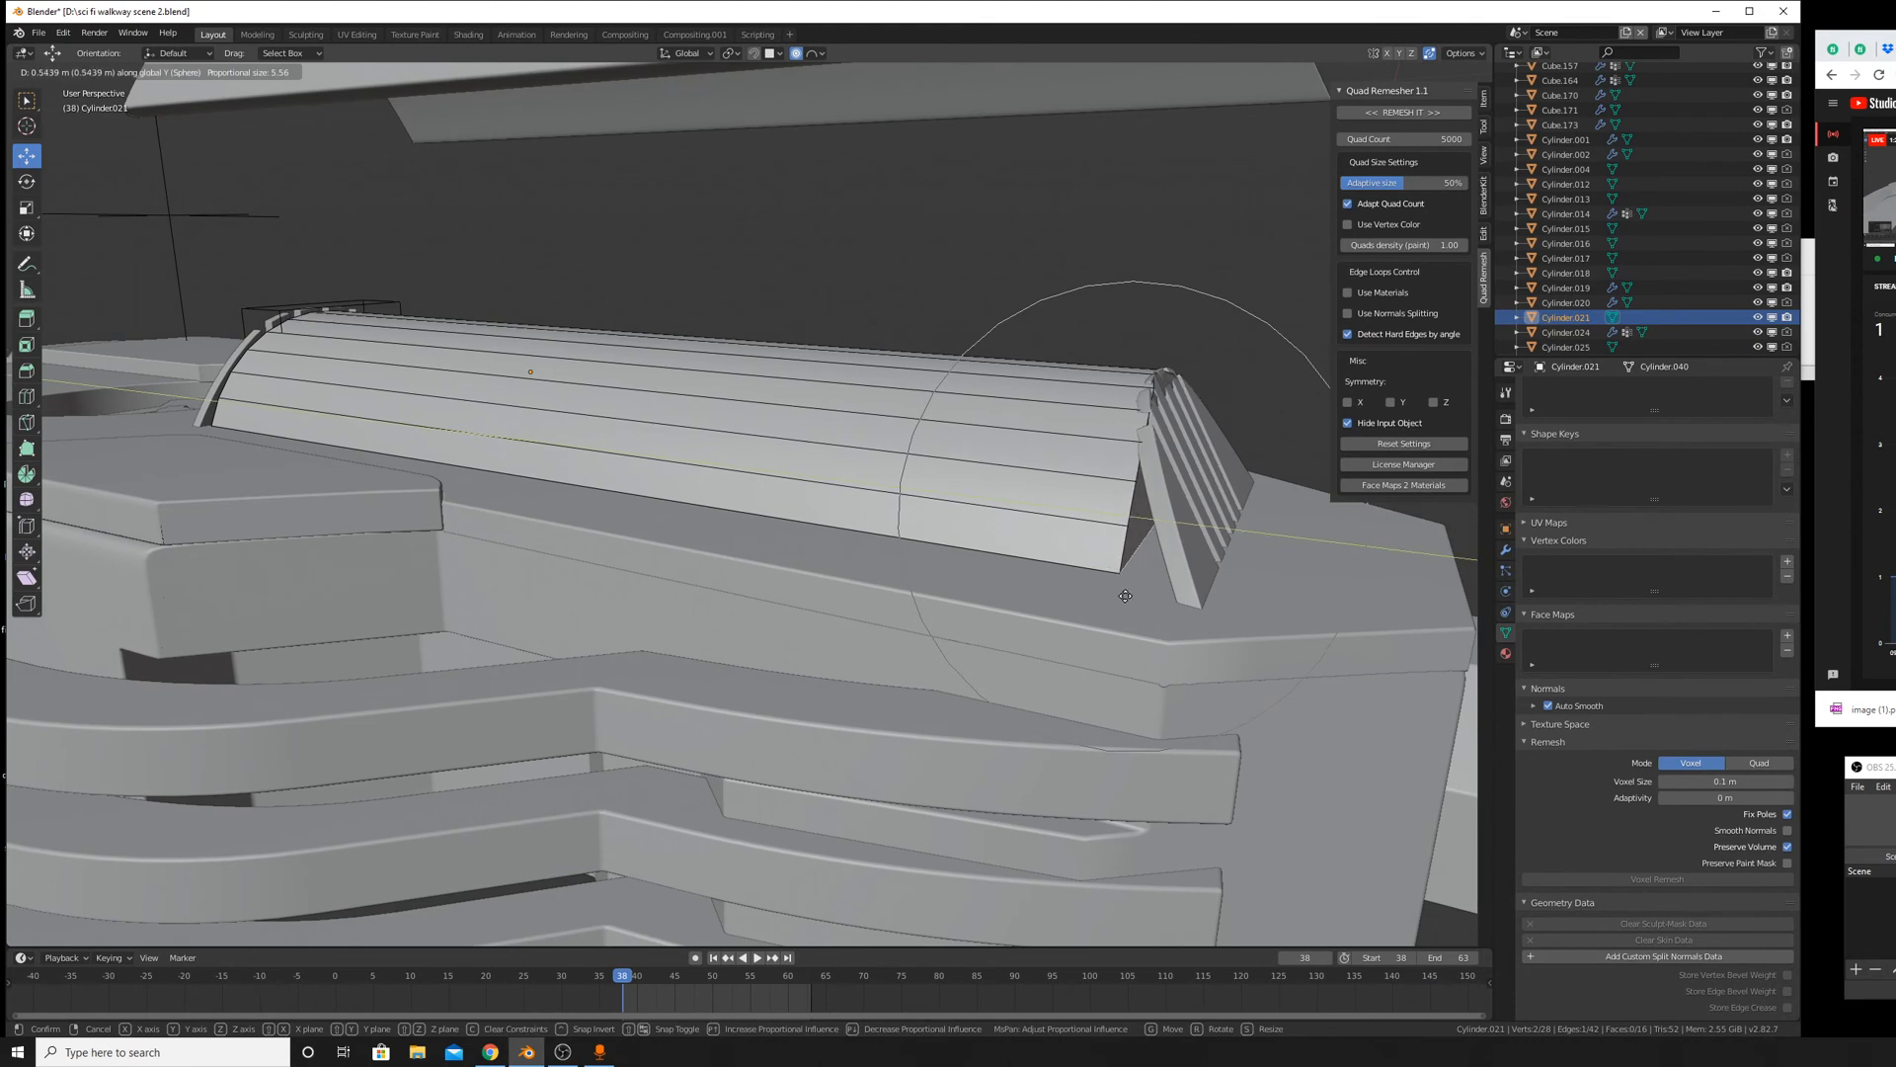
pyautogui.rightClick(1157, 620)
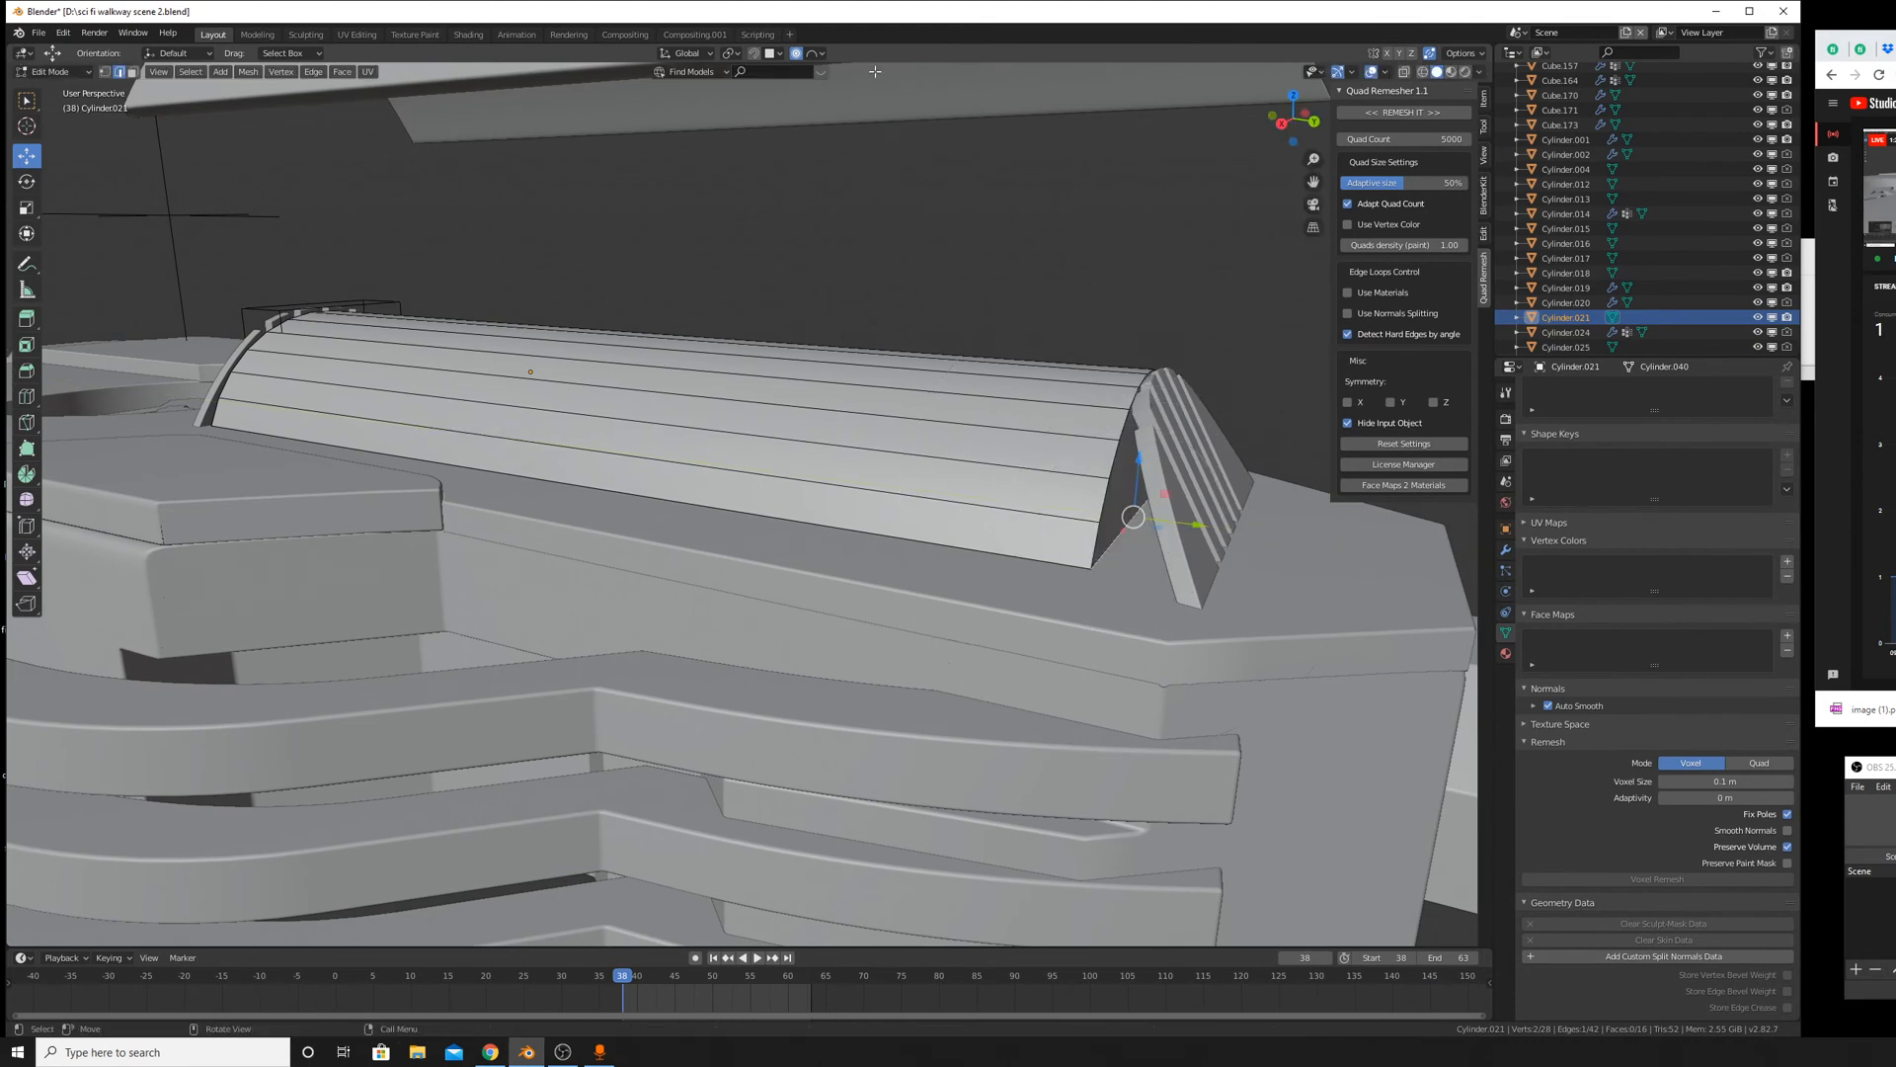
# Set the proportional editing falloff to Linear and move the end's bottom edge about 2.07 m along Y to slant the end face.
pyautogui.click(815, 54)
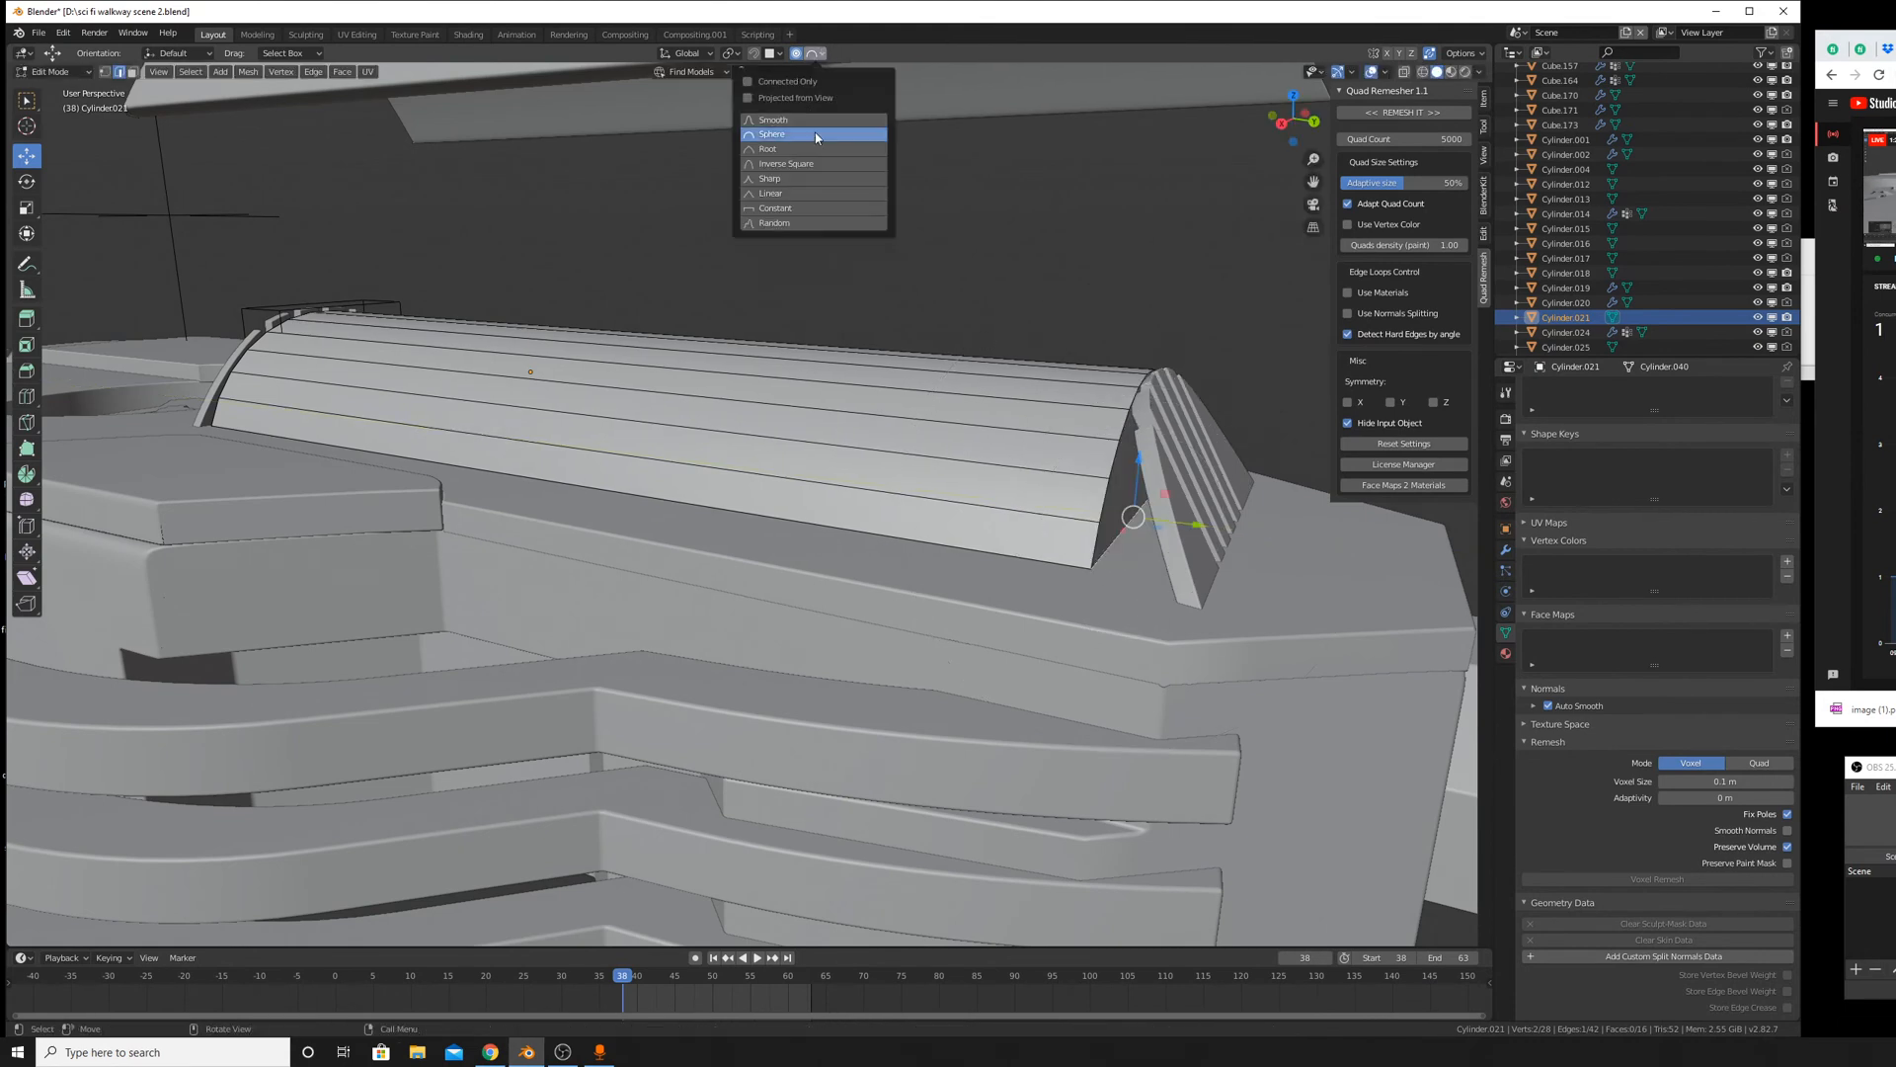
pyautogui.click(786, 195)
pyautogui.press('g')
pyautogui.press('y')
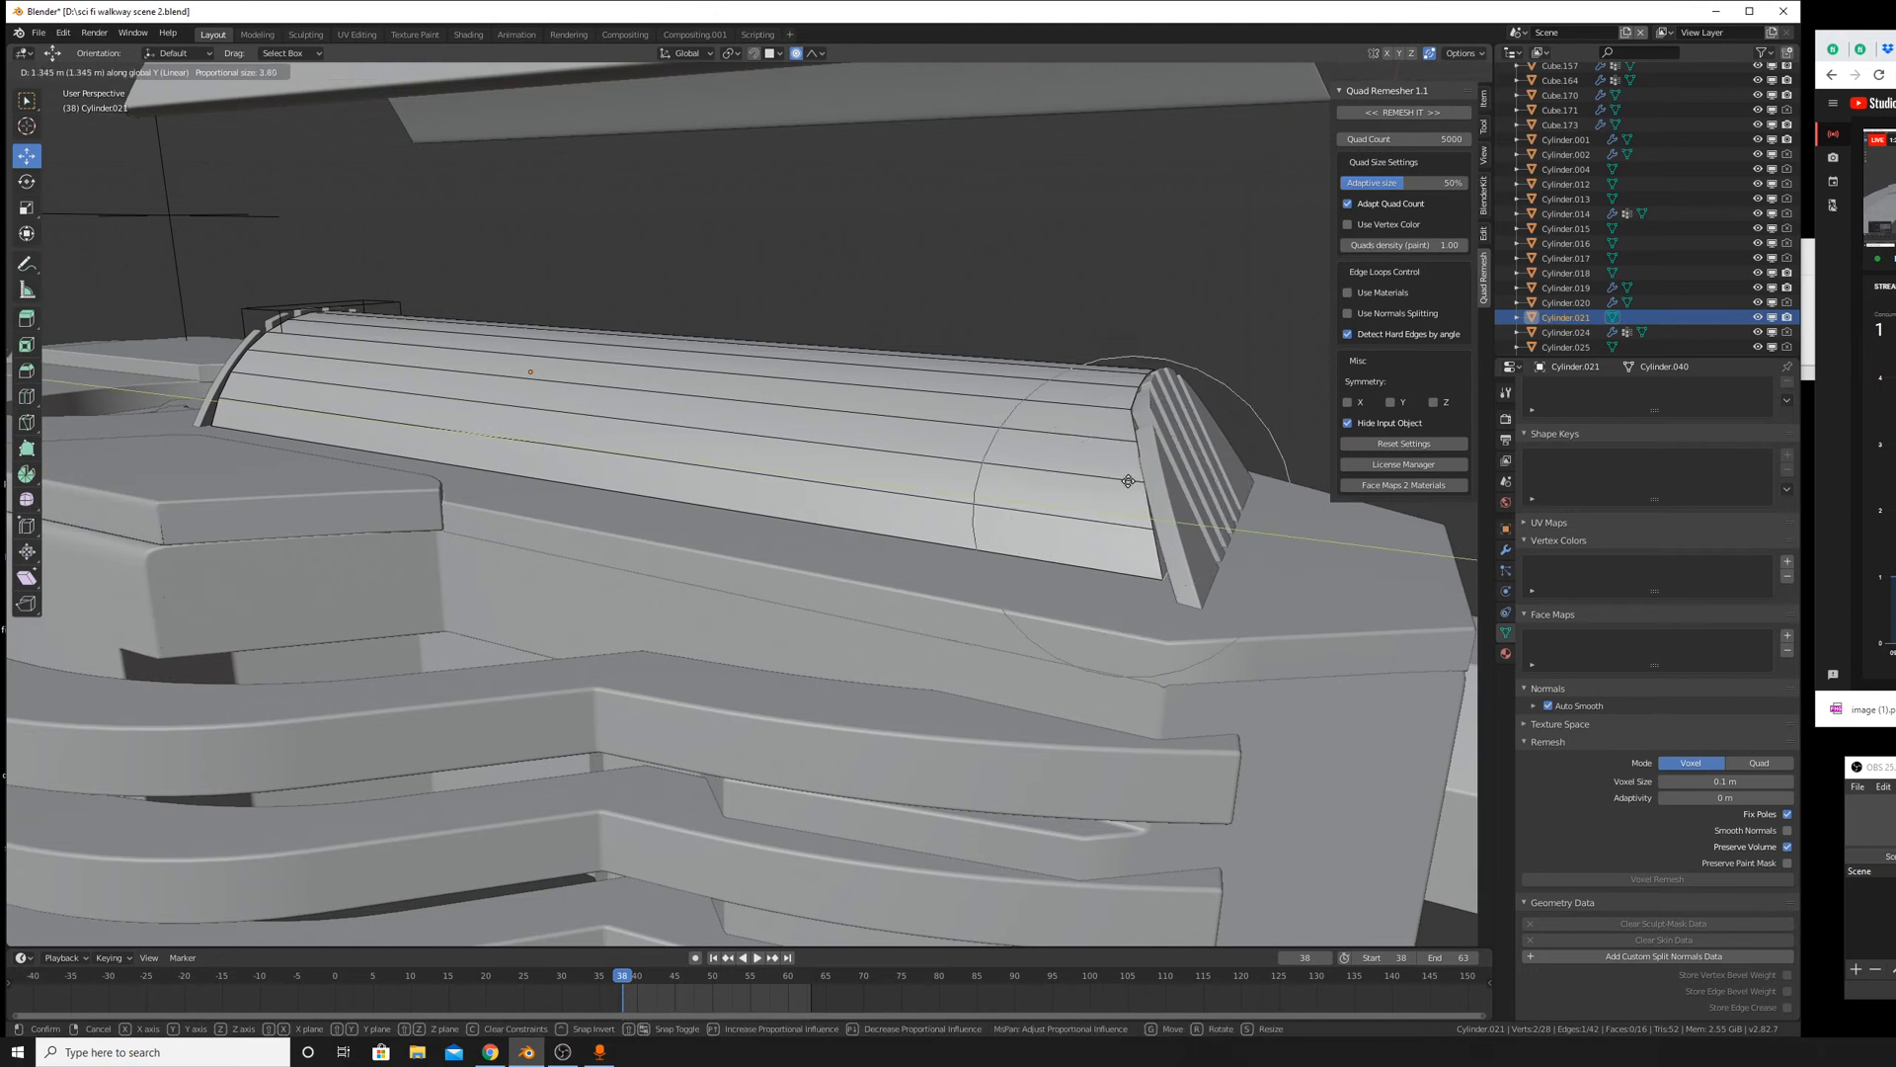
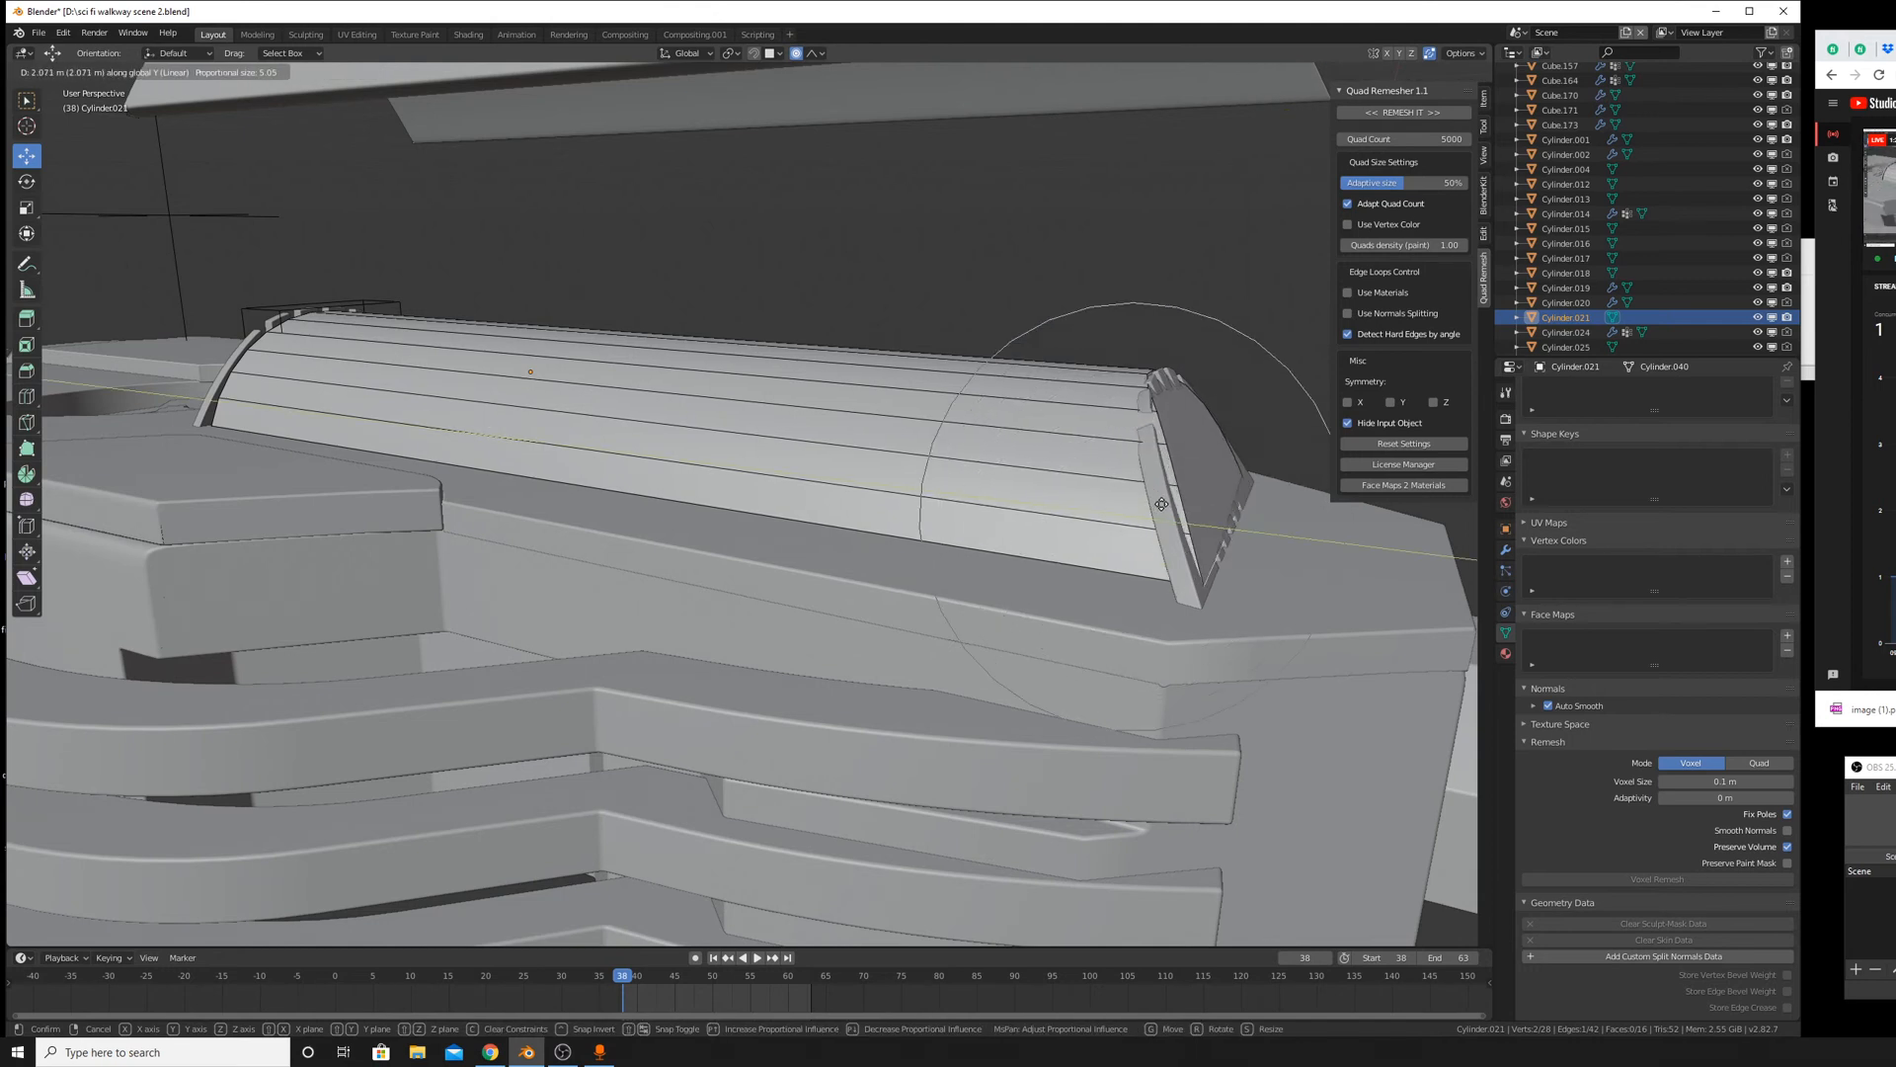
pyautogui.click(1164, 505)
# Switch to face selection and select the slanted end face behind the slatted arch.
pyautogui.press('Tab')
pyautogui.press('Tab')
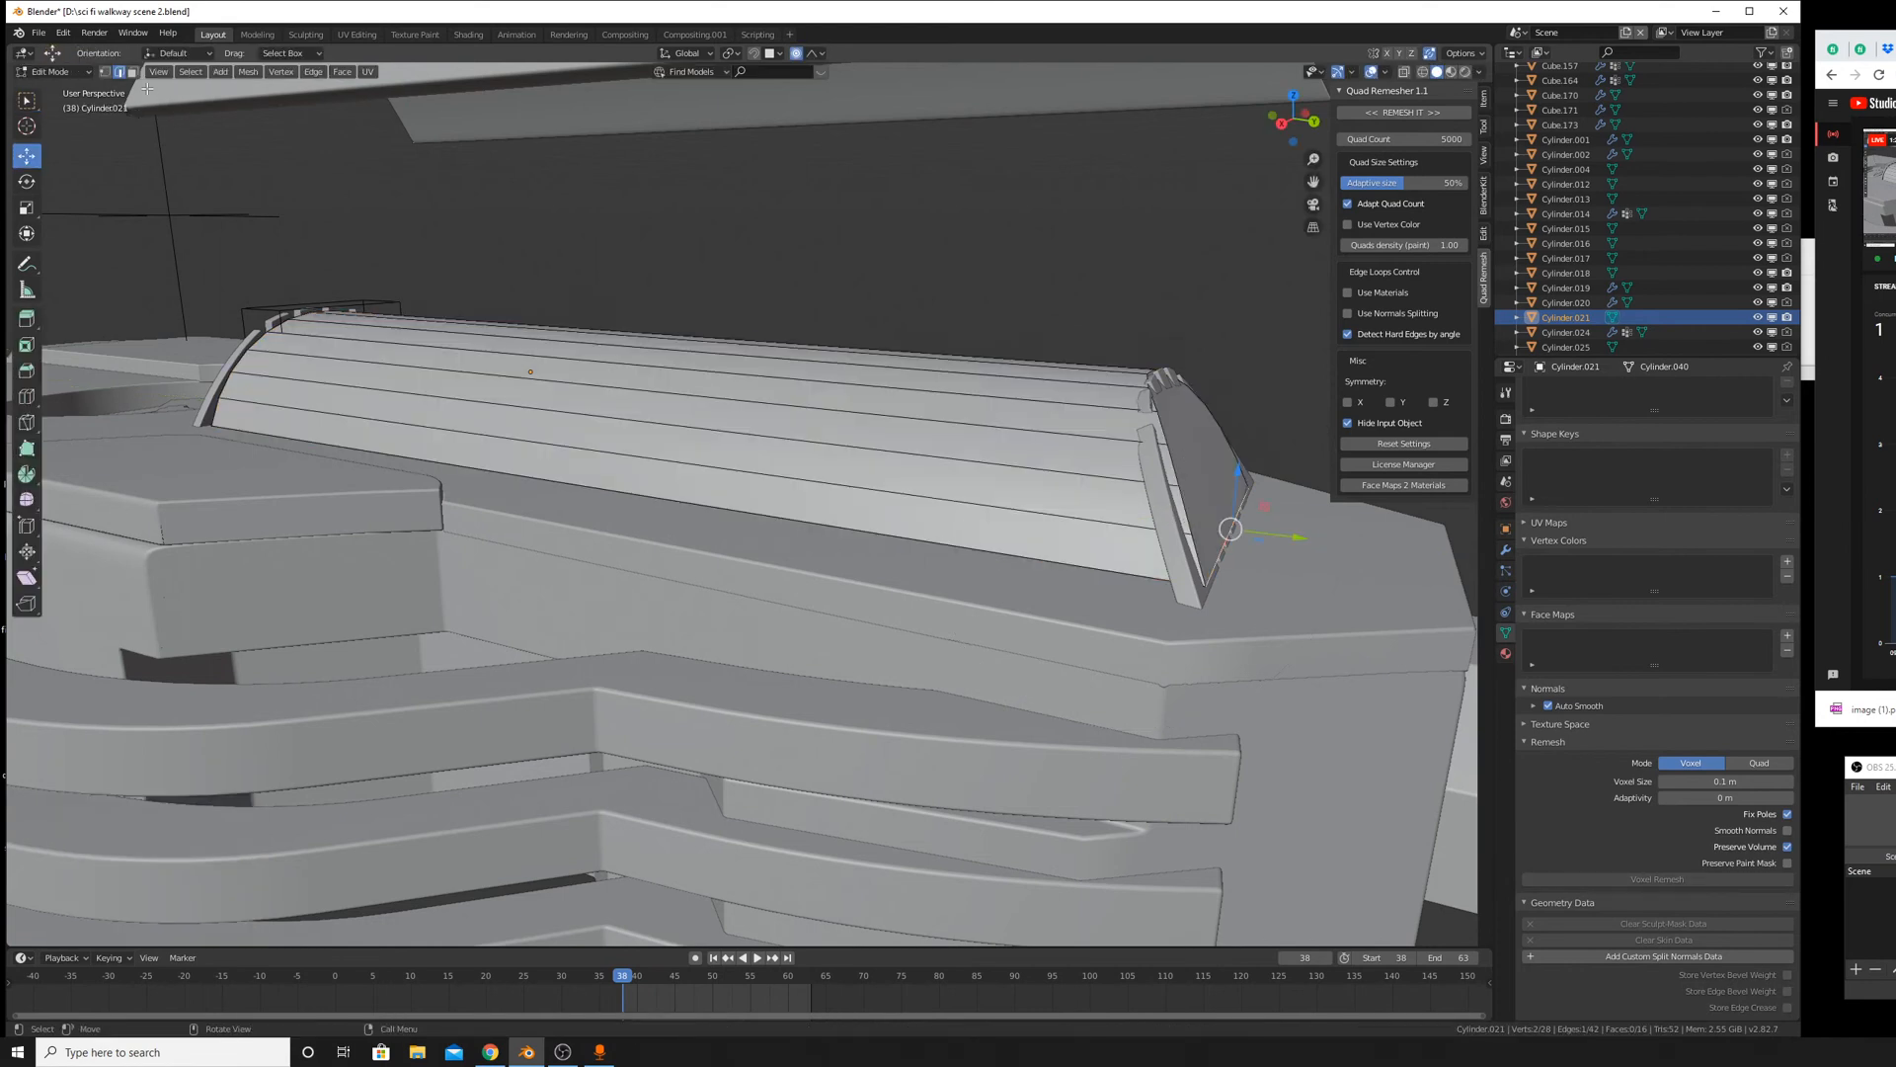
pyautogui.click(132, 72)
pyautogui.click(1199, 475)
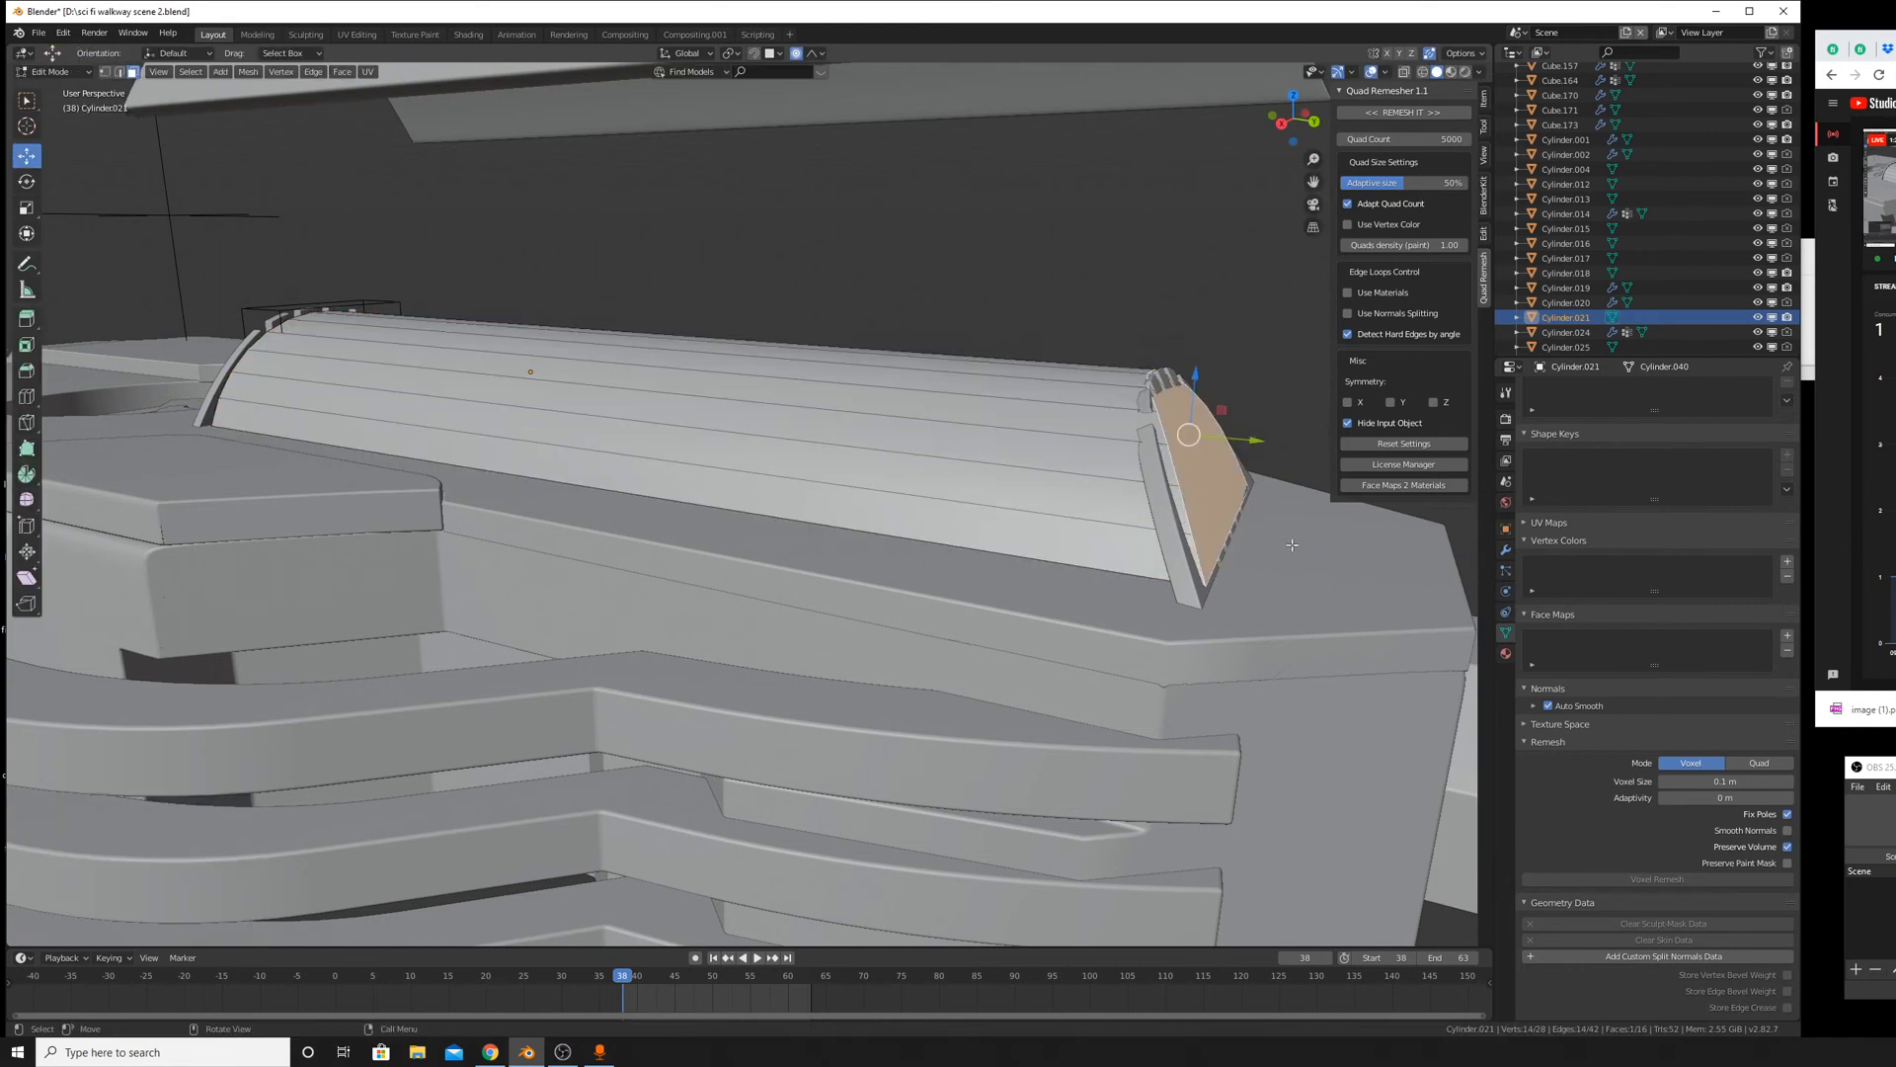
pyautogui.press('g')
pyautogui.press('y')
pyautogui.rightClick(1229, 533)
# Move the curved cylinder's selected end face inward along Y, away from the ribbed end piece, by about 1.63 m.
pyautogui.press('g')
pyautogui.press('y')
pyautogui.click(1050, 330)
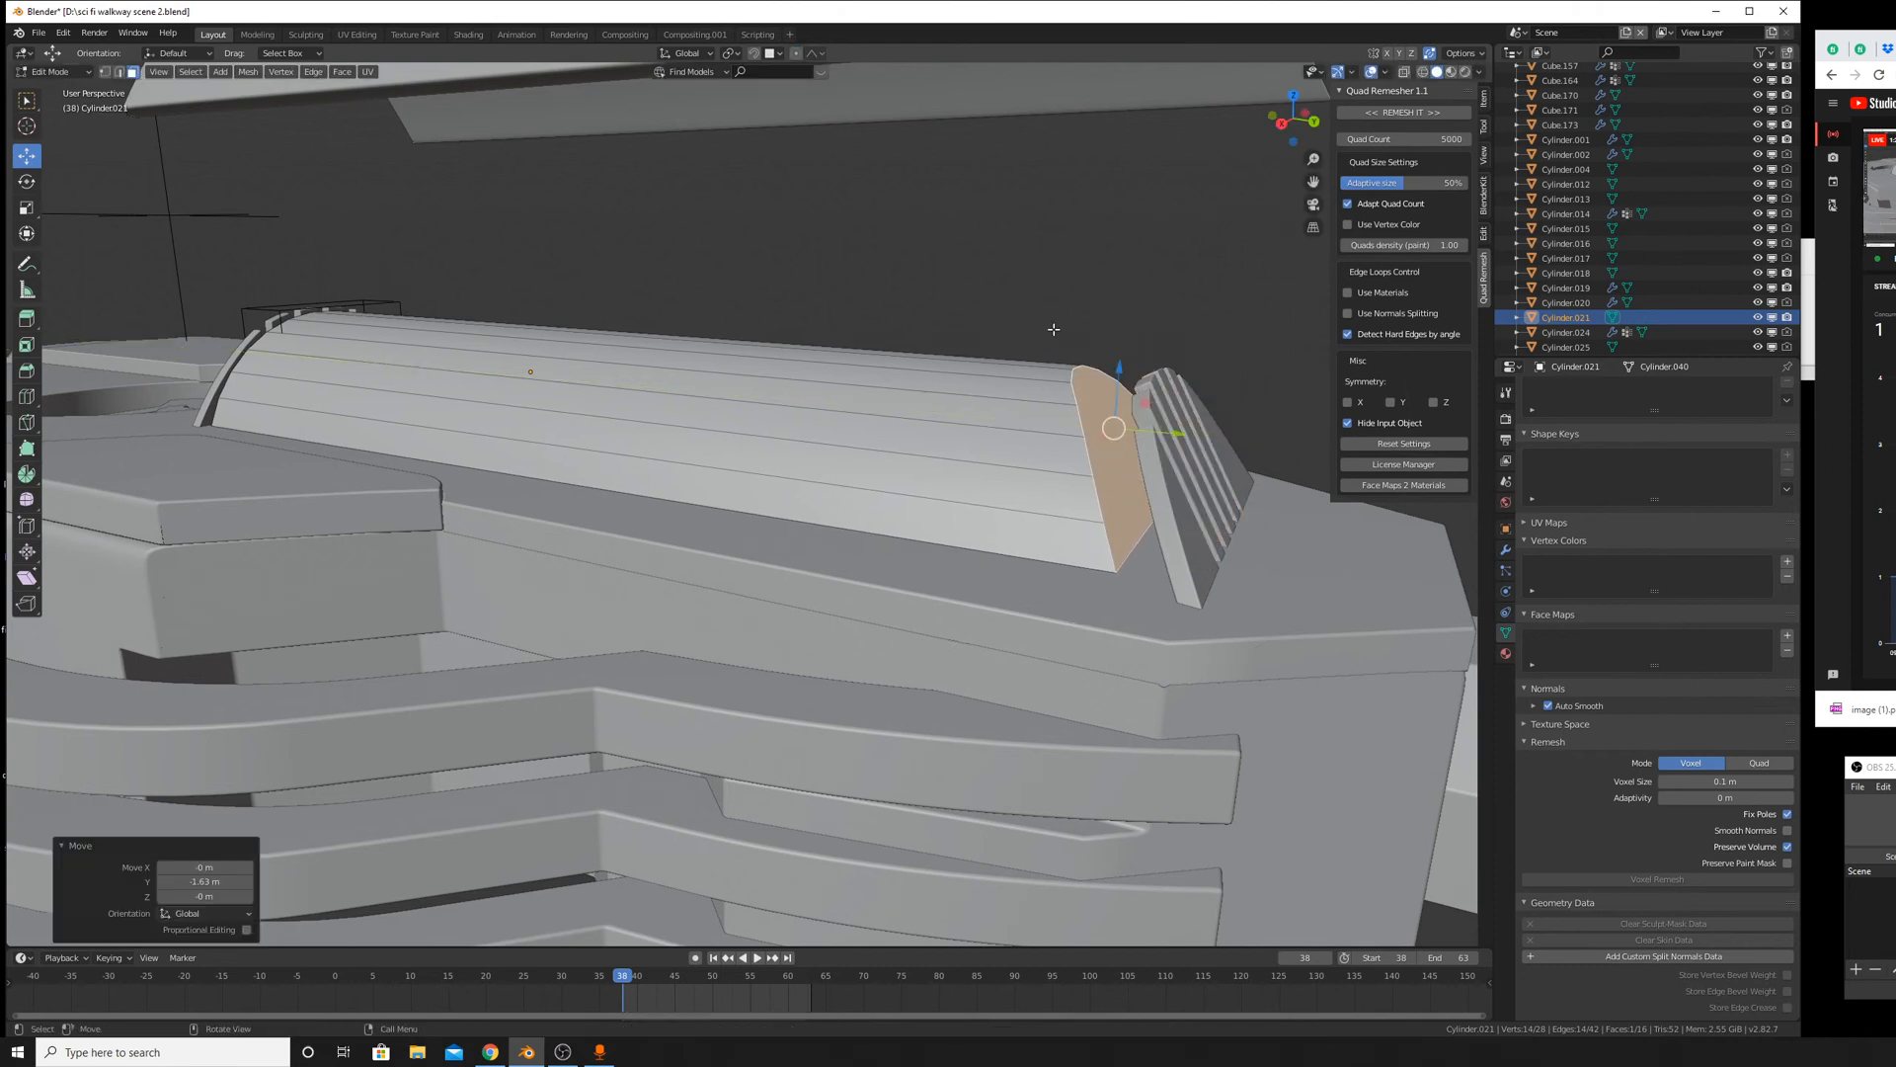
# Flatten the end face with LoopTools and move it back along Y to meet the ribbed end piece, finishing the mesh edit.
pyautogui.rightClick(1057, 397)
pyautogui.moveTo(1109, 399)
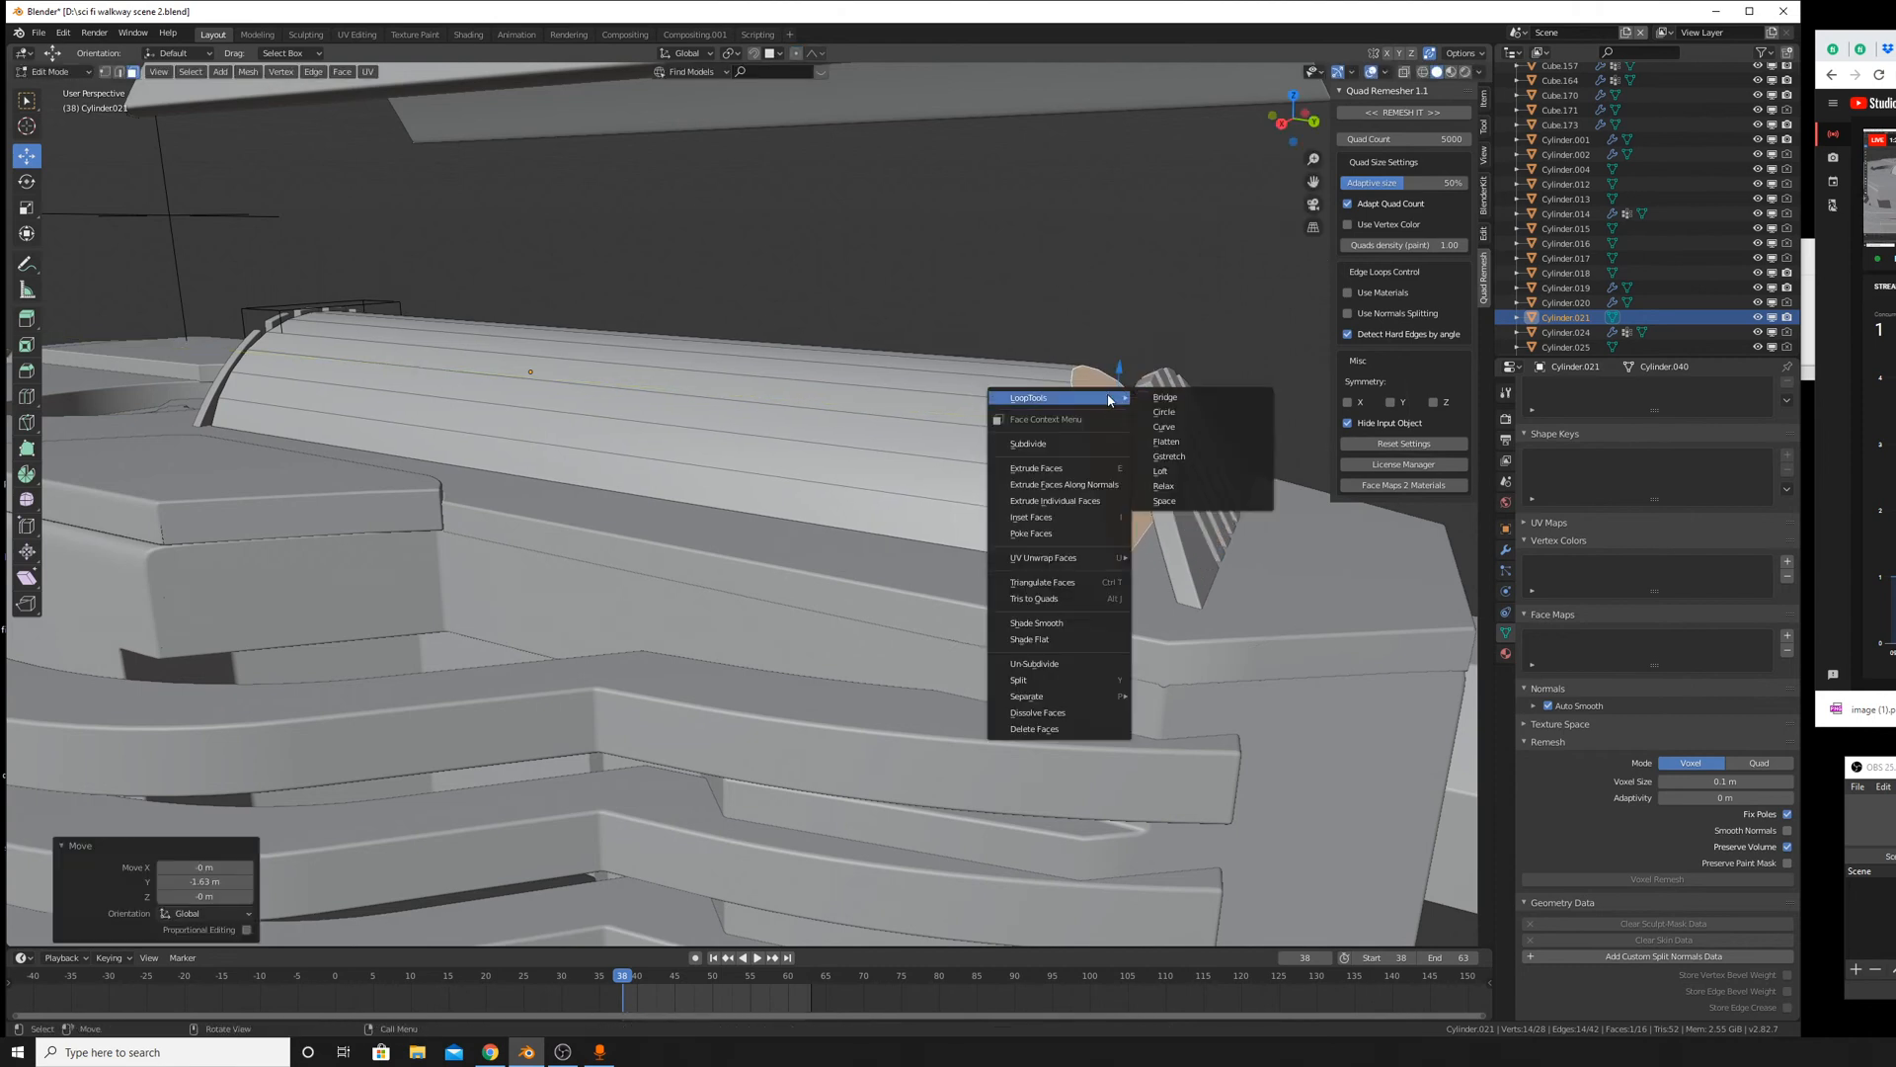
pyautogui.click(1167, 440)
pyautogui.press('y')
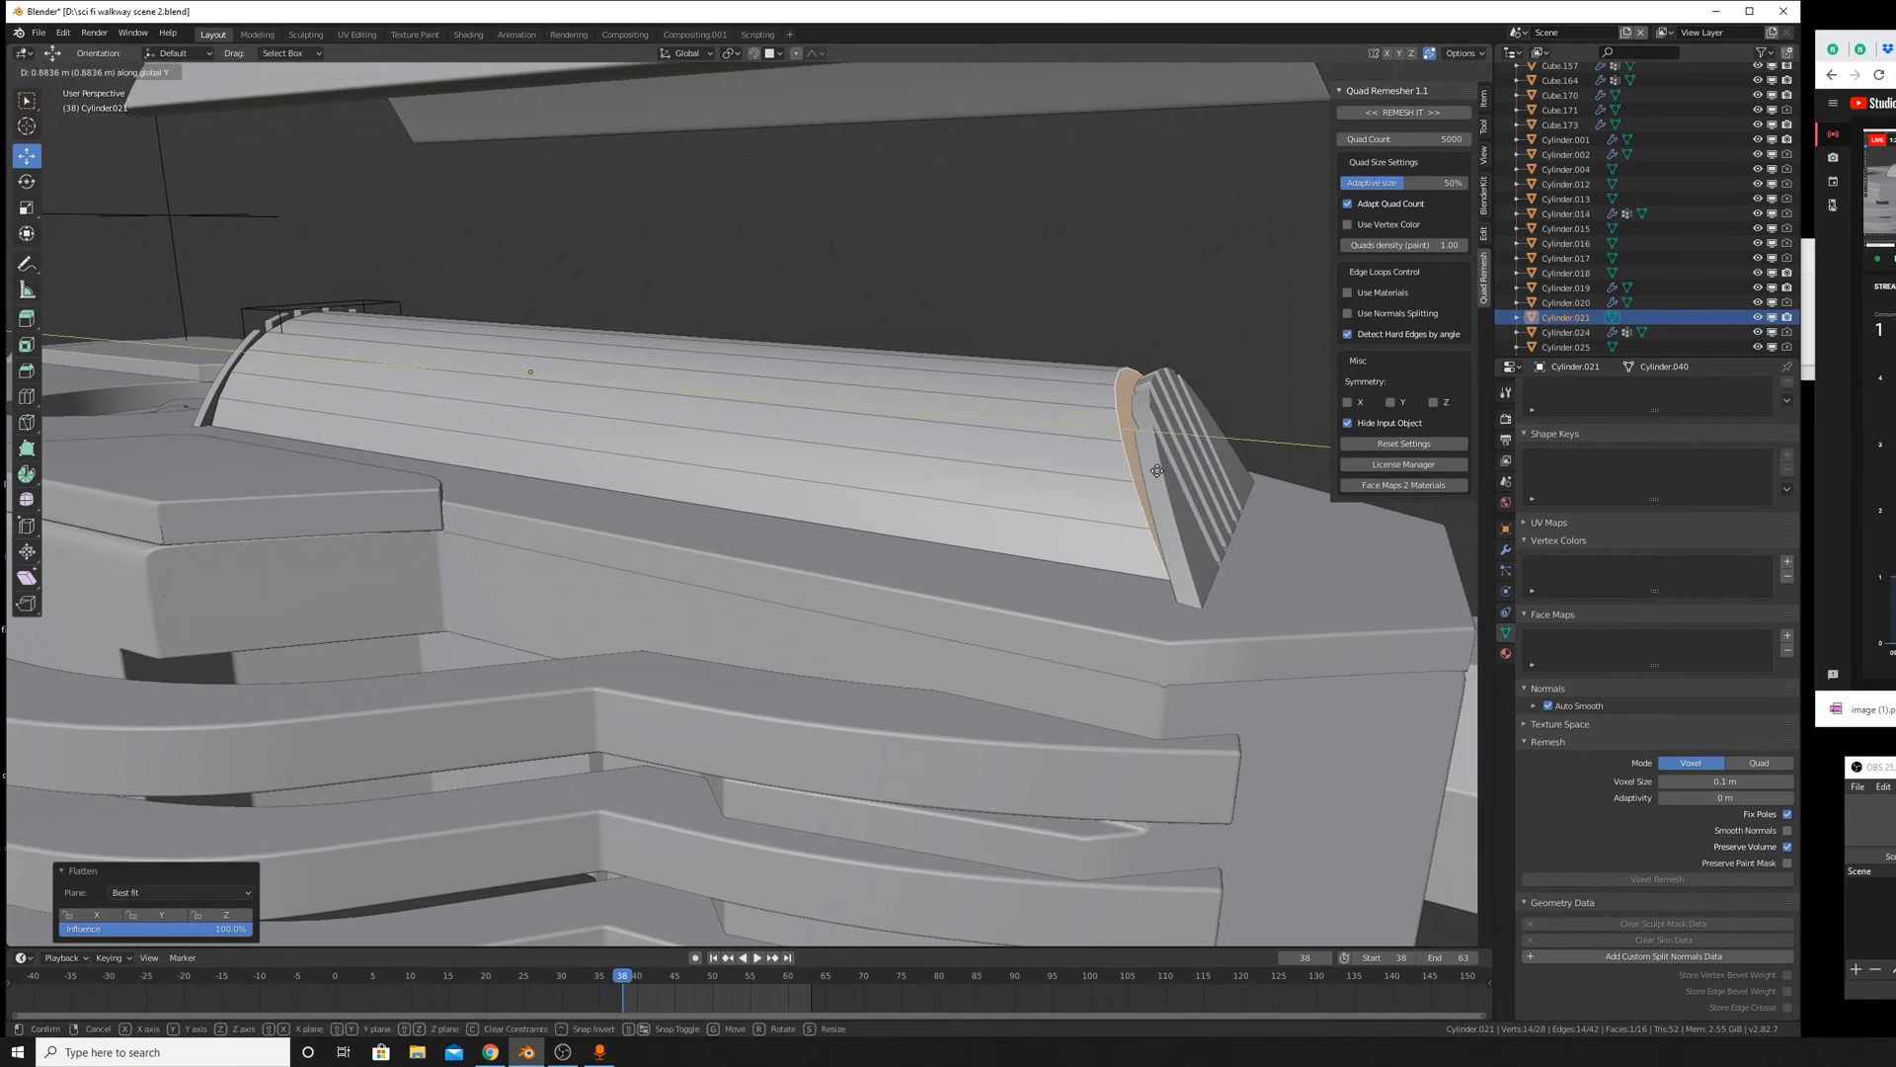
pyautogui.click(1164, 473)
pyautogui.press('Tab')
# Lower the curved cylinder about 0.177 m along Z onto the hull surface.
pyautogui.scroll(3, 1175, 471)
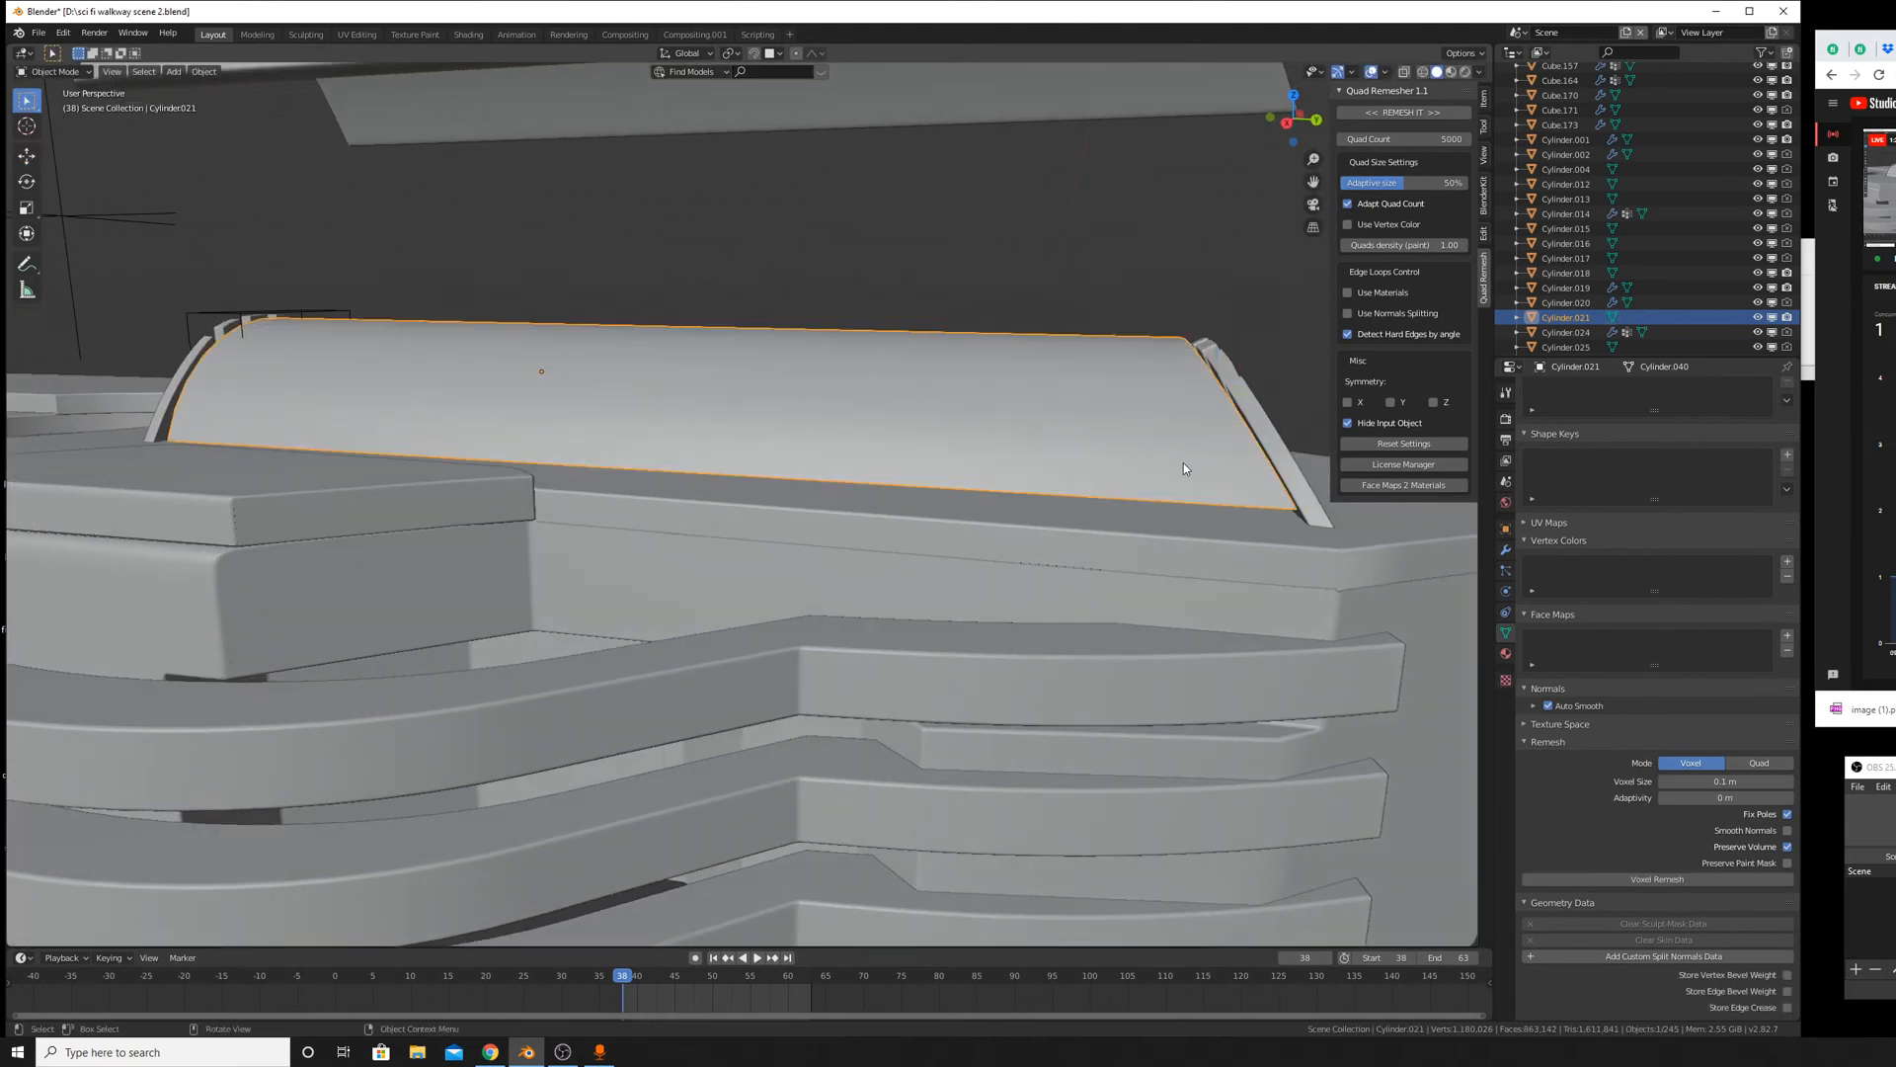
pyautogui.rightClick(1200, 485)
pyautogui.press('g')
pyautogui.press('z')
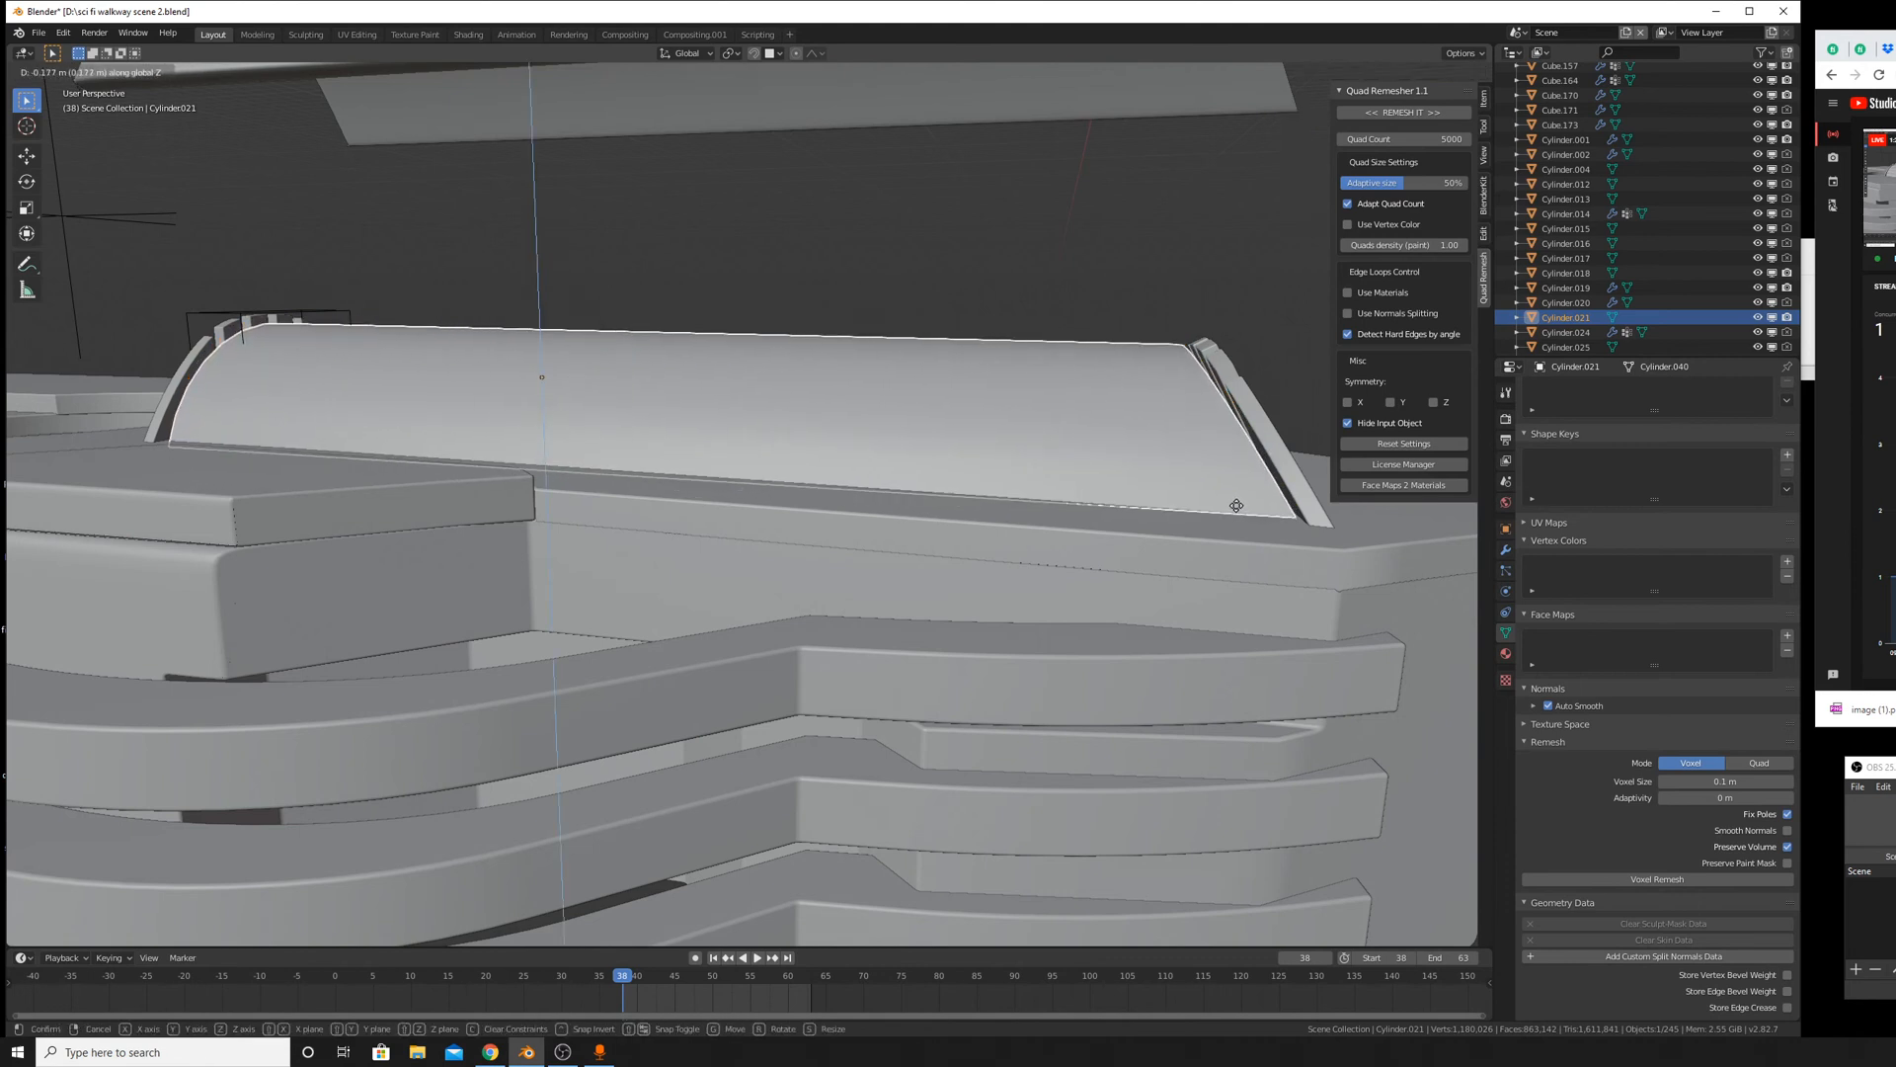
pyautogui.click(1237, 504)
# Rotate the curved cylinder slightly about the X axis to follow the slope of the hull.
pyautogui.press('r')
pyautogui.press('x')
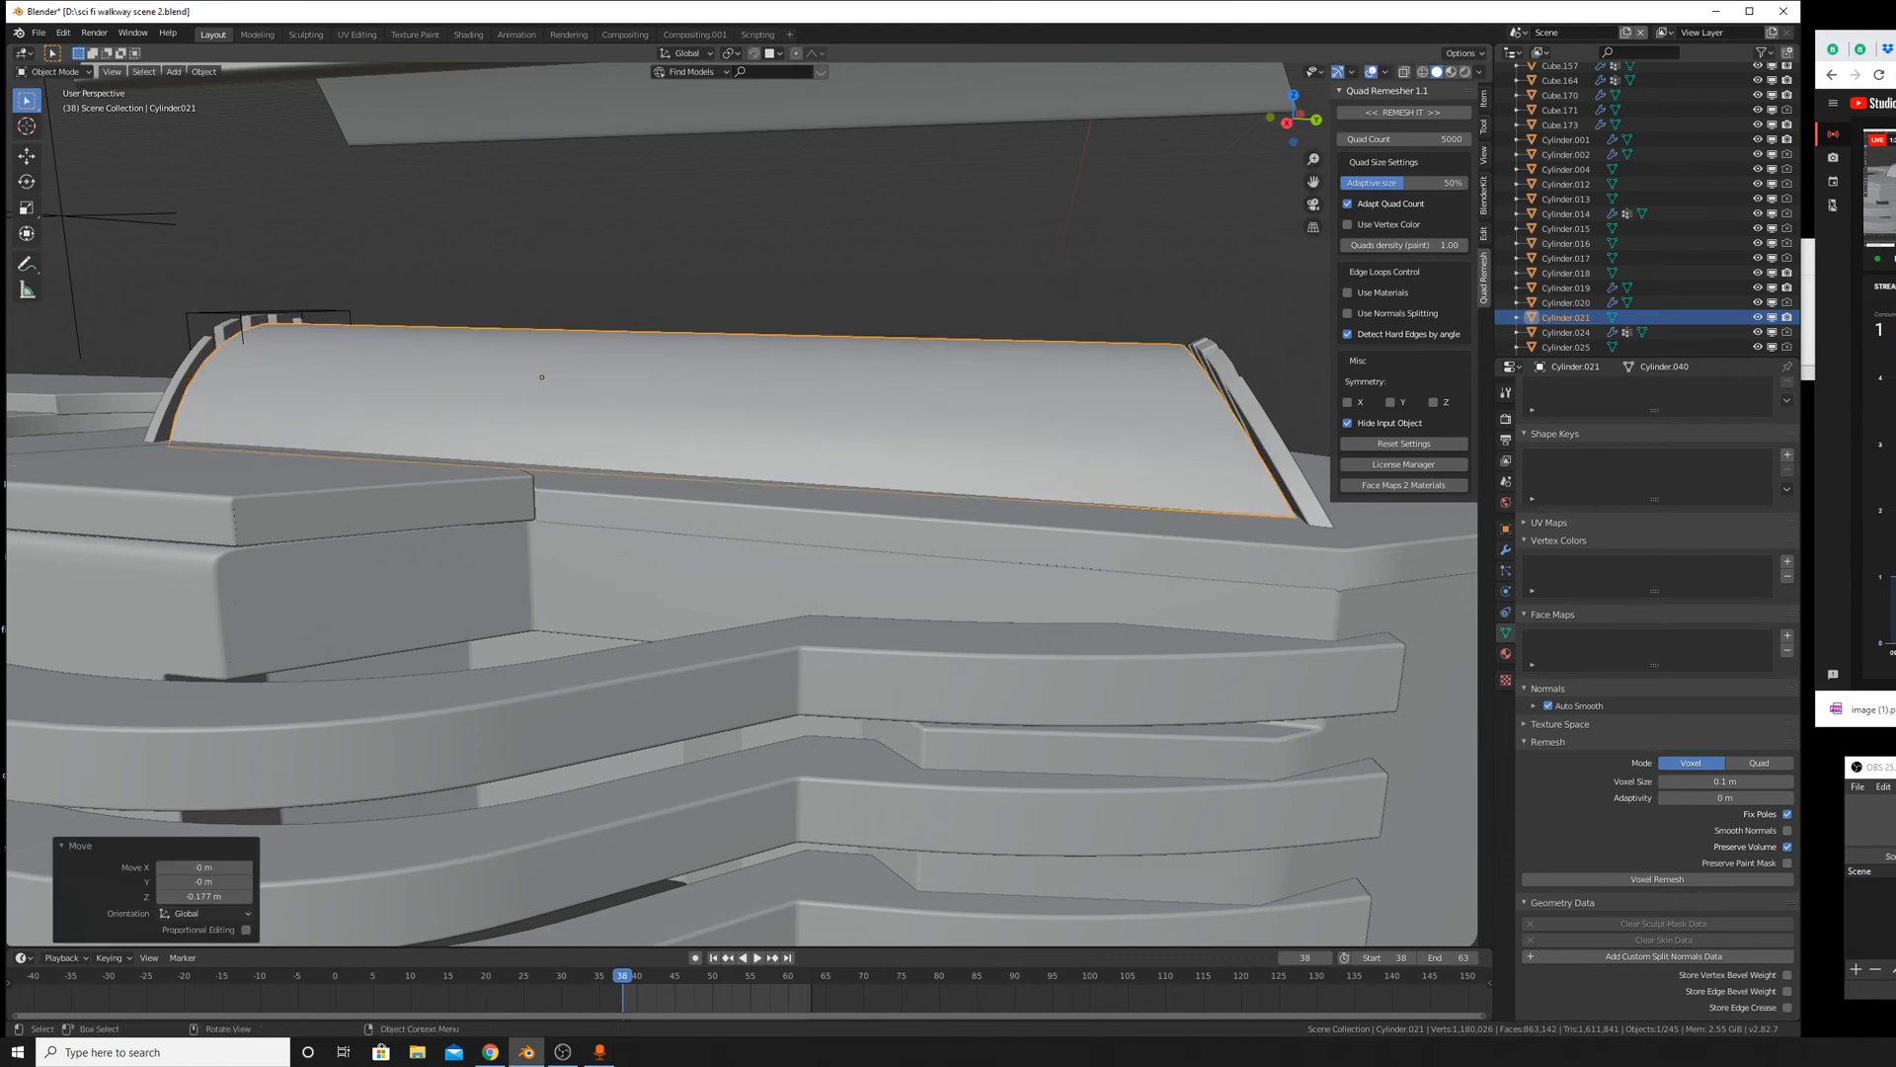
pyautogui.click(1244, 591)
pyautogui.press('Tab')
pyautogui.press('Tab')
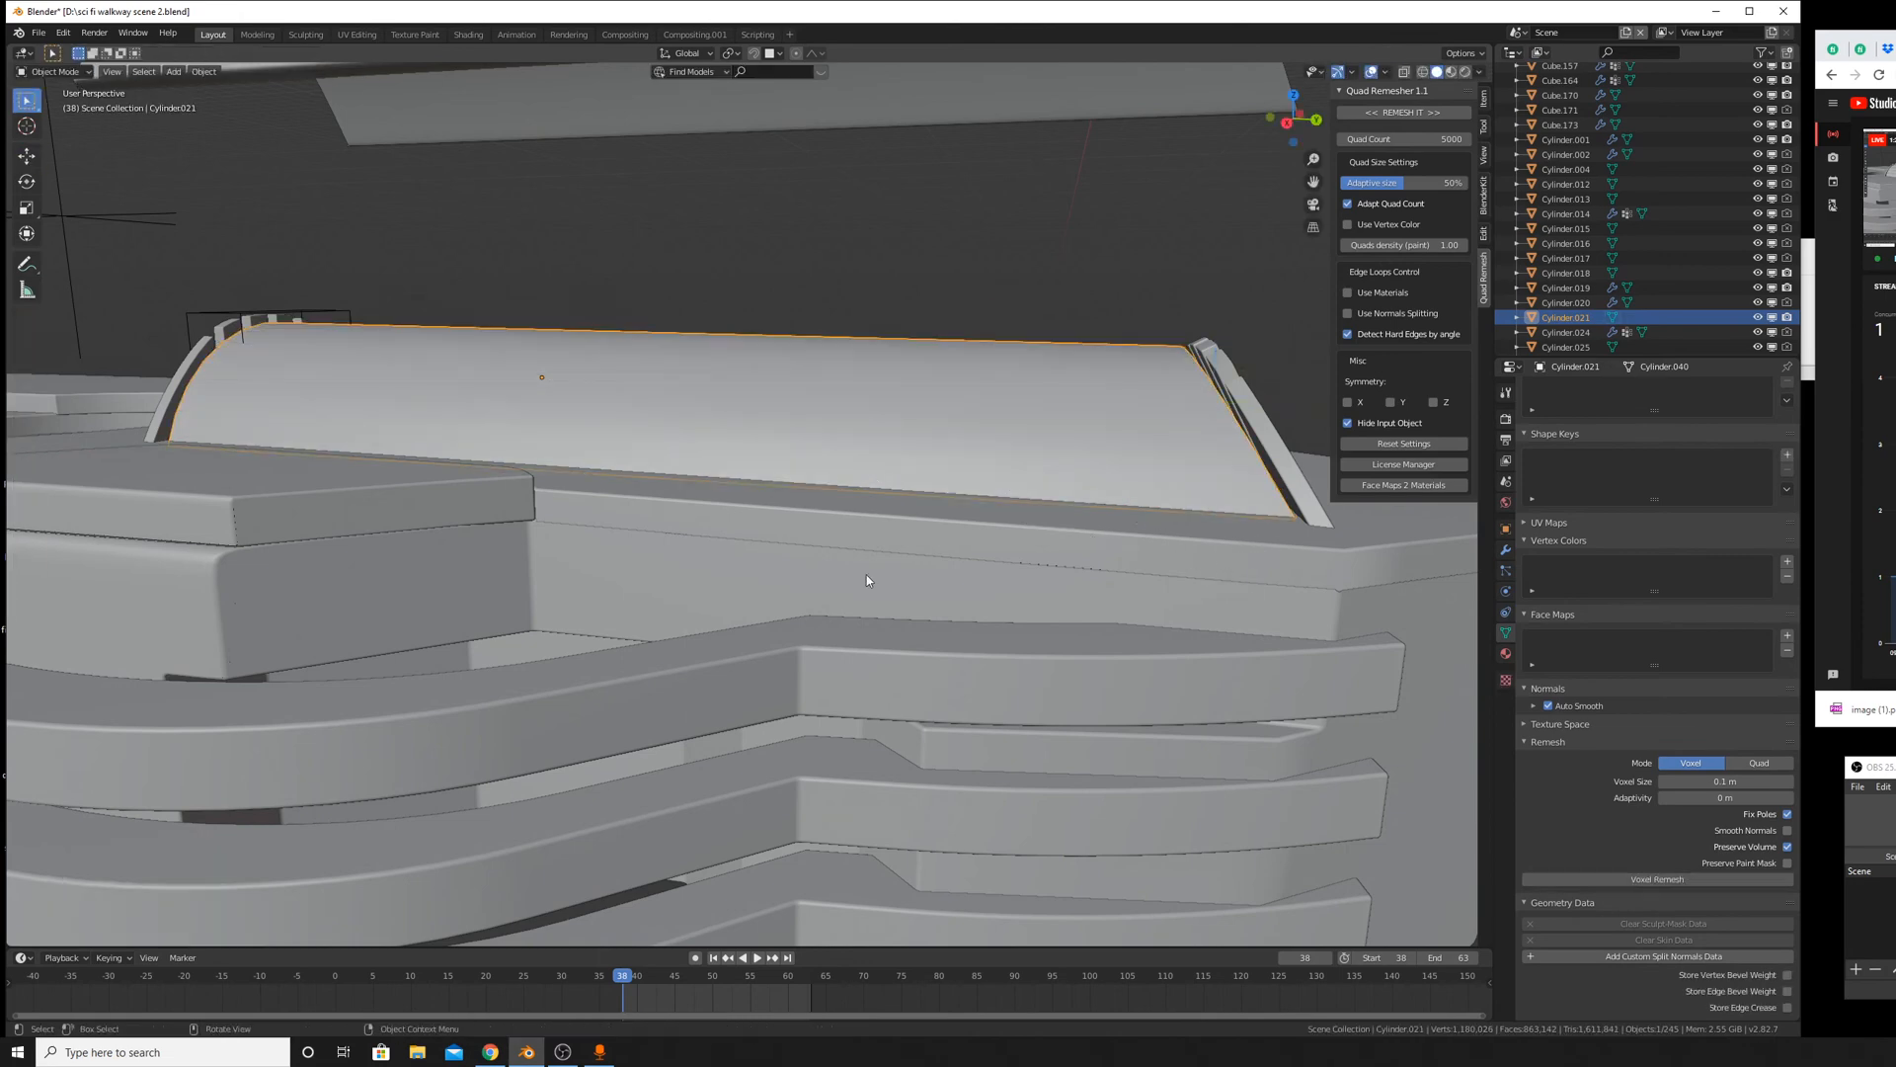
# Lower the arched cover floating above the curved cylinder about 9.34 m along Z, over the ribbed end pieces.
pyautogui.moveTo(868, 575); pyautogui.dragTo(891, 517, button='middle')
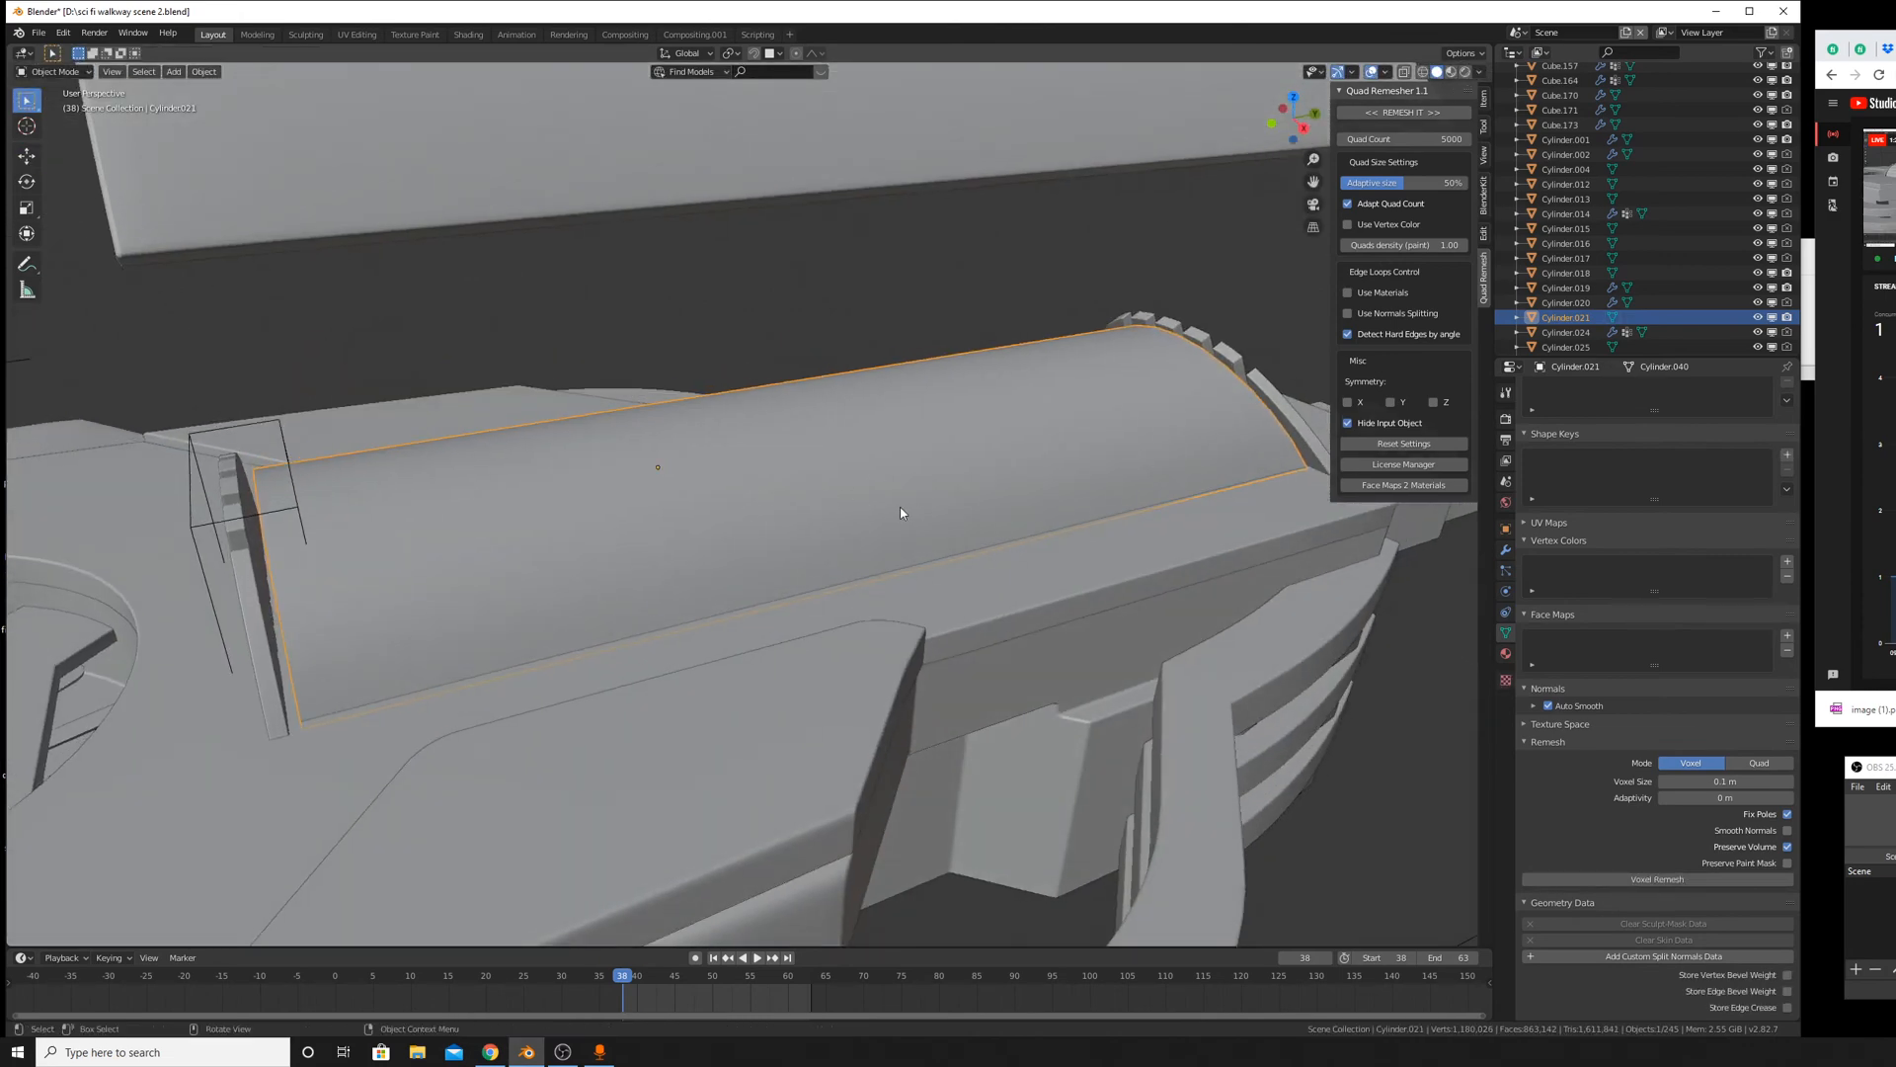
pyautogui.scroll(-5, 655, 360)
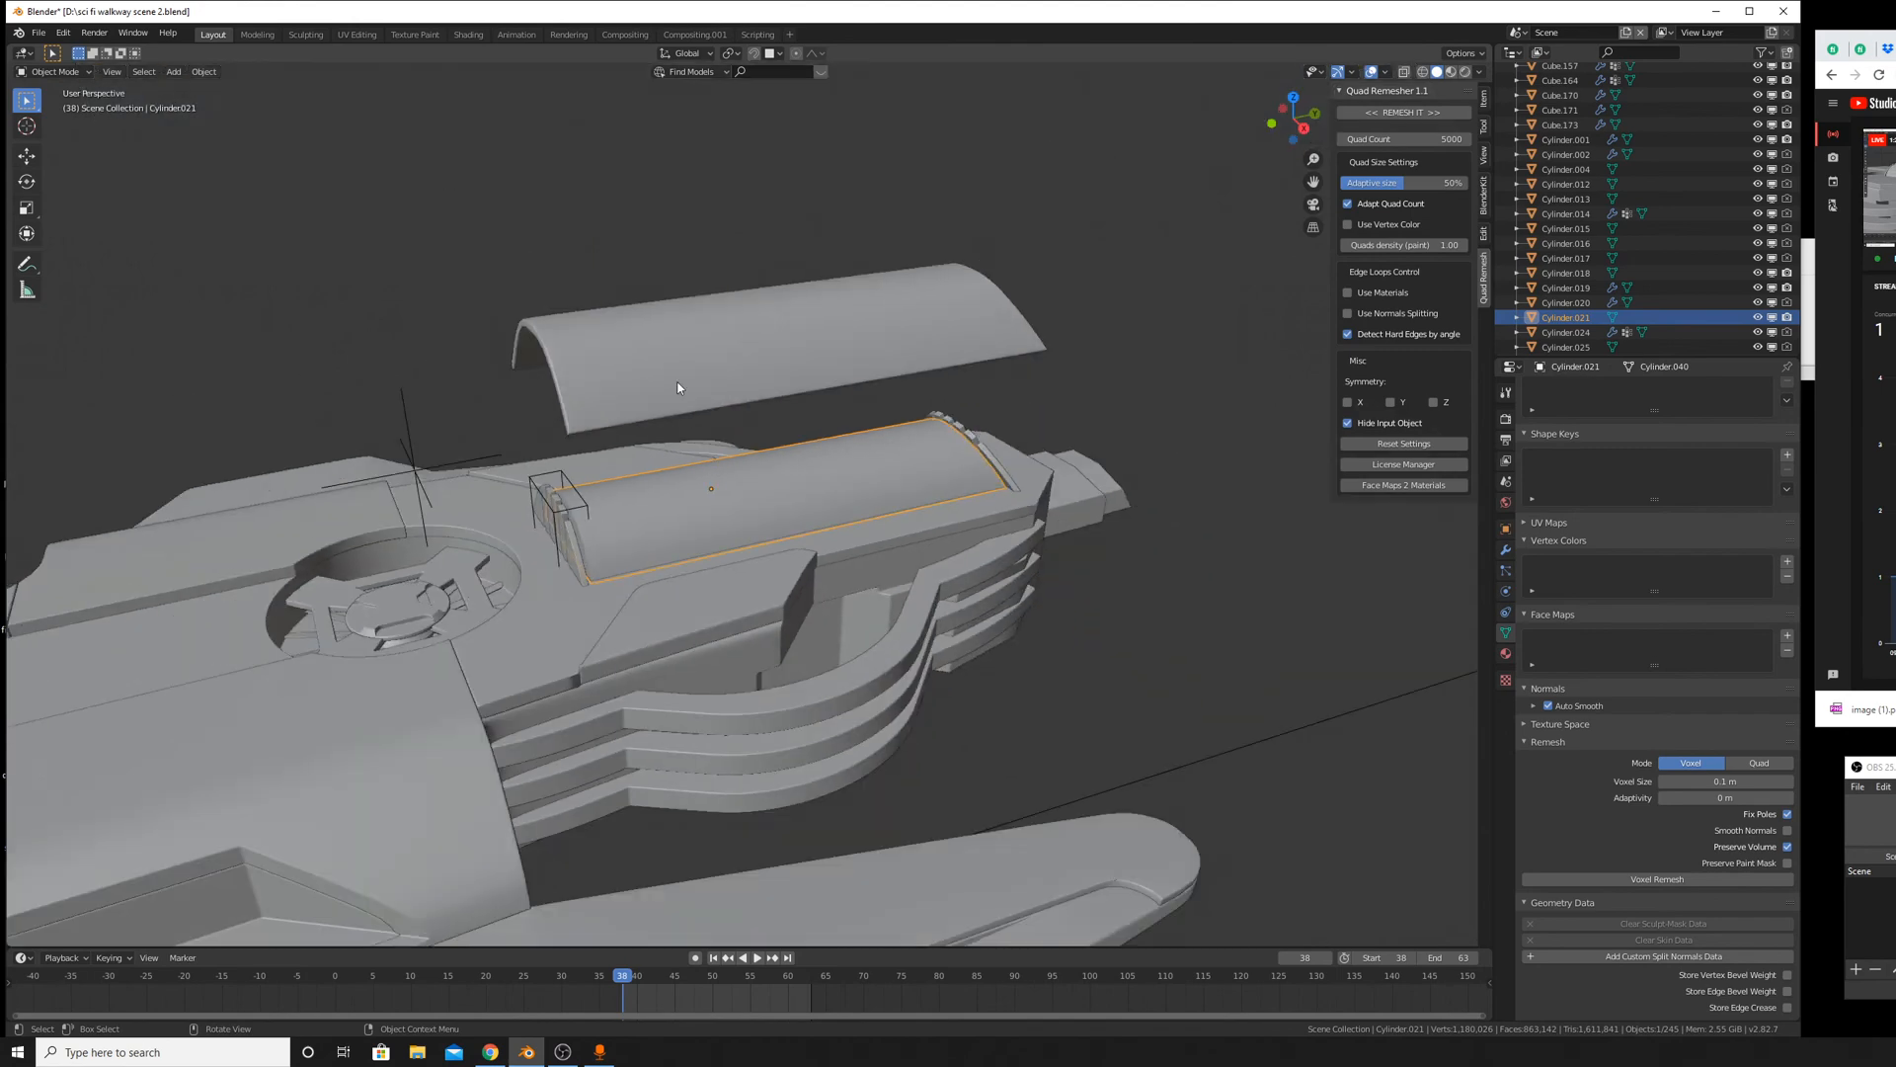
pyautogui.click(678, 387)
pyautogui.moveTo(677, 387); pyautogui.dragTo(828, 475, button='middle')
pyautogui.press('g')
pyautogui.press('z')
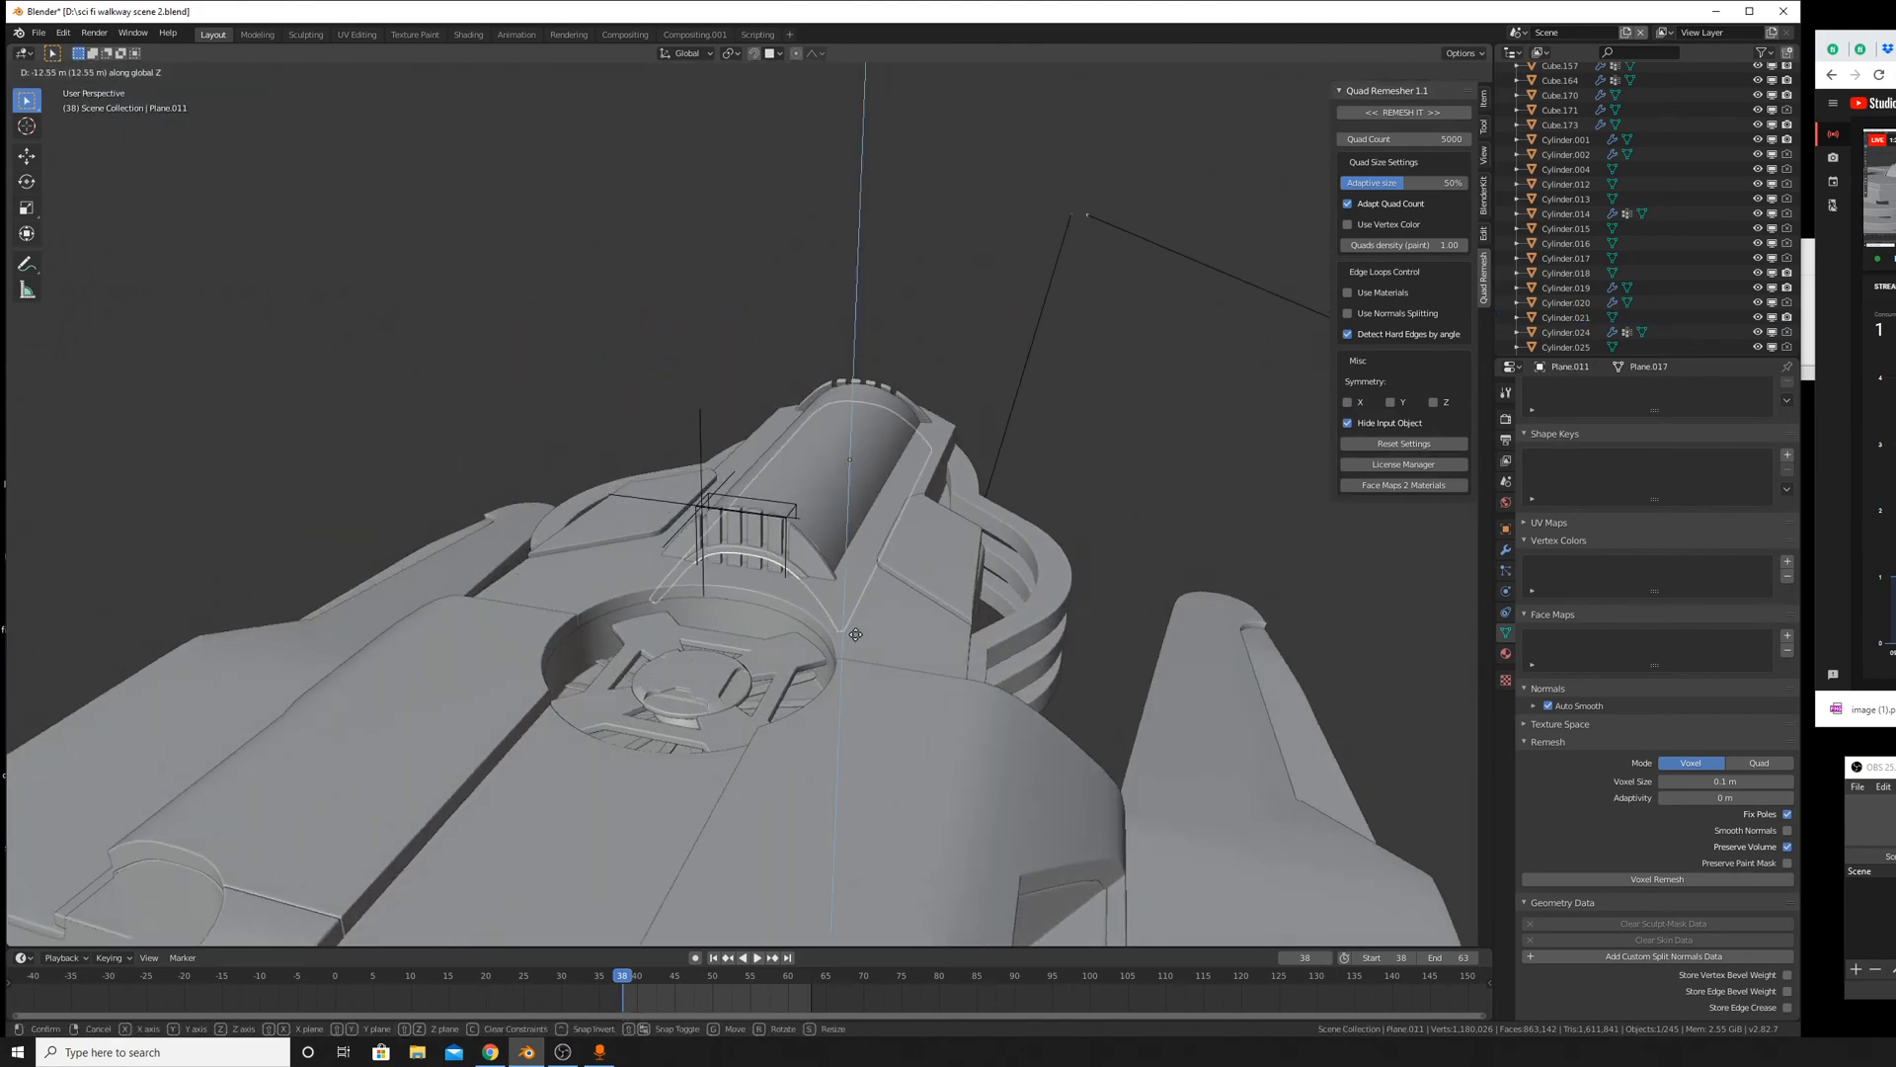
pyautogui.click(855, 612)
pyautogui.scroll(4, 923, 593)
pyautogui.press('g')
pyautogui.press('z')
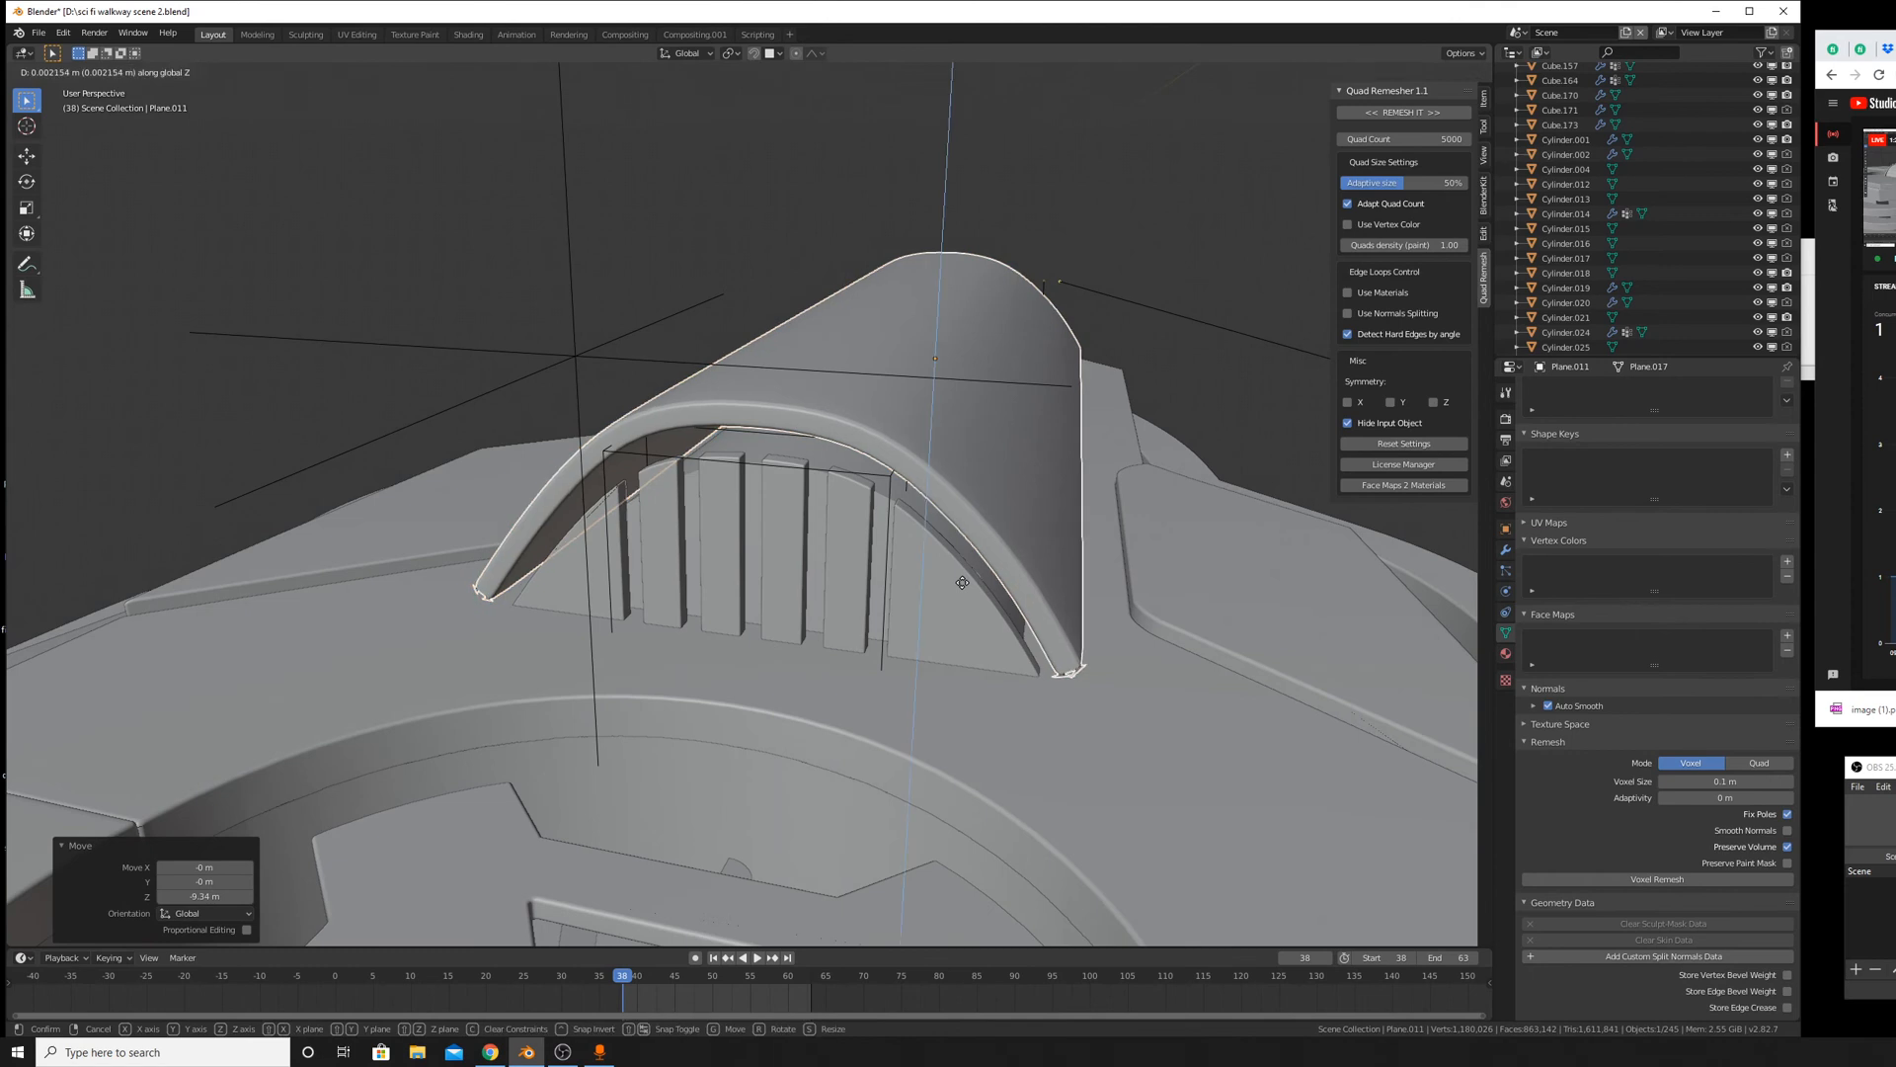
pyautogui.rightClick(962, 583)
# Lower the arched cover another 0.461 m or so along Z so its lower edges sink into the hull.
pyautogui.moveTo(962, 582); pyautogui.dragTo(1022, 656, button='middle')
pyautogui.scroll(4, 1022, 655)
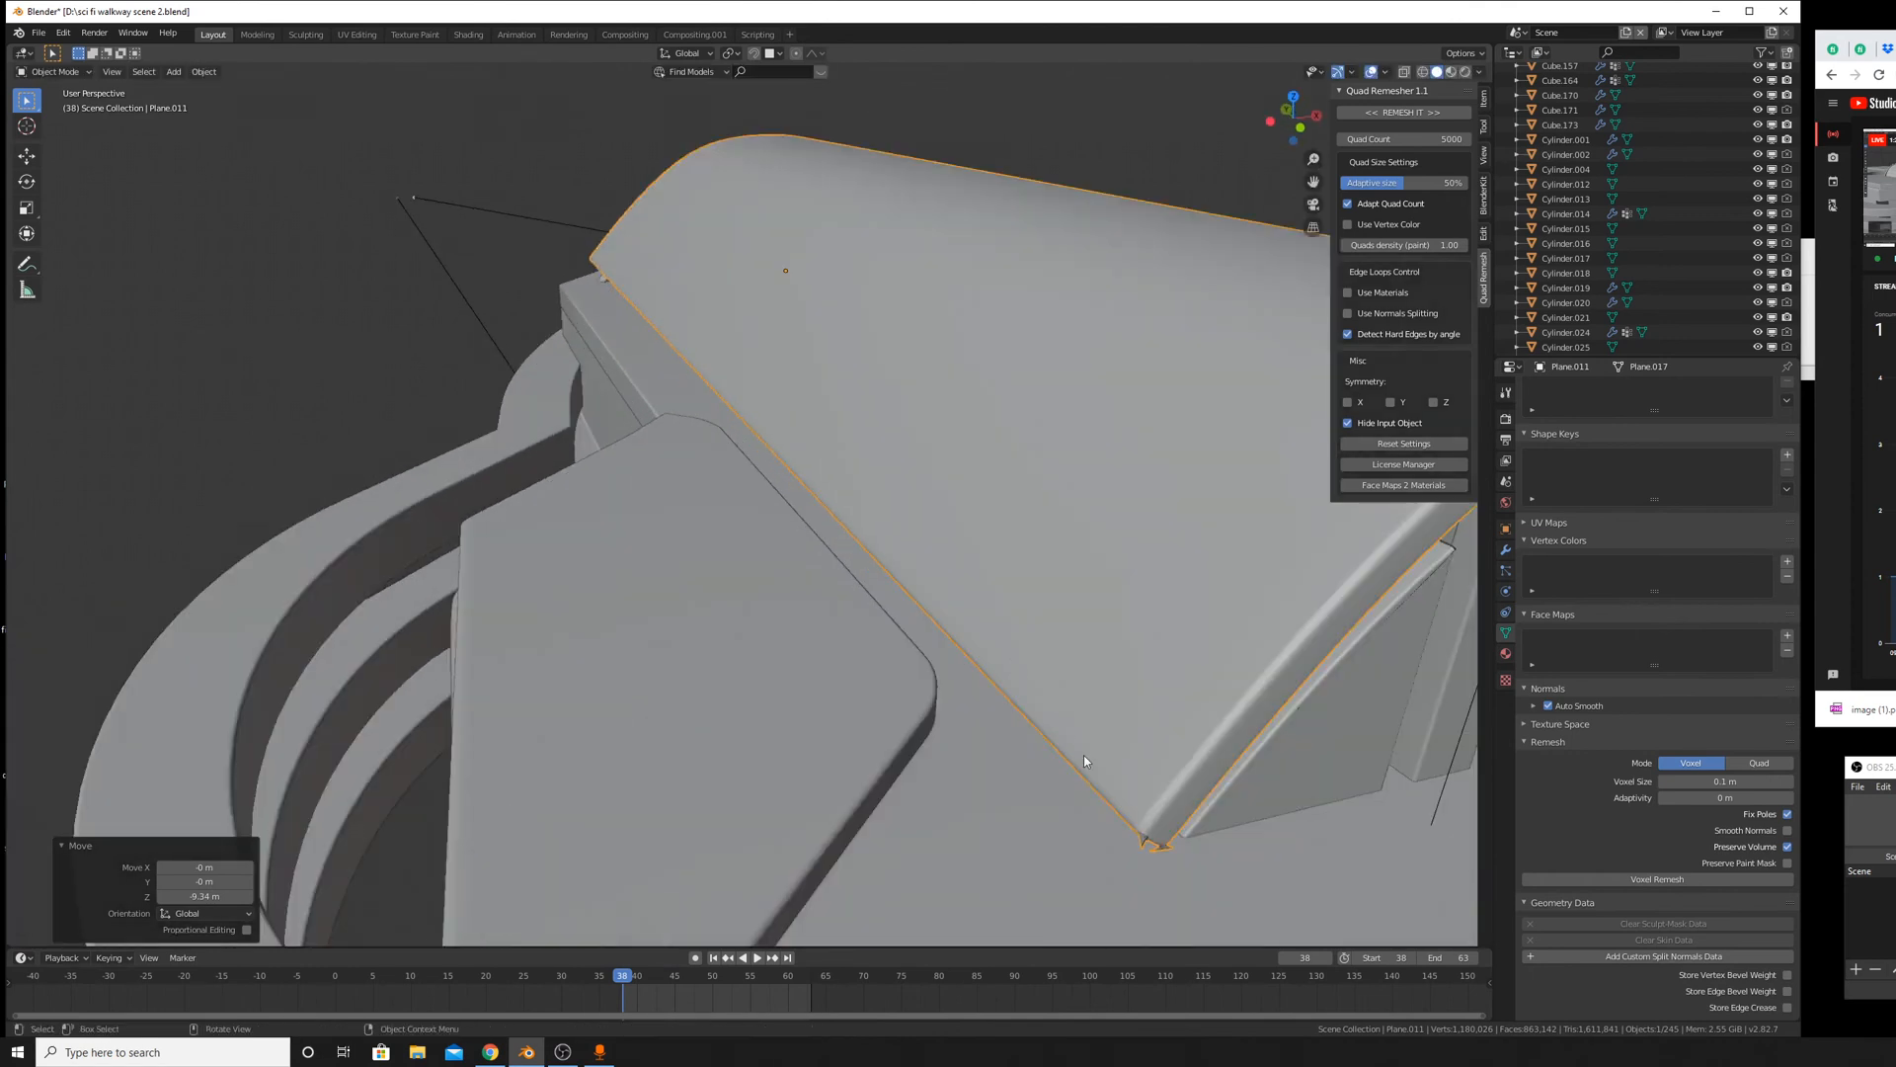
pyautogui.scroll(-1, 1076, 756)
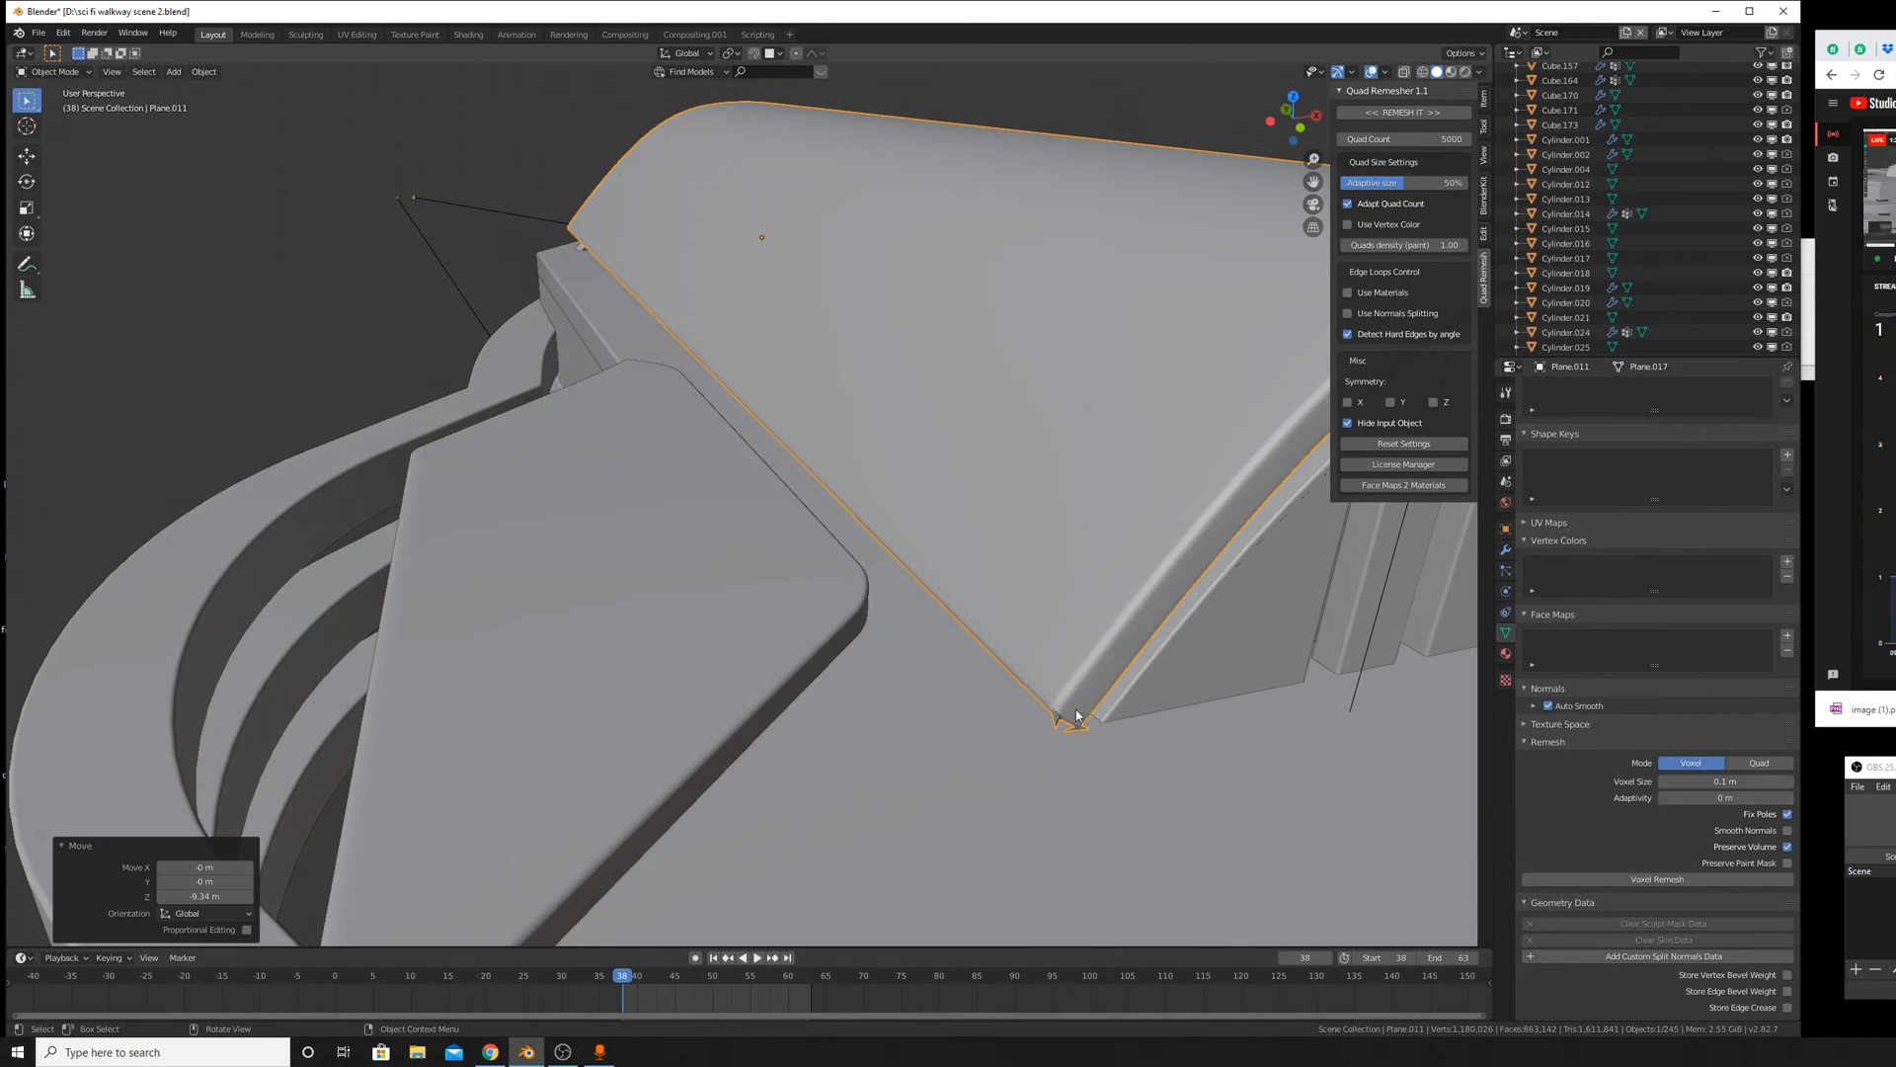
pyautogui.moveTo(1077, 713); pyautogui.dragTo(962, 670, button='middle')
pyautogui.press('g')
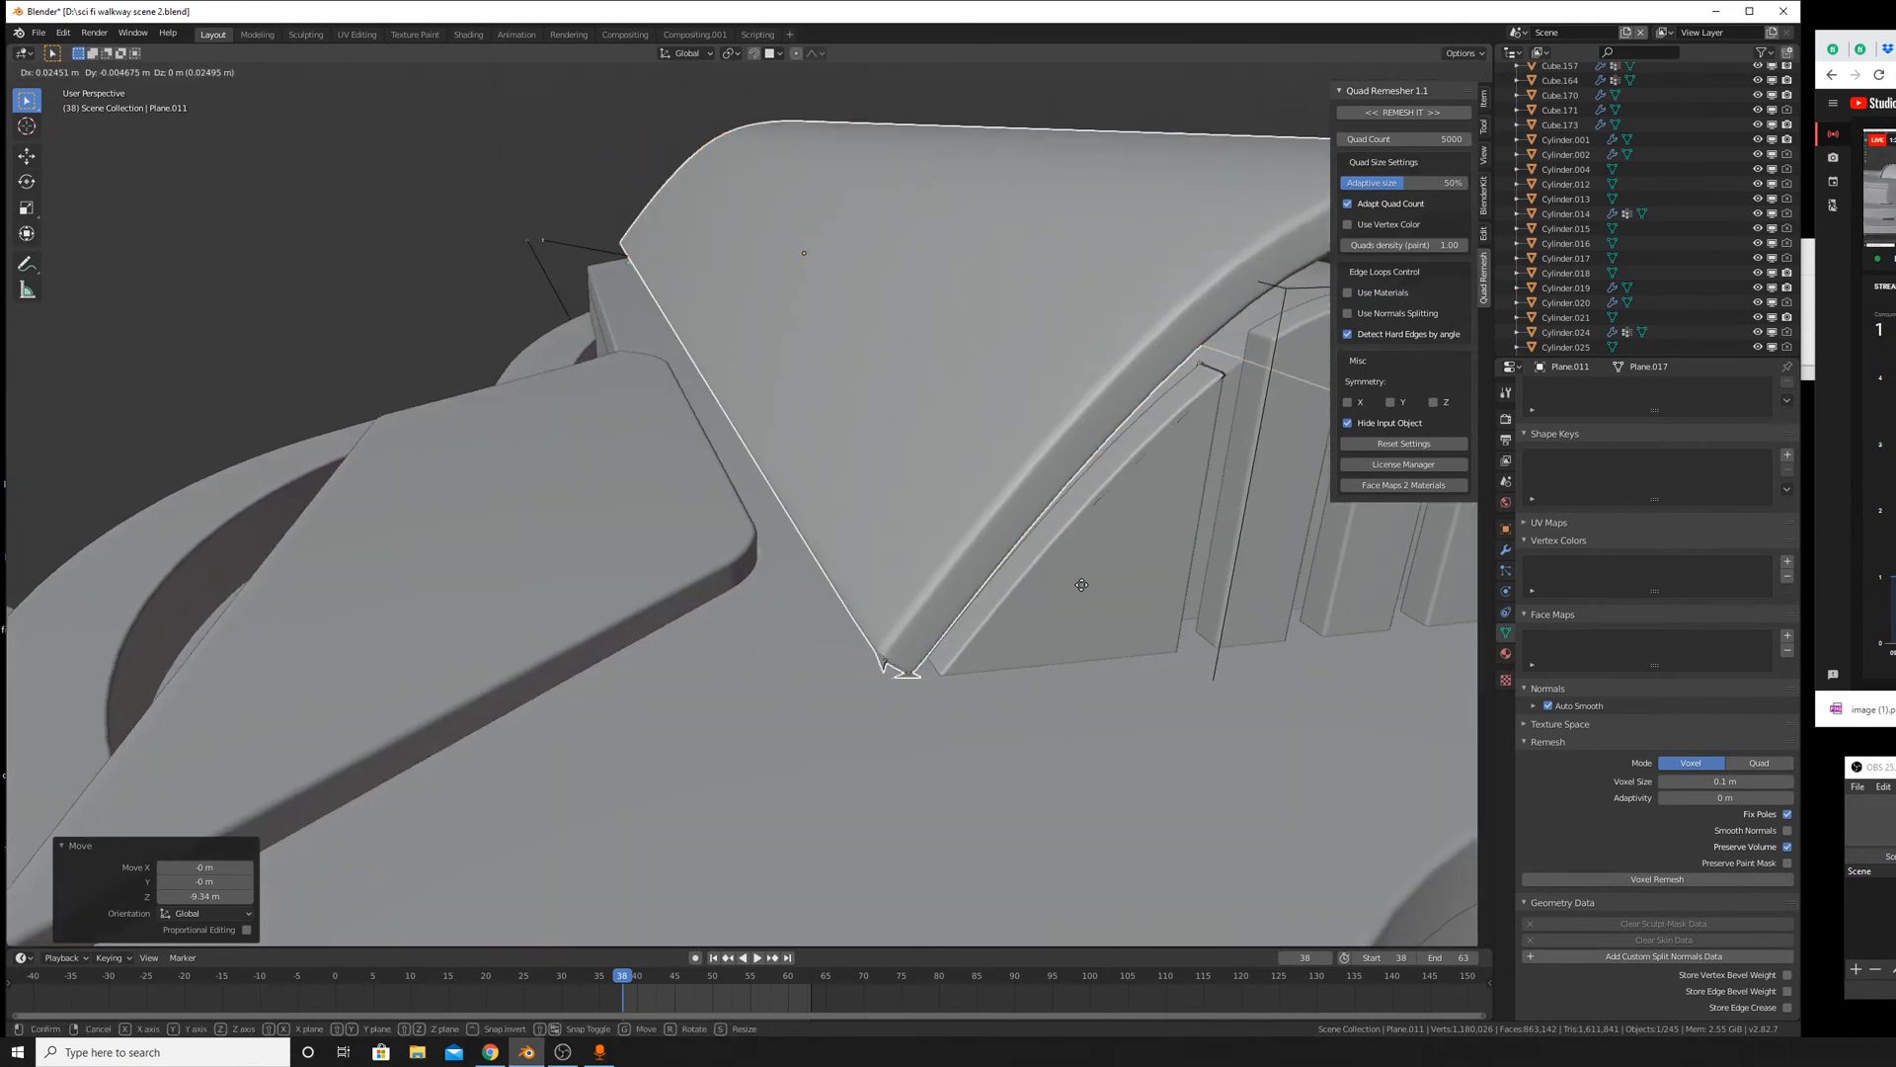
pyautogui.press('z')
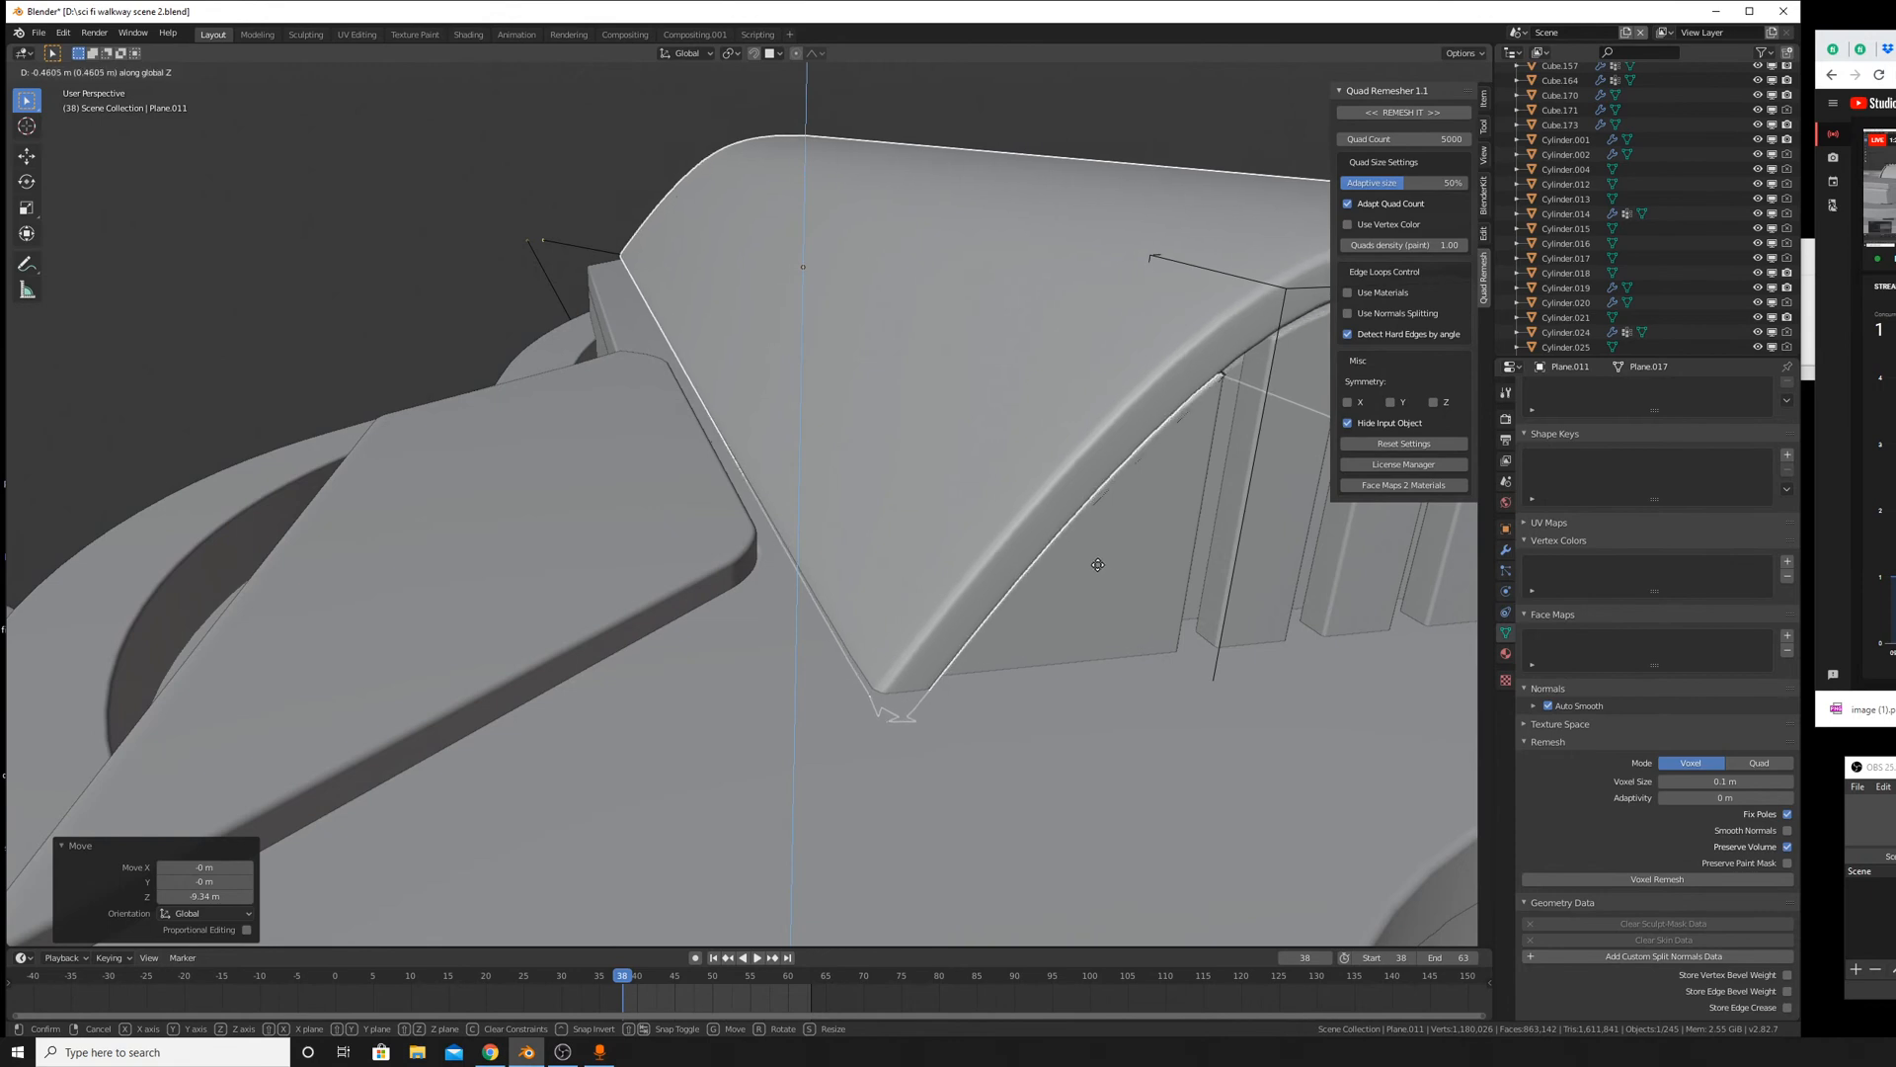
pyautogui.click(1096, 567)
# Fine-tune the arched cover's height along Z so its rim fits closely over the vertical ribs.
pyautogui.moveTo(1142, 646); pyautogui.dragTo(1082, 634, button='middle')
pyautogui.press('g')
pyautogui.press('z')
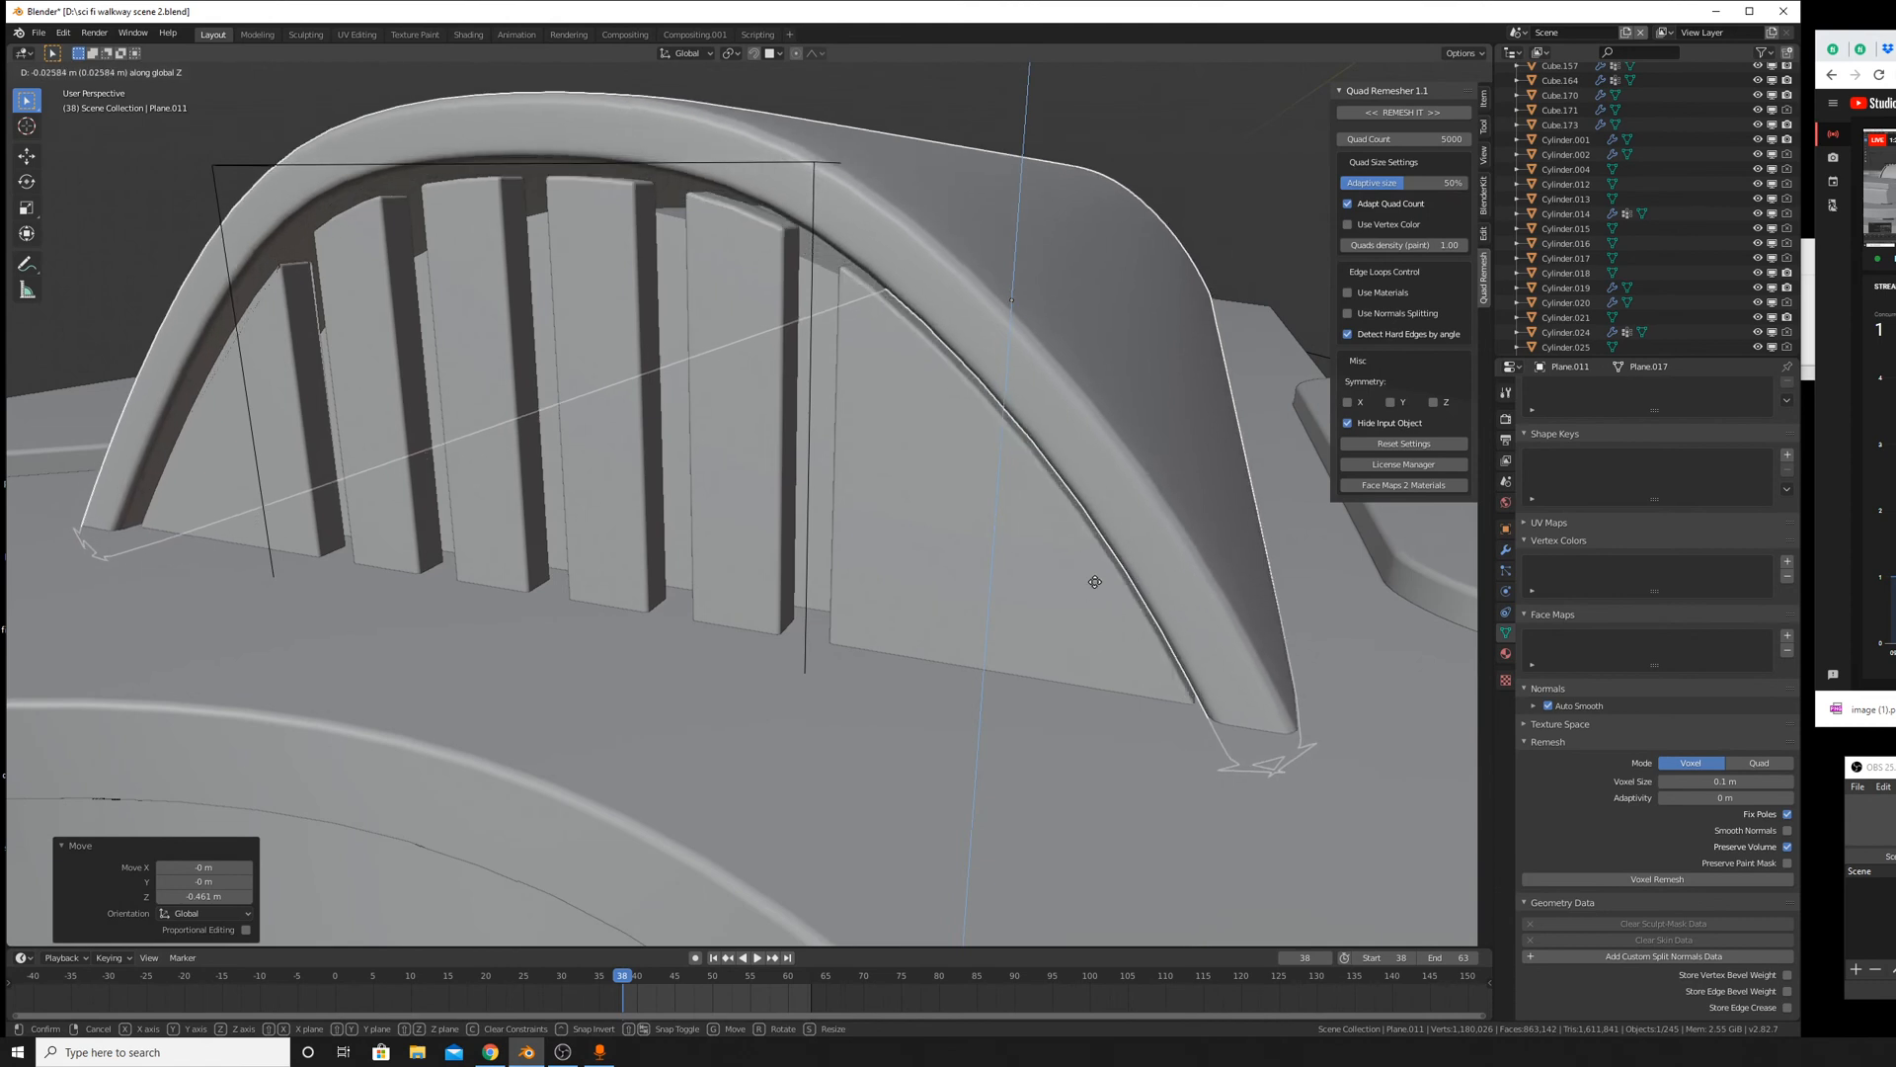
pyautogui.click(1092, 632)
# Select the inner curved cylinder behind the ribs and adjust its height along Z beneath the arched cover.
pyautogui.moveTo(1092, 632); pyautogui.dragTo(1075, 472, button='middle')
pyautogui.click(1045, 460)
pyautogui.press('g')
pyautogui.press('z')
pyautogui.click(1078, 502)
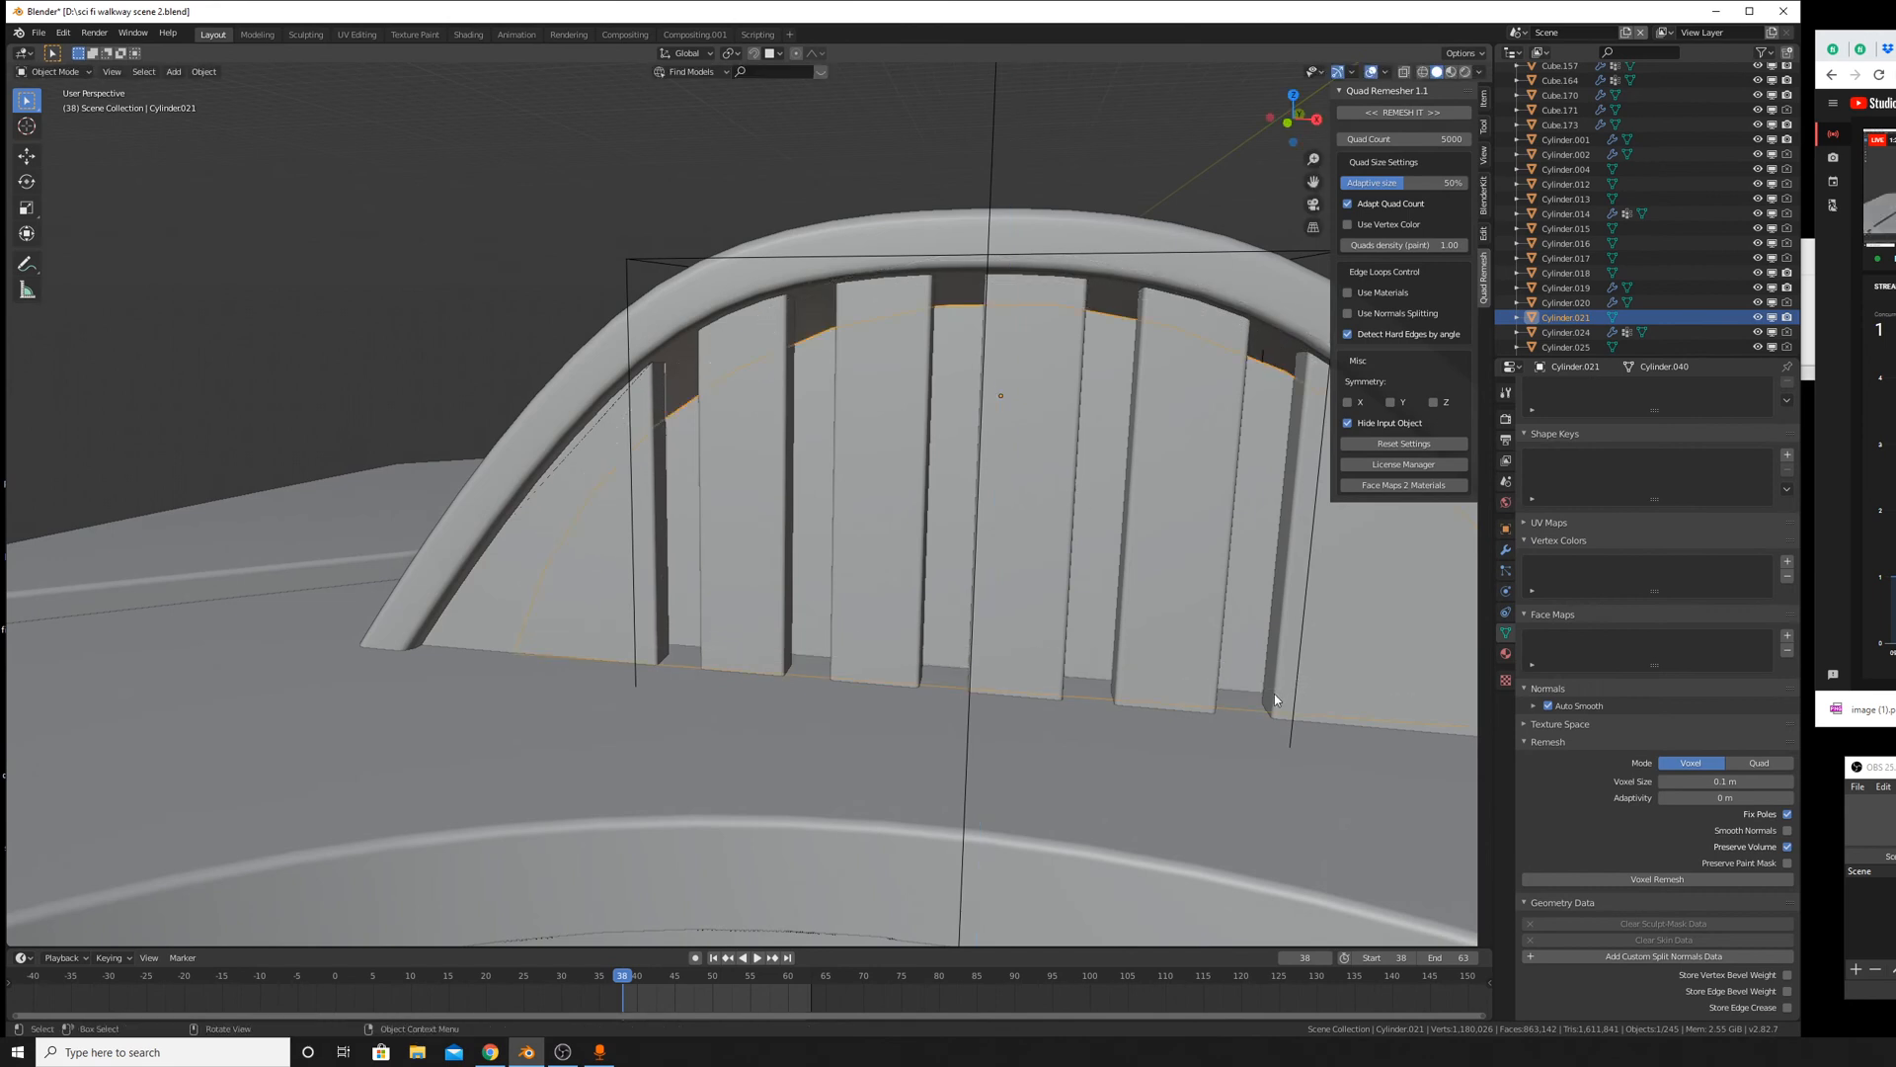
# Raise the inner cylinder about 0.246 m along Z toward the underside of the arched cover.
pyautogui.press('s')
pyautogui.rightClick(1309, 734)
pyautogui.press('g')
pyautogui.press('z')
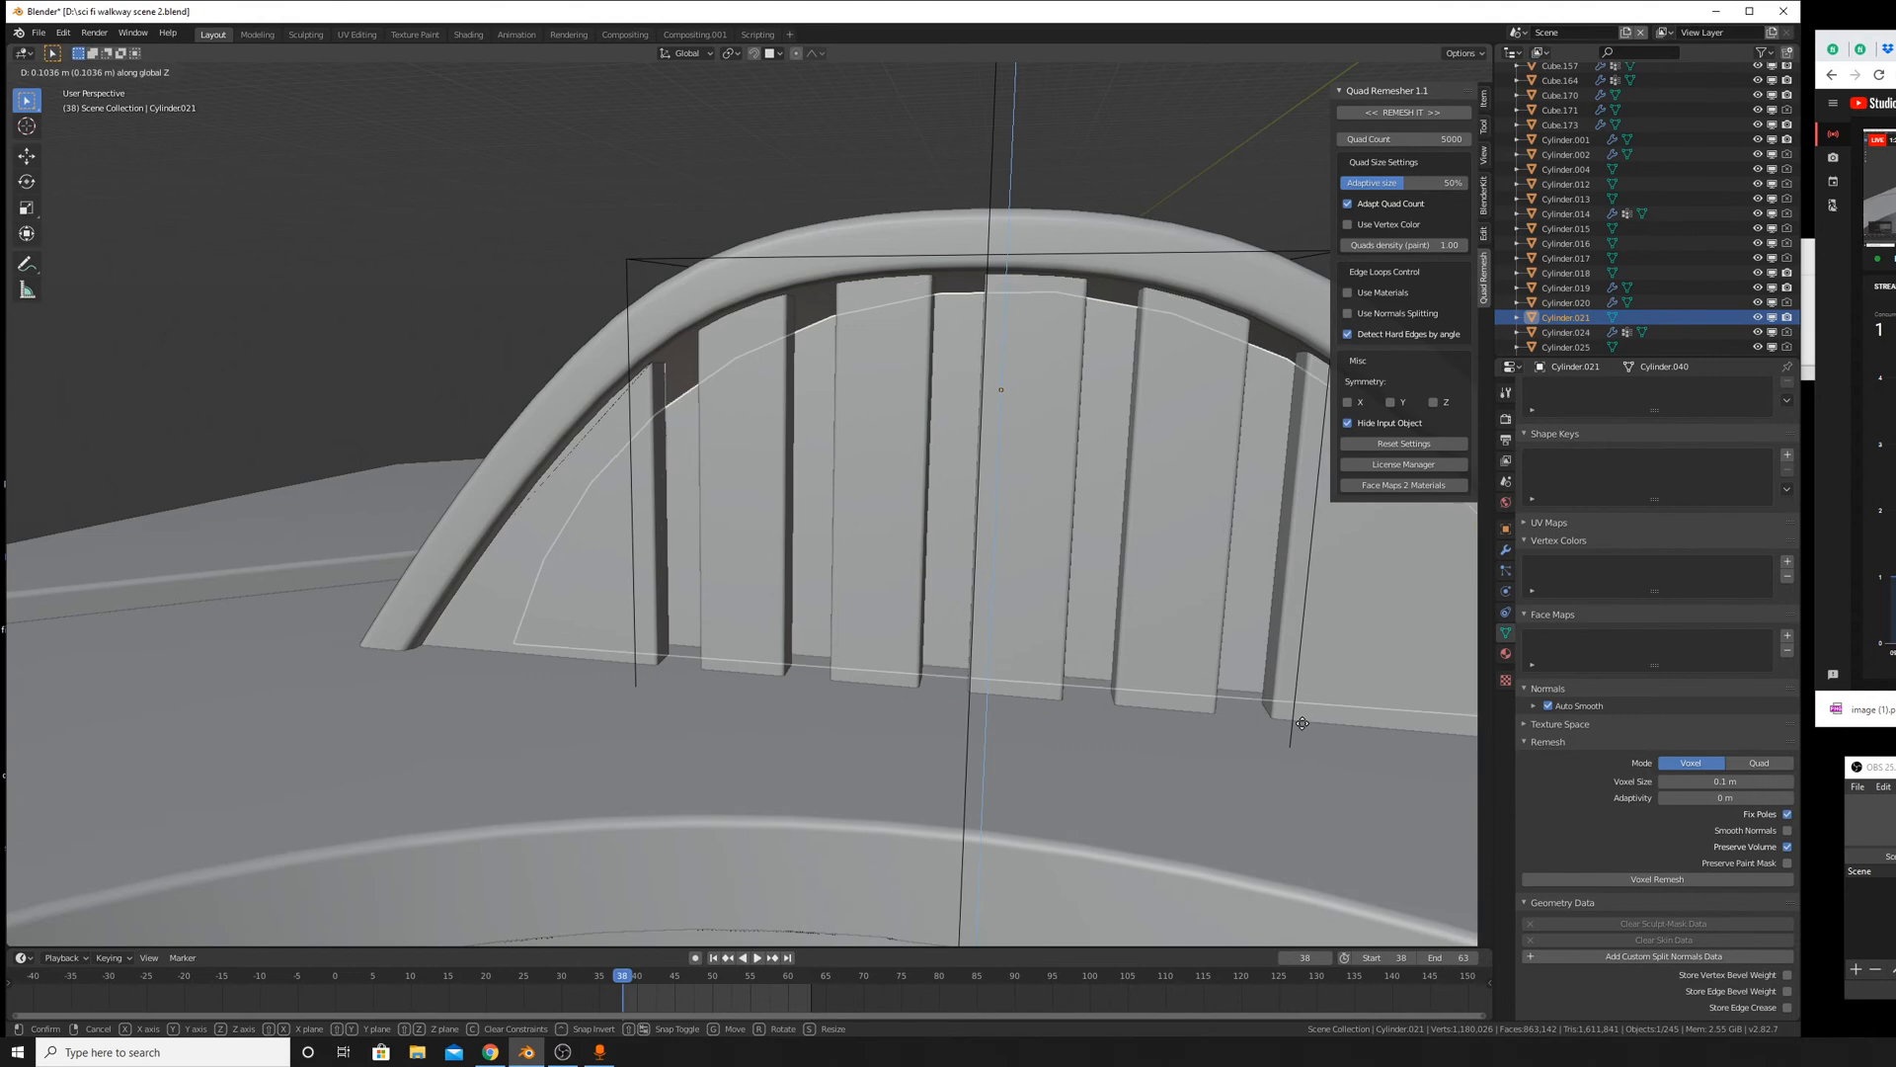
pyautogui.click(1309, 726)
# Widen the inner cylinder along X by a factor of about 1.197 to fill the arched opening.
pyautogui.moveTo(1311, 726)
pyautogui.mouseDown(button='middle')
pyautogui.moveTo(1280, 721)
pyautogui.moveTo(1302, 732)
pyautogui.mouseUp(button='middle')
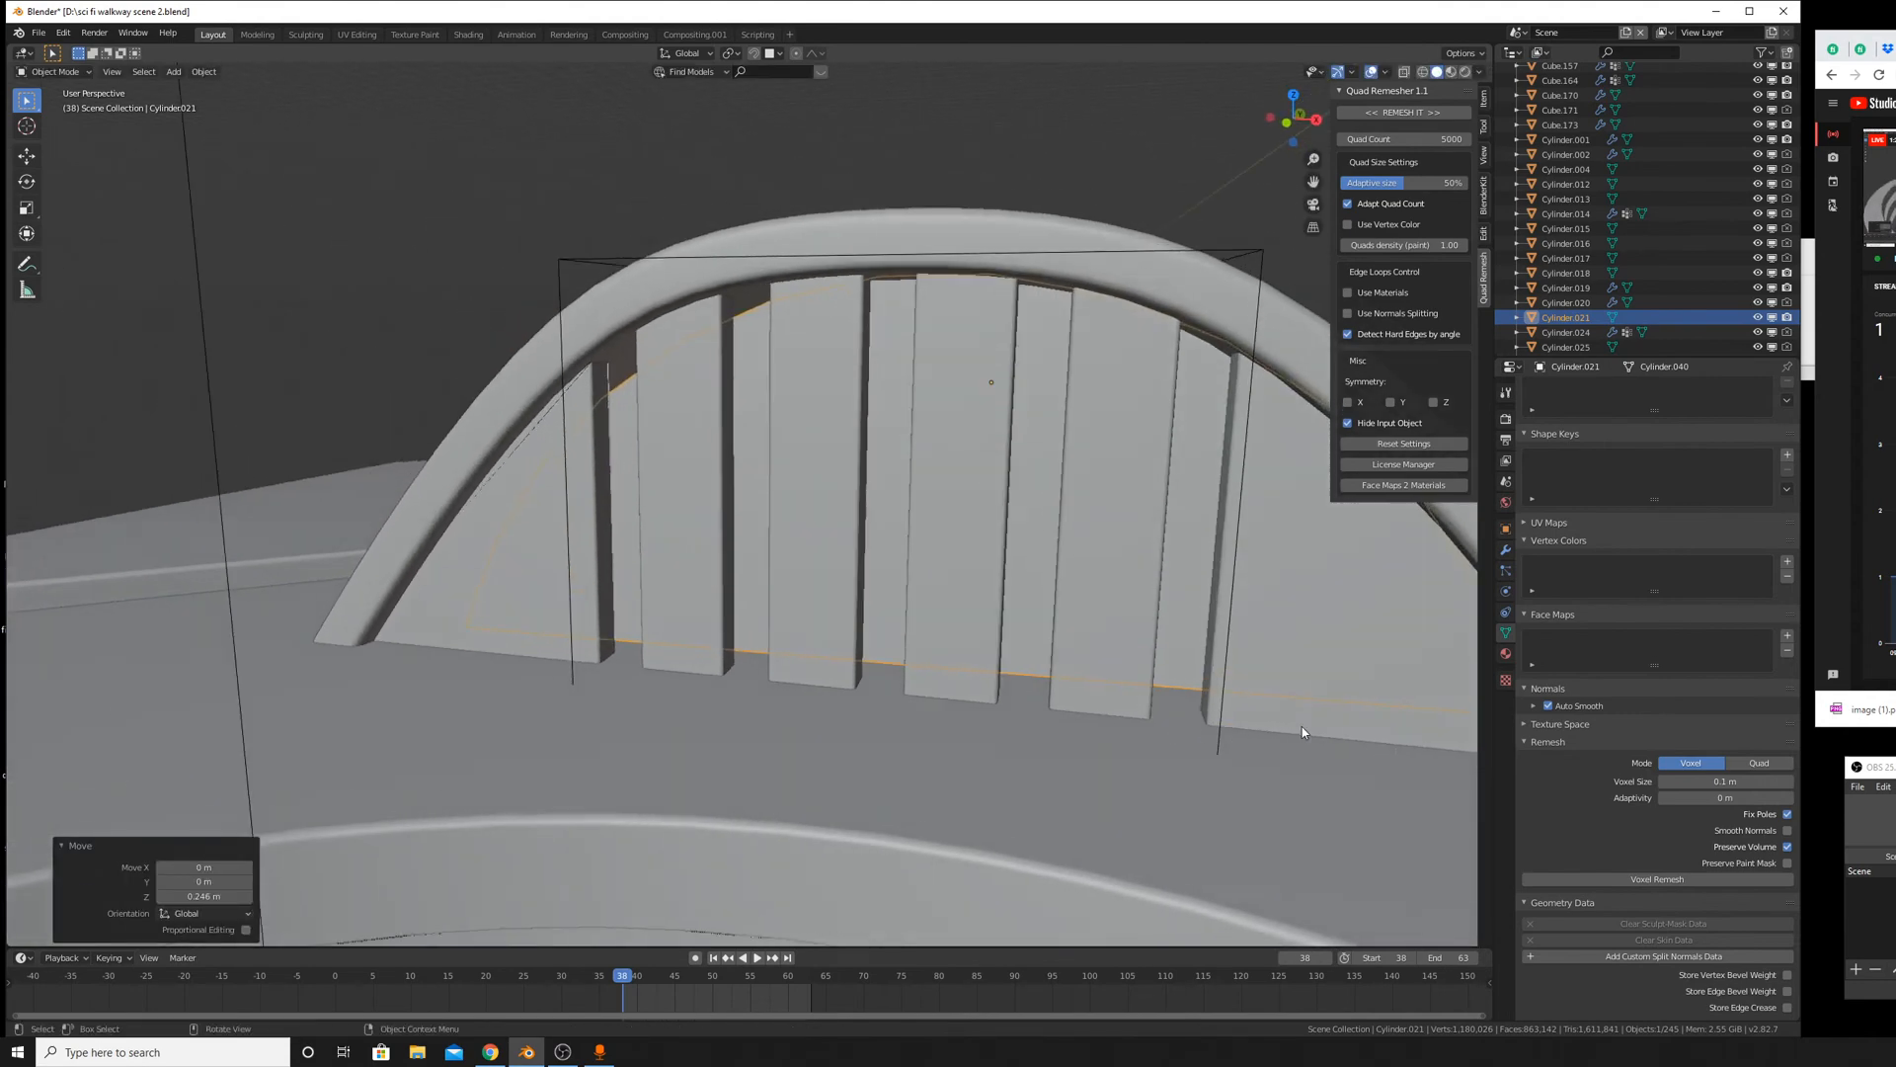
pyautogui.press('s')
pyautogui.press('x')
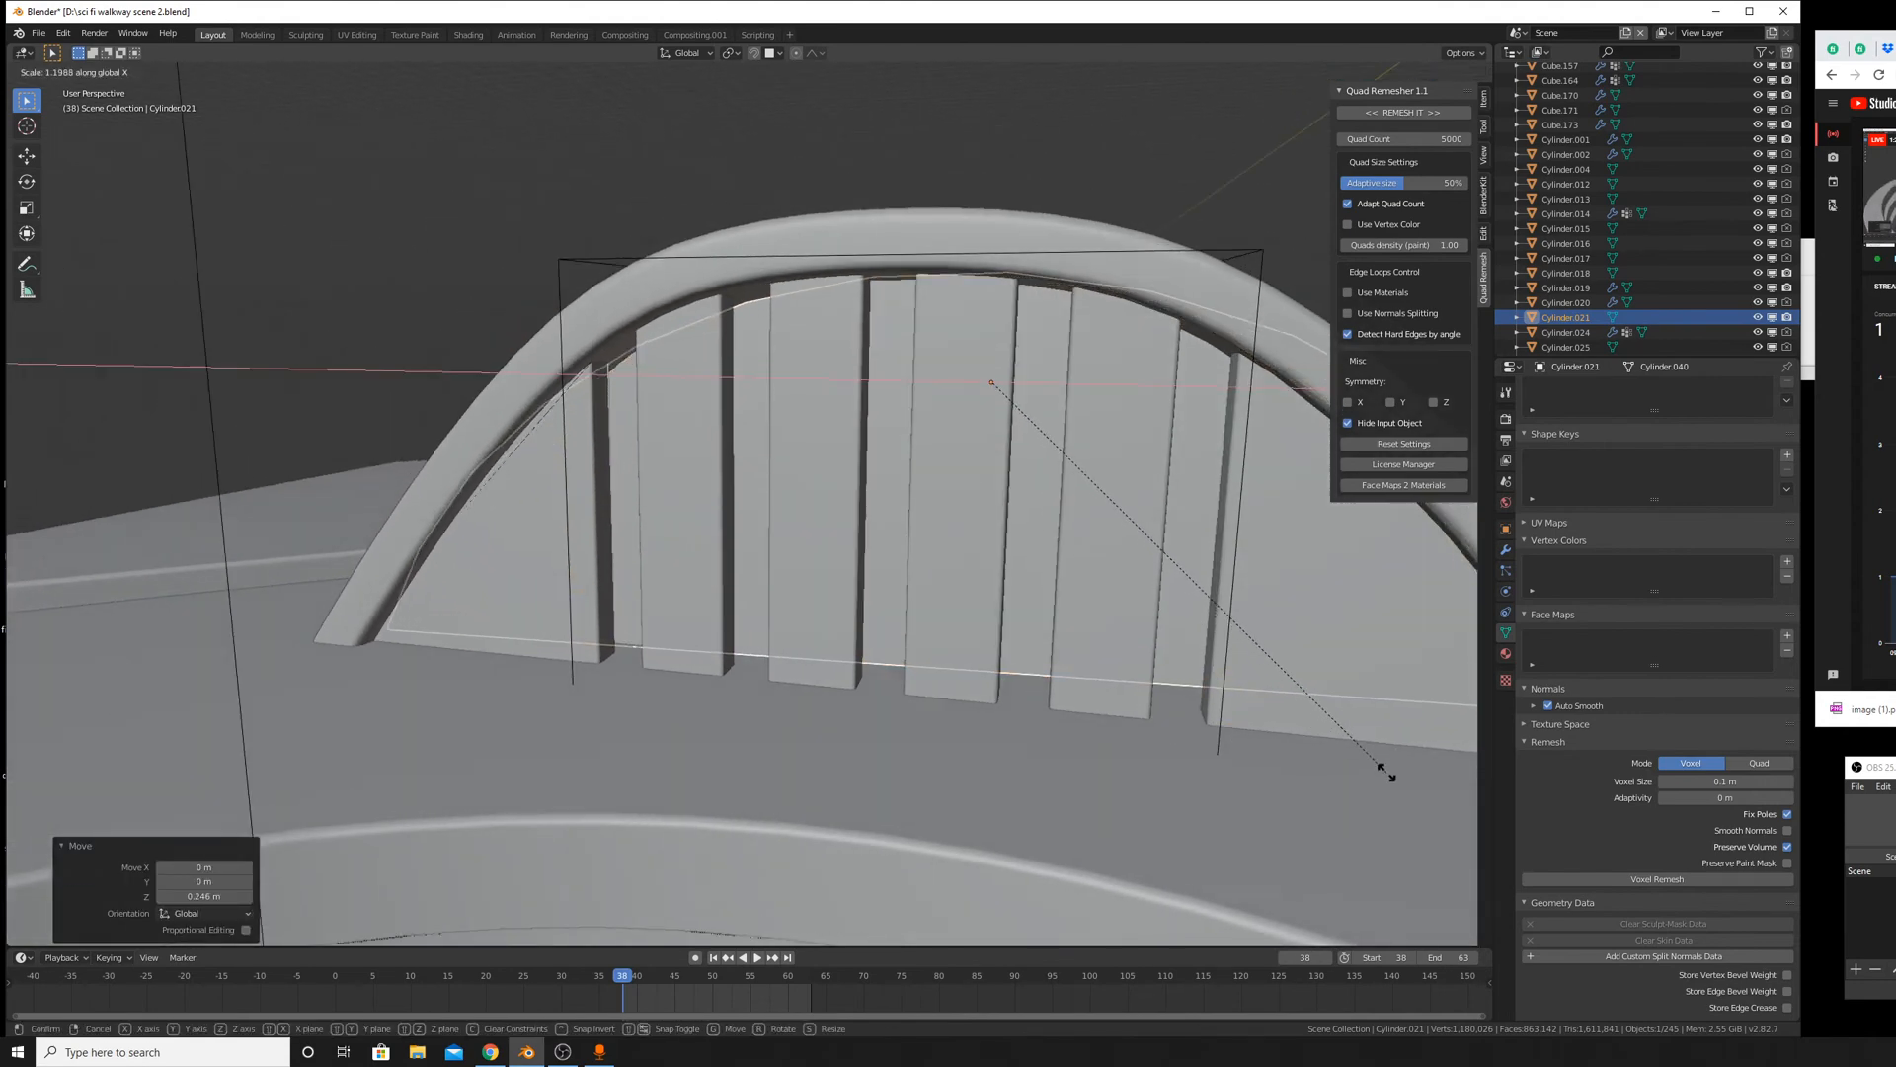
pyautogui.click(1385, 771)
# Narrow the inner cylinder slightly along X and shift it in the negative X direction to keep it inside the cover.
pyautogui.moveTo(1316, 709)
pyautogui.mouseDown(button='middle')
pyautogui.moveTo(1347, 717)
pyautogui.moveTo(1321, 732)
pyautogui.mouseUp(button='middle')
pyautogui.press('x')
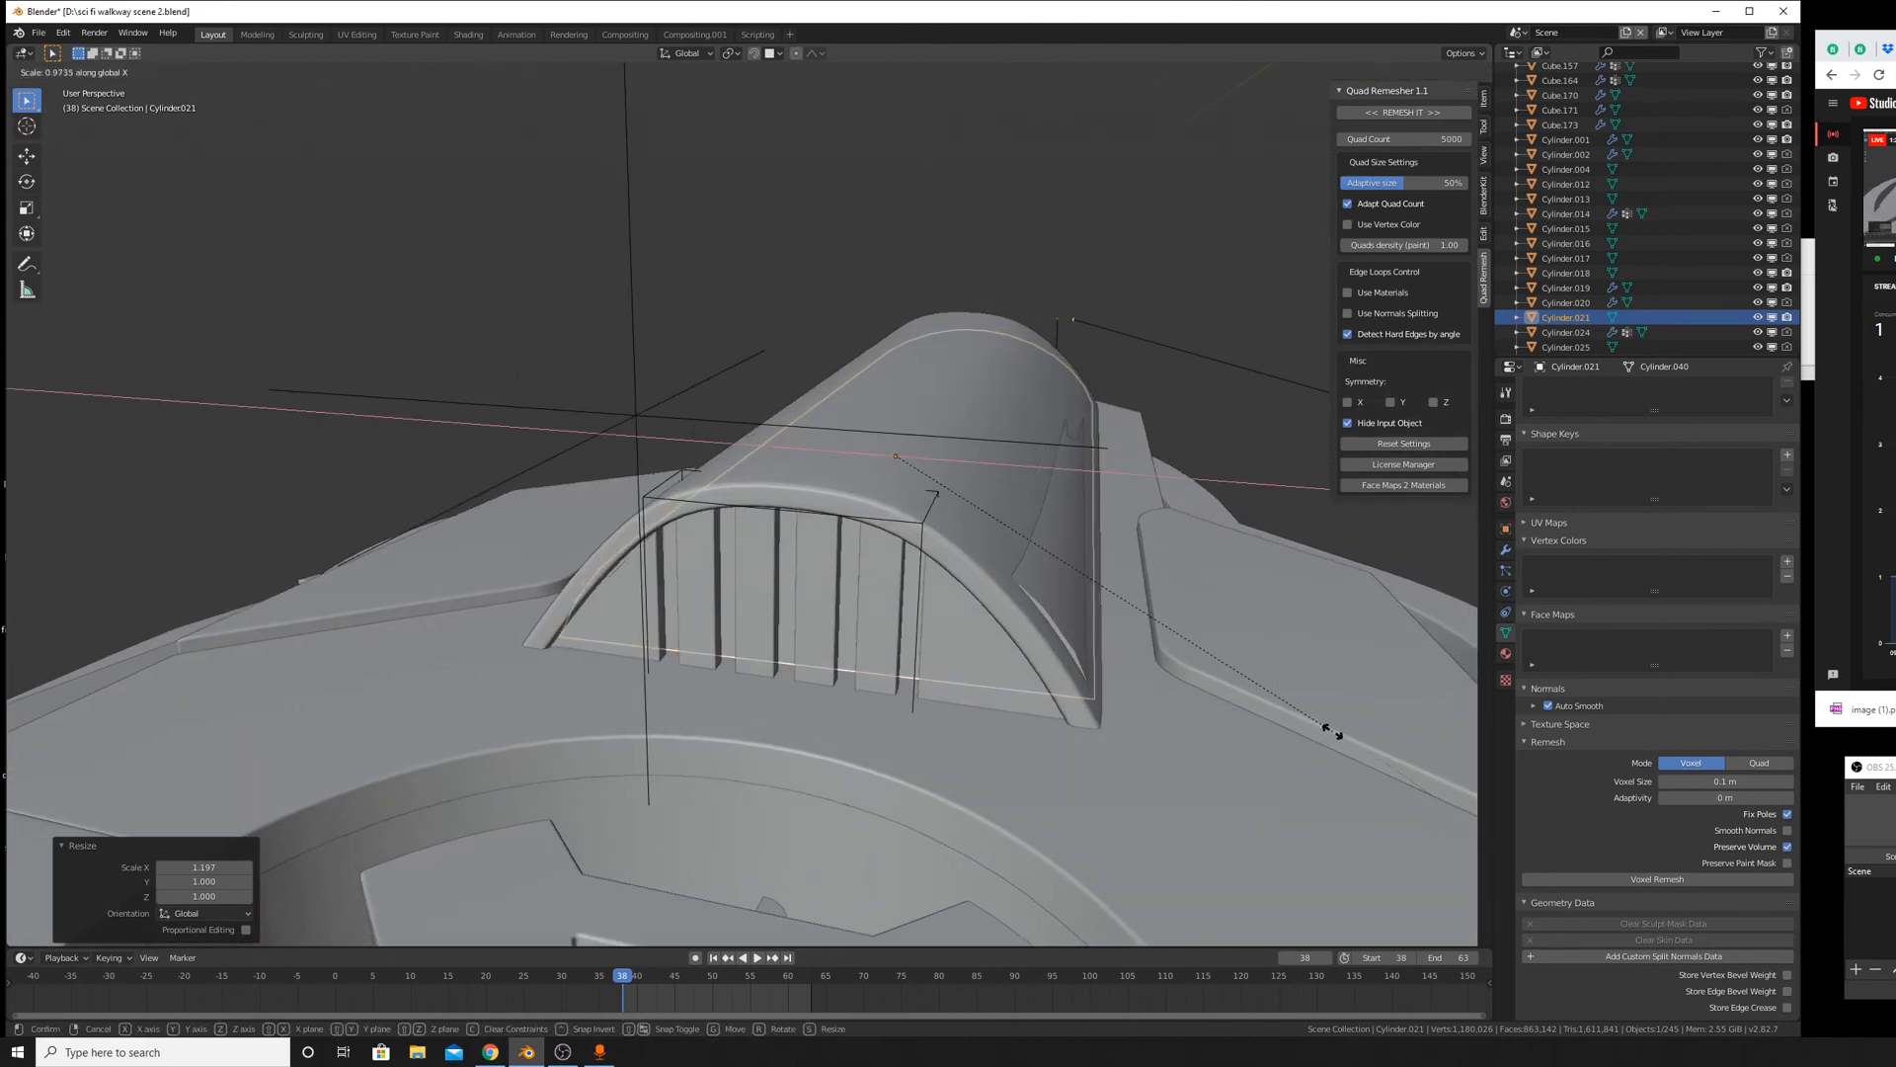
pyautogui.click(1327, 732)
pyautogui.press('g')
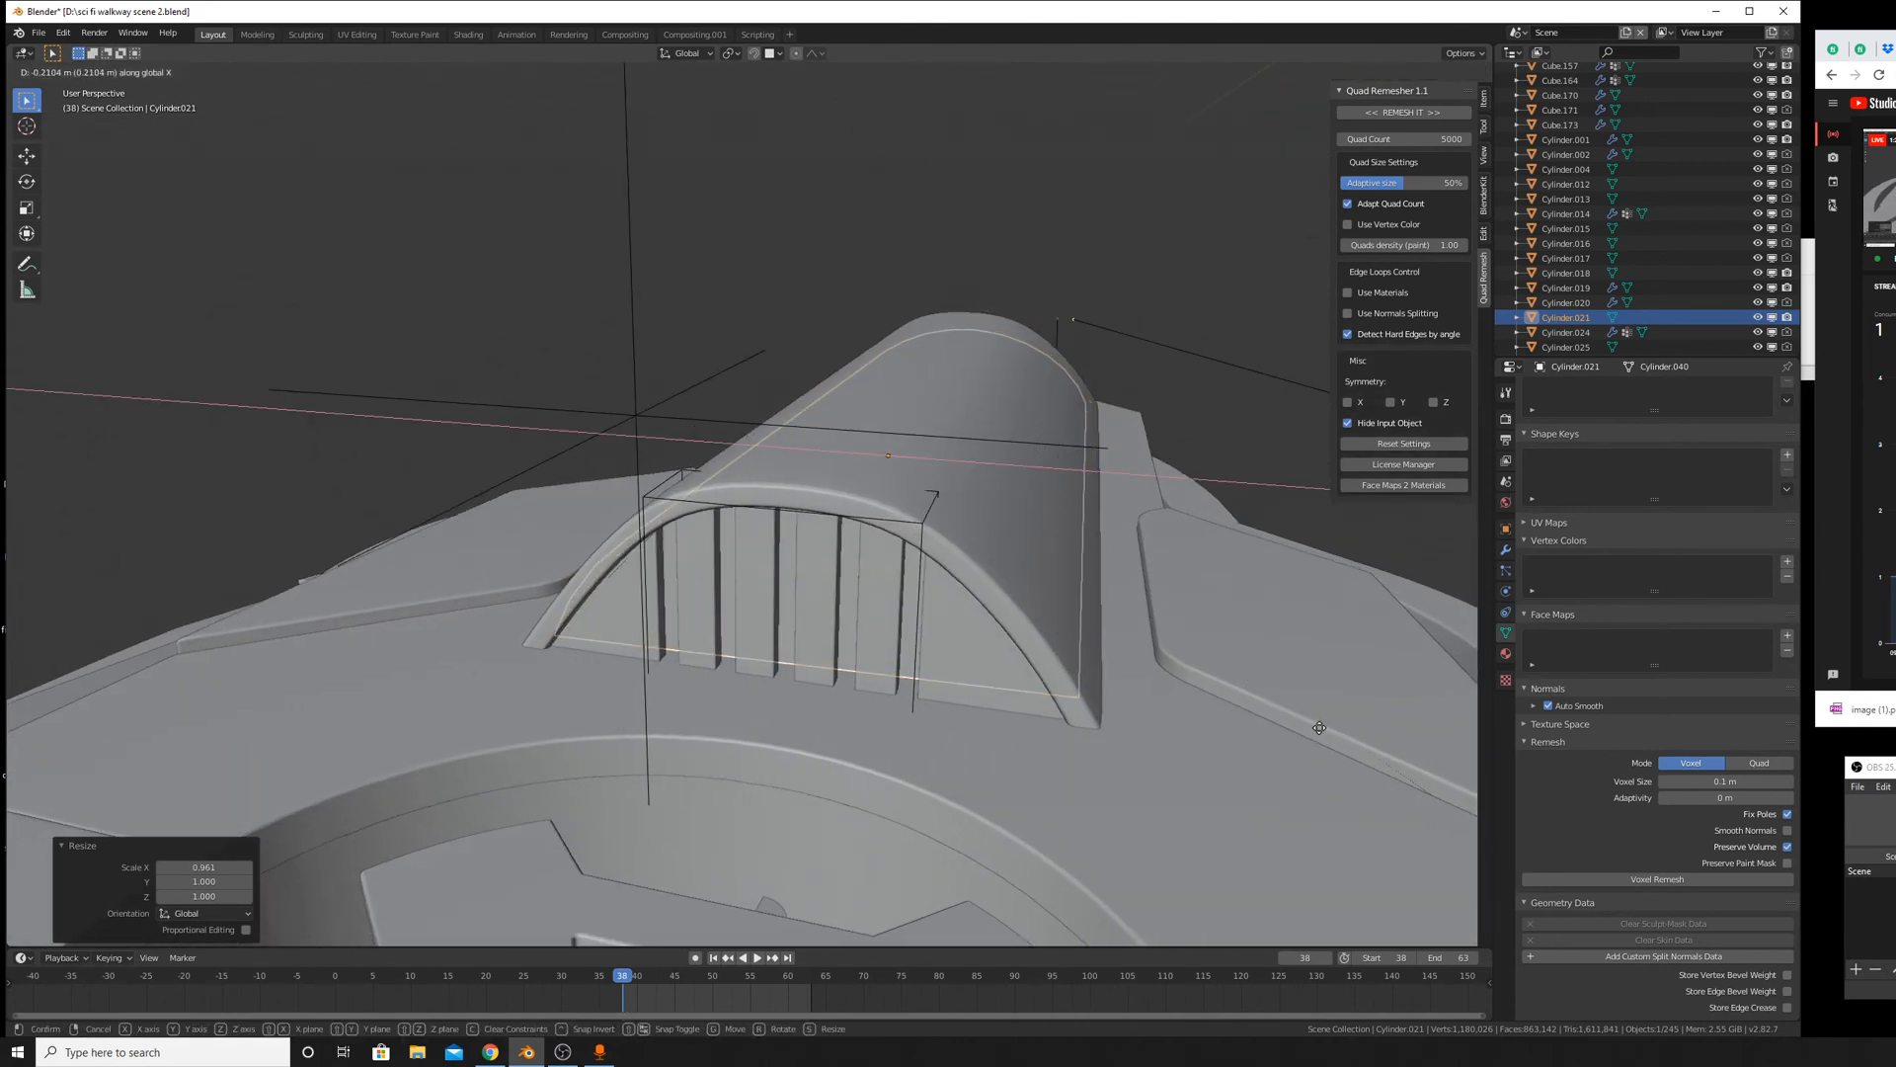
pyautogui.click(1318, 728)
# Create a new material on the inner cylinder and set its surface shader to Emission.
pyautogui.moveTo(1317, 727); pyautogui.dragTo(1056, 768, button='middle')
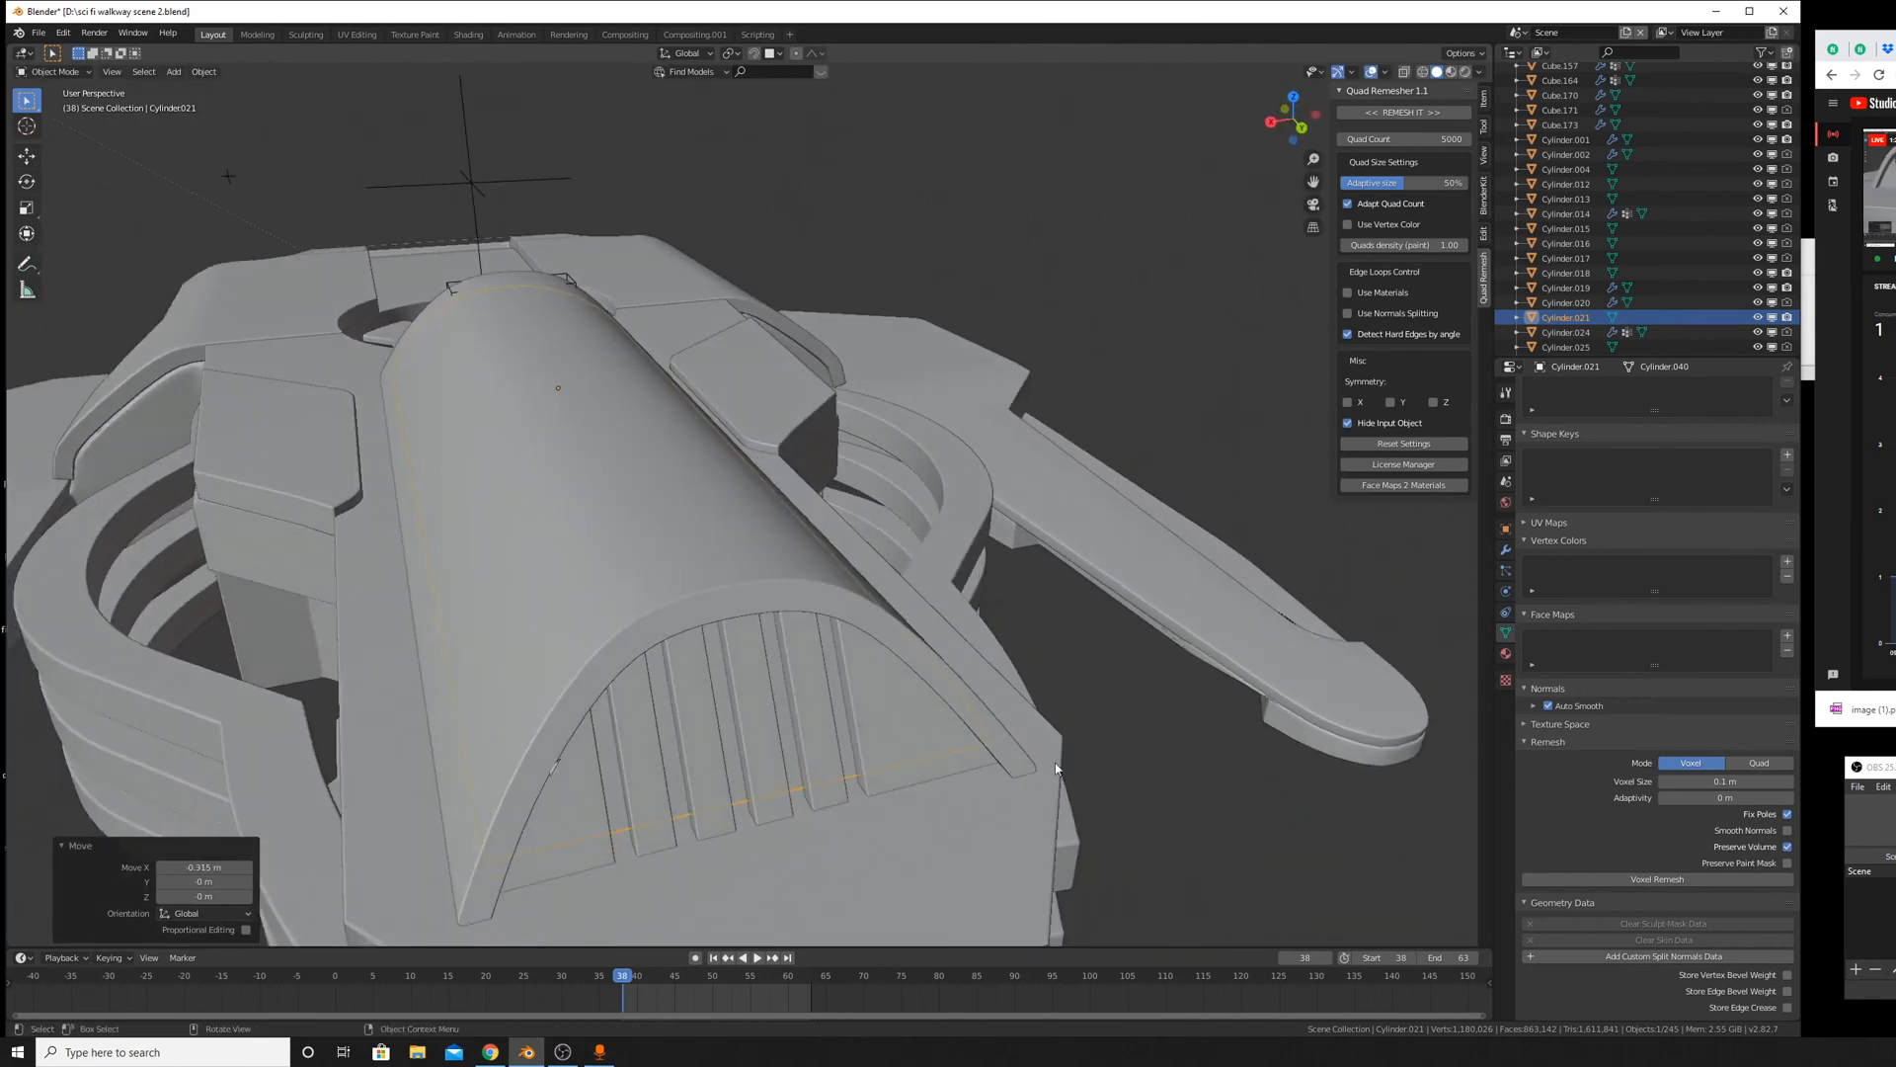
pyautogui.click(1506, 652)
pyautogui.click(1585, 439)
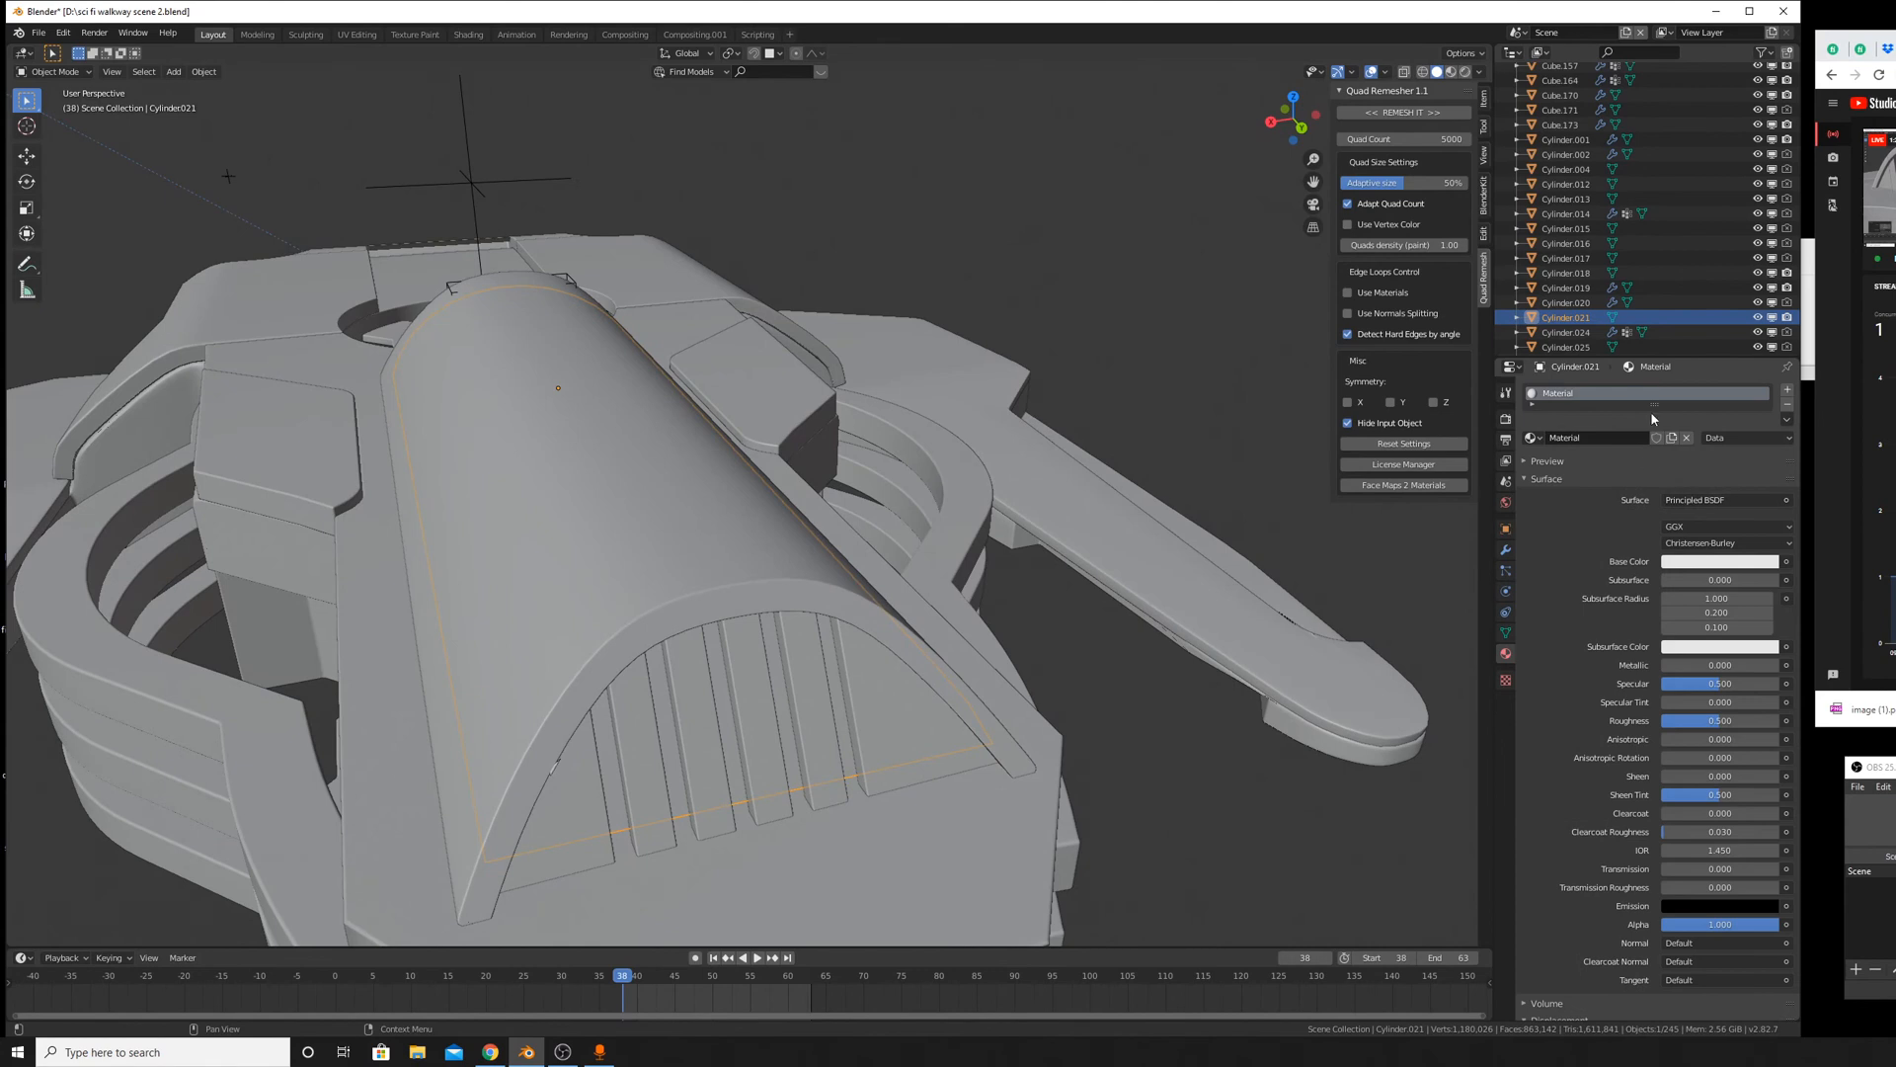
pyautogui.click(1695, 501)
pyautogui.click(1717, 562)
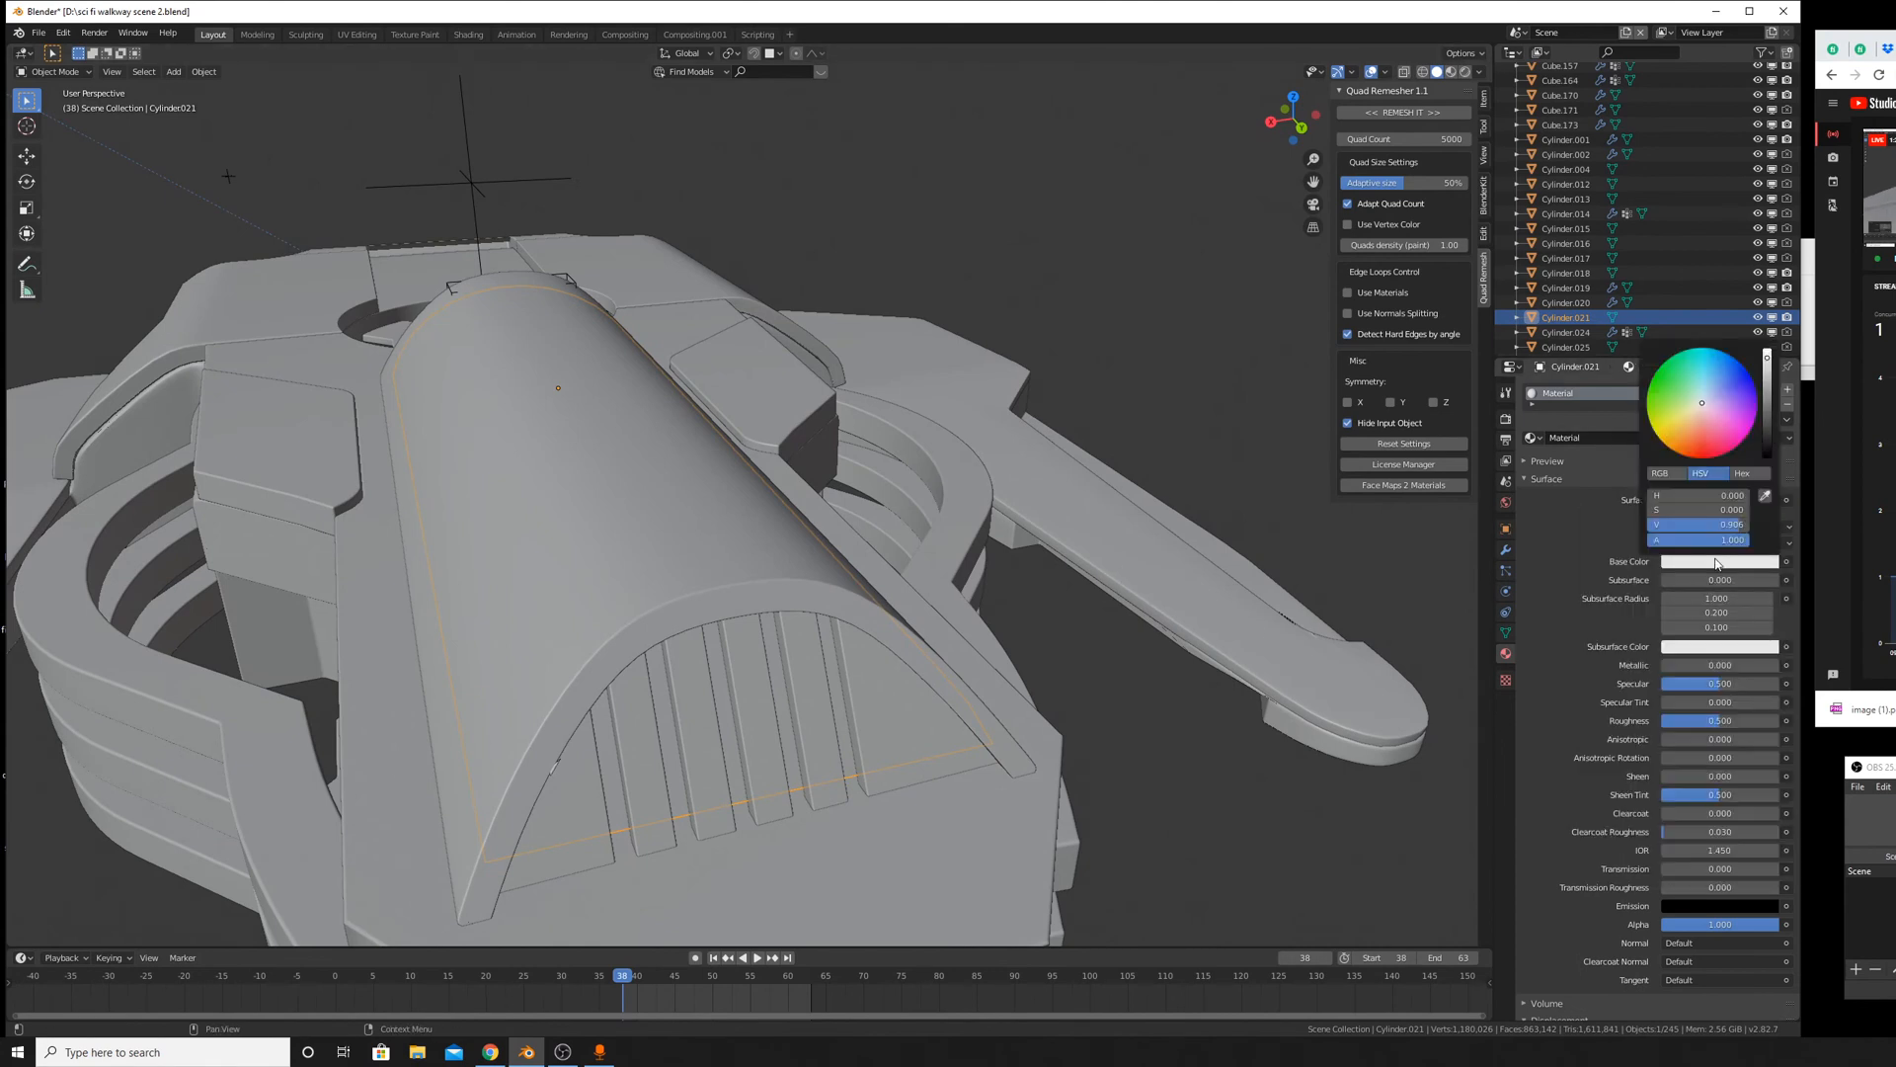
pyautogui.click(1702, 501)
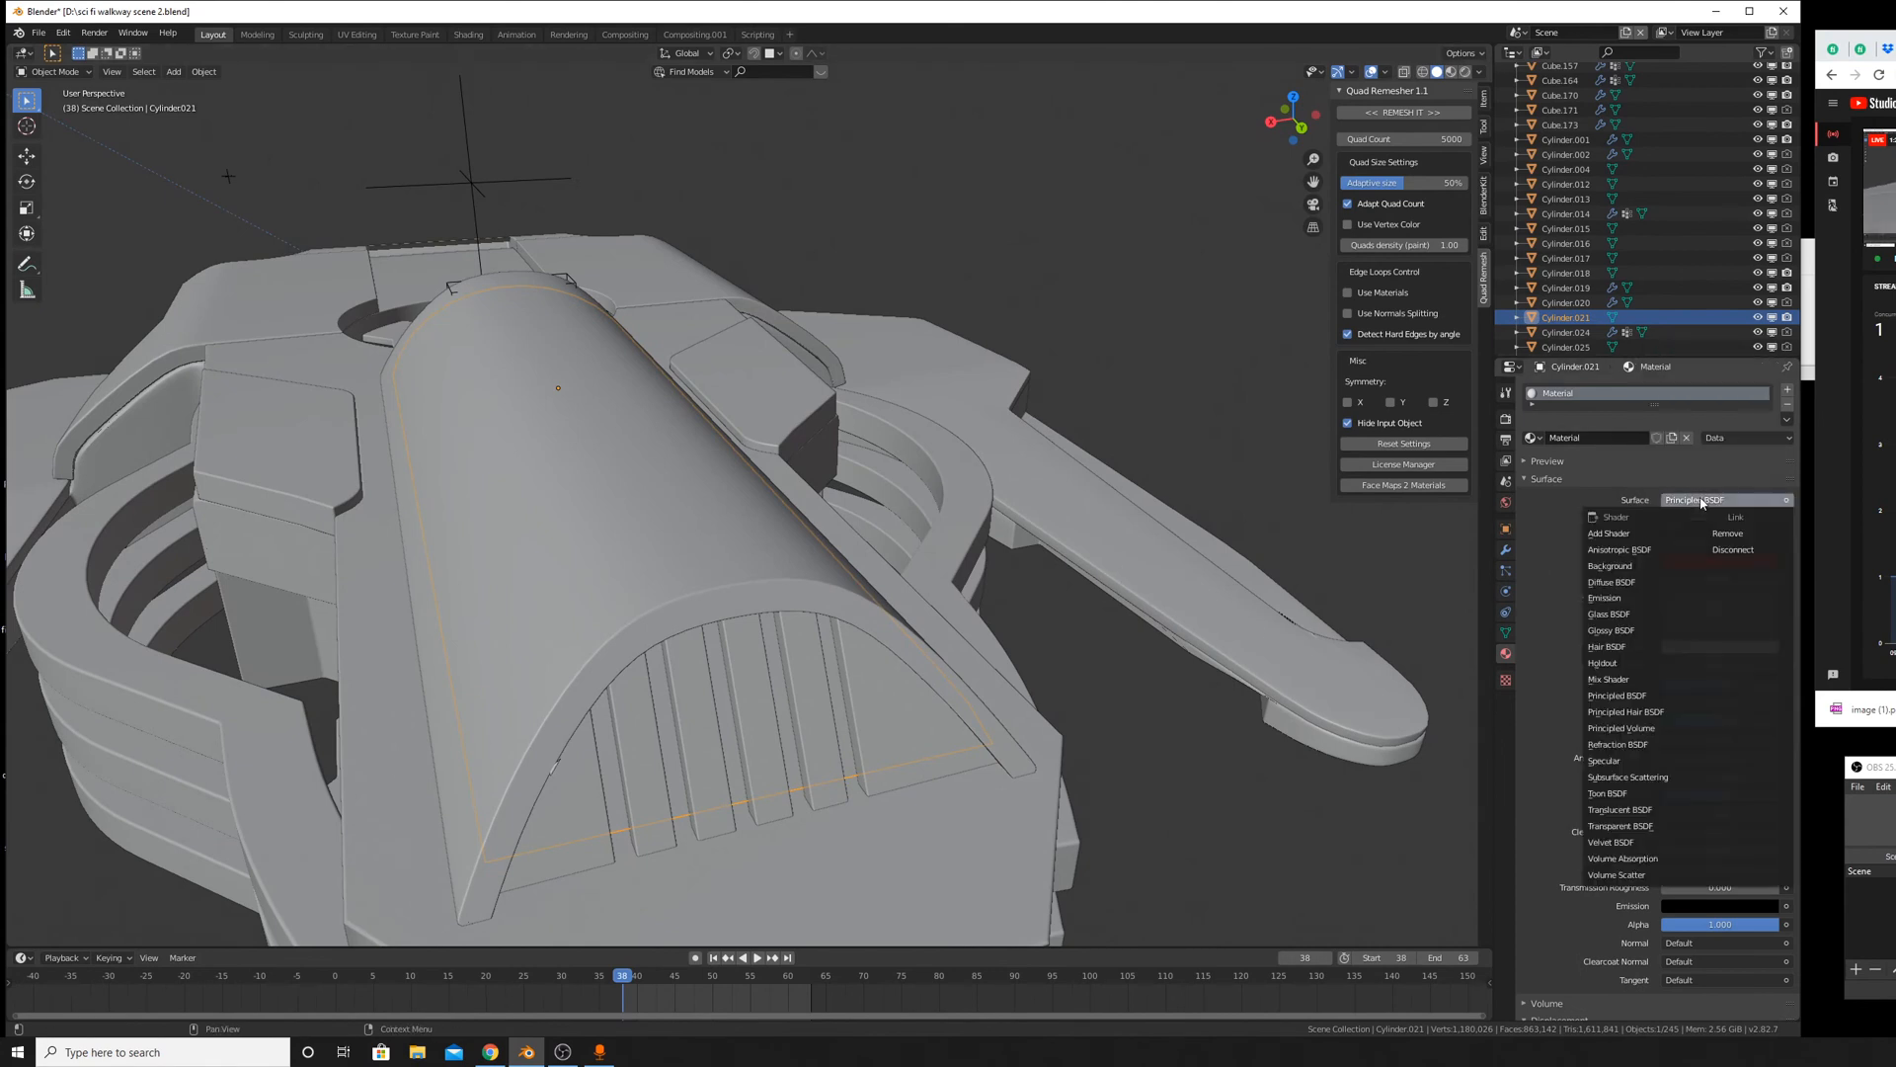
pyautogui.click(1619, 601)
# Give the inner cylinder's emission a pure red colour and a strength of 50.
pyautogui.click(1700, 525)
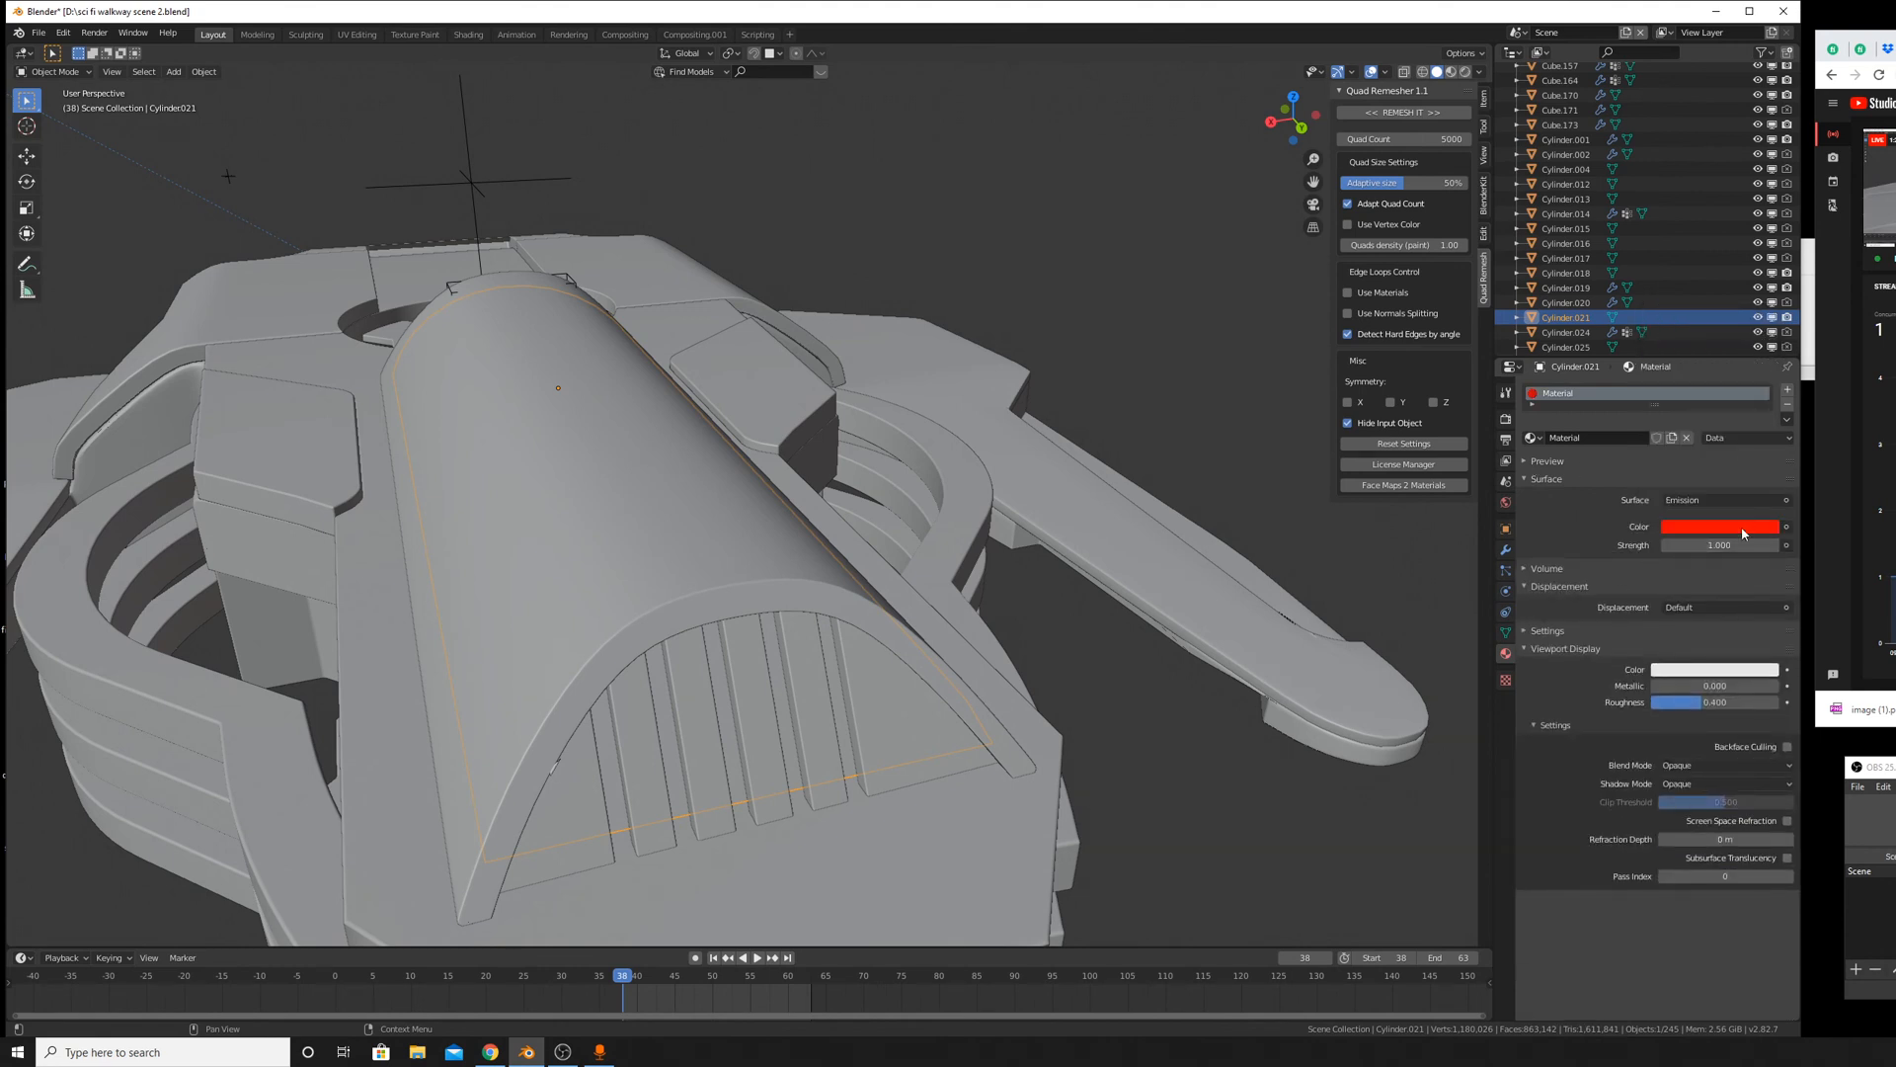
pyautogui.click(1713, 526)
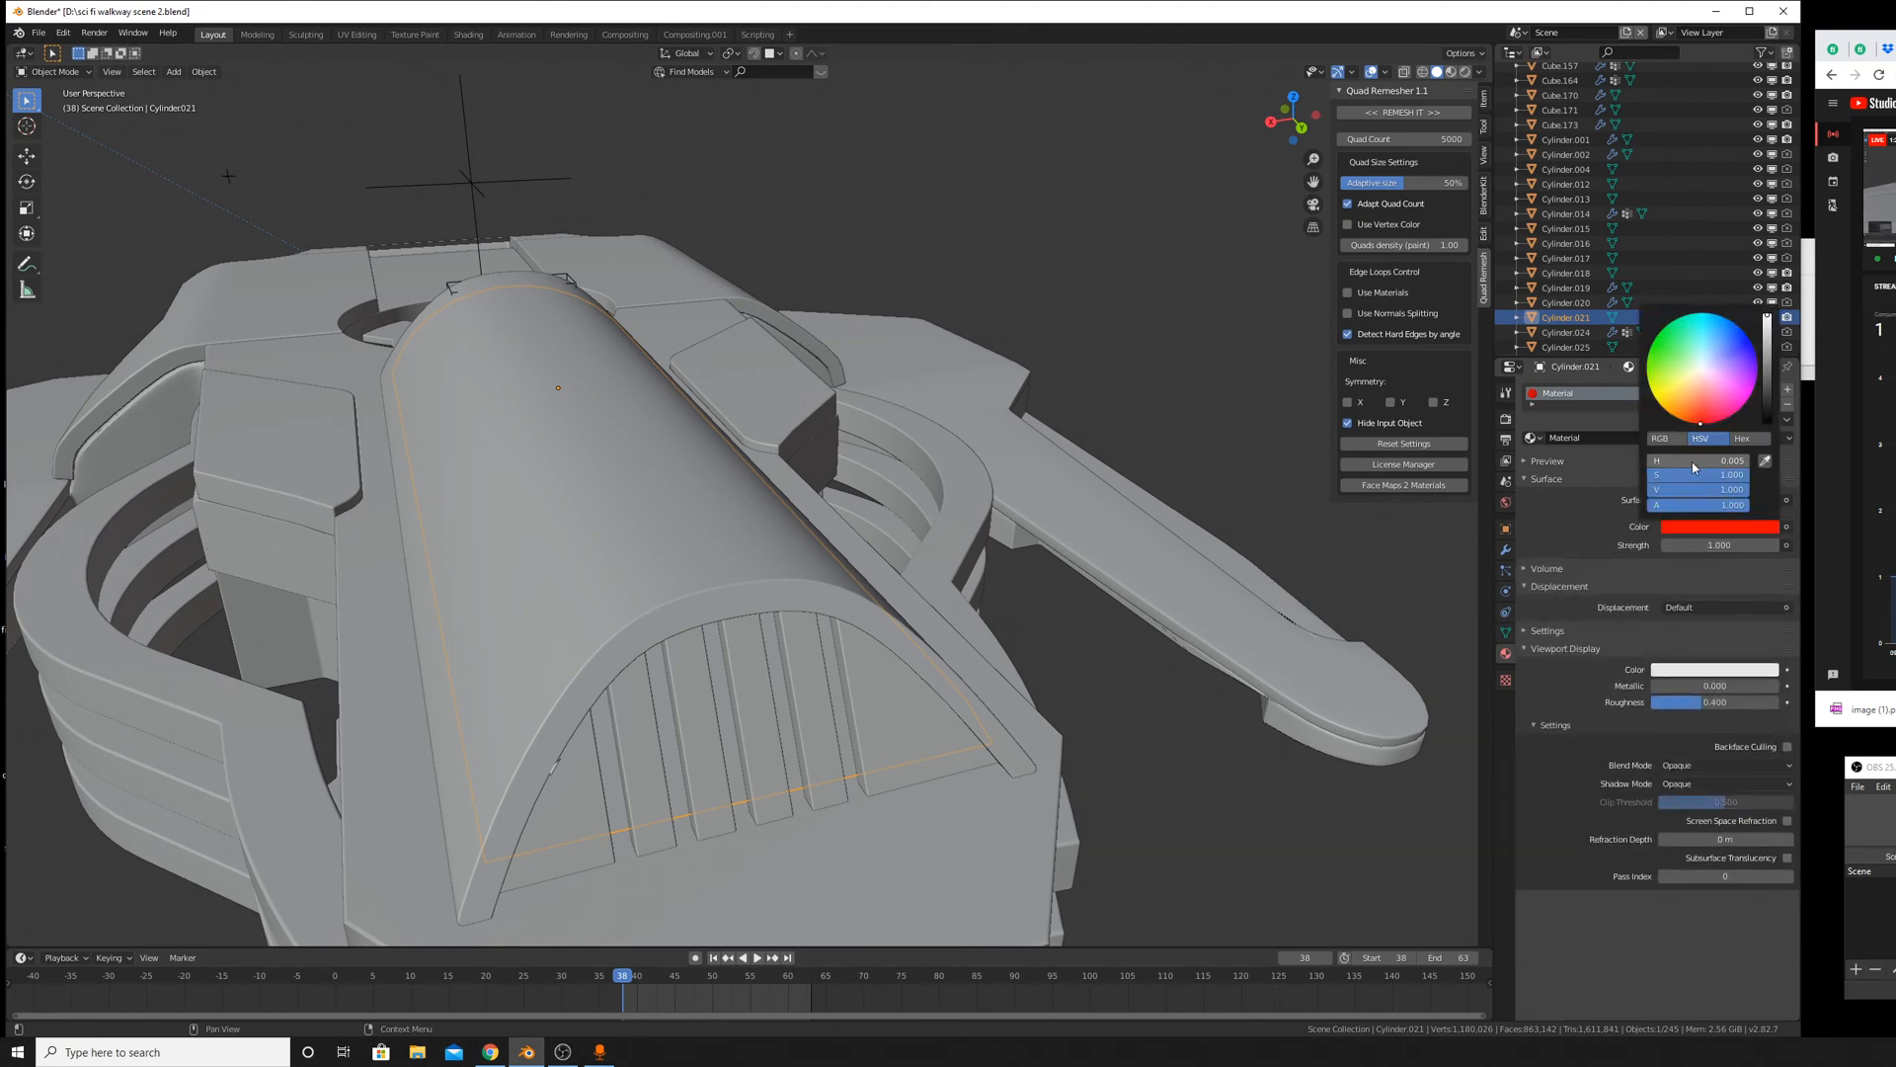
pyautogui.click(1660, 437)
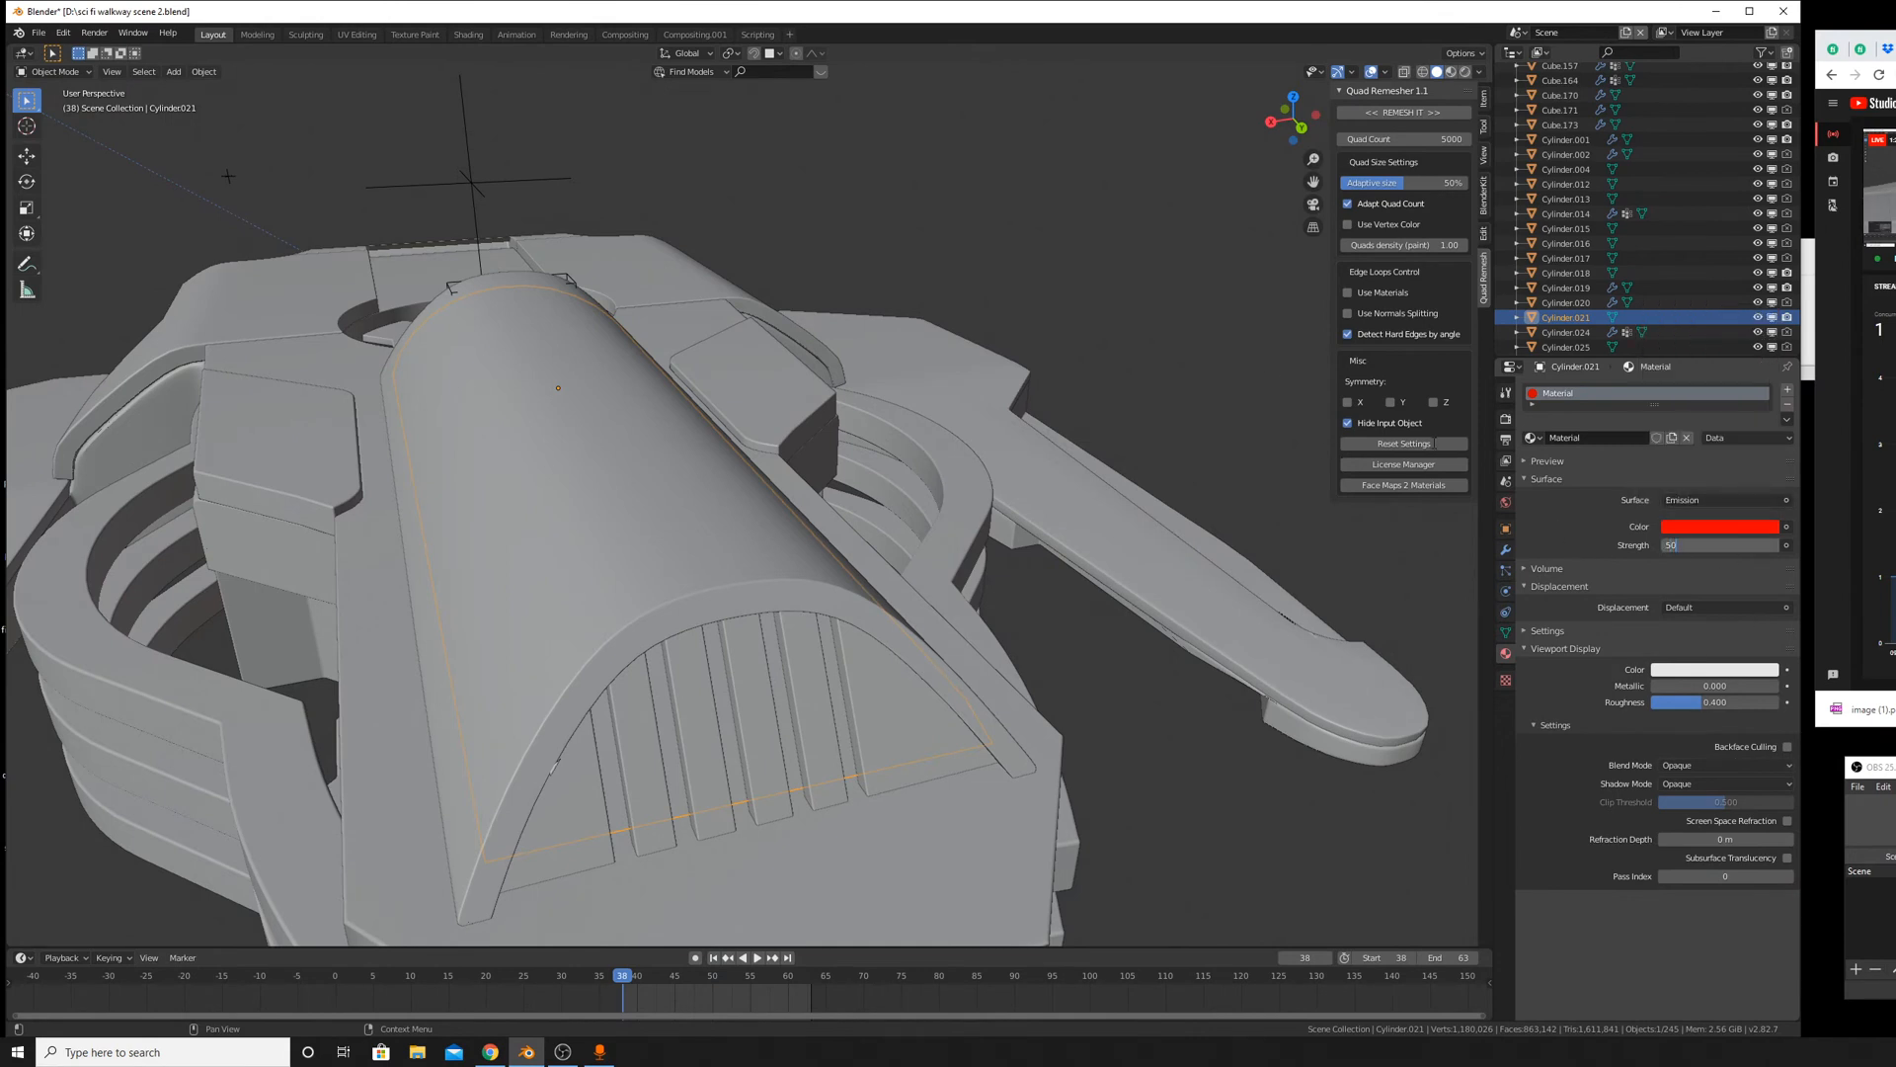
pyautogui.press('Return')
# Preview the red emissive cylinder and its surroundings in rendered viewport shading.
pyautogui.click(1464, 71)
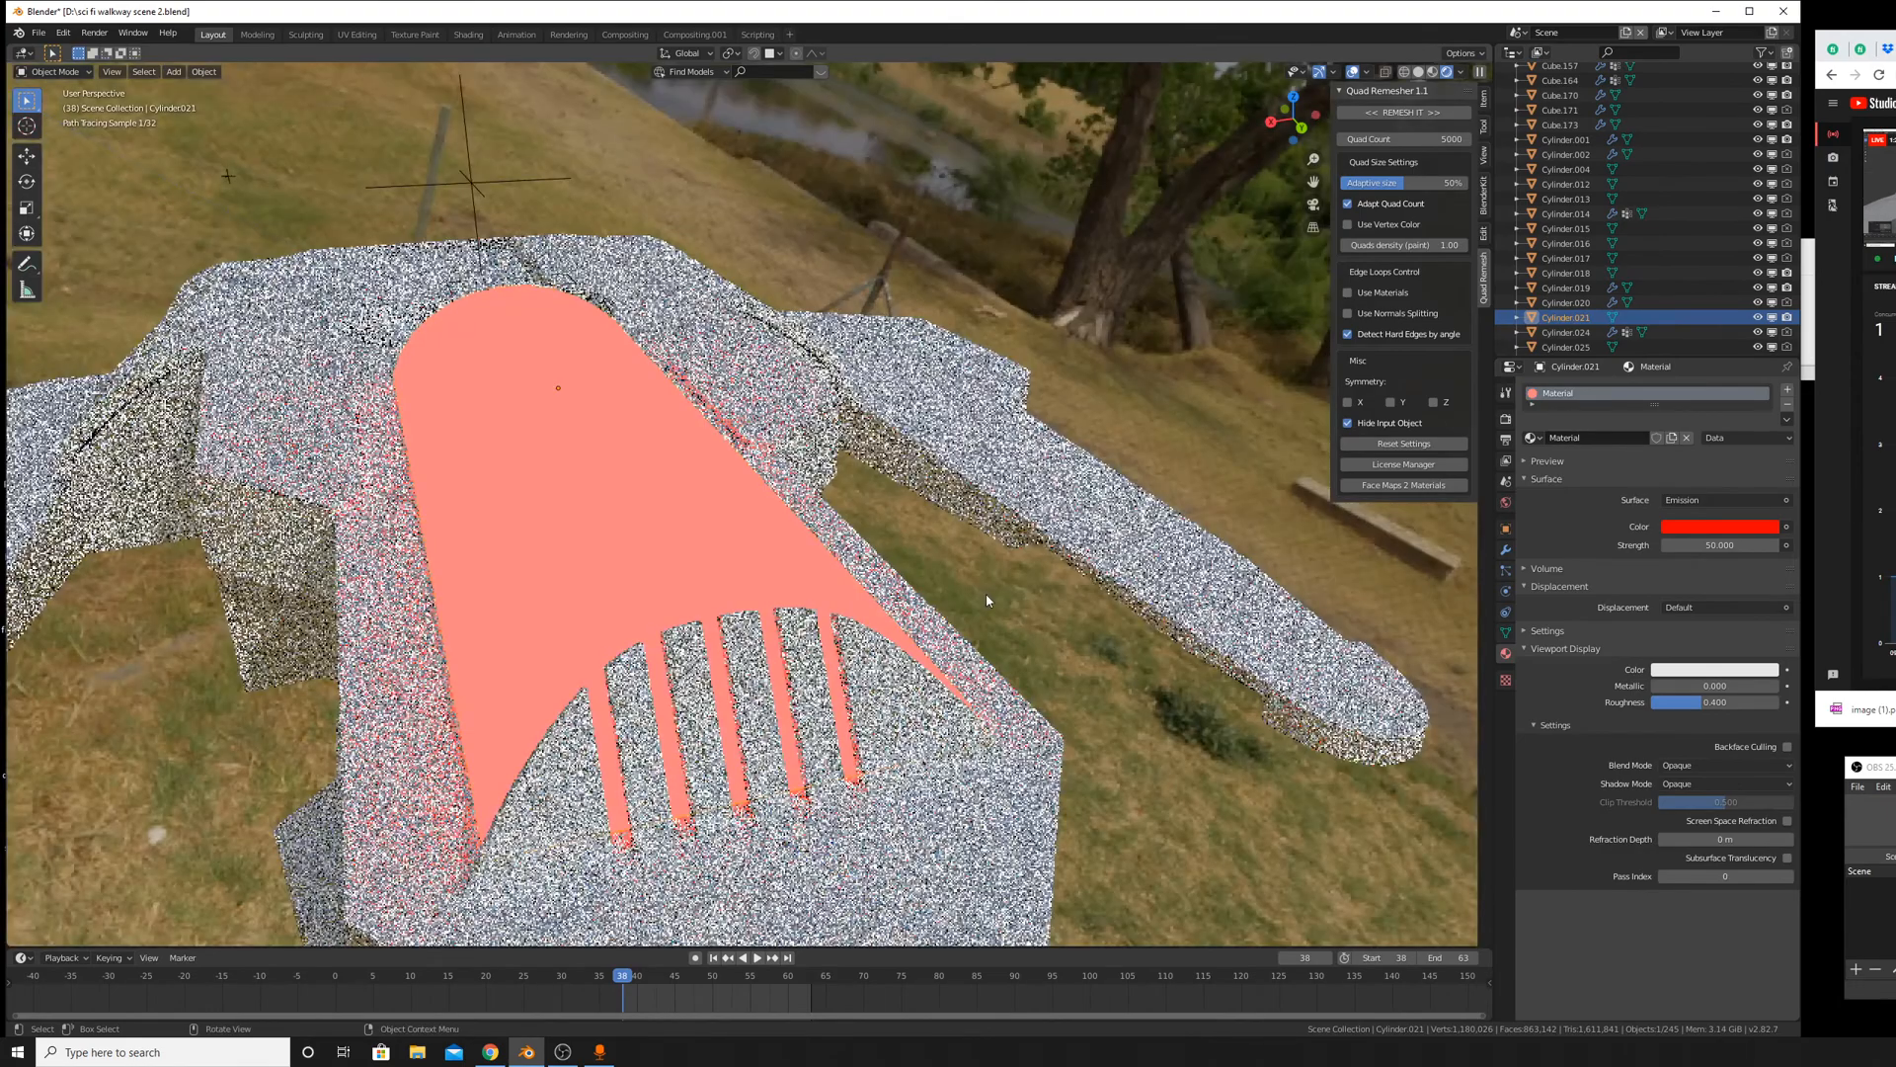
pyautogui.moveTo(1029, 639); pyautogui.dragTo(777, 348, button='middle')
pyautogui.scroll(5, 689, 411)
pyautogui.scroll(-3, 602, 445)
# Select the arched cover, return to solid shading, and create a new material on it.
pyautogui.click(754, 442)
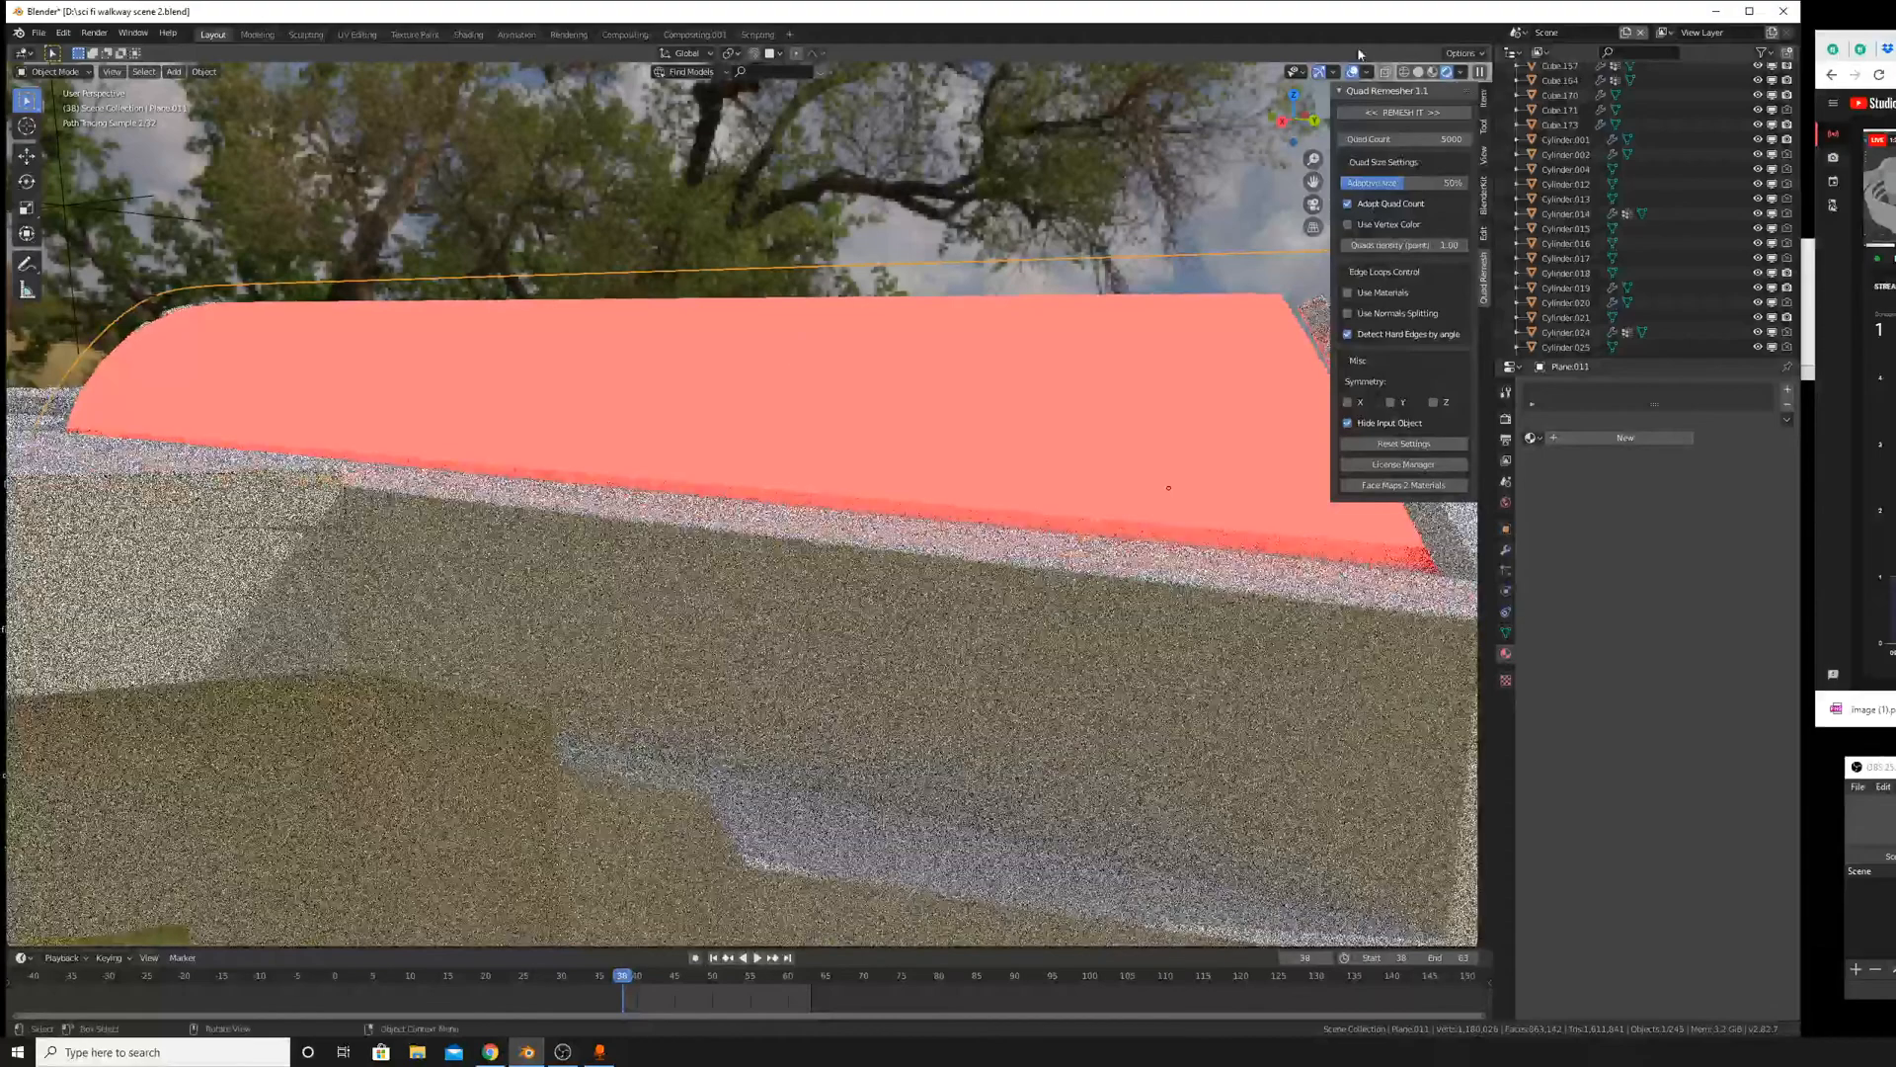
pyautogui.click(1418, 71)
pyautogui.moveTo(1243, 290); pyautogui.dragTo(1150, 335, button='middle')
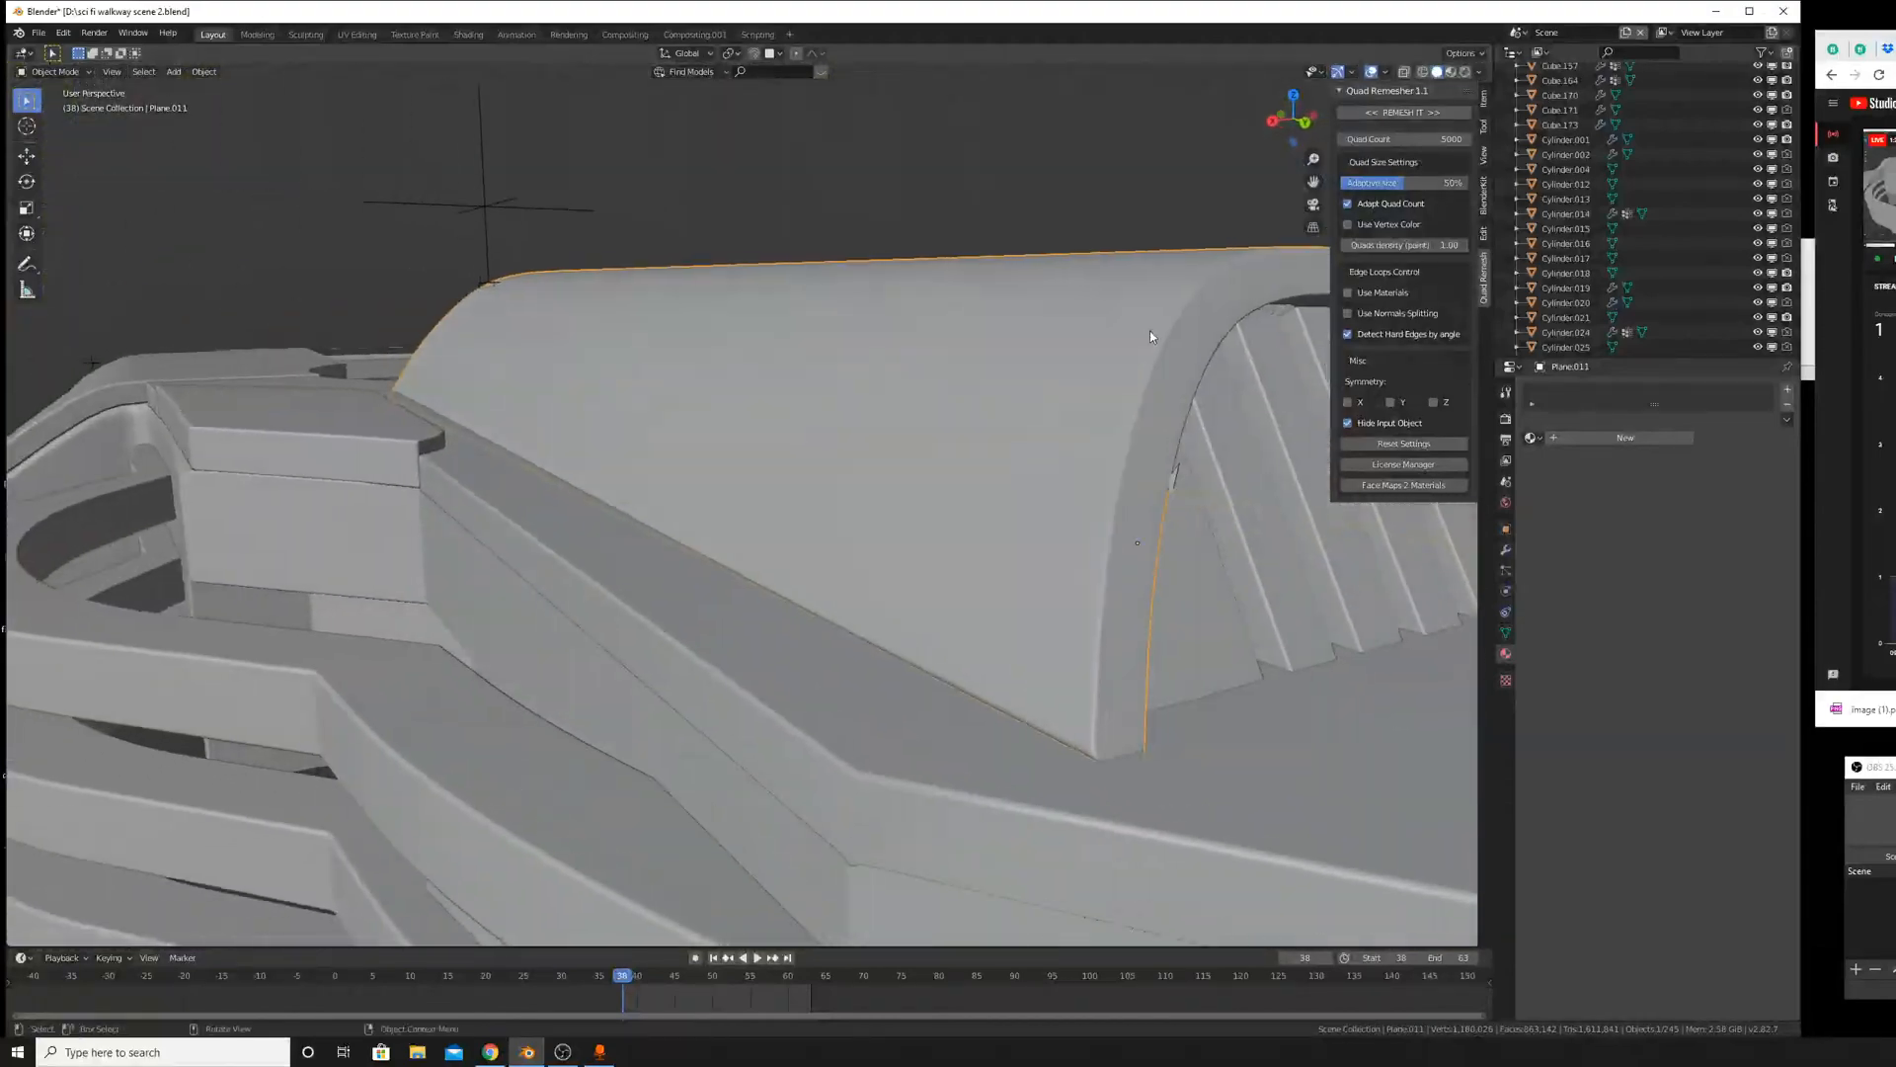
pyautogui.click(1566, 438)
# Switch back to rendered shading and examine the arched cover and its material settings from the other side.
pyautogui.click(1463, 75)
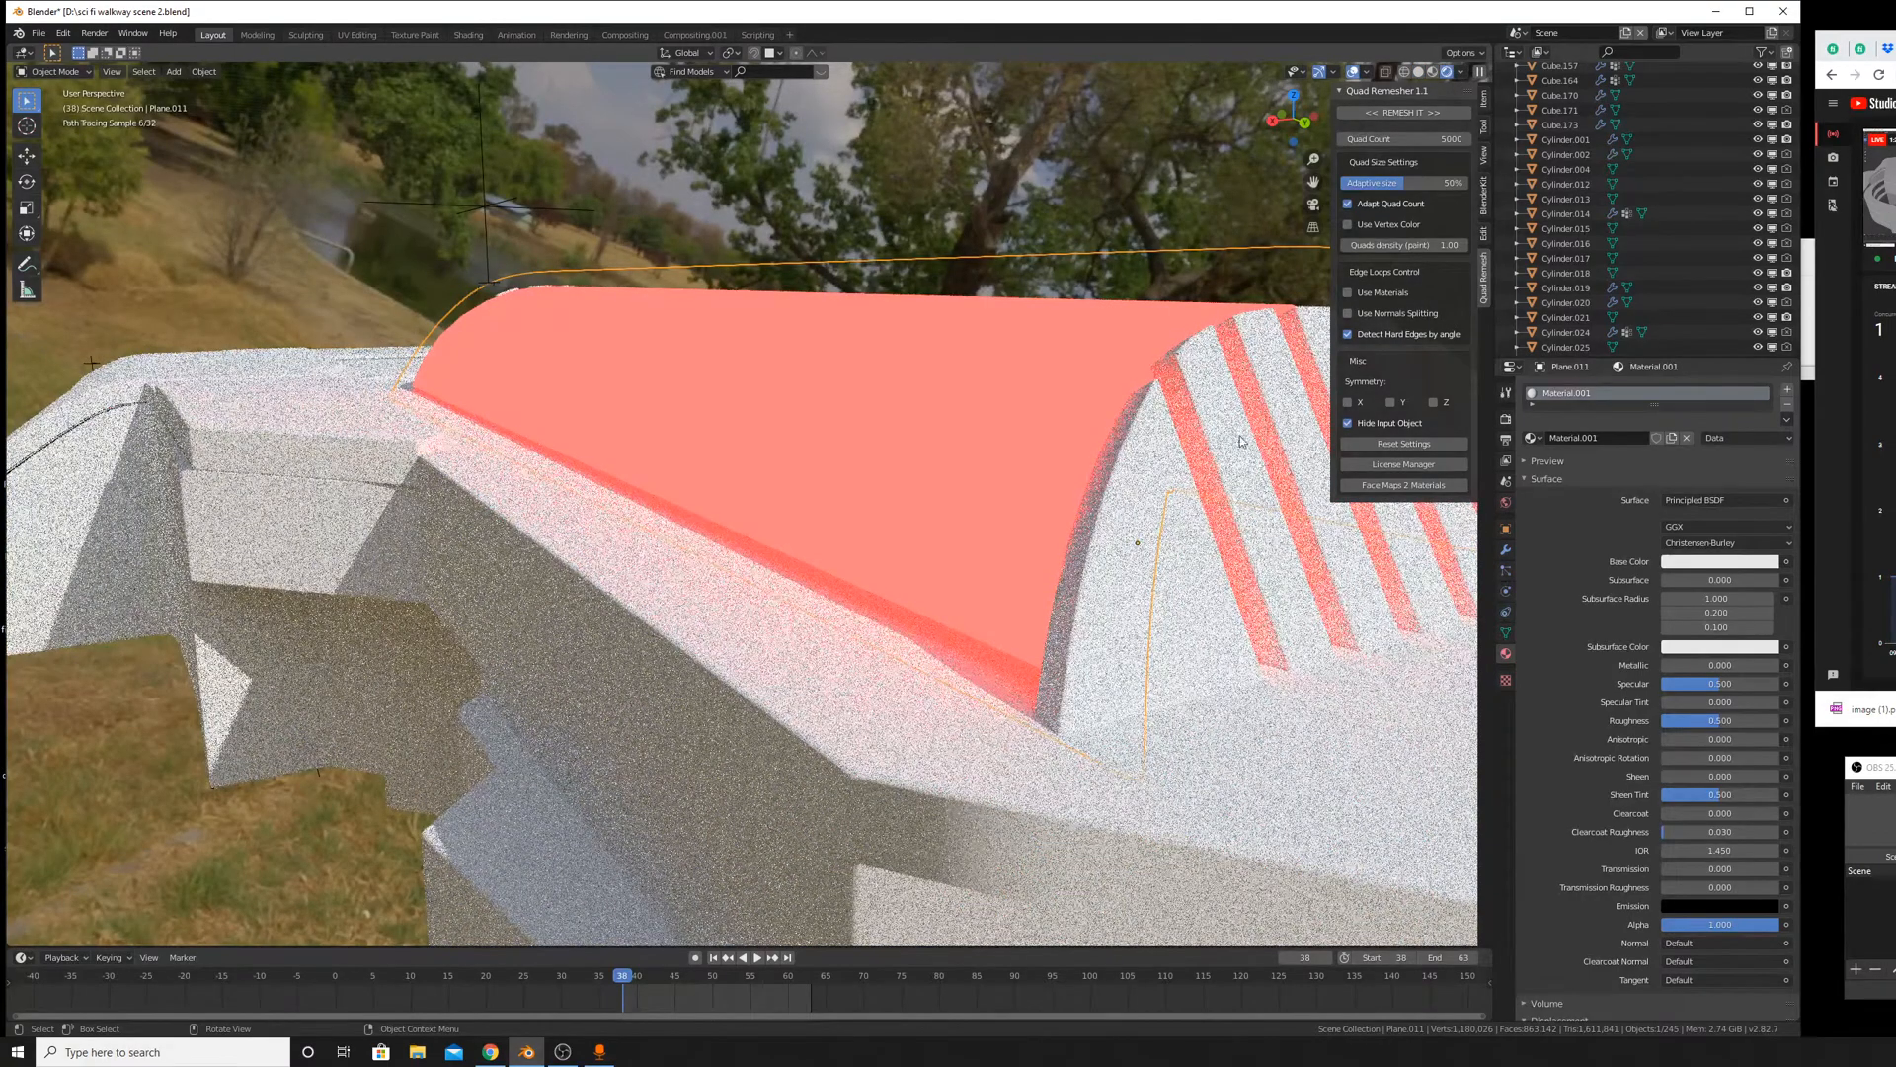
pyautogui.scroll(-5, 1583, 570)
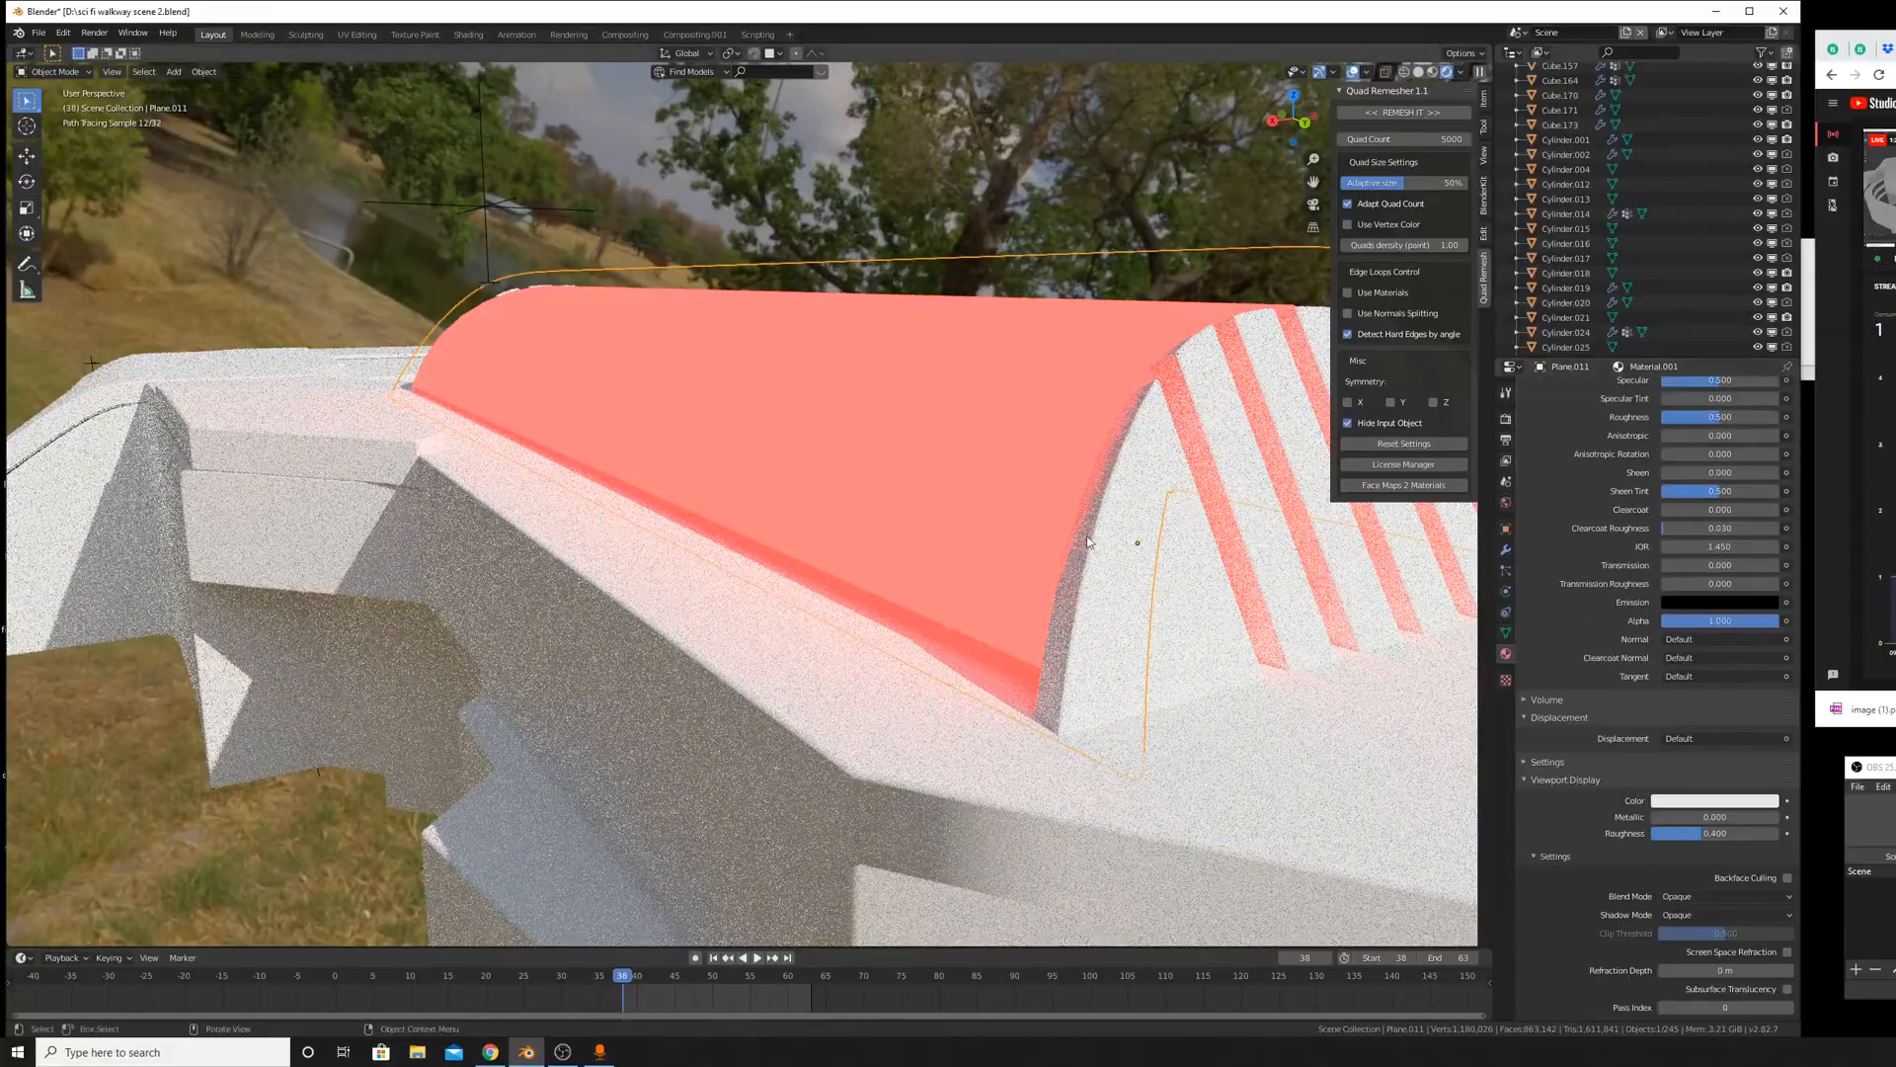
pyautogui.moveTo(978, 533)
pyautogui.mouseDown(button='middle')
pyautogui.moveTo(1234, 538)
pyautogui.moveTo(1343, 494)
pyautogui.mouseUp(button='middle')
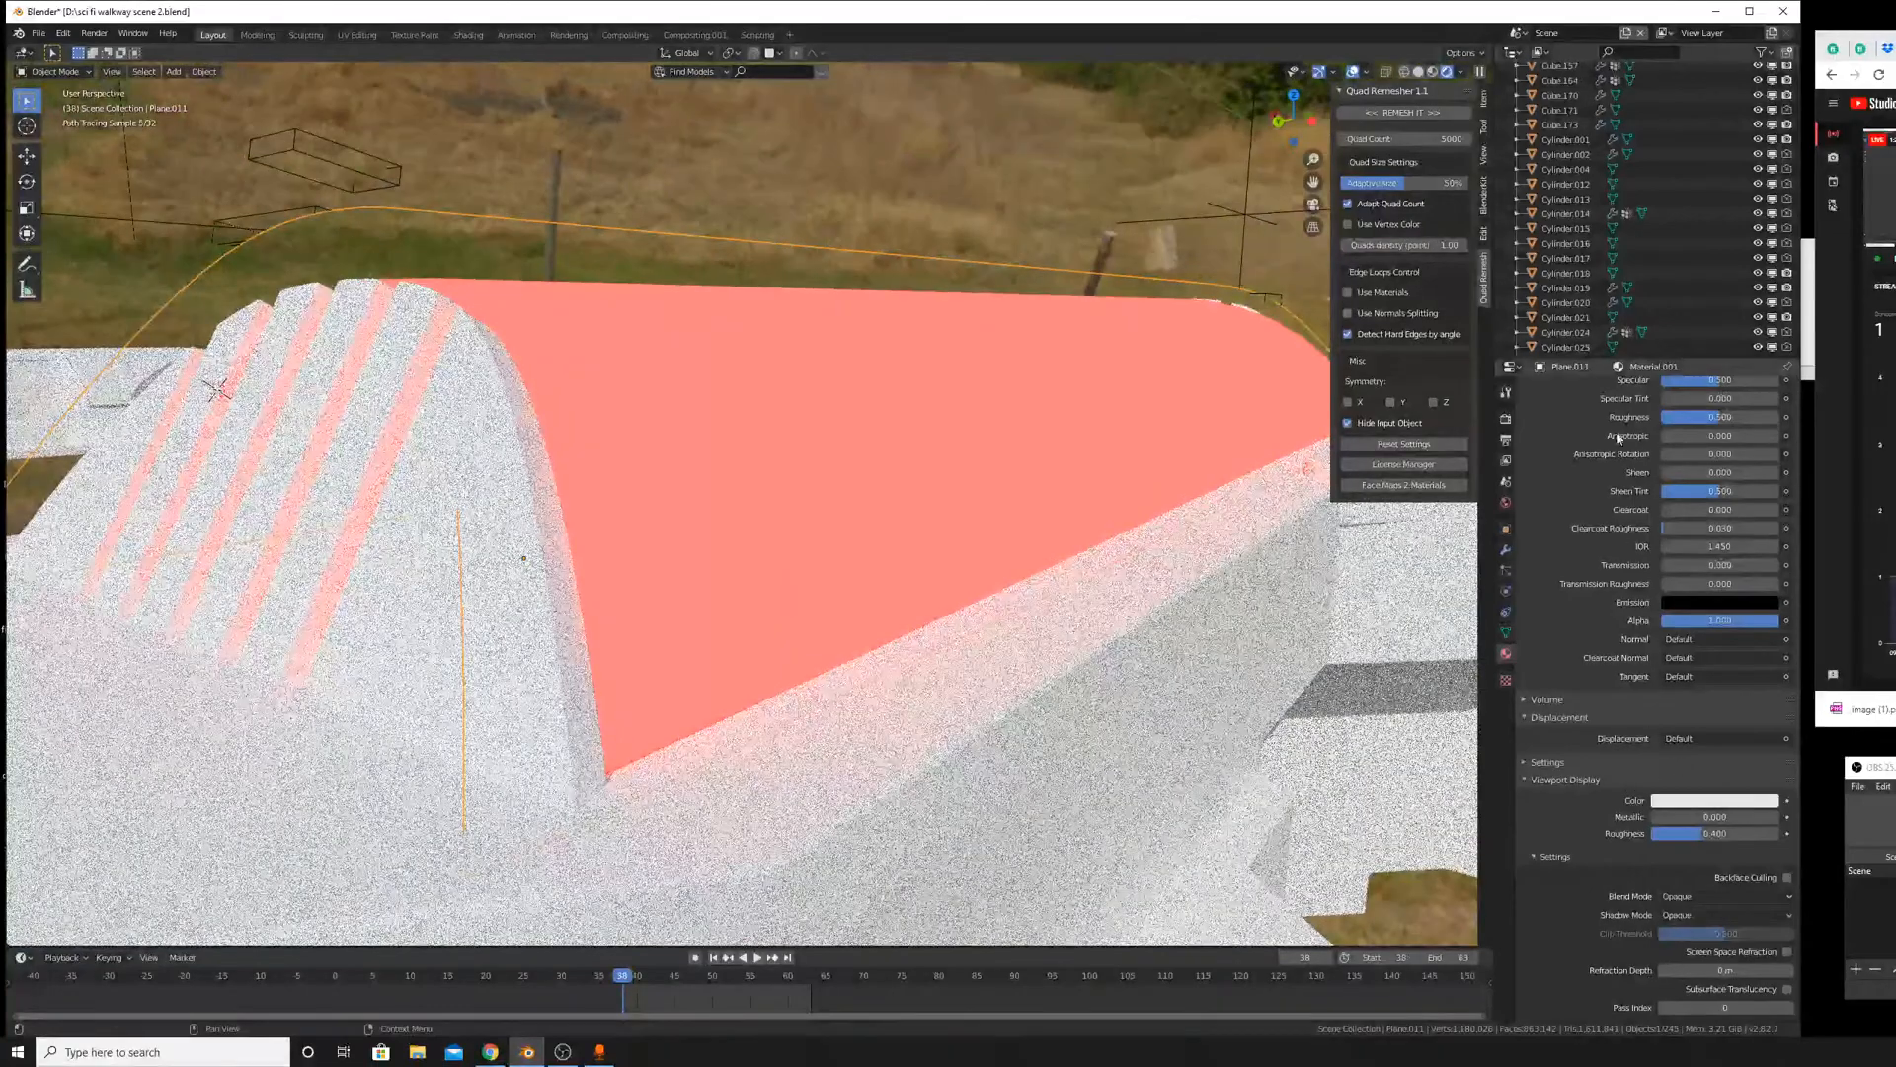
# Examine the glowing cylinder and the arched cover over the hull in rendered shading from several sides.
pyautogui.scroll(-5, 1675, 316)
pyautogui.scroll(3, 1687, 284)
pyautogui.scroll(-3, 1687, 265)
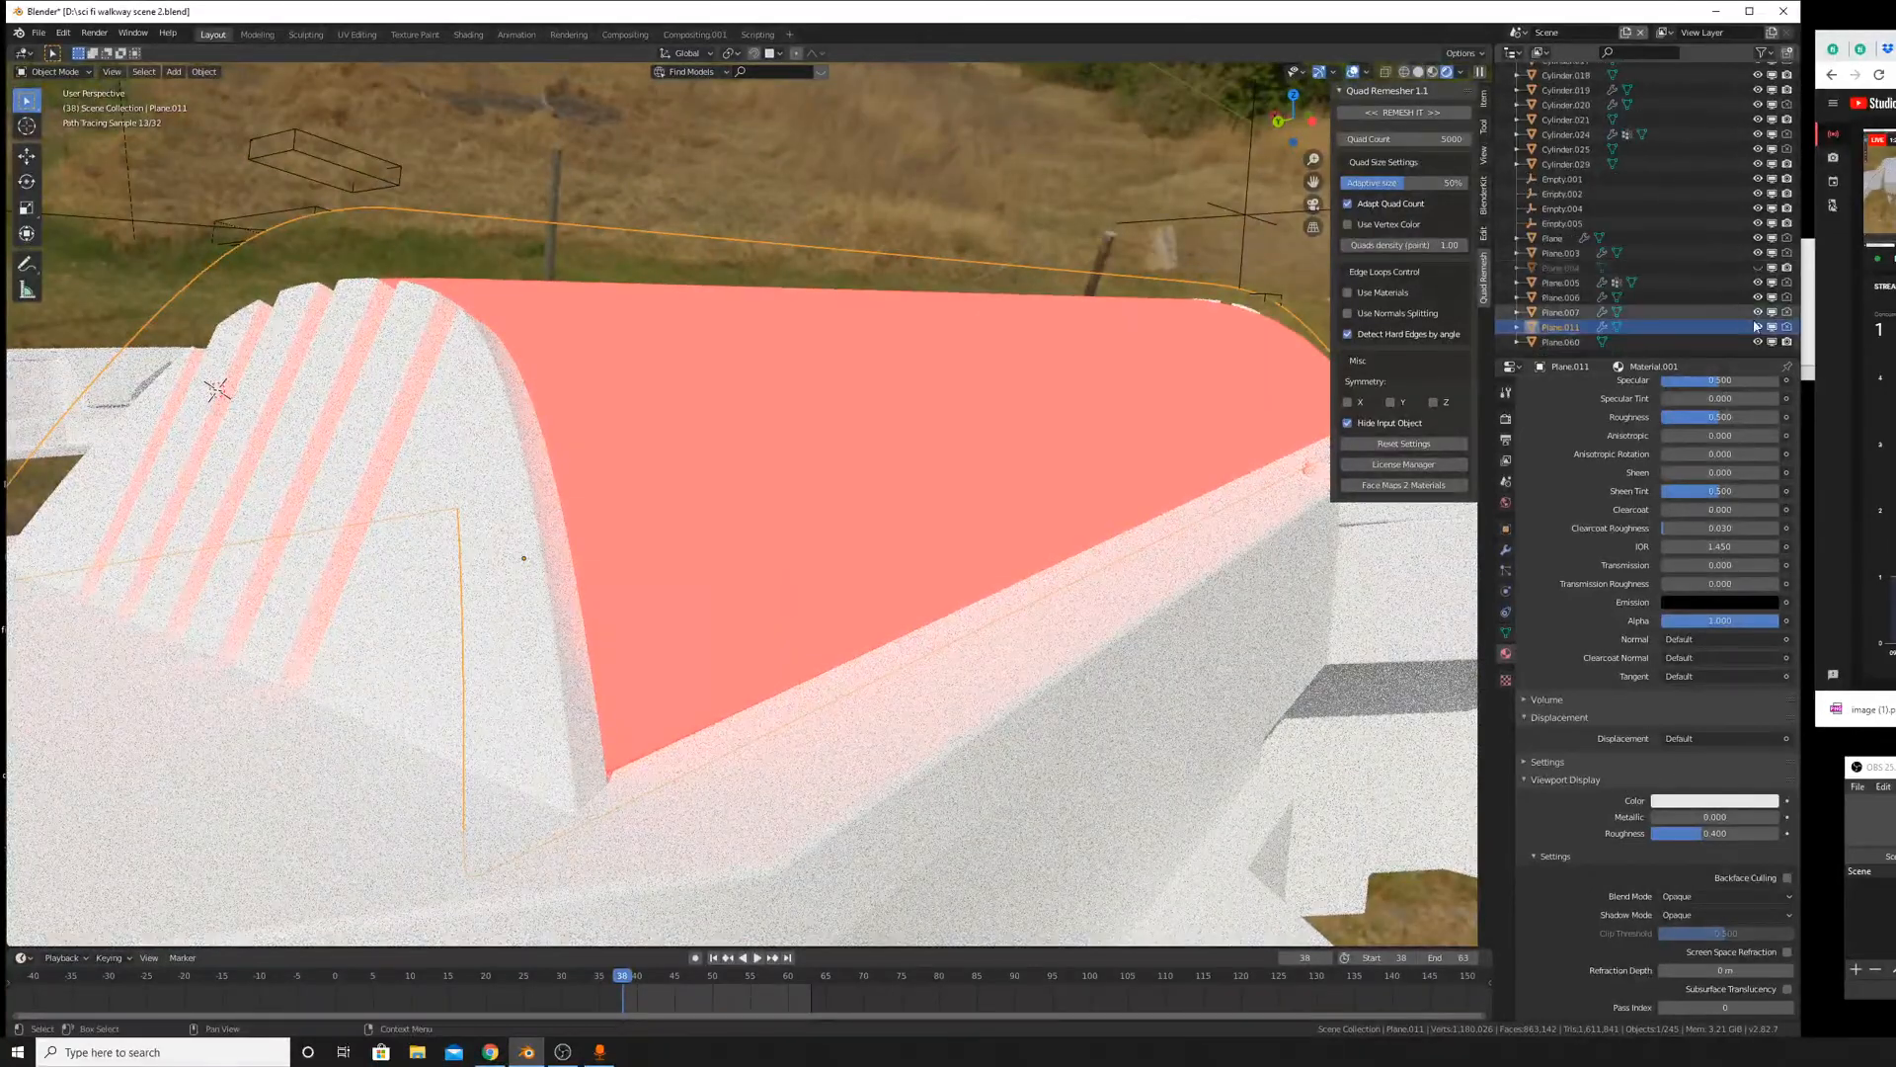
pyautogui.moveTo(1075, 463); pyautogui.dragTo(1027, 460, button='middle')
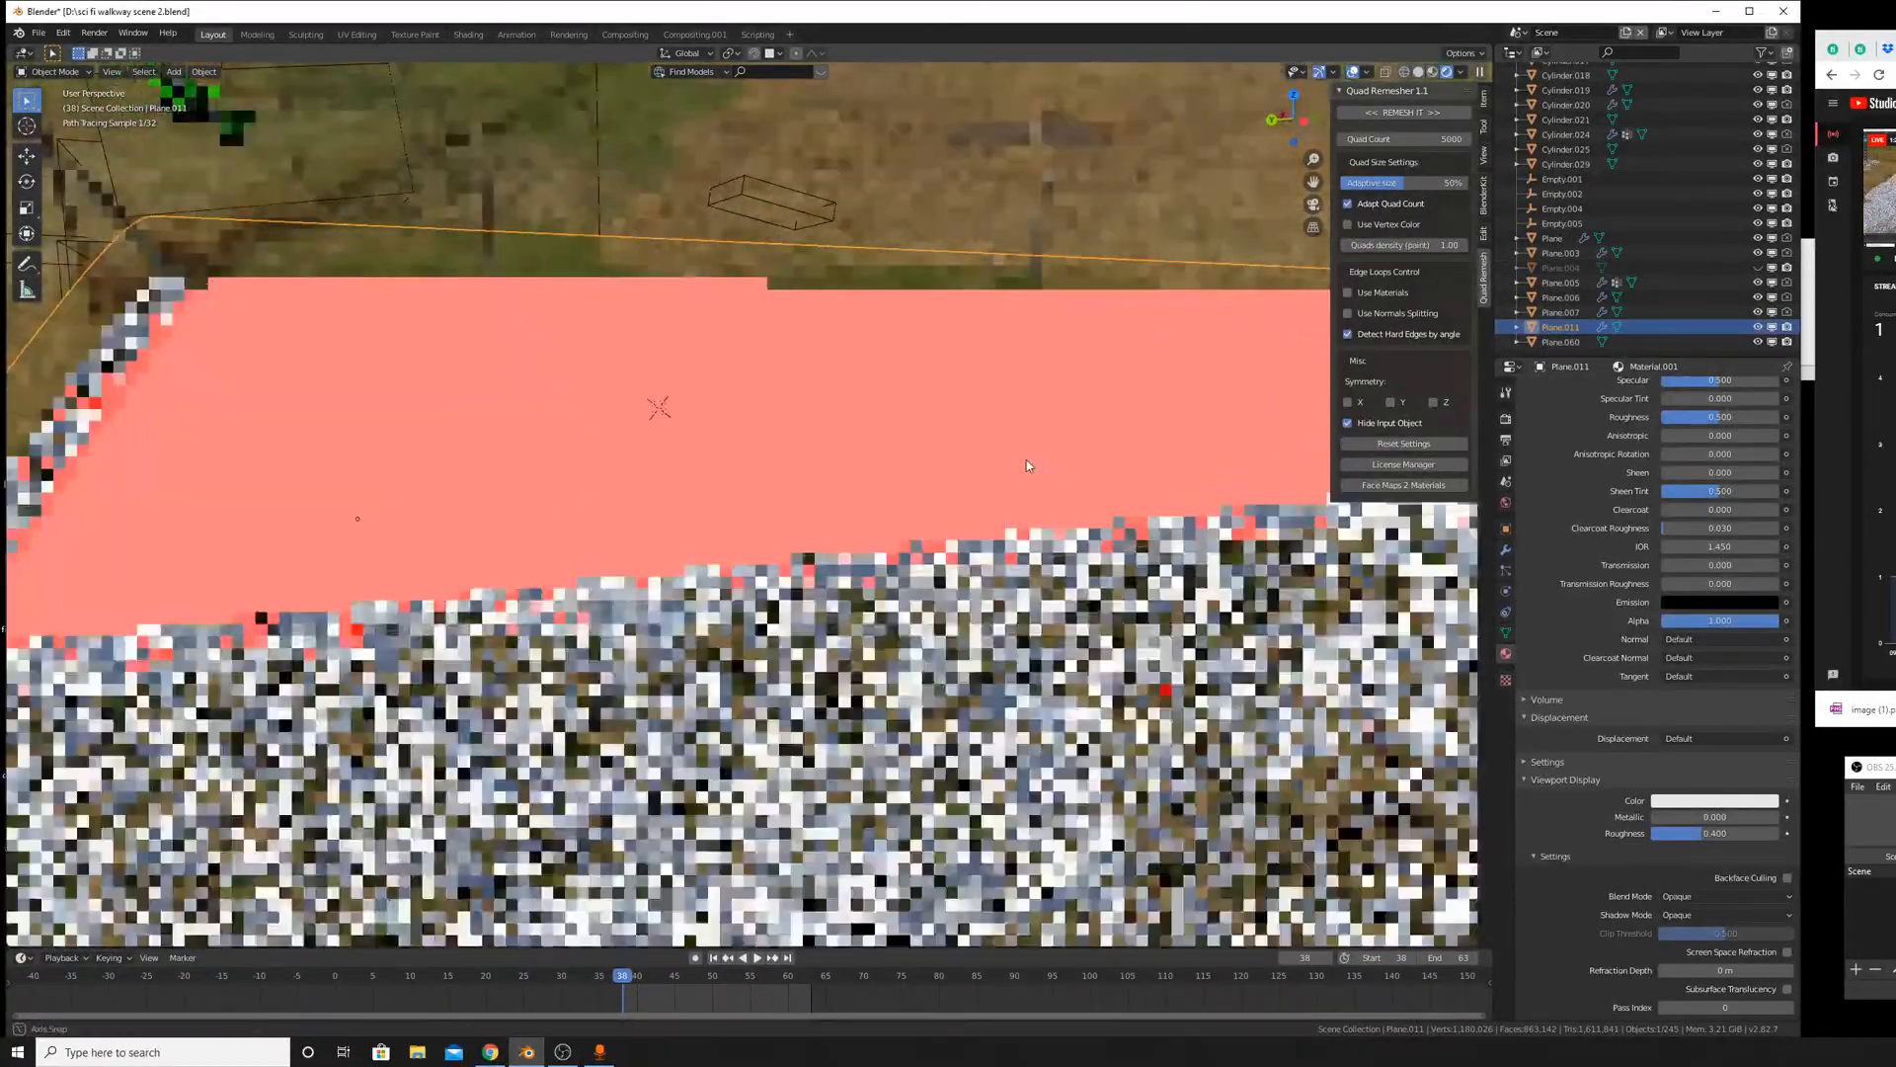
pyautogui.moveTo(796, 450); pyautogui.dragTo(820, 461, button='middle')
pyautogui.scroll(-6, 810, 465)
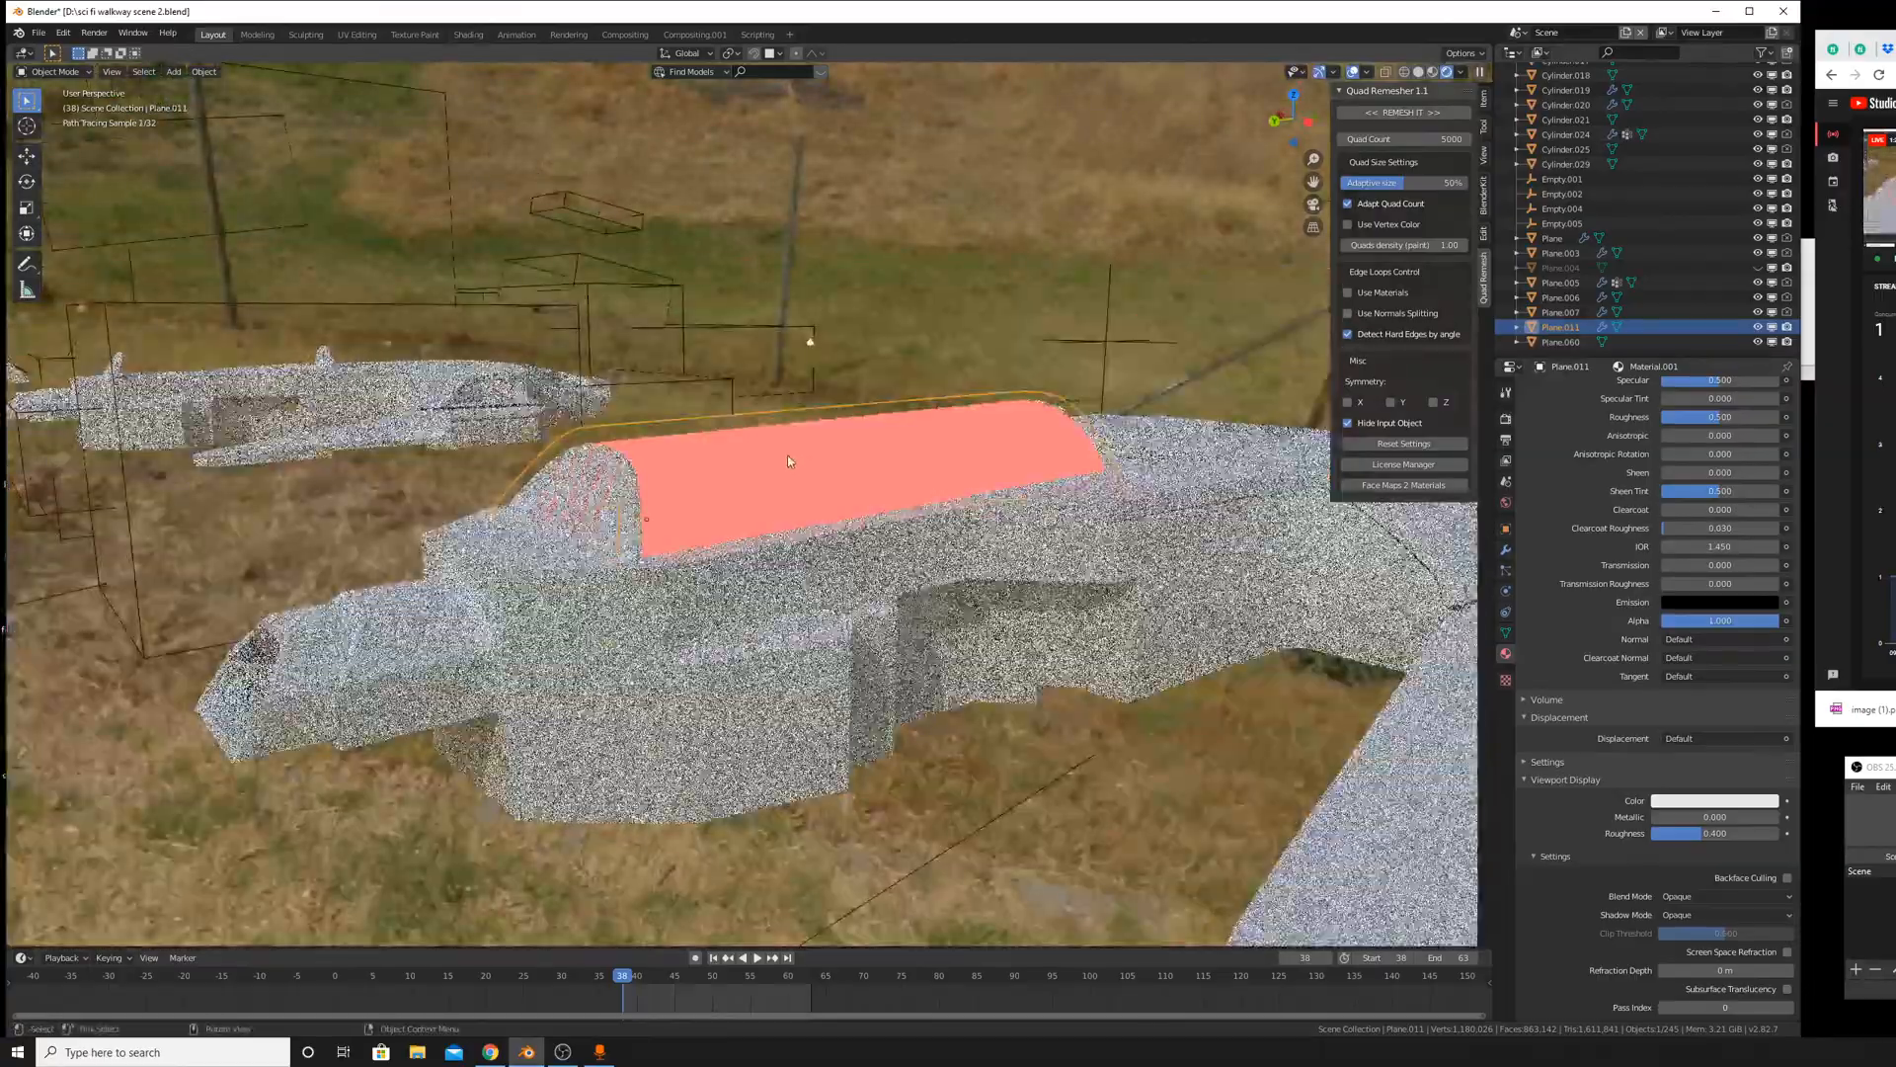
pyautogui.moveTo(810, 341); pyautogui.dragTo(642, 573, button='middle')
pyautogui.scroll(5, 642, 573)
pyautogui.press('g')
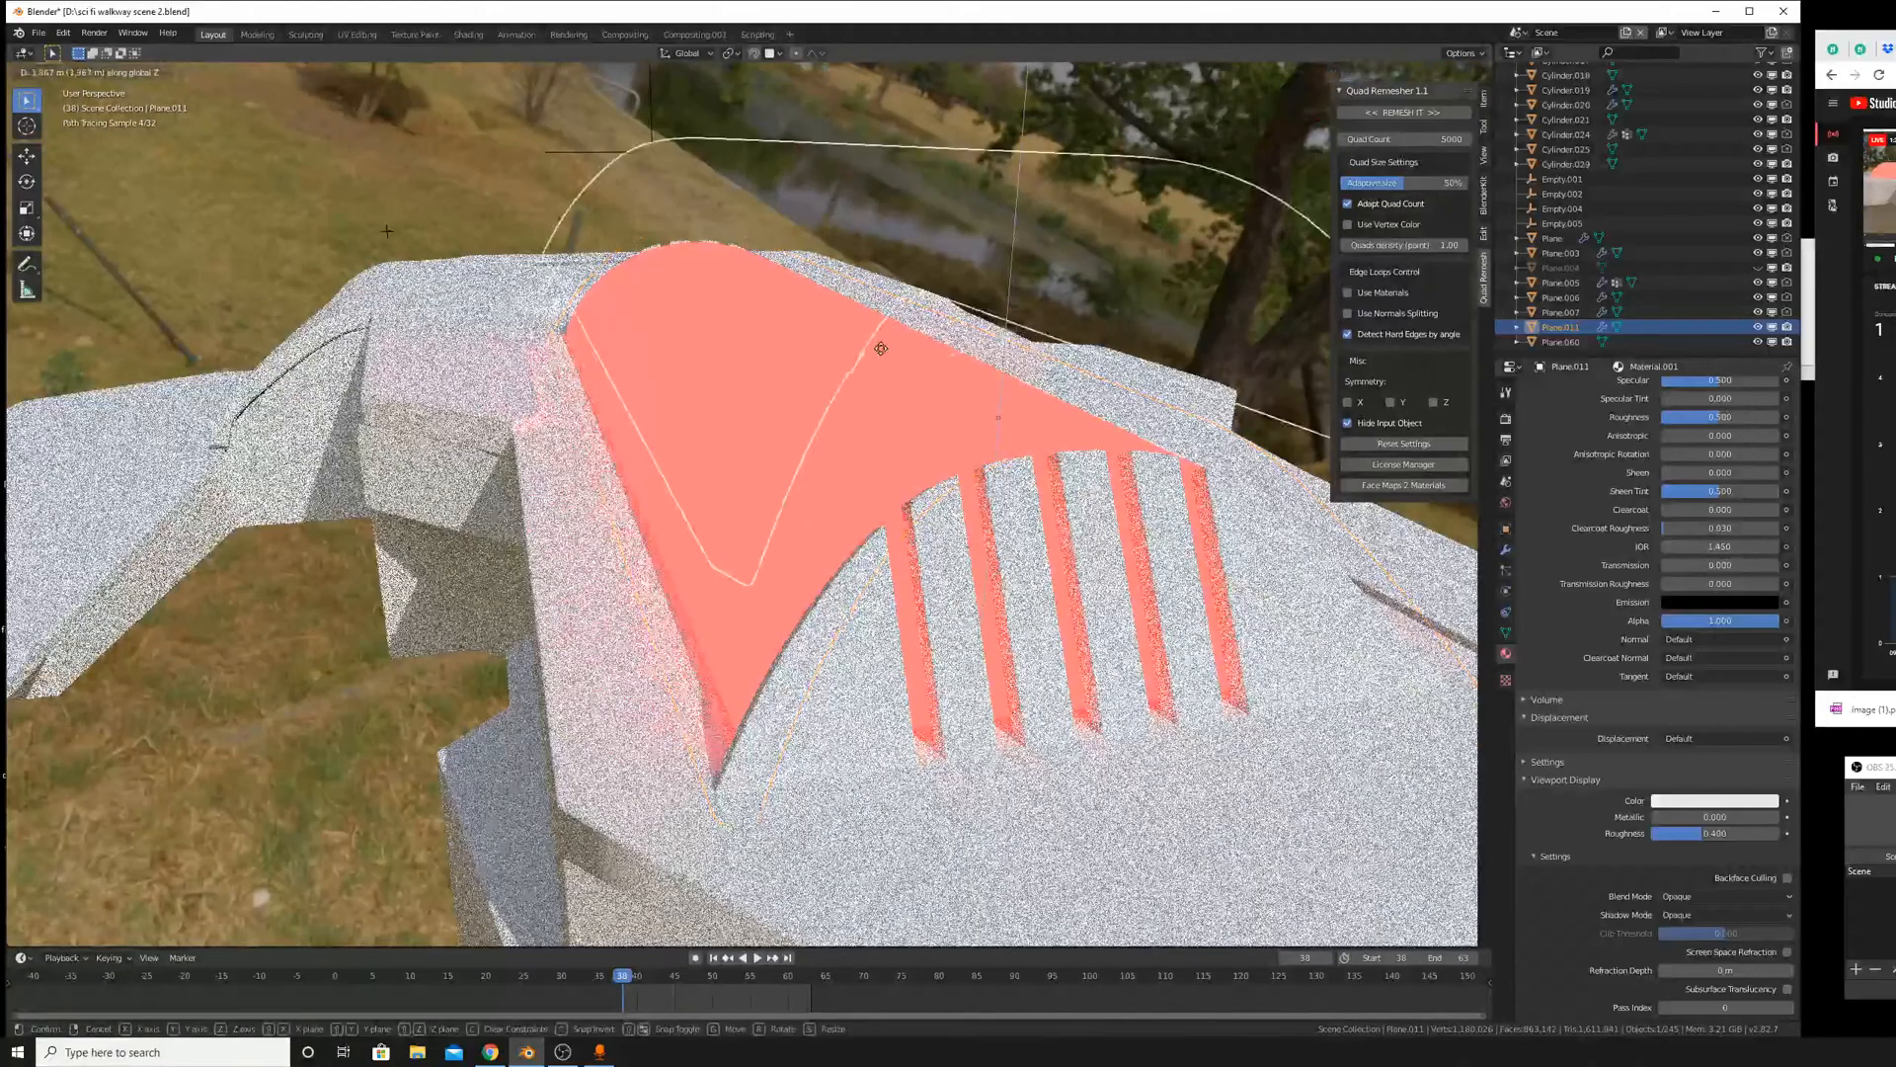
pyautogui.press('z')
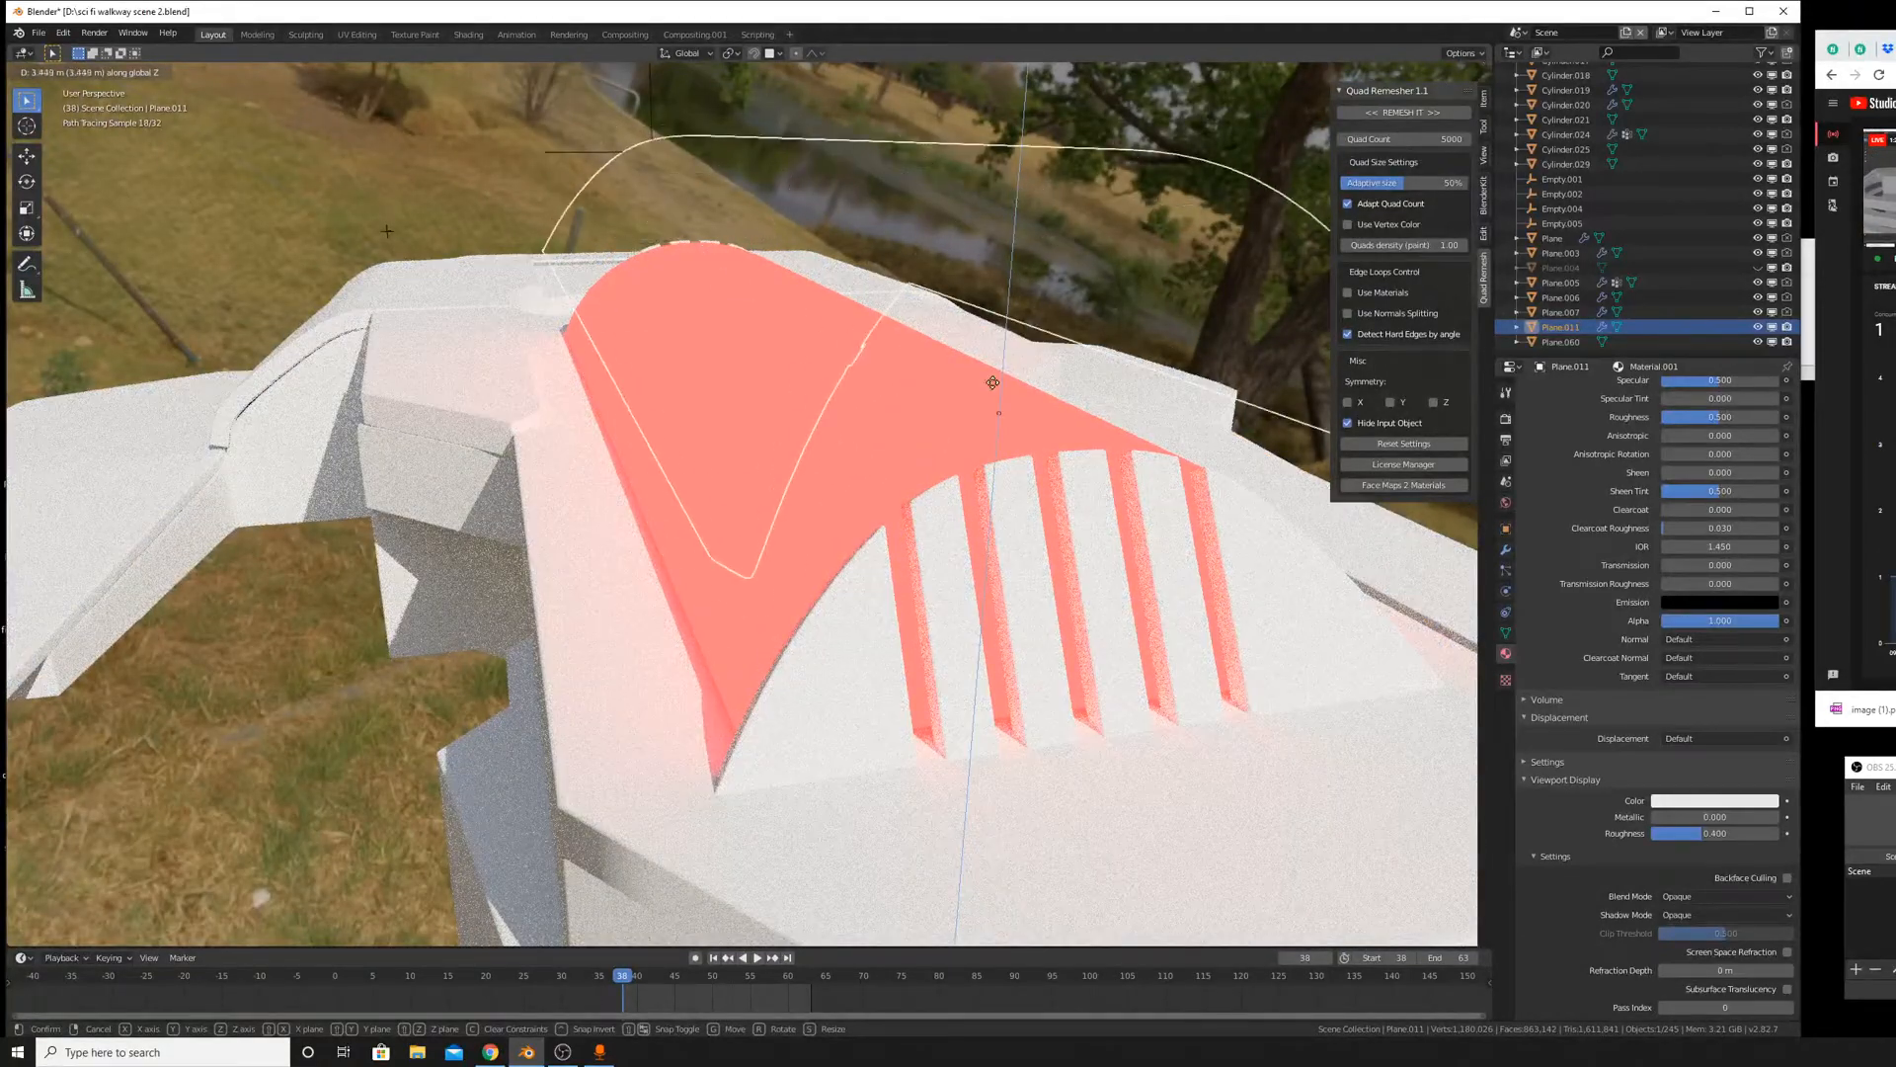
pyautogui.rightClick(994, 397)
# Show the cover's material preview, then toggle the cover's viewport display and check the rendered hull around the red cylinder.
pyautogui.scroll(8, 1659, 810)
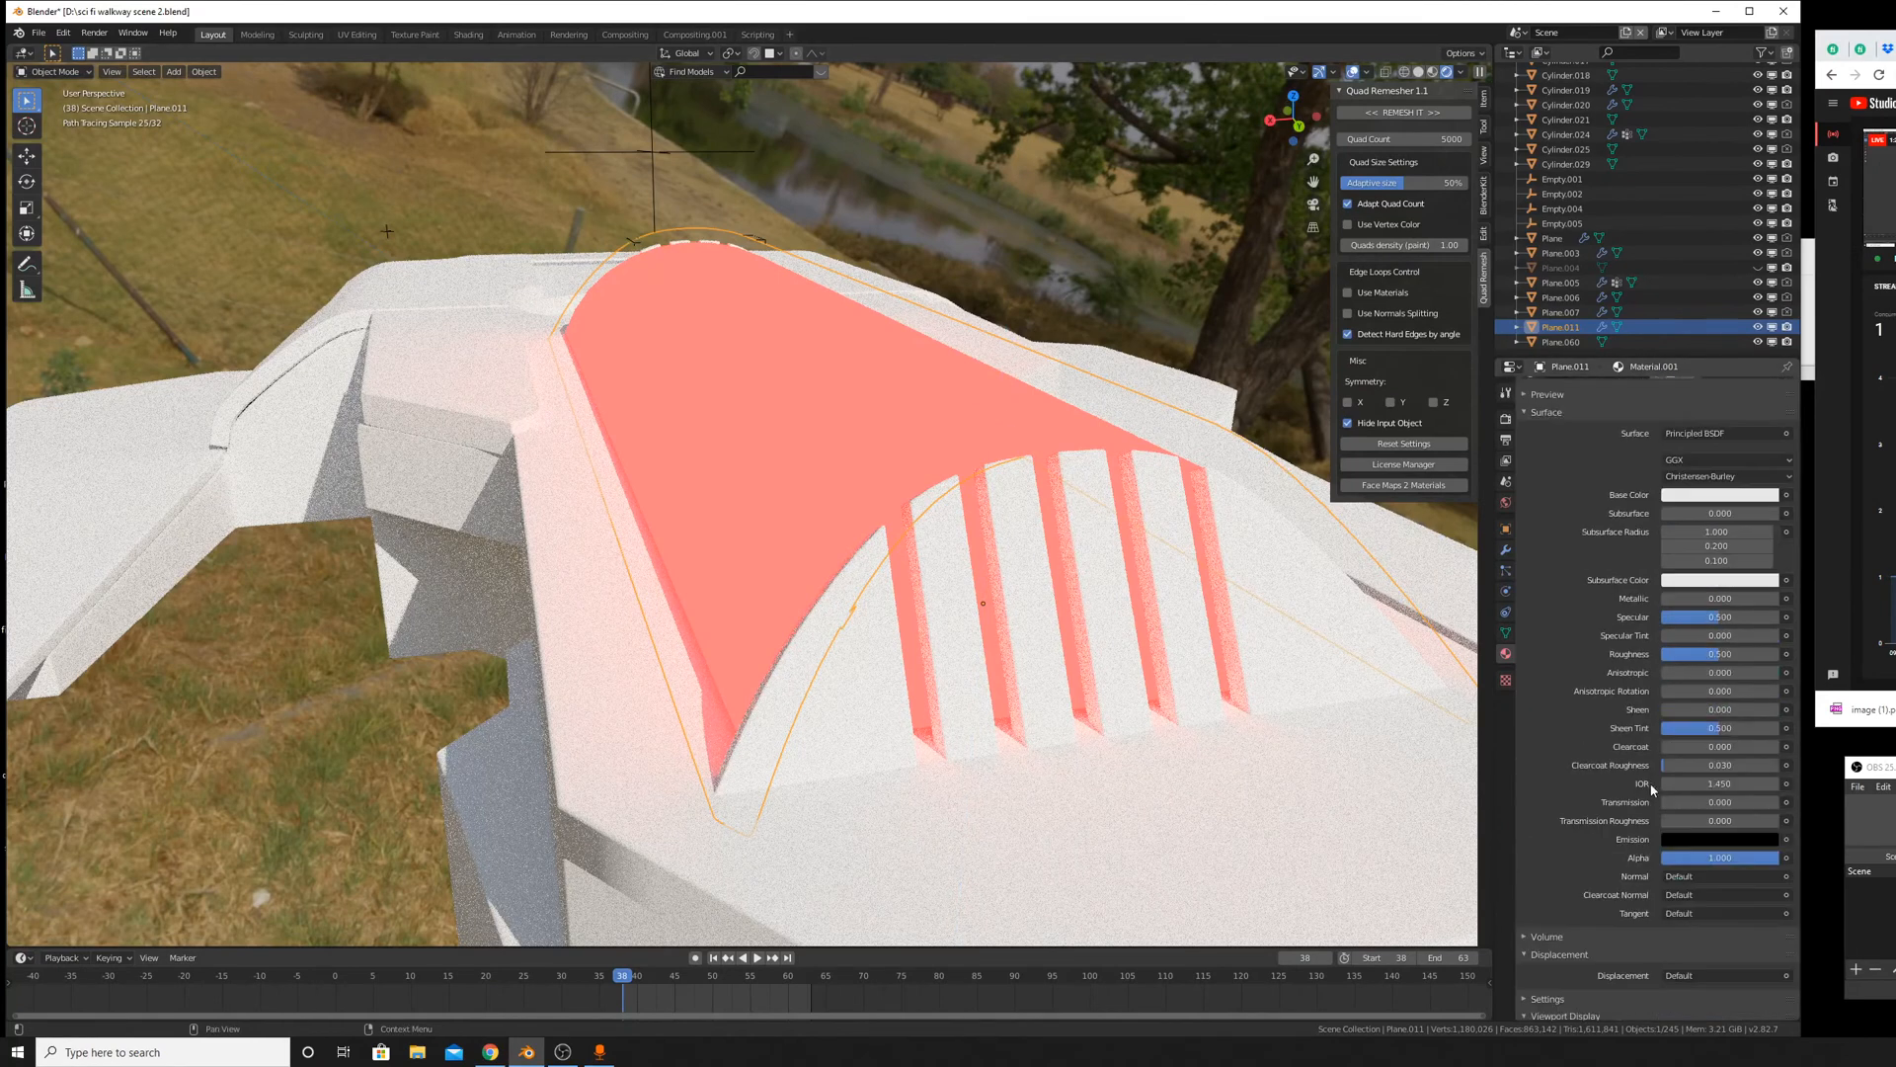
pyautogui.click(1620, 461)
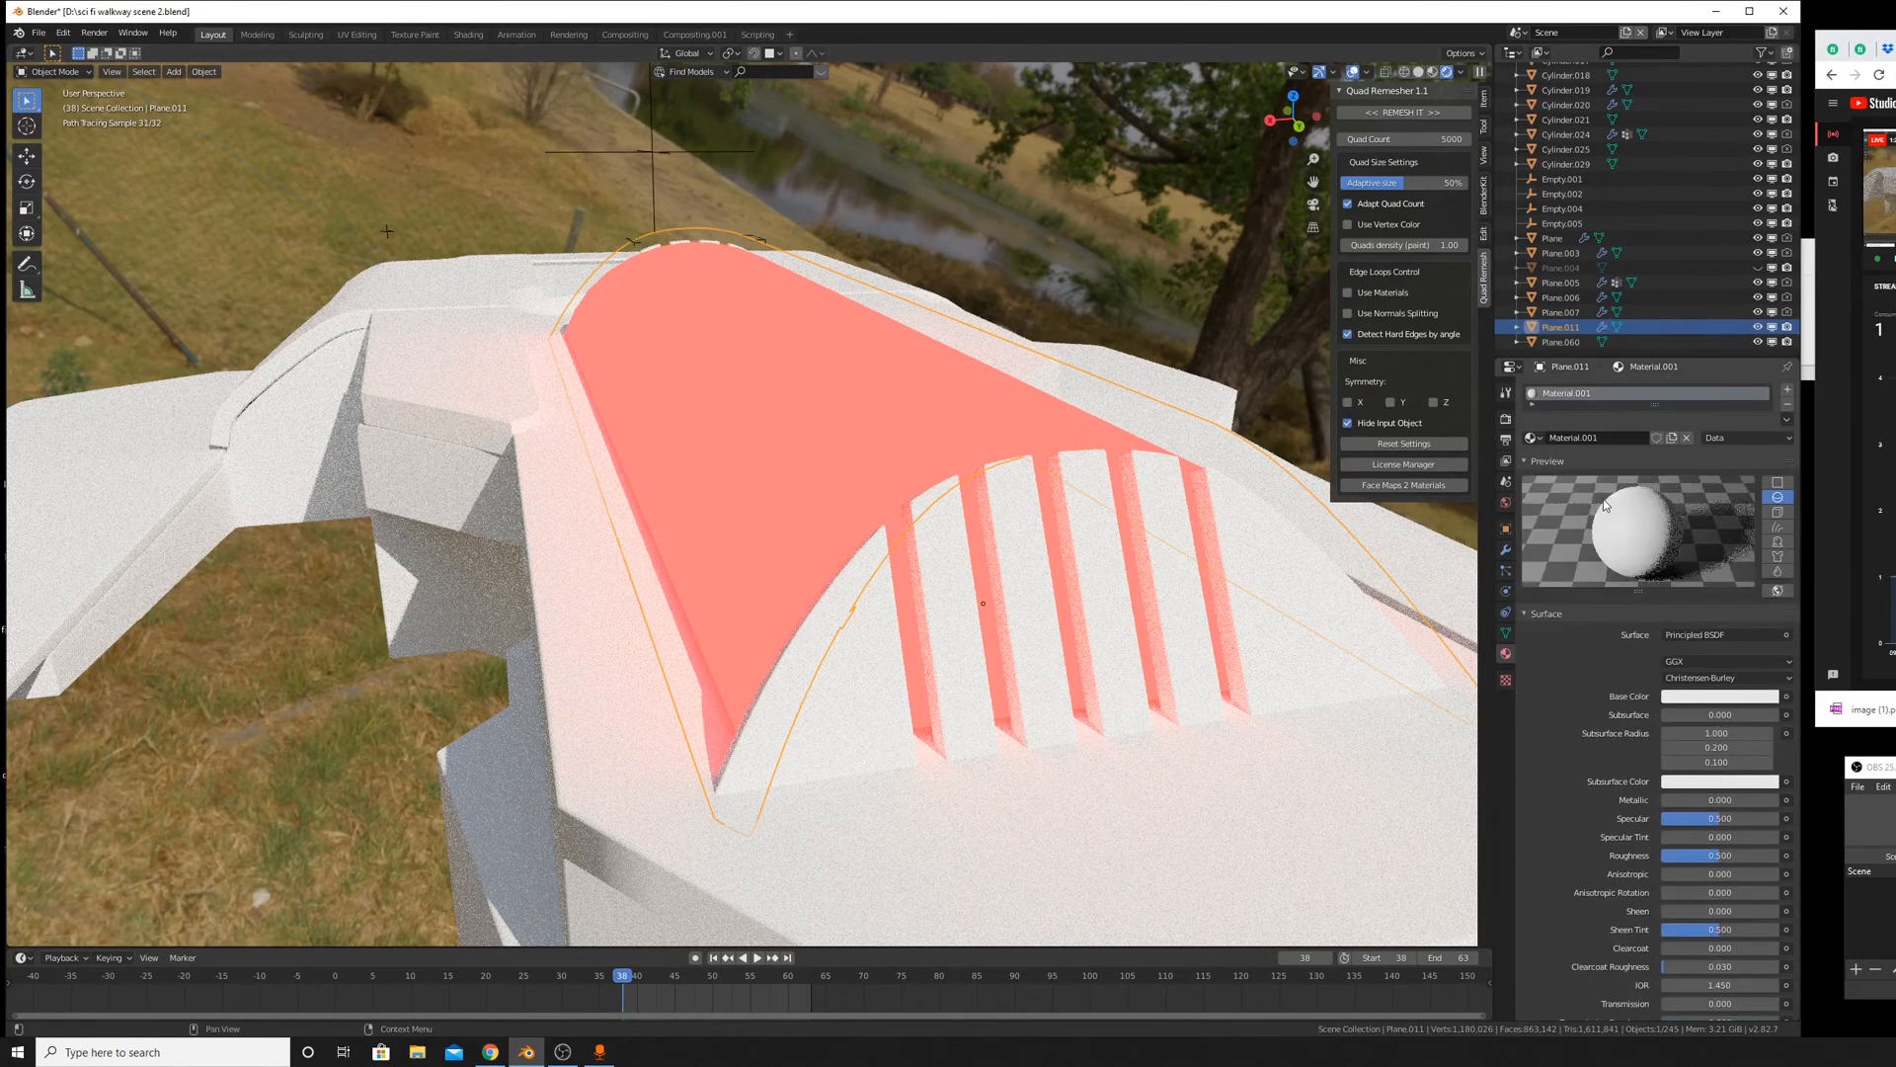
pyautogui.click(1772, 328)
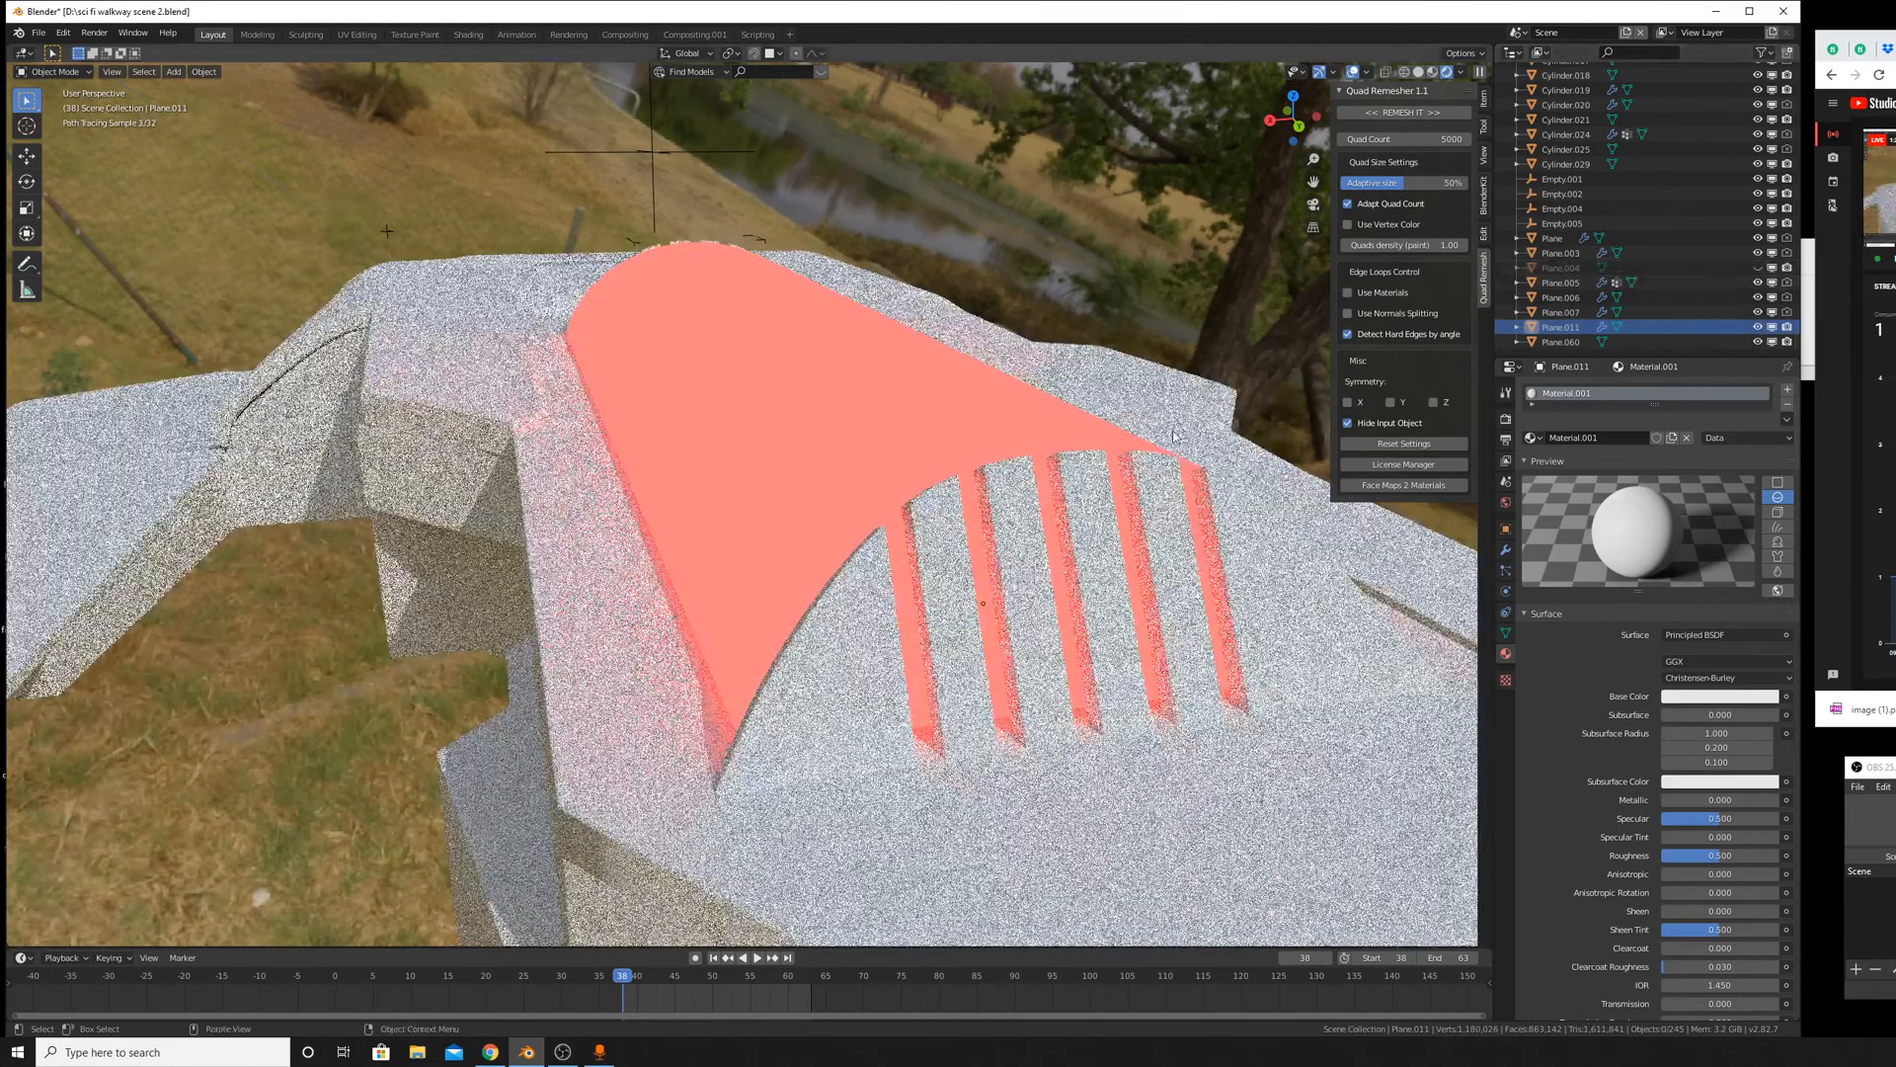
pyautogui.scroll(-2, 1050, 451)
pyautogui.scroll(-5, 1049, 451)
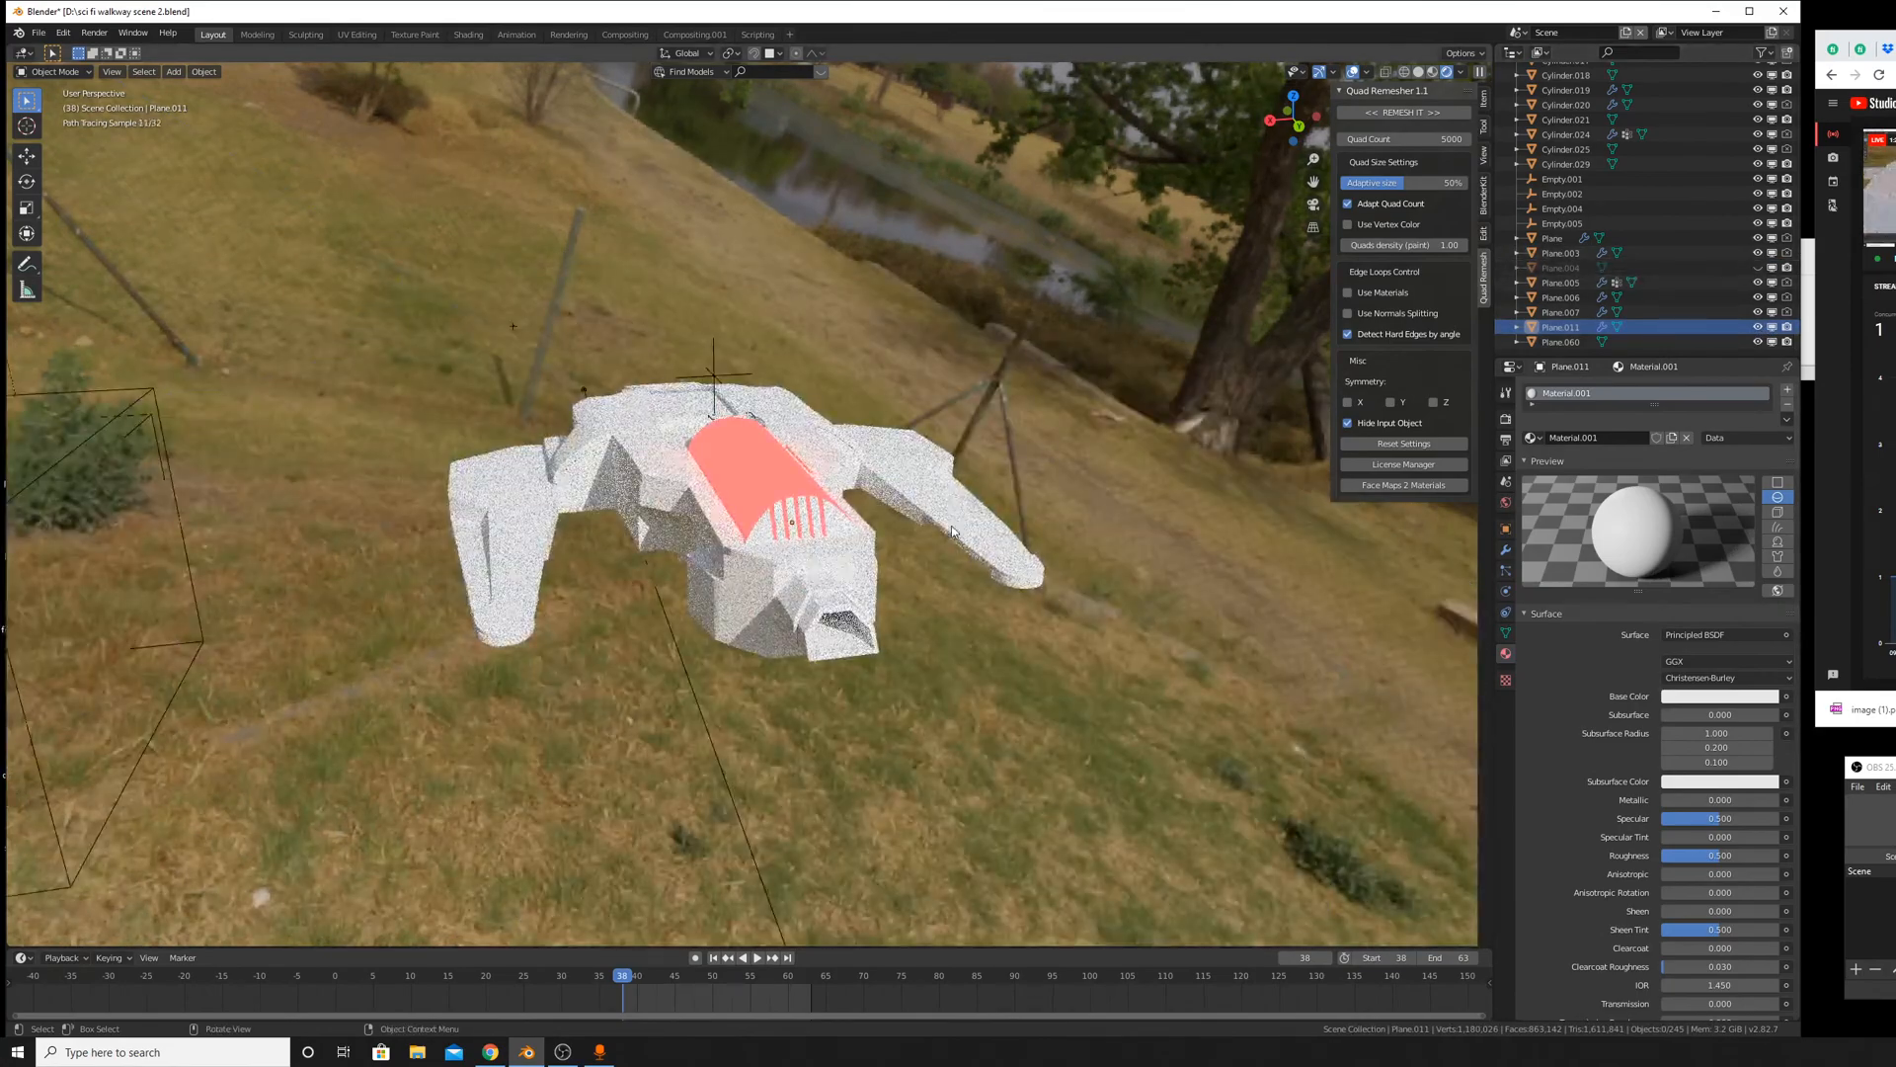
pyautogui.scroll(5, 953, 506)
pyautogui.moveTo(953, 505); pyautogui.dragTo(847, 496, button='middle')
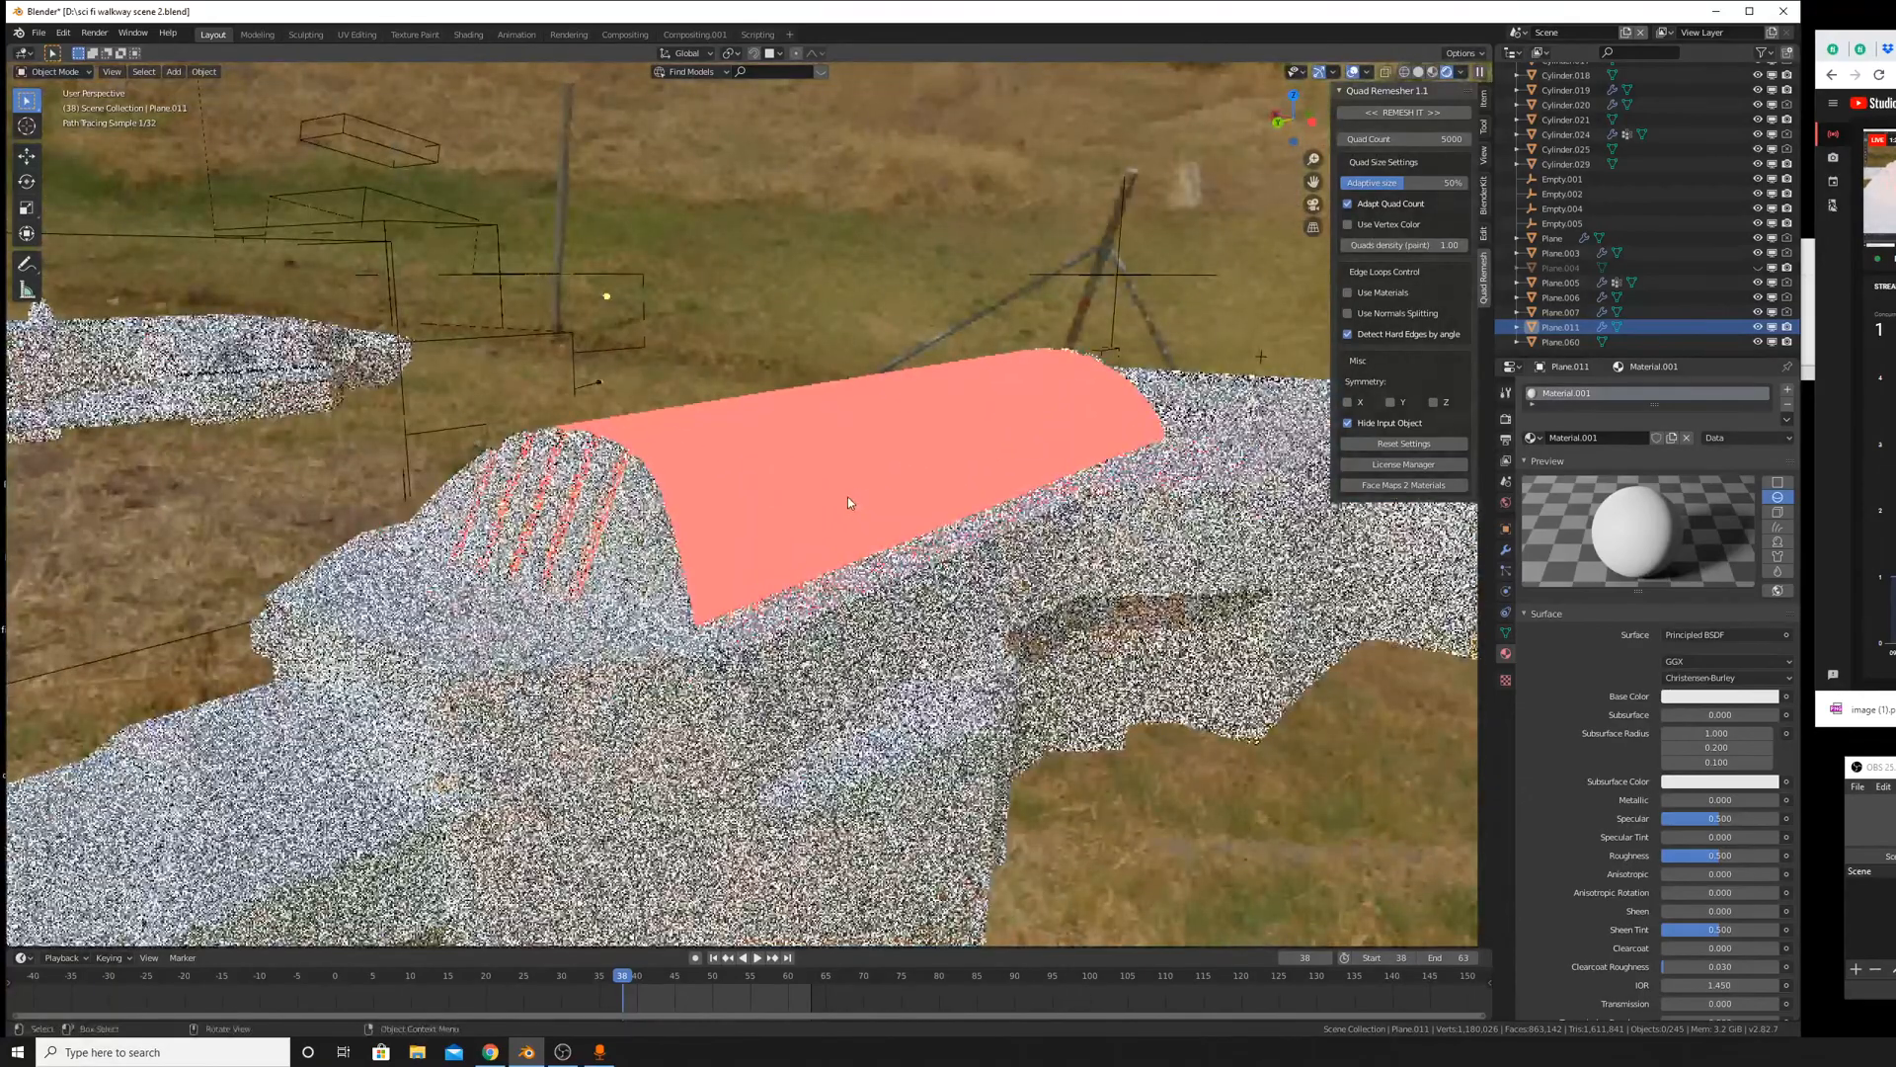
# Return to solid shading and inspect the arched cover's modifiers.
pyautogui.click(1422, 73)
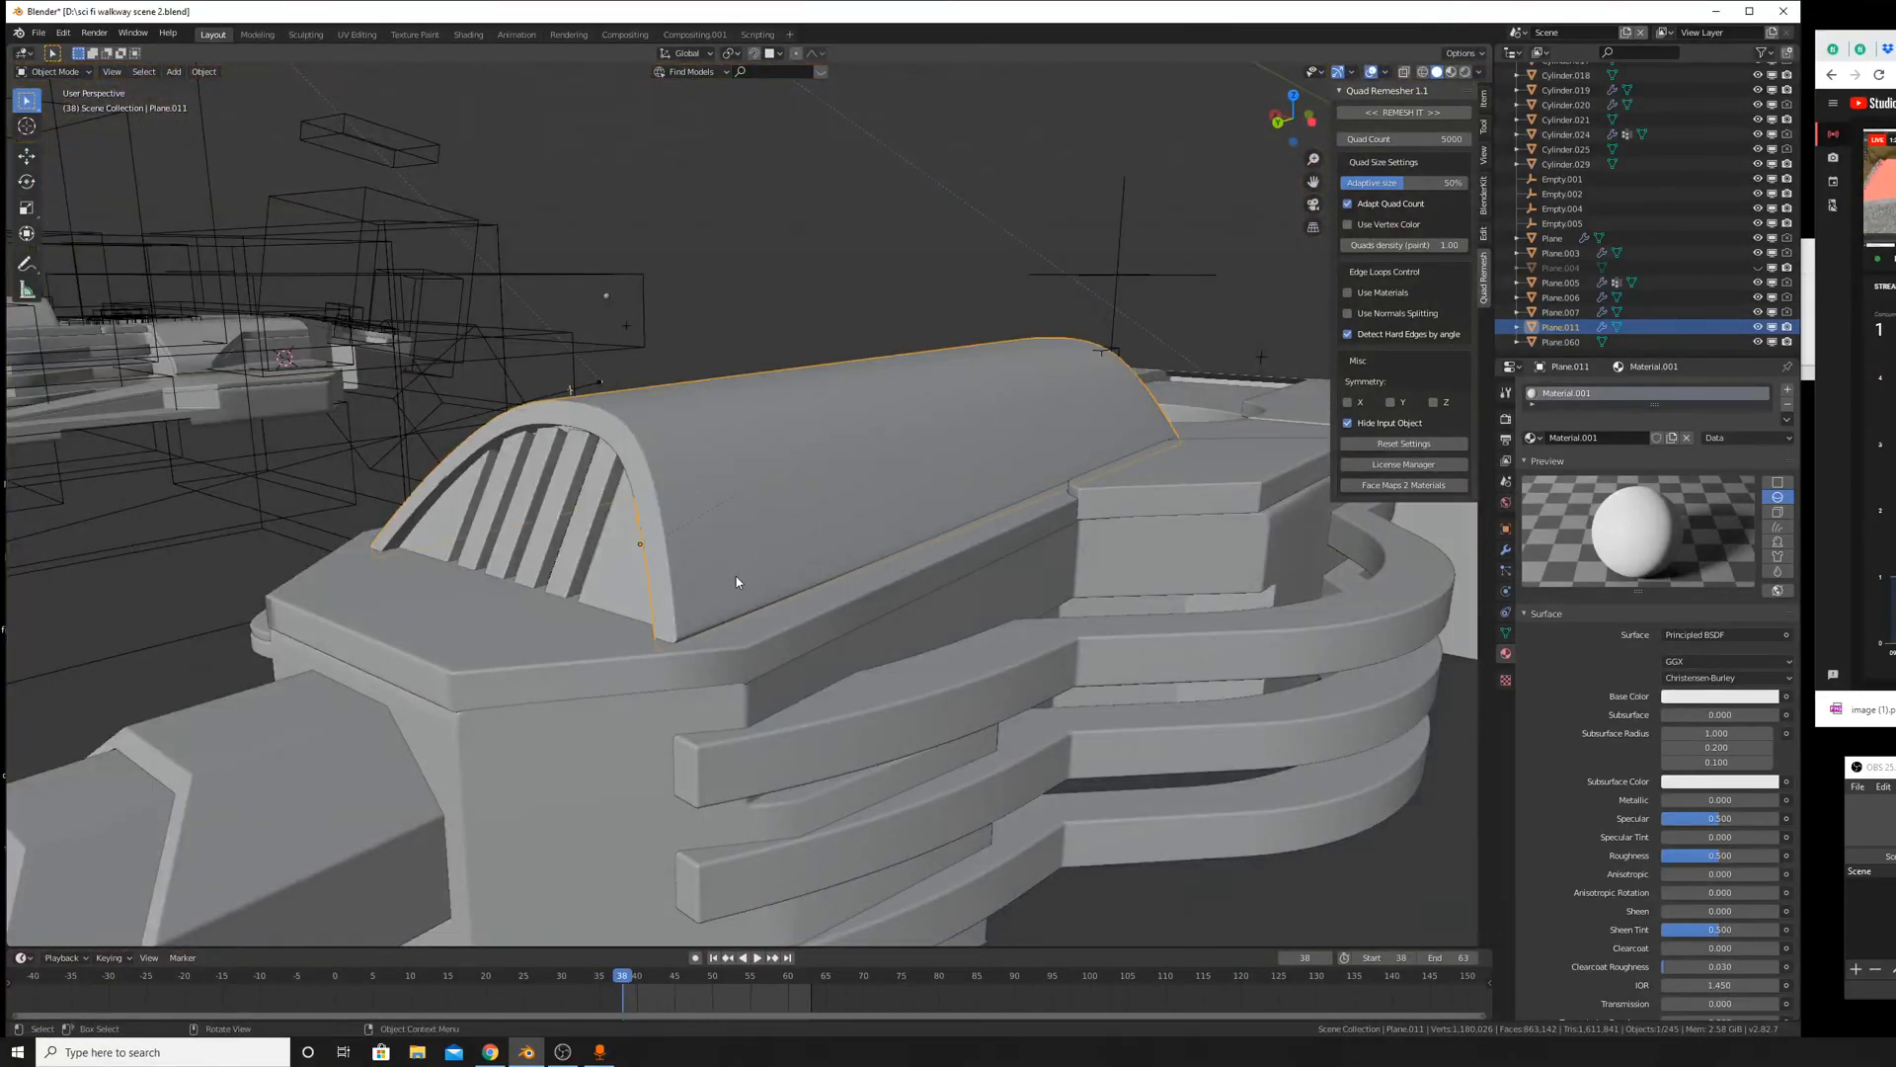
pyautogui.moveTo(737, 582); pyautogui.dragTo(820, 474, button='middle')
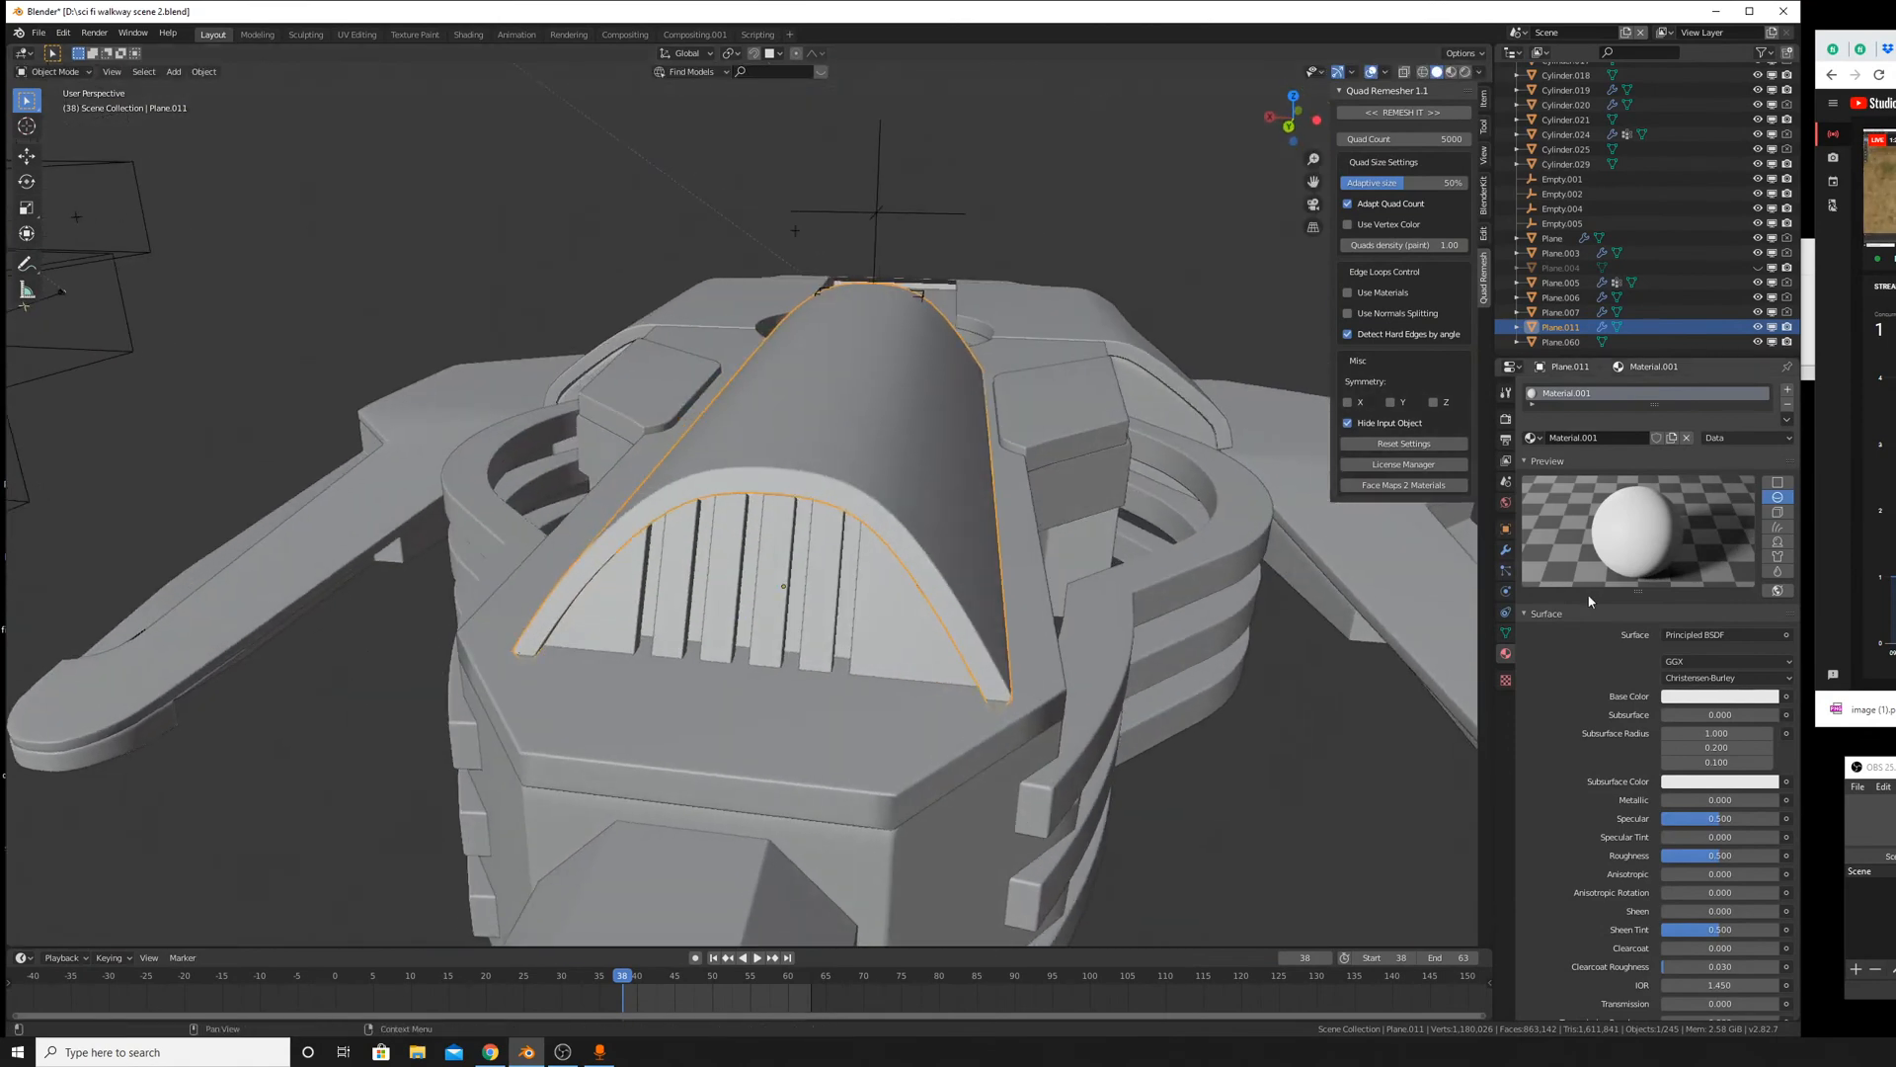
pyautogui.click(1505, 550)
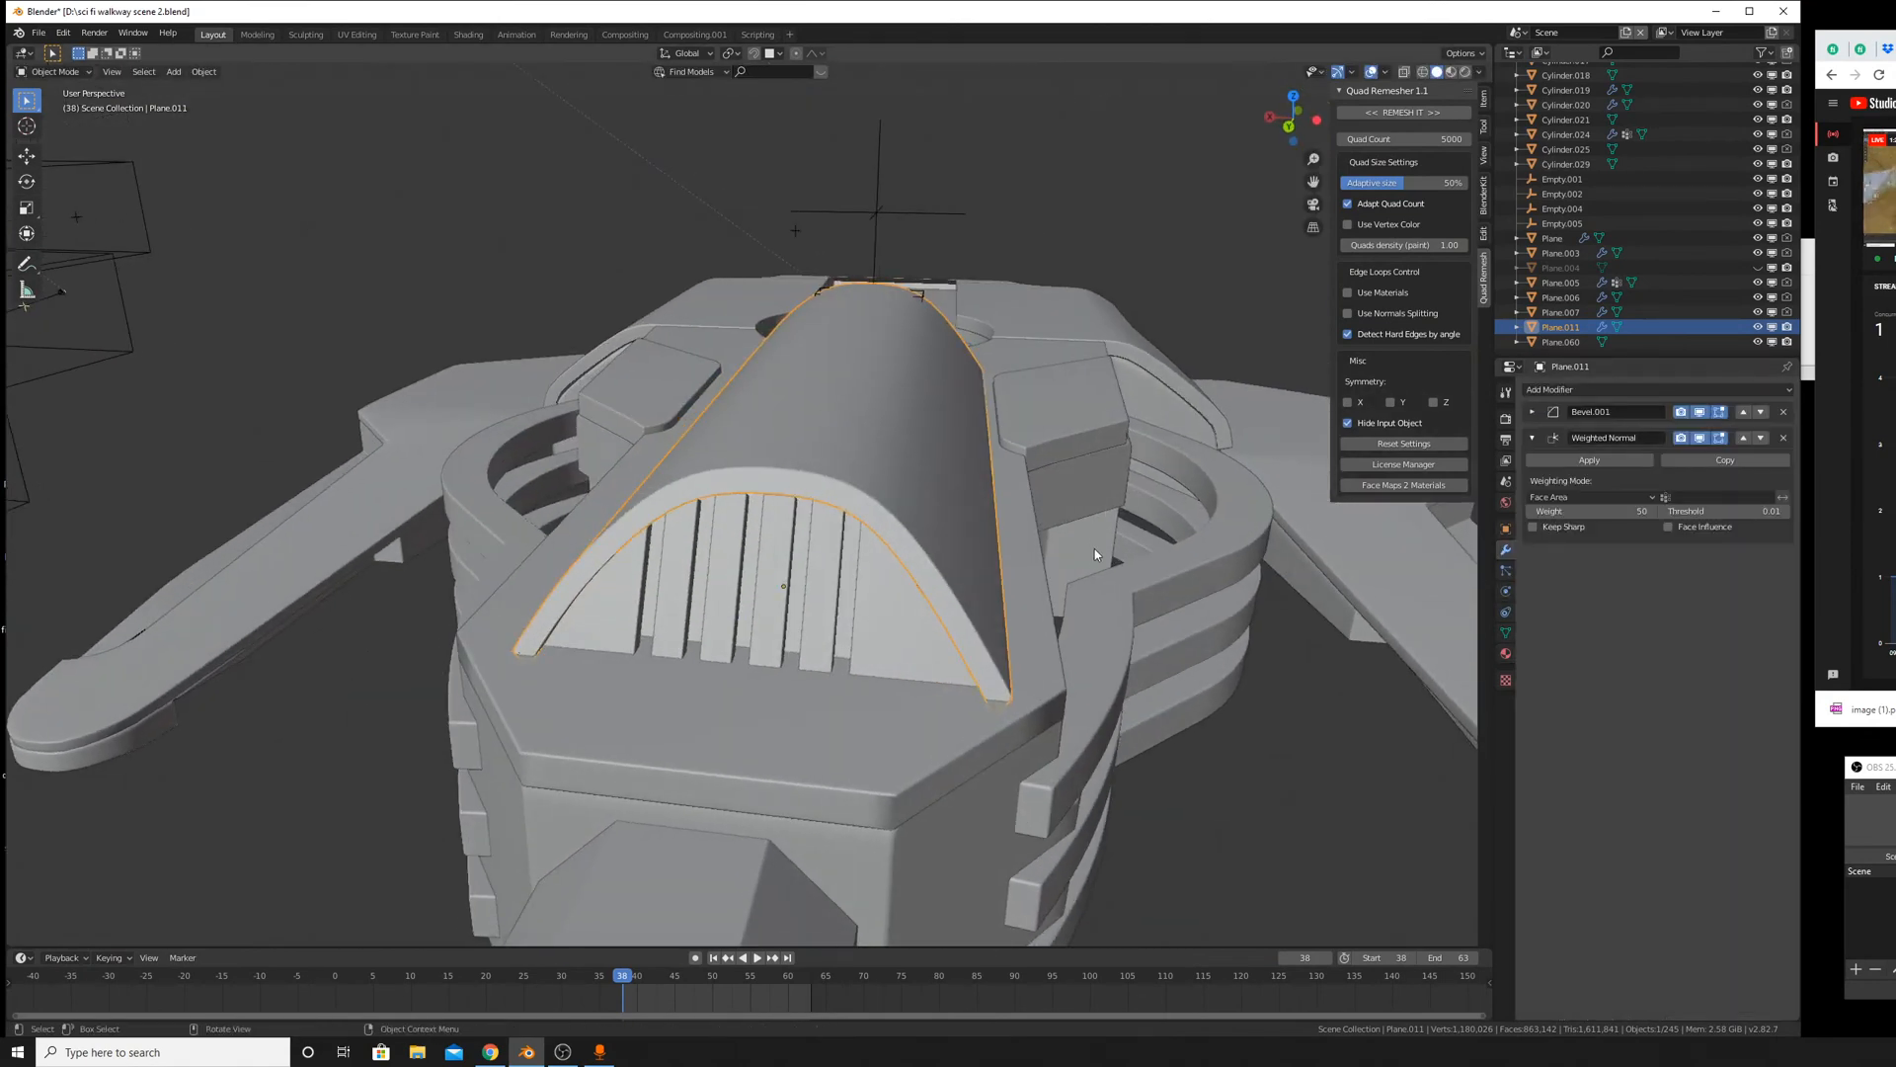
pyautogui.press('g')
pyautogui.press('z')
pyautogui.rightClick(1128, 249)
# Switch to rendered shading and inspect the arched cover and ribbed end from the back and the side.
pyautogui.moveTo(911, 383); pyautogui.dragTo(826, 471, button='middle')
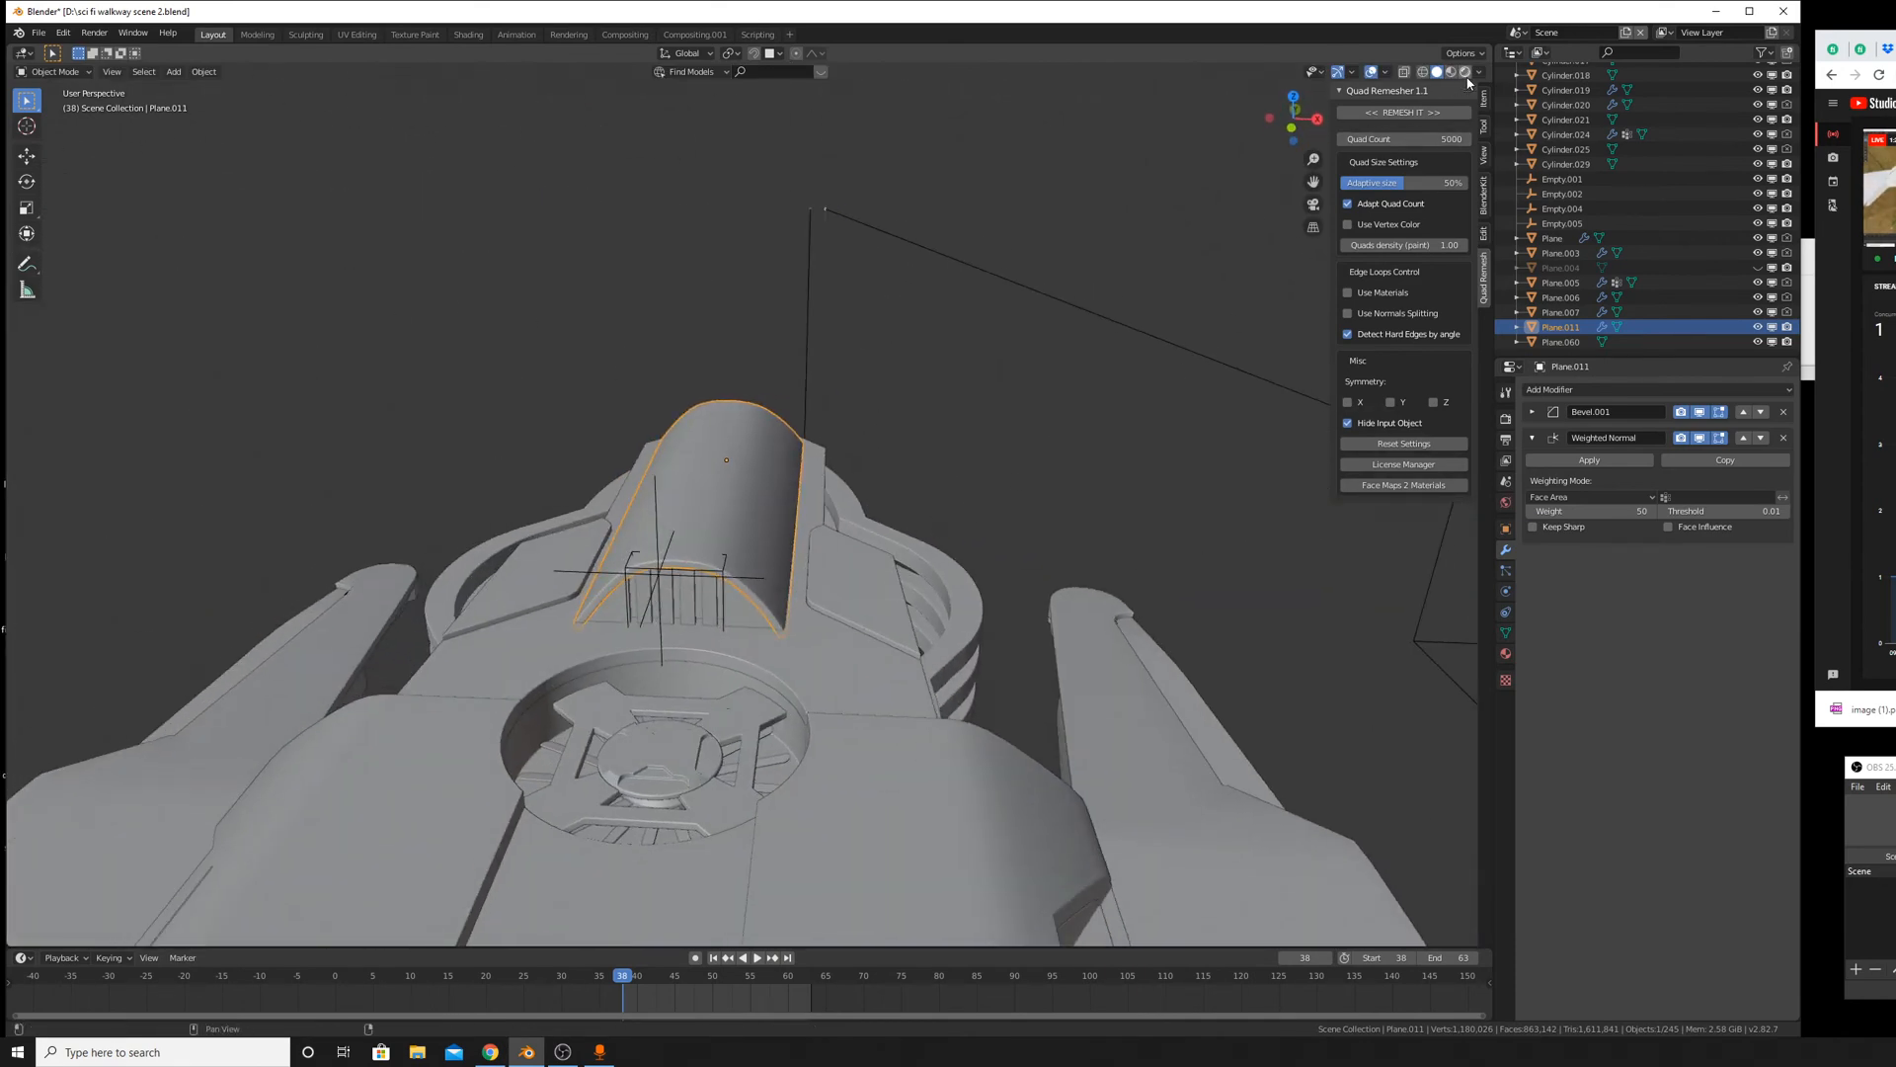
pyautogui.click(1402, 112)
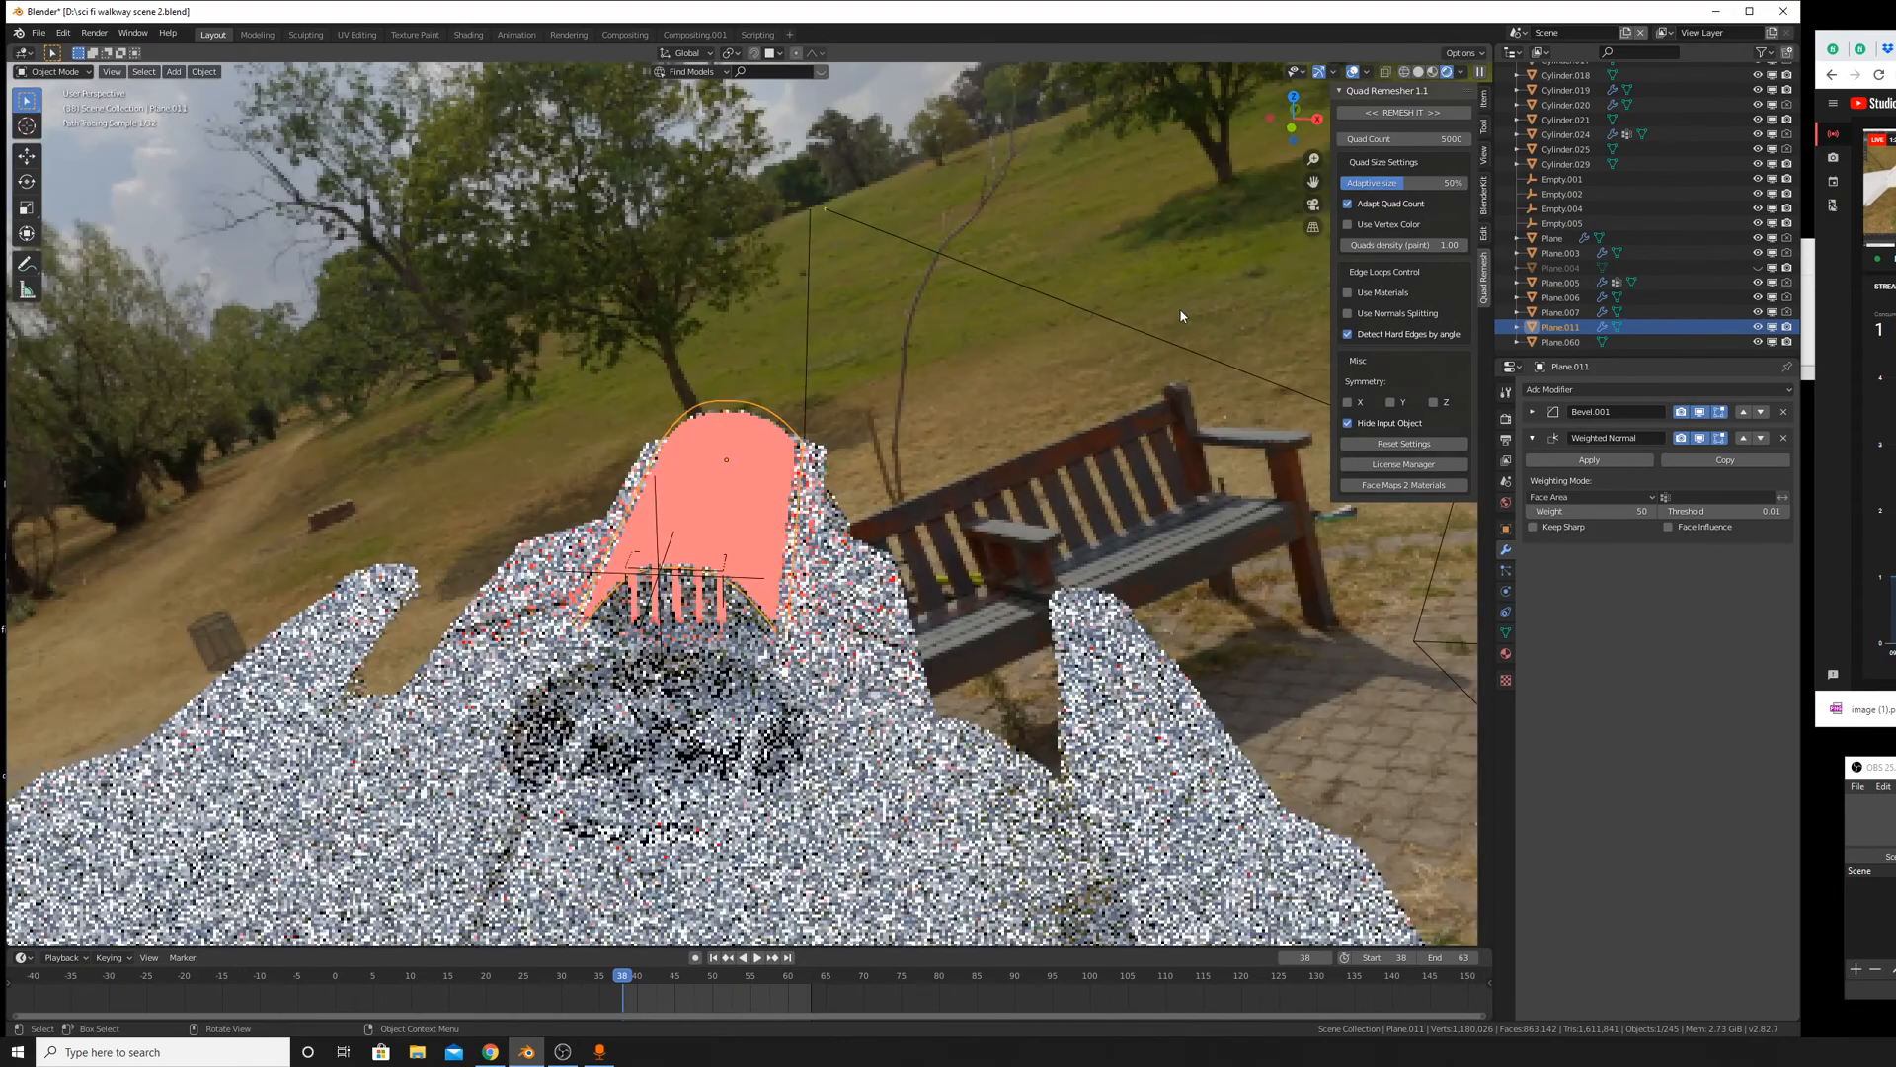
pyautogui.moveTo(1180, 308); pyautogui.dragTo(1007, 345, button='middle')
pyautogui.scroll(5, 1096, 715)
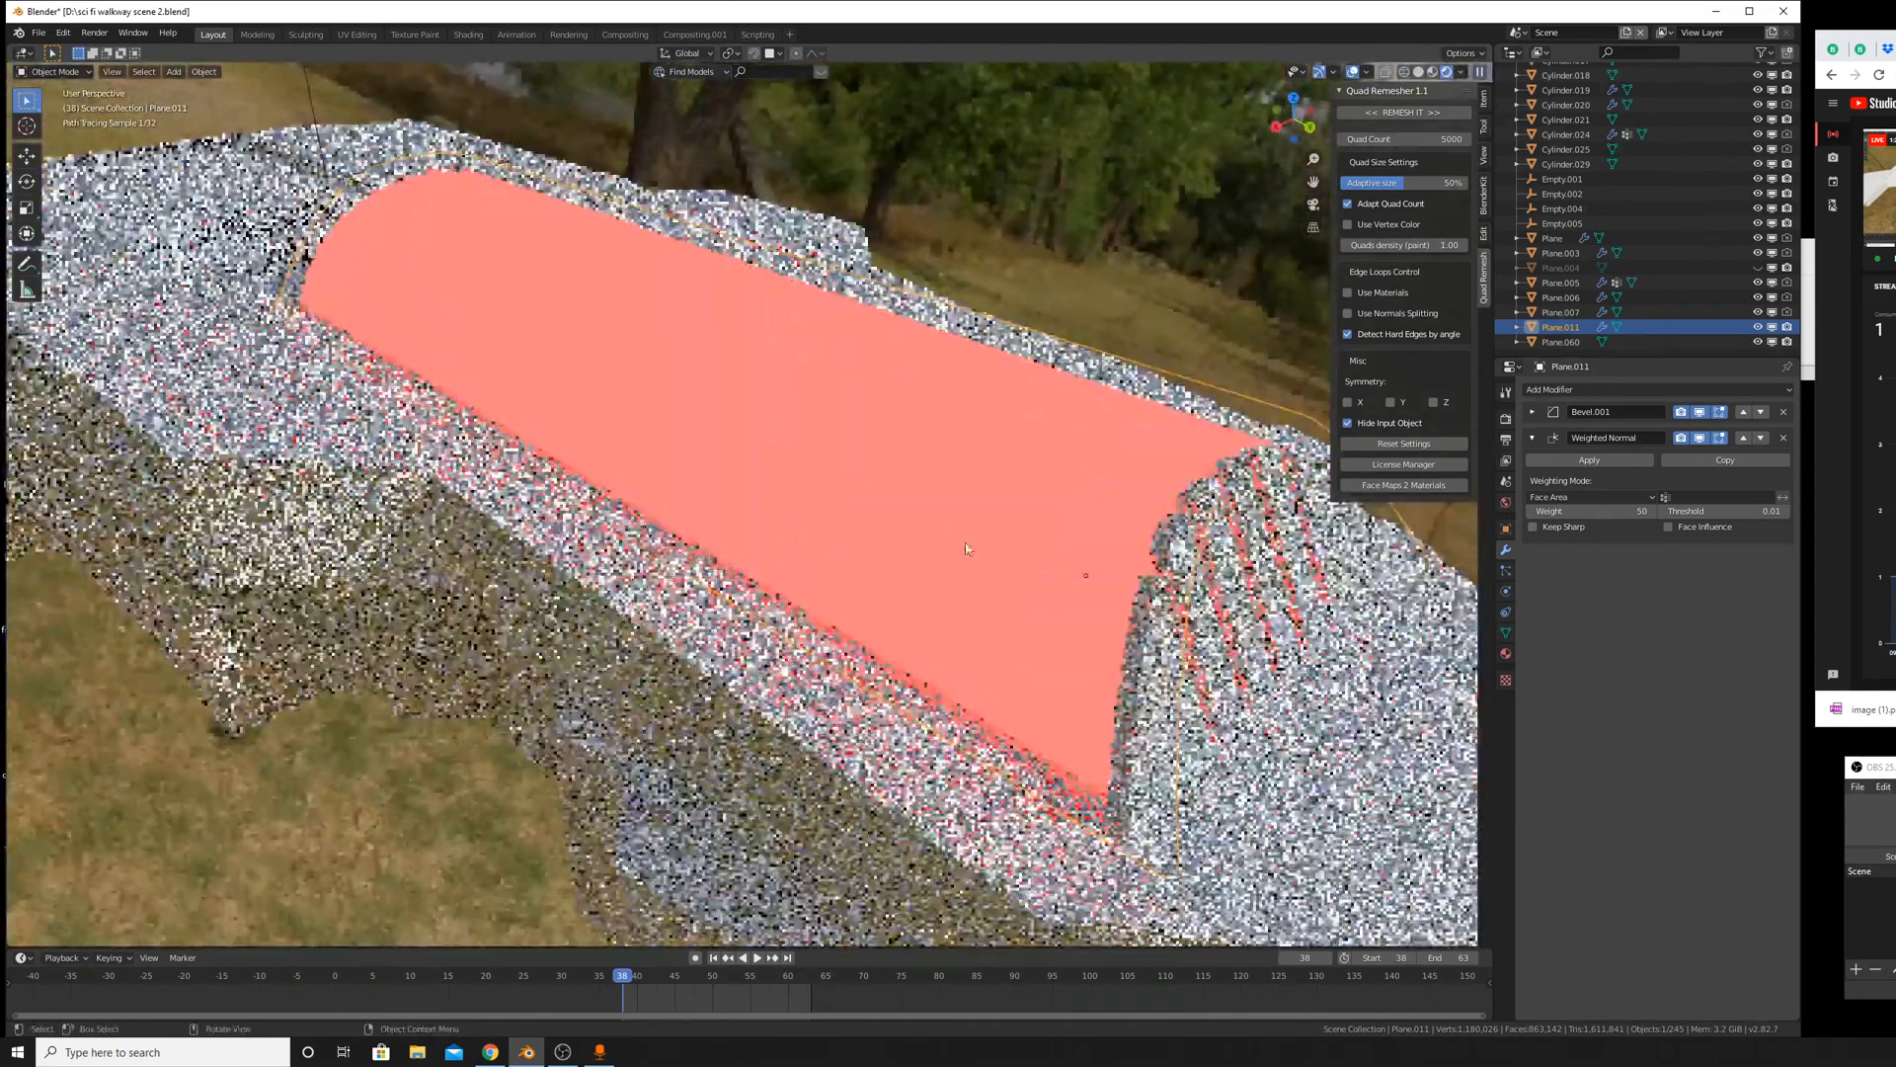
pyautogui.moveTo(1096, 715)
pyautogui.mouseDown(button='middle')
pyautogui.moveTo(1040, 728)
pyautogui.moveTo(997, 692)
pyautogui.mouseUp(button='middle')
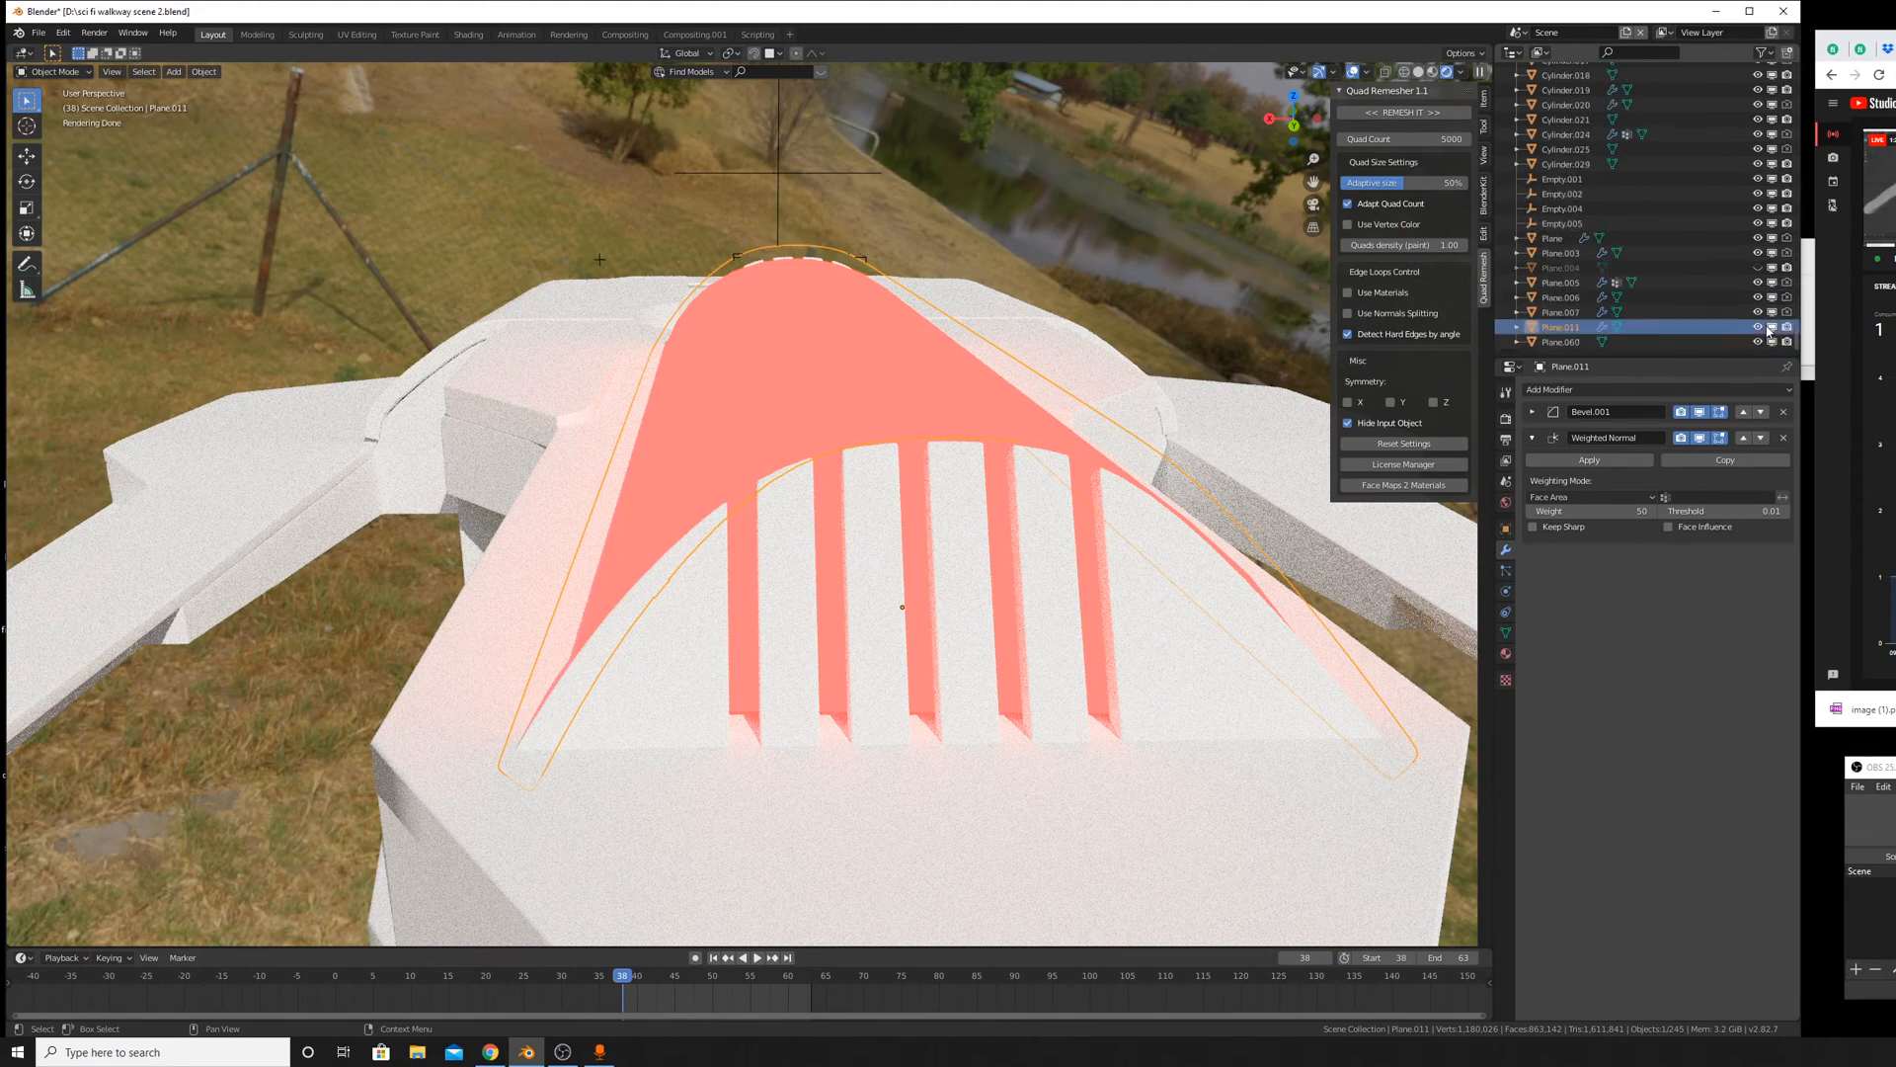
# Remove the existing material slot from the arched cover and create a new material on it.
pyautogui.click(1505, 635)
pyautogui.click(1505, 652)
pyautogui.scroll(-10, 1632, 624)
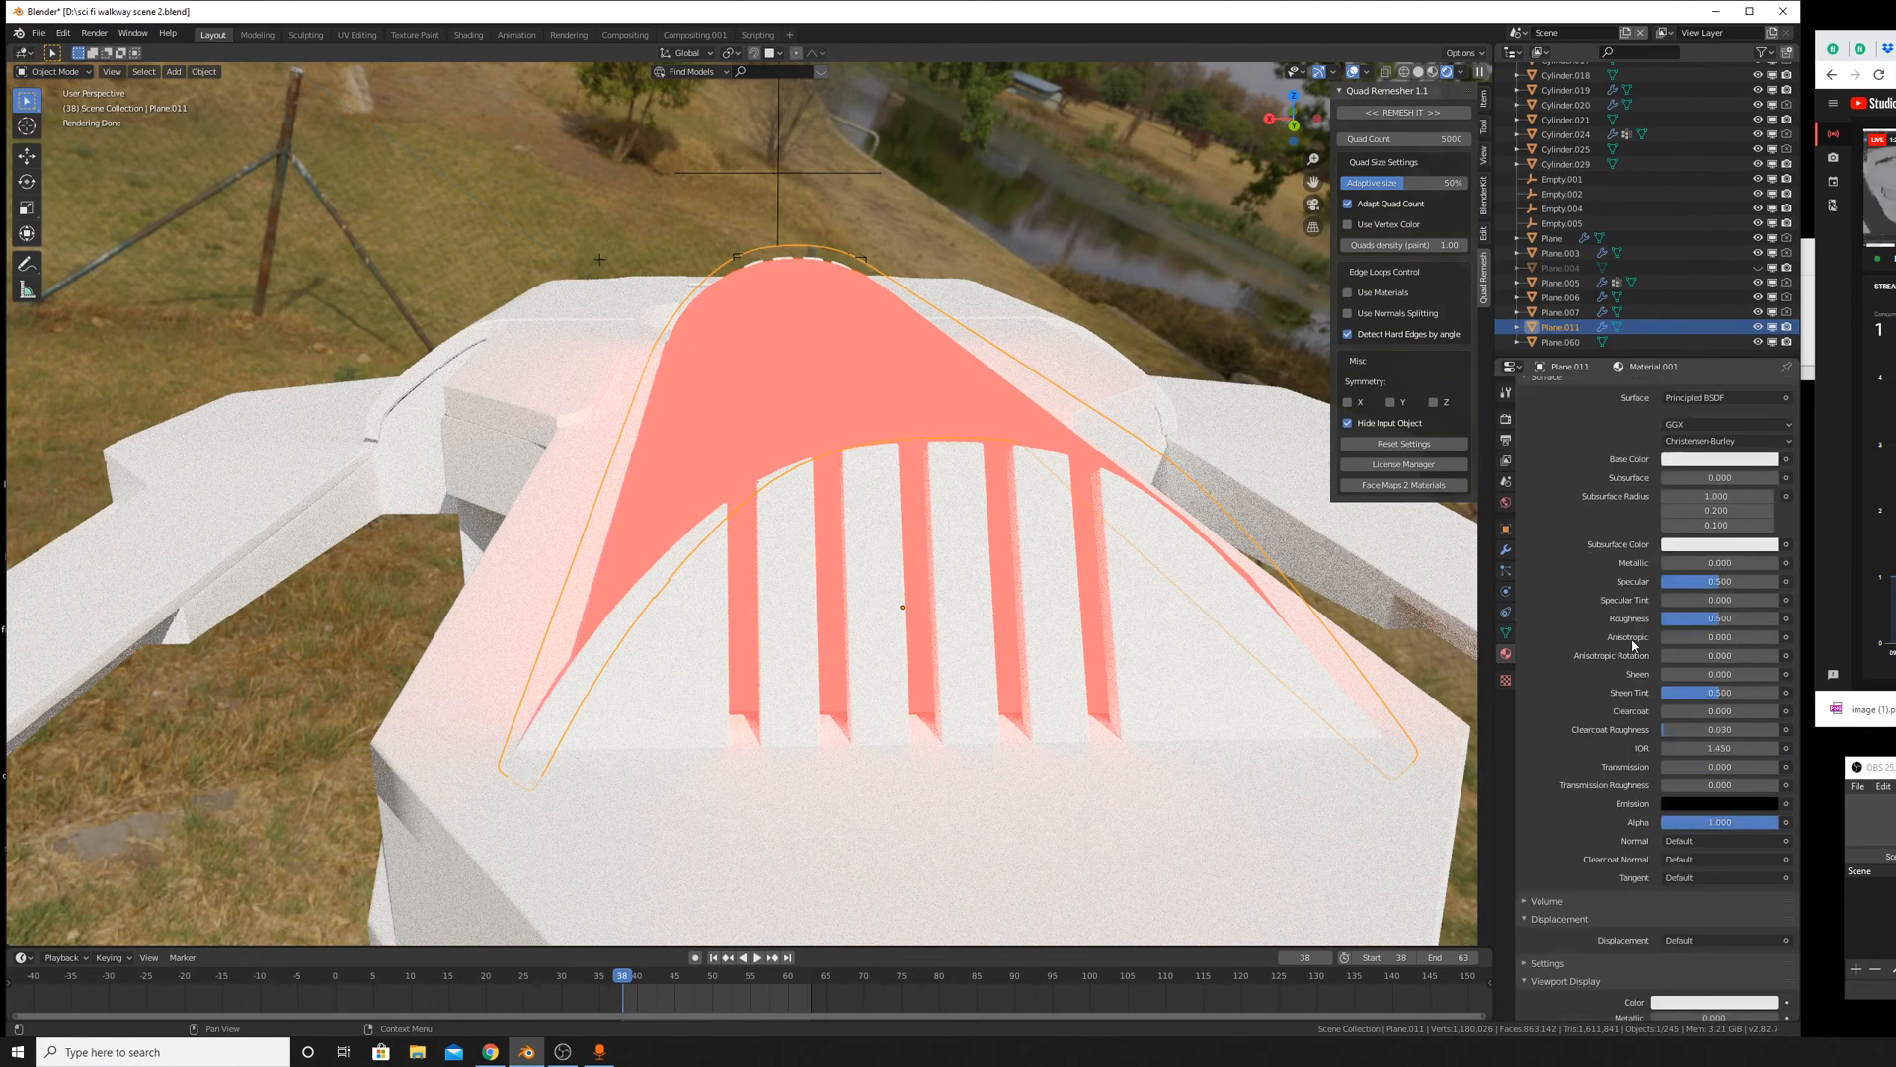
pyautogui.scroll(10, 1632, 624)
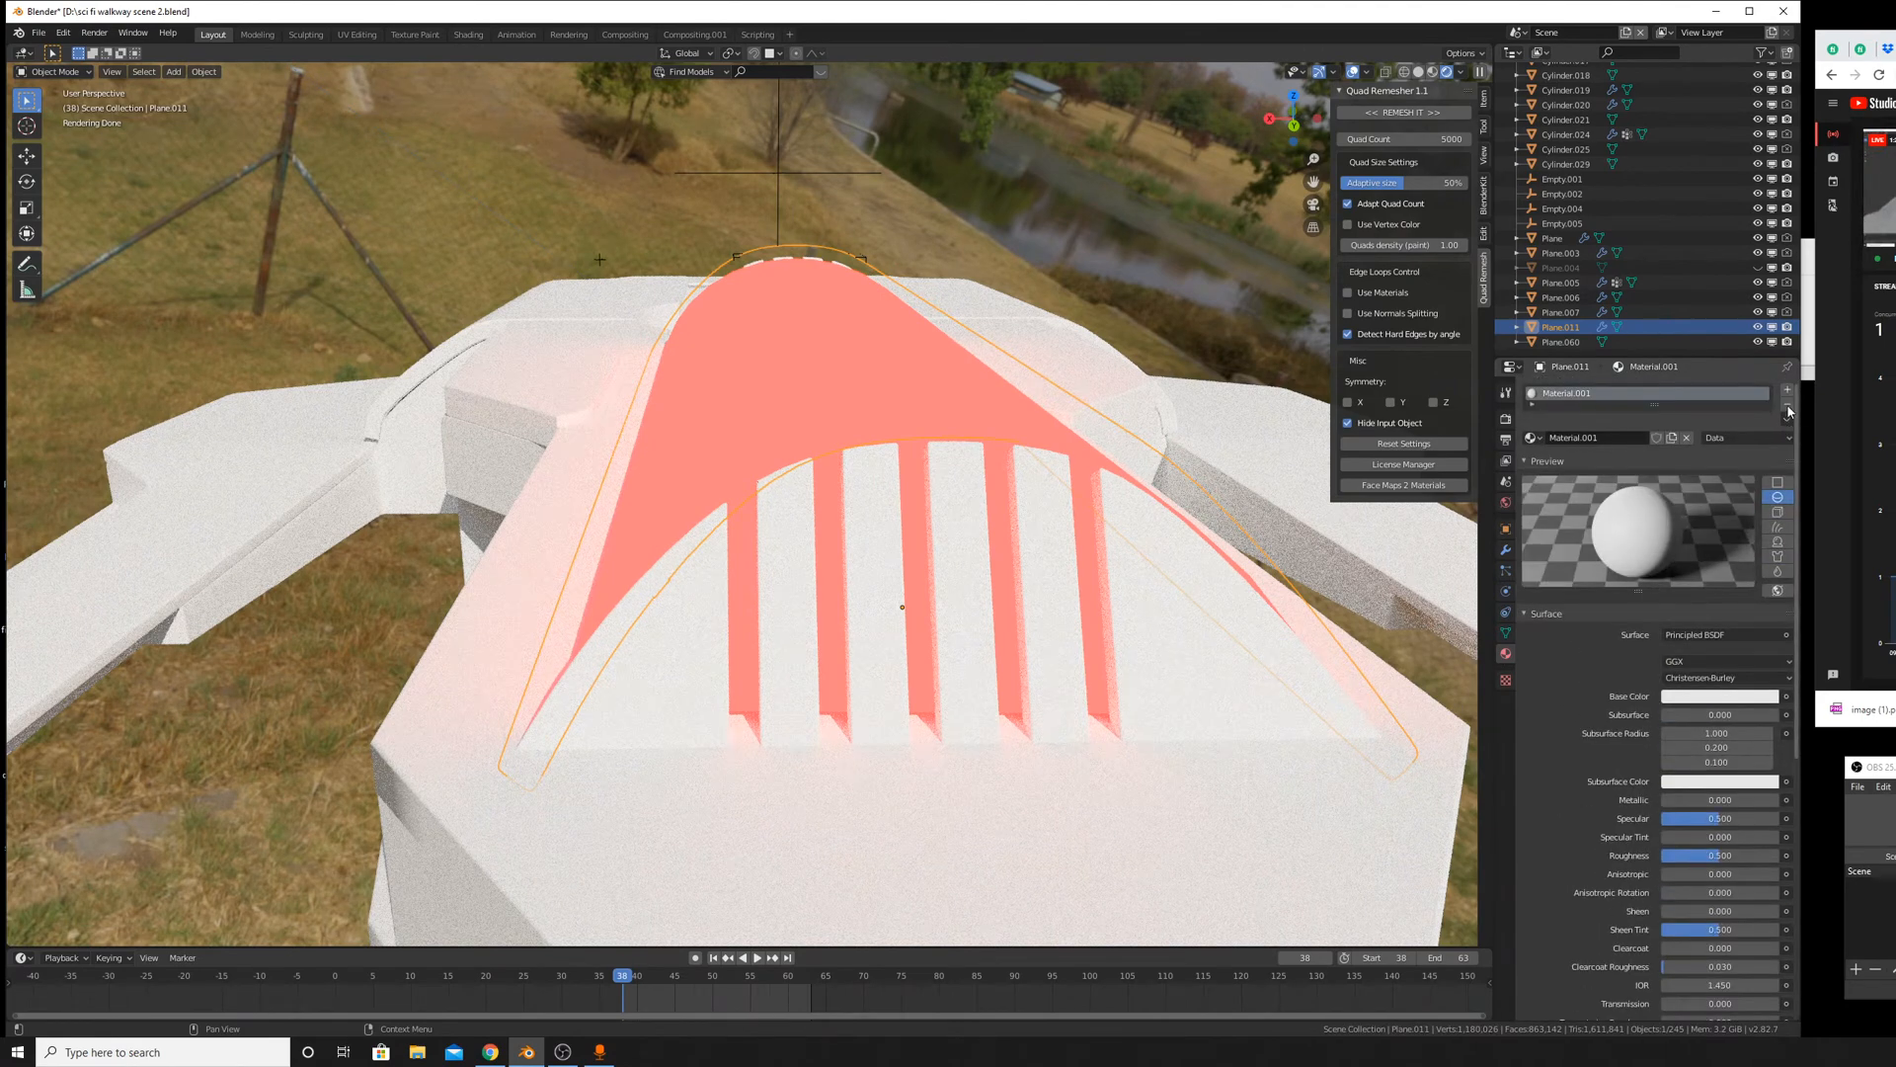
pyautogui.click(1788, 406)
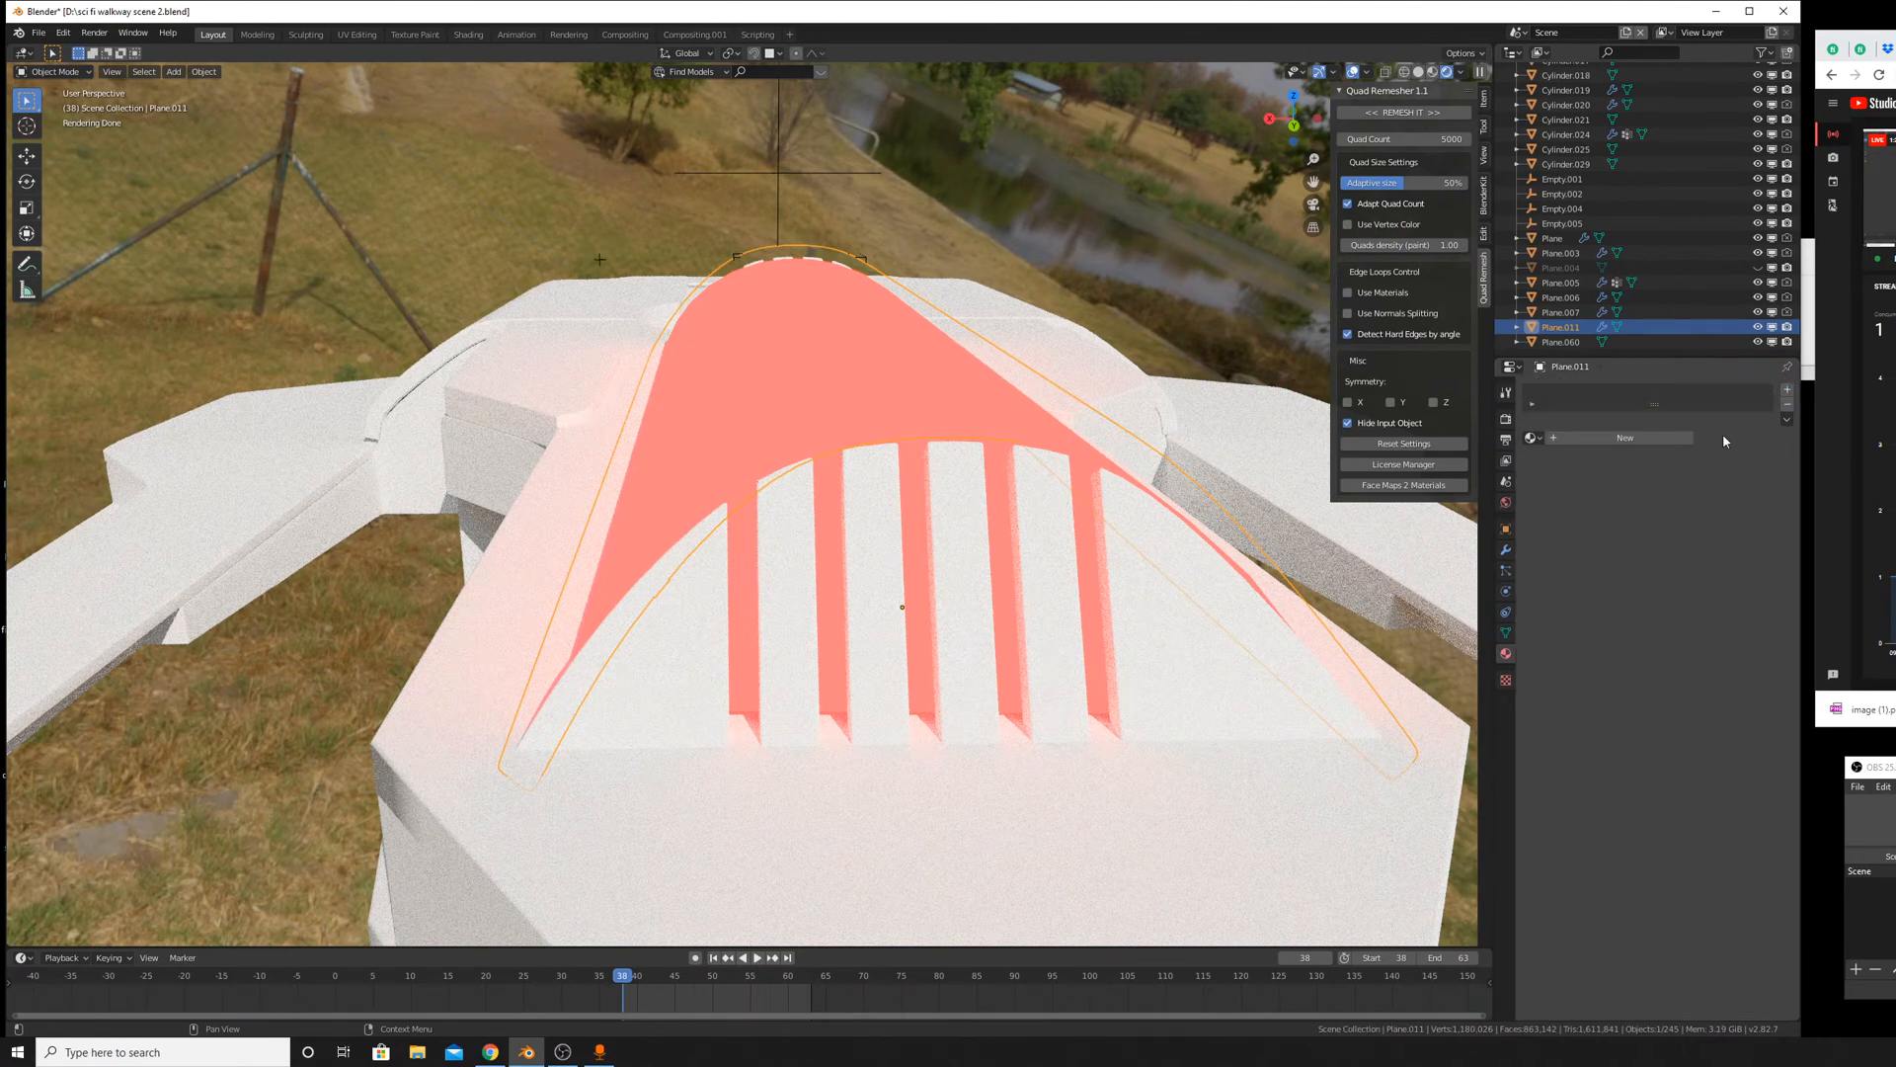
pyautogui.click(1625, 437)
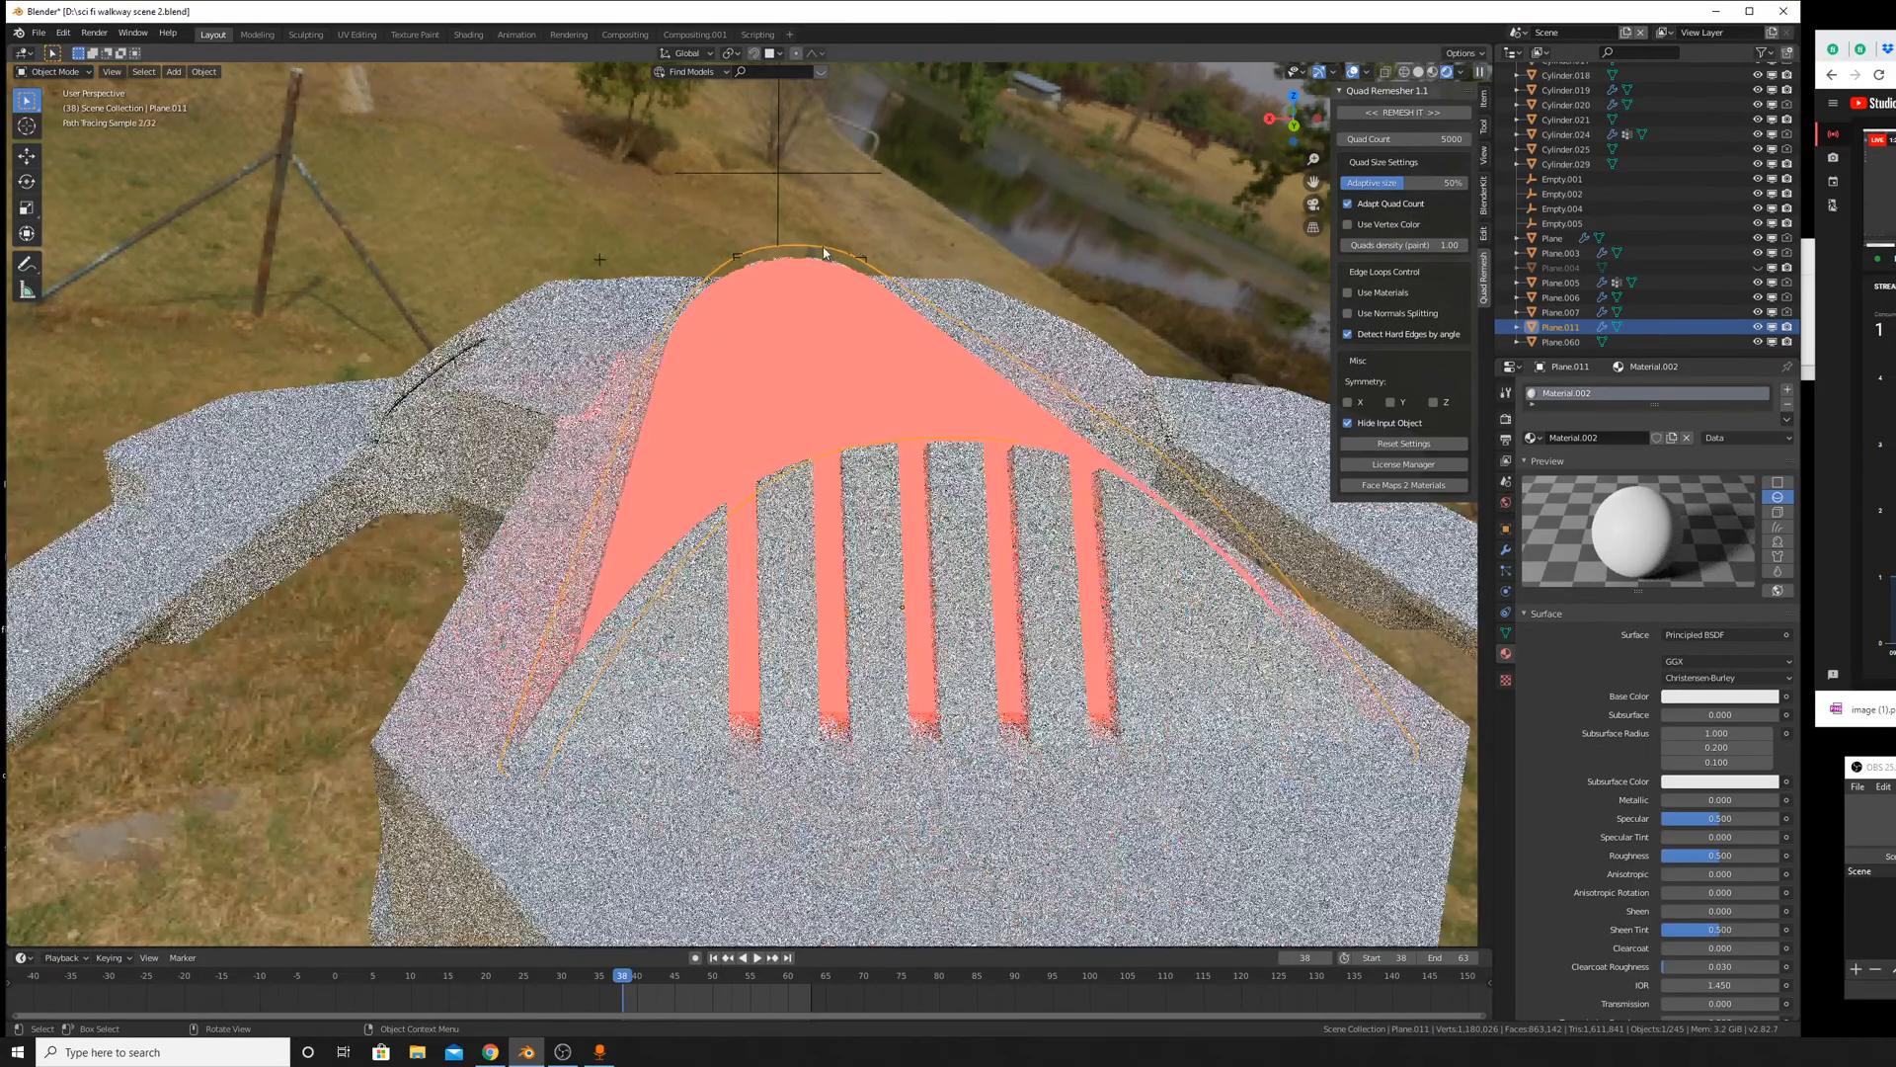
# Switch to material preview shading and examine the red glow through the ribbed end beneath the arched cover.
pyautogui.moveTo(871, 252); pyautogui.dragTo(895, 271, button='middle')
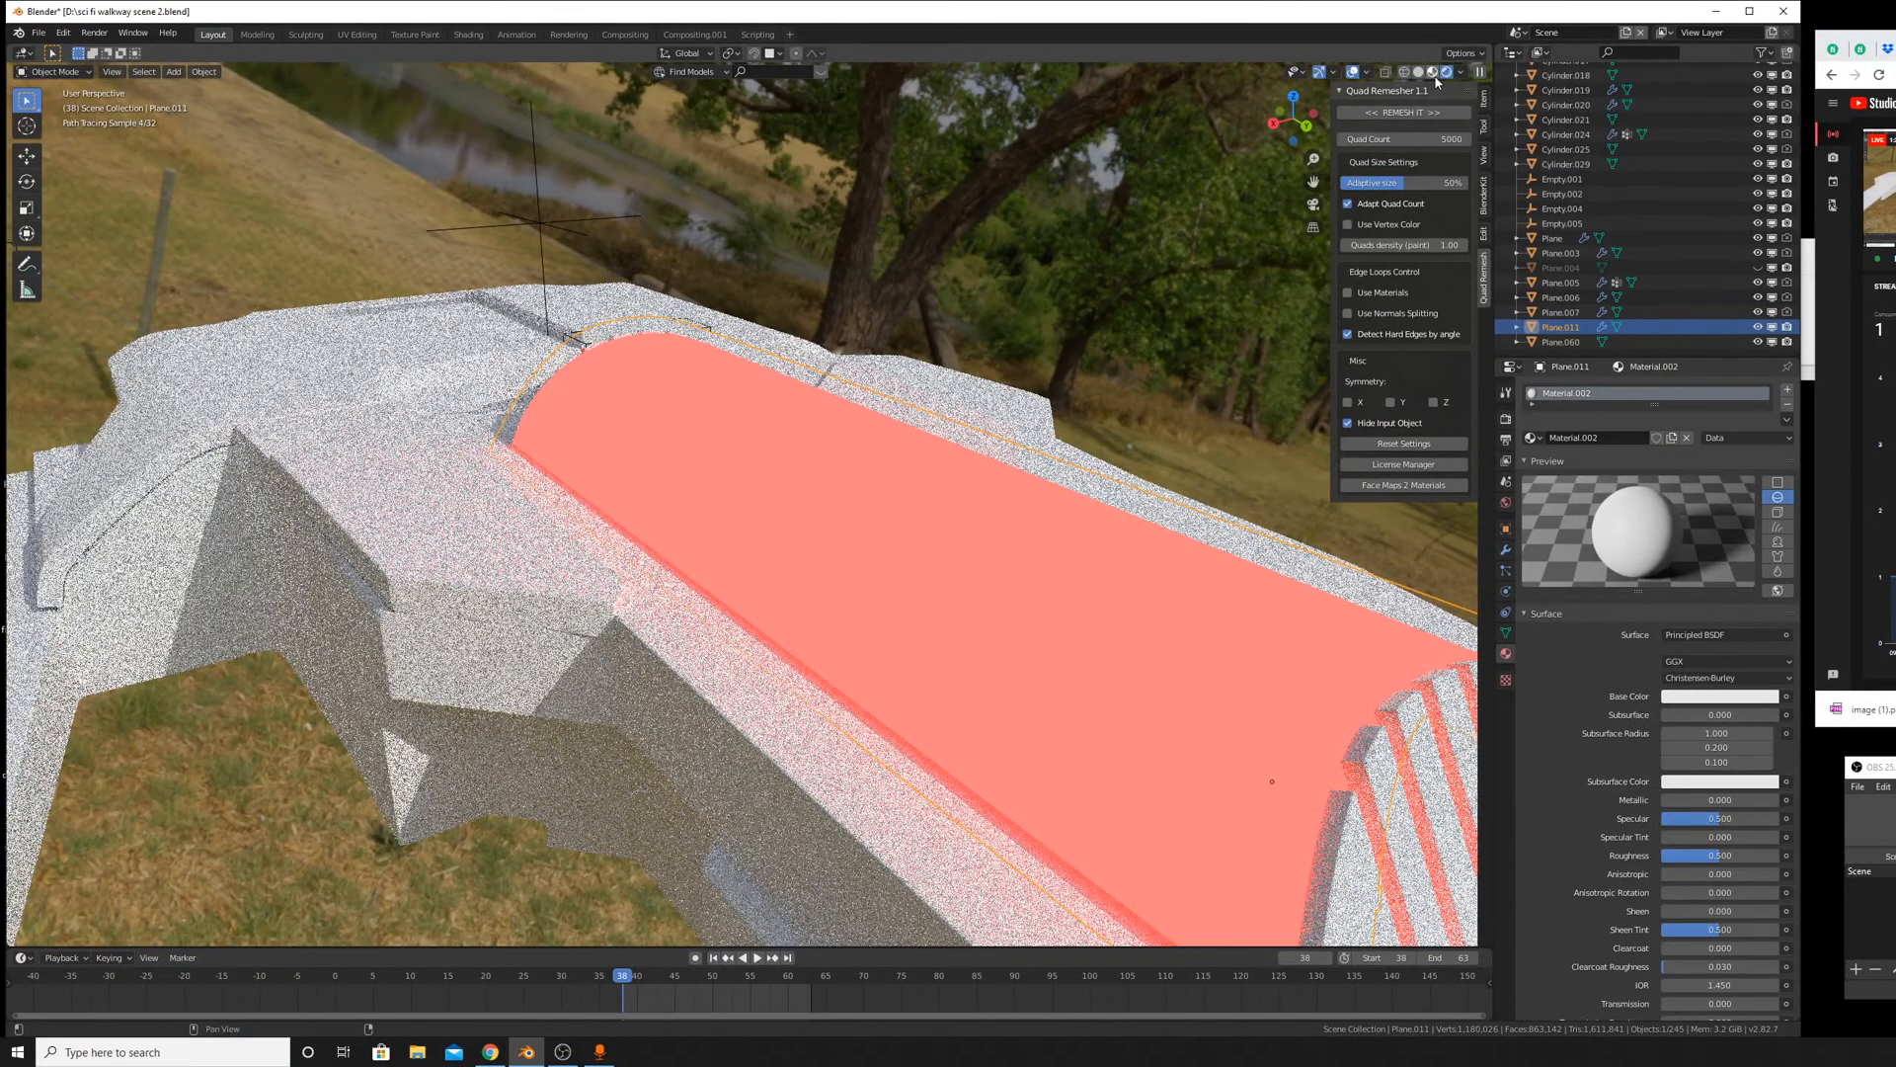
pyautogui.click(1434, 76)
pyautogui.moveTo(1130, 337); pyautogui.dragTo(827, 436, button='middle')
pyautogui.scroll(-6, 828, 441)
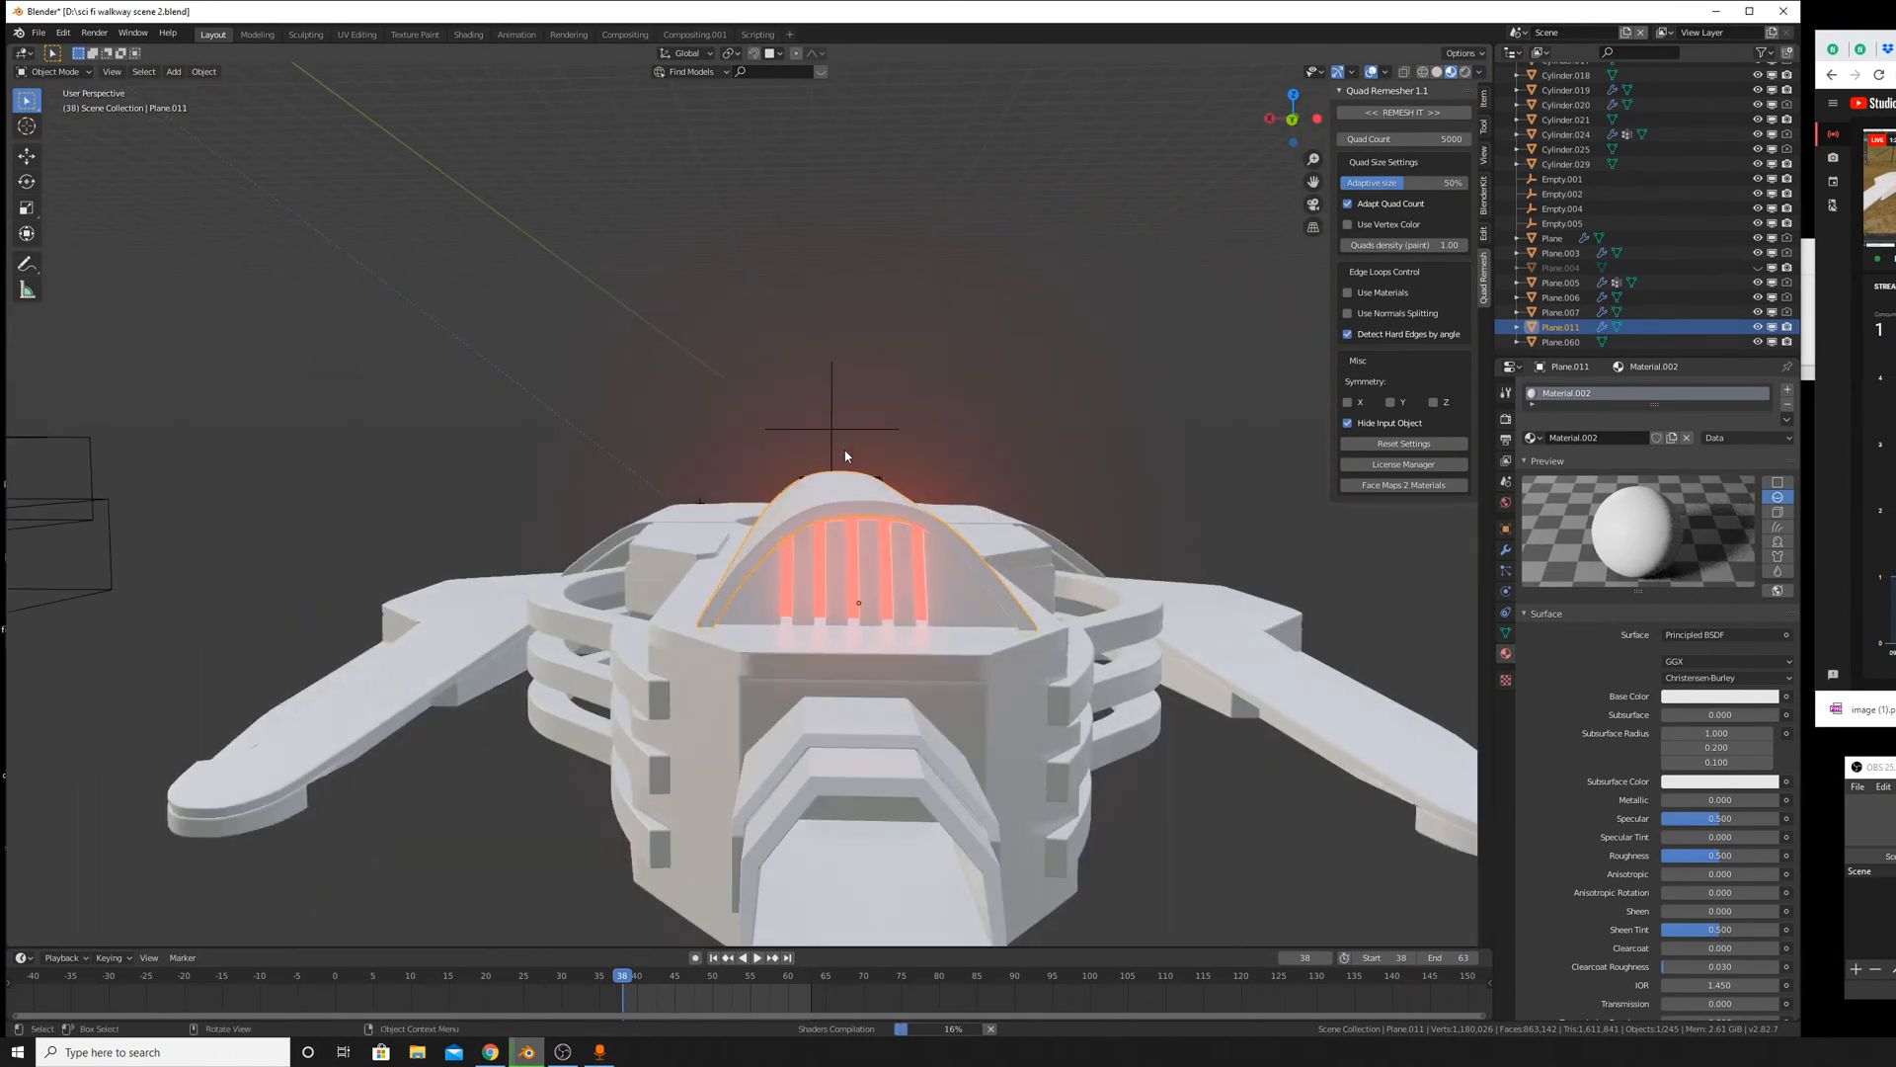
pyautogui.moveTo(897, 488)
pyautogui.mouseDown(button='middle')
pyautogui.moveTo(964, 547)
pyautogui.moveTo(875, 484)
pyautogui.moveTo(980, 557)
pyautogui.moveTo(813, 440)
pyautogui.moveTo(921, 464)
pyautogui.mouseUp(button='middle')
pyautogui.scroll(4, 883, 488)
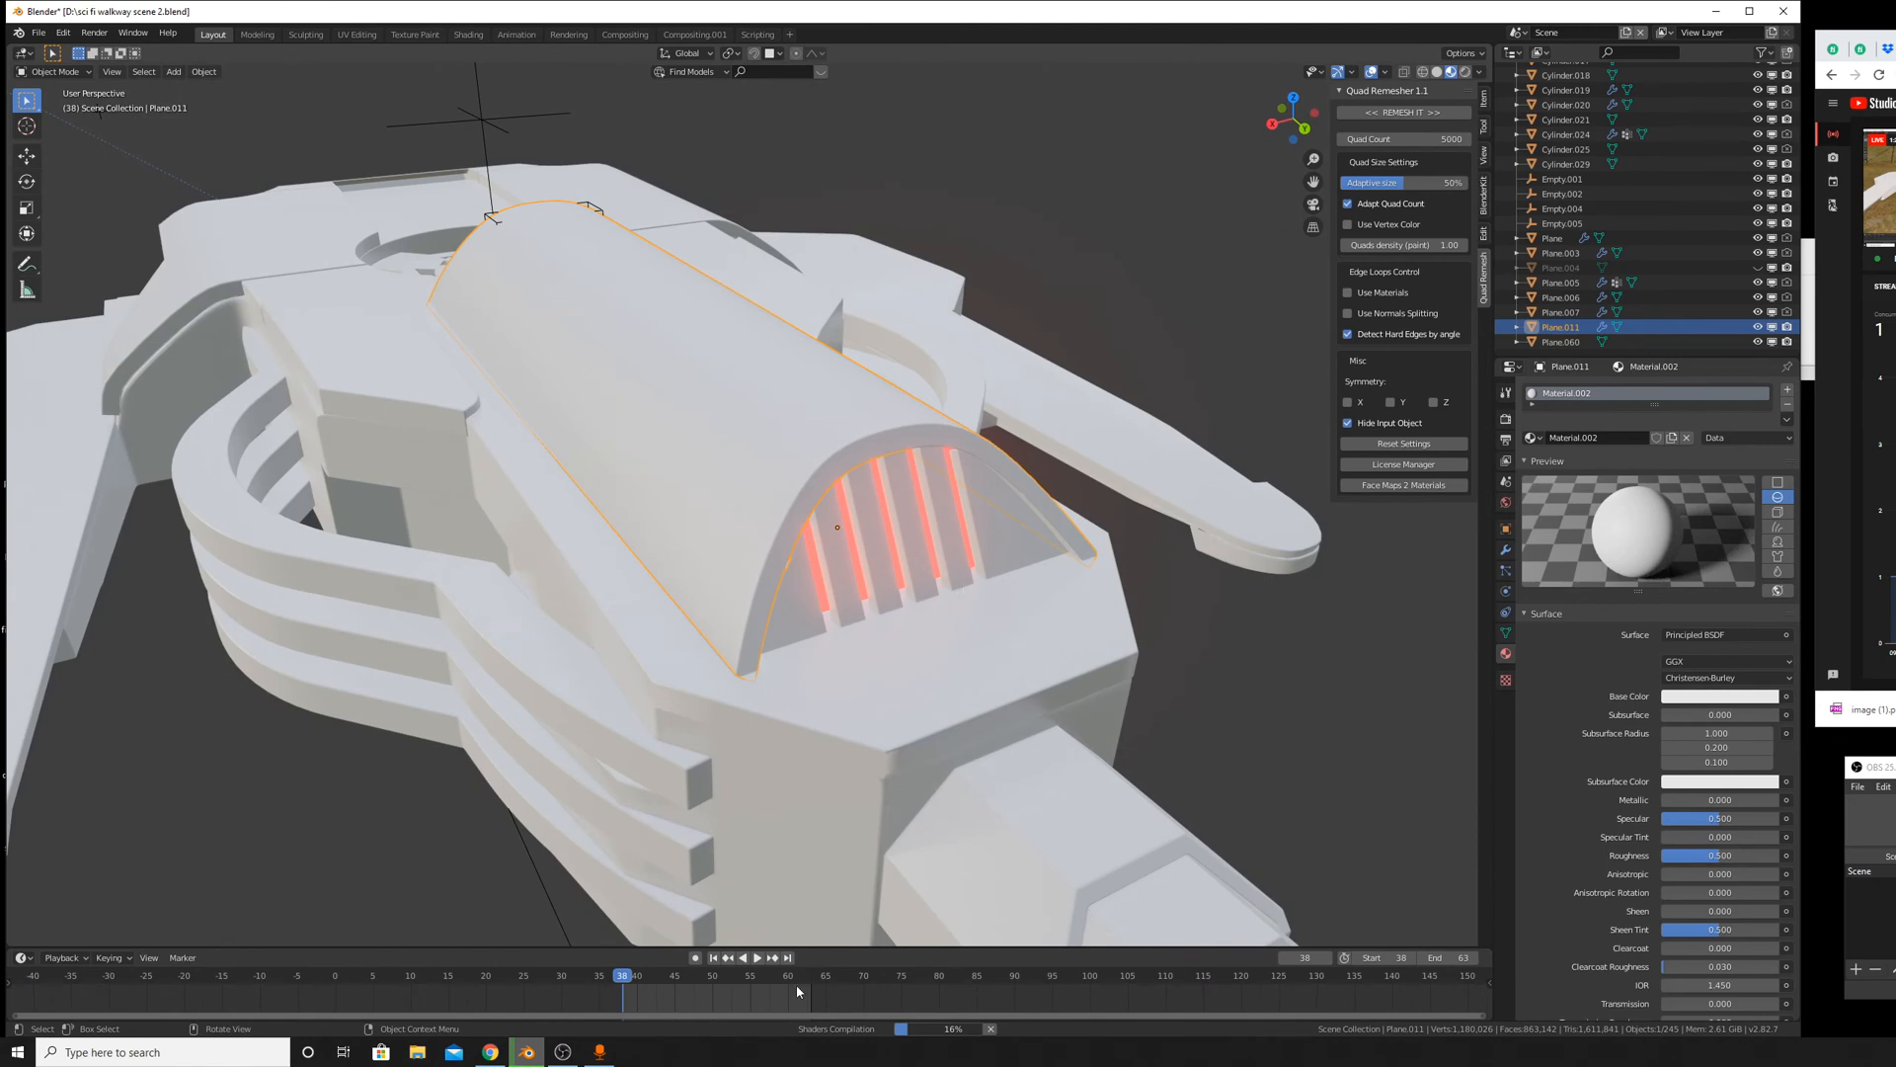
pyautogui.scroll(-4, 865, 1017)
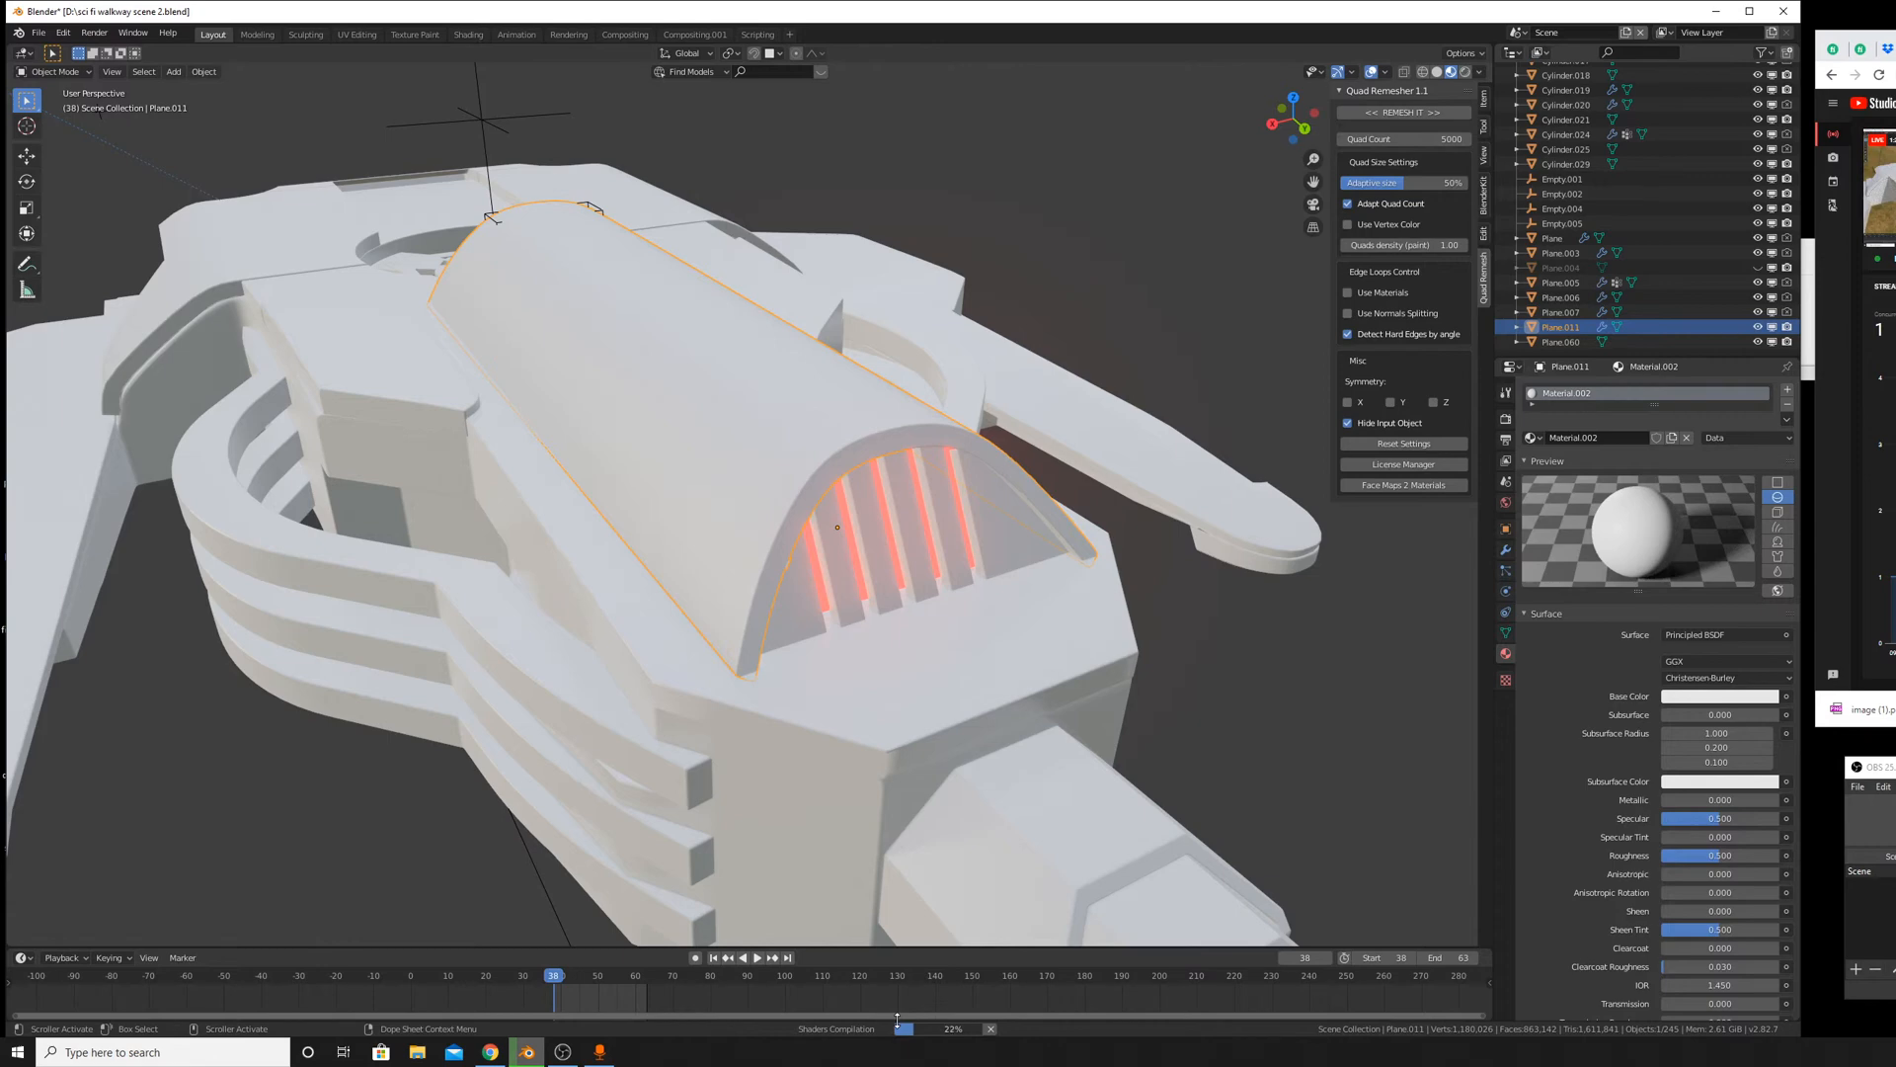
# Switch to solid shading and raise the arched cover along the Z axis, clear of the ribbed end piece.
pyautogui.click(1436, 72)
pyautogui.moveTo(790, 543)
pyautogui.mouseDown(button='middle')
pyautogui.moveTo(1089, 543)
pyautogui.moveTo(939, 478)
pyautogui.mouseUp(button='middle')
pyautogui.scroll(6, 938, 478)
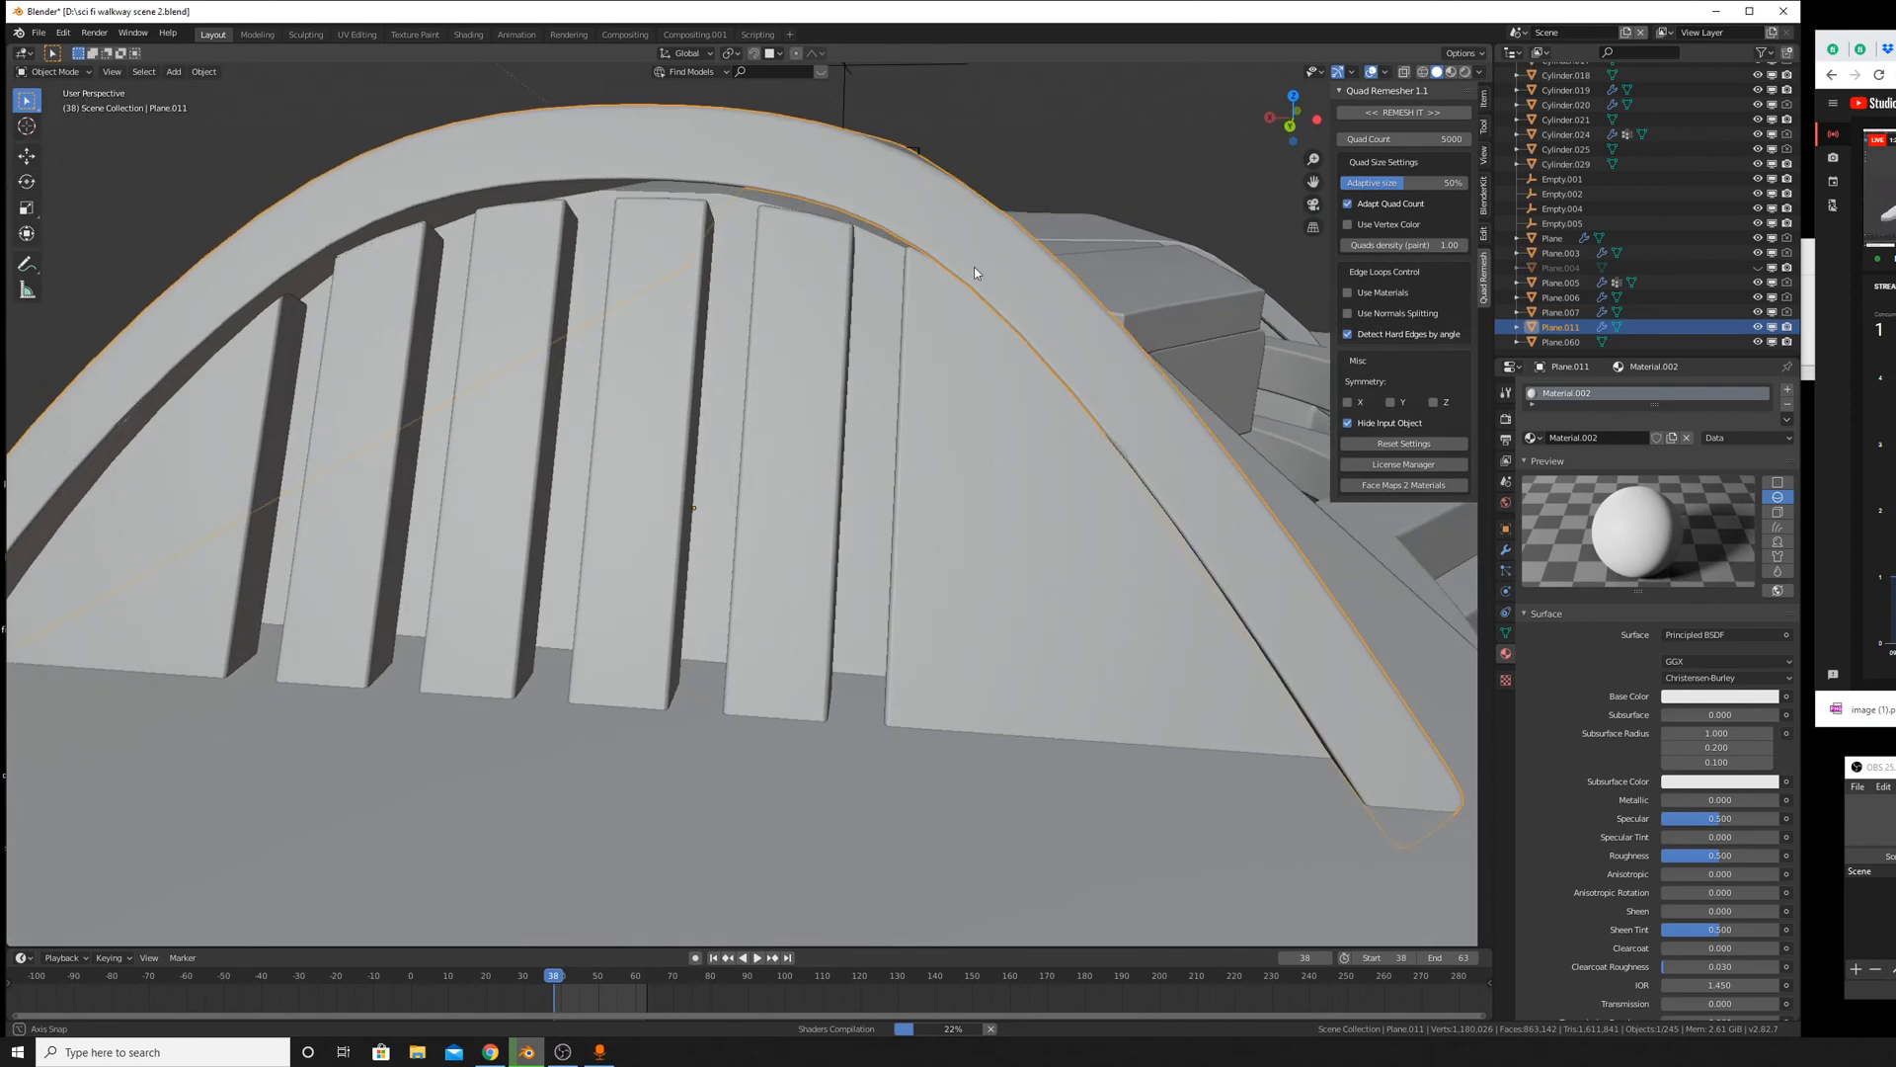
pyautogui.press('g')
pyautogui.press('z')
pyautogui.click(999, 278)
pyautogui.scroll(-5, 1036, 255)
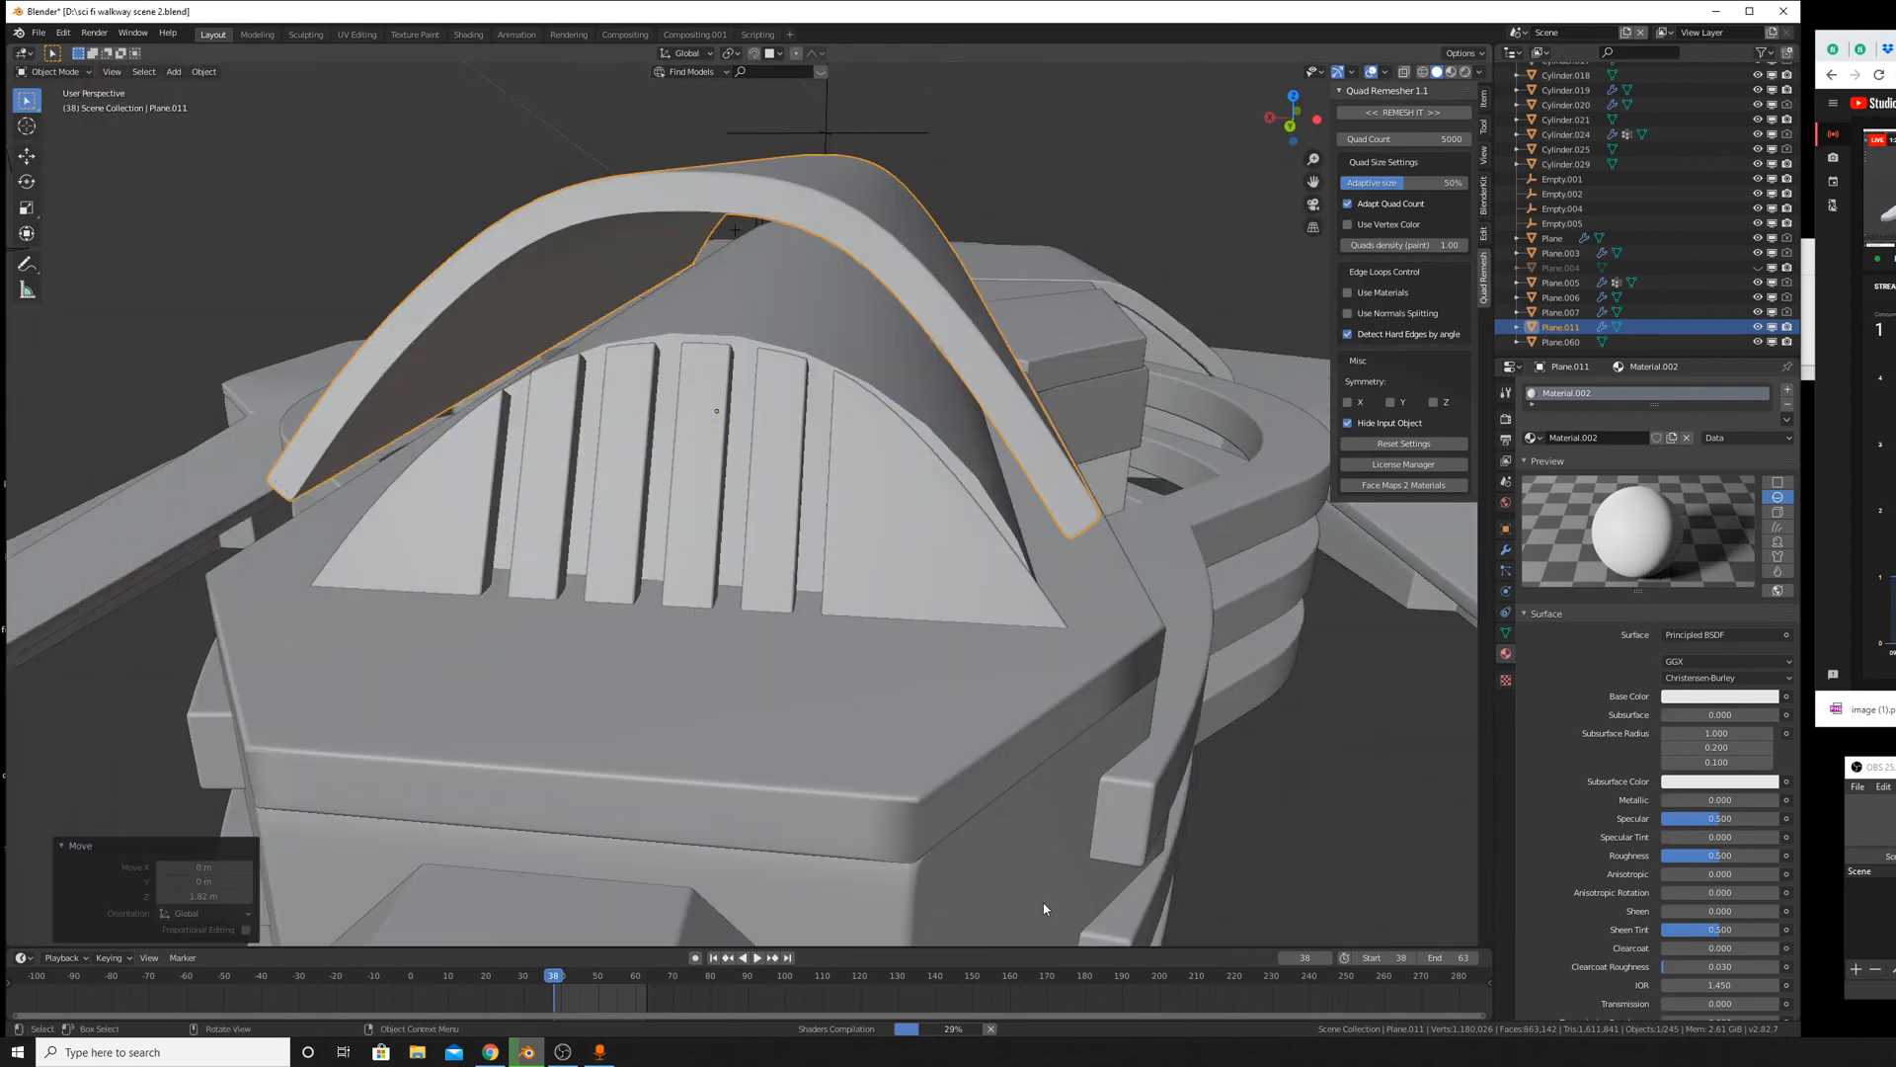
pyautogui.press('g')
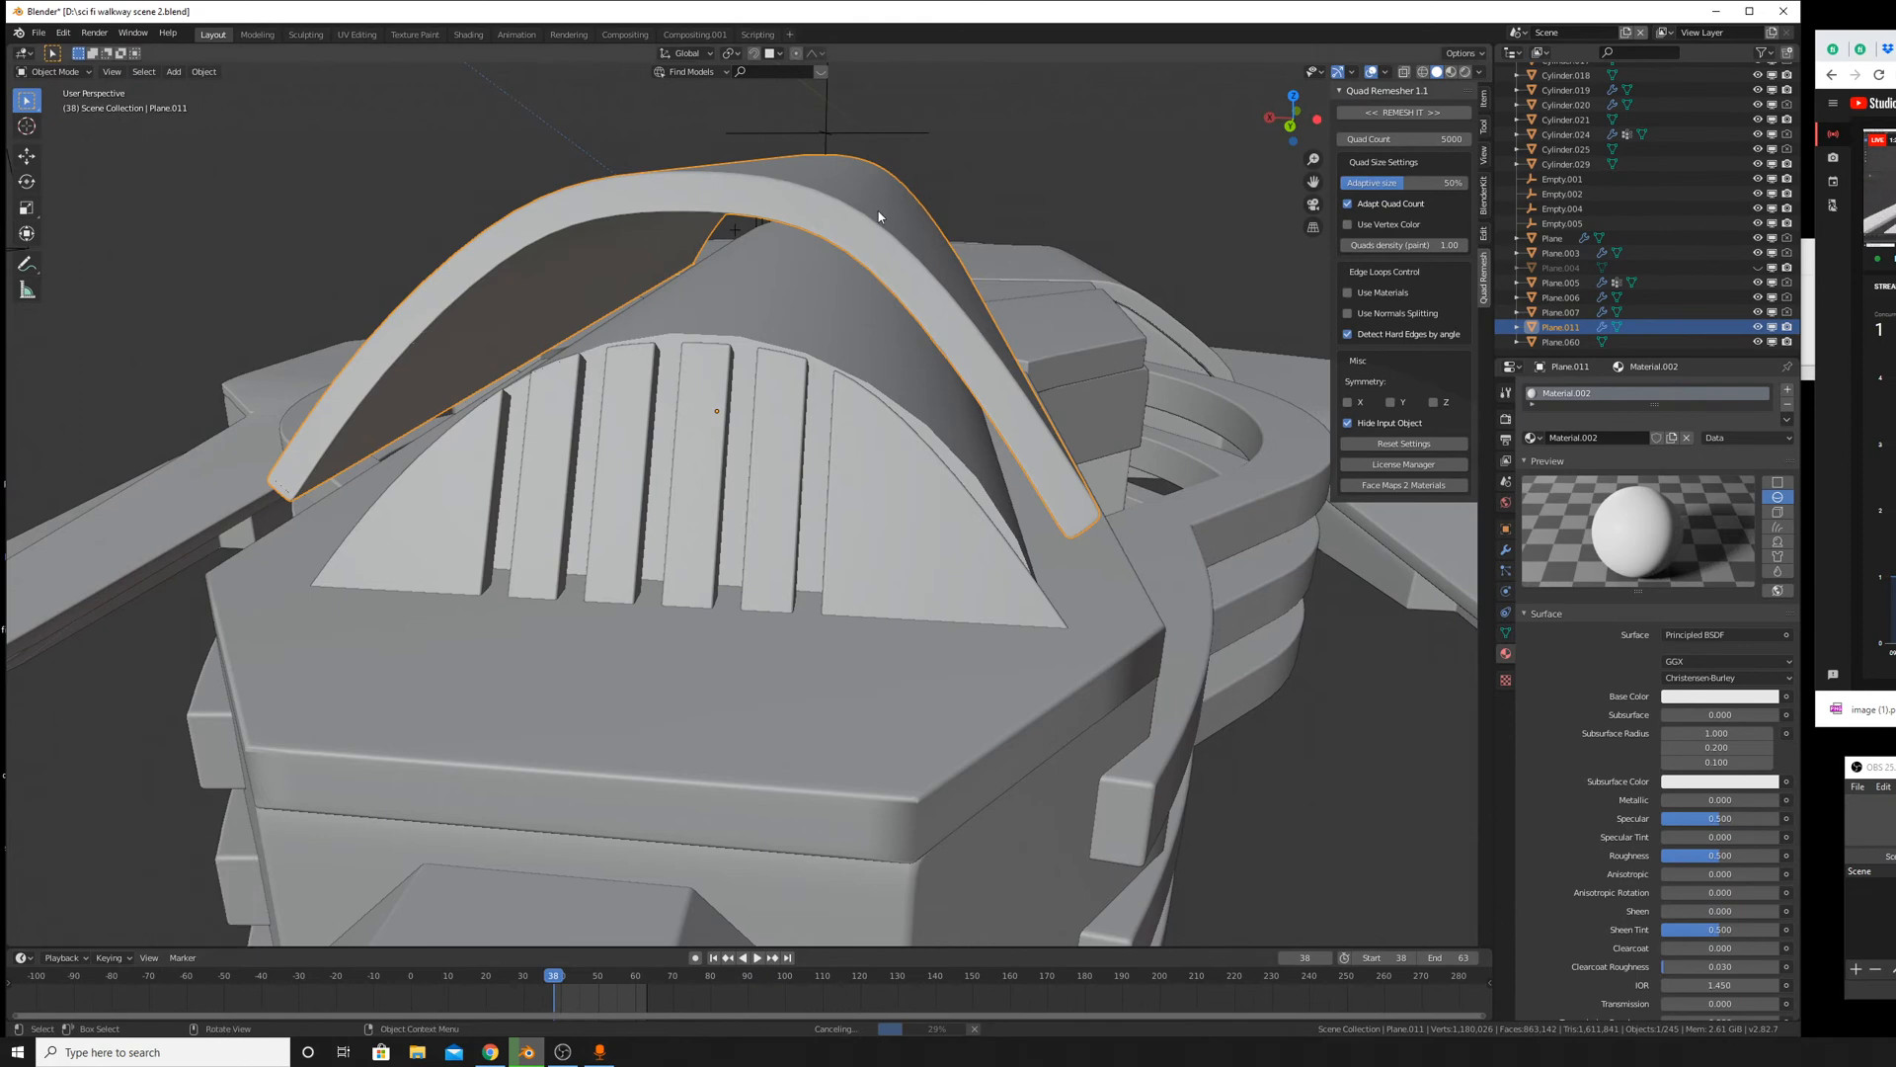
pyautogui.rightClick(889, 296)
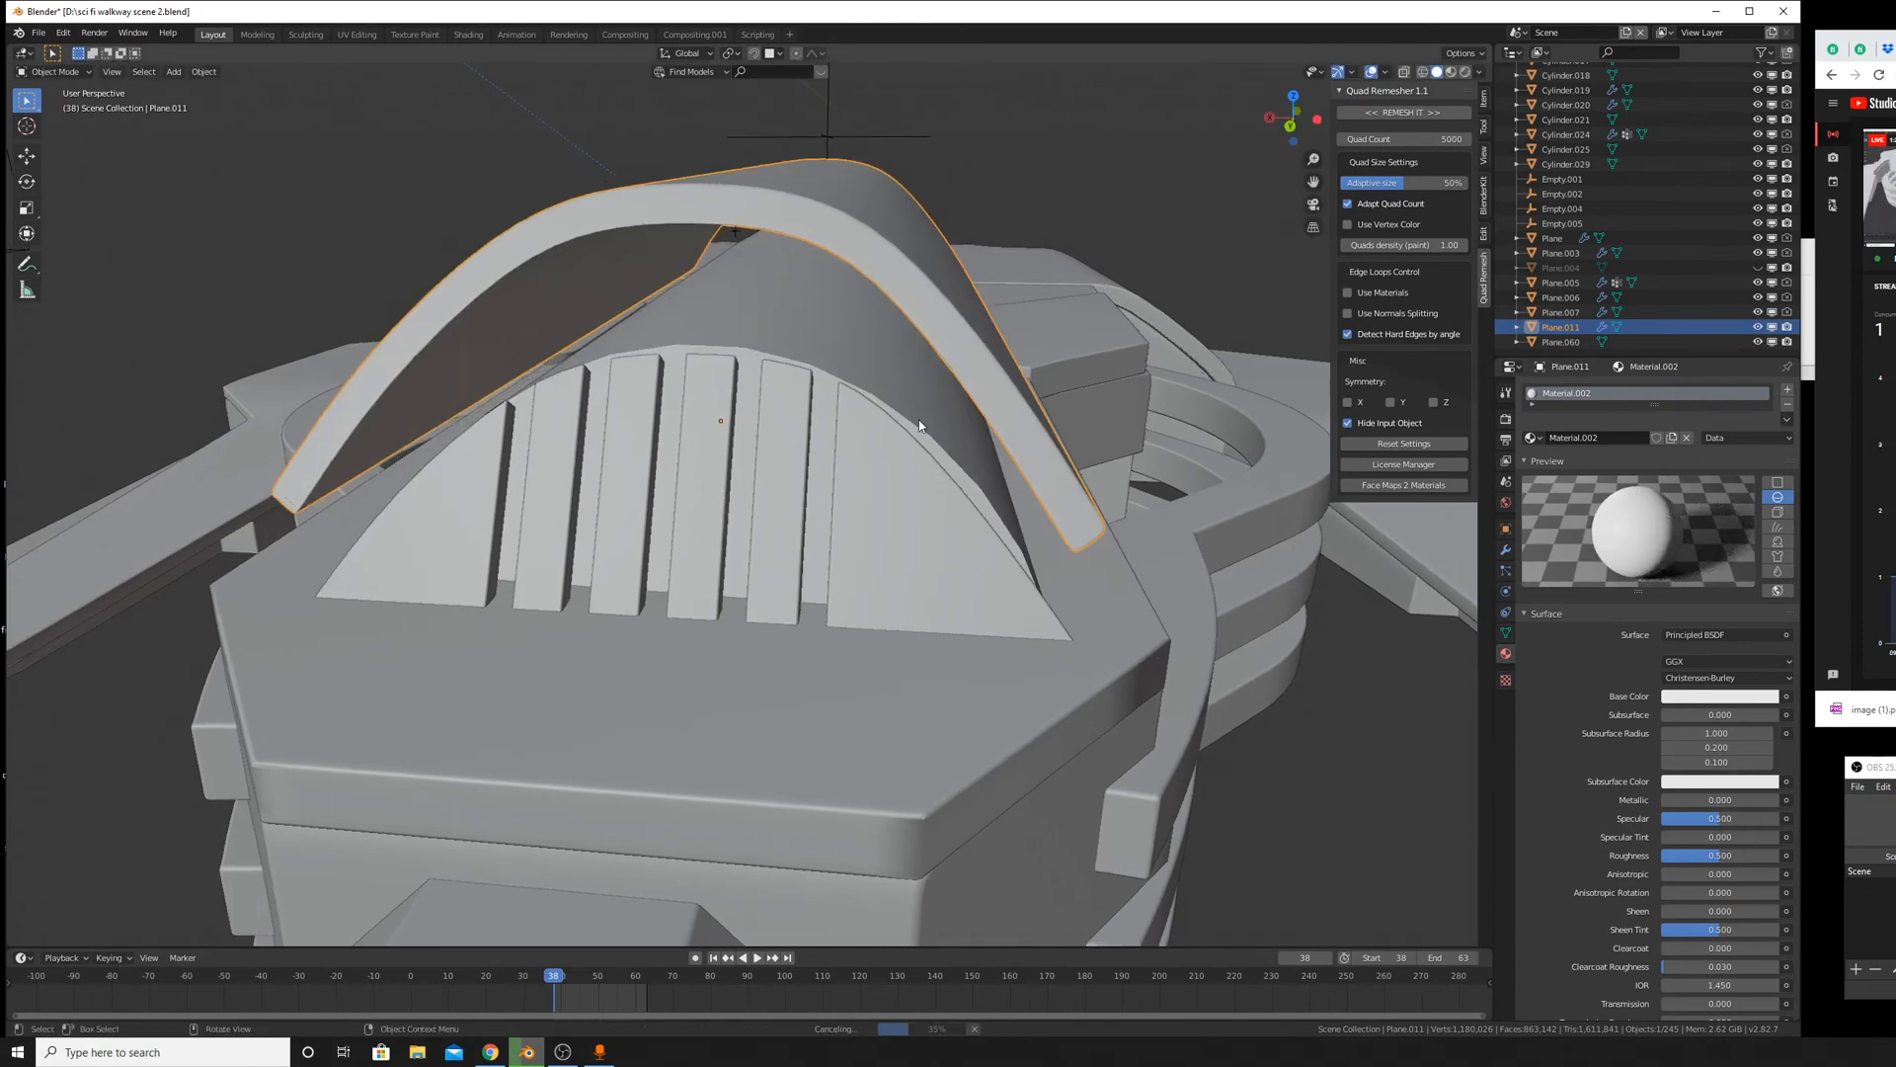
pyautogui.moveTo(919, 424); pyautogui.dragTo(978, 425, button='middle')
pyautogui.press('g')
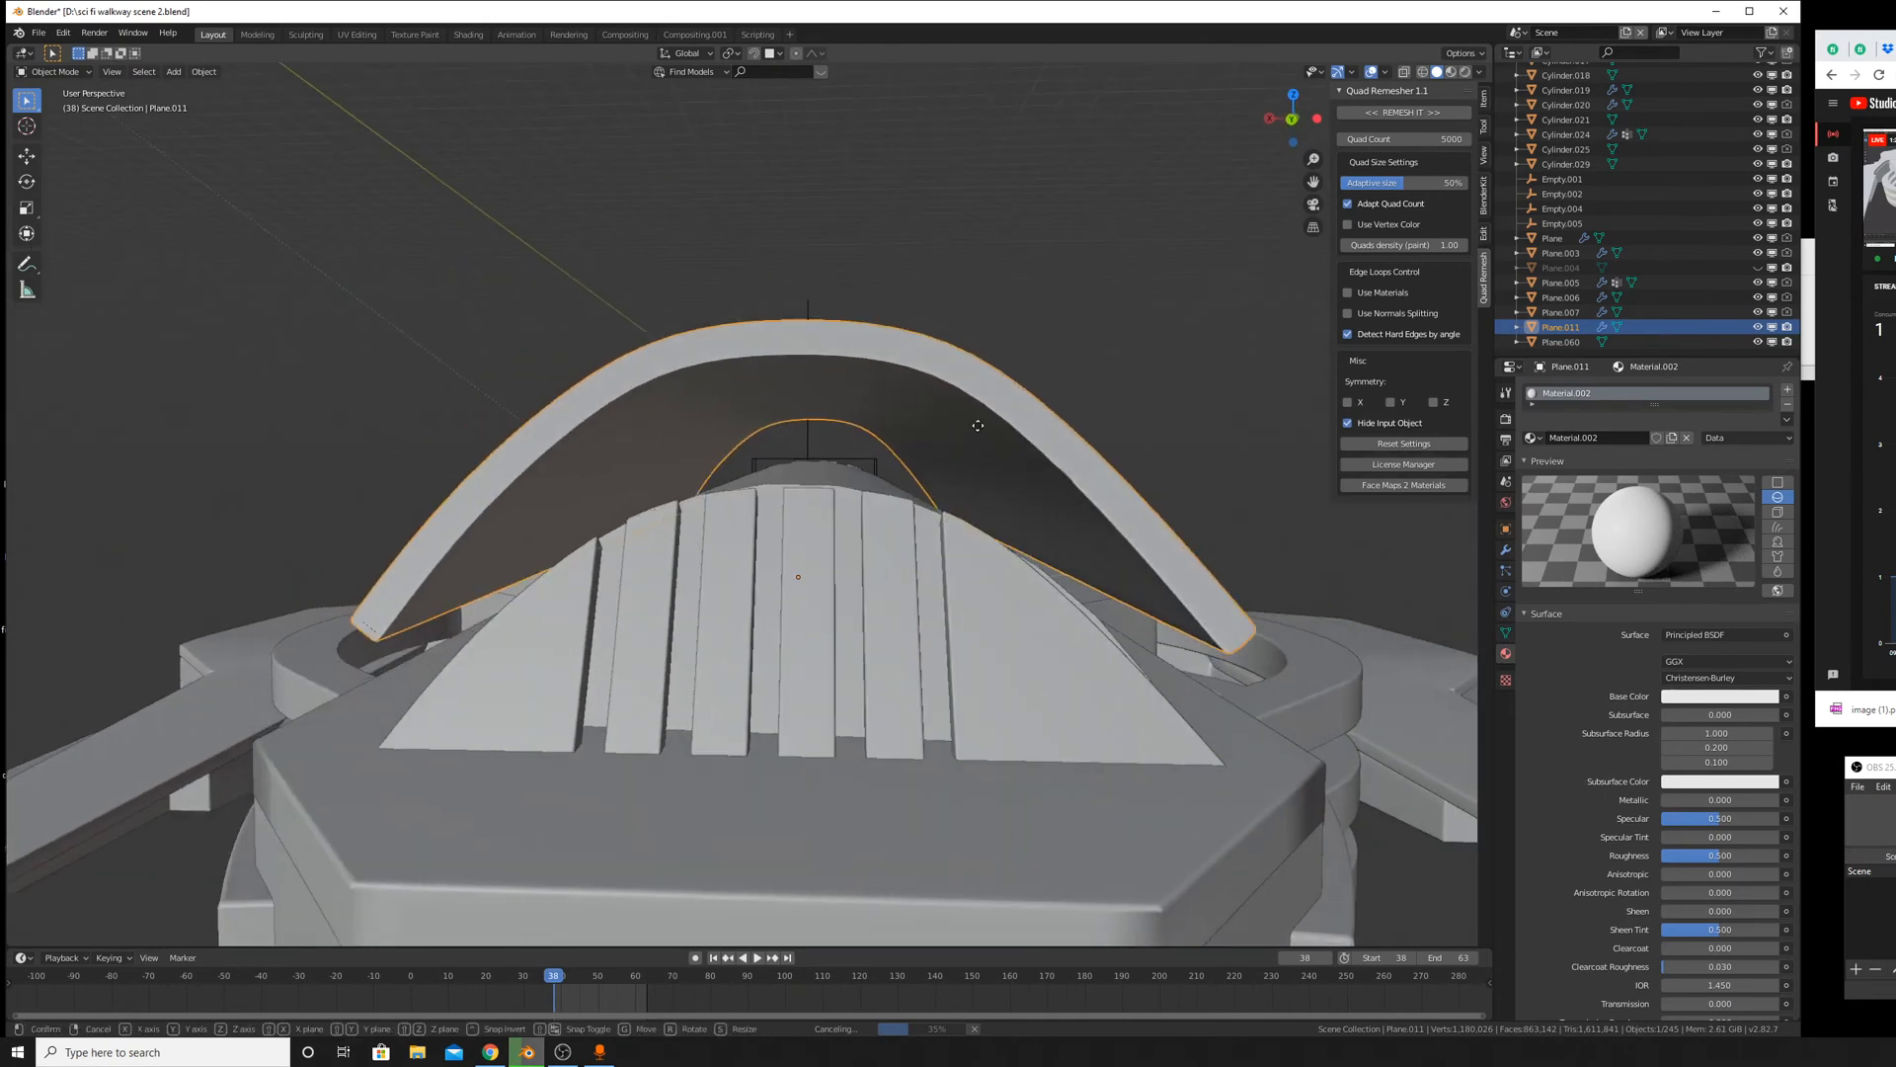
pyautogui.press('z')
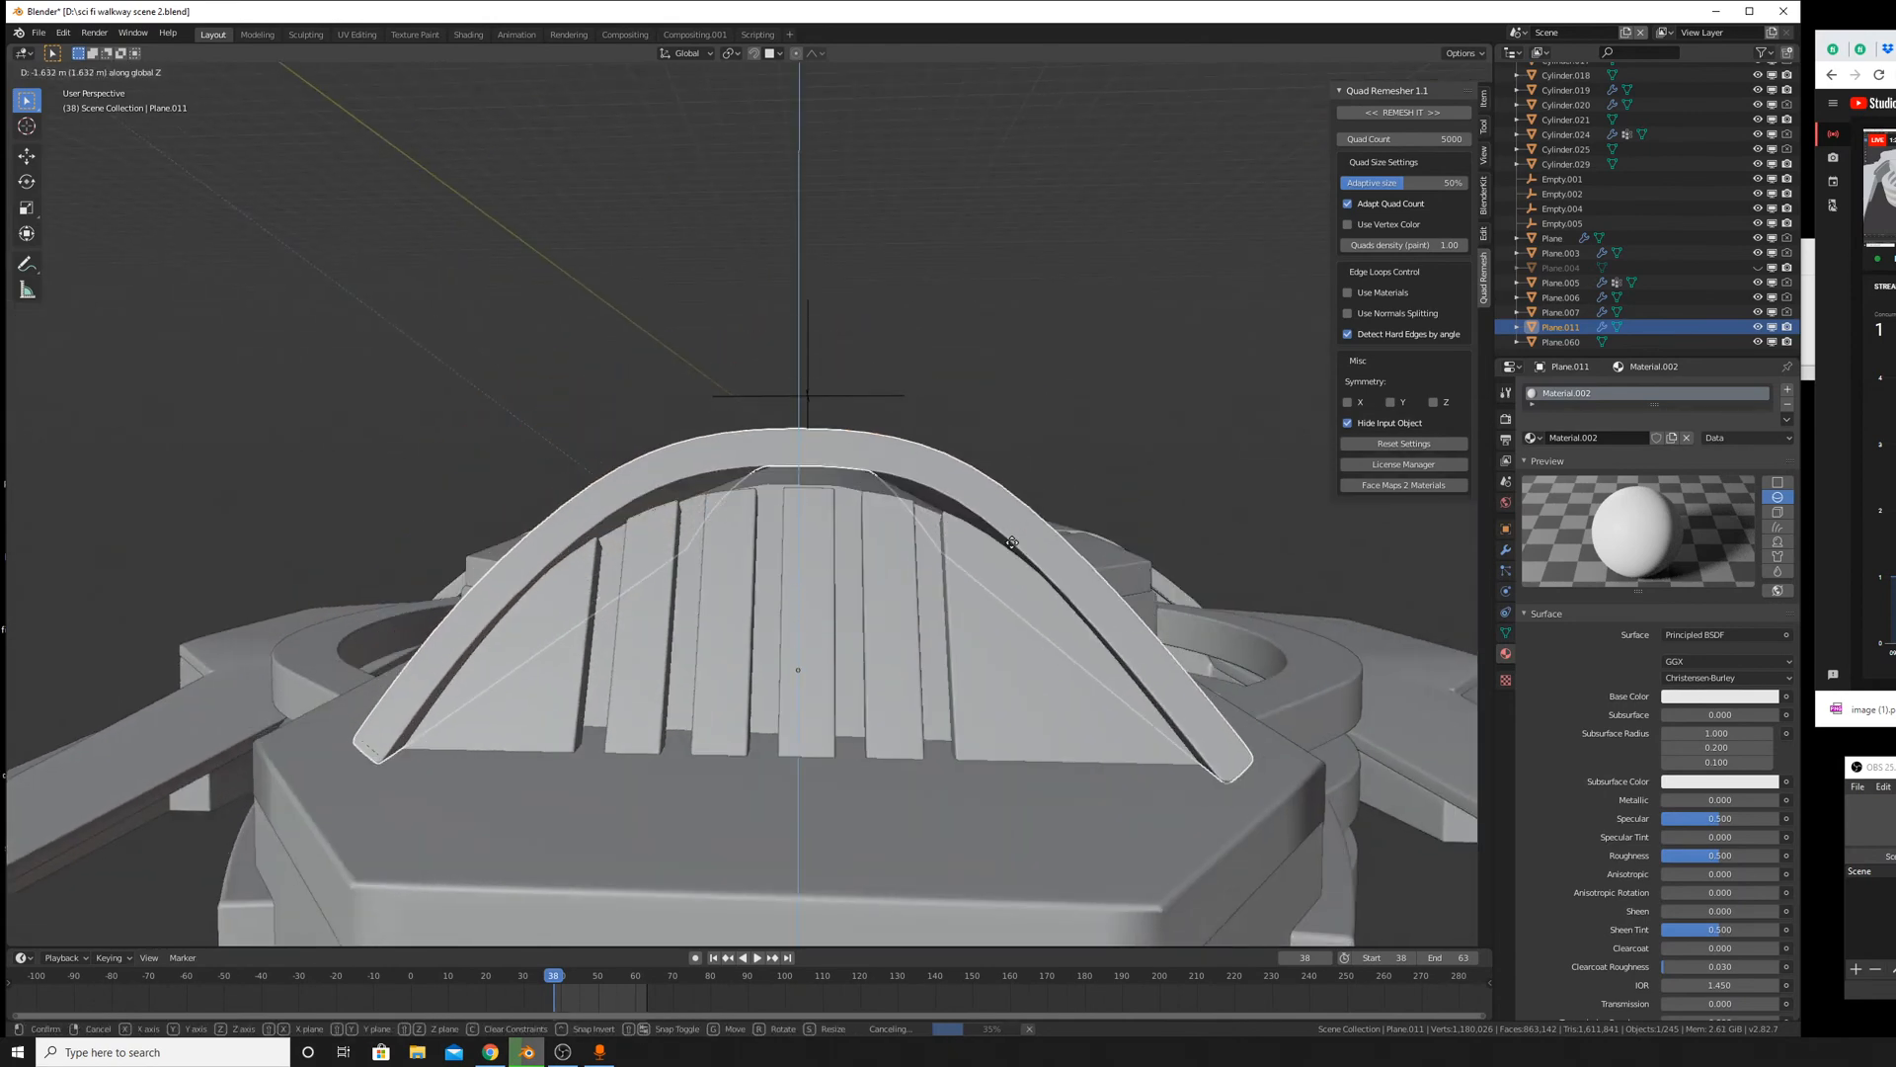
pyautogui.press('Escape')
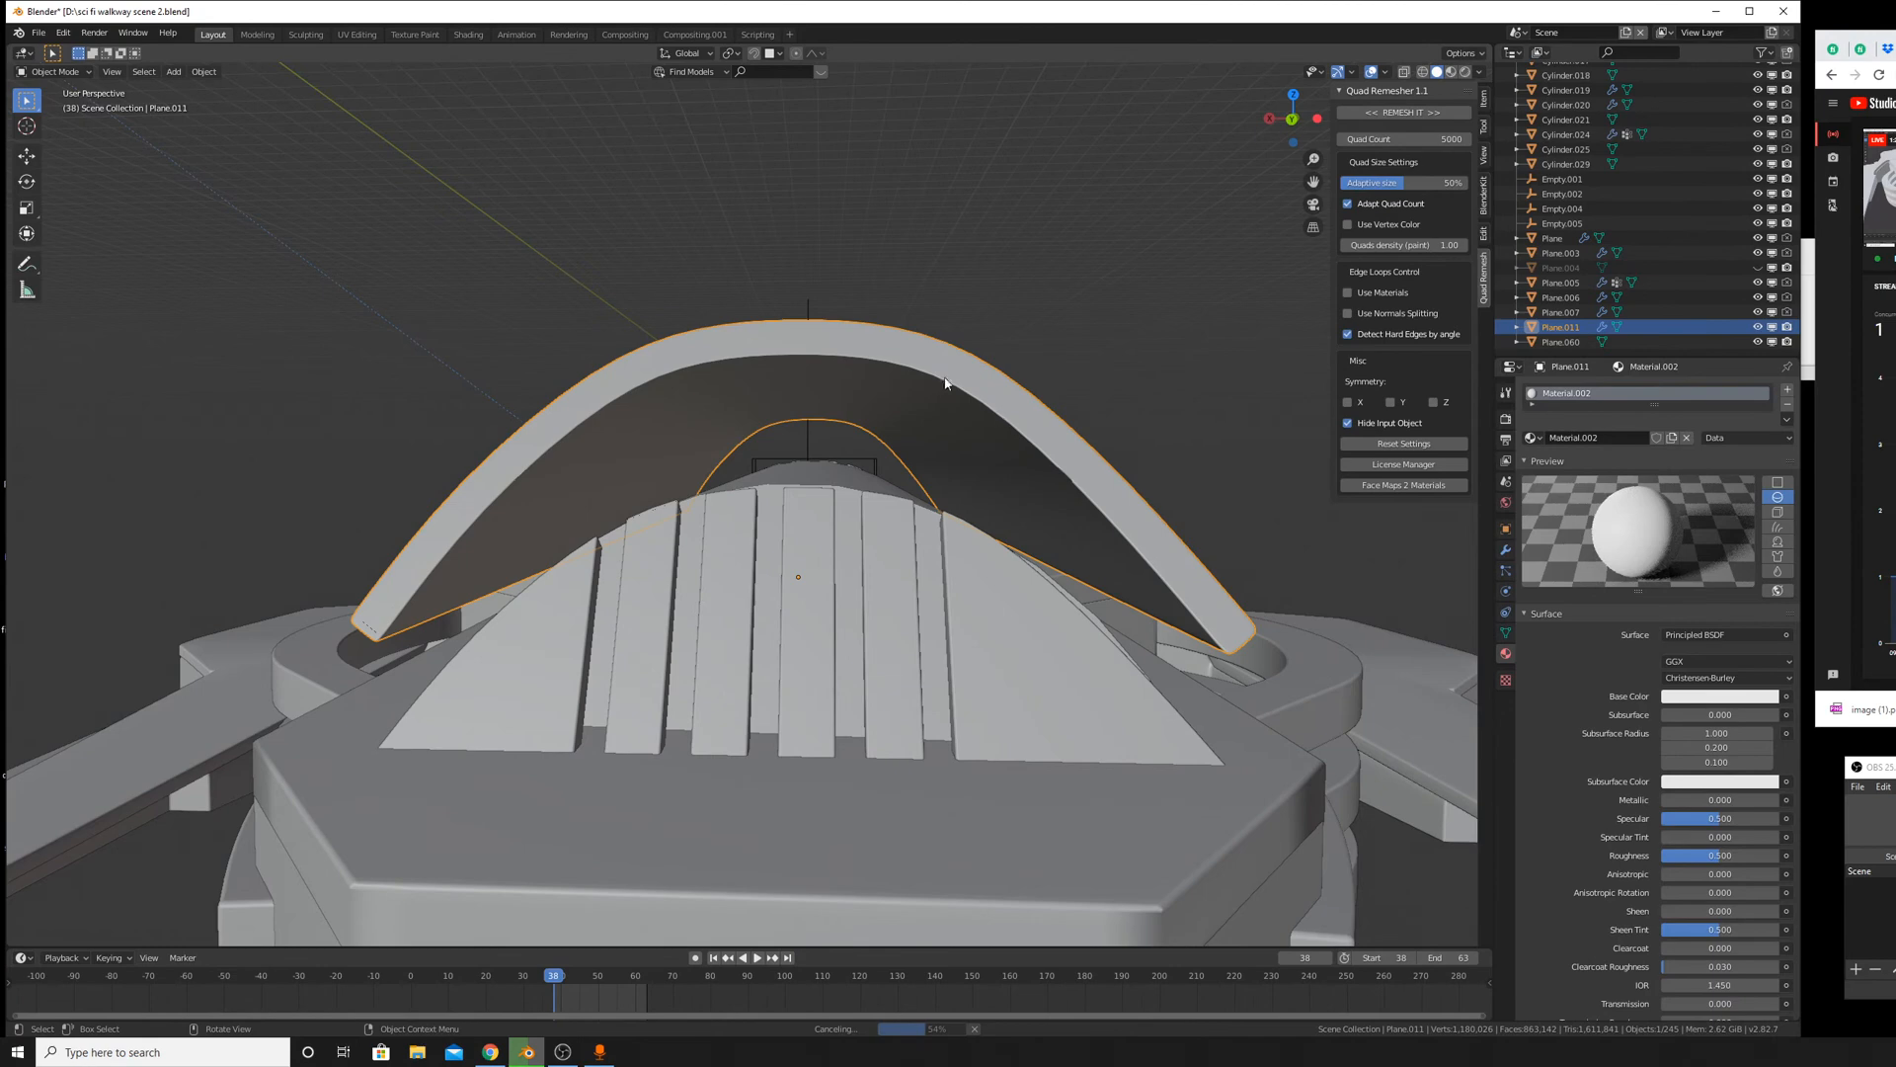
# Lower the arched cover about 1.97 m along the Z axis onto the hull and select the ribbed end piece beneath it.
pyautogui.scroll(3, 1037, 513)
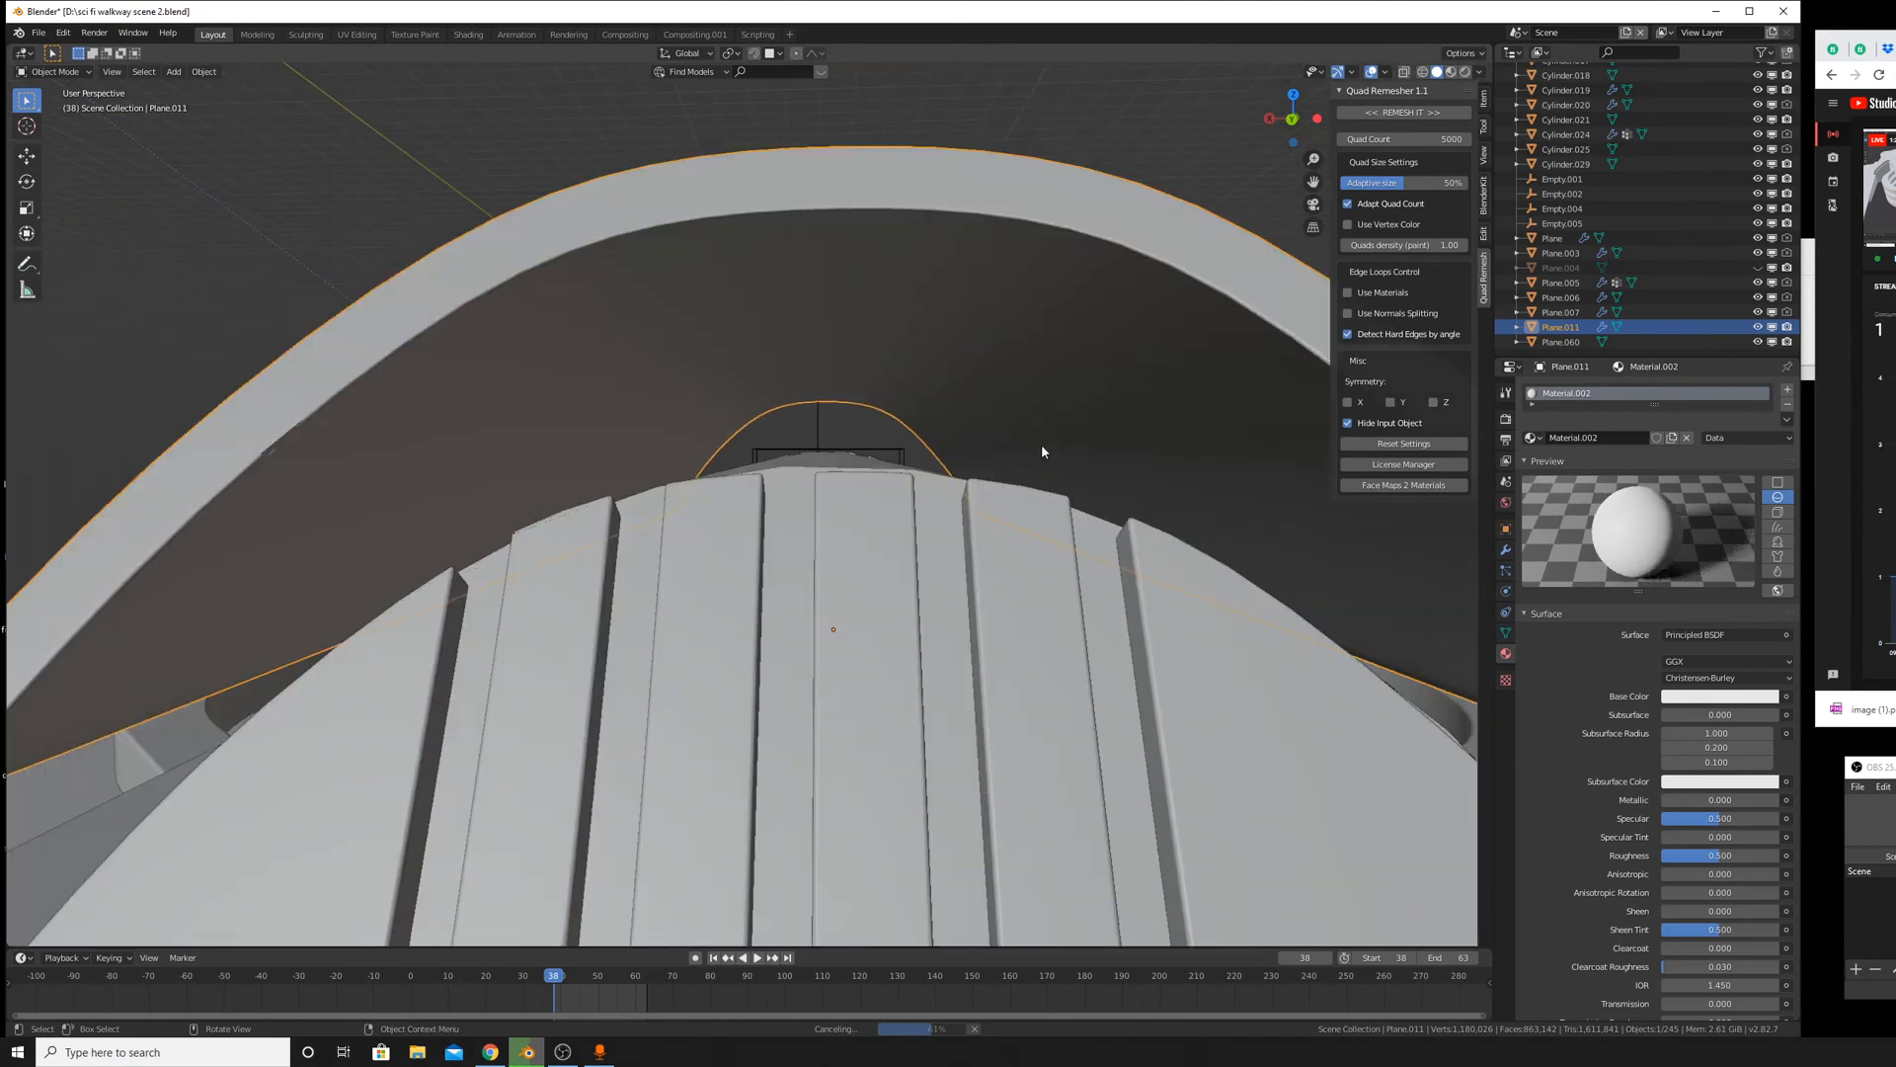
pyautogui.scroll(-3, 993, 422)
pyautogui.moveTo(993, 422); pyautogui.dragTo(1055, 429, button='middle')
pyautogui.press('g')
pyautogui.press('z')
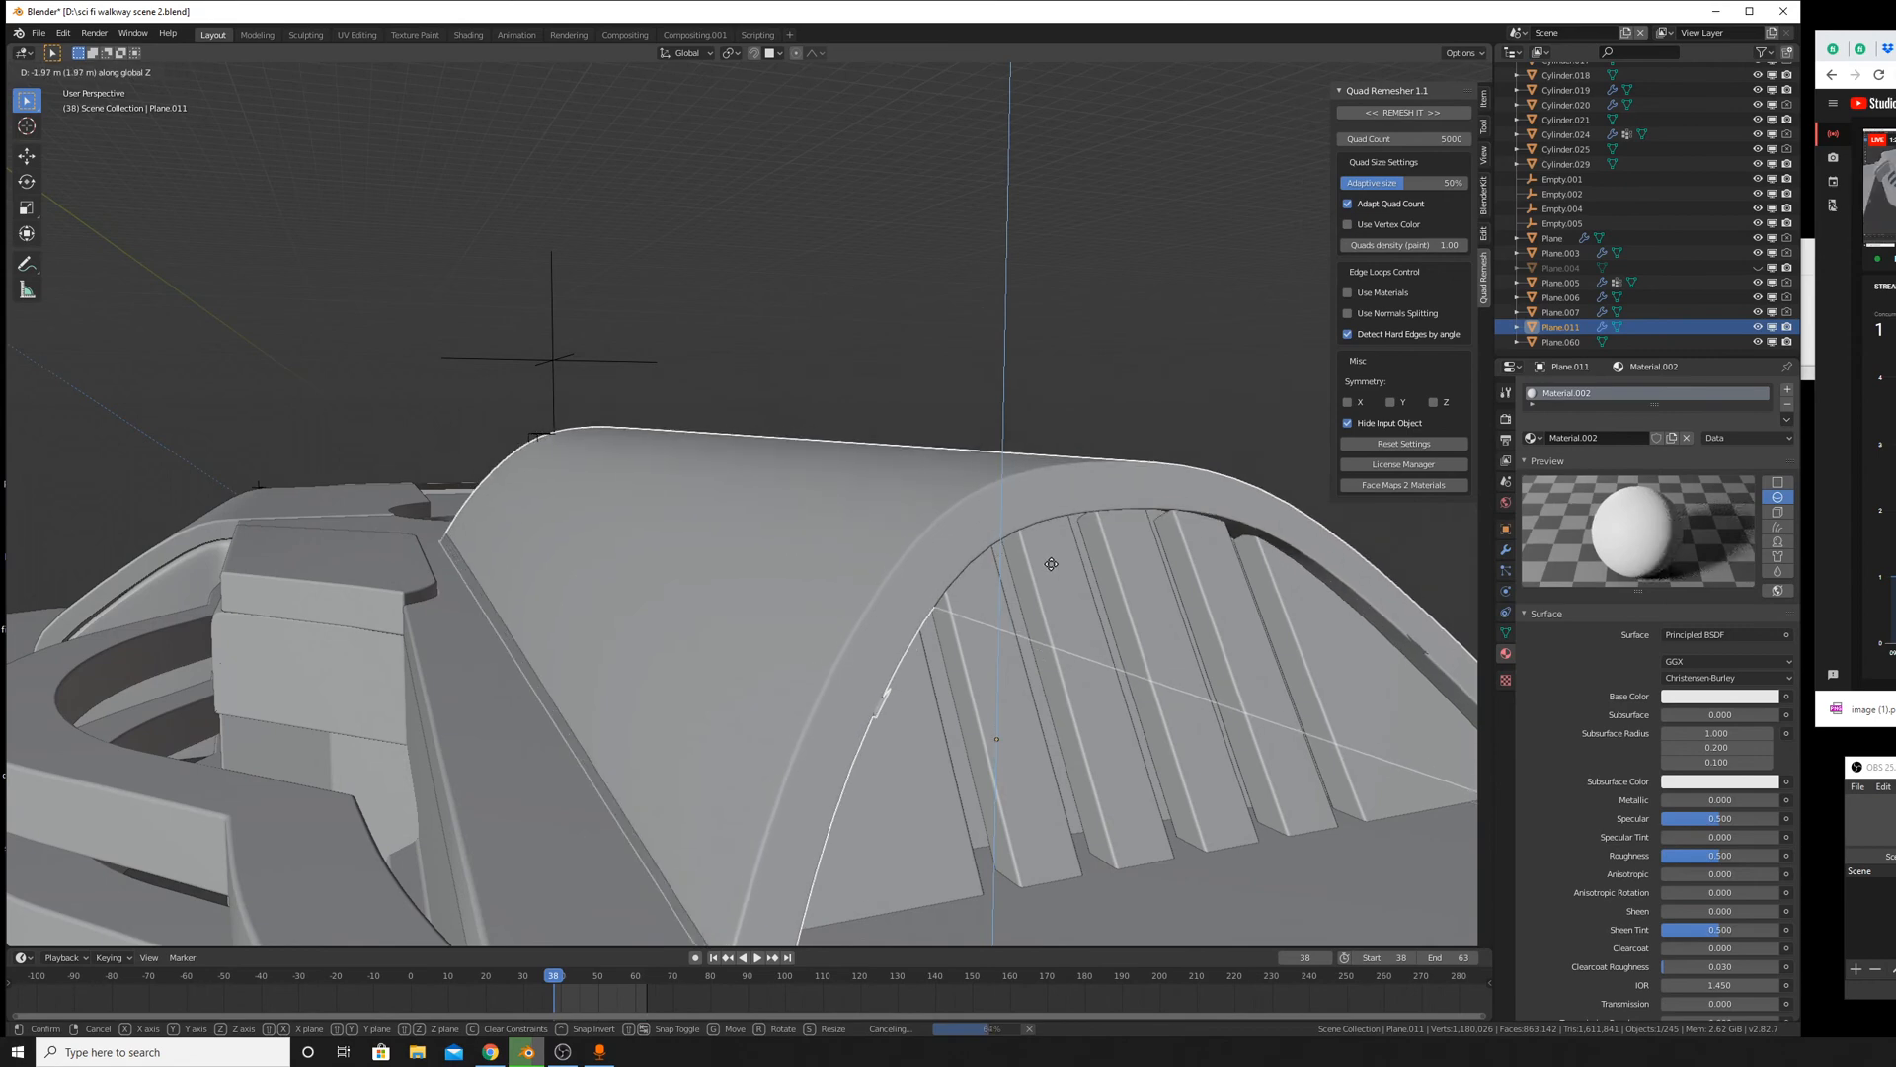
pyautogui.click(1068, 563)
pyautogui.moveTo(1069, 560)
pyautogui.mouseDown(button='middle')
pyautogui.moveTo(1037, 543)
pyautogui.moveTo(1087, 530)
pyautogui.mouseUp(button='middle')
pyautogui.click(1114, 472)
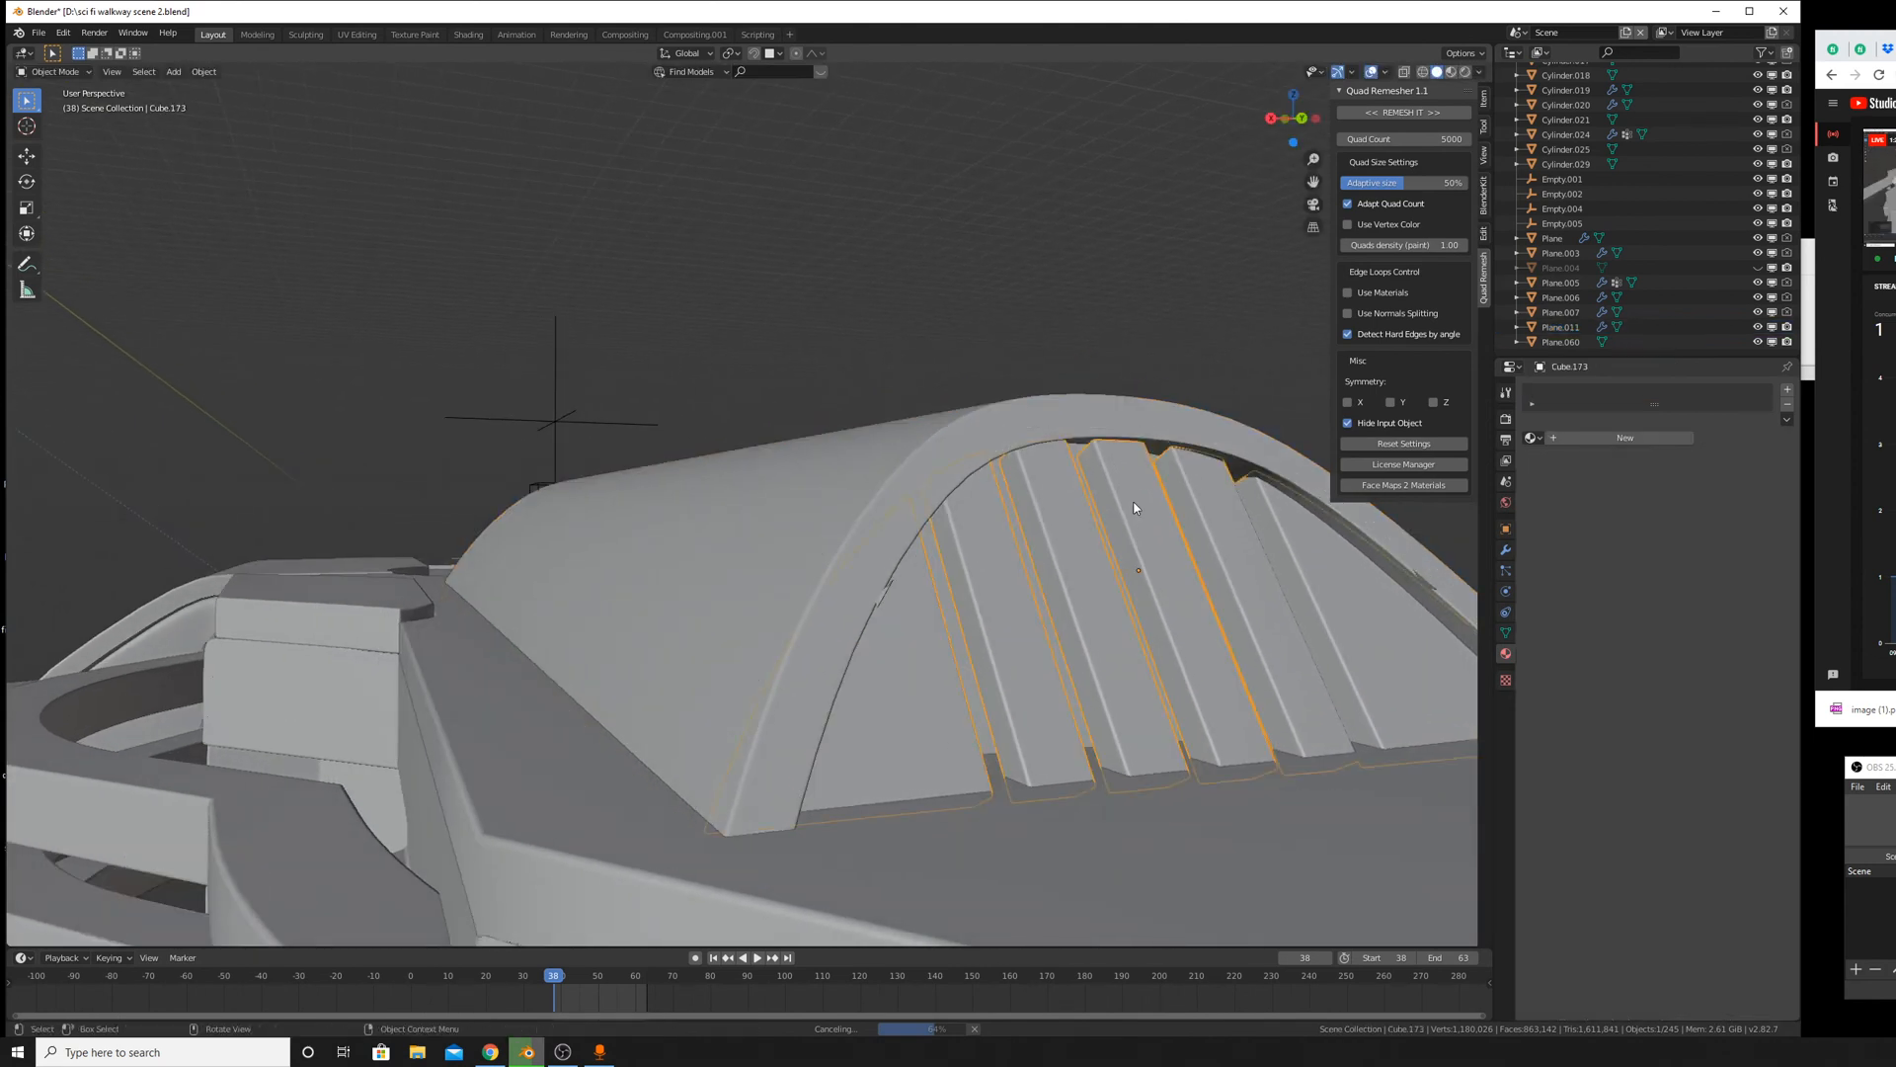
# Scale the red glowing cylinder beneath the arched cover down slightly and lower it about 0.26 m along the Z axis.
pyautogui.click(1106, 426)
pyautogui.moveTo(1106, 472); pyautogui.dragTo(1093, 478, button='middle')
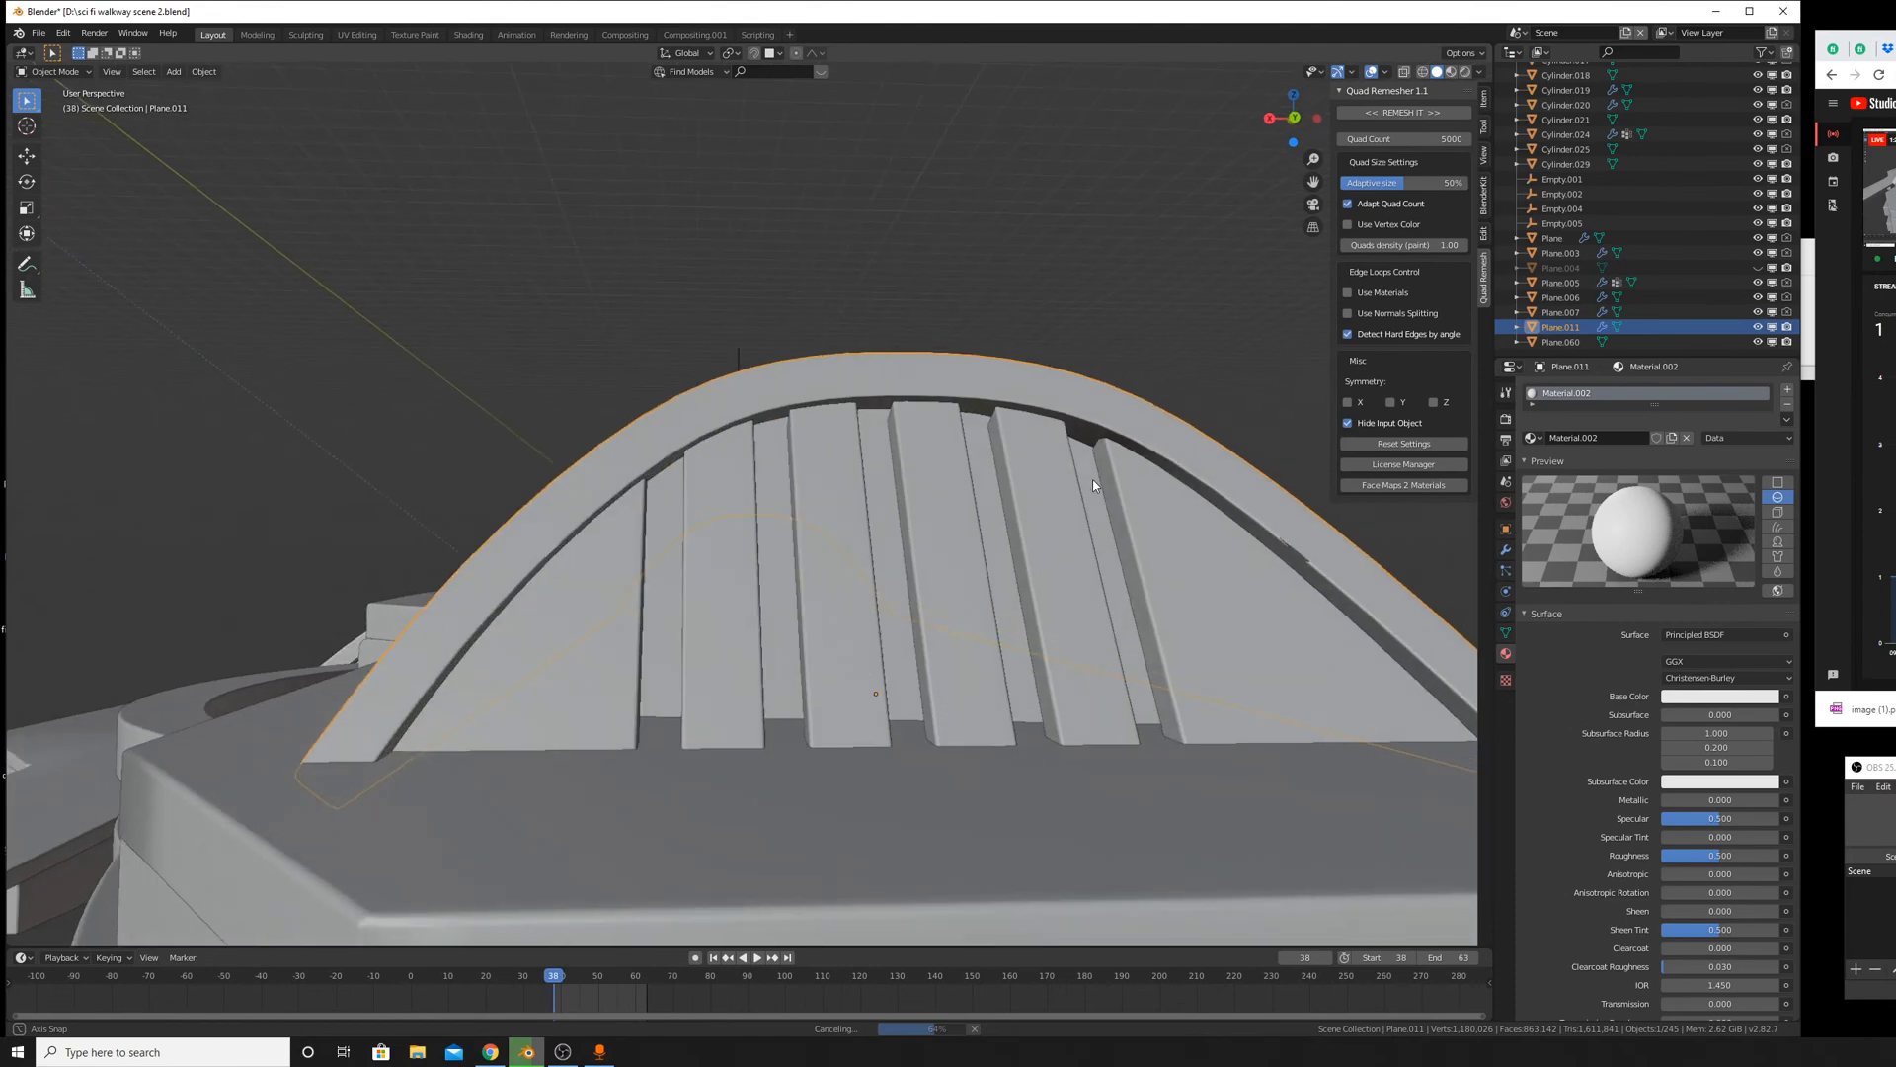
pyautogui.click(980, 444)
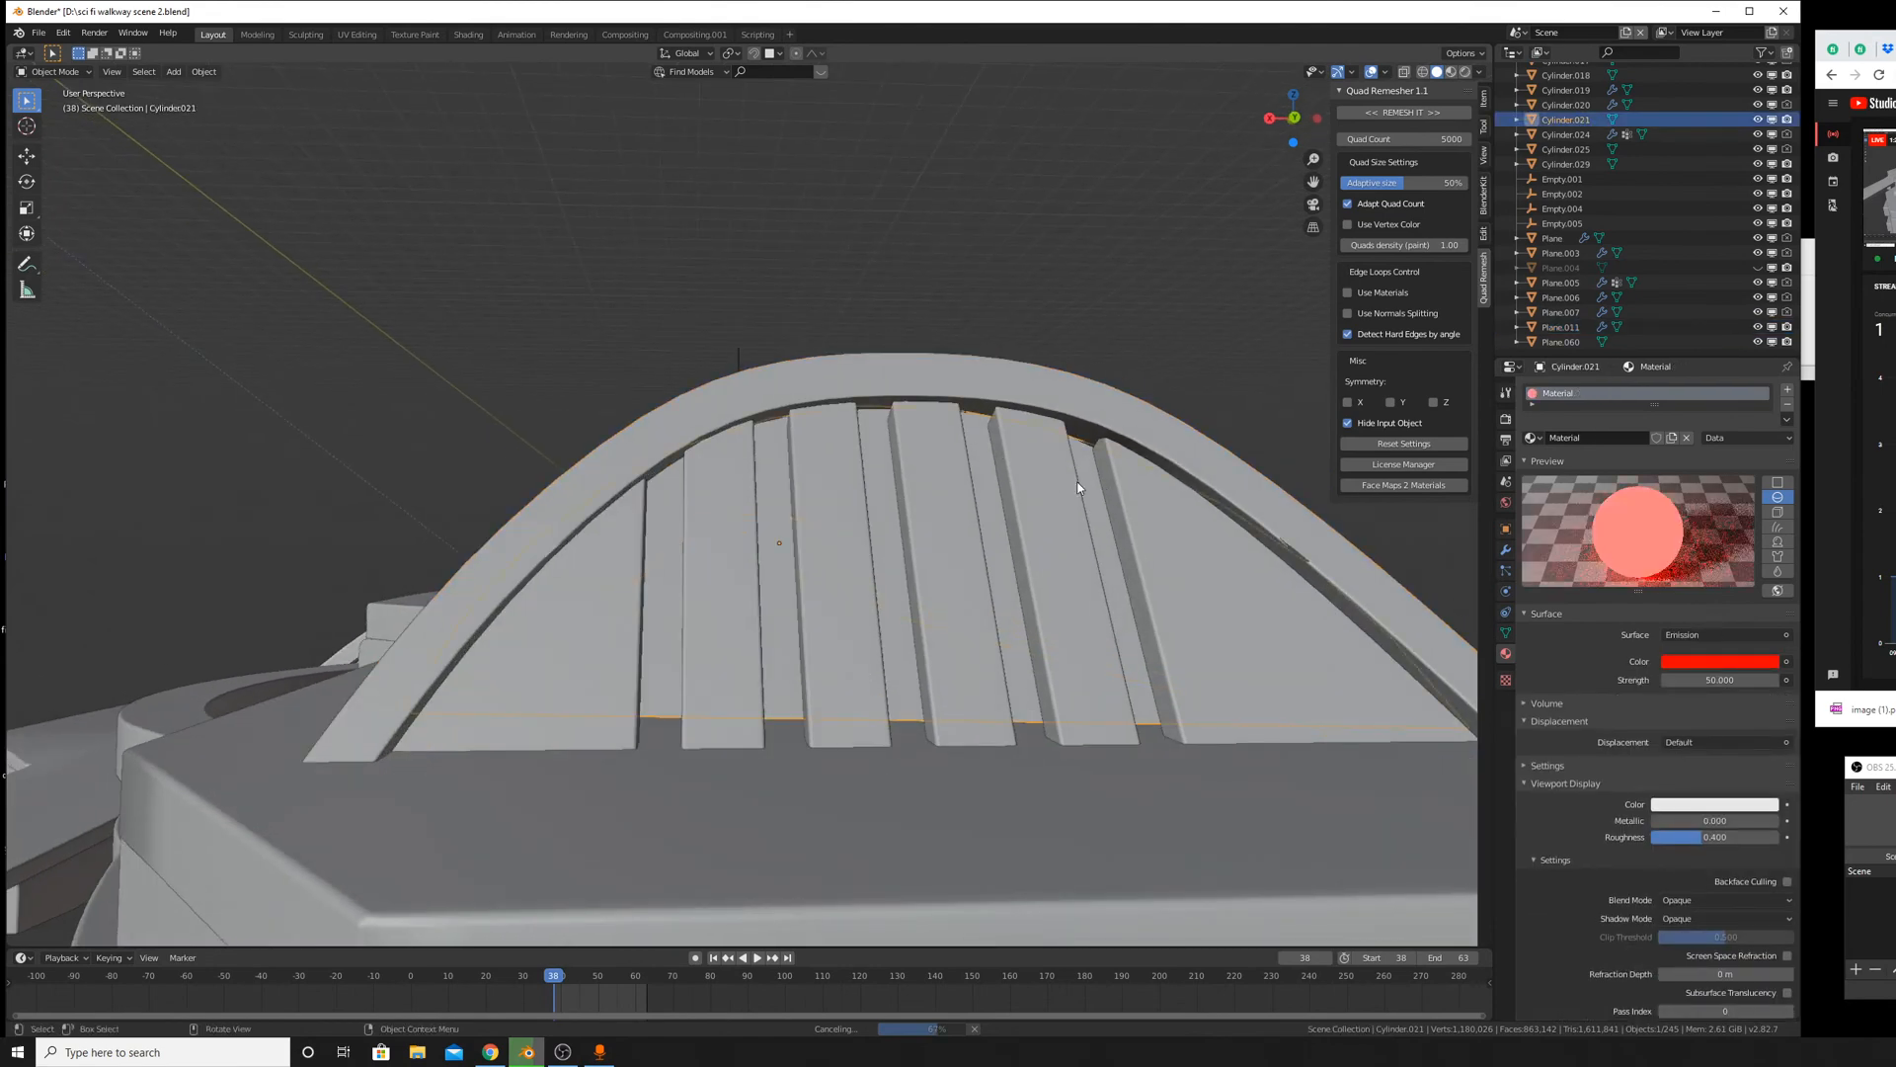
pyautogui.press('s')
pyautogui.click(1080, 489)
pyautogui.press('g')
pyautogui.press('z')
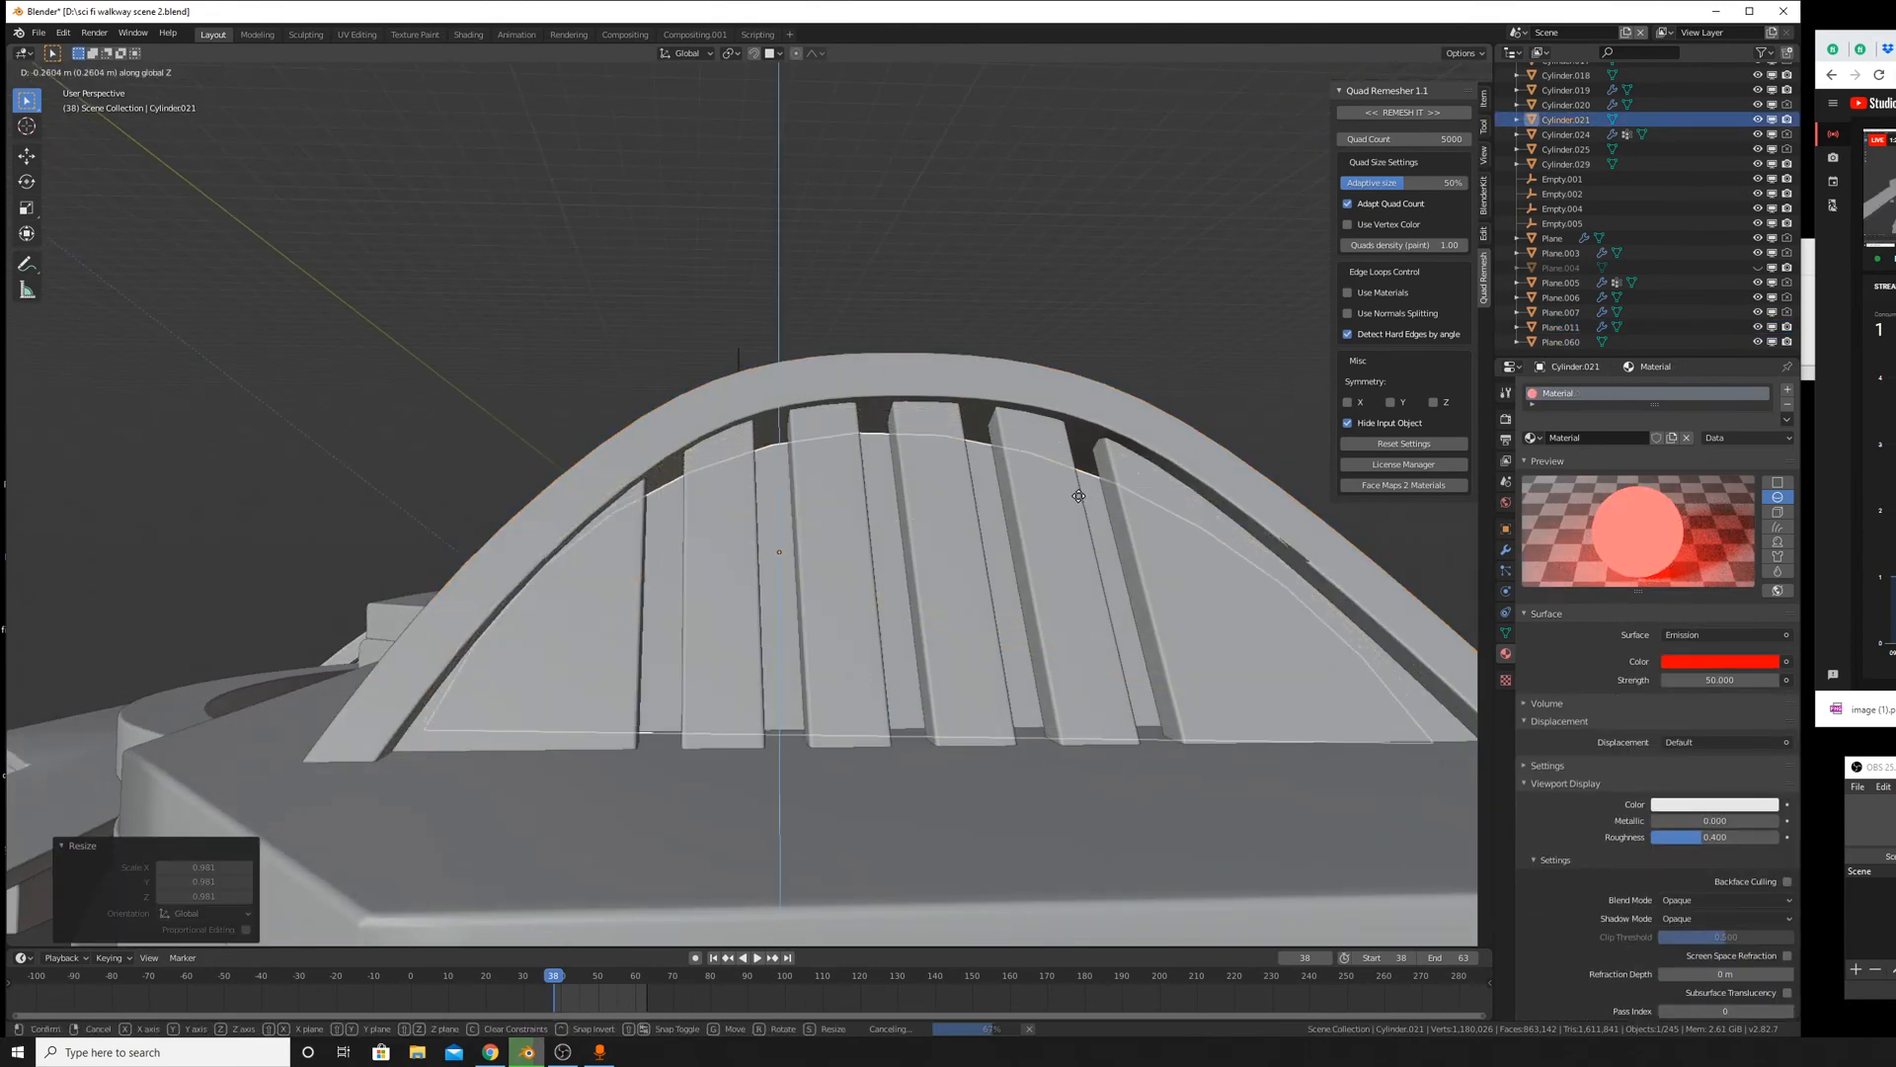
pyautogui.click(1078, 496)
# Lower the arched cover about 0.236 m along the Z axis to close the gap above the ribbed end.
pyautogui.click(1059, 411)
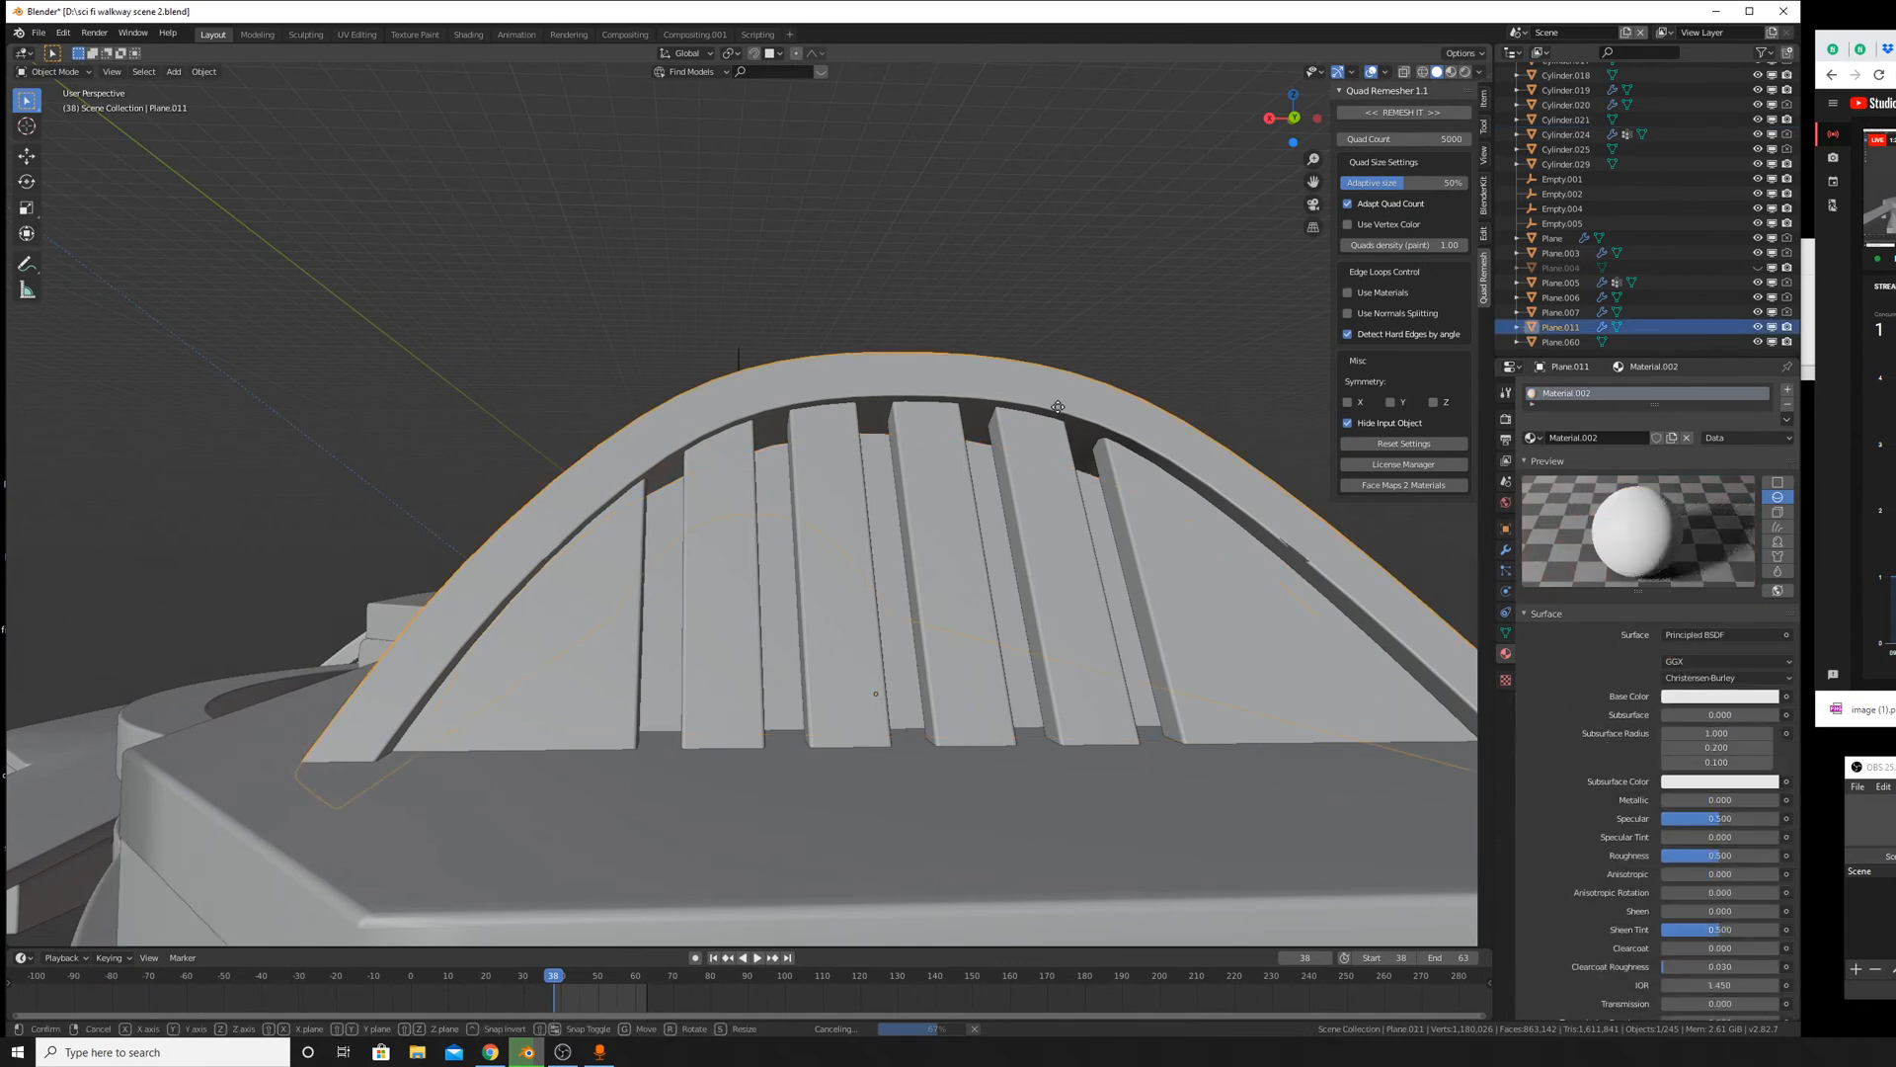
pyautogui.press('g')
pyautogui.press('z')
pyautogui.click(1056, 422)
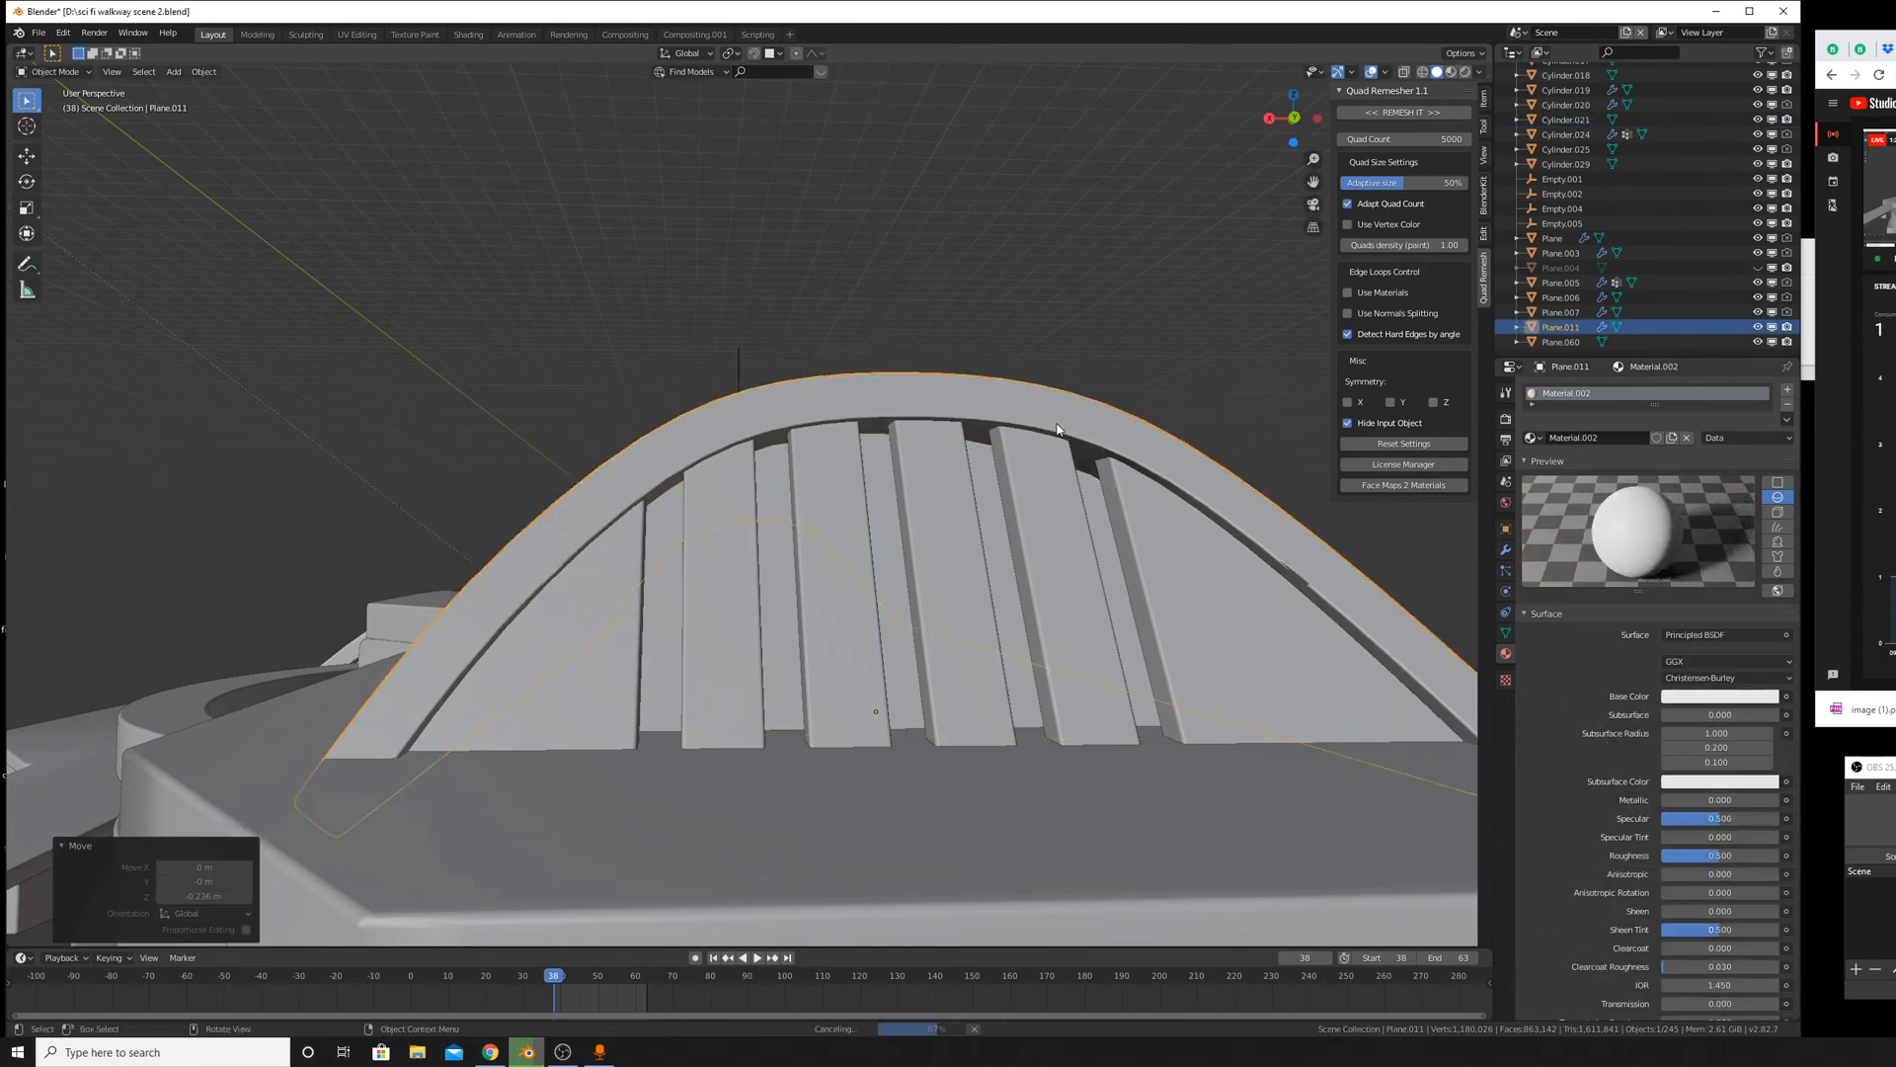
pyautogui.moveTo(1056, 422); pyautogui.dragTo(1103, 743, button='middle')
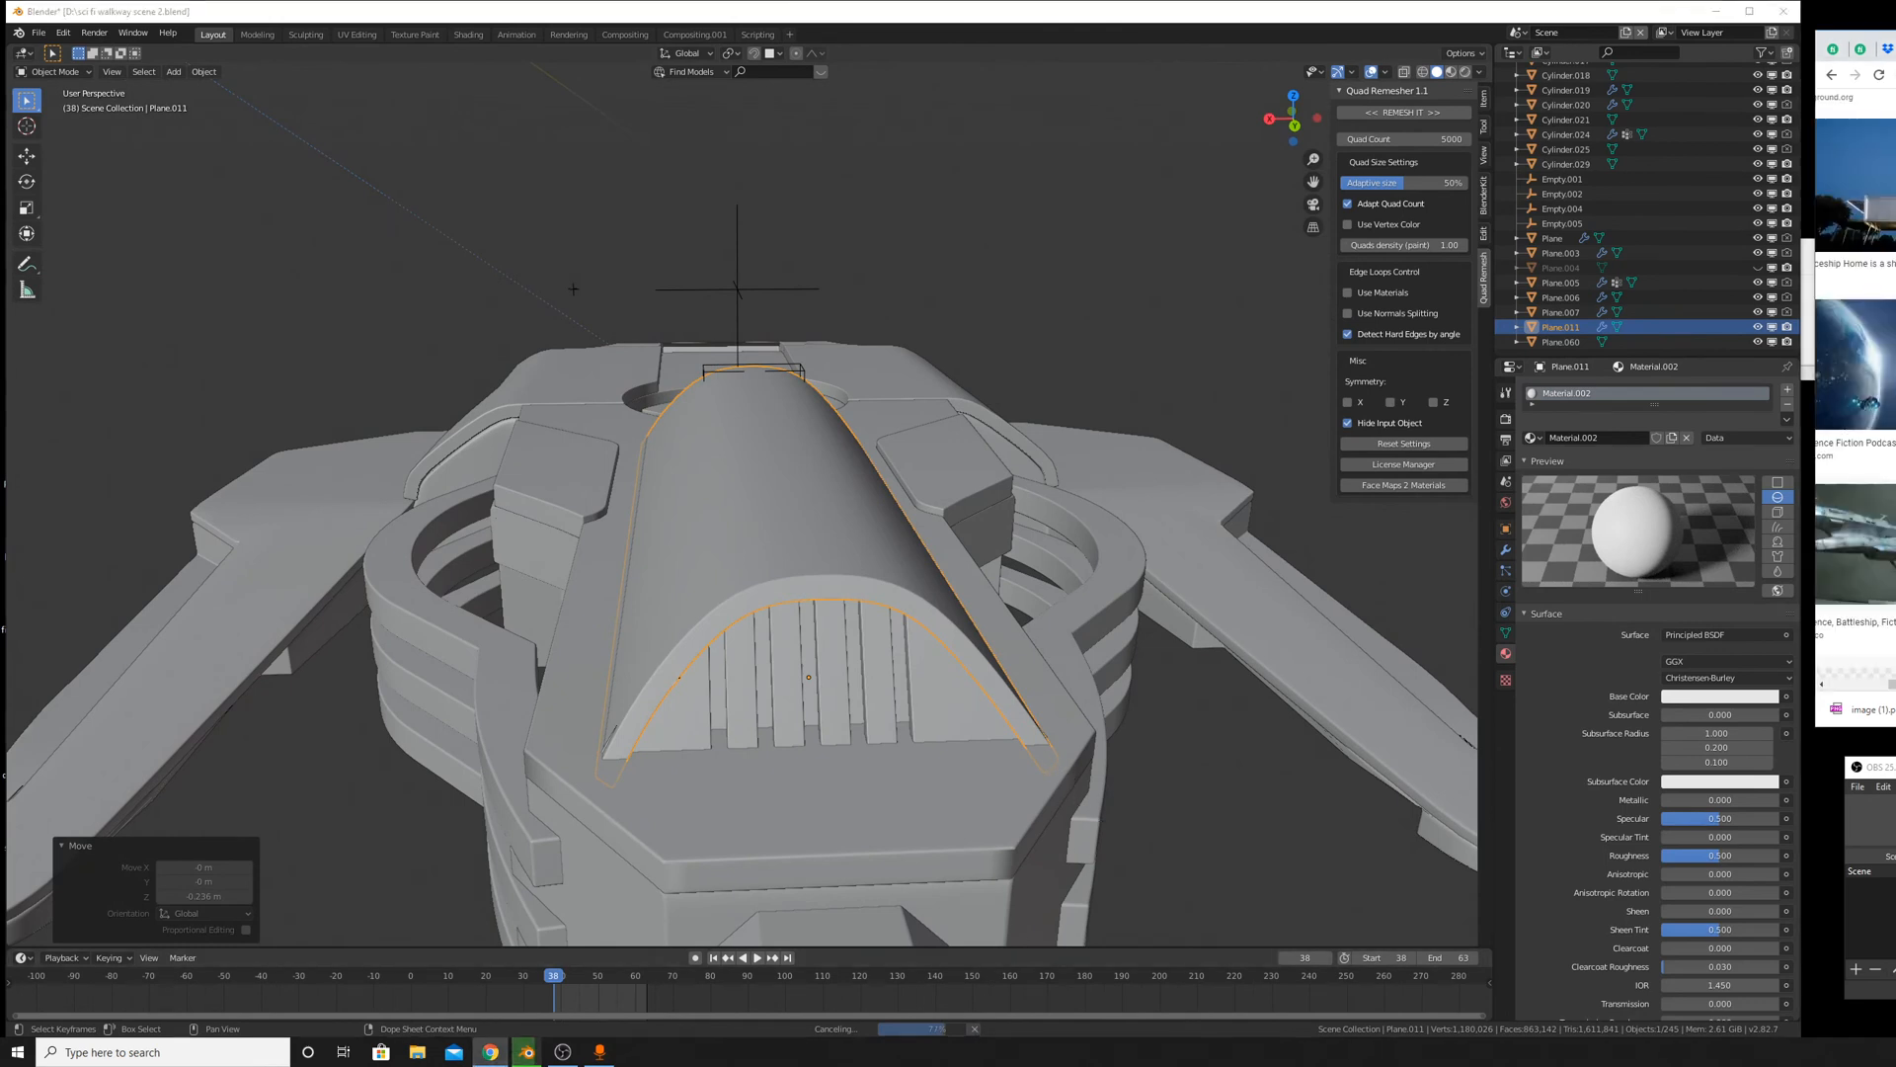
# Switch to the browser and look through the sci-fi spaceship image results for reference.
pyautogui.scroll(-10, 1854, 382)
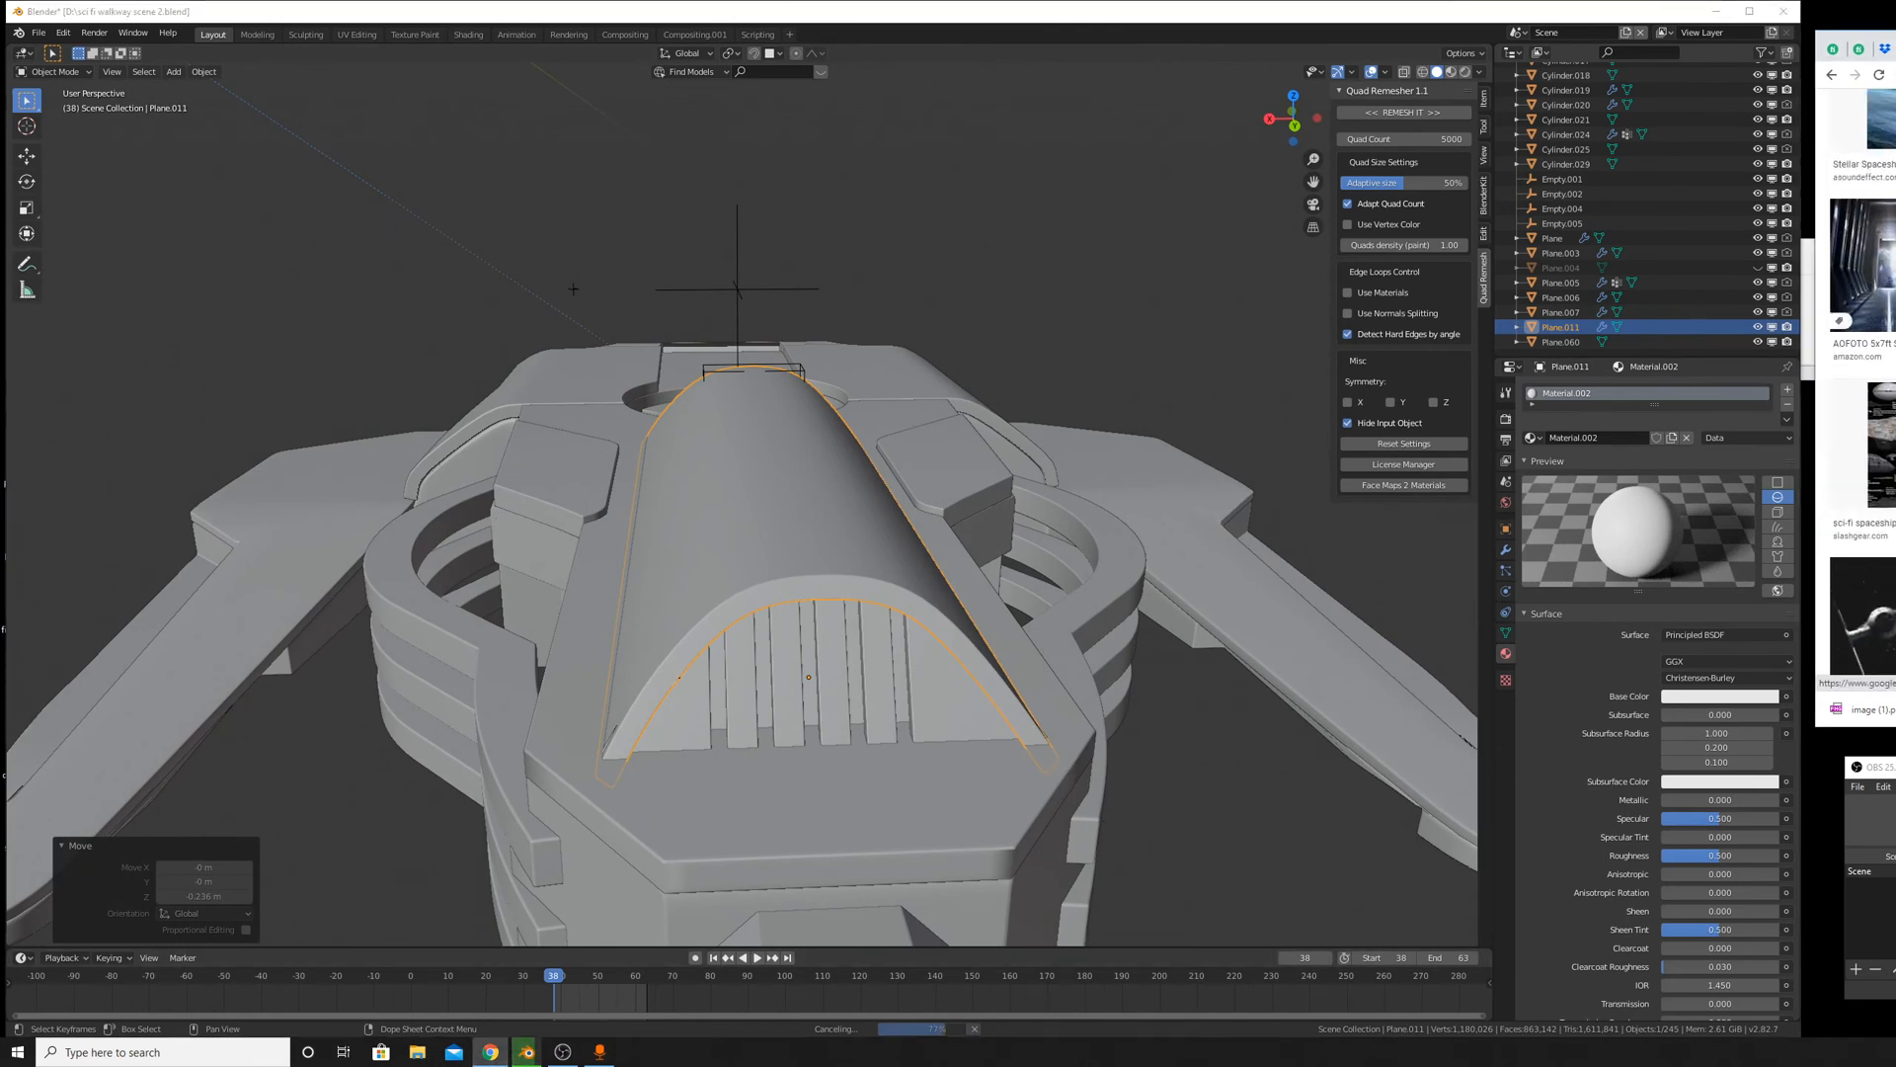
pyautogui.scroll(-10, 1855, 382)
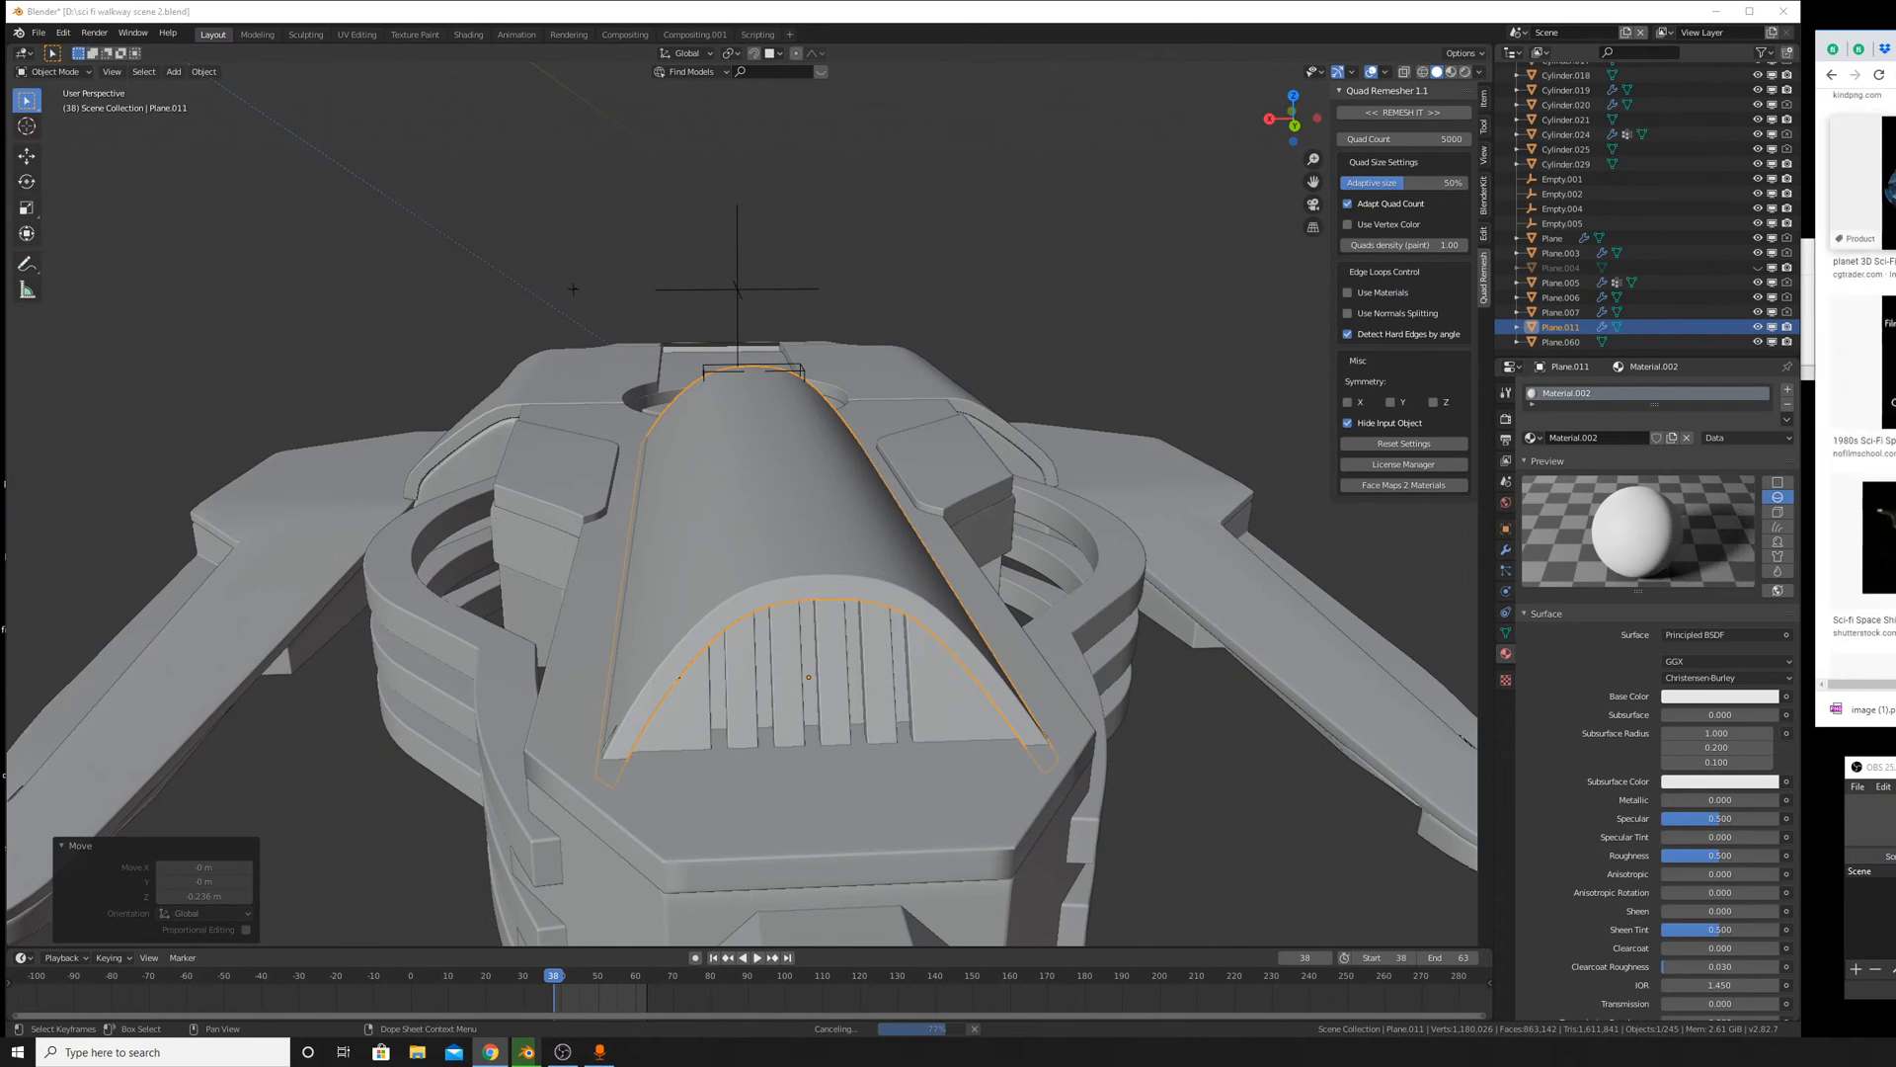
pyautogui.scroll(10, 1855, 395)
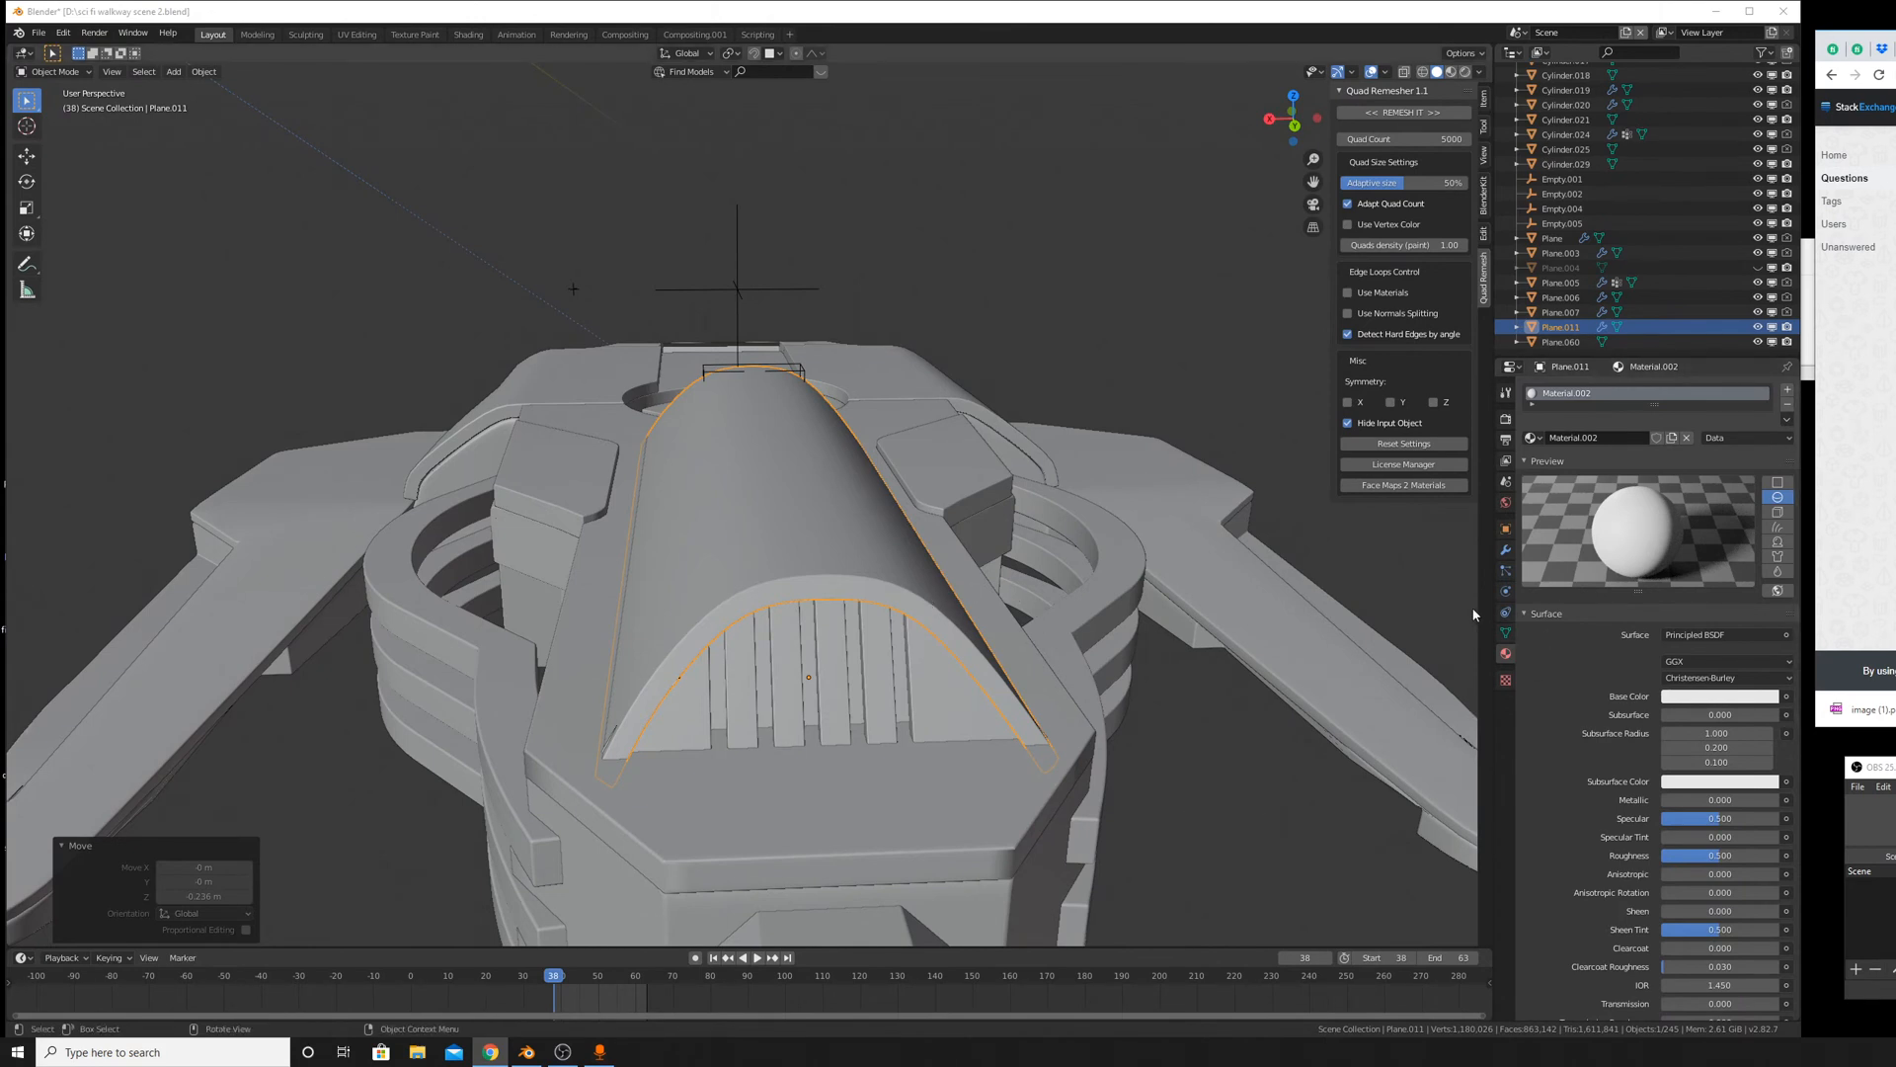
# Switch to rendered shading and examine the arched cover's mesh data, material, render and object display settings, keeping Display As on Solid.
pyautogui.click(1505, 632)
pyautogui.scroll(3, 1580, 647)
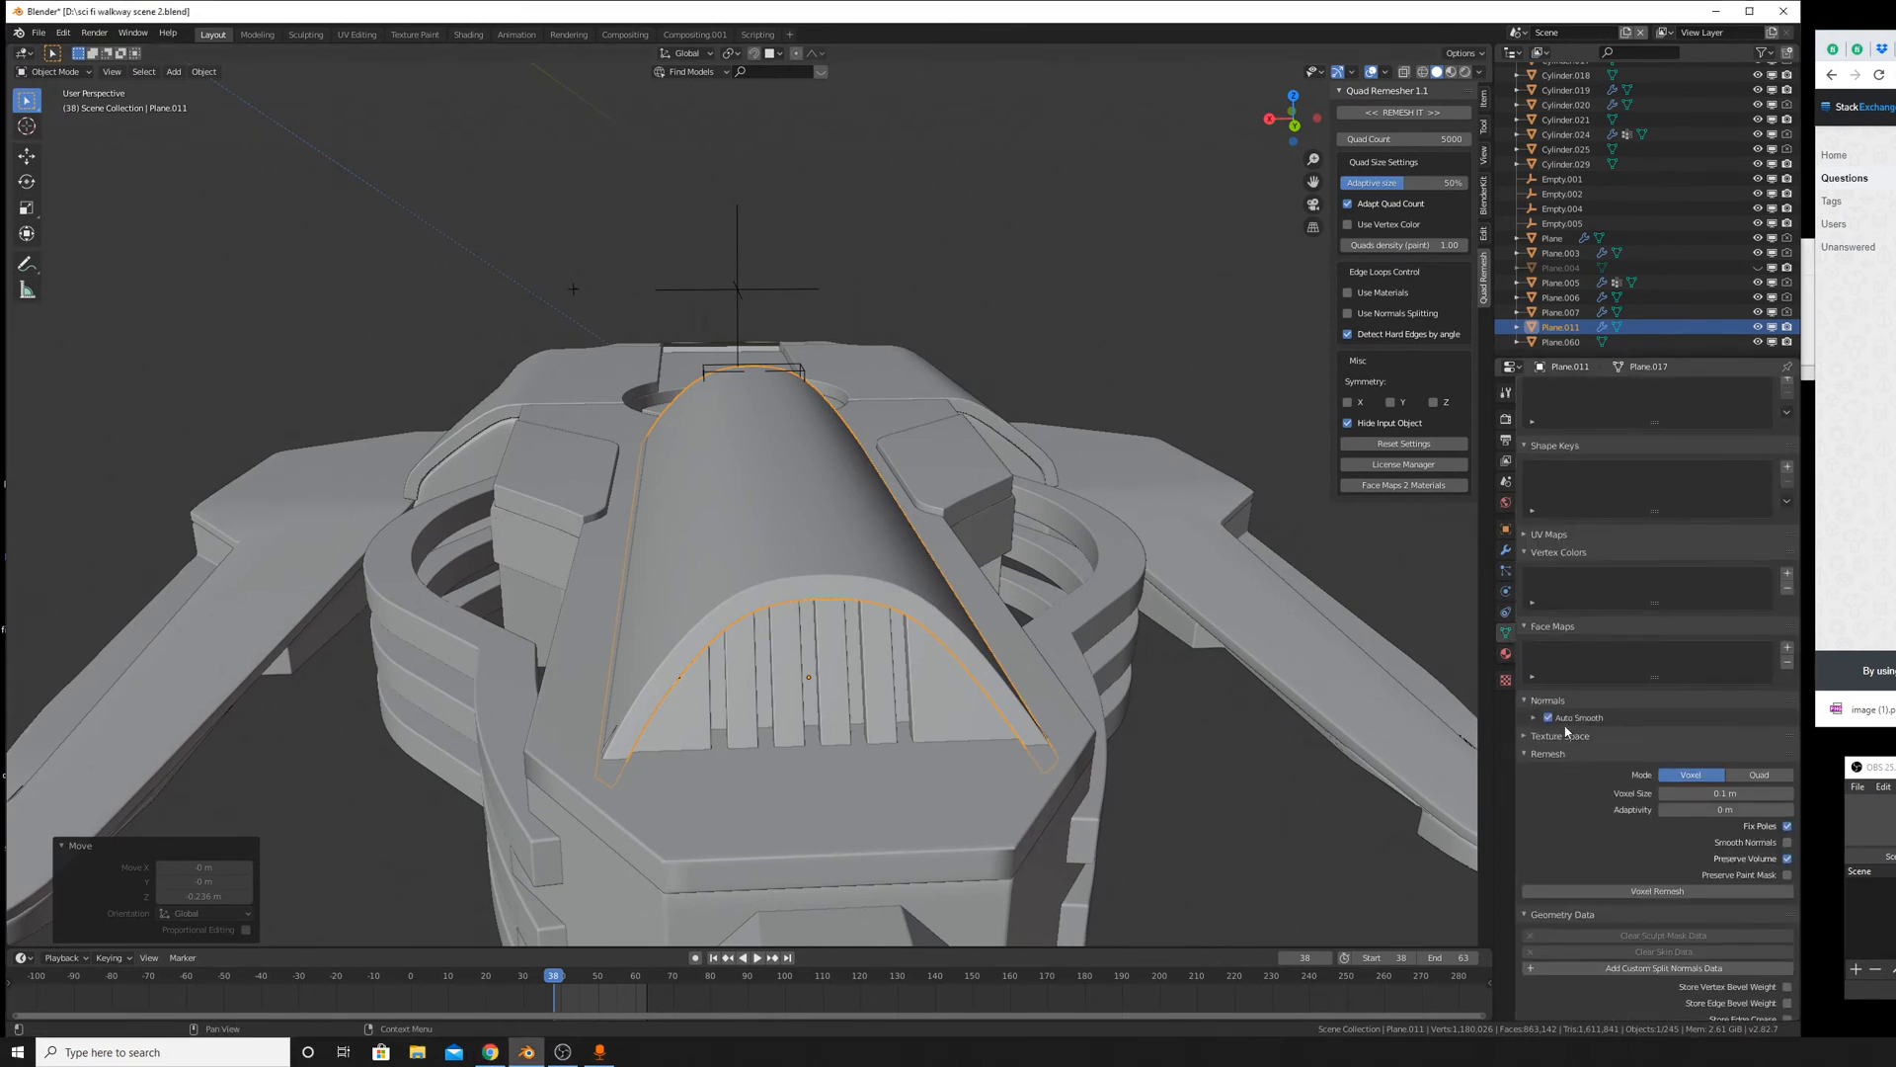
pyautogui.scroll(-2, 1609, 690)
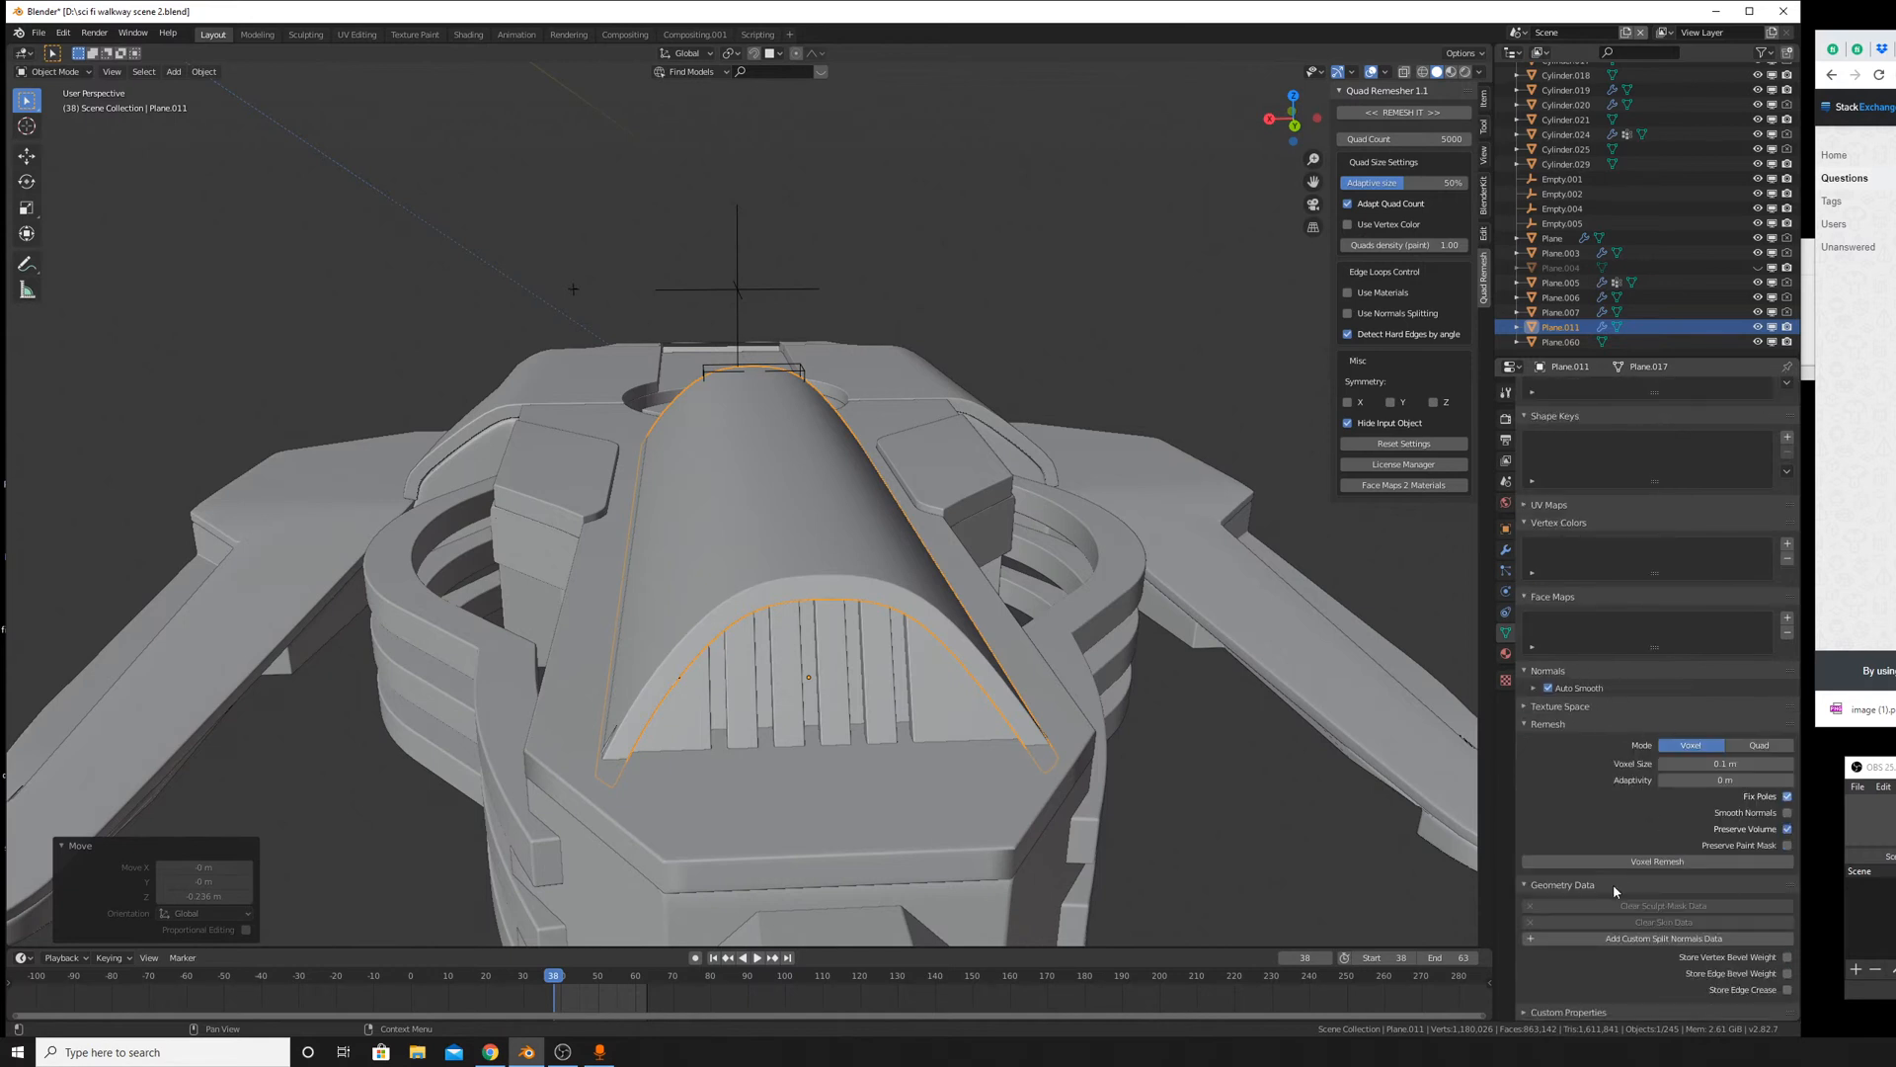
pyautogui.click(1464, 73)
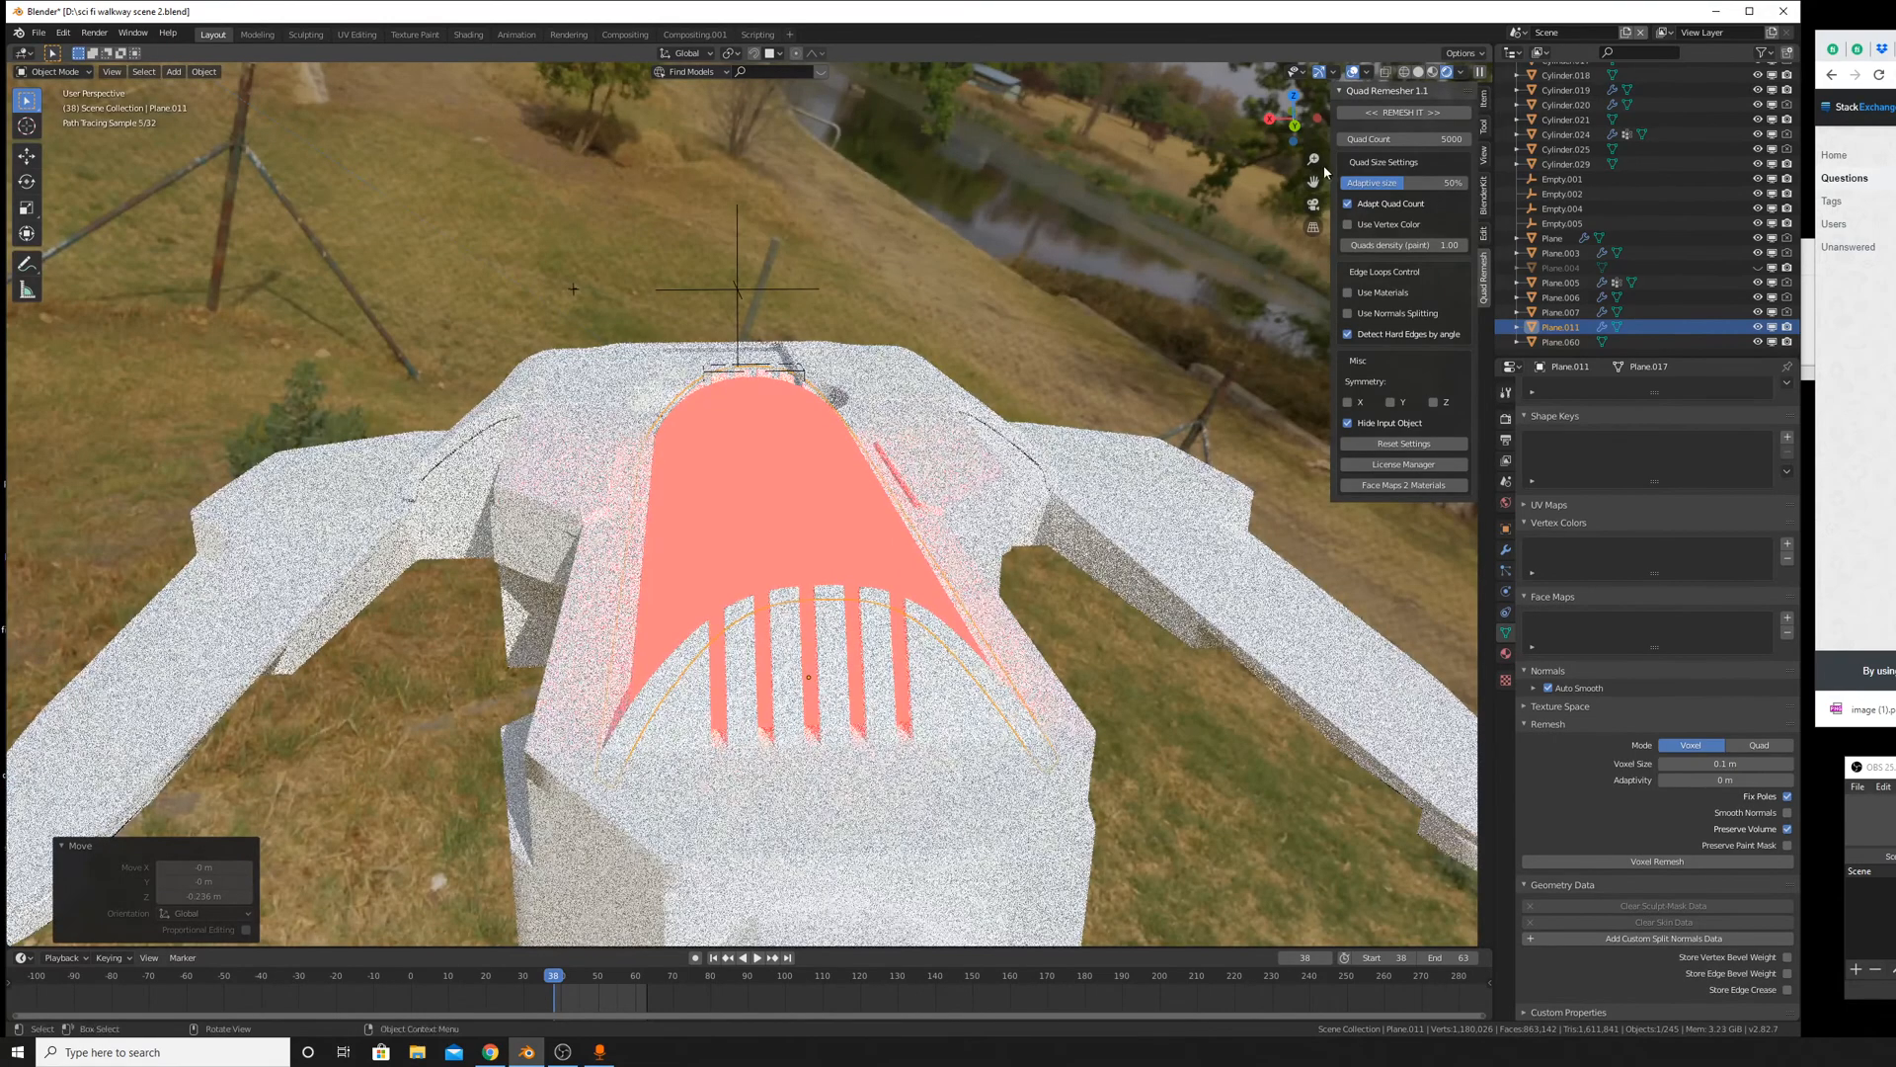
pyautogui.click(1506, 653)
pyautogui.scroll(-10, 1606, 612)
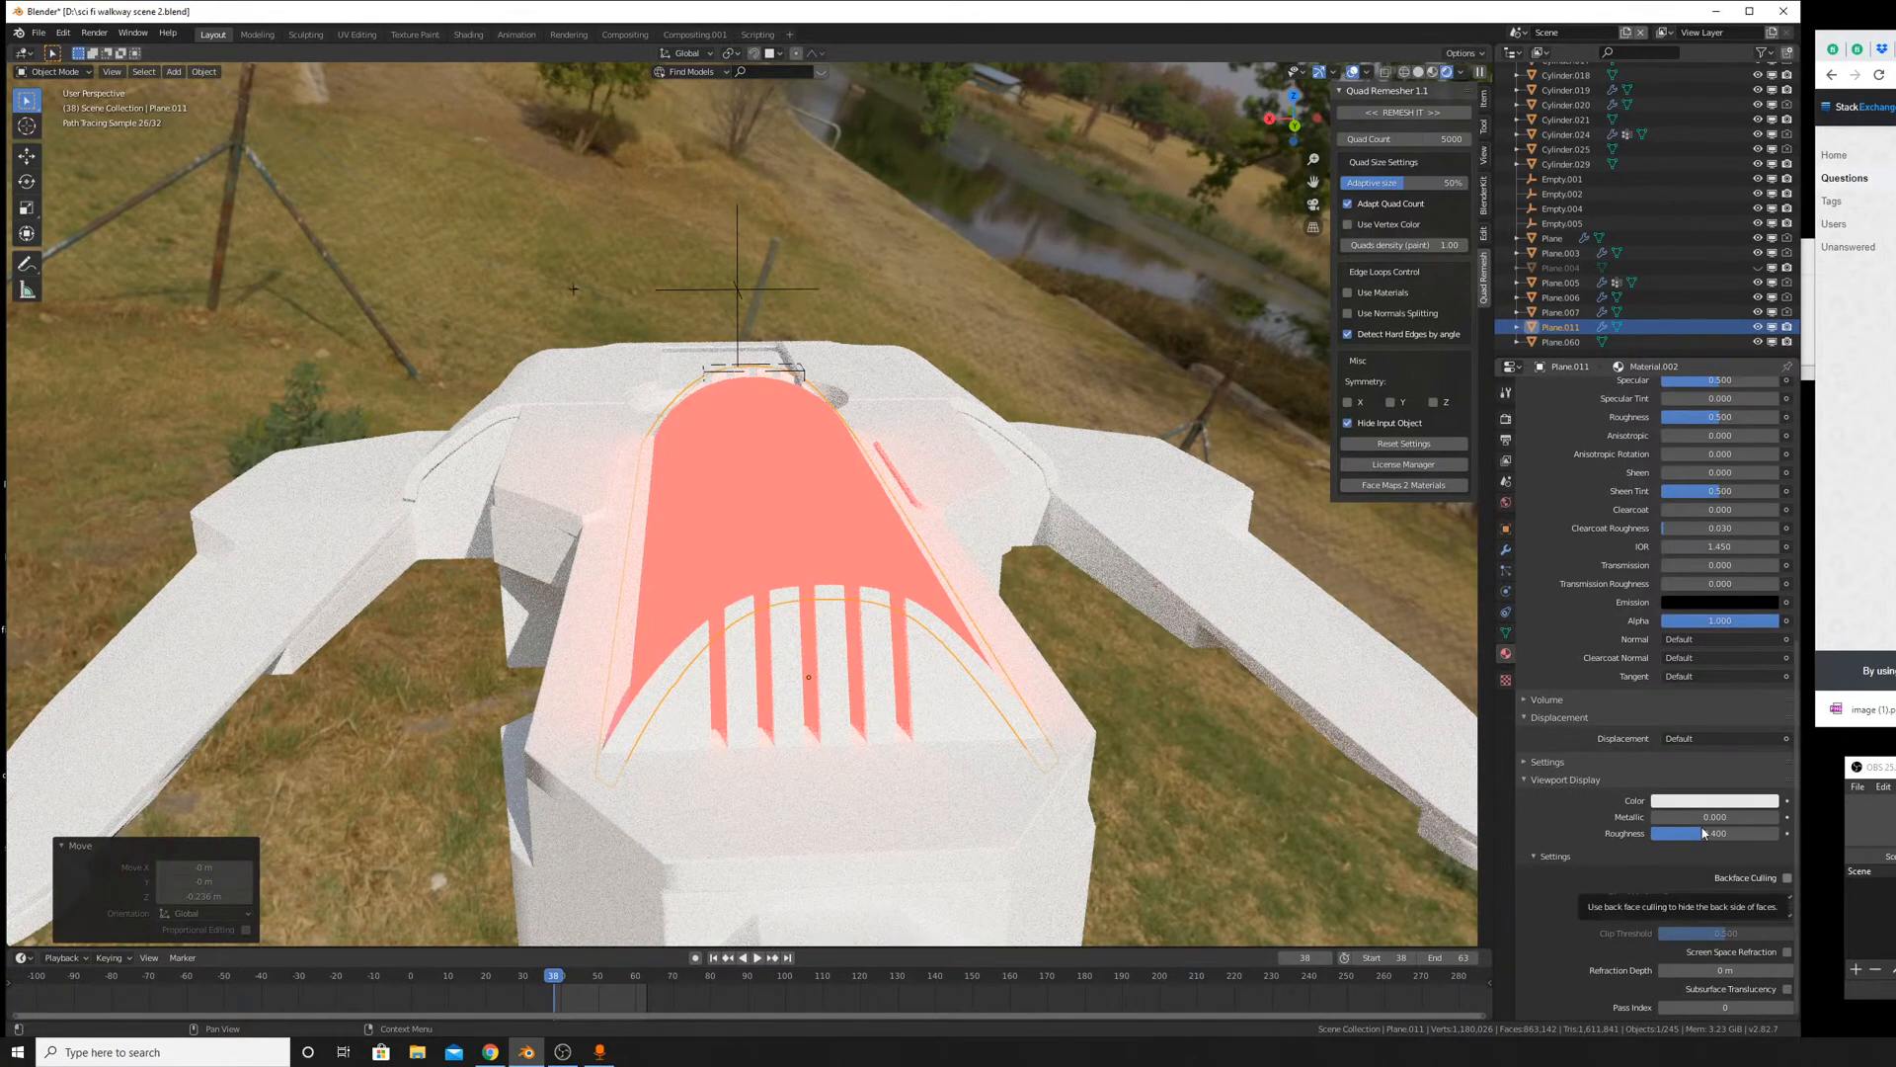
pyautogui.scroll(10, 1591, 459)
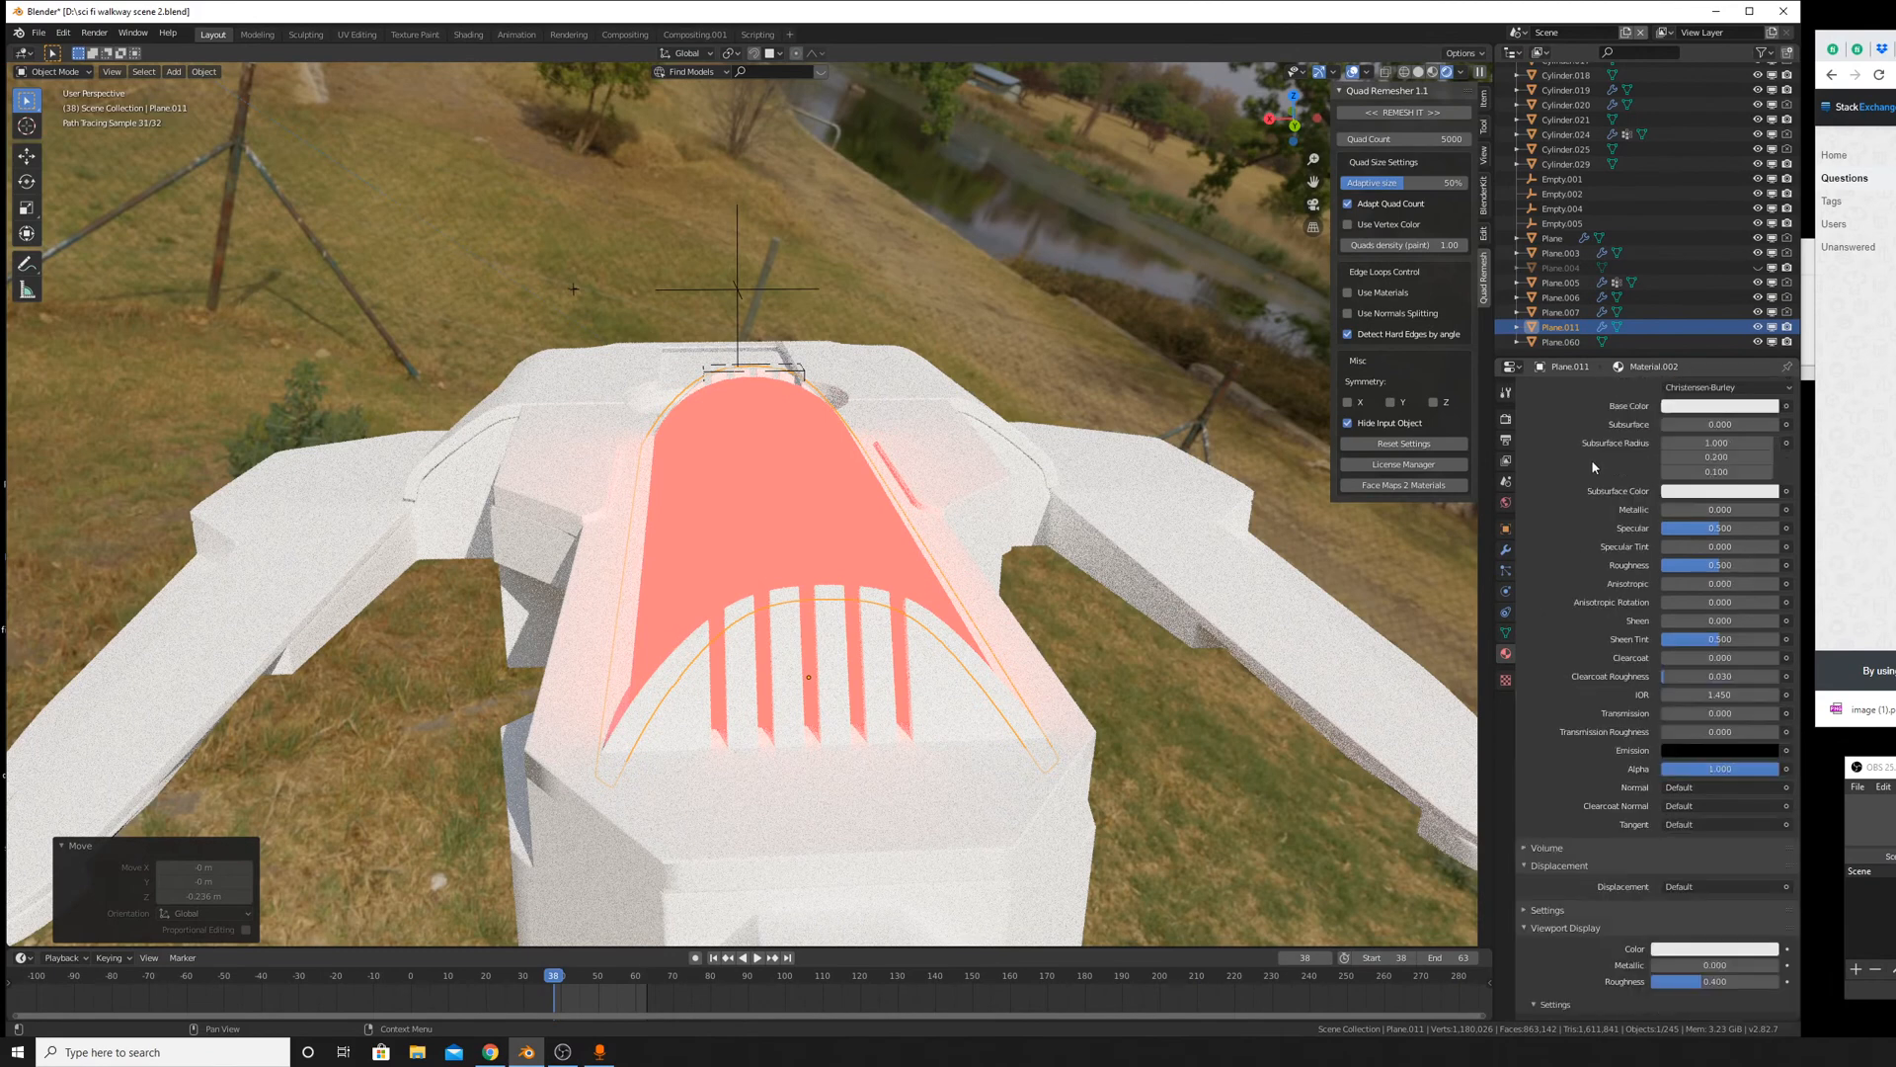
pyautogui.click(1506, 418)
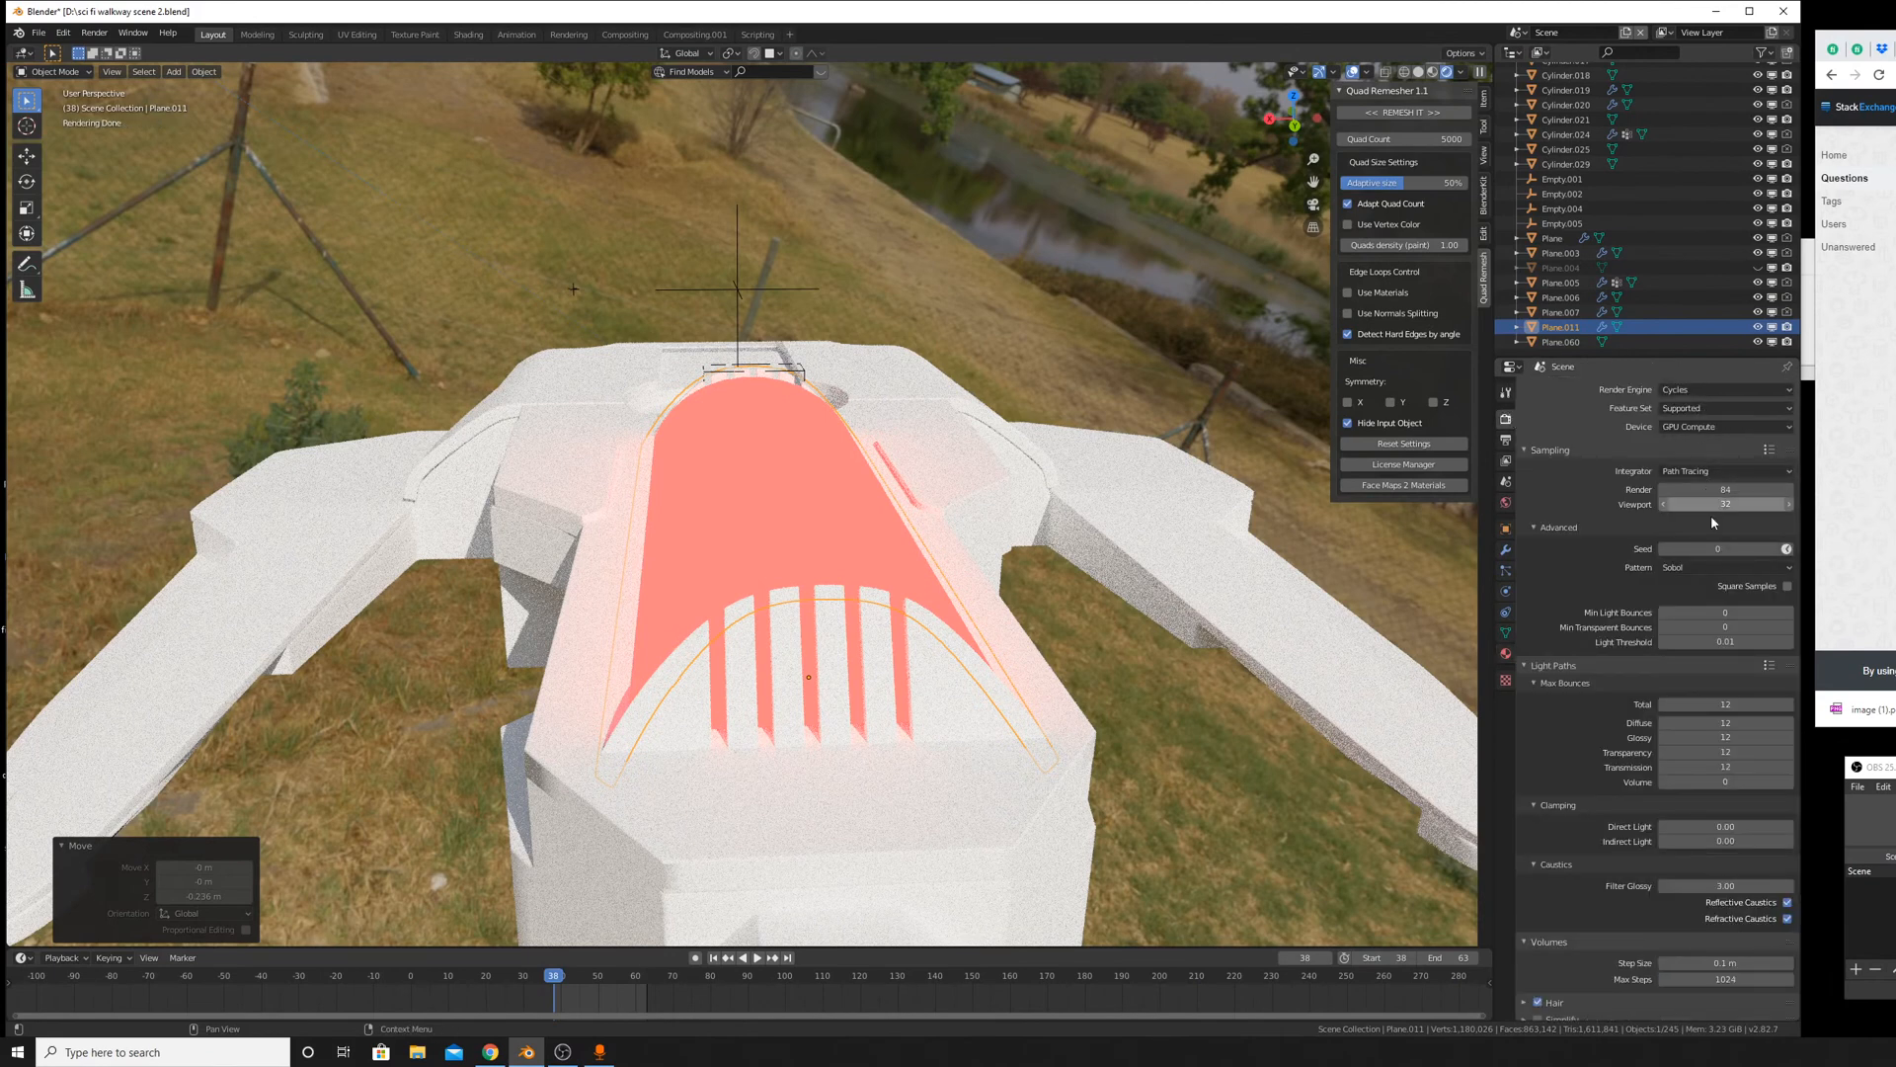
pyautogui.scroll(-5, 1679, 533)
pyautogui.click(1506, 528)
pyautogui.scroll(-4, 1679, 790)
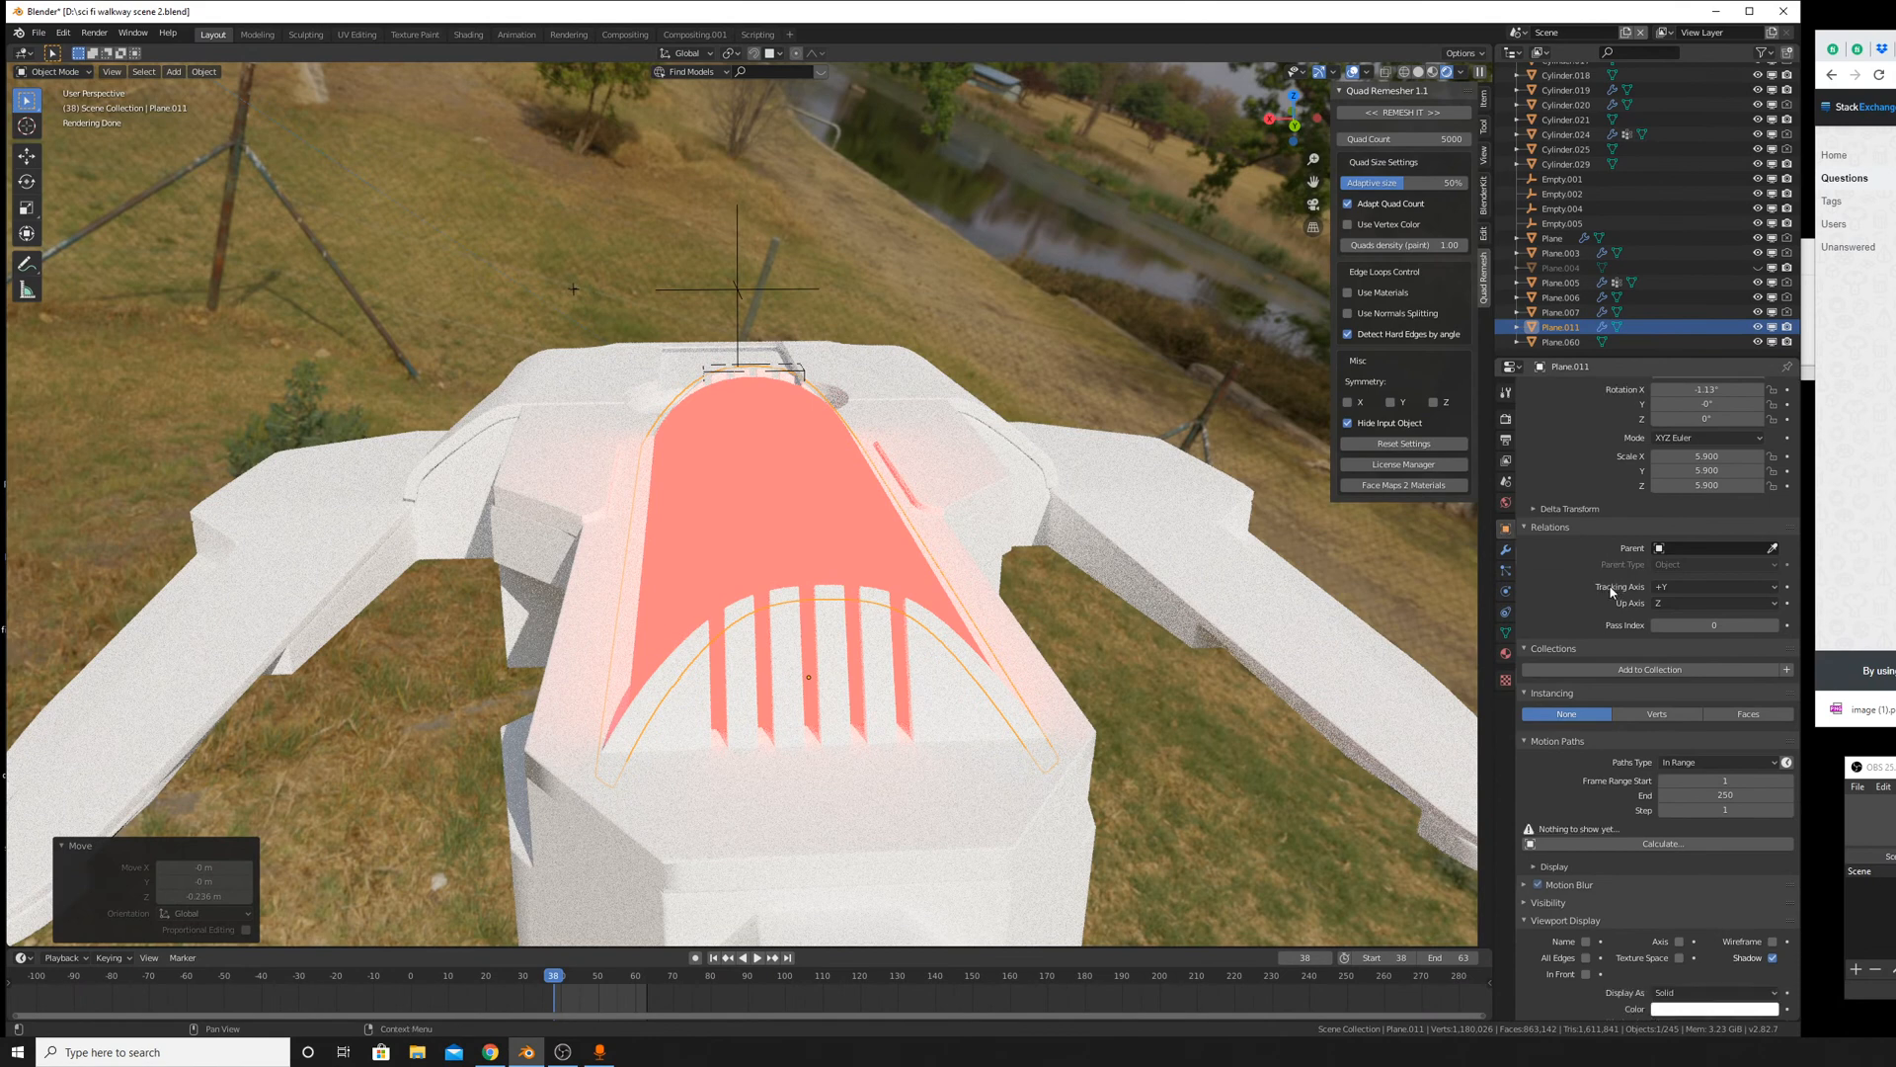
pyautogui.click(1700, 961)
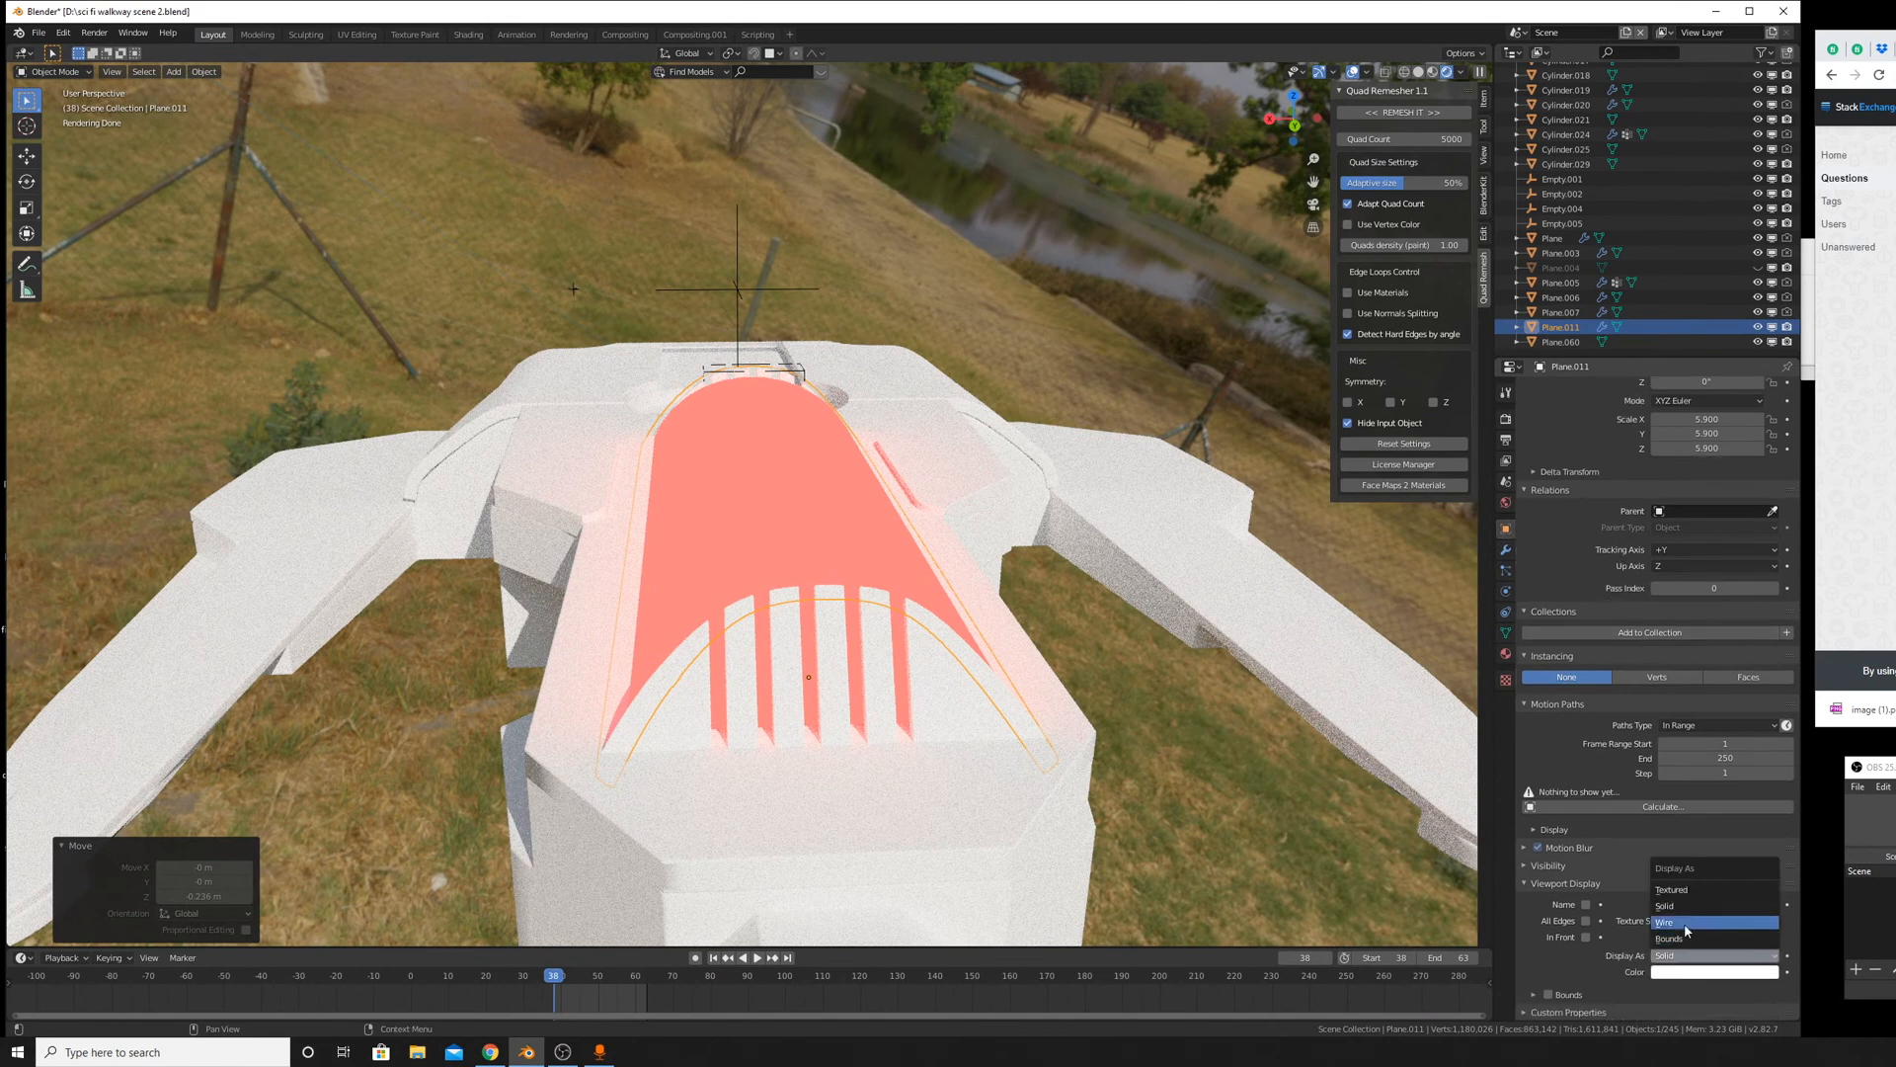
pyautogui.click(1679, 906)
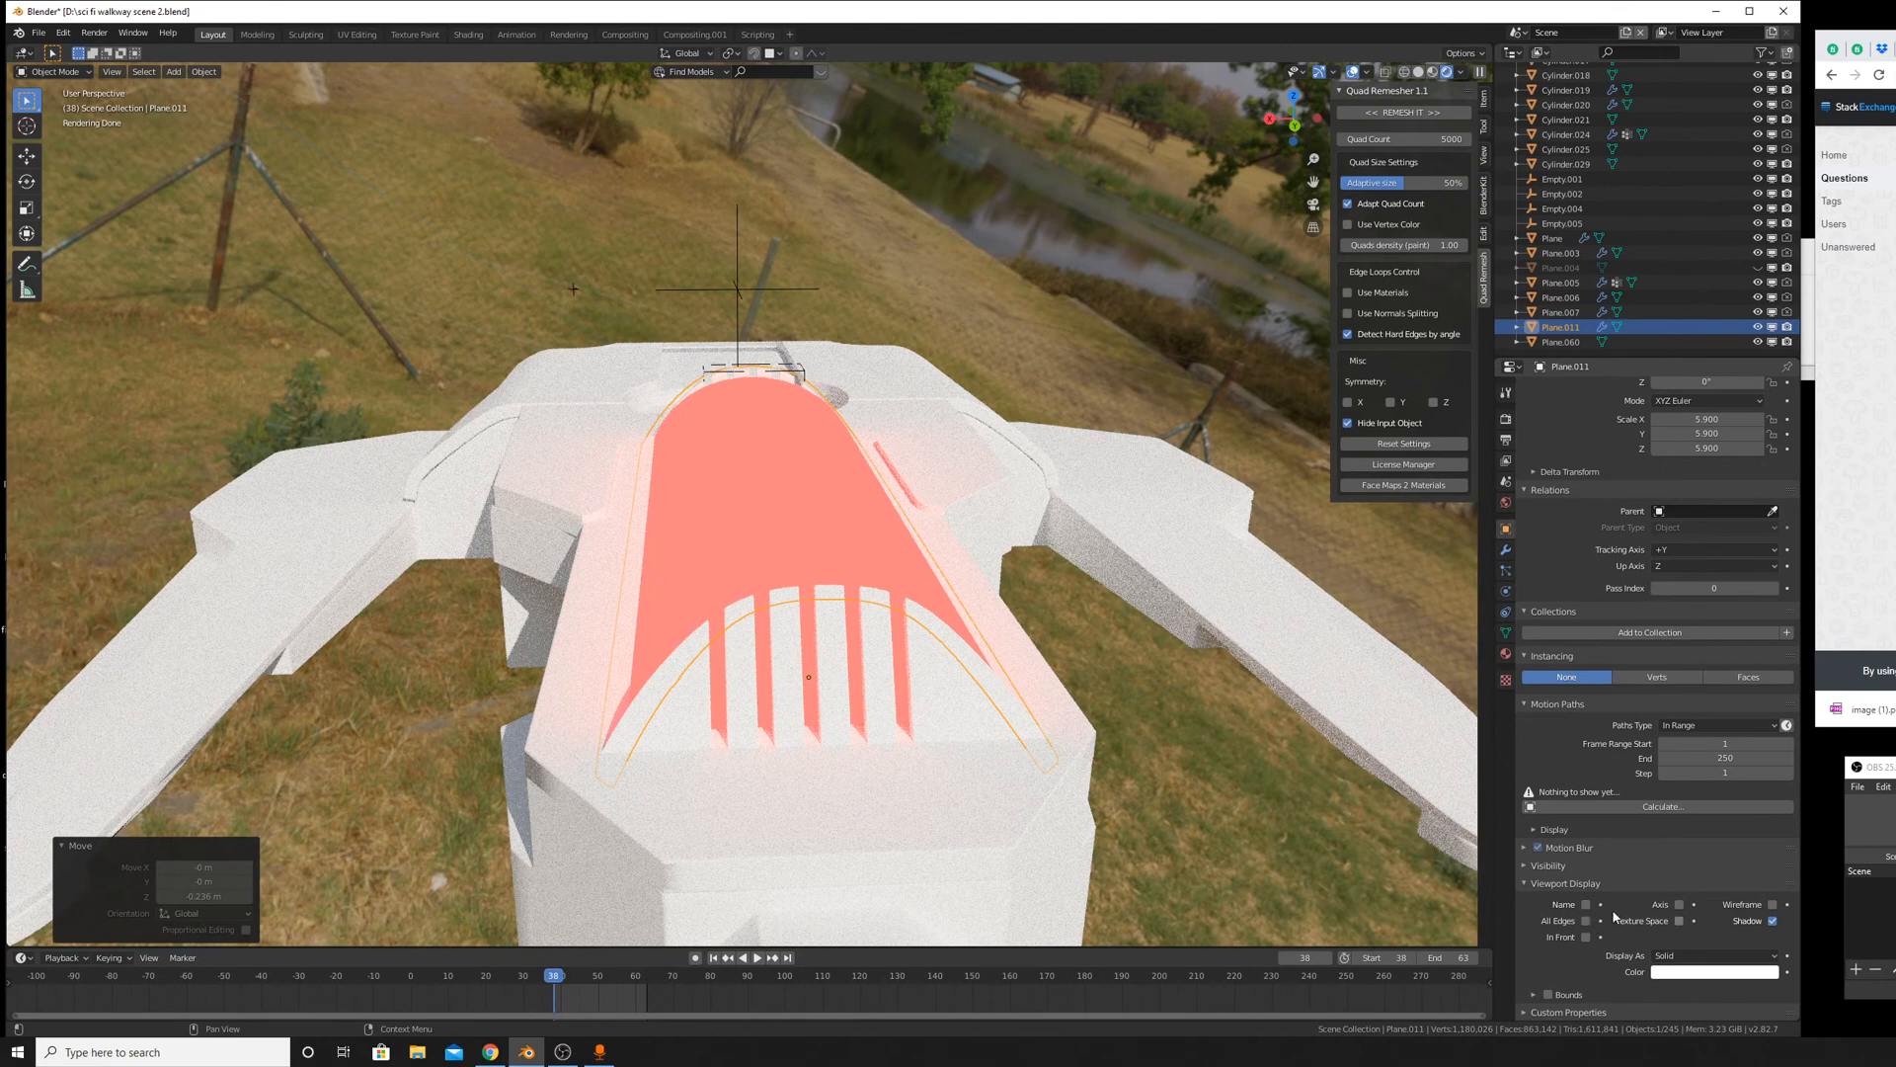
# Enable Camera, Transmission, Diffuse, Volume Scatter, Glossy and Shadow ray visibility for the arched cover and check it in the render.
pyautogui.click(1568, 883)
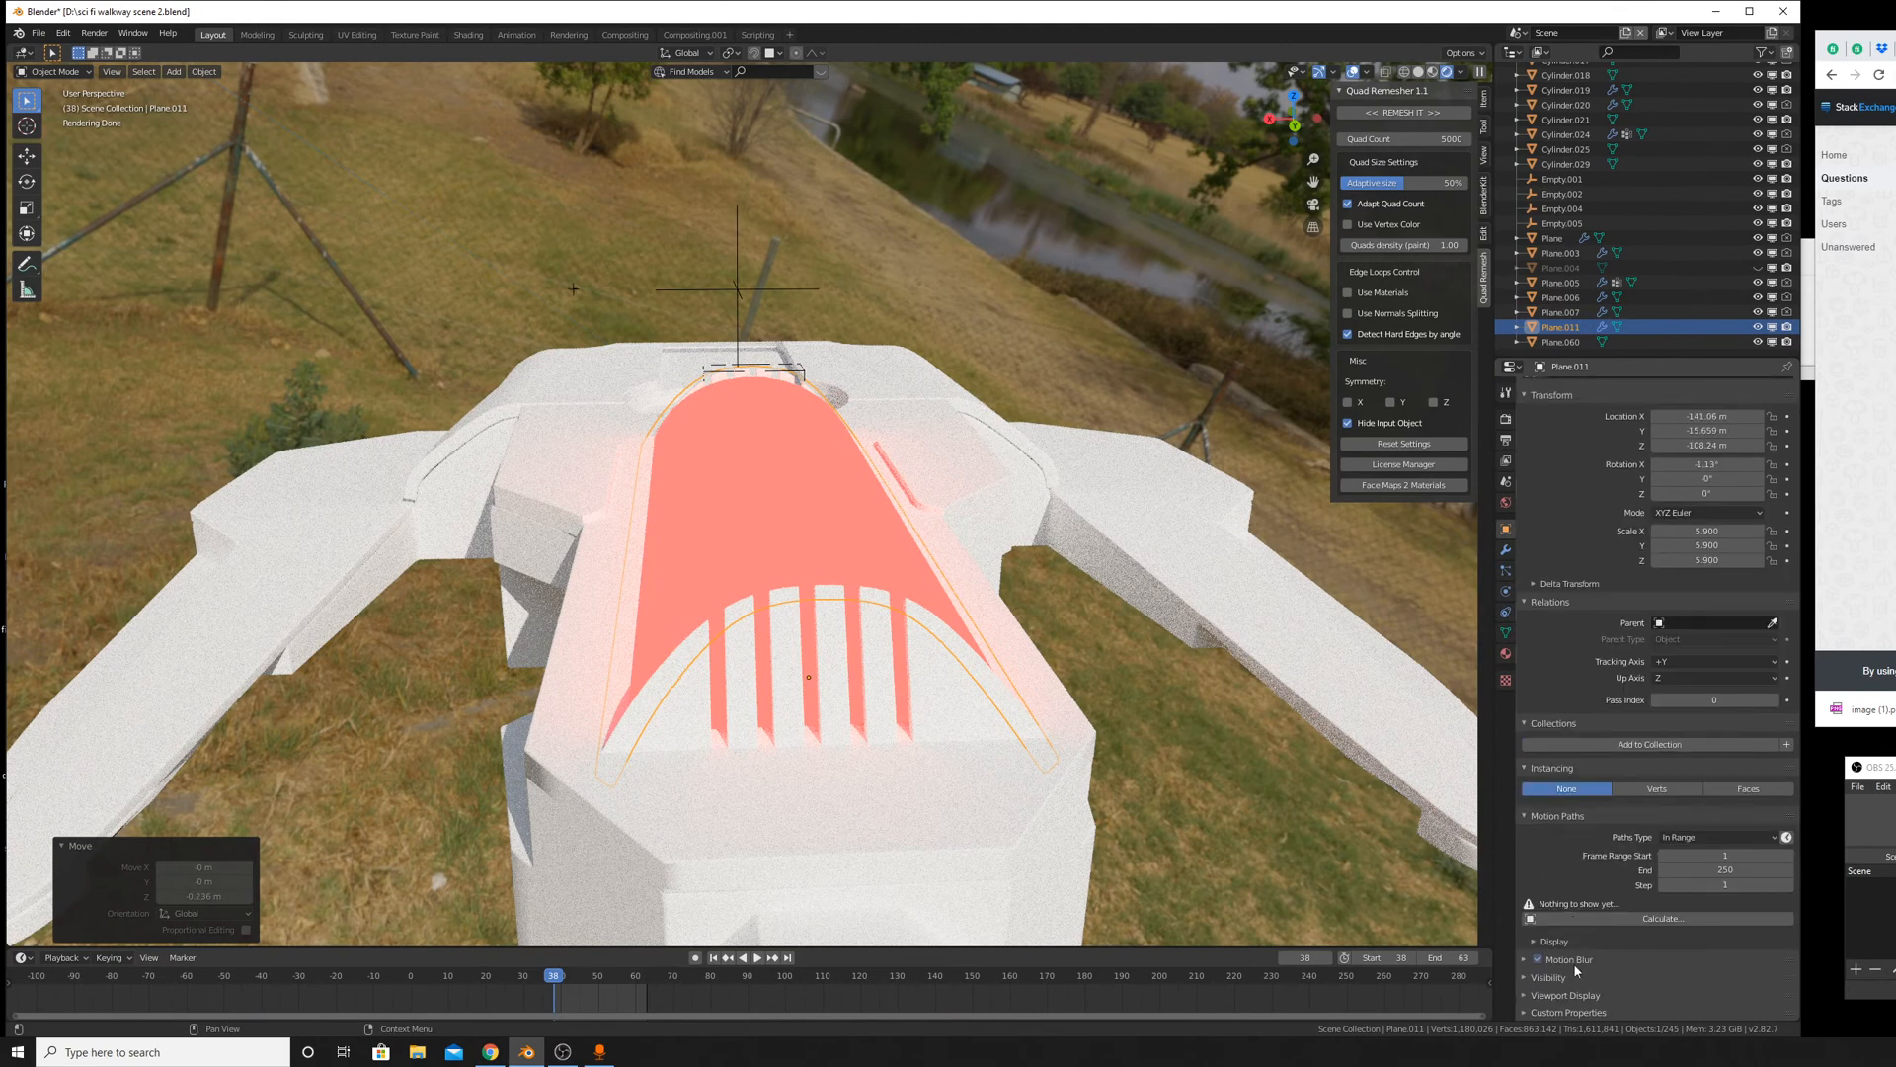
pyautogui.click(1573, 963)
pyautogui.scroll(-4, 1600, 948)
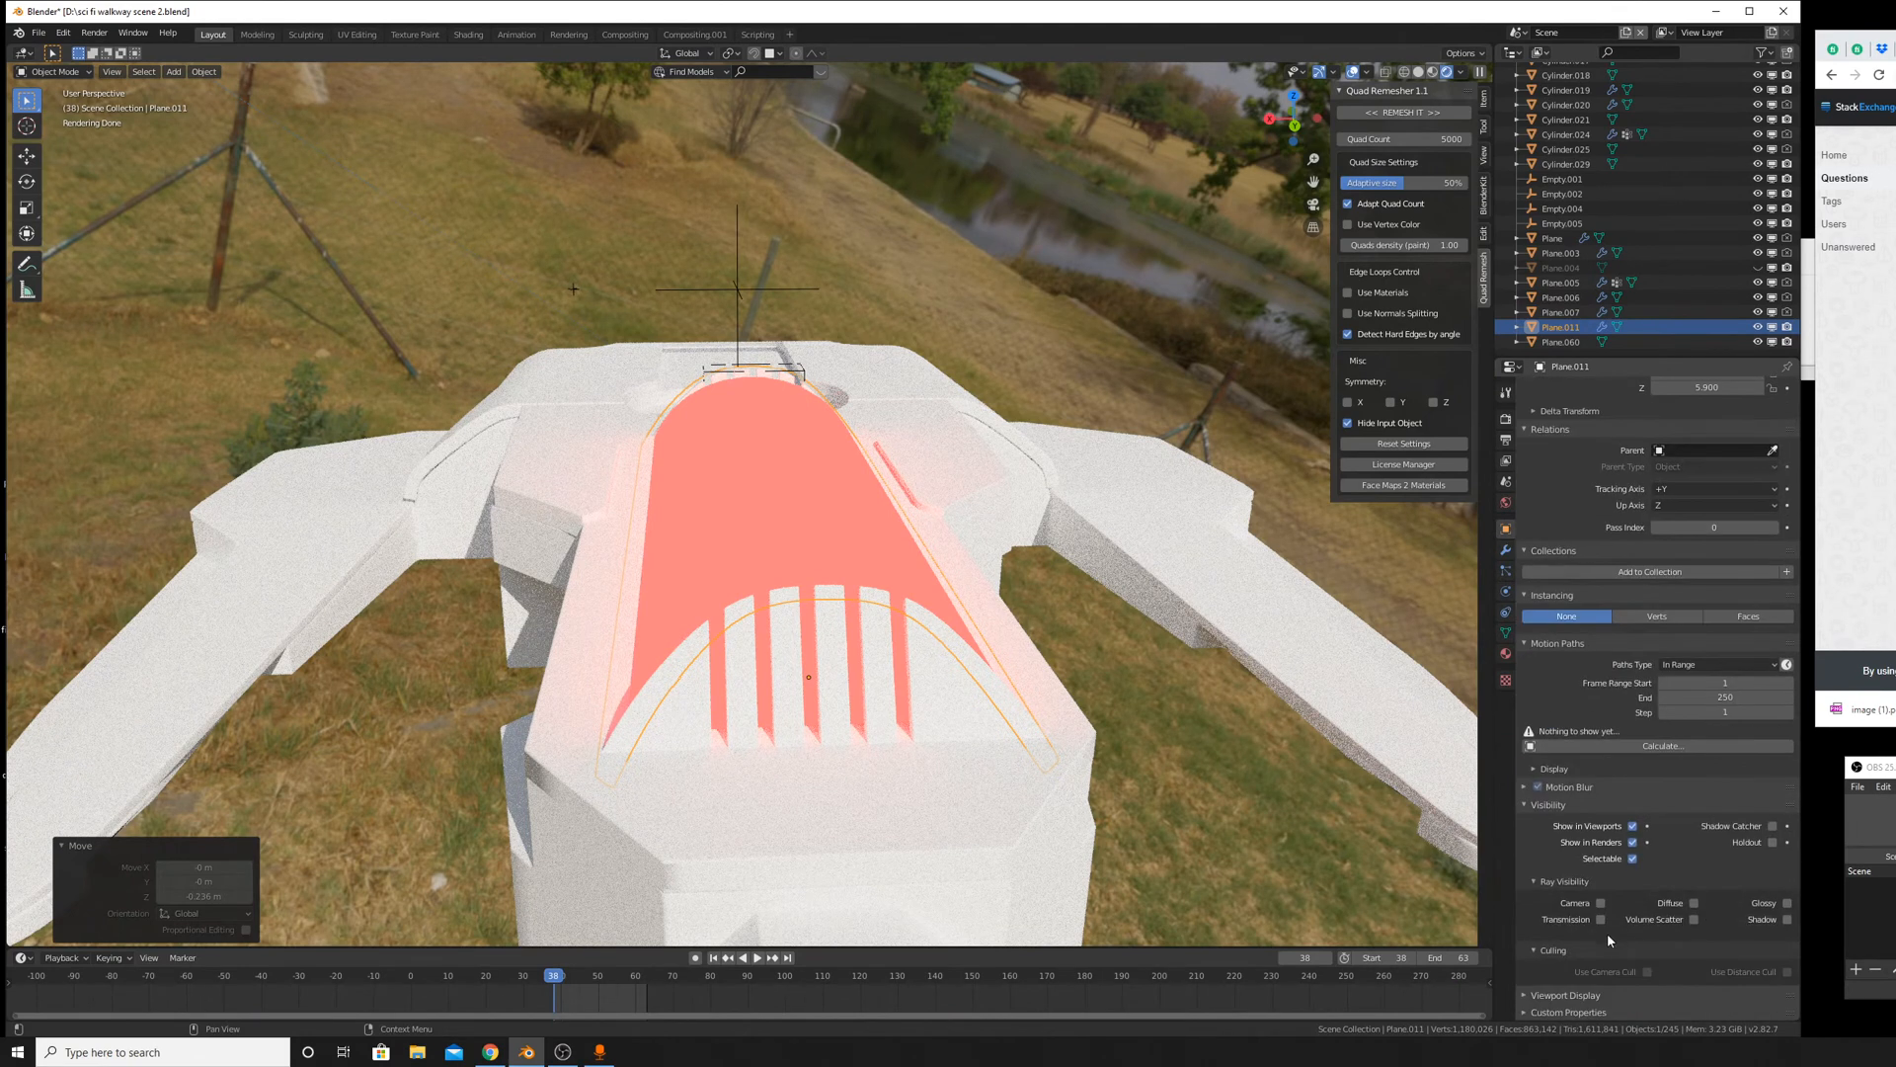
pyautogui.click(1632, 826)
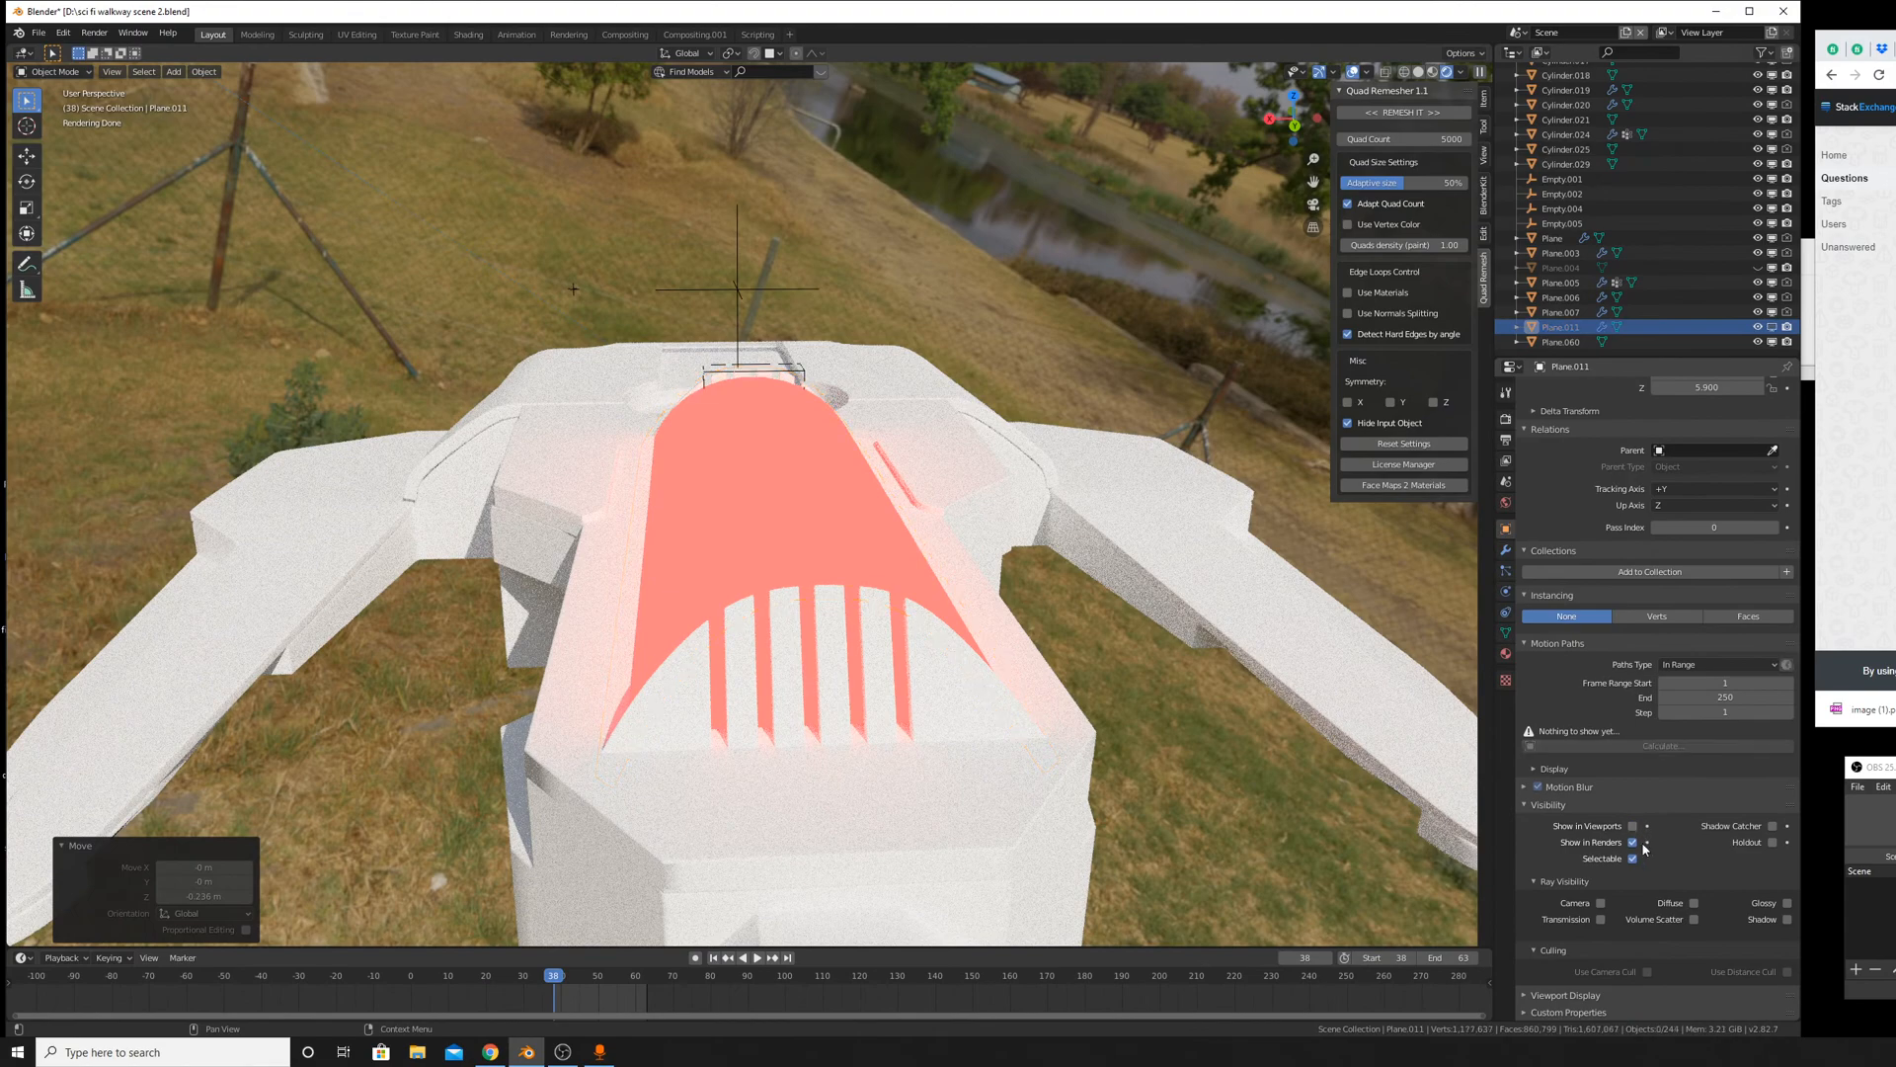
pyautogui.click(1633, 827)
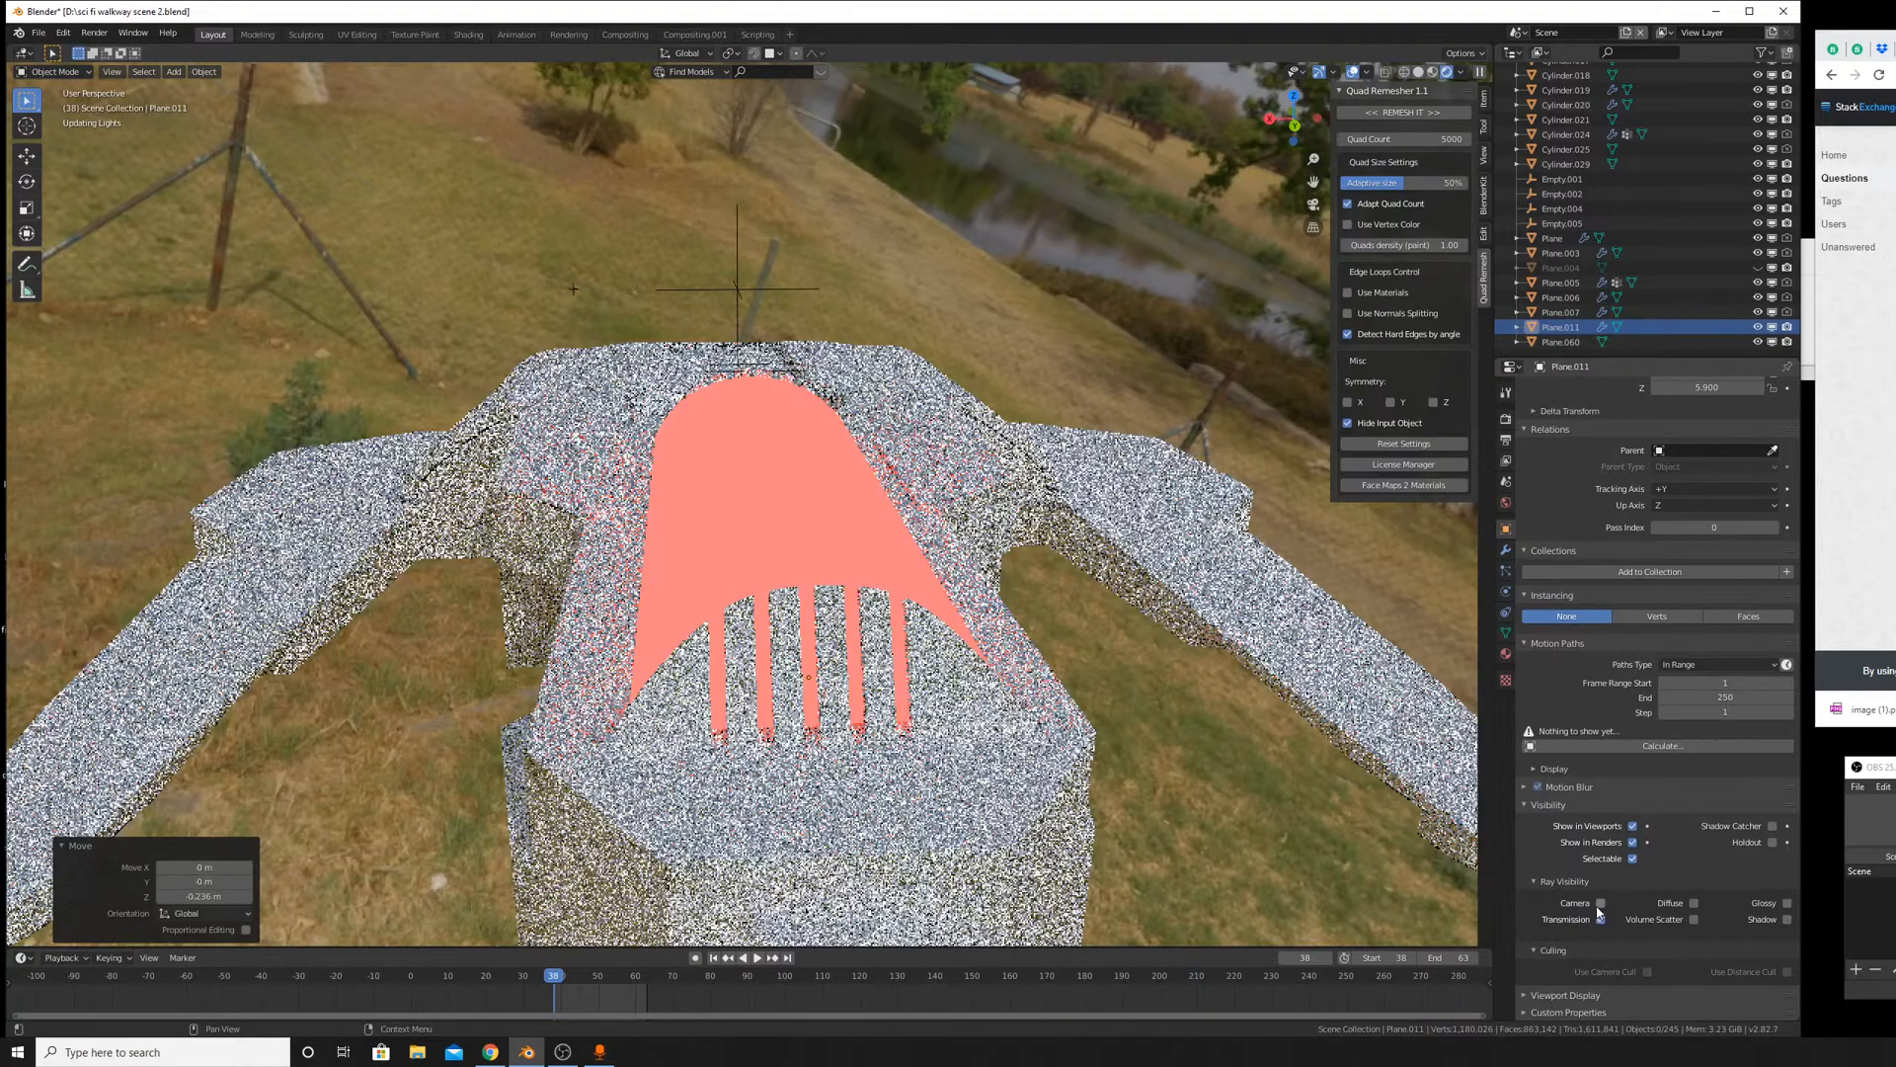
pyautogui.click(1691, 919)
pyautogui.click(1692, 902)
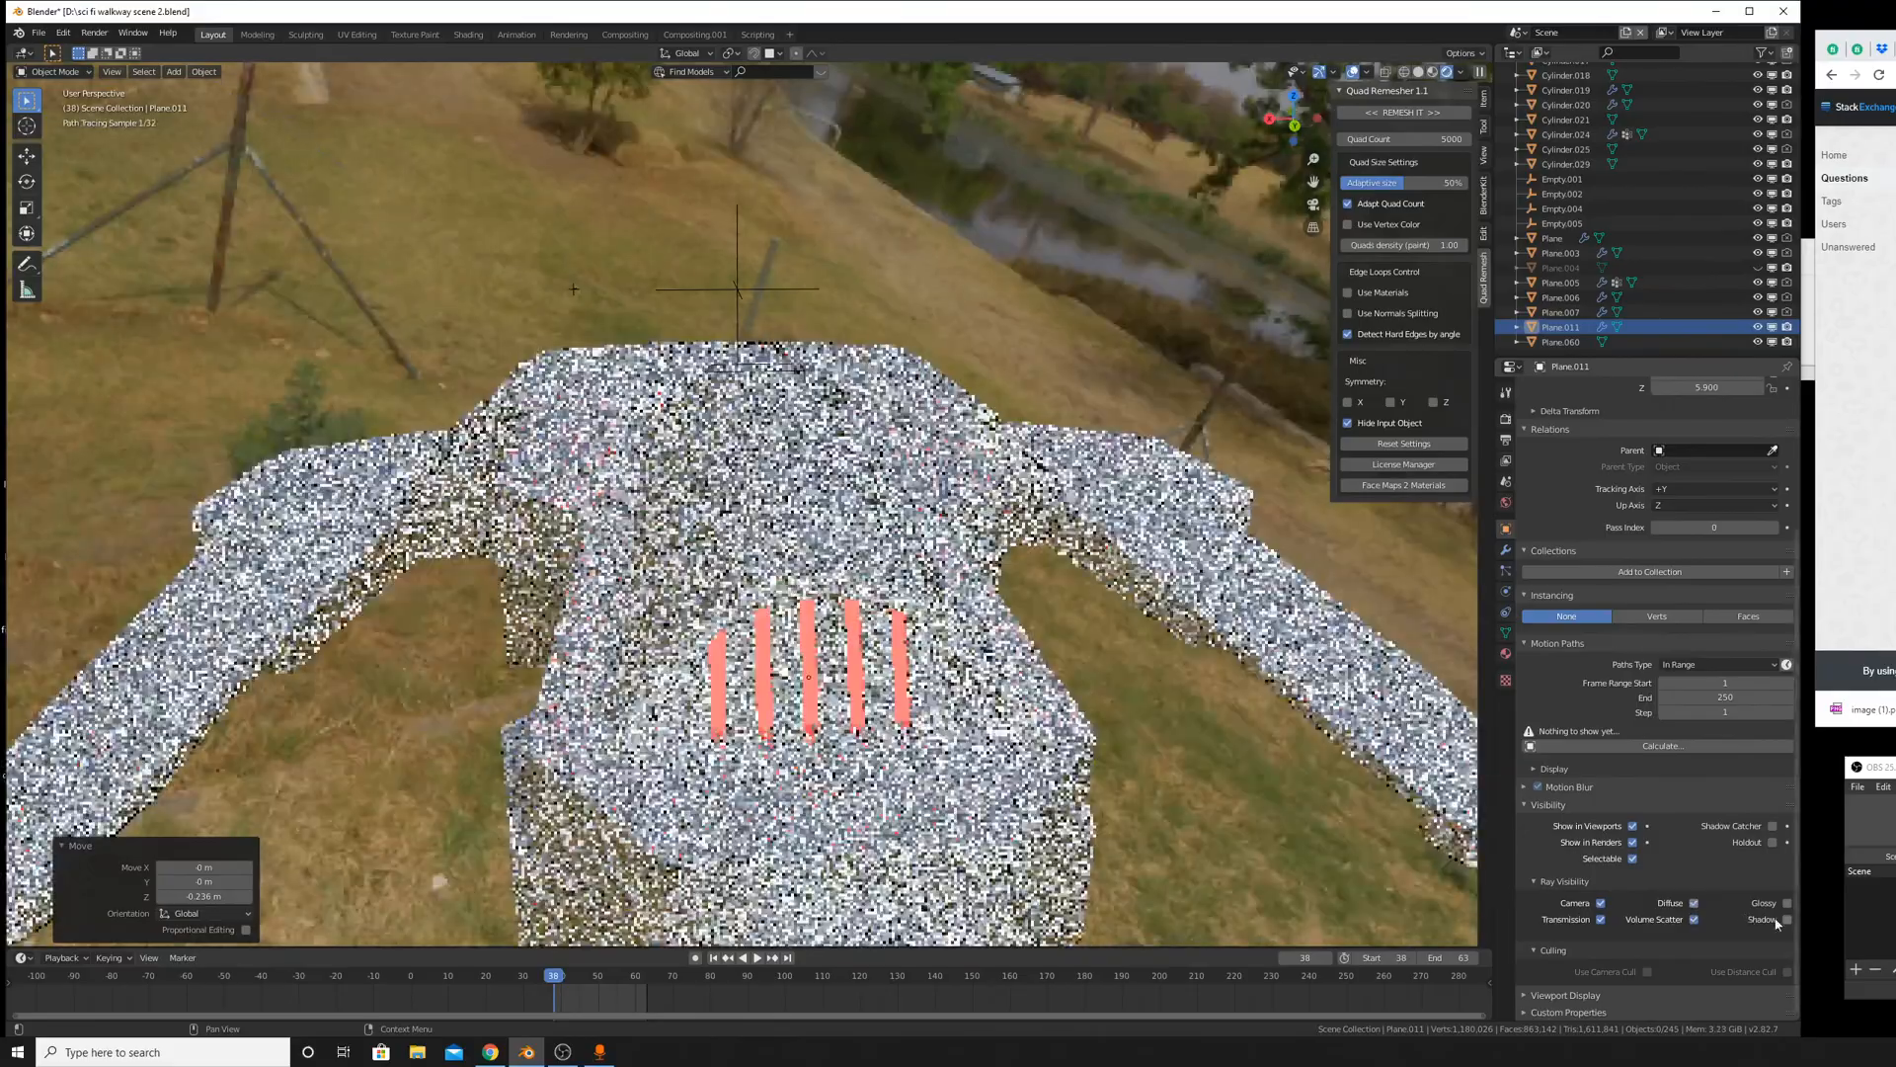
pyautogui.click(1788, 903)
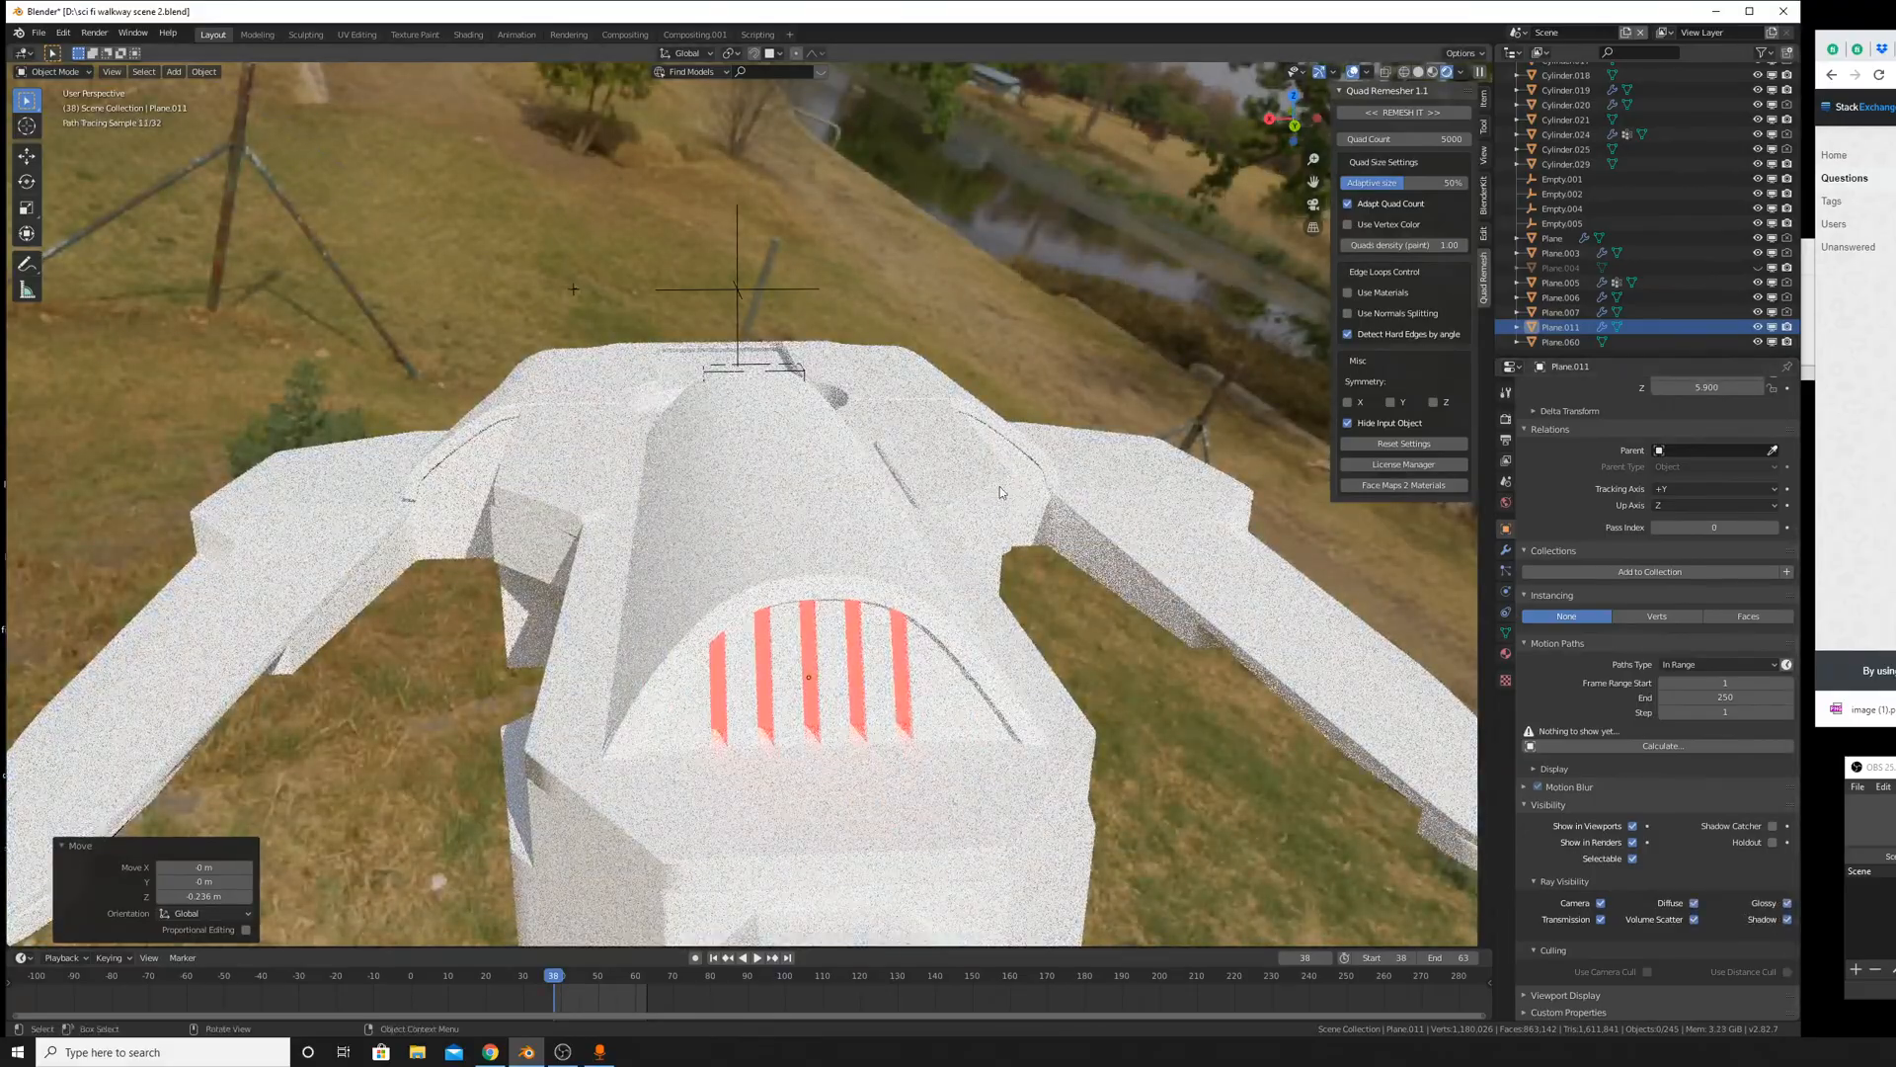
pyautogui.moveTo(999, 486)
pyautogui.mouseDown(button='middle')
pyautogui.moveTo(732, 491)
pyautogui.moveTo(334, 346)
pyautogui.mouseUp(button='middle')
pyautogui.moveTo(805, 494); pyautogui.dragTo(946, 598, button='middle')
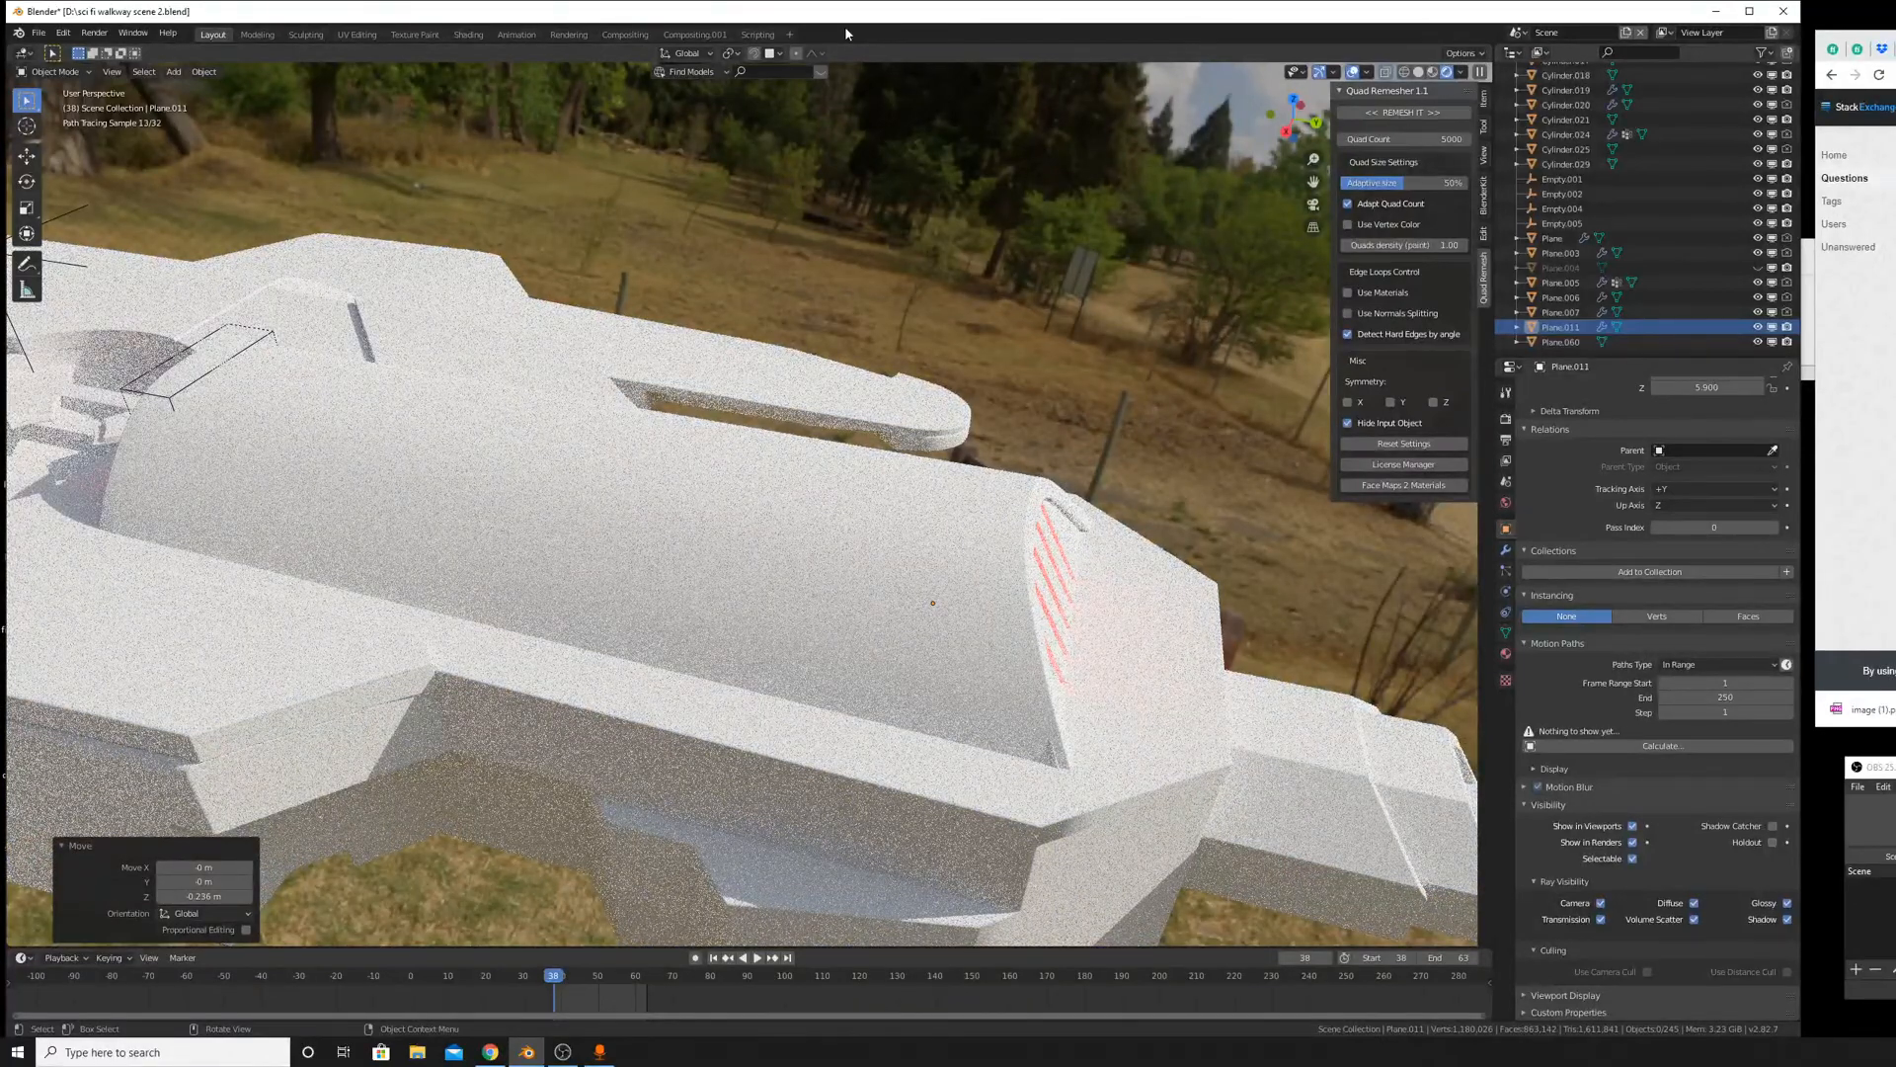
pyautogui.moveTo(1185, 603); pyautogui.dragTo(1171, 569, button='middle')
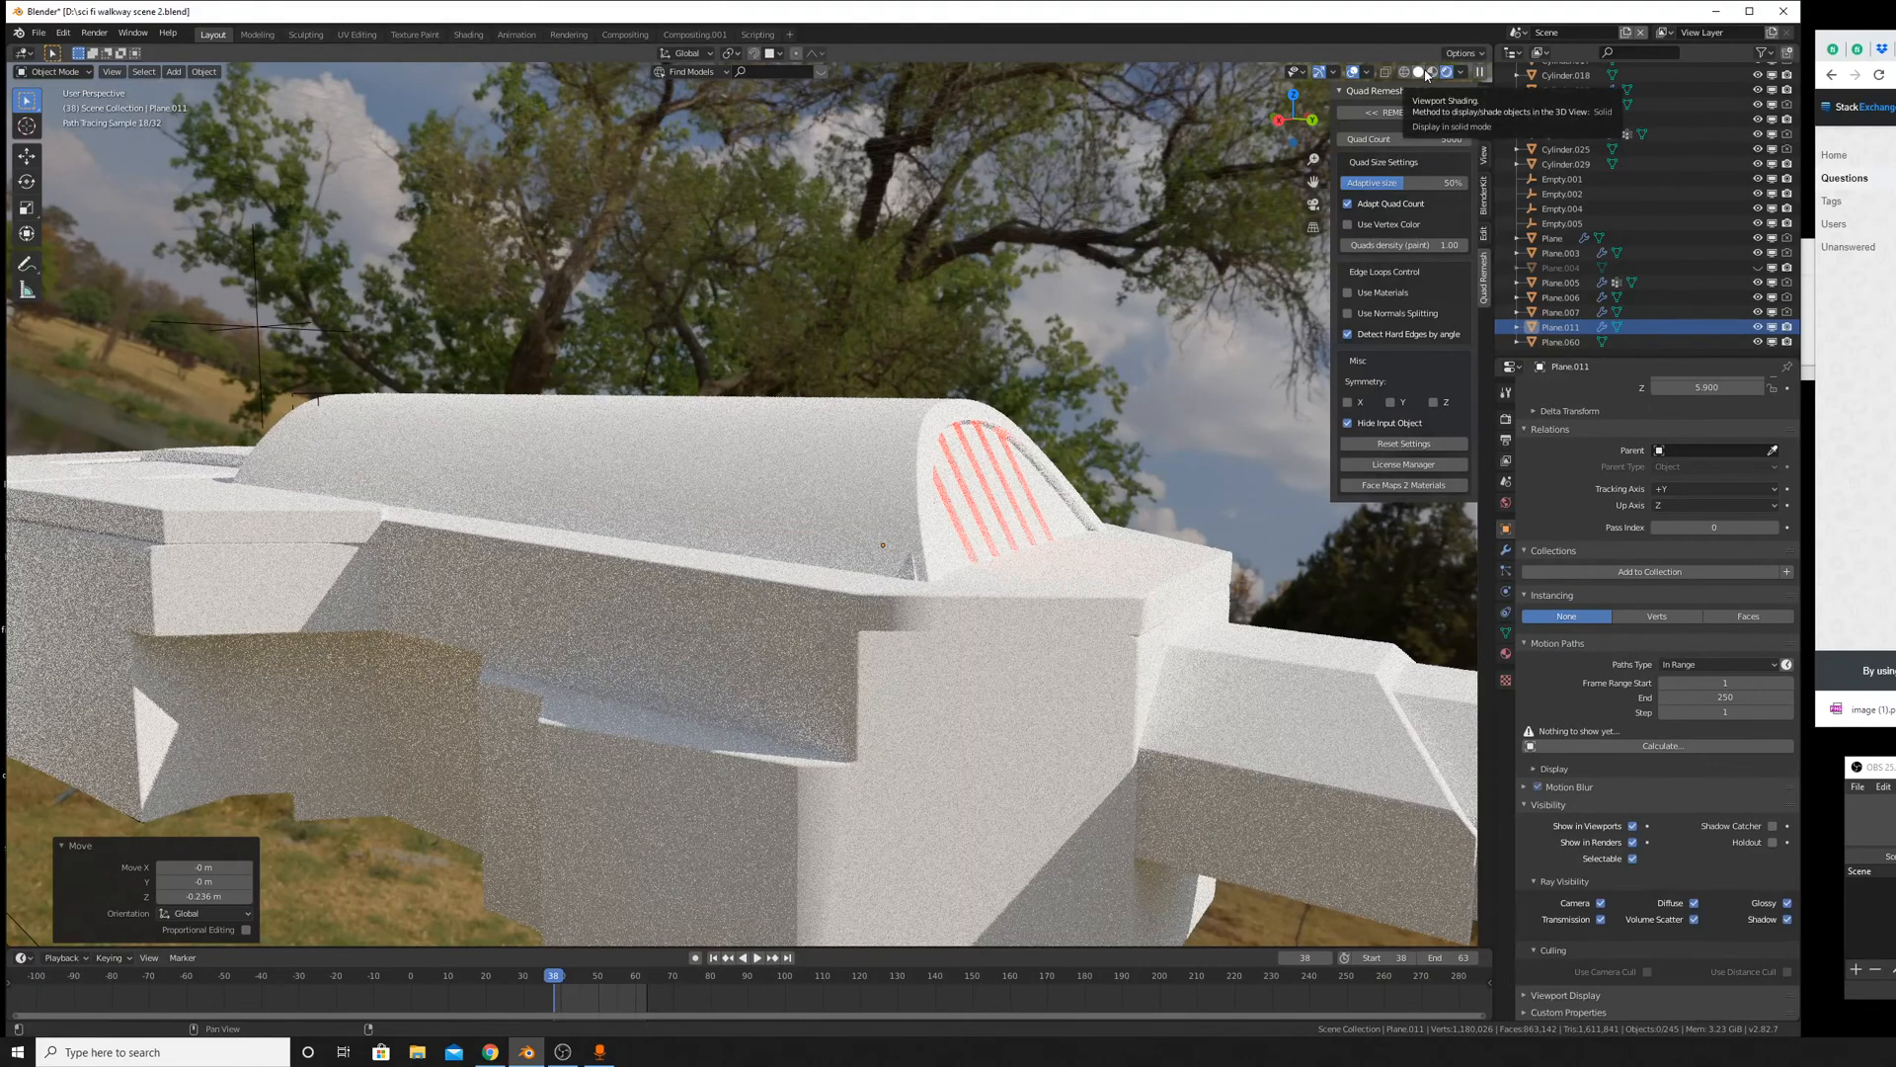
# Return to solid shading and raise the hull's top plate beneath the arched cover about 0.129 m along the Z axis.
pyautogui.click(1425, 74)
pyautogui.click(946, 601)
pyautogui.moveTo(992, 671); pyautogui.dragTo(883, 603, button='middle')
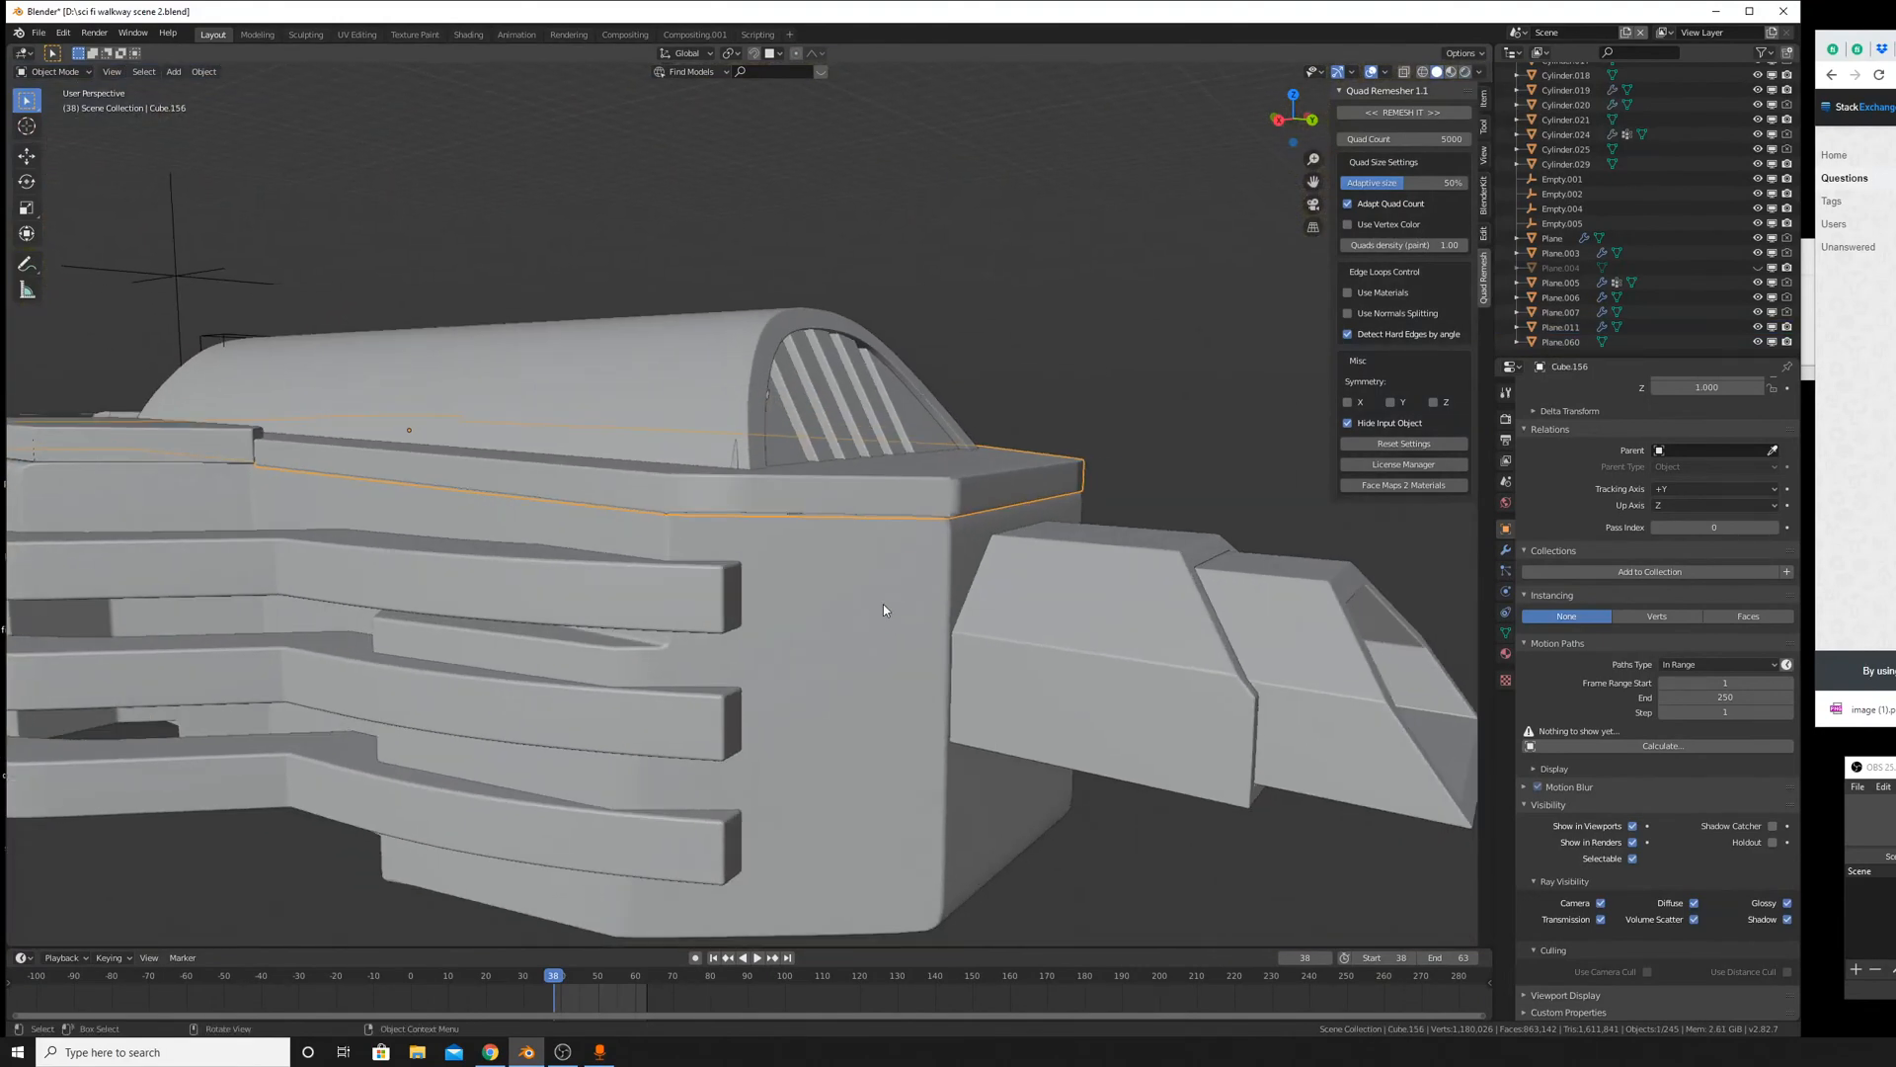
pyautogui.scroll(5, 988, 598)
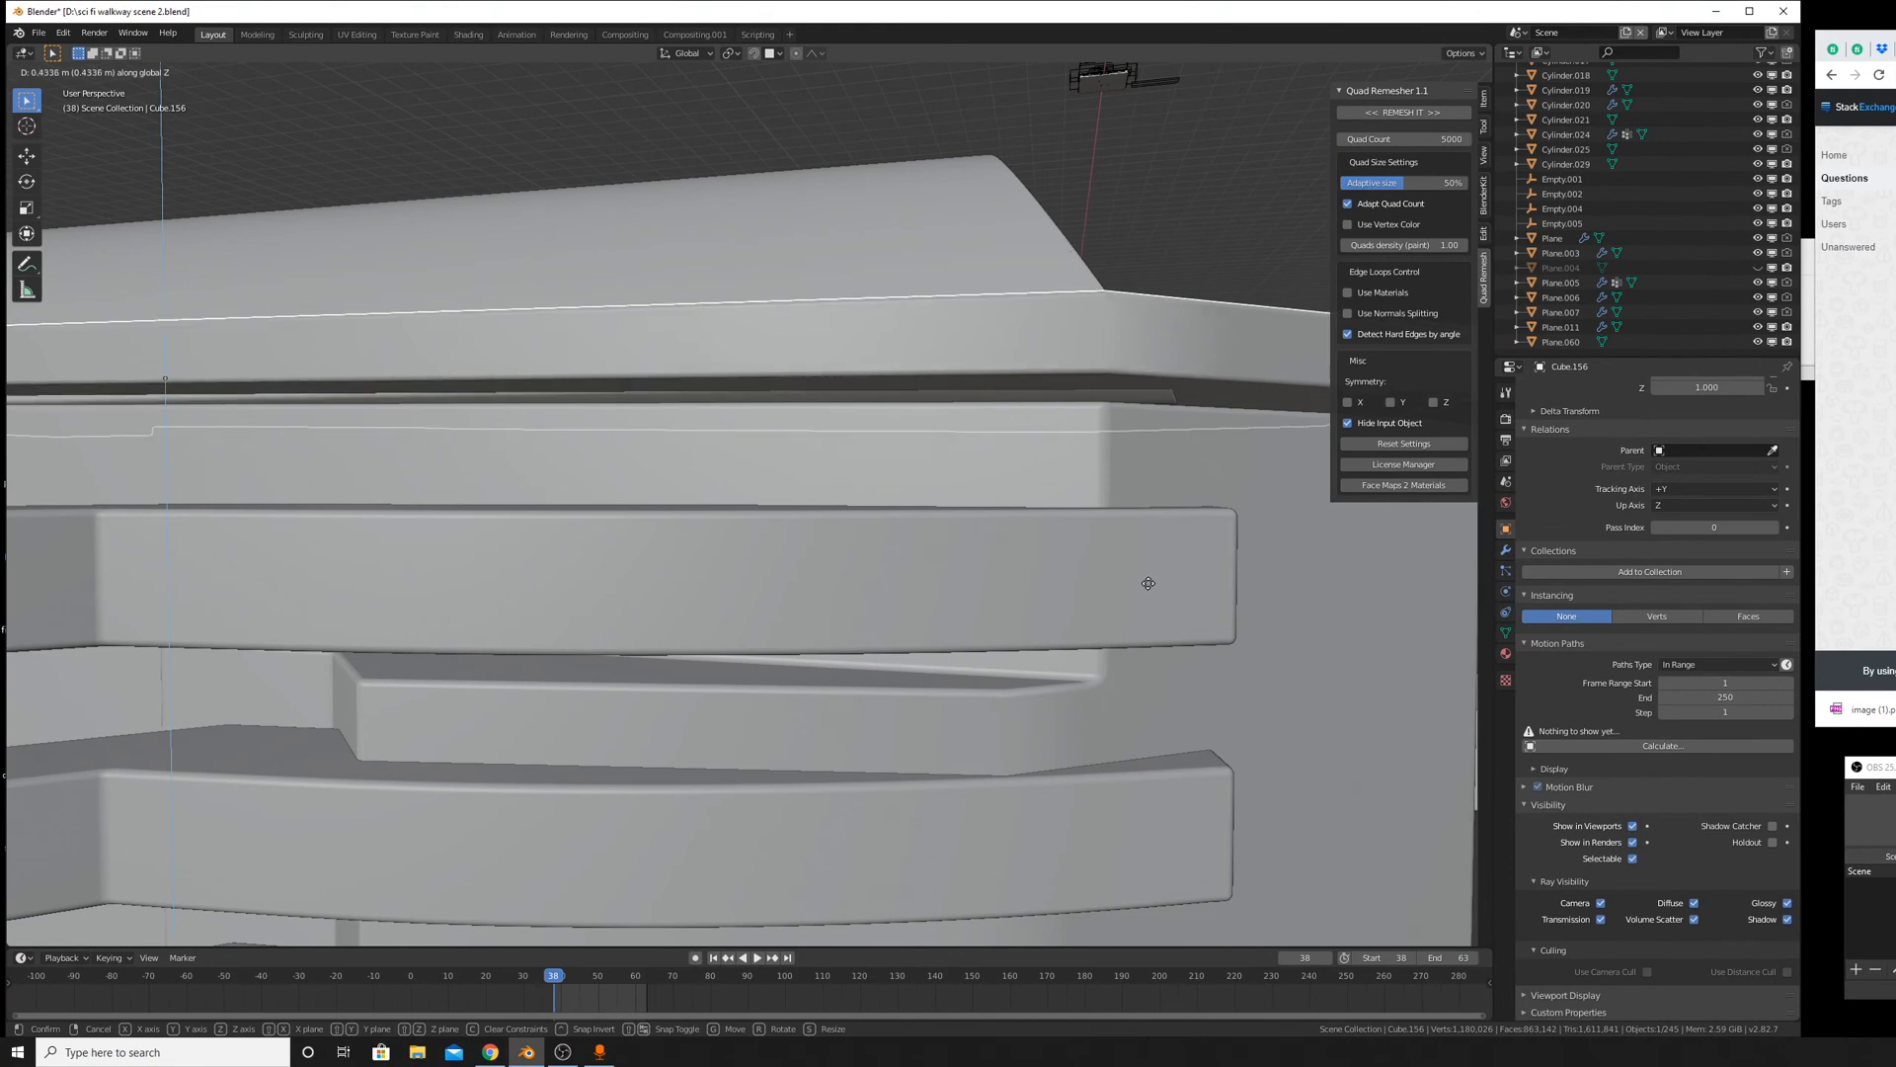
pyautogui.press('g')
pyautogui.press('z')
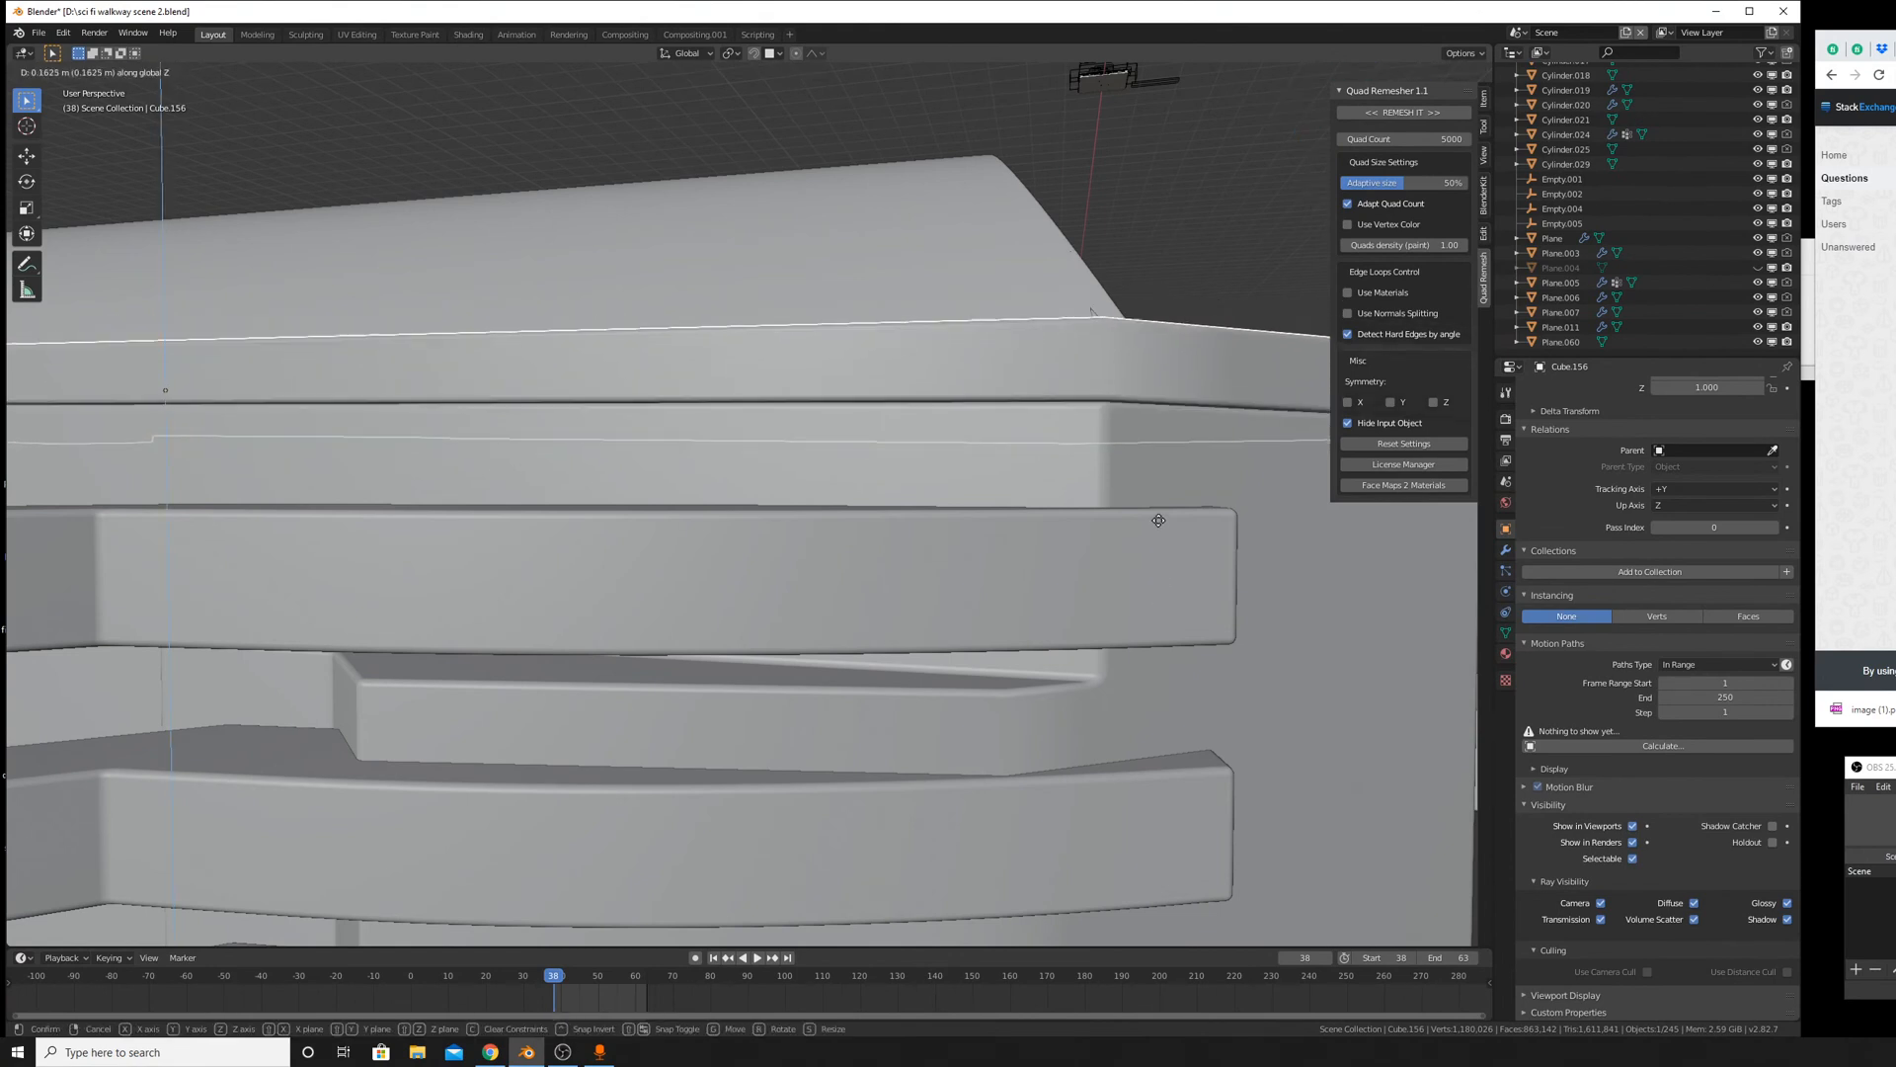
pyautogui.click(1234, 554)
pyautogui.moveTo(1235, 554); pyautogui.dragTo(1145, 651, button='middle')
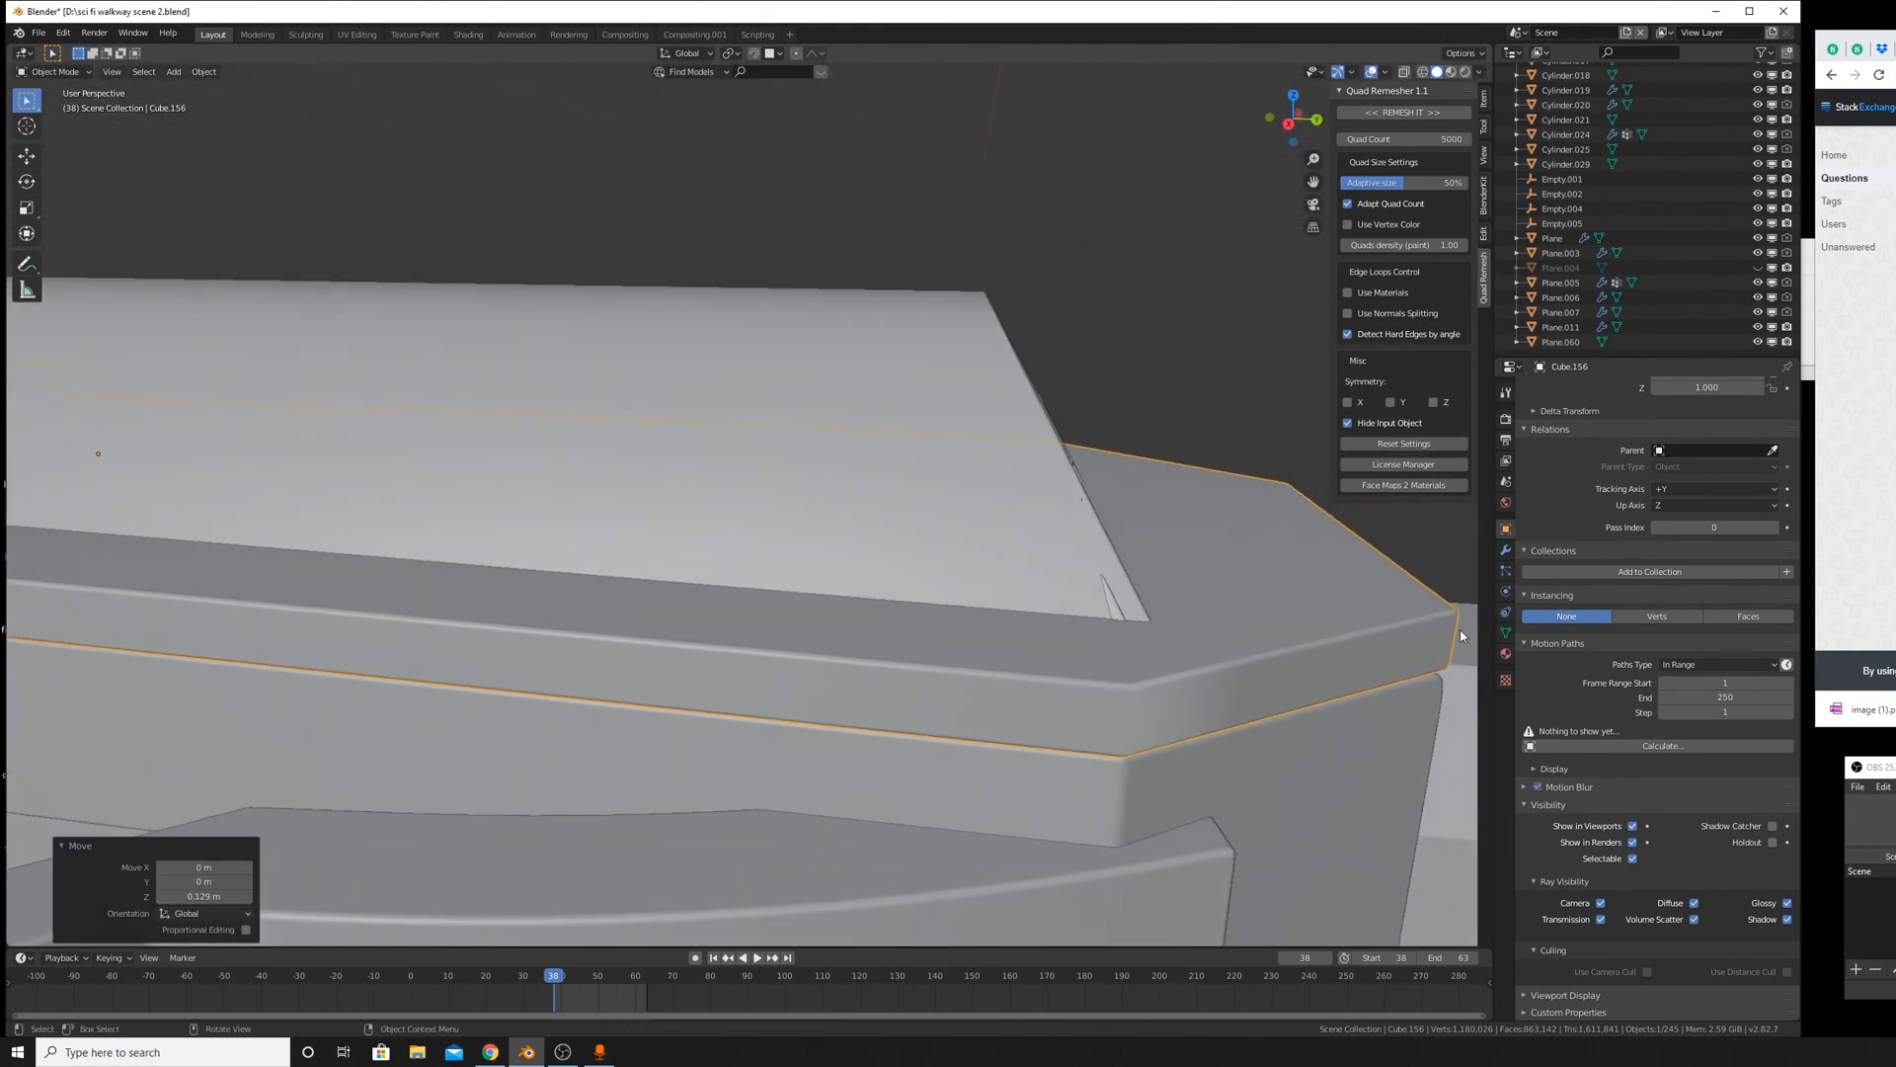
# Change the limit angle of the Bevel modifier on the hull's top plate.
pyautogui.click(1505, 632)
pyautogui.click(1505, 552)
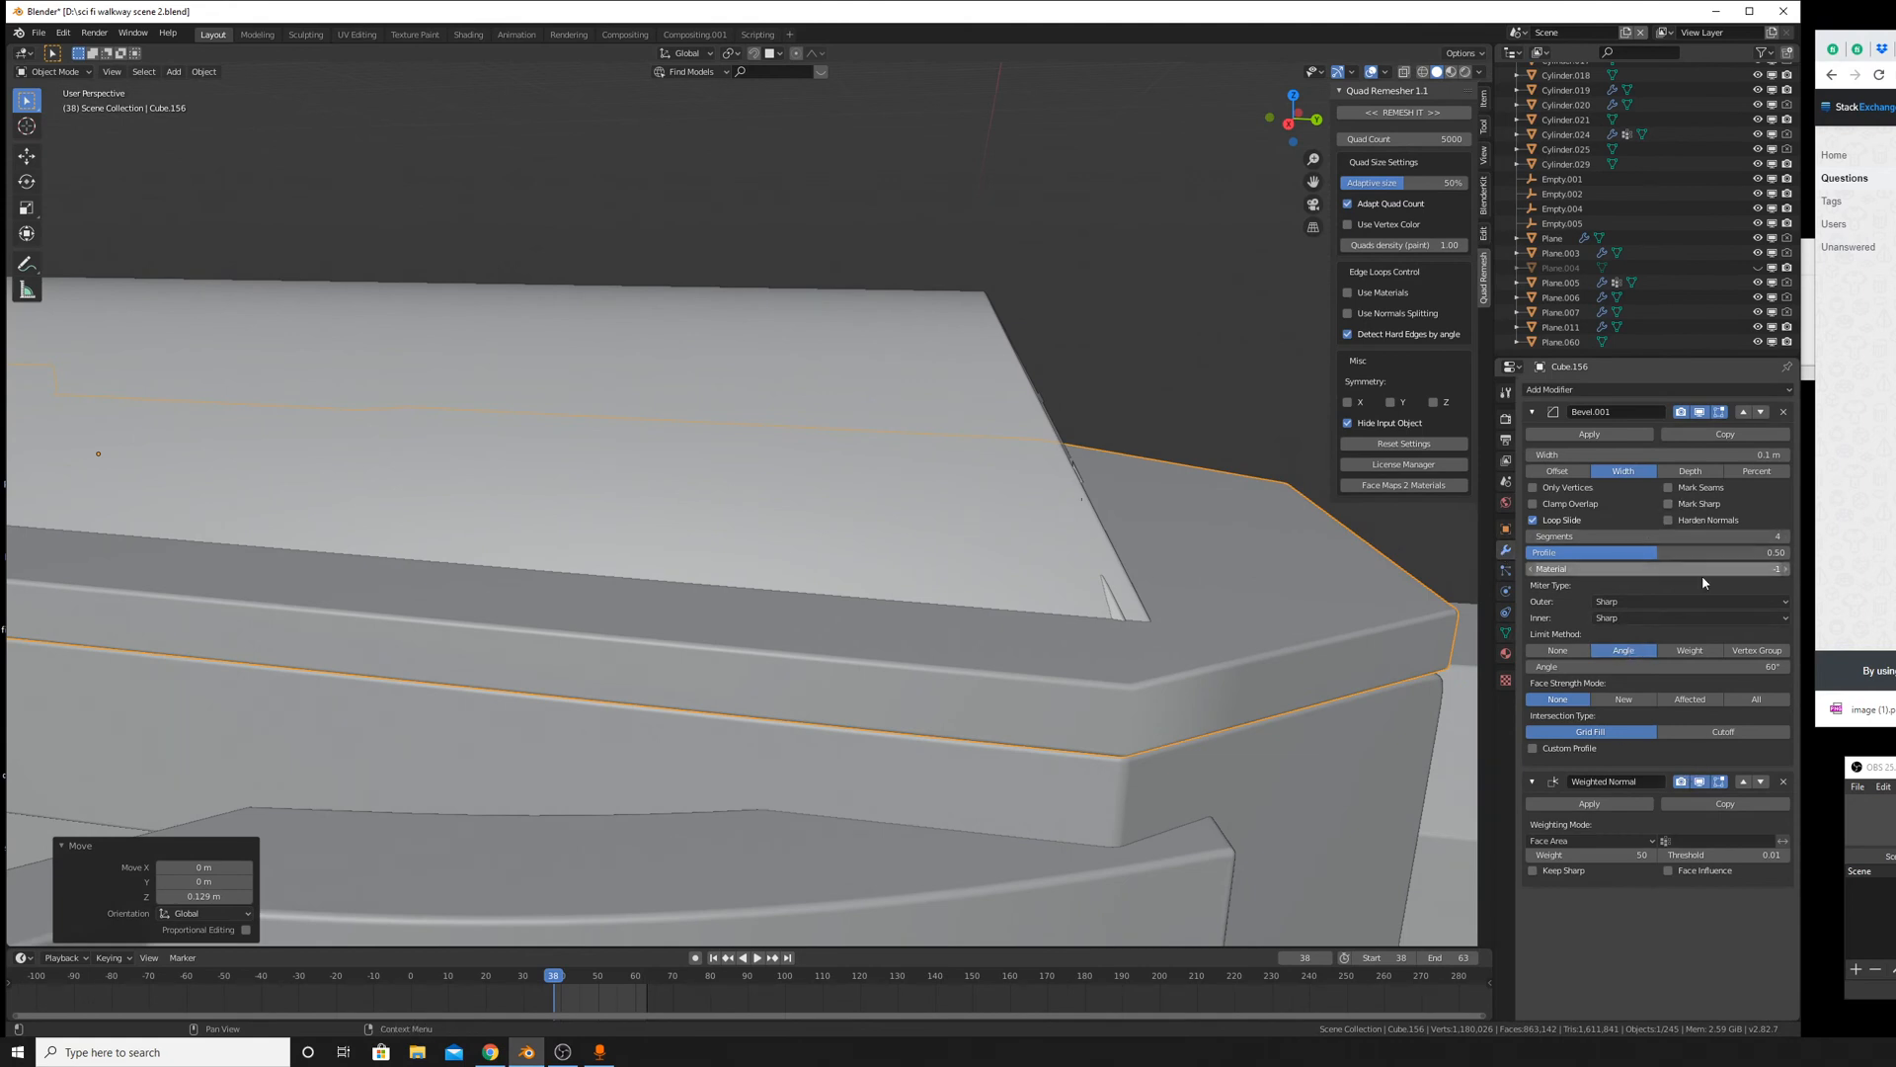
pyautogui.click(1722, 664)
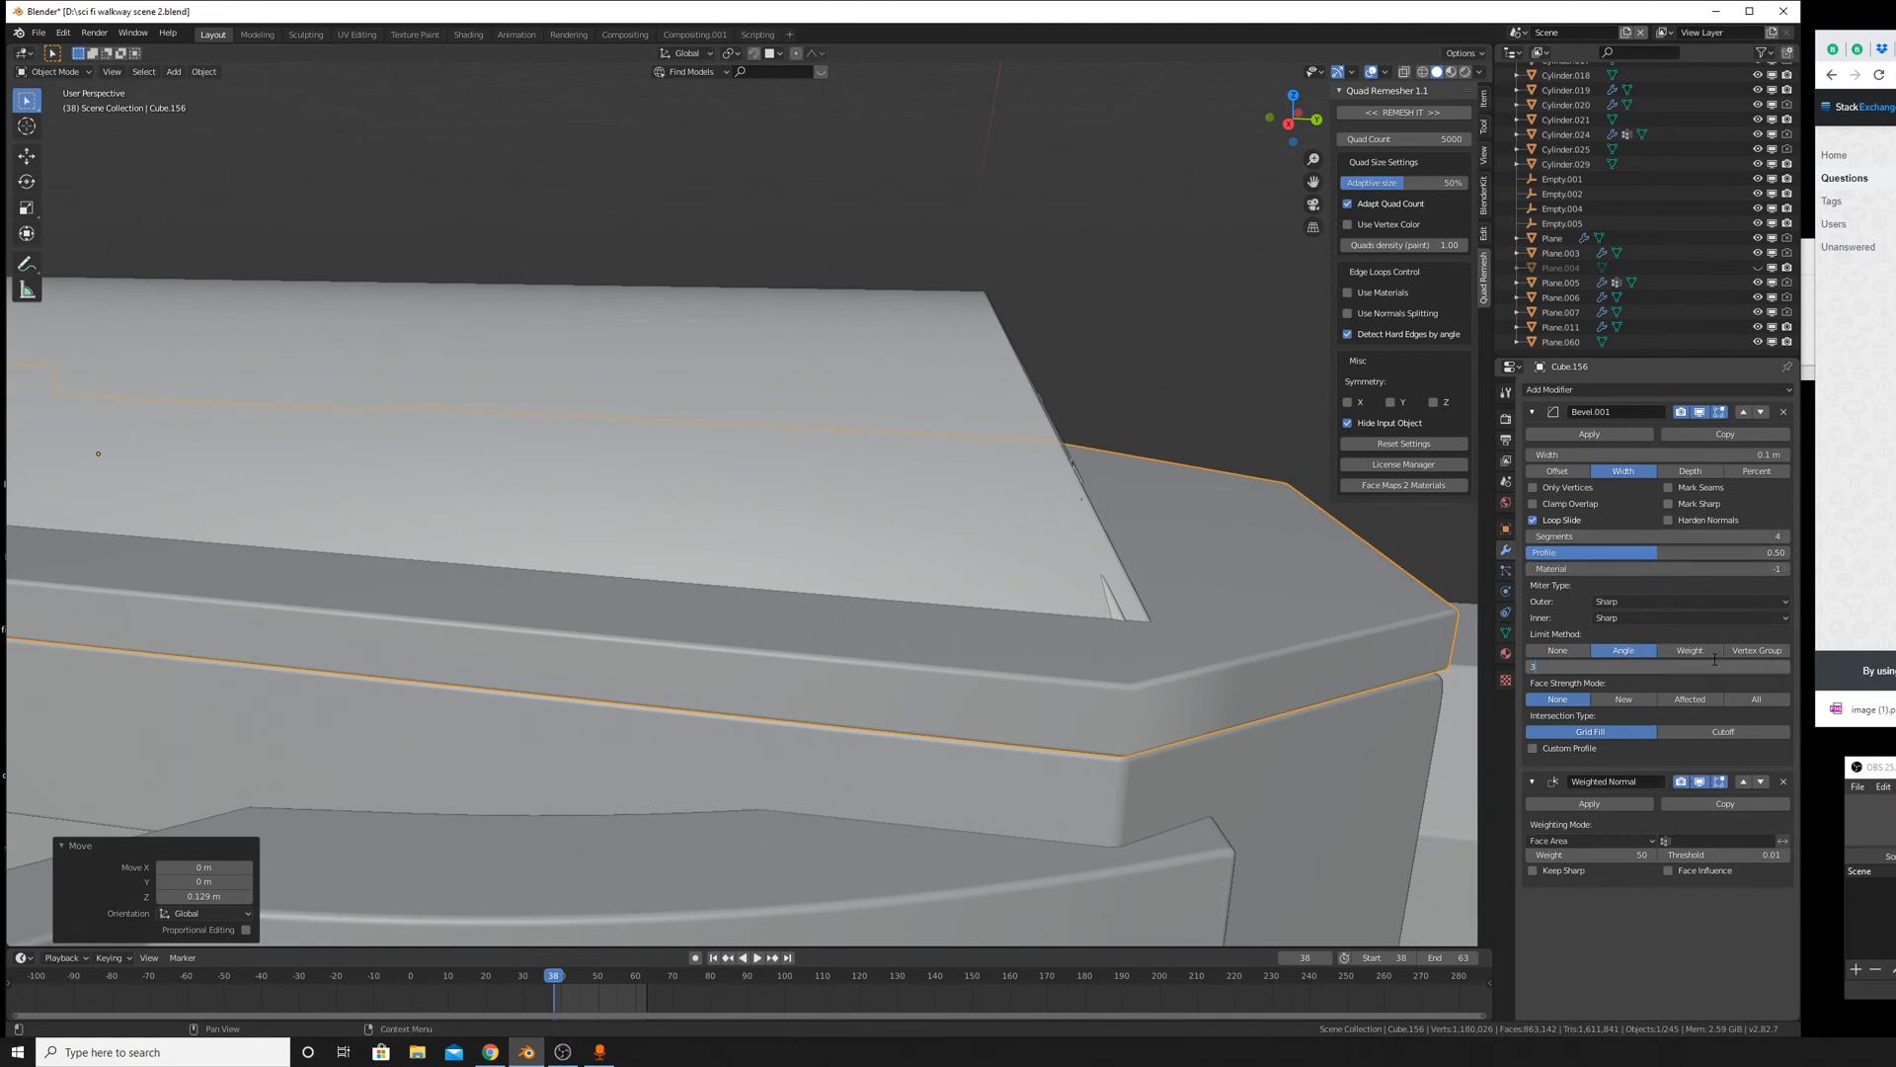
pyautogui.press('Return')
# Widen the arched cover along the X axis by a scale factor of about 1.047.
pyautogui.moveTo(1106, 553); pyautogui.dragTo(816, 601, button='middle')
pyautogui.click(849, 643)
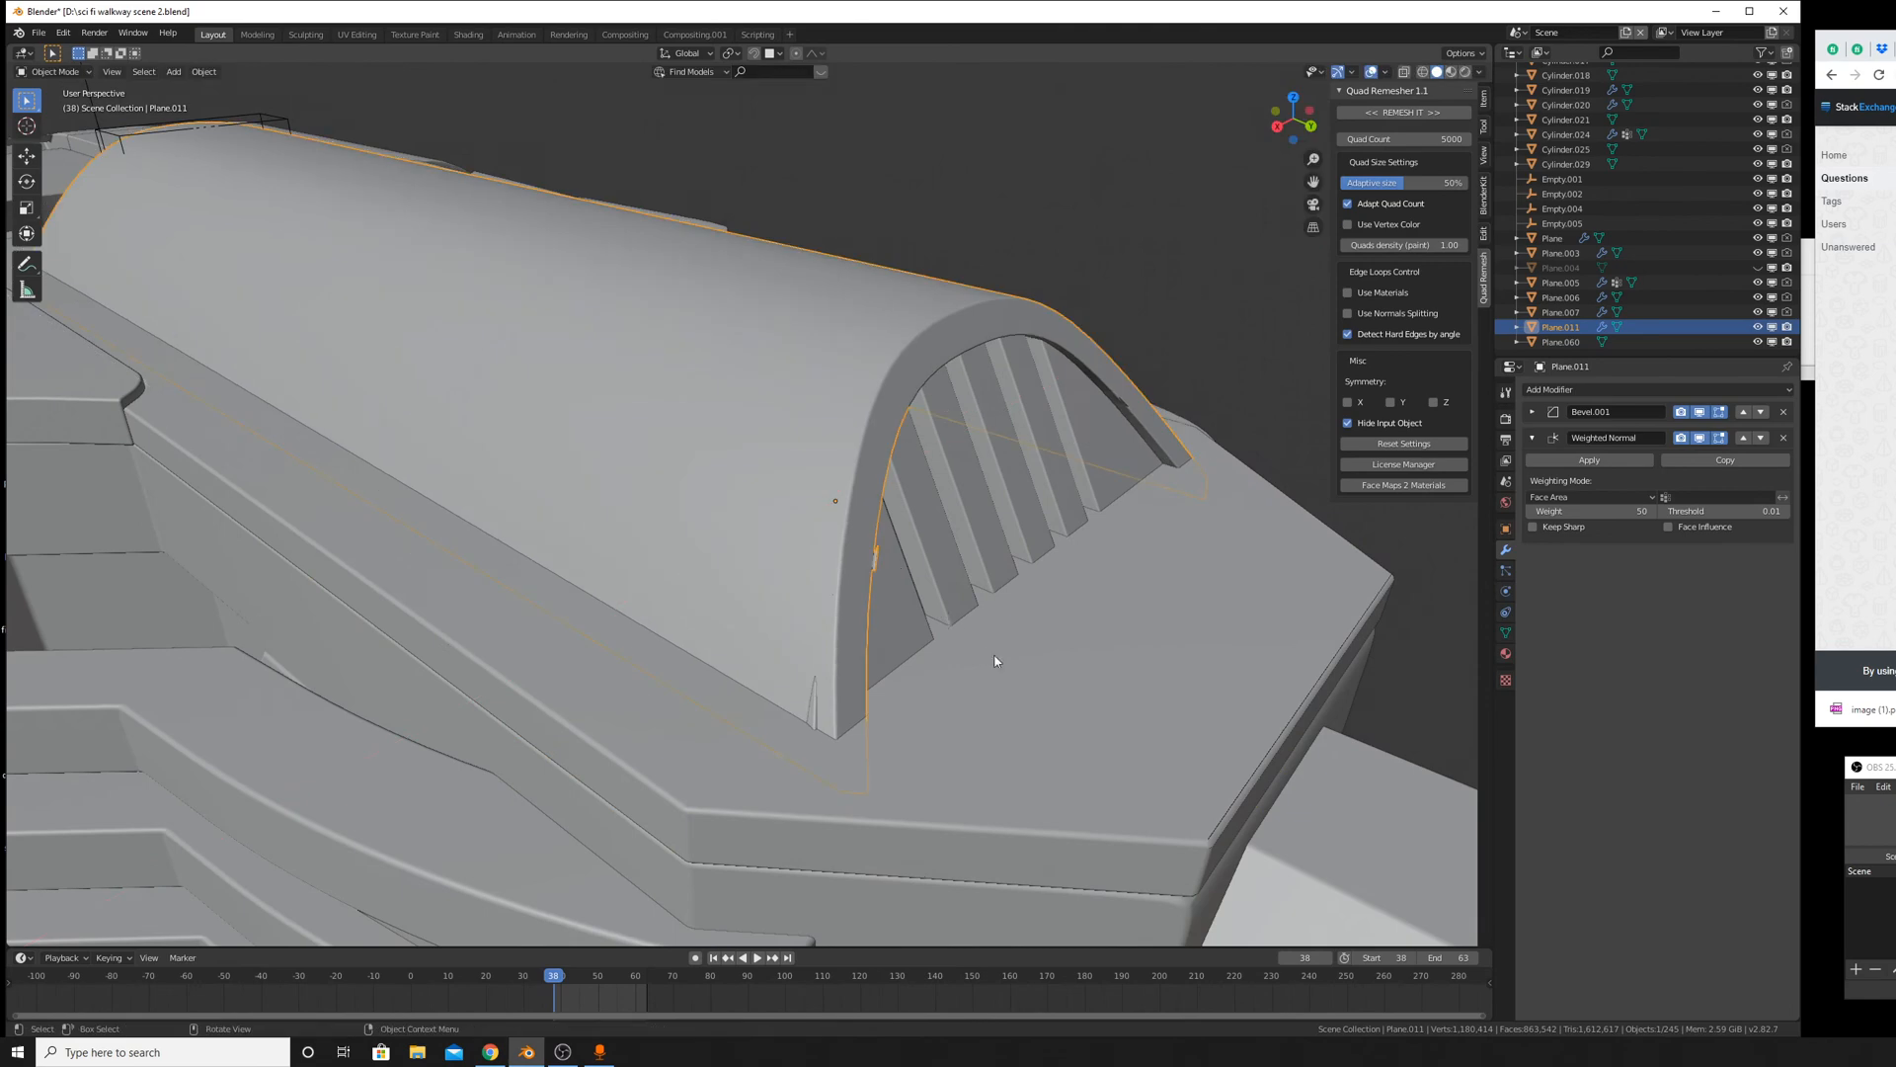
pyautogui.press('s')
pyautogui.press('x')
pyautogui.click(1153, 697)
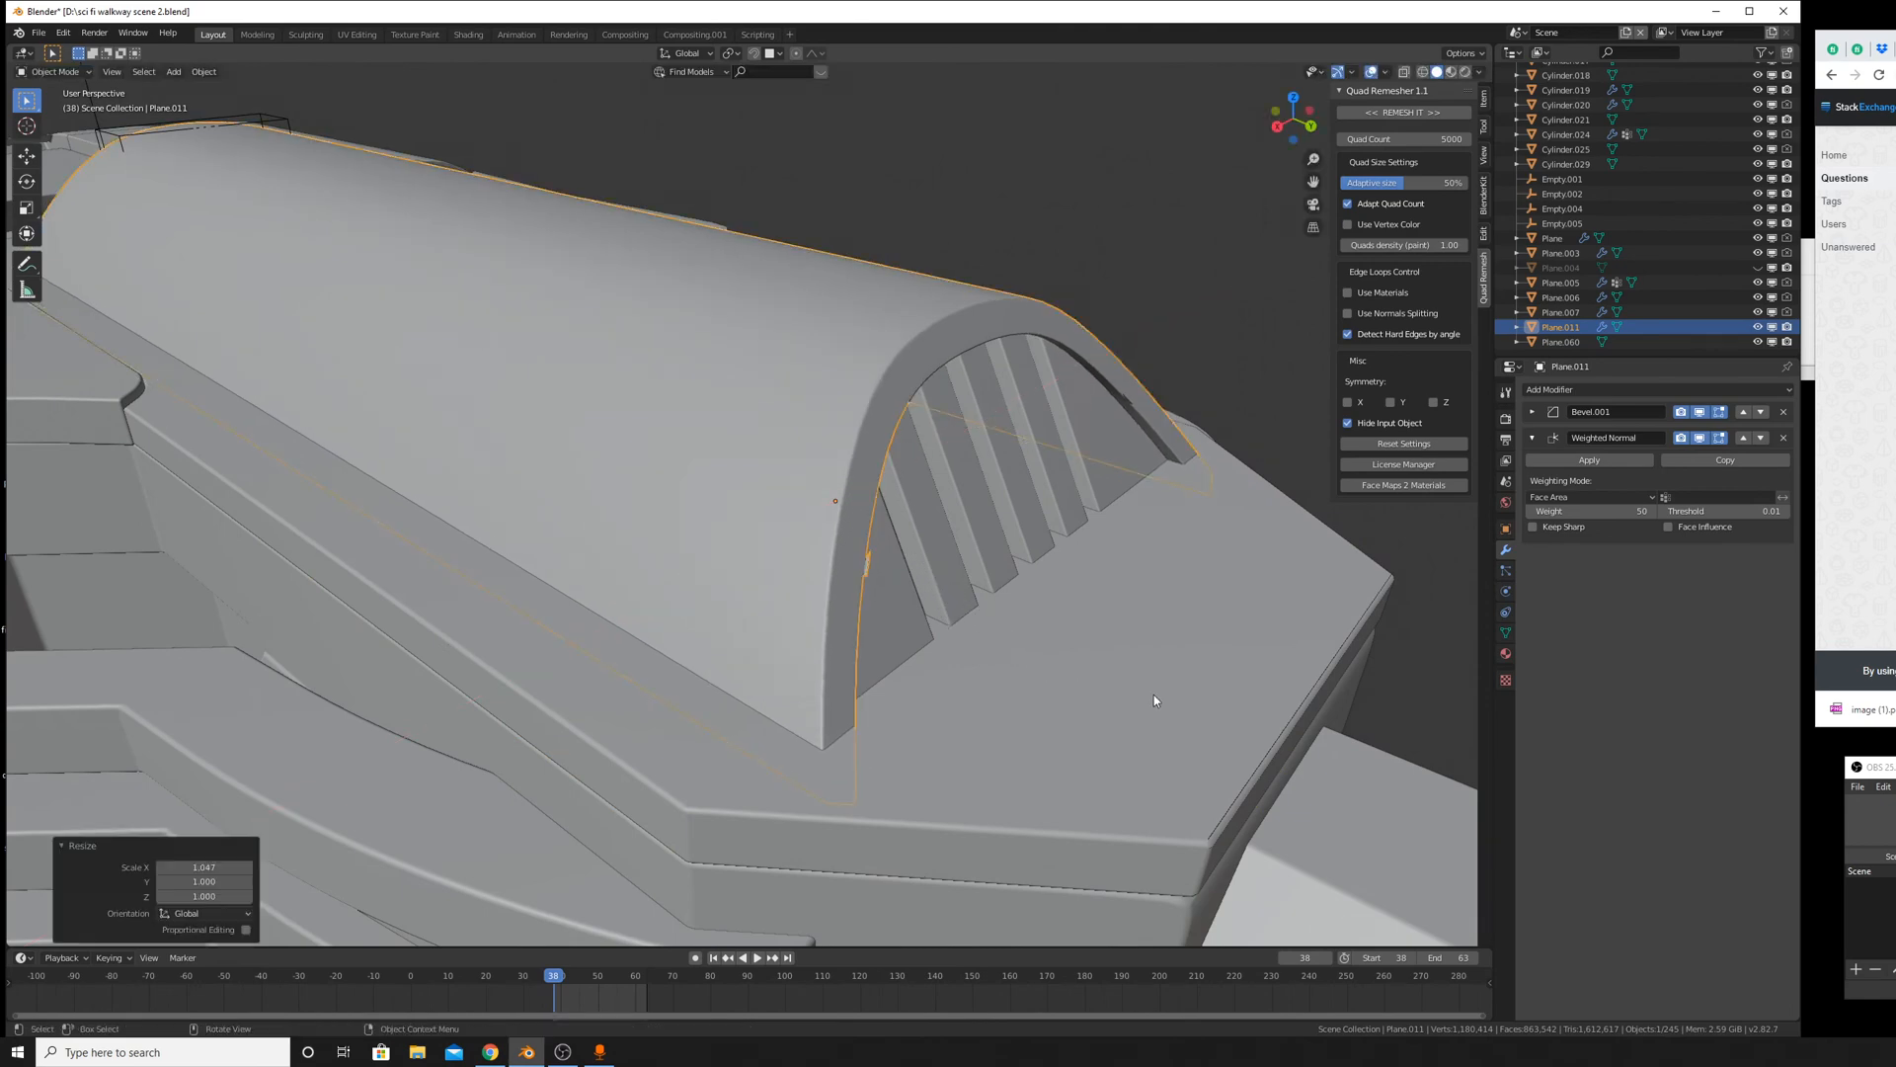
pyautogui.moveTo(1153, 695); pyautogui.dragTo(926, 796, button='middle')
pyautogui.scroll(-5, 874, 614)
pyautogui.moveTo(874, 615); pyautogui.dragTo(1020, 664, button='middle')
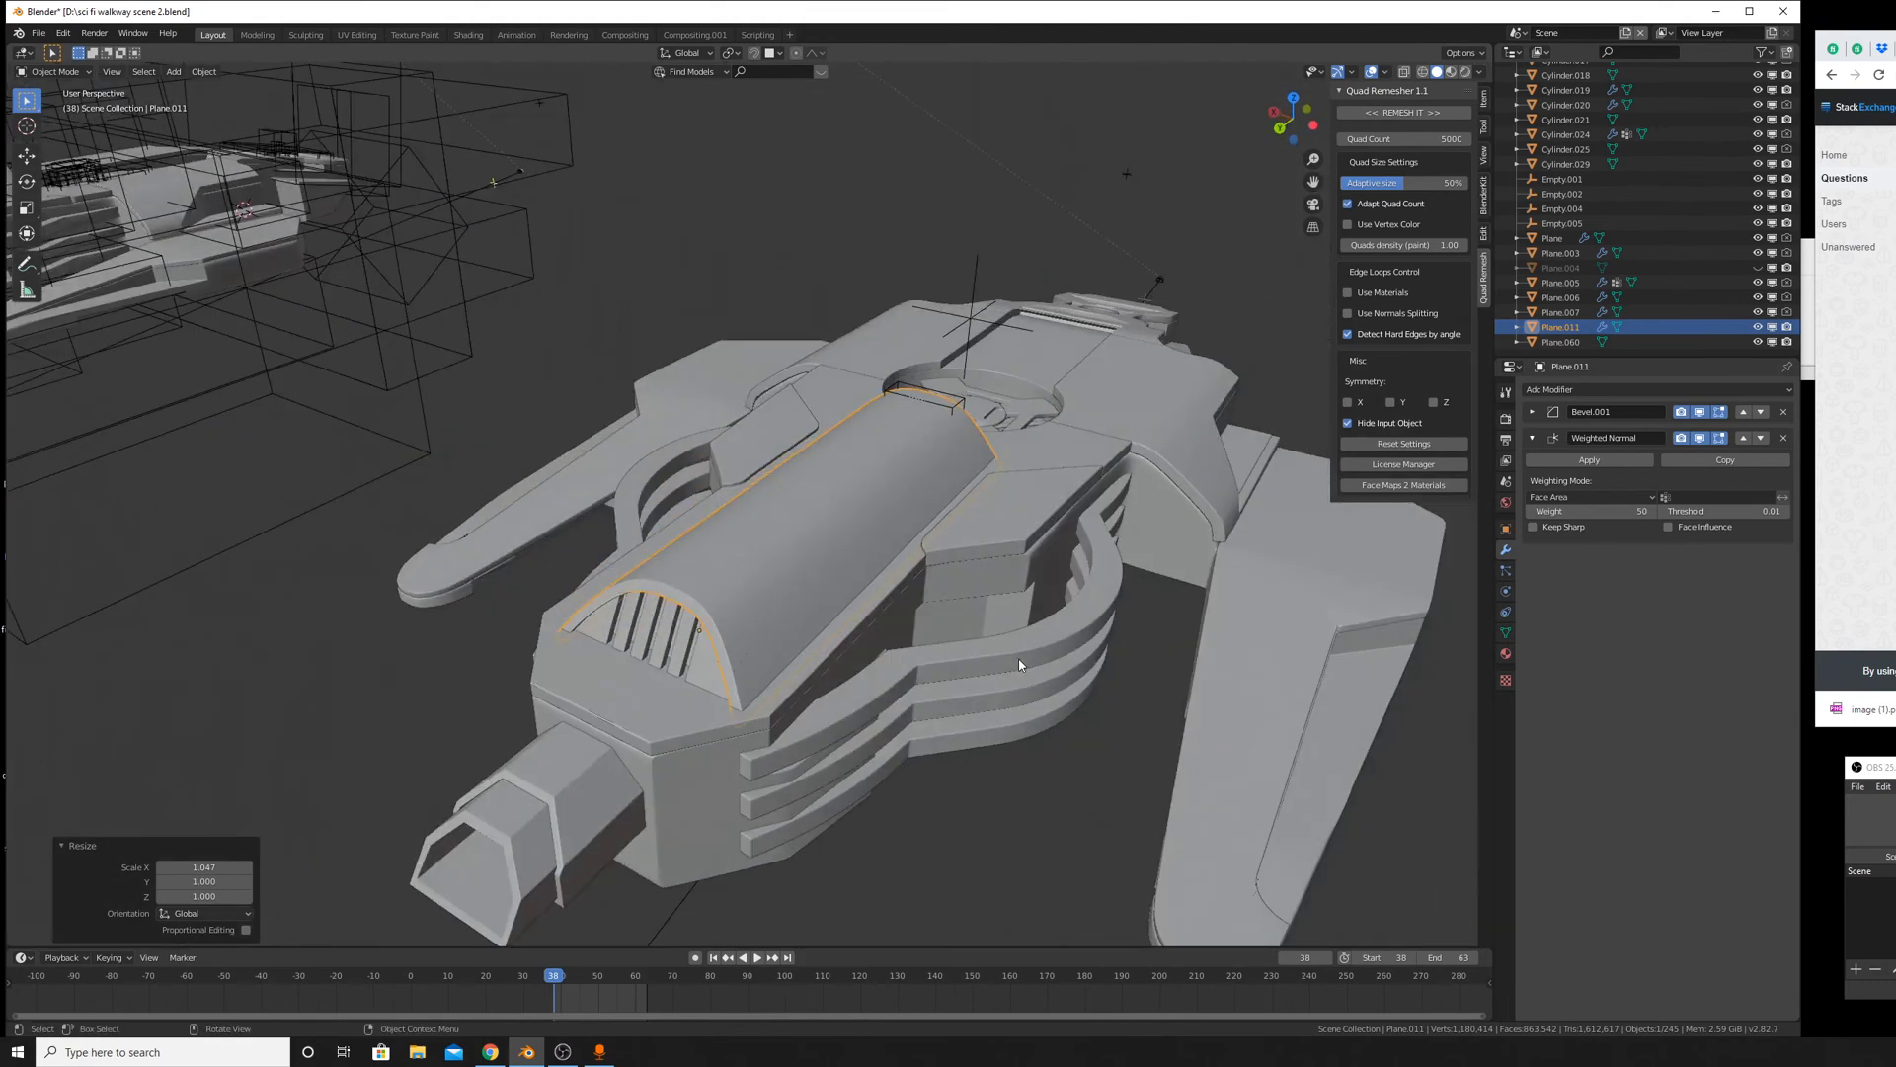
# Apply the scale of the arched cover's frame and of the hull's top plate beneath it.
pyautogui.hotkey('ctrl', 'a')
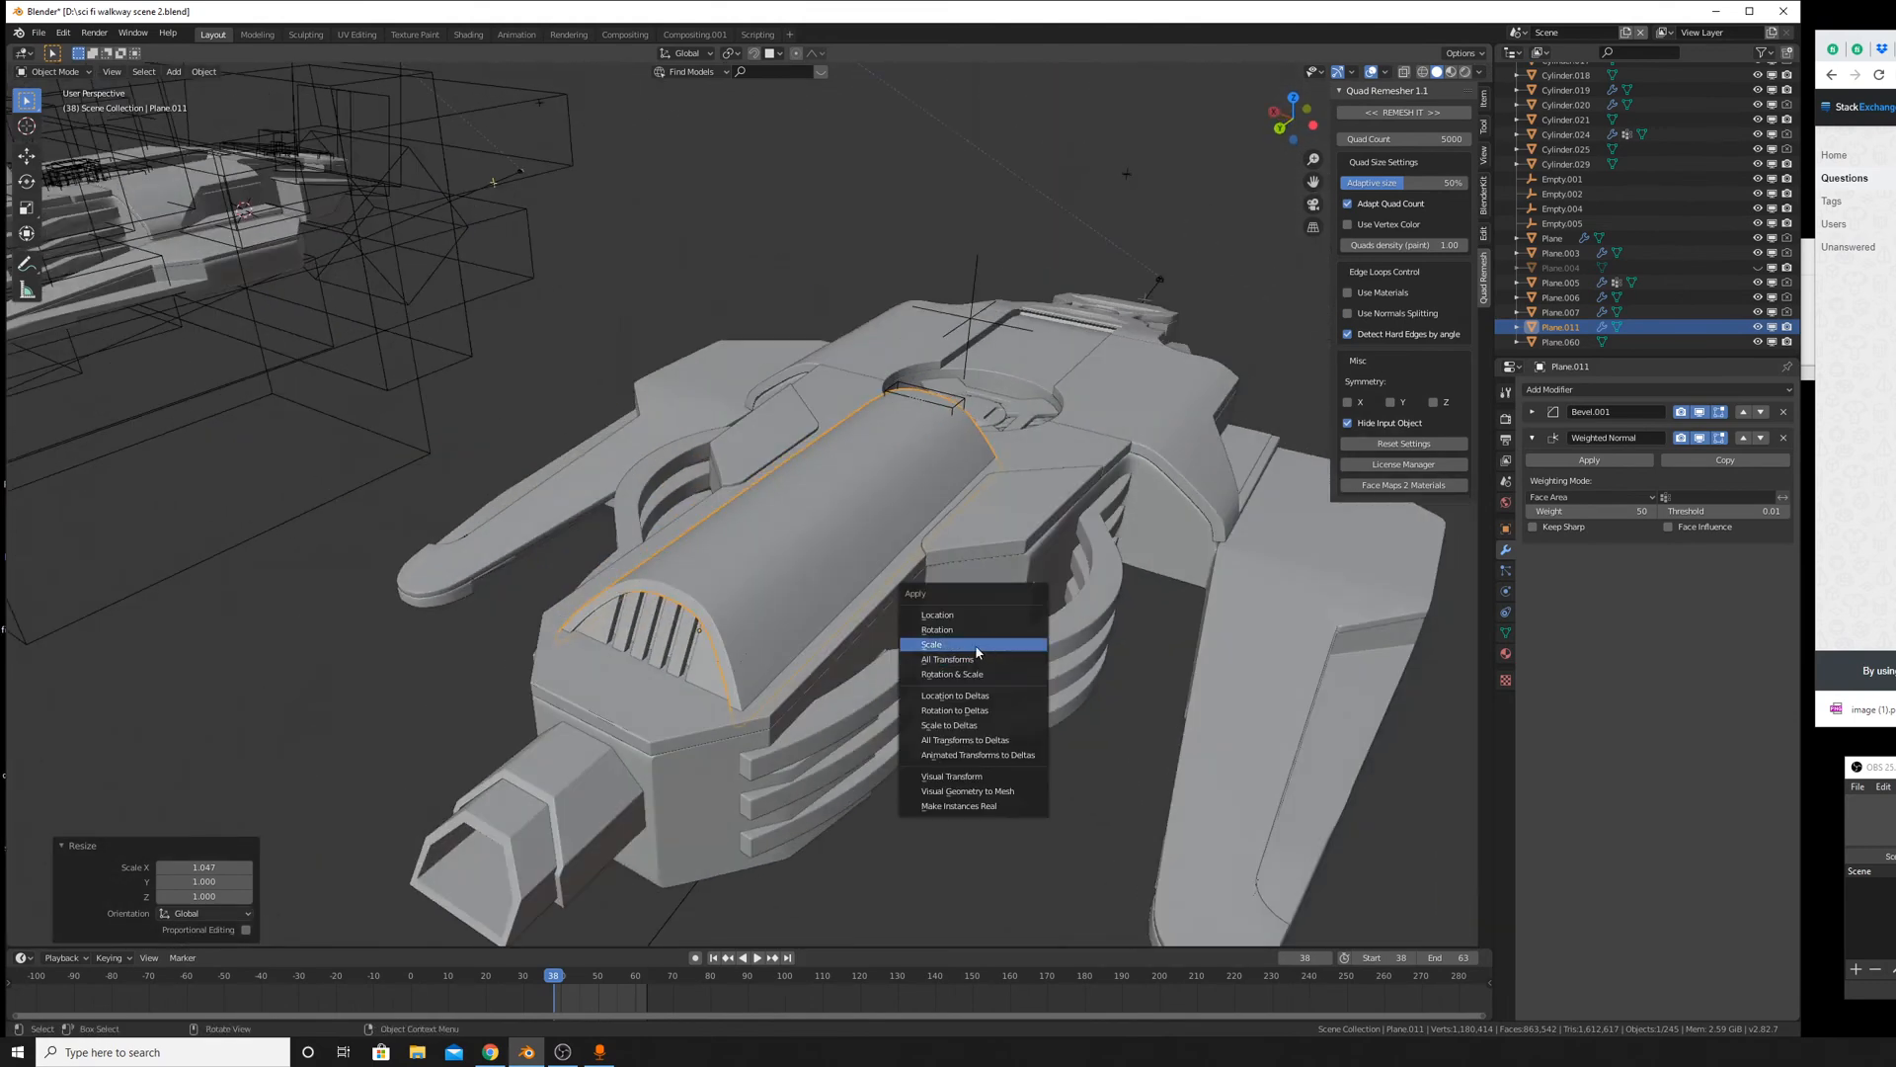
pyautogui.click(978, 651)
pyautogui.click(786, 697)
pyautogui.hotkey('ctrl', 'a')
pyautogui.click(765, 704)
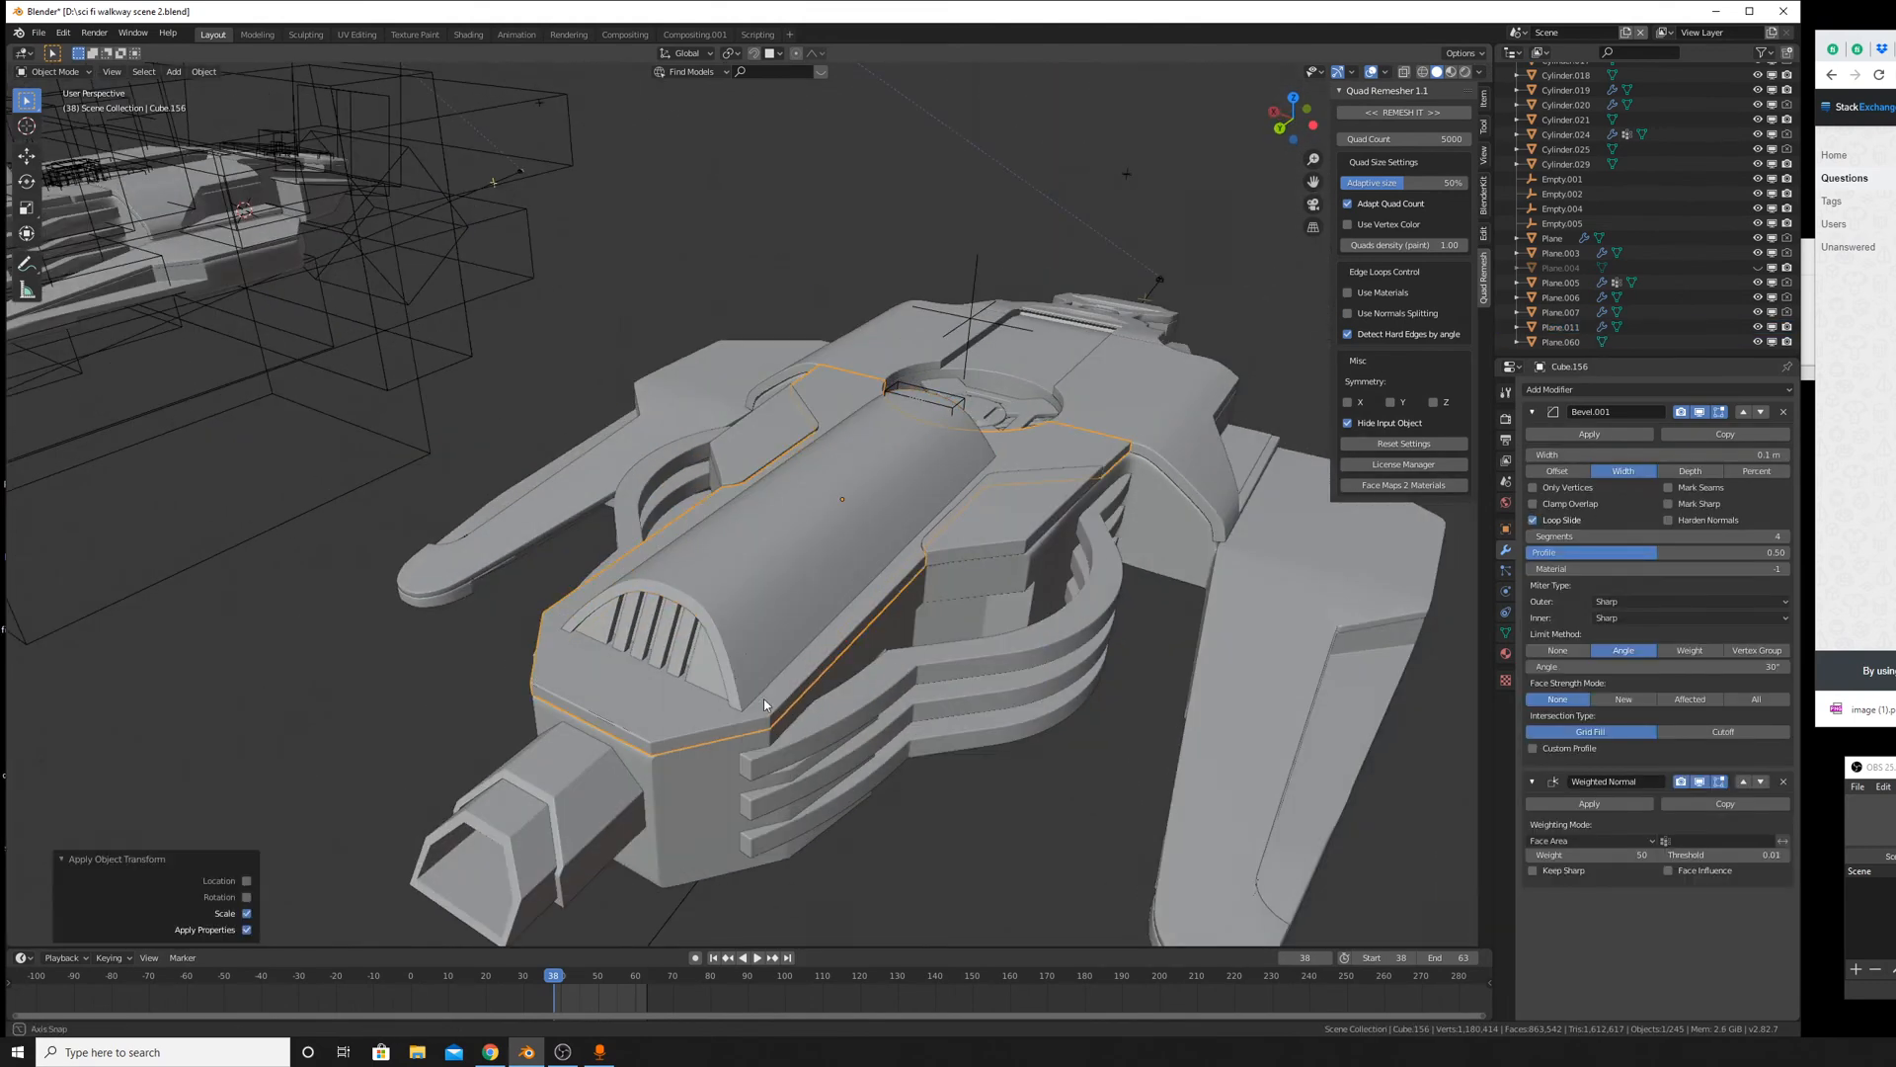
# Dissolve the extra edges running along the upper front rim of the hull's top plate.
pyautogui.moveTo(766, 704); pyautogui.dragTo(822, 742, button='middle')
pyautogui.scroll(8, 822, 743)
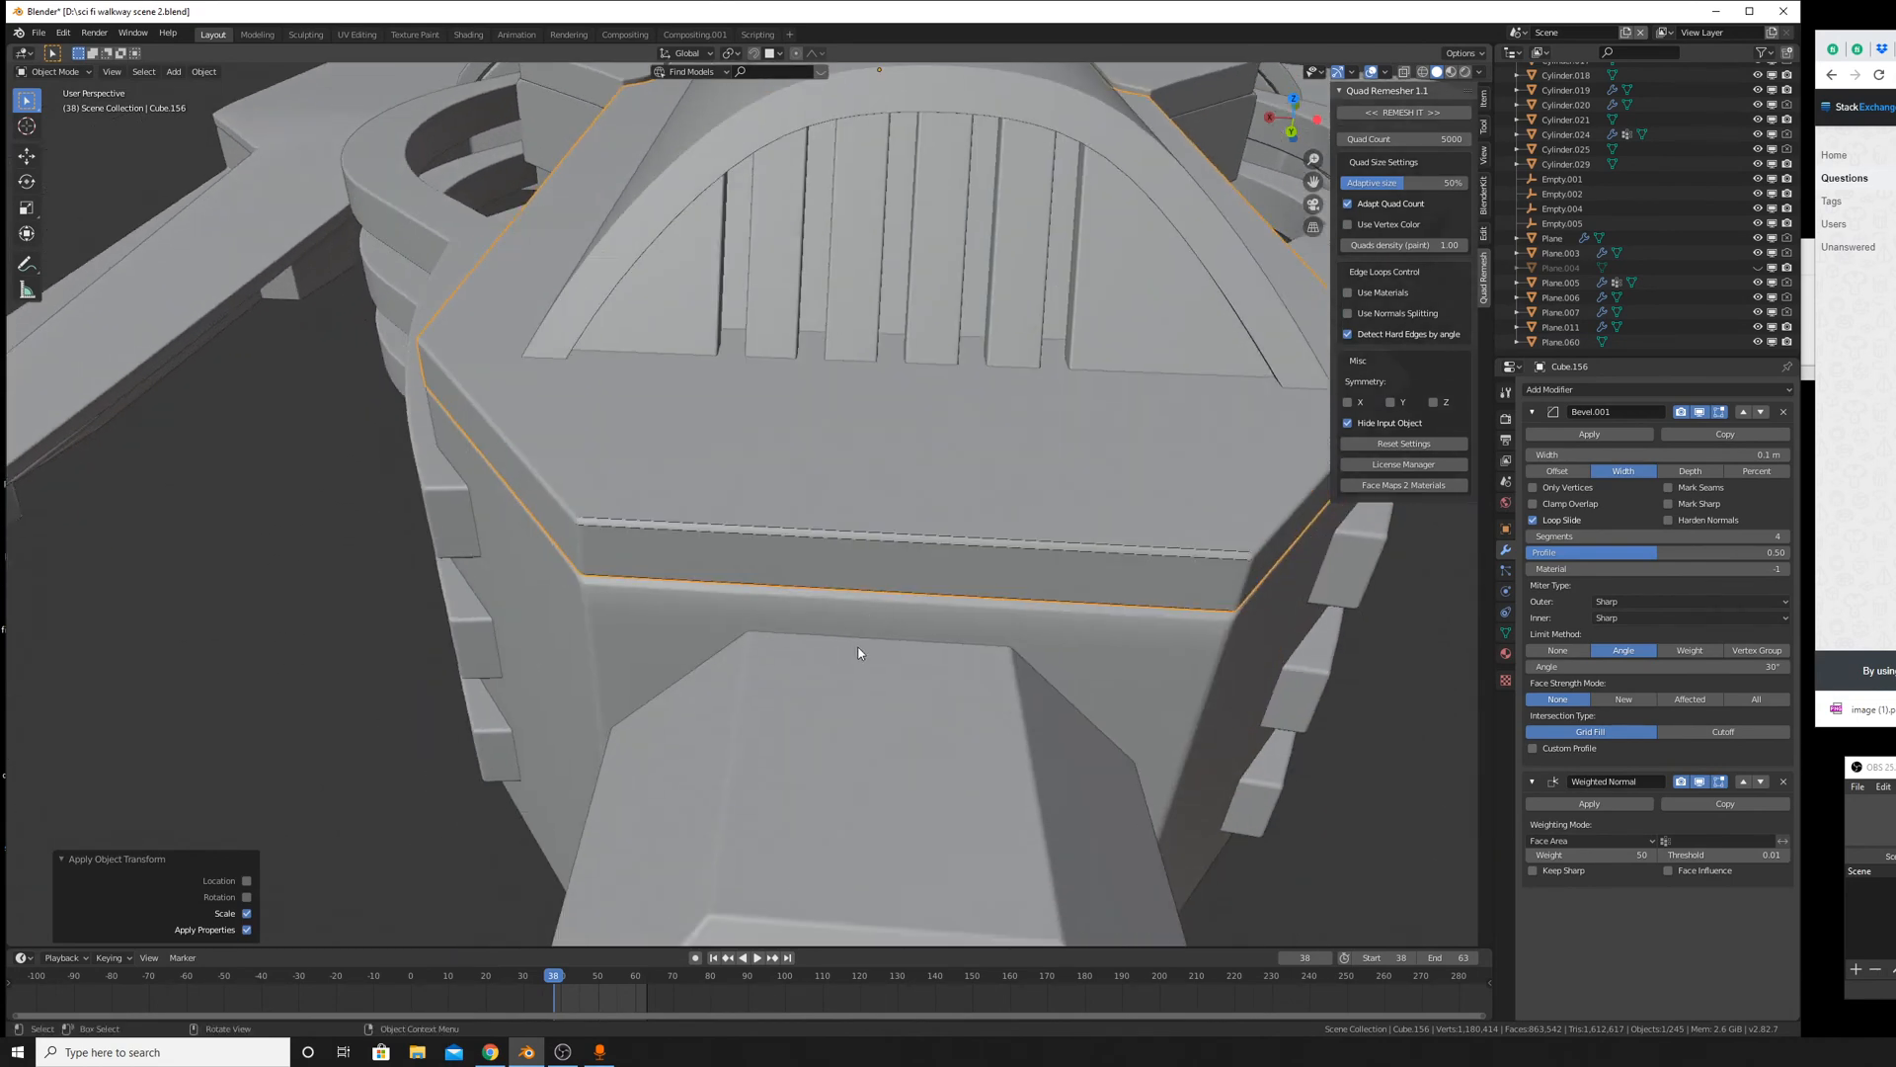
pyautogui.scroll(4, 857, 652)
pyautogui.moveTo(956, 631); pyautogui.dragTo(905, 627, button='middle')
pyautogui.scroll(3, 906, 626)
pyautogui.press('Tab')
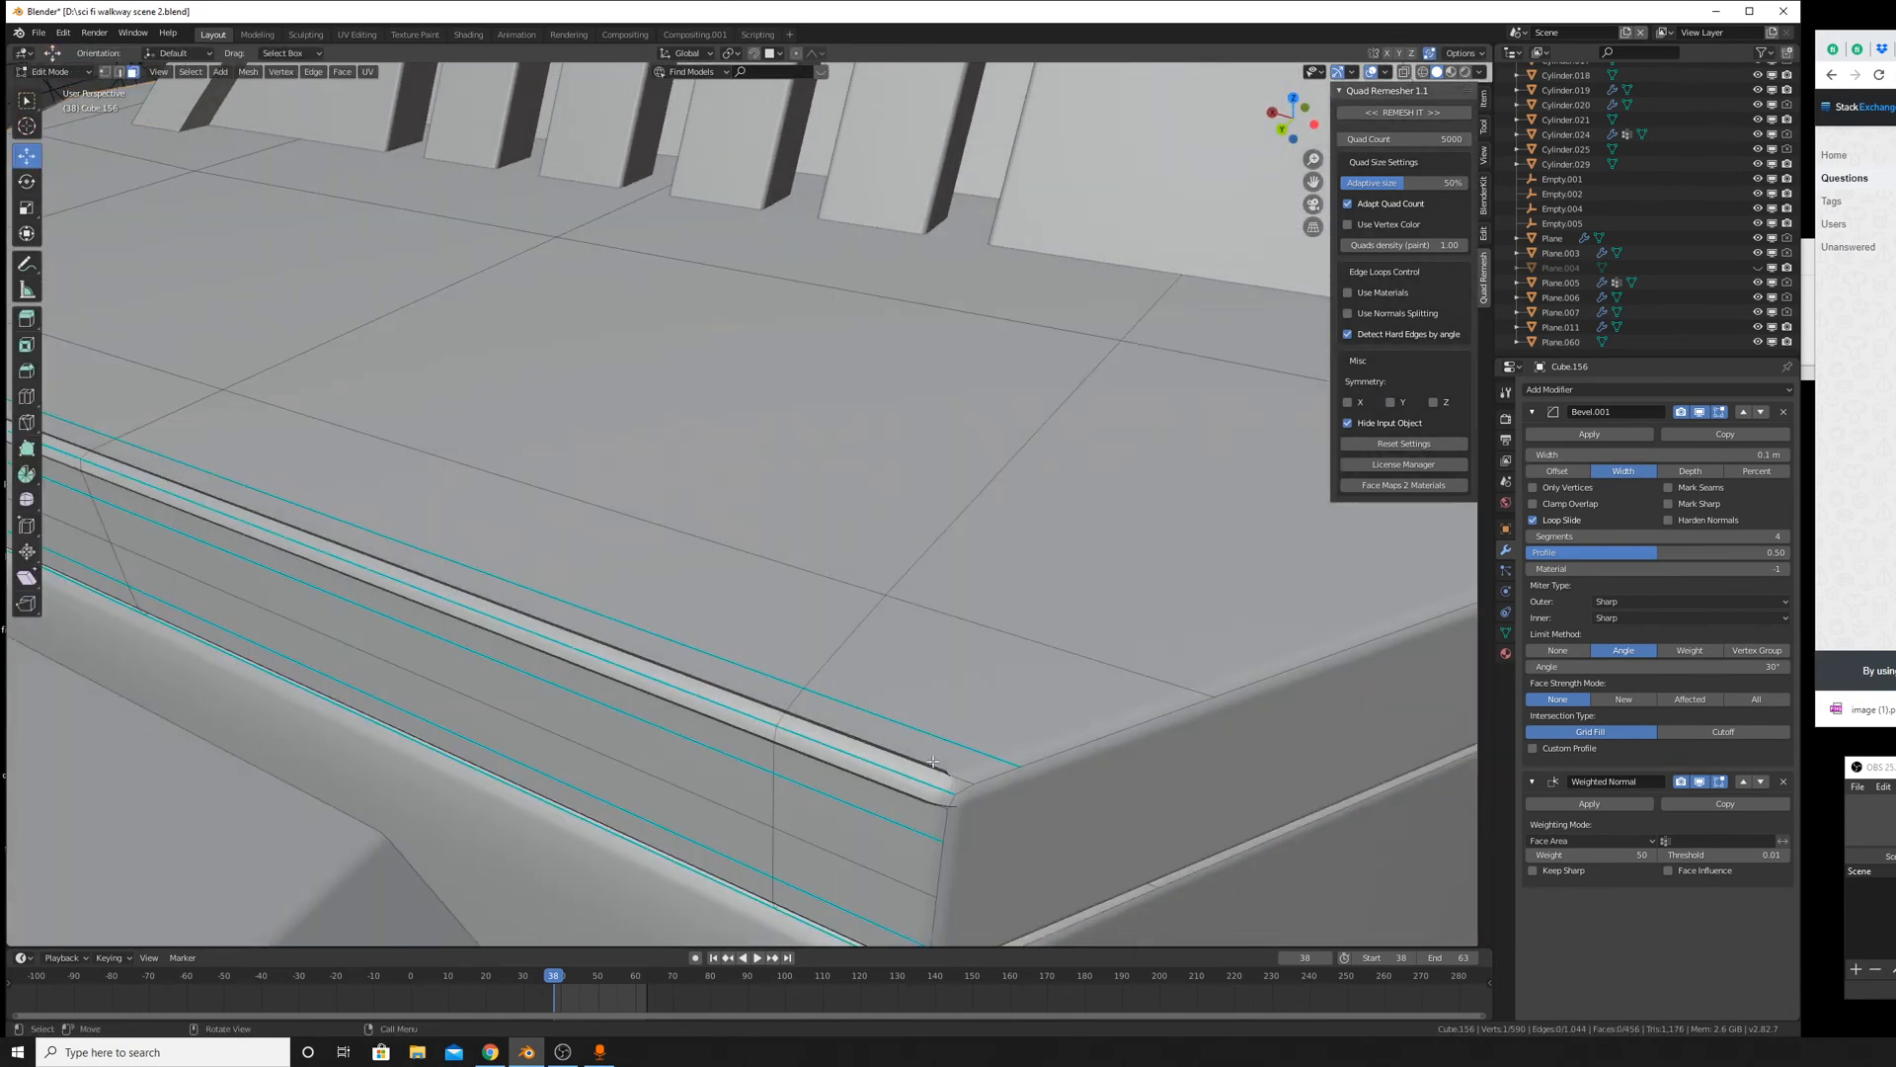
pyautogui.keyDown('alt'); pyautogui.click(934, 767); pyautogui.keyUp('alt')
pyautogui.press('2')
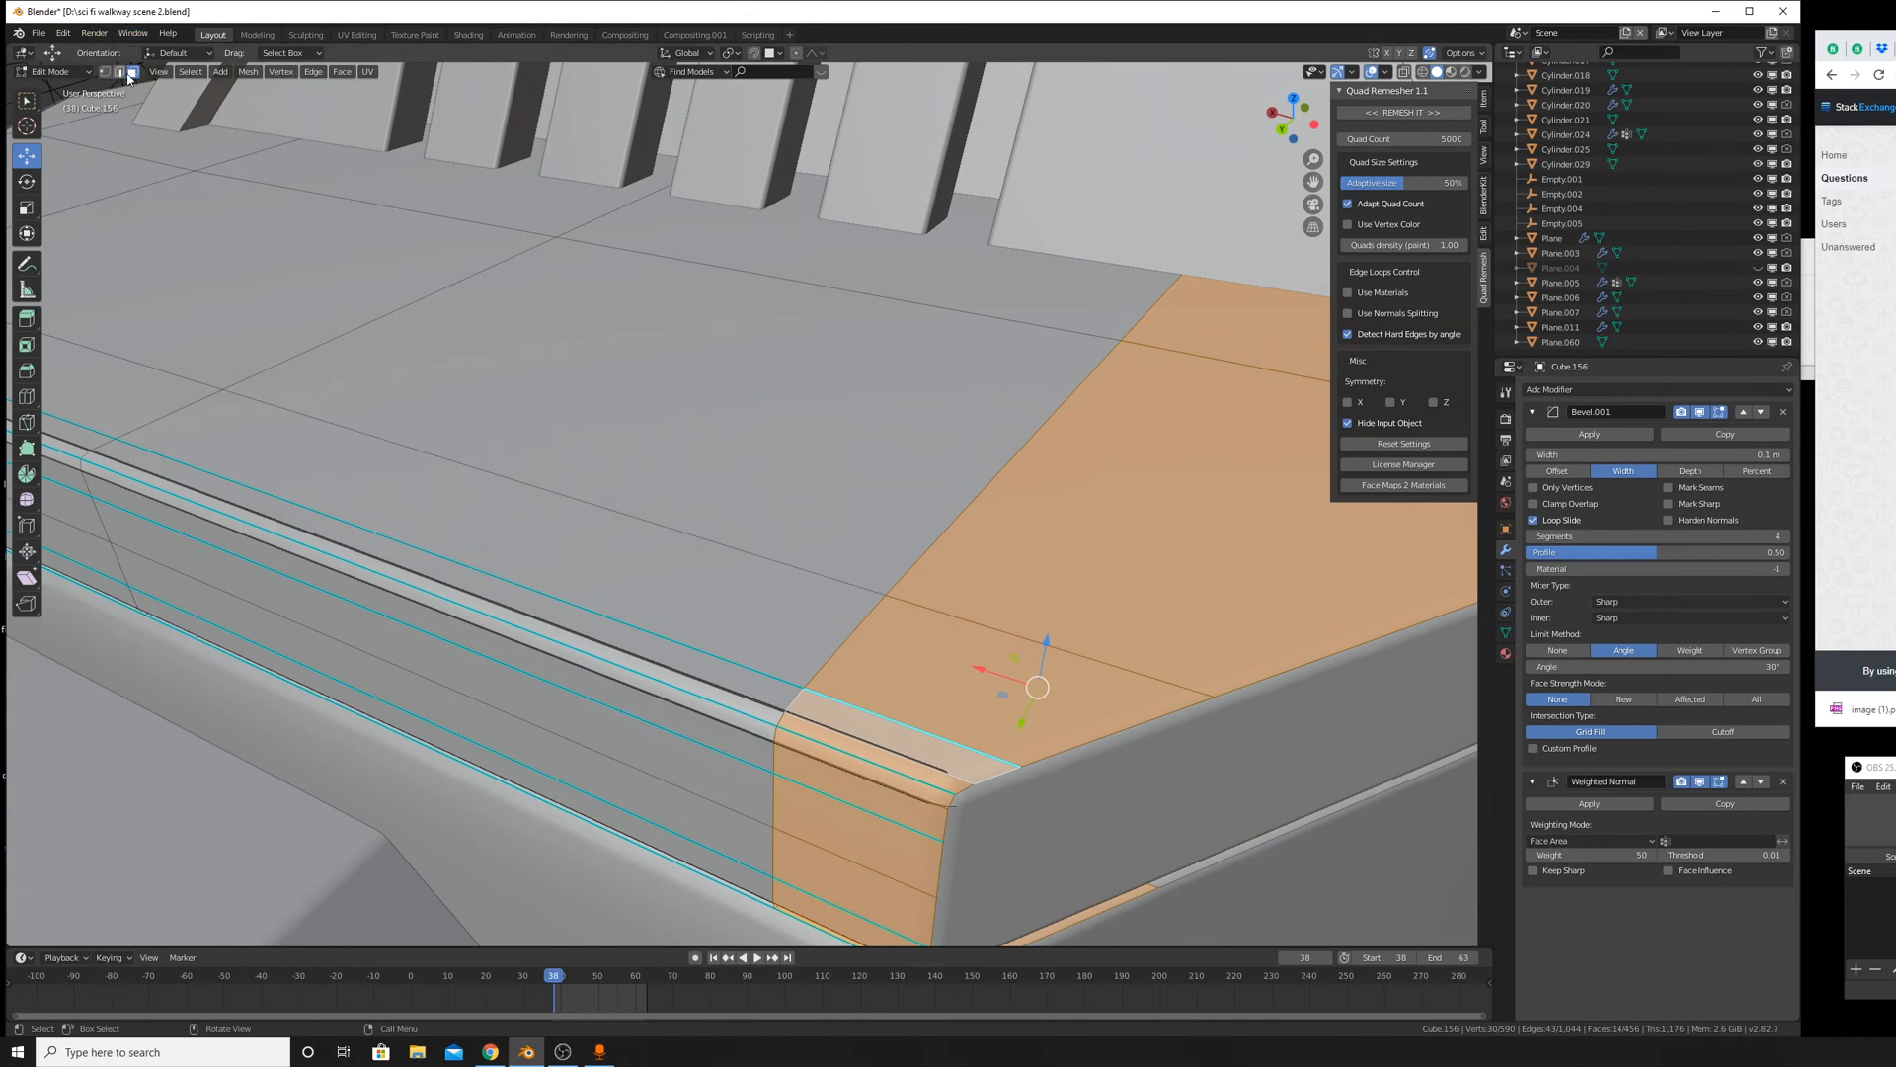
pyautogui.keyDown('alt'); pyautogui.click(928, 775); pyautogui.keyUp('alt')
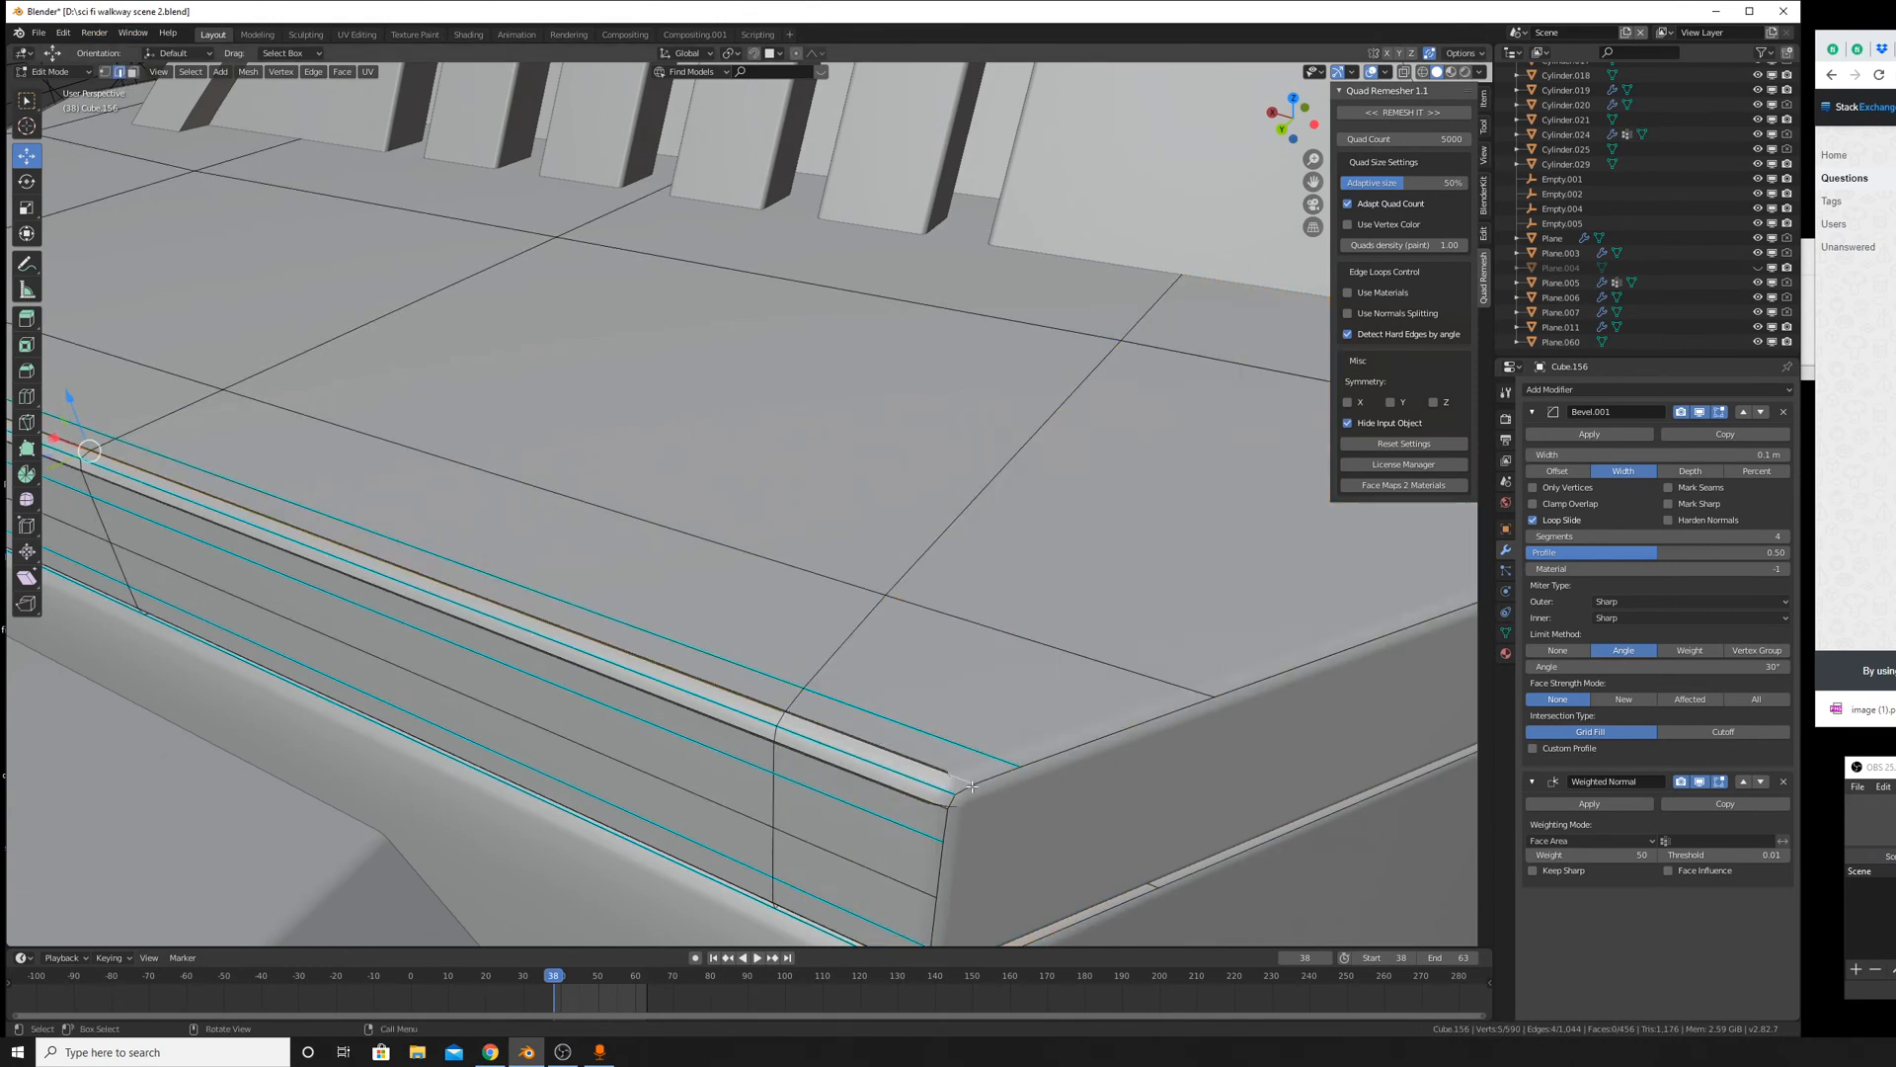
pyautogui.press('x')
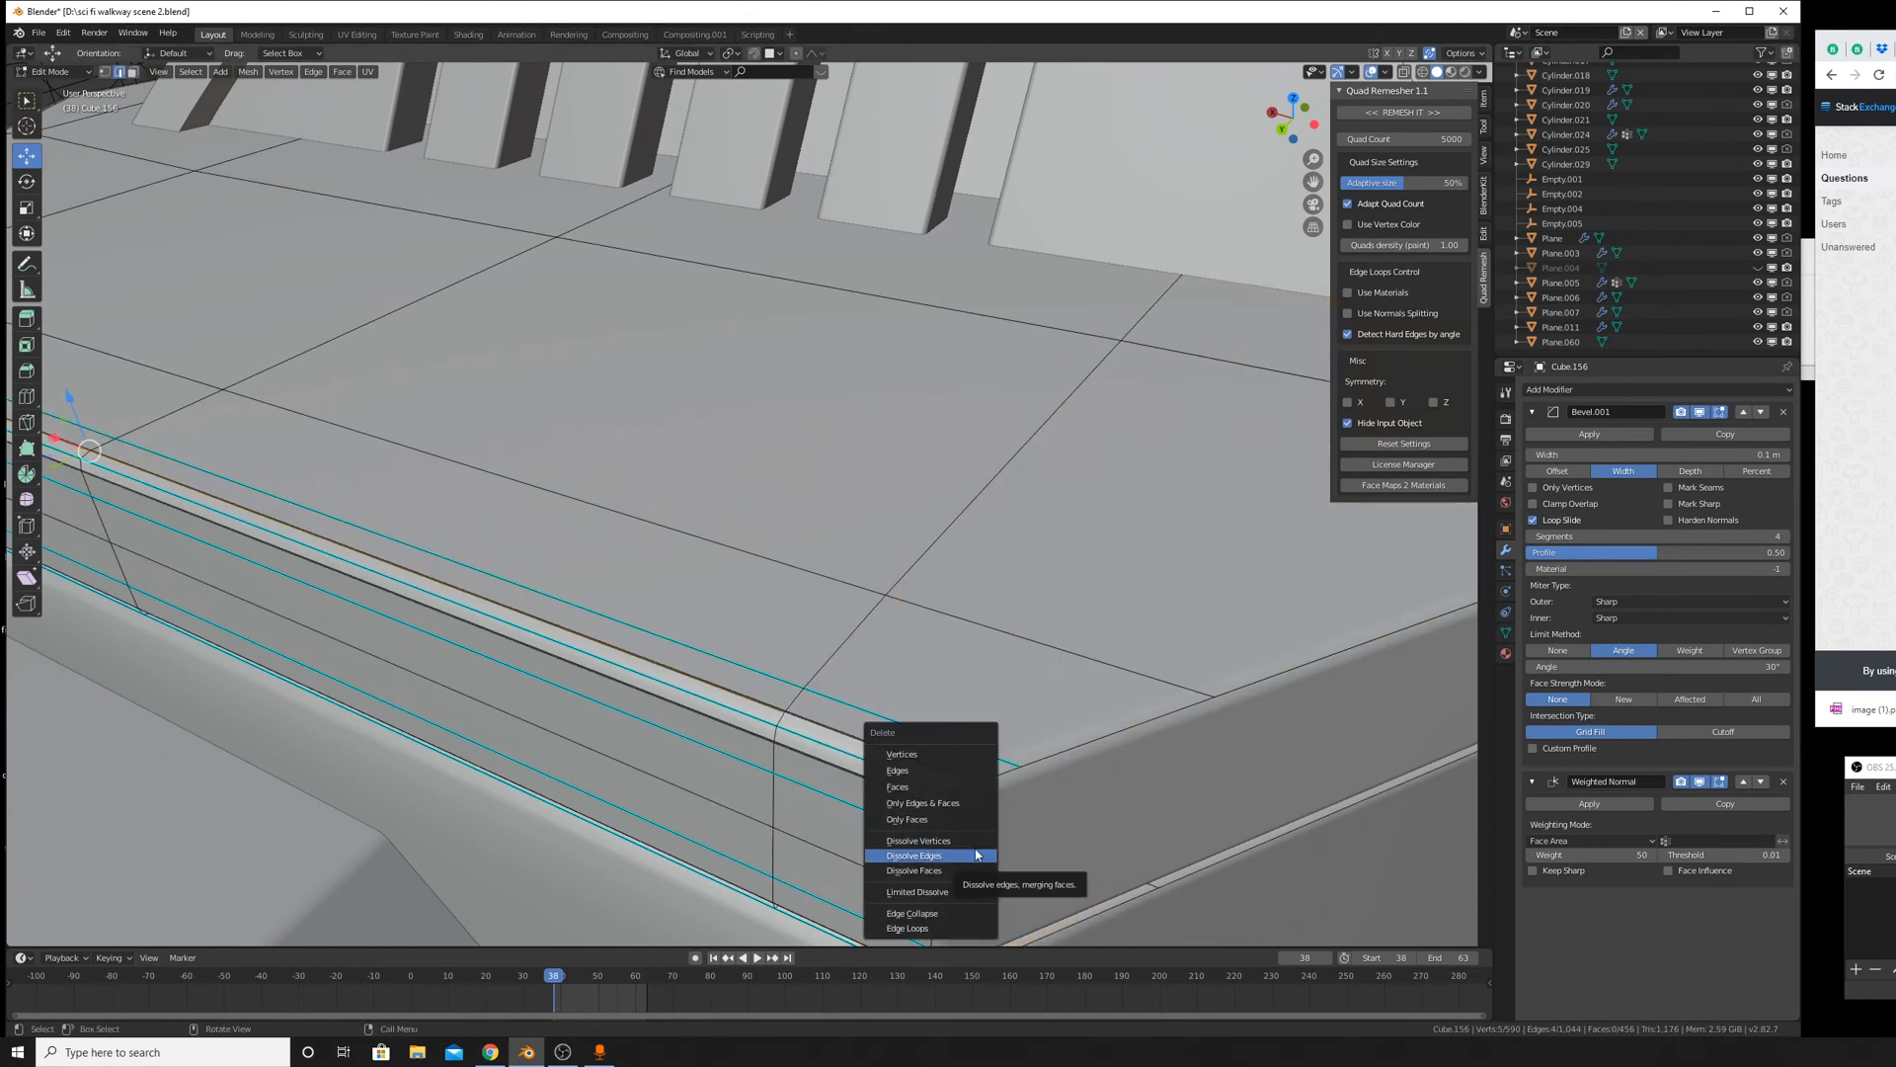
pyautogui.click(976, 854)
# Dissolve the remaining doubled edge just below the top plate's front rim and return to Object Mode.
pyautogui.keyDown('alt'); pyautogui.click(901, 787); pyautogui.keyUp('alt')
pyautogui.press('x')
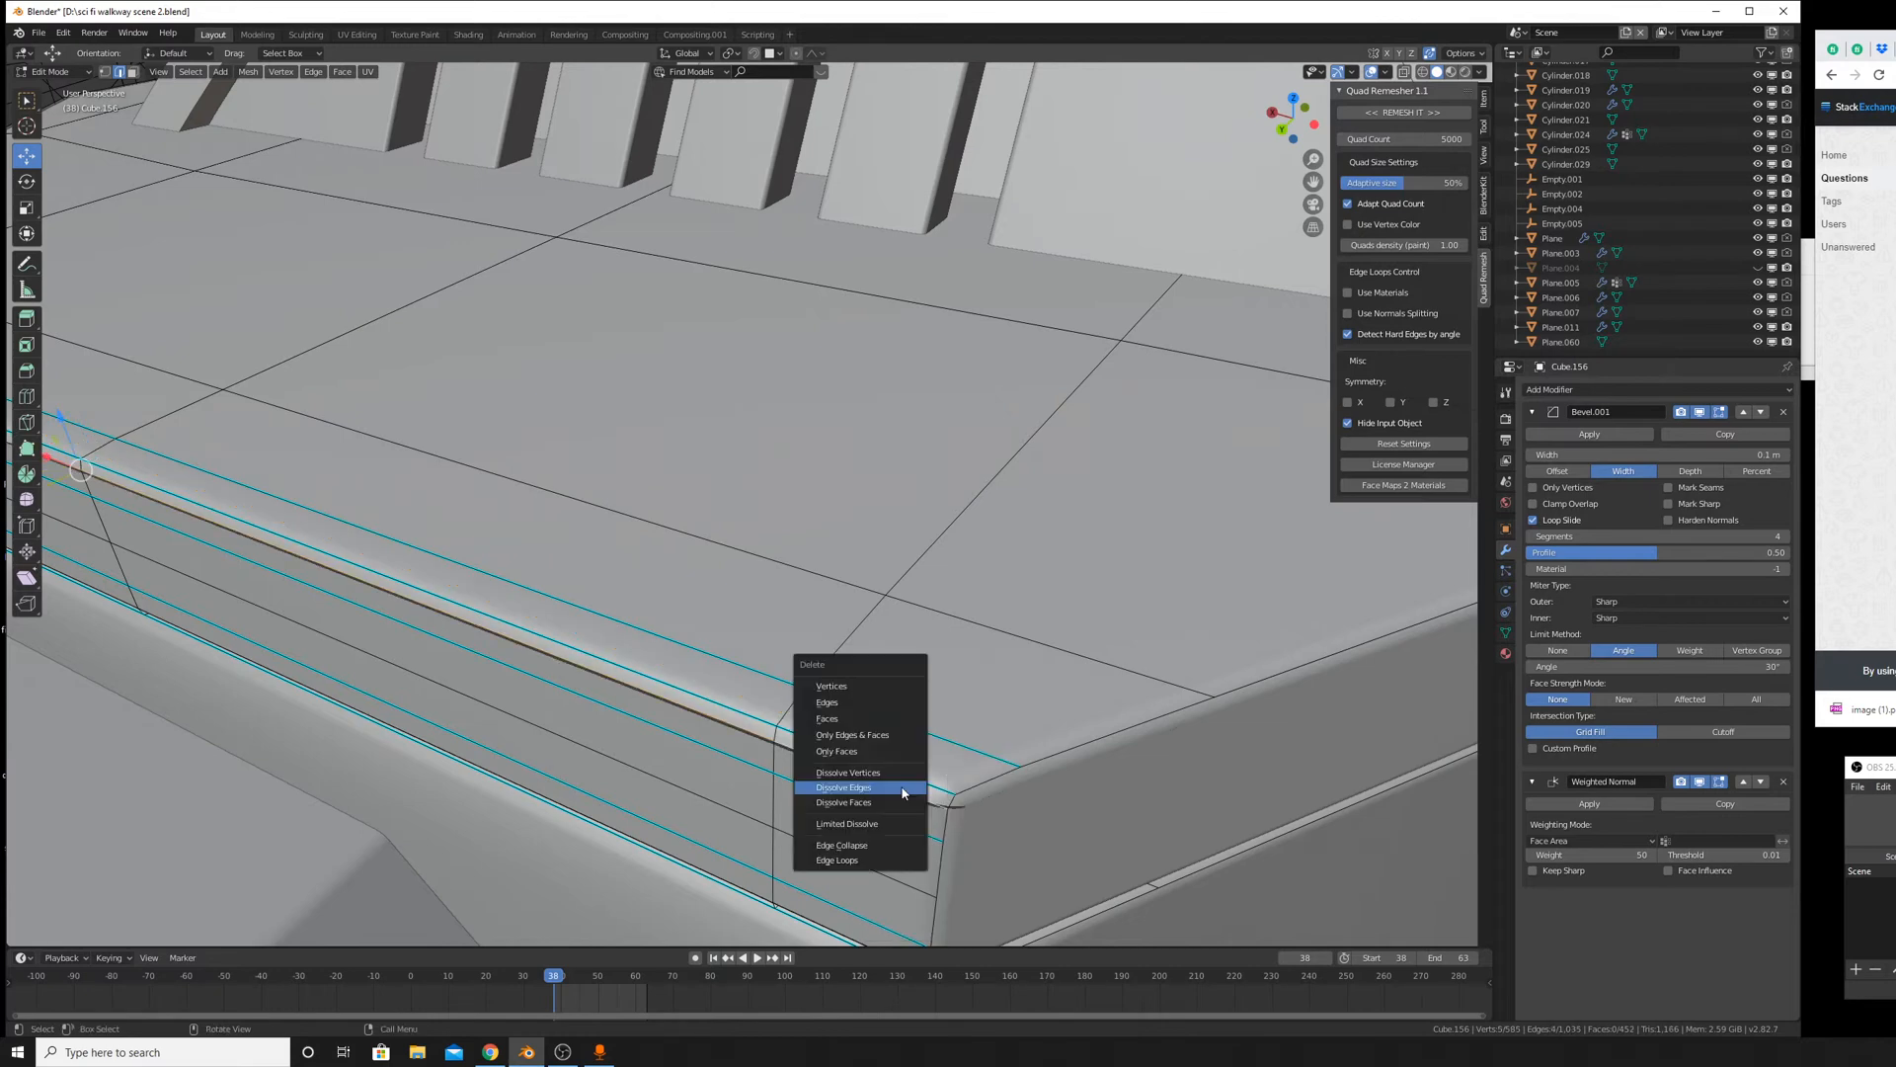
pyautogui.click(902, 787)
pyautogui.press('Tab')
# Inspect the hull from the front and side, and examine the circular vent recess up close.
pyautogui.scroll(-10, 905, 790)
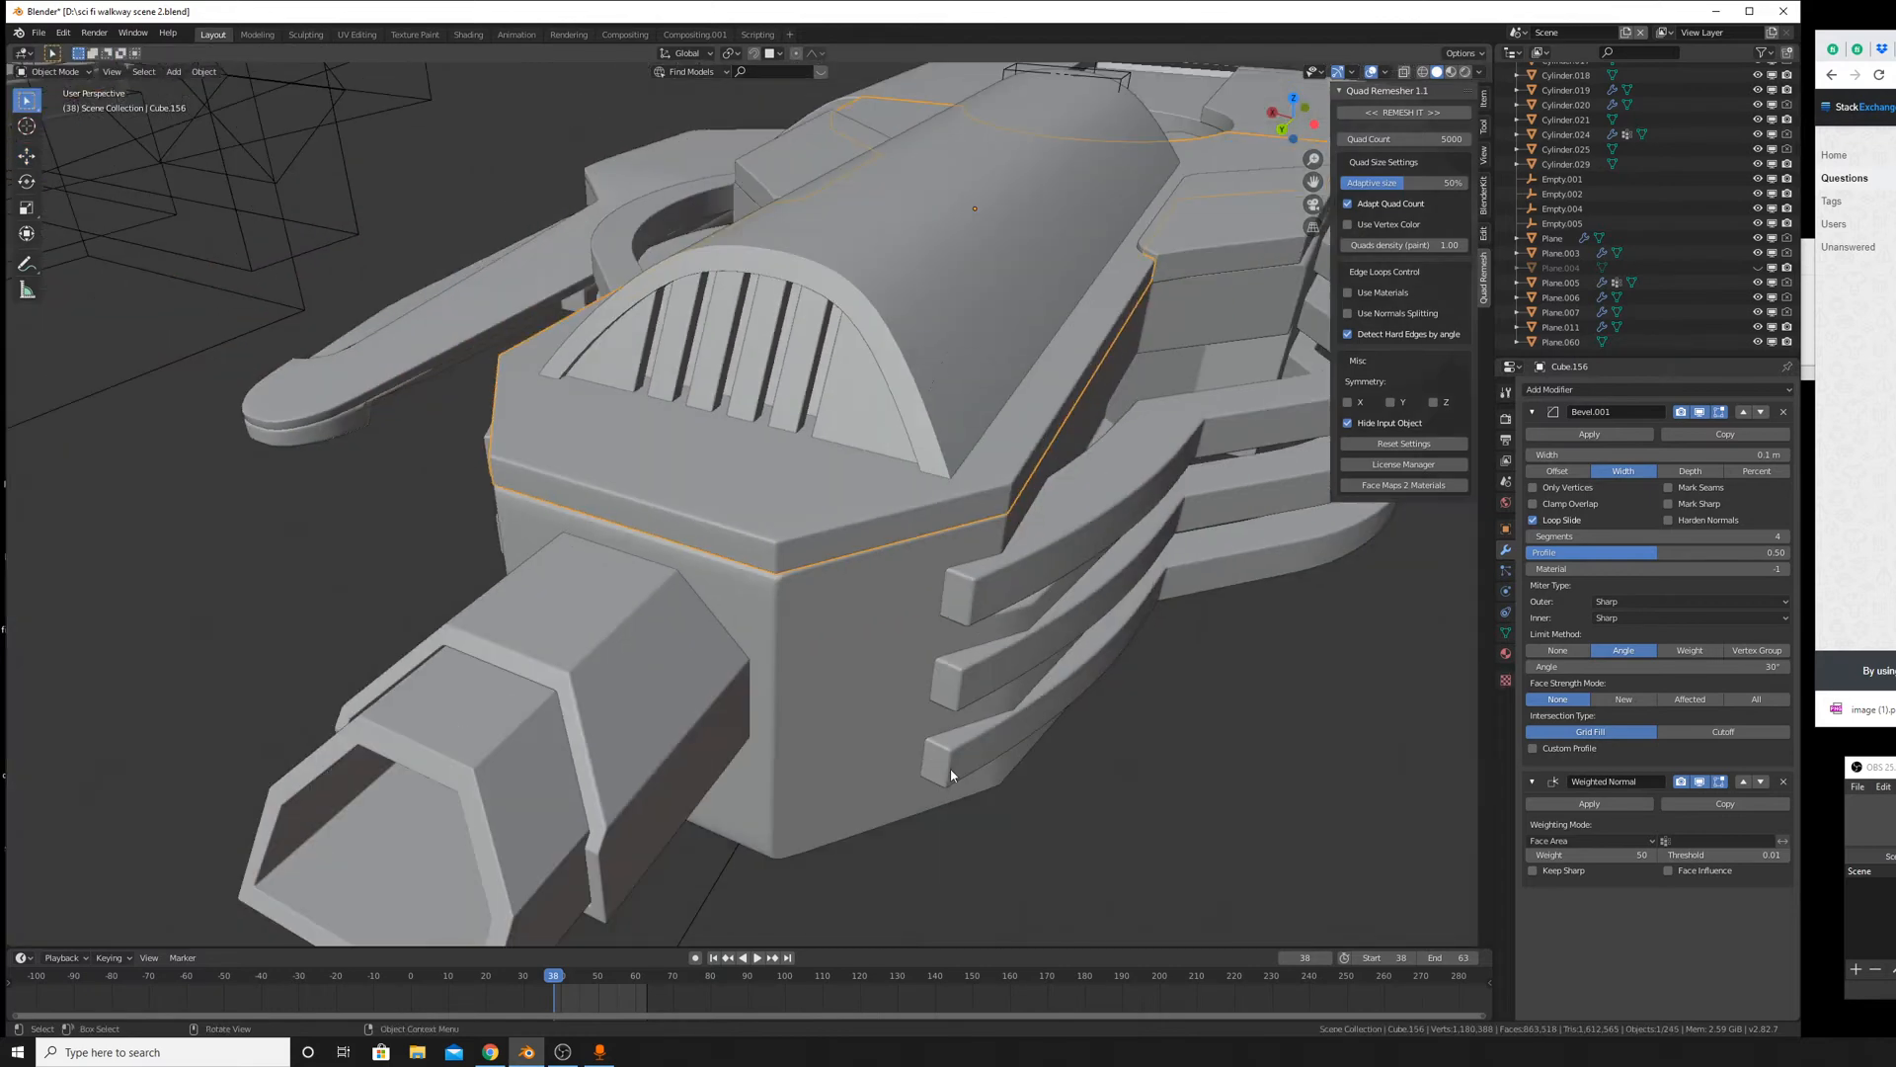
pyautogui.moveTo(950, 768); pyautogui.dragTo(191, 555, button='middle')
pyautogui.moveTo(884, 595); pyautogui.dragTo(675, 727, button='middle')
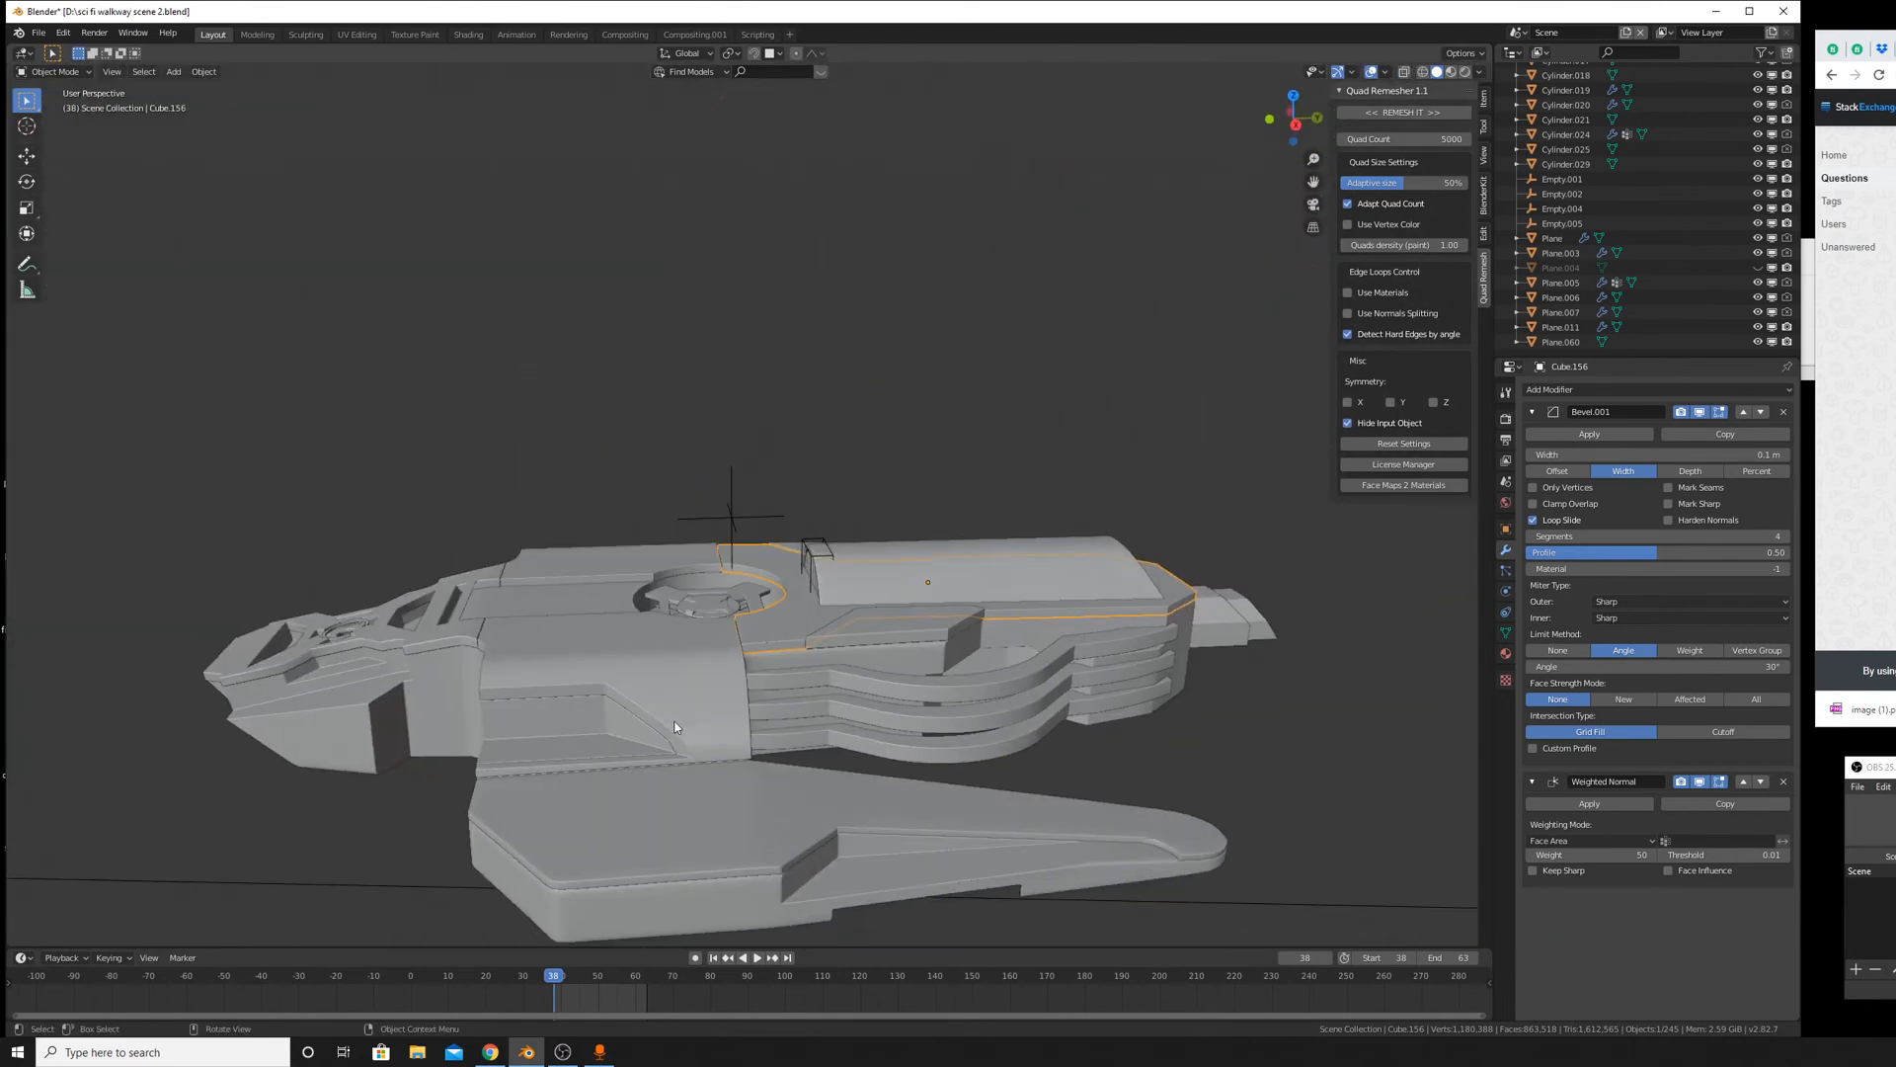
pyautogui.scroll(2, 675, 727)
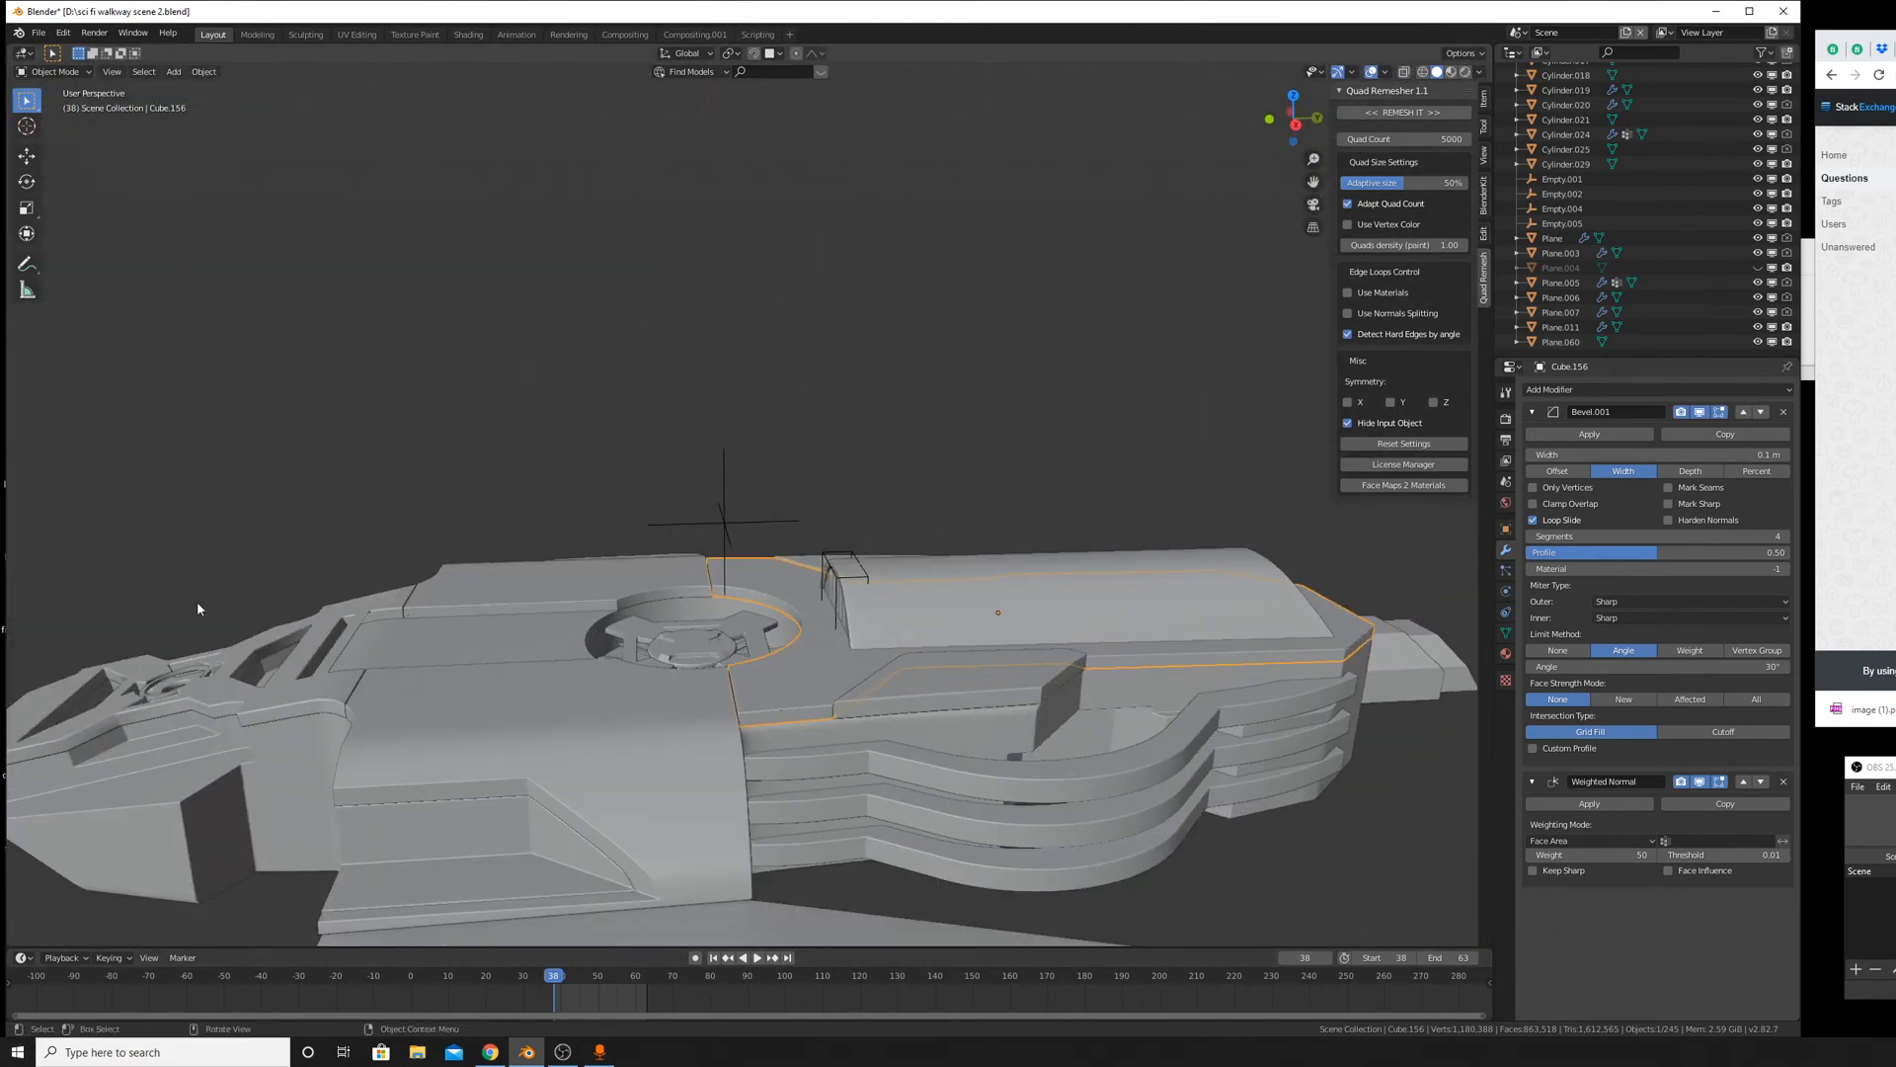
pyautogui.moveTo(277, 617); pyautogui.dragTo(934, 610, button='middle')
pyautogui.scroll(5, 632, 514)
pyautogui.click(987, 649)
pyautogui.scroll(8, 987, 632)
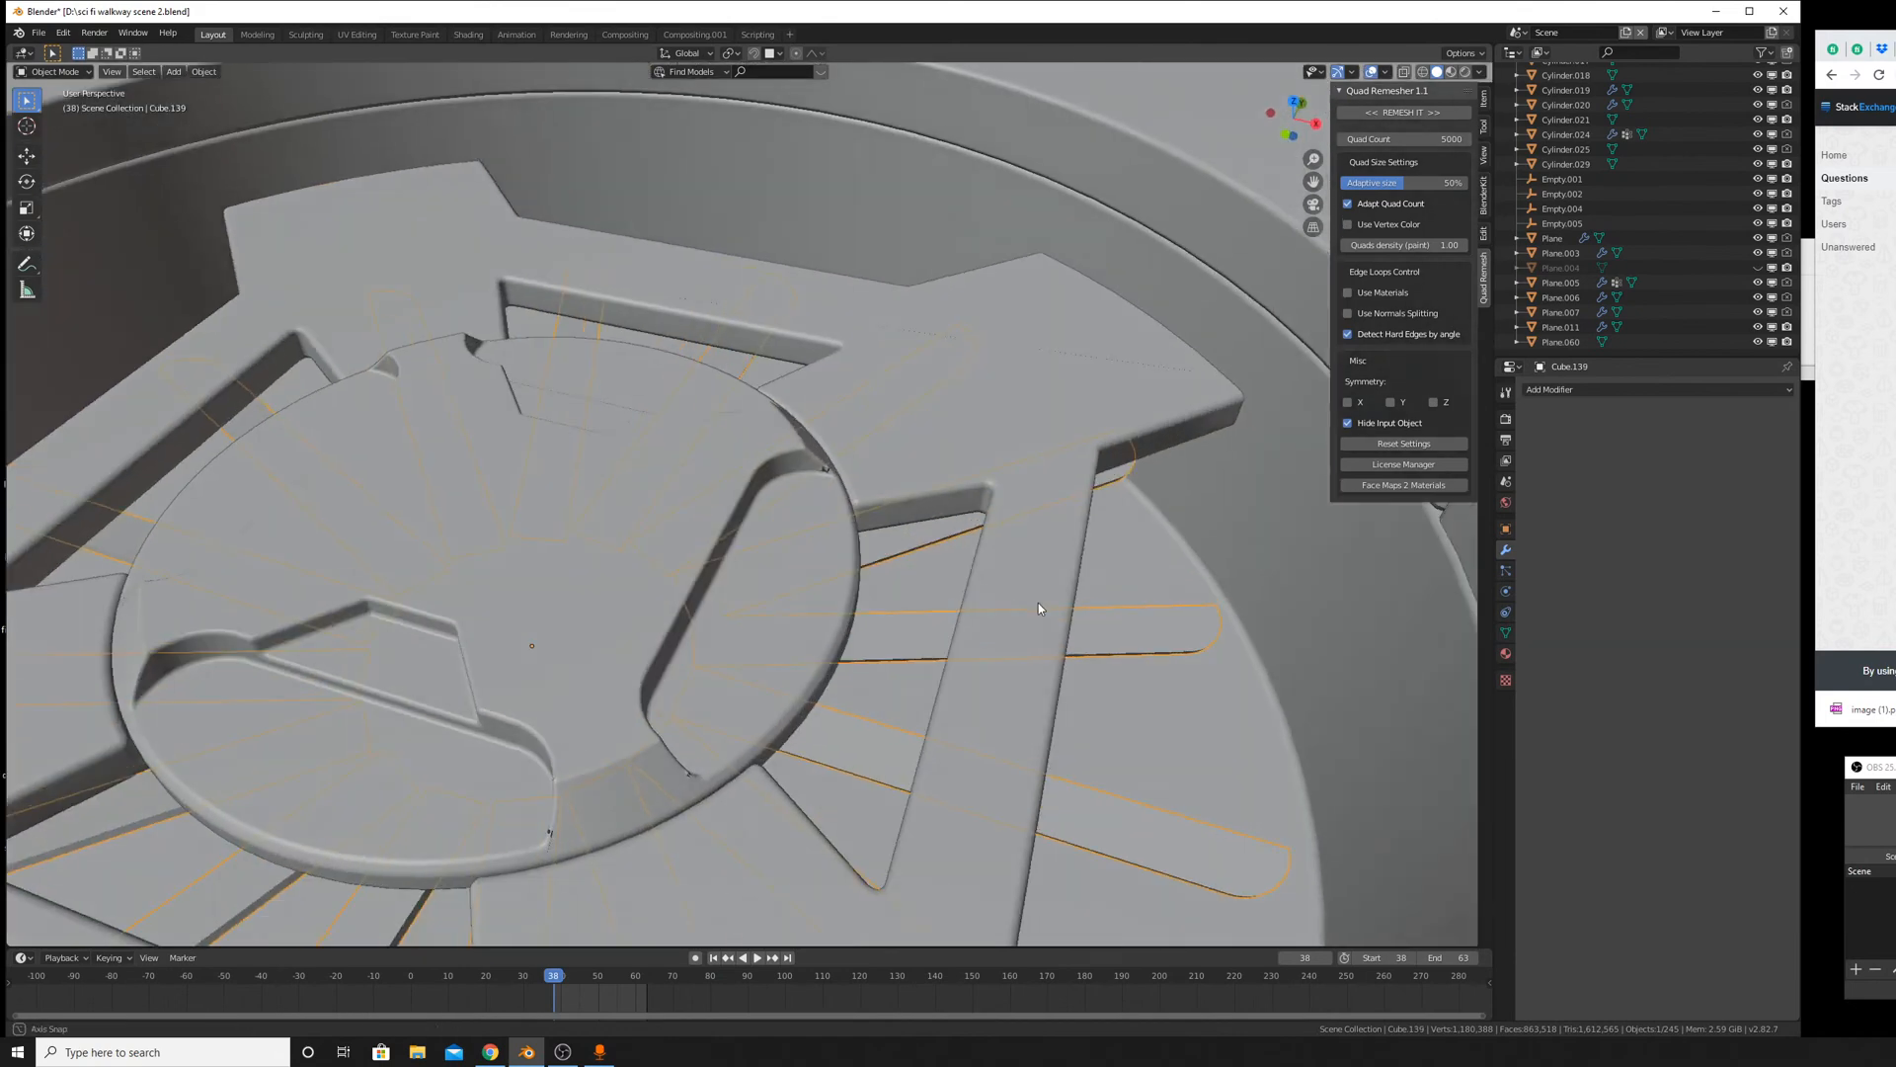
pyautogui.moveTo(964, 605); pyautogui.dragTo(830, 580, button='middle')
# Add a cylinder mesh with 64 vertices to the scene.
pyautogui.hotkey('shift', 'a')
pyautogui.moveTo(873, 583)
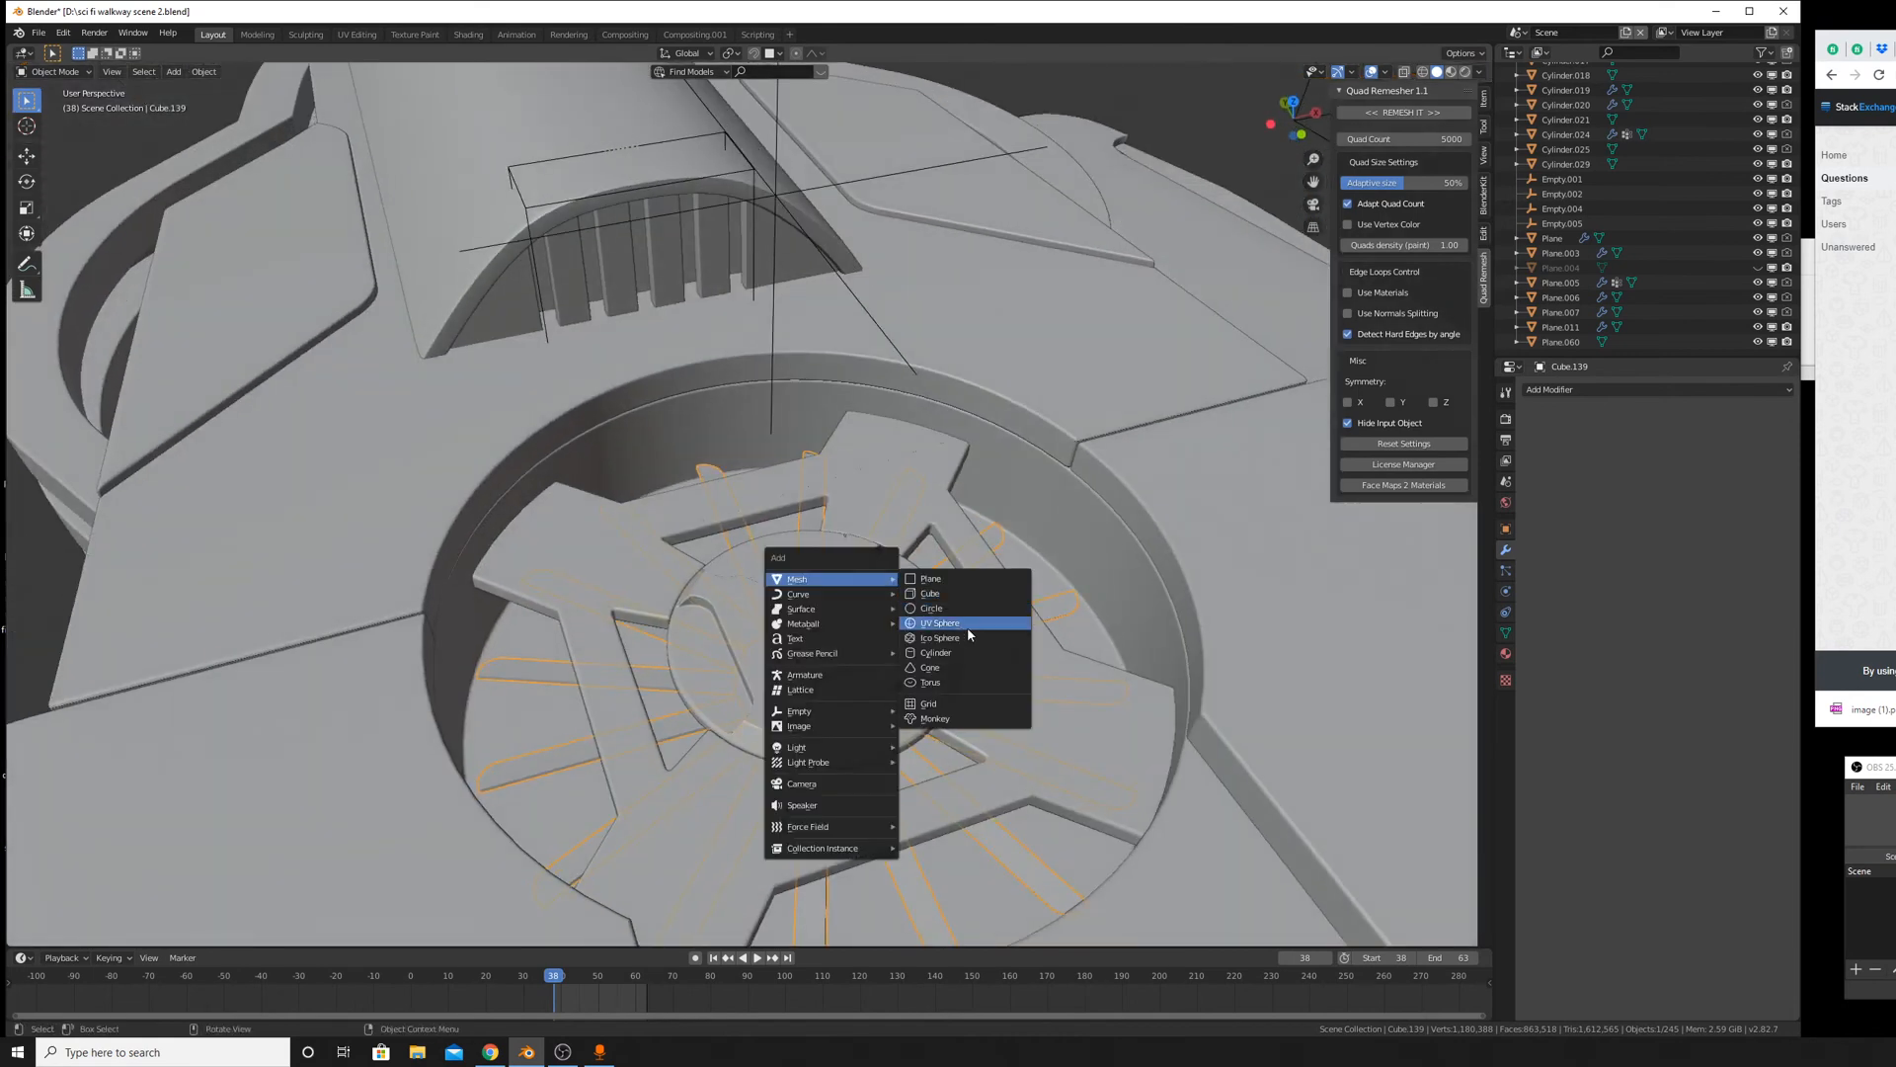
pyautogui.click(947, 653)
pyautogui.scroll(-8, 816, 555)
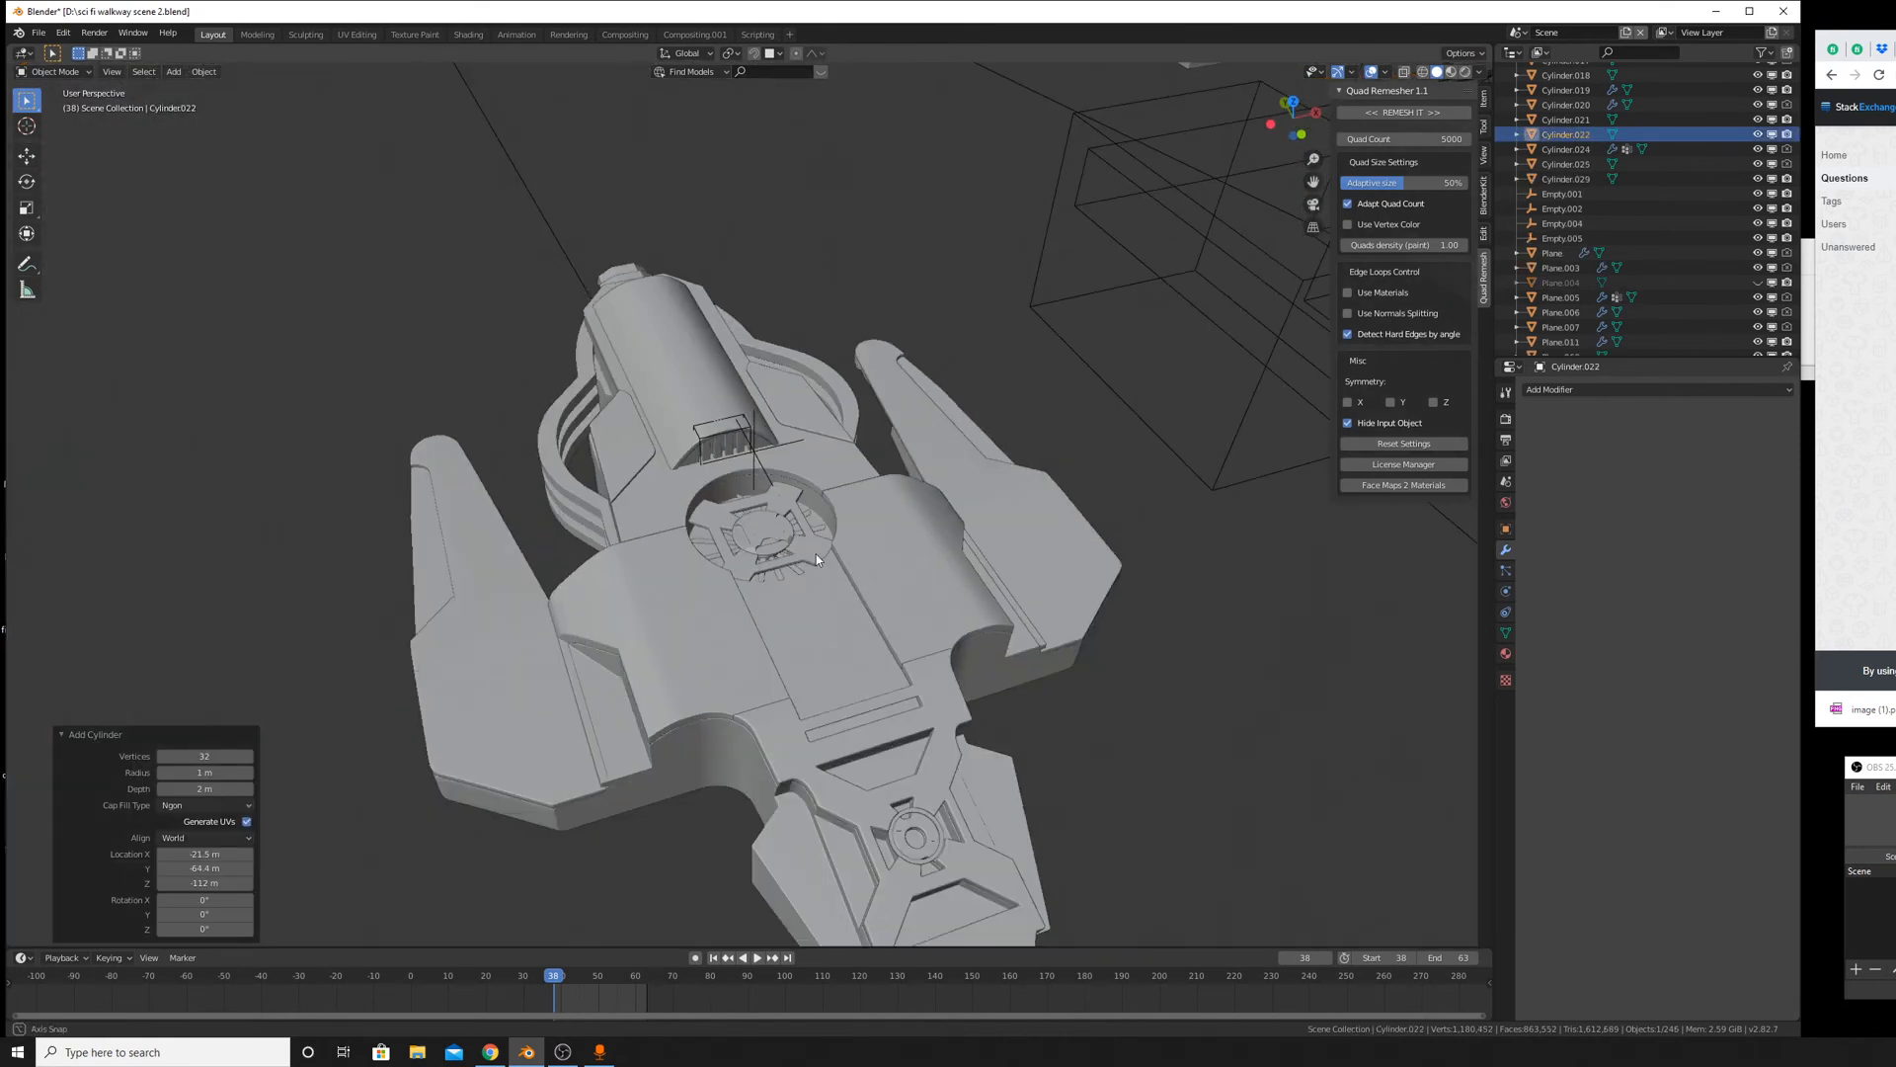
pyautogui.moveTo(816, 554); pyautogui.dragTo(896, 619, button='middle')
pyautogui.click(211, 757)
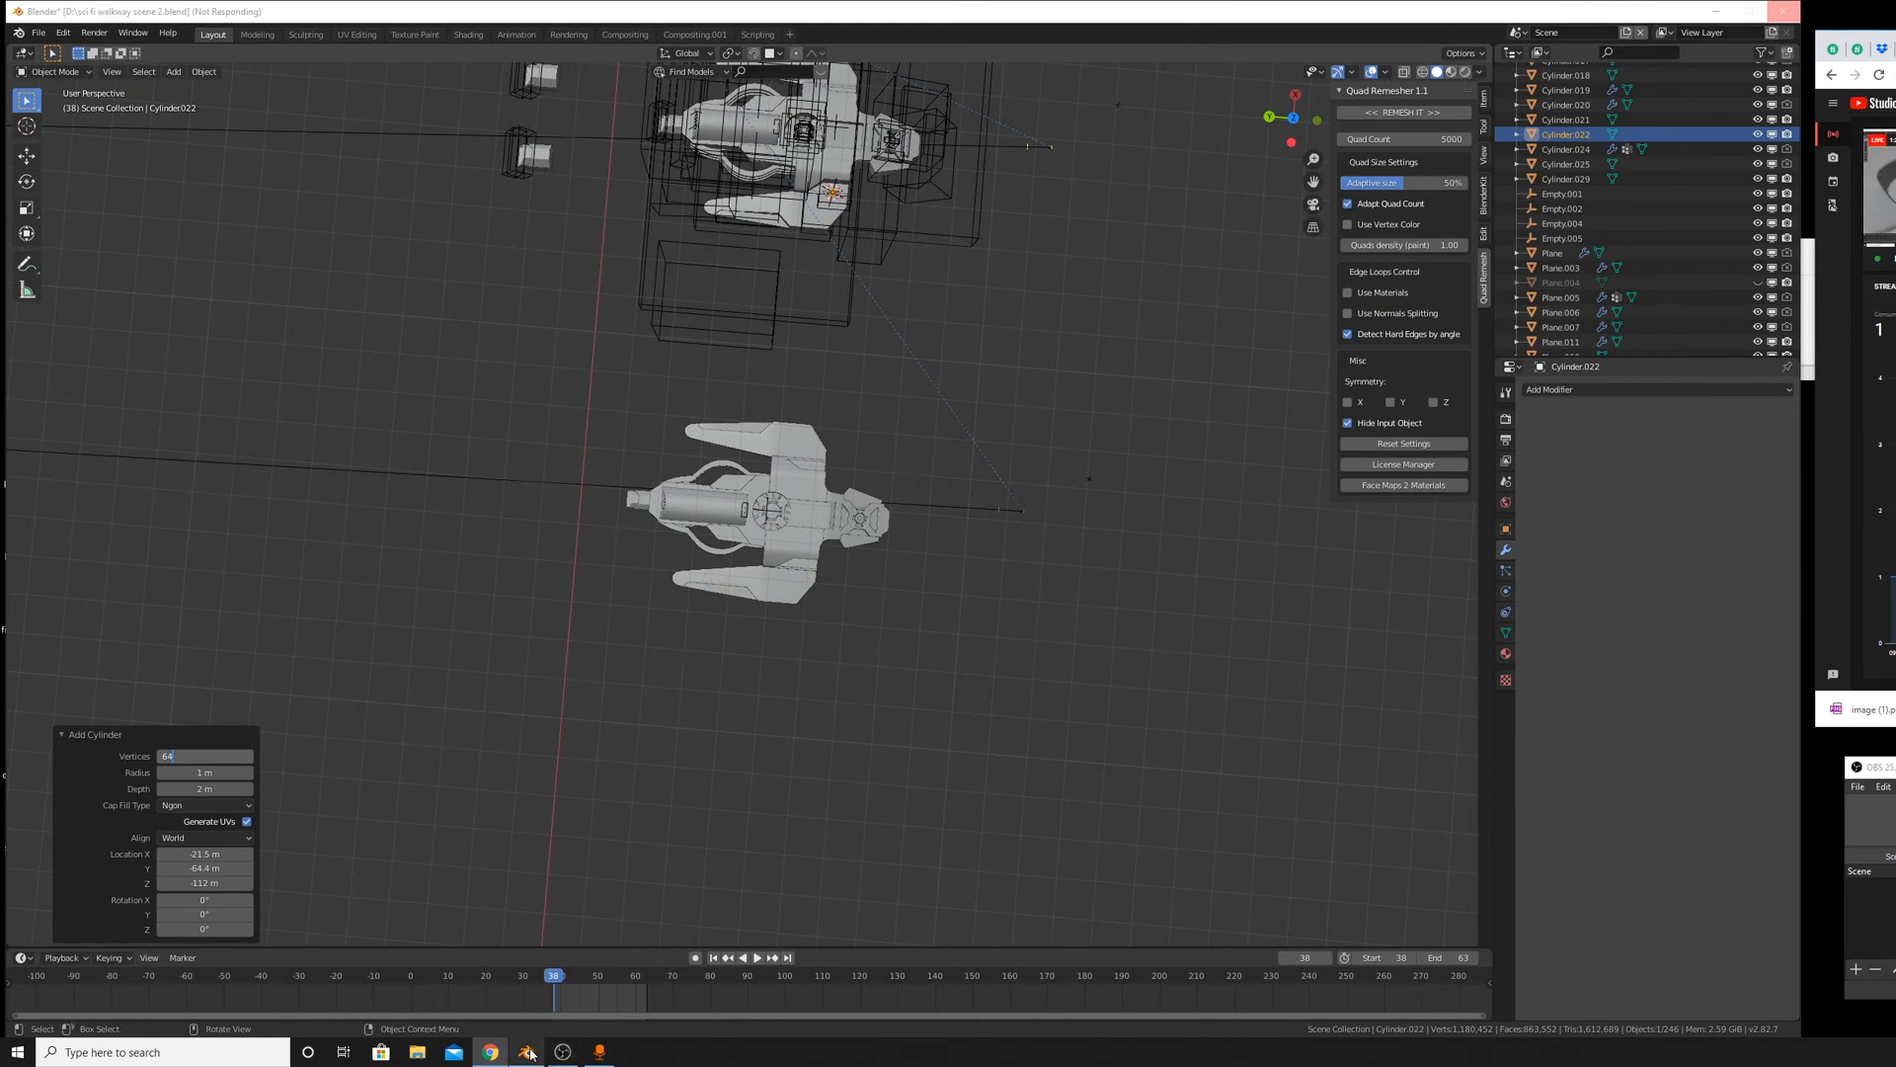
pyautogui.moveTo(527, 1047)
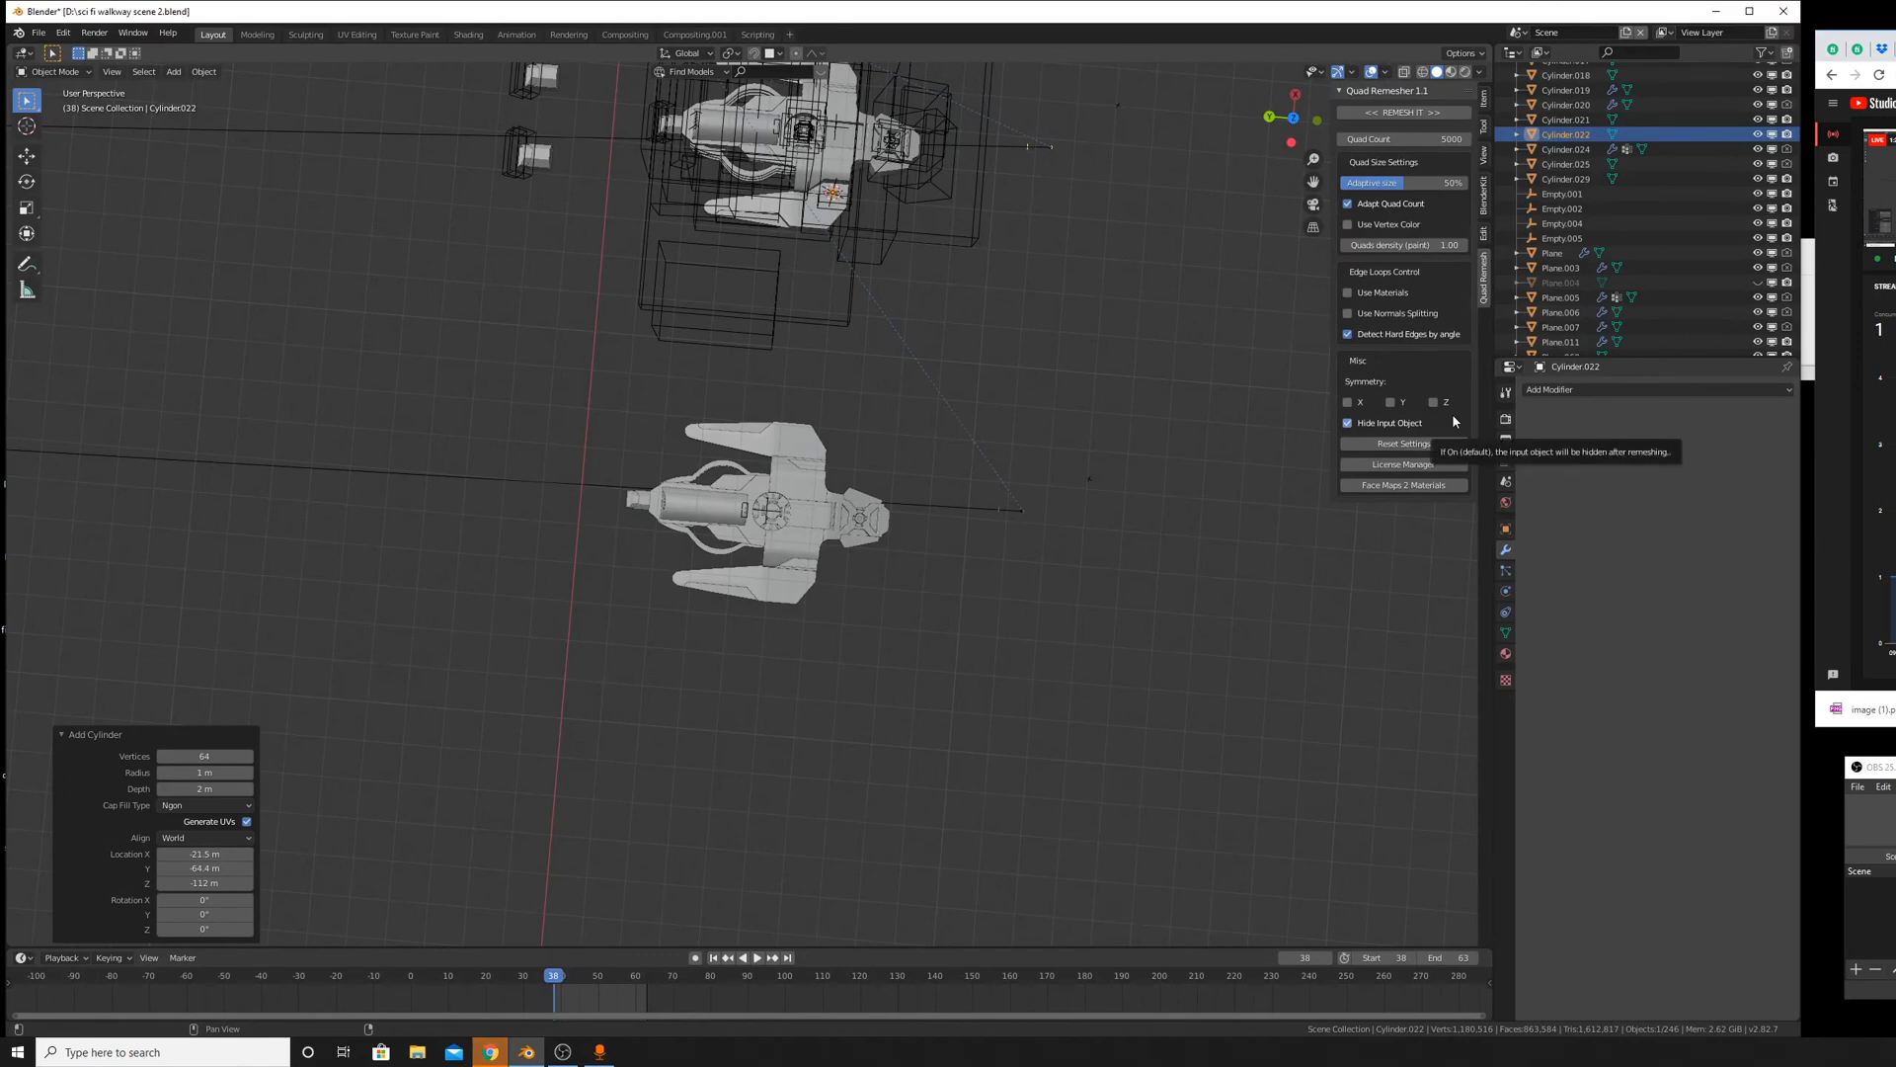
# Scale the new cylinder up uniformly by a factor of about 5.105.
pyautogui.scroll(-5, 675, 496)
pyautogui.moveTo(782, 565); pyautogui.dragTo(812, 527, button='middle')
pyautogui.keyDown('shift'); pyautogui.moveTo(1153, 521); pyautogui.dragTo(1101, 659, button='middle'); pyautogui.keyUp('shift')
pyautogui.press('g')
pyautogui.rightClick(903, 460)
pyautogui.scroll(5, 908, 405)
pyautogui.press('s')
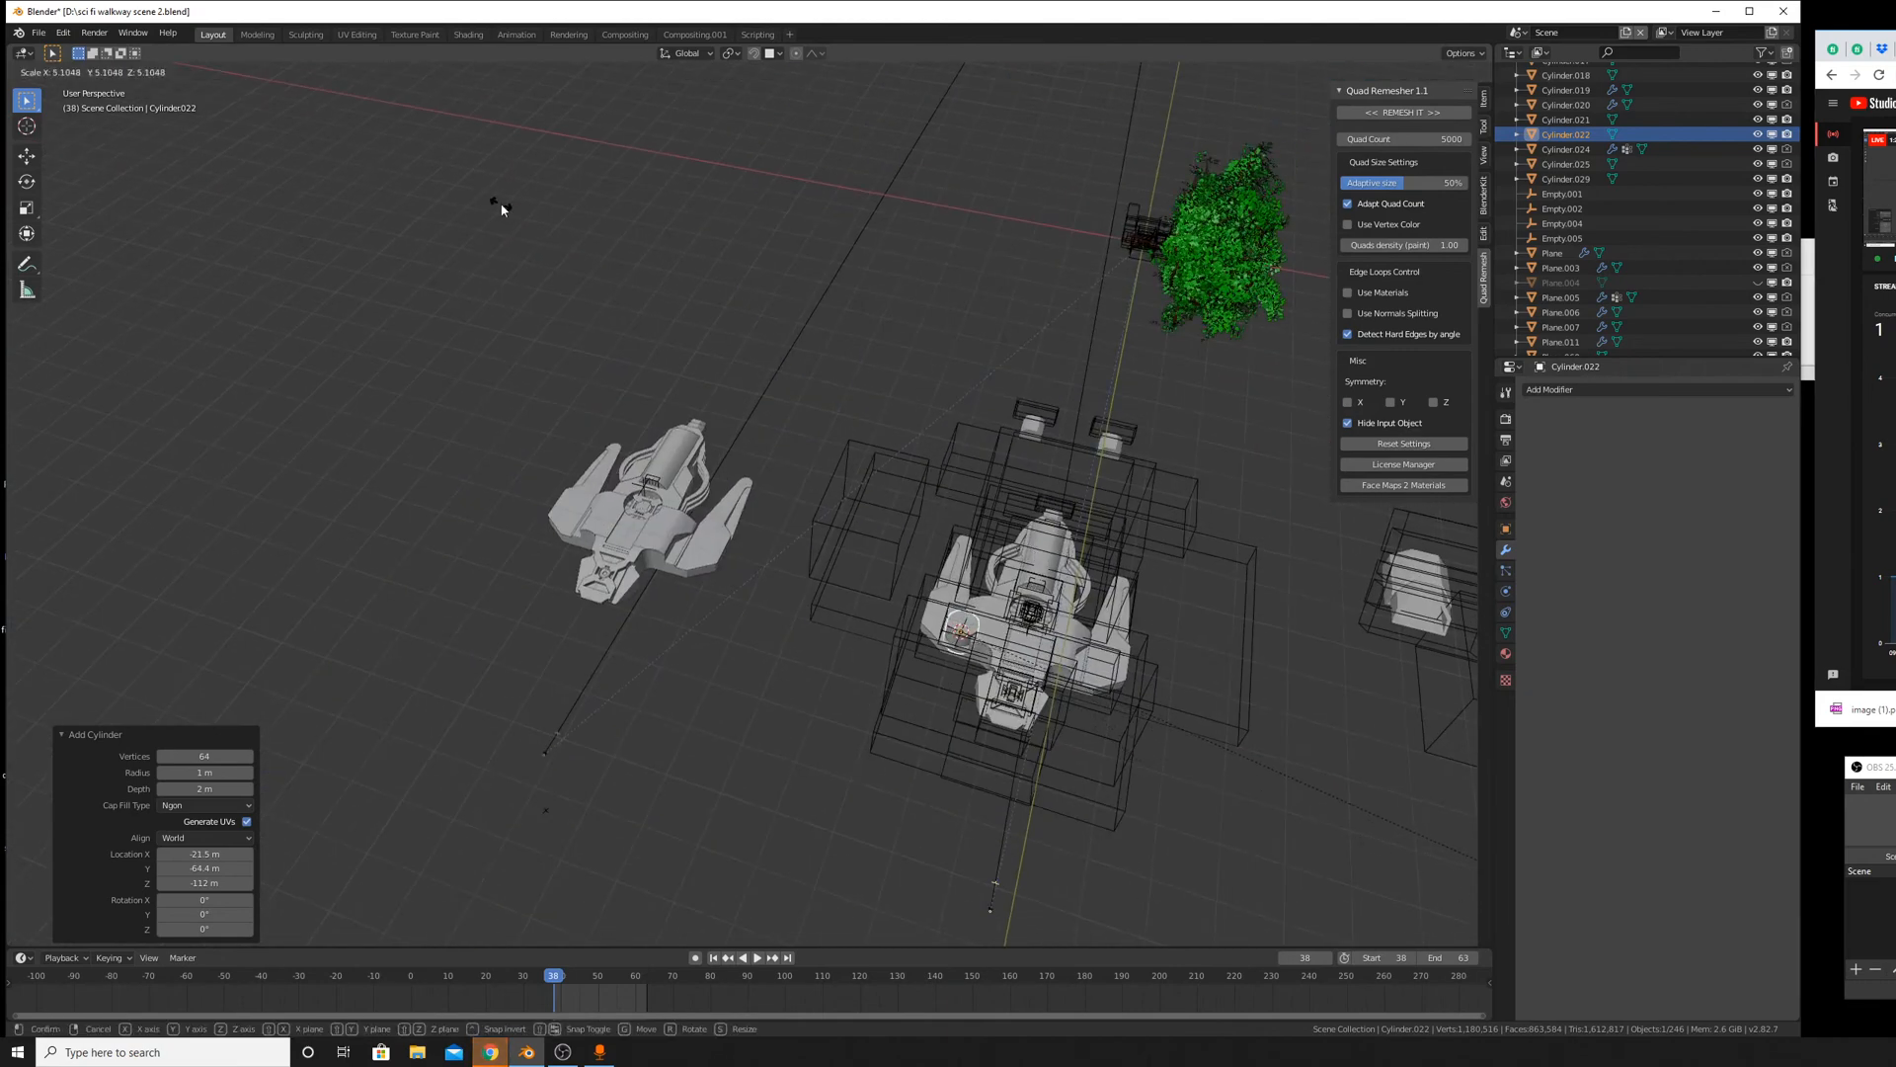
pyautogui.click(500, 204)
# Move the cylinder about -143 m along the X axis onto the detailed ship's side wing.
pyautogui.press('x')
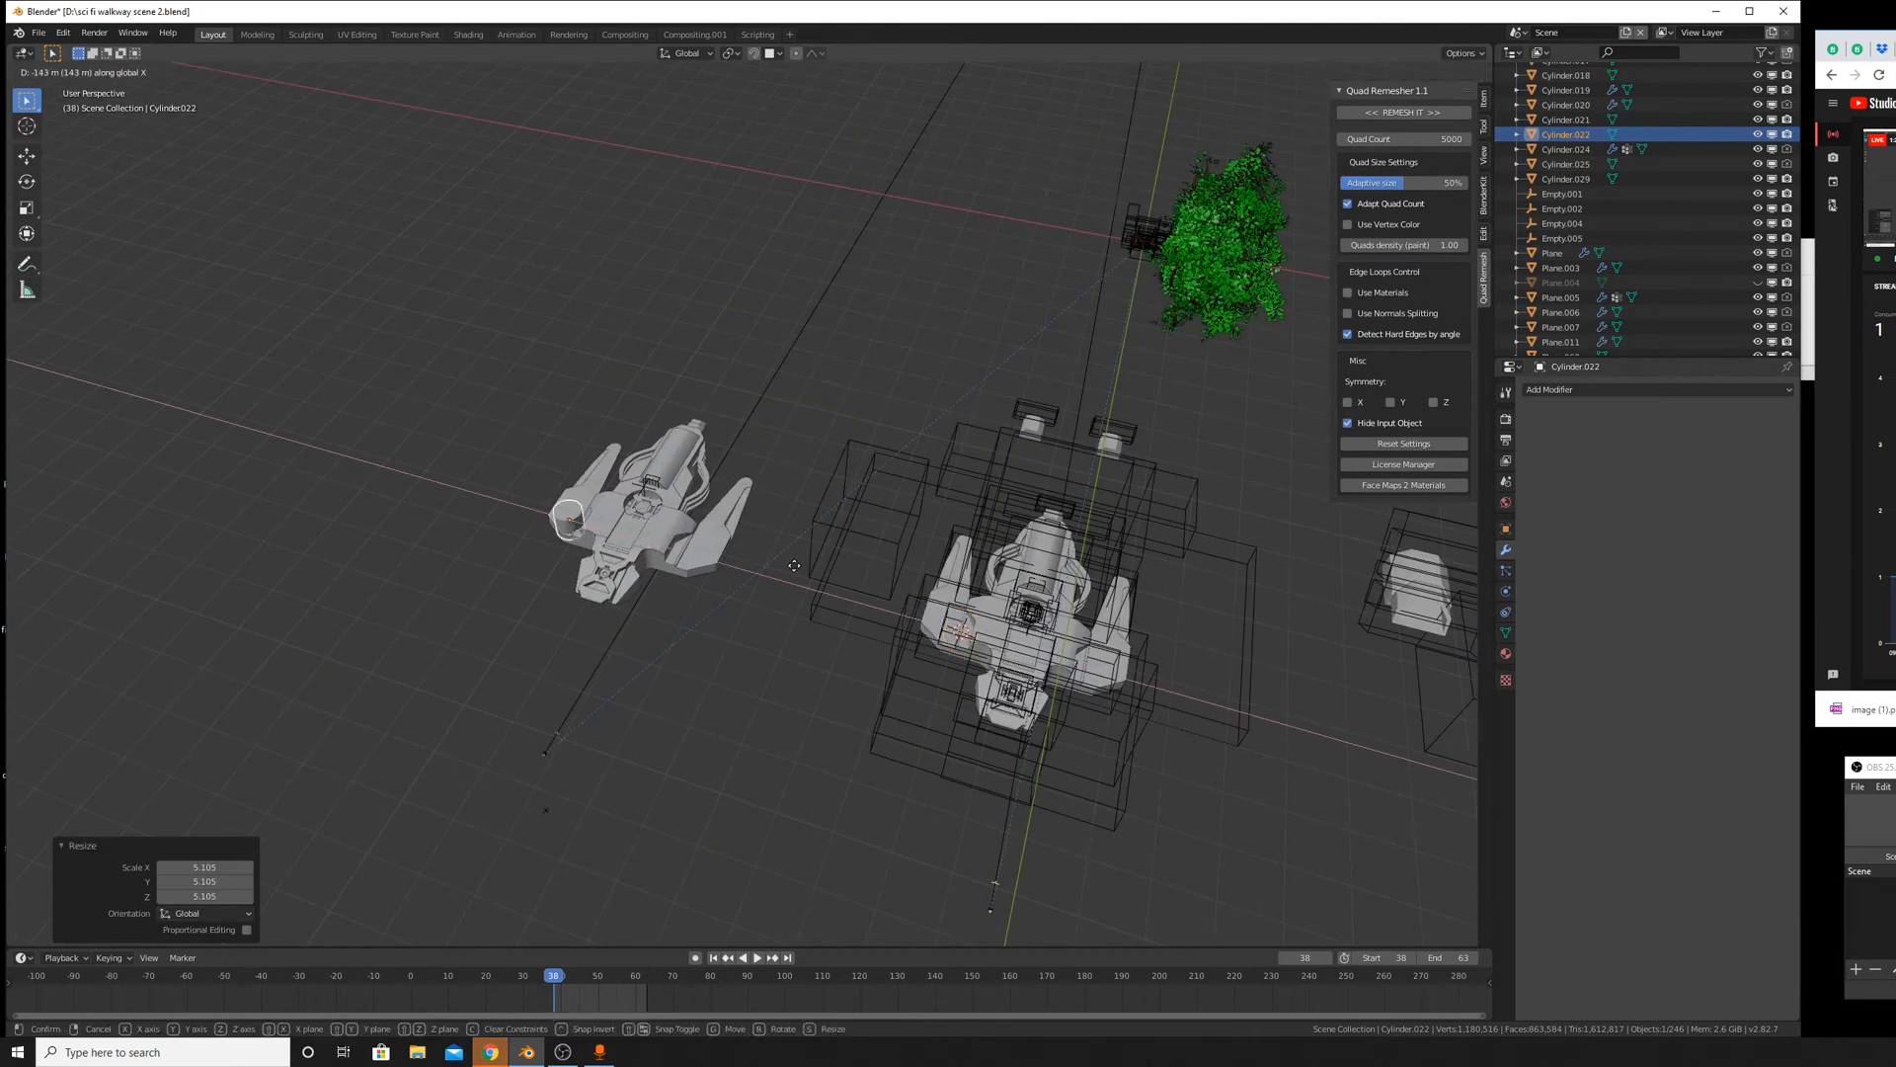
pyautogui.click(759, 562)
pyautogui.moveTo(754, 559); pyautogui.dragTo(893, 537, button='middle')
pyautogui.scroll(5, 893, 538)
pyautogui.press('g')
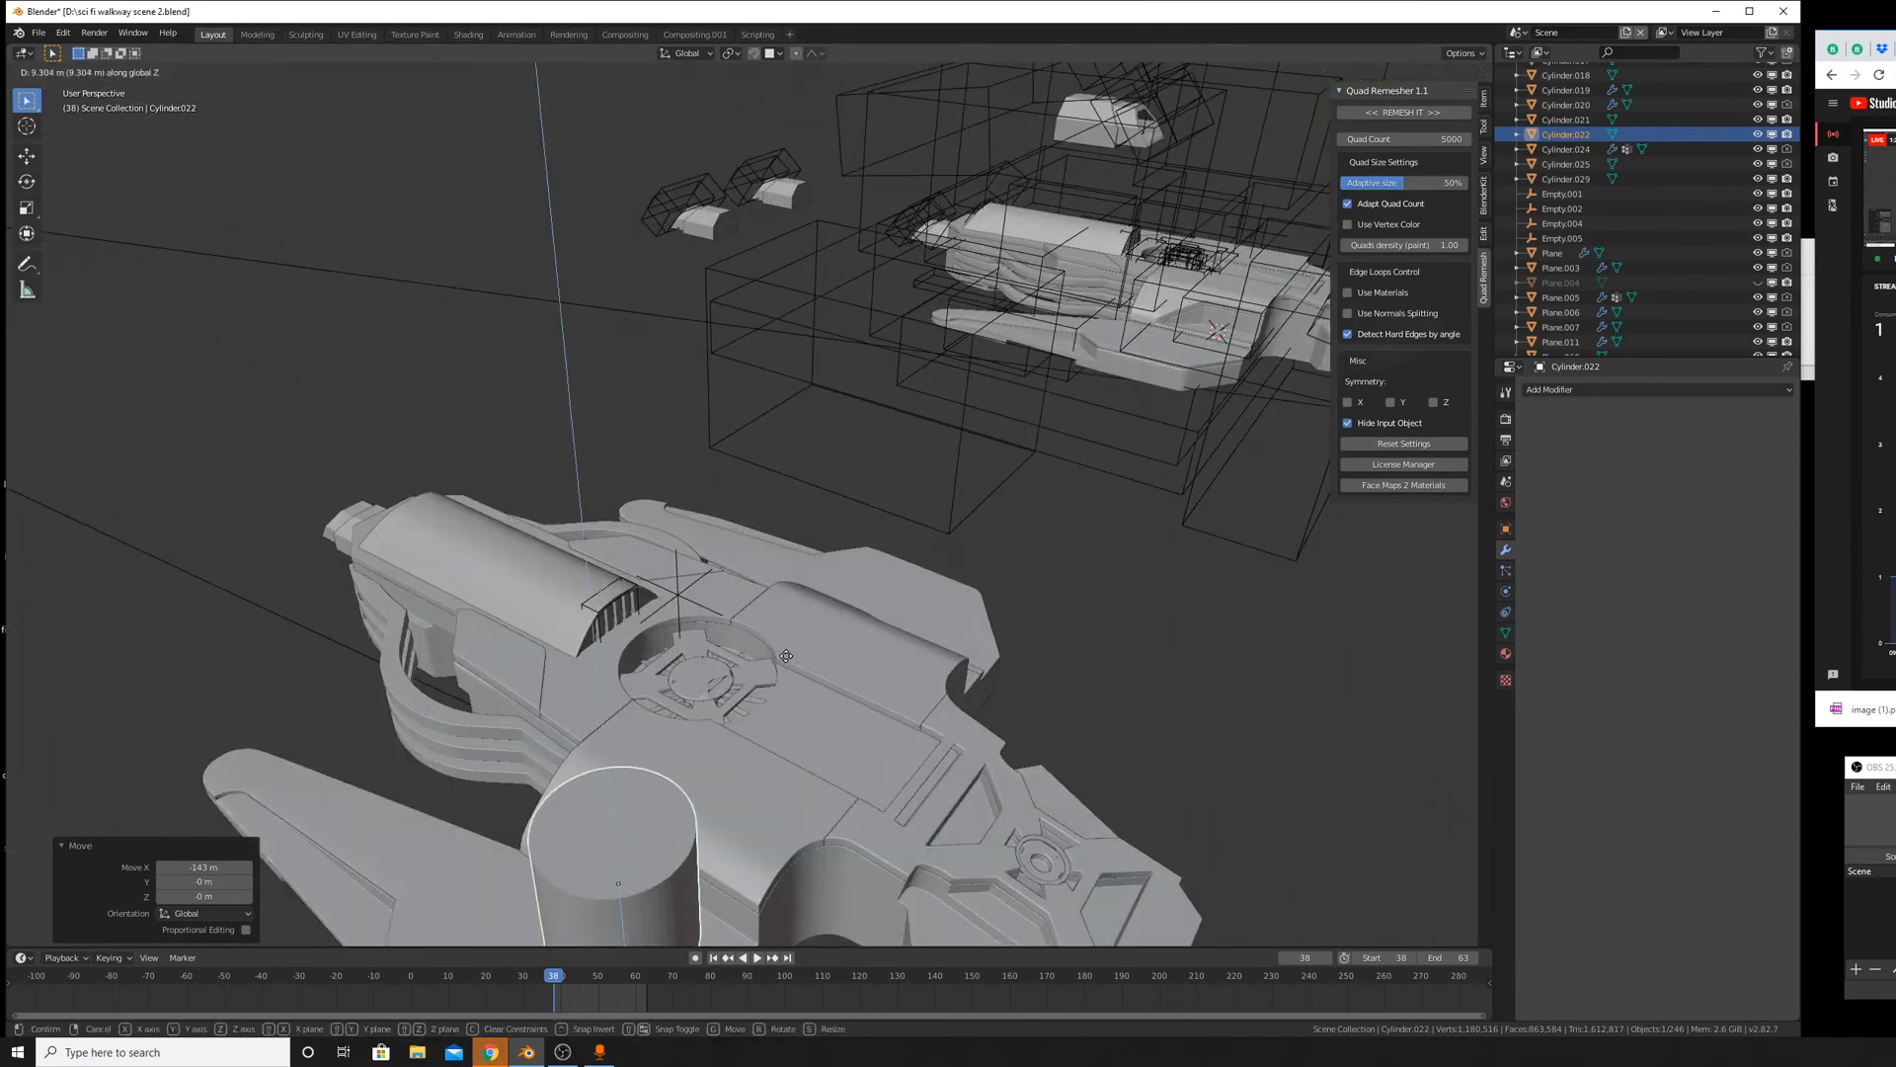
pyautogui.rightClick(802, 610)
# Flatten the cylinder into a thin disc by scaling it along Z by about 0.055.
pyautogui.moveTo(802, 611); pyautogui.dragTo(869, 692, button='middle')
pyautogui.press('s')
pyautogui.press('z')
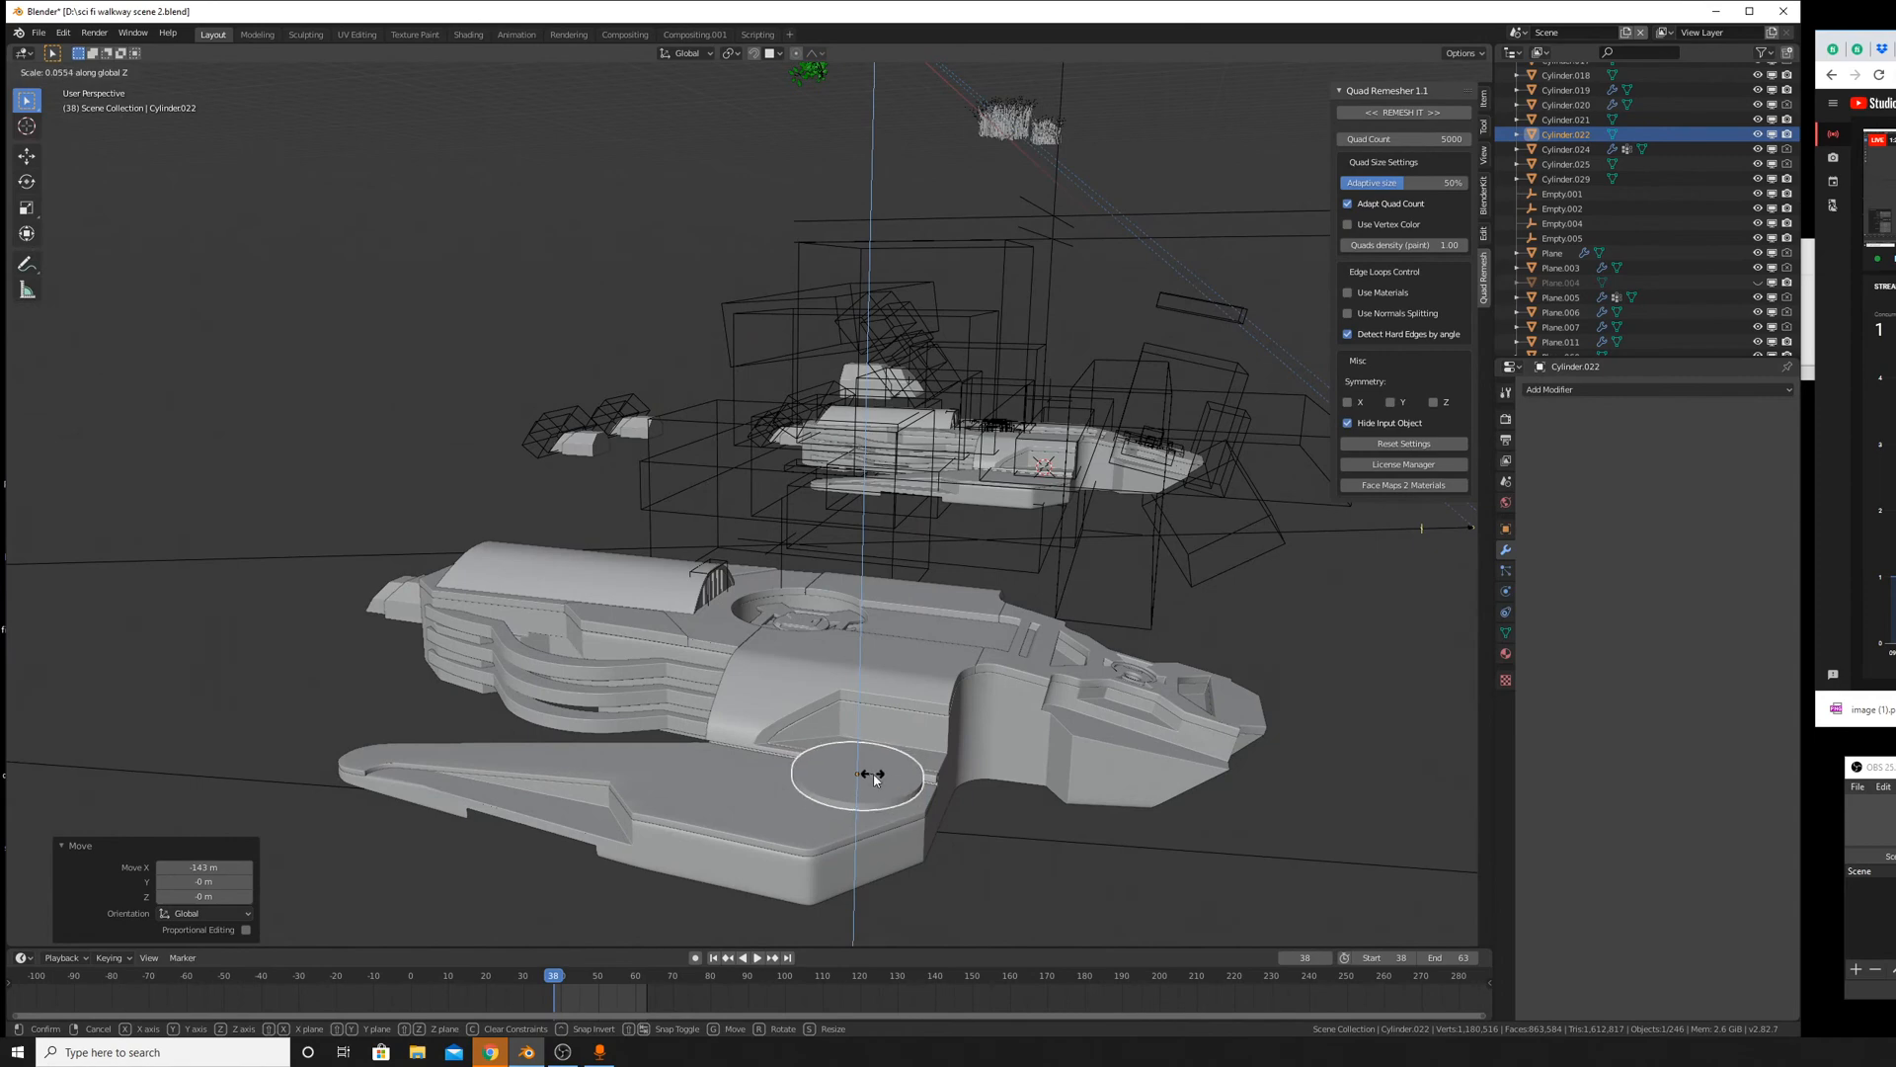
pyautogui.click(861, 773)
# Delete the disc's top and bottom cap faces, keeping only the side wall.
pyautogui.moveTo(862, 773); pyautogui.dragTo(803, 652, button='middle')
pyautogui.scroll(4, 854, 629)
pyautogui.scroll(3, 861, 663)
pyautogui.press('Tab')
pyautogui.click(715, 525)
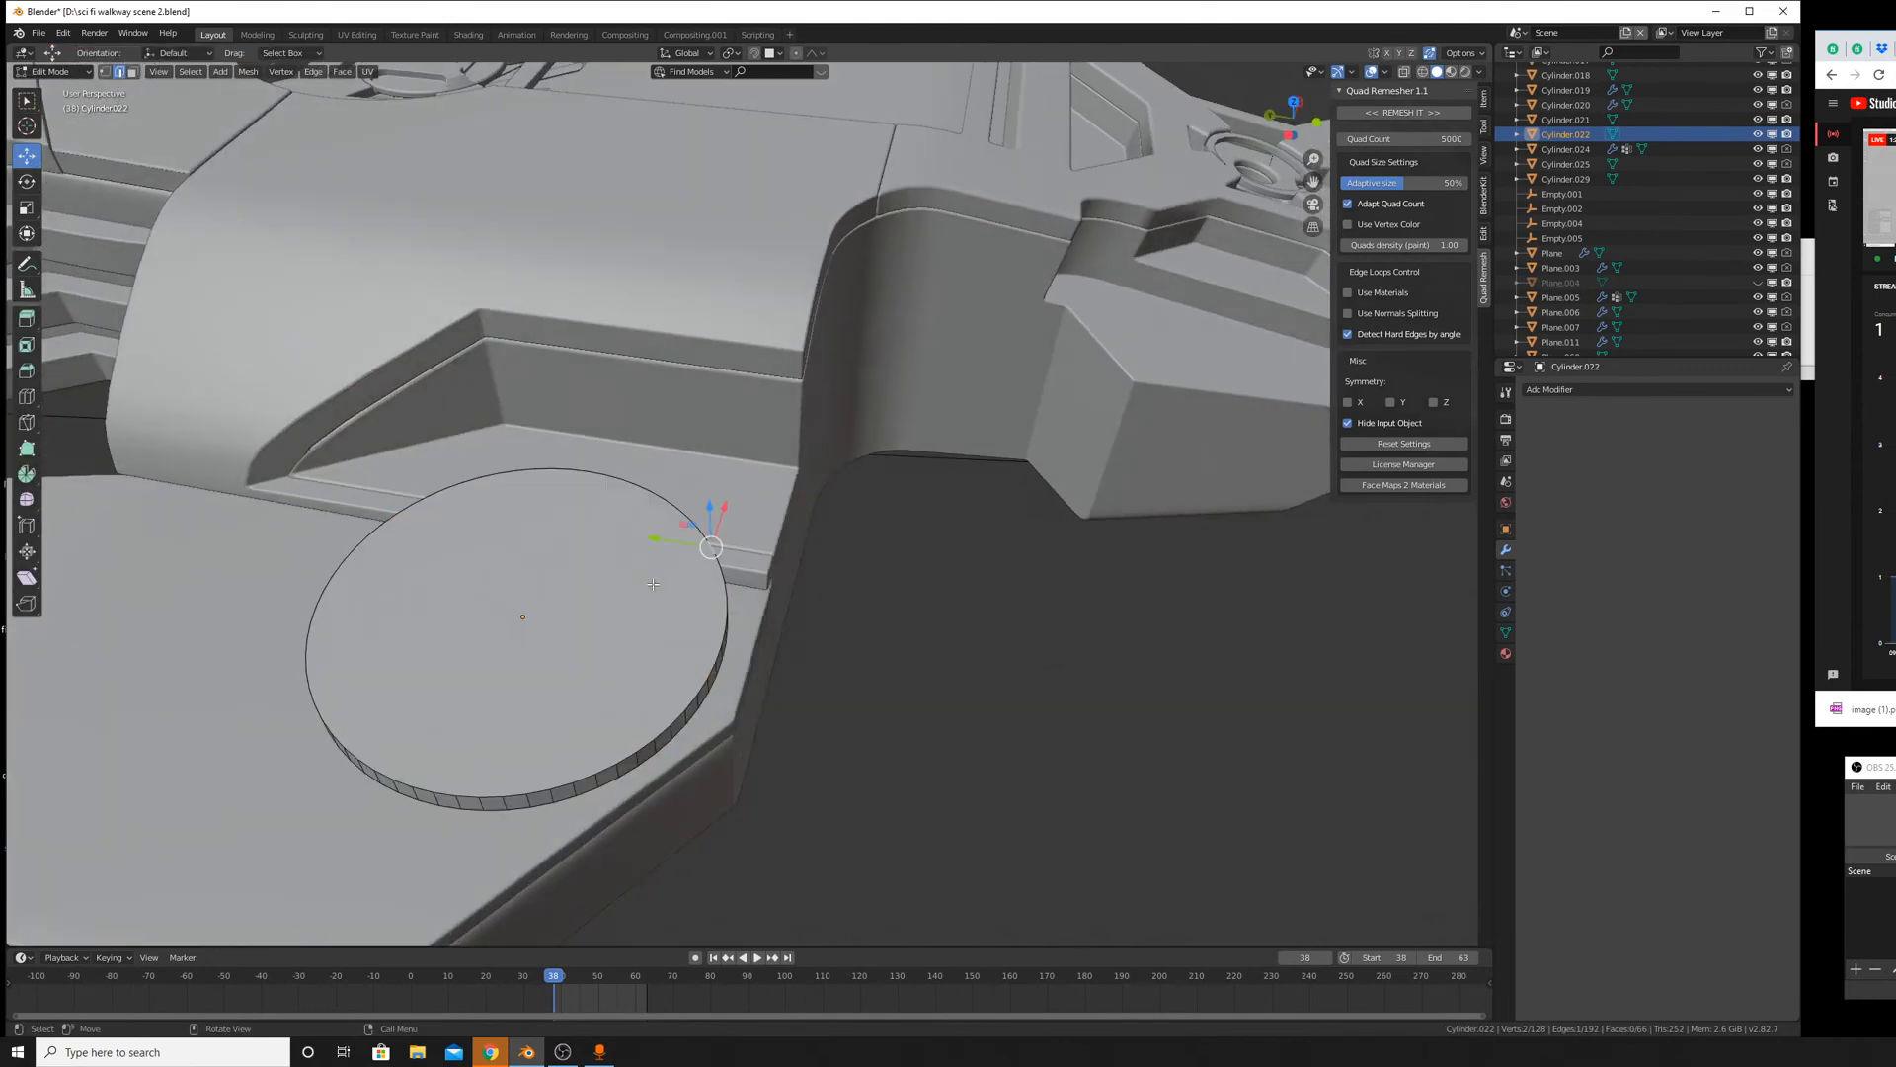
pyautogui.moveTo(660, 679); pyautogui.dragTo(685, 593, button='middle')
pyautogui.keyDown('shift'); pyautogui.moveTo(360, 192); pyautogui.dragTo(497, 365, button='middle'); pyautogui.keyUp('shift')
pyautogui.click(133, 71)
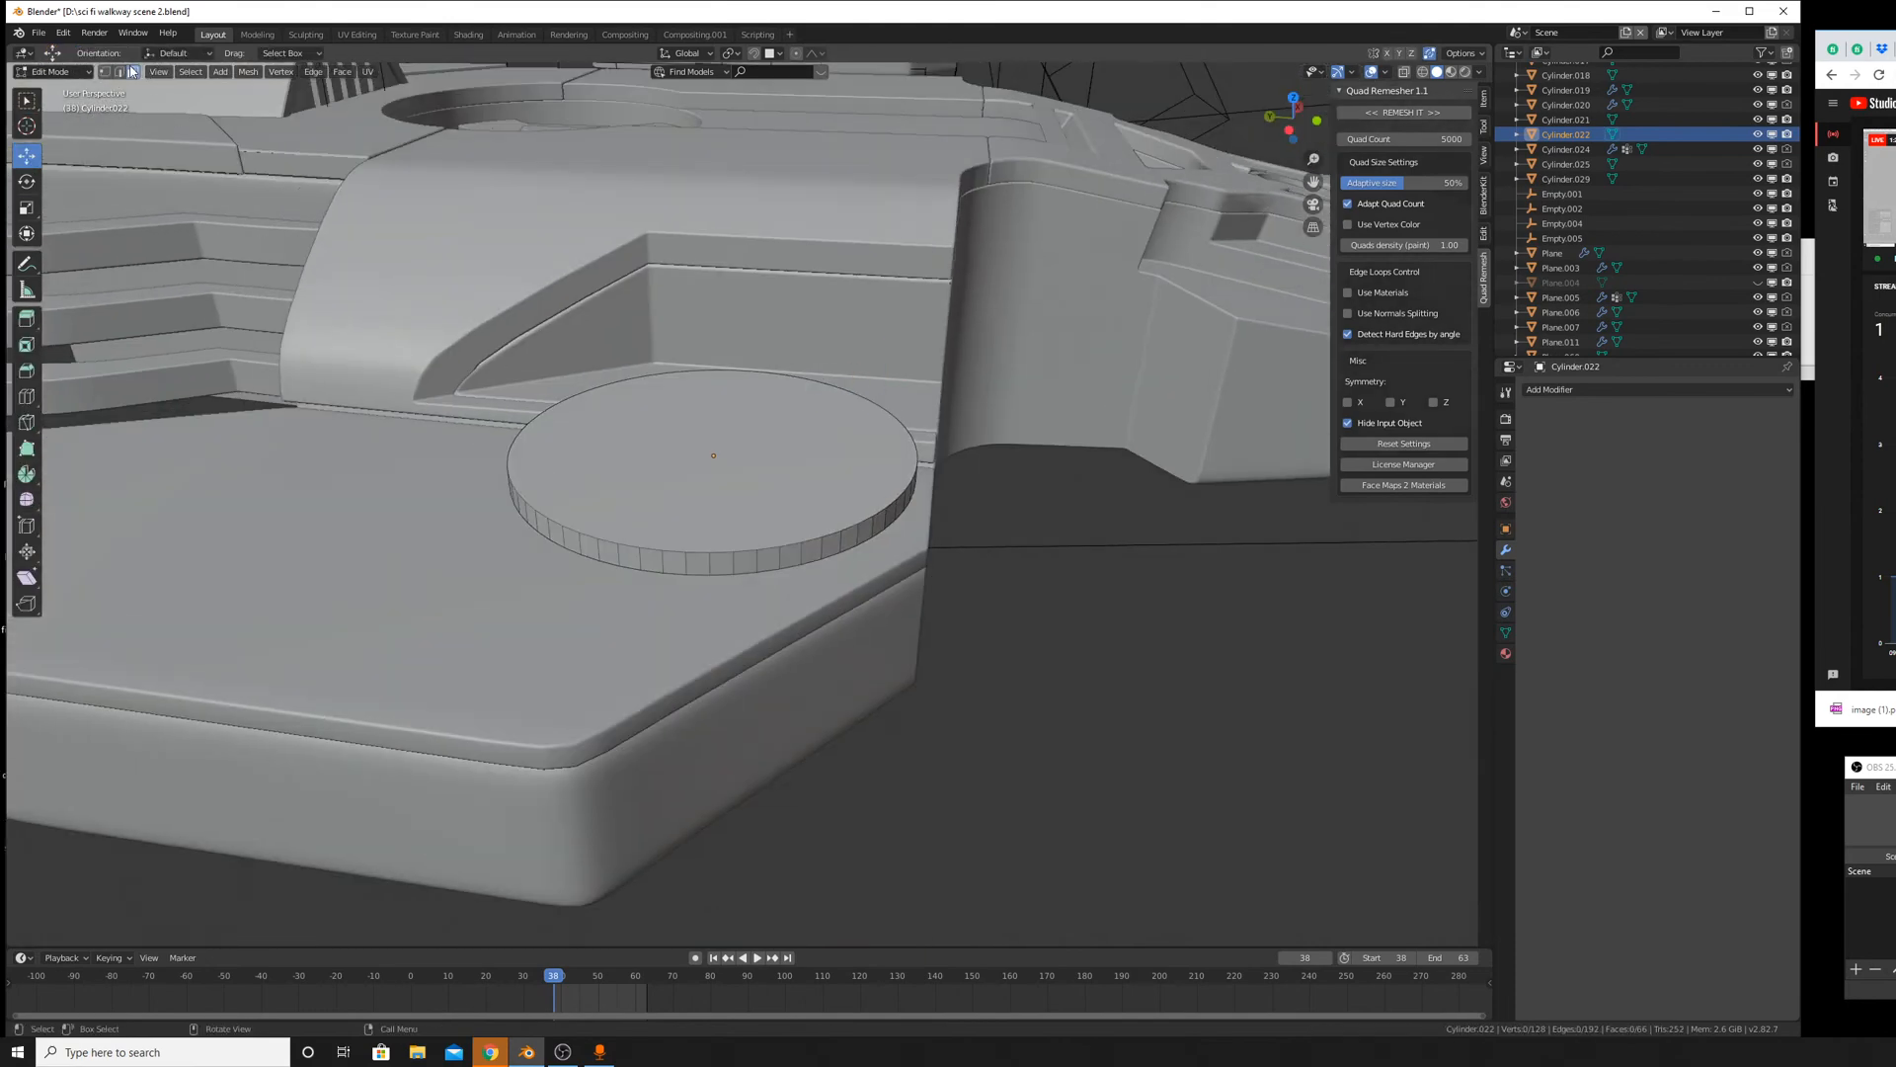
pyautogui.click(710, 492)
pyautogui.moveTo(710, 492); pyautogui.dragTo(777, 472, button='middle')
pyautogui.keyDown('shift'); pyautogui.click(710, 323); pyautogui.keyUp('shift')
pyautogui.press('x')
pyautogui.click(855, 424)
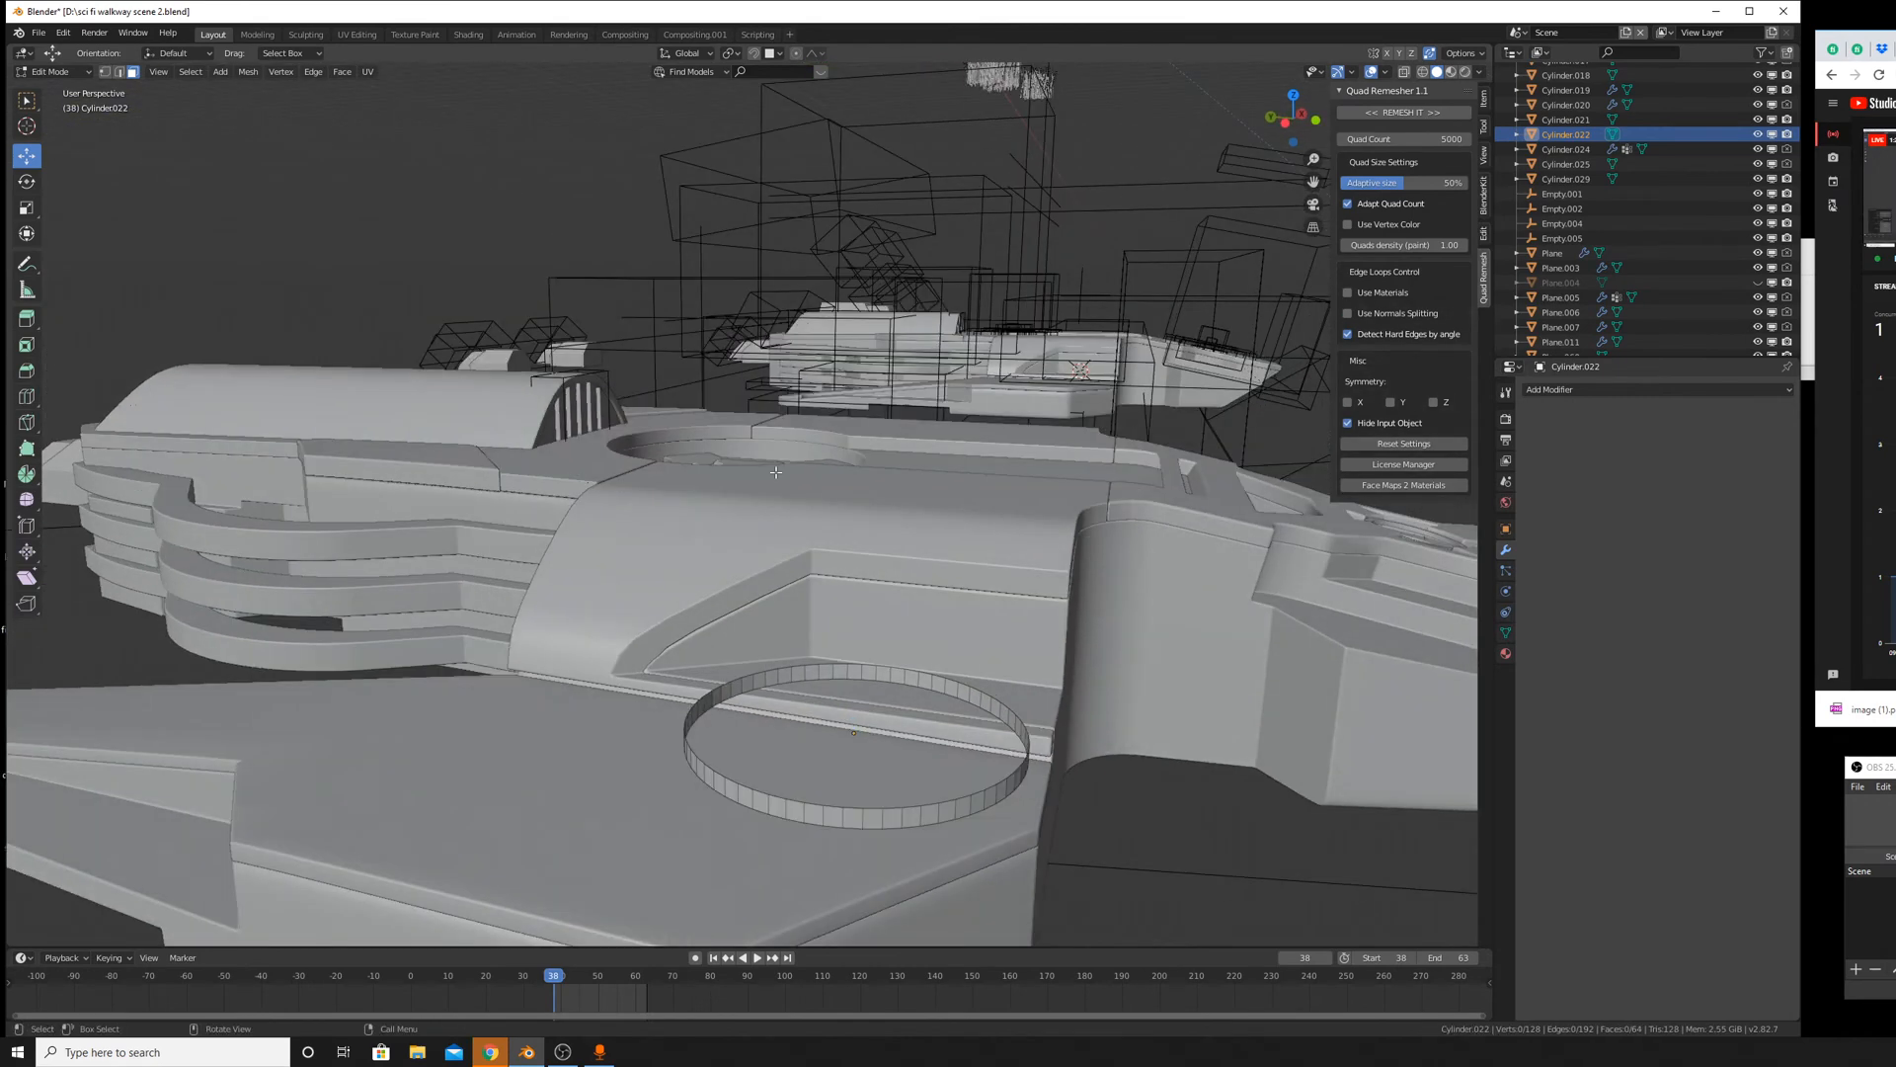
# Extrude the whole side wall and scale it inward by about 0.856 in X and Y to form a thick ring.
pyautogui.click(119, 71)
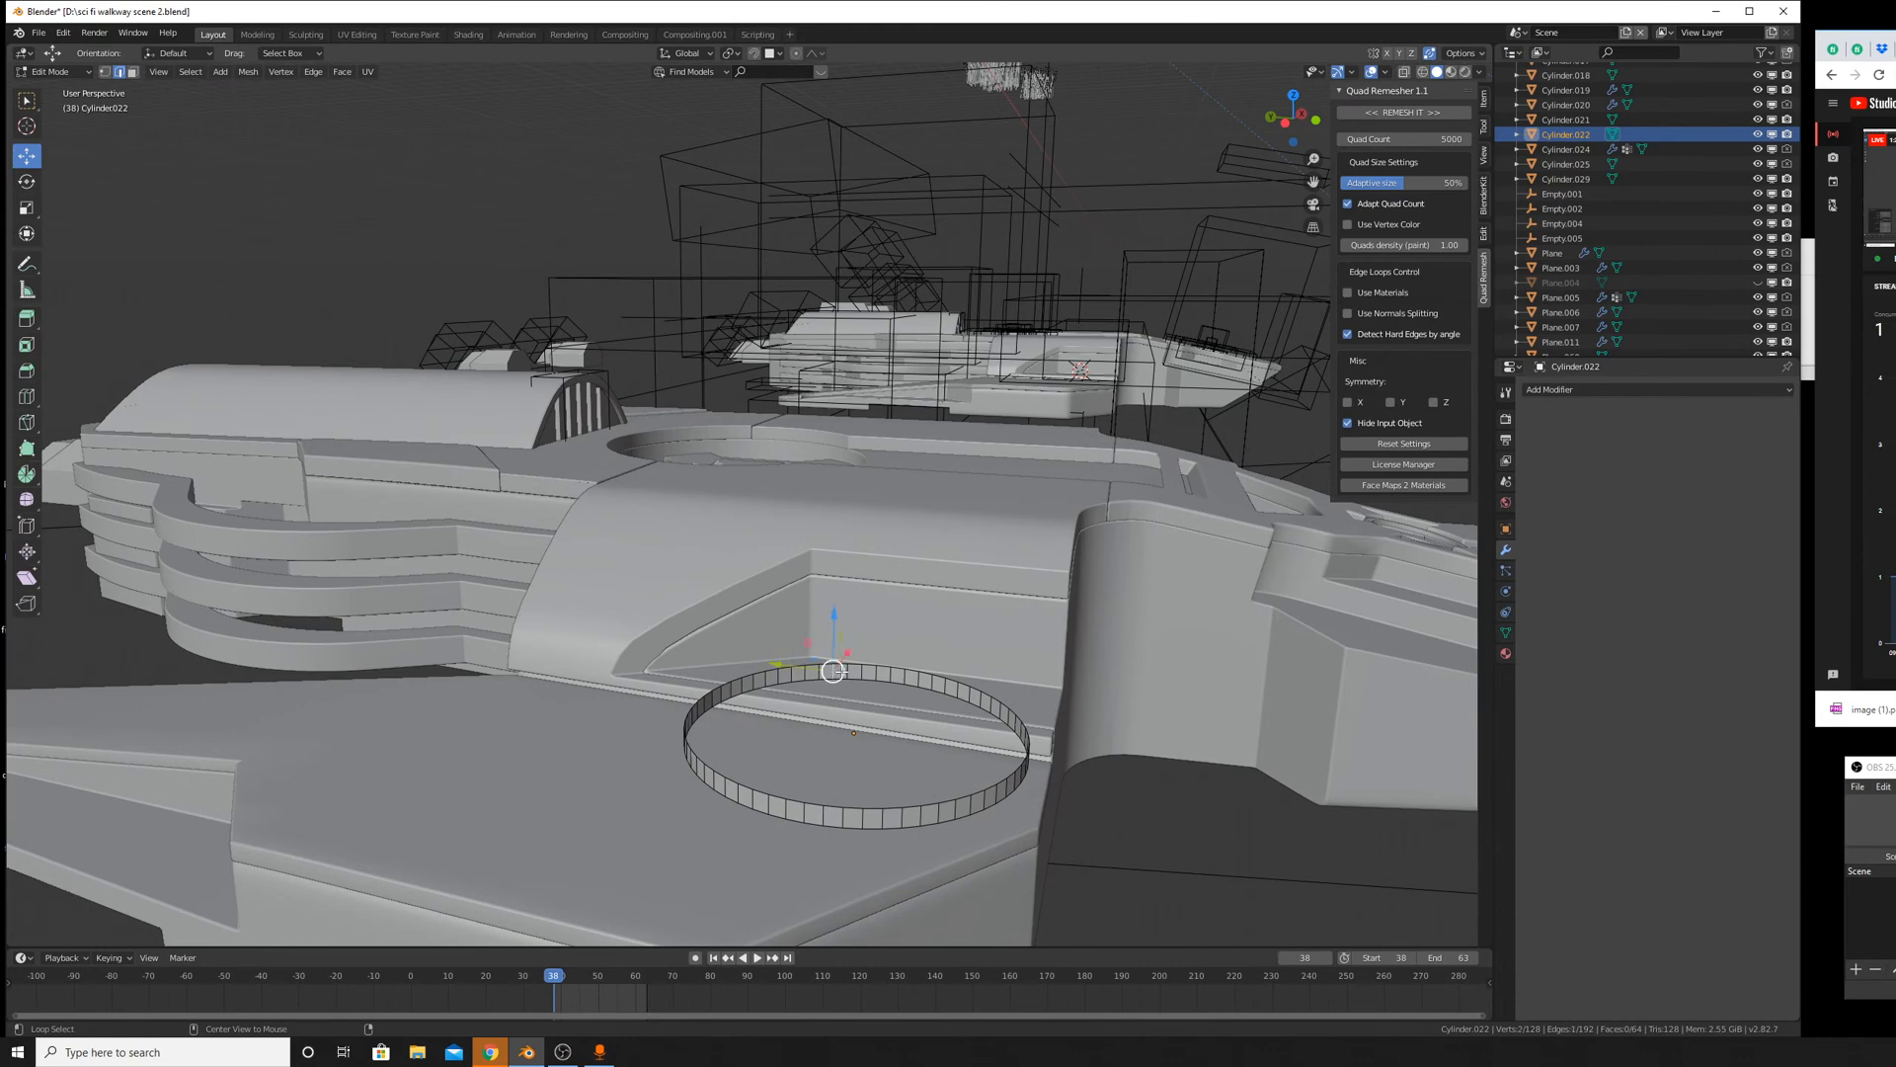
pyautogui.click(849, 674)
pyautogui.press('3')
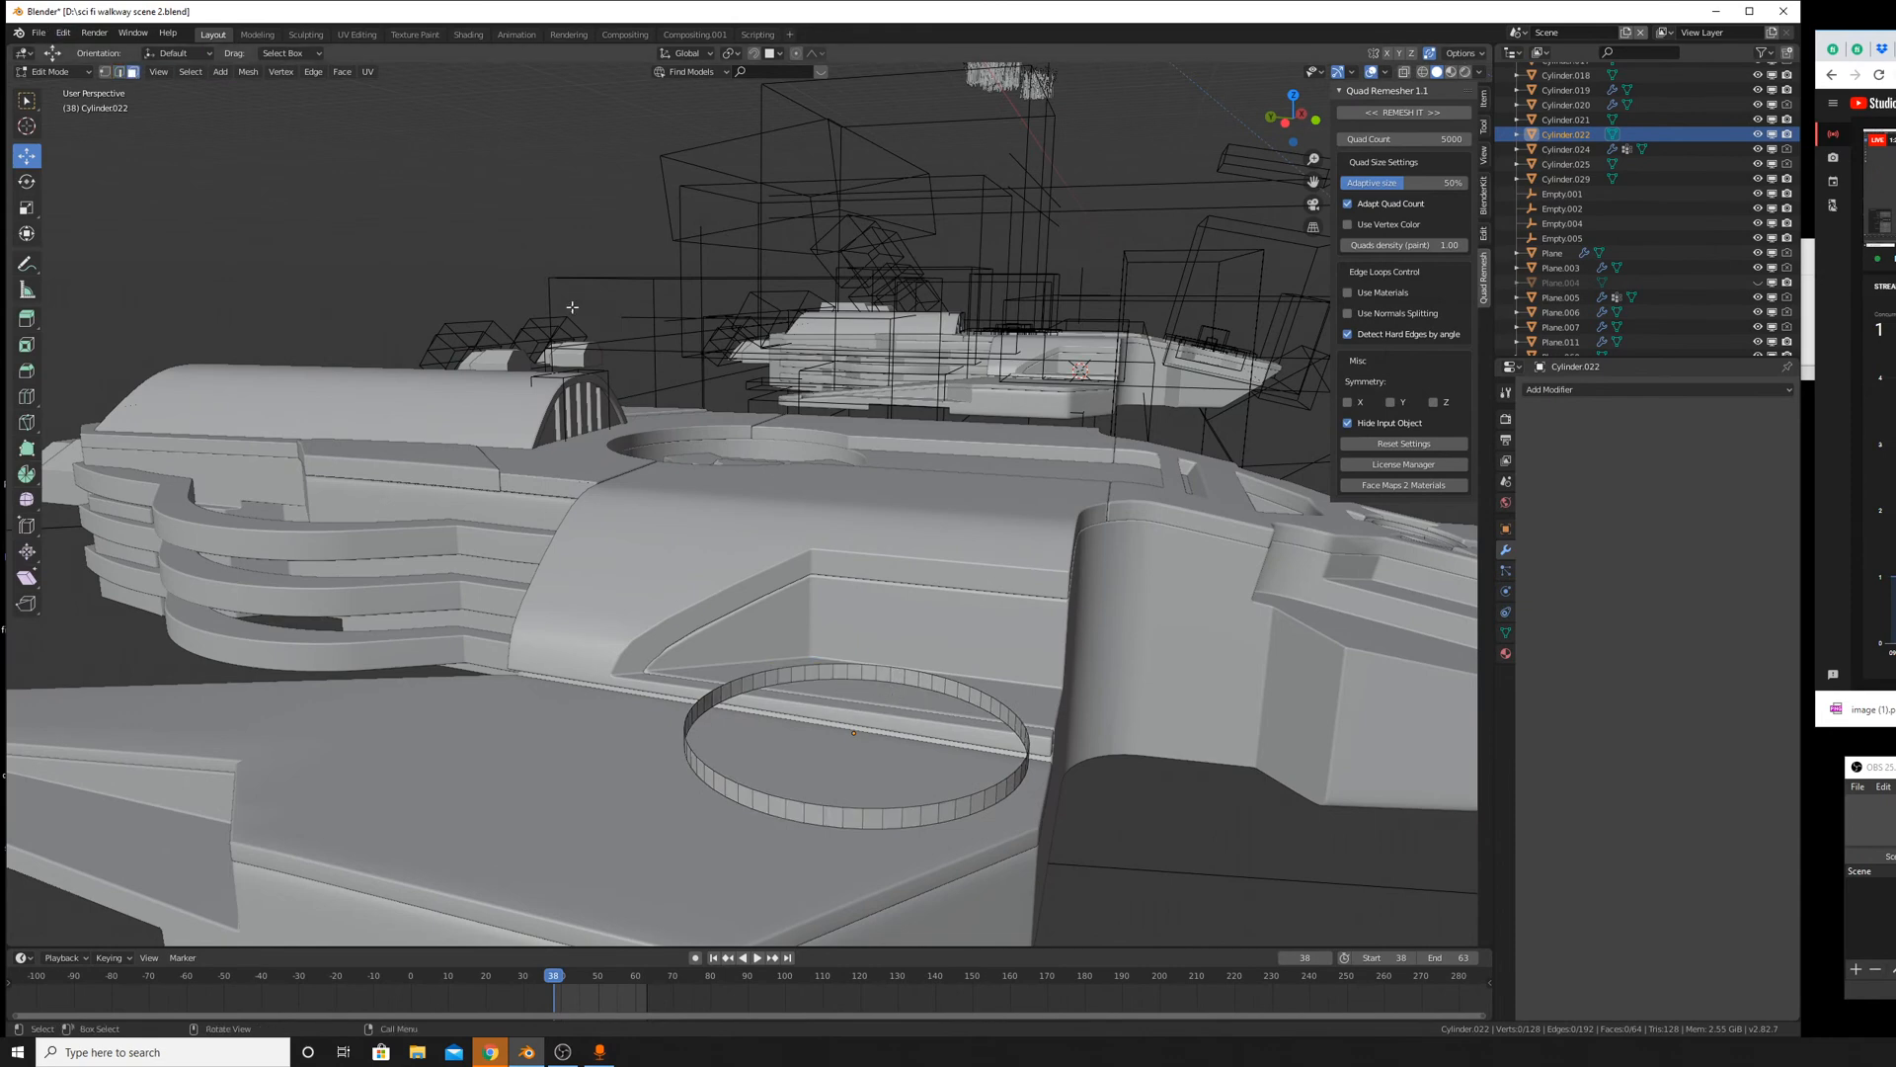
pyautogui.keyDown('alt'); pyautogui.click(867, 668); pyautogui.keyUp('alt')
pyautogui.moveTo(1136, 681); pyautogui.dragTo(1173, 706, button='middle')
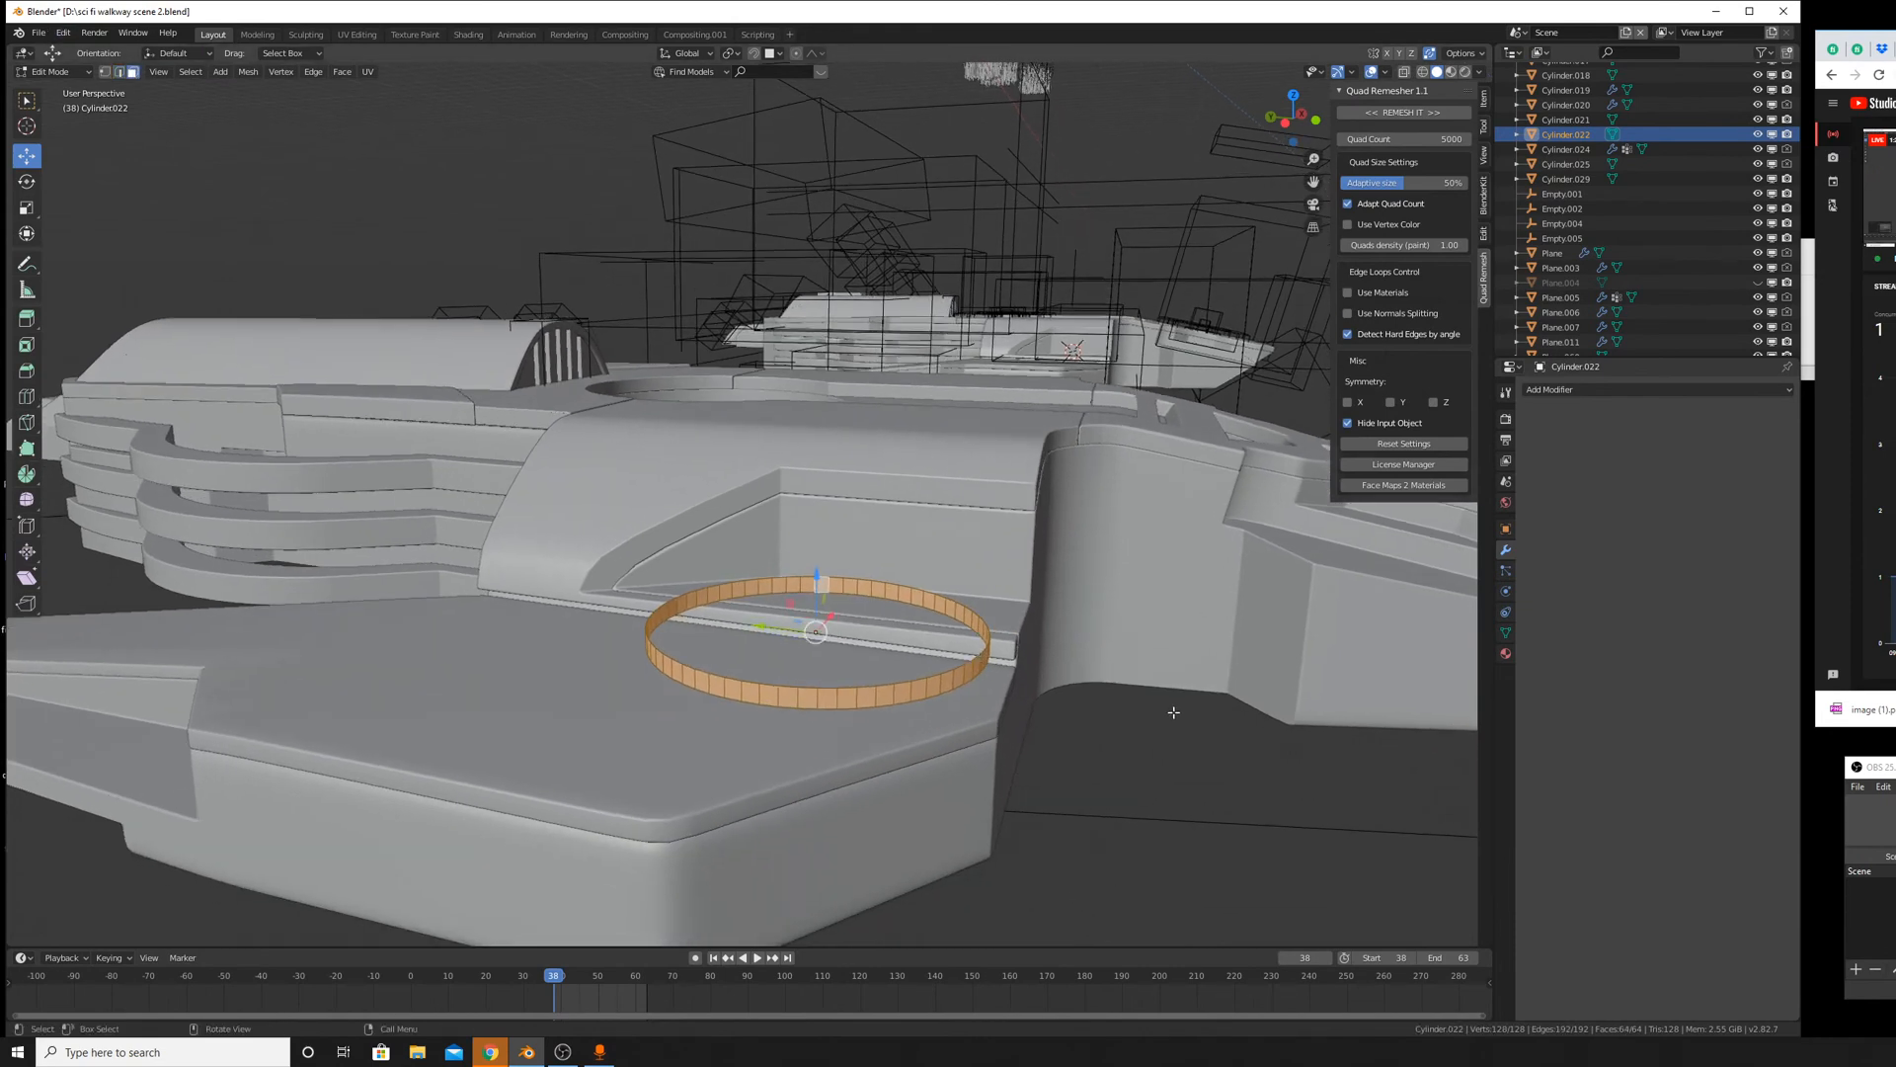
pyautogui.press('e')
pyautogui.rightClick(1173, 711)
pyautogui.press('s')
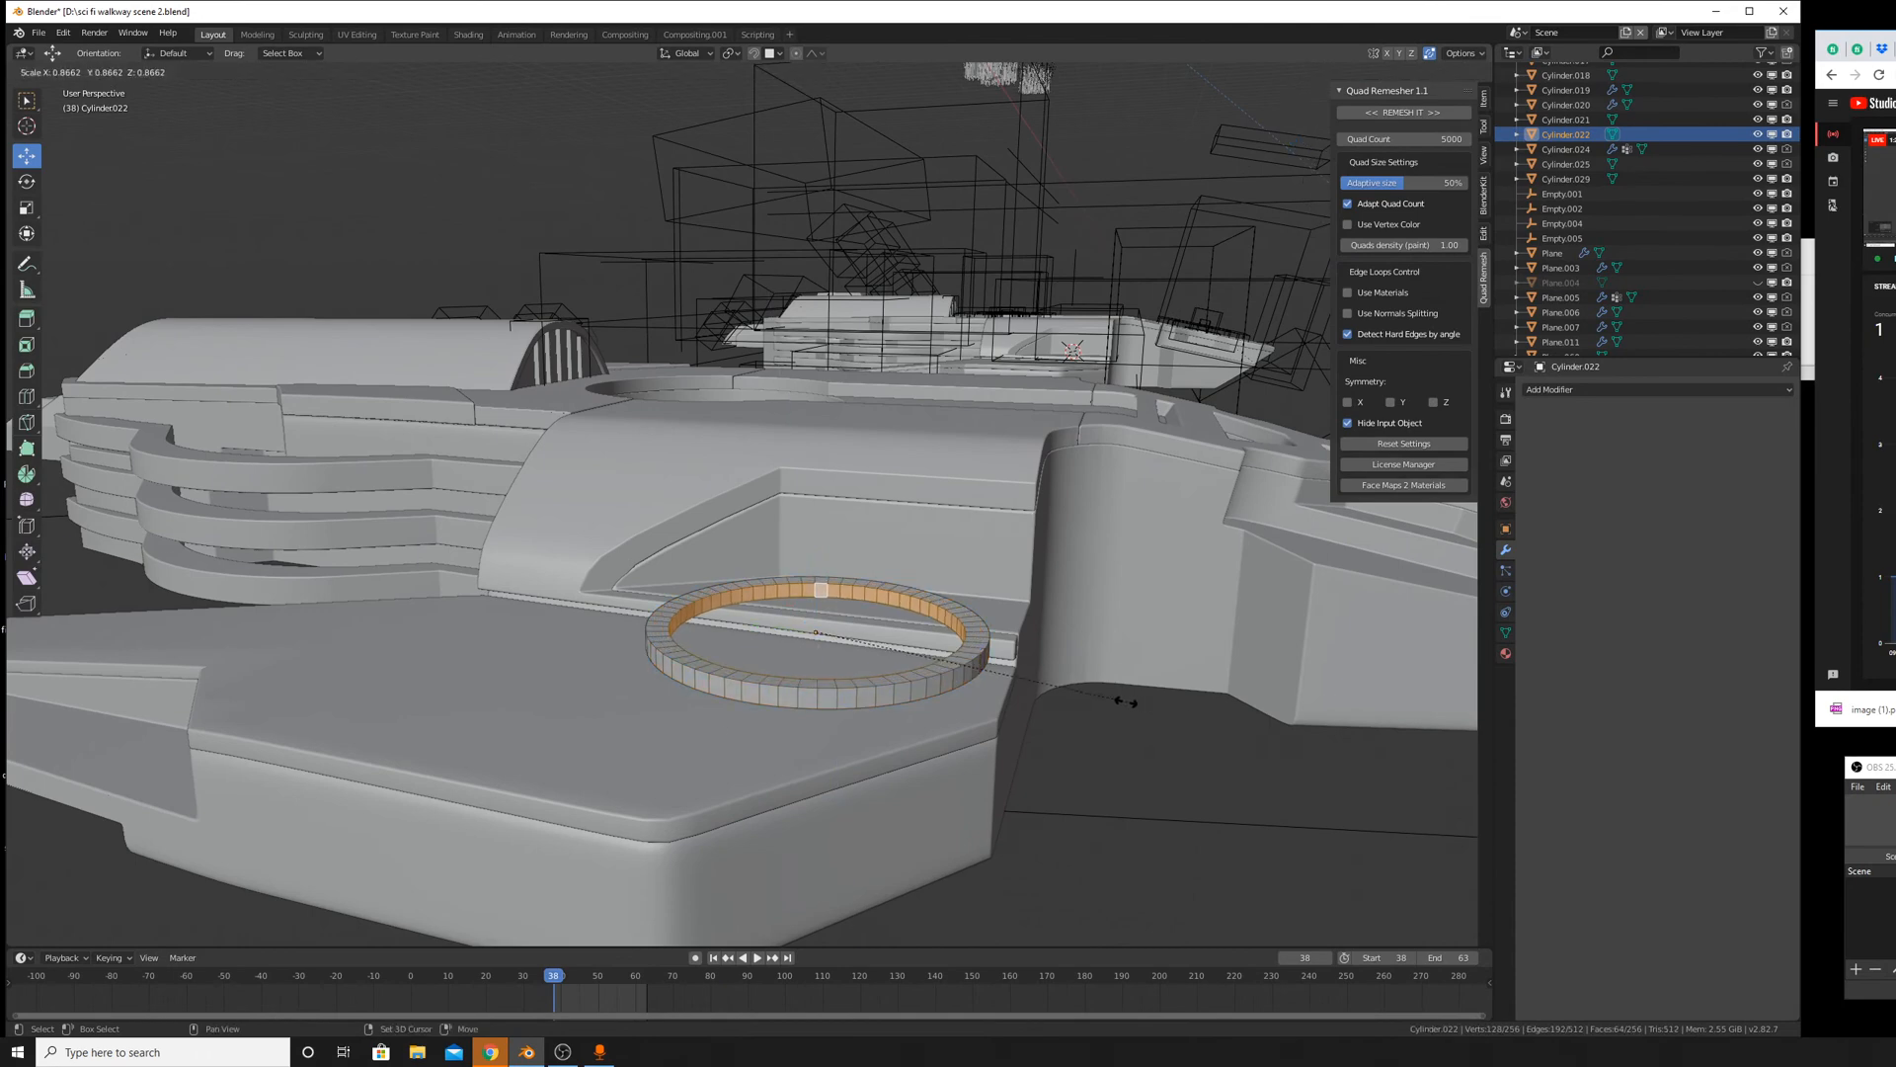
pyautogui.hotkey('shift', 'z')
pyautogui.click(1137, 708)
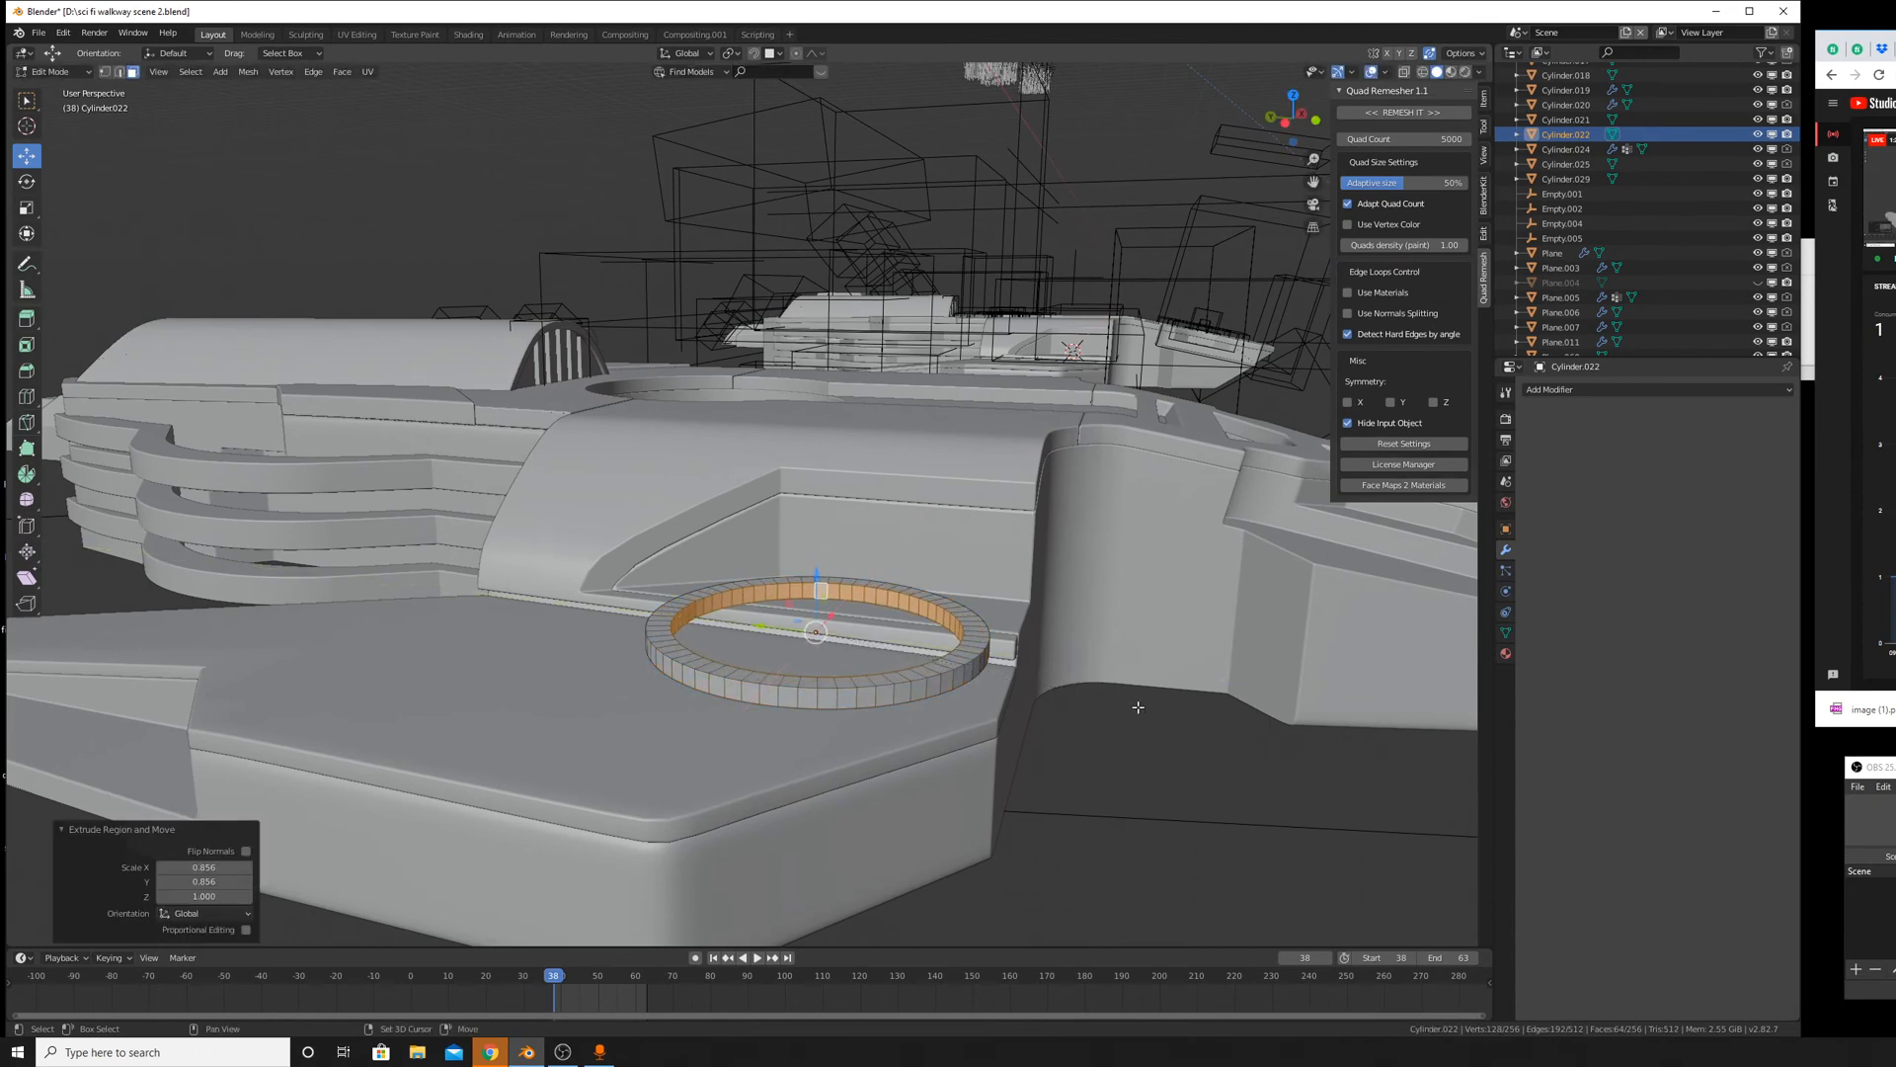
pyautogui.press('Tab')
# Shade the ring smooth and enable Auto Smooth for its normals.
pyautogui.moveTo(1138, 707); pyautogui.dragTo(1026, 690, button='middle')
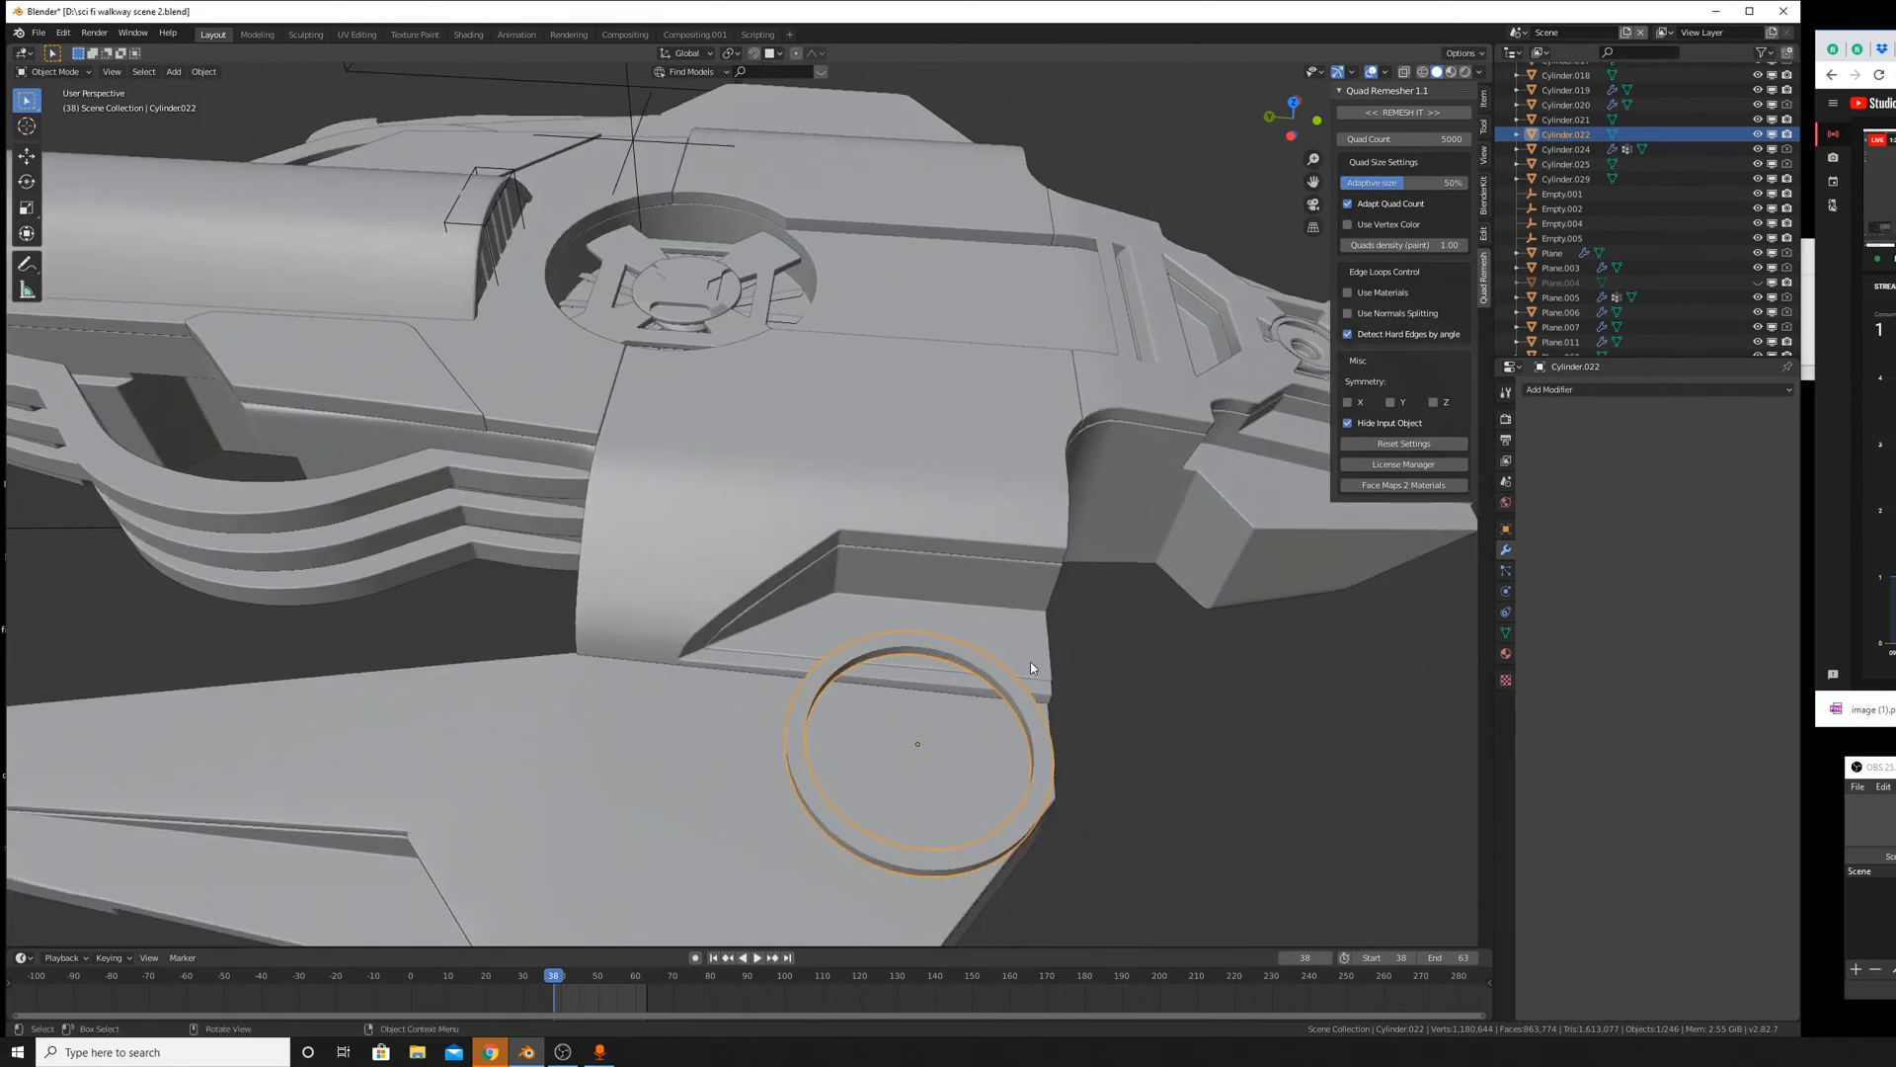
pyautogui.rightClick(978, 663)
pyautogui.click(1505, 634)
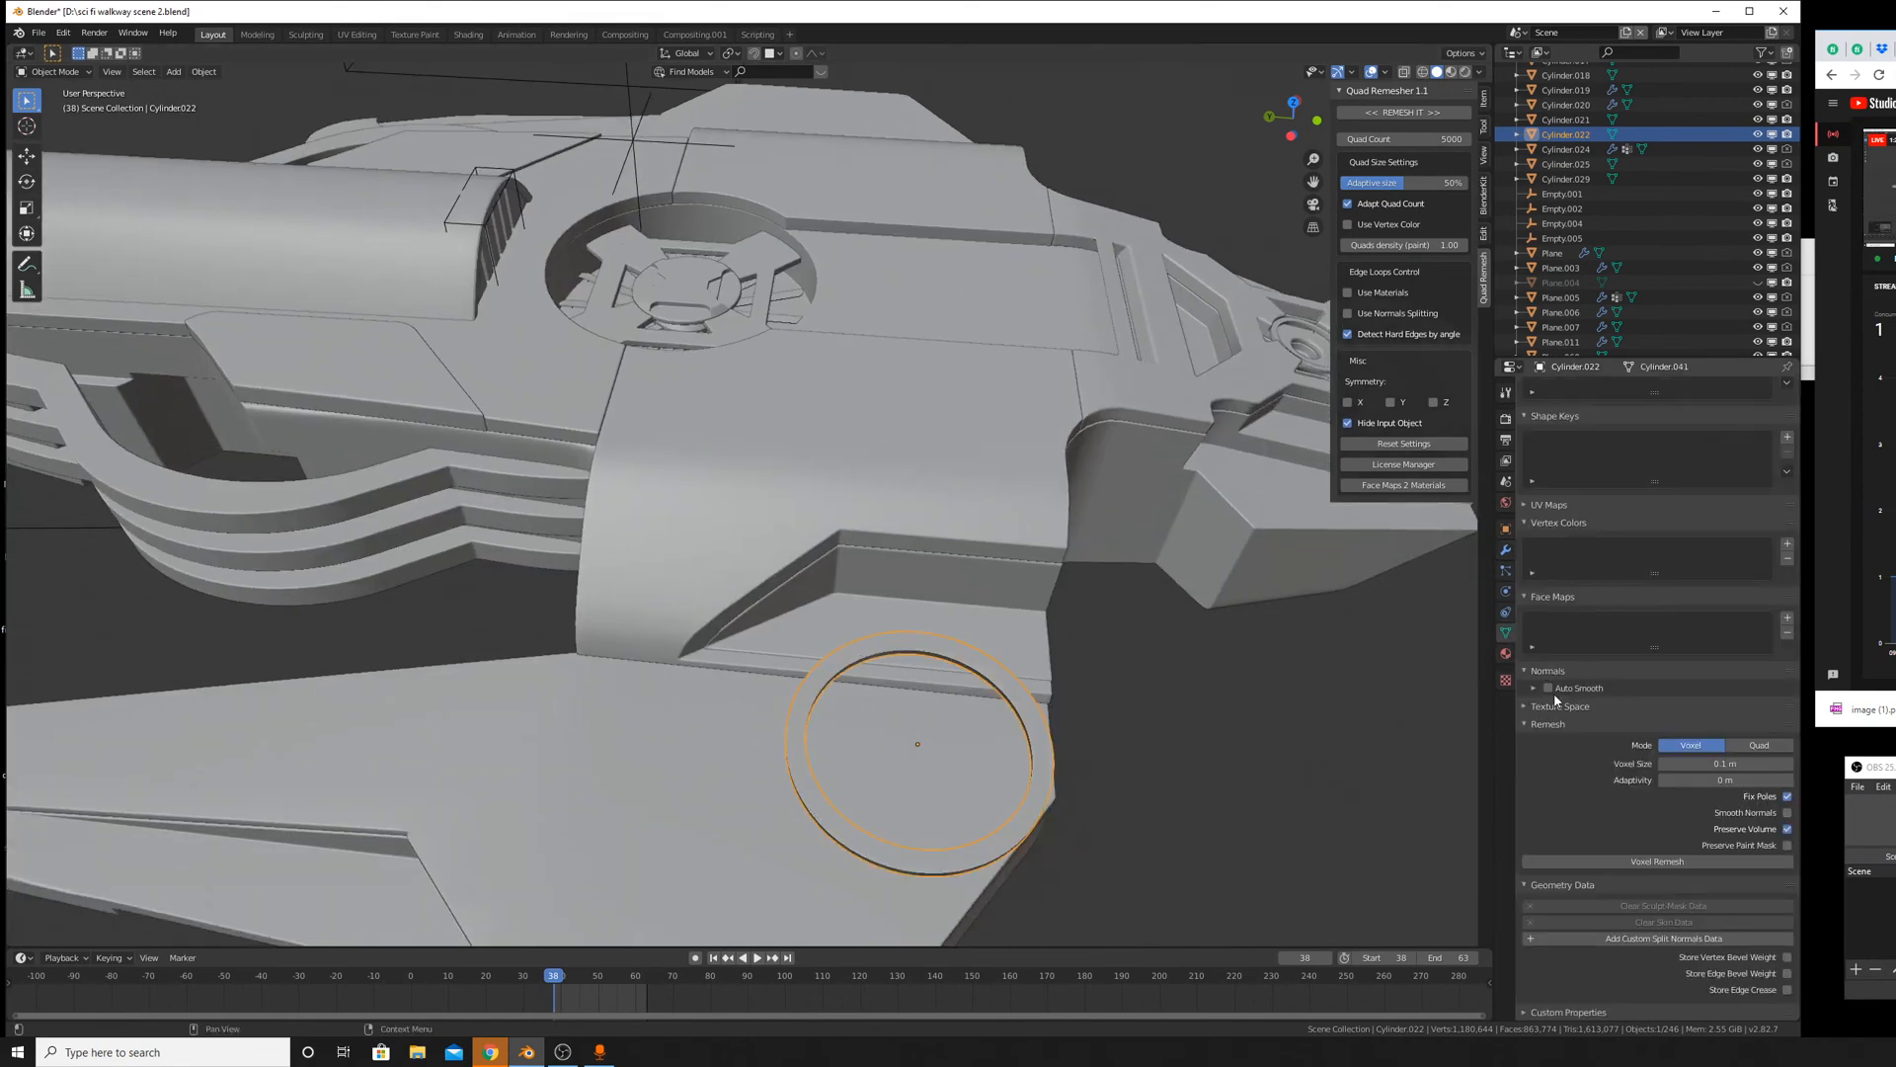
pyautogui.click(1548, 689)
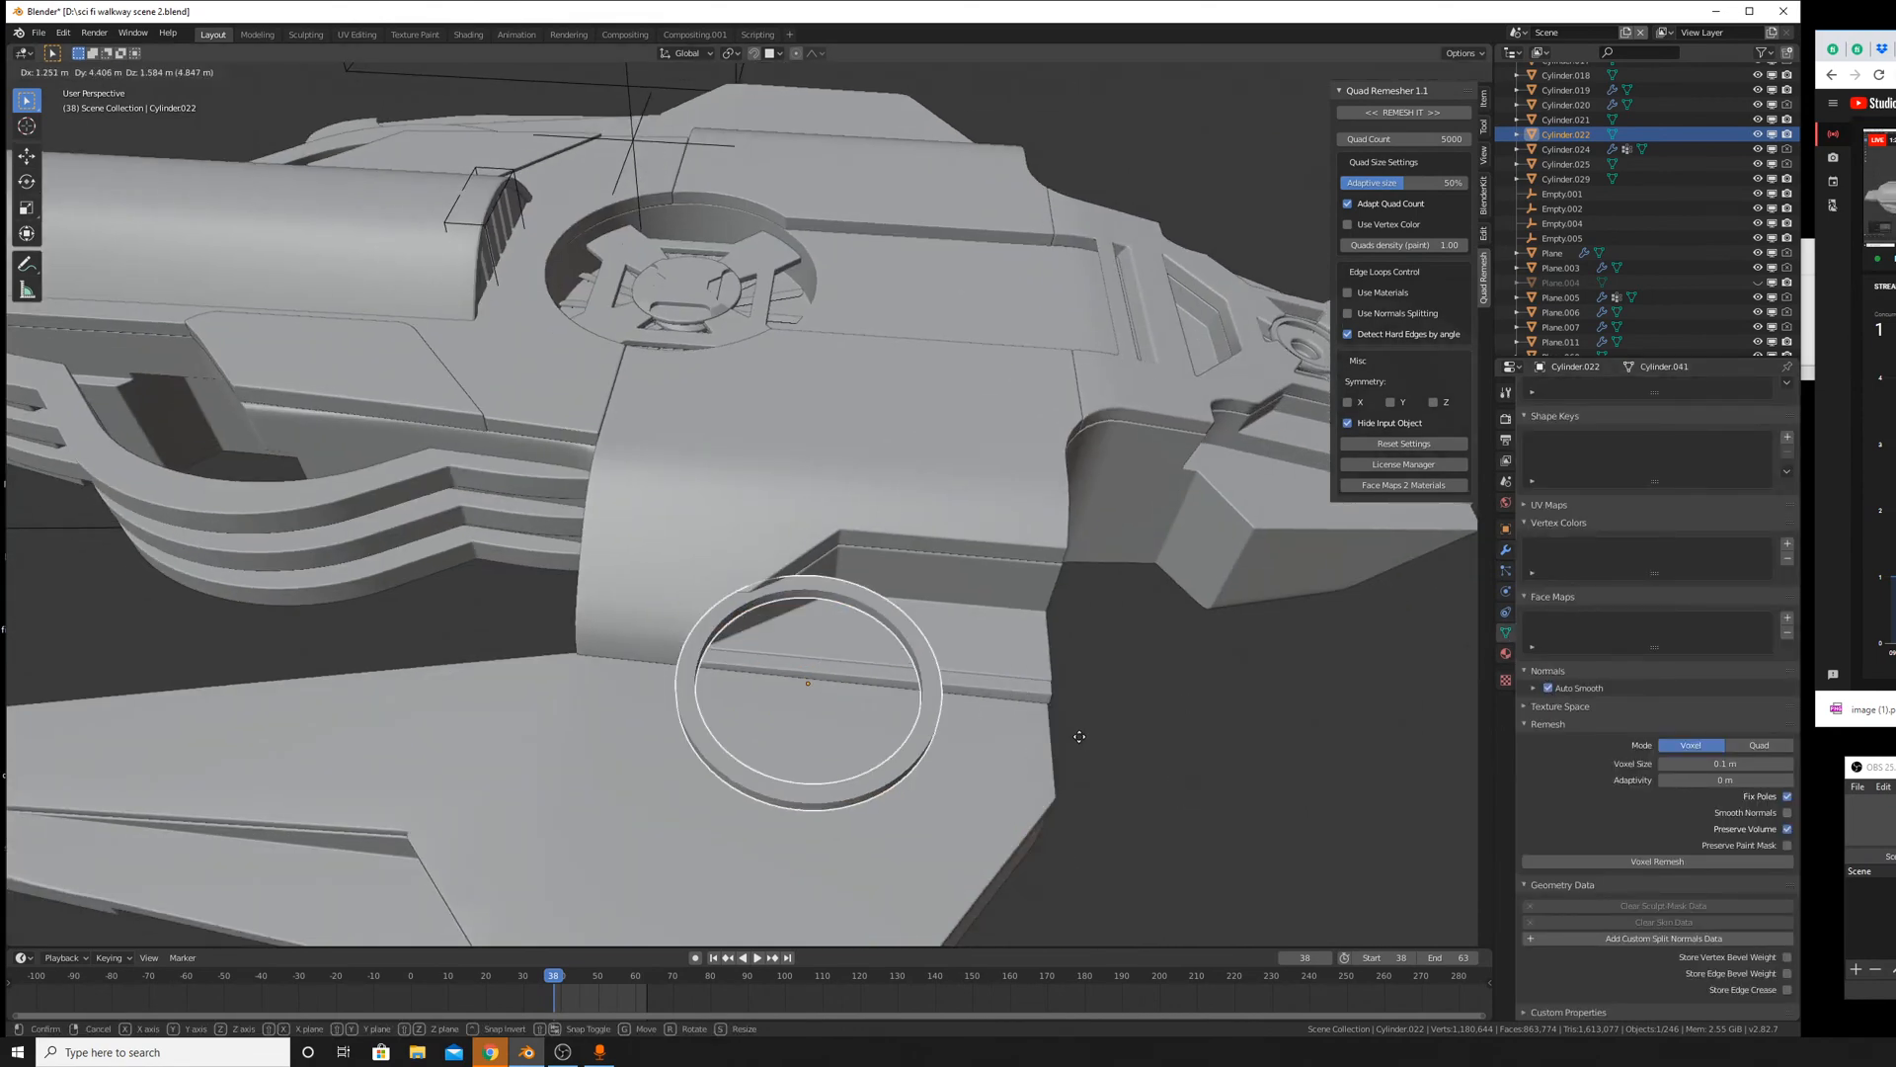
pyautogui.moveTo(1088, 748); pyautogui.dragTo(987, 727, button='middle')
pyautogui.scroll(-2, 1008, 763)
pyautogui.scroll(4, 1034, 751)
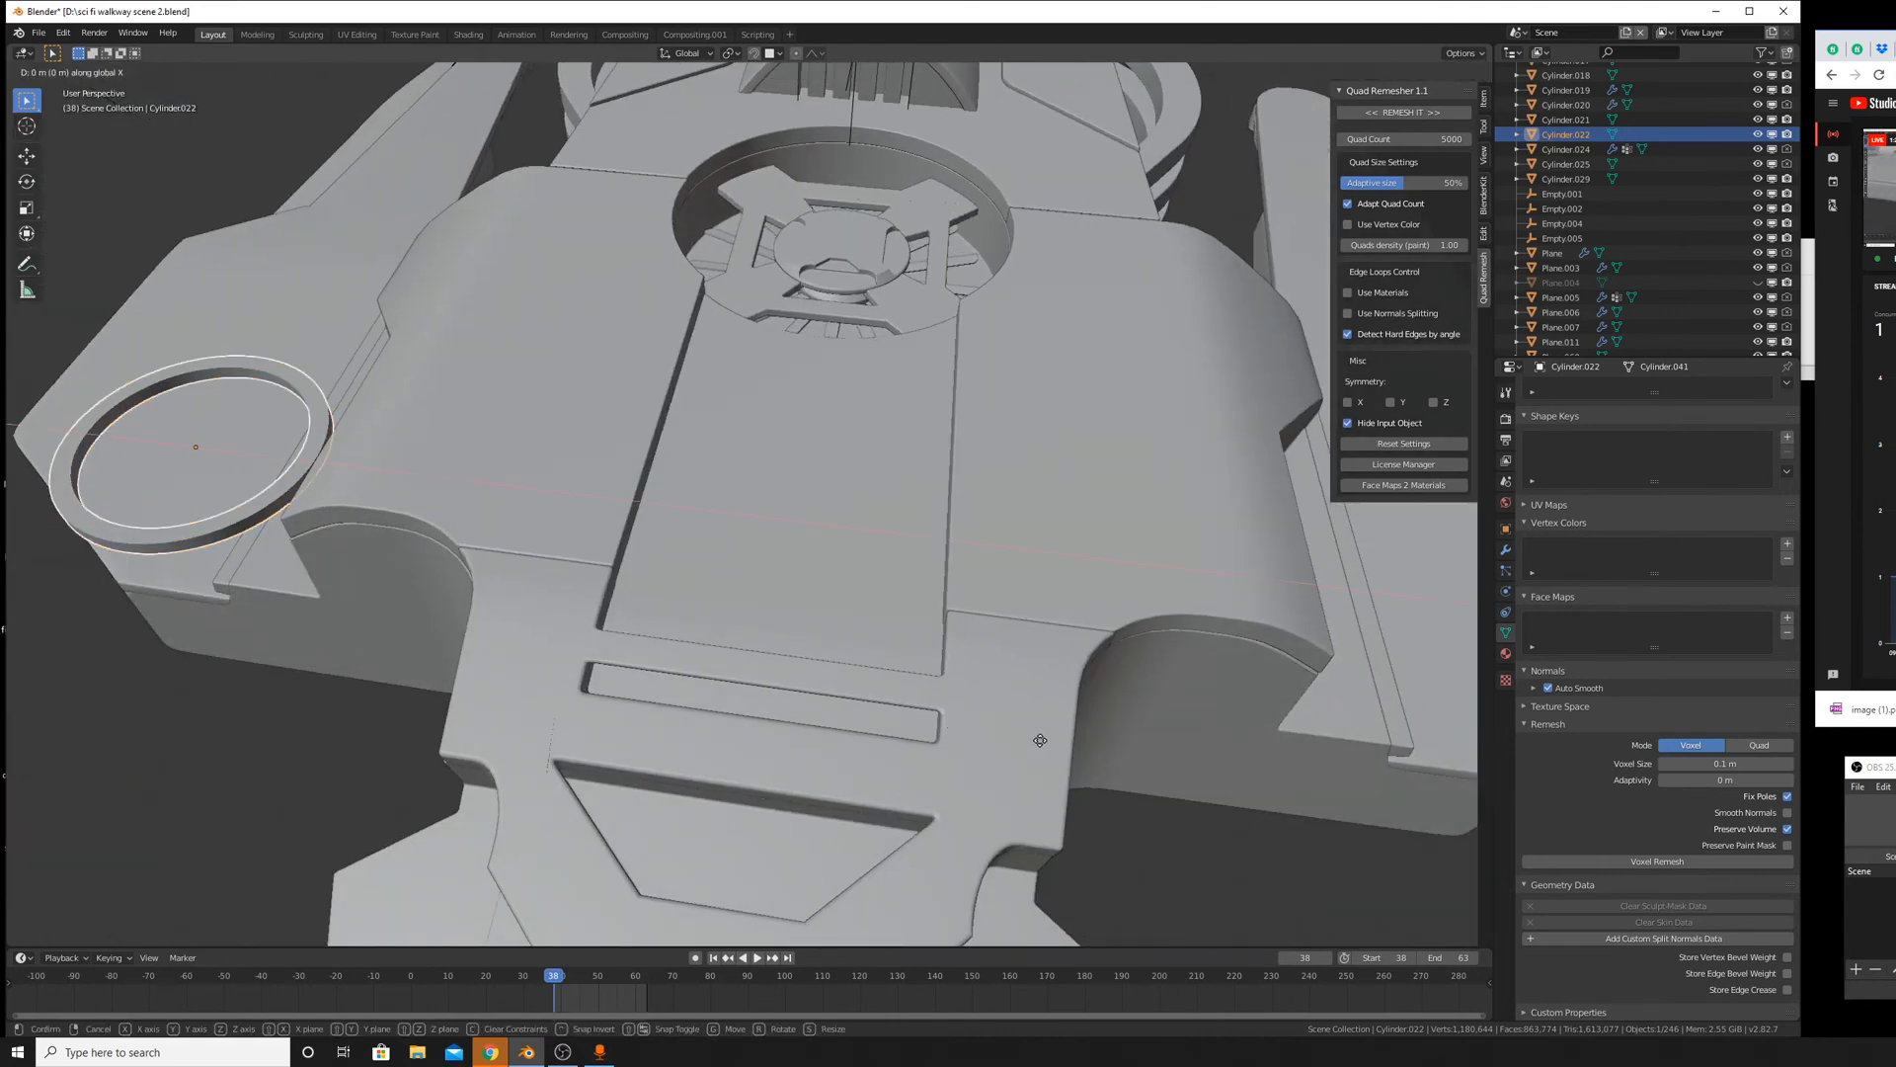
pyautogui.press('x')
pyautogui.rightClick(1340, 778)
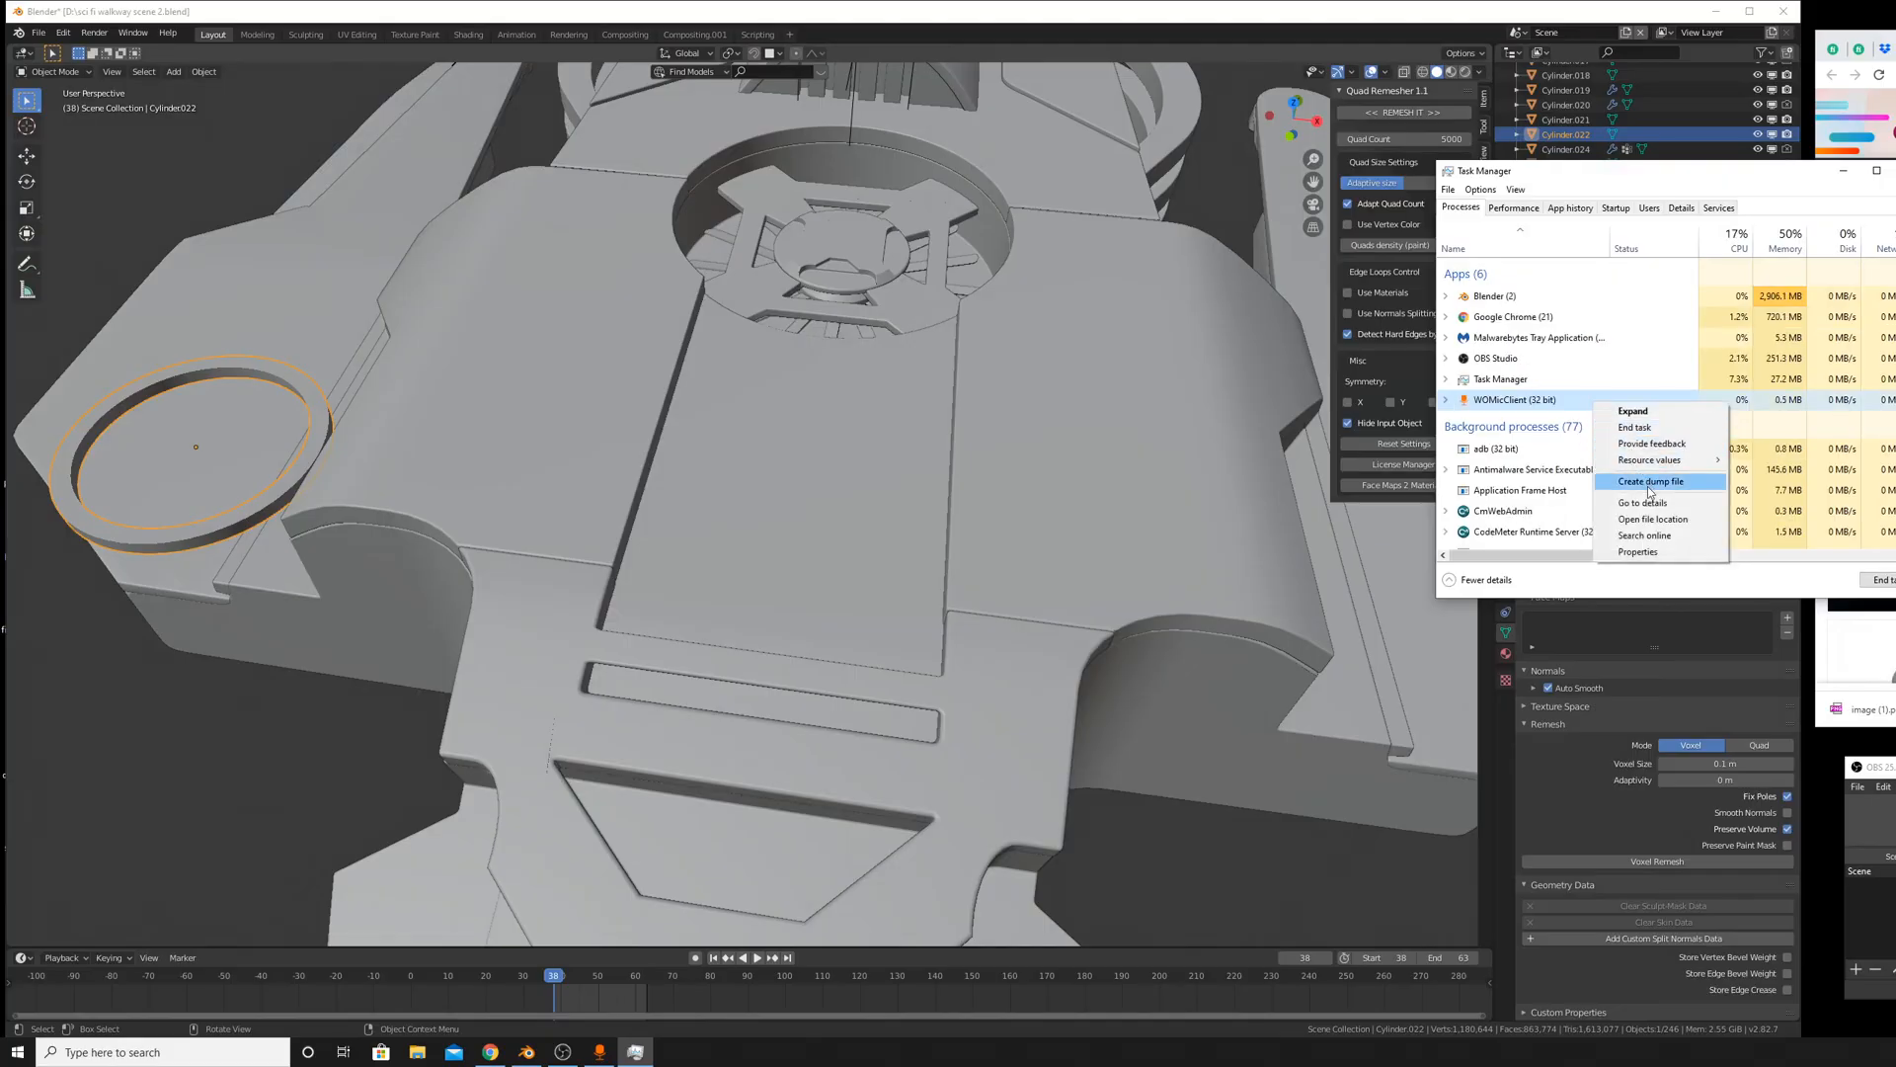
# End the mbamtray.exe process from Task Manager's process details and minimize Task Manager.
pyautogui.click(1629, 492)
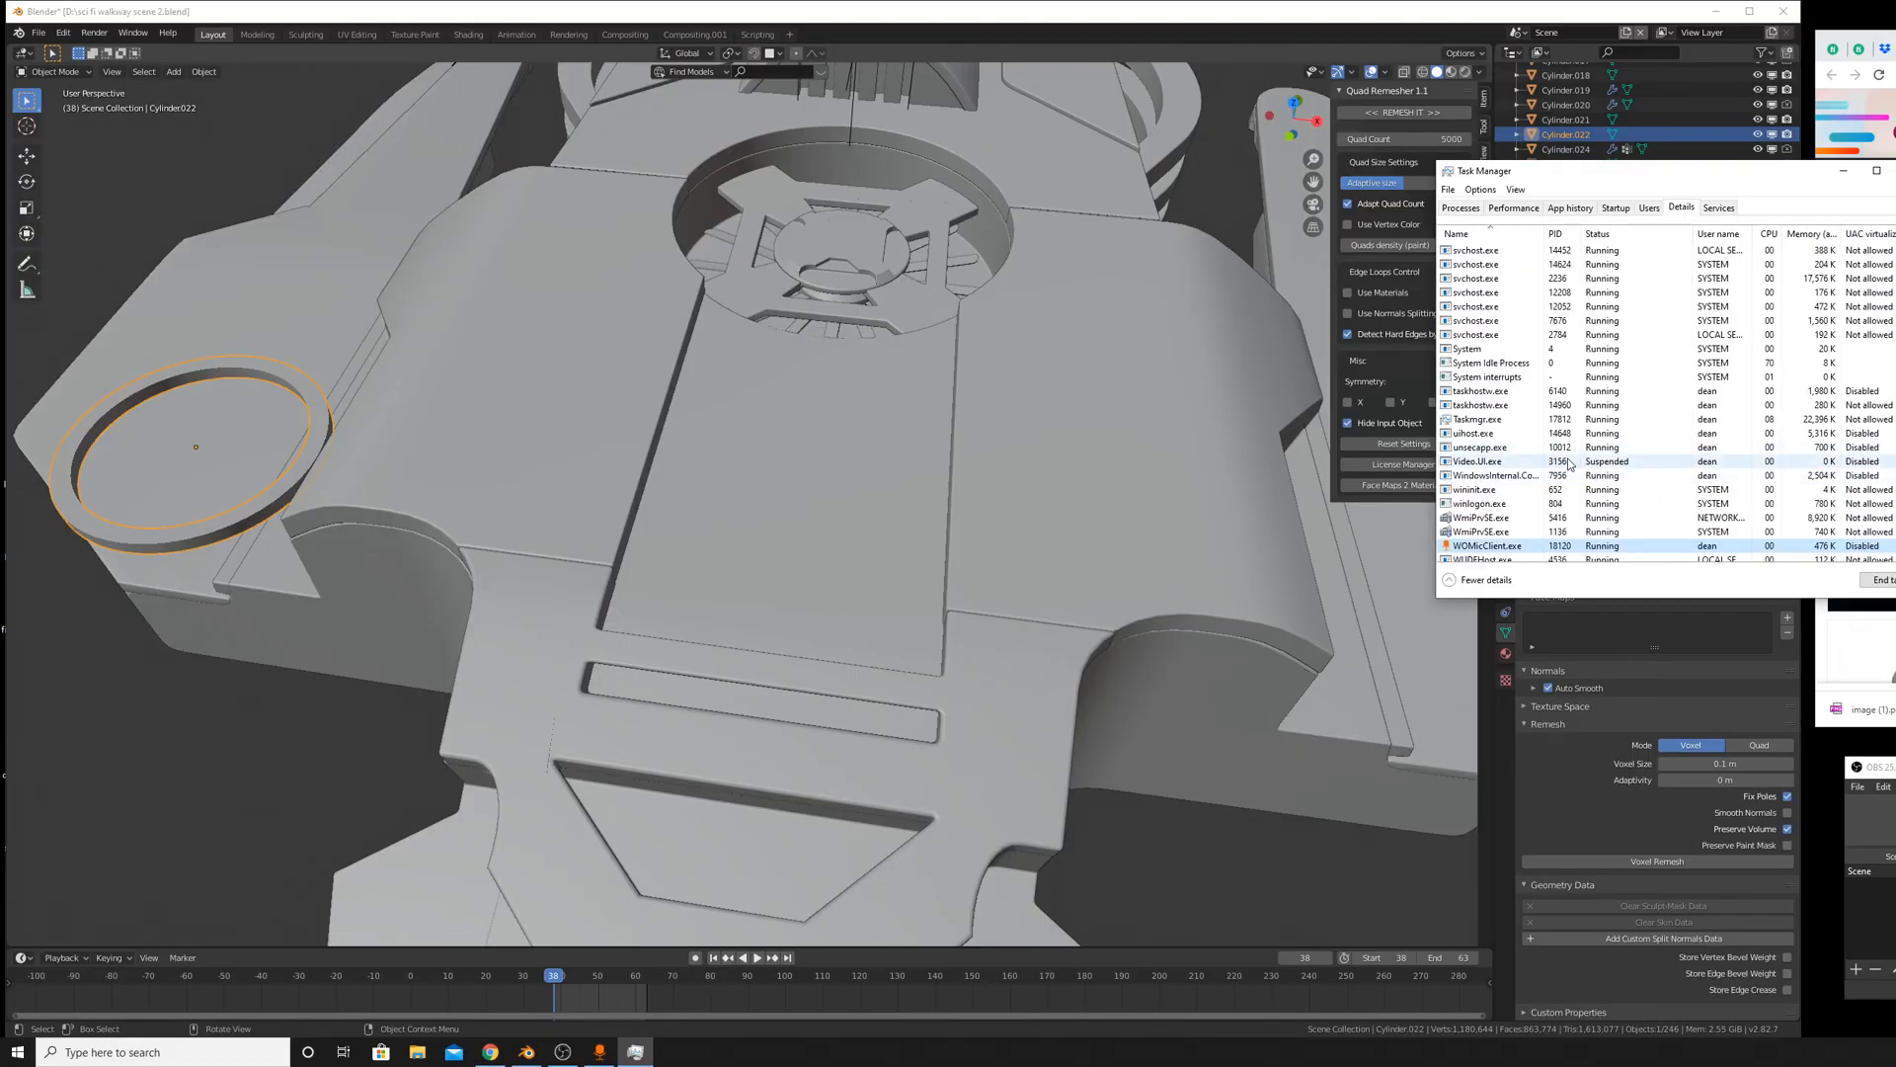
pyautogui.scroll(20, 1570, 464)
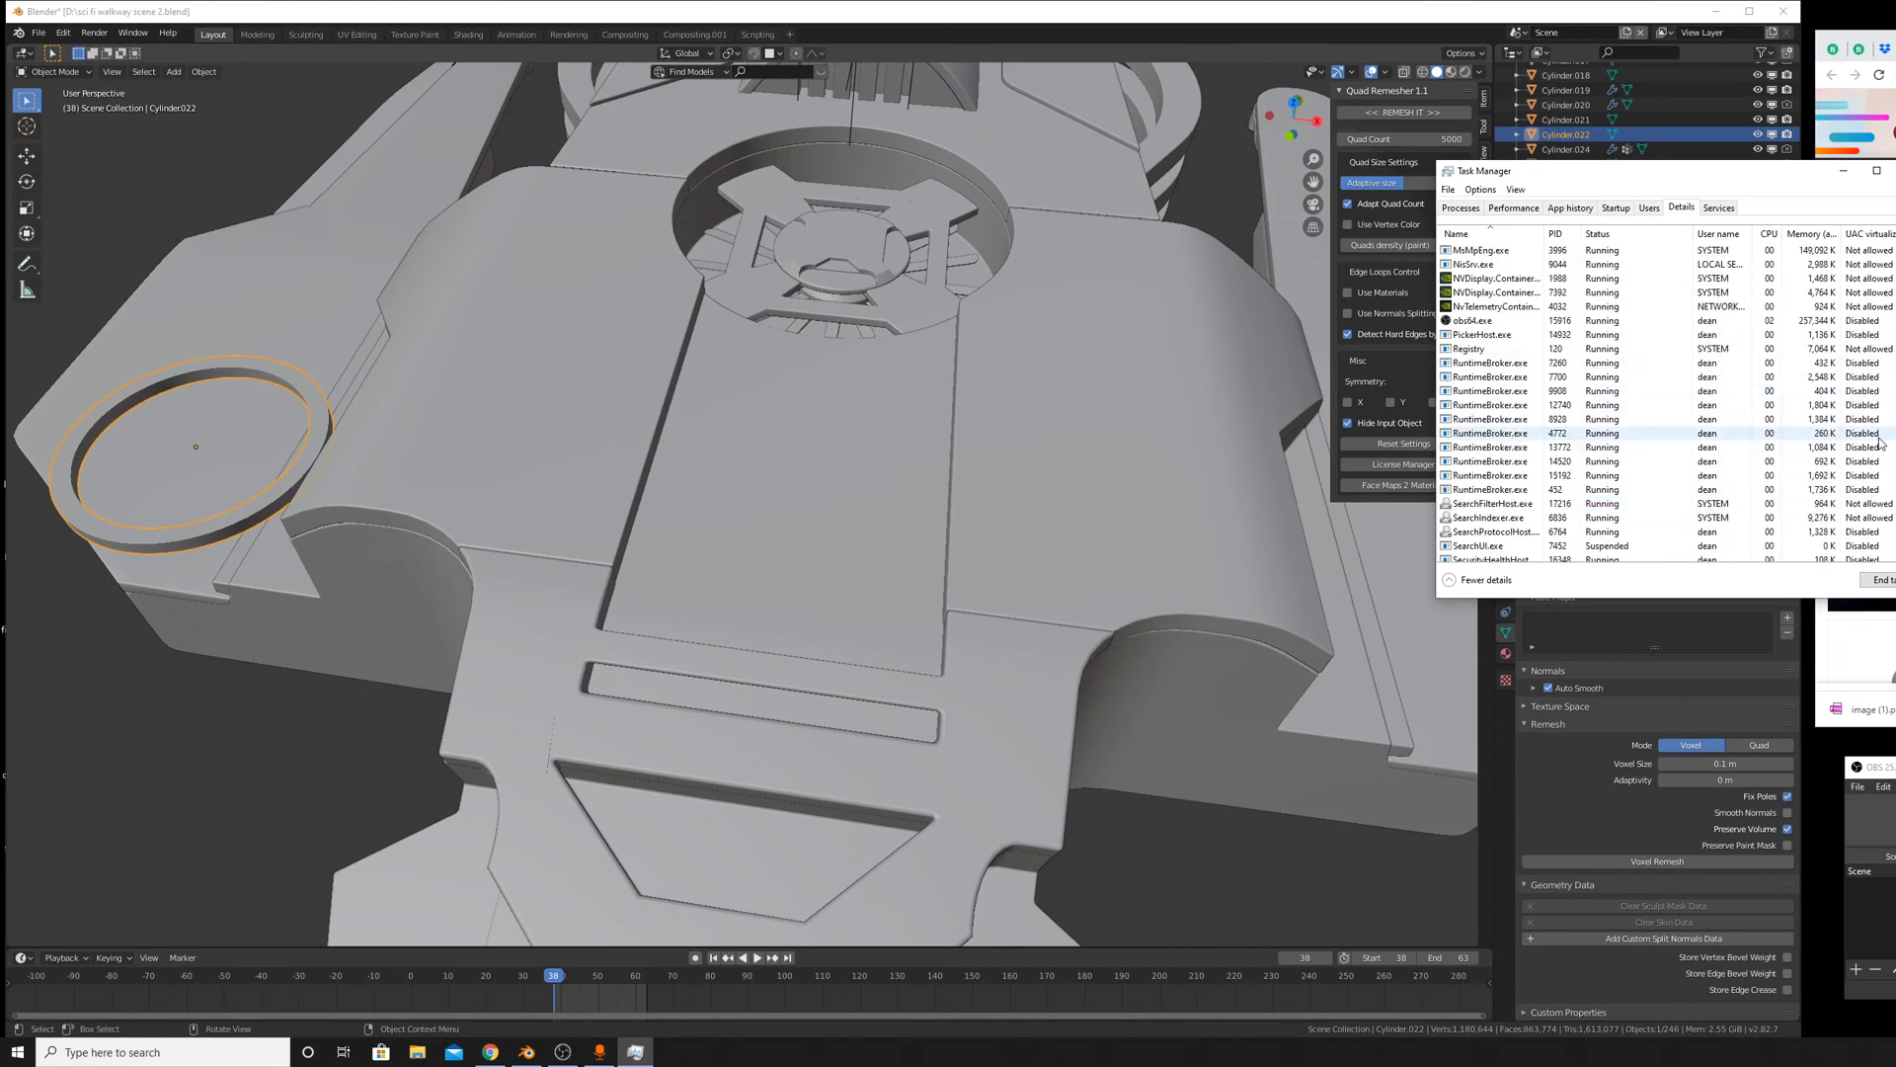
pyautogui.scroll(3, 1778, 405)
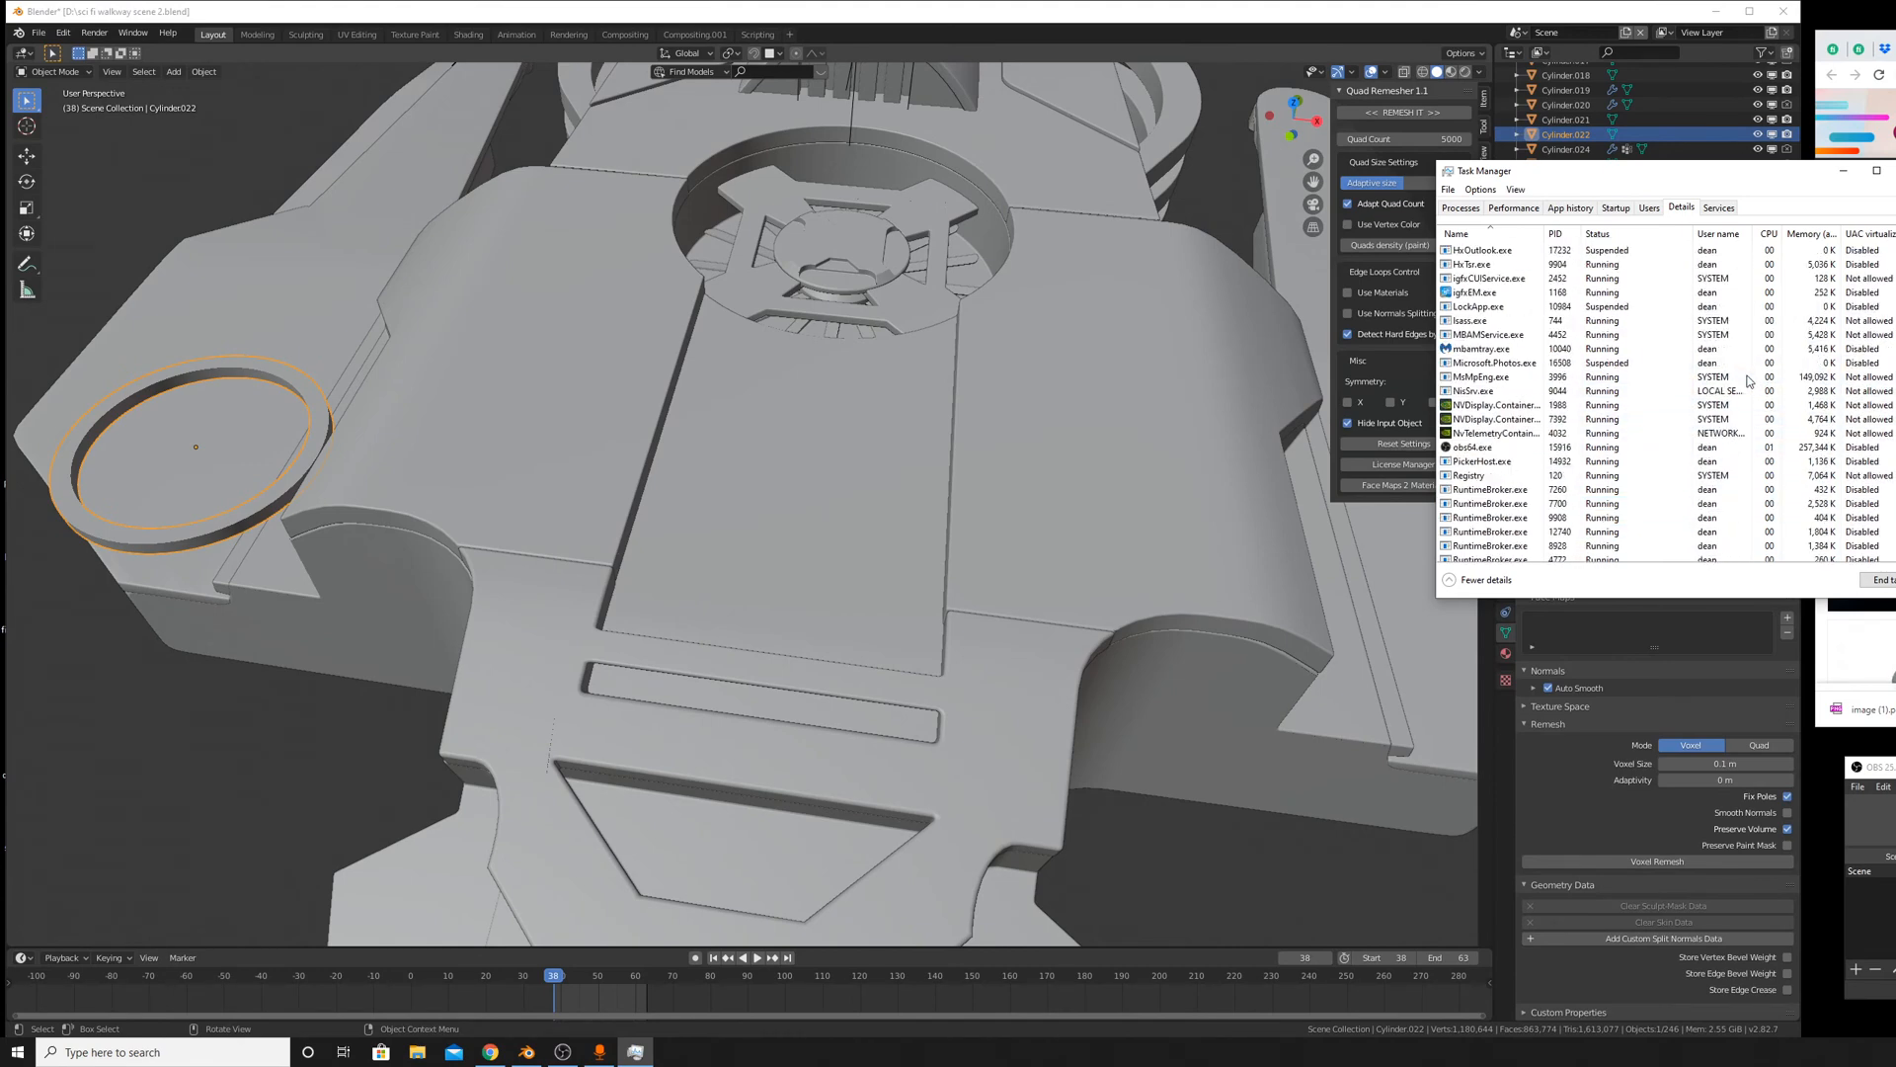
pyautogui.rightClick(1647, 347)
pyautogui.click(1677, 356)
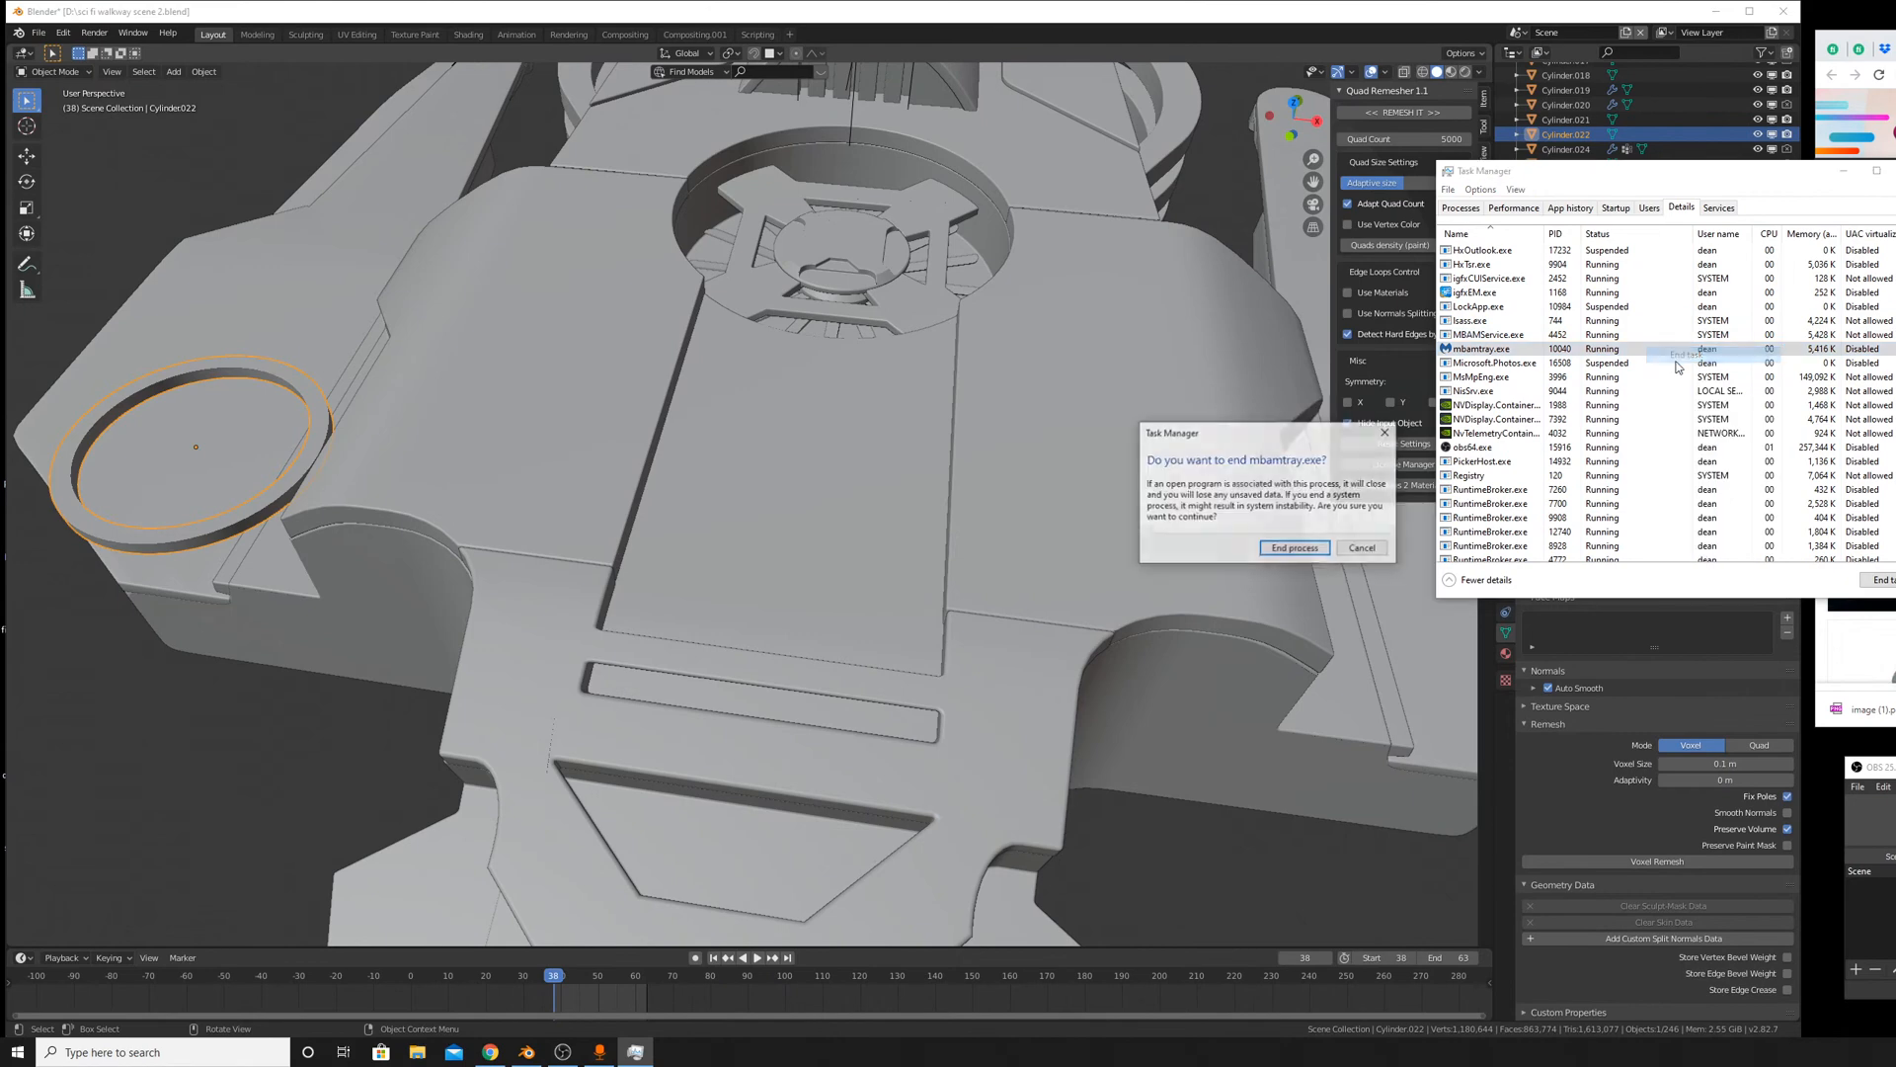
pyautogui.click(1294, 547)
pyautogui.scroll(10, 1541, 425)
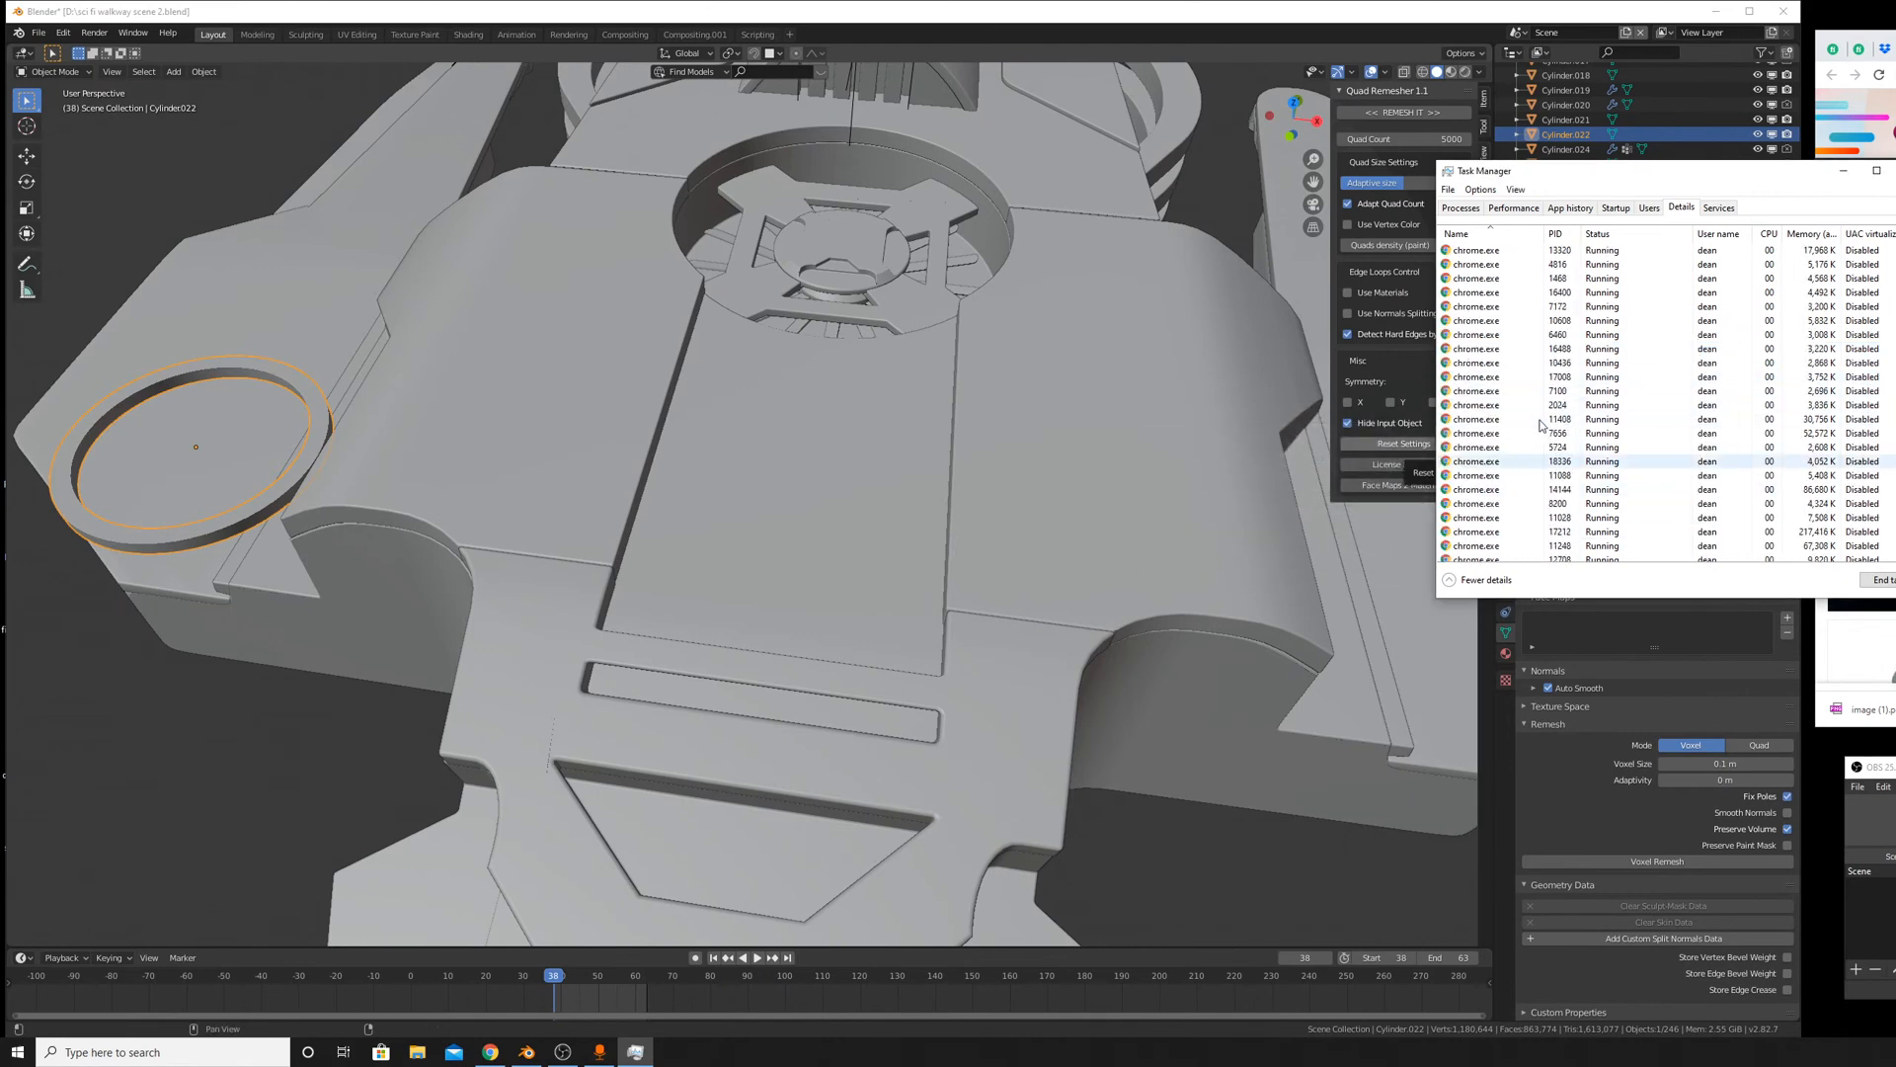
pyautogui.scroll(7, 1541, 424)
pyautogui.click(1843, 170)
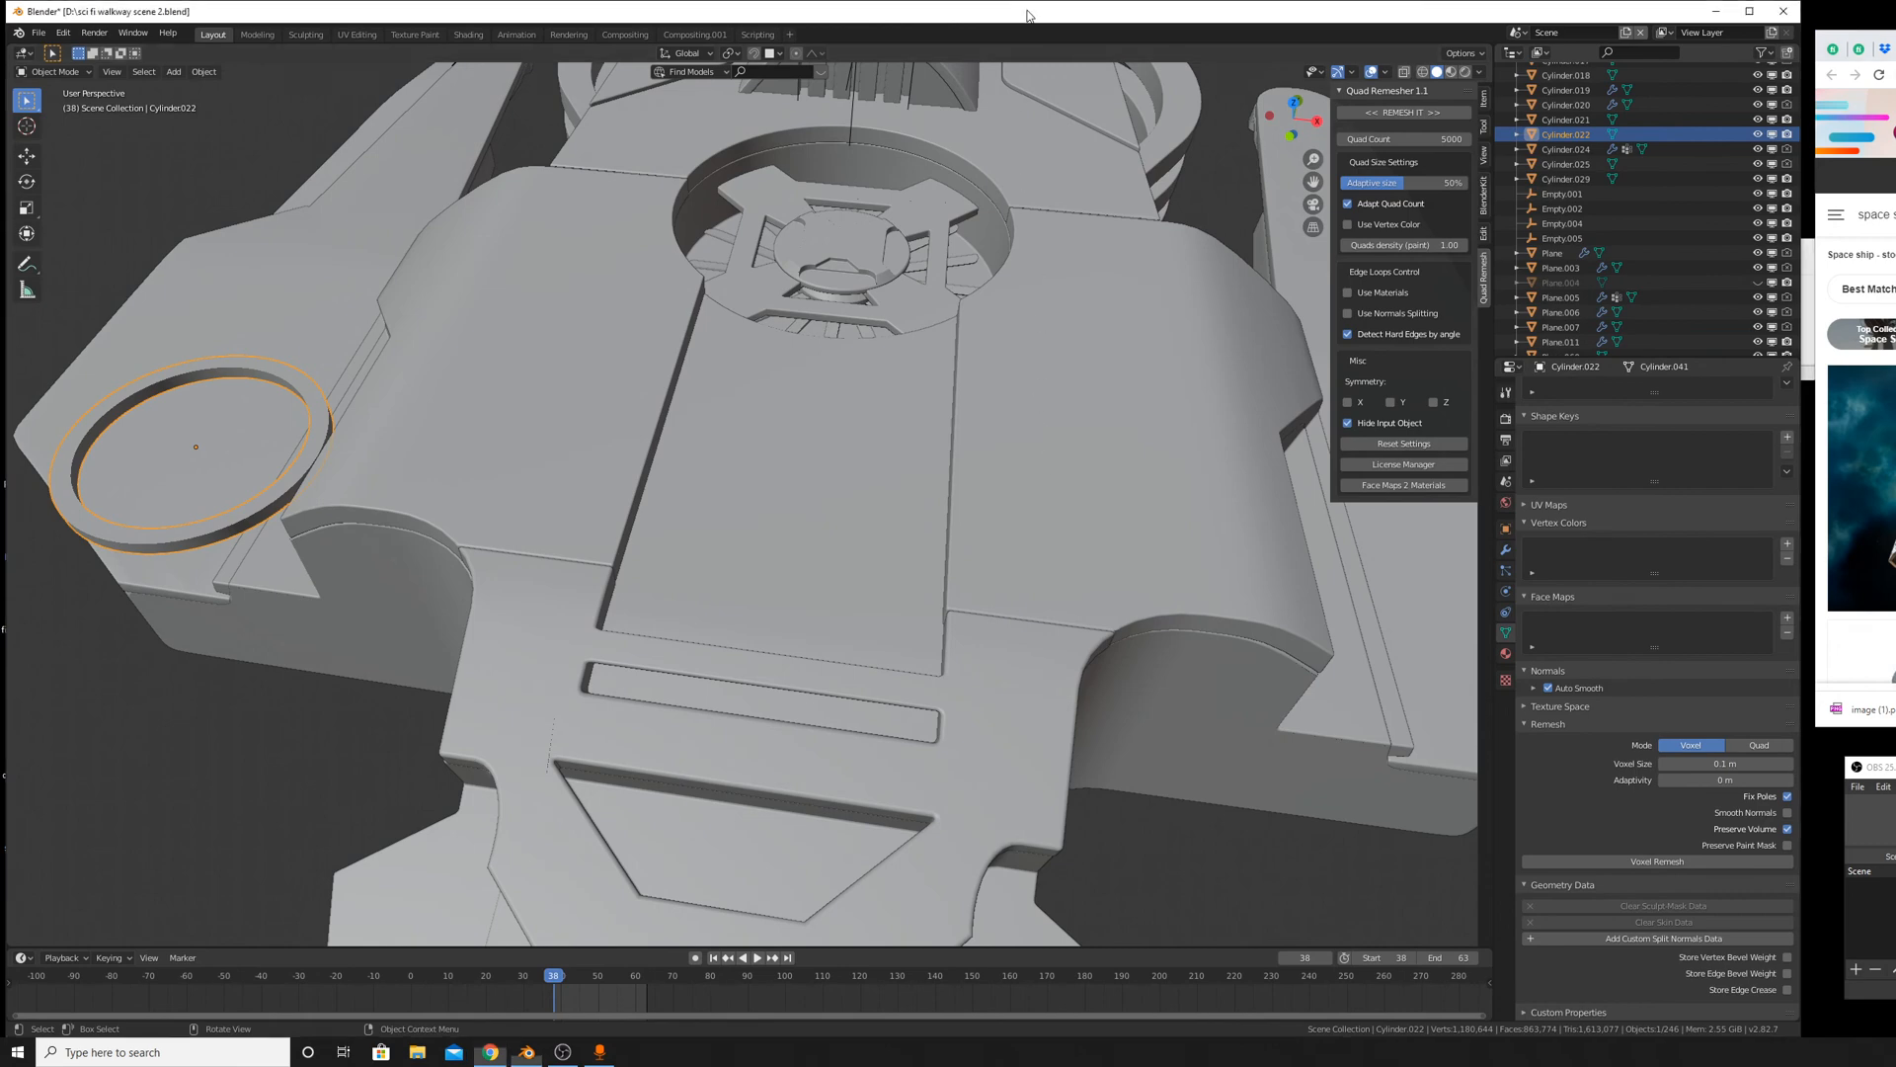
# Move the ring off the side wing to the circular recess in the hull's top, keeping its height locked.
pyautogui.press('g')
pyautogui.click(707, 455)
pyautogui.moveTo(707, 454); pyautogui.dragTo(812, 599, button='middle')
pyautogui.press('g')
pyautogui.hotkey('shift', 'z')
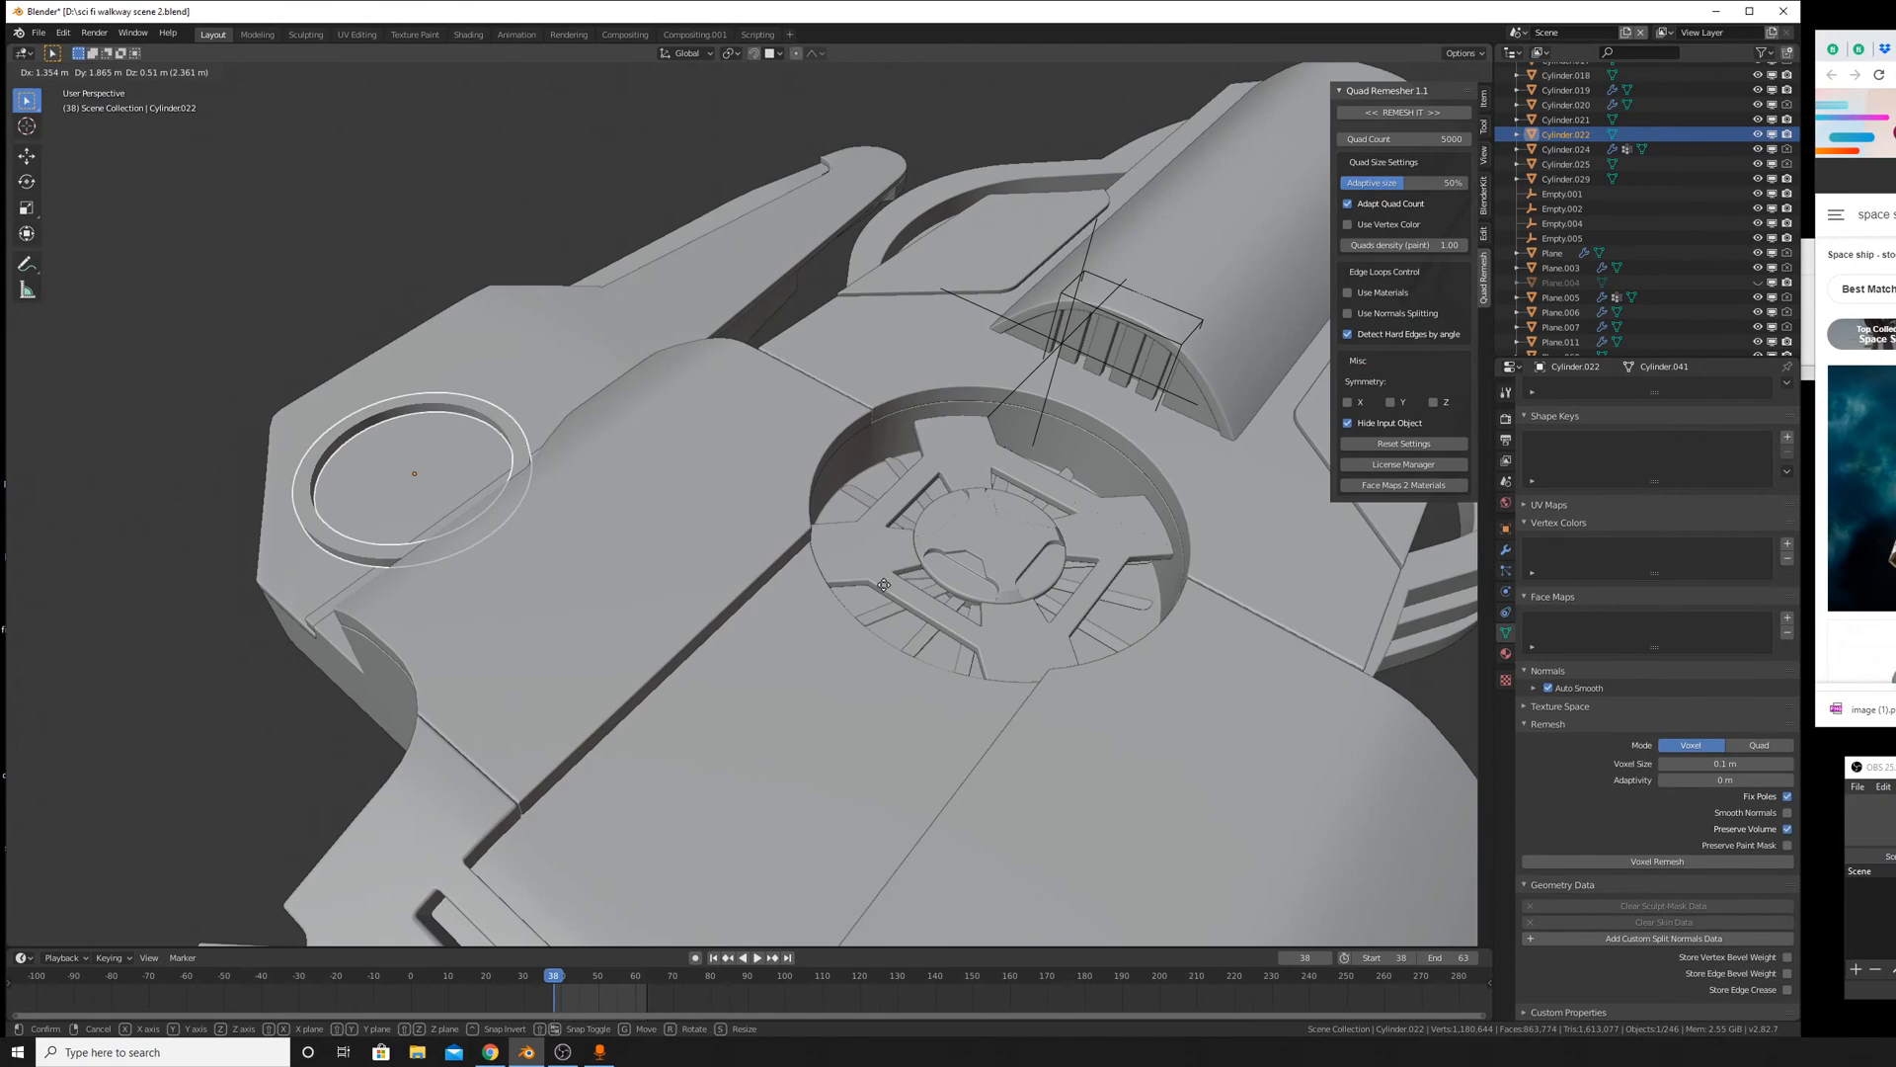
pyautogui.click(1369, 657)
# Scale the ring up by about 1.217 and shift it about -0.241 m in X and -1.28 m in Y within the recess.
pyautogui.moveTo(1369, 657); pyautogui.dragTo(1215, 672, button='middle')
pyautogui.scroll(4, 1088, 601)
pyautogui.moveTo(1089, 601); pyautogui.dragTo(1052, 707, button='middle')
pyautogui.press('s')
pyautogui.click(1143, 848)
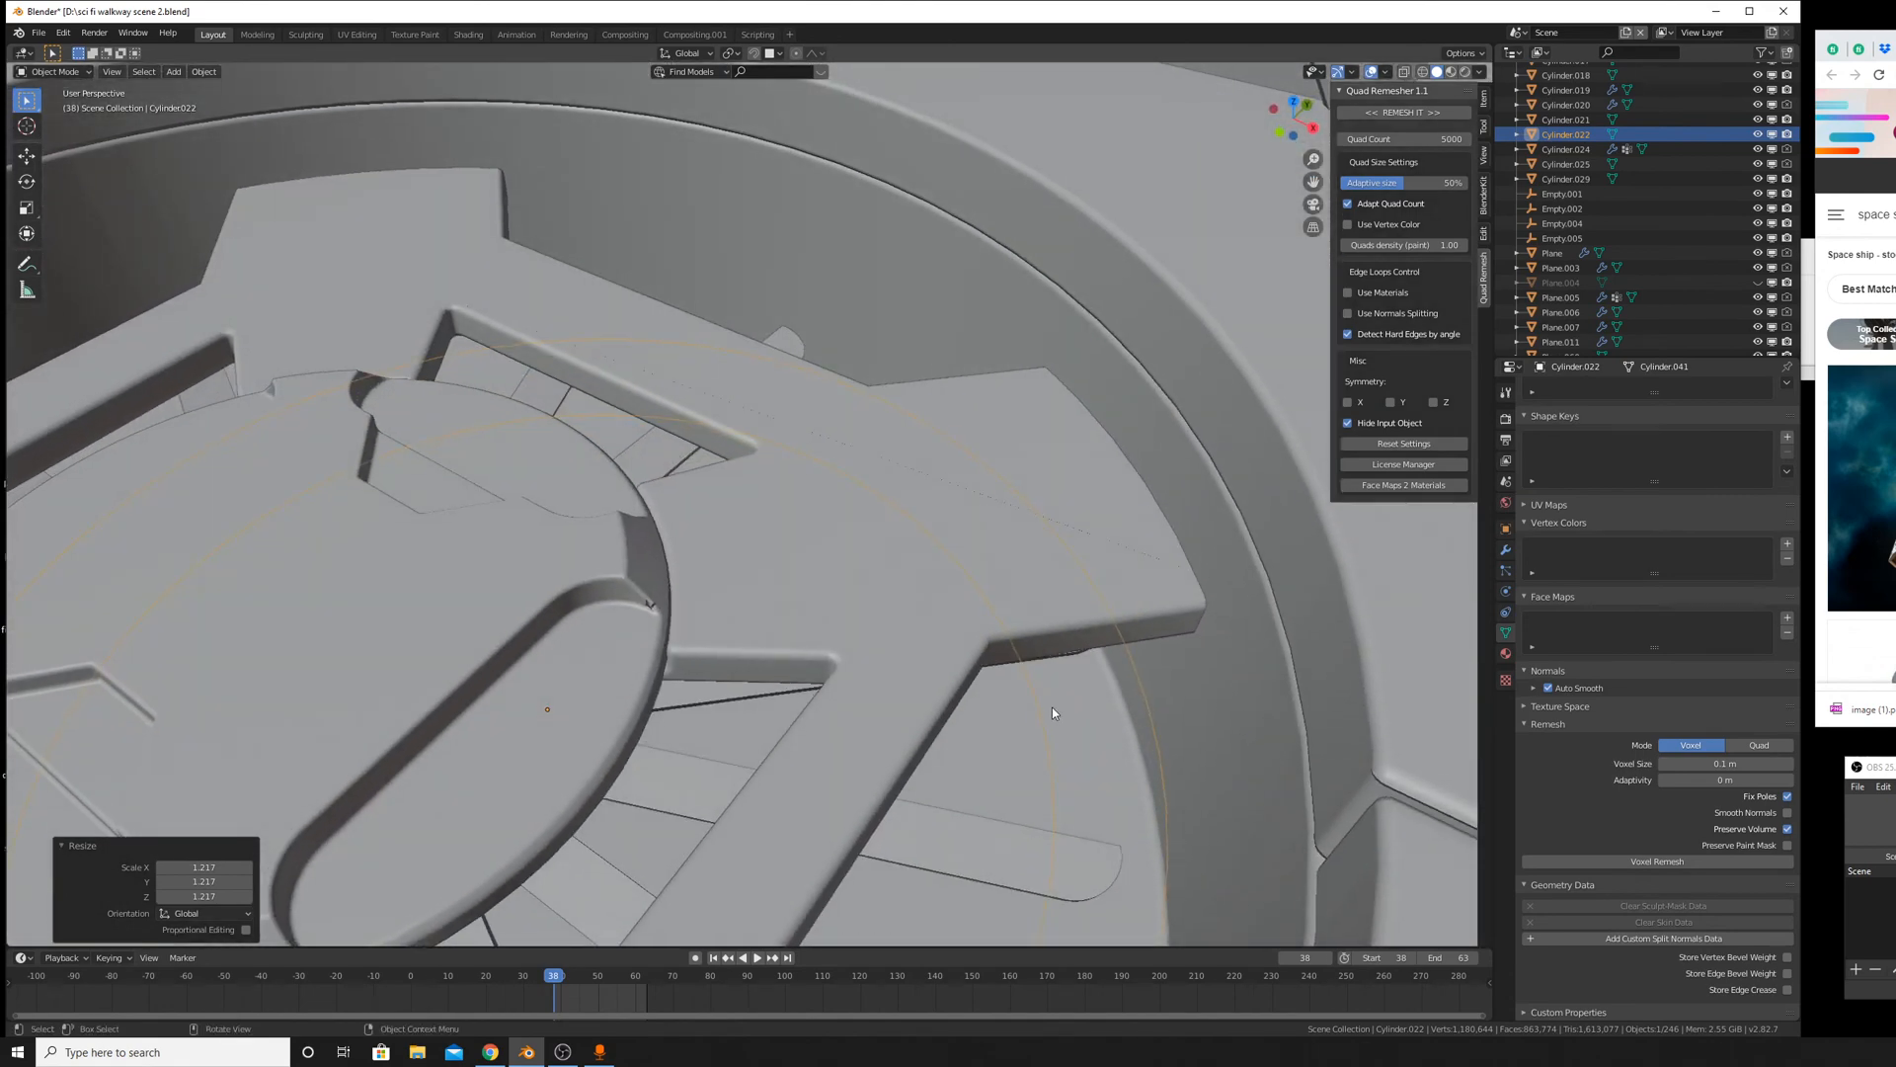
pyautogui.click(956, 796)
pyautogui.moveTo(956, 796); pyautogui.dragTo(1032, 718, button='middle')
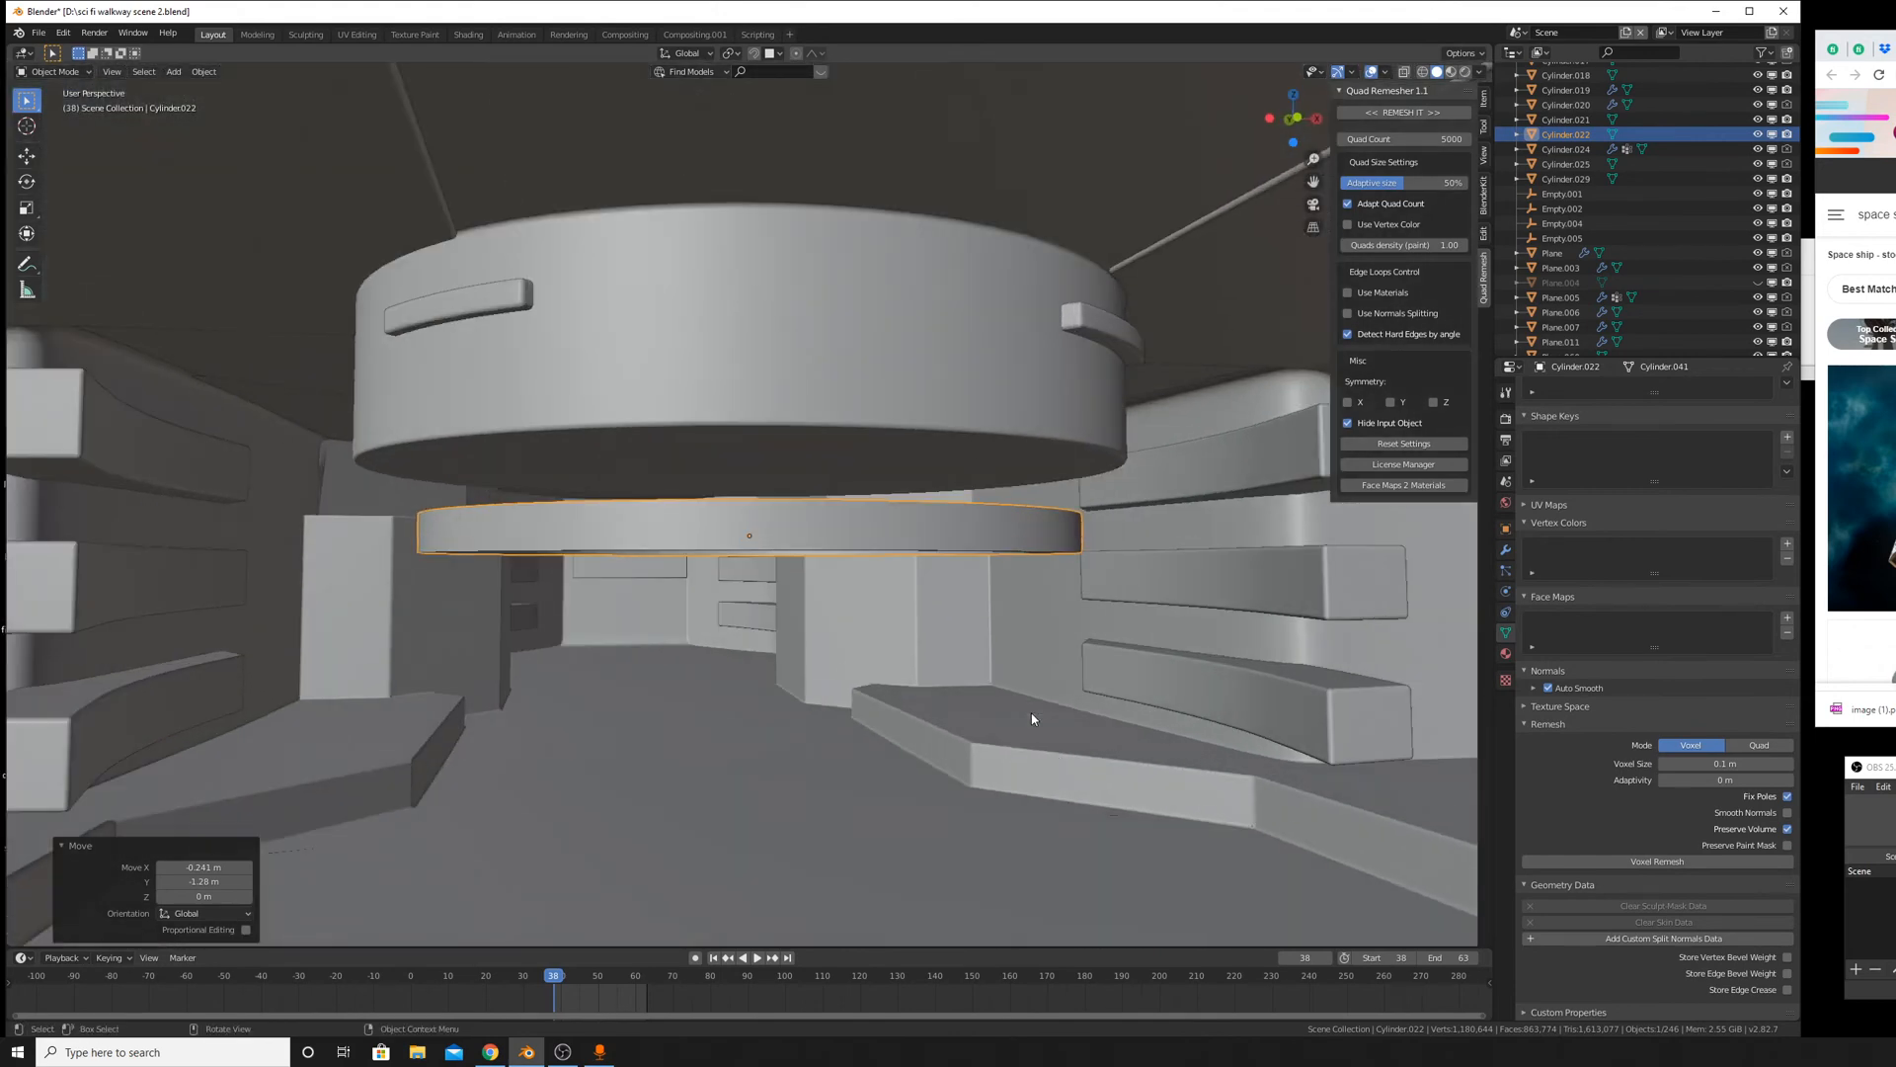
# Raise the ring along Z toward the round housing above it and thin it along Z by about 0.6.
pyautogui.press('z')
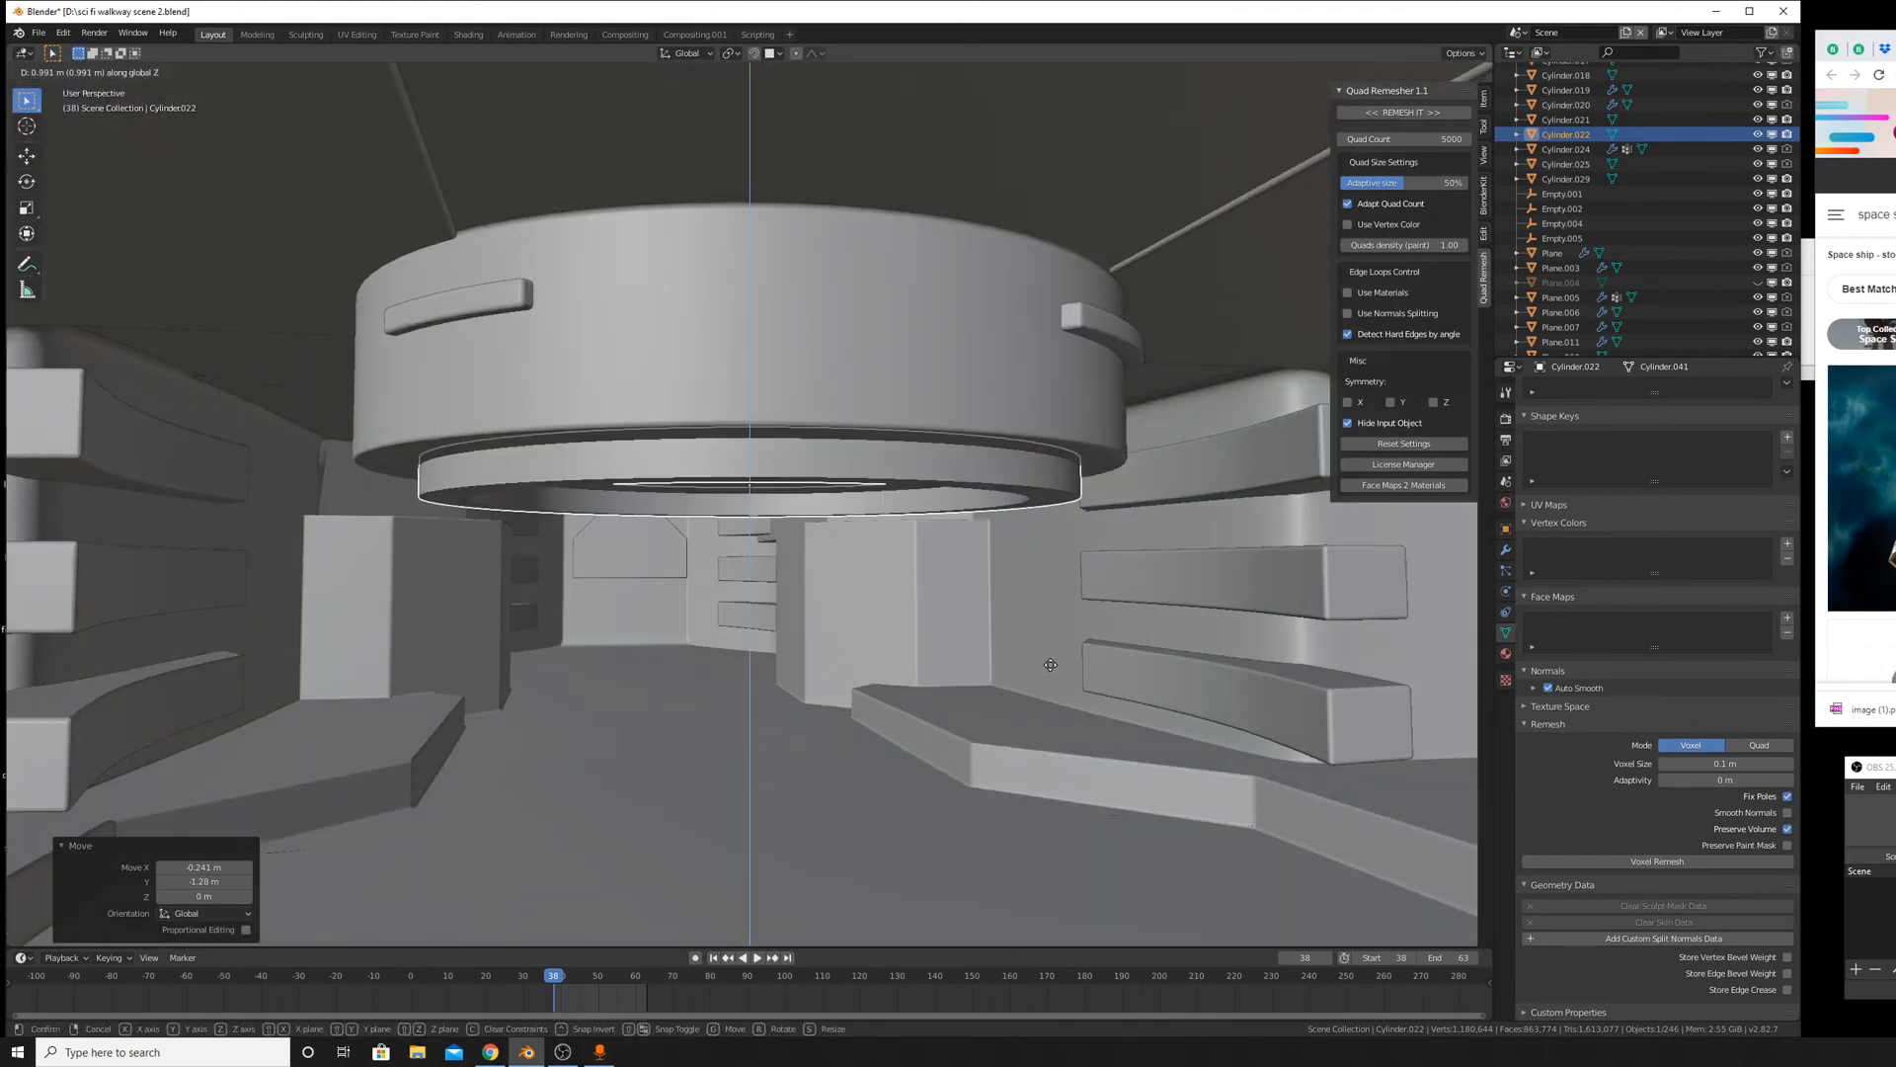
pyautogui.click(1046, 655)
pyautogui.scroll(3, 1046, 655)
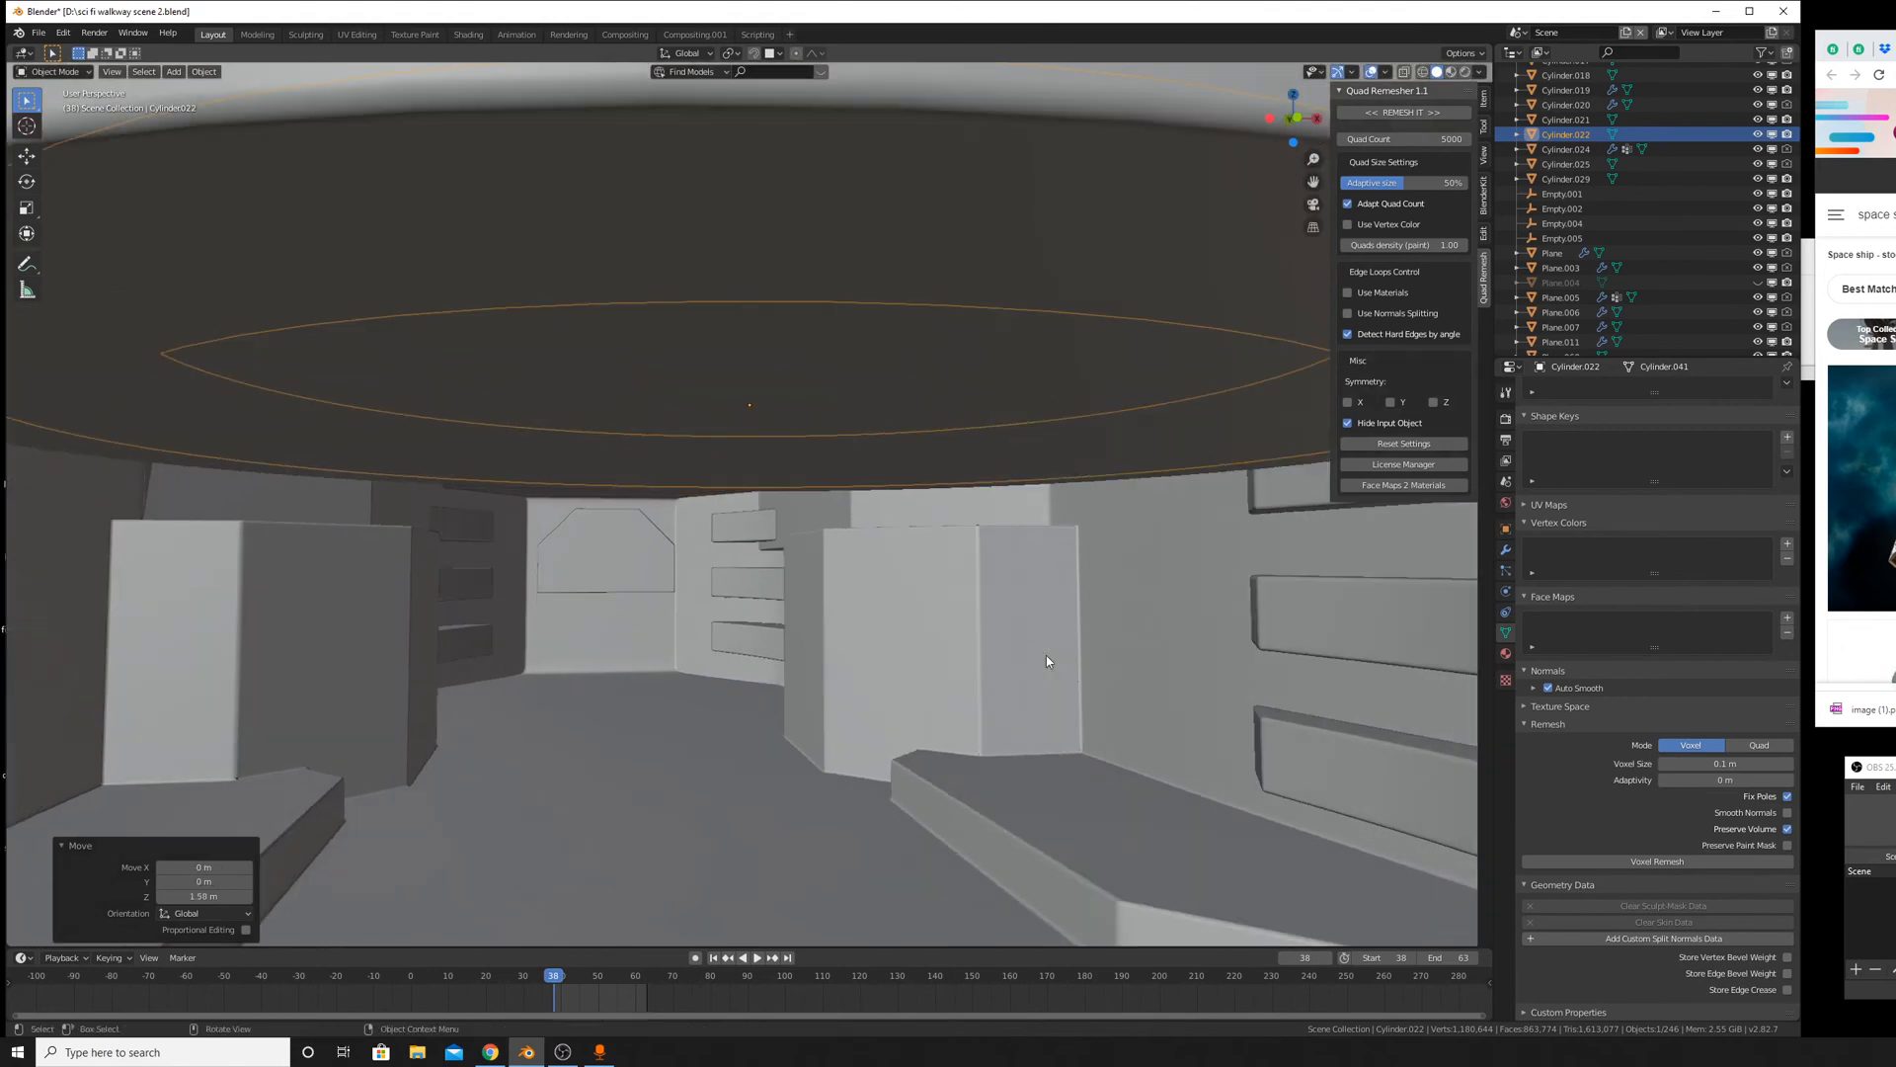
pyautogui.moveTo(1046, 655)
pyautogui.mouseDown(button='middle')
pyautogui.moveTo(1054, 685)
pyautogui.moveTo(1037, 647)
pyautogui.moveTo(1067, 652)
pyautogui.moveTo(1041, 596)
pyautogui.moveTo(1011, 585)
pyautogui.moveTo(1088, 648)
pyautogui.moveTo(1148, 780)
pyautogui.moveTo(1073, 727)
pyautogui.moveTo(1063, 622)
pyautogui.moveTo(1102, 587)
pyautogui.mouseUp(button='middle')
pyautogui.press('s')
pyautogui.press('z')
pyautogui.click(1022, 637)
# In wireframe view, lower the ring by about 0.17 m and flatten it further along Z.
pyautogui.click(1424, 73)
pyautogui.press('g')
pyautogui.press('z')
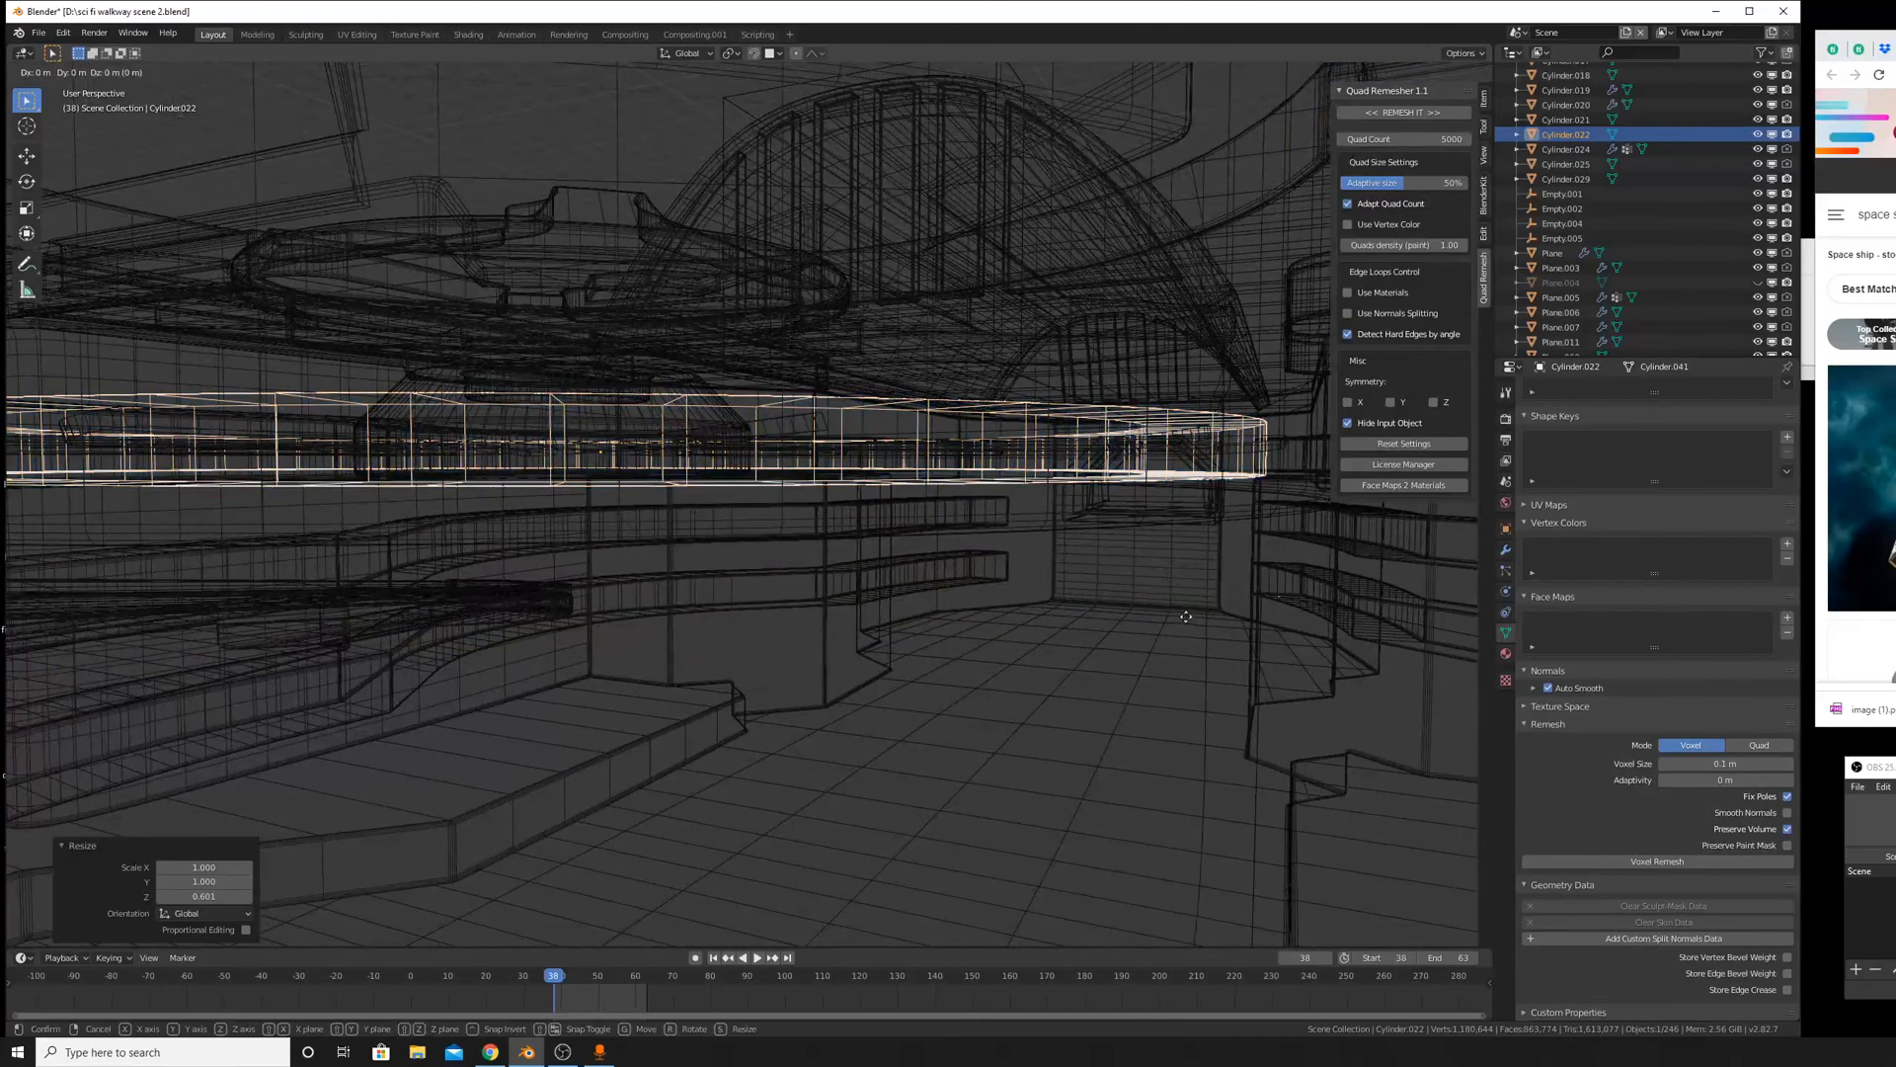
pyautogui.click(1189, 626)
pyautogui.press('g')
pyautogui.press('s')
pyautogui.press('z')
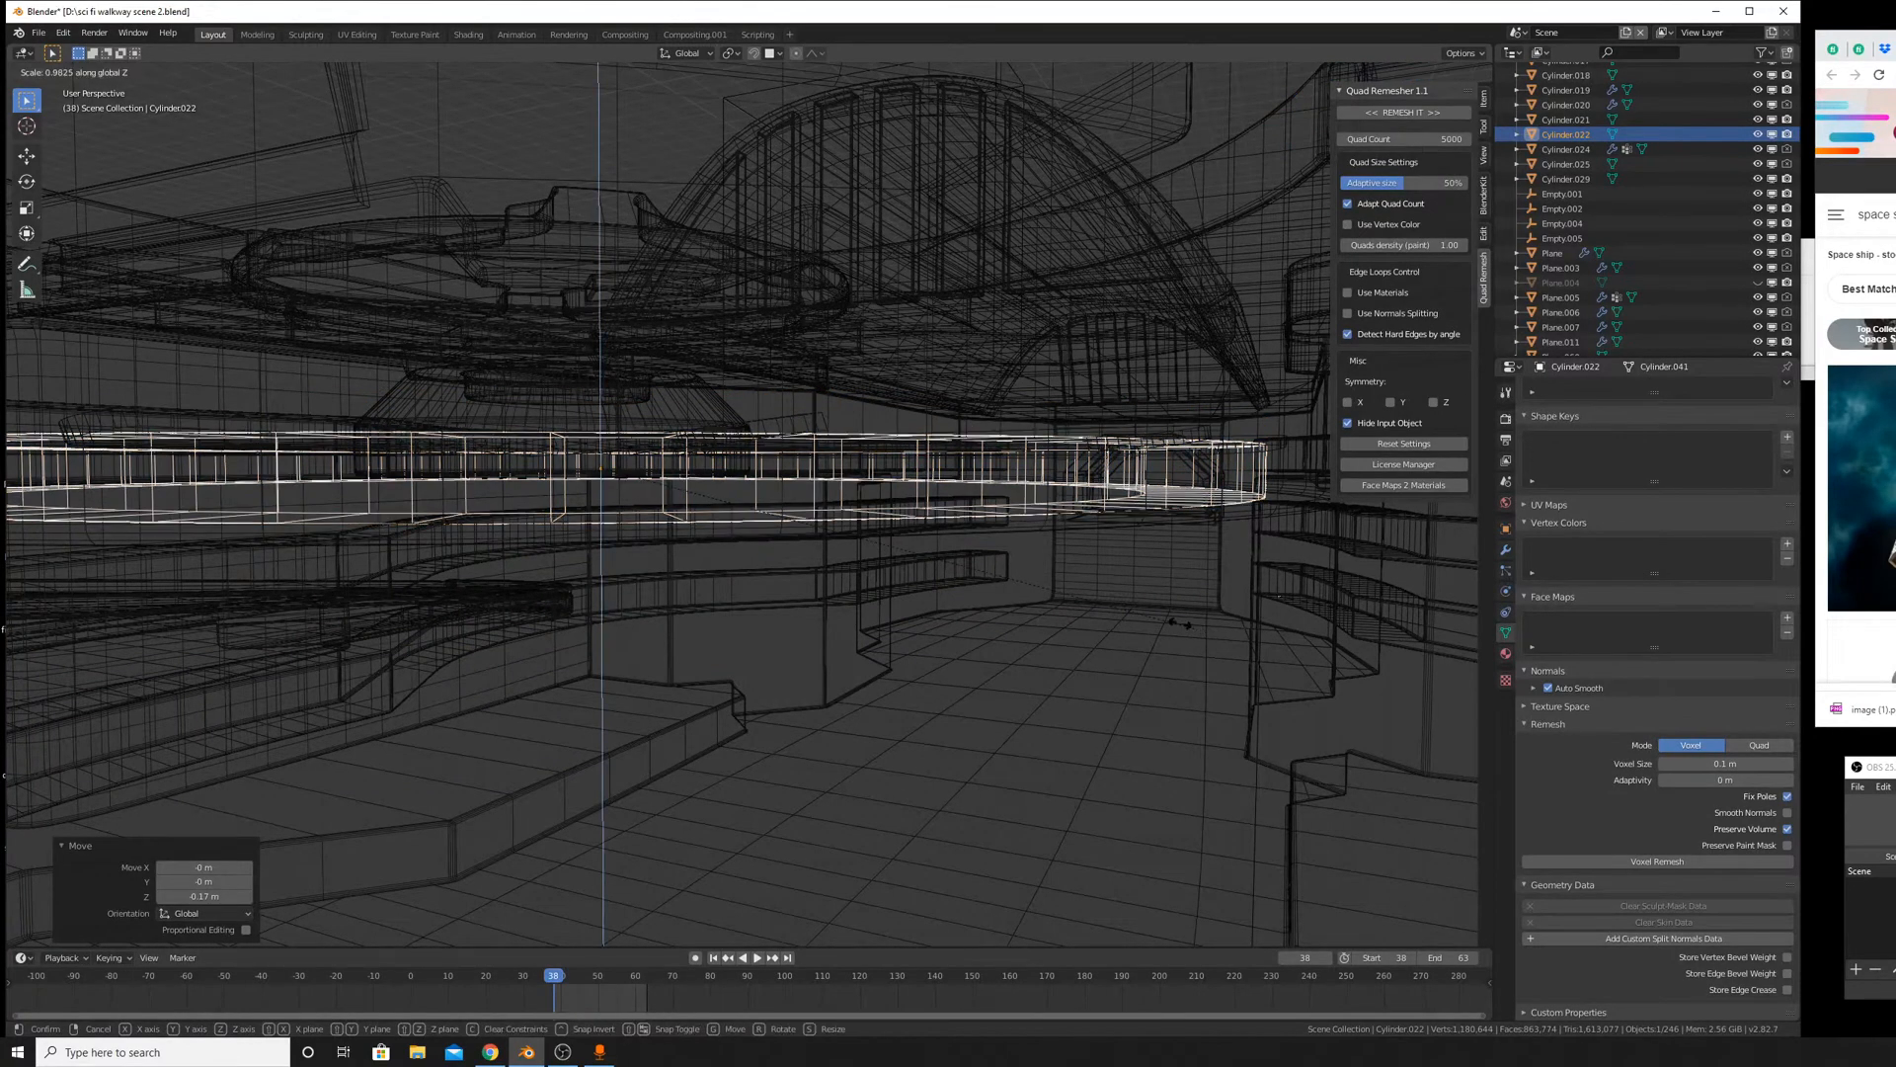
pyautogui.click(1039, 585)
# Lower the ring by about another 0.092 m along Z and return the viewport to solid shading.
pyautogui.press('g')
pyautogui.press('z')
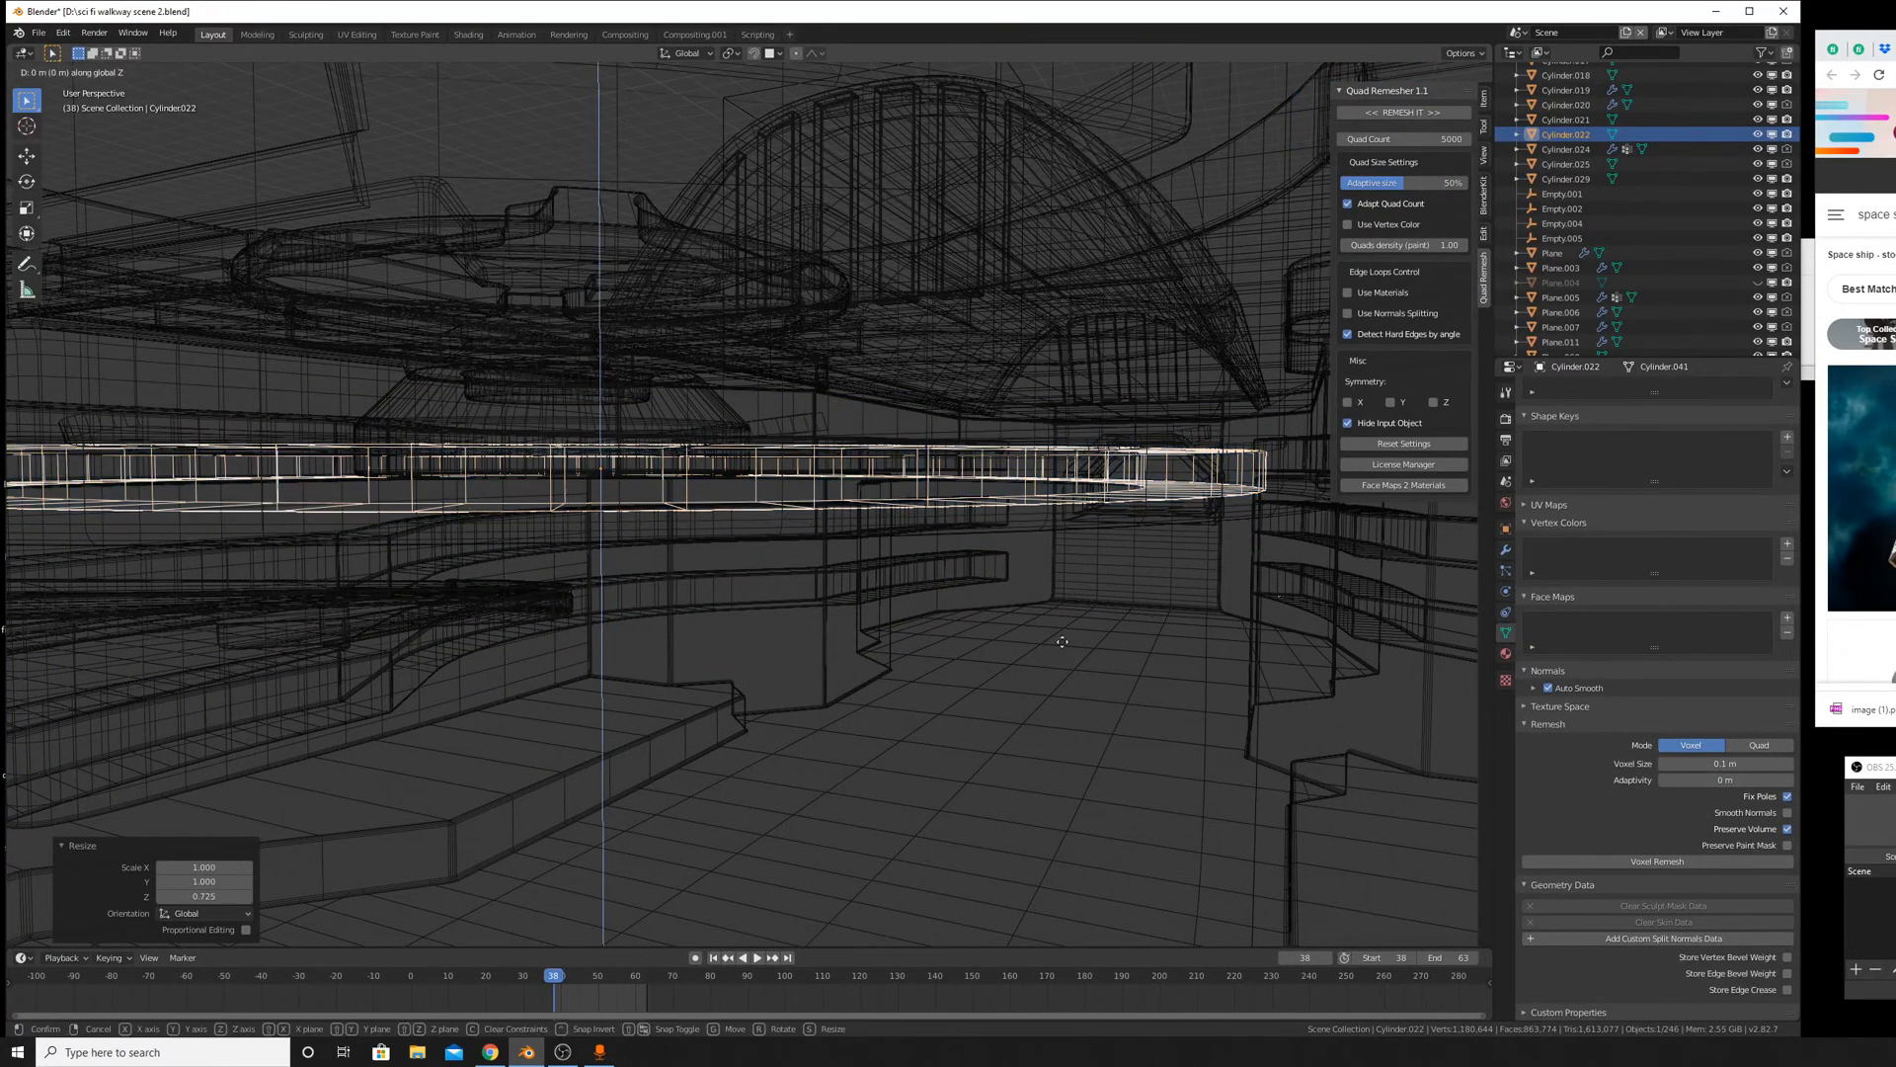
pyautogui.click(1155, 613)
pyautogui.click(1437, 71)
# From the top view, center the ring on the round hub, shifting it about 0.235 m in X and 0.365 m in Y.
pyautogui.moveTo(1185, 414)
pyautogui.mouseDown(button='middle')
pyautogui.moveTo(1033, 475)
pyautogui.moveTo(1010, 415)
pyautogui.mouseUp(button='middle')
pyautogui.keyDown('shift'); pyautogui.scroll(-5, 1010, 415); pyautogui.keyUp('shift')
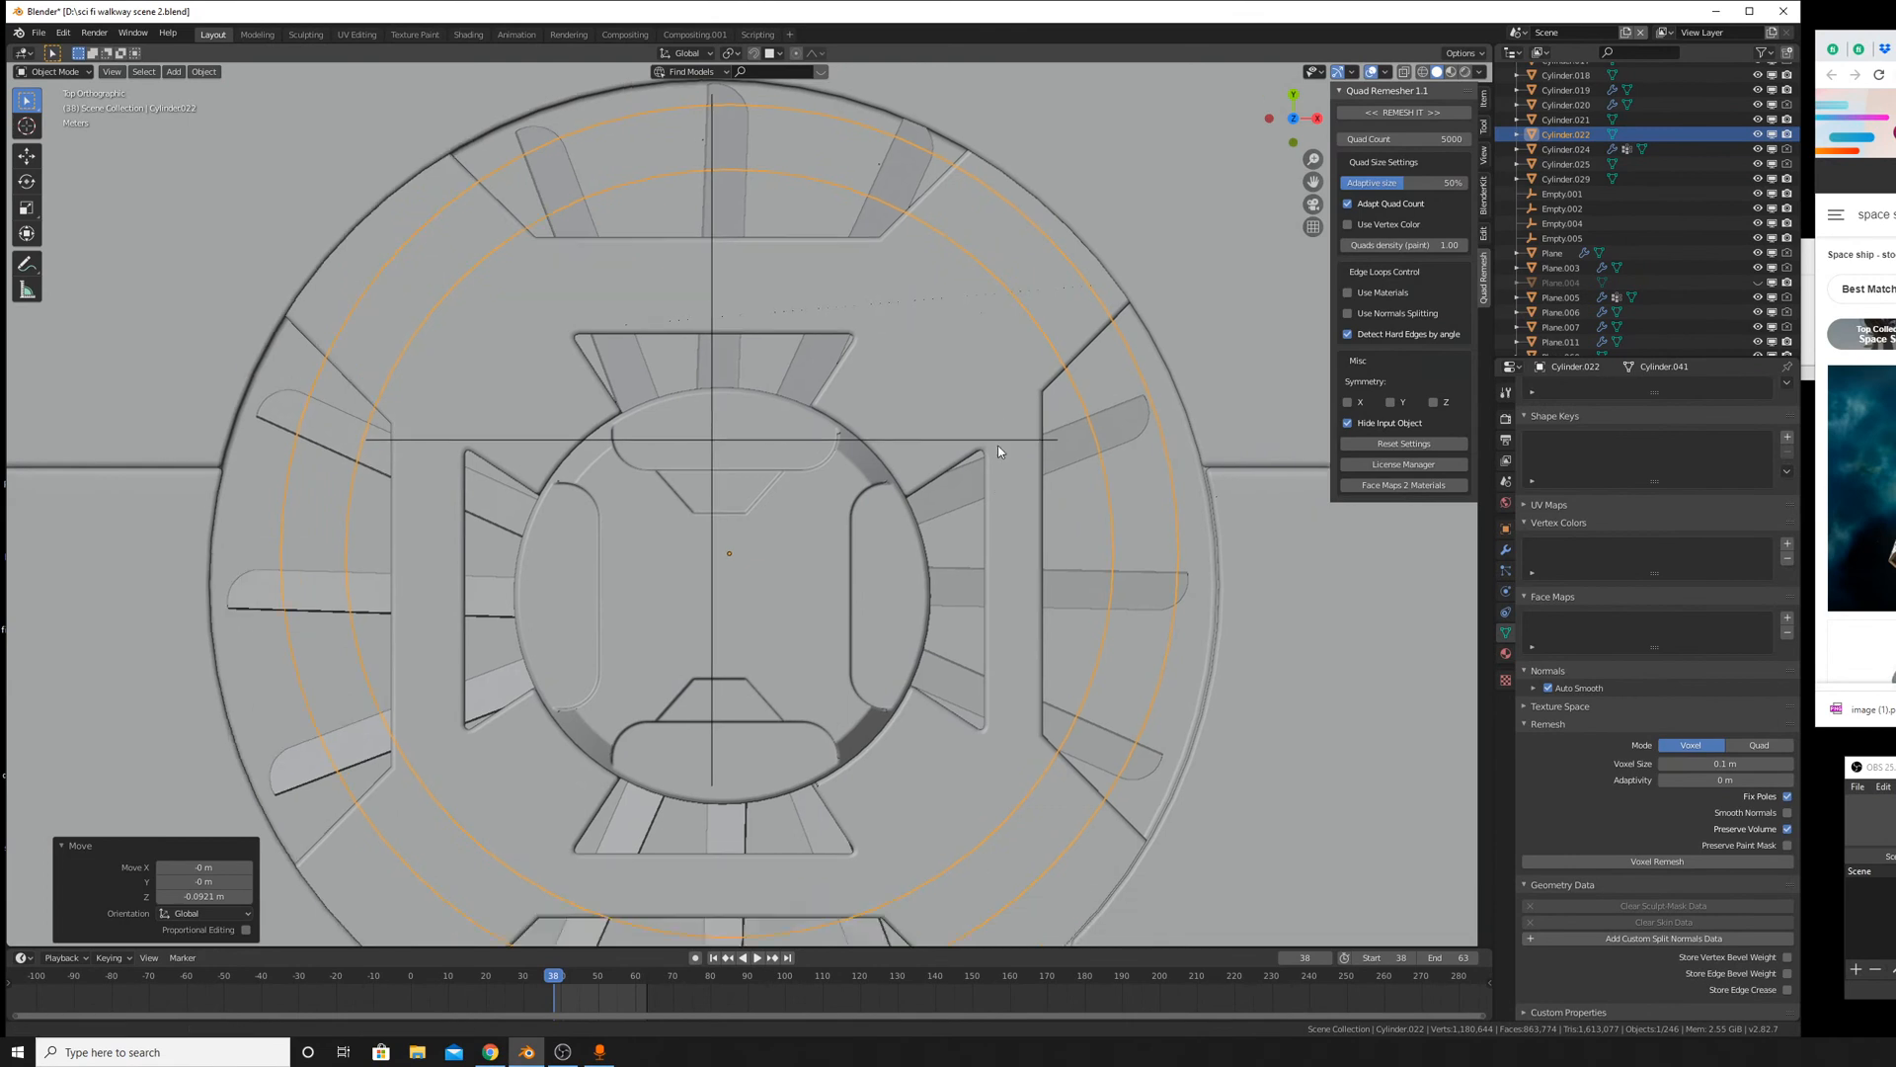
pyautogui.press('g')
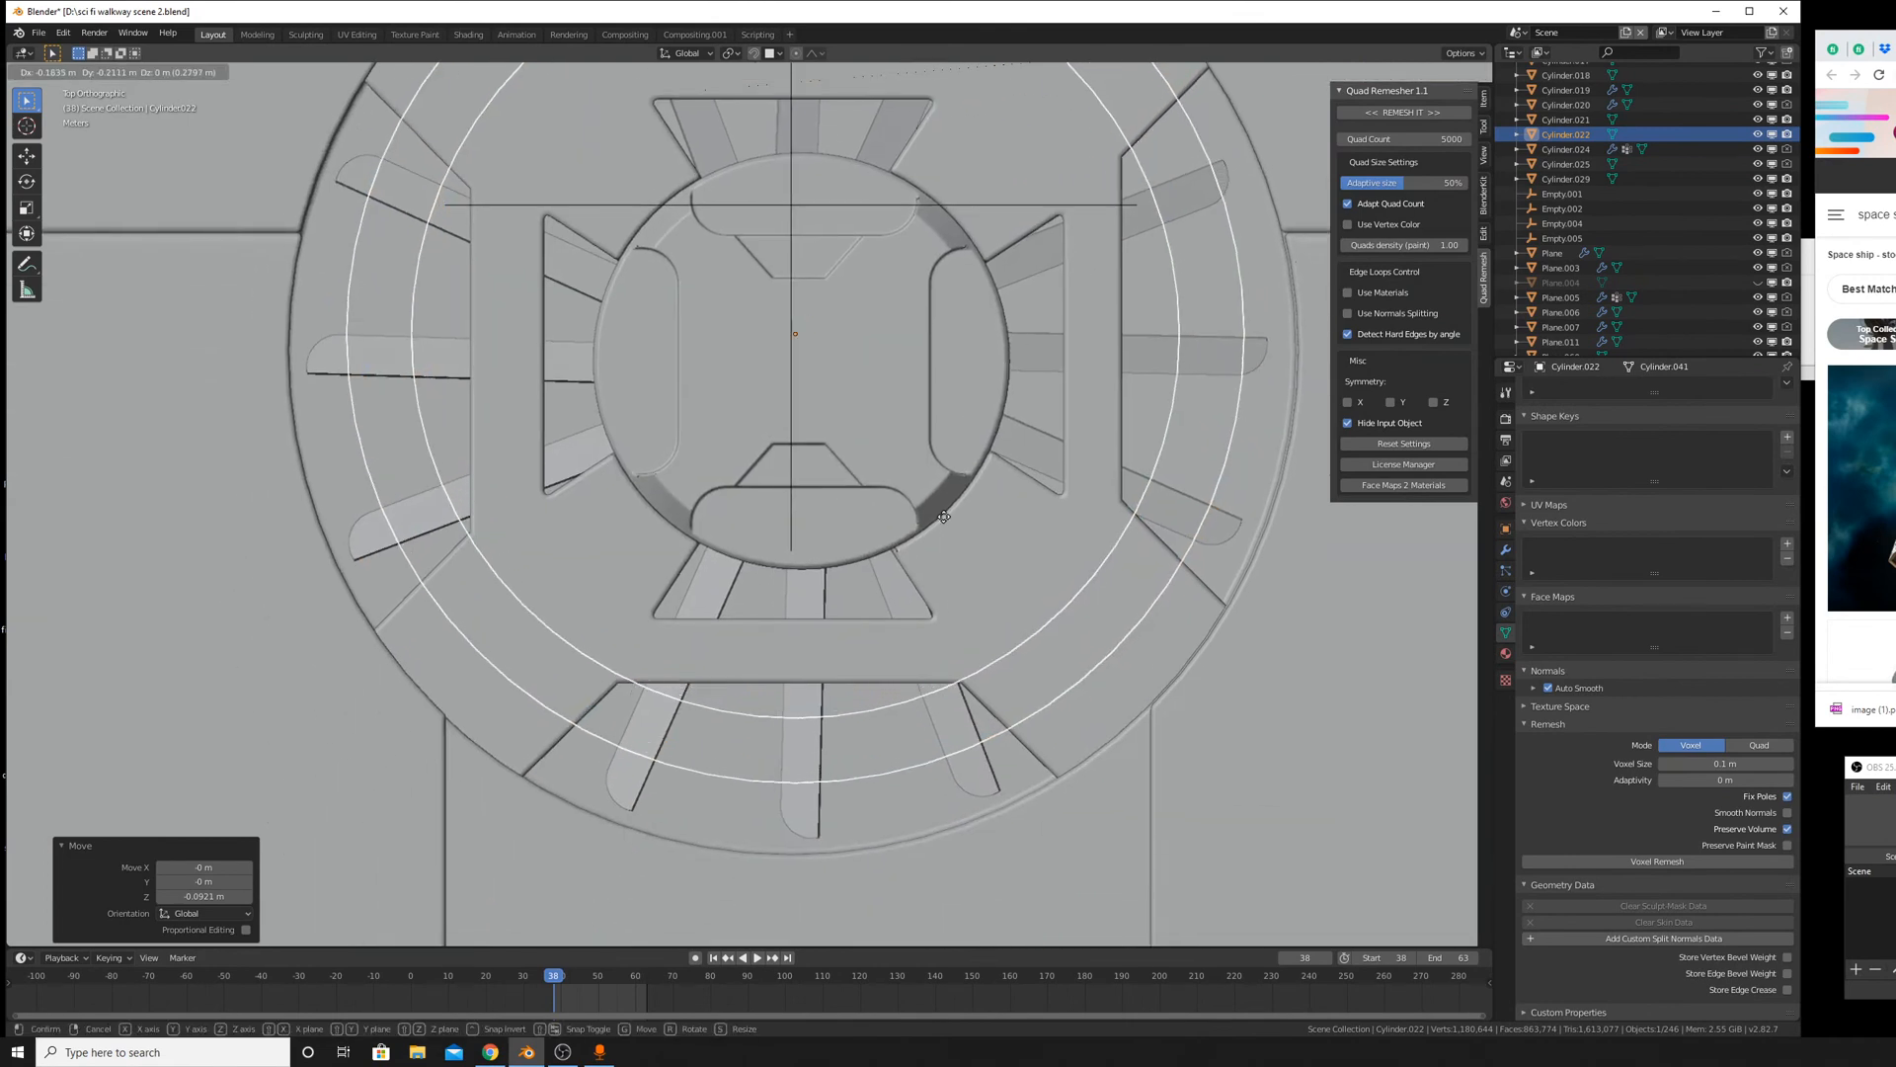
pyautogui.click(923, 563)
pyautogui.keyDown('shift'); pyautogui.scroll(4, 950, 499); pyautogui.keyUp('shift')
pyautogui.keyDown('shift'); pyautogui.scroll(1, 950, 500); pyautogui.keyUp('shift')
# Scale the ring by about 1.112 to fill the recess and nudge it about 0.043 m in X and 0.073 m in Y.
pyautogui.press('s')
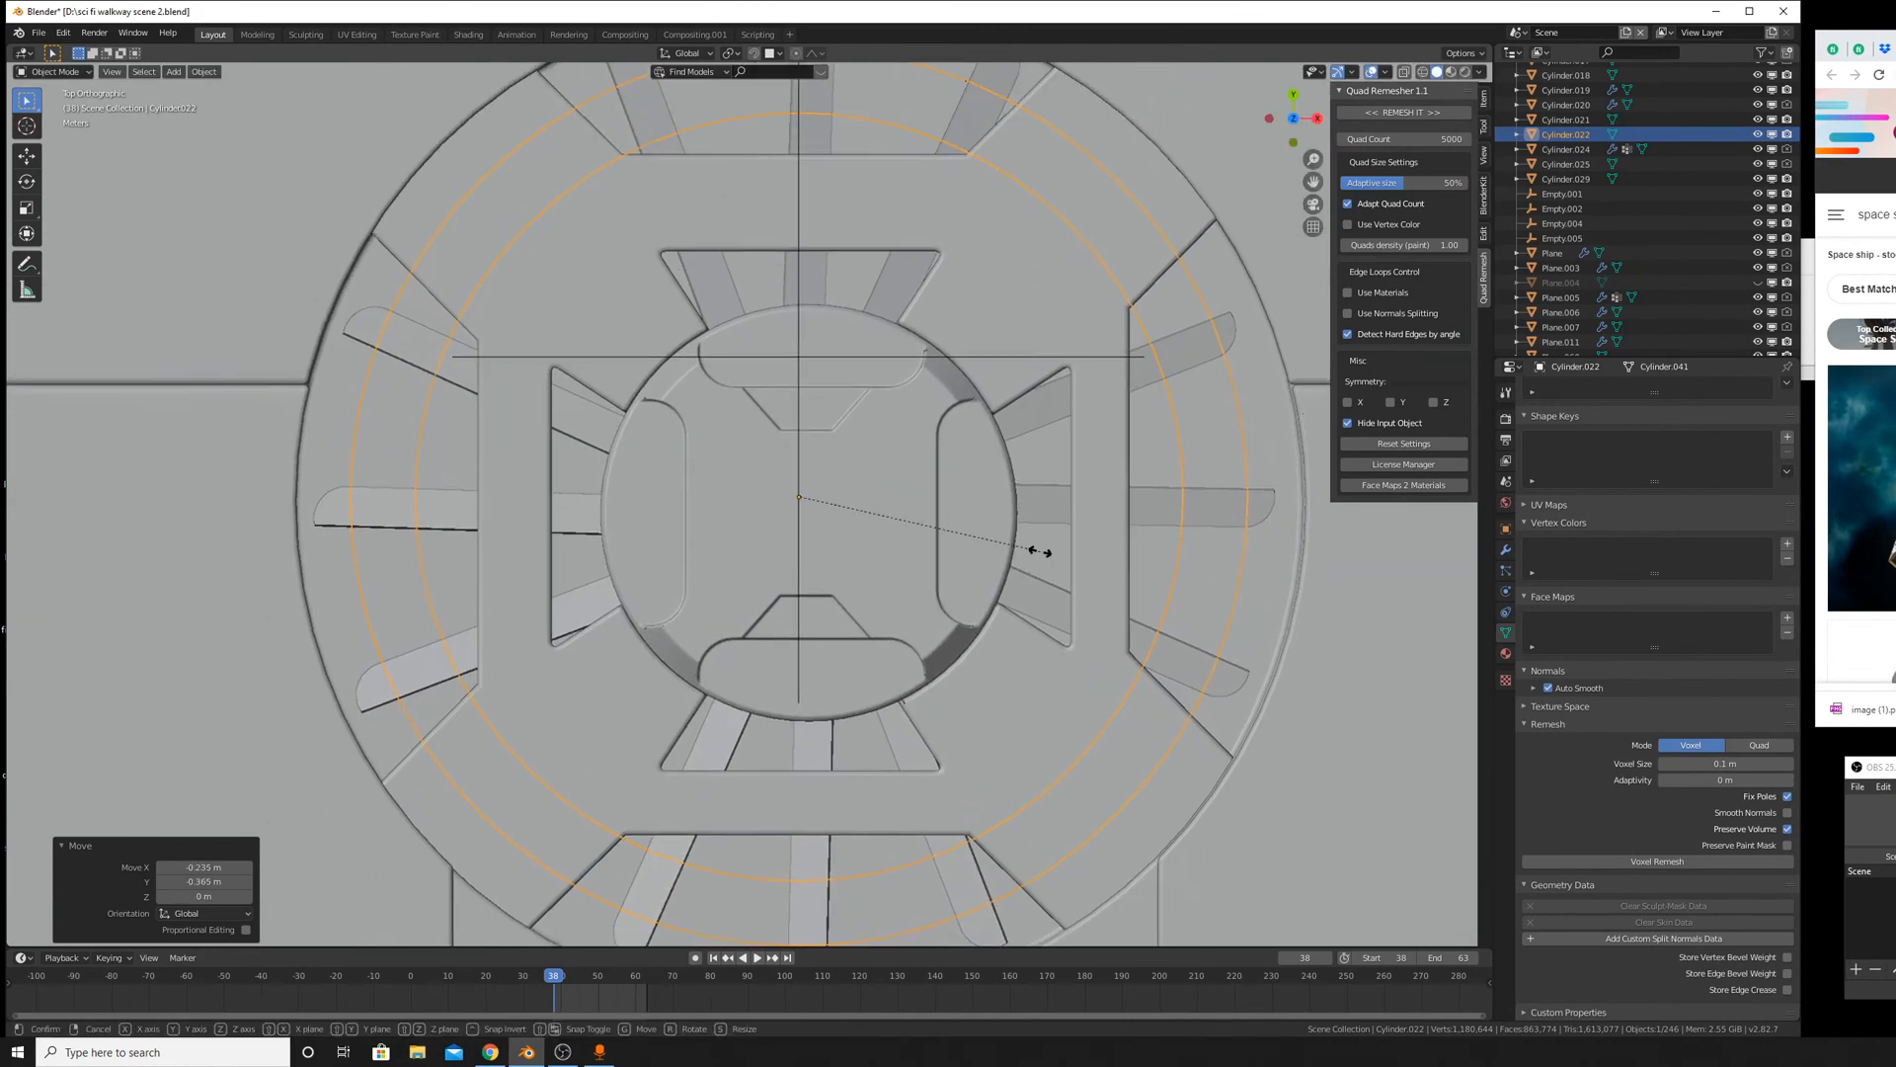
pyautogui.click(1252, 600)
pyautogui.keyDown('shift'); pyautogui.scroll(1, 1225, 553); pyautogui.keyUp('shift')
pyautogui.press('g')
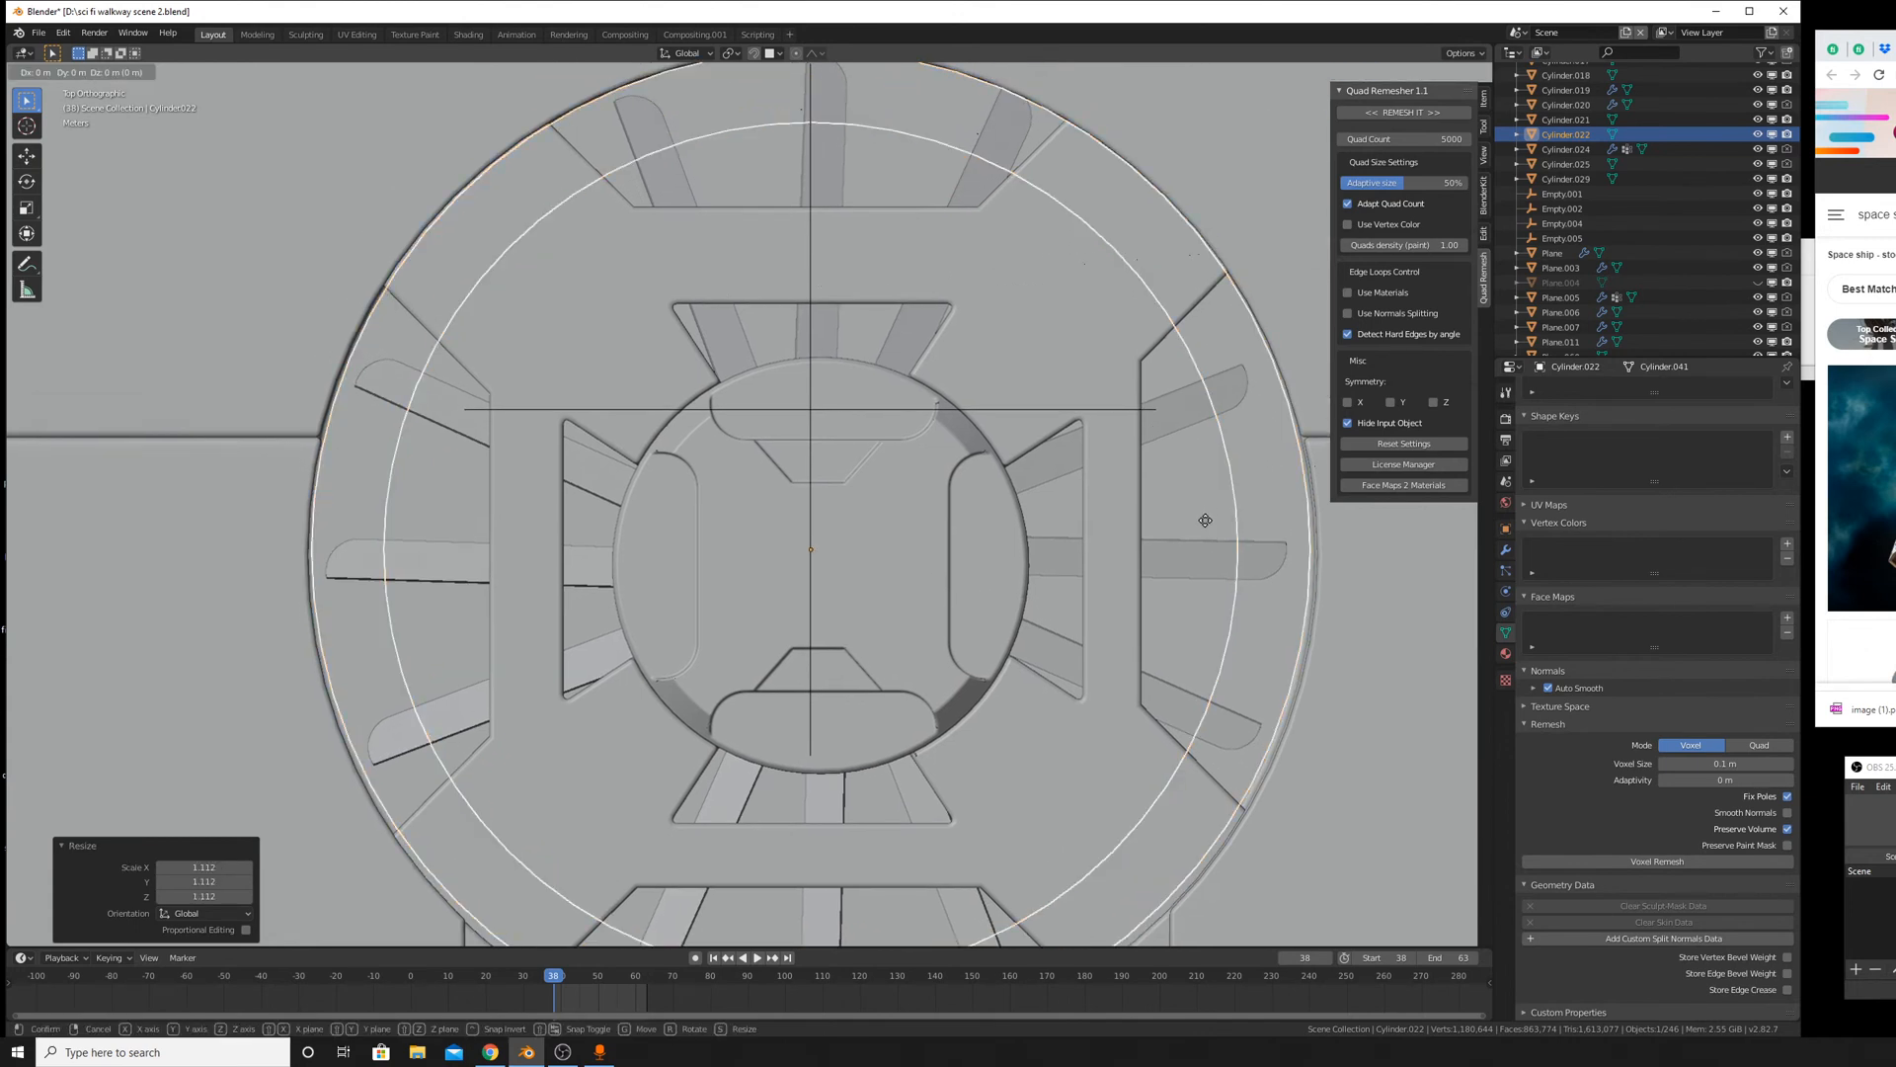
pyautogui.click(1173, 561)
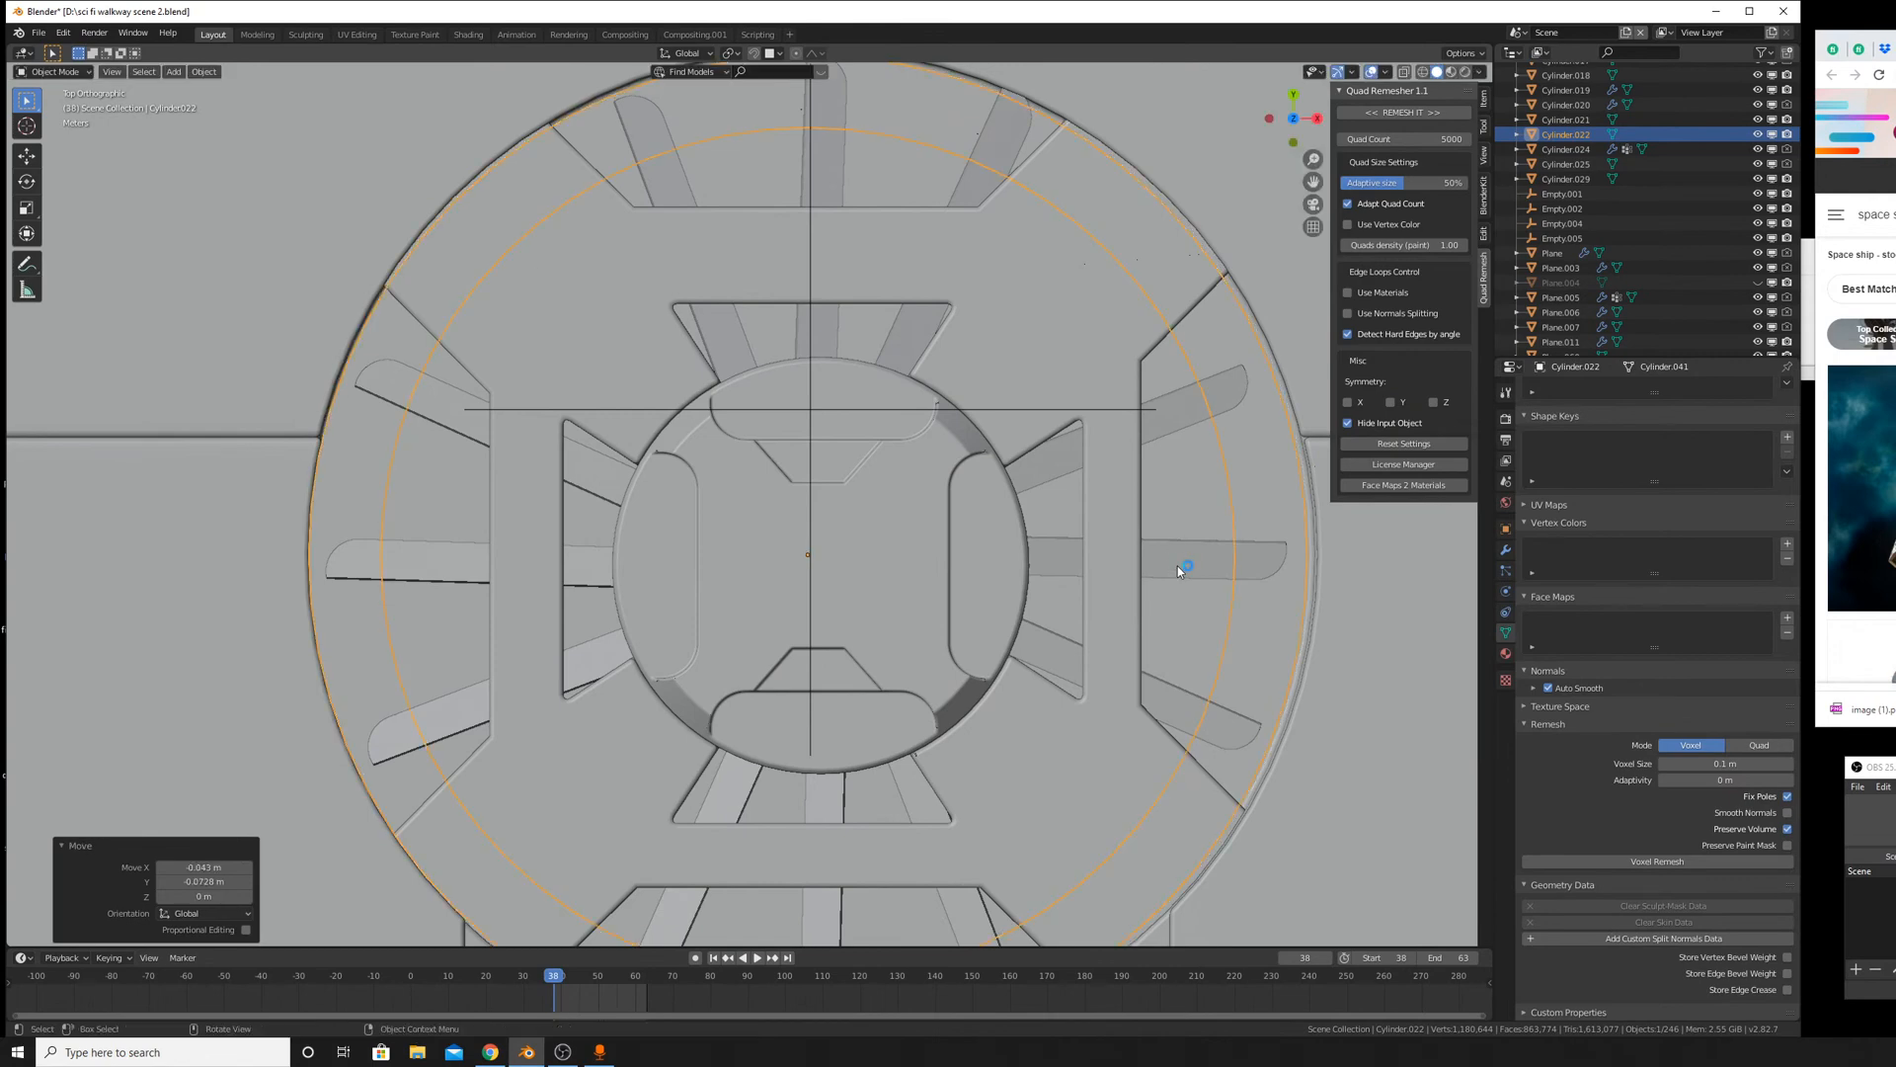
pyautogui.moveTo(1177, 566); pyautogui.dragTo(1129, 596, button='middle')
pyautogui.scroll(-3, 1130, 596)
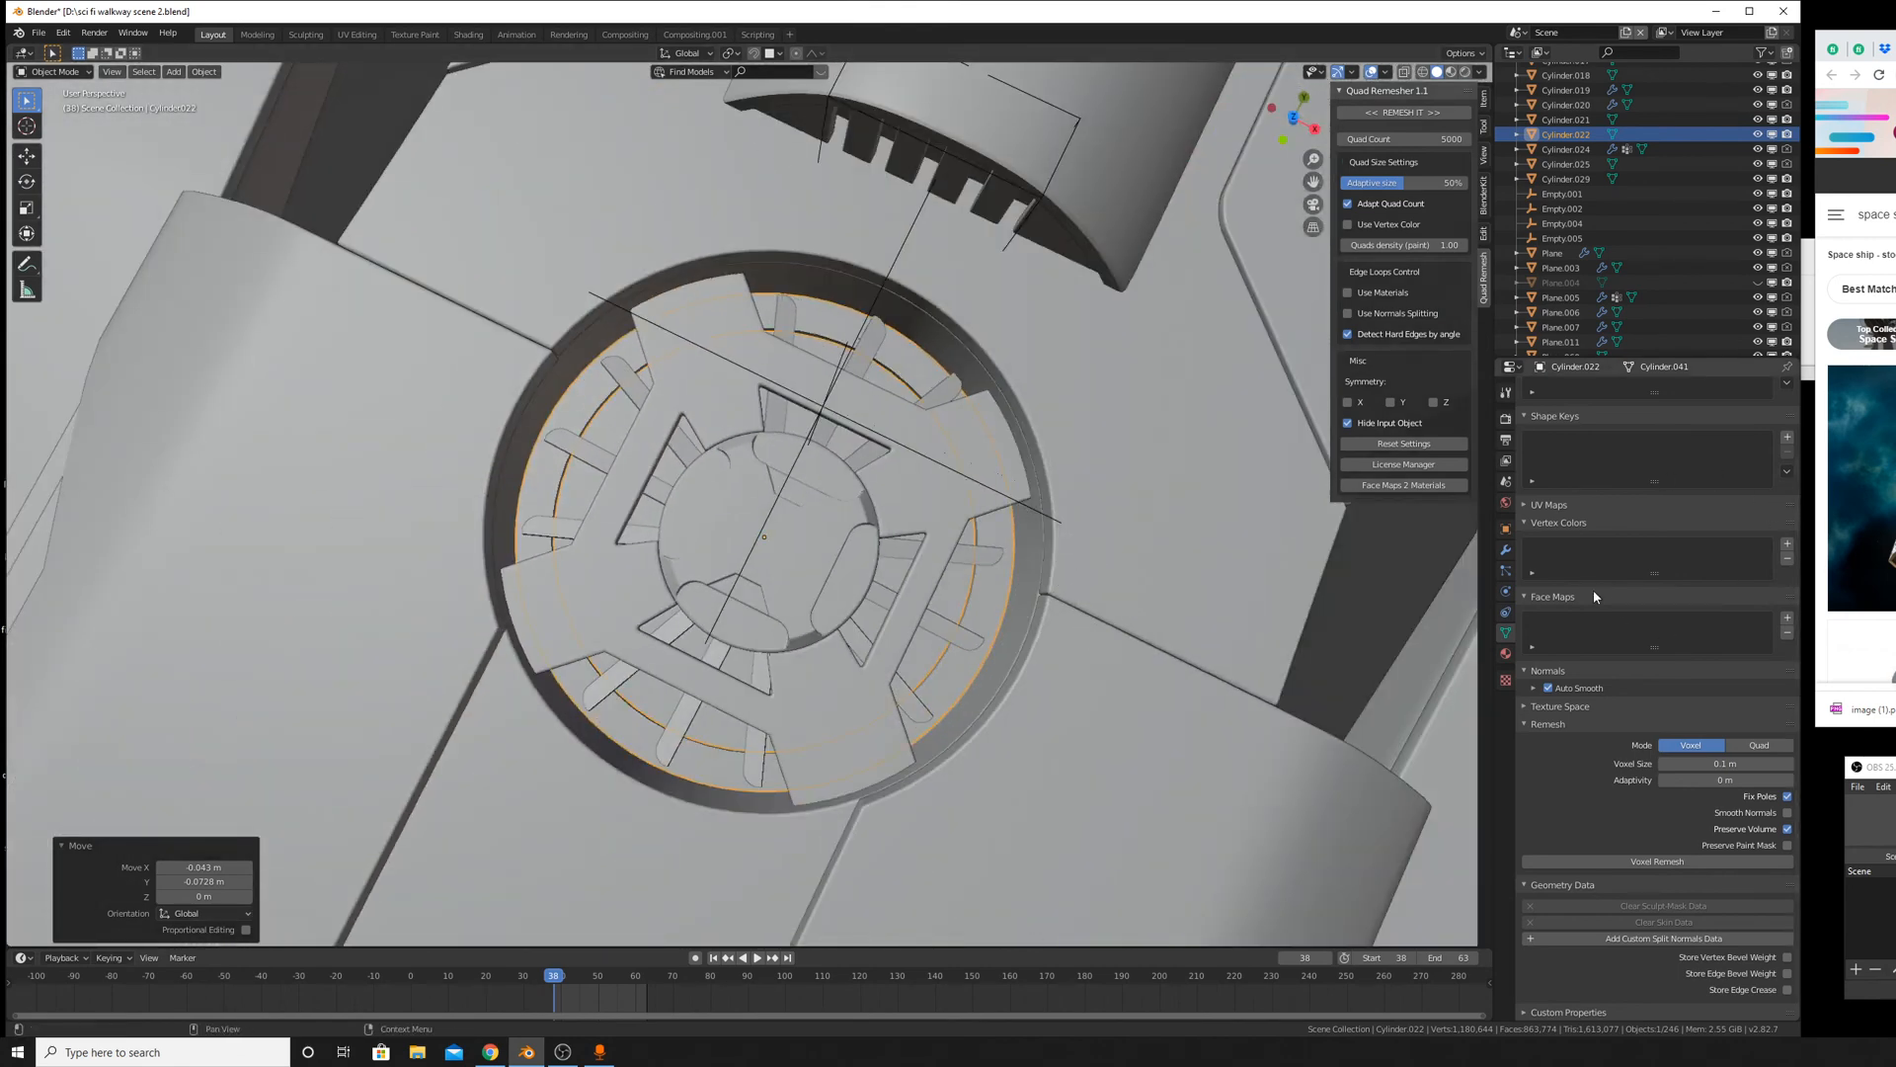
# Give the ring a new material with a cyan Emission surface and a strength of 50.
pyautogui.click(1505, 653)
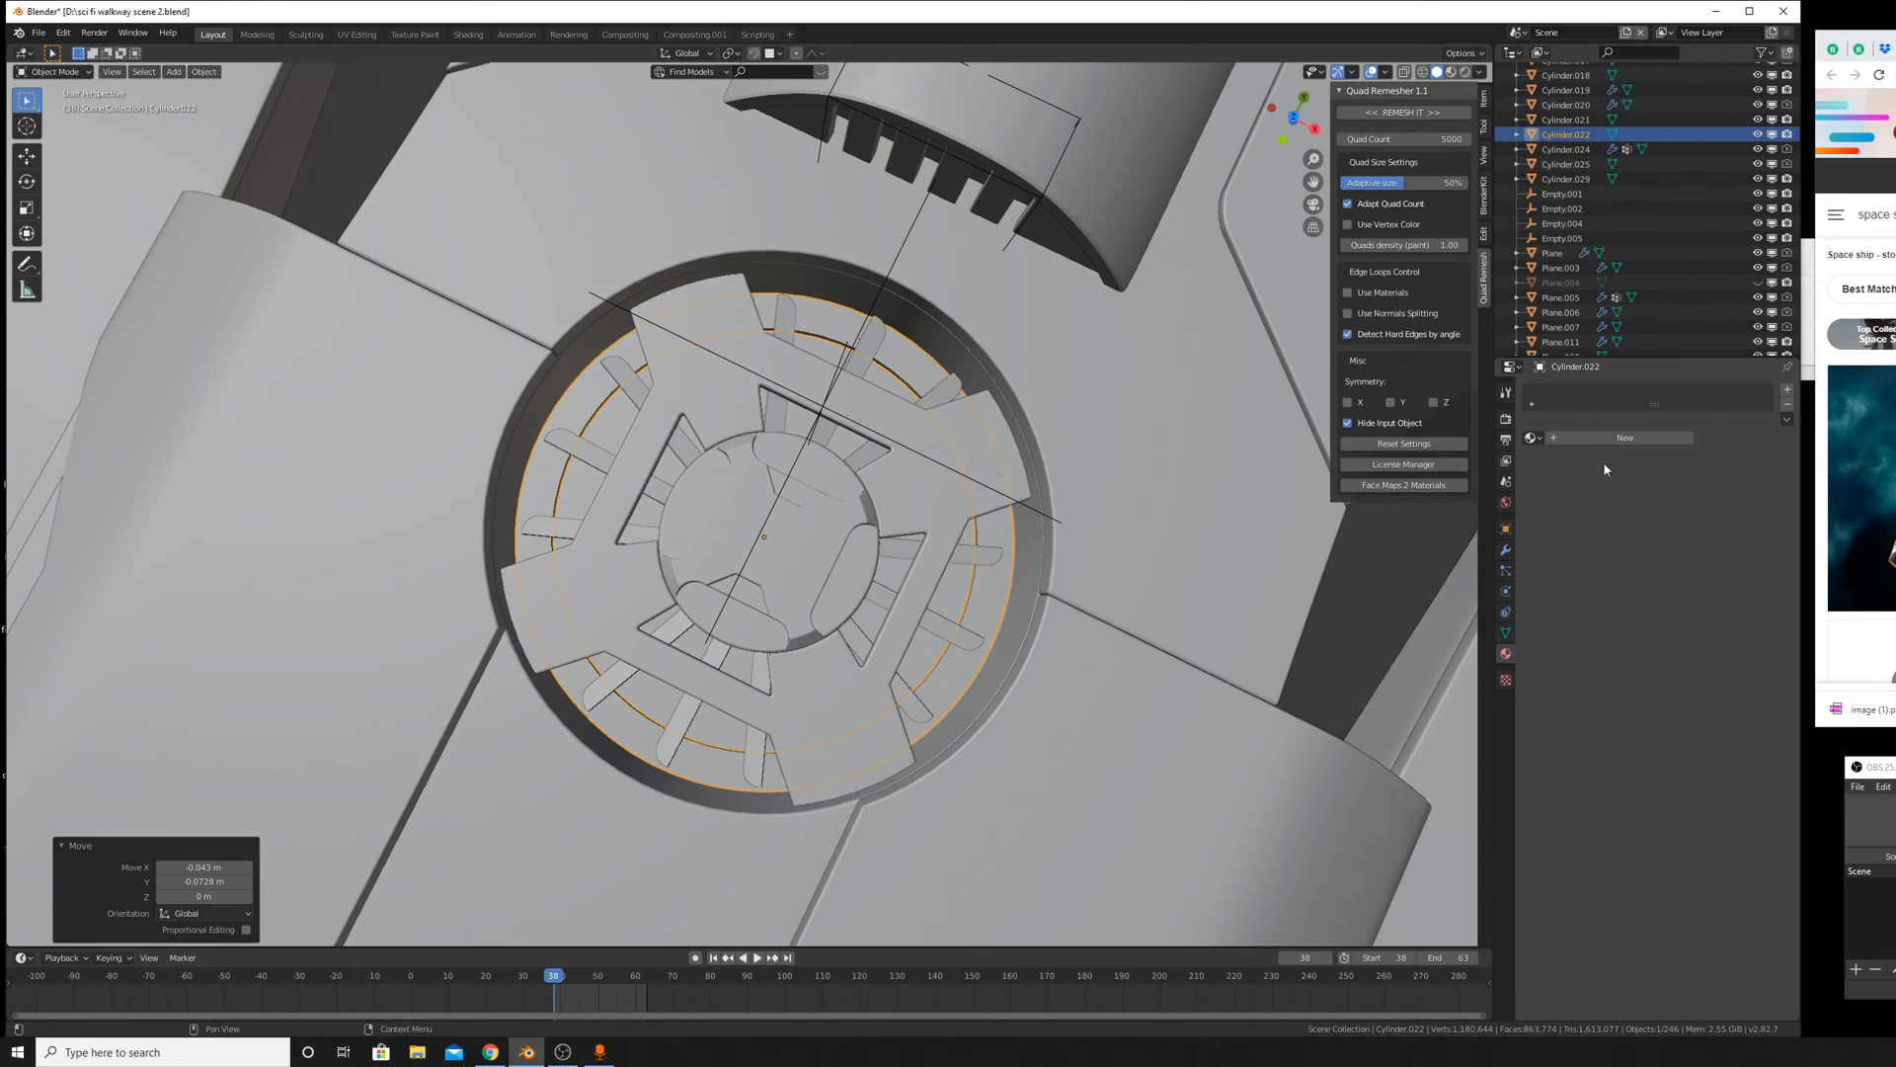
pyautogui.click(1606, 447)
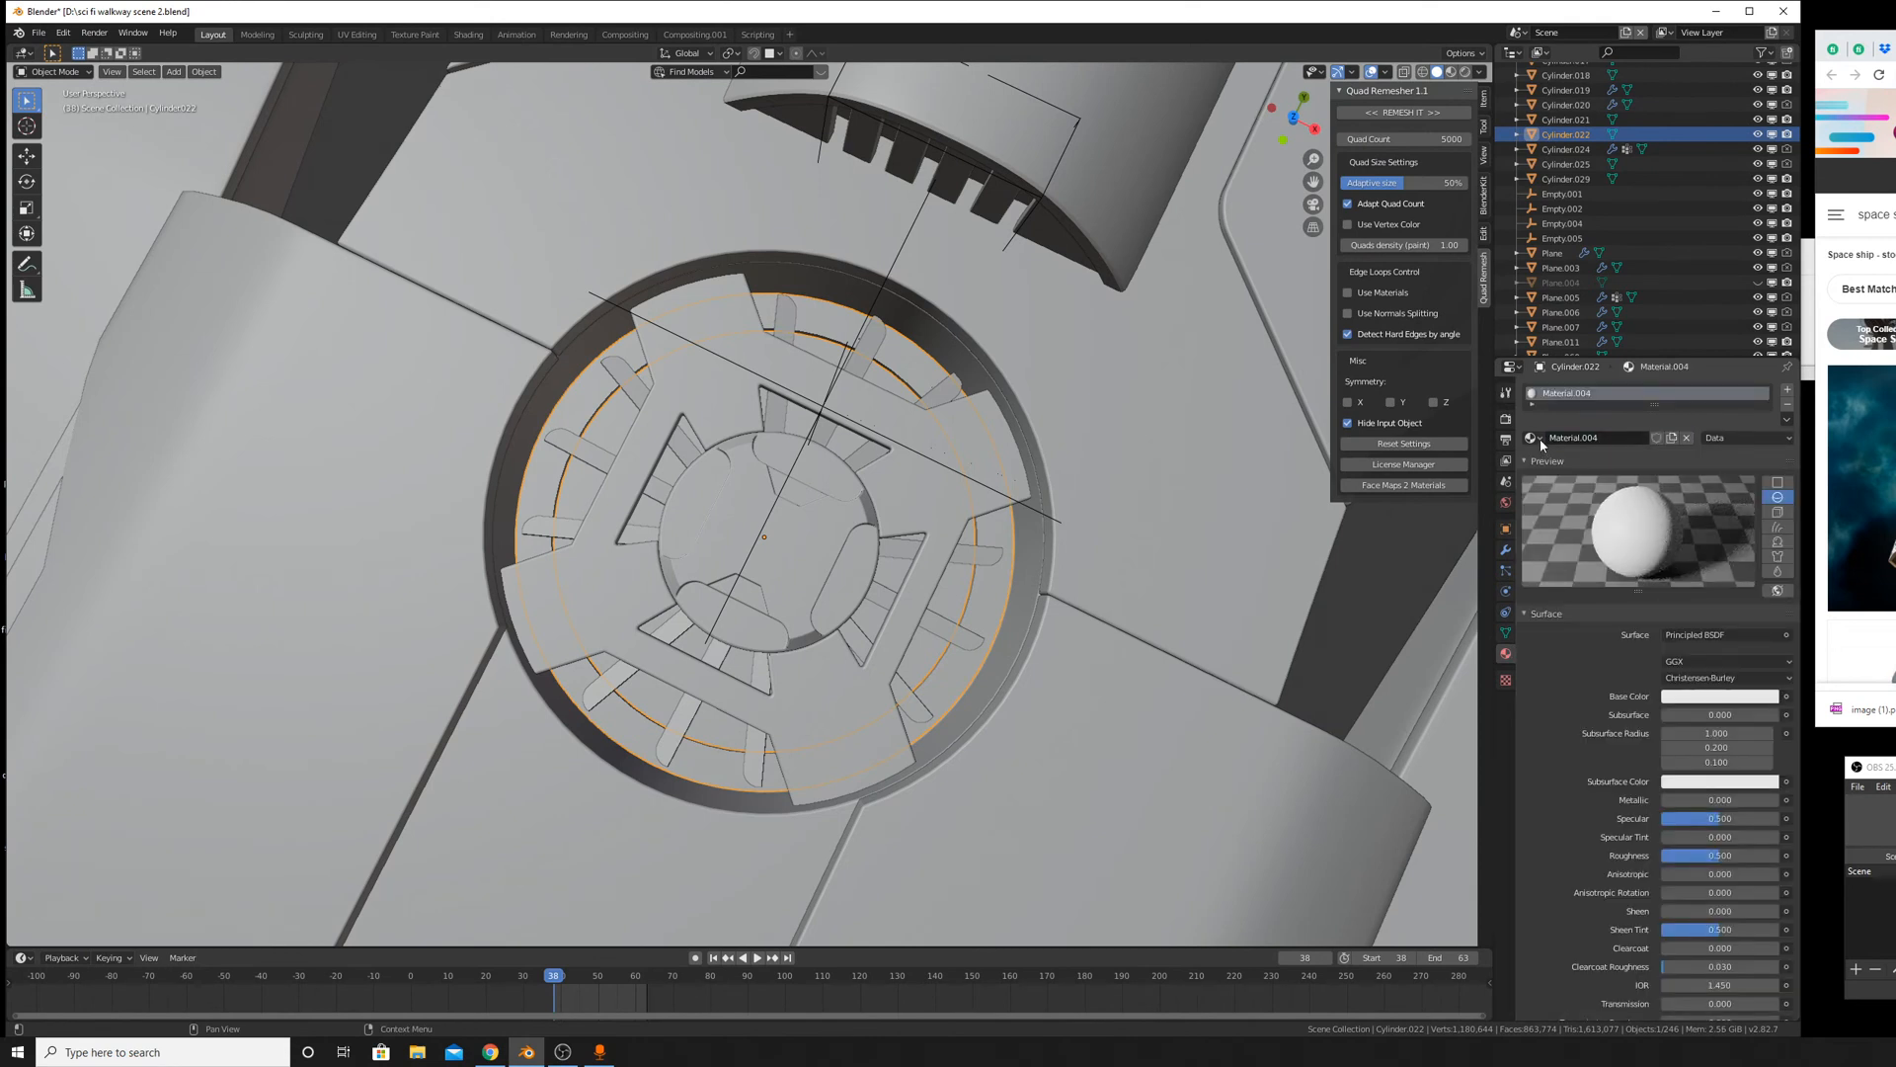
pyautogui.click(1720, 635)
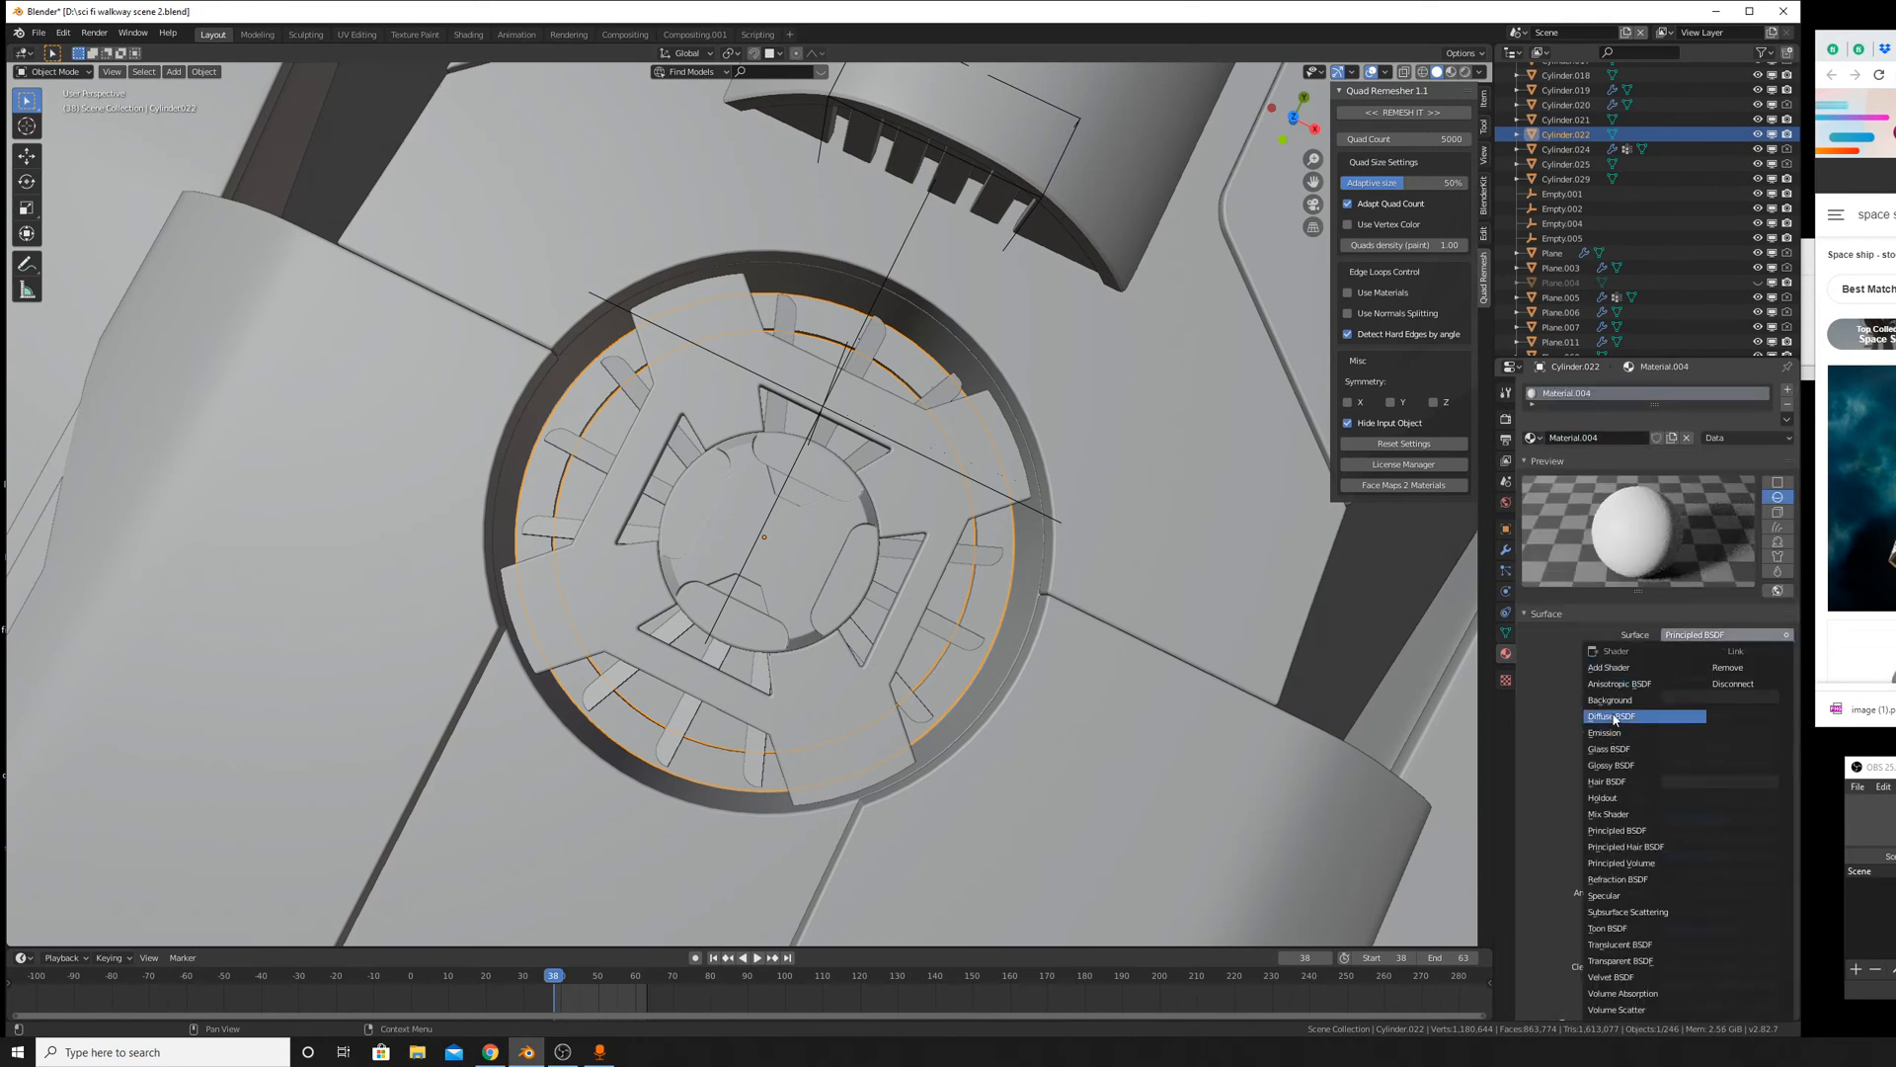
pyautogui.click(1608, 733)
pyautogui.click(1710, 662)
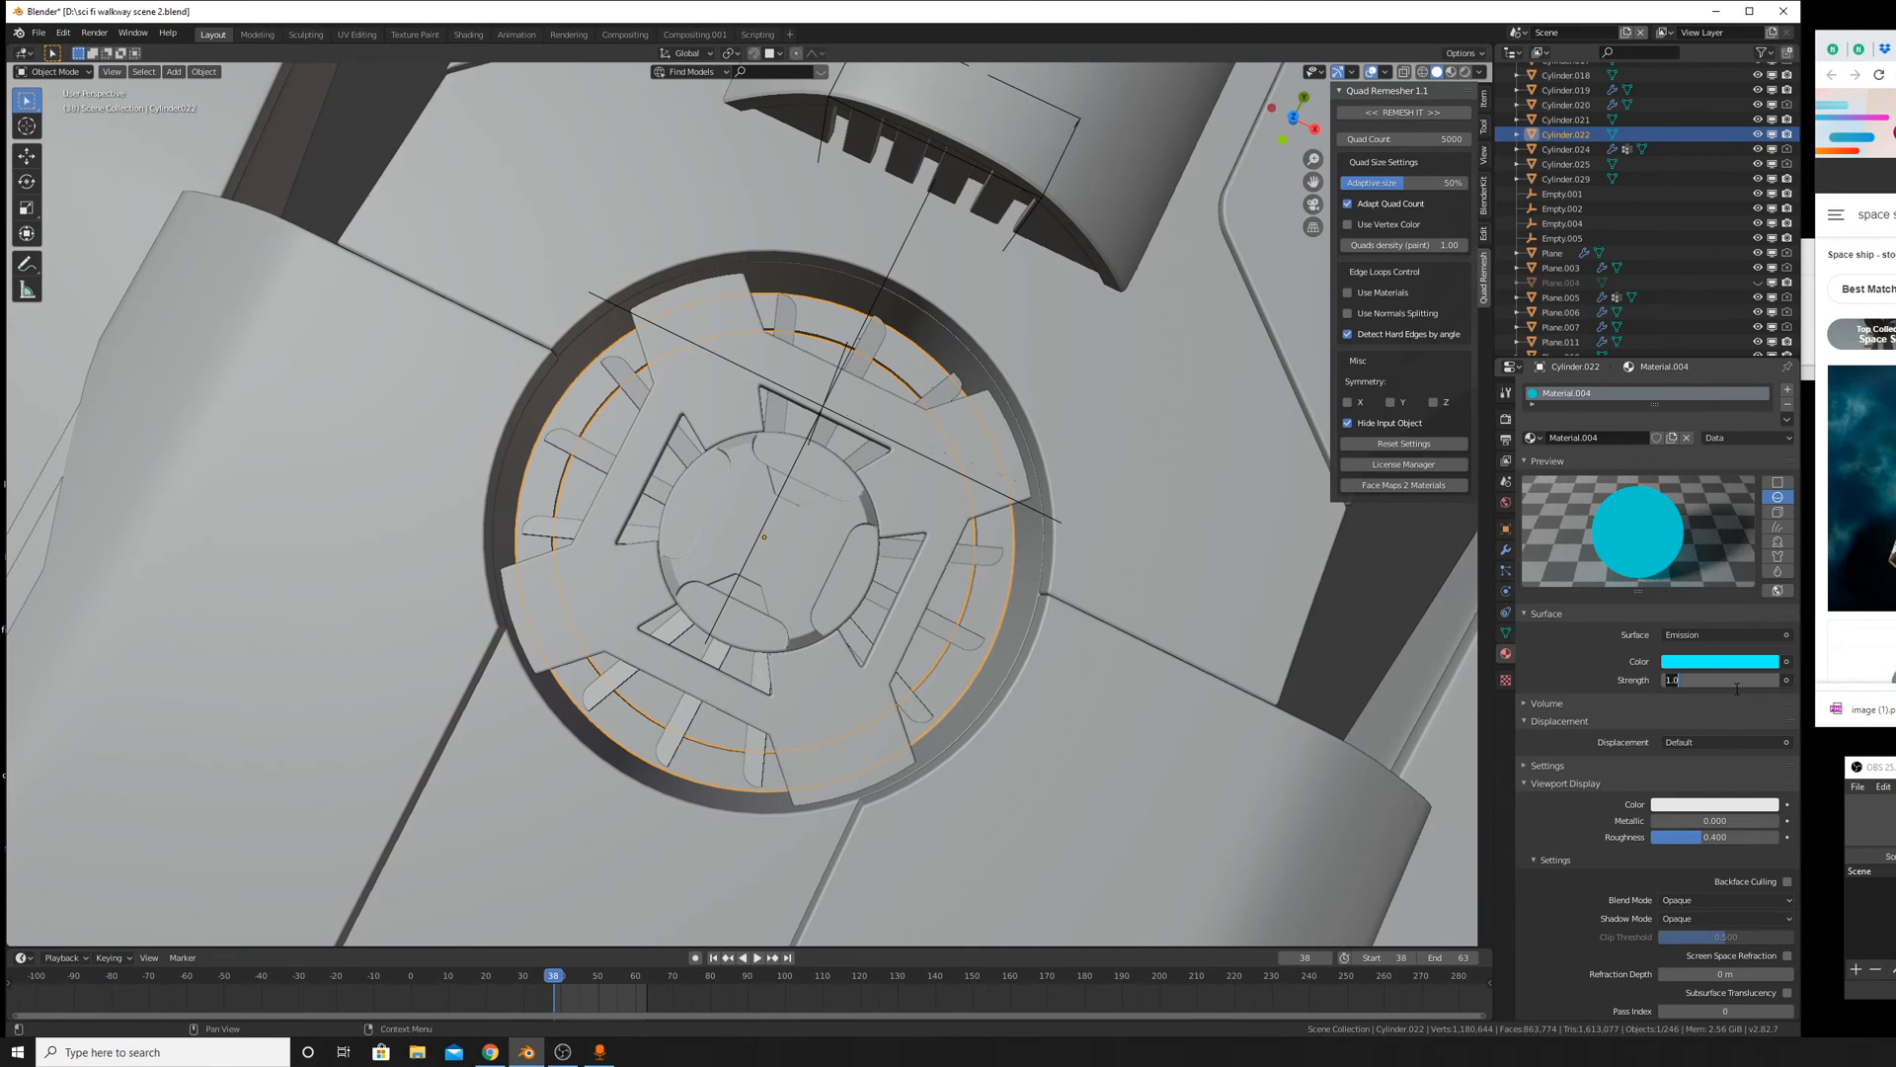
pyautogui.press('Return')
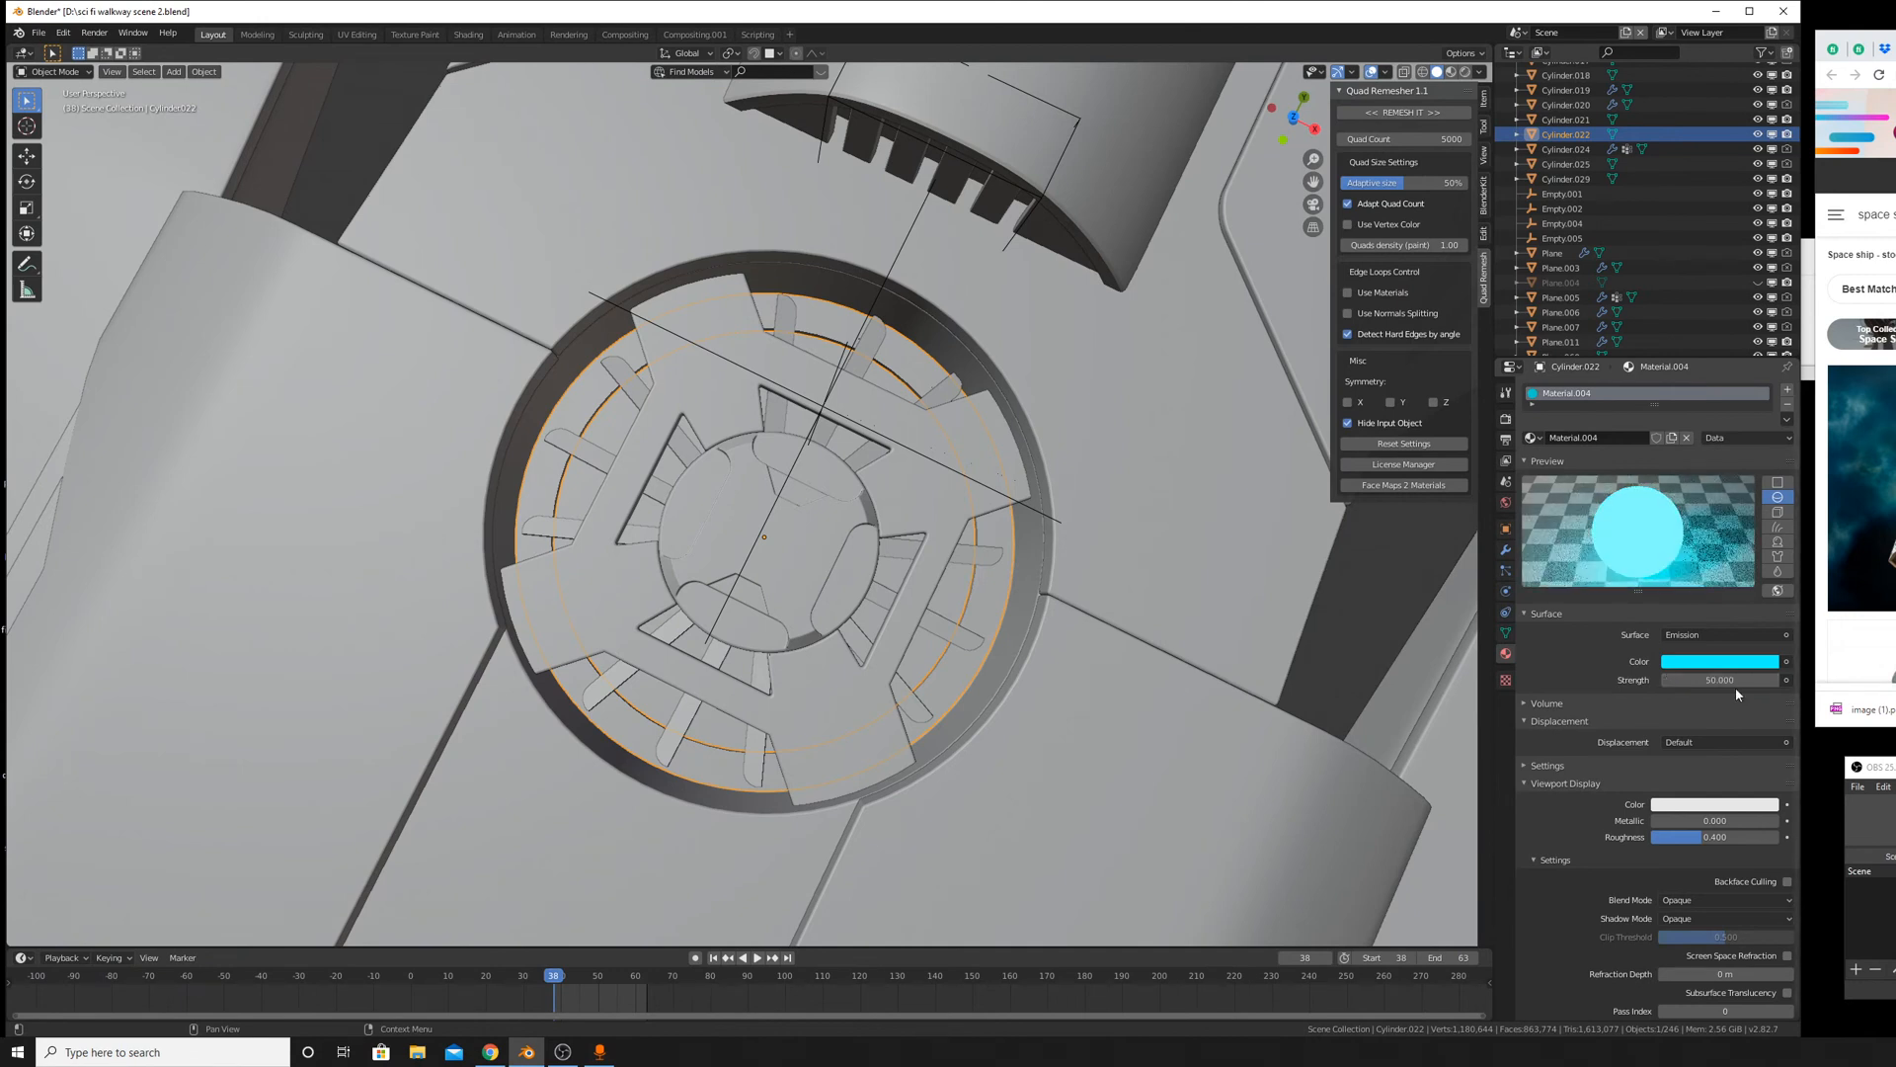
# Switch the viewport to rendered shading and examine the glowing ring on the whole ship.
pyautogui.click(1467, 73)
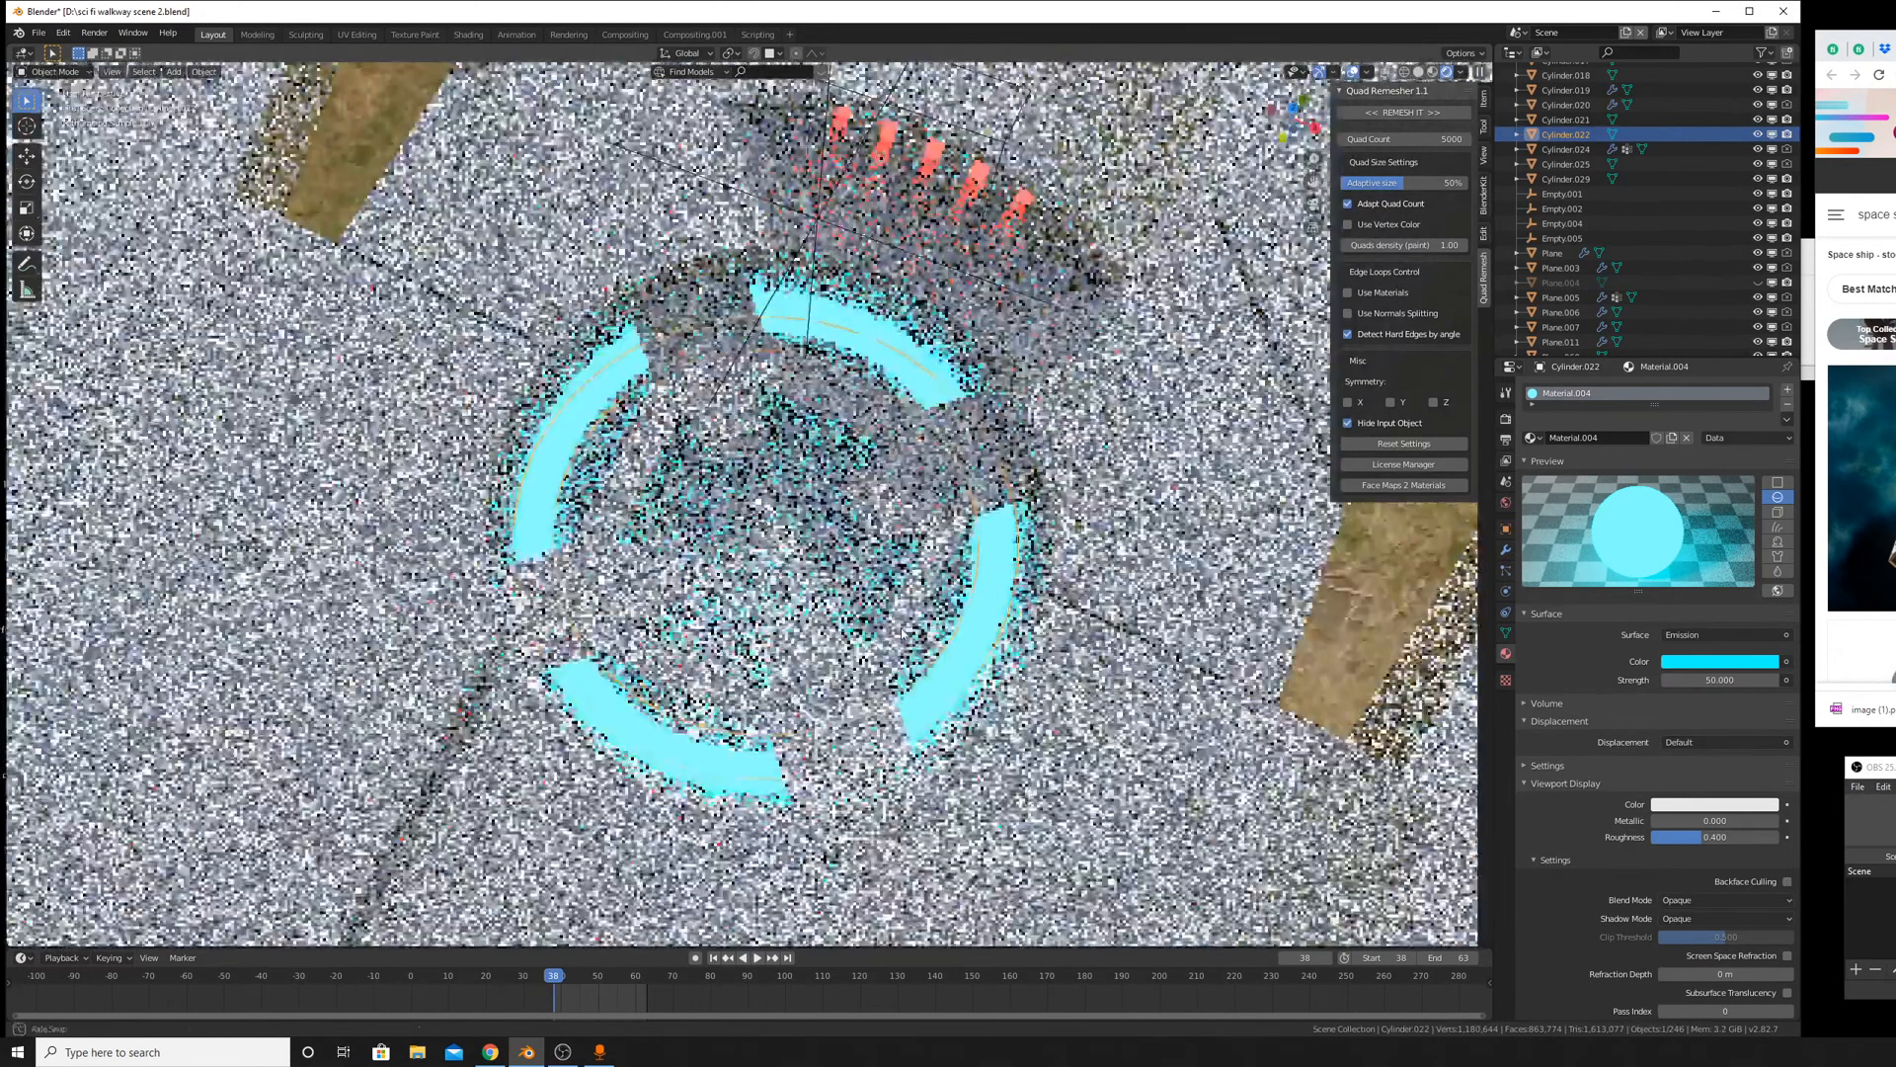
pyautogui.moveTo(901, 633); pyautogui.dragTo(869, 521, button='middle')
pyautogui.scroll(-6, 817, 649)
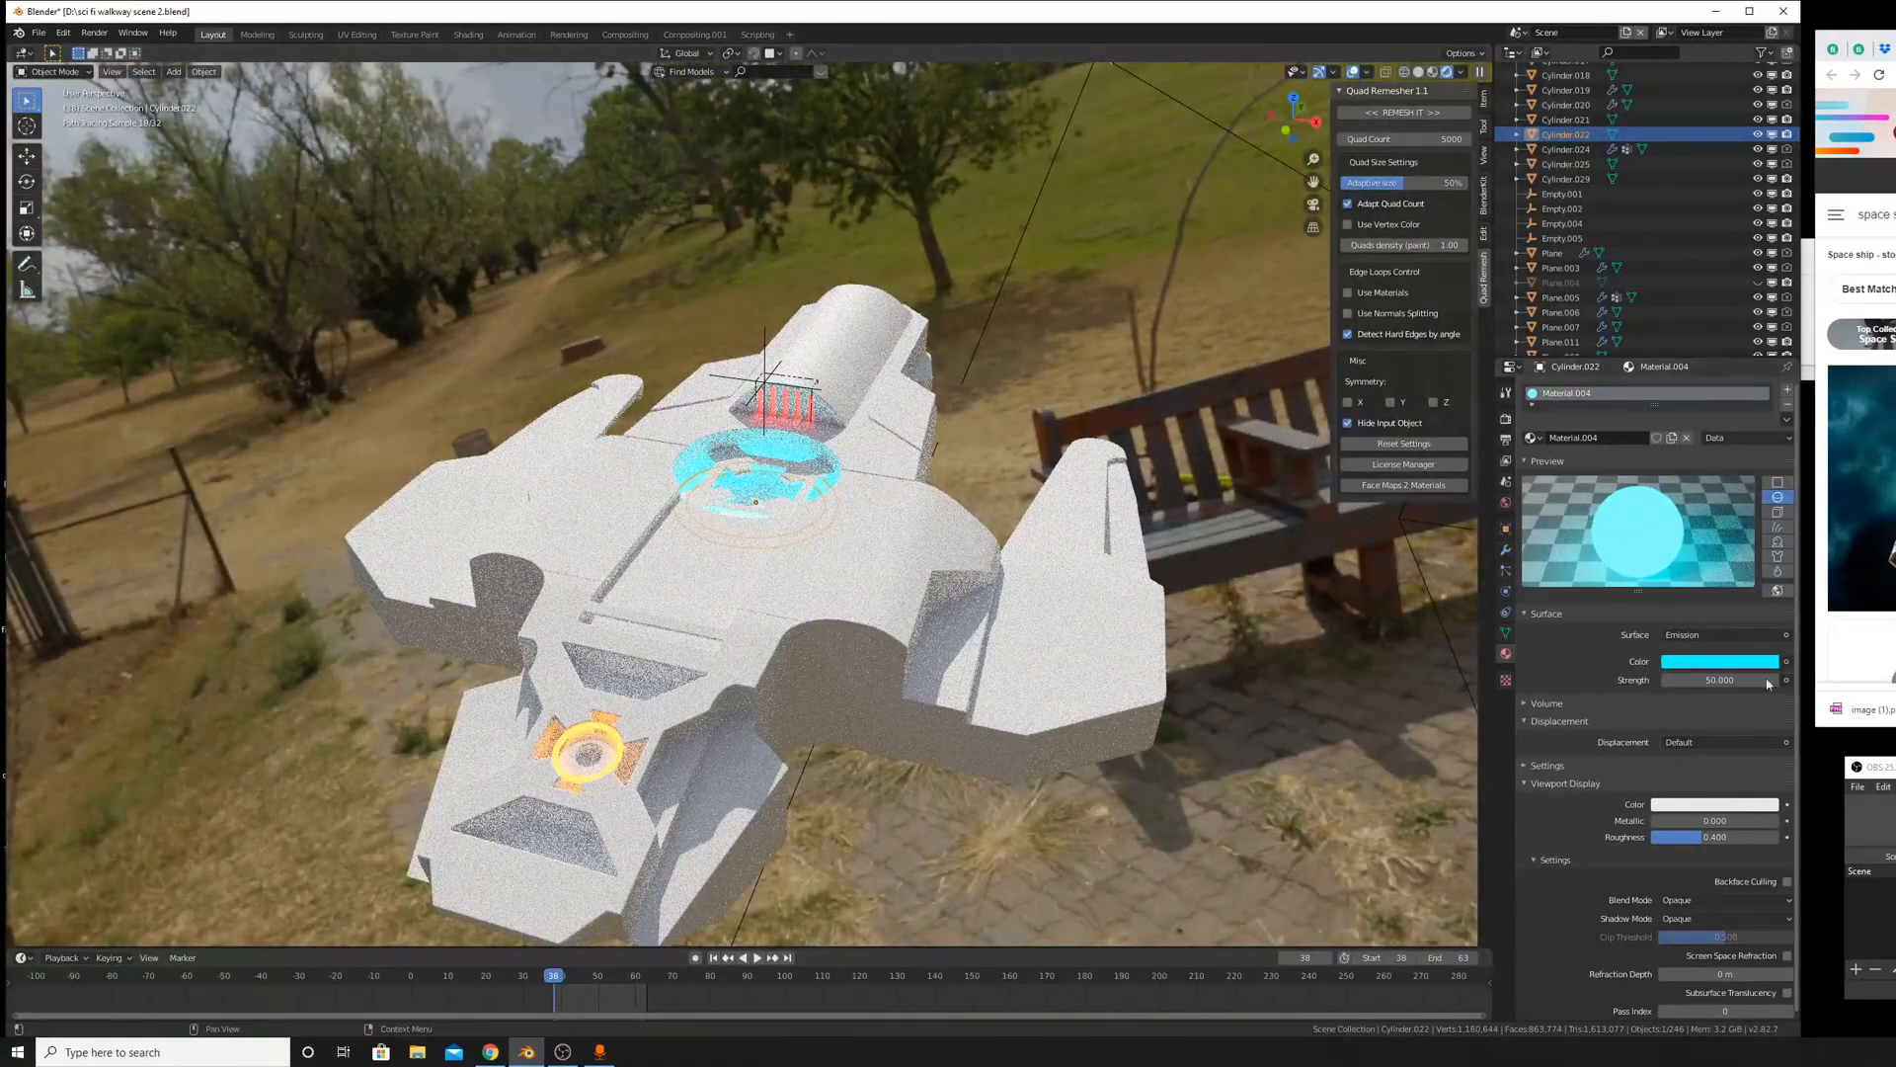
# Try an orange emission color on the ring and examine it from another side of the ship.
pyautogui.click(1730, 663)
pyautogui.click(1680, 546)
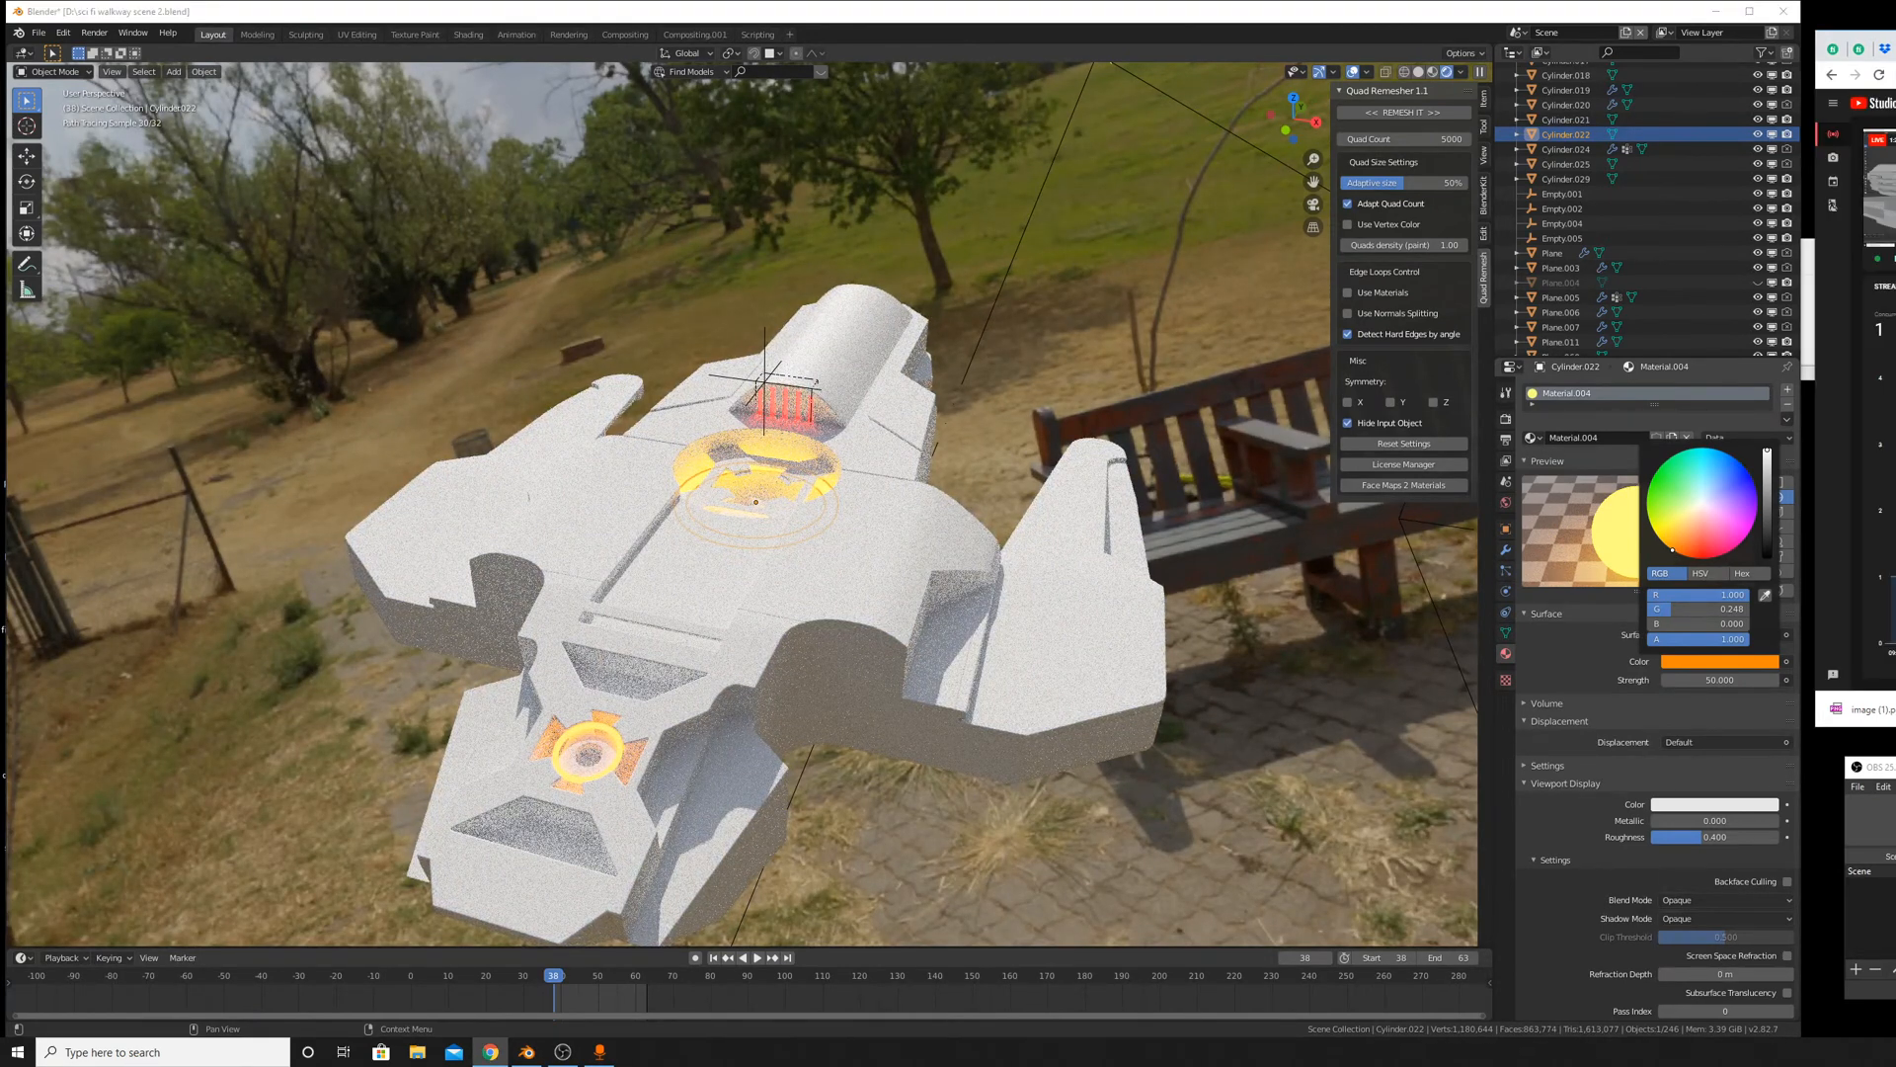
pyautogui.moveTo(878, 514); pyautogui.dragTo(1018, 484, button='middle')
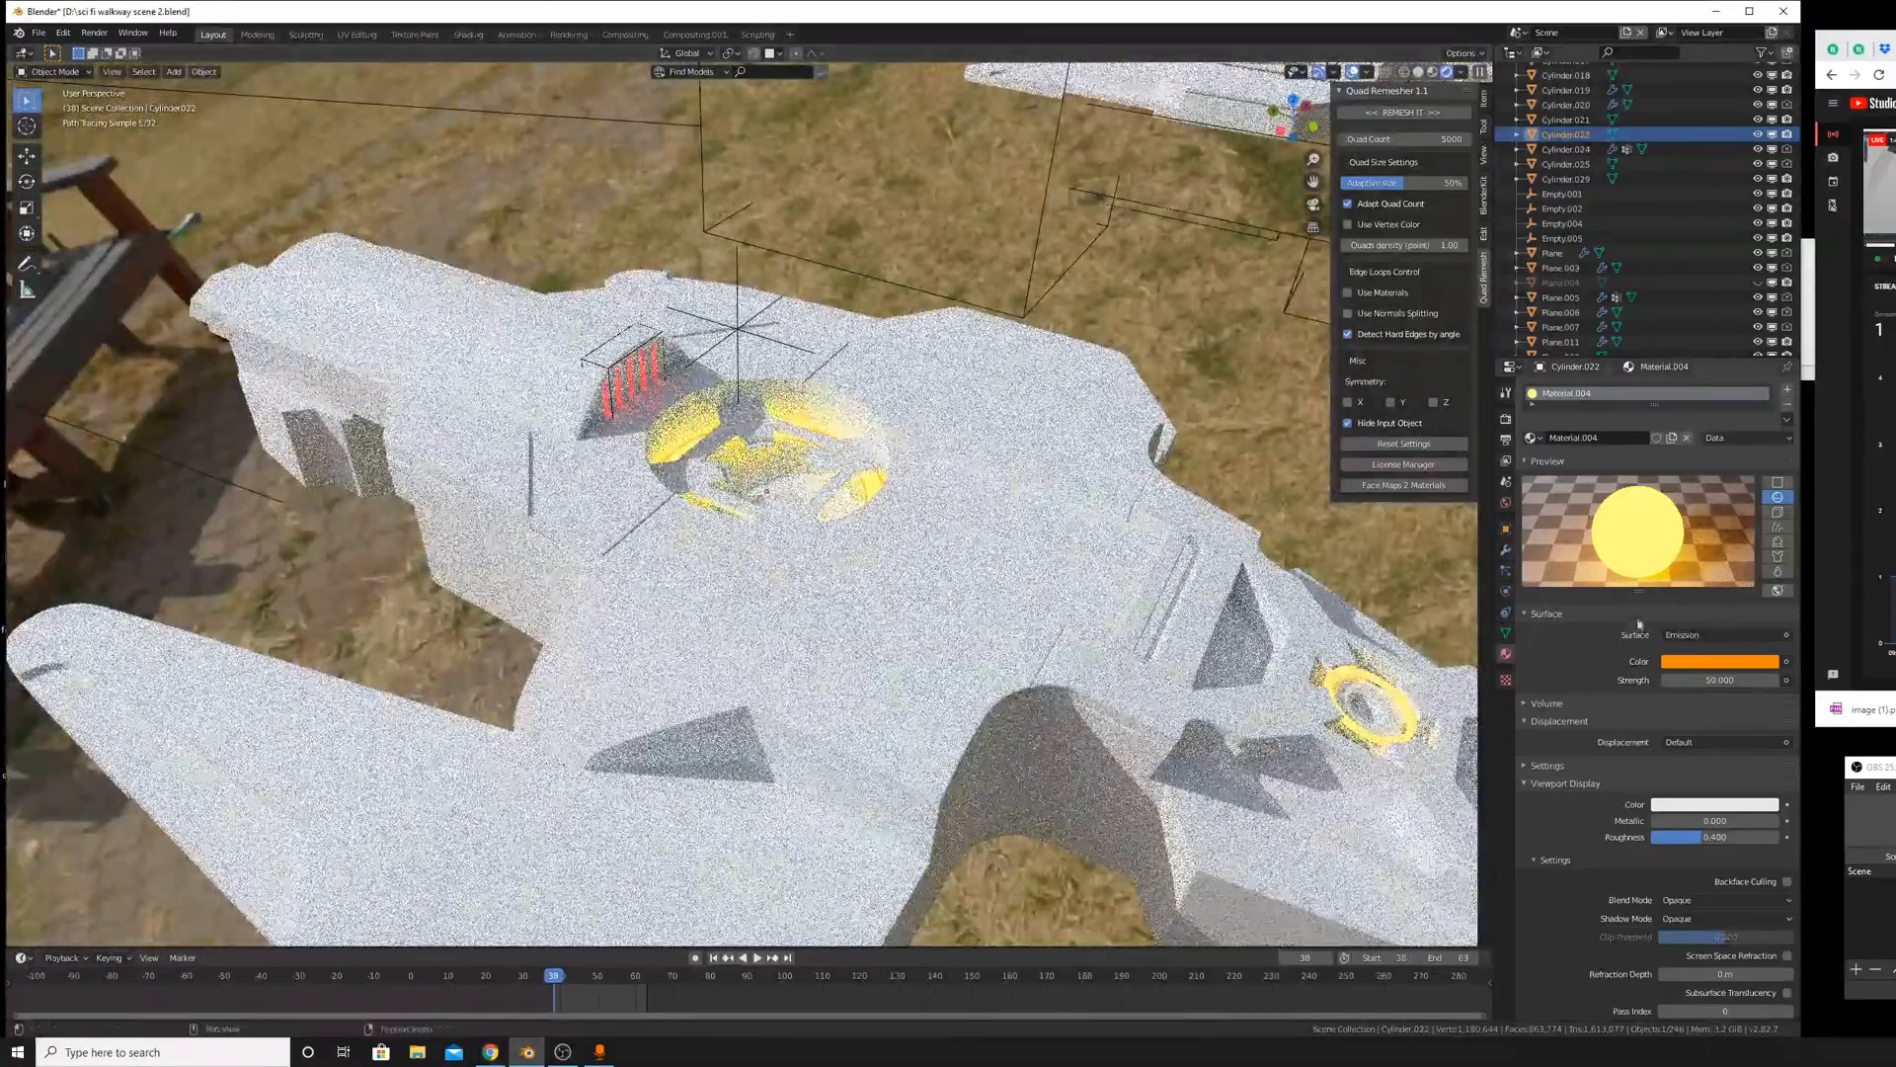
# Compare cyan, orange and red emission colors on the ring in the rendered view.
pyautogui.click(1721, 663)
pyautogui.moveTo(1672, 551); pyautogui.dragTo(1706, 448)
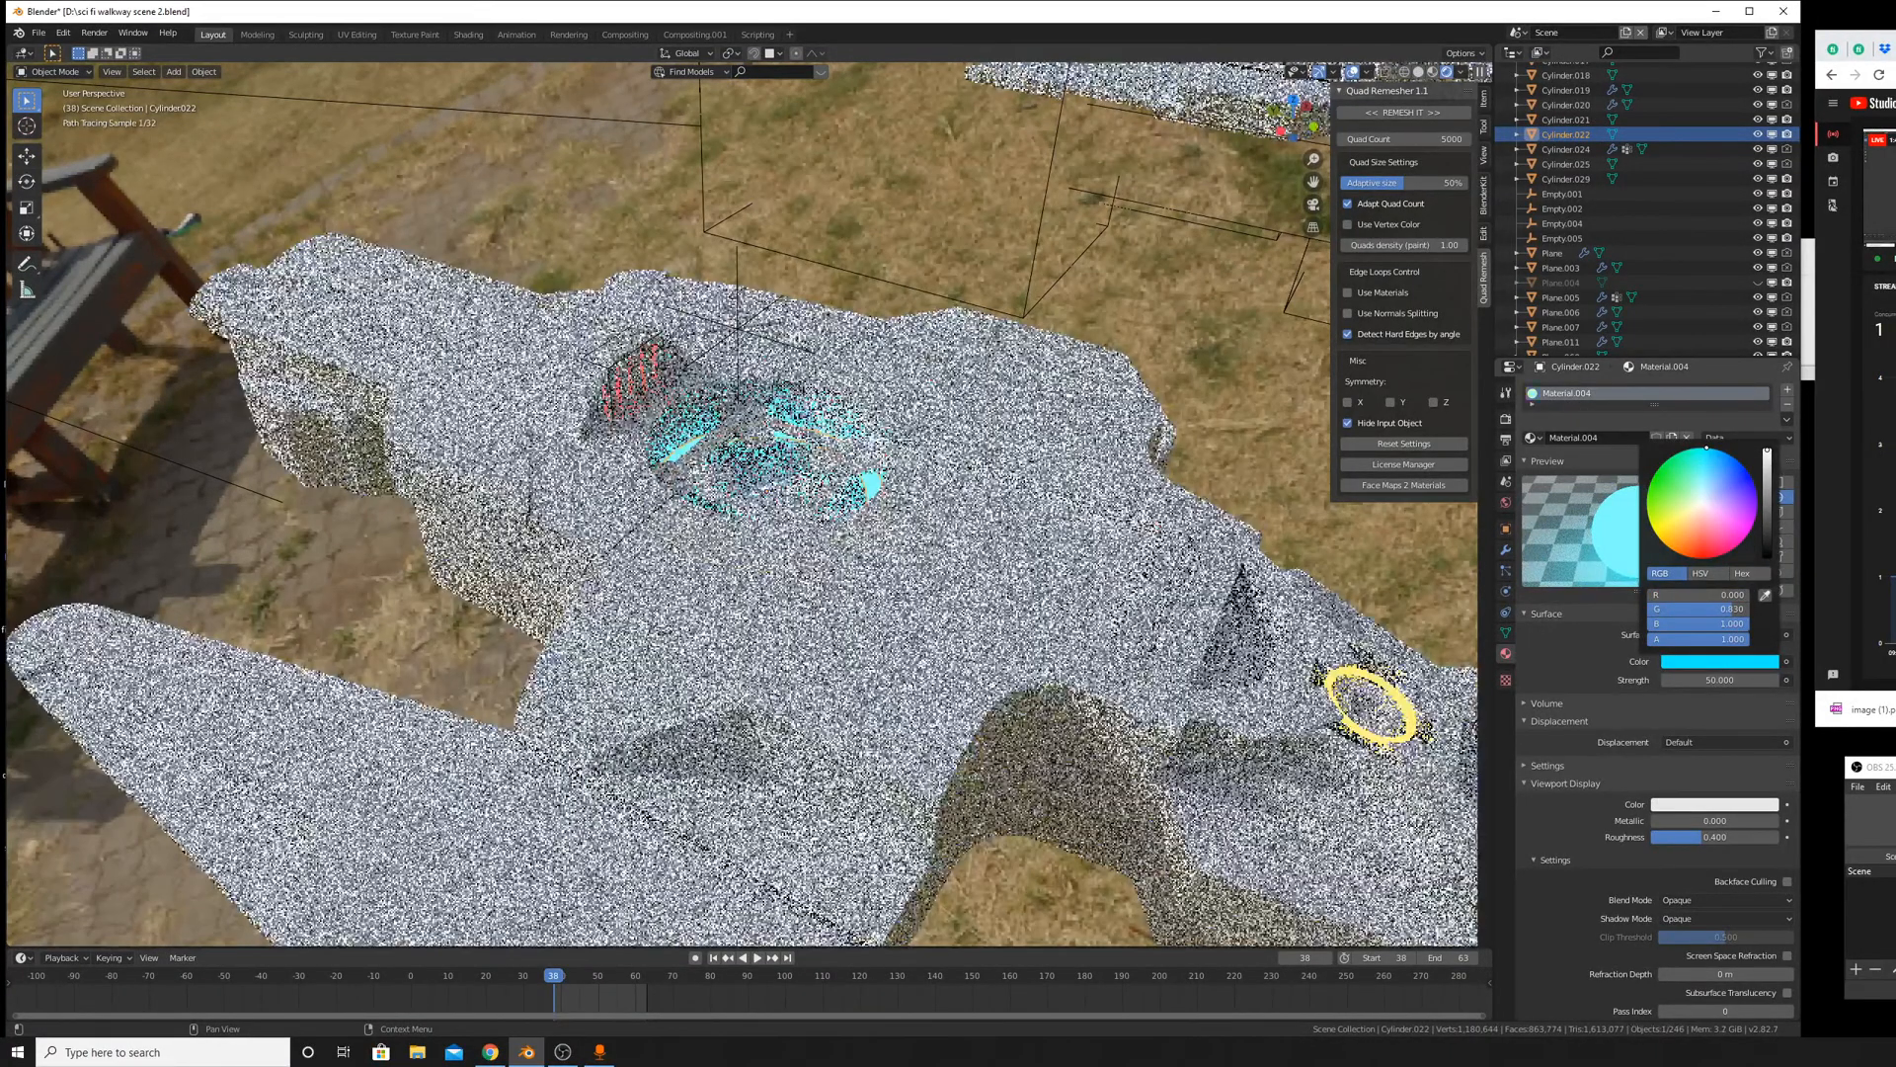
pyautogui.click(1679, 554)
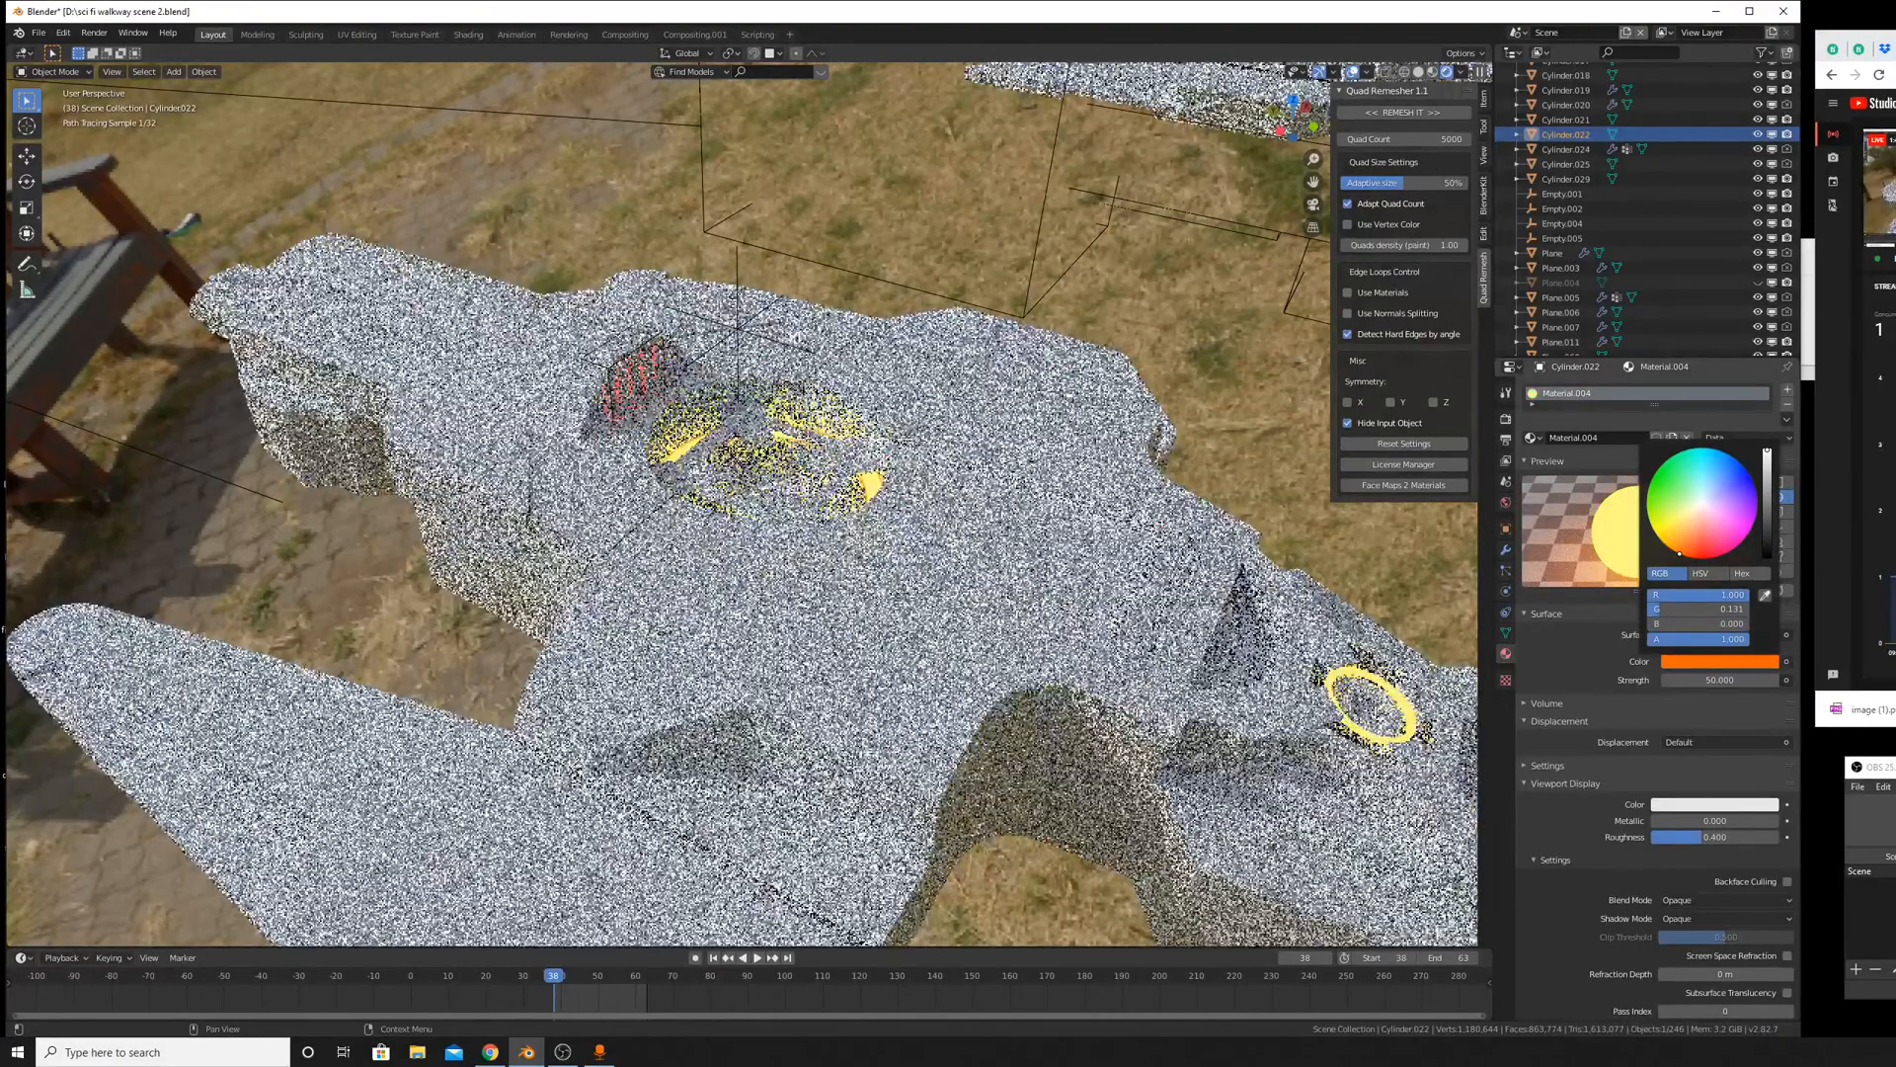
pyautogui.moveTo(1679, 554); pyautogui.dragTo(1689, 556)
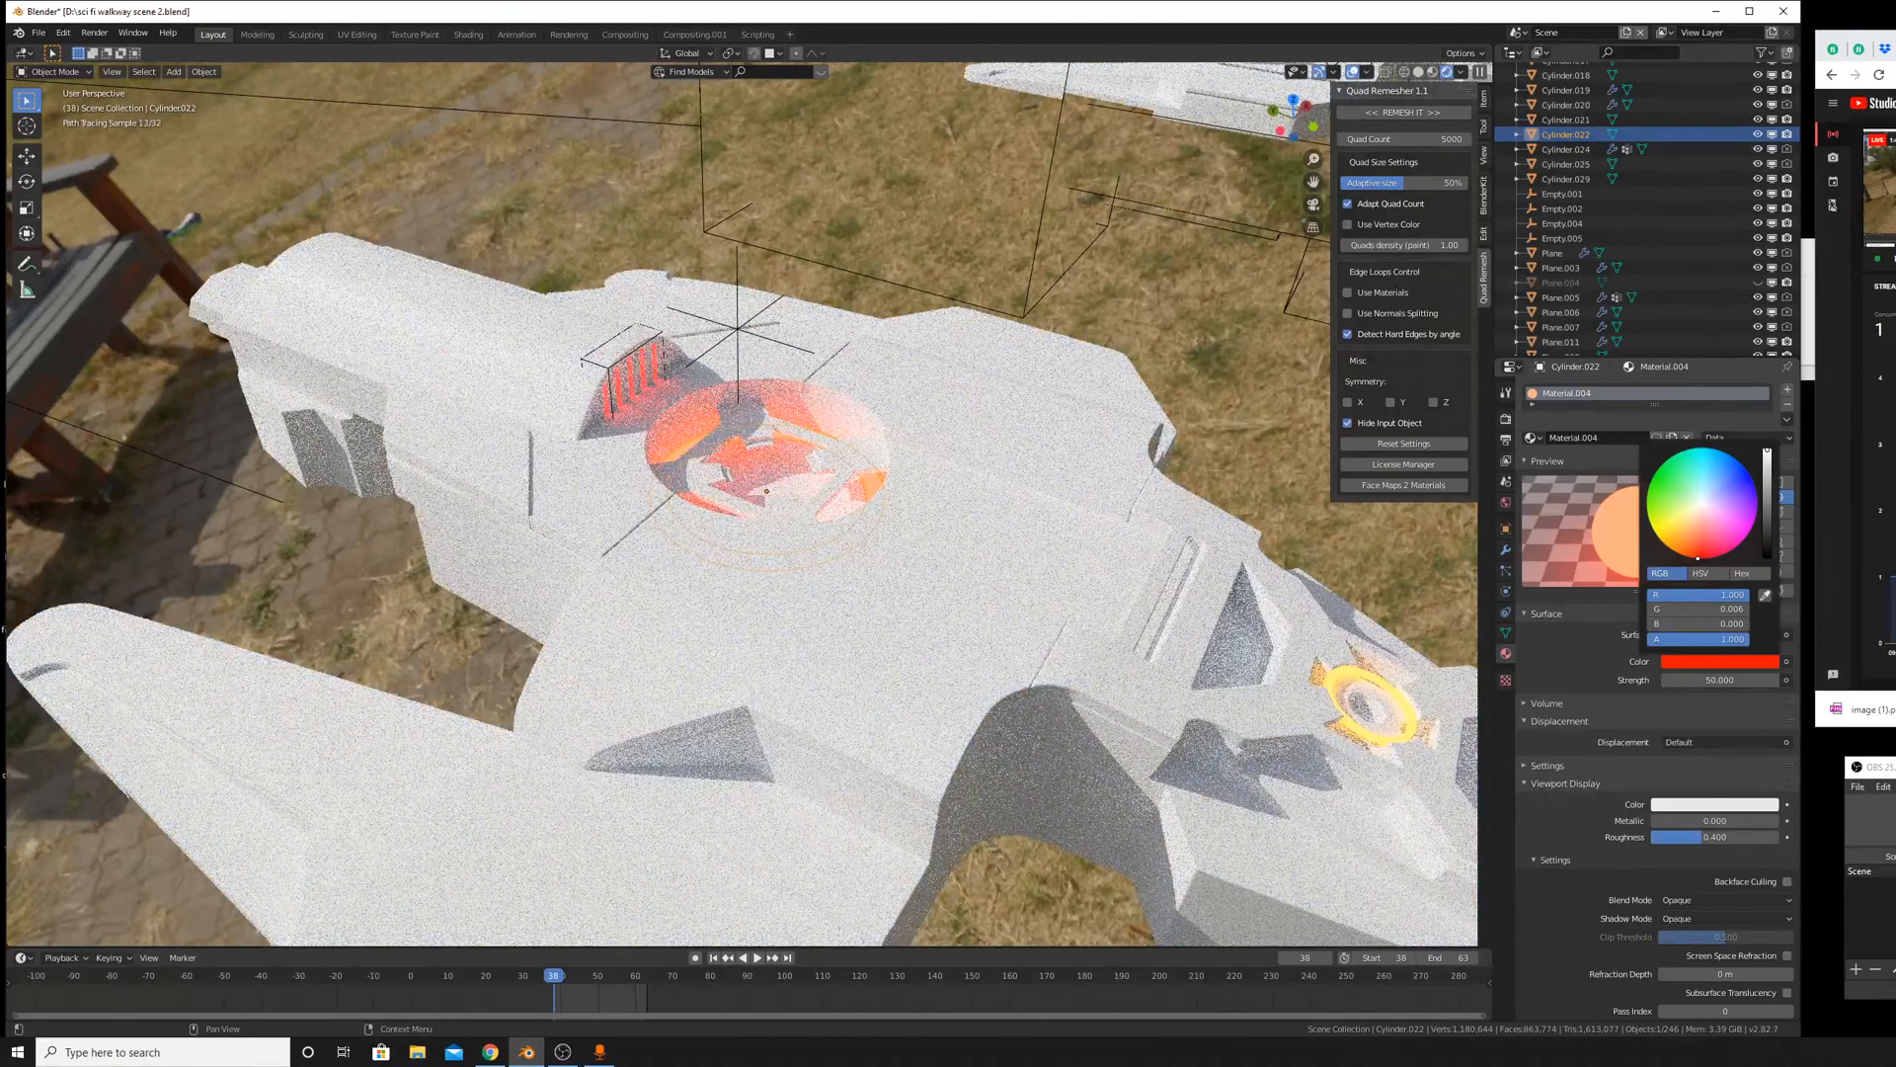
pyautogui.moveTo(1698, 559); pyautogui.dragTo(1708, 447)
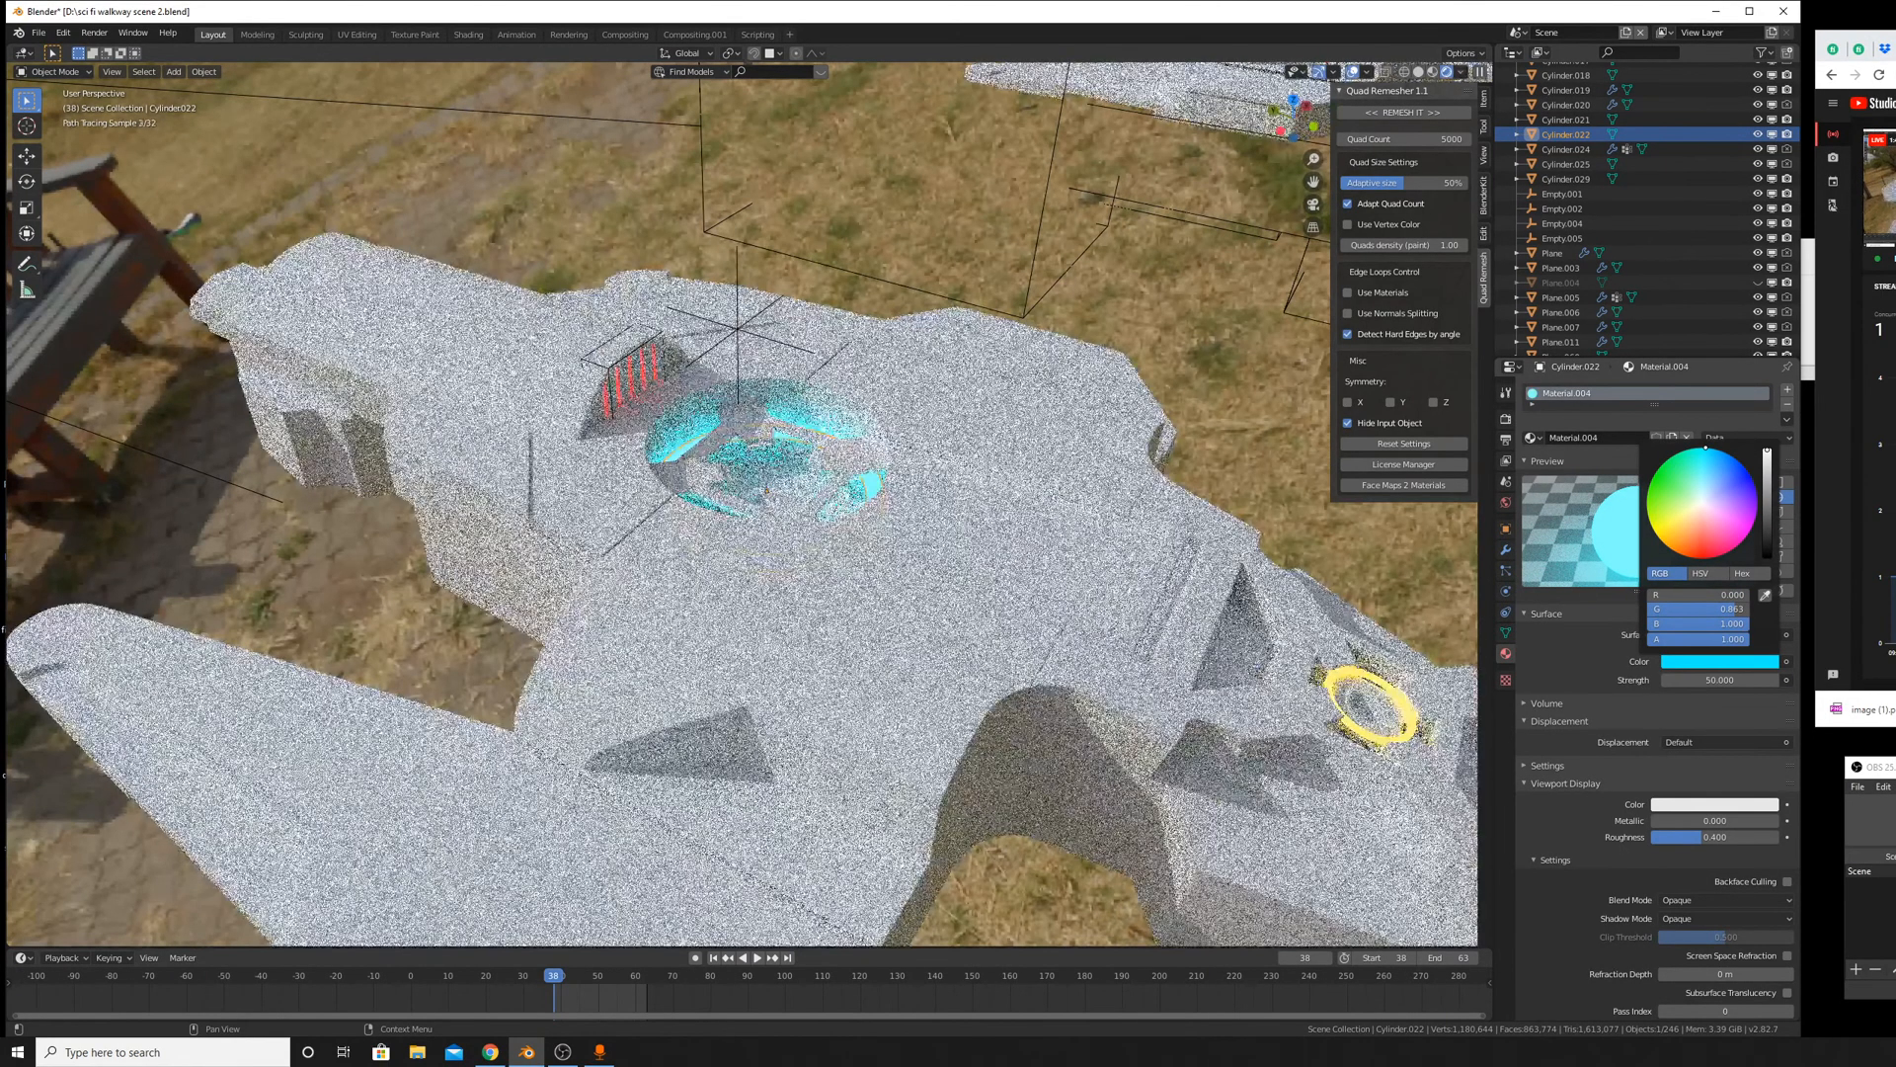
pyautogui.moveTo(1649, 484); pyautogui.dragTo(1676, 551)
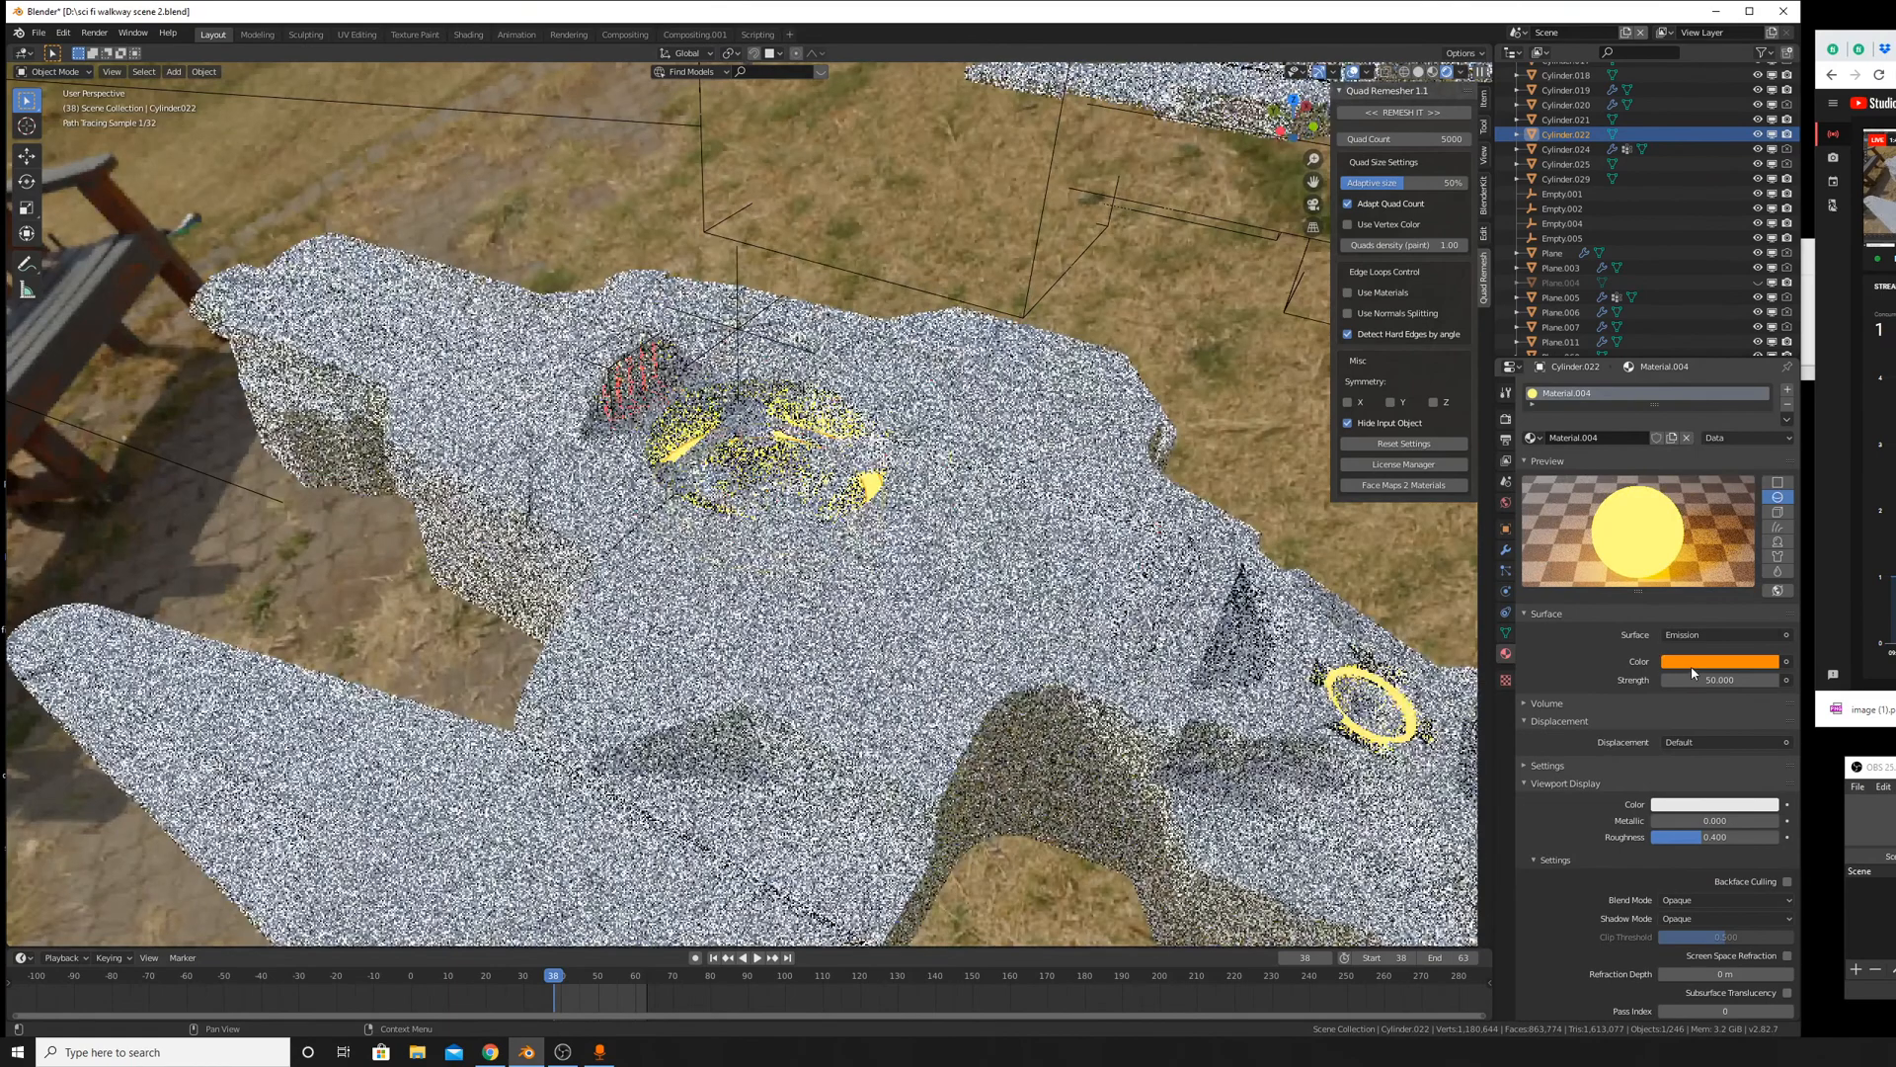
# Set the ring's emission color to bright cyan.
pyautogui.click(1719, 661)
pyautogui.moveTo(1723, 479); pyautogui.dragTo(1707, 447)
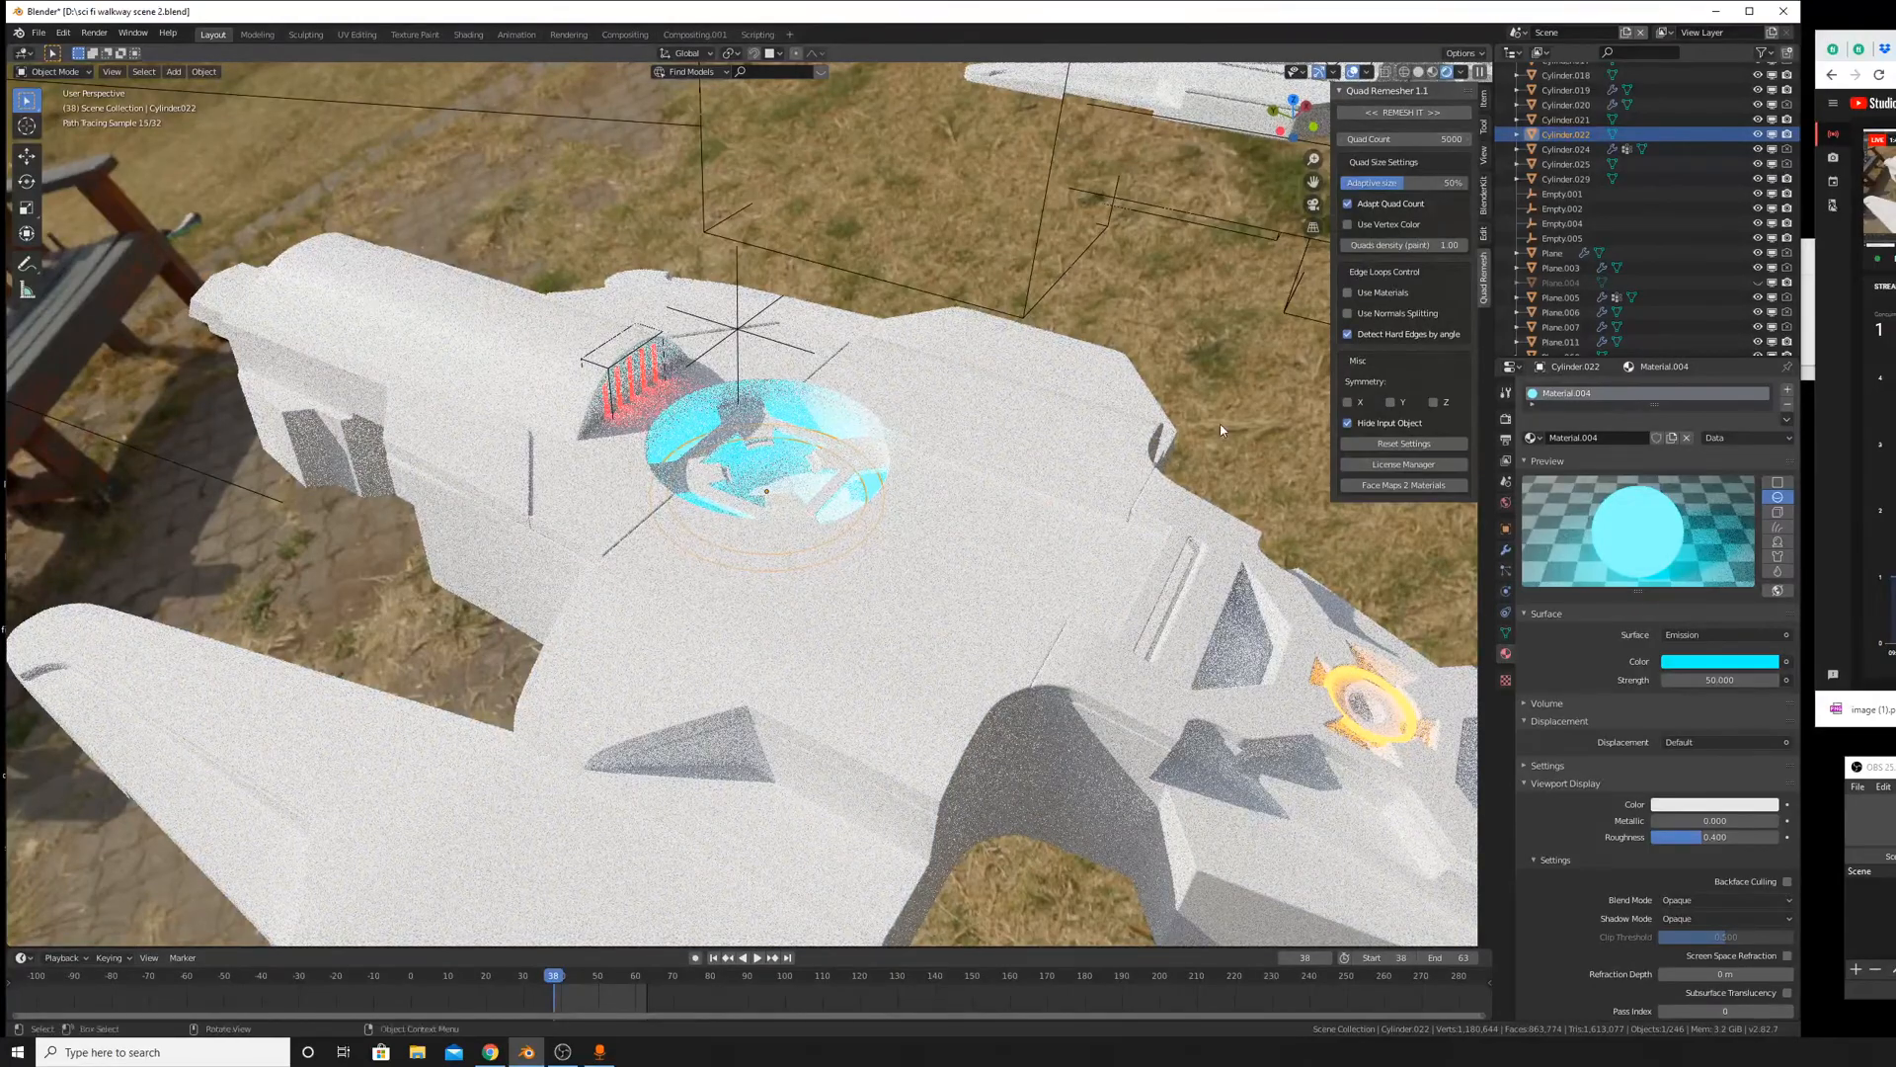
# Switch the viewport back to solid shading with the whole detailed ship in view.
pyautogui.moveTo(1222, 431); pyautogui.dragTo(1175, 436, button='middle')
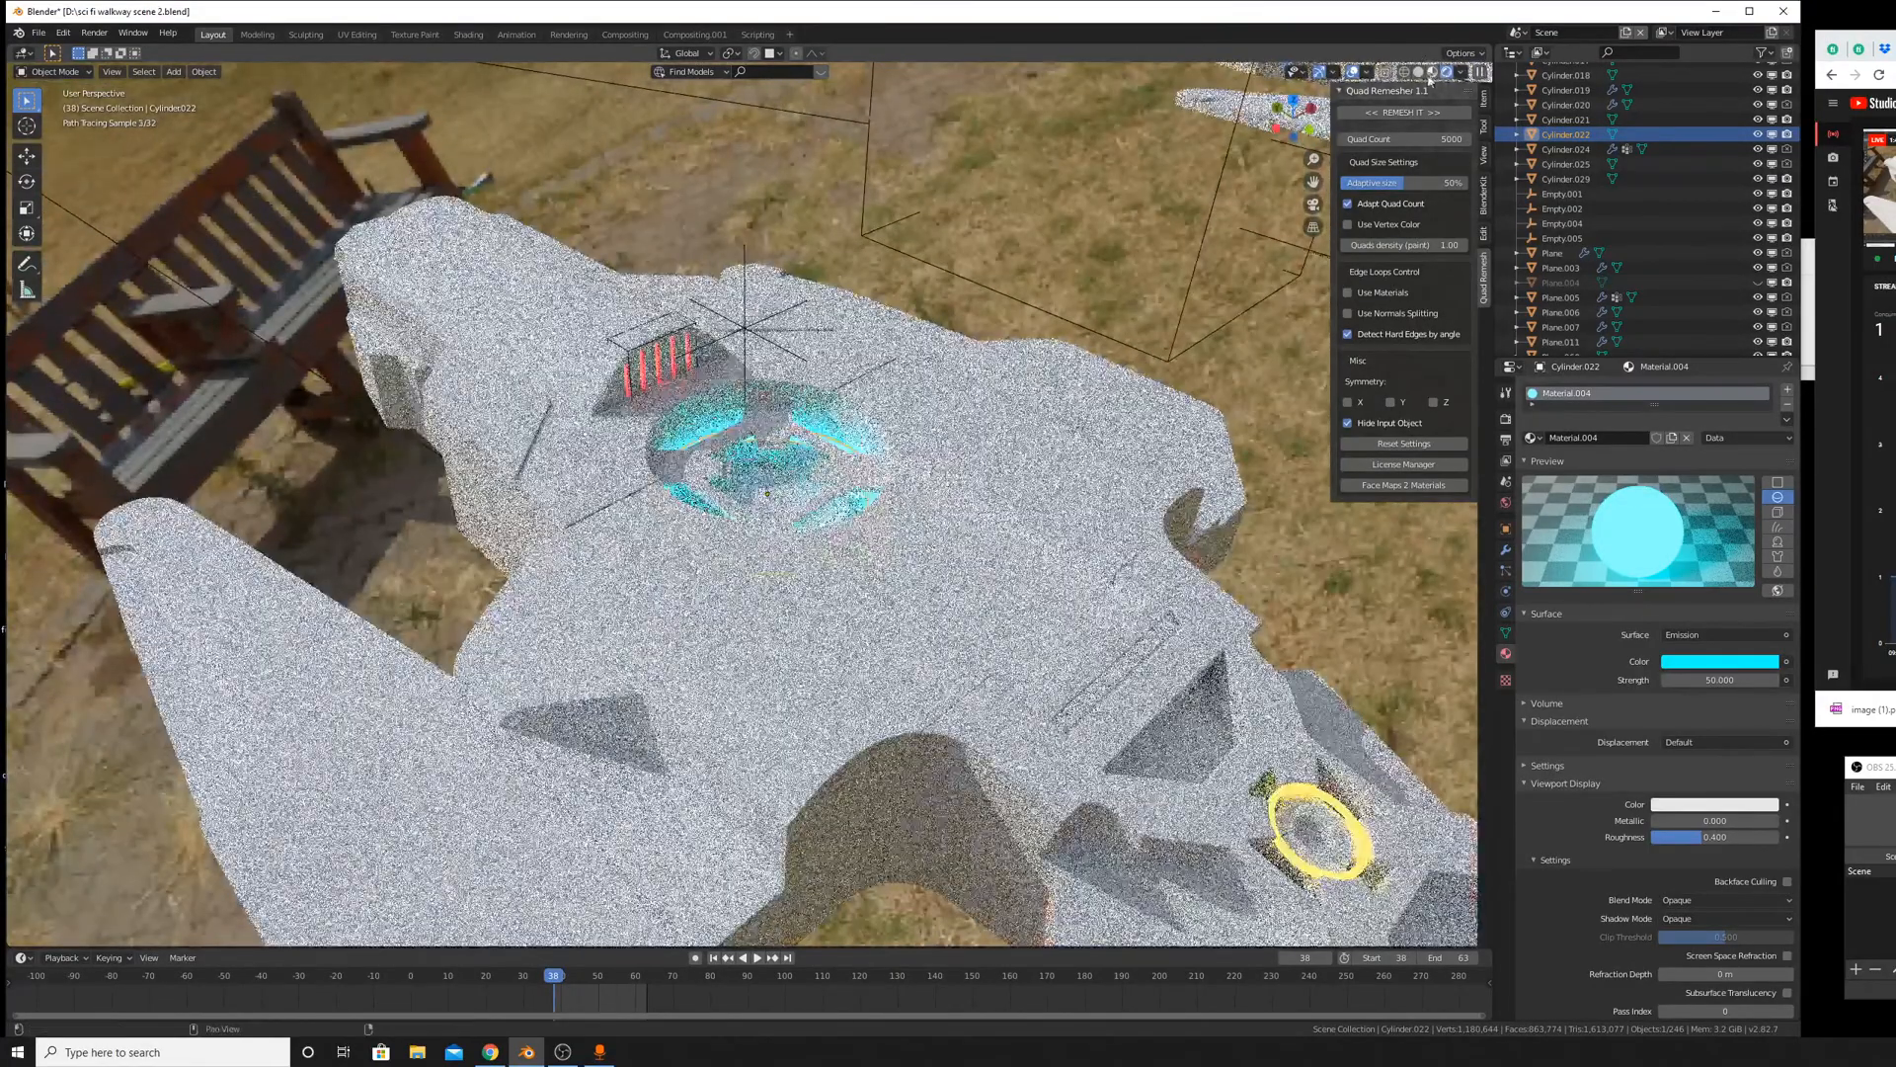
pyautogui.click(1419, 72)
pyautogui.moveTo(987, 385)
pyautogui.mouseDown(button='middle')
pyautogui.moveTo(966, 373)
pyautogui.moveTo(1112, 383)
pyautogui.moveTo(1113, 436)
pyautogui.moveTo(965, 402)
pyautogui.mouseUp(button='middle')
pyautogui.scroll(-5, 1100, 671)
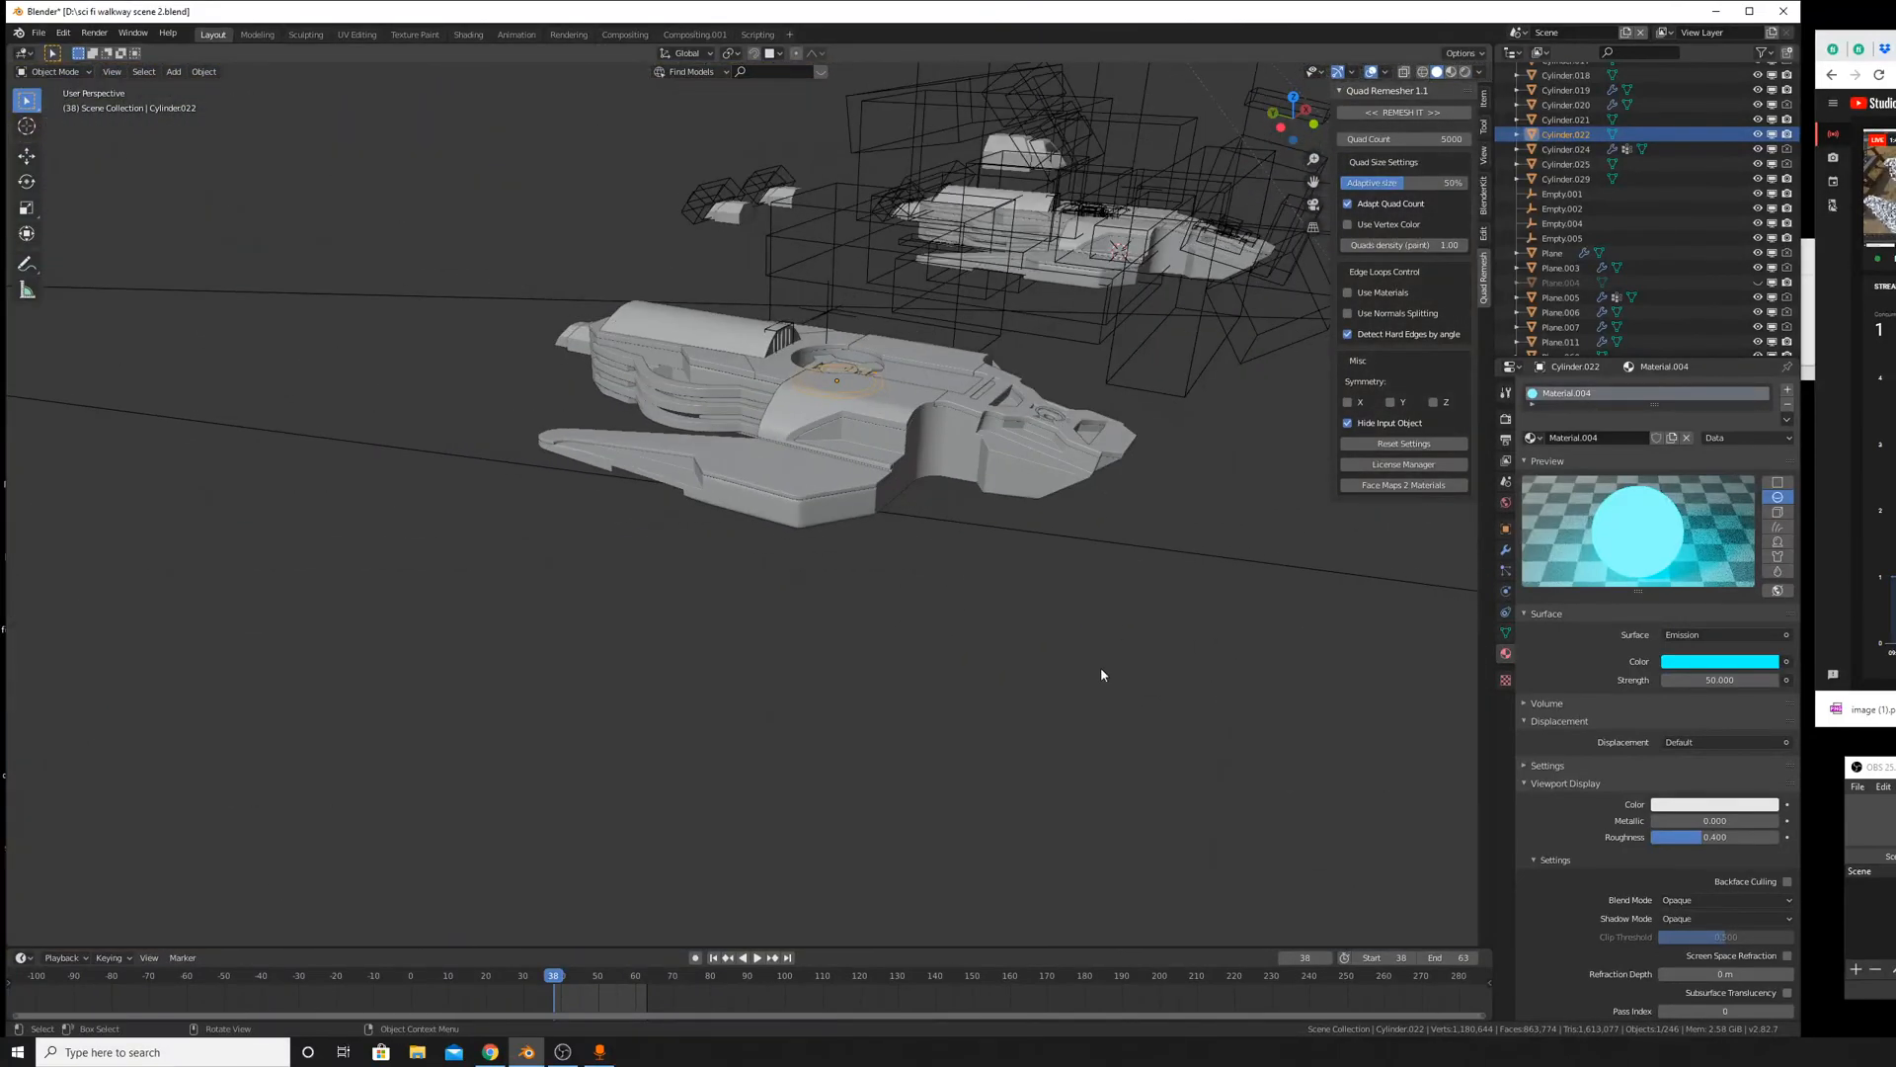
pyautogui.moveTo(1008, 600); pyautogui.dragTo(813, 754, button='middle')
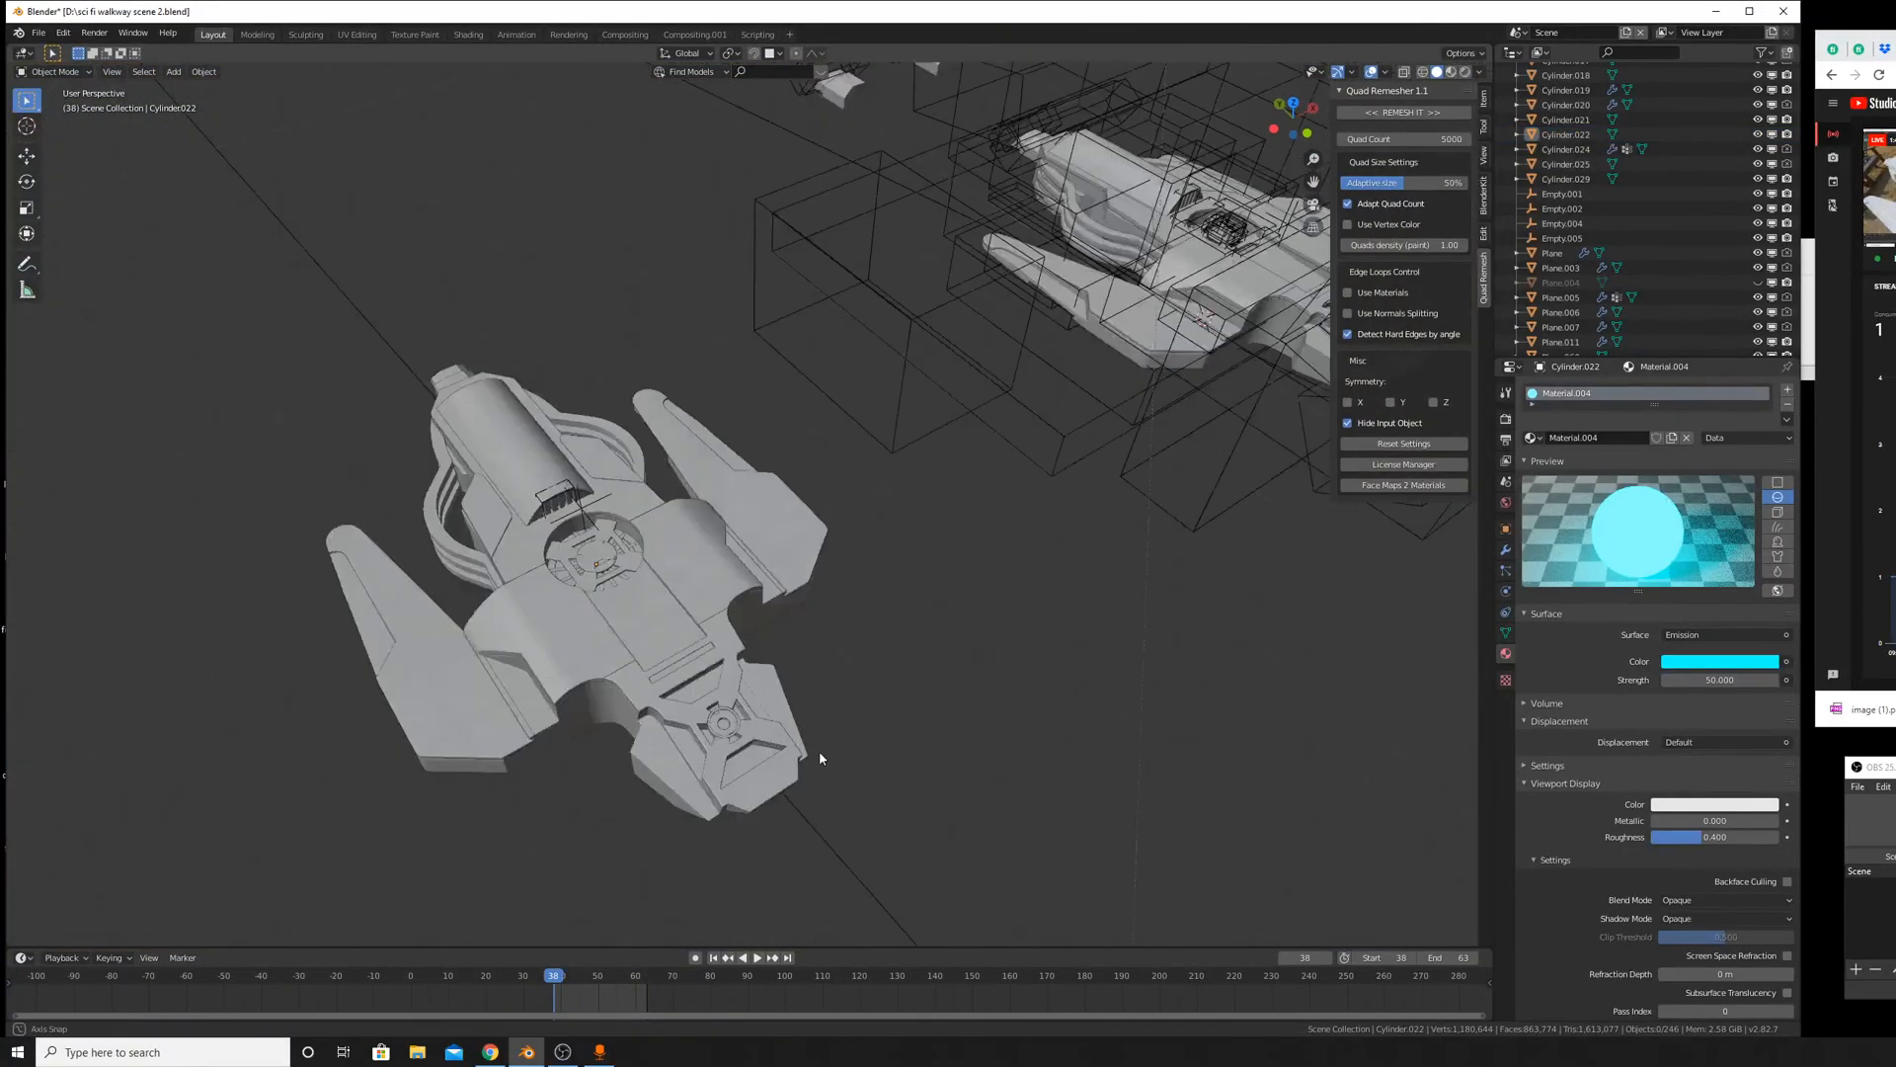
# Examine the ship's wings, main hull and nose plate up close for surface and shading flaws.
pyautogui.scroll(5, 729, 708)
pyautogui.click(731, 705)
pyautogui.moveTo(742, 660); pyautogui.dragTo(897, 772, button='middle')
pyautogui.scroll(3, 857, 837)
pyautogui.moveTo(955, 765); pyautogui.dragTo(872, 702, button='middle')
pyautogui.scroll(-4, 872, 702)
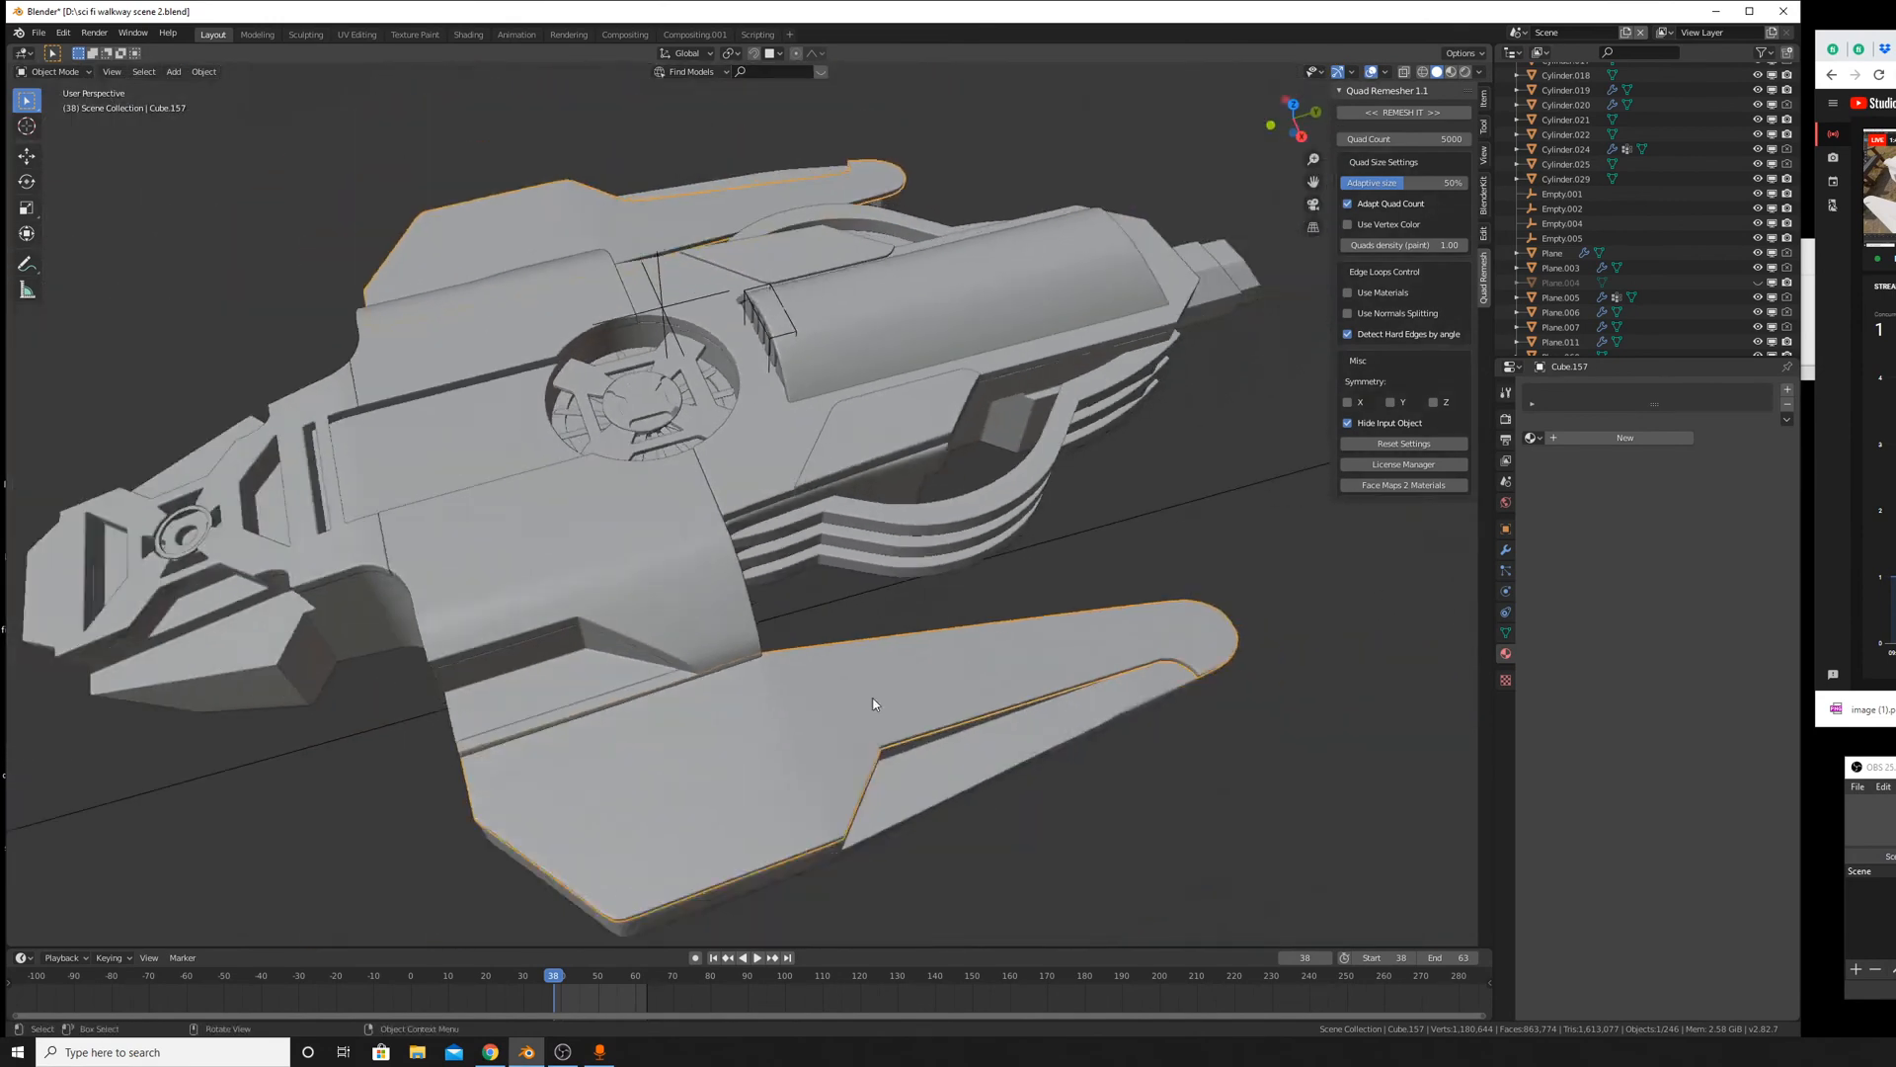
pyautogui.moveTo(610, 531); pyautogui.dragTo(967, 576, button='middle')
pyautogui.scroll(5, 775, 380)
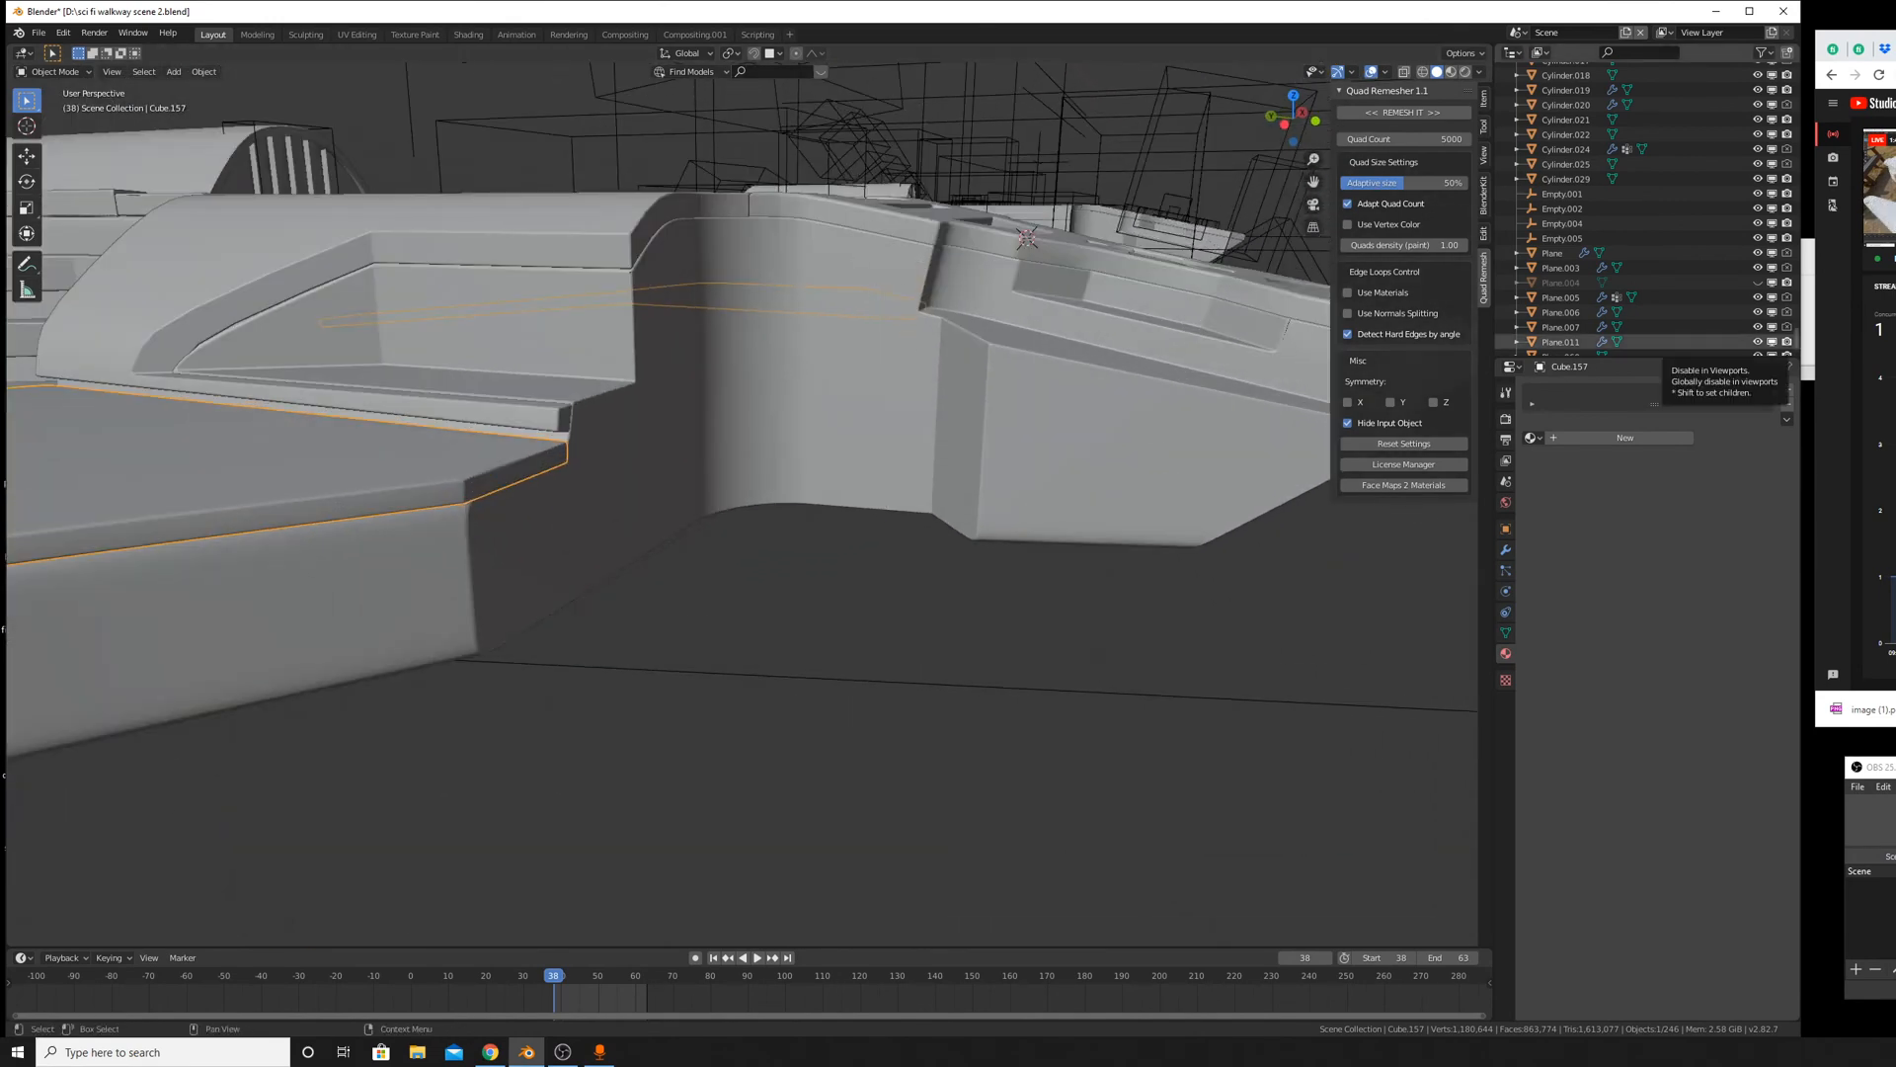
pyautogui.moveTo(1272, 213); pyautogui.dragTo(1016, 359, button='middle')
pyautogui.scroll(-5, 980, 271)
pyautogui.scroll(4, 1007, 414)
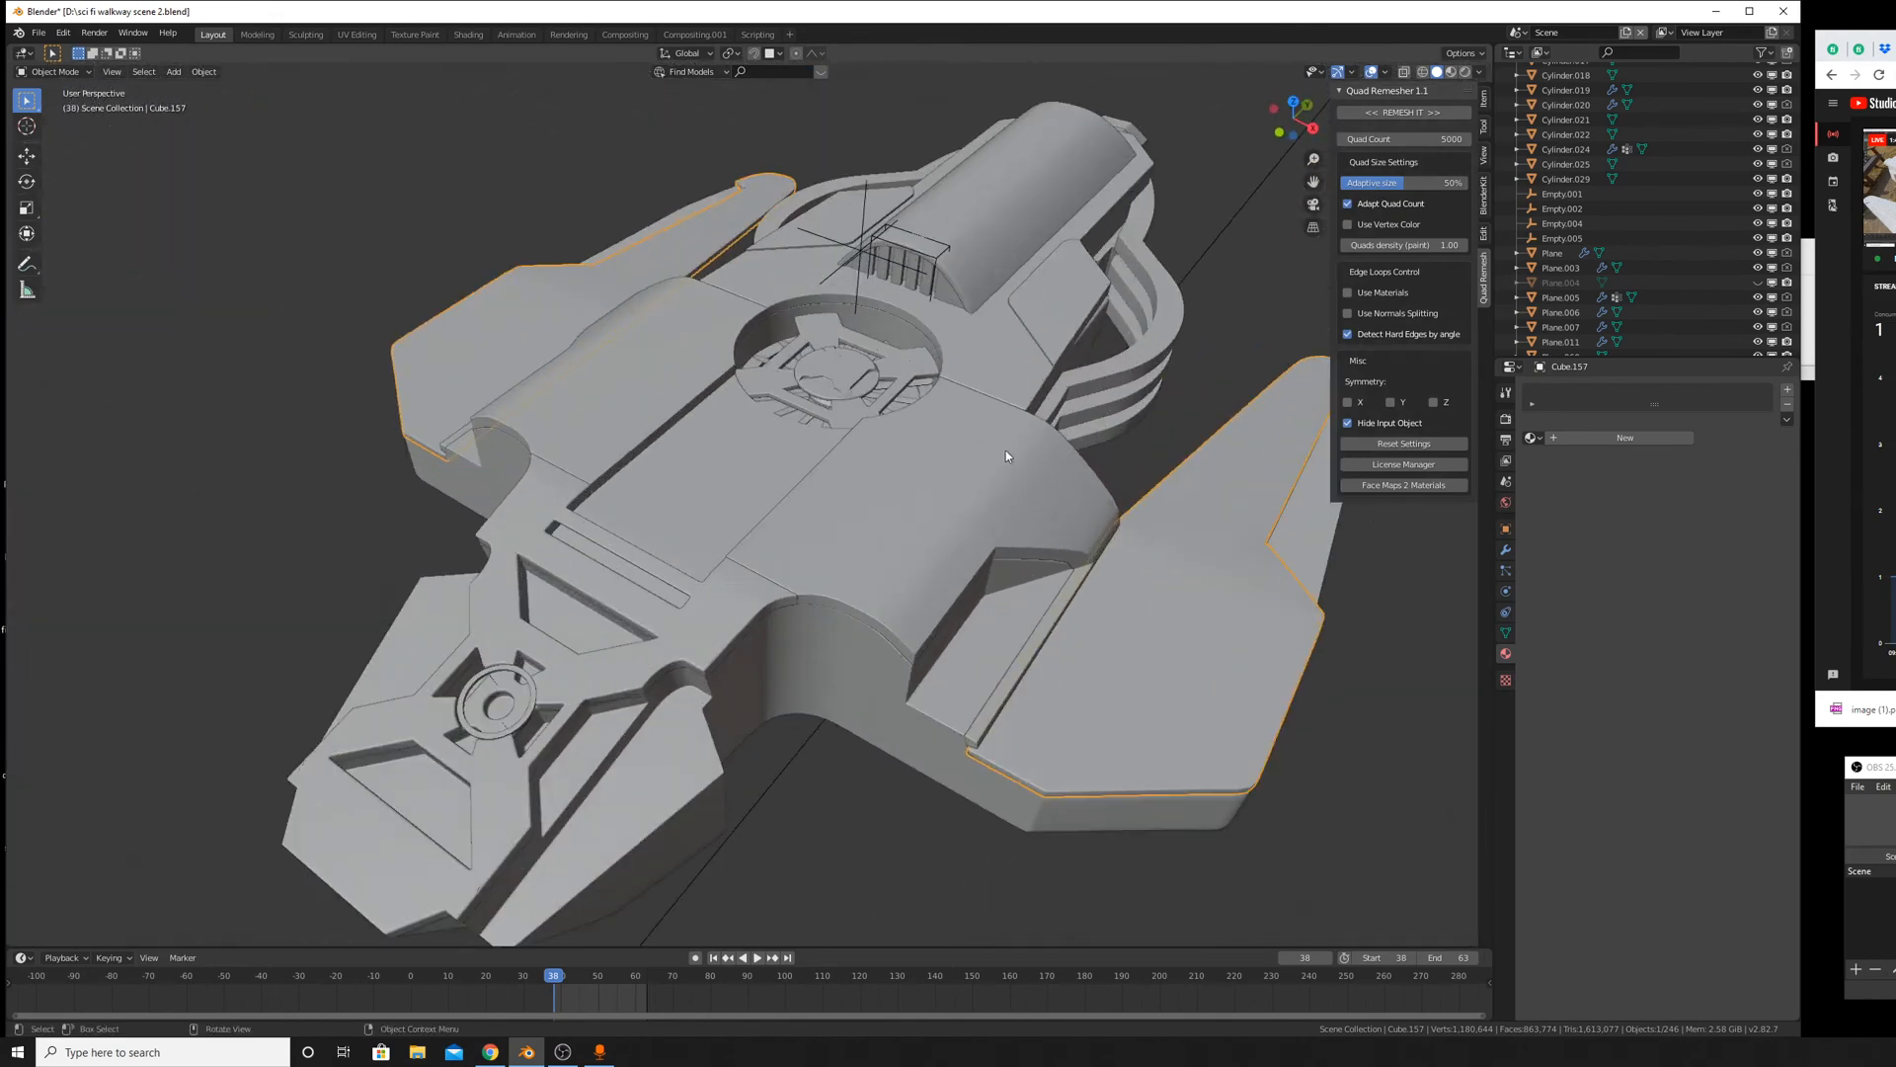
pyautogui.click(892, 527)
pyautogui.scroll(-5, 938, 458)
pyautogui.scroll(6, 673, 561)
pyautogui.moveTo(673, 561); pyautogui.dragTo(722, 488, button='middle')
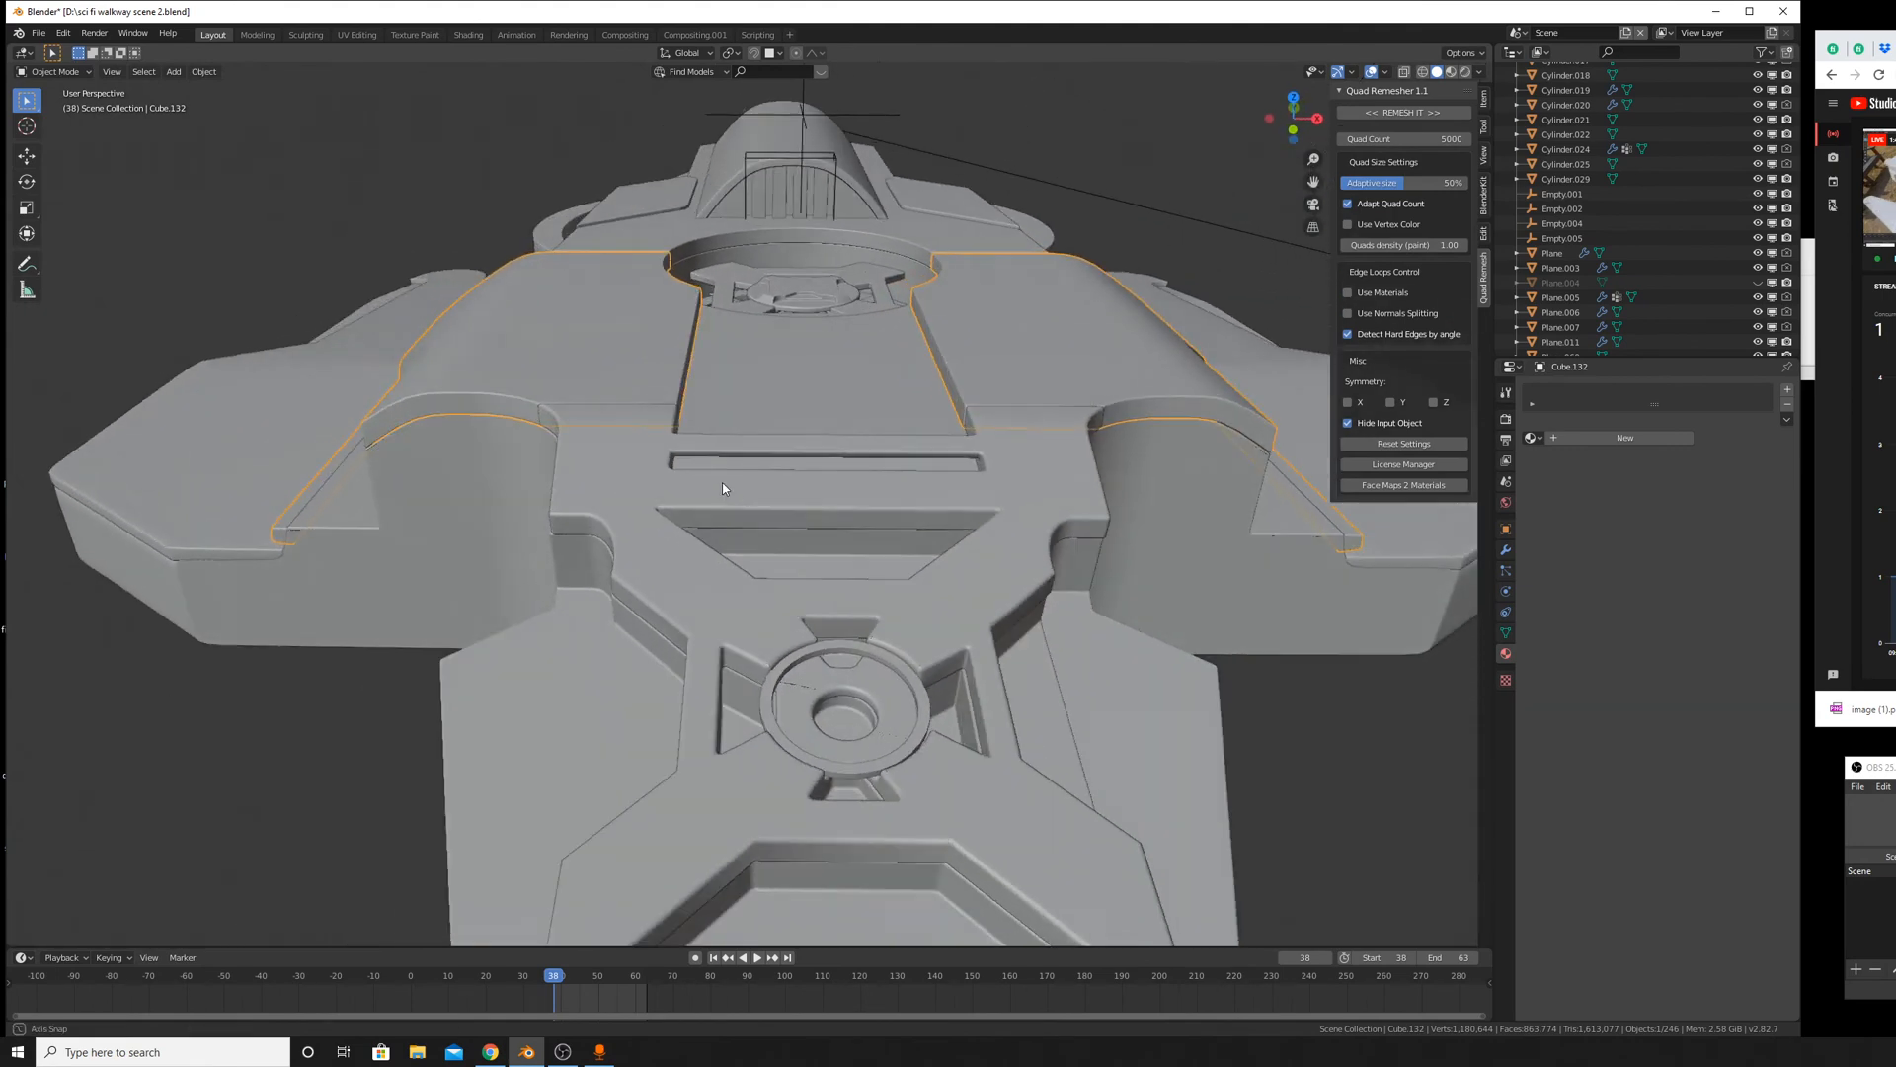
pyautogui.scroll(-2, 731, 489)
pyautogui.keyDown('shift'); pyautogui.moveTo(920, 593); pyautogui.dragTo(884, 559, button='middle'); pyautogui.keyUp('shift')
pyautogui.scroll(4, 818, 593)
pyautogui.keyDown('shift'); pyautogui.moveTo(821, 632); pyautogui.dragTo(820, 560, button='middle'); pyautogui.keyUp('shift')
pyautogui.scroll(-4, 937, 218)
pyautogui.scroll(4, 936, 218)
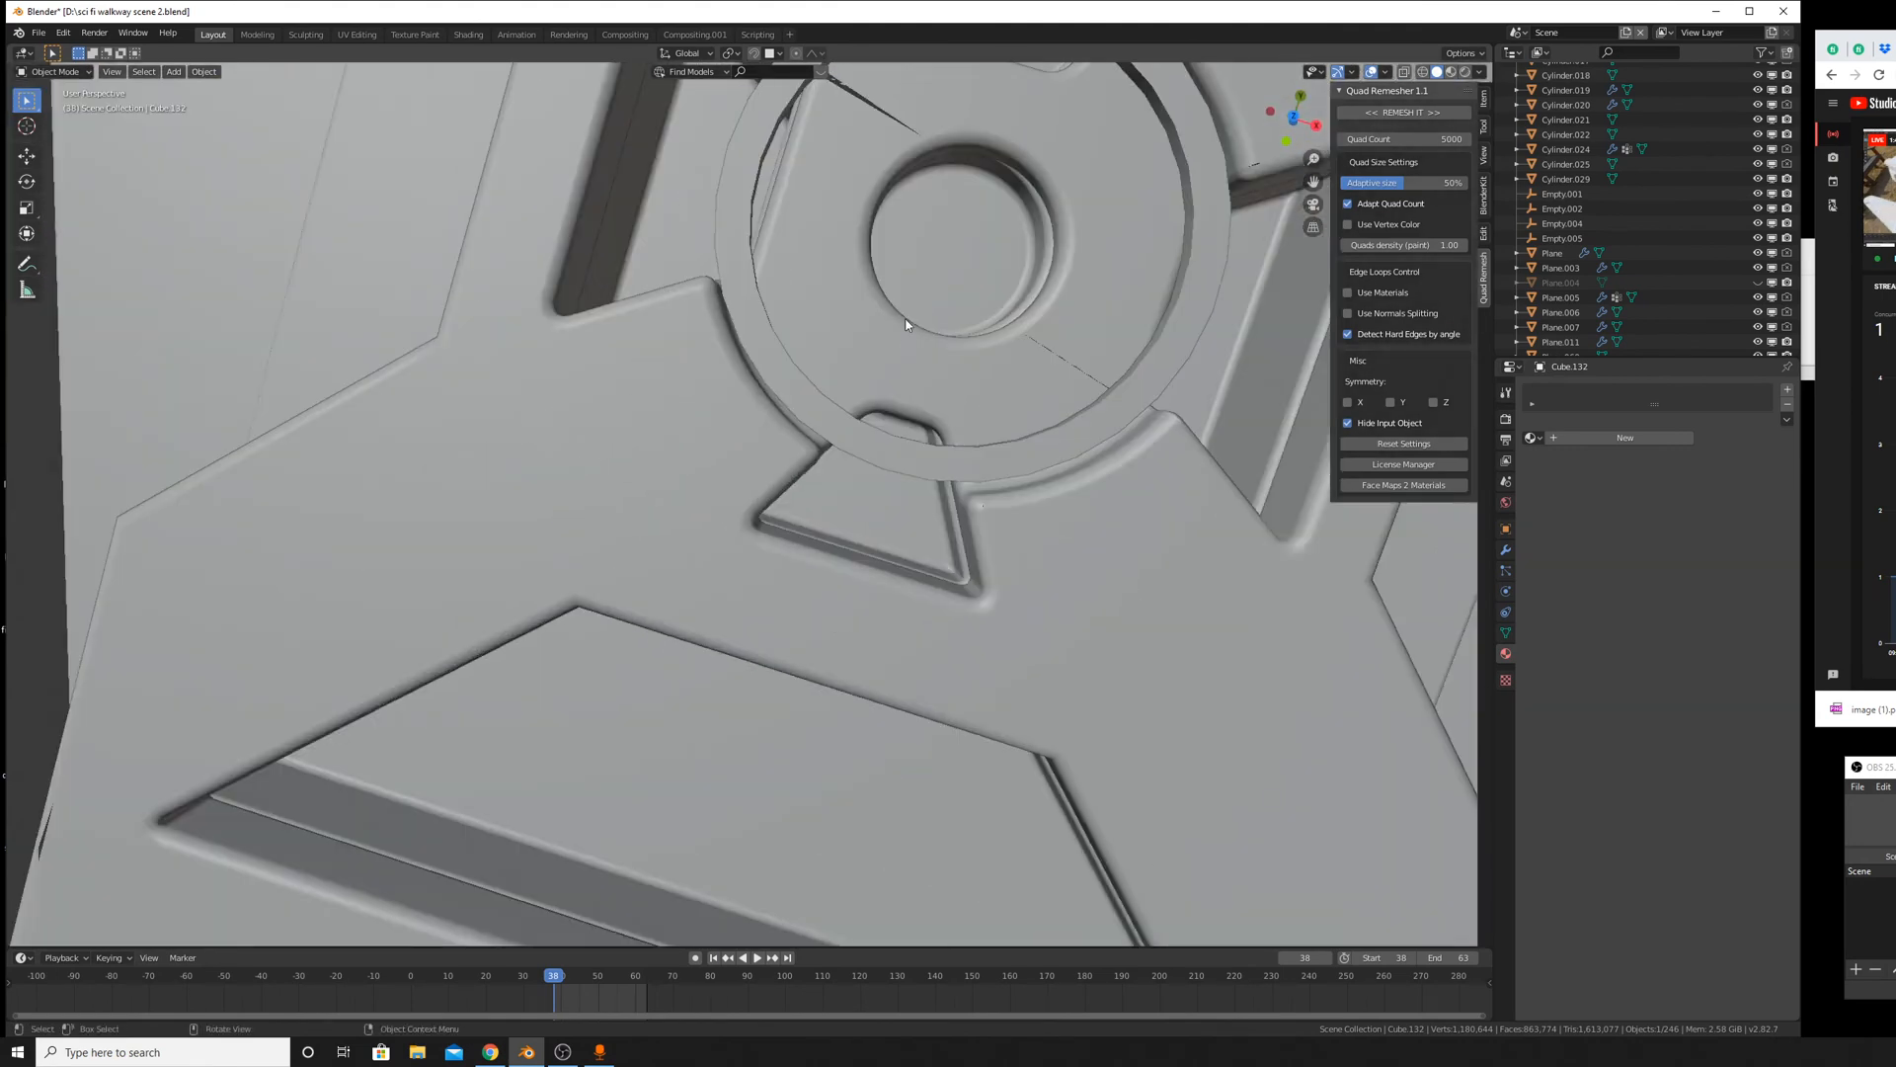
# Inspect the nose plate's mesh around its circular recess in edit mode.
pyautogui.click(869, 172)
pyautogui.keyDown('shift'); pyautogui.moveTo(869, 172); pyautogui.dragTo(816, 318, button='middle'); pyautogui.keyUp('shift')
pyautogui.press('Tab')
pyautogui.moveTo(815, 464); pyautogui.dragTo(1195, 556, button='middle')
pyautogui.scroll(3, 769, 593)
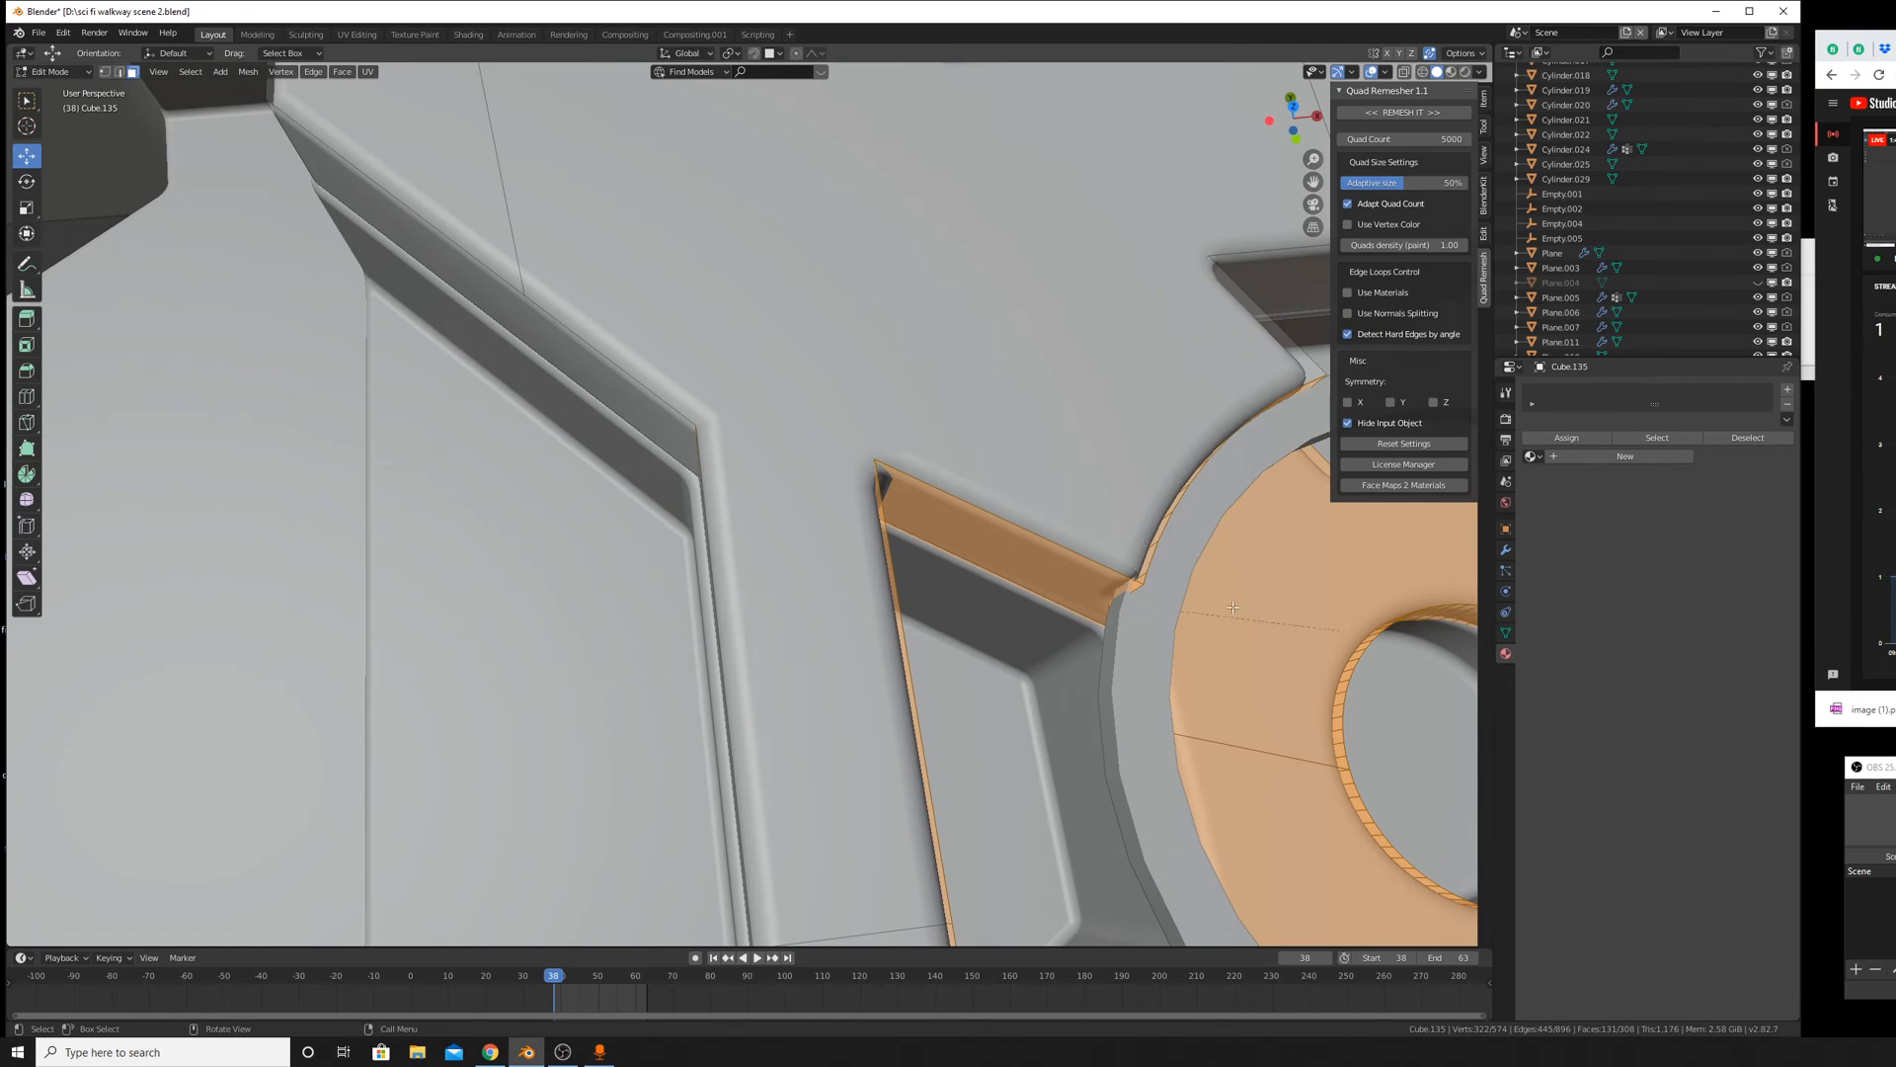
pyautogui.press('Tab')
# Raise the orange glow ring along Z clear of the nose plate's circular recess and check its mesh.
pyautogui.click(1159, 628)
pyautogui.press('g')
pyautogui.press('z')
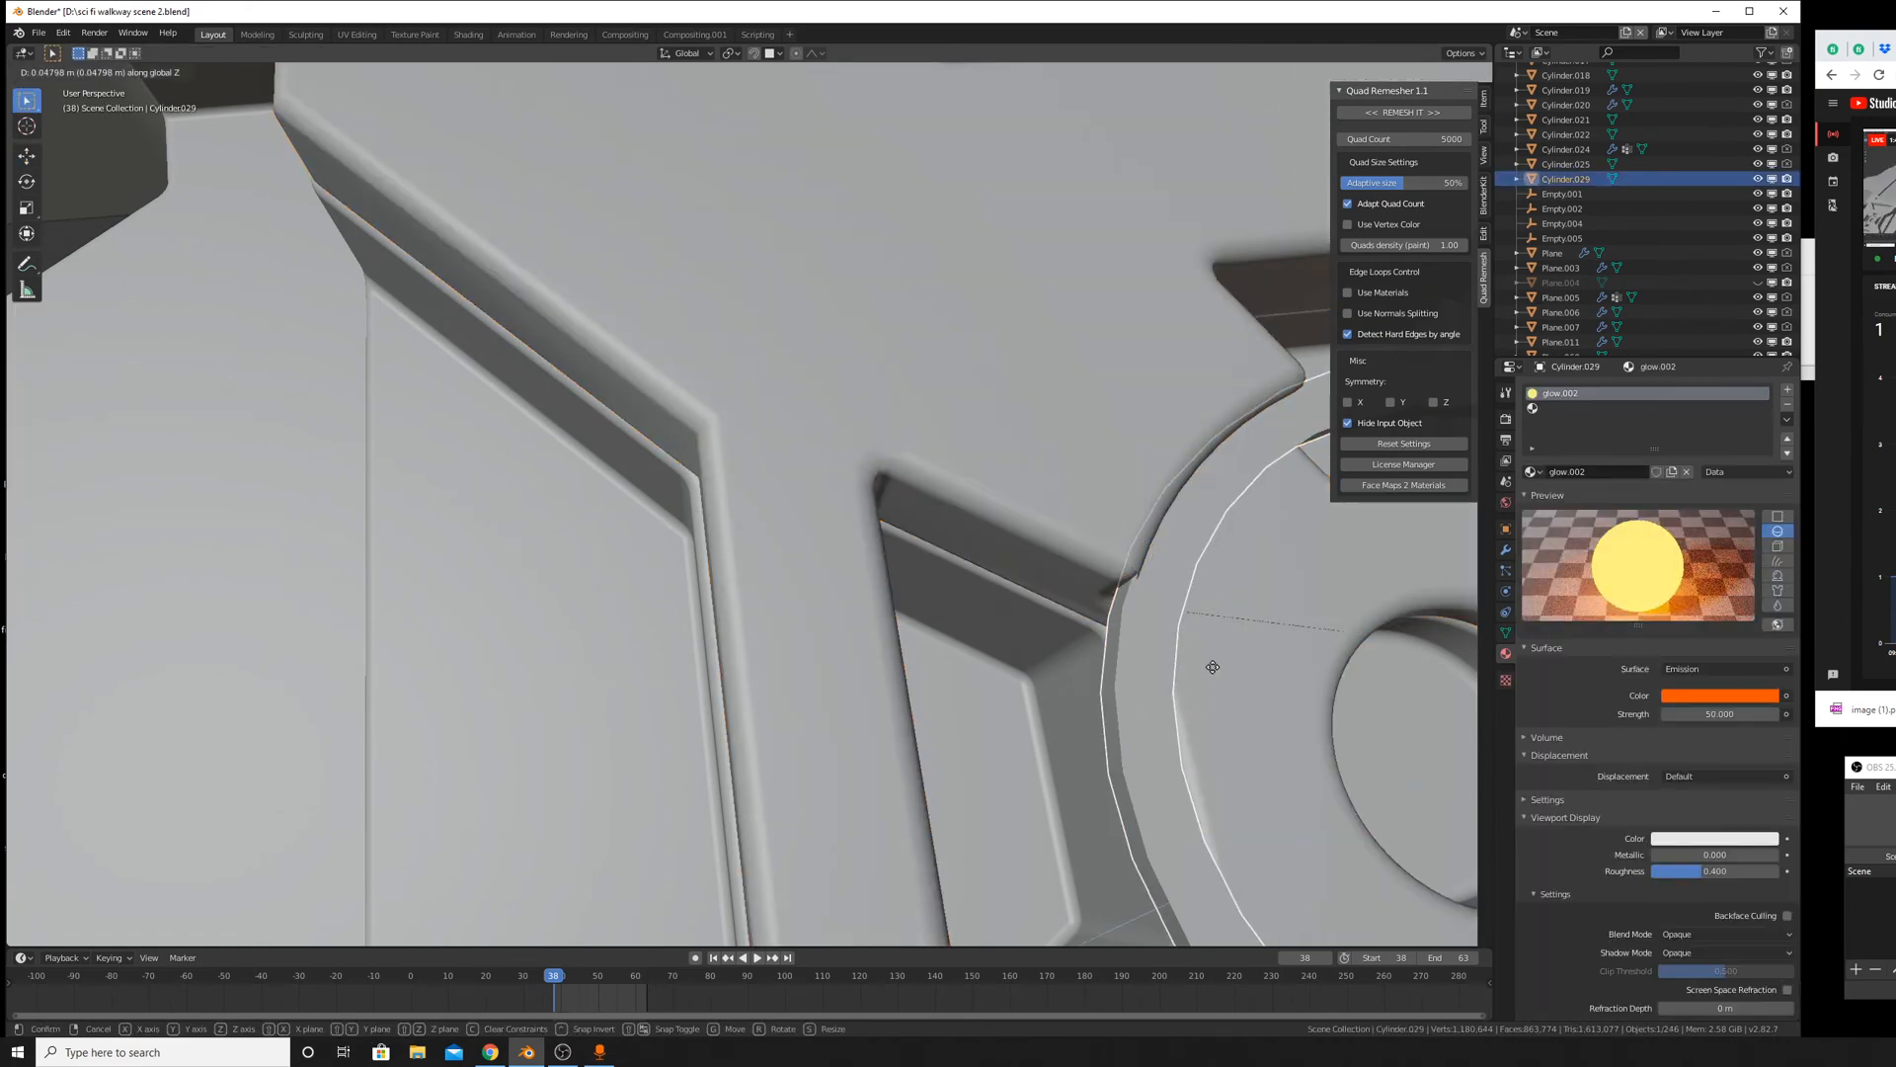
pyautogui.click(1445, 595)
pyautogui.press('Tab')
pyautogui.scroll(6, 957, 580)
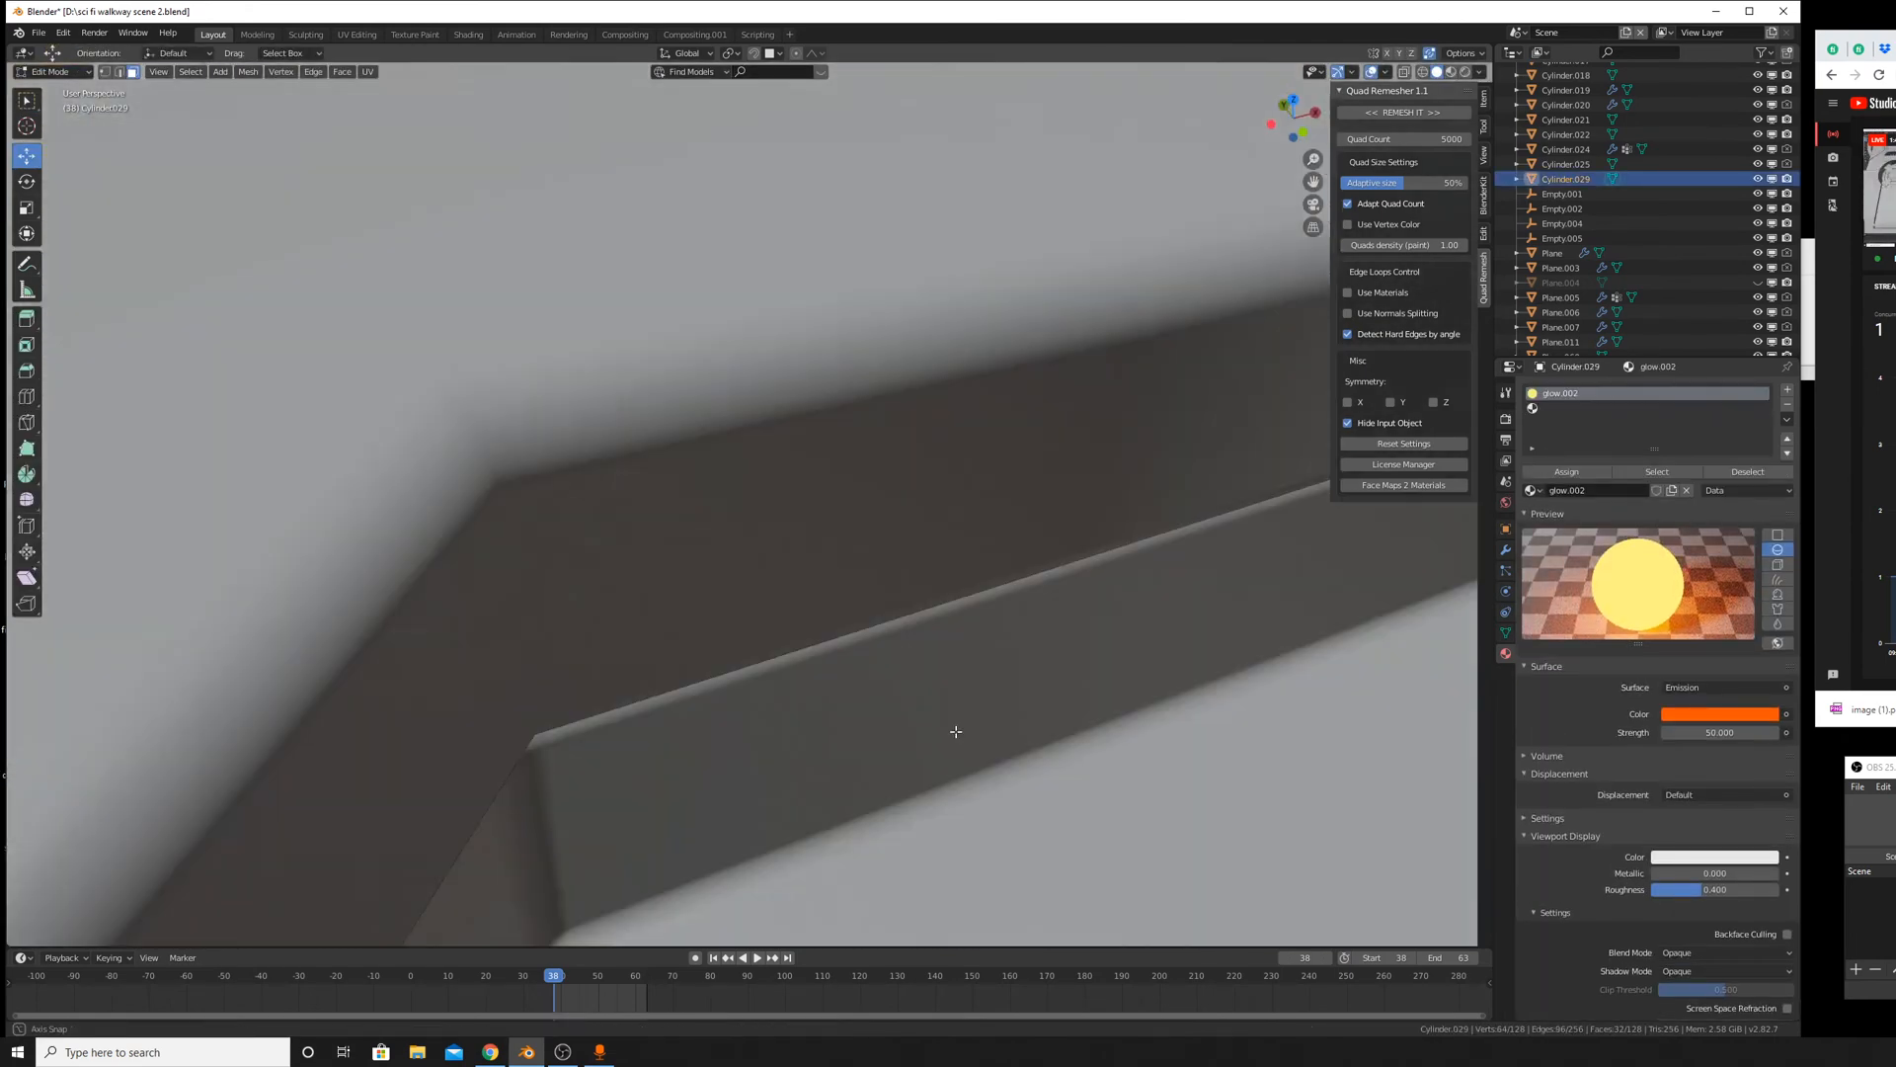
pyautogui.scroll(-8, 957, 580)
pyautogui.scroll(2, 642, 553)
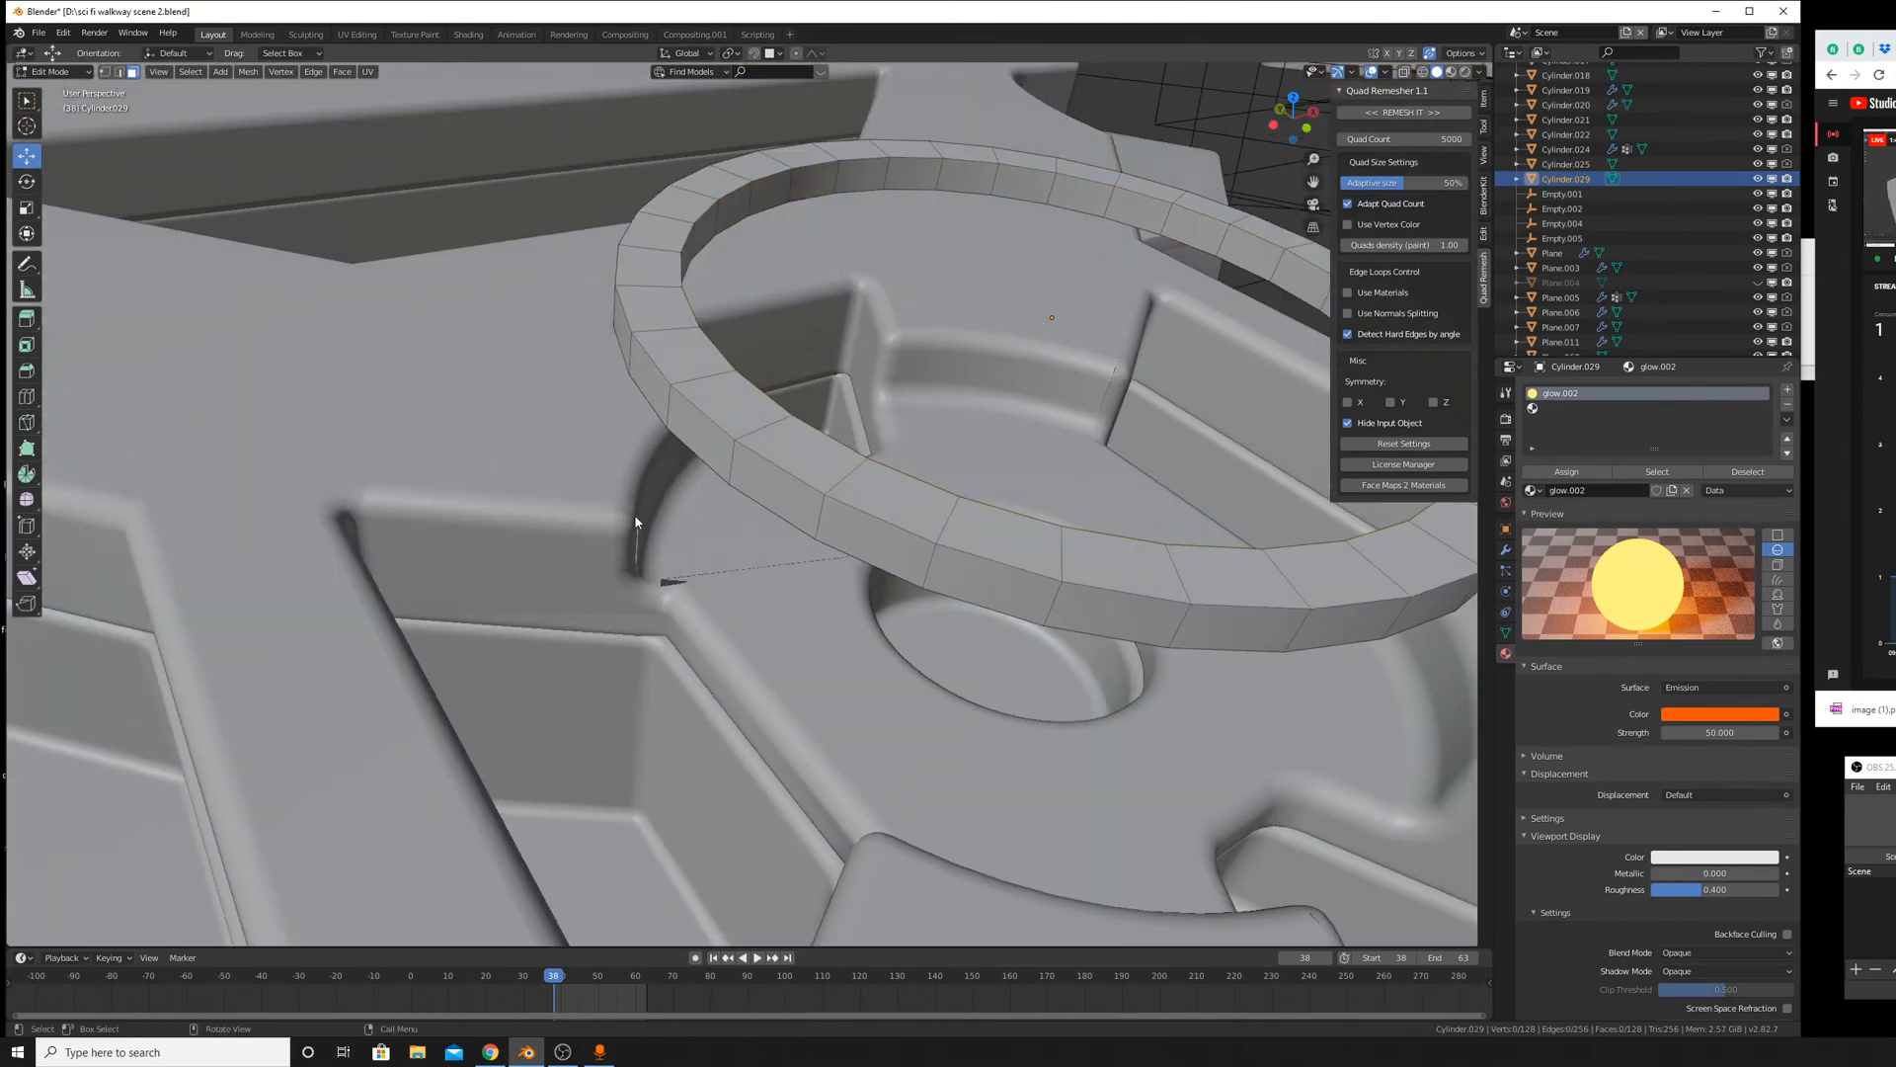
pyautogui.press('Tab')
# Edge-slide the first vertical edge of the nose recess's curved wall away from its corner beside the shading artifact.
pyautogui.click(649, 580)
pyautogui.press('Tab')
pyautogui.scroll(5, 667, 588)
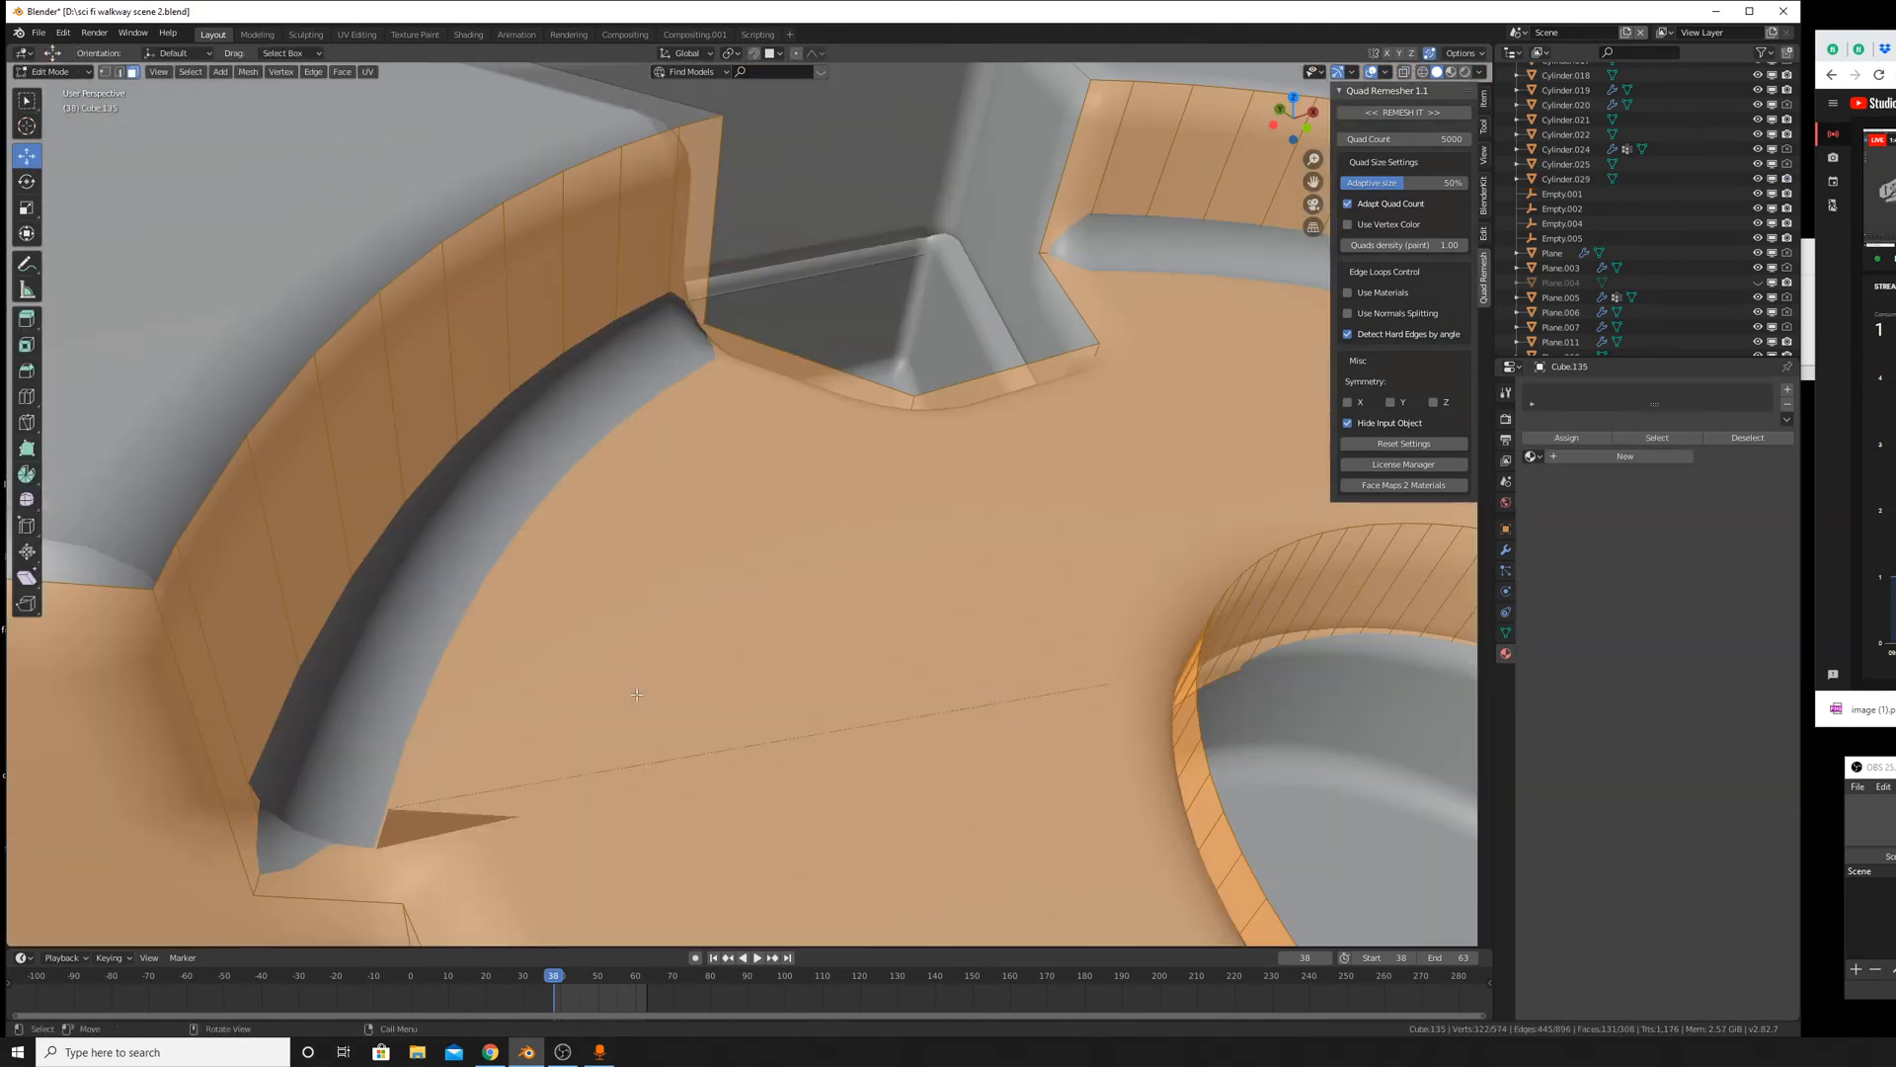
pyautogui.click(237, 750)
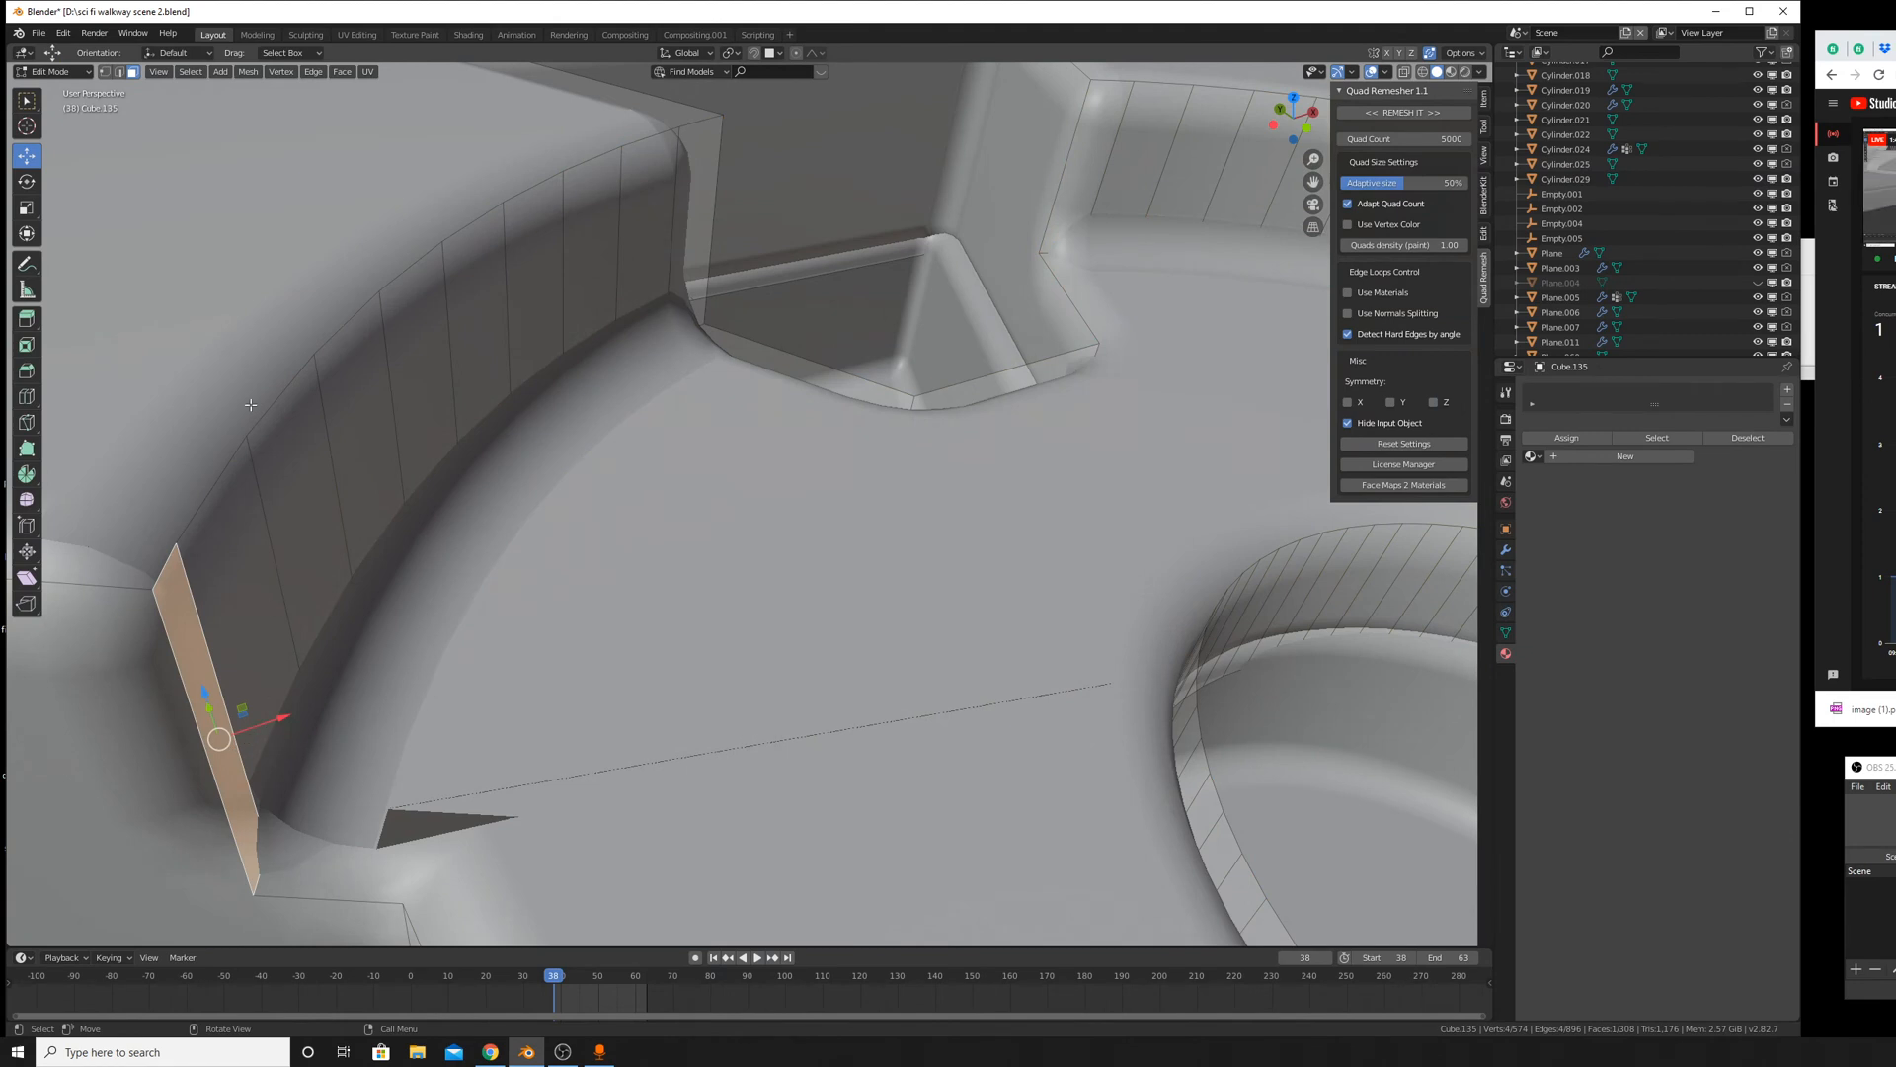
pyautogui.click(120, 72)
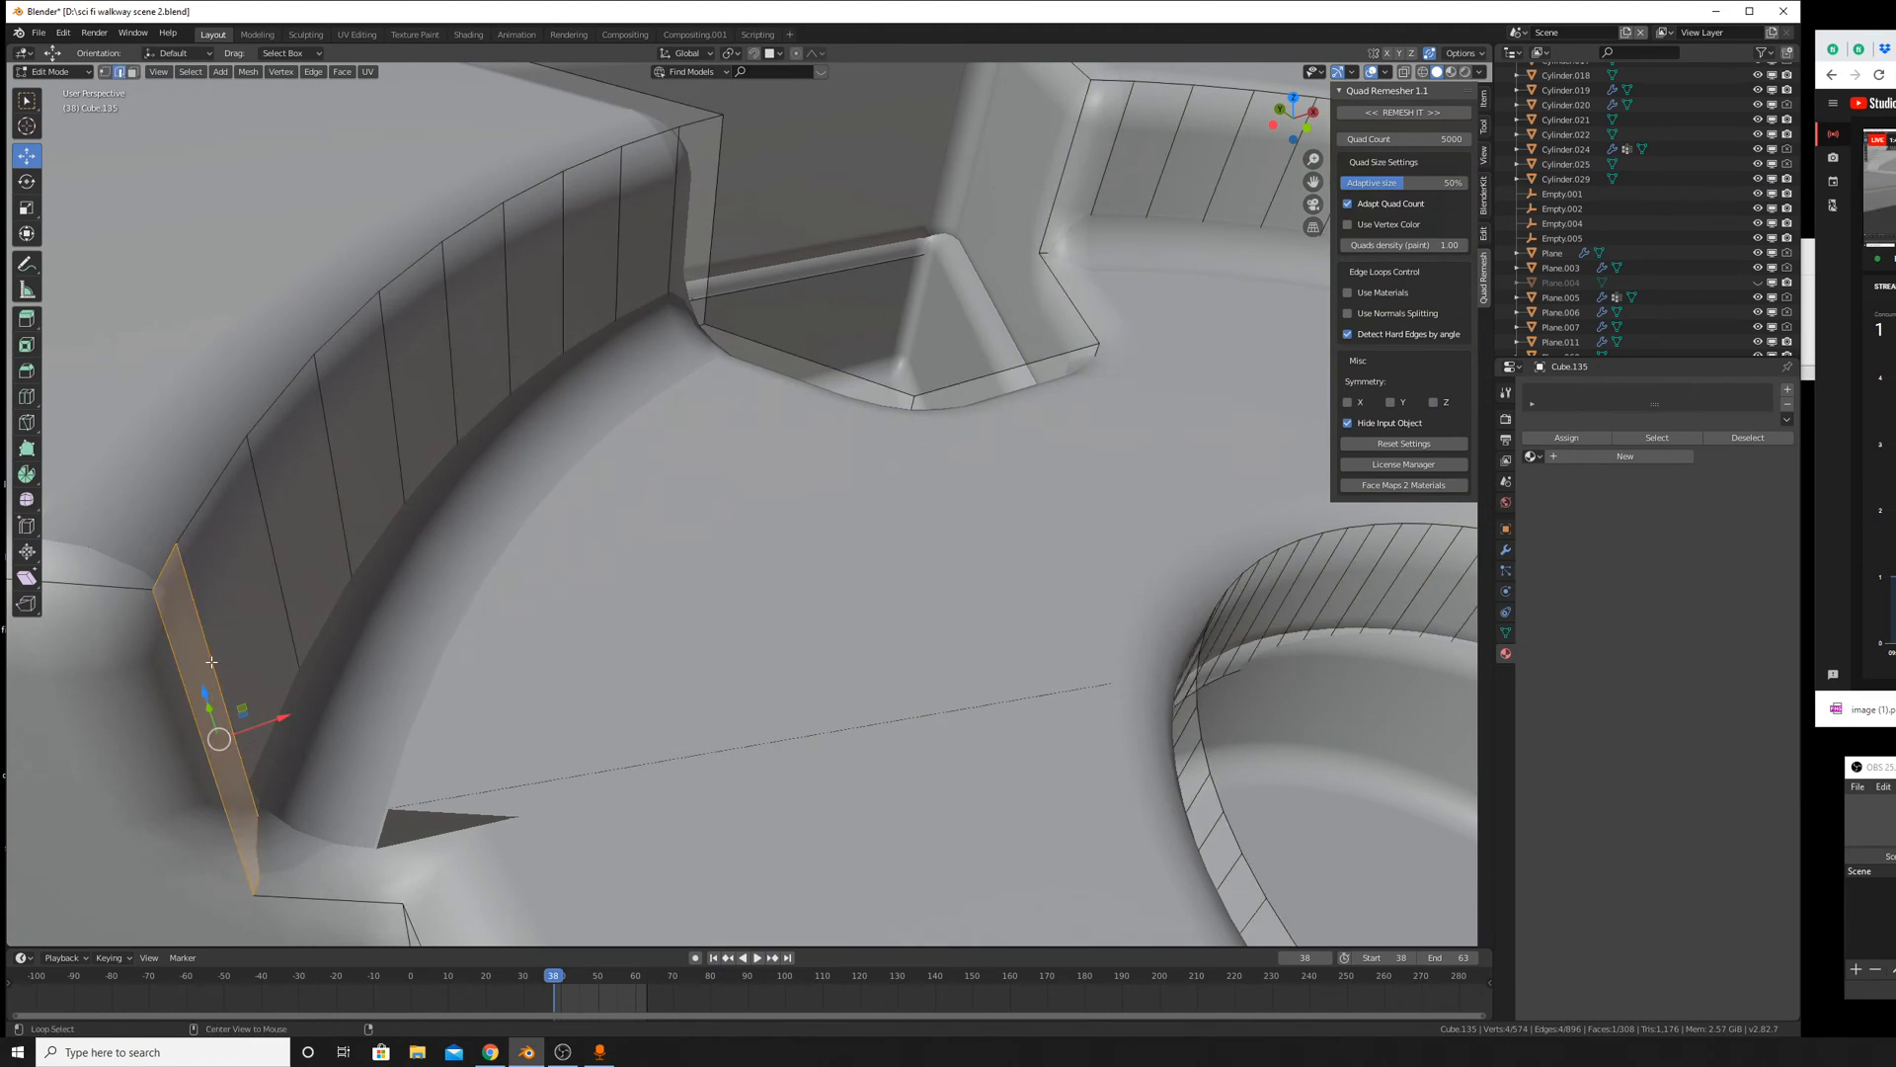
pyautogui.click(221, 710)
pyautogui.press('g')
pyautogui.press('g')
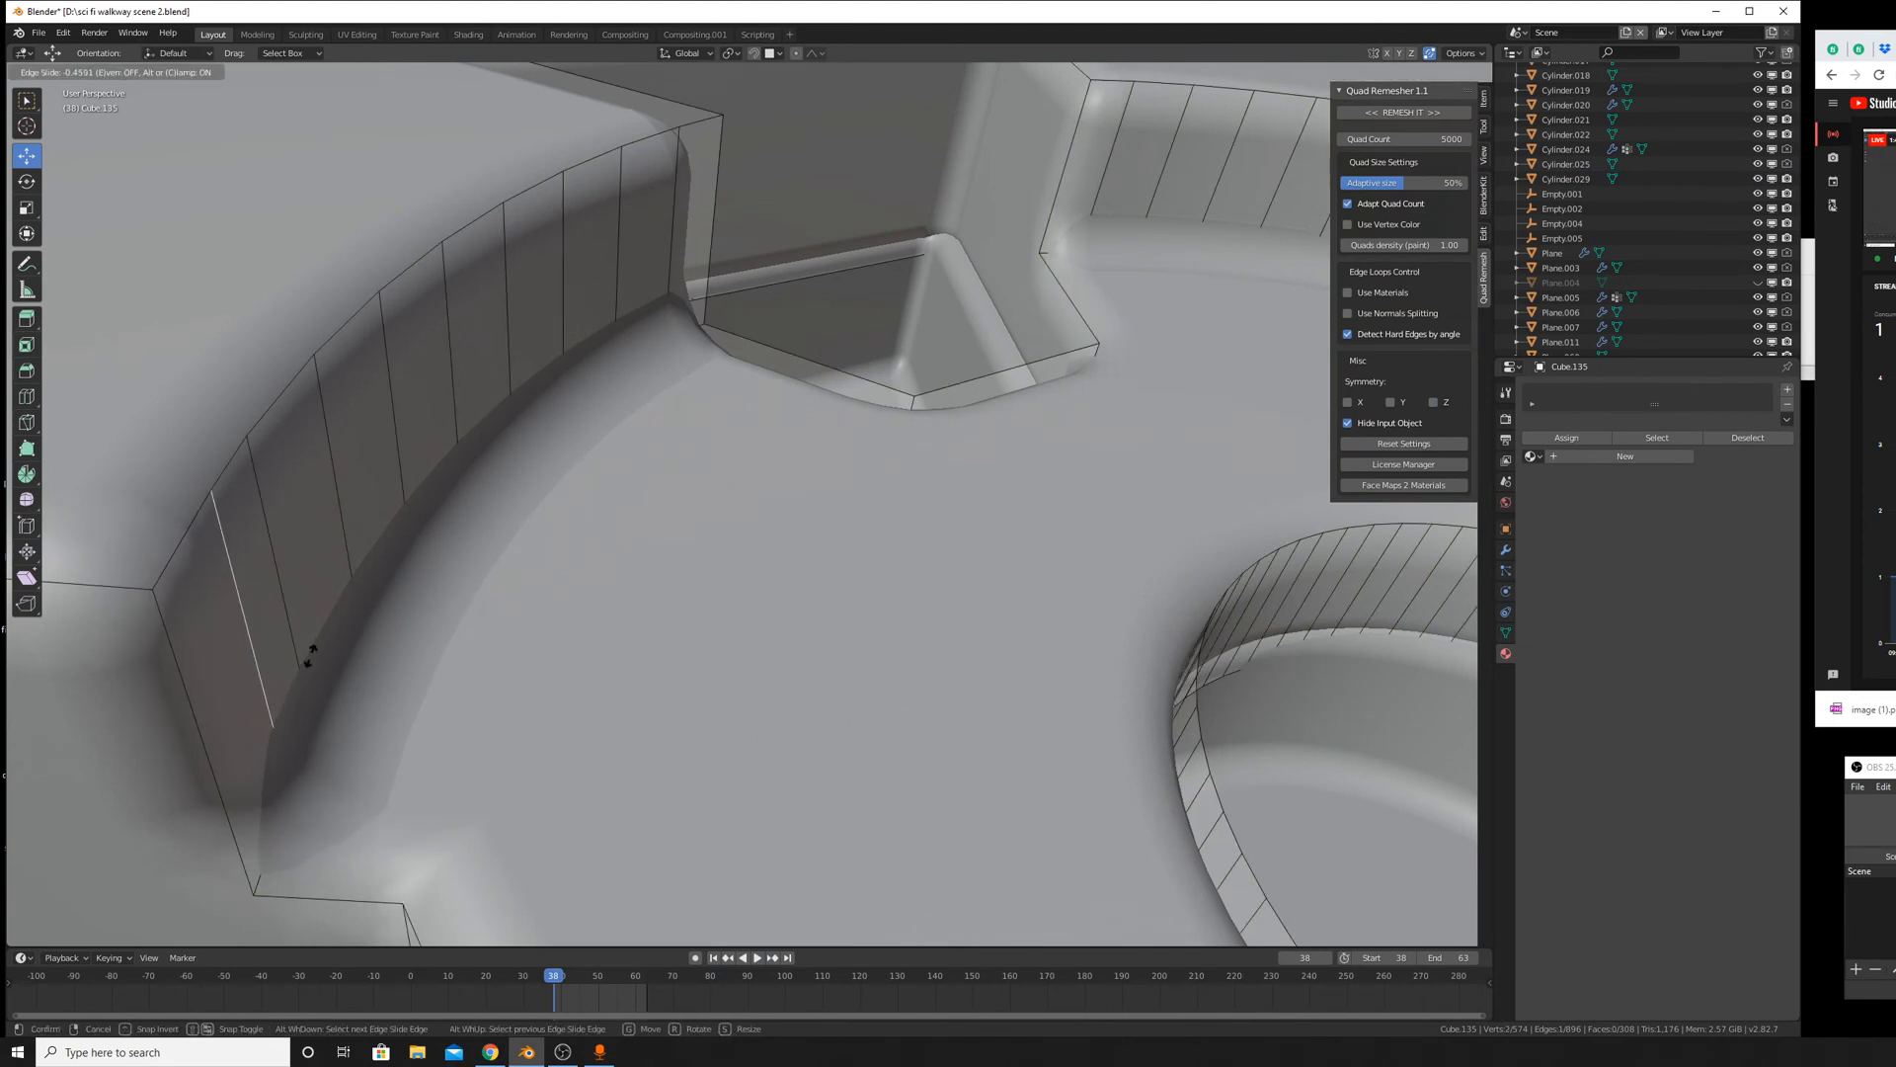
pyautogui.click(309, 655)
pyautogui.press('Tab')
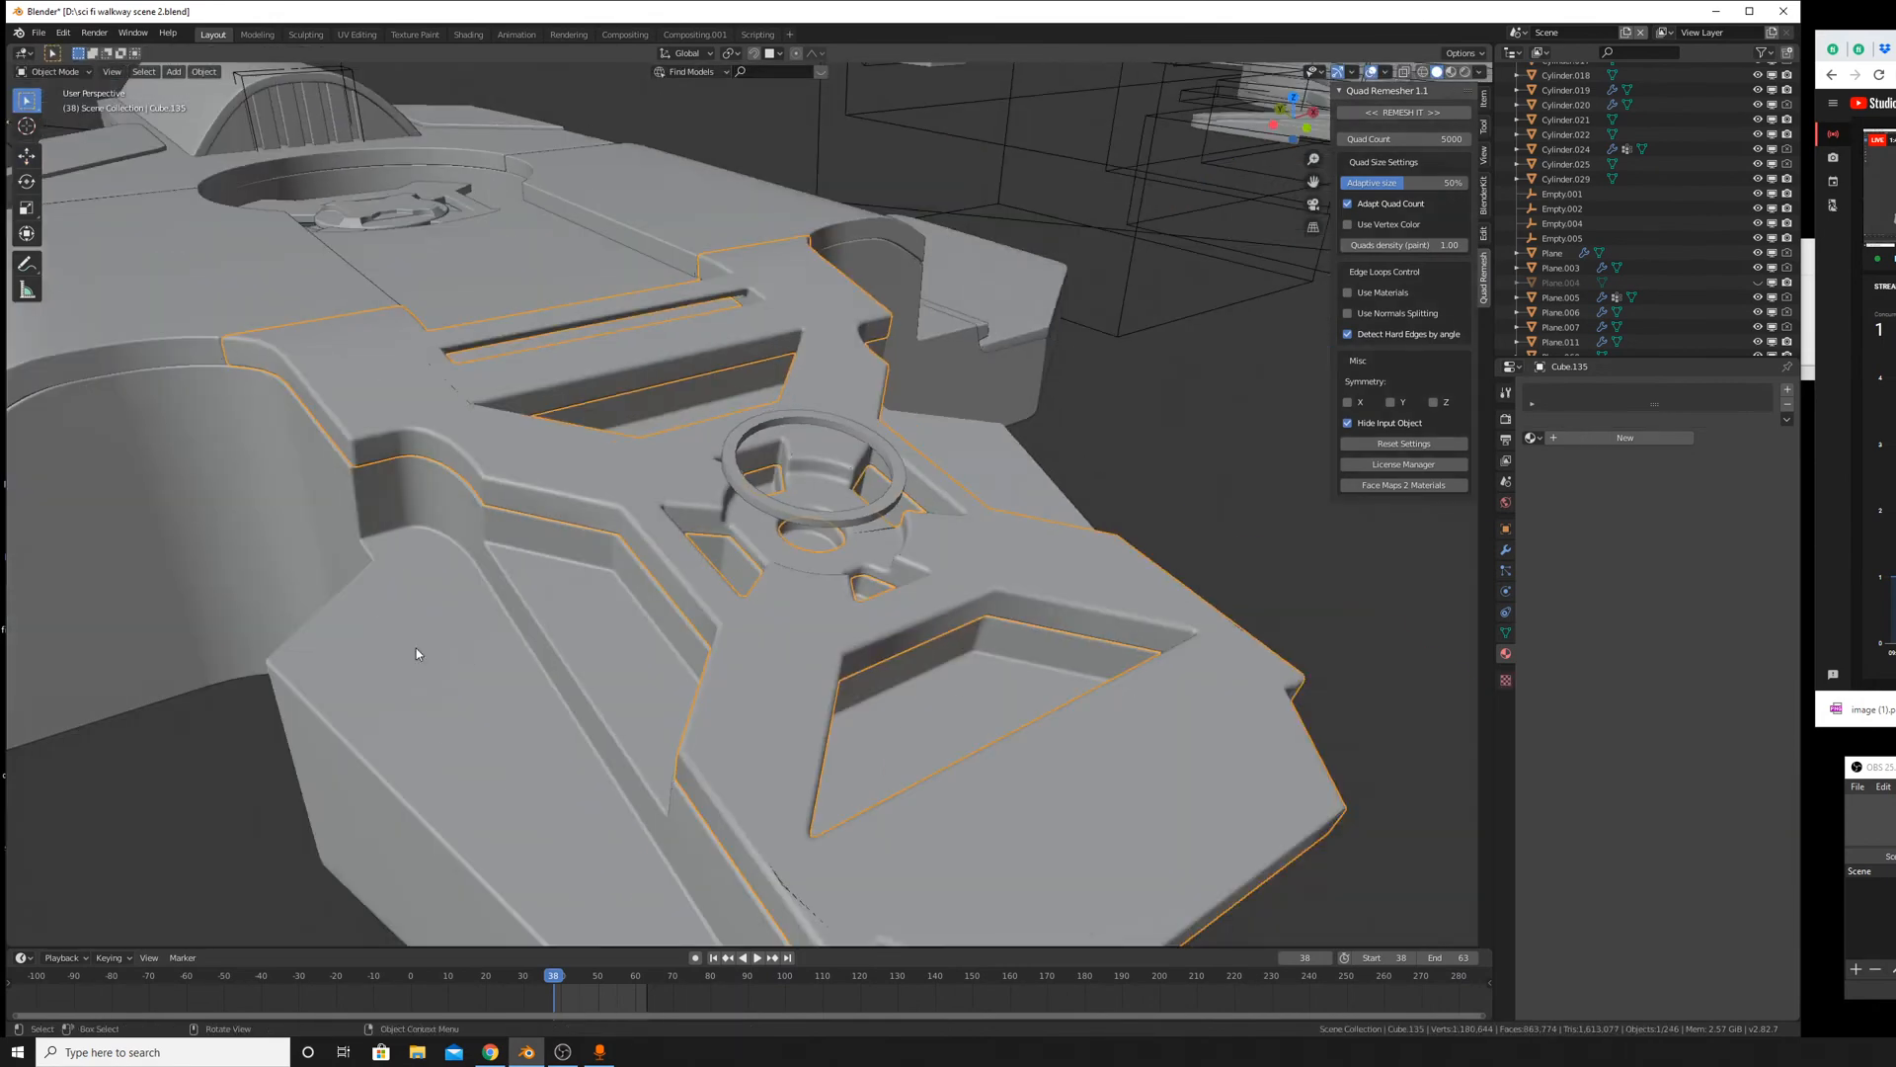
# Edge-slide the end edge of the recess wall beside the other shading artifact, near the neighboring angled cutout.
pyautogui.press('Tab')
pyautogui.moveTo(701, 734); pyautogui.dragTo(790, 642, button='middle')
pyautogui.scroll(5, 863, 548)
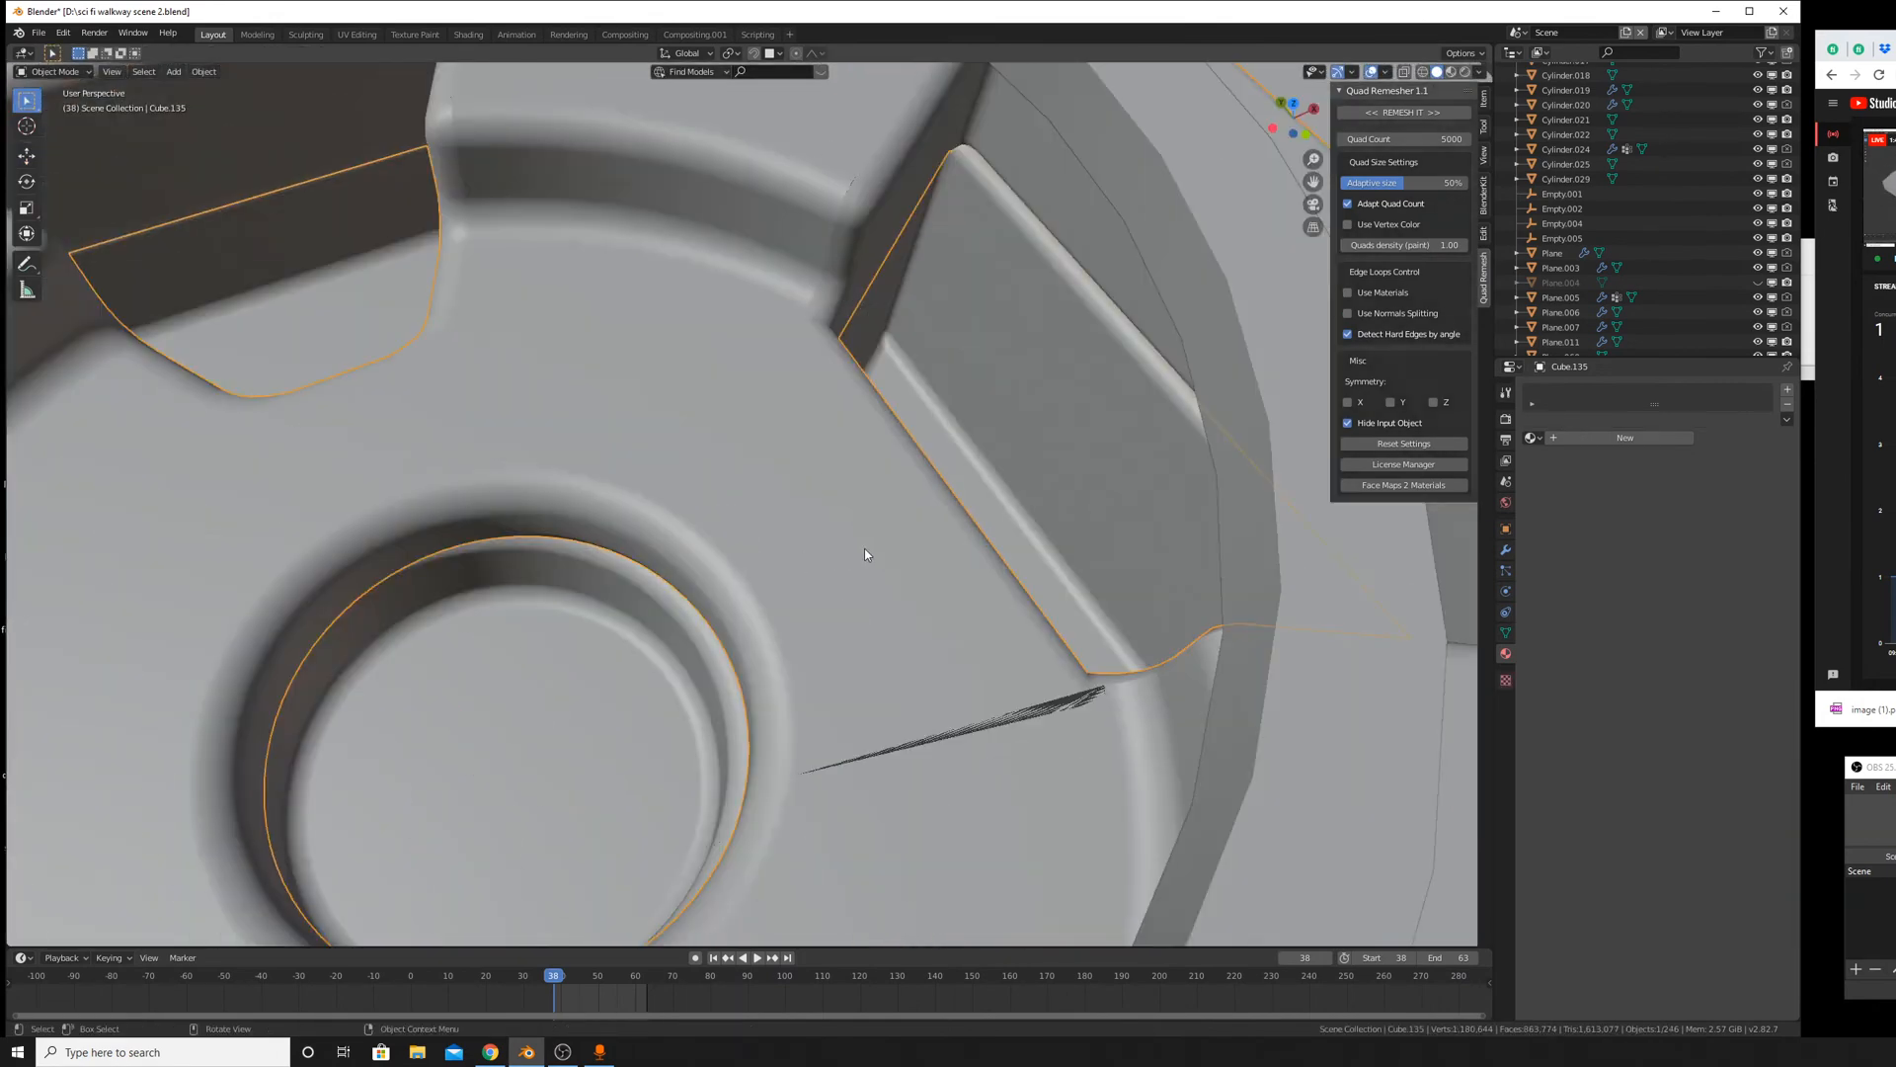
pyautogui.click(1242, 724)
pyautogui.press('g')
pyautogui.press('g')
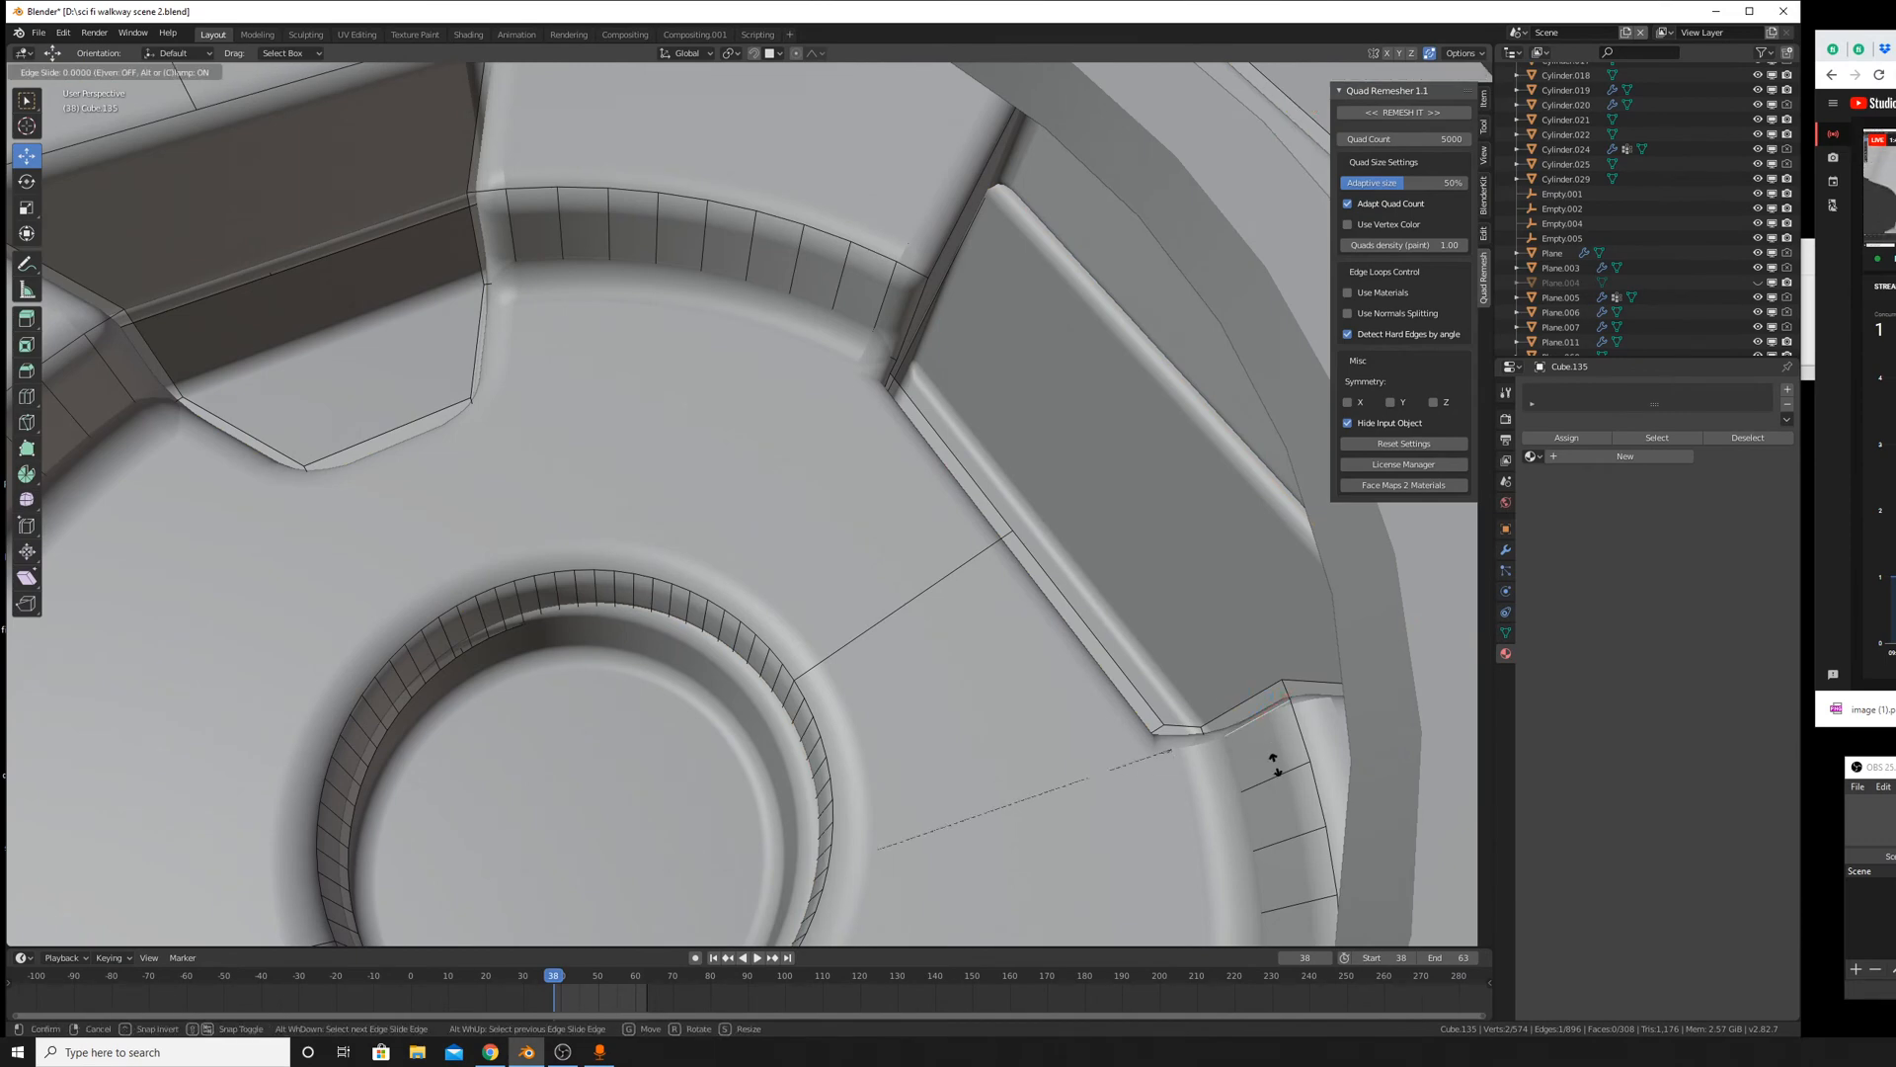
pyautogui.click(1273, 771)
pyautogui.press('Tab')
pyautogui.press('Tab')
pyautogui.press('Tab')
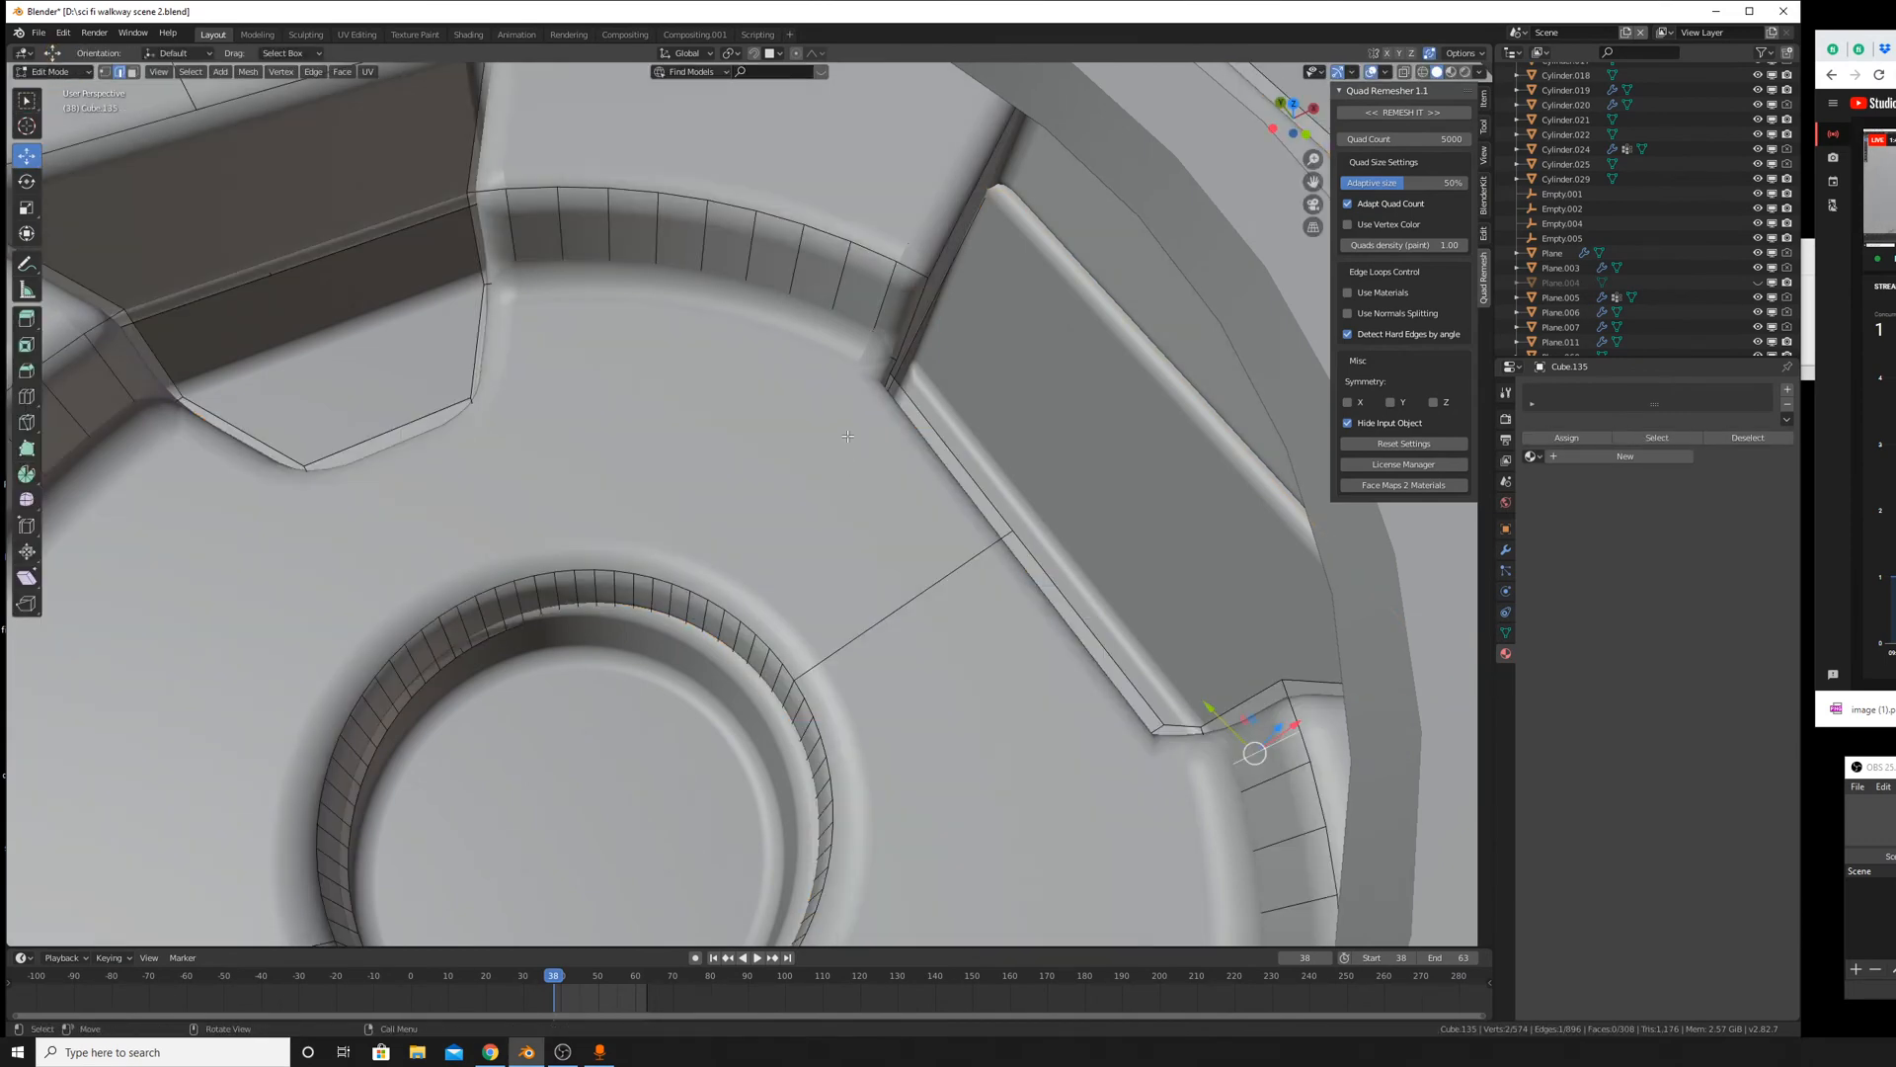
# Lower the orange glow ring 1.33 m along Z back into the nose plate's circular recess.
pyautogui.scroll(-7, 753, 438)
pyautogui.moveTo(470, 474); pyautogui.dragTo(612, 481, button='middle')
pyautogui.moveTo(1246, 544); pyautogui.dragTo(1093, 699, button='middle')
pyautogui.scroll(4, 742, 599)
pyautogui.scroll(-5, 742, 599)
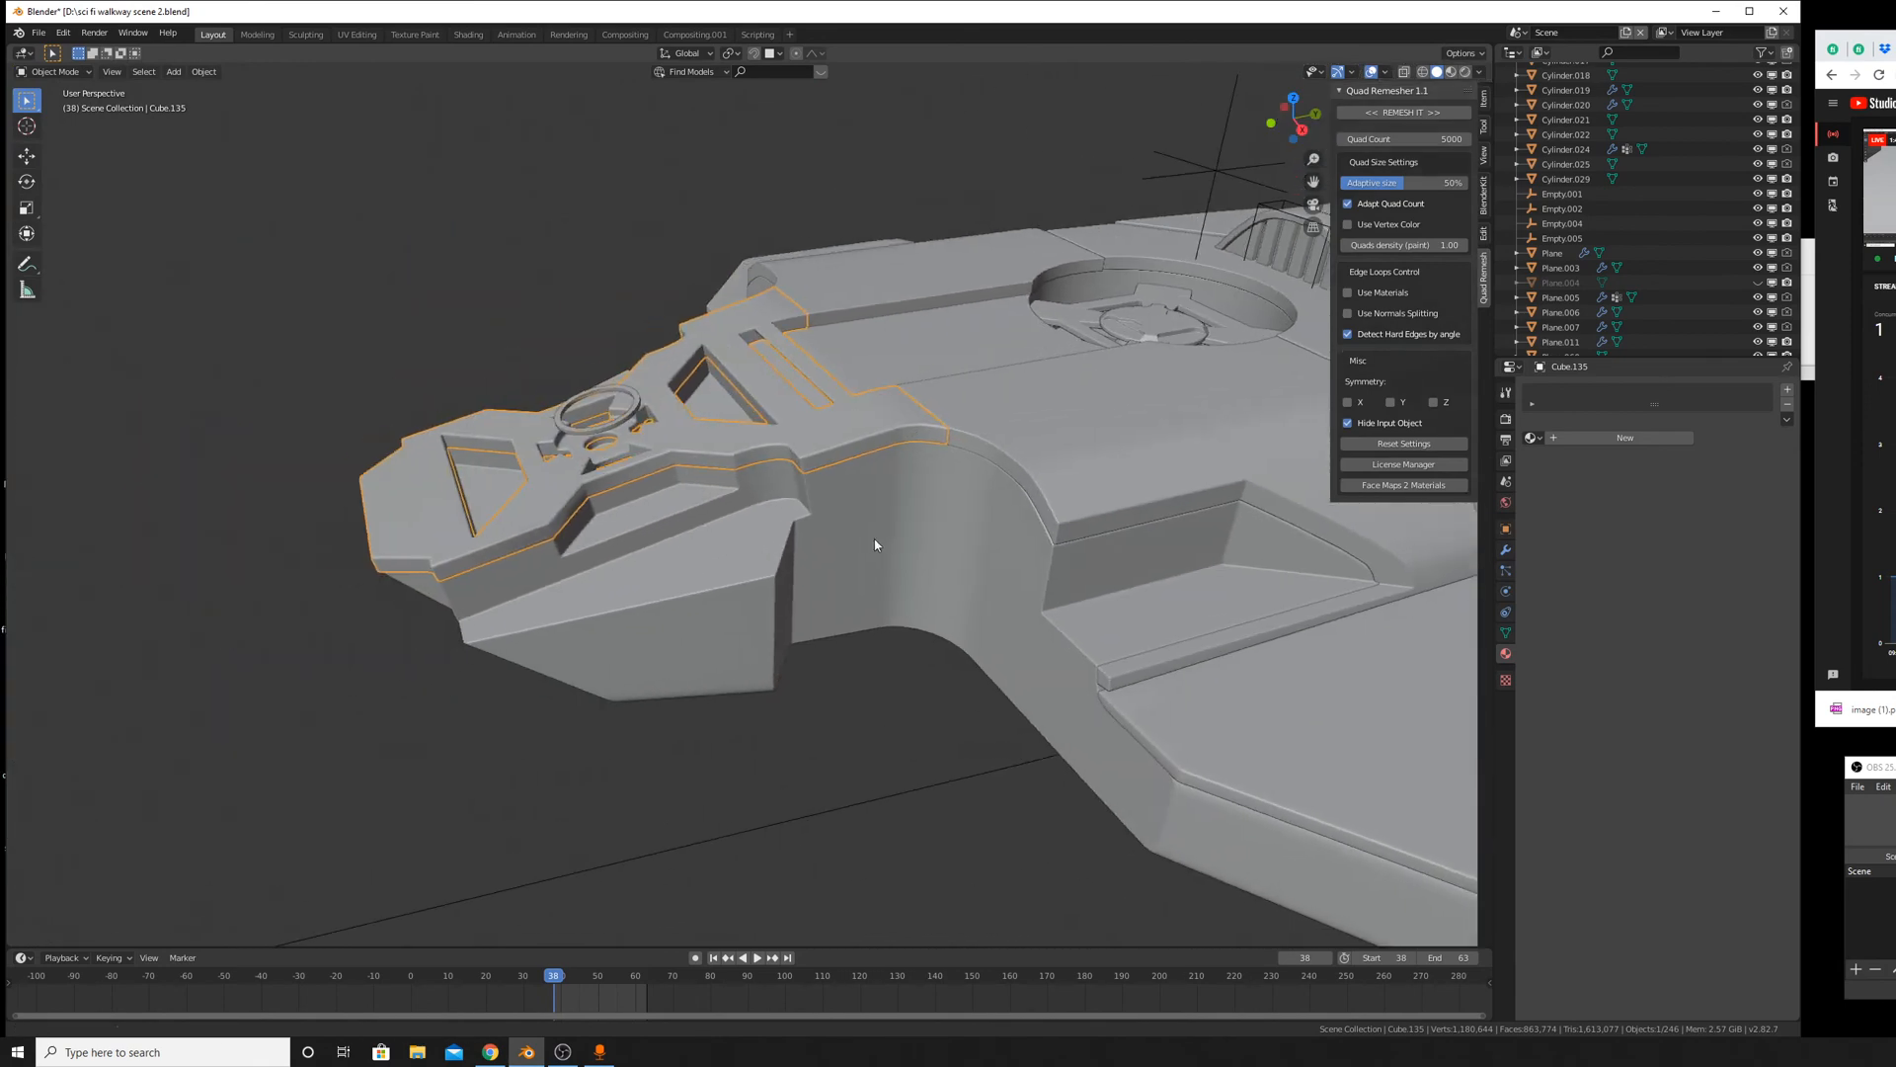
pyautogui.moveTo(874, 537); pyautogui.dragTo(751, 425, button='middle')
pyautogui.click(612, 397)
pyautogui.scroll(3, 779, 420)
pyautogui.press('g')
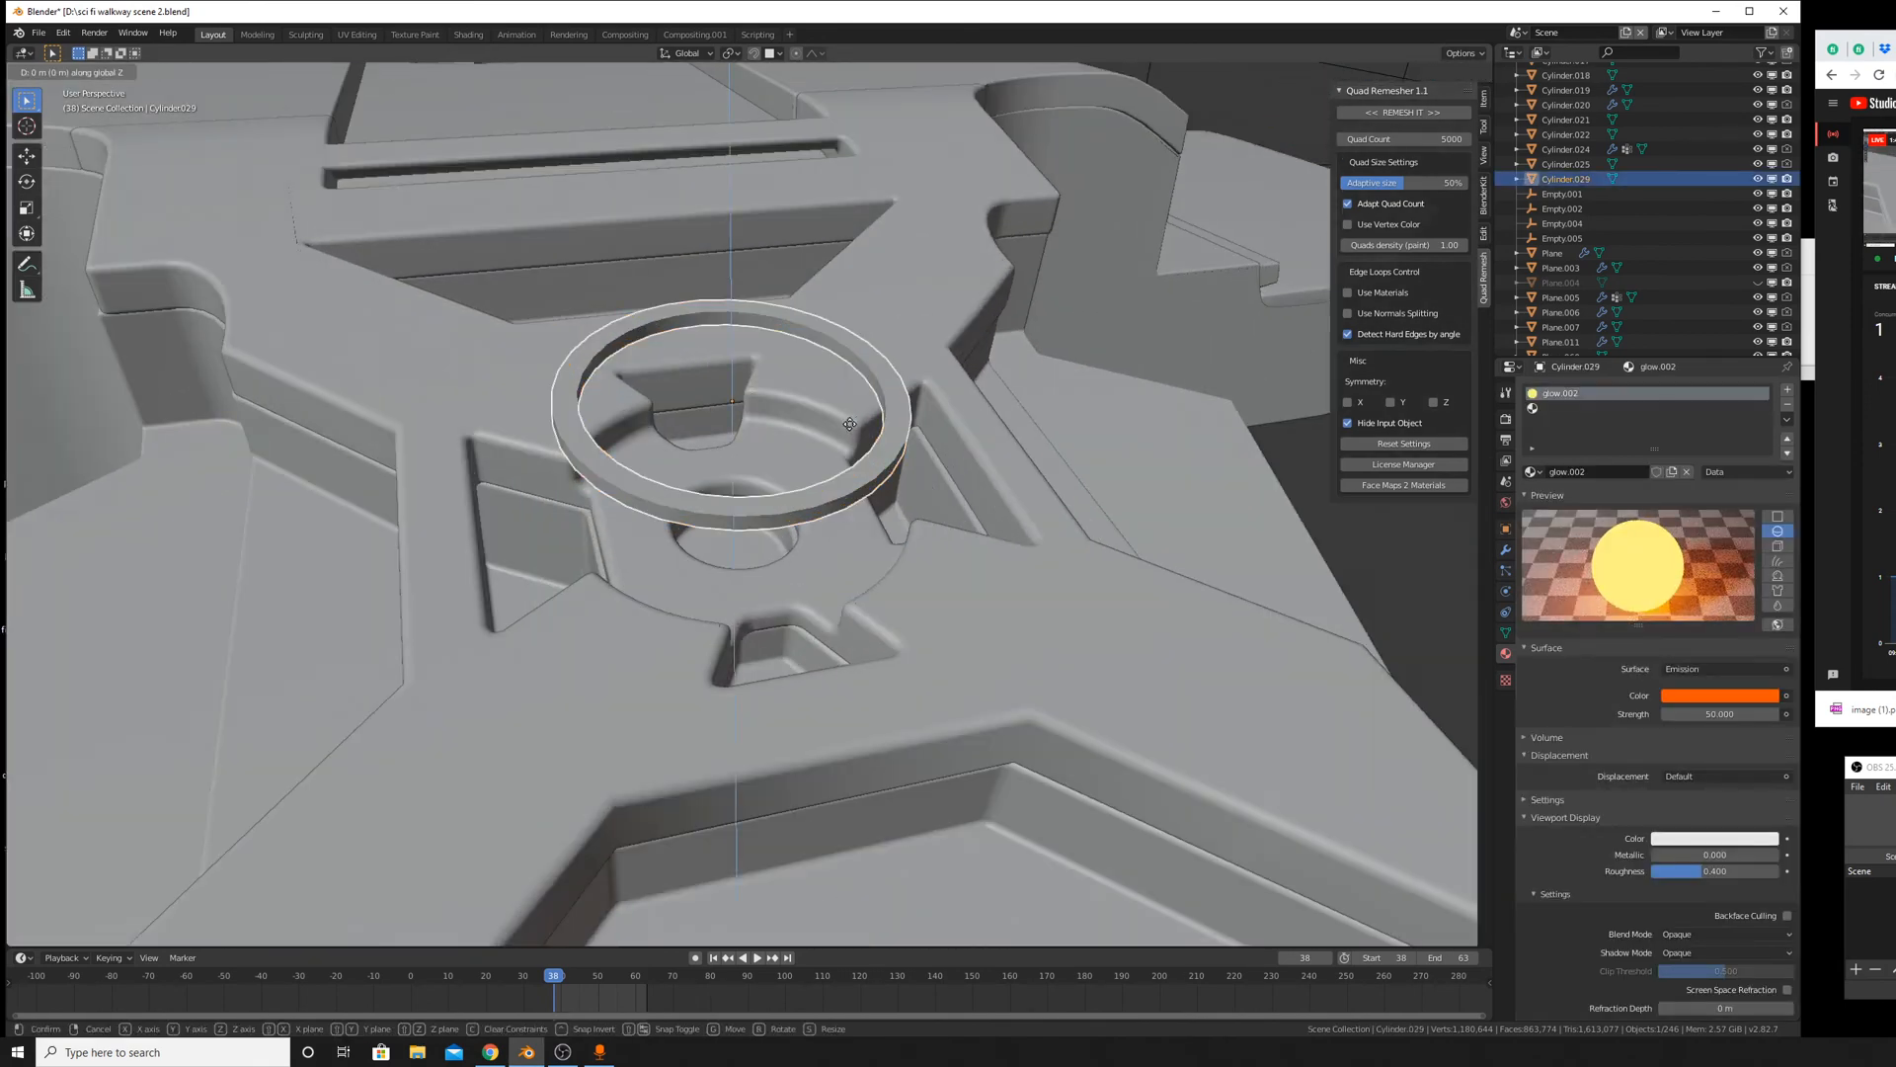
pyautogui.press('z')
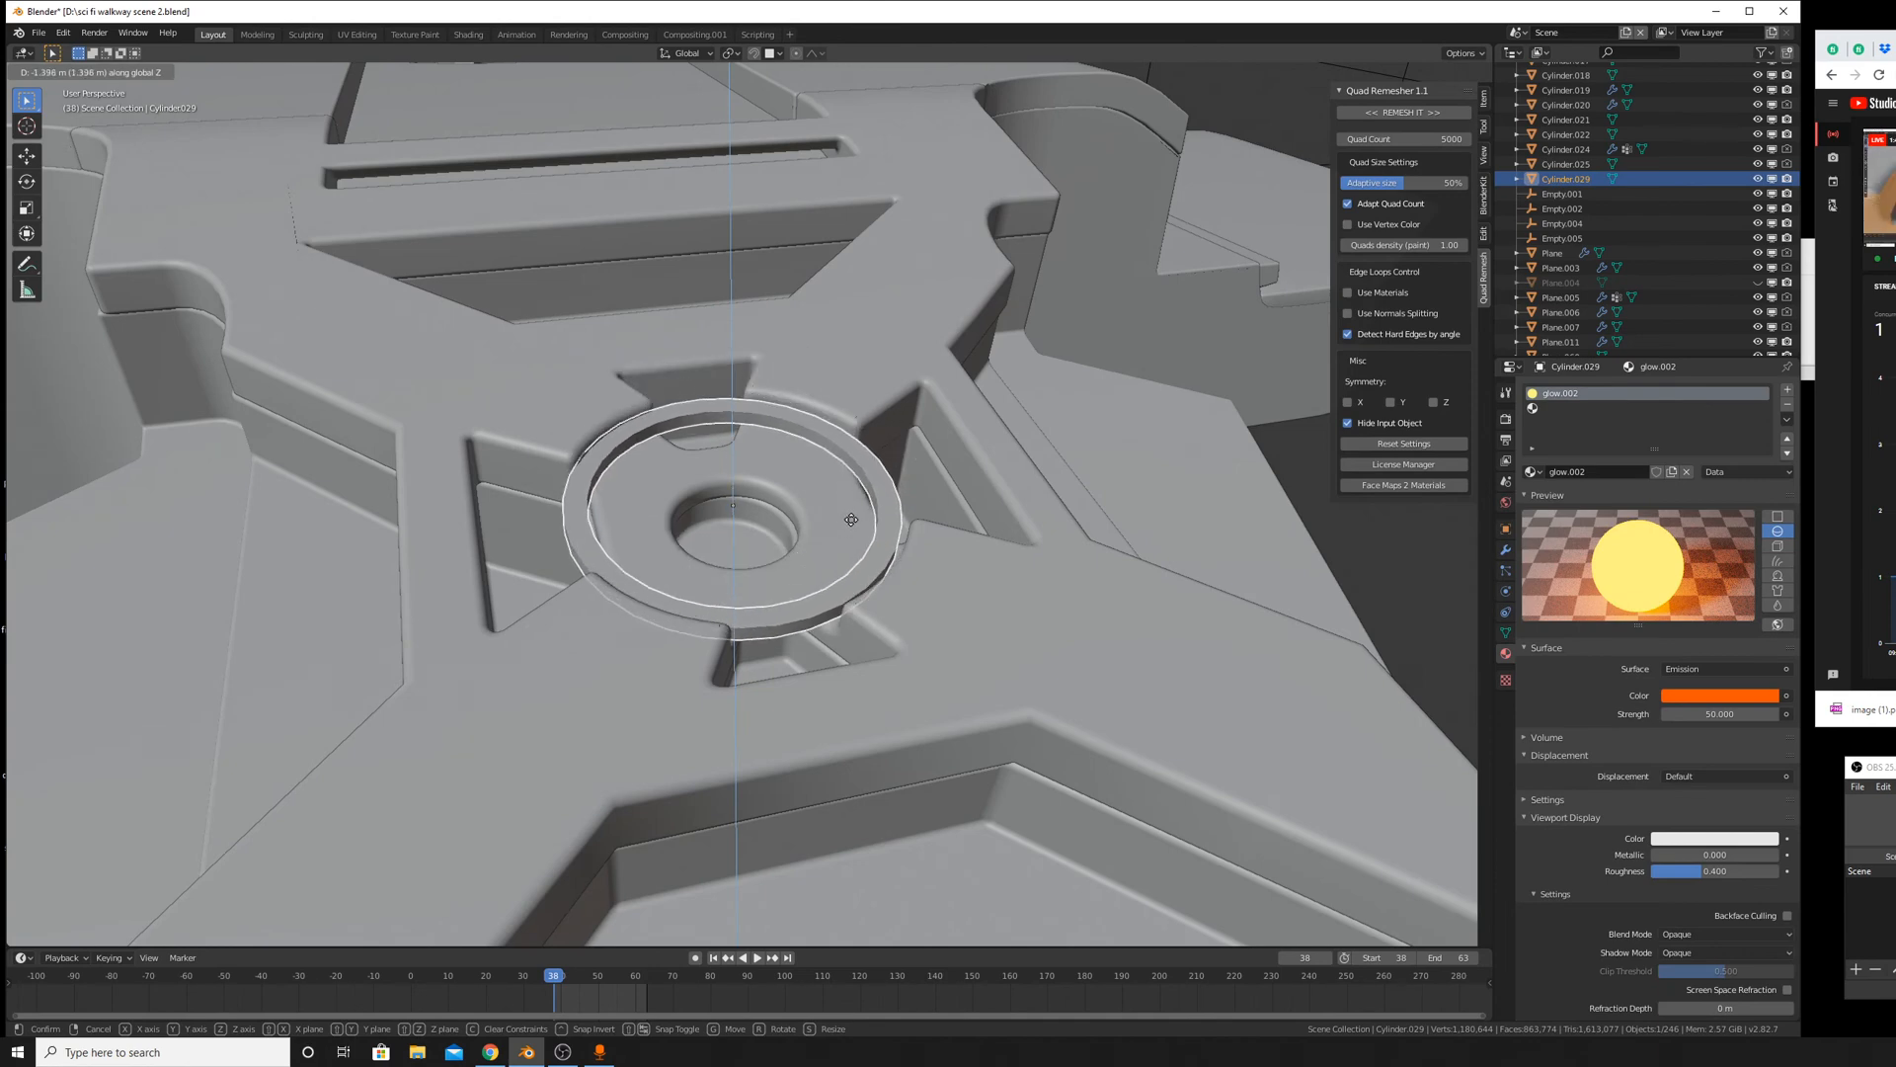
pyautogui.click(846, 531)
pyautogui.moveTo(846, 533); pyautogui.dragTo(861, 595, button='middle')
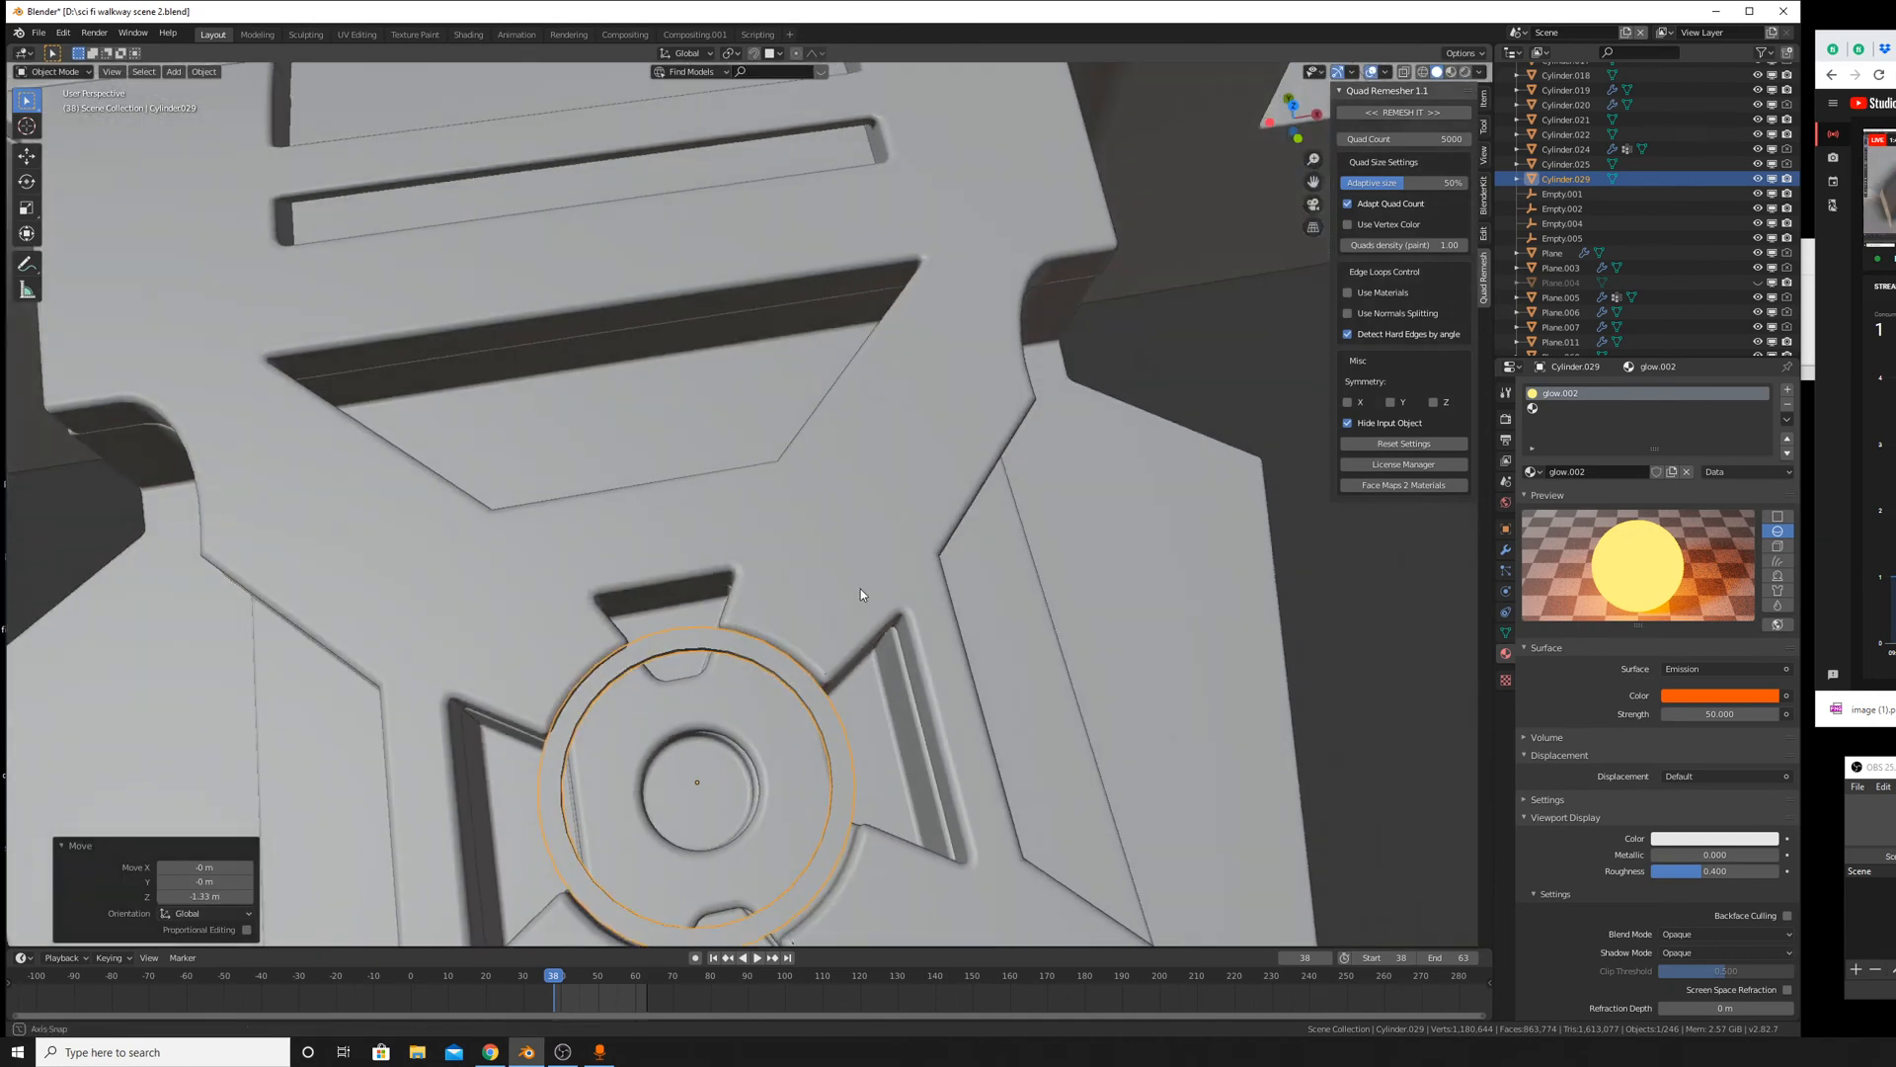
pyautogui.scroll(-5, 881, 647)
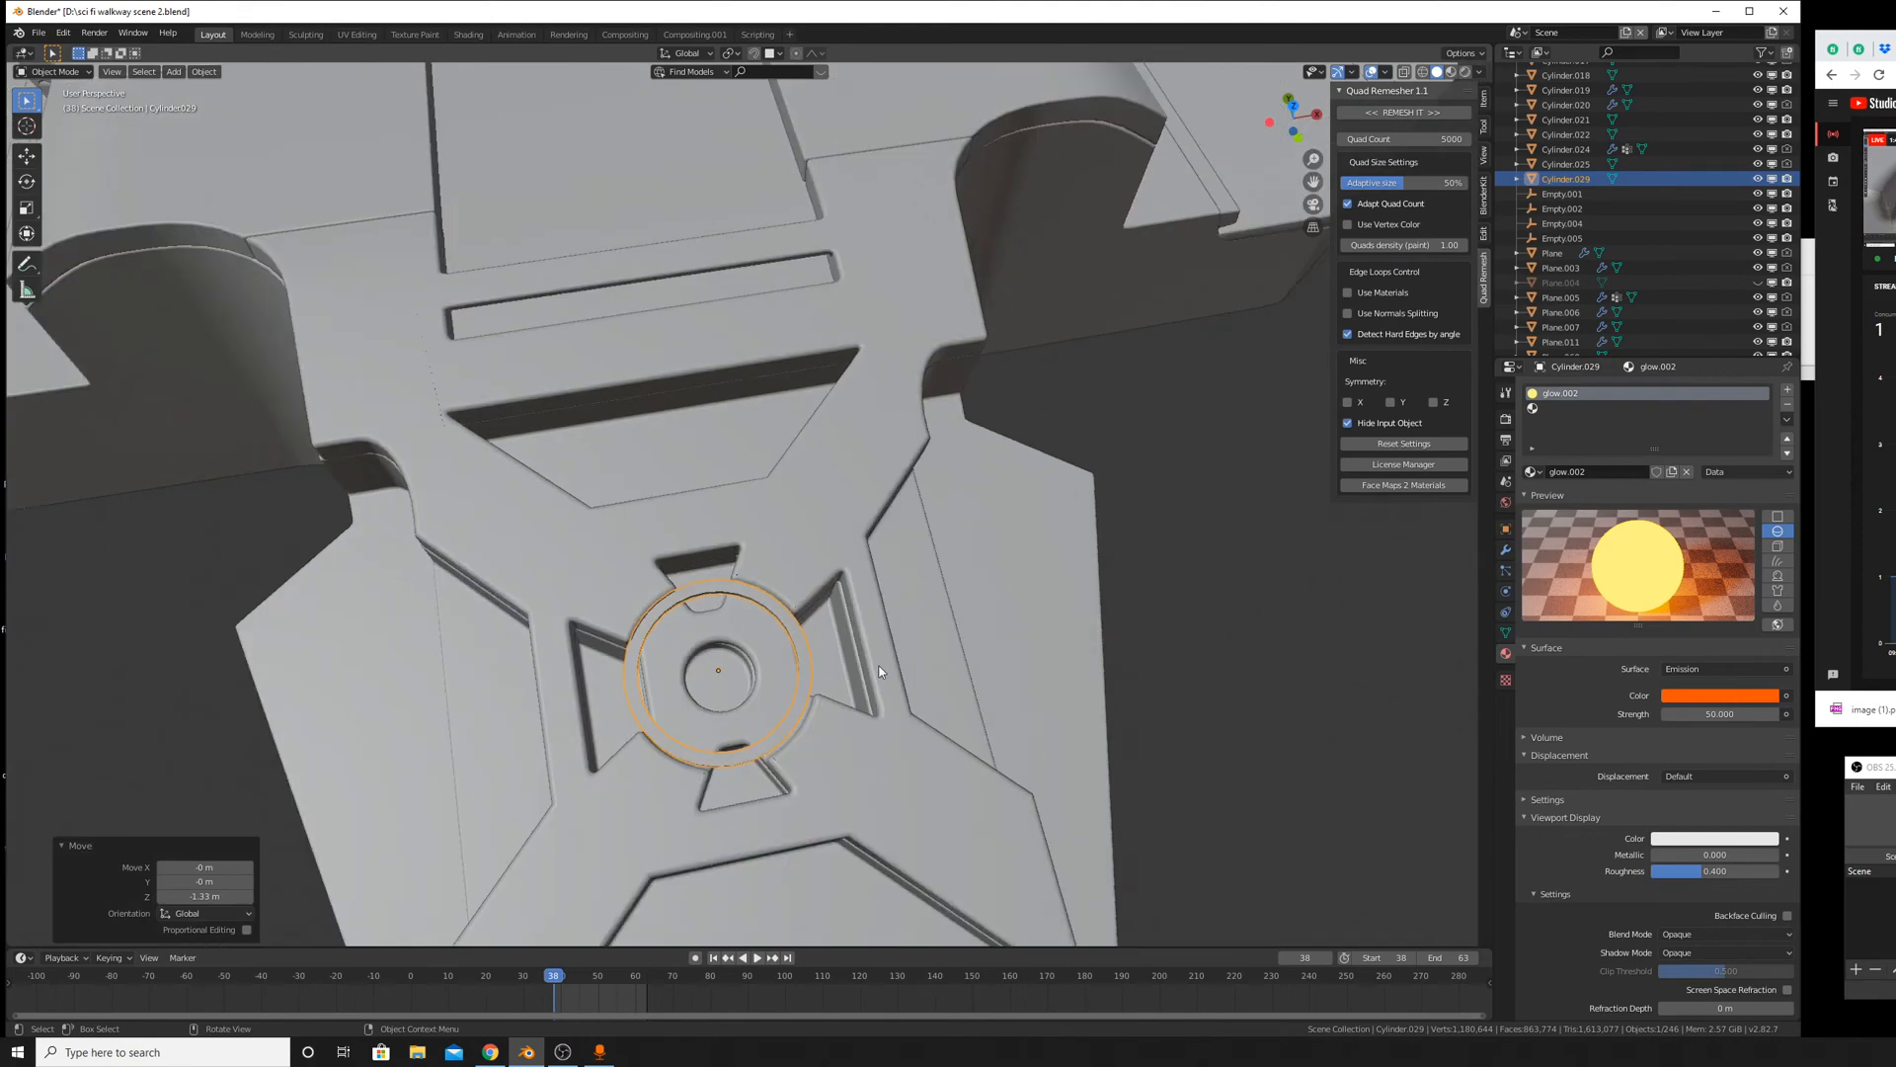
pyautogui.moveTo(879, 667); pyautogui.dragTo(899, 598, button='middle')
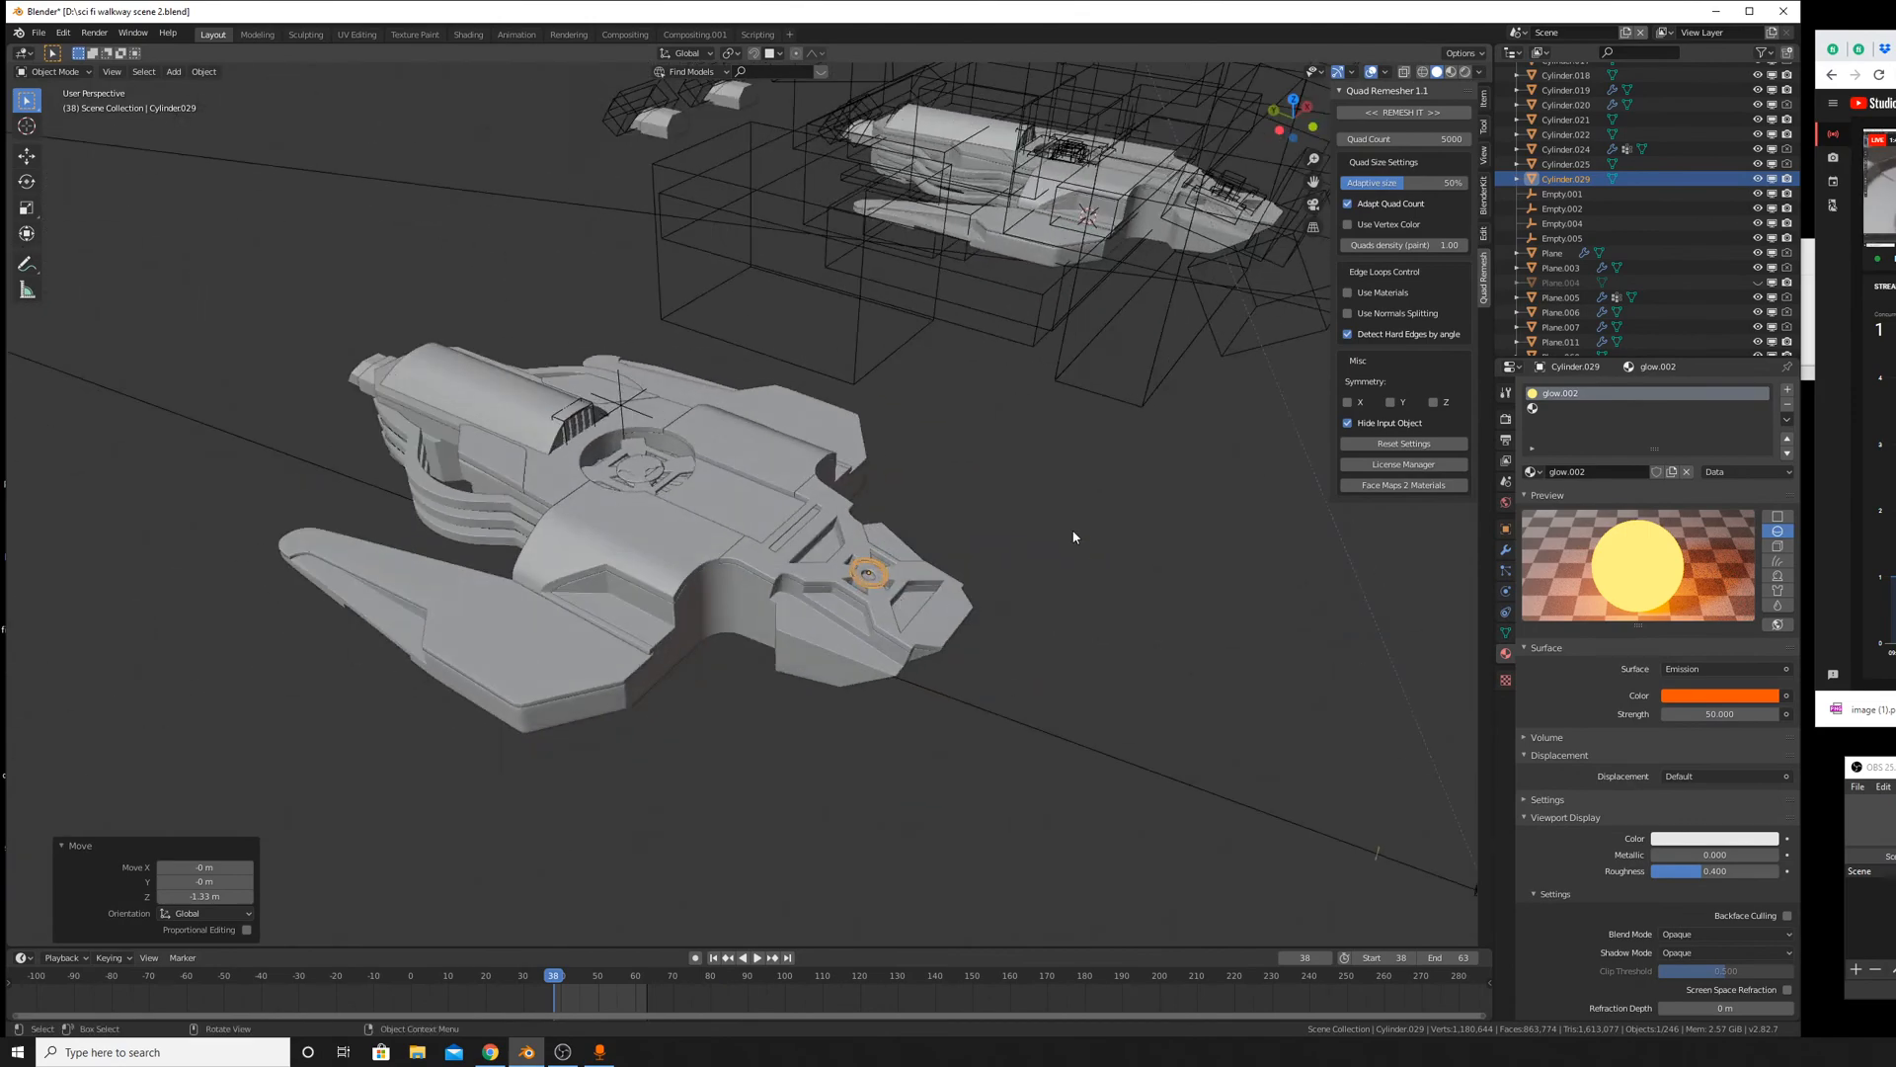
# Move the middle ship and its surrounding boolean cutter boxes into a new collection named "ship nondestructive".
pyautogui.moveTo(1082, 562); pyautogui.dragTo(697, 632, button='middle')
pyautogui.scroll(-3, 697, 632)
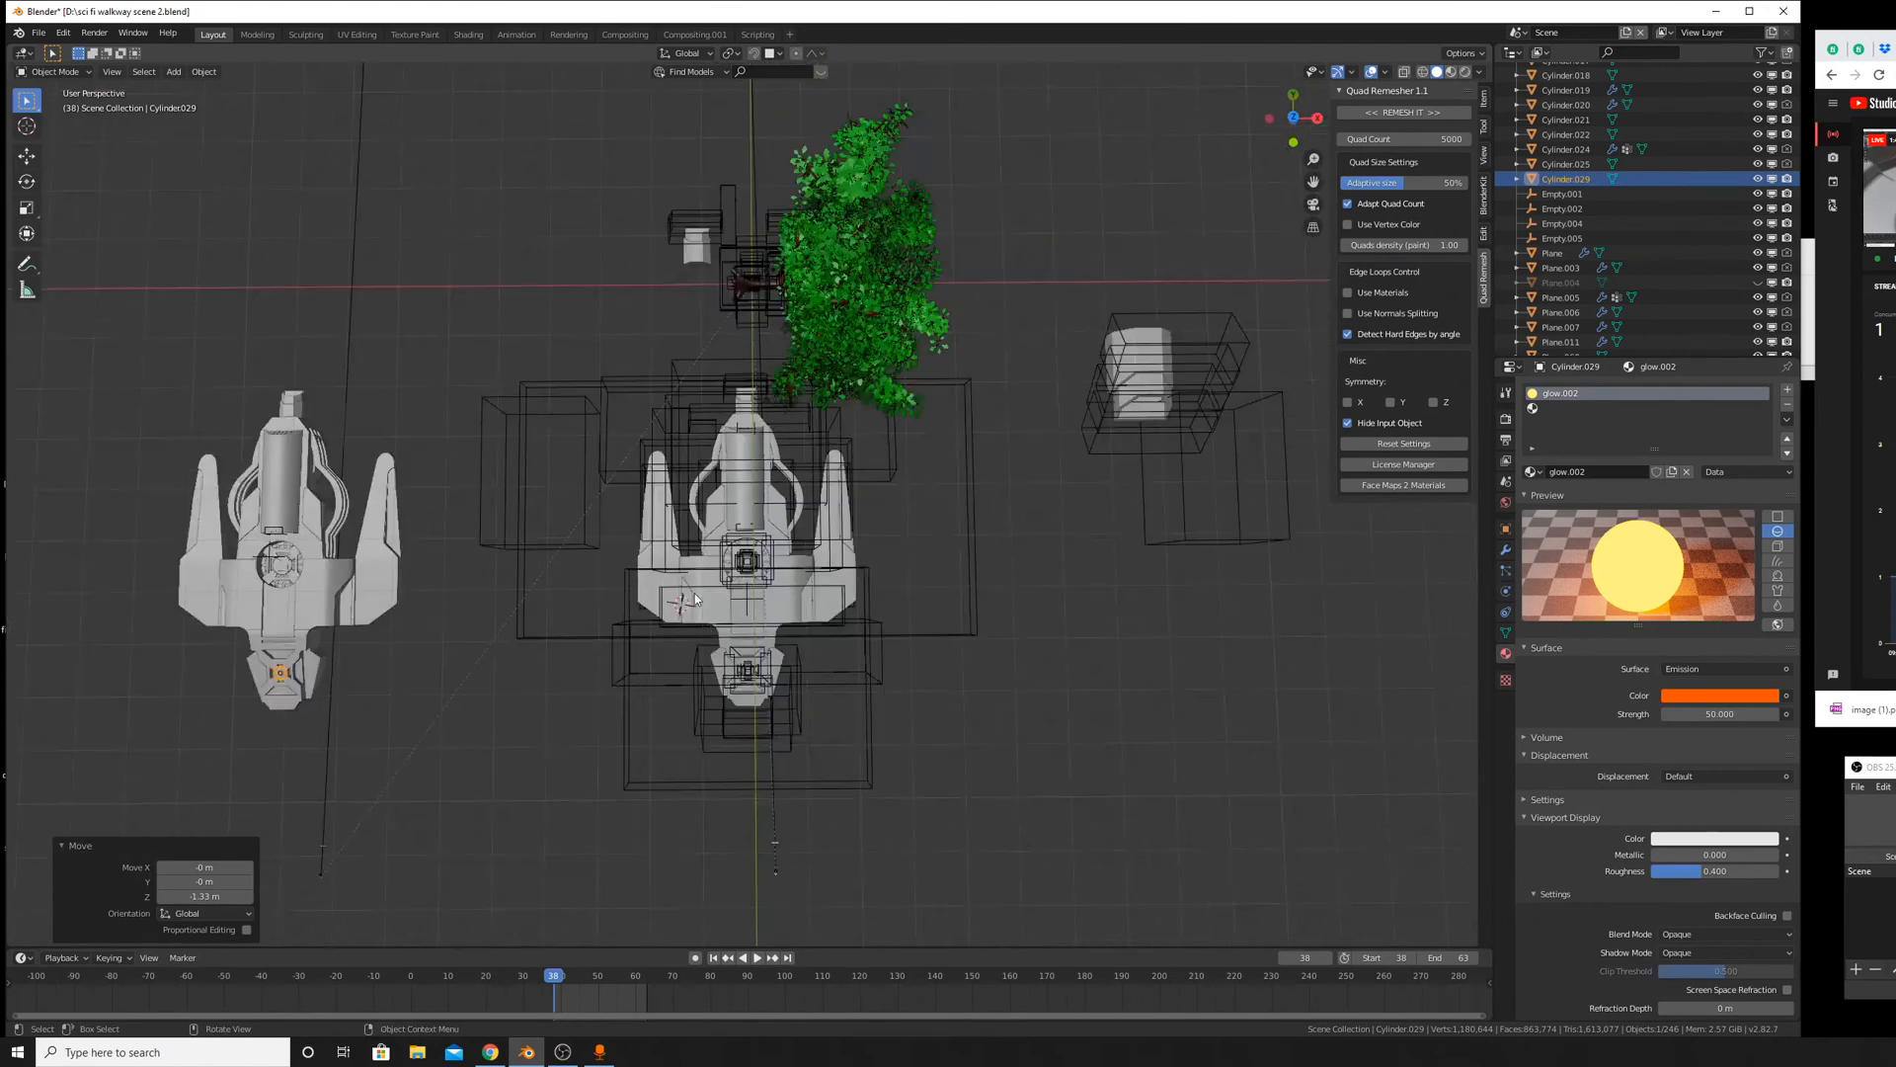
pyautogui.scroll(3, 695, 599)
pyautogui.moveTo(365, 233); pyautogui.dragTo(1246, 922)
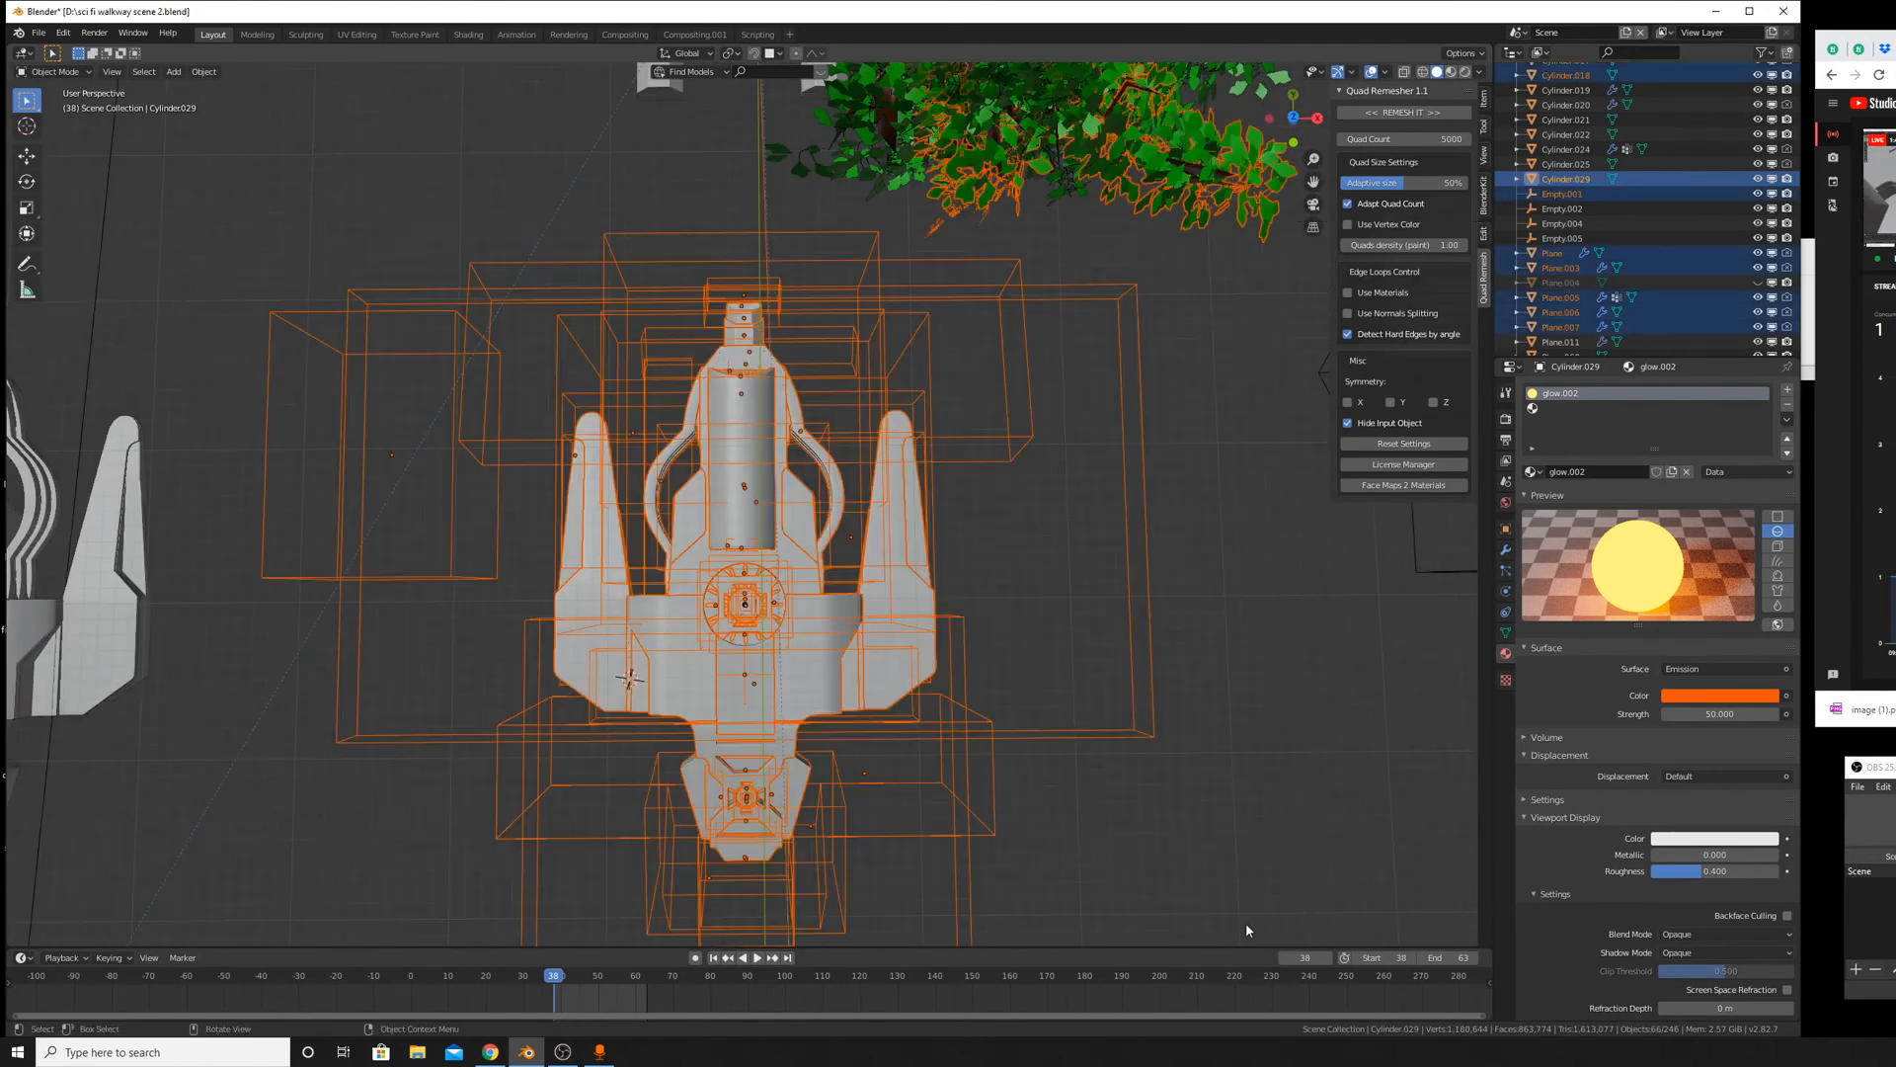
pyautogui.scroll(-4, 1160, 834)
pyautogui.moveTo(1104, 656); pyautogui.dragTo(918, 500, button='middle')
pyautogui.rightClick(918, 501)
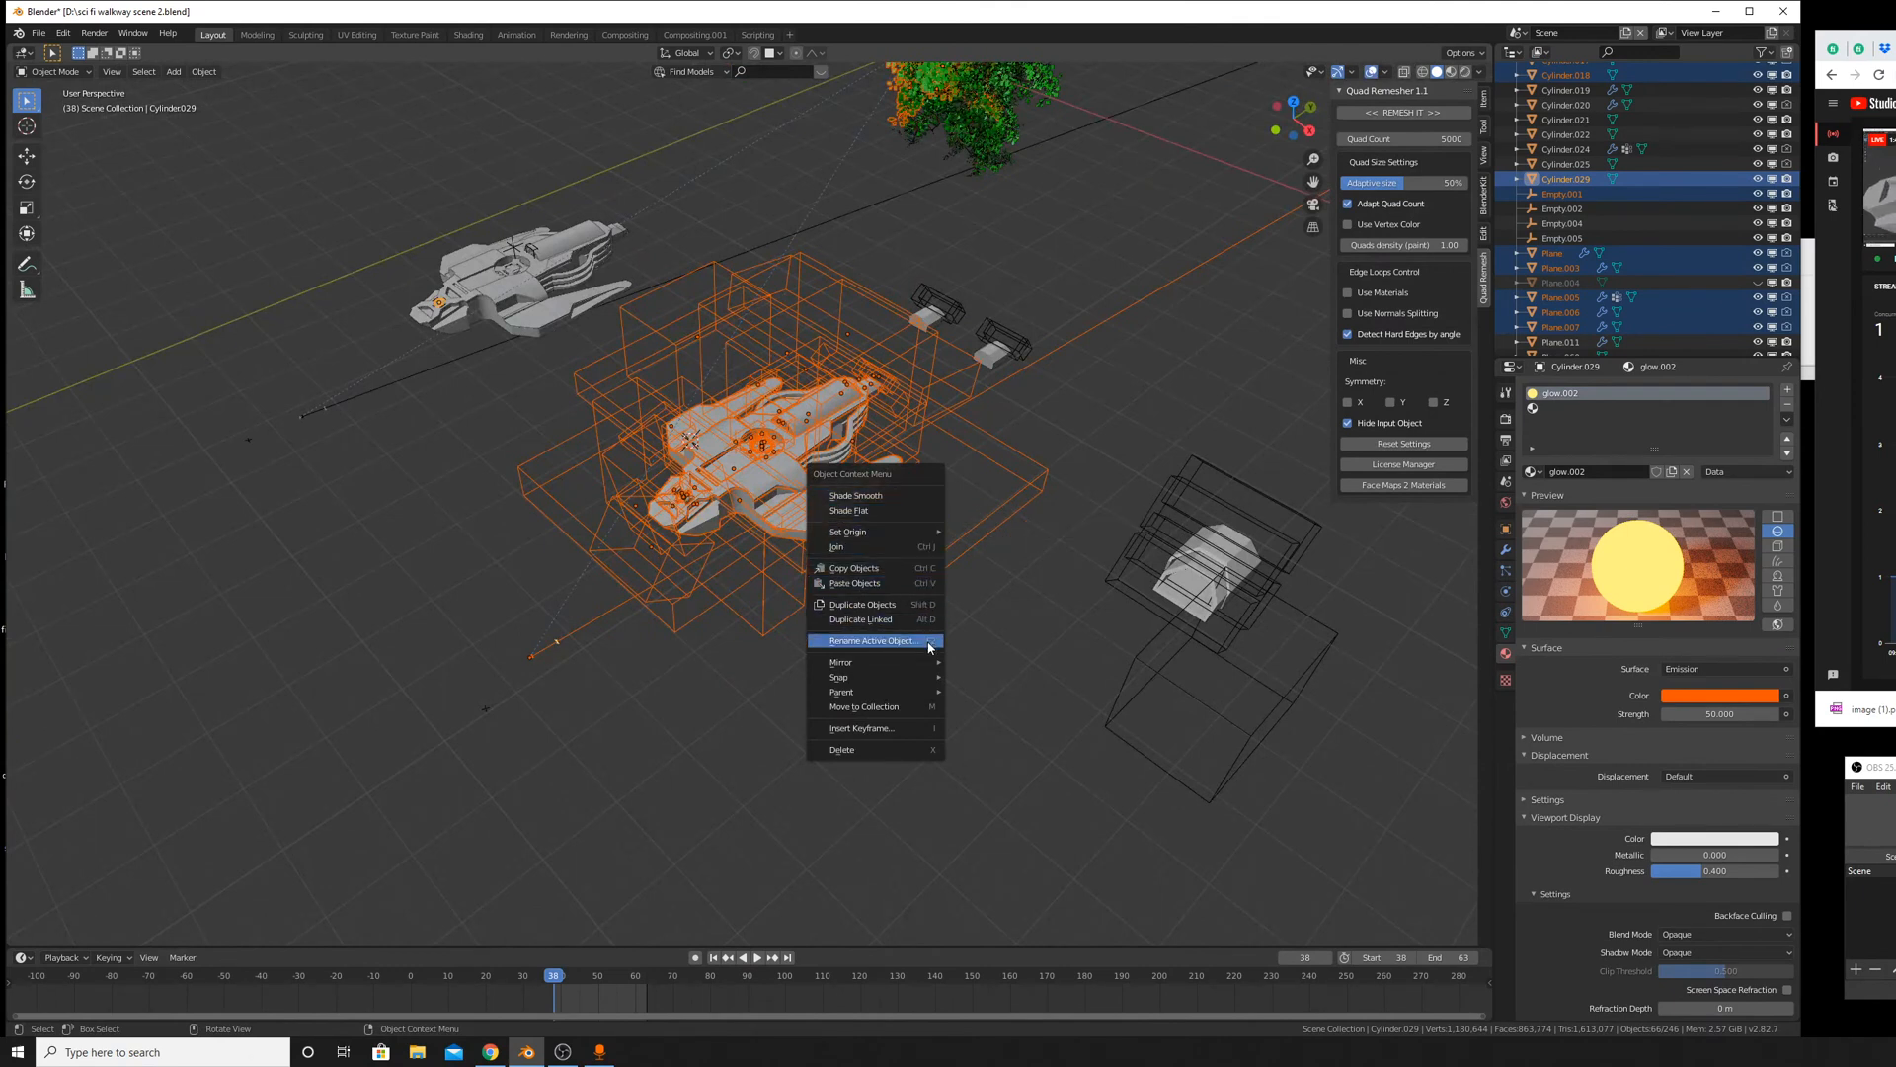
pyautogui.click(900, 709)
pyautogui.click(850, 793)
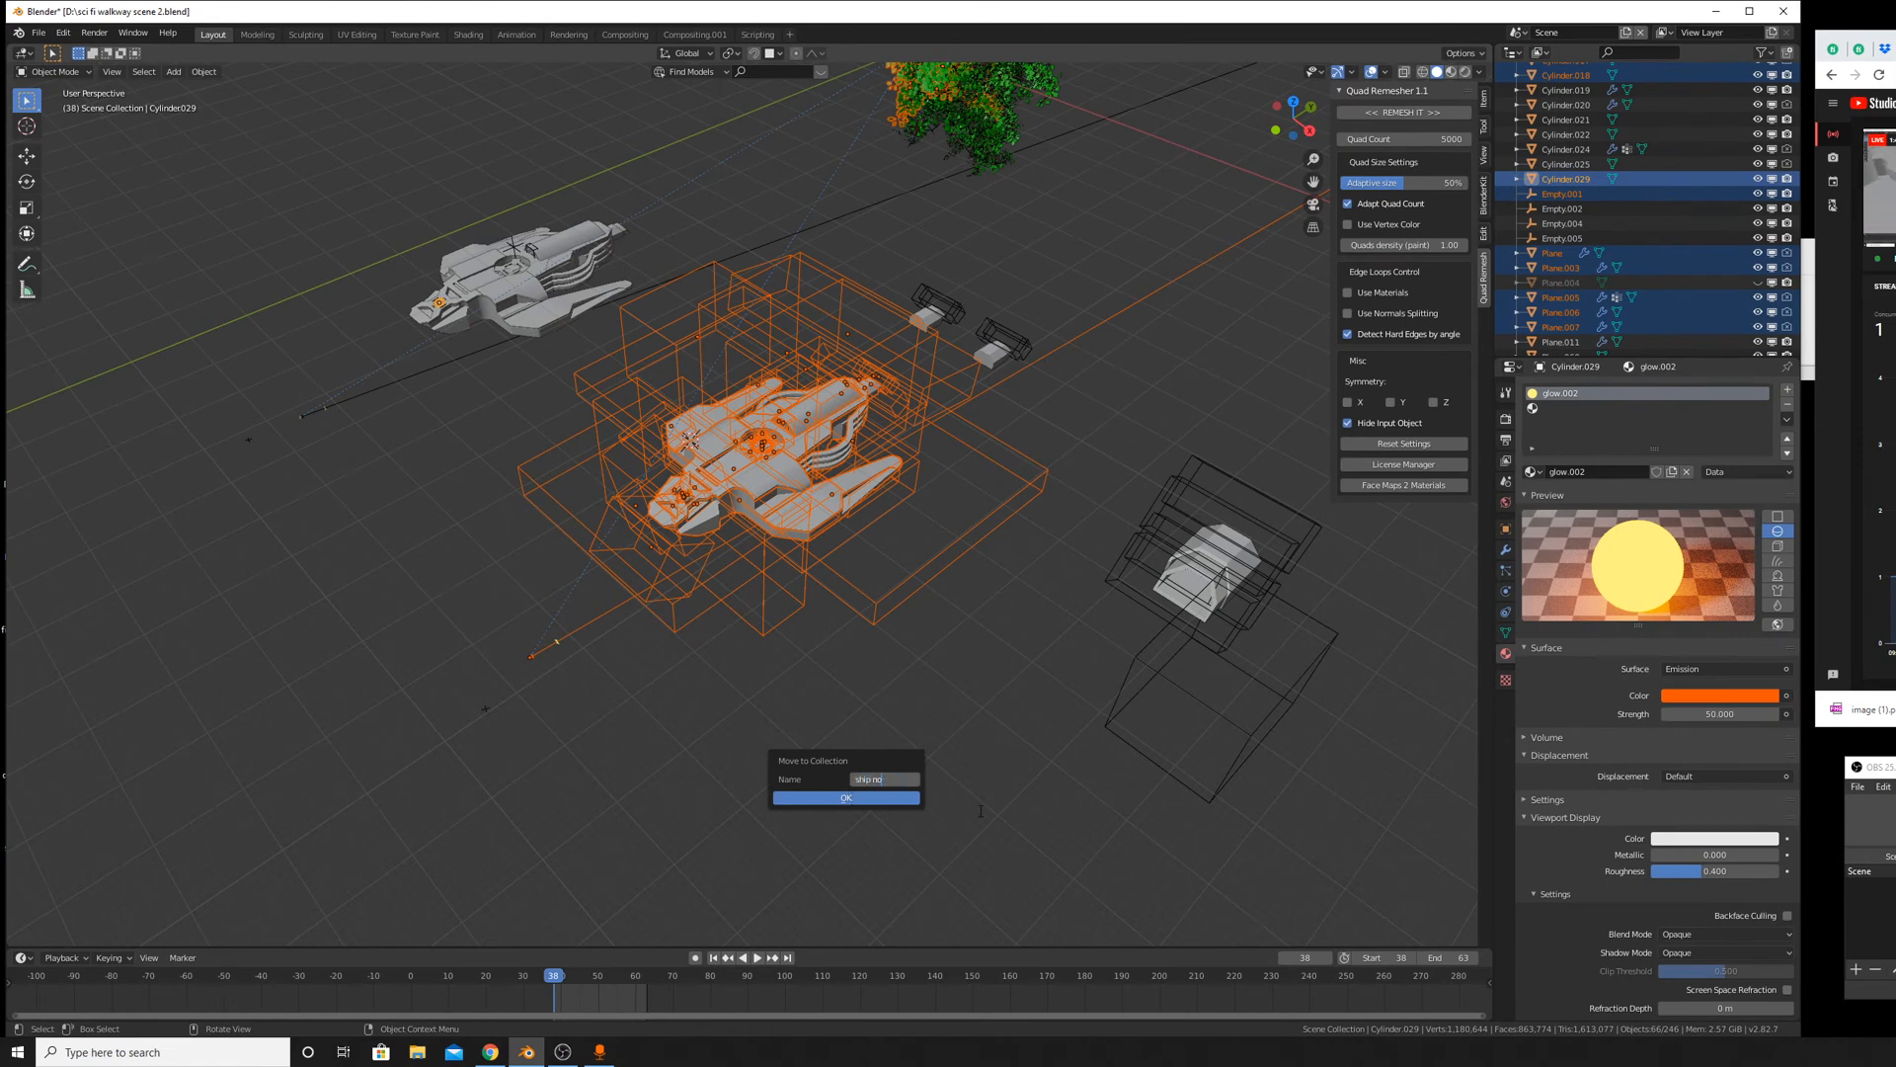
pyautogui.write('ship nondestr')
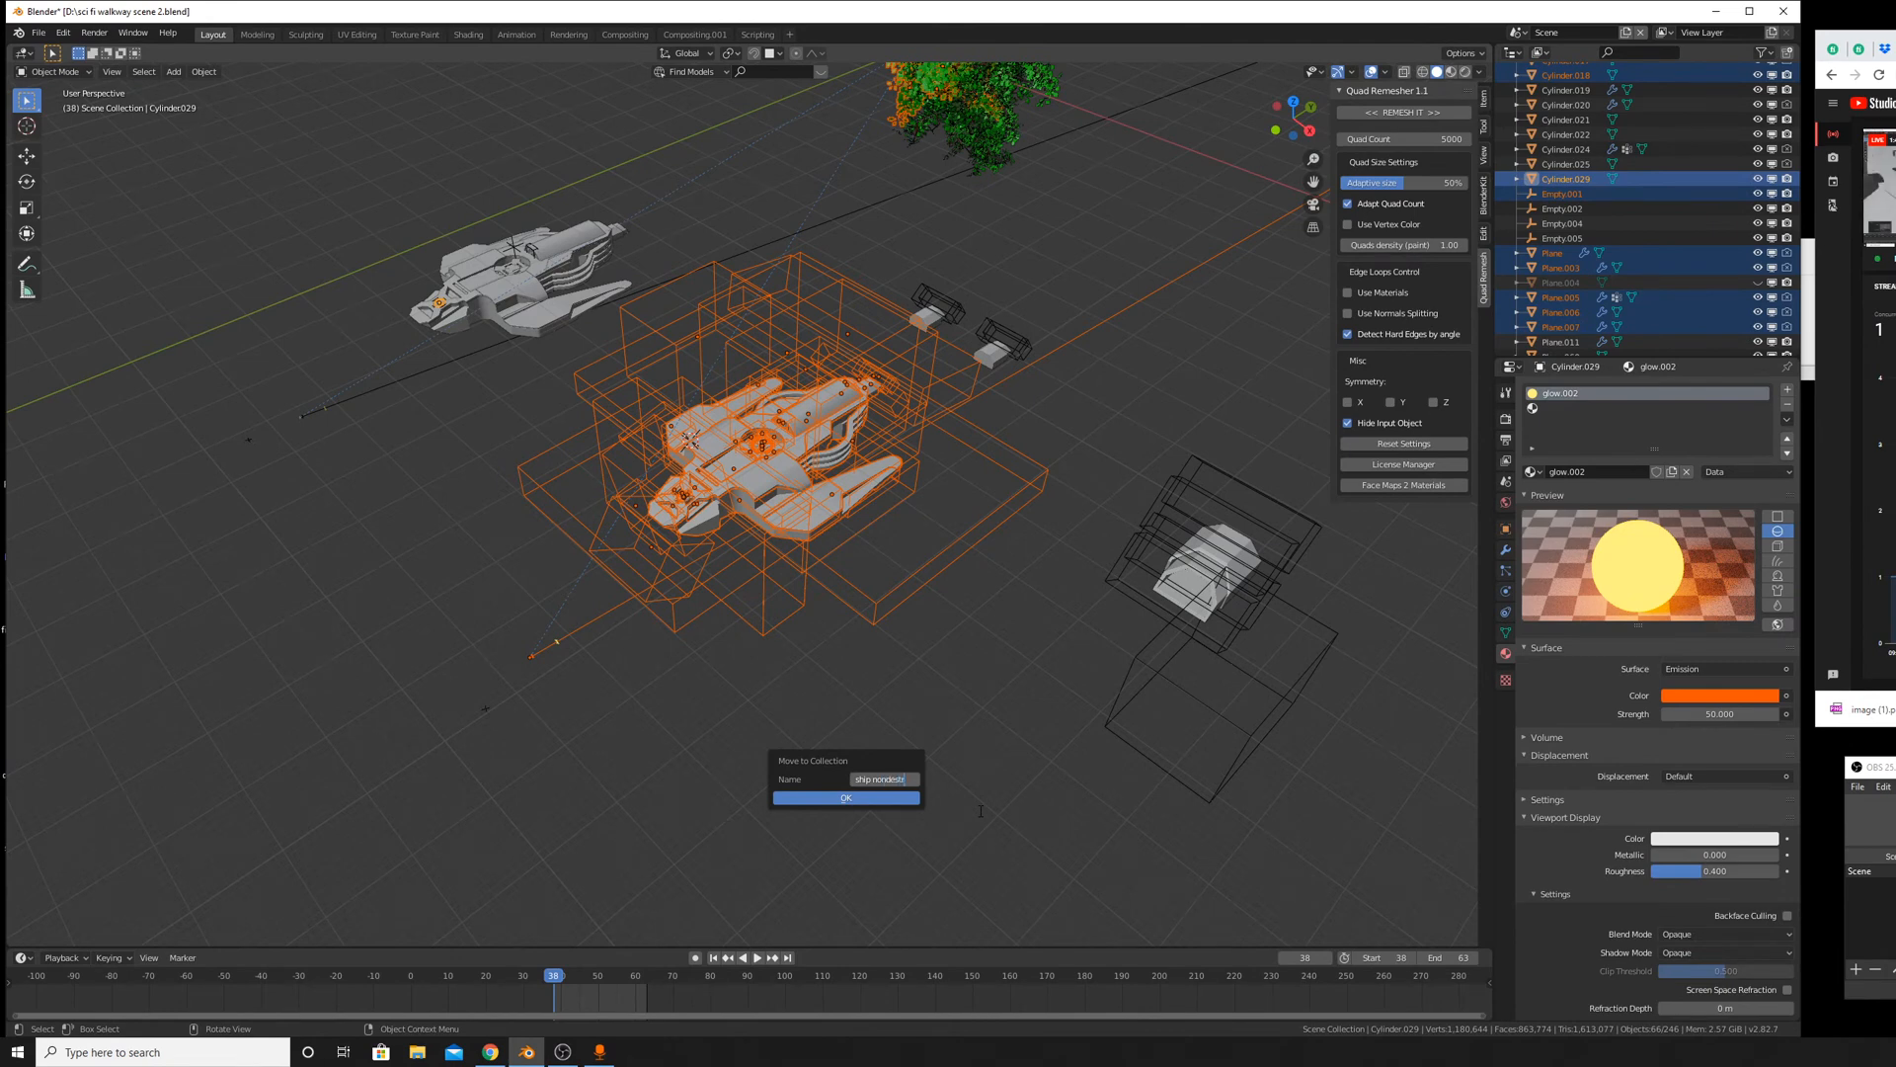
pyautogui.write('uctiv')
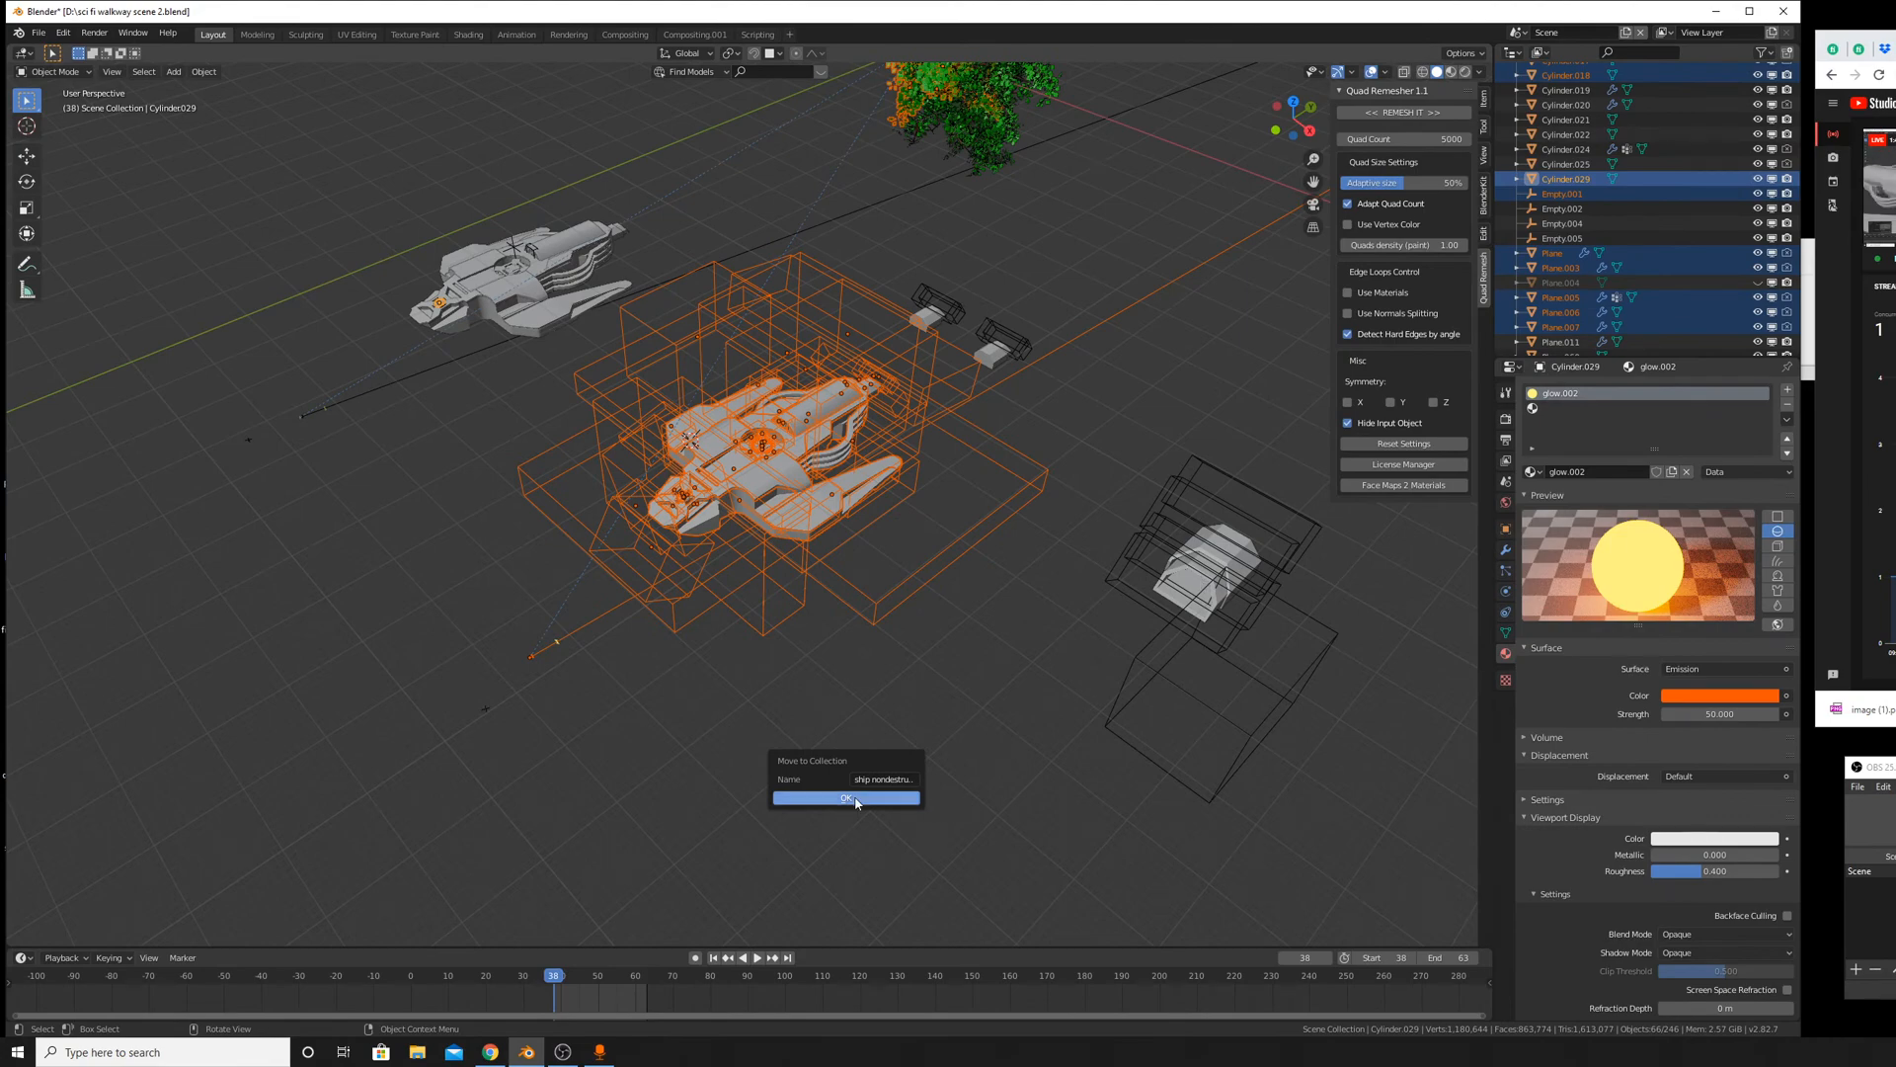
pyautogui.click(810, 797)
# Hide the selected nondestructive ship and its cutter boxes in the viewport.
pyautogui.moveTo(804, 804); pyautogui.dragTo(988, 444, button='middle')
pyautogui.scroll(-2, 1679, 229)
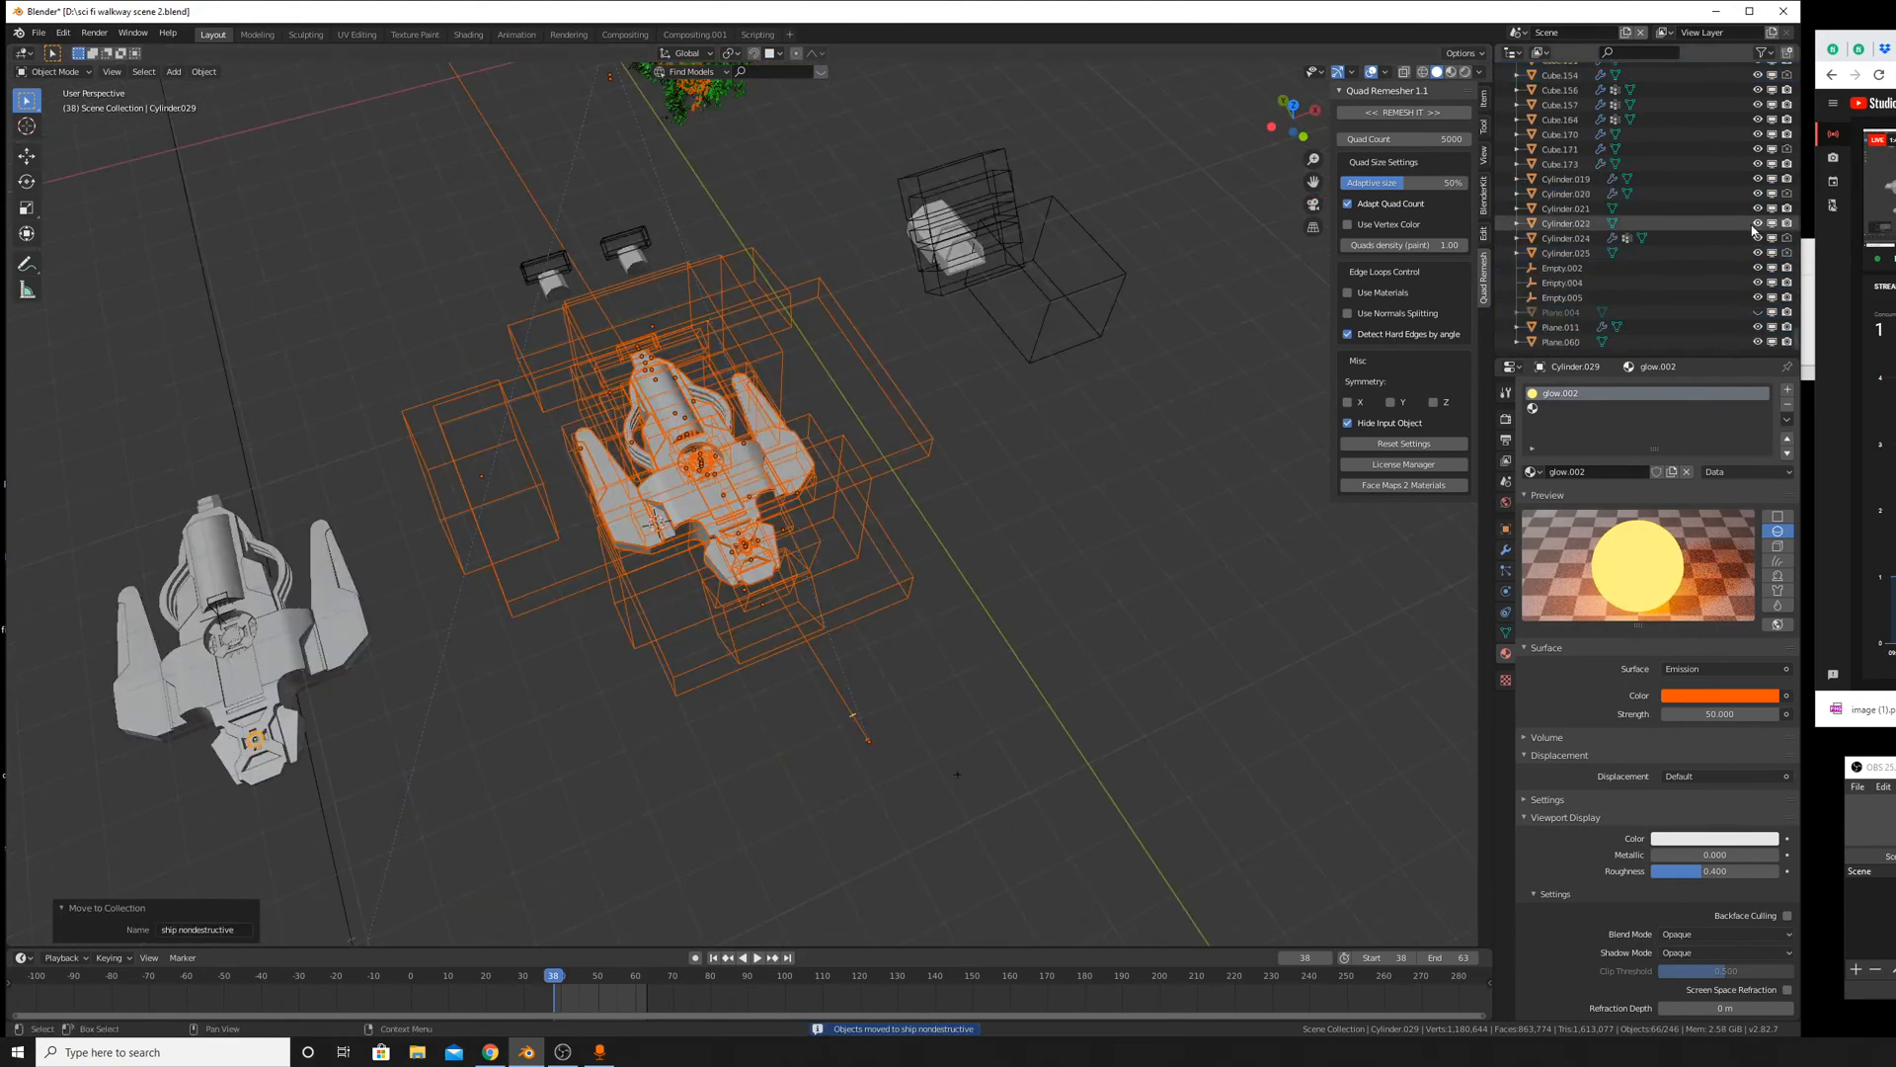
pyautogui.scroll(6, 988, 440)
pyautogui.moveTo(911, 506); pyautogui.dragTo(869, 457, button='middle')
pyautogui.press('h')
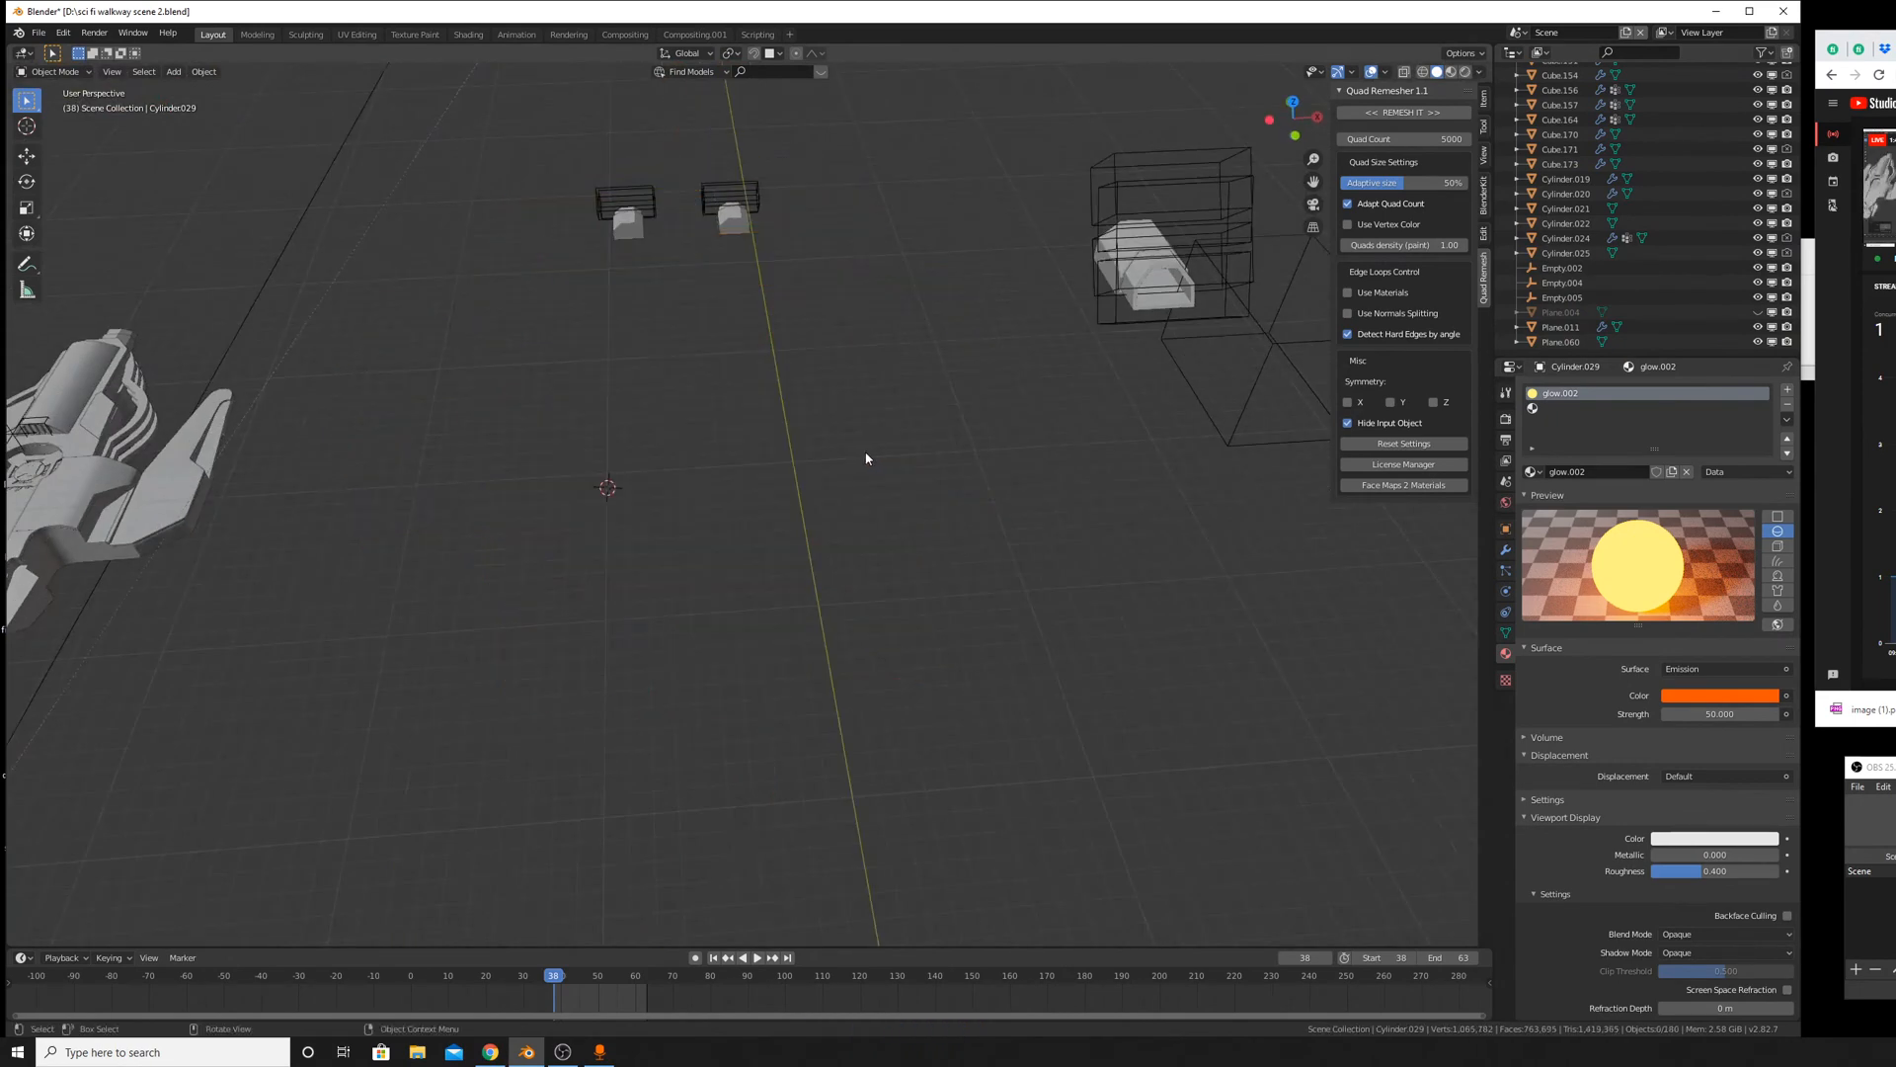
# Delete the leftover object at the front end of the remaining ship's rounded engine housing.
pyautogui.moveTo(424, 389); pyautogui.dragTo(903, 415, button='middle')
pyautogui.scroll(3, 897, 365)
pyautogui.keyDown('shift'); pyautogui.moveTo(892, 319); pyautogui.dragTo(997, 494, button='middle'); pyautogui.keyUp('shift')
pyautogui.moveTo(998, 494); pyautogui.dragTo(1049, 594, button='middle')
pyautogui.click(887, 482)
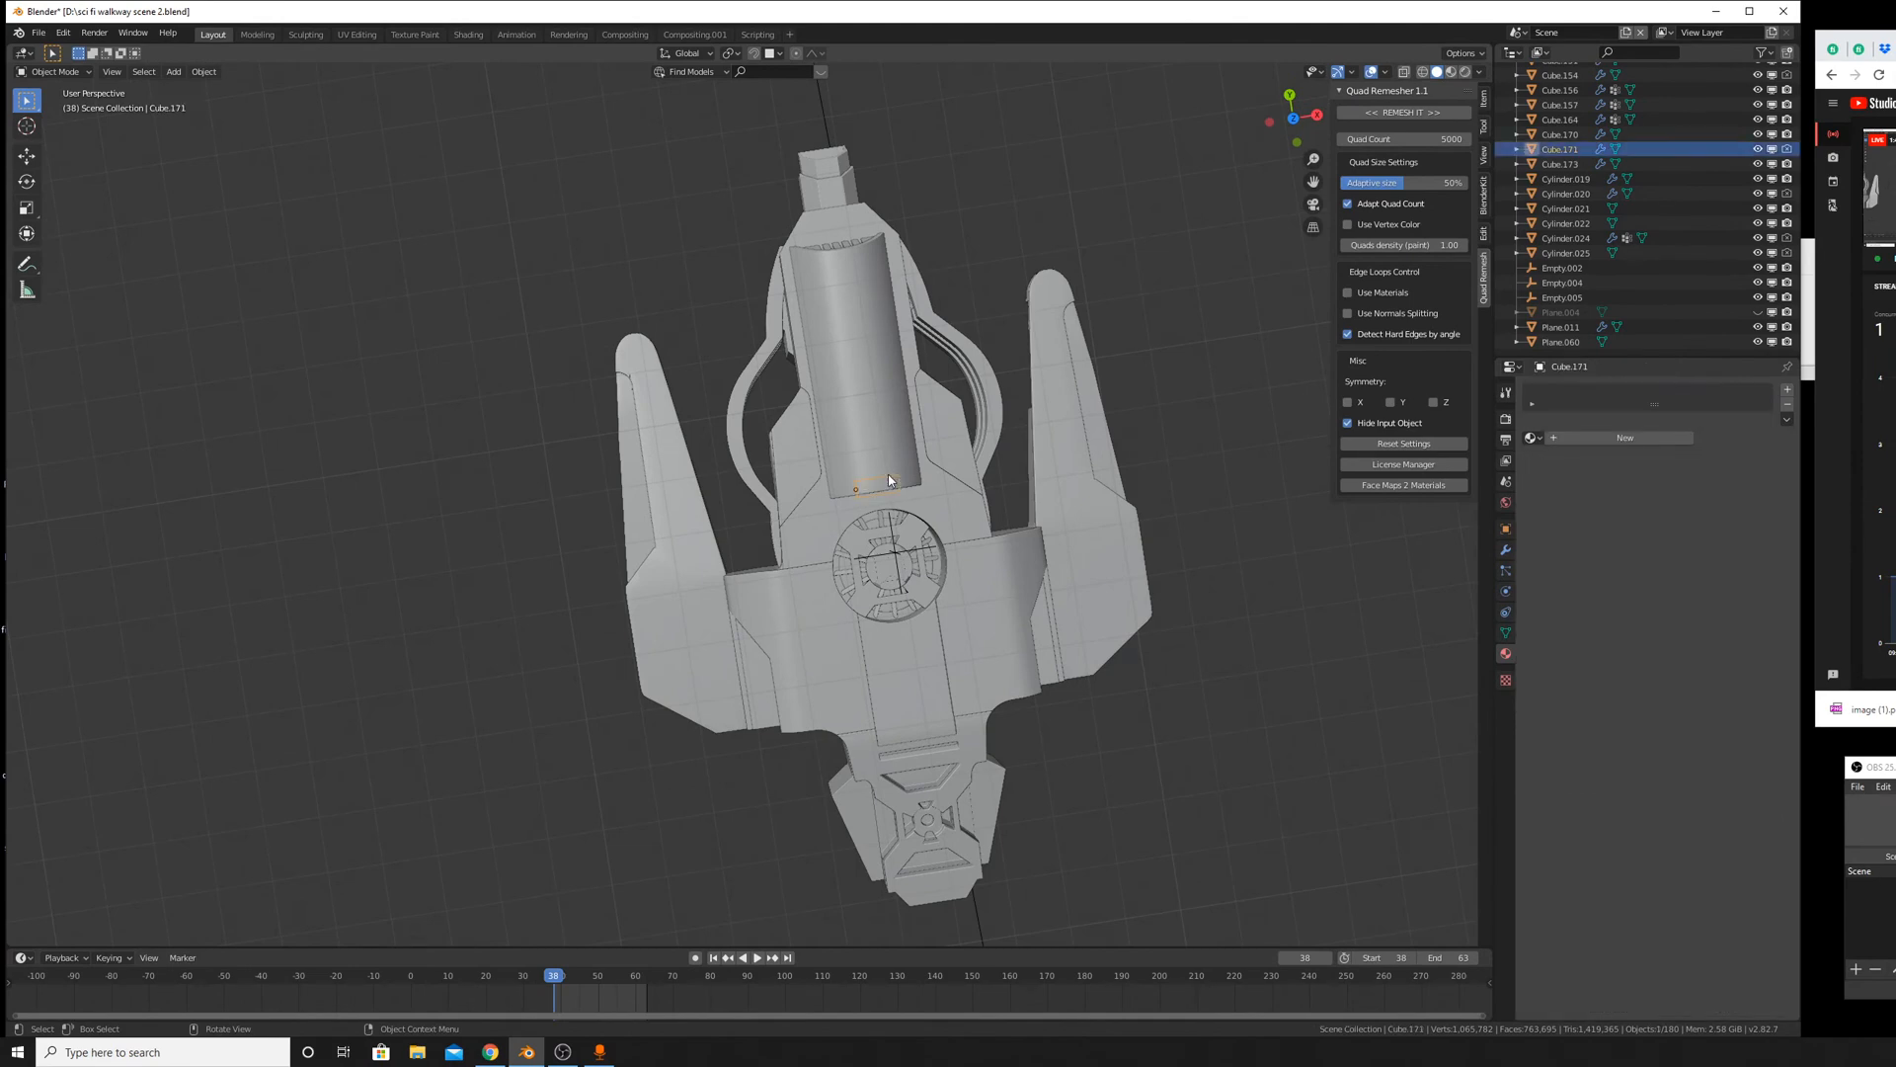
pyautogui.press('x')
pyautogui.click(887, 474)
pyautogui.moveTo(887, 474); pyautogui.dragTo(932, 509, button='middle')
# Move all parts of the remaining ship into a new collection named "ship destructive".
pyautogui.scroll(-4, 932, 509)
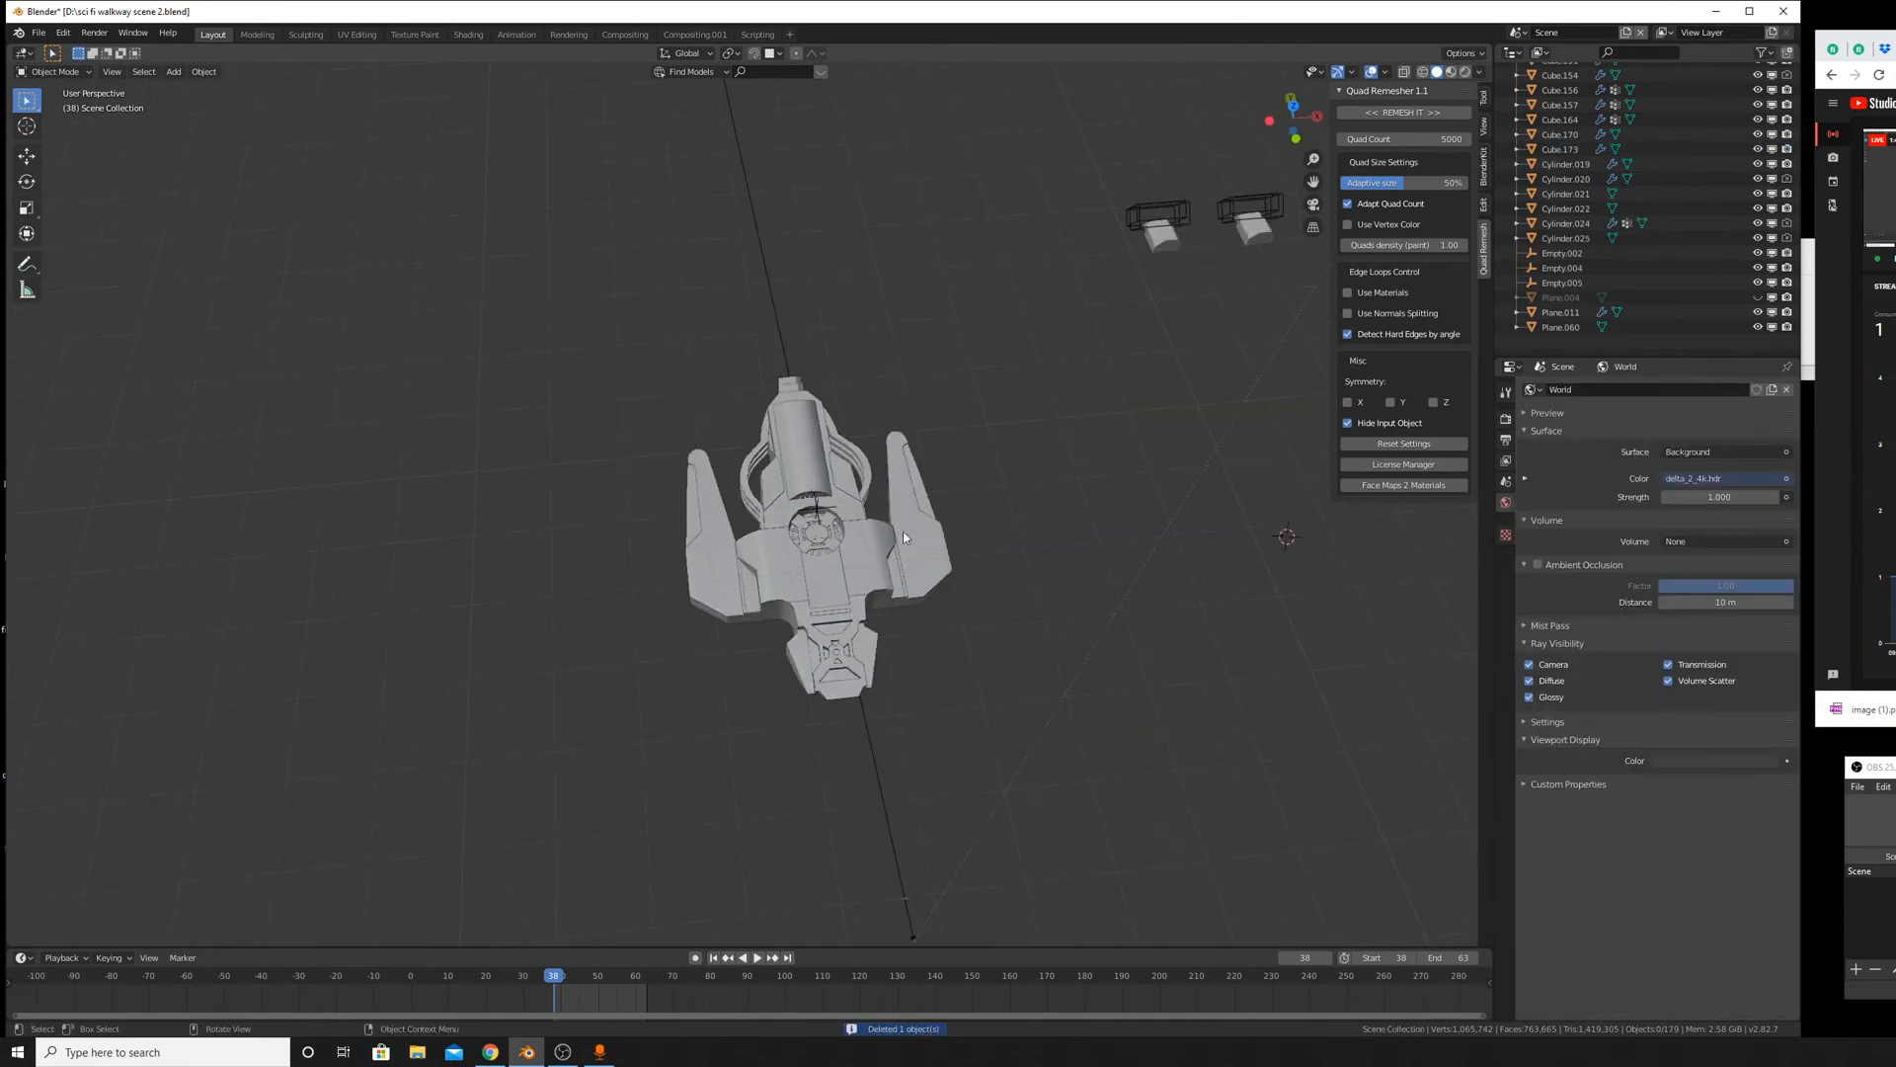
pyautogui.moveTo(618, 339); pyautogui.dragTo(1046, 684)
pyautogui.moveTo(1046, 684); pyautogui.dragTo(1001, 440, button='middle')
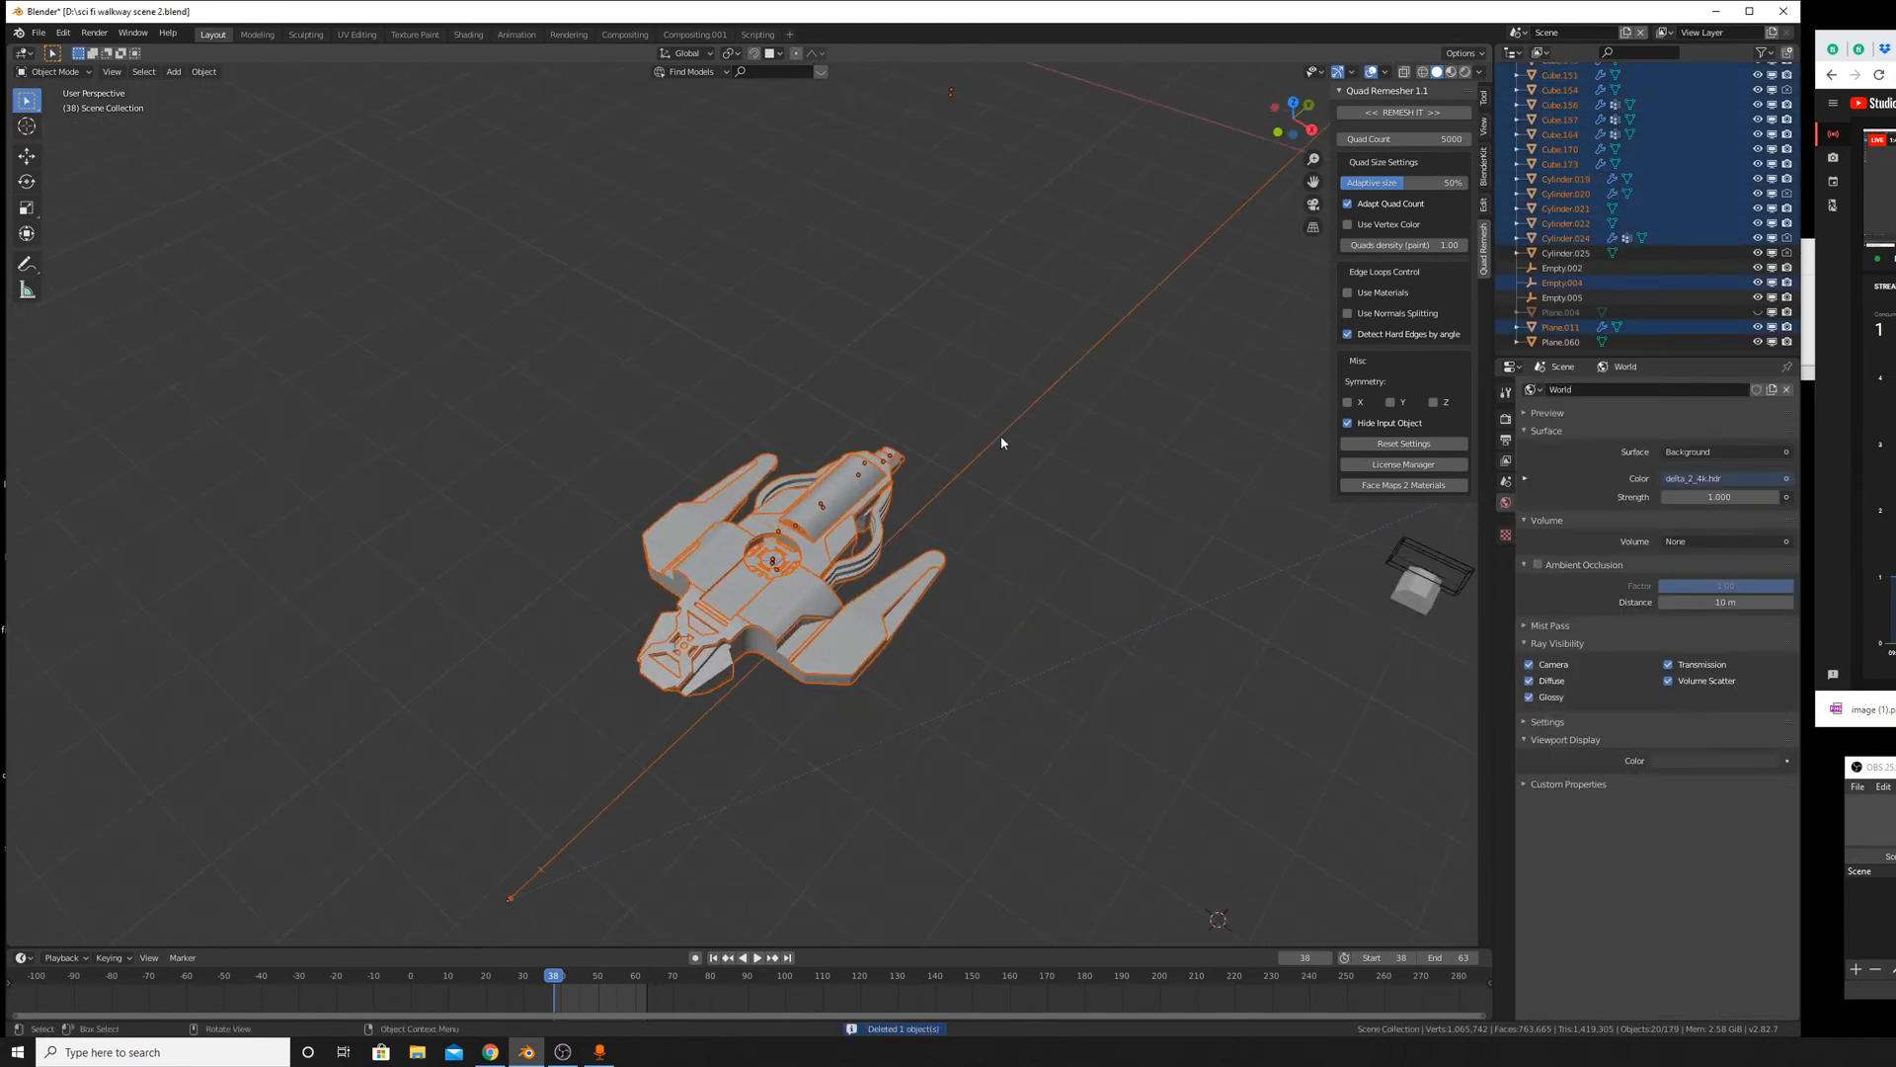
pyautogui.scroll(-5, 1002, 441)
pyautogui.press('b')
pyautogui.moveTo(944, 359); pyautogui.dragTo(1033, 483, button='middle')
pyautogui.scroll(5, 1032, 483)
pyautogui.scroll(5, 1032, 483)
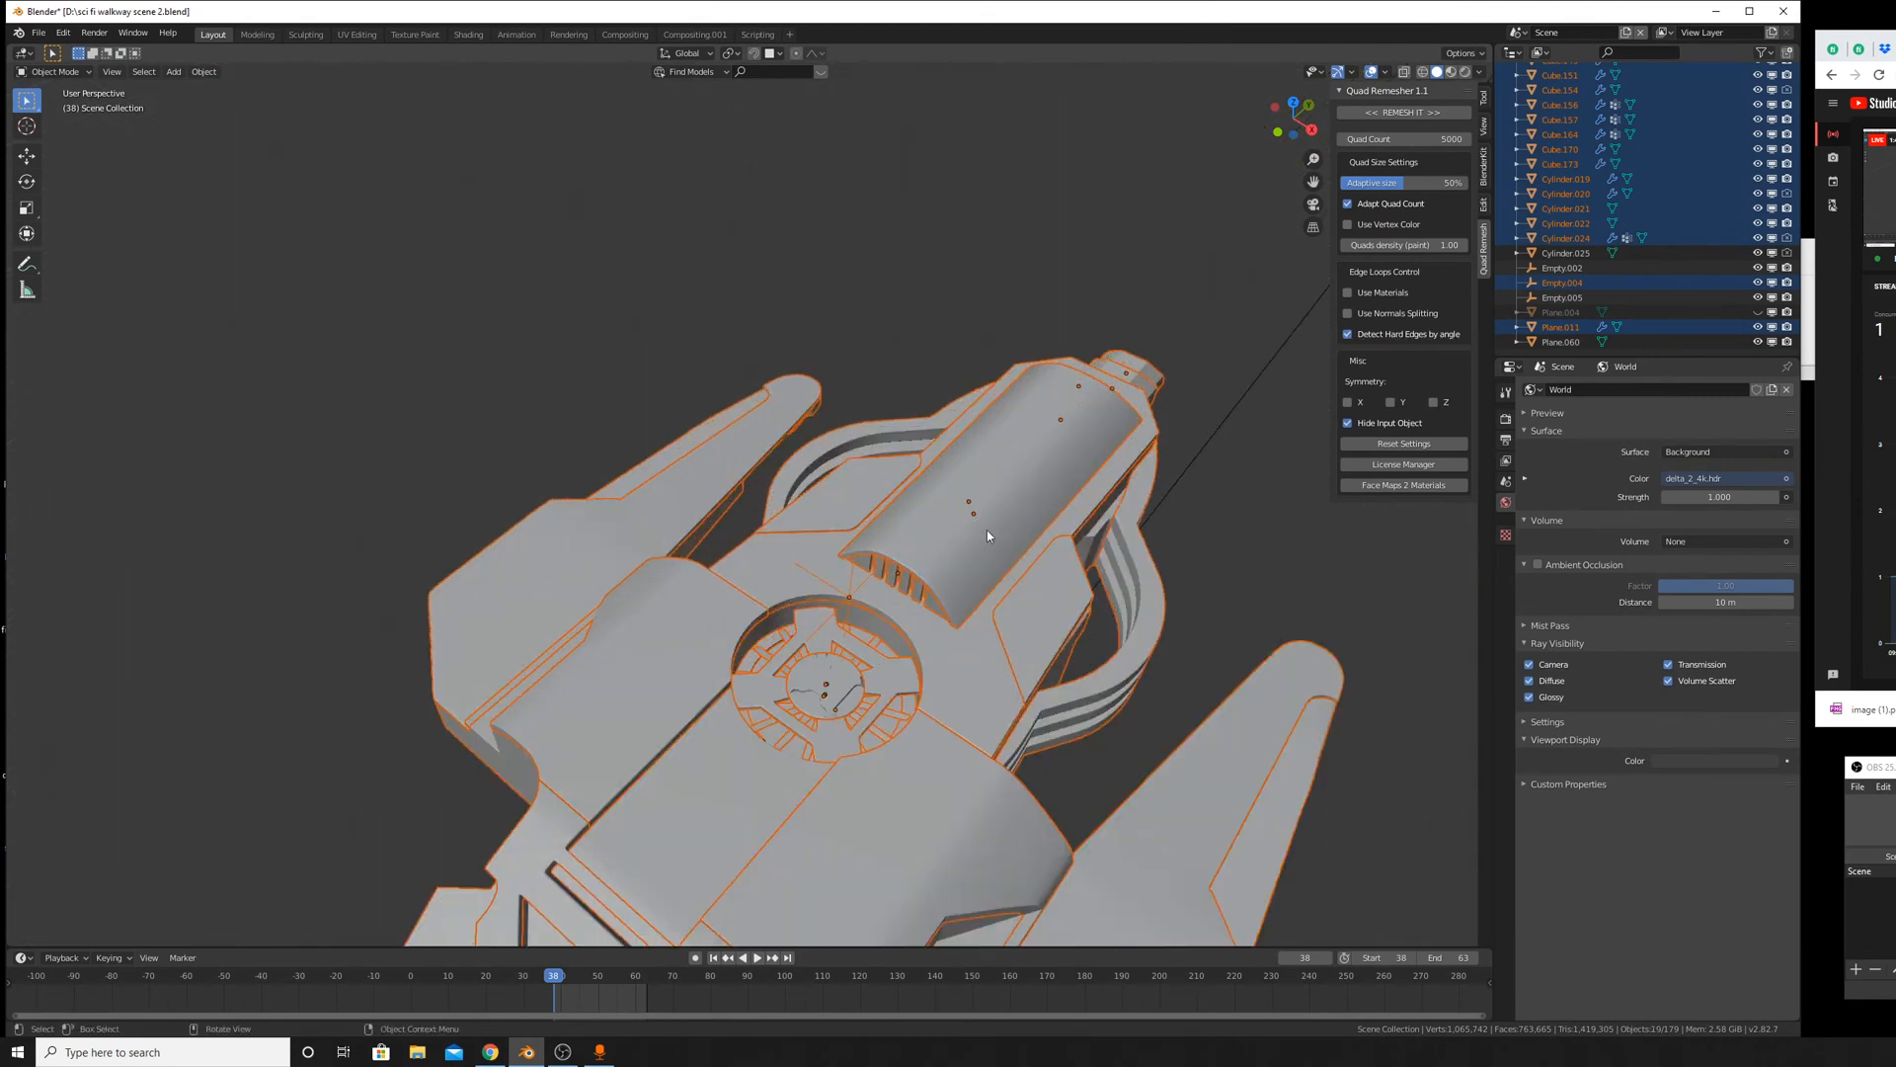
pyautogui.press('m')
pyautogui.click(976, 523)
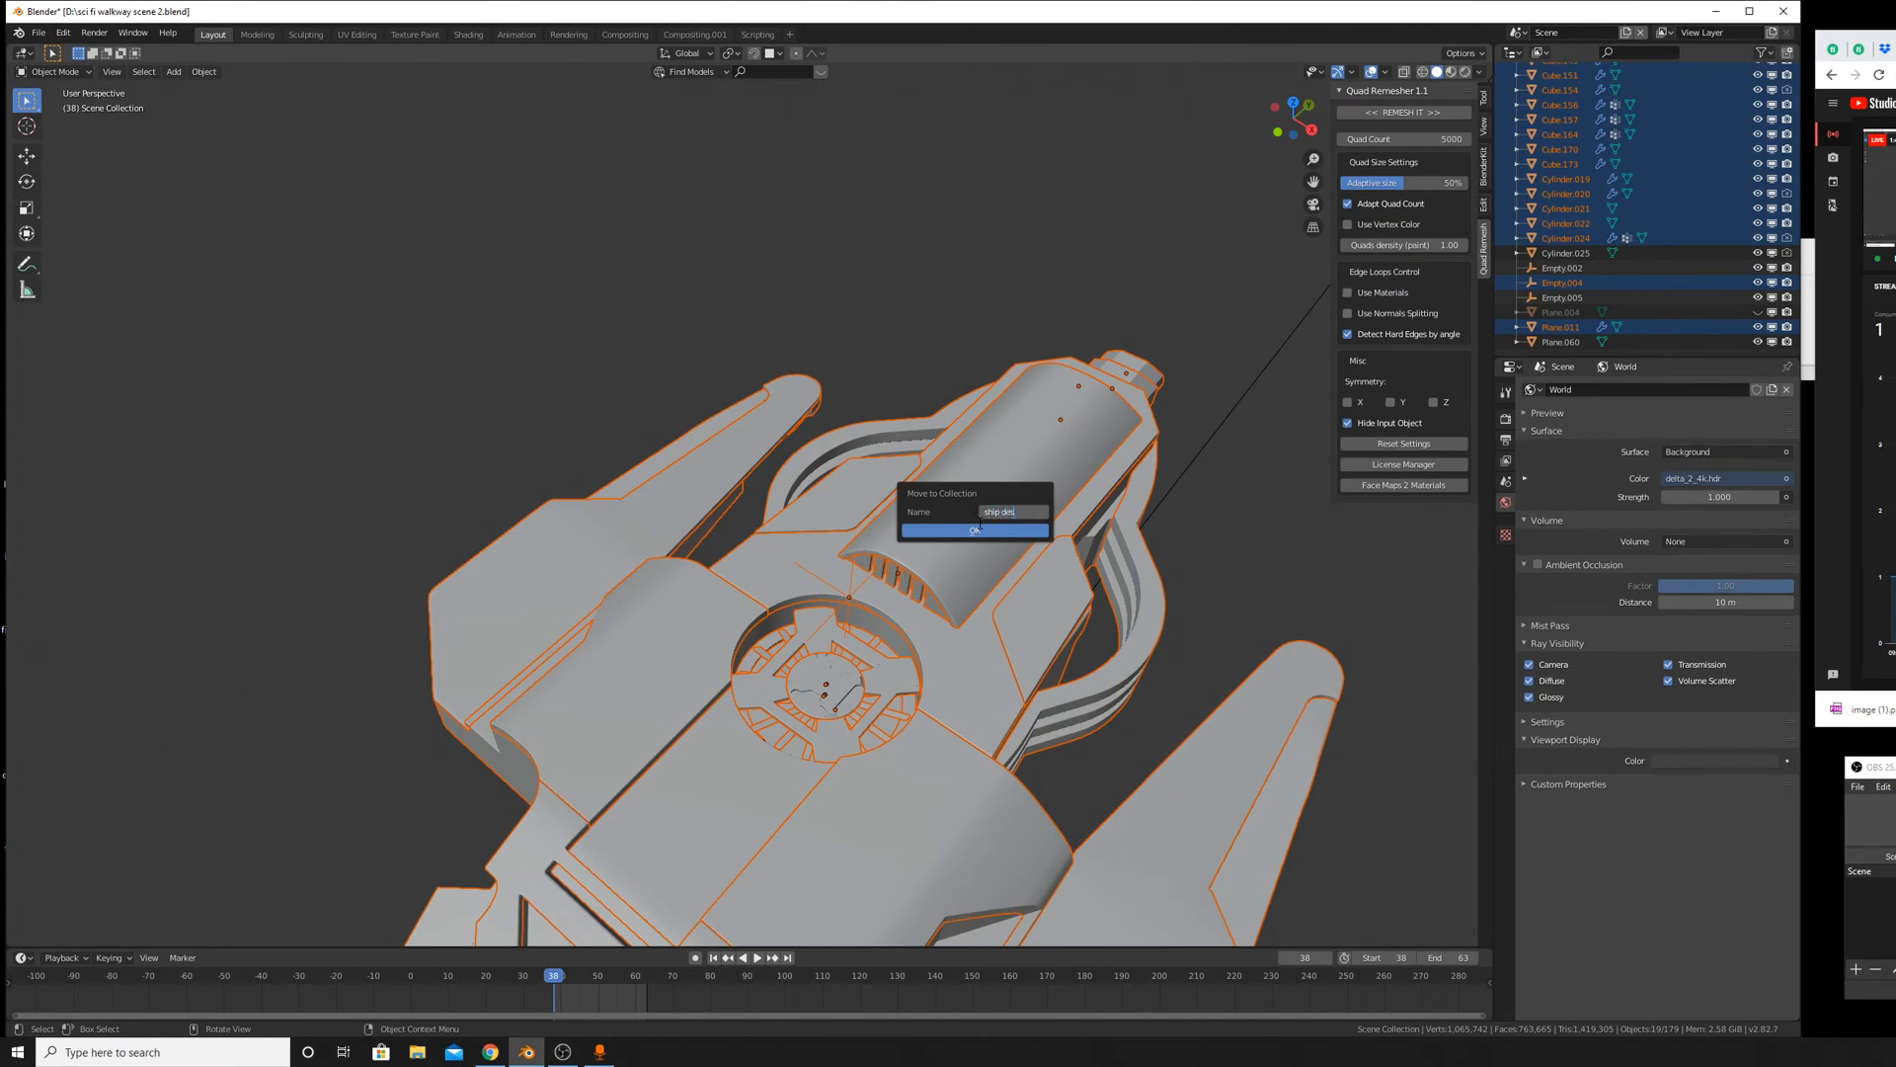
pyautogui.click(977, 529)
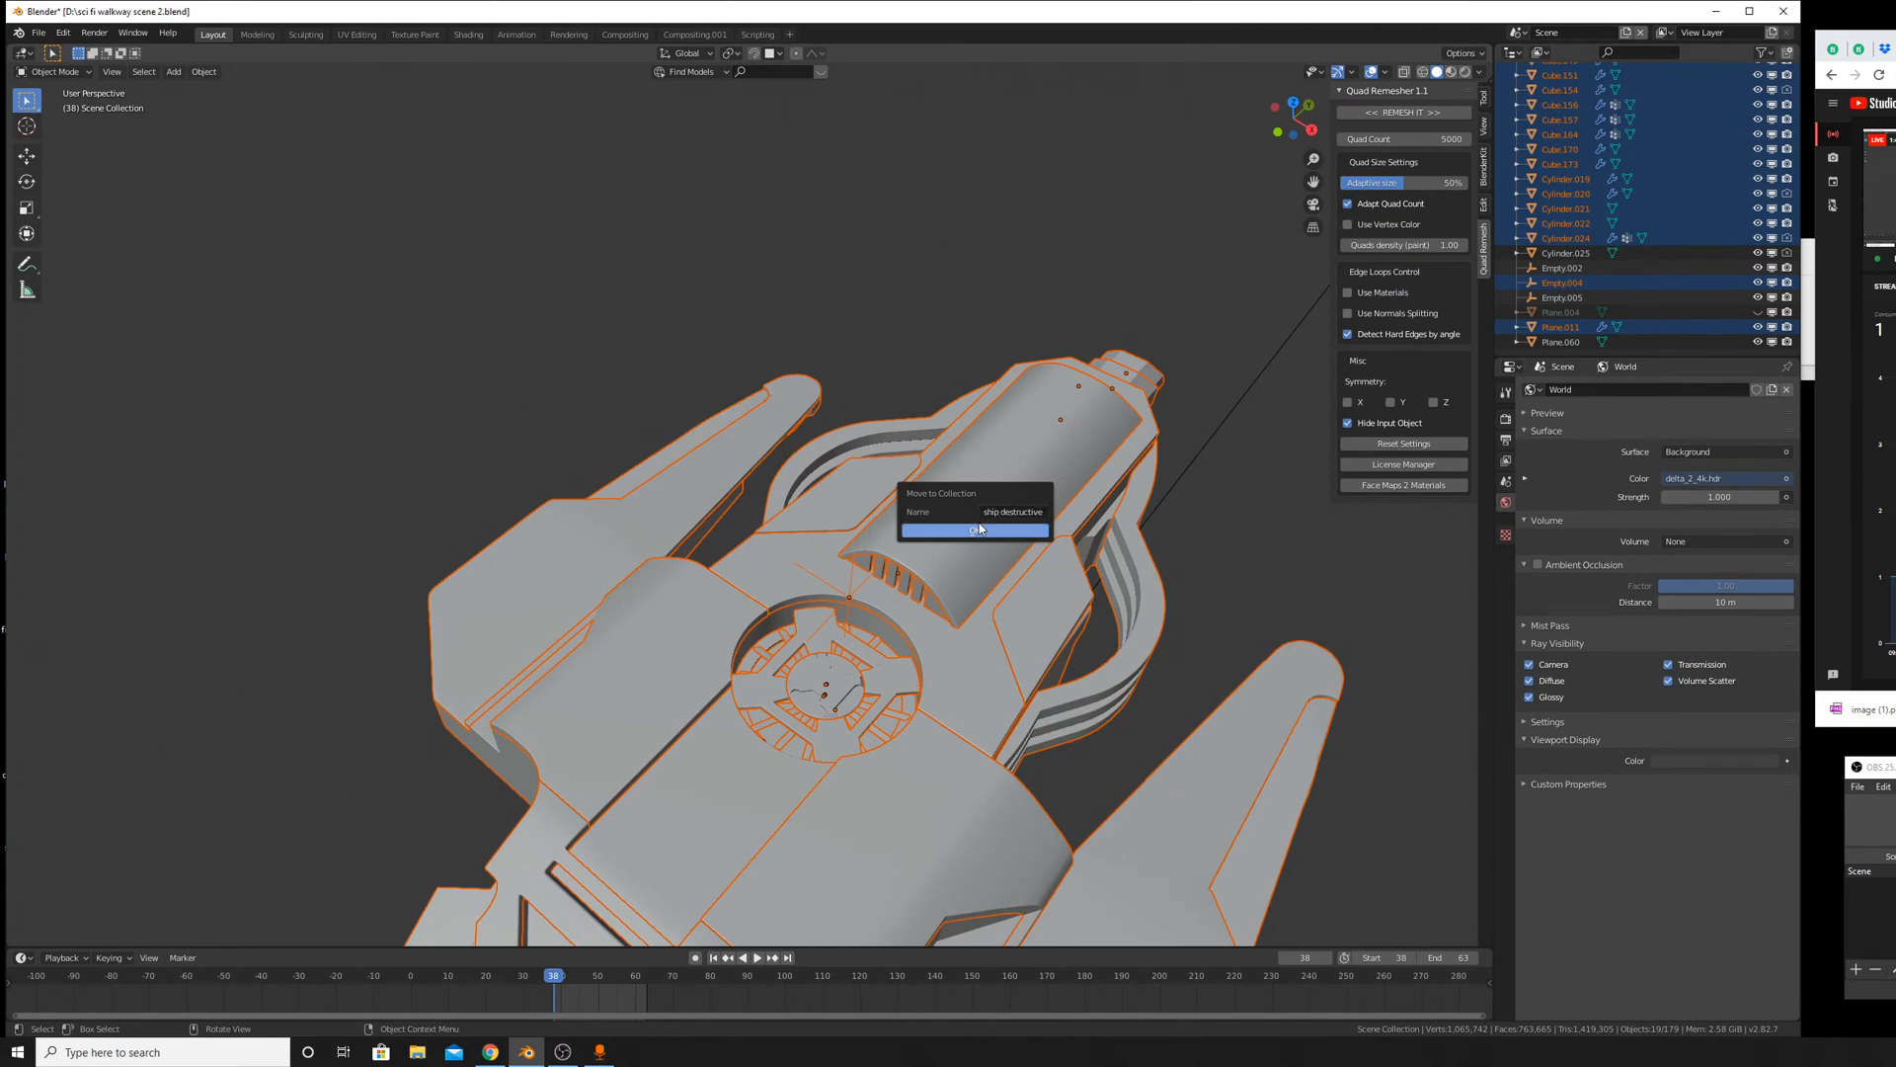
pyautogui.click(980, 531)
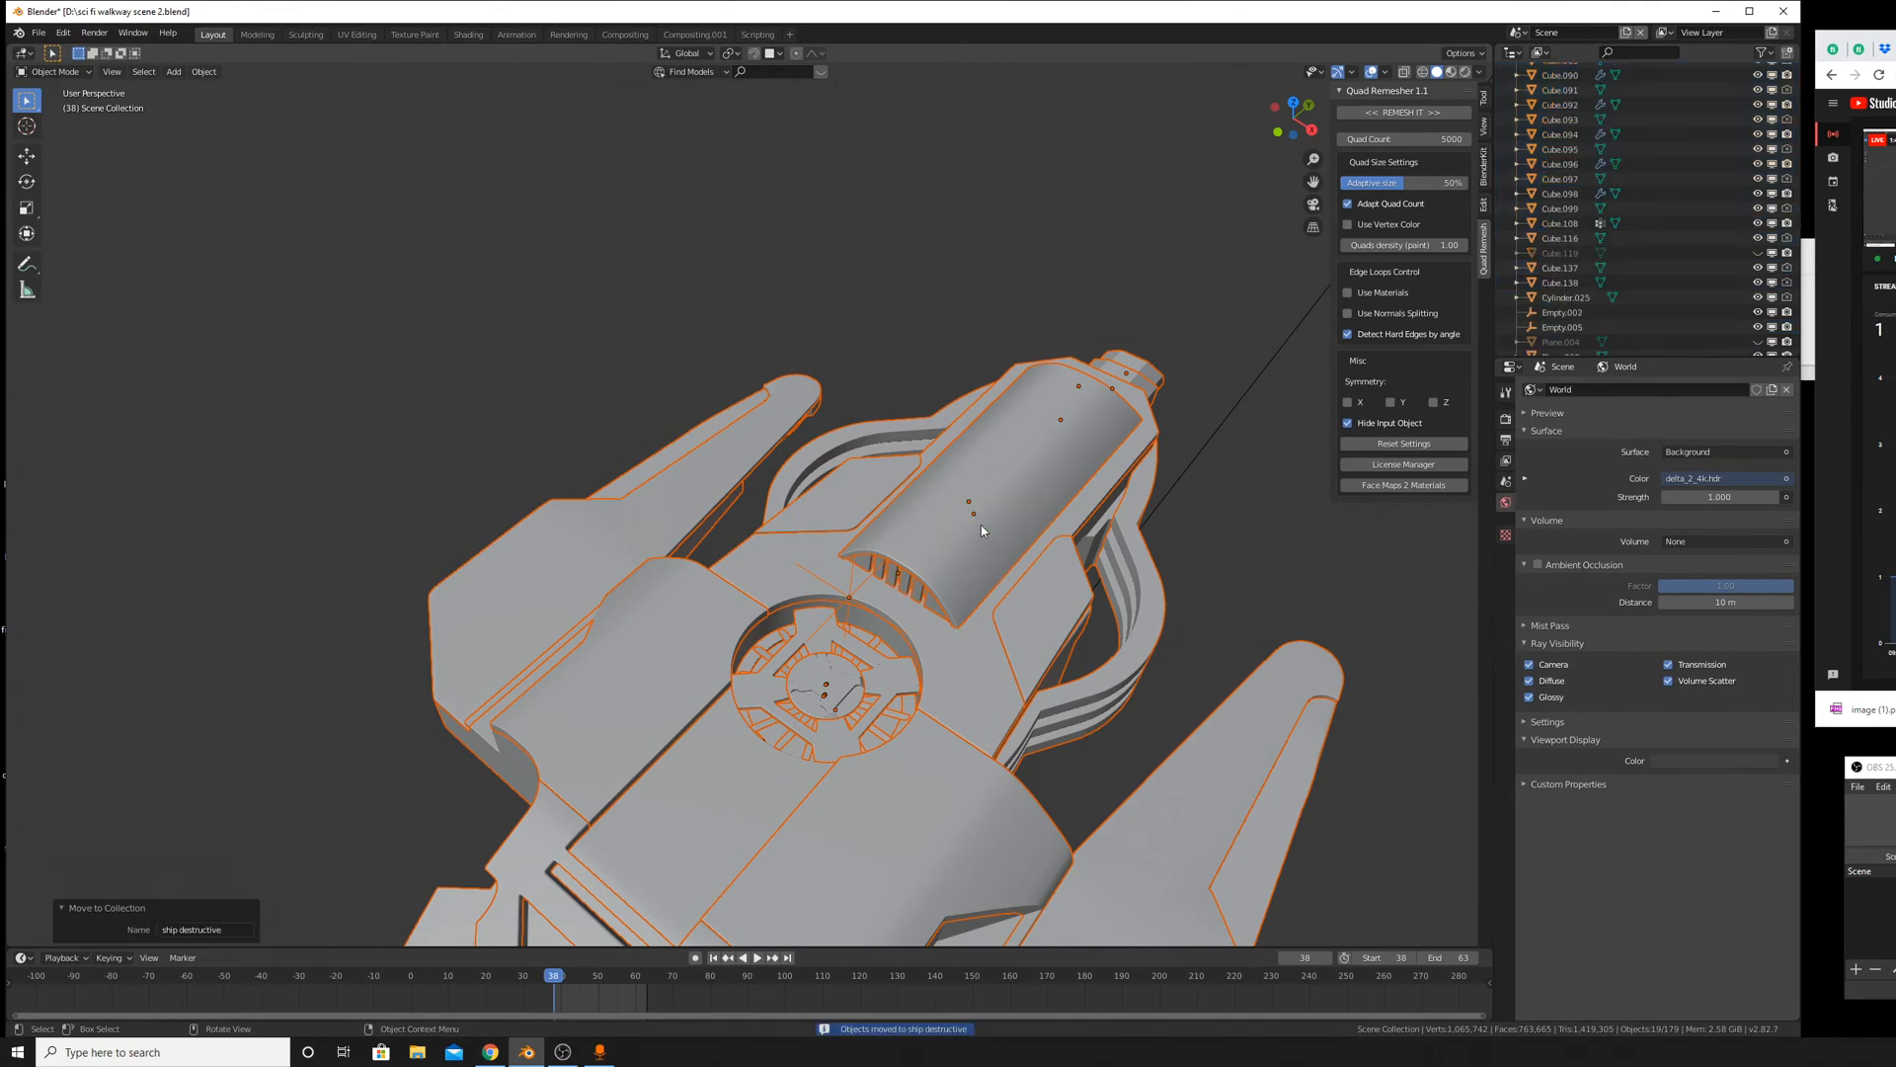
# Examine the destructive ship's hull, circular recess and engine housing from several angles.
pyautogui.scroll(-5, 981, 525)
pyautogui.moveTo(988, 513); pyautogui.dragTo(928, 622, button='middle')
pyautogui.scroll(5, 1094, 487)
pyautogui.scroll(6, 931, 648)
pyautogui.scroll(-4, 931, 648)
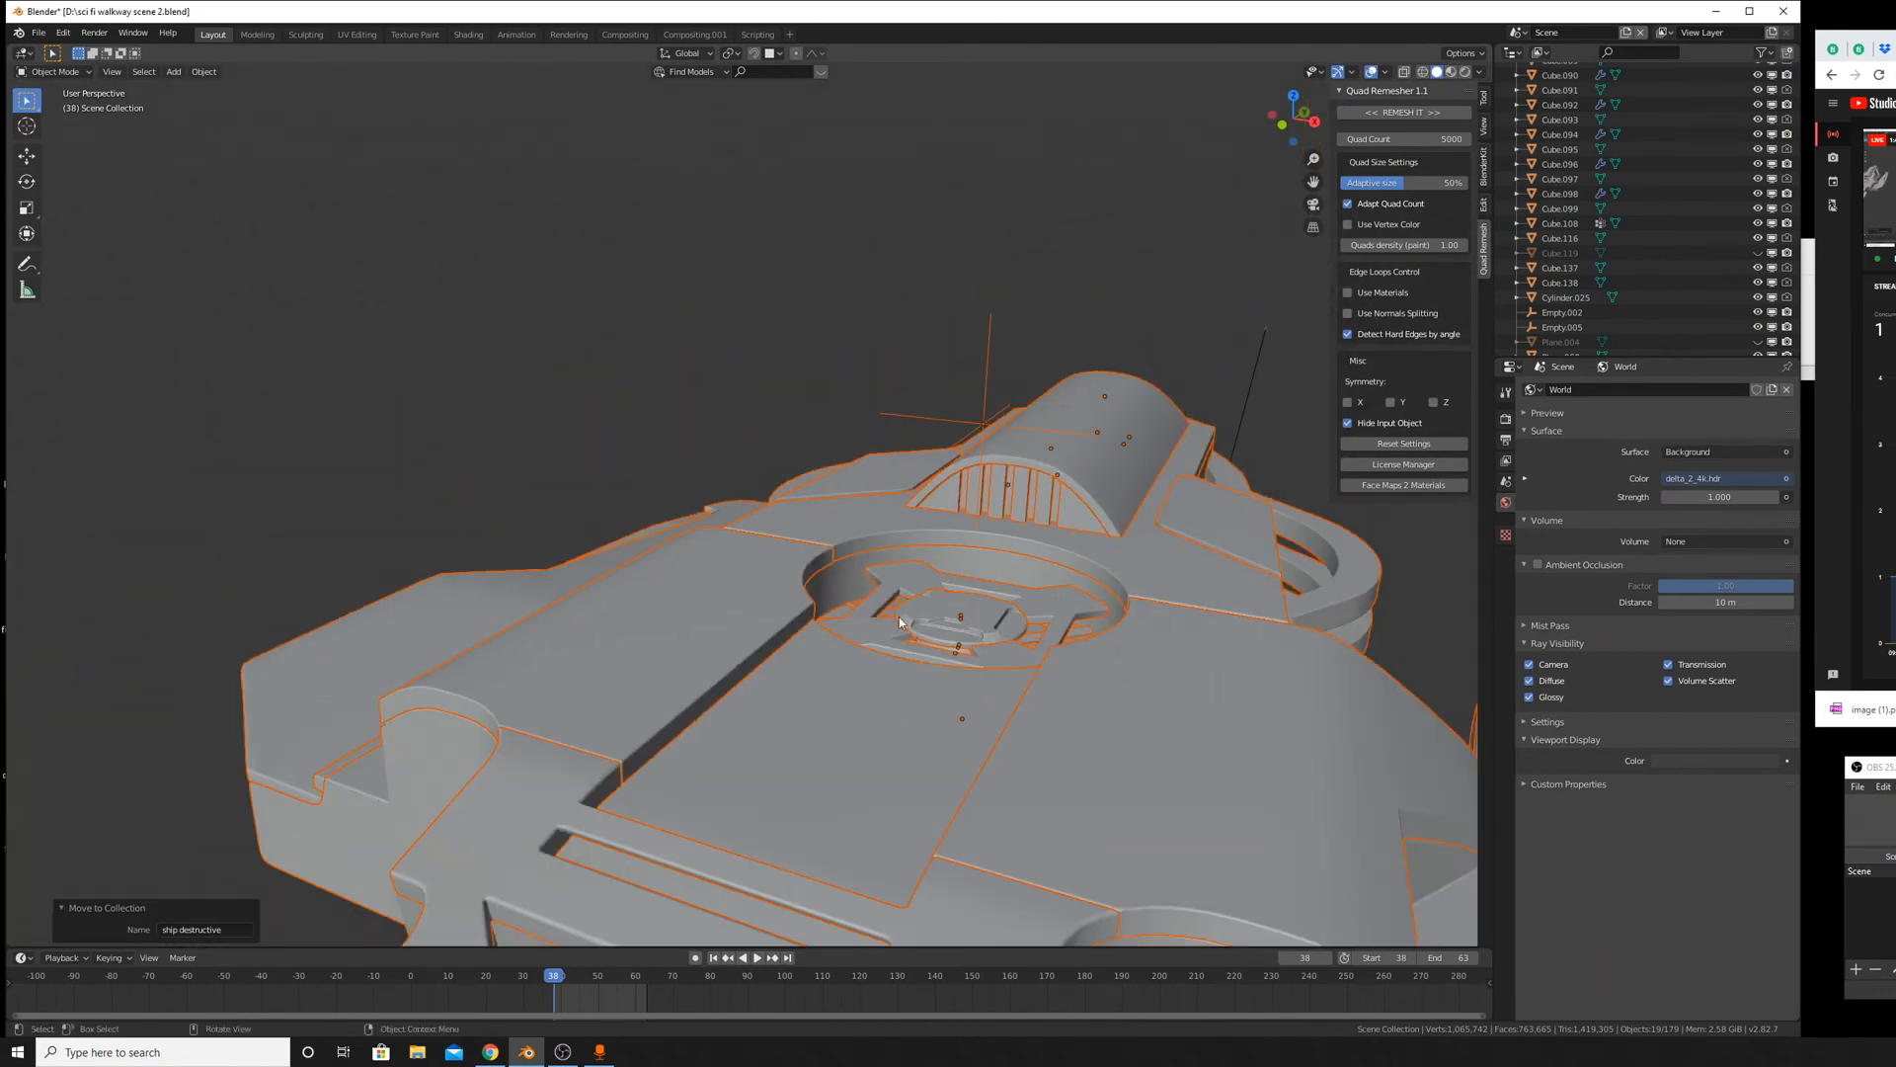
pyautogui.click(873, 541)
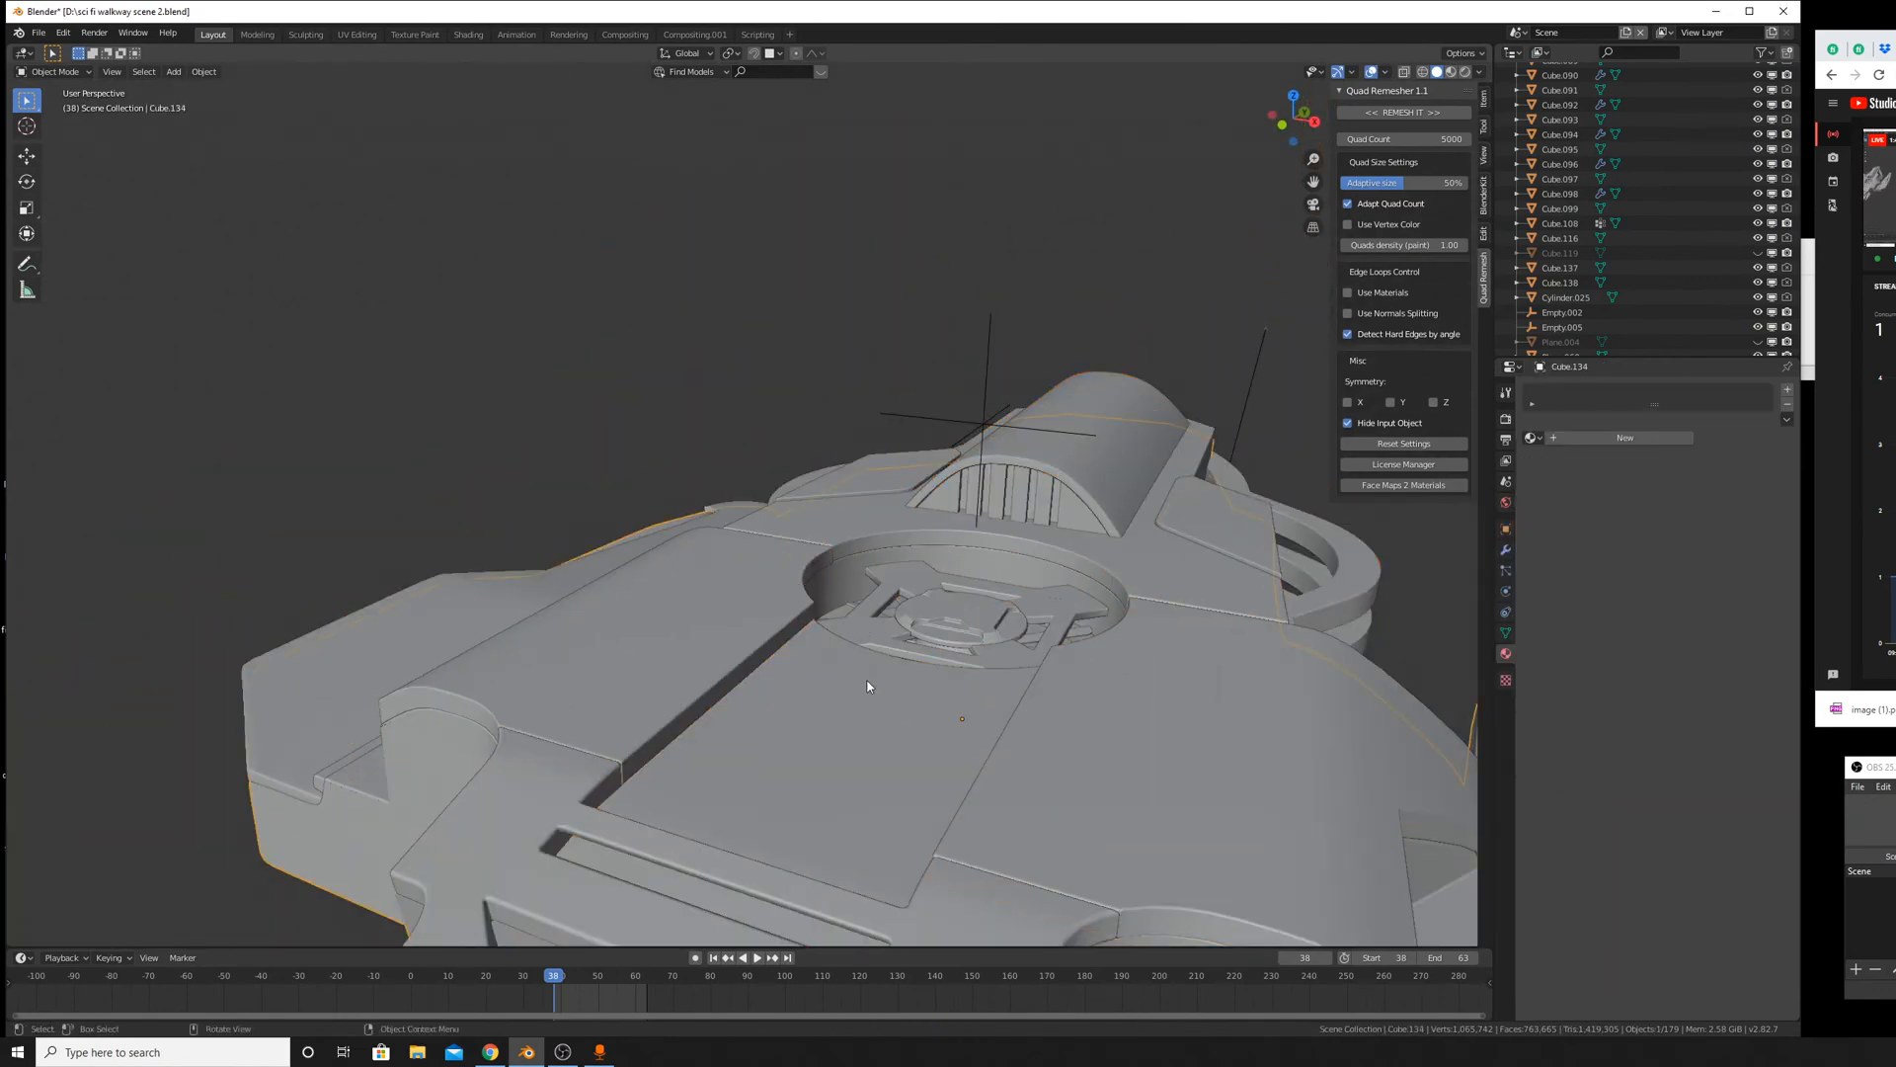
pyautogui.scroll(-7, 862, 781)
pyautogui.moveTo(862, 410); pyautogui.dragTo(1002, 455, button='middle')
pyautogui.scroll(5, 1002, 456)
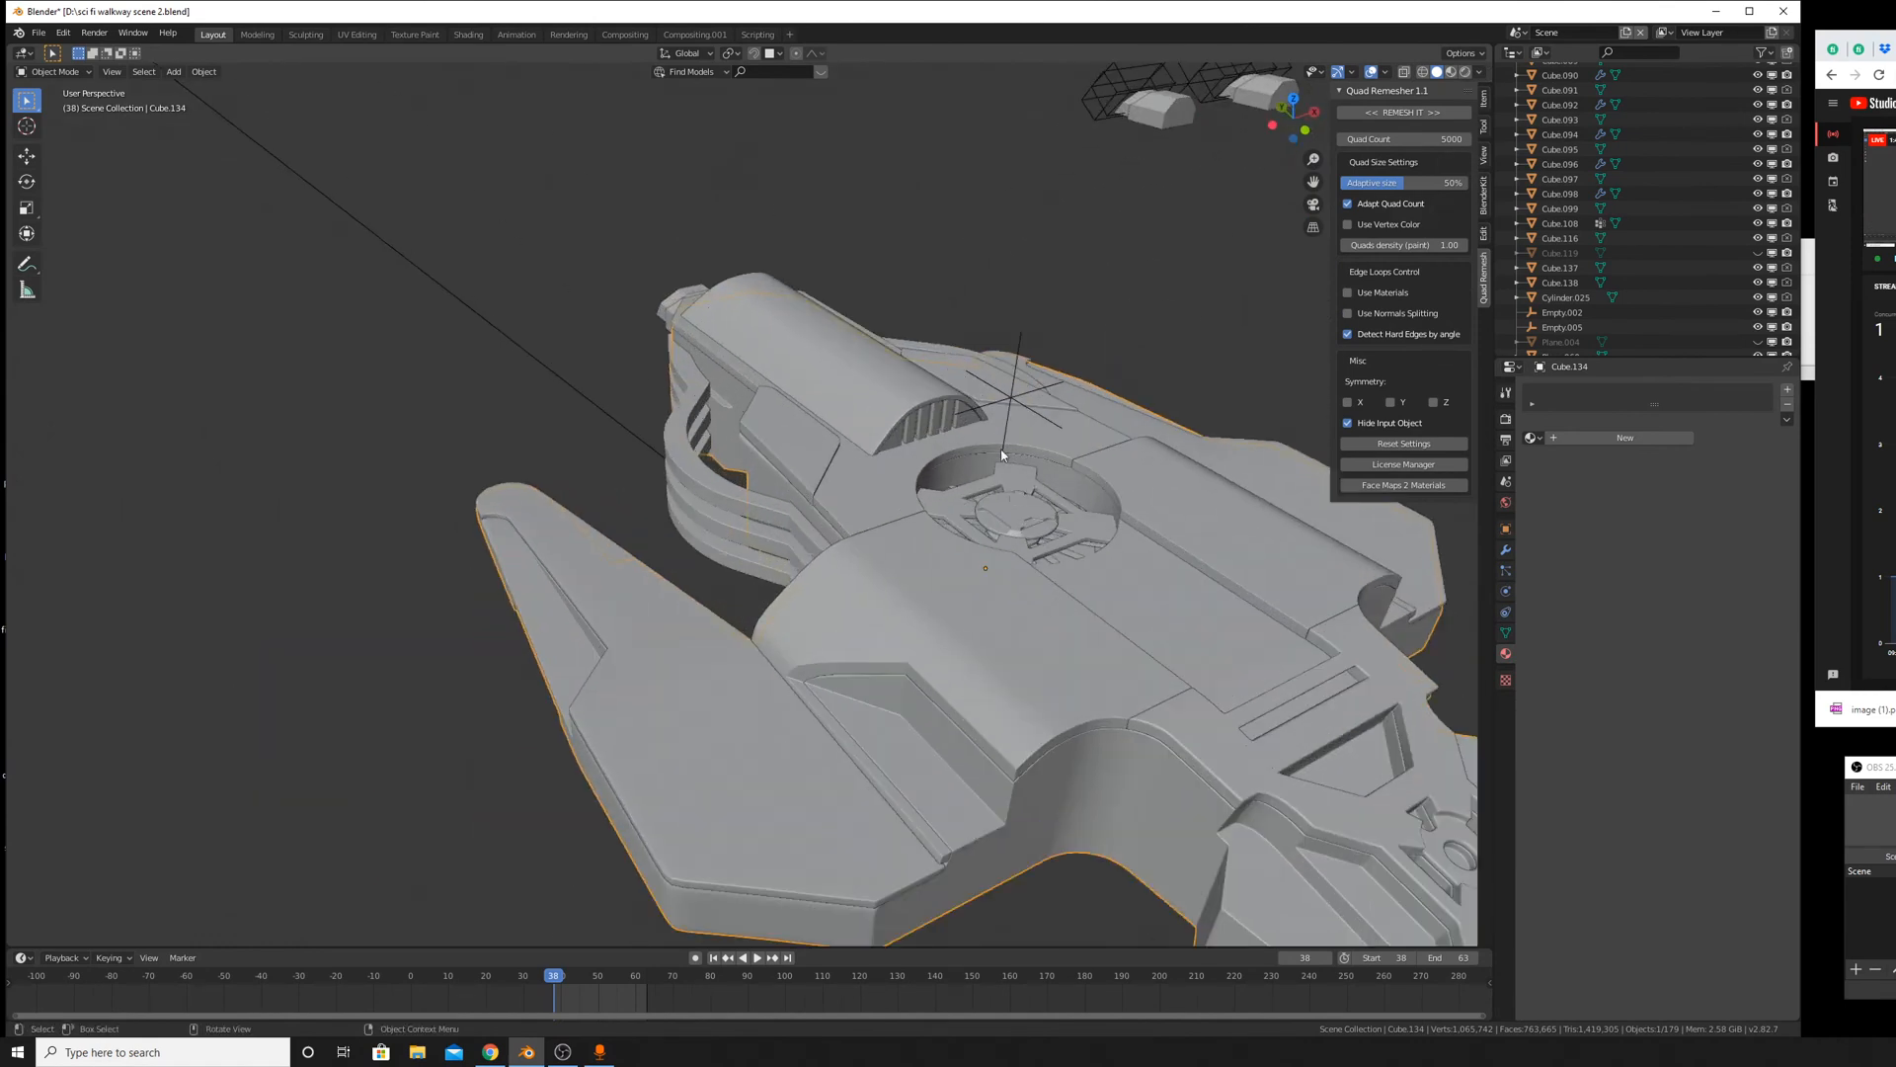
pyautogui.click(1003, 387)
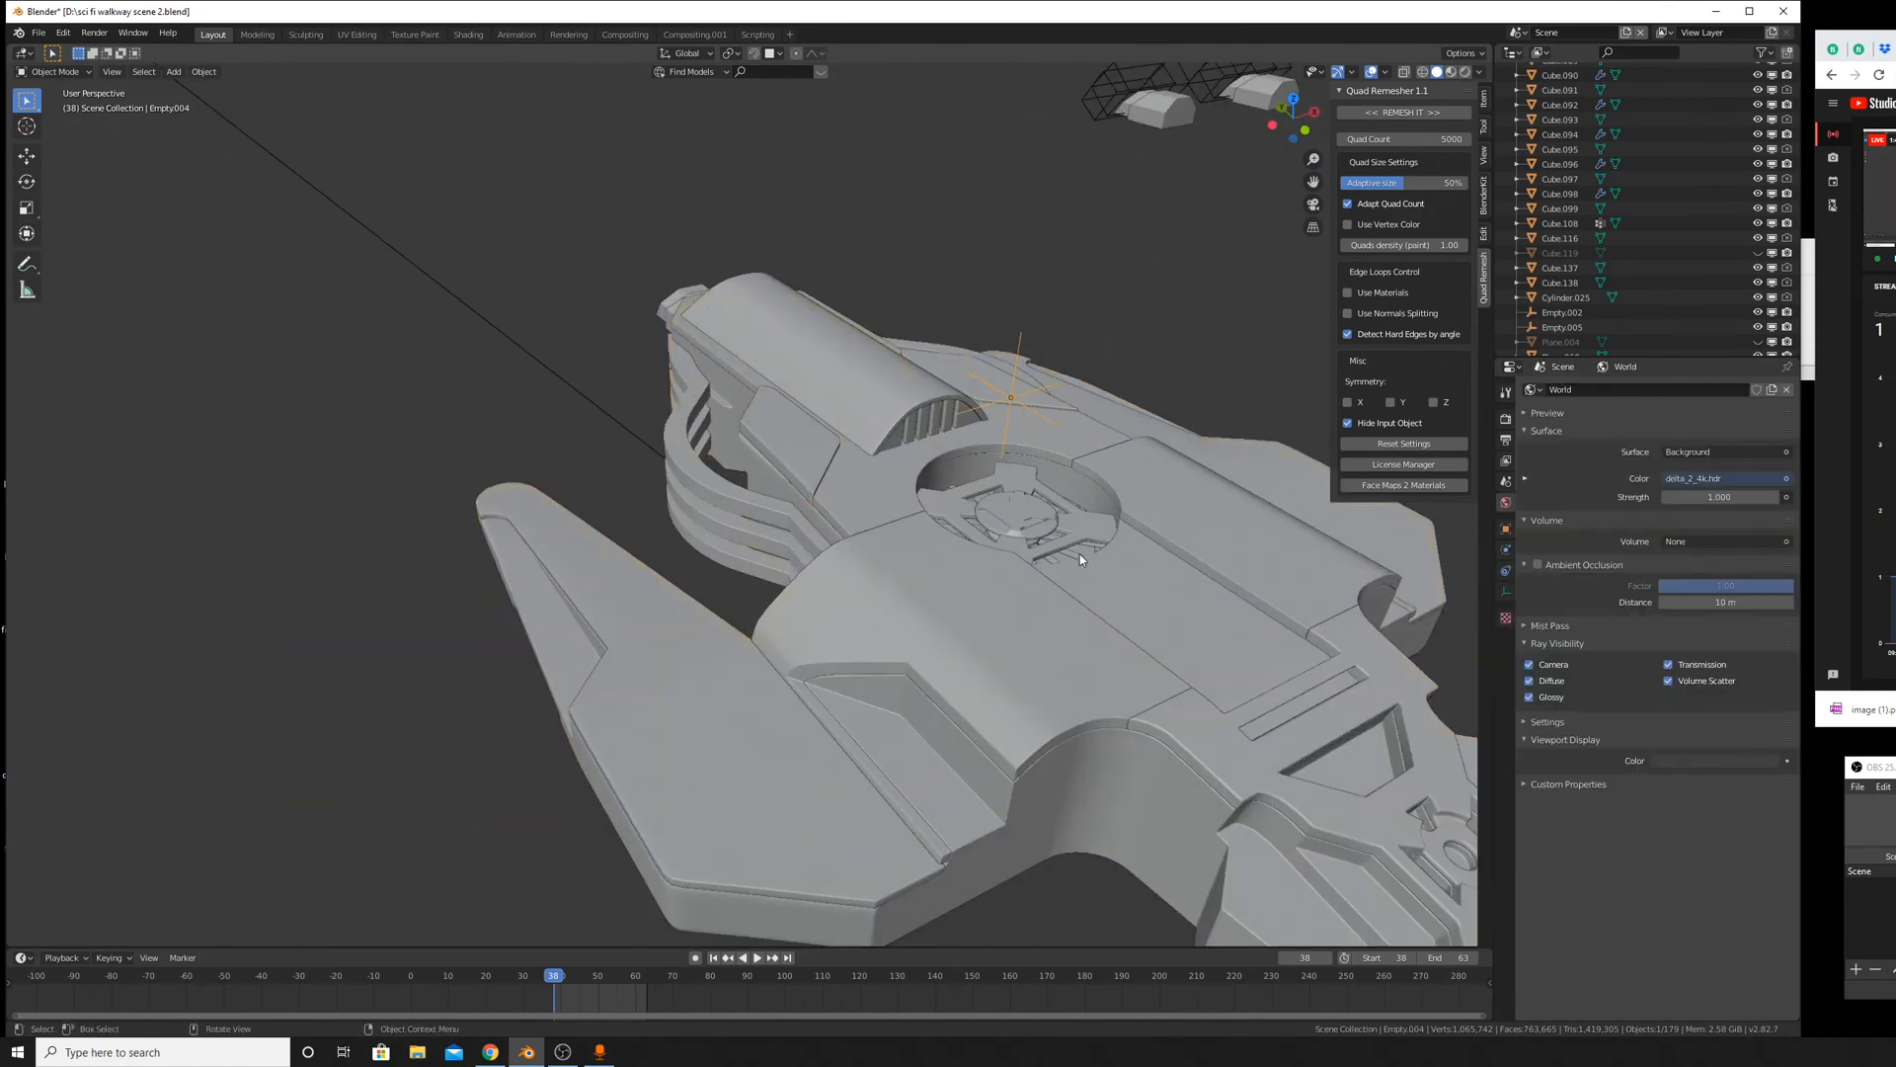
pyautogui.press('g')
pyautogui.press('z')
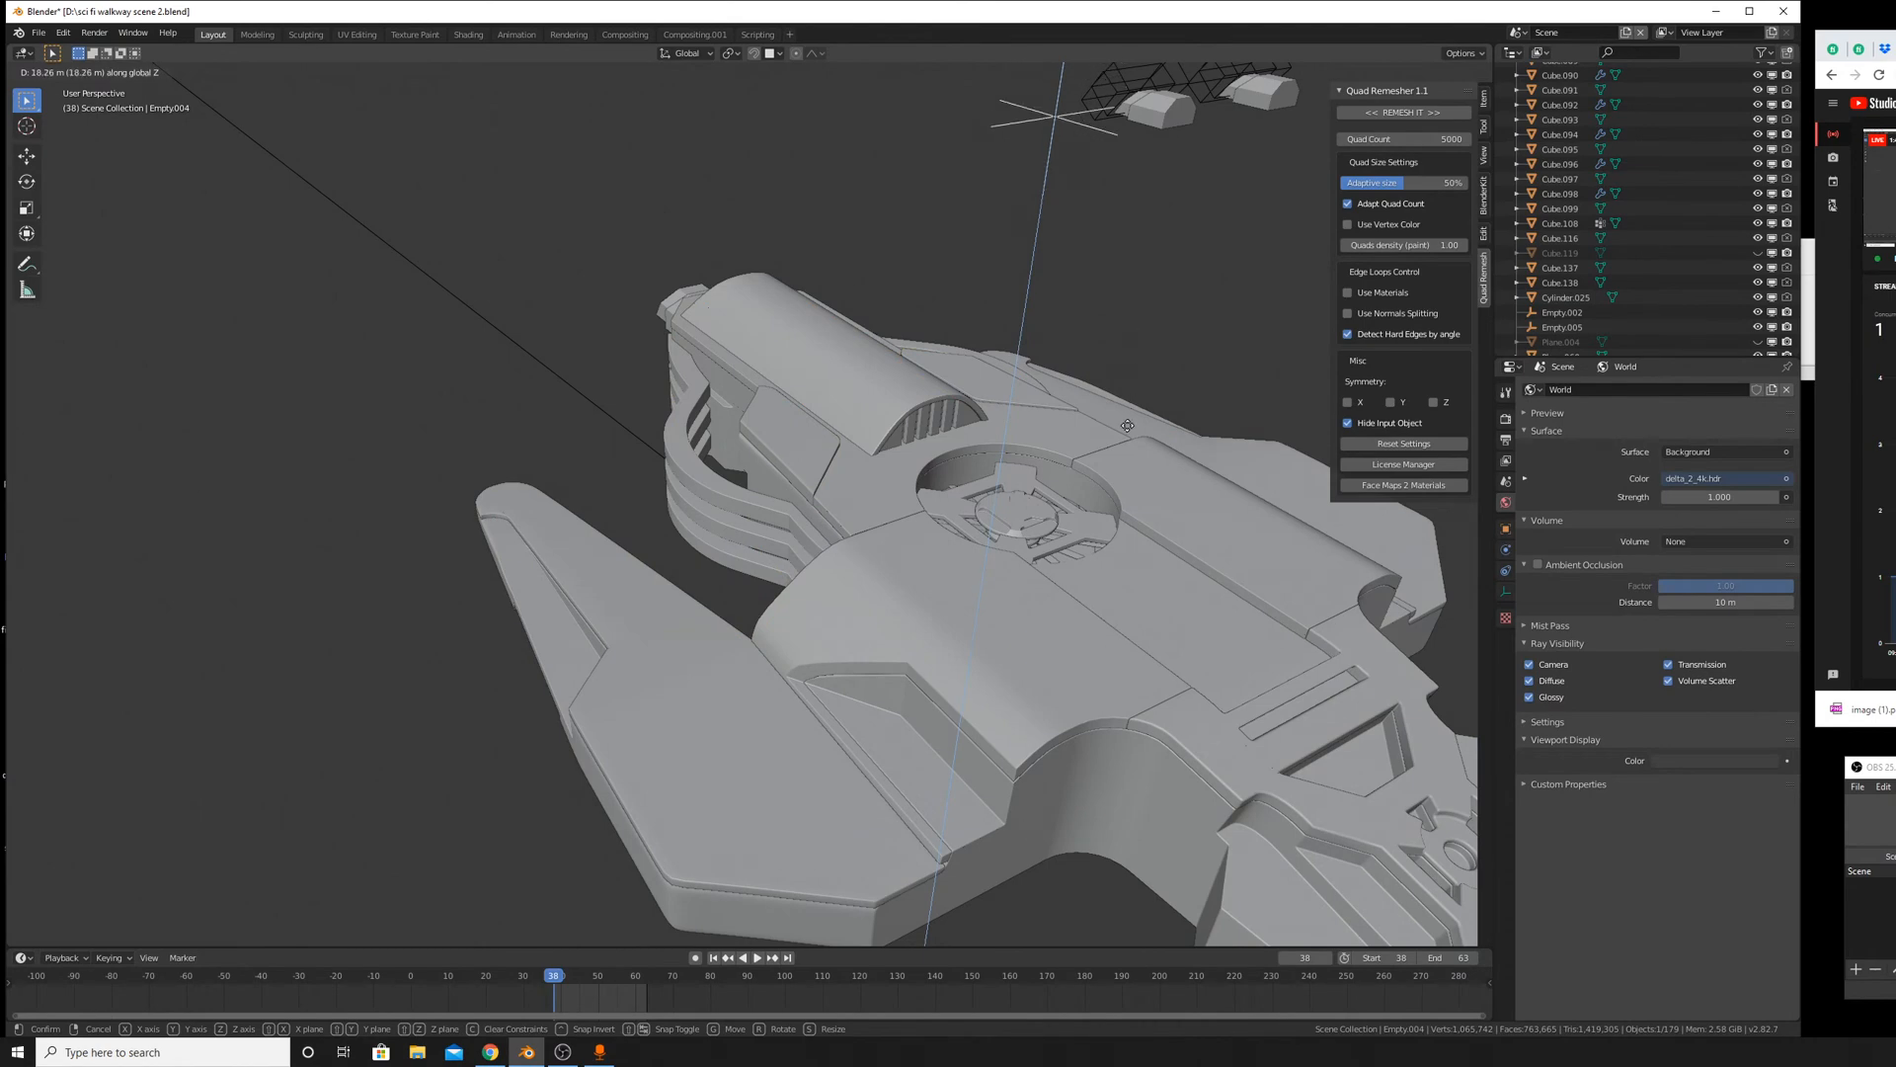
pyautogui.rightClick(1148, 509)
# Reveal all hidden objects in the scene, including the terrain and the nondestructive ship.
pyautogui.moveTo(1274, 617); pyautogui.dragTo(1006, 570, button='middle')
pyautogui.scroll(-4, 981, 516)
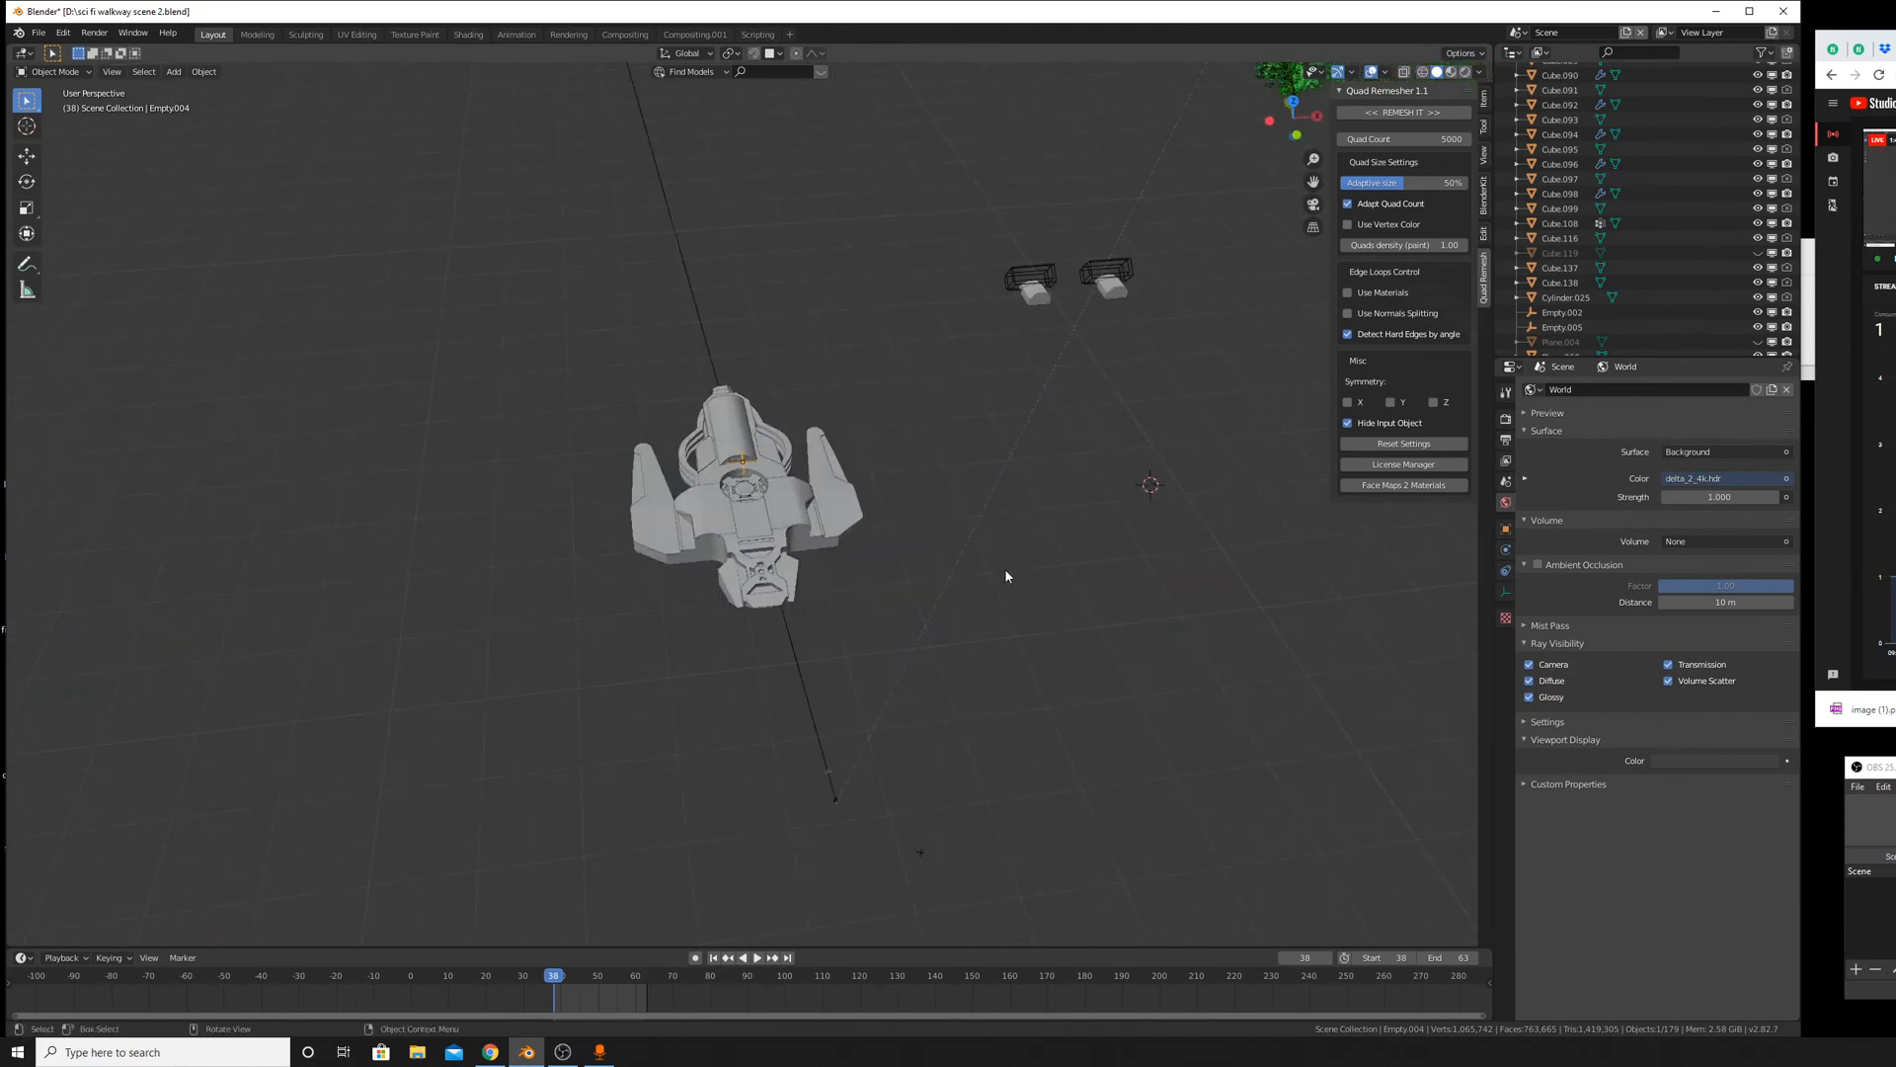
pyautogui.scroll(6, 1010, 453)
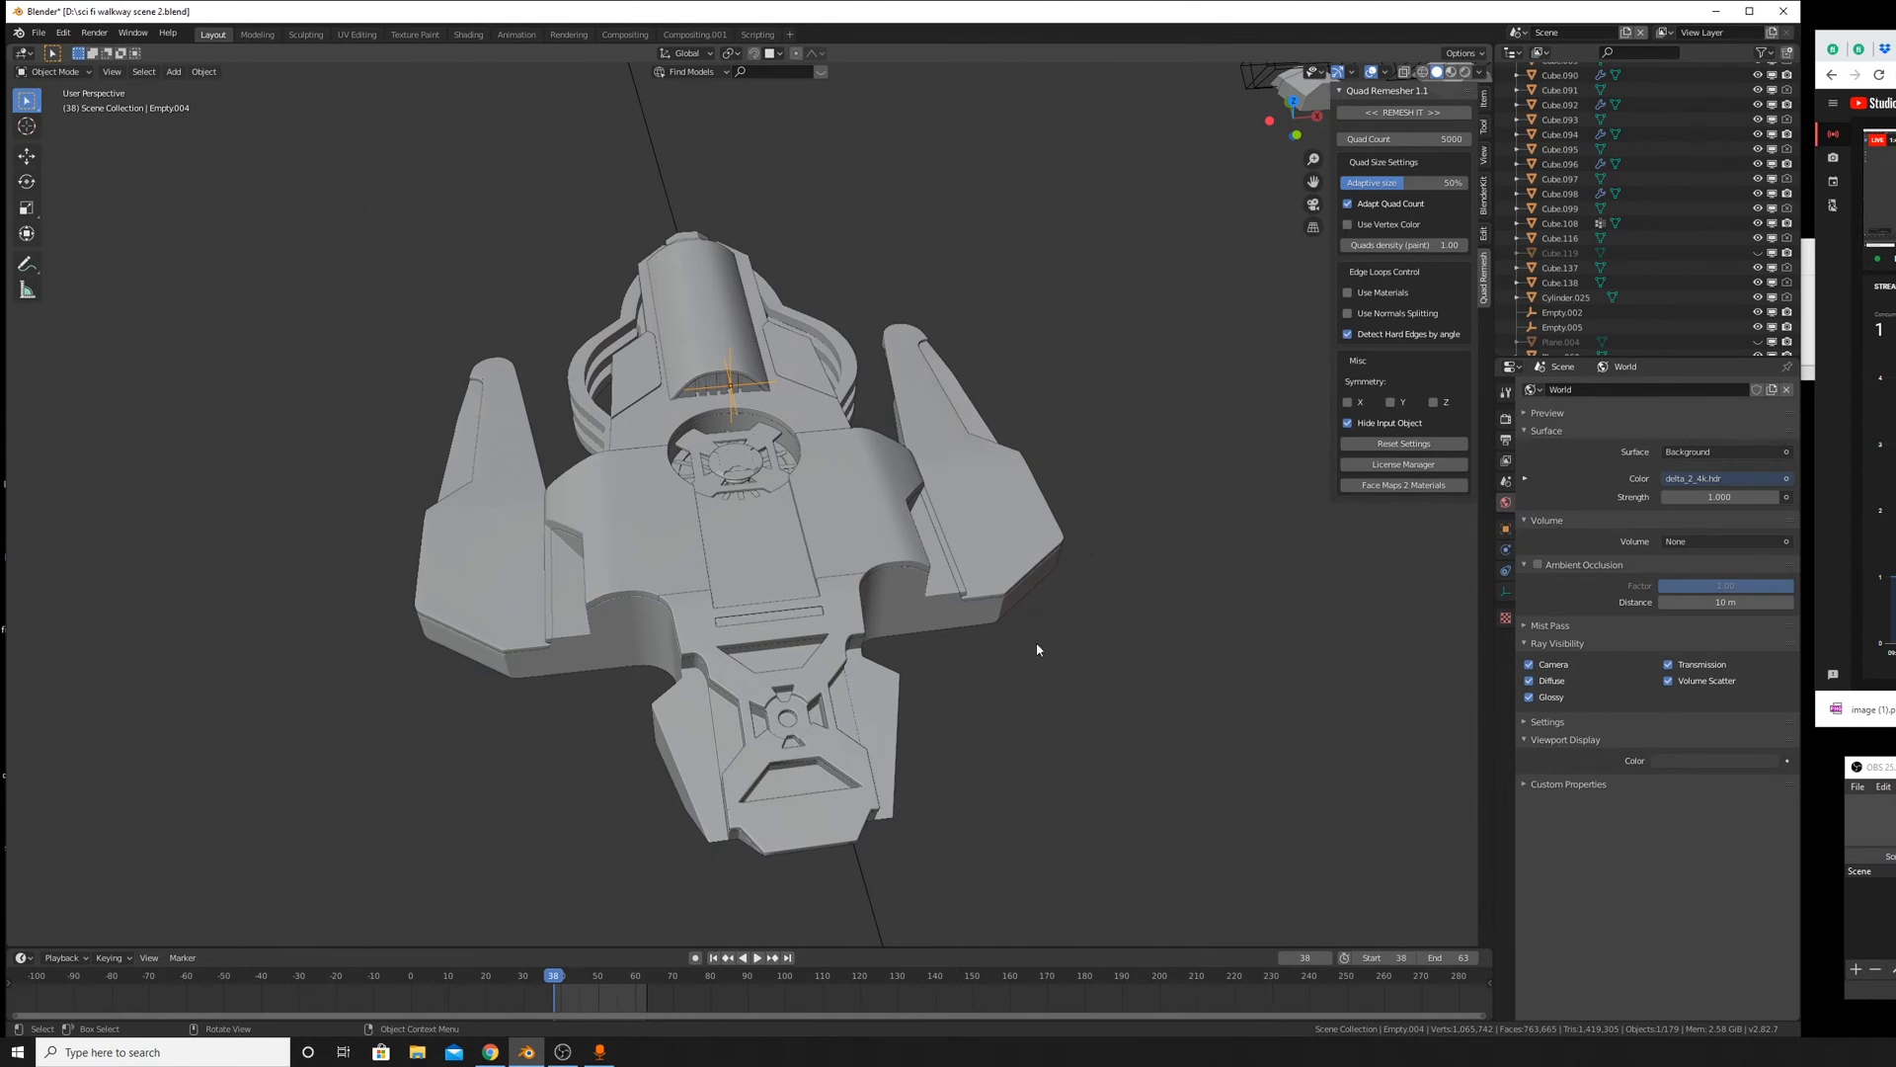
pyautogui.moveTo(1037, 649); pyautogui.dragTo(886, 579, button='middle')
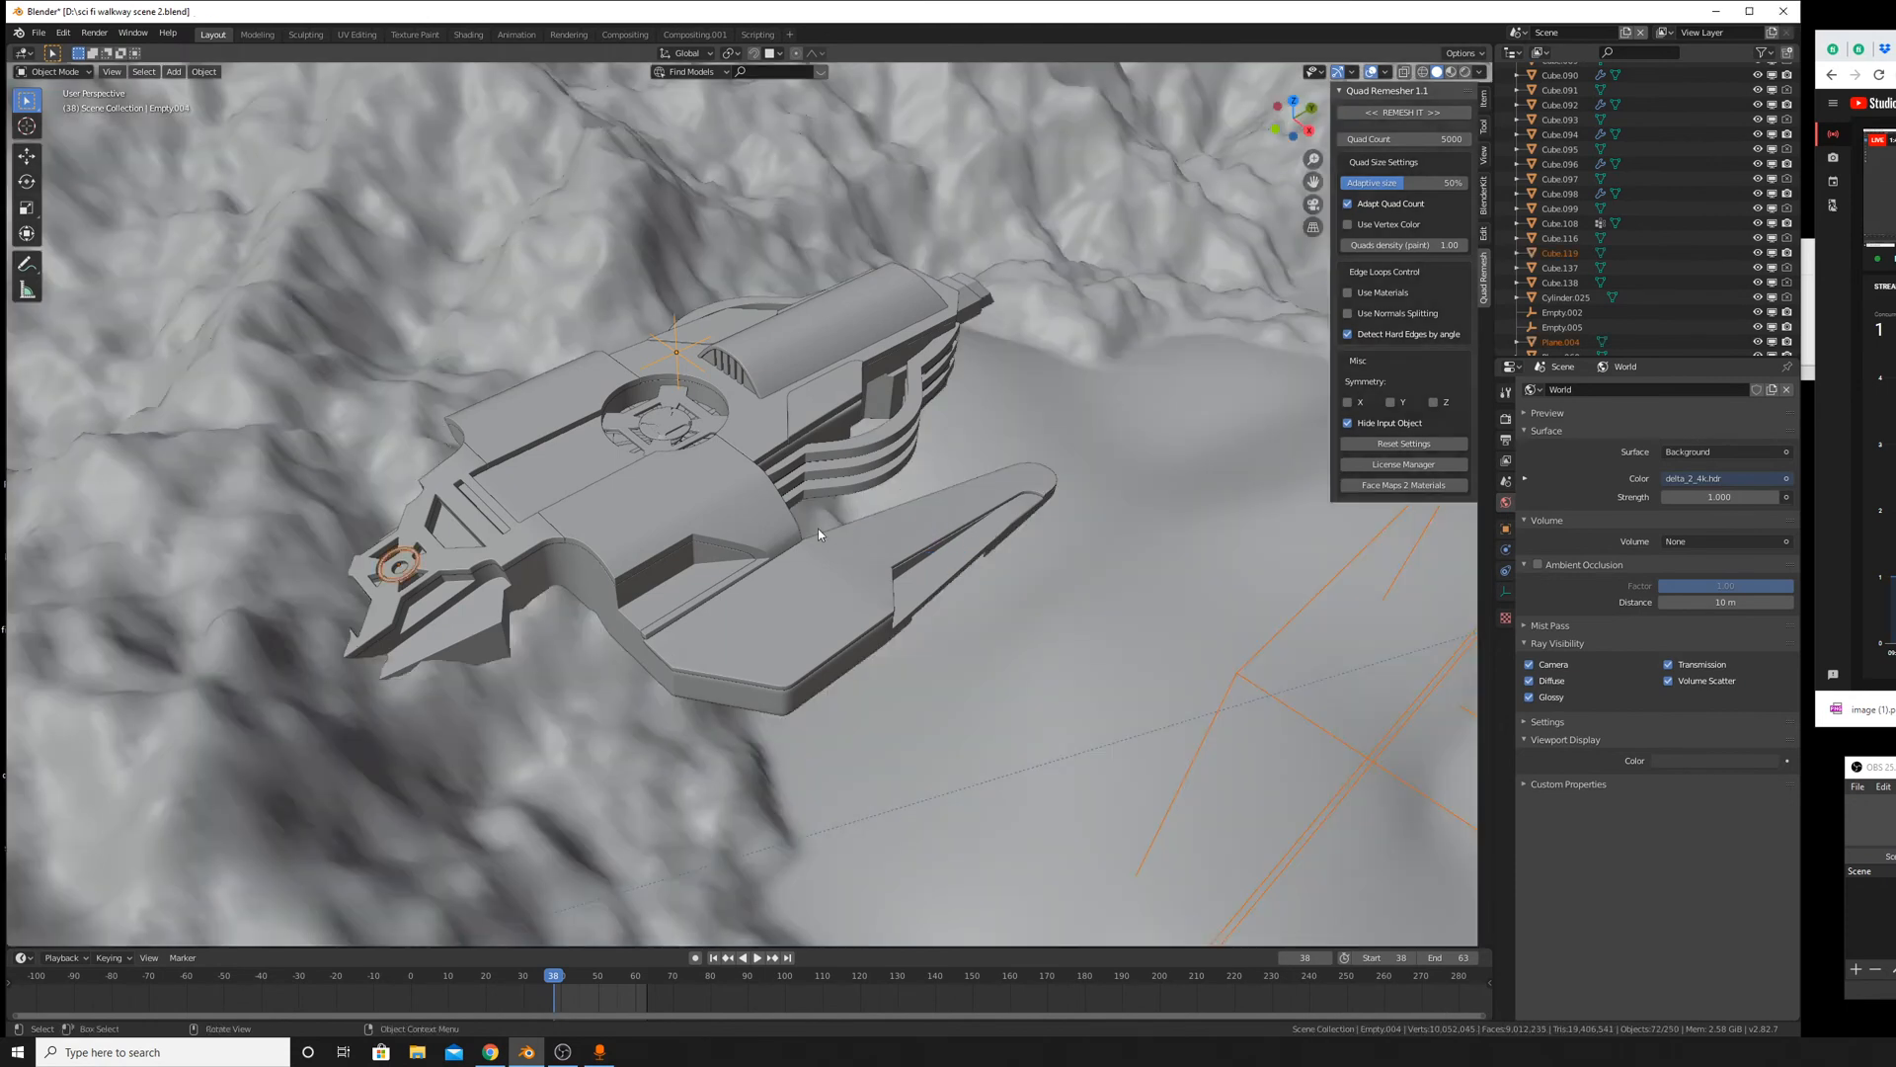
pyautogui.moveTo(894, 671); pyautogui.dragTo(695, 672, button='middle')
pyautogui.scroll(-5, 1078, 599)
pyautogui.scroll(-4, 862, 658)
pyautogui.press('KP_Decimal')
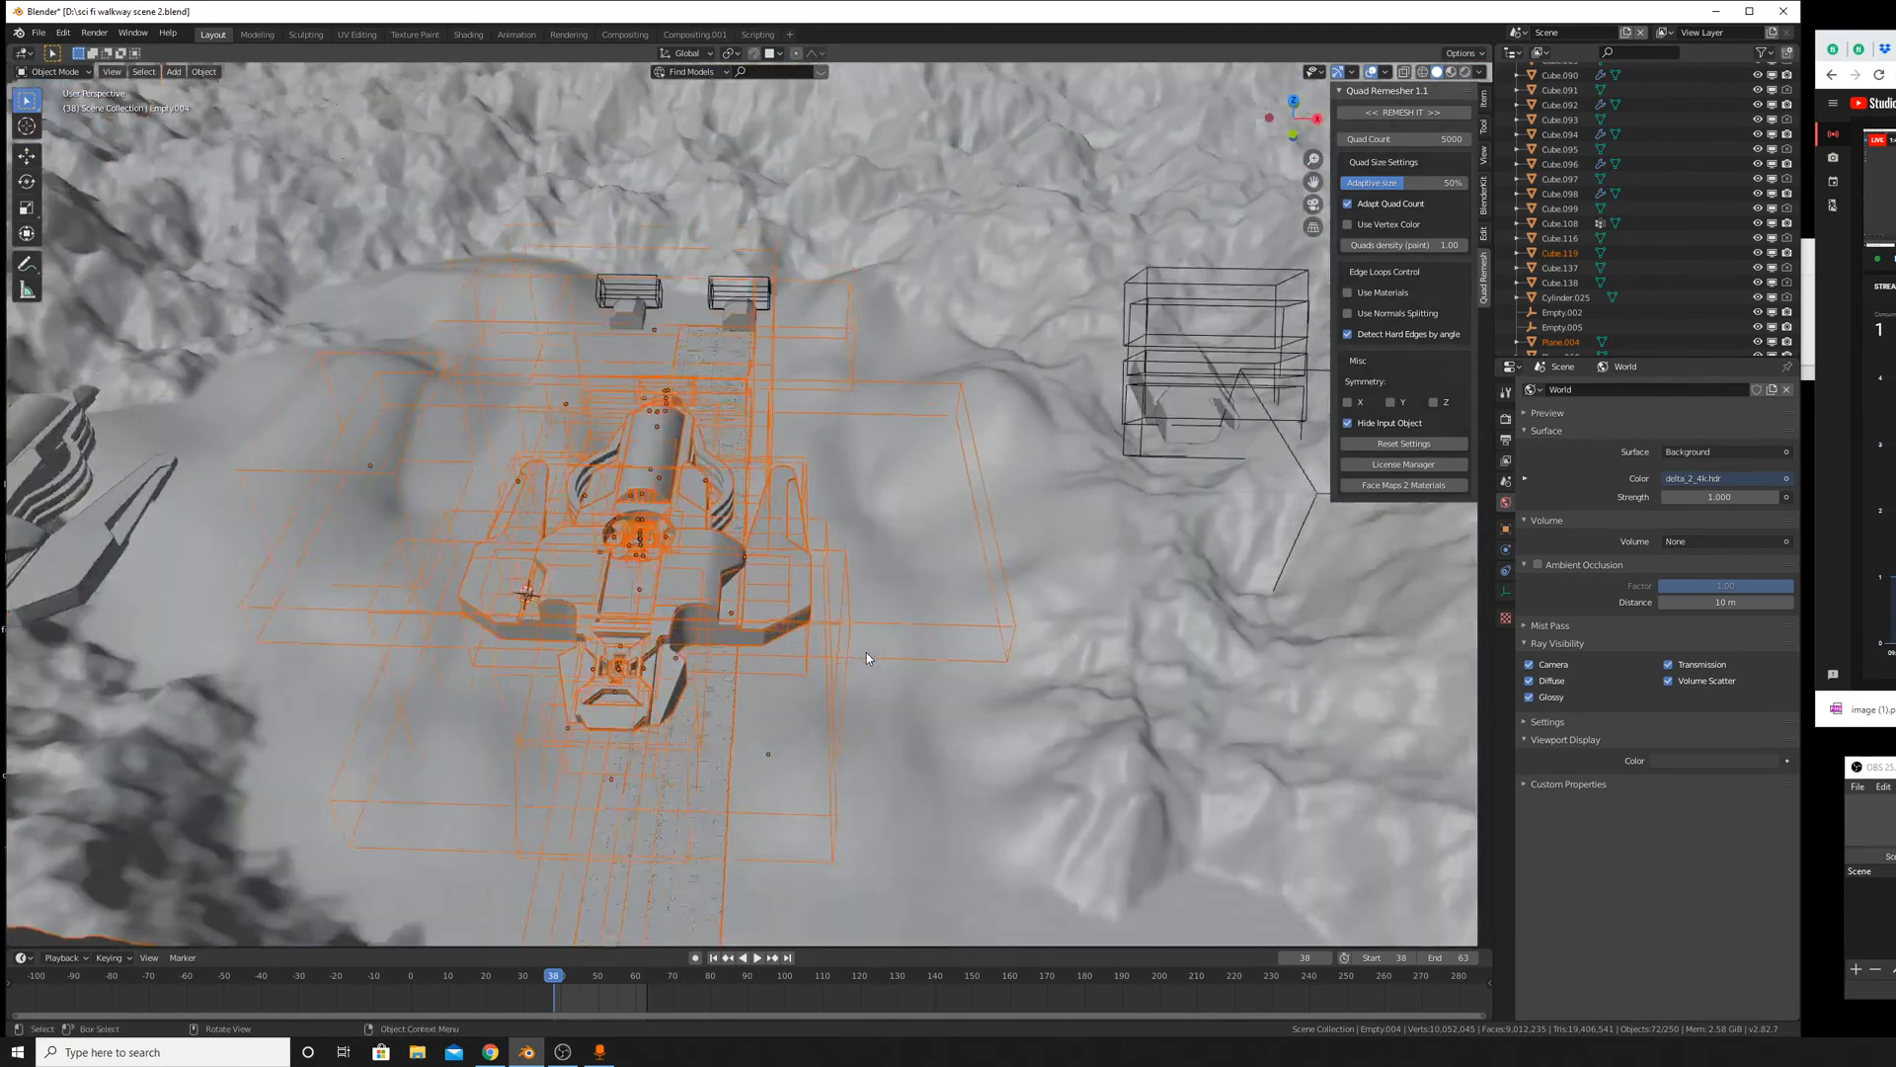
pyautogui.press('g')
pyautogui.press('z')
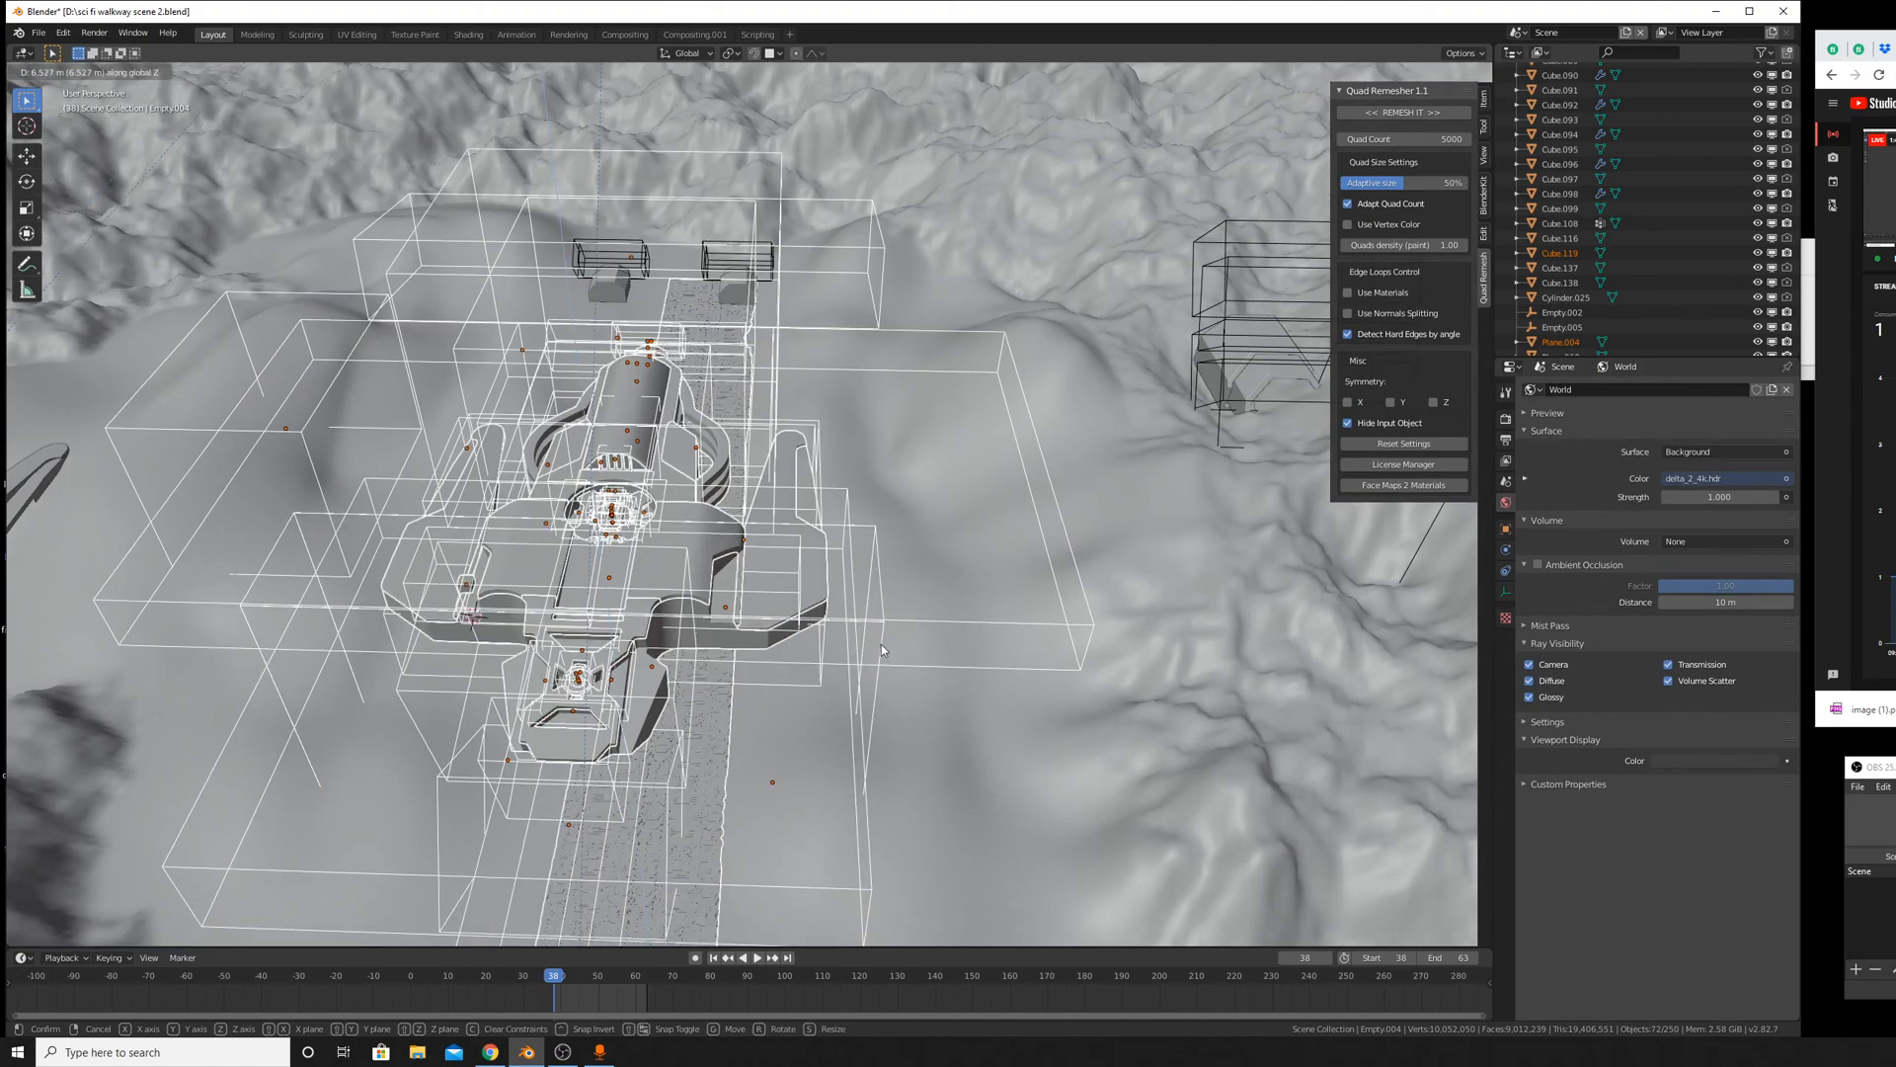
pyautogui.click(881, 644)
# Deselect the terrain and the detailed walkway while keeping the middle ship and its cutter boxes selected.
pyautogui.moveTo(904, 697); pyautogui.dragTo(816, 637, button='middle')
pyautogui.scroll(3, 750, 616)
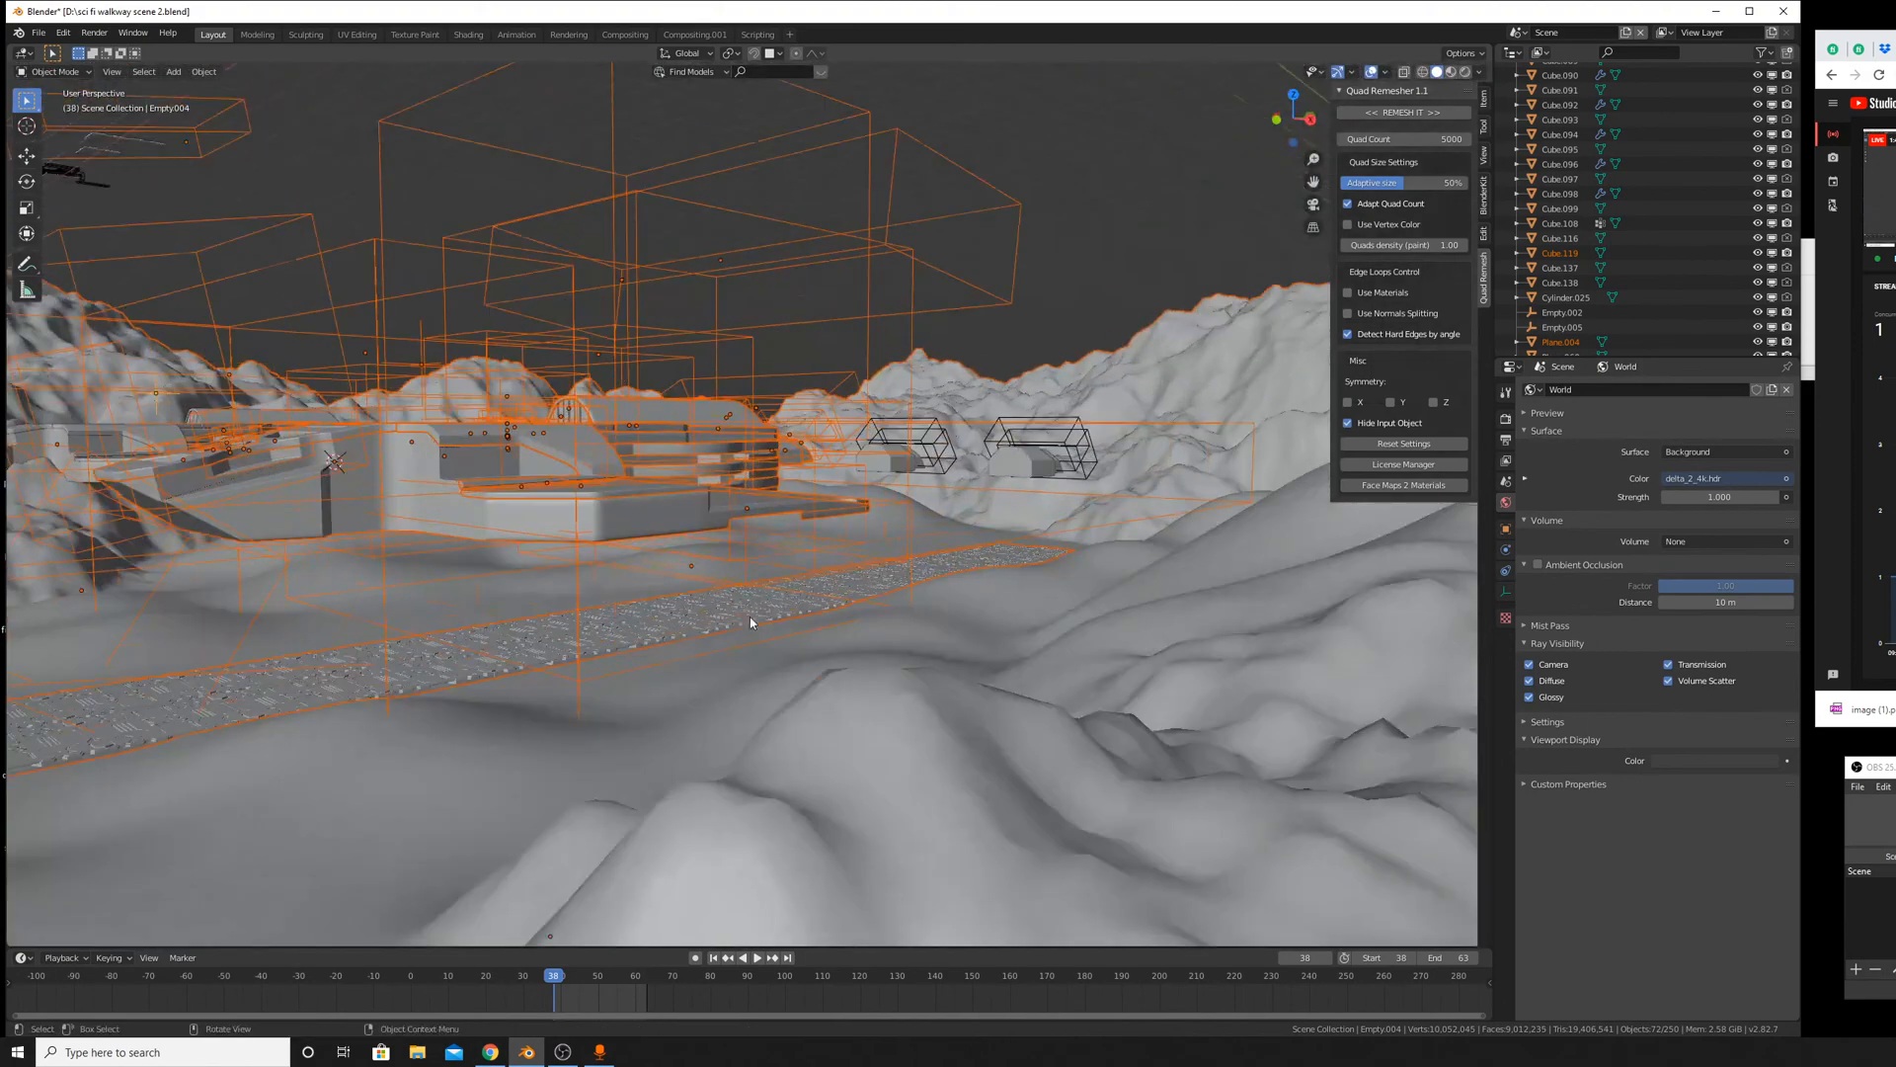
pyautogui.moveTo(644, 553); pyautogui.dragTo(826, 613, button='middle')
pyautogui.scroll(-5, 1017, 640)
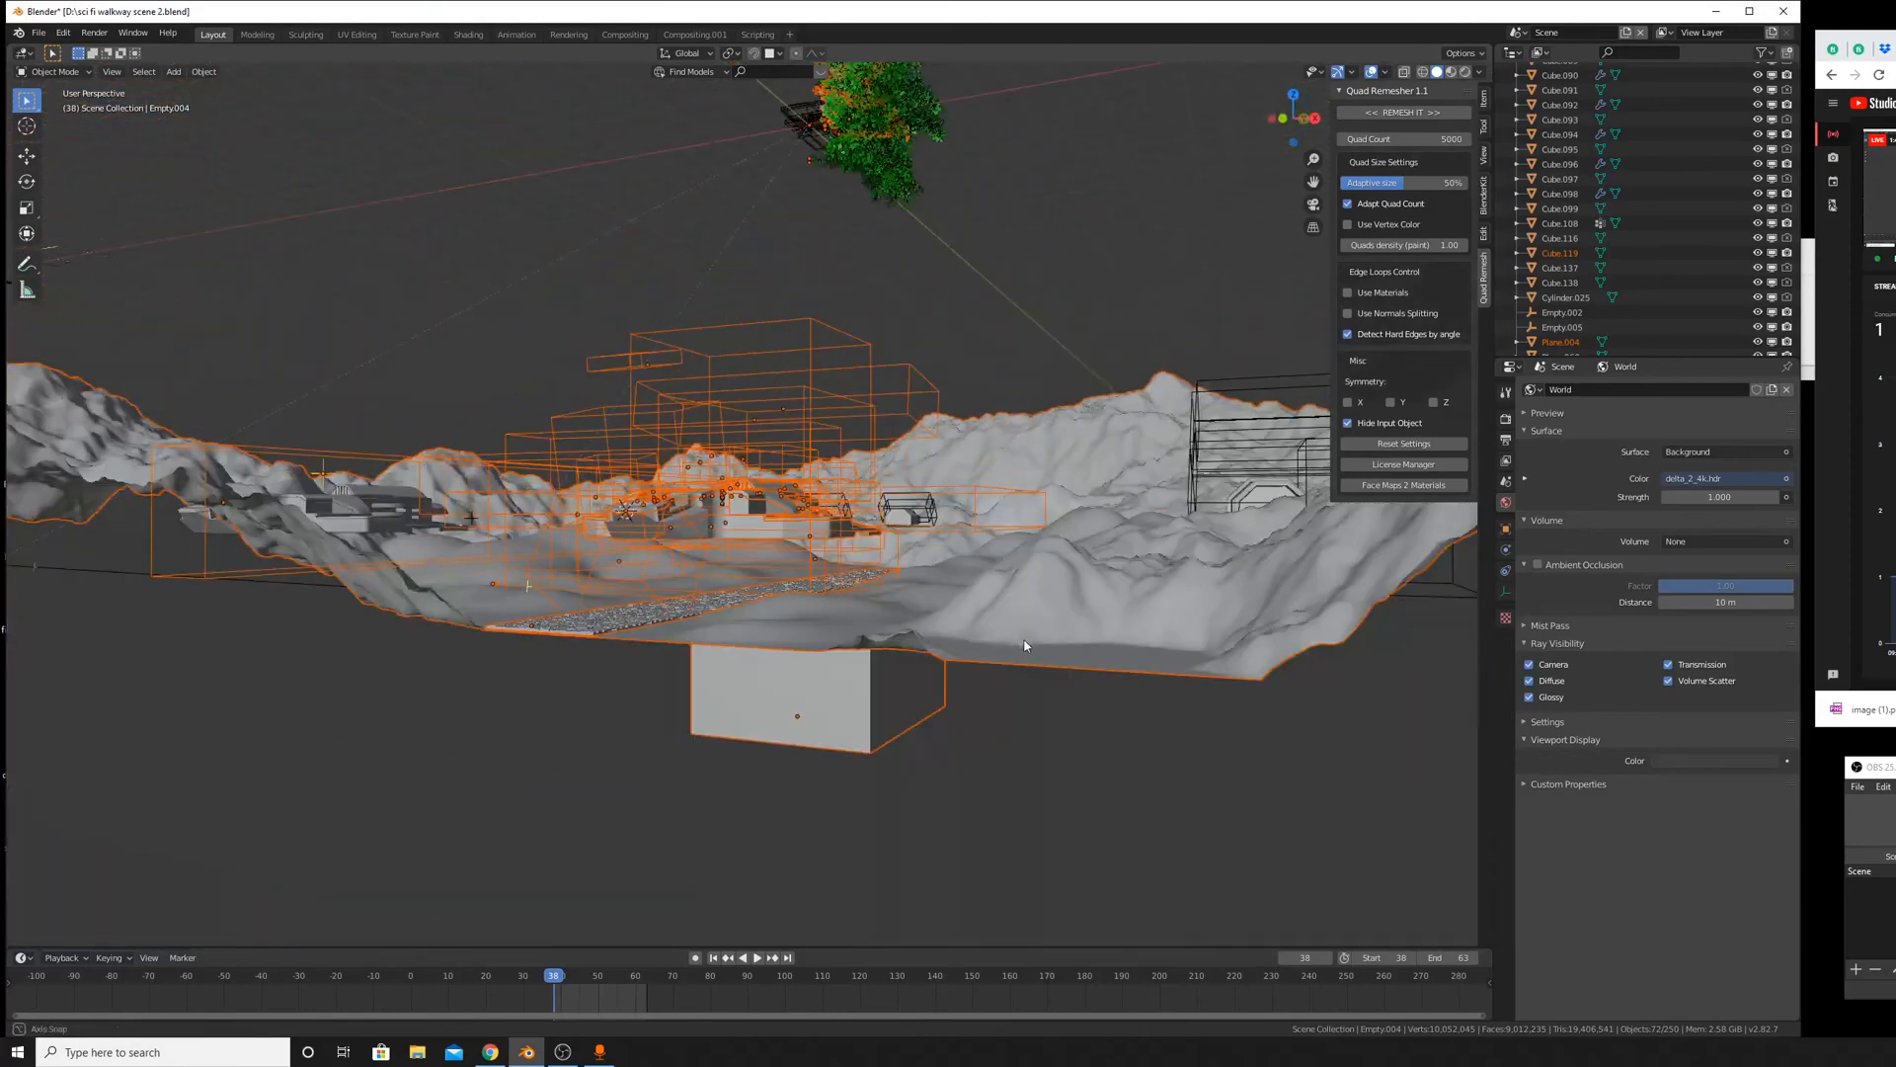
pyautogui.moveTo(1025, 643); pyautogui.dragTo(869, 632, button='middle')
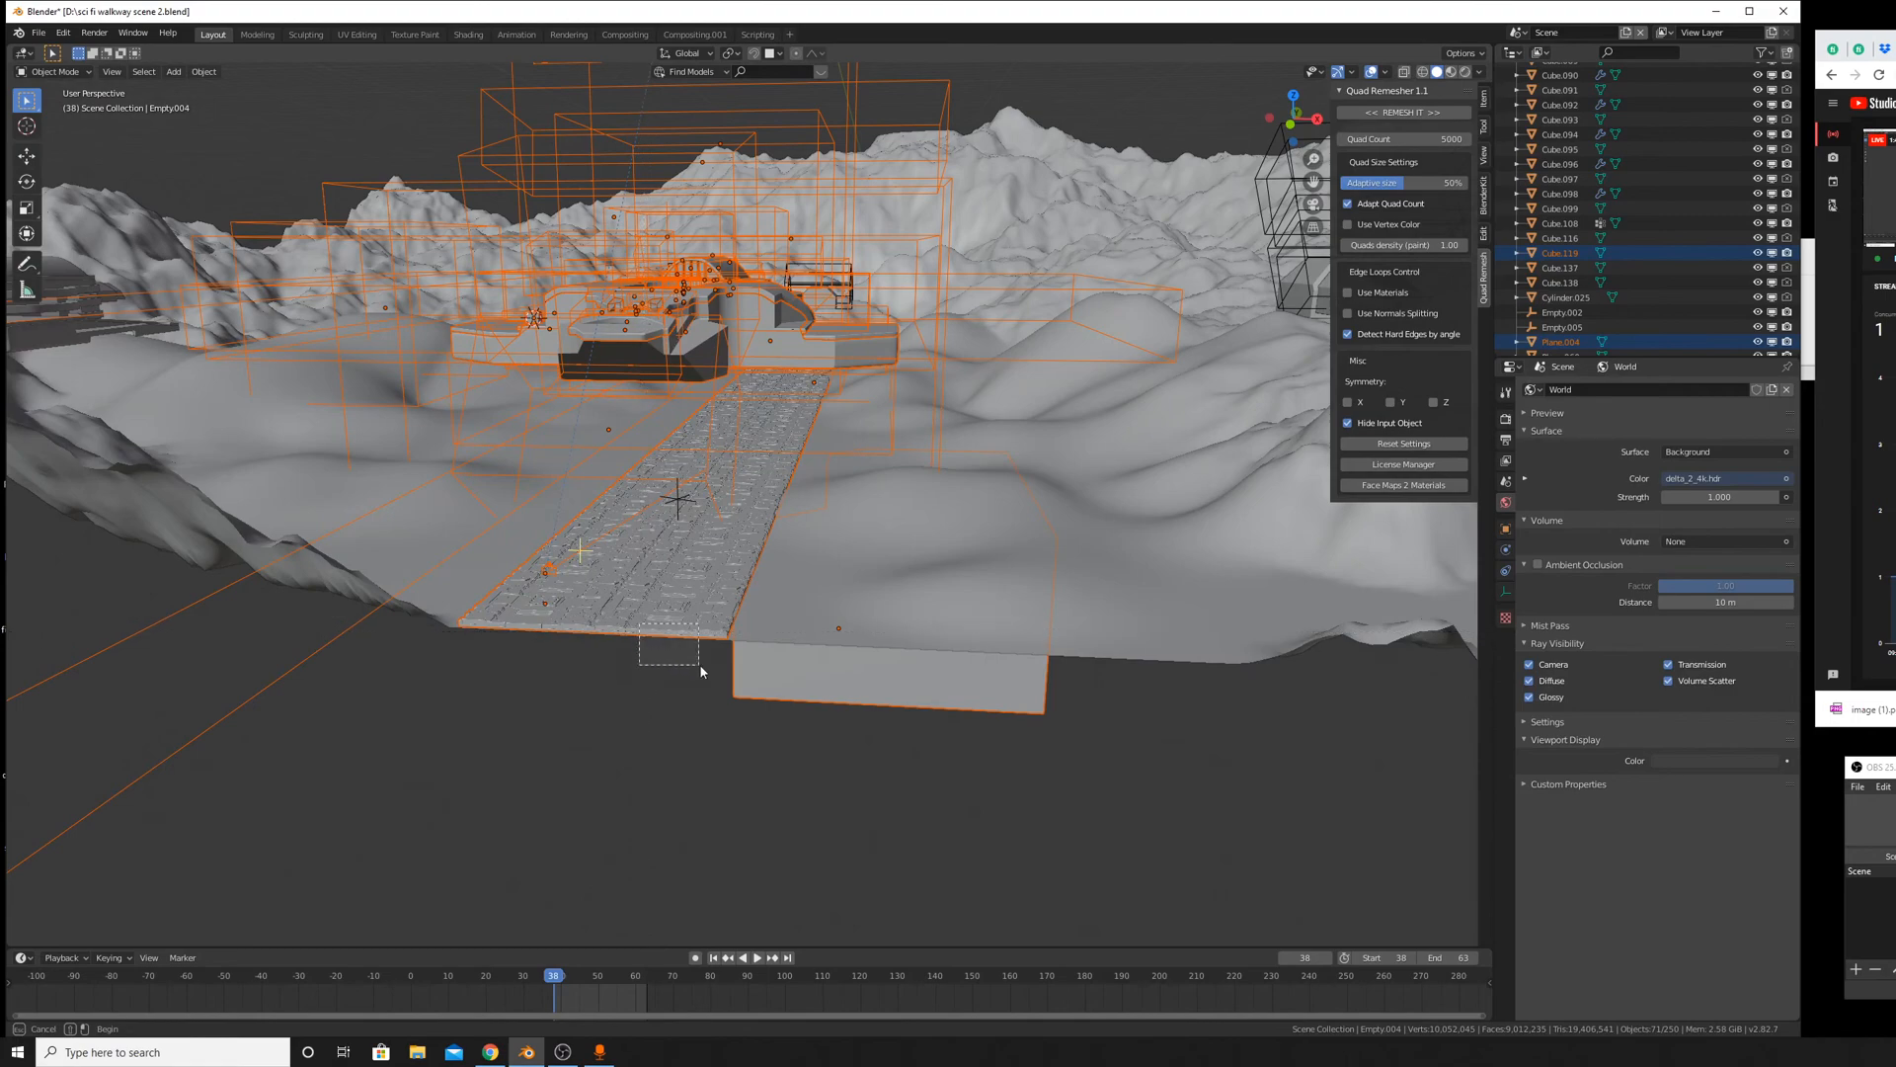
pyautogui.moveTo(715, 662); pyautogui.dragTo(824, 633, button='middle')
pyautogui.keyDown('shift'); pyautogui.moveTo(588, 660); pyautogui.dragTo(1008, 643, button='middle'); pyautogui.keyUp('shift')
pyautogui.scroll(-3, 1008, 647)
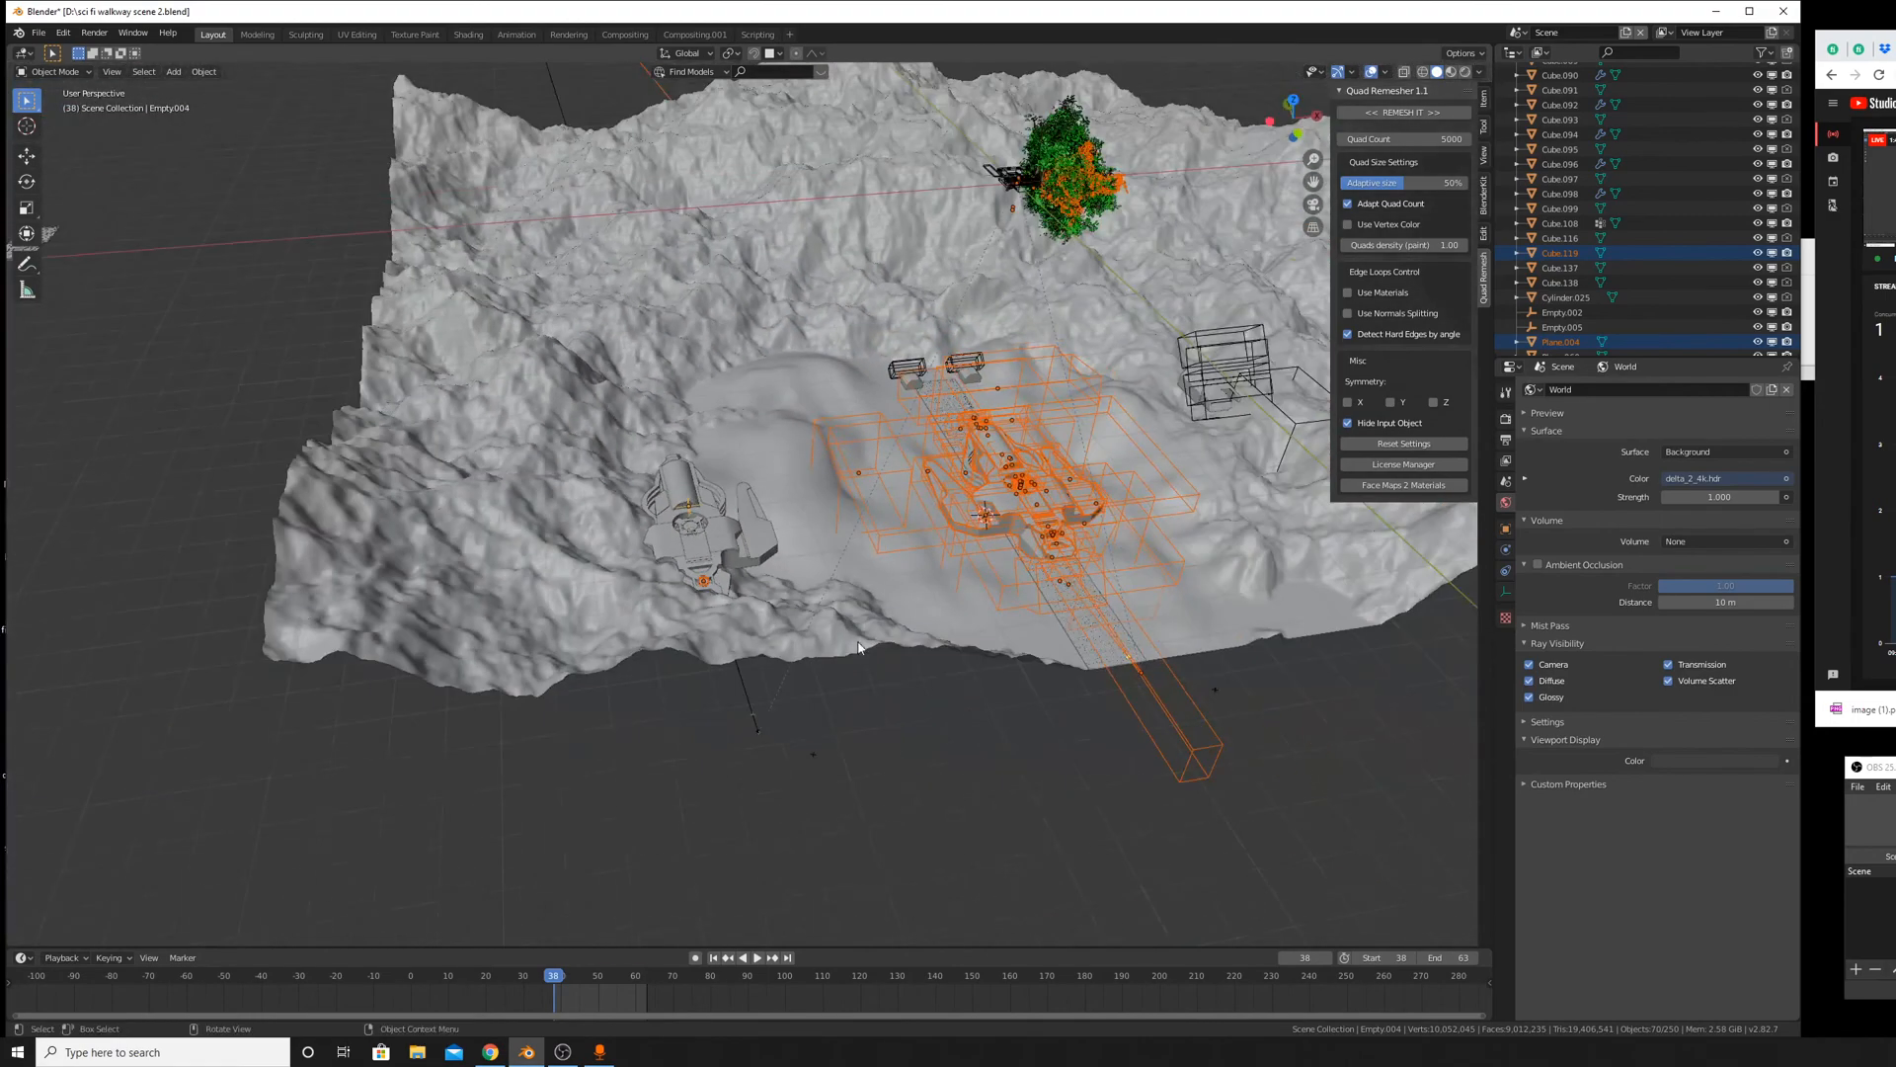
# Remove the tree, the objects beside it and the long cutter box along the walkway from the selection.
pyautogui.moveTo(999, 739); pyautogui.dragTo(968, 726, button='middle')
pyautogui.keyDown('shift'); pyautogui.moveTo(1155, 425); pyautogui.dragTo(1102, 620, button='middle'); pyautogui.keyUp('shift')
pyautogui.press('b')
pyautogui.moveTo(988, 368); pyautogui.dragTo(1141, 502, button='middle')
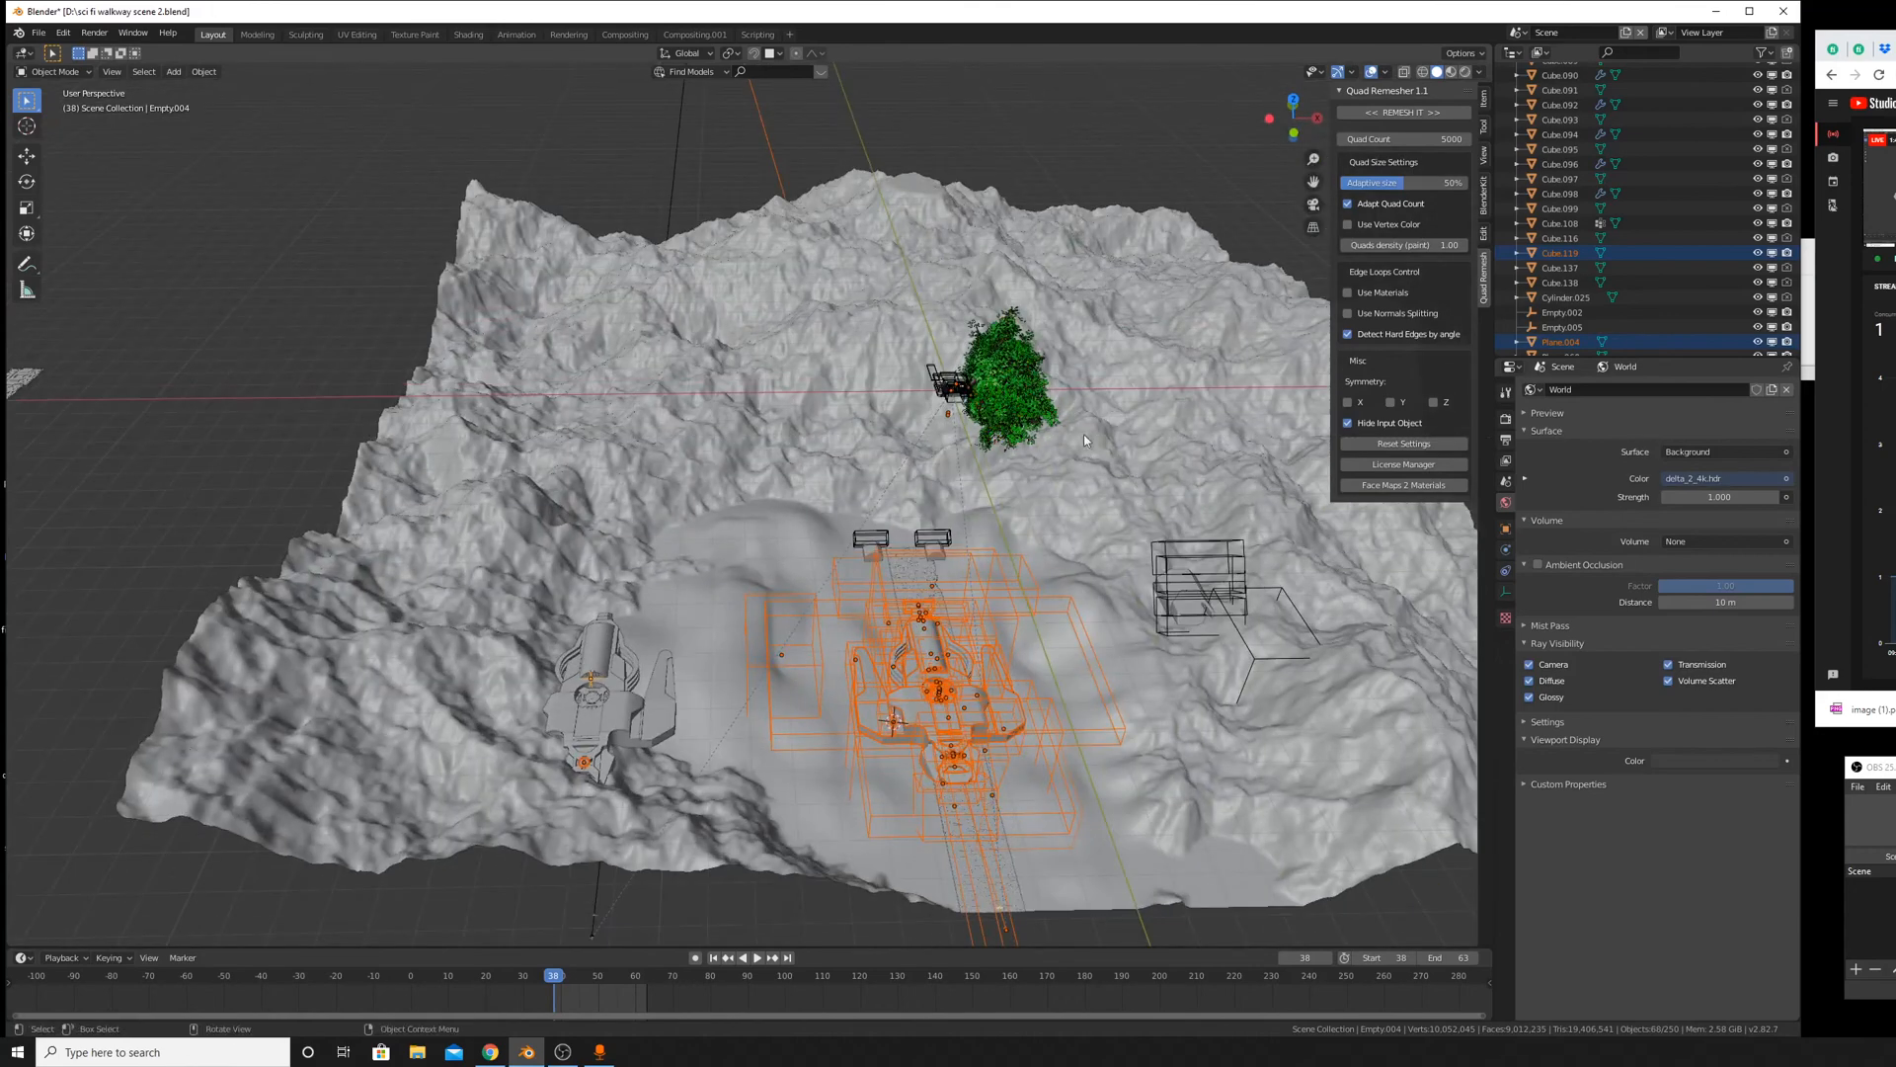
pyautogui.press('b')
pyautogui.moveTo(926, 326); pyautogui.dragTo(1048, 457, button='middle')
pyautogui.keyDown('shift'); pyautogui.moveTo(1095, 663); pyautogui.dragTo(921, 555, button='middle'); pyautogui.keyUp('shift')
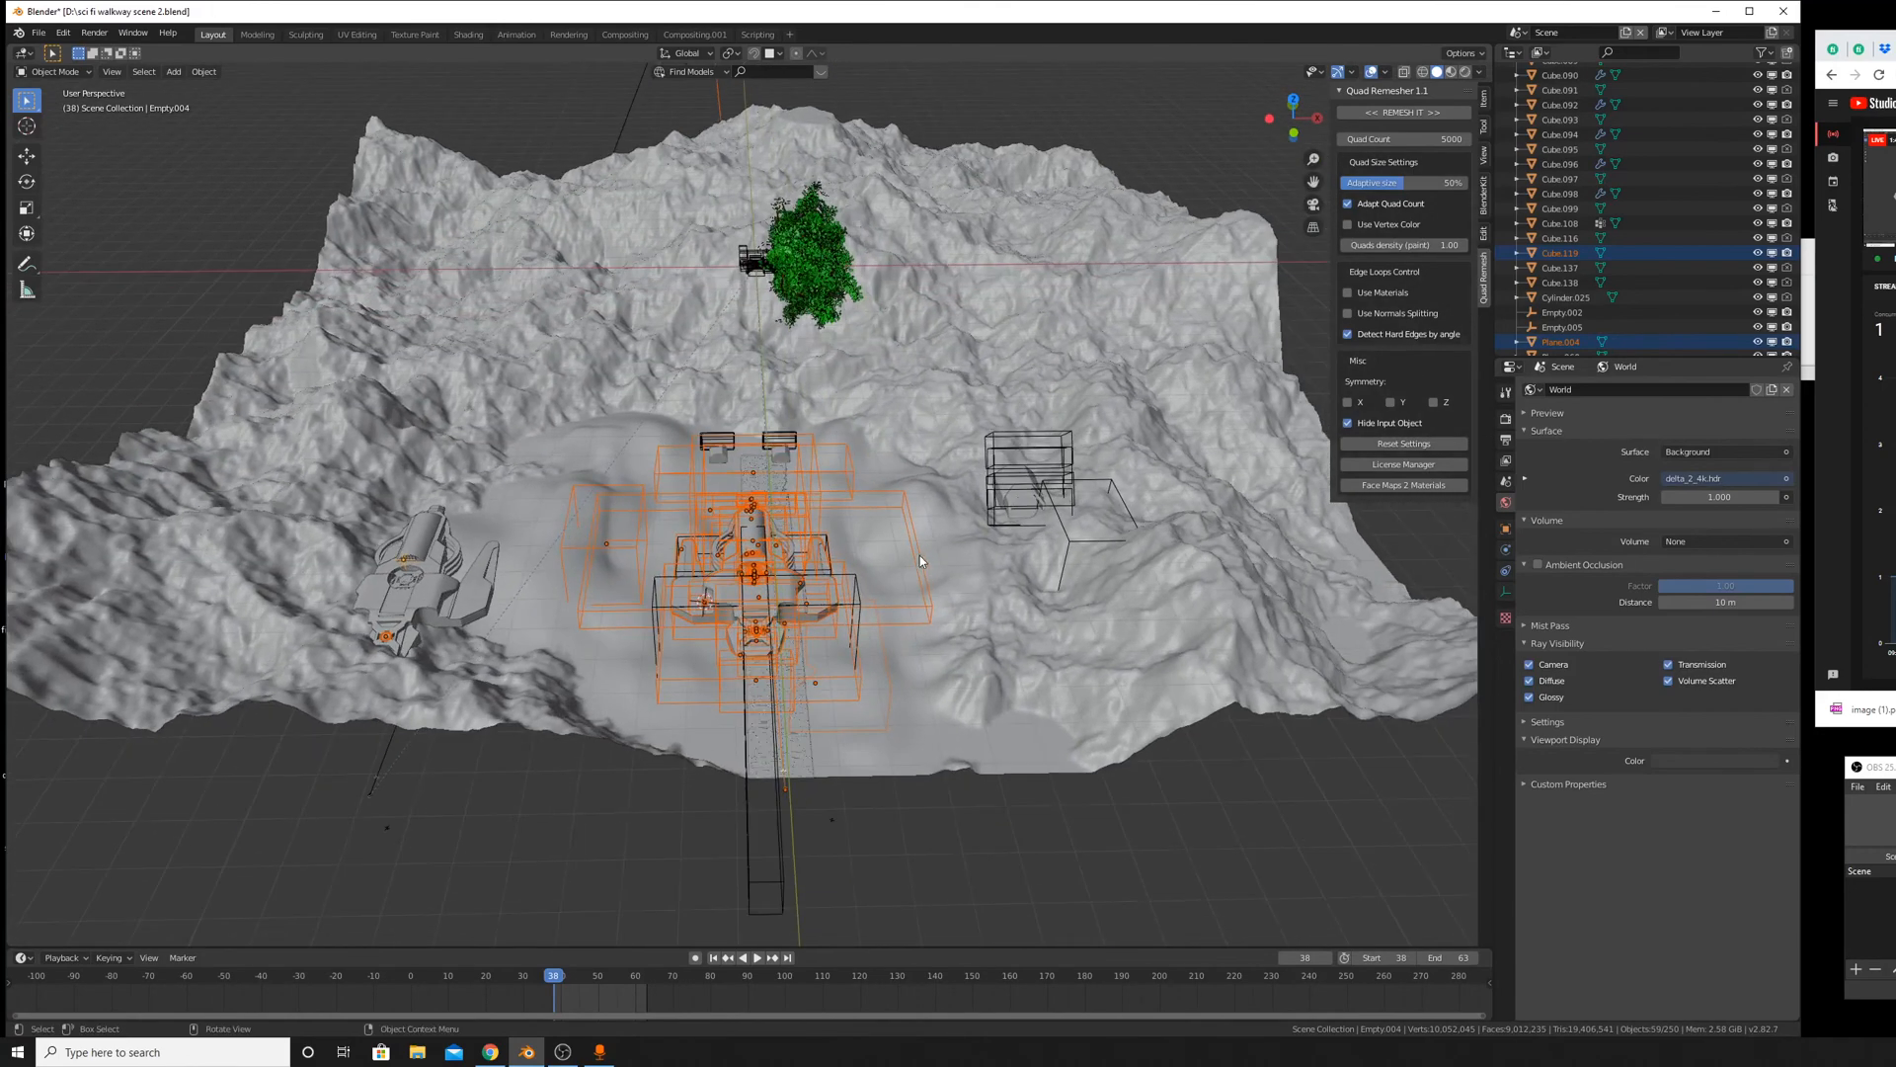
# Switch to wireframe display and deselect the nose ring and the empty on the ship at the rocky slope.
pyautogui.scroll(2, 954, 644)
pyautogui.keyDown('shift'); pyautogui.moveTo(571, 669); pyautogui.dragTo(1432, 91, button='middle'); pyautogui.keyUp('shift')
pyautogui.hotkey('shift', 'z')
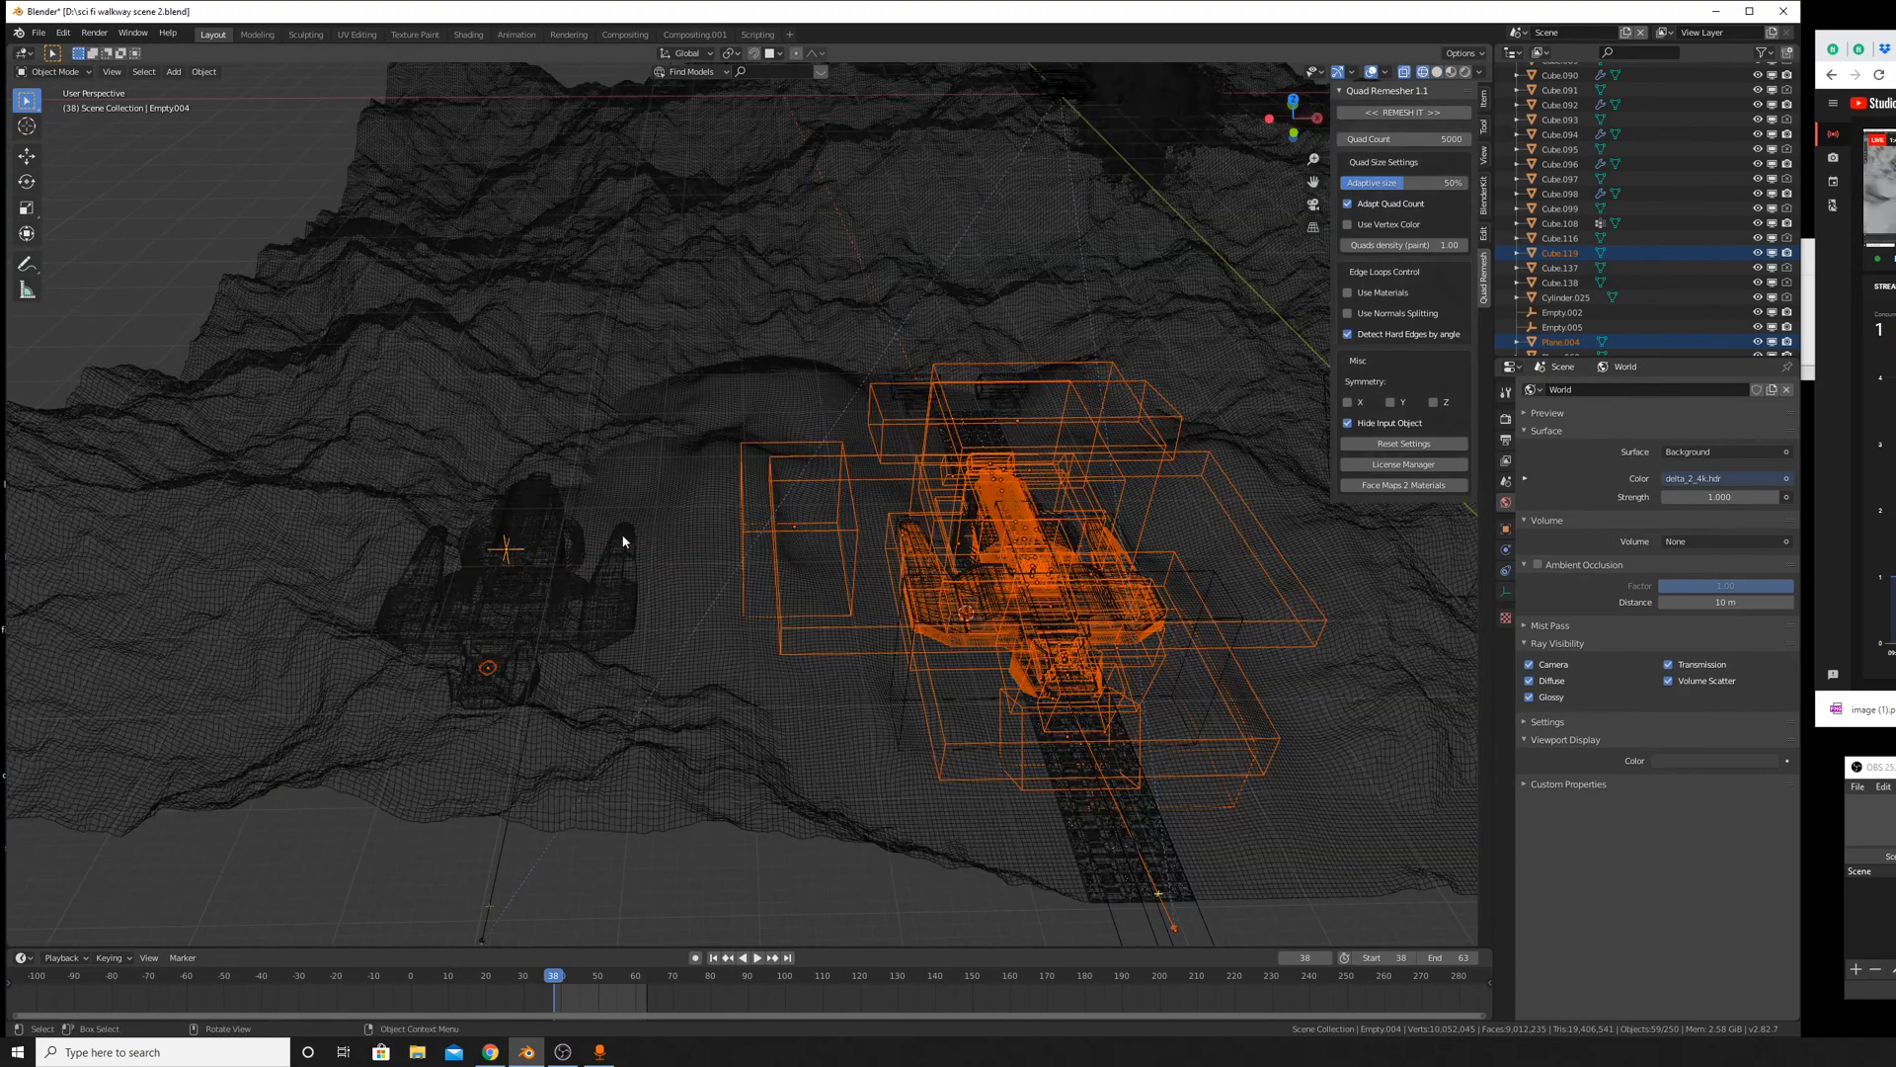
pyautogui.press('b')
pyautogui.moveTo(326, 428); pyautogui.dragTo(613, 776)
pyautogui.moveTo(613, 776); pyautogui.dragTo(621, 783, button='middle')
pyautogui.keyDown('shift'); pyautogui.moveTo(513, 756); pyautogui.dragTo(89, 736, button='middle'); pyautogui.keyUp('shift')
# Hide the selected middle ship with its cutter boxes and return to solid shading.
pyautogui.scroll(-6, 711, 605)
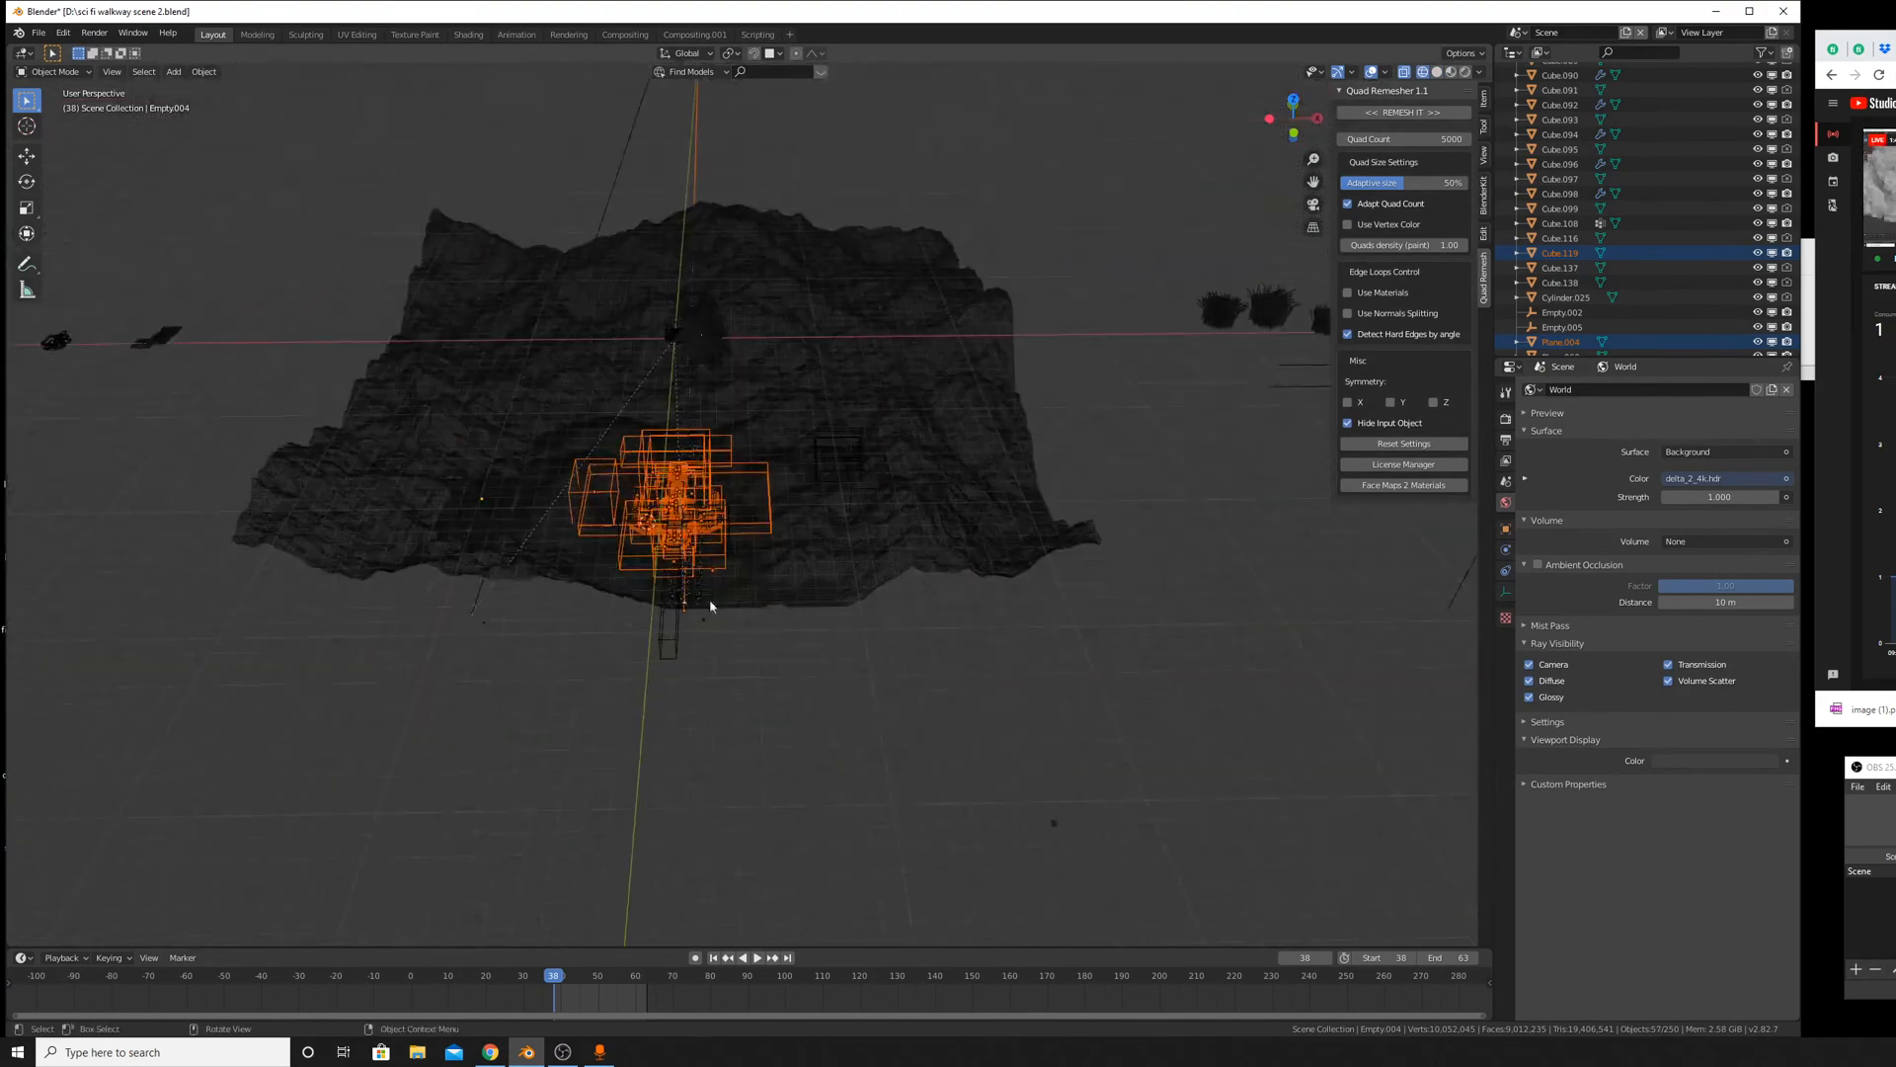
pyautogui.keyDown('shift'); pyautogui.moveTo(649, 306); pyautogui.dragTo(781, 563, button='middle'); pyautogui.keyUp('shift')
pyautogui.scroll(4, 940, 719)
pyautogui.keyDown('shift'); pyautogui.moveTo(941, 713); pyautogui.dragTo(891, 482, button='middle'); pyautogui.keyUp('shift')
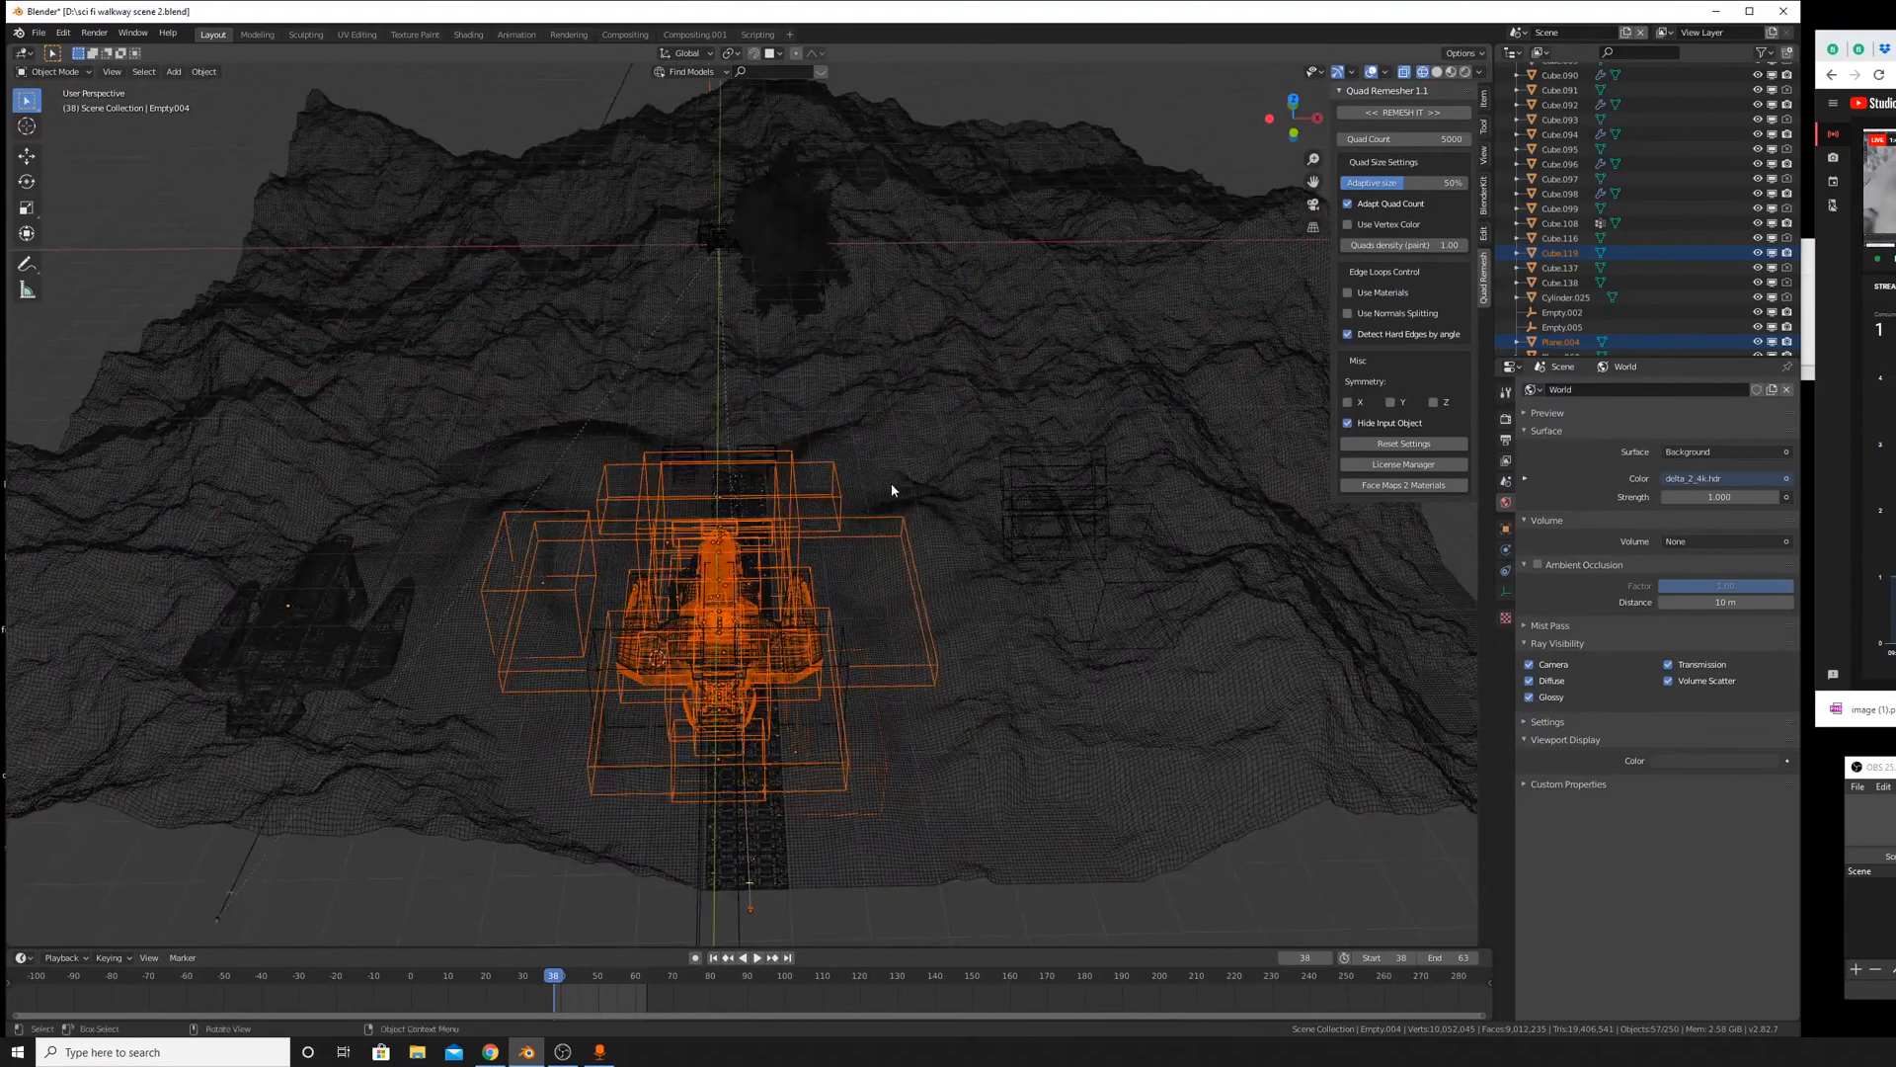
pyautogui.press('h')
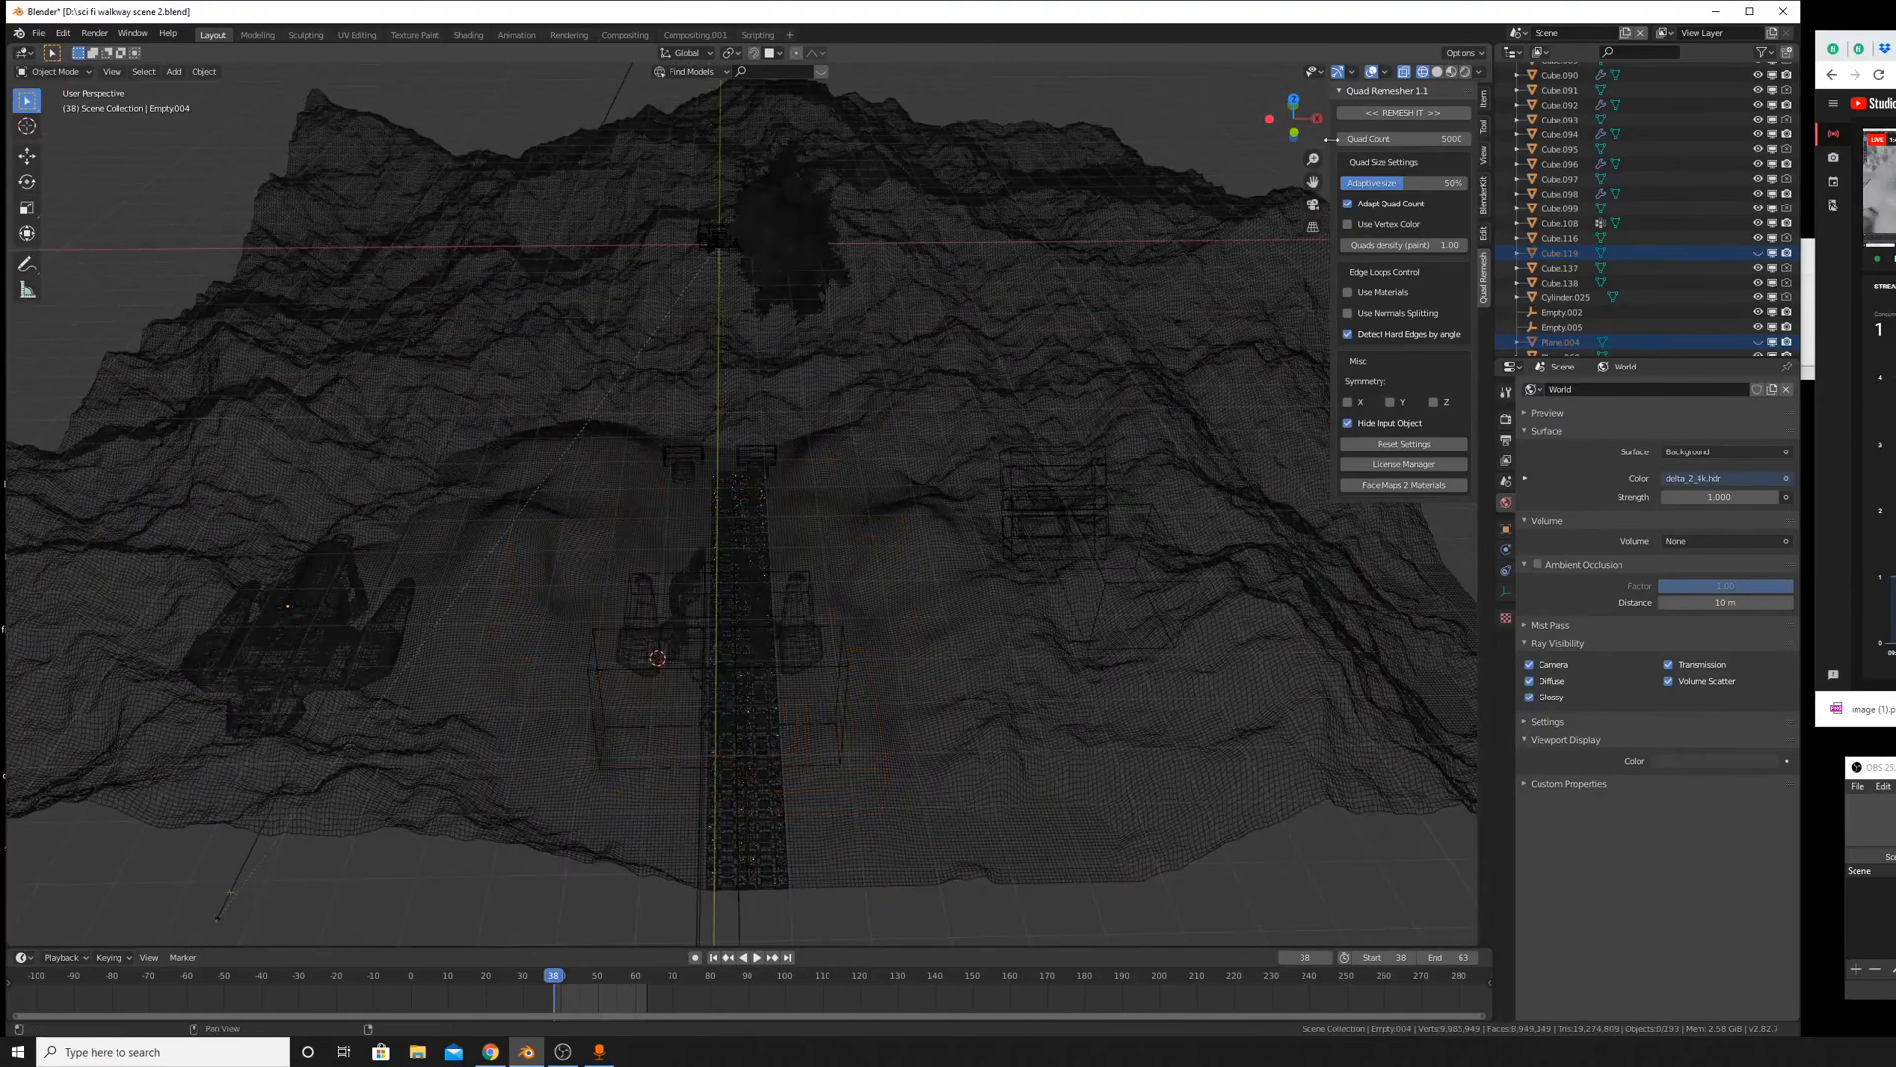
pyautogui.click(1437, 72)
# Hide the middle ship's leftover wing and hull piece and its slatted side rails.
pyautogui.scroll(8, 904, 521)
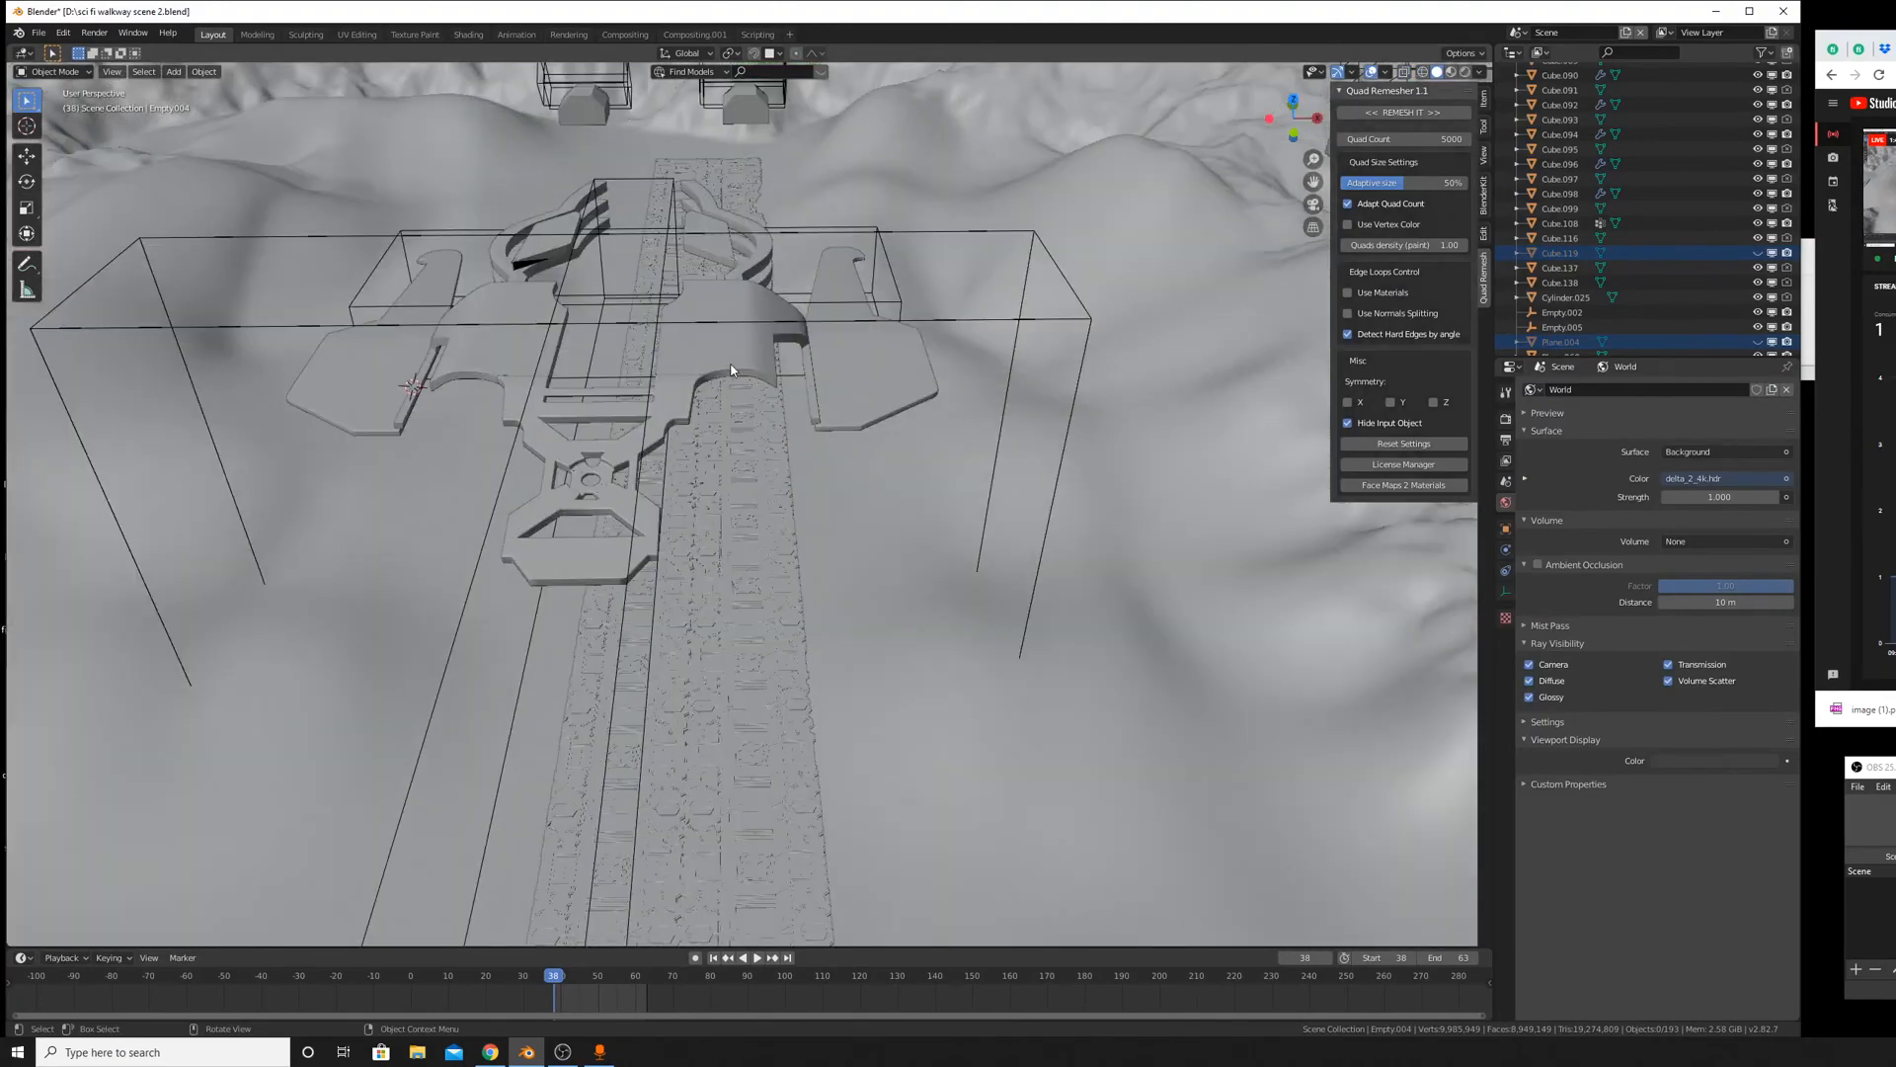
pyautogui.click(731, 371)
pyautogui.press('h')
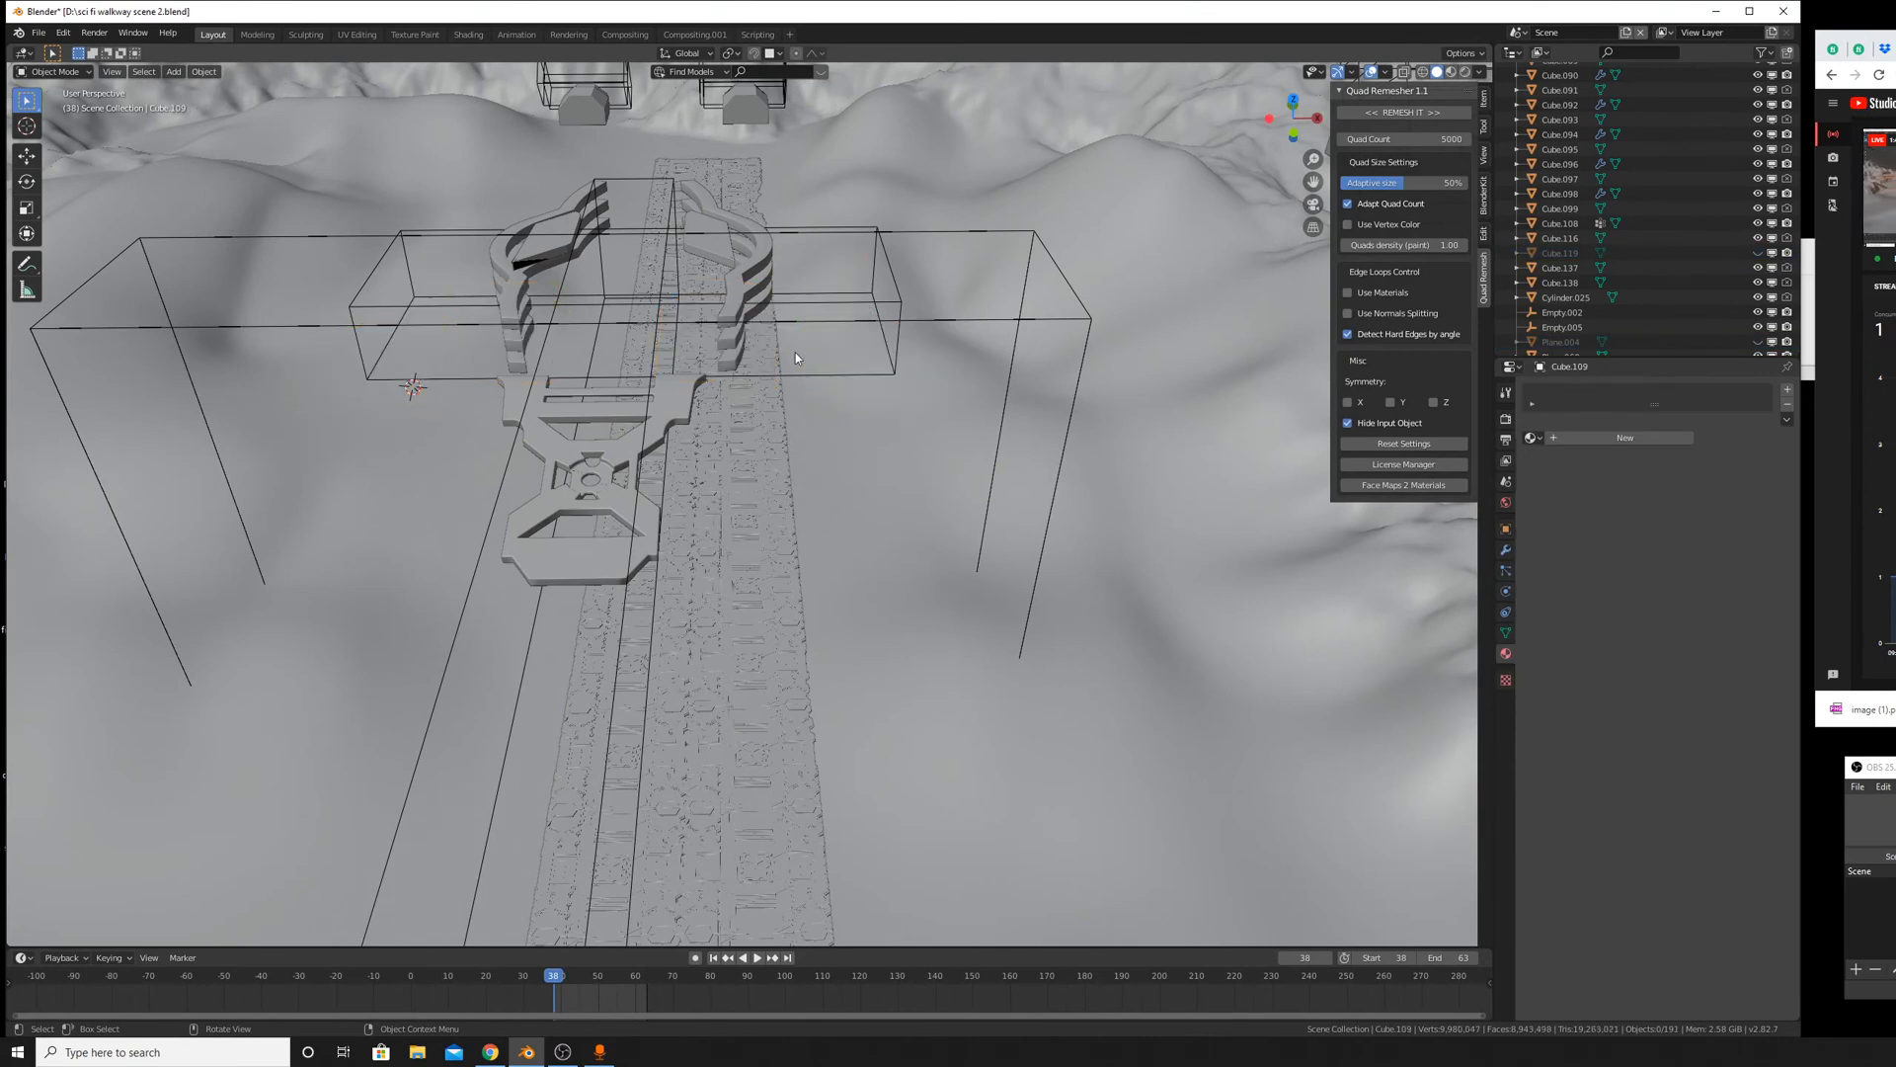
pyautogui.click(747, 293)
pyautogui.press('h')
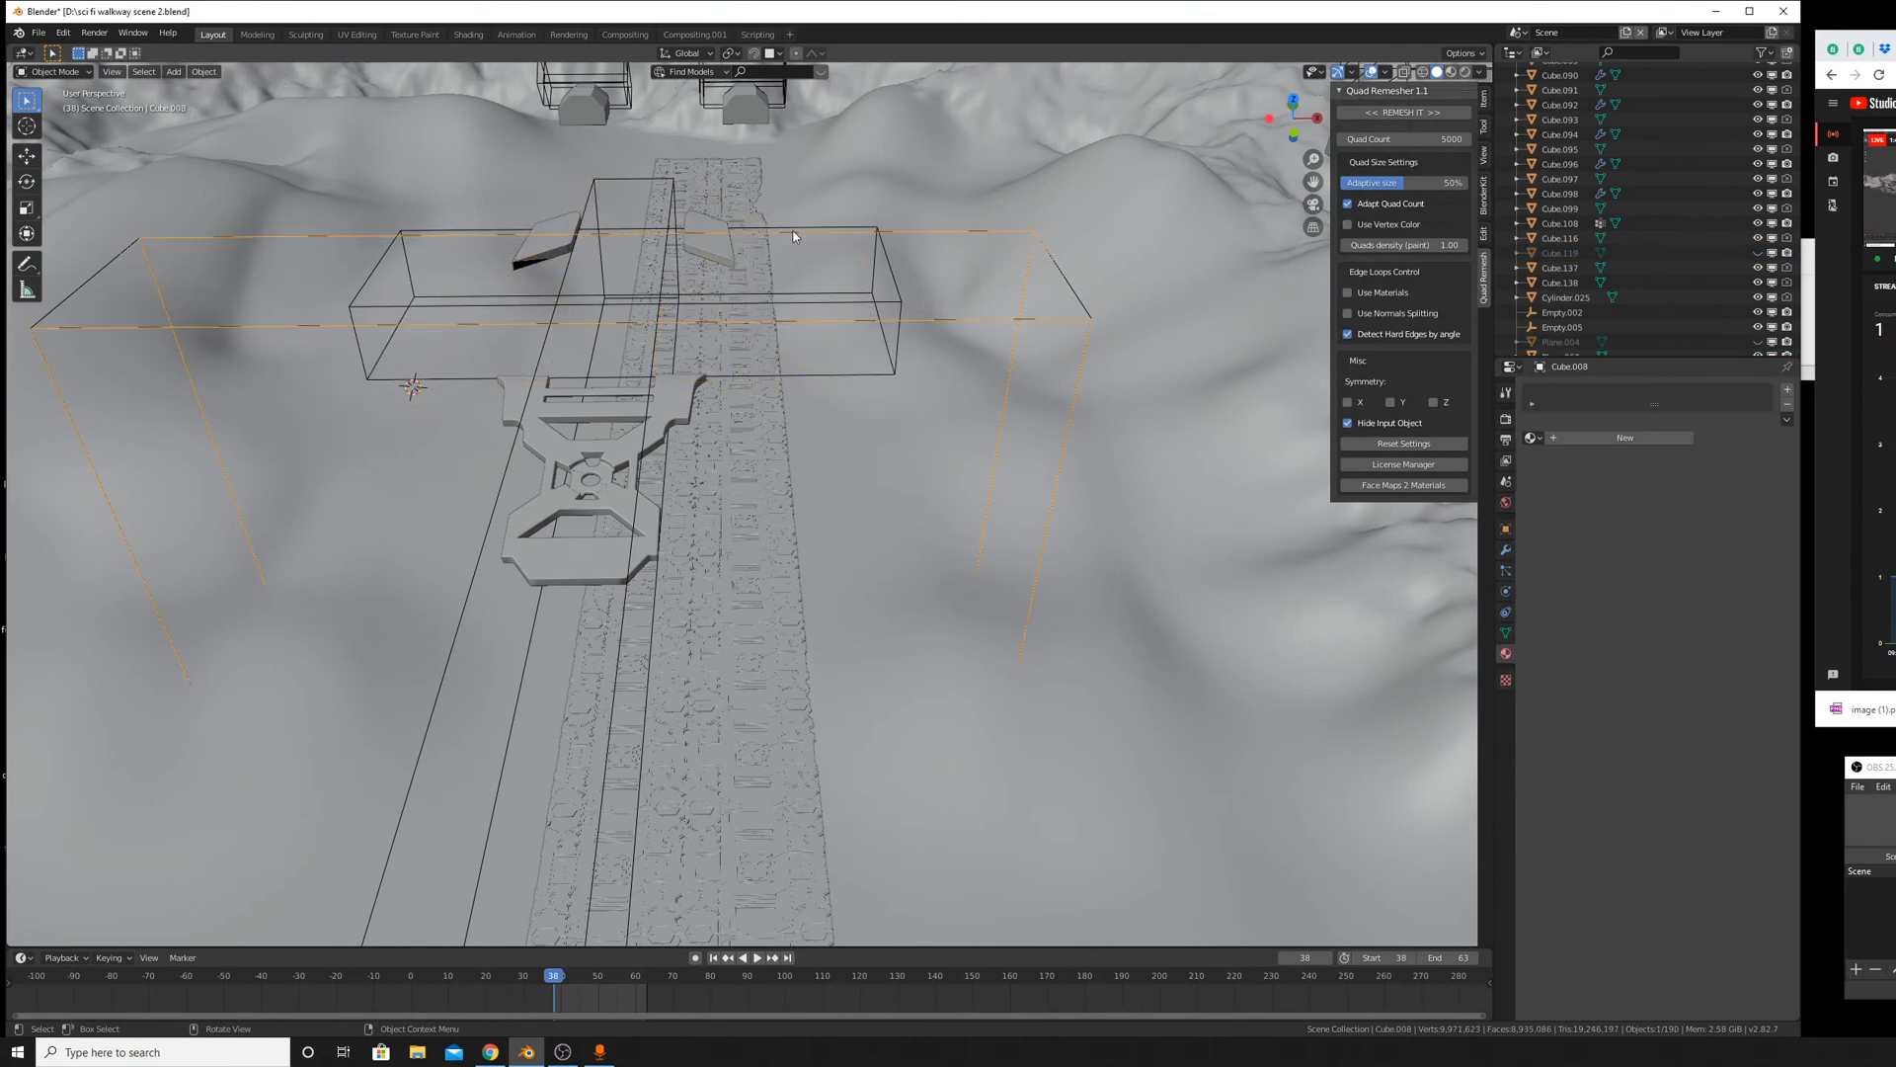
# Hide the remaining cutter boxes, angled plates and nose plate over the walkway, and save the scene.
pyautogui.click(785, 227)
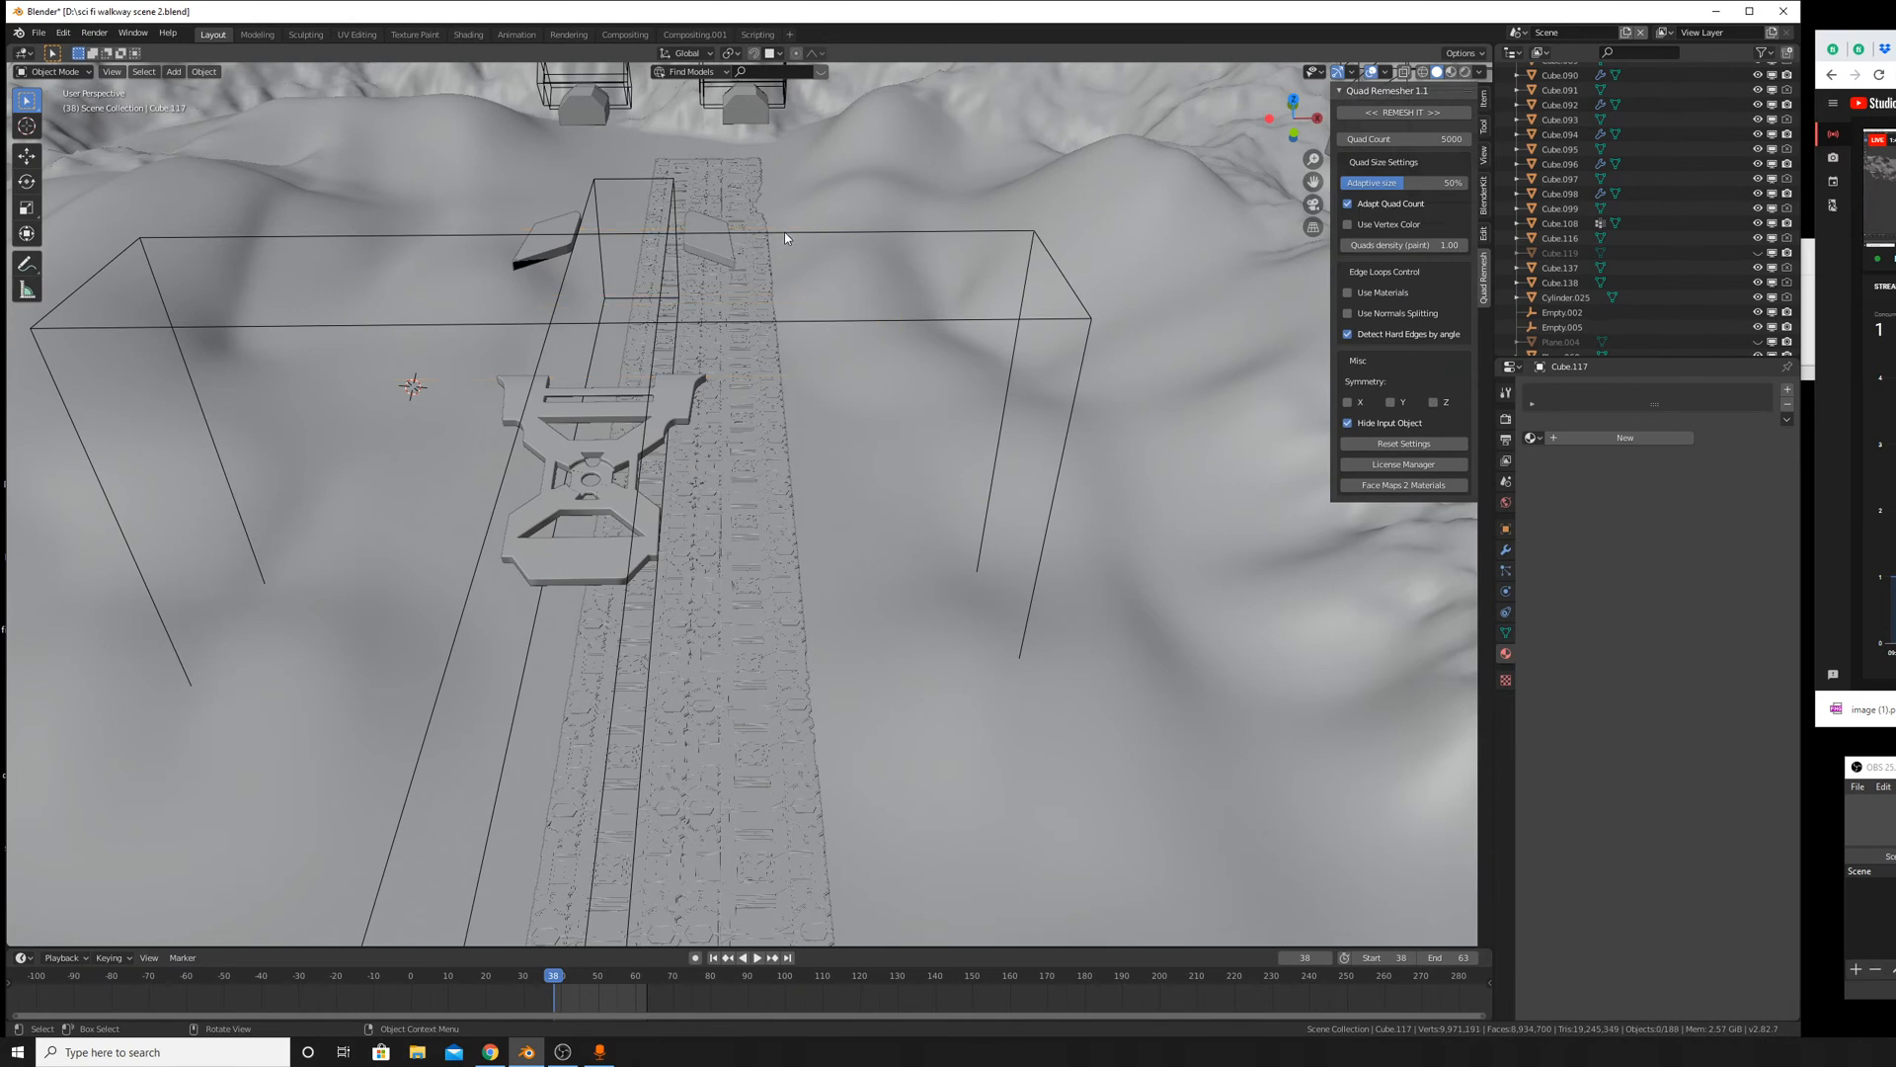
pyautogui.press('h')
pyautogui.click(673, 223)
pyautogui.press('h')
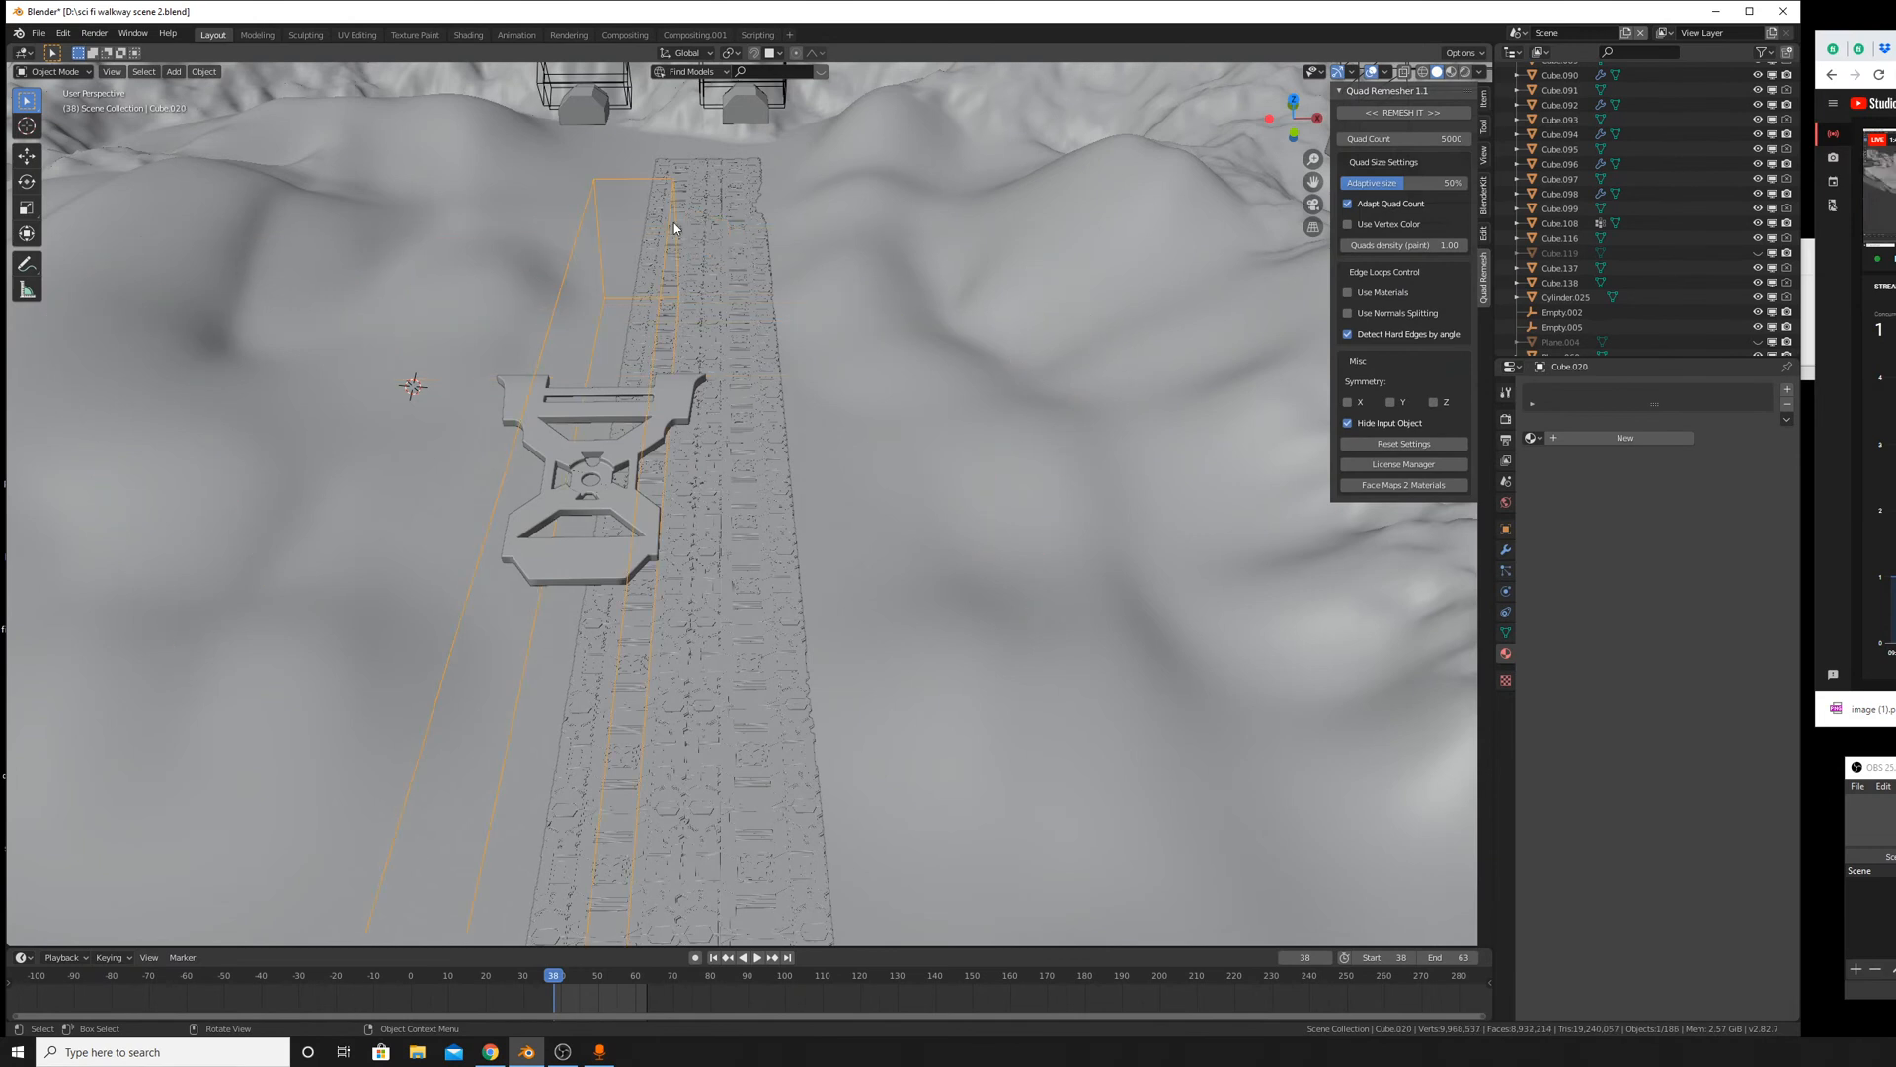
pyautogui.click(660, 435)
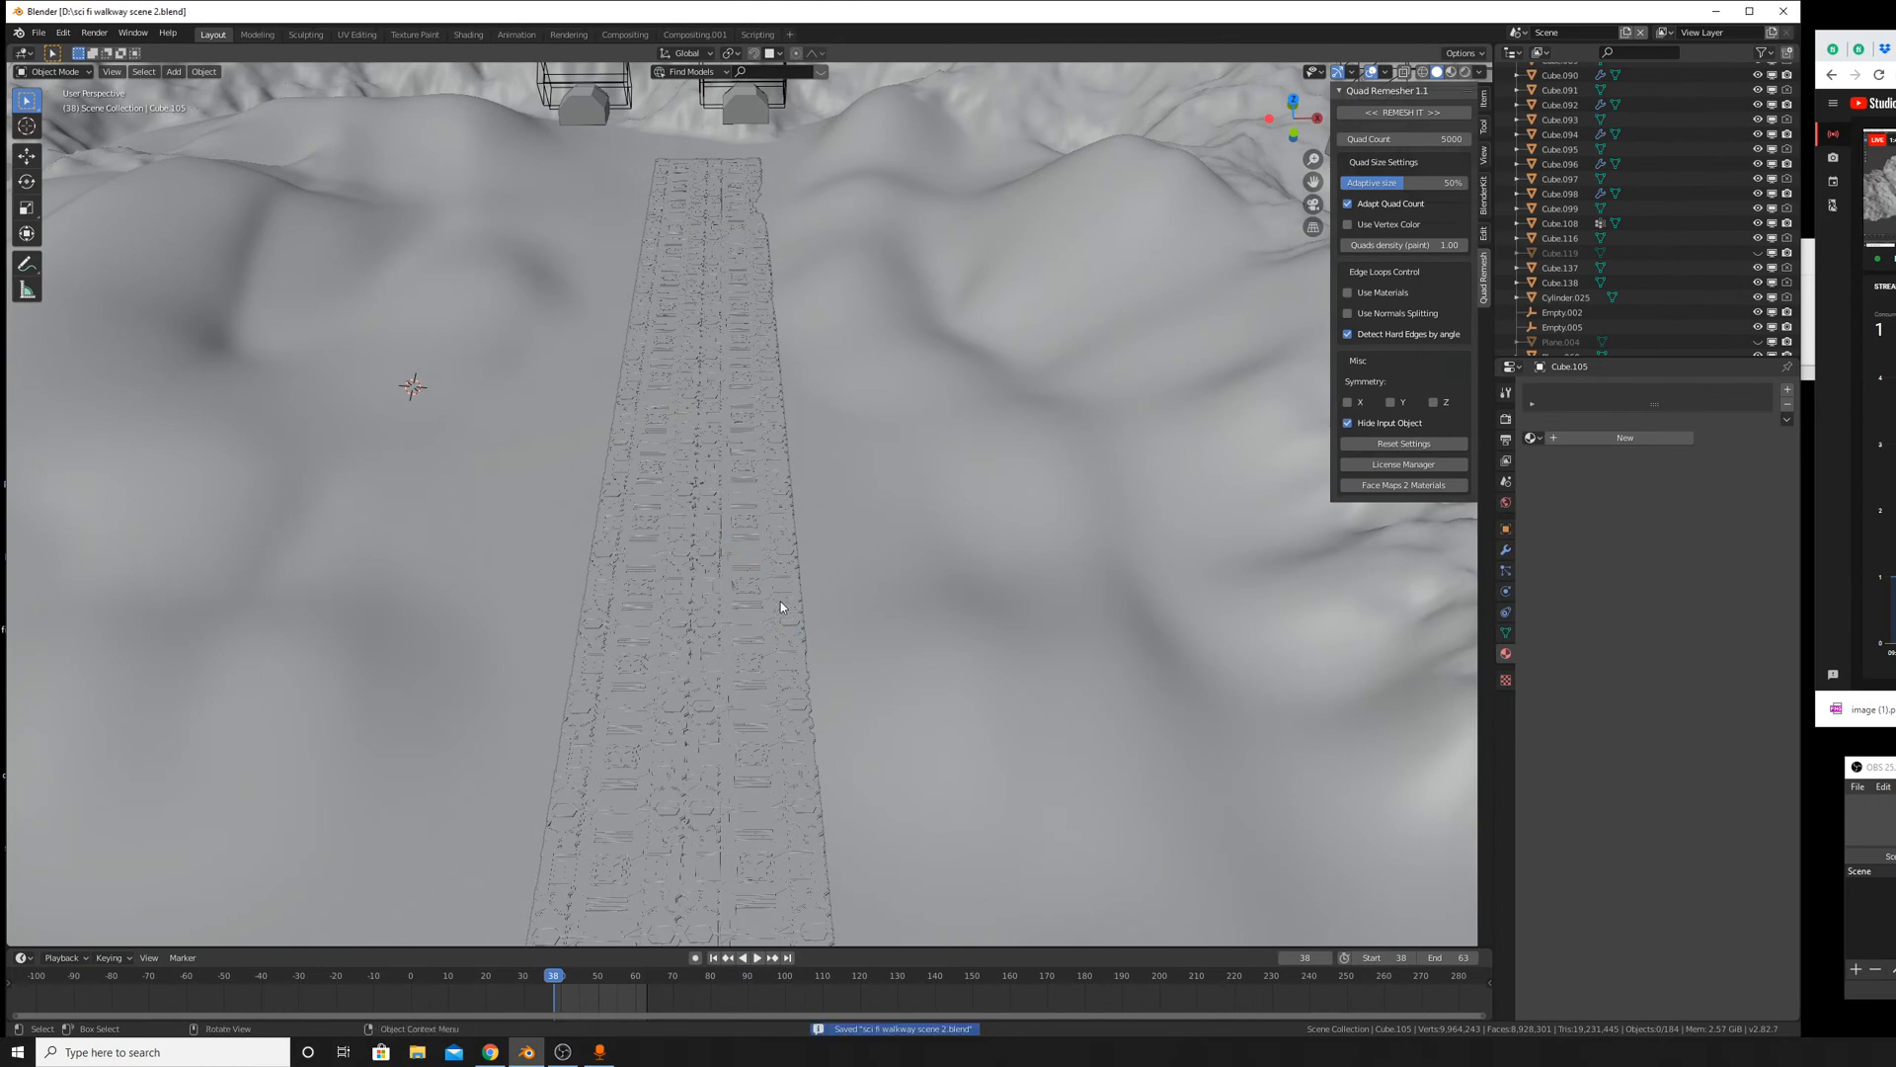
# Frame the ship at the rocky slope and show the scene in wireframe display.
pyautogui.moveTo(780, 606); pyautogui.dragTo(440, 358, button='middle')
pyautogui.click(441, 358)
pyautogui.press('KP_Decimal')
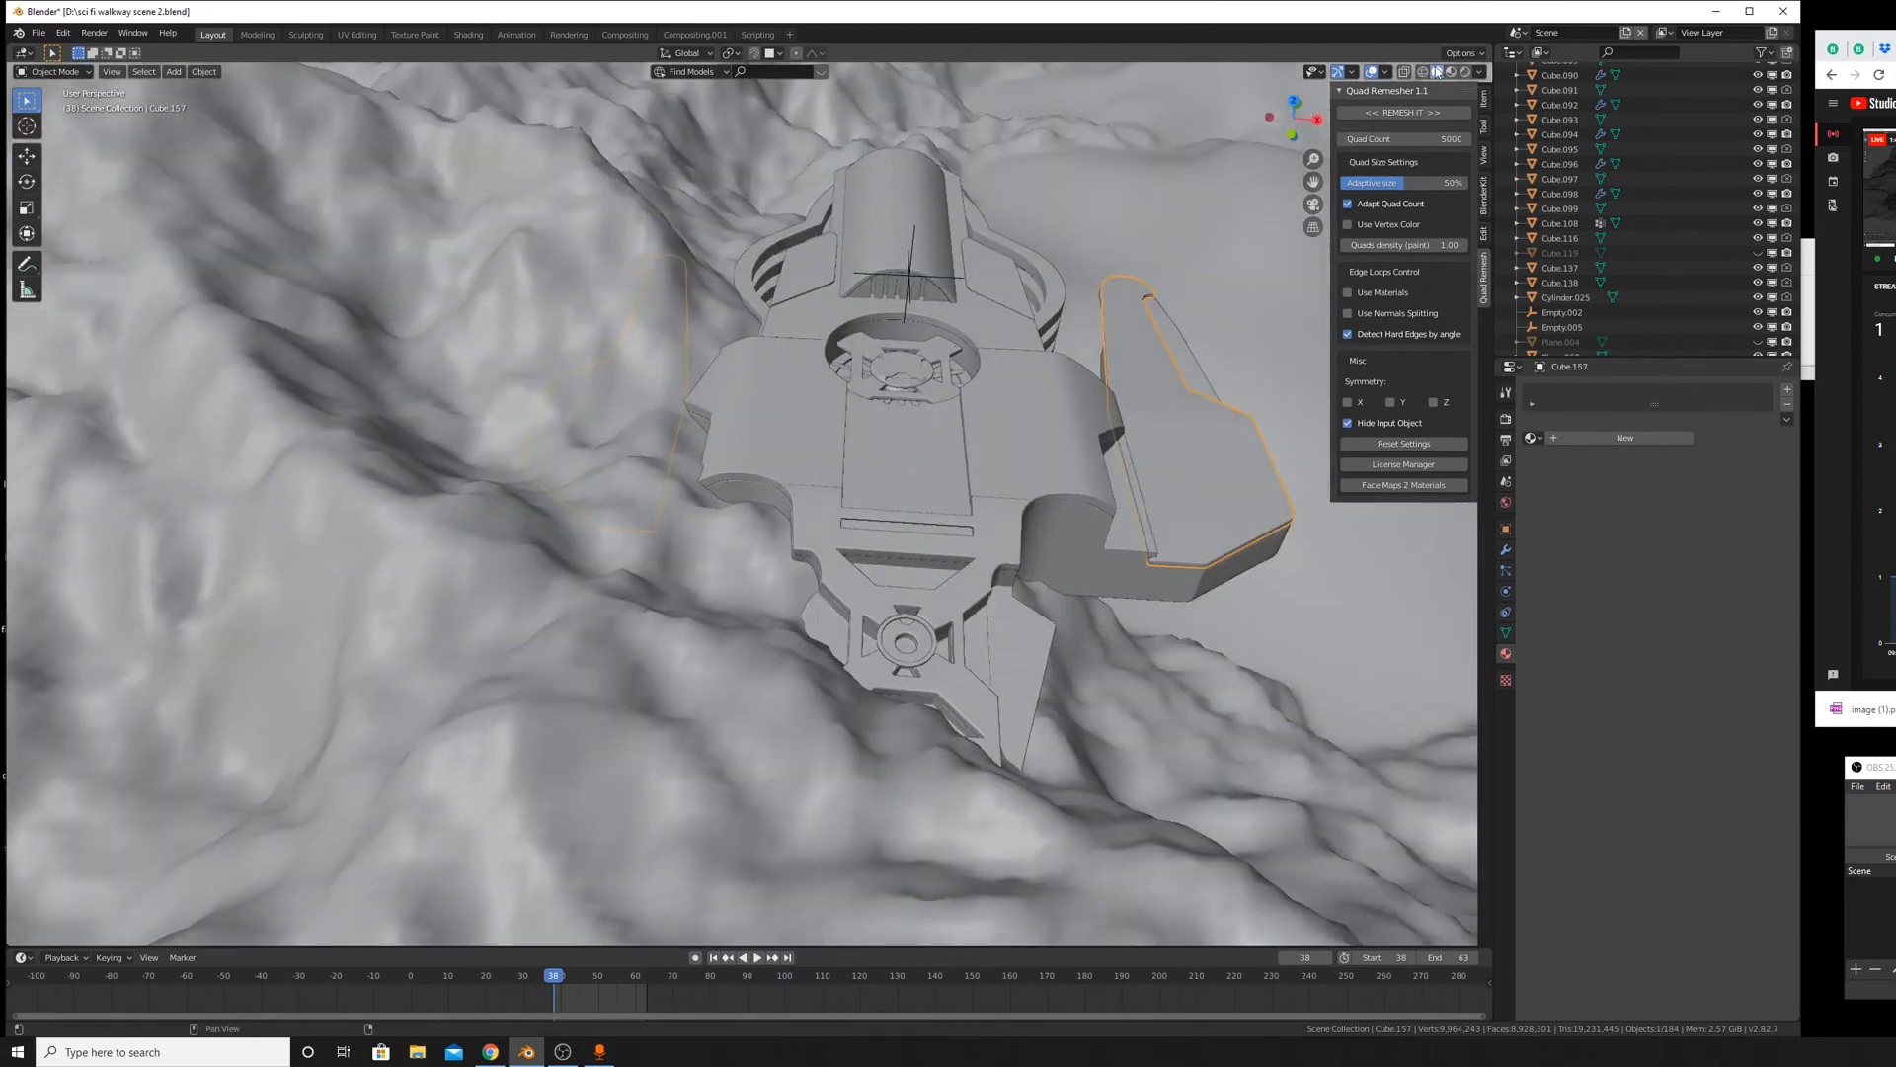
pyautogui.click(1425, 73)
pyautogui.click(1034, 569)
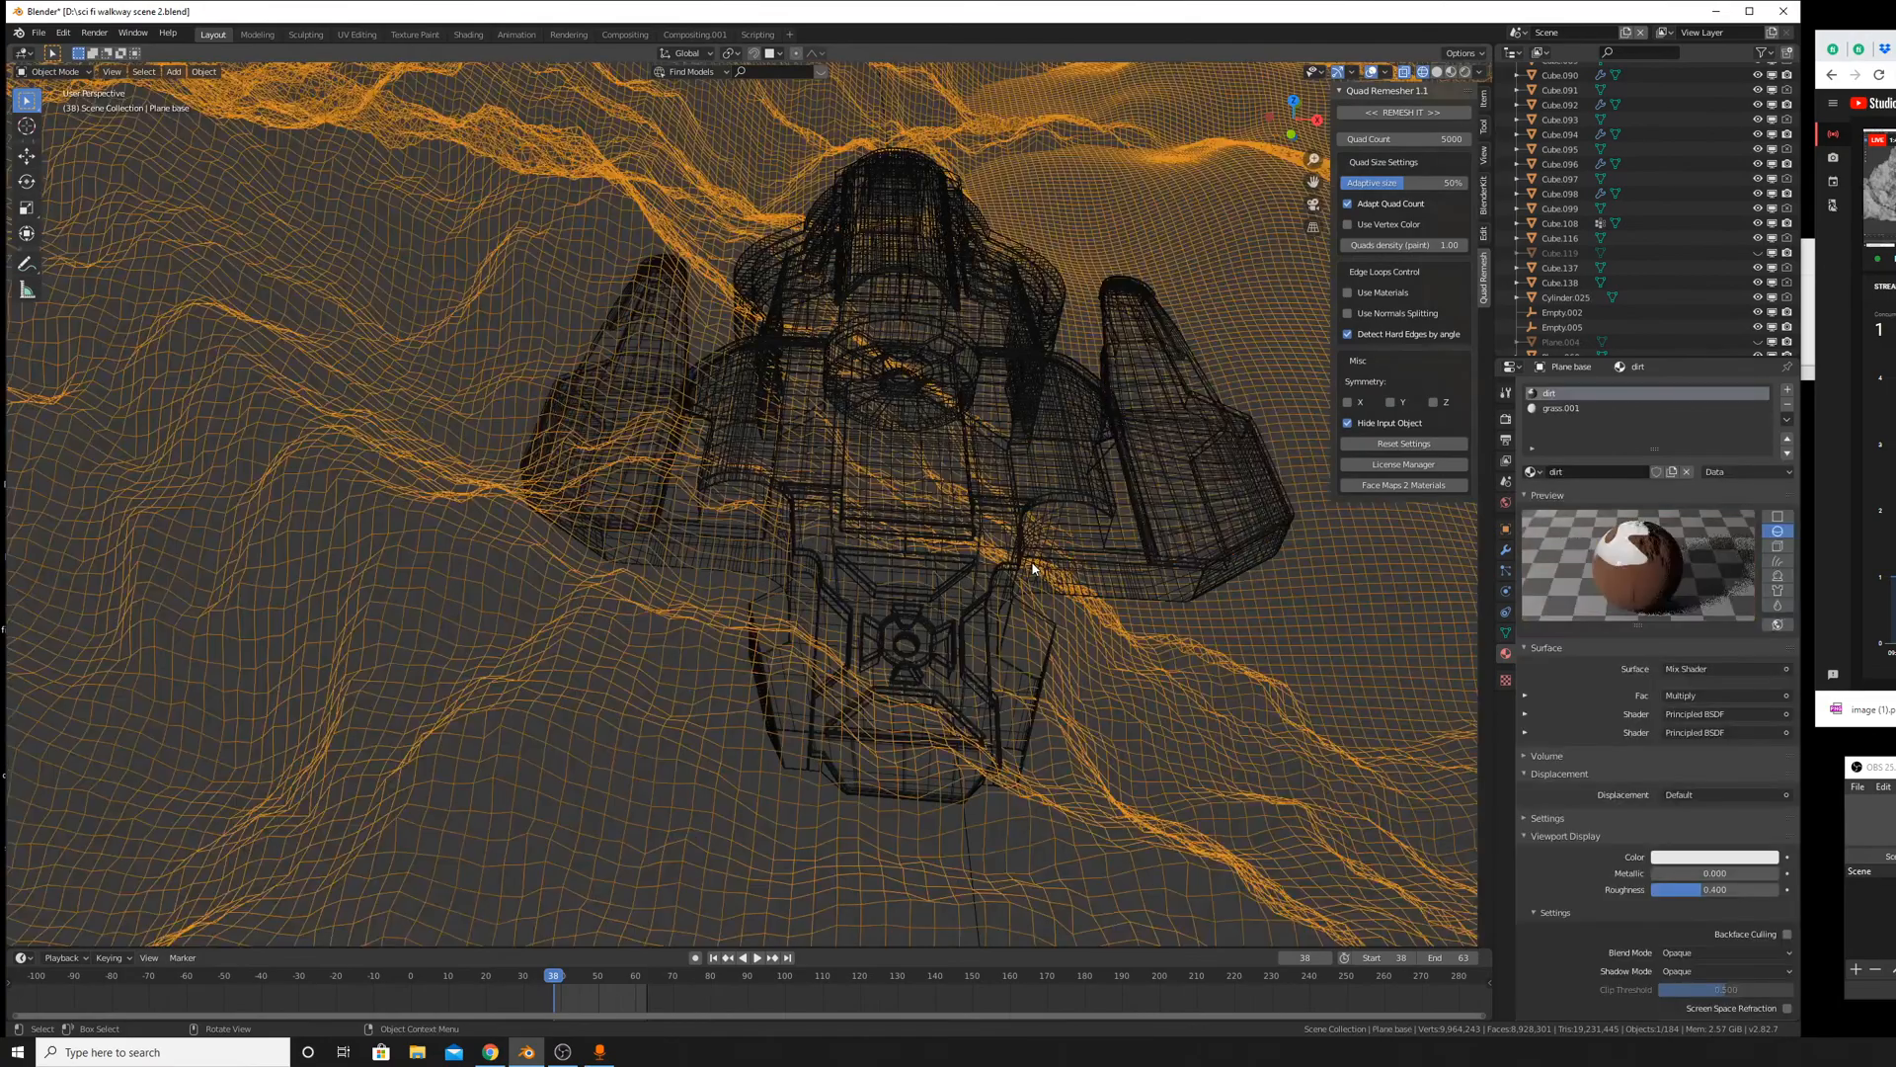
pyautogui.click(1030, 565)
pyautogui.moveTo(1030, 565); pyautogui.dragTo(987, 493, button='middle')
pyautogui.scroll(4, 1057, 516)
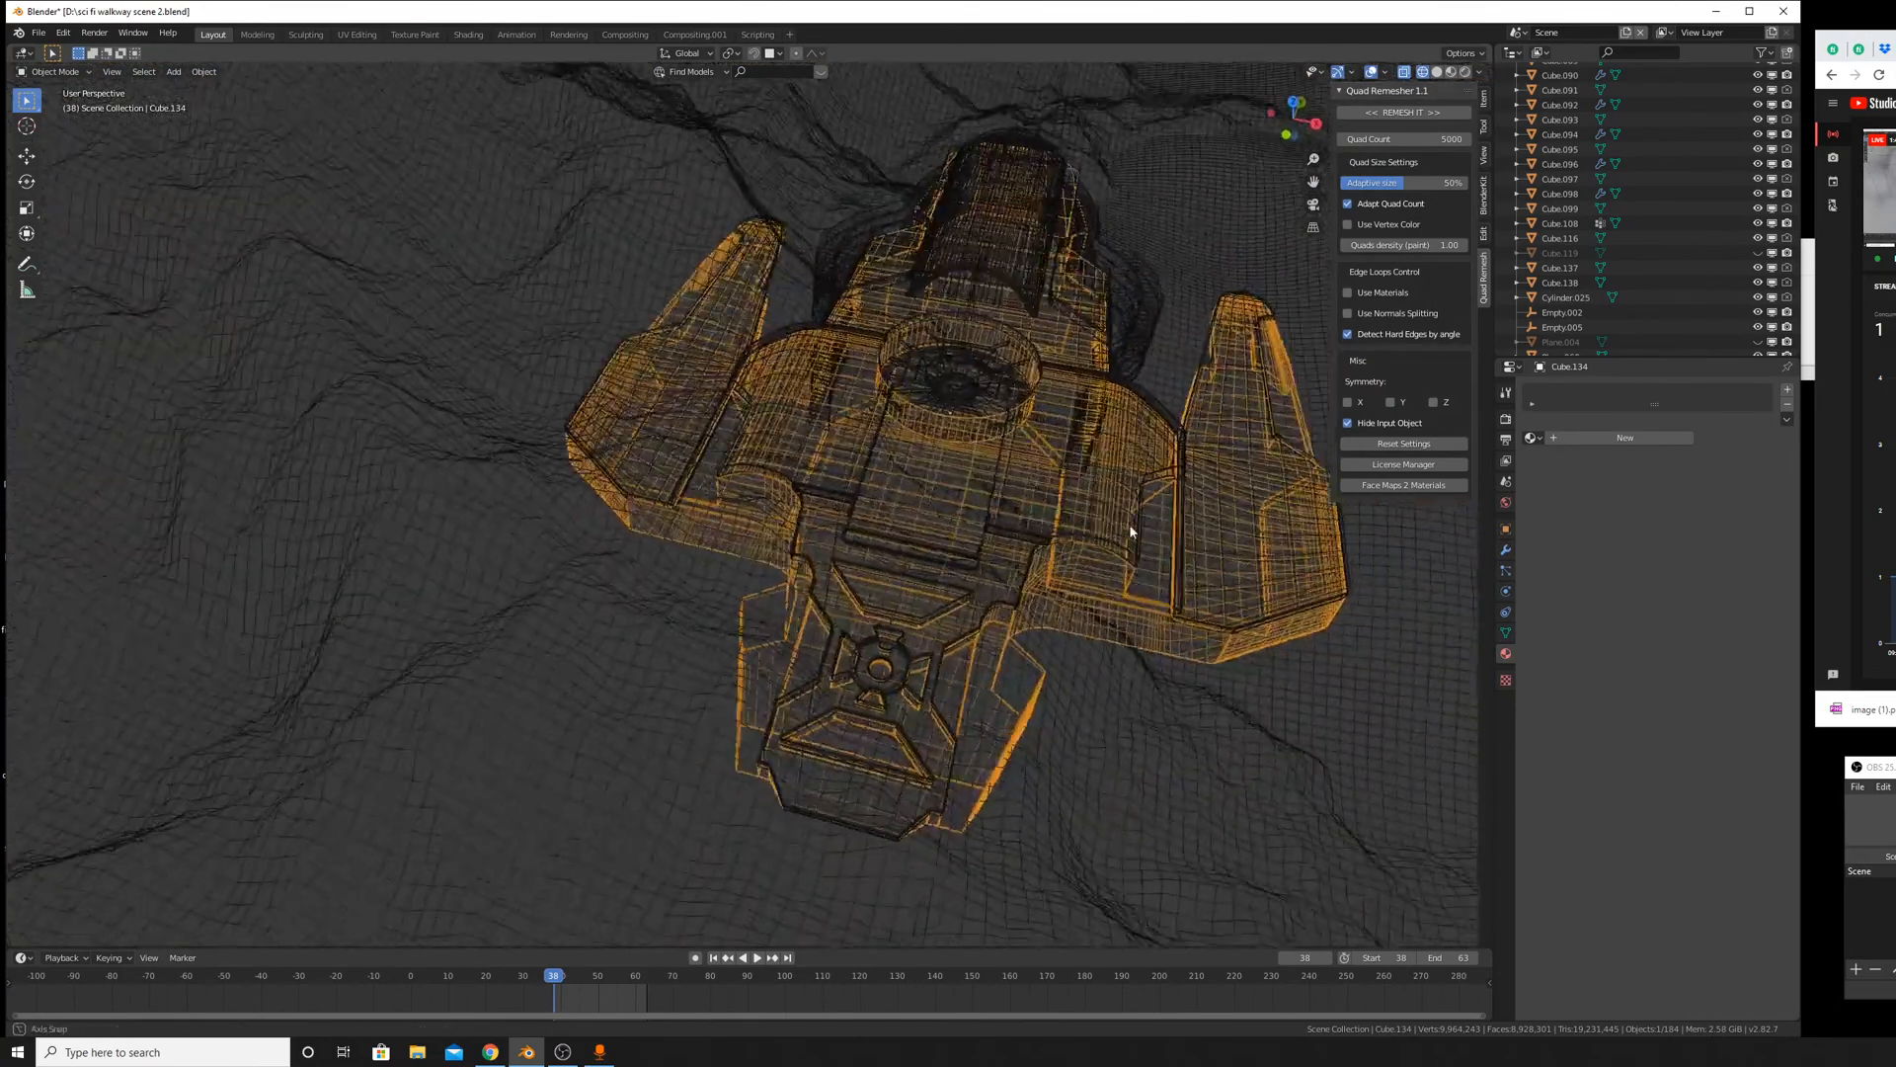
# Box-select all parts of the ship at the rocky slope, leave out the stray surroundings, and return to solid shading.
pyautogui.scroll(-3, 988, 493)
pyautogui.moveTo(584, 296); pyautogui.dragTo(986, 720)
pyautogui.keyDown('ctrl'); pyautogui.moveTo(447, 605); pyautogui.dragTo(308, 492); pyautogui.keyUp('ctrl')
pyautogui.hotkey('shift', 'z')
pyautogui.moveTo(1203, 274); pyautogui.dragTo(1136, 326, button='middle')
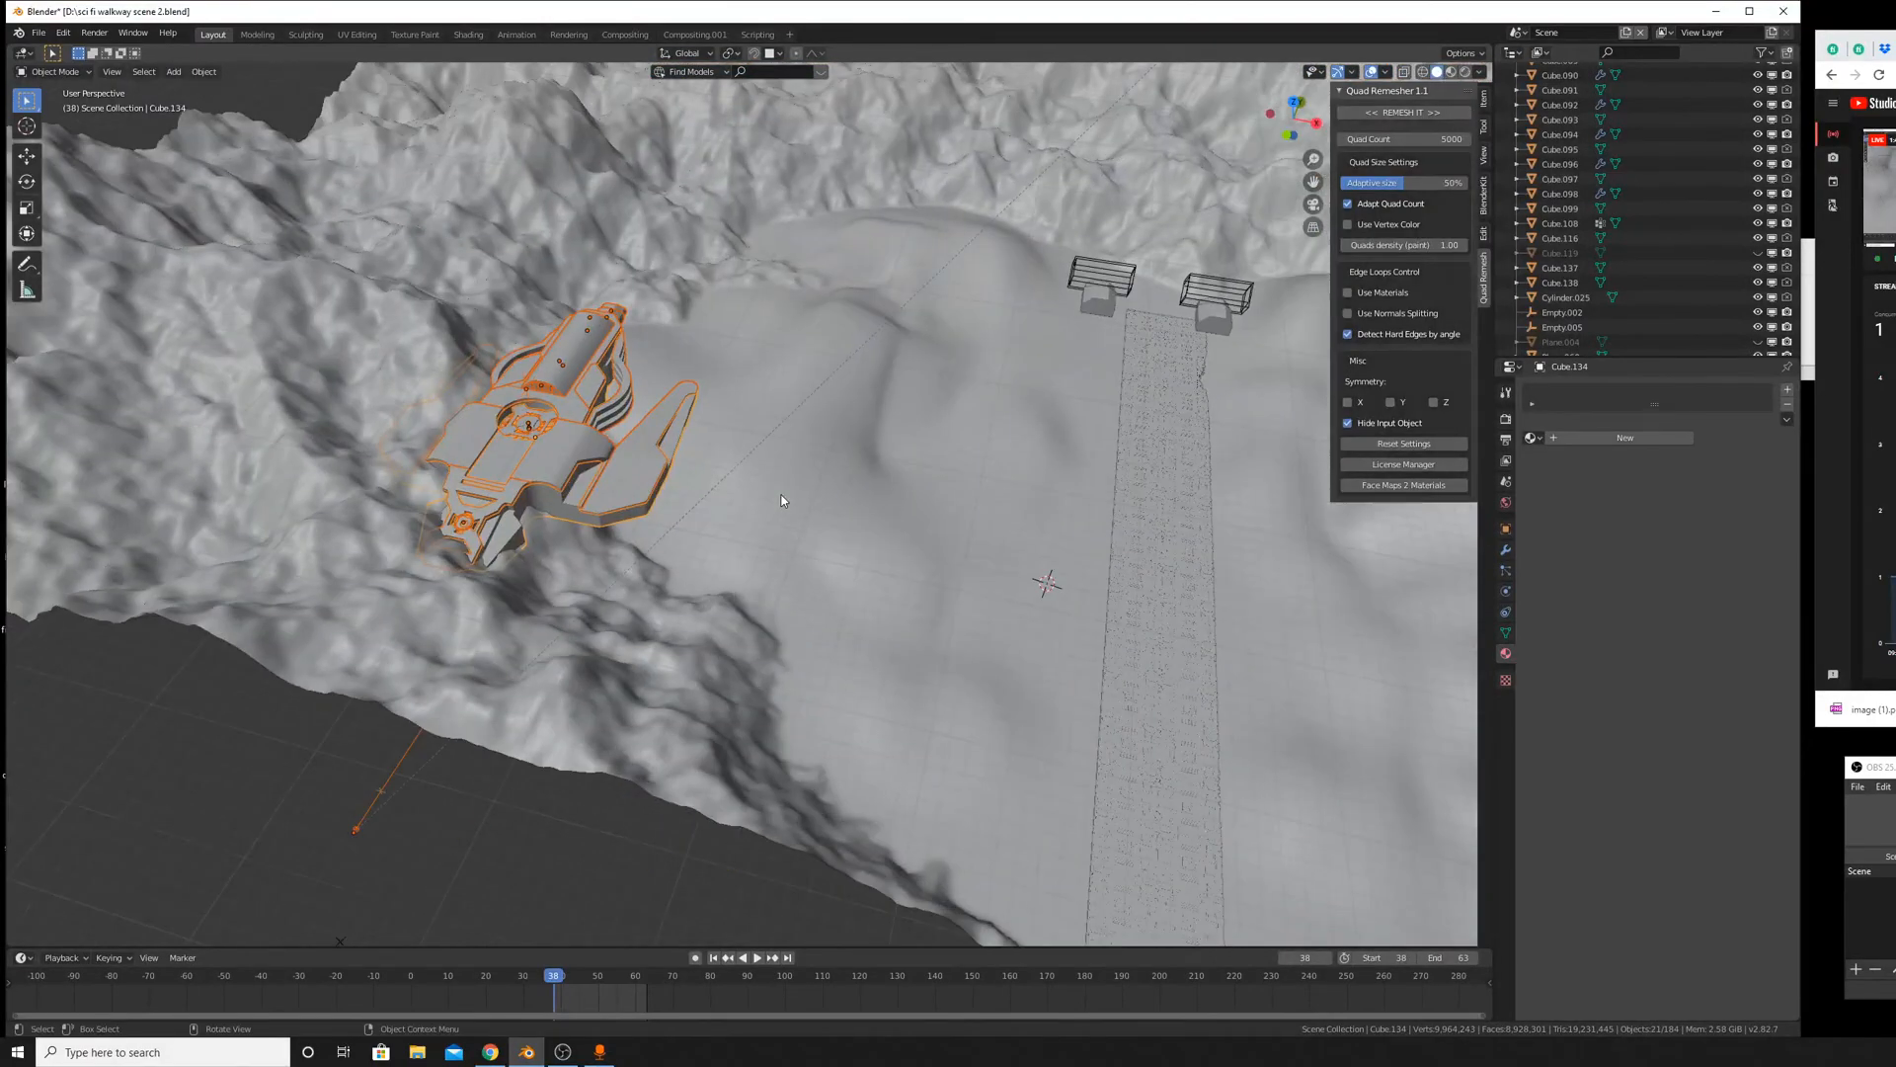
# Move the whole ship 147 m along the X axis so it sits over the walkway.
pyautogui.press('g')
pyautogui.press('x')
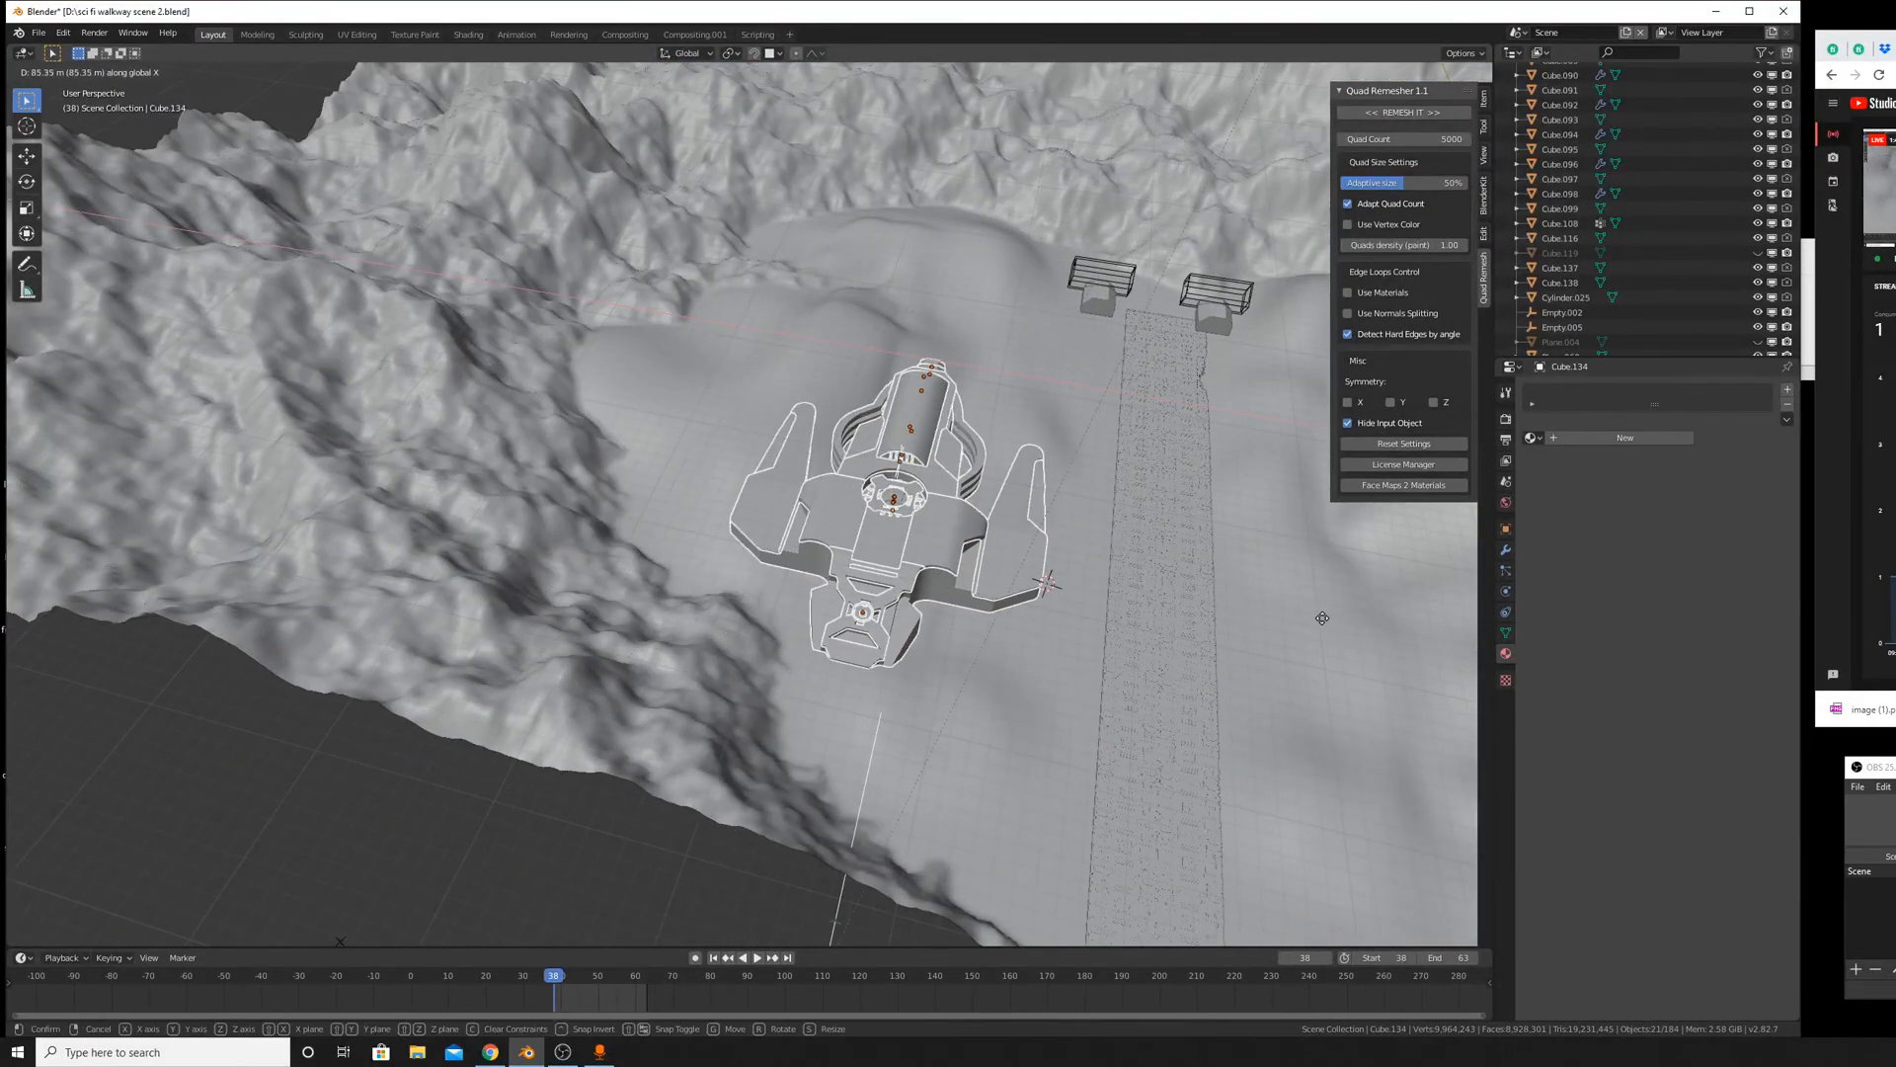
pyautogui.click(106, 681)
pyautogui.keyDown('shift'); pyautogui.moveTo(857, 661); pyautogui.dragTo(1037, 454, button='middle'); pyautogui.keyUp('shift')
pyautogui.scroll(-5, 764, 655)
pyautogui.scroll(6, 1042, 464)
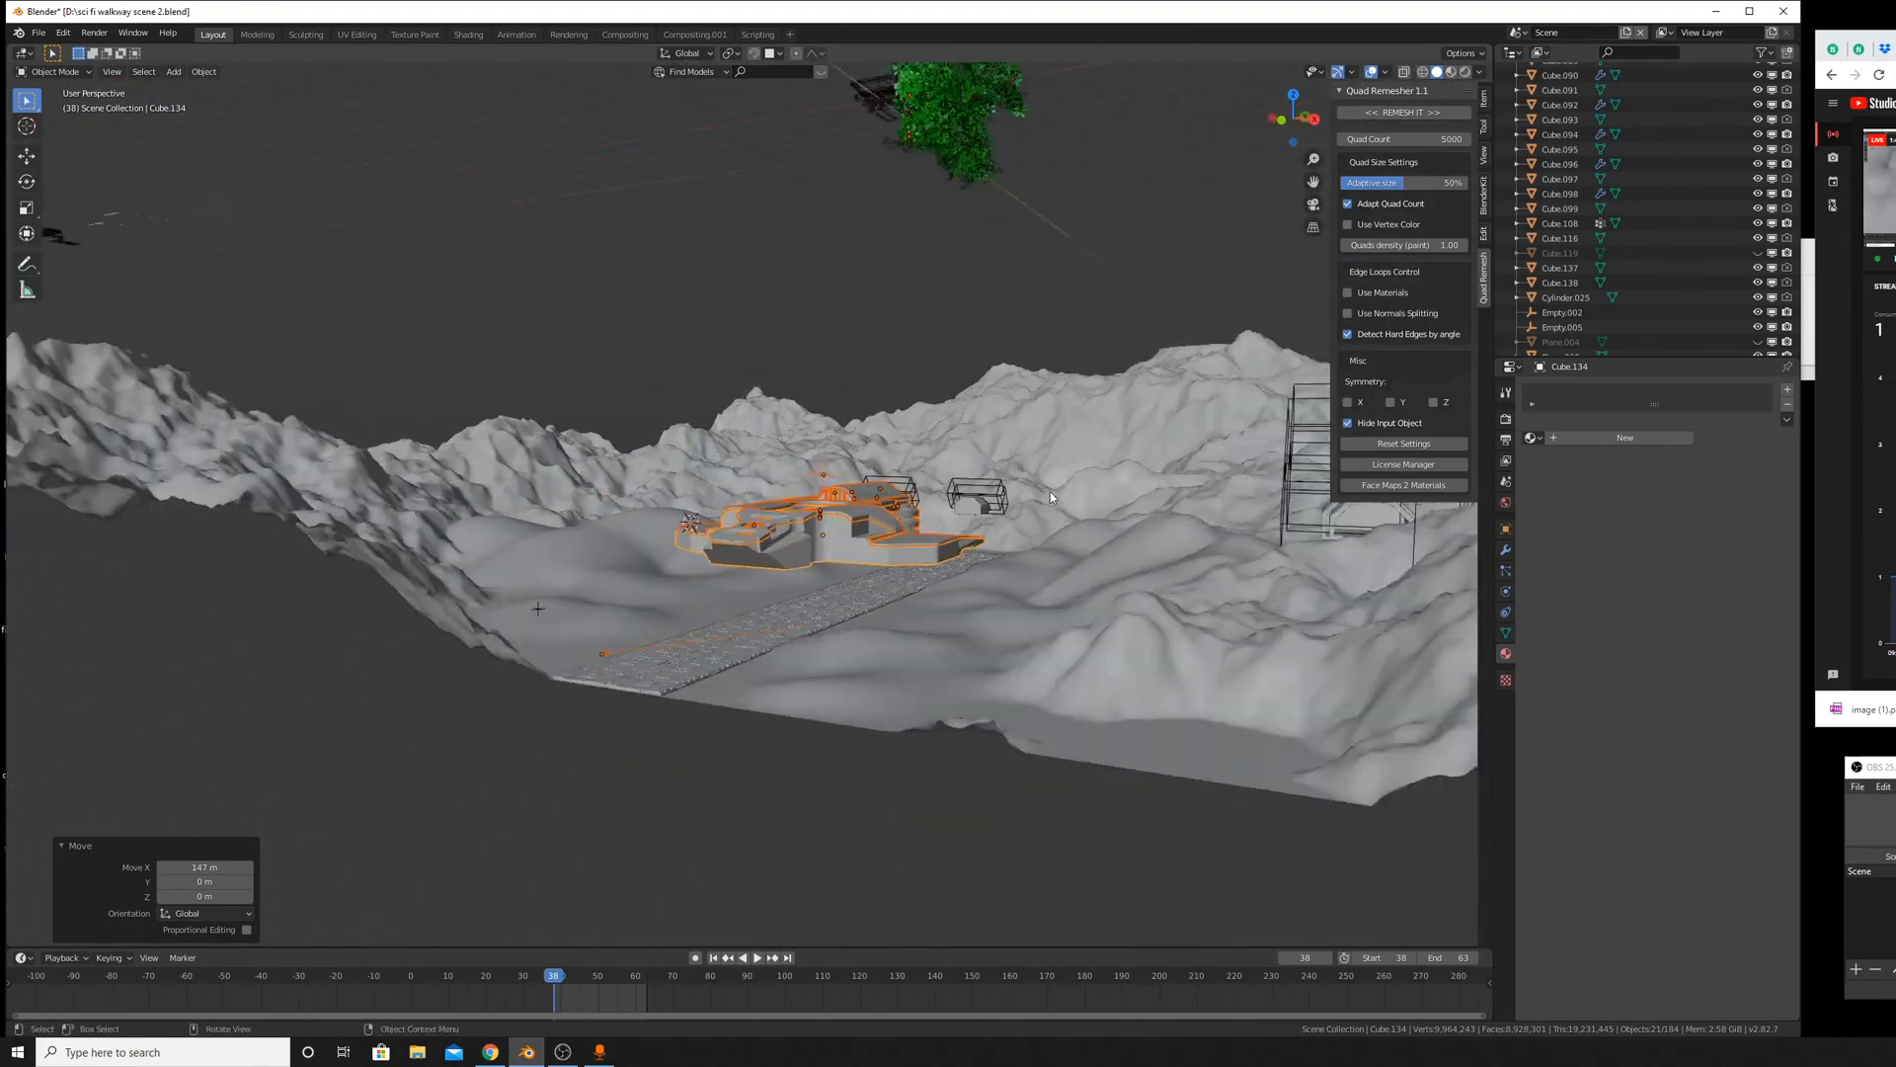
pyautogui.press('g')
pyautogui.press('x')
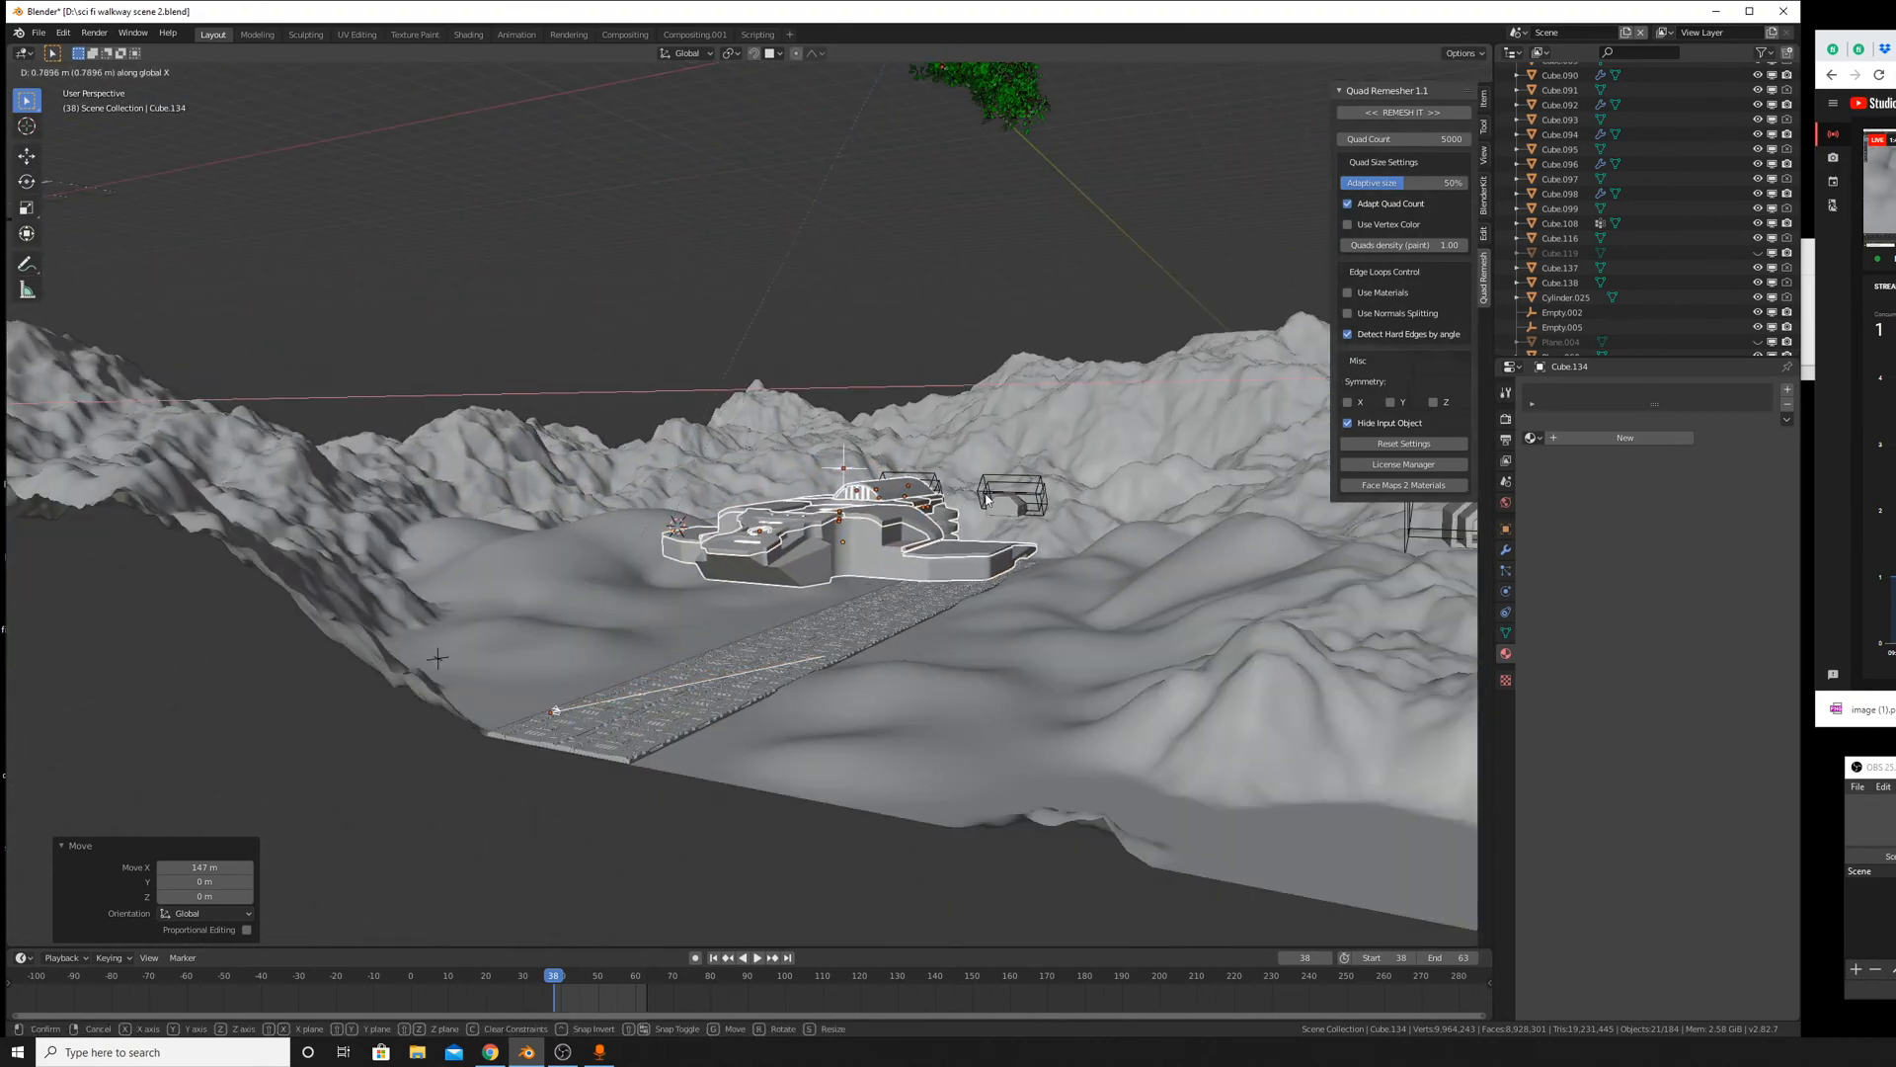
pyautogui.press('Escape')
pyautogui.moveTo(1037, 518); pyautogui.dragTo(943, 565, button='middle')
pyautogui.press('g')
pyautogui.press('x')
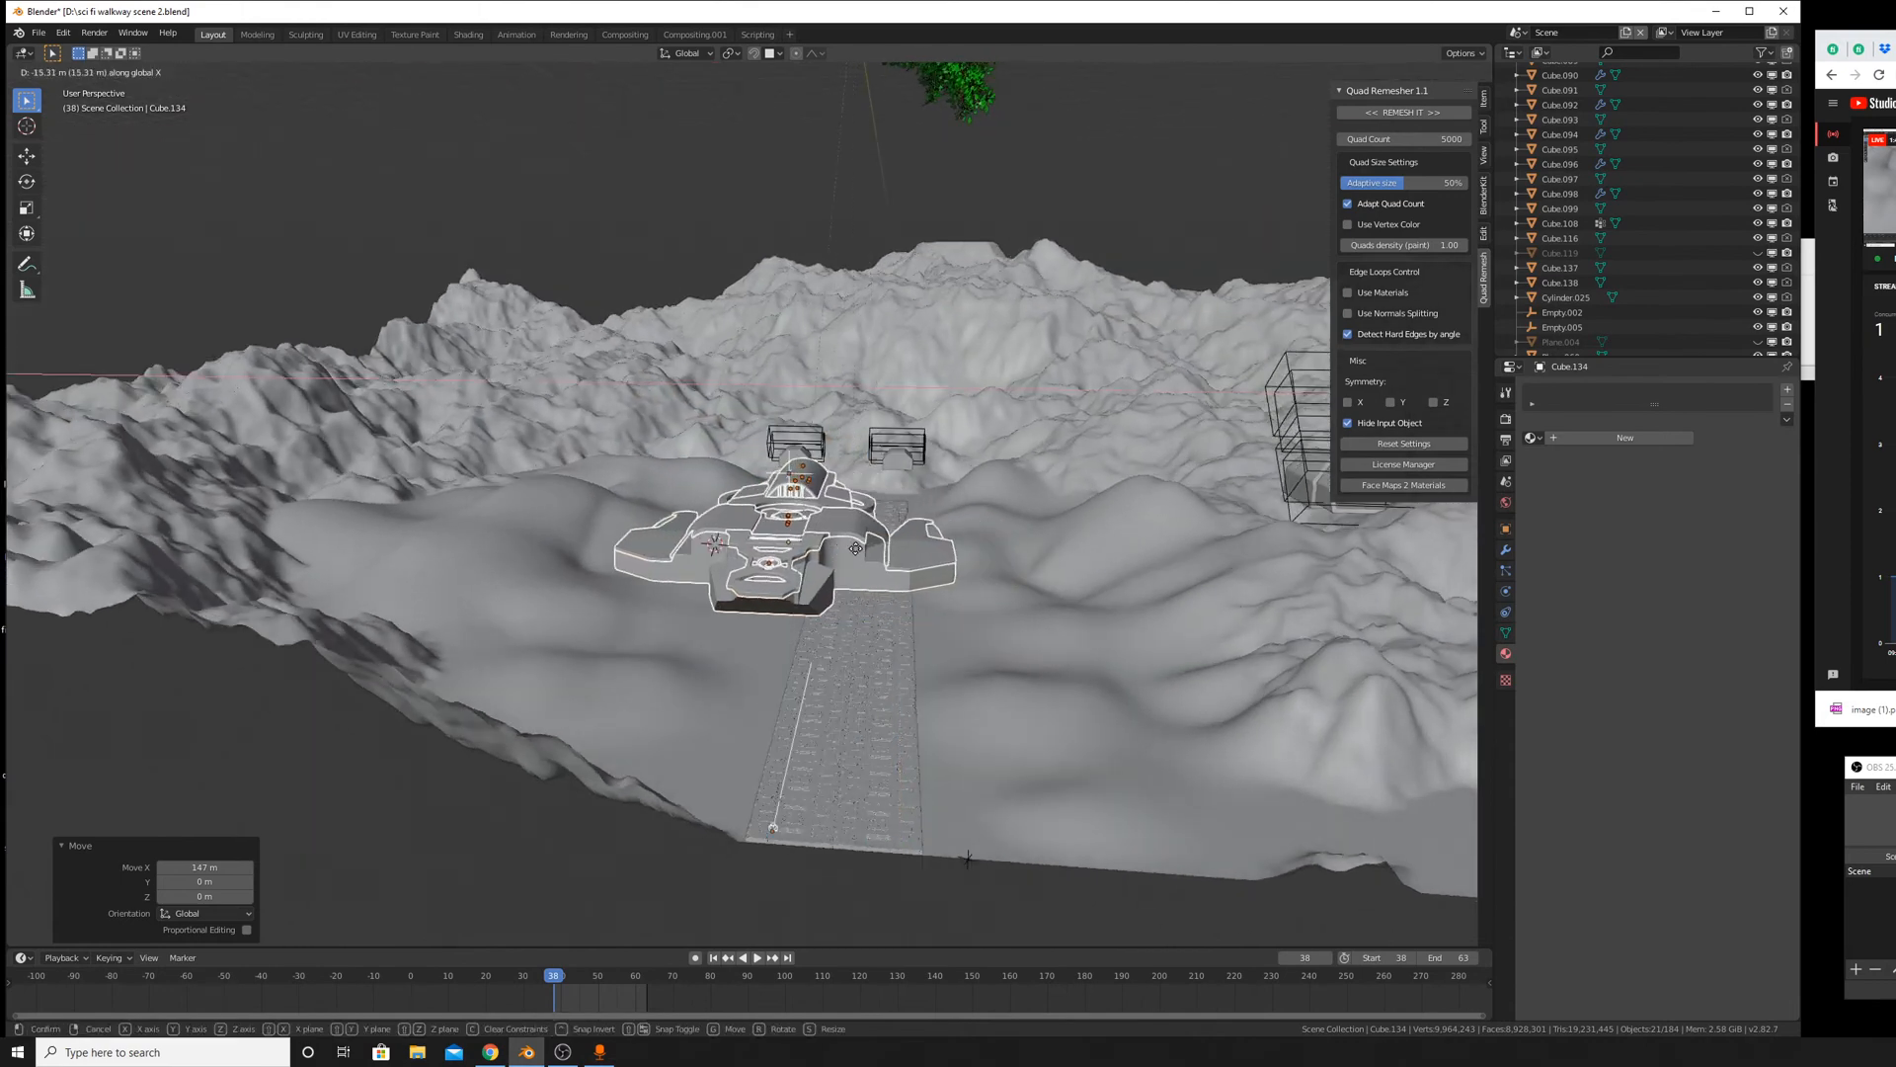
pyautogui.press('Escape')
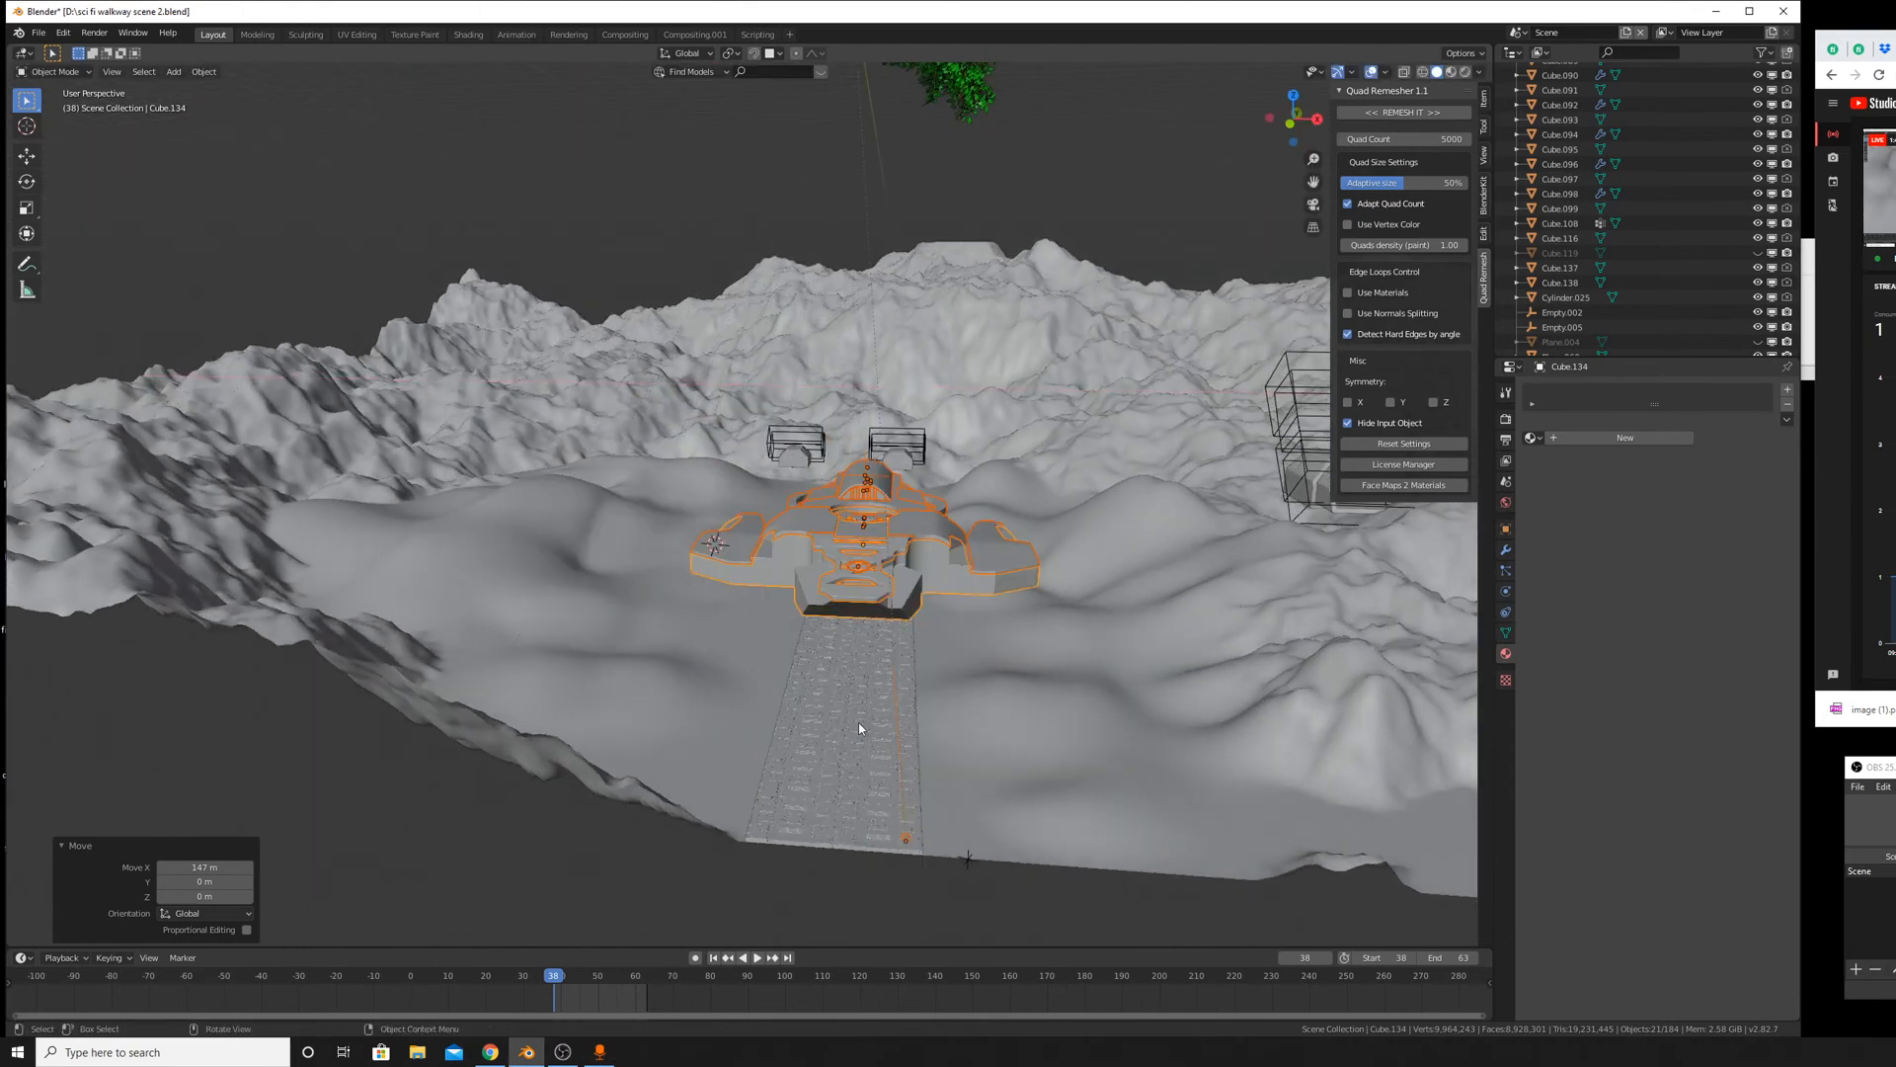
pyautogui.moveTo(864, 729); pyautogui.dragTo(763, 741, button='middle')
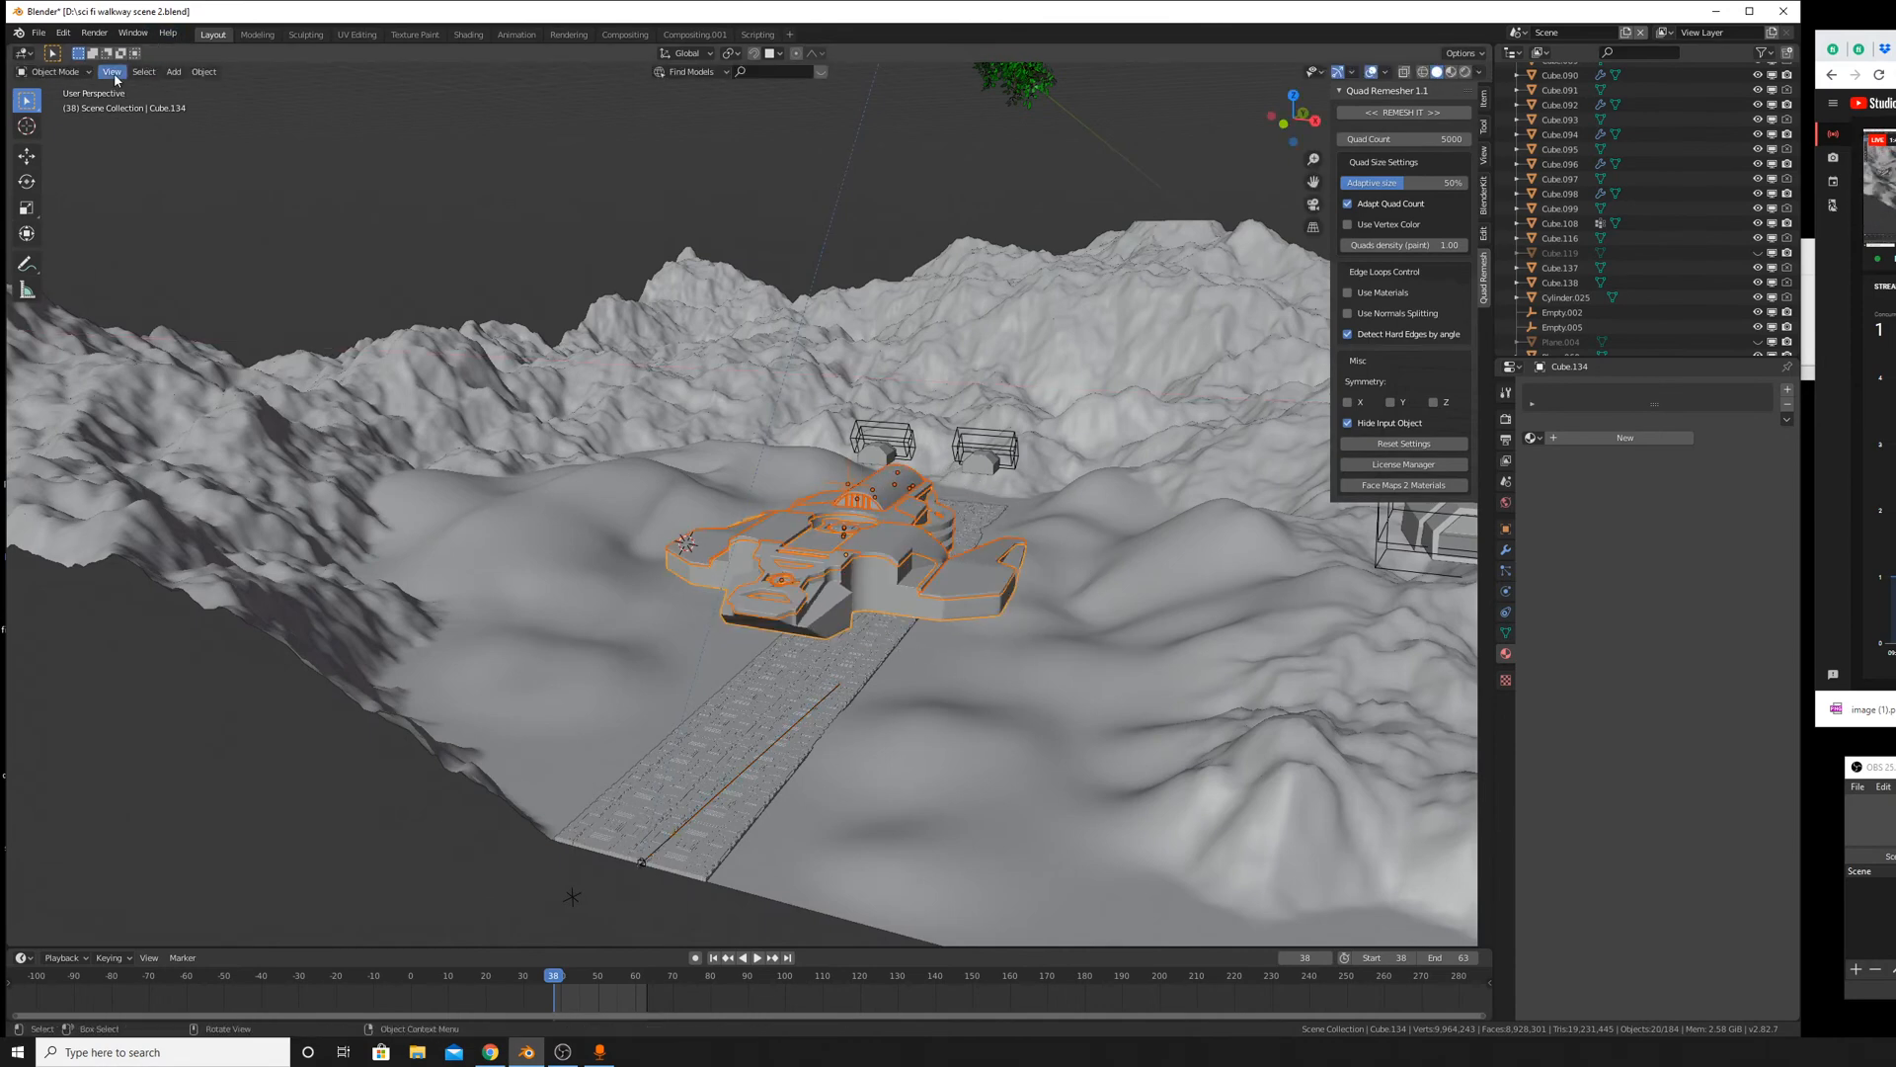
# Check the ship's placement above the walkway through the scene camera and return to the free perspective view.
pyautogui.click(112, 71)
pyautogui.moveTo(204, 219)
pyautogui.click(295, 239)
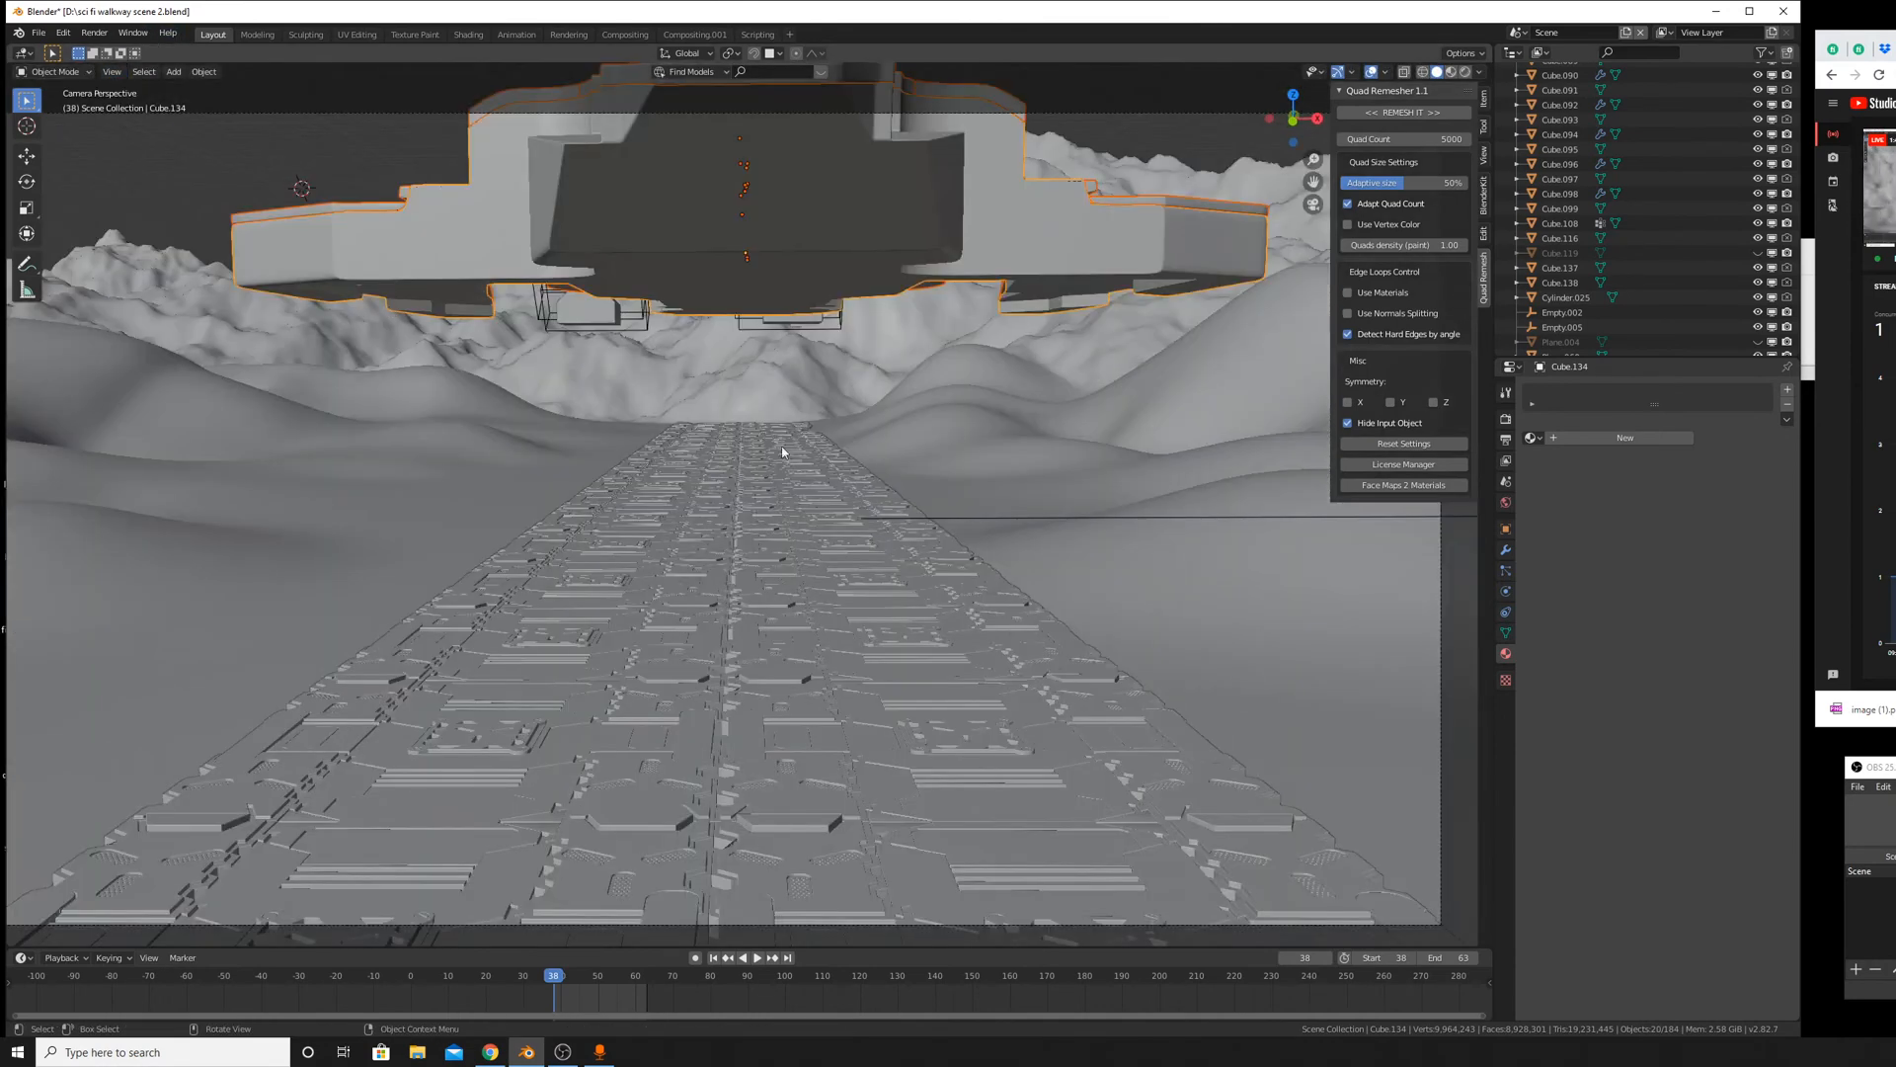
pyautogui.scroll(7, 915, 472)
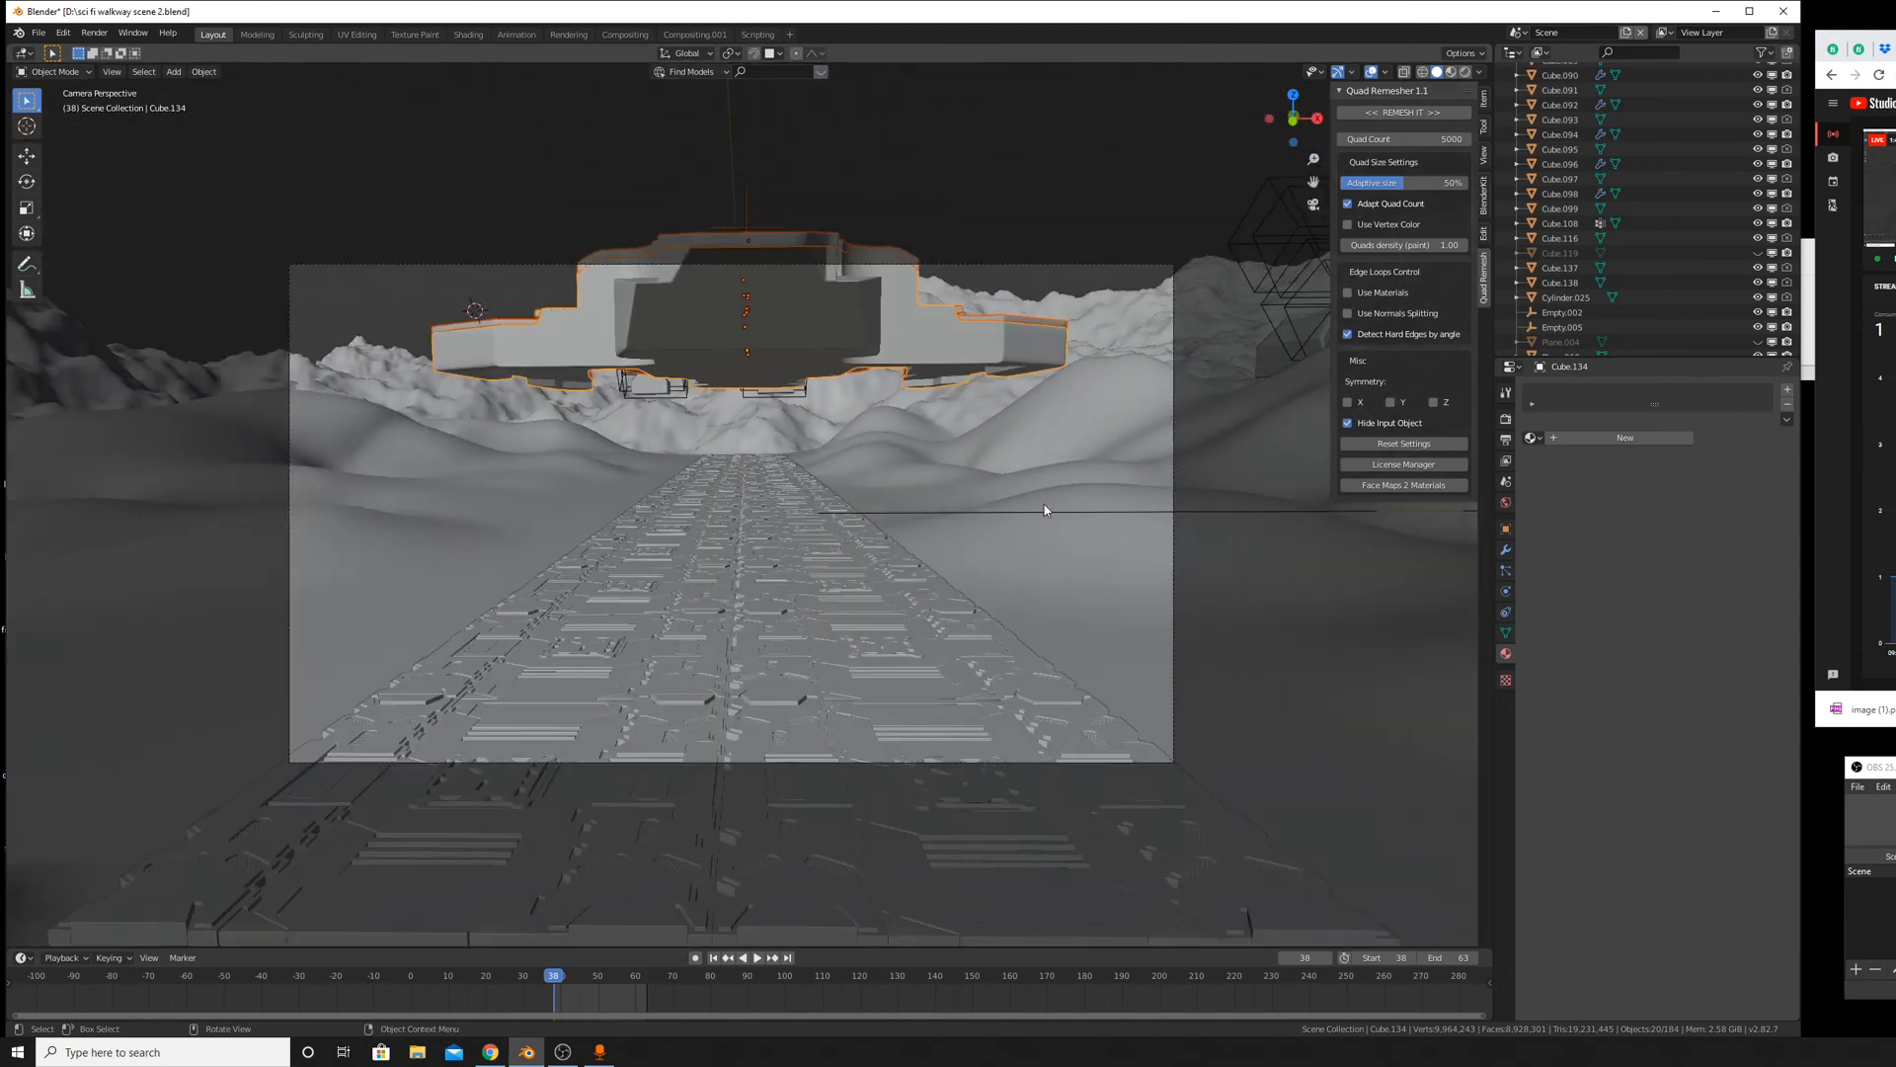
pyautogui.press('KP_0')
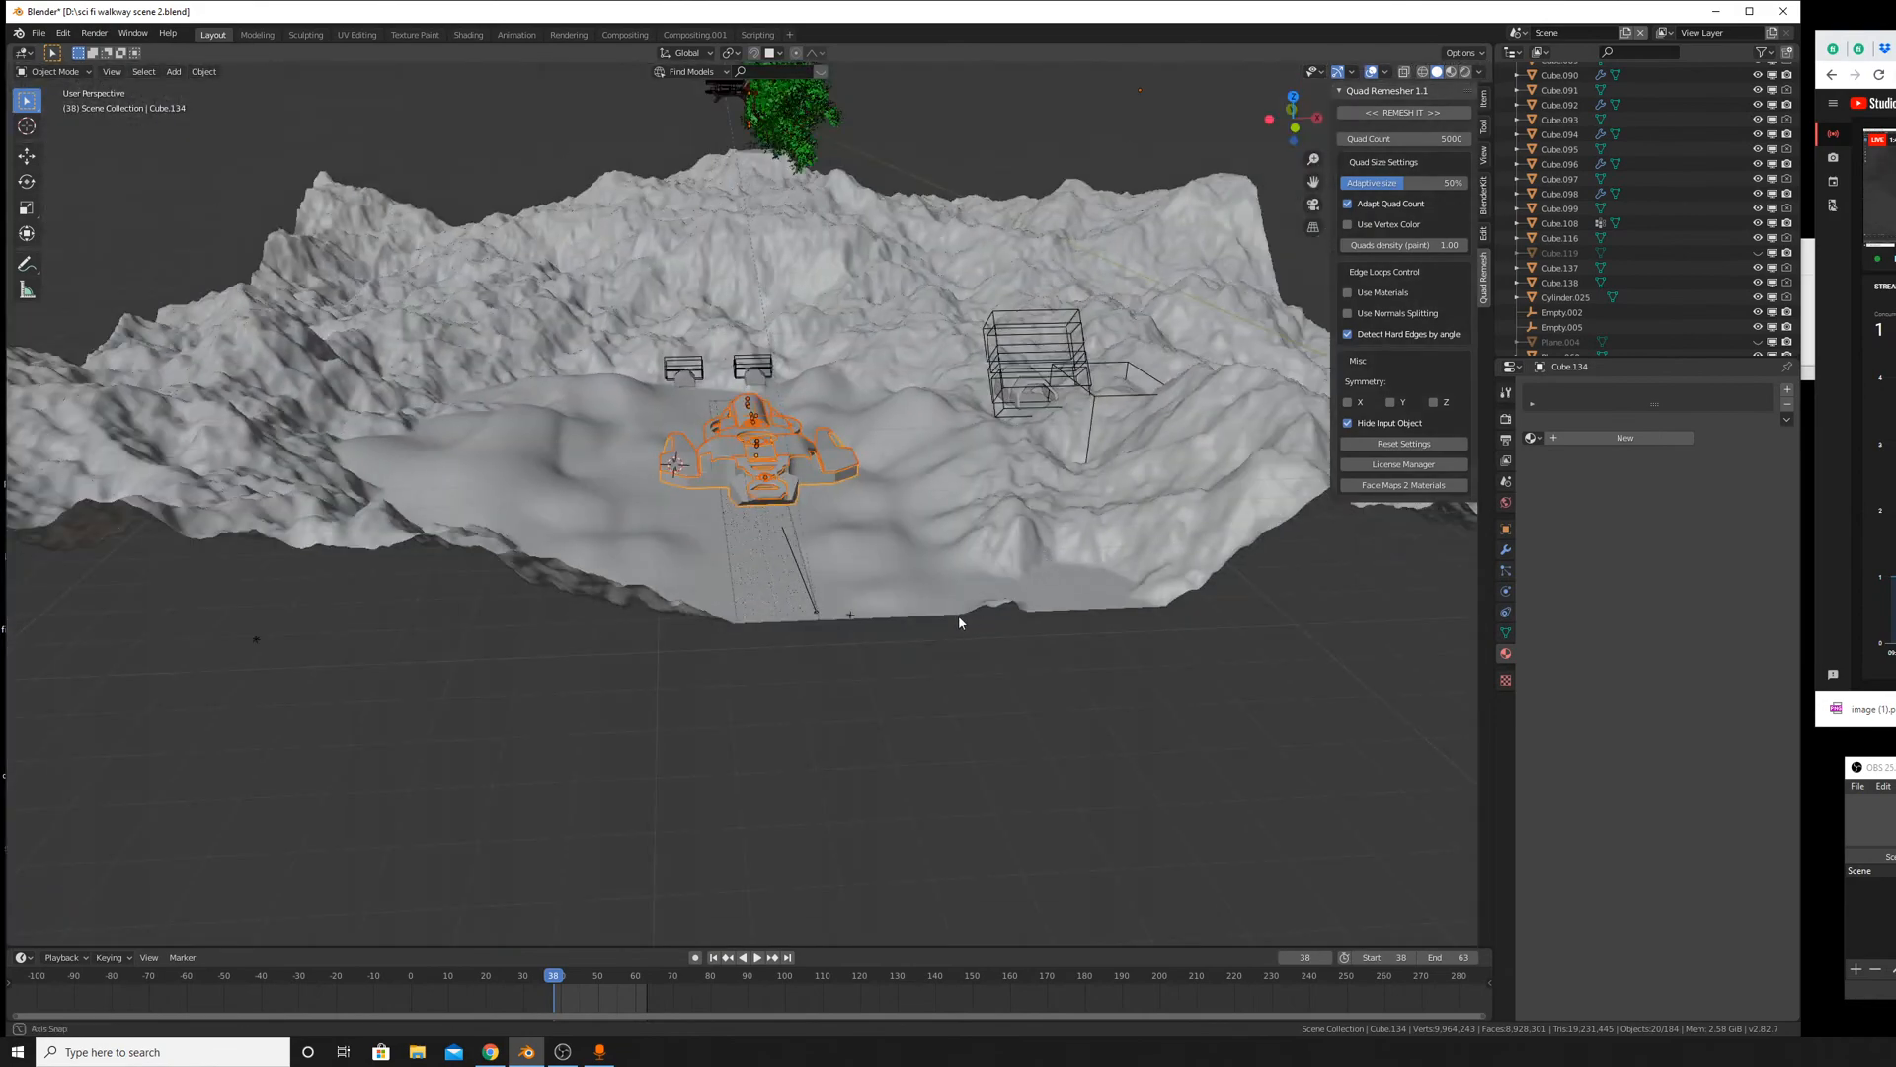
# Inspect the selected ship from above and look through the outliner for its parts.
pyautogui.scroll(8, 958, 614)
pyautogui.moveTo(940, 665); pyautogui.dragTo(691, 514, button='middle')
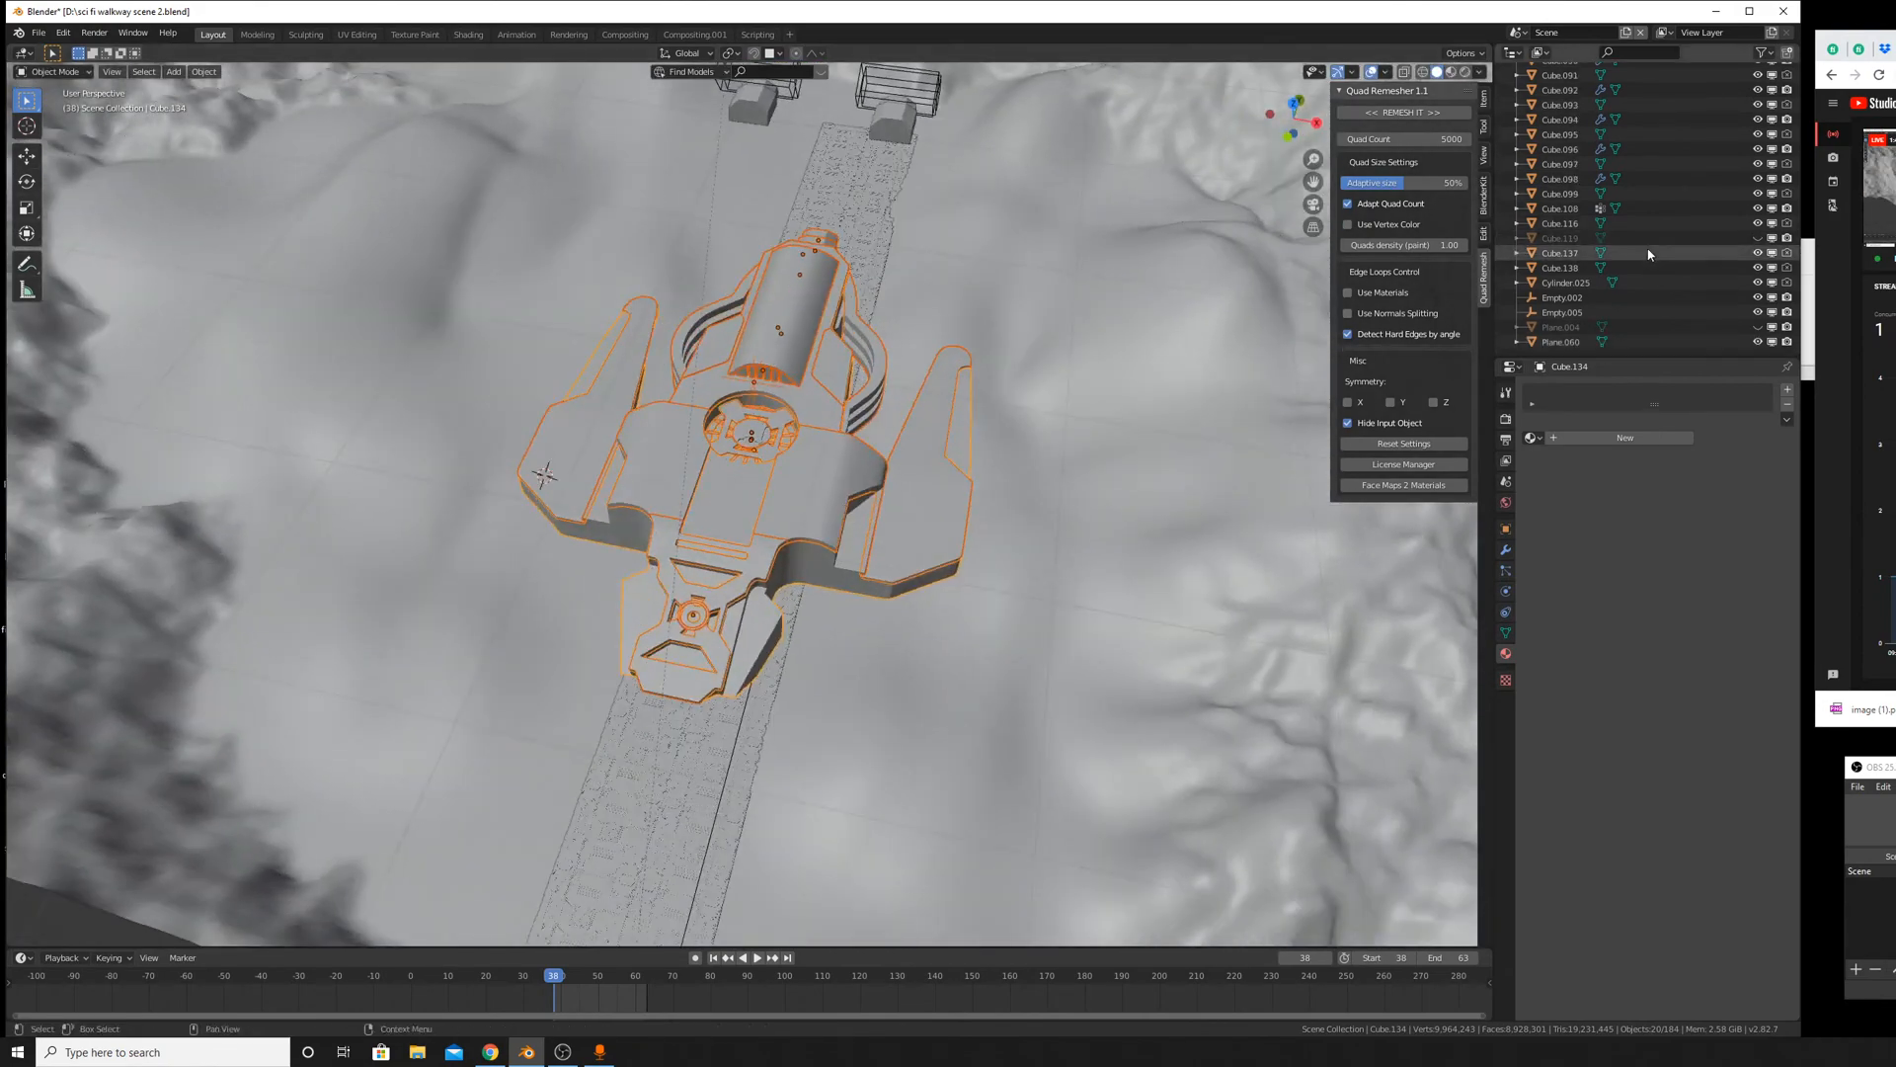
pyautogui.scroll(-10, 1656, 284)
pyautogui.scroll(-5, 1658, 305)
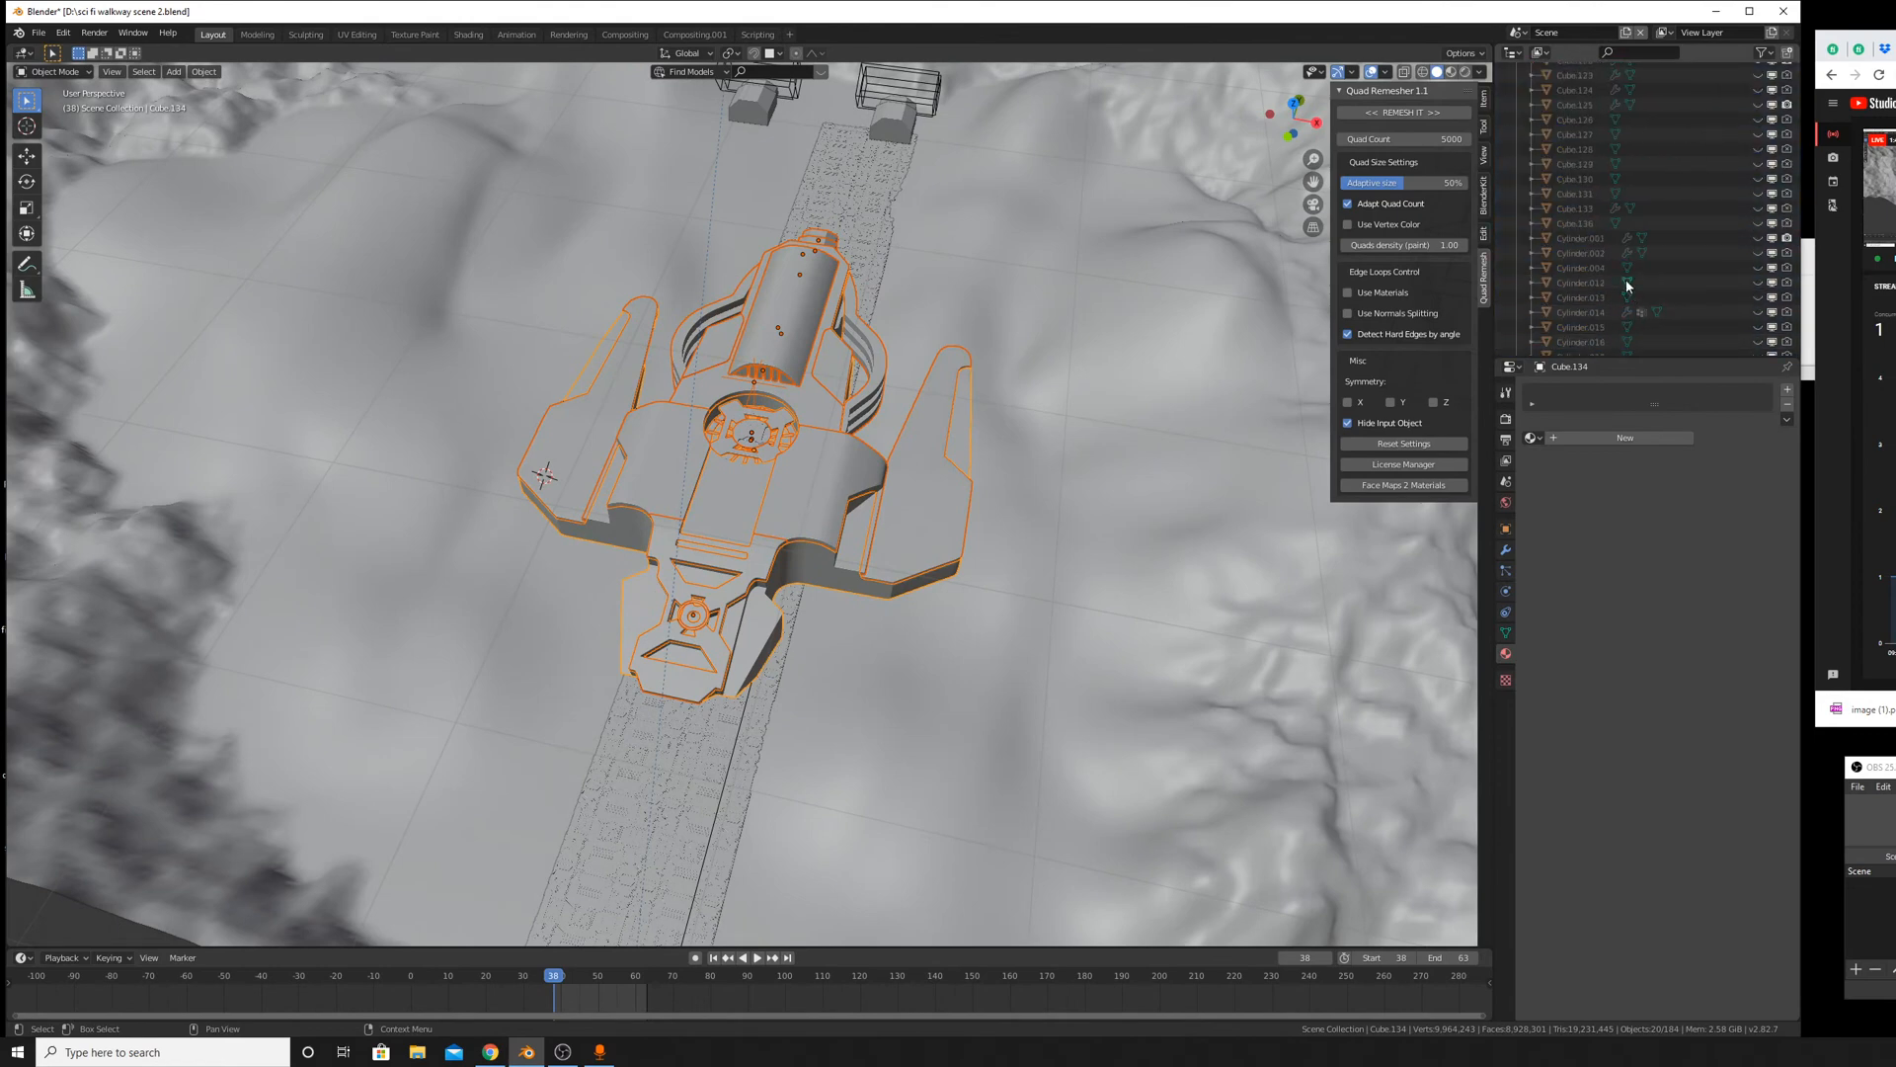
pyautogui.scroll(5, 1614, 302)
# Rotate the whole ship about -71° around the global Z axis, keeping its size.
pyautogui.moveTo(1050, 602)
pyautogui.mouseDown(button='middle')
pyautogui.moveTo(990, 513)
pyautogui.moveTo(983, 597)
pyautogui.moveTo(1033, 622)
pyautogui.moveTo(1030, 586)
pyautogui.mouseUp(button='middle')
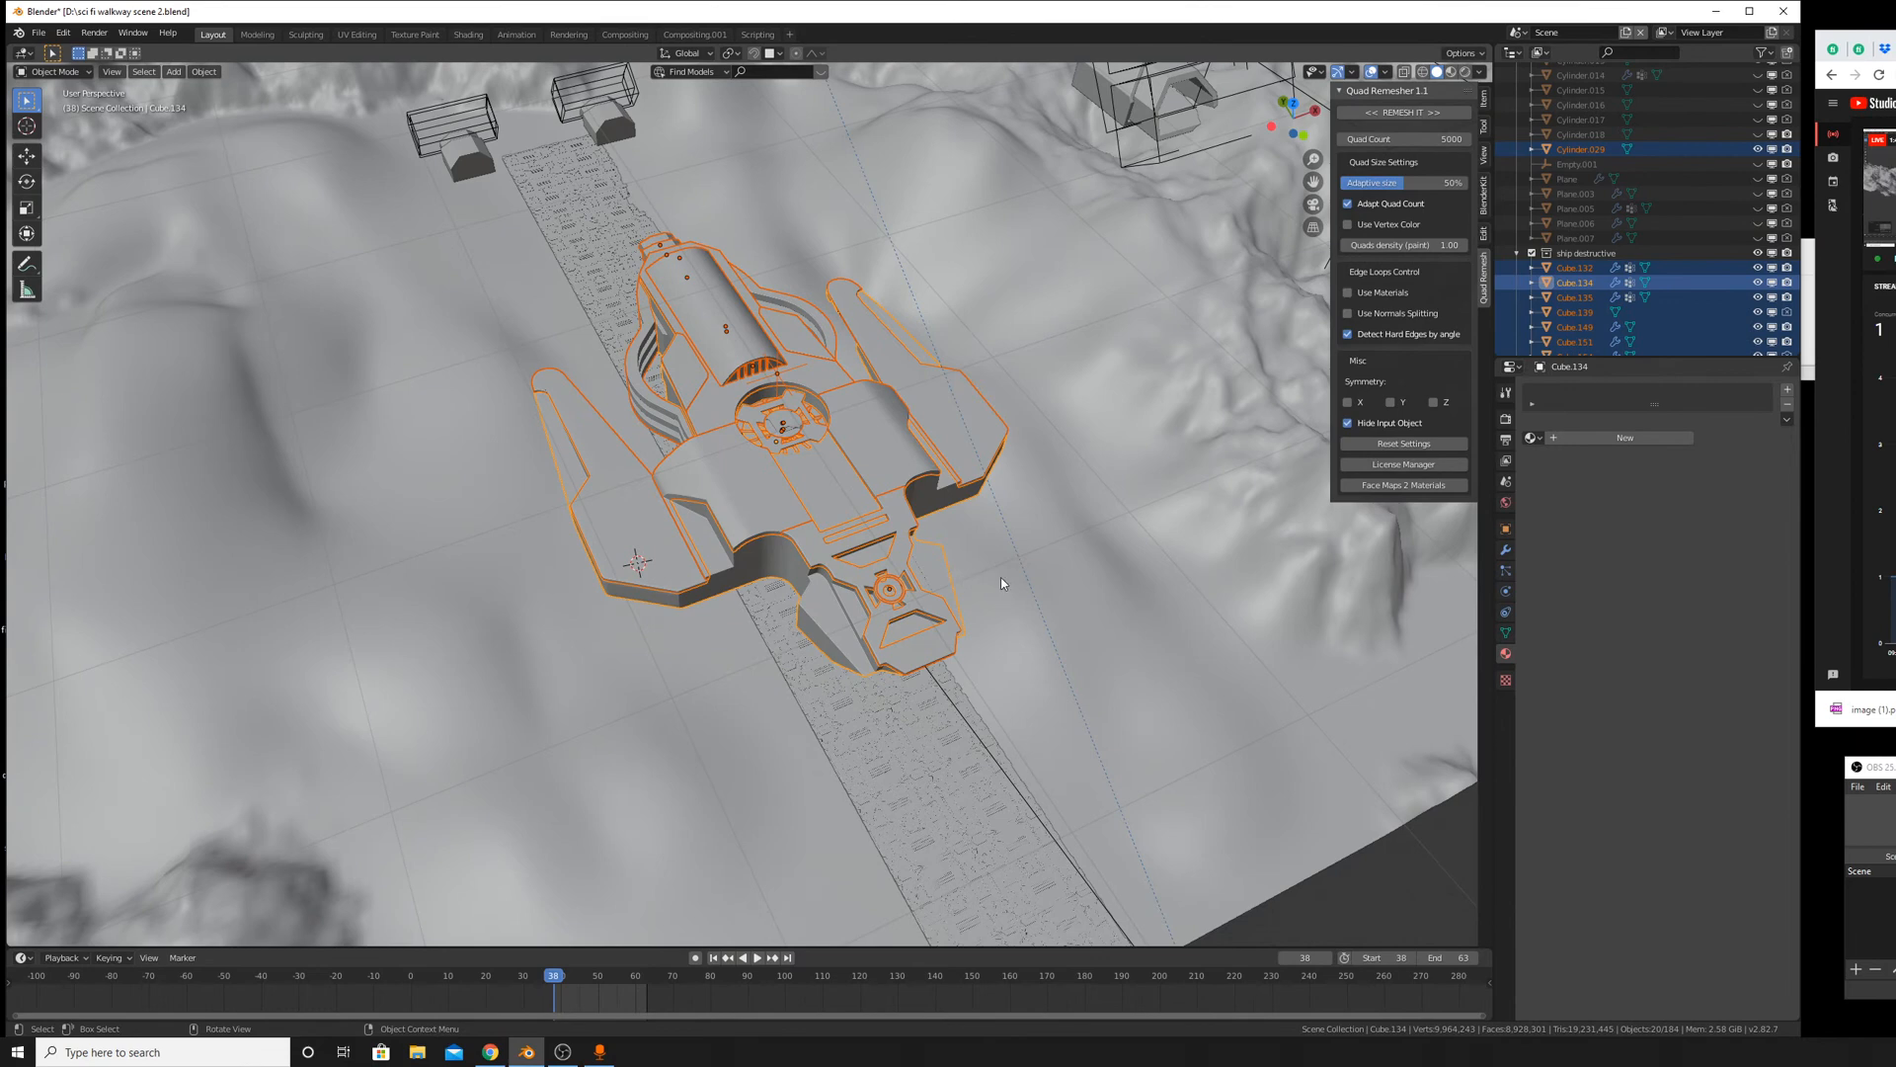
pyautogui.moveTo(1000, 577)
pyautogui.mouseDown(button='middle')
pyautogui.moveTo(893, 574)
pyautogui.moveTo(989, 591)
pyautogui.mouseUp(button='middle')
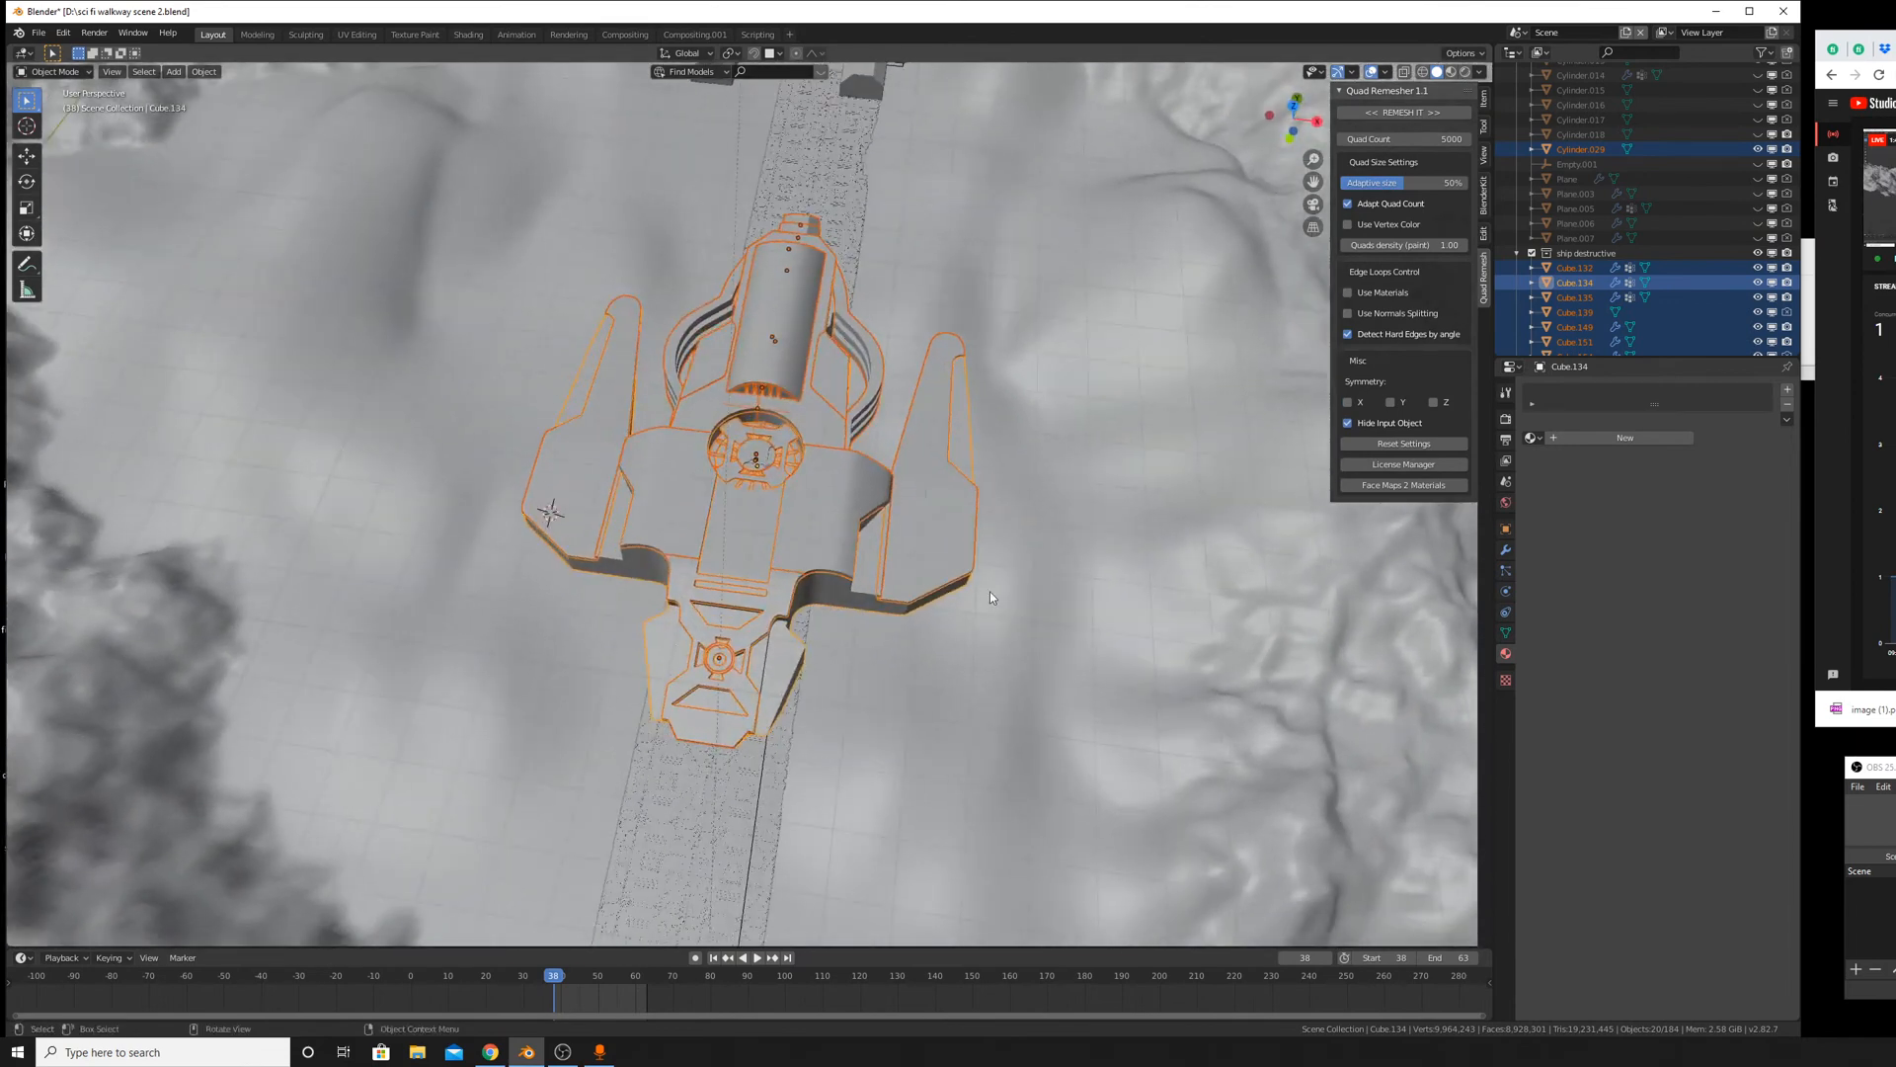
pyautogui.press('r')
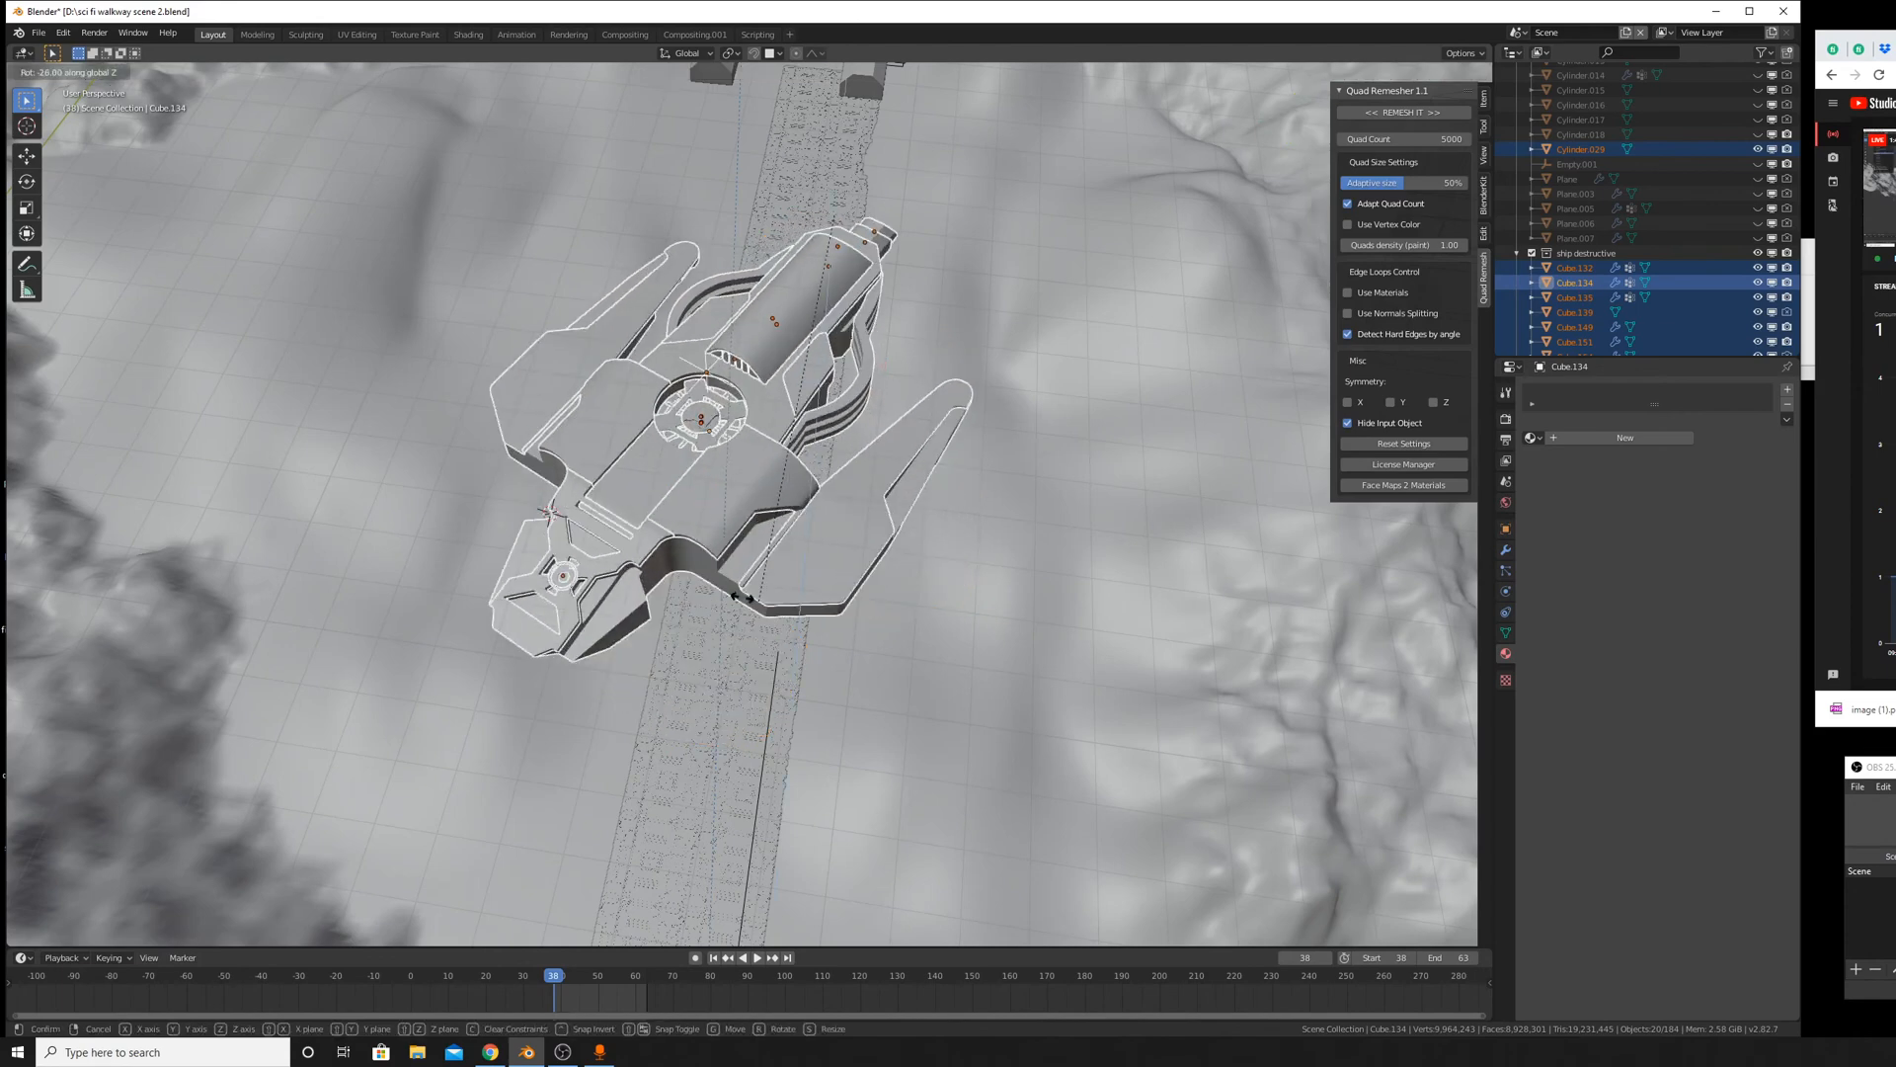
pyautogui.click(531, 450)
pyautogui.moveTo(530, 450); pyautogui.dragTo(922, 571, button='middle')
pyautogui.press('s')
pyautogui.press('Escape')
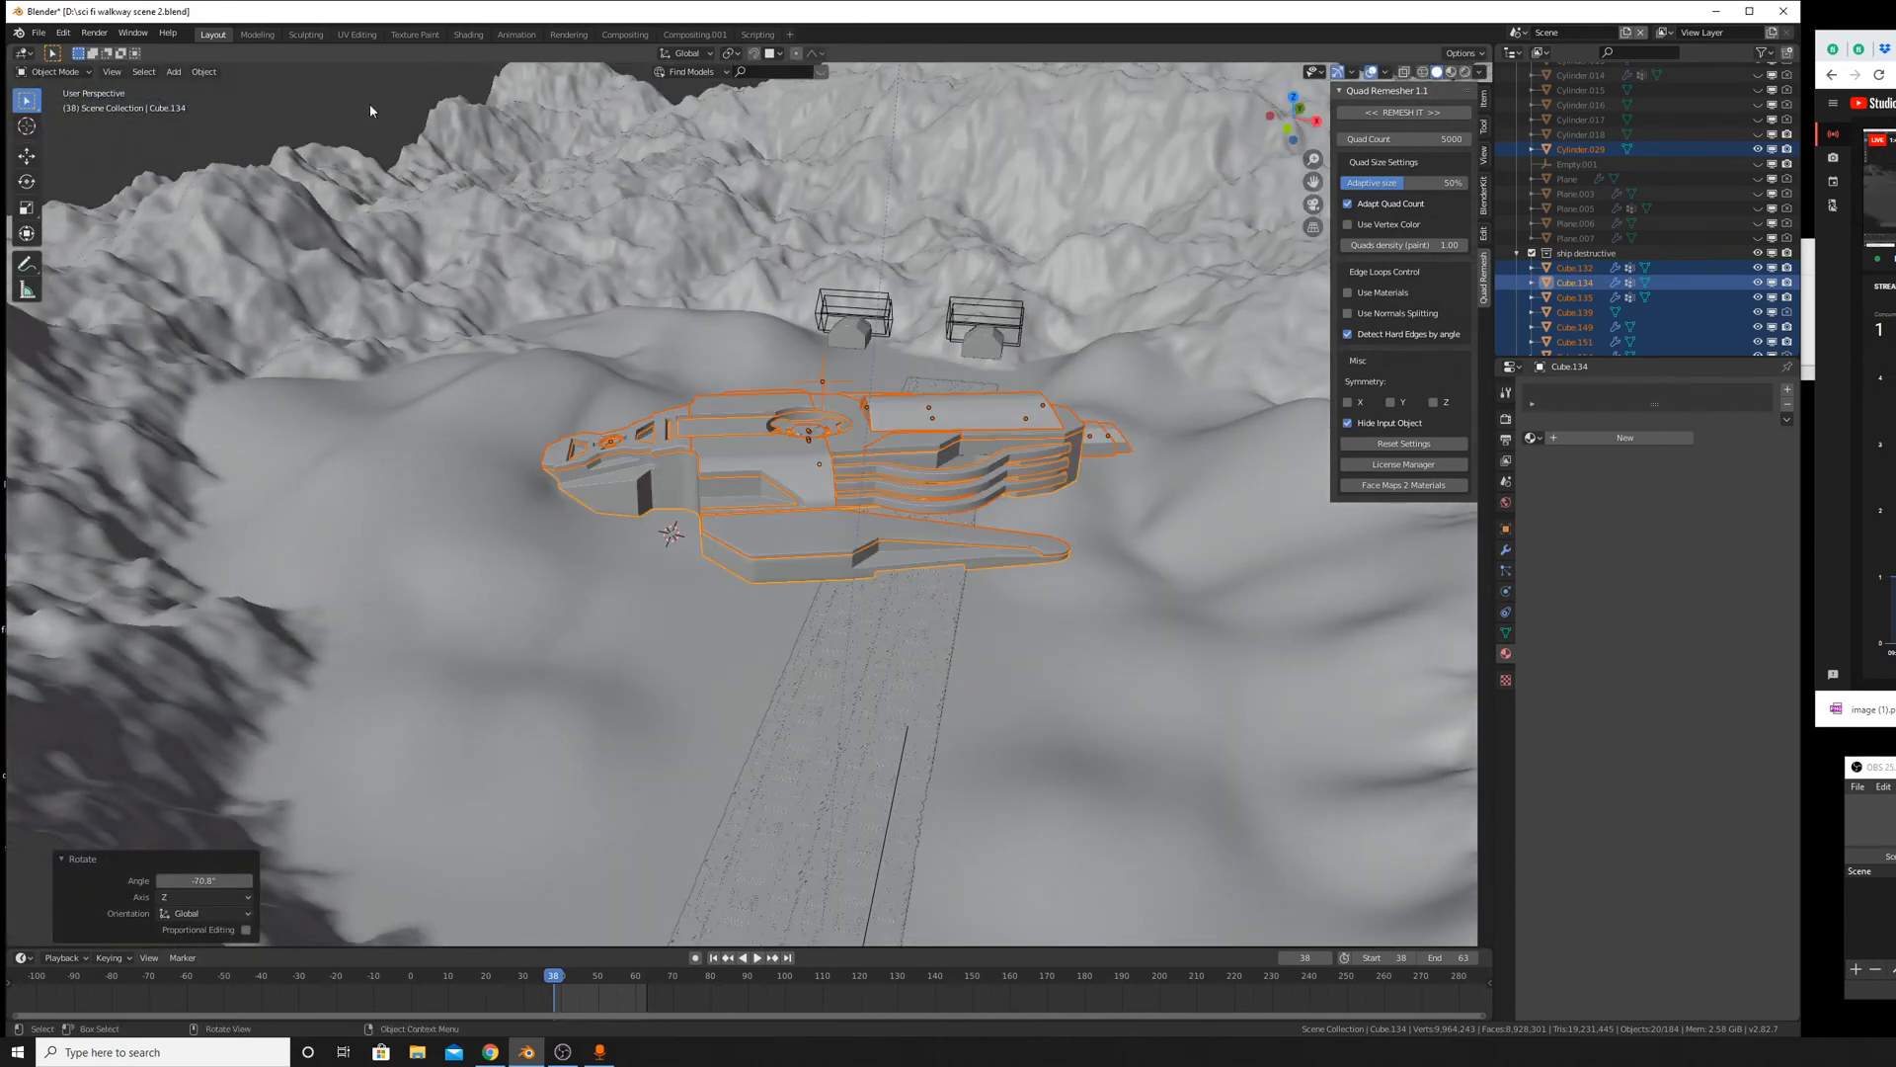
# Set the origins of the selected ship parts to their geometry and try scaling the ship down.
pyautogui.click(204, 72)
pyautogui.moveTo(262, 104)
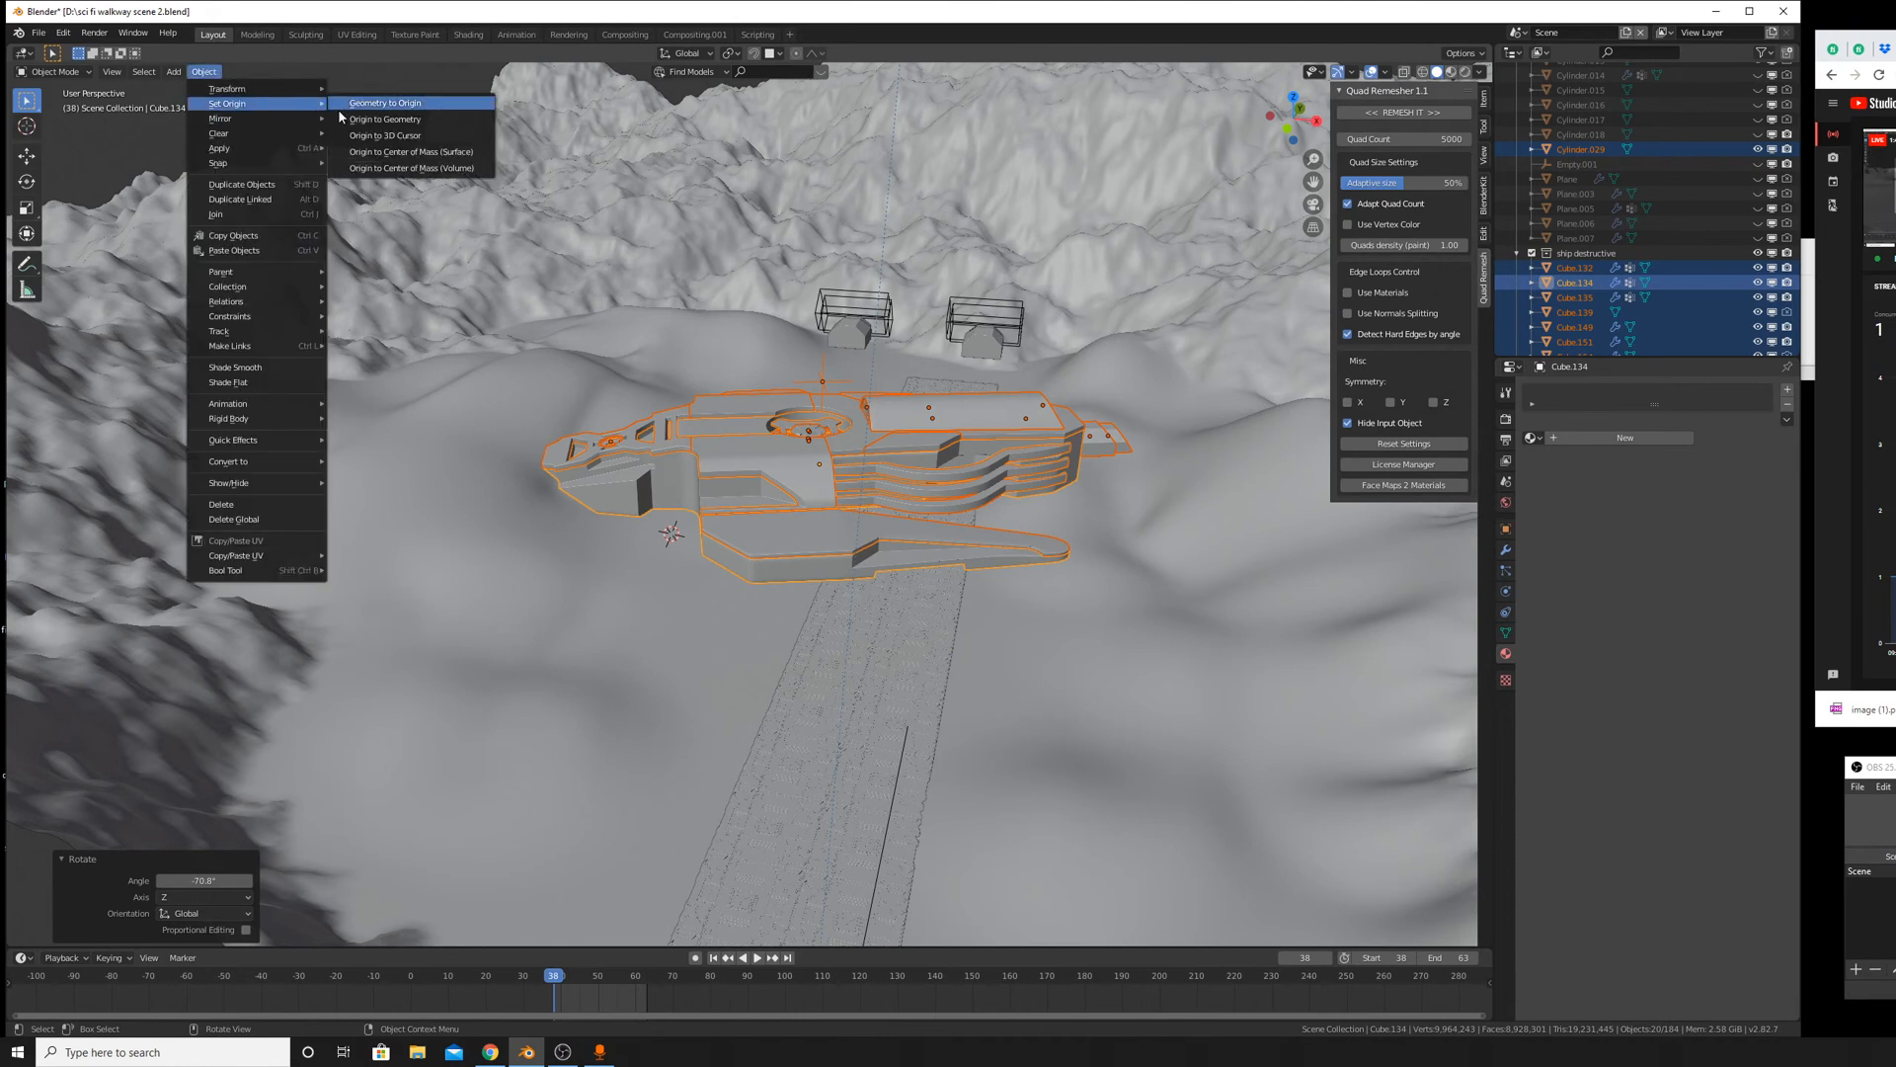
pyautogui.click(343, 118)
pyautogui.press('s')
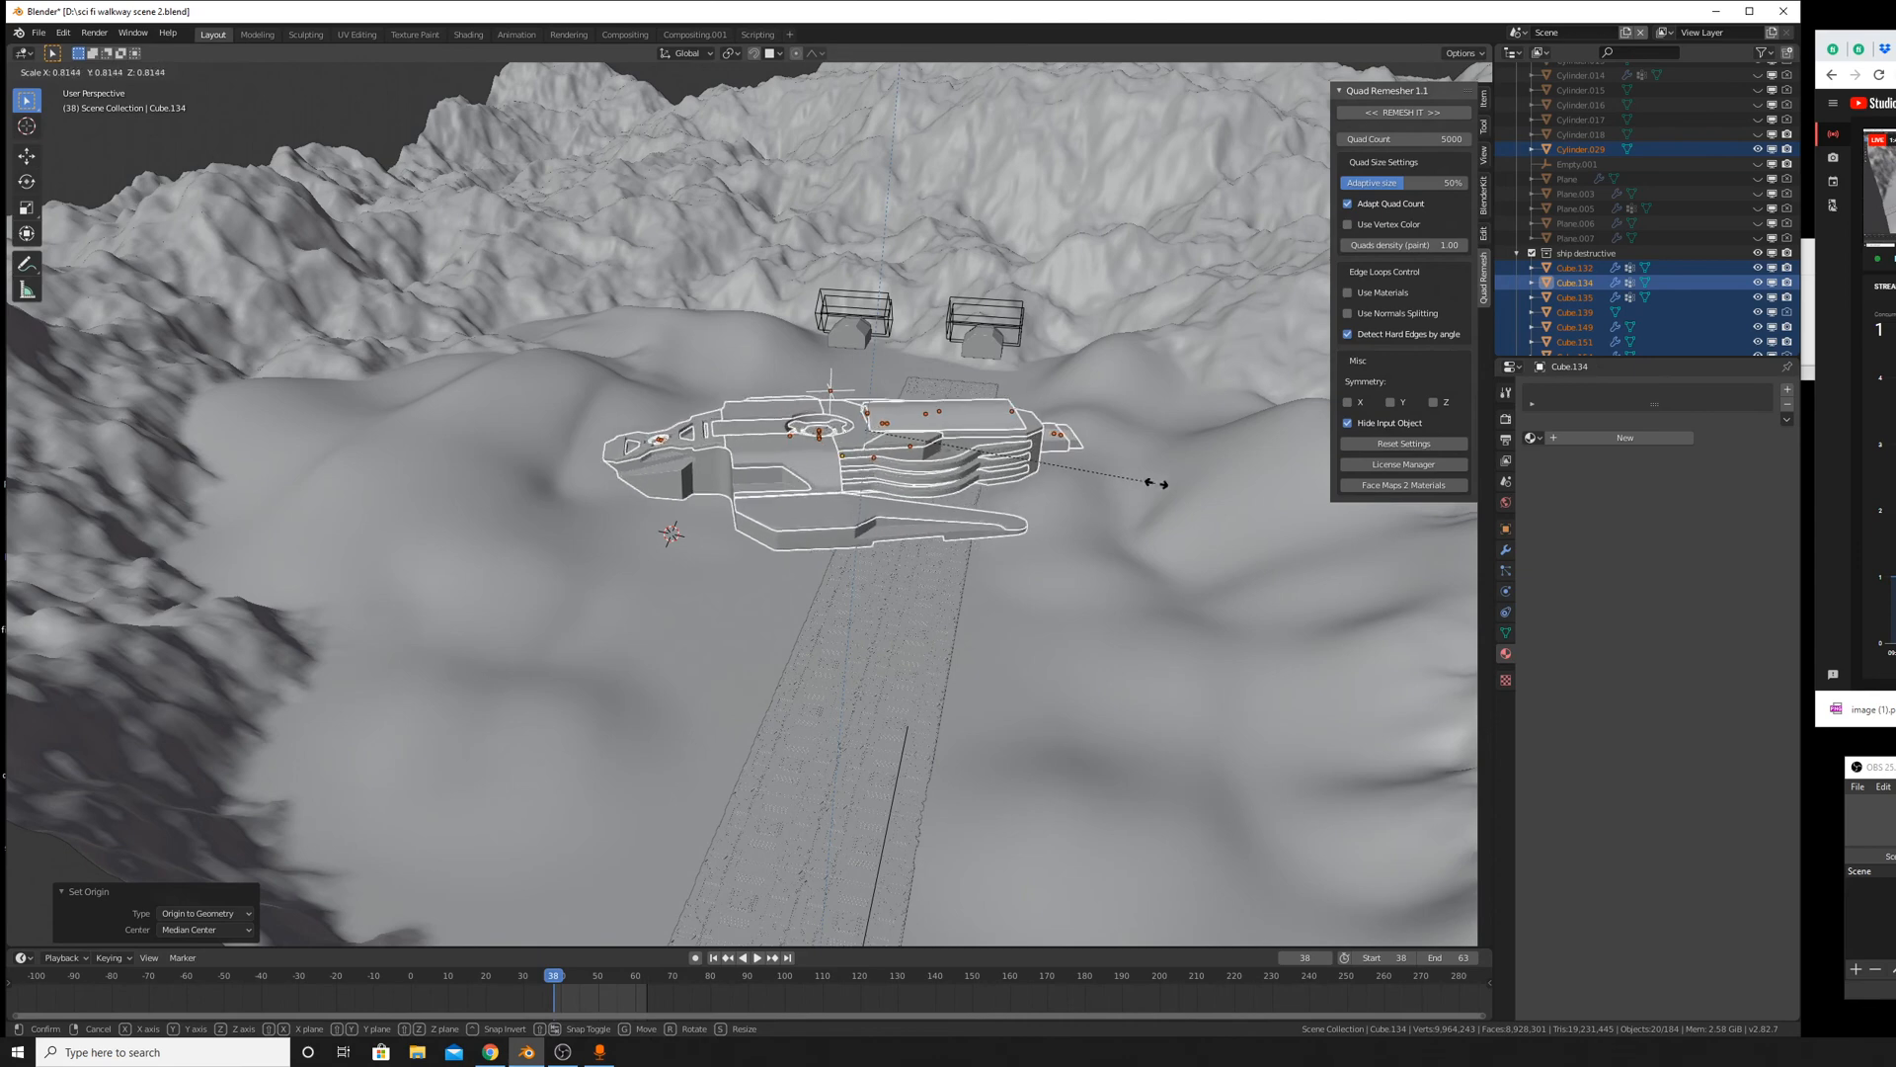
pyautogui.press('Escape')
pyautogui.scroll(3, 1019, 482)
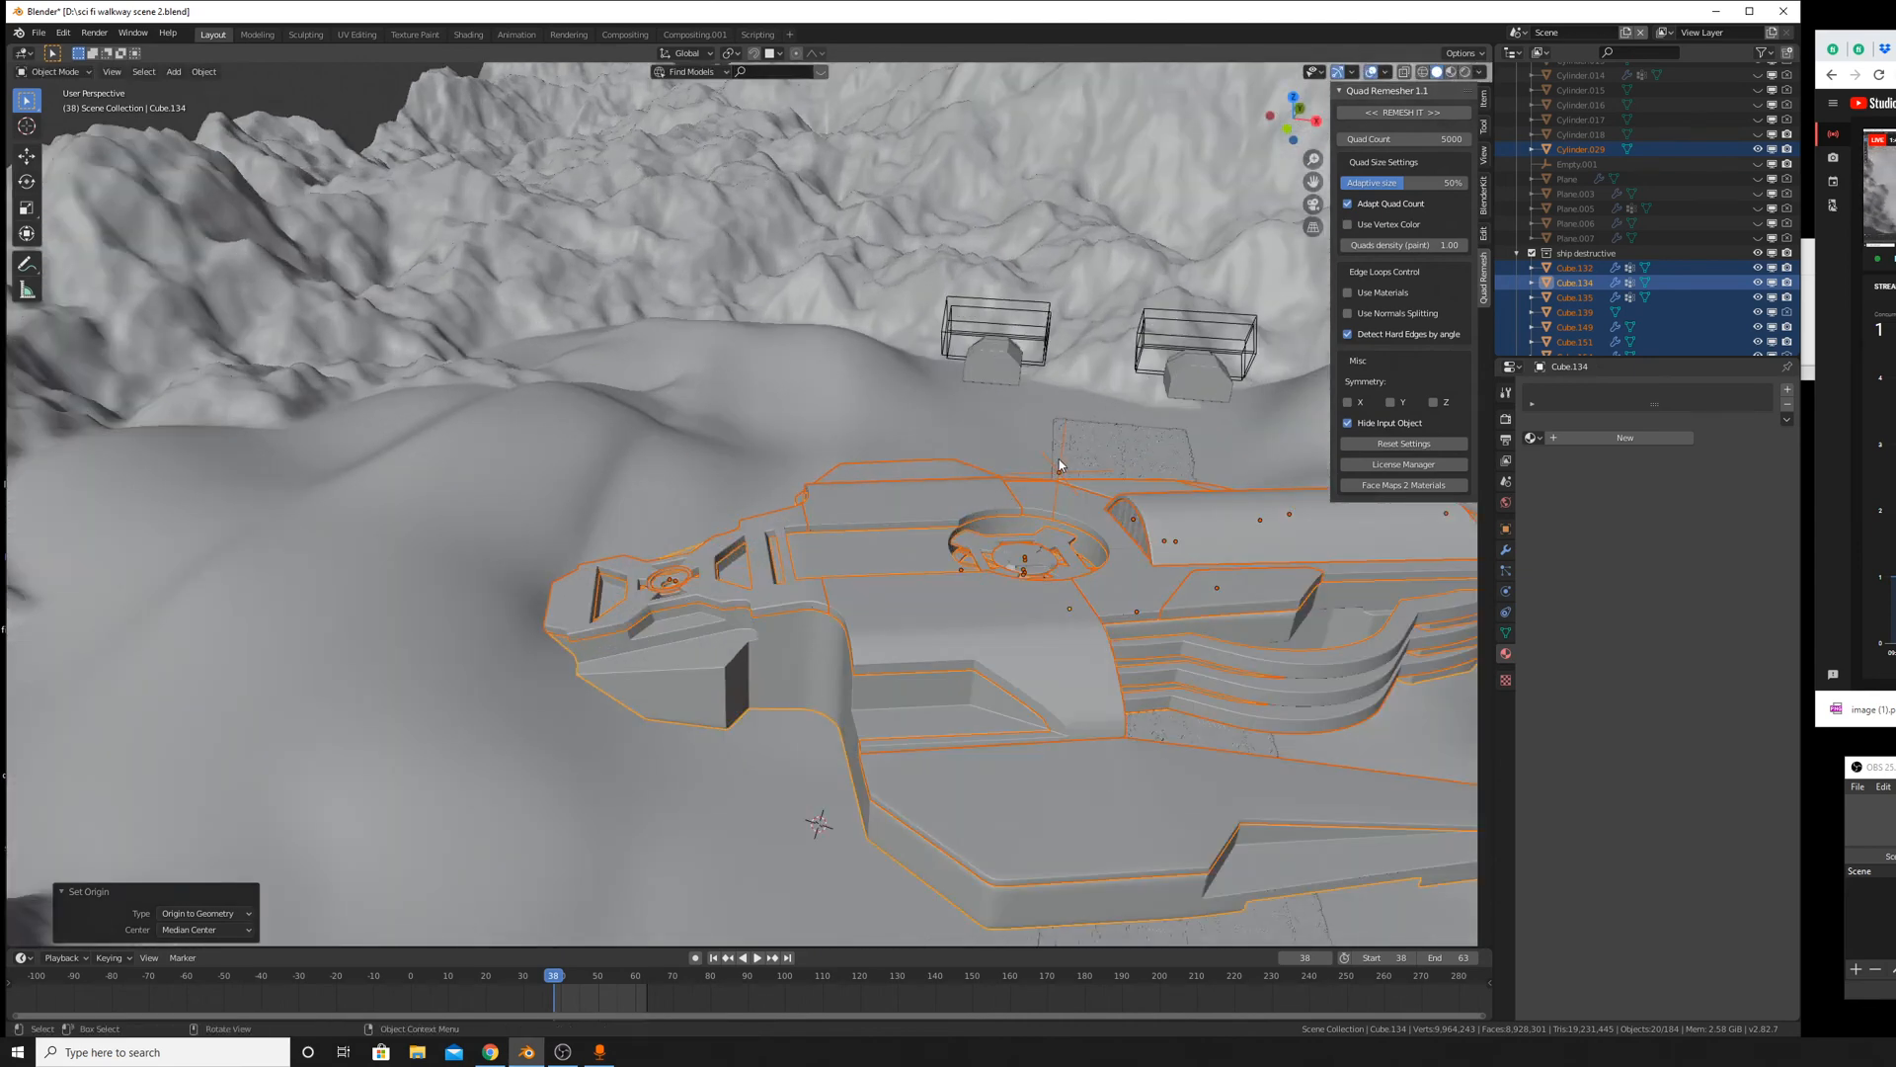
# Raise the empty at the ship about 19 m along the Z axis, clear of the hull.
pyautogui.click(1059, 464)
pyautogui.moveTo(1052, 460); pyautogui.dragTo(1112, 502, button='middle')
pyautogui.press('g')
pyautogui.press('z')
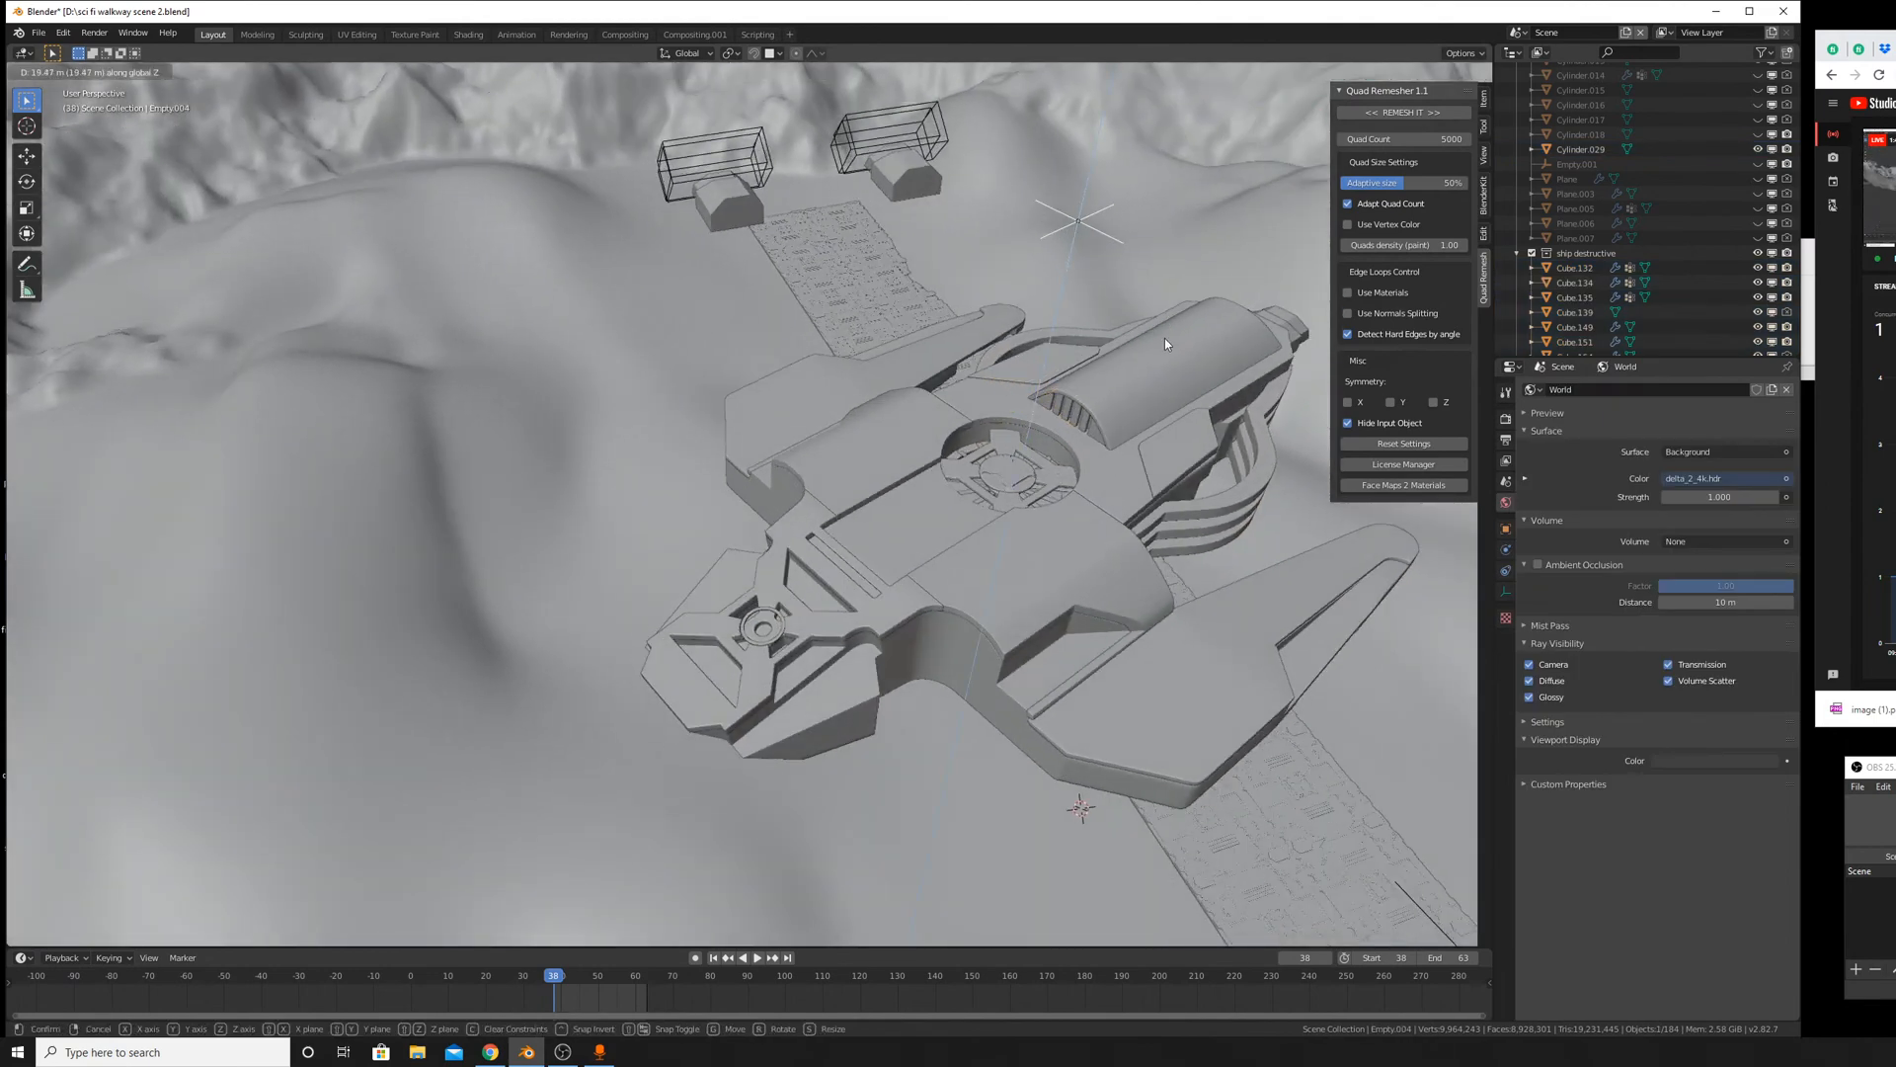
pyautogui.click(1164, 338)
# Select the ship's wings, nose parts, main hull and the pieces inside the round opening together.
pyautogui.moveTo(1164, 337); pyautogui.dragTo(1053, 713, button='middle')
pyautogui.click(1153, 666)
pyautogui.click(1062, 782)
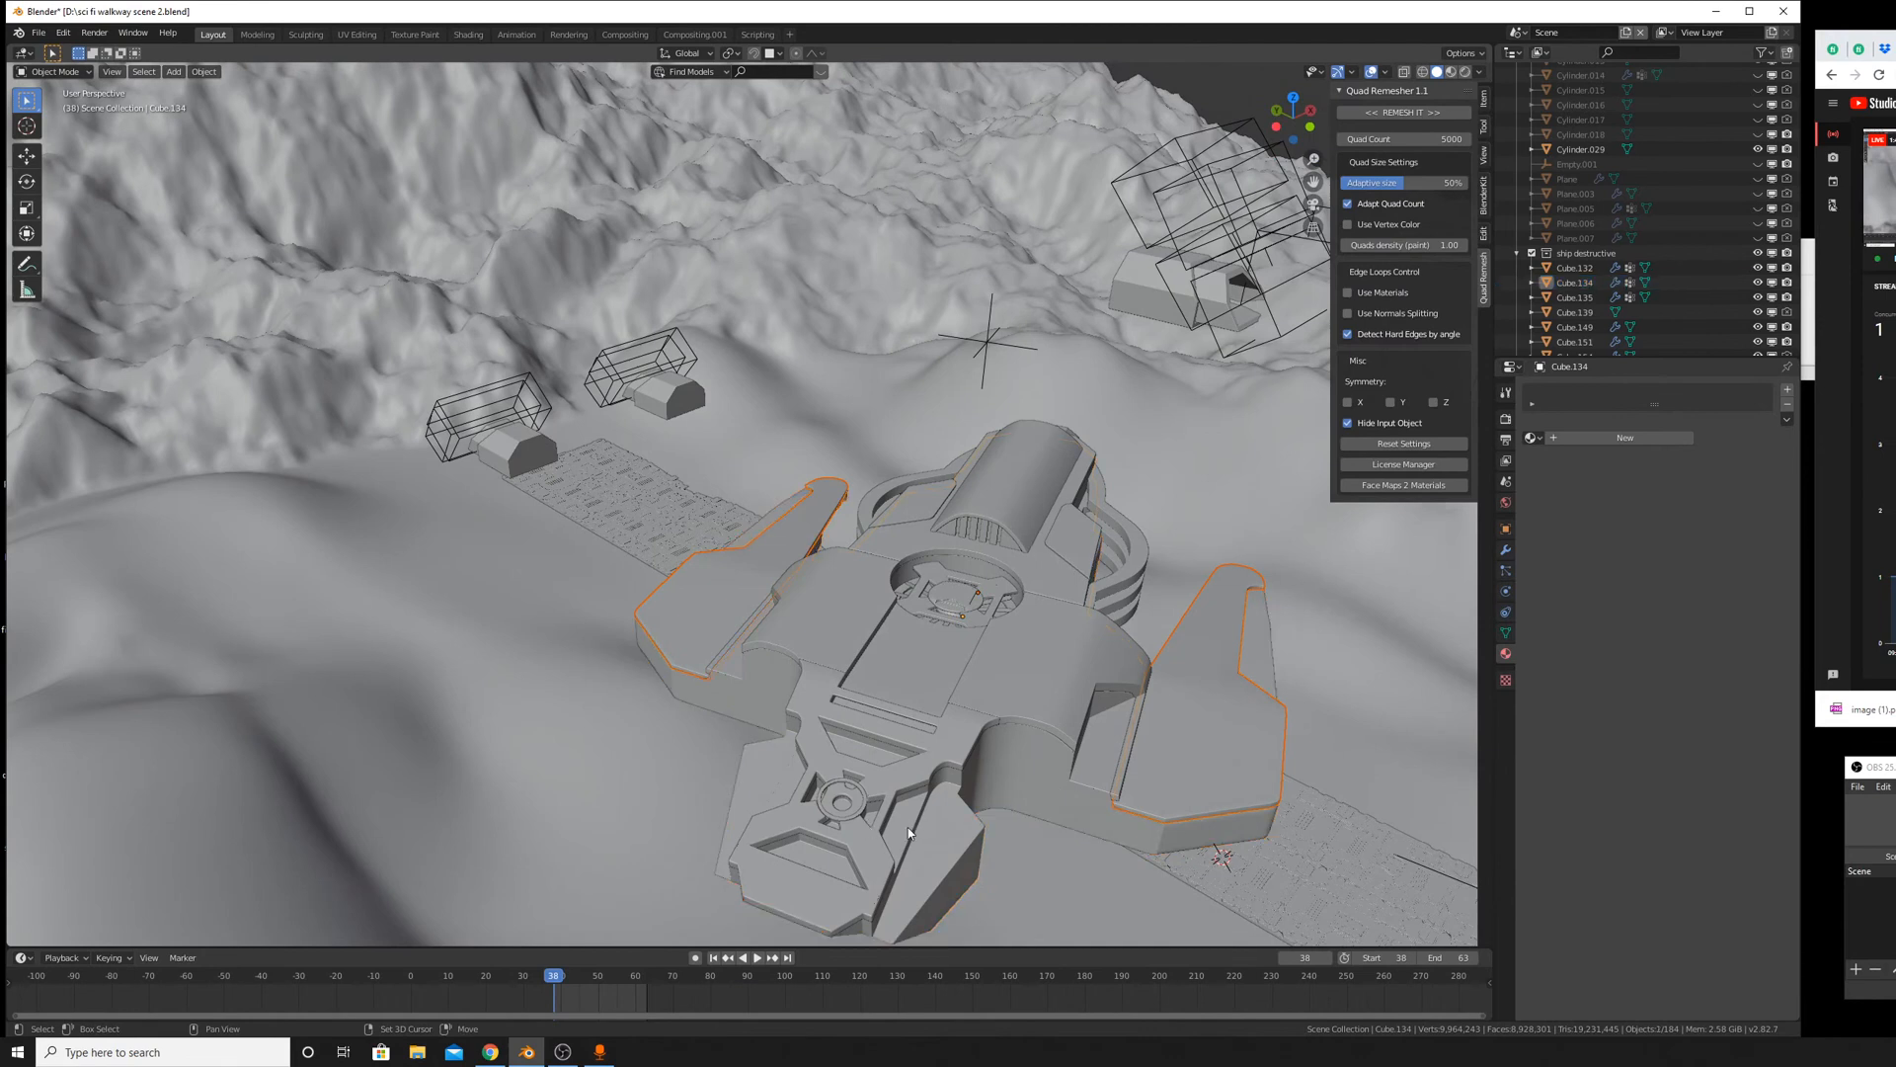
pyautogui.keyDown('shift'); pyautogui.click(881, 831); pyautogui.keyUp('shift')
pyautogui.keyDown('shift'); pyautogui.click(853, 778); pyautogui.keyUp('shift')
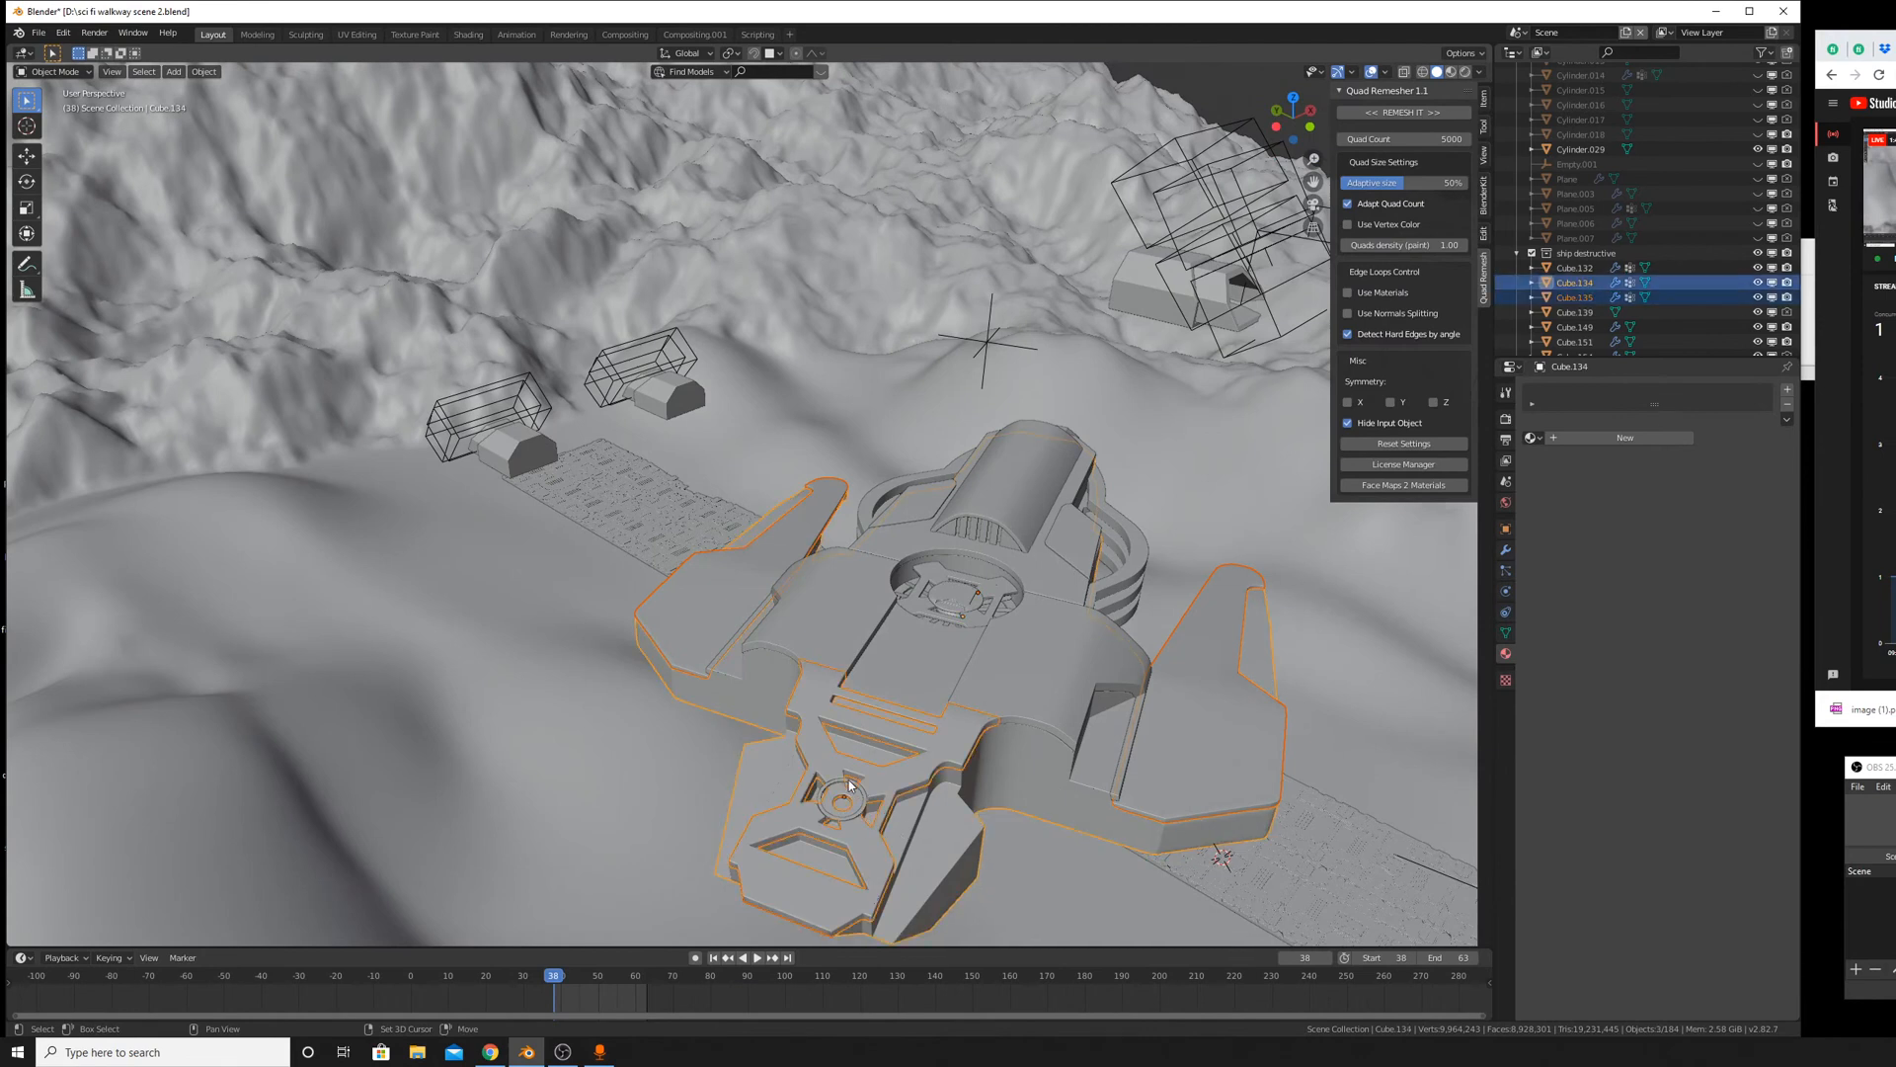
pyautogui.keyDown('shift'); pyautogui.click(849, 786); pyautogui.keyUp('shift')
pyautogui.keyDown('shift'); pyautogui.click(1017, 751); pyautogui.keyUp('shift')
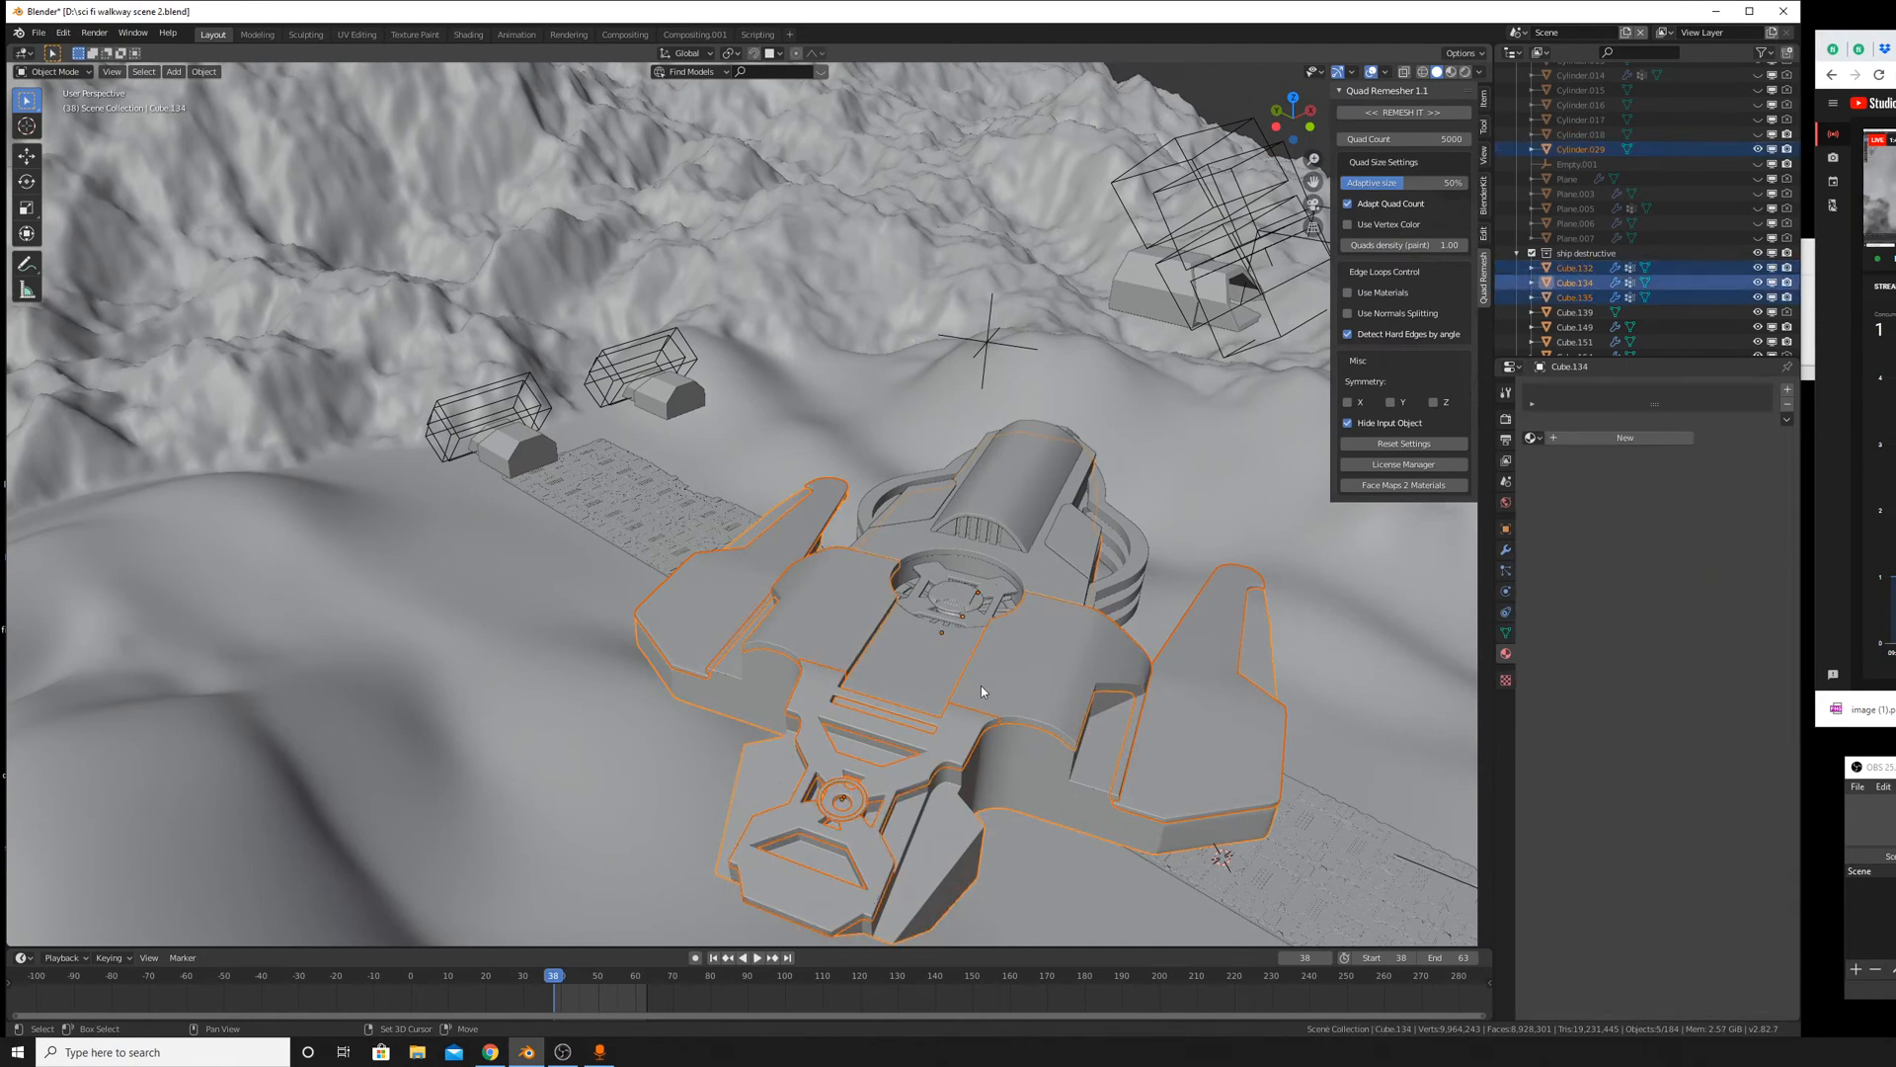
pyautogui.keyDown('shift'); pyautogui.moveTo(920, 563); pyautogui.dragTo(960, 647); pyautogui.keyUp('shift')
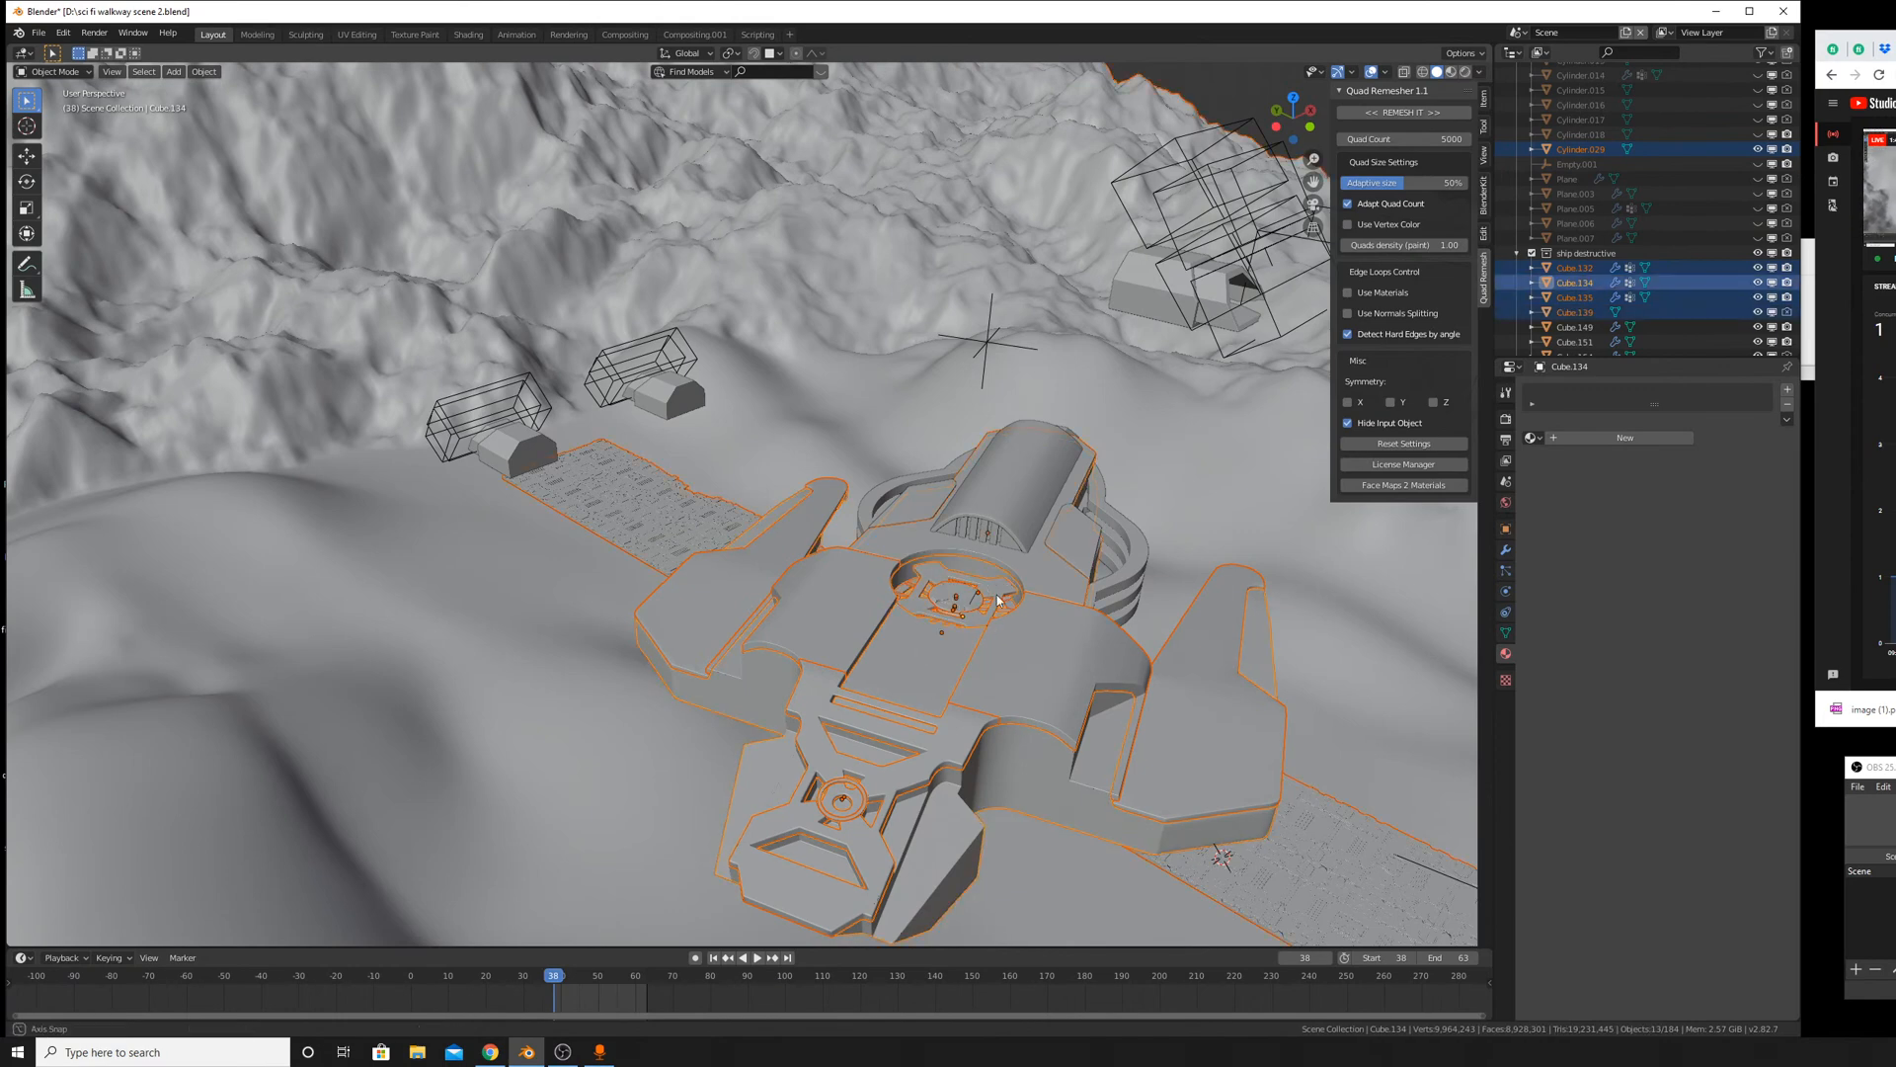
# Add the rear hull, barrel-shaped roof, curved side rails and remaining inner pieces to the ship selection.
pyautogui.moveTo(955, 650)
pyautogui.mouseDown(button='middle')
pyautogui.moveTo(950, 691)
pyautogui.moveTo(899, 629)
pyautogui.moveTo(877, 646)
pyautogui.moveTo(746, 607)
pyautogui.mouseUp(button='middle')
pyautogui.keyDown('shift'); pyautogui.click(917, 691); pyautogui.keyUp('shift')
pyautogui.scroll(6, 745, 607)
pyautogui.moveTo(635, 583); pyautogui.dragTo(692, 593, button='middle')
pyautogui.scroll(3, 767, 599)
pyautogui.scroll(-6, 768, 599)
pyautogui.moveTo(957, 696); pyautogui.dragTo(840, 622, button='middle')
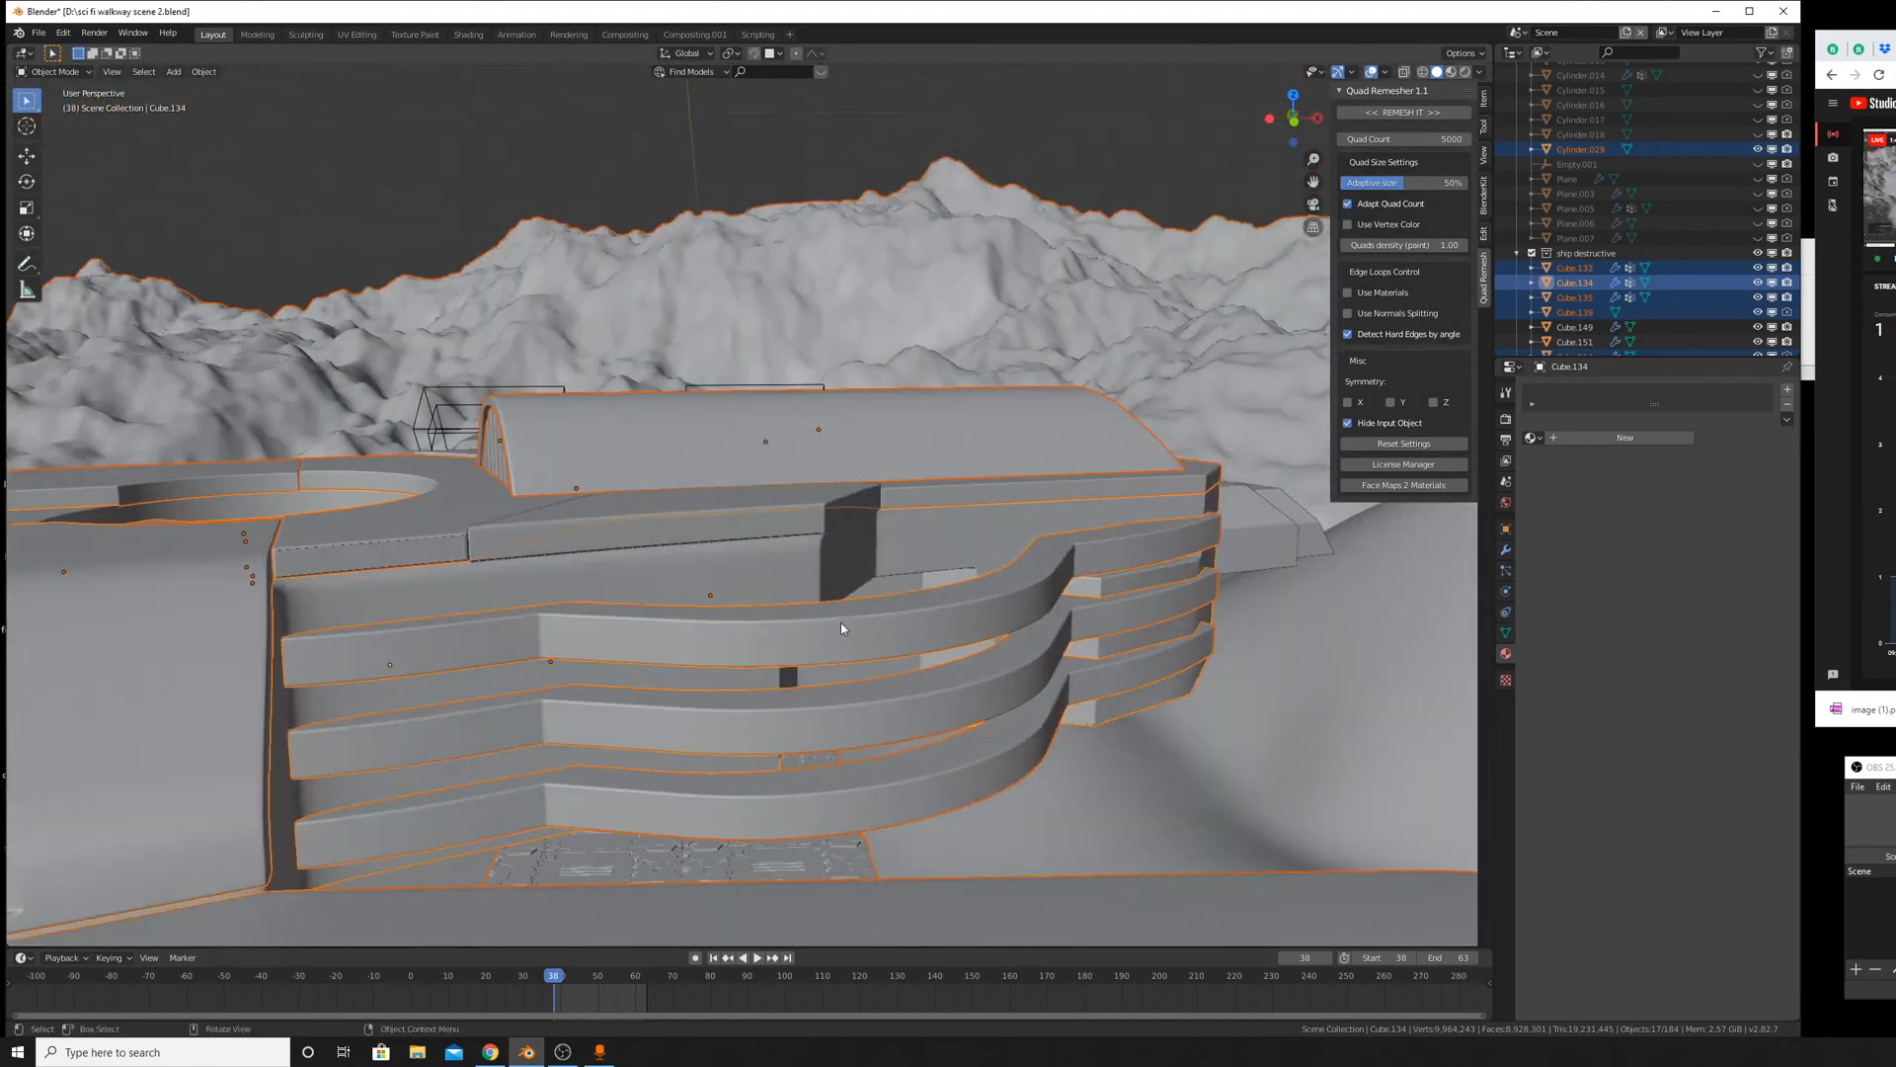
pyautogui.press('b')
pyautogui.moveTo(760, 547); pyautogui.dragTo(829, 606)
pyautogui.scroll(-3, 830, 606)
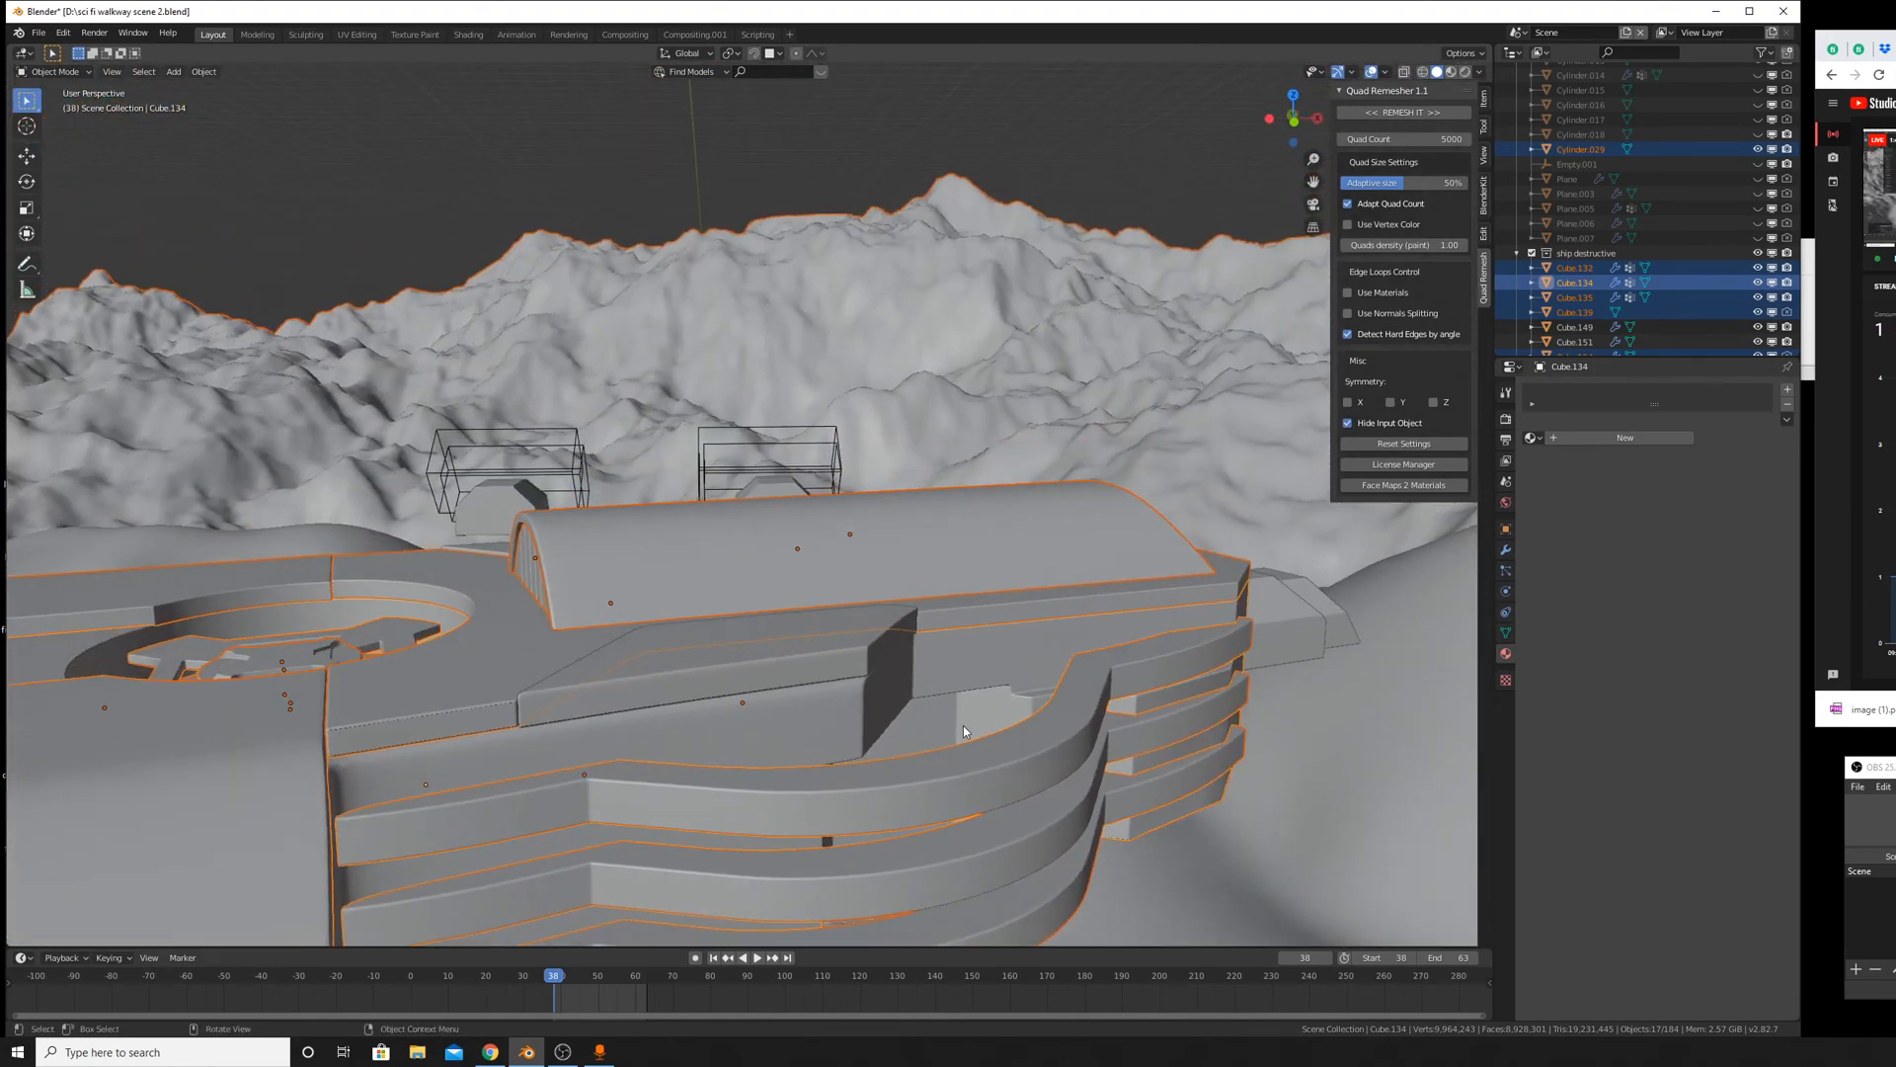
pyautogui.moveTo(963, 724); pyautogui.dragTo(1249, 746, button='middle')
pyautogui.scroll(3, 860, 614)
# Parent the selected ship parts to the empty above the hull with Object (Keep Transform).
pyautogui.keyDown('shift'); pyautogui.click(809, 306); pyautogui.keyUp('shift')
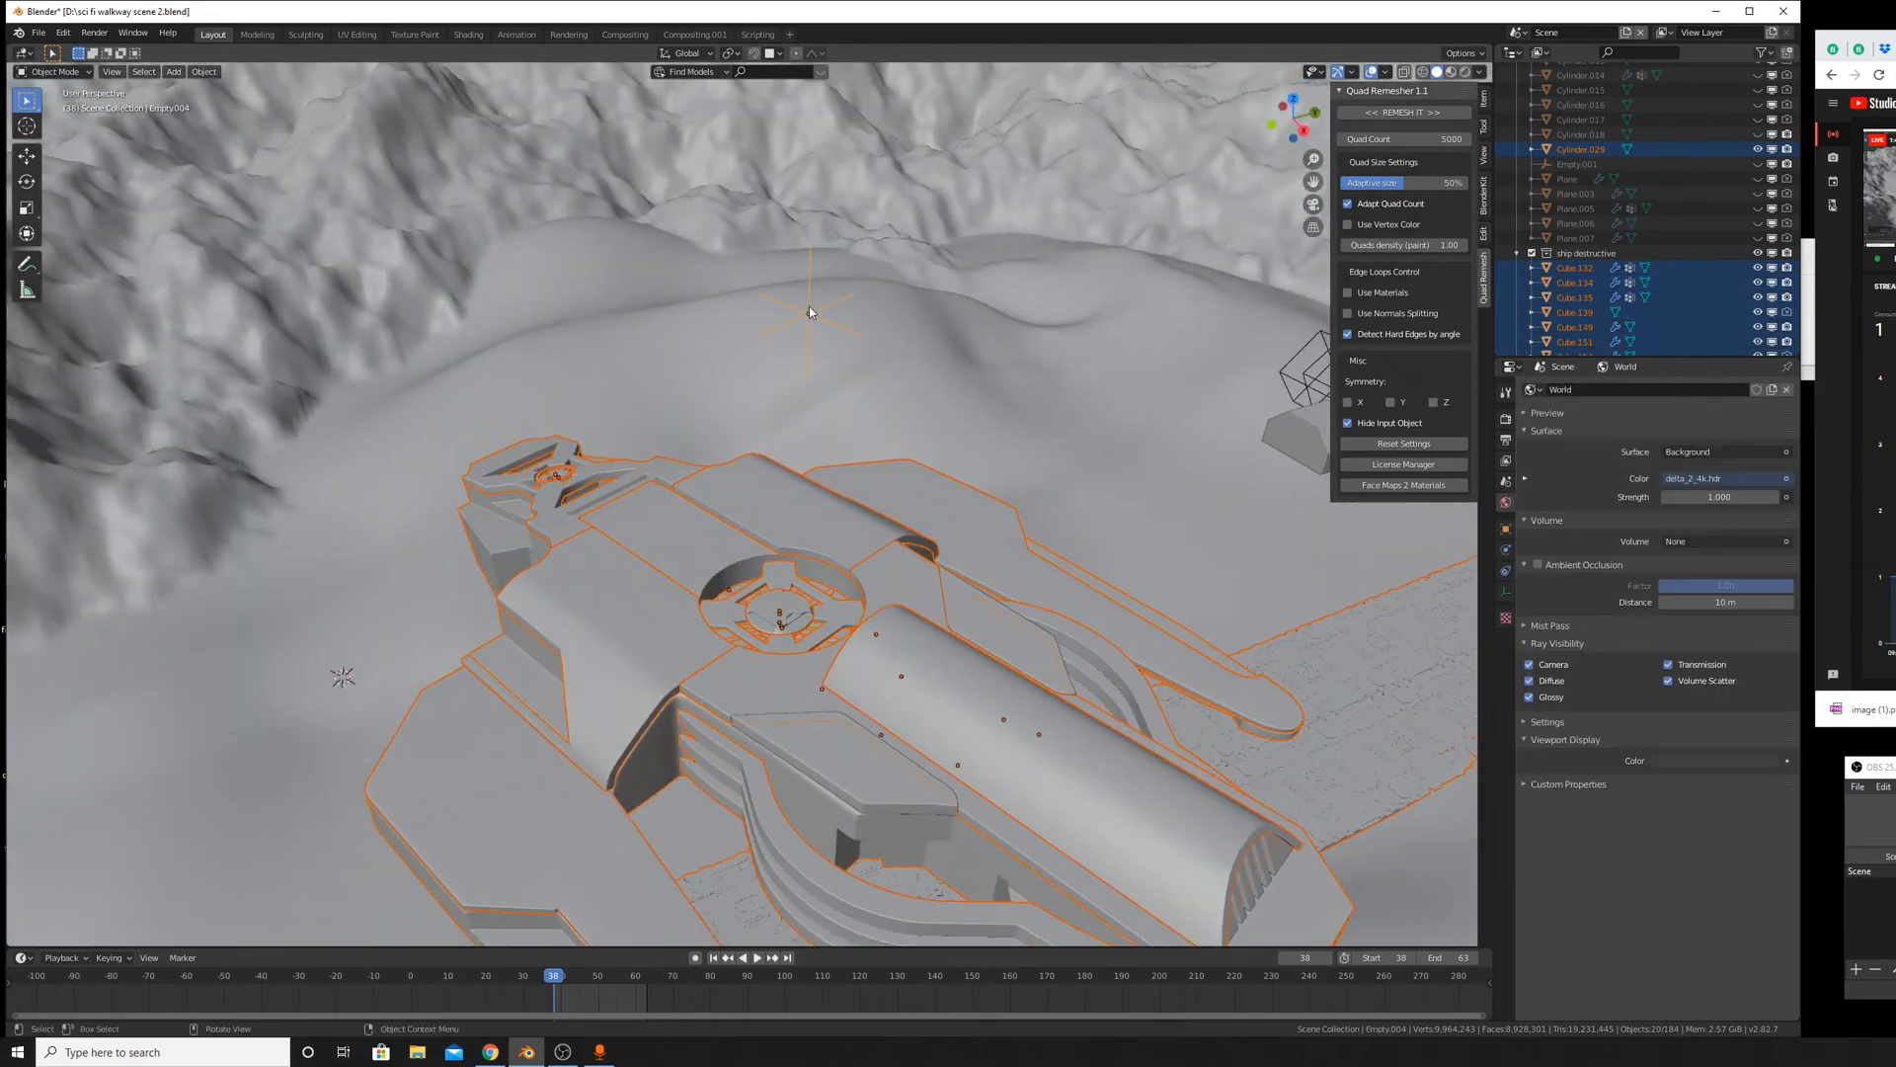
pyautogui.rightClick(809, 306)
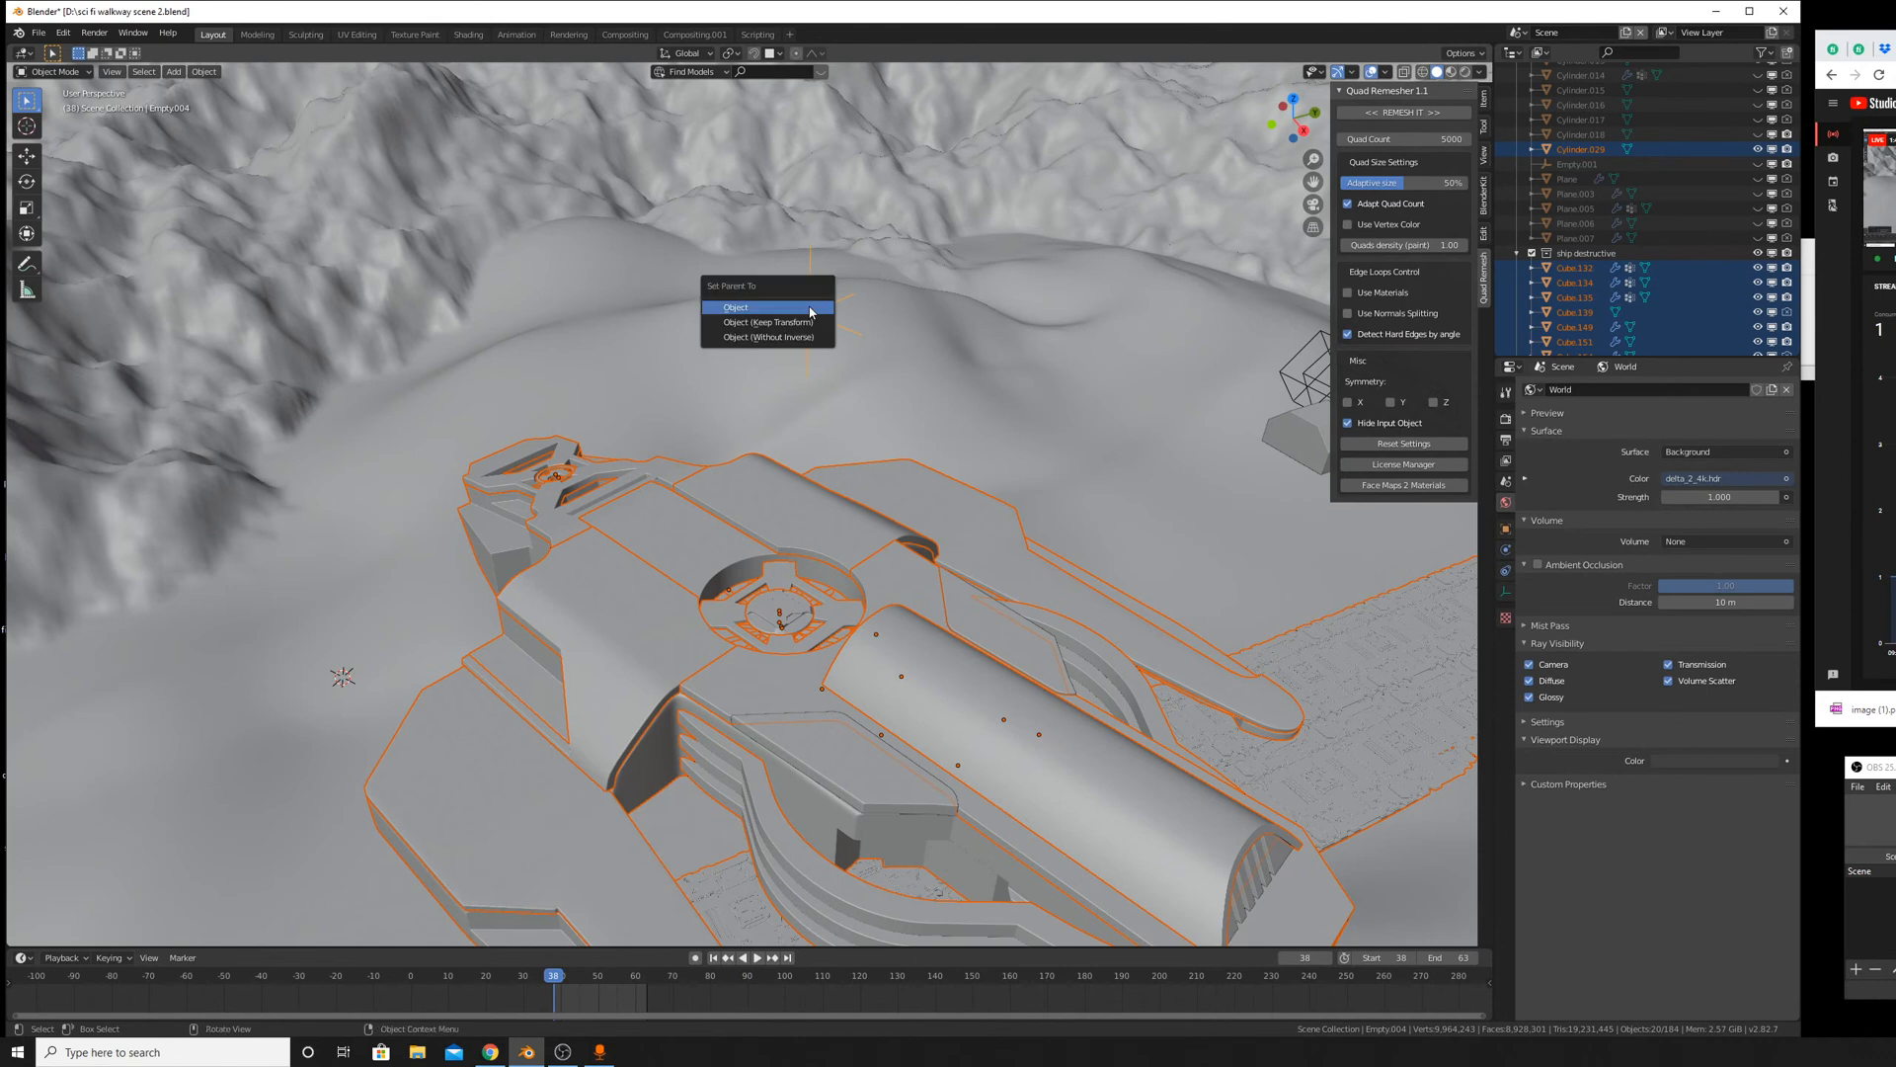
pyautogui.press('x')
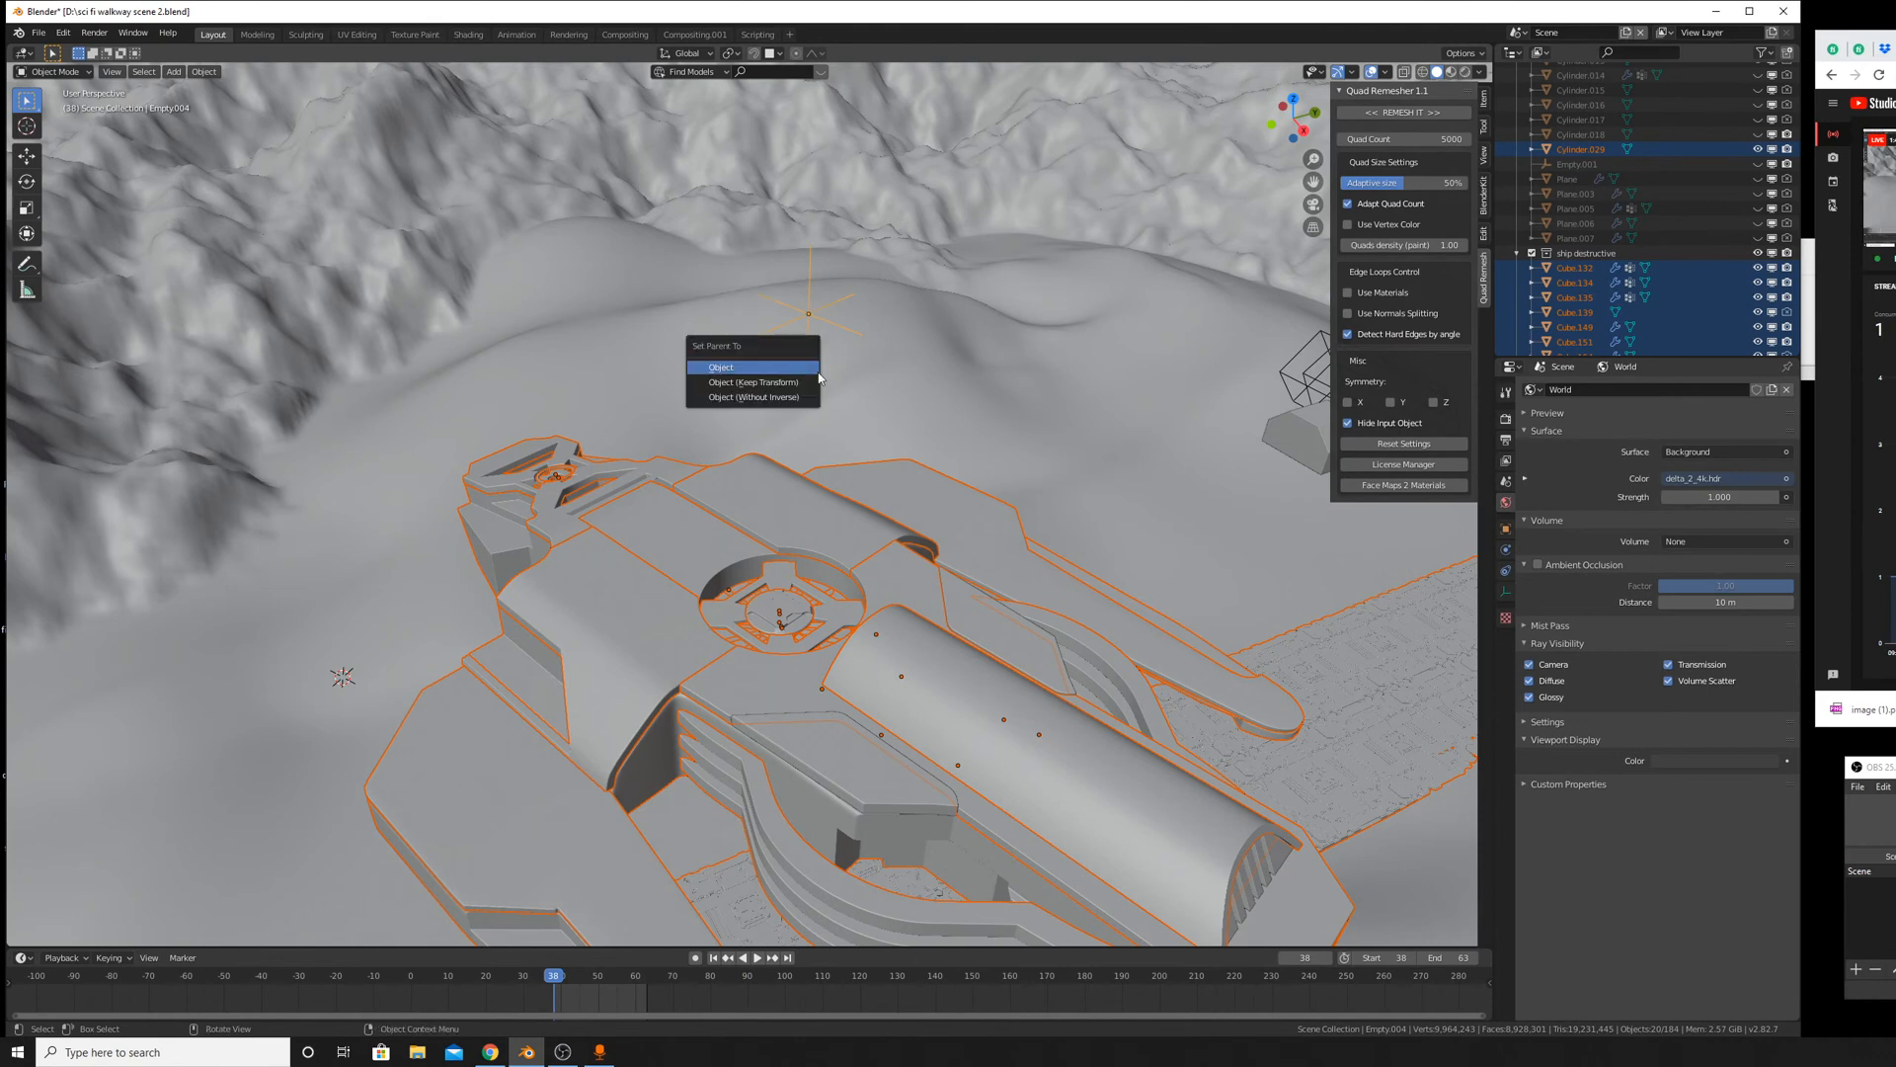
pyautogui.hotkey('ctrl', 'p')
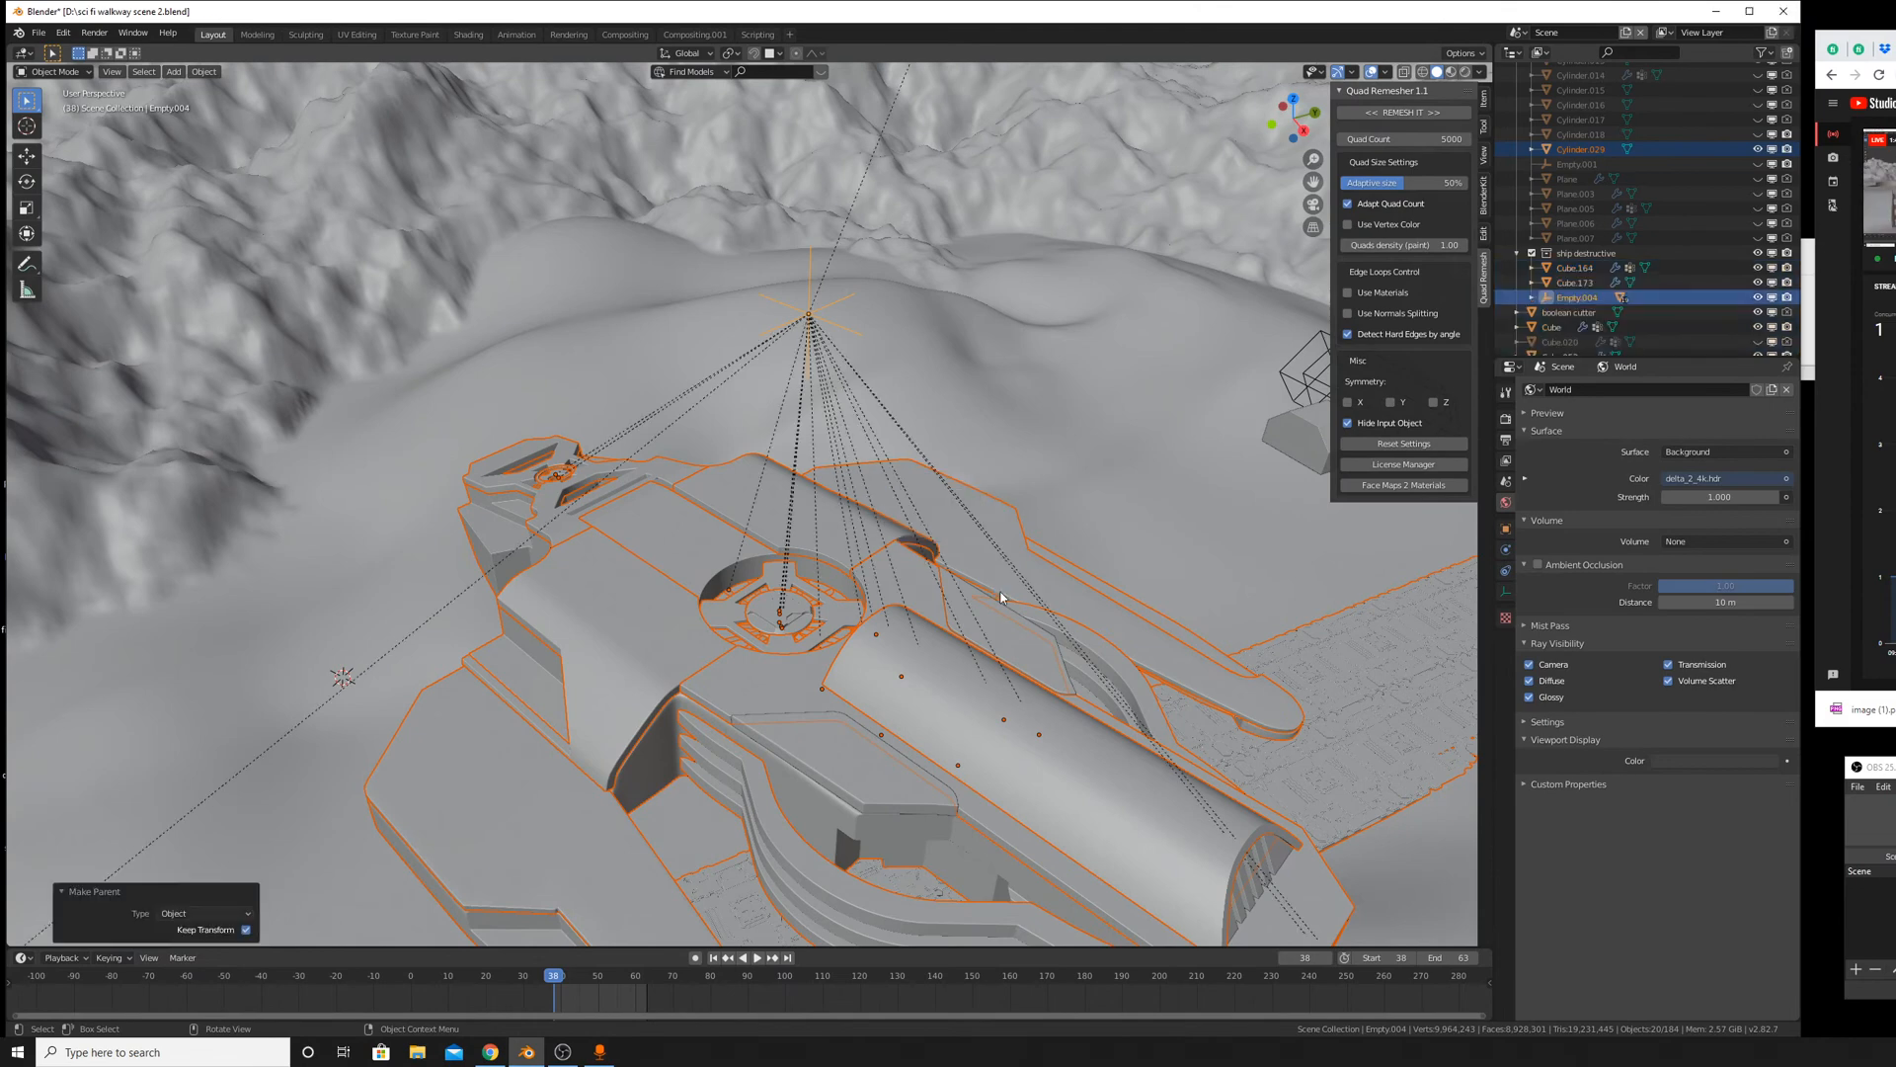
# Test-move the empty above the ship to check which objects follow it.
pyautogui.click(816, 293)
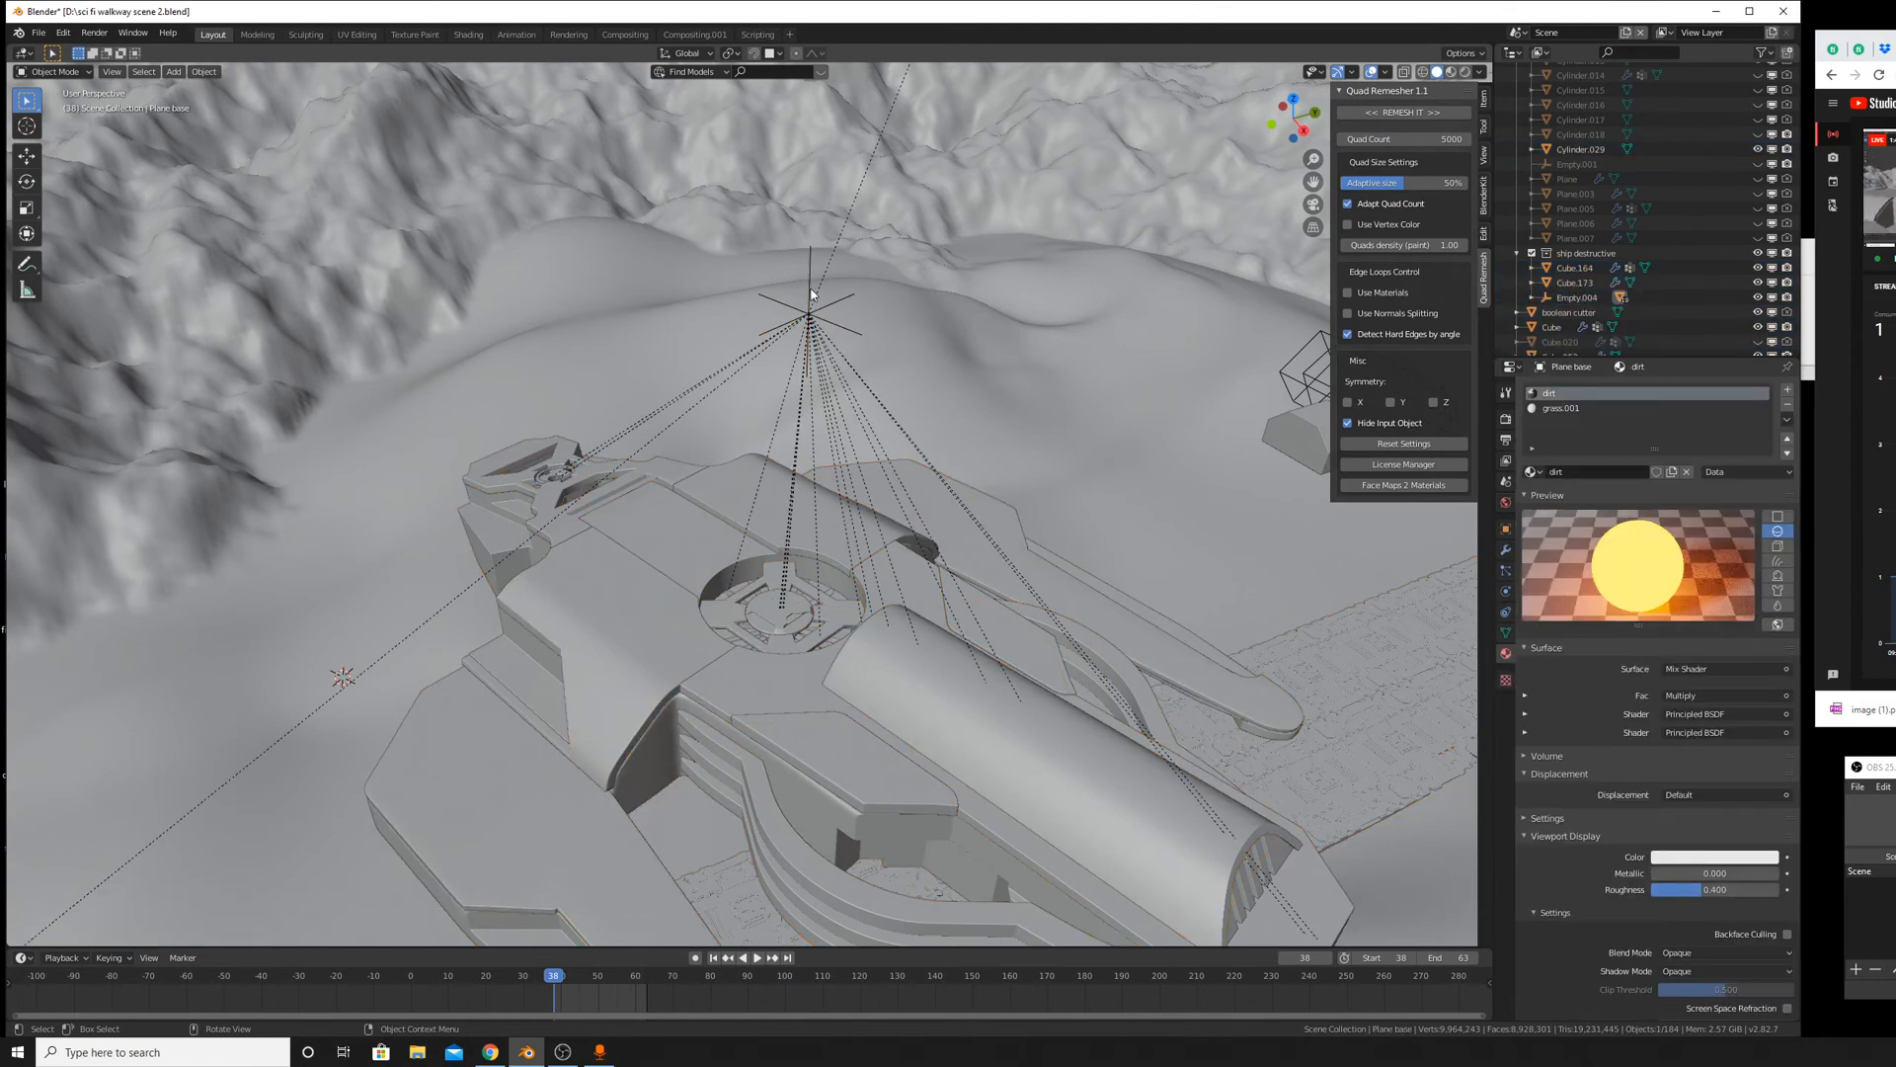
pyautogui.scroll(-5, 850, 344)
pyautogui.press('g')
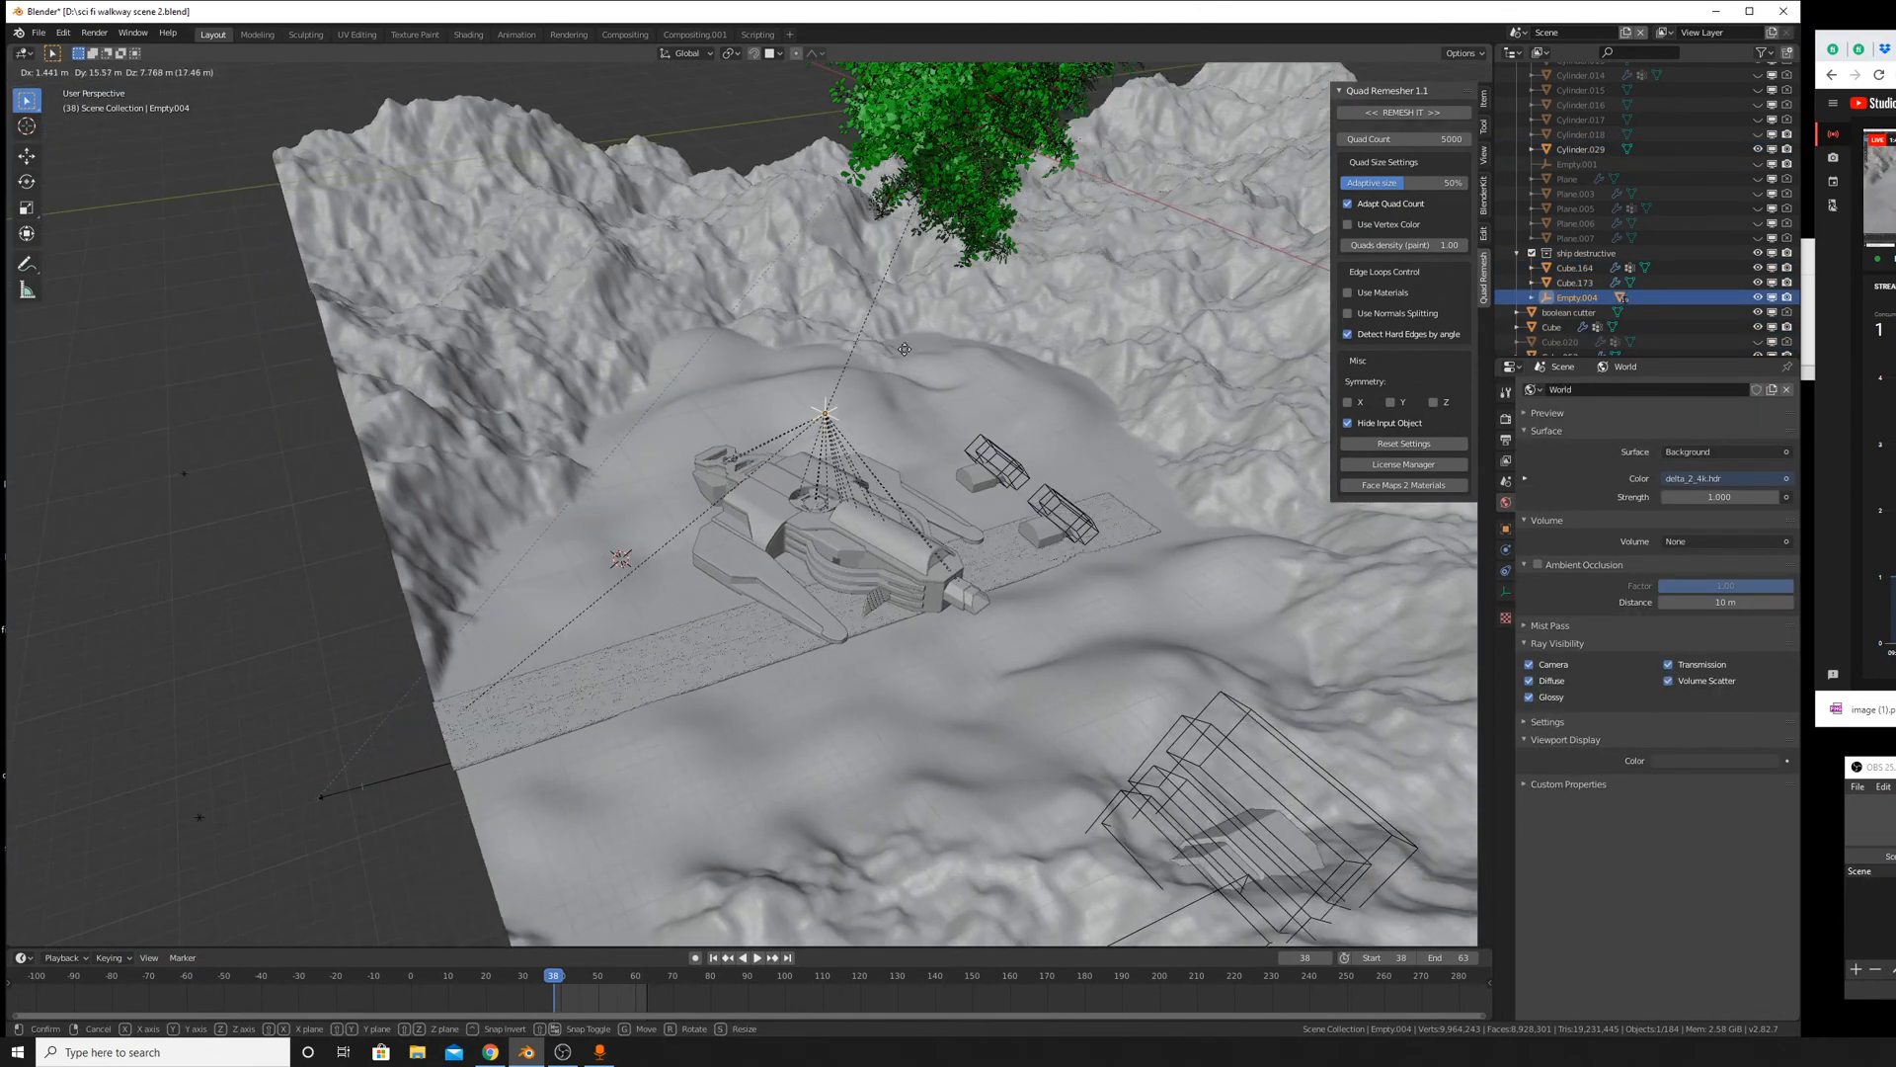
pyautogui.rightClick(830, 450)
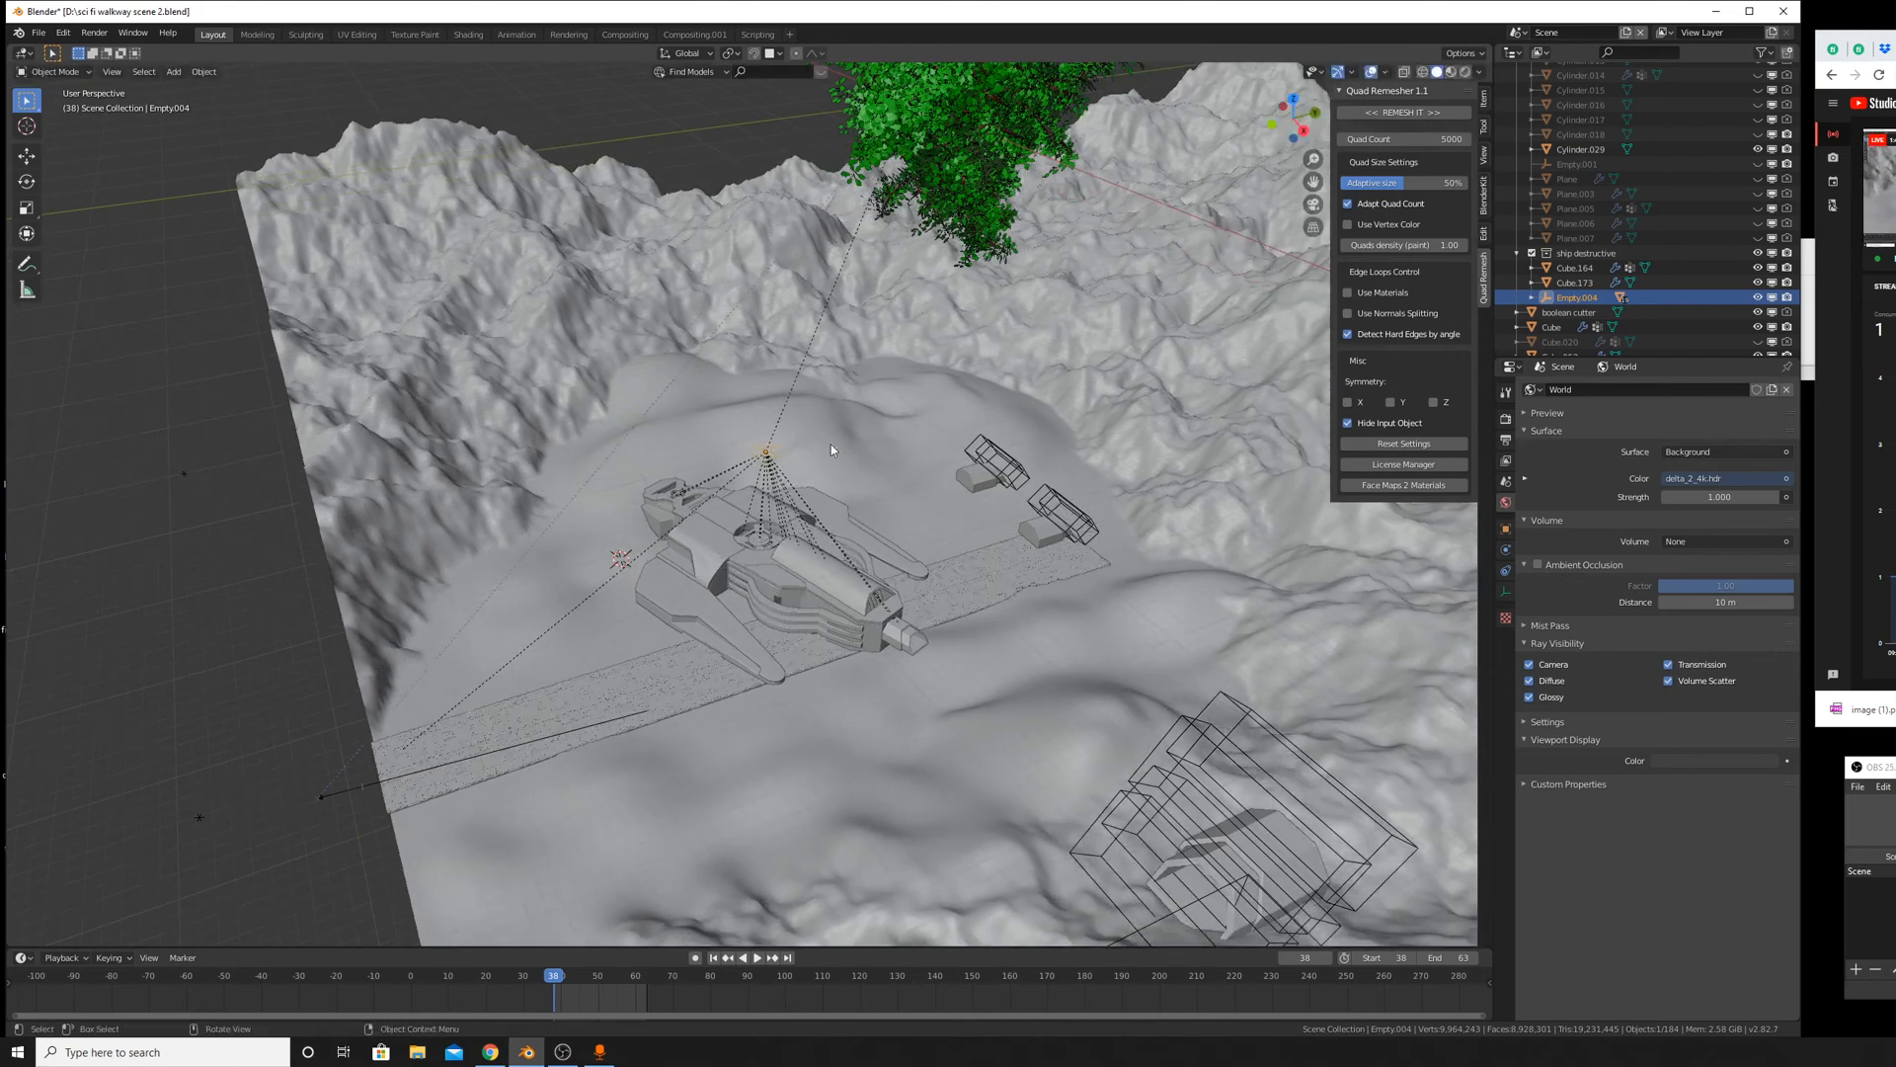
pyautogui.press('g')
pyautogui.rightClick(782, 432)
pyautogui.scroll(5, 803, 443)
pyautogui.scroll(-5, 803, 443)
pyautogui.keyDown('shift'); pyautogui.moveTo(600, 592); pyautogui.dragTo(763, 510, button='middle'); pyautogui.keyUp('shift')
pyautogui.scroll(4, 764, 509)
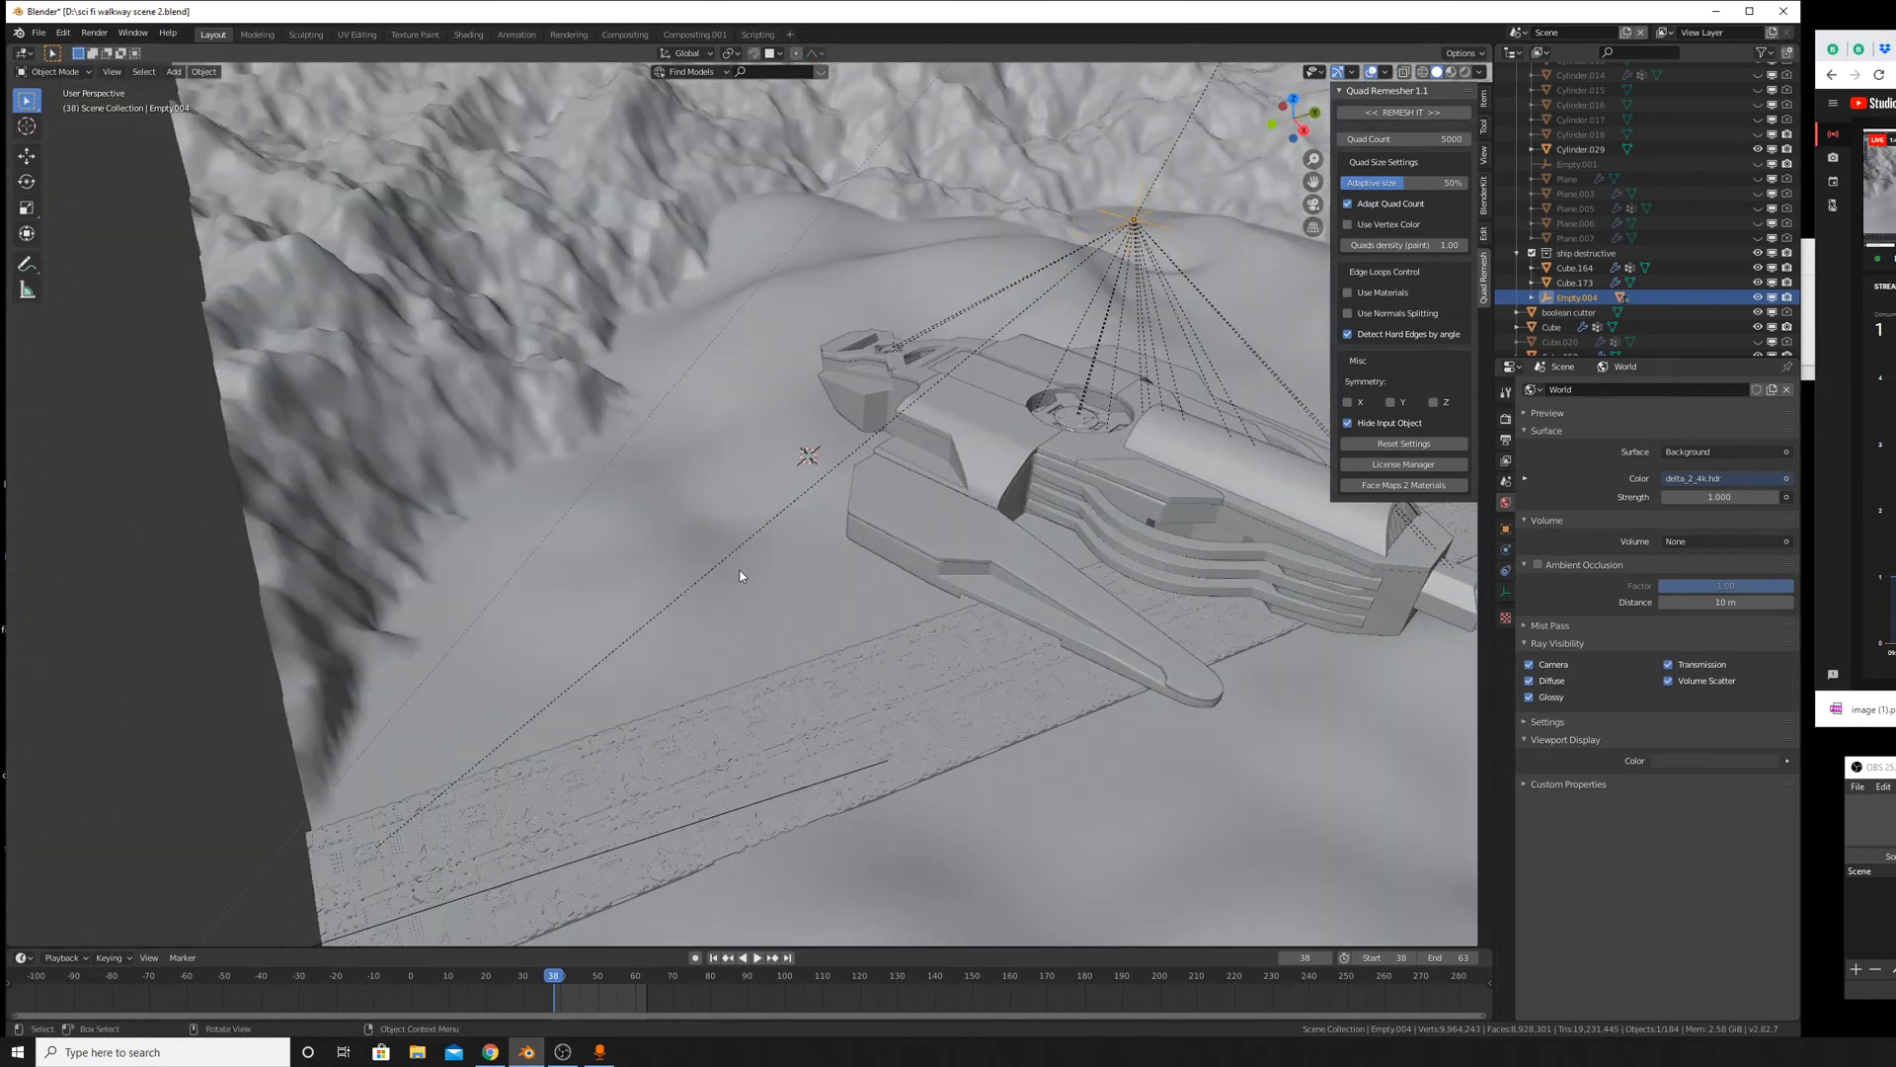
# Clear the landscape terrain's parent to detach it from the ship's empty.
pyautogui.click(896, 434)
pyautogui.click(1138, 205)
pyautogui.hotkey('ctrl', 'p')
pyautogui.click(1138, 205)
pyautogui.hotkey('alt', 'p')
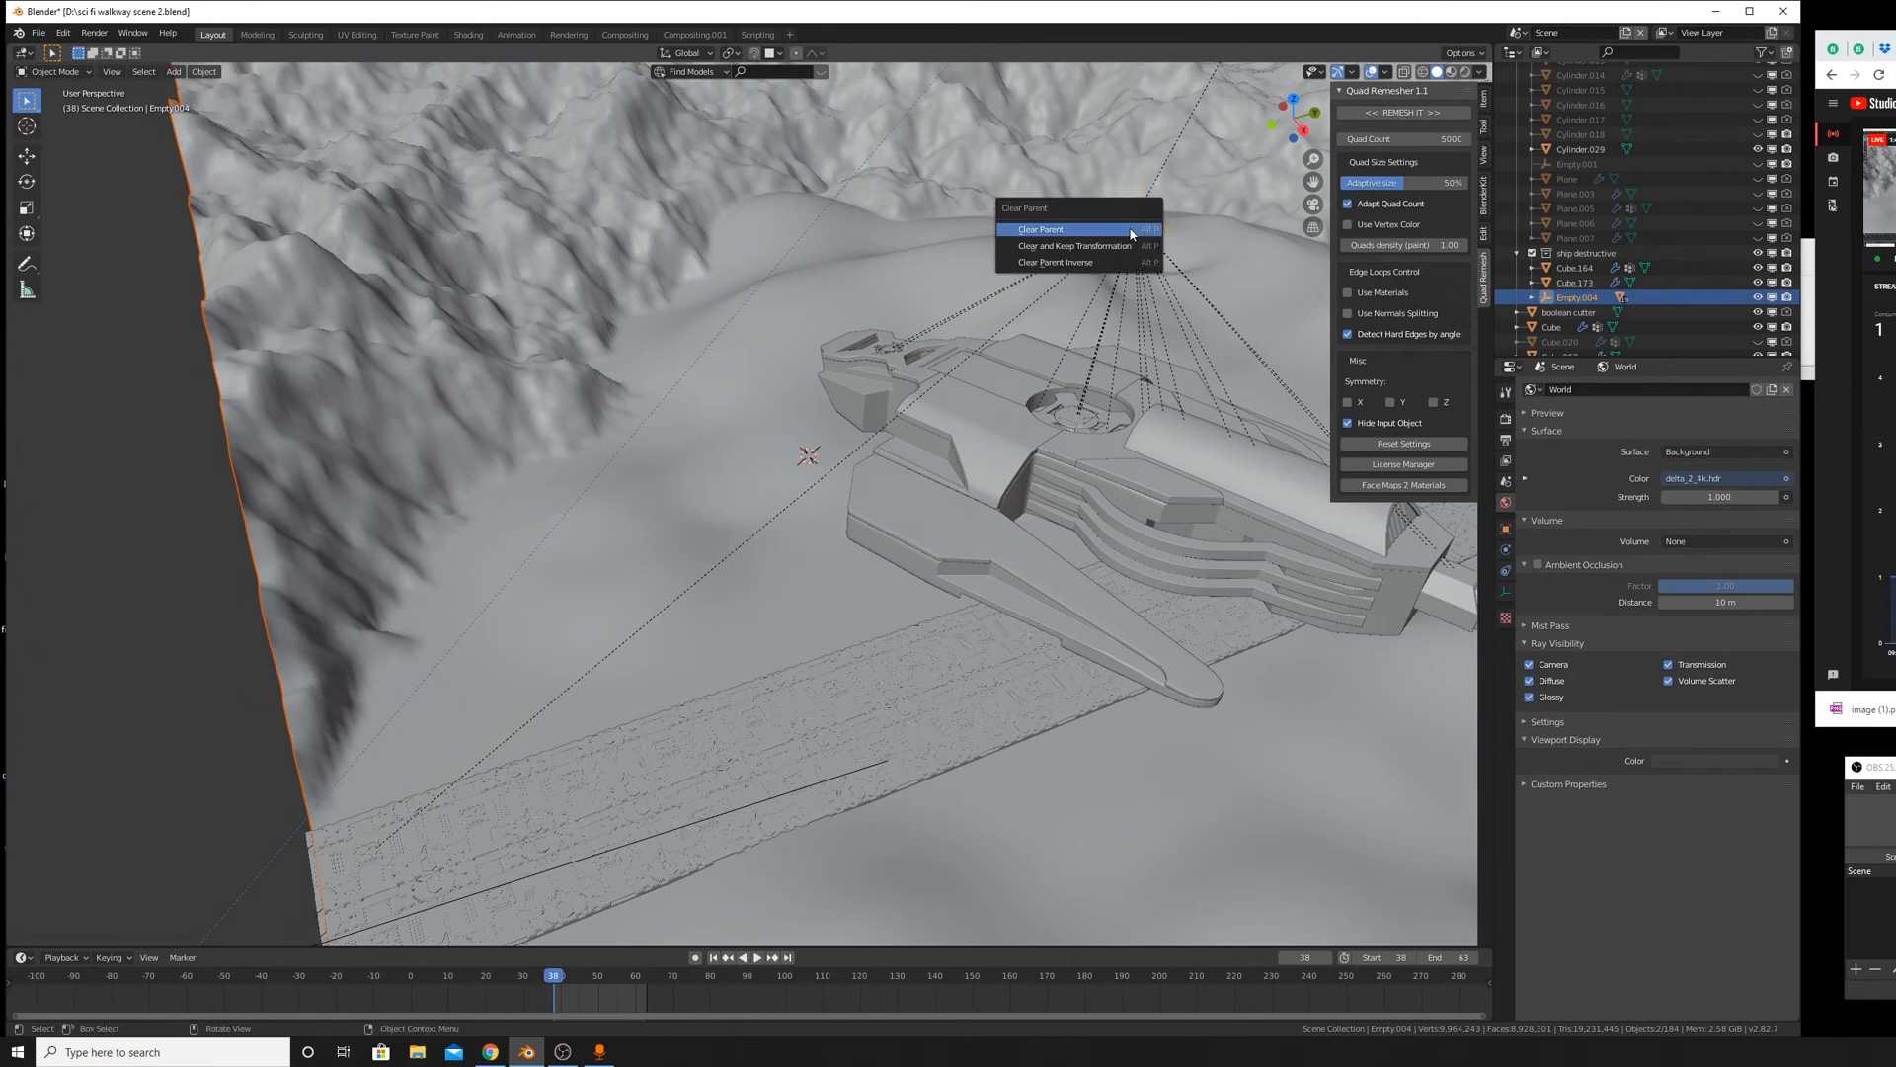
pyautogui.click(1132, 234)
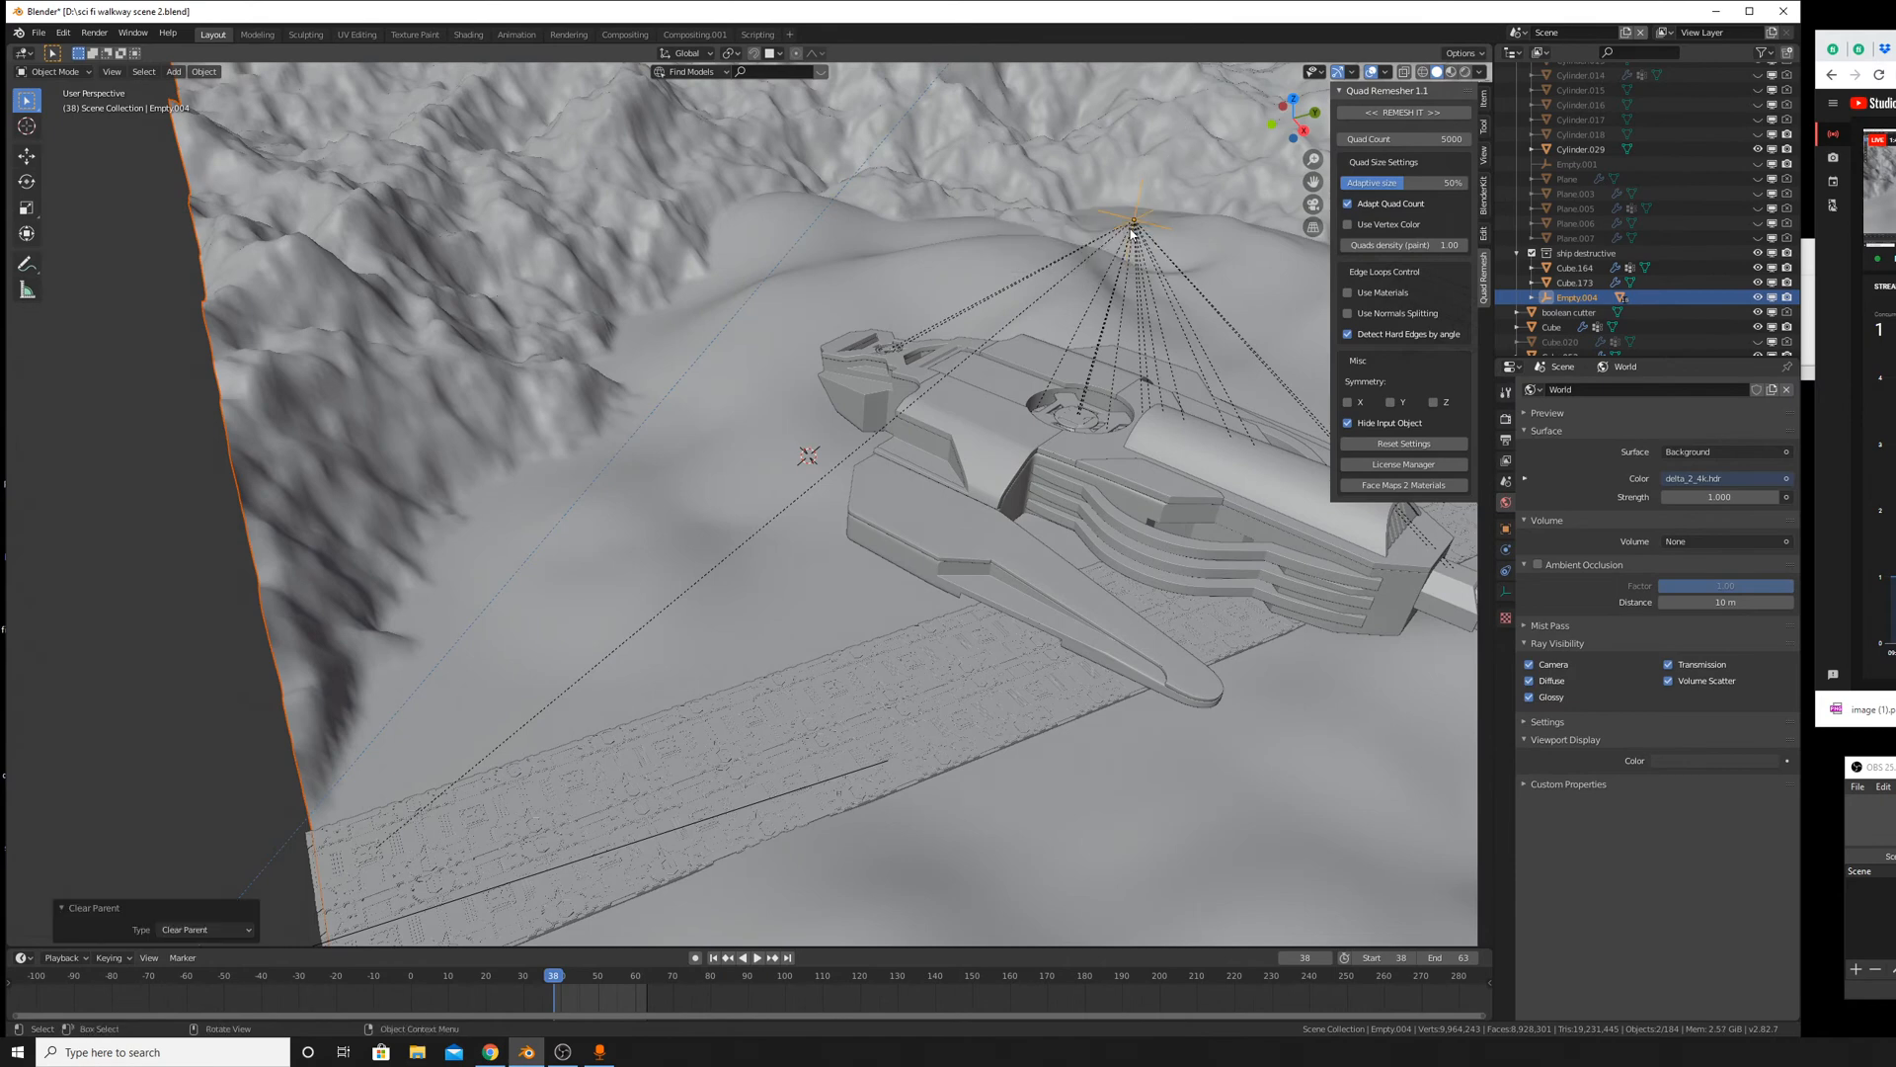
pyautogui.click(1137, 216)
pyautogui.click(1139, 216)
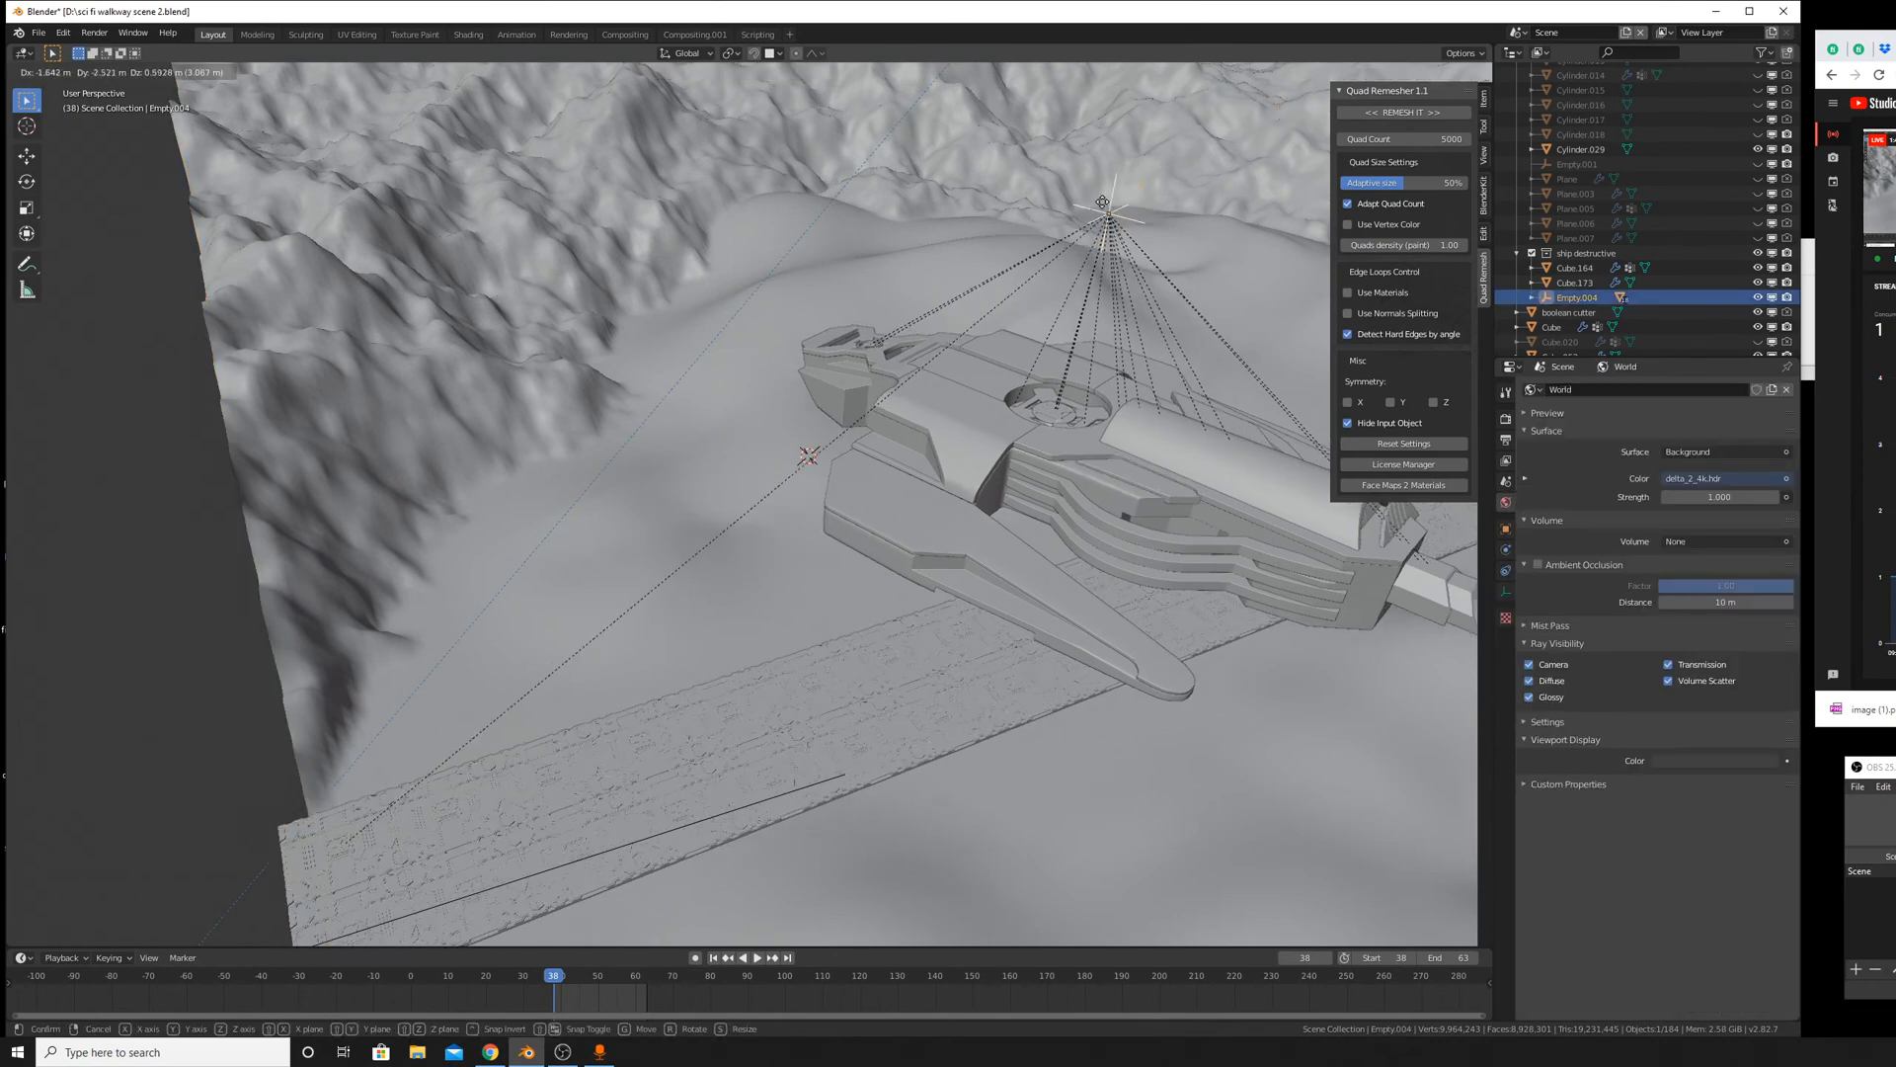
# Clear the walkway's parent to detach it from the empty, and check with a test rotation.
pyautogui.click(869, 684)
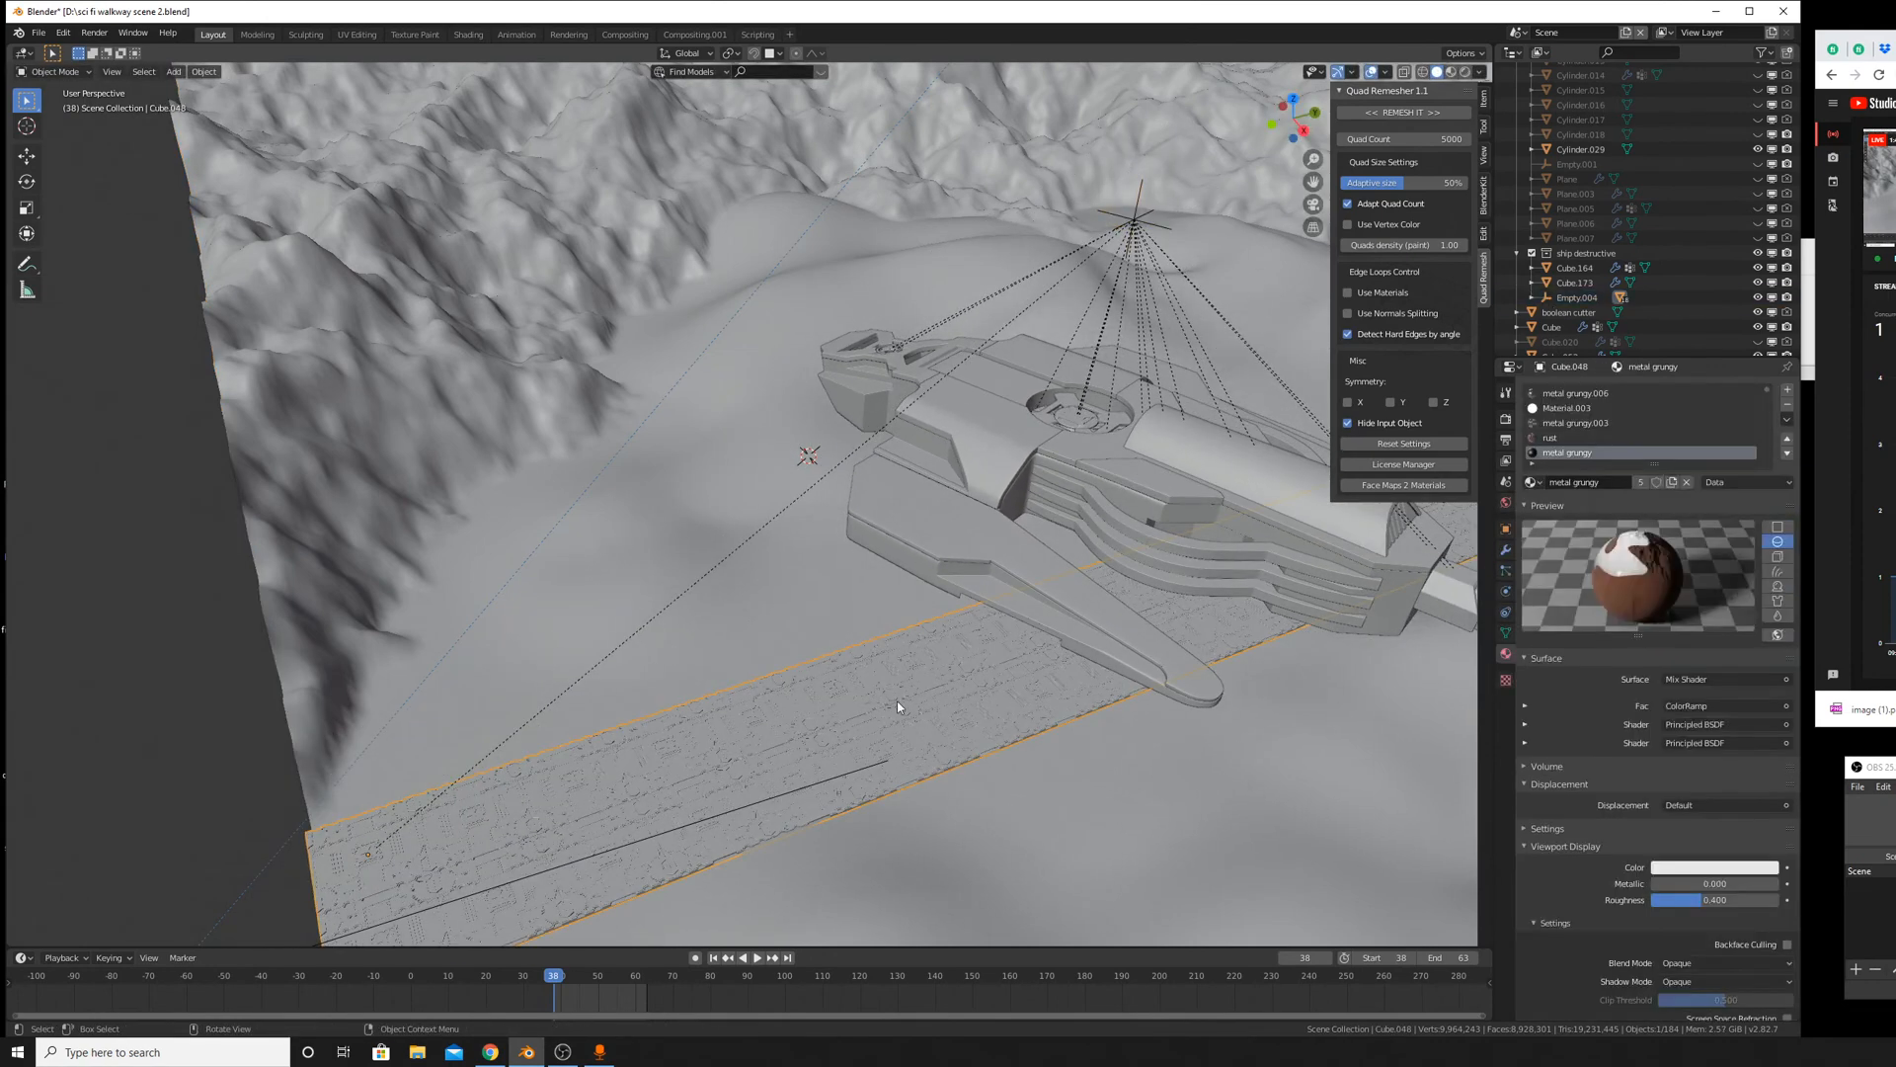
pyautogui.keyDown('shift'); pyautogui.click(1137, 209); pyautogui.keyUp('shift')
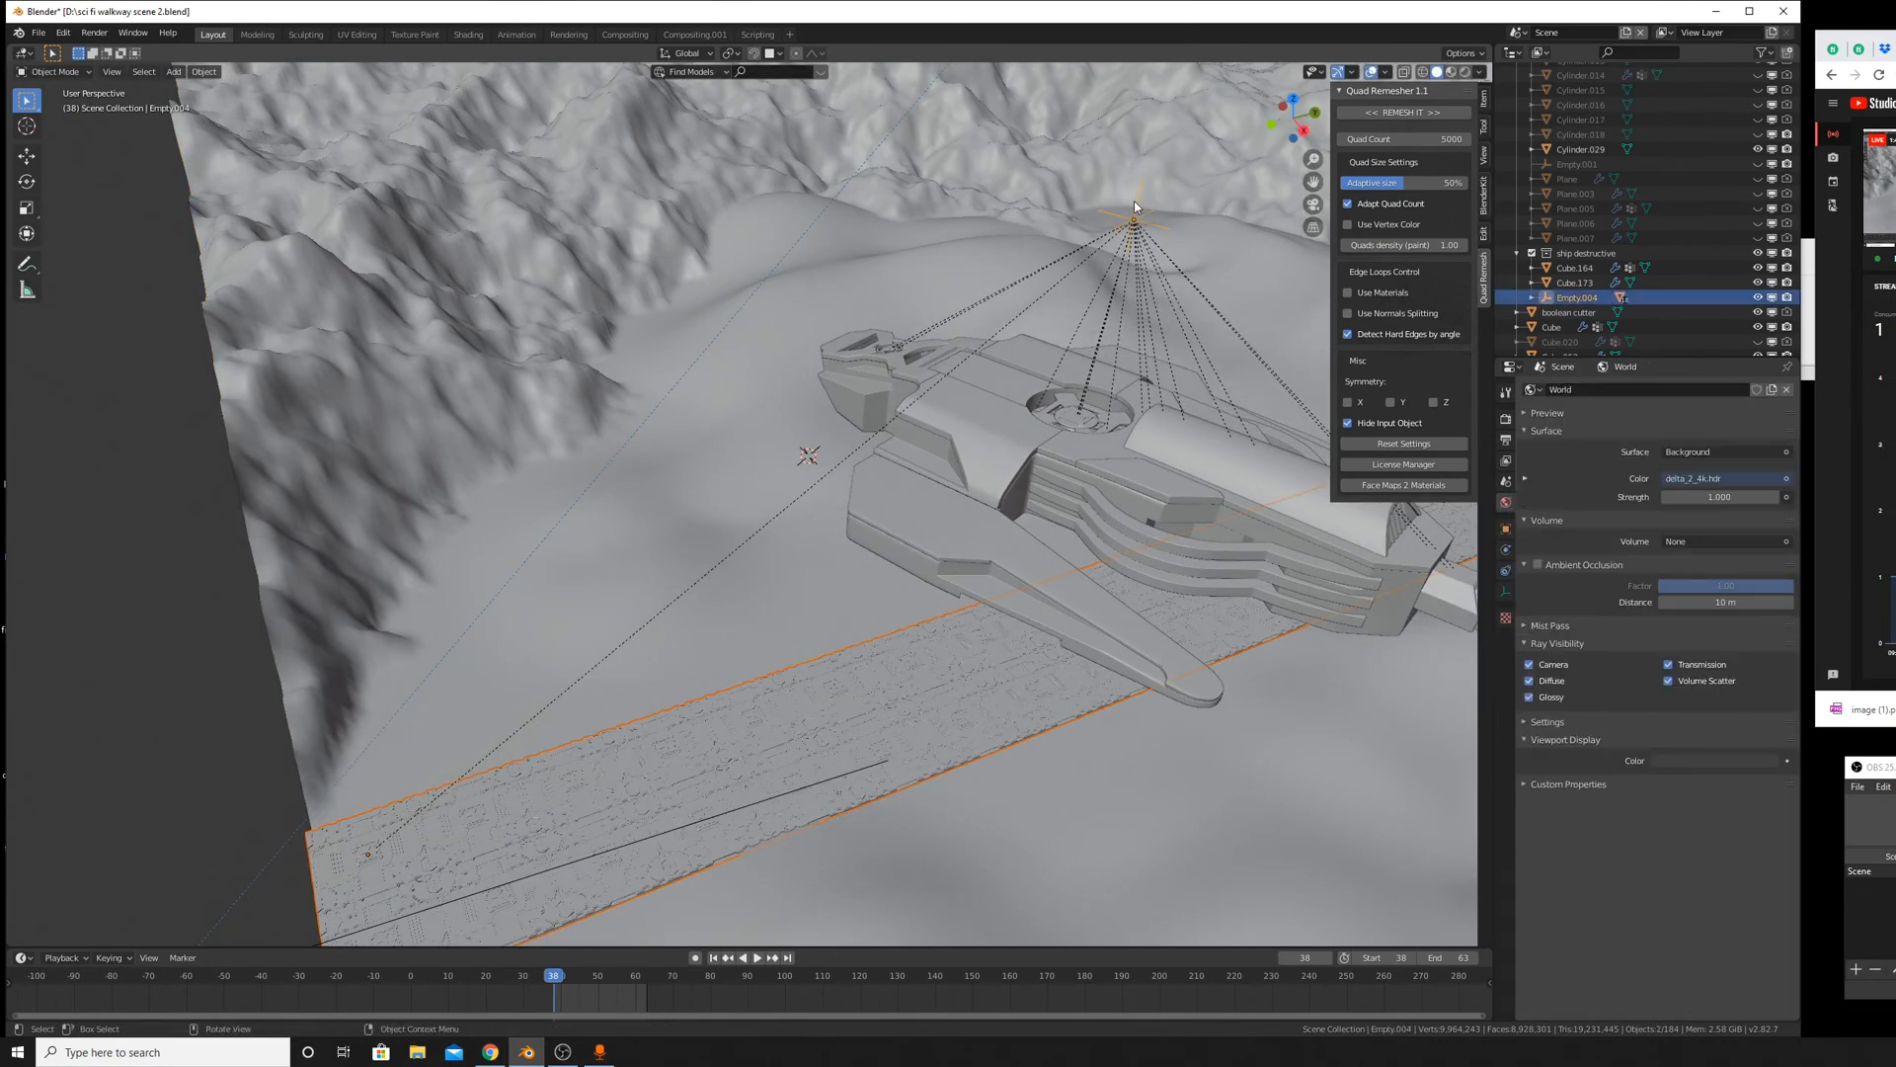
pyautogui.hotkey('alt', 'p')
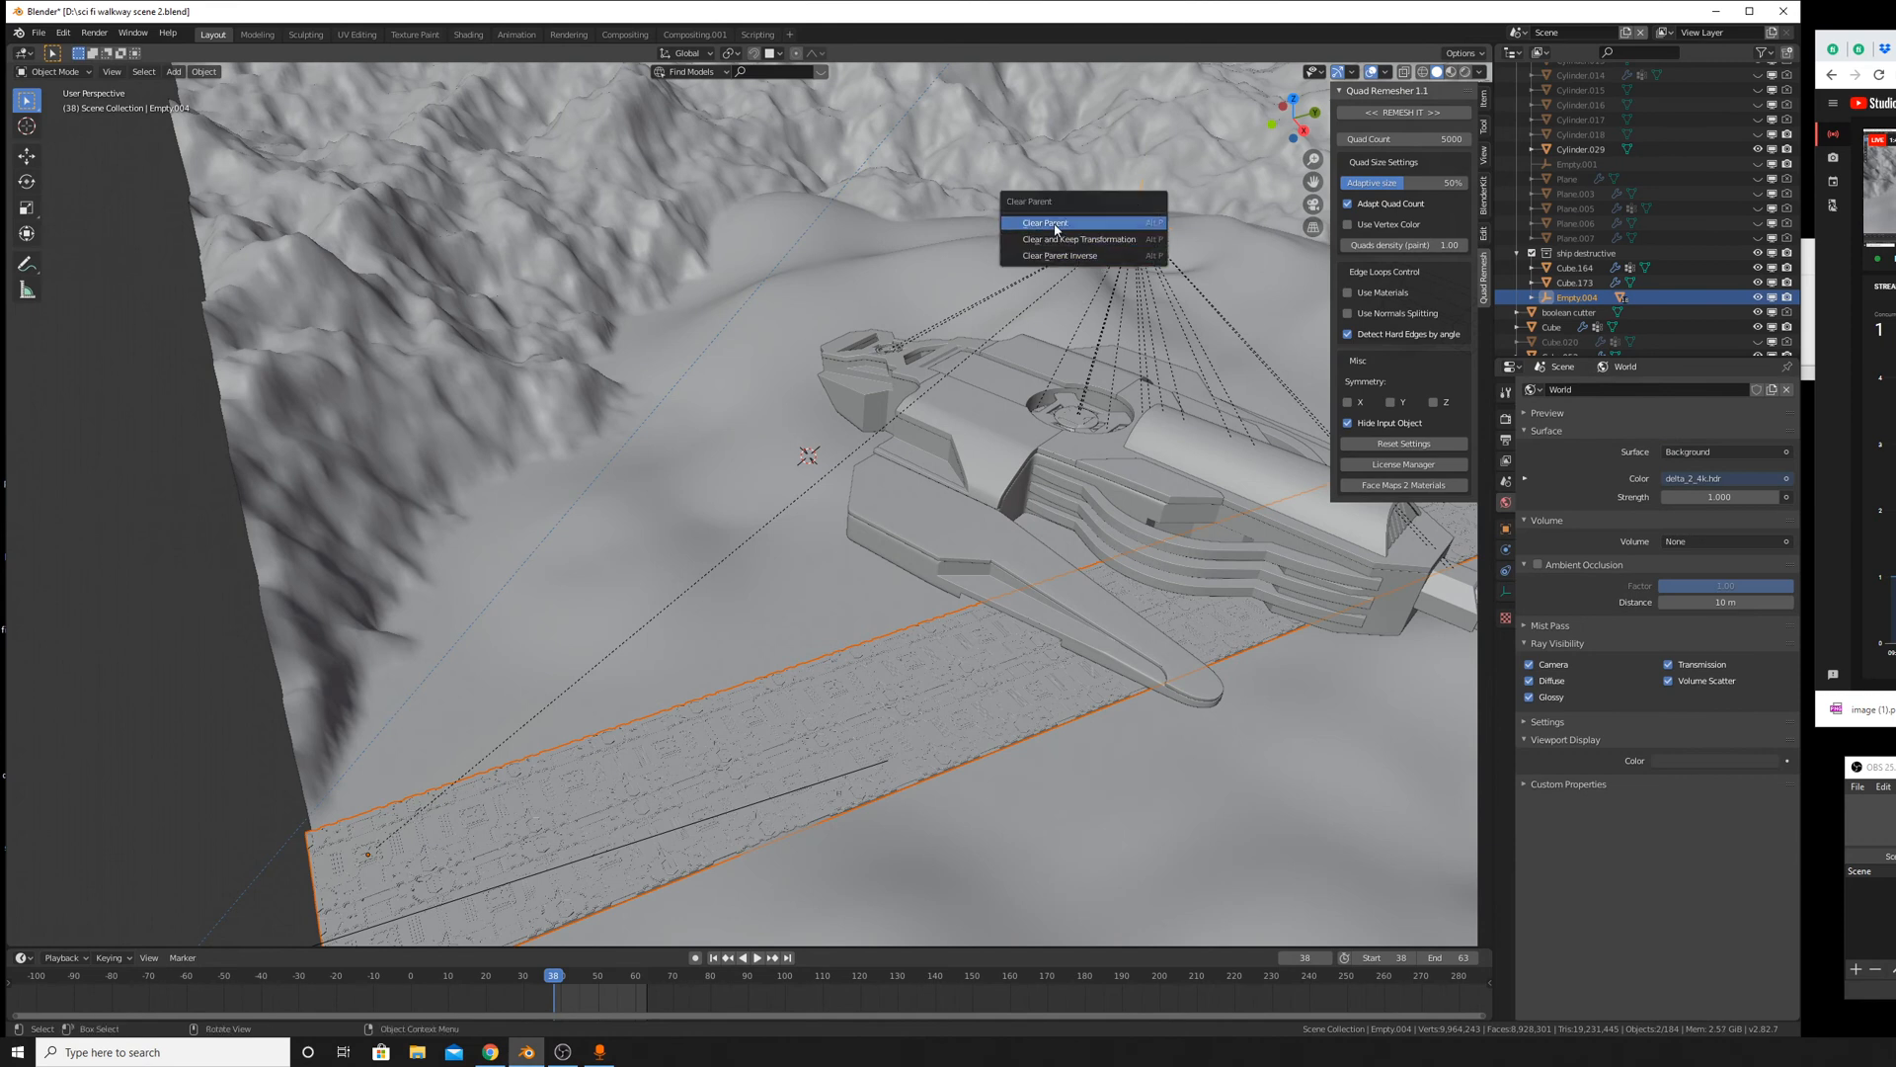
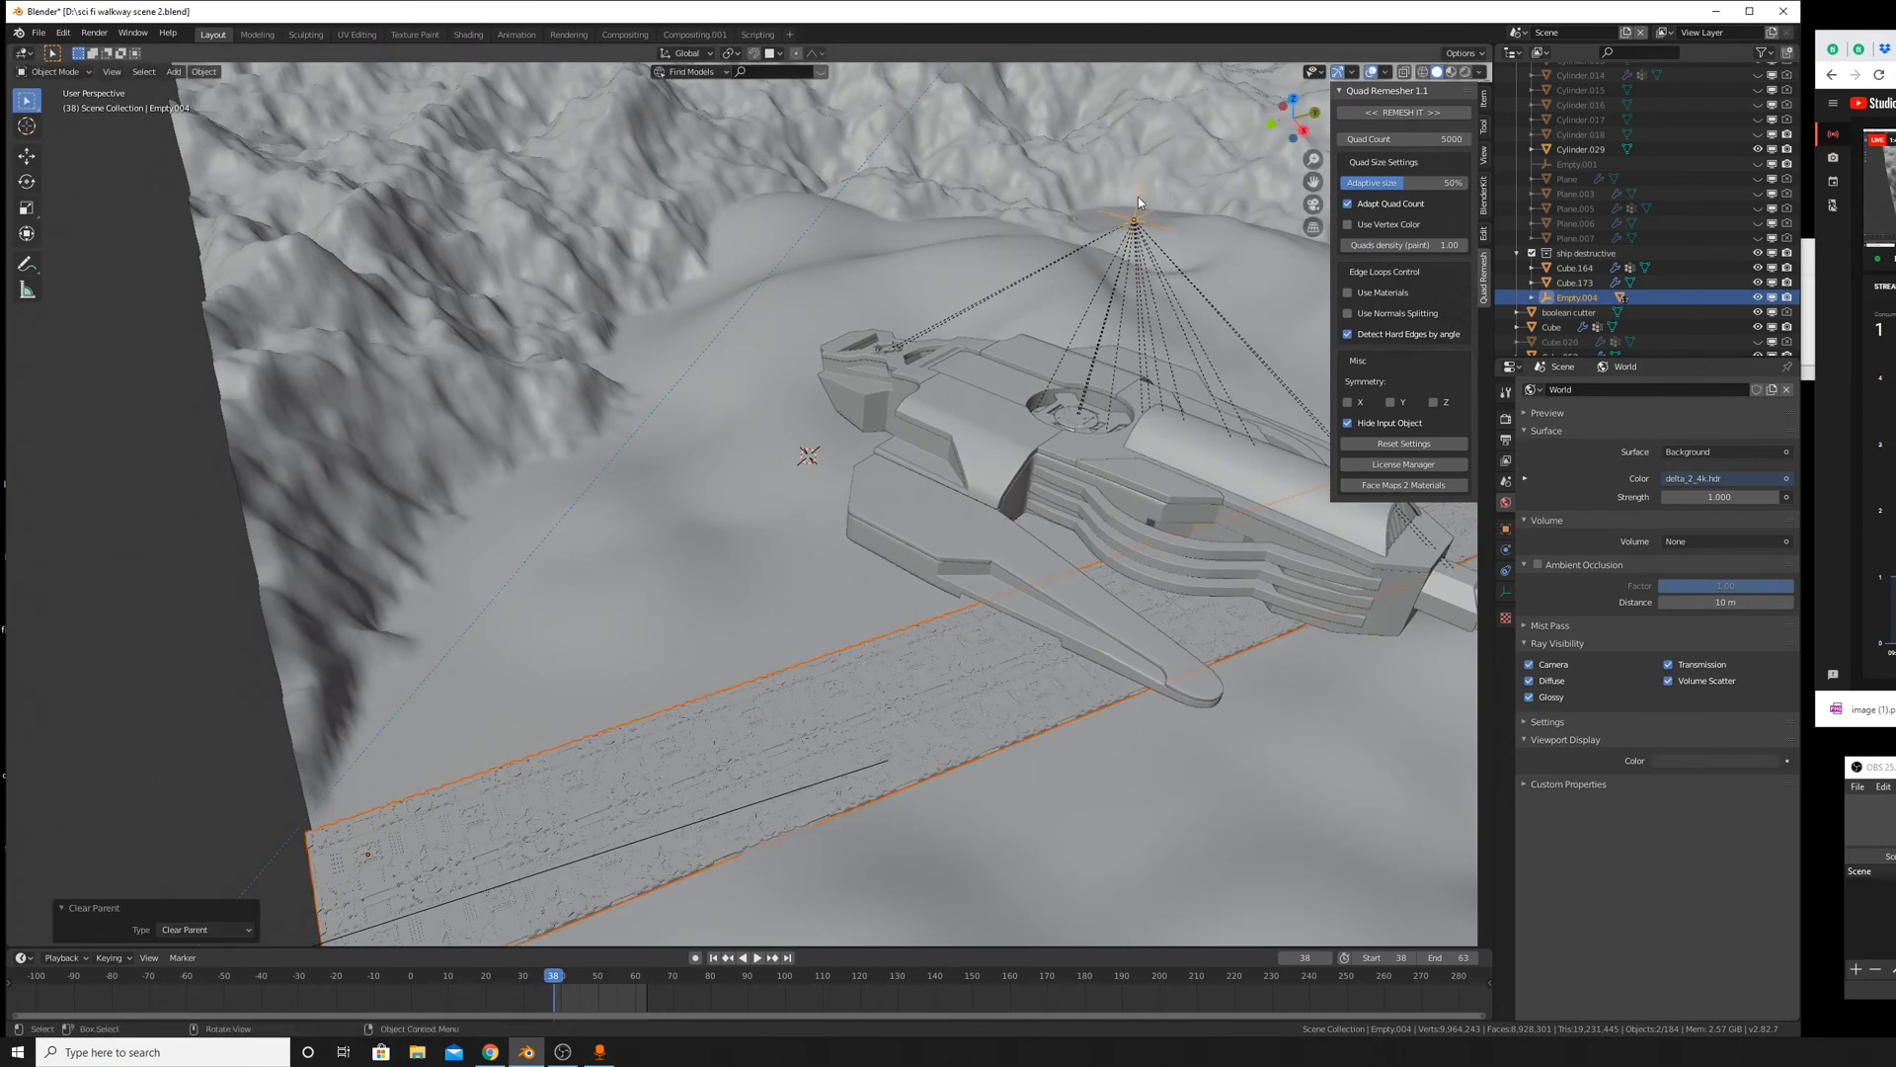
pyautogui.press('r')
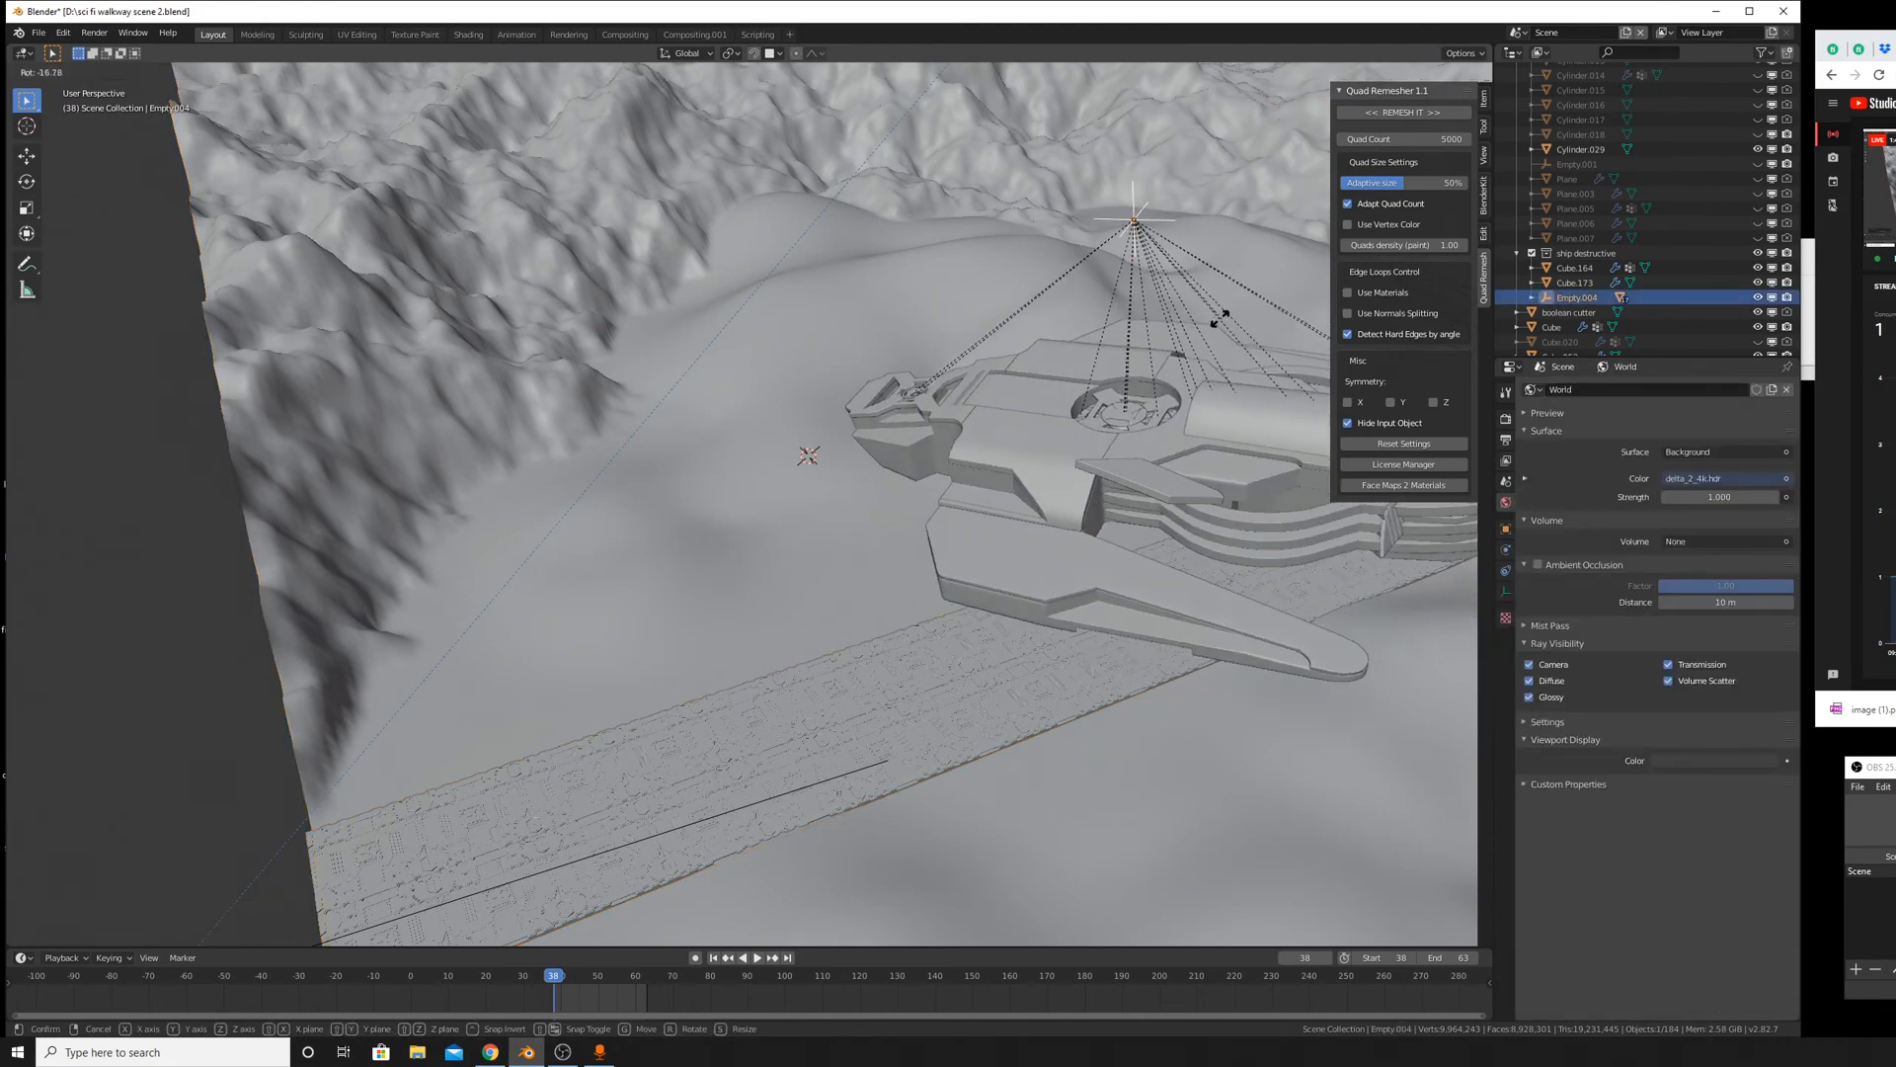
pyautogui.rightClick(1212, 341)
# Parent the angled side hull panels to the empty with Object (Keep Transform), and check with a test move.
pyautogui.keyDown('shift'); pyautogui.moveTo(1175, 462); pyautogui.dragTo(1055, 600, button='middle'); pyautogui.keyUp('shift')
pyautogui.click(1054, 619)
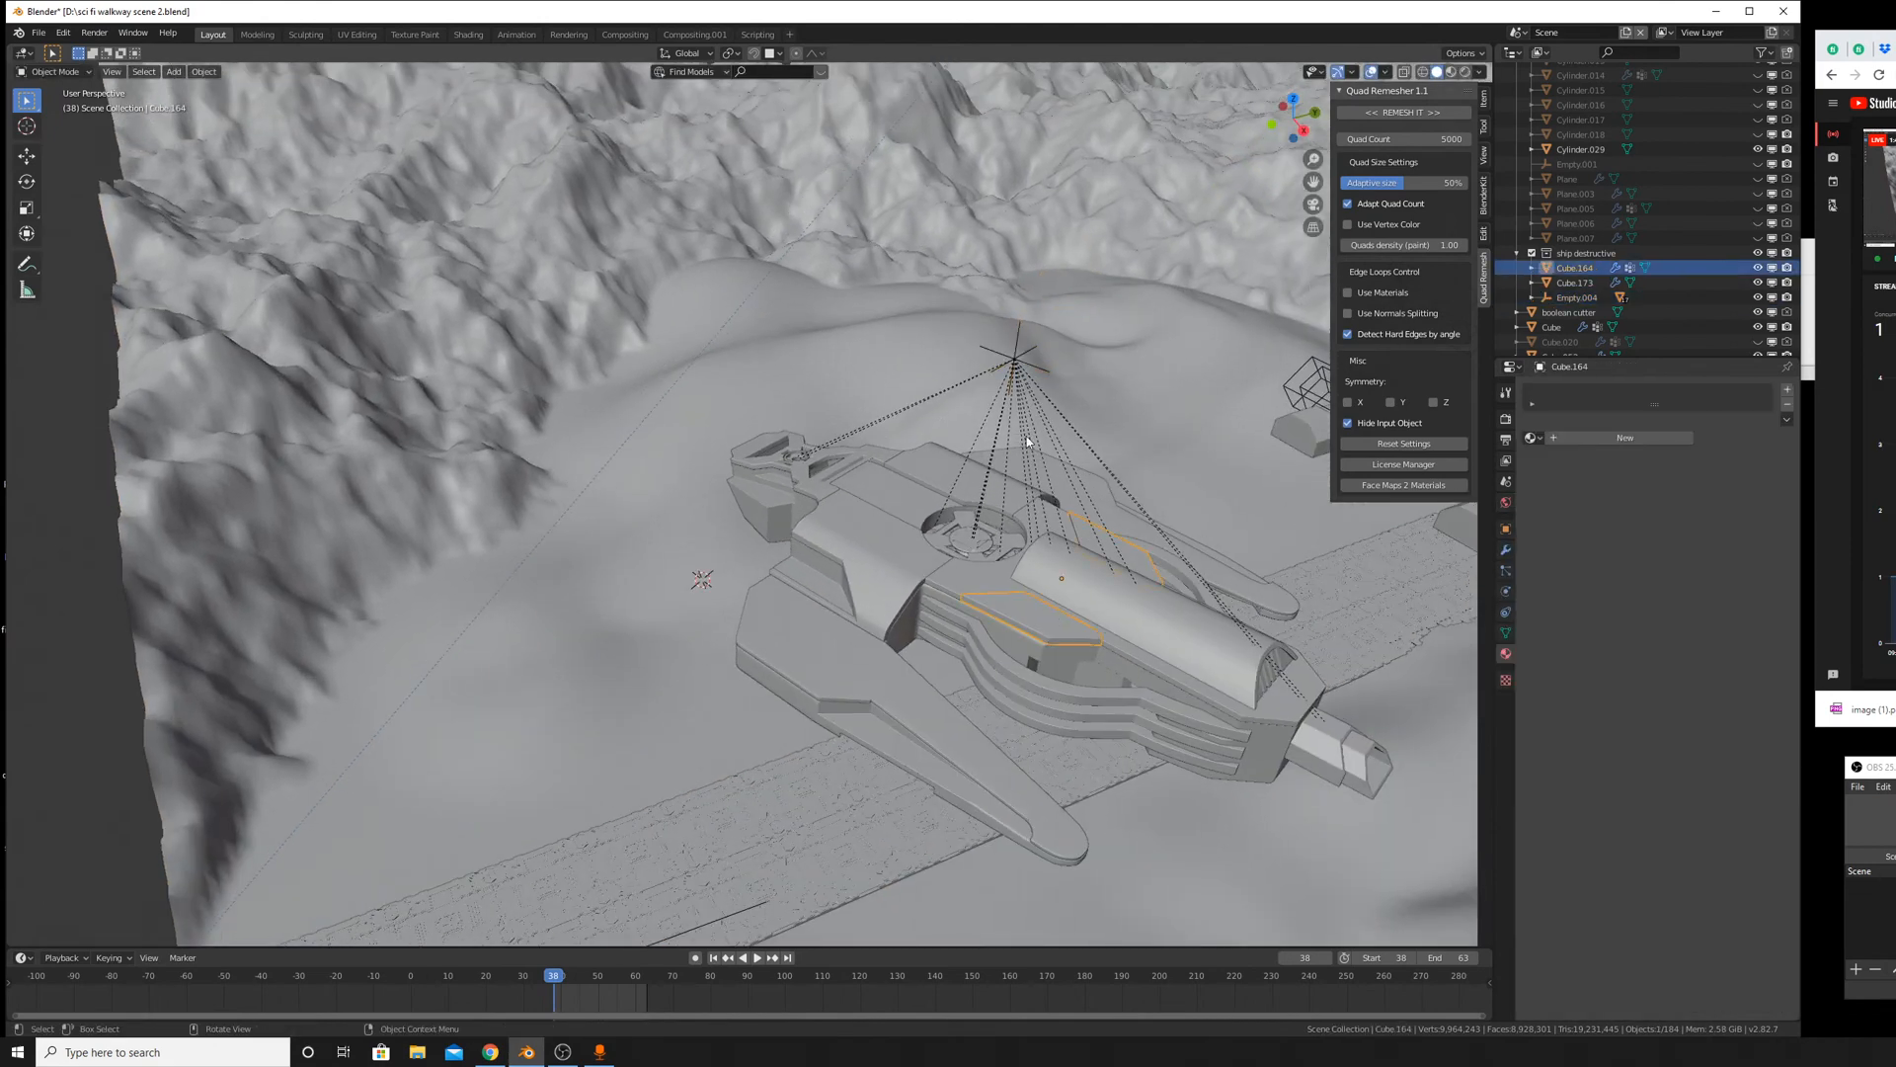
pyautogui.scroll(3, 1027, 442)
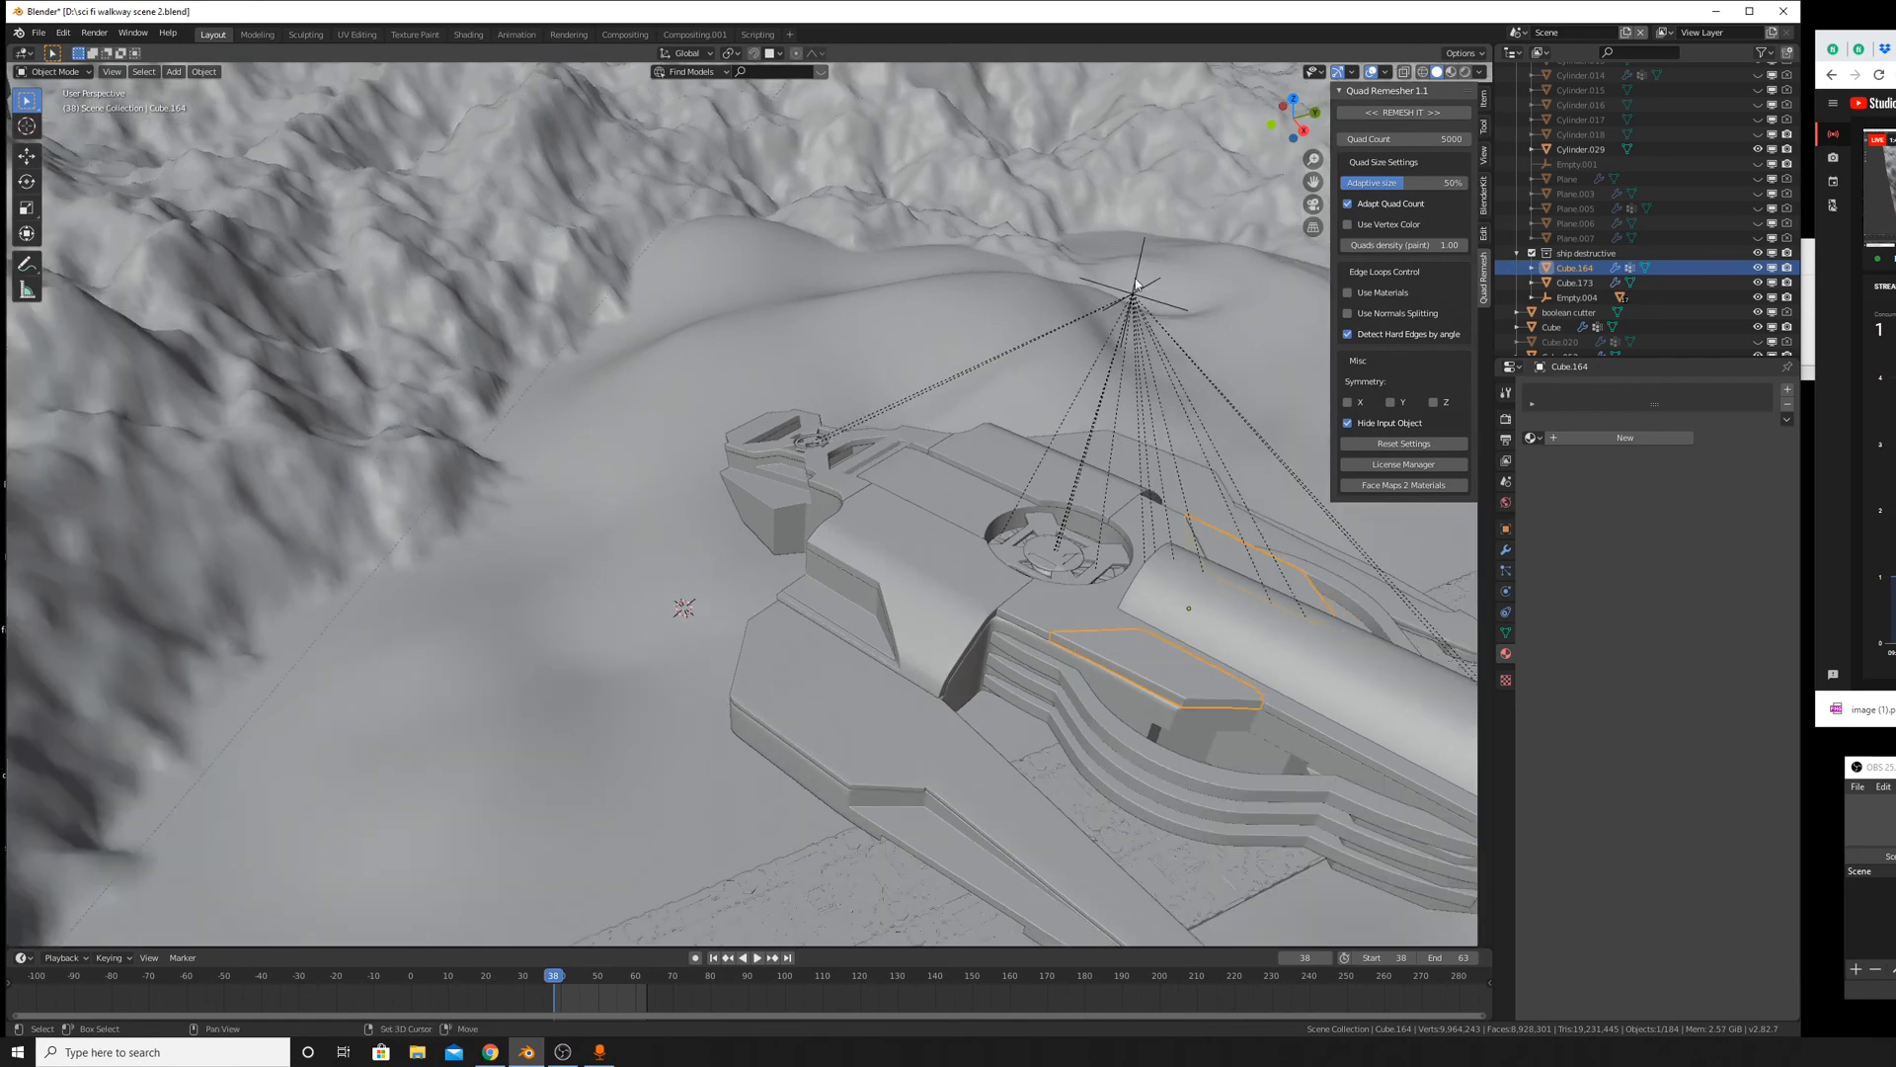
pyautogui.keyDown('shift'); pyautogui.click(1136, 284); pyautogui.keyUp('shift')
pyautogui.hotkey('ctrl', 'p')
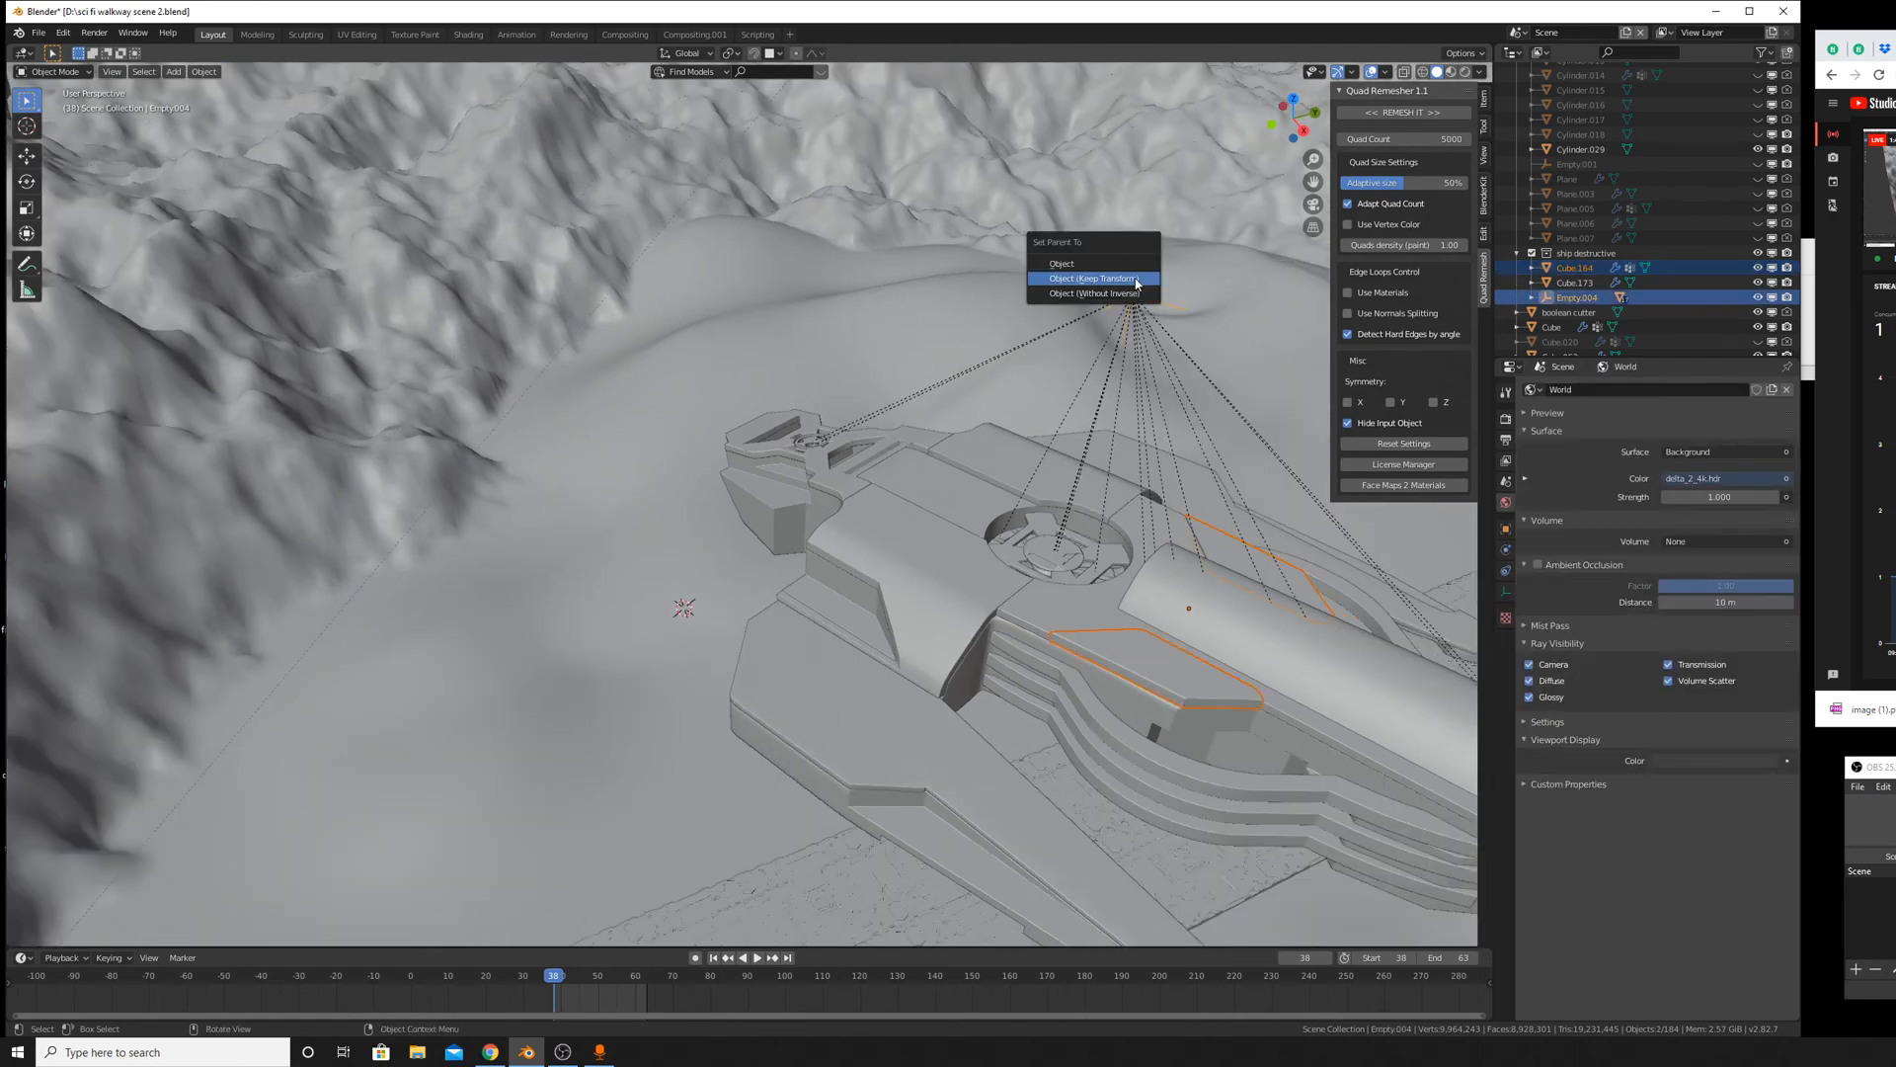
pyautogui.click(1136, 284)
pyautogui.click(1136, 285)
pyautogui.click(1136, 285)
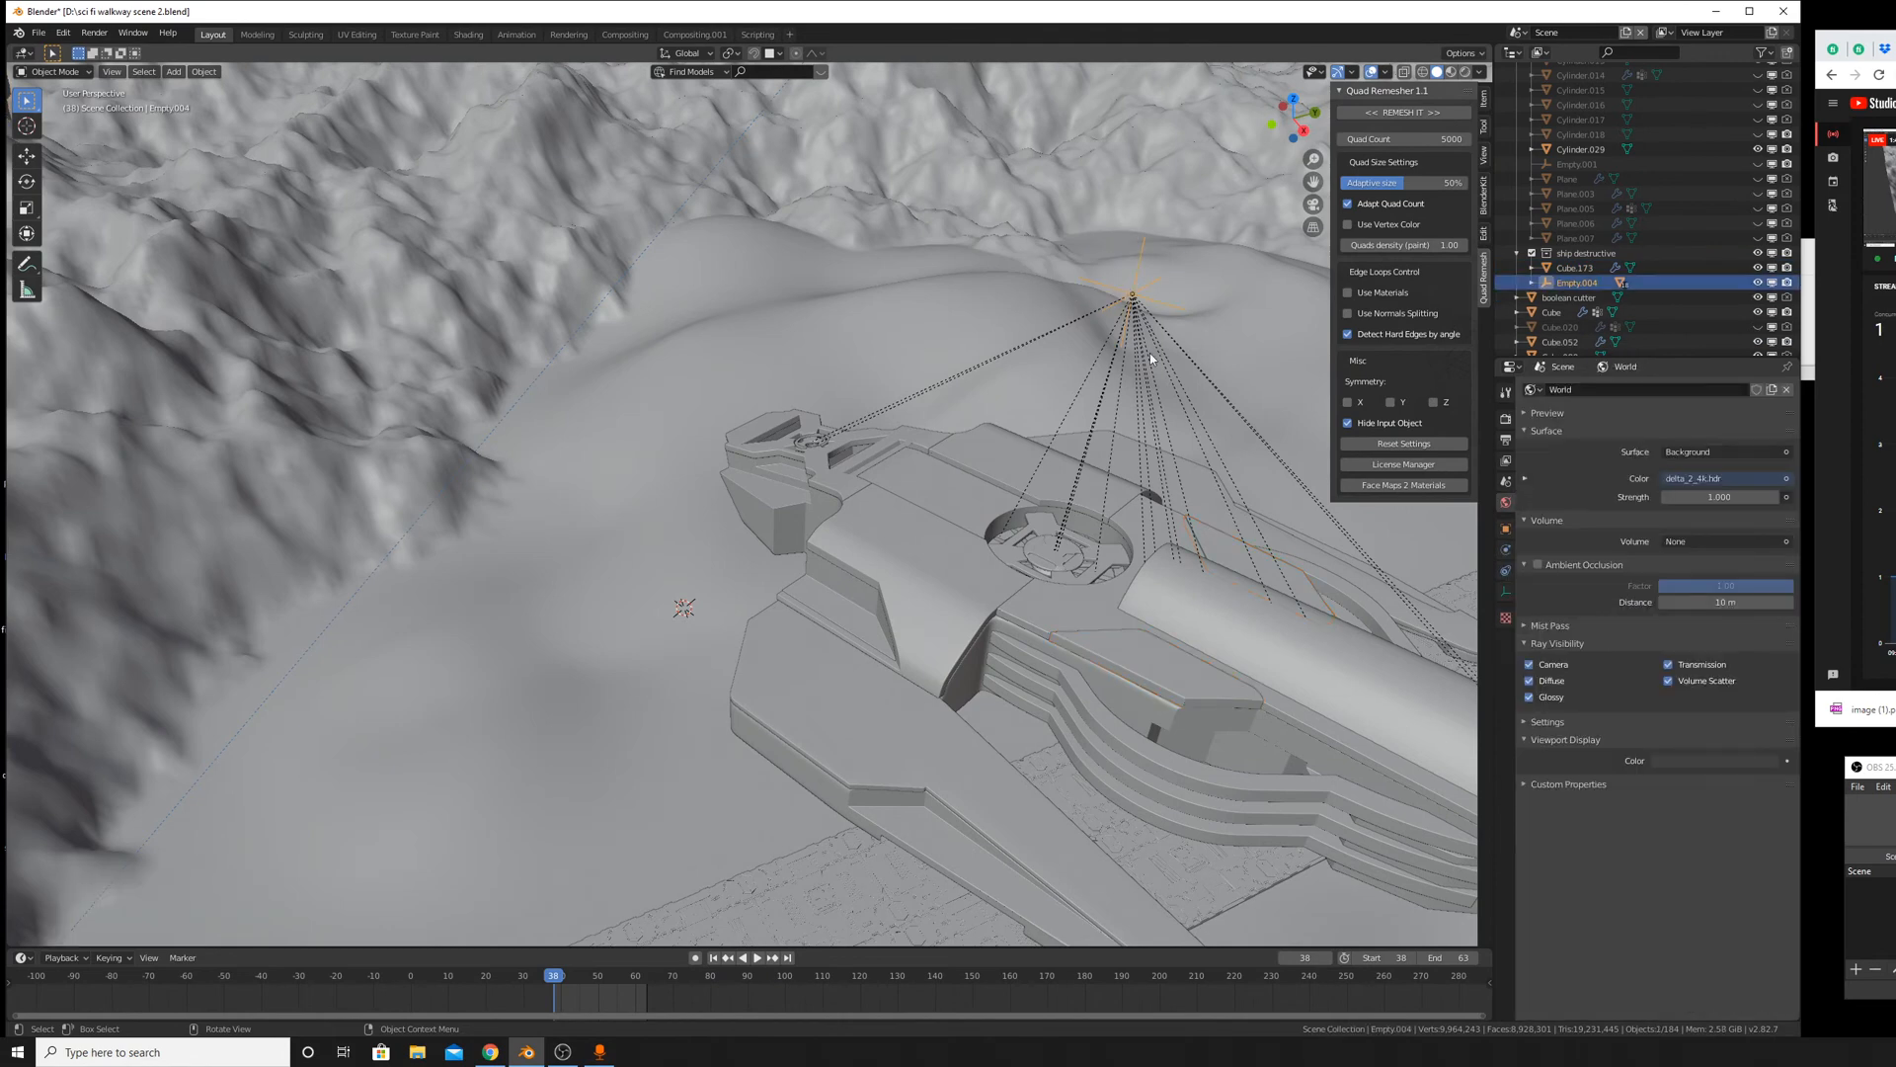
pyautogui.scroll(-6, 1075, 421)
pyautogui.press('g')
pyautogui.rightClick(861, 361)
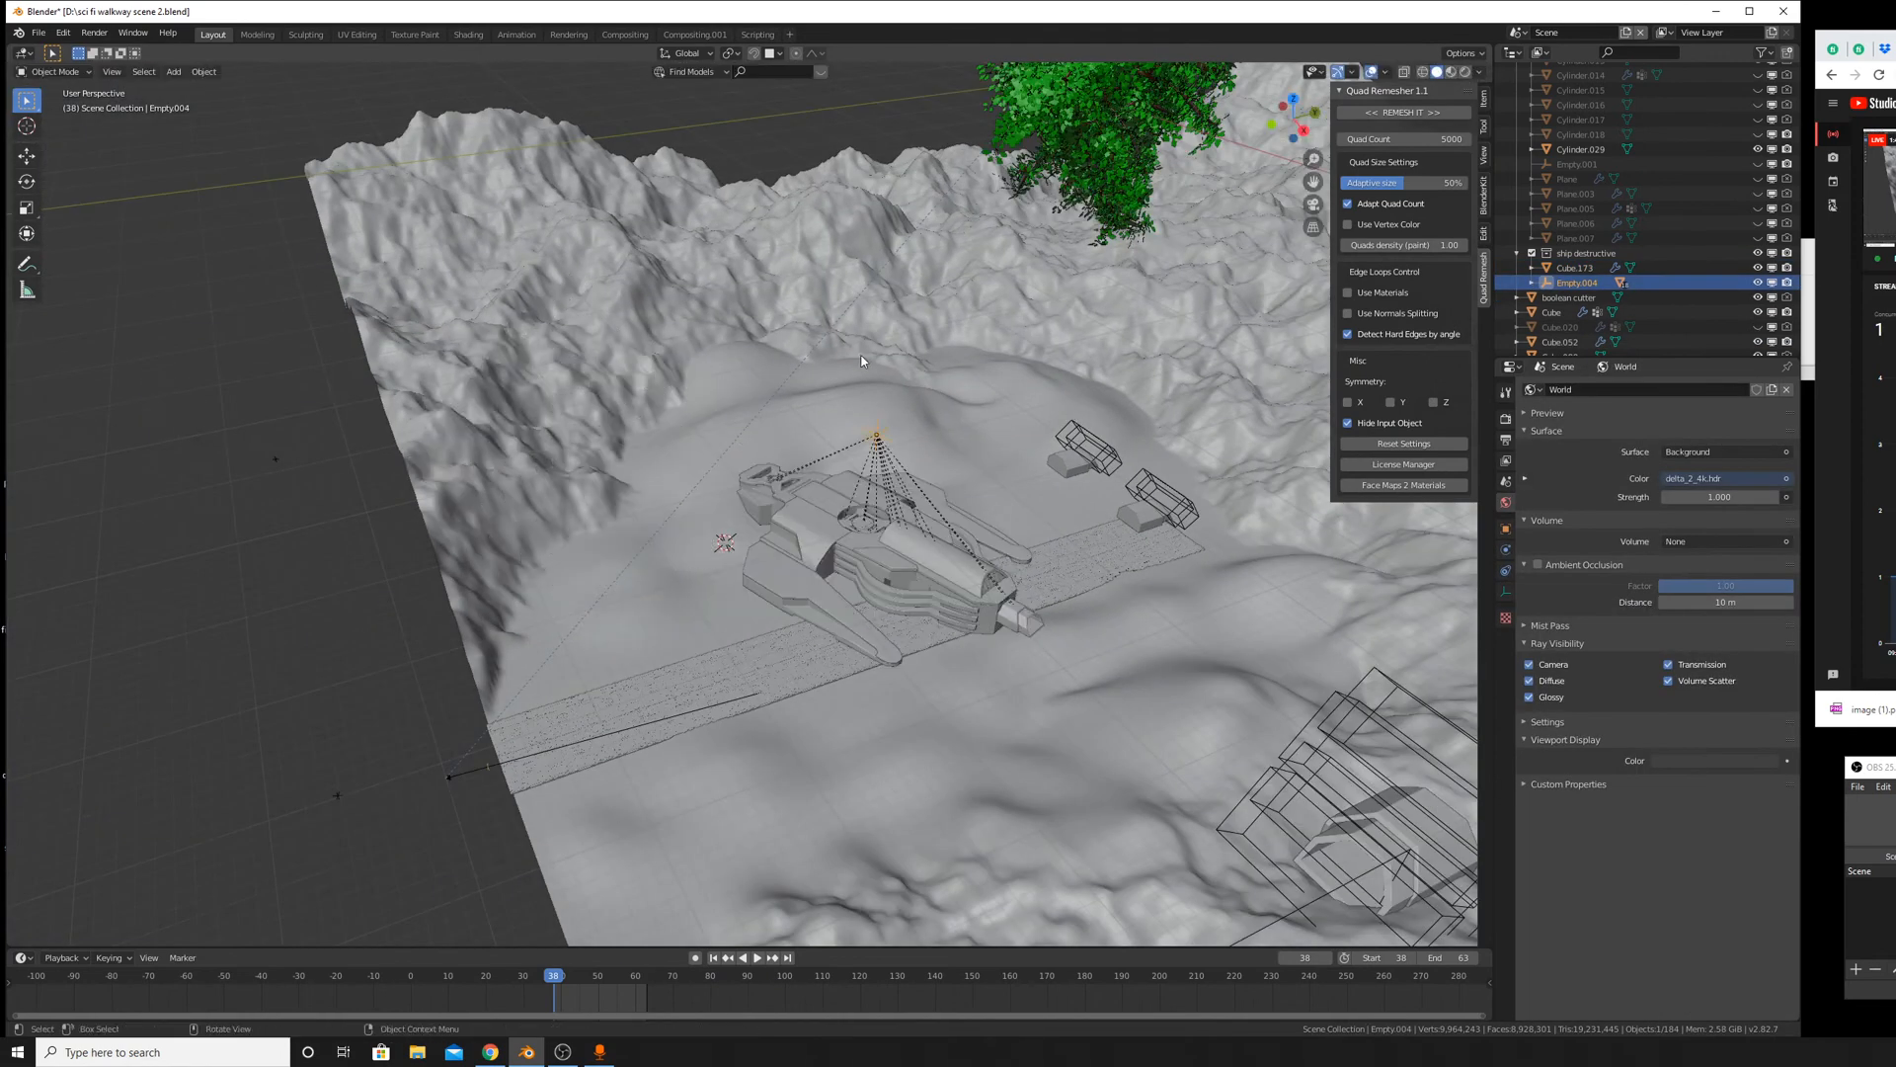
# Parent the arched piece at the rear end of the barrel roof to the empty with the Object type.
pyautogui.scroll(2, 998, 583)
pyautogui.click(1106, 624)
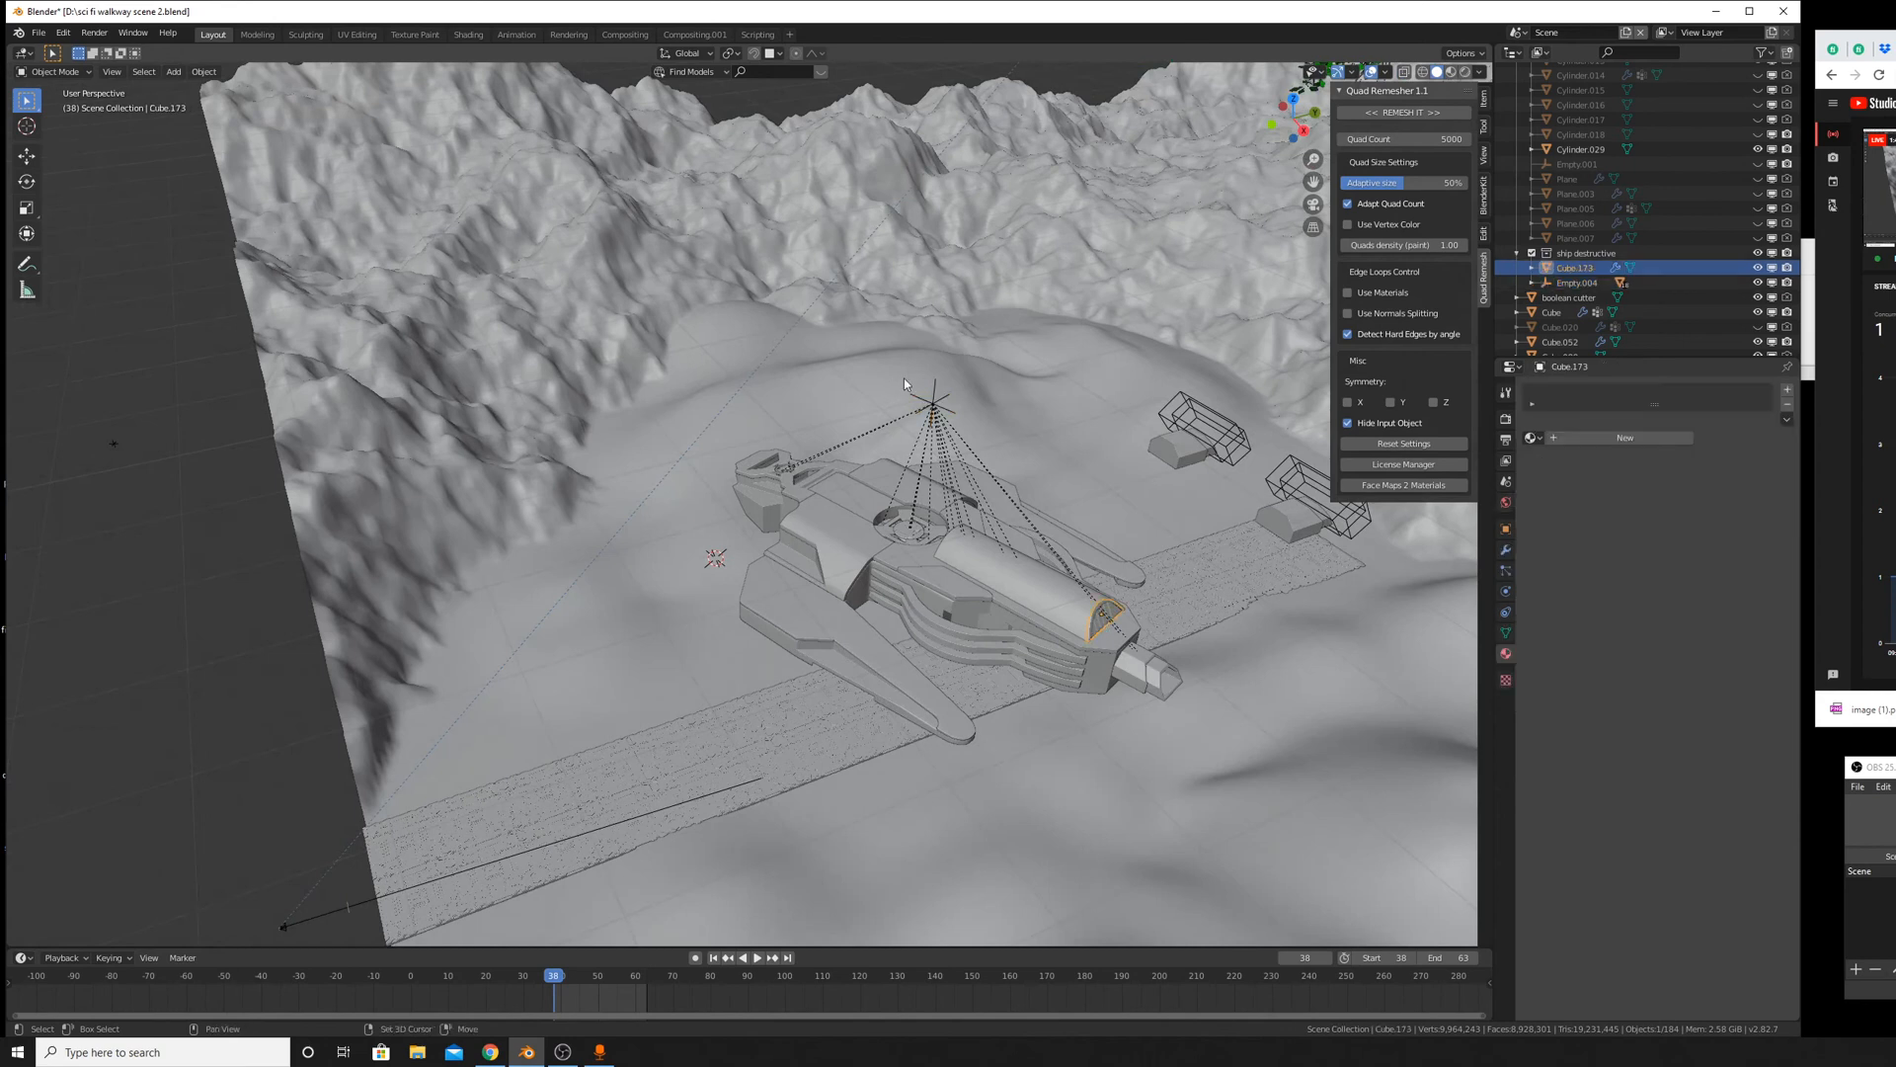
pyautogui.keyDown('shift'); pyautogui.click(933, 400); pyautogui.keyUp('shift')
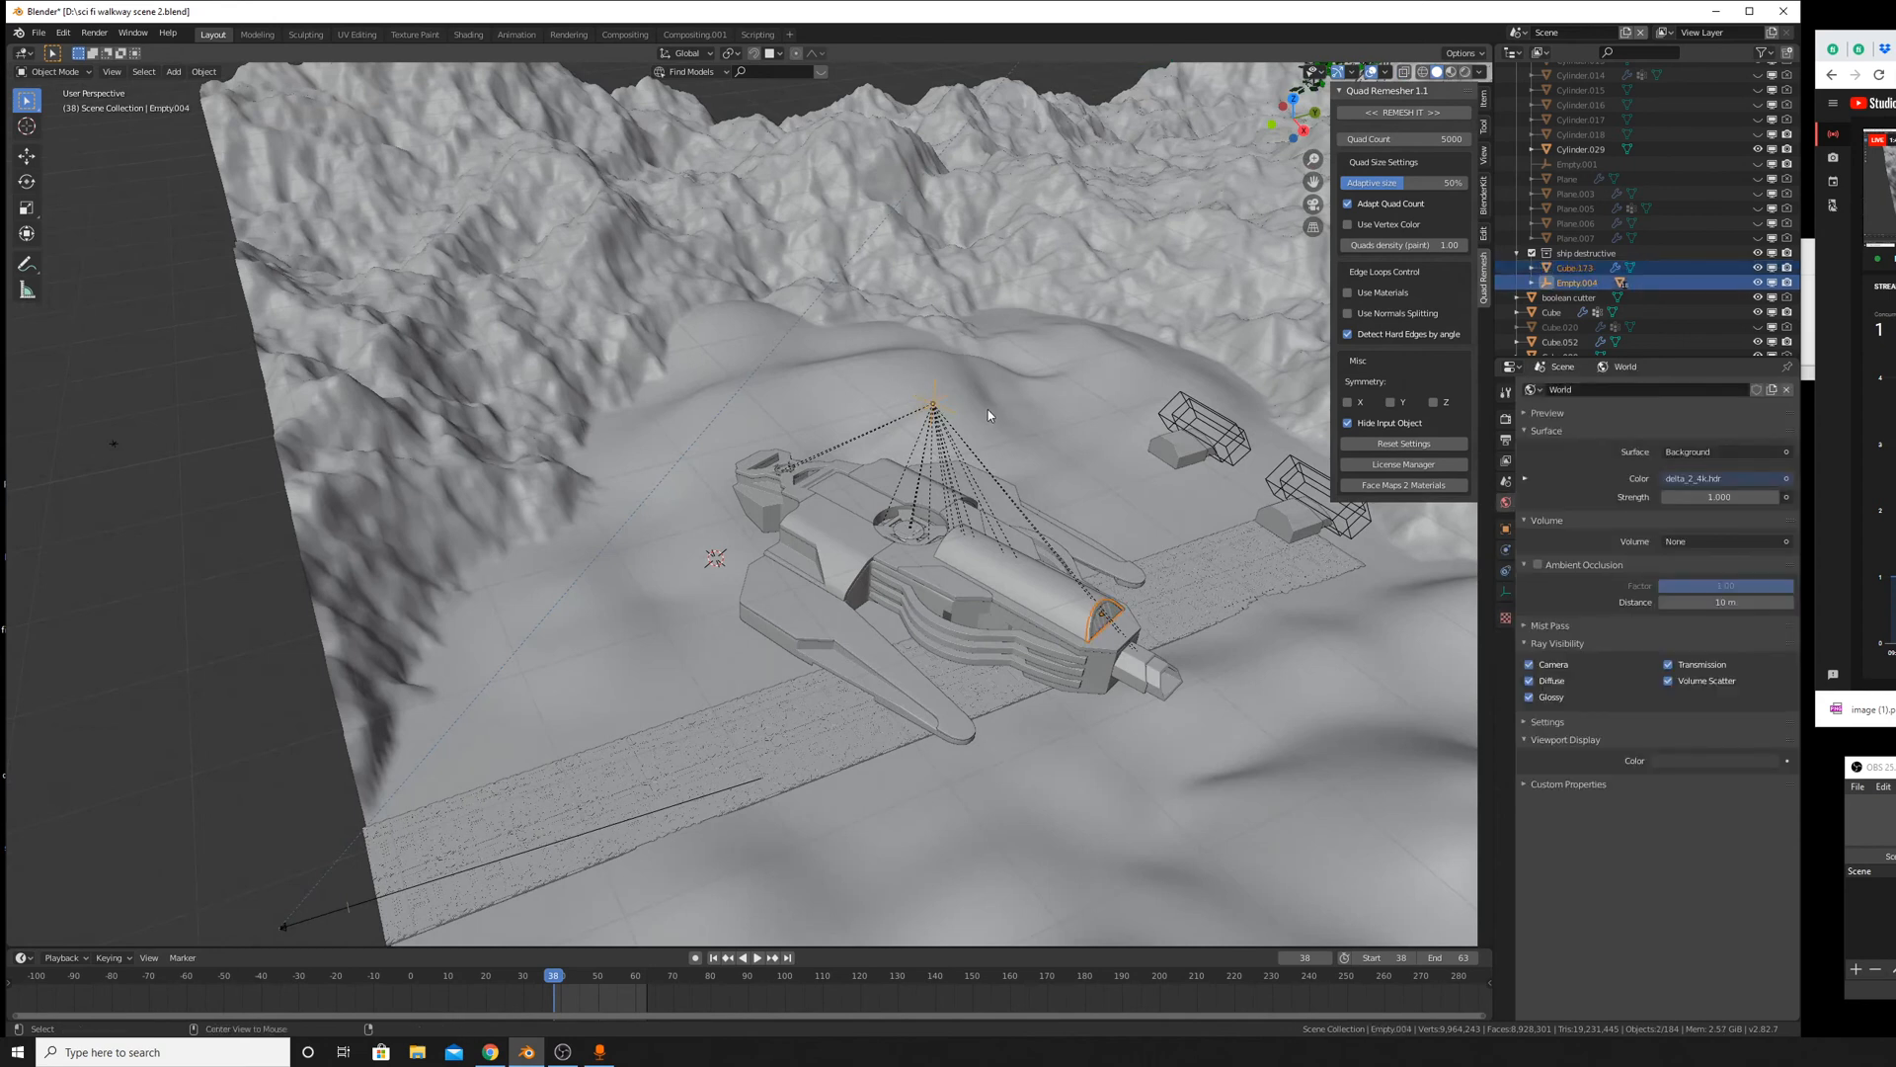
pyautogui.hotkey('ctrl', 'p')
pyautogui.hotkey('ctrl', 'p')
pyautogui.click(1057, 467)
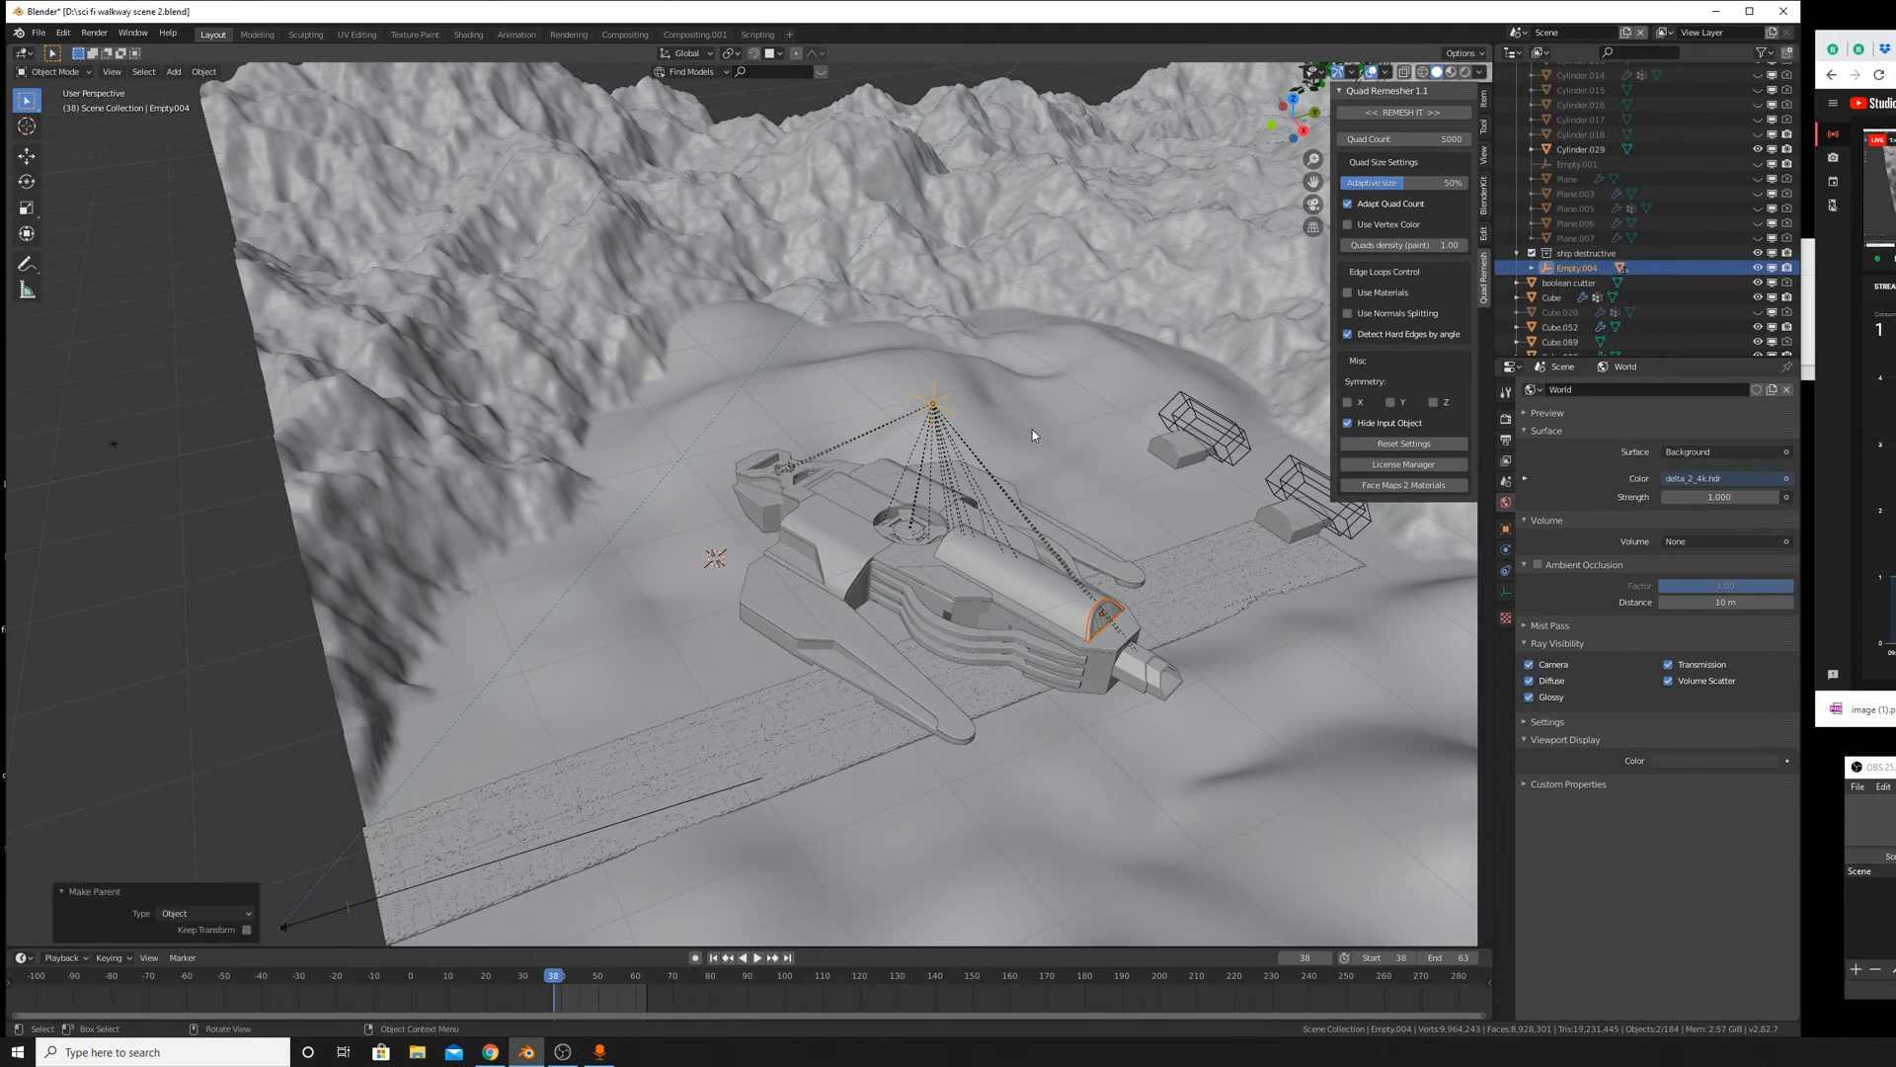
# Test-rotate and test-move the empty to check that the whole ship follows it.
pyautogui.scroll(4, 1033, 430)
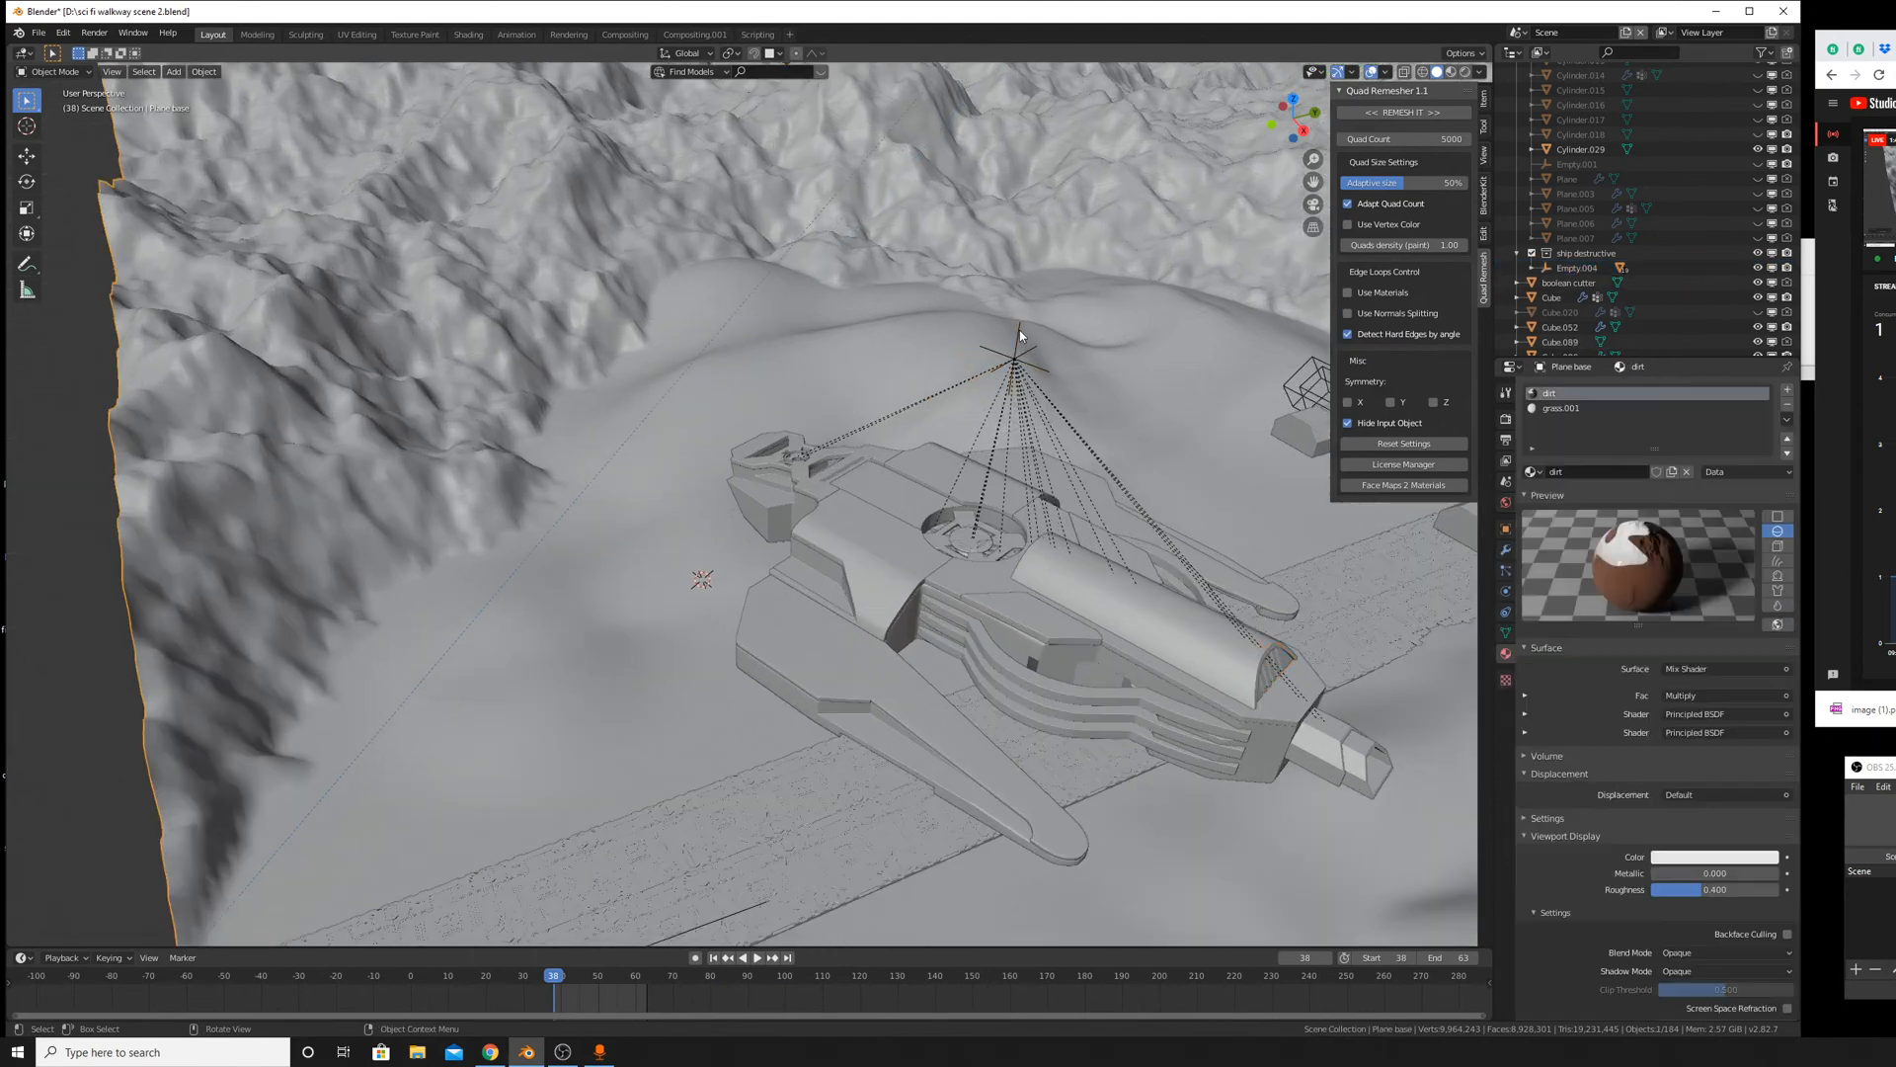
pyautogui.press('r')
pyautogui.press('g')
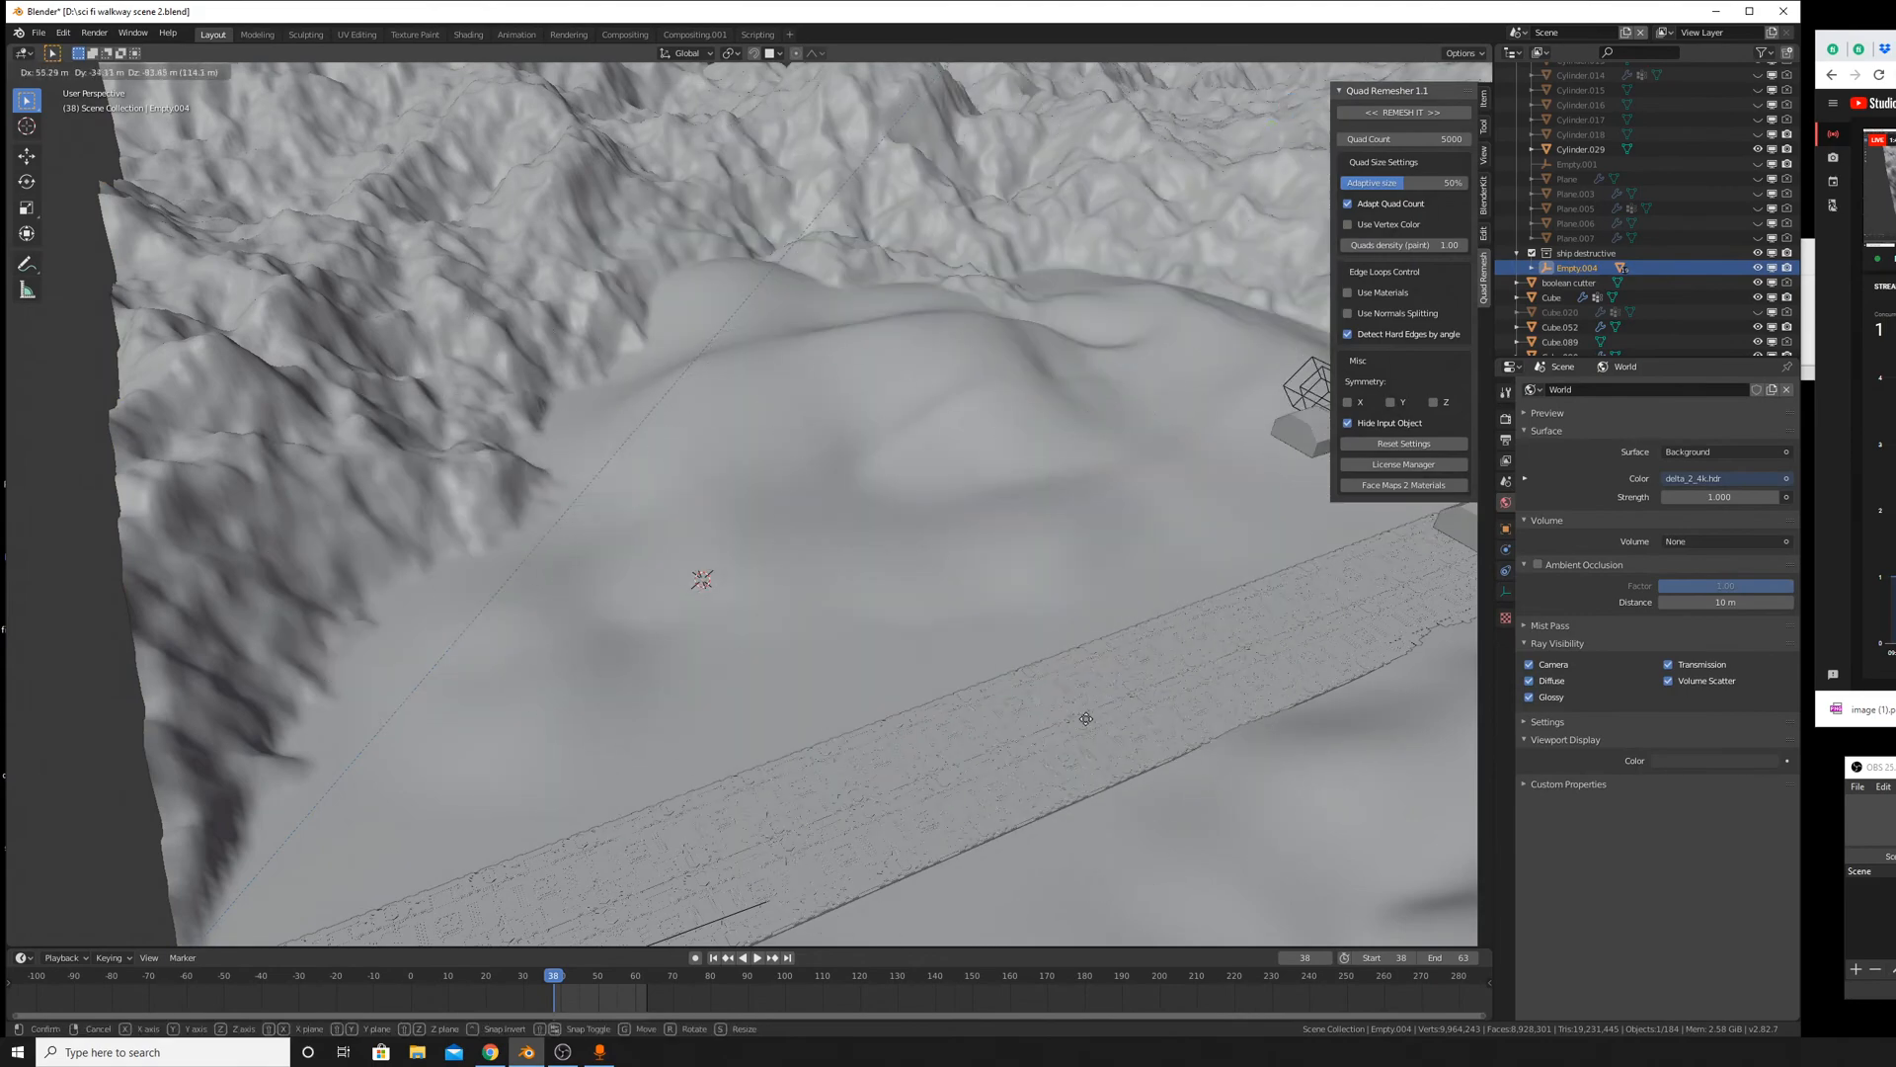
pyautogui.press('Escape')
# Rotate the ship's empty about the Z axis and scale the ship down to about 0.633.
pyautogui.scroll(-3, 1007, 656)
pyautogui.moveTo(916, 432); pyautogui.dragTo(943, 420, button='middle')
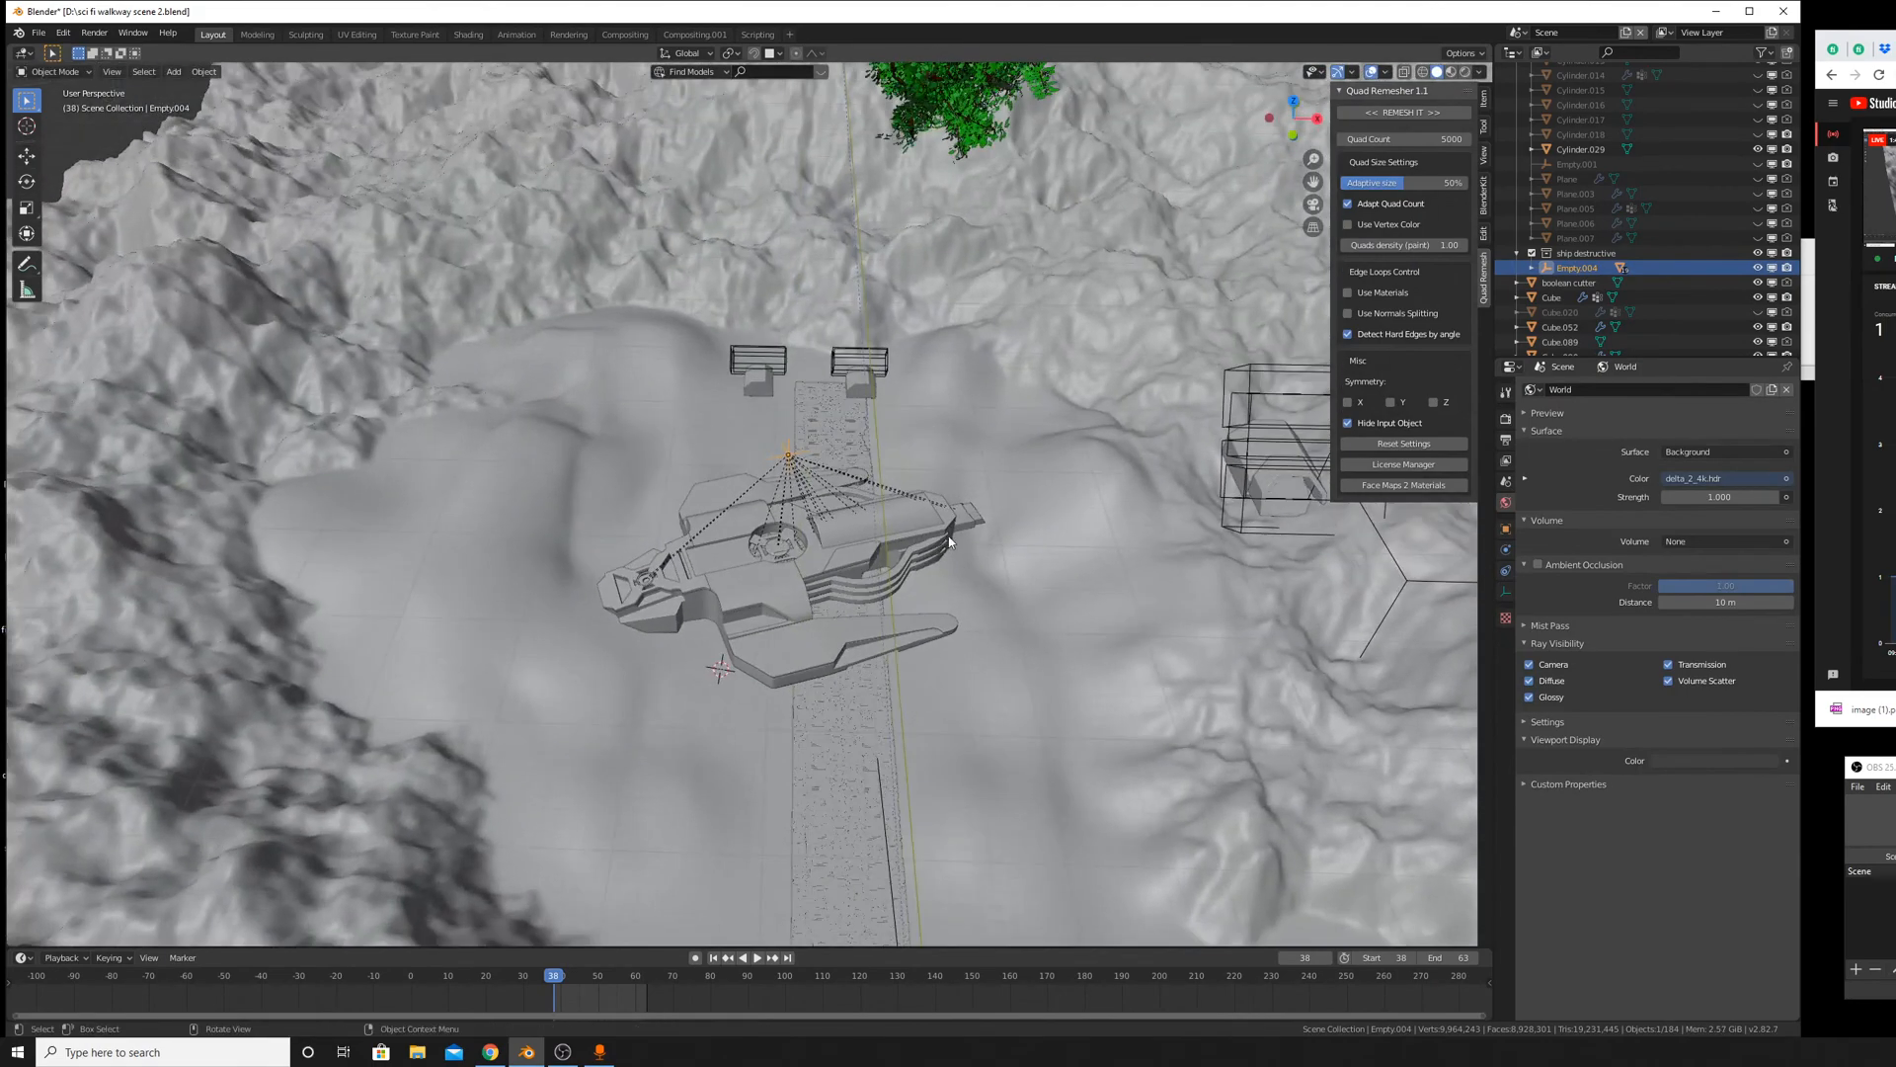
pyautogui.press('r')
pyautogui.press('z')
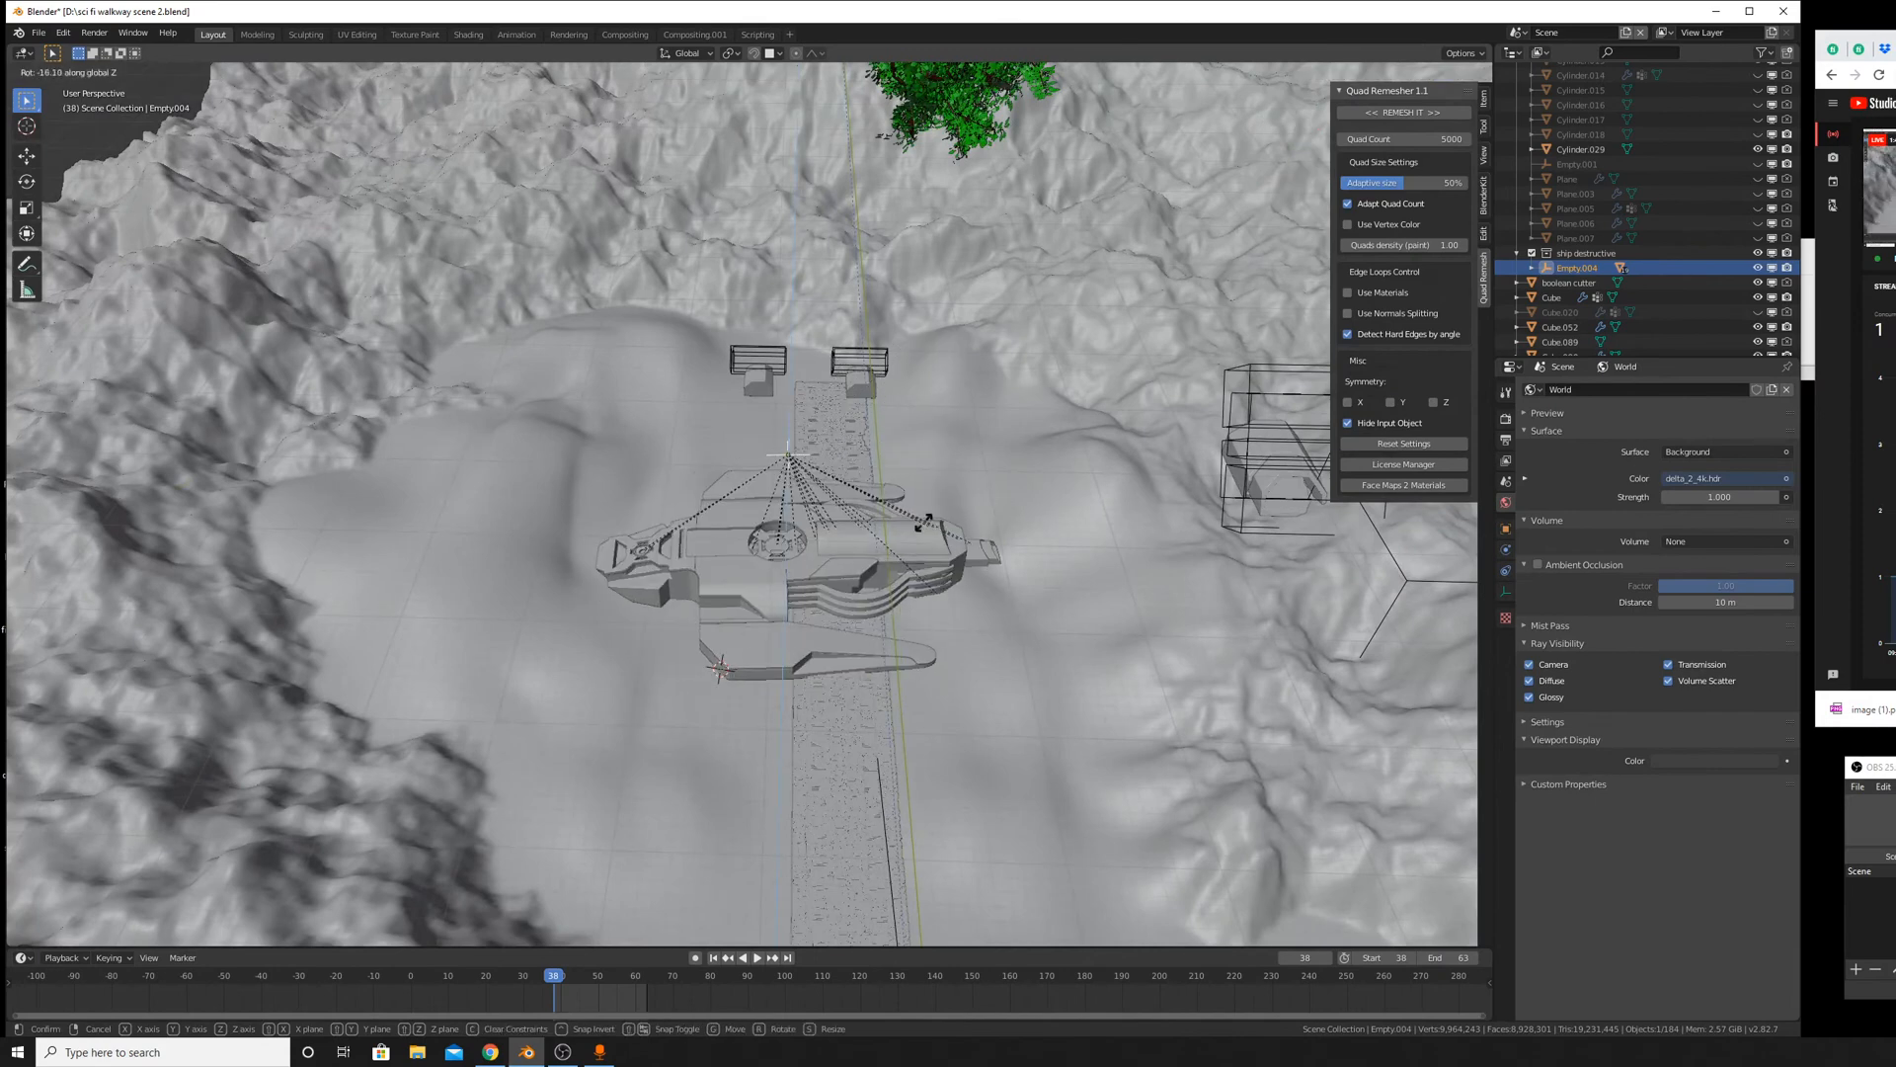
pyautogui.click(948, 494)
pyautogui.moveTo(948, 494); pyautogui.dragTo(920, 553, button='middle')
pyautogui.press('s')
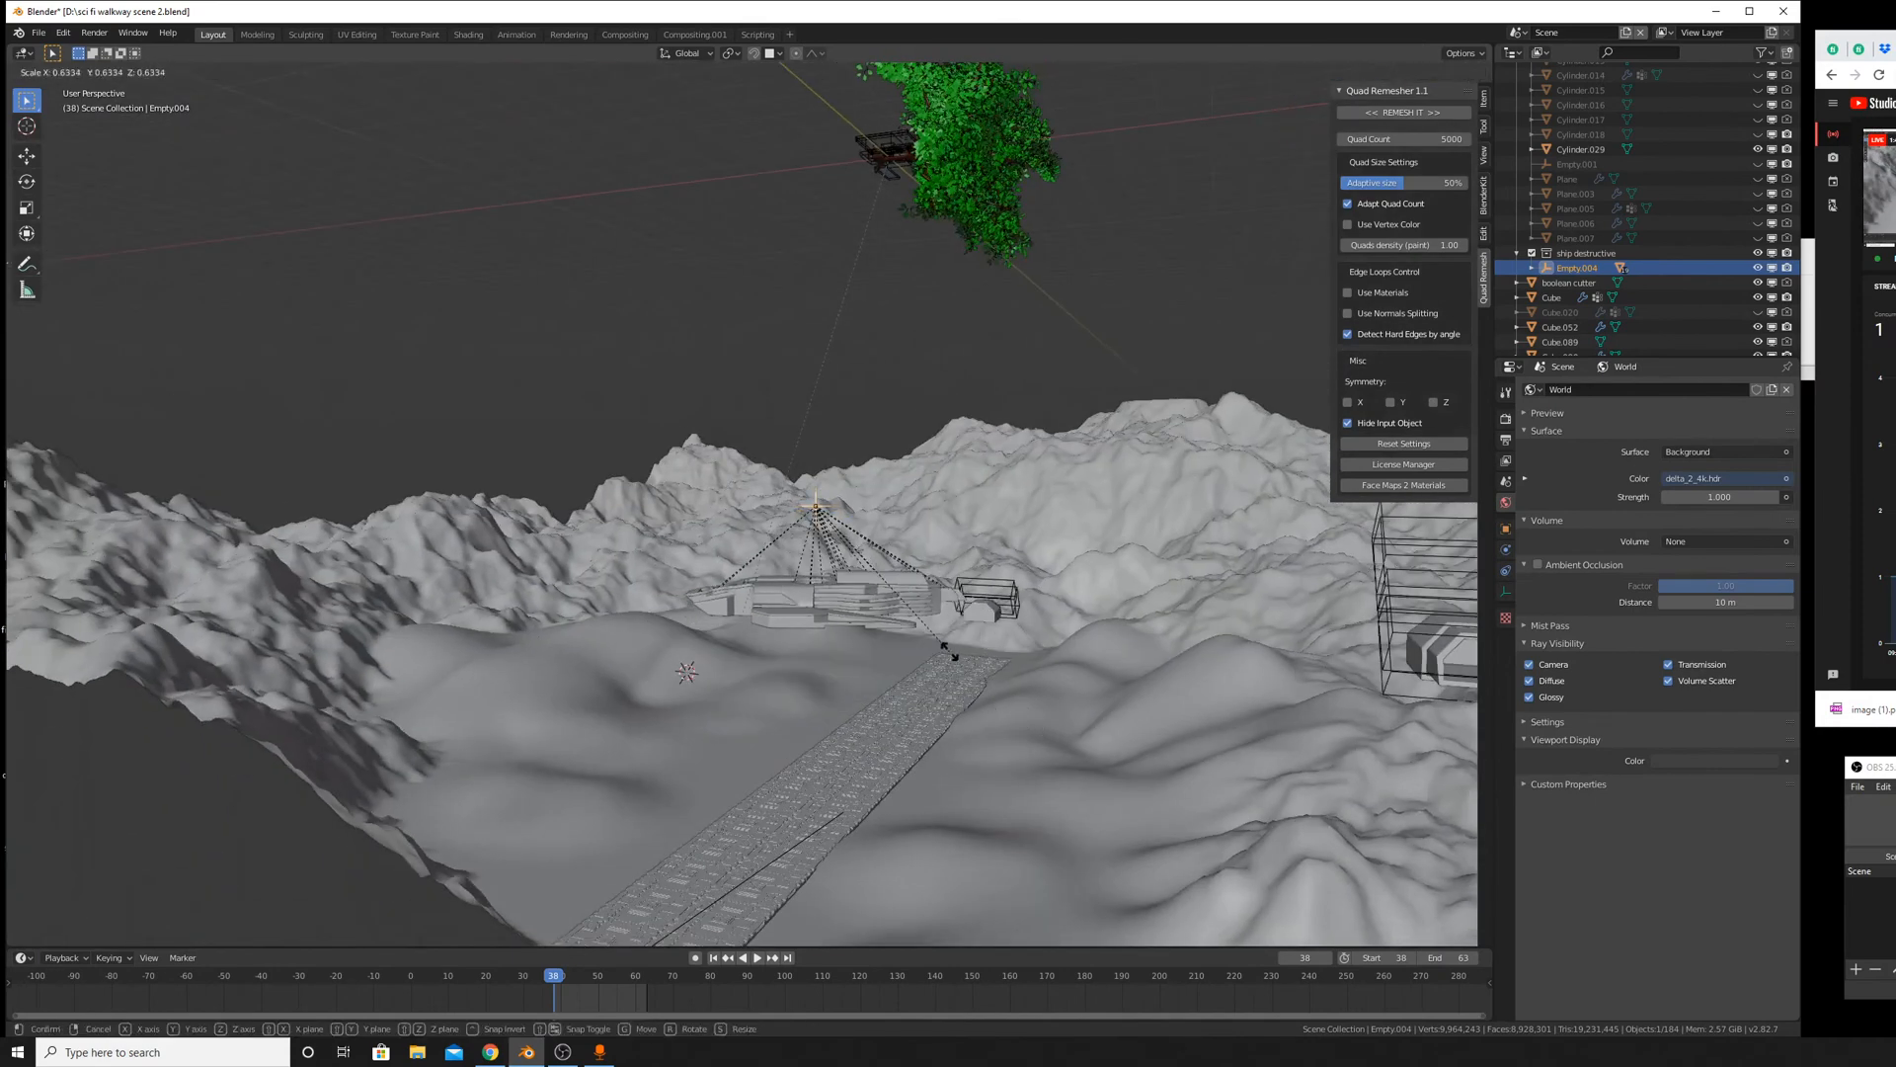
pyautogui.click(953, 652)
# Lower the ship by its empty about 28 m along Z and shift it about 16.2 m along X over the walkway.
pyautogui.moveTo(953, 652); pyautogui.dragTo(886, 559, button='middle')
pyautogui.scroll(2, 886, 559)
pyautogui.press('g')
pyautogui.press('z')
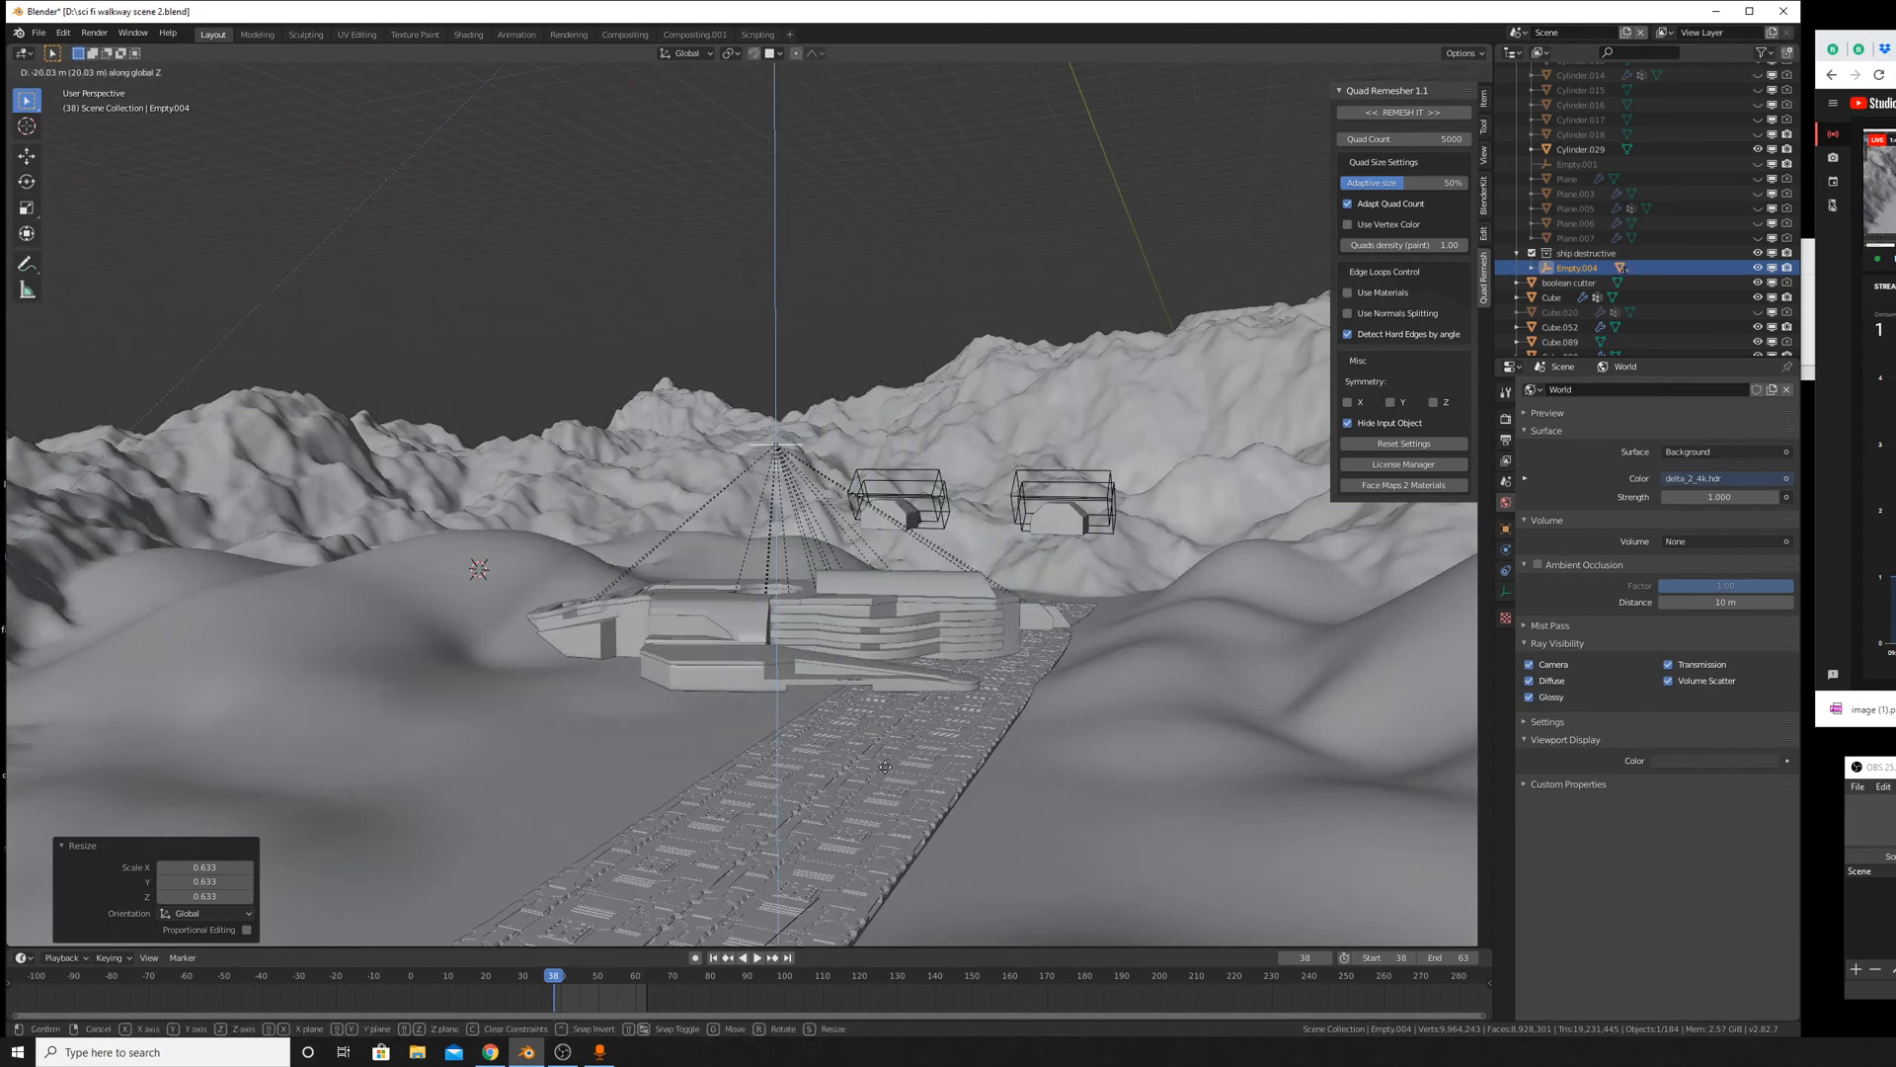
pyautogui.click(895, 810)
pyautogui.moveTo(894, 810); pyautogui.dragTo(1072, 529, button='middle')
pyautogui.press('g')
pyautogui.press('x')
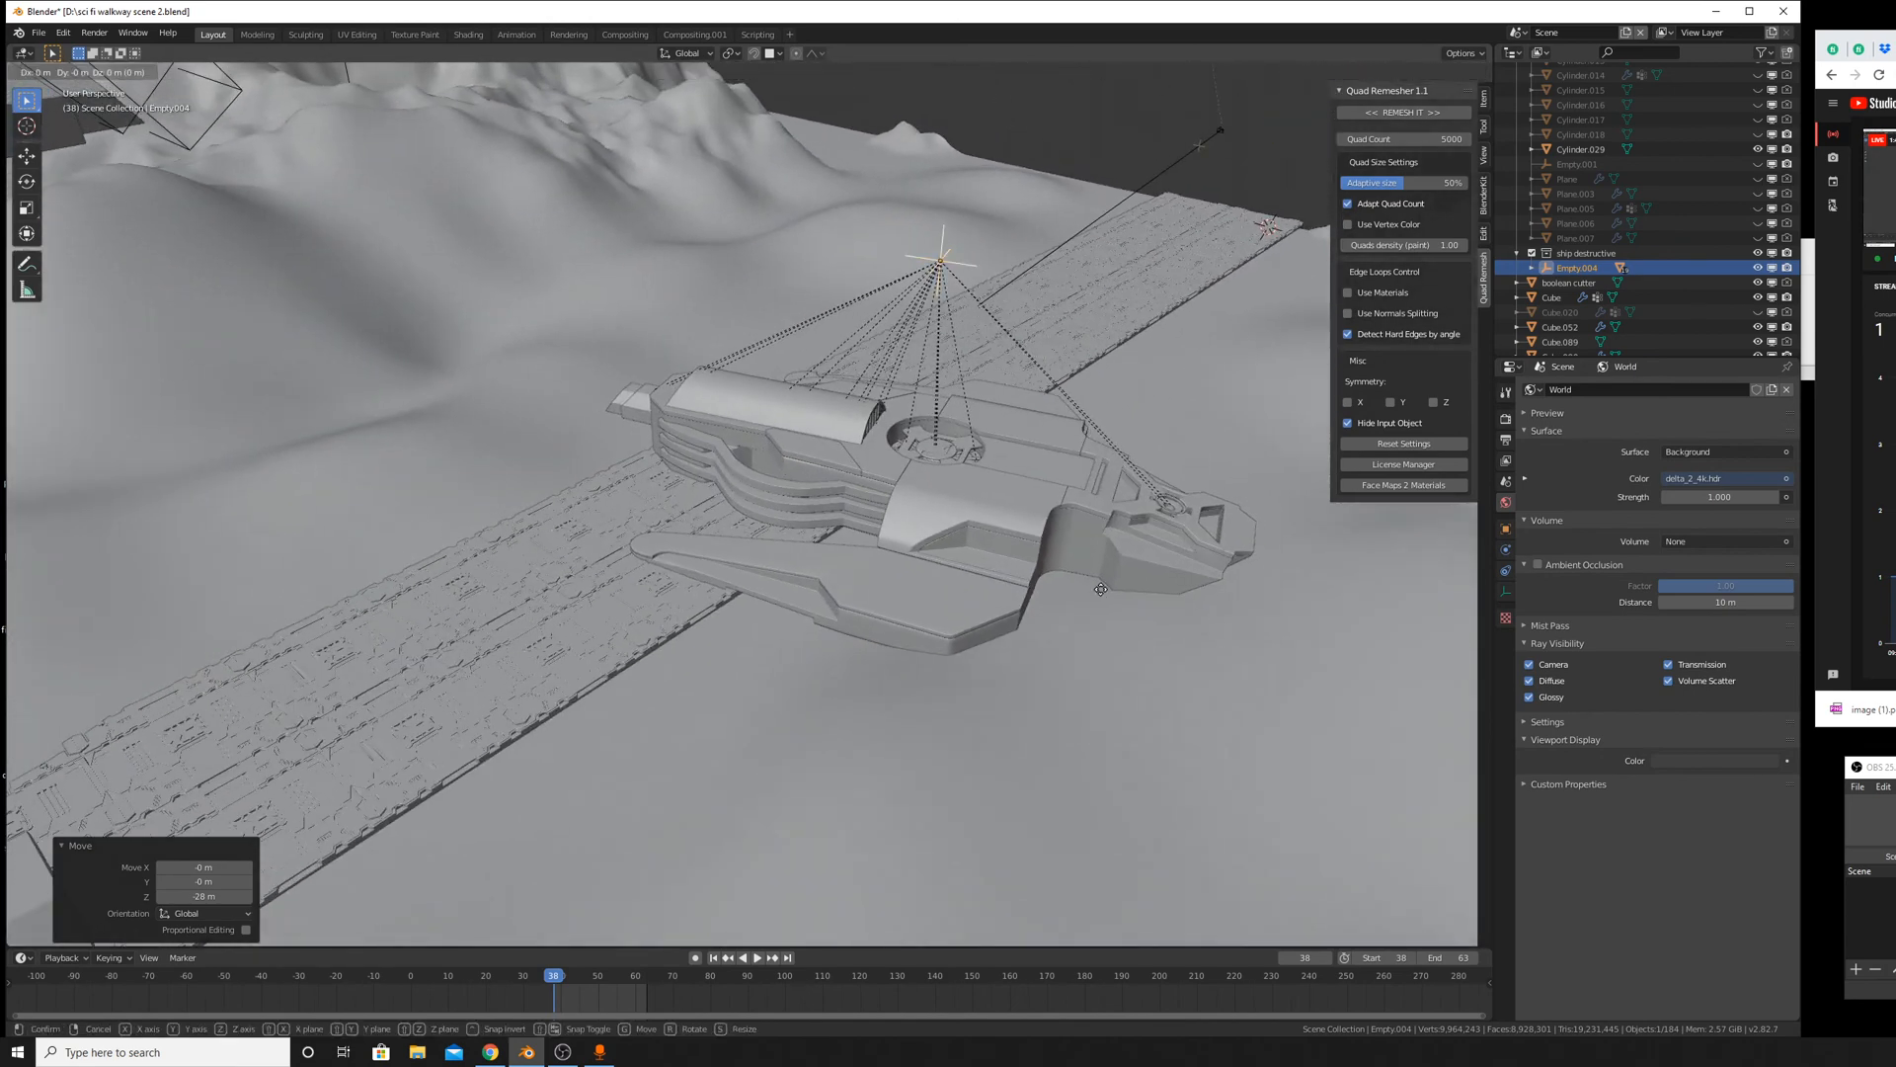
pyautogui.click(956, 533)
# Rotate the ship's empty about 1.64° around Z and move it about 31.4 m along Y.
pyautogui.moveTo(956, 533); pyautogui.dragTo(873, 553, button='middle')
pyautogui.press('r')
pyautogui.press('z')
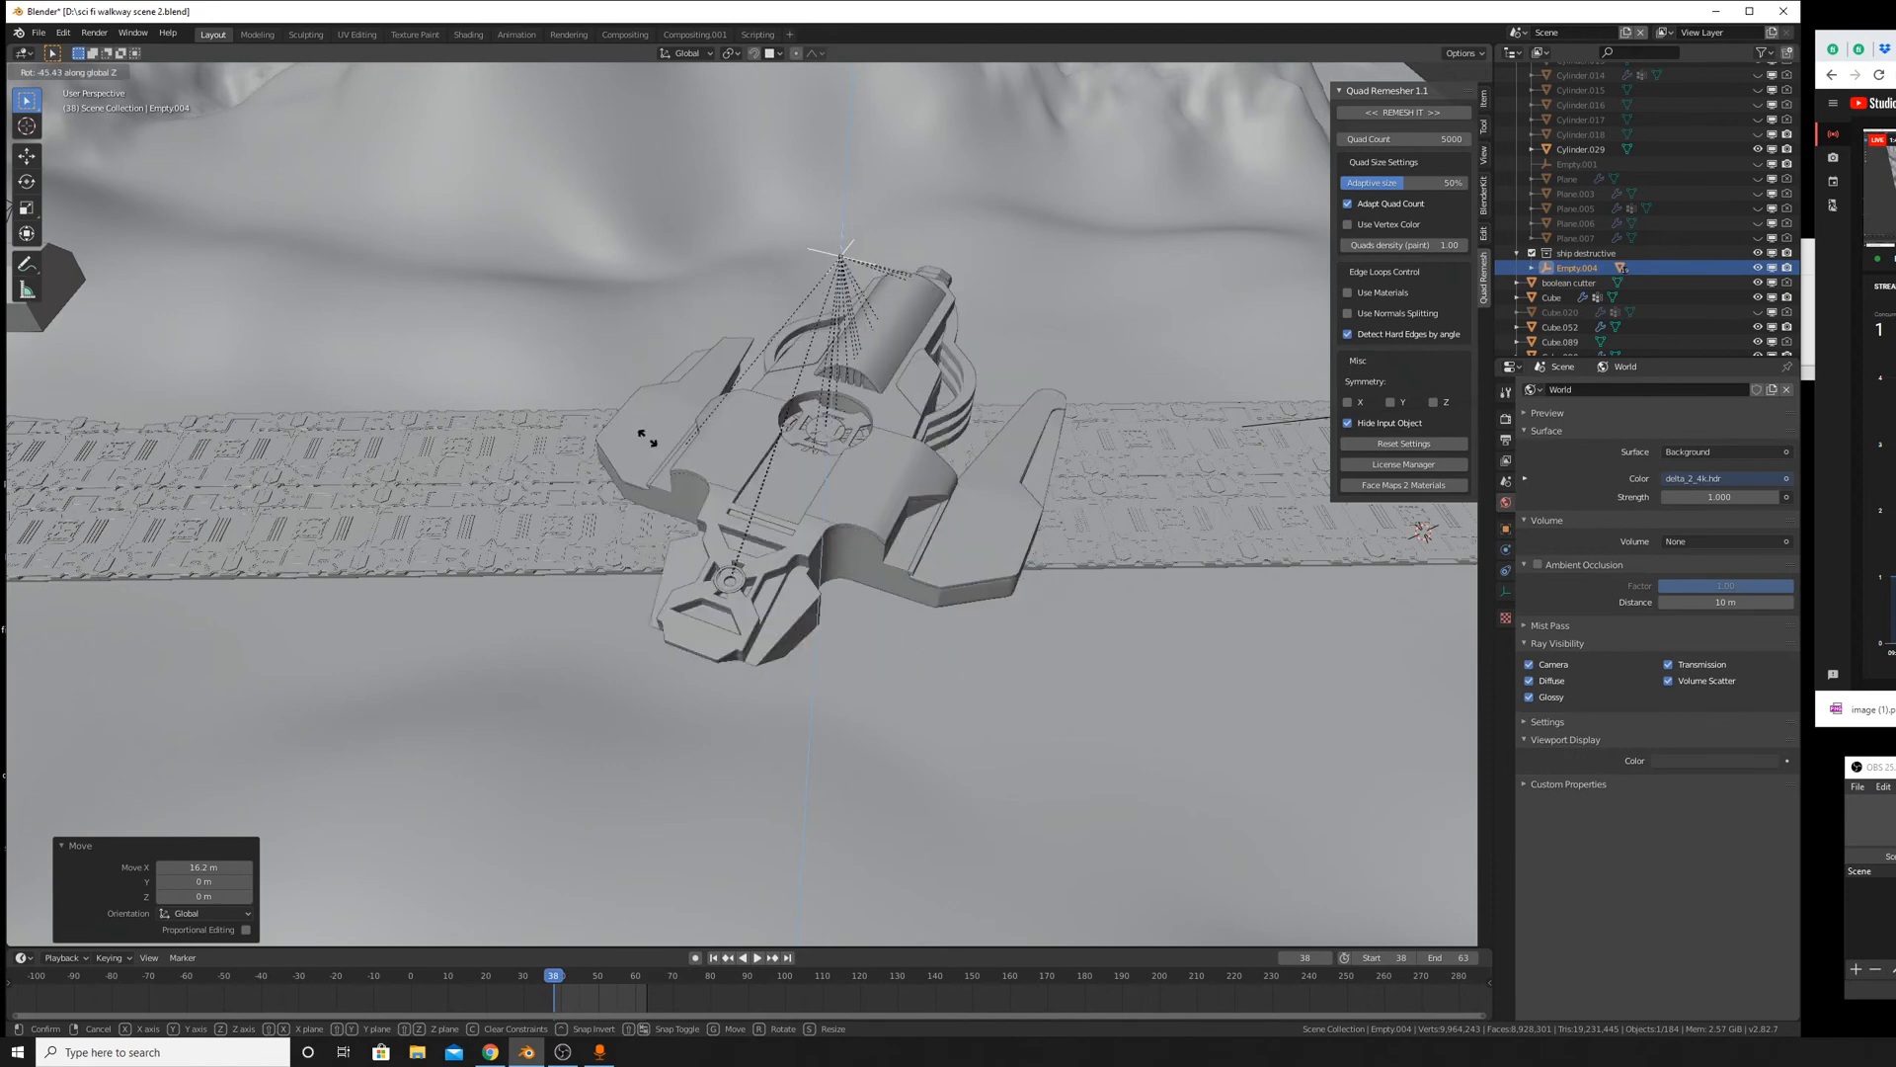
pyautogui.click(944, 458)
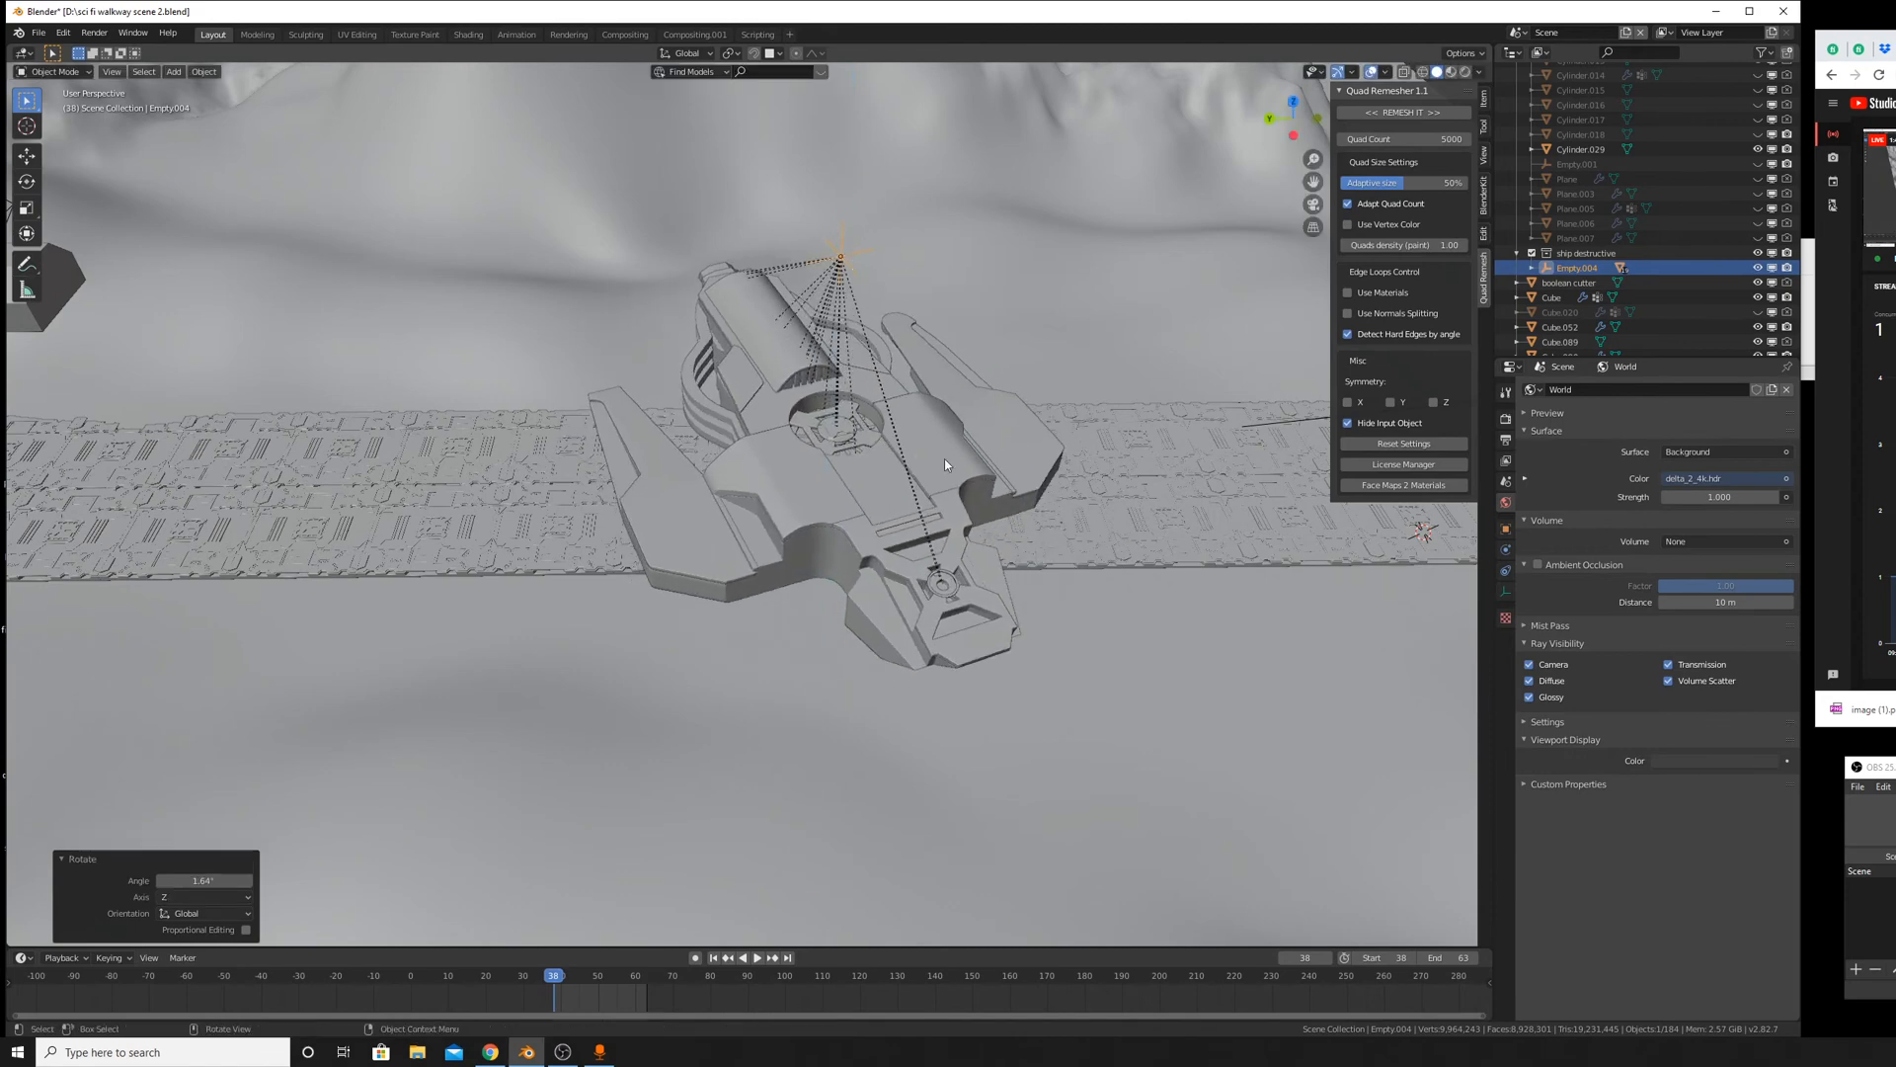
pyautogui.moveTo(945, 458); pyautogui.dragTo(1027, 470, button='middle')
pyautogui.press('g')
pyautogui.press('y')
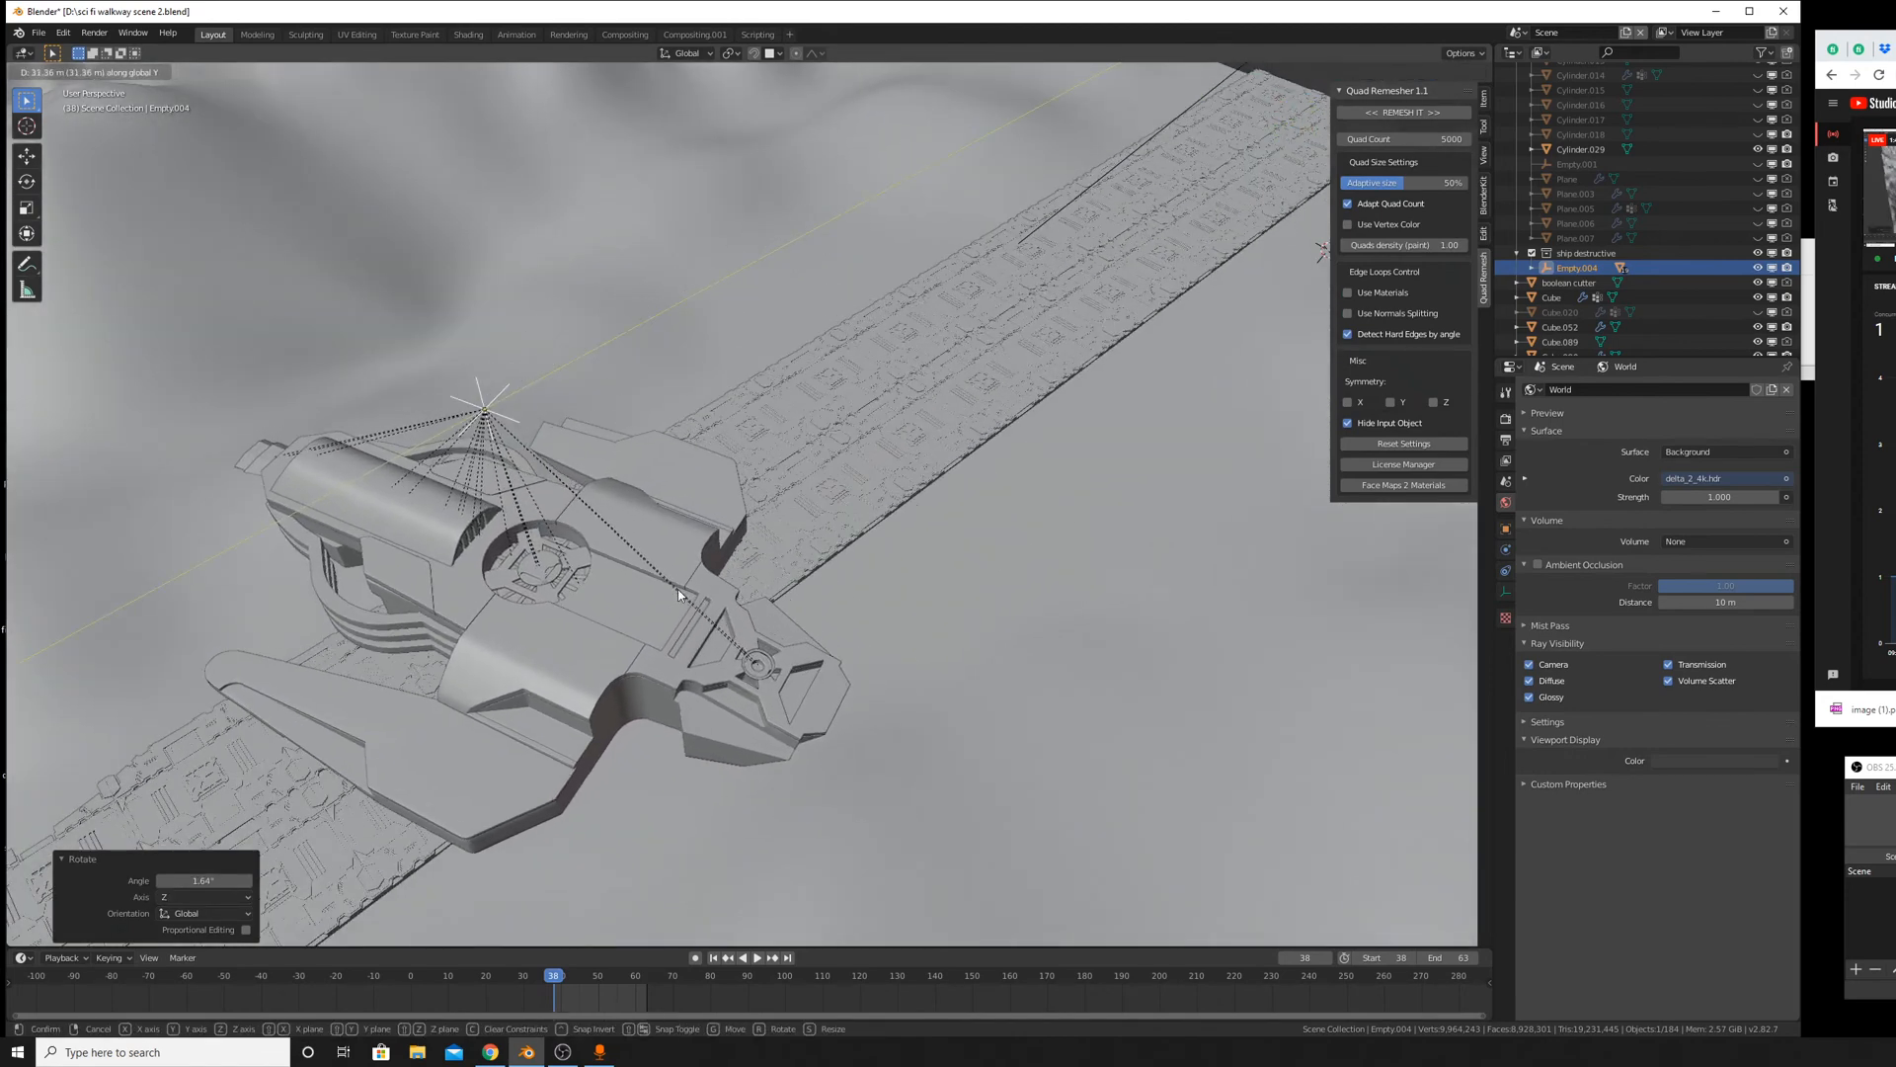
pyautogui.click(612, 642)
# Rotate the ship's empty about 72.9° around Z to line the hull up with the walkway.
pyautogui.press('r')
pyautogui.press('z')
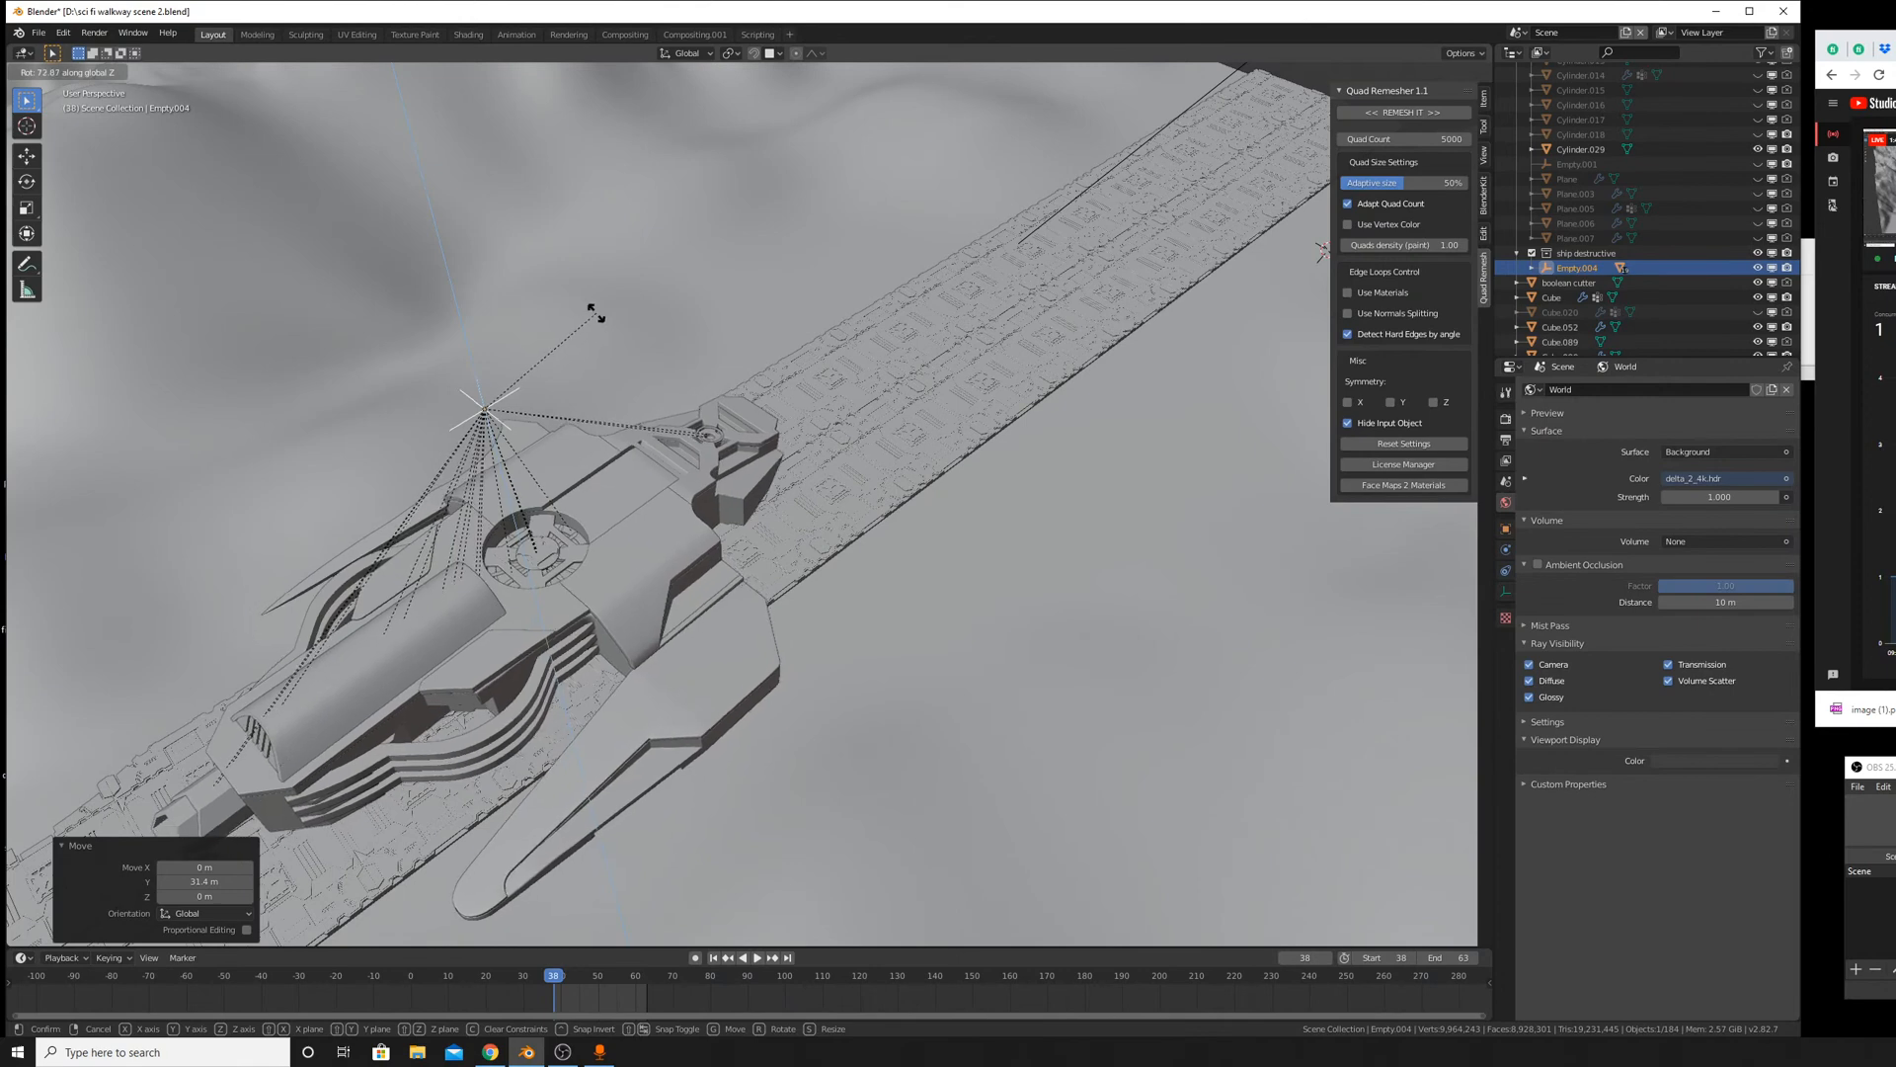
pyautogui.click(594, 314)
pyautogui.moveTo(594, 314); pyautogui.dragTo(492, 405, button='middle')
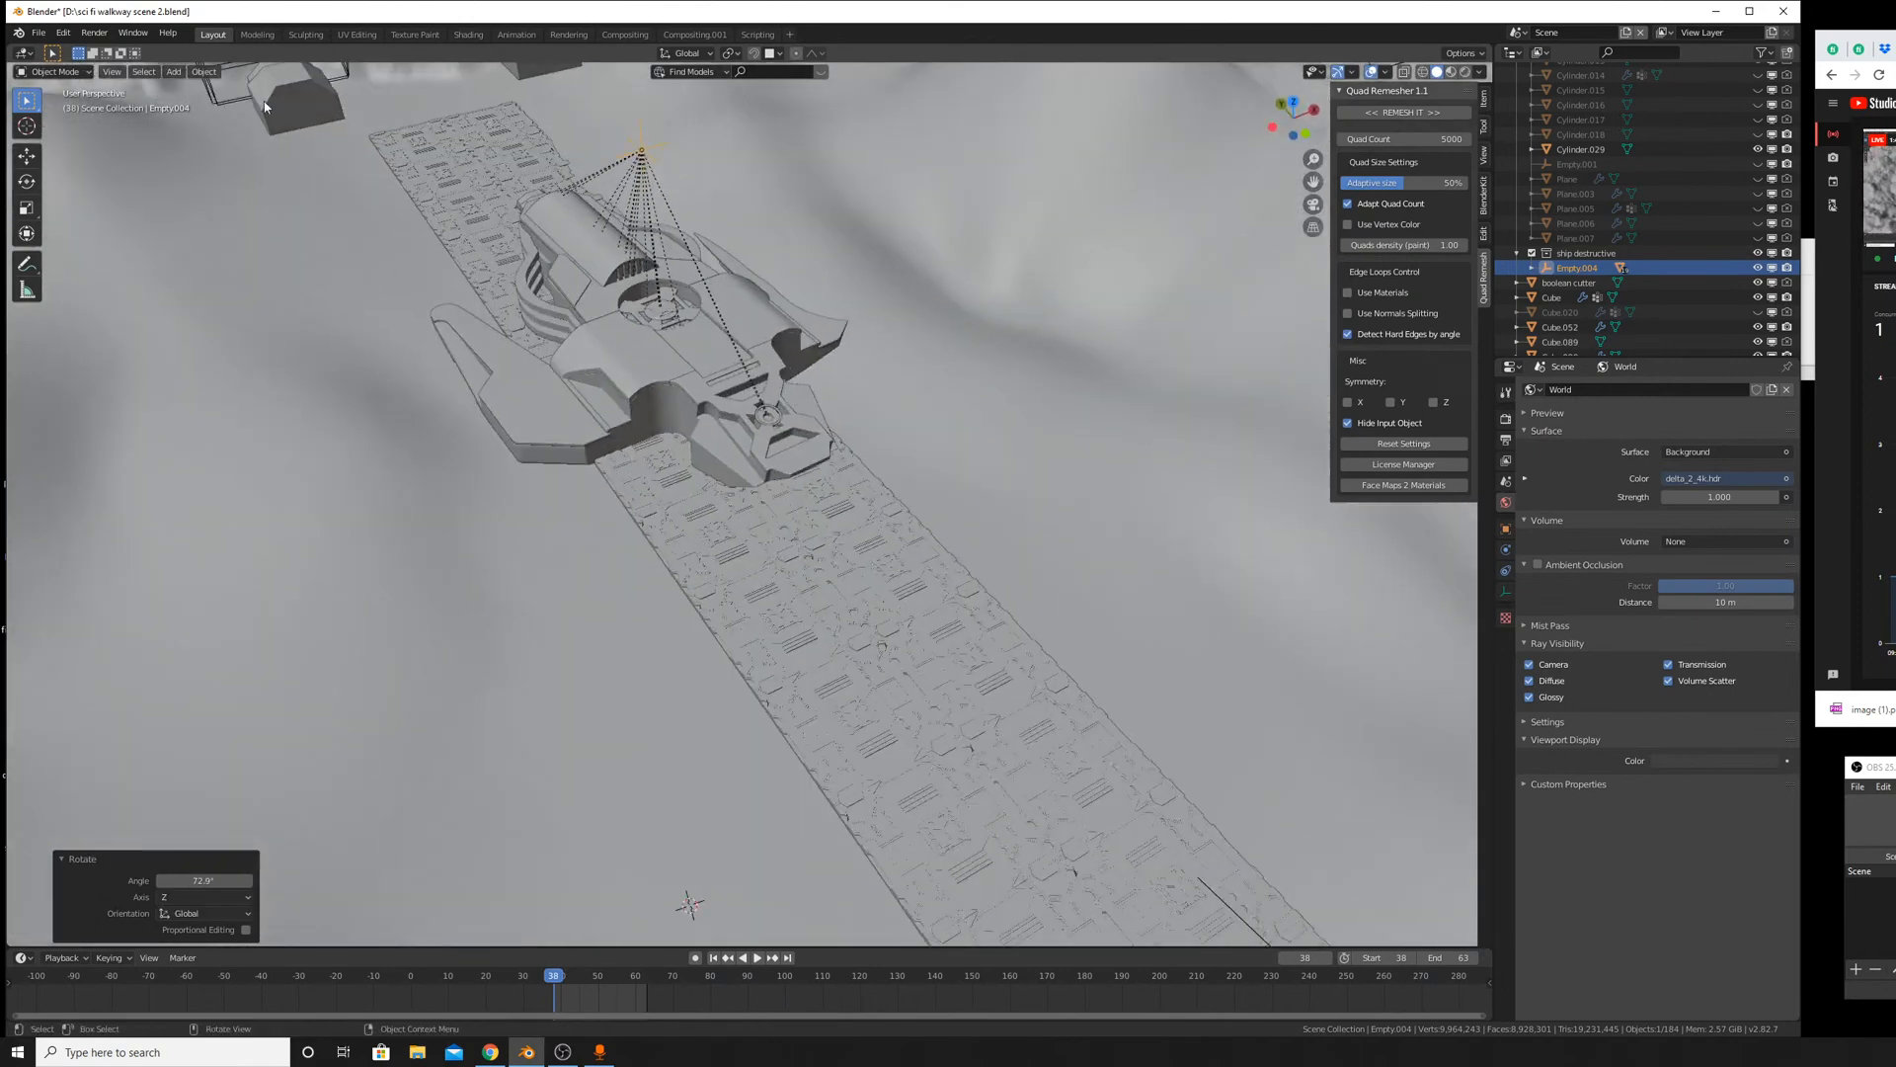
# Switch to the active camera's view and move the ship's empty about -58.6 m along Y, closer to the camera.
pyautogui.click(111, 71)
pyautogui.moveTo(175, 233)
pyautogui.click(286, 247)
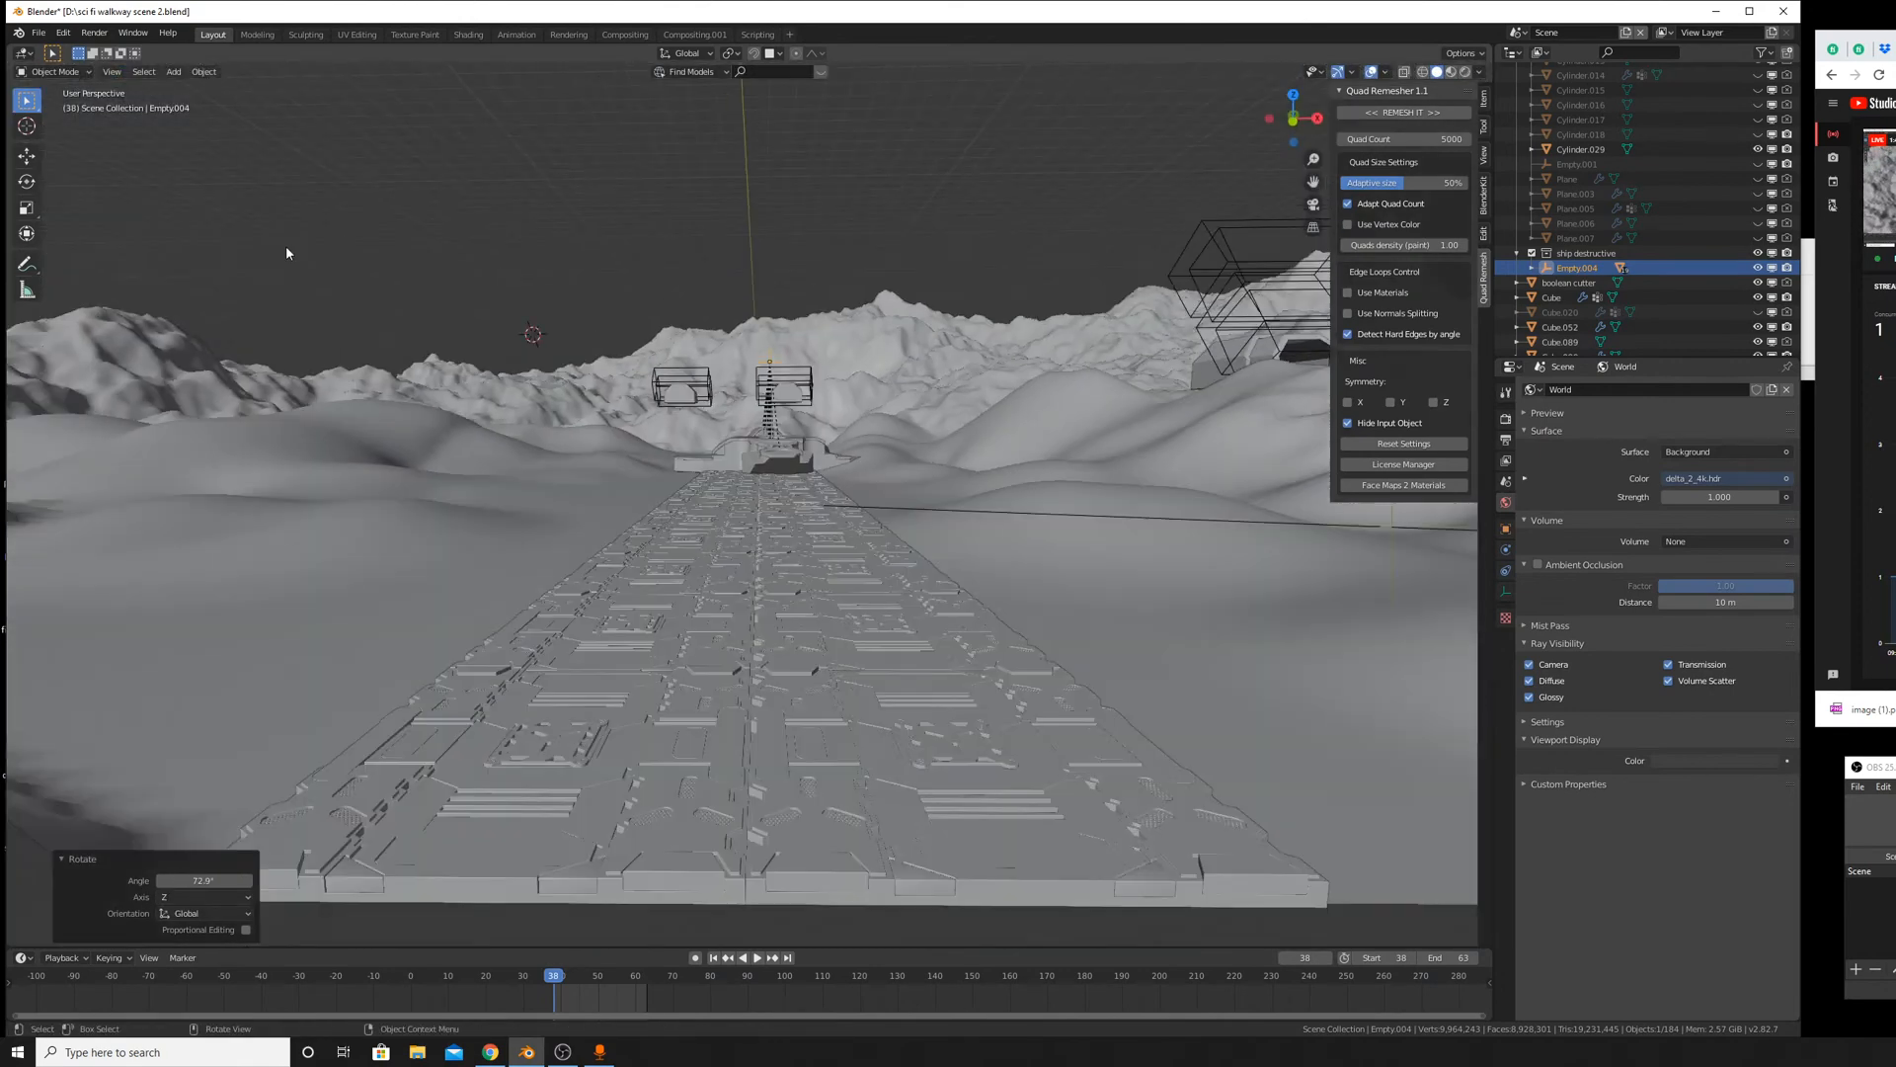
pyautogui.press('Home')
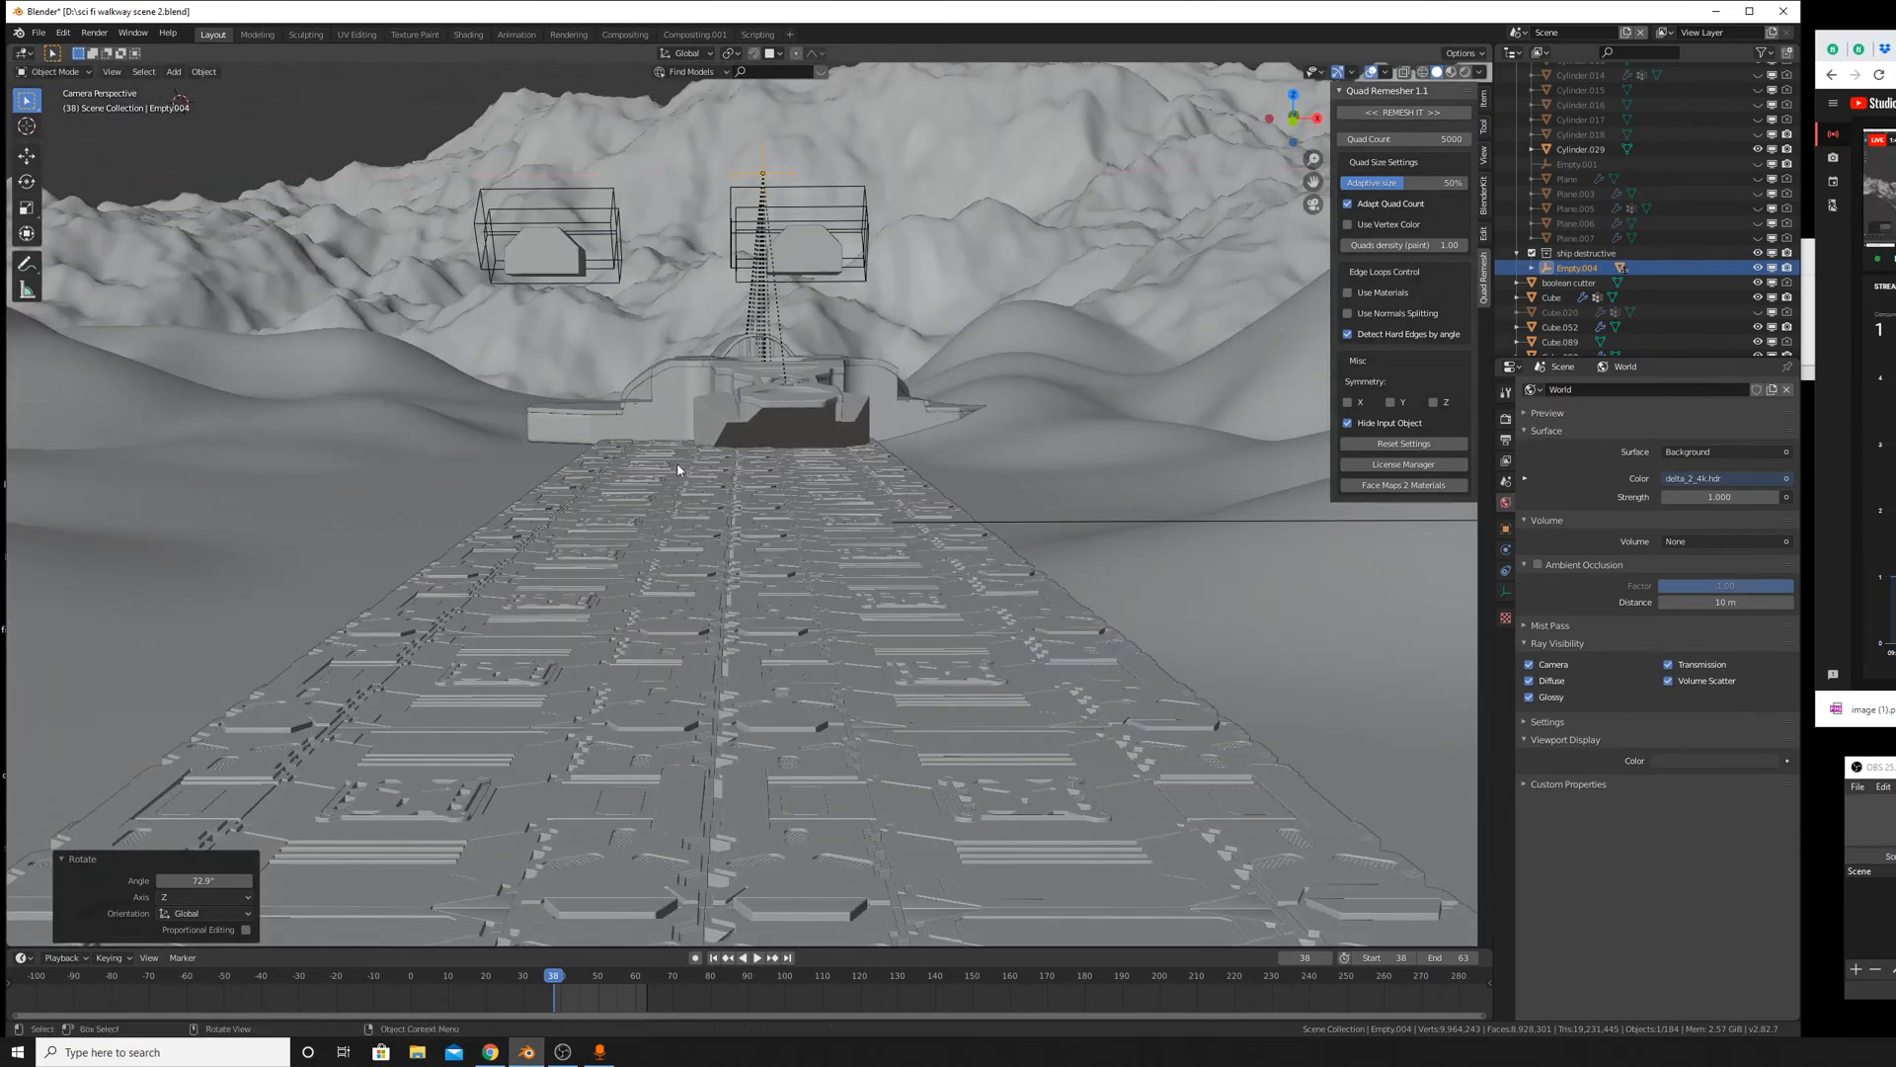
pyautogui.press('g')
pyautogui.press('y')
pyautogui.click(713, 440)
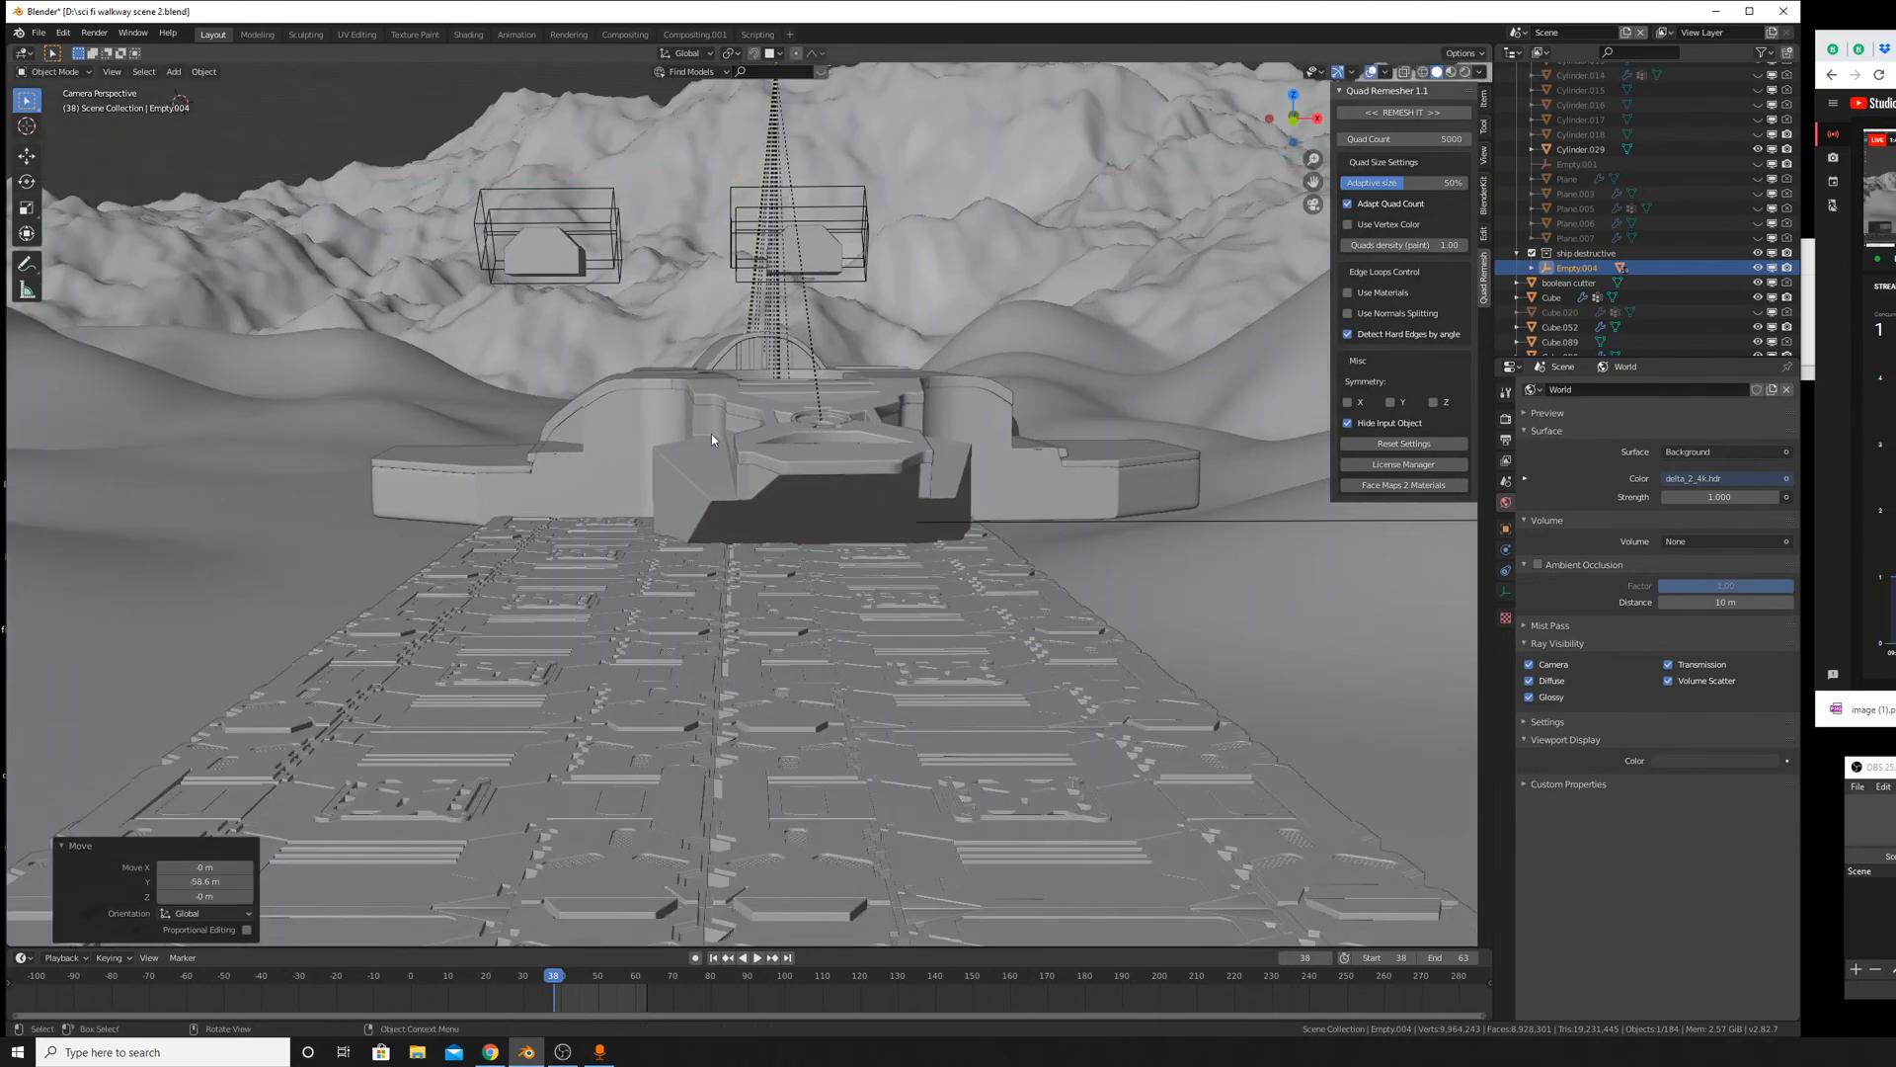
# Rotate the ship's empty about 51.1° around Z to show the hull from the side in the camera view.
pyautogui.press('r')
pyautogui.press('z')
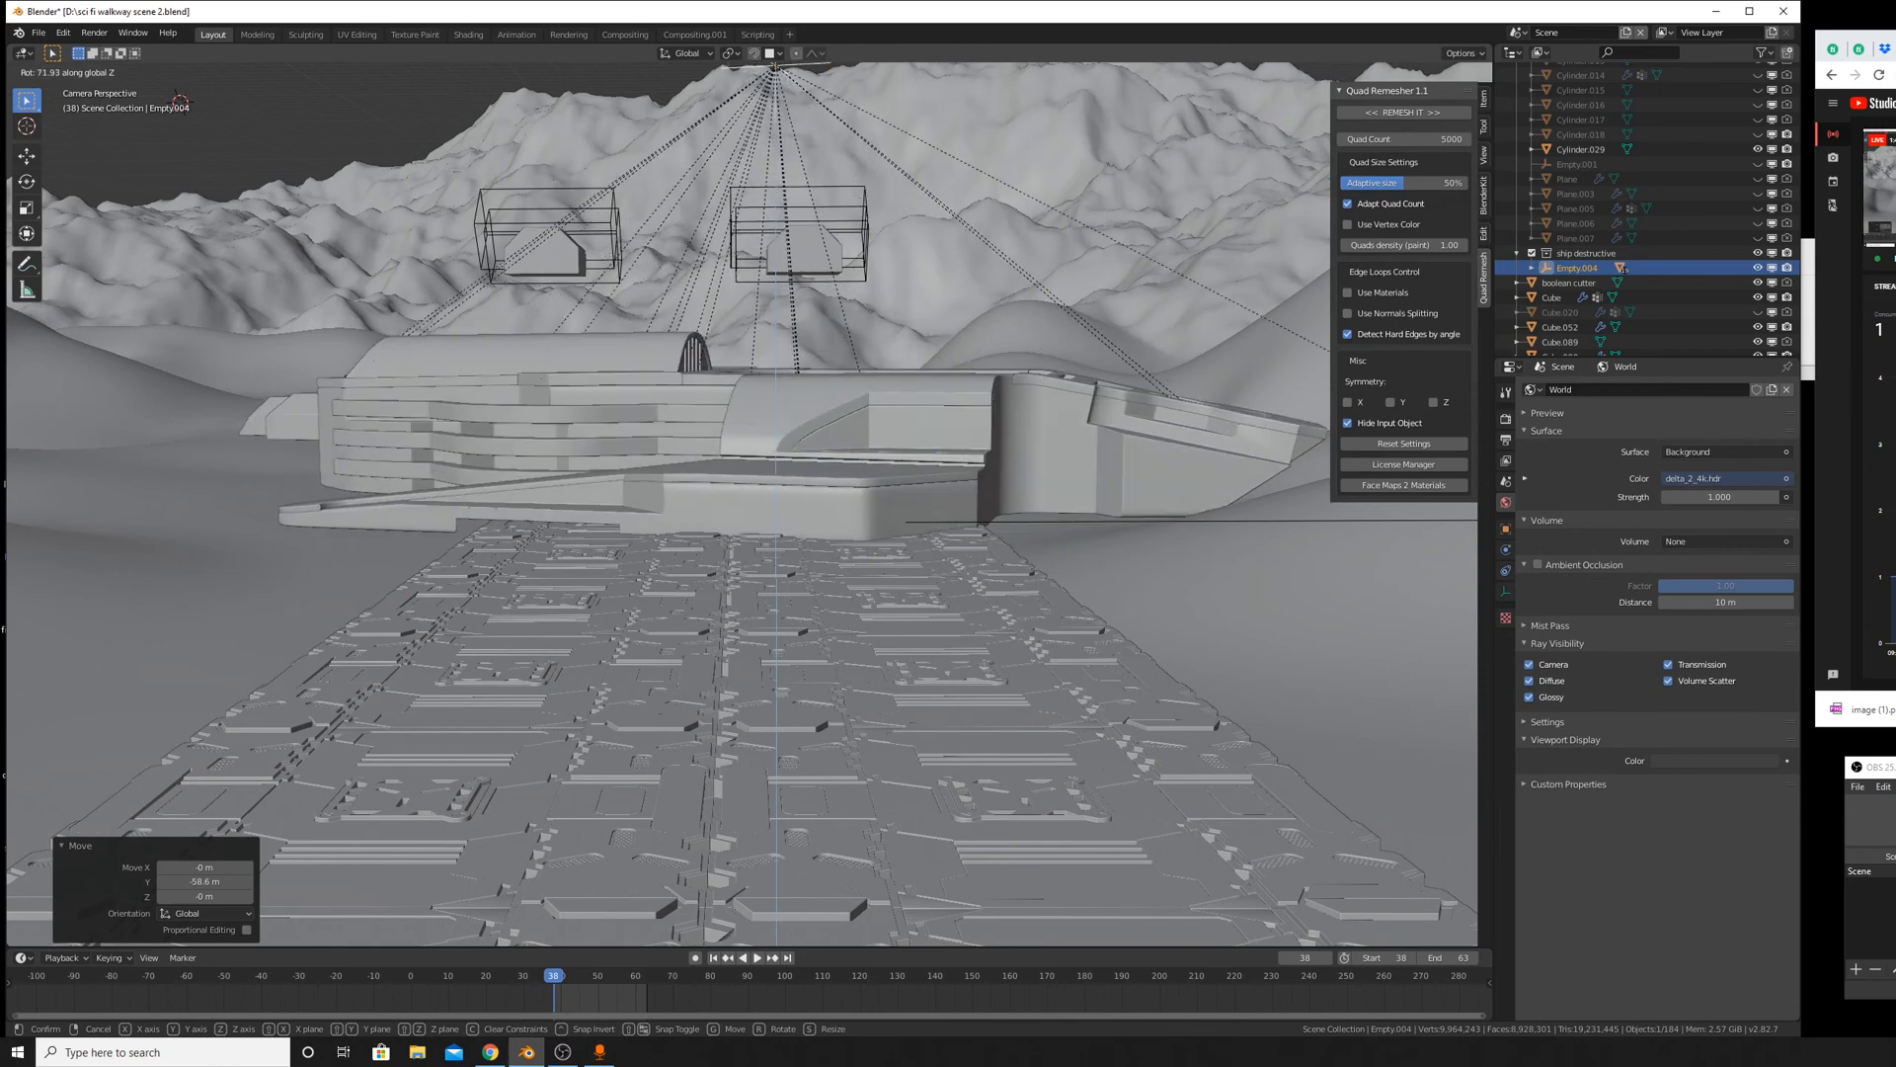
pyautogui.click(1162, 455)
pyautogui.press('g')
pyautogui.press('z')
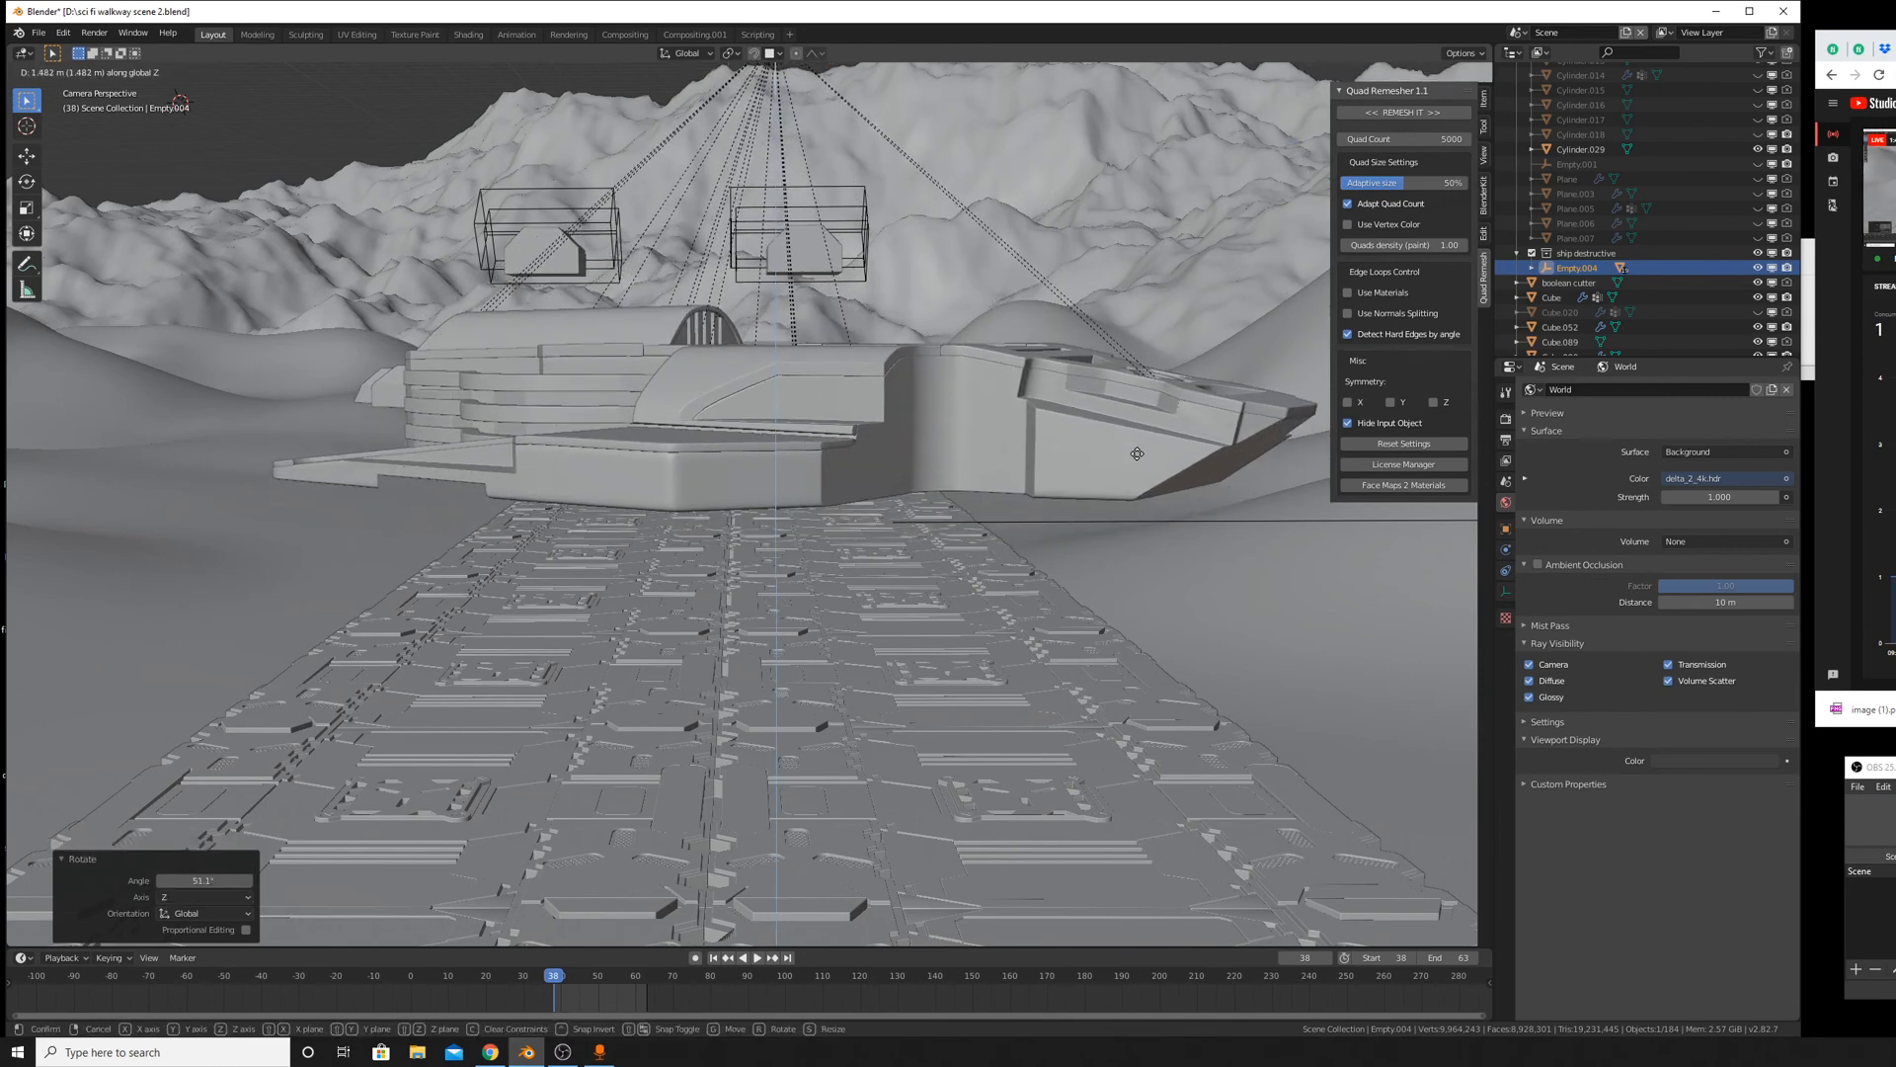
pyautogui.click(1128, 472)
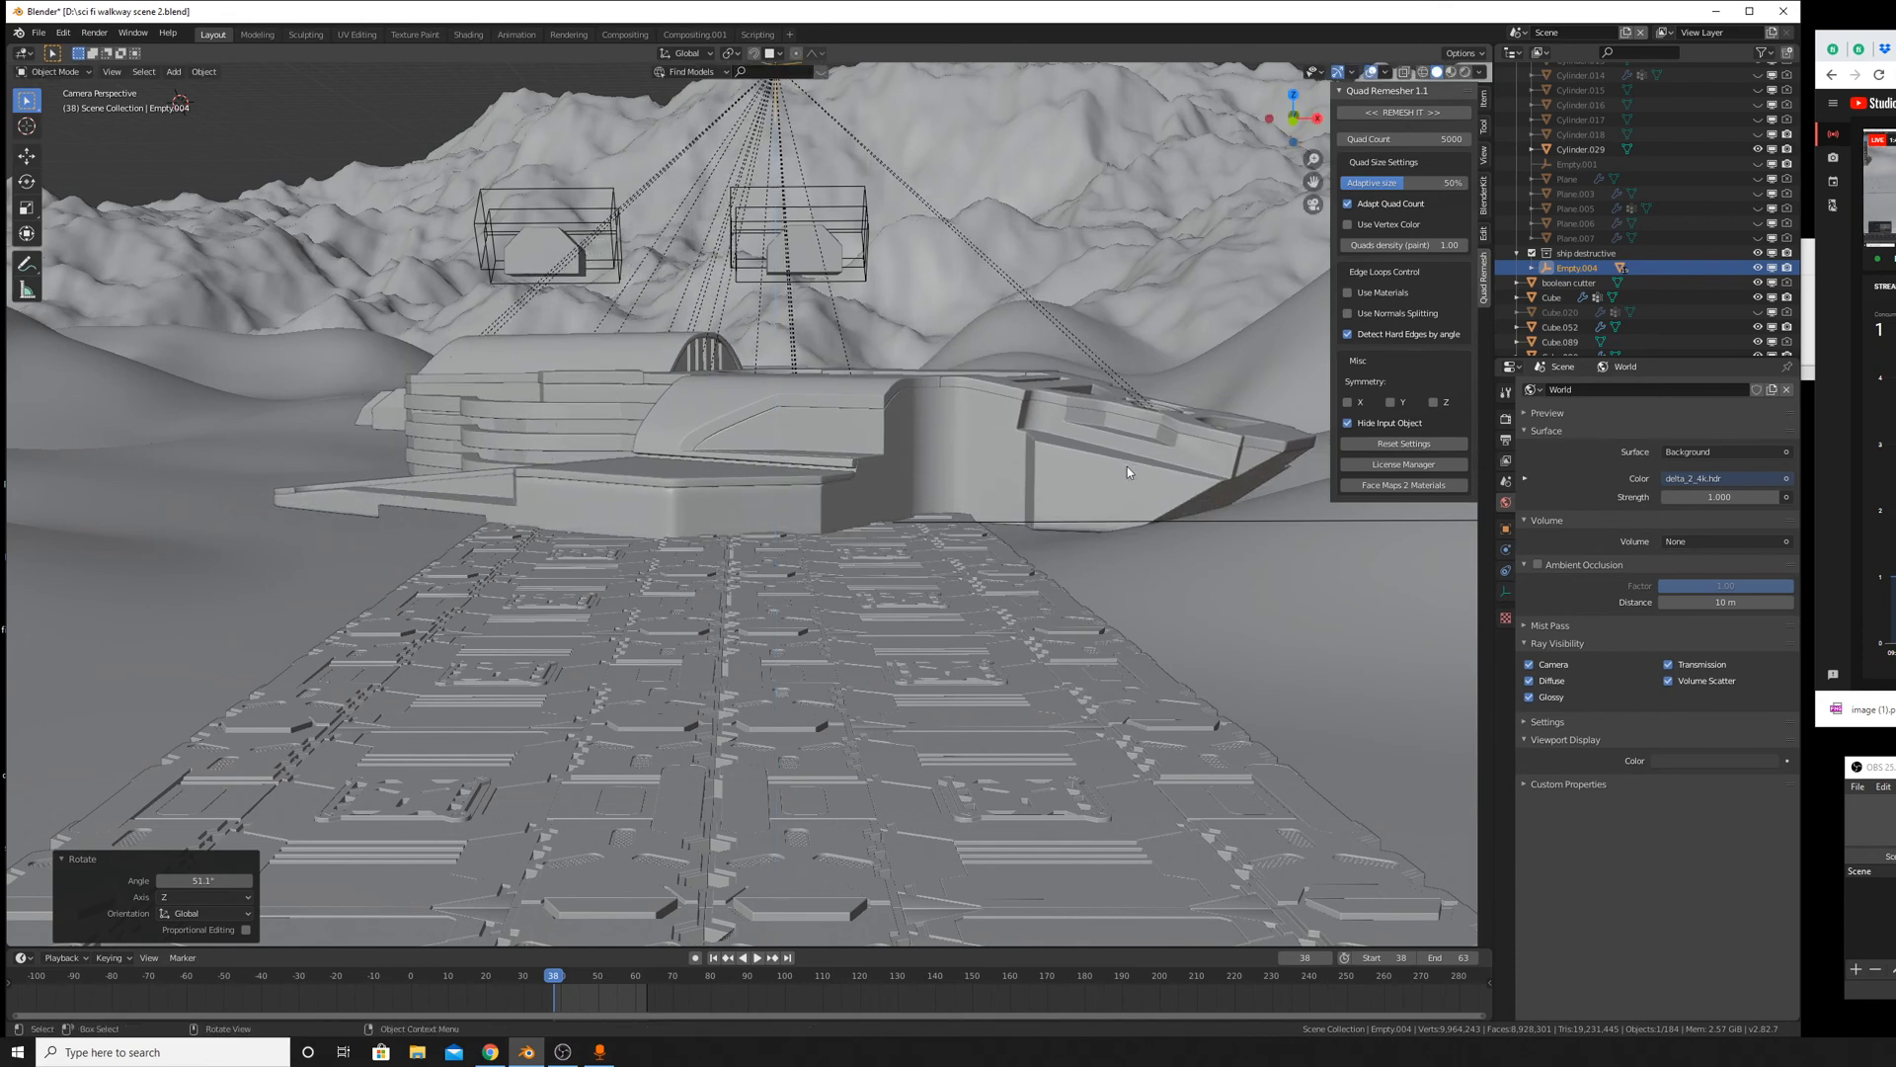
# Raise the ship 0.4 m along Z by its empty.
pyautogui.press('g')
pyautogui.press('z')
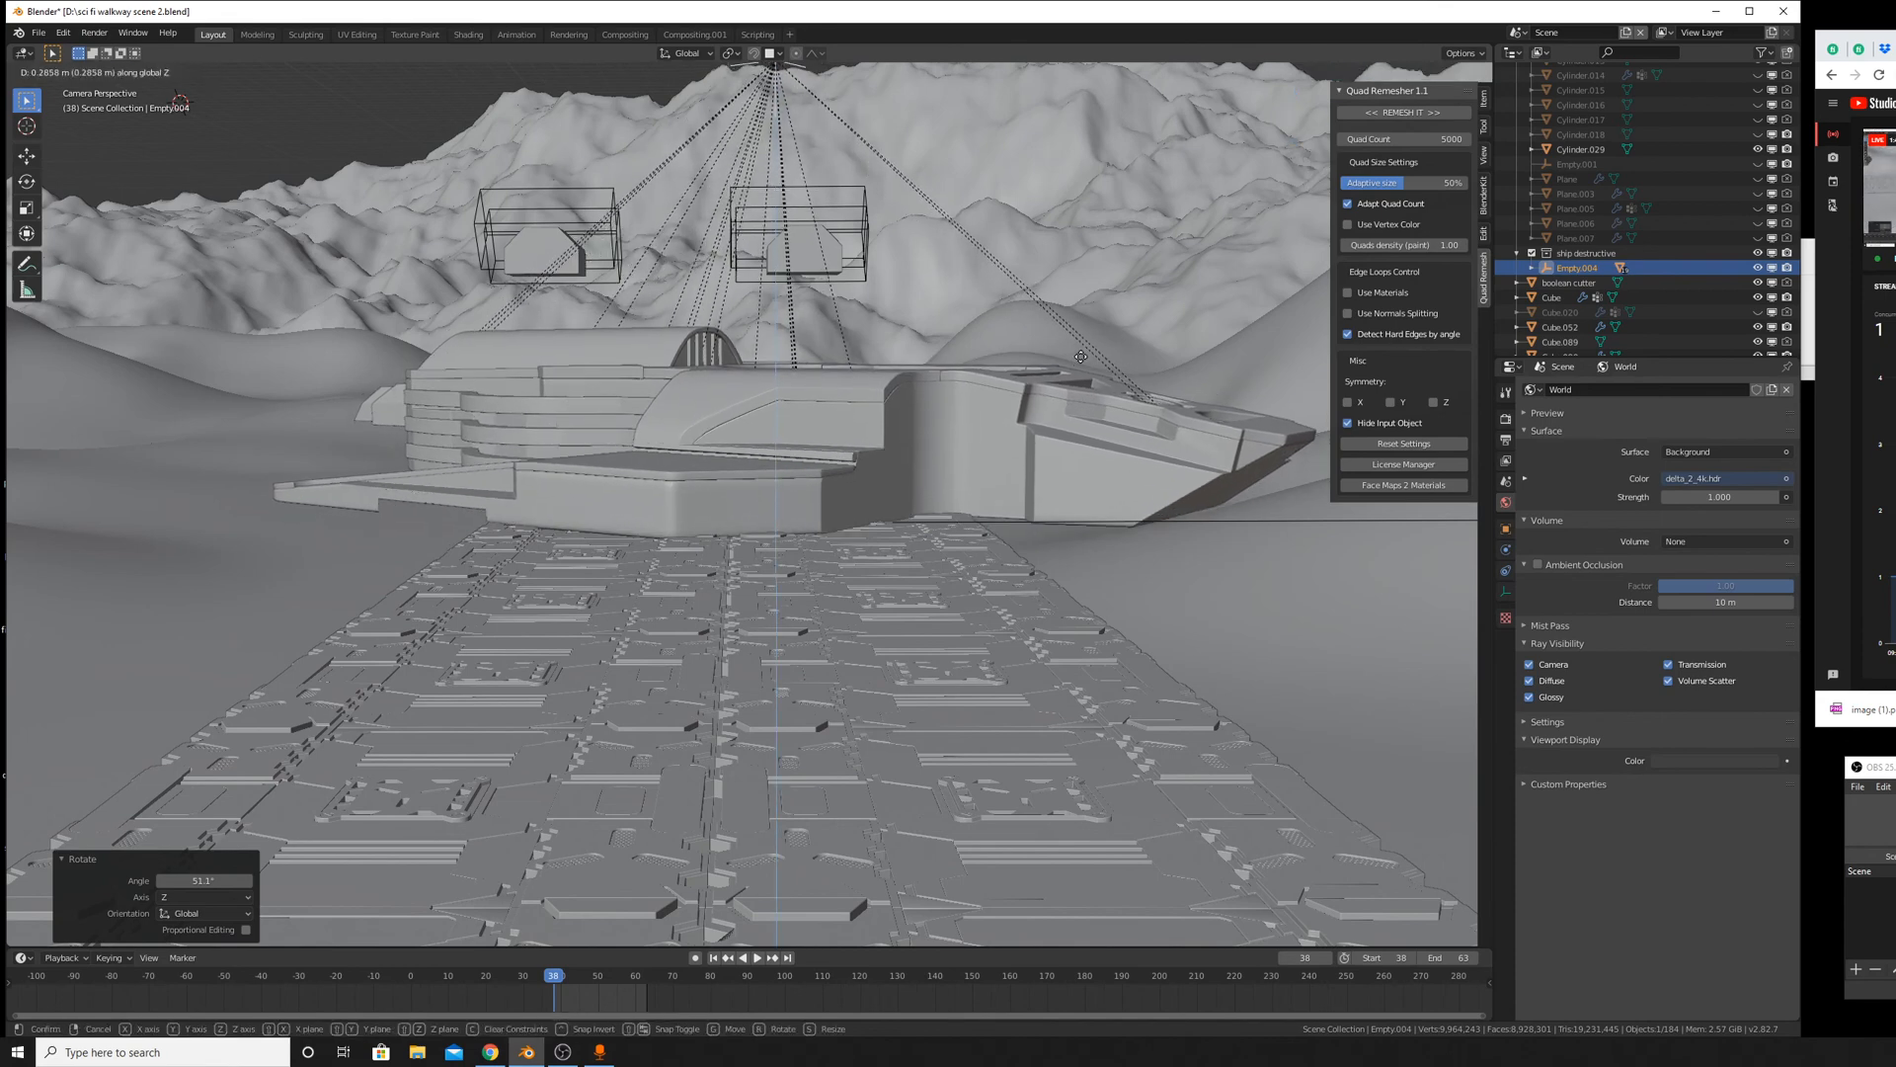
pyautogui.write('0.4')
pyautogui.press('Return')
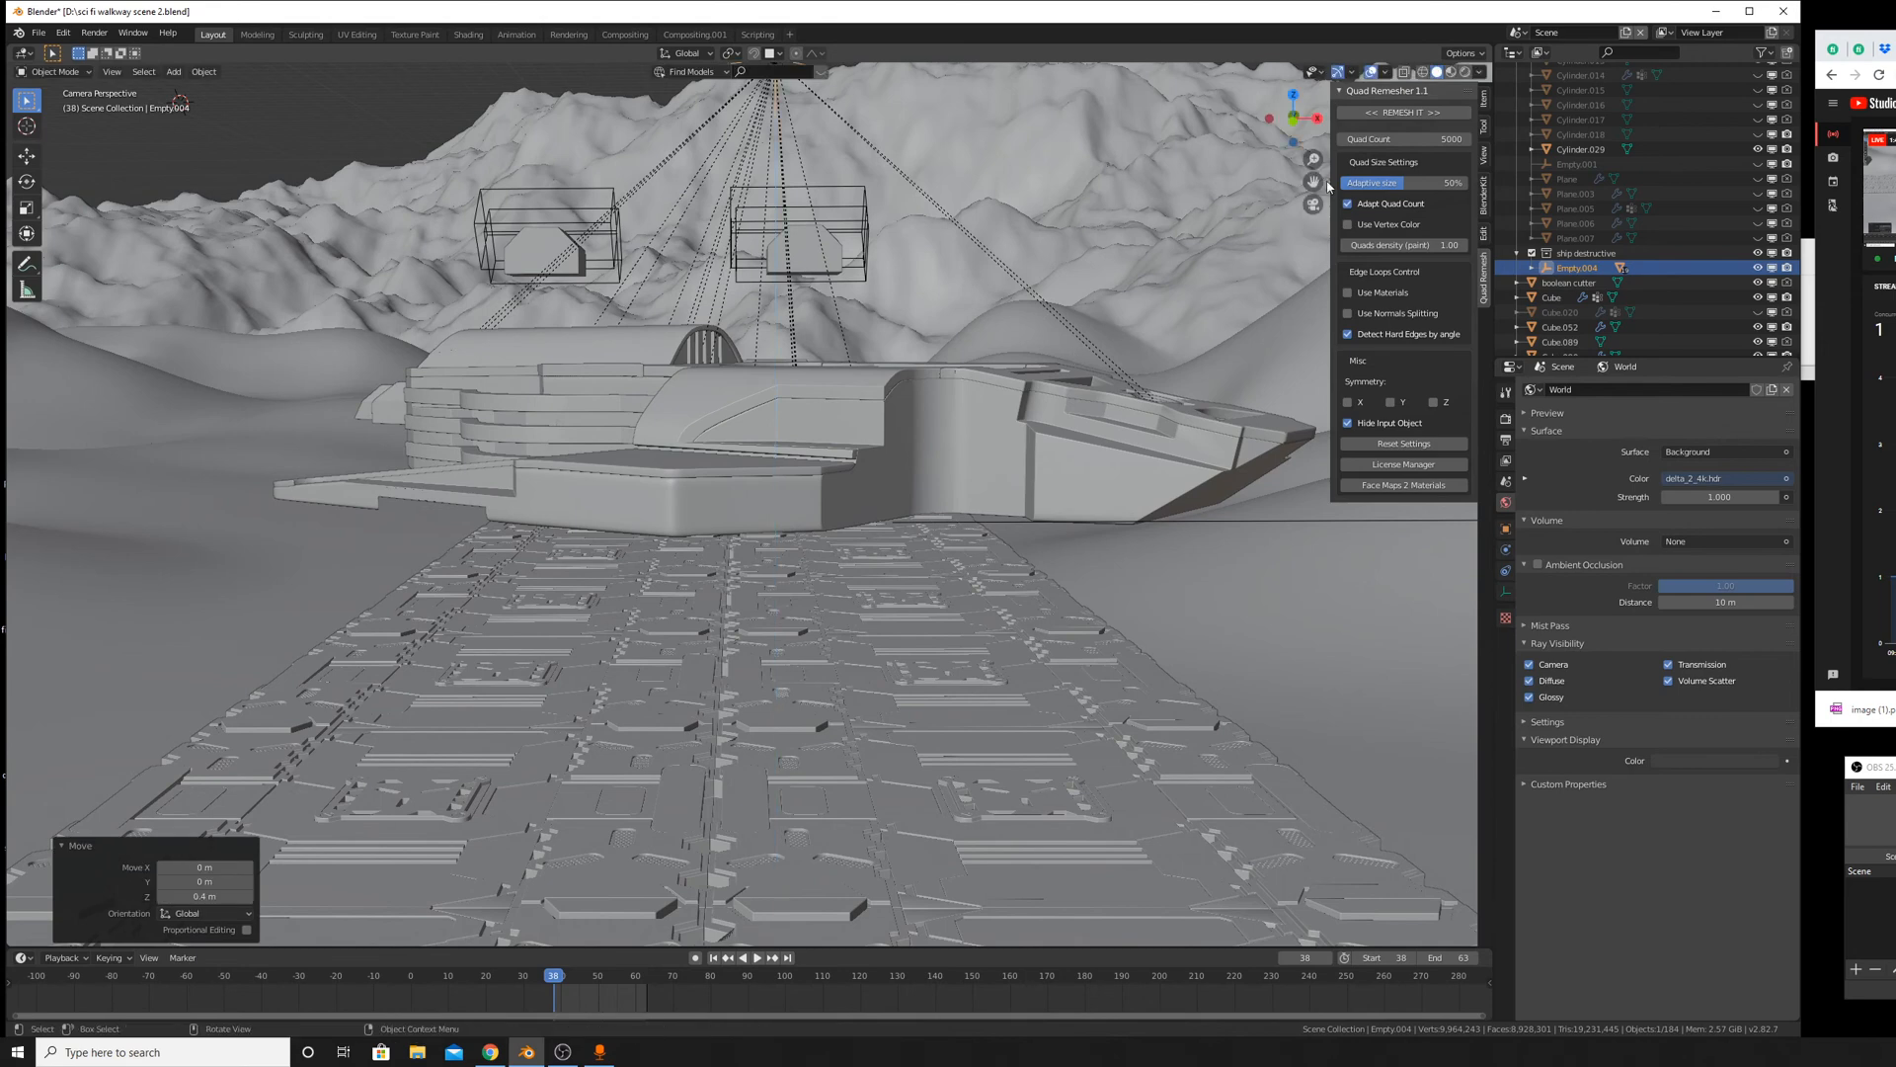
# Preview the whole camera frame in rendered shading and return to solid shading.
pyautogui.click(1466, 72)
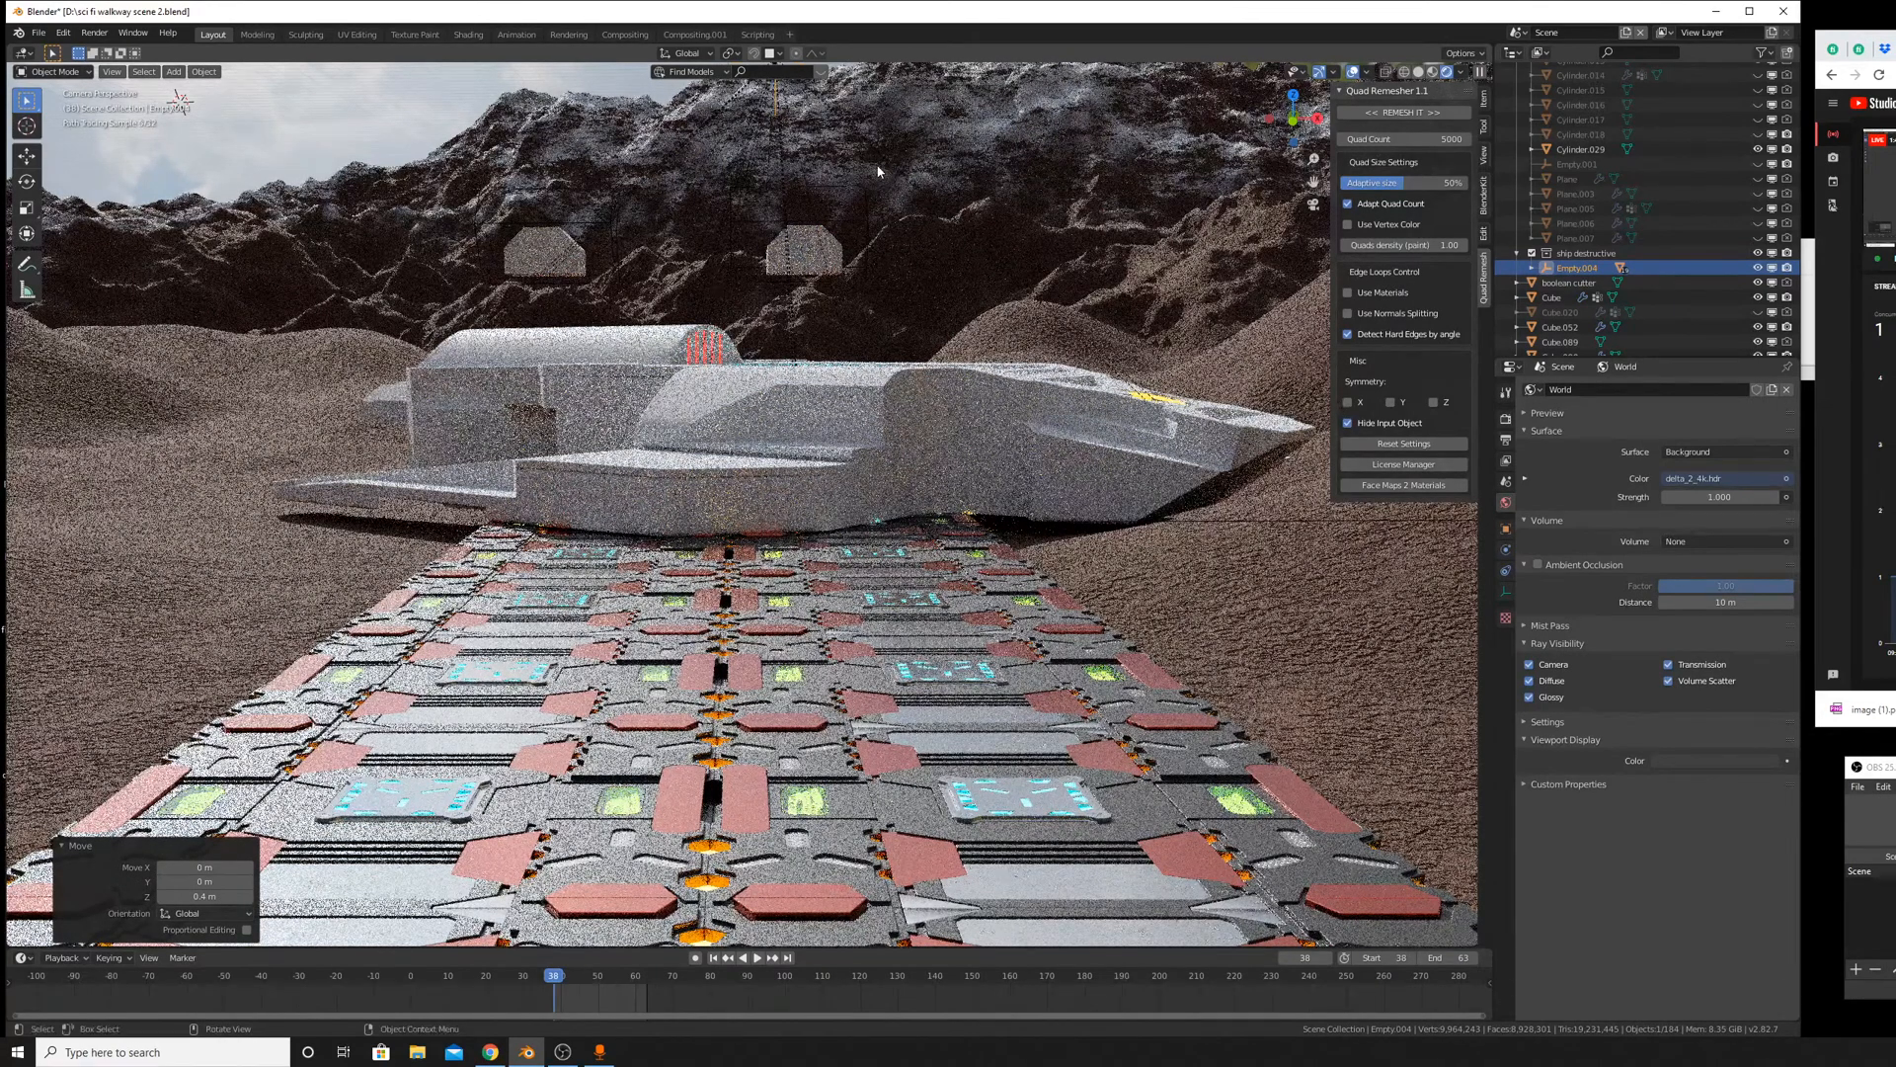
pyautogui.scroll(-2, 877, 171)
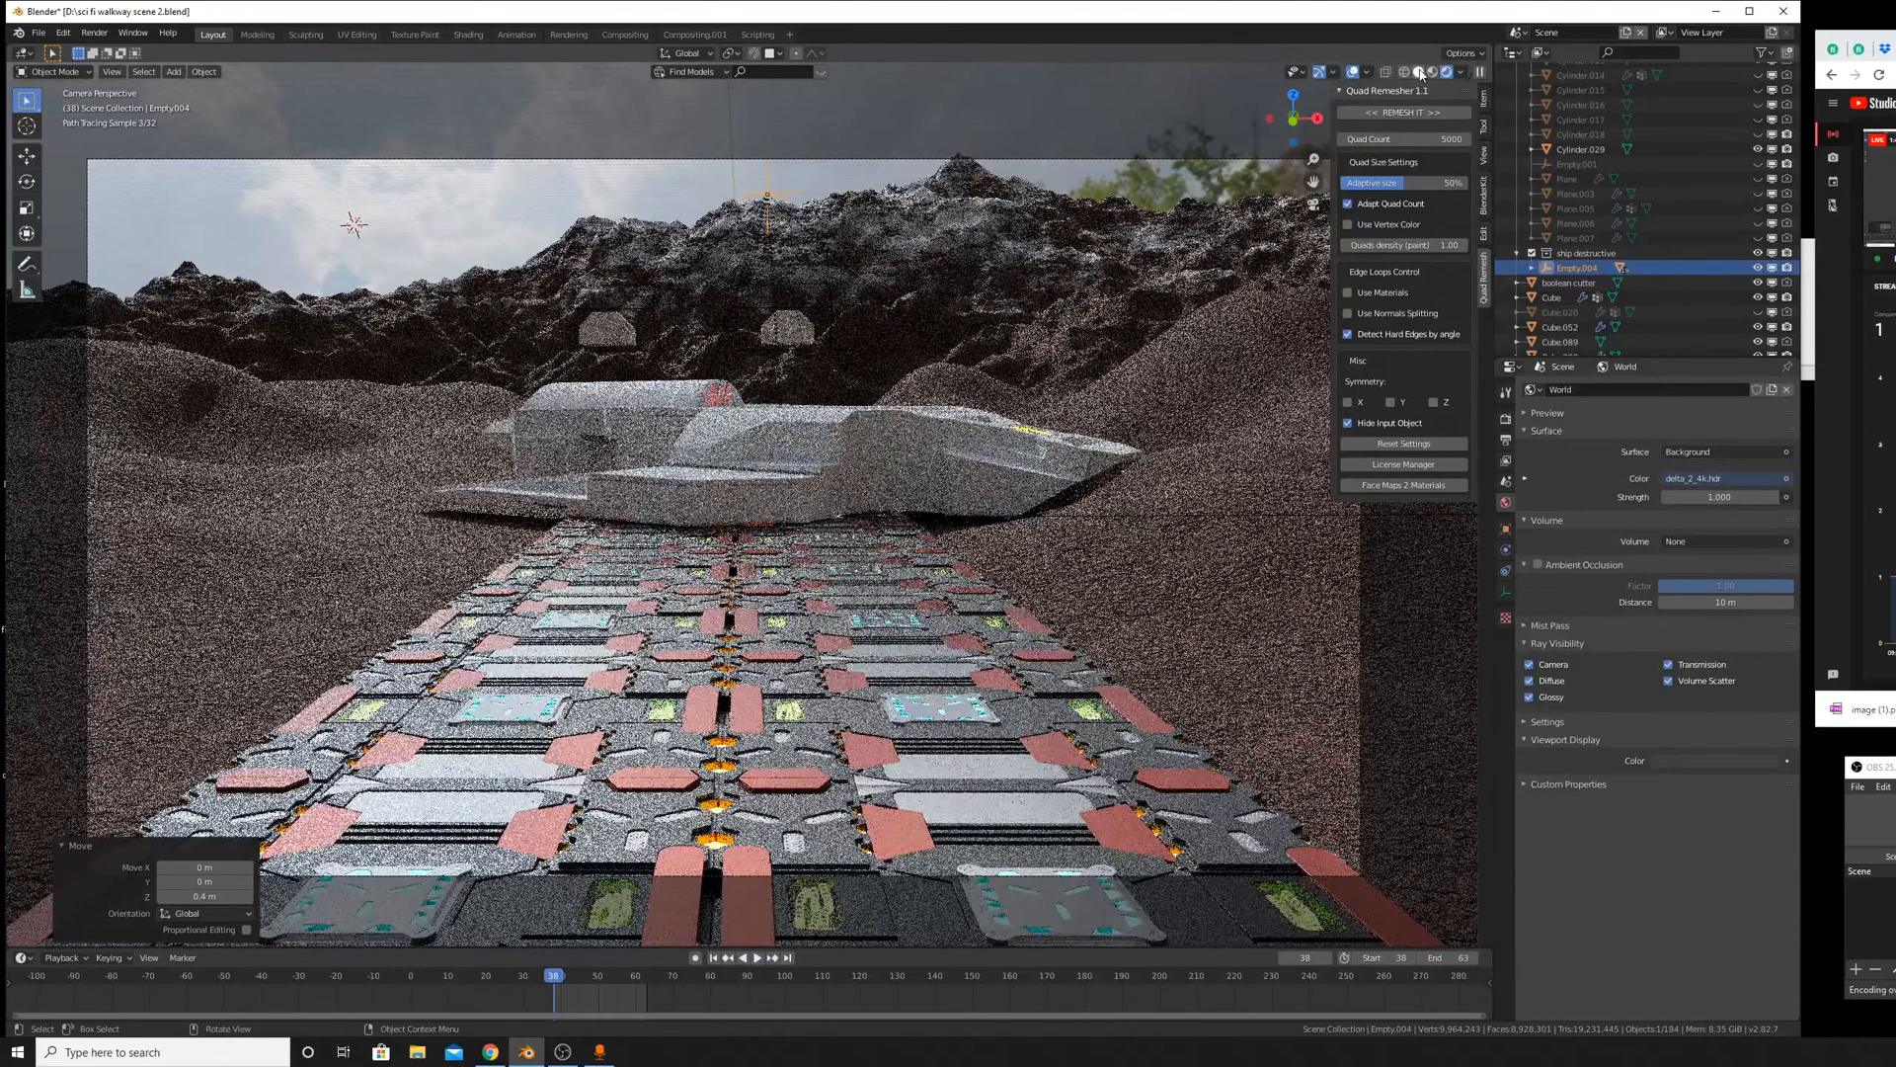
pyautogui.click(1419, 73)
# Hide the nearer group of leftover boxes and wireframe cutters floating beside the walkway.
pyautogui.moveTo(776, 205)
pyautogui.mouseDown(button='middle')
pyautogui.moveTo(829, 487)
pyautogui.moveTo(705, 472)
pyautogui.moveTo(776, 514)
pyautogui.mouseUp(button='middle')
pyautogui.click(791, 553)
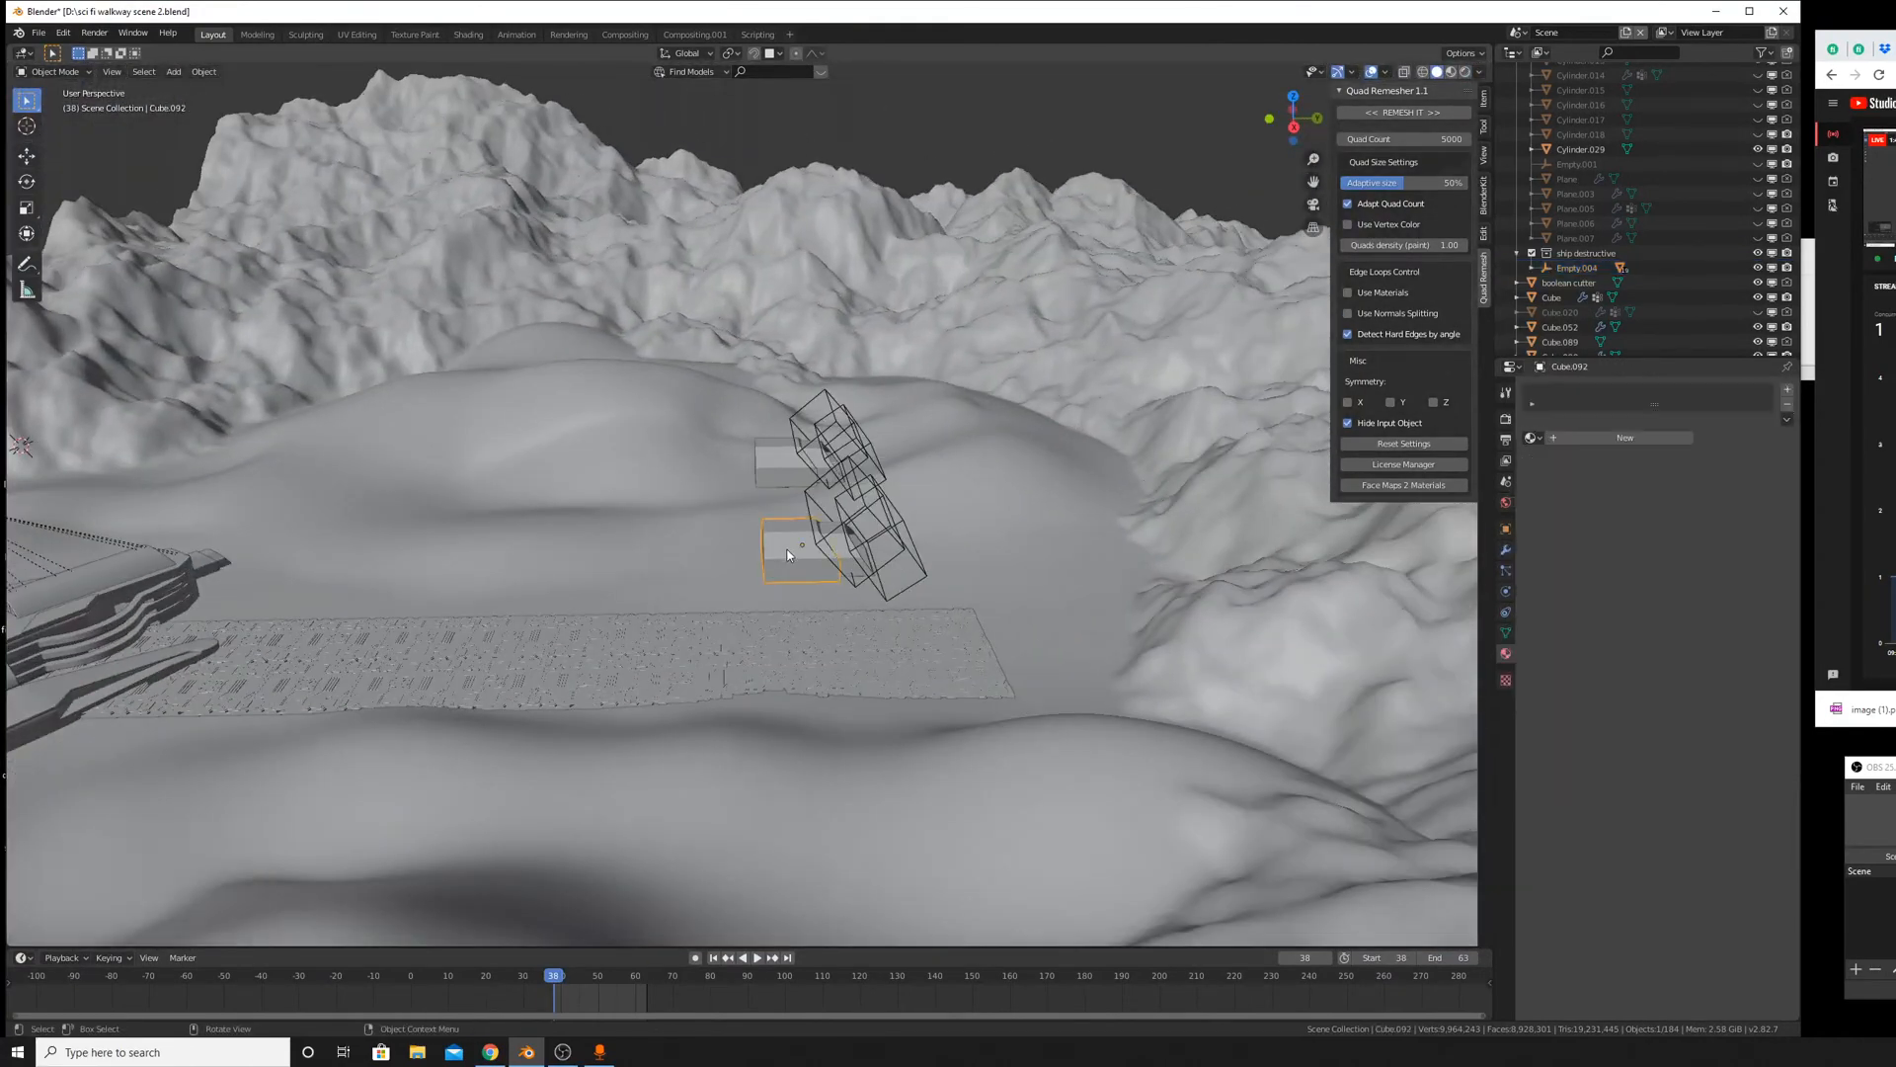
pyautogui.keyDown('shift'); pyautogui.click(845, 542); pyautogui.keyUp('shift')
pyautogui.keyDown('shift'); pyautogui.click(847, 541); pyautogui.keyUp('shift')
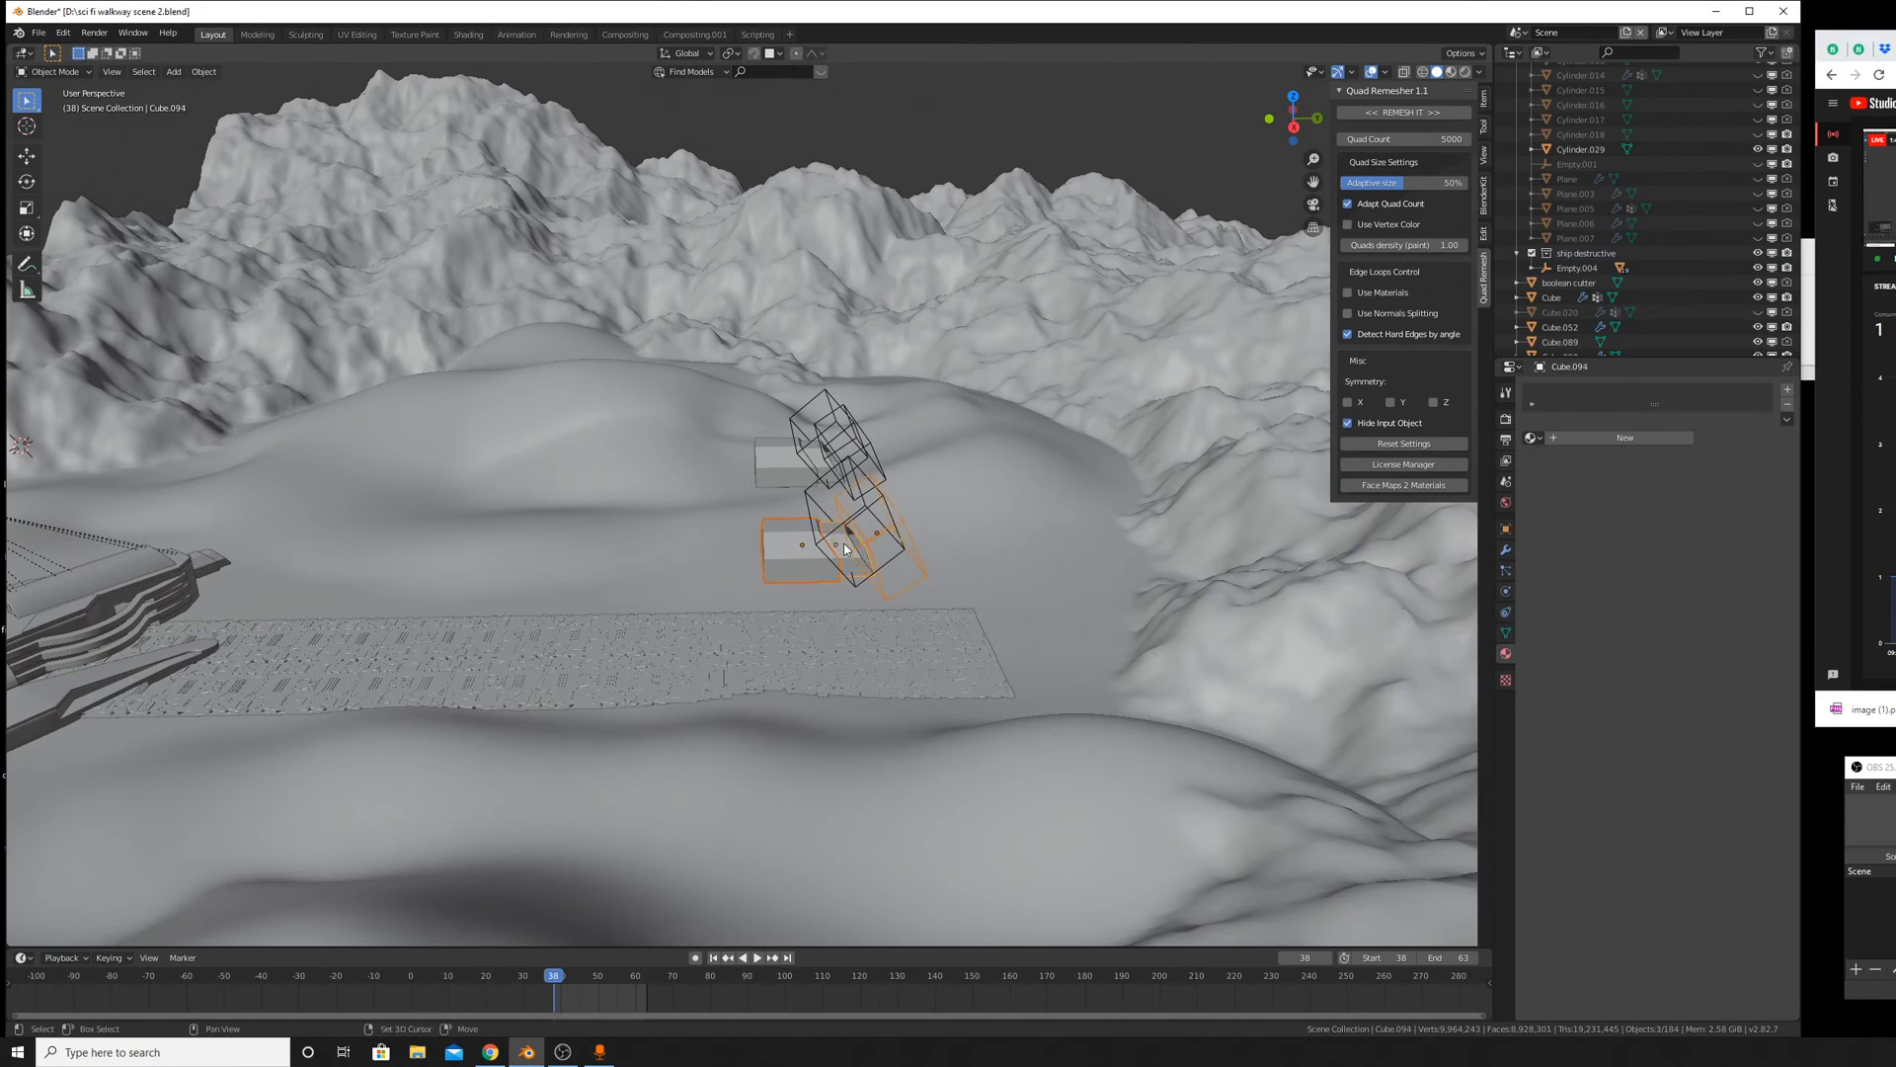
pyautogui.keyDown('shift'); pyautogui.click(838, 468); pyautogui.keyUp('shift')
pyautogui.press('Delete')
# Hide the remaining box group beside the walkway, both its solid parts and its wireframe cutters.
pyautogui.scroll(7, 841, 482)
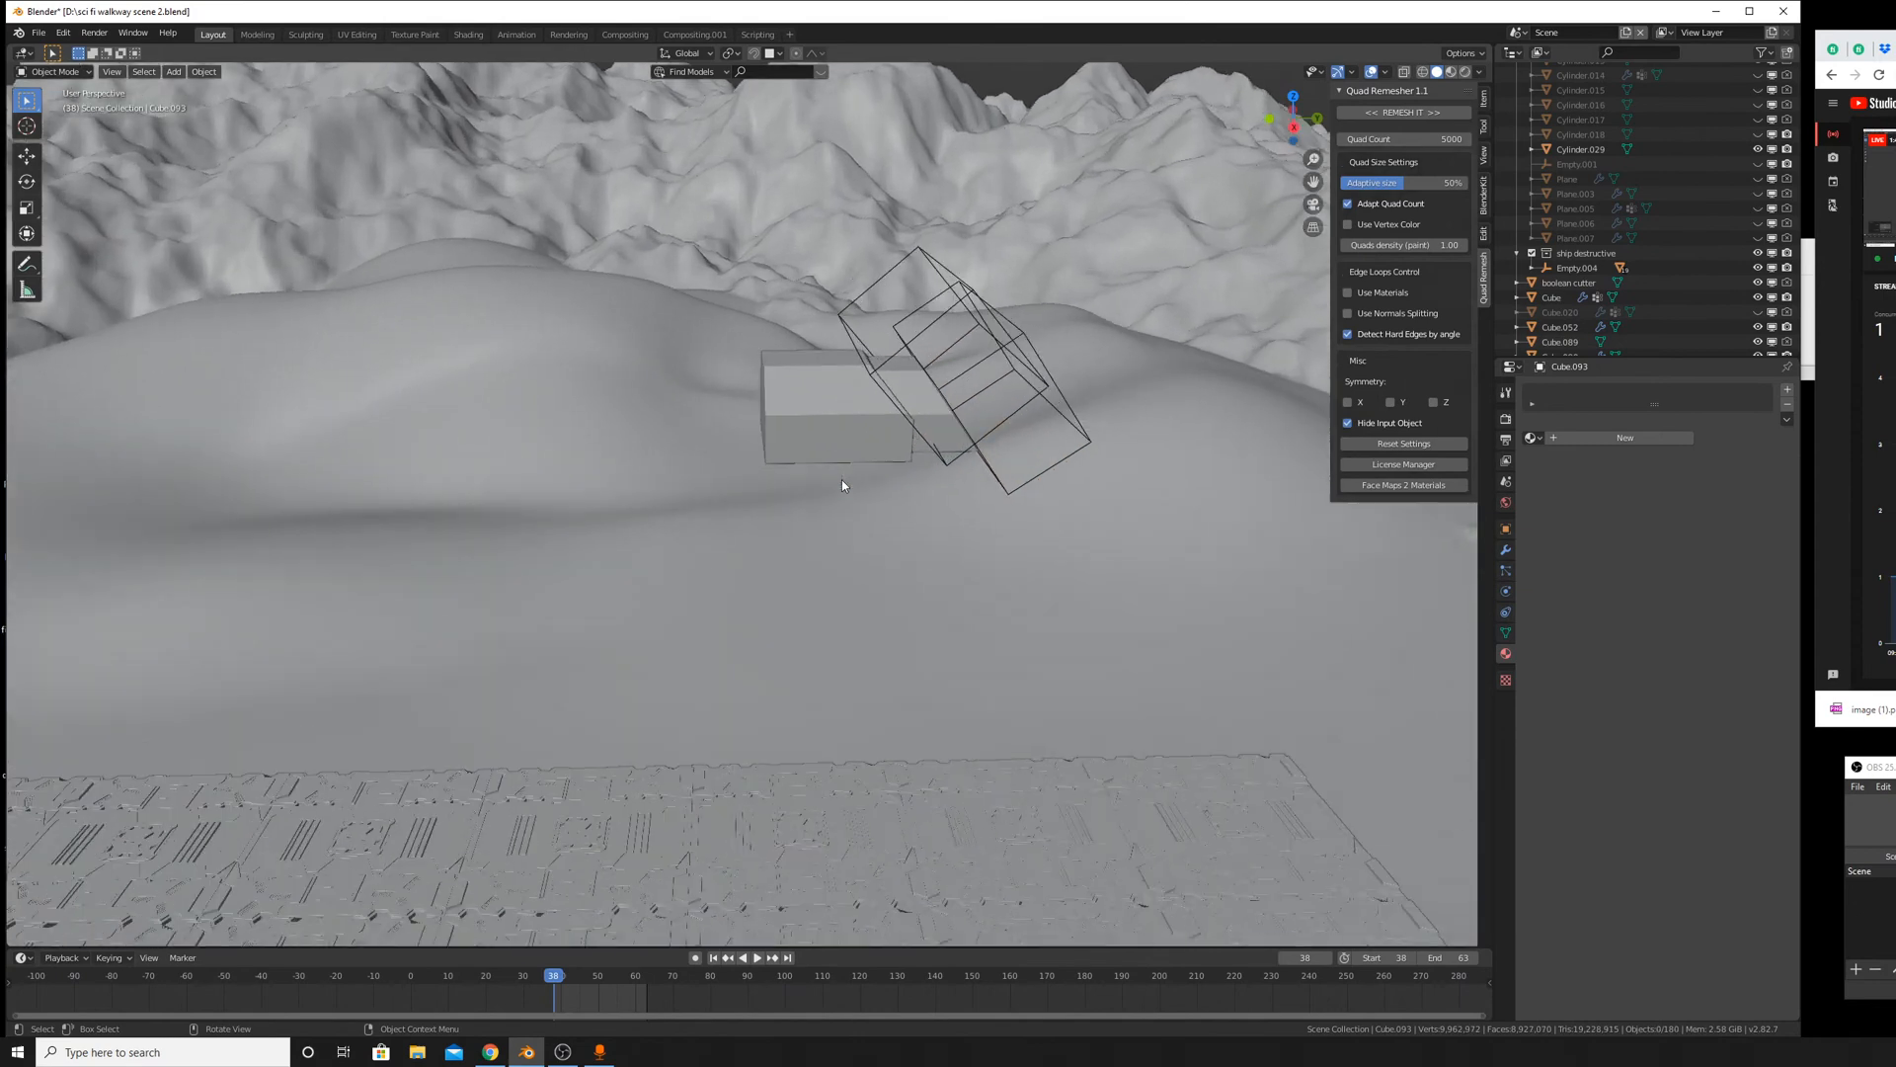
pyautogui.click(898, 348)
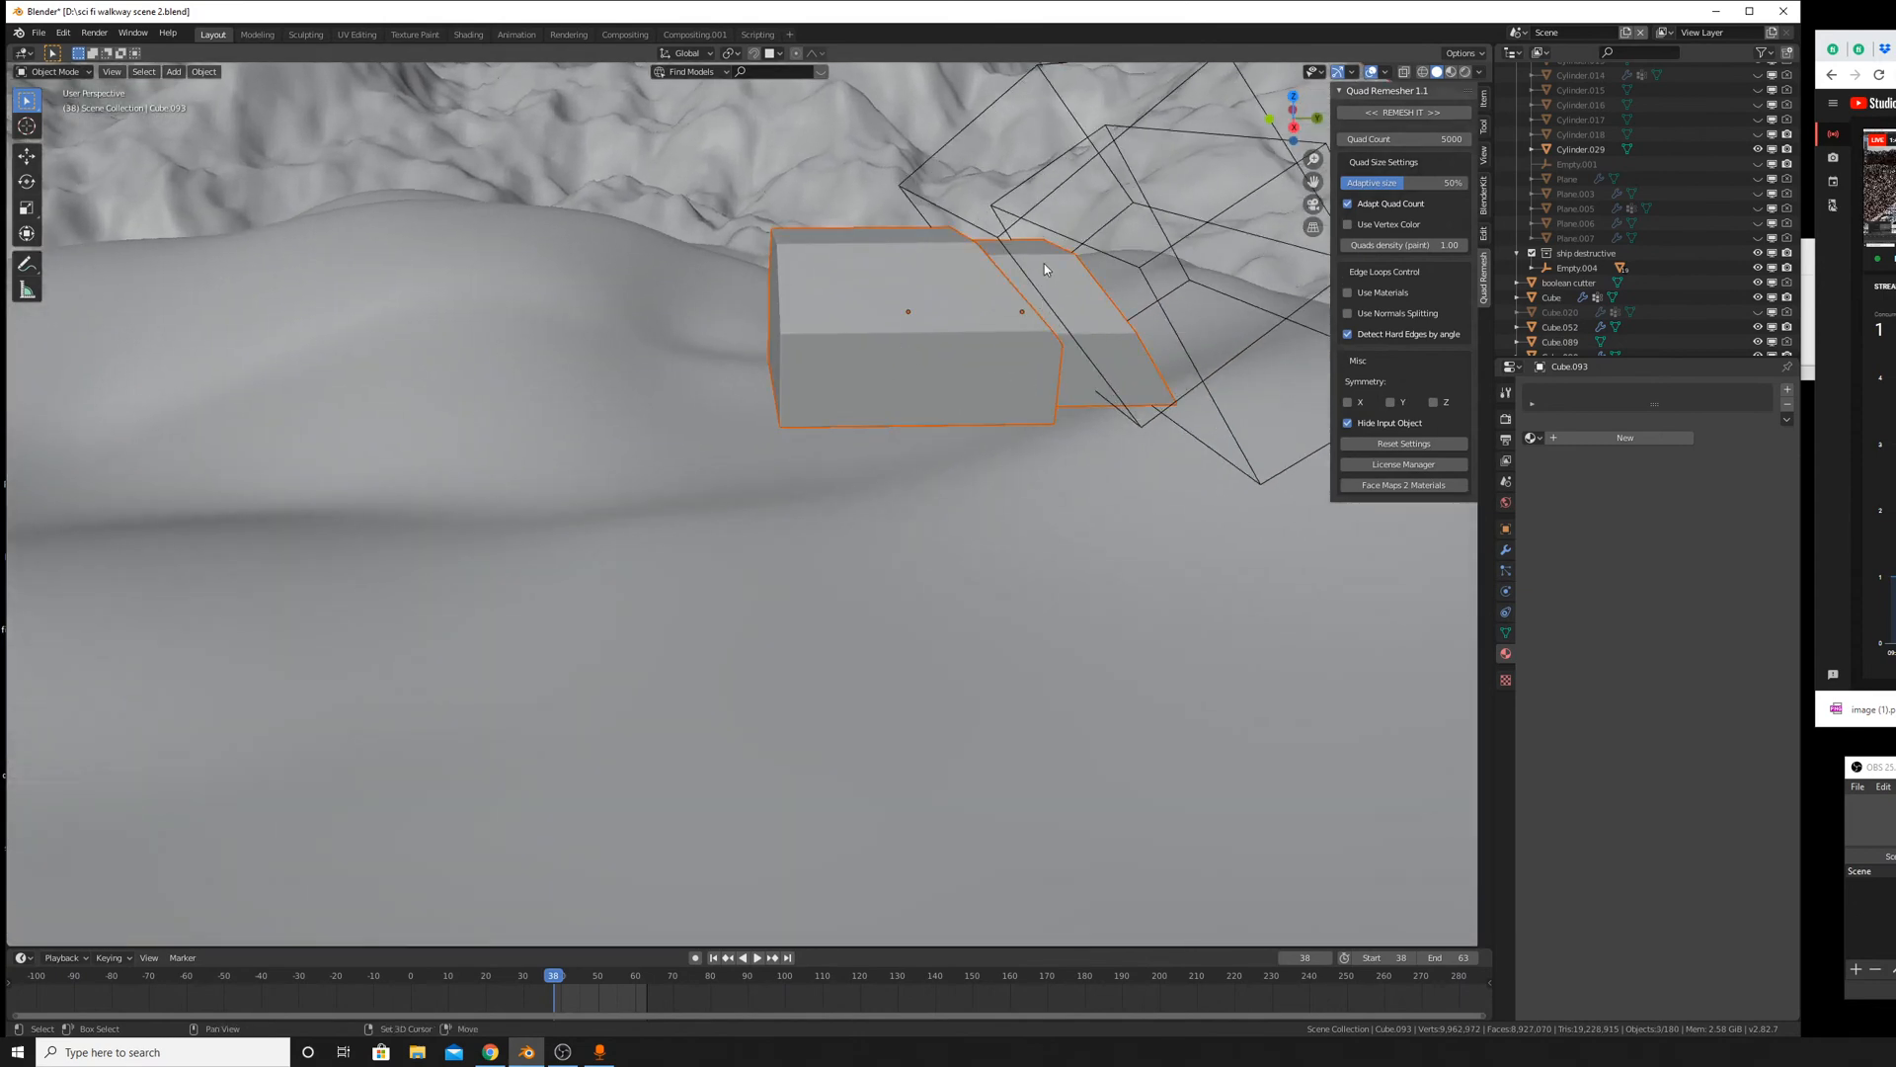
pyautogui.press('KP_Decimal')
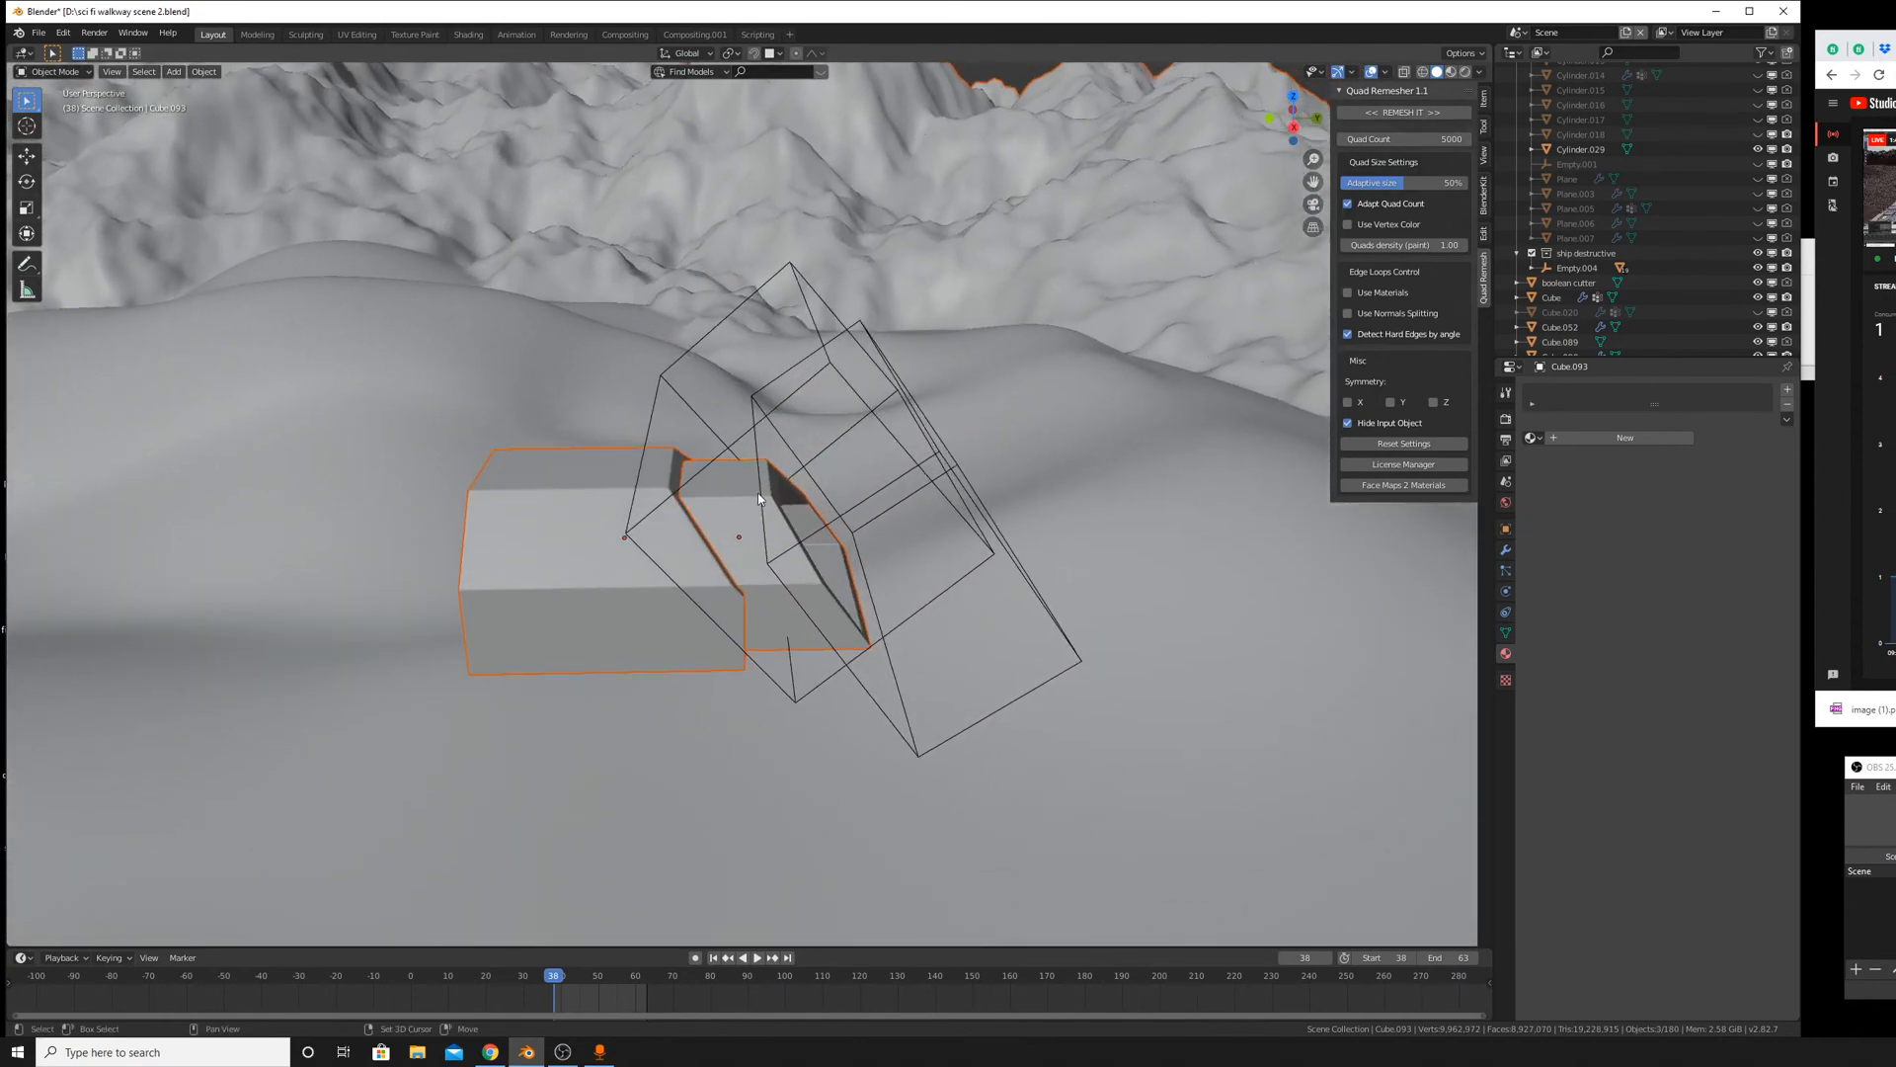
pyautogui.keyDown('shift'); pyautogui.click(759, 499); pyautogui.keyUp('shift')
pyautogui.keyDown('shift'); pyautogui.click(702, 468); pyautogui.keyUp('shift')
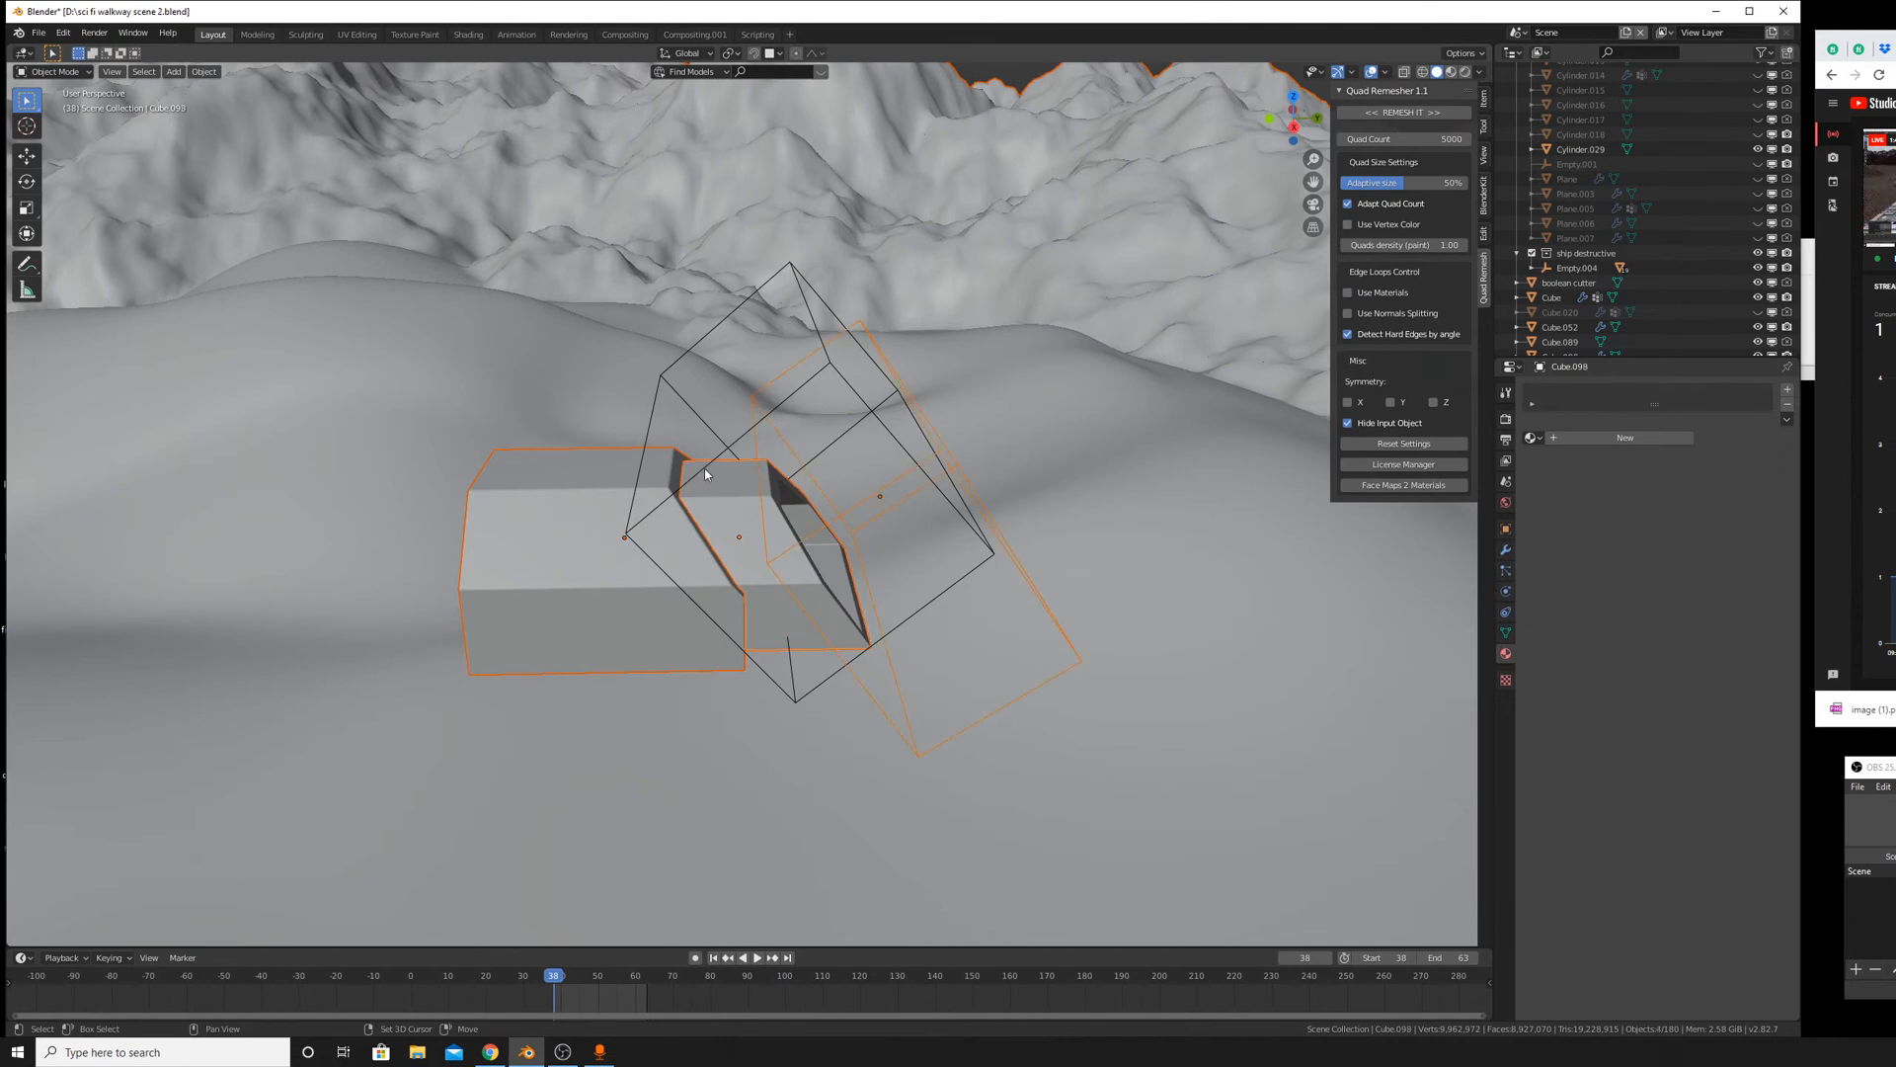
pyautogui.keyDown('shift'); pyautogui.click(755, 478); pyautogui.keyUp('shift')
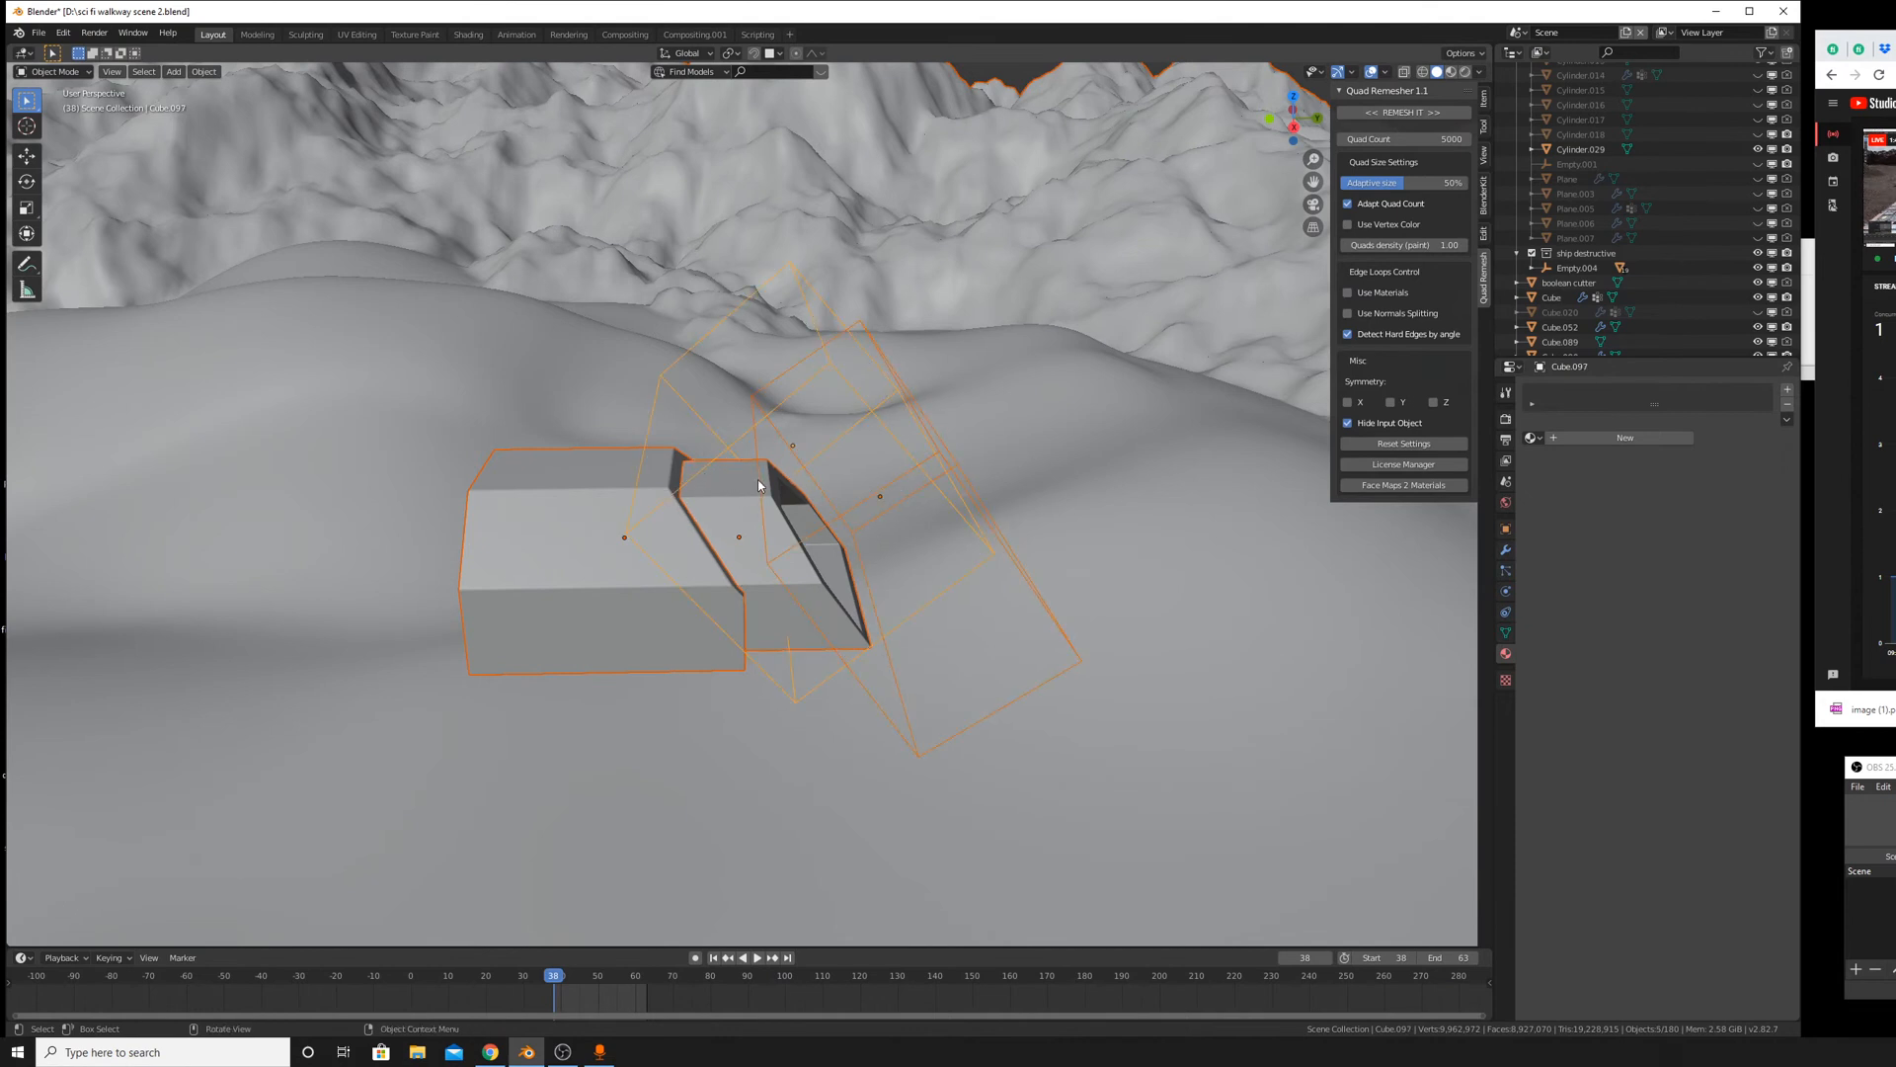
pyautogui.press('h')
# Find the hidden Plane base terrain in the scene's object list and make it visible again.
pyautogui.scroll(-14, 742, 465)
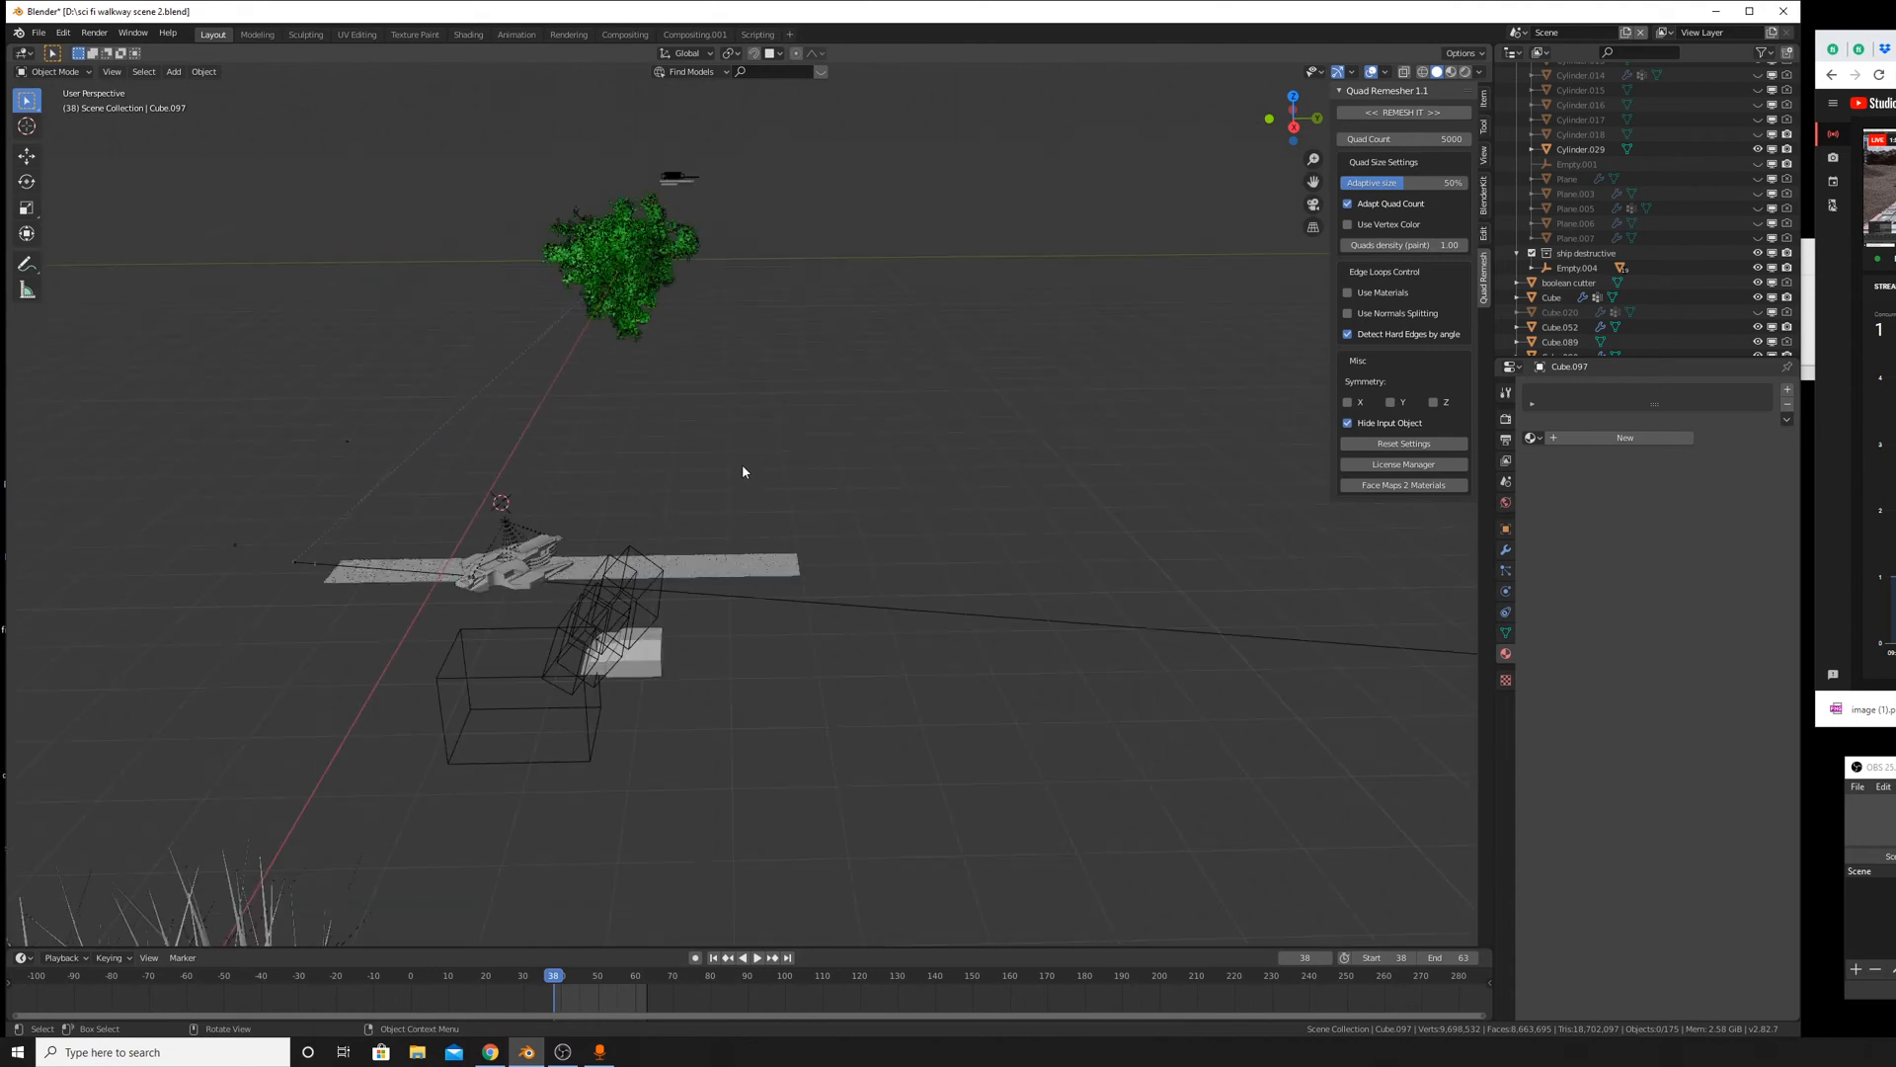
pyautogui.moveTo(742, 471); pyautogui.dragTo(1244, 287, button='middle')
pyautogui.scroll(-5, 1617, 239)
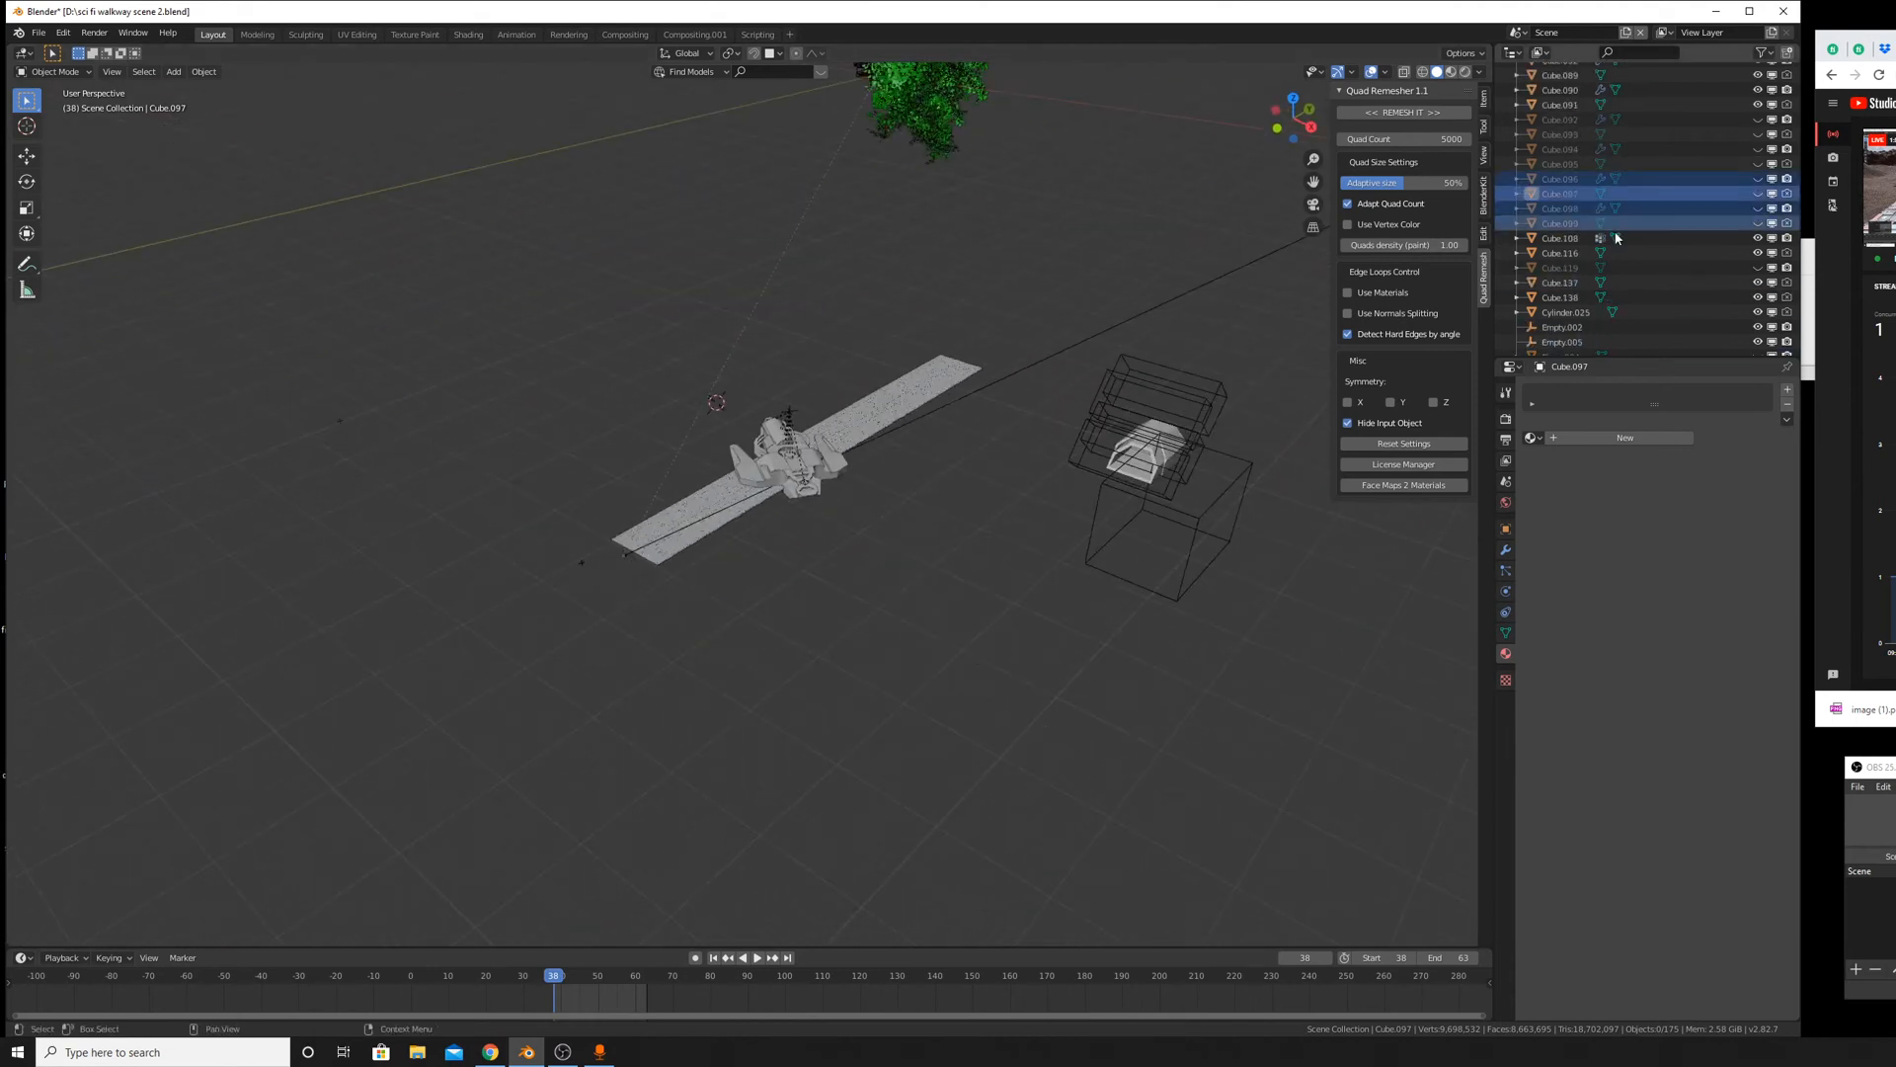
pyautogui.scroll(-2, 1743, 242)
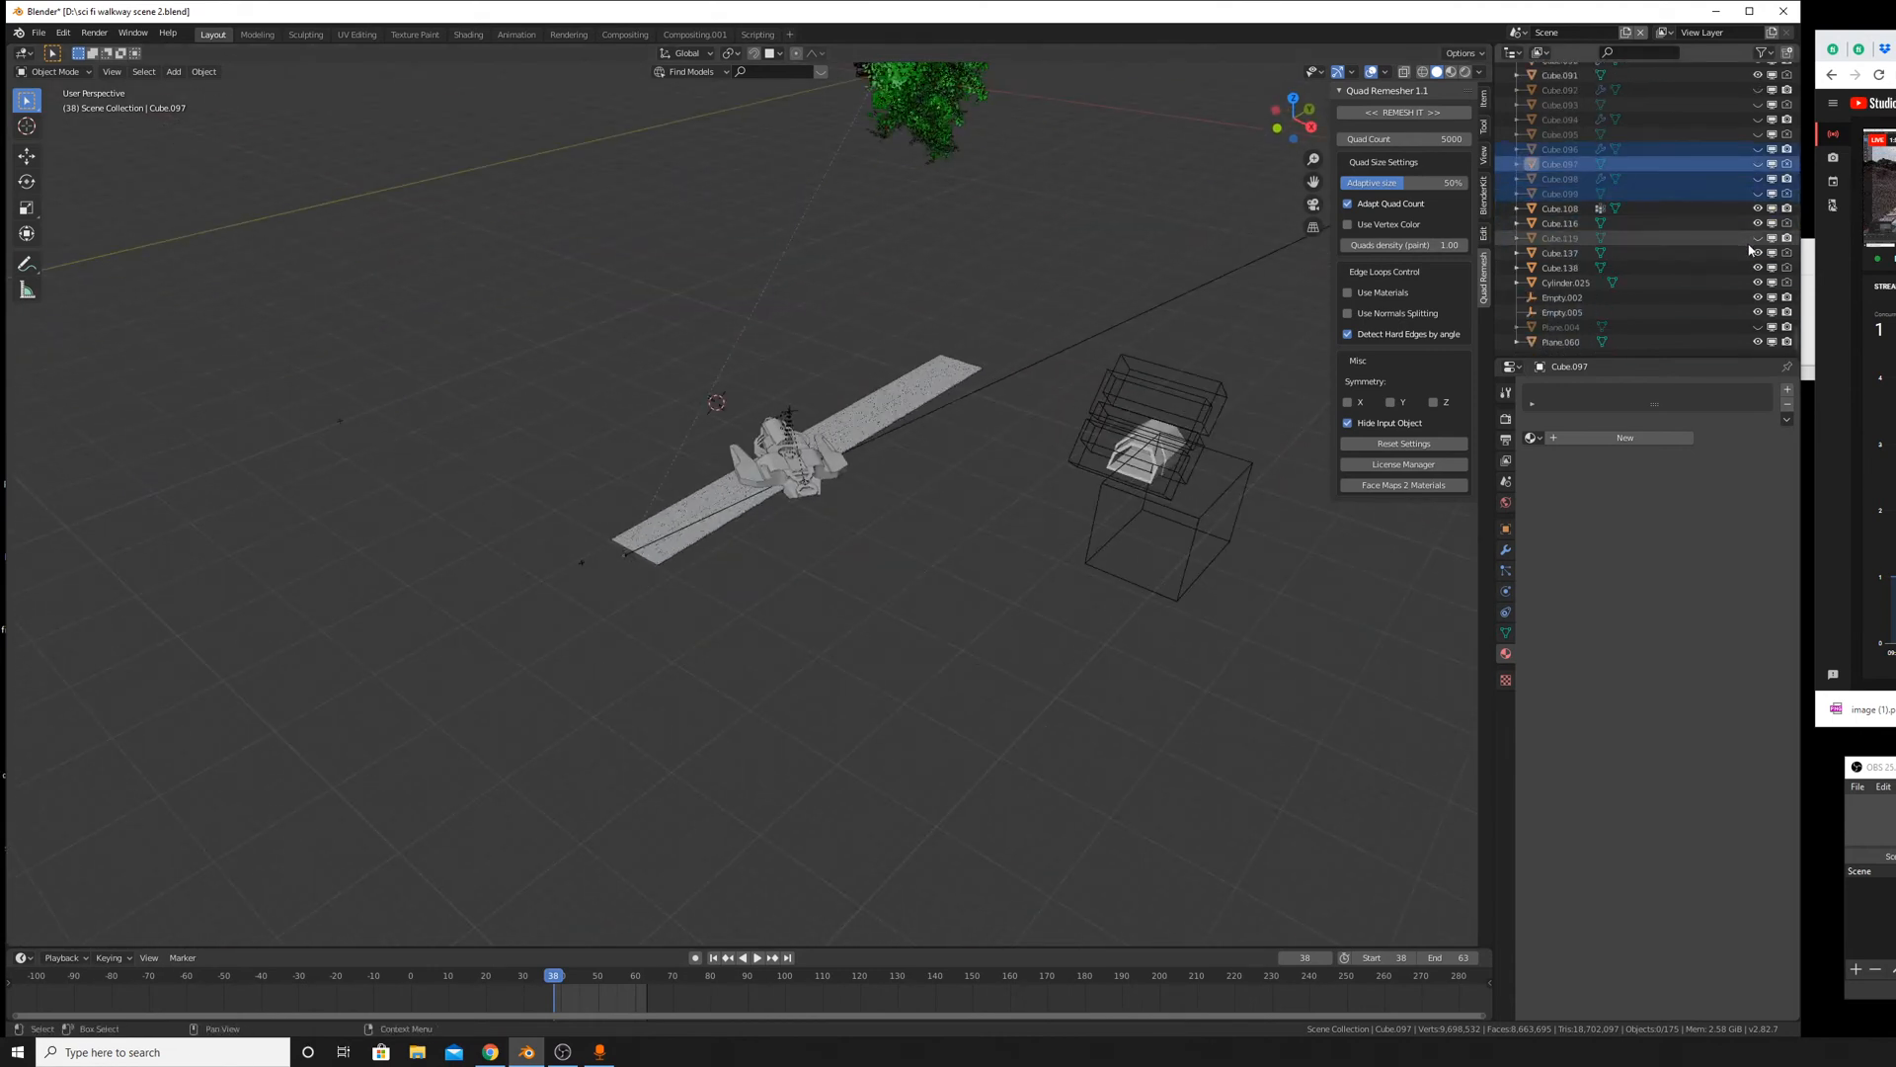
pyautogui.scroll(5, 1743, 242)
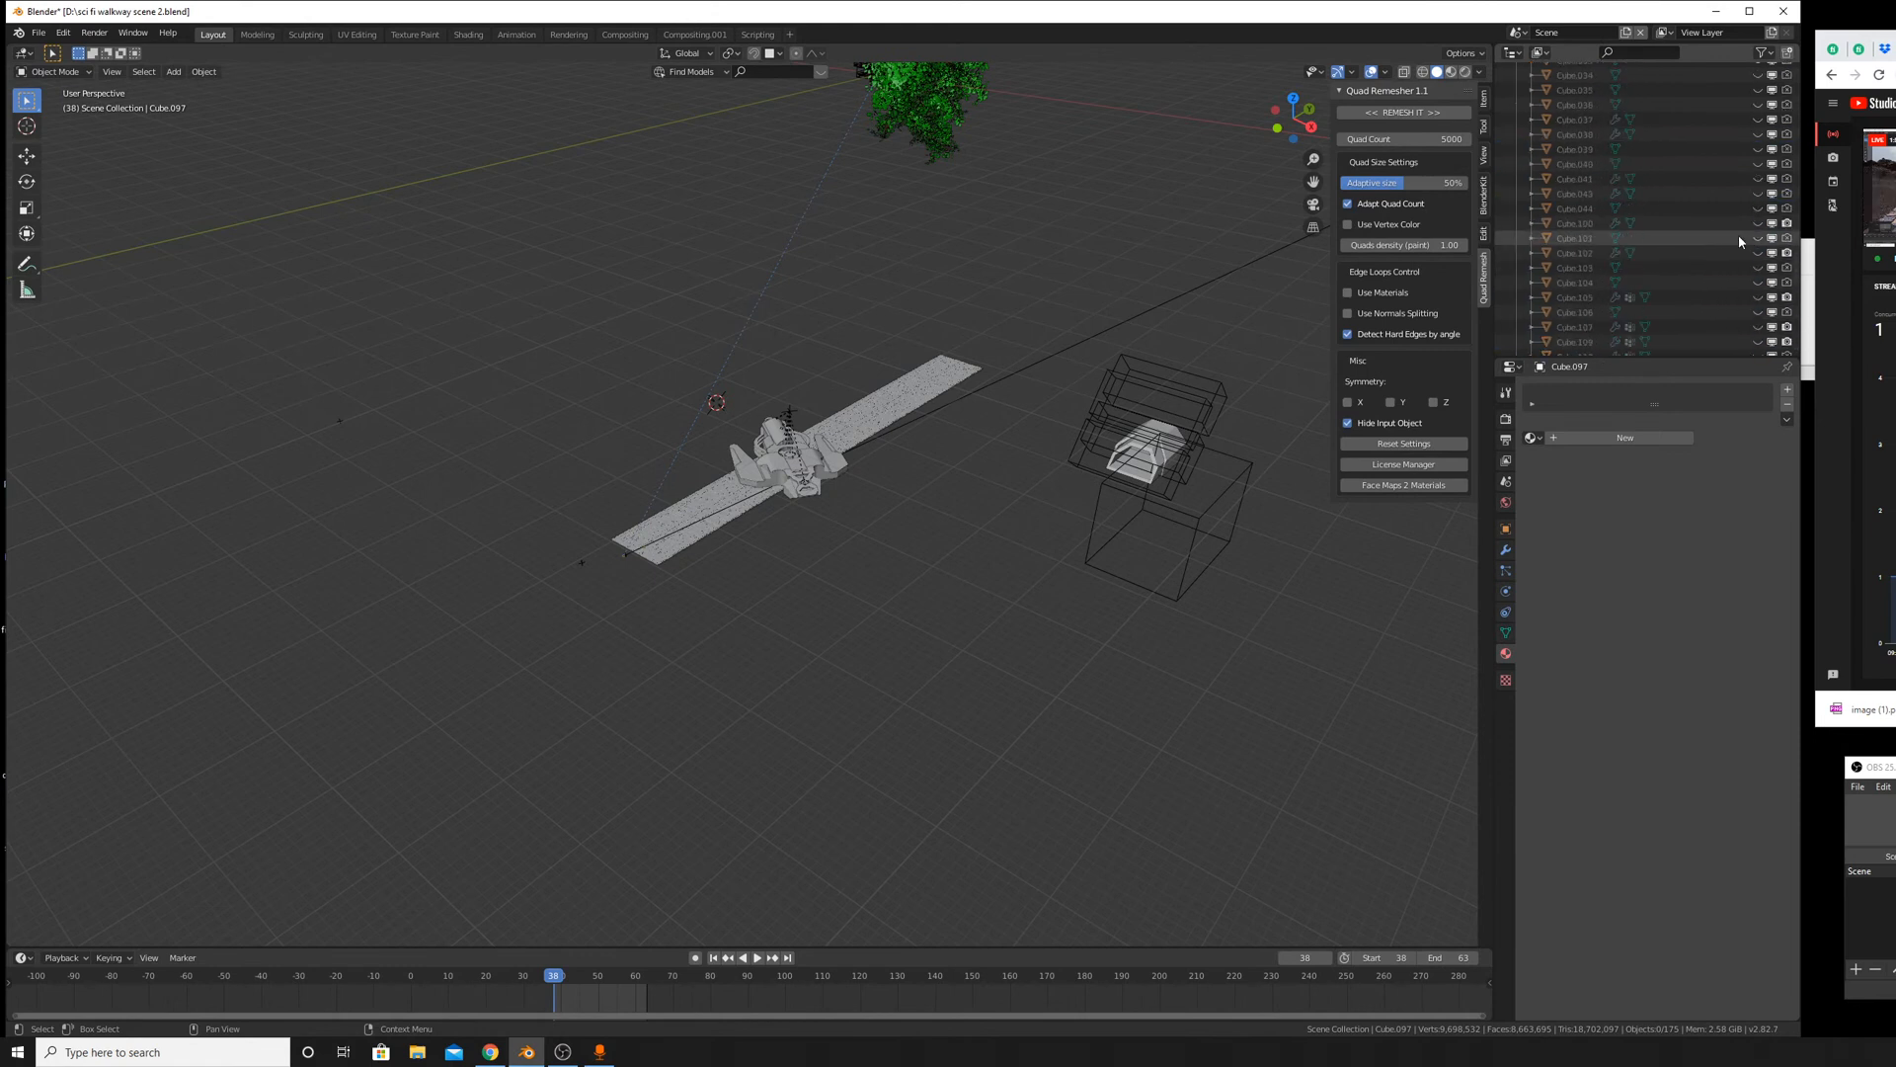
pyautogui.scroll(-5, 1738, 234)
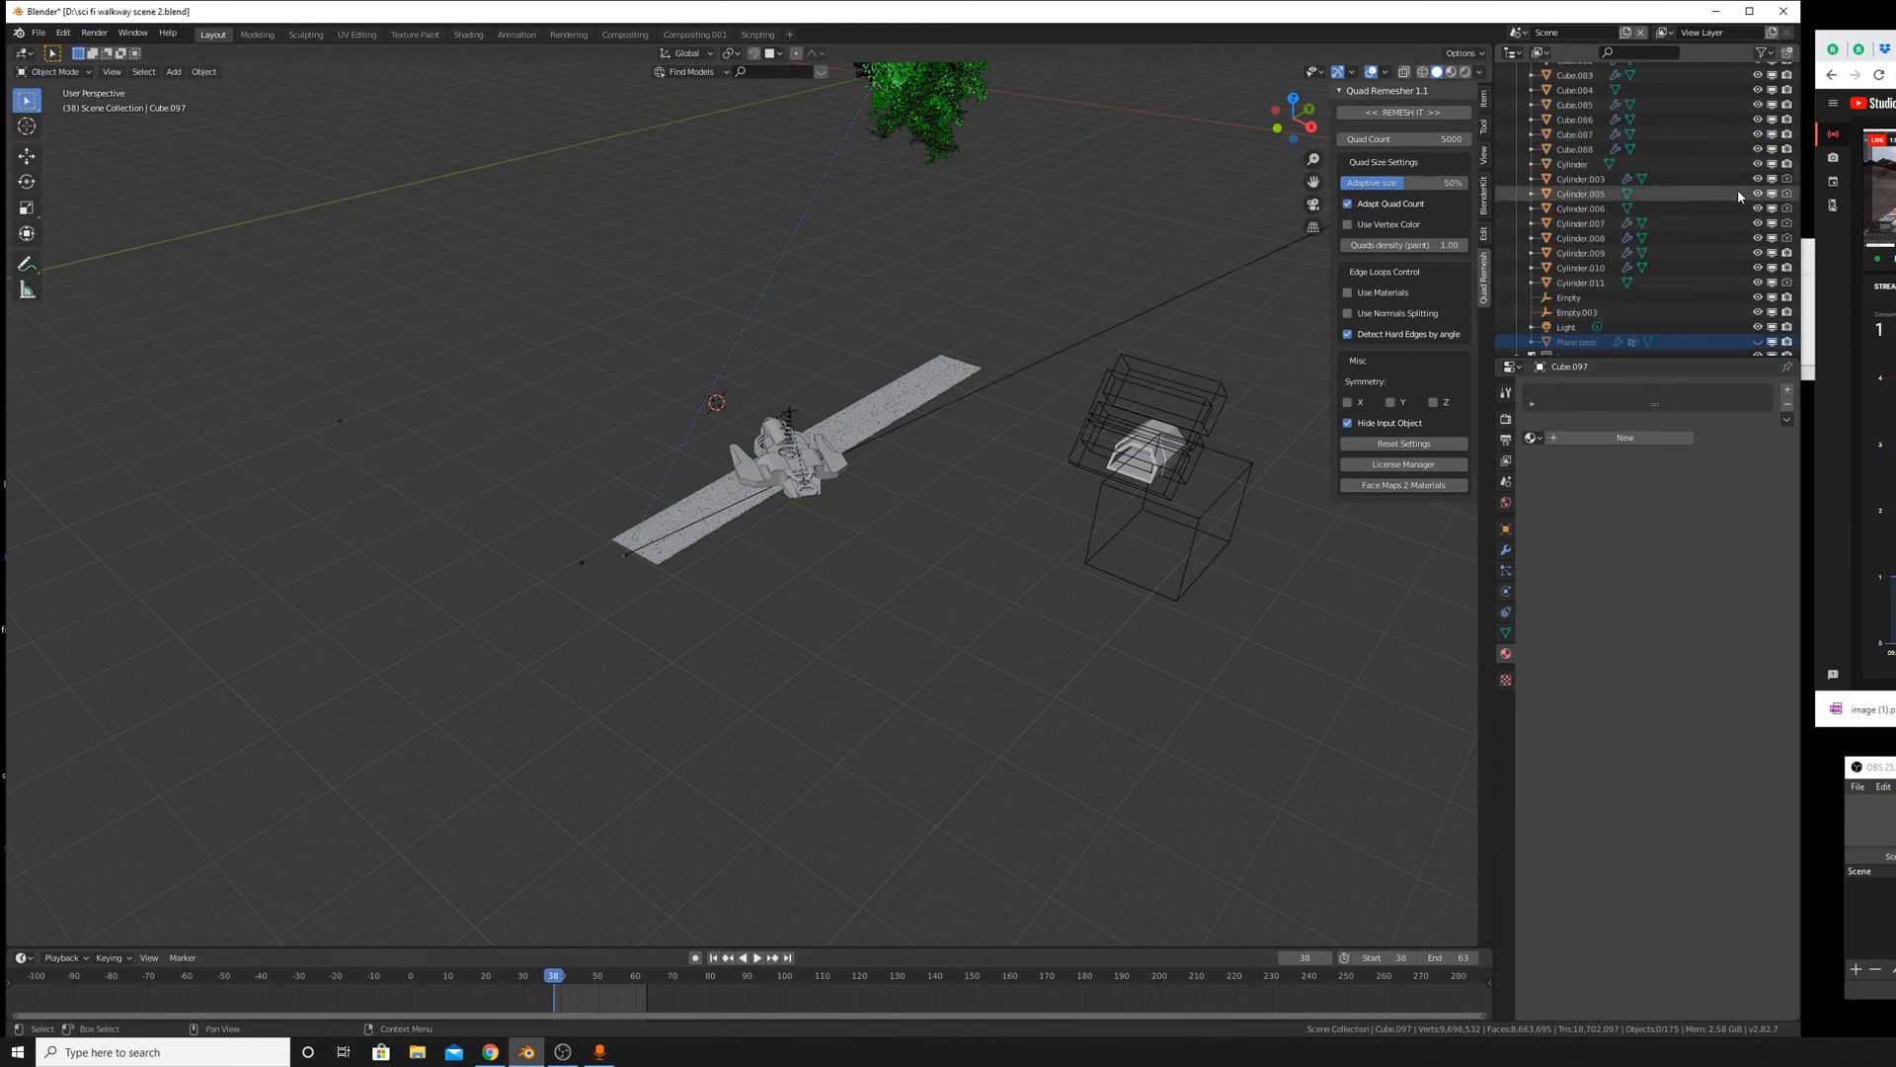
pyautogui.scroll(10, 1740, 183)
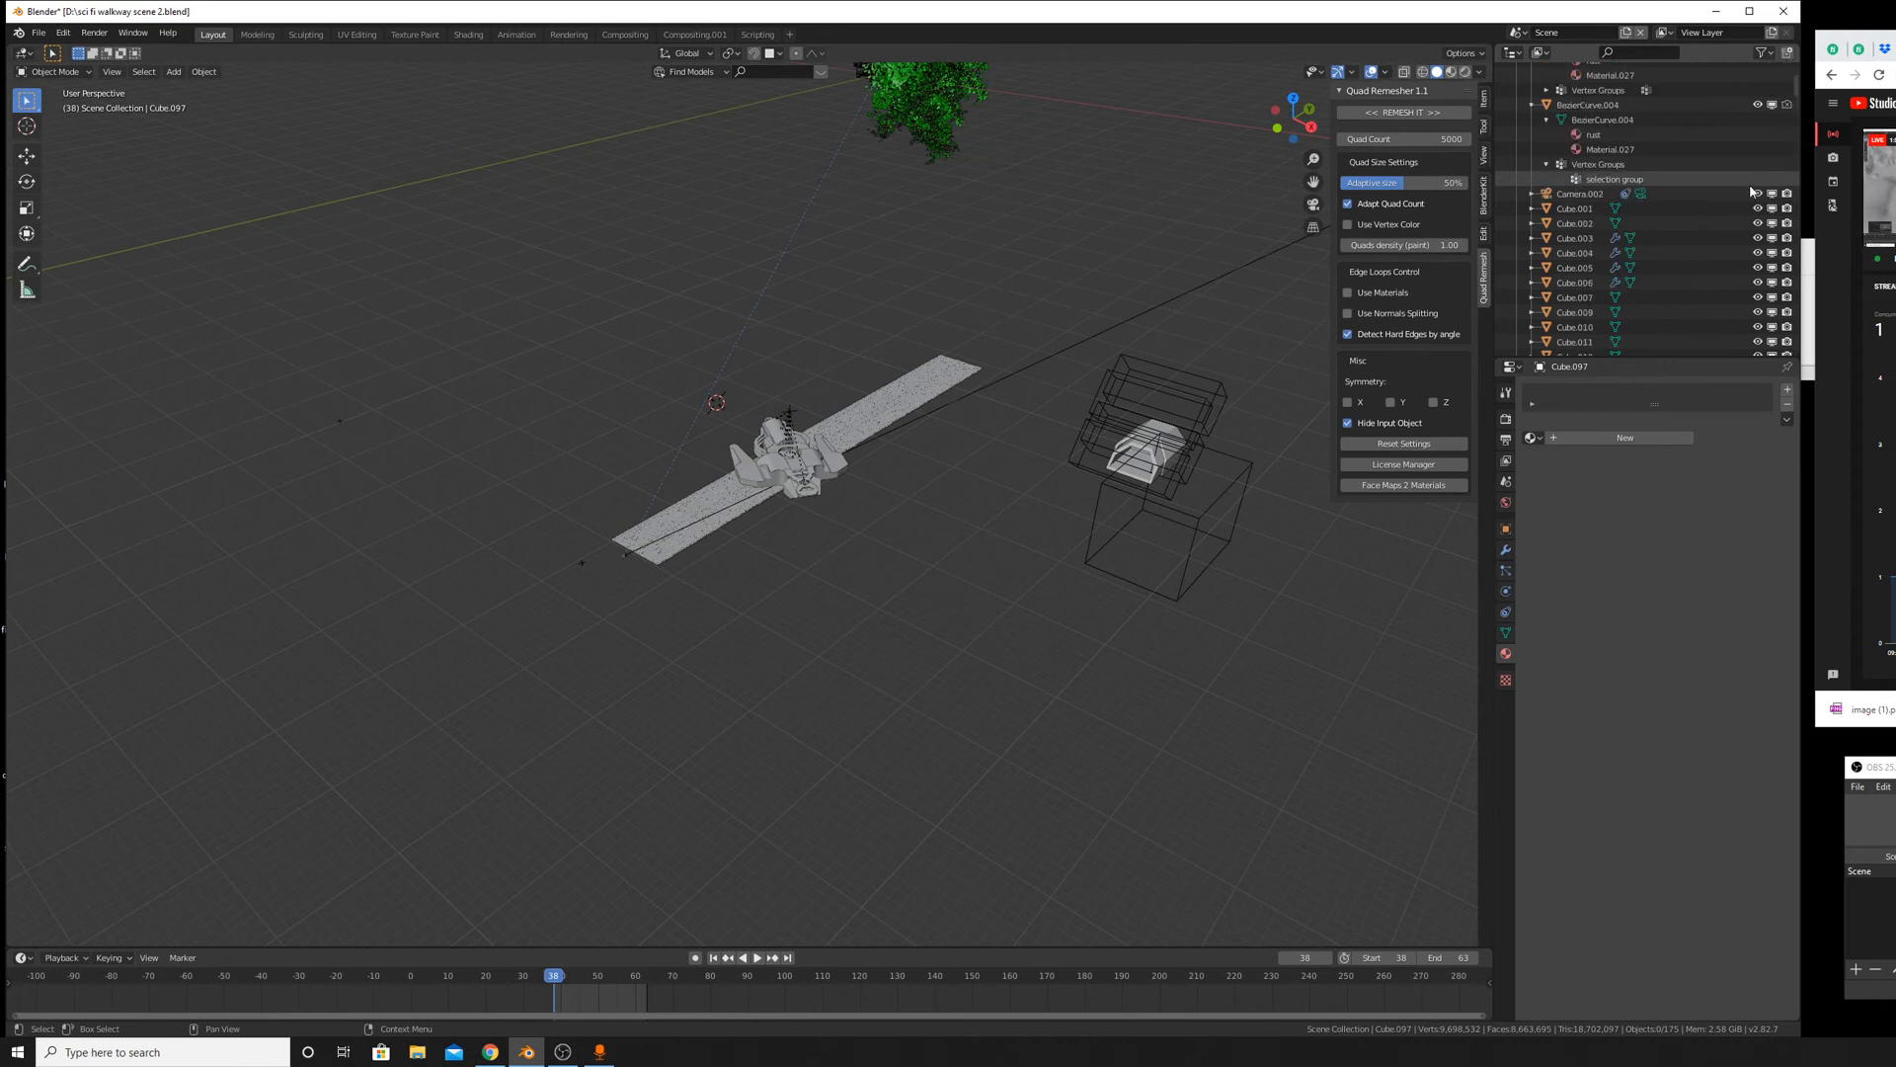
pyautogui.scroll(-8, 1723, 208)
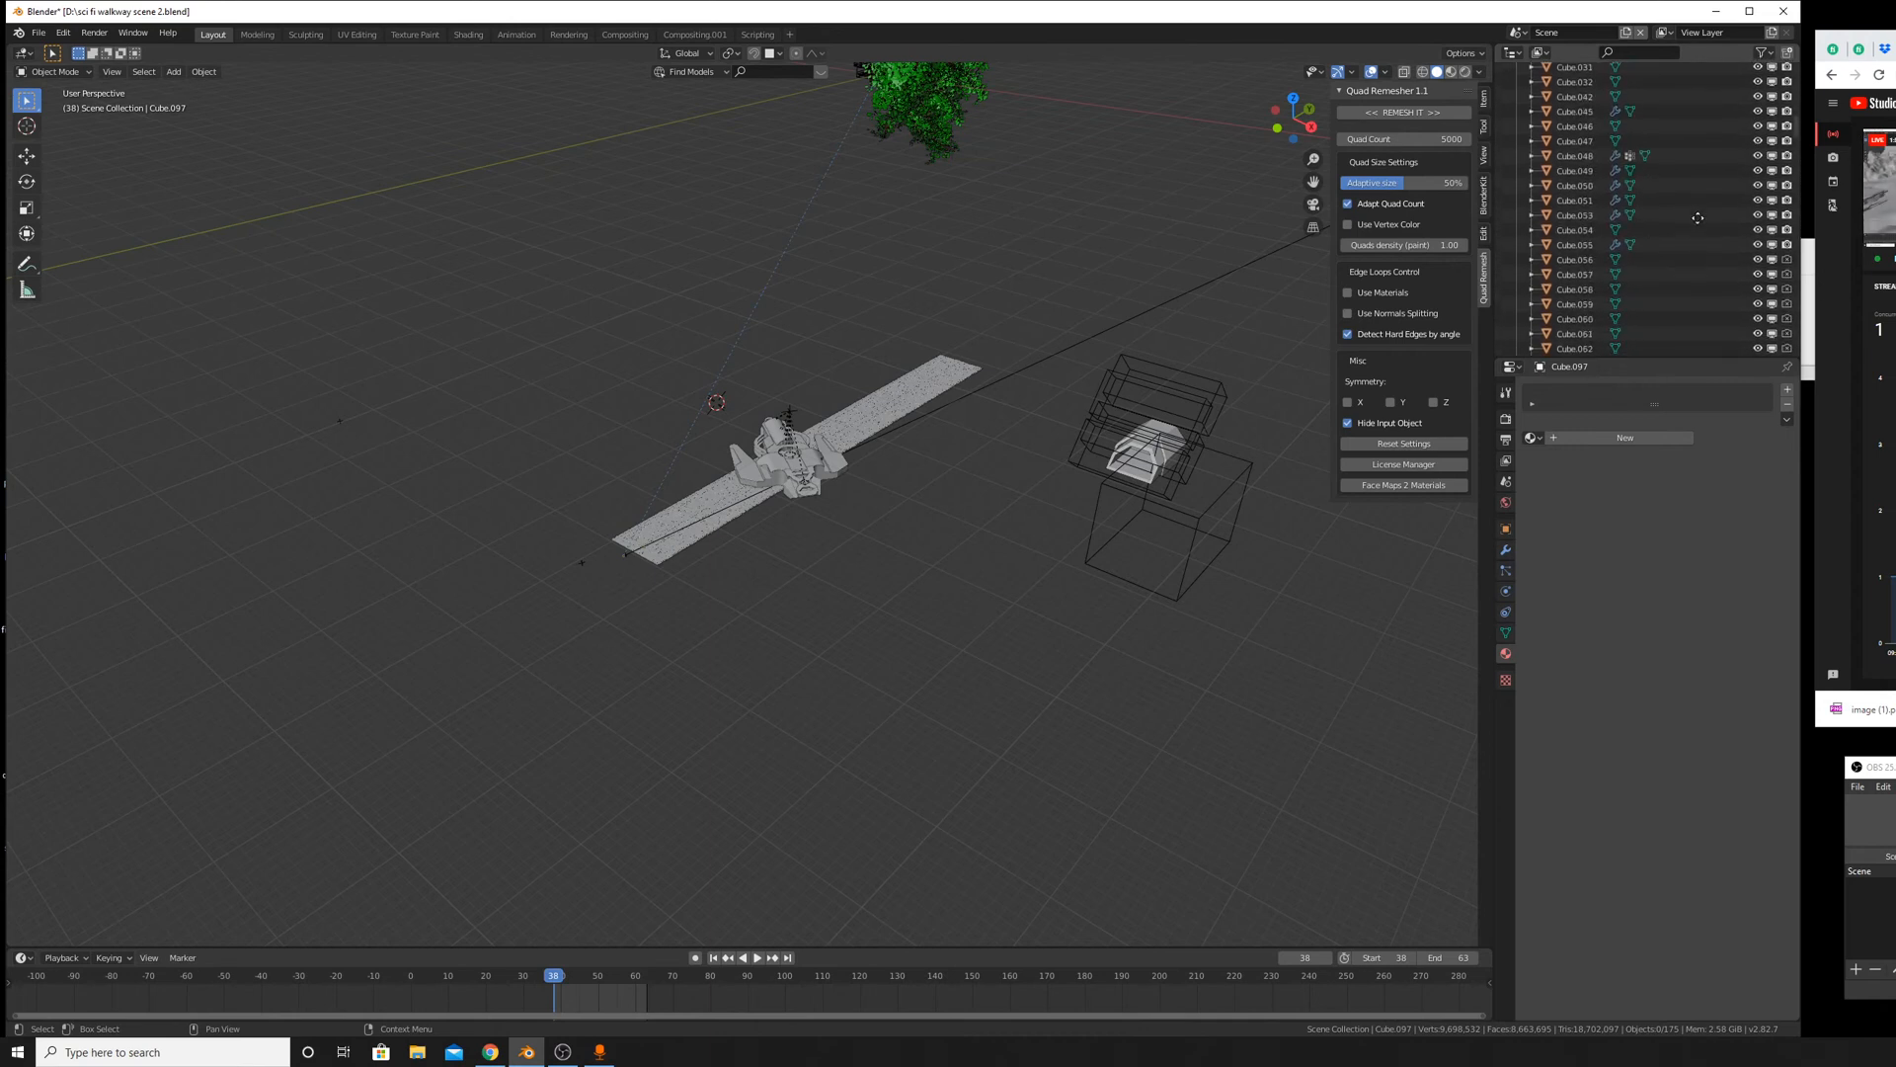
pyautogui.scroll(-15, 1698, 217)
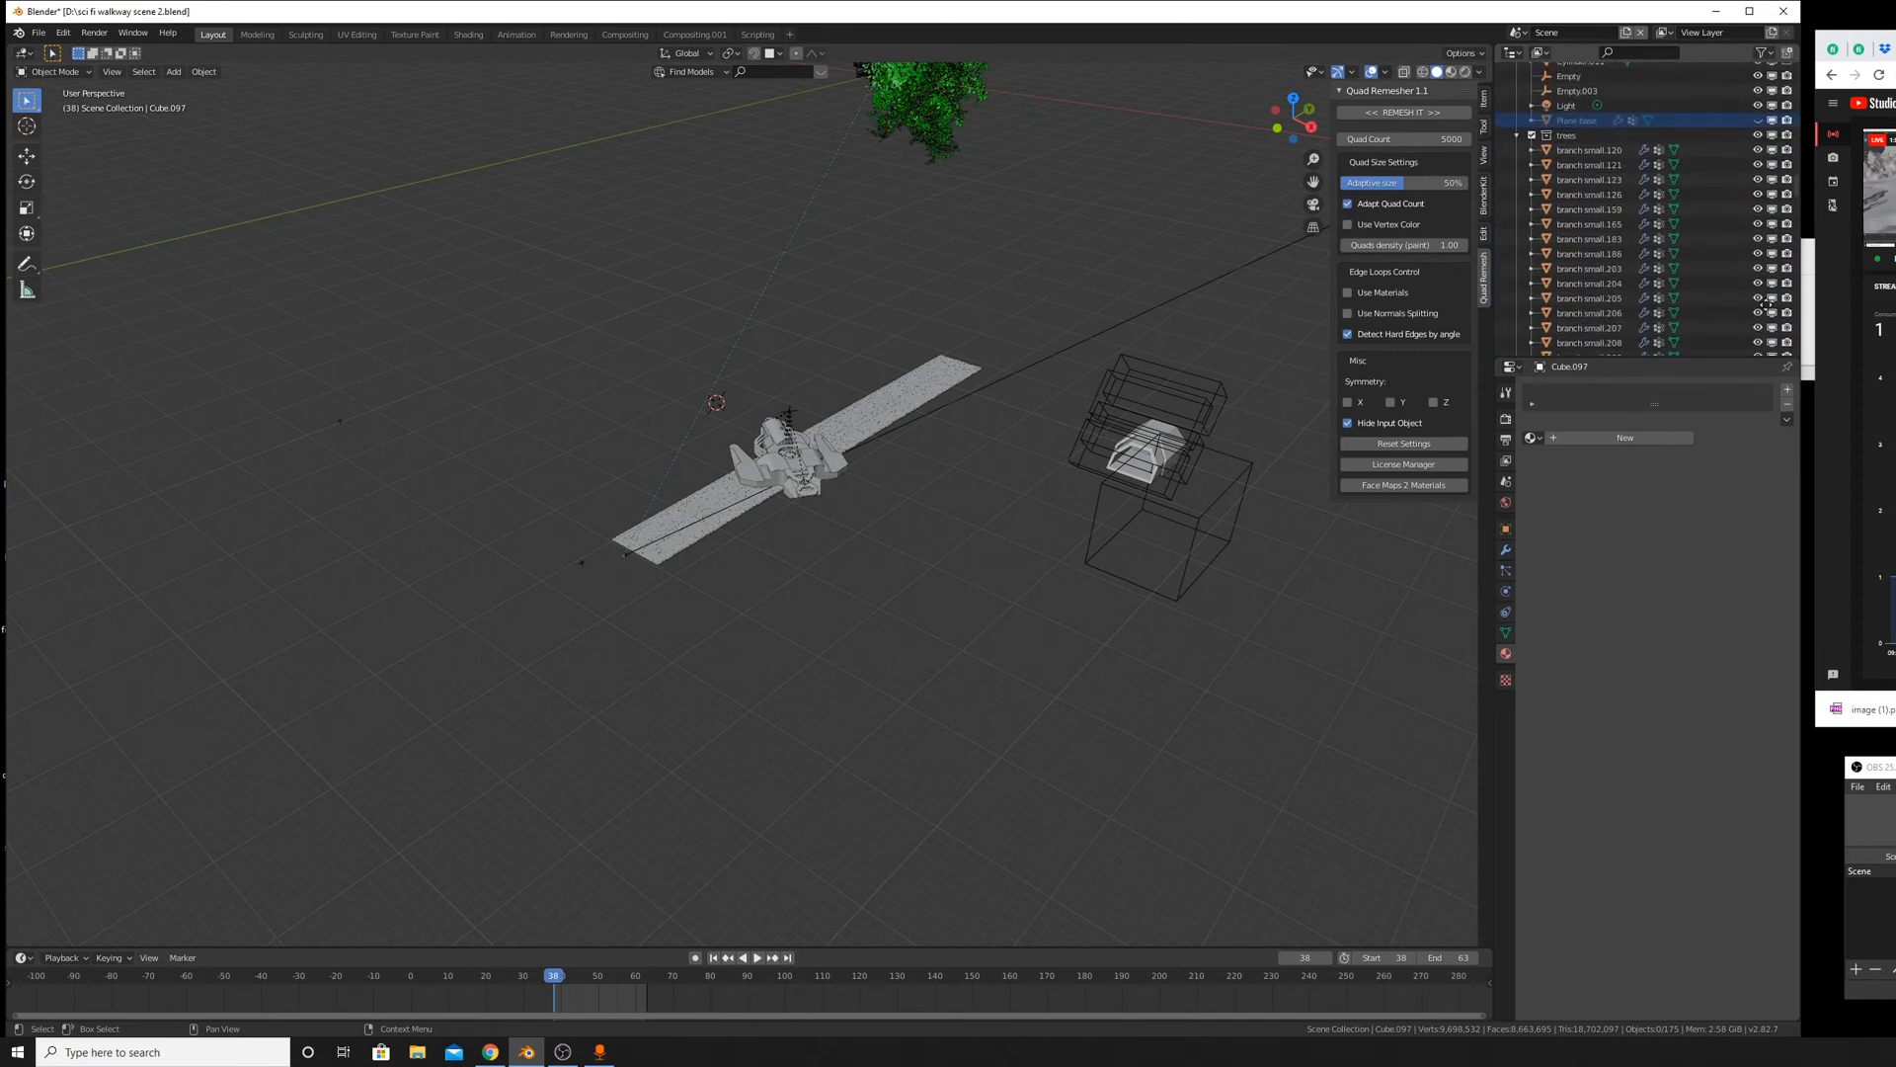
pyautogui.scroll(2, 1765, 305)
pyautogui.click(1758, 161)
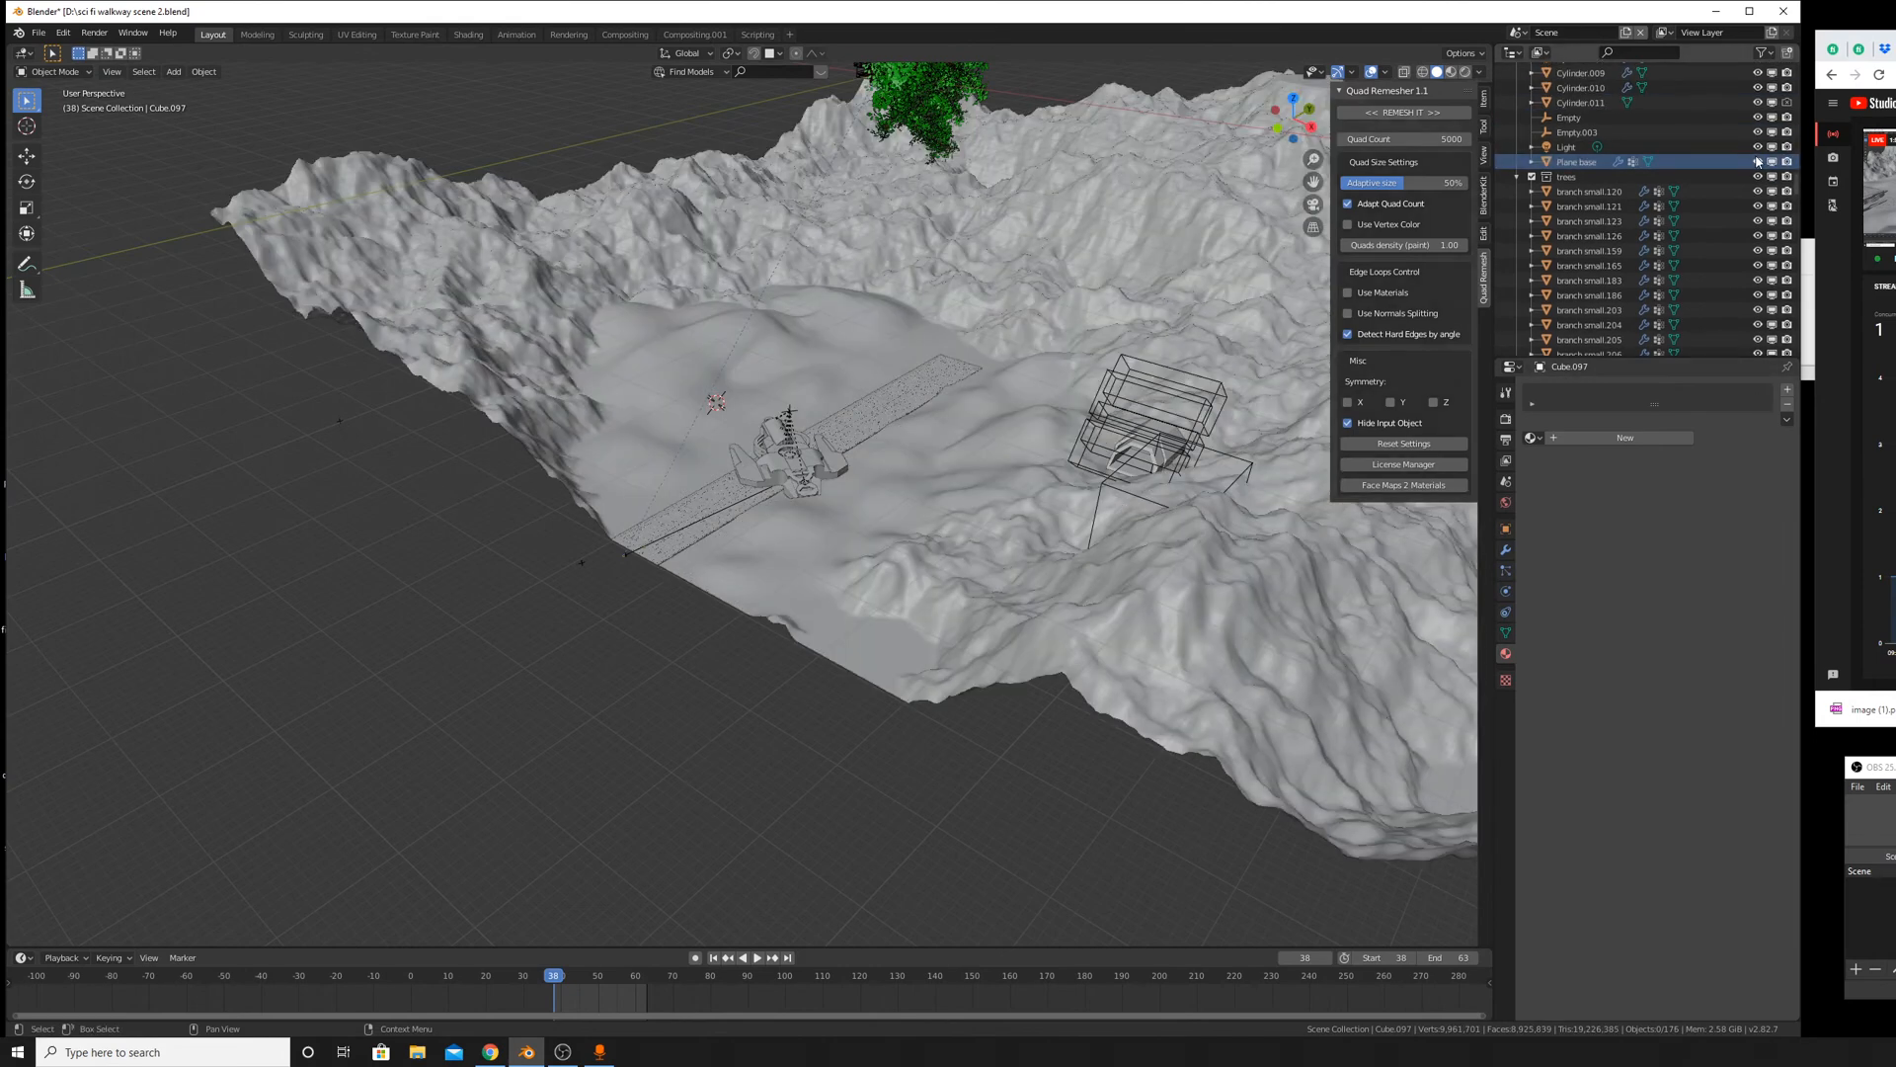
# Try to rotate the ship's empty around Z so the hull follows the walkway.
pyautogui.scroll(10, 648, 612)
pyautogui.keyDown('shift'); pyautogui.moveTo(790, 375); pyautogui.dragTo(731, 771, button='middle'); pyautogui.keyUp('shift')
pyautogui.scroll(-4, 790, 647)
pyautogui.moveTo(790, 647); pyautogui.dragTo(849, 656, button='middle')
pyautogui.click(1005, 509)
pyautogui.moveTo(1005, 509); pyautogui.dragTo(1033, 626, button='middle')
pyautogui.press('r')
pyautogui.press('z')
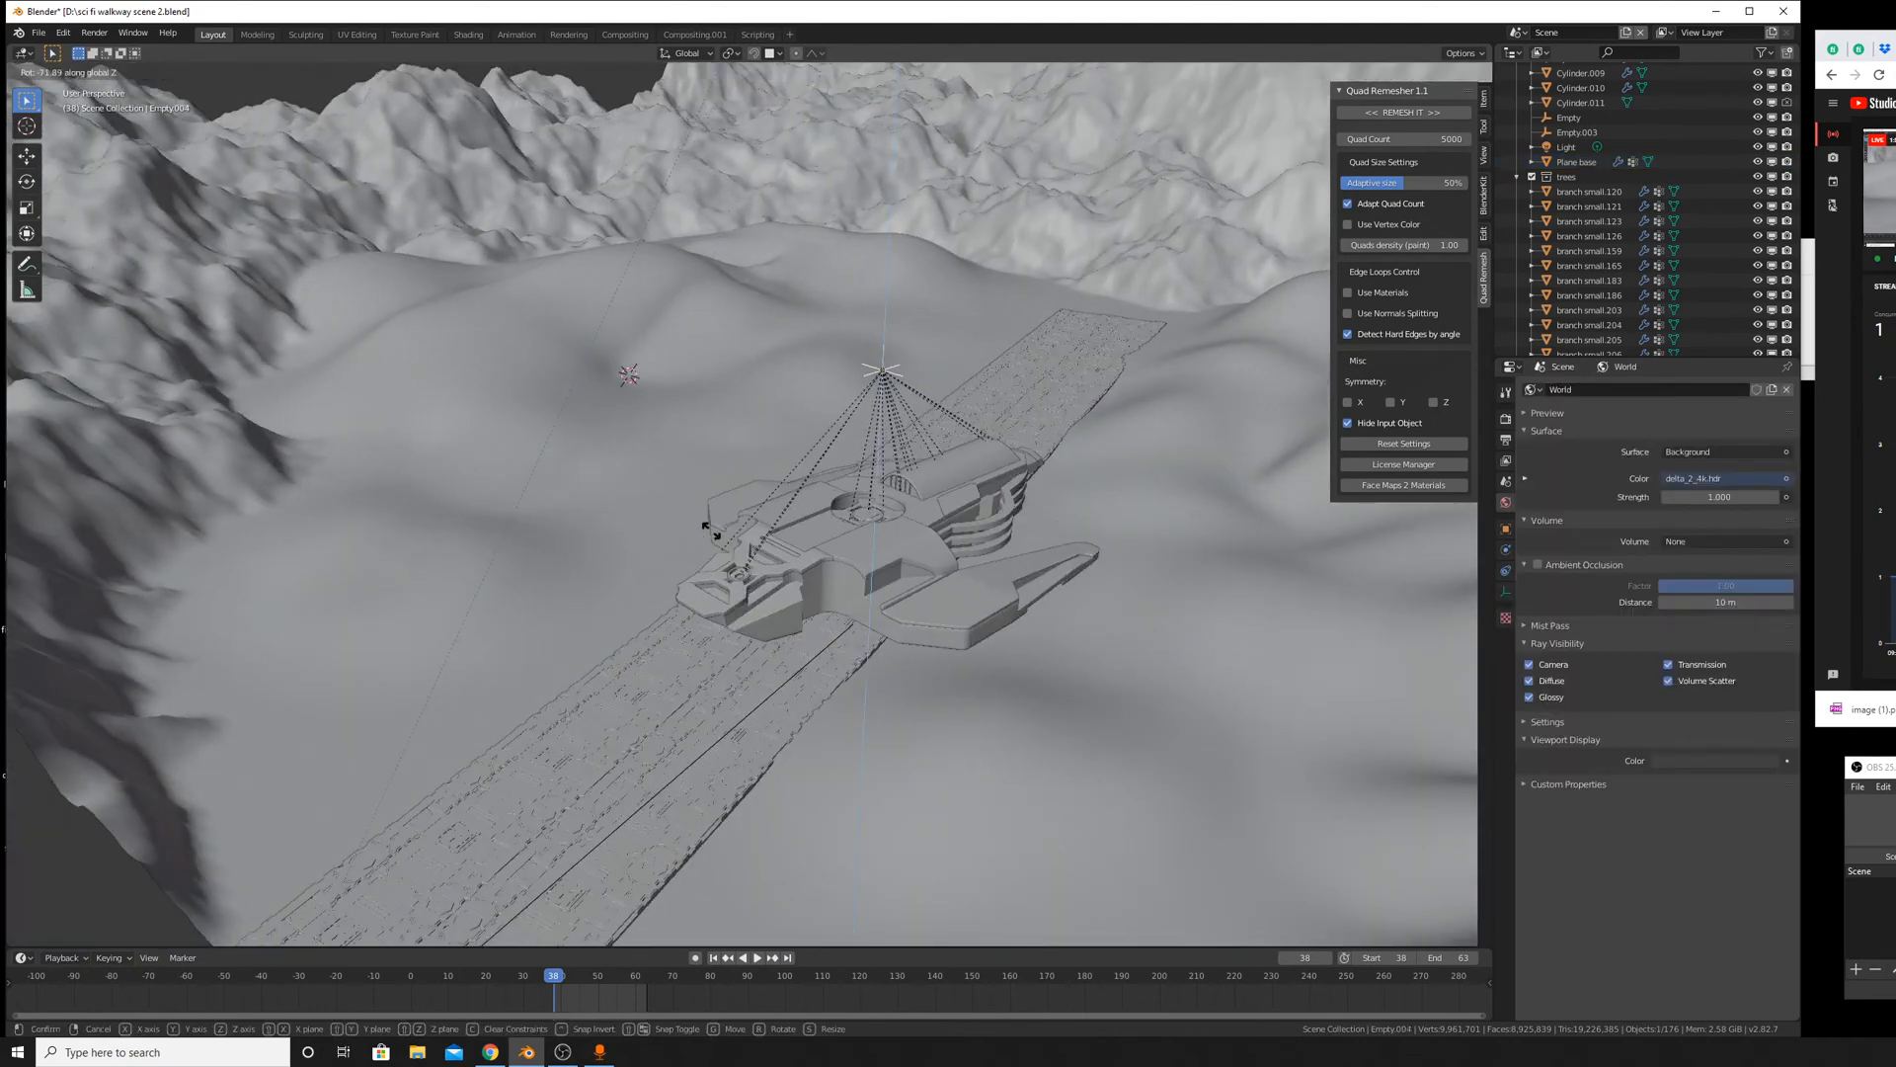
pyautogui.click(790, 538)
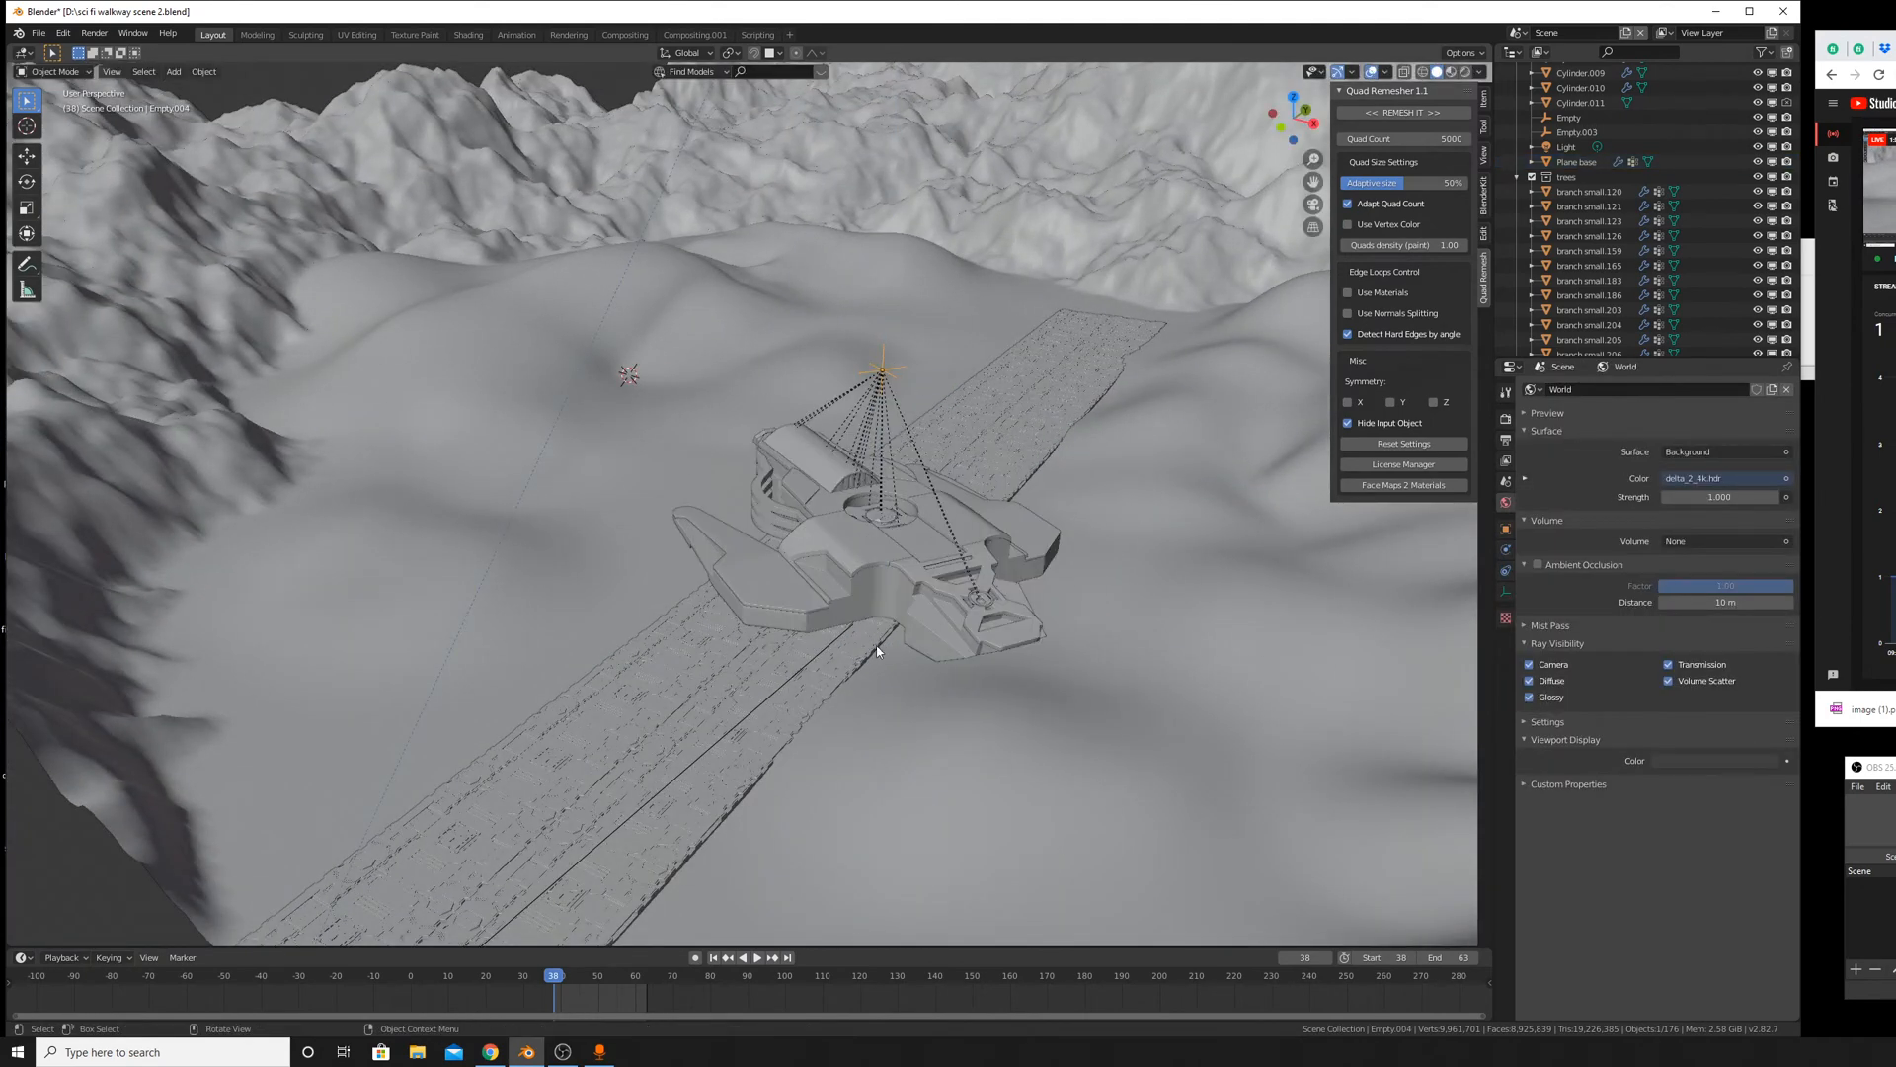
# Return to the active camera's view and check the walkway and the Plane base terrain in the frame.
pyautogui.click(112, 71)
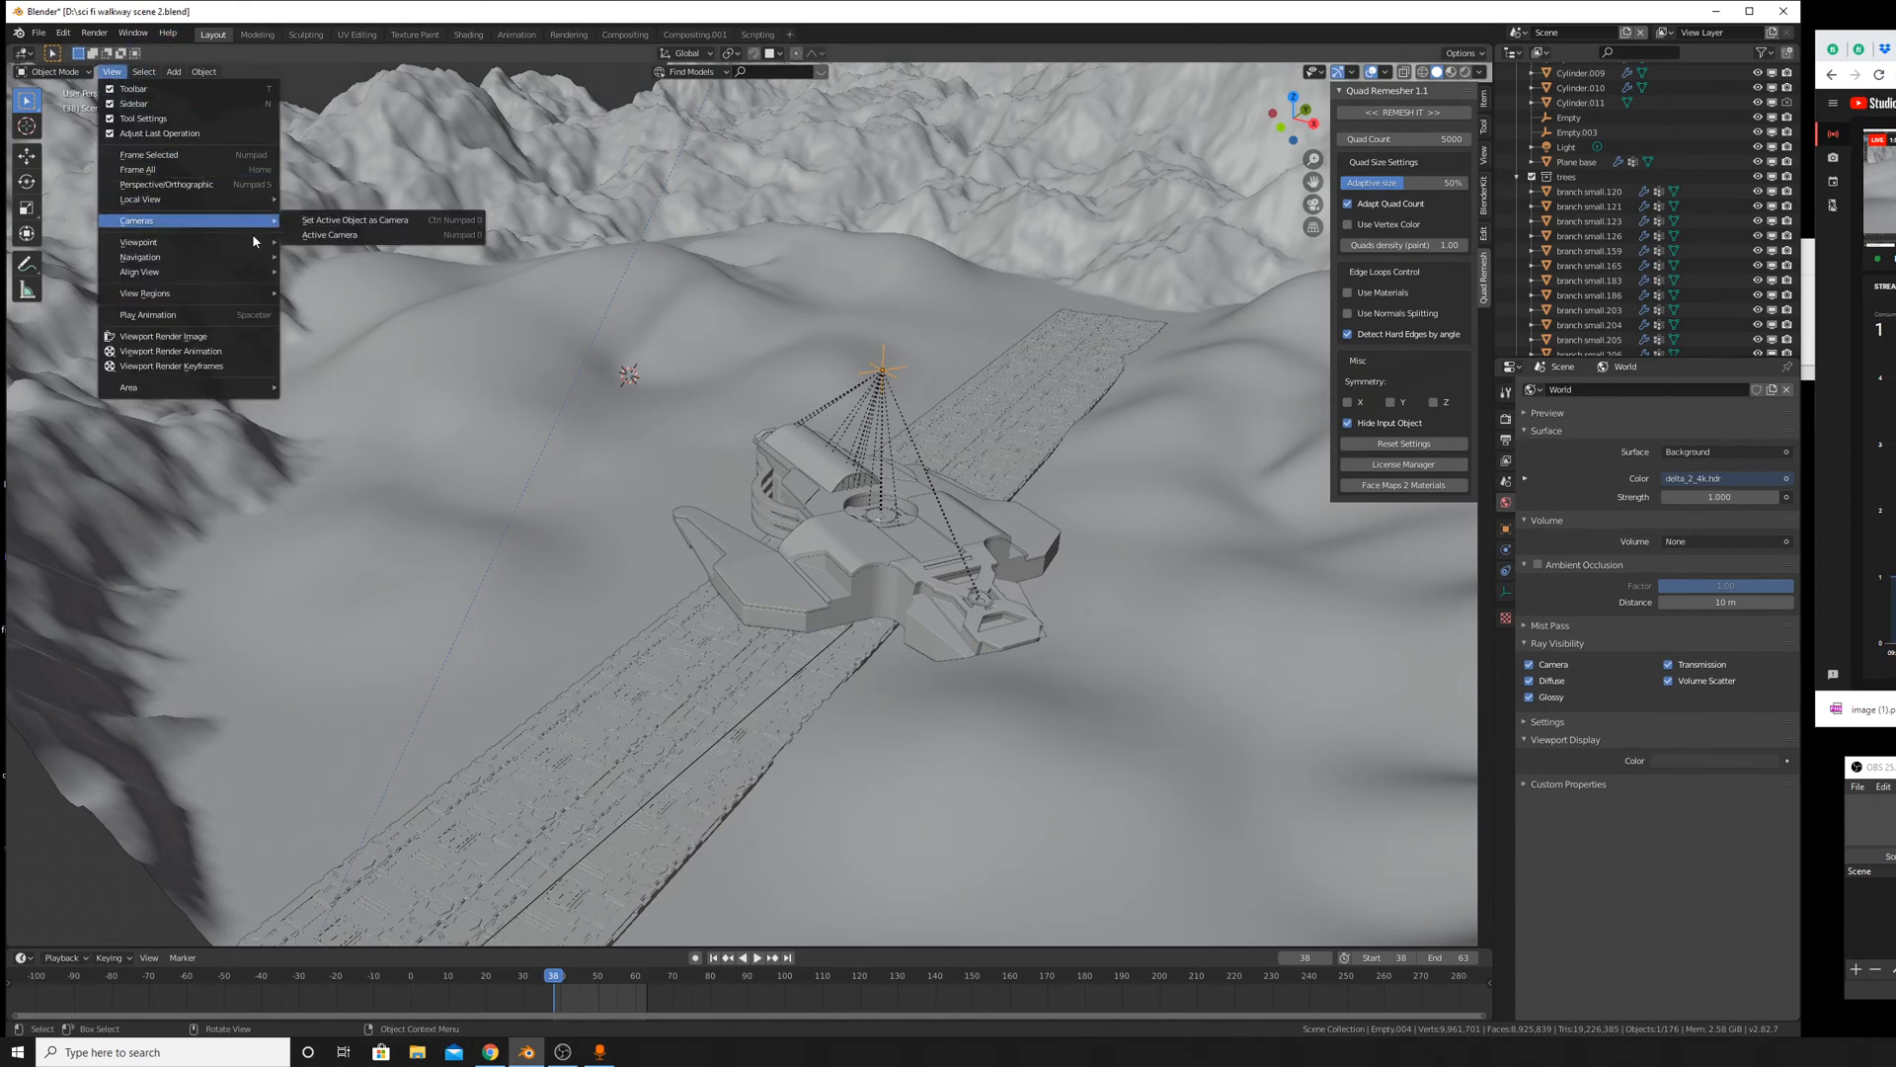
pyautogui.click(331, 235)
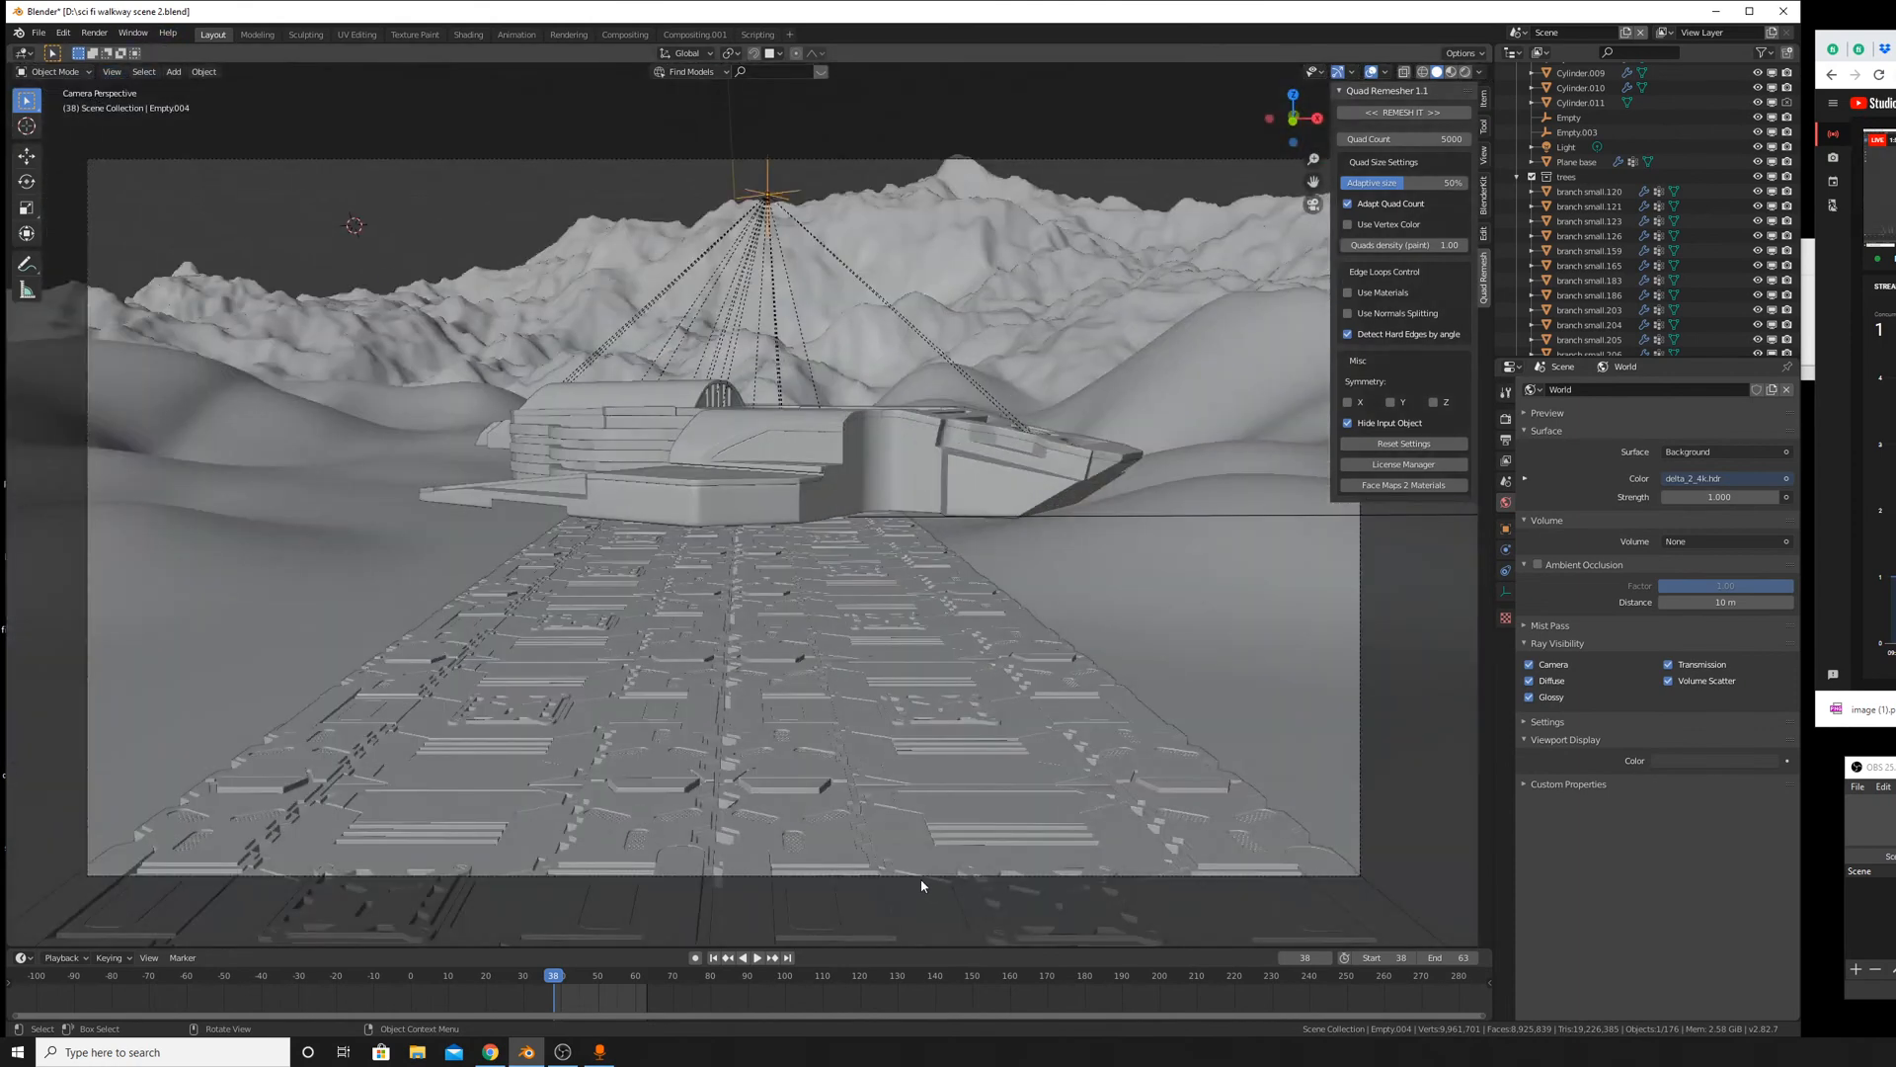
pyautogui.click(914, 880)
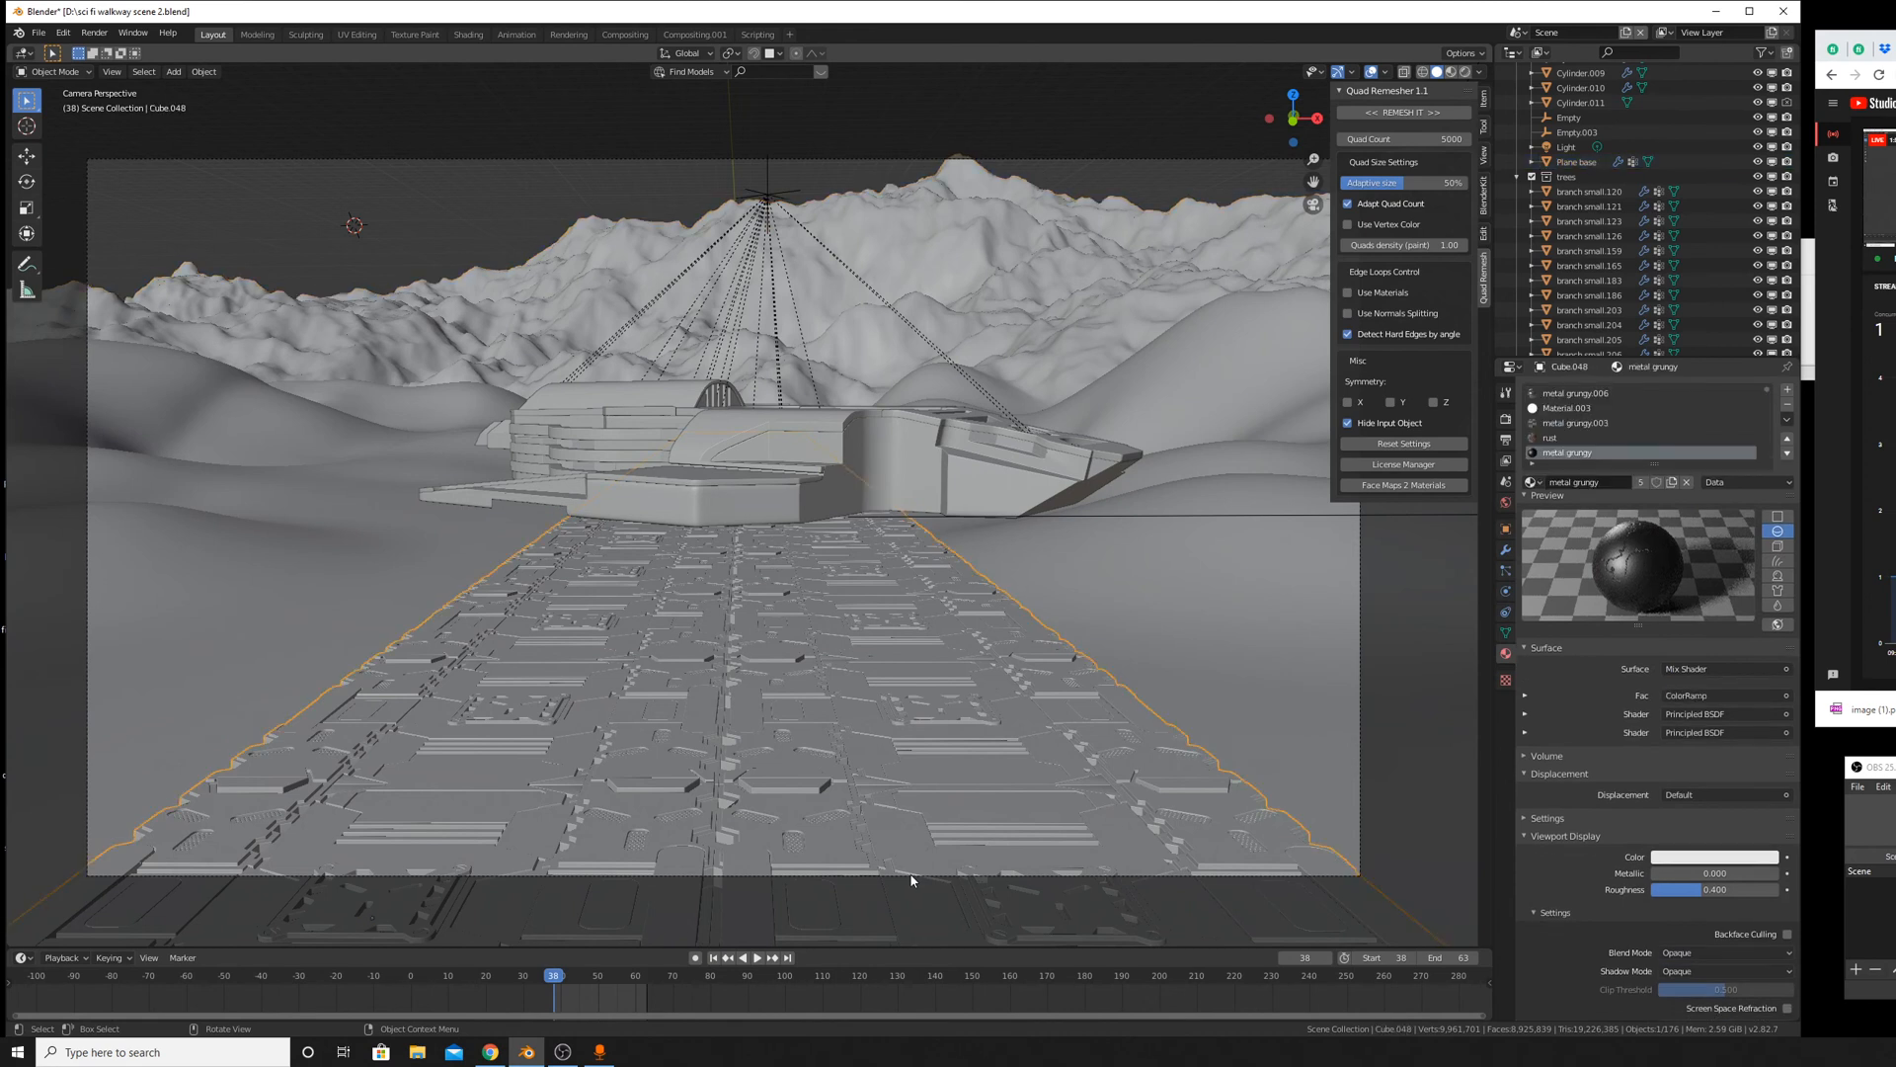
pyautogui.click(911, 880)
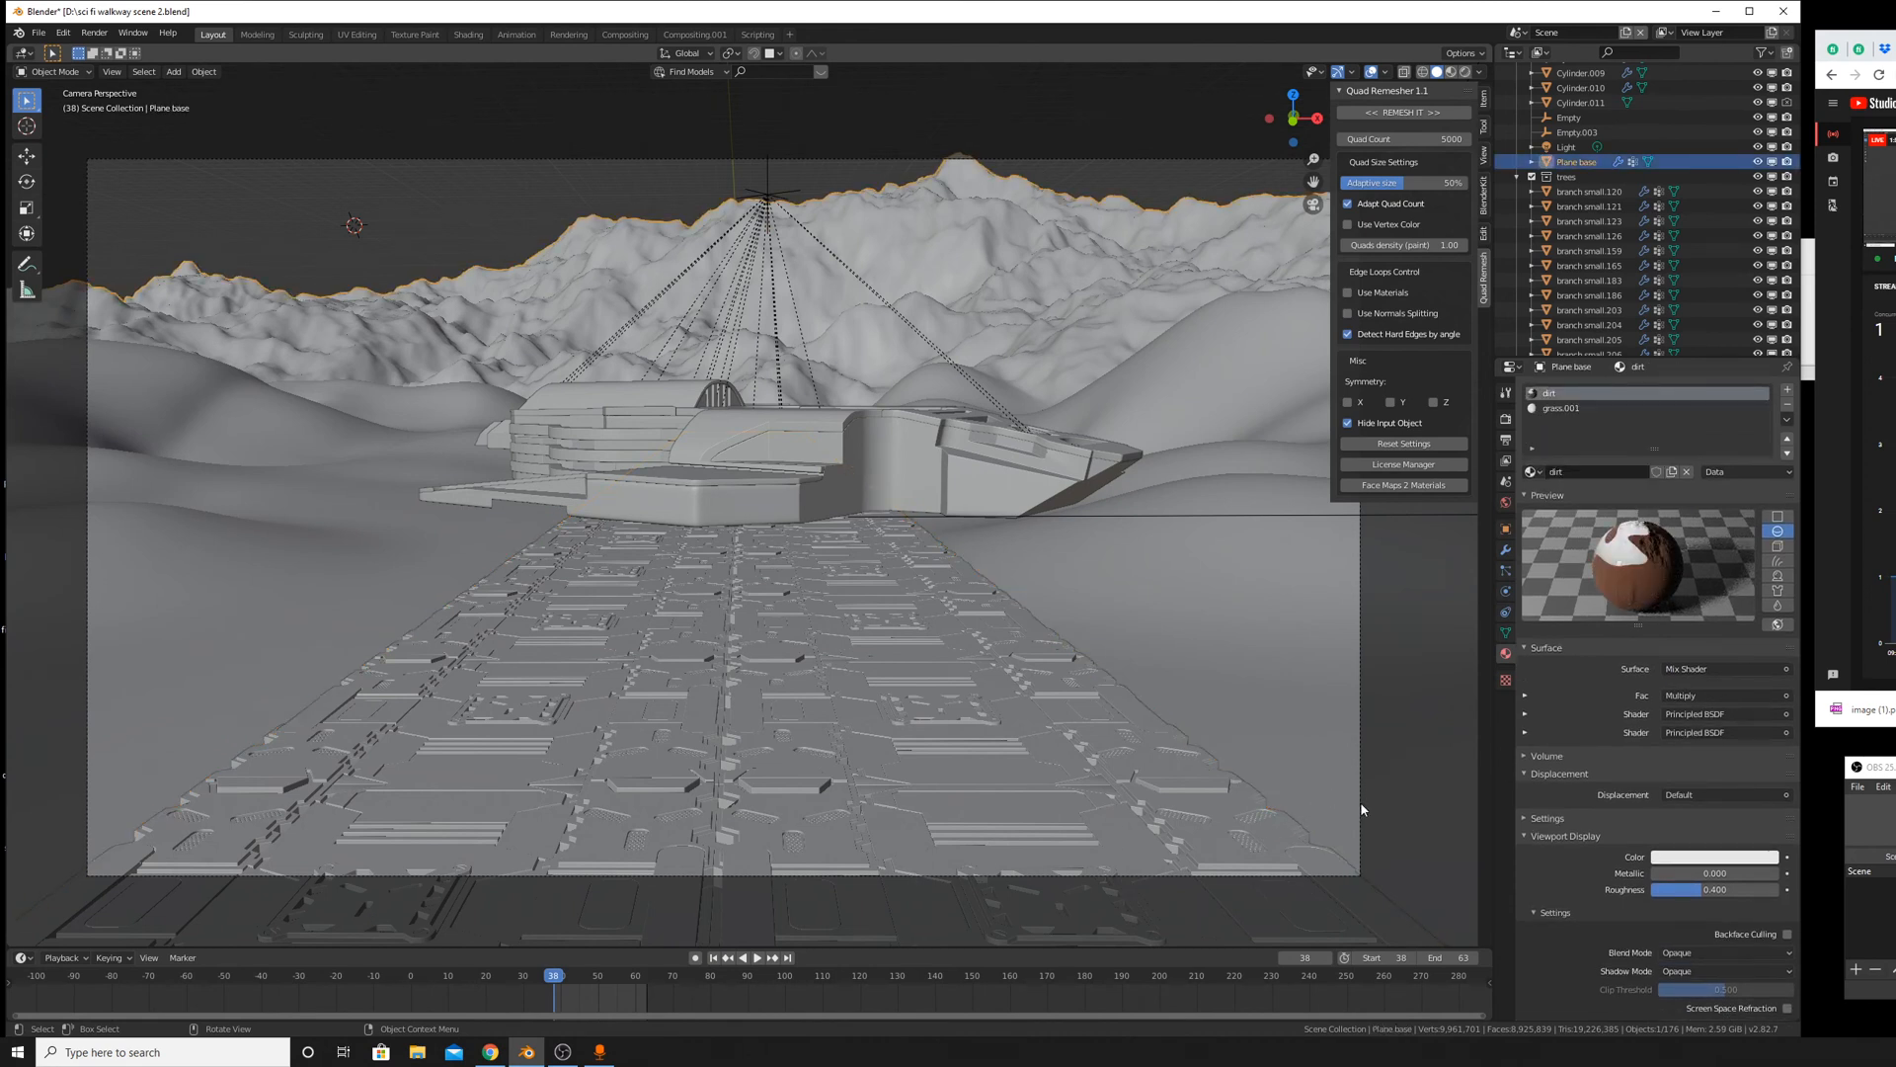
pyautogui.click(1132, 163)
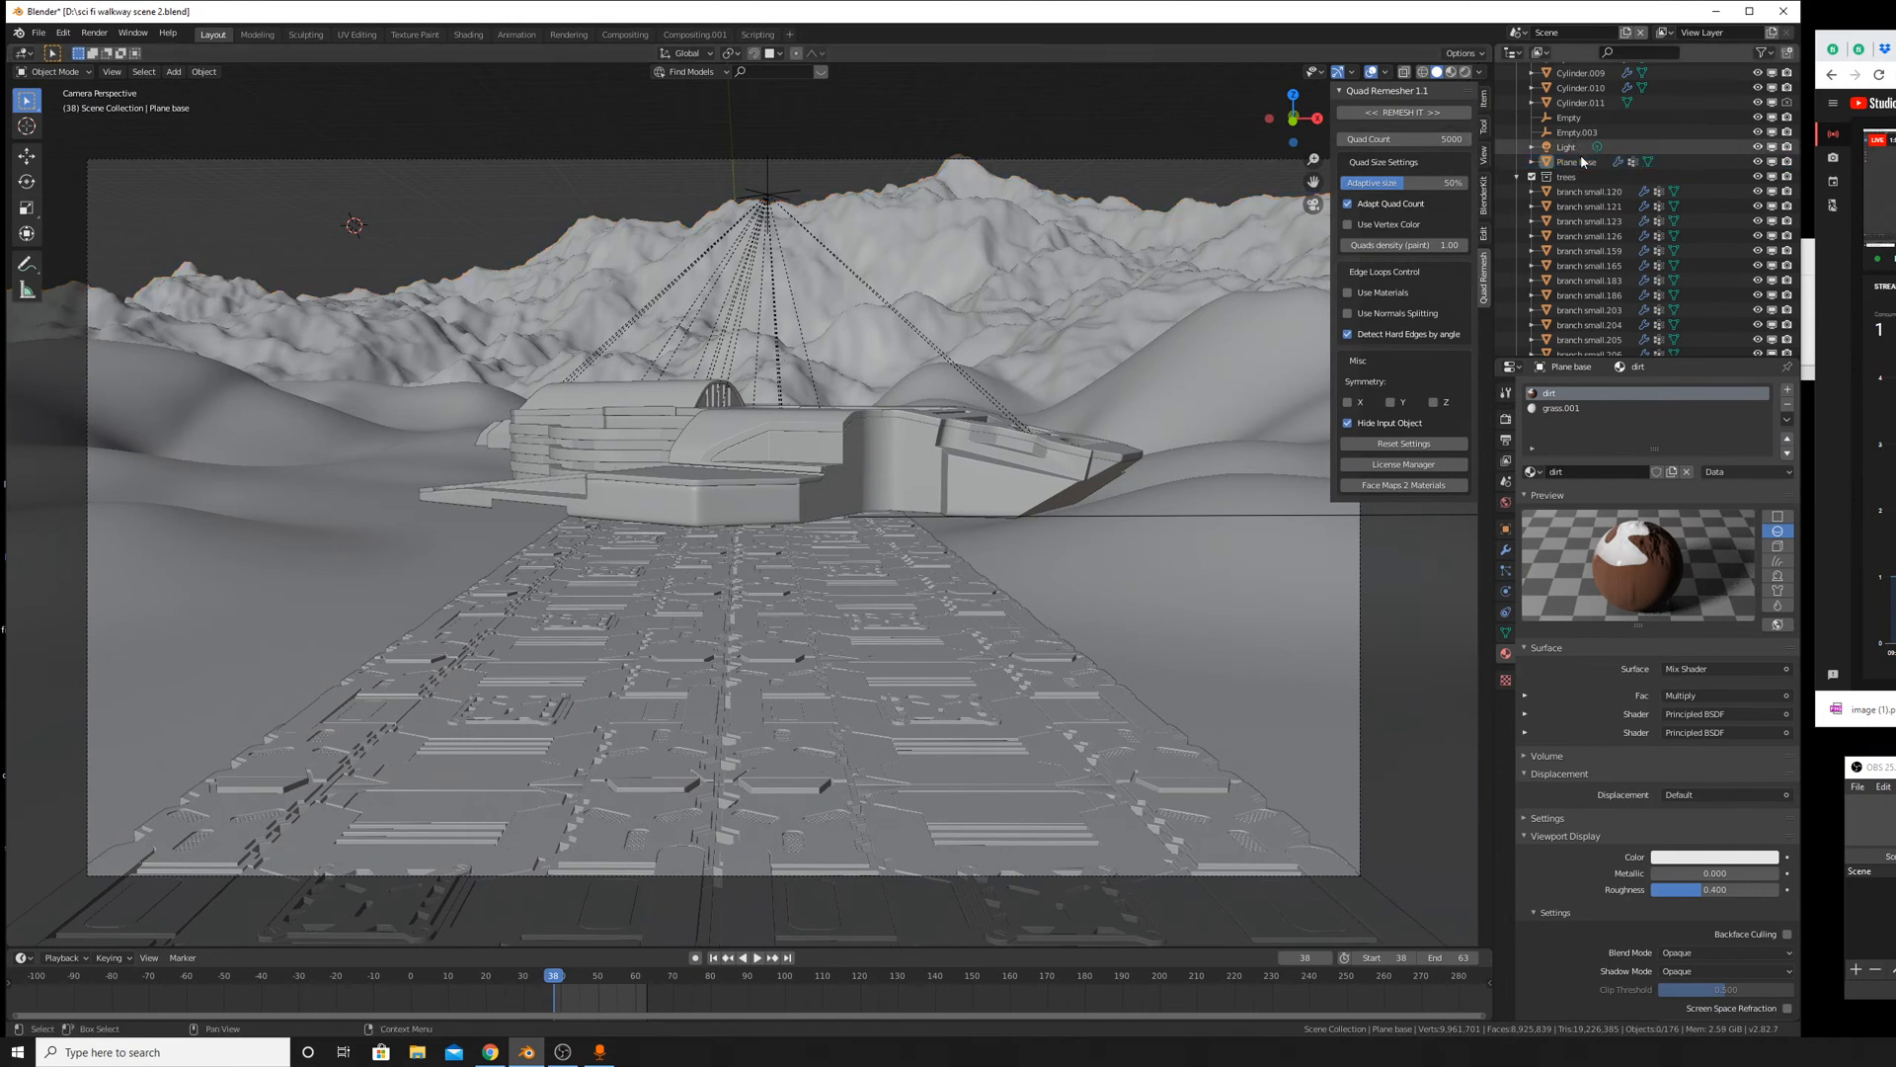
pyautogui.moveTo(1620, 123); pyautogui.dragTo(1504, 71, button='middle')
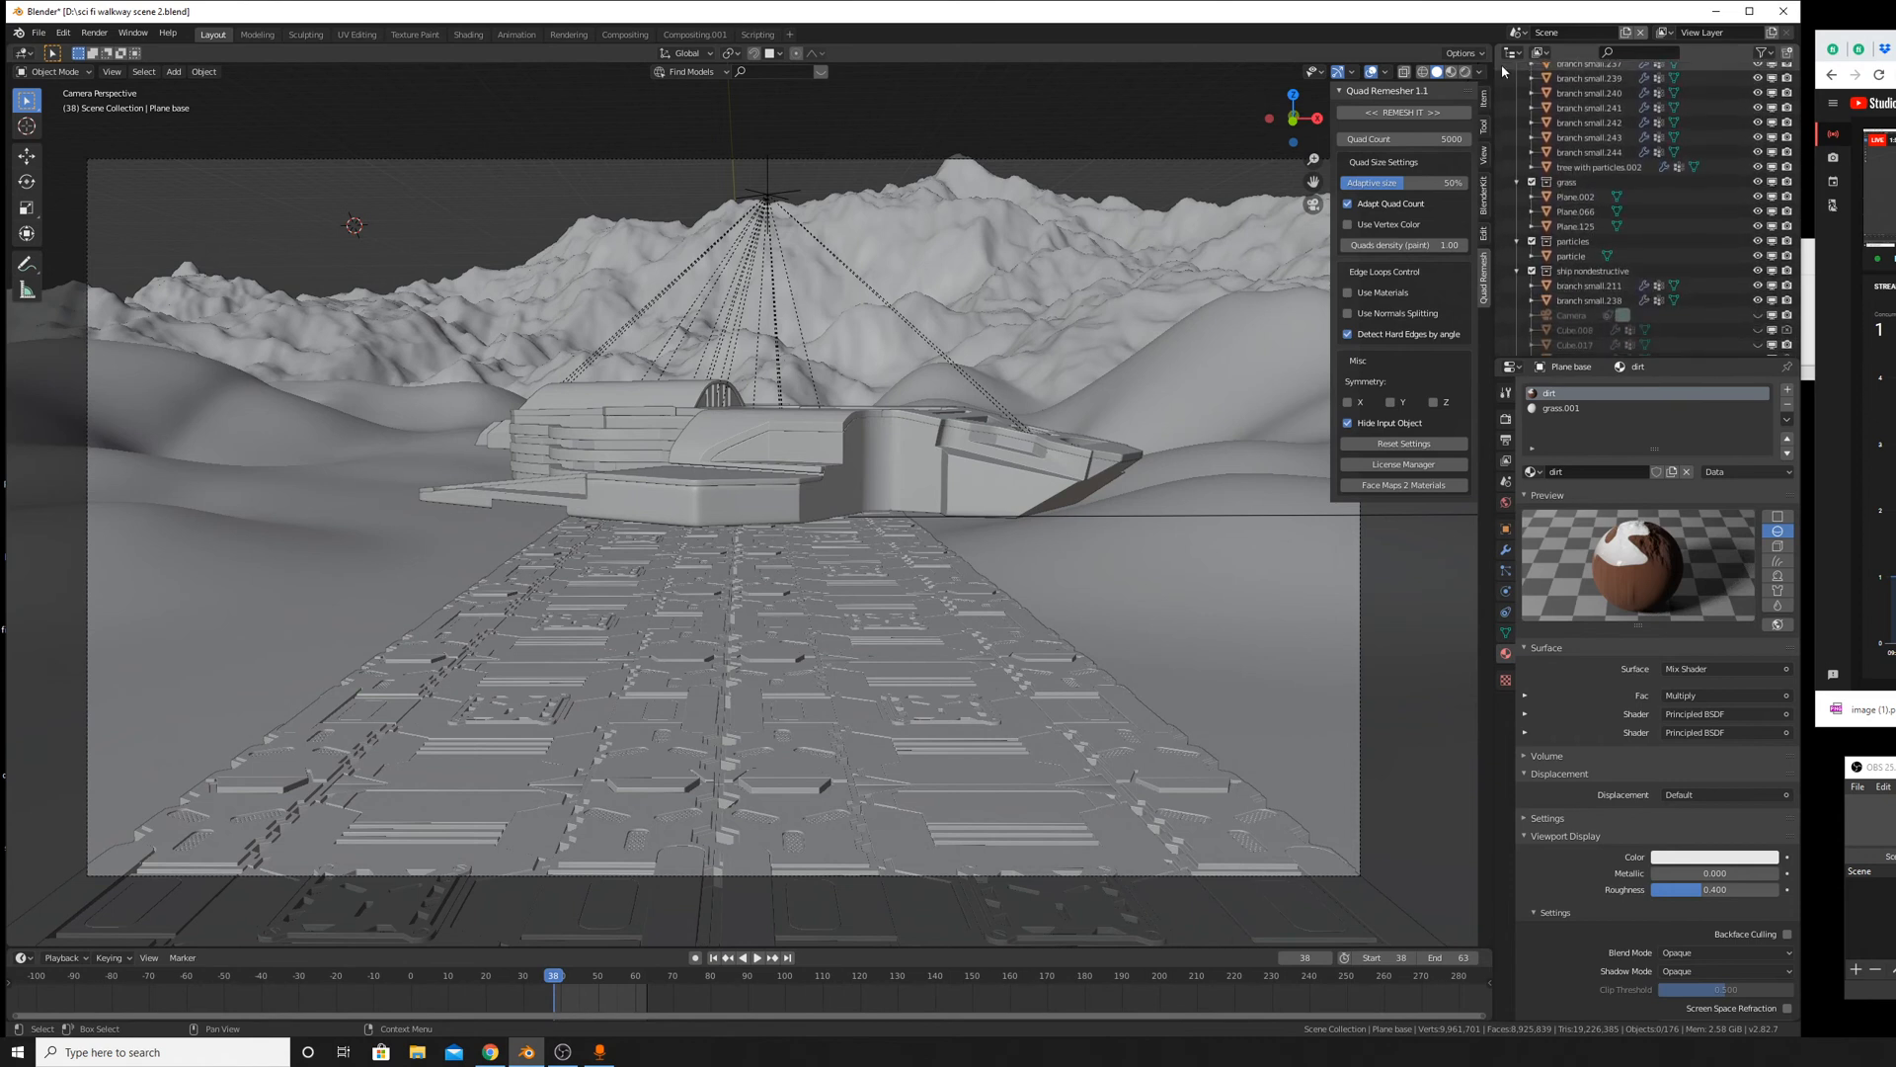
# Switch the viewport to material preview shading while staying in the camera view.
pyautogui.click(1451, 73)
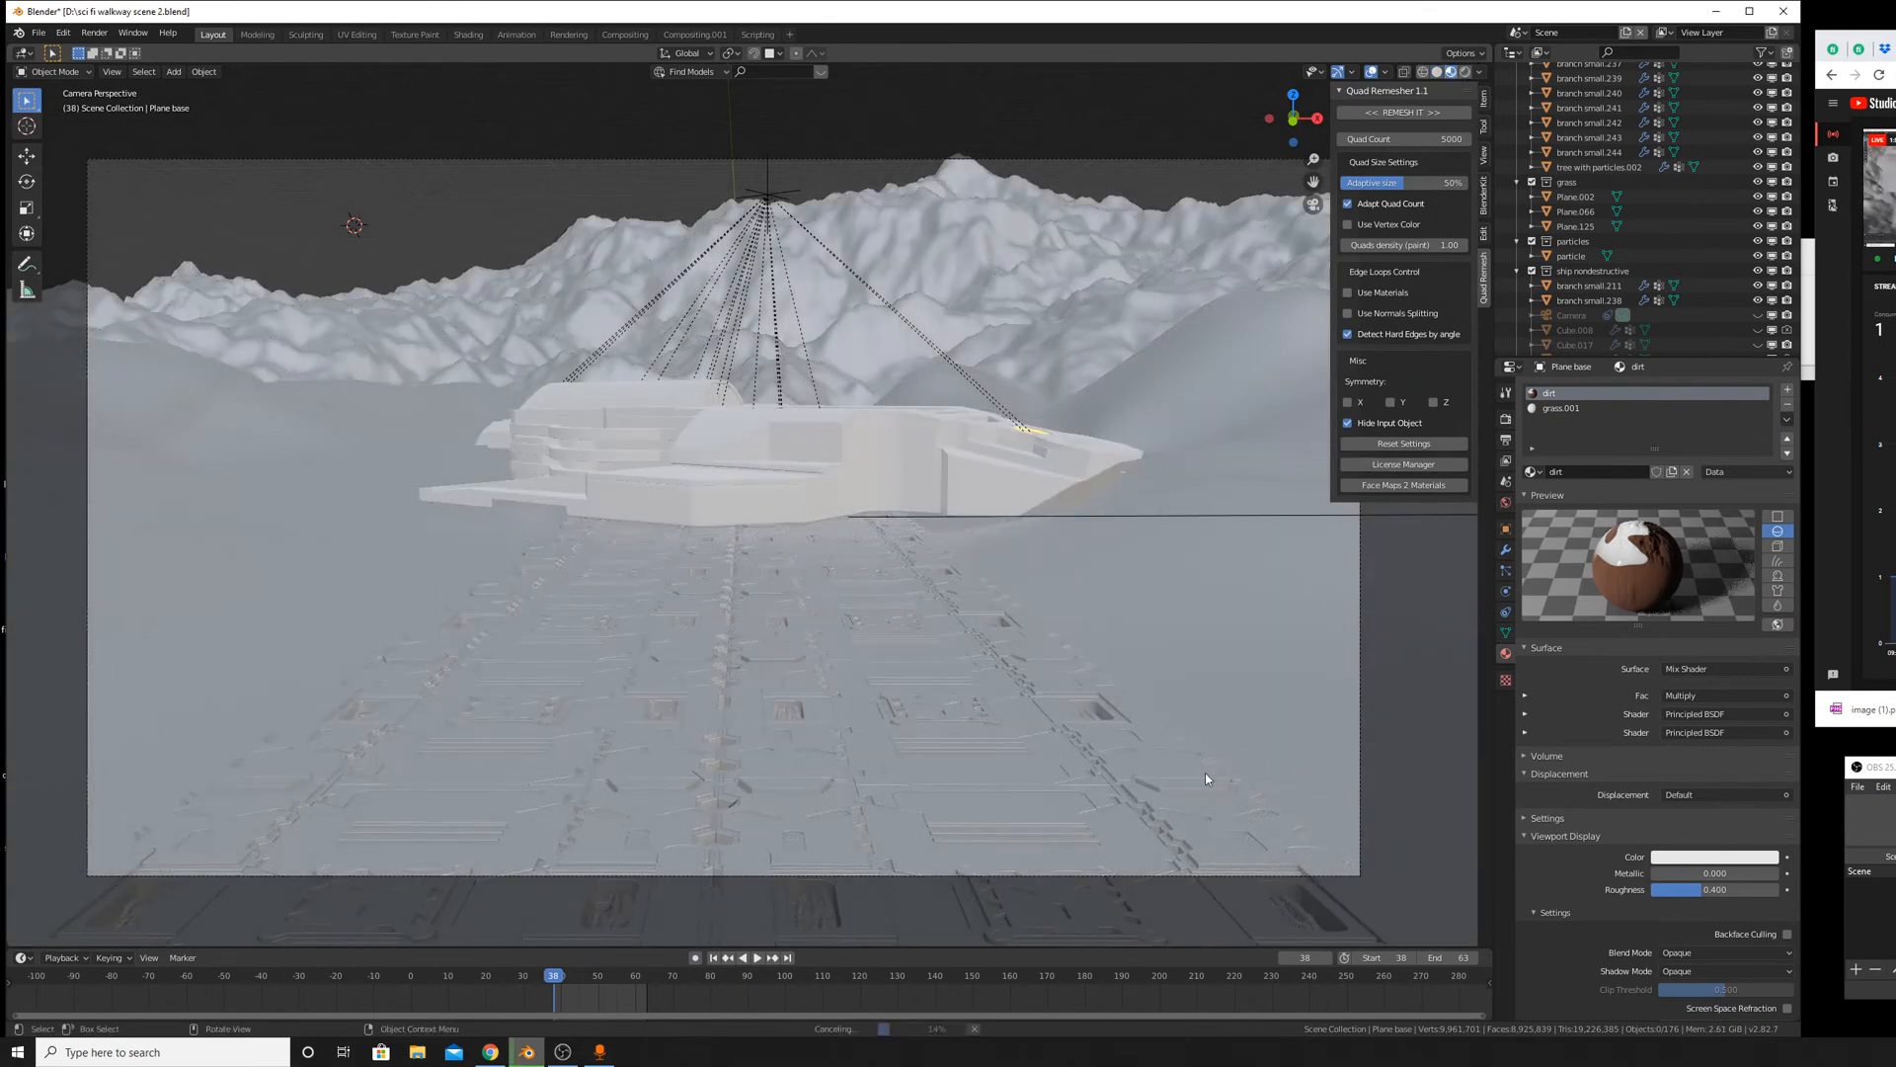
pyautogui.scroll(-3, 1205, 772)
pyautogui.scroll(3, 929, 854)
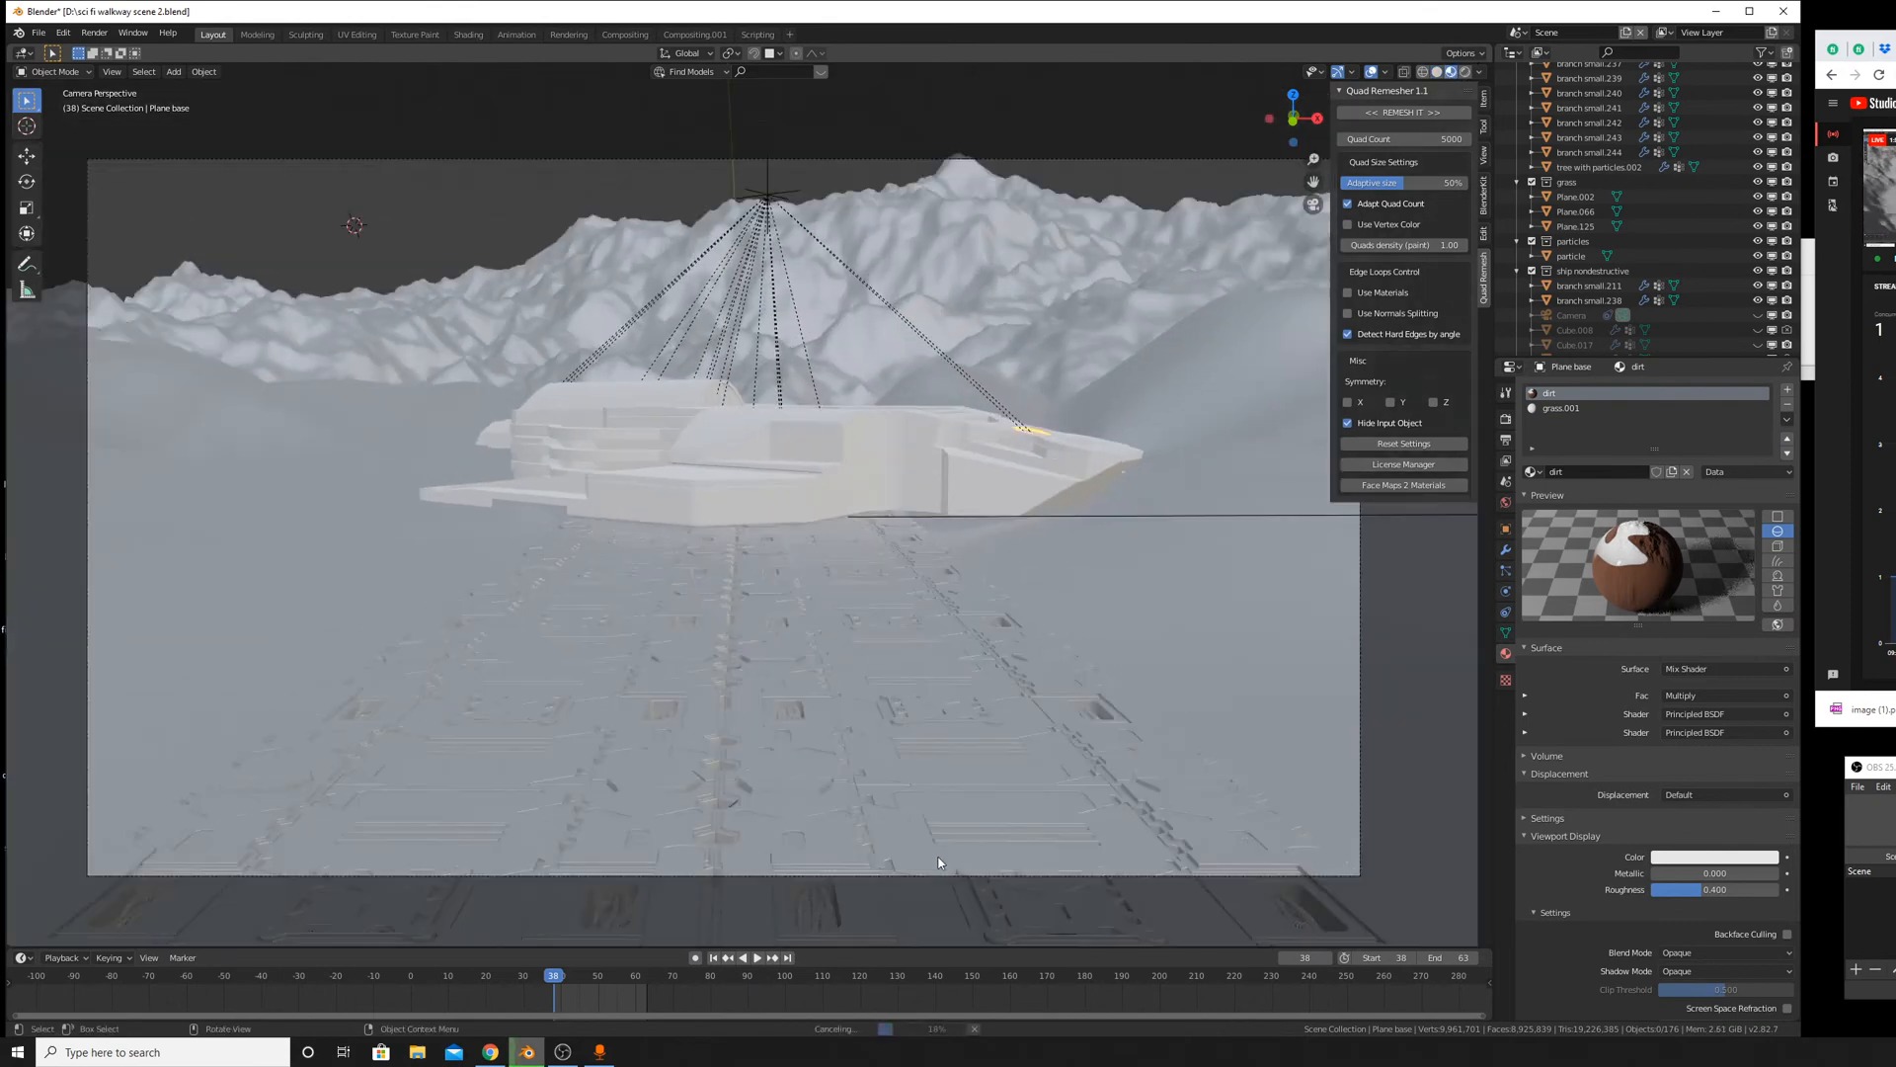
pyautogui.scroll(10, 1680, 200)
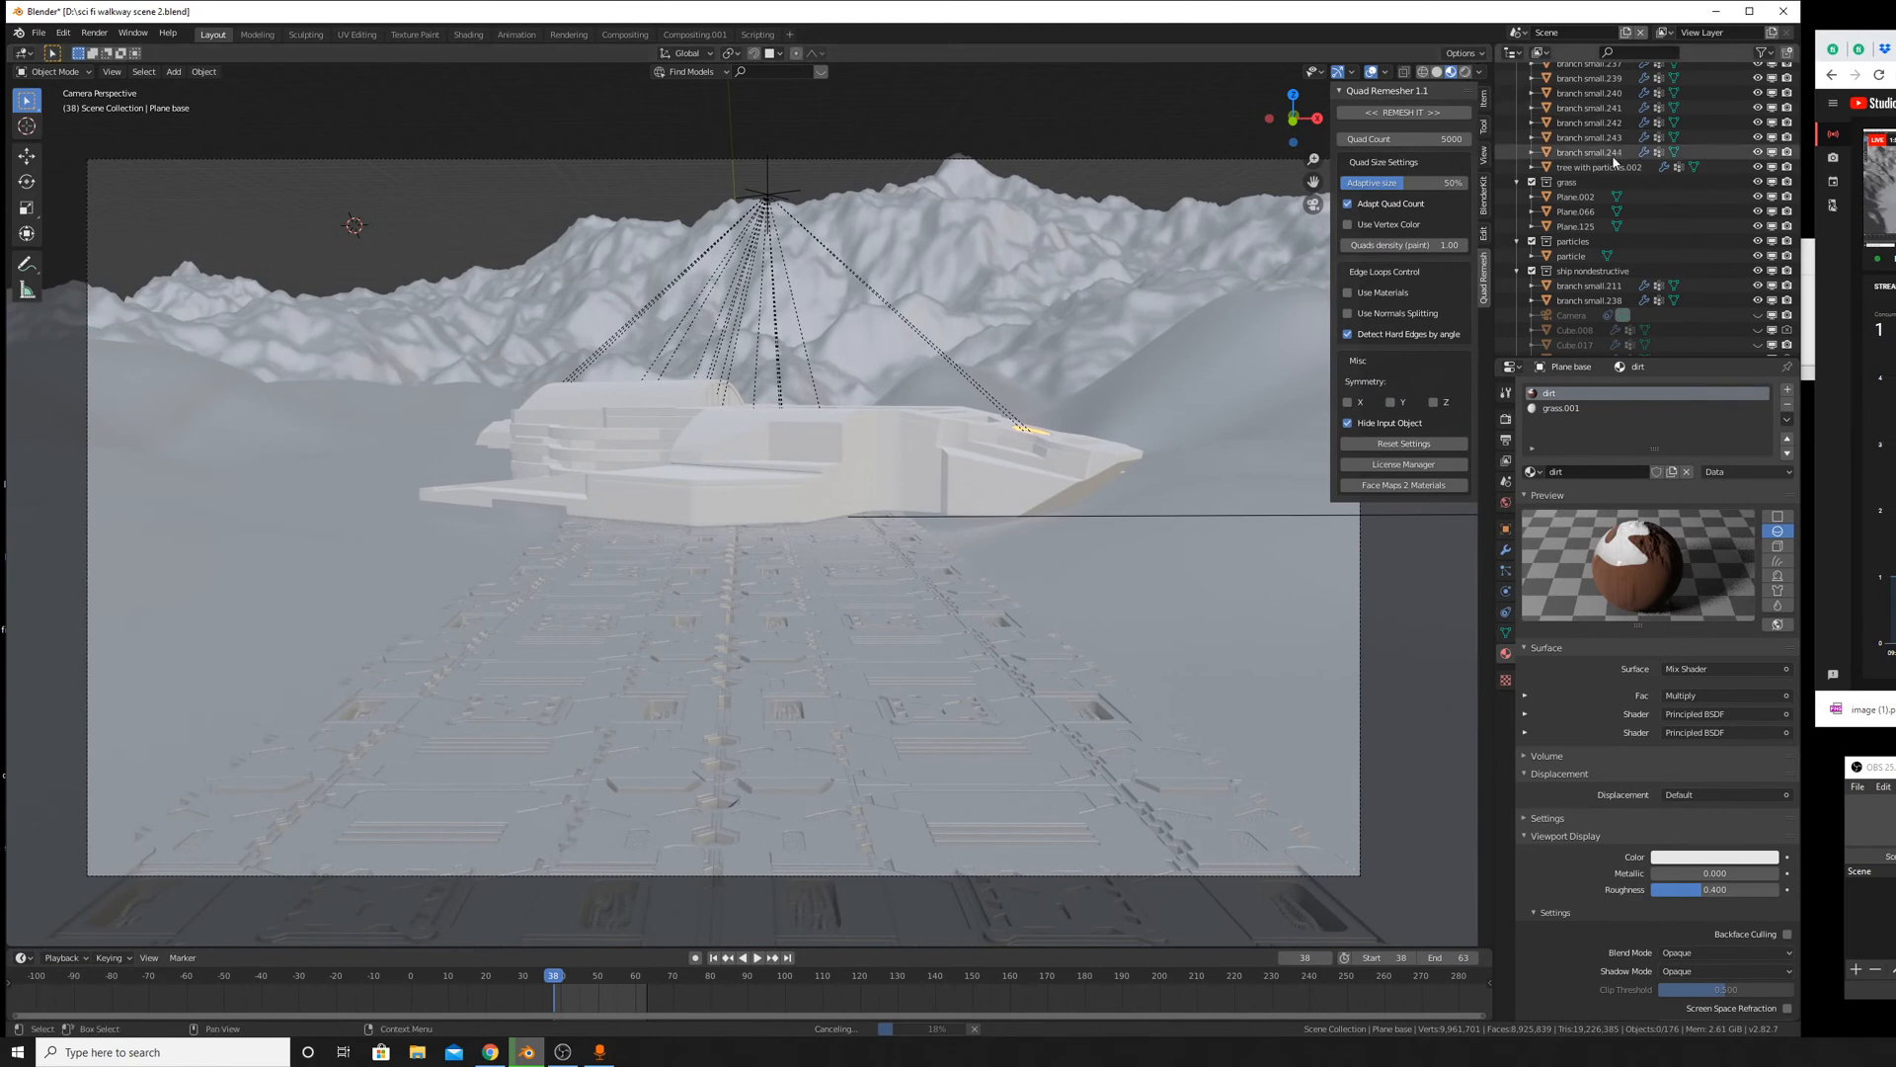
# Try to unhide the Camera in the ship nondestructive collection of the object list and select it.
pyautogui.scroll(10, 1680, 201)
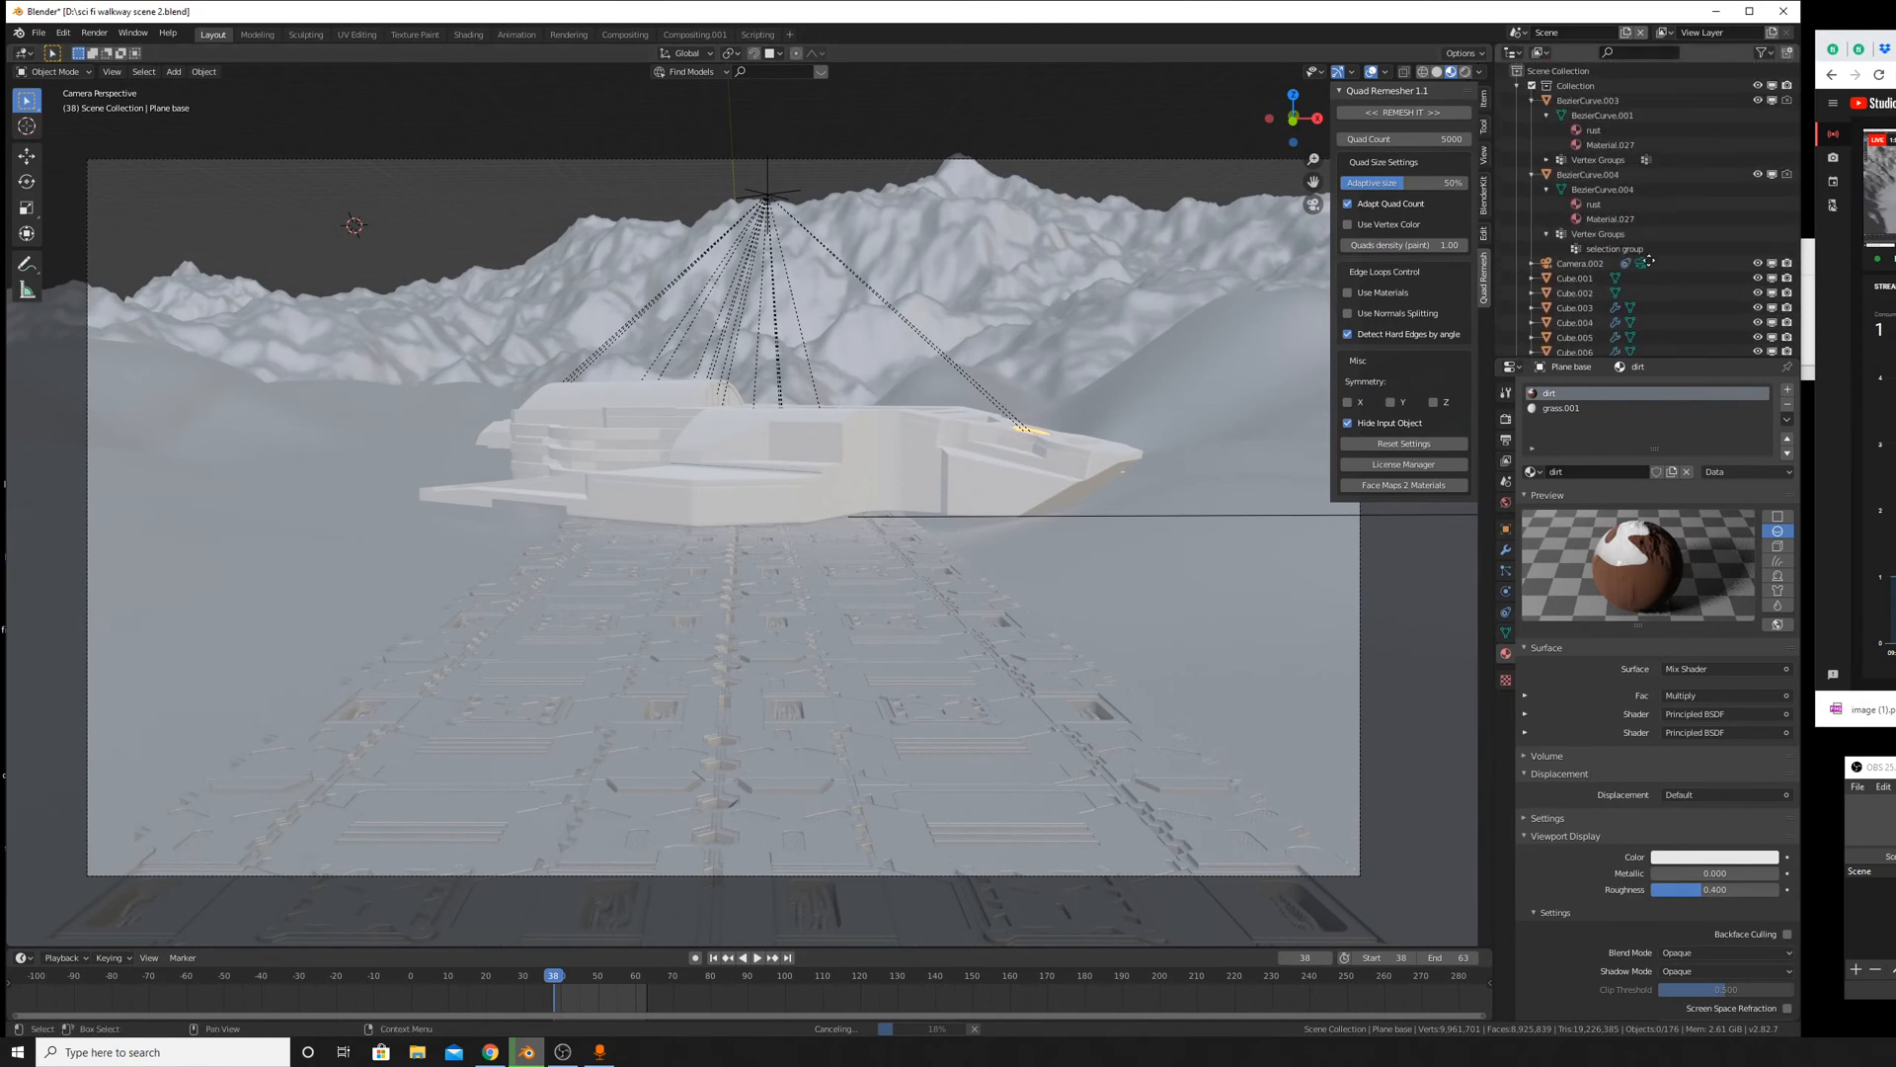
pyautogui.scroll(-15, 1645, 295)
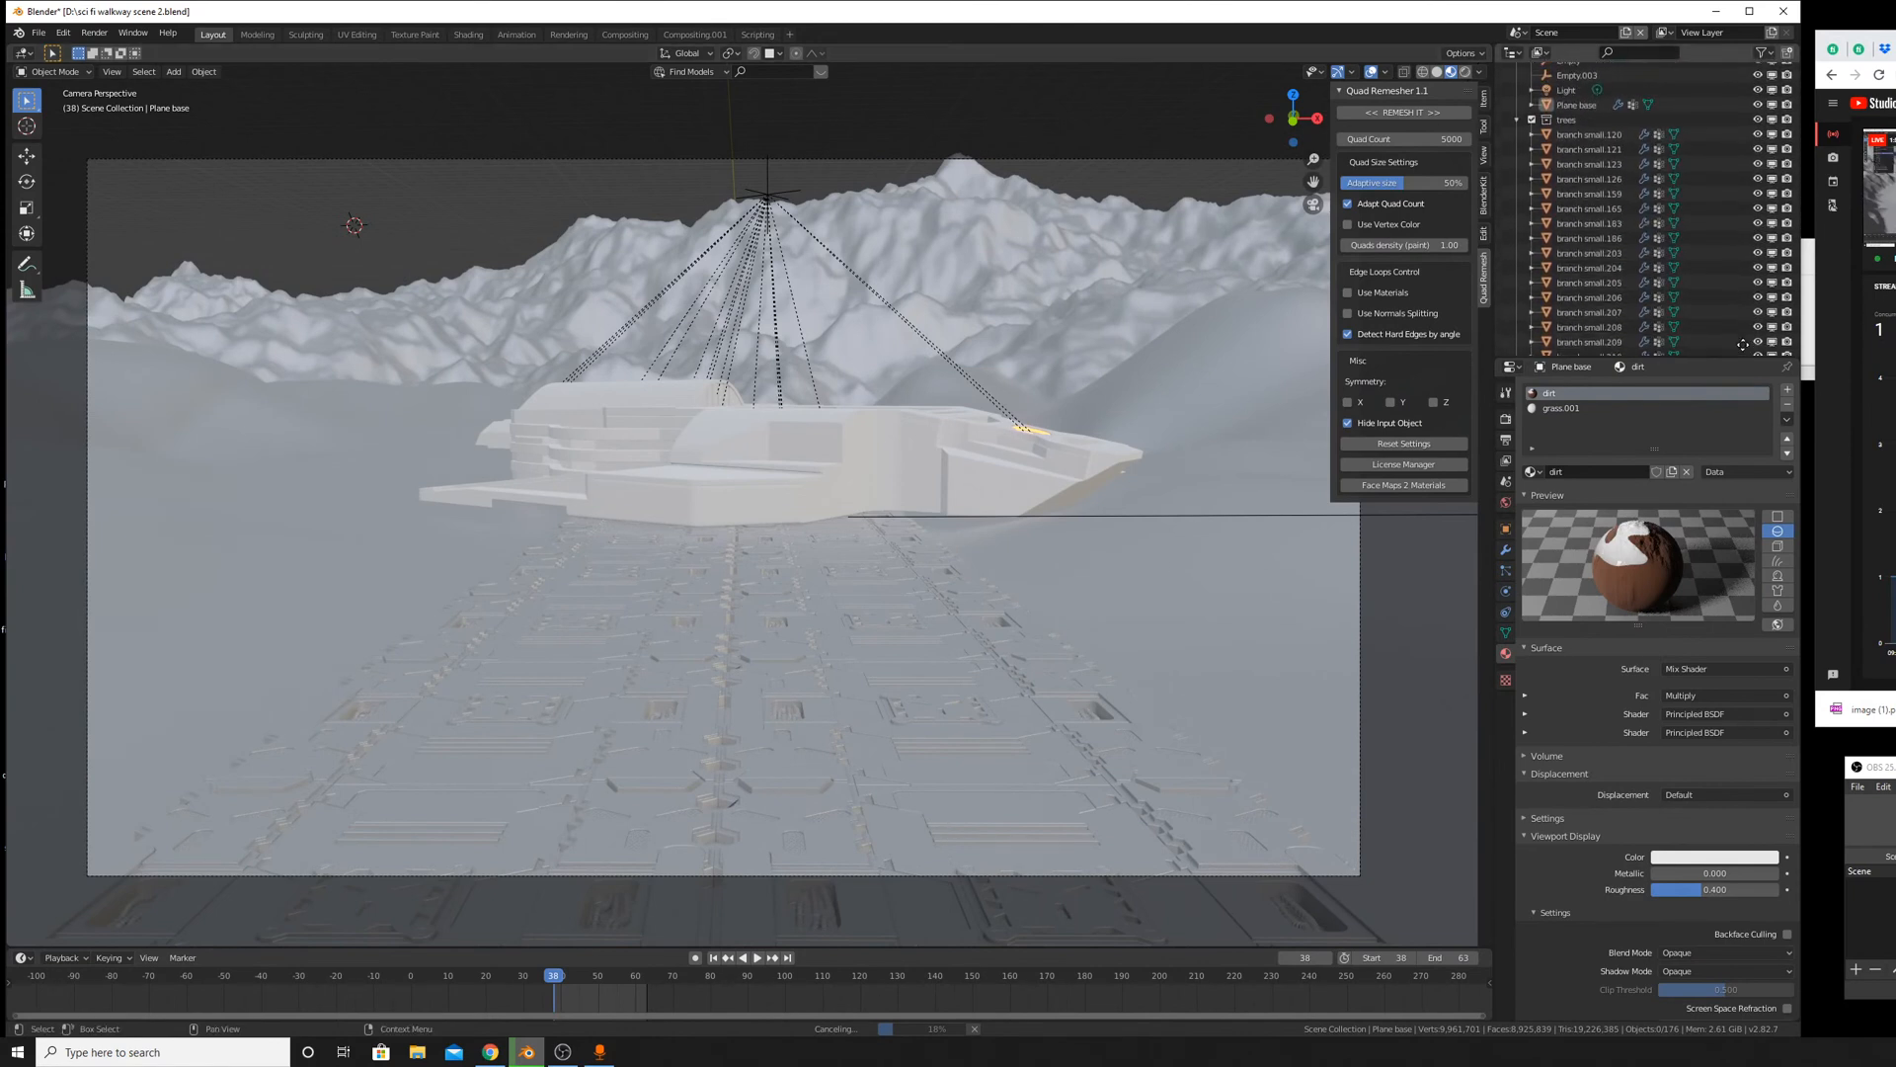
pyautogui.scroll(-15, 1749, 328)
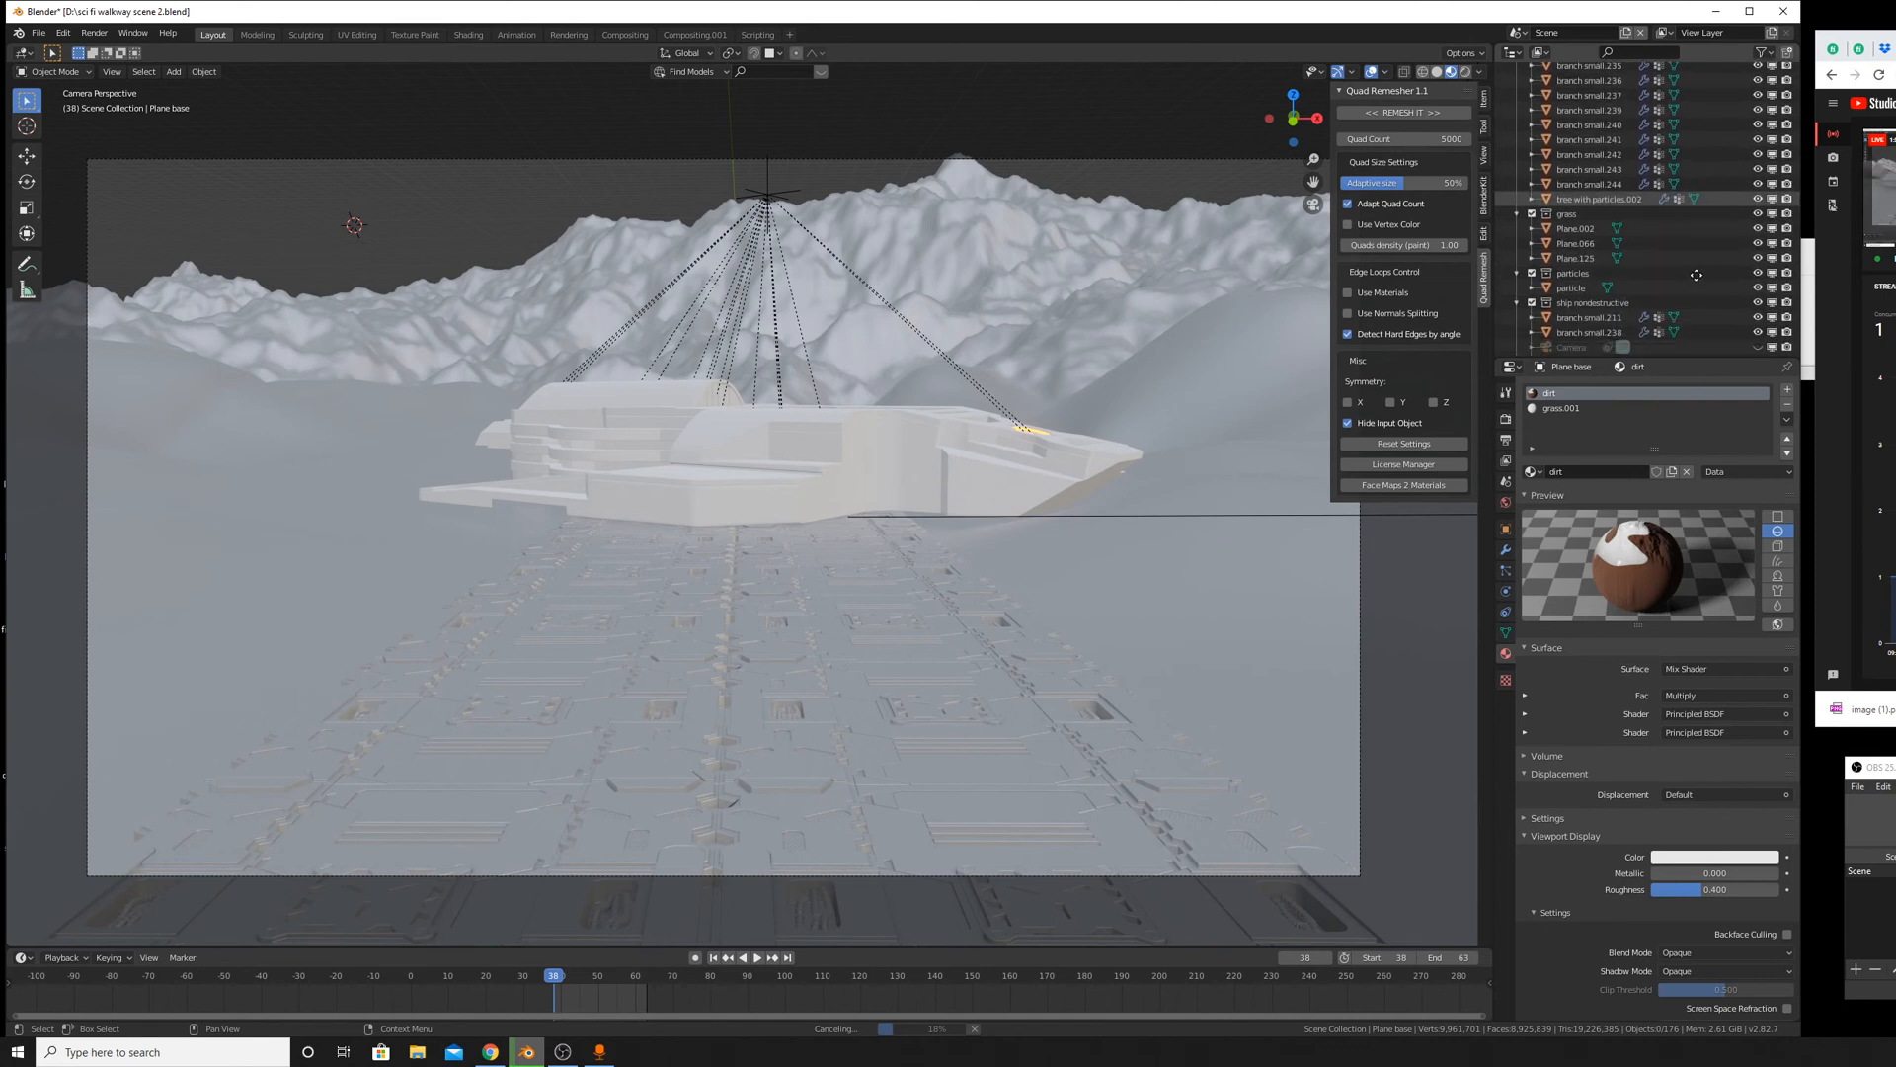
pyautogui.scroll(-5, 1720, 168)
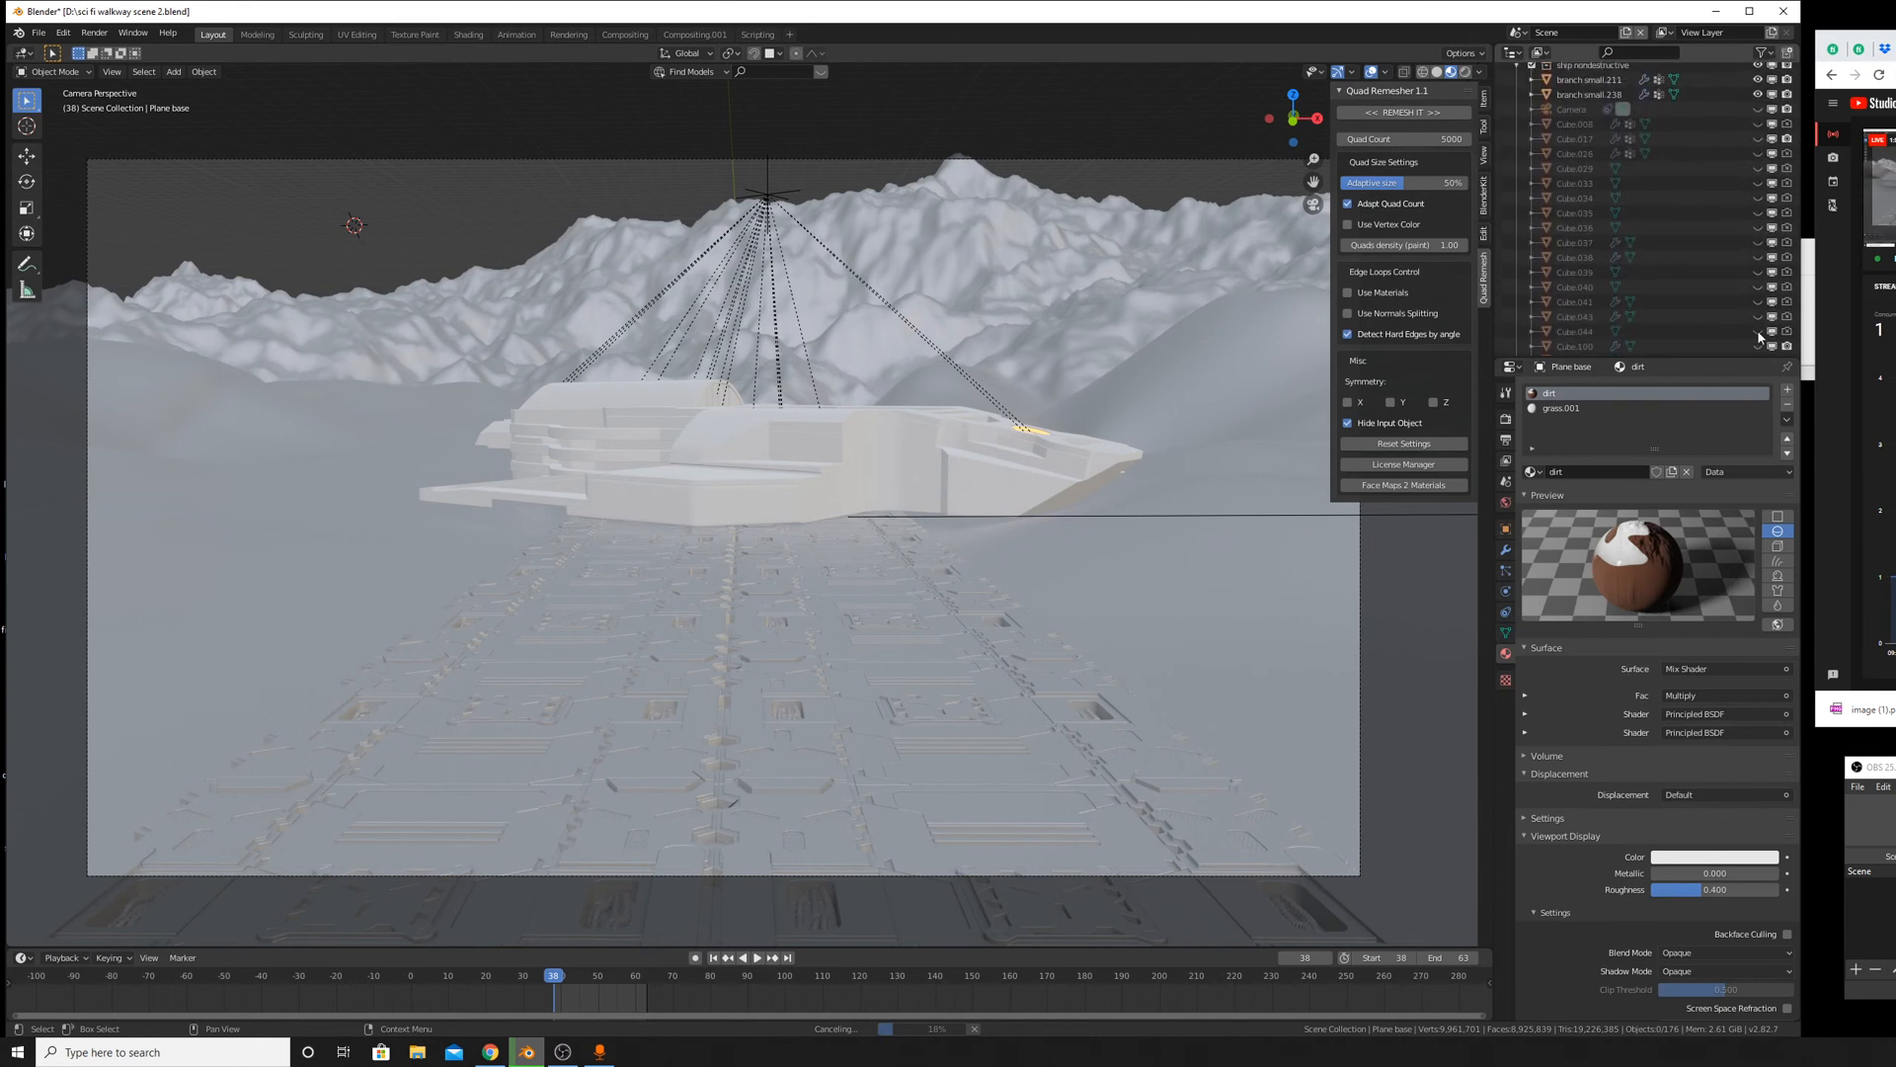
pyautogui.click(1759, 108)
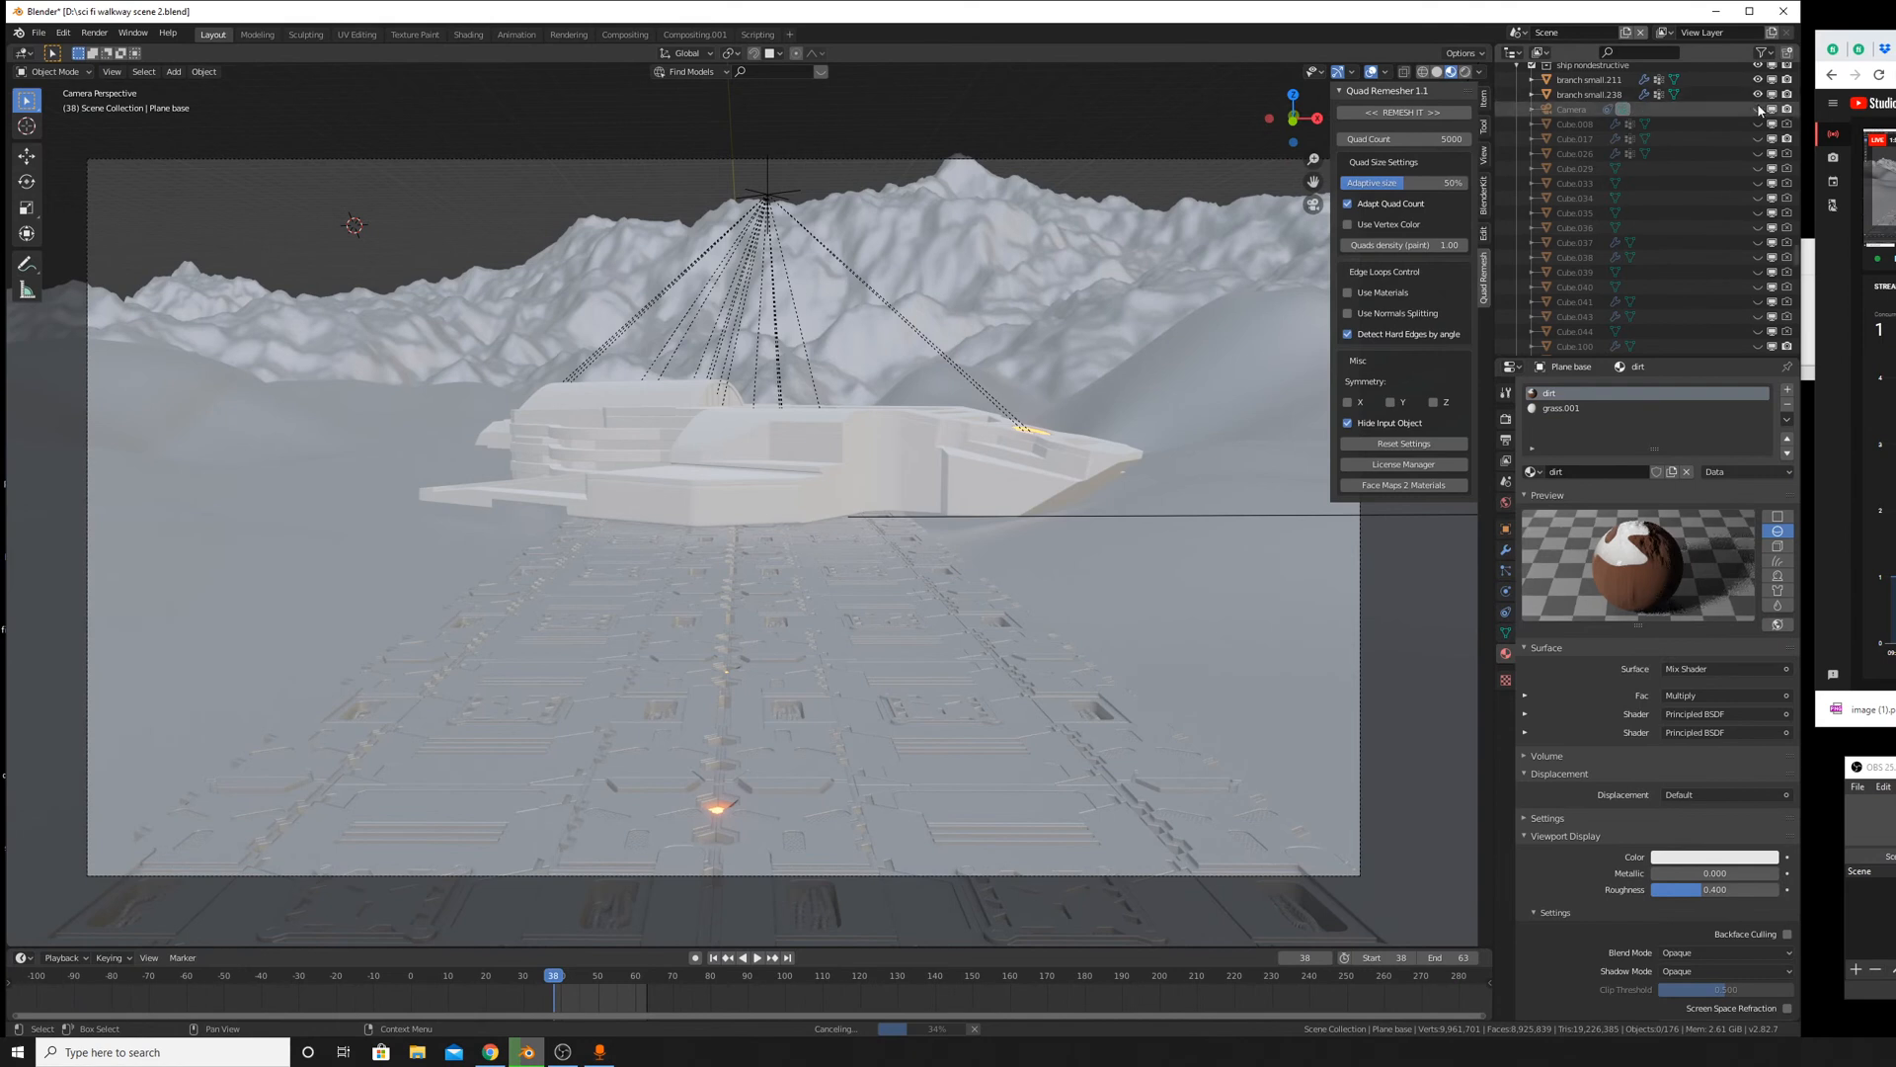
pyautogui.click(1700, 108)
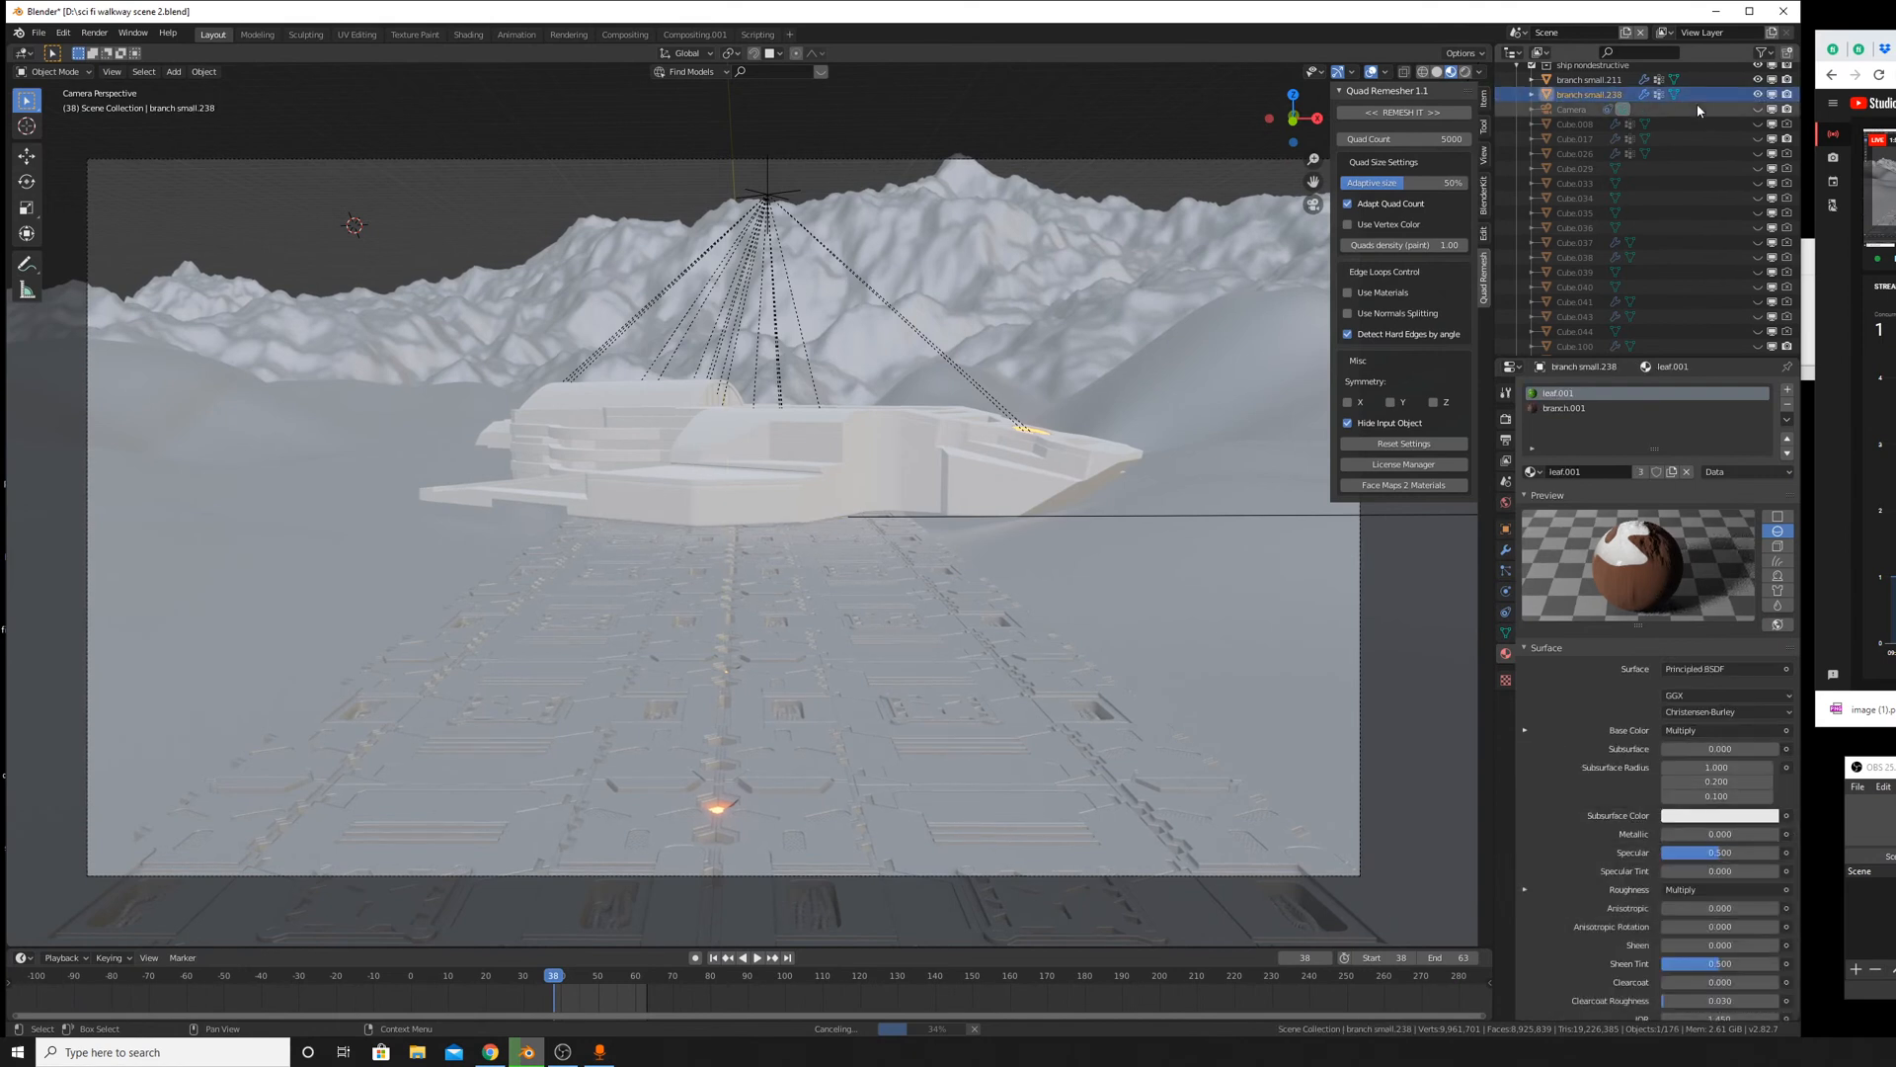
# Leave the camera view and select the camera object, Camera.002, standing just beyond the near end of the walkway.
pyautogui.scroll(5, 1695, 177)
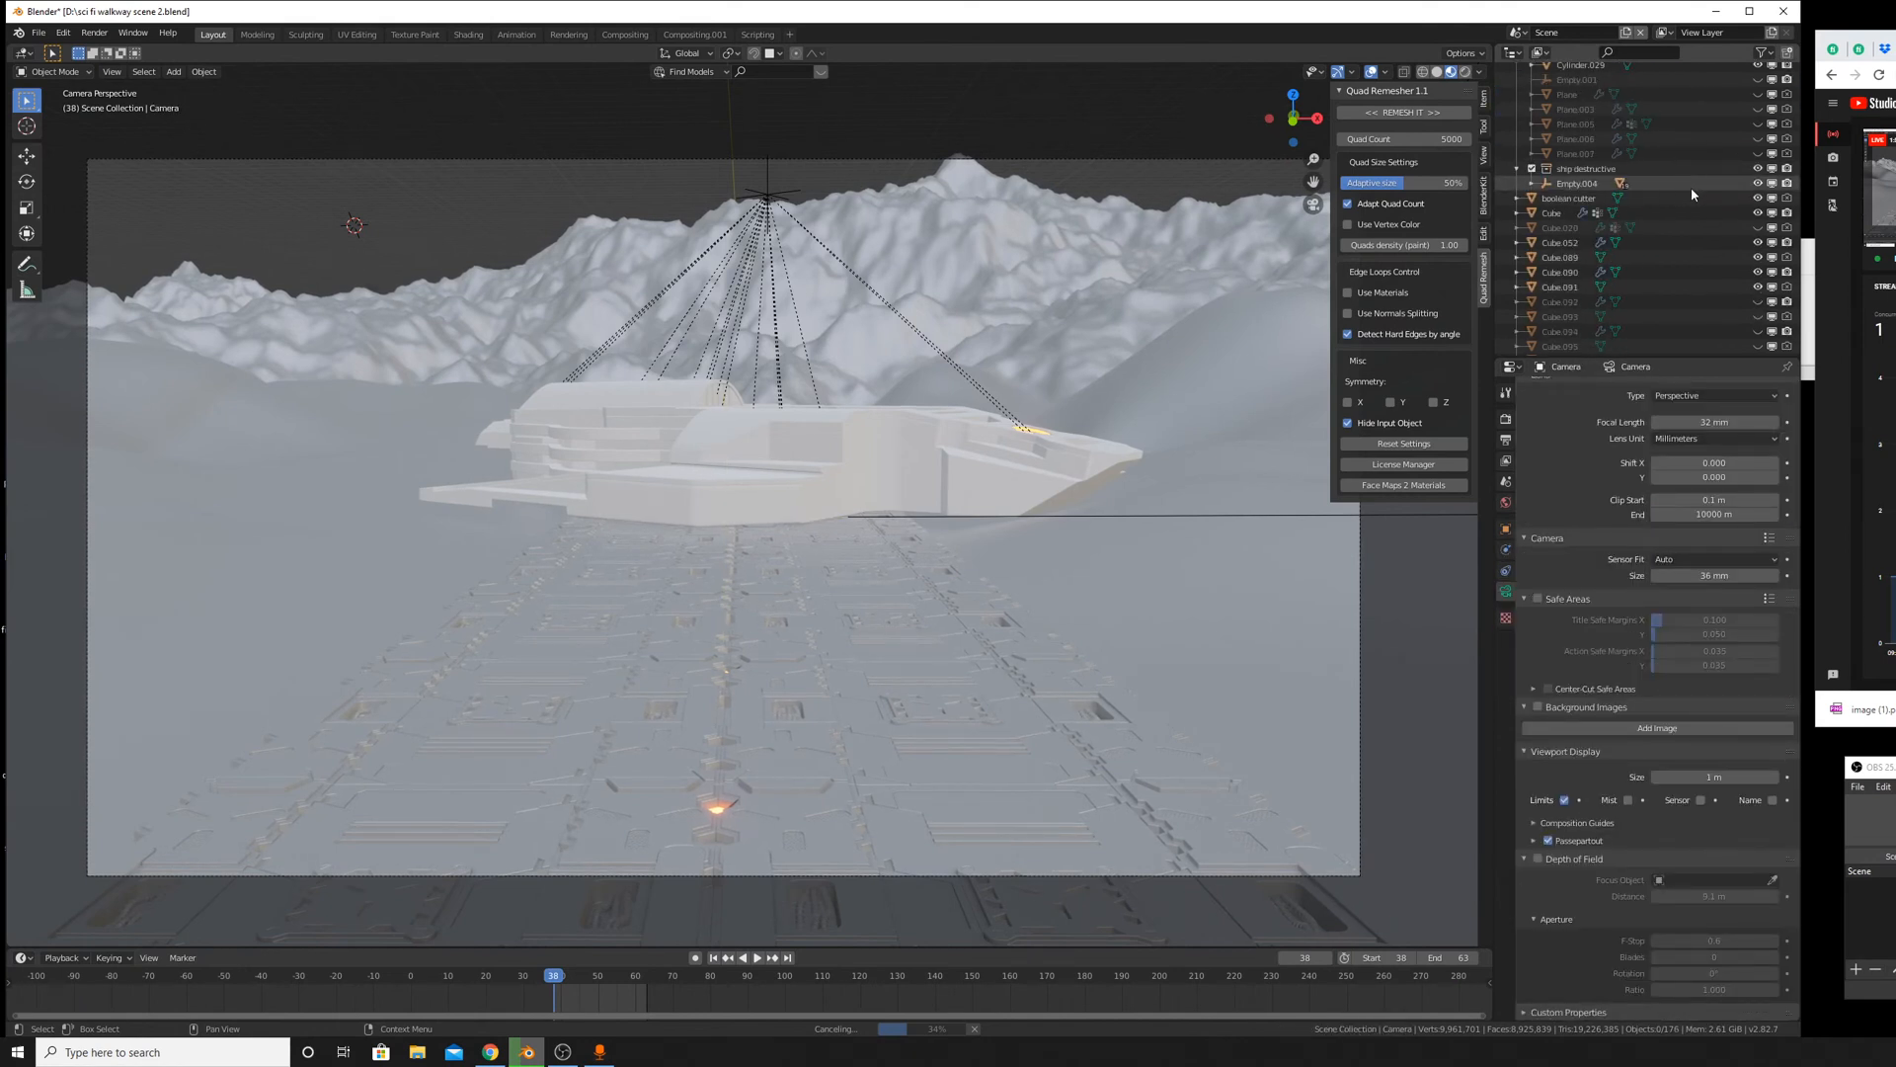
pyautogui.scroll(-5, 1651, 229)
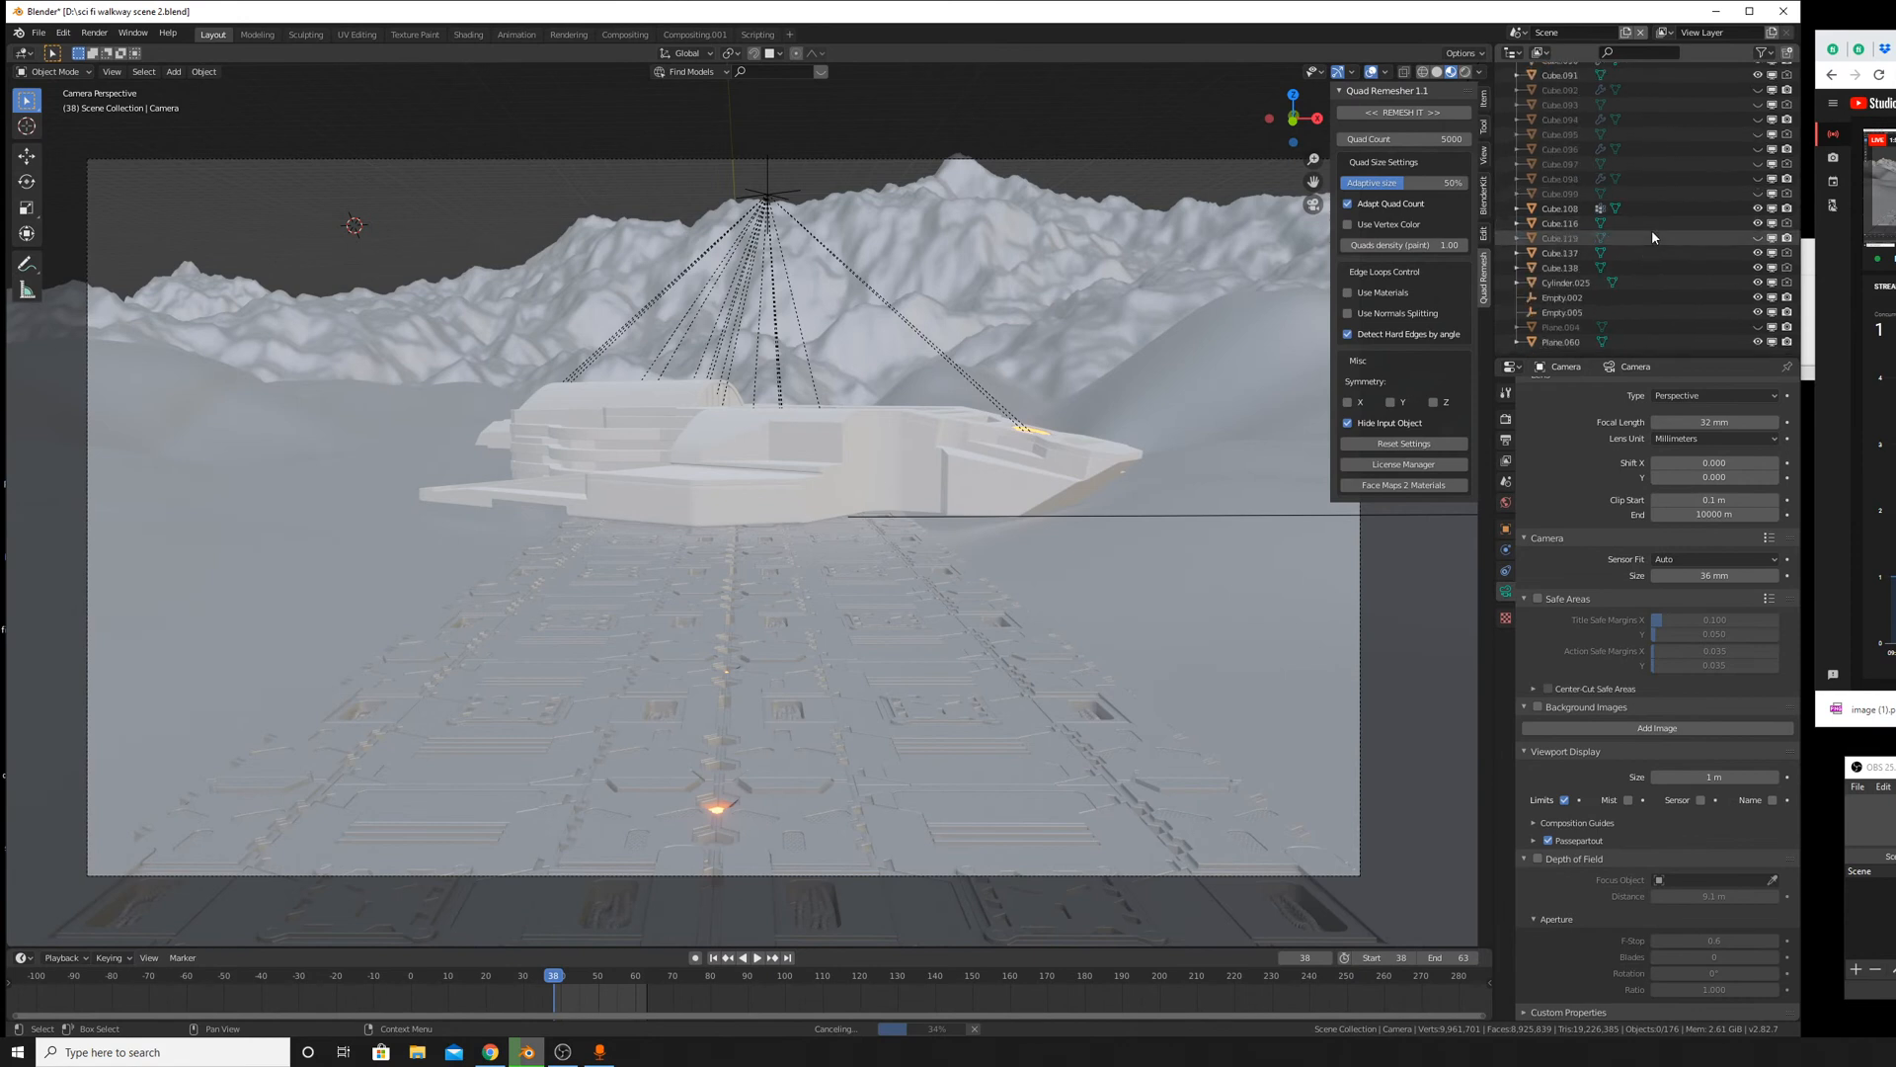
pyautogui.scroll(-10, 1663, 207)
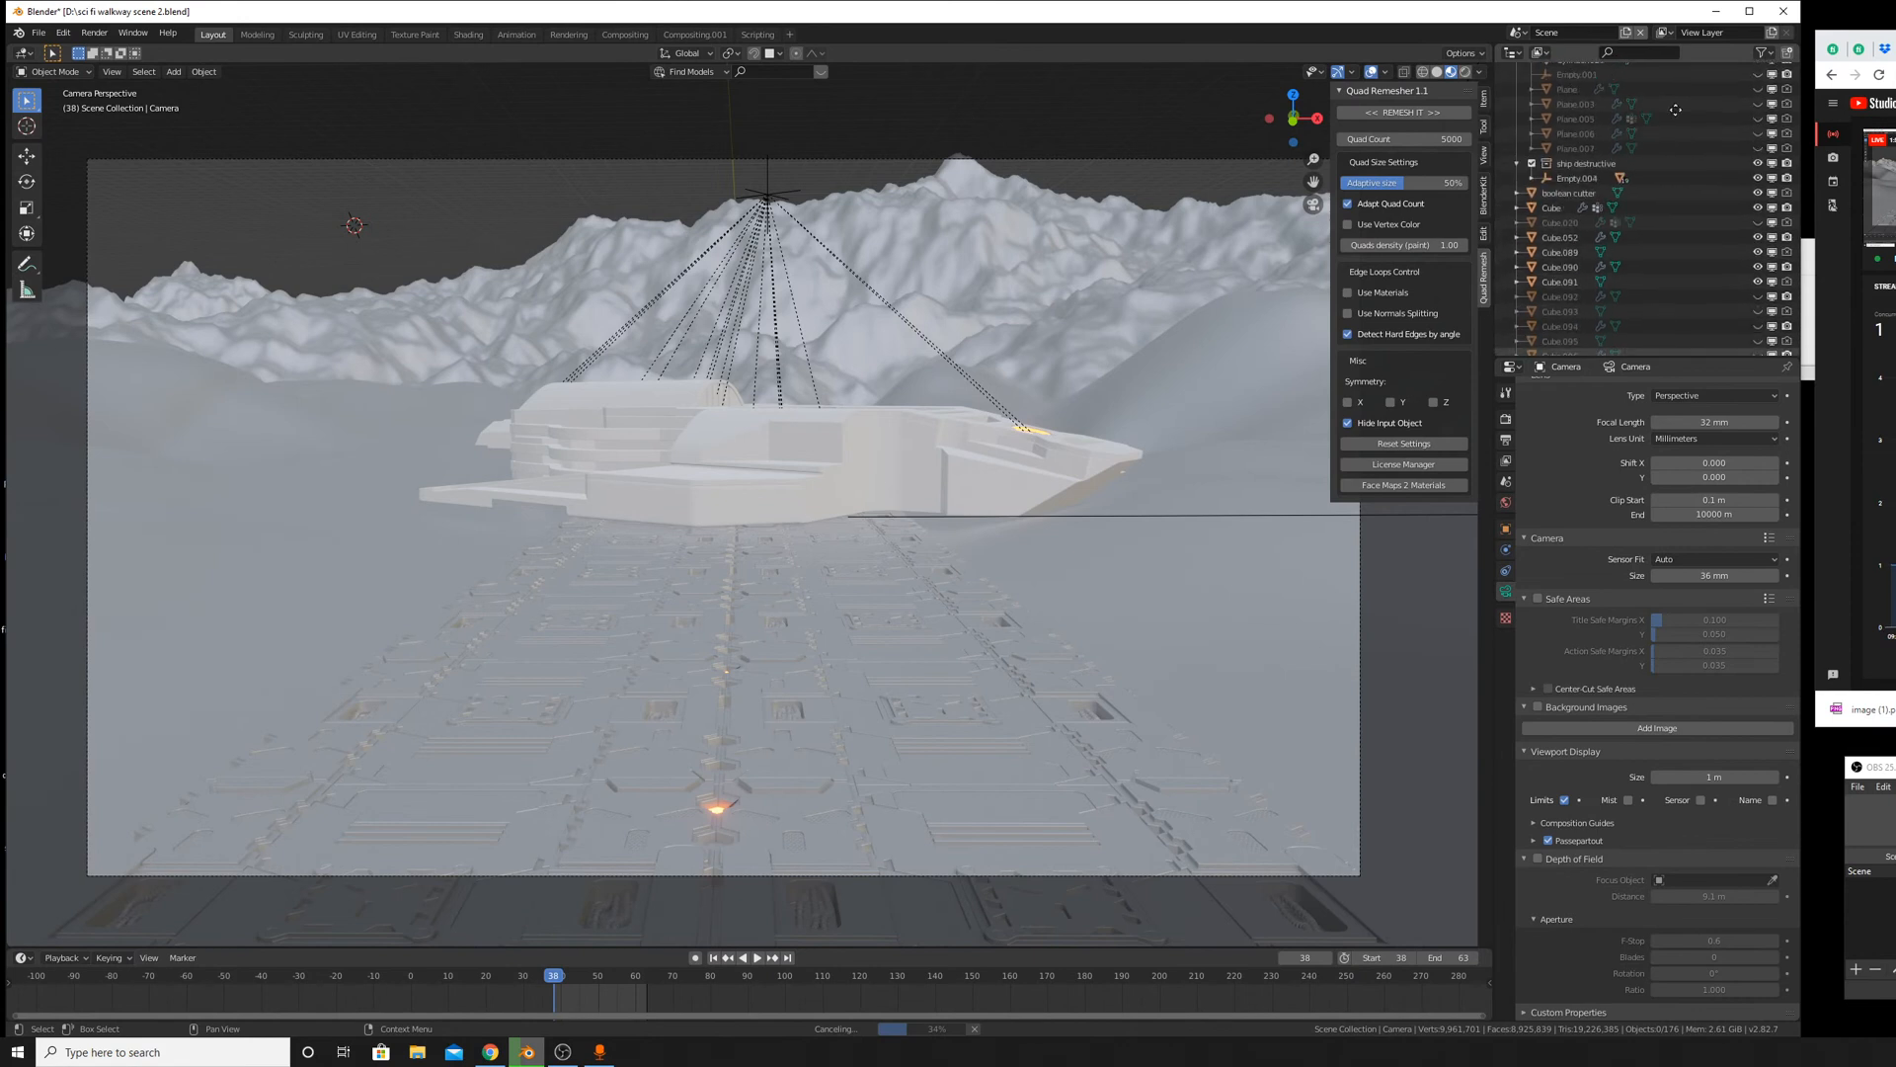
pyautogui.scroll(10, 1556, 148)
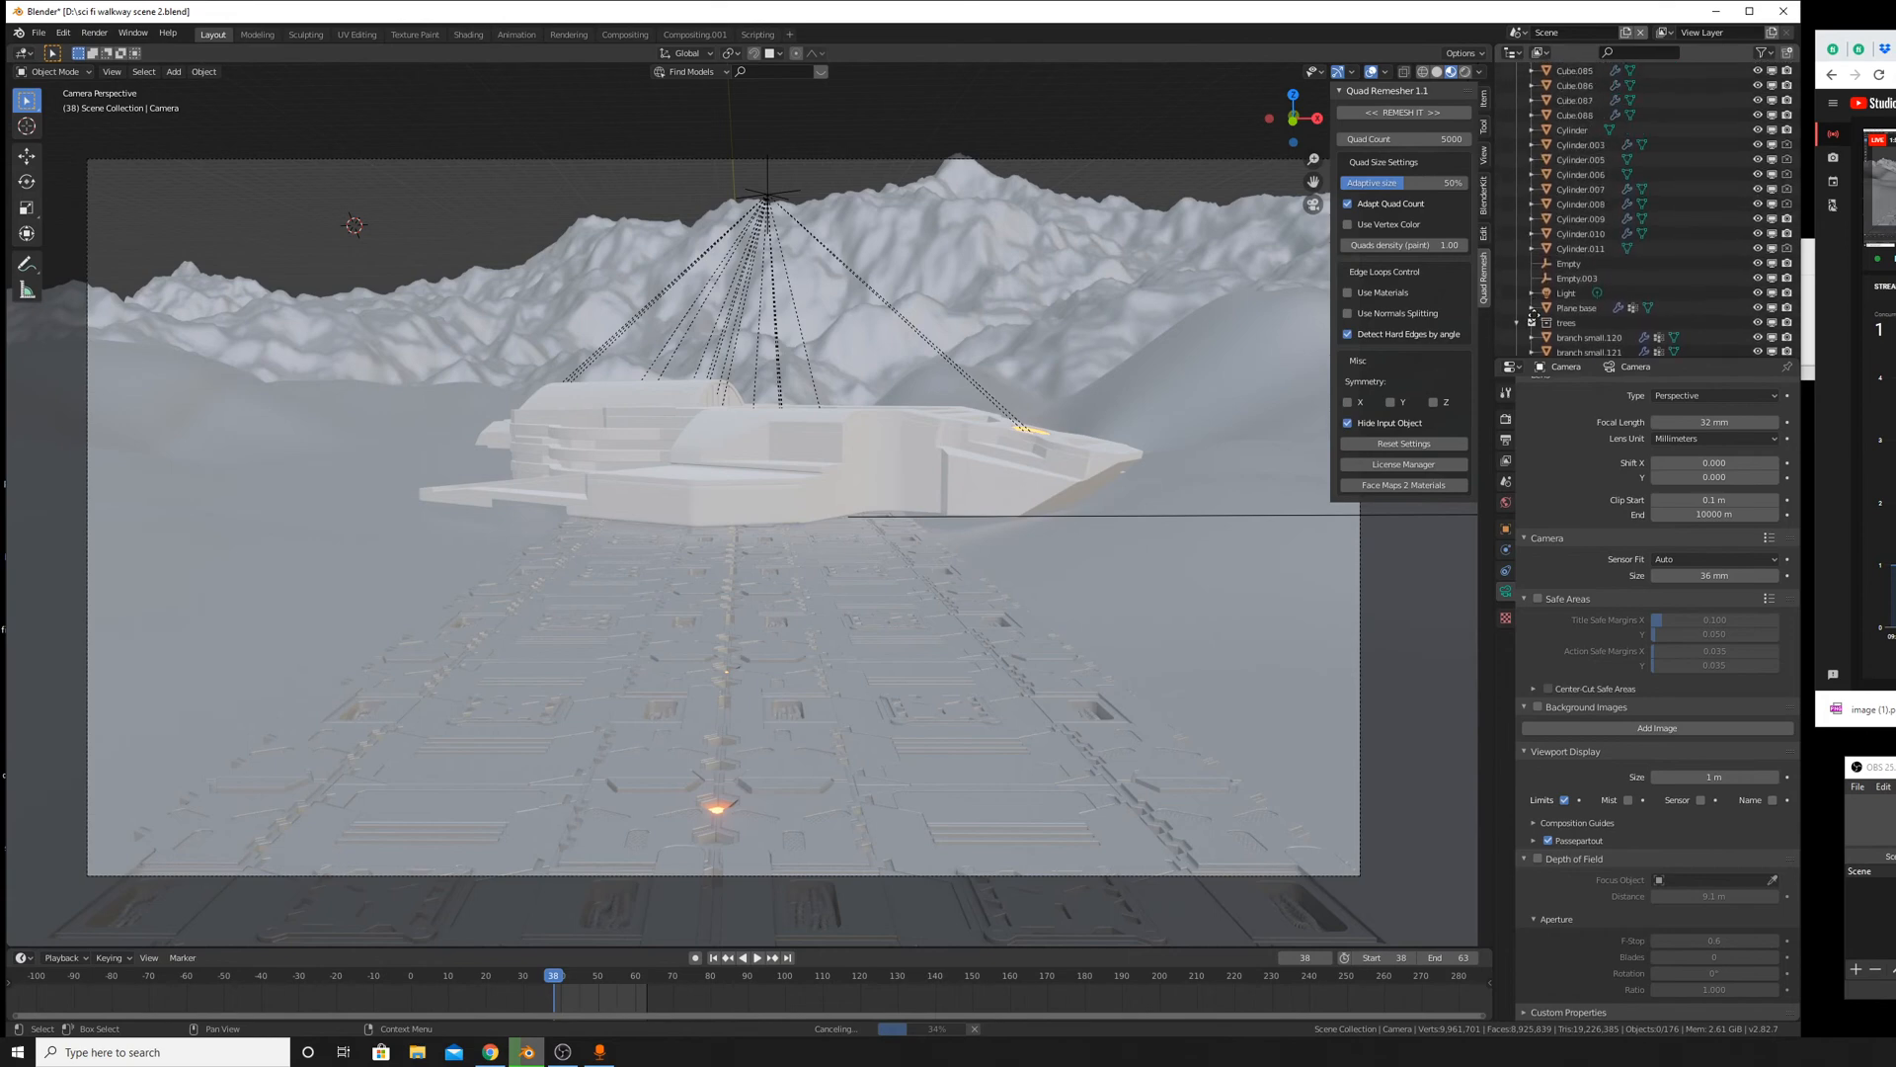
pyautogui.scroll(5, 1547, 184)
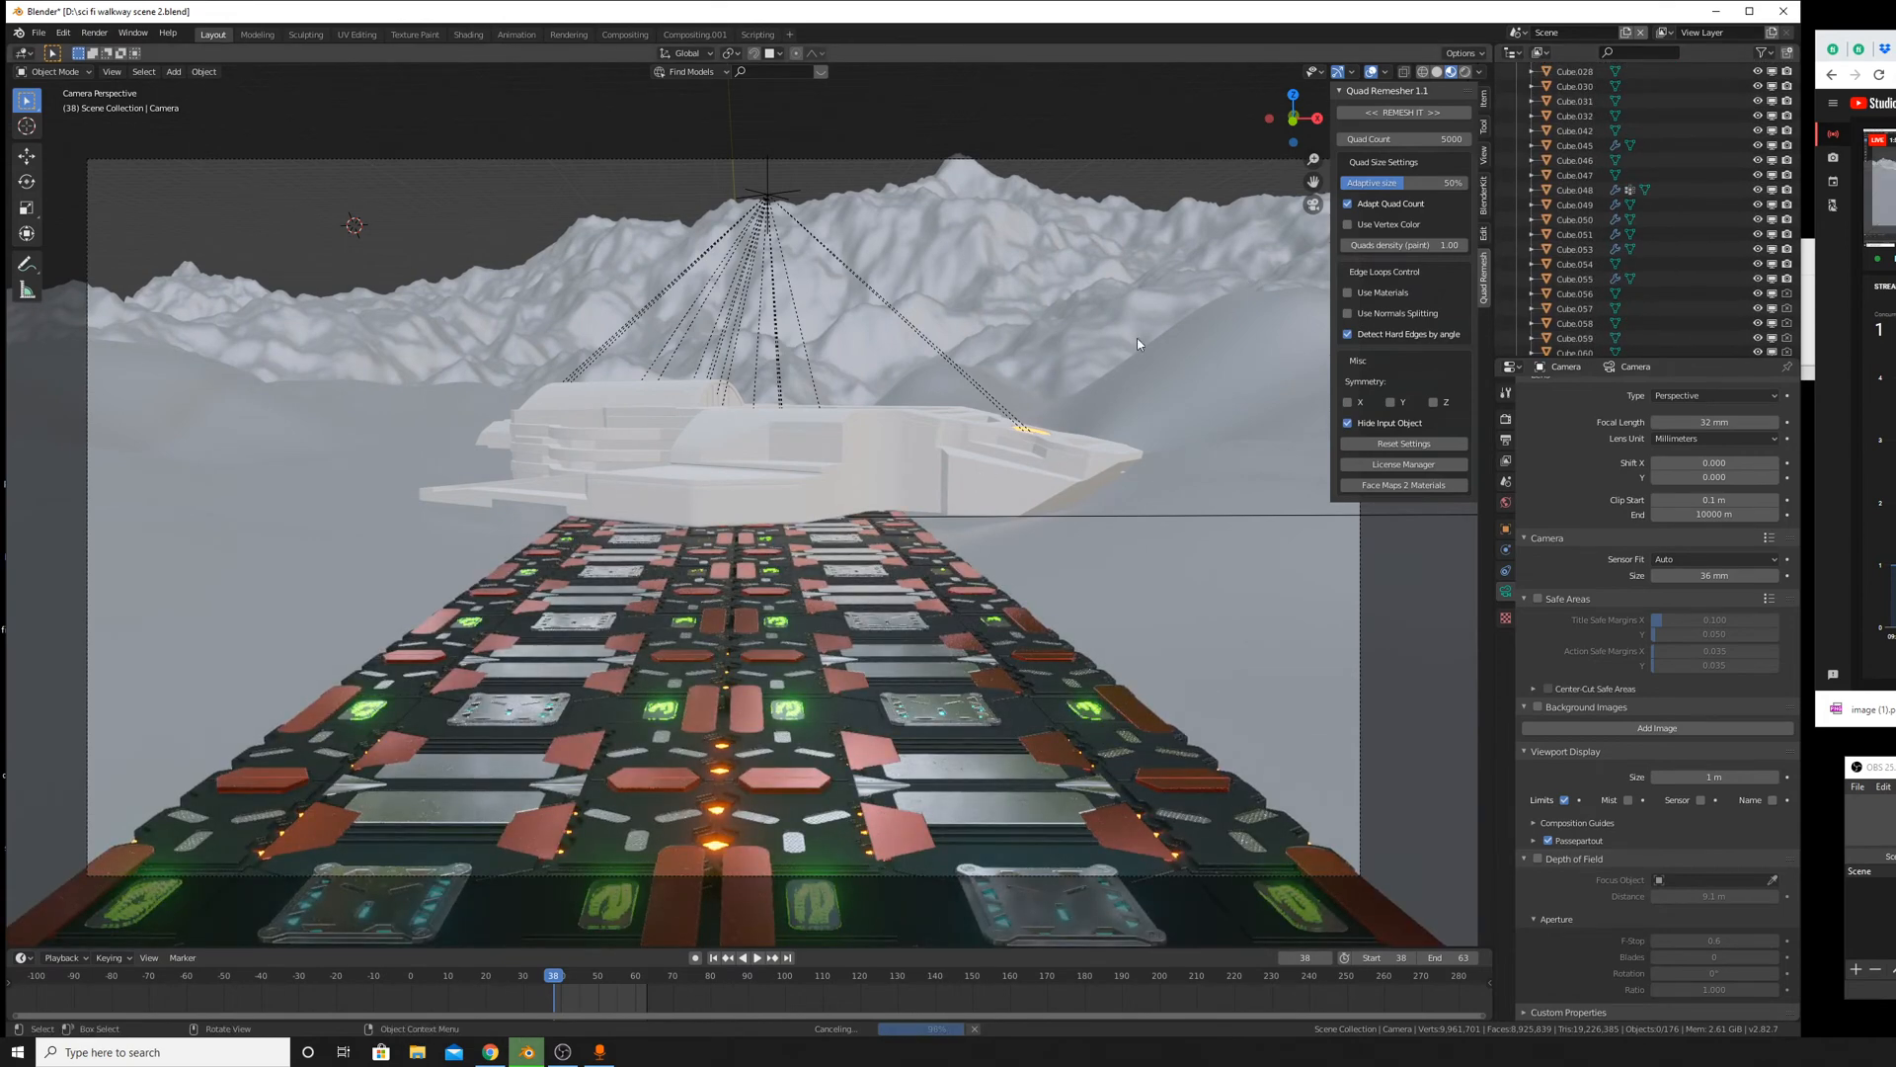
pyautogui.moveTo(1136, 339); pyautogui.dragTo(889, 444, button='middle')
pyautogui.scroll(-7, 431, 554)
pyautogui.keyDown('shift'); pyautogui.moveTo(431, 554); pyautogui.dragTo(397, 707, button='middle'); pyautogui.keyUp('shift')
pyautogui.scroll(5, 685, 480)
pyautogui.scroll(3, 686, 480)
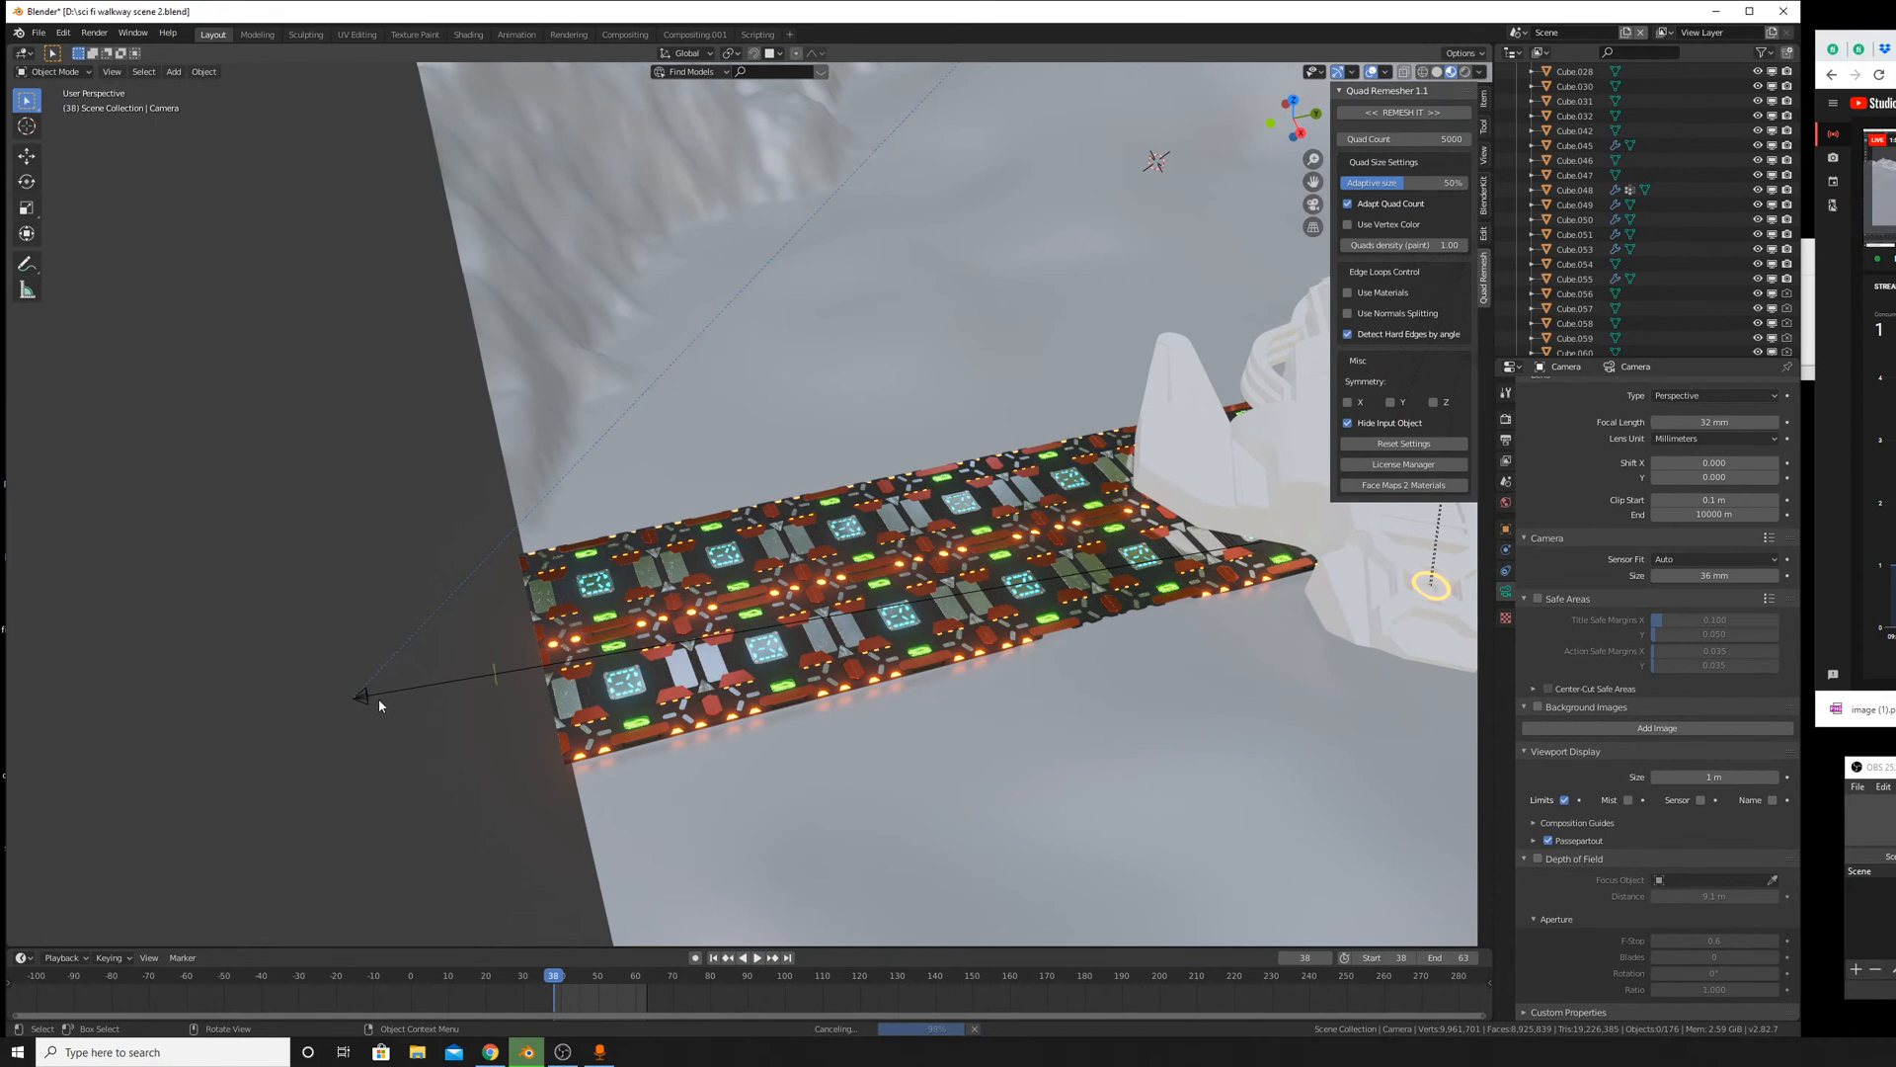
pyautogui.click(377, 697)
pyautogui.moveTo(675, 587); pyautogui.dragTo(622, 411, button='middle')
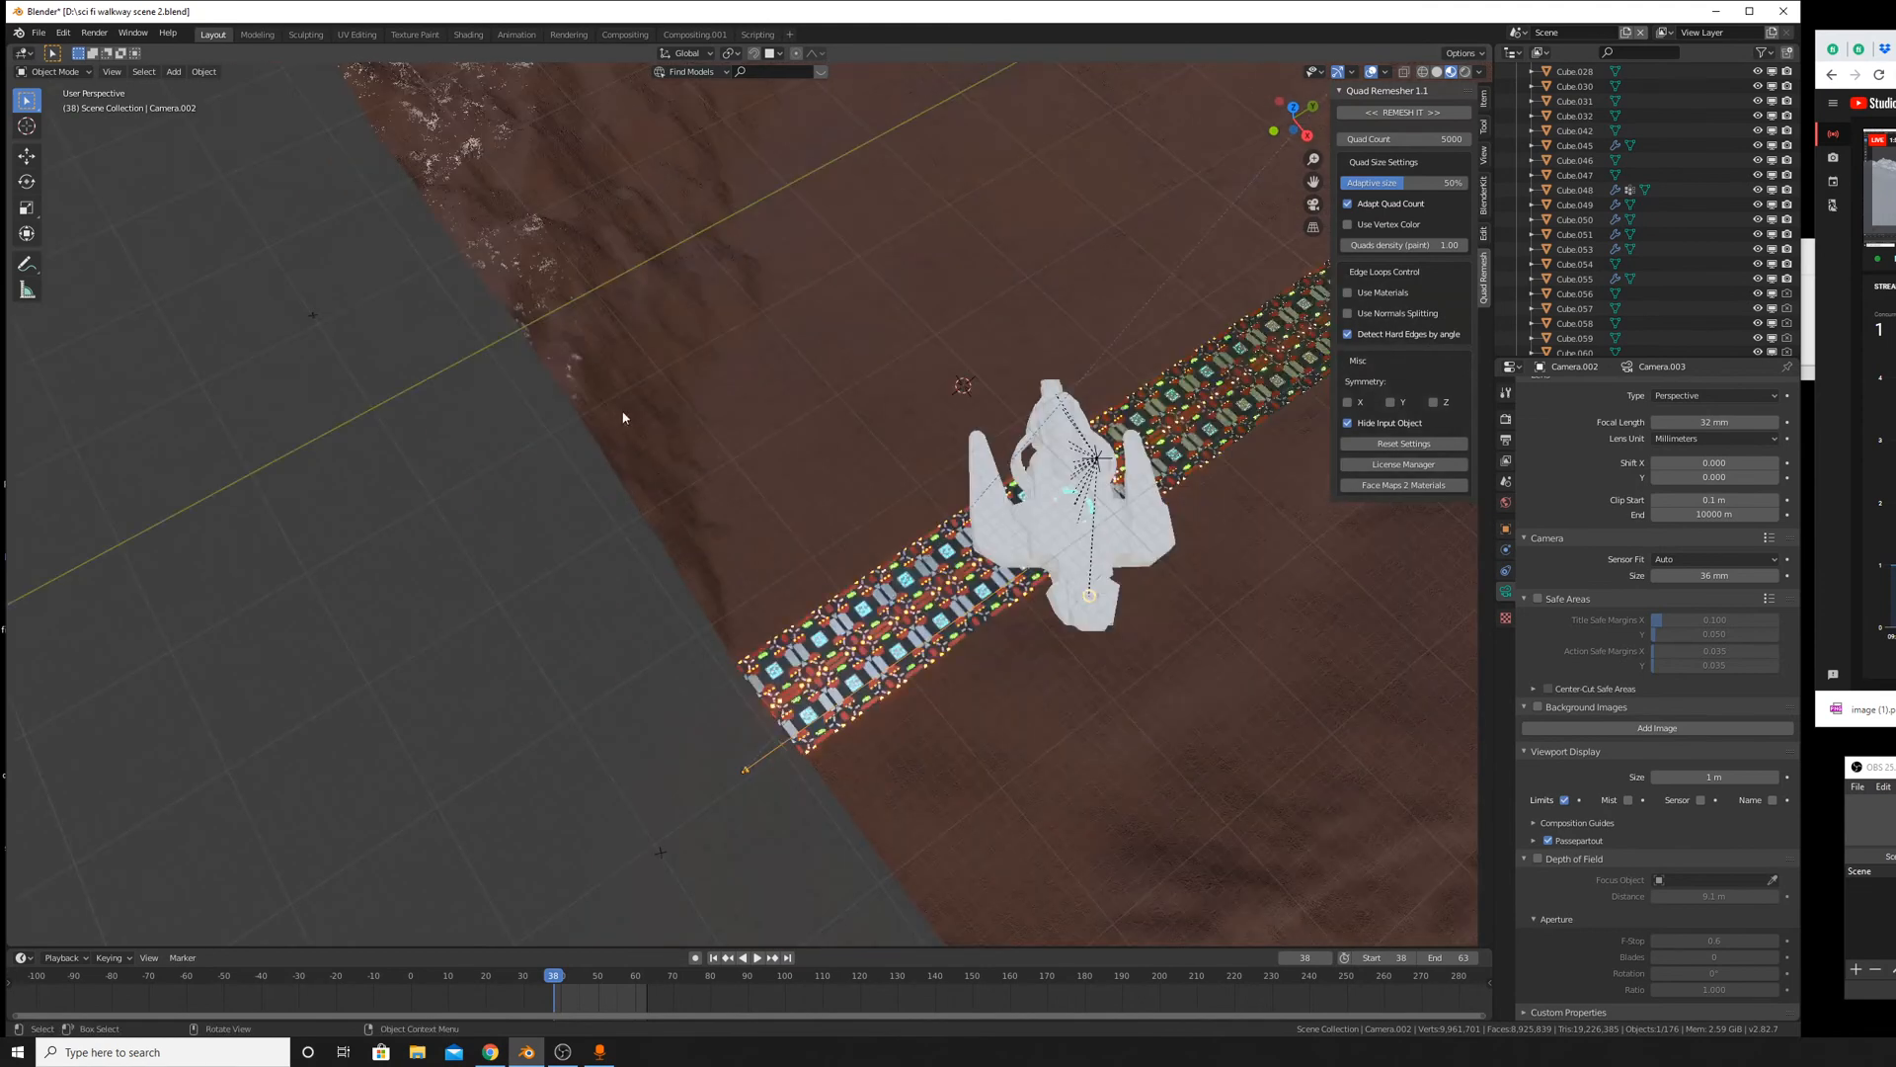
# Make the selected Camera.002 the scene's active camera and try a slight move of it in its view.
pyautogui.click(120, 77)
pyautogui.moveTo(160, 221)
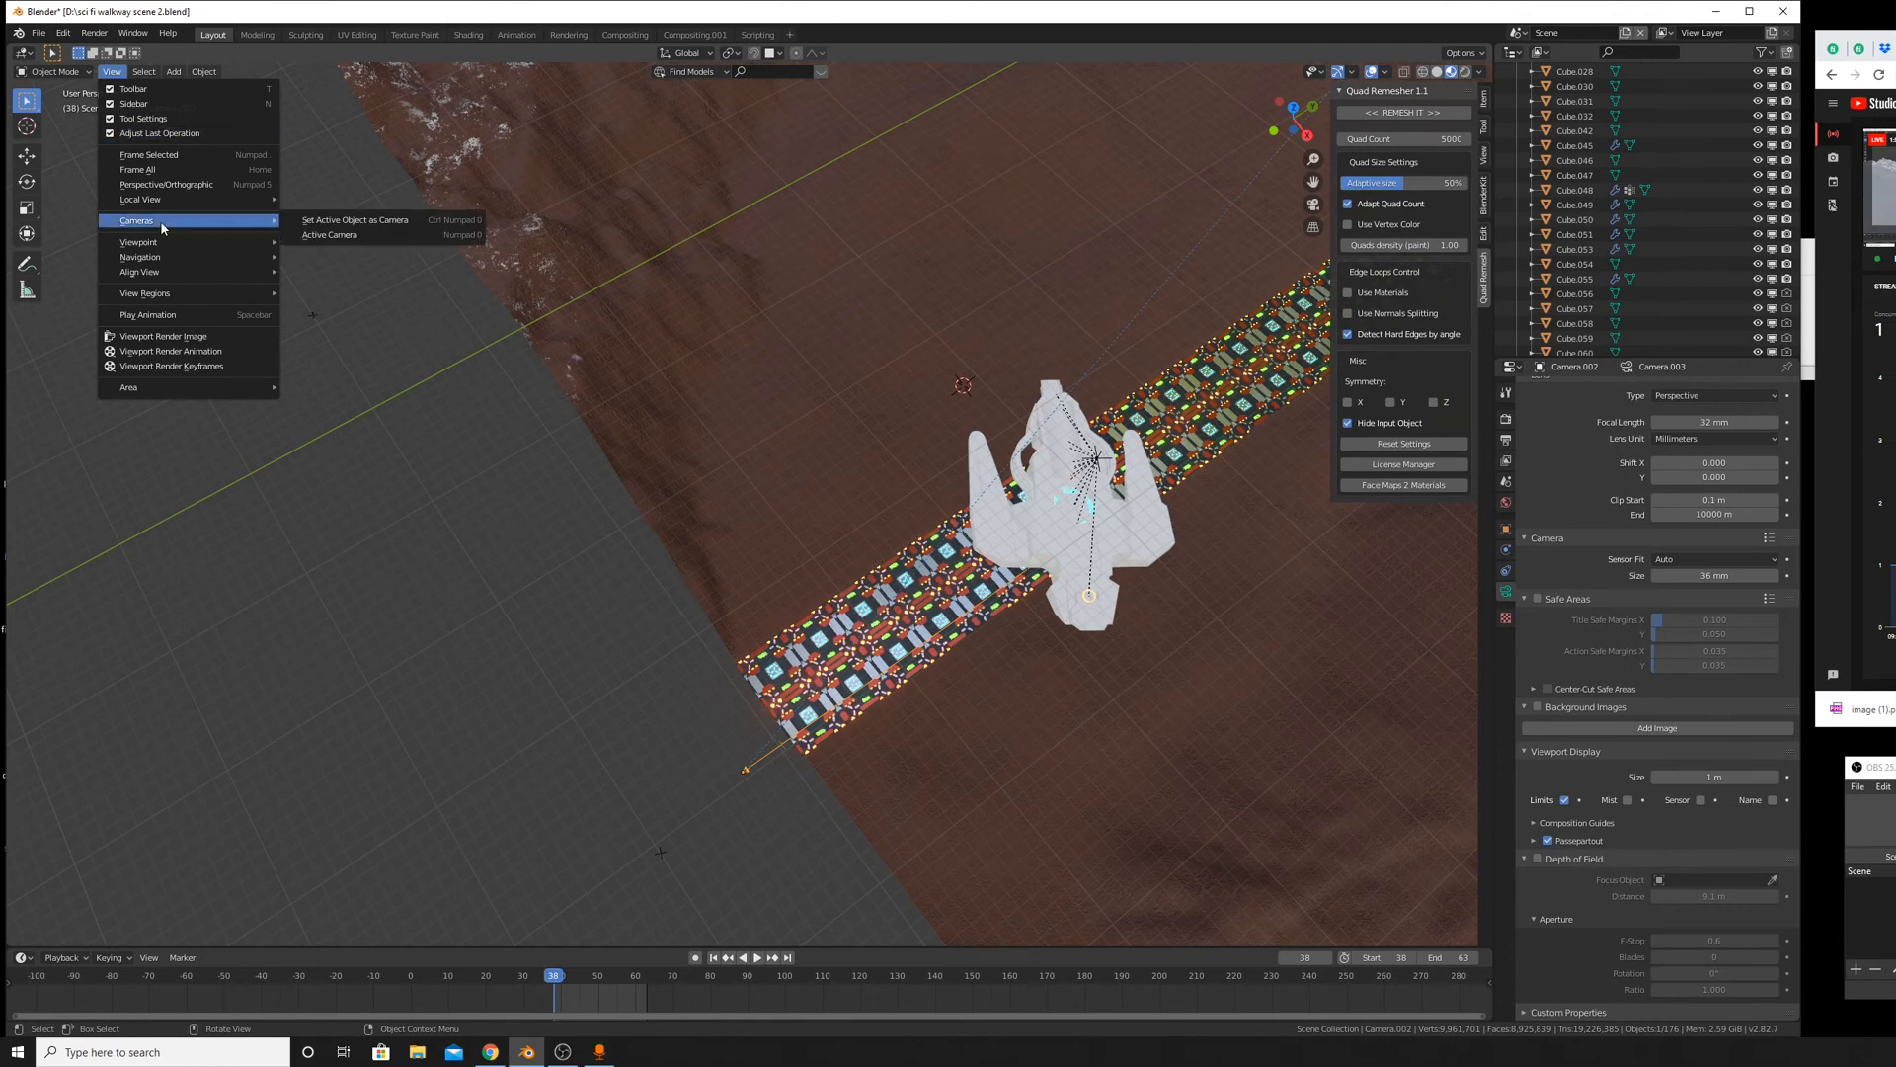
pyautogui.click(296, 221)
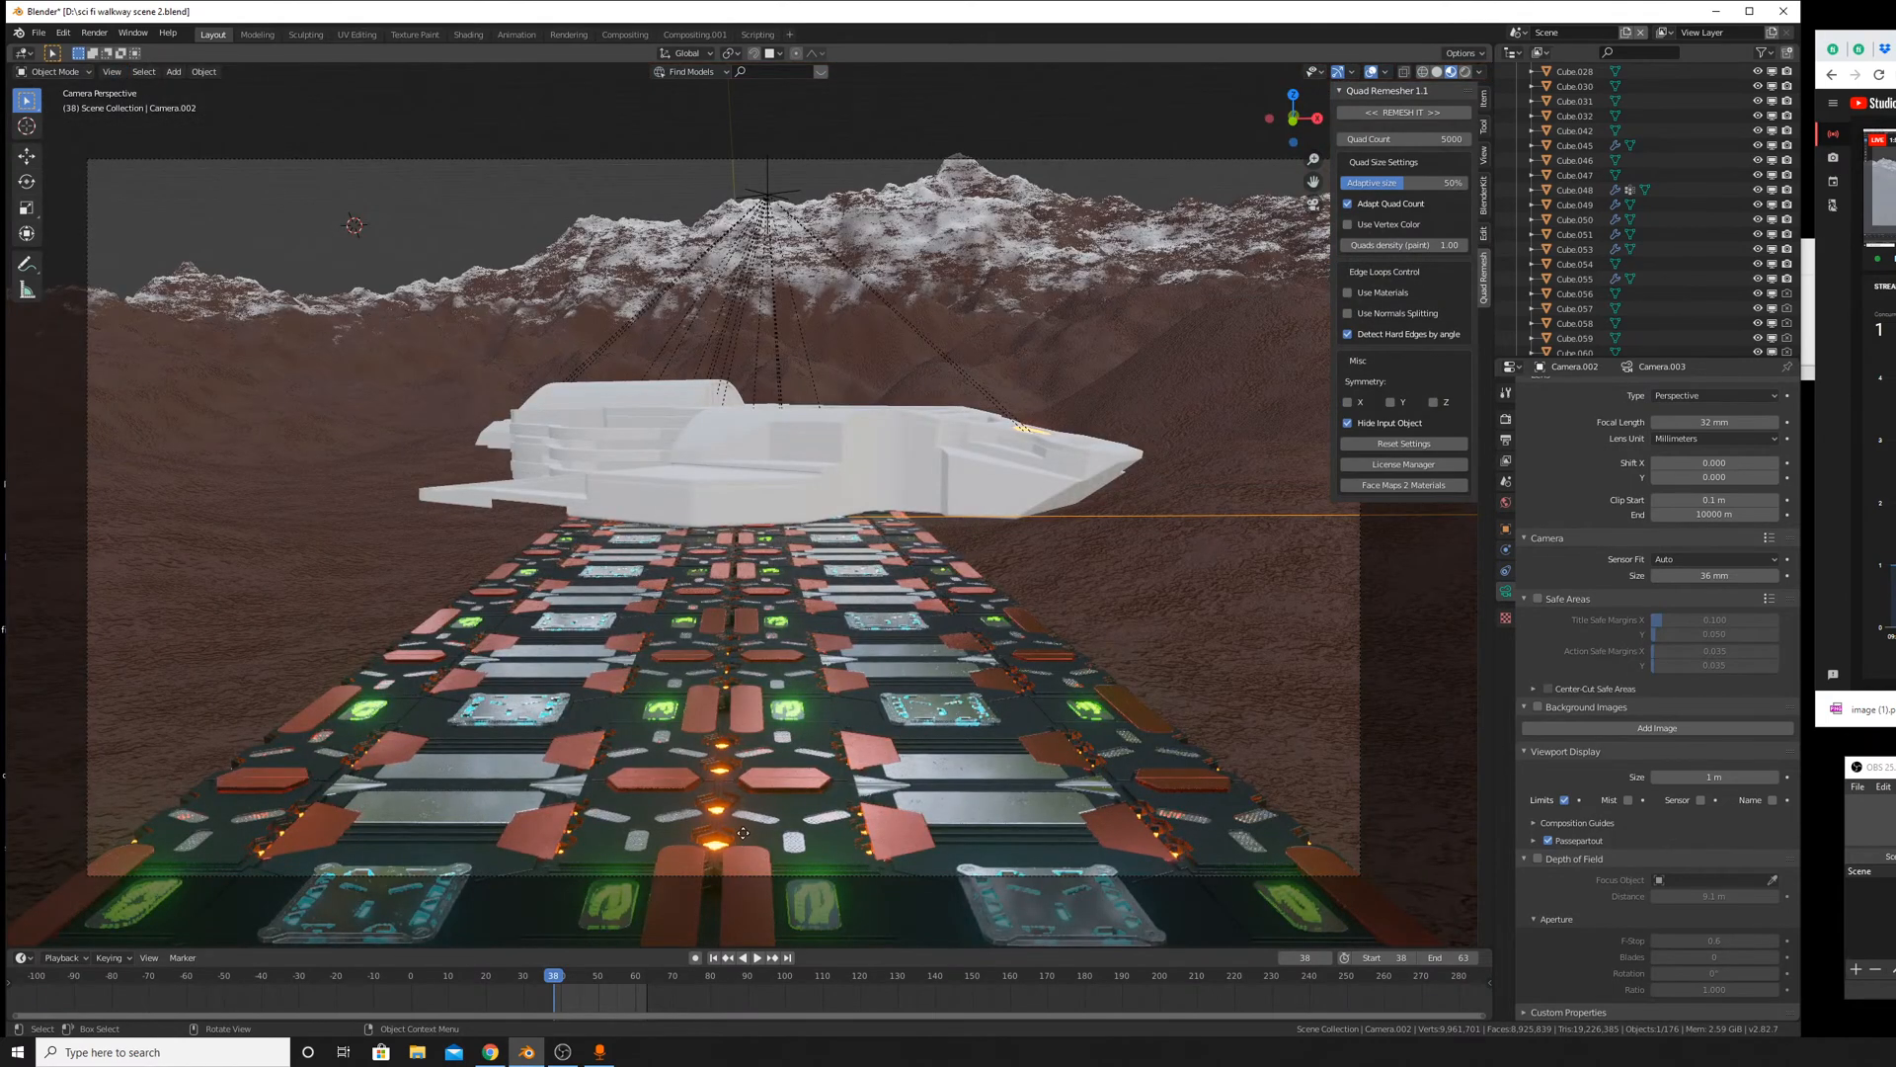
pyautogui.press('g')
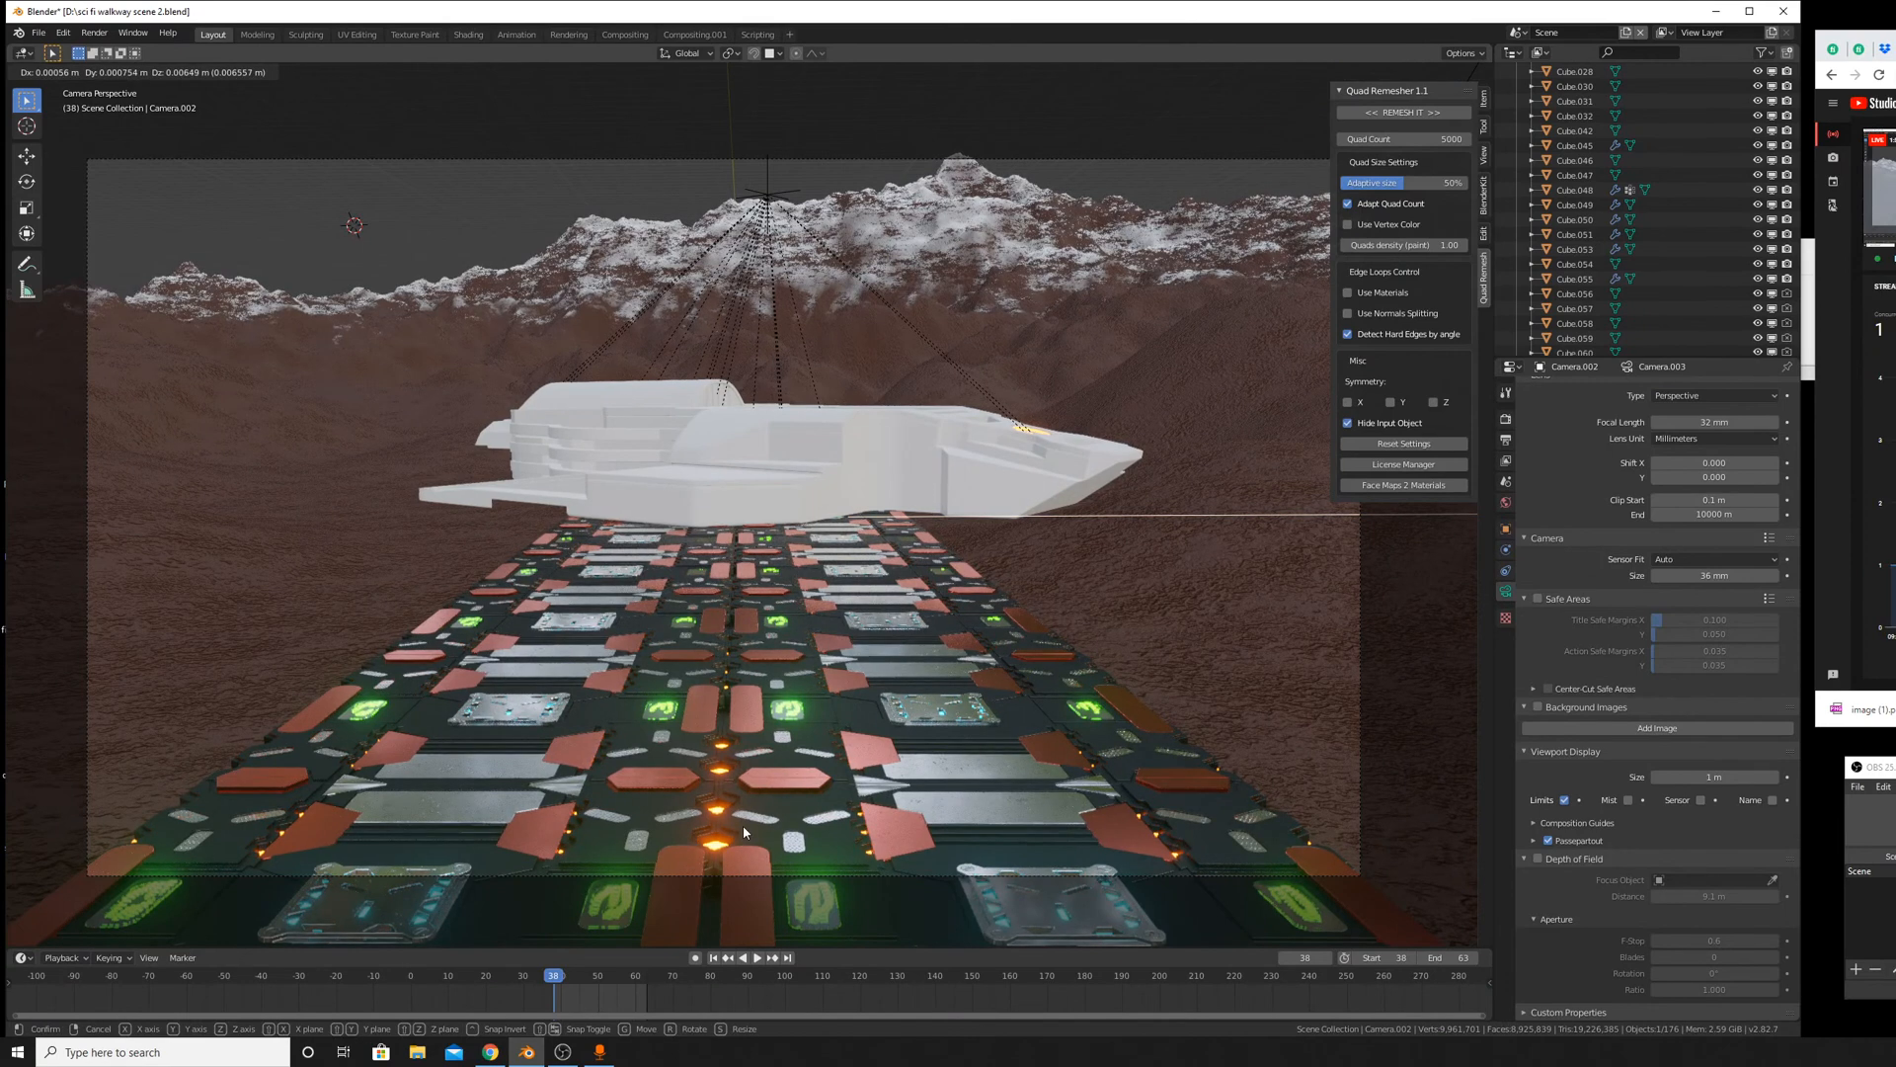
pyautogui.click(743, 826)
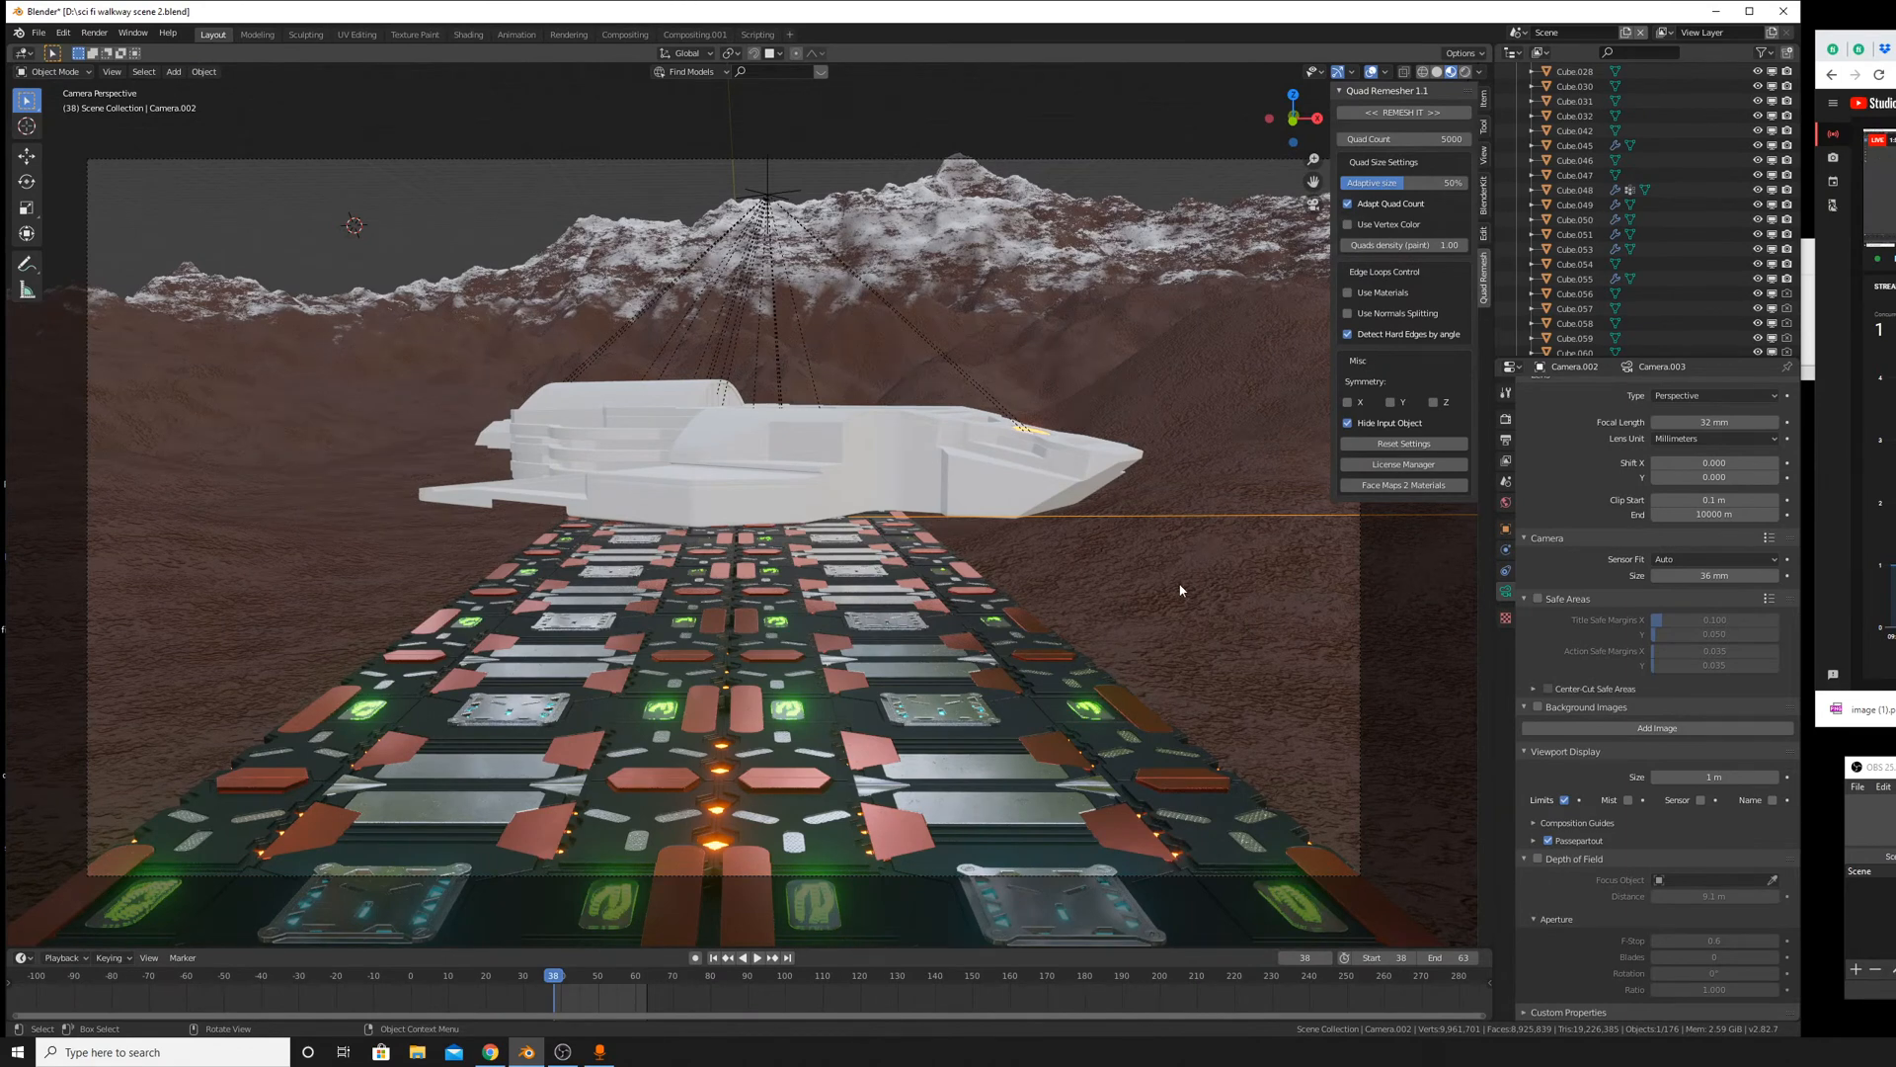
# Look through the scene's object list for the hidden Camera in the ship nondestructive collection.
pyautogui.scroll(10, 1632, 255)
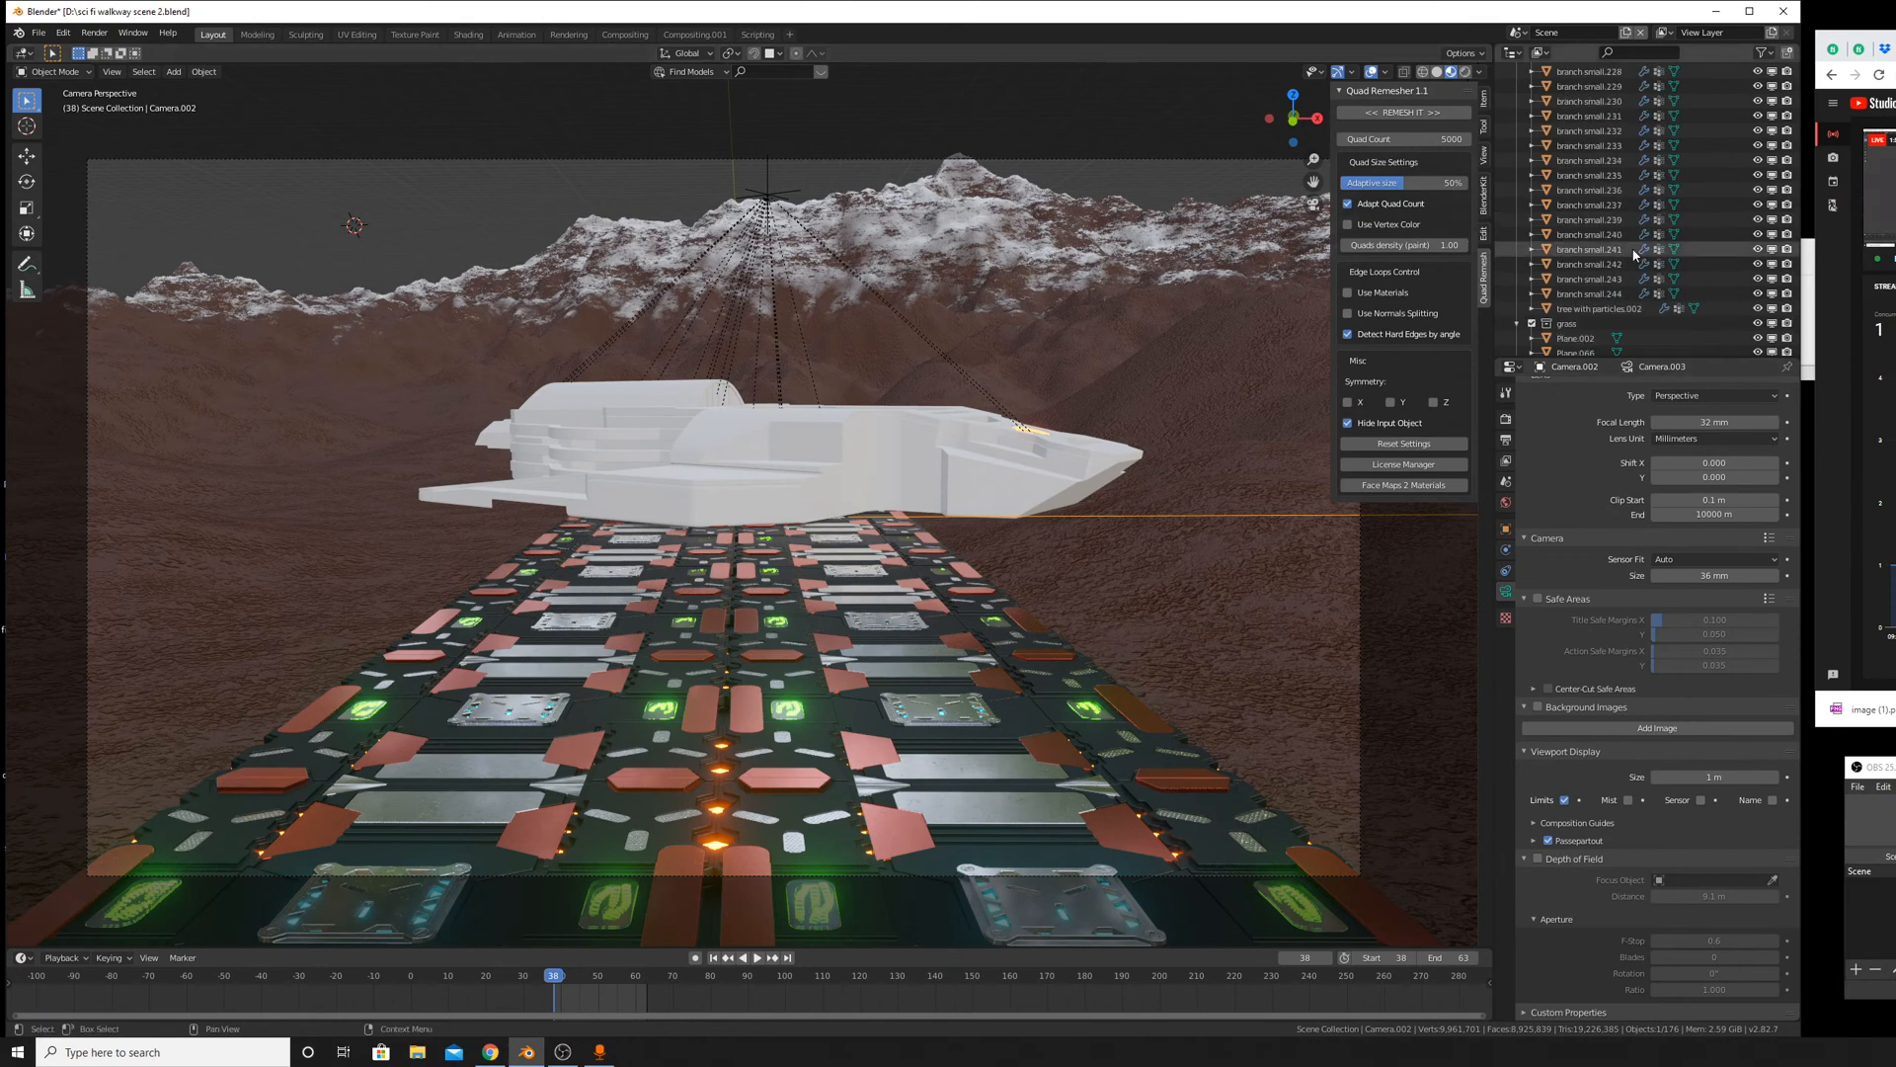
pyautogui.scroll(-15, 1645, 245)
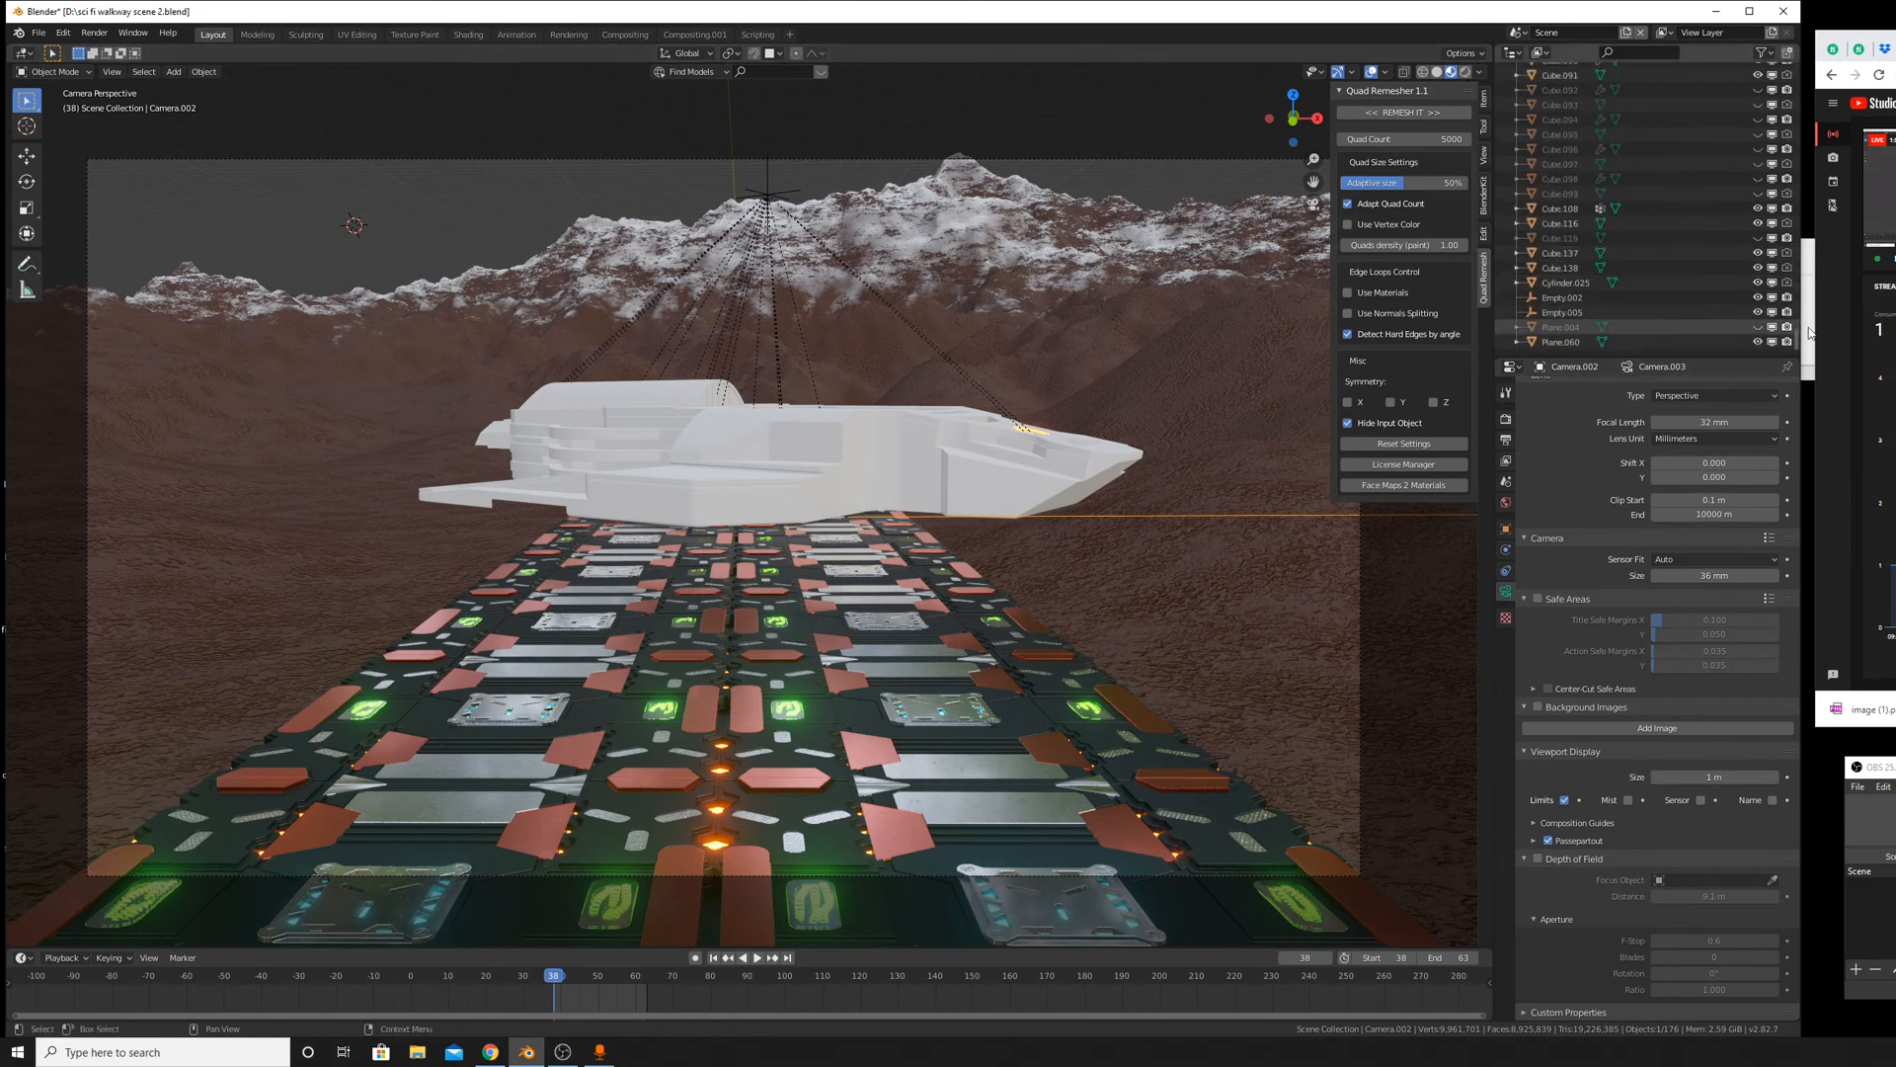
pyautogui.moveTo(1675, 138); pyautogui.dragTo(1643, 323, button='middle')
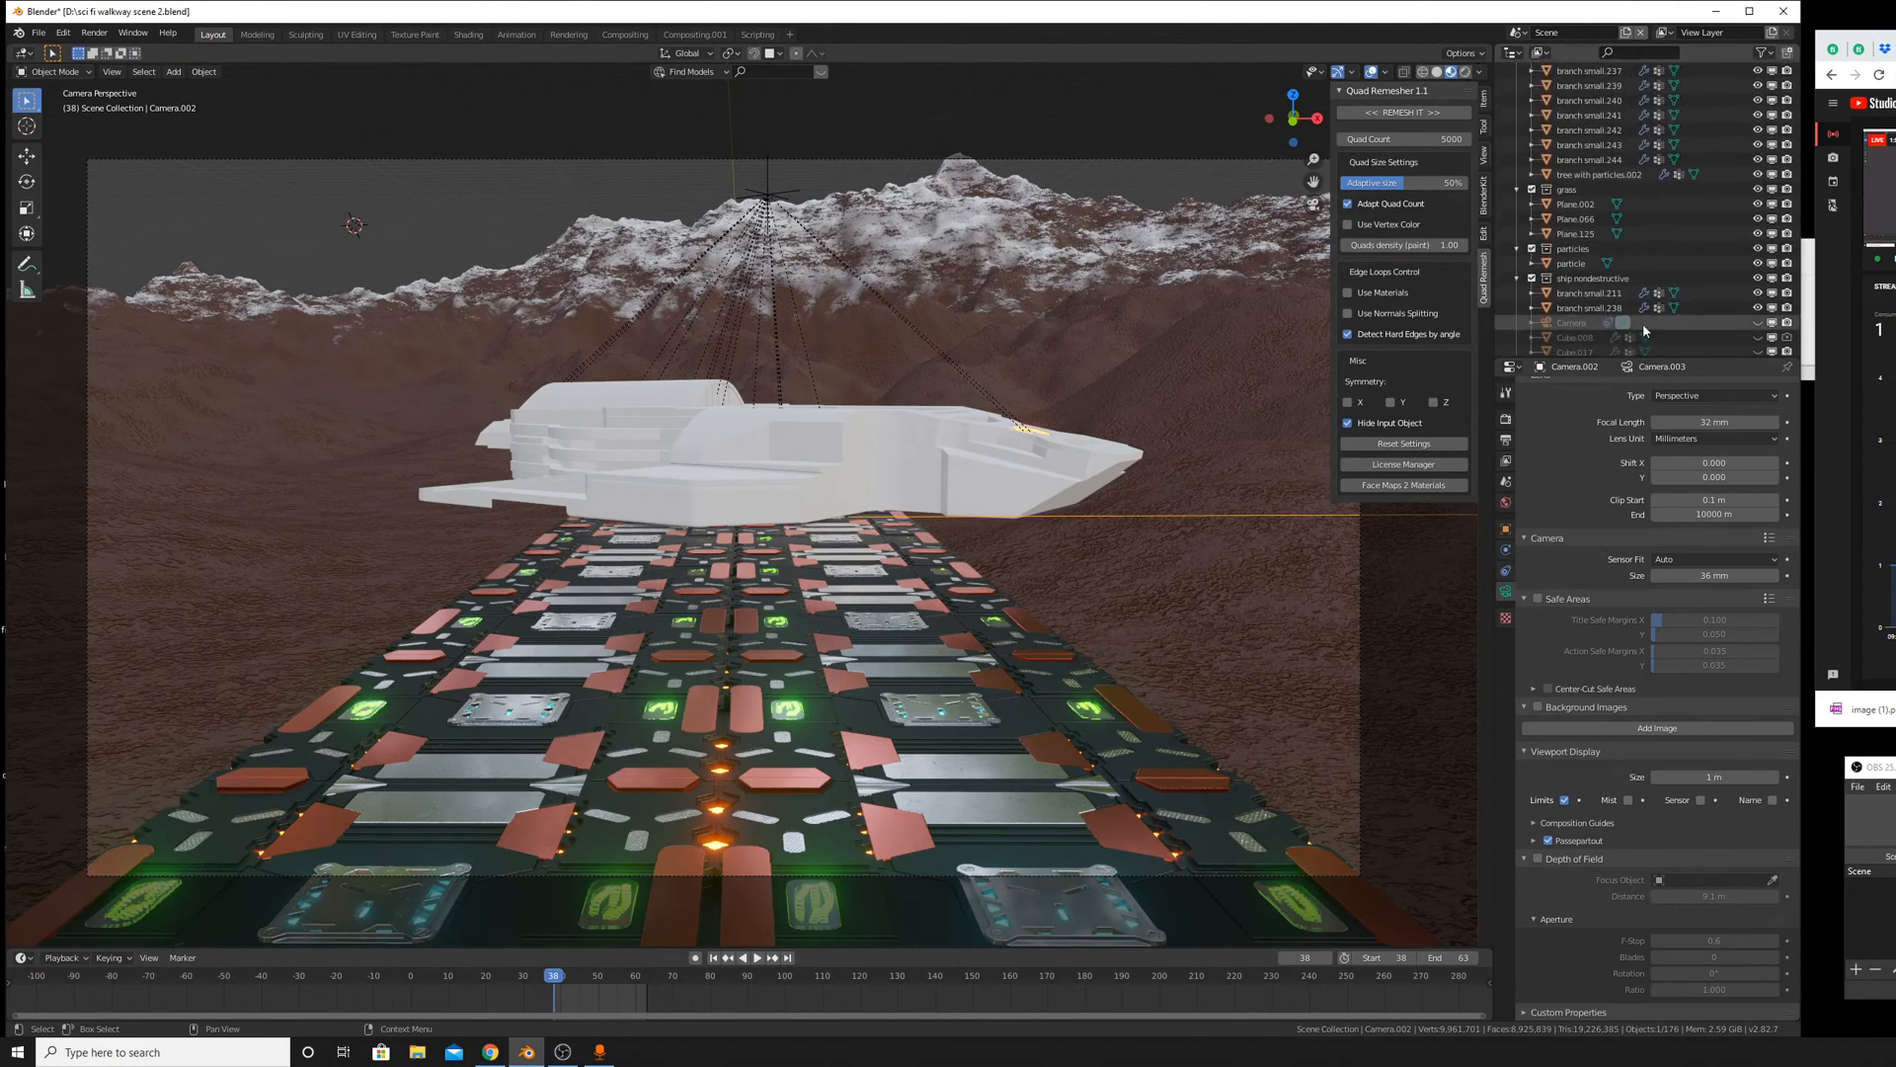
# Unhide the Camera object in the ship nondestructive collection and select it in the camera view.
pyautogui.click(1756, 323)
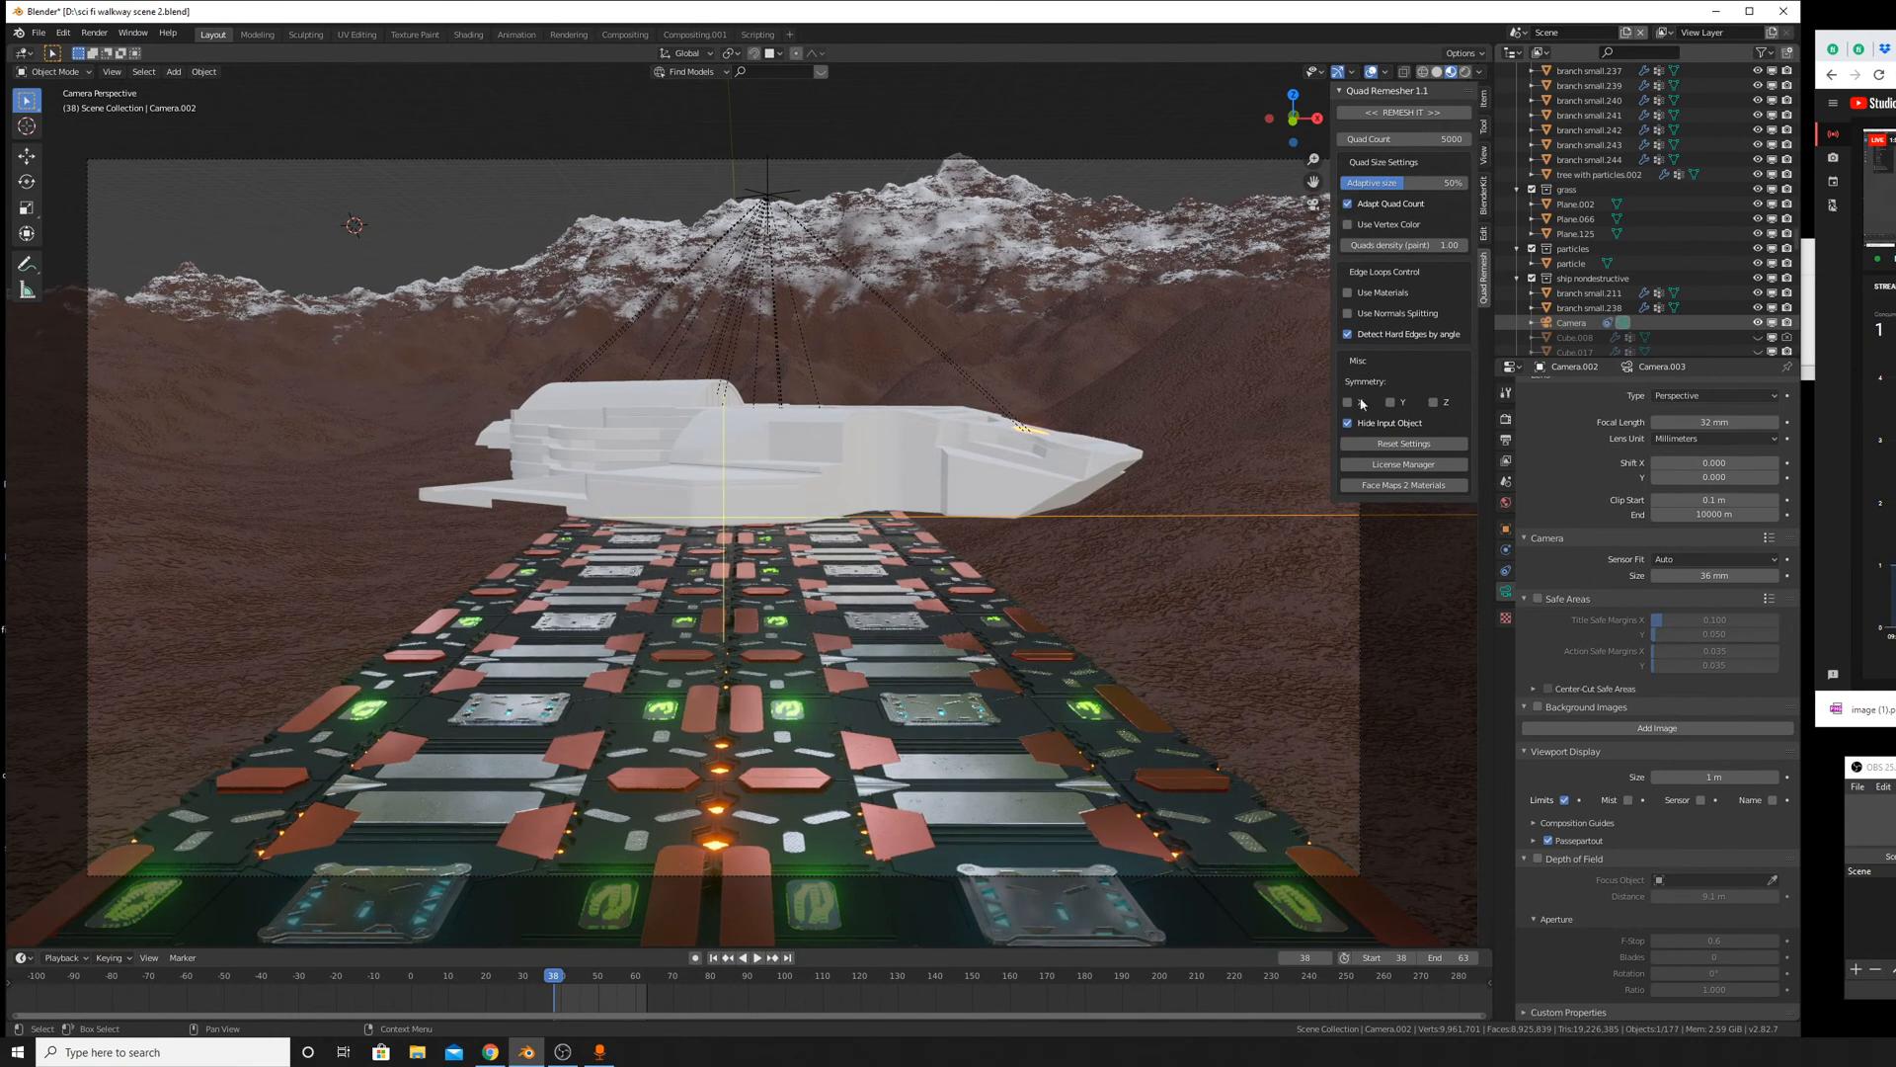
pyautogui.click(1264, 157)
pyautogui.press('g')
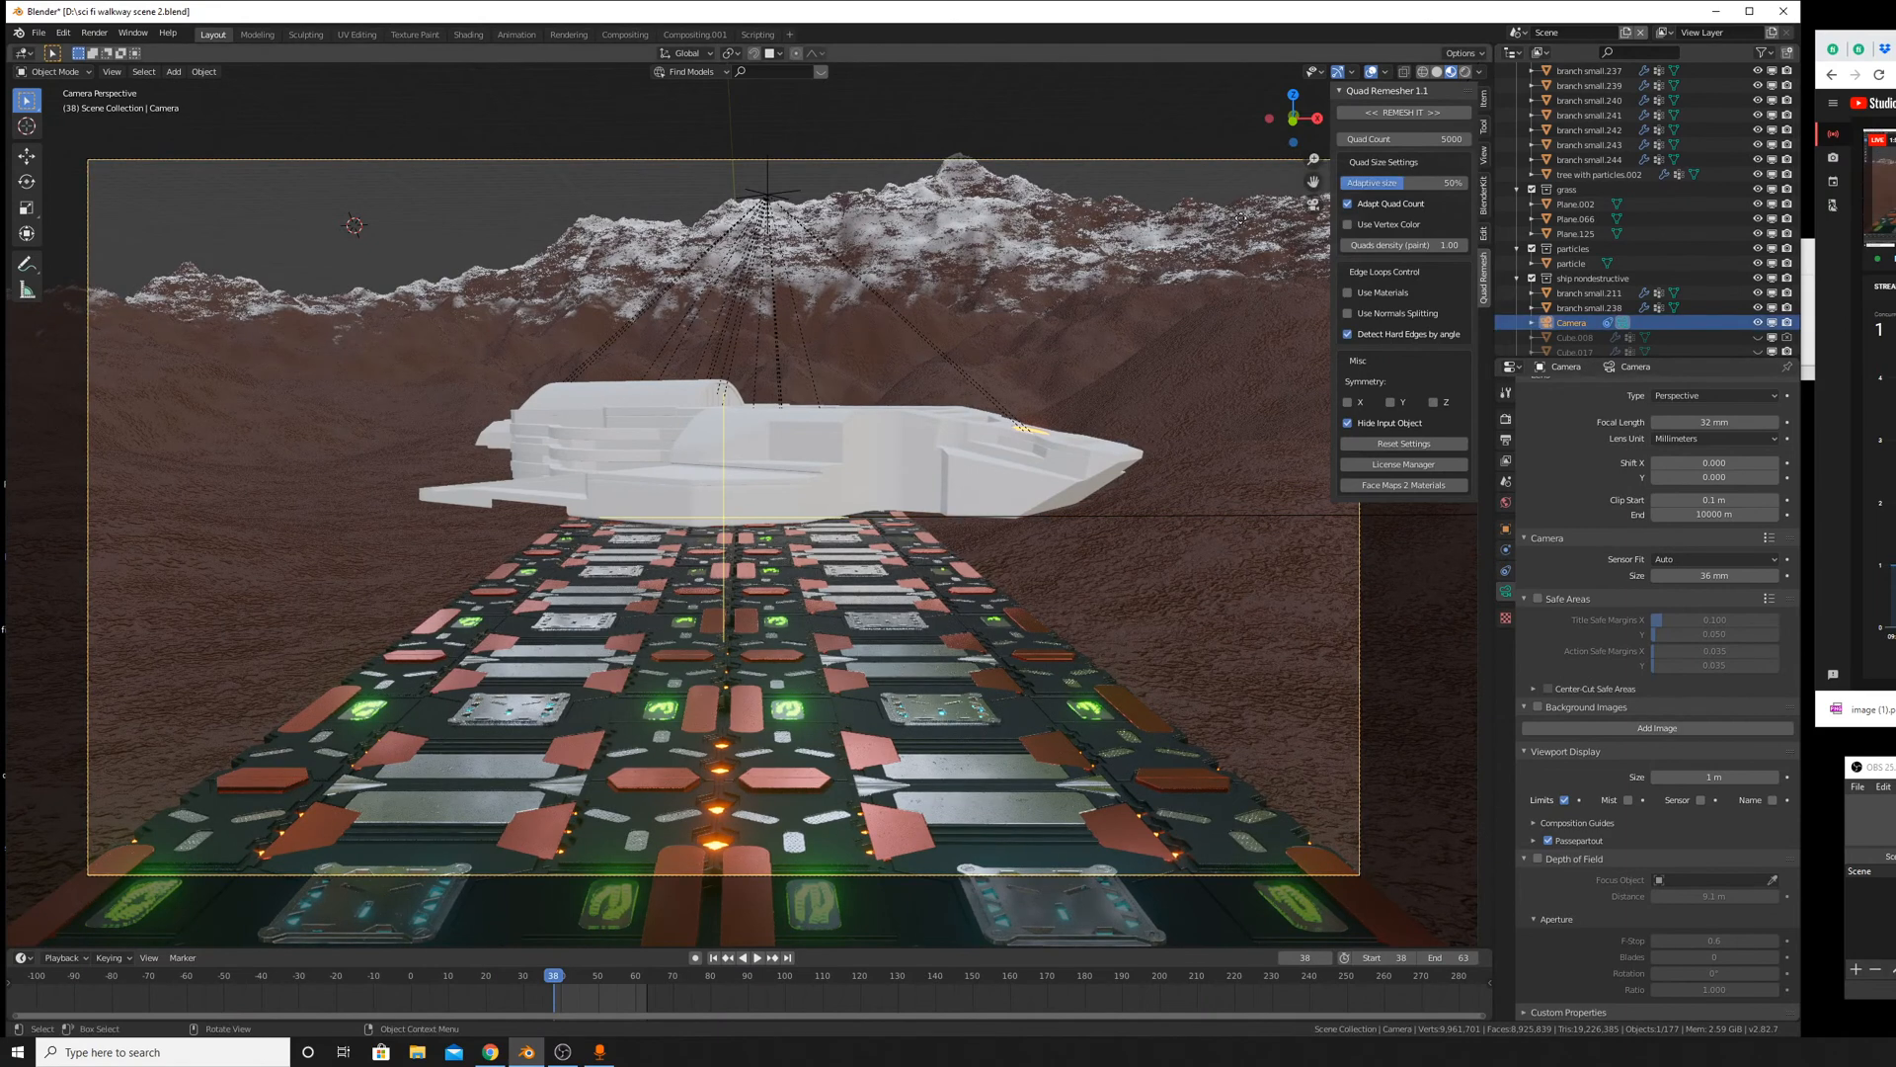
pyautogui.press('z')
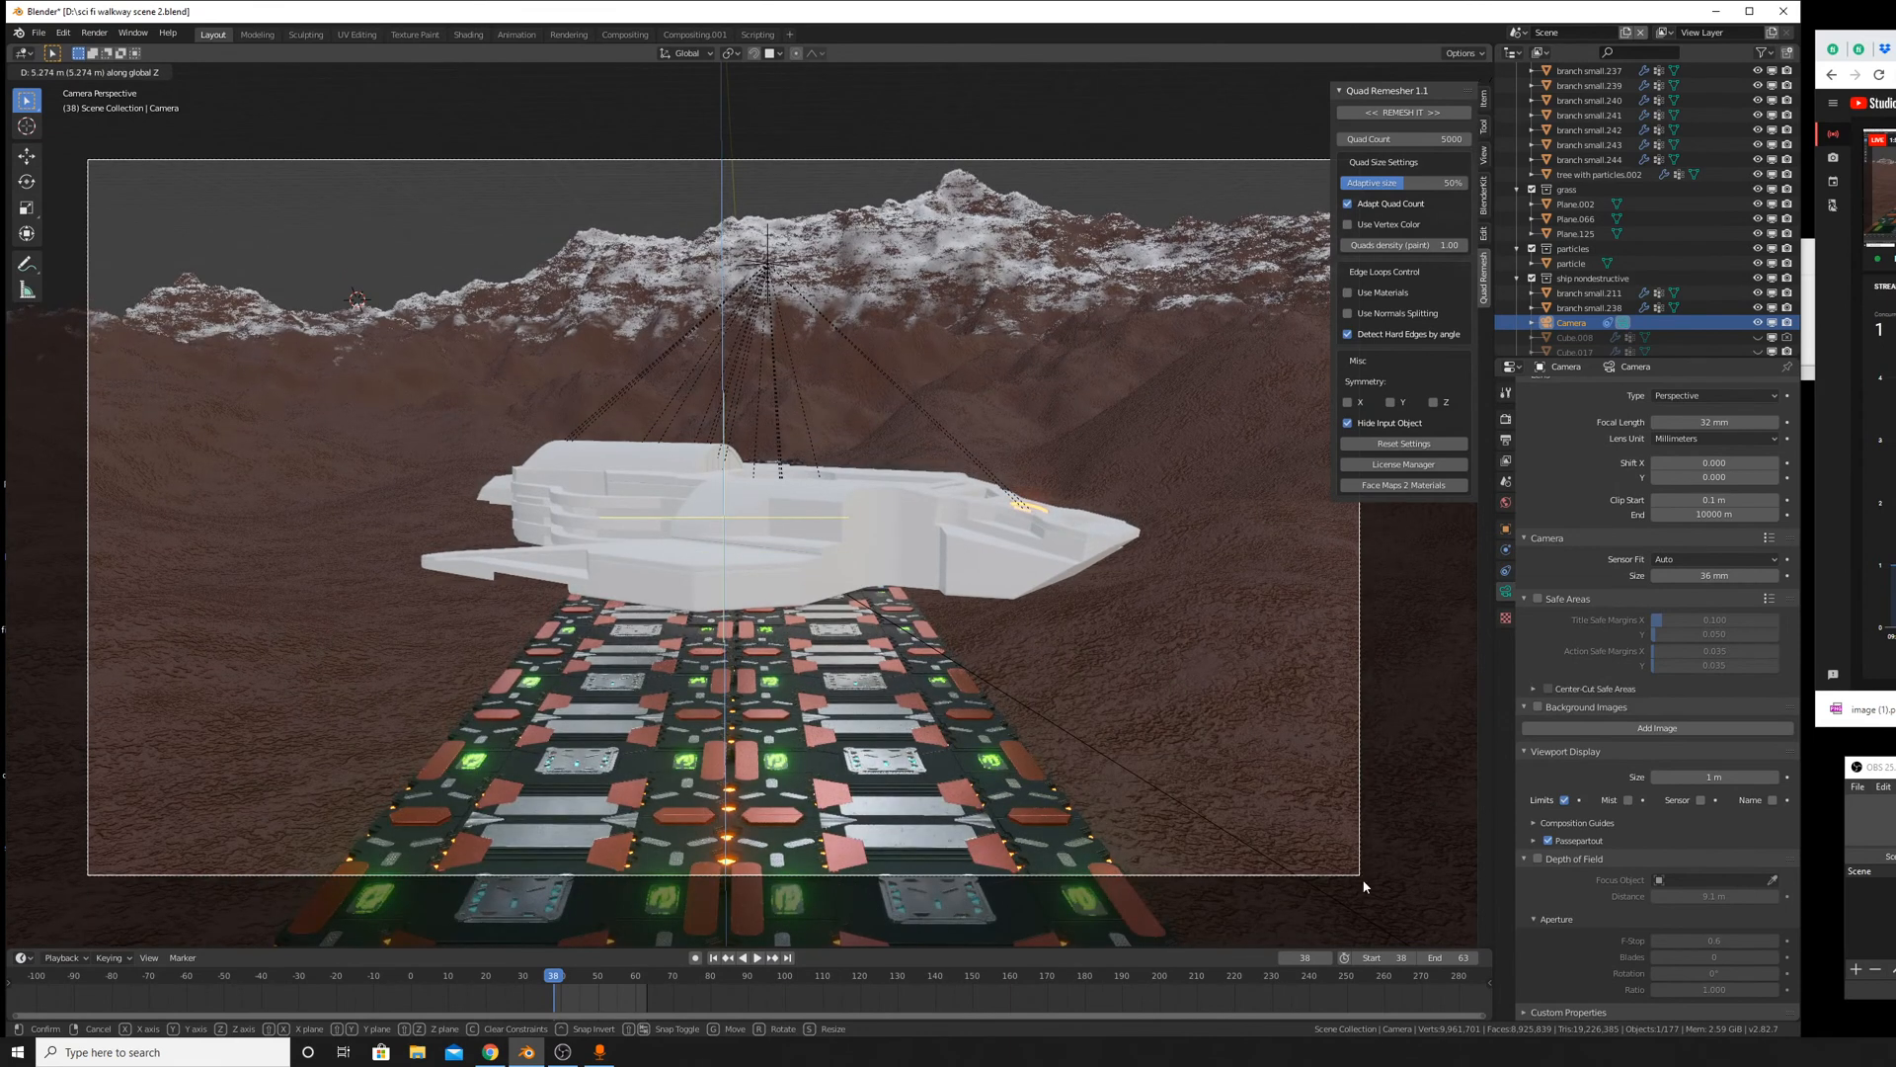
pyautogui.rightClick(1364, 886)
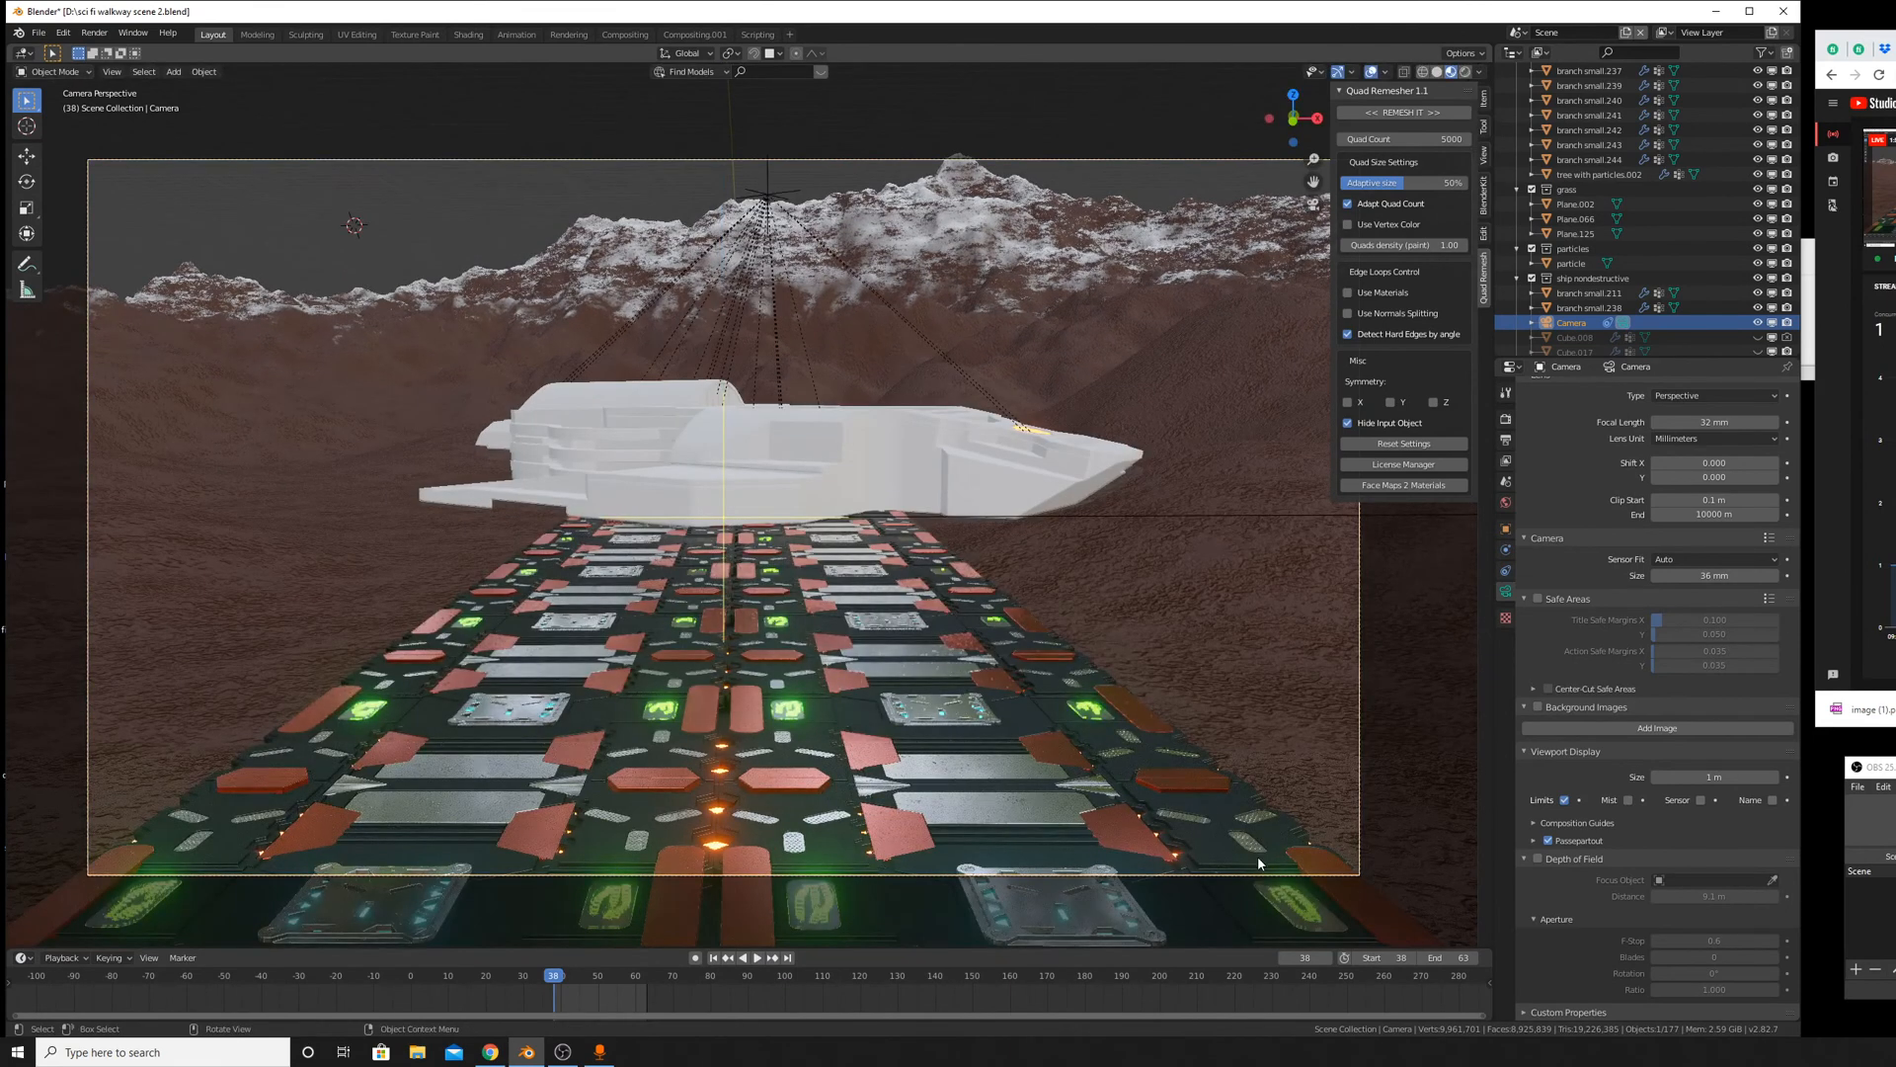
# Switch to solid shading and trackball-rotate the ship by its parent empty about 14.9° and -24.1°.
pyautogui.click(1437, 72)
pyautogui.moveTo(1235, 257); pyautogui.dragTo(818, 398, button='middle')
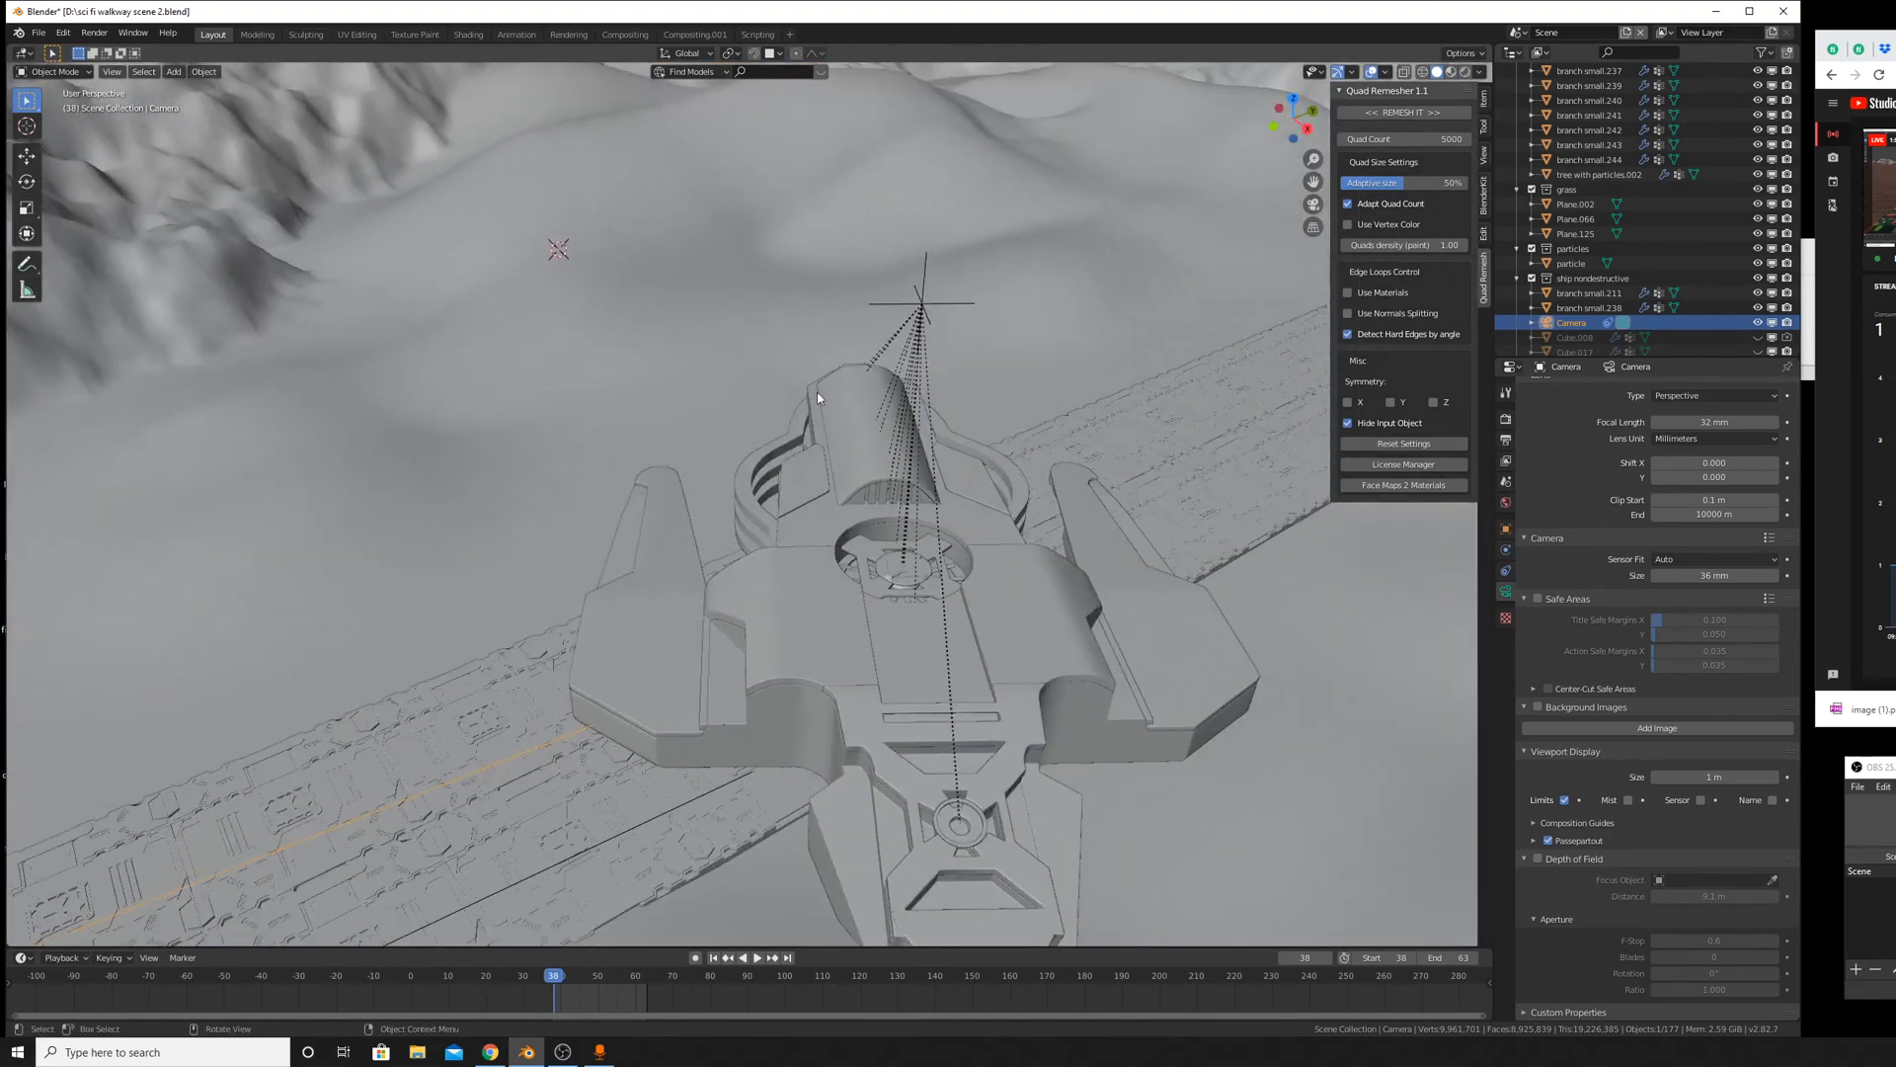
pyautogui.click(918, 302)
pyautogui.press('r')
pyautogui.press('r')
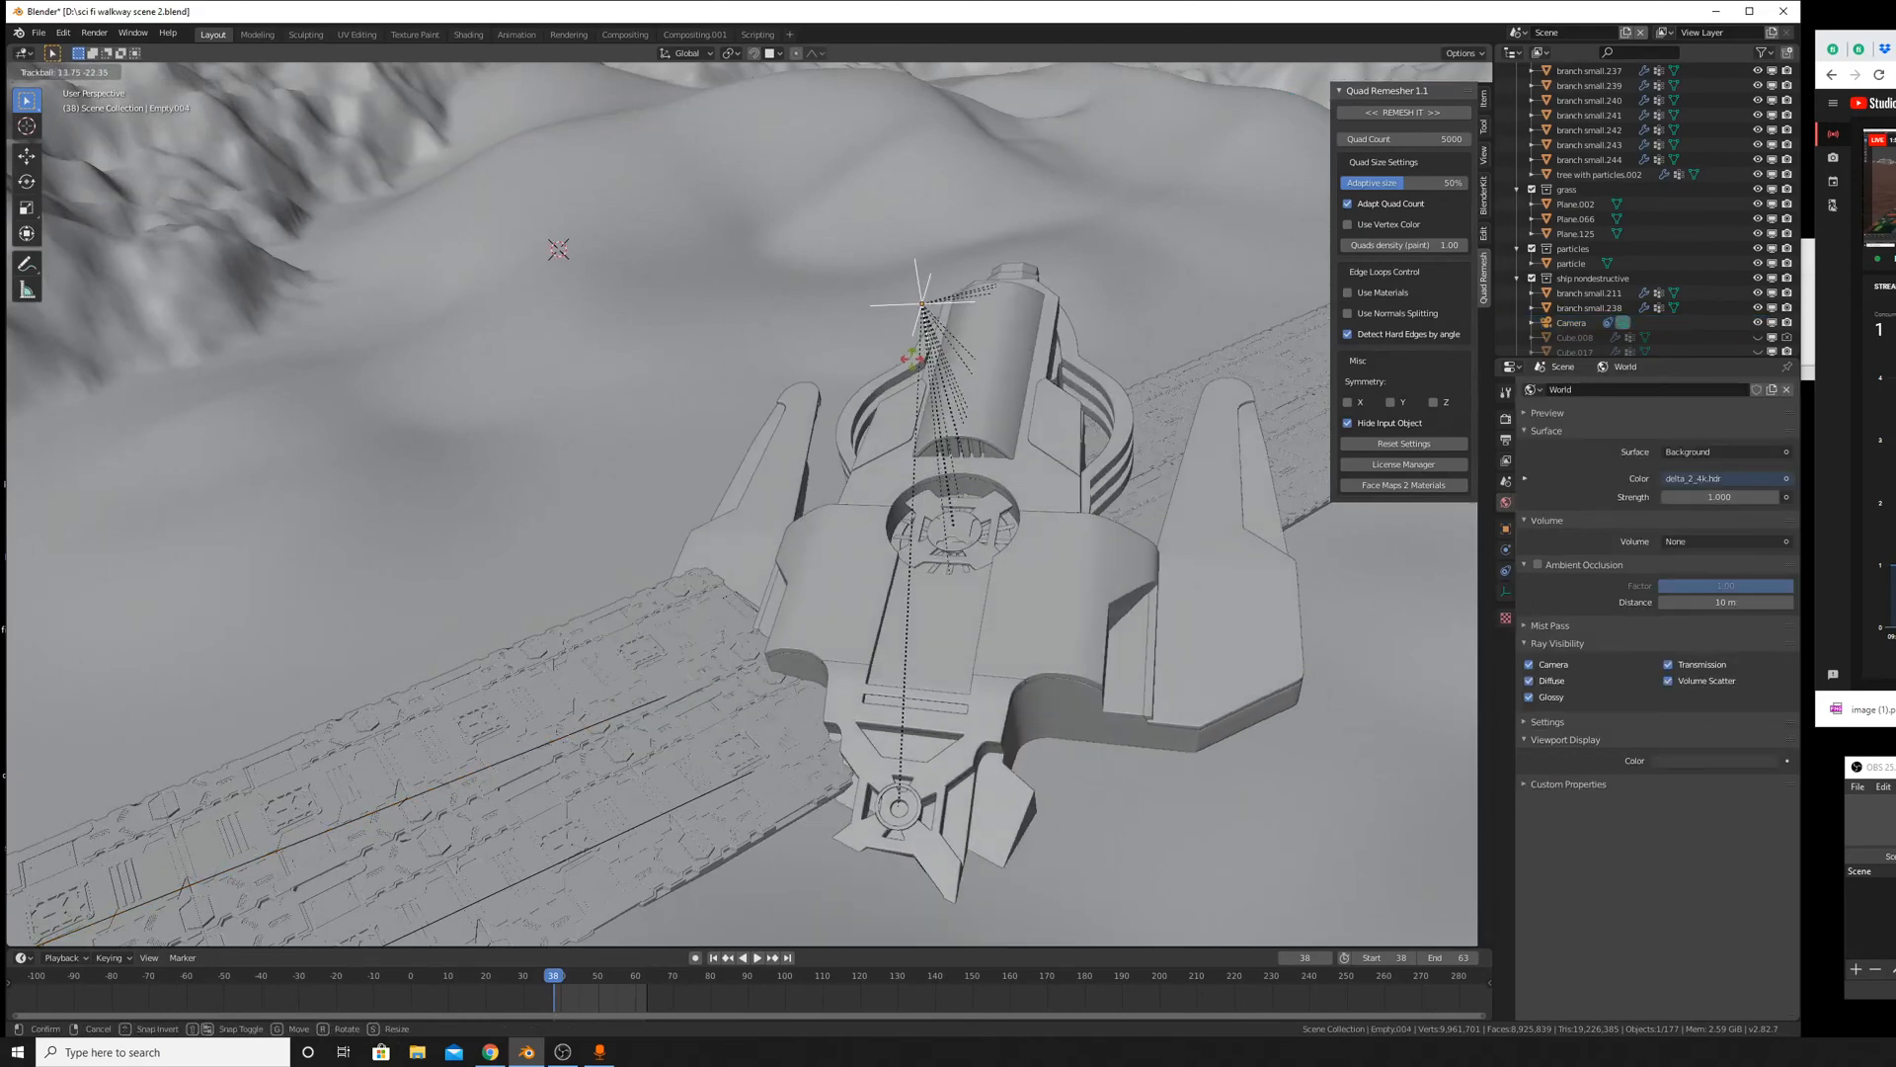
pyautogui.click(916, 378)
# Raise the ship's parent empty about 9.06 m along the global Z axis.
pyautogui.moveTo(918, 385); pyautogui.dragTo(958, 820, button='middle')
pyautogui.press('g')
pyautogui.press('z')
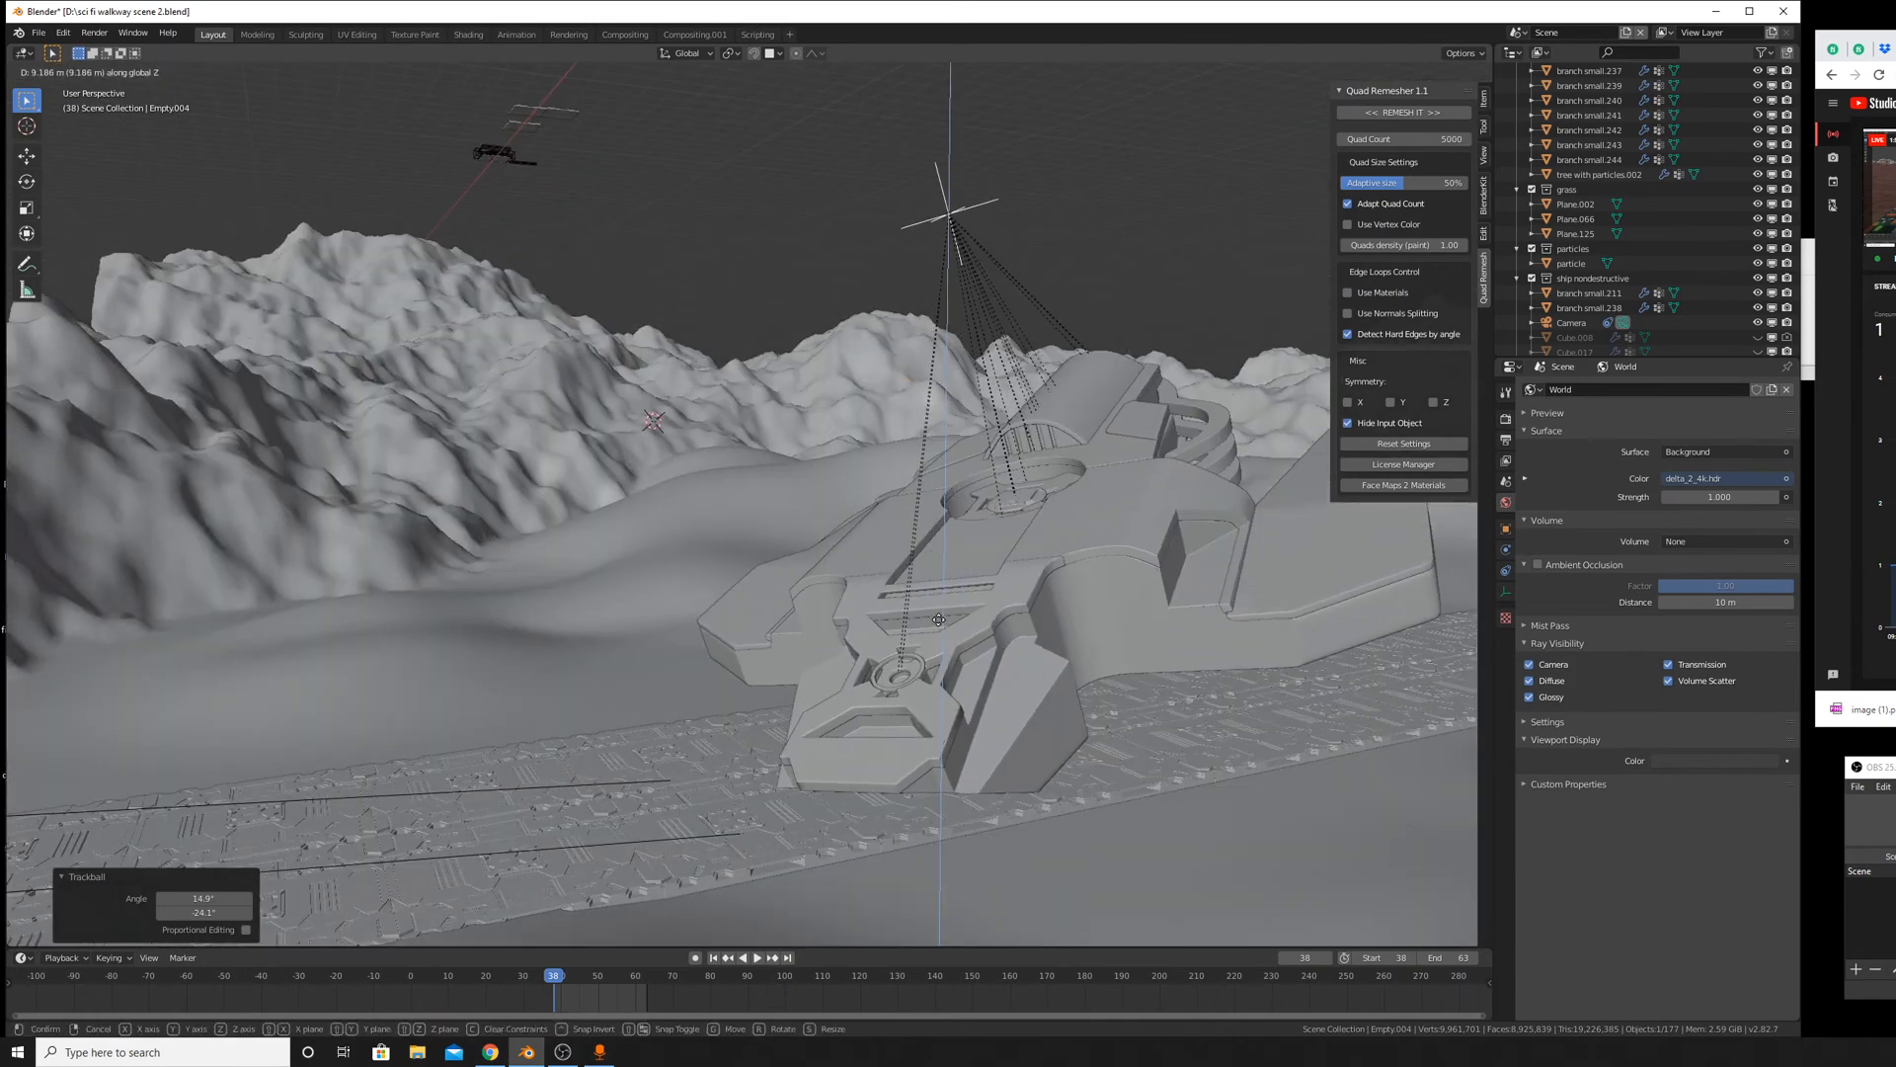
pyautogui.click(938, 626)
# Move the ship's parent empty about 33.9 m along the global Y axis, farther down the walkway.
pyautogui.moveTo(940, 631); pyautogui.dragTo(936, 650, button='middle')
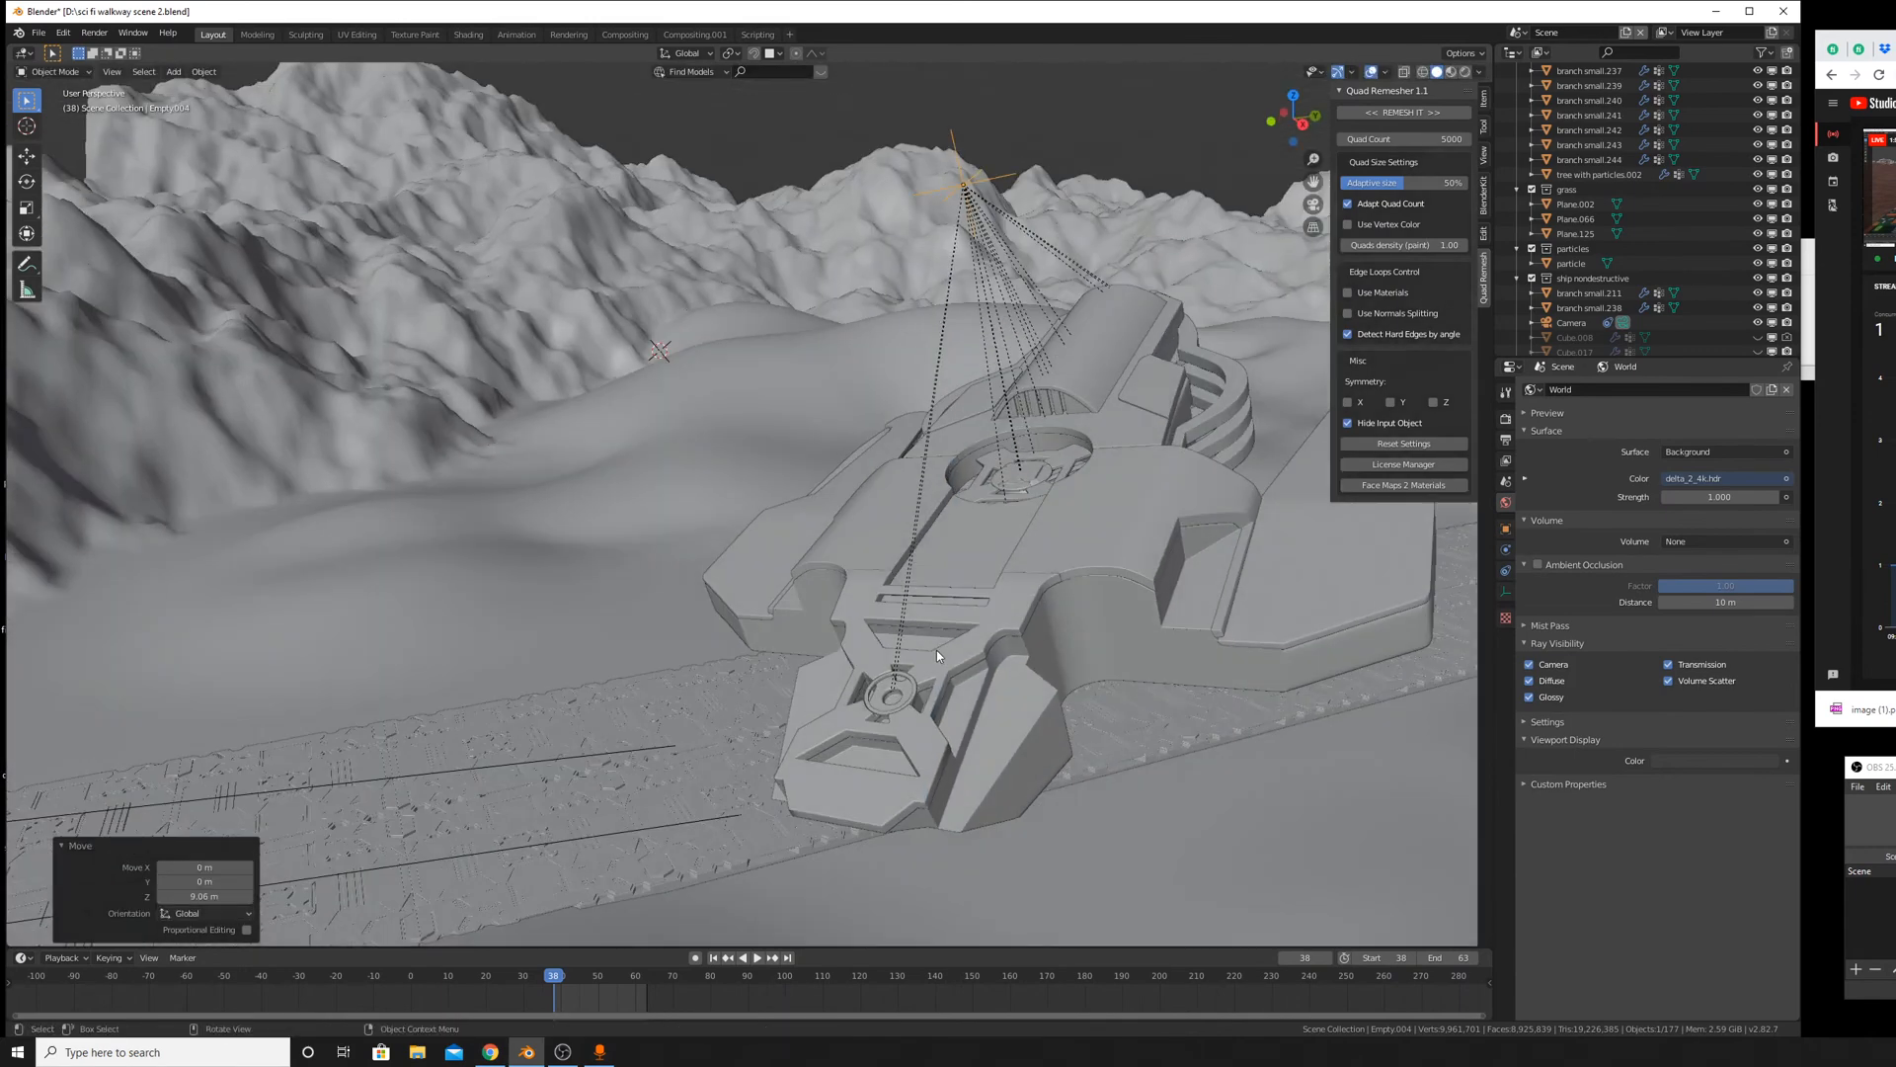
pyautogui.scroll(-5, 937, 650)
pyautogui.press('g')
pyautogui.press('x')
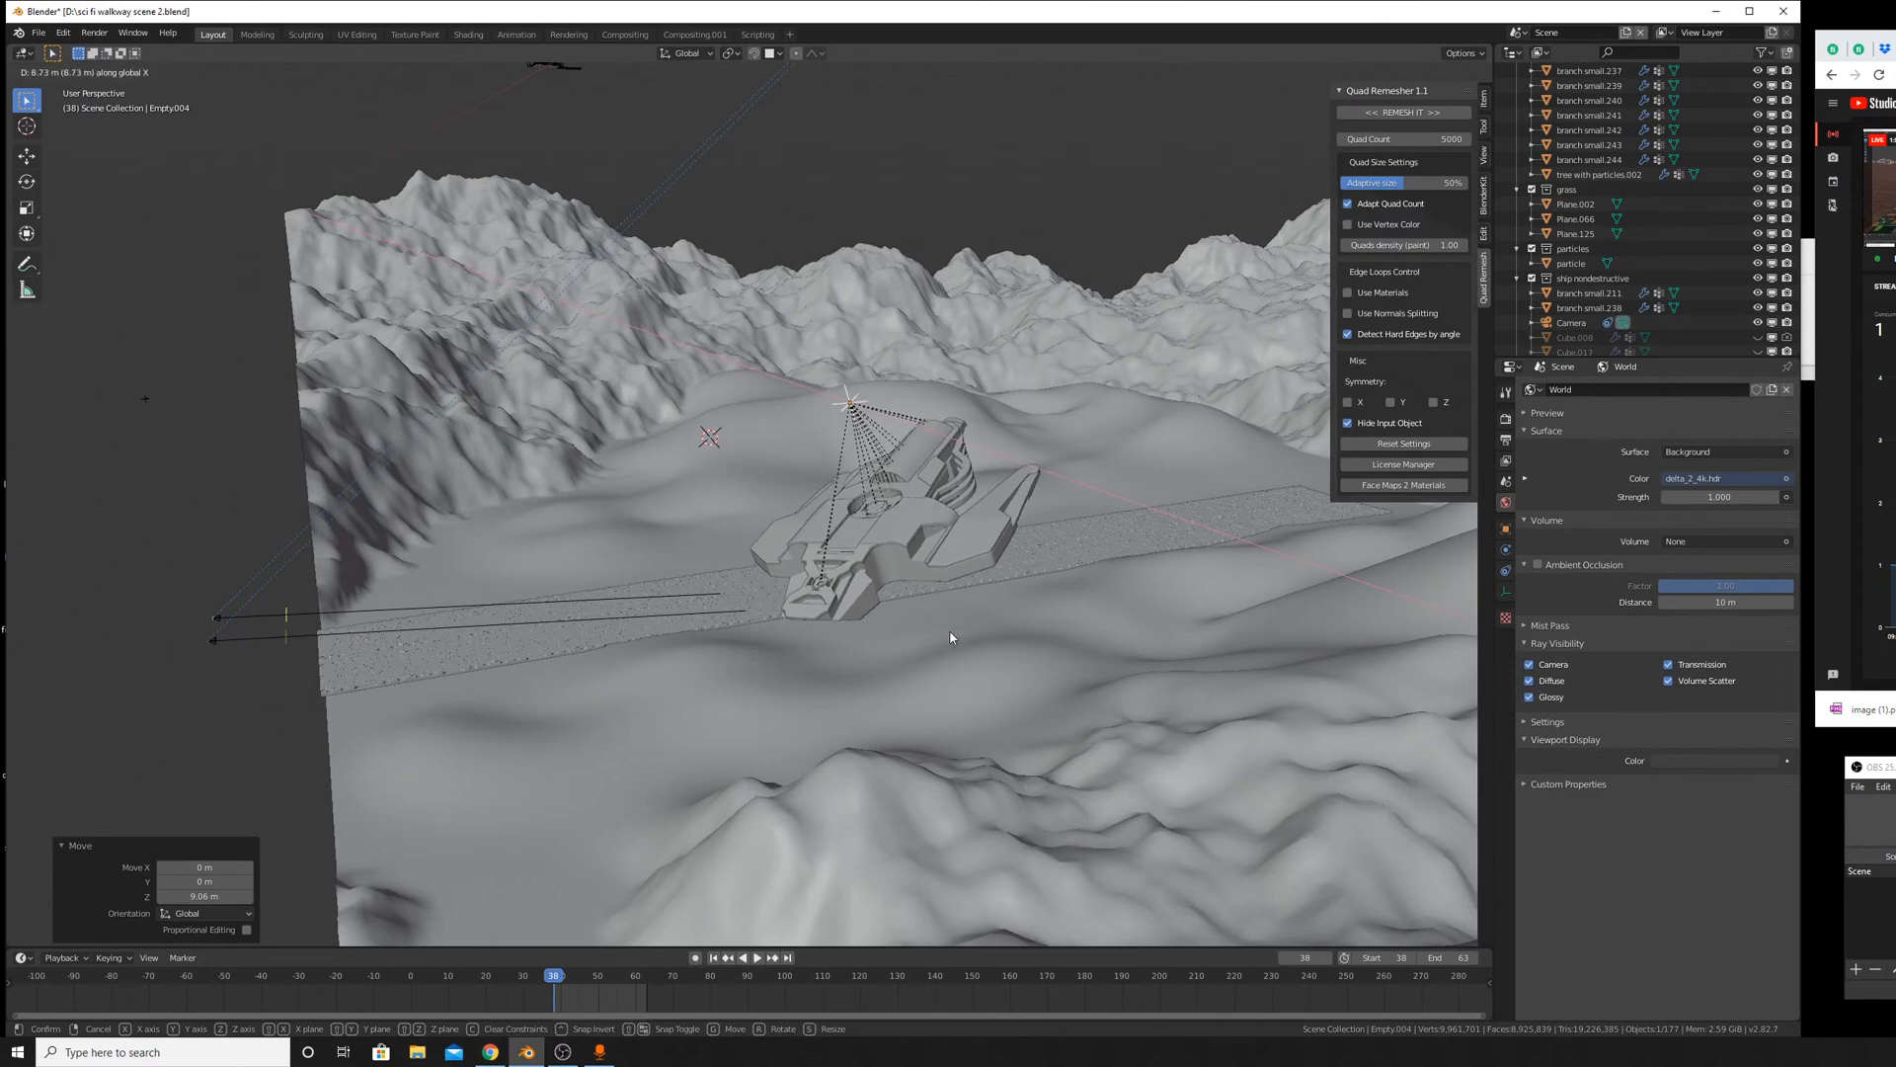
pyautogui.press('y')
pyautogui.click(1126, 575)
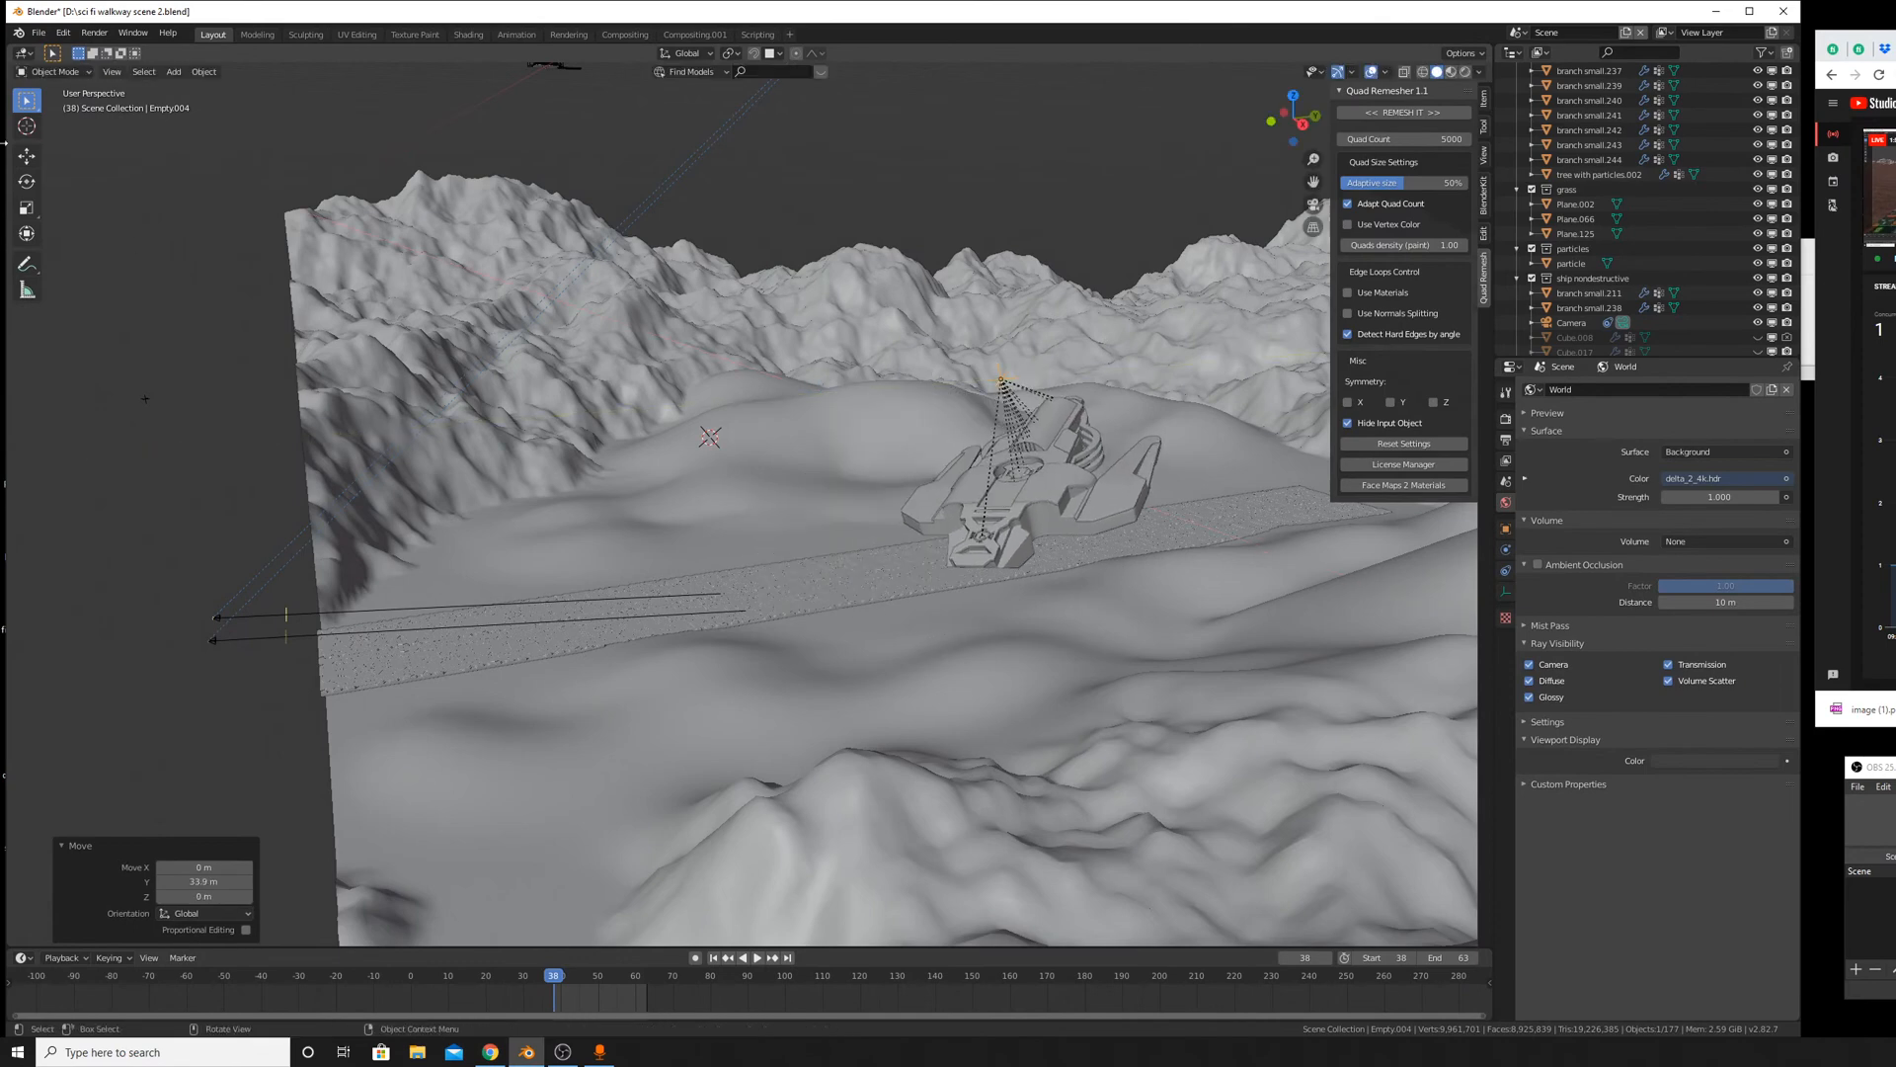
# Look through the active camera and trackball-rotate the ship's empty about 2.29° and -10.9°.
pyautogui.click(112, 71)
pyautogui.moveTo(227, 224)
pyautogui.click(332, 243)
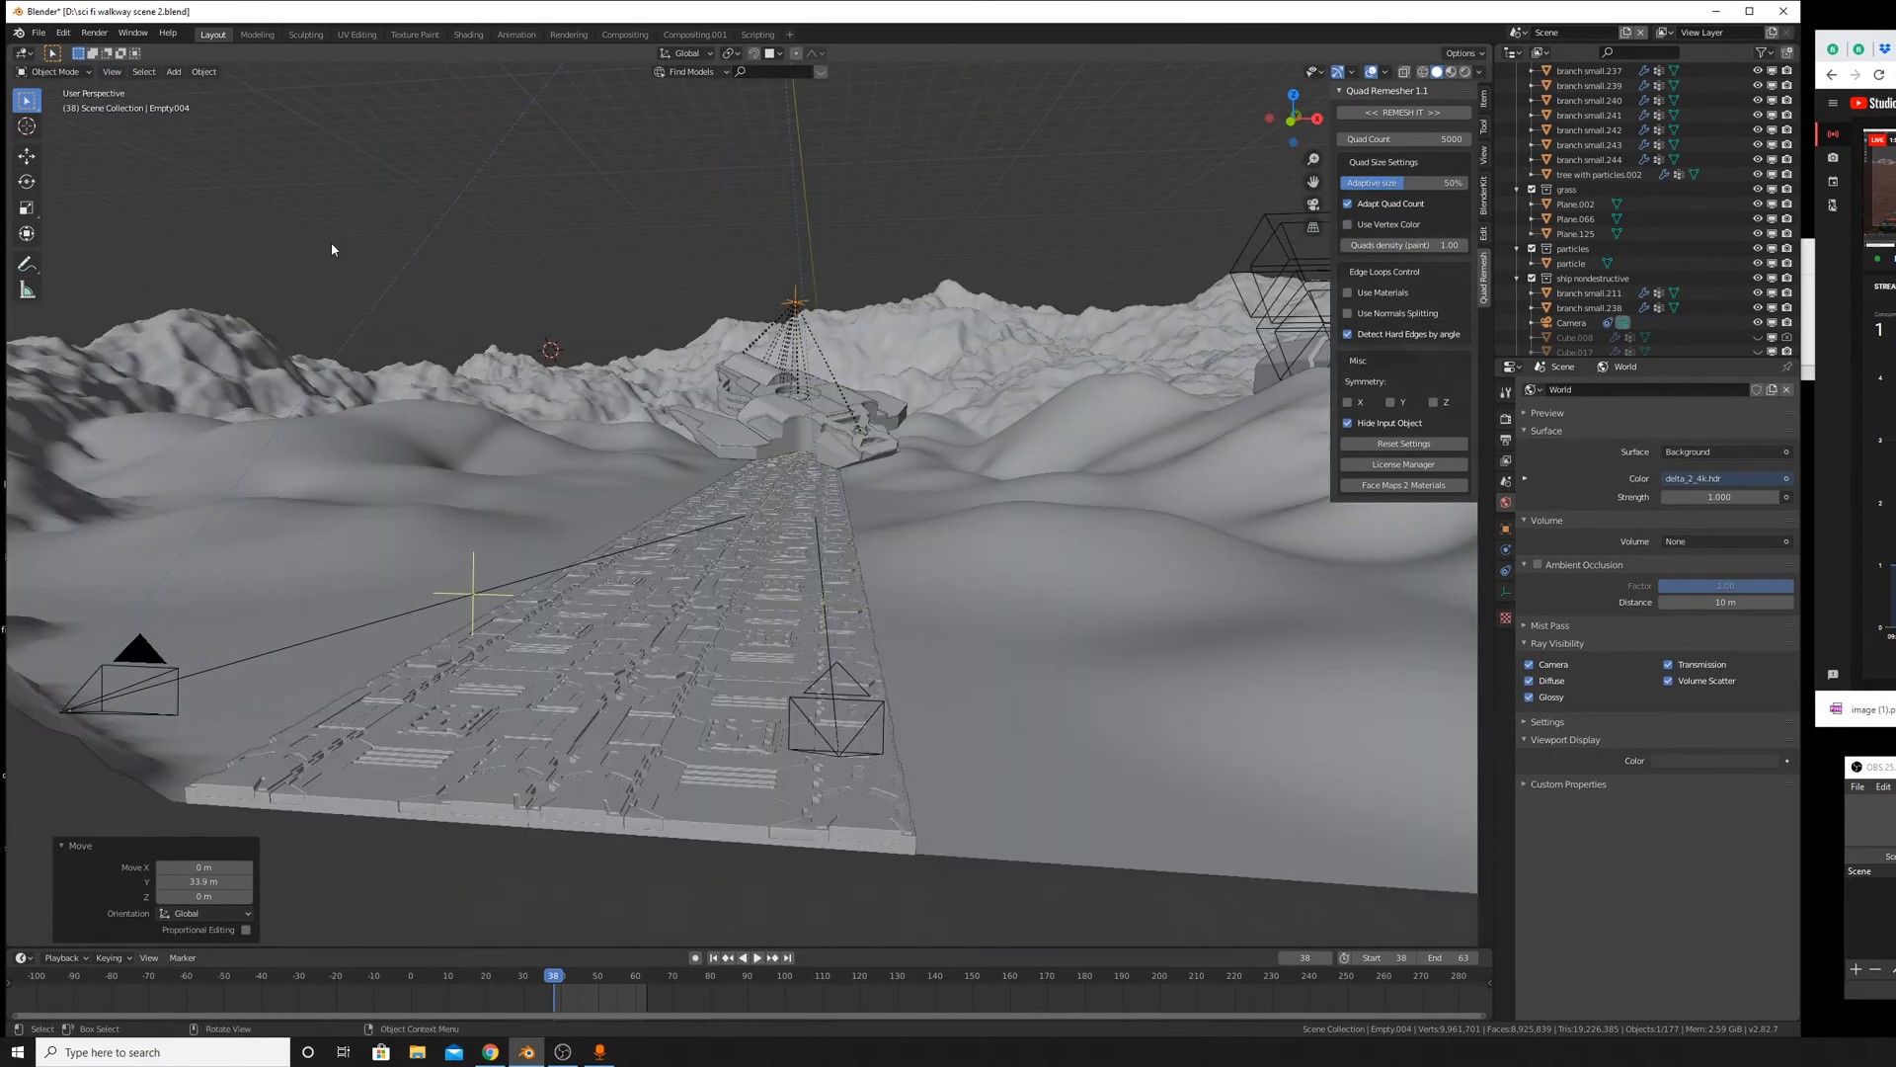
pyautogui.press('r')
pyautogui.press('r')
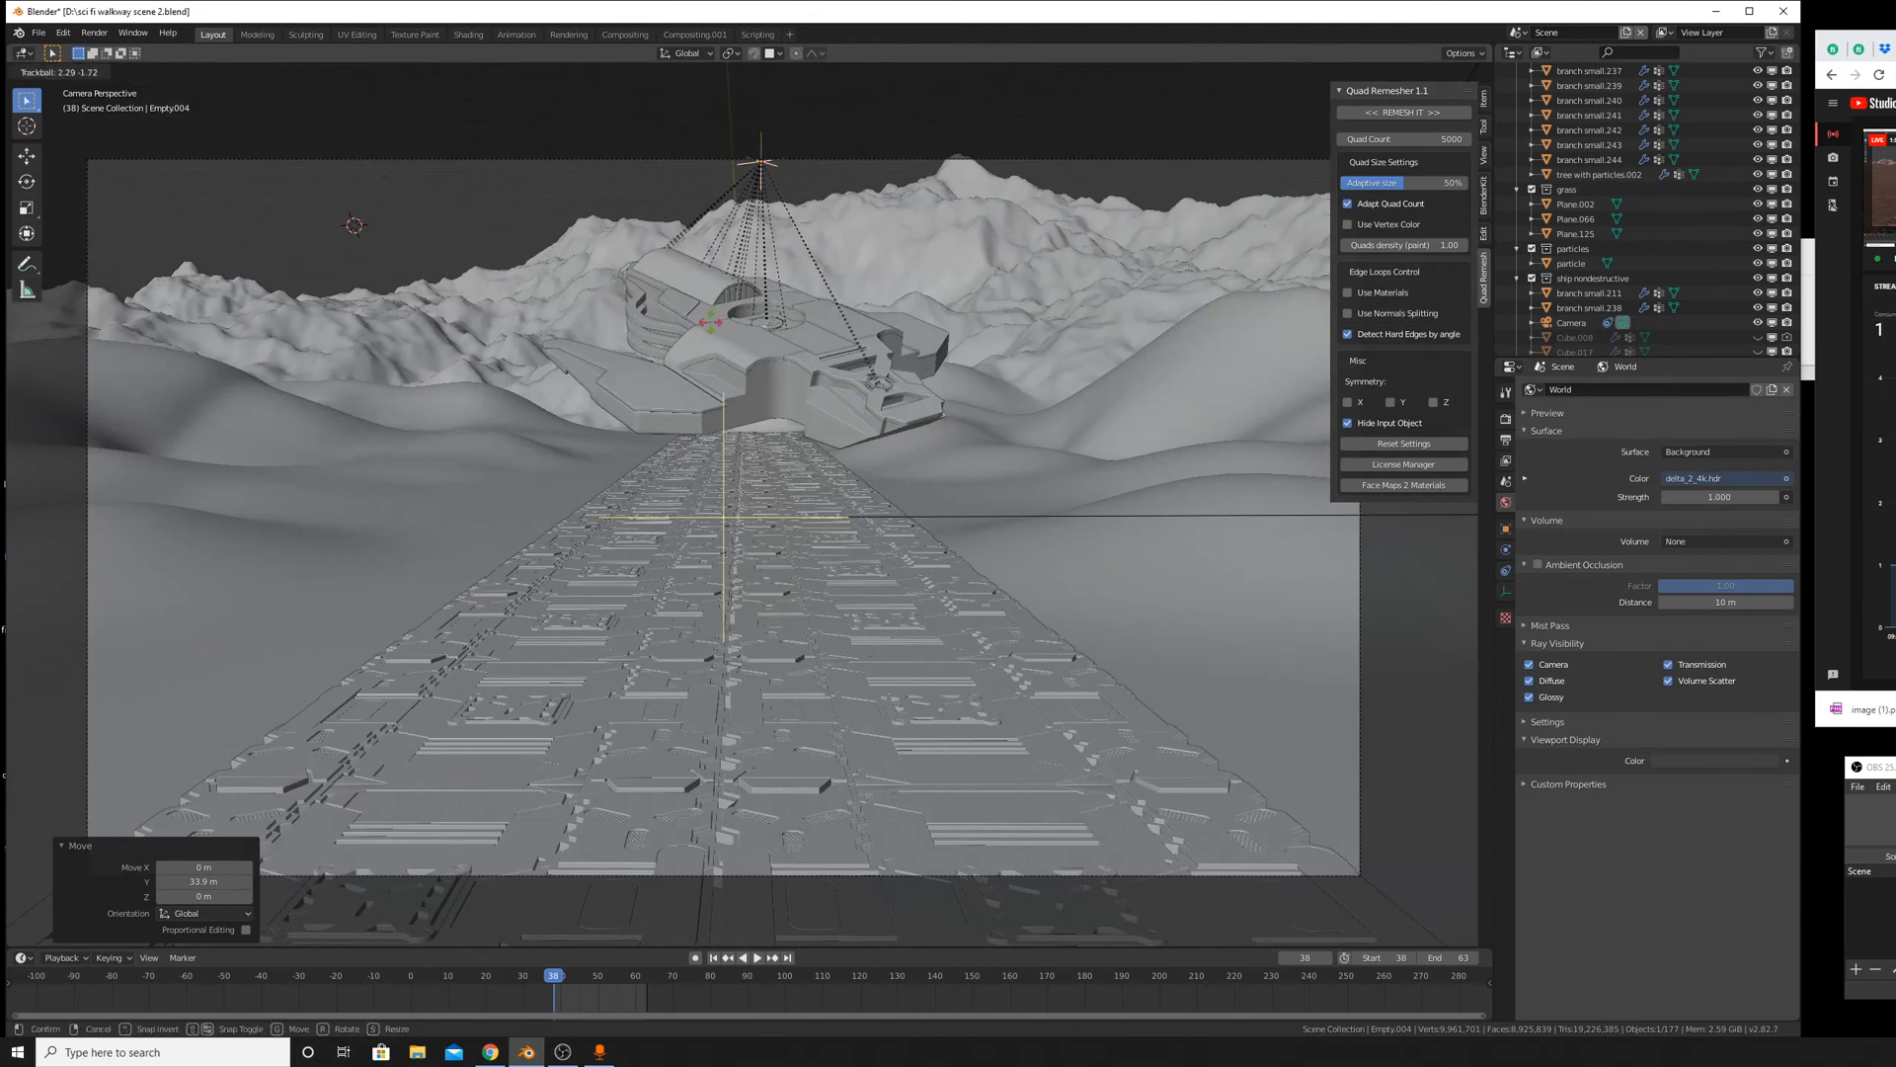
pyautogui.click(699, 322)
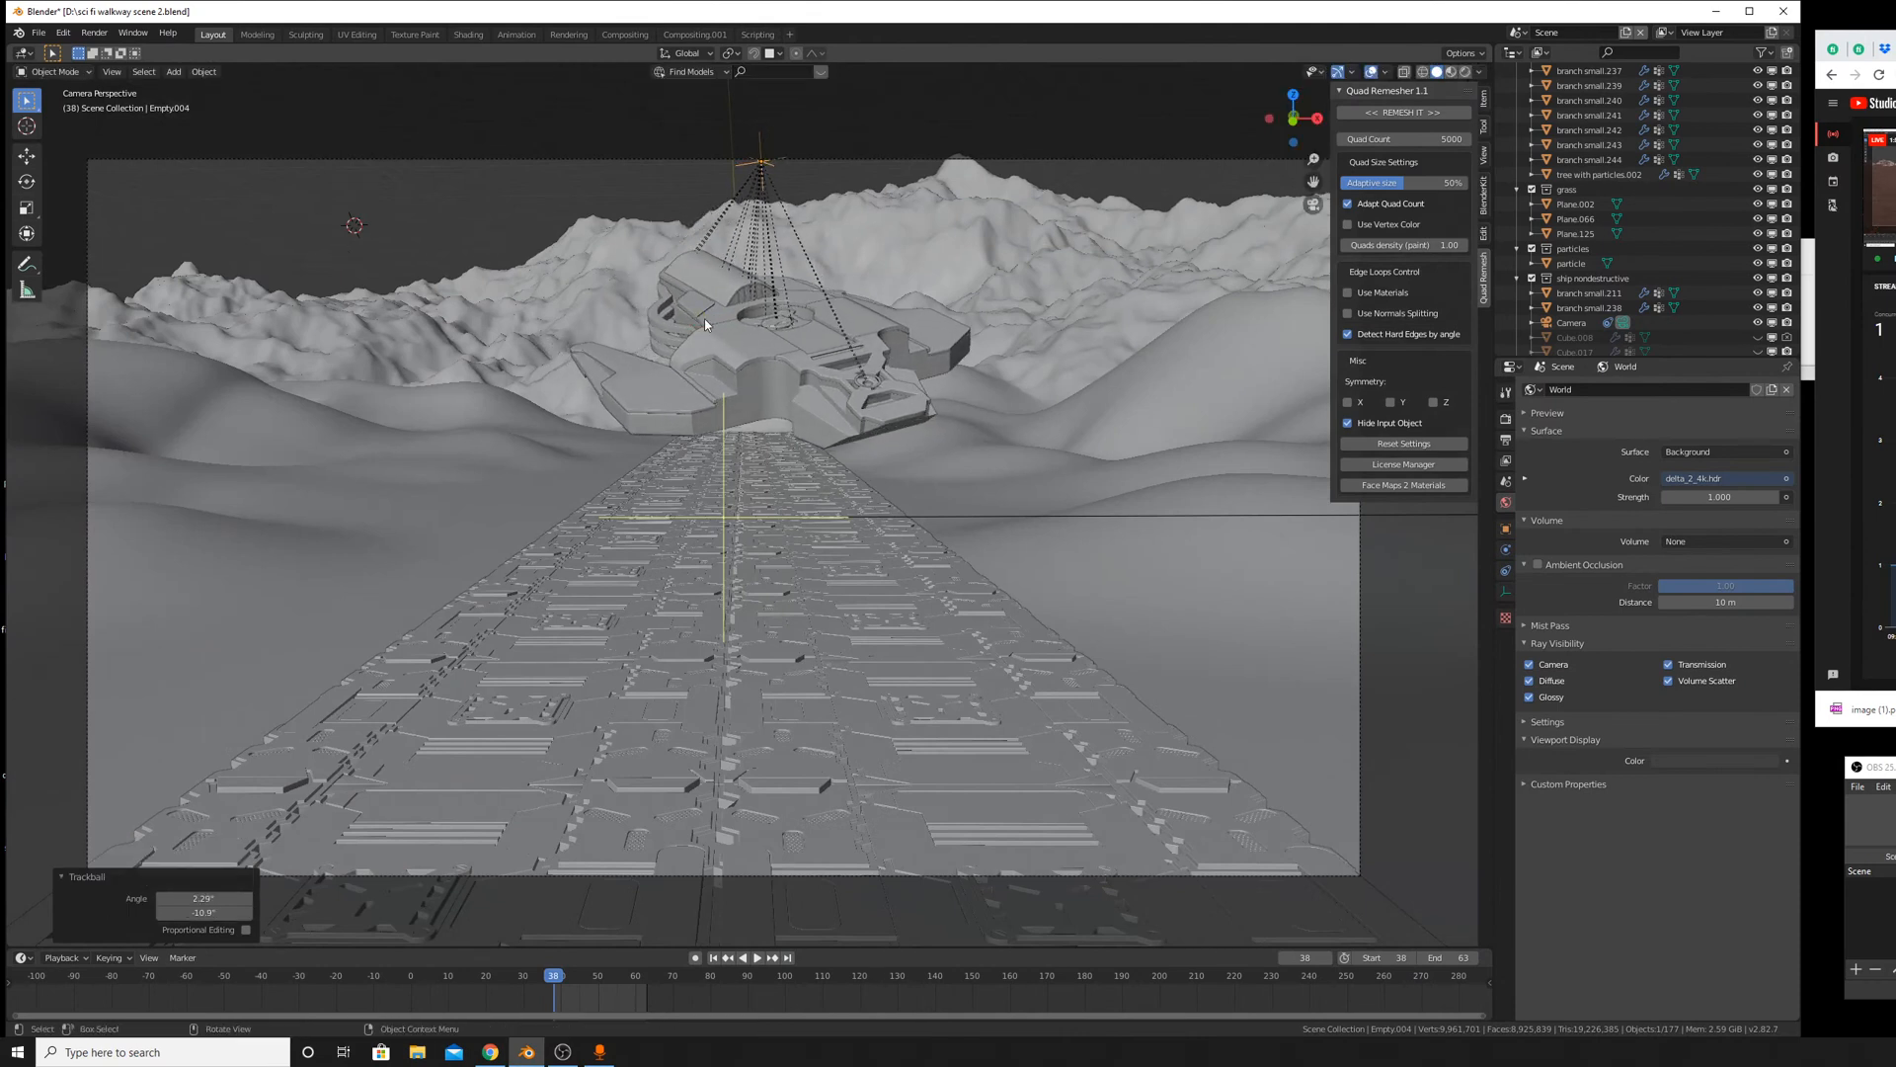
# Refine the ship's tilt in the camera view with a trackball rotation of about -1.81° and 5.79°.
pyautogui.keyDown('shift'); pyautogui.moveTo(773, 266); pyautogui.dragTo(776, 377, button='middle'); pyautogui.keyUp('shift')
pyautogui.scroll(4, 776, 377)
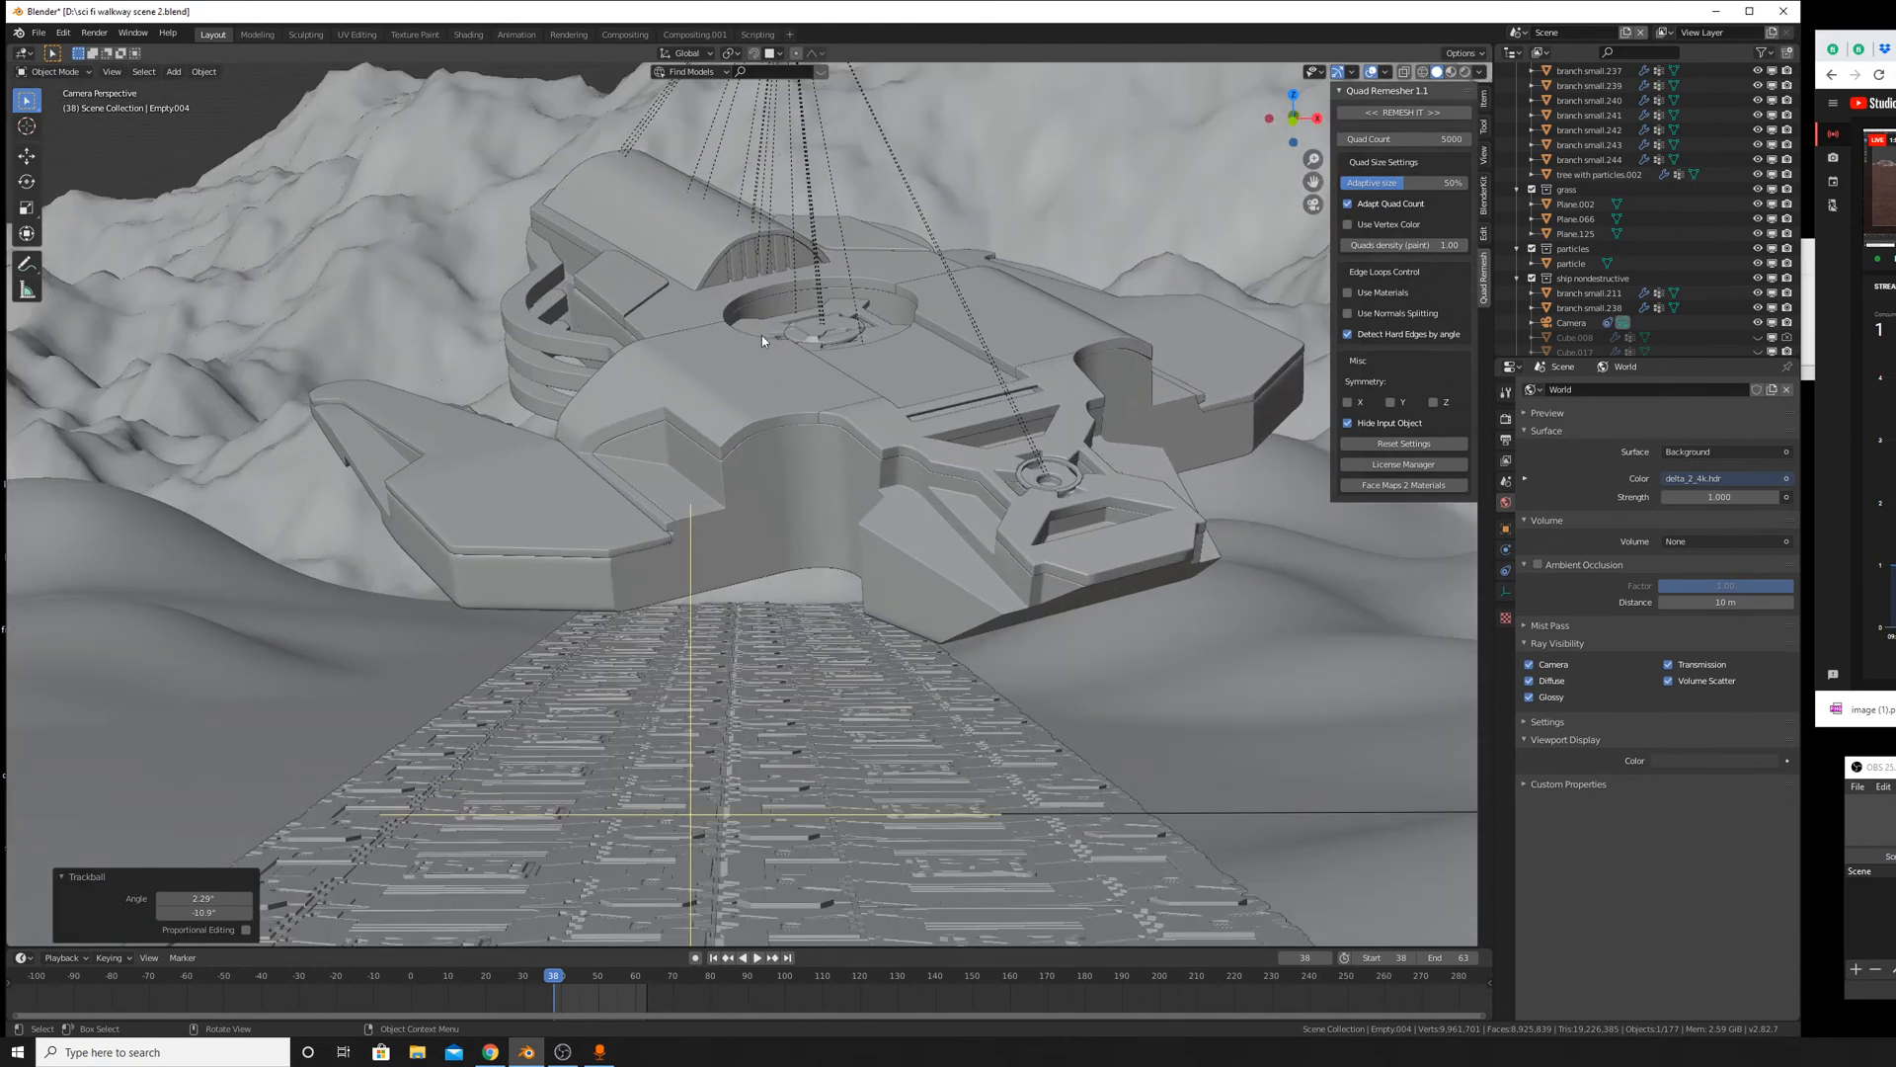
pyautogui.press('r')
pyautogui.press('r')
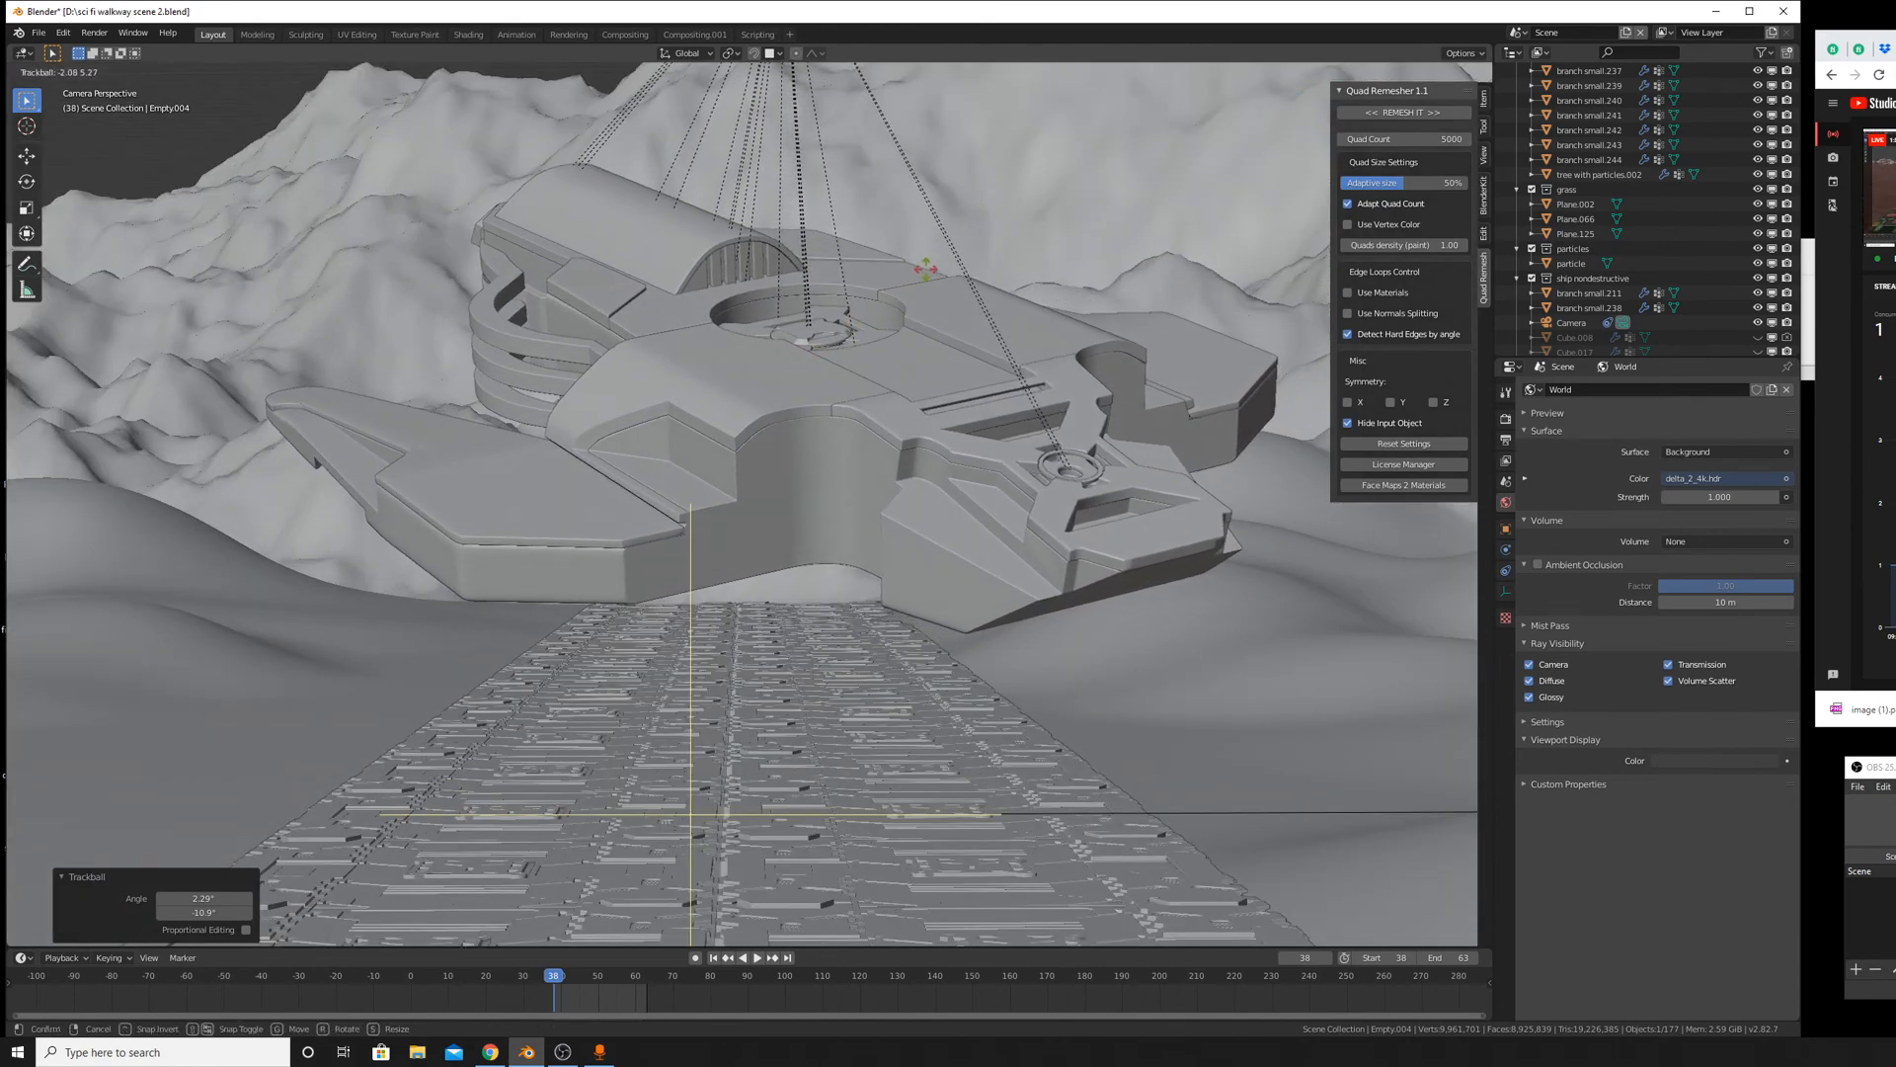
pyautogui.click(939, 284)
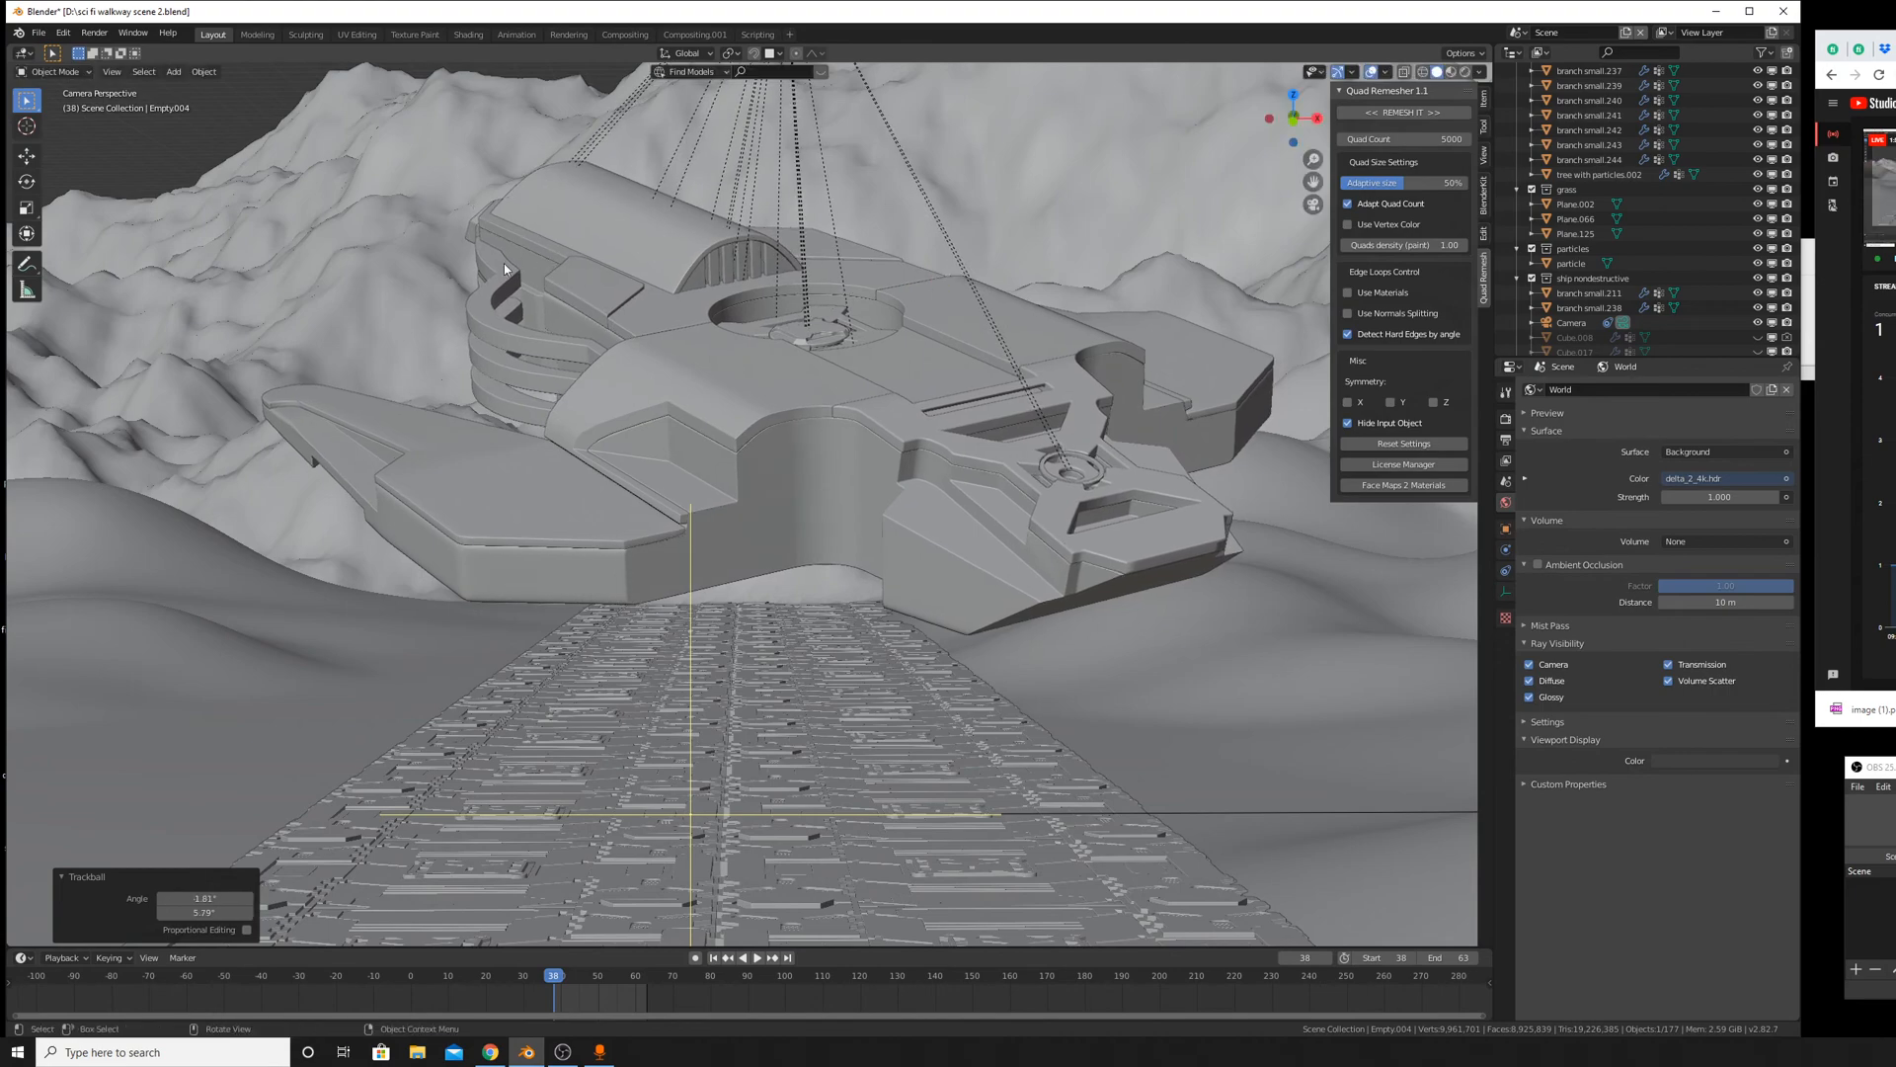
# Shift the ship's parent empty about -3.59 m along the global X axis to line it up with the walkway.
pyautogui.moveTo(504, 247); pyautogui.dragTo(865, 585, button='middle')
pyautogui.scroll(2, 696, 484)
pyautogui.press('g')
pyautogui.press('y')
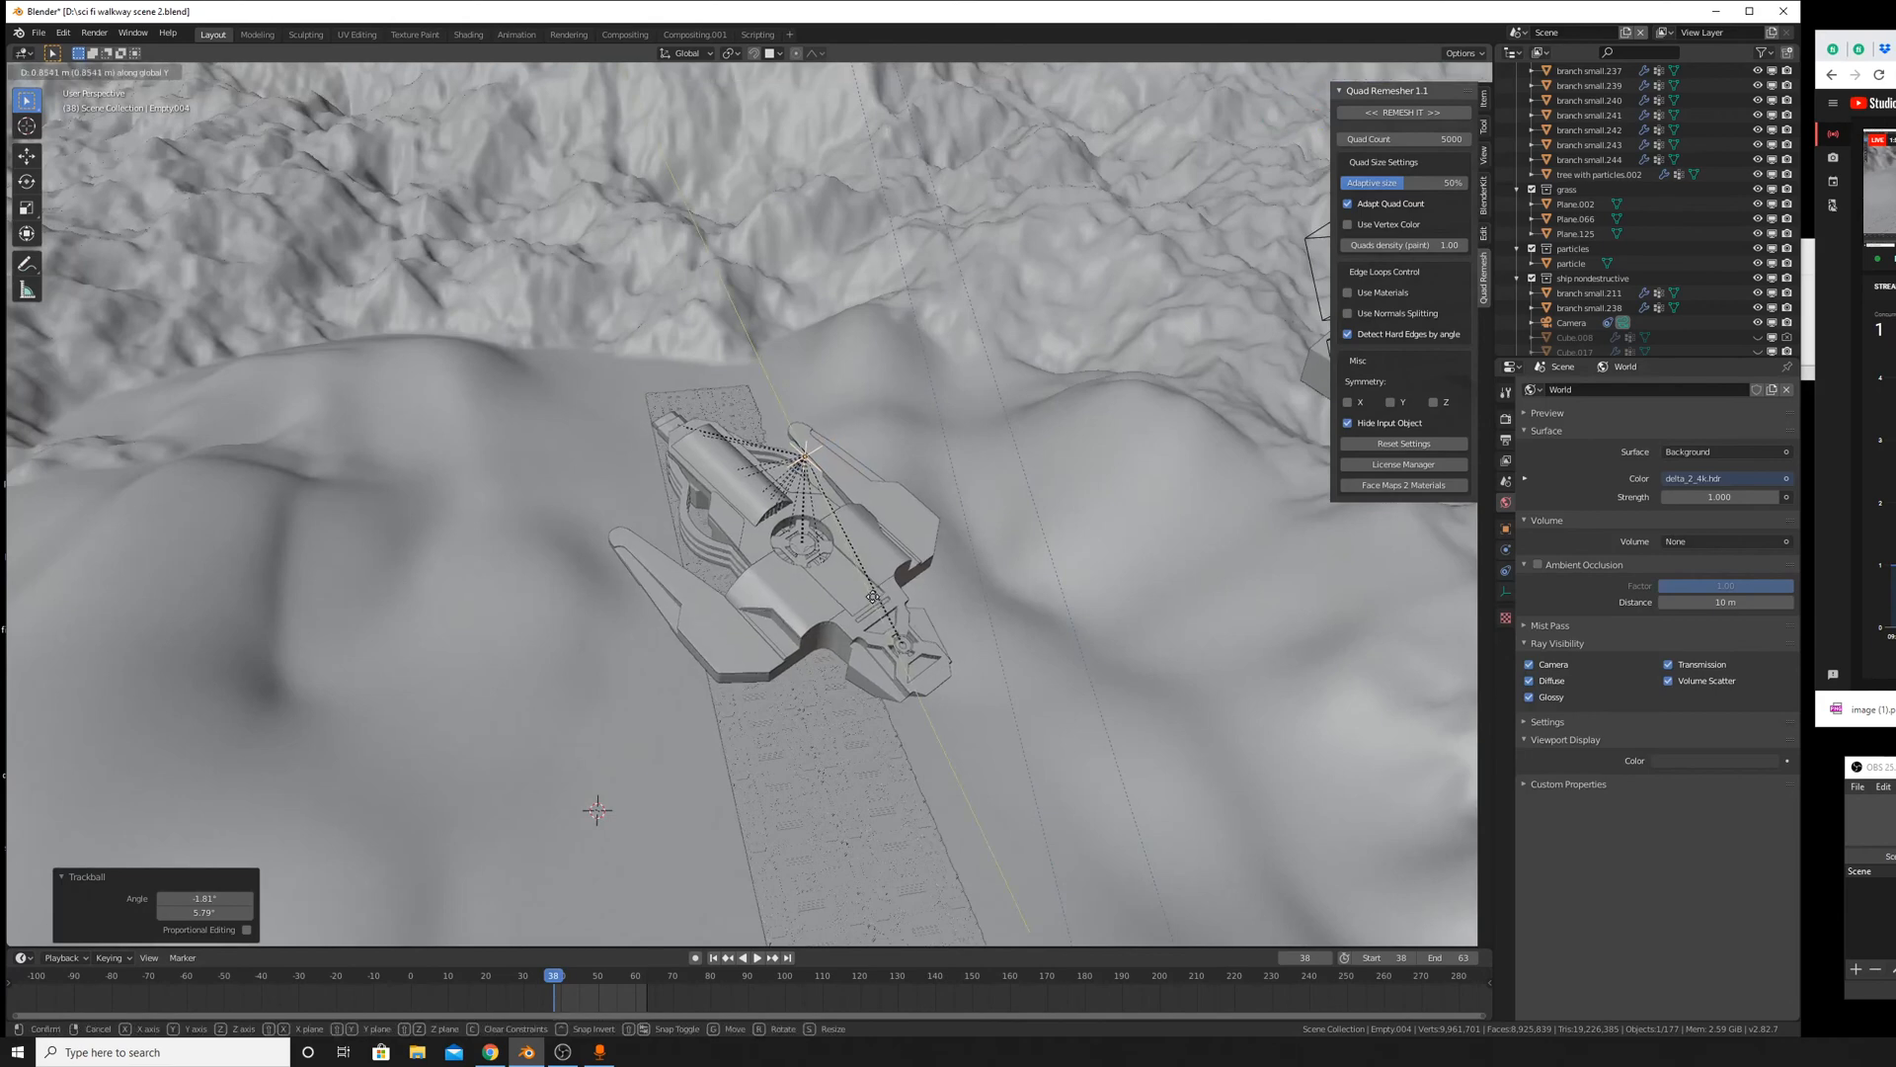
pyautogui.press('x')
pyautogui.click(747, 621)
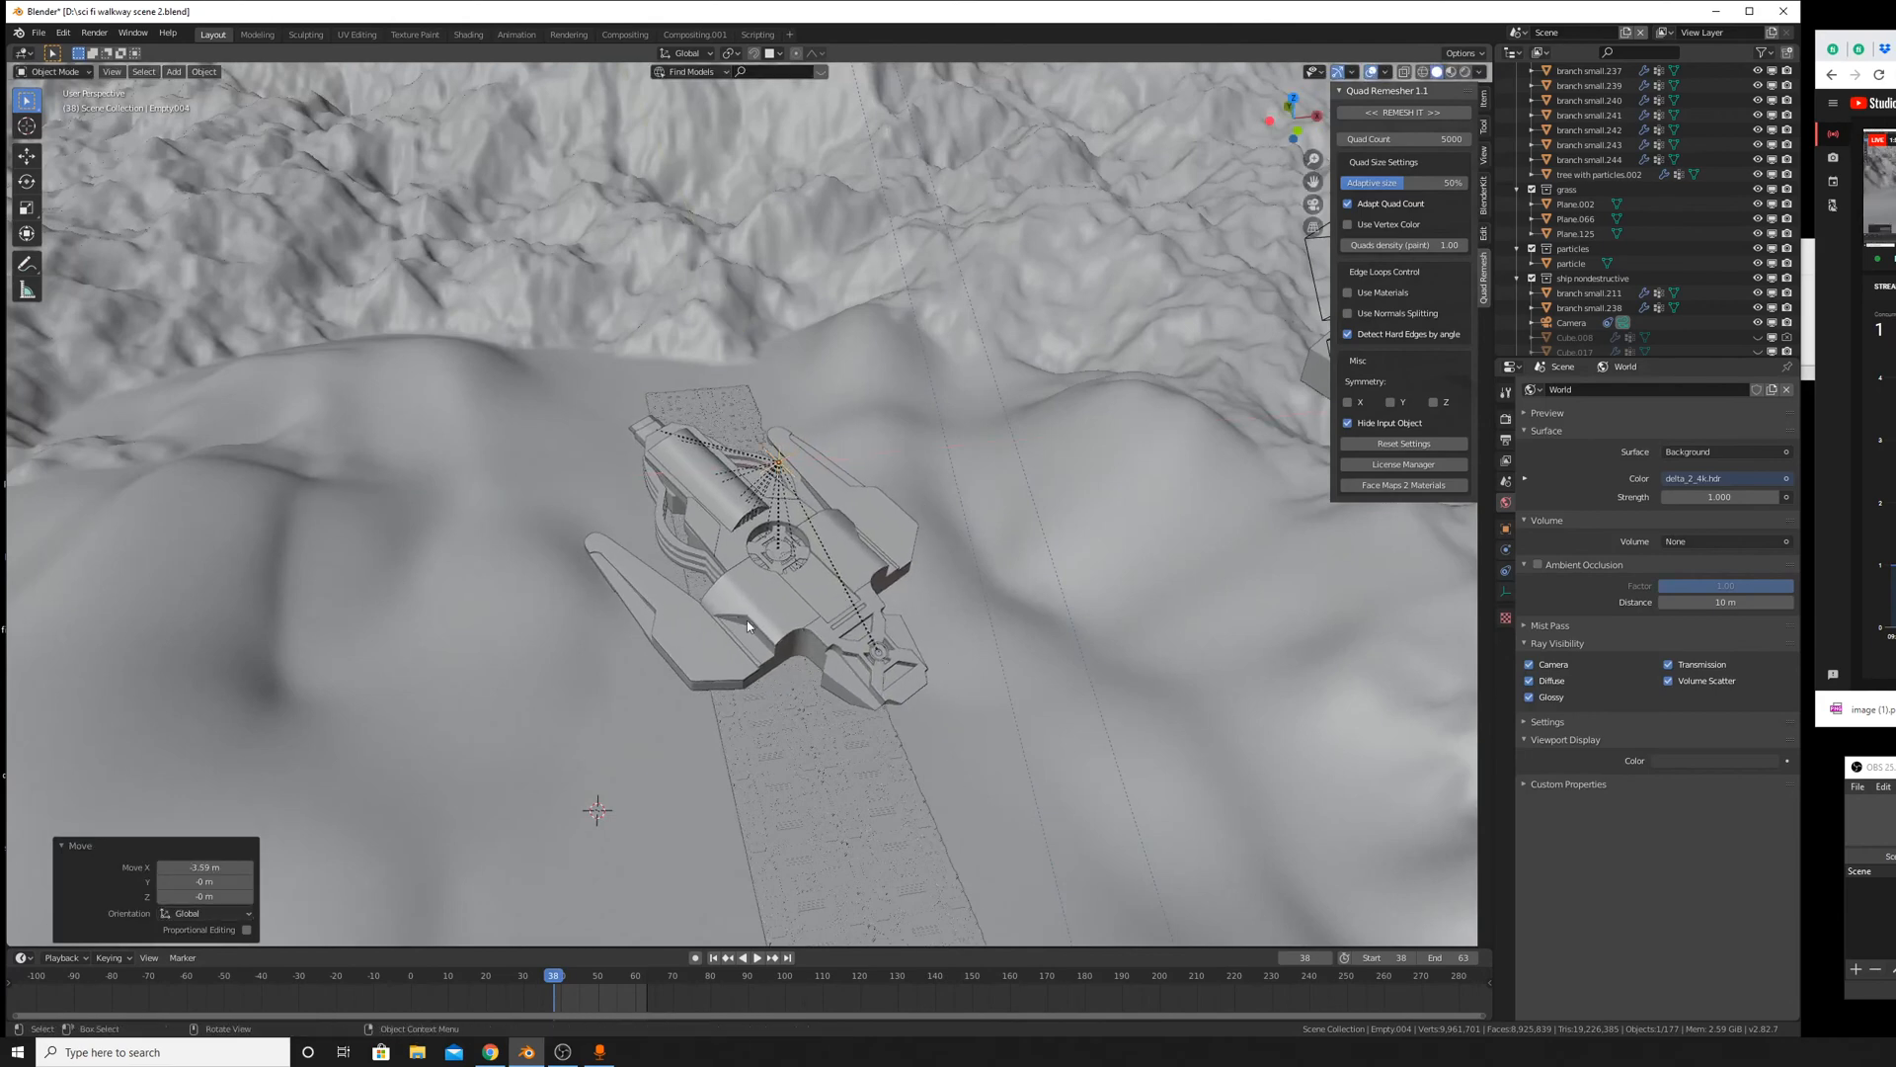
# Check the ship's placement through the active camera in rendered shading, and return to solid shading.
pyautogui.click(111, 71)
pyautogui.moveTo(119, 221)
pyautogui.click(365, 242)
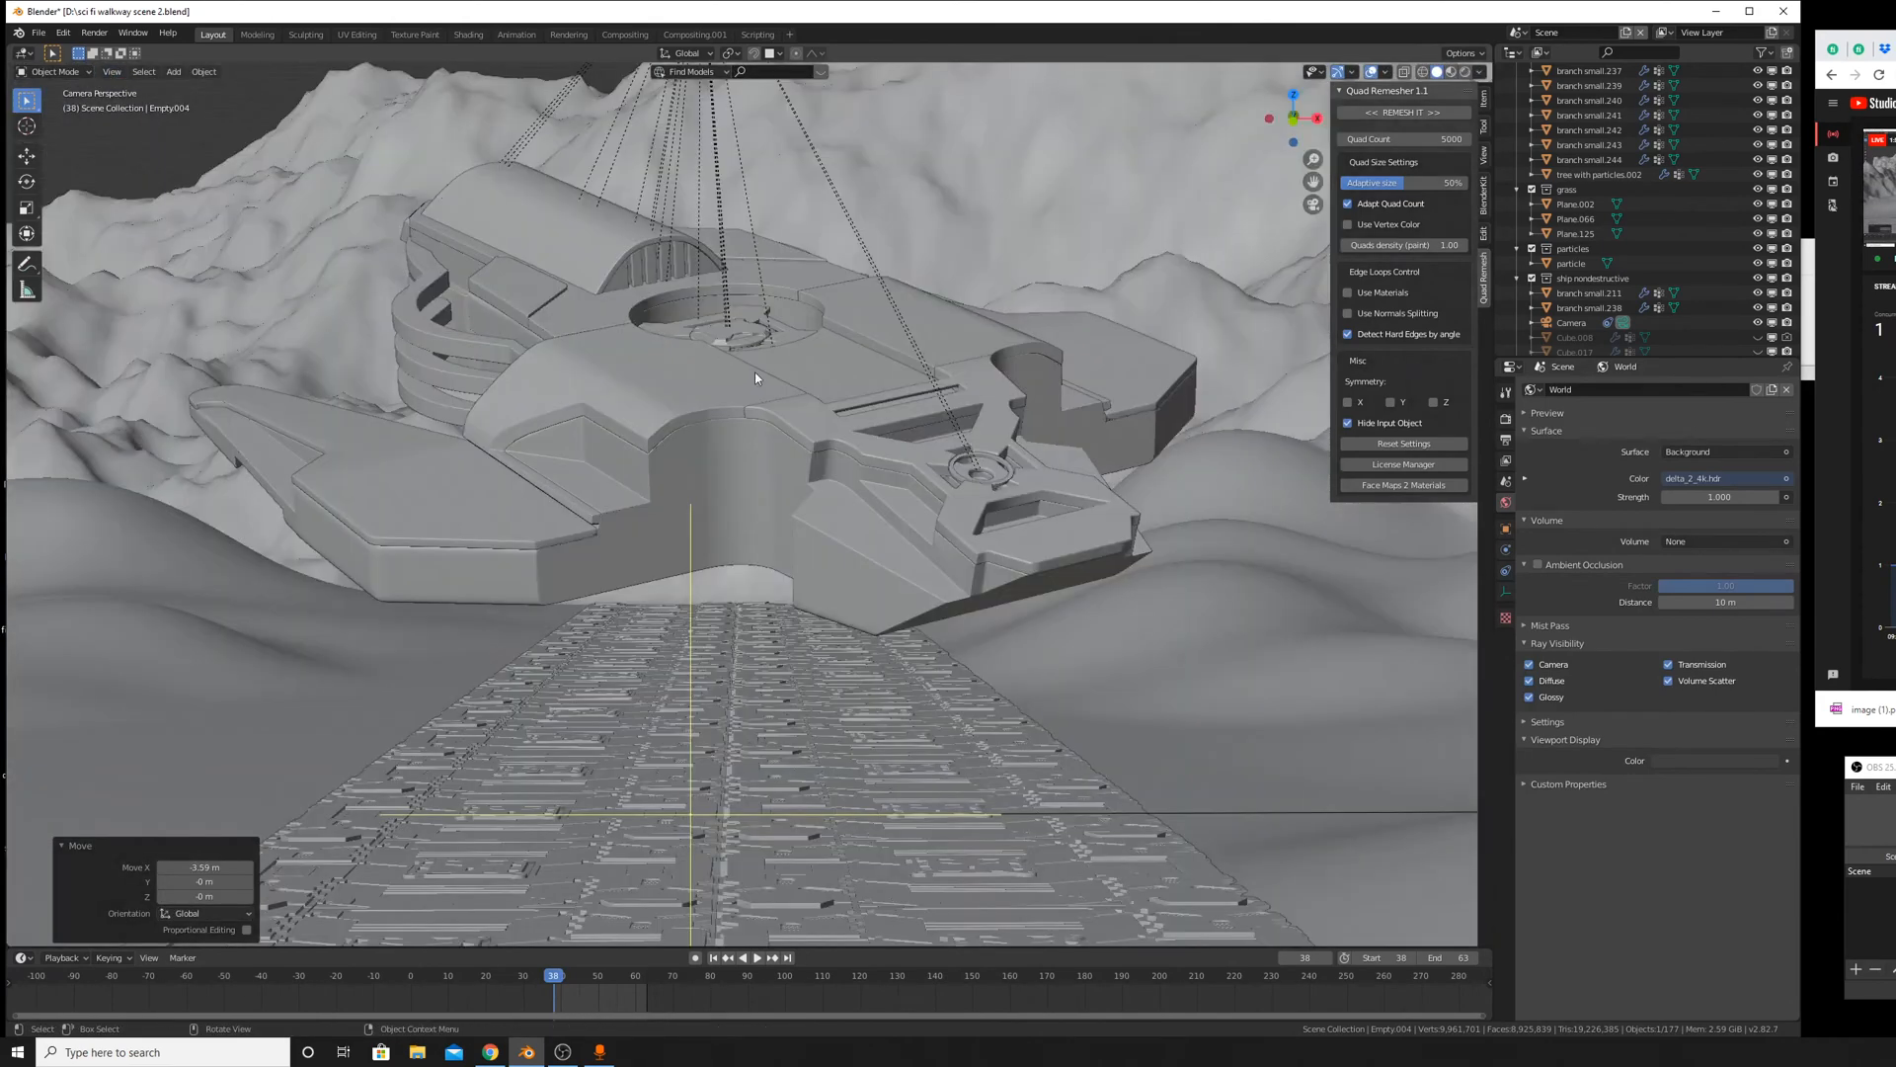
pyautogui.scroll(-3, 827, 390)
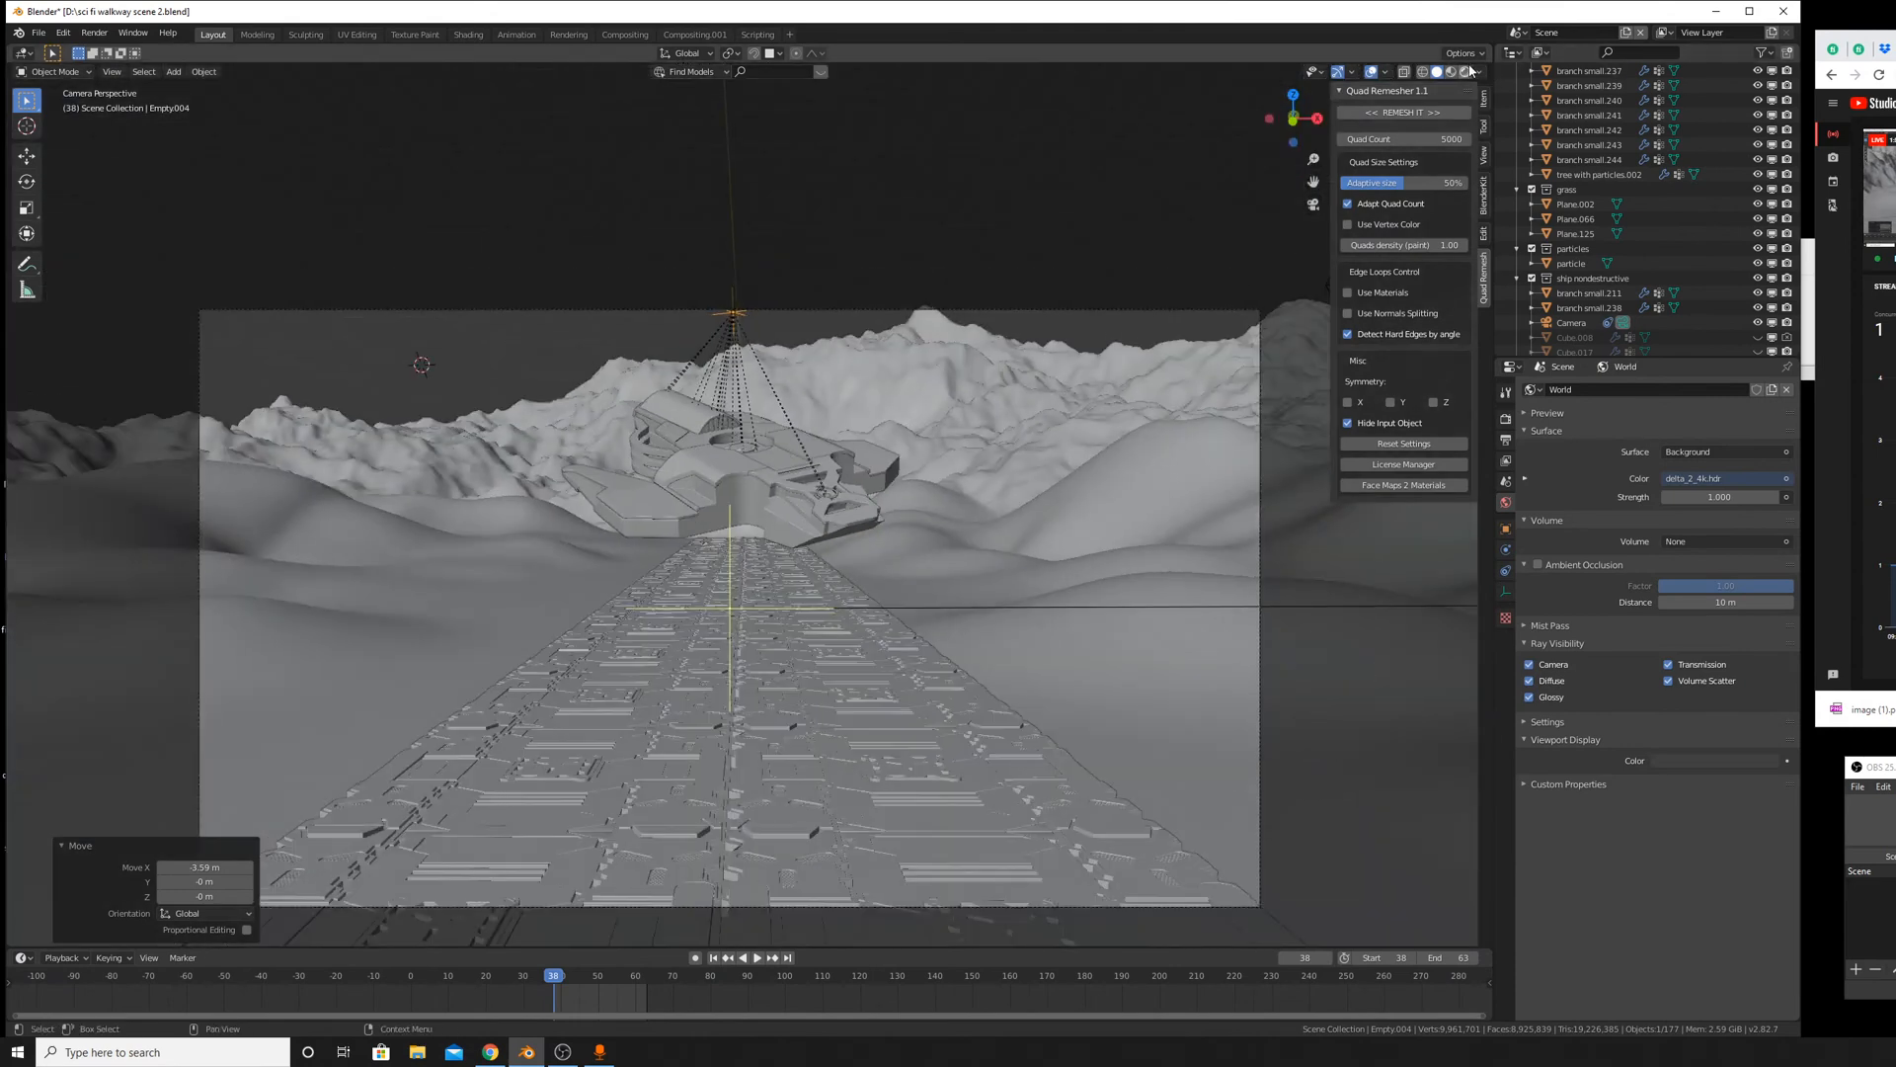
pyautogui.click(1468, 71)
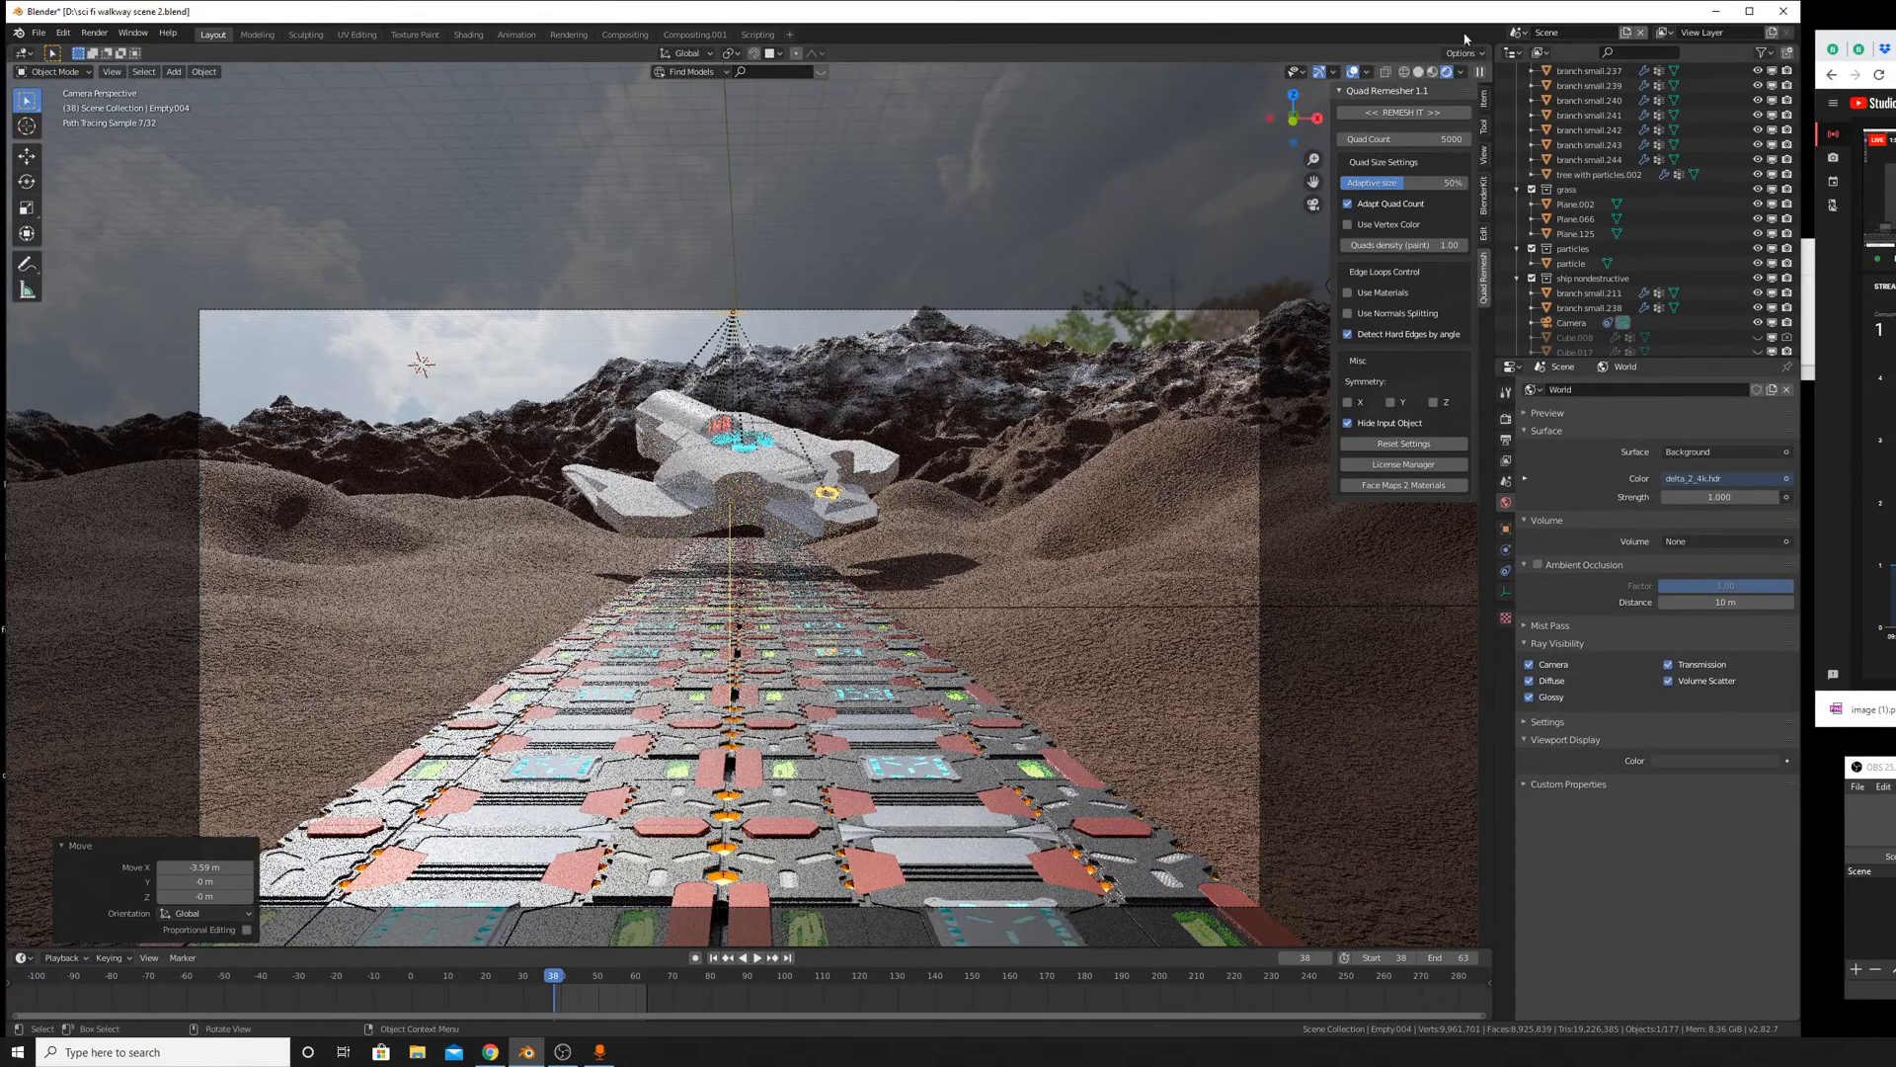
pyautogui.click(1418, 73)
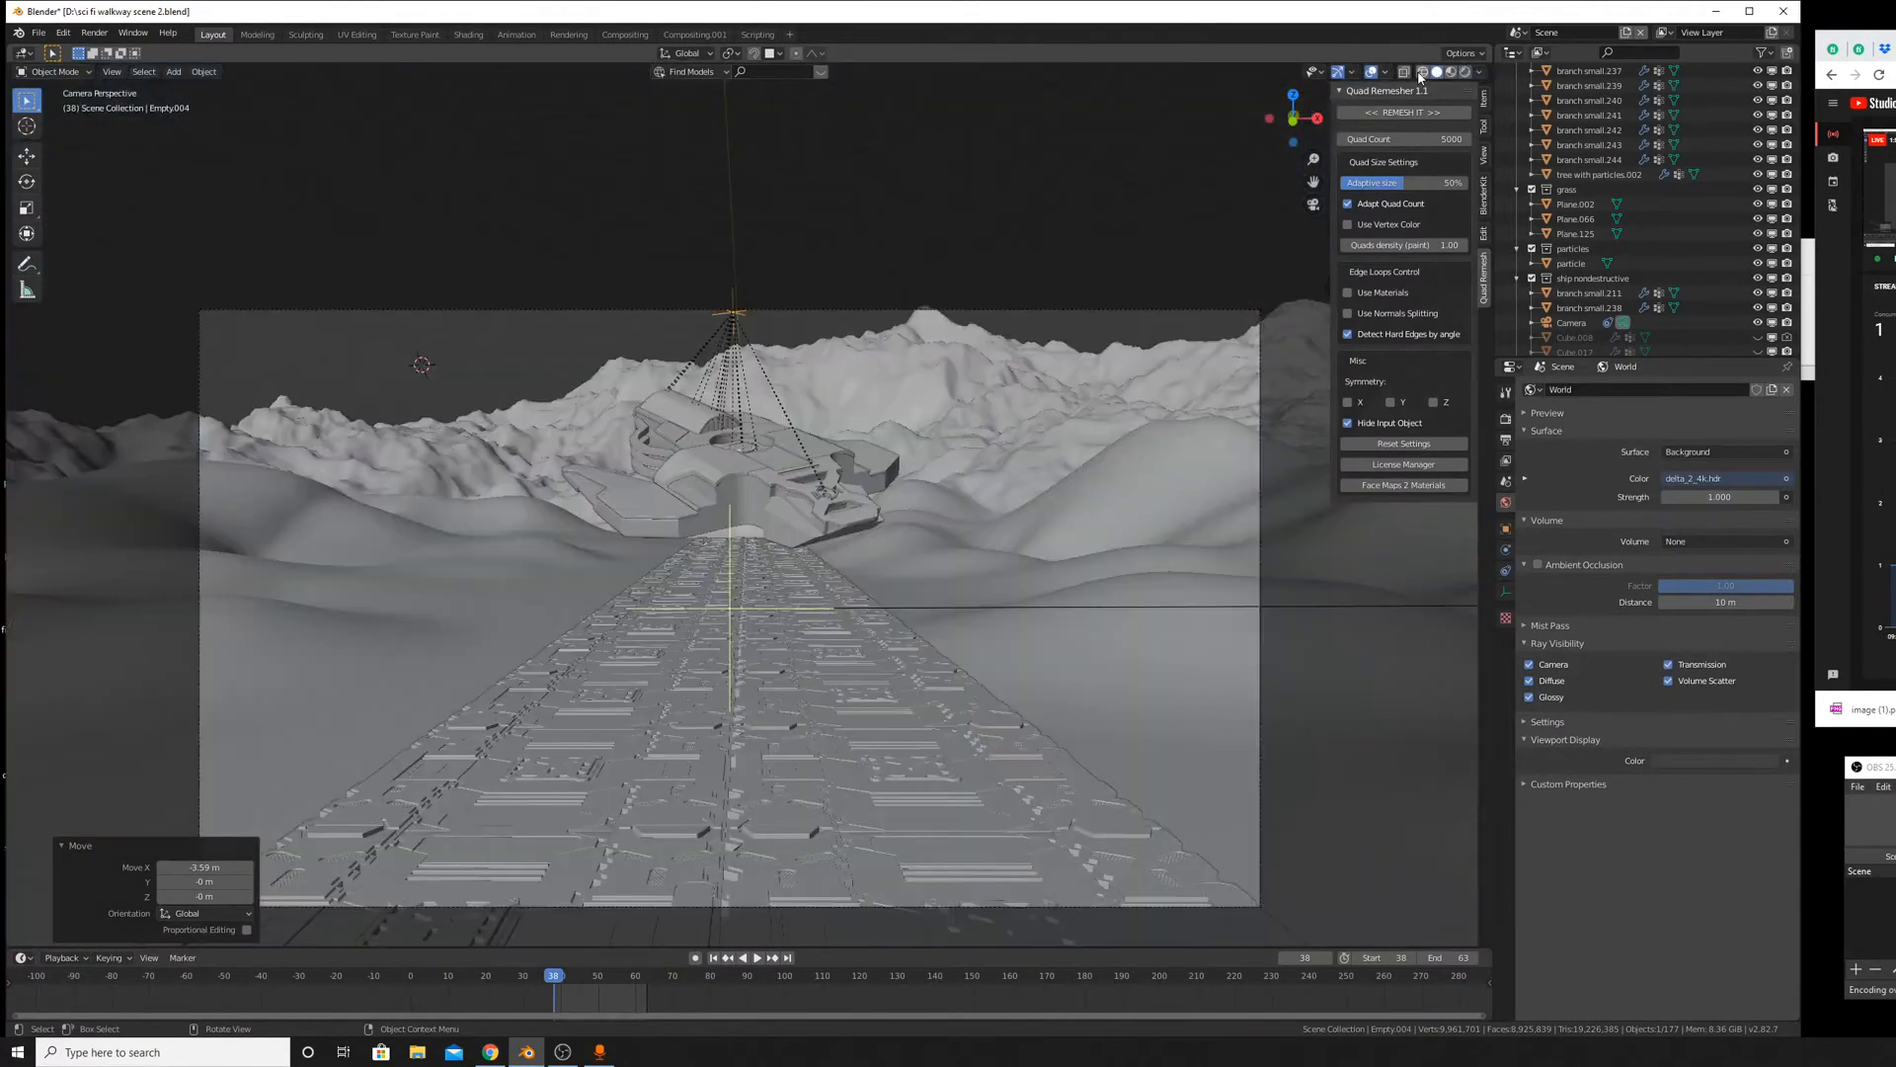
# Move the ship's parent empty about -22.6 m along the global Y axis, closer to the camera.
pyautogui.press('g')
pyautogui.press('x')
pyautogui.press('y')
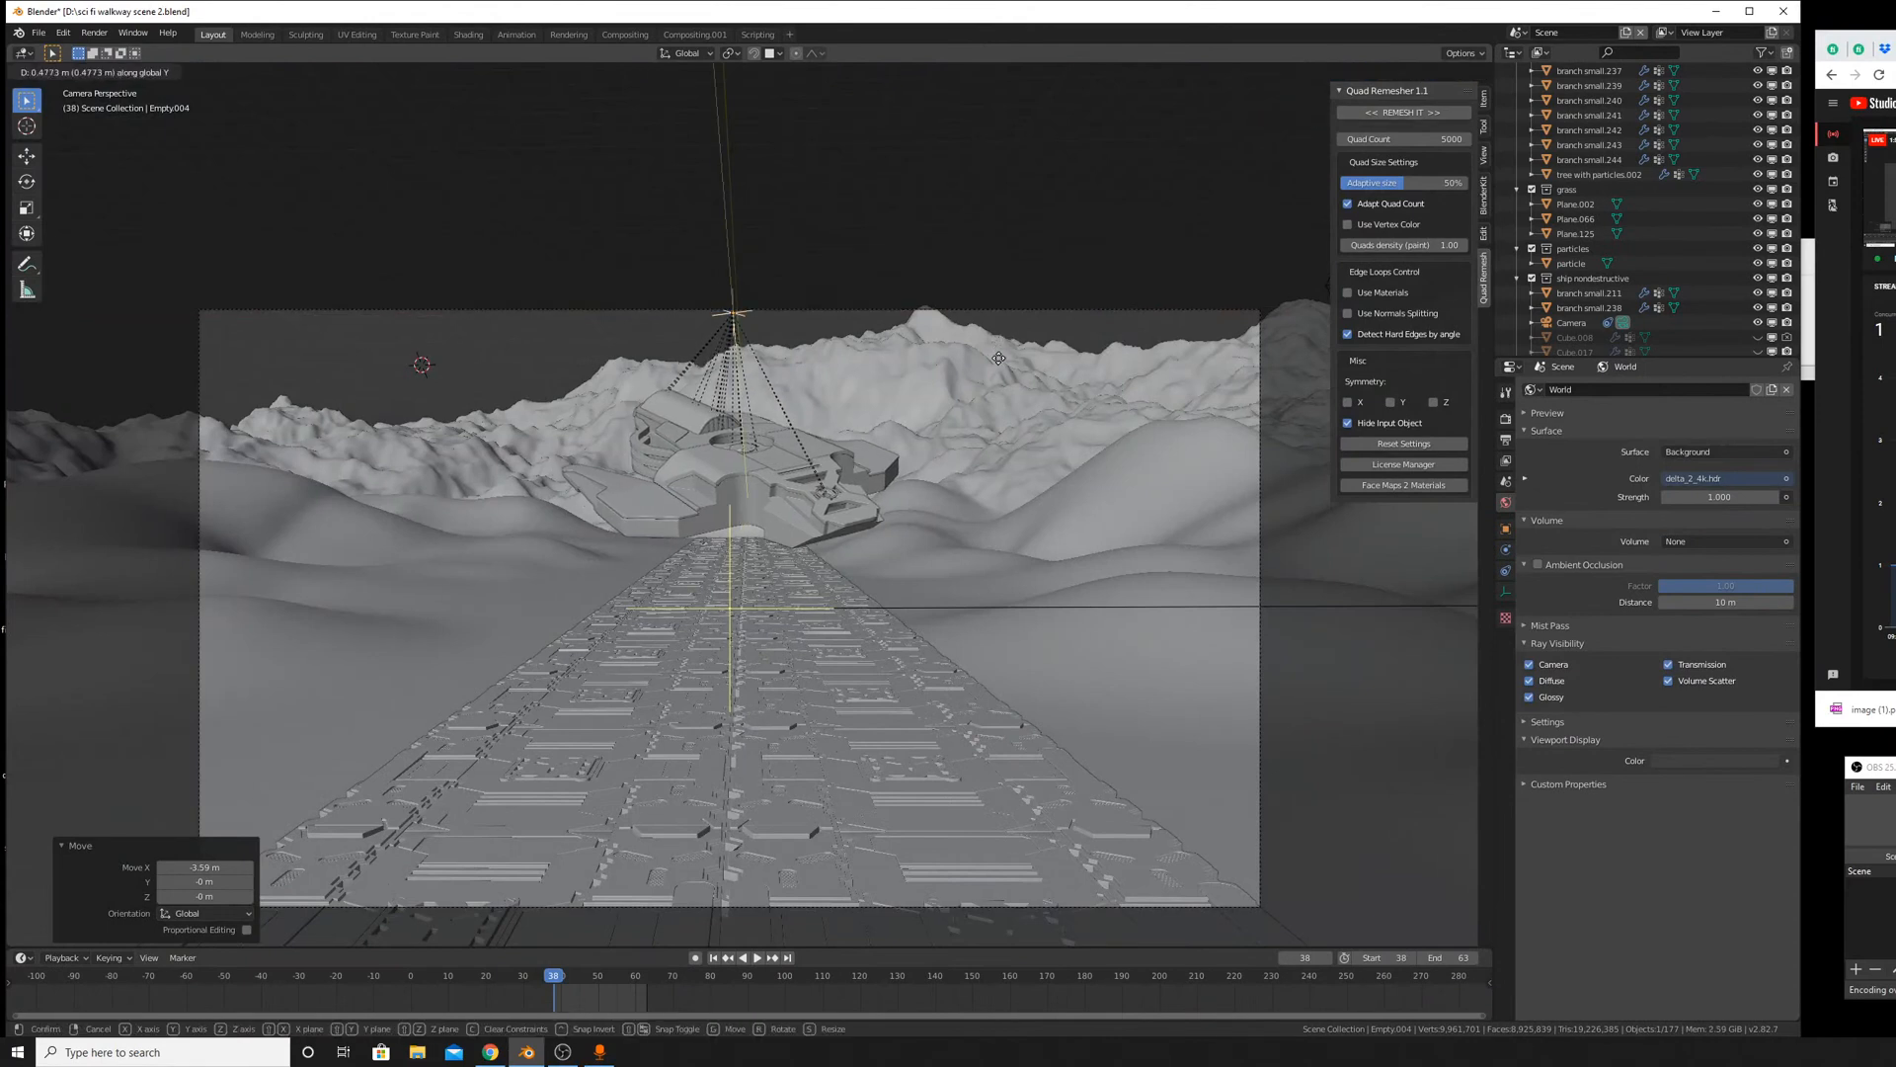
pyautogui.click(1028, 305)
# Select the half-cylinder cover on the ship's rear hull and browse the existing materials available for it.
pyautogui.moveTo(780, 312); pyautogui.dragTo(879, 391, button='middle')
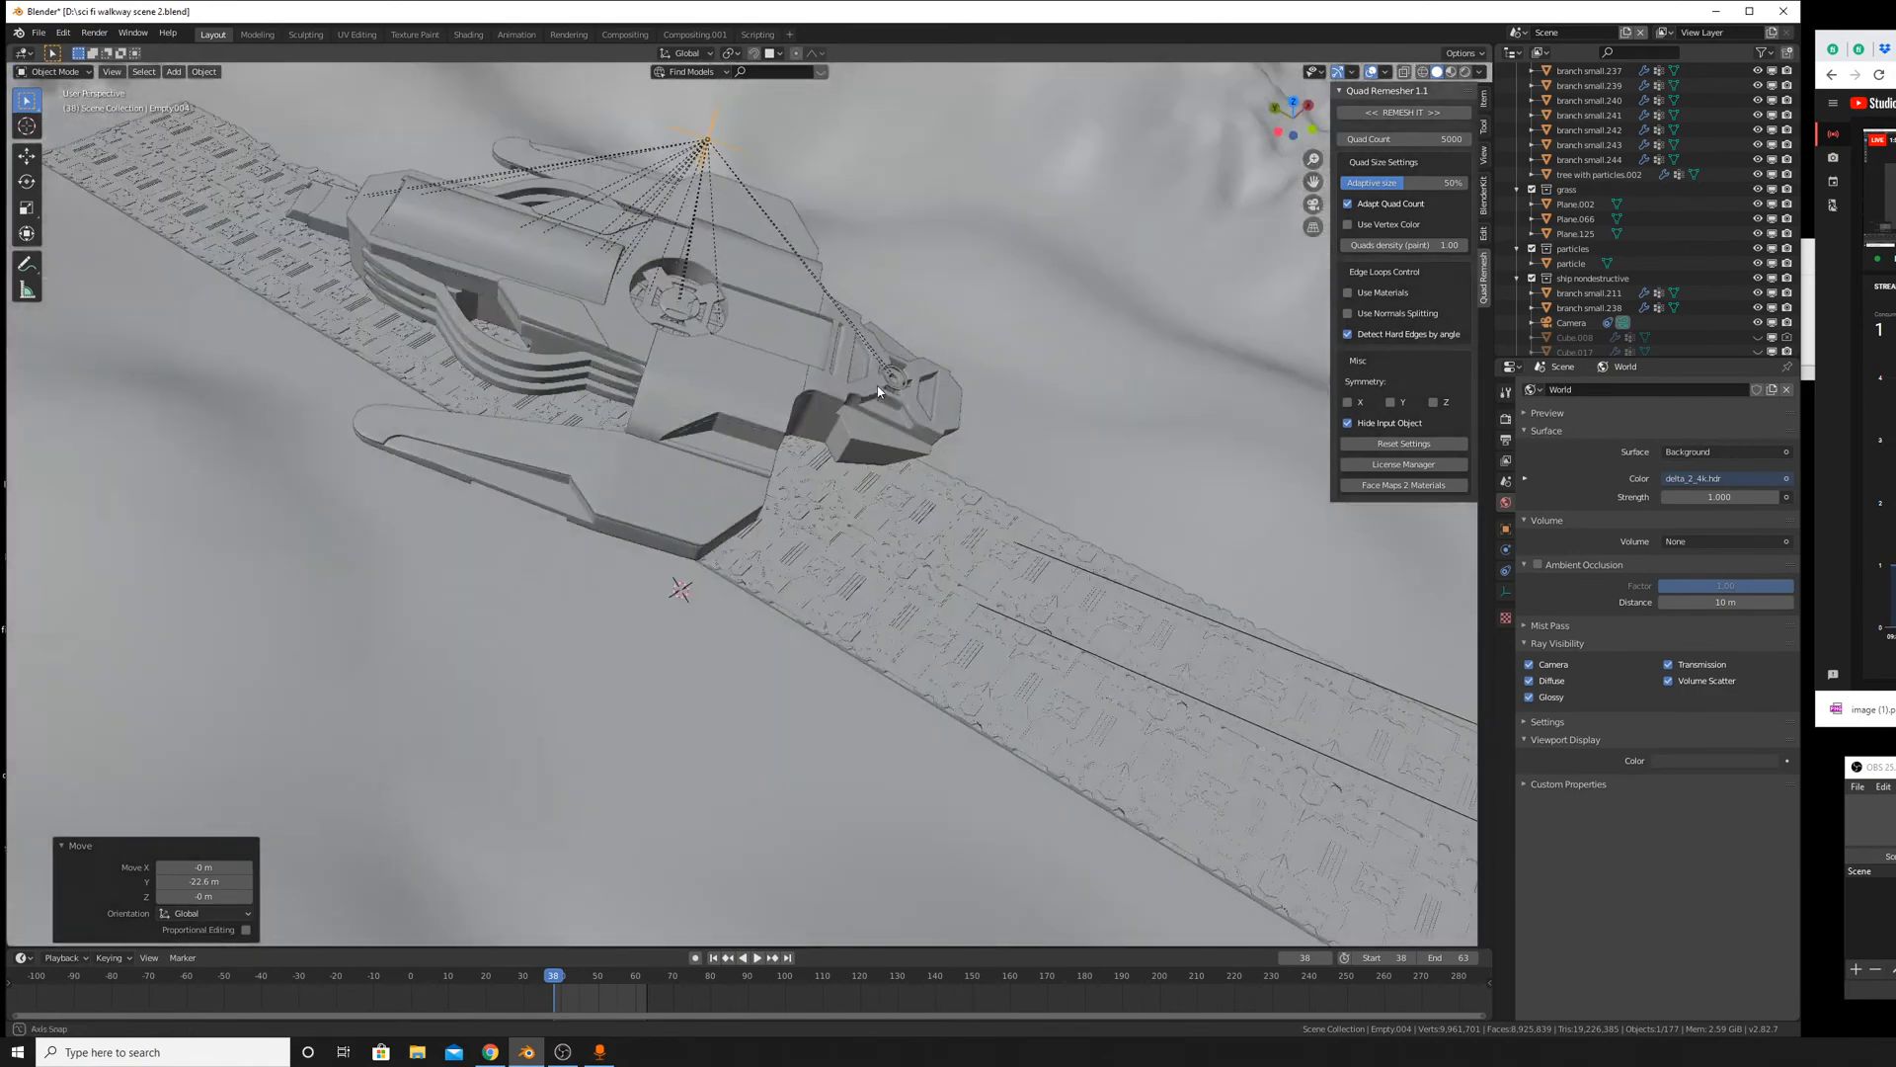
pyautogui.keyDown('shift'); pyautogui.moveTo(633, 218); pyautogui.dragTo(1020, 626, button='middle'); pyautogui.keyUp('shift')
pyautogui.scroll(3, 1010, 711)
pyautogui.moveTo(716, 697); pyautogui.dragTo(818, 661, button='middle')
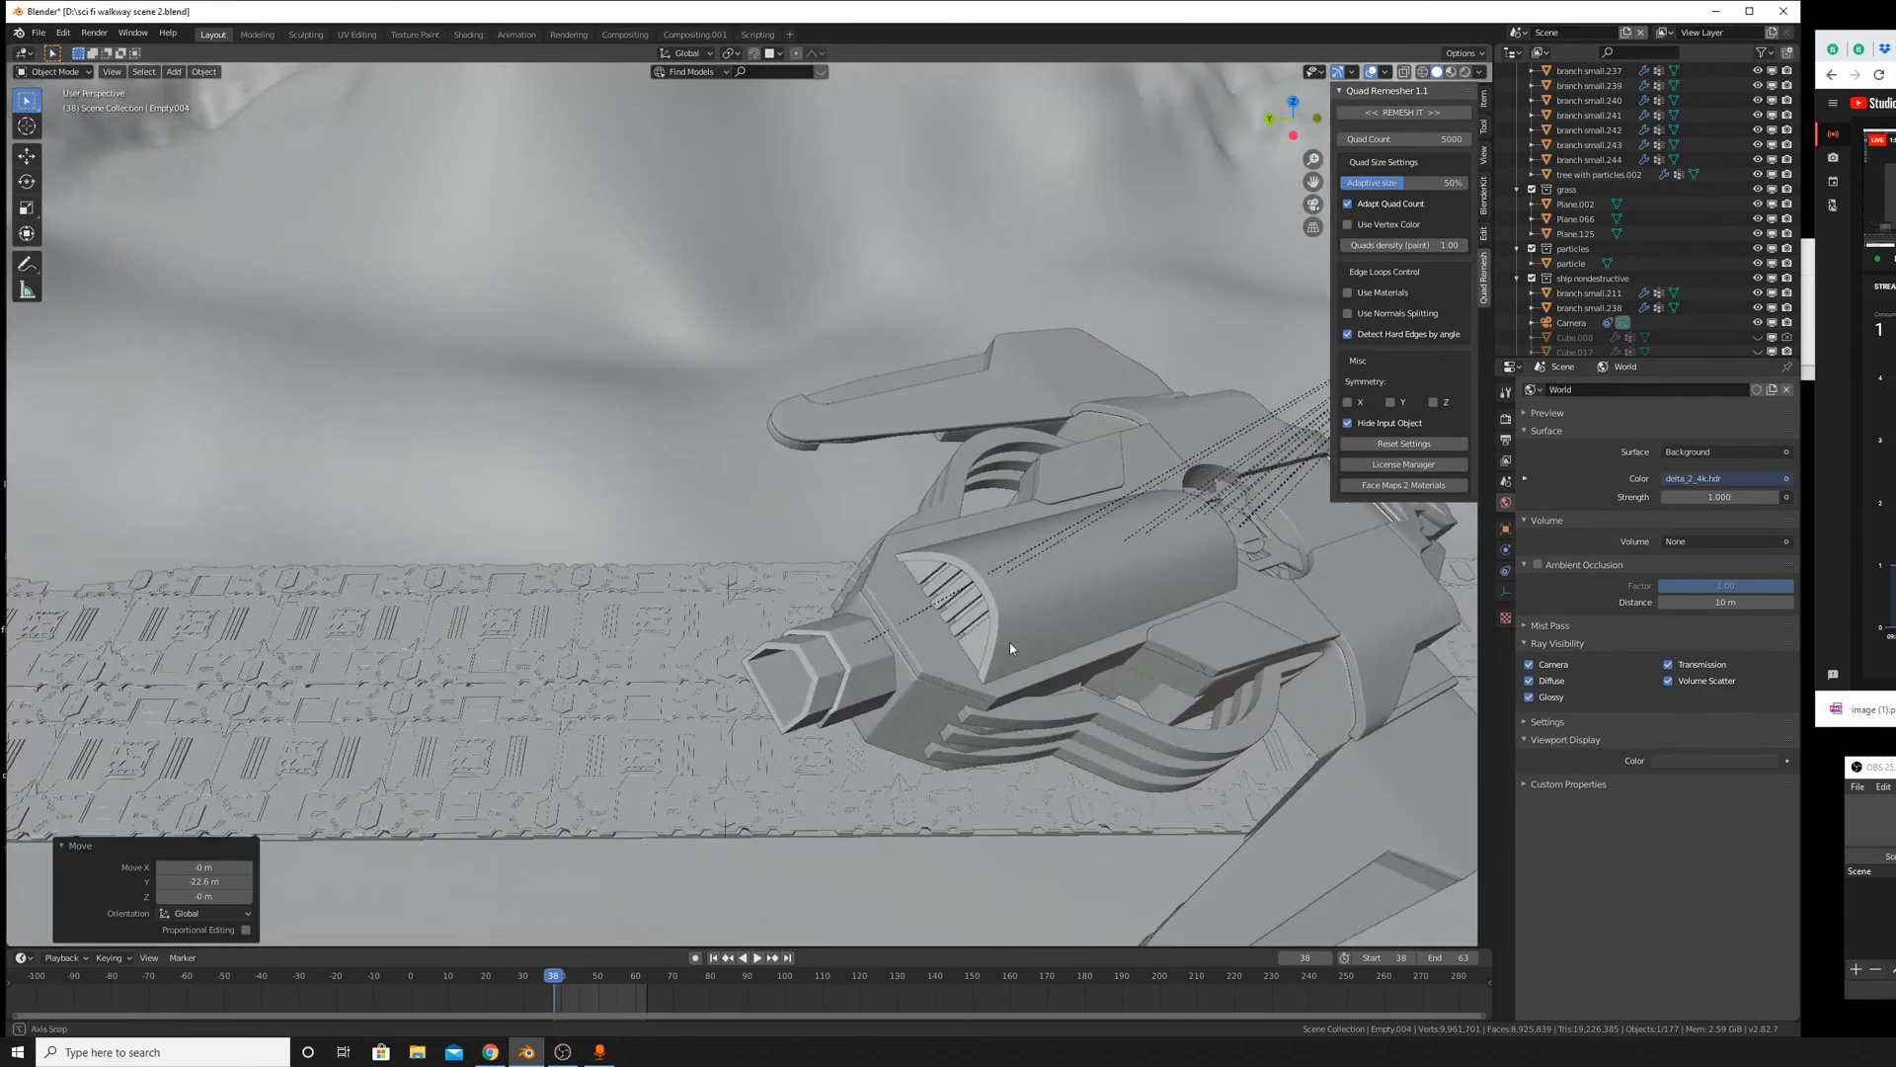
pyautogui.moveTo(1010, 648); pyautogui.dragTo(733, 471, button='middle')
pyautogui.click(732, 471)
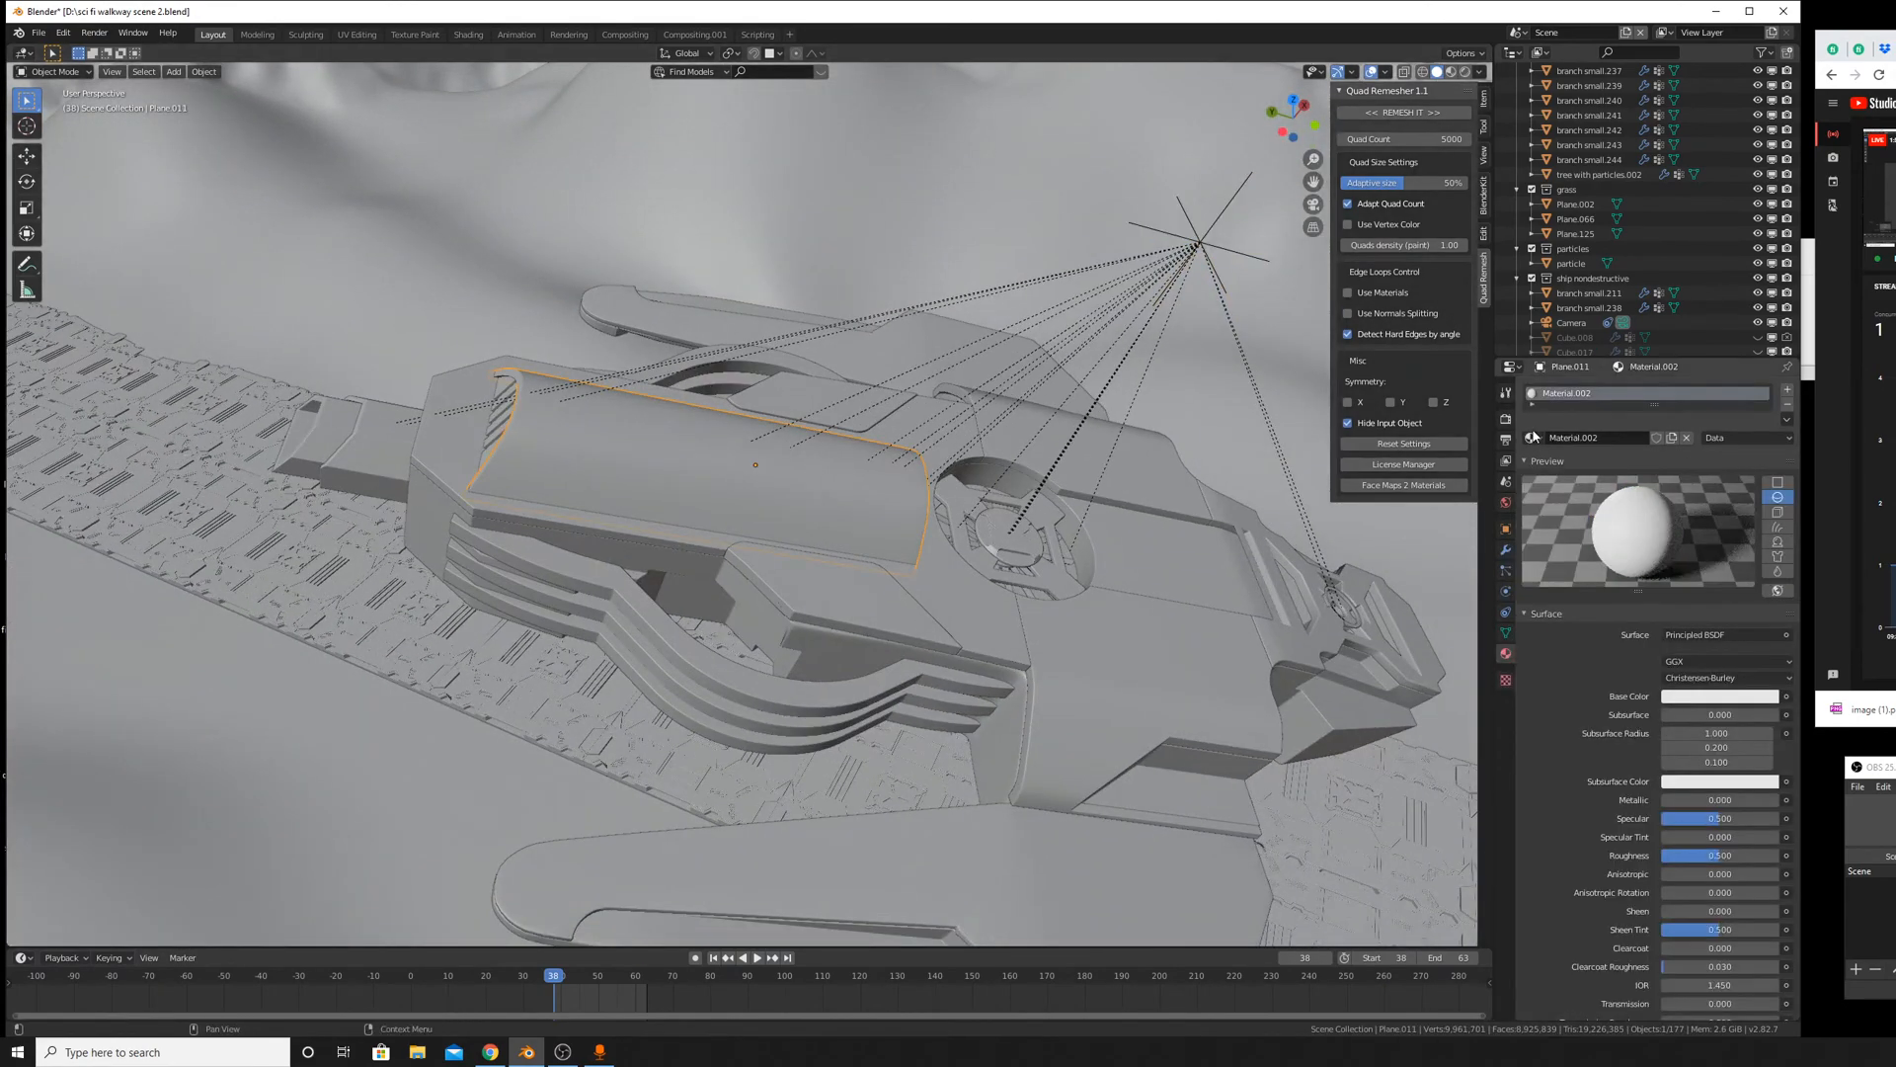
pyautogui.click(1532, 438)
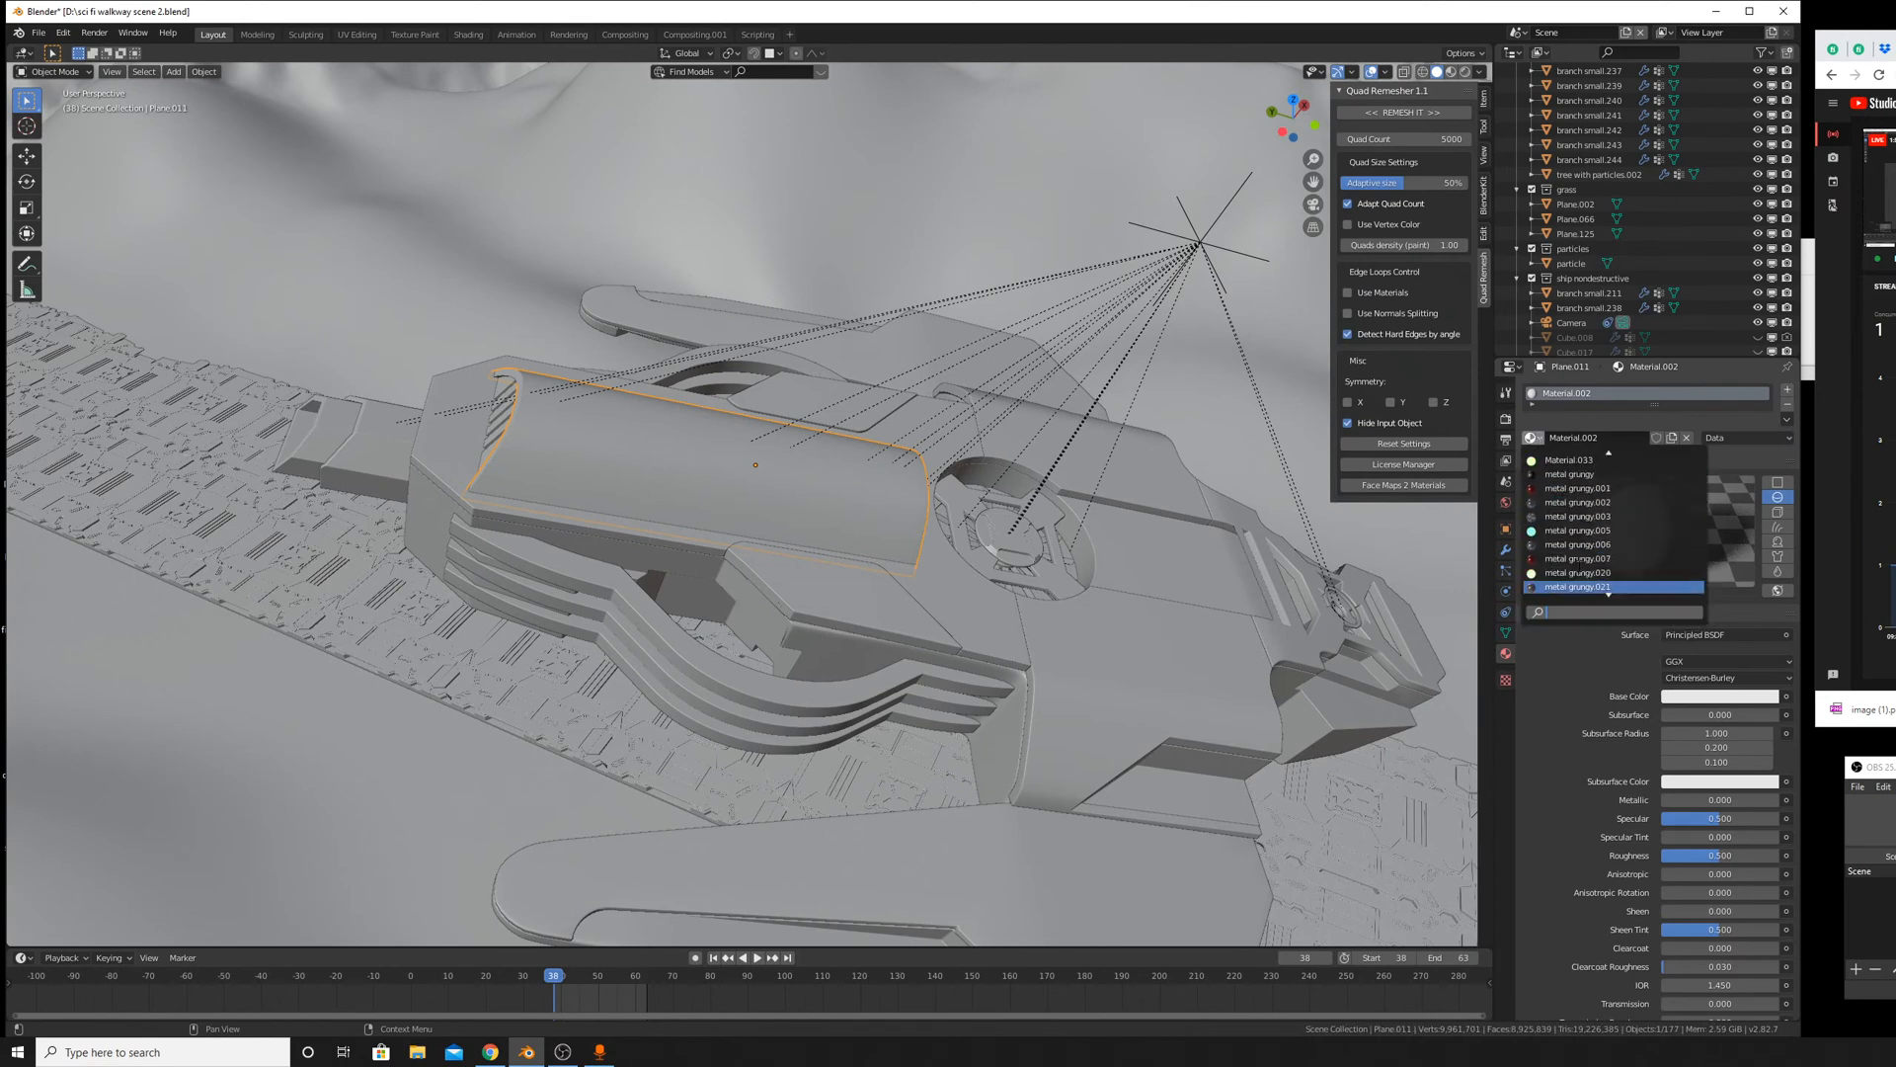
# Switch to material preview shading and hide the mountain terrain around the ship.
pyautogui.click(1450, 72)
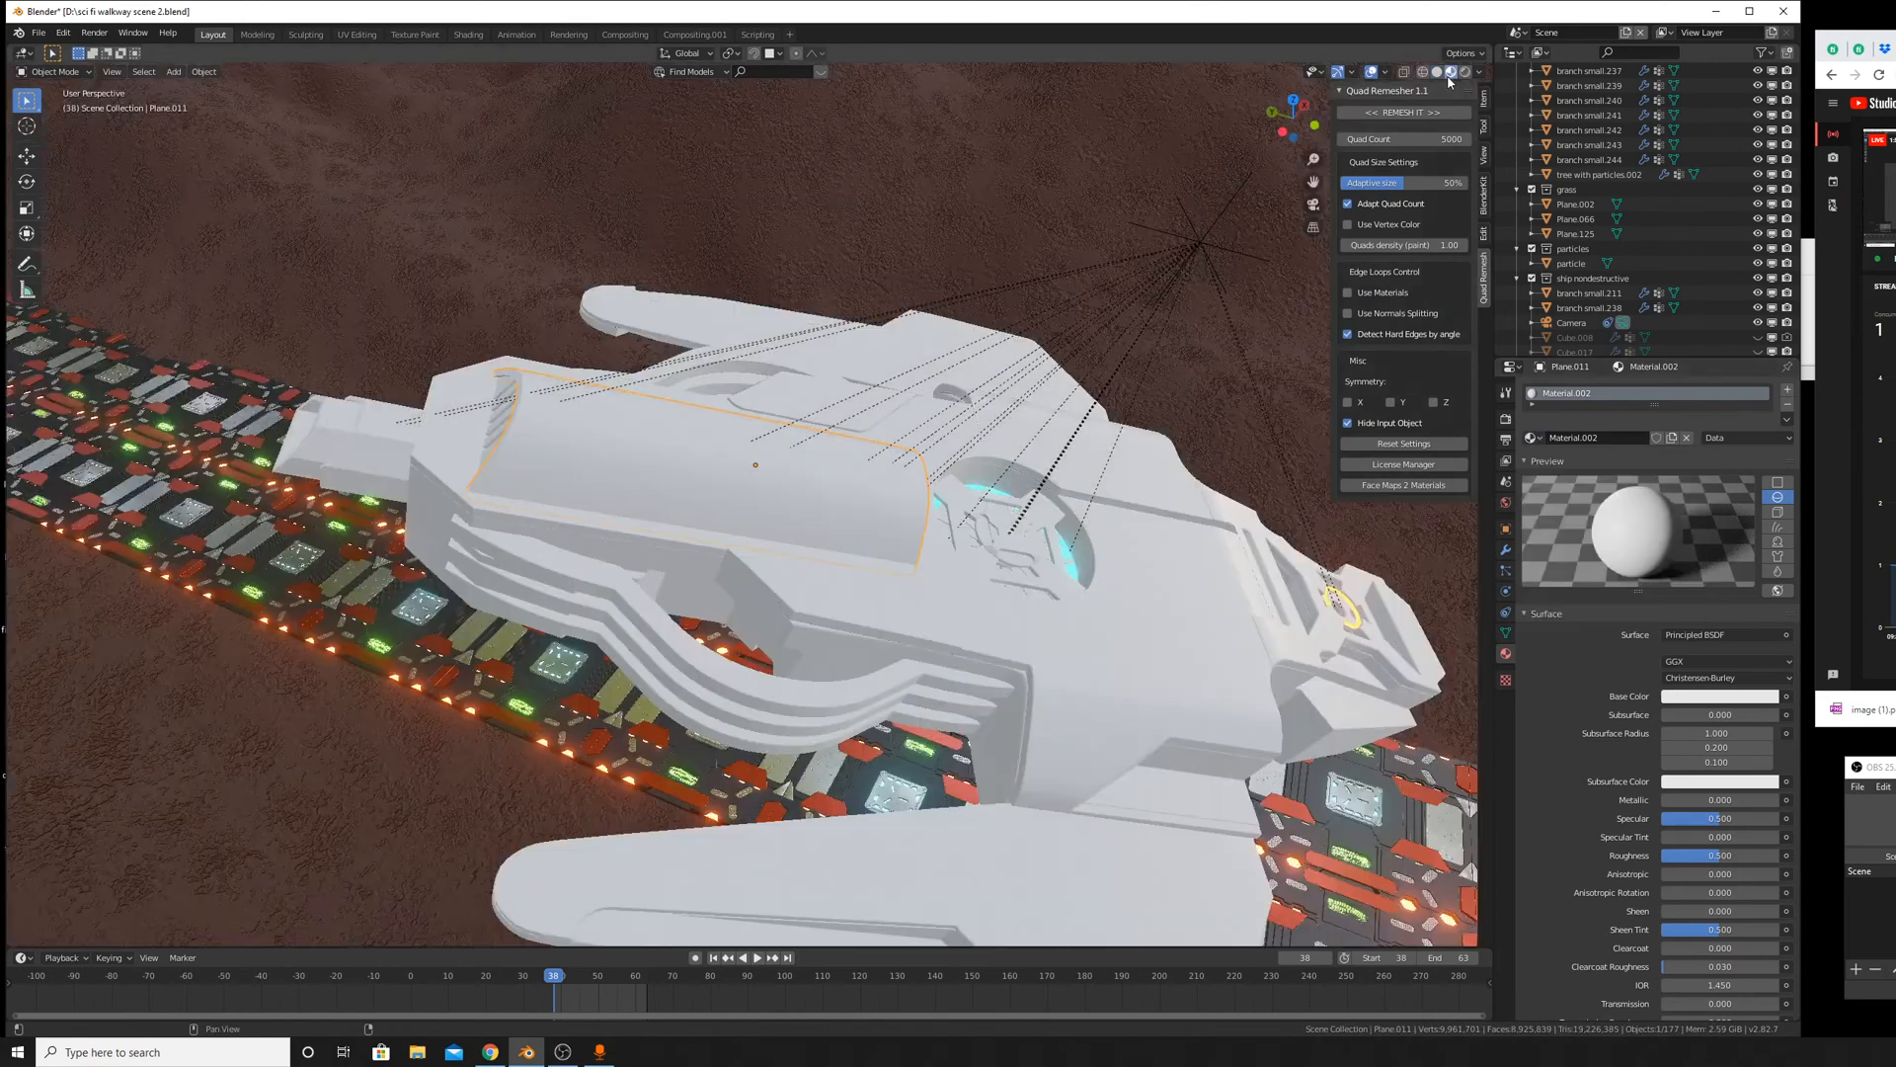
pyautogui.click(1191, 391)
pyautogui.moveTo(1162, 435); pyautogui.dragTo(1102, 403, button='middle')
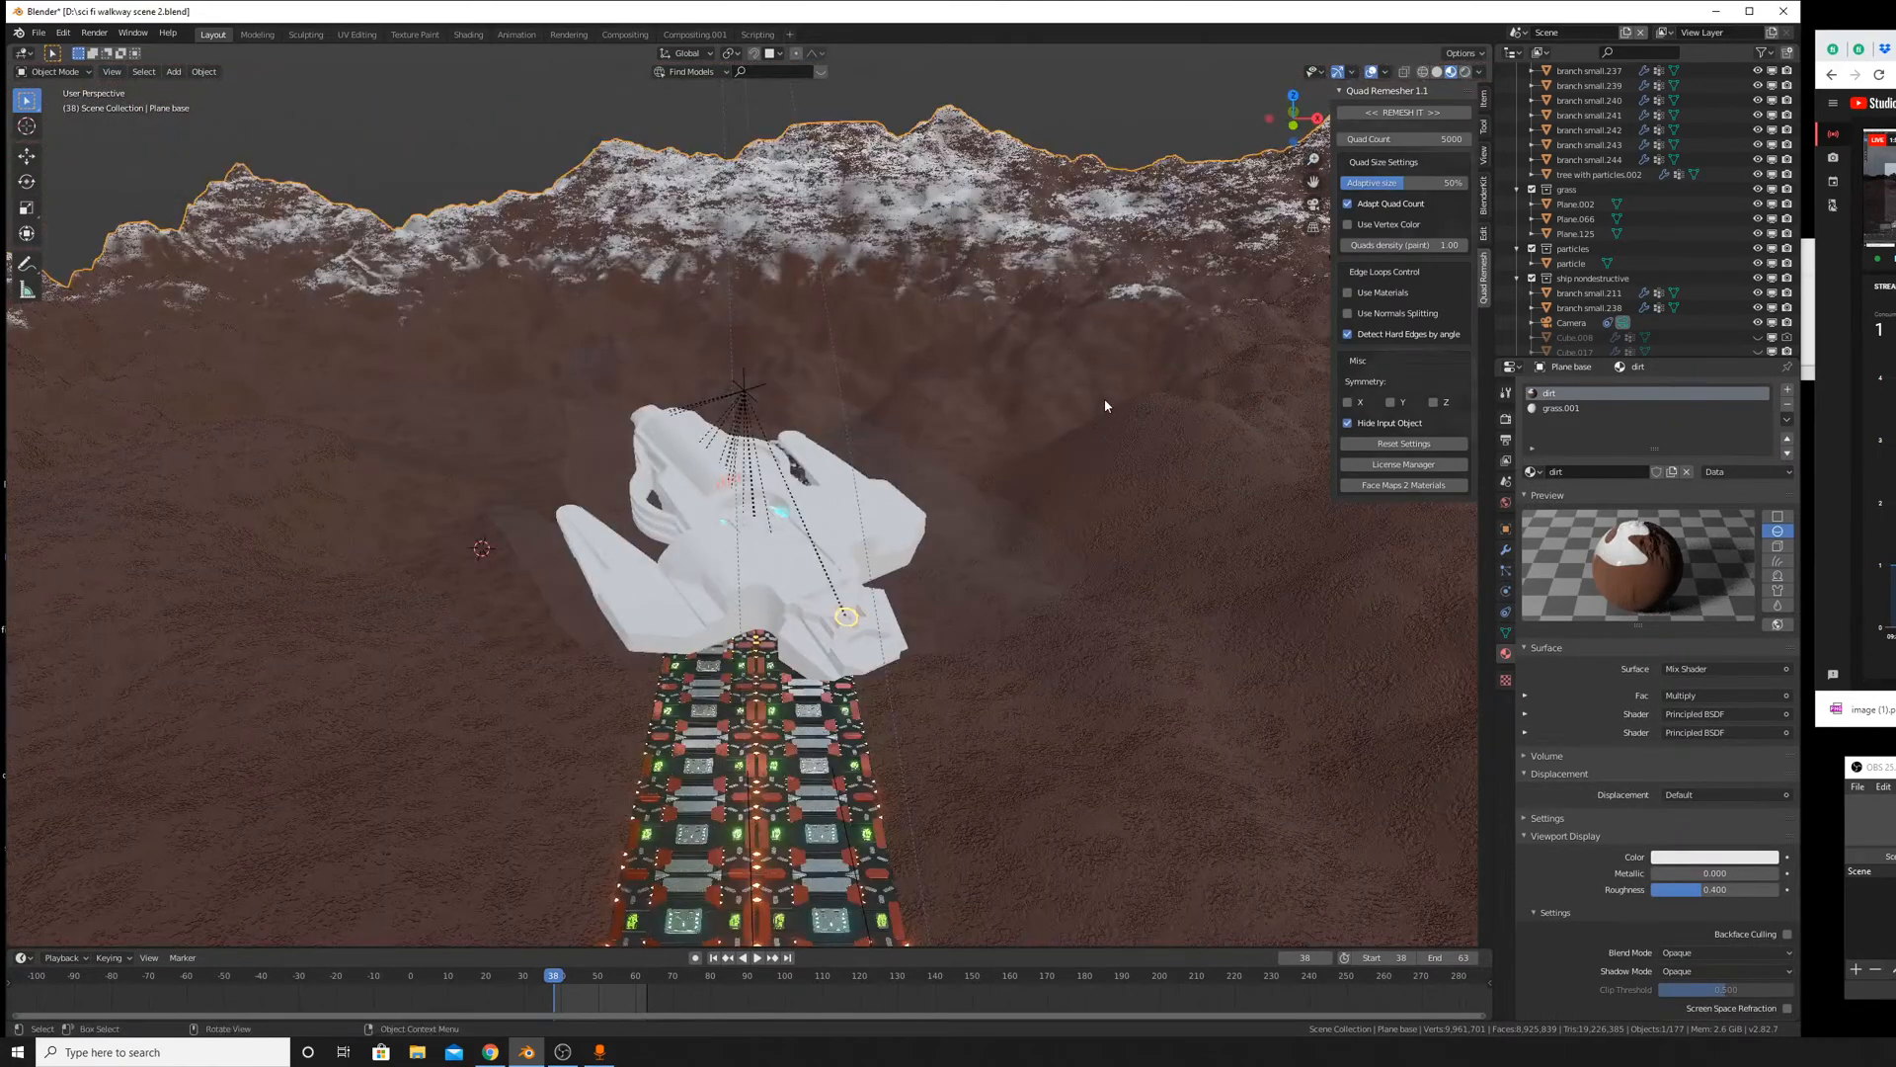
pyautogui.scroll(-5, 1105, 399)
pyautogui.press('h')
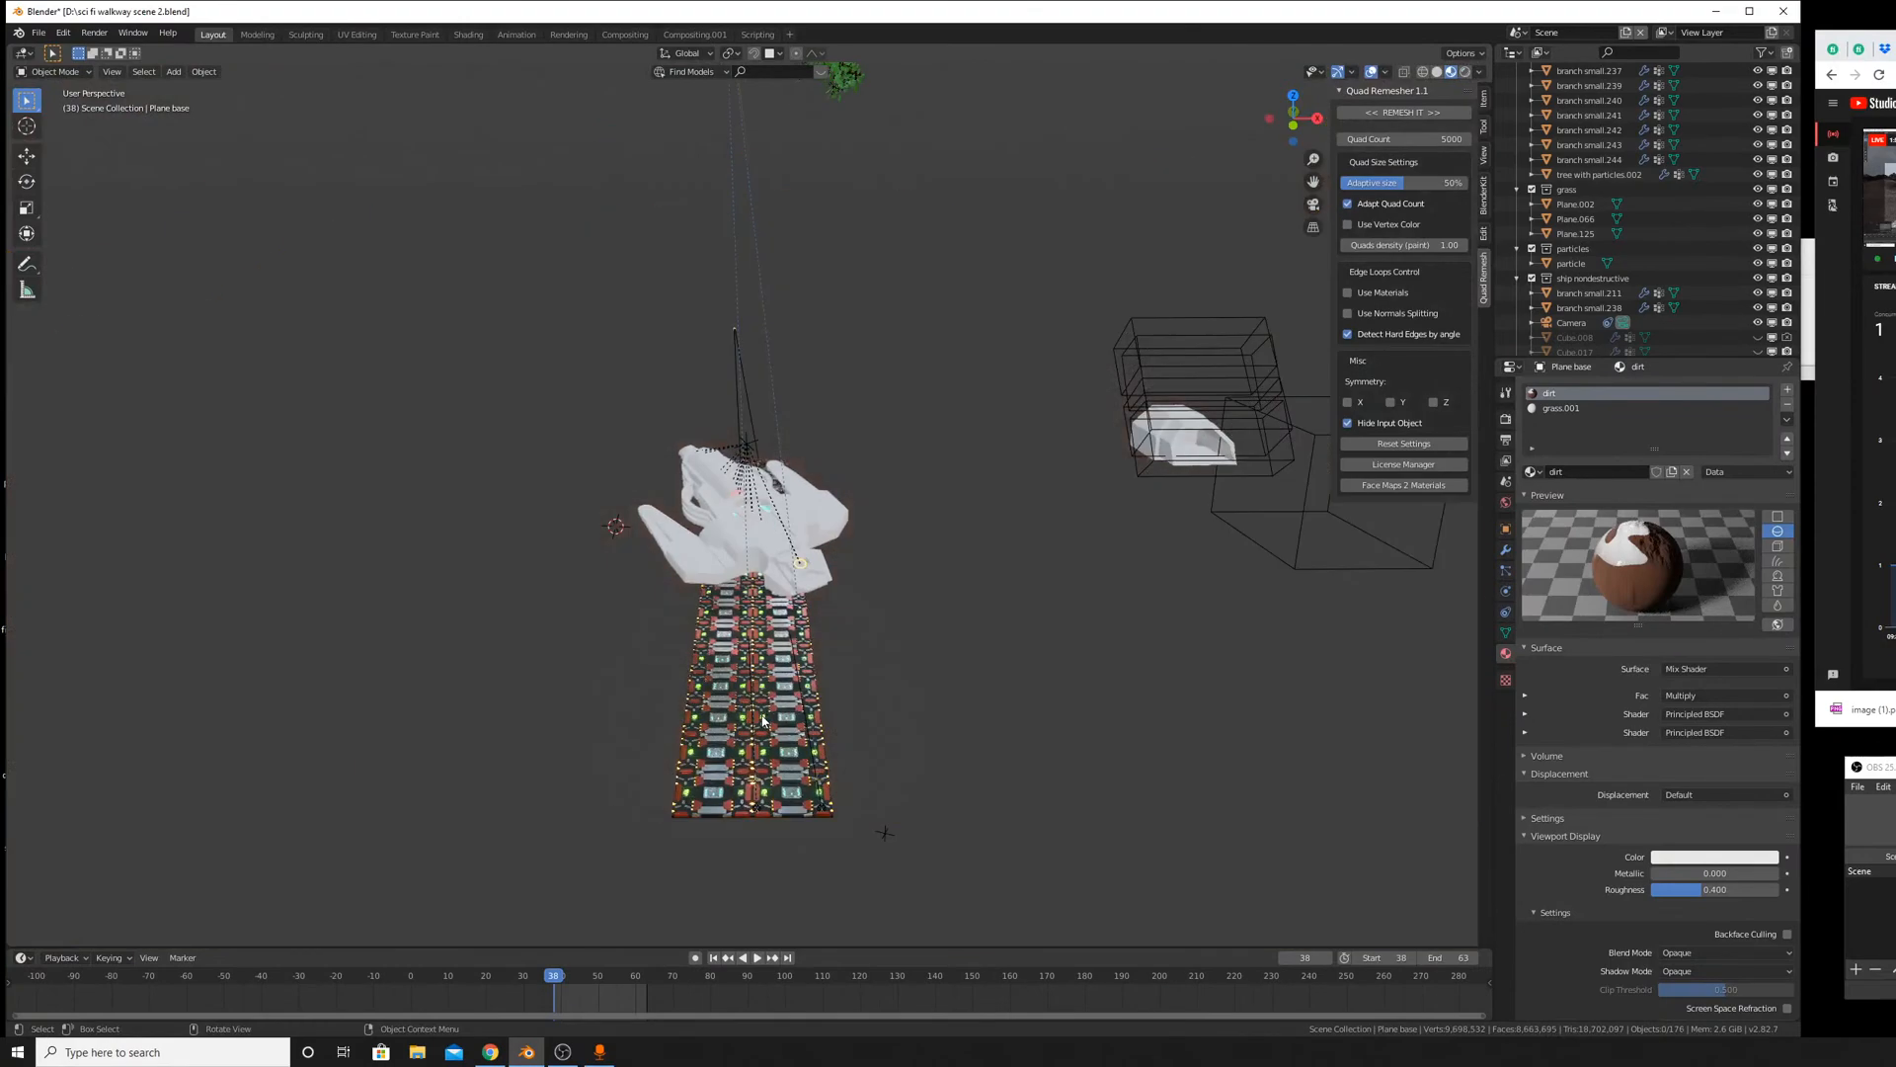
# Hide the sci-fi walkway beneath the ship.
pyautogui.click(763, 720)
pyautogui.moveTo(763, 721); pyautogui.dragTo(953, 578, button='middle')
pyautogui.scroll(2, 953, 578)
pyautogui.press('h')
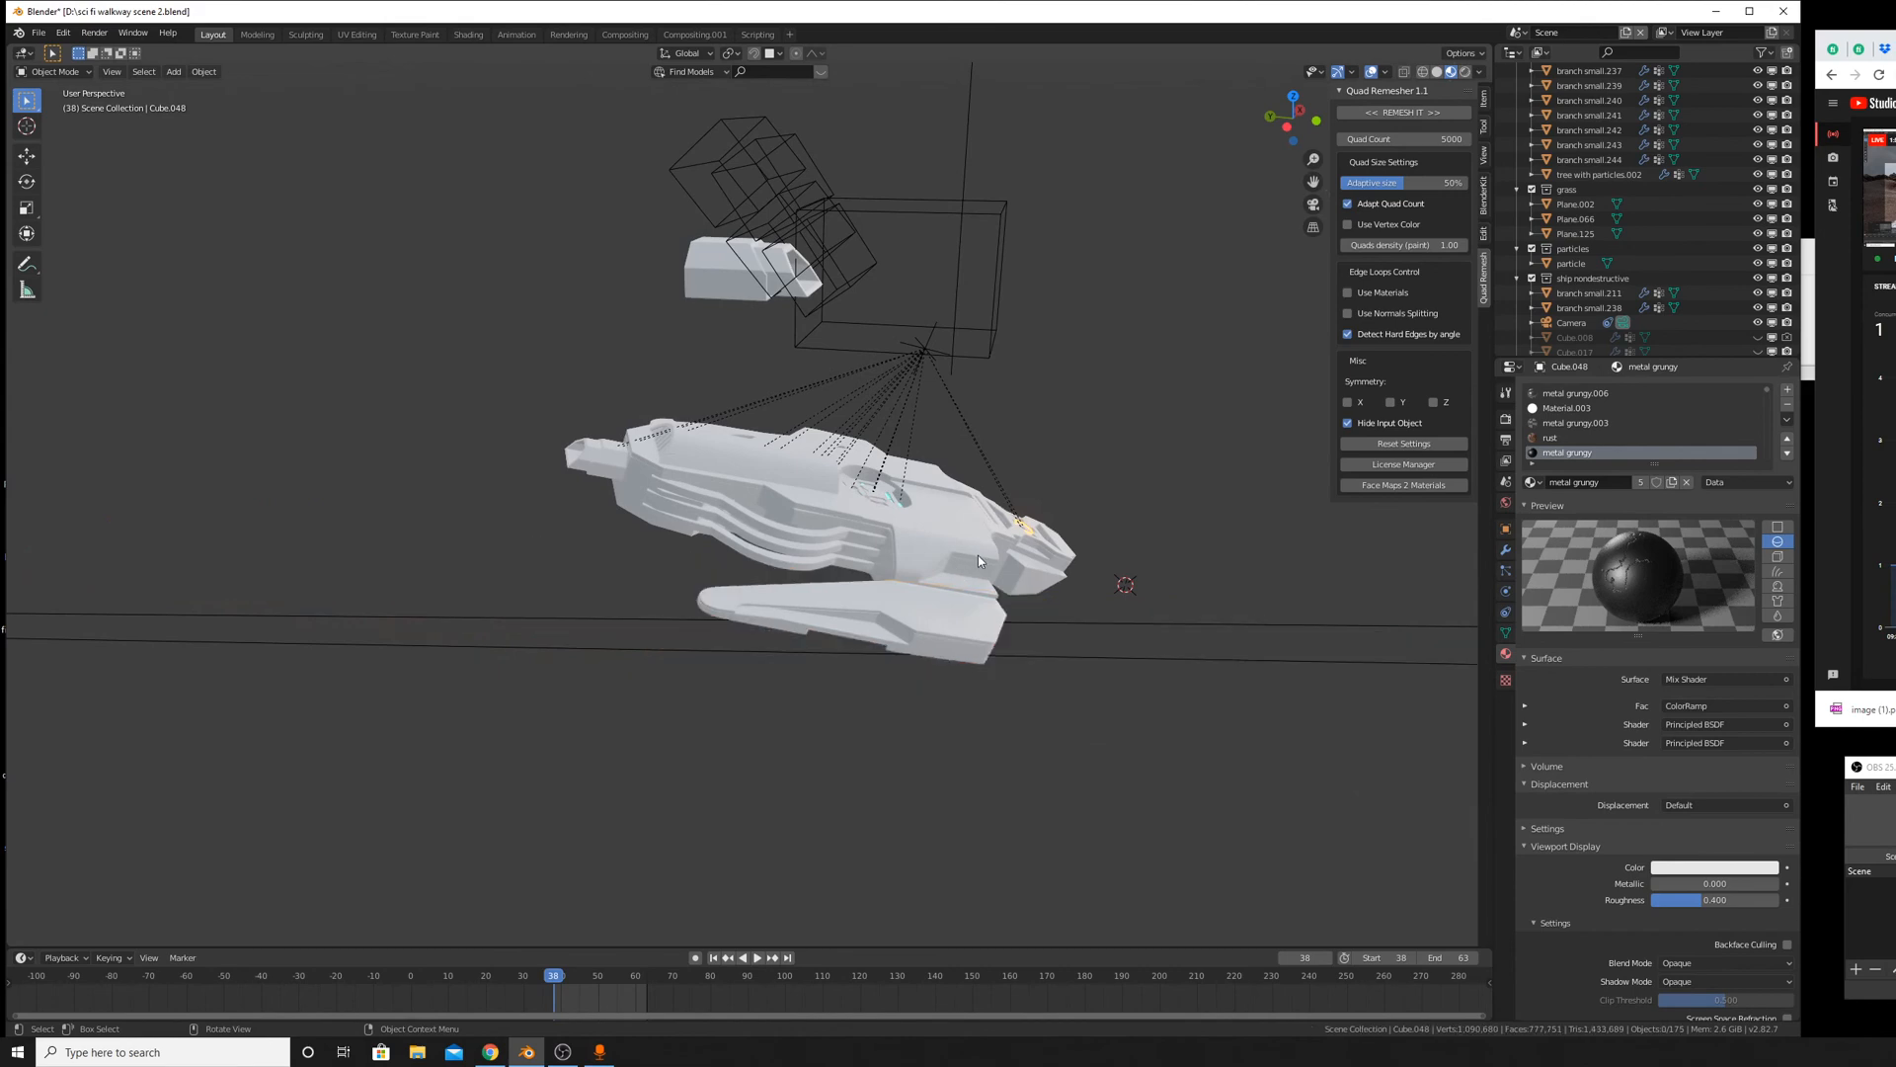
# Select the ship's central hull body and browse the existing metal grungy and rust materials for it.
pyautogui.scroll(8, 978, 555)
pyautogui.scroll(-8, 857, 628)
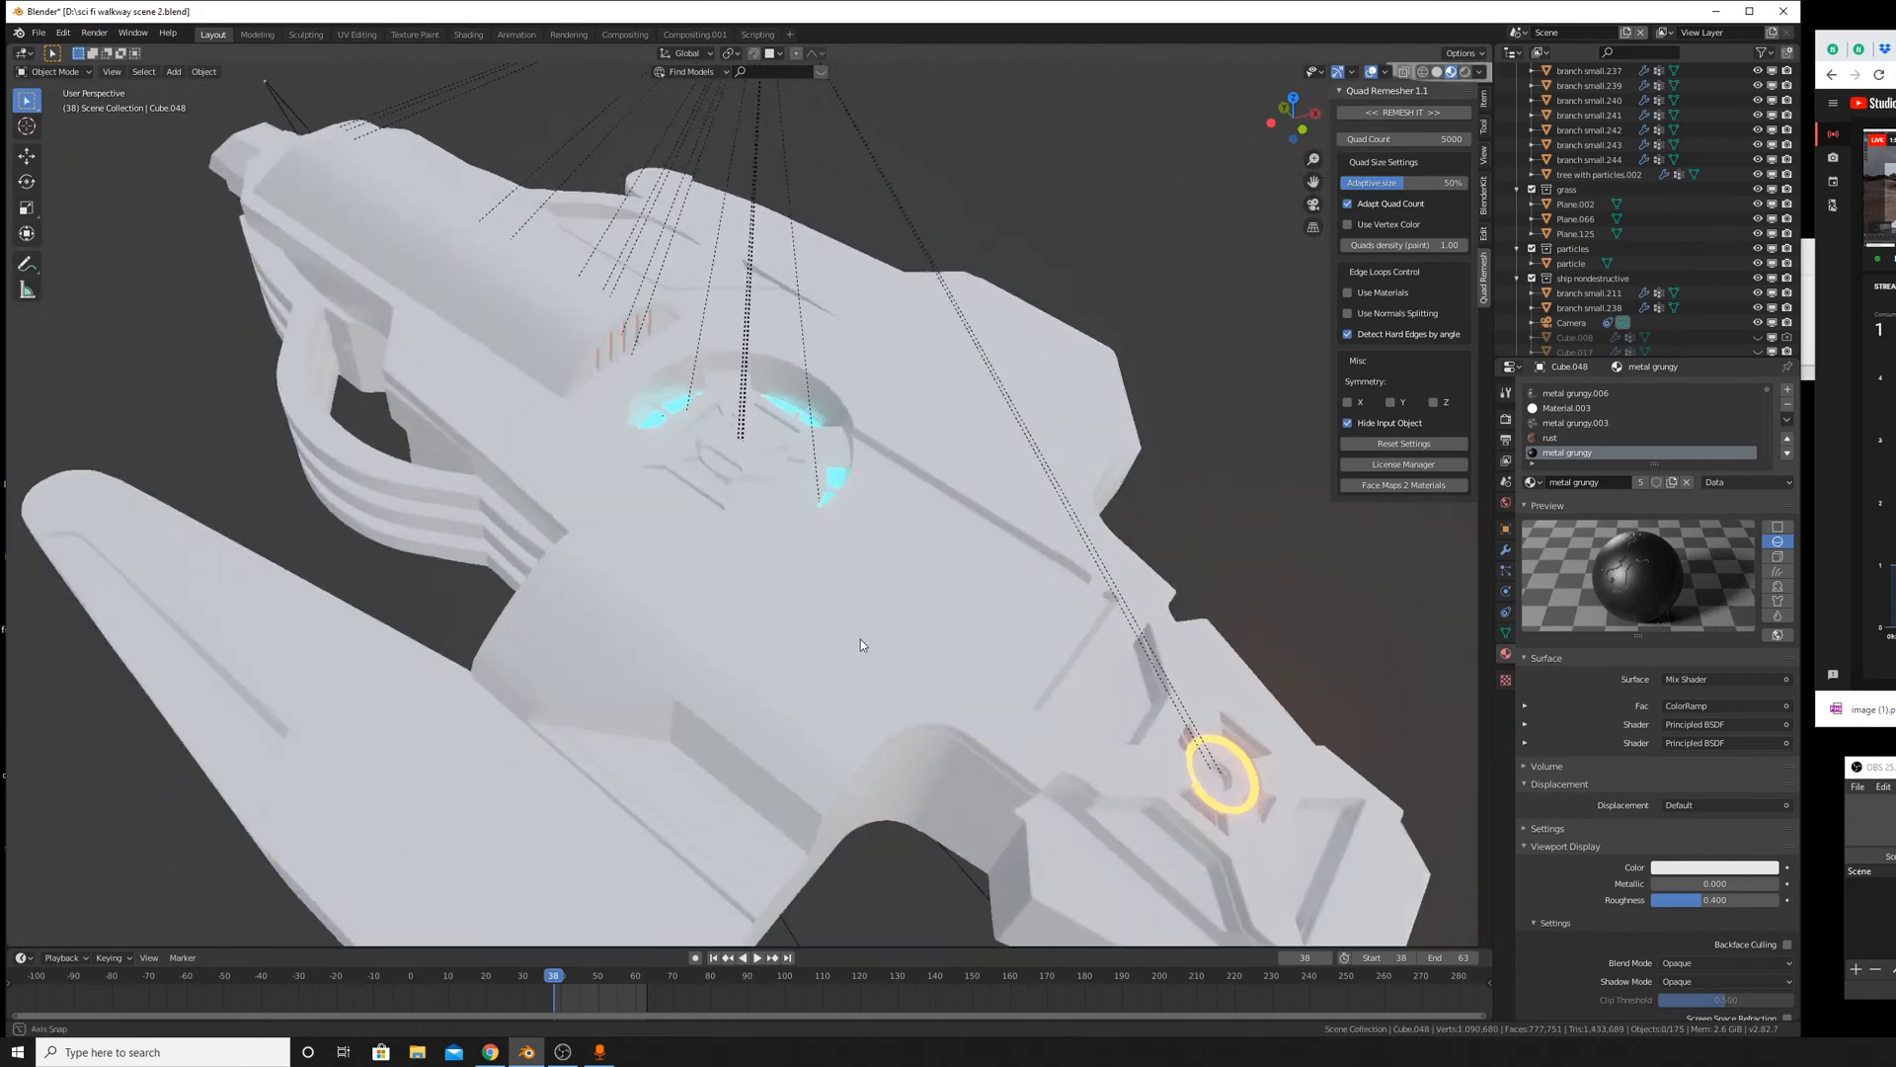
pyautogui.click(789, 543)
pyautogui.scroll(5, 788, 542)
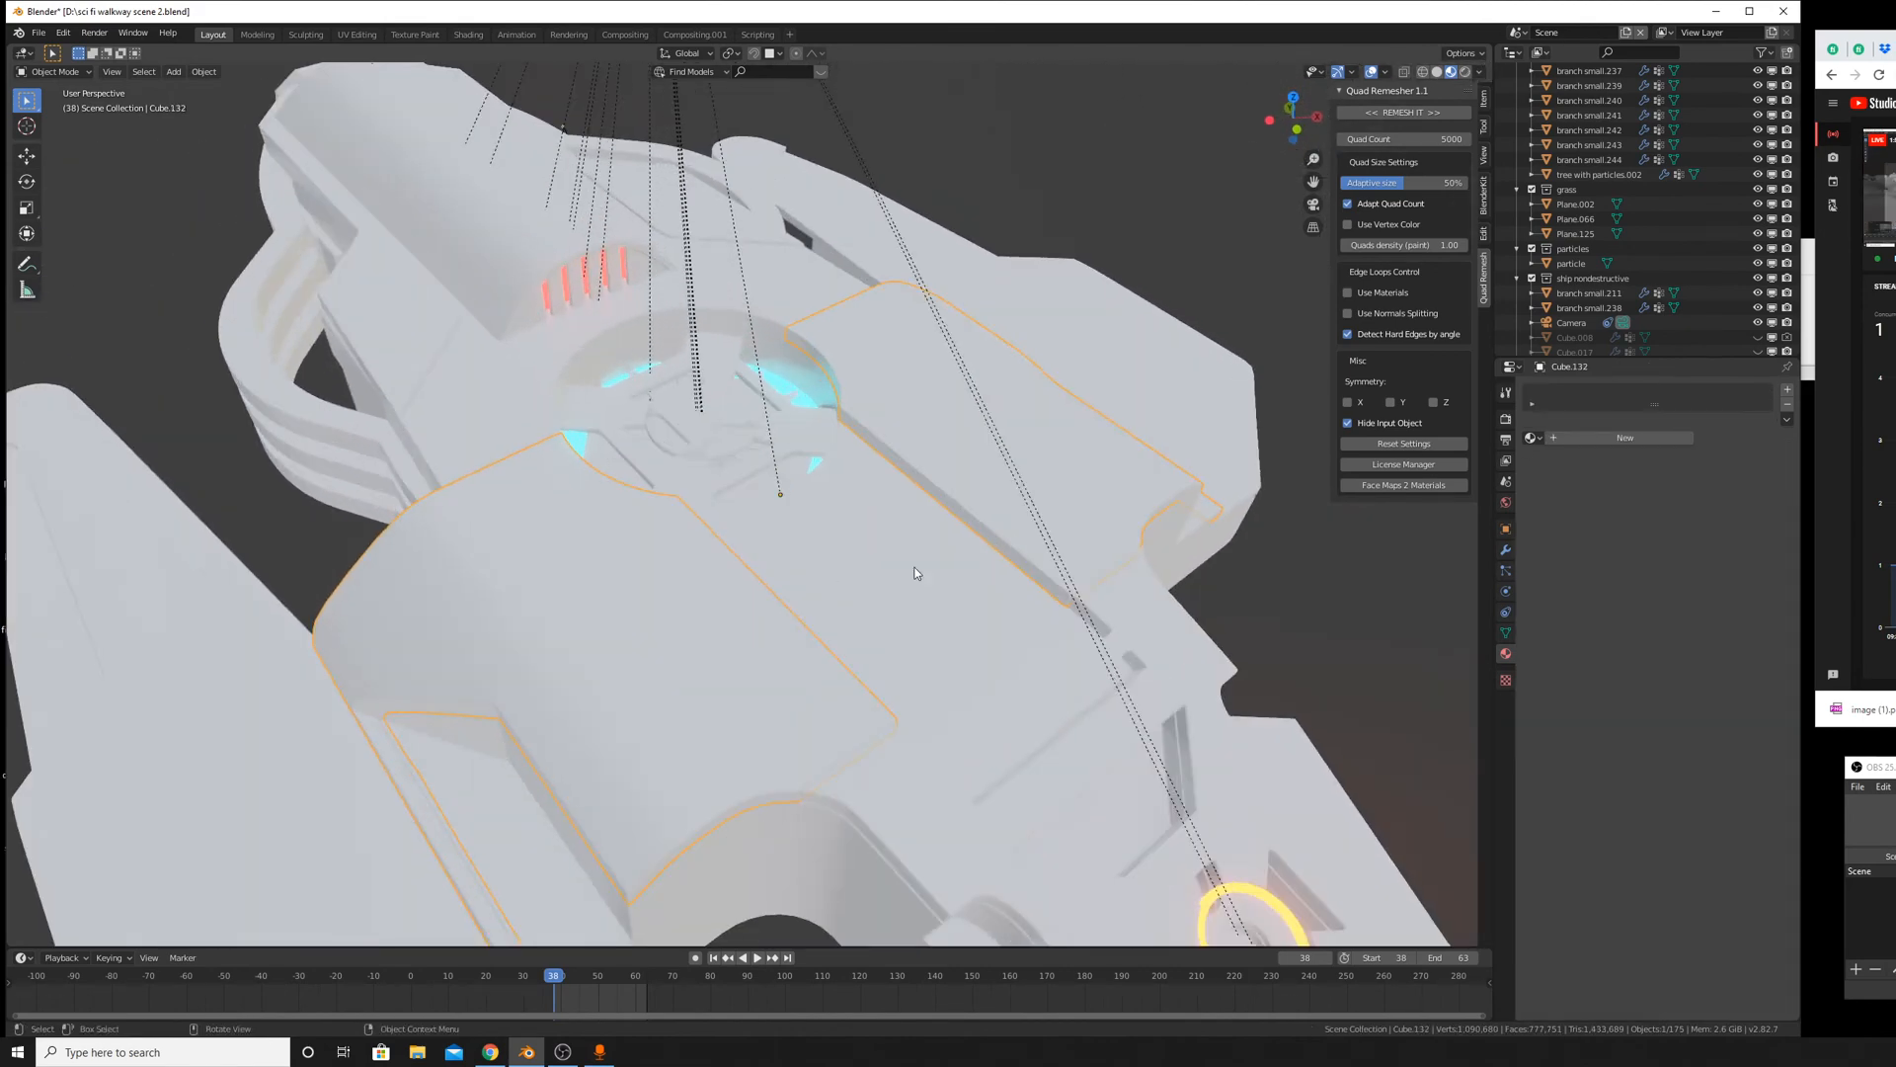
pyautogui.click(1531, 437)
pyautogui.scroll(-10, 1560, 563)
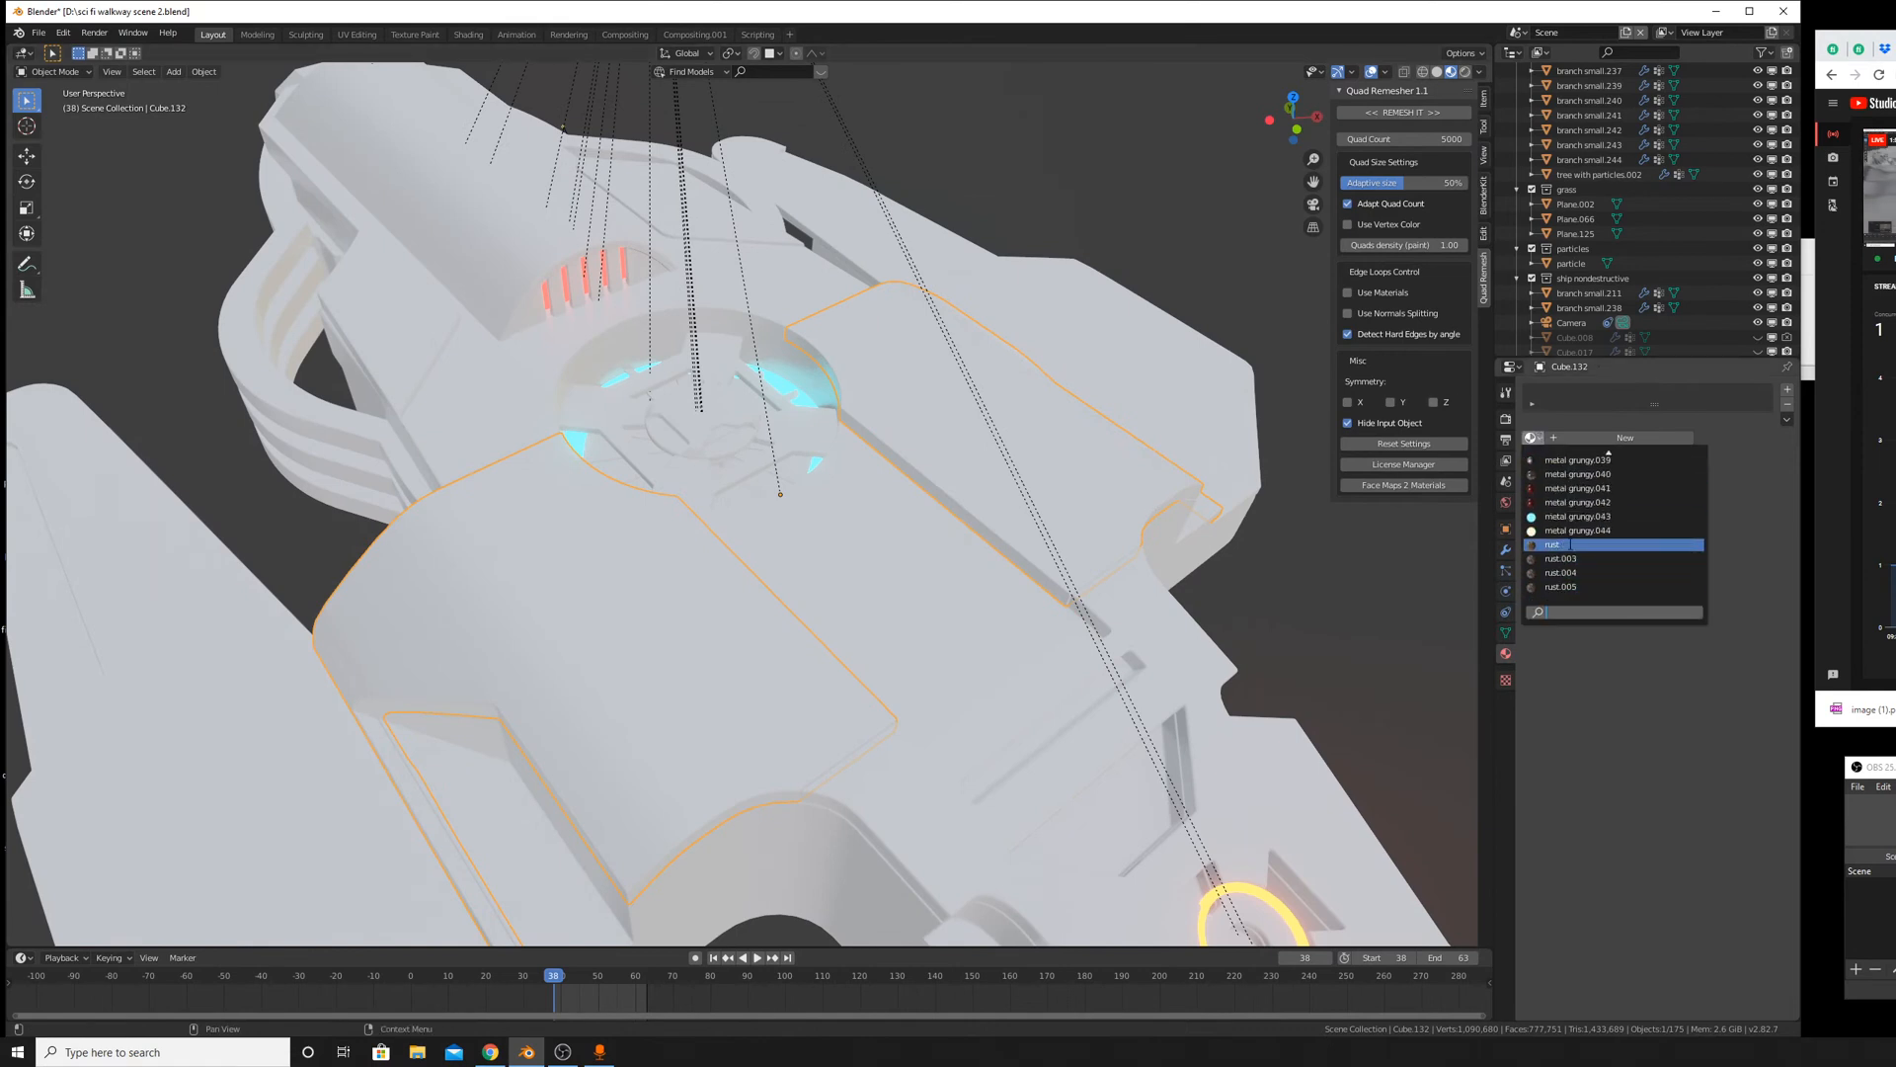
# Select the curved side rails on the ship's rear hull and try the existing branch.001 material on them.
pyautogui.moveTo(751, 404); pyautogui.dragTo(790, 690, button='middle')
pyautogui.click(790, 690)
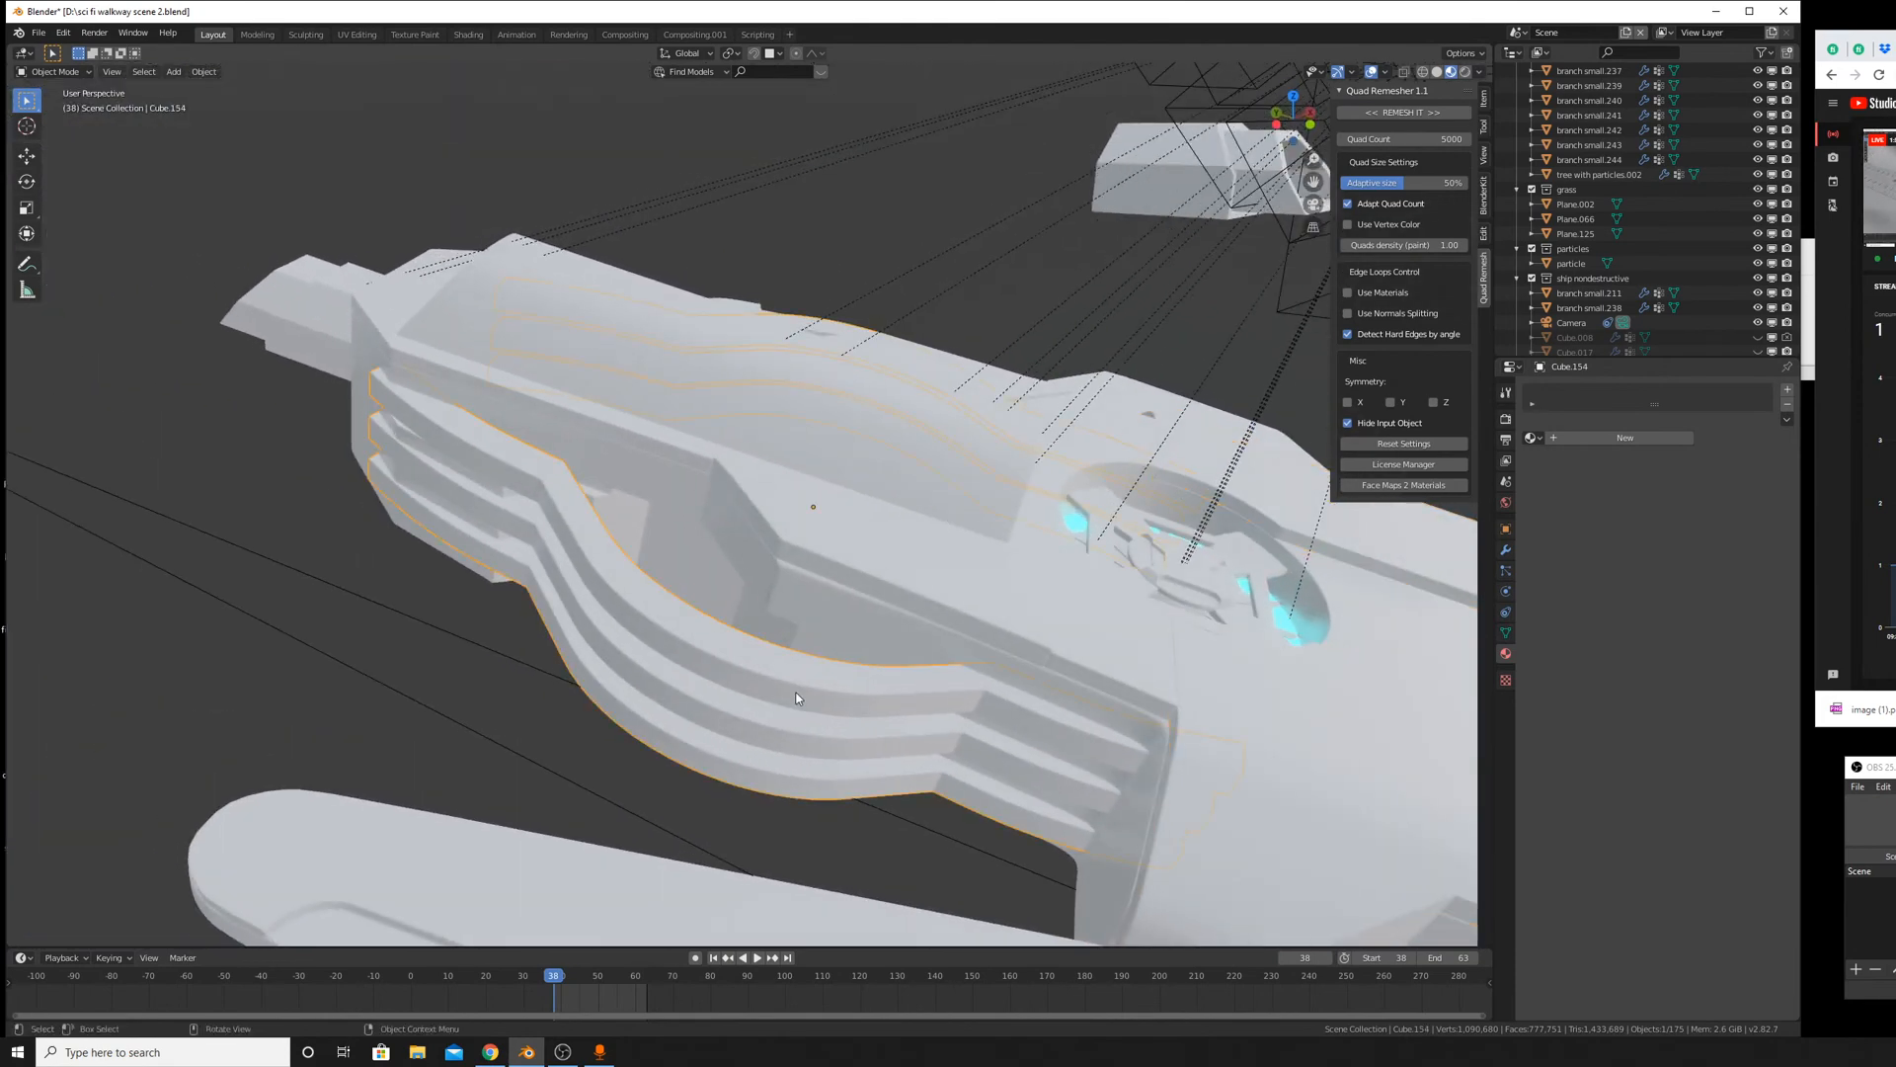
pyautogui.click(1532, 437)
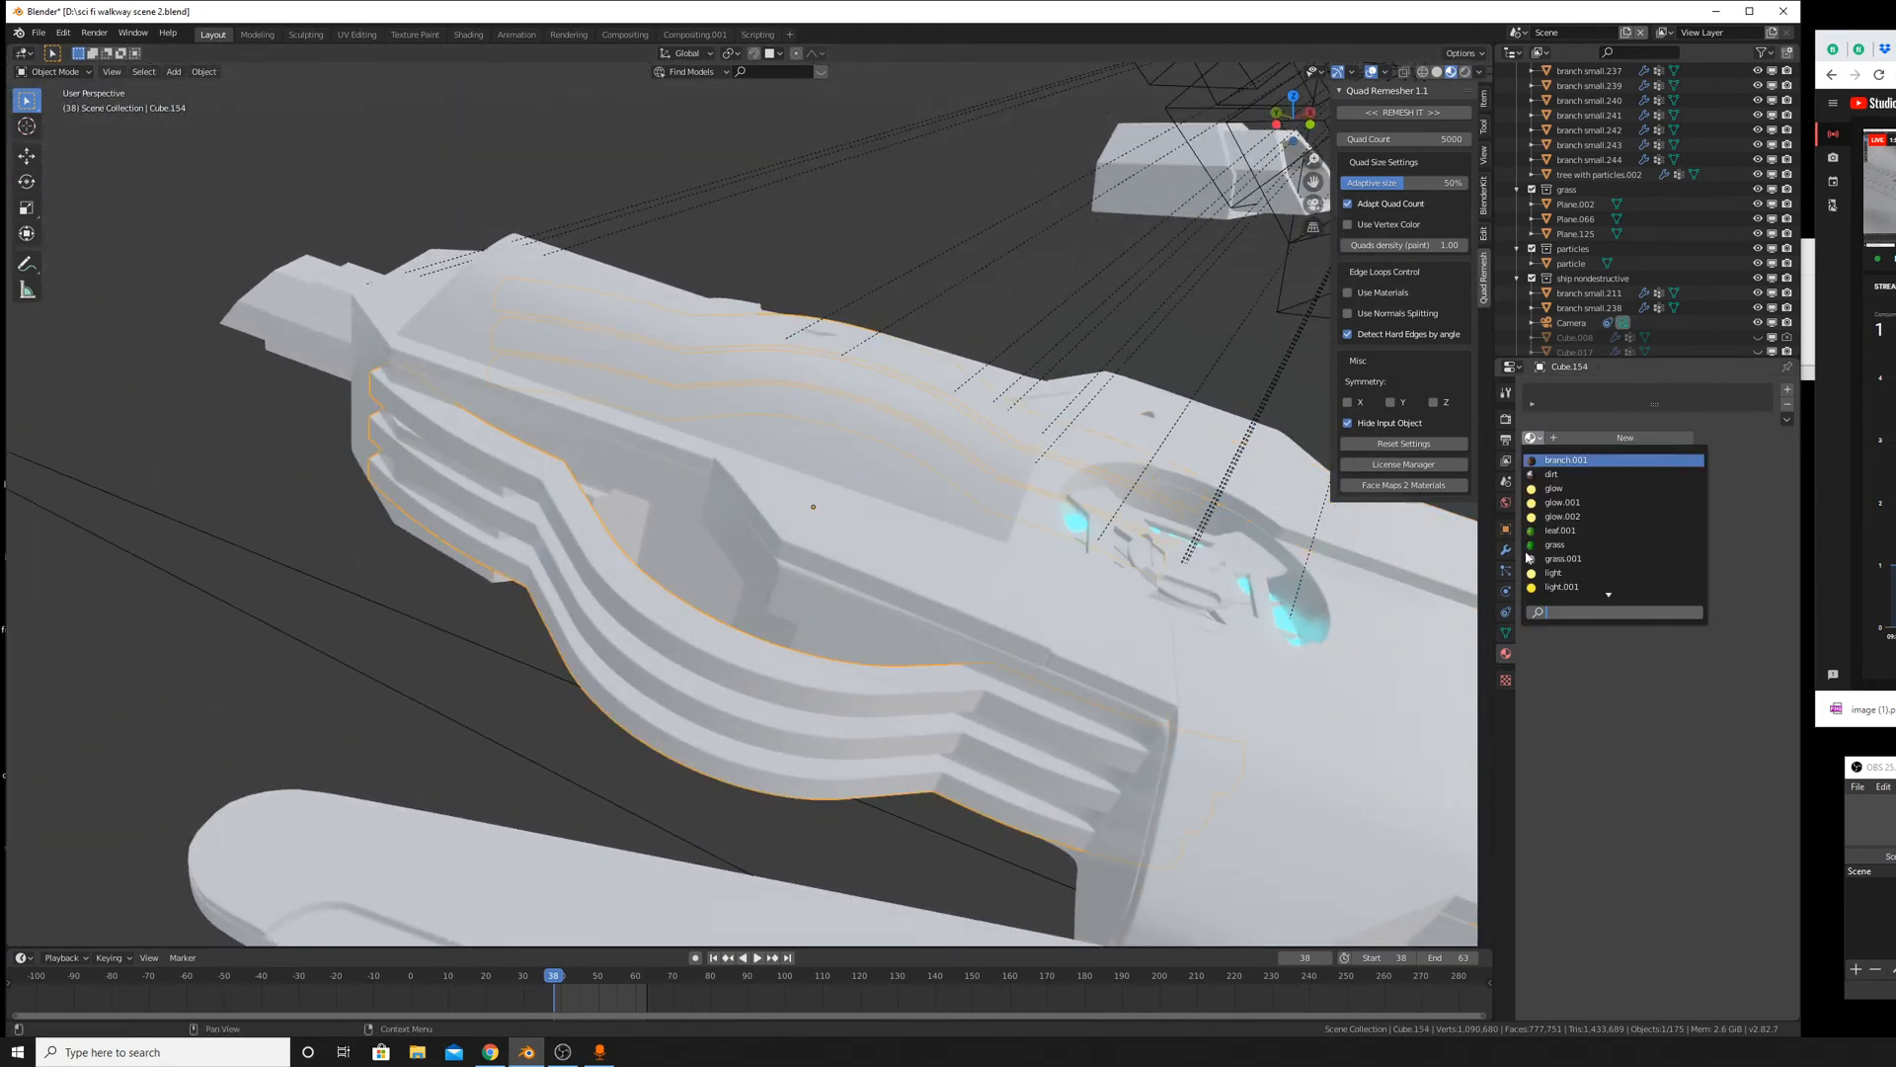
pyautogui.click(1561, 460)
pyautogui.scroll(4, 1177, 602)
pyautogui.moveTo(1177, 602); pyautogui.dragTo(1402, 542, button='middle')
pyautogui.scroll(6, 1573, 466)
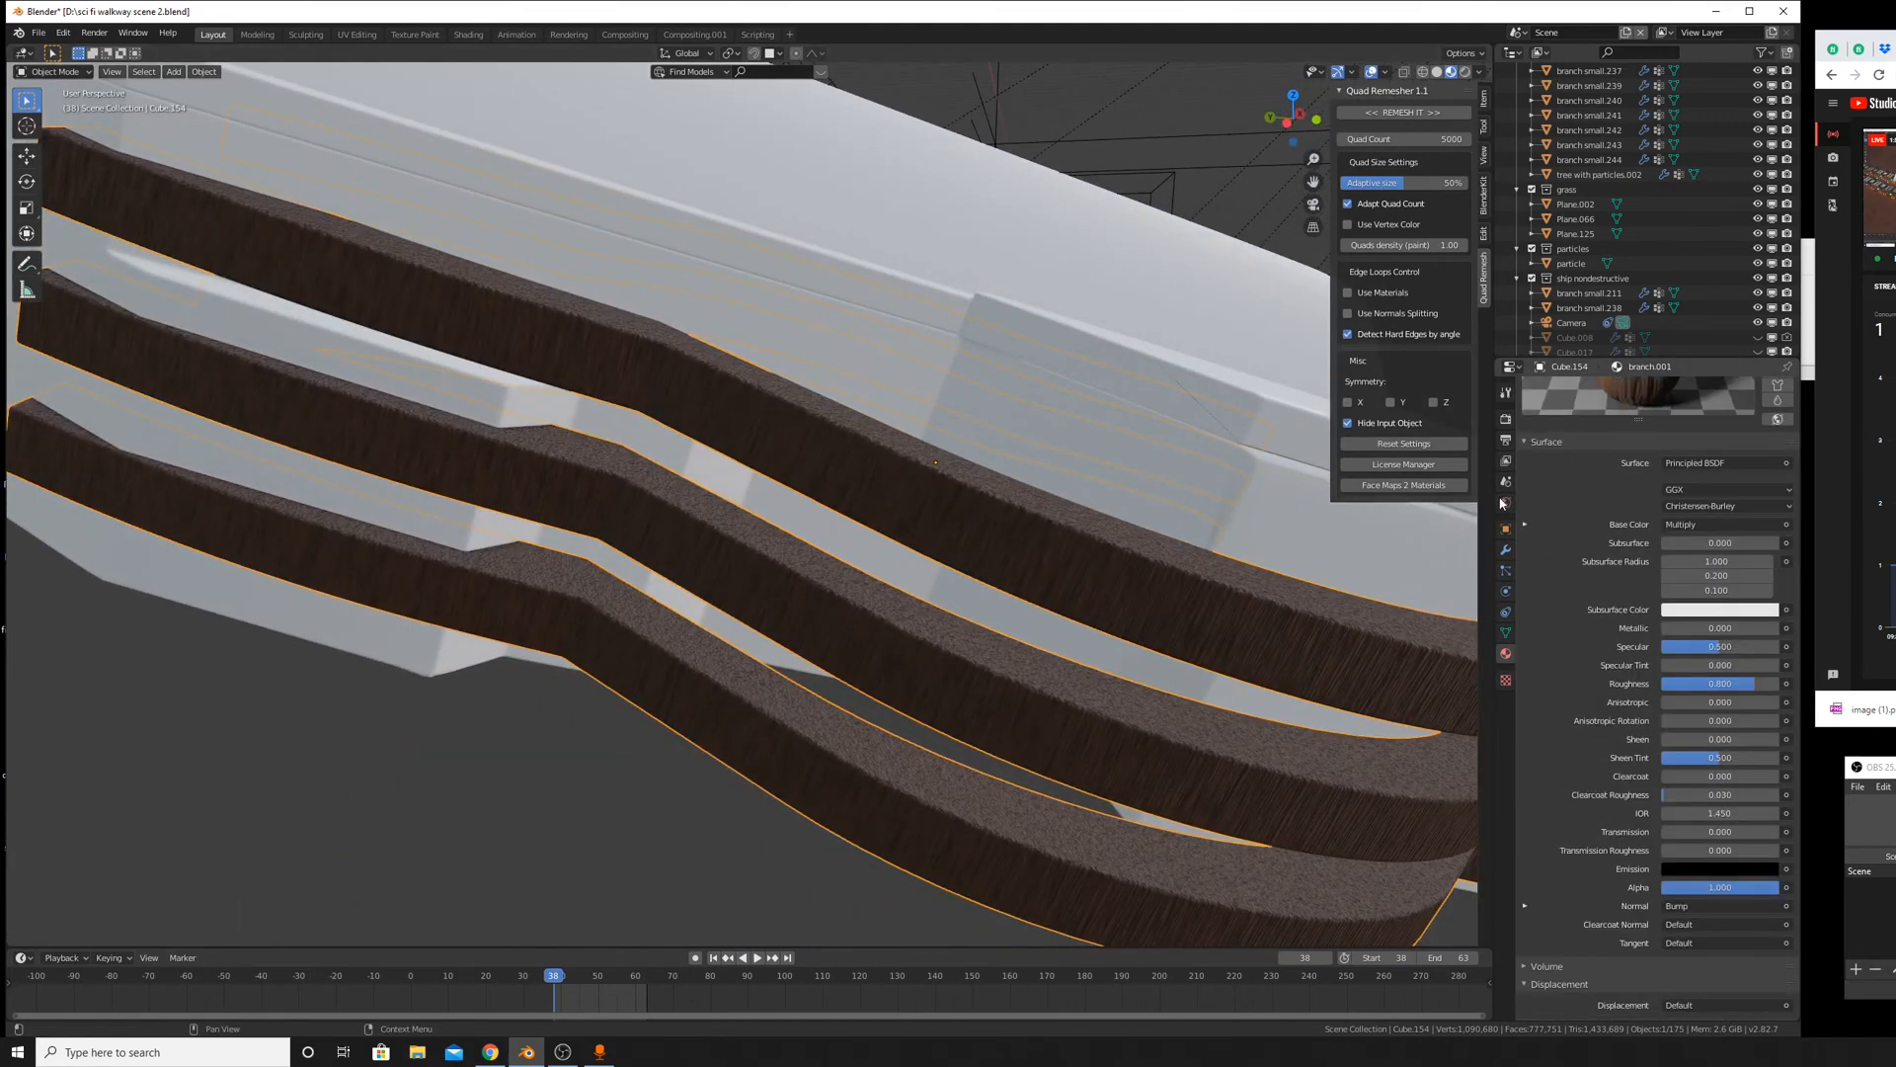
pyautogui.scroll(5, 1556, 457)
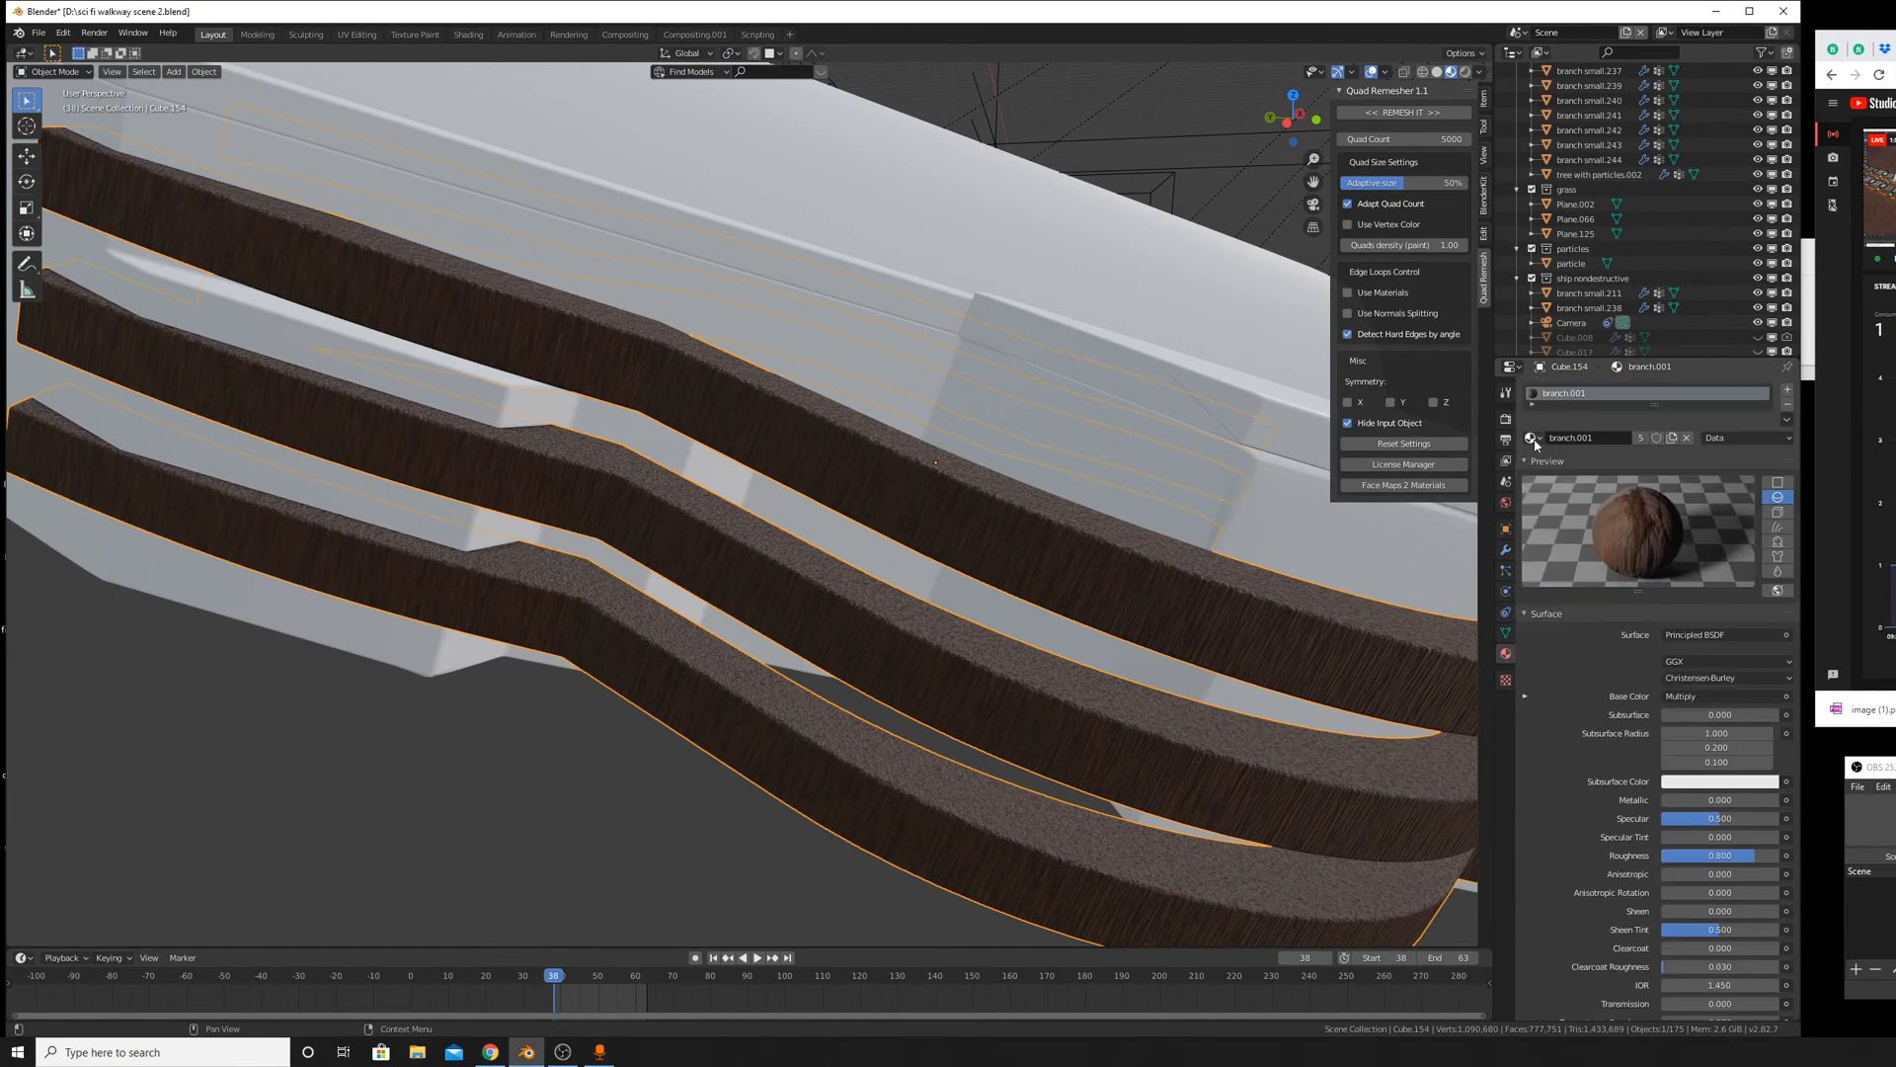
# Try the existing rust and rust.003 materials on the curved side rails.
pyautogui.click(1534, 440)
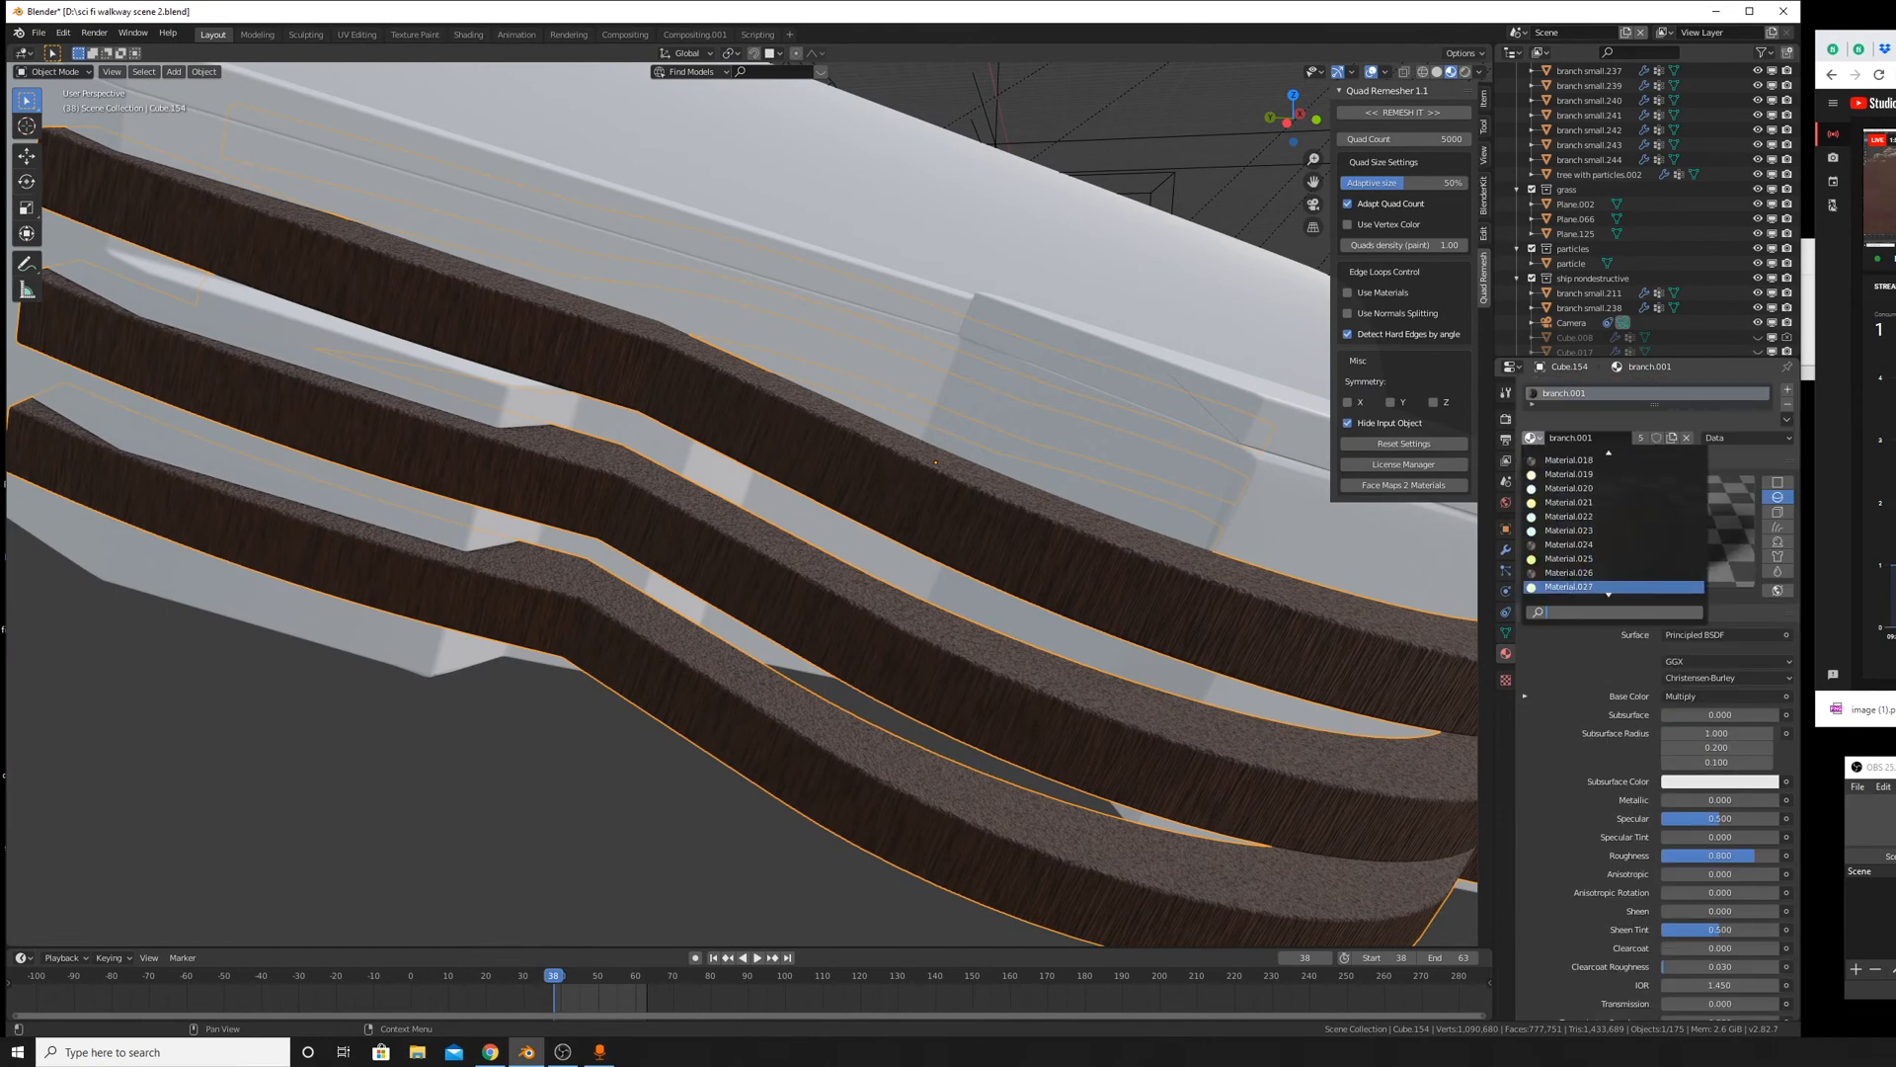
pyautogui.scroll(-15, 1574, 592)
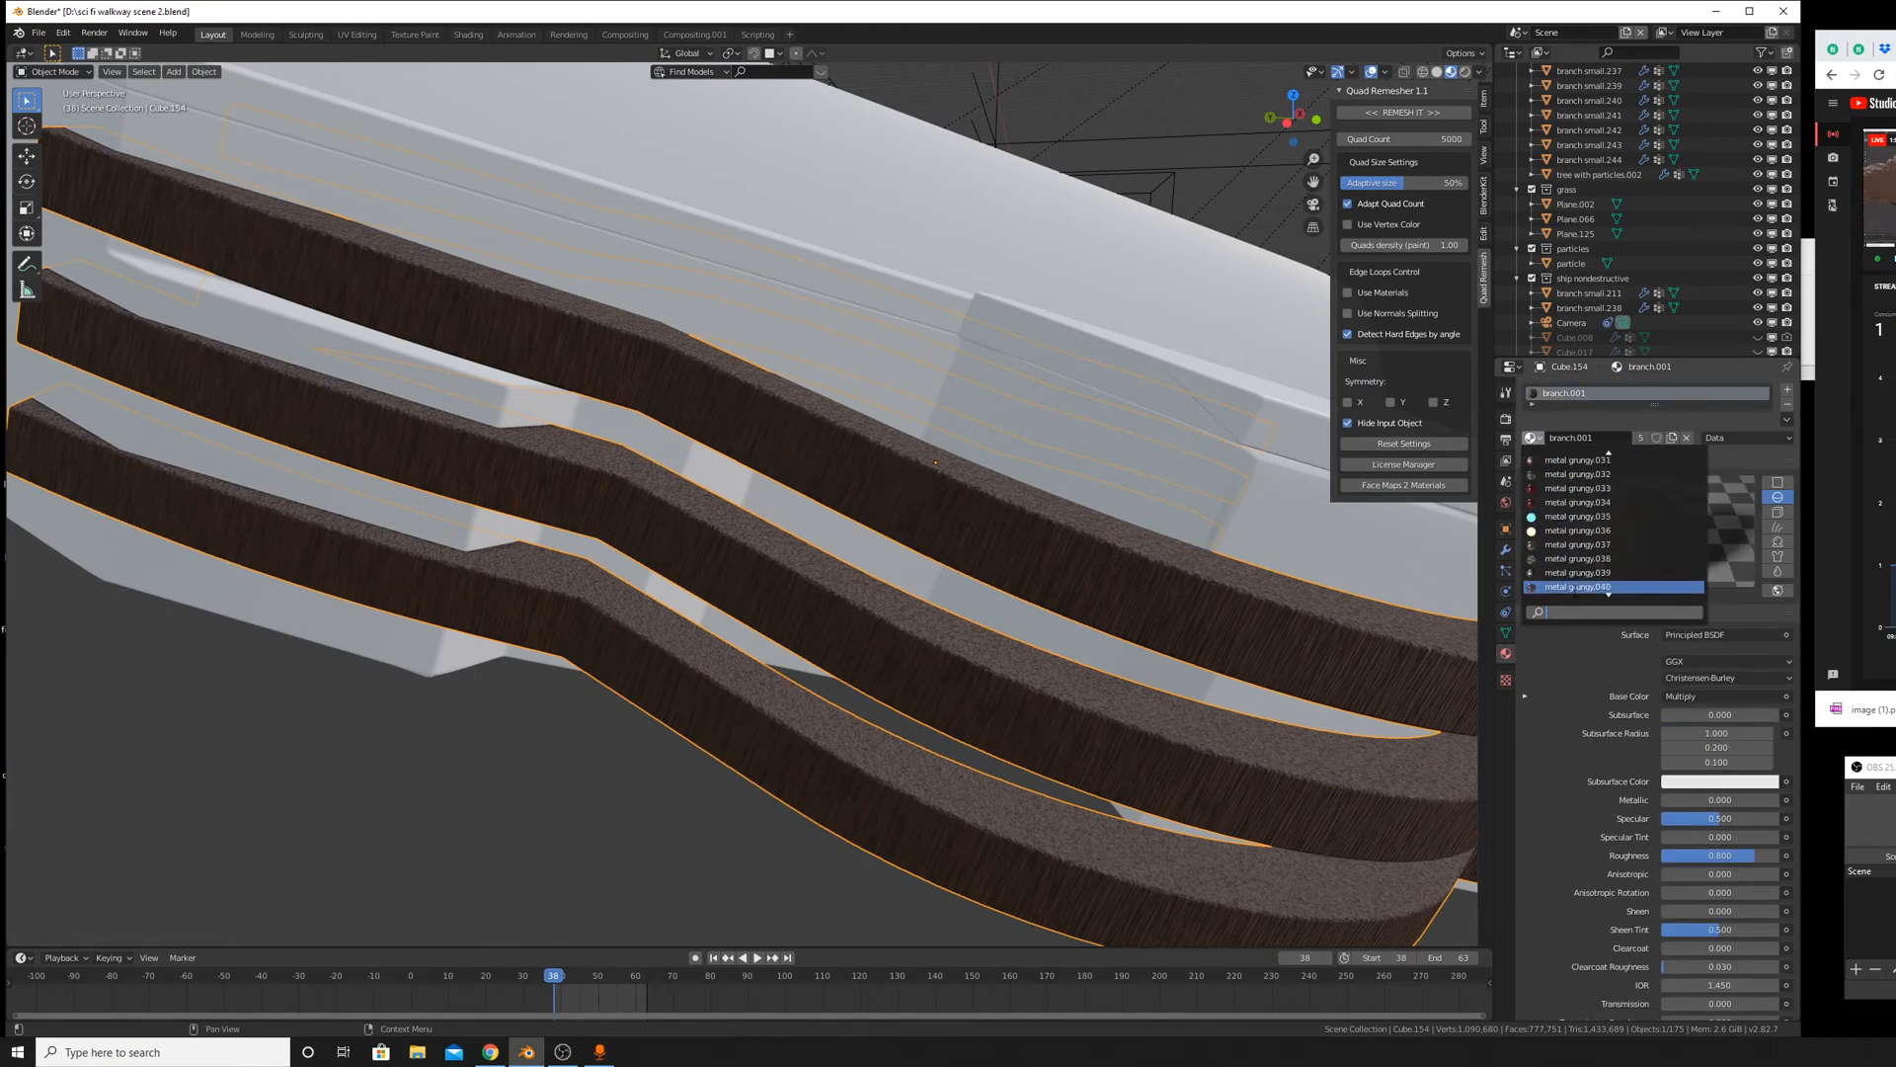
pyautogui.scroll(-8, 1577, 588)
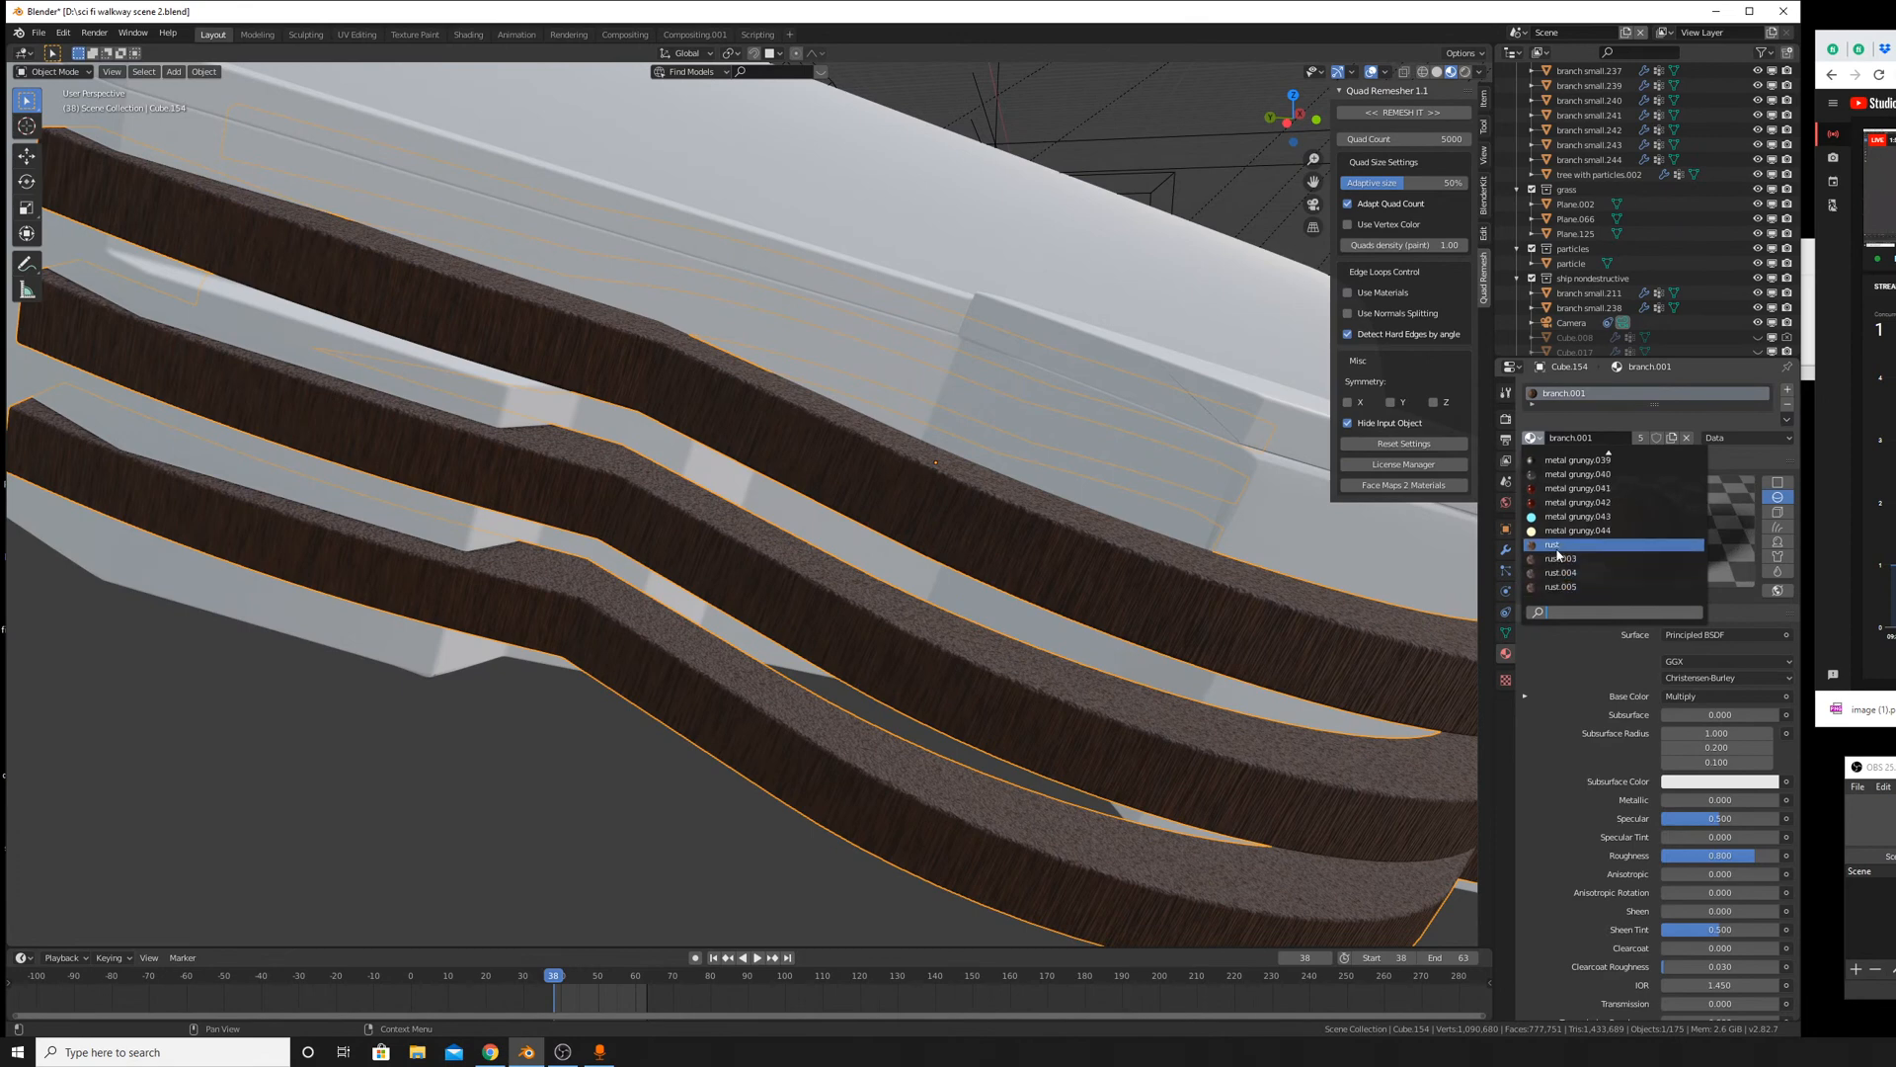
pyautogui.click(1558, 546)
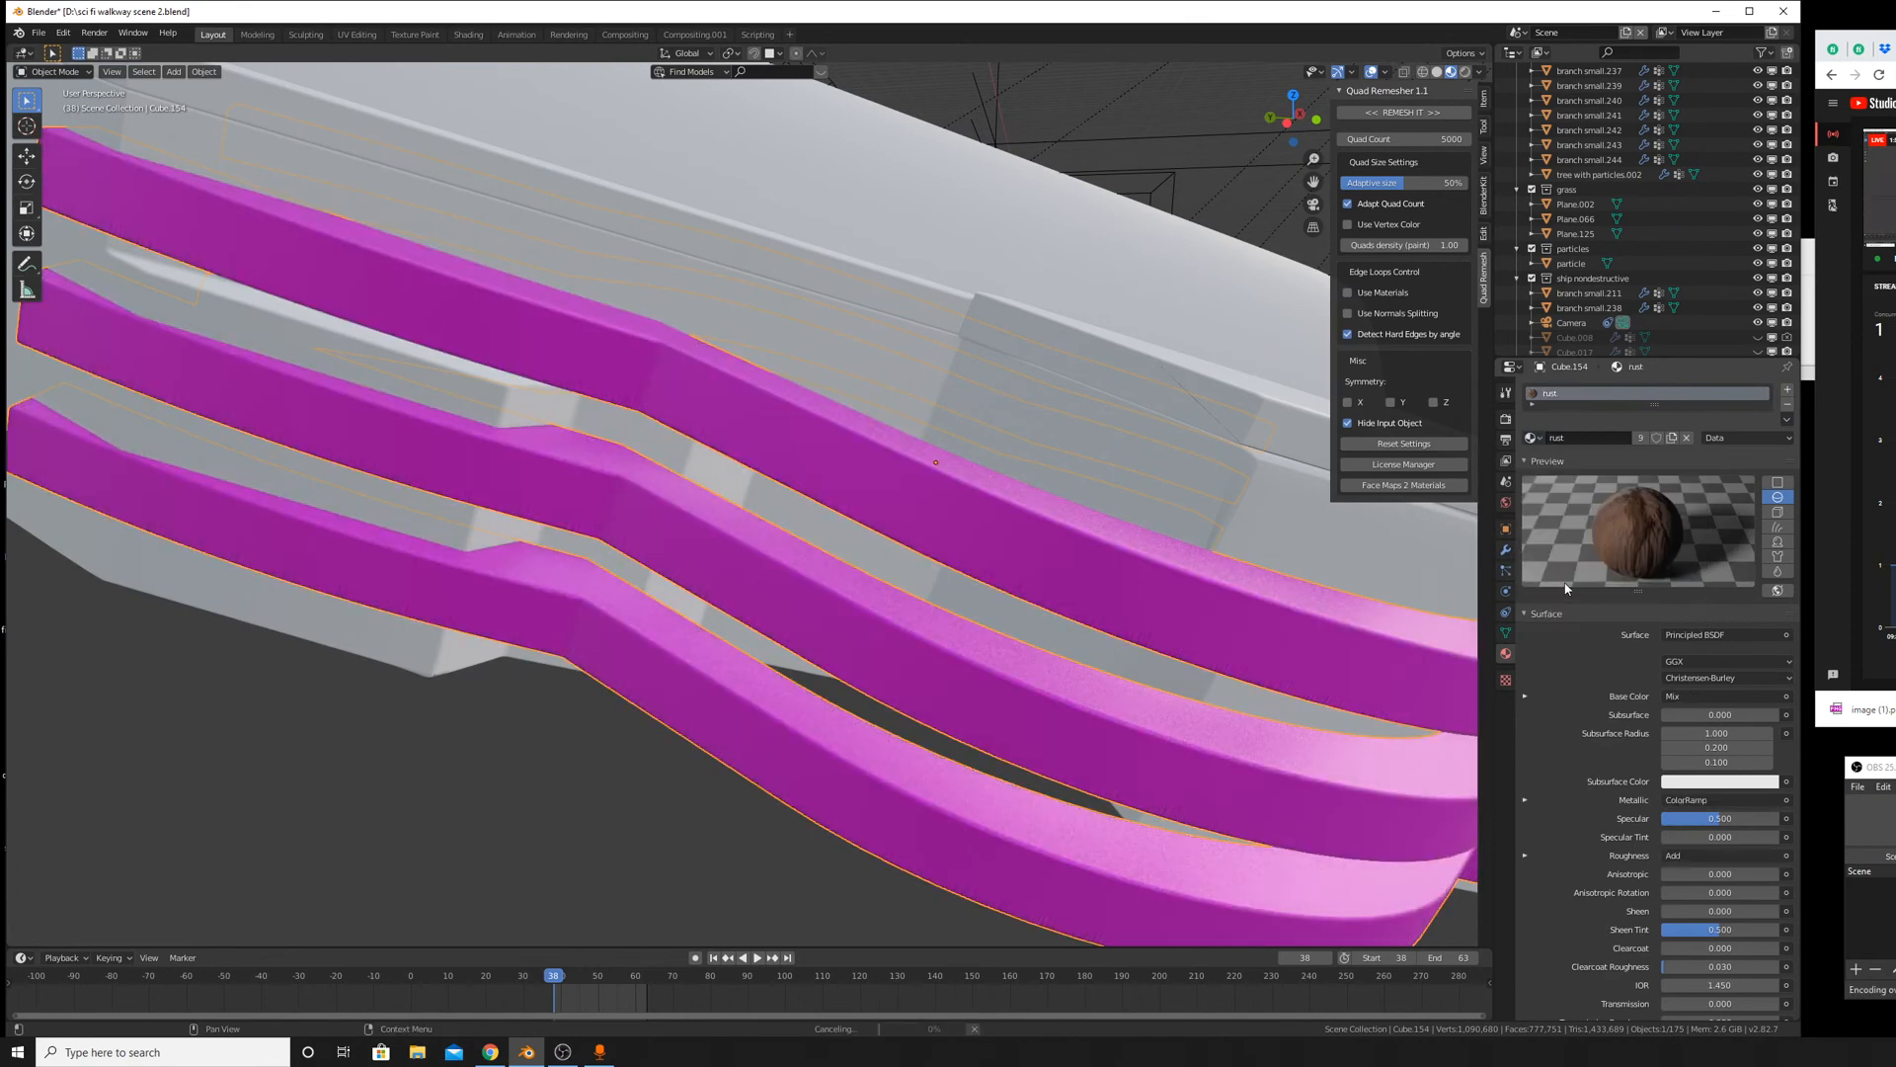
pyautogui.click(1533, 438)
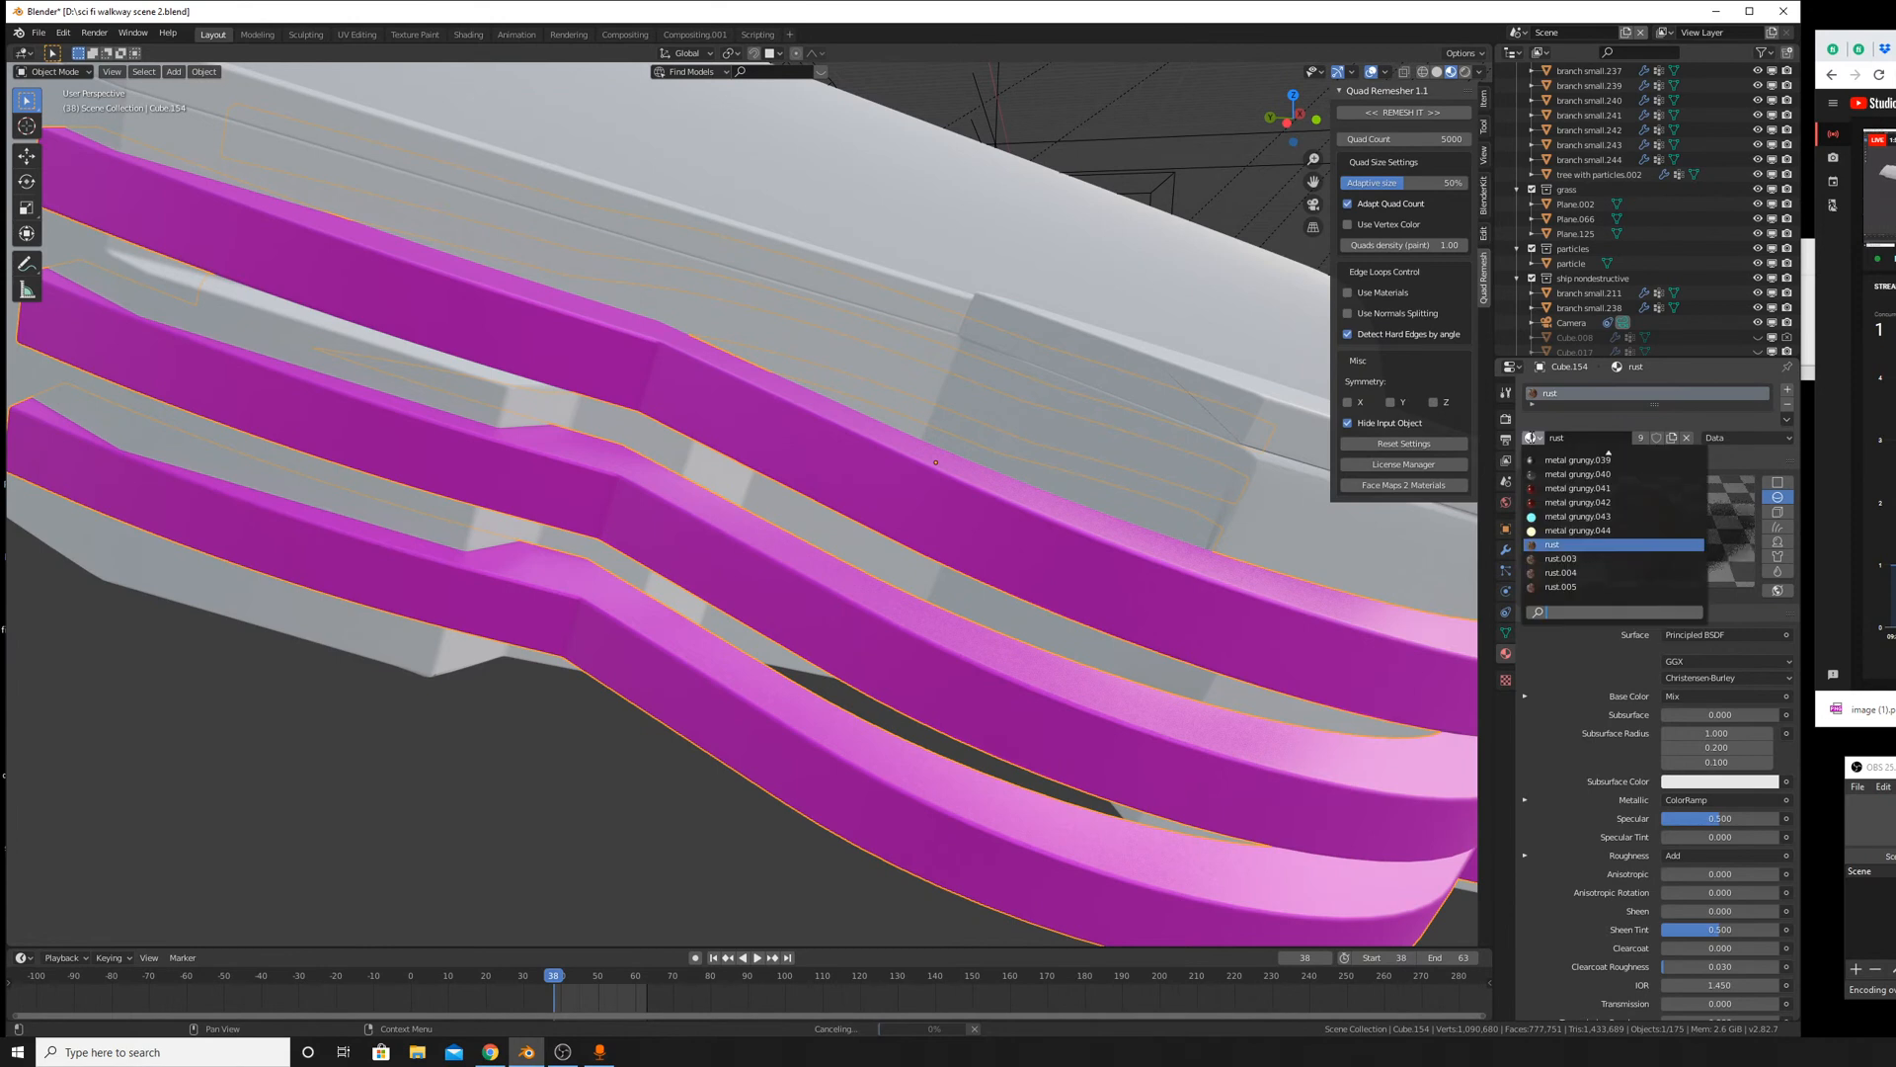
pyautogui.click(1562, 559)
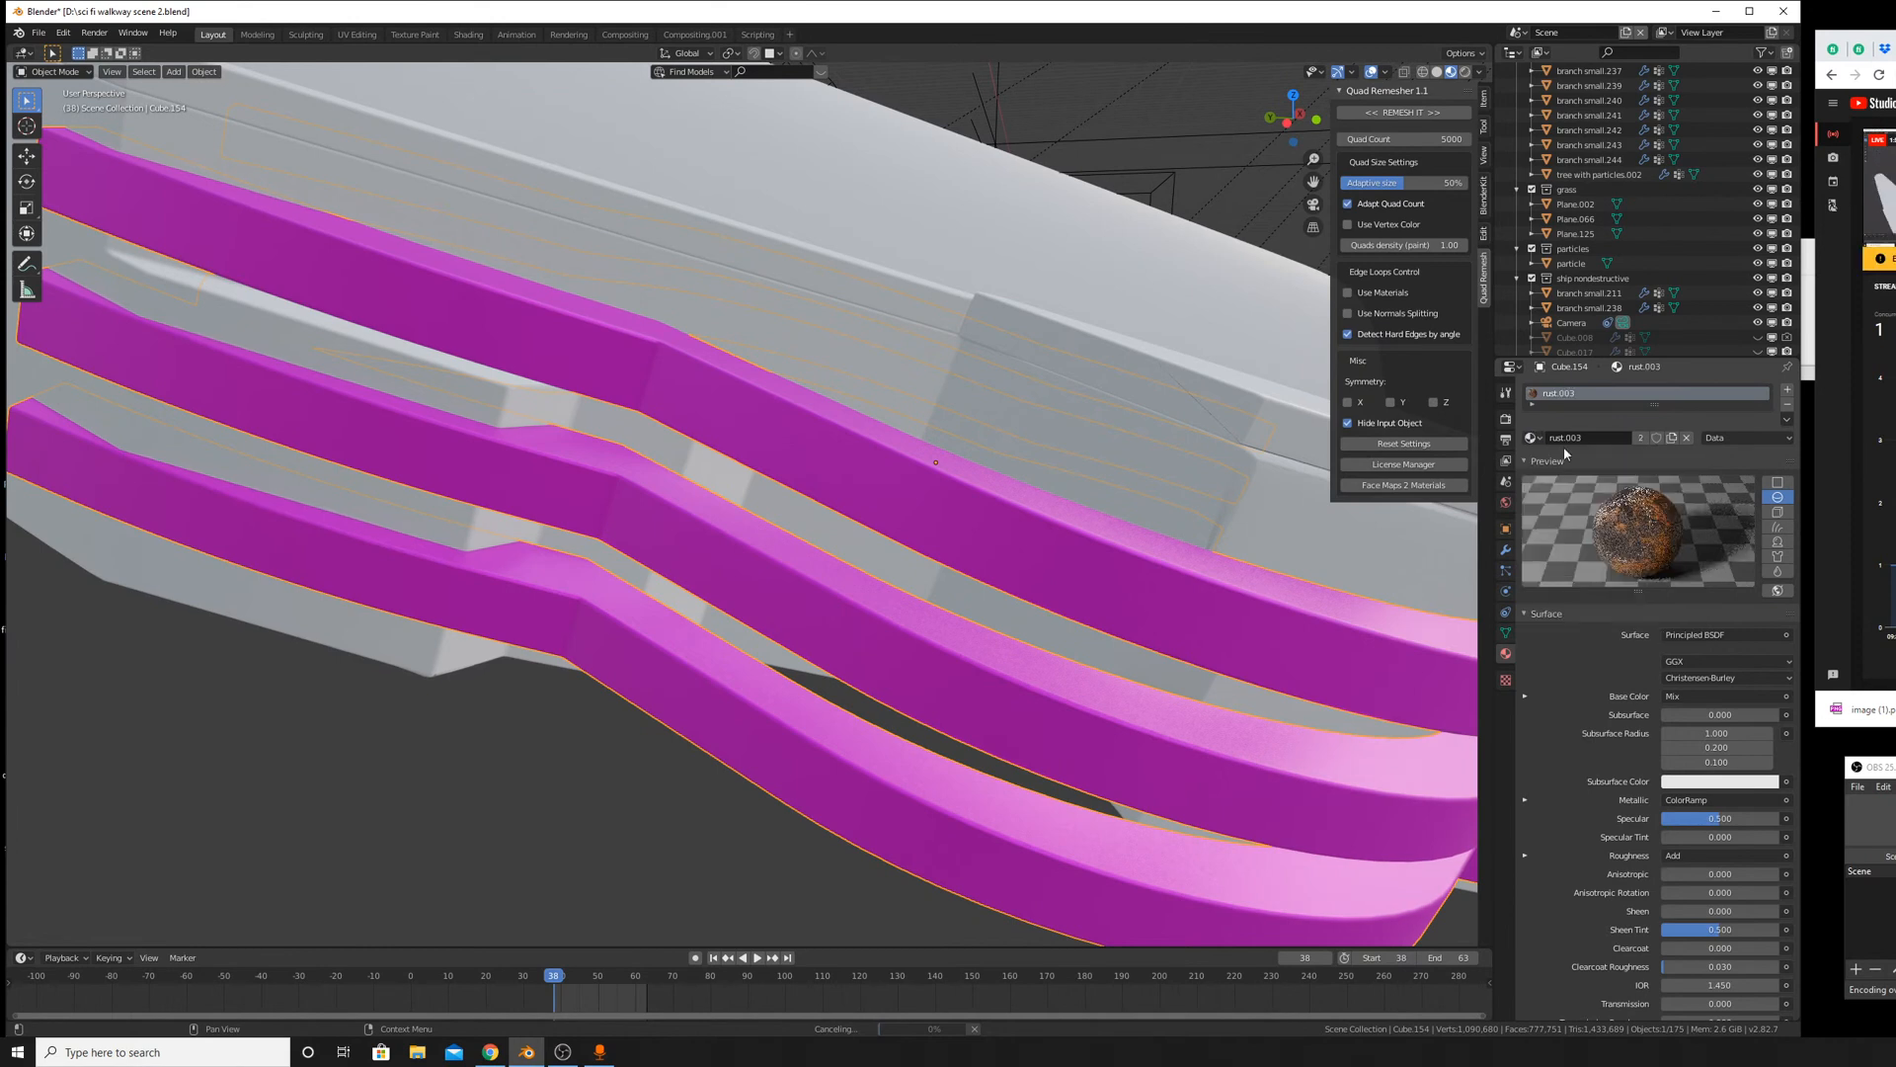
# Assign the metal grungy.041 material to the curved side rails and inspect their surface up close.
pyautogui.click(1532, 438)
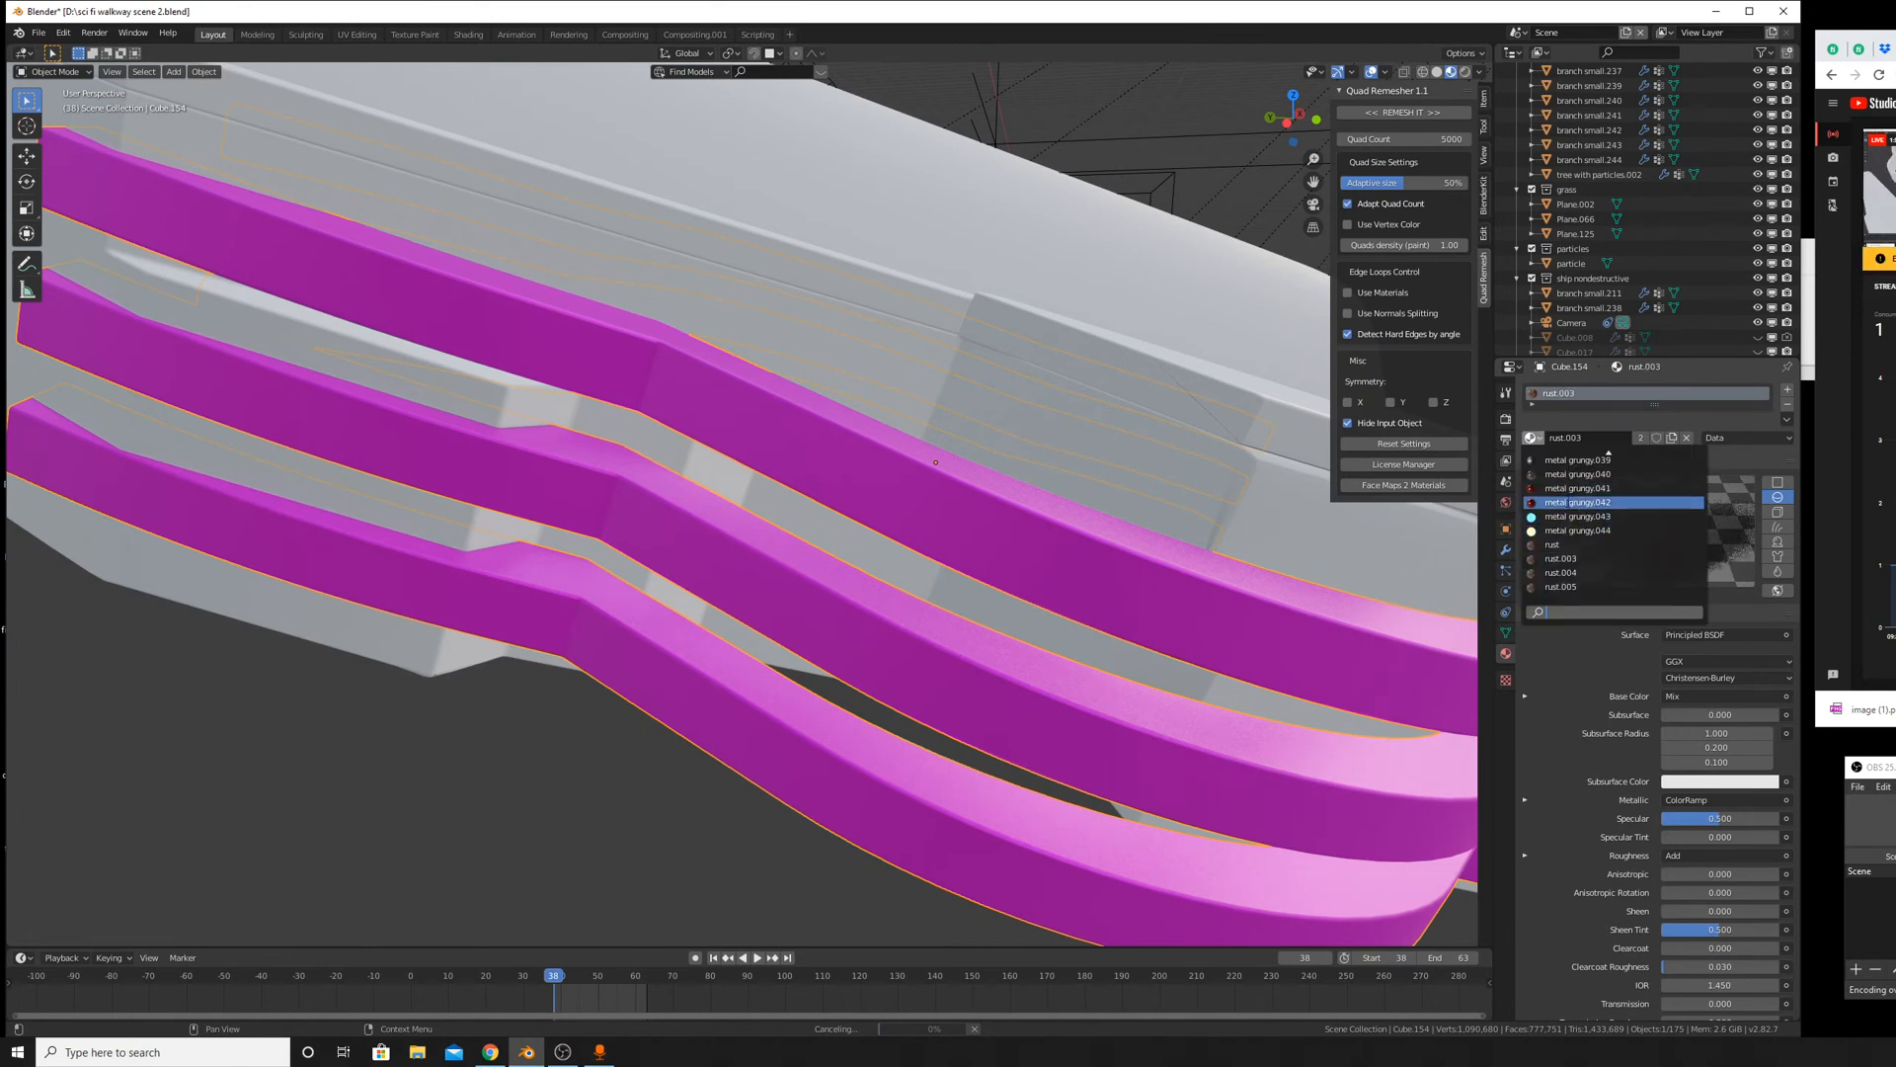
pyautogui.click(1568, 489)
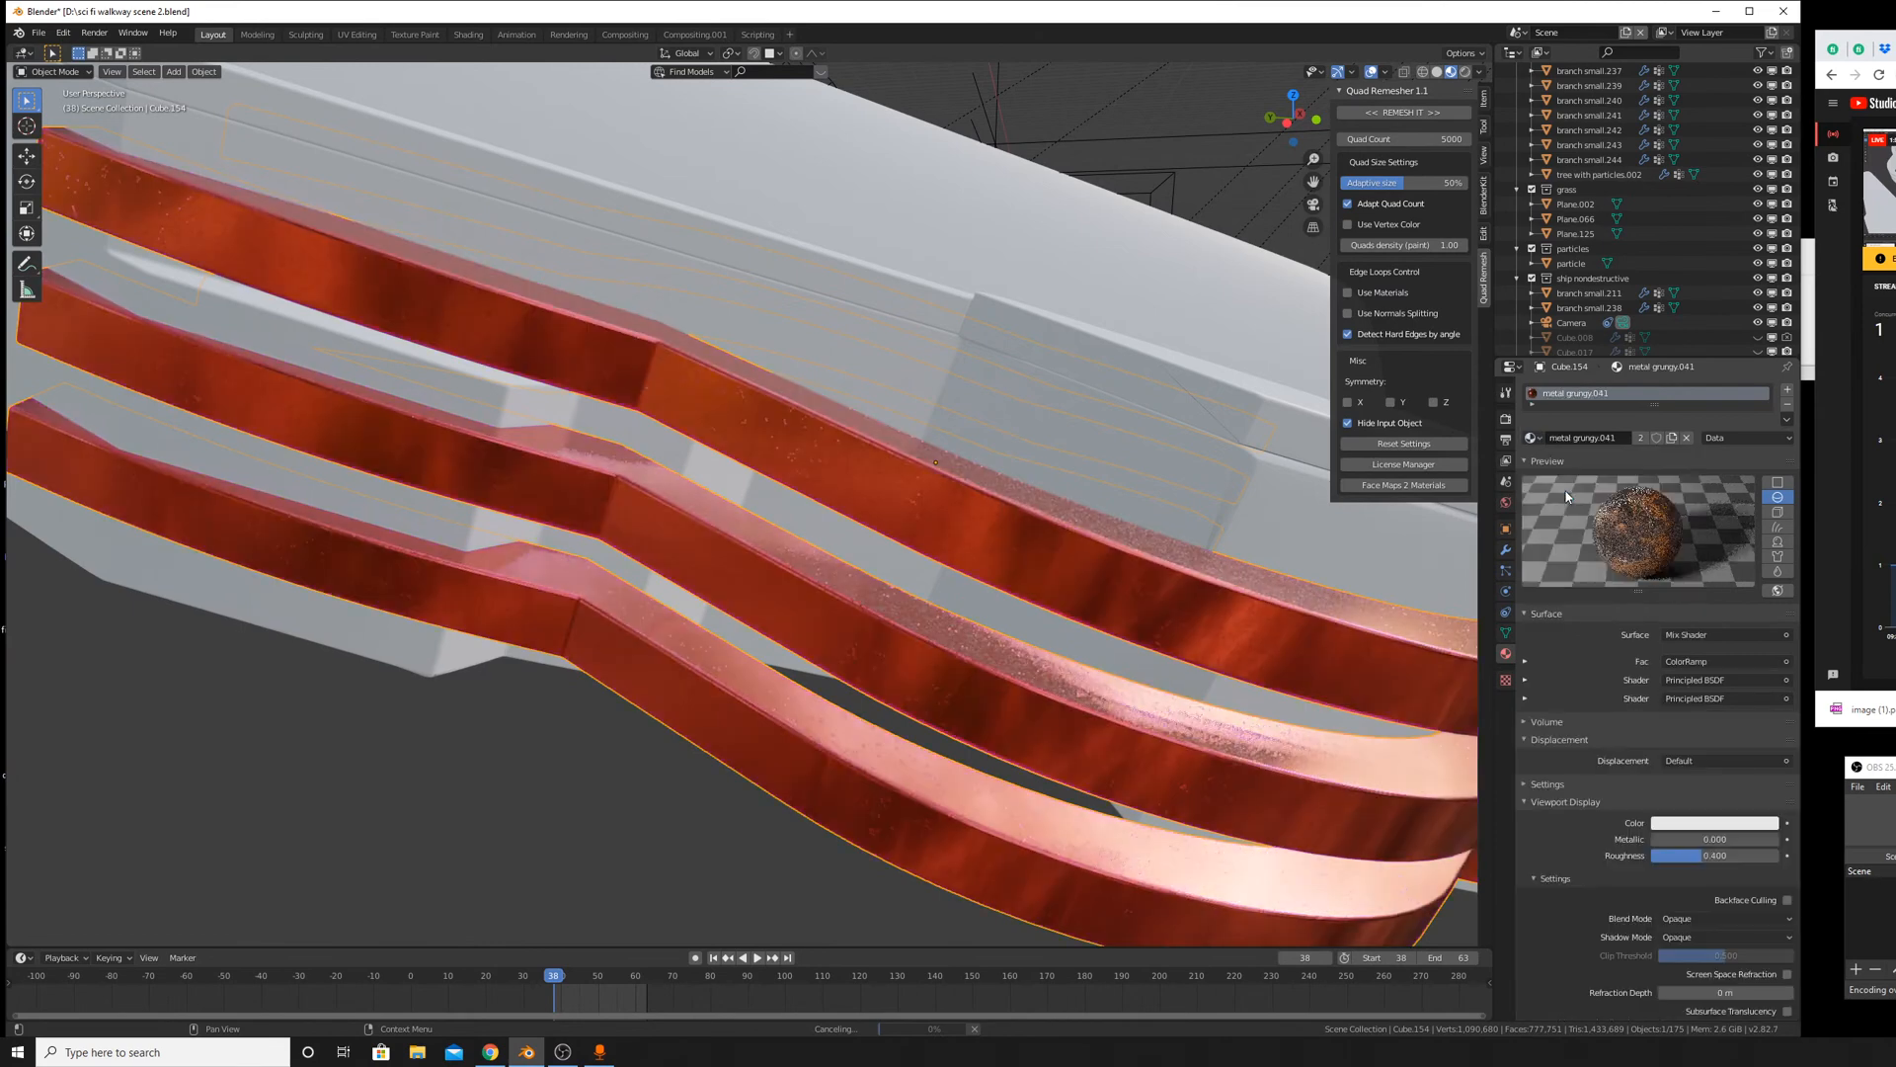
pyautogui.scroll(-3, 1150, 598)
pyautogui.moveTo(1150, 598); pyautogui.dragTo(577, 651, button='middle')
pyautogui.scroll(-5, 1097, 598)
pyautogui.scroll(6, 578, 652)
pyautogui.moveTo(839, 644); pyautogui.dragTo(923, 580, button='middle')
pyautogui.scroll(3, 933, 578)
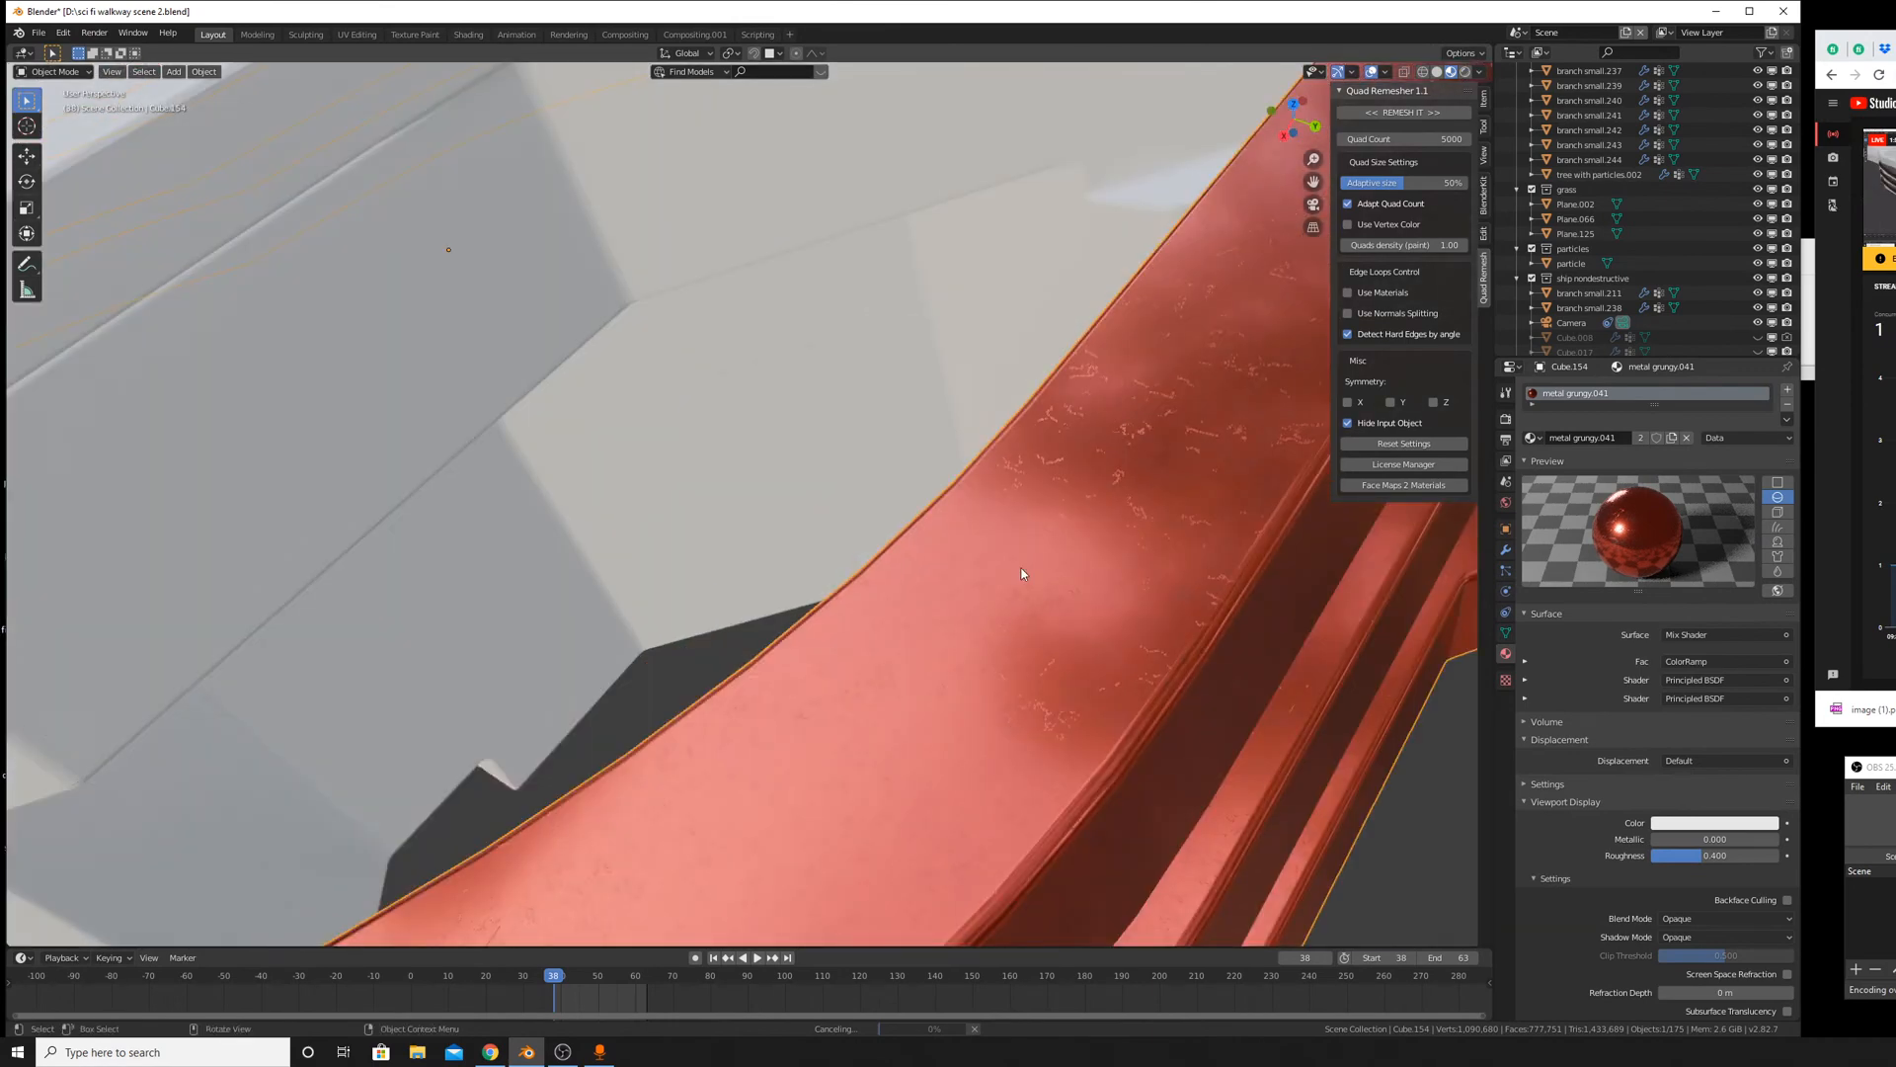
pyautogui.scroll(-4, 976, 563)
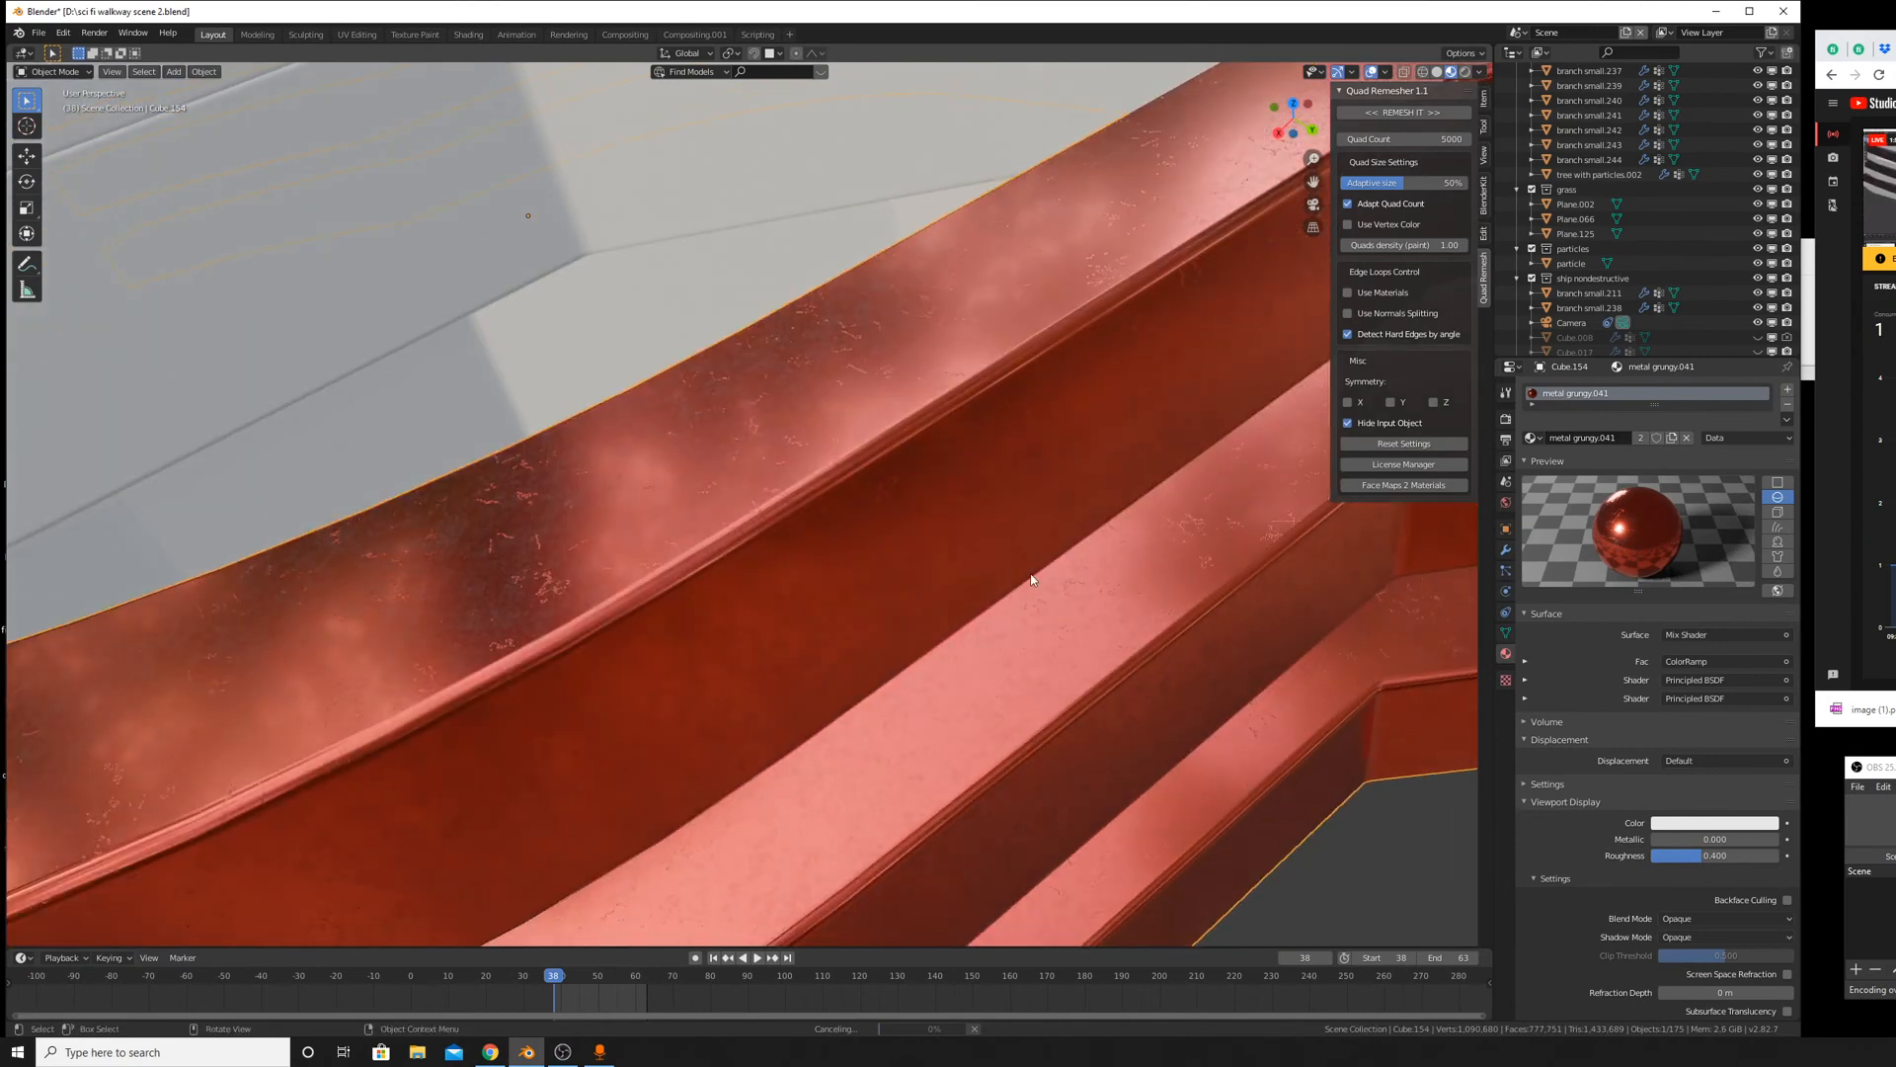
# Apply the scale of the curved side rails.
pyautogui.hotkey('ctrl', 'a')
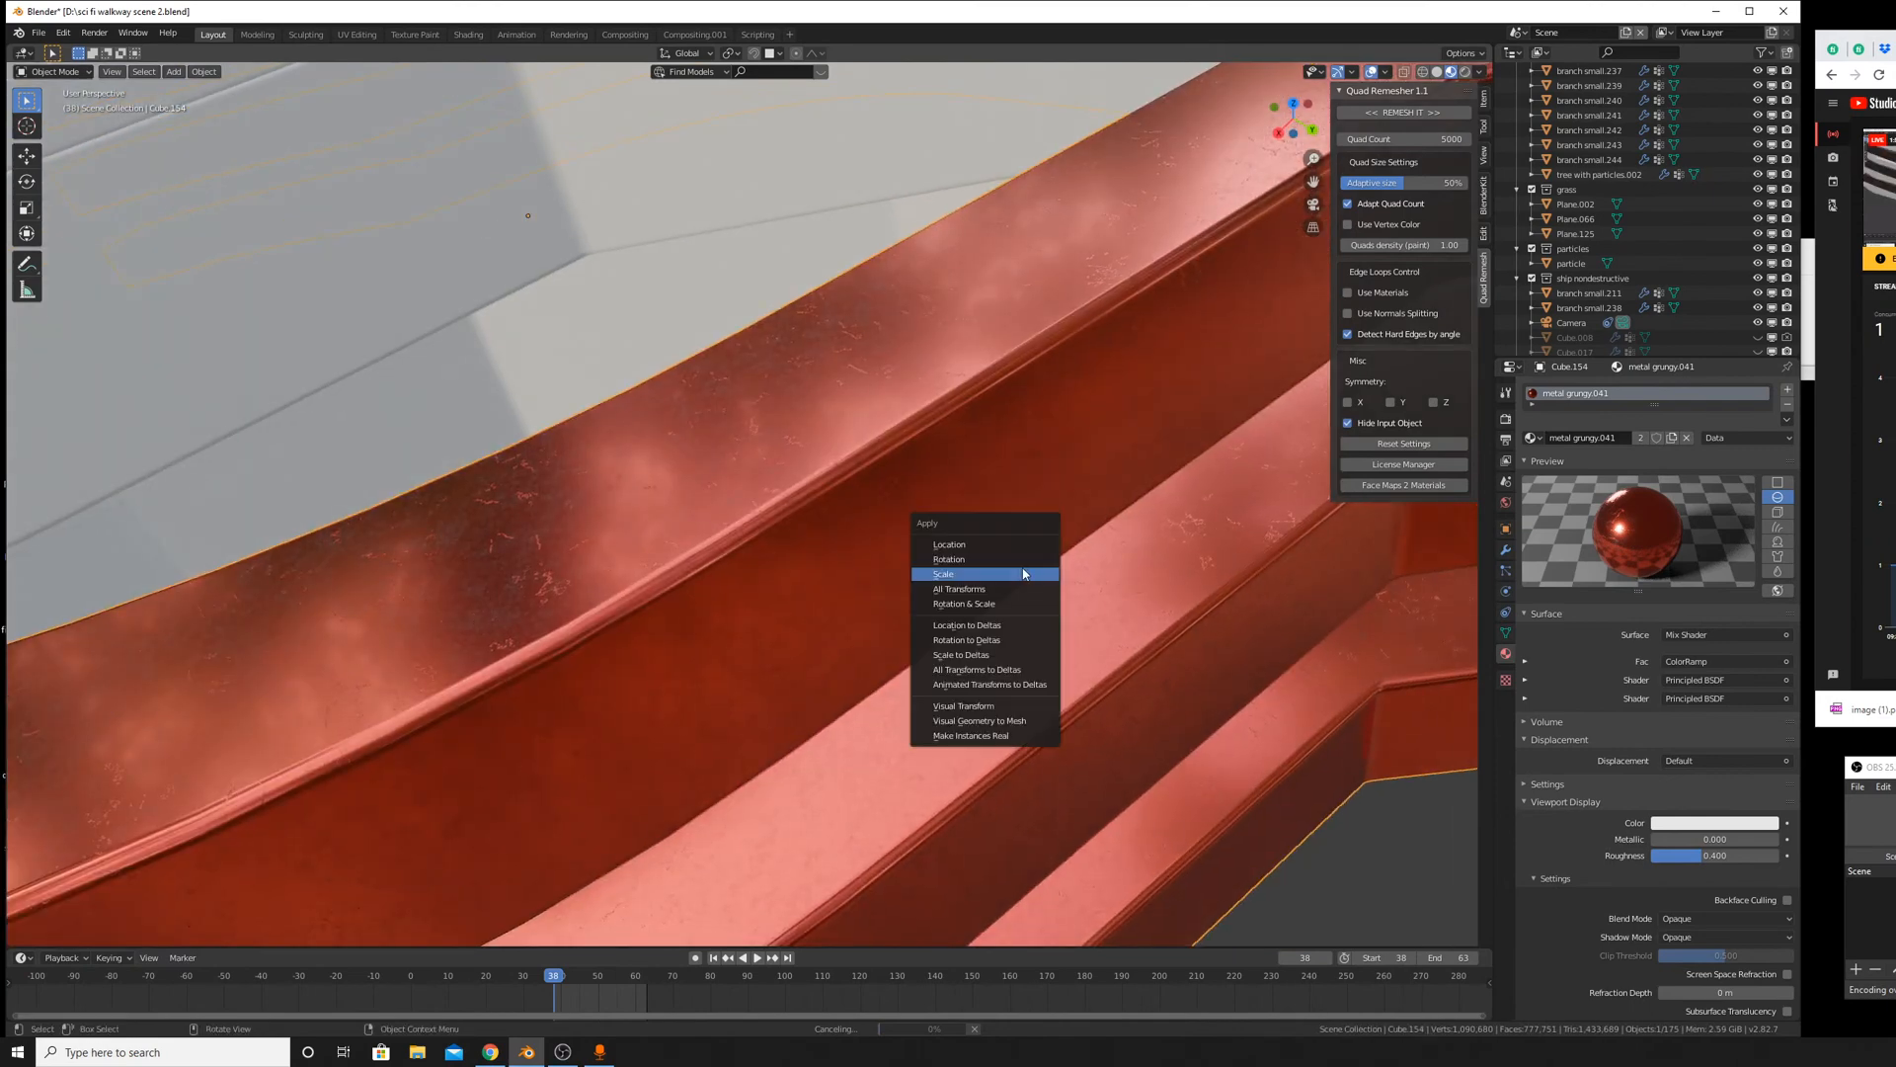
pyautogui.click(1023, 573)
pyautogui.moveTo(849, 558); pyautogui.dragTo(938, 509, button='middle')
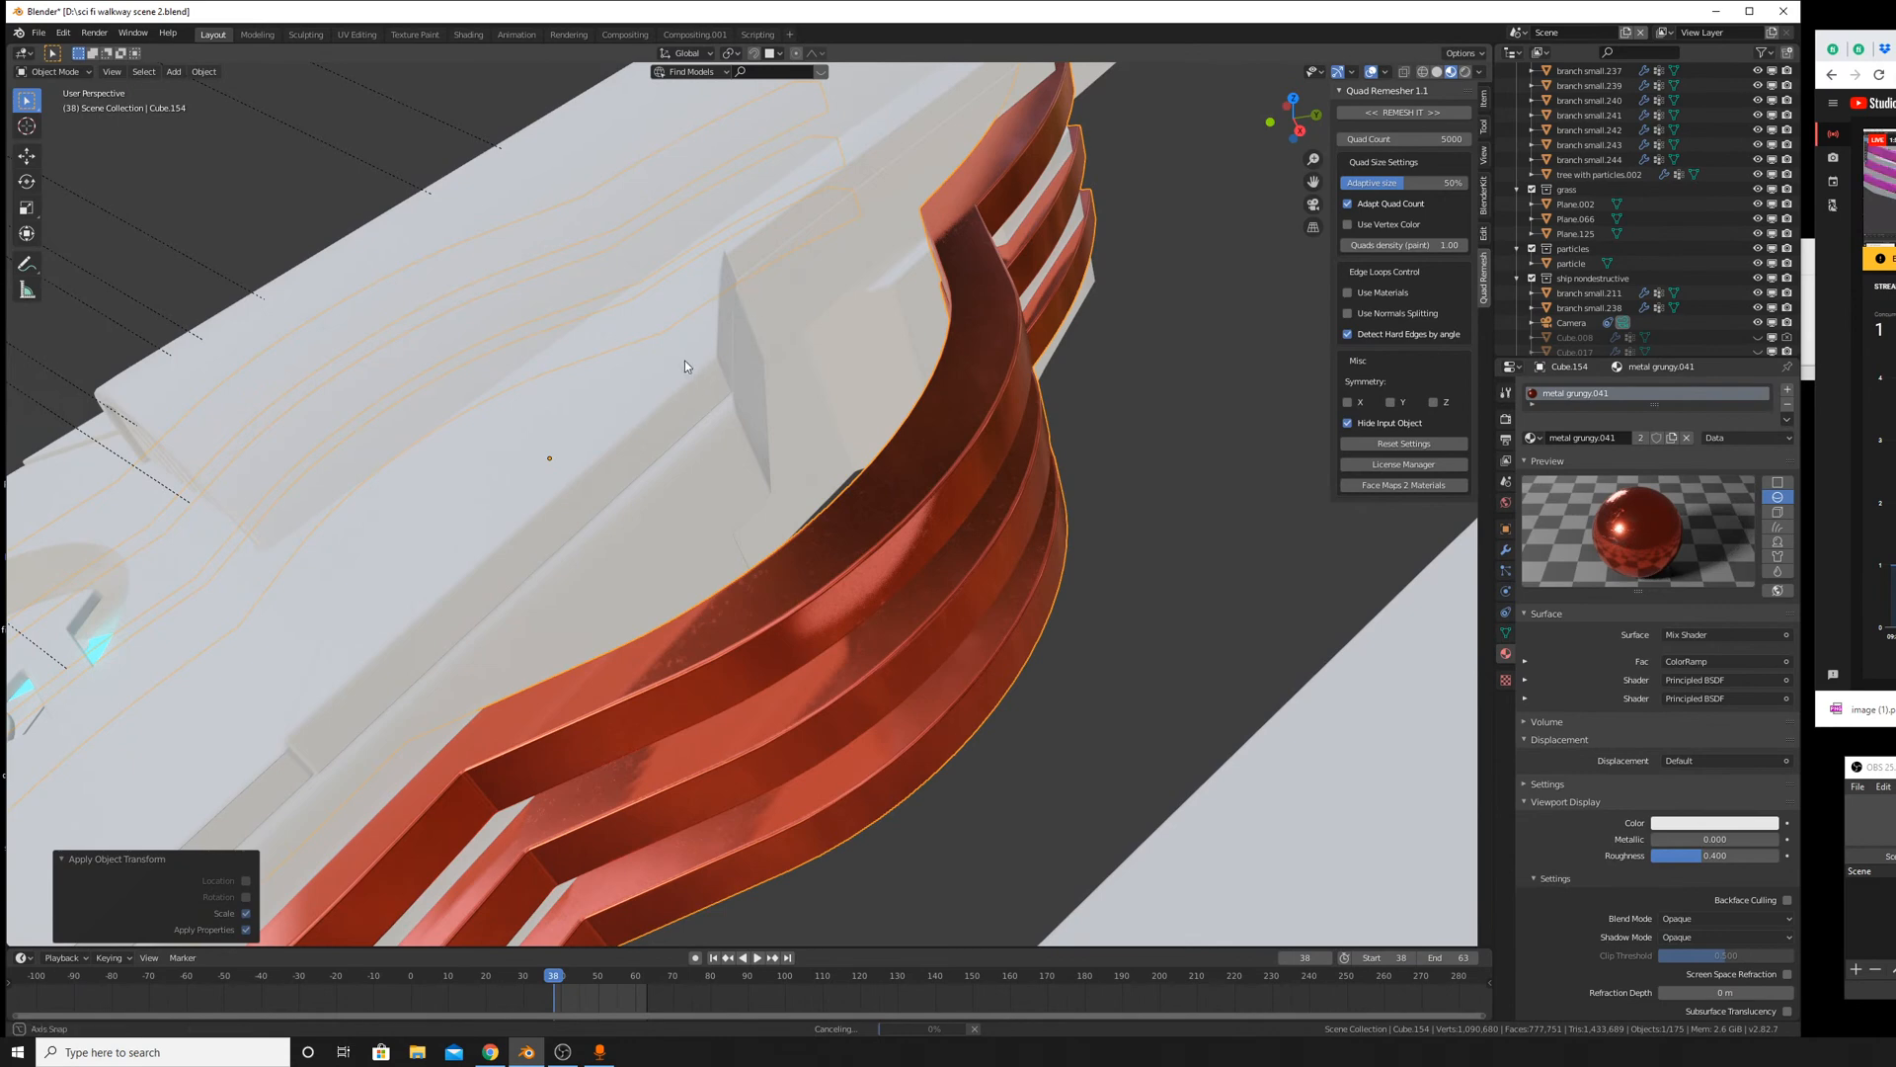
# Assign the existing metal grungy material to the rear deck plate surrounding the half-cylinder cover.
pyautogui.moveTo(684, 359); pyautogui.dragTo(681, 633, button='middle')
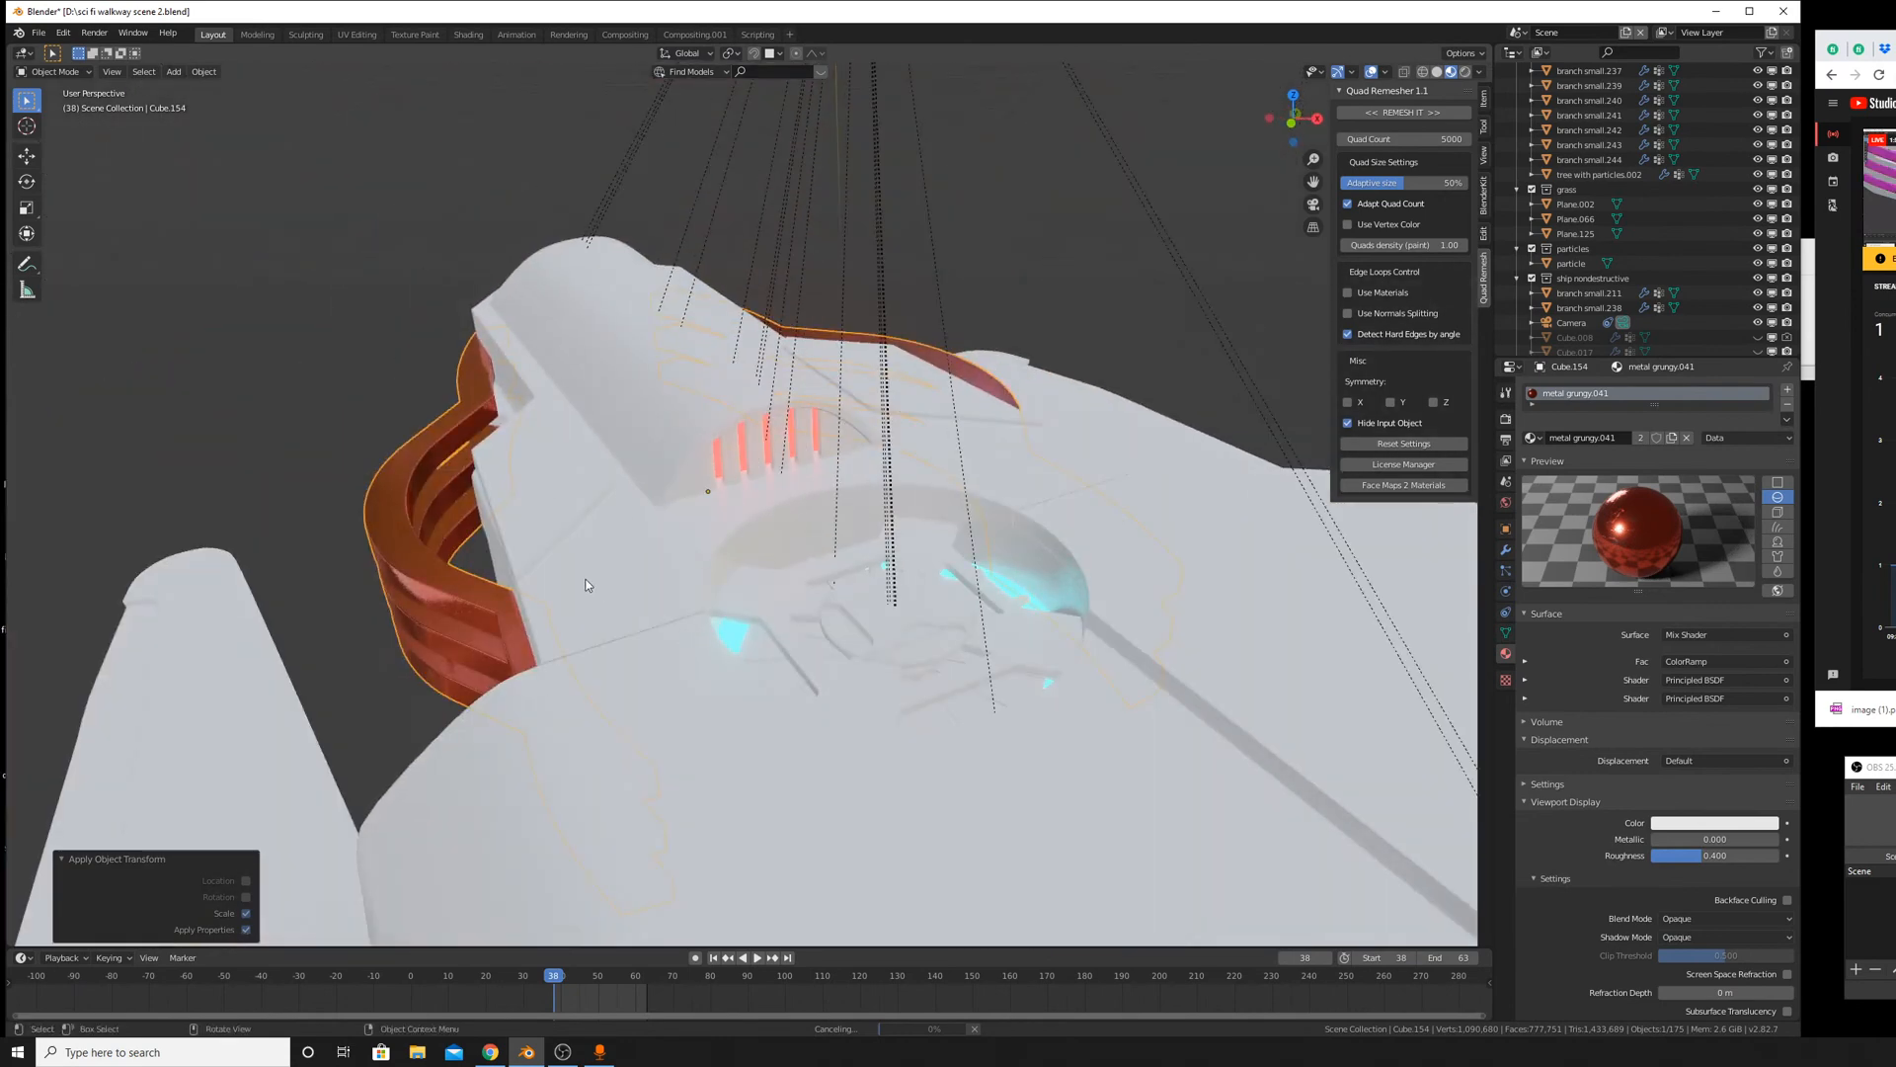
pyautogui.click(537, 520)
pyautogui.moveTo(595, 525); pyautogui.dragTo(691, 522, button='middle')
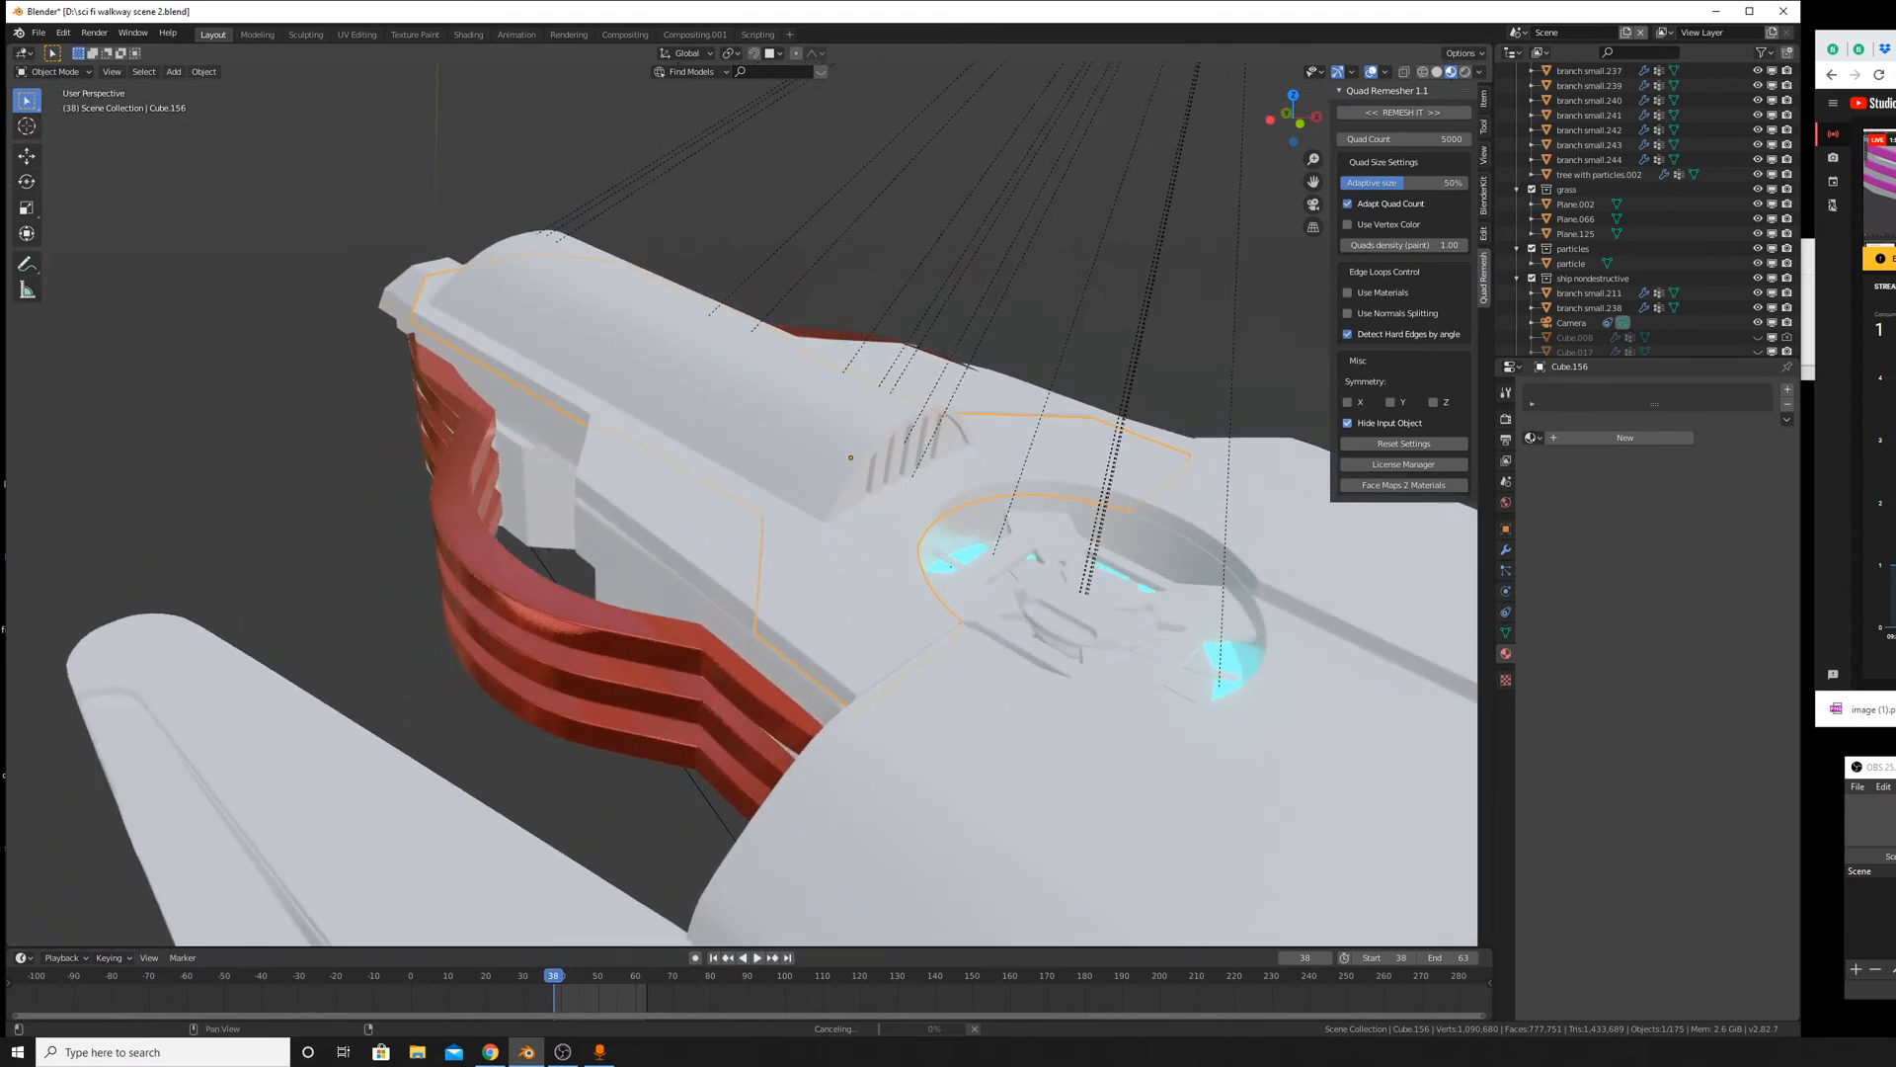
pyautogui.click(1531, 438)
pyautogui.scroll(-5, 1580, 587)
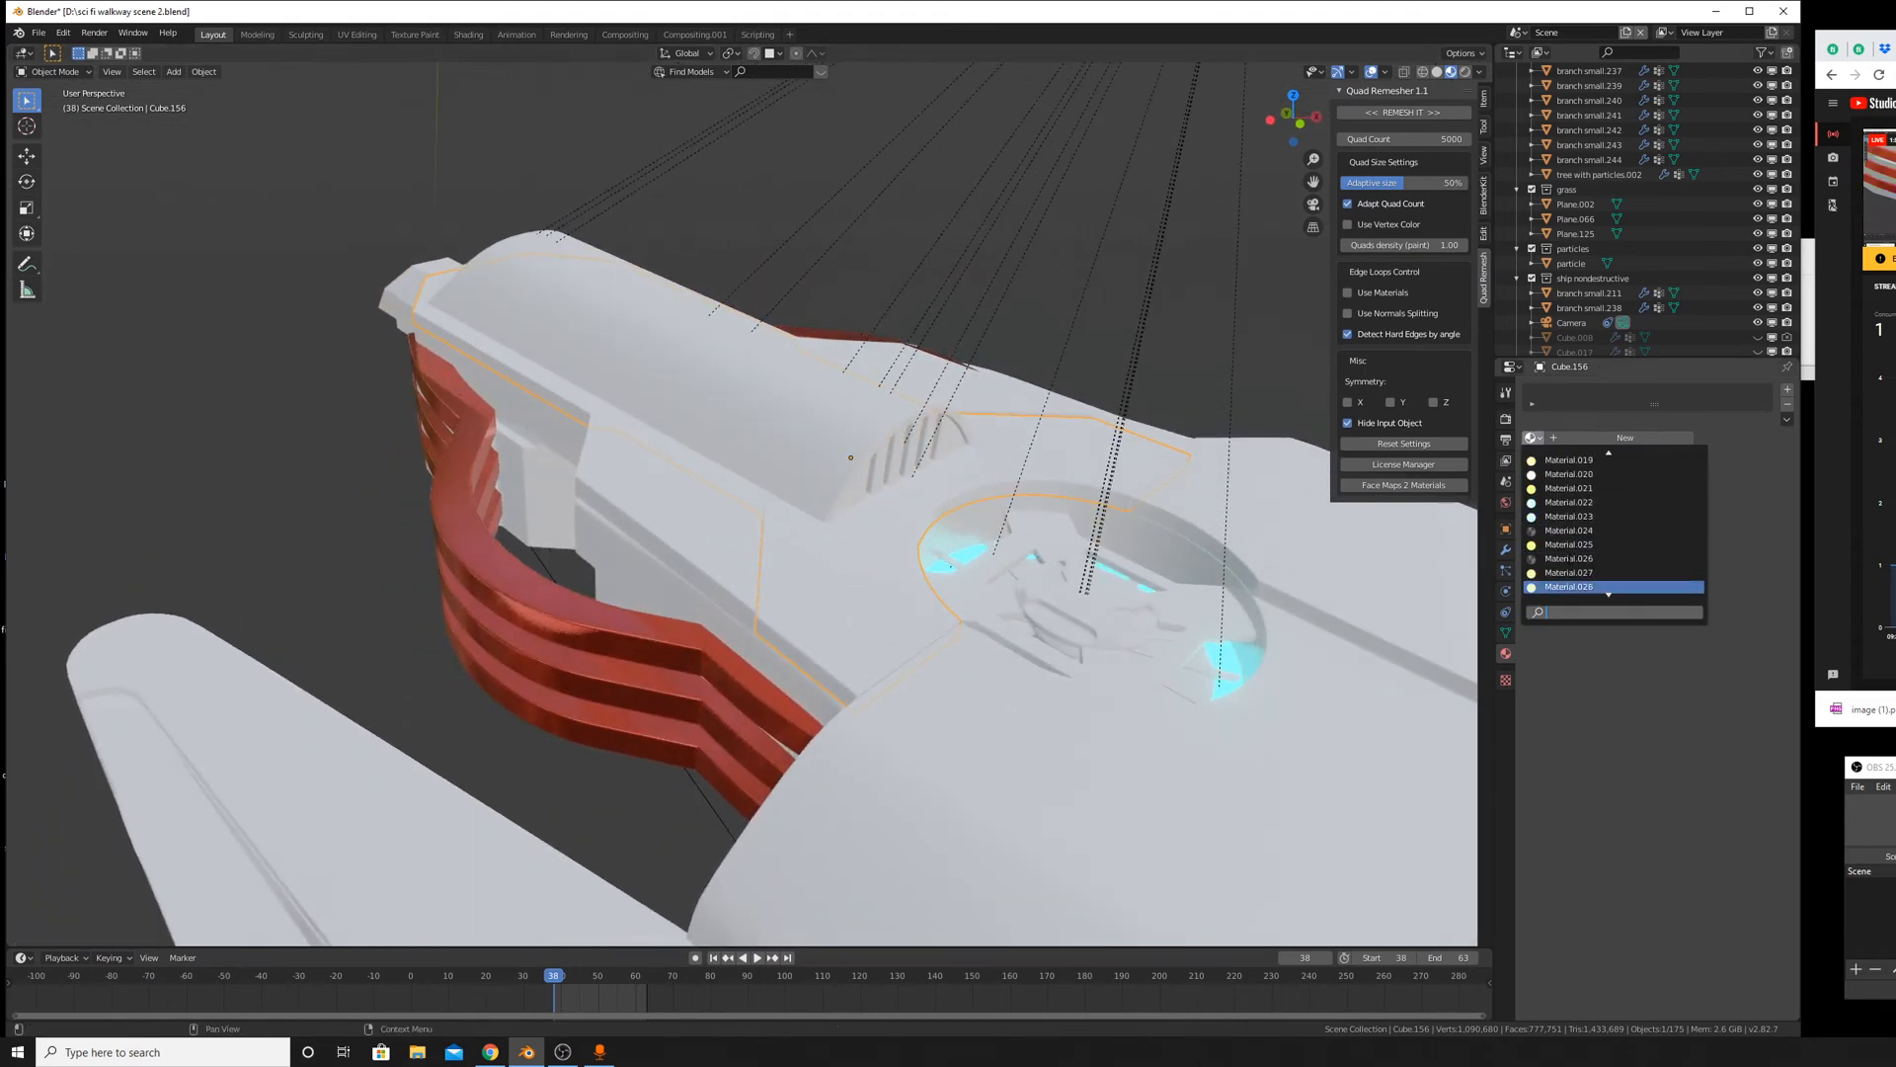
pyautogui.scroll(-6, 1585, 586)
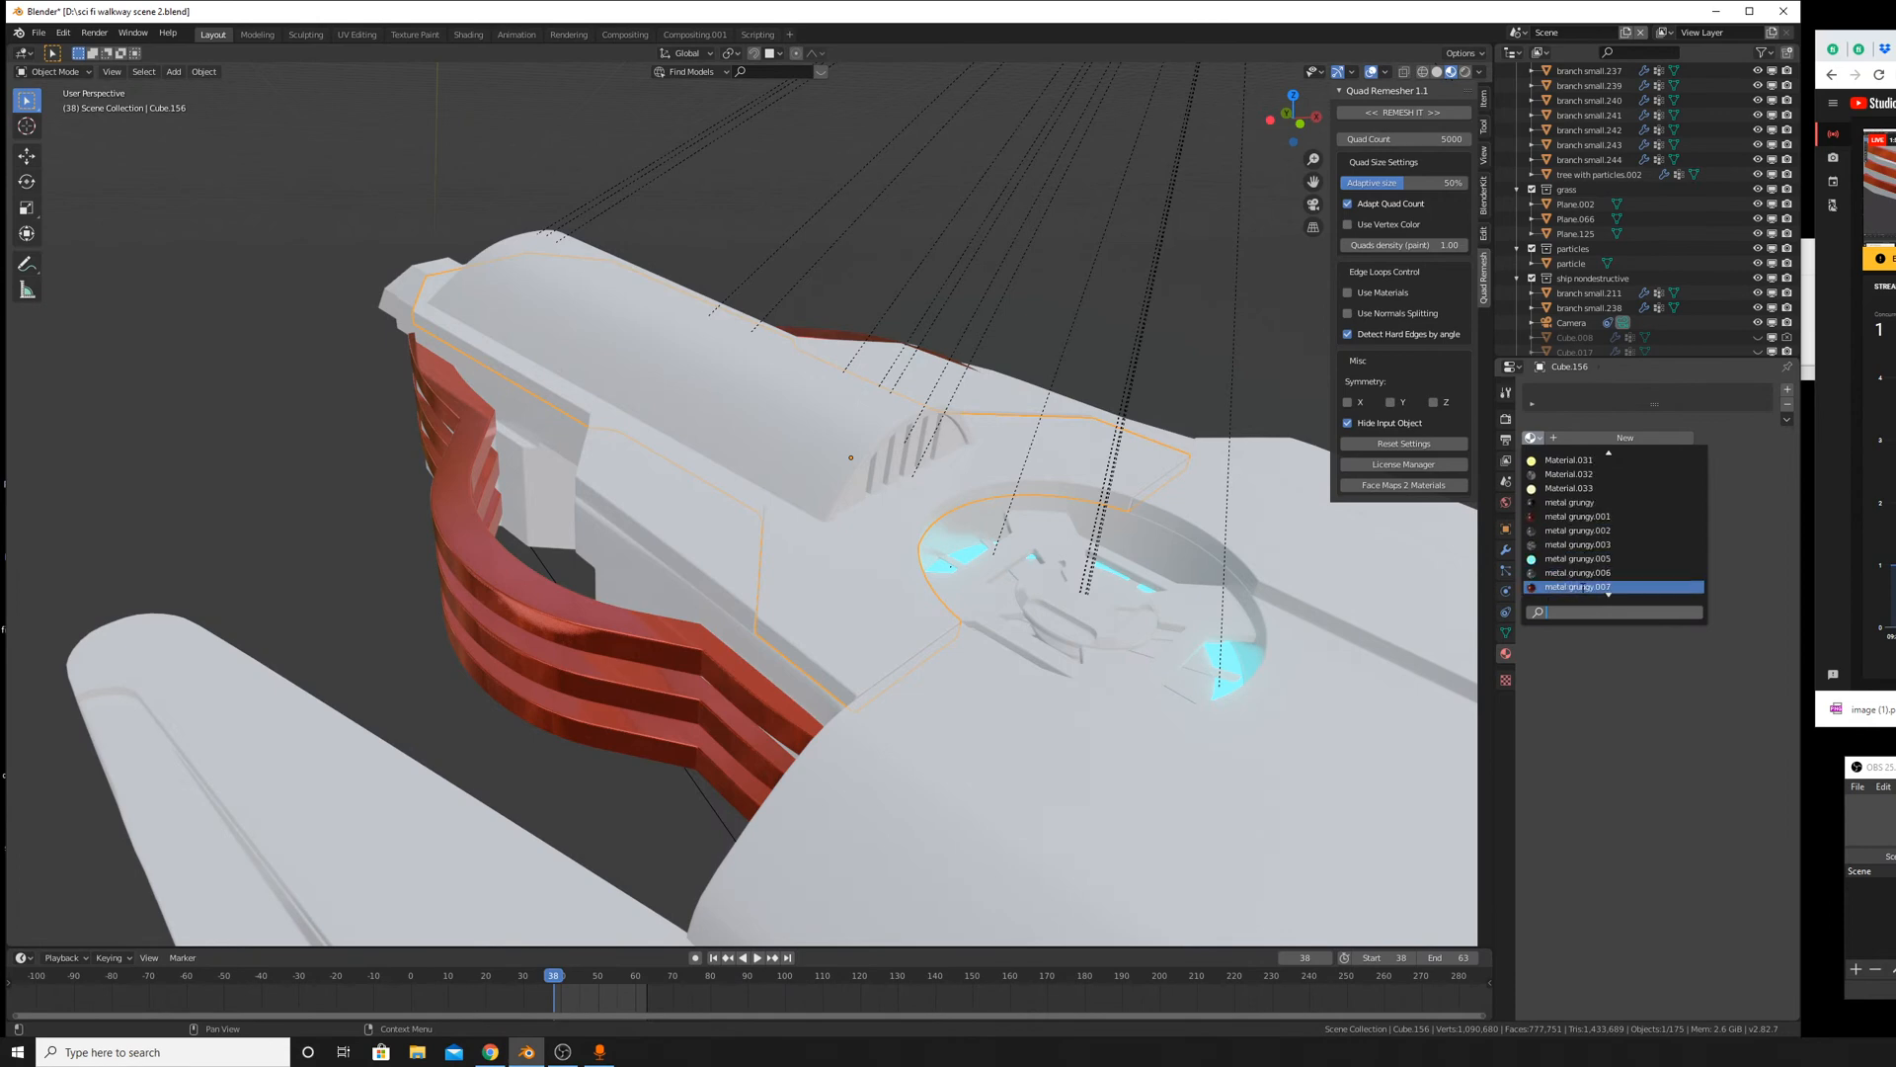
pyautogui.click(1584, 511)
# Replace the half-cylinder cover's material with the existing metal grungy material.
pyautogui.moveTo(770, 583); pyautogui.dragTo(1009, 555, button='middle')
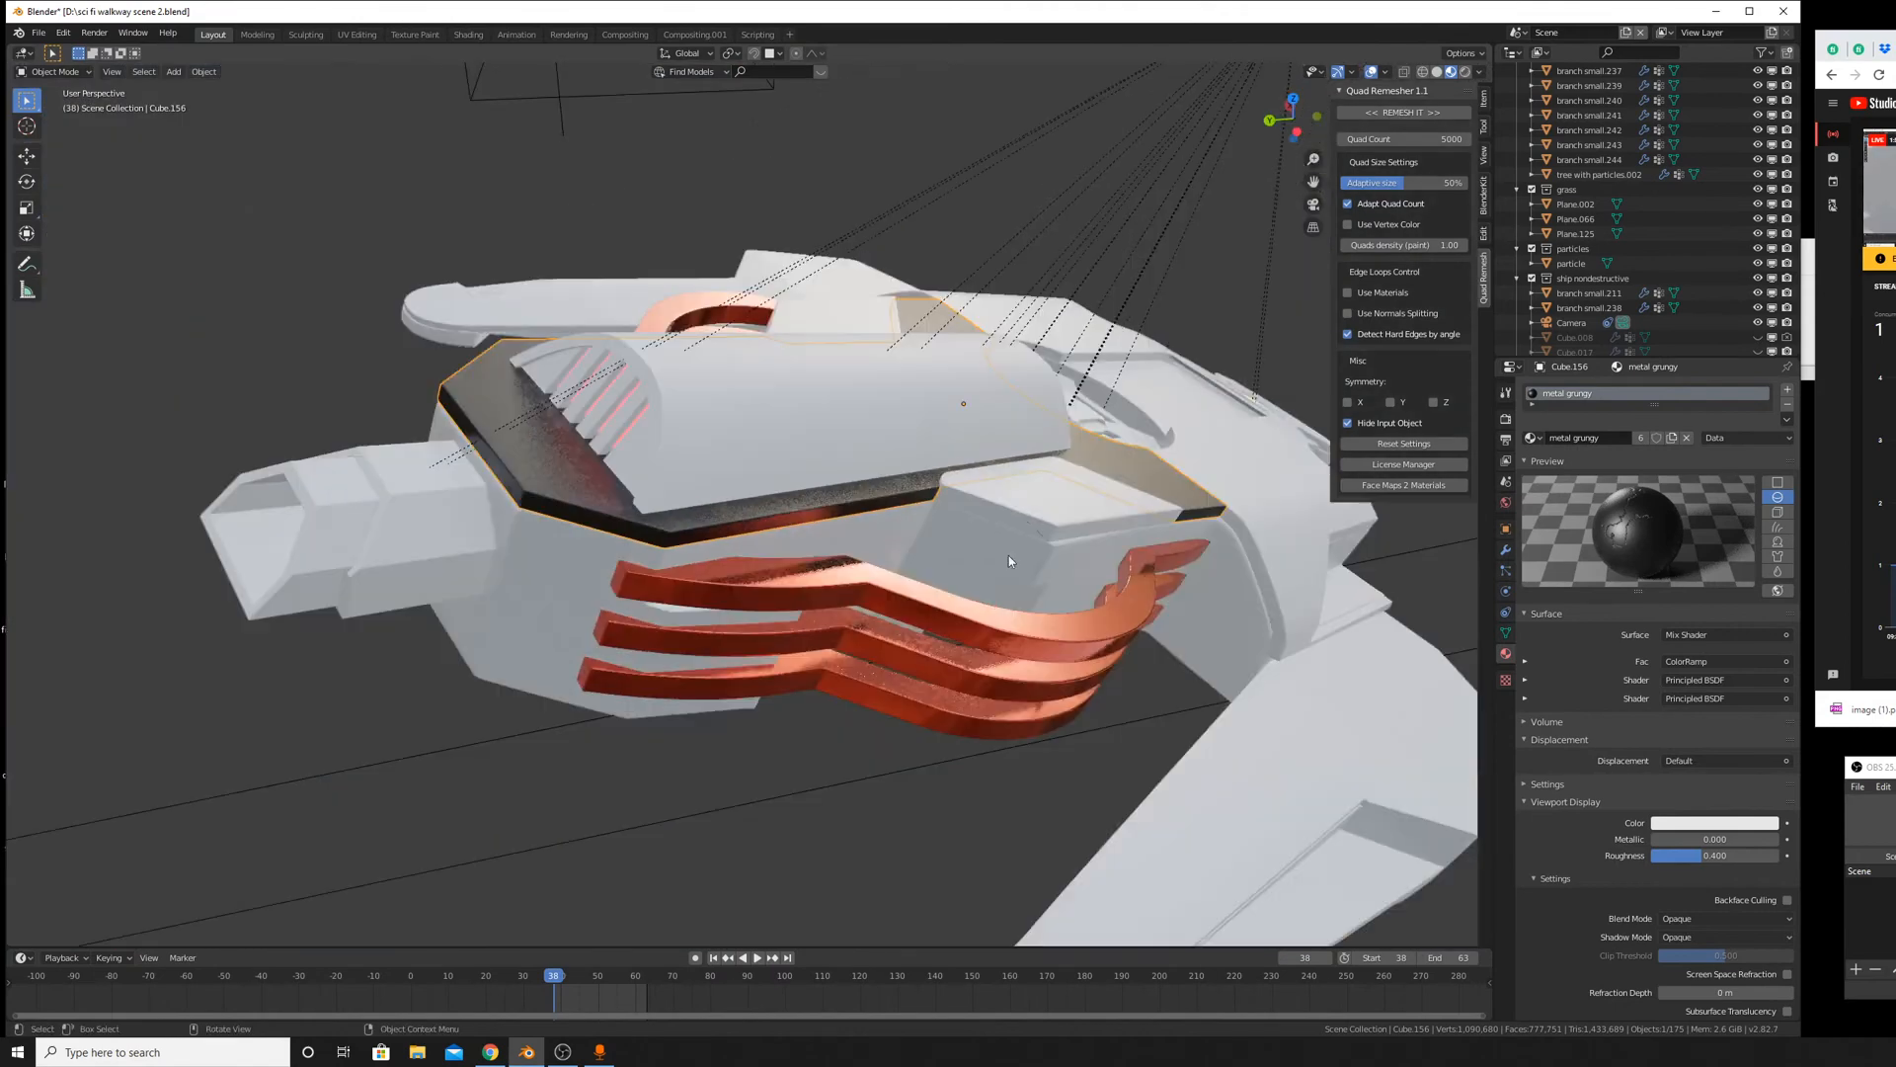
pyautogui.click(845, 431)
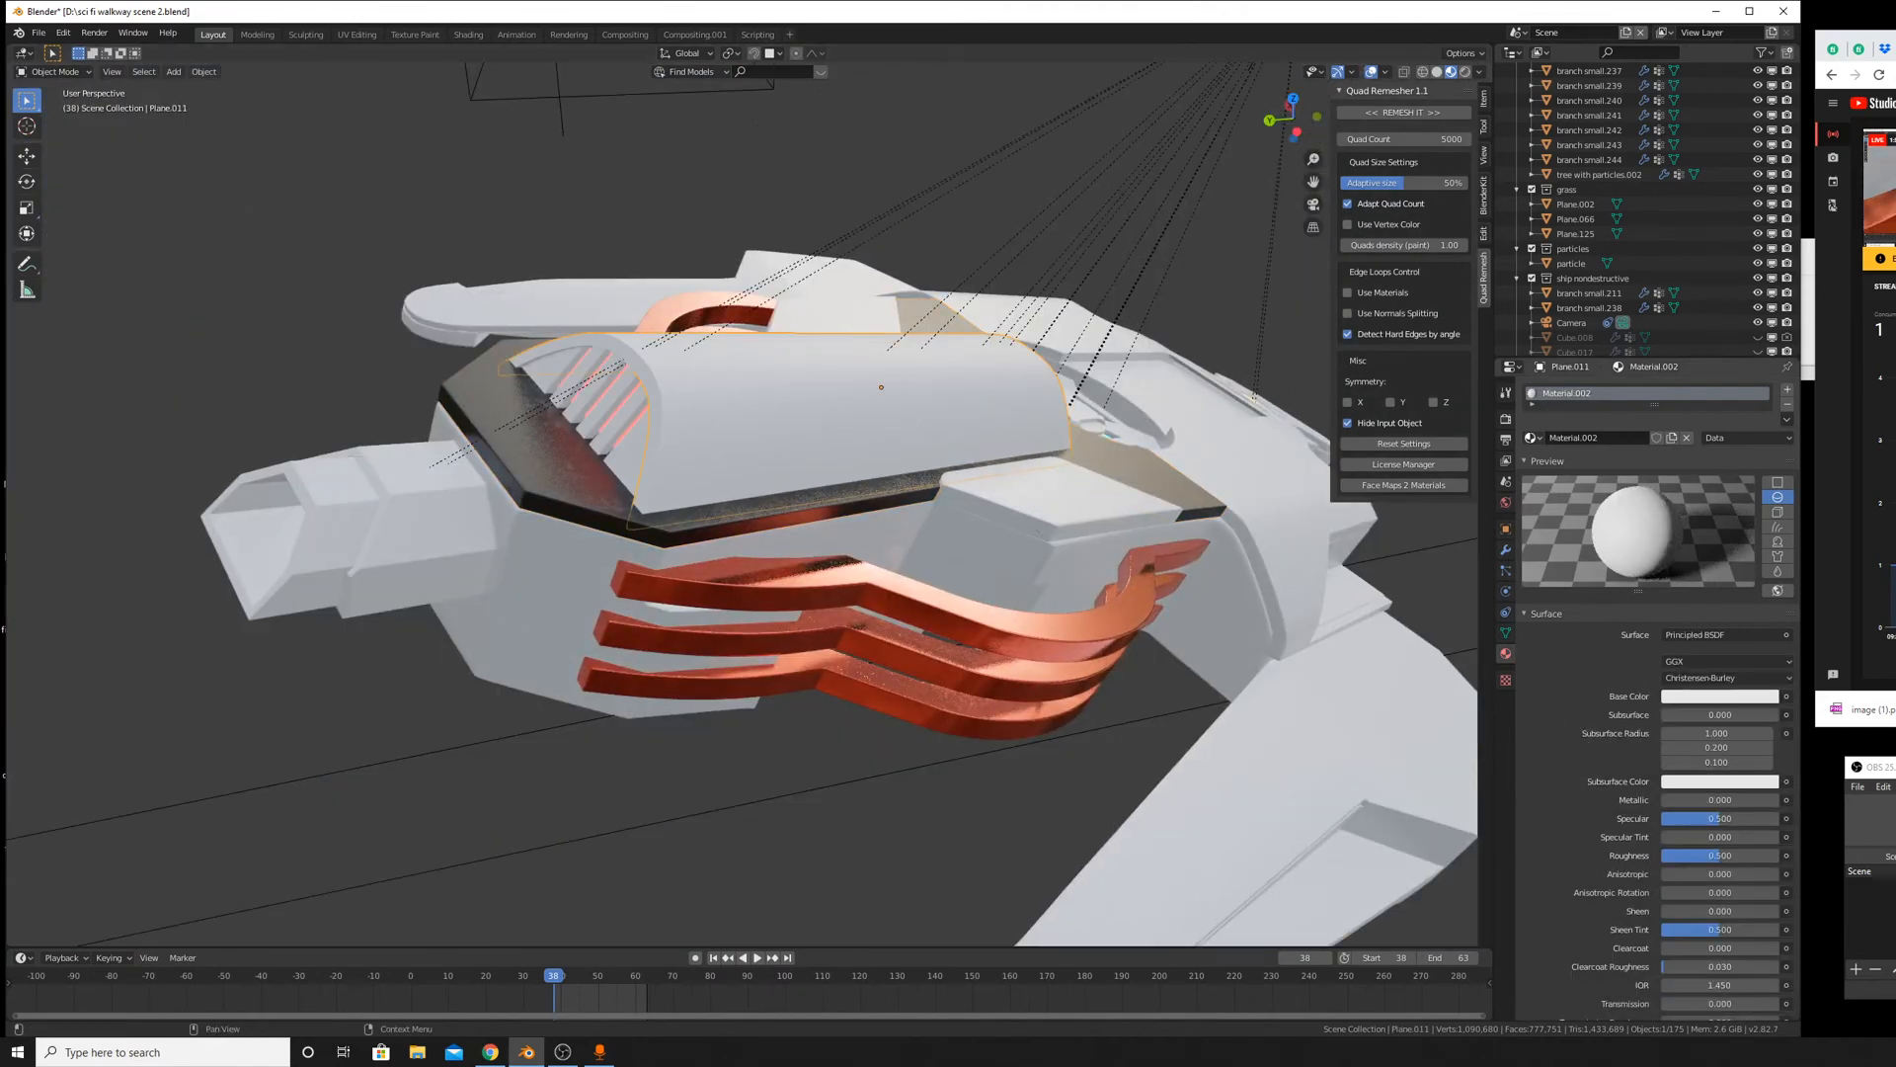
pyautogui.click(1531, 437)
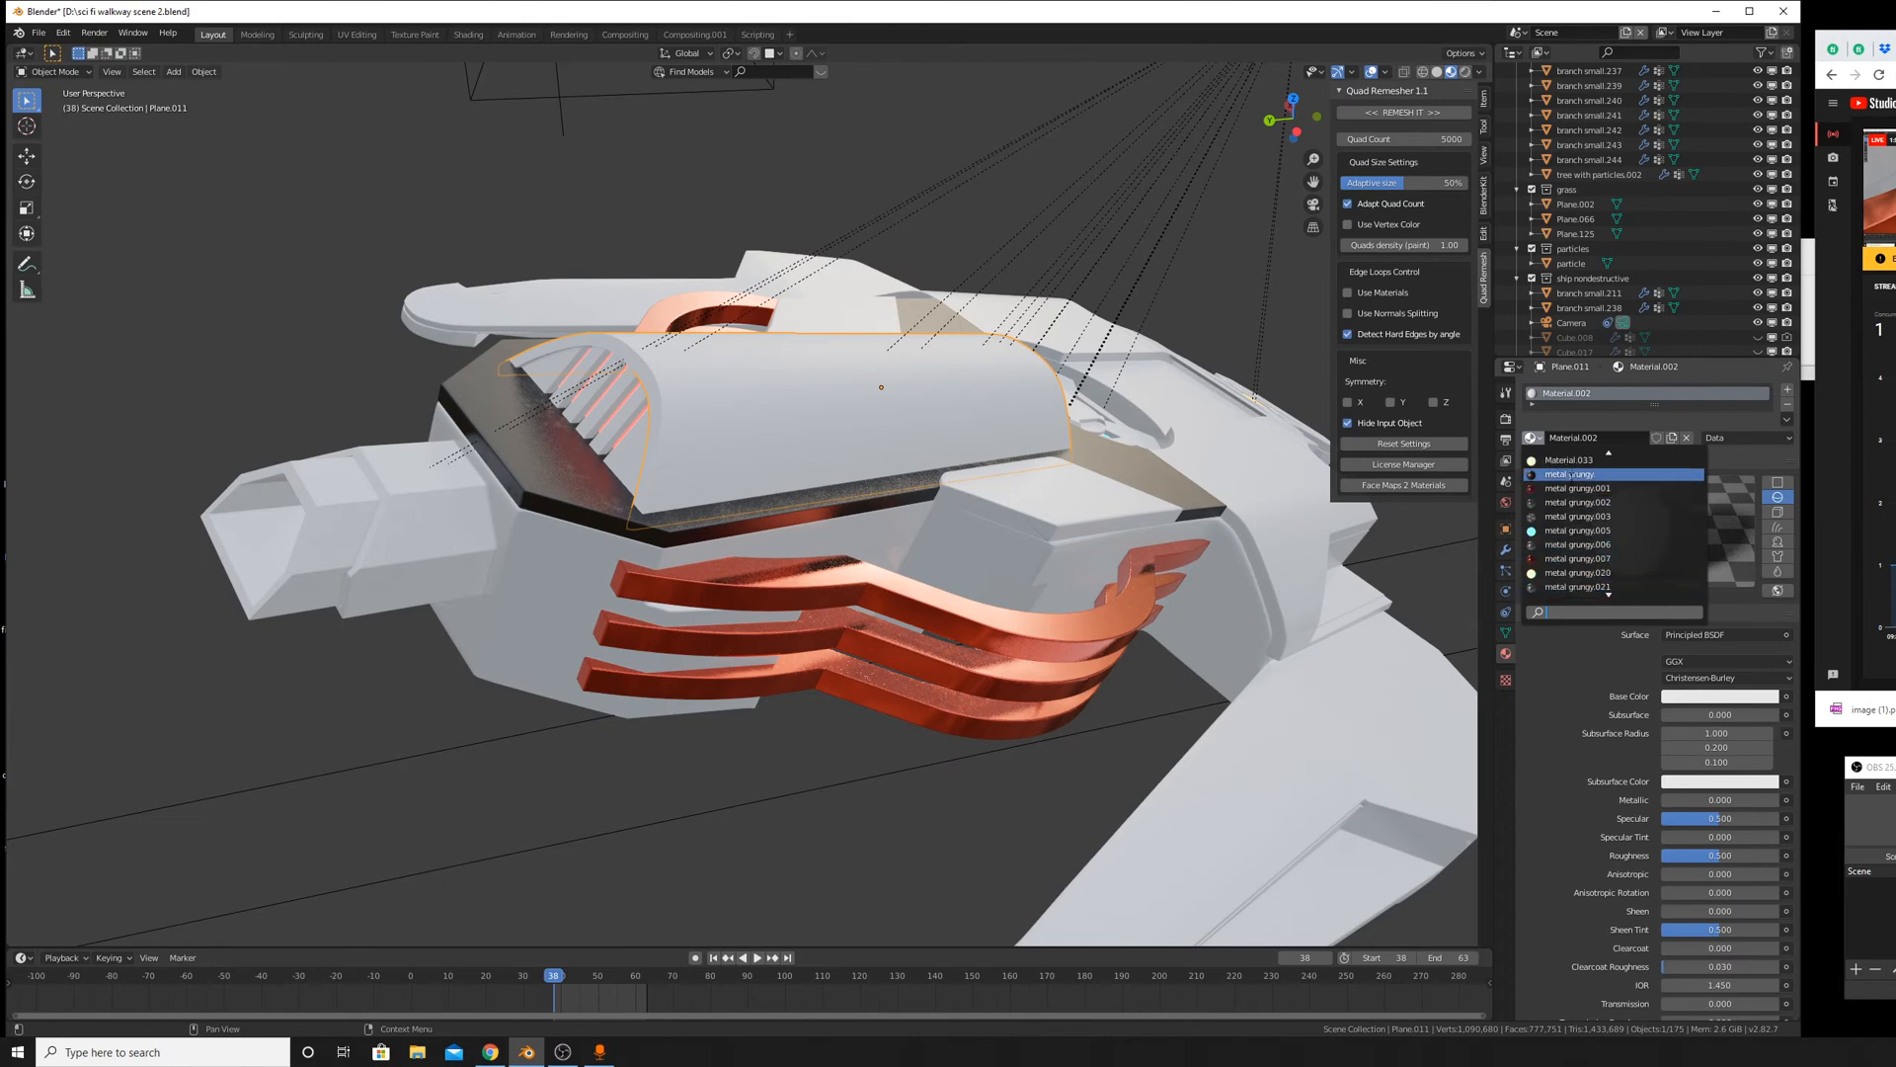
pyautogui.click(1572, 475)
# Assign the existing metal grungy material to the raised panels on both sides of the half-cylinder cover.
pyautogui.moveTo(814, 401); pyautogui.dragTo(929, 824, button='middle')
pyautogui.click(984, 791)
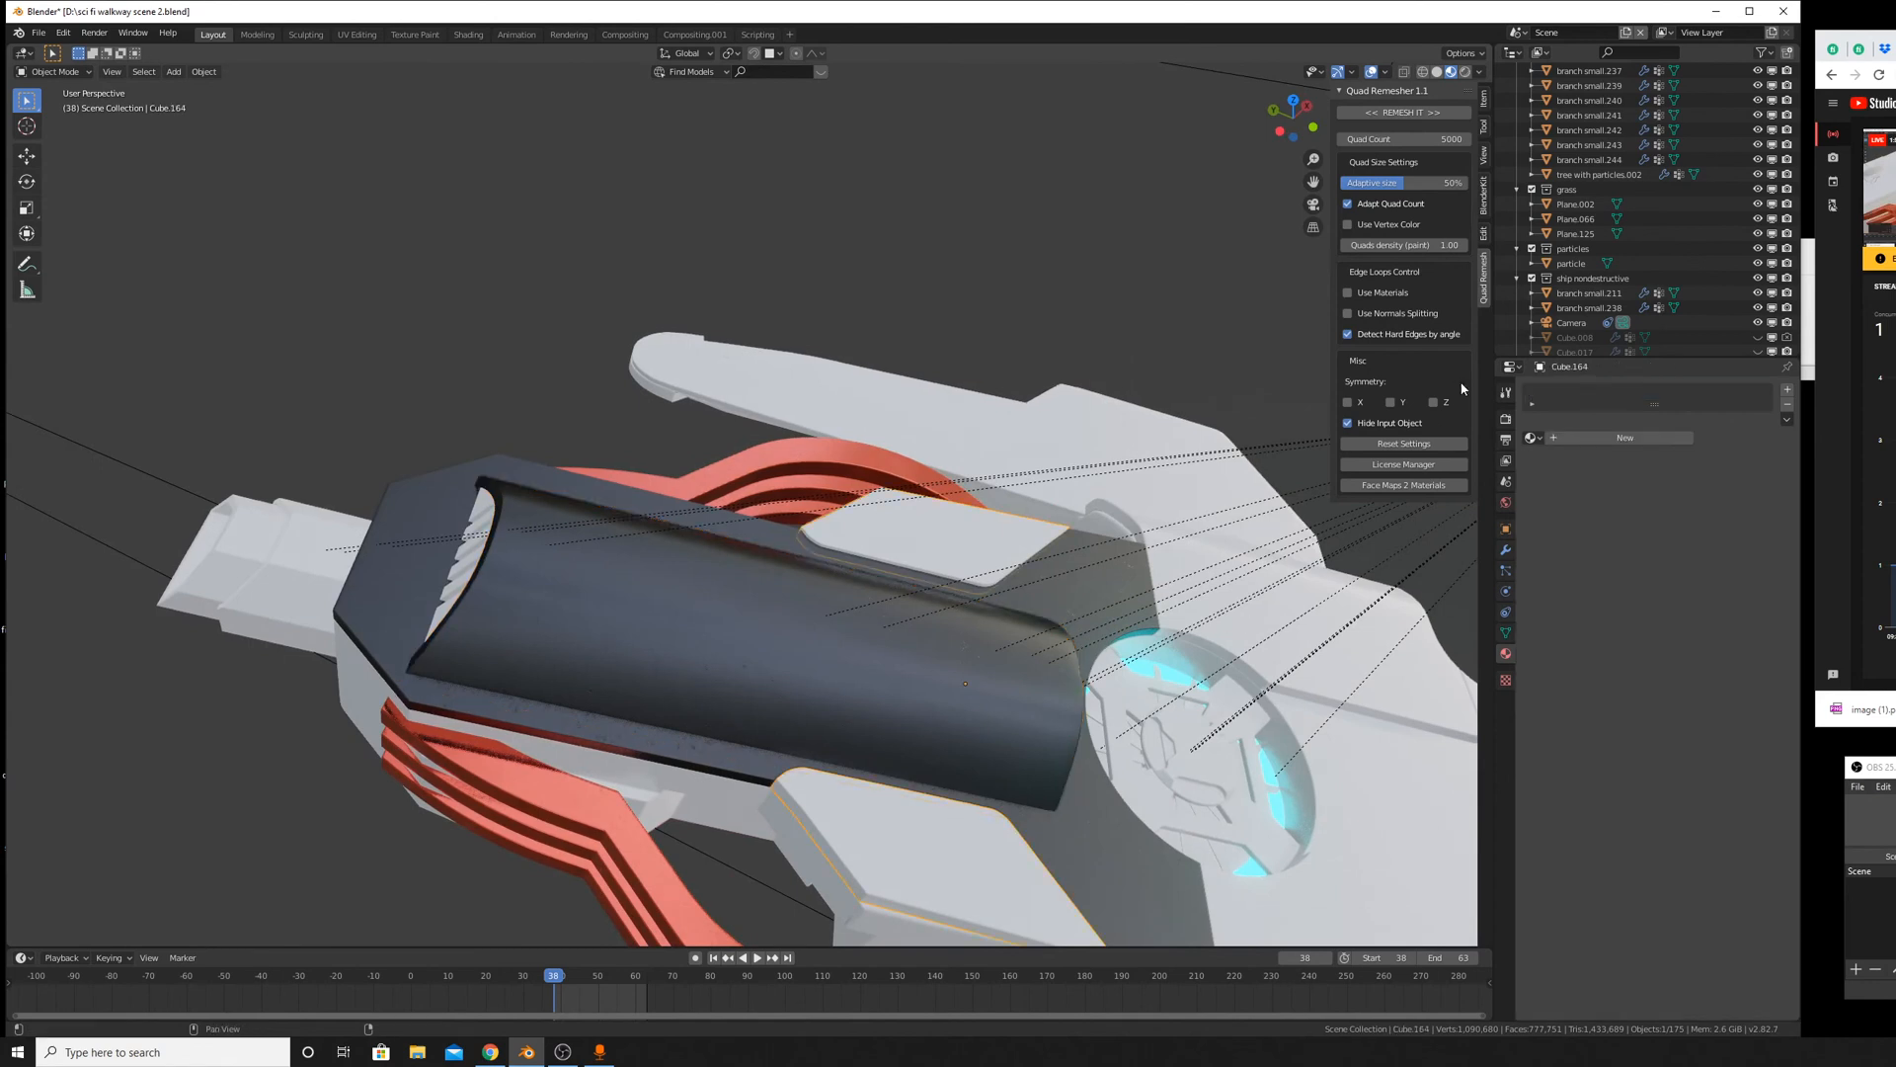
pyautogui.click(1531, 437)
pyautogui.scroll(-10, 1583, 586)
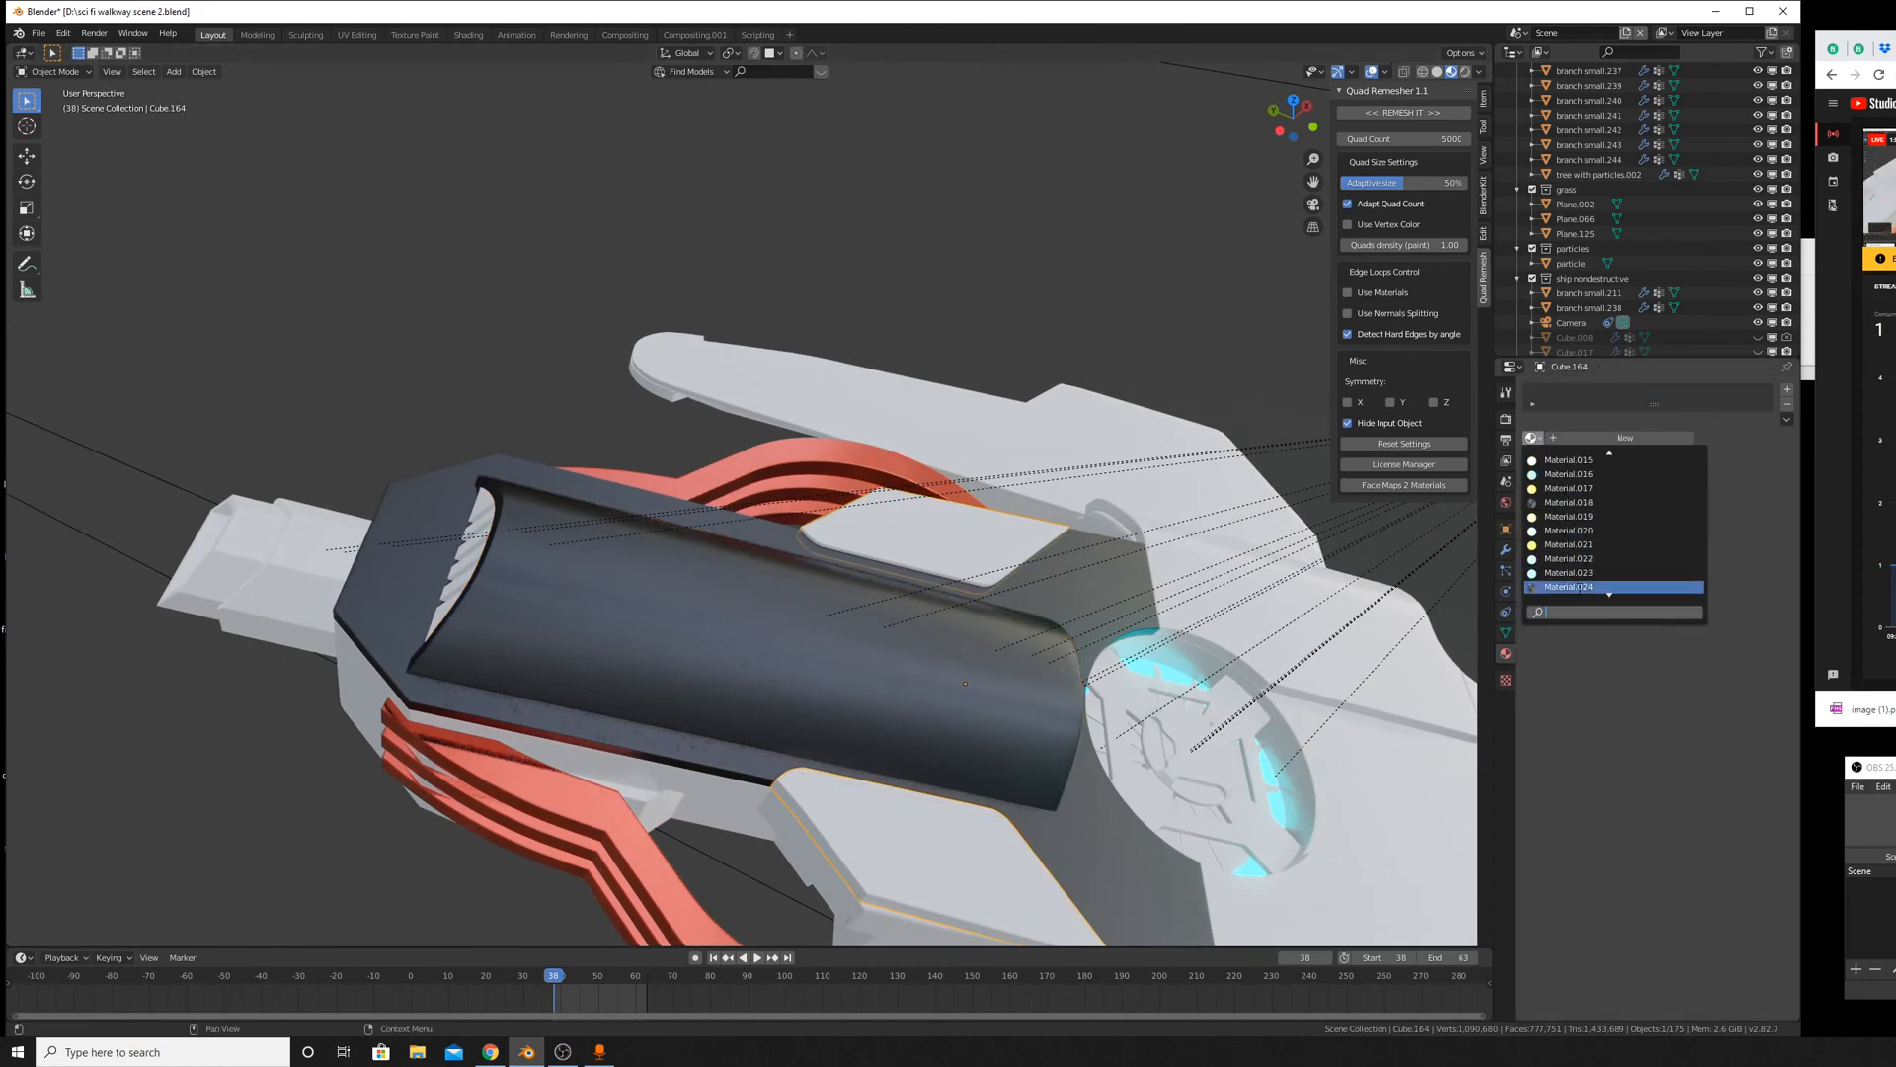
pyautogui.click(1571, 587)
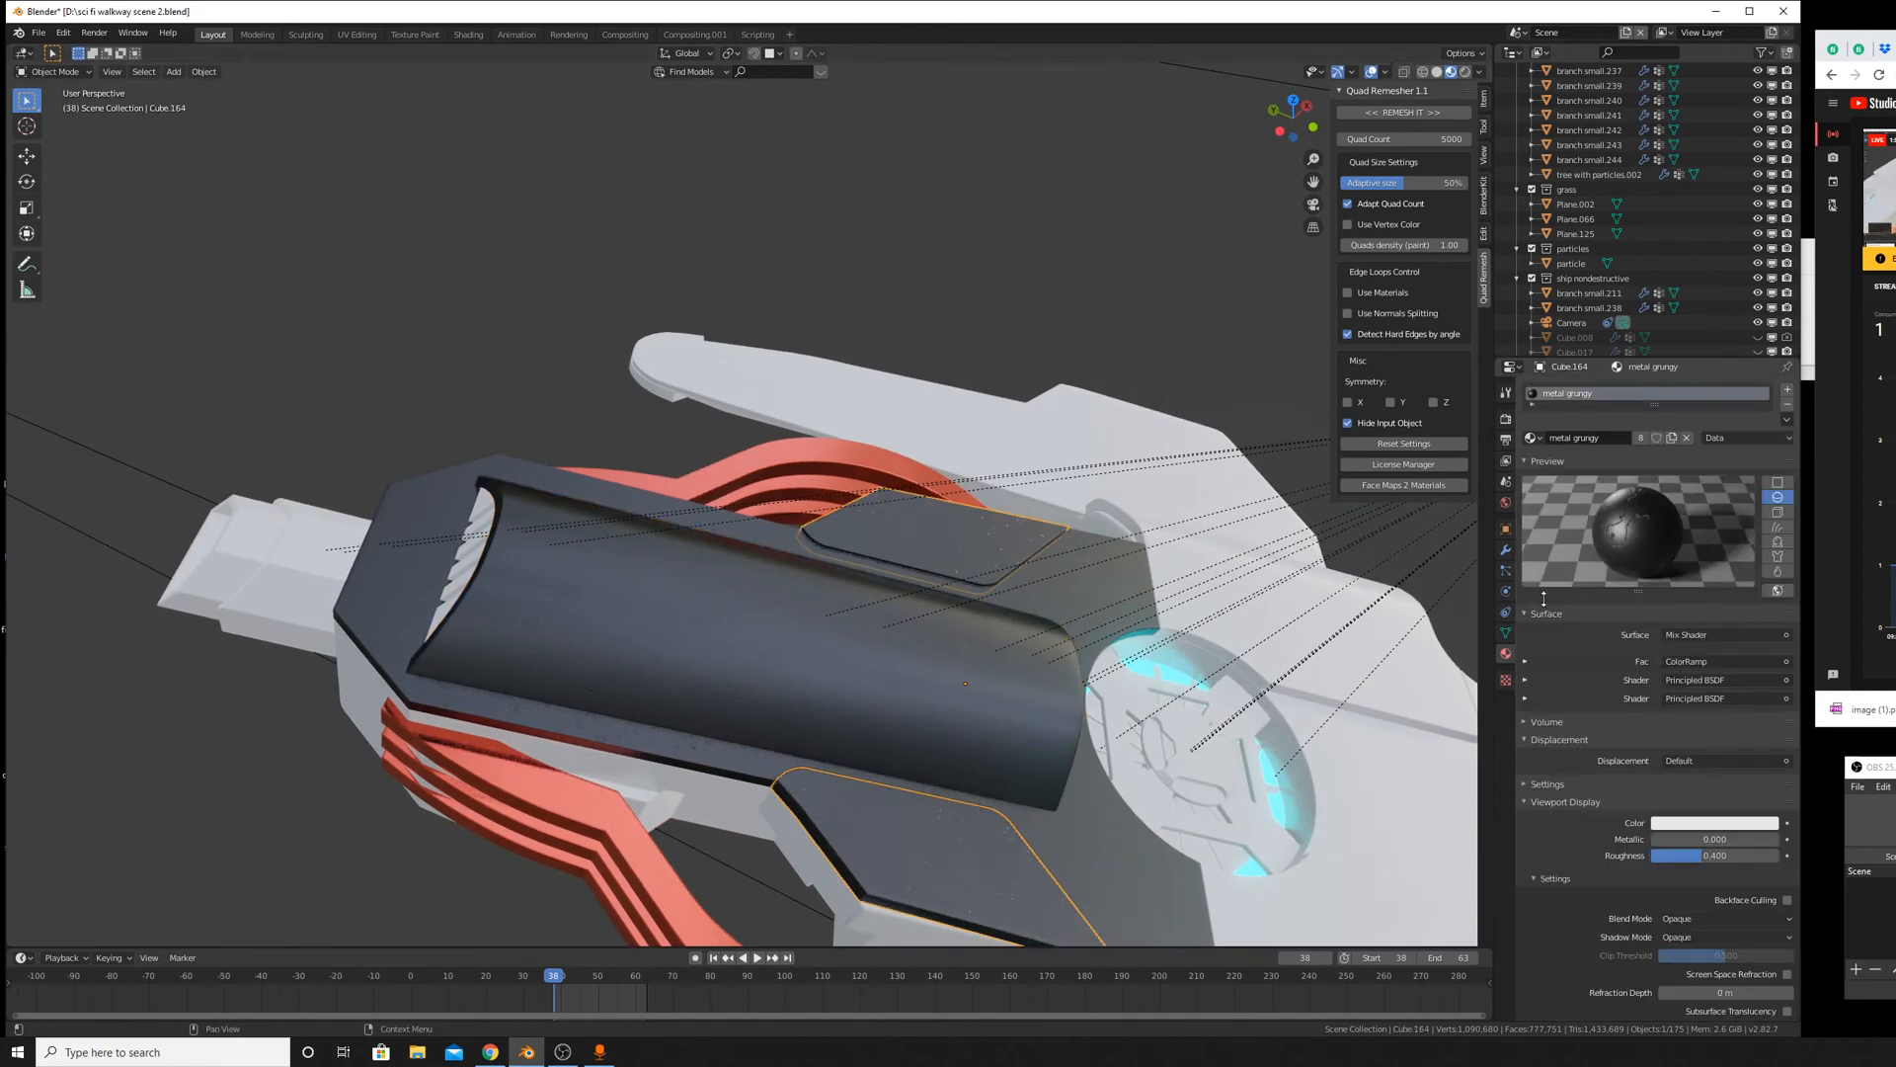
# Assign the existing metal grungy material to the curved hull panels flanking the ship's central strip.
pyautogui.moveTo(1018, 755); pyautogui.dragTo(928, 720, button='middle')
pyautogui.click(974, 781)
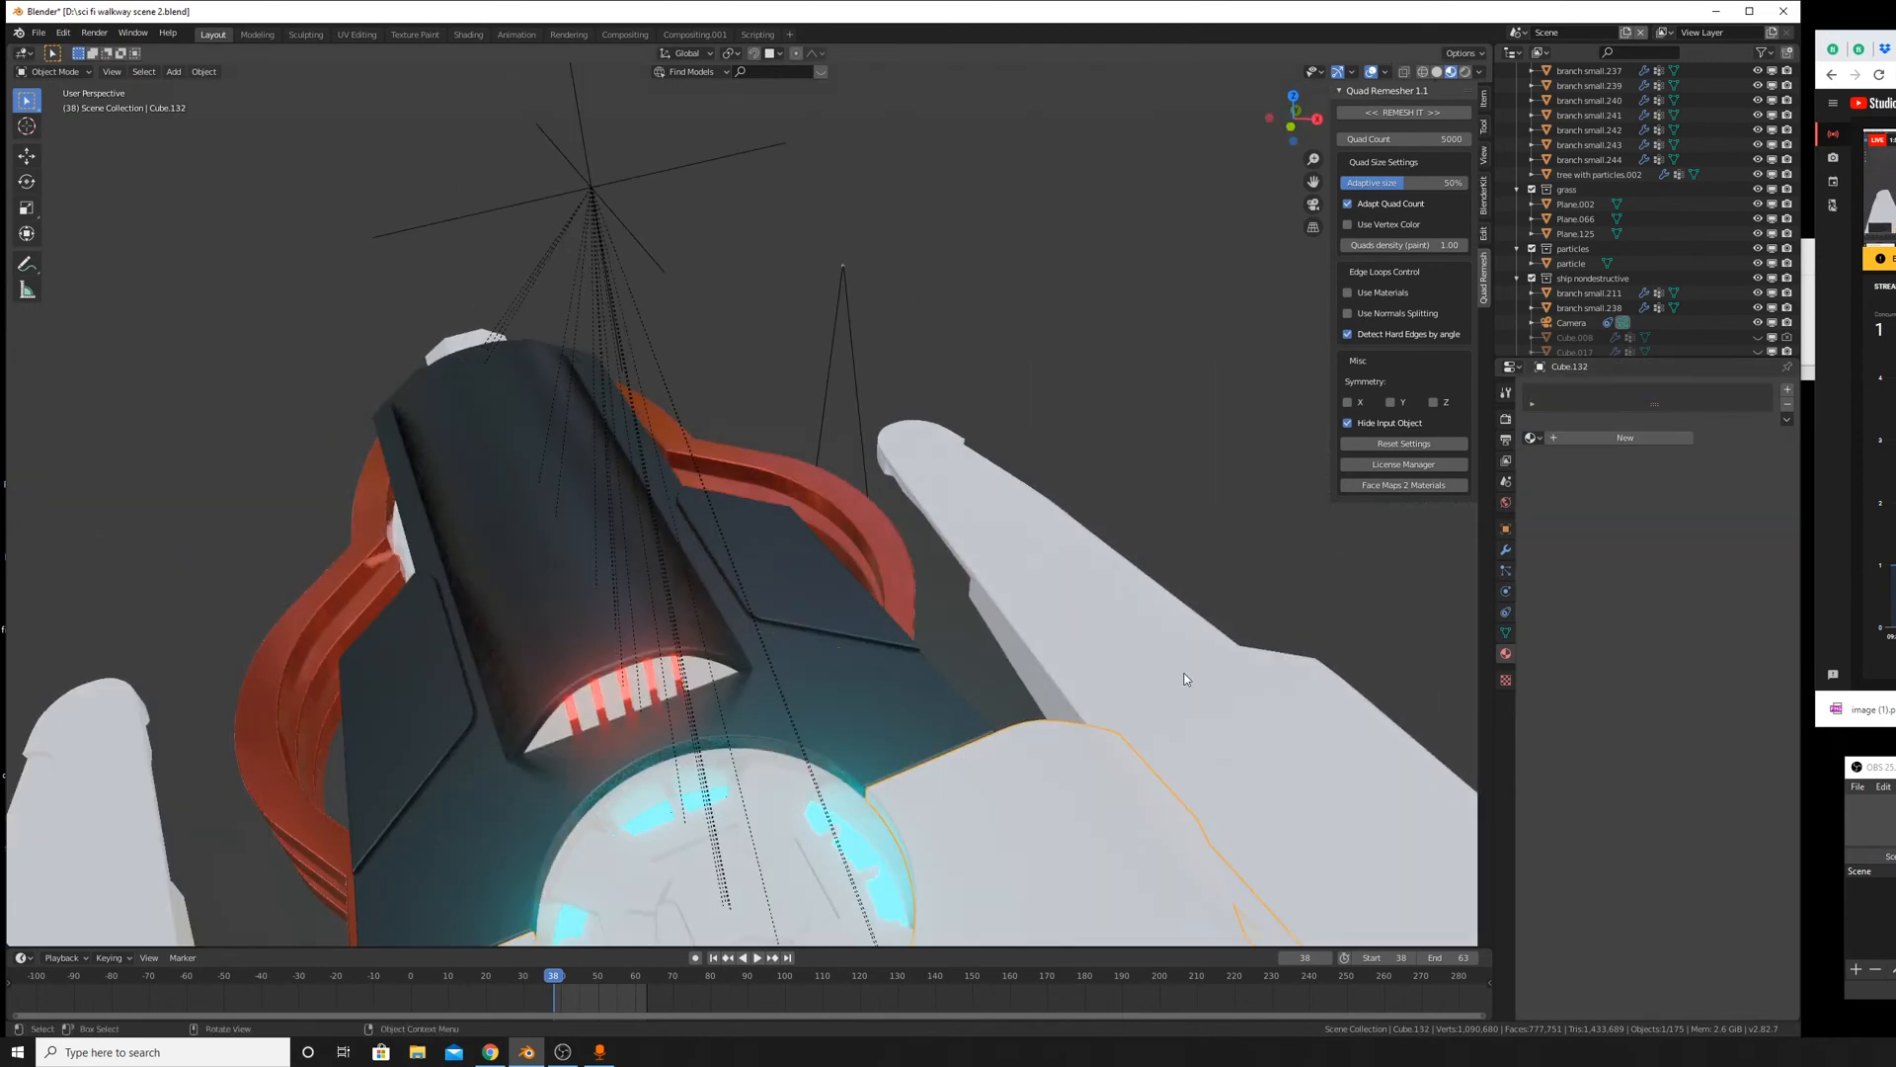
pyautogui.click(1532, 437)
pyautogui.scroll(-8, 1570, 586)
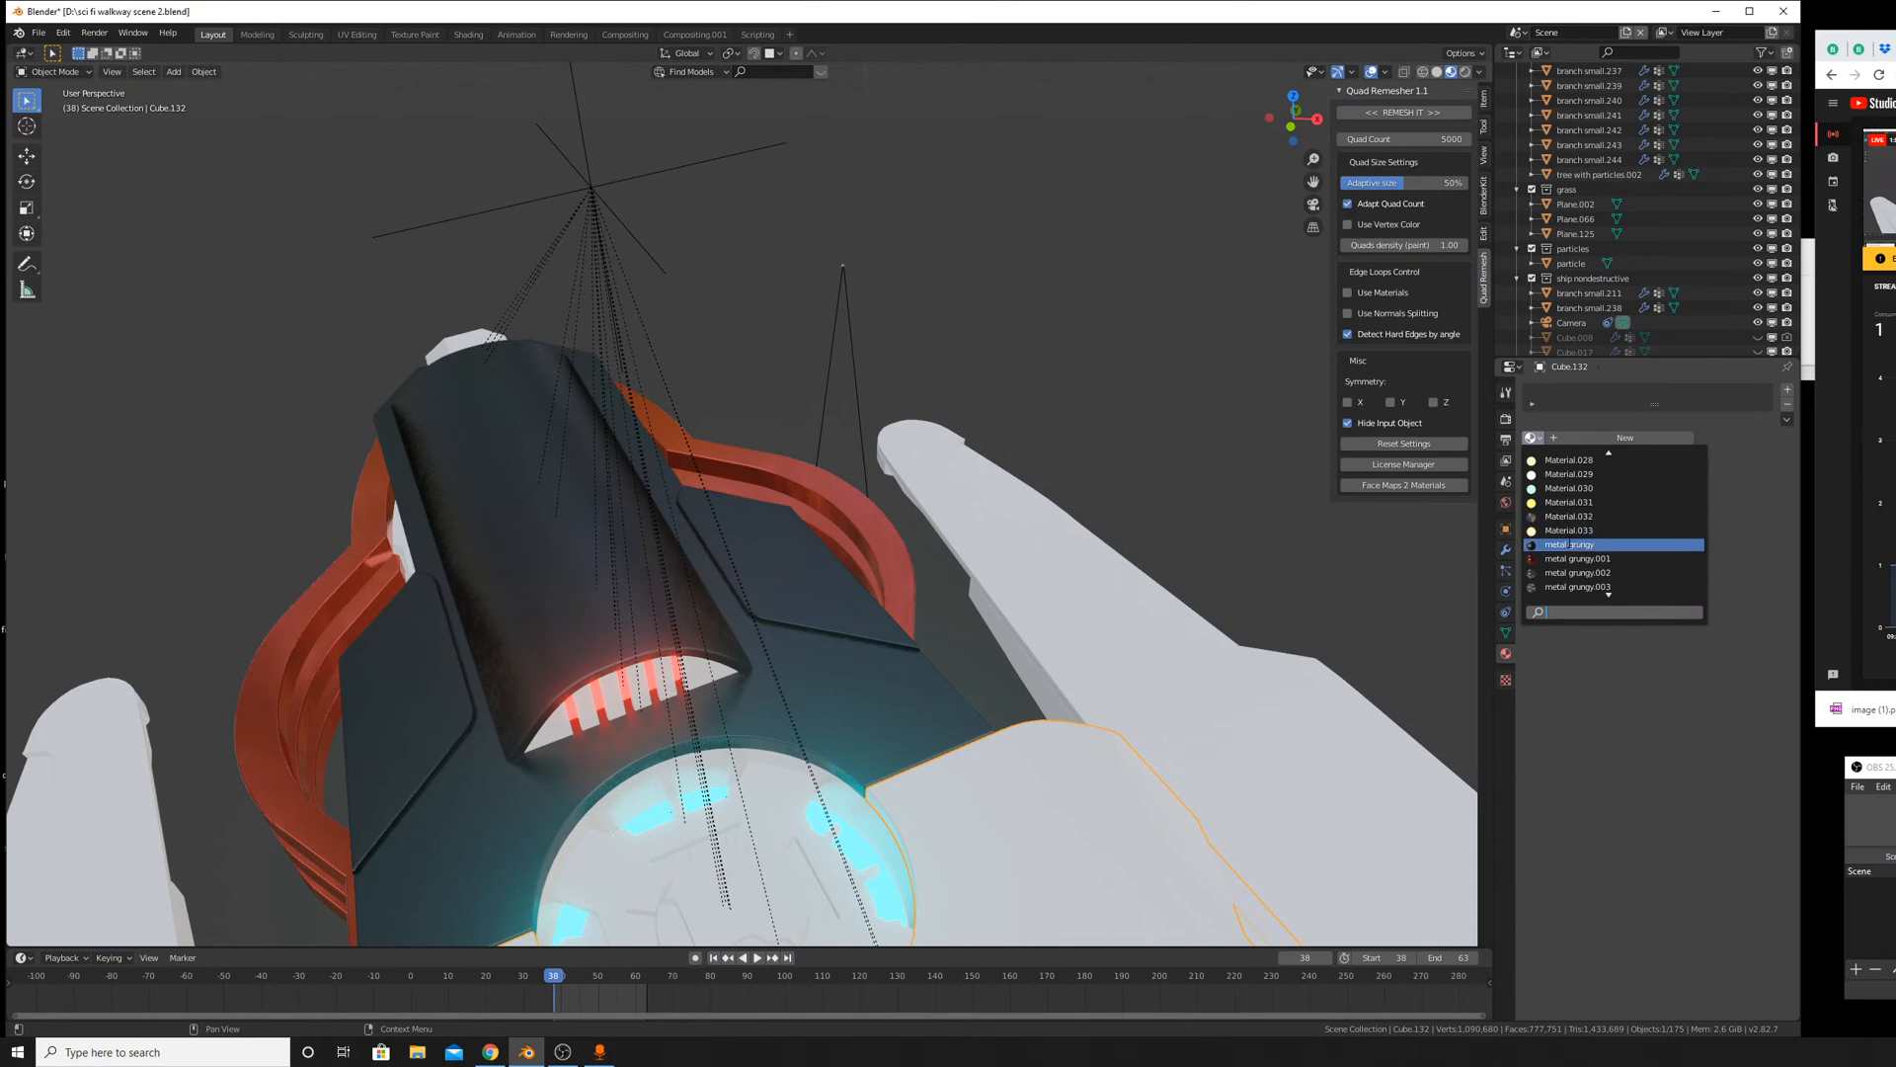
pyautogui.click(1570, 545)
# Select the cut-out frame plate on the ship's nose and assign it the existing metal grungy.001 material.
pyautogui.moveTo(987, 707); pyautogui.dragTo(715, 566, button='middle')
pyautogui.click(642, 595)
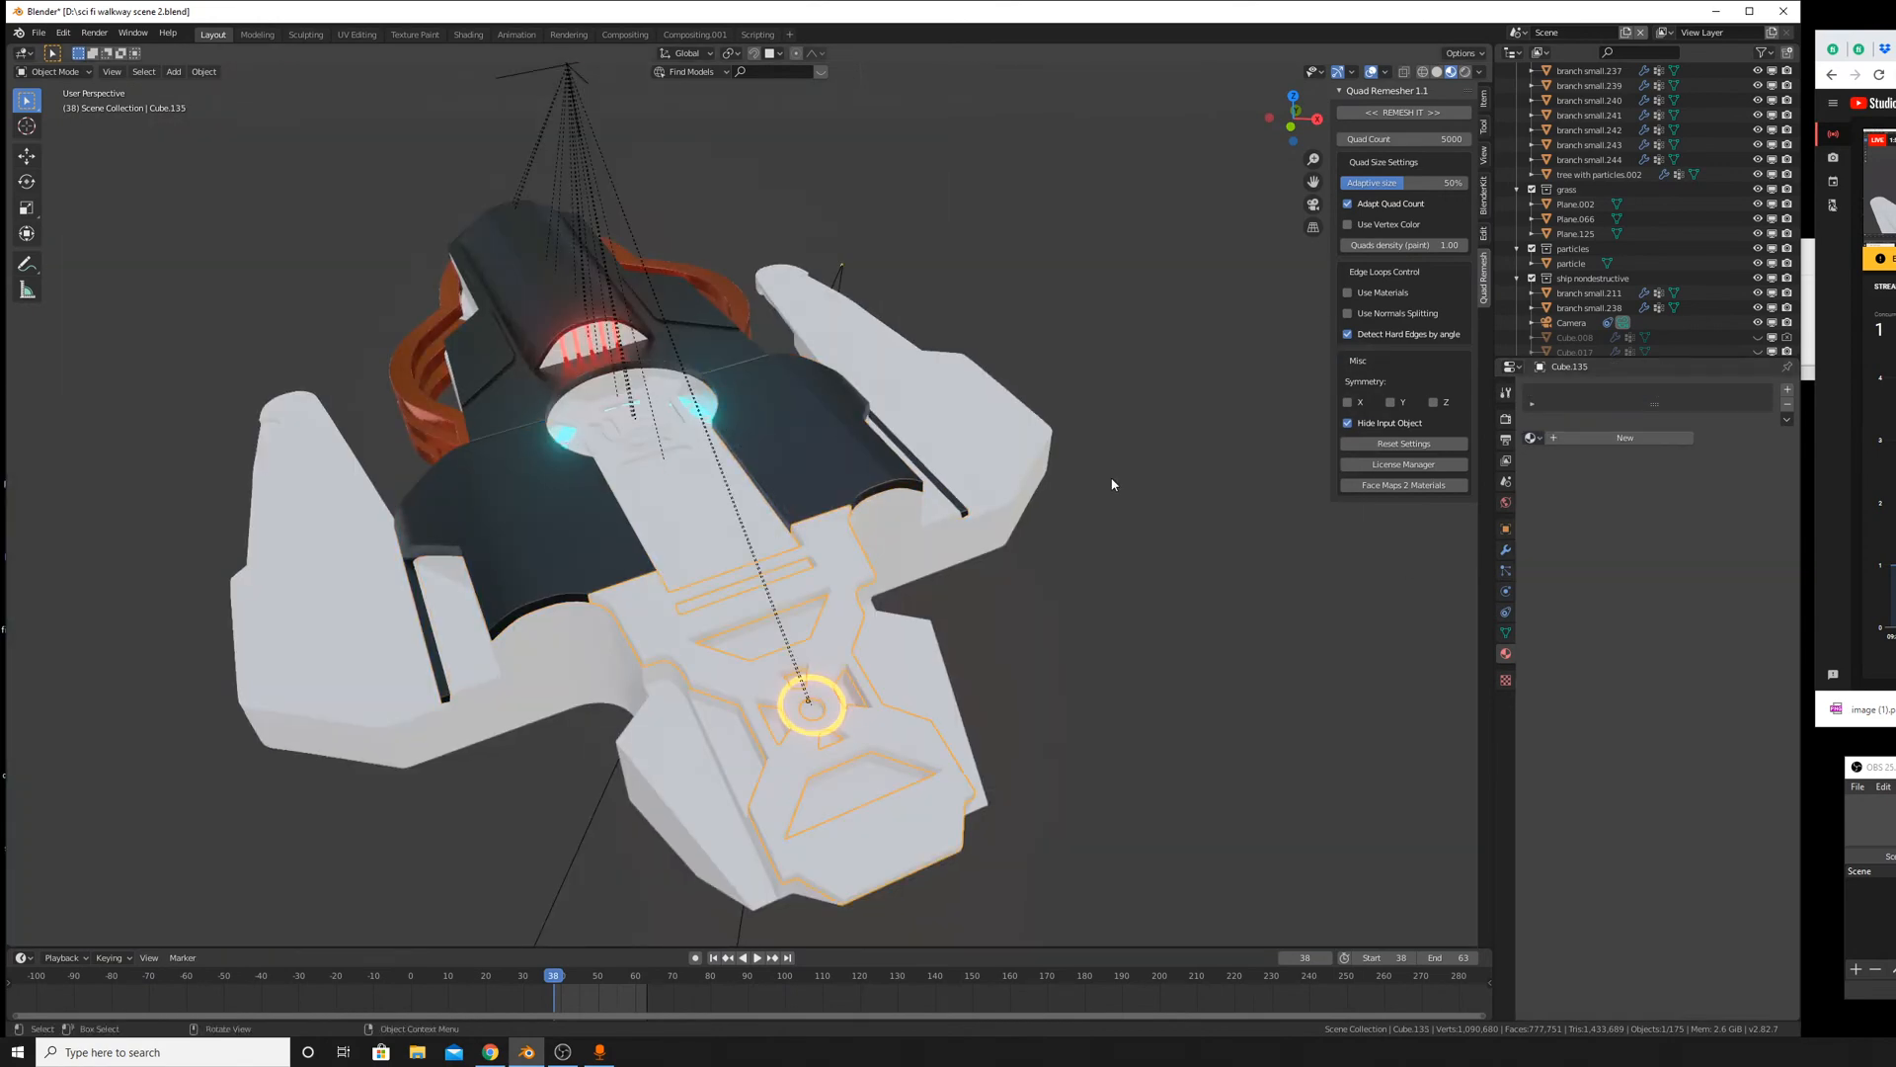
pyautogui.click(1531, 438)
pyautogui.scroll(-12, 1583, 559)
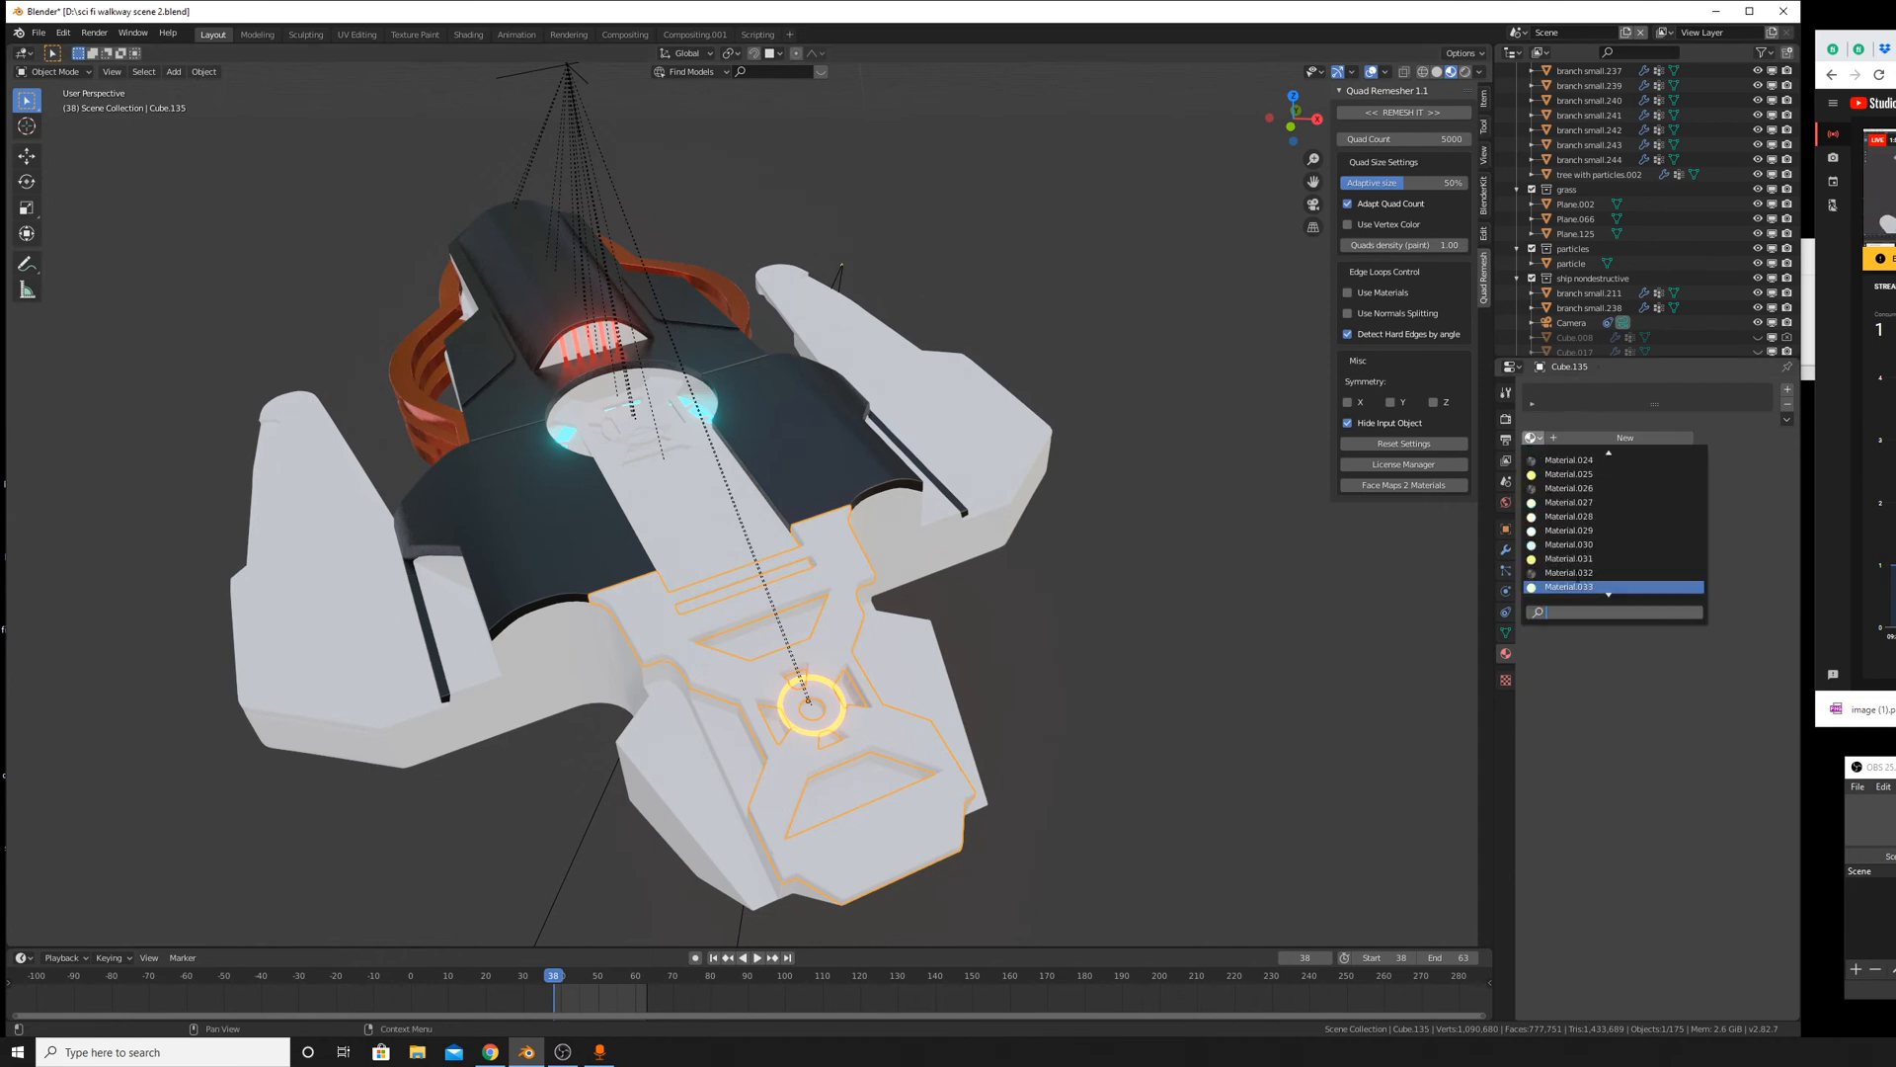
pyautogui.scroll(-10, 1580, 587)
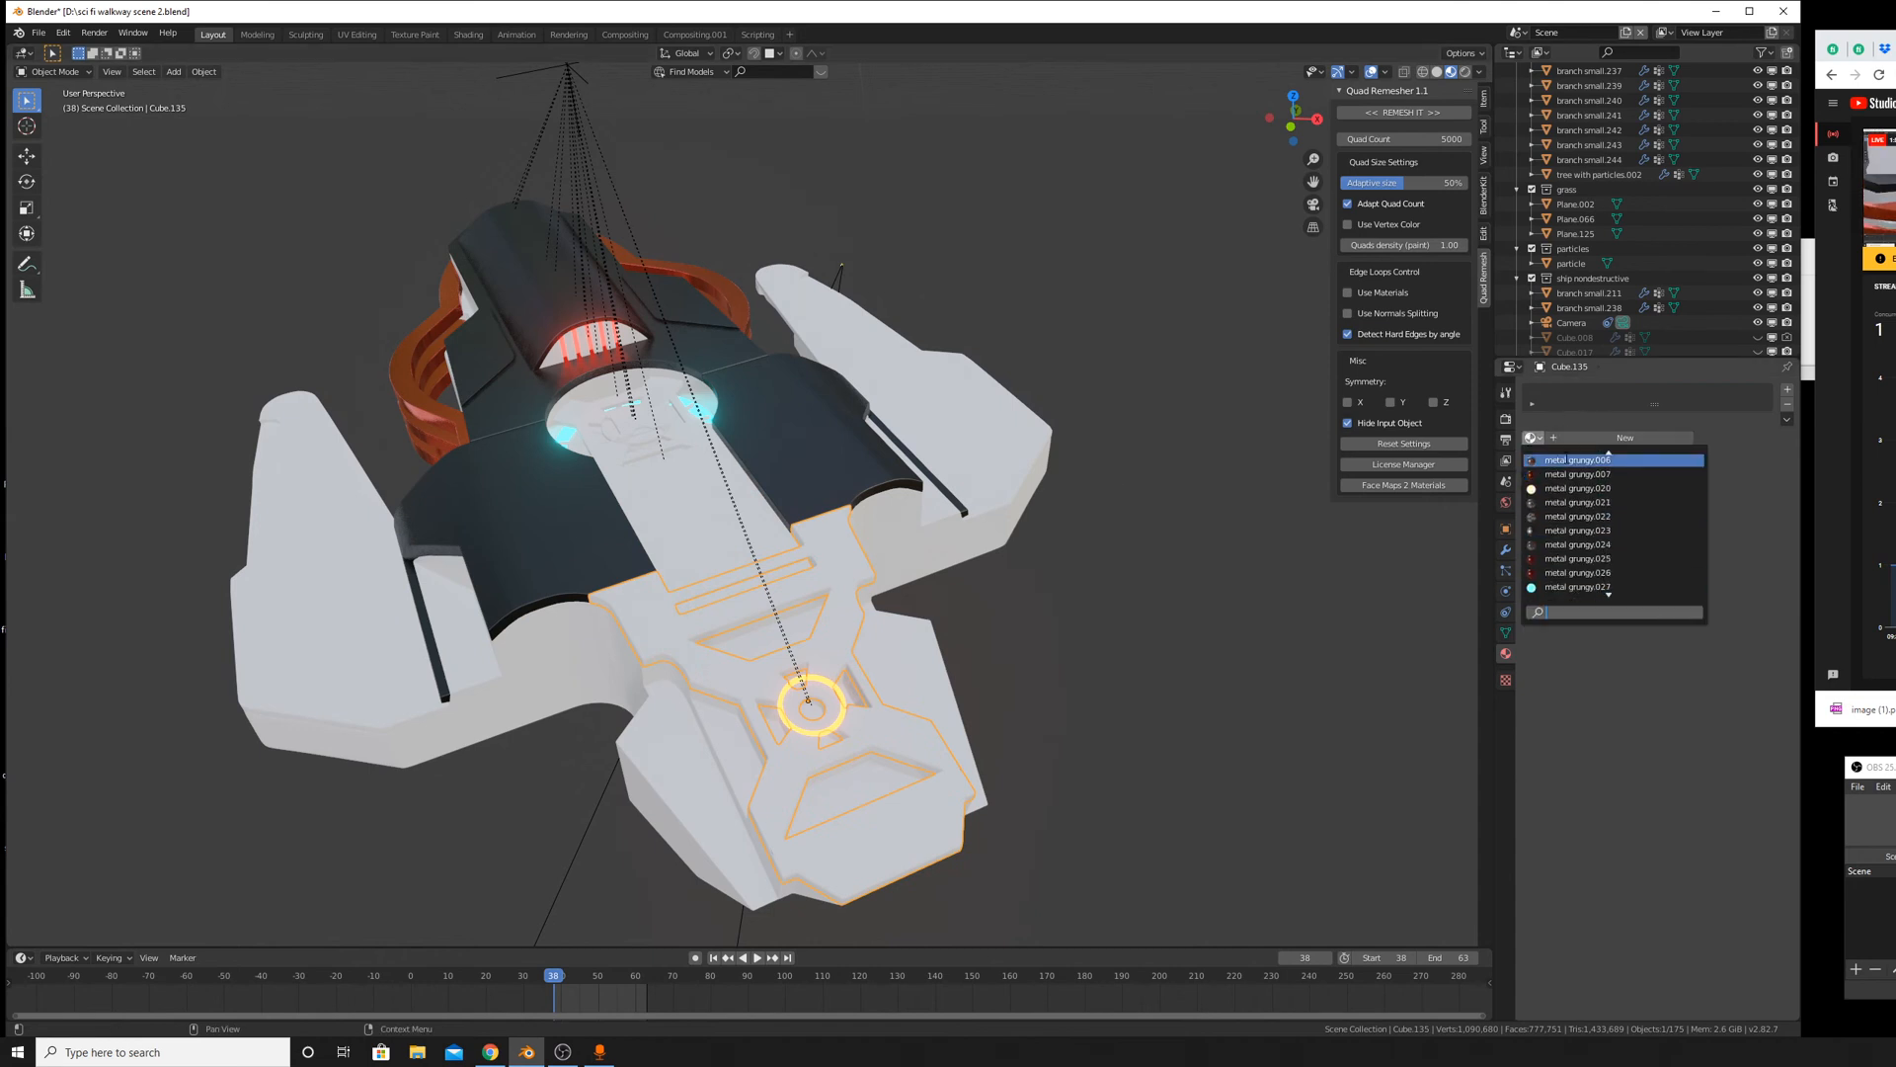
pyautogui.scroll(6, 1570, 474)
pyautogui.click(1578, 488)
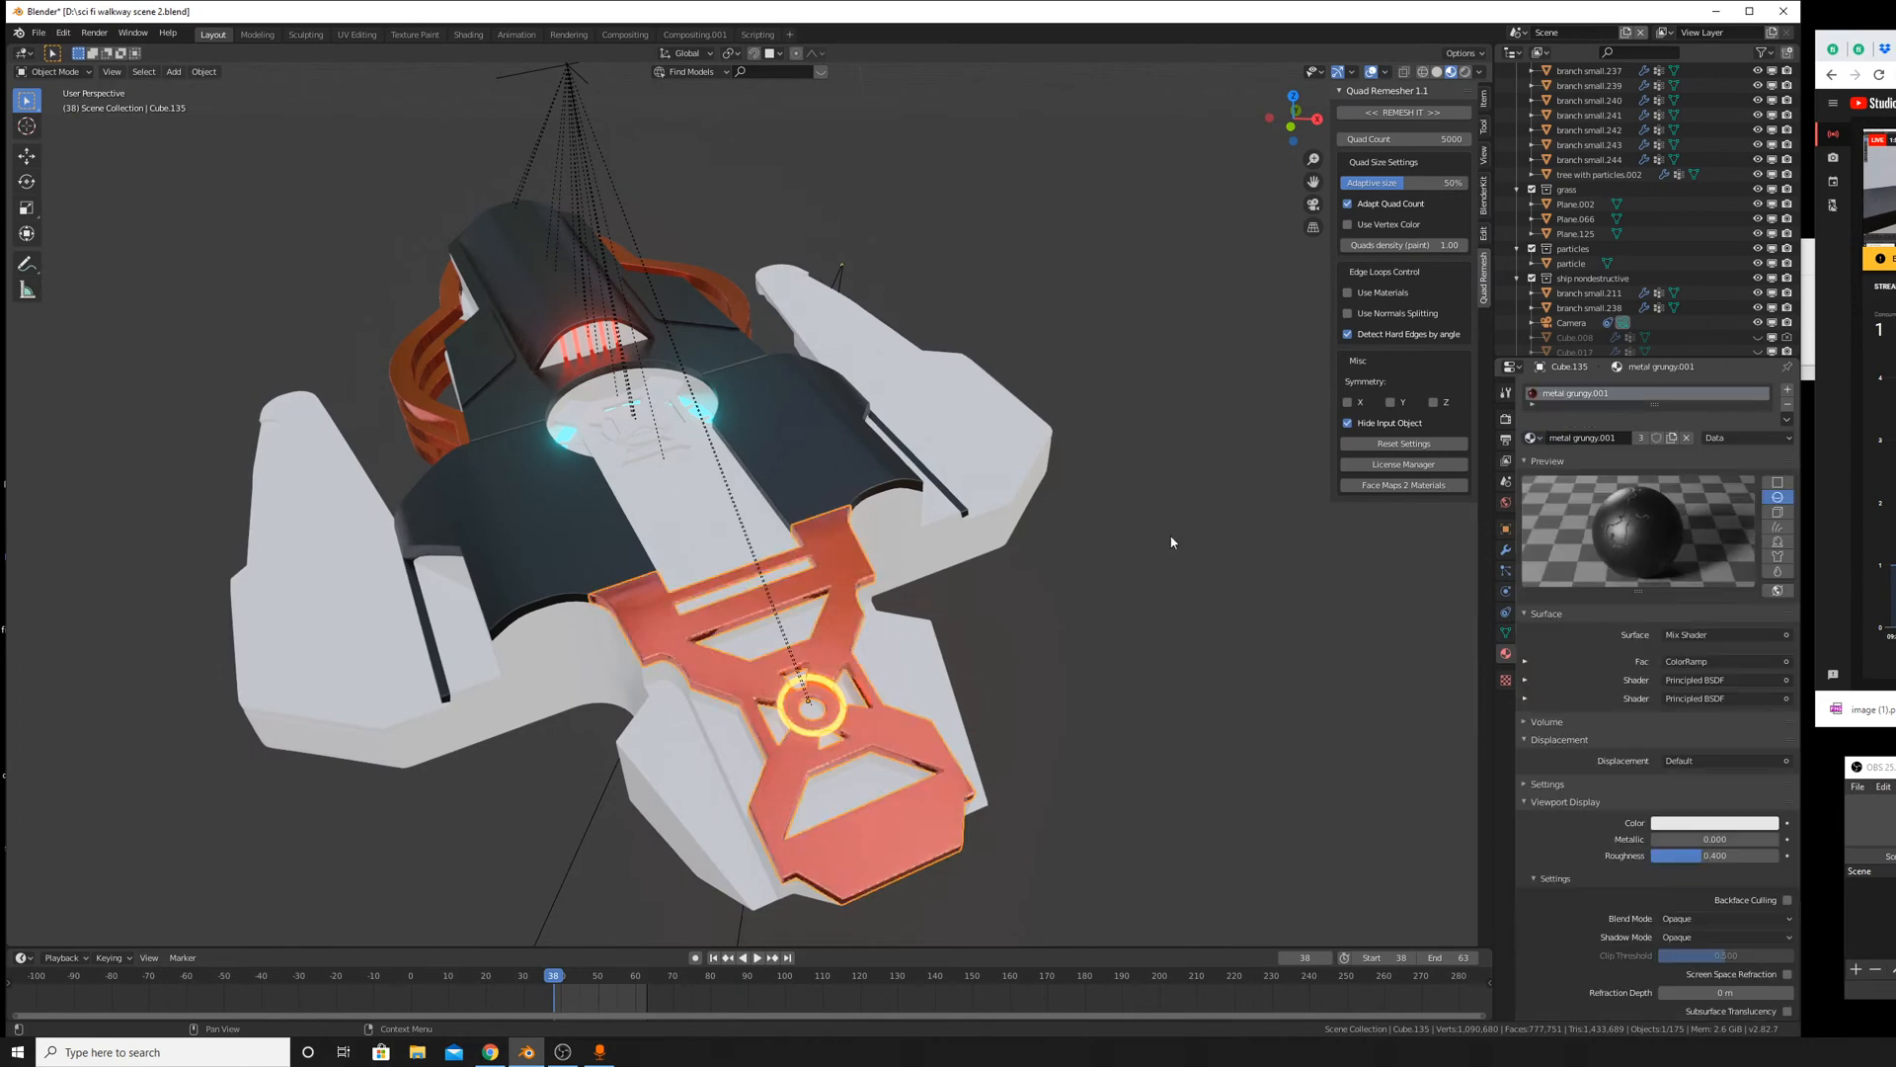
# Switch the nose frame plate's material to metal grungy.002.
pyautogui.moveTo(1172, 537); pyautogui.dragTo(995, 610, button='middle')
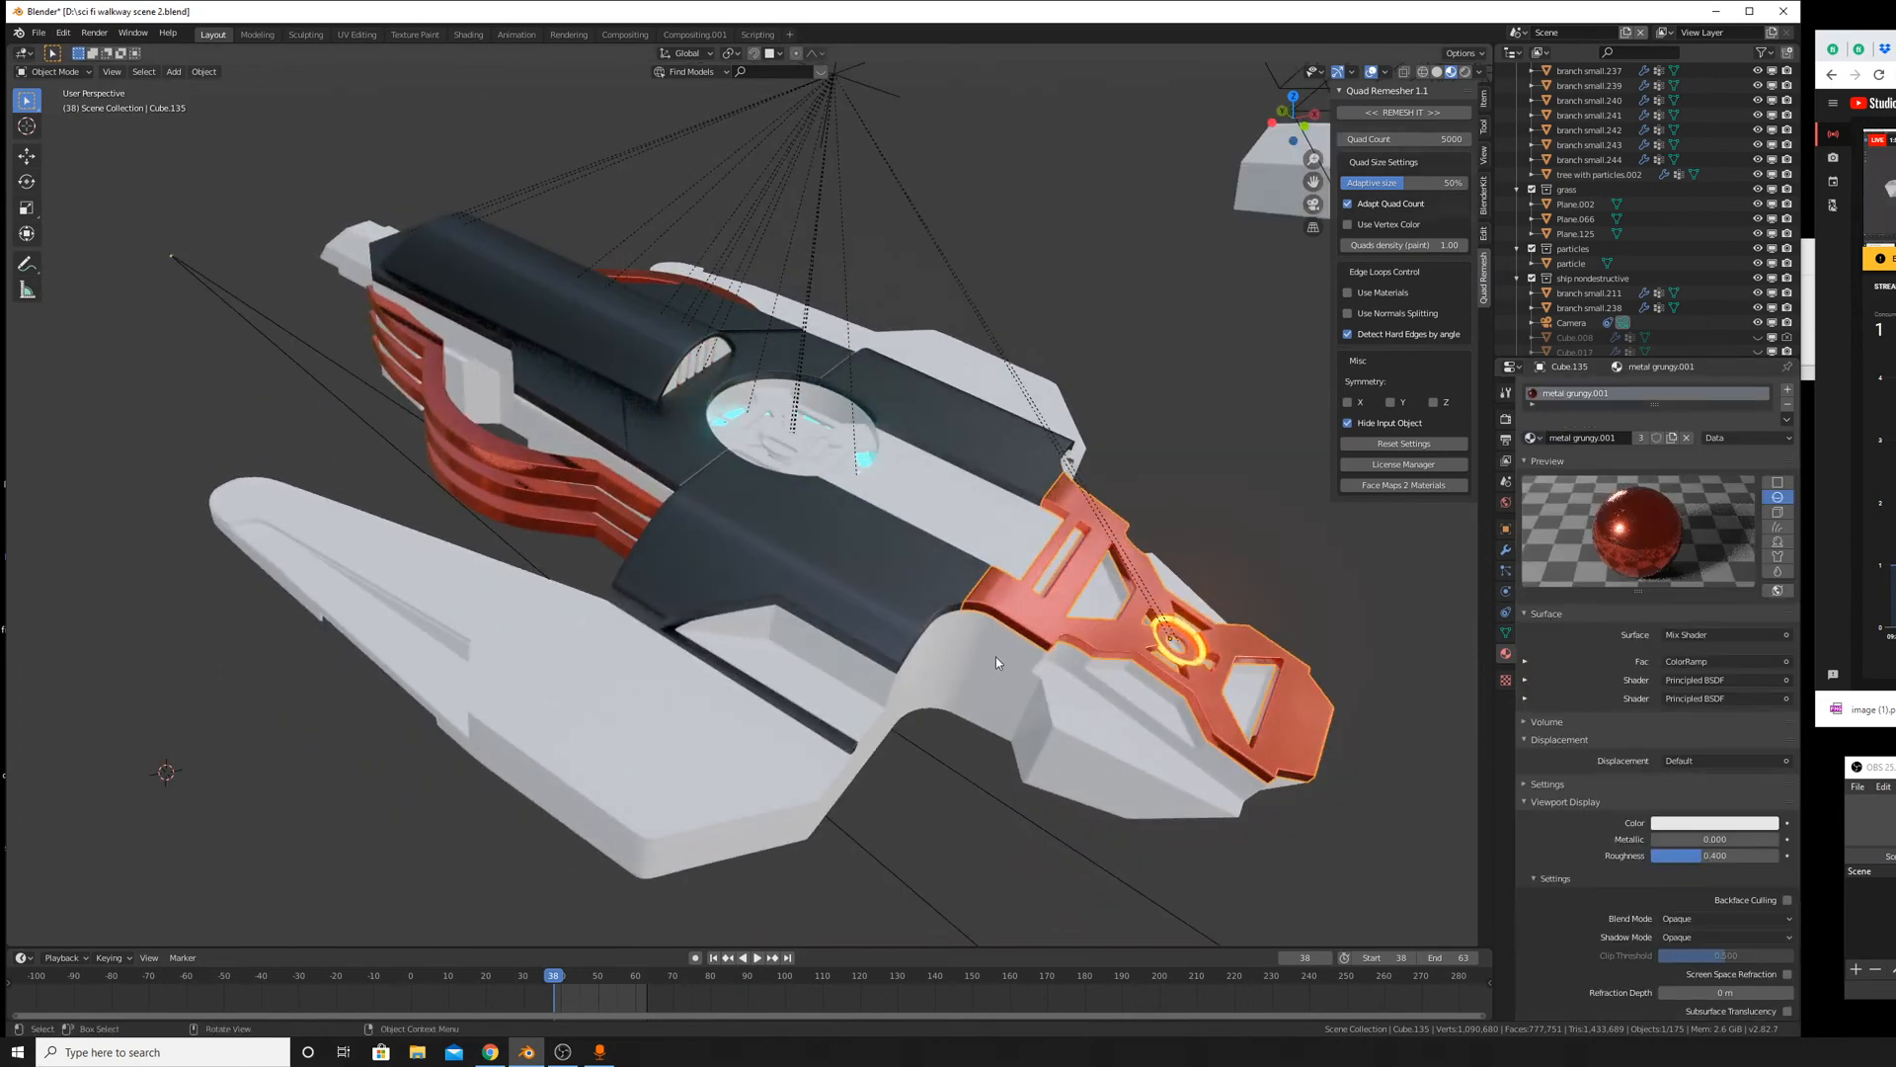
pyautogui.click(1533, 438)
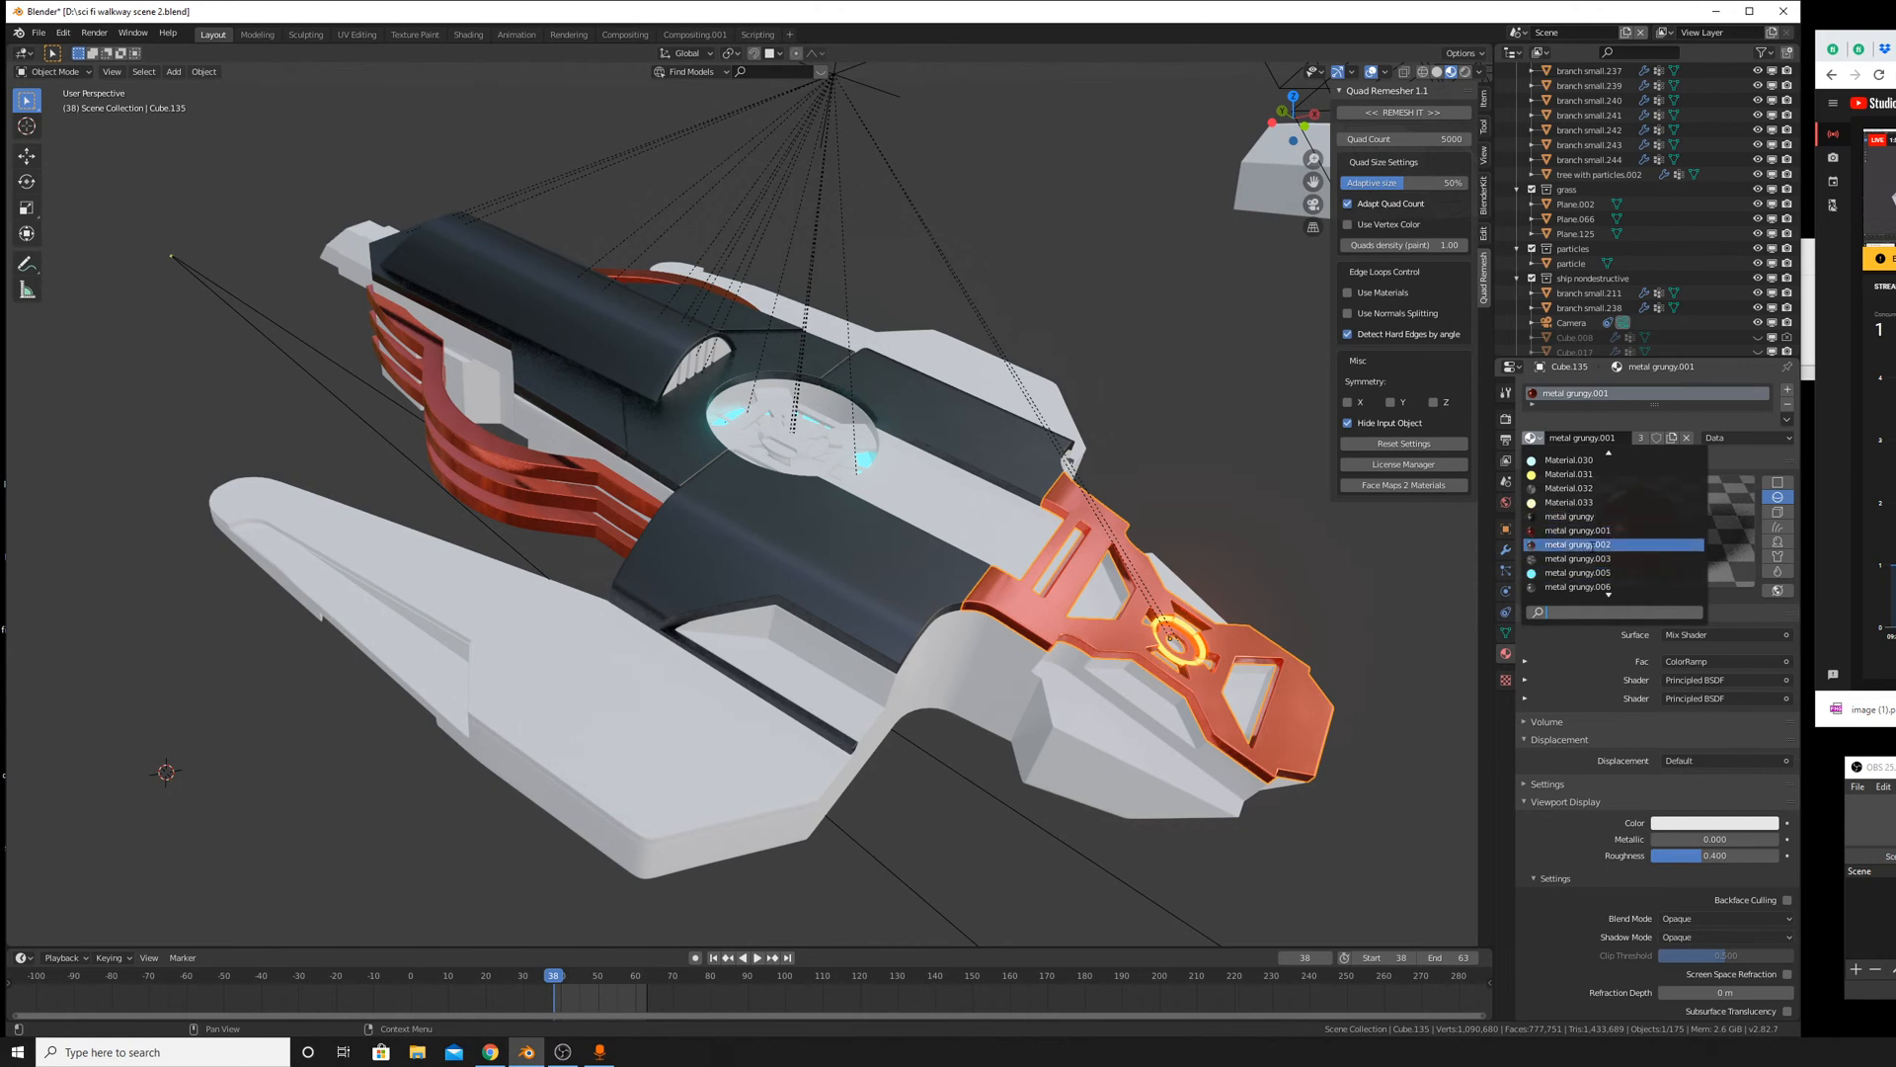
pyautogui.click(1589, 547)
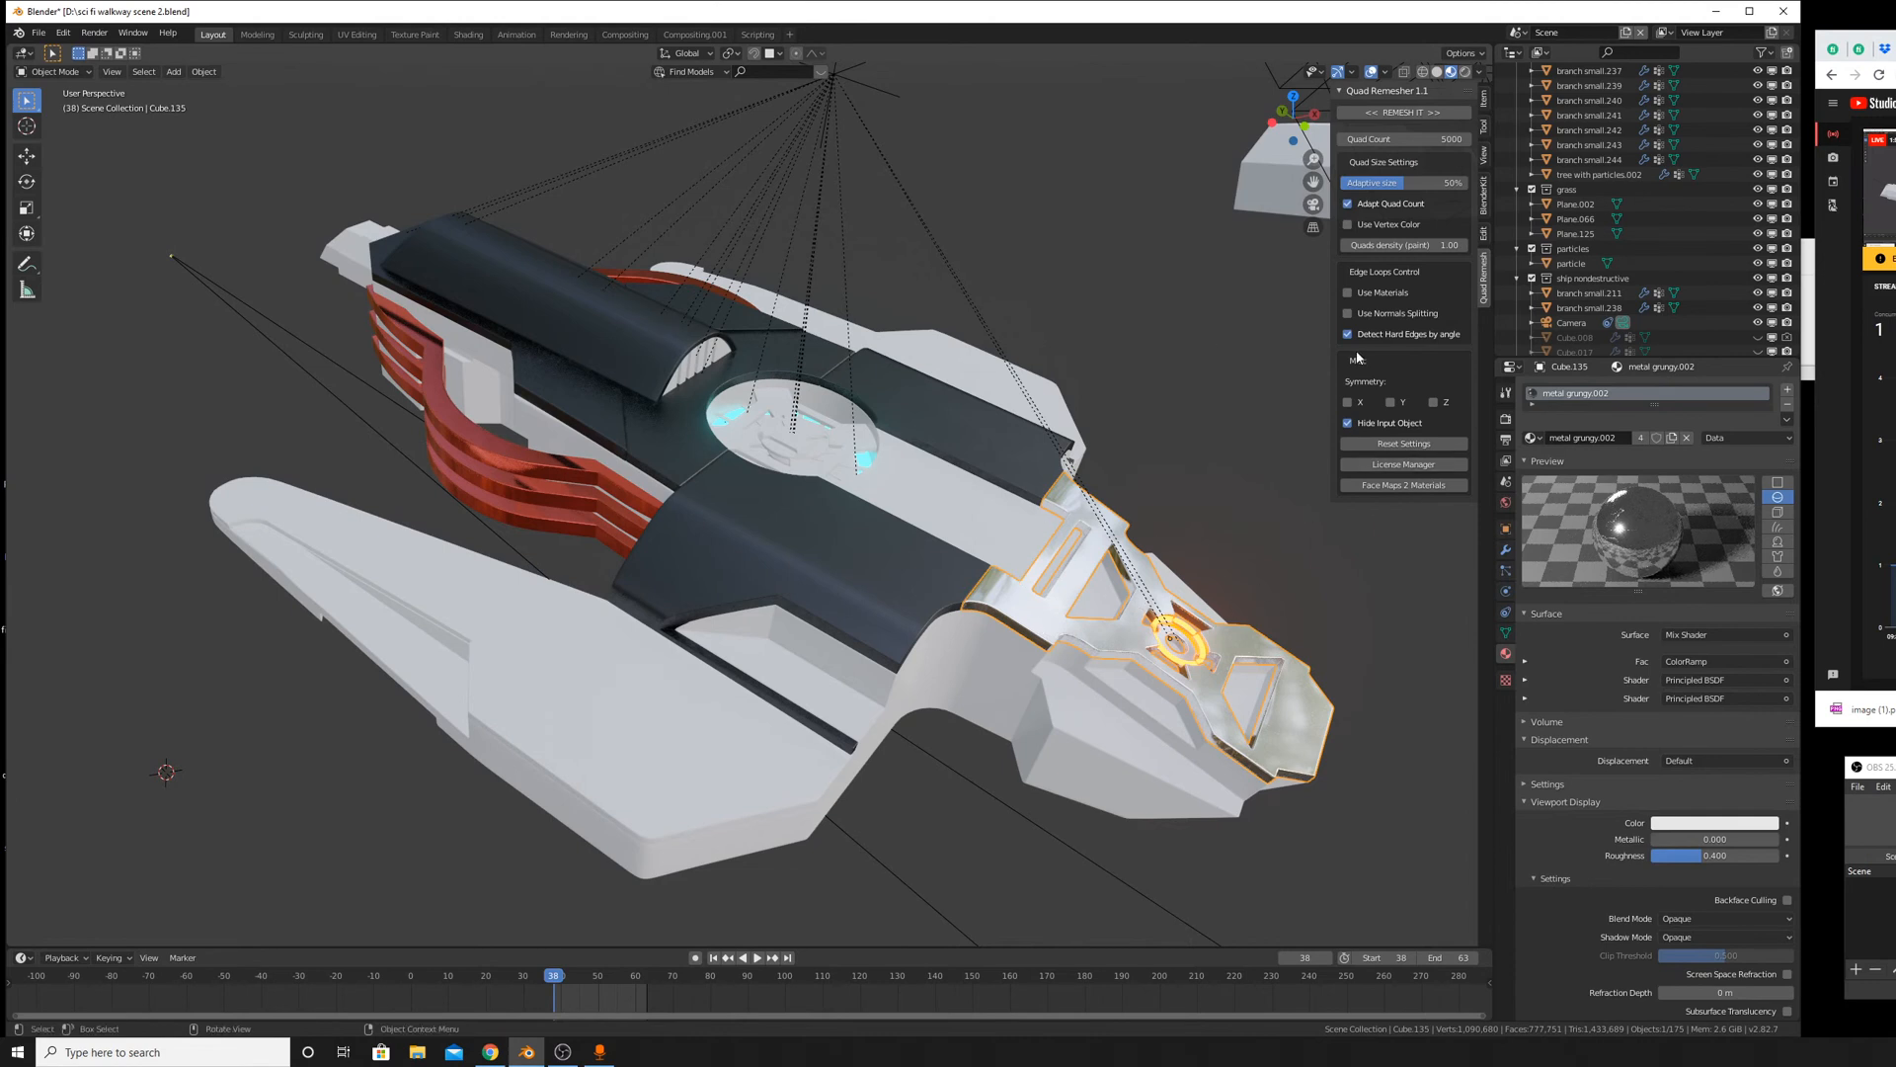
# Assign the existing metal grungy.002 material to the half-cylinder cover and metal grungy to the cut-out frame plate on the nose.
pyautogui.click(1531, 437)
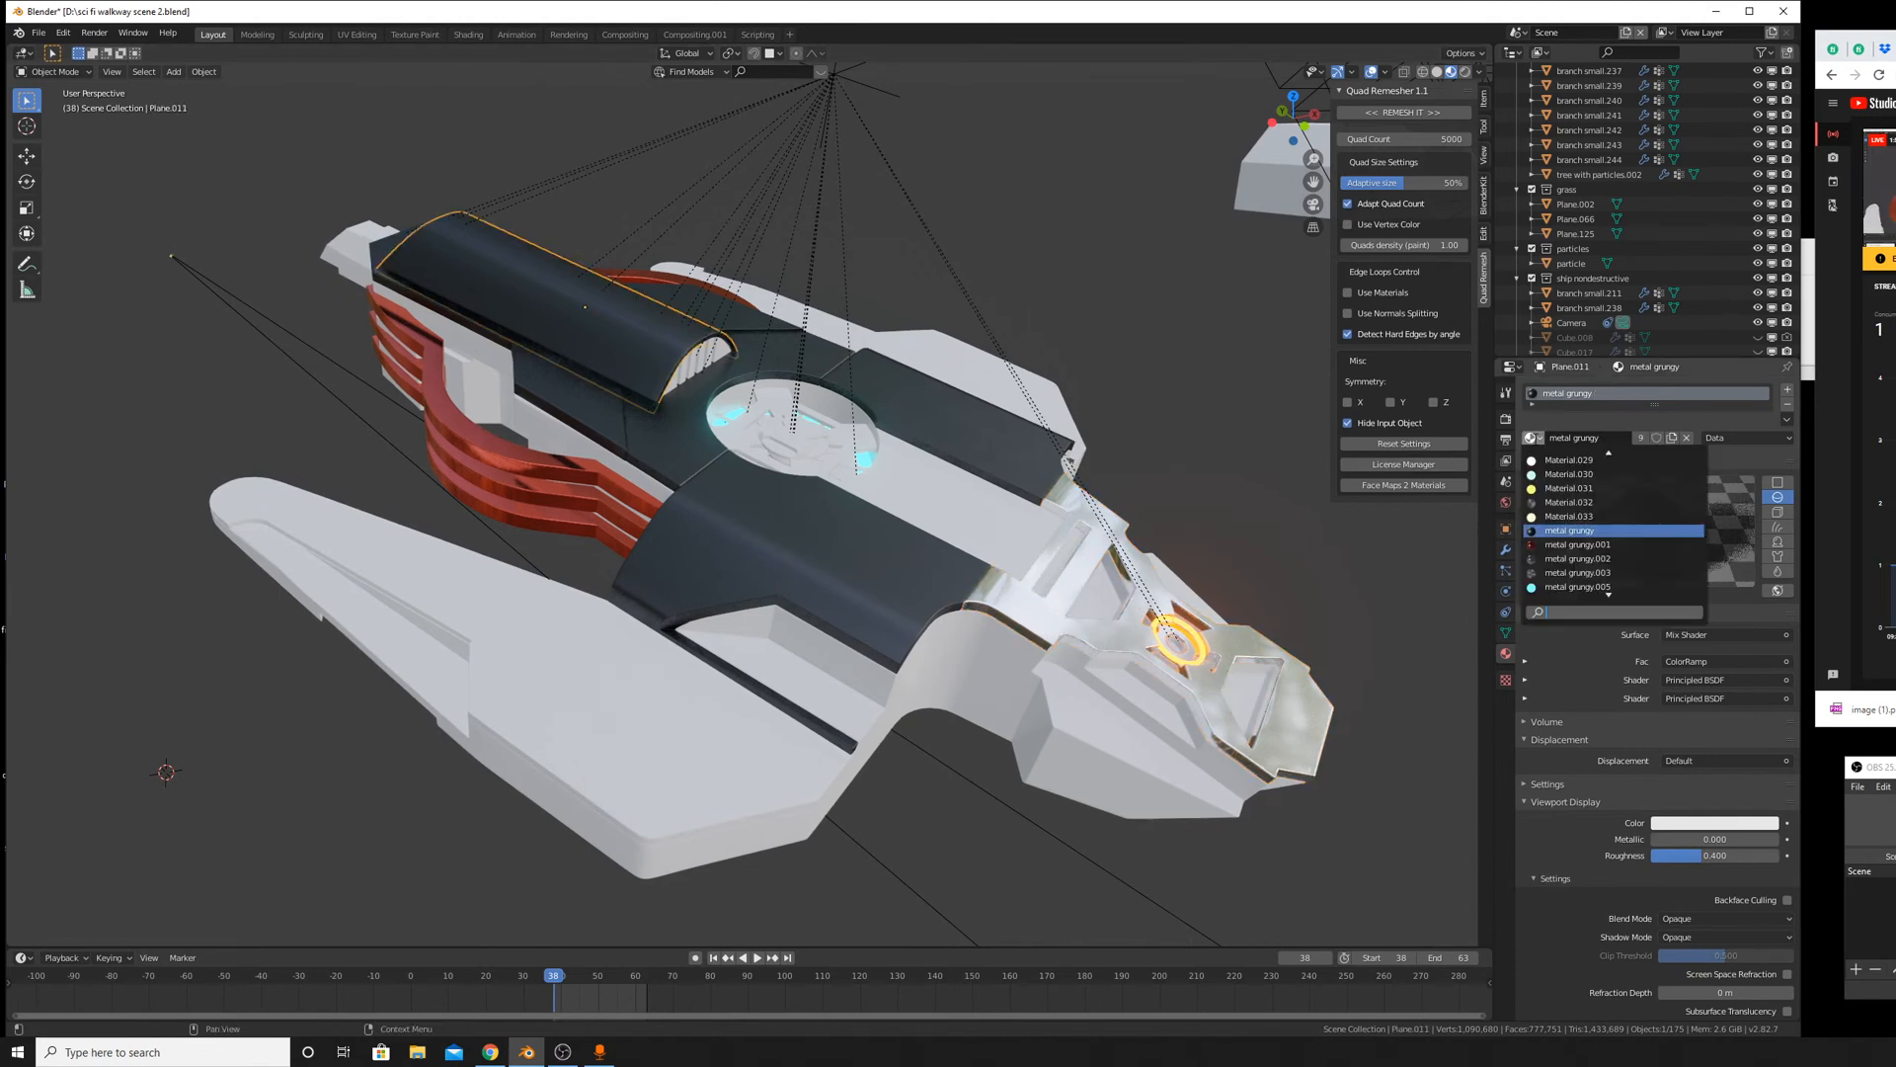
pyautogui.click(1584, 563)
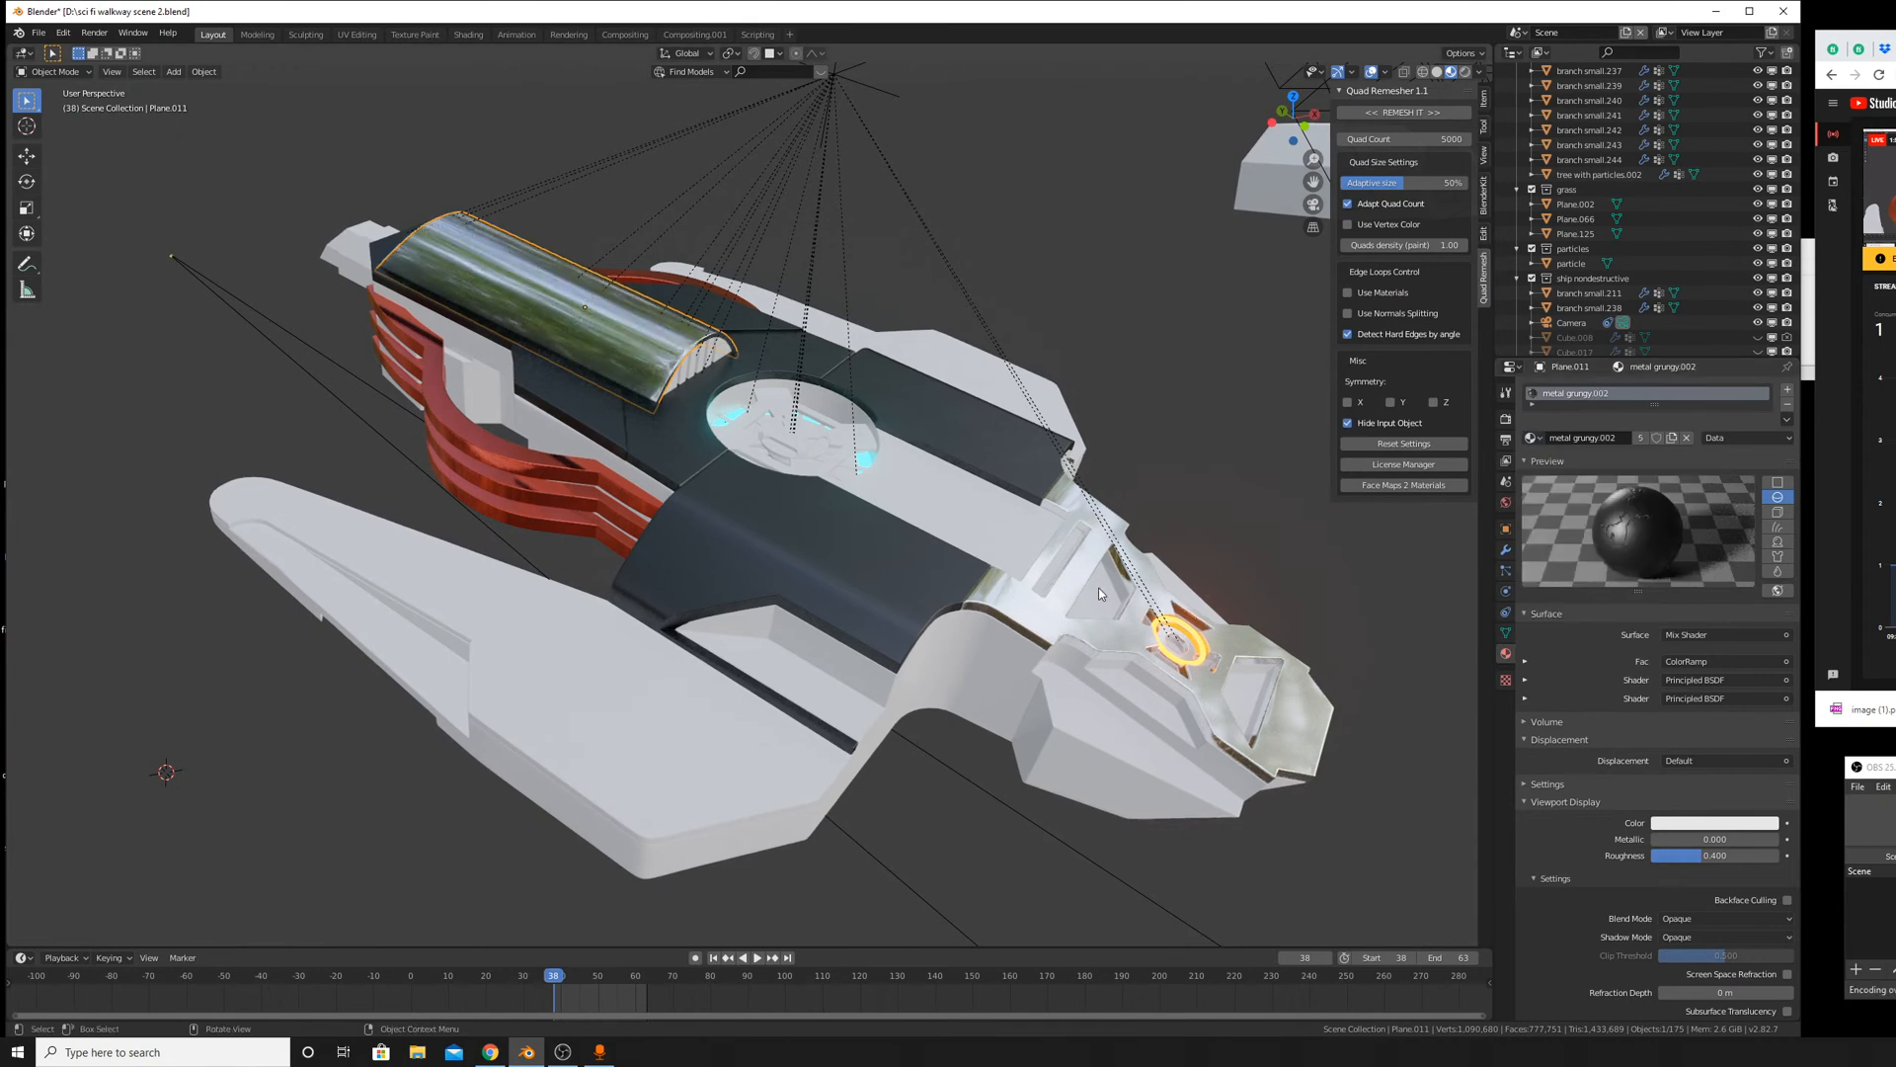
pyautogui.click(1108, 626)
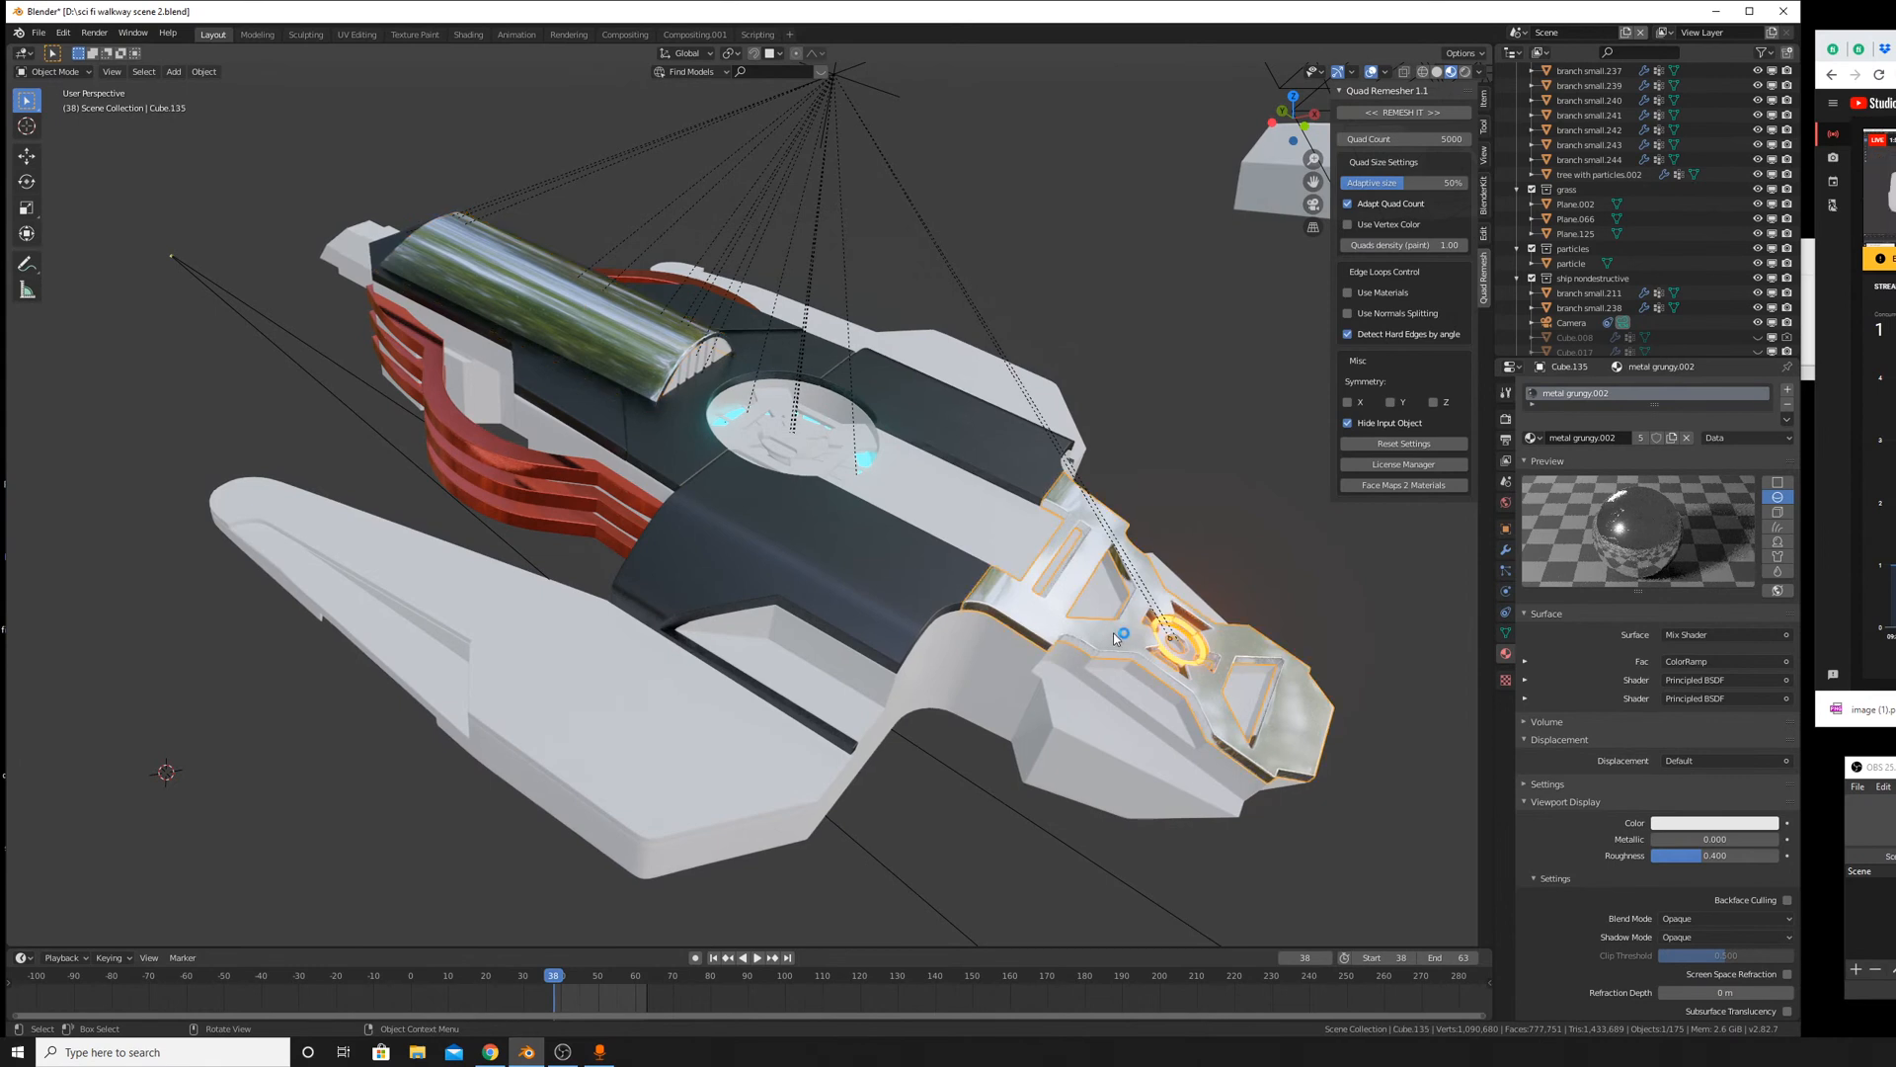
pyautogui.click(1532, 437)
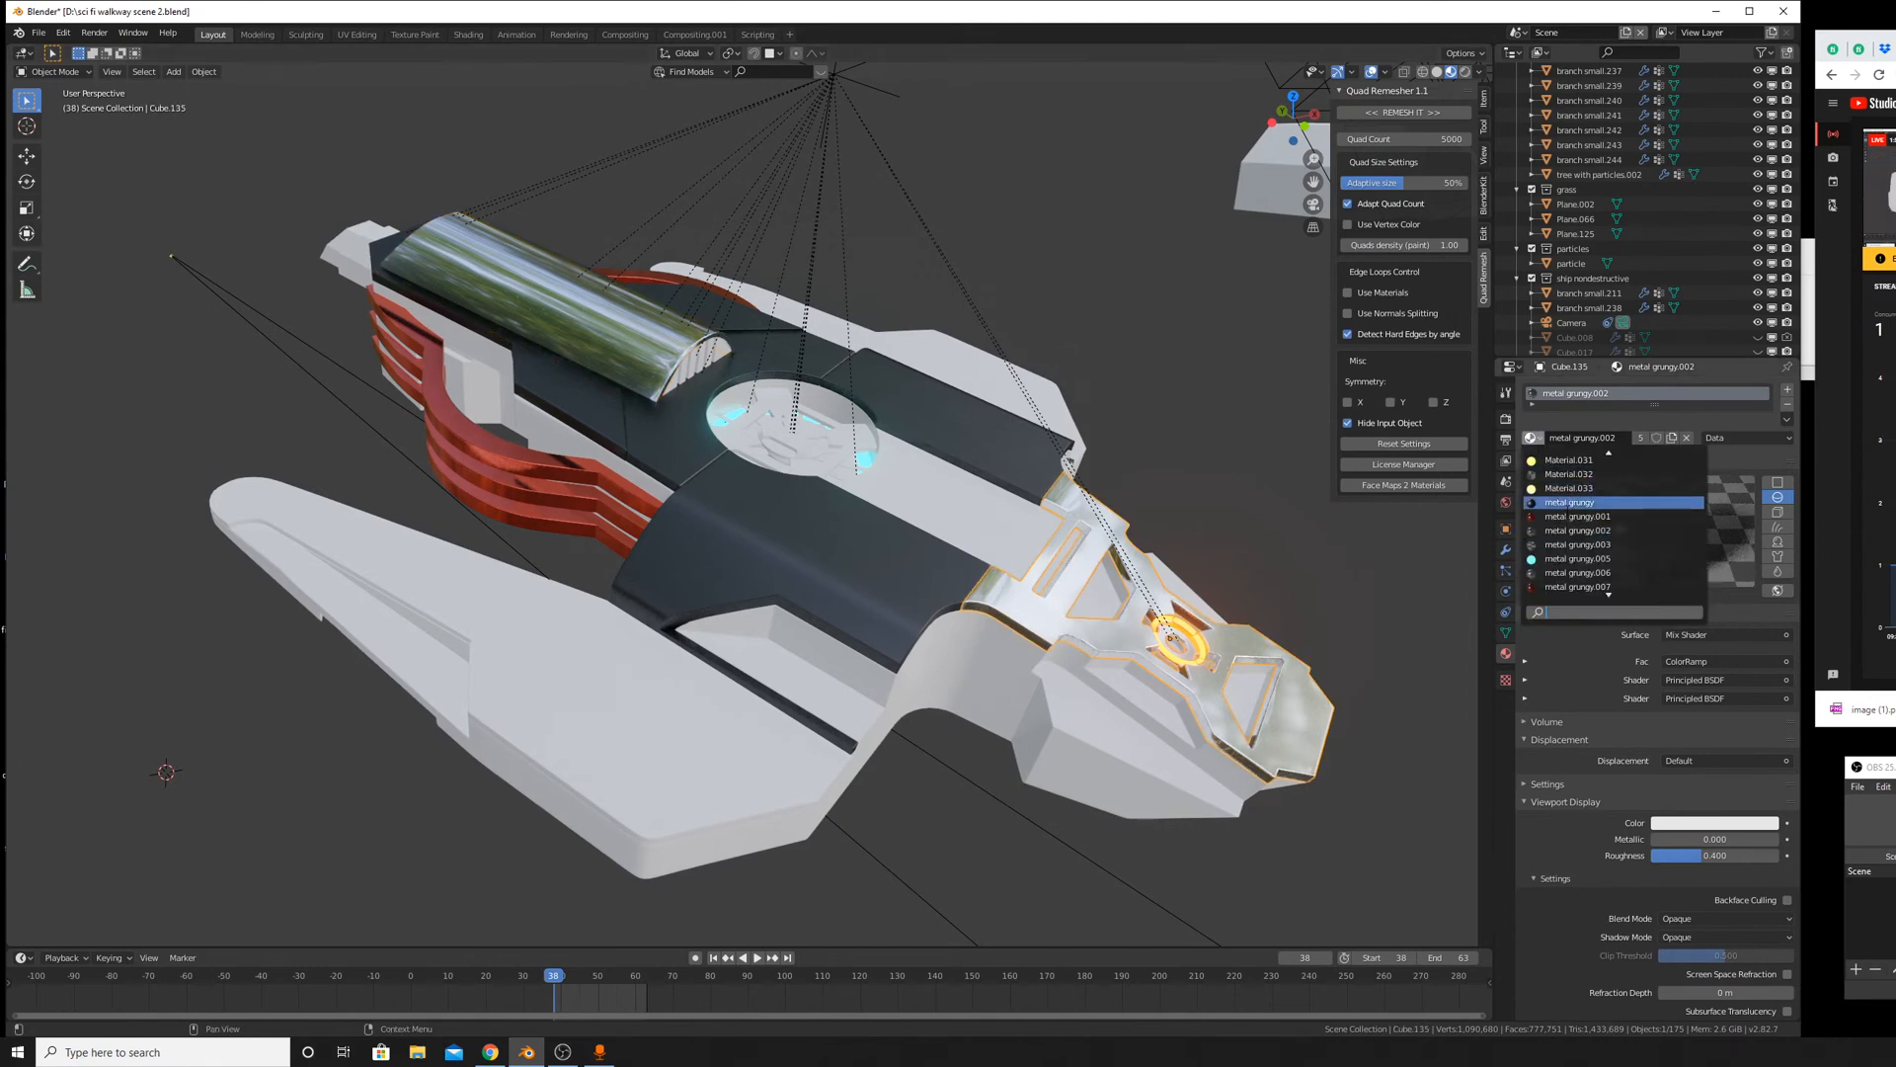
pyautogui.click(1580, 503)
pyautogui.scroll(8, 1156, 606)
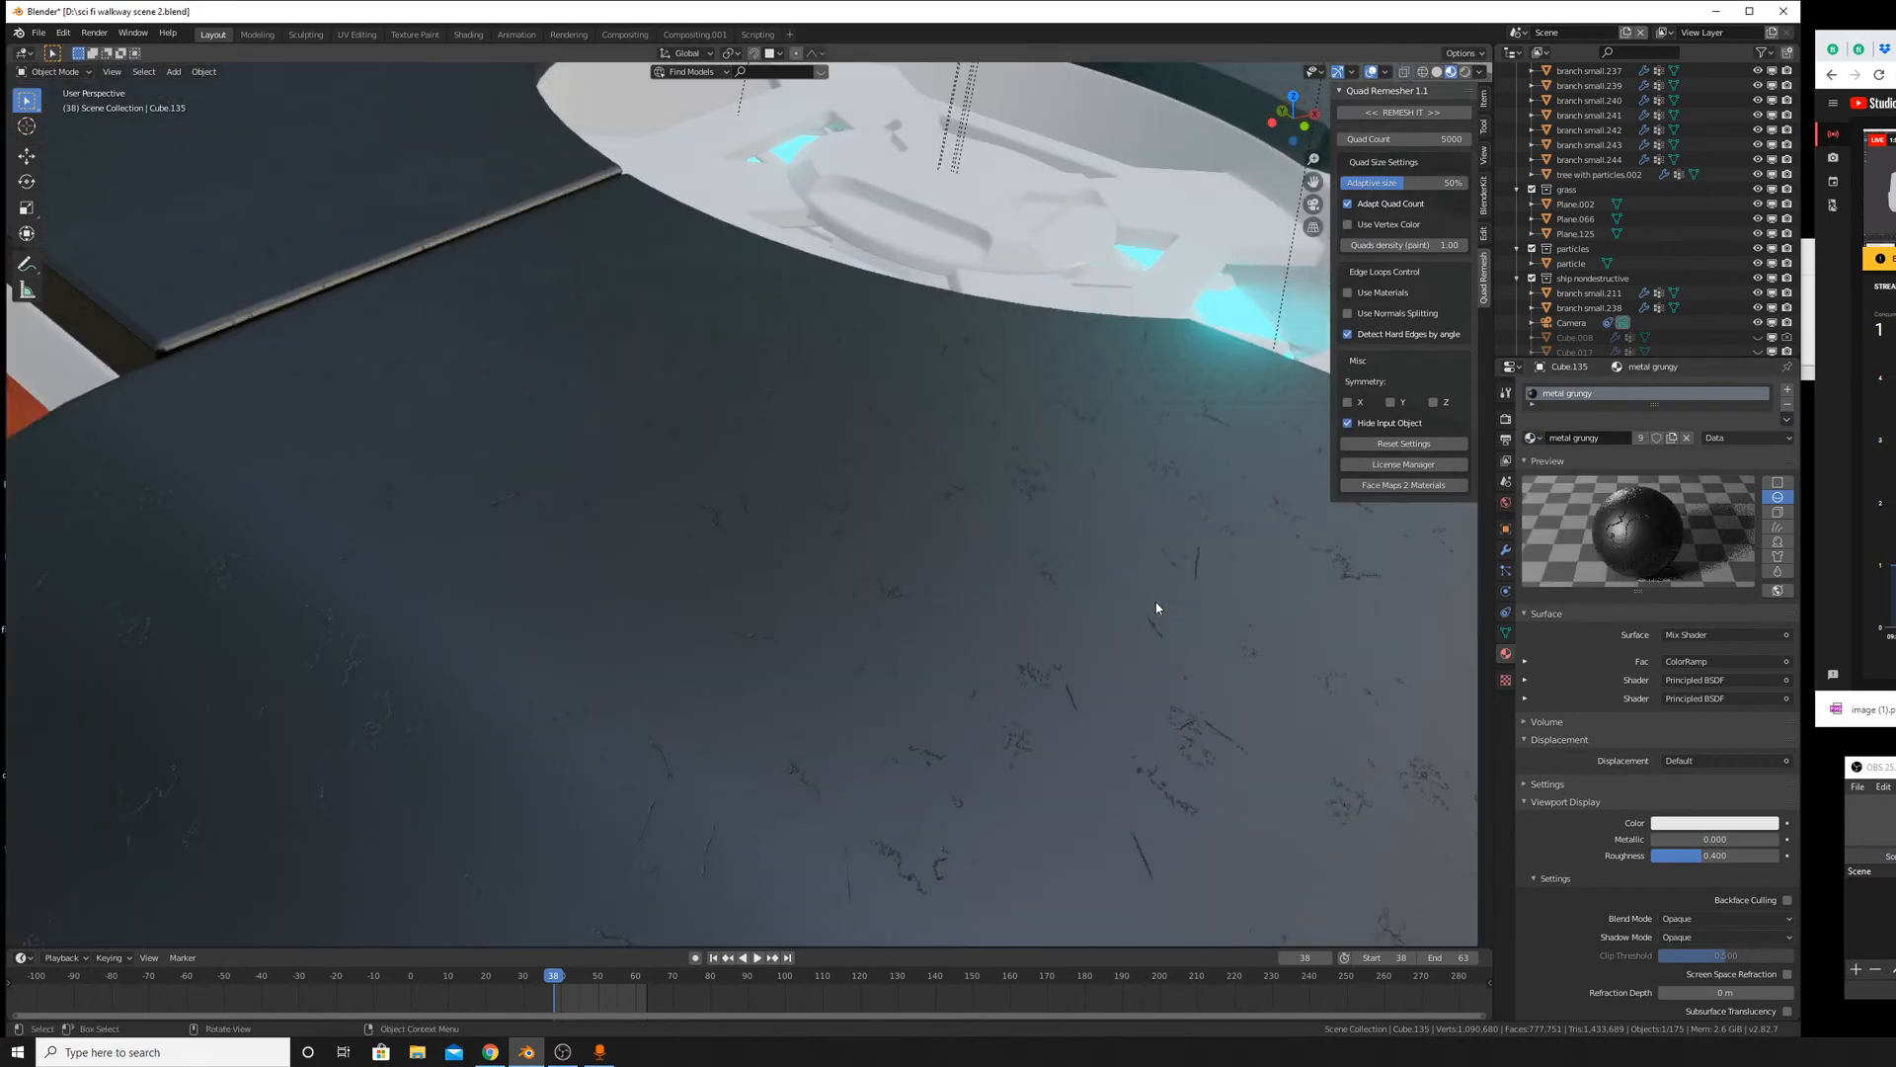
pyautogui.scroll(-8, 1156, 606)
pyautogui.click(1118, 648)
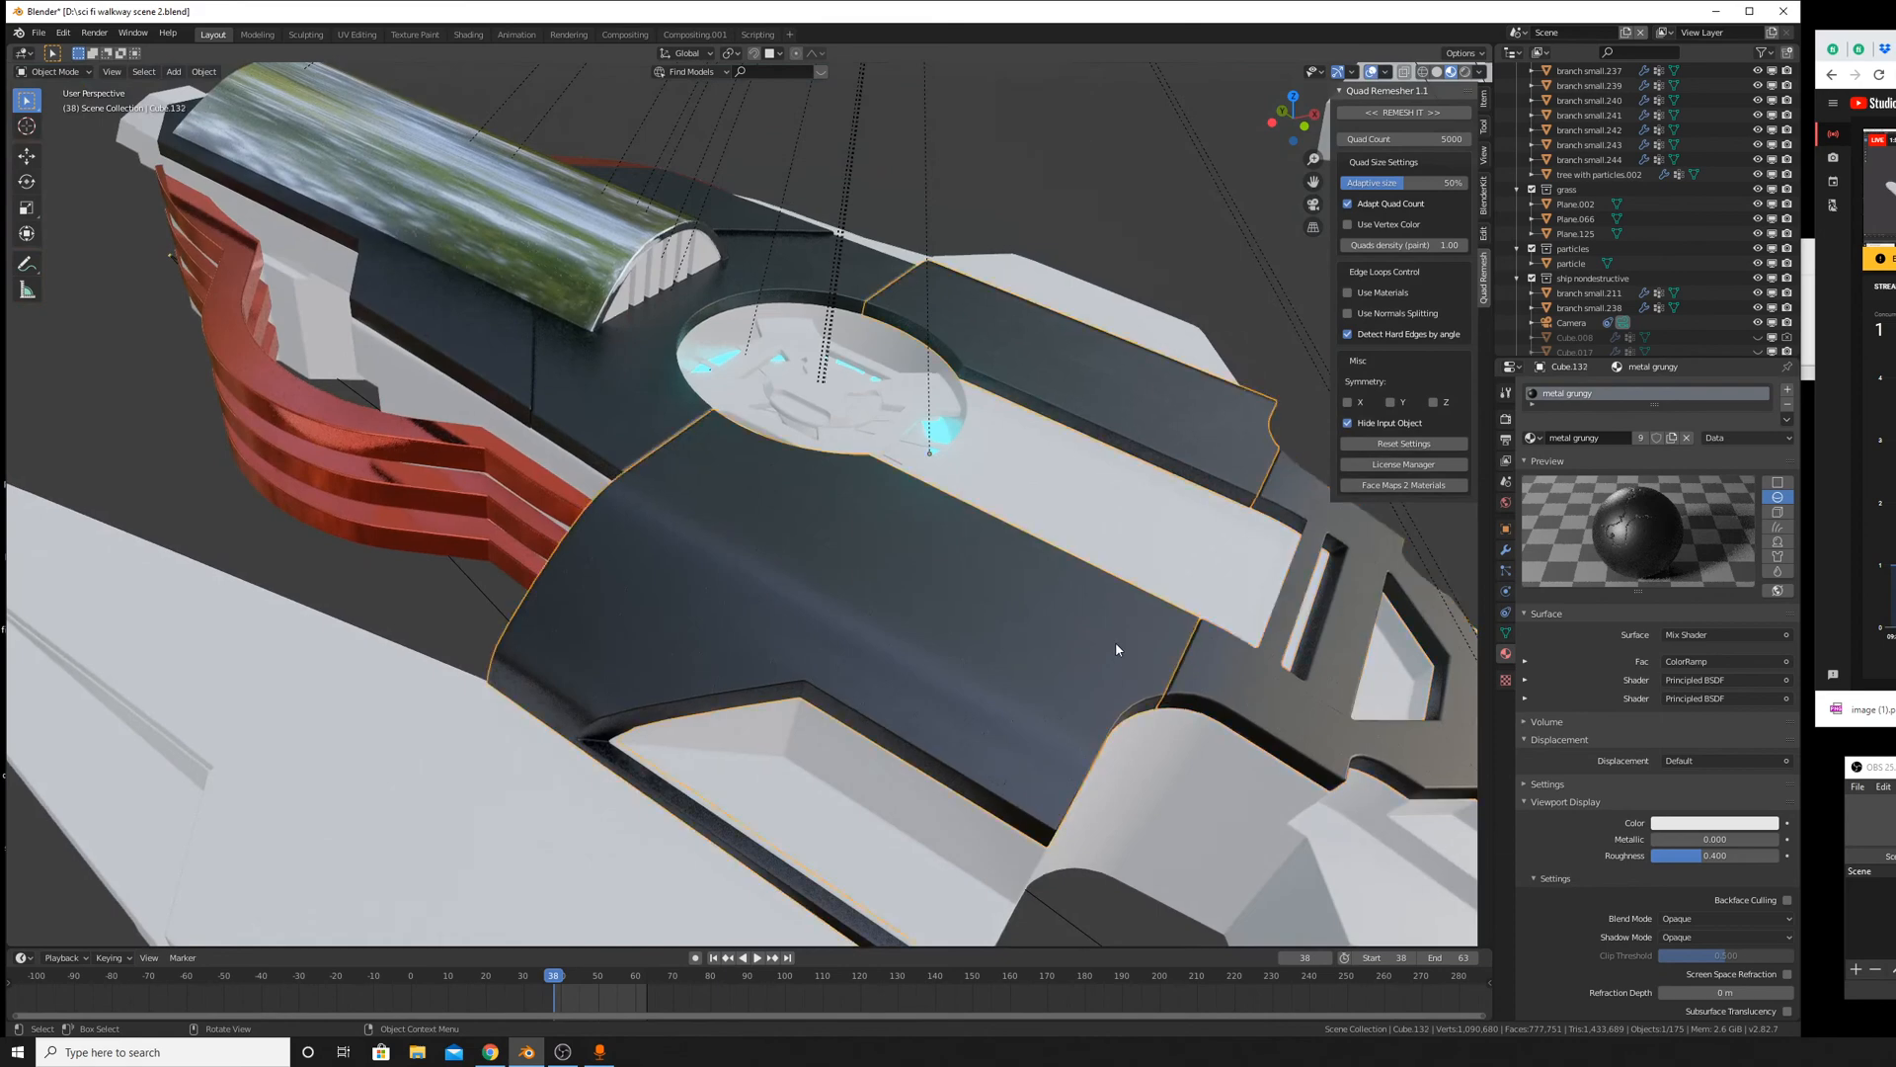
# Split off a second viewport area and apply the scale of the half-cylinder cover.
pyautogui.moveTo(573, 300); pyautogui.dragTo(1665, 699, button='middle')
pyautogui.click(714, 409)
pyautogui.scroll(-1, 1665, 699)
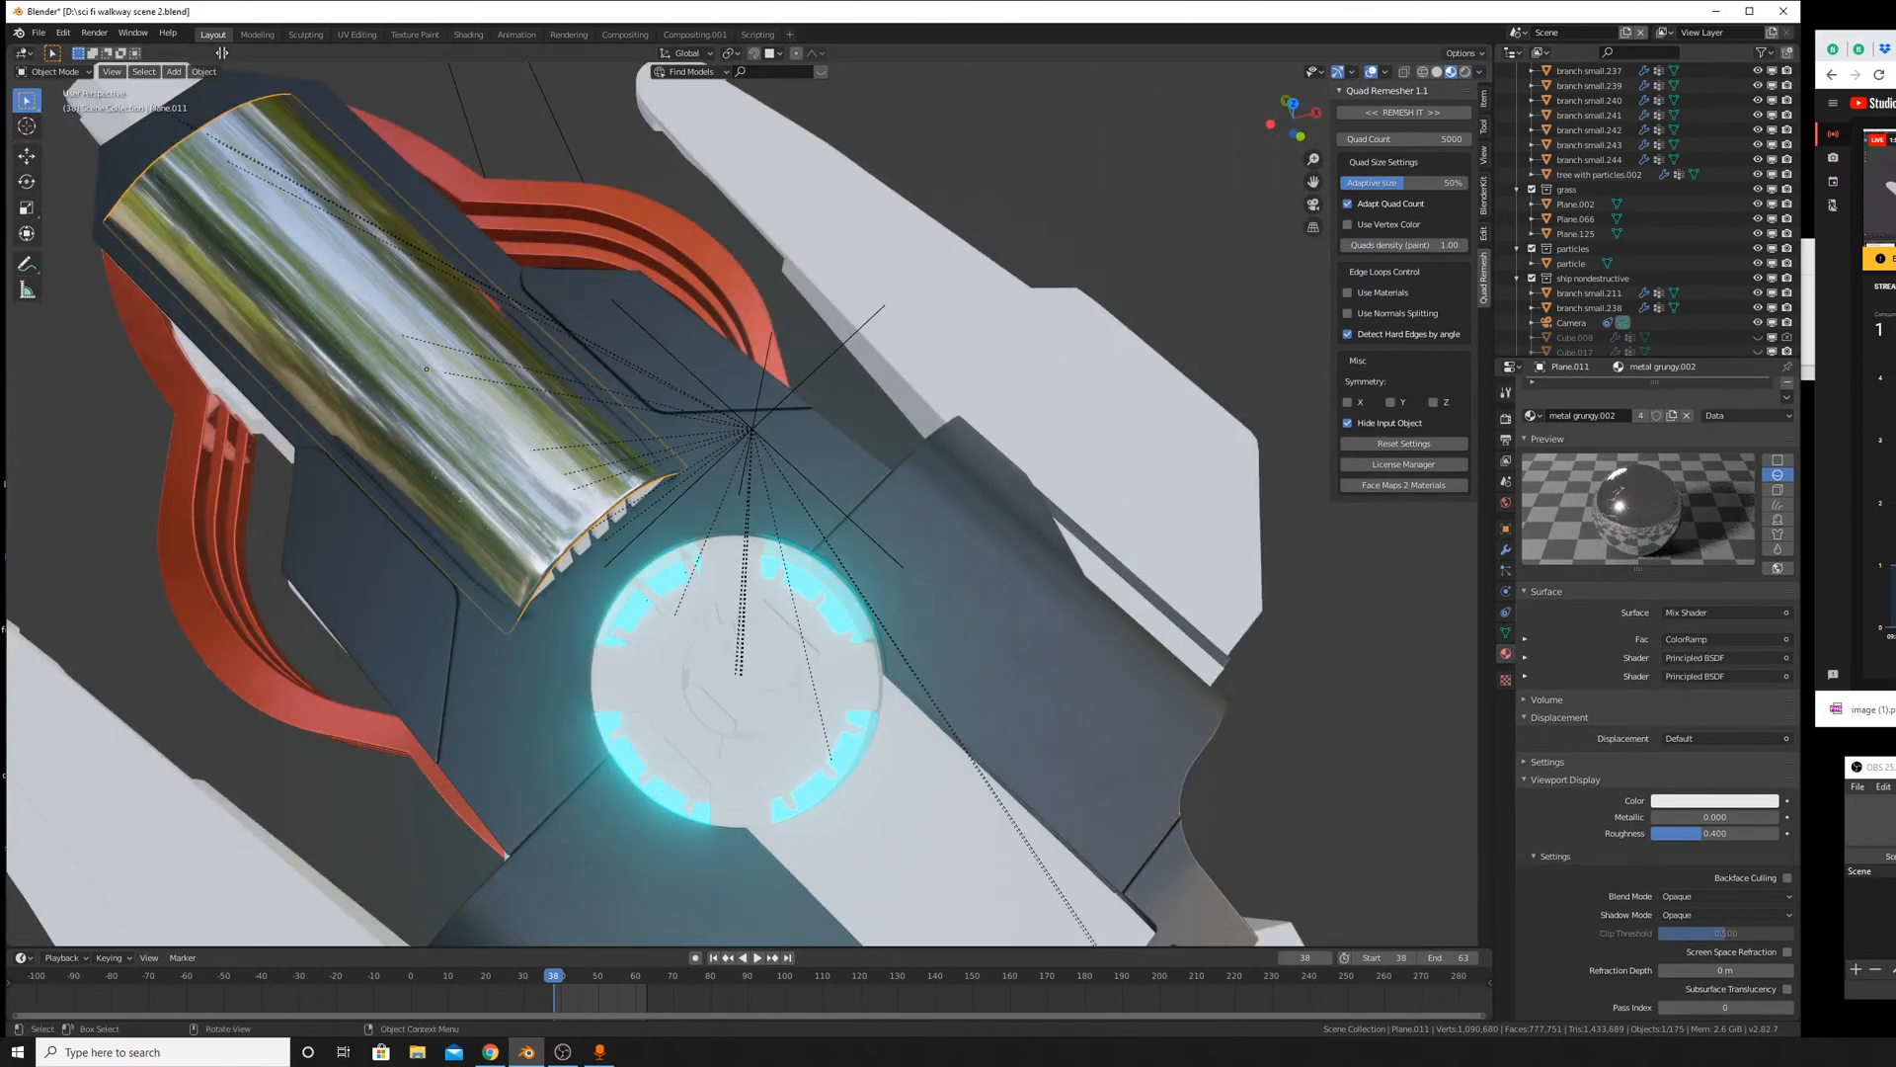
pyautogui.moveTo(9, 48); pyautogui.dragTo(307, 63)
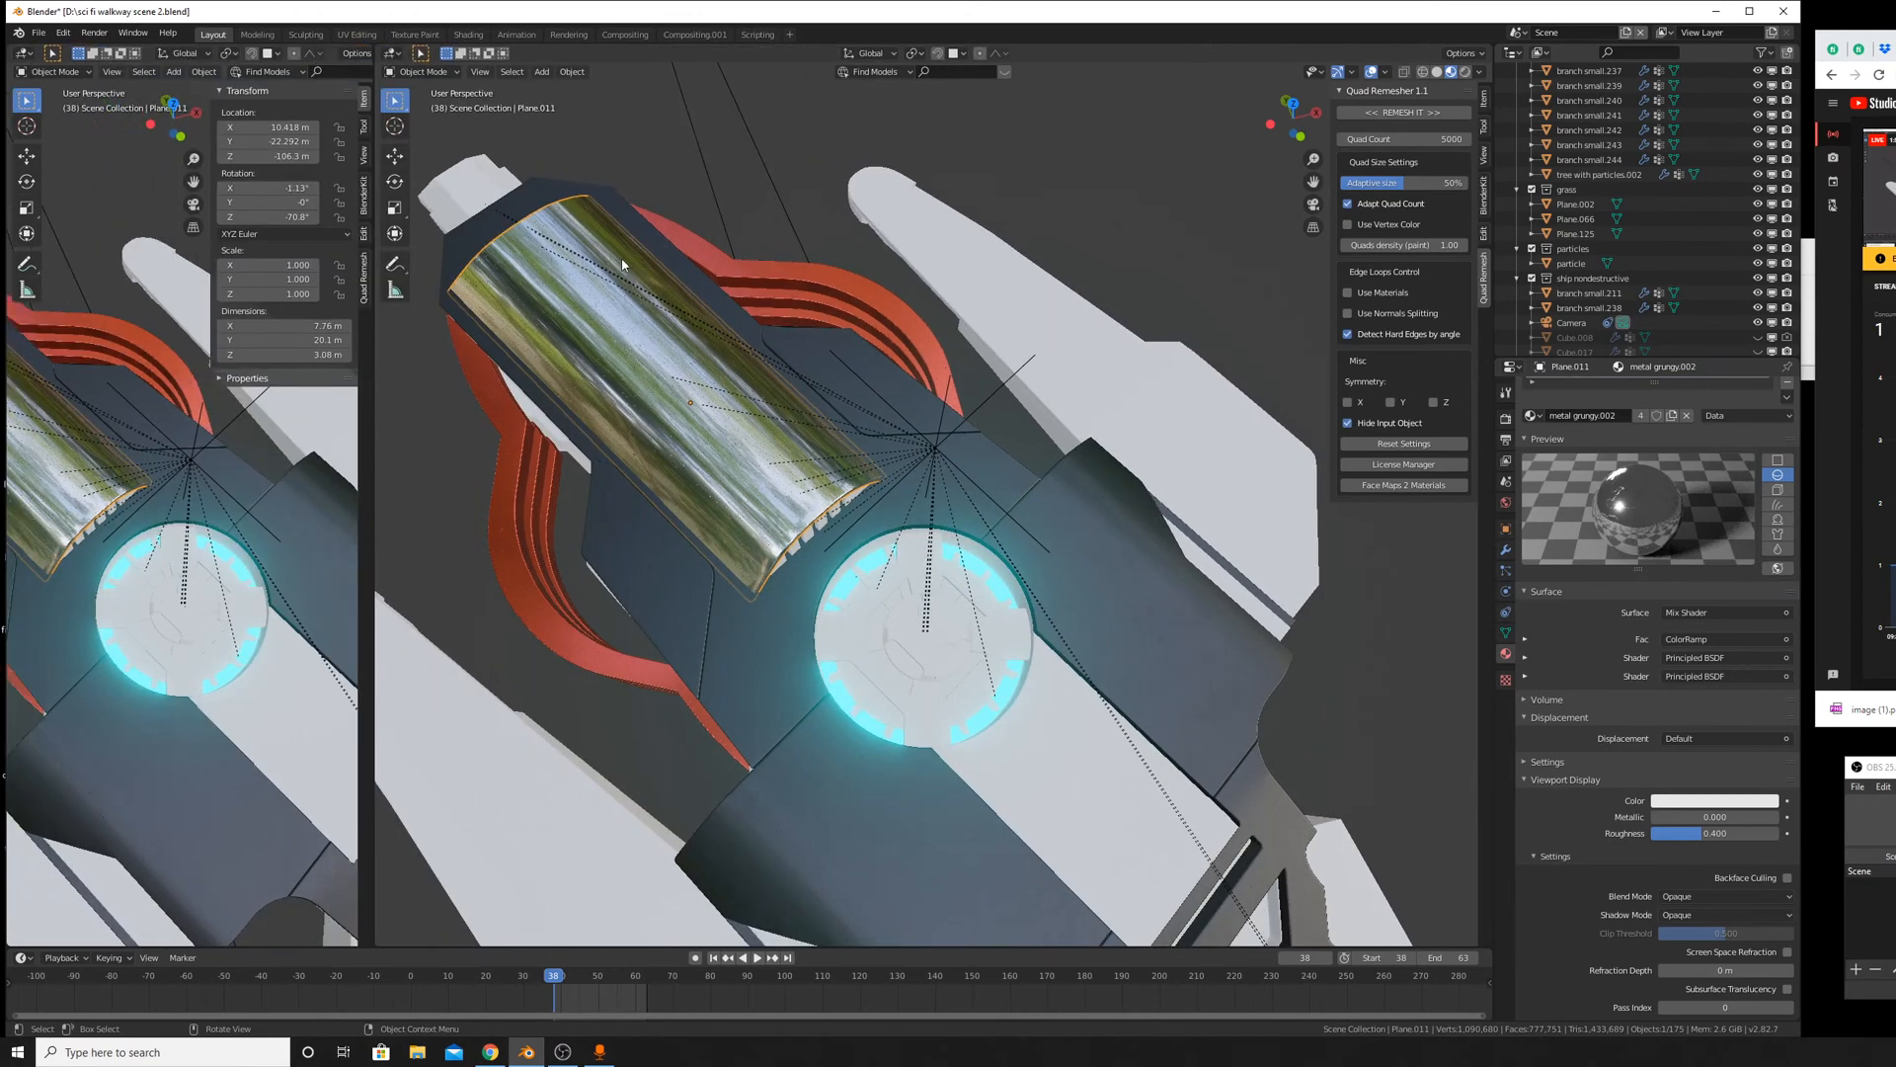
pyautogui.keyDown('shift'); pyautogui.moveTo(605, 258); pyautogui.dragTo(881, 365, button='middle'); pyautogui.keyUp('shift')
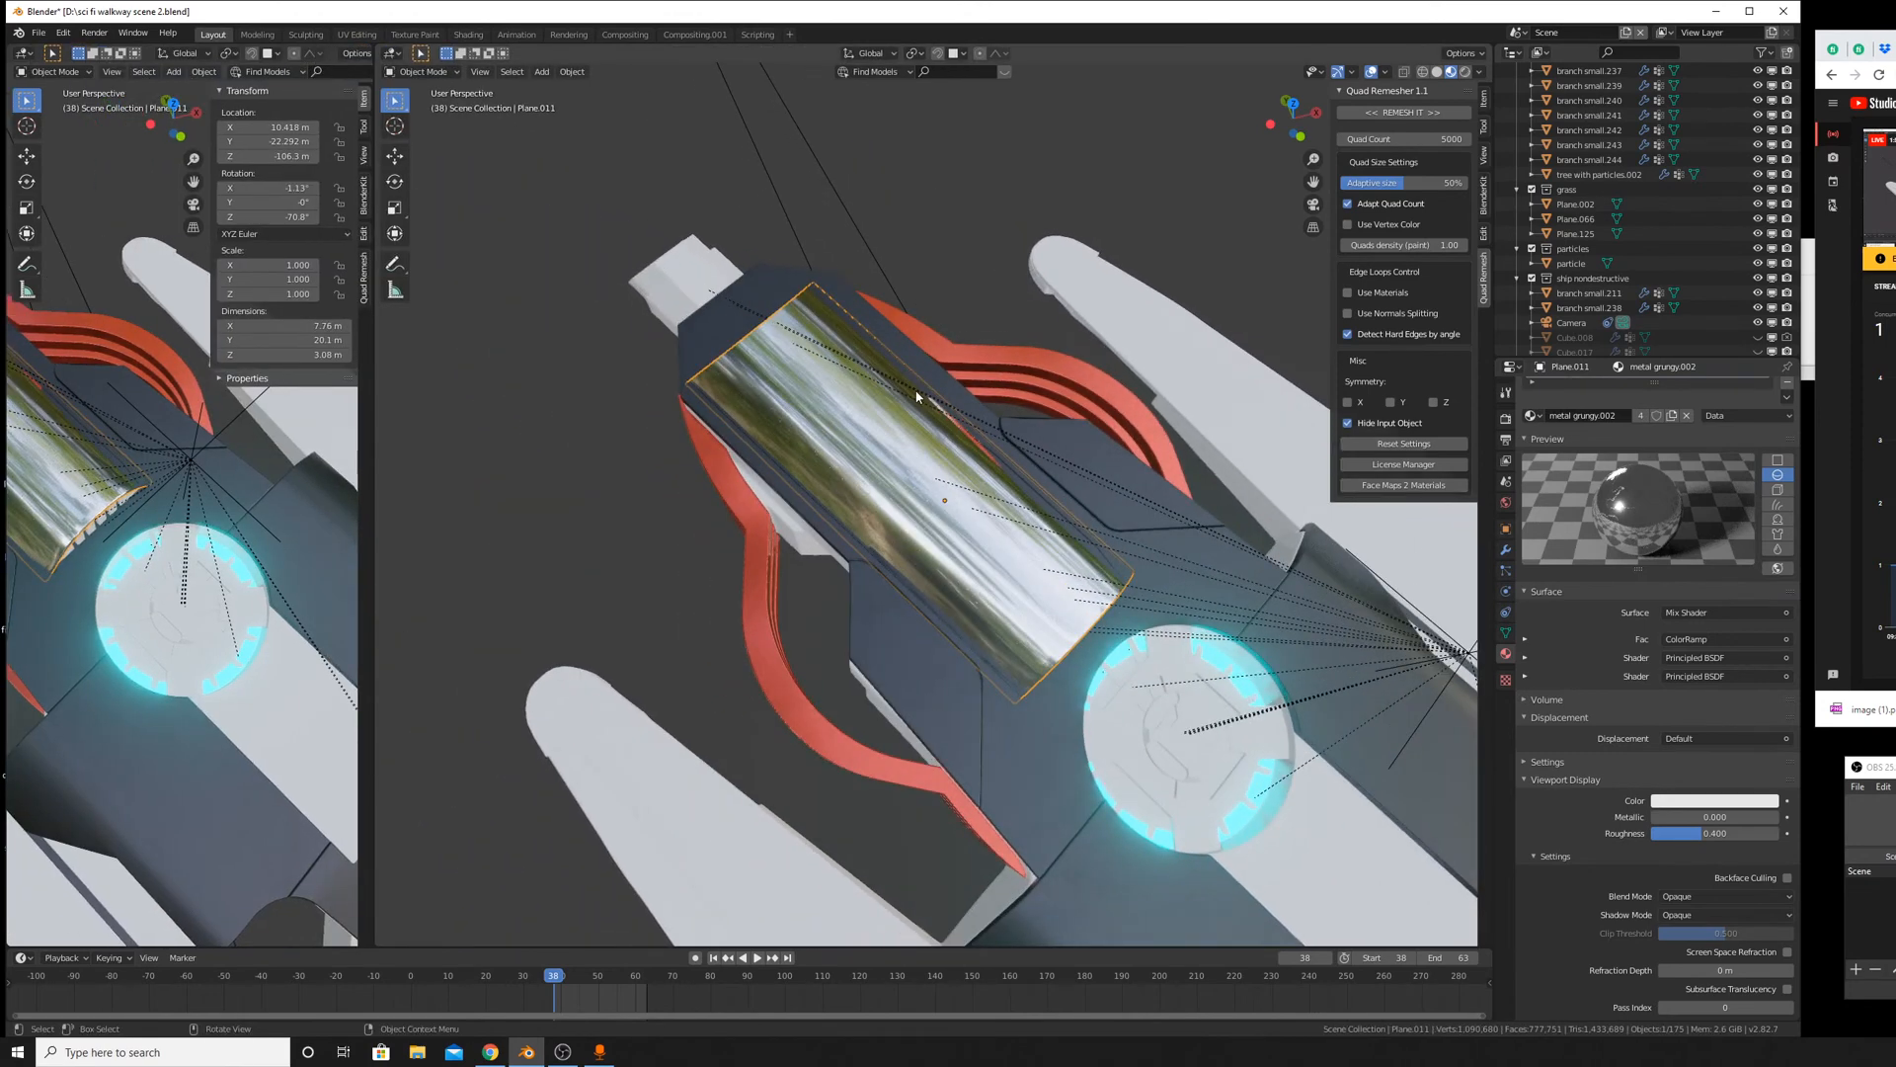
pyautogui.scroll(8, 916, 393)
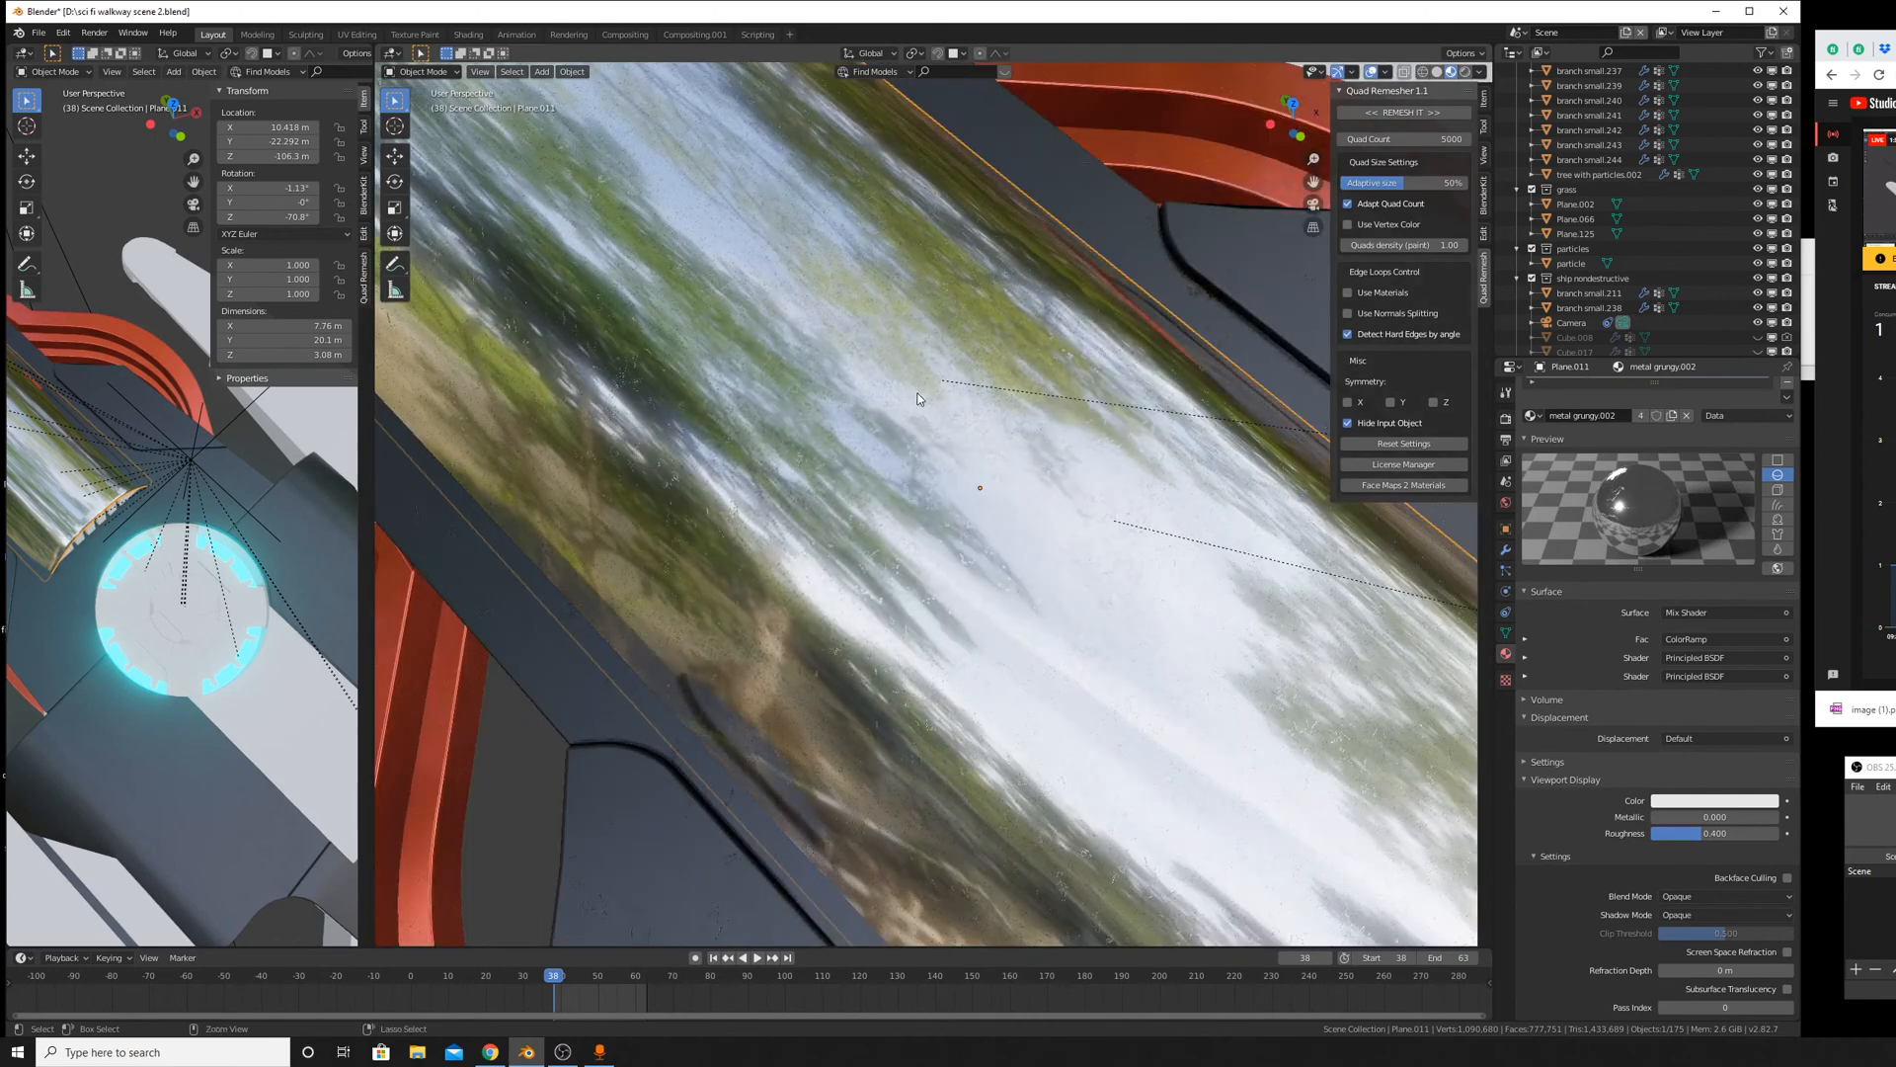
pyautogui.hotkey('ctrl', 'a')
pyautogui.click(917, 393)
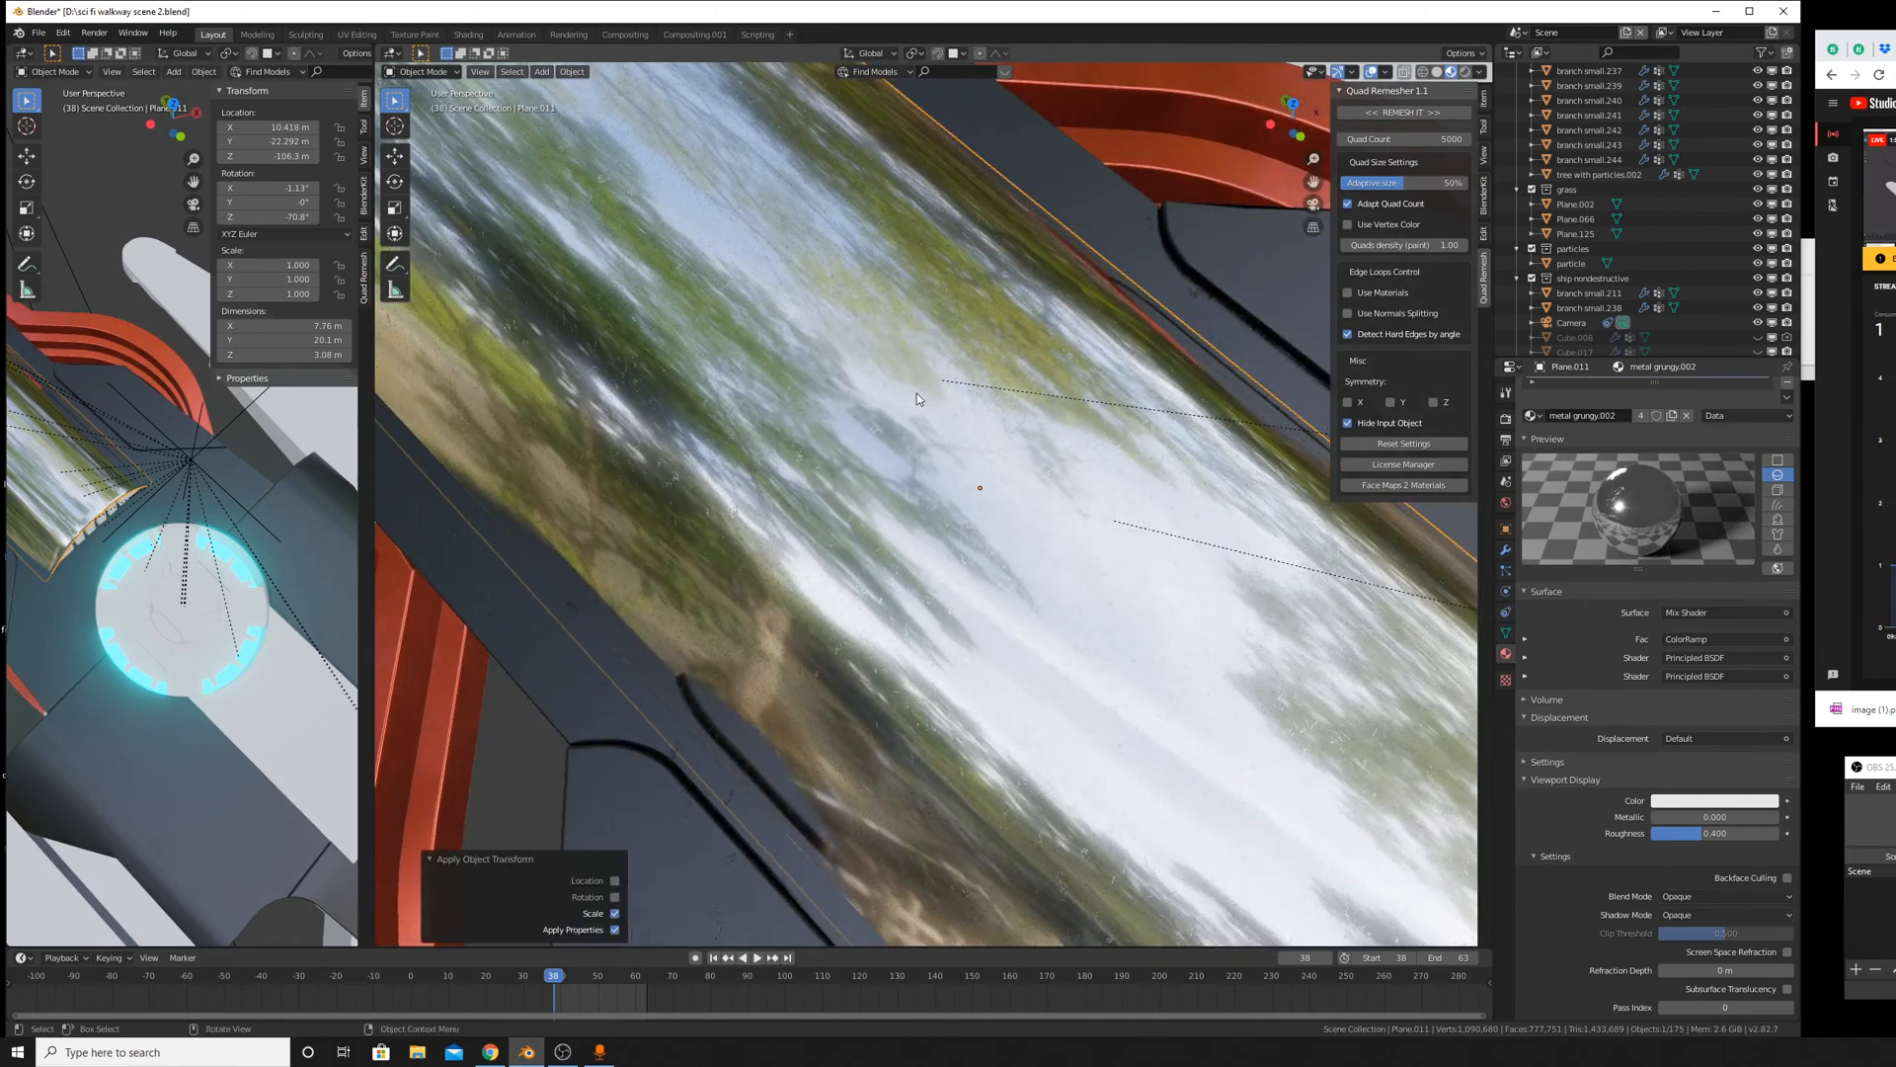
# Turn the new area into a widened Shader Editor showing the node network of metal grungy.002.
pyautogui.click(43, 72)
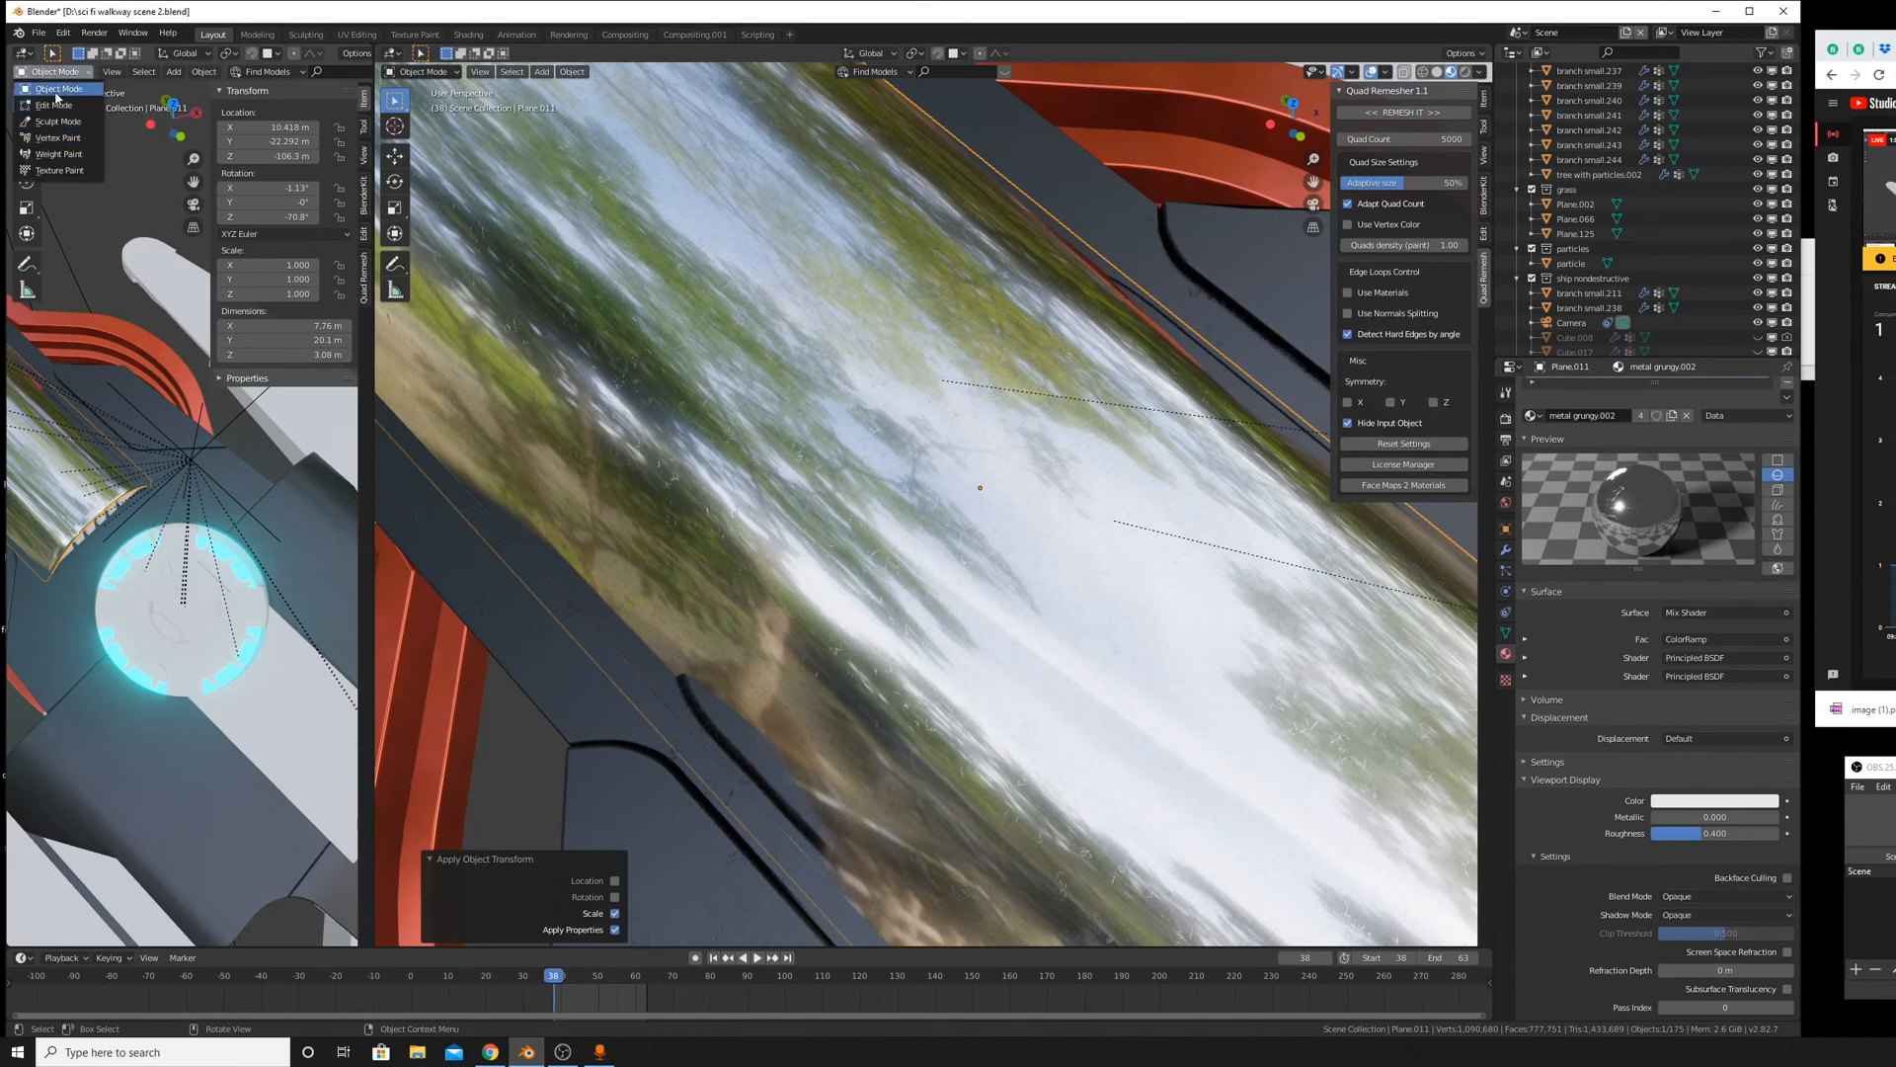
pyautogui.click(22, 52)
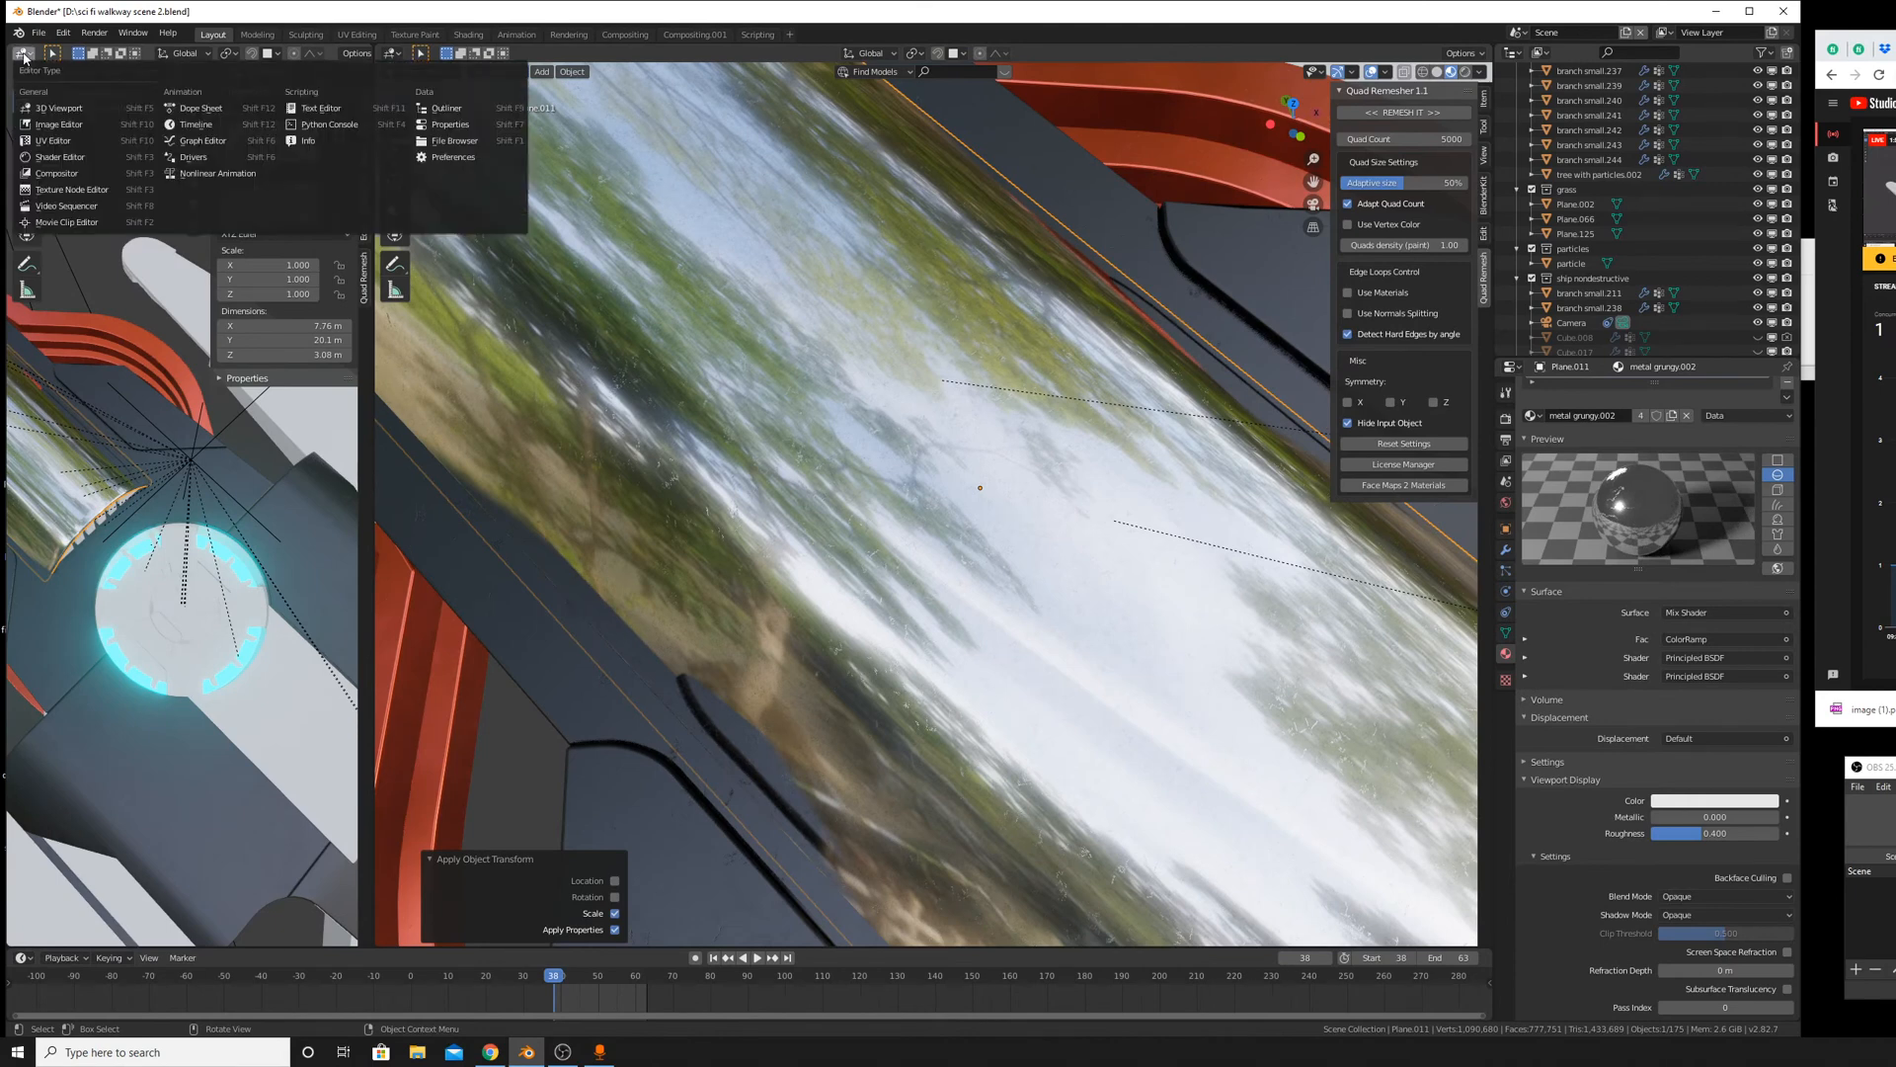
pyautogui.click(55, 159)
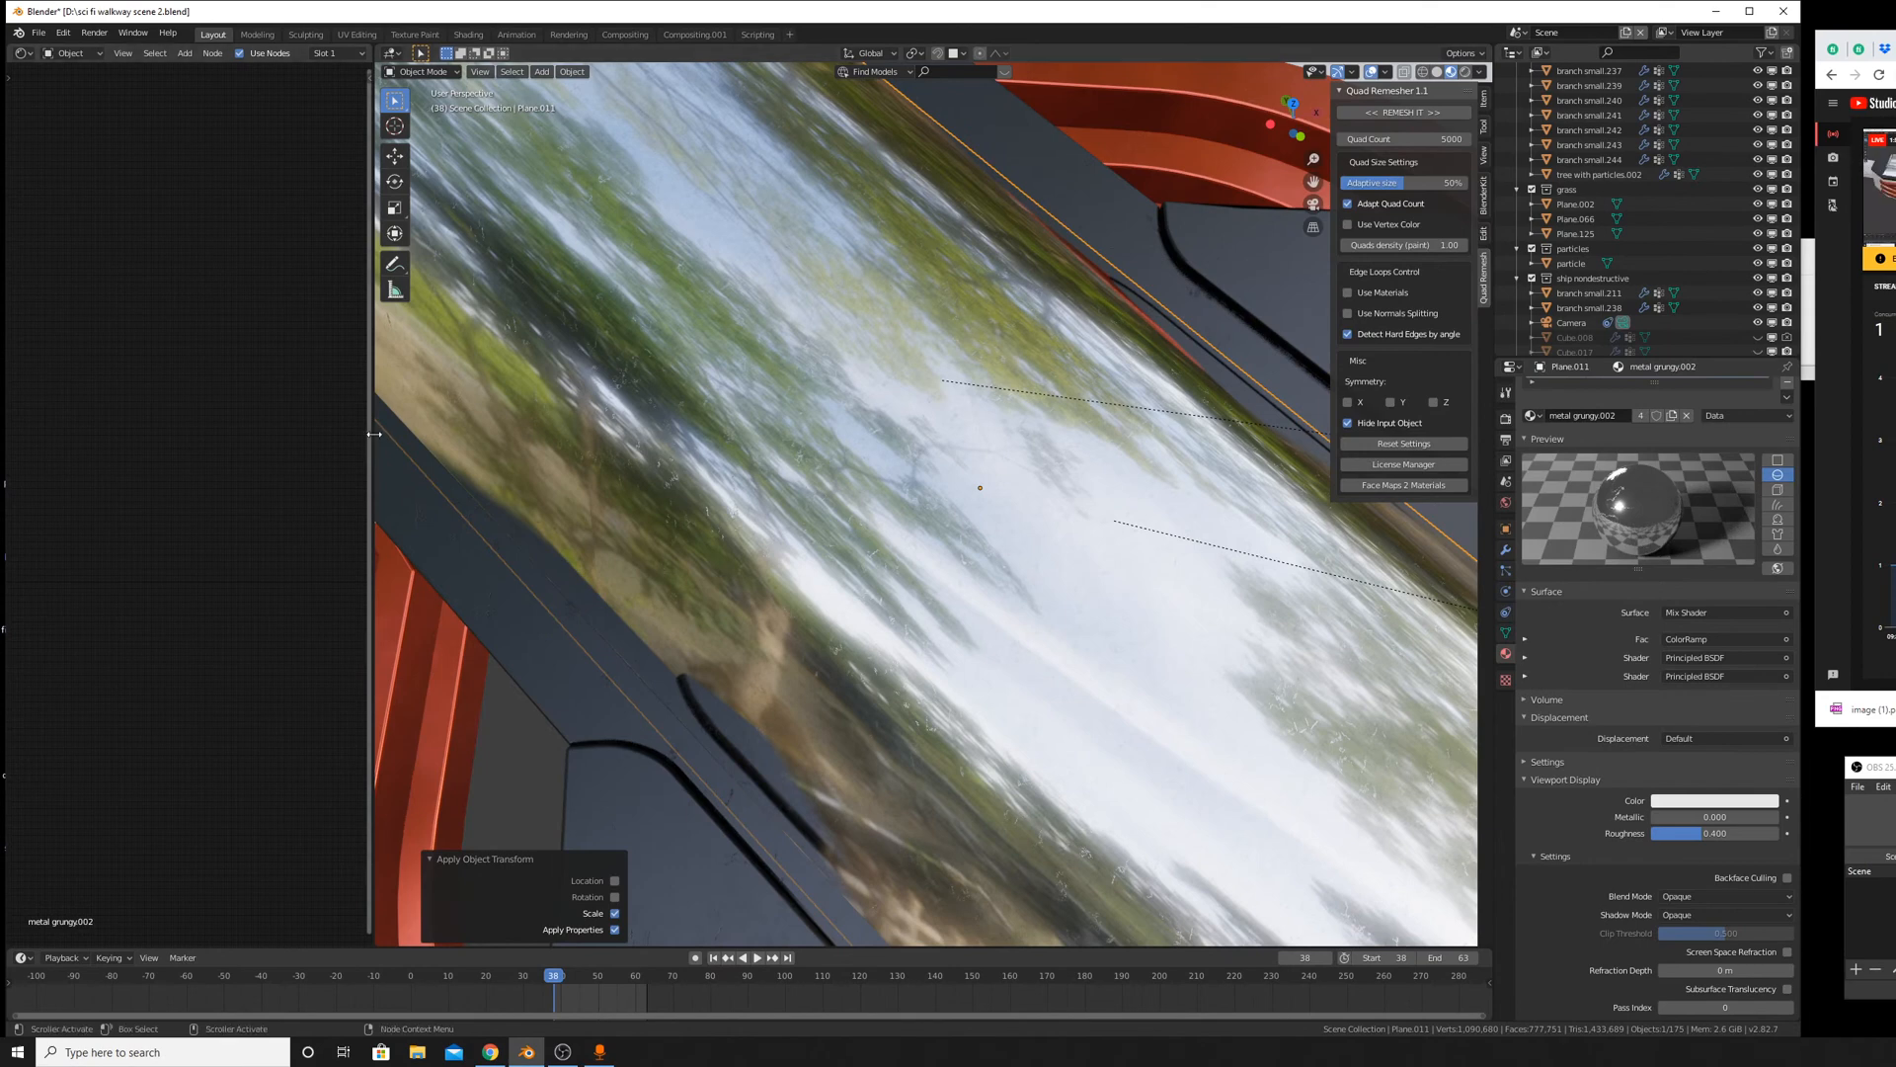
pyautogui.moveTo(380, 440); pyautogui.dragTo(647, 446)
pyautogui.moveTo(1277, 652); pyautogui.dragTo(1136, 711, button='middle')
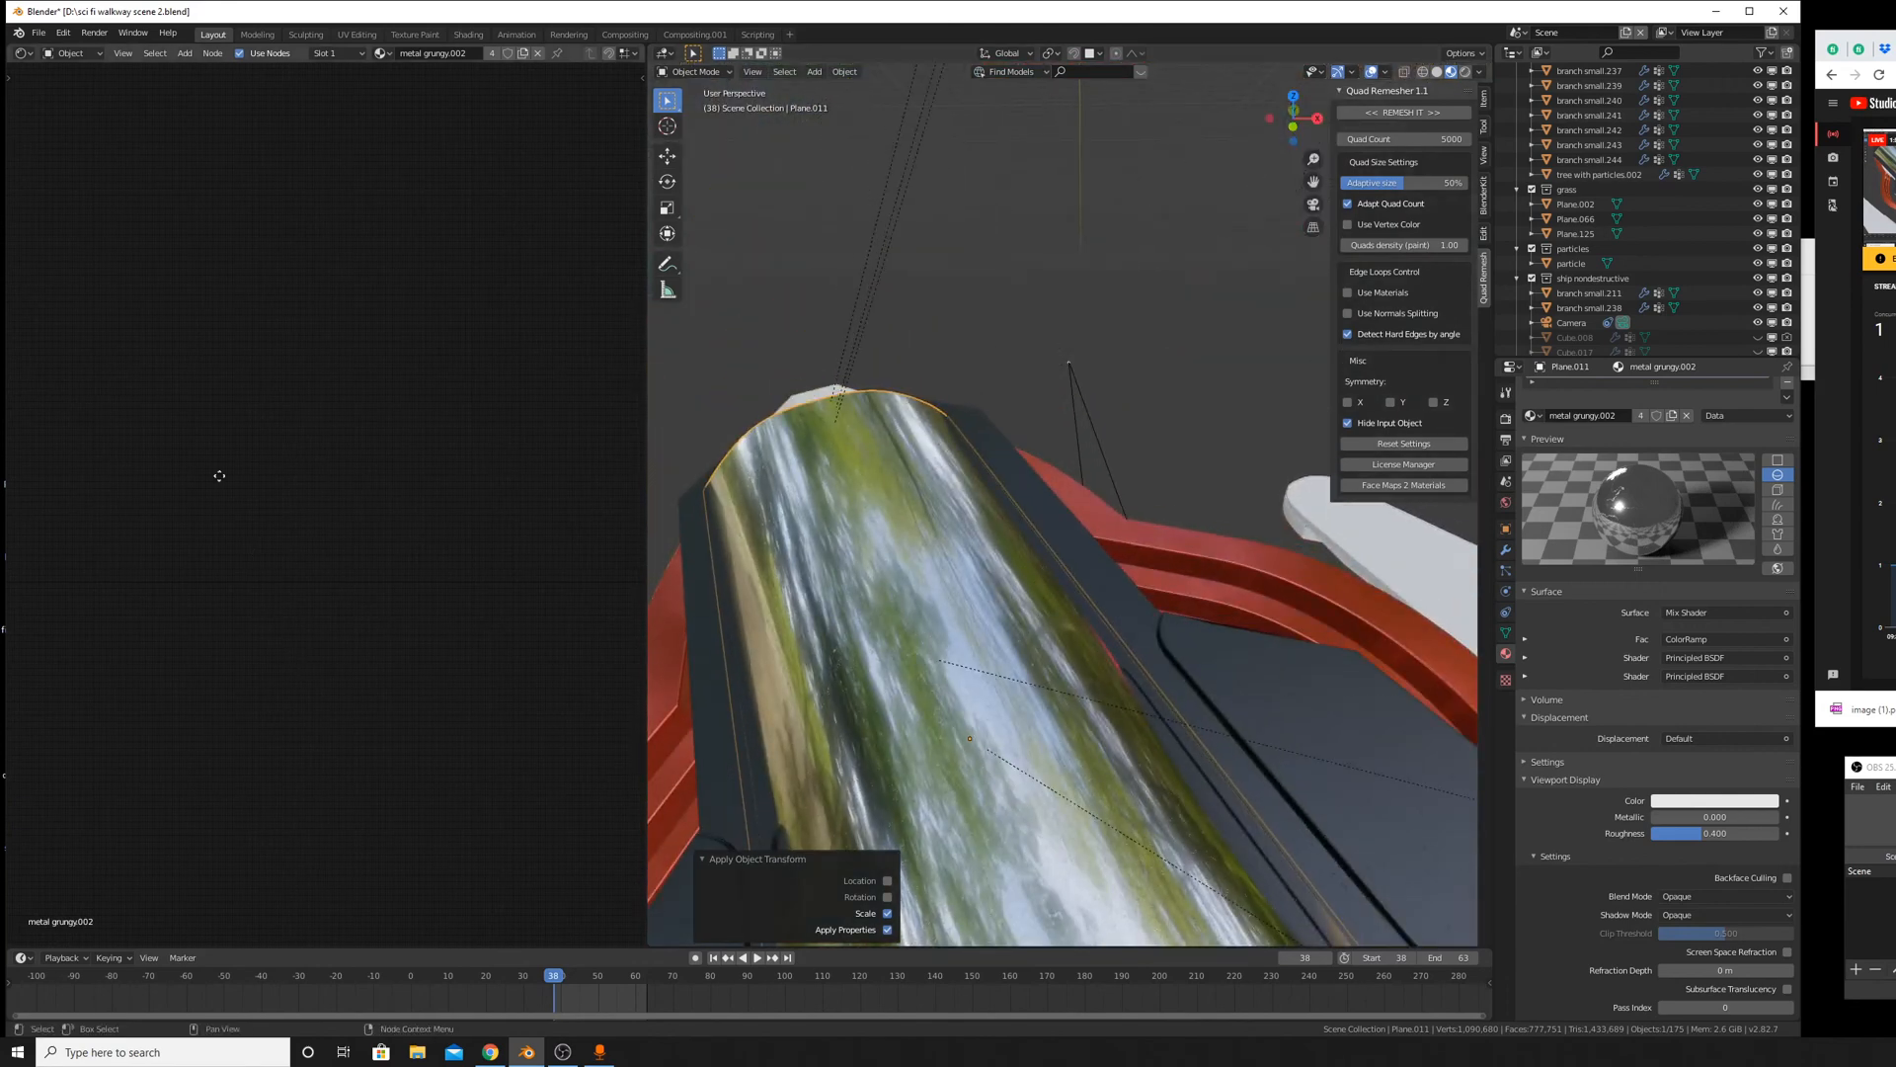
pyautogui.moveTo(147, 486); pyautogui.dragTo(460, 533, button='middle')
pyautogui.scroll(6, 412, 434)
pyautogui.scroll(8, 412, 434)
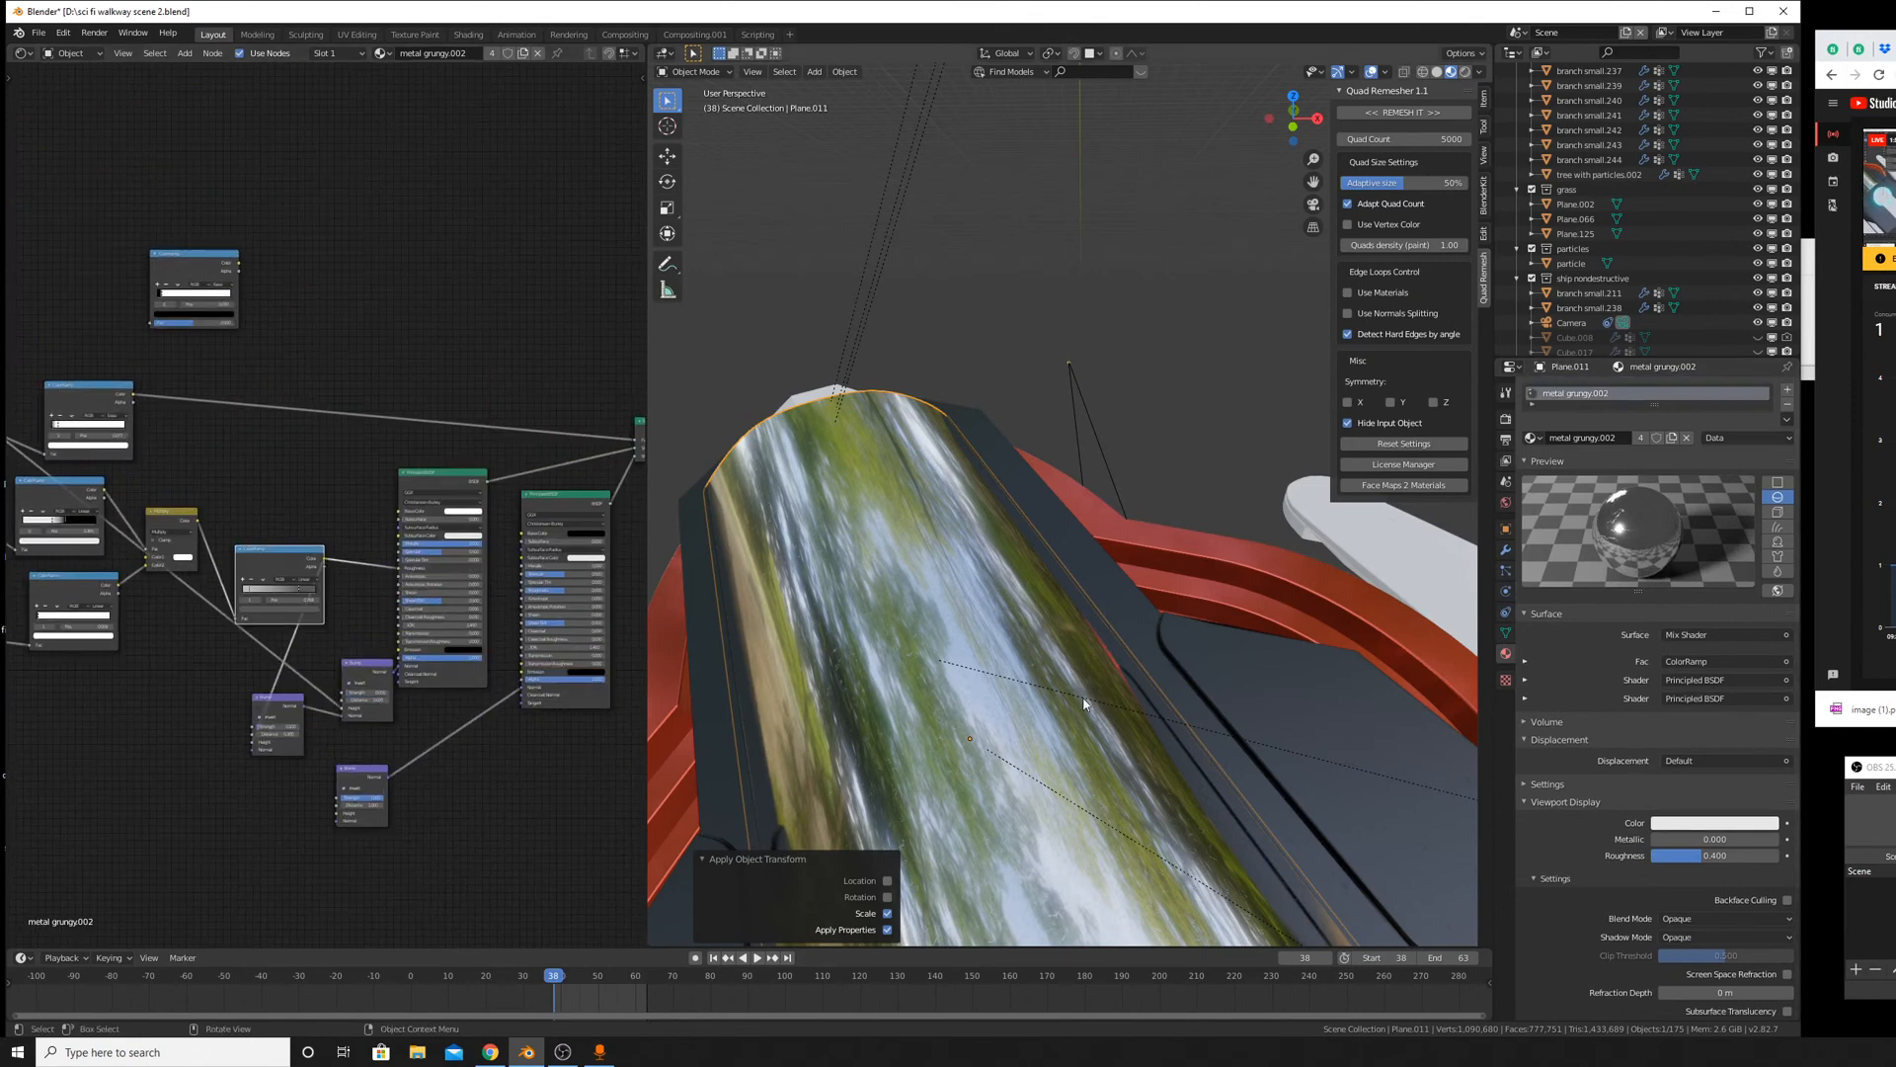
# Examine the half-cylinder cover's reflective surface and rim up close alongside the ColorRamp and shader nodes of its material.
pyautogui.moveTo(741, 646); pyautogui.dragTo(1043, 566, button='middle')
pyautogui.scroll(3, 1027, 565)
pyautogui.scroll(-3, 1027, 565)
pyautogui.scroll(2, 1043, 571)
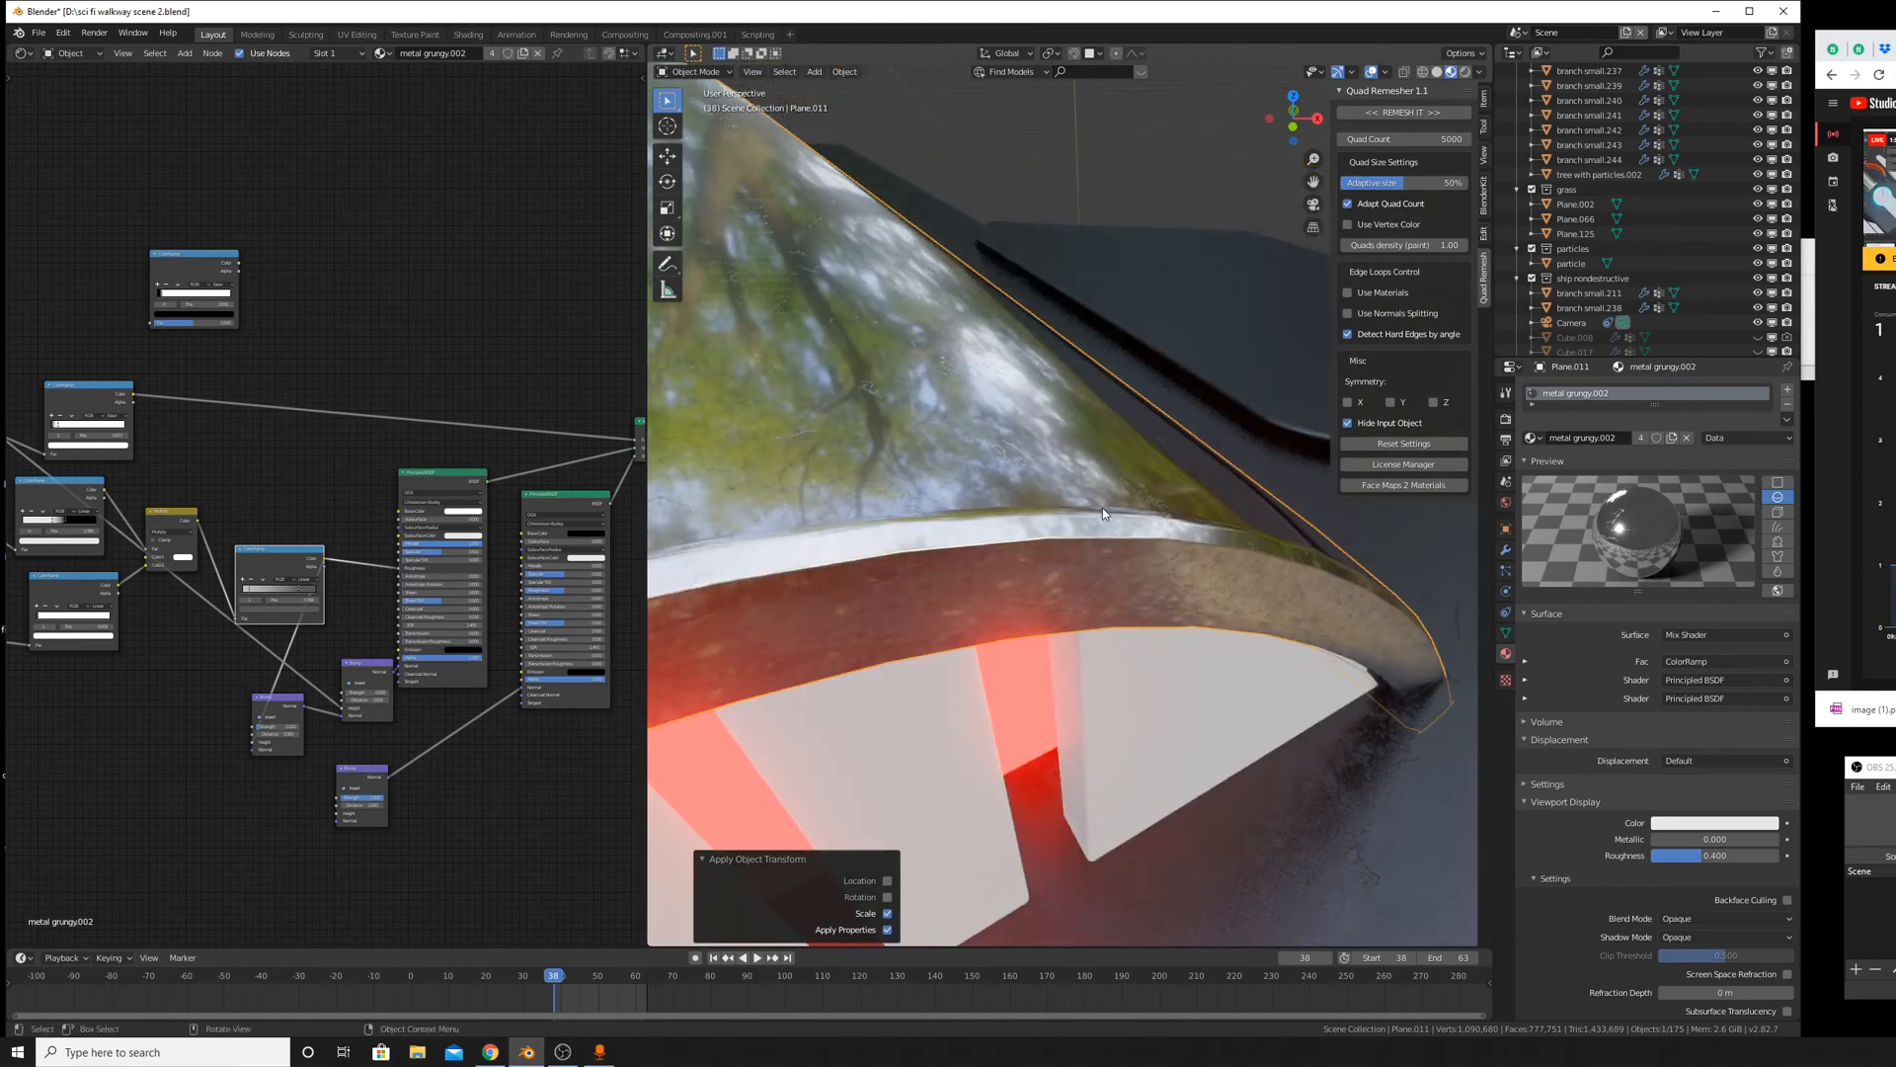
pyautogui.press('Tab')
pyautogui.press('Tab')
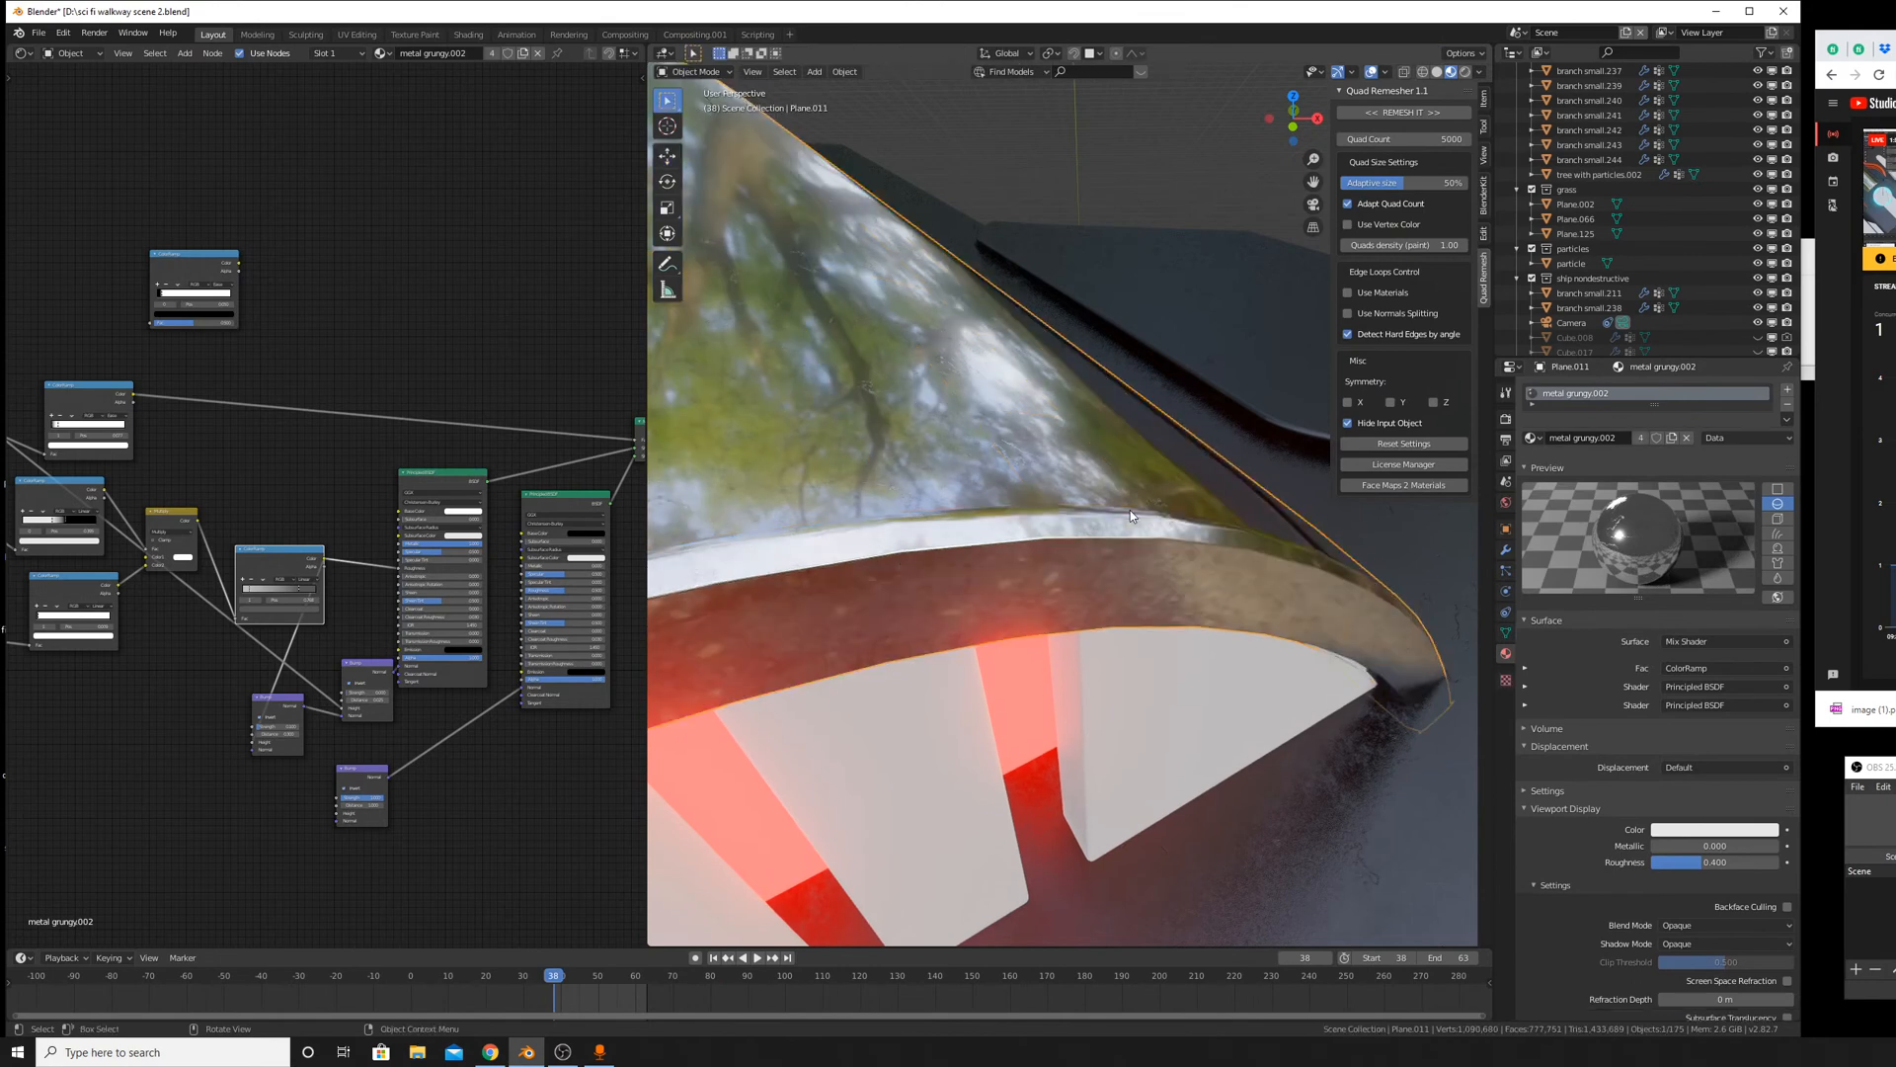
pyautogui.scroll(-5, 1116, 511)
pyautogui.scroll(2, 495, 459)
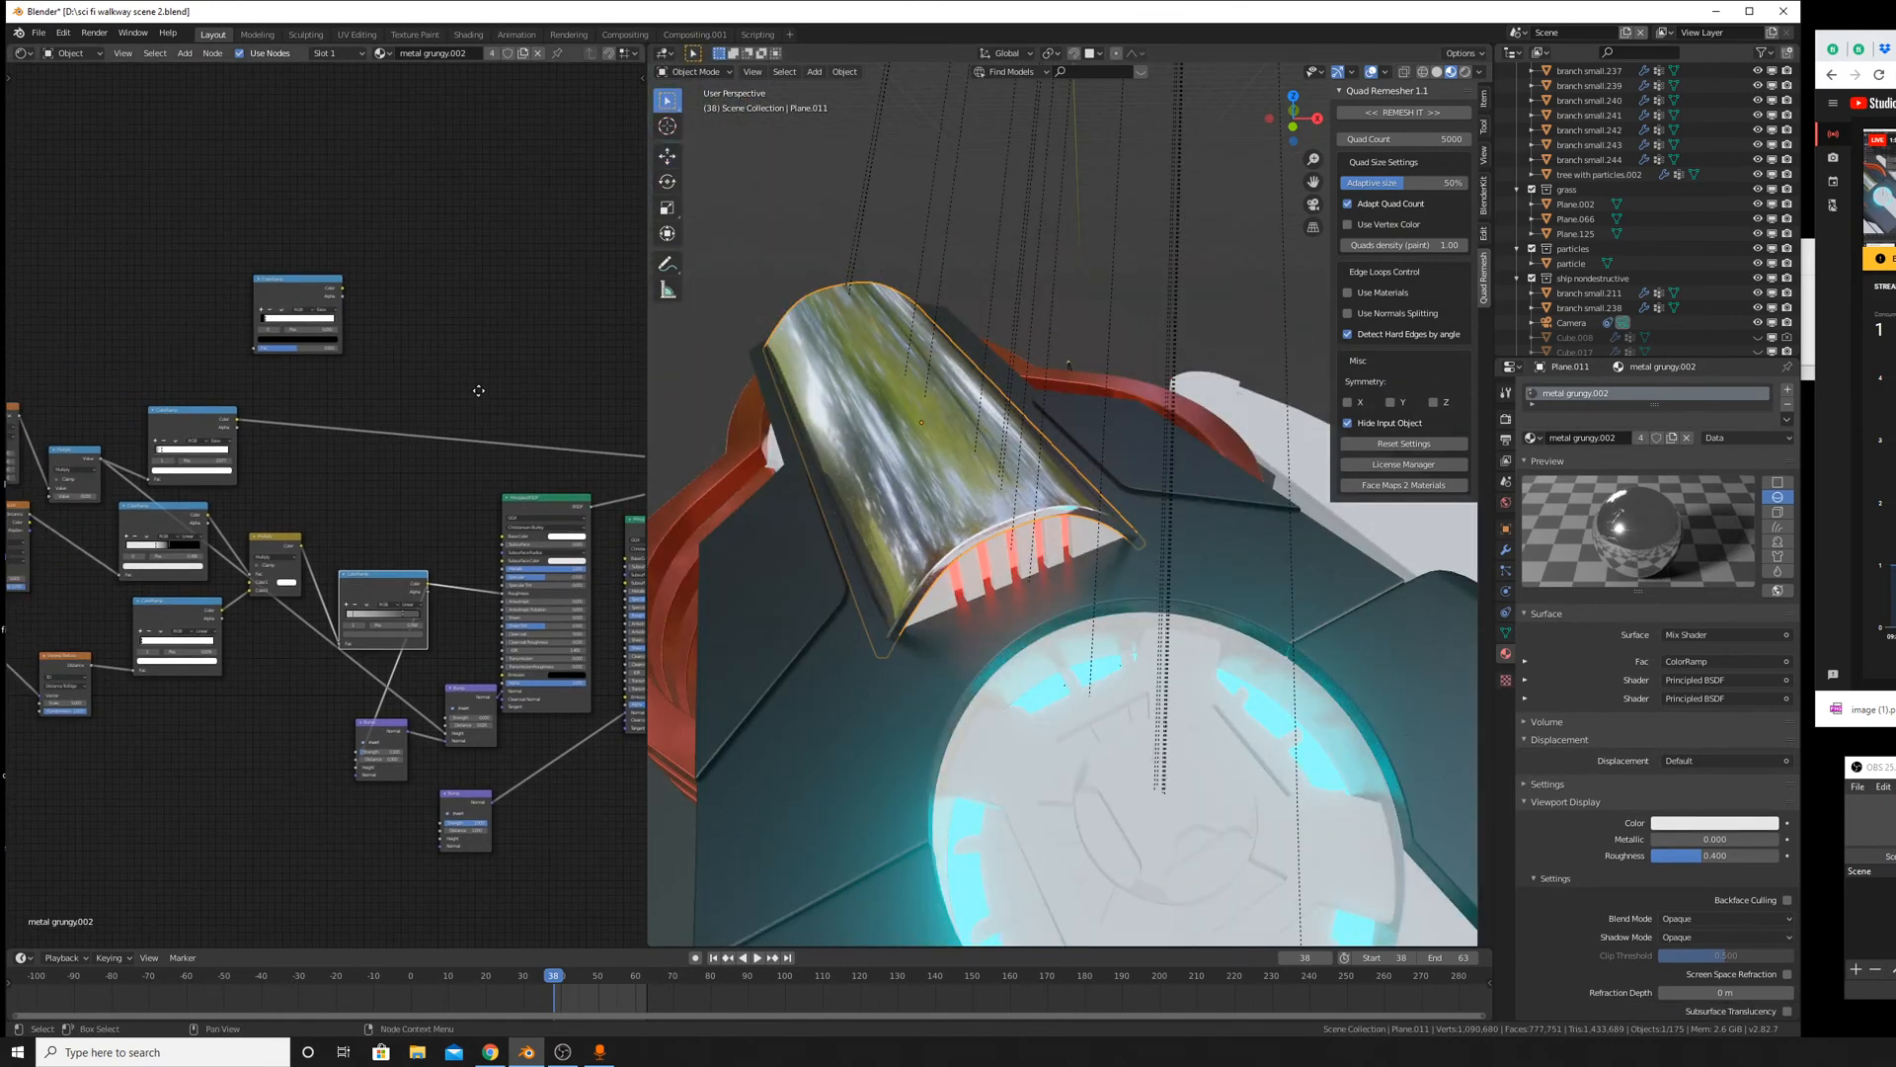
pyautogui.scroll(1, 495, 460)
pyautogui.moveTo(428, 464); pyautogui.dragTo(232, 536, button='middle')
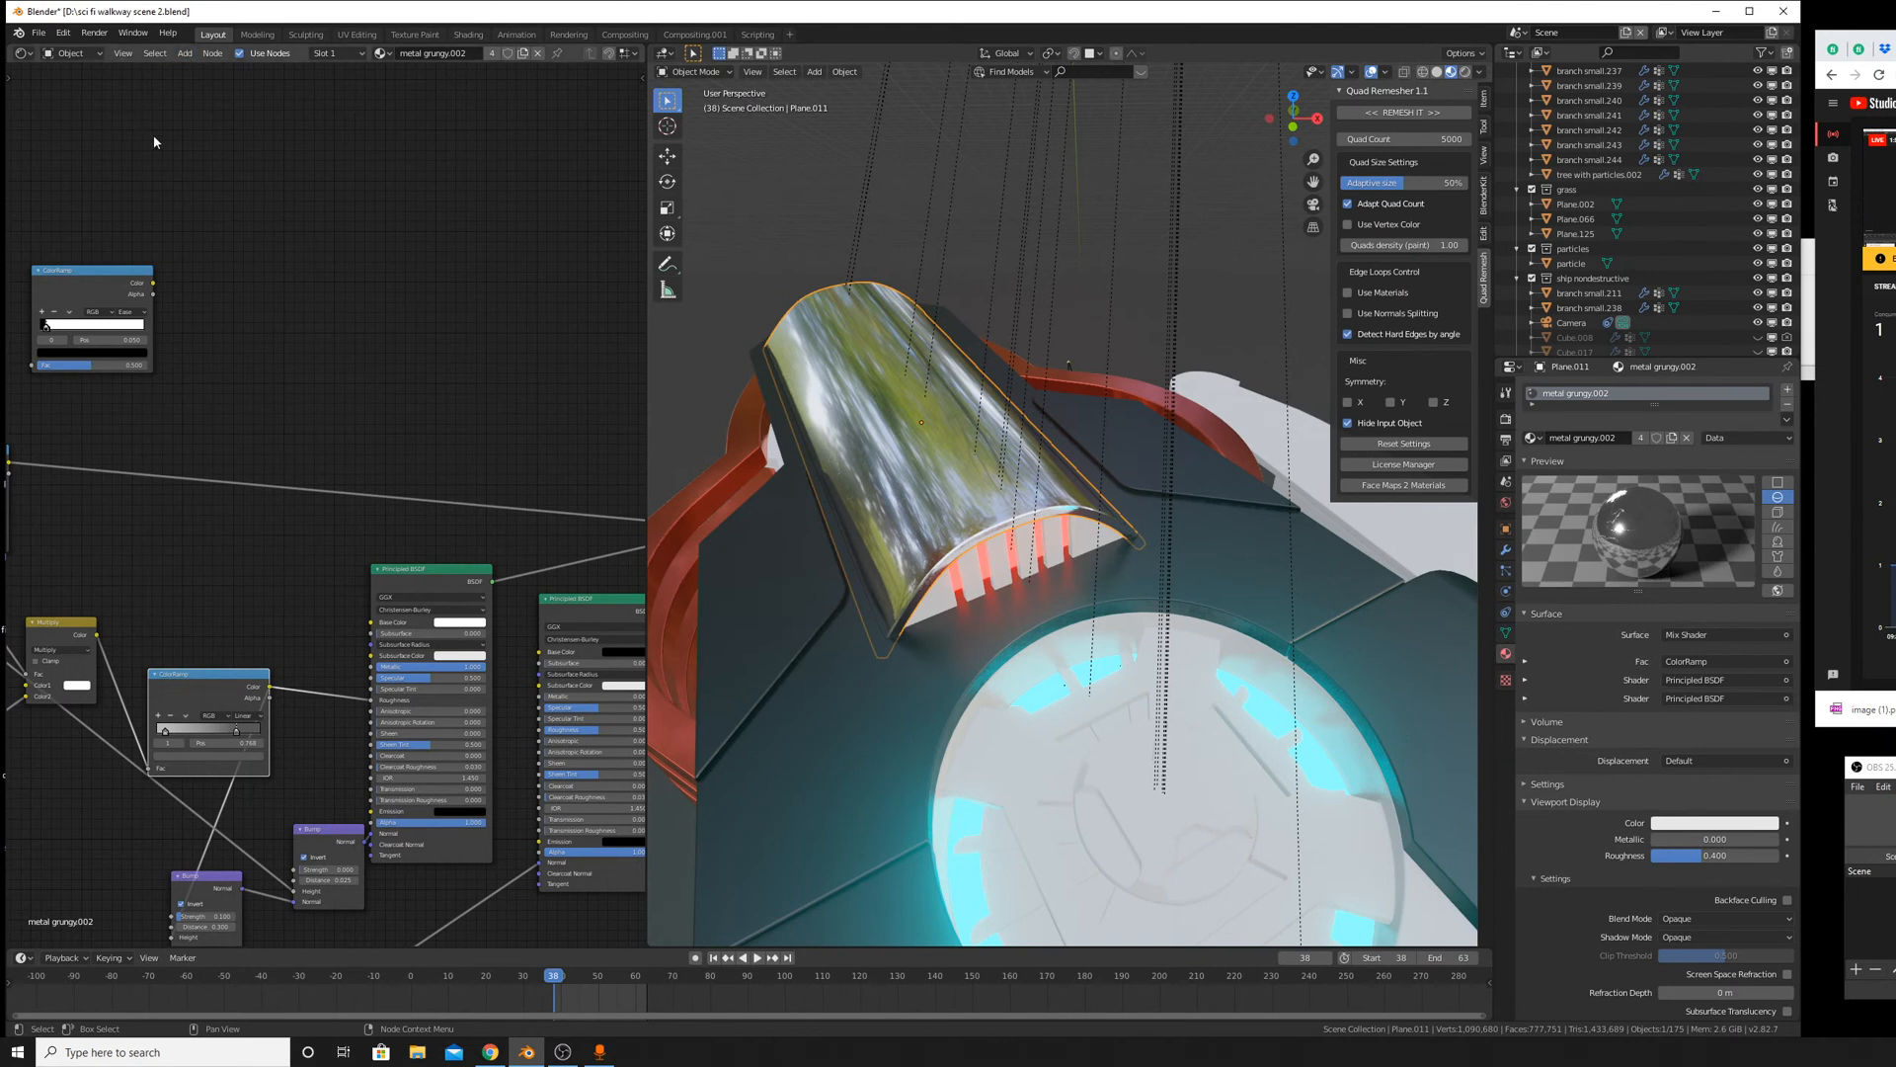
pyautogui.moveTo(177, 254); pyautogui.dragTo(261, 222, button='middle')
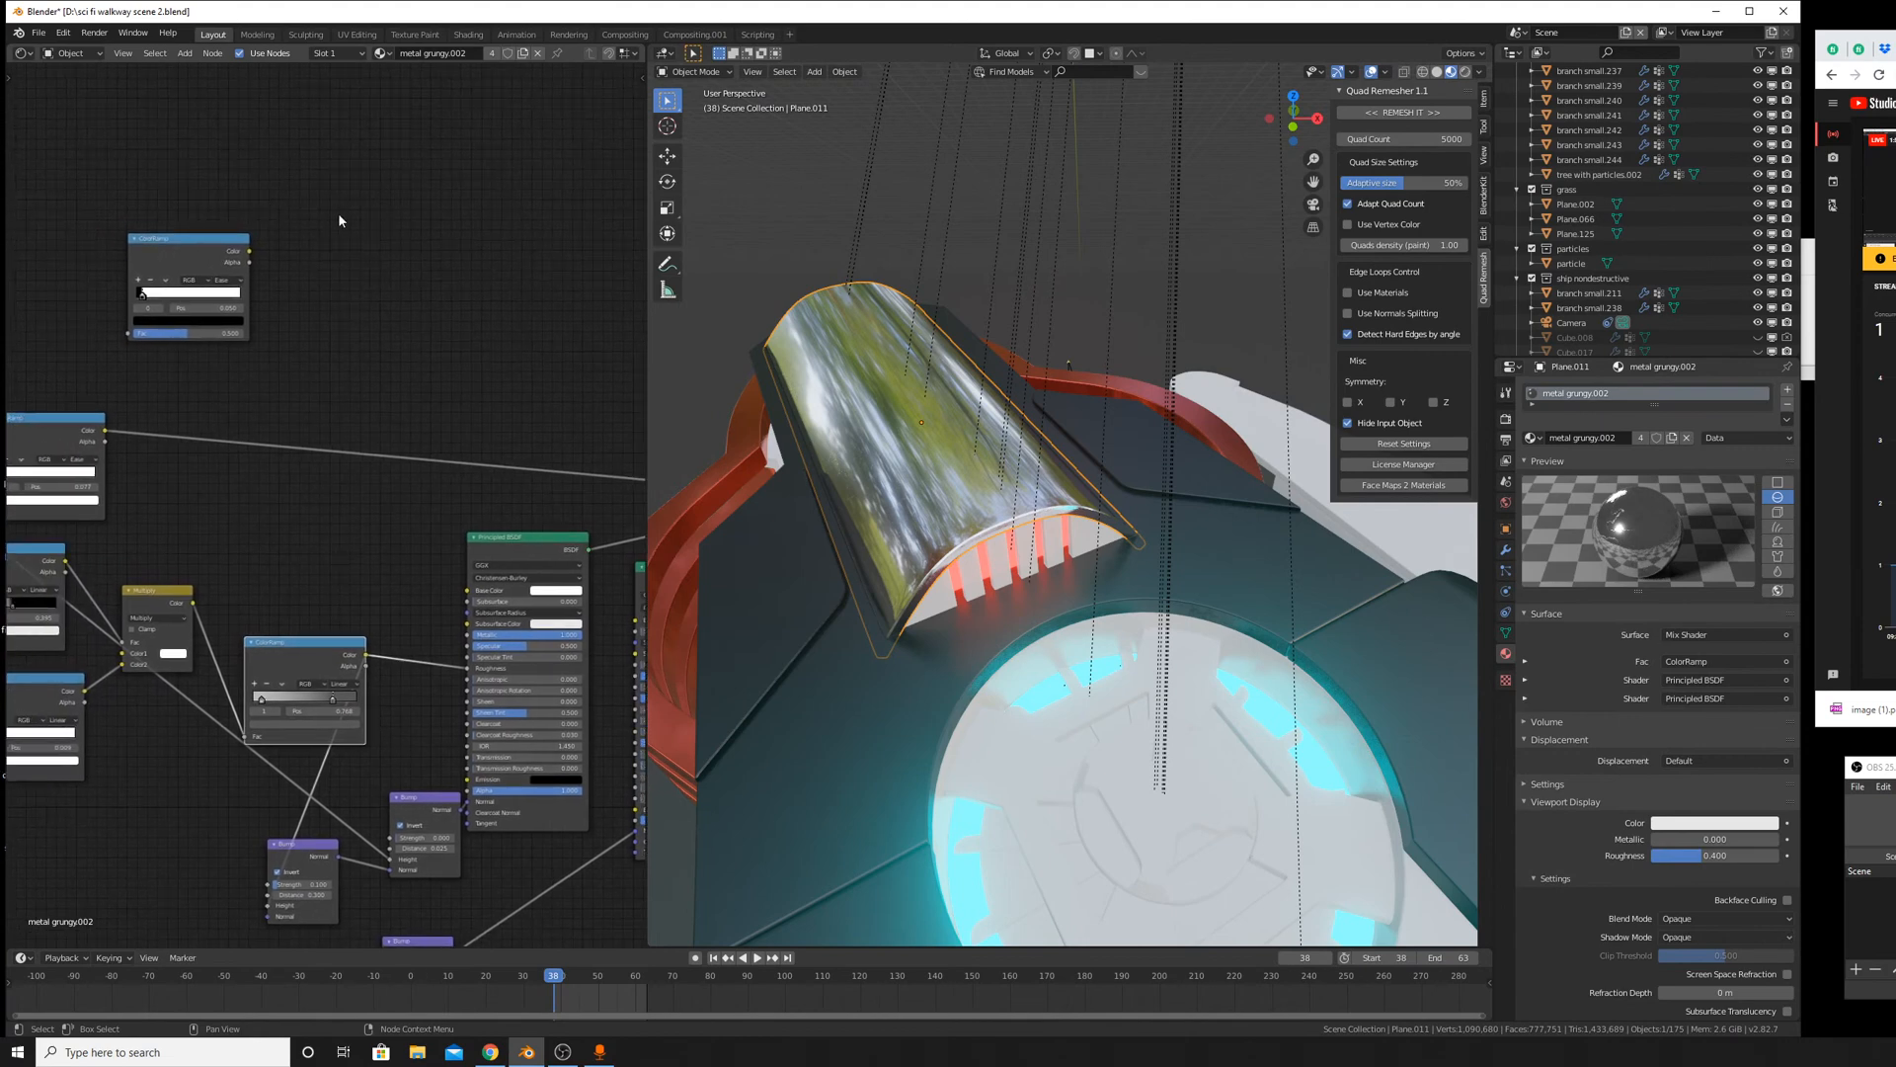
pyautogui.scroll(2, 365, 298)
pyautogui.scroll(5, 1039, 497)
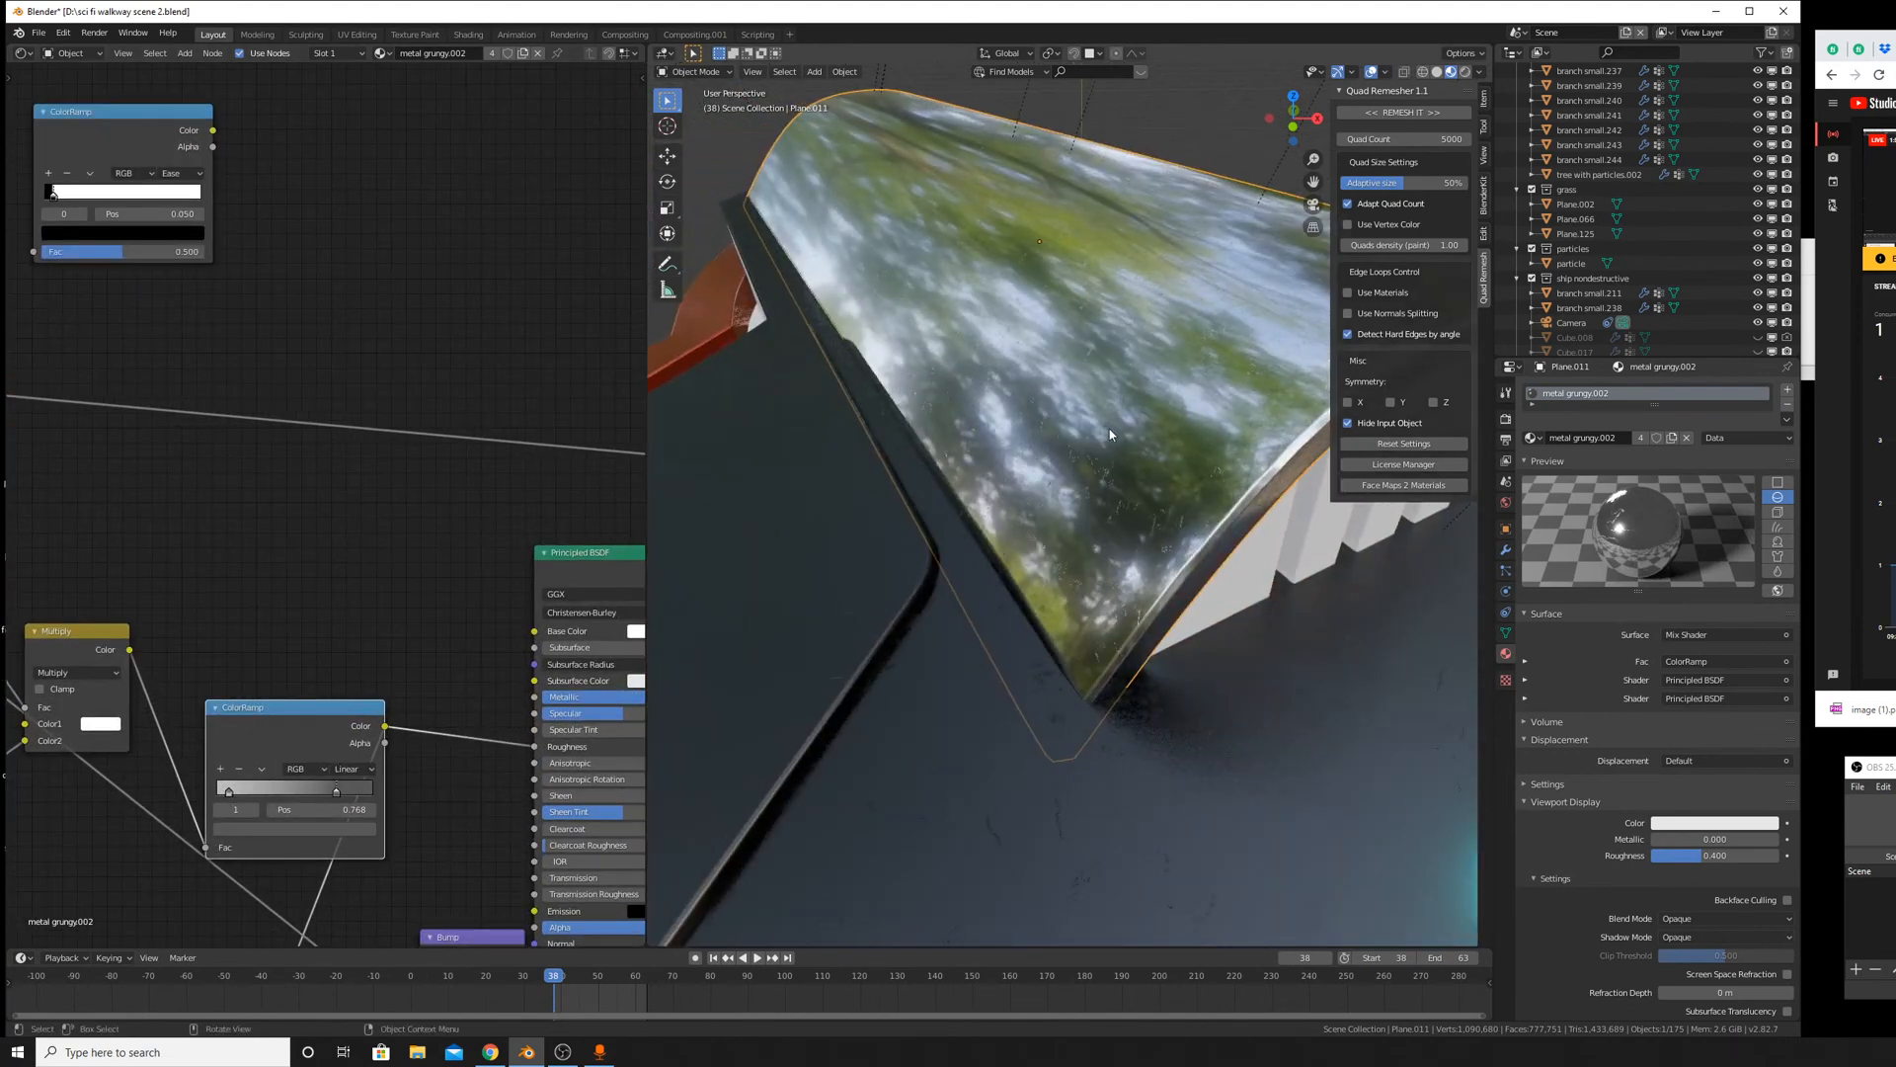
pyautogui.moveTo(1110, 428); pyautogui.dragTo(997, 457, button='middle')
# Move the upper Voronoi Texture node clear of the Add node and try a different scale on the Musgrave Texture.
pyautogui.moveTo(94, 441); pyautogui.dragTo(430, 343, button='middle')
pyautogui.moveTo(402, 608); pyautogui.dragTo(235, 537, button='middle')
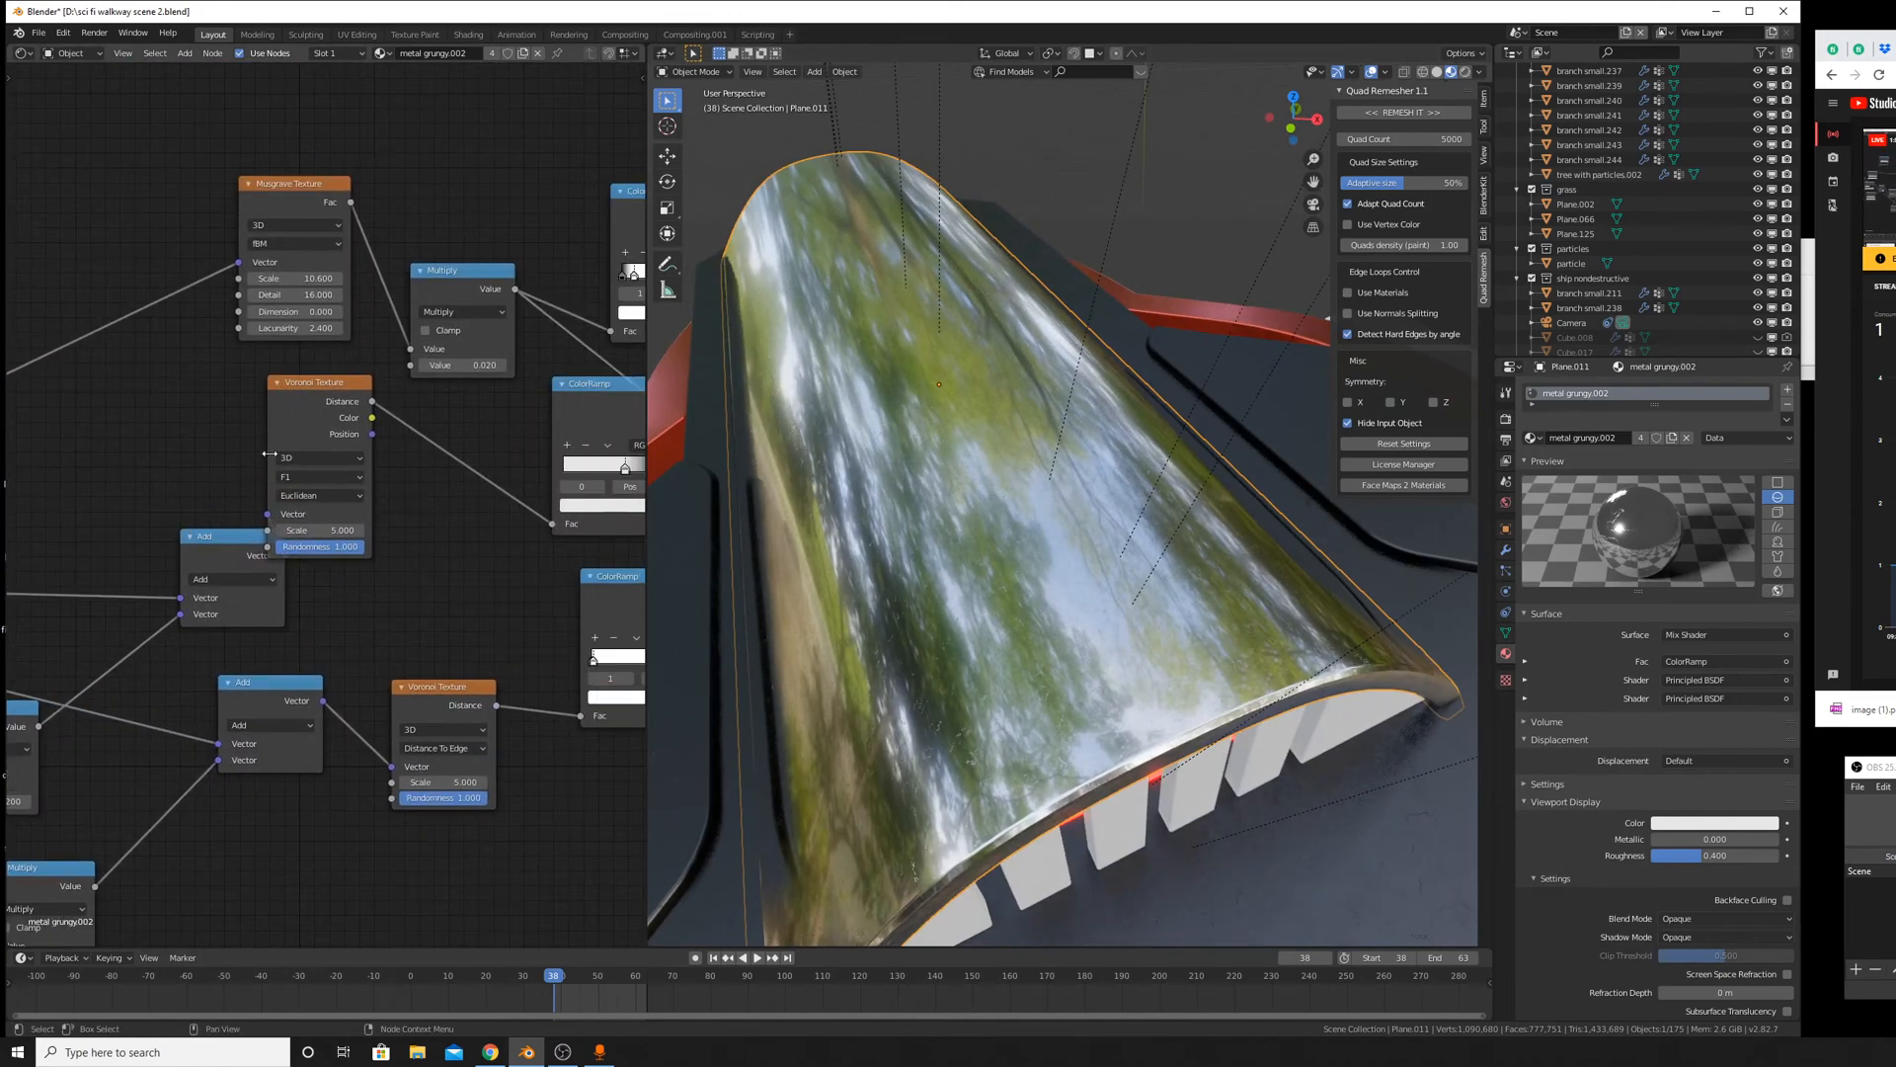
pyautogui.moveTo(324, 409); pyautogui.dragTo(369, 421)
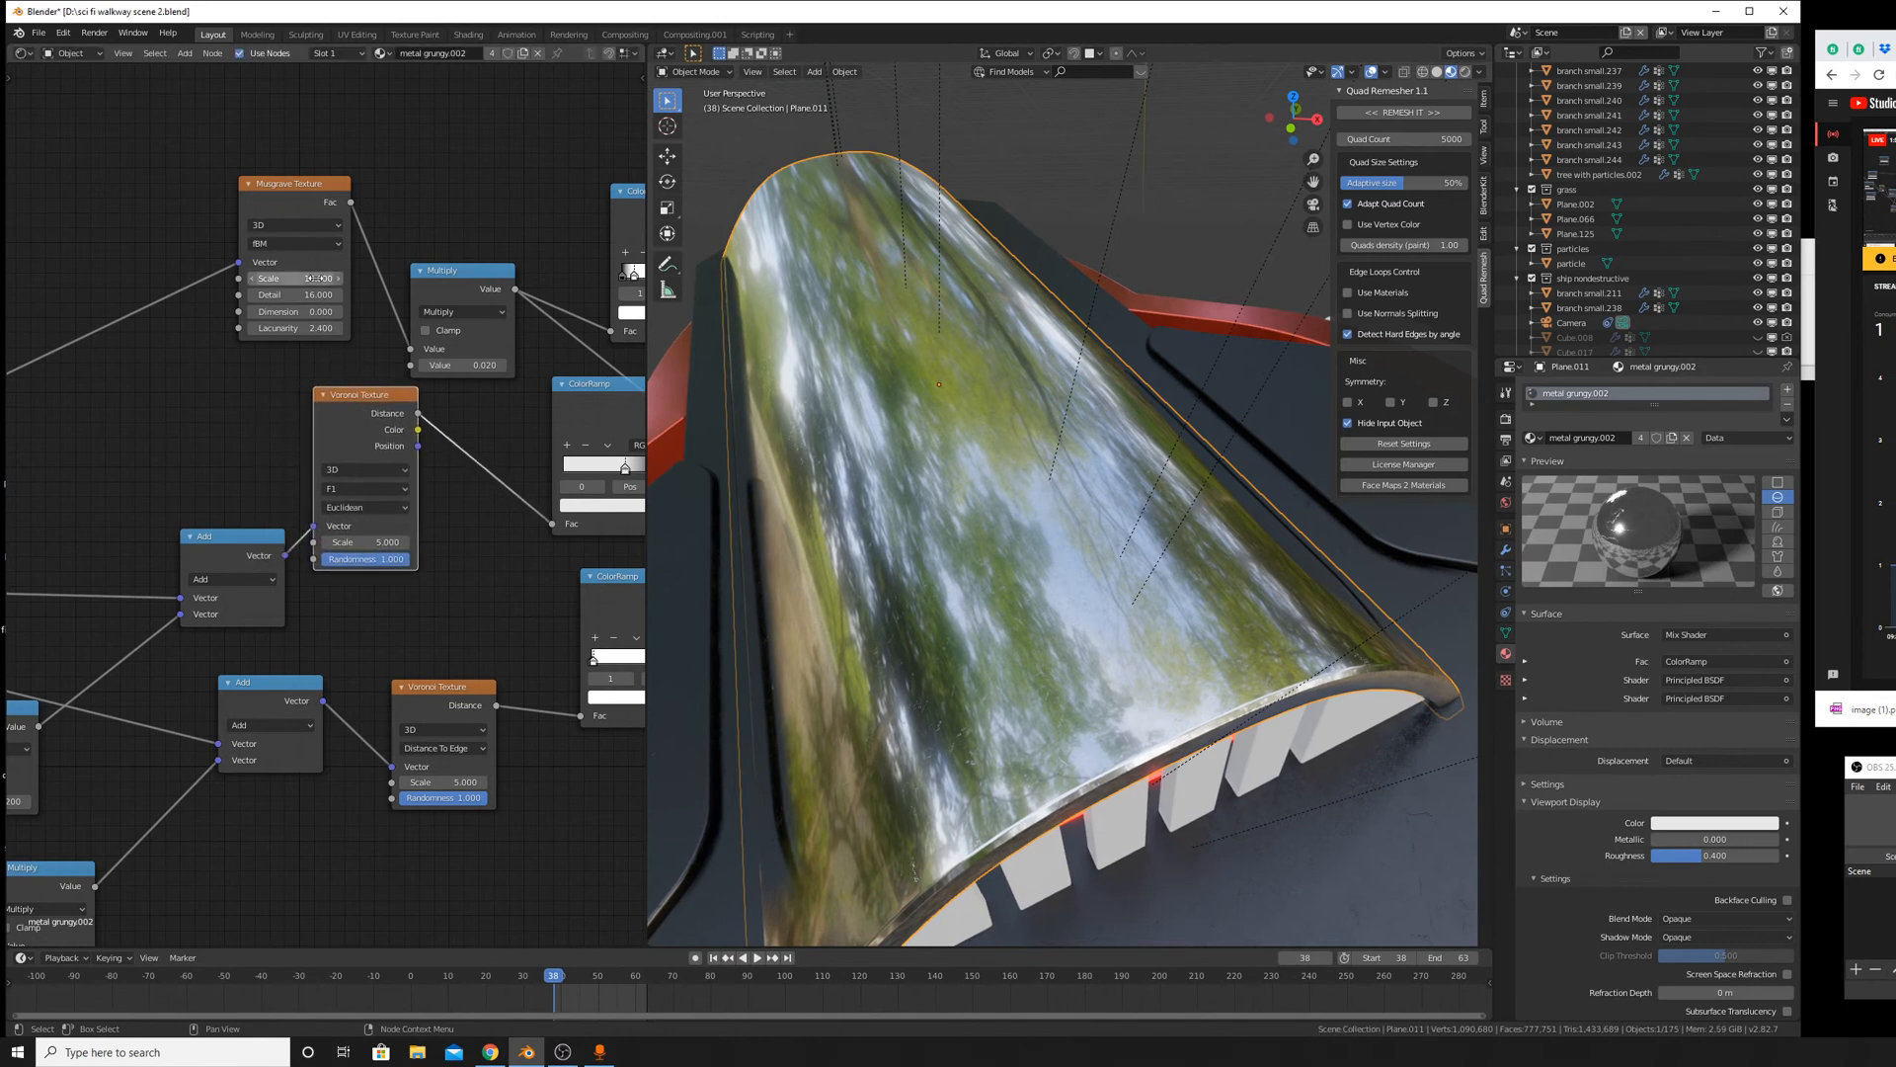
pyautogui.moveTo(314, 278); pyautogui.dragTo(360, 279)
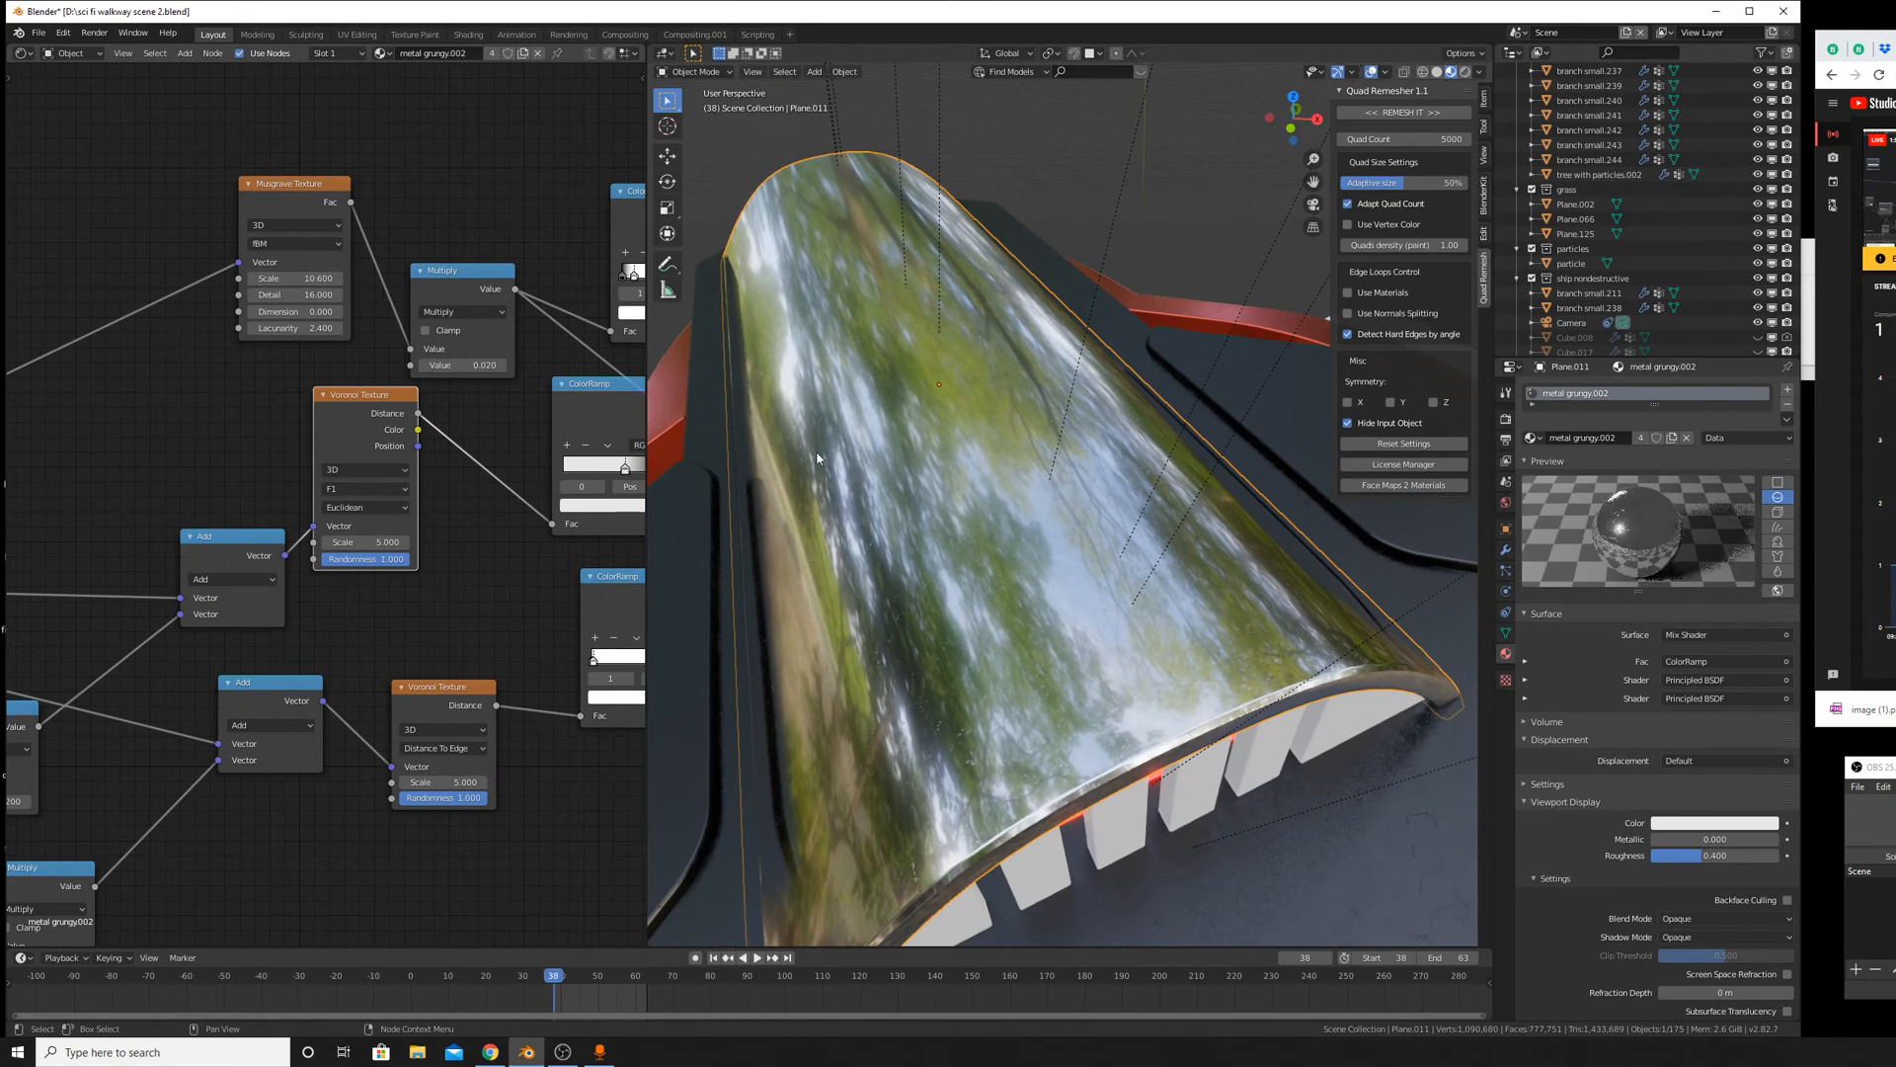
pyautogui.scroll(4, 1034, 610)
pyautogui.scroll(-5, 1036, 617)
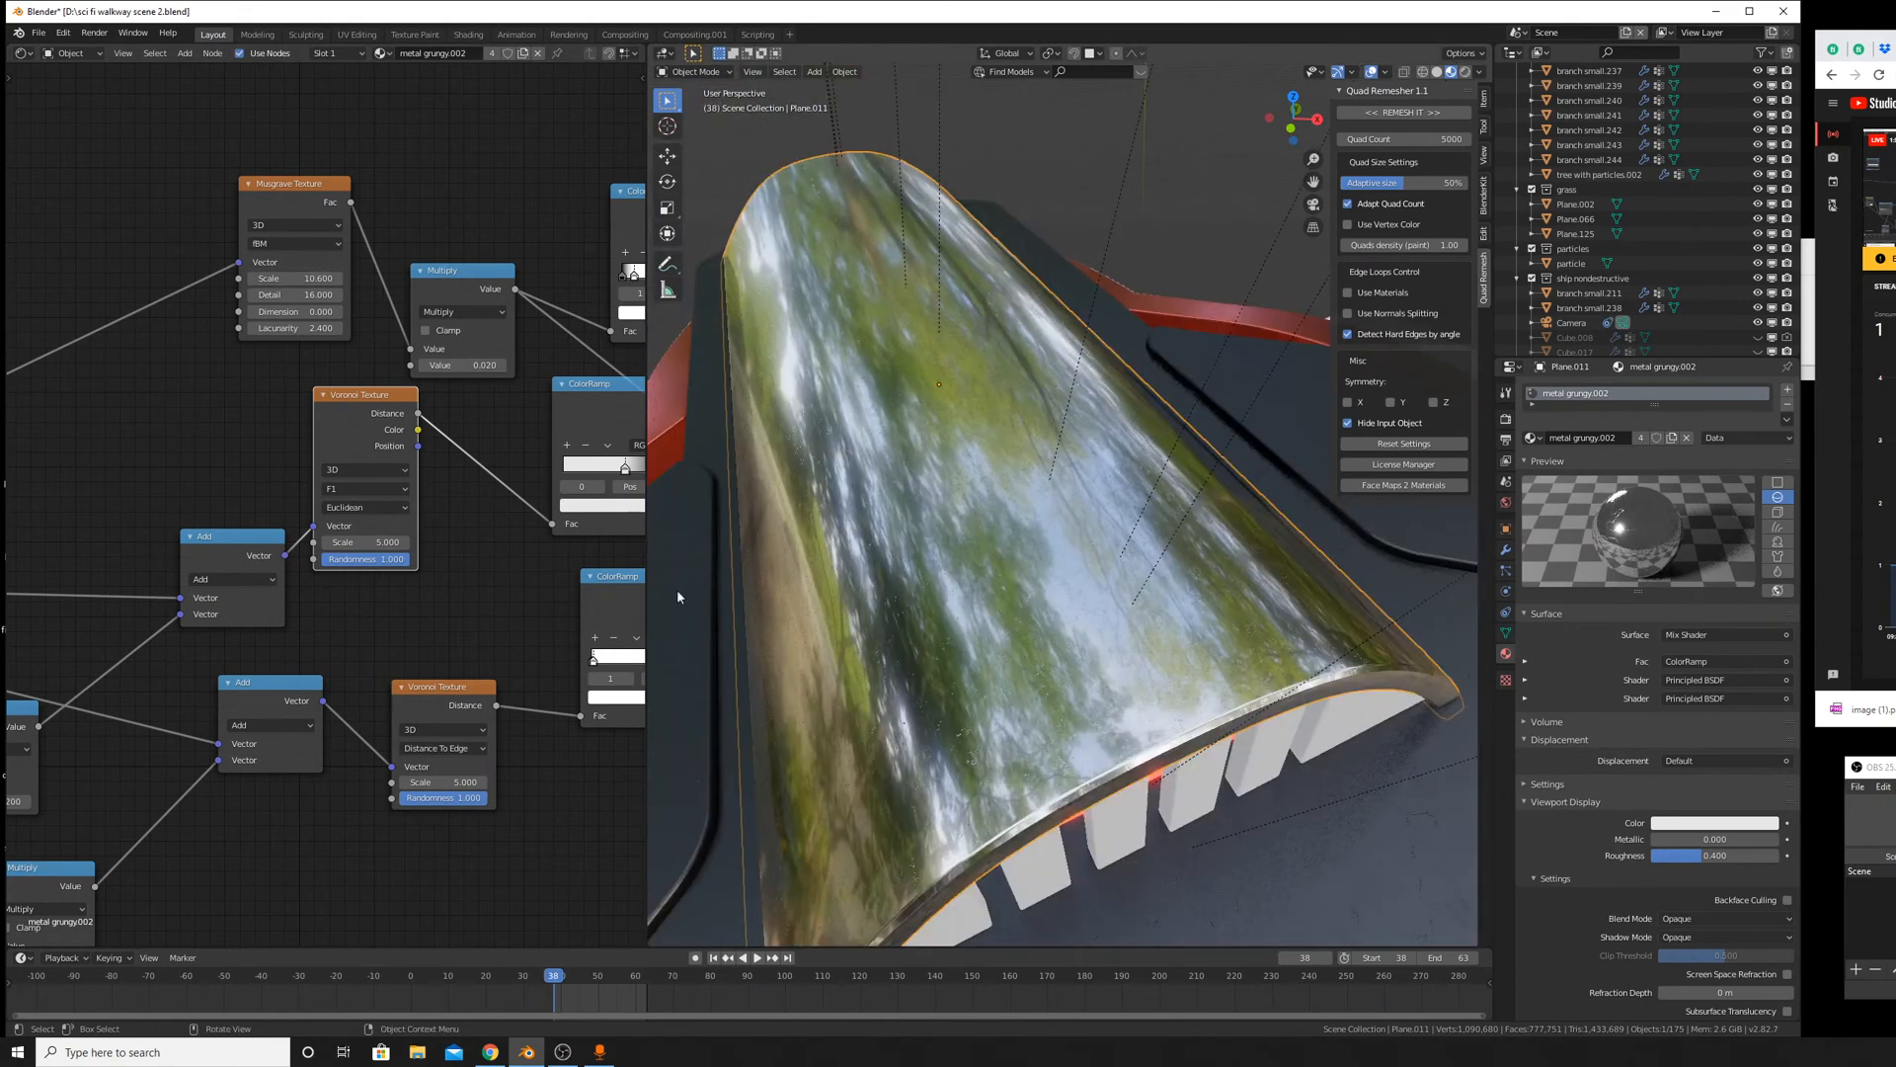
# Move the Texture Coordinate node farther from the Noise Texture node, and set the noise scale to 20 after trying 5.7.
pyautogui.moveTo(148, 316); pyautogui.dragTo(391, 373, button='middle')
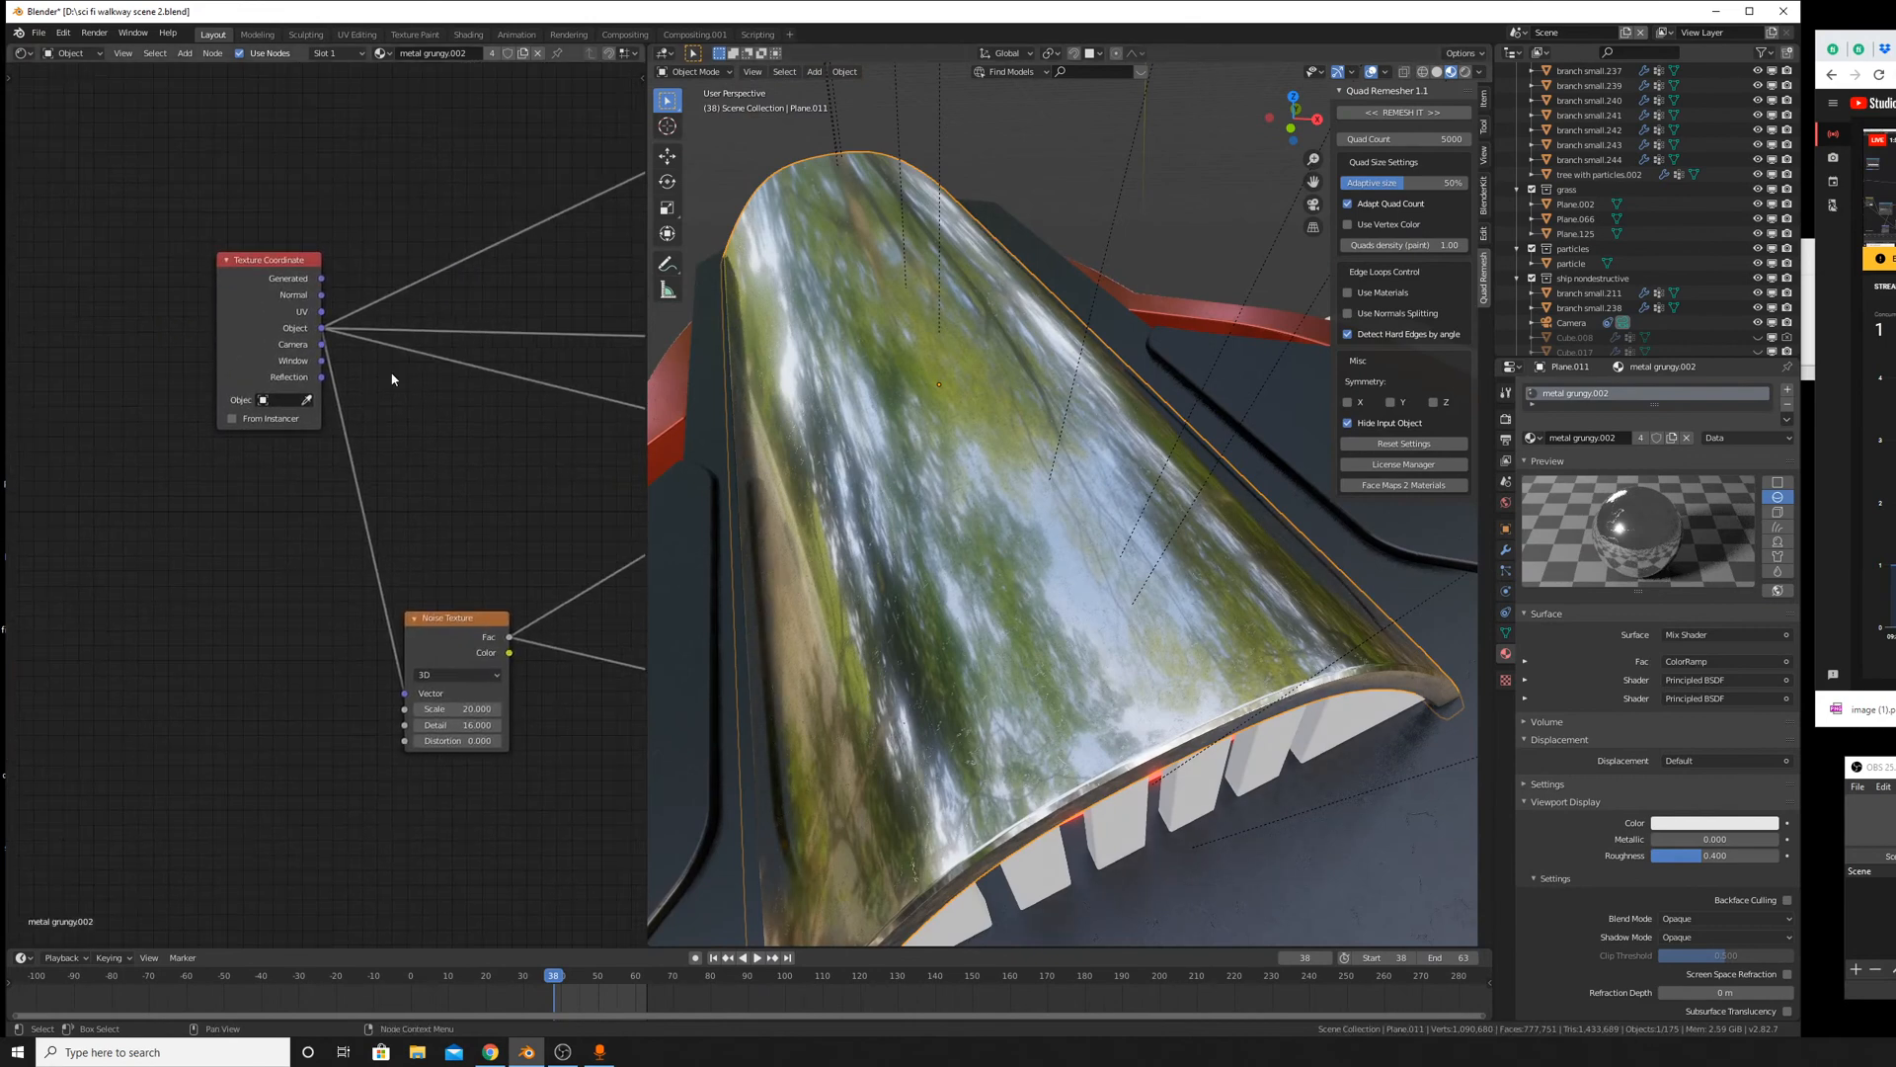
pyautogui.moveTo(251, 316); pyautogui.dragTo(127, 342)
pyautogui.moveTo(454, 709); pyautogui.dragTo(297, 684, button='middle')
pyautogui.click(261, 684)
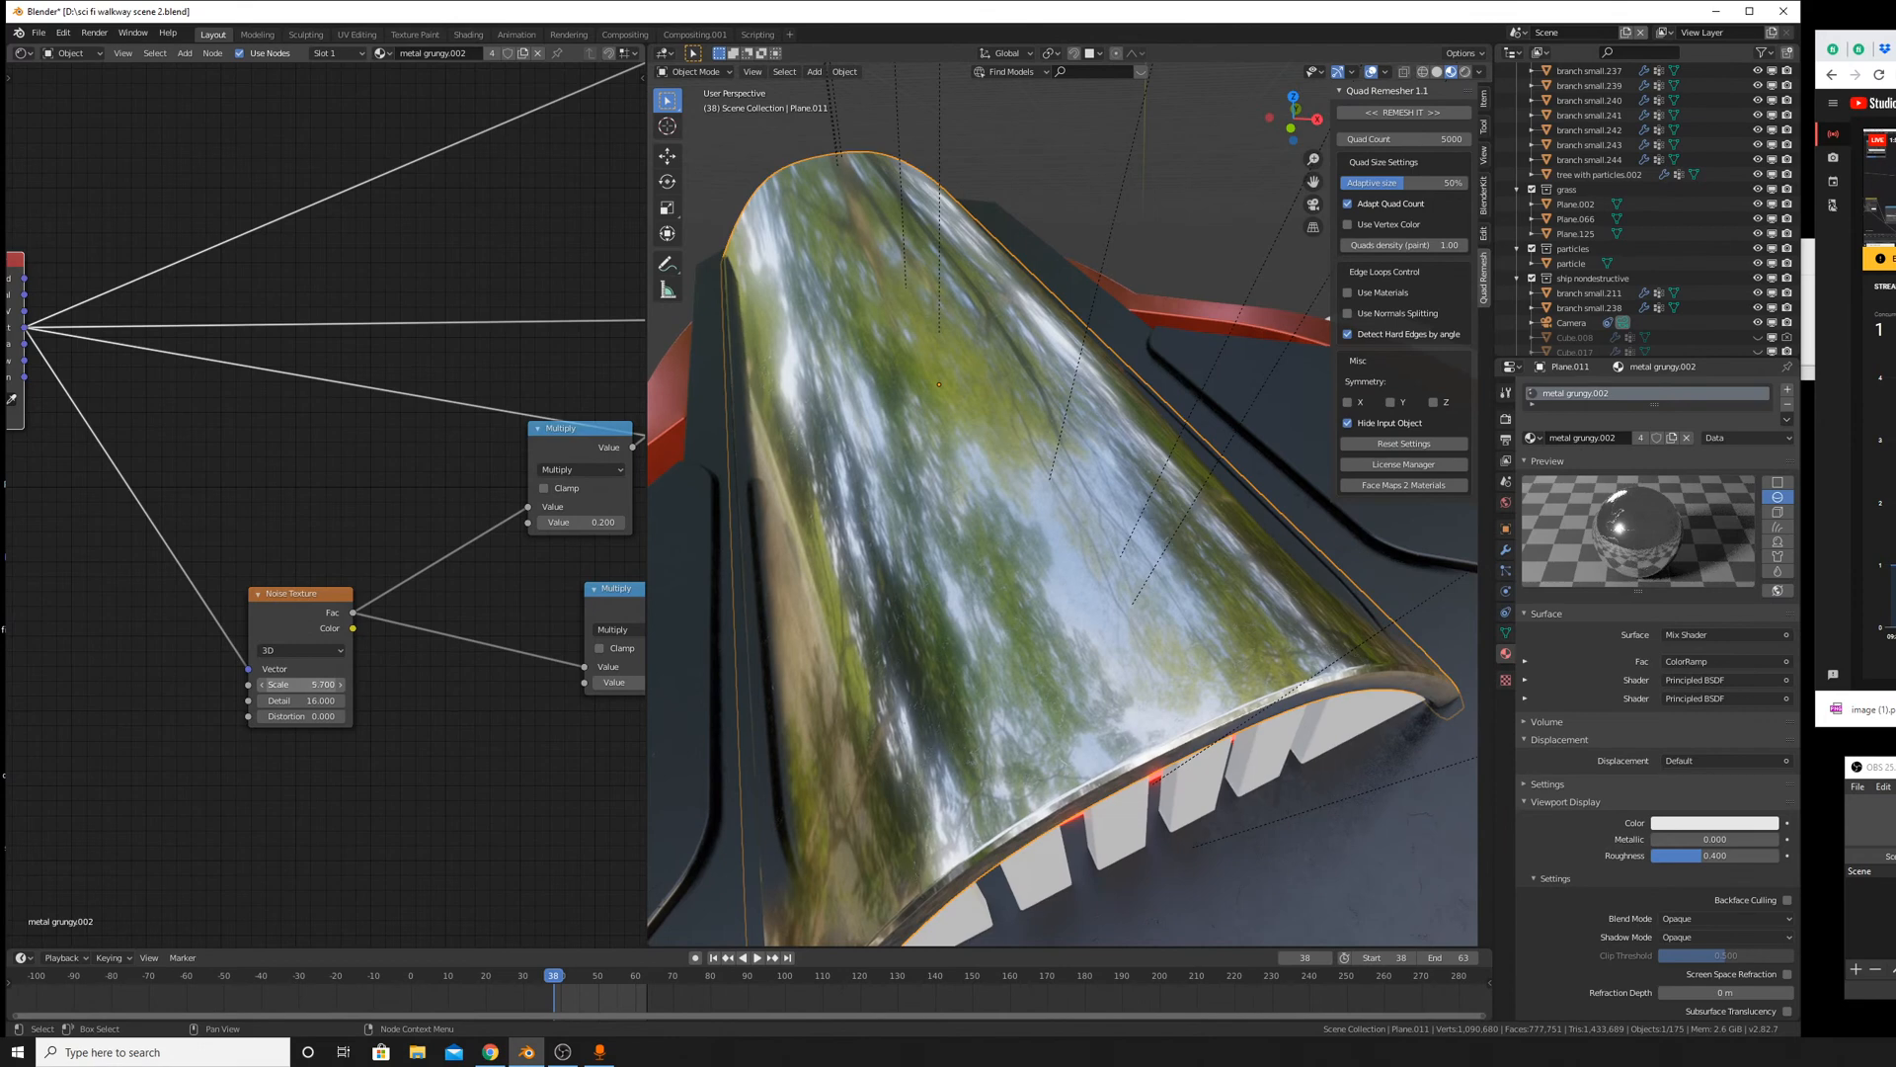
pyautogui.doubleClick(313, 688)
pyautogui.write('20')
pyautogui.press('Return')
pyautogui.moveTo(331, 627); pyautogui.dragTo(46, 580, button='middle')
pyautogui.scroll(4, 963, 523)
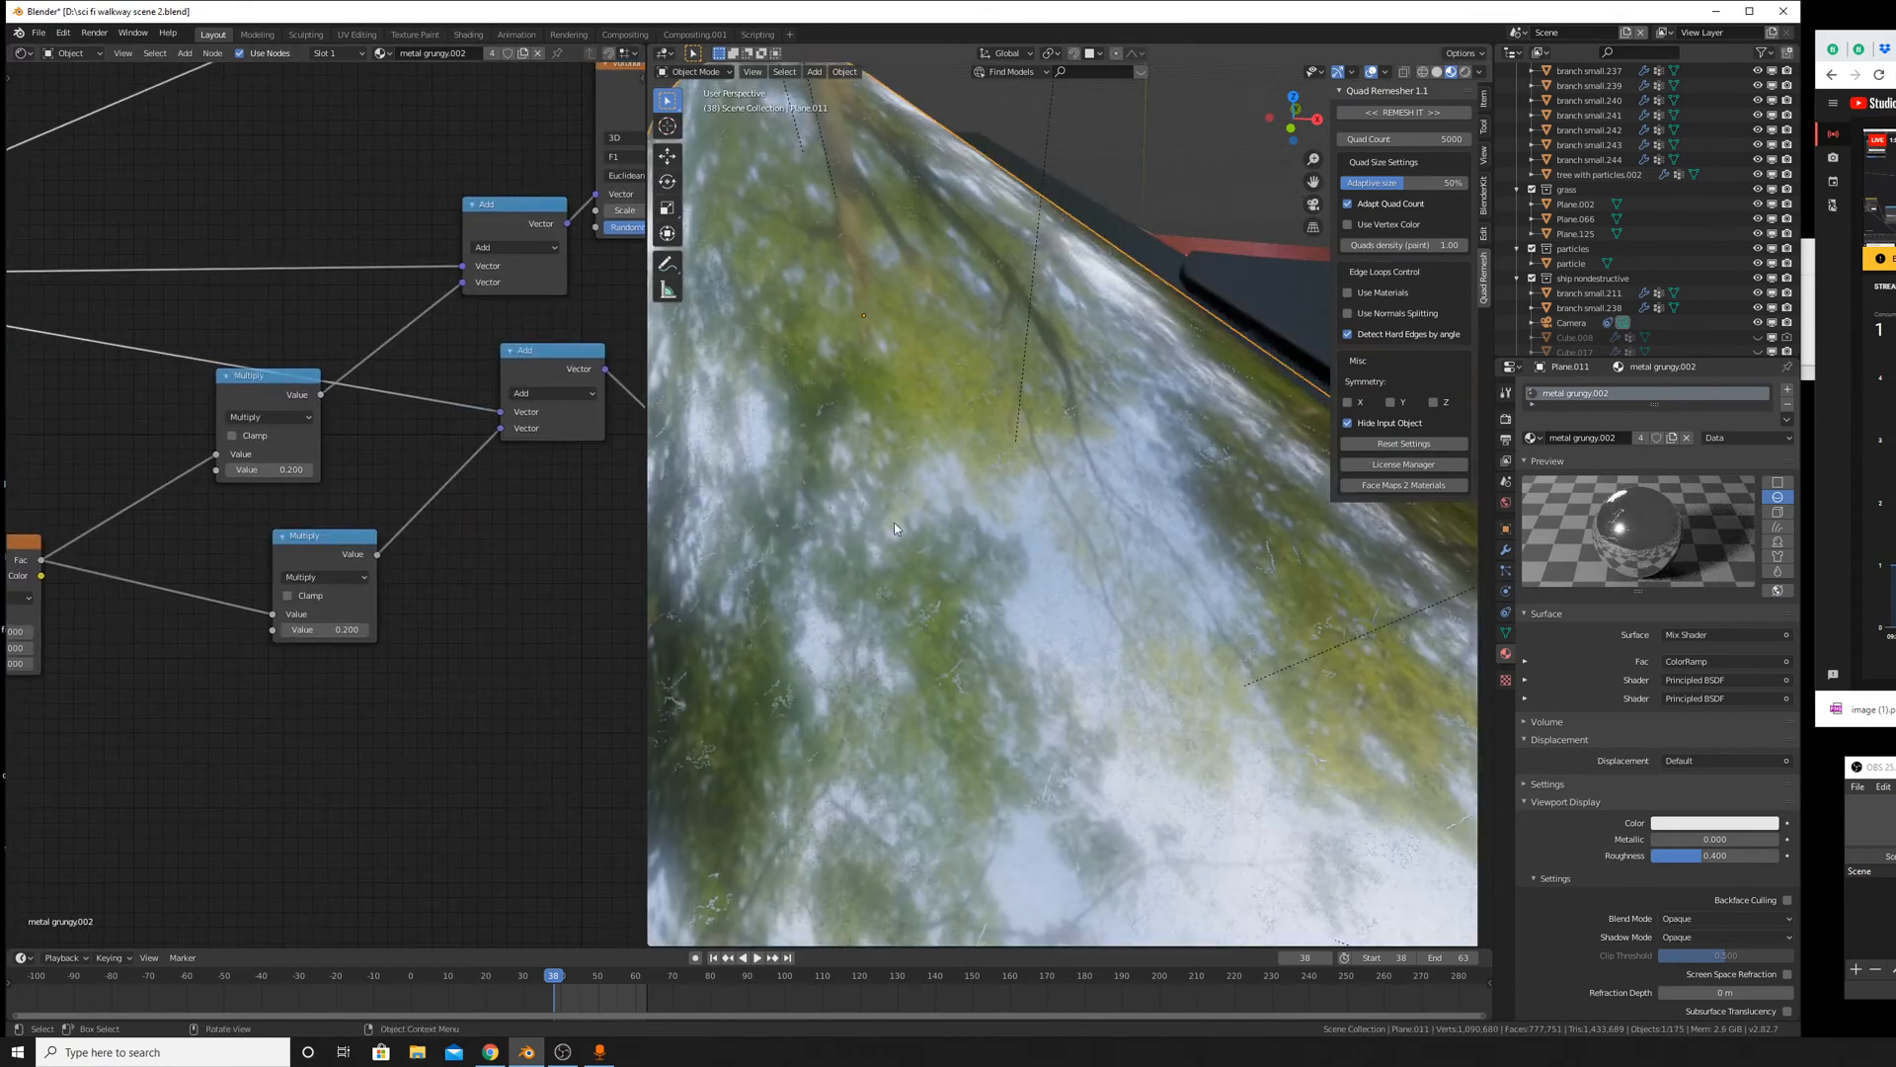
pyautogui.moveTo(900, 528); pyautogui.dragTo(850, 504, button='middle')
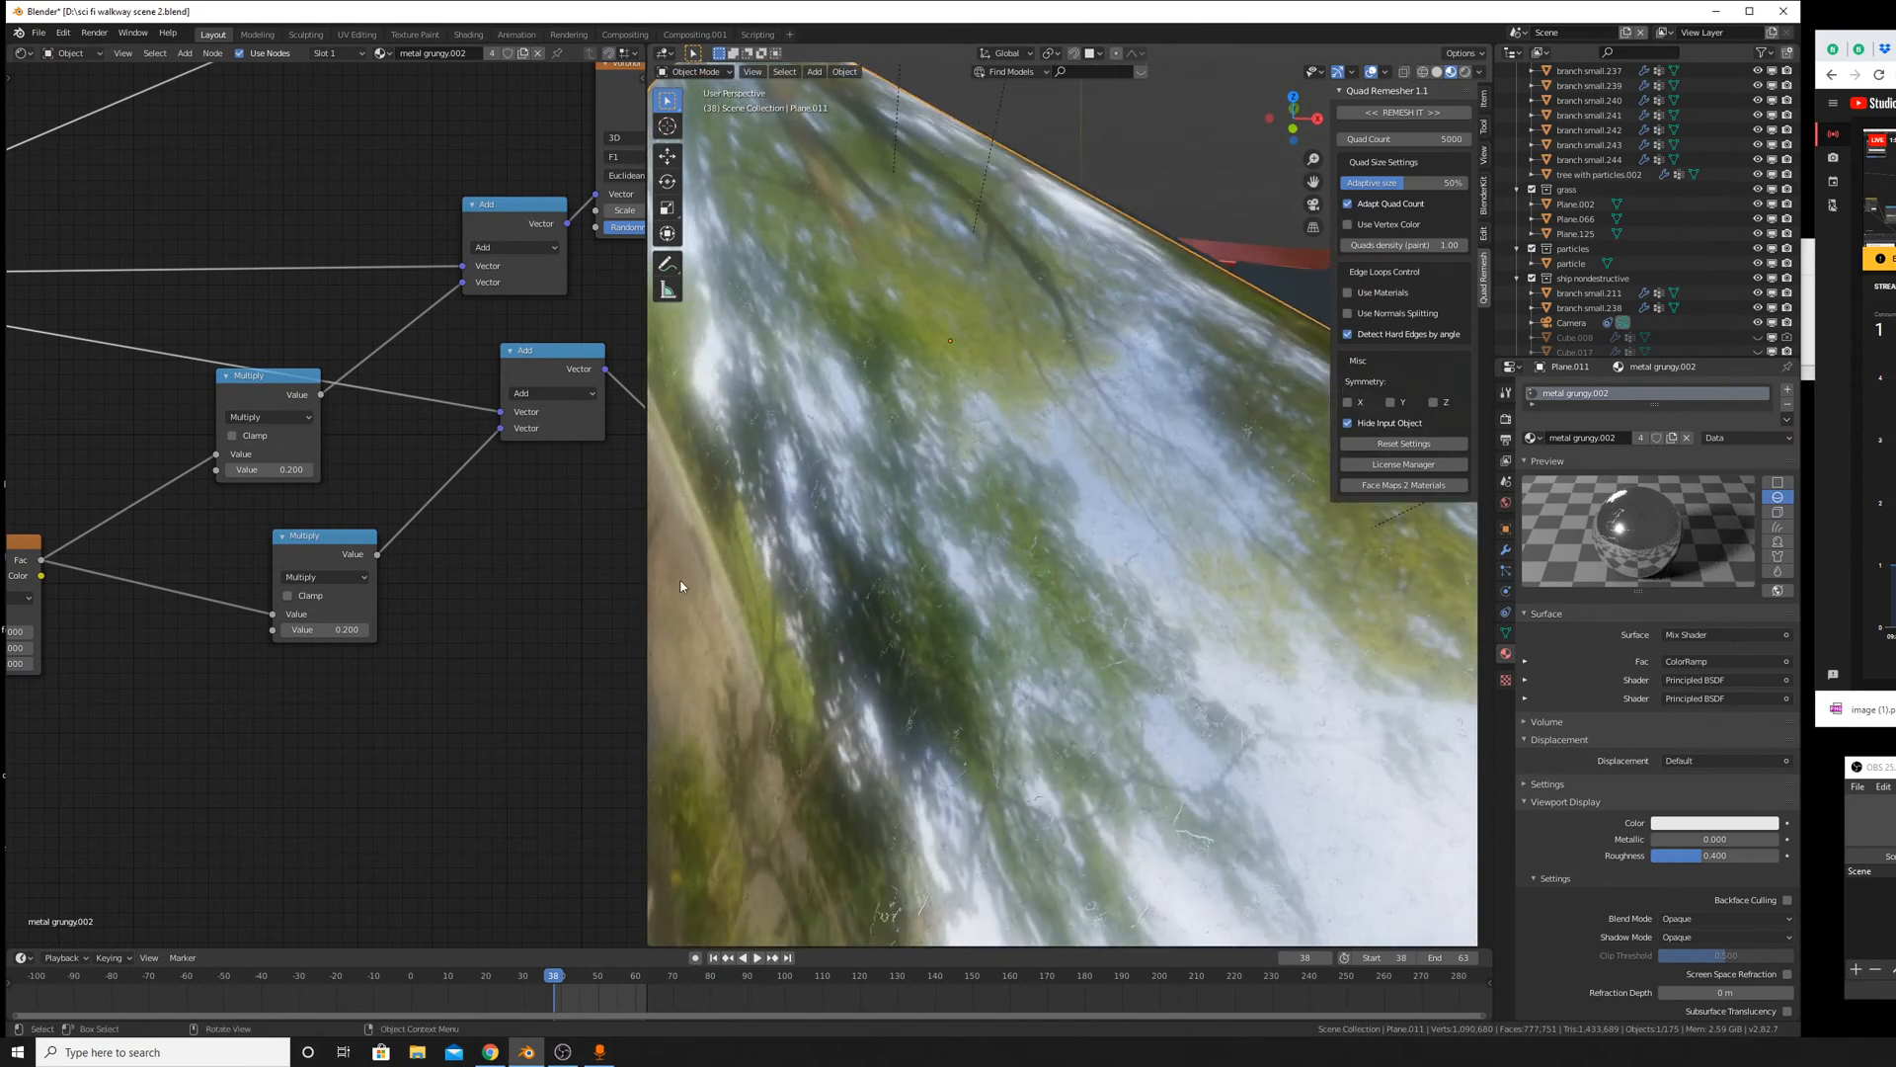
# Try a dark grey base colour of 0.236 on the metallic Principled BSDF and return it to white.
pyautogui.moveTo(498, 425); pyautogui.dragTo(341, 650, button='middle')
pyautogui.scroll(2, 346, 553)
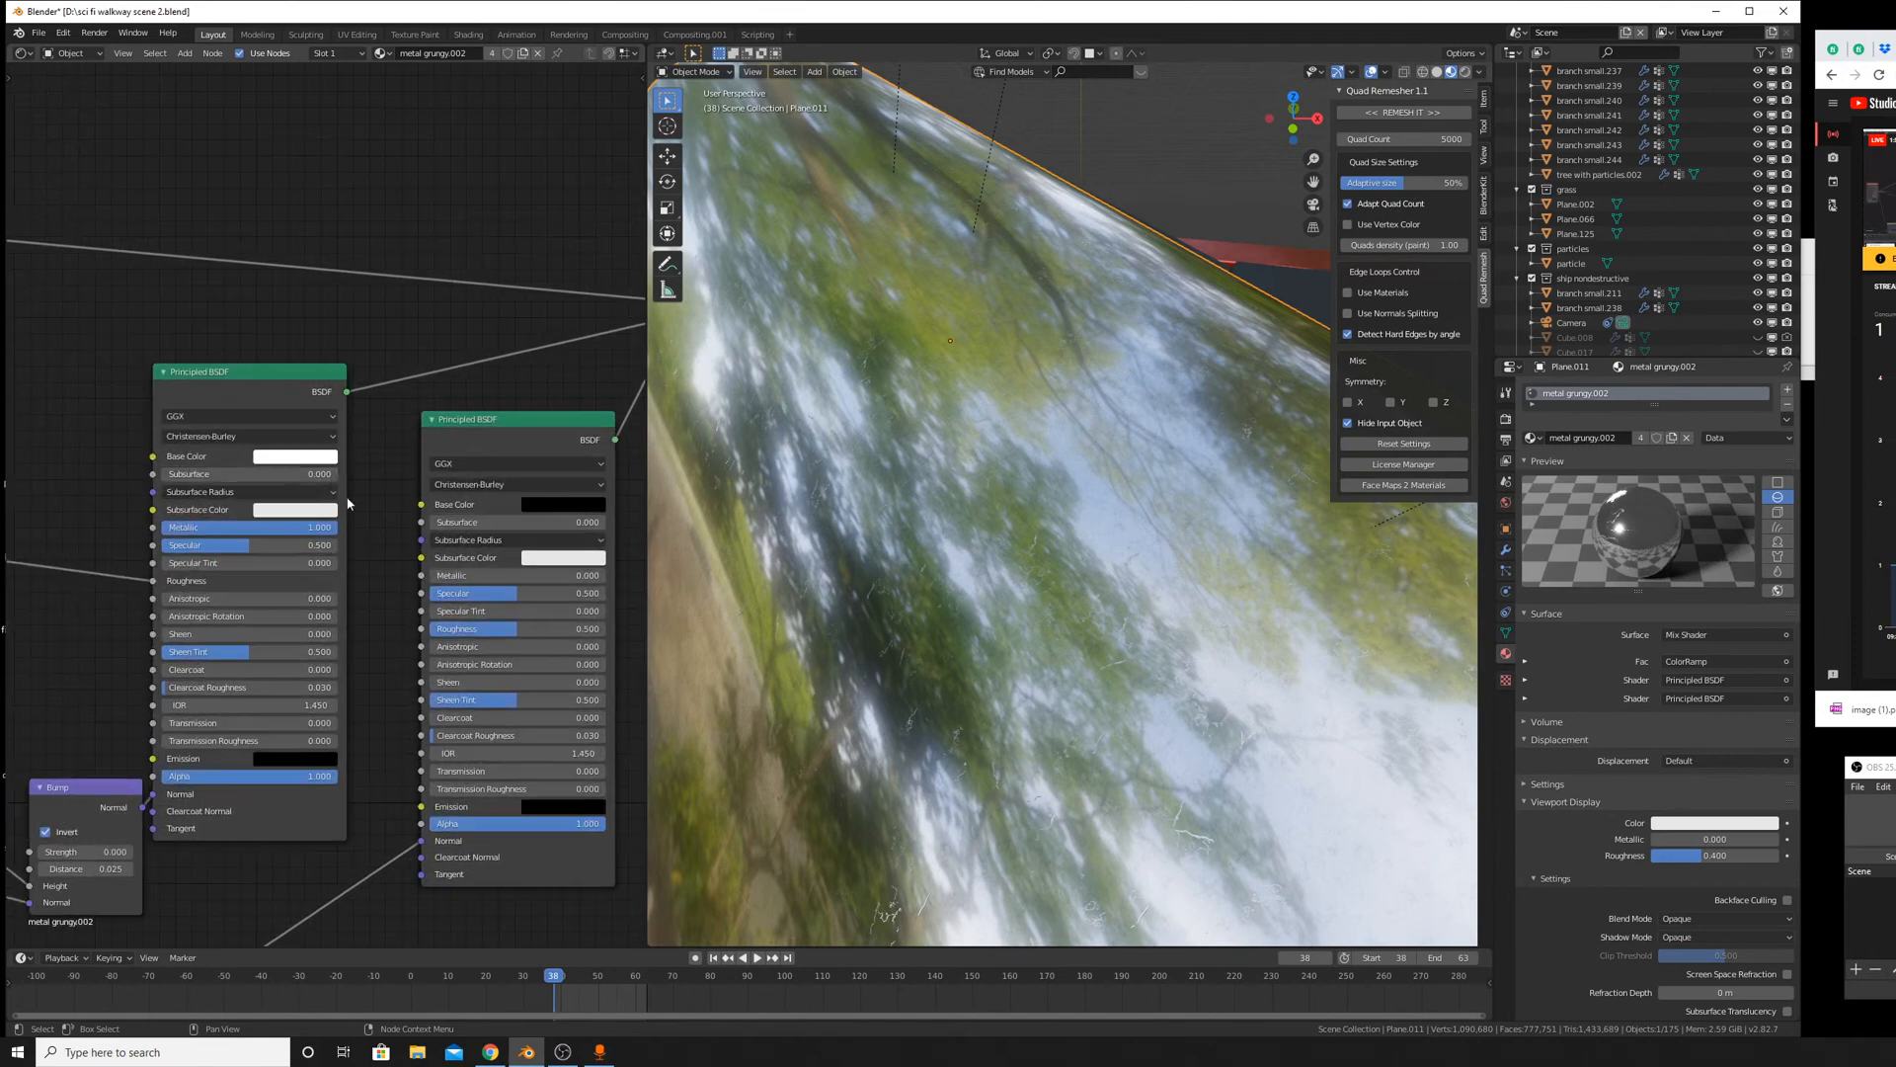
pyautogui.click(310, 461)
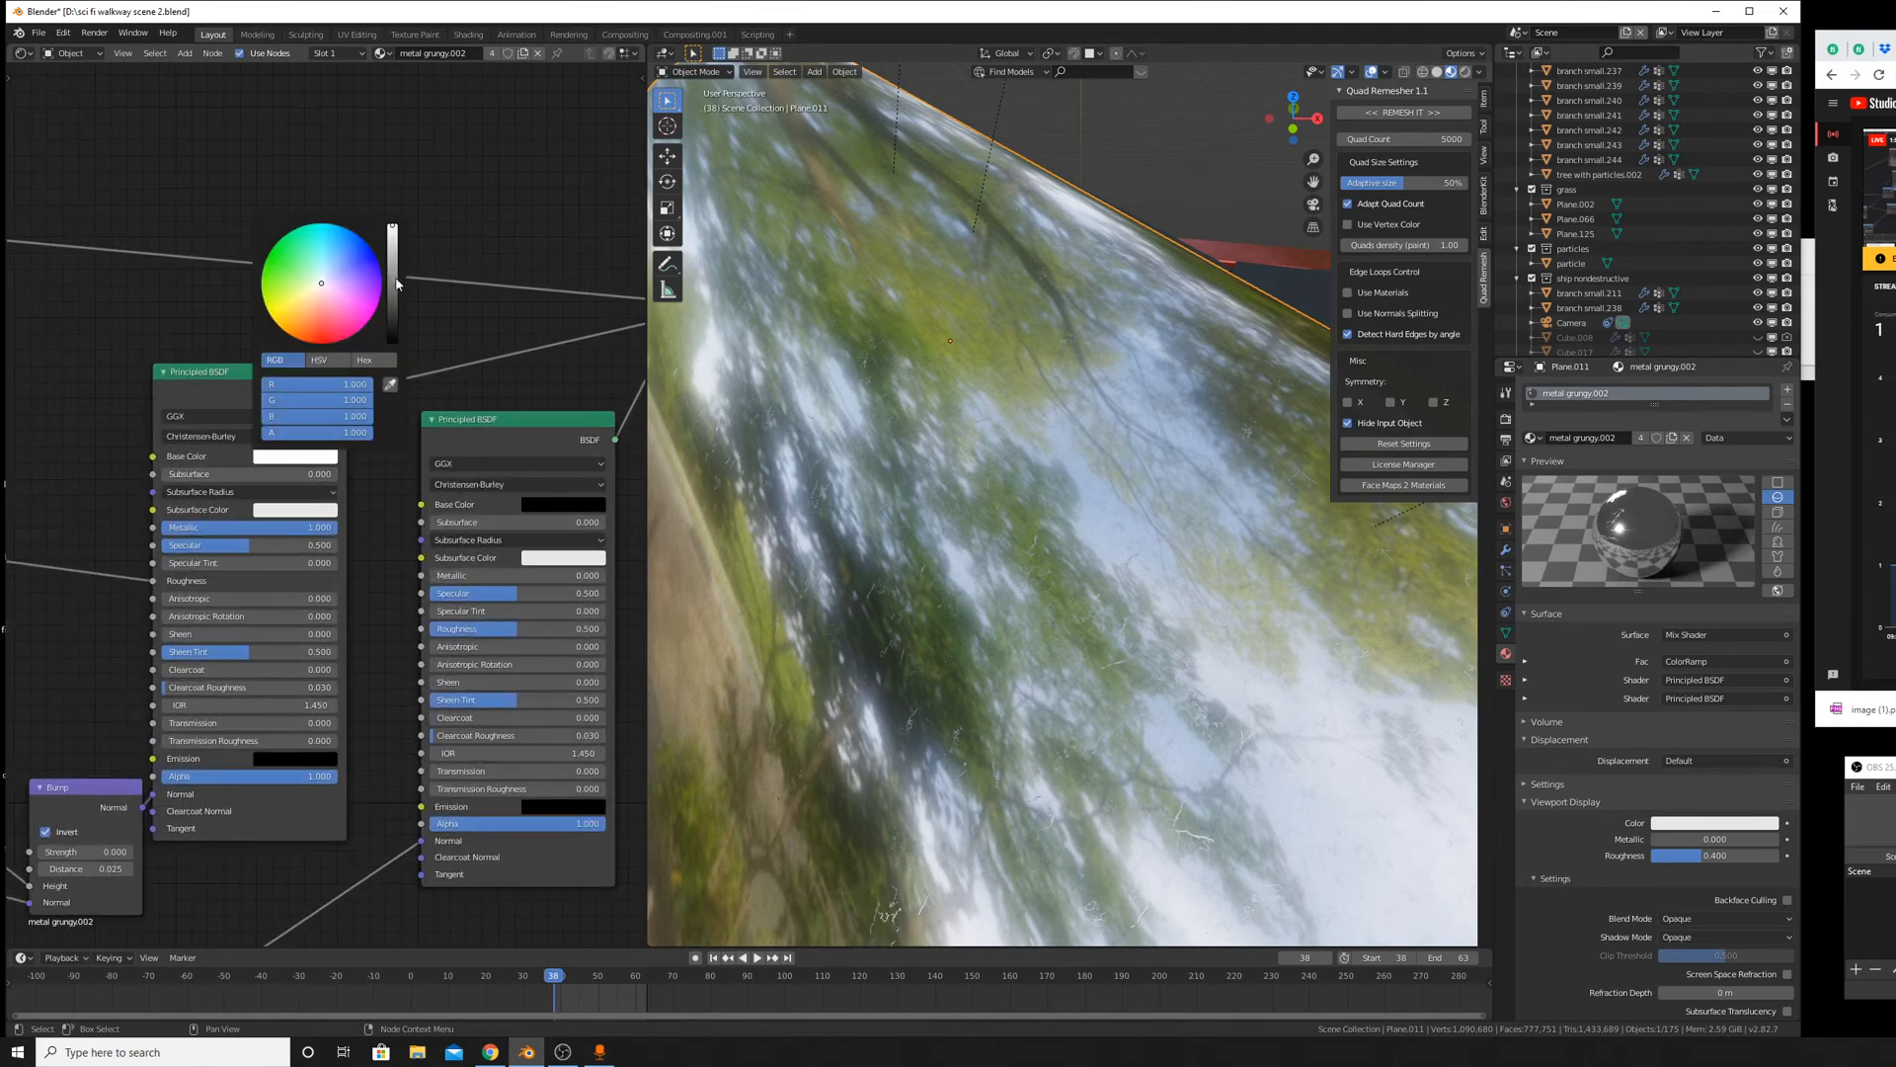
pyautogui.moveTo(392, 226)
pyautogui.mouseDown()
pyautogui.moveTo(393, 284)
pyautogui.moveTo(393, 226)
pyautogui.mouseUp()
pyautogui.scroll(-1, 513, 297)
pyautogui.scroll(-5, 784, 404)
pyautogui.click(293, 460)
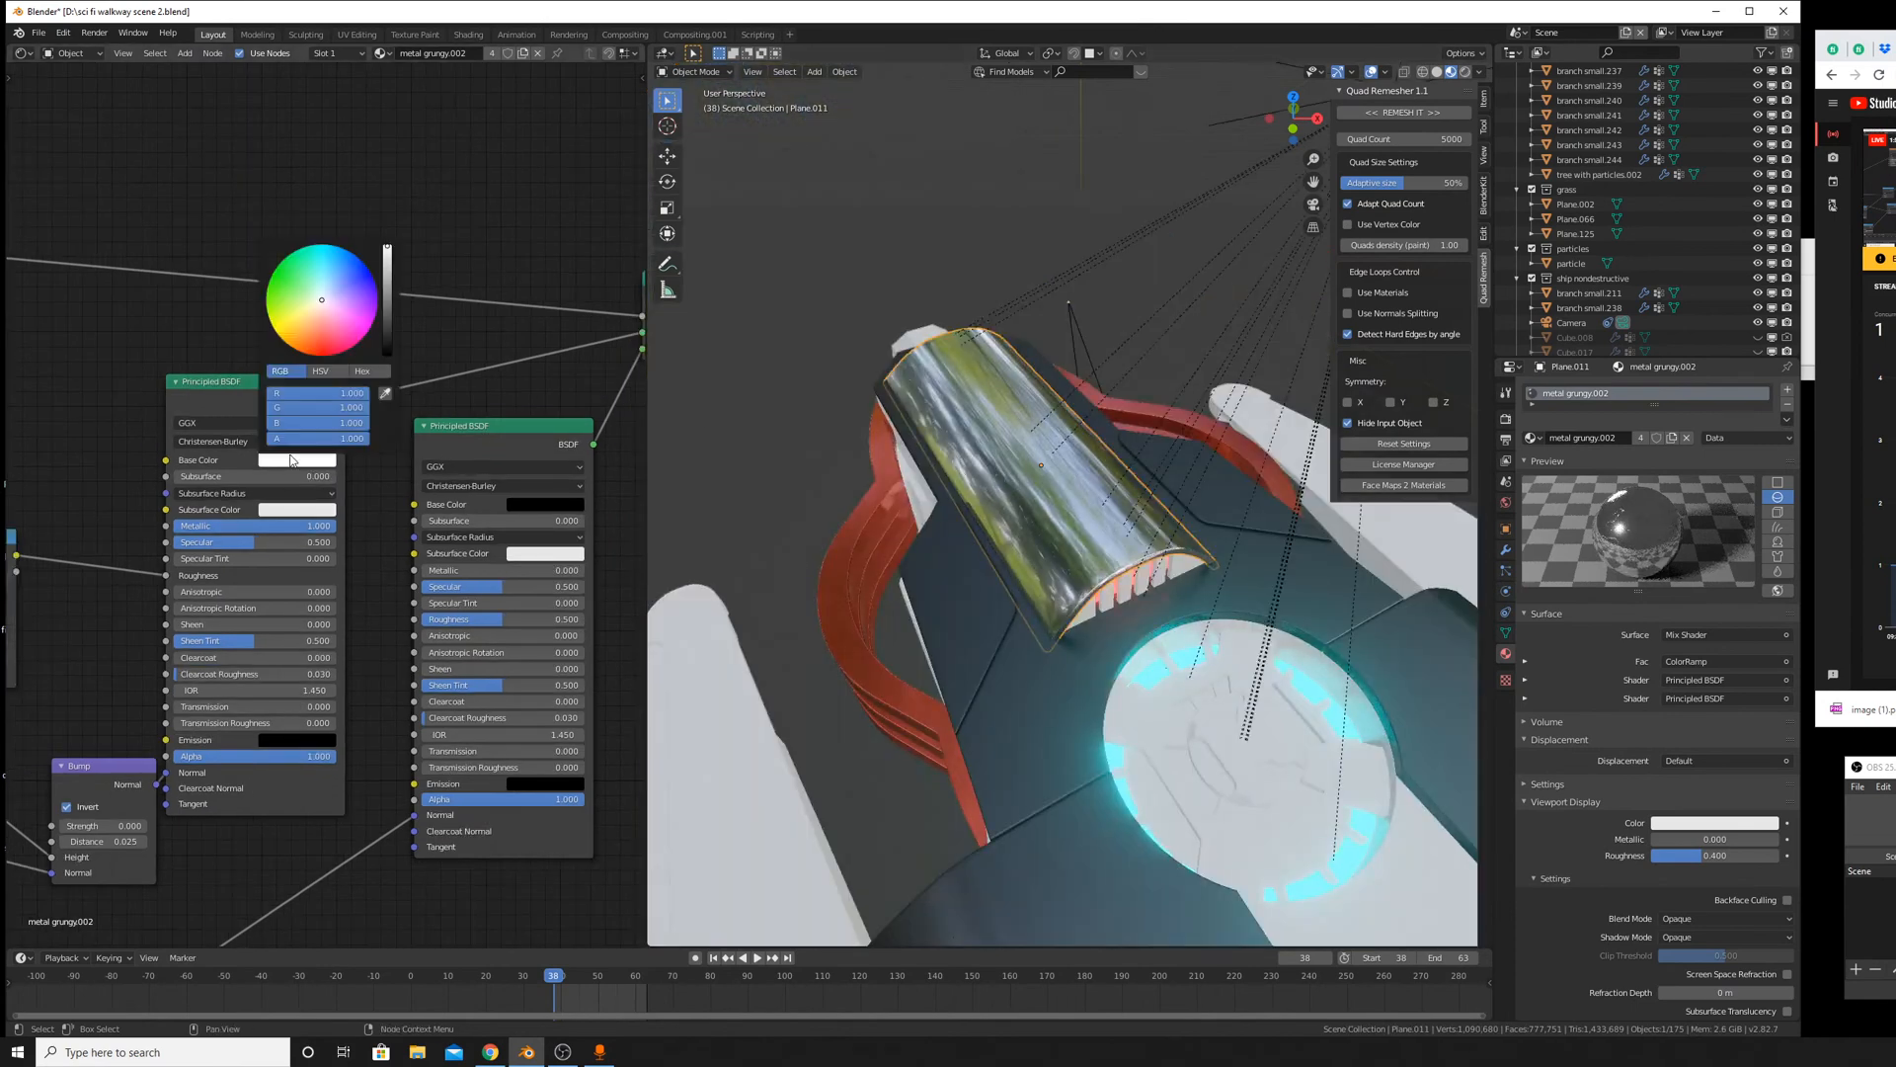
pyautogui.click(388, 301)
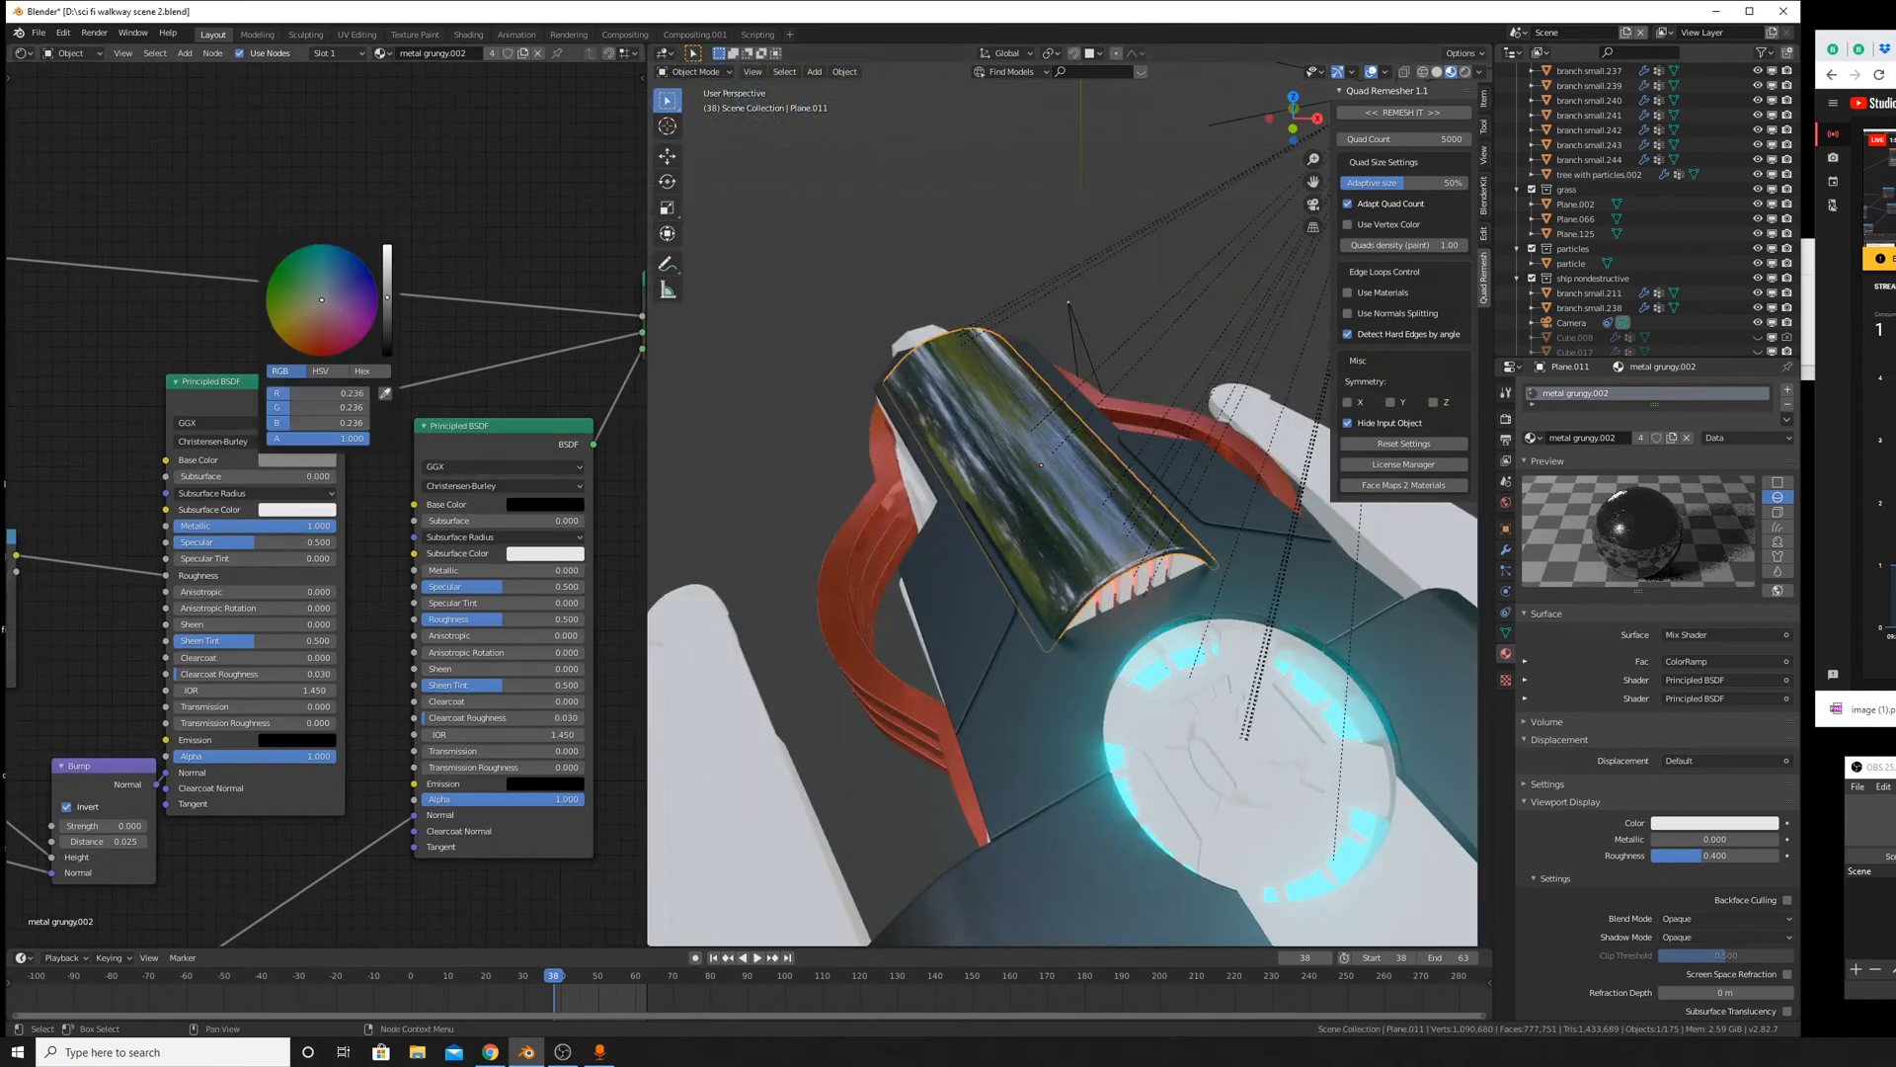
pyautogui.moveTo(388, 302); pyautogui.dragTo(389, 249)
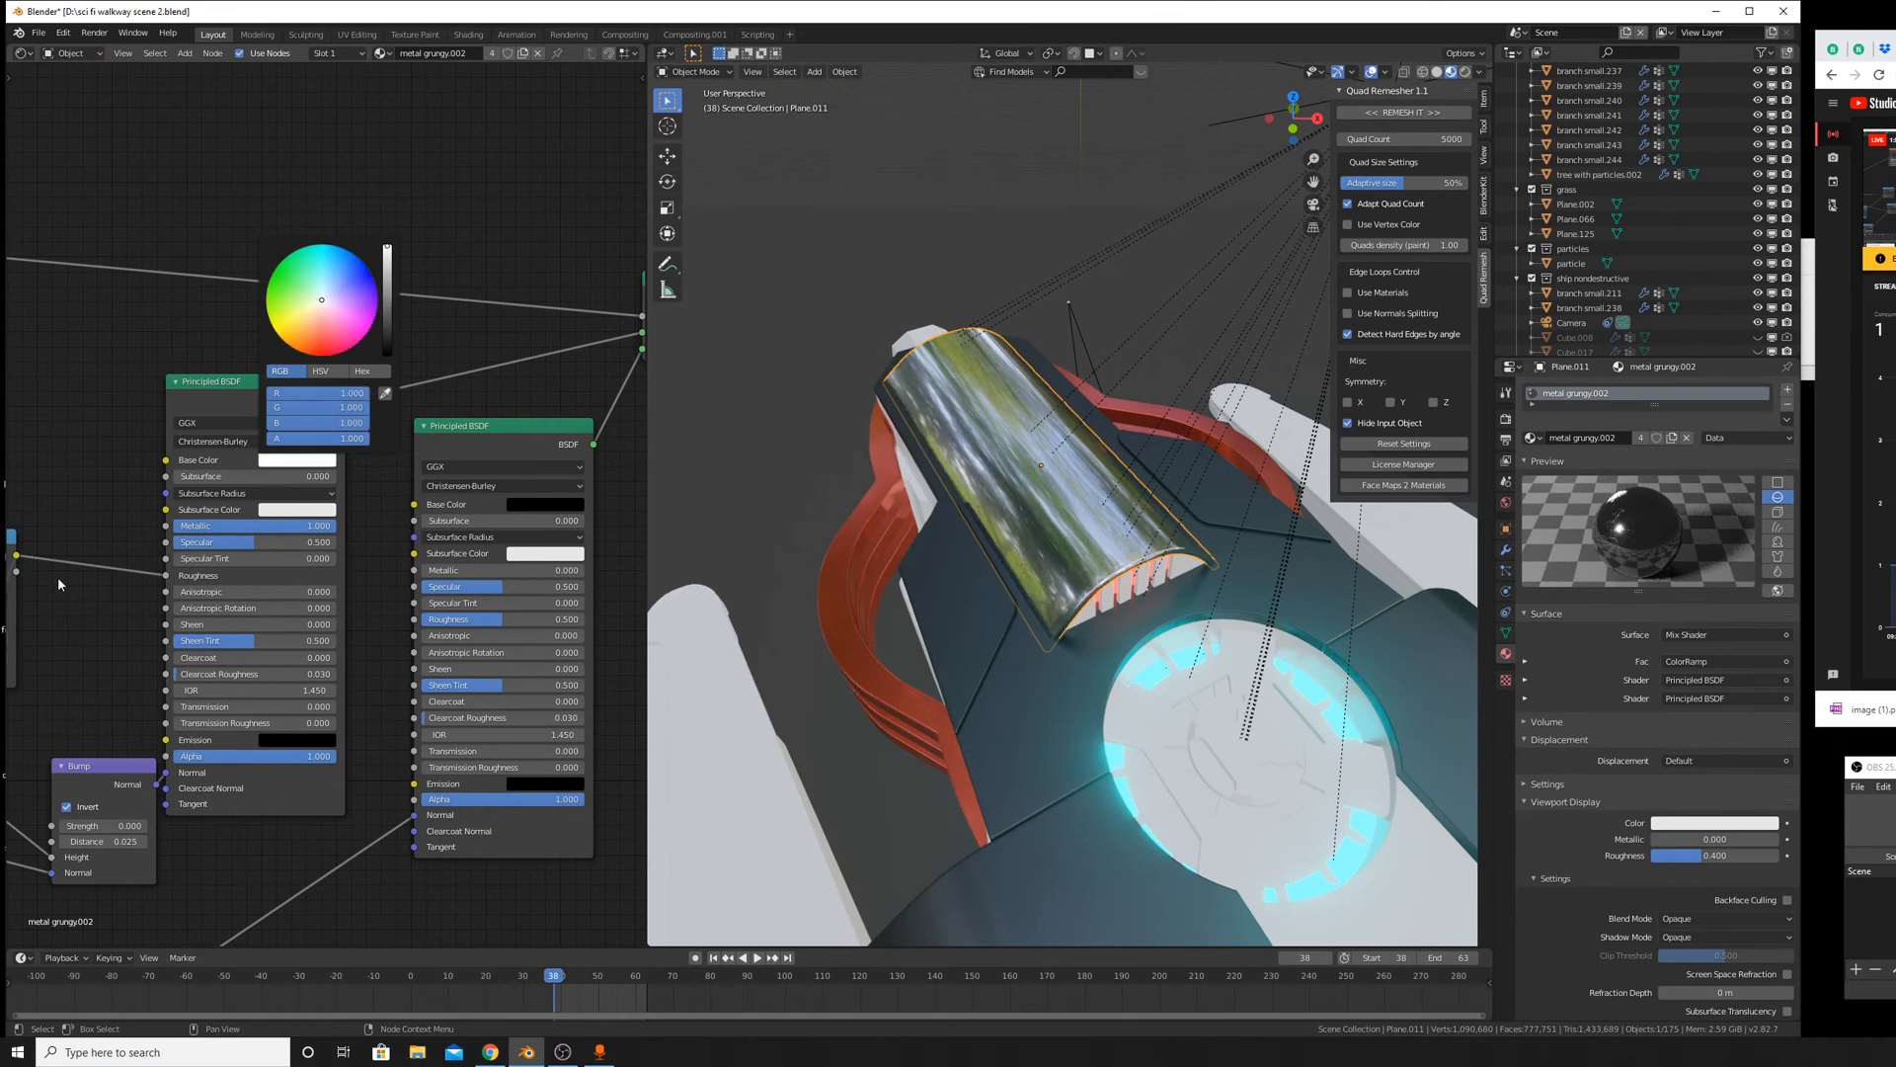
# Try black on the ColorRamp's lighter stop and undo the change.
pyautogui.moveTo(137, 510); pyautogui.dragTo(478, 452, button='middle')
pyautogui.scroll(3, 321, 503)
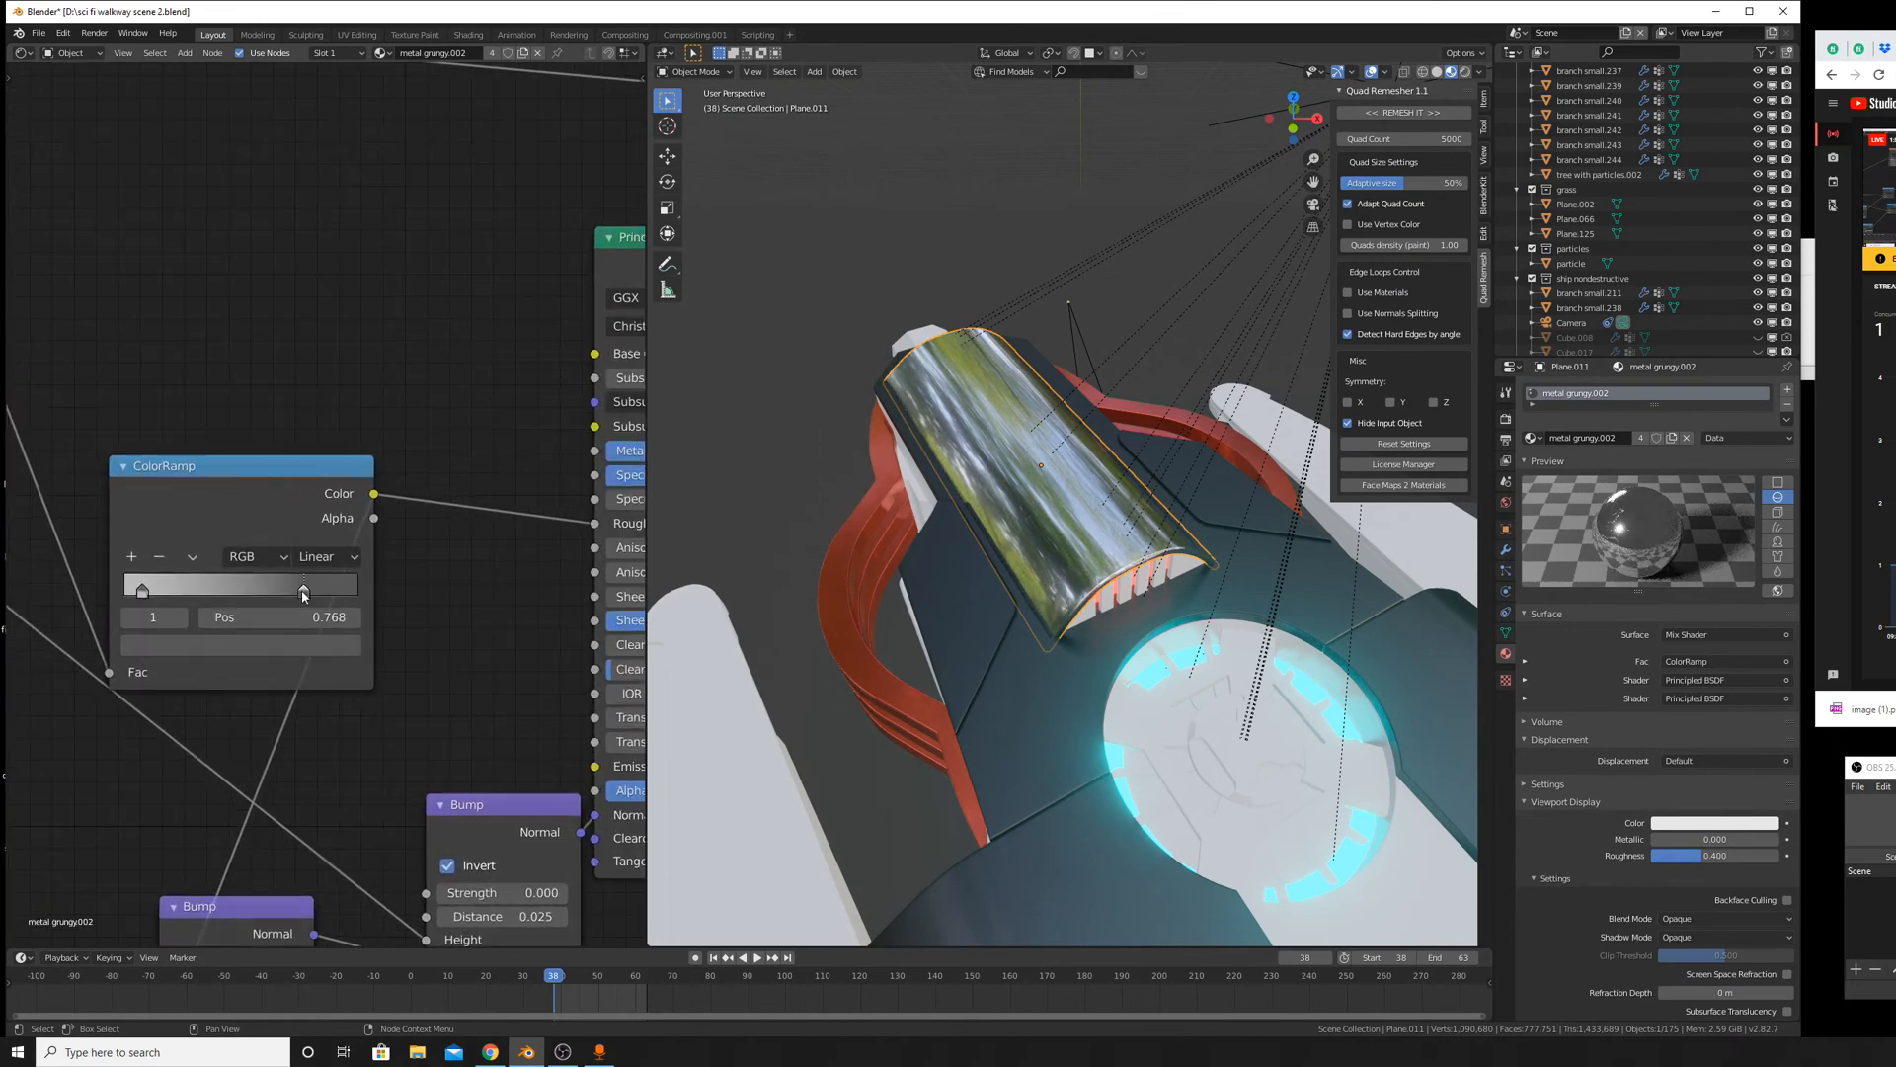
pyautogui.click(202, 564)
pyautogui.click(241, 645)
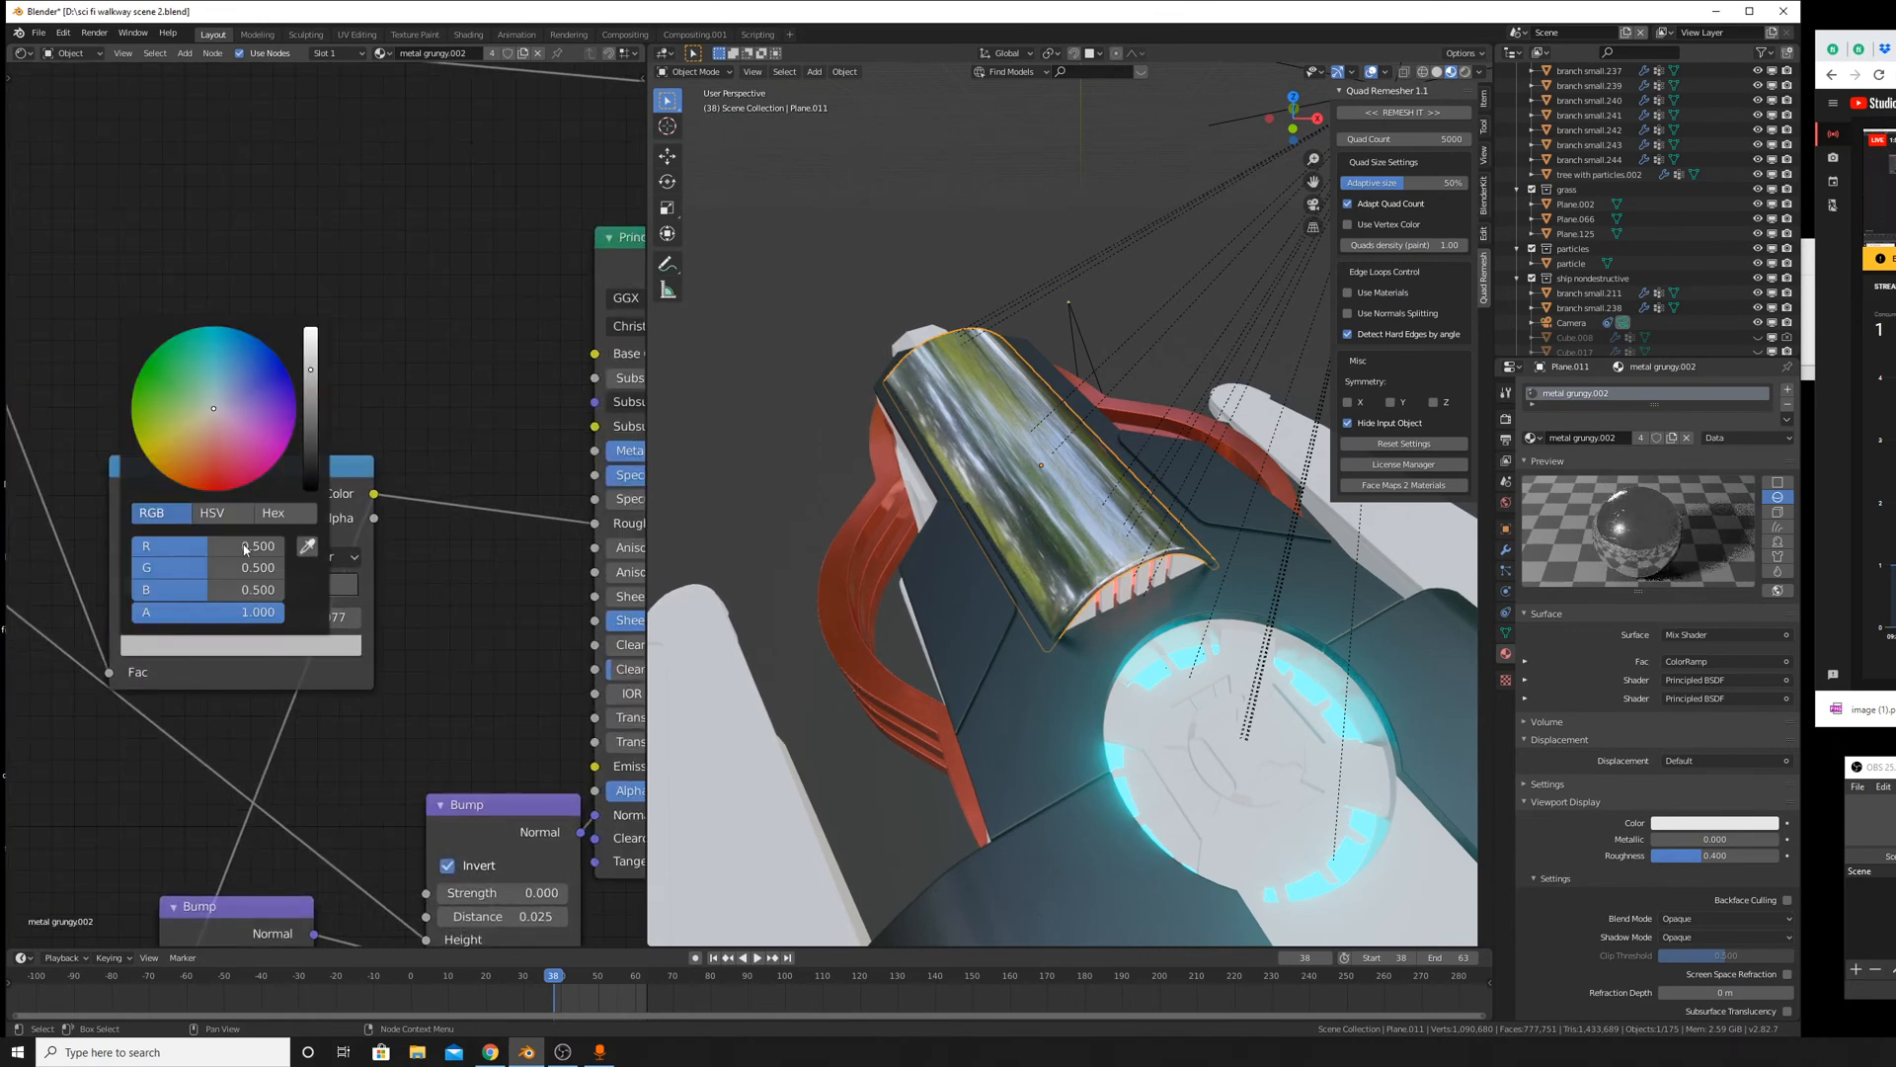
pyautogui.moveTo(310, 379); pyautogui.dragTo(311, 490)
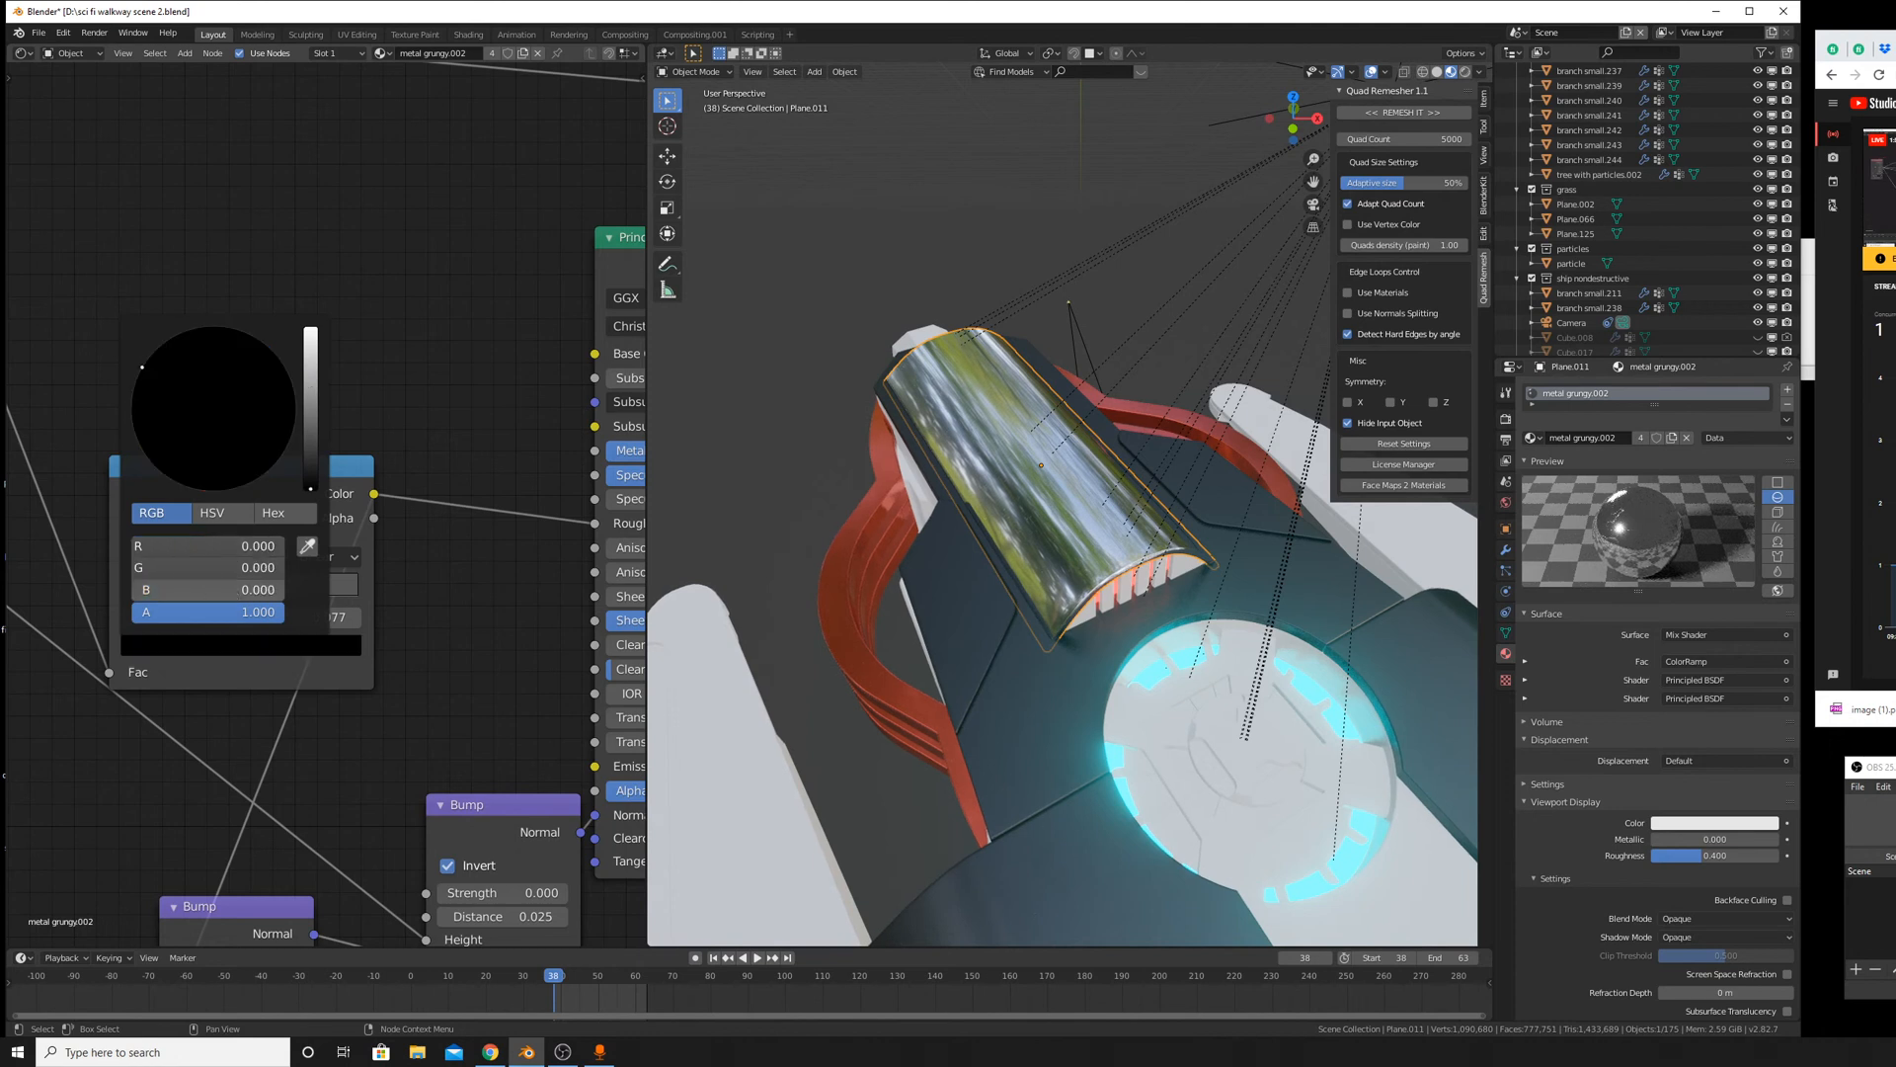
pyautogui.hotkey('ctrl', 'z')
# Set the ColorRamp stop at position 0.768 to a grey of 0.277 on all RGB channels.
pyautogui.click(303, 590)
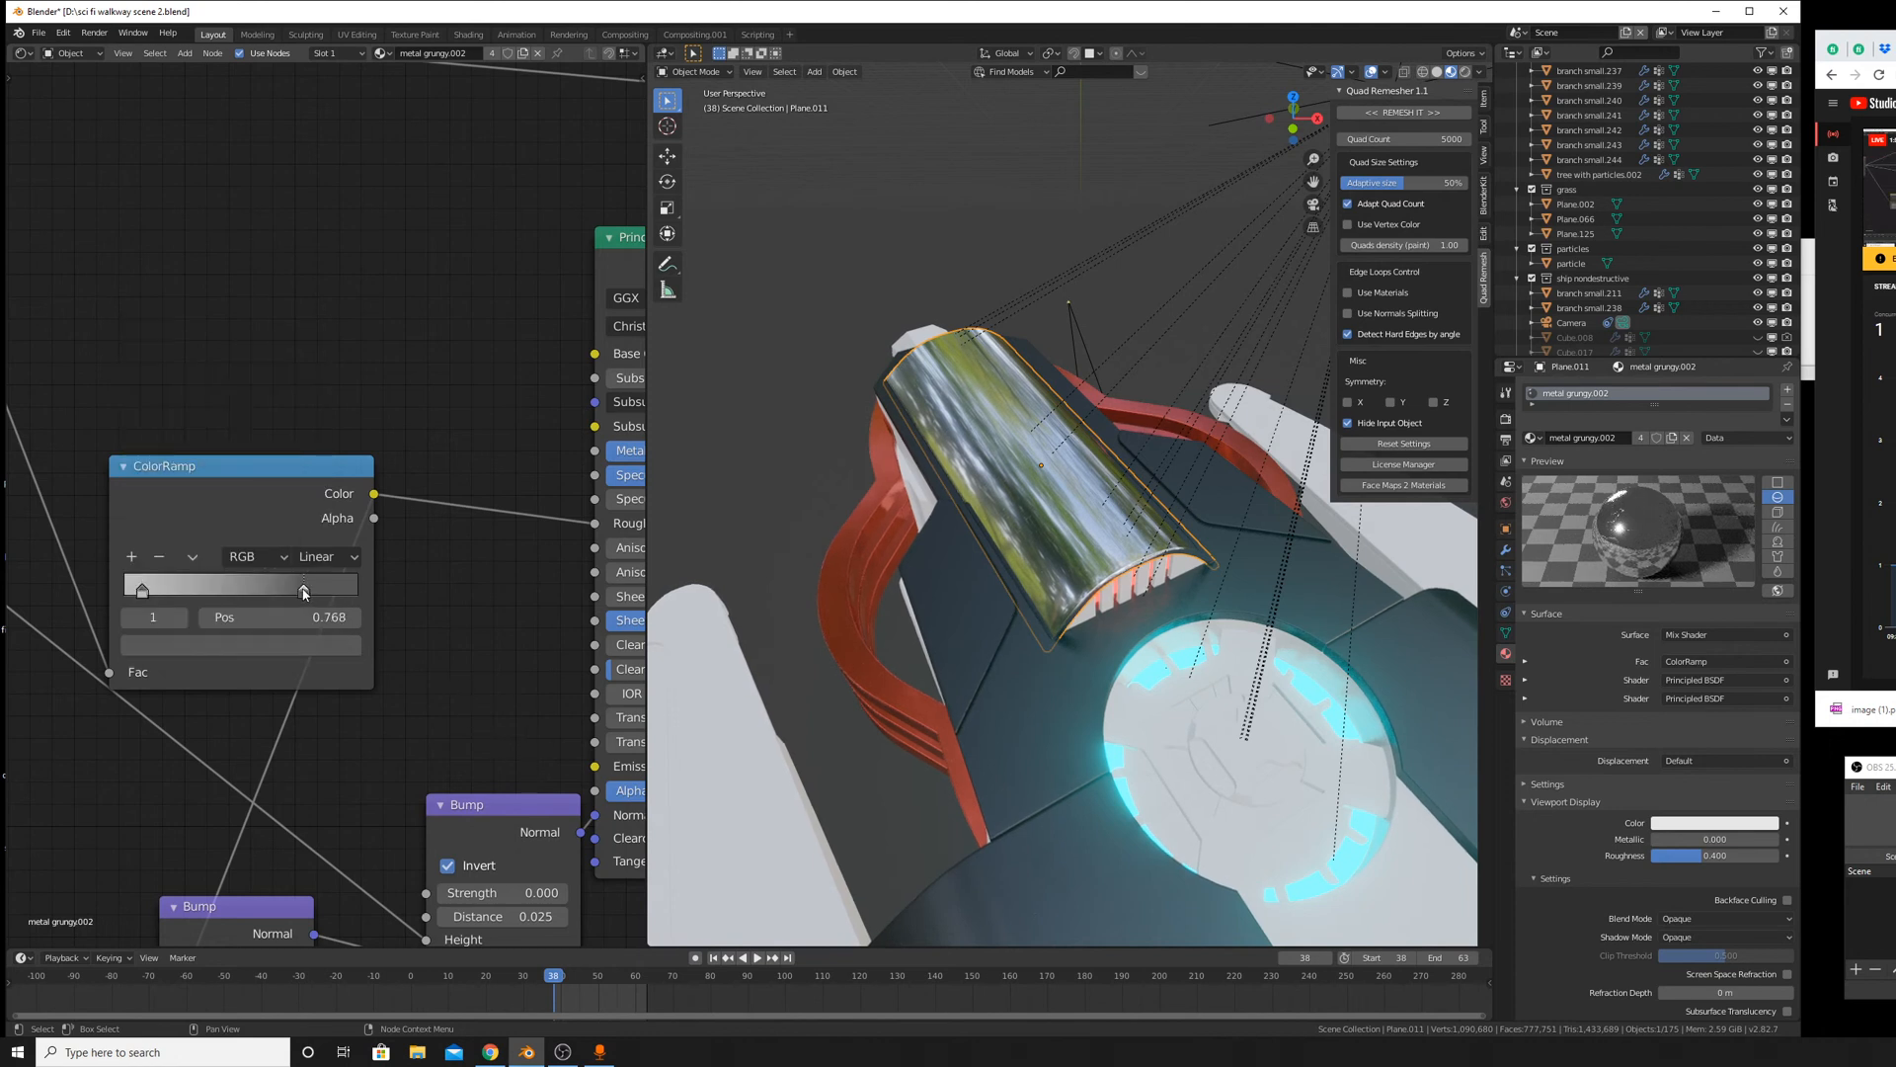
pyautogui.click(309, 647)
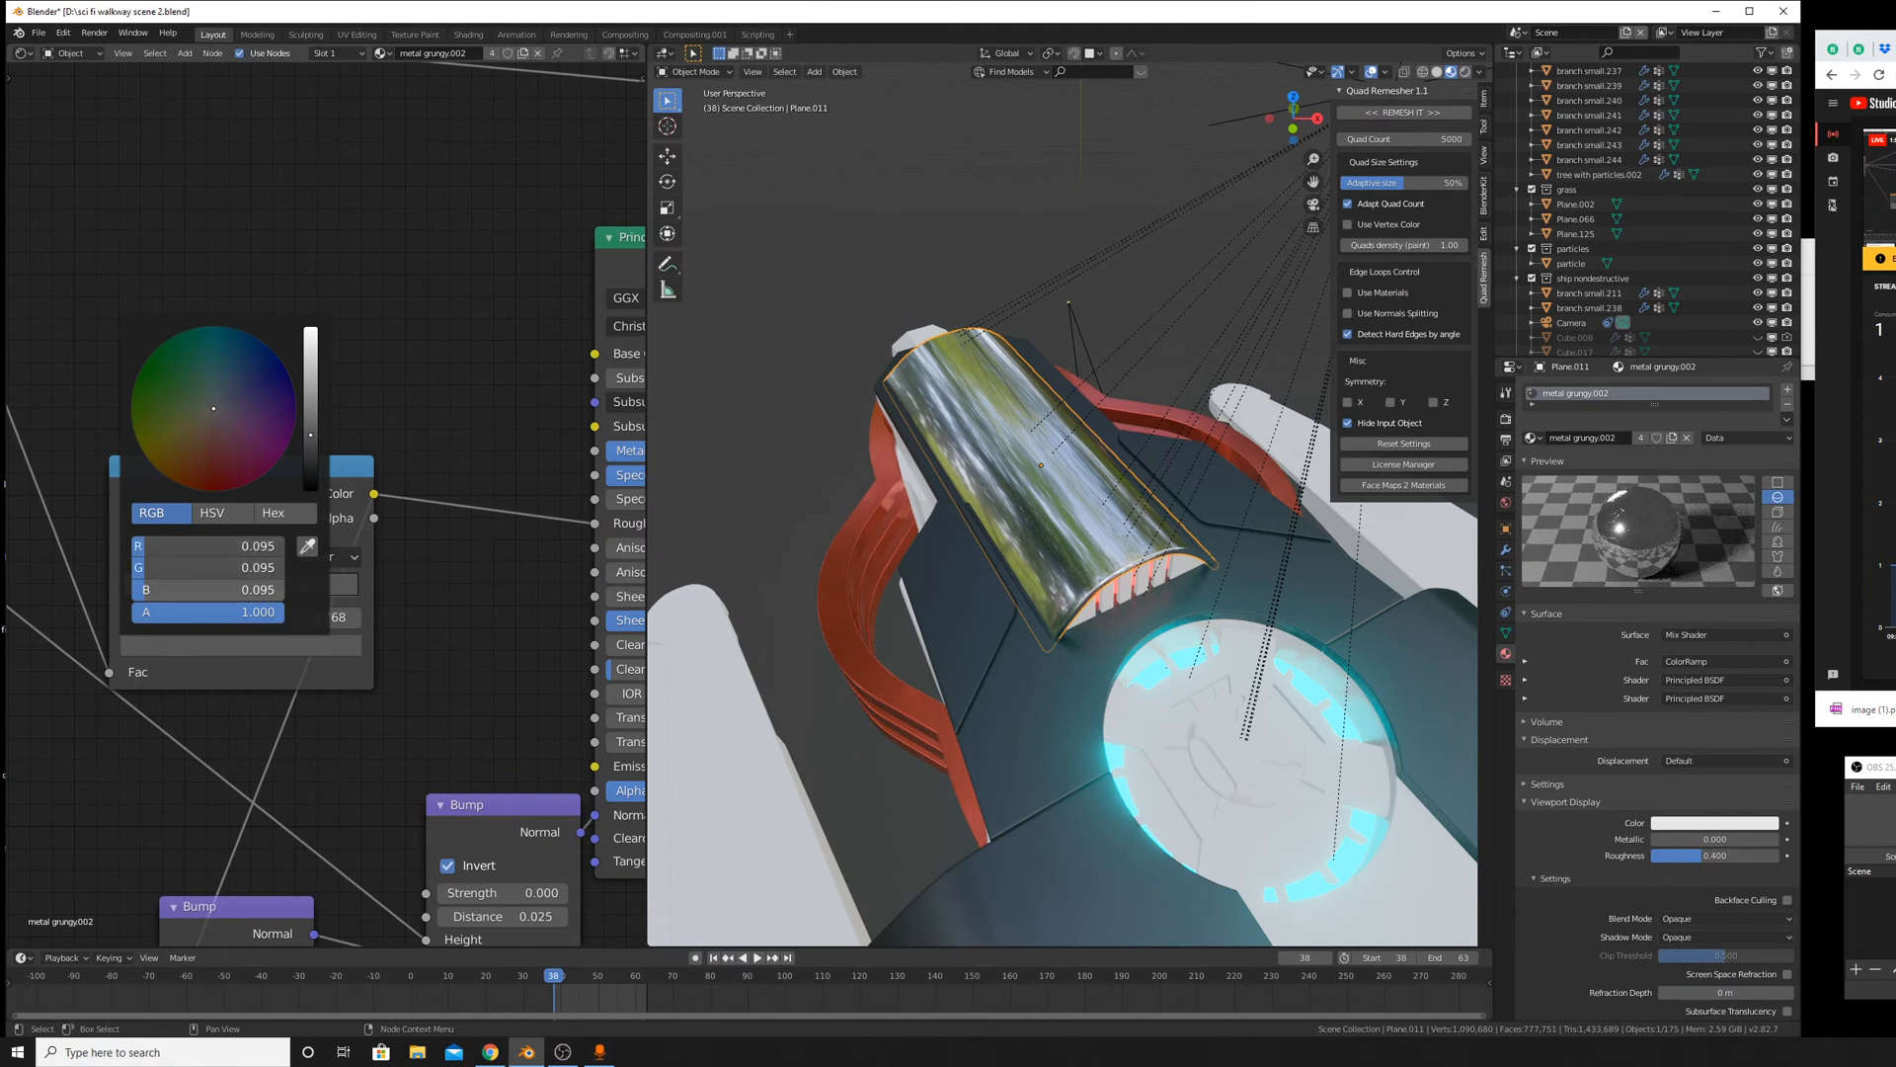
pyautogui.moveTo(310, 434)
pyautogui.mouseDown()
pyautogui.moveTo(310, 378)
pyautogui.moveTo(310, 398)
pyautogui.mouseUp()
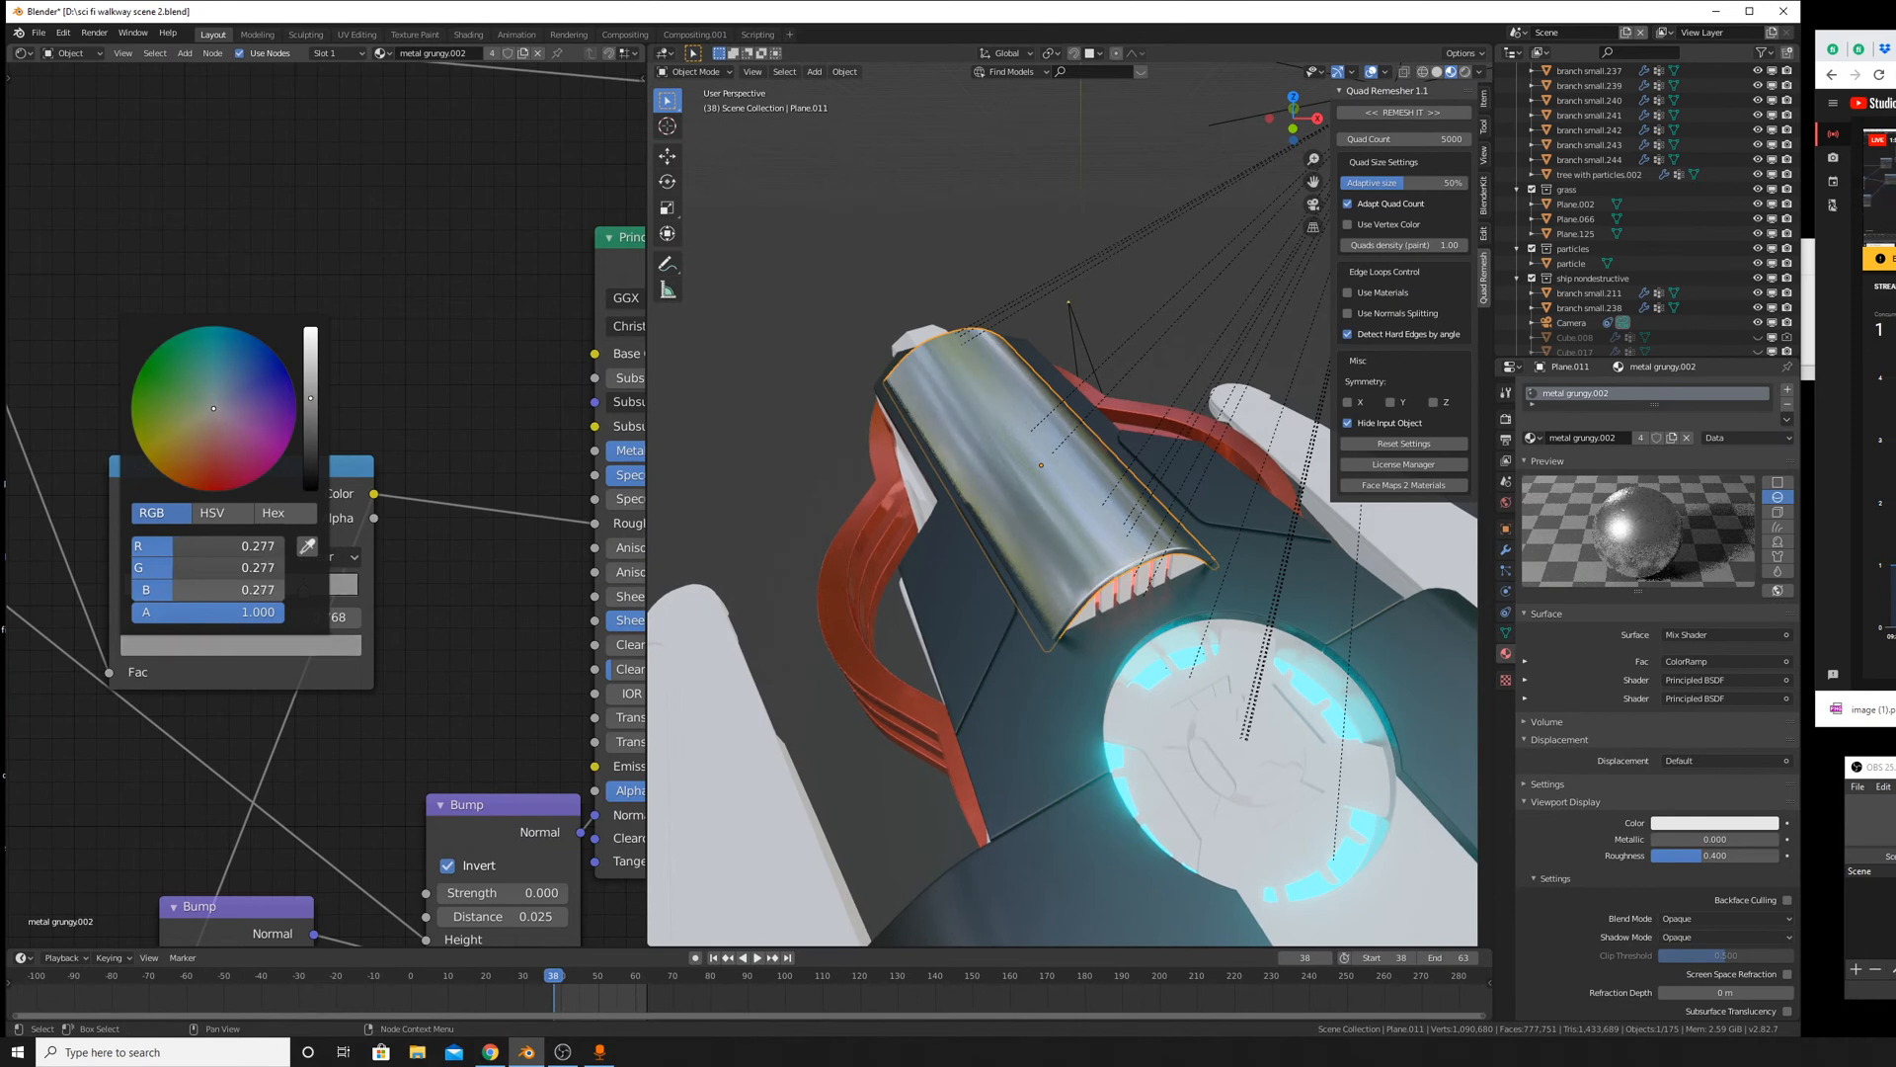
pyautogui.click(195, 590)
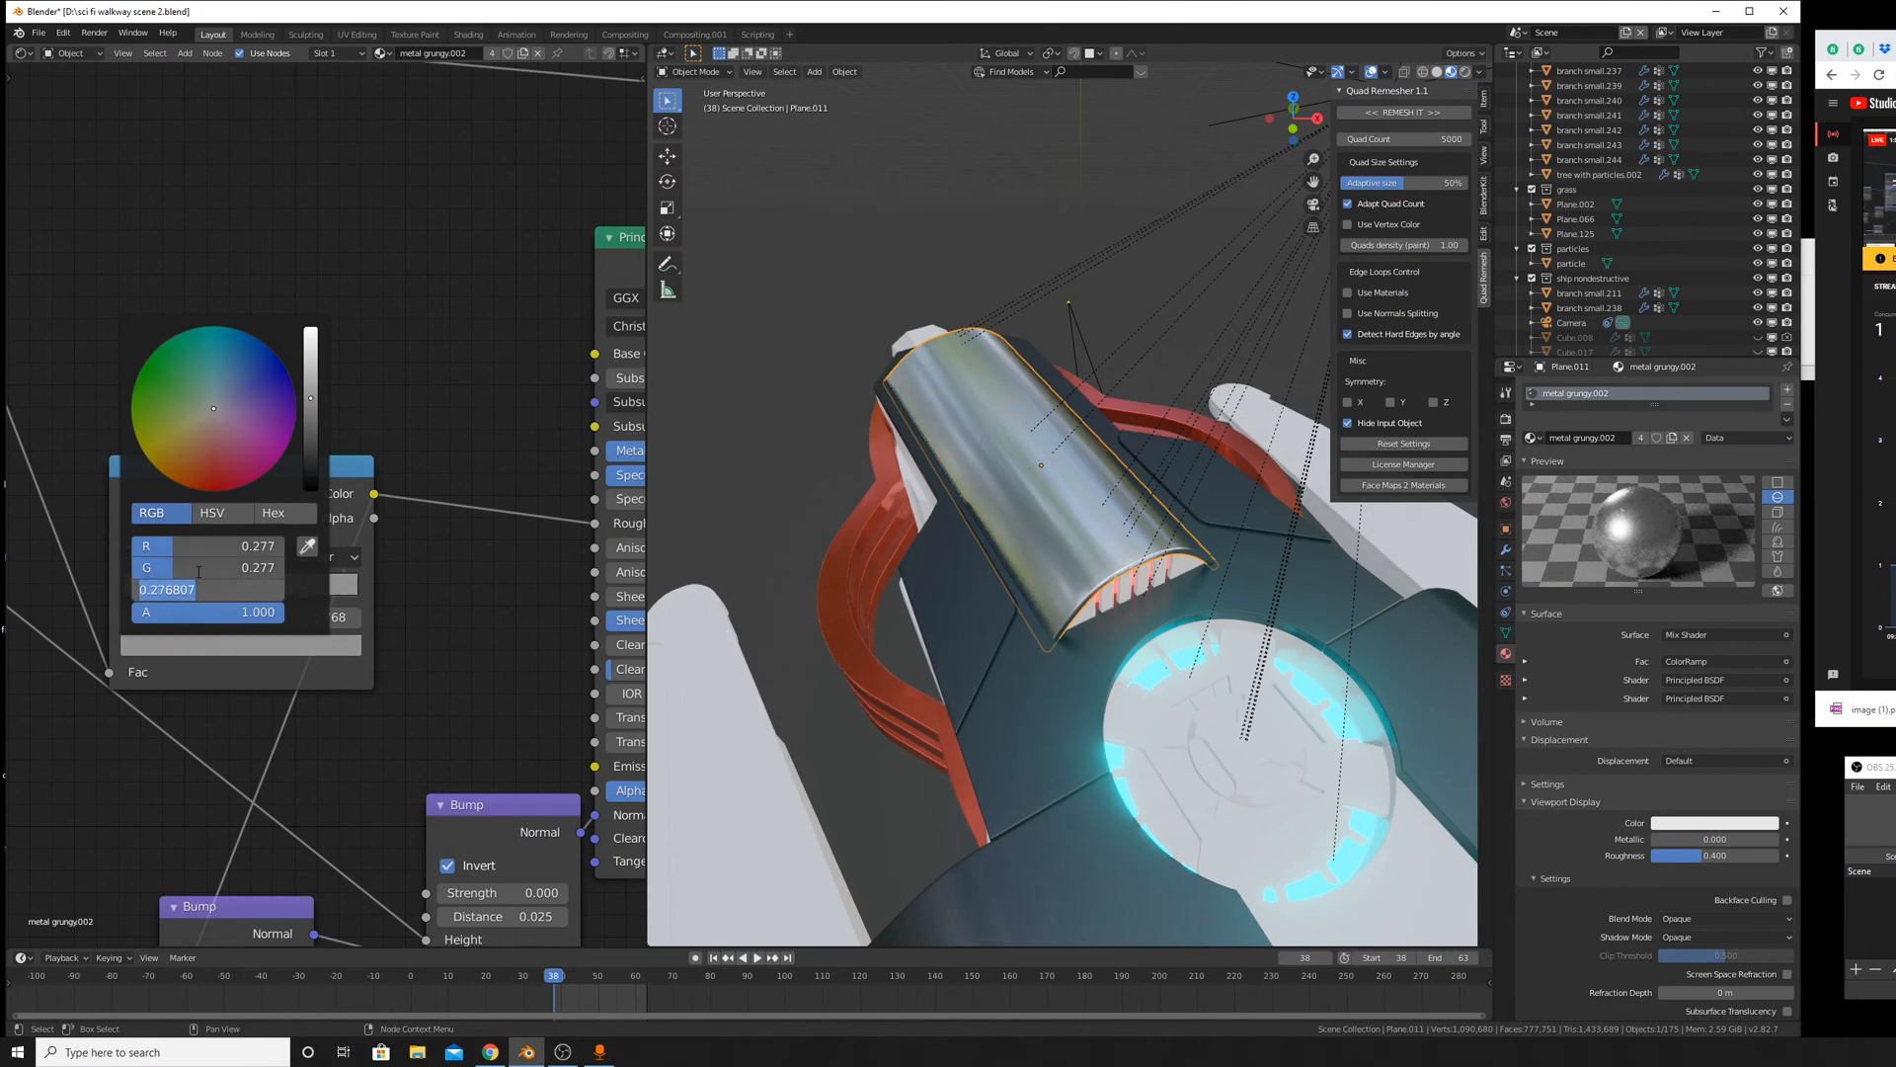
pyautogui.press('Return')
pyautogui.moveTo(207, 590); pyautogui.dragTo(206, 586)
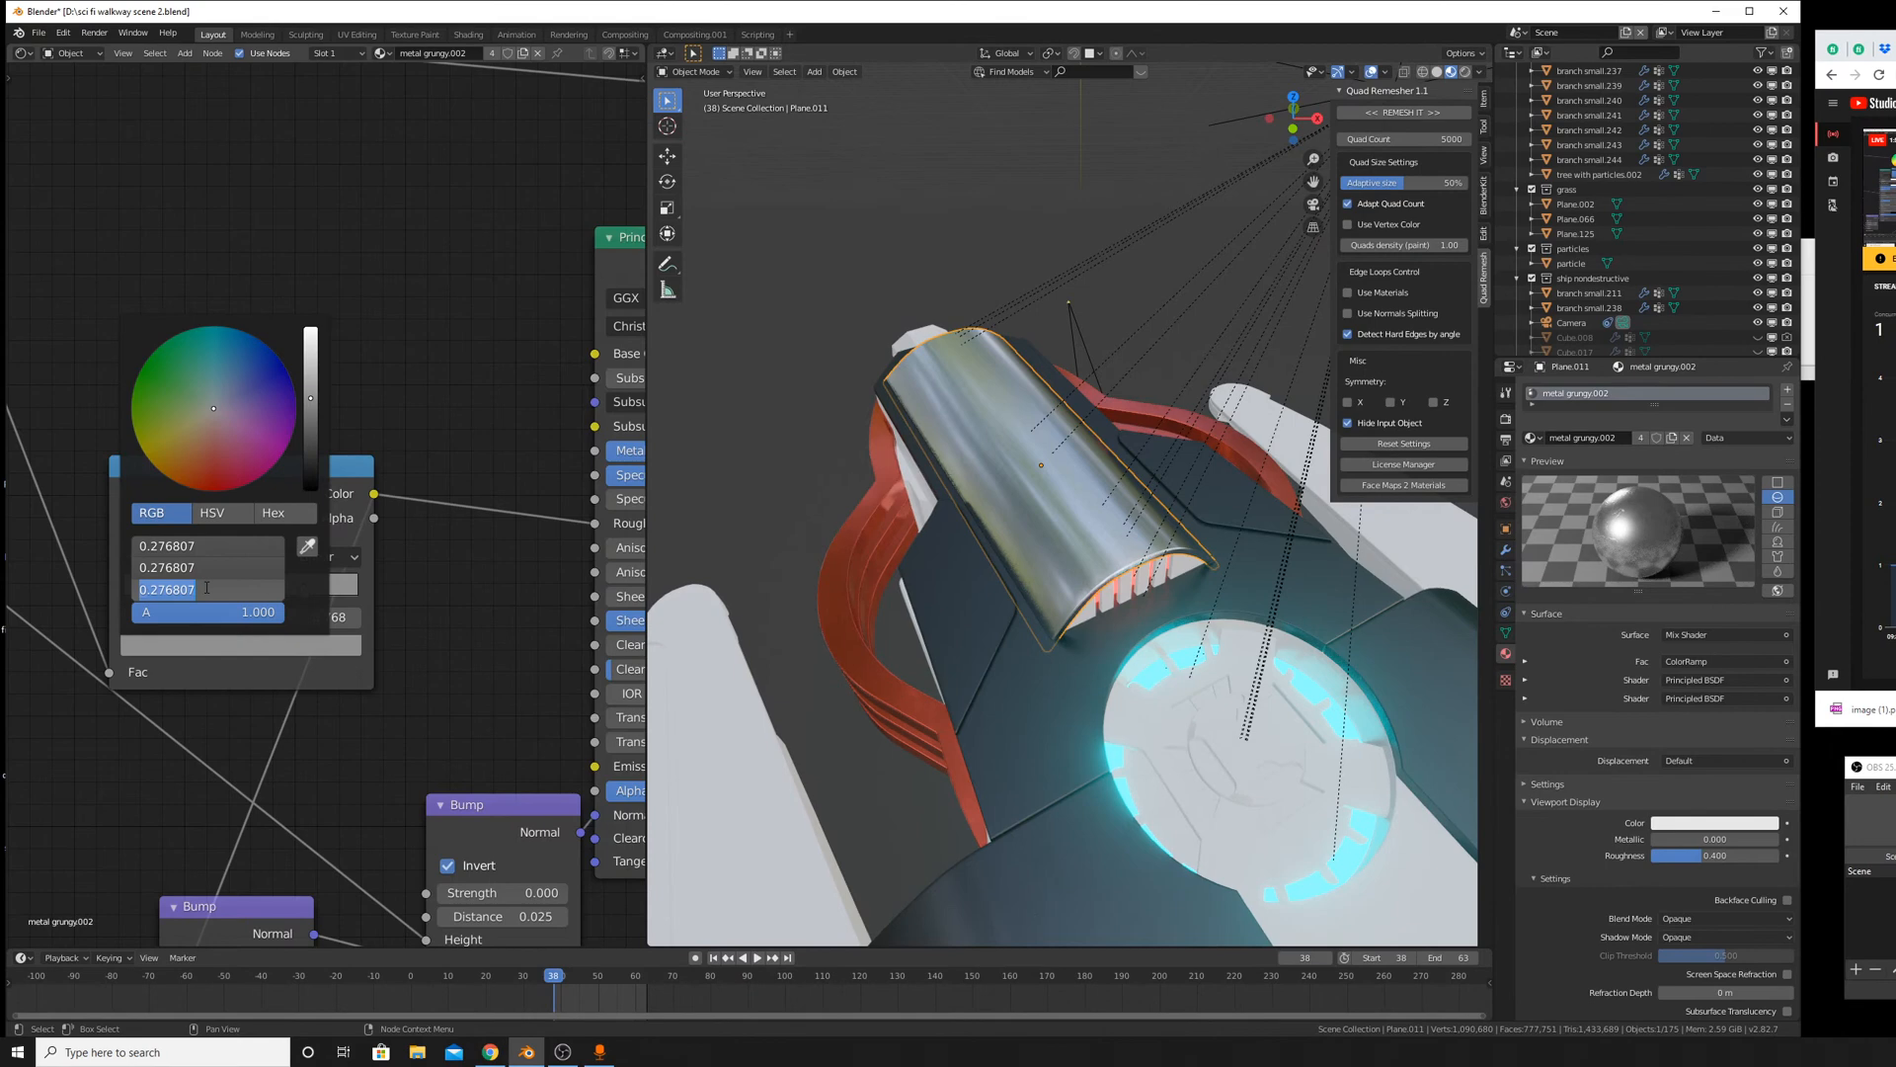
pyautogui.press('Return')
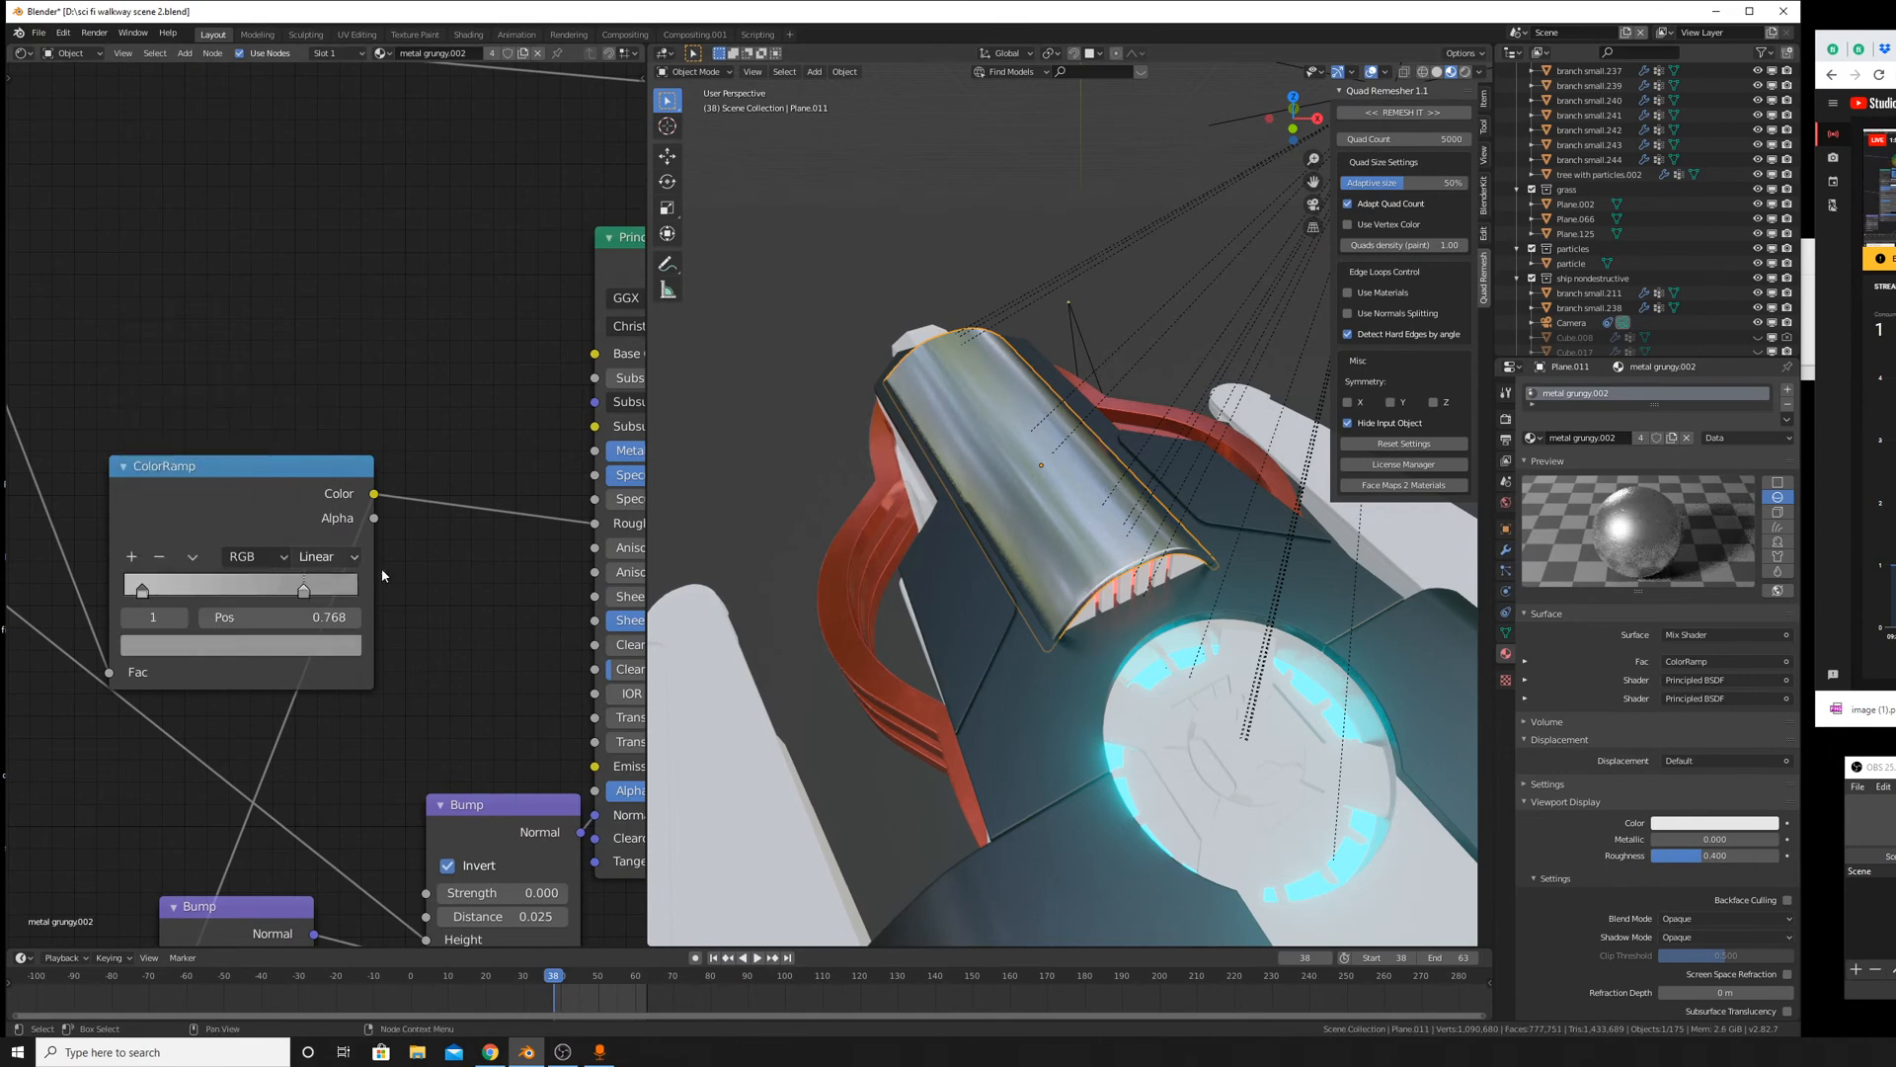
# Try a golden base colour (1.000, 0.575, 0.074) on the metallic Principled BSDF and return it to white.
pyautogui.moveTo(381, 575); pyautogui.dragTo(124, 596, button='middle')
pyautogui.click(558, 376)
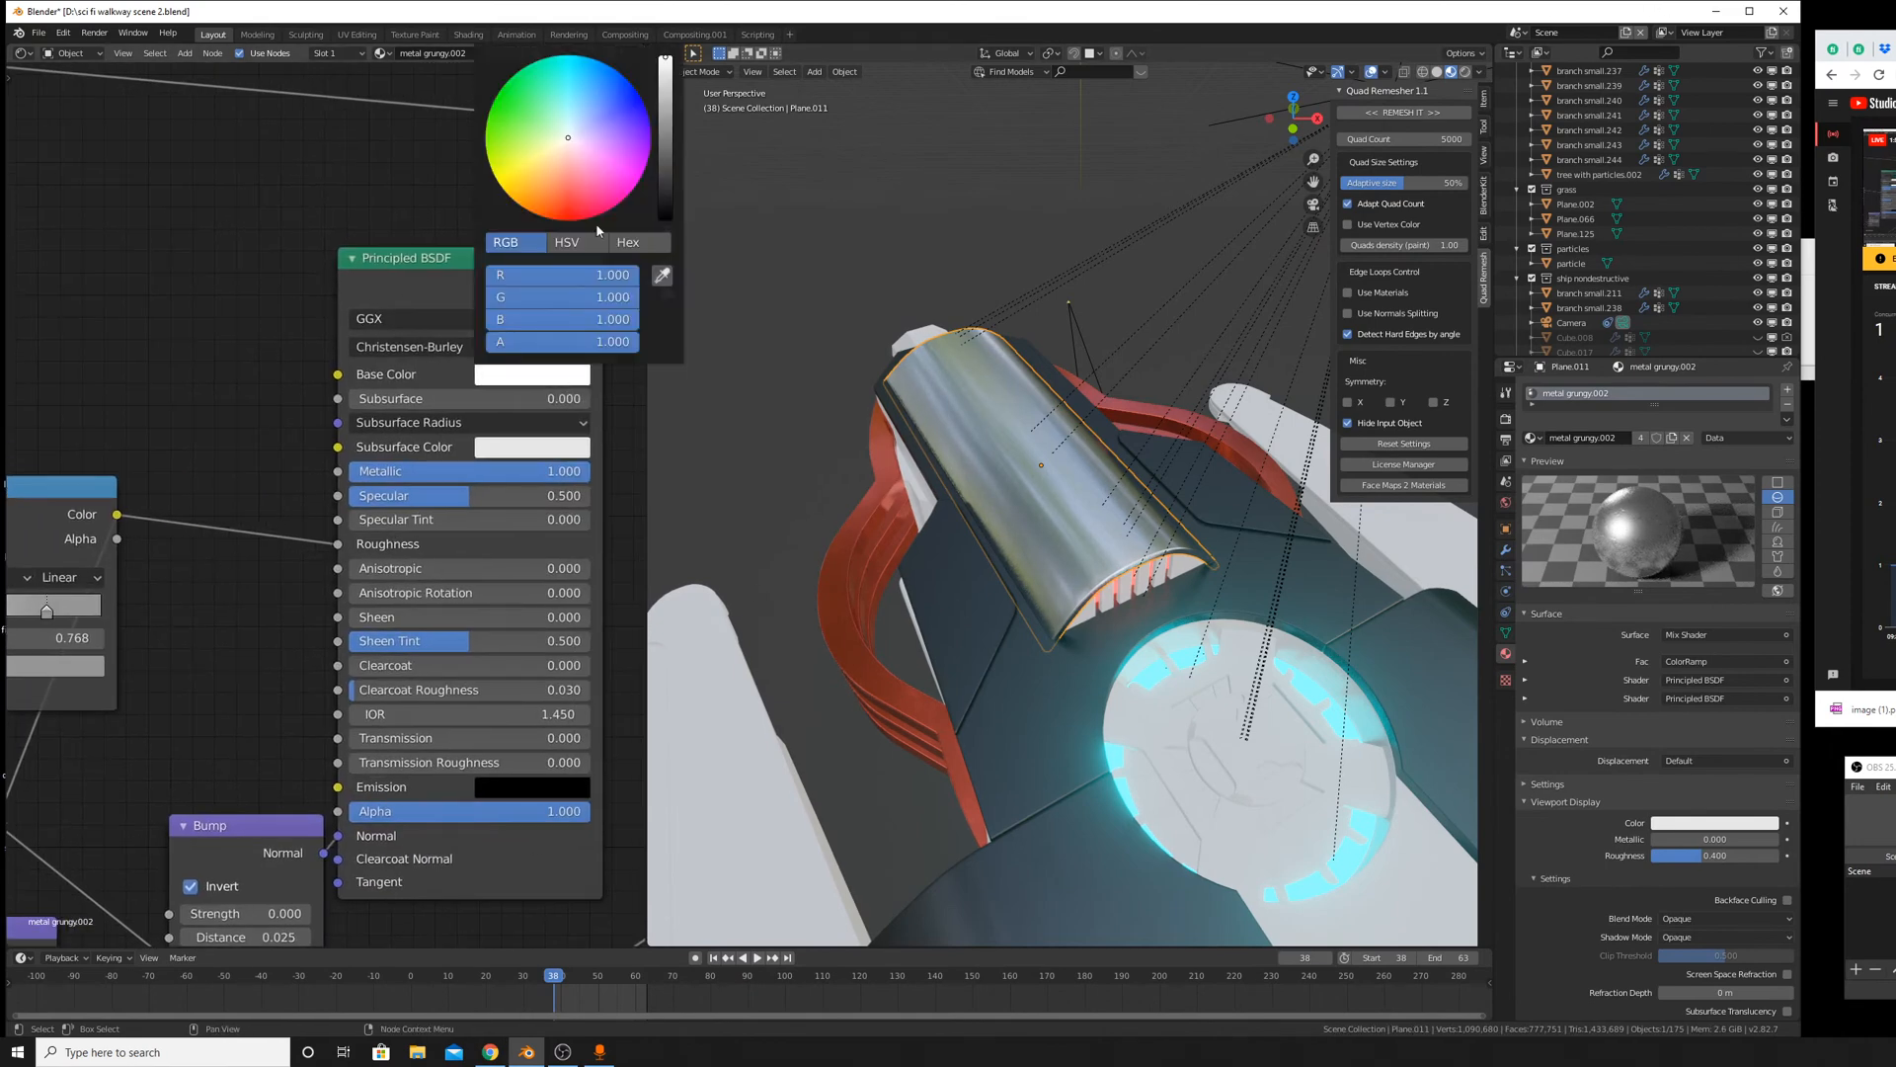
pyautogui.moveTo(668, 100); pyautogui.dragTo(665, 56)
pyautogui.click(530, 181)
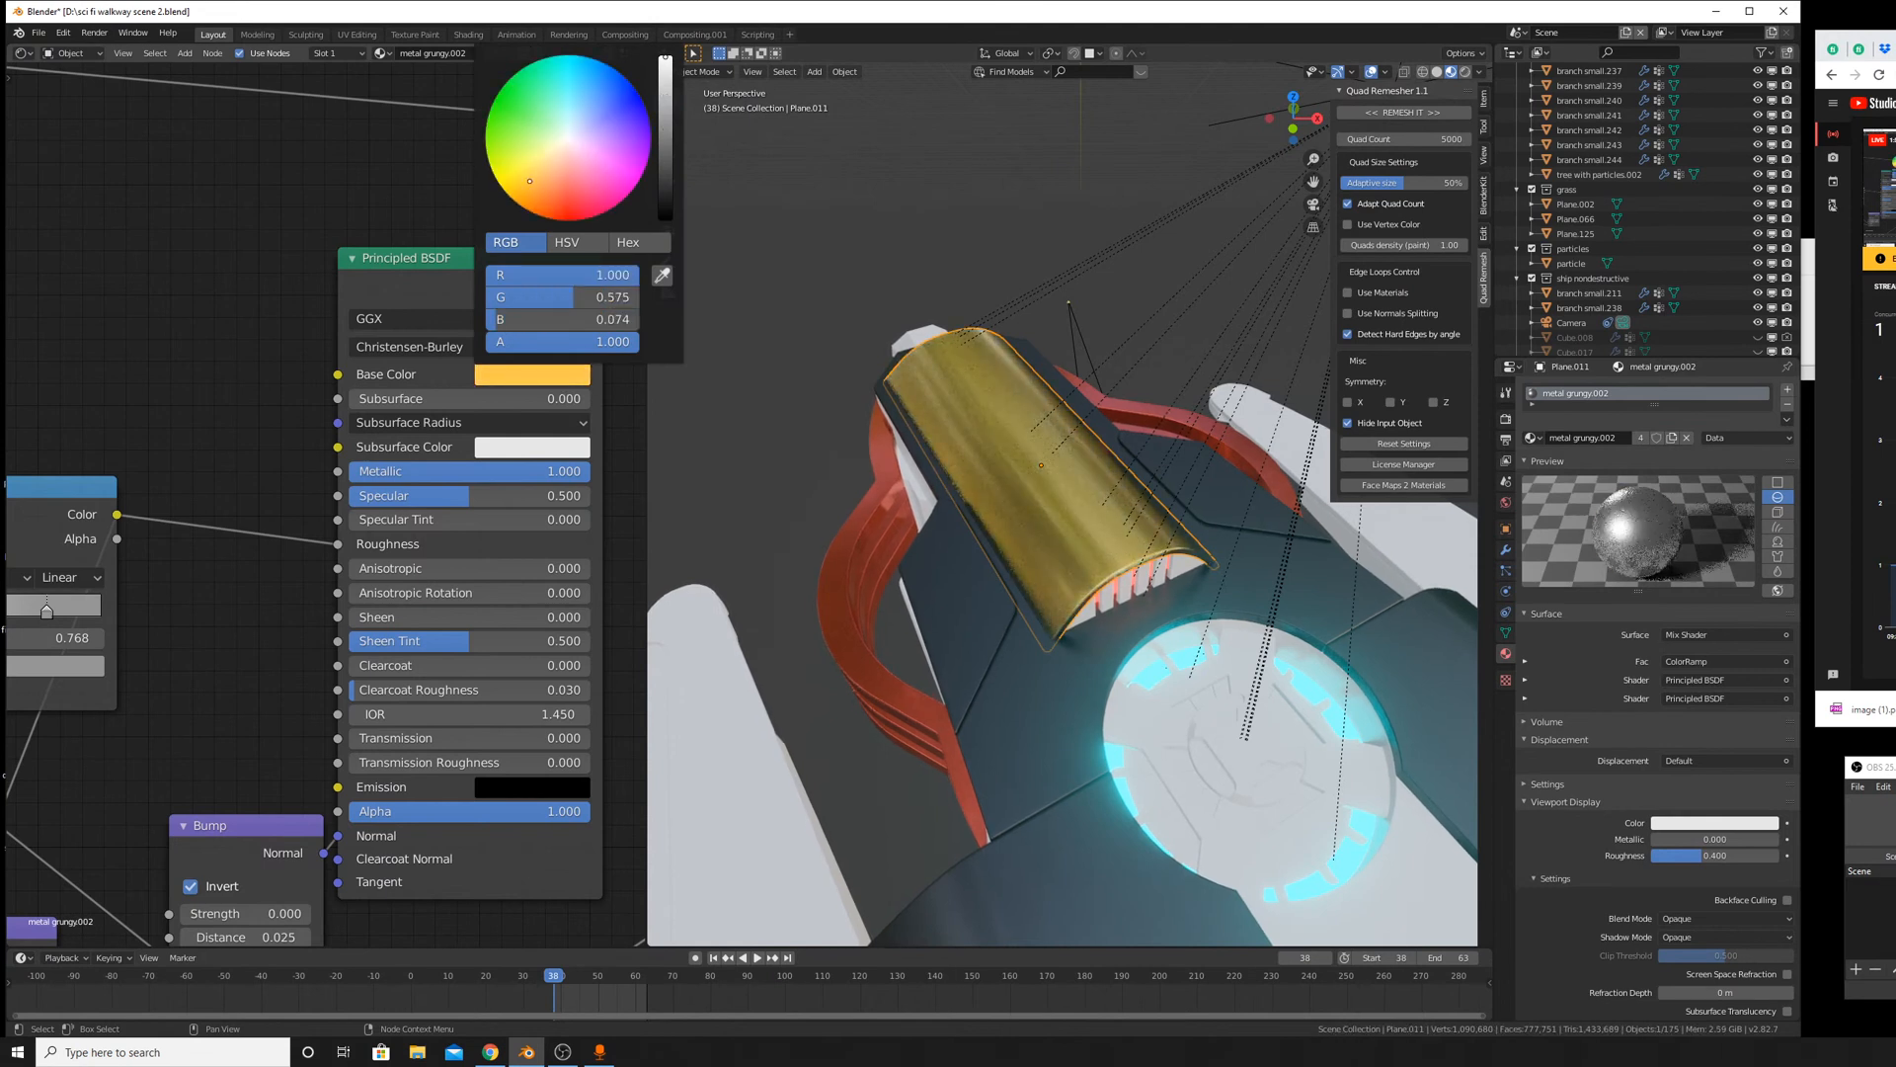
pyautogui.click(568, 137)
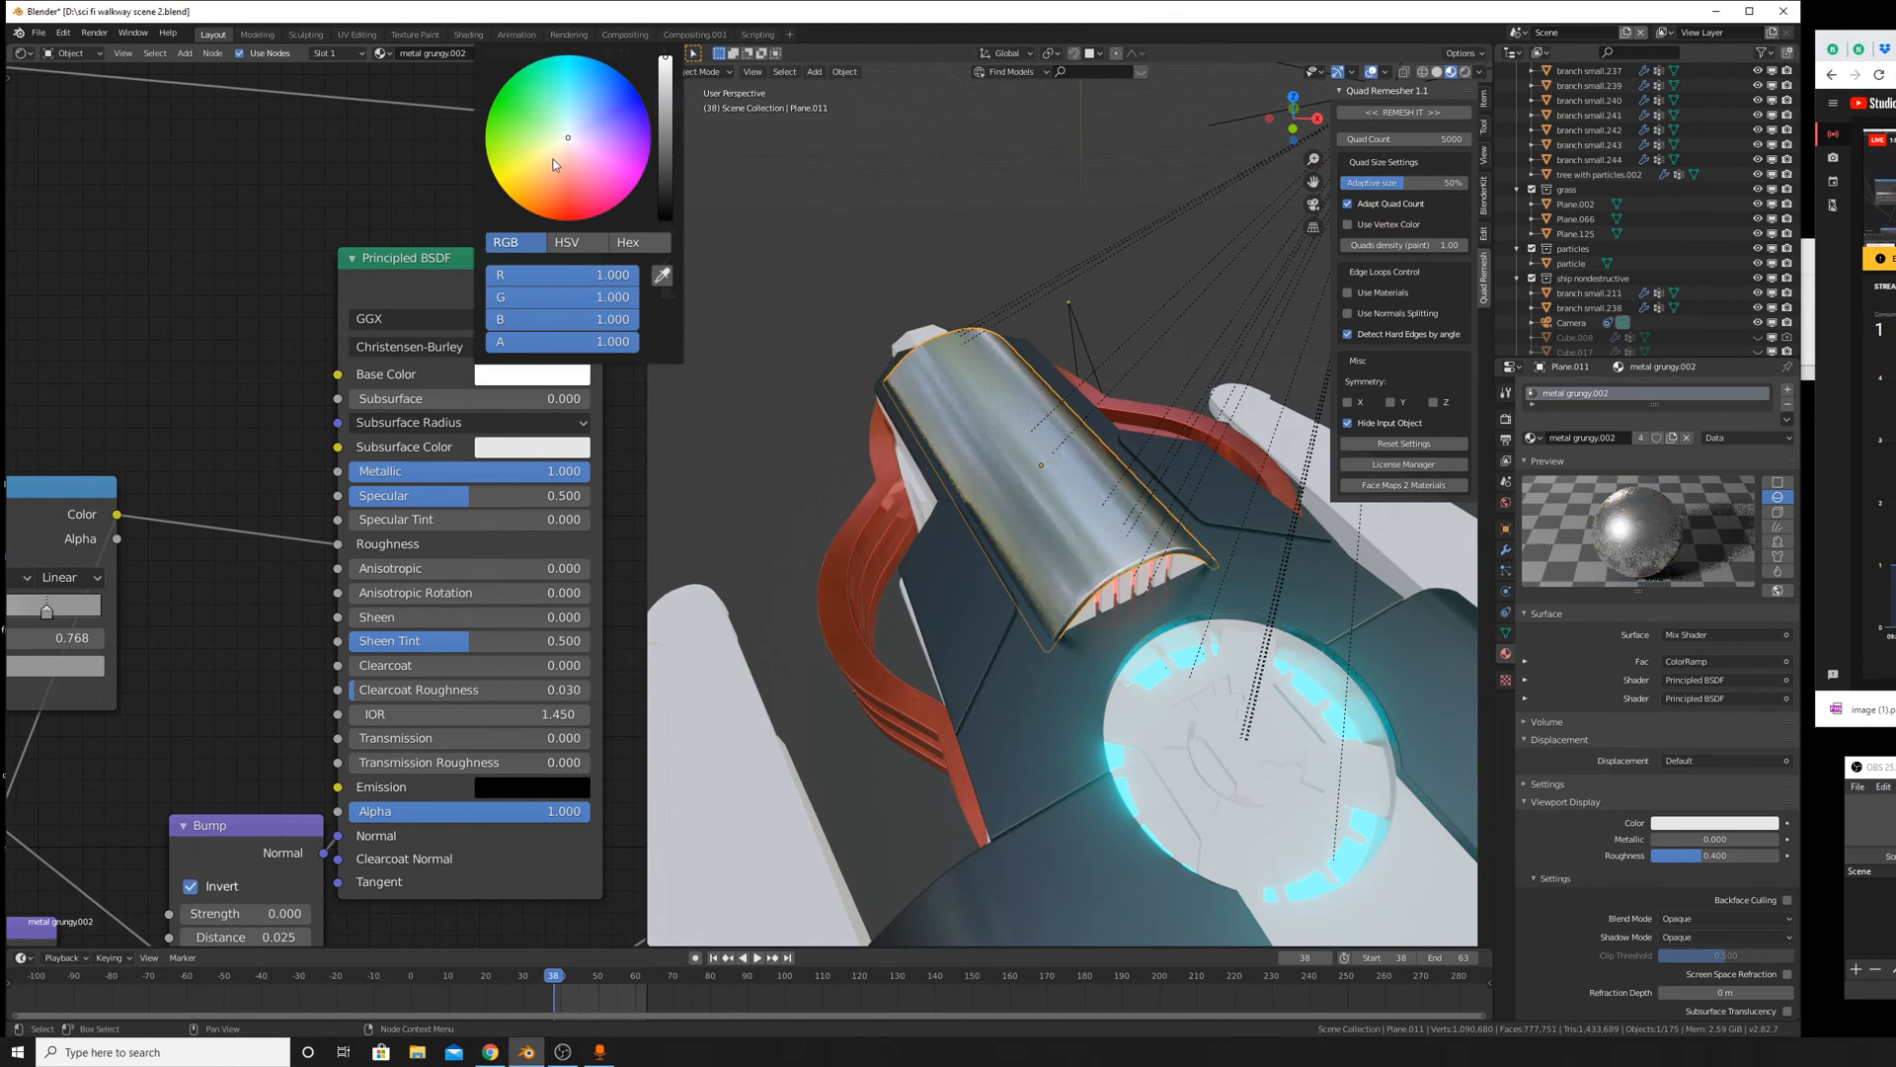
# Try salmon pink and light blue base colours on the half-cylinder cover's metallic shader, ending on white again.
pyautogui.click(568, 174)
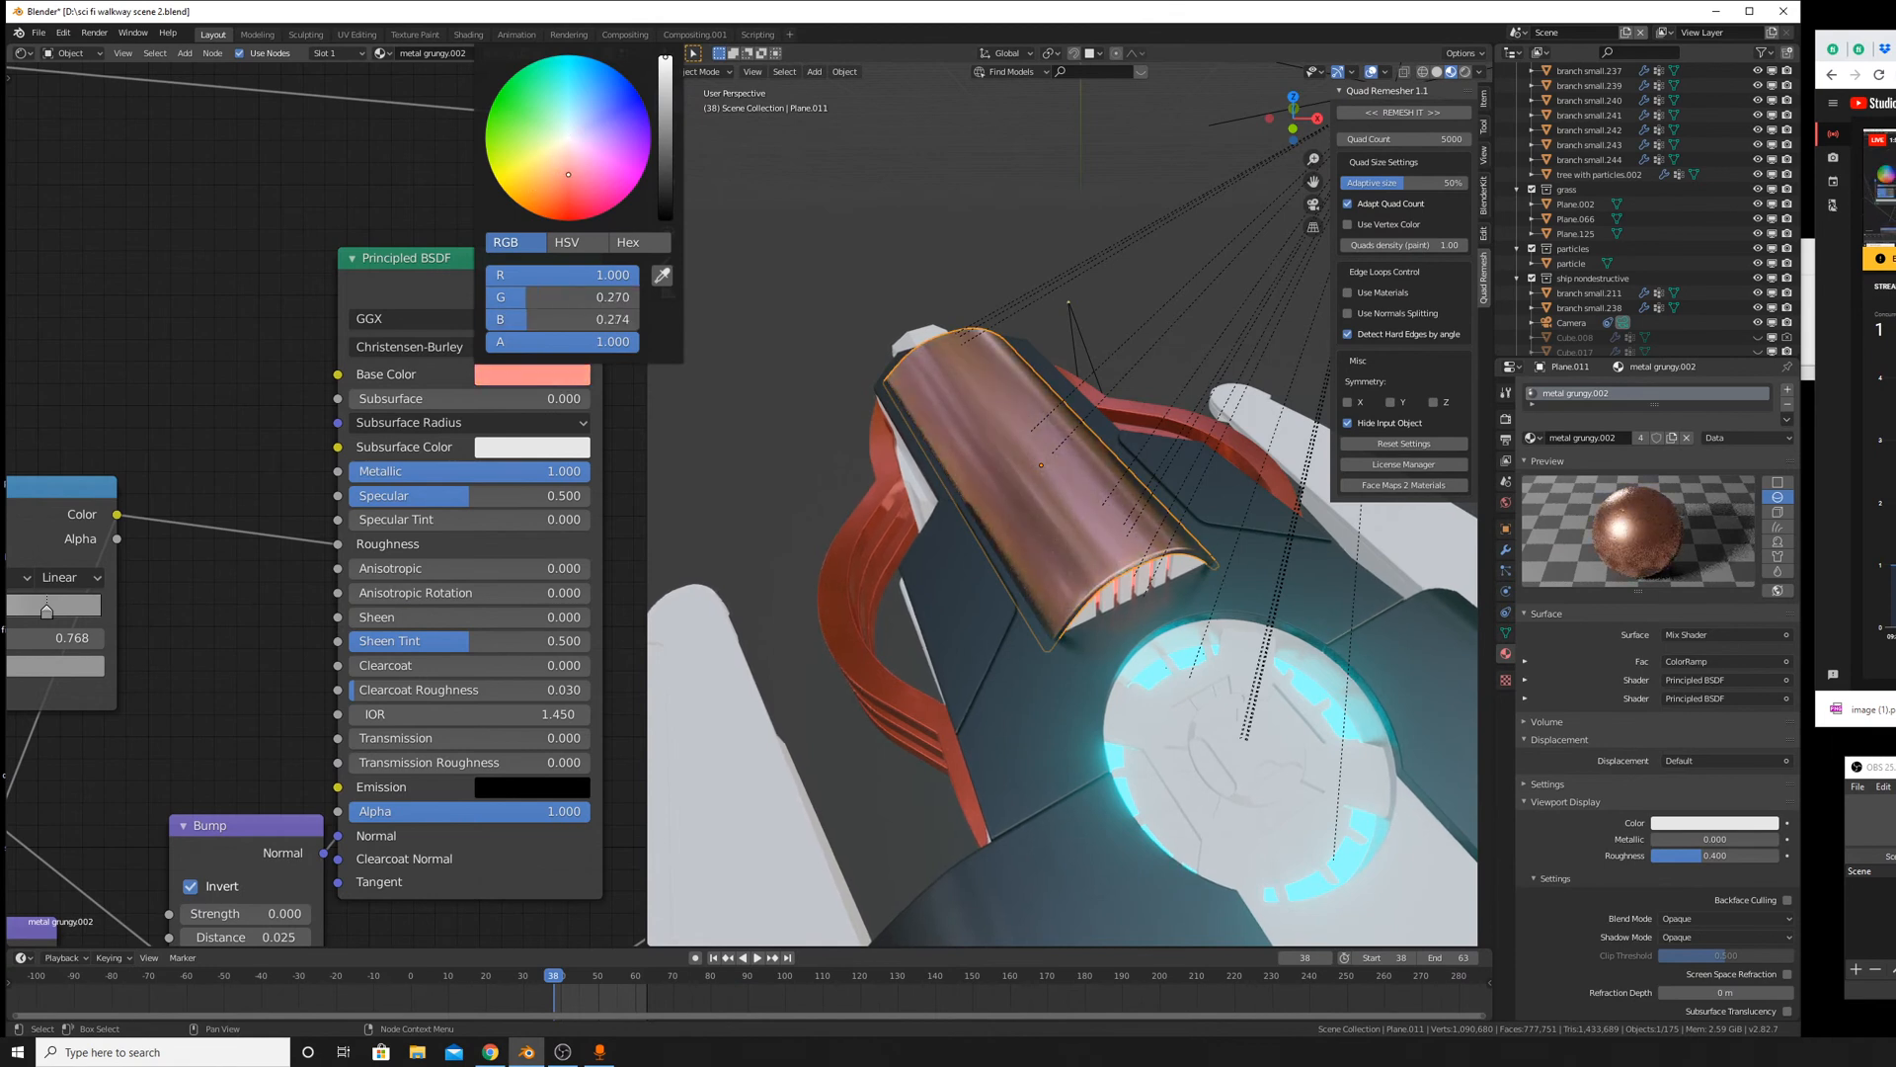
pyautogui.click(584, 136)
pyautogui.click(568, 127)
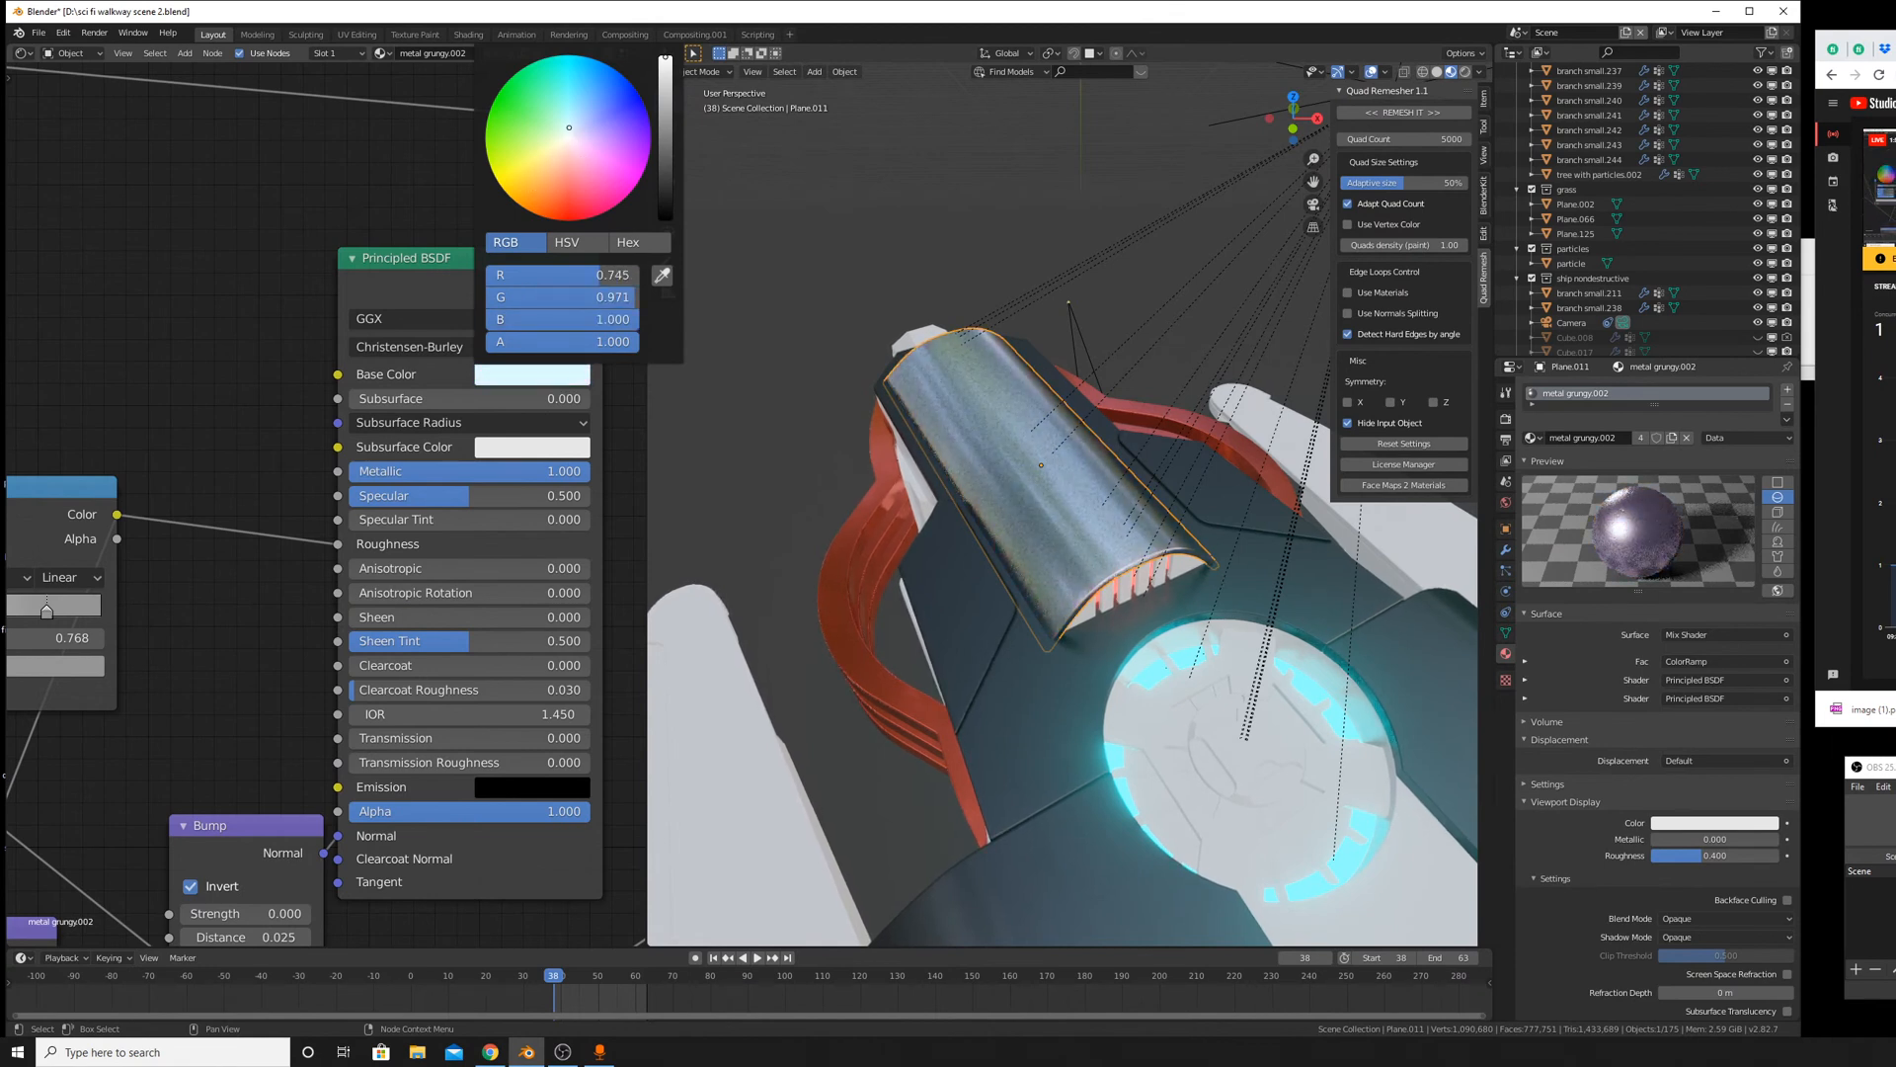
pyautogui.click(571, 108)
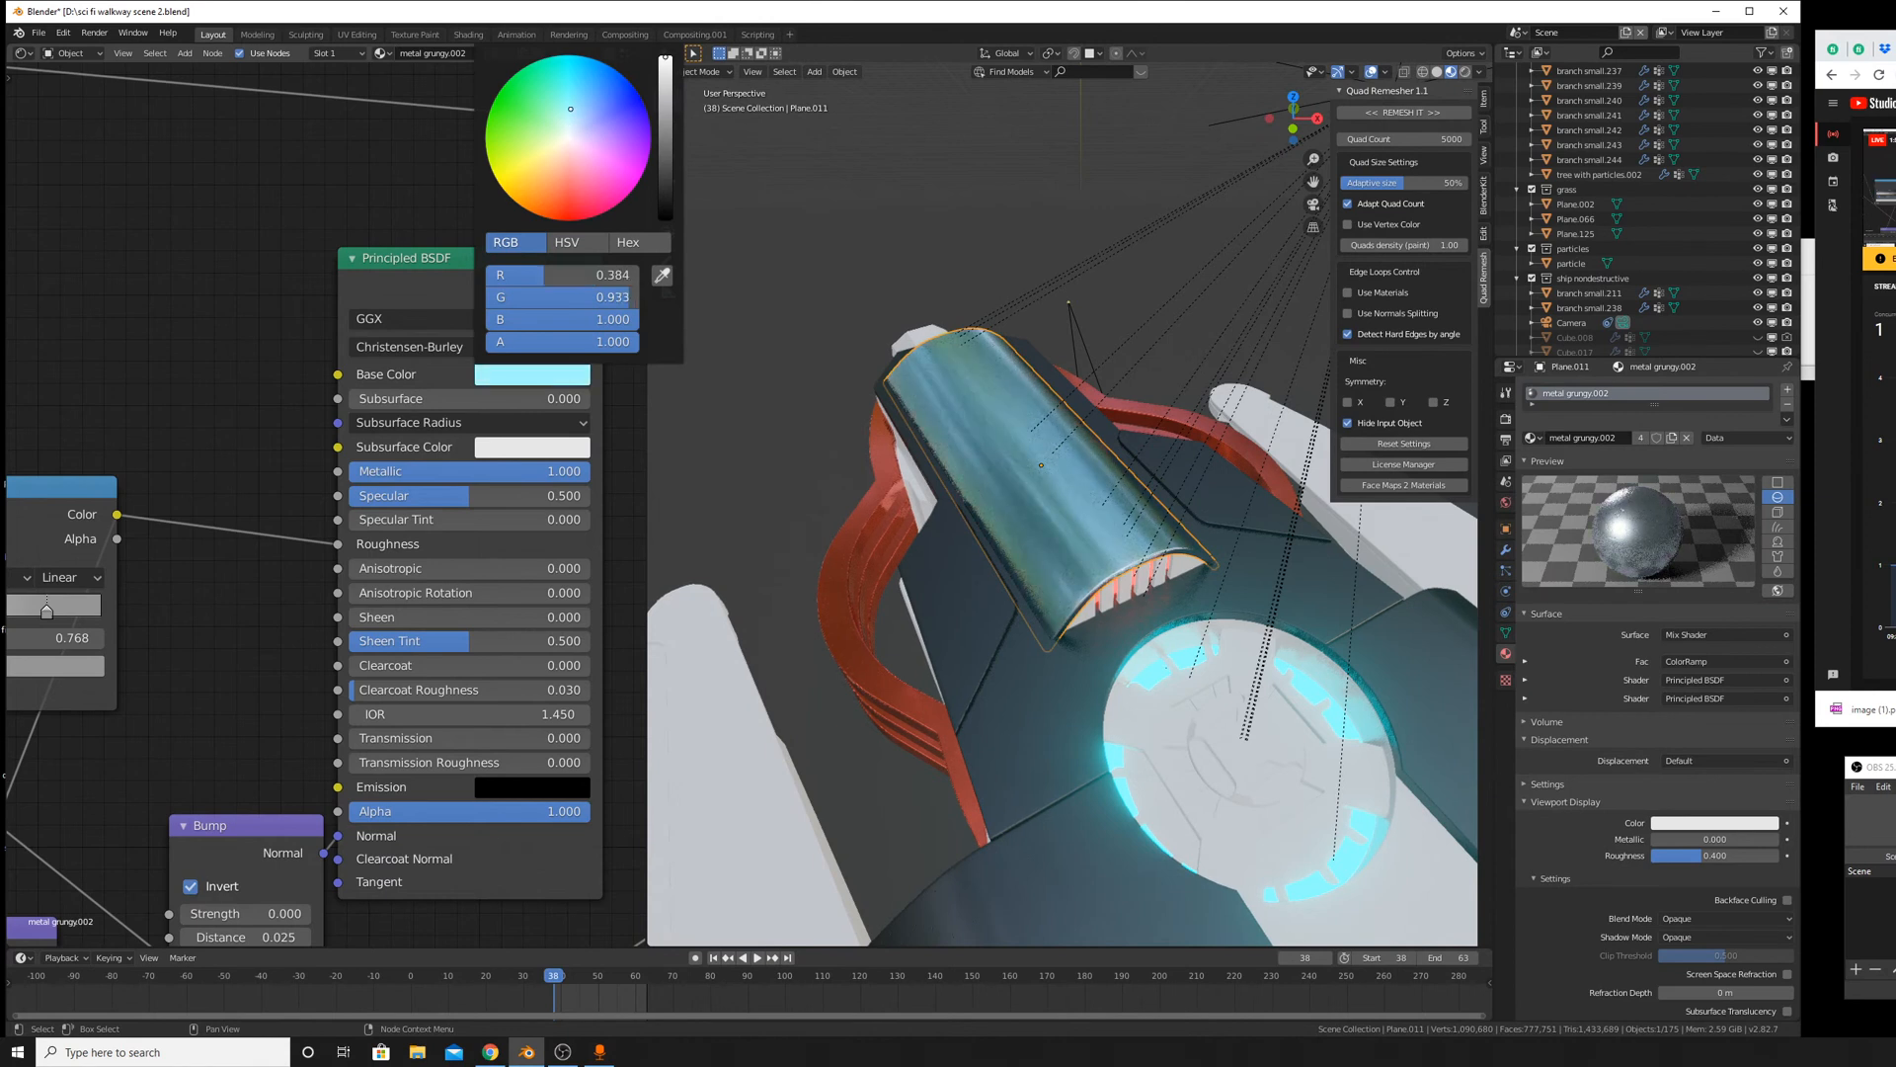
pyautogui.click(568, 137)
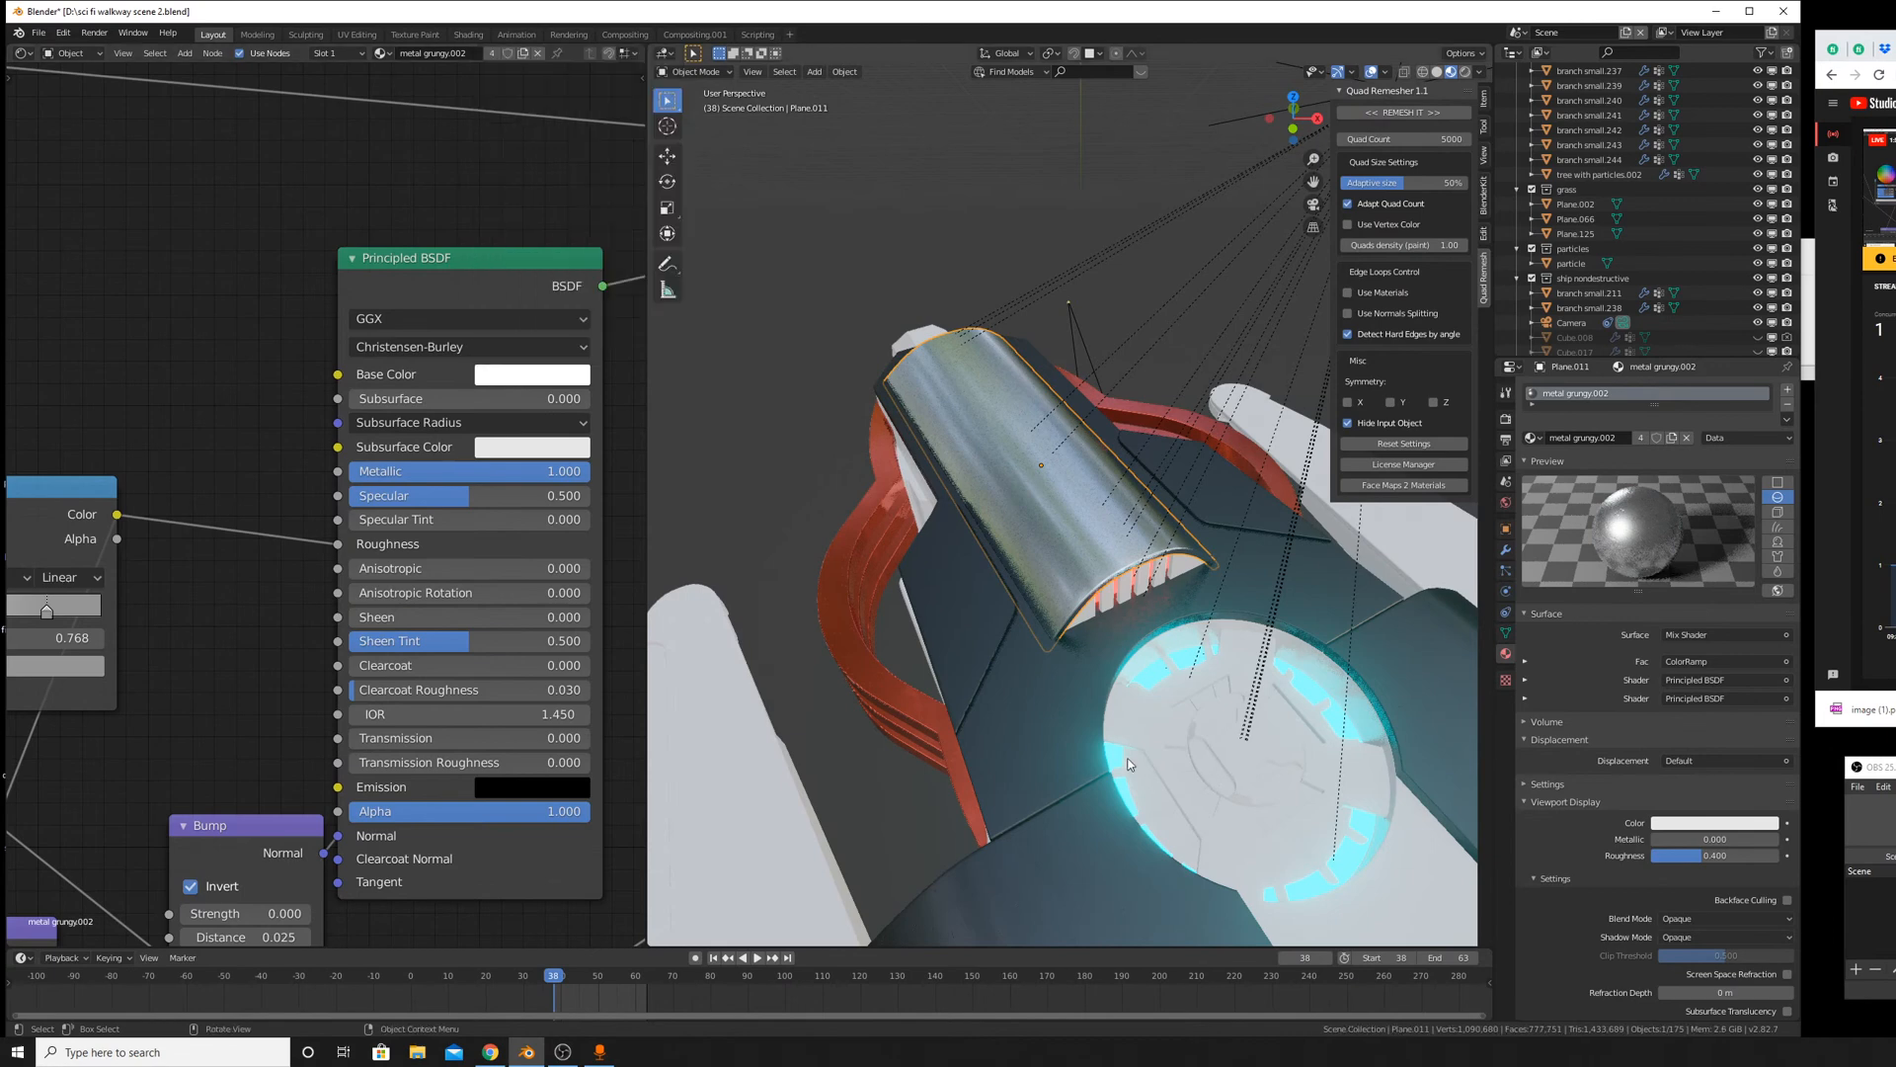
# Check the material of the red side rails and view the vent under the half-cylinder cover up close.
pyautogui.moveTo(1099, 751); pyautogui.dragTo(1106, 731, button='middle')
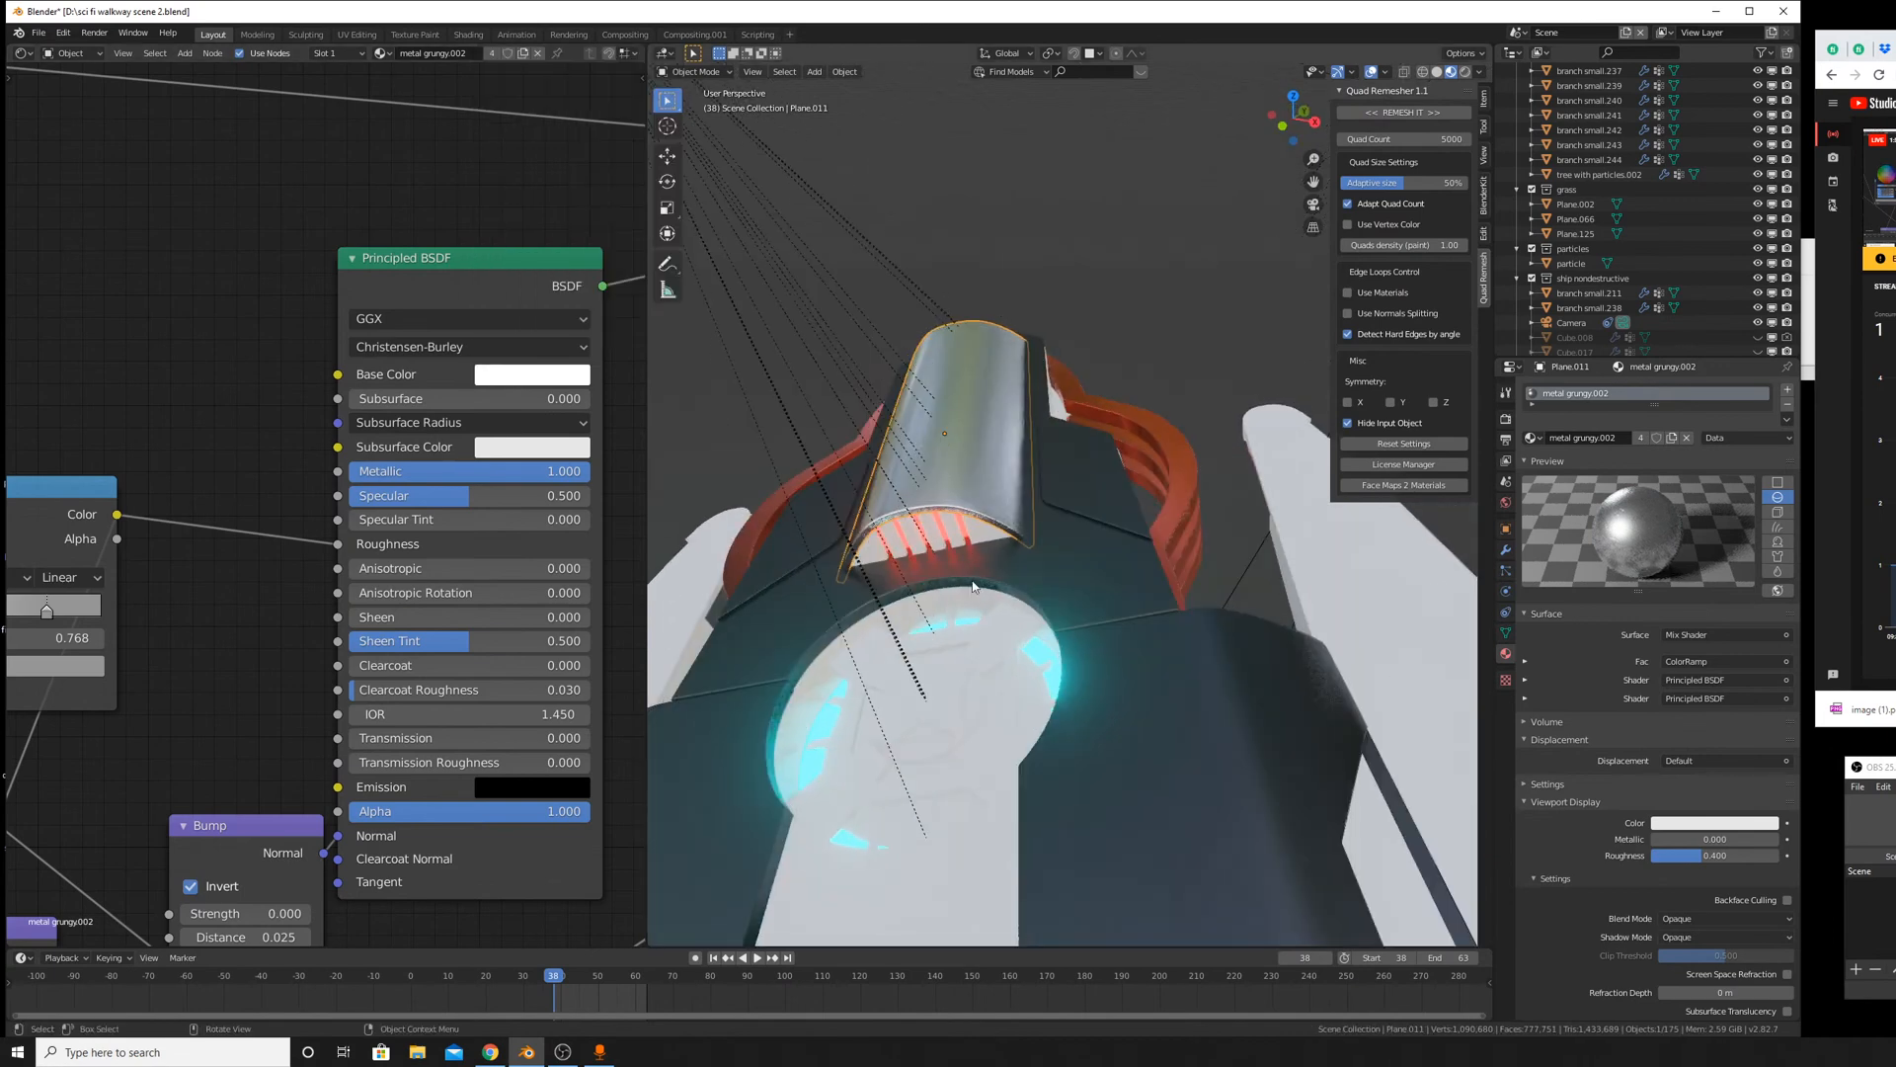
pyautogui.click(1148, 469)
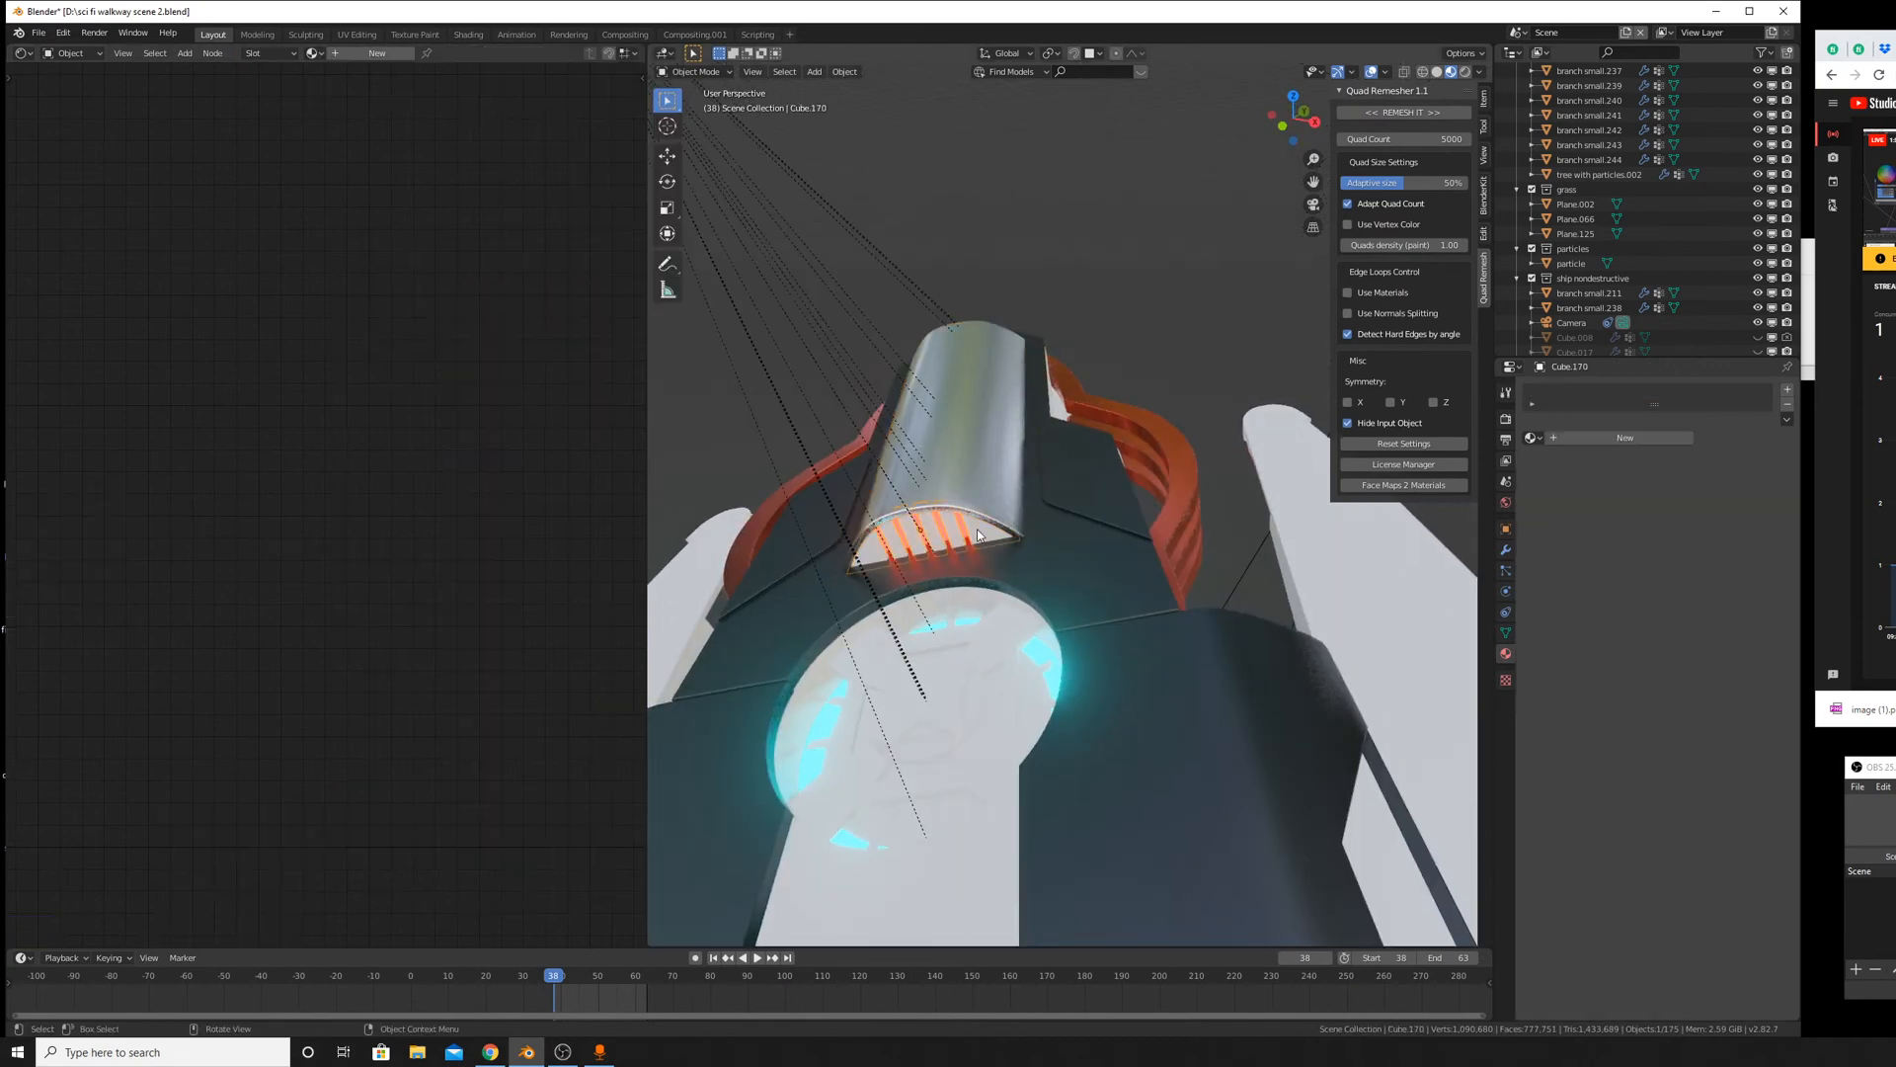
pyautogui.click(1188, 464)
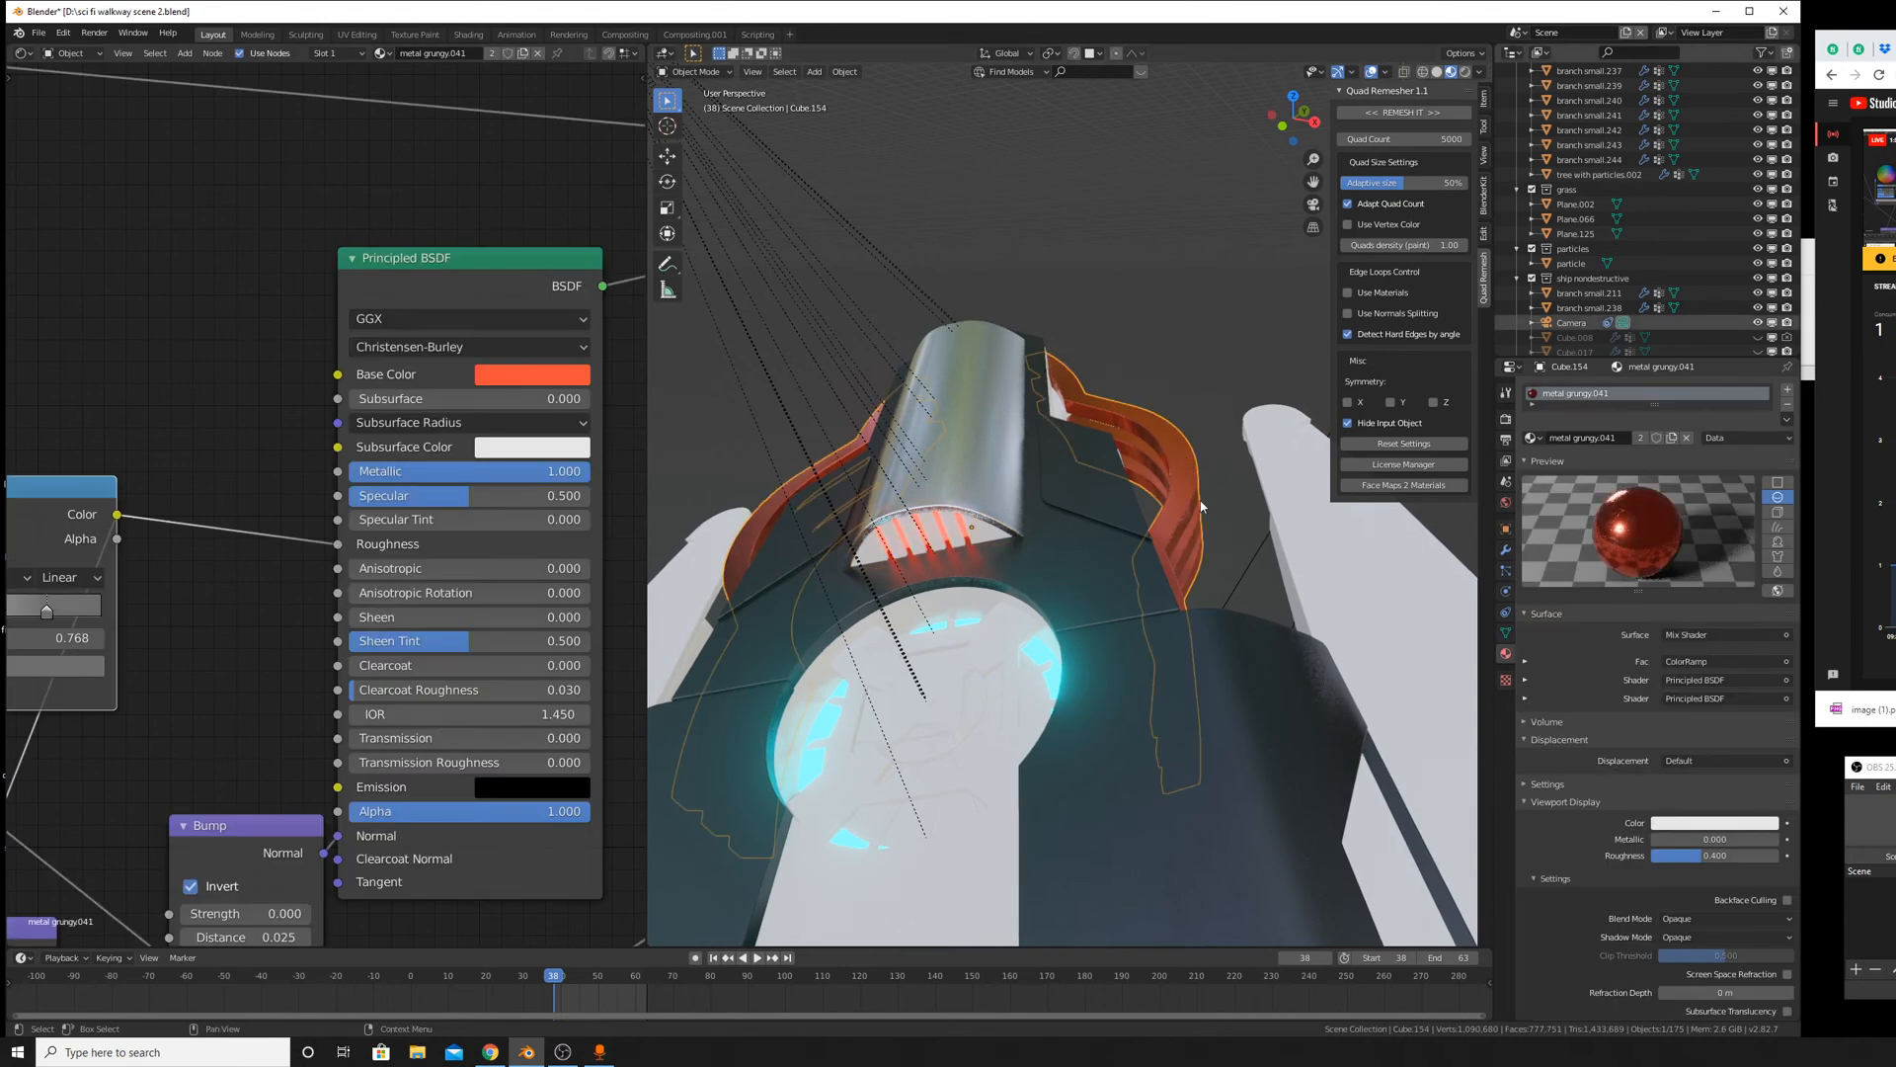
pyautogui.scroll(-5, 1593, 321)
pyautogui.scroll(8, 891, 573)
pyautogui.scroll(-8, 869, 587)
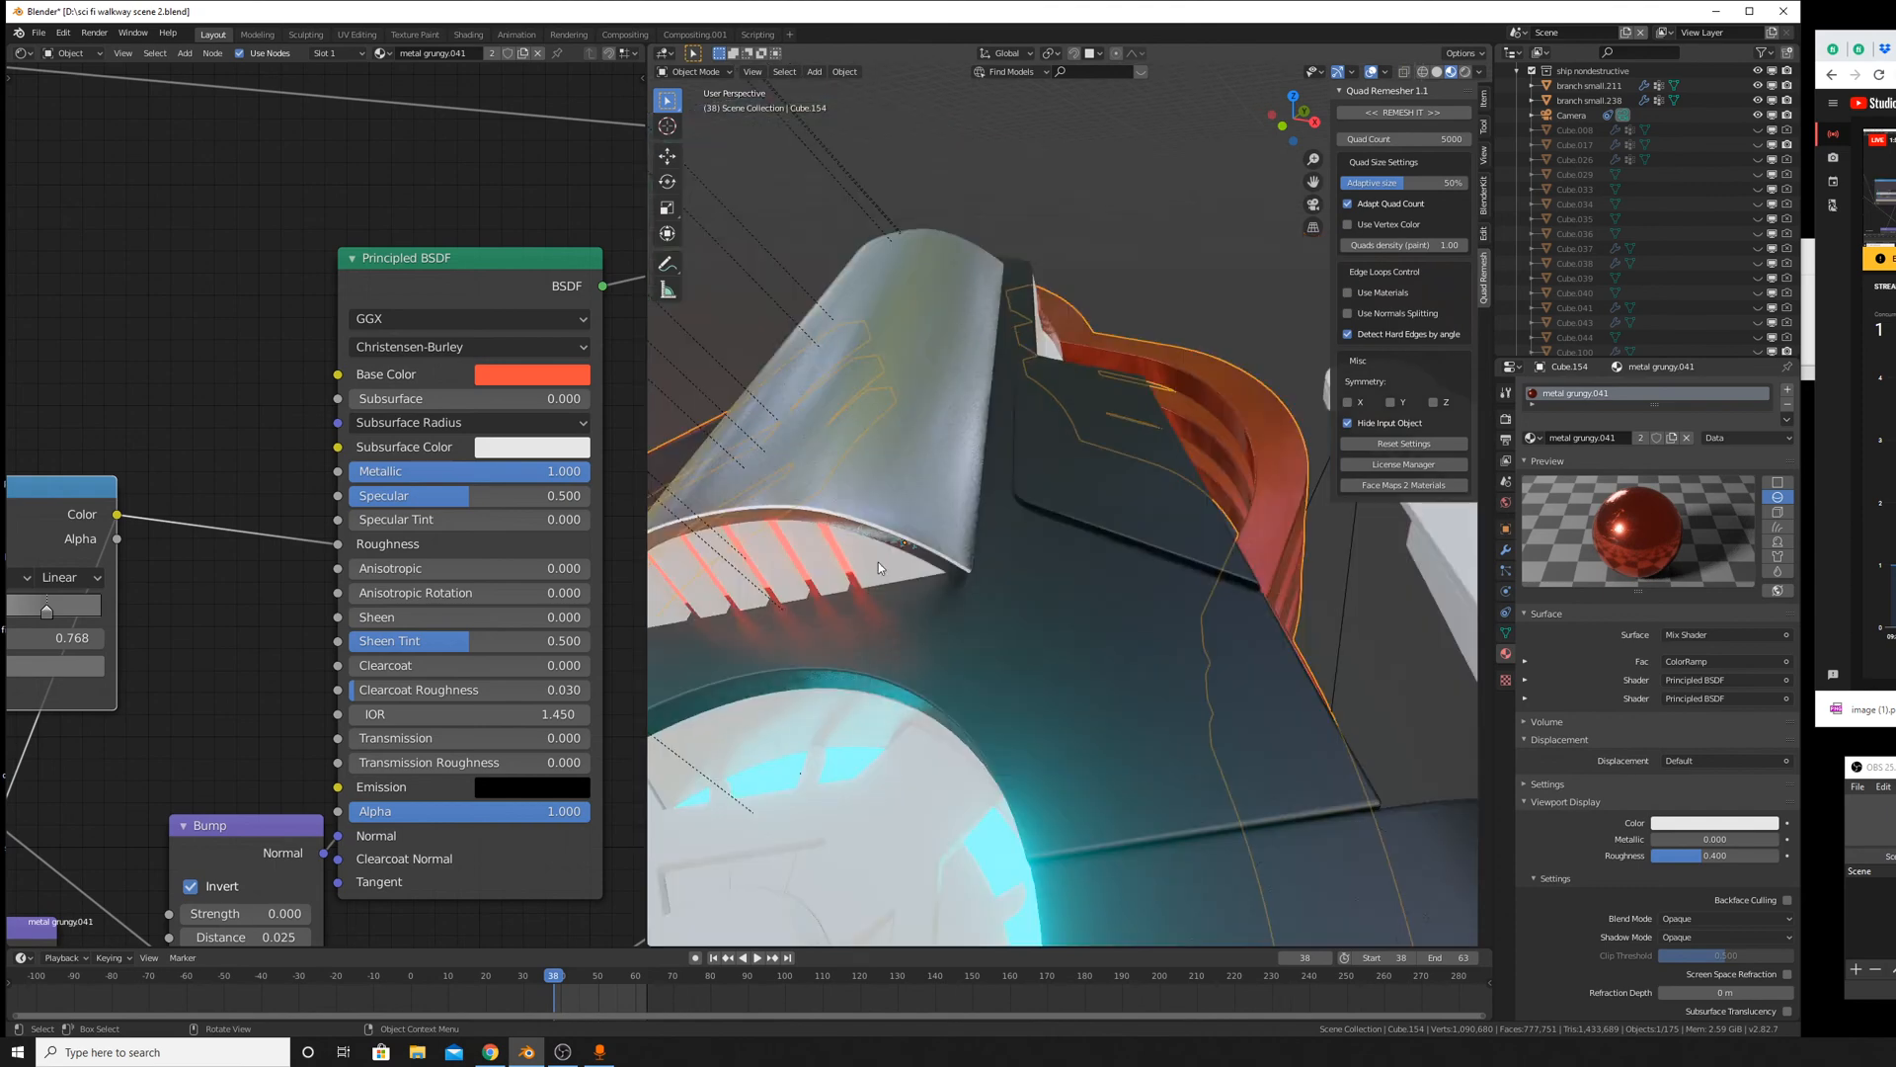
# Browse the existing materials for the white vent plate and check which material the dark hull panel uses.
pyautogui.click(879, 561)
pyautogui.click(1534, 438)
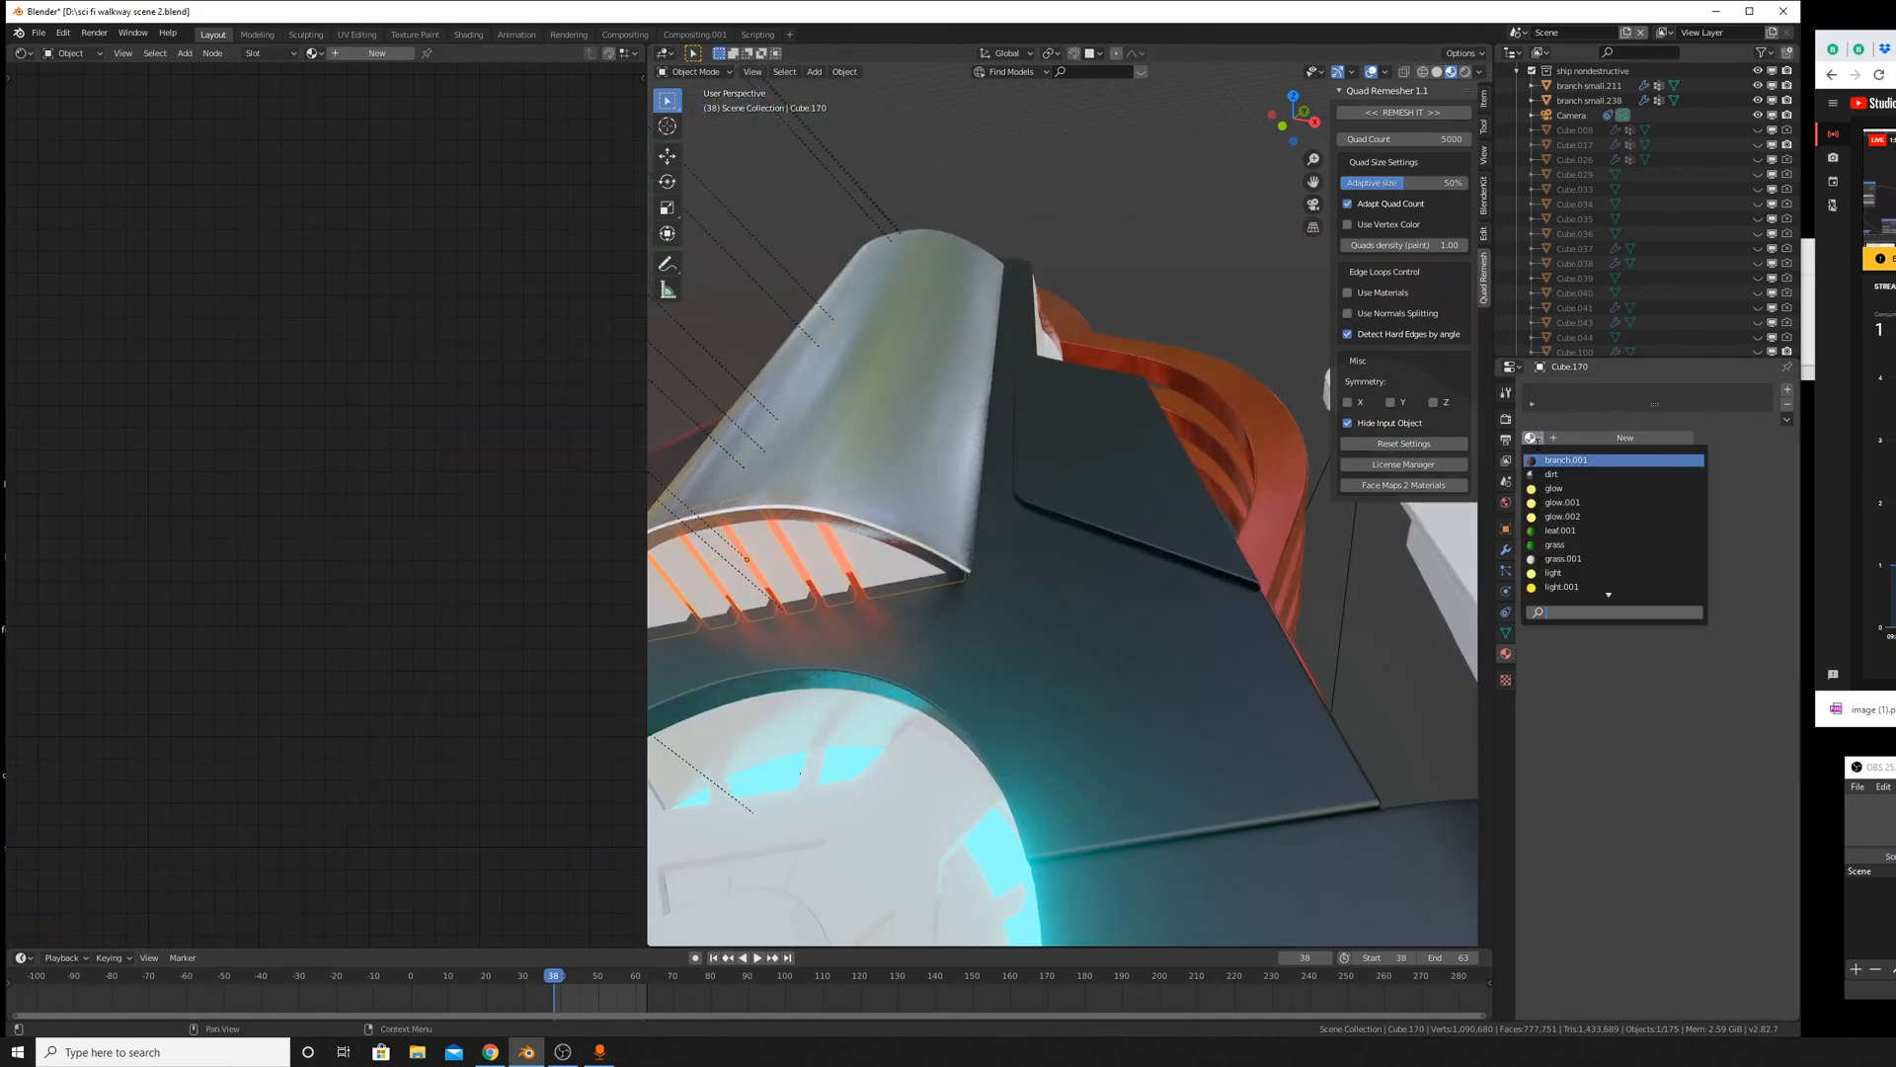
pyautogui.scroll(-5, 1614, 524)
pyautogui.scroll(-1, 1600, 515)
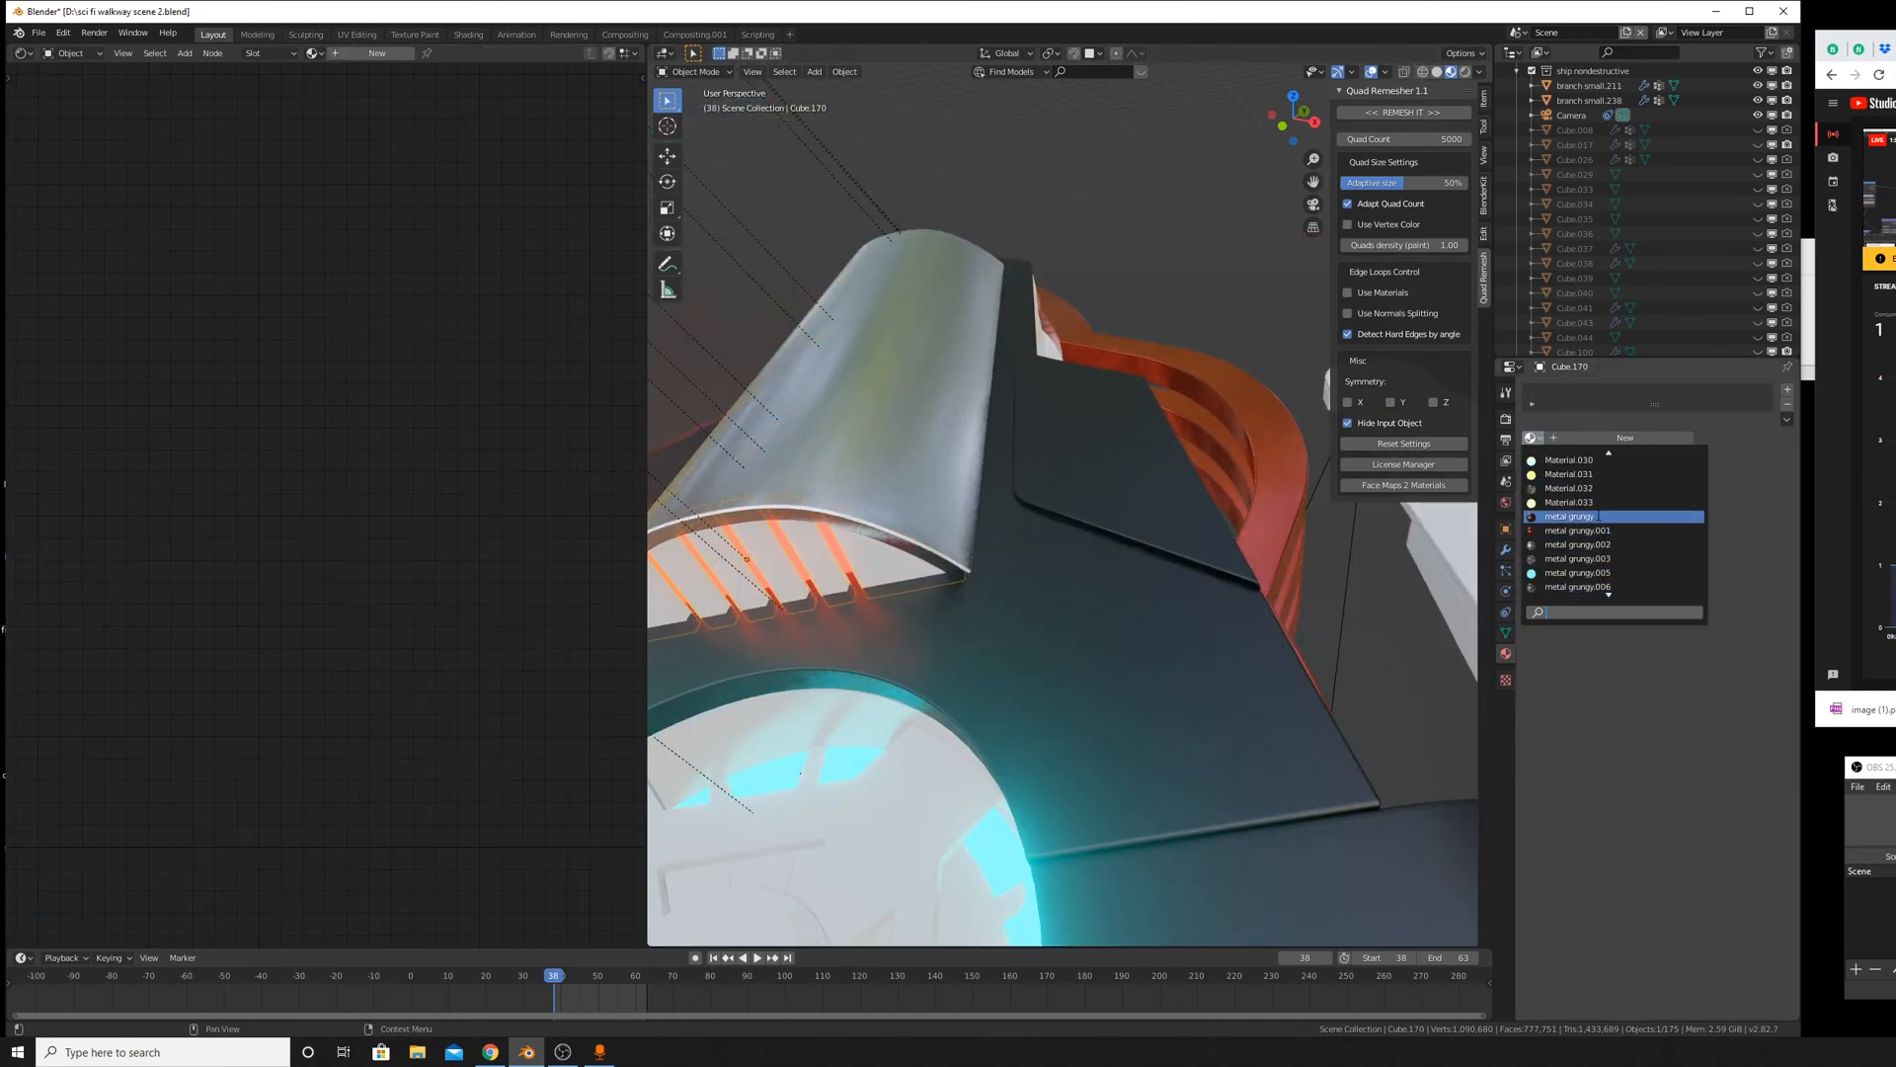
pyautogui.click(1218, 645)
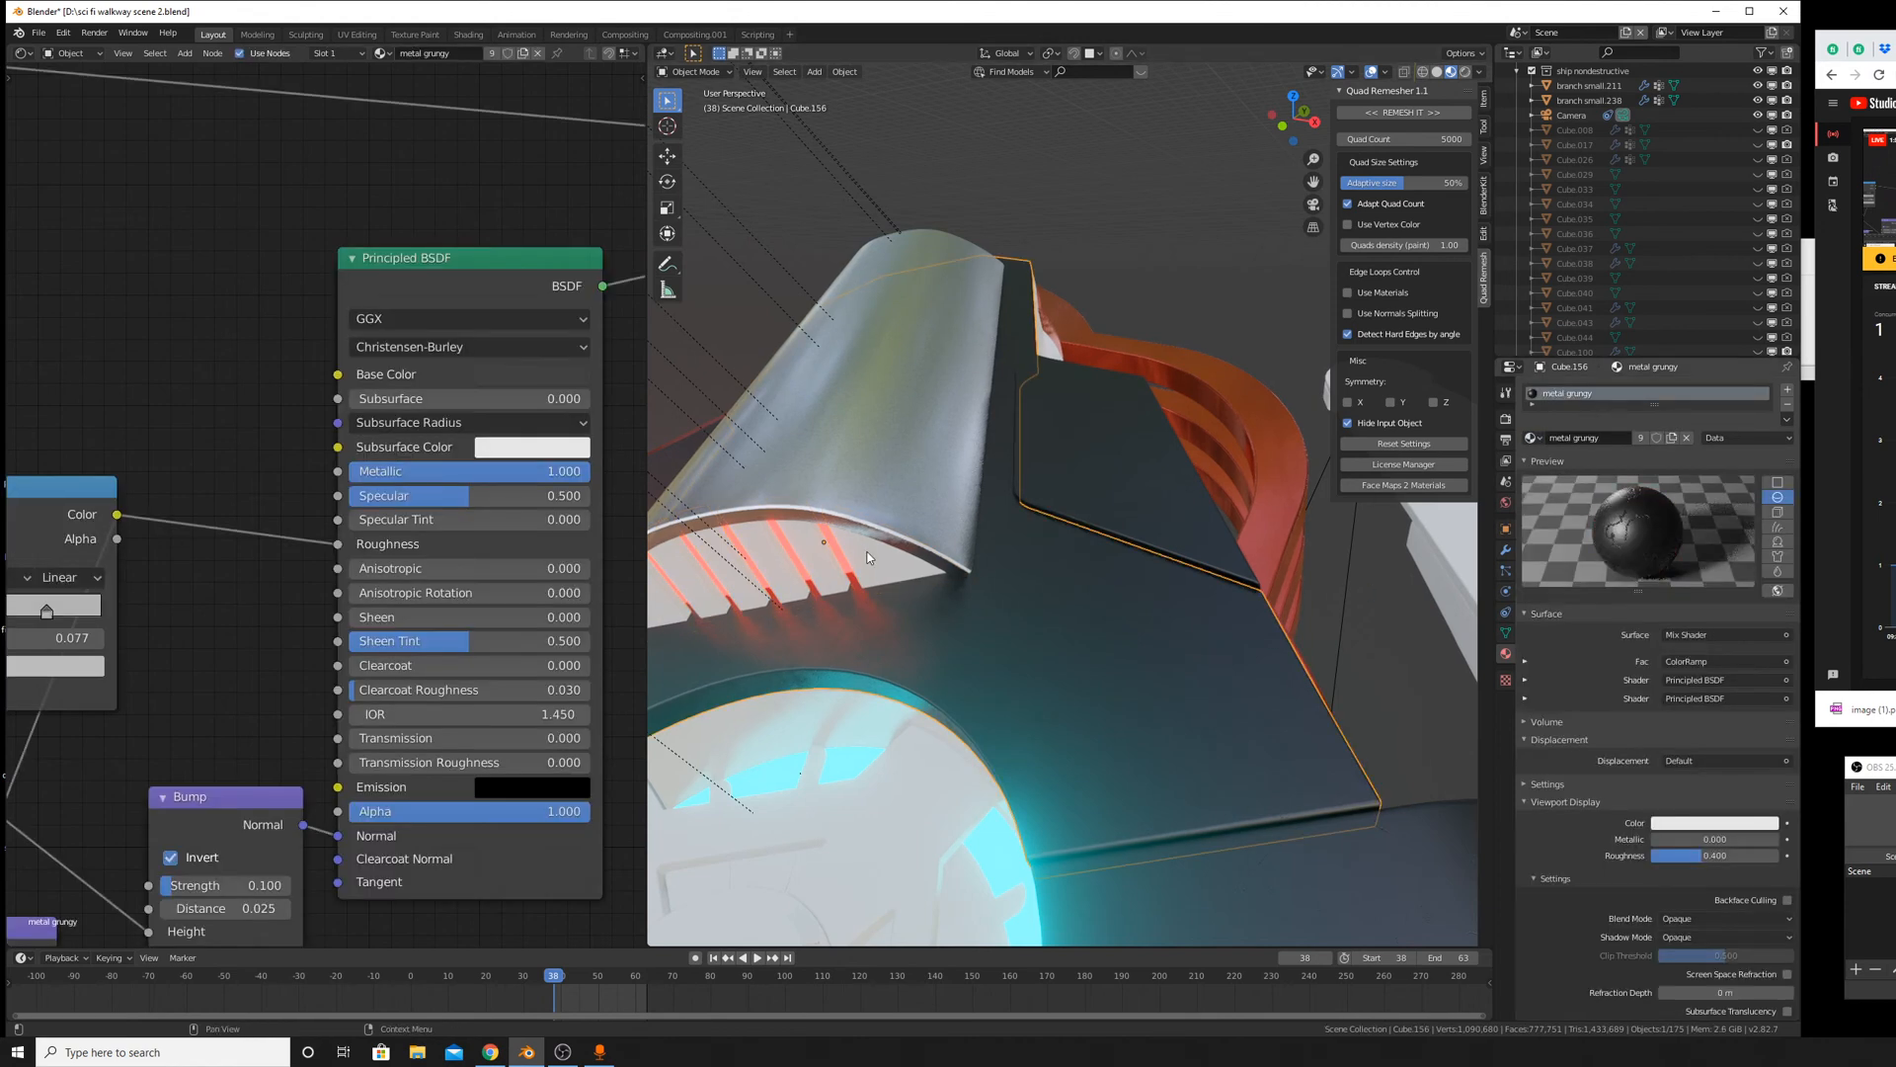
# Assign the existing metal grungy material to the white vent plate under the half-cylinder cover.
pyautogui.click(1111, 514)
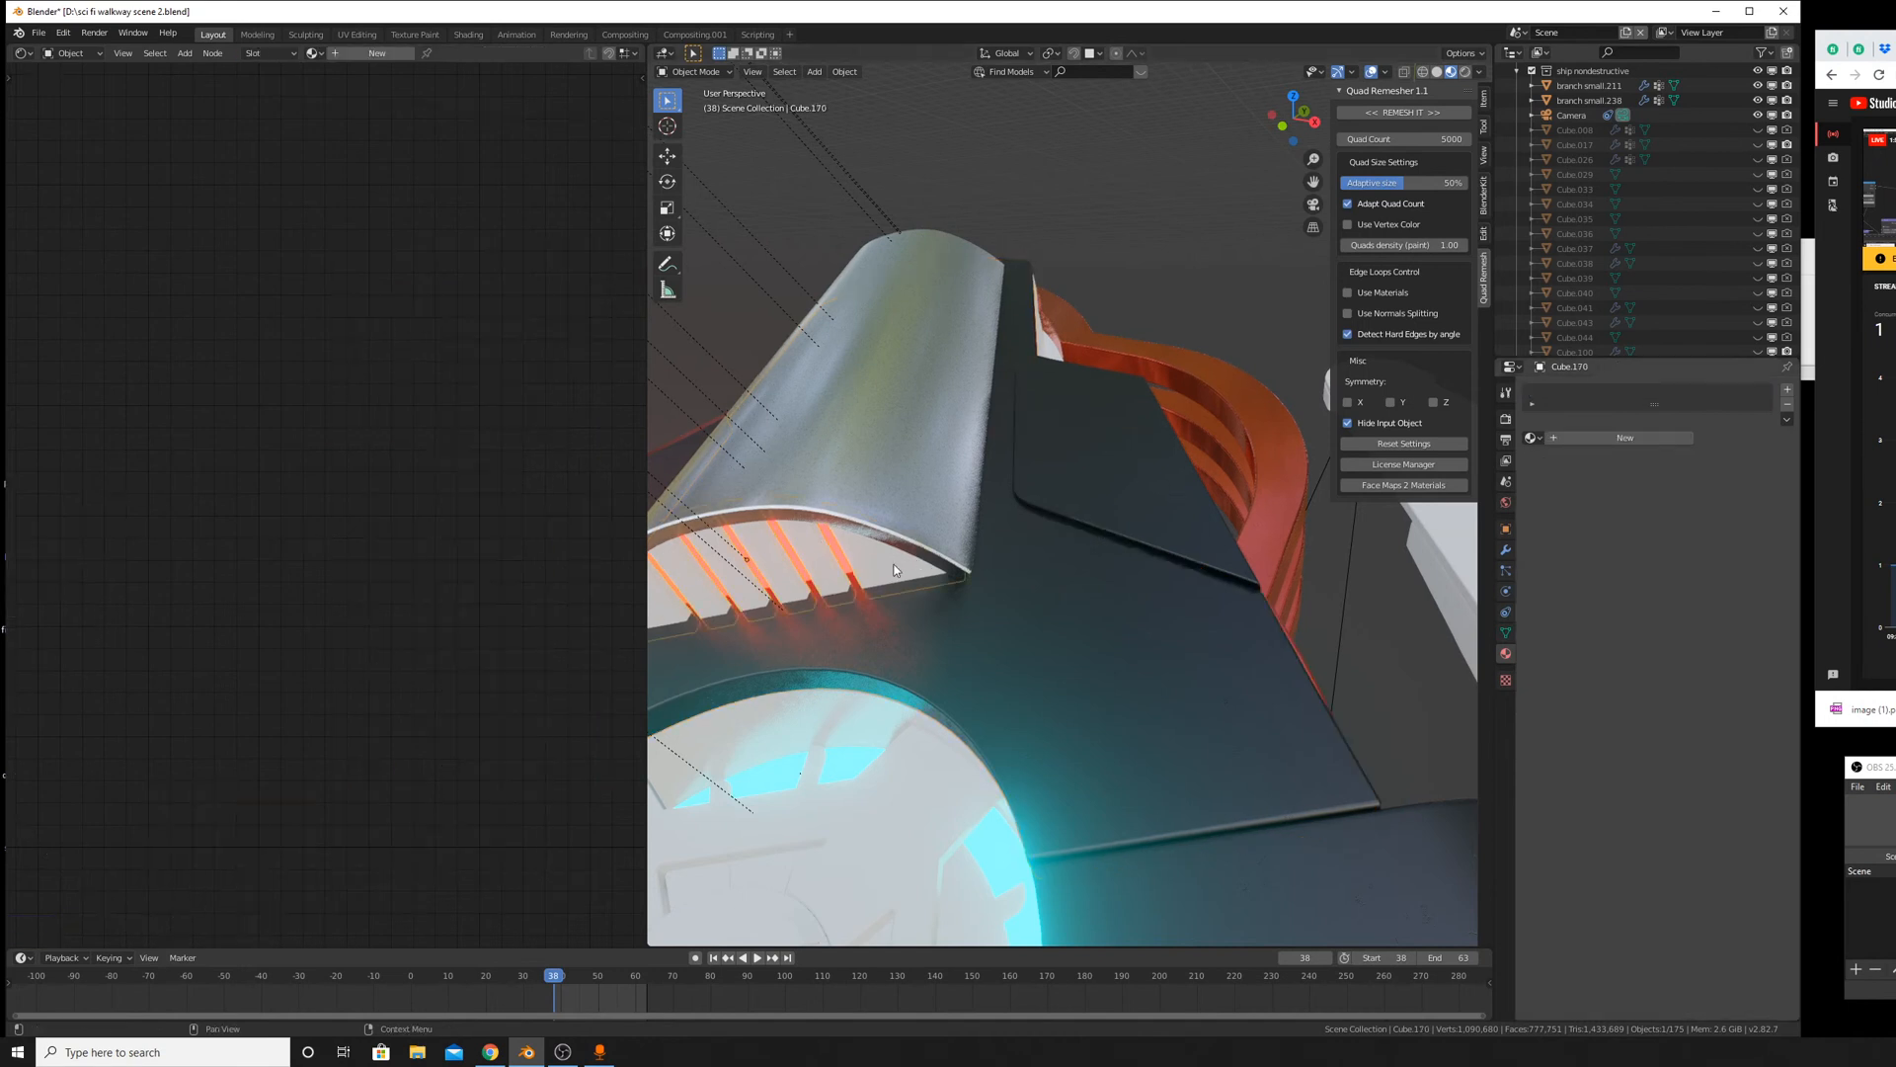
pyautogui.click(1532, 438)
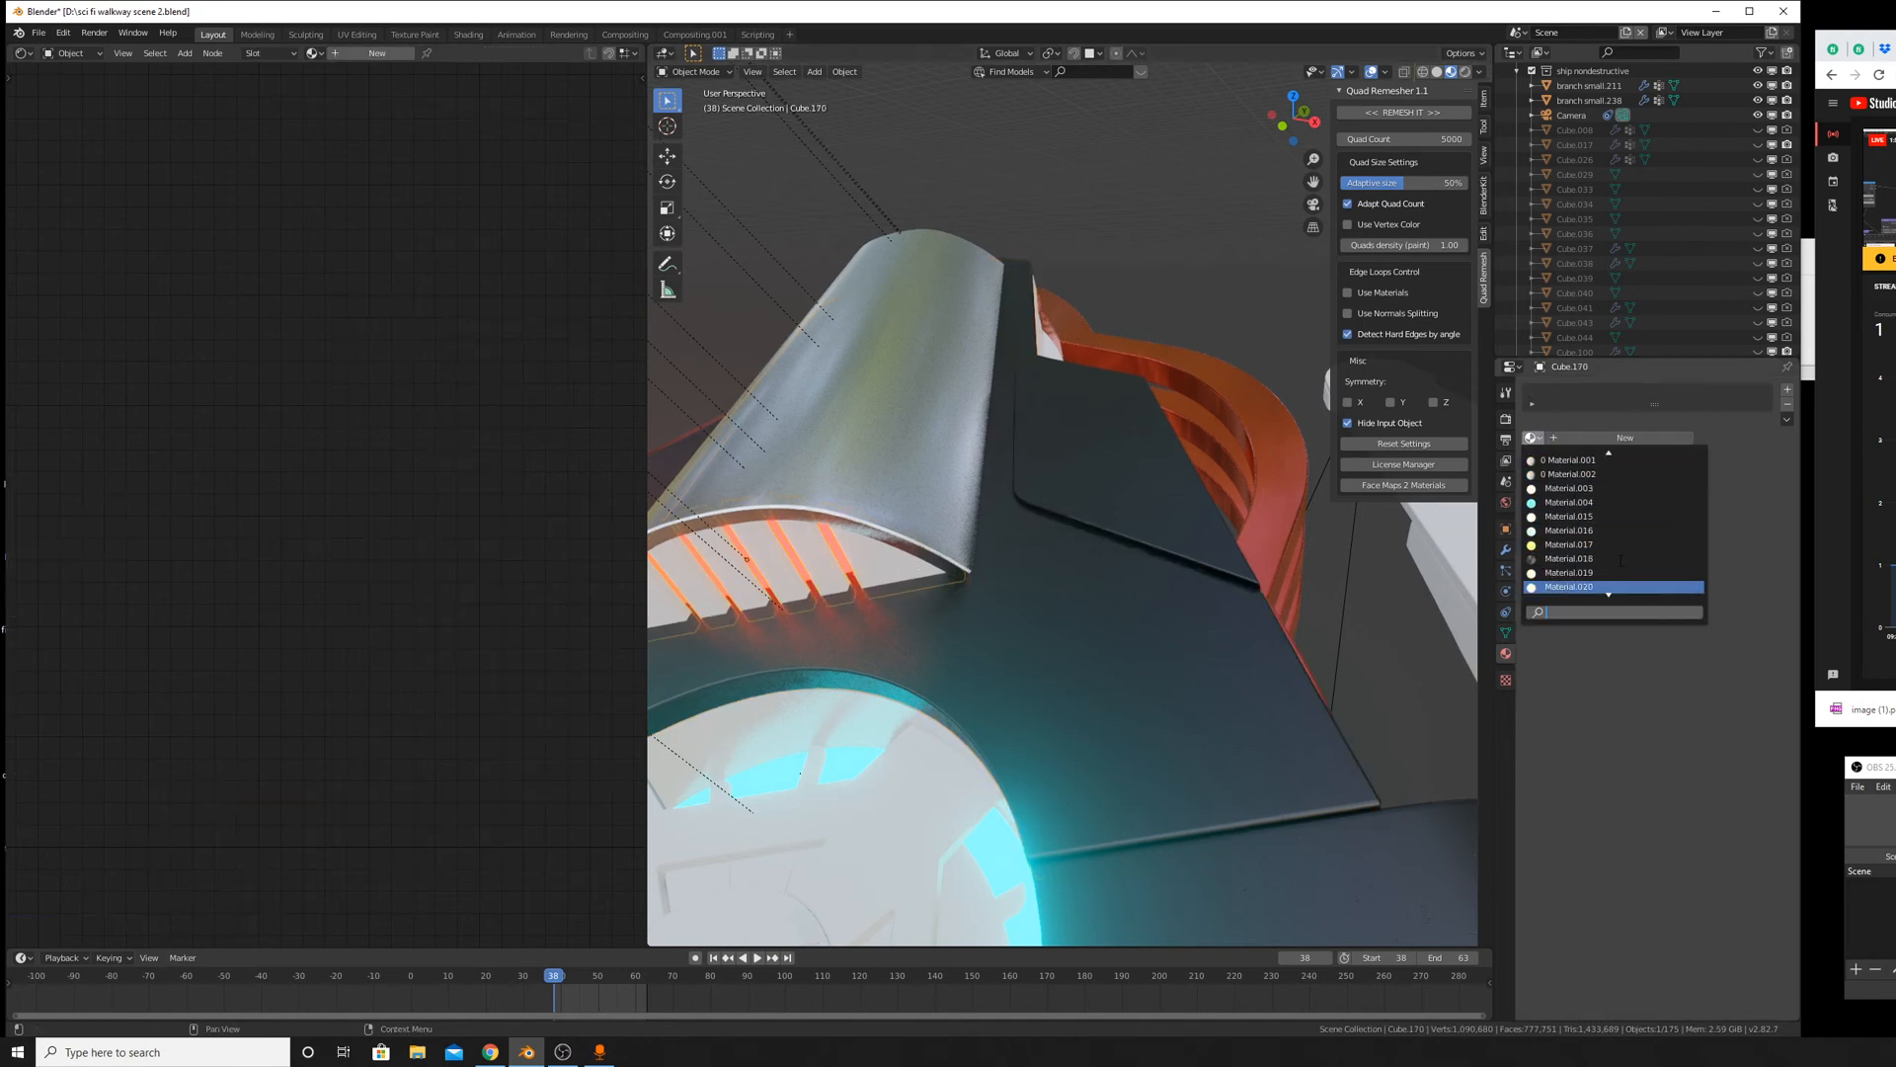
pyautogui.scroll(4, 1607, 545)
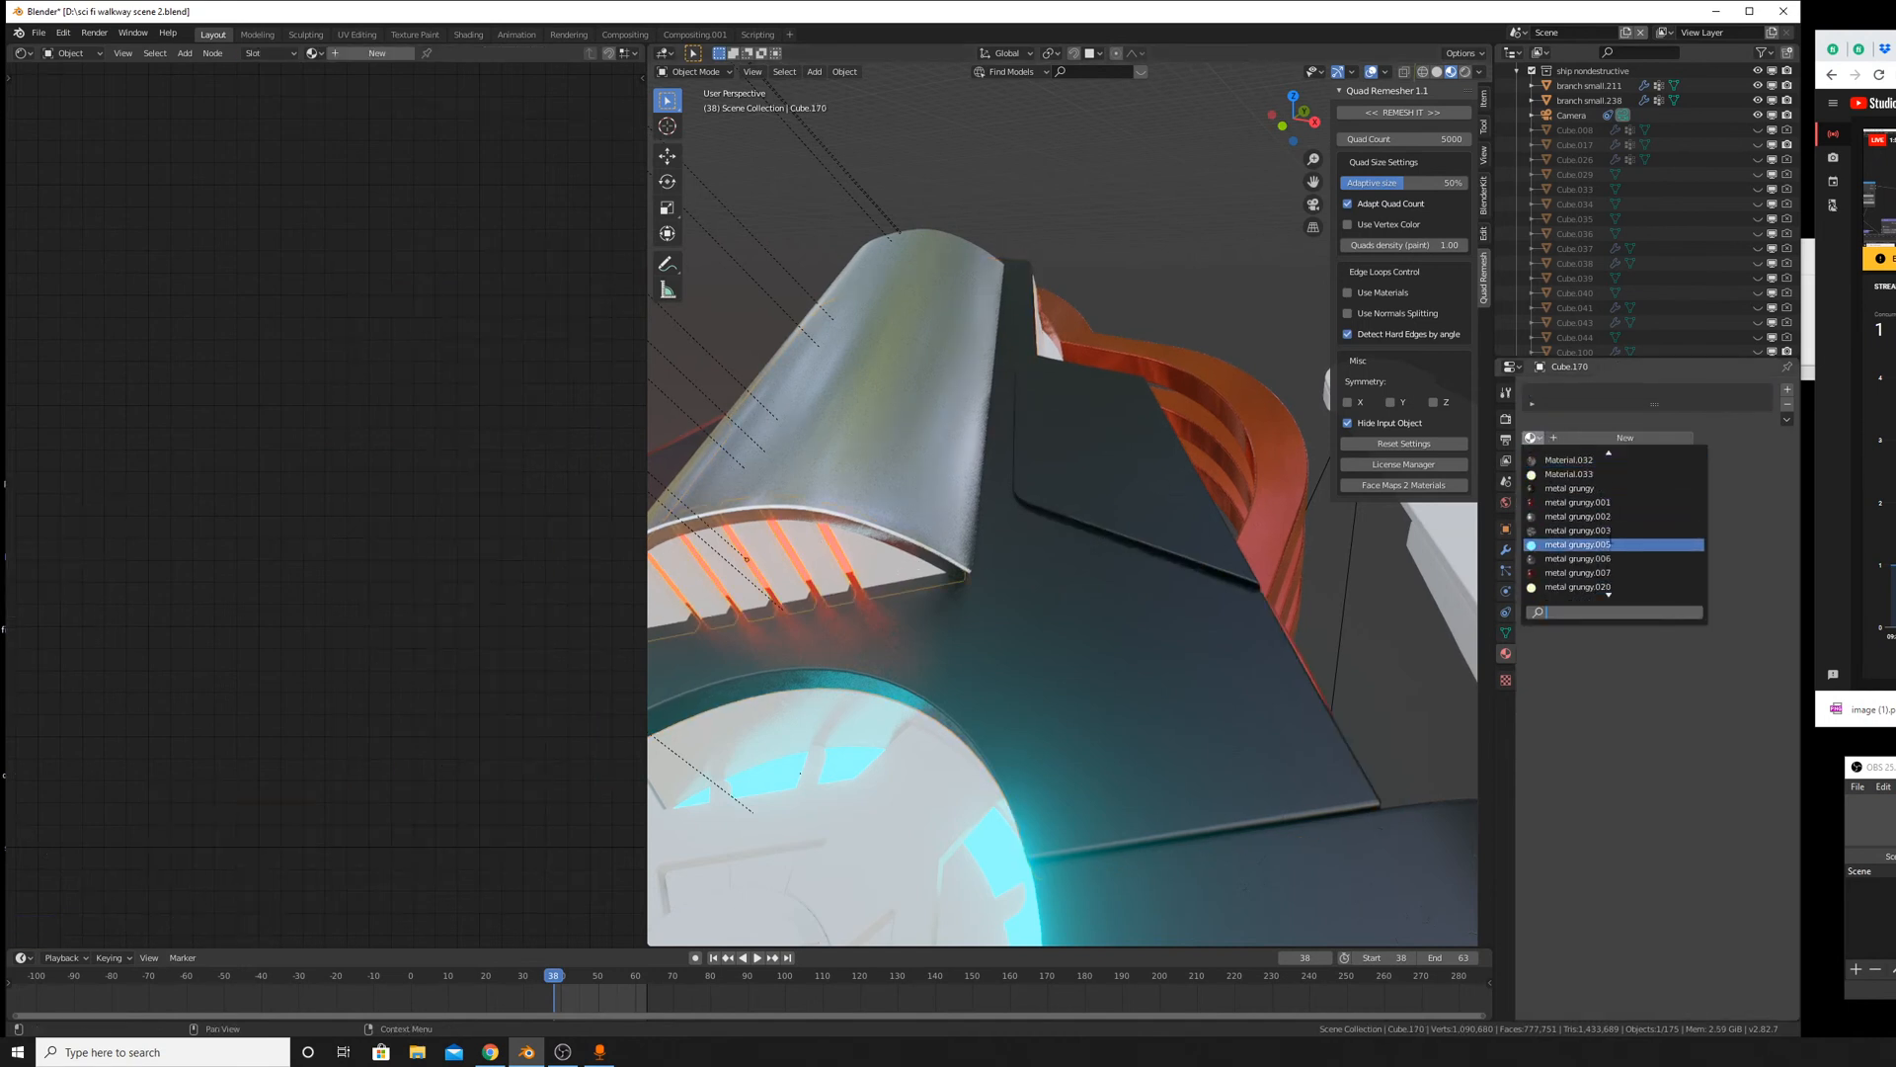
pyautogui.click(1546, 492)
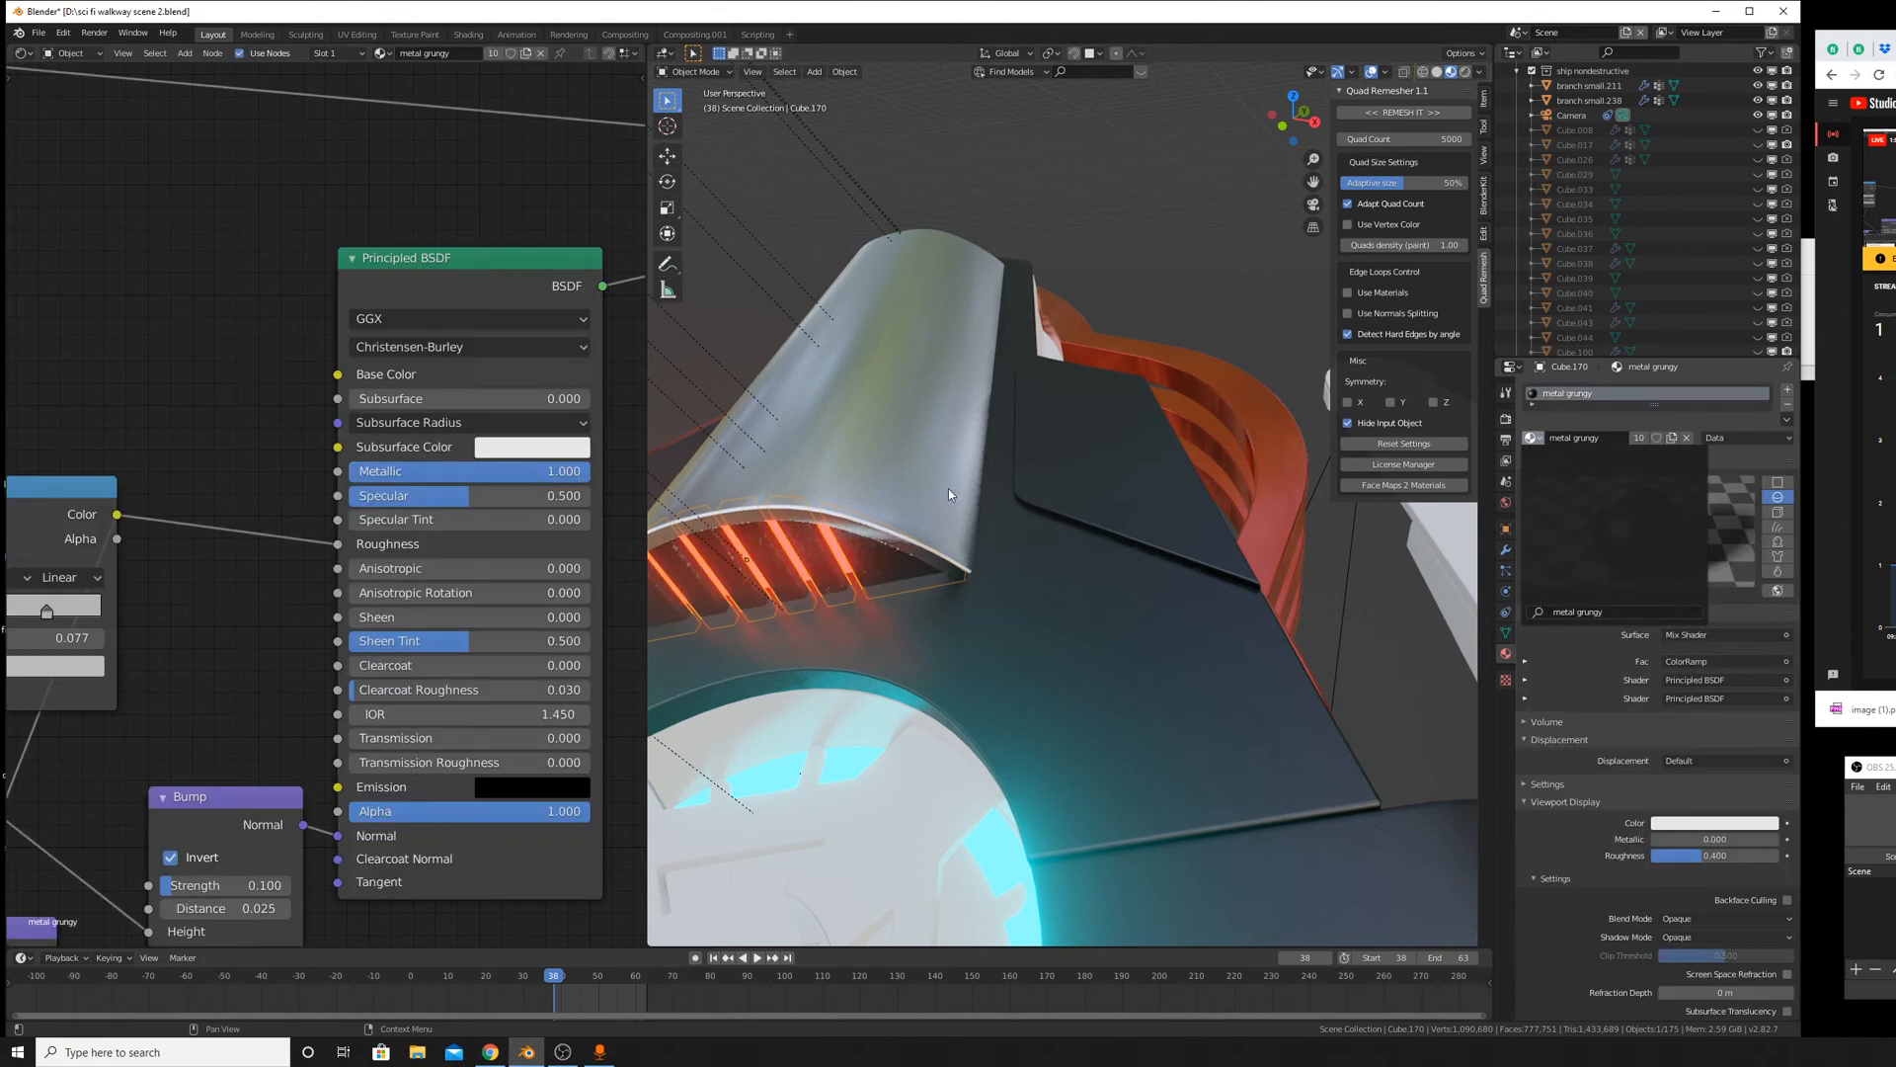
# Apply the object scale of the vent plate around the glowing slots.
pyautogui.moveTo(997, 490); pyautogui.dragTo(1140, 587, button='middle')
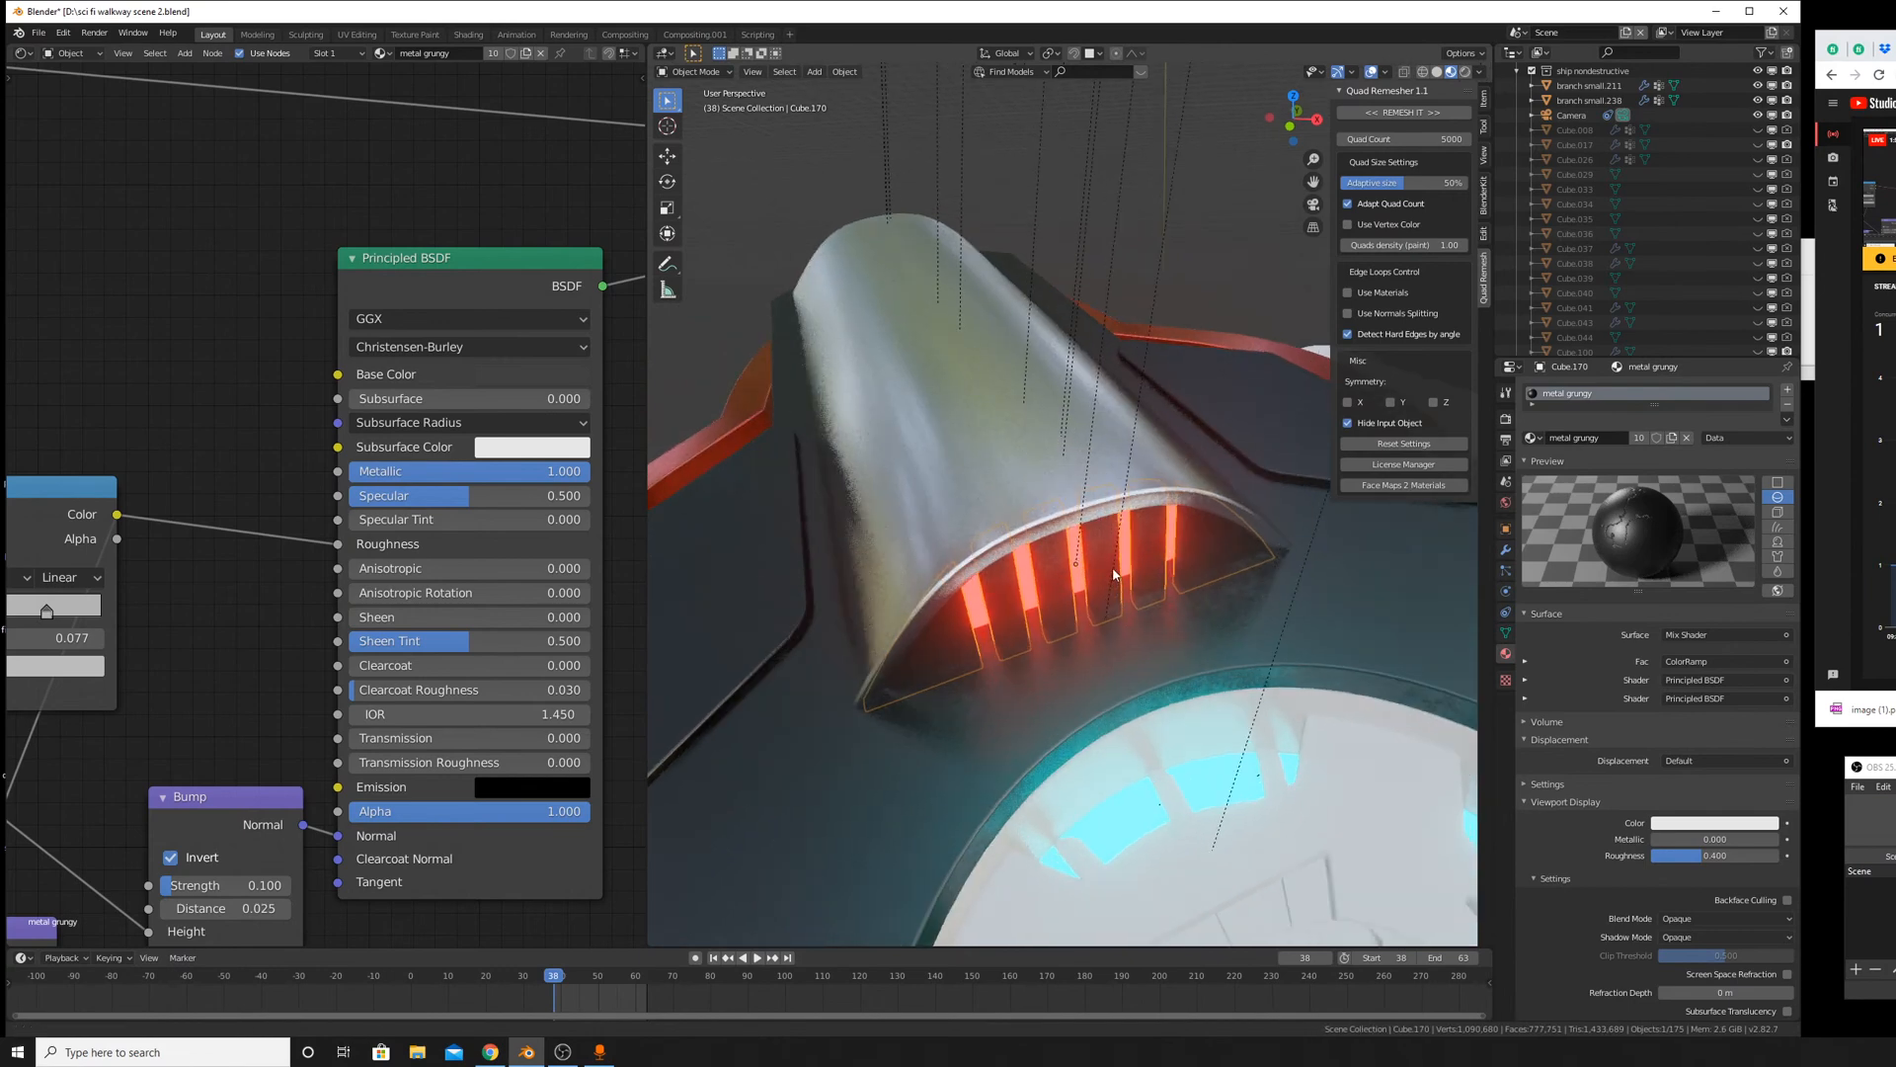
pyautogui.scroll(5, 1140, 587)
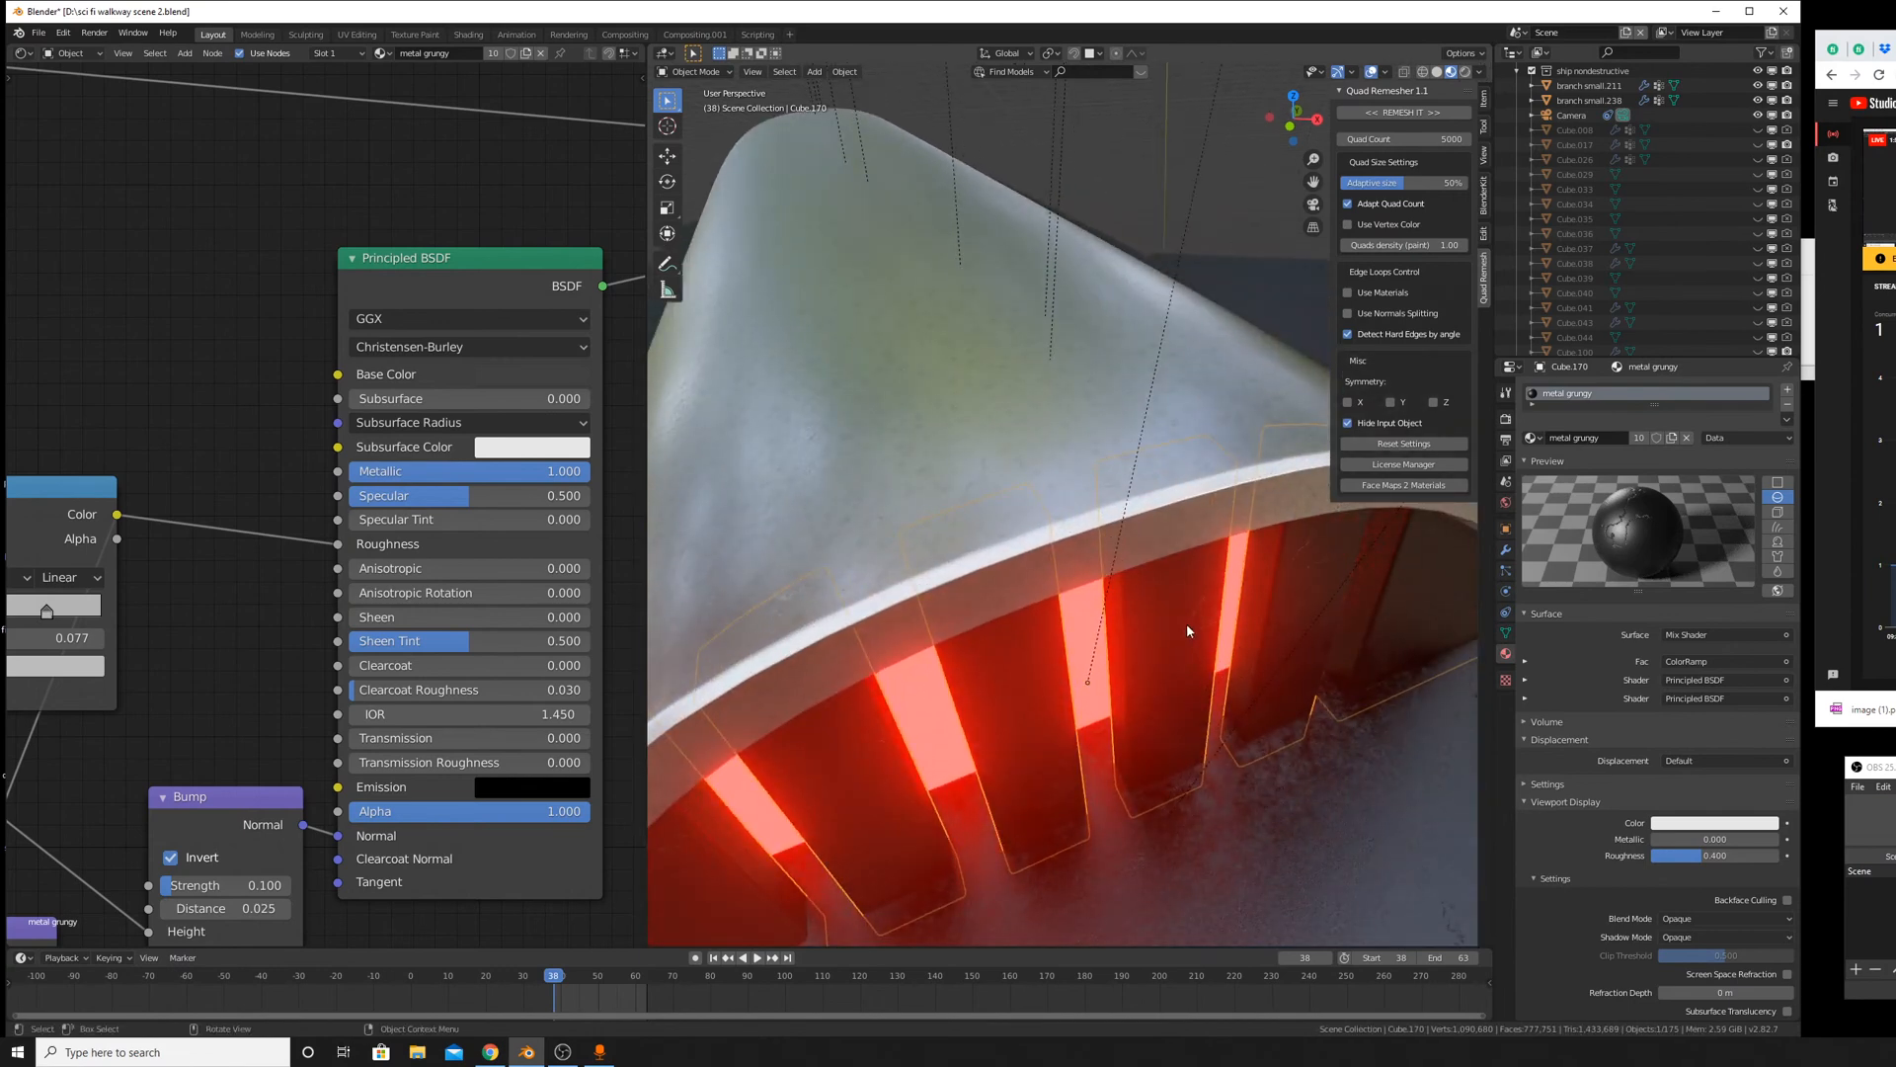
pyautogui.hotkey('ctrl', 'a')
pyautogui.click(1187, 627)
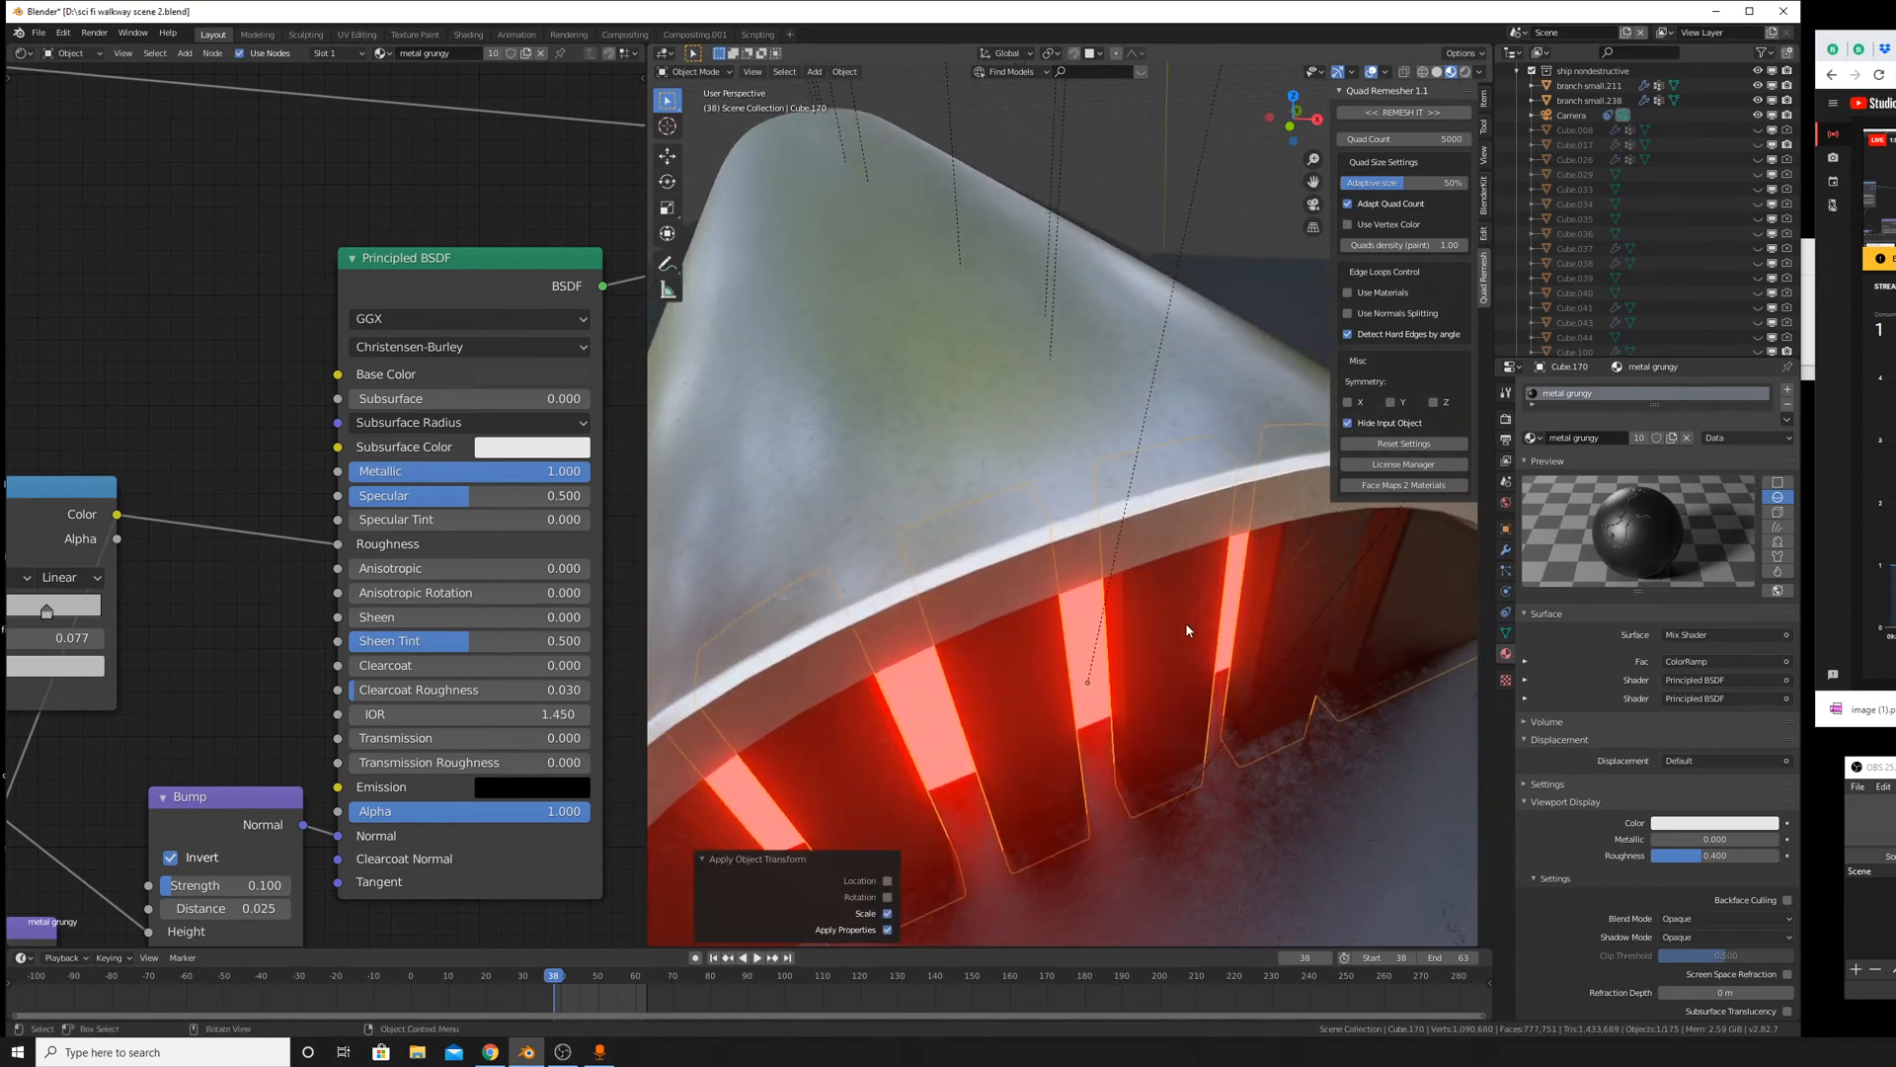
# Examine the hull from above, including the white centre strip, and the glowing vent slots up close.
pyautogui.scroll(-5, 1347, 675)
pyautogui.moveTo(1345, 668); pyautogui.dragTo(1094, 502, button='middle')
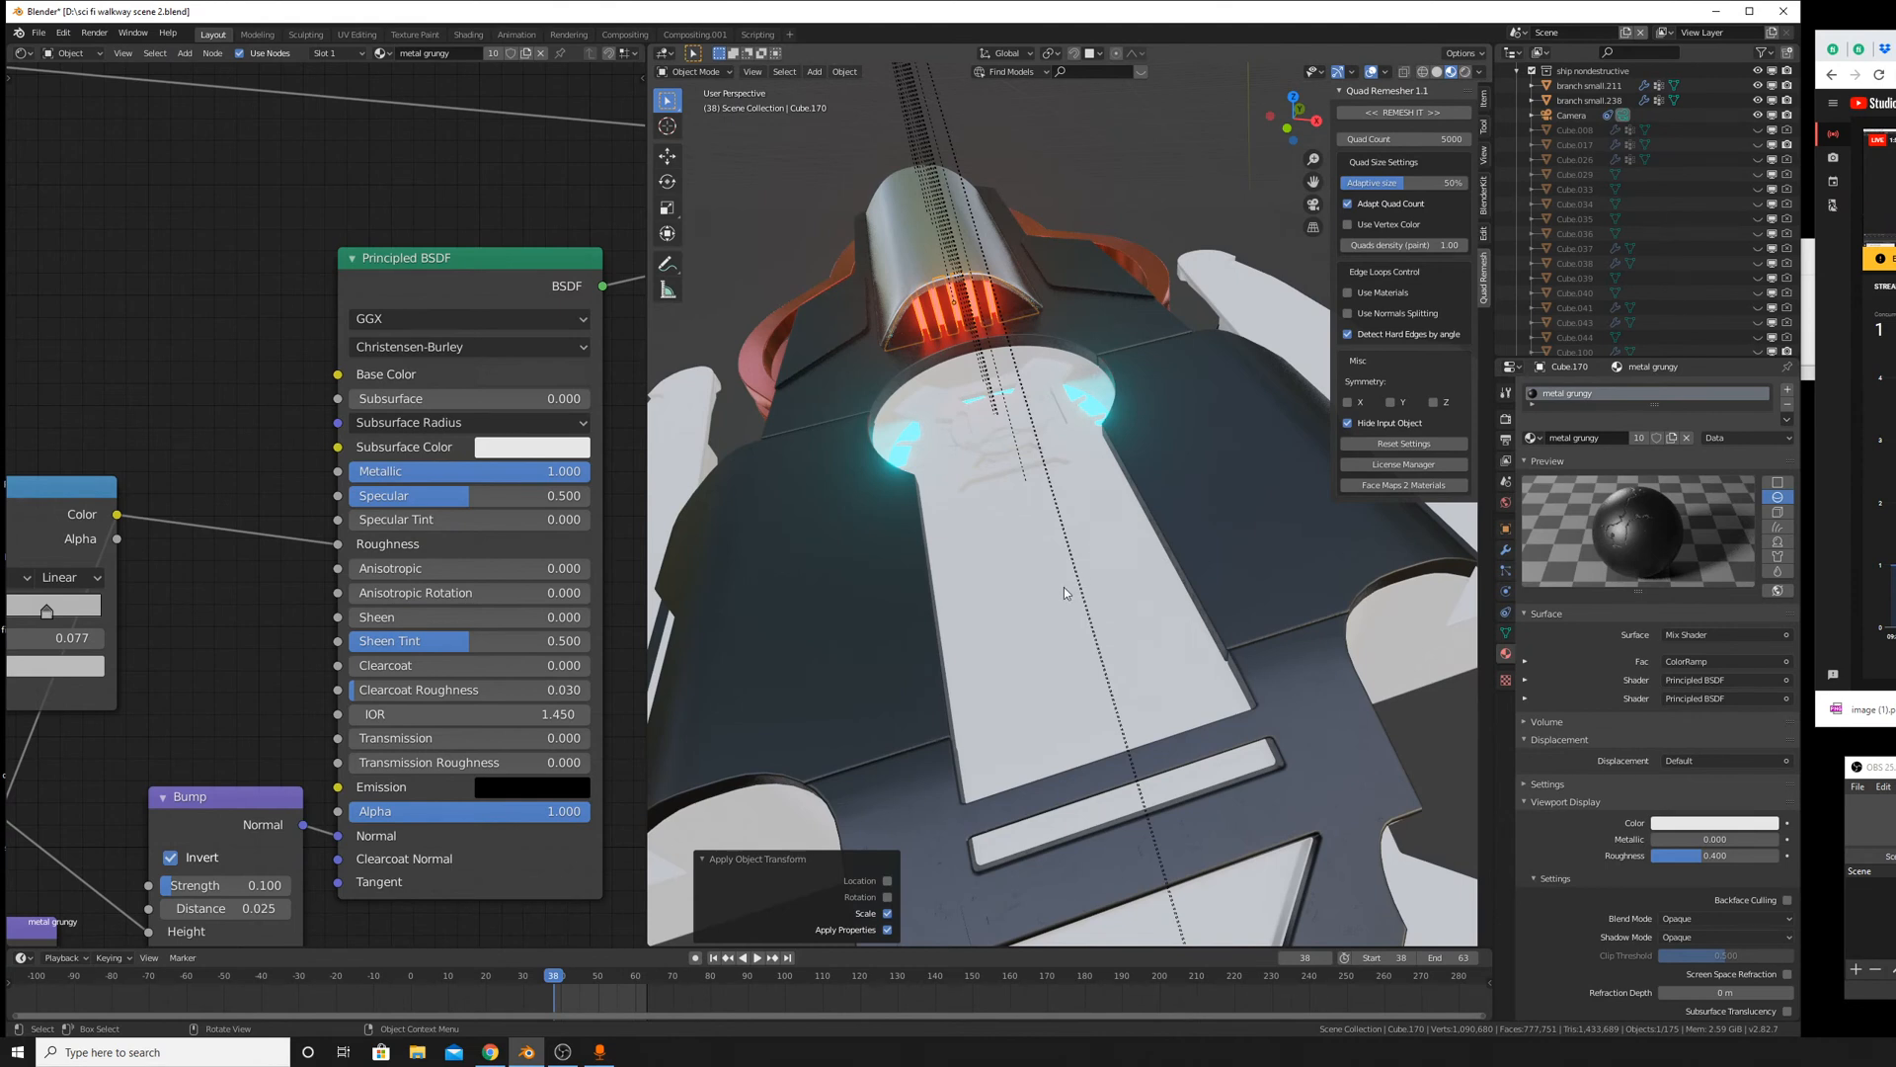
pyautogui.moveTo(1066, 578); pyautogui.dragTo(1154, 638, button='middle')
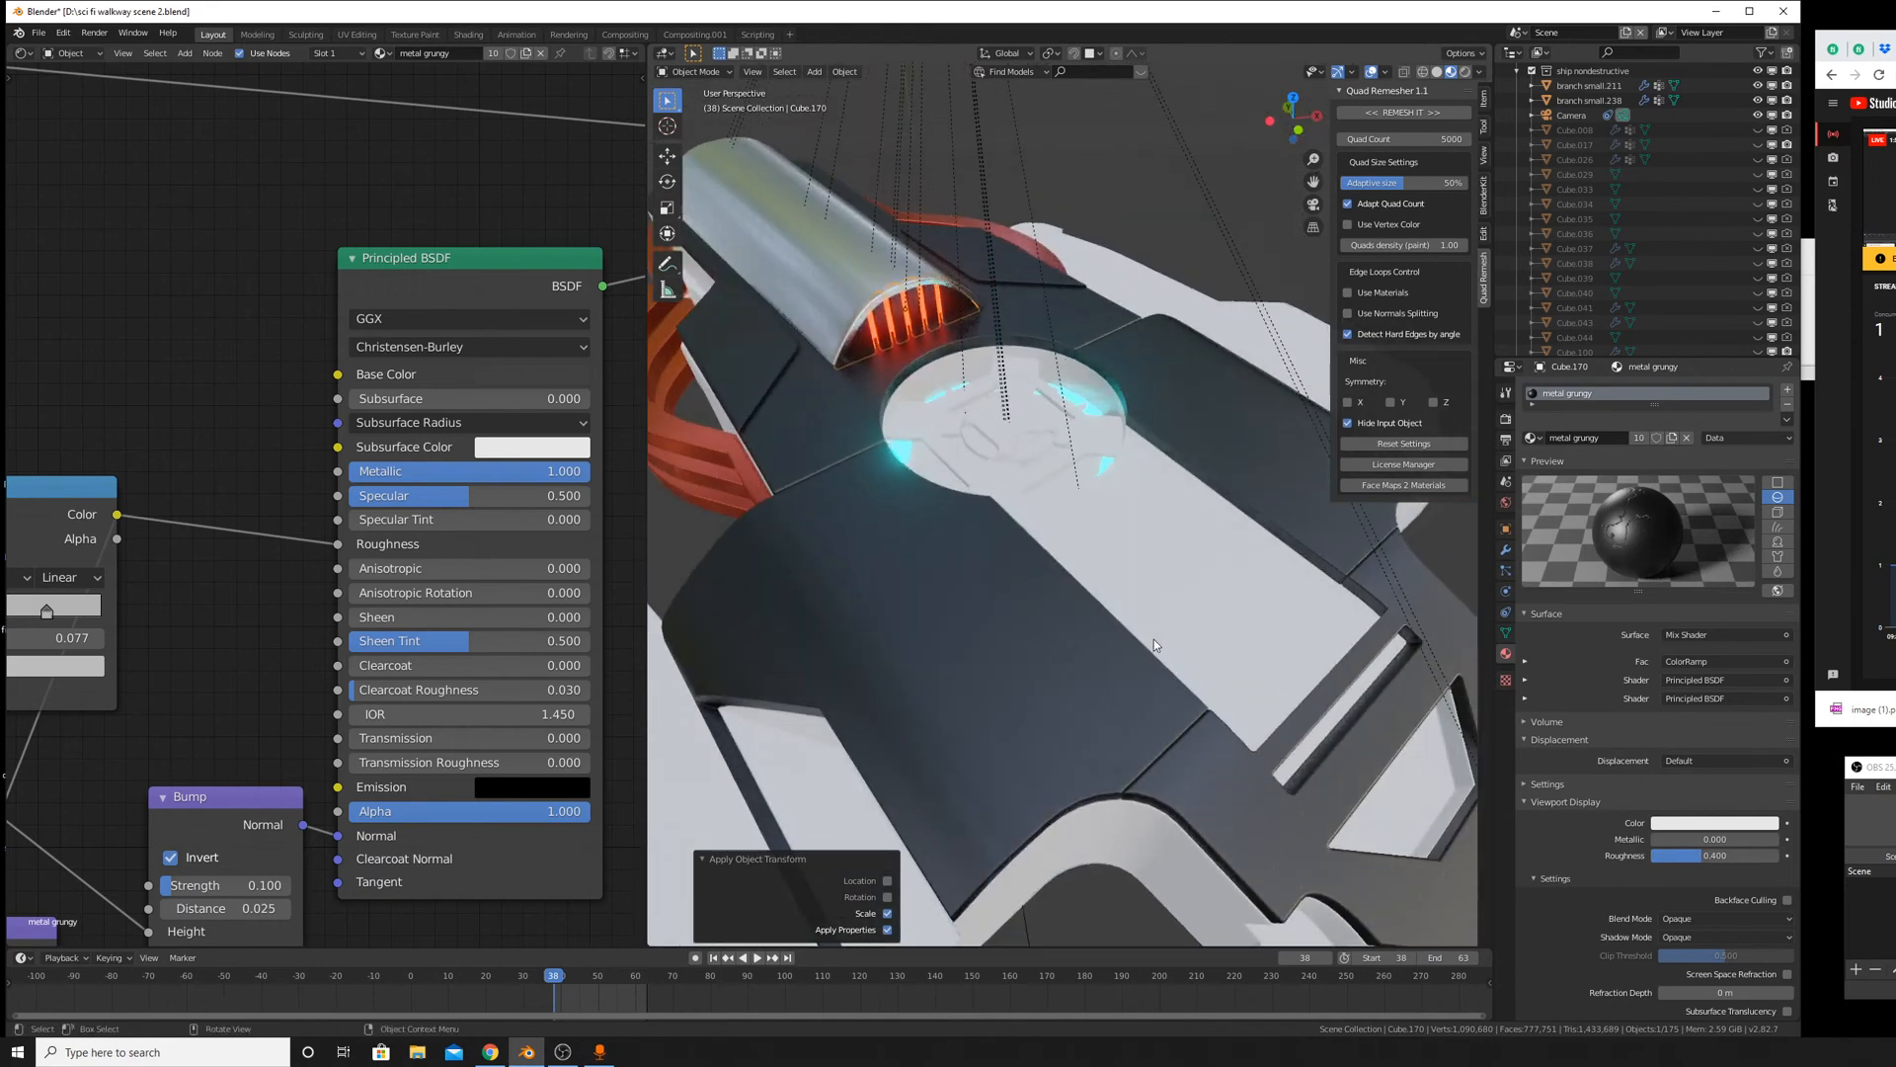
pyautogui.click(1154, 638)
pyautogui.moveTo(1096, 444); pyautogui.dragTo(1070, 509, button='middle')
pyautogui.scroll(8, 1069, 510)
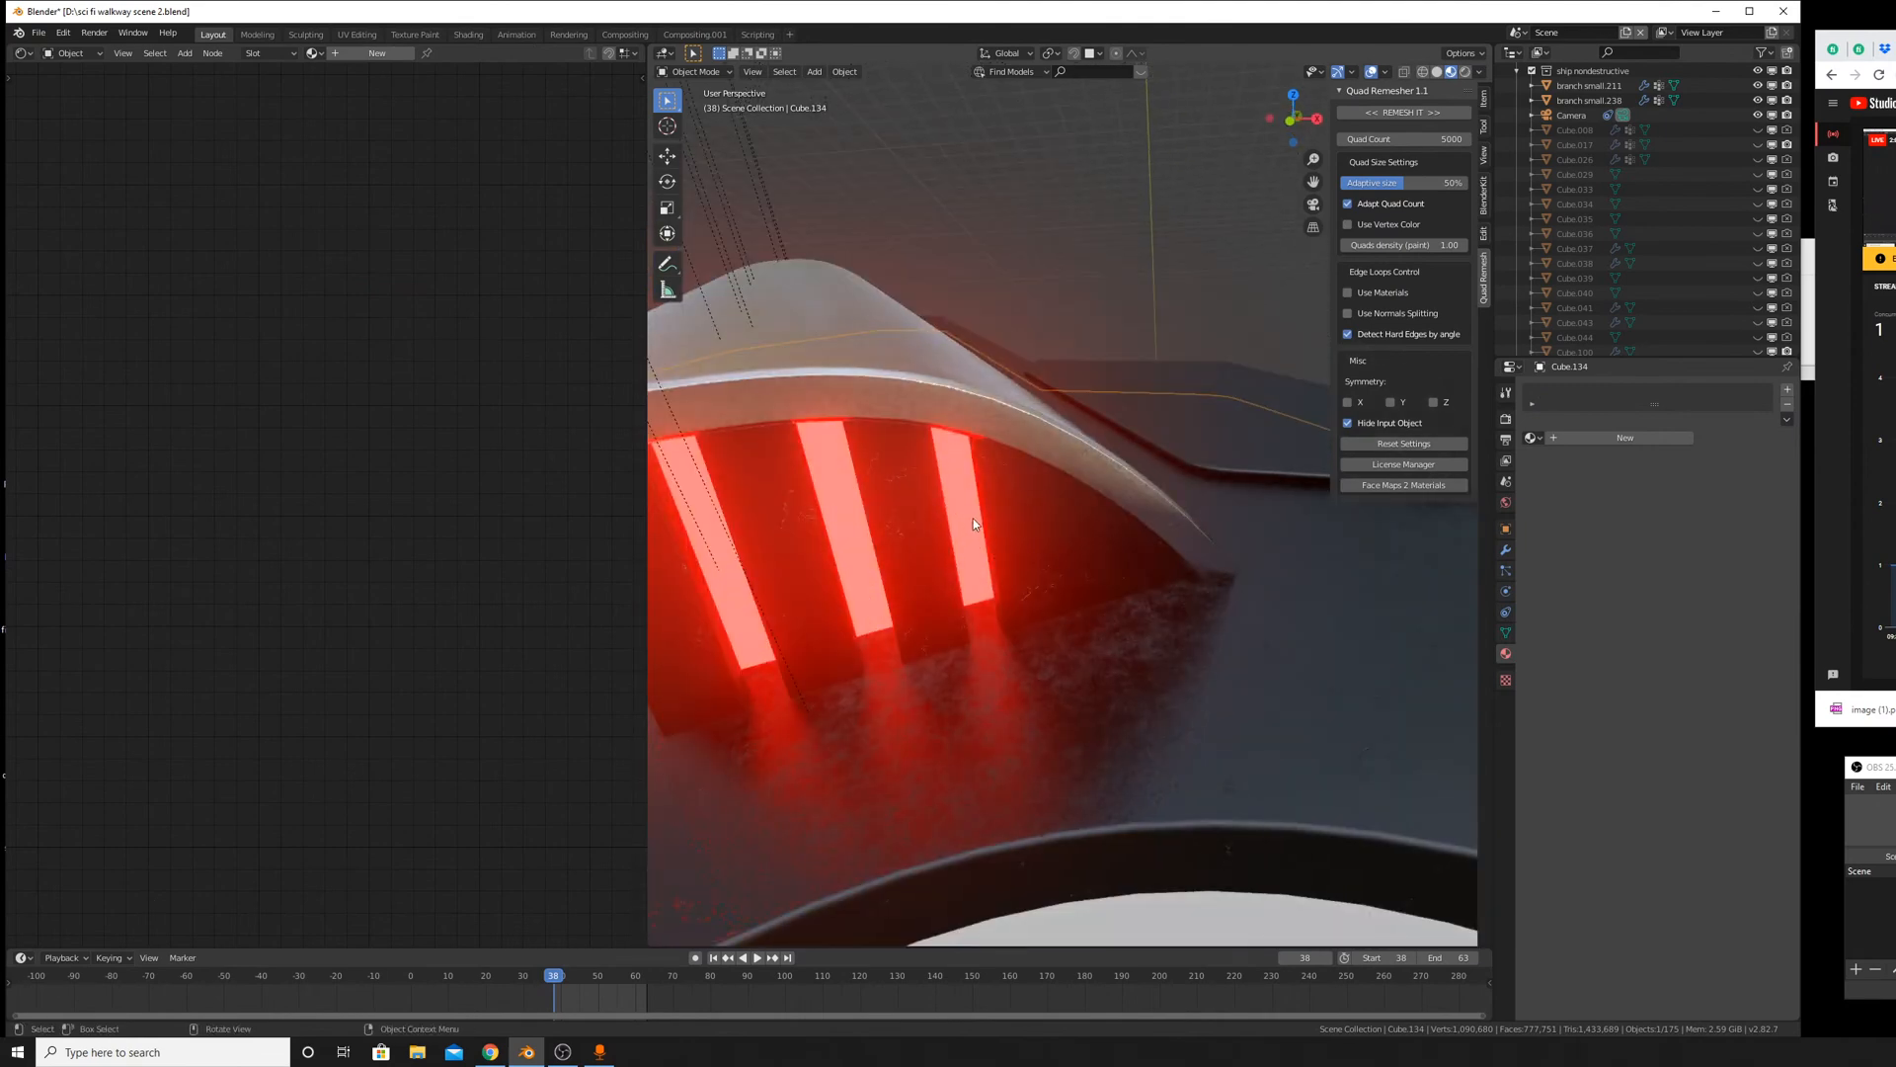
# Set the glowing vent slots' emission color to orange (R 1.000, G 0.100, B 0.000) with strength 100.
pyautogui.hotkey('ctrl', 'z')
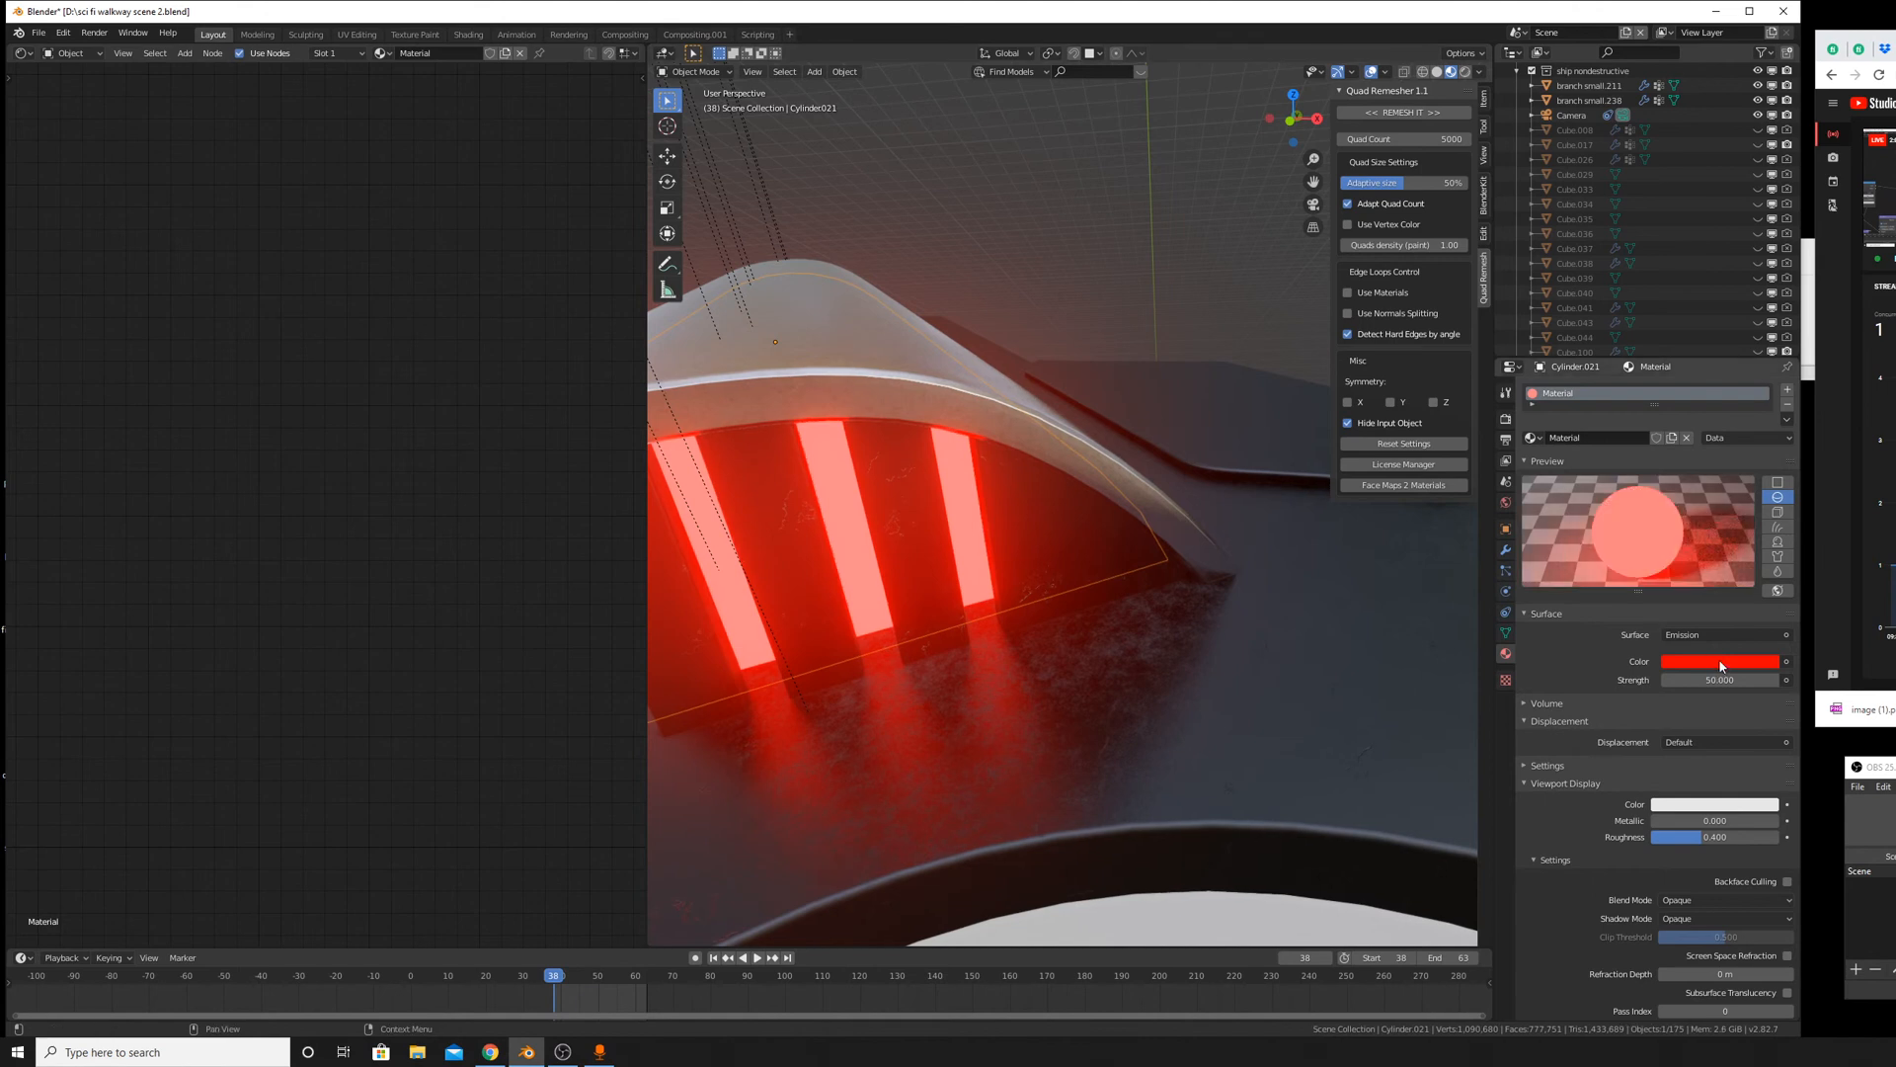
pyautogui.click(1721, 666)
pyautogui.moveTo(1702, 558); pyautogui.dragTo(1682, 556)
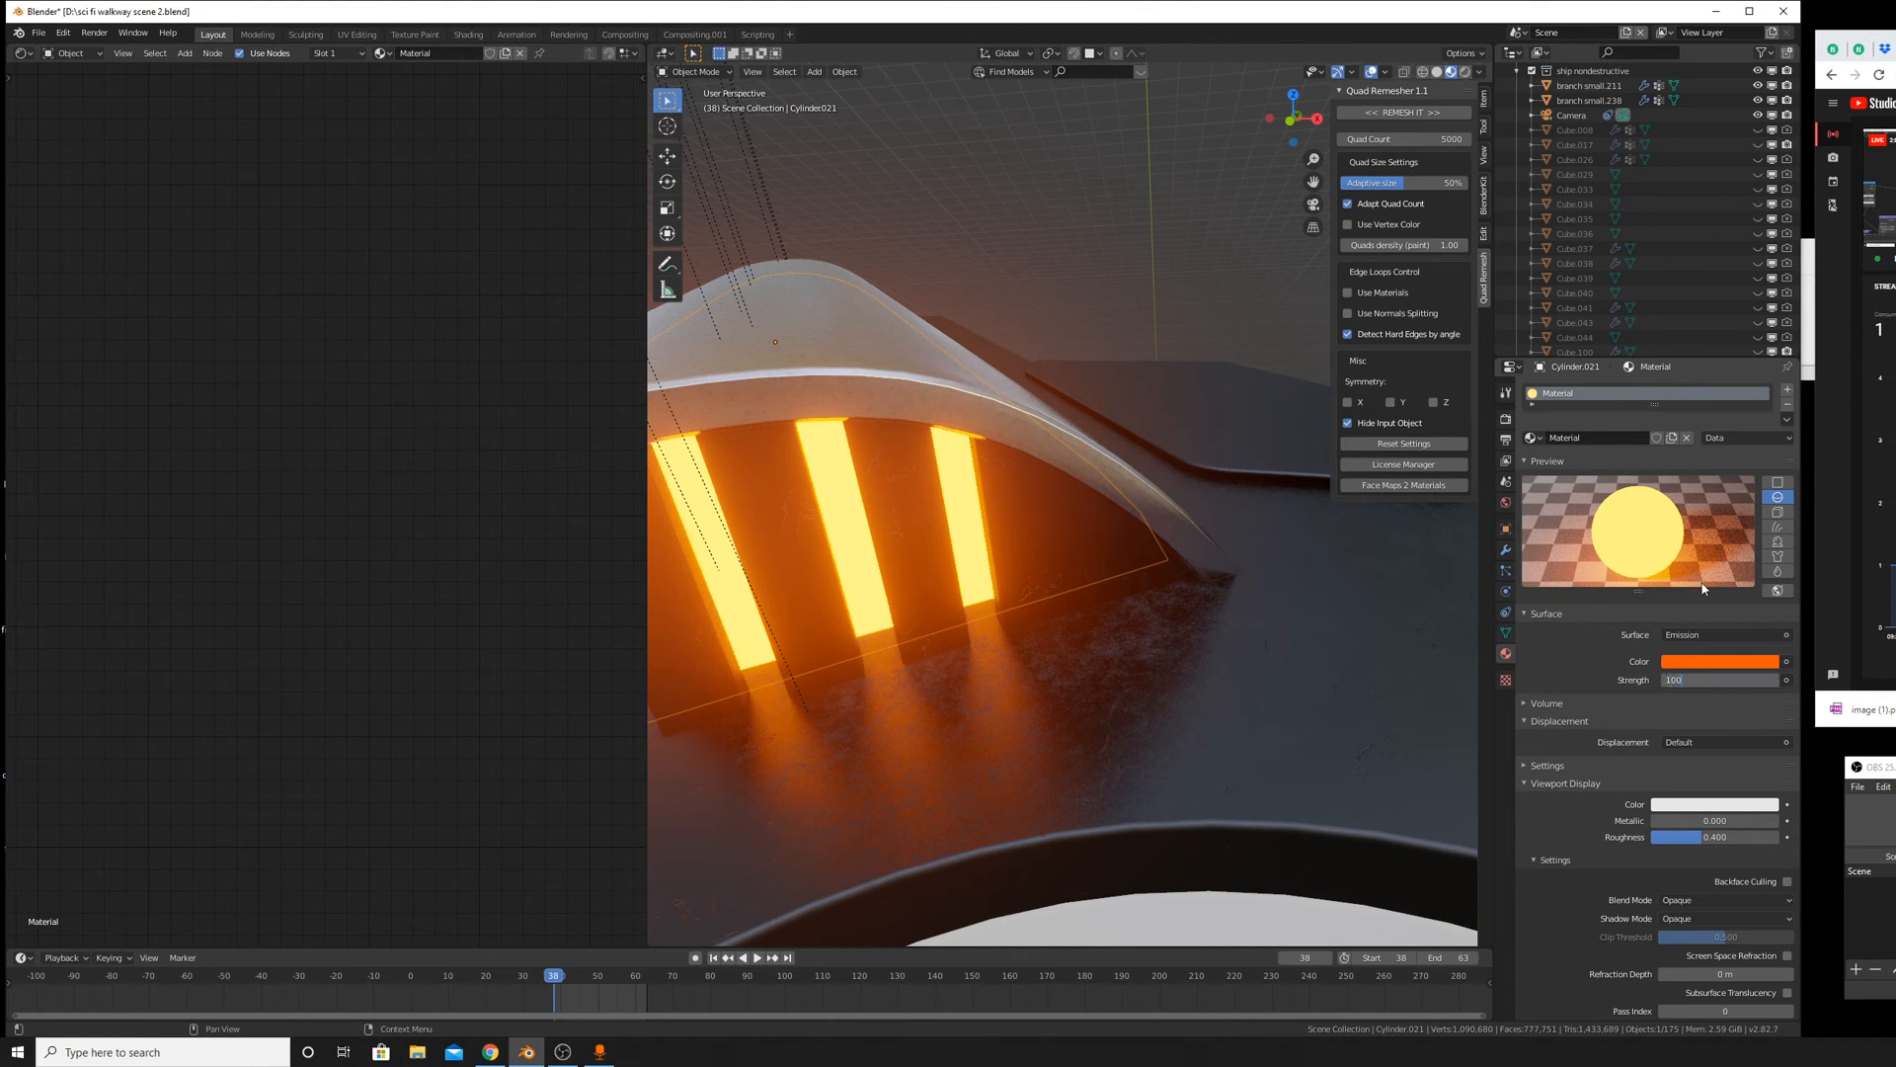
pyautogui.press('Return')
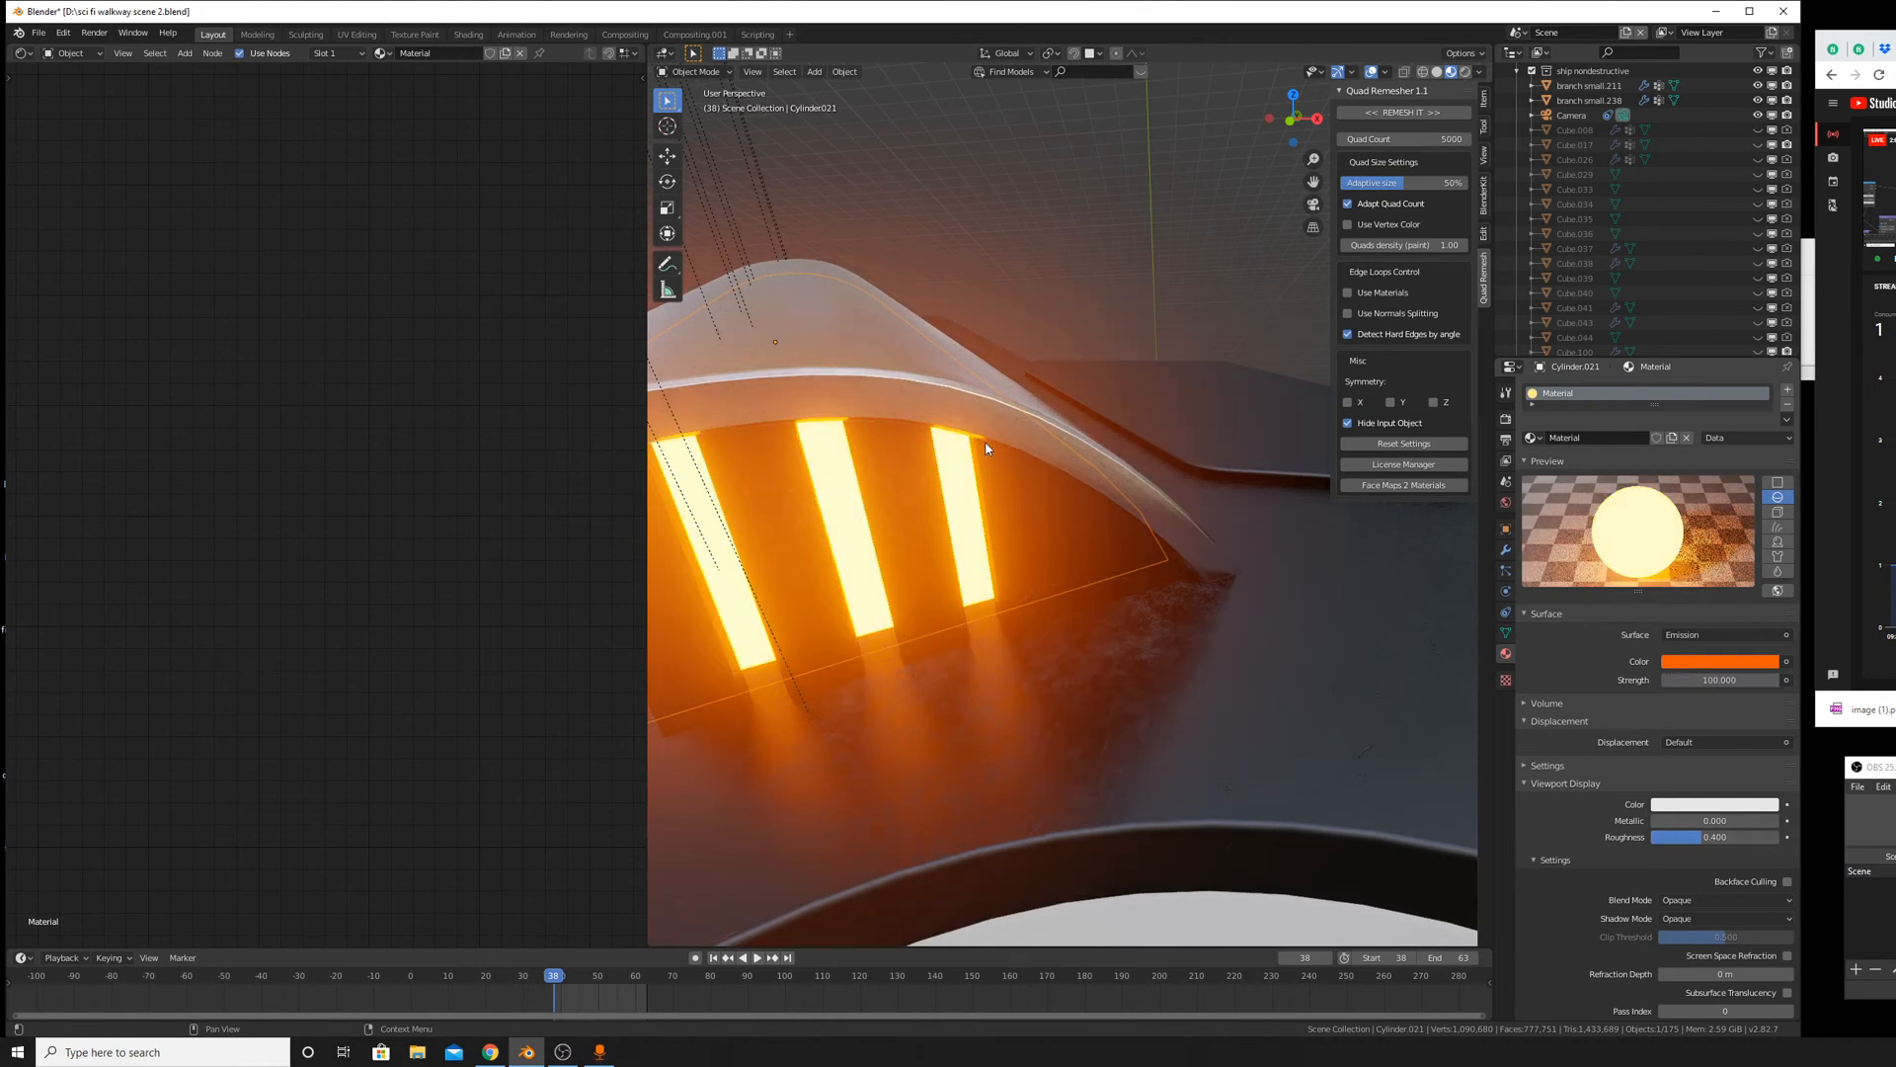
pyautogui.scroll(-5, 989, 451)
pyautogui.moveTo(989, 451); pyautogui.dragTo(1076, 405, button='middle')
pyautogui.click(1692, 660)
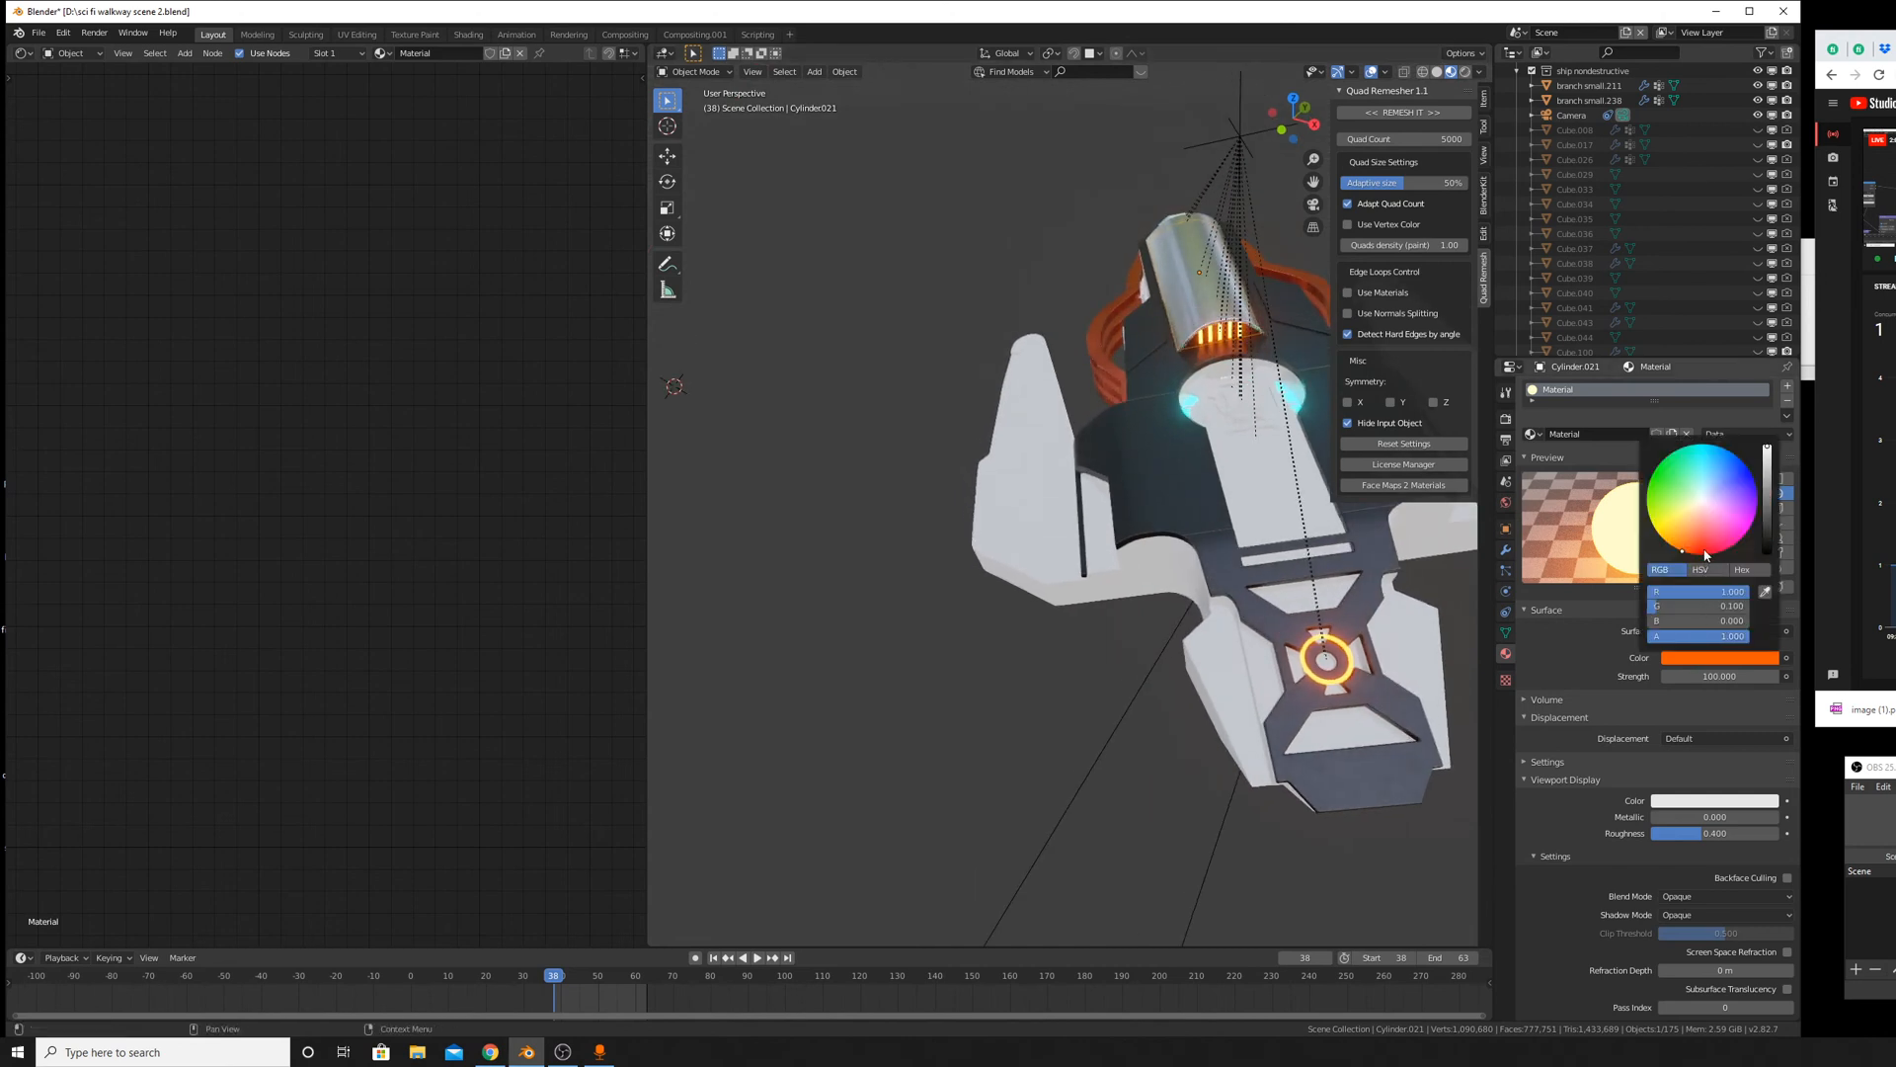
pyautogui.moveTo(1682, 550)
pyautogui.mouseDown()
pyautogui.moveTo(1707, 552)
pyautogui.moveTo(1665, 541)
pyautogui.moveTo(1647, 507)
pyautogui.moveTo(1682, 551)
pyautogui.mouseUp()
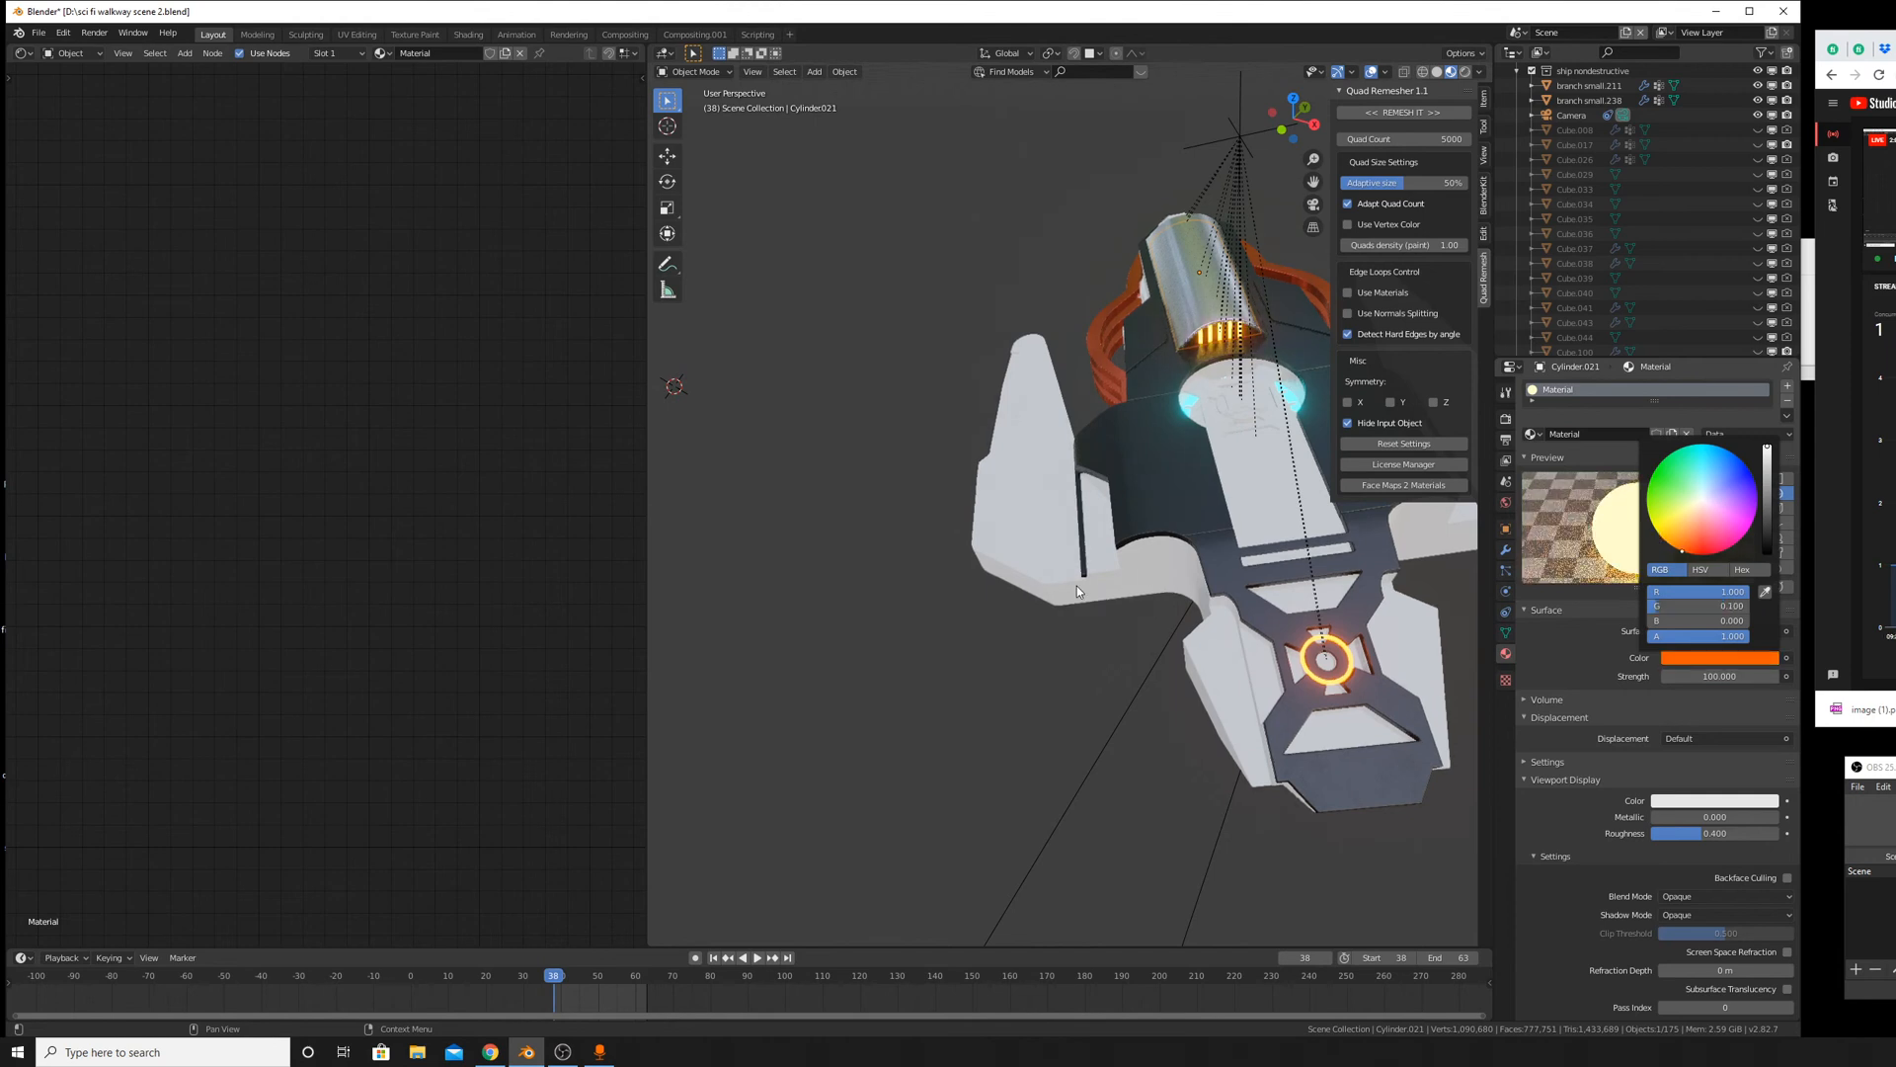
# Assign the existing metal grungy.023 material to the white lower hull body beneath the dark panels.
pyautogui.moveTo(1076, 585); pyautogui.dragTo(1118, 589, button='middle')
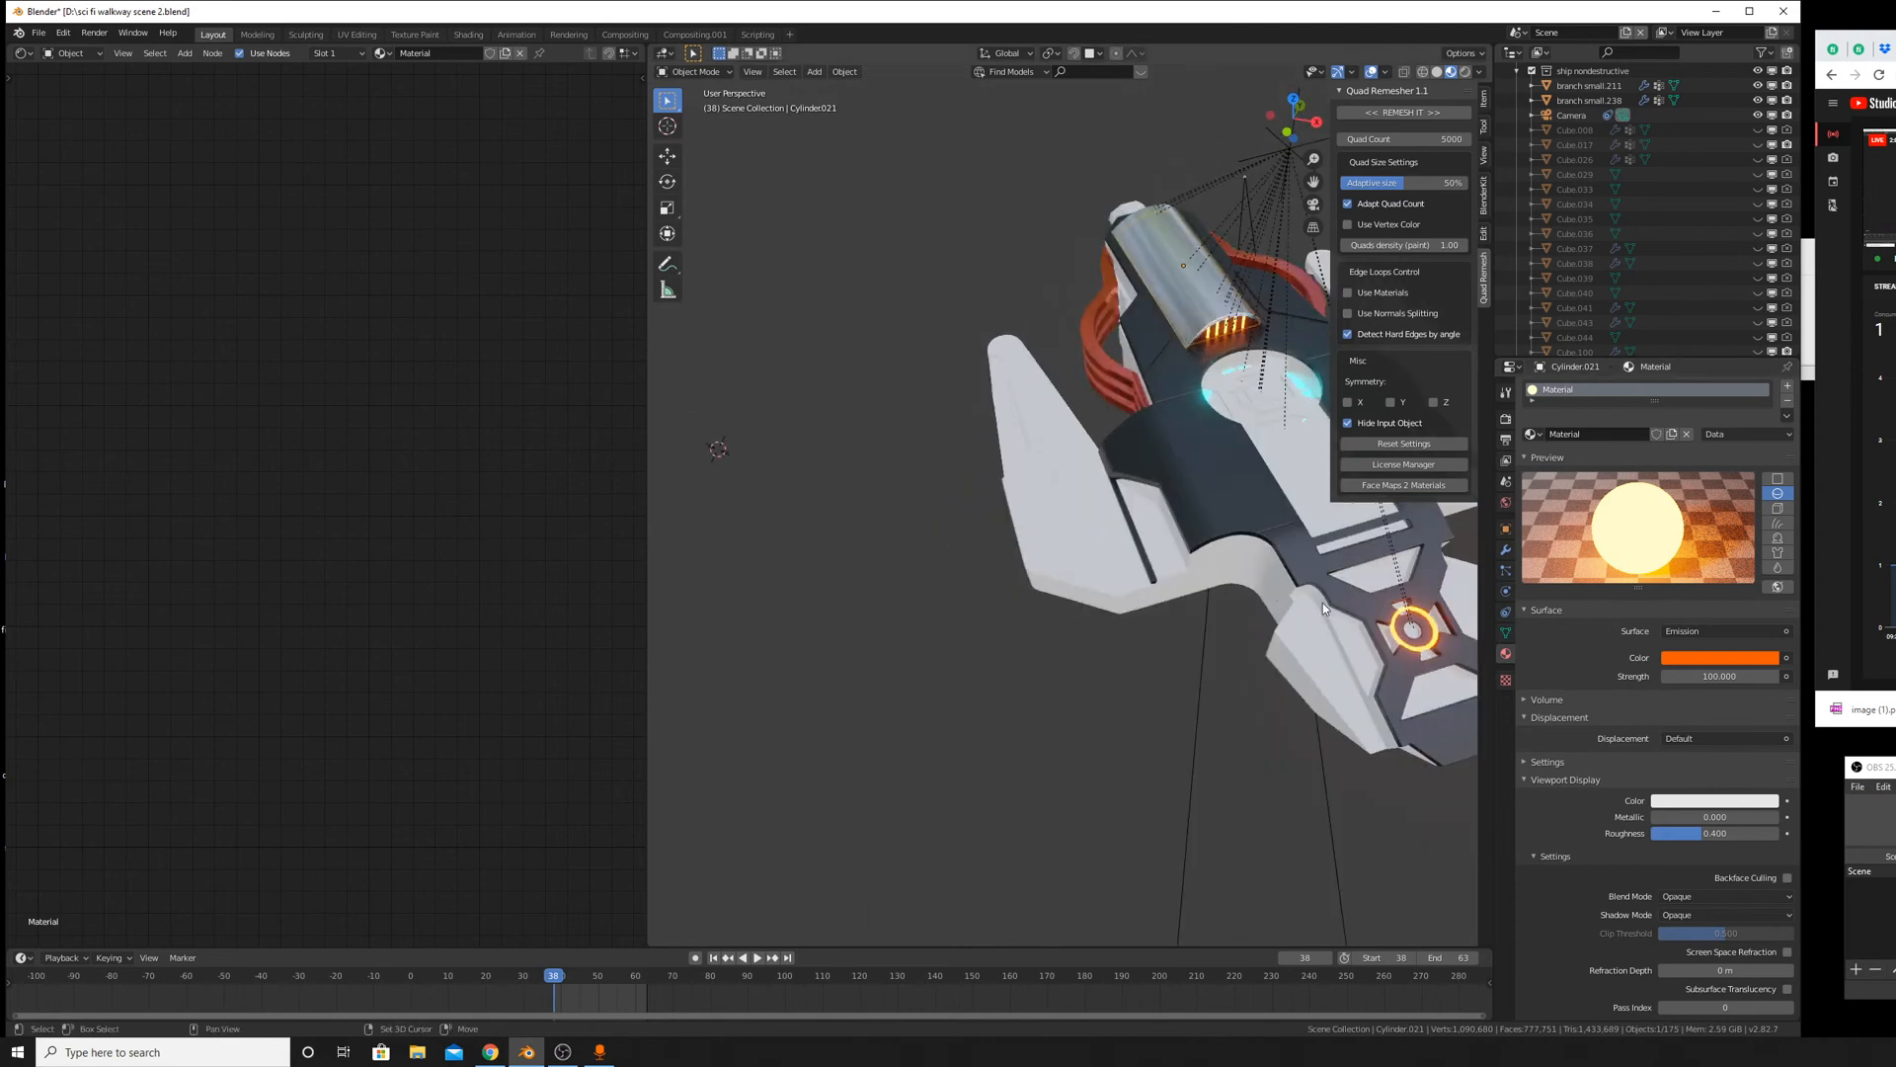
pyautogui.moveTo(1323, 602); pyautogui.dragTo(1234, 577, button='middle')
pyautogui.scroll(5, 1223, 570)
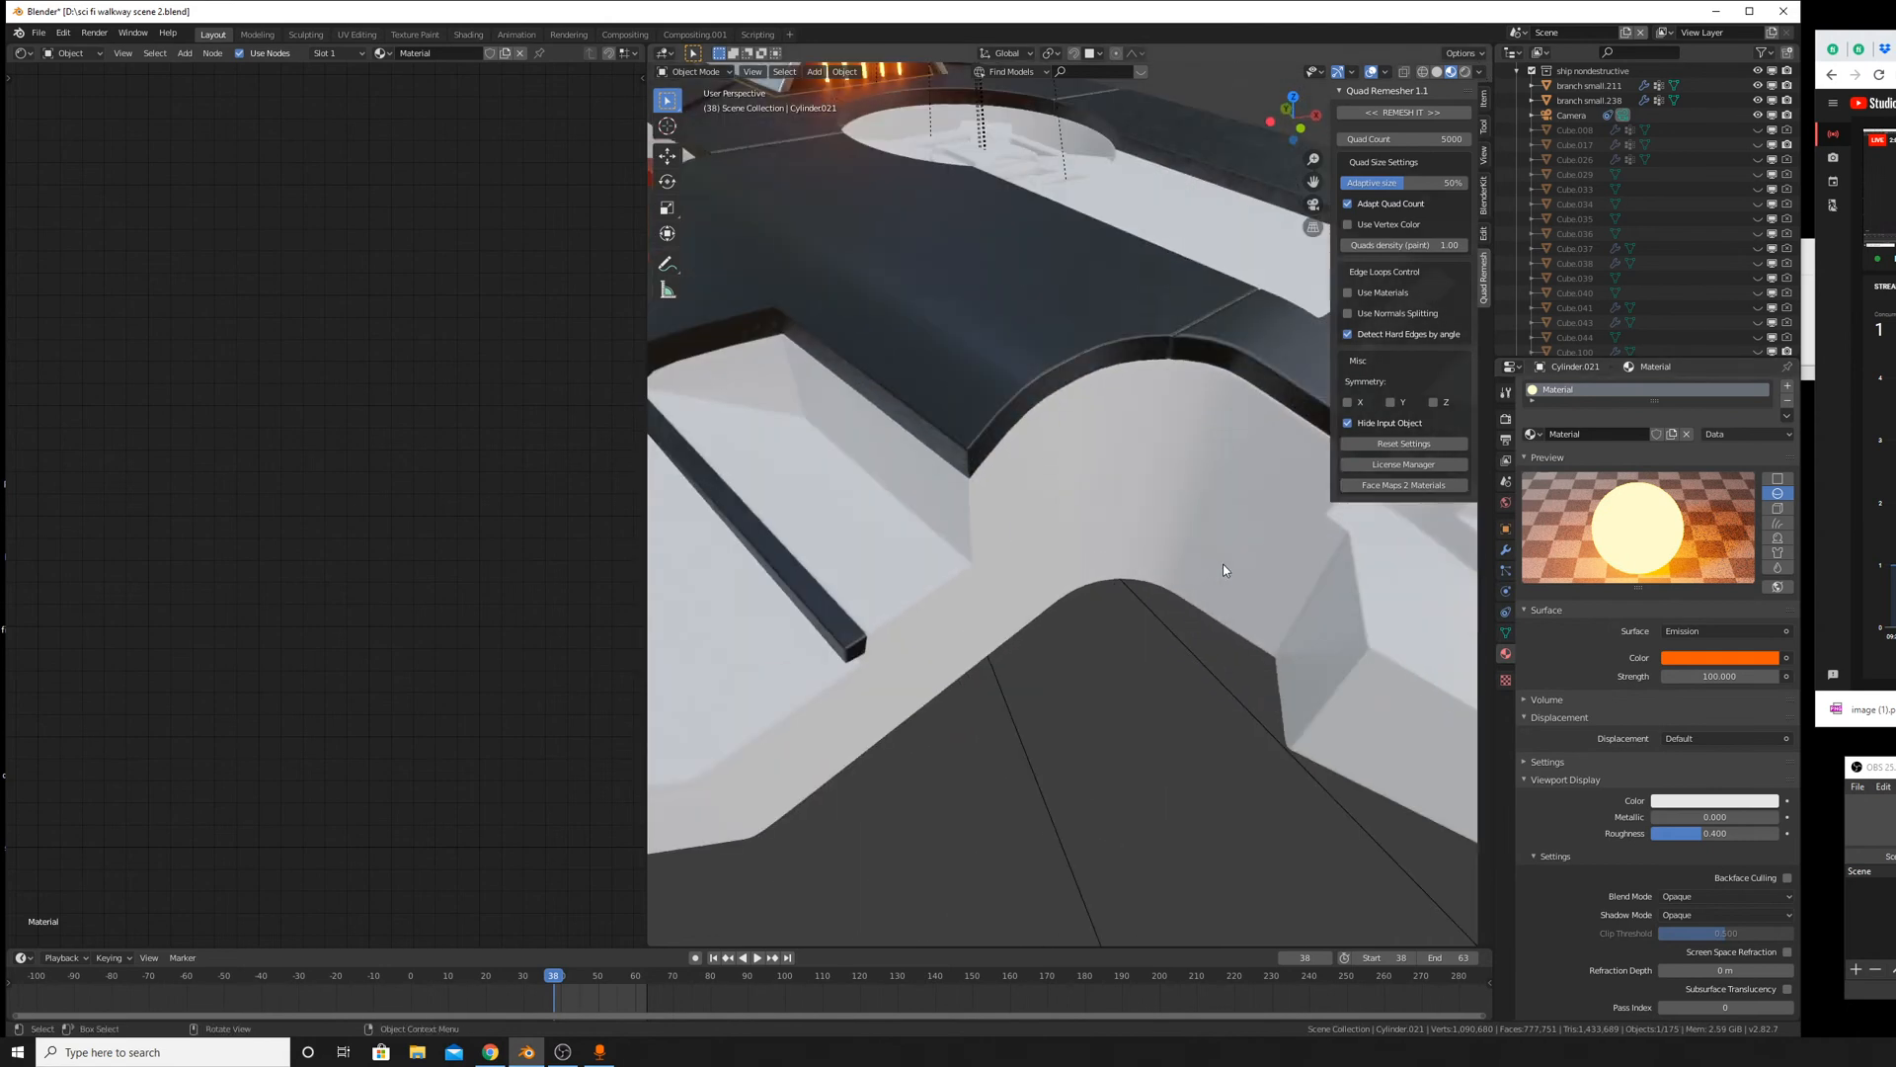
pyautogui.click(1165, 468)
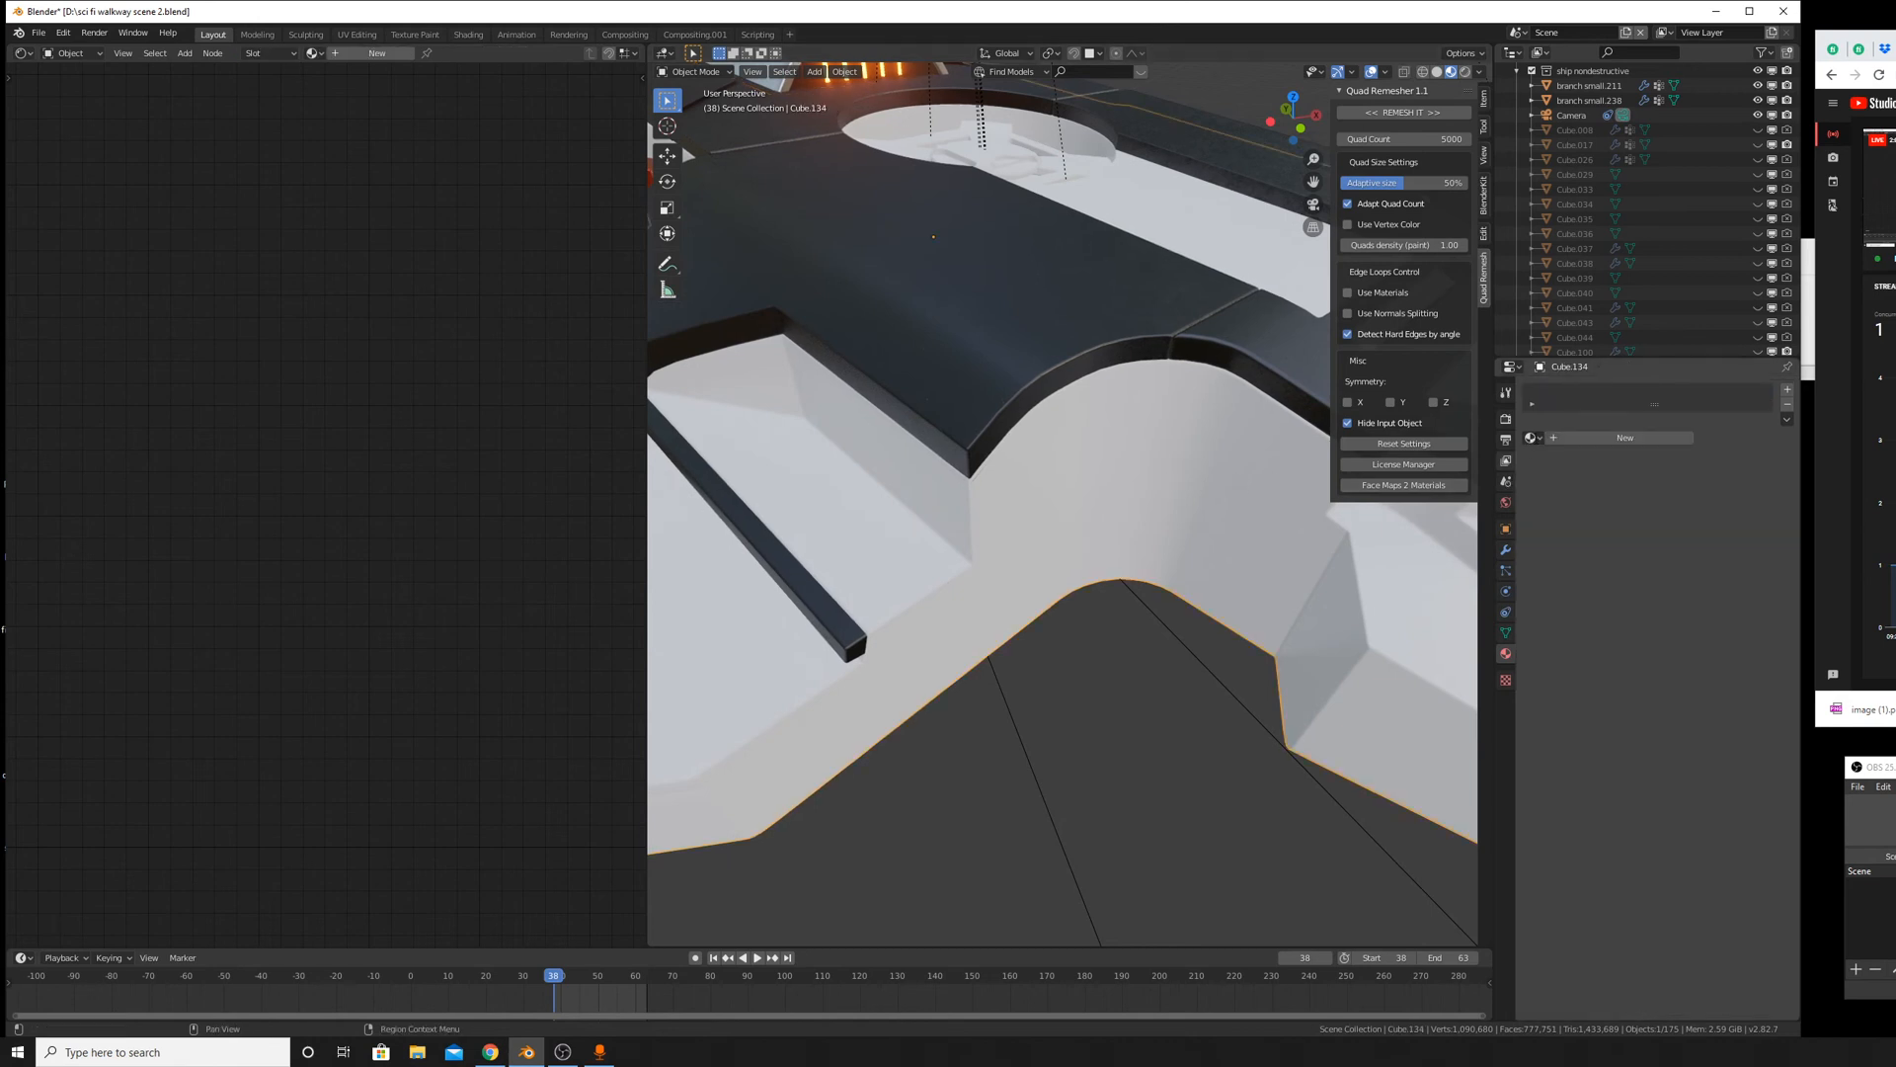
pyautogui.click(1532, 437)
pyautogui.scroll(-4, 1580, 586)
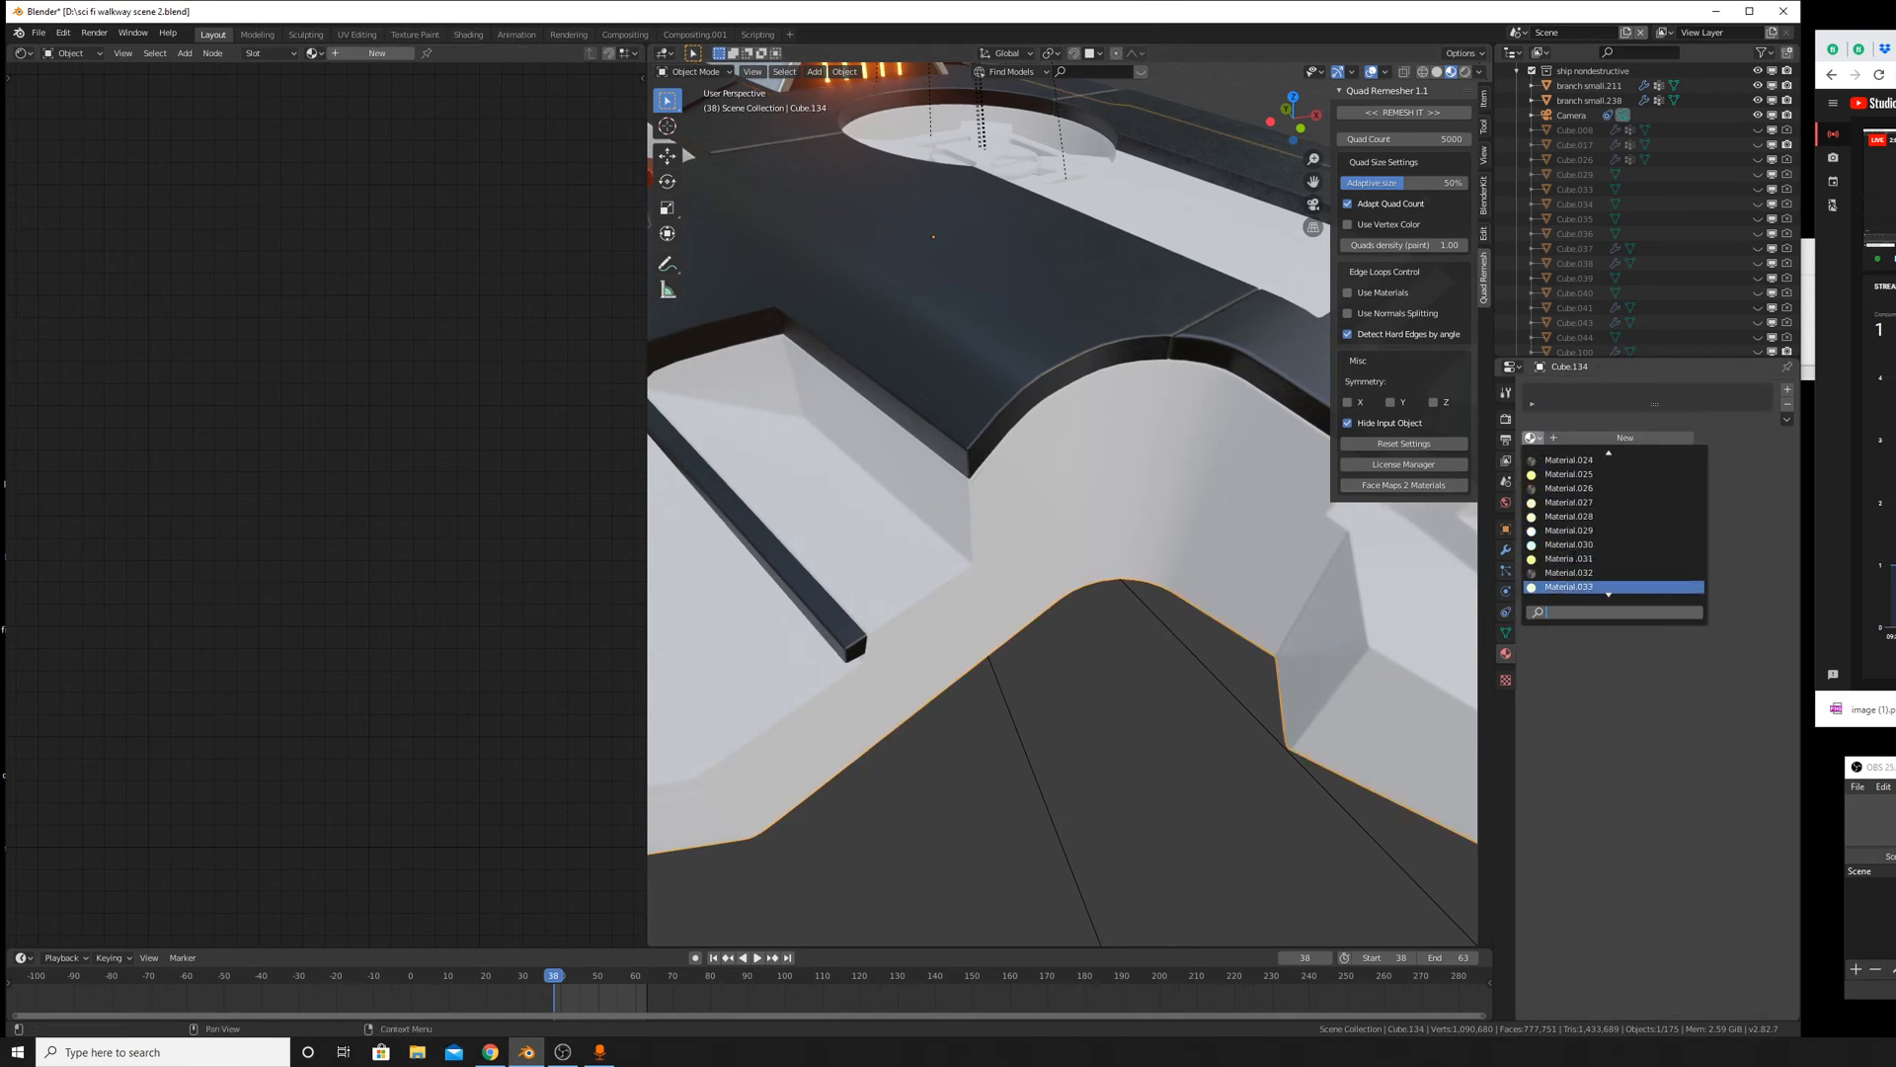
pyautogui.scroll(-10, 1580, 586)
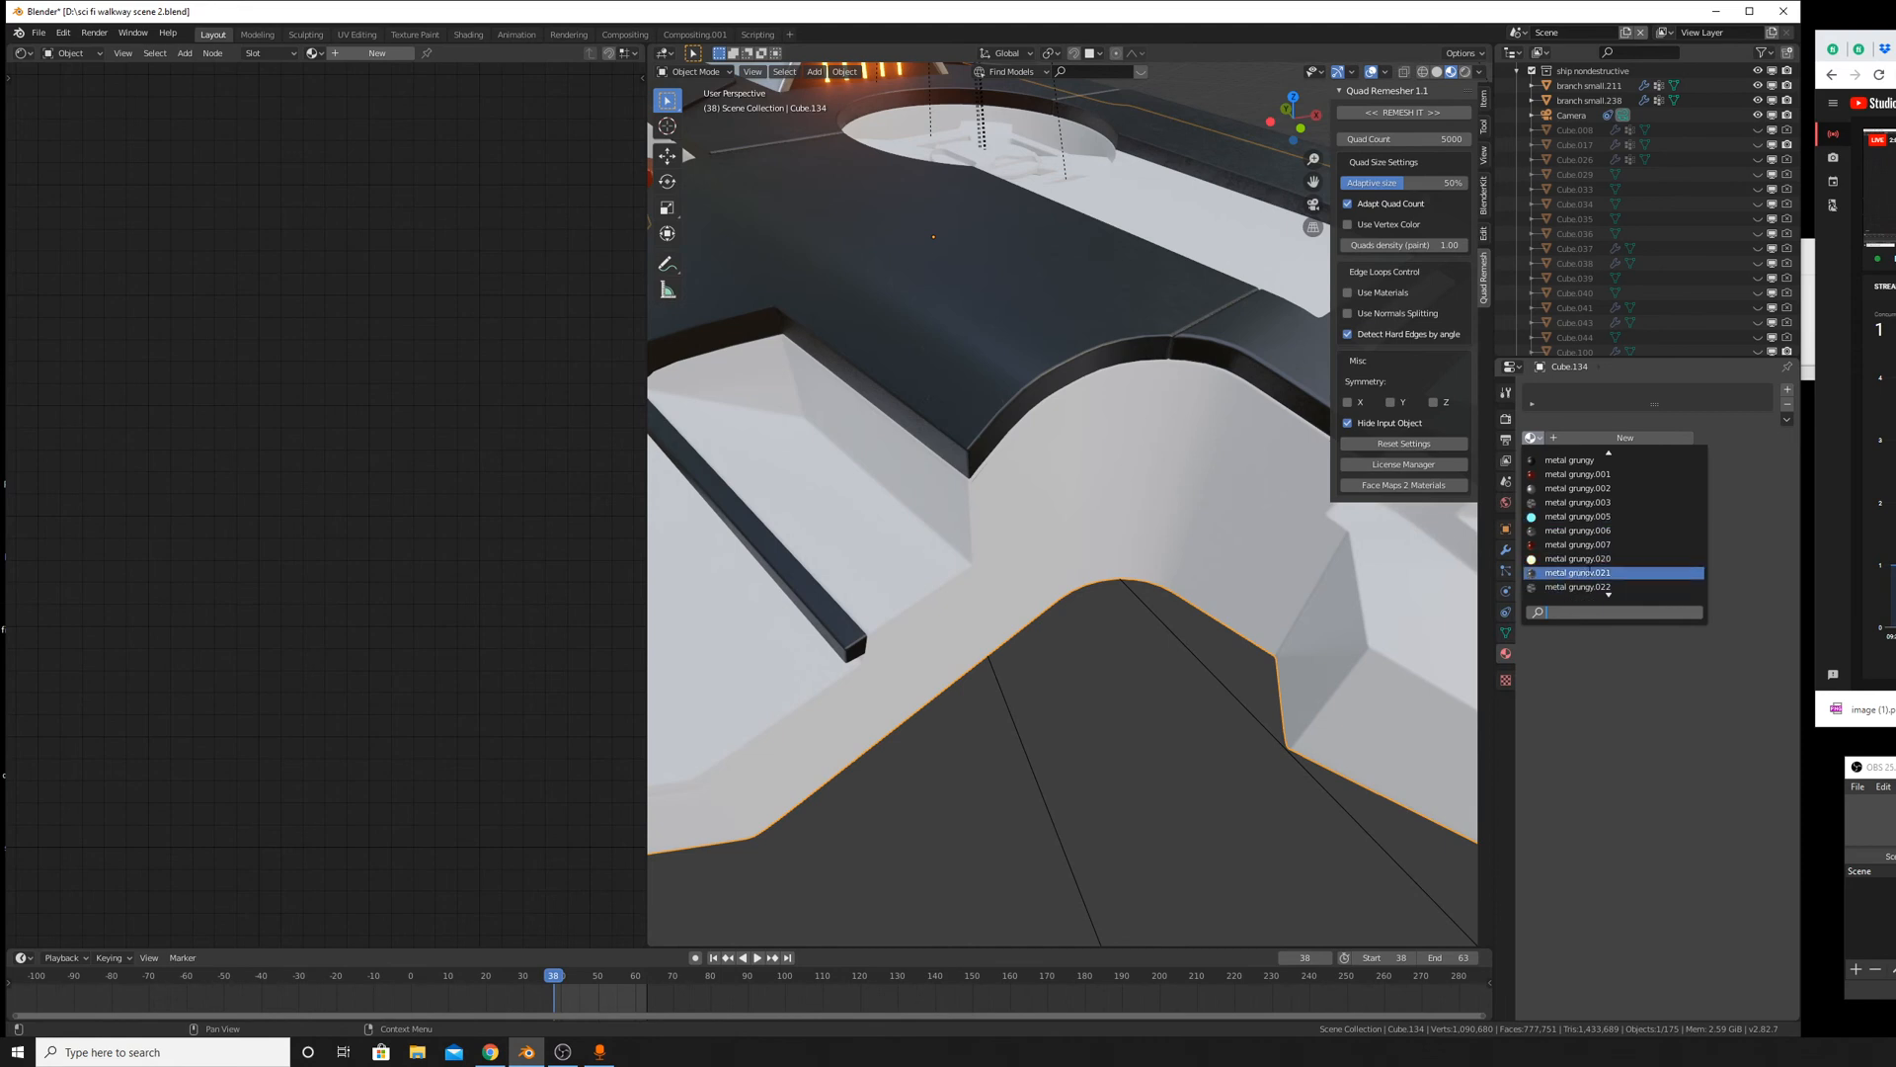
pyautogui.scroll(-10, 1589, 572)
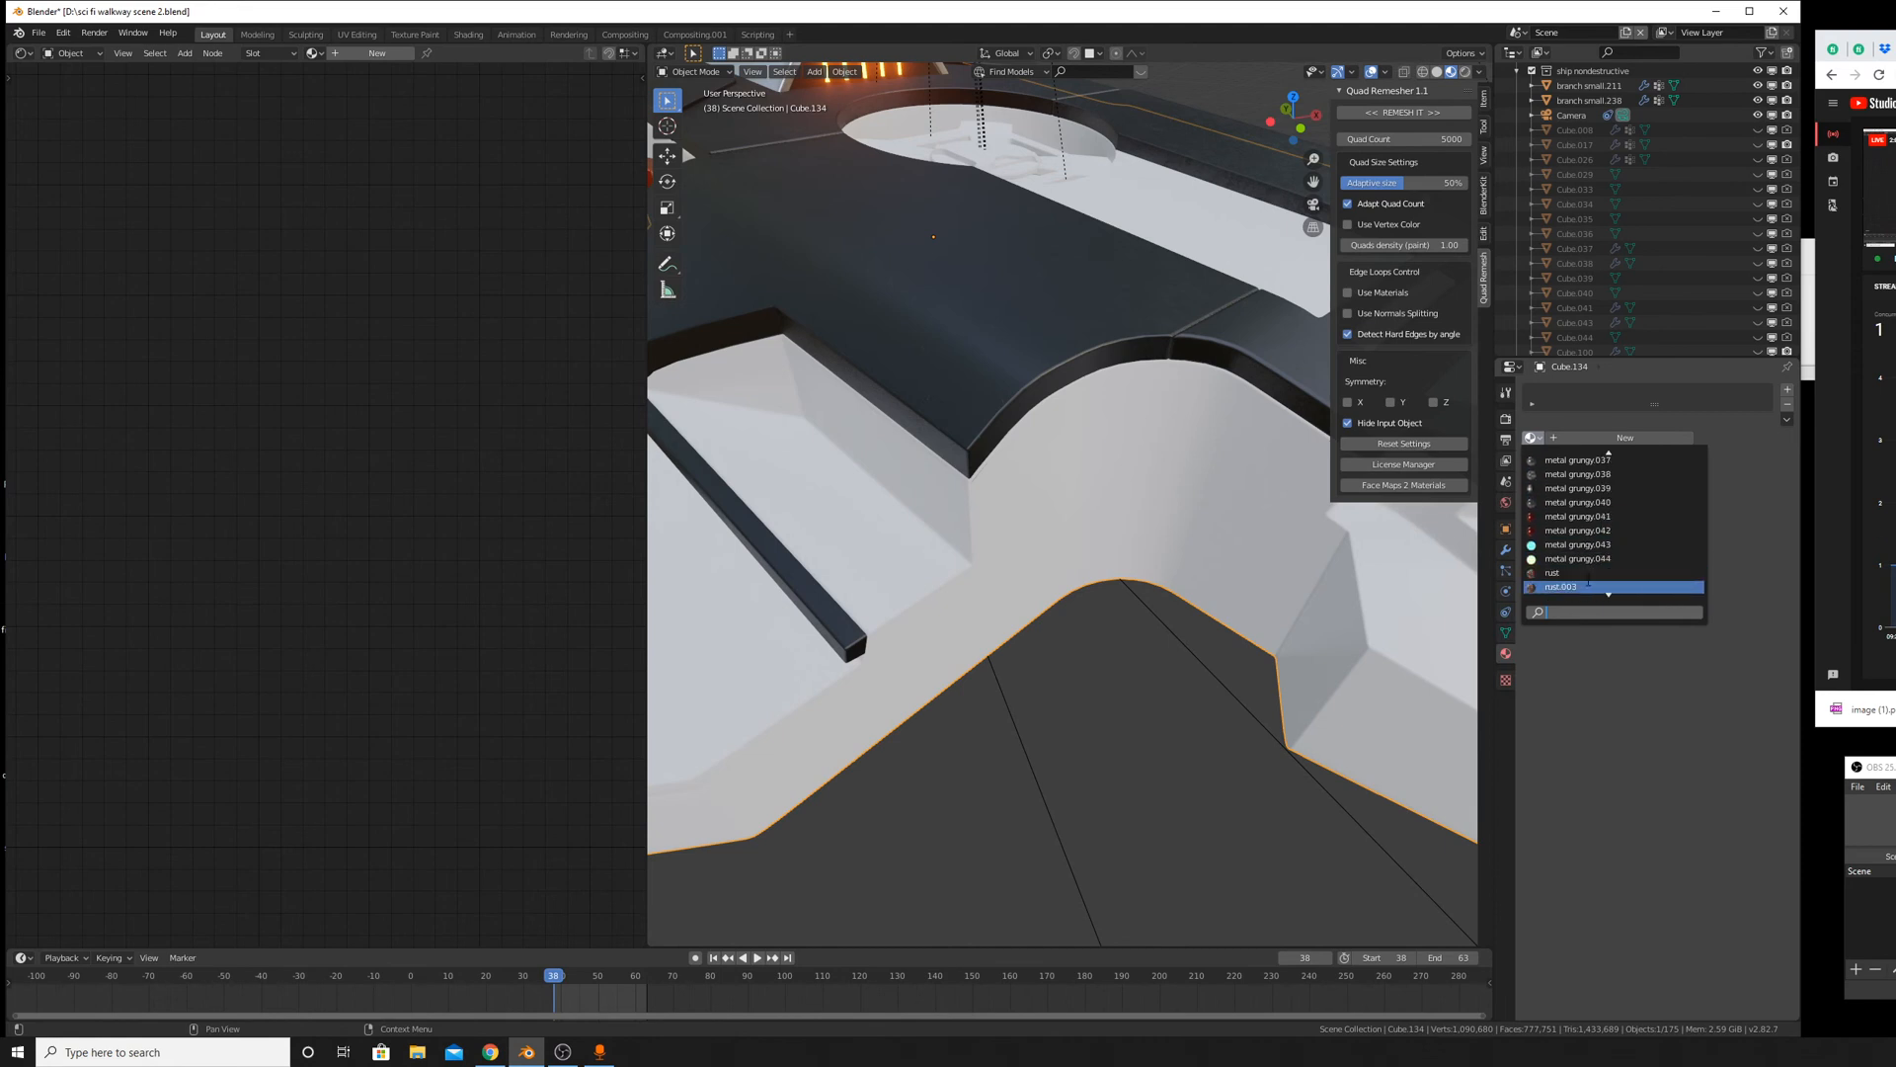
pyautogui.scroll(14, 1585, 488)
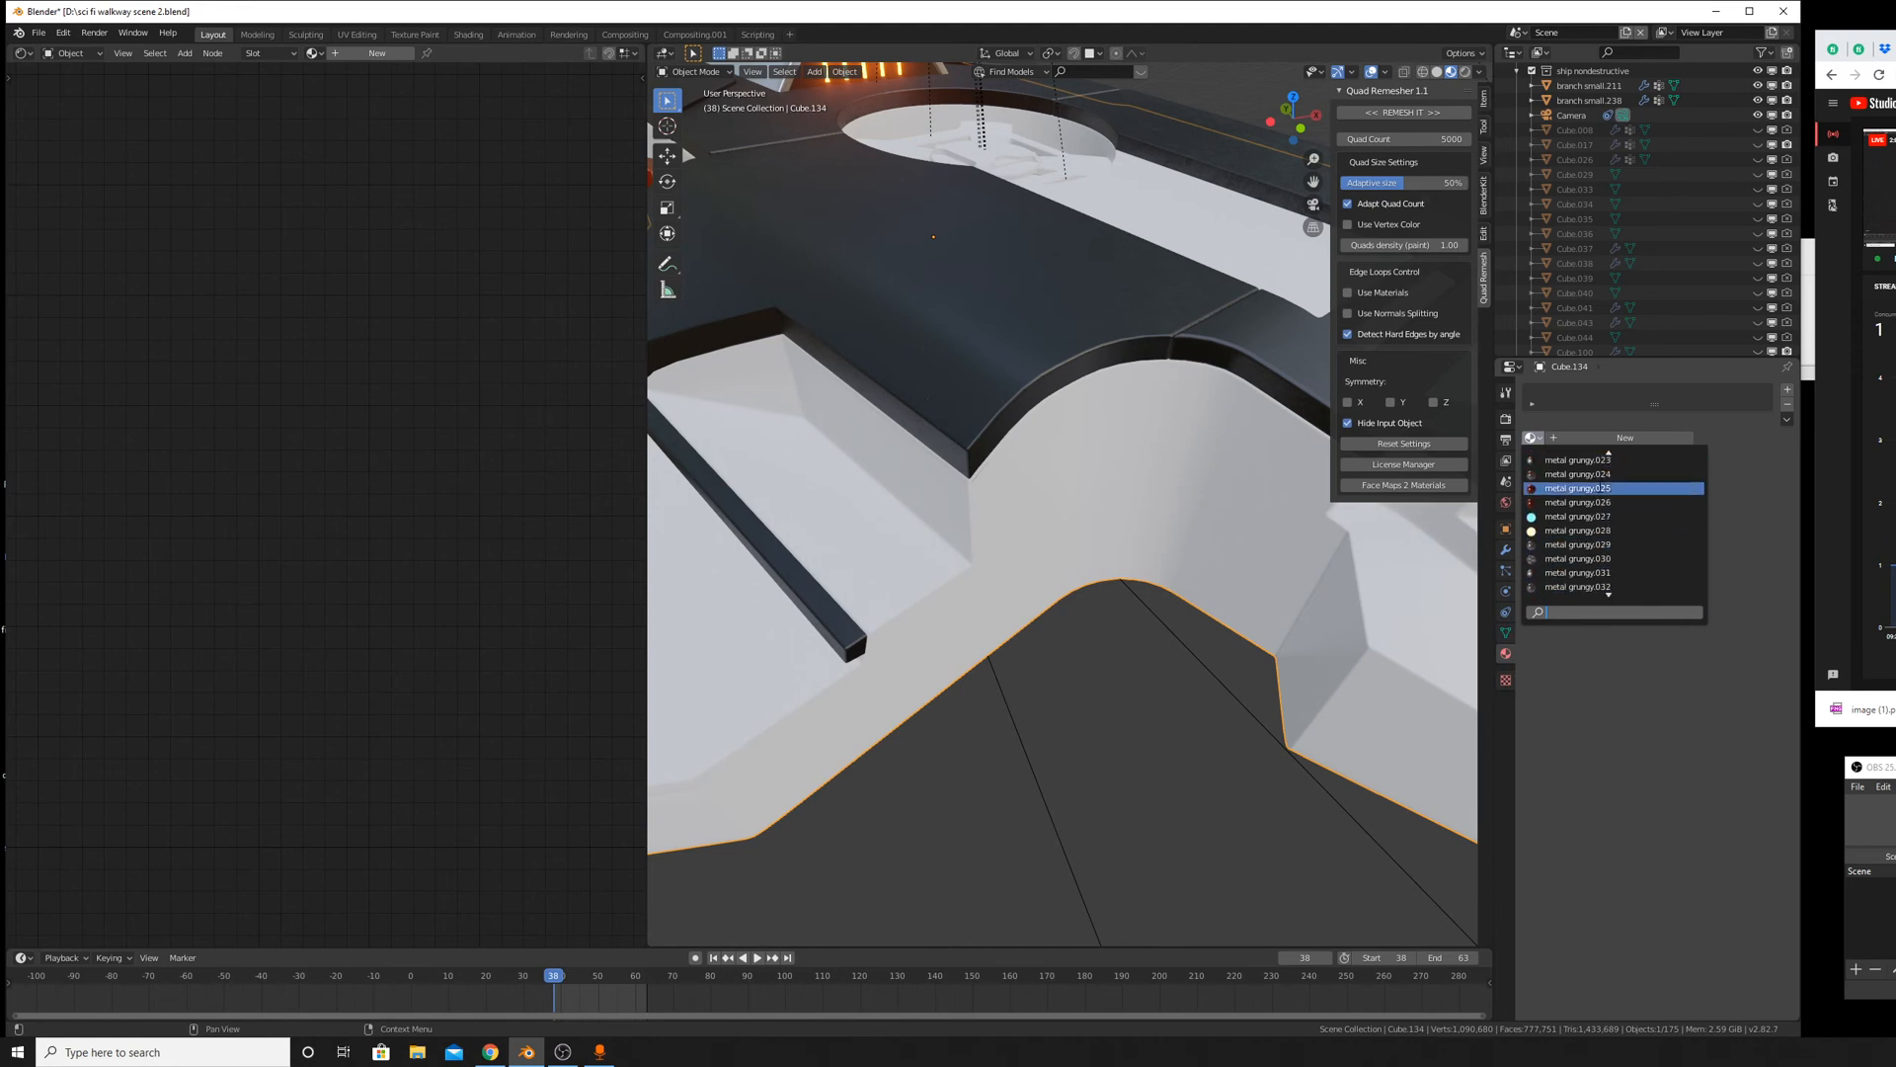
pyautogui.scroll(3, 1580, 494)
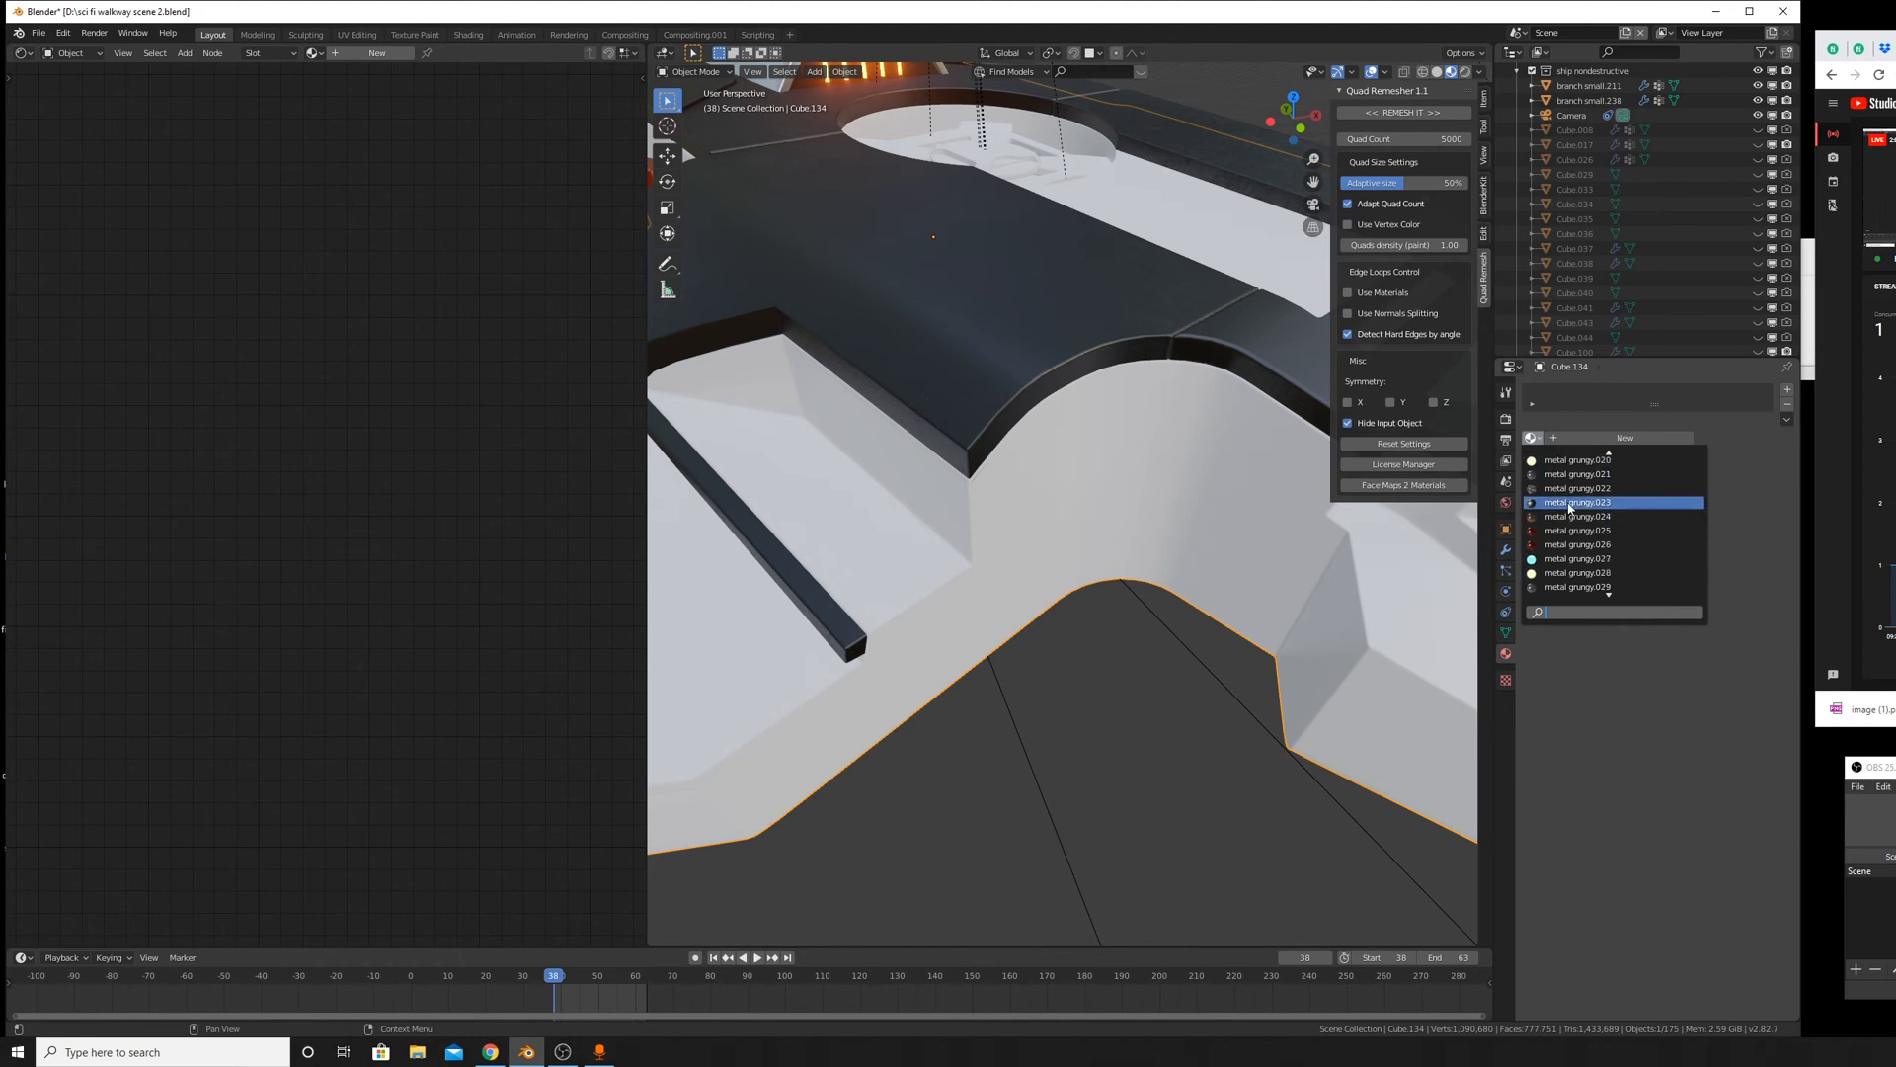
pyautogui.click(1577, 503)
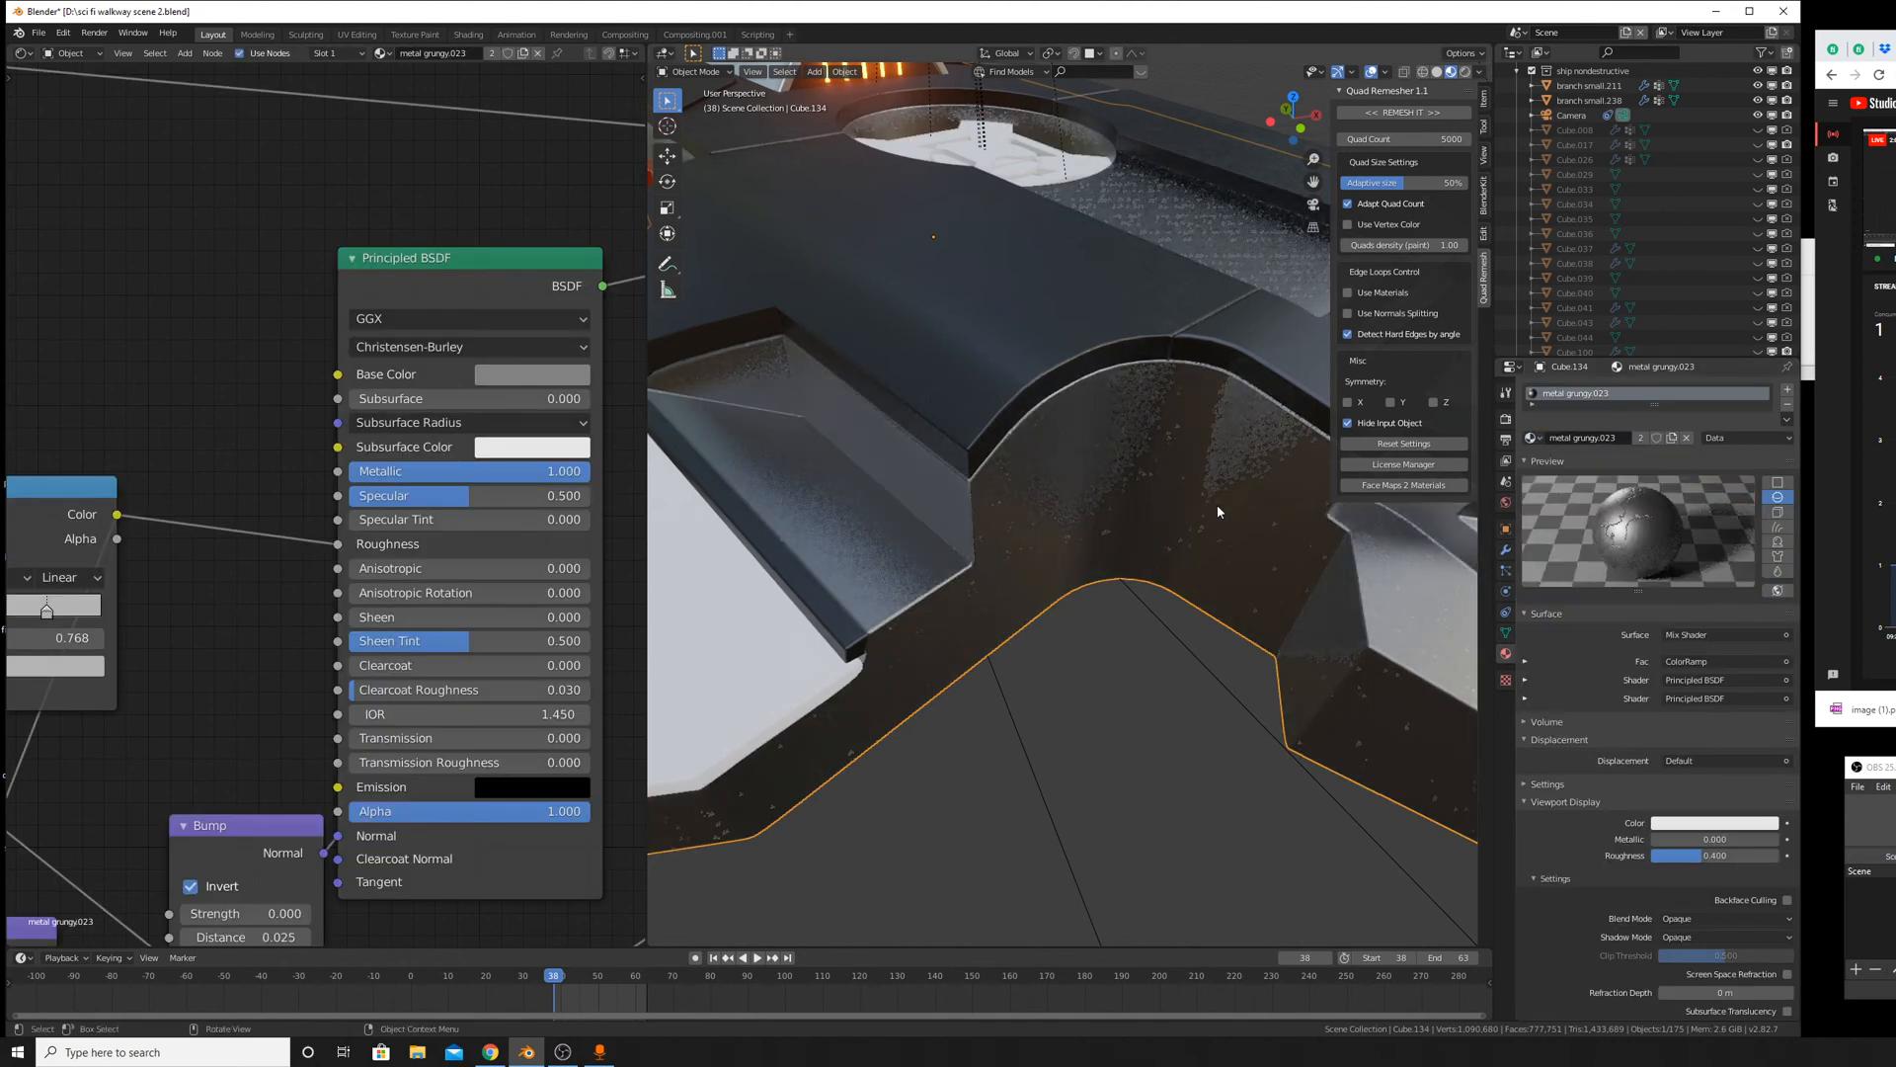
# Assign the existing metal grungy material to the white plate on top of the side wing.
pyautogui.scroll(-10, 1126, 705)
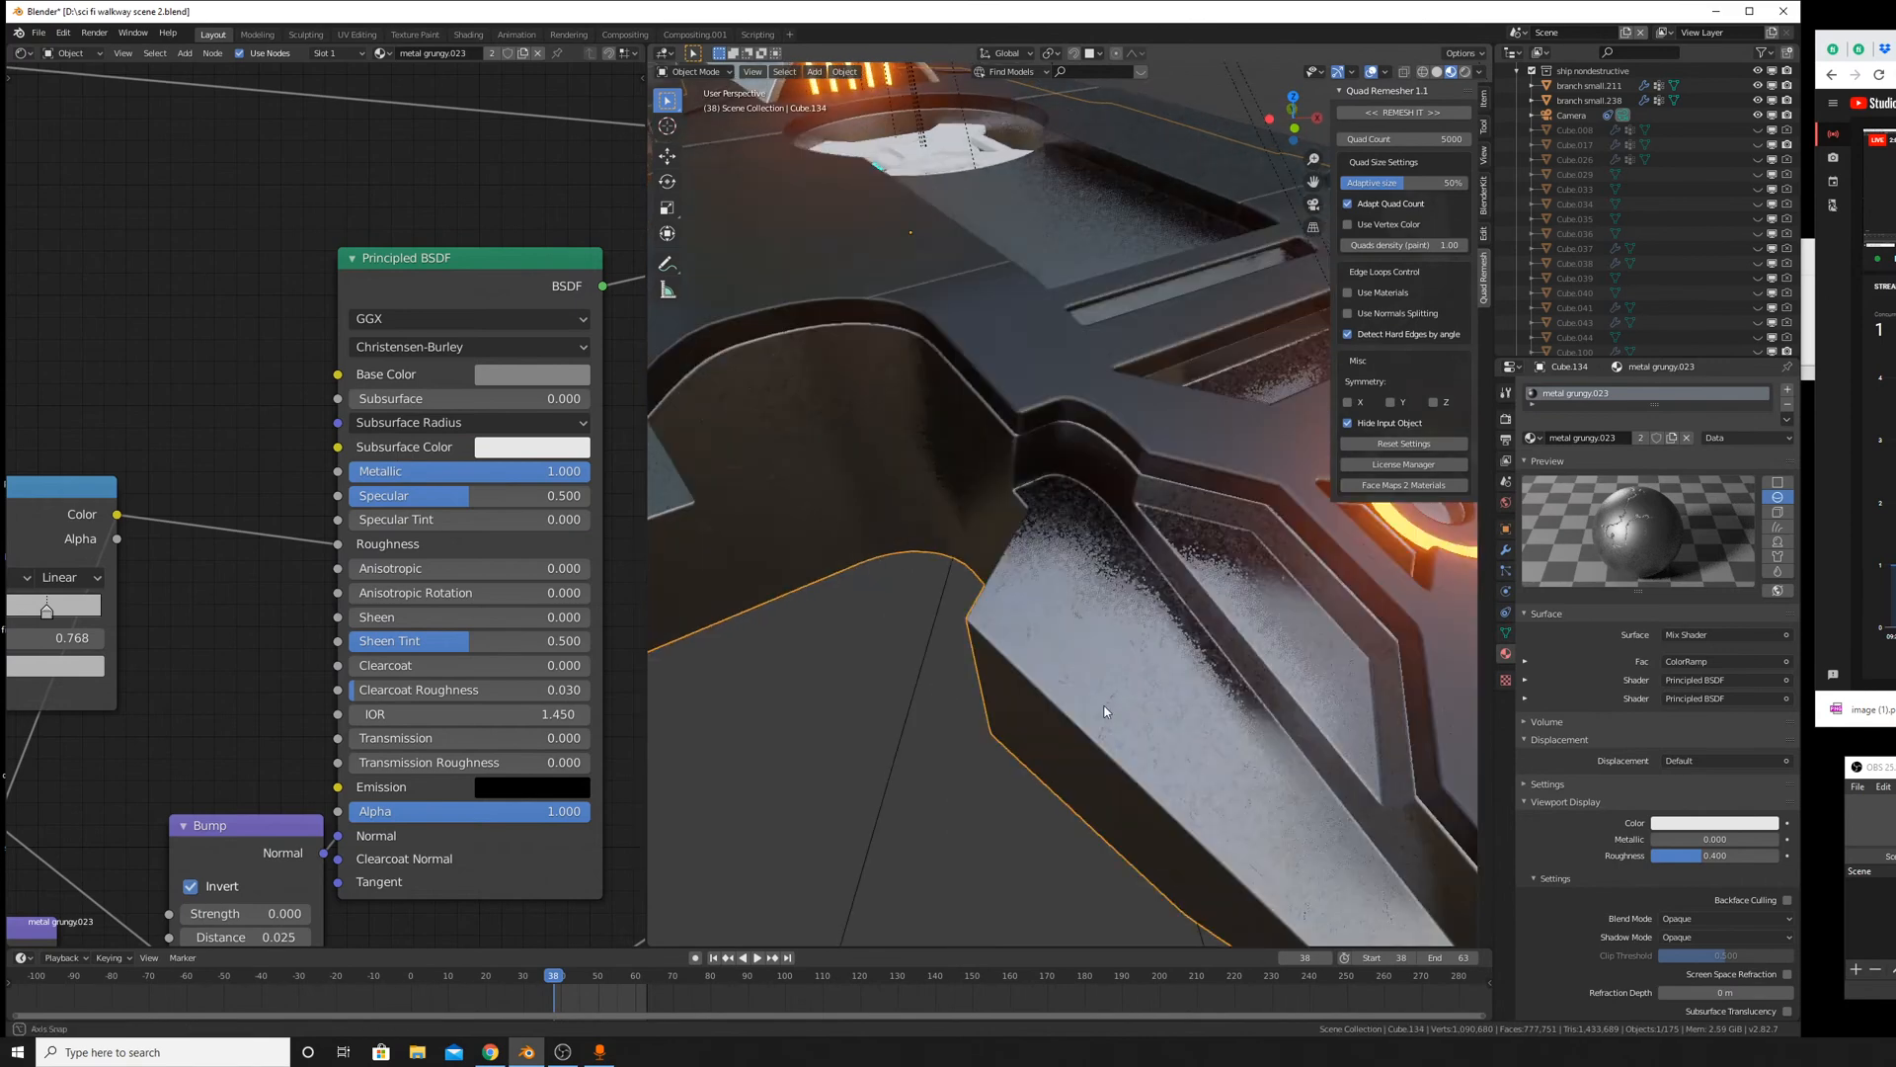
pyautogui.moveTo(1029, 608); pyautogui.dragTo(944, 429, button='middle')
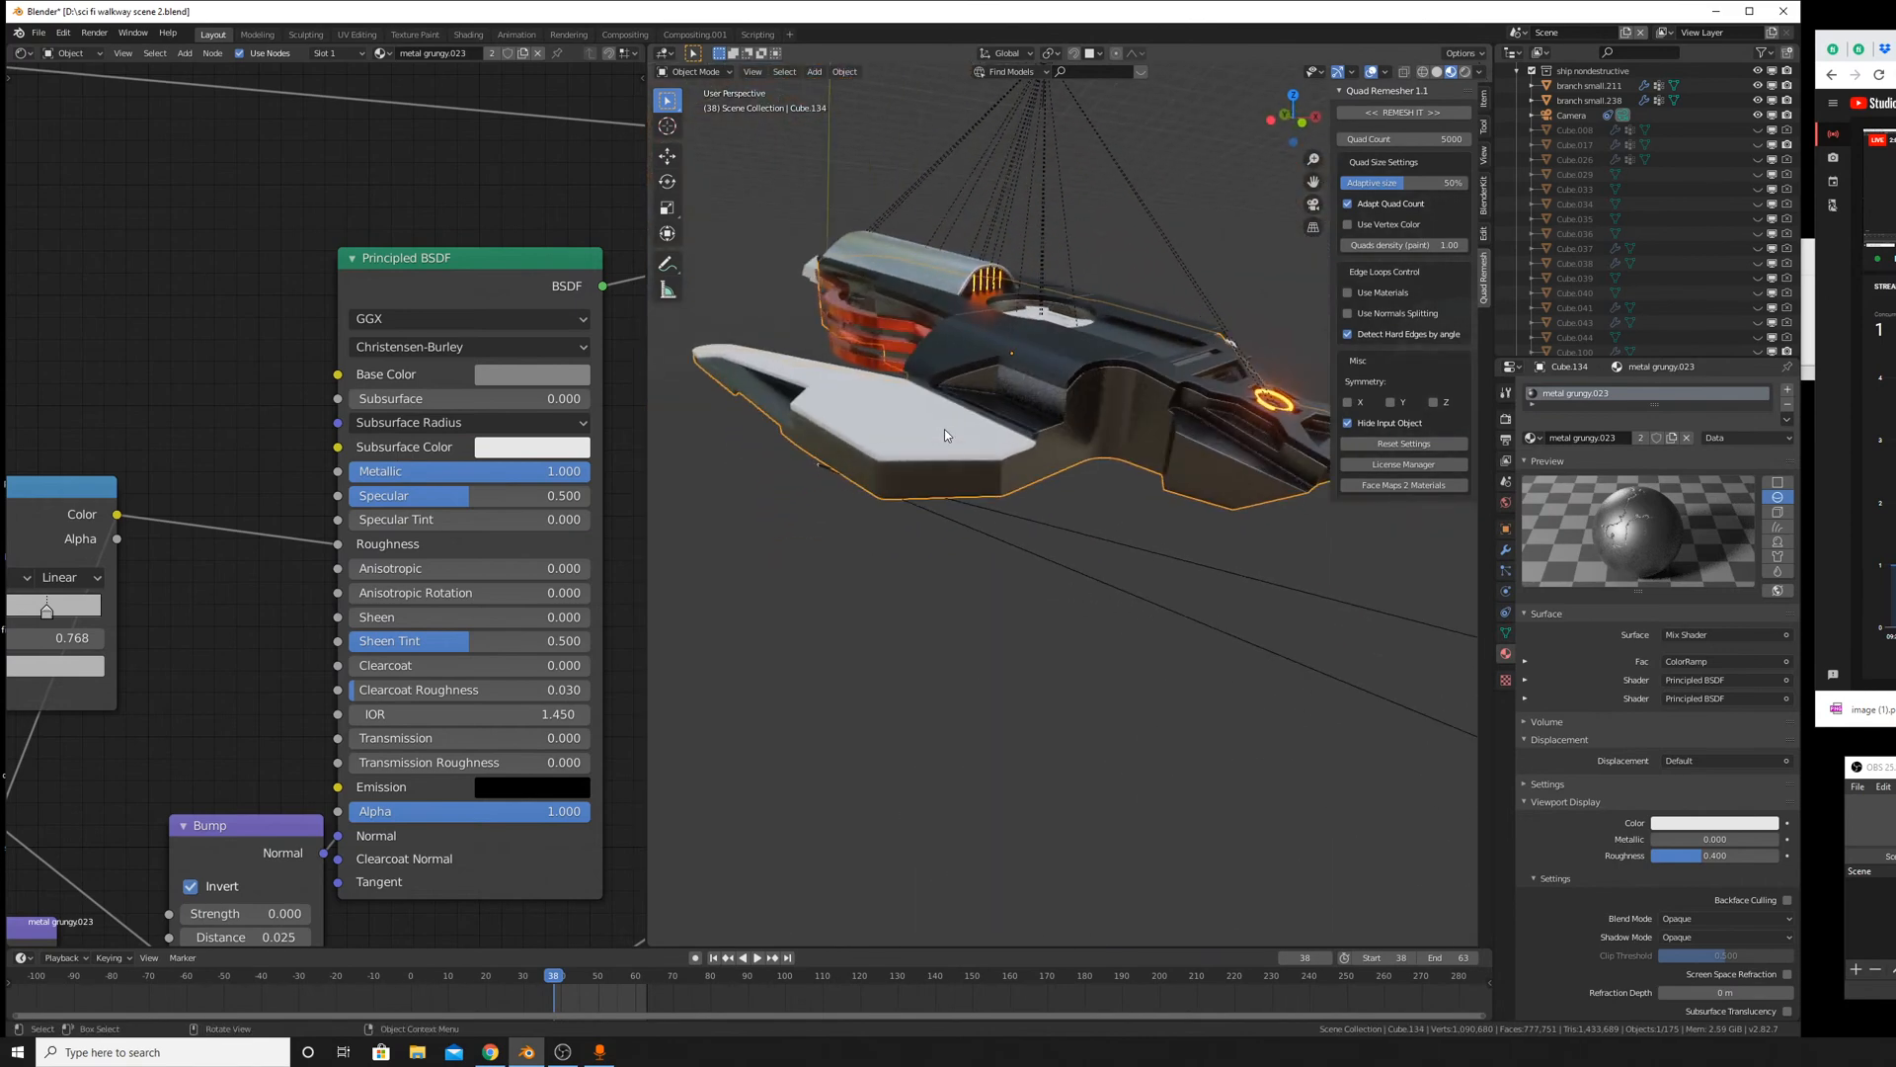
pyautogui.click(1531, 438)
pyautogui.scroll(-2, 1581, 573)
pyautogui.scroll(-5, 1605, 534)
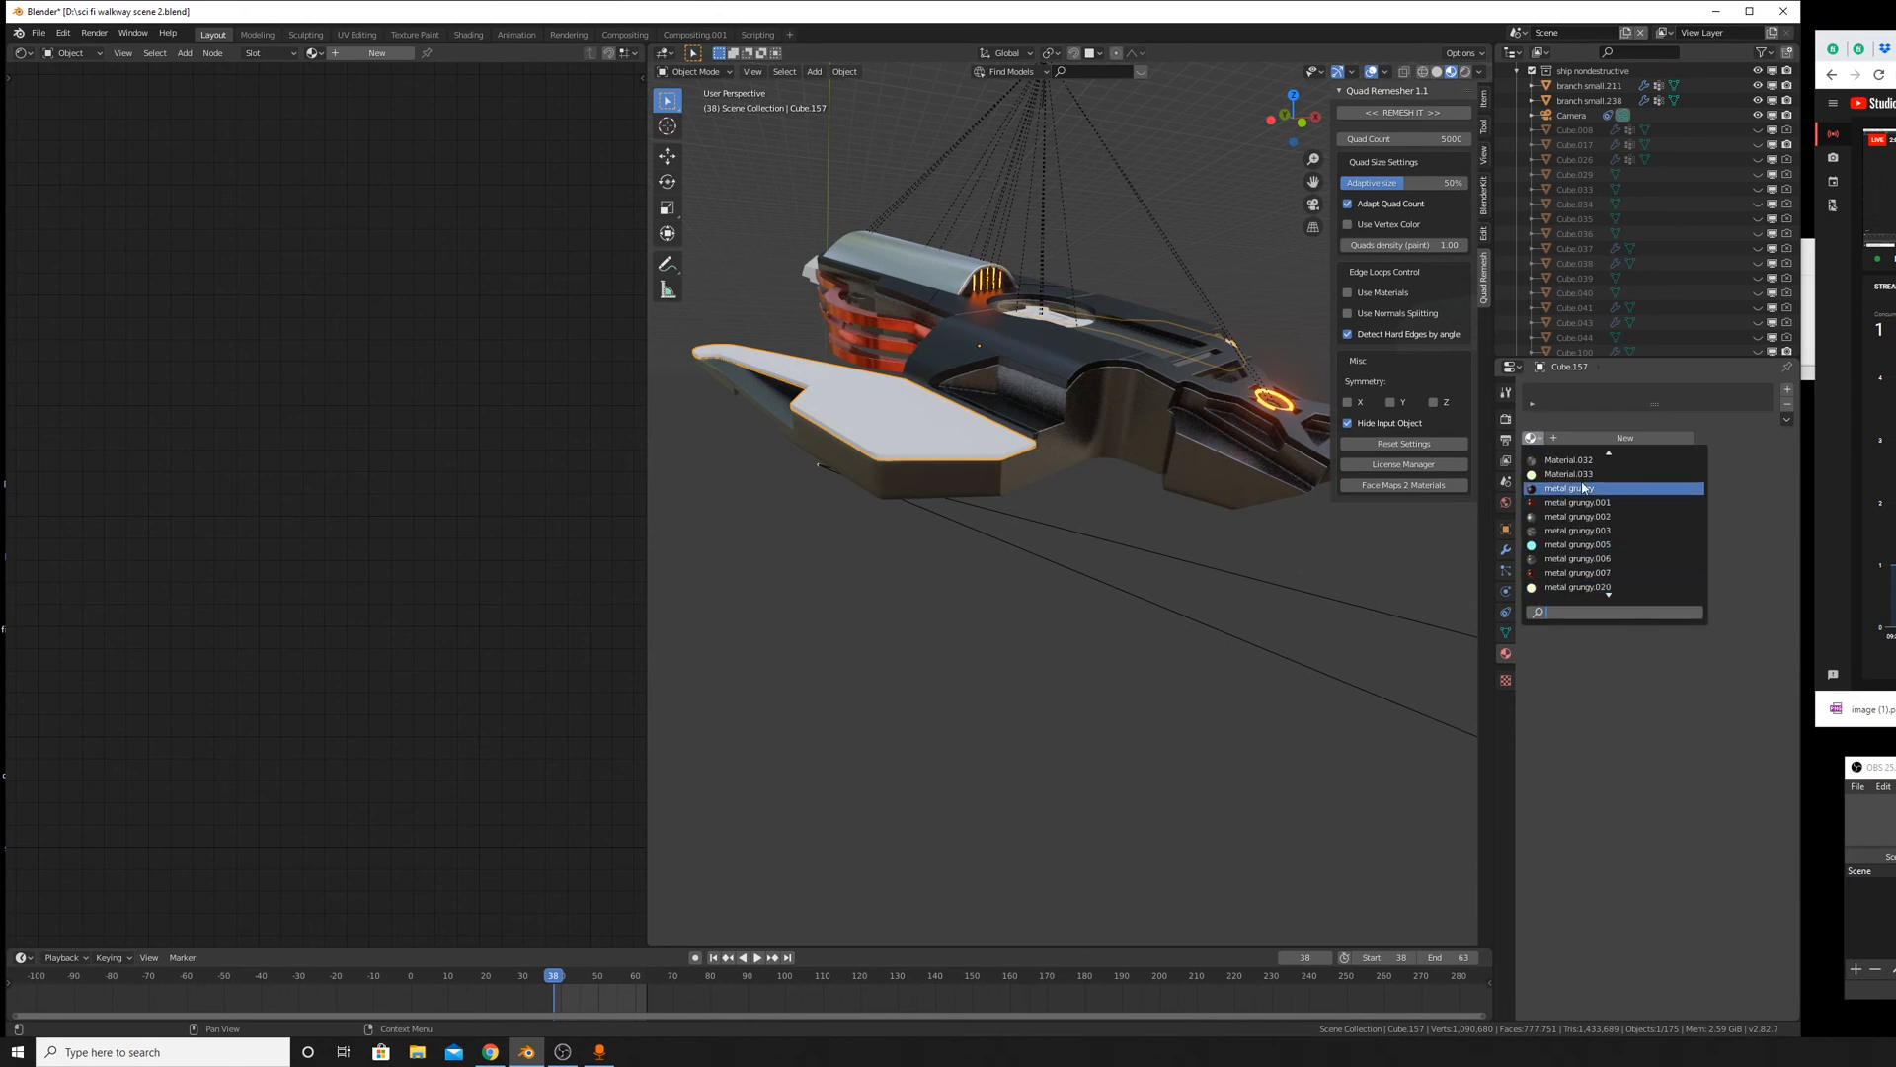
pyautogui.click(1583, 488)
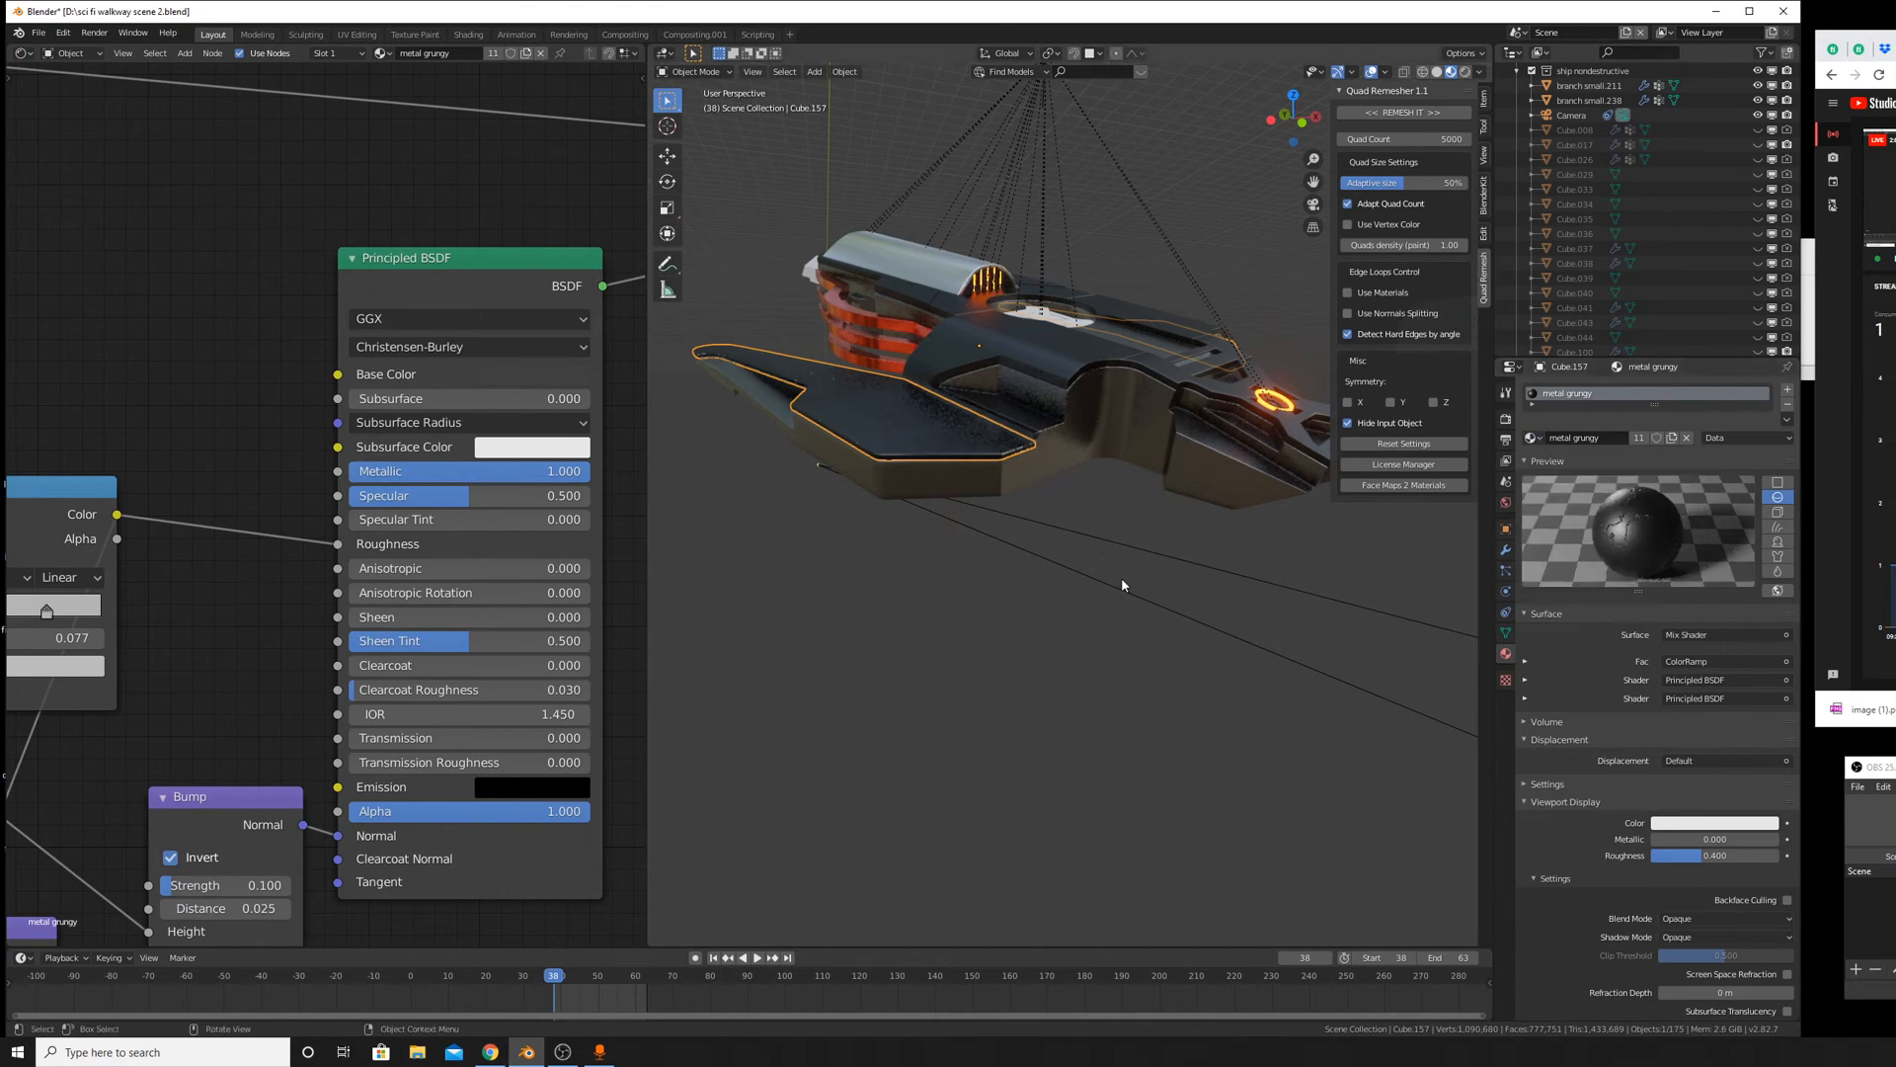
# Apply the object scale of the dark plate on top of the side wing.
pyautogui.scroll(2, 1124, 586)
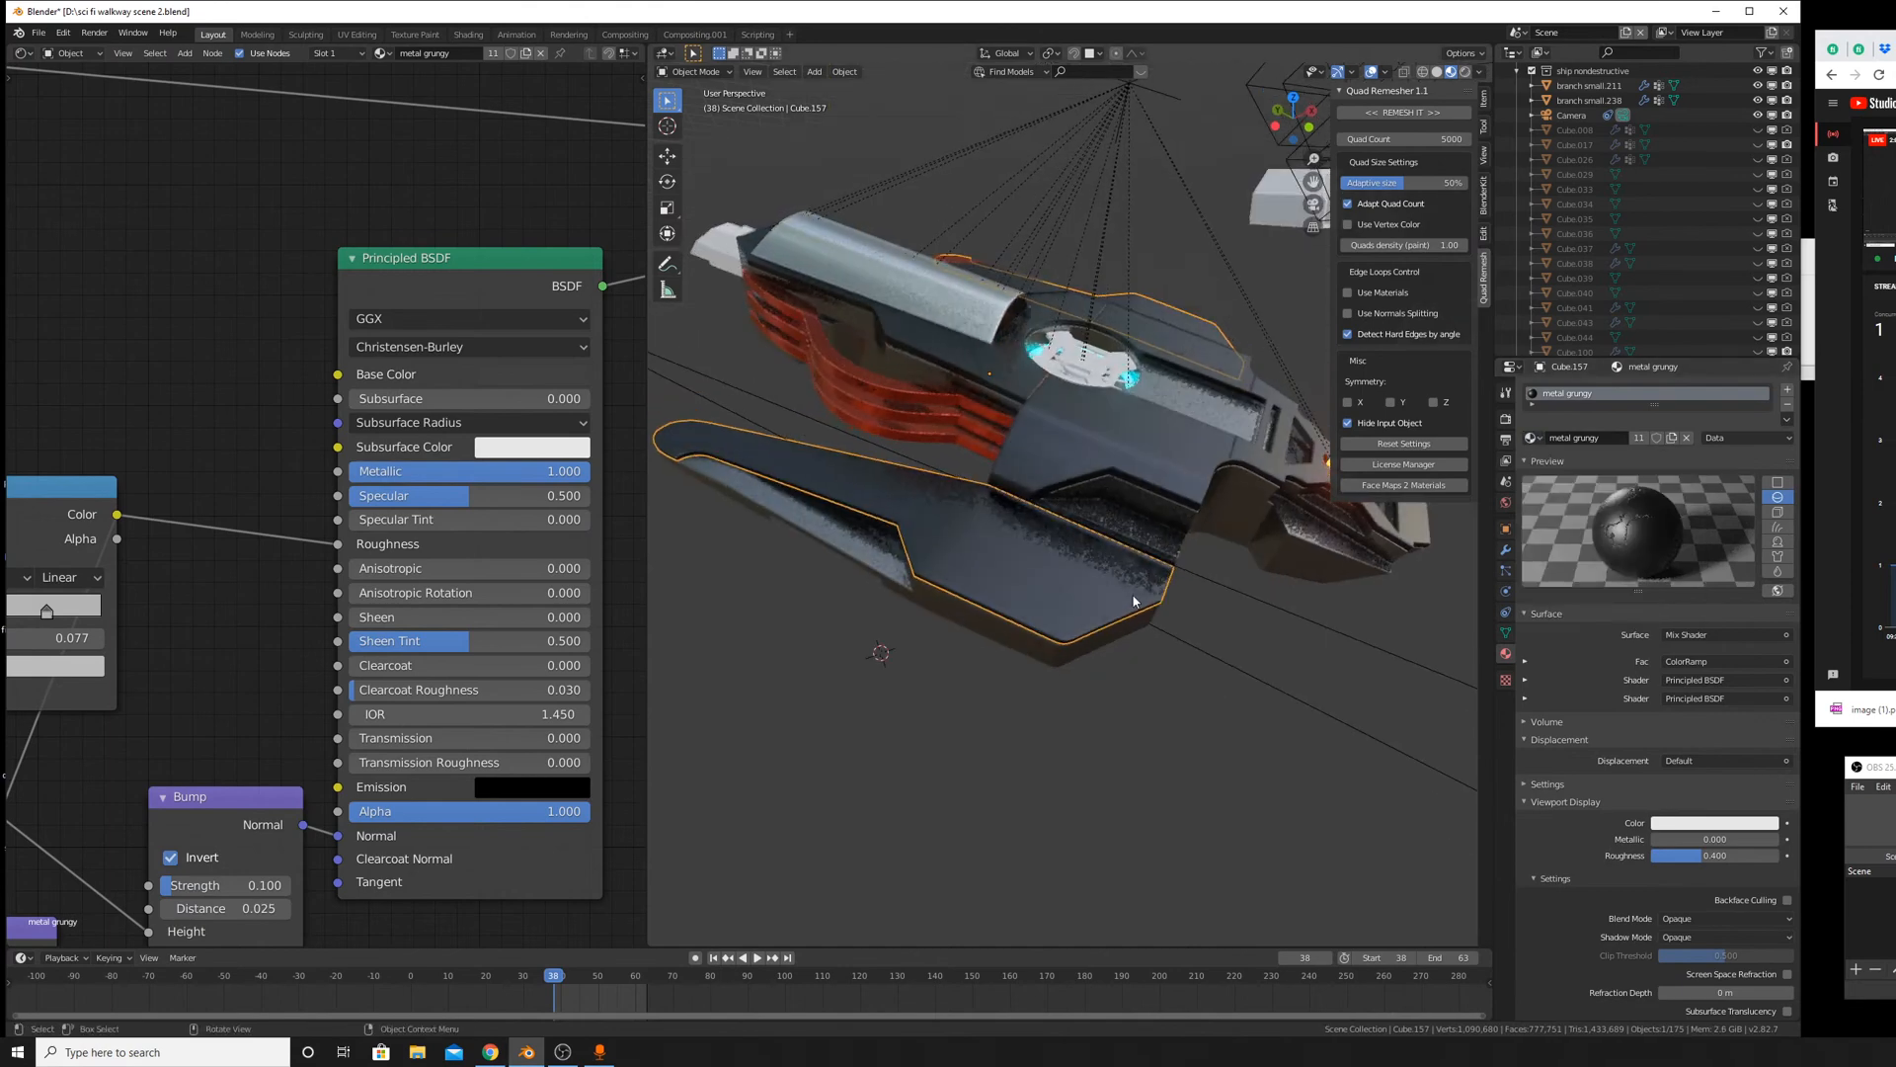
pyautogui.scroll(6, 1133, 581)
pyautogui.scroll(-6, 1131, 598)
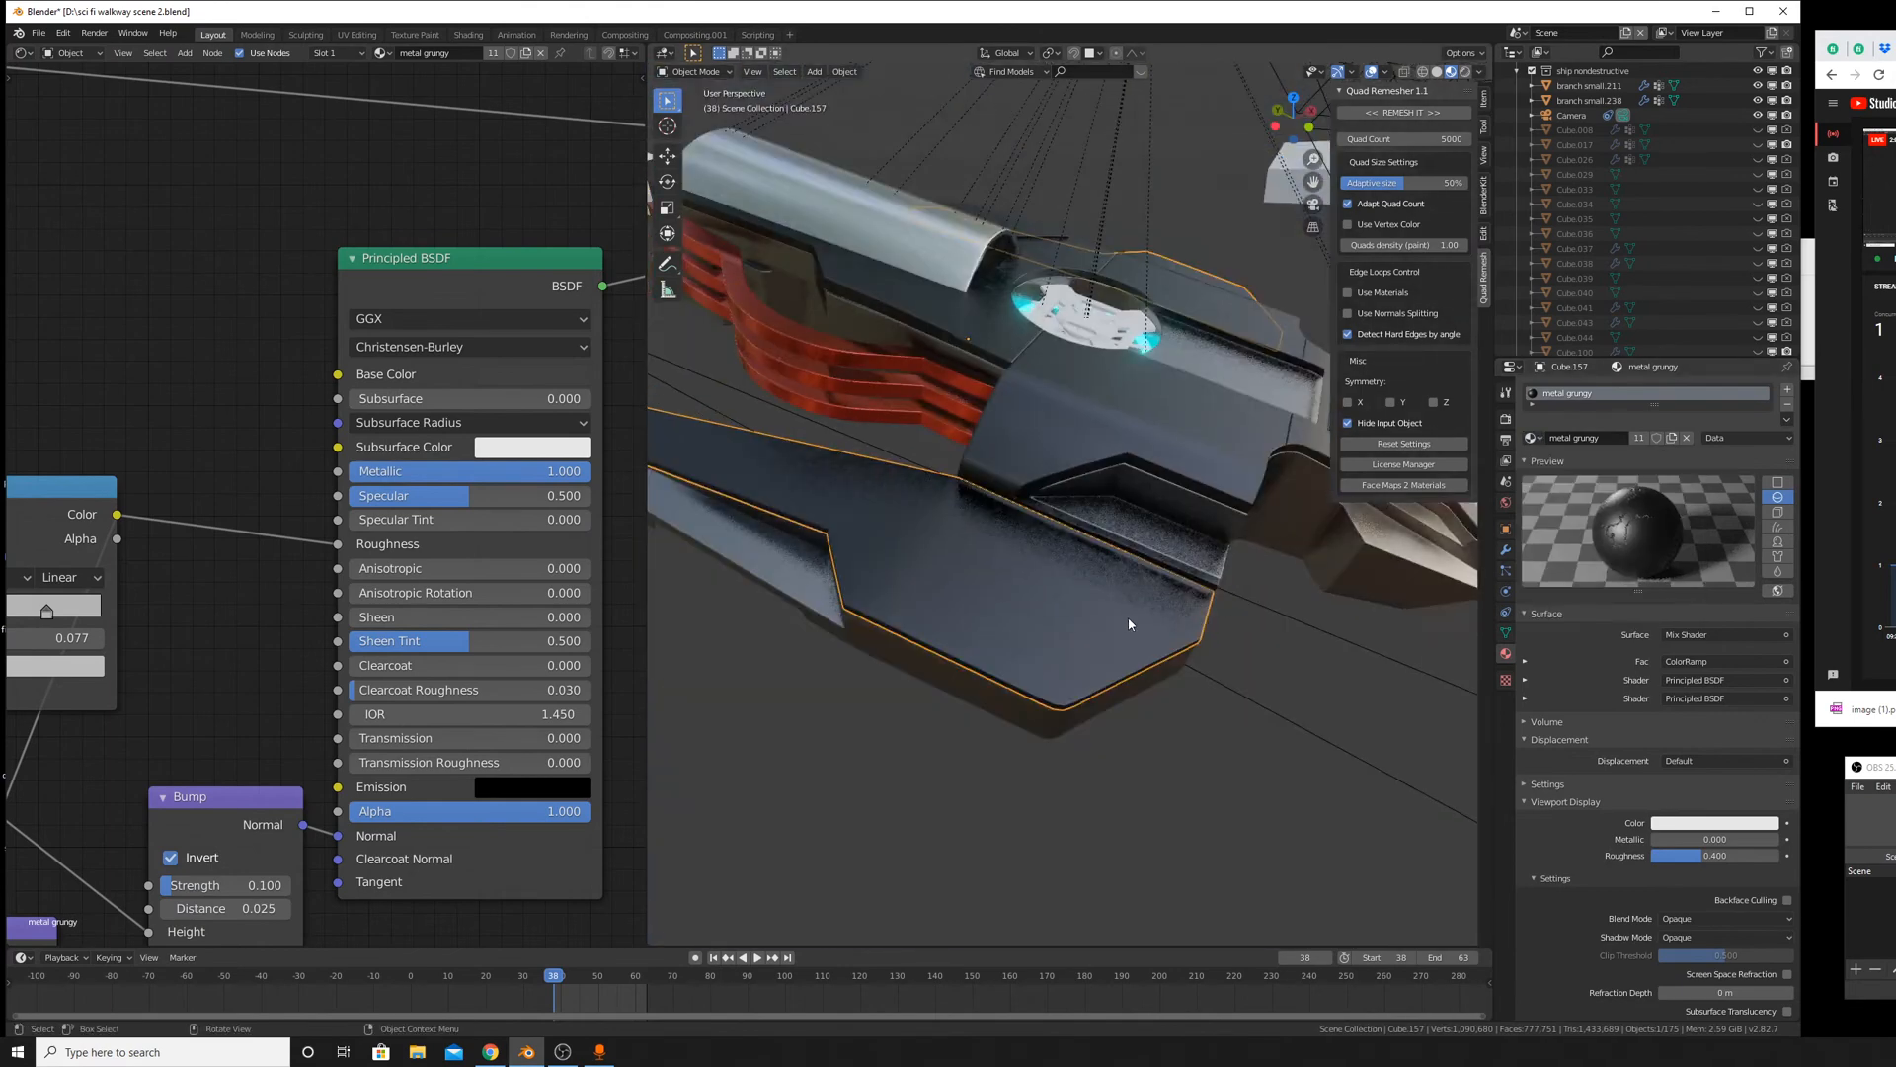
pyautogui.hotkey('ctrl', 'a')
pyautogui.click(1134, 624)
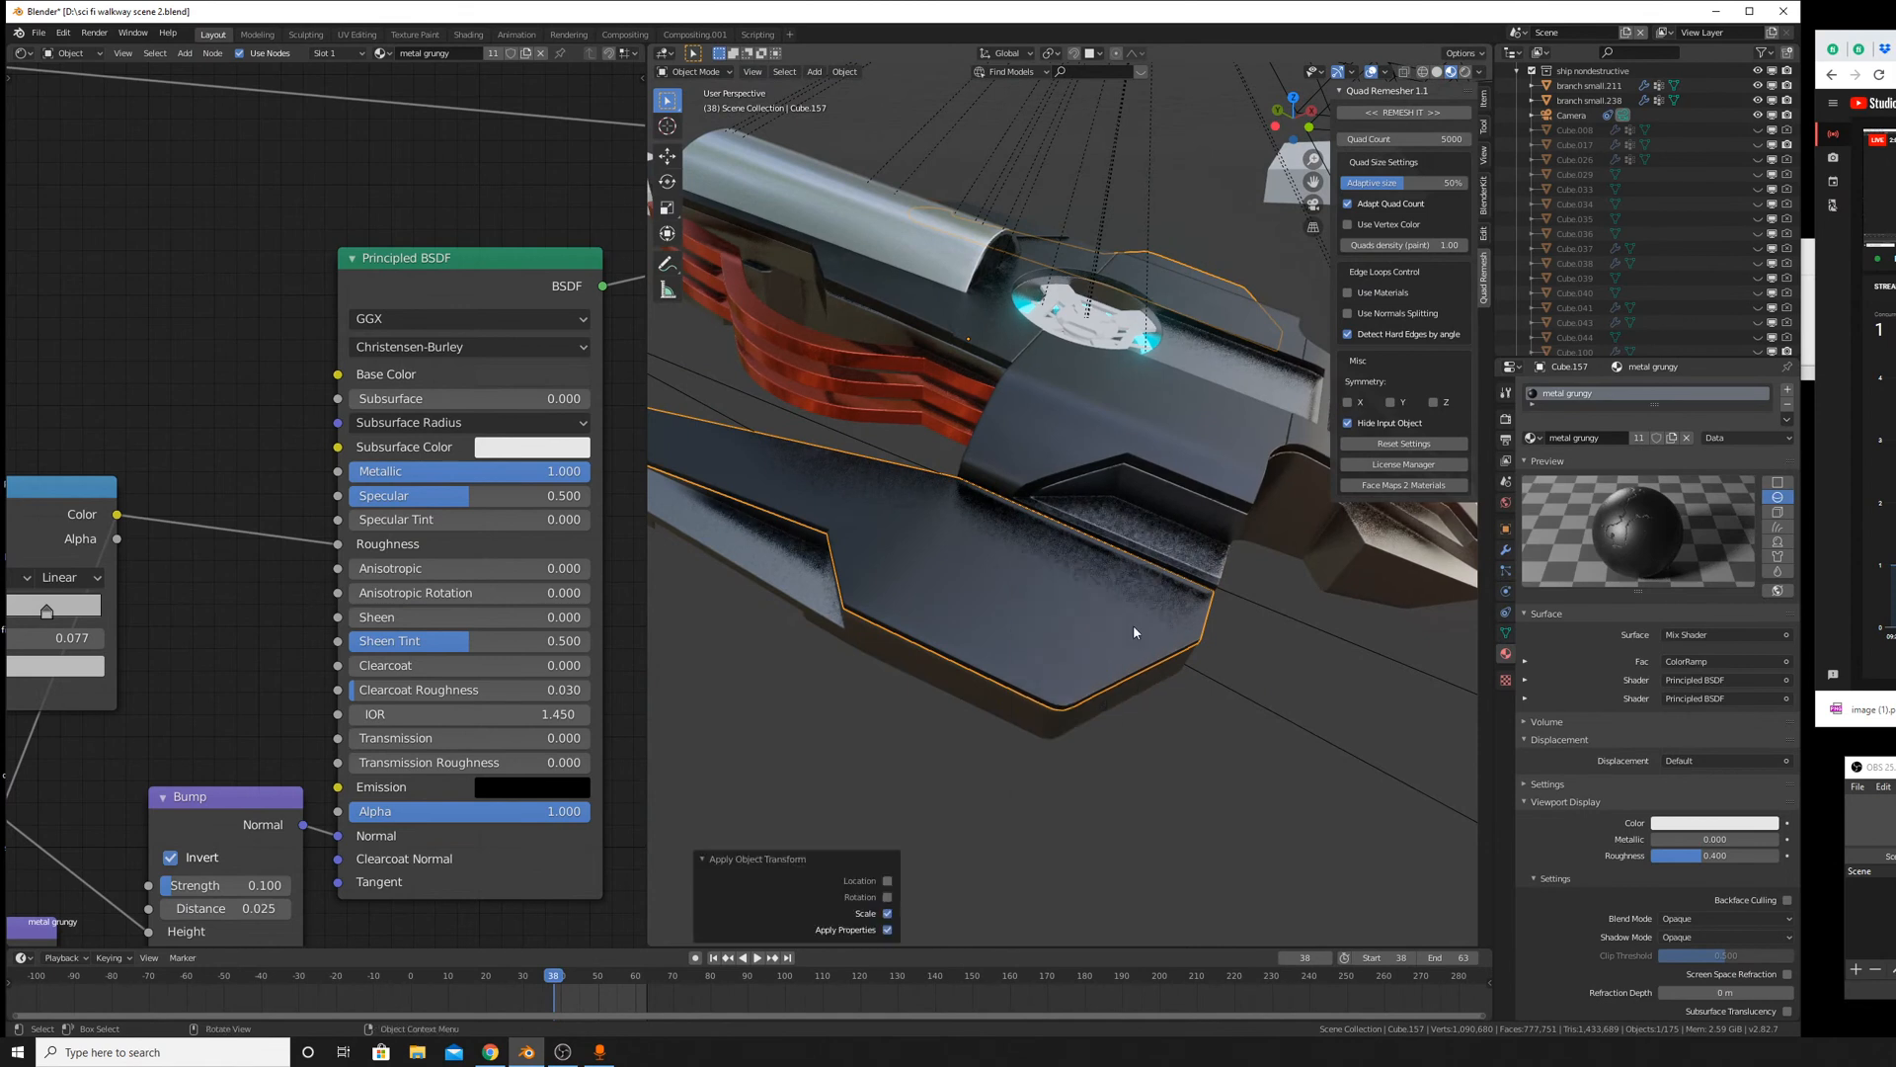
# Apply the object scale of the lower hull body beneath the wing plate.
pyautogui.click(1148, 689)
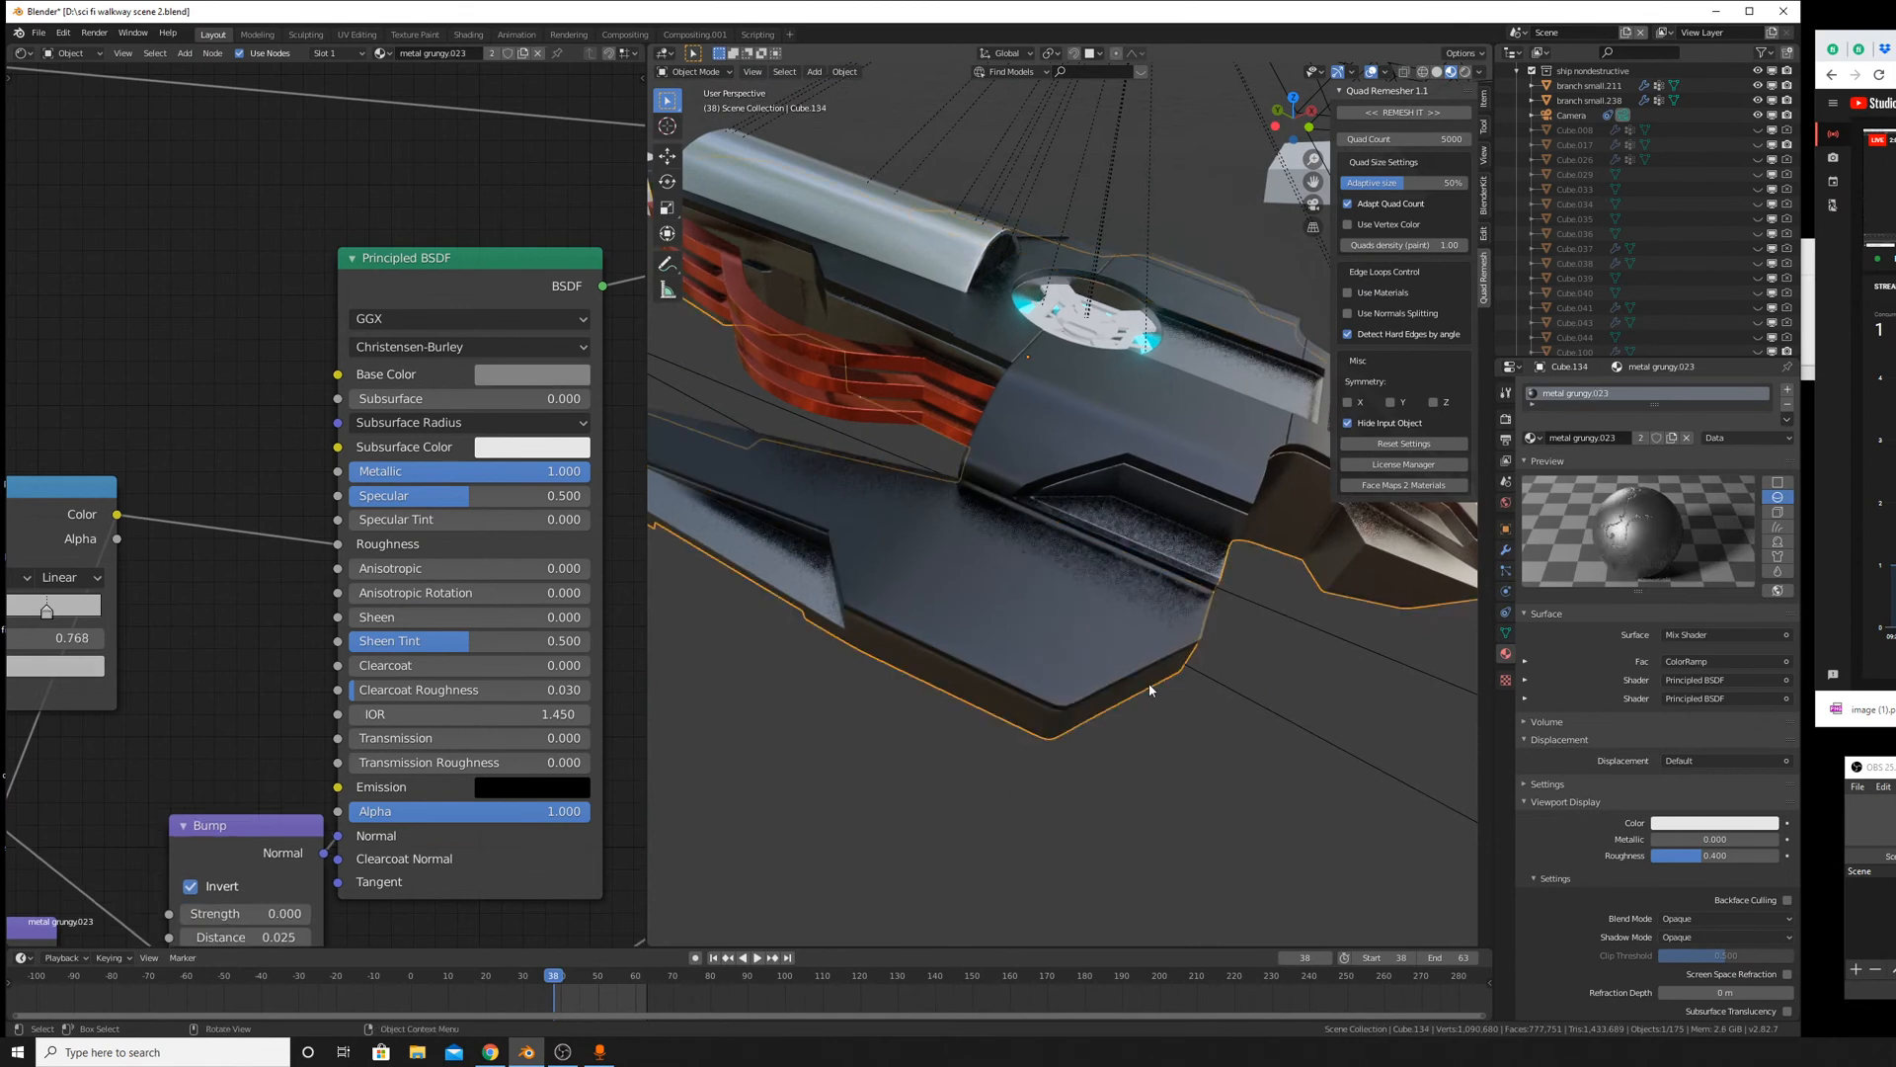
pyautogui.hotkey('ctrl', 'a')
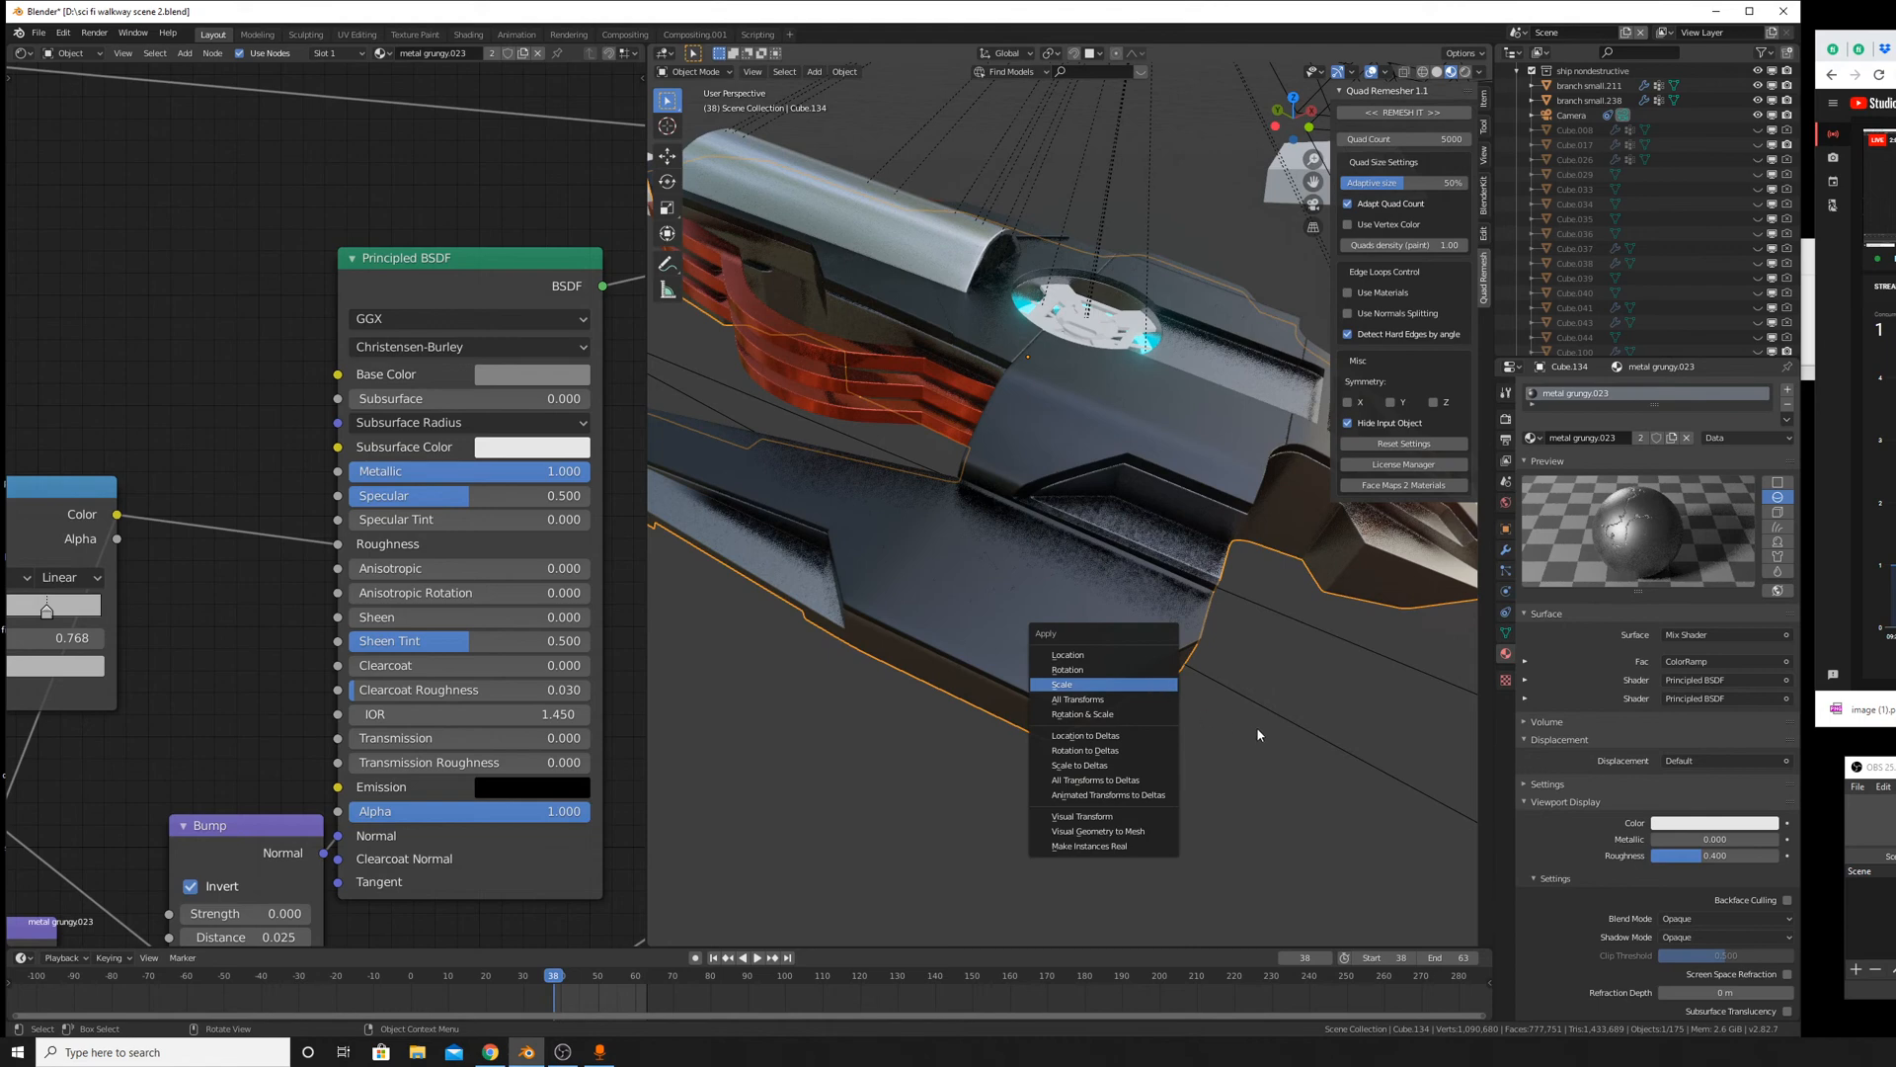
pyautogui.press('Return')
# Examine the scratches and grunge on the lower hull body up close and from several angles.
pyautogui.scroll(-3, 1261, 720)
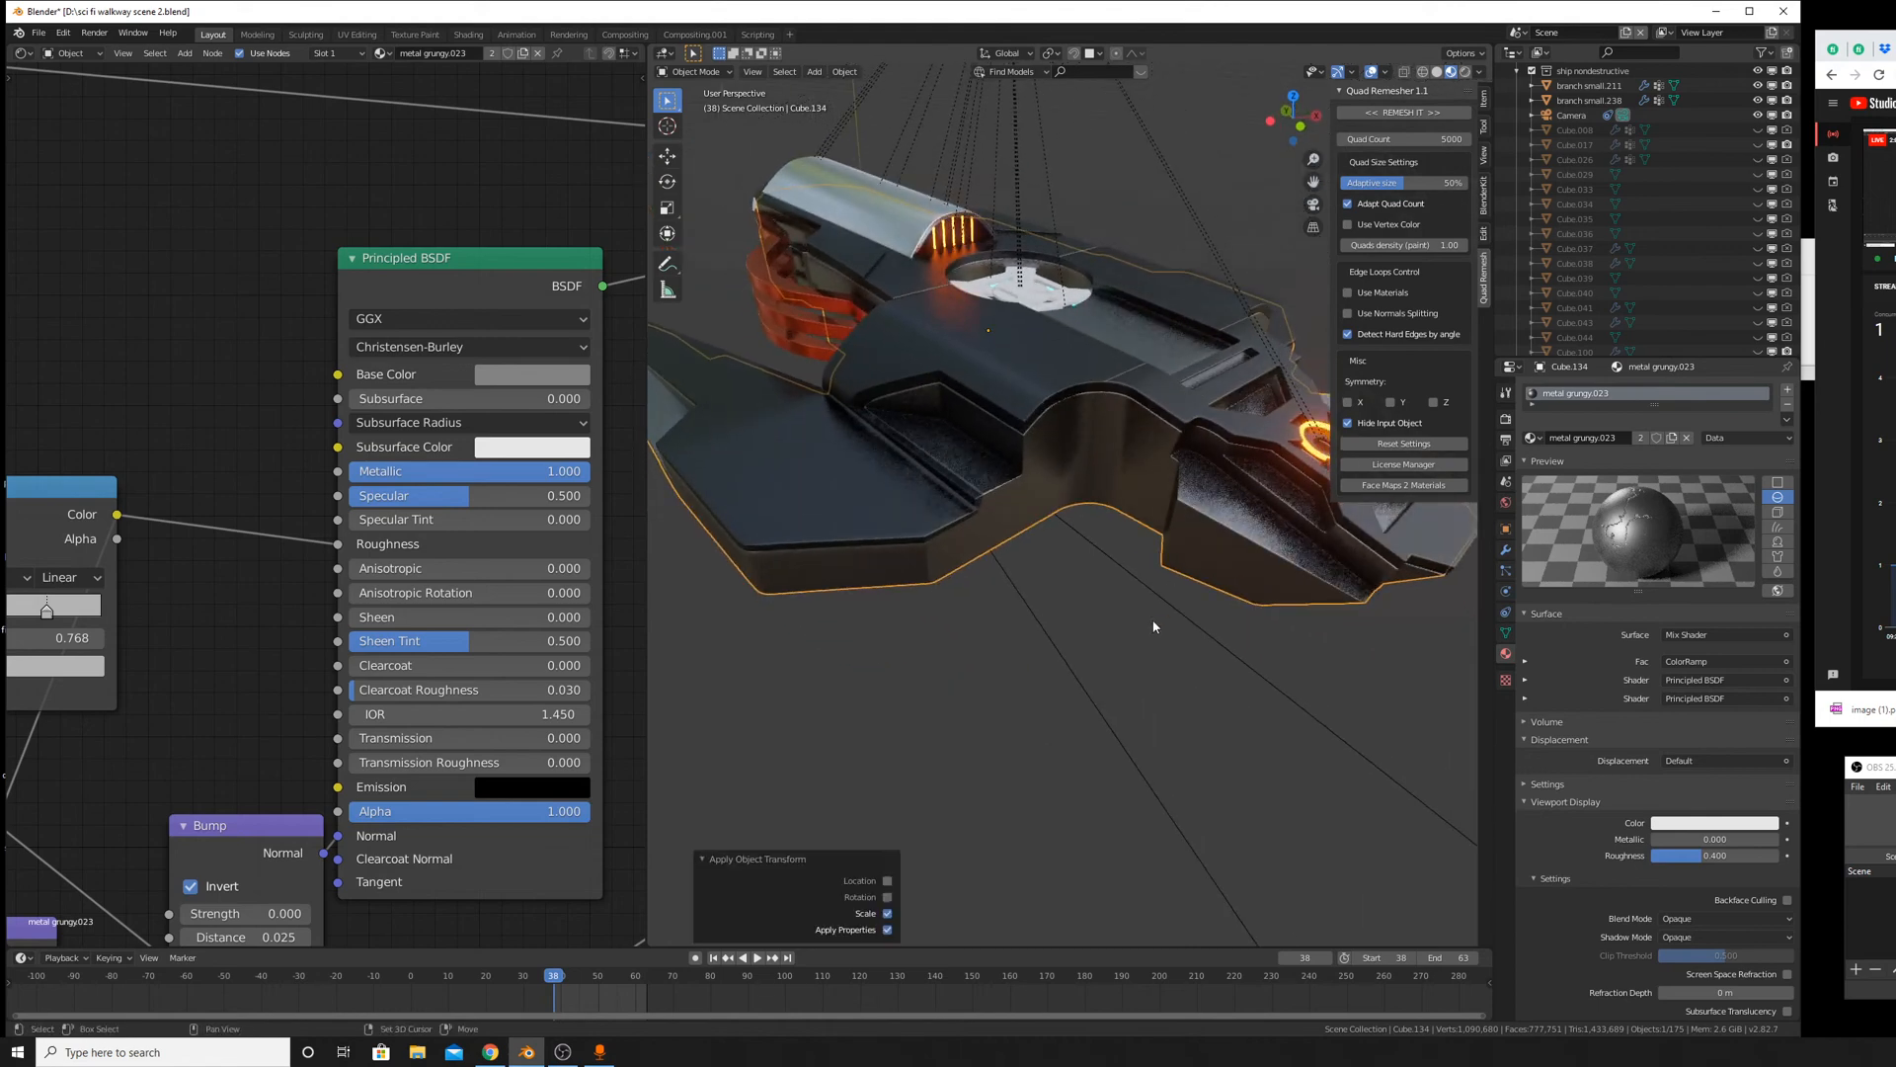
pyautogui.moveTo(1234, 702)
pyautogui.mouseDown(button='middle')
pyautogui.moveTo(1134, 728)
pyautogui.moveTo(1117, 681)
pyautogui.mouseUp(button='middle')
pyautogui.scroll(8, 1115, 743)
pyautogui.scroll(5, 1132, 699)
pyautogui.scroll(-4, 1133, 698)
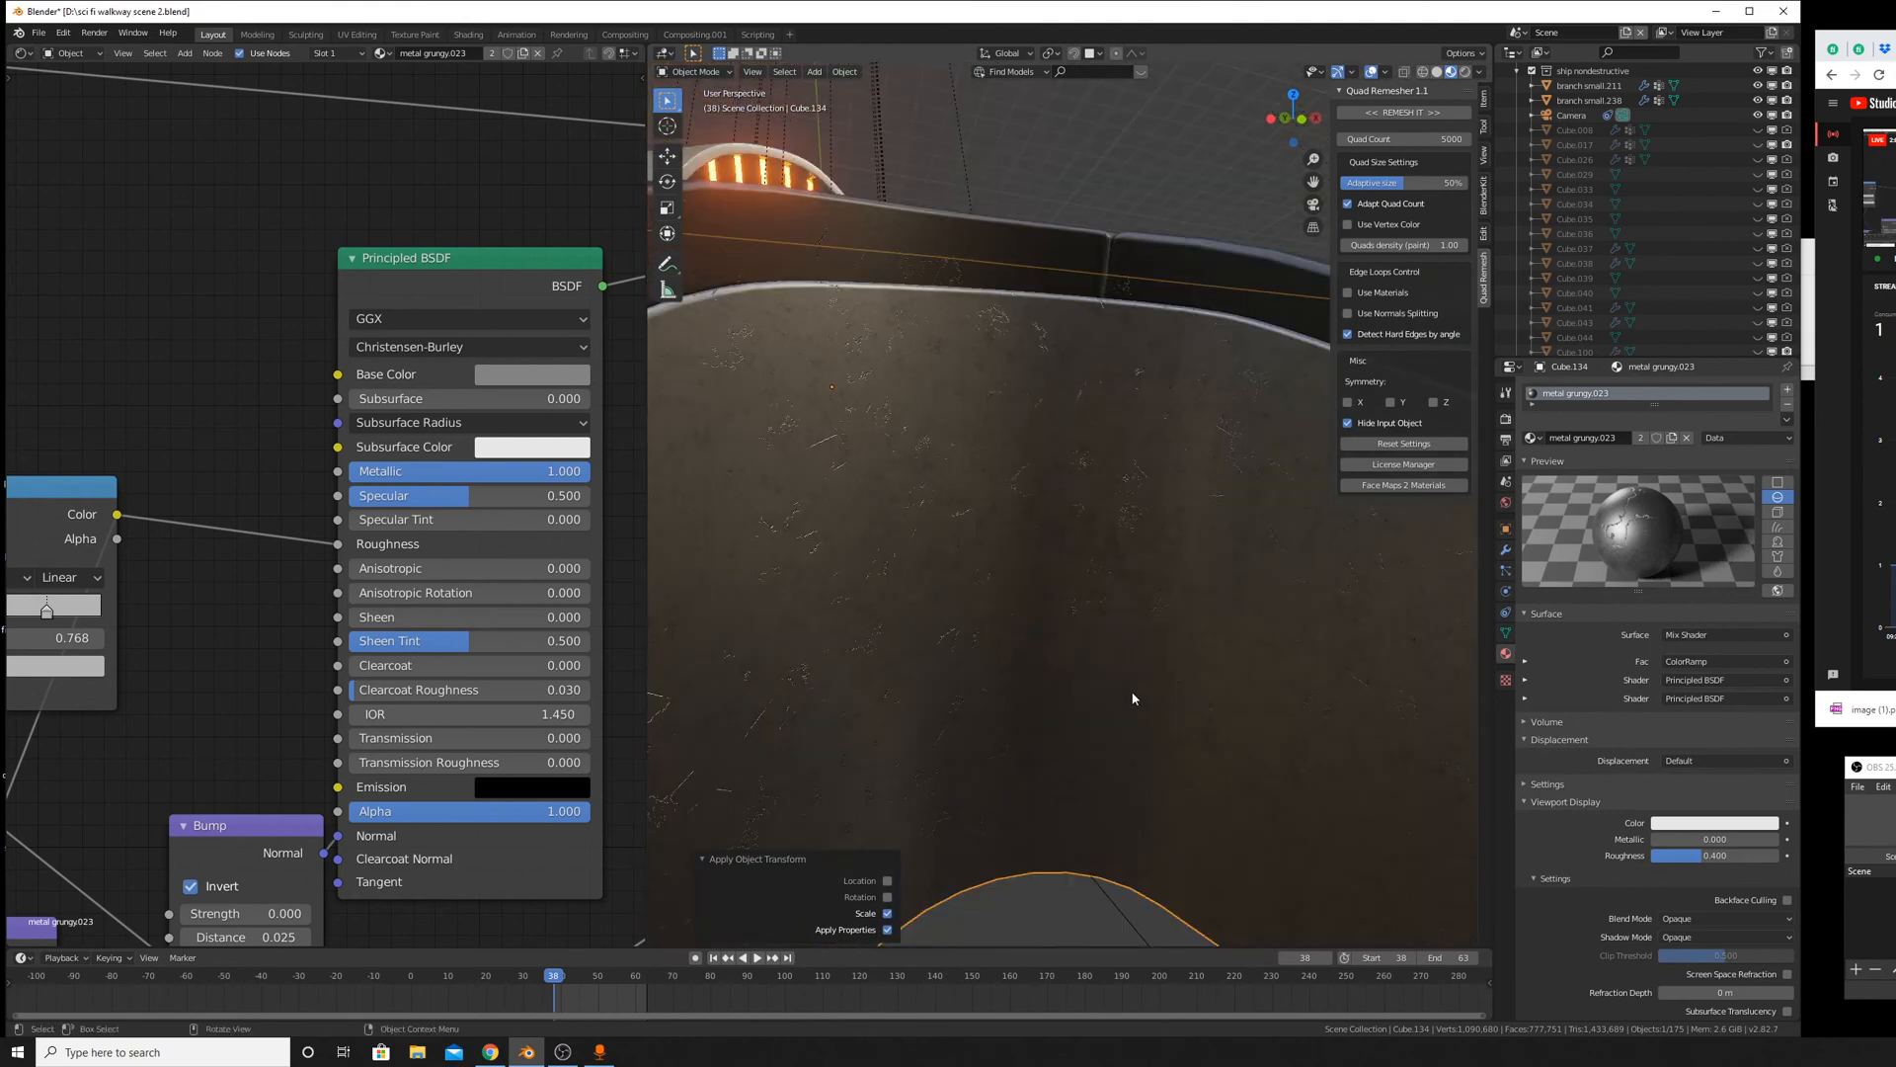
pyautogui.scroll(-3, 1132, 698)
pyautogui.scroll(3, 1132, 699)
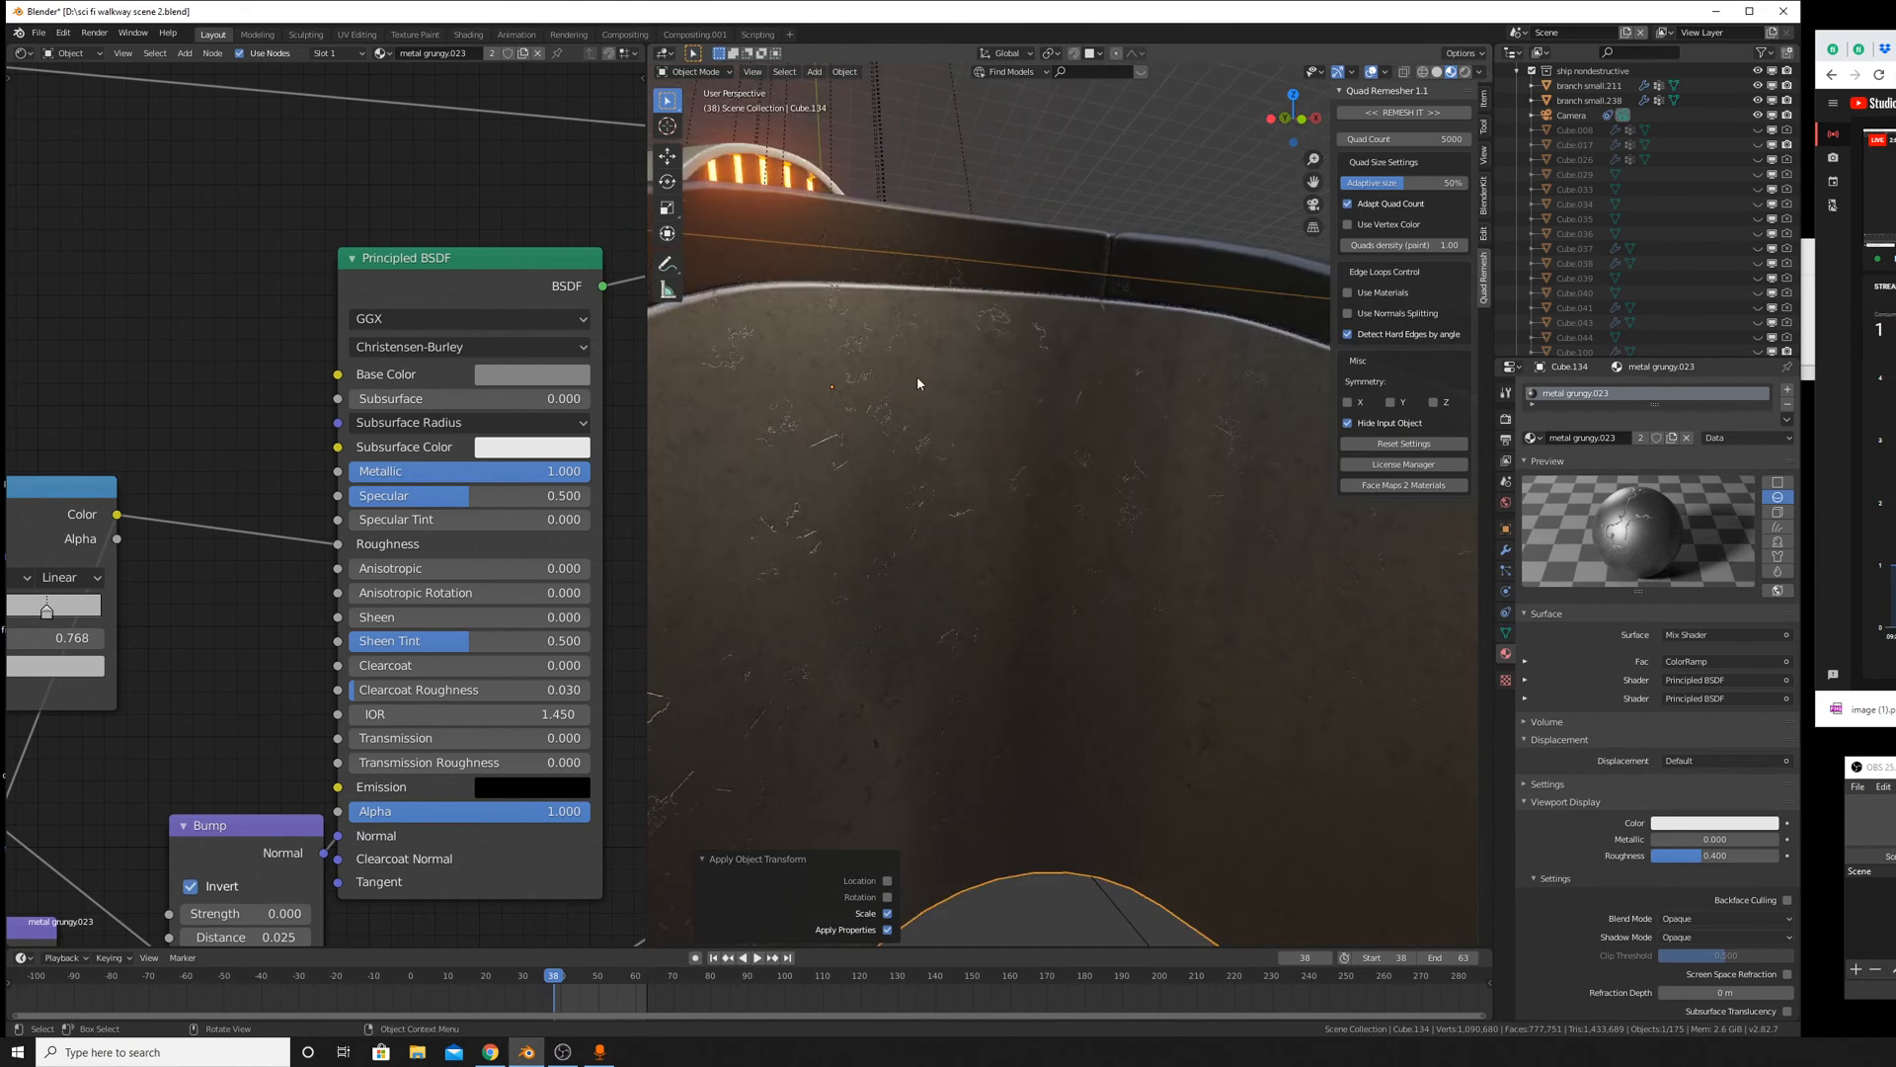
pyautogui.moveTo(1231, 516); pyautogui.dragTo(1121, 554, button='middle')
pyautogui.scroll(-4, 1197, 731)
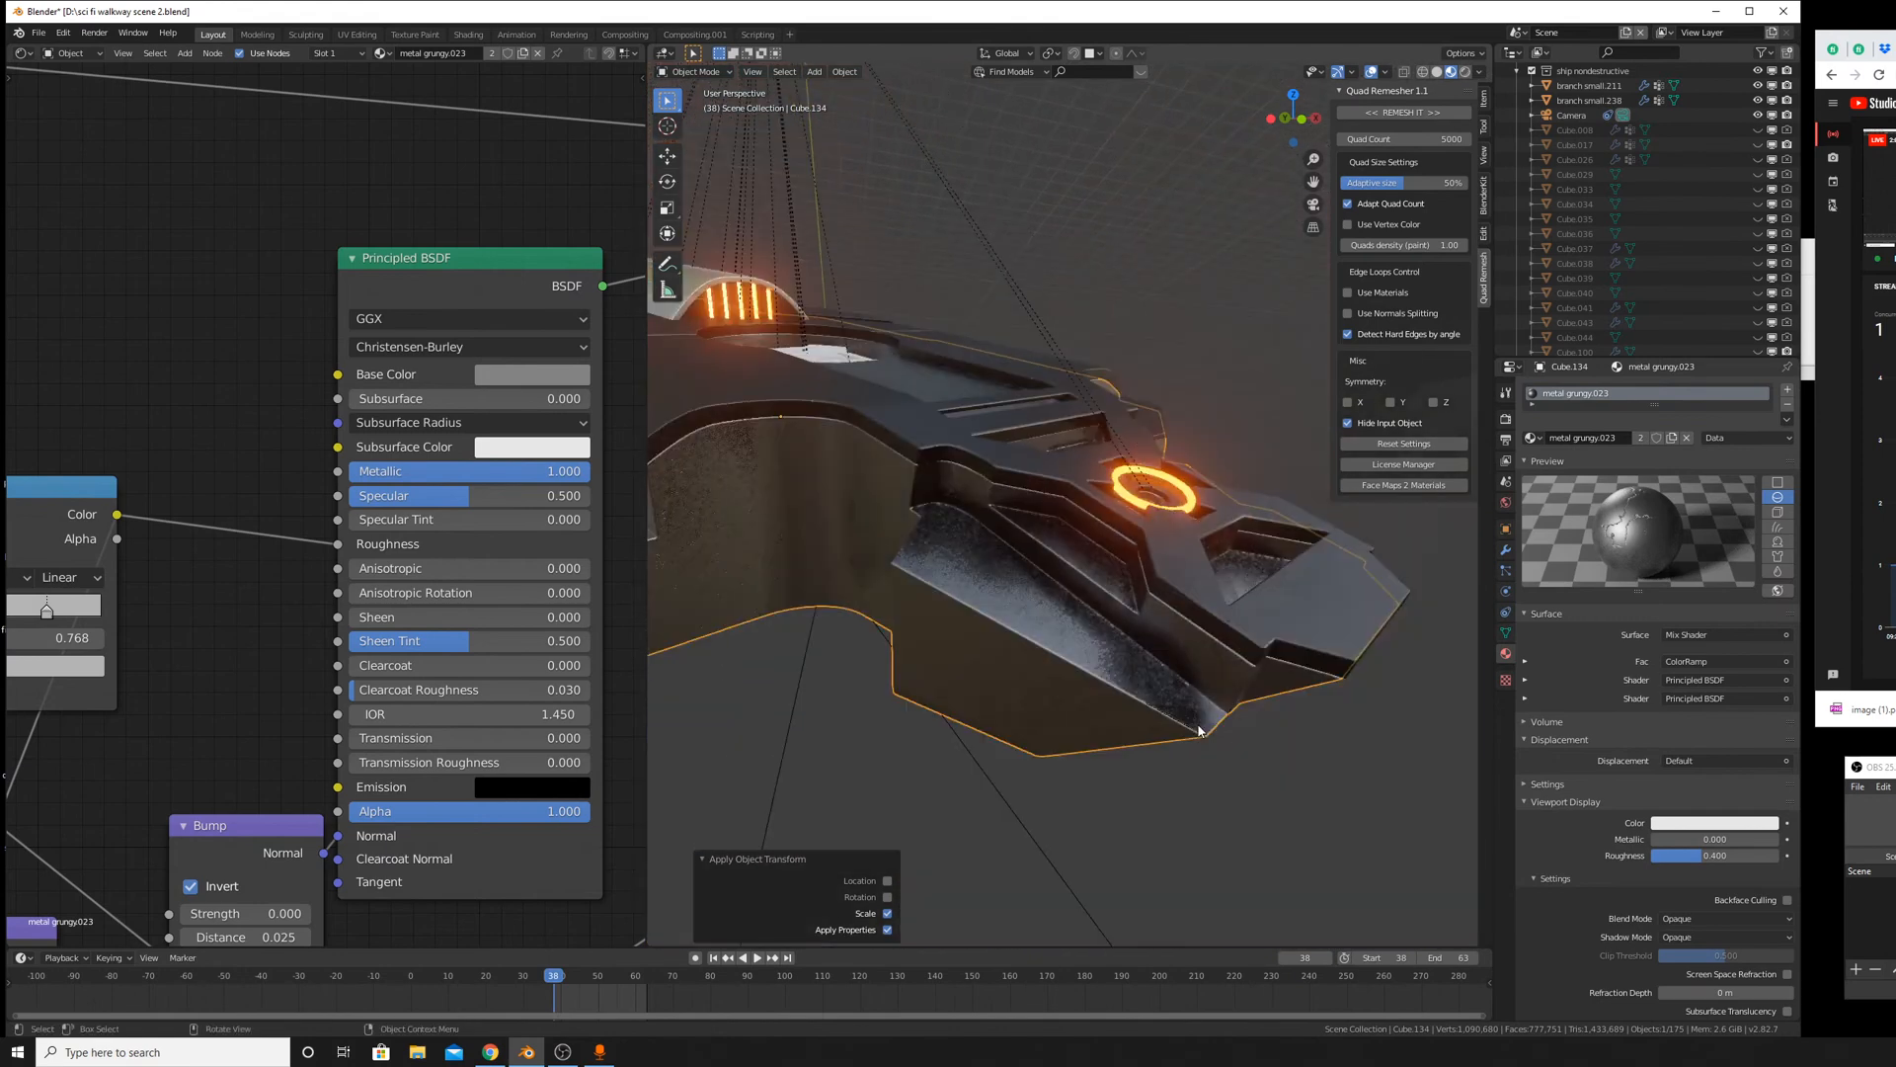
pyautogui.moveTo(1197, 731)
pyautogui.mouseDown(button='middle')
pyautogui.moveTo(1087, 696)
pyautogui.moveTo(1290, 625)
pyautogui.moveTo(1278, 561)
pyautogui.moveTo(1191, 598)
pyautogui.moveTo(1209, 642)
pyautogui.mouseUp(button='middle')
pyautogui.scroll(3, 1289, 625)
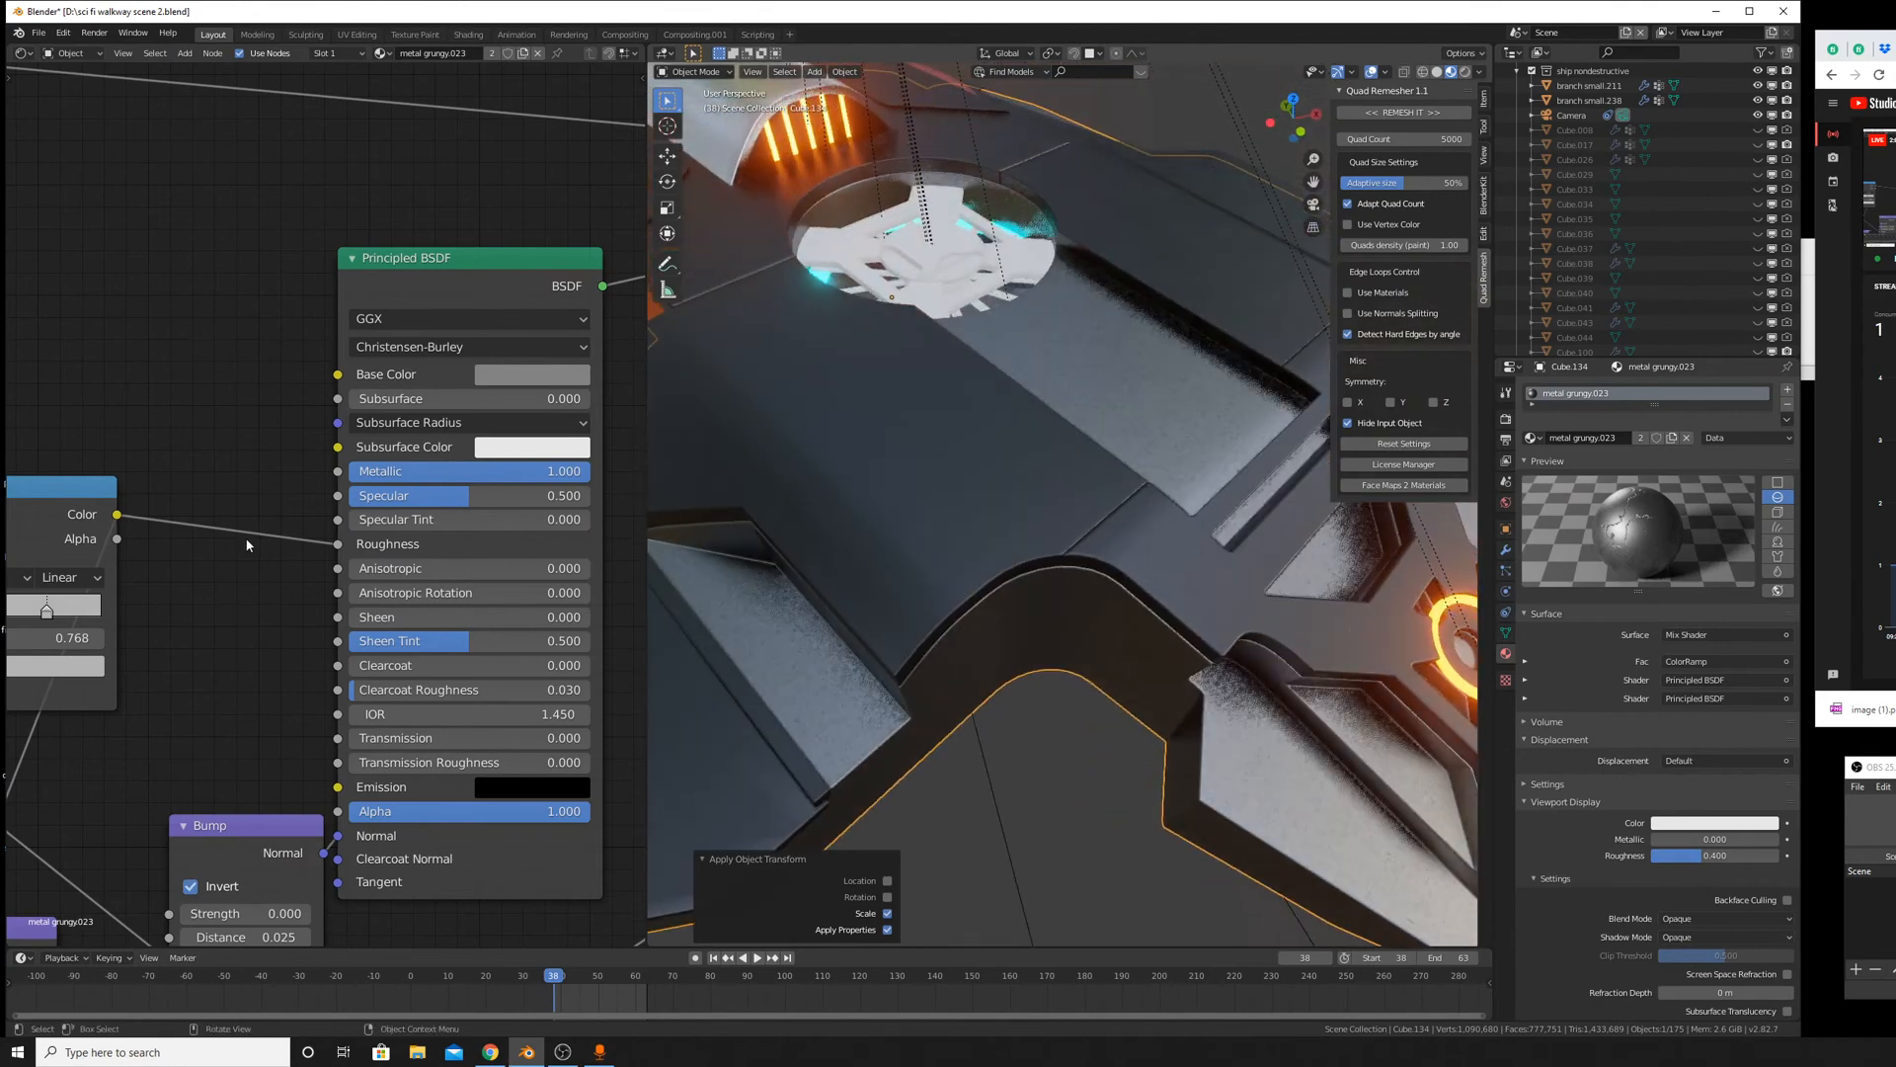
# Compare the lower hull body's roughness and bump nodes with the front frame's material, and inspect the hull side and wing.
pyautogui.moveTo(250, 542); pyautogui.dragTo(414, 352, button='middle')
pyautogui.scroll(-2, 1165, 673)
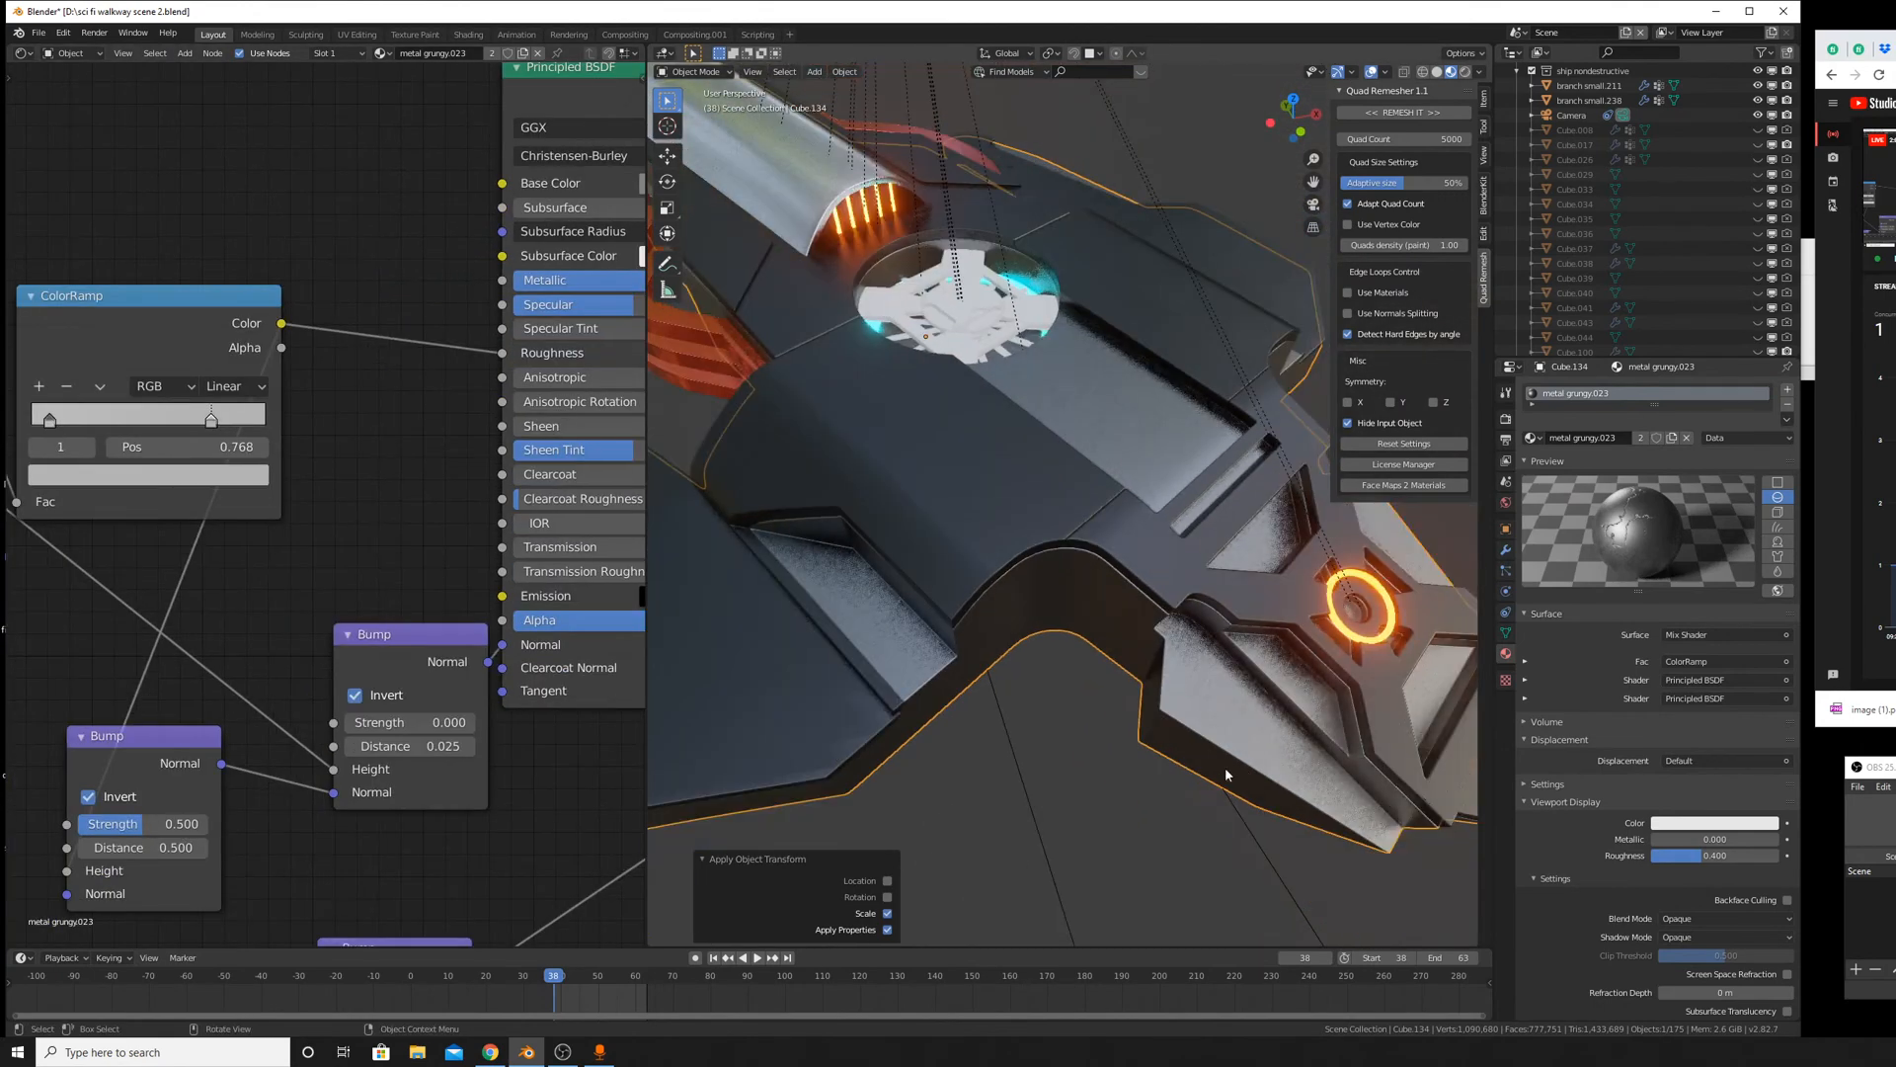
pyautogui.moveTo(1225, 766); pyautogui.dragTo(1104, 757, button='middle')
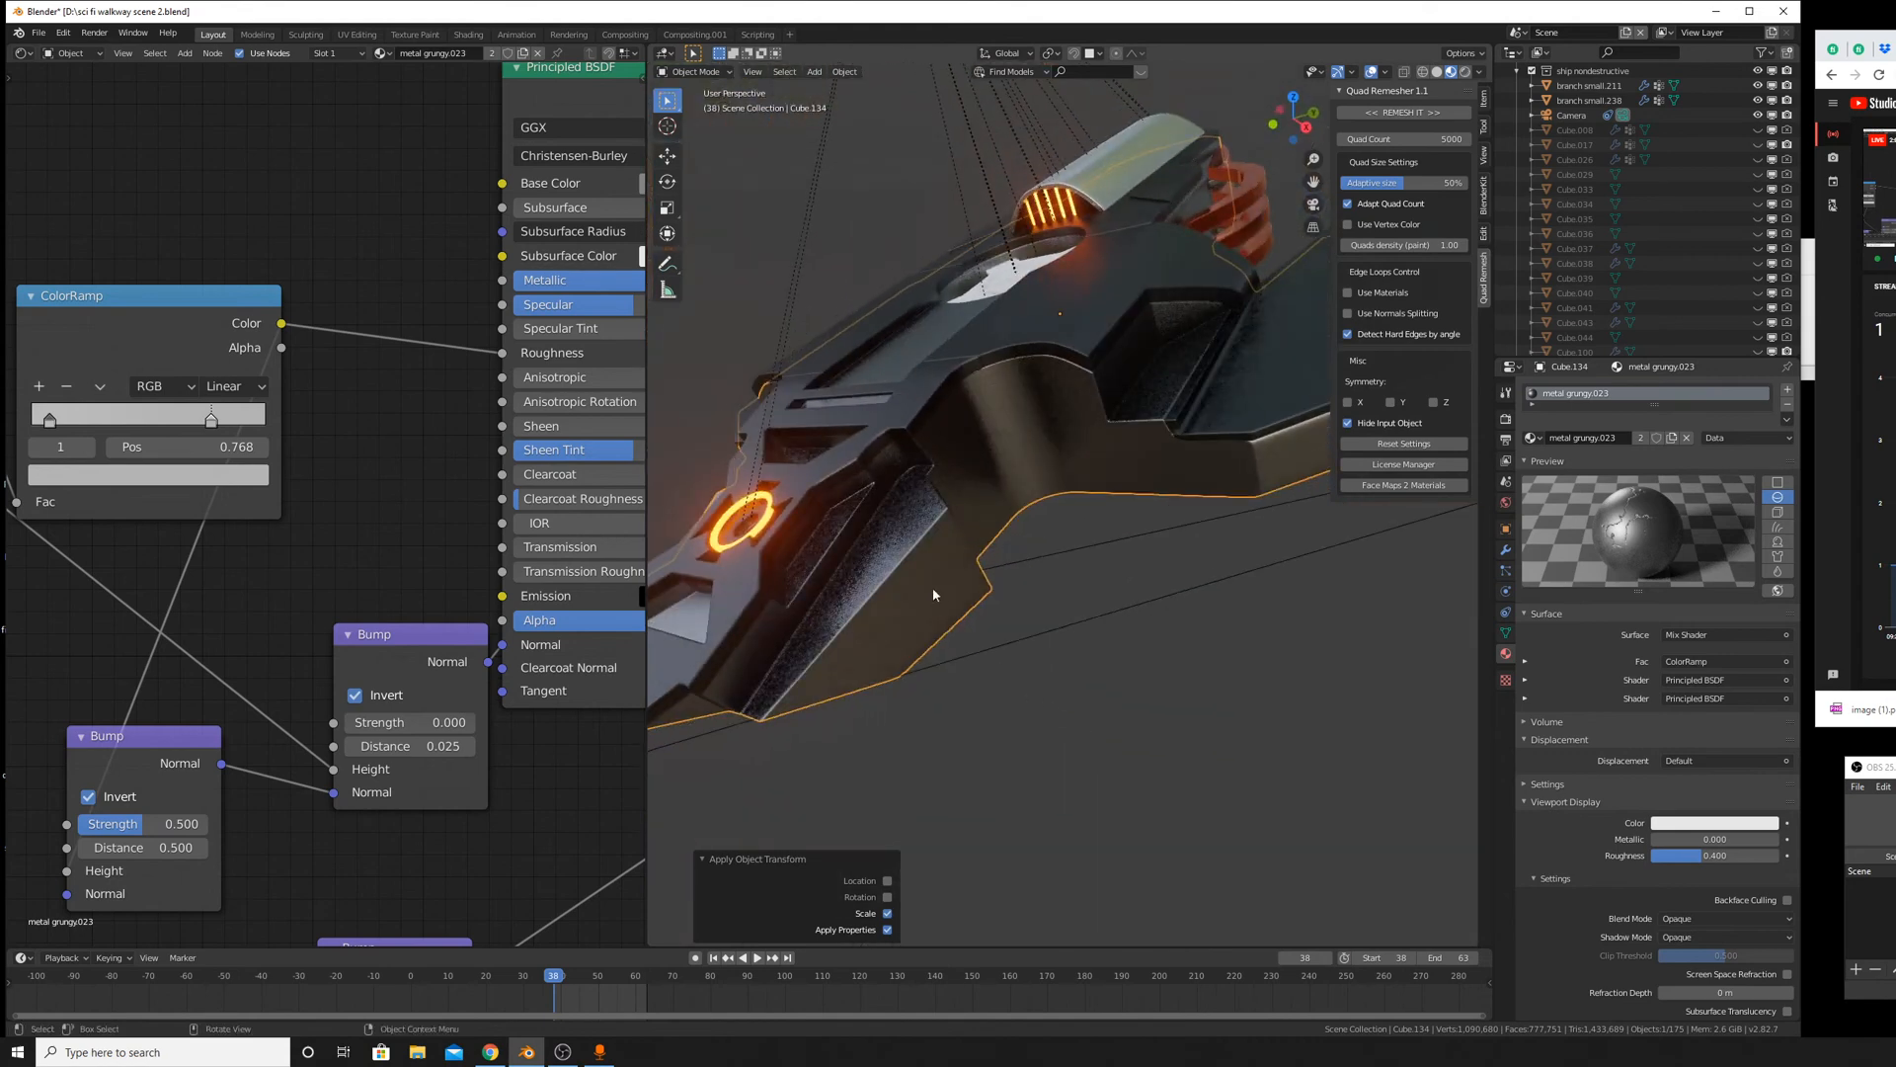
pyautogui.click(940, 375)
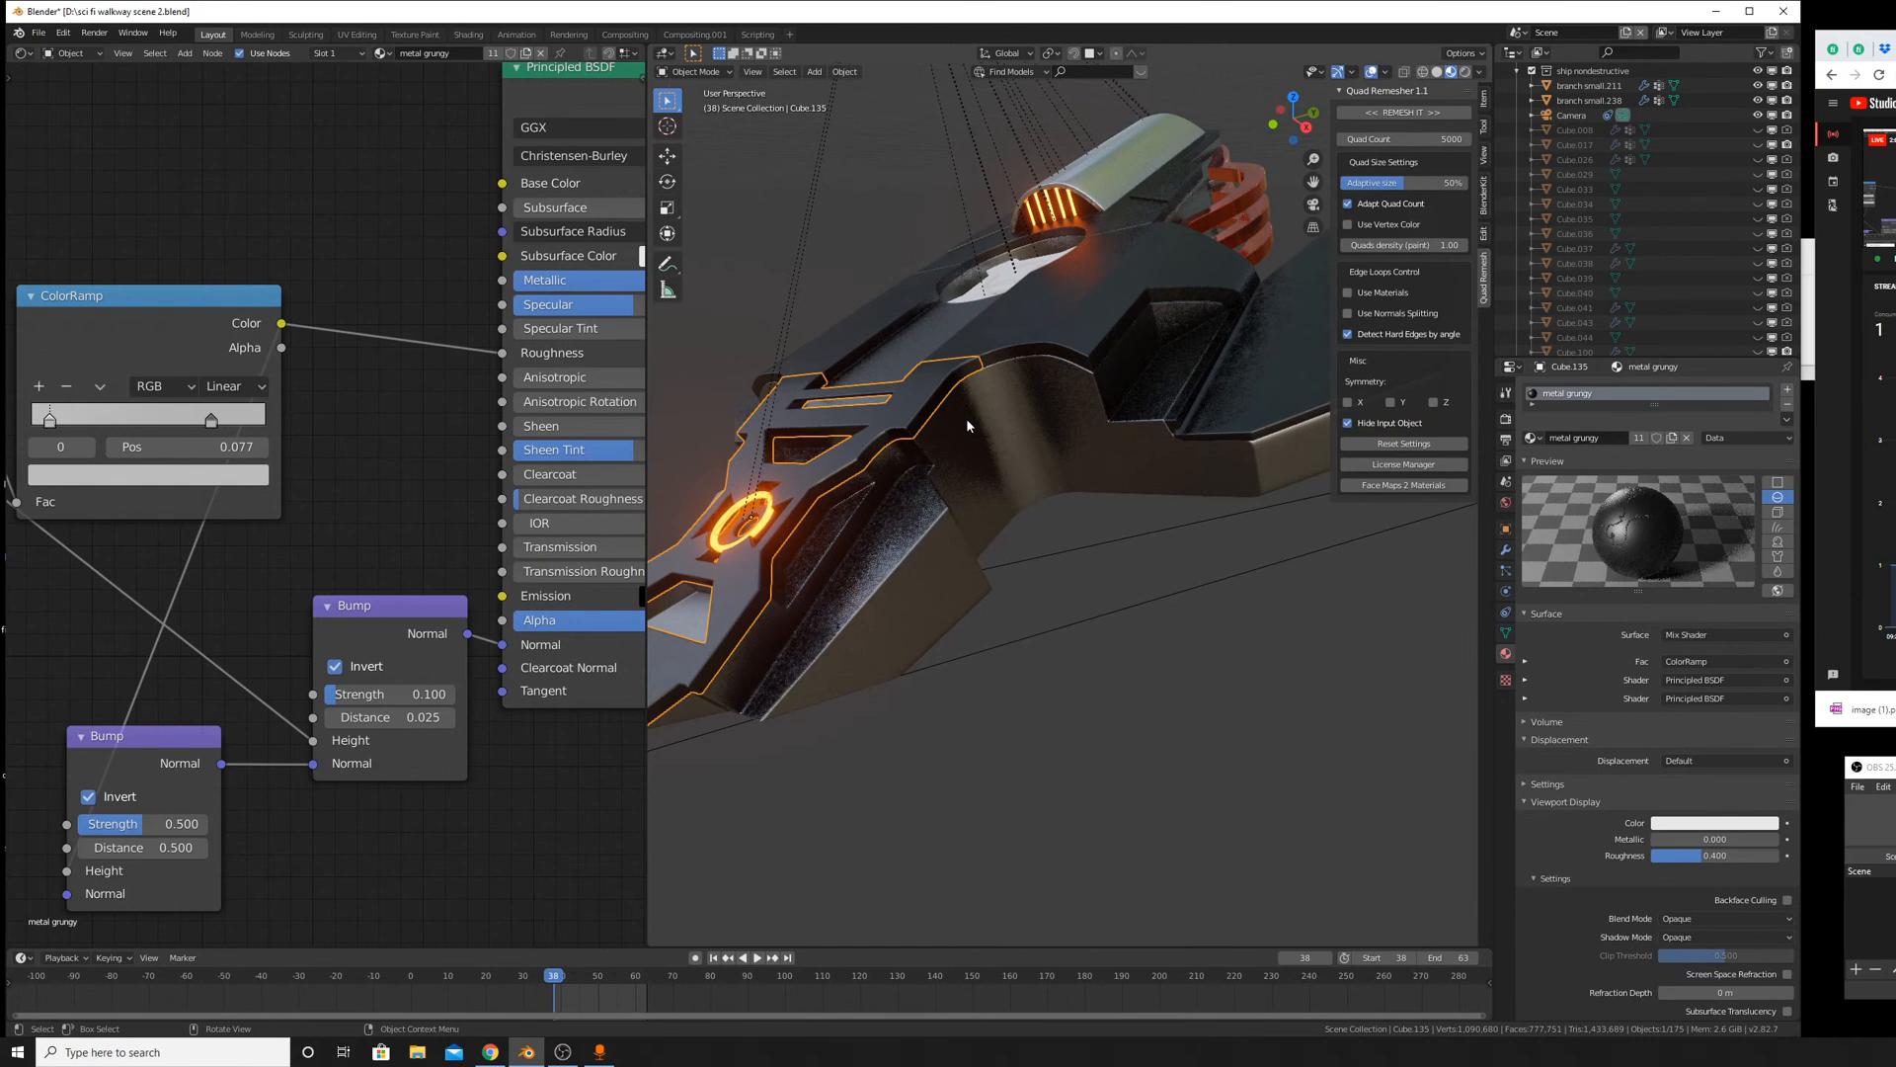
pyautogui.click(966, 418)
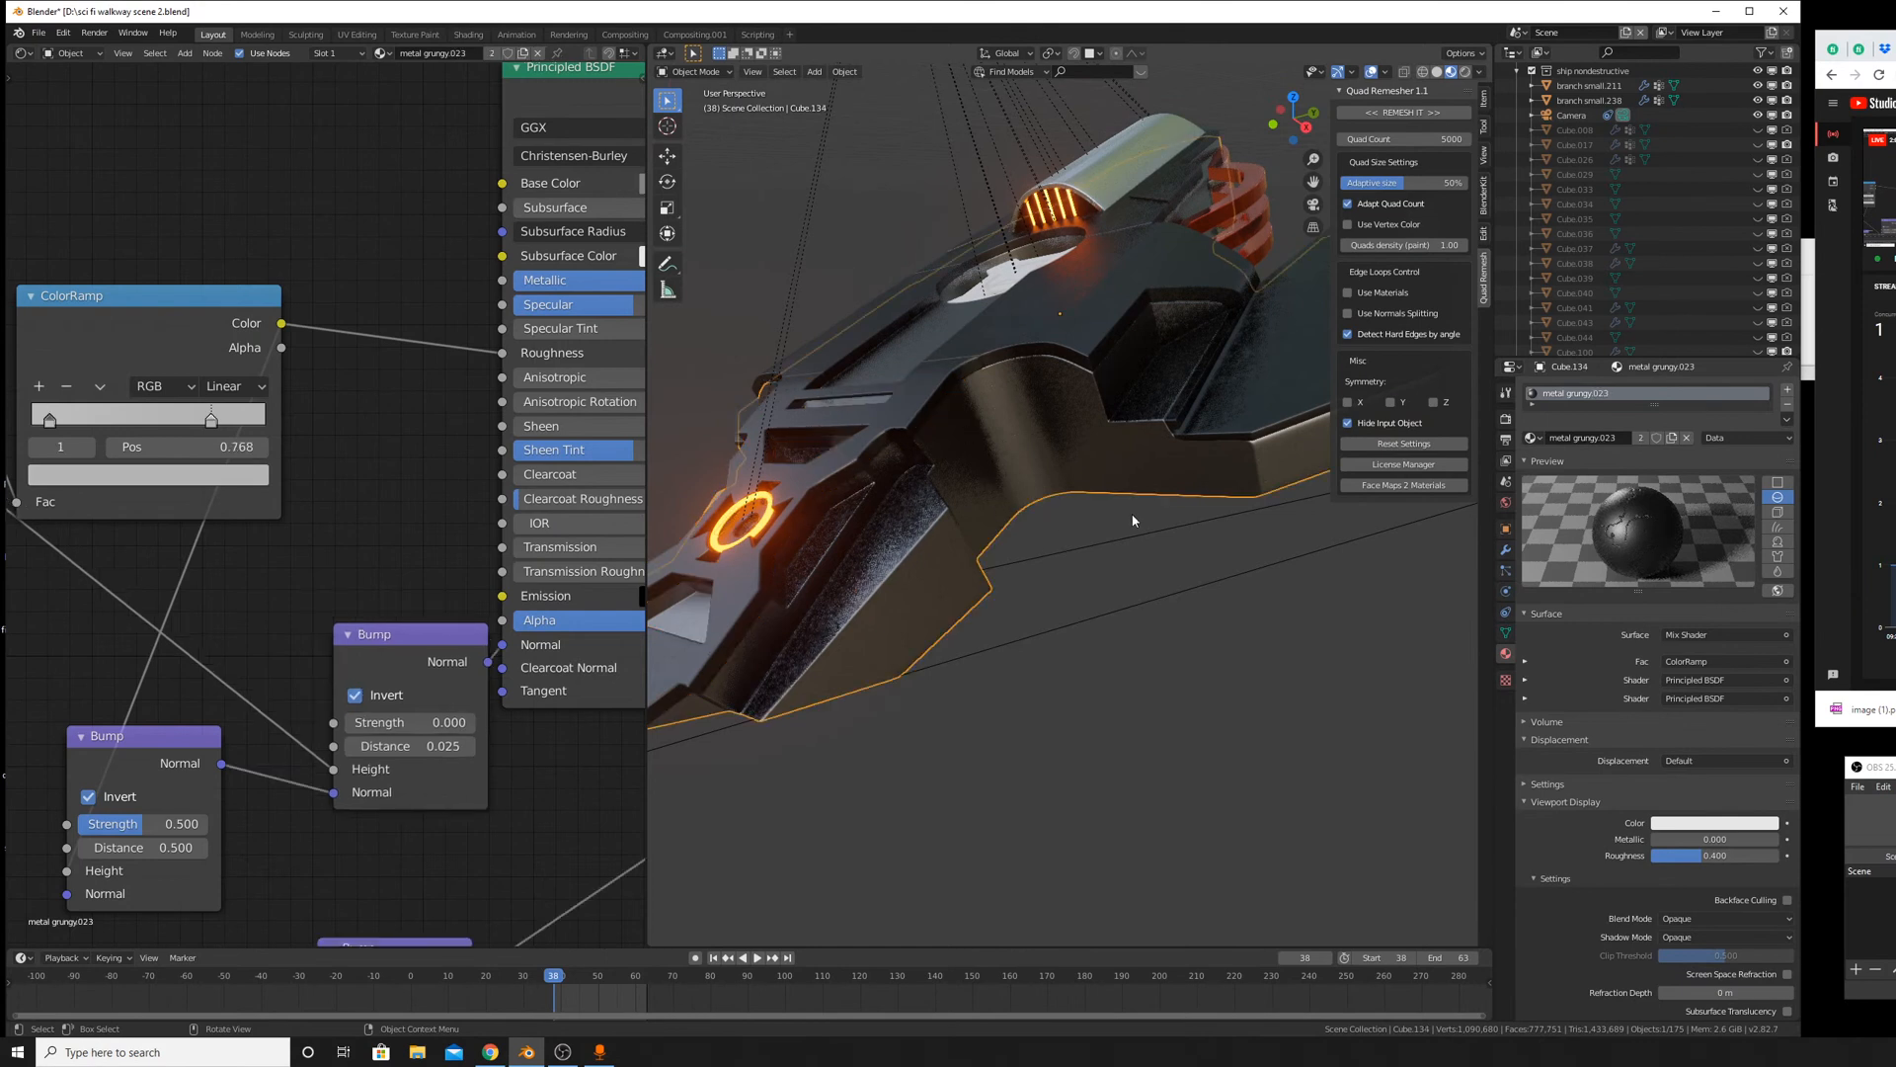
pyautogui.moveTo(1169, 505); pyautogui.dragTo(1102, 523, button='middle')
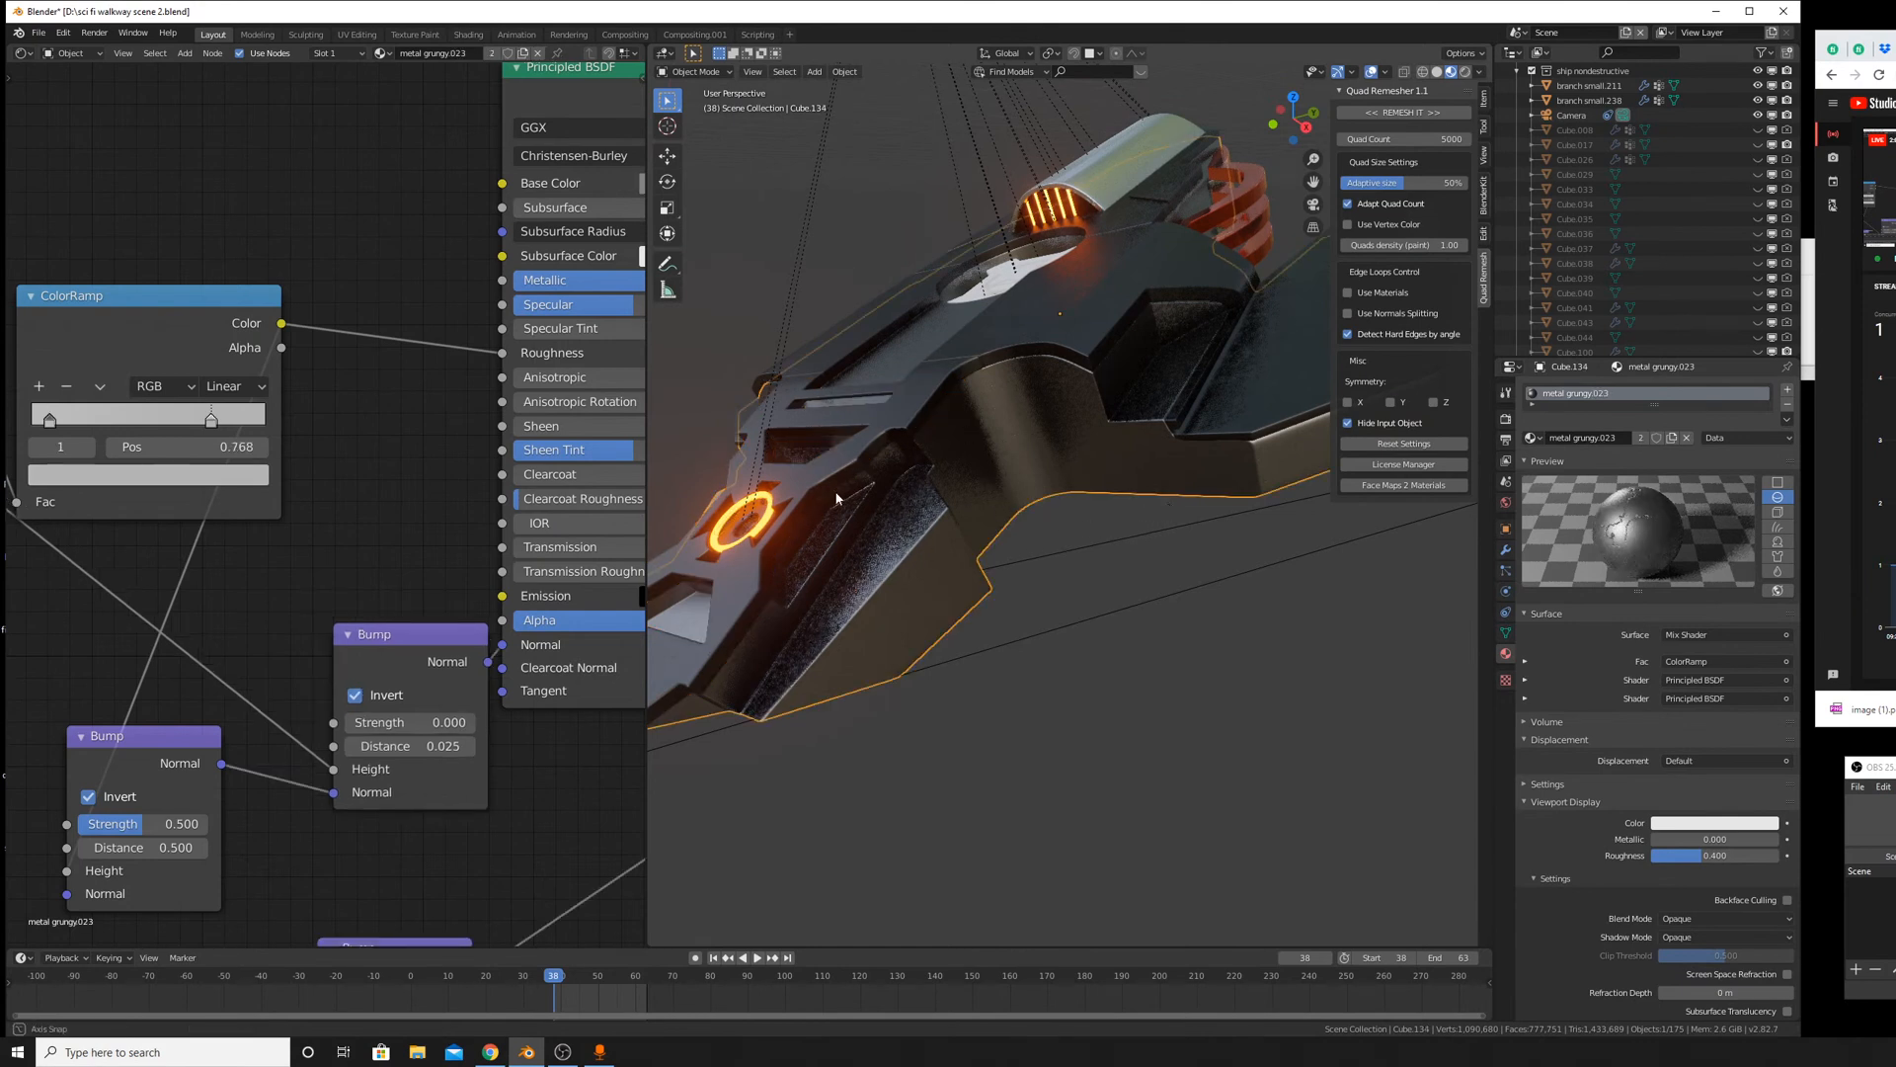
pyautogui.moveTo(875, 506); pyautogui.dragTo(1318, 431, button='middle')
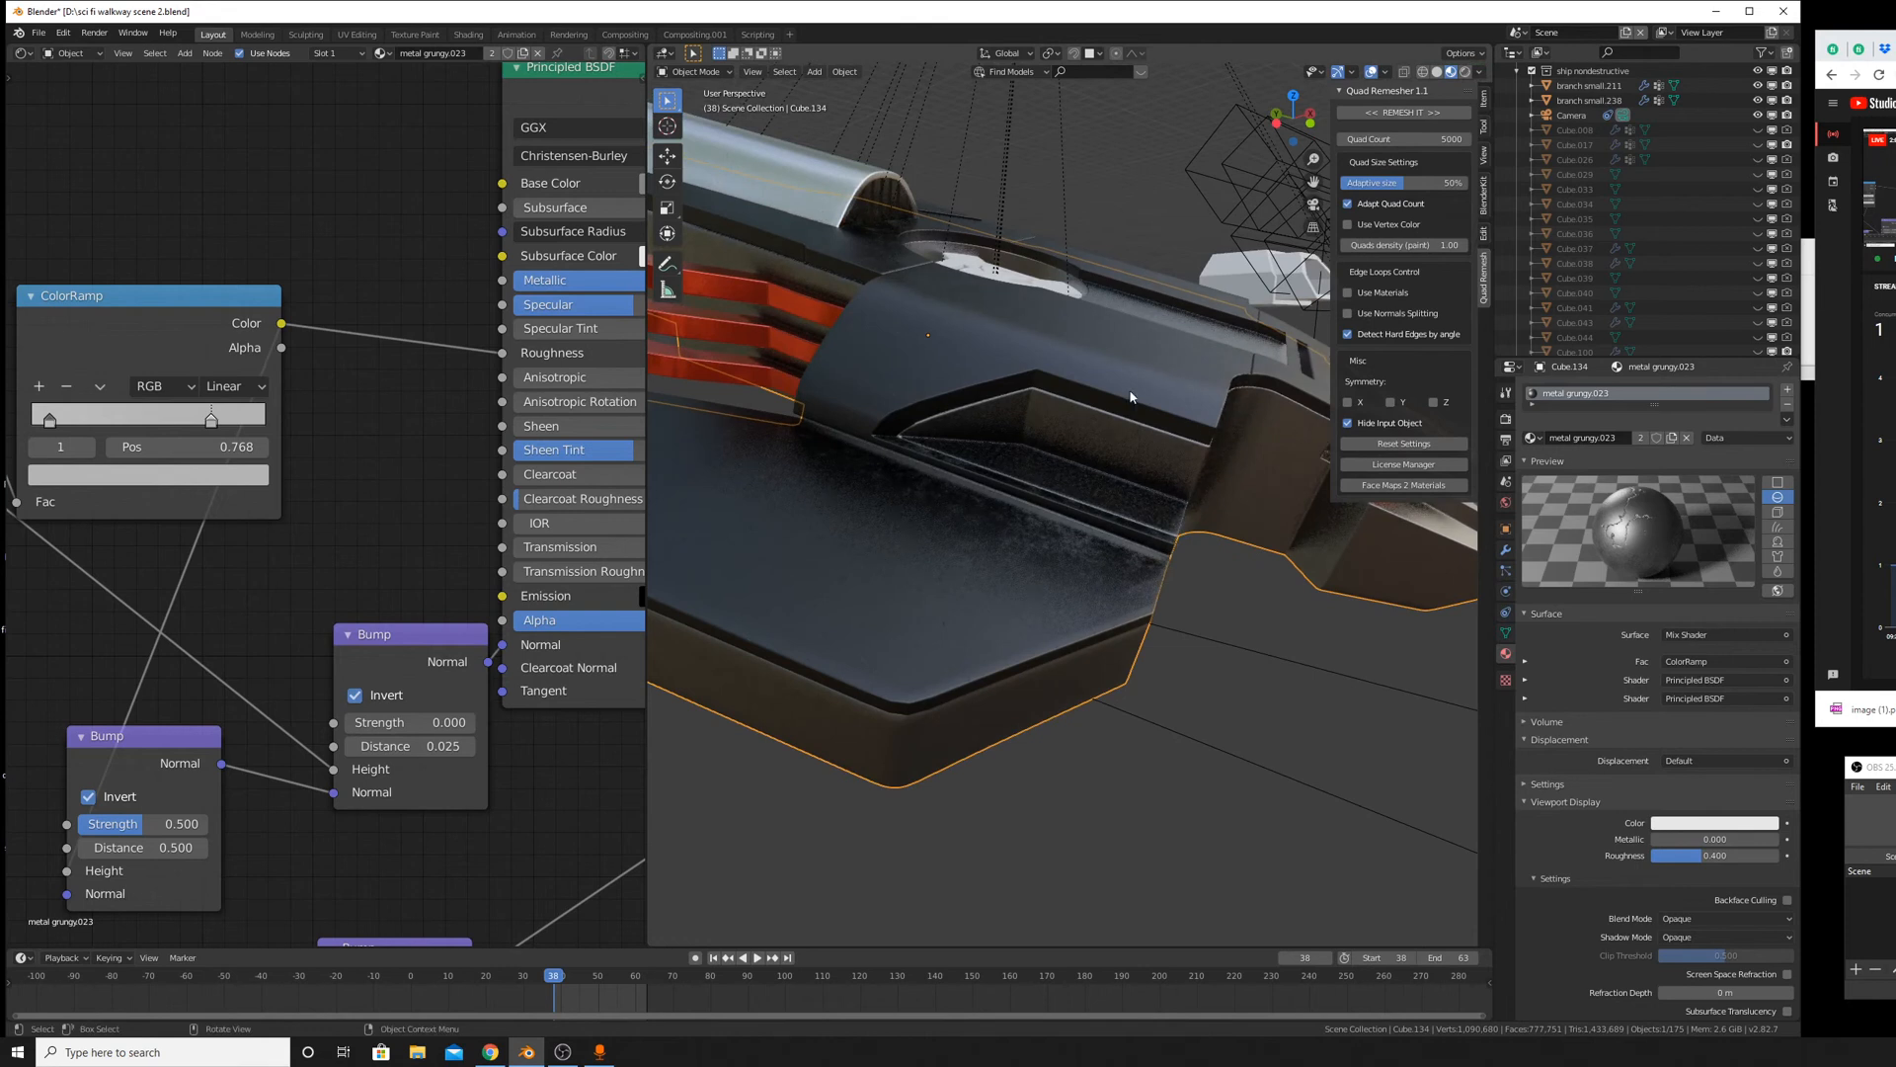
pyautogui.scroll(-1, 1619, 506)
pyautogui.scroll(1, 1608, 496)
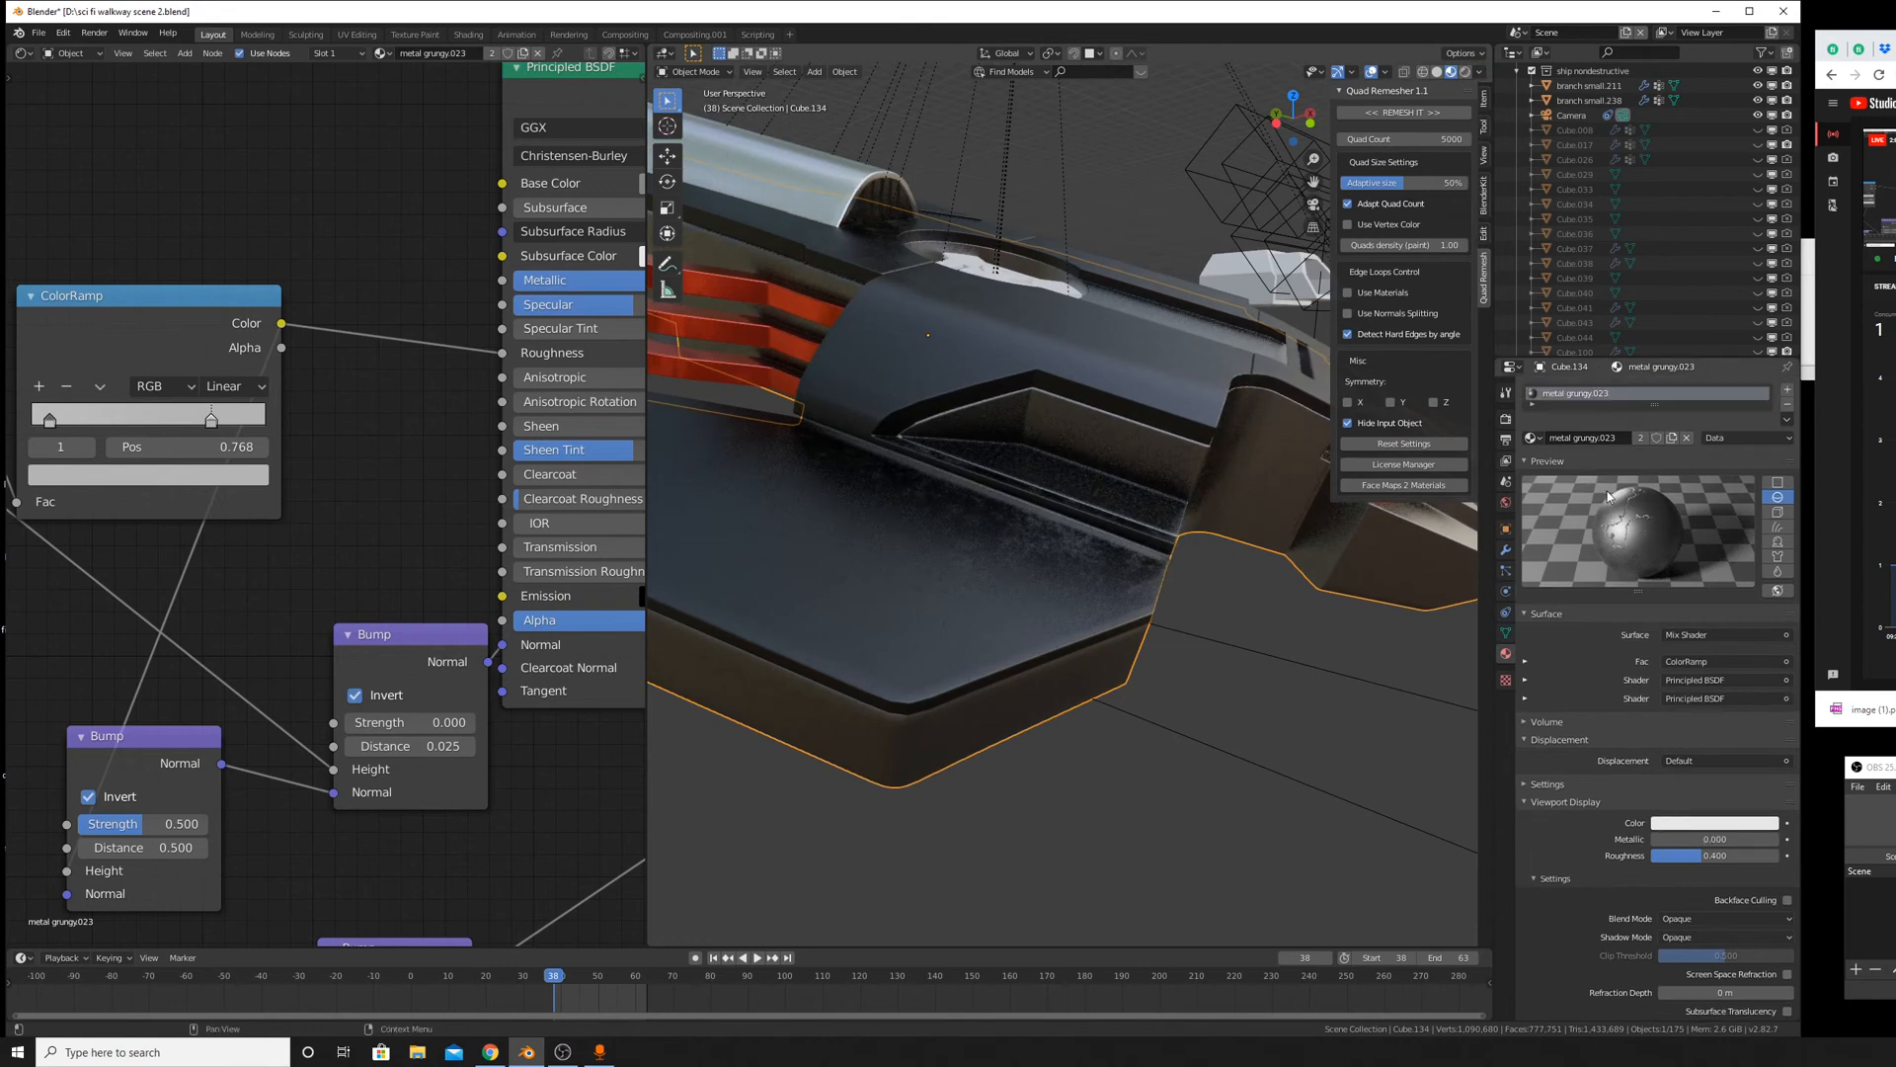
# Compare the top cover's material with the lower hull body's, and try a reddish-brown base color on the lower hull body.
pyautogui.click(835, 177)
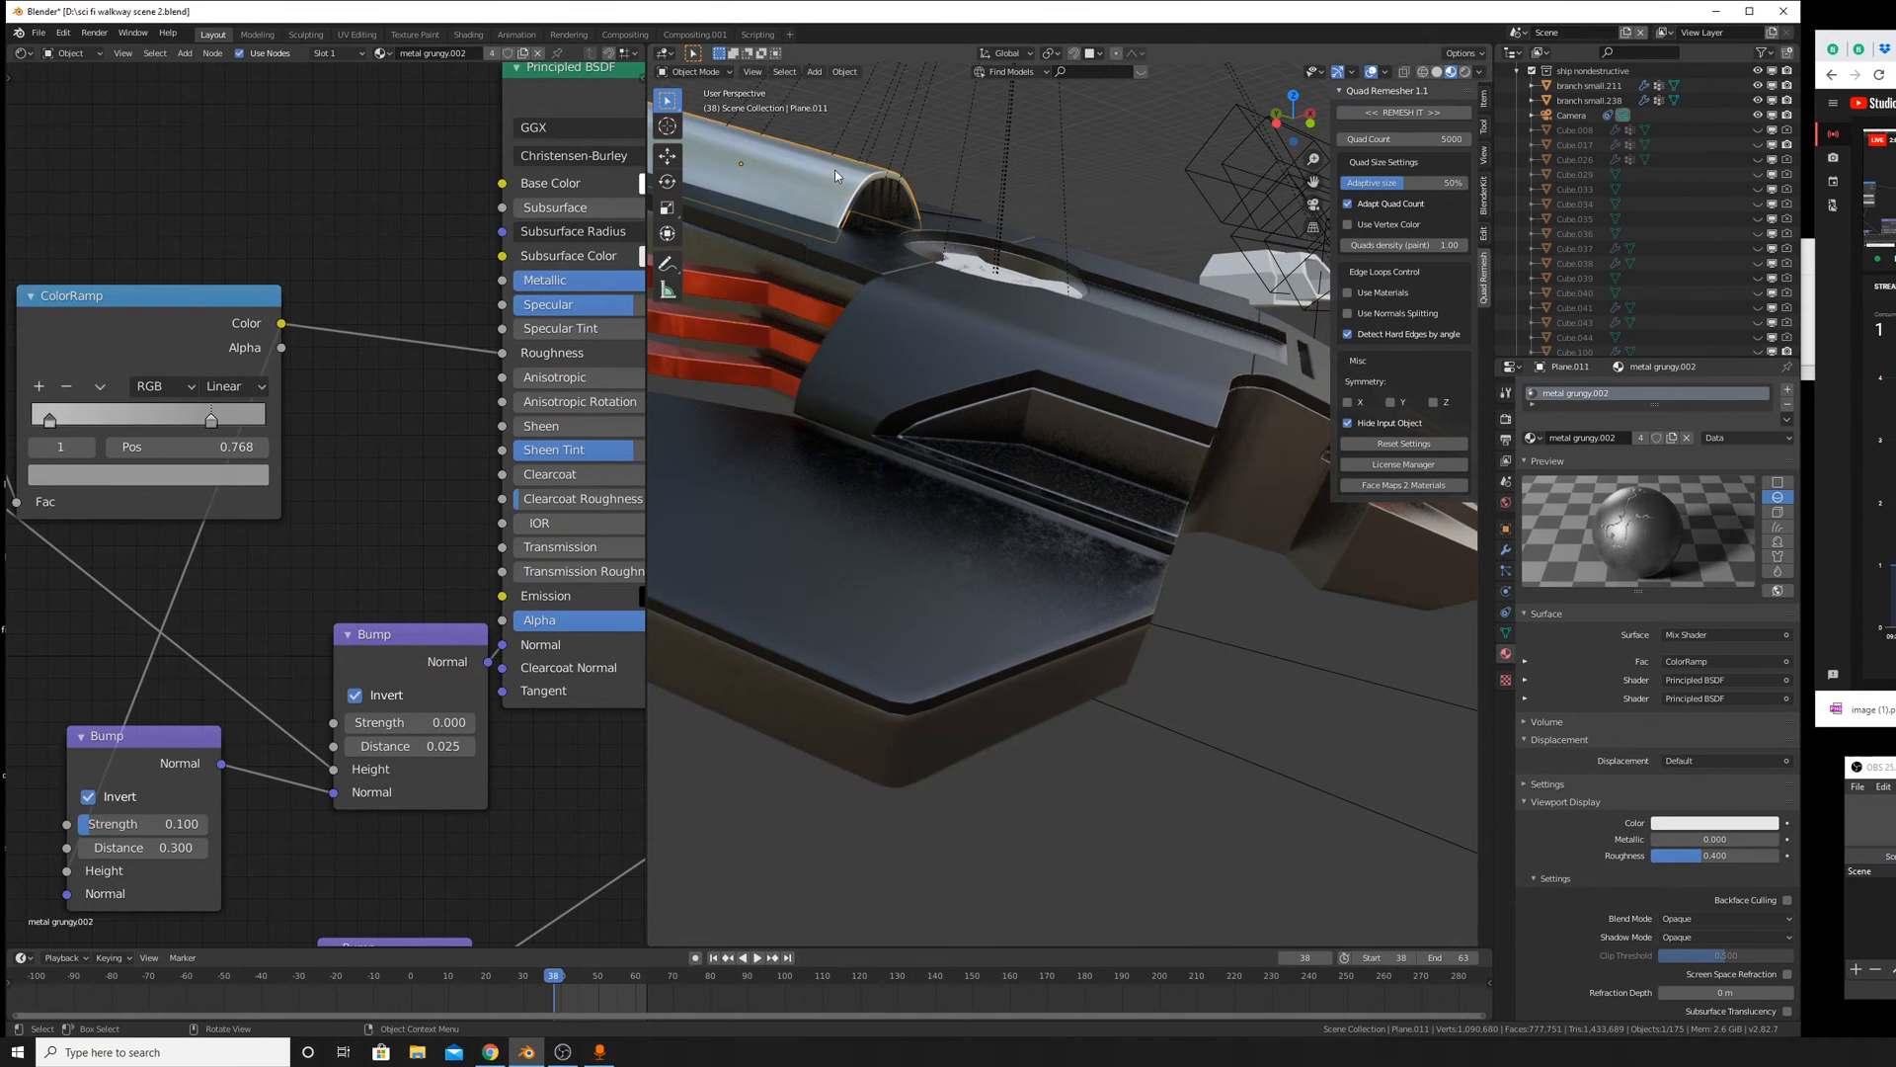
pyautogui.click(1228, 470)
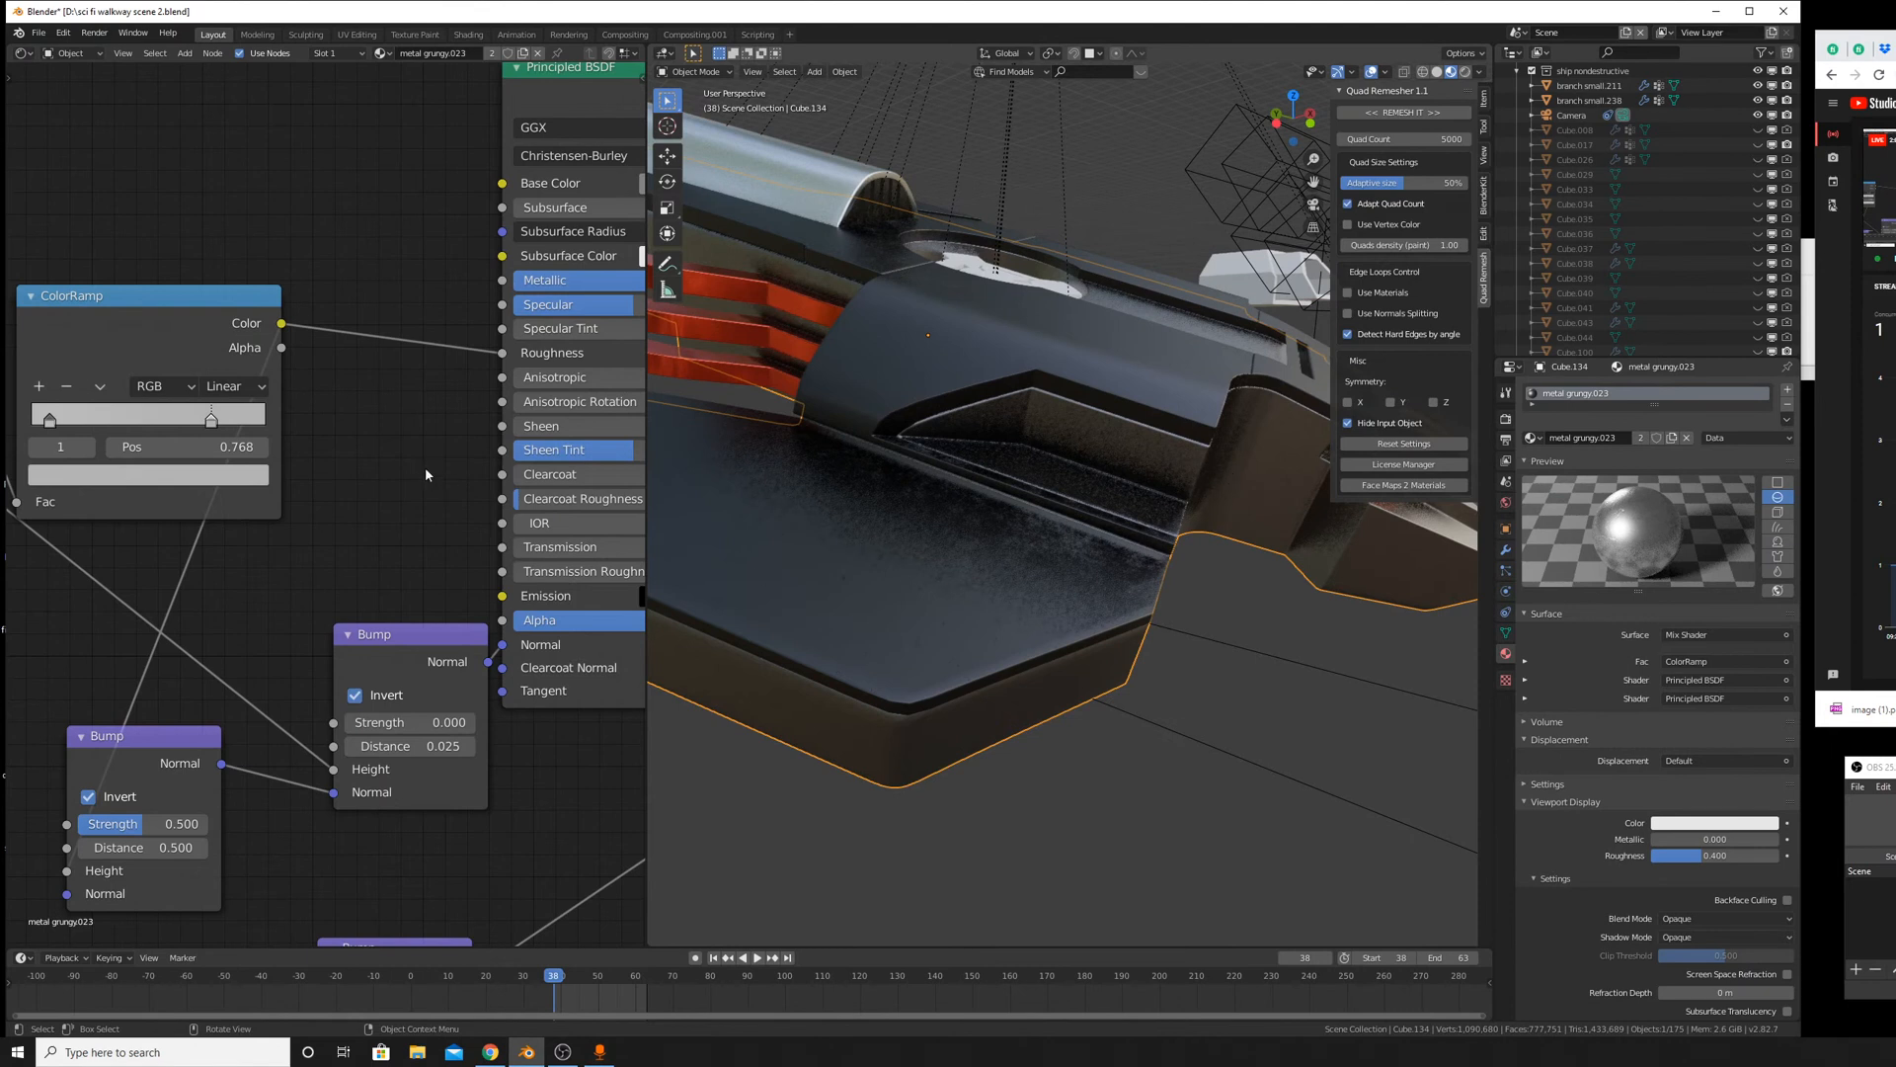
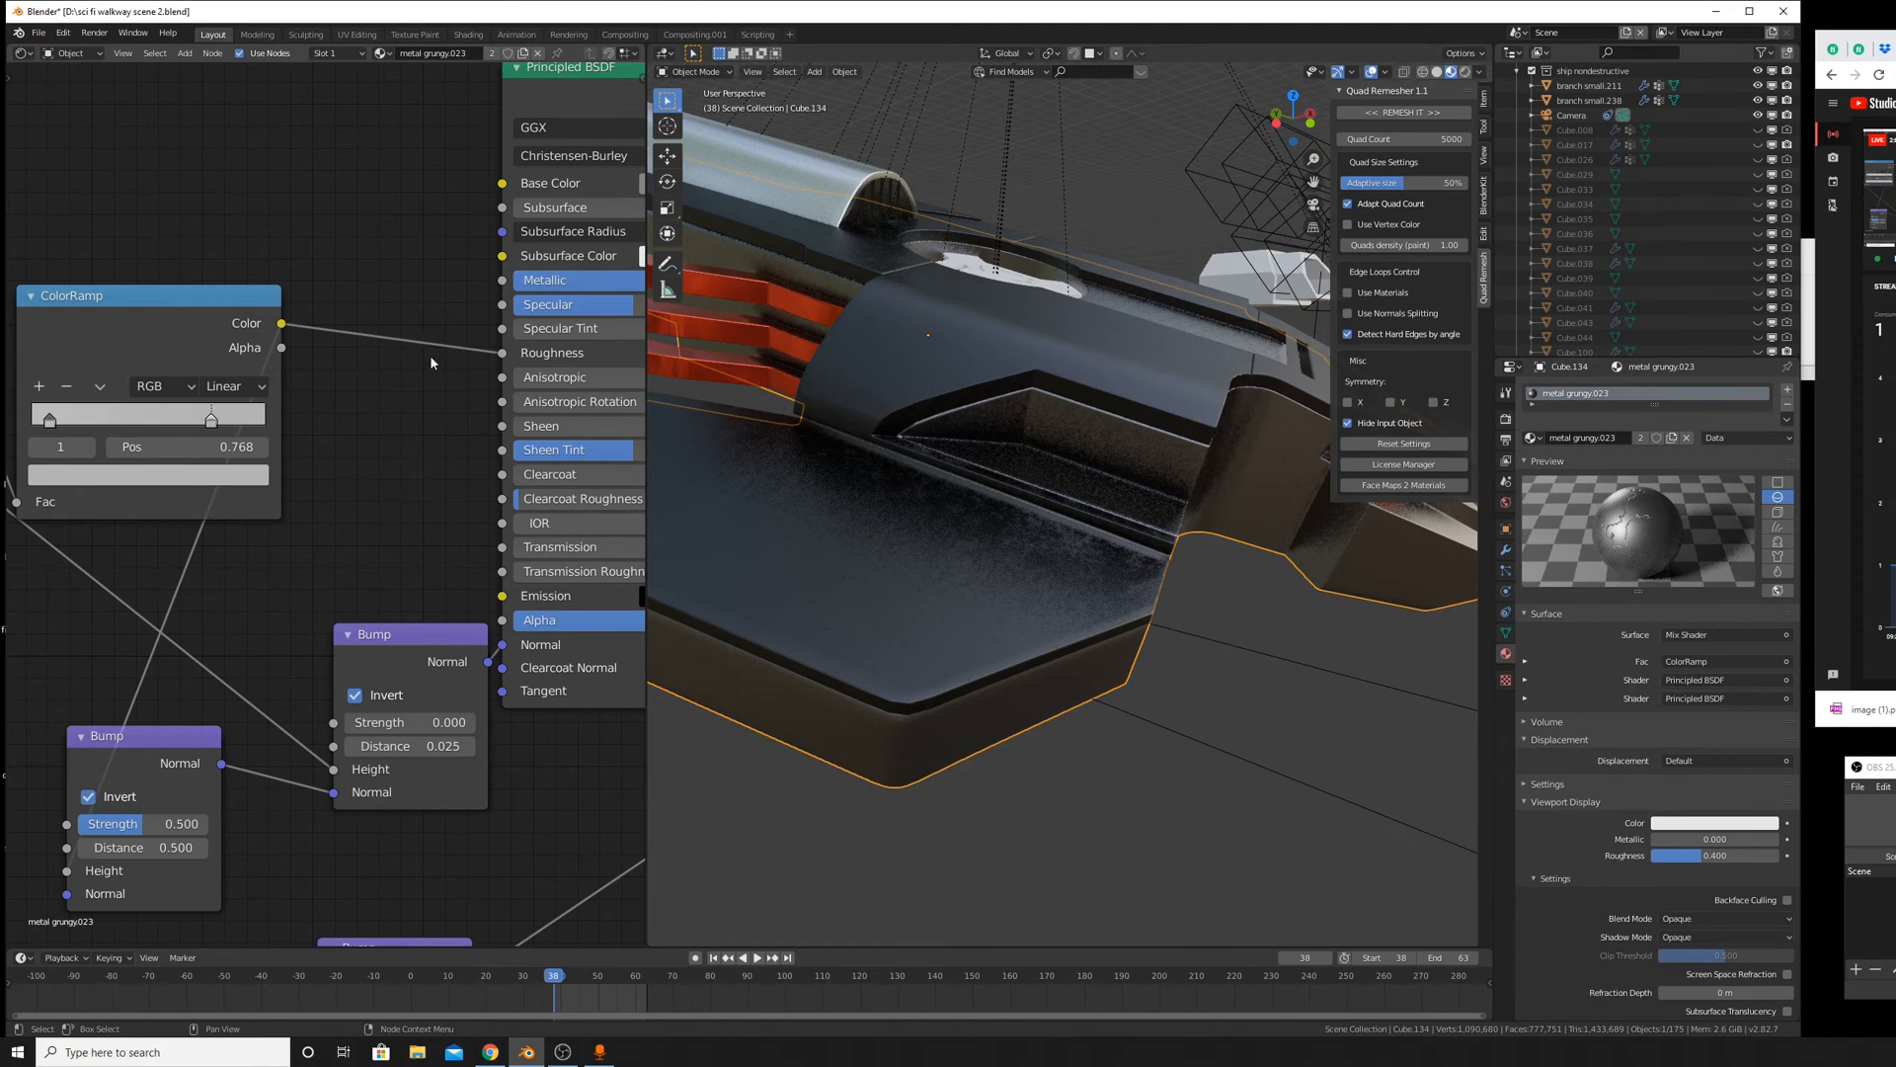
pyautogui.scroll(-1, 440, 295)
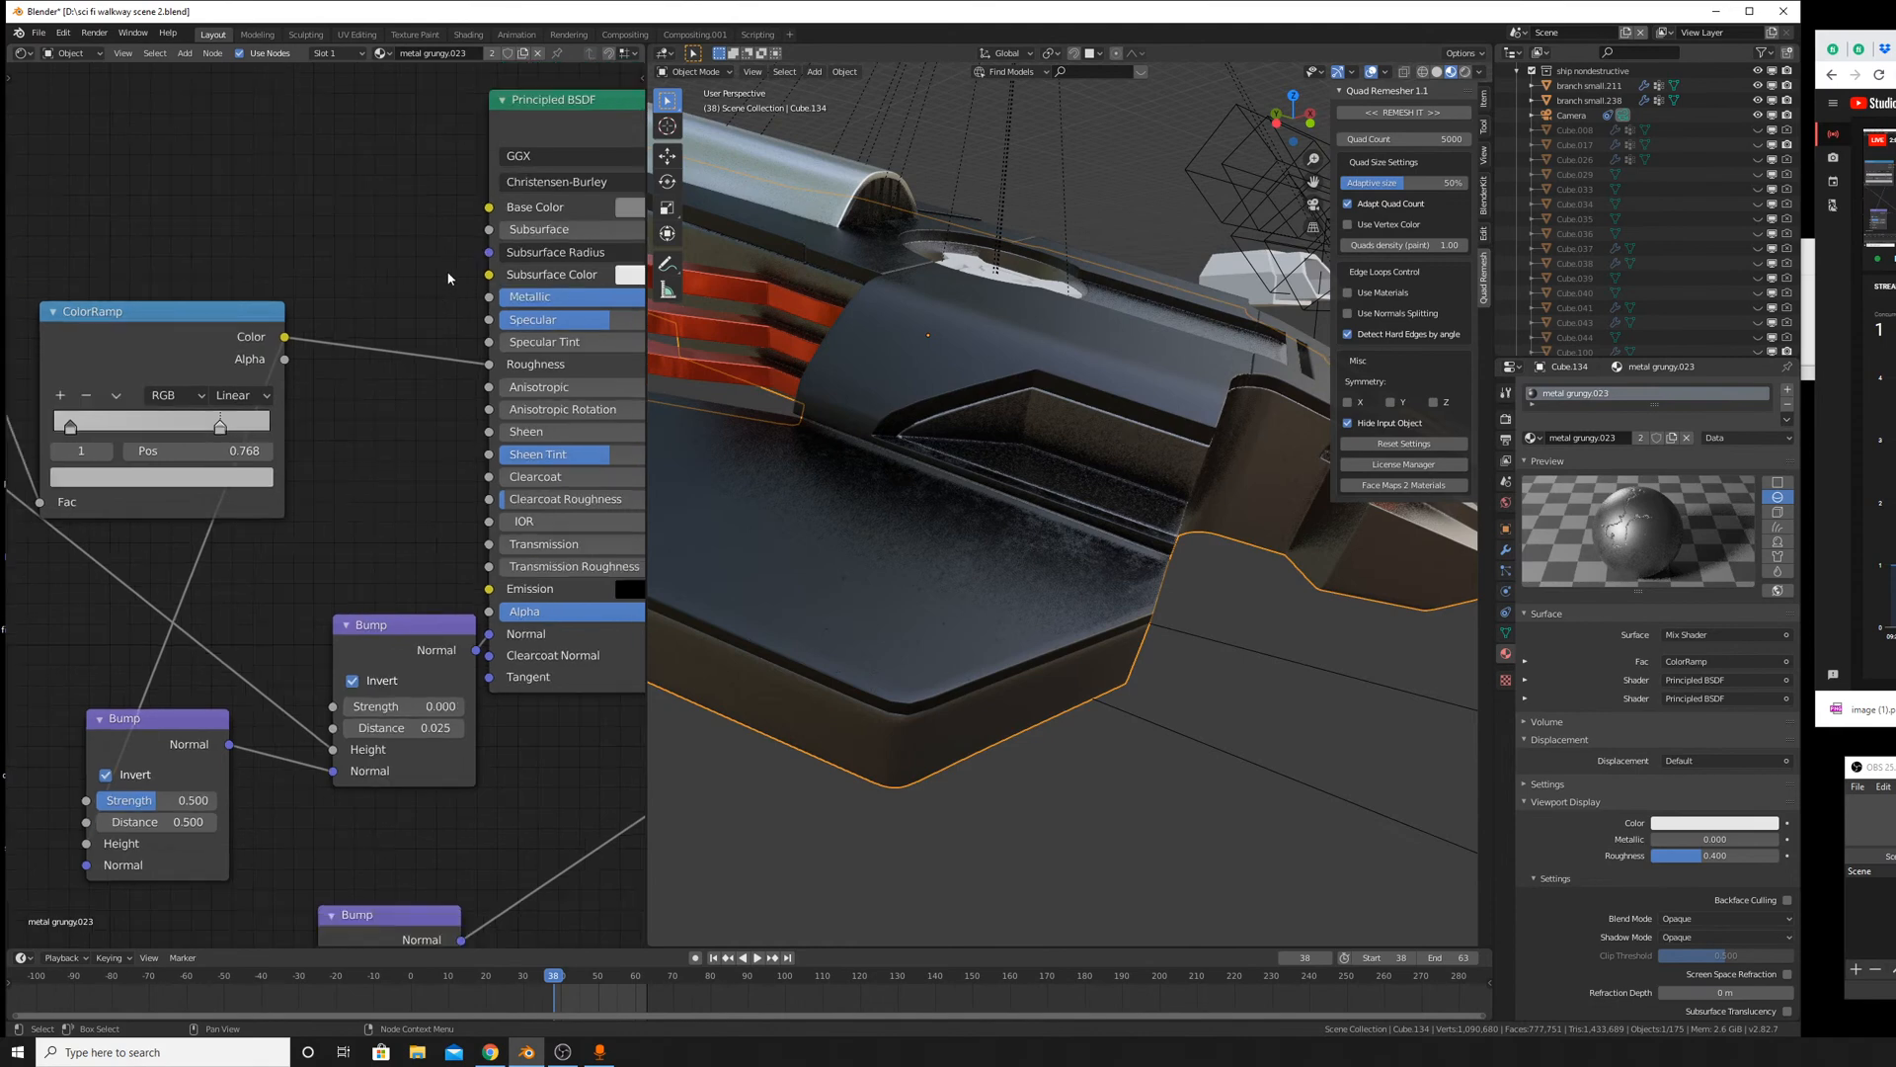
pyautogui.click(628, 210)
pyautogui.click(697, 330)
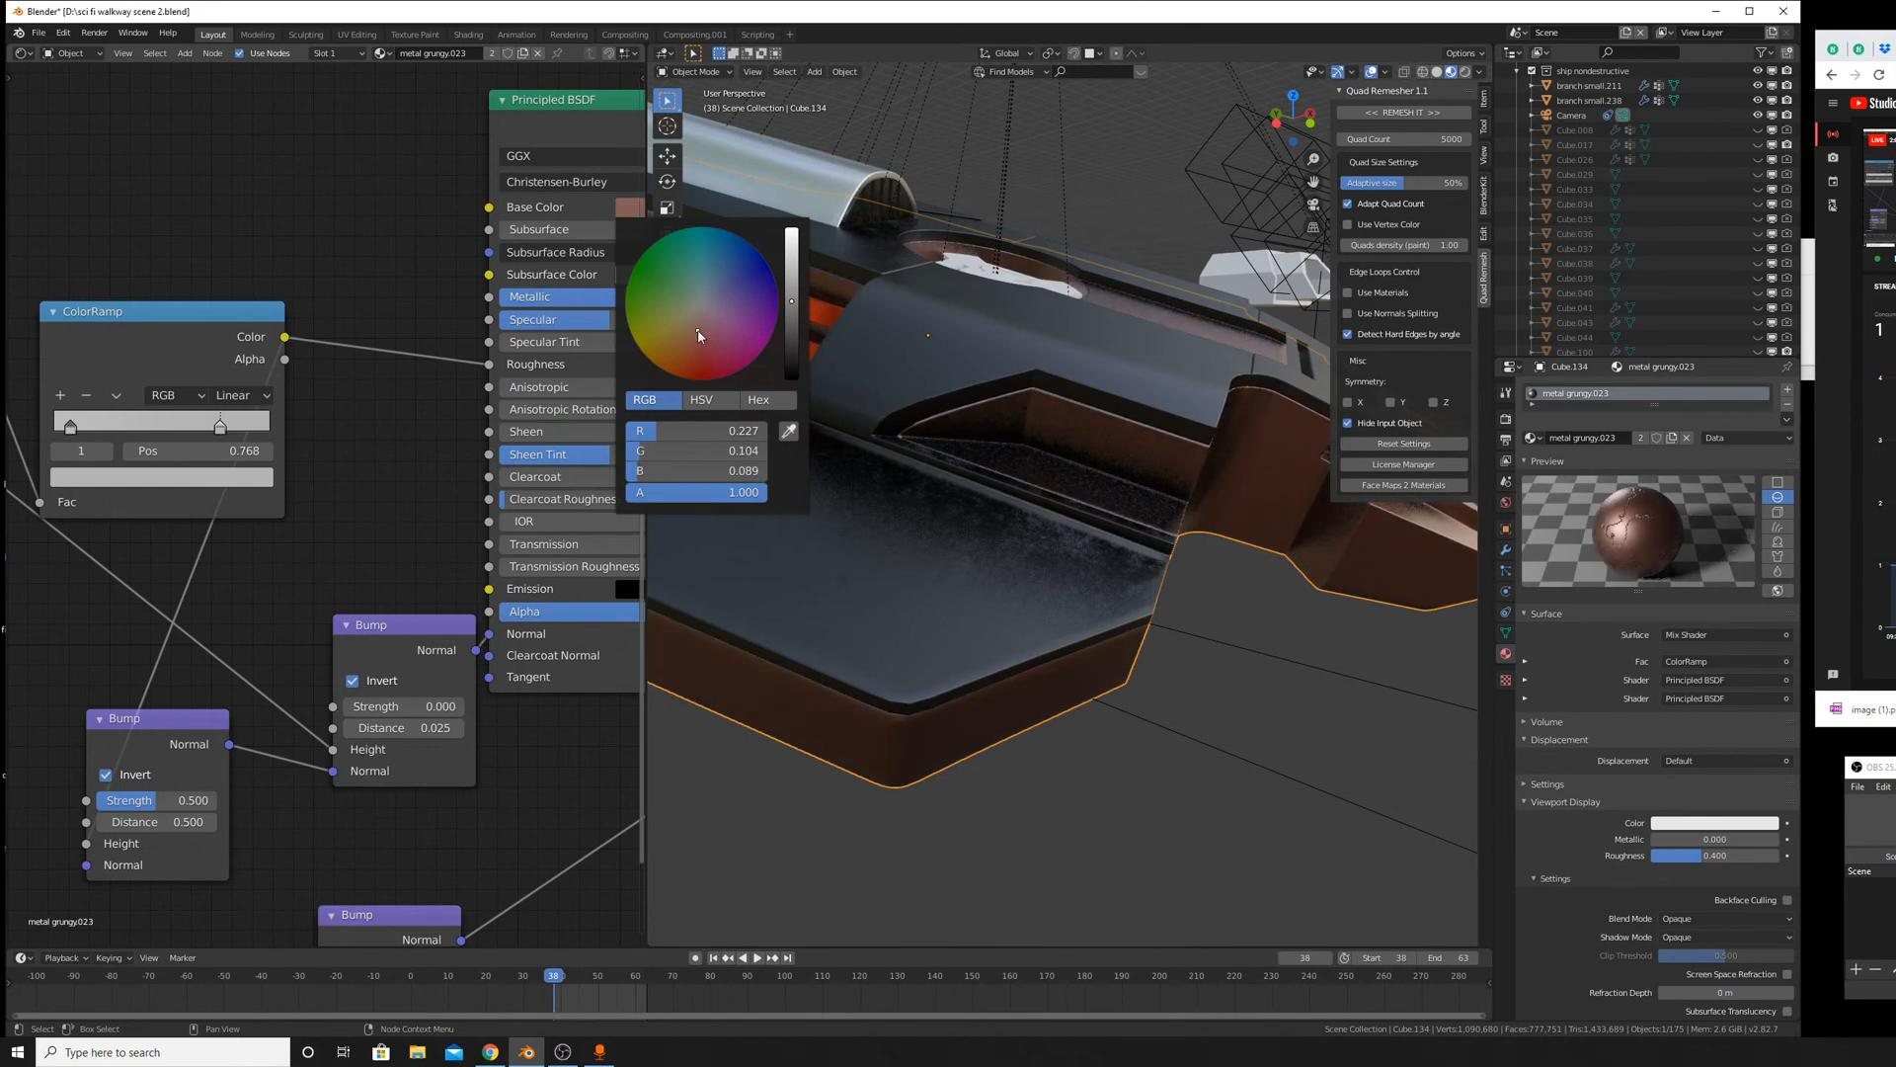
pyautogui.press('BackSpace')
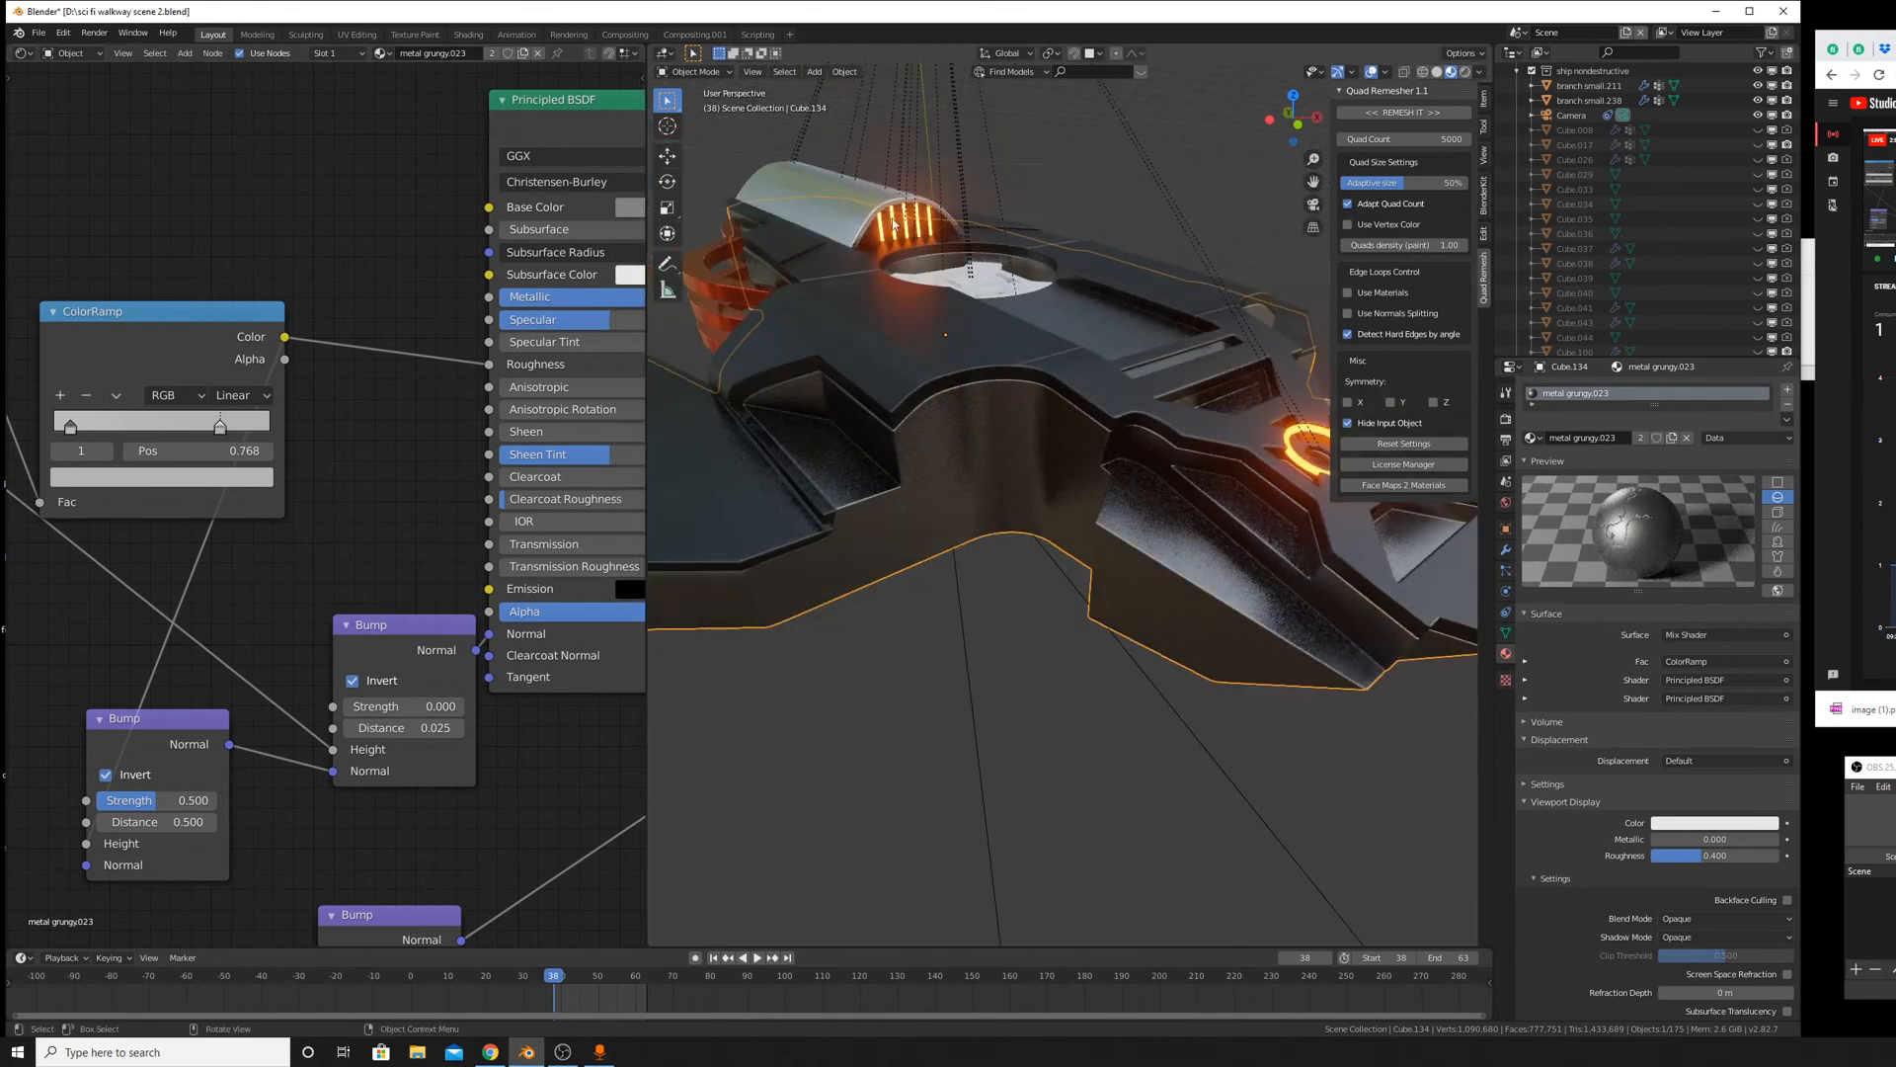
# Assign the existing metal grungy.002 material to the white spoked plate inside the round turbine opening.
pyautogui.moveTo(948, 229); pyautogui.dragTo(1095, 553, button='middle')
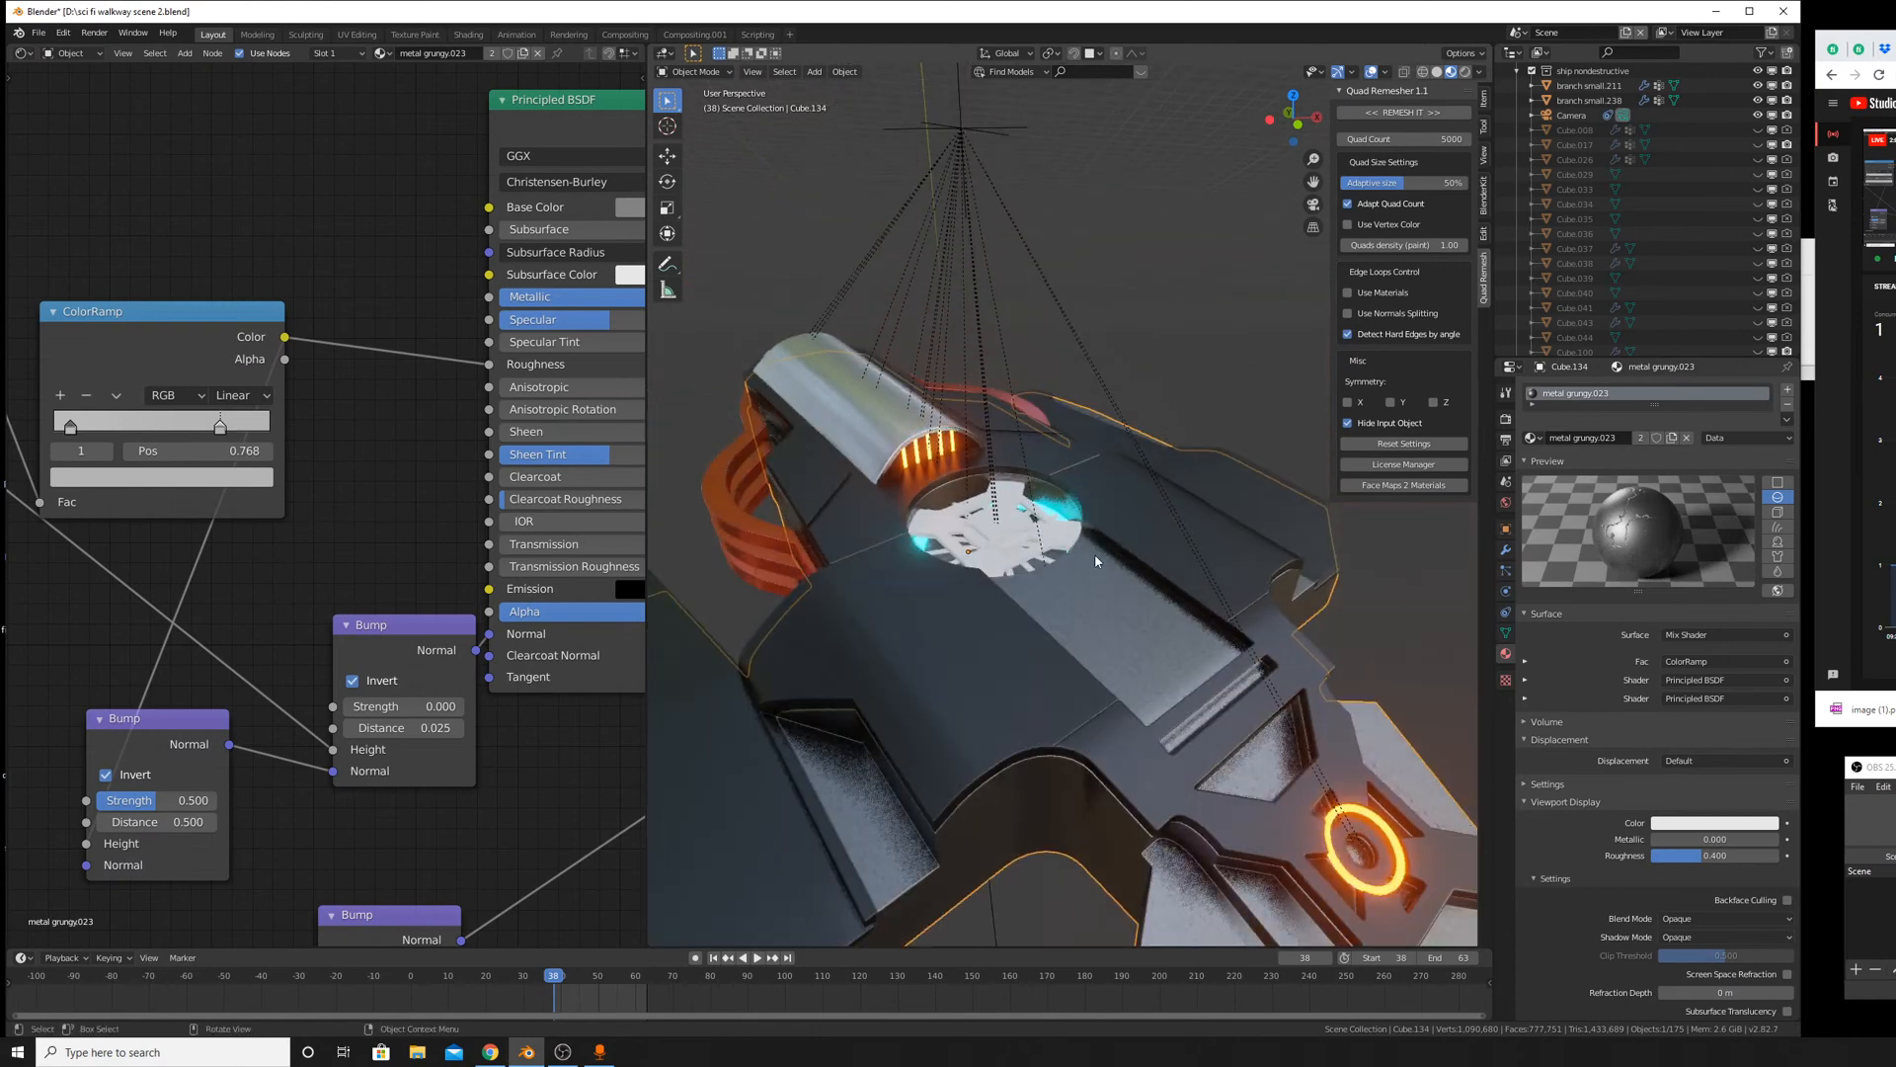
pyautogui.scroll(5, 1096, 568)
pyautogui.click(1002, 642)
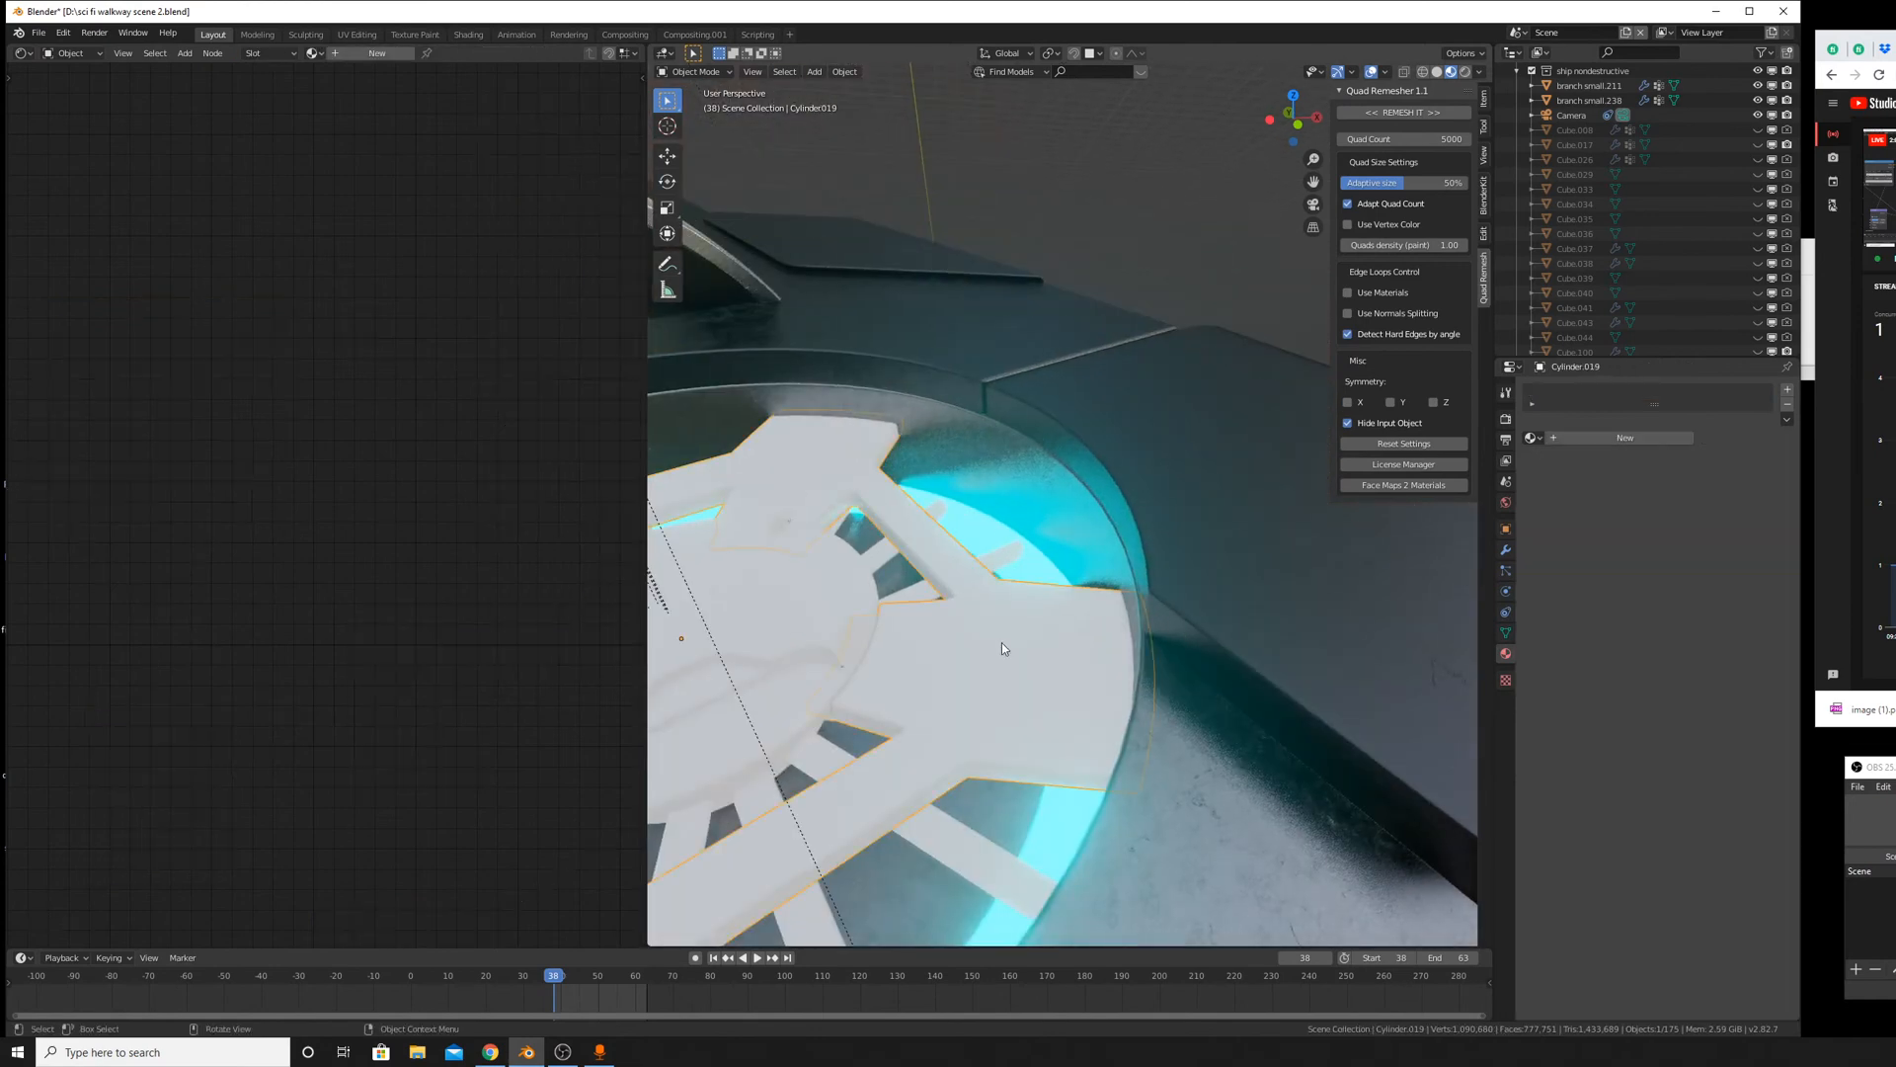
pyautogui.keyDown('shift'); pyautogui.moveTo(973, 535); pyautogui.dragTo(913, 273, button='middle'); pyautogui.keyUp('shift')
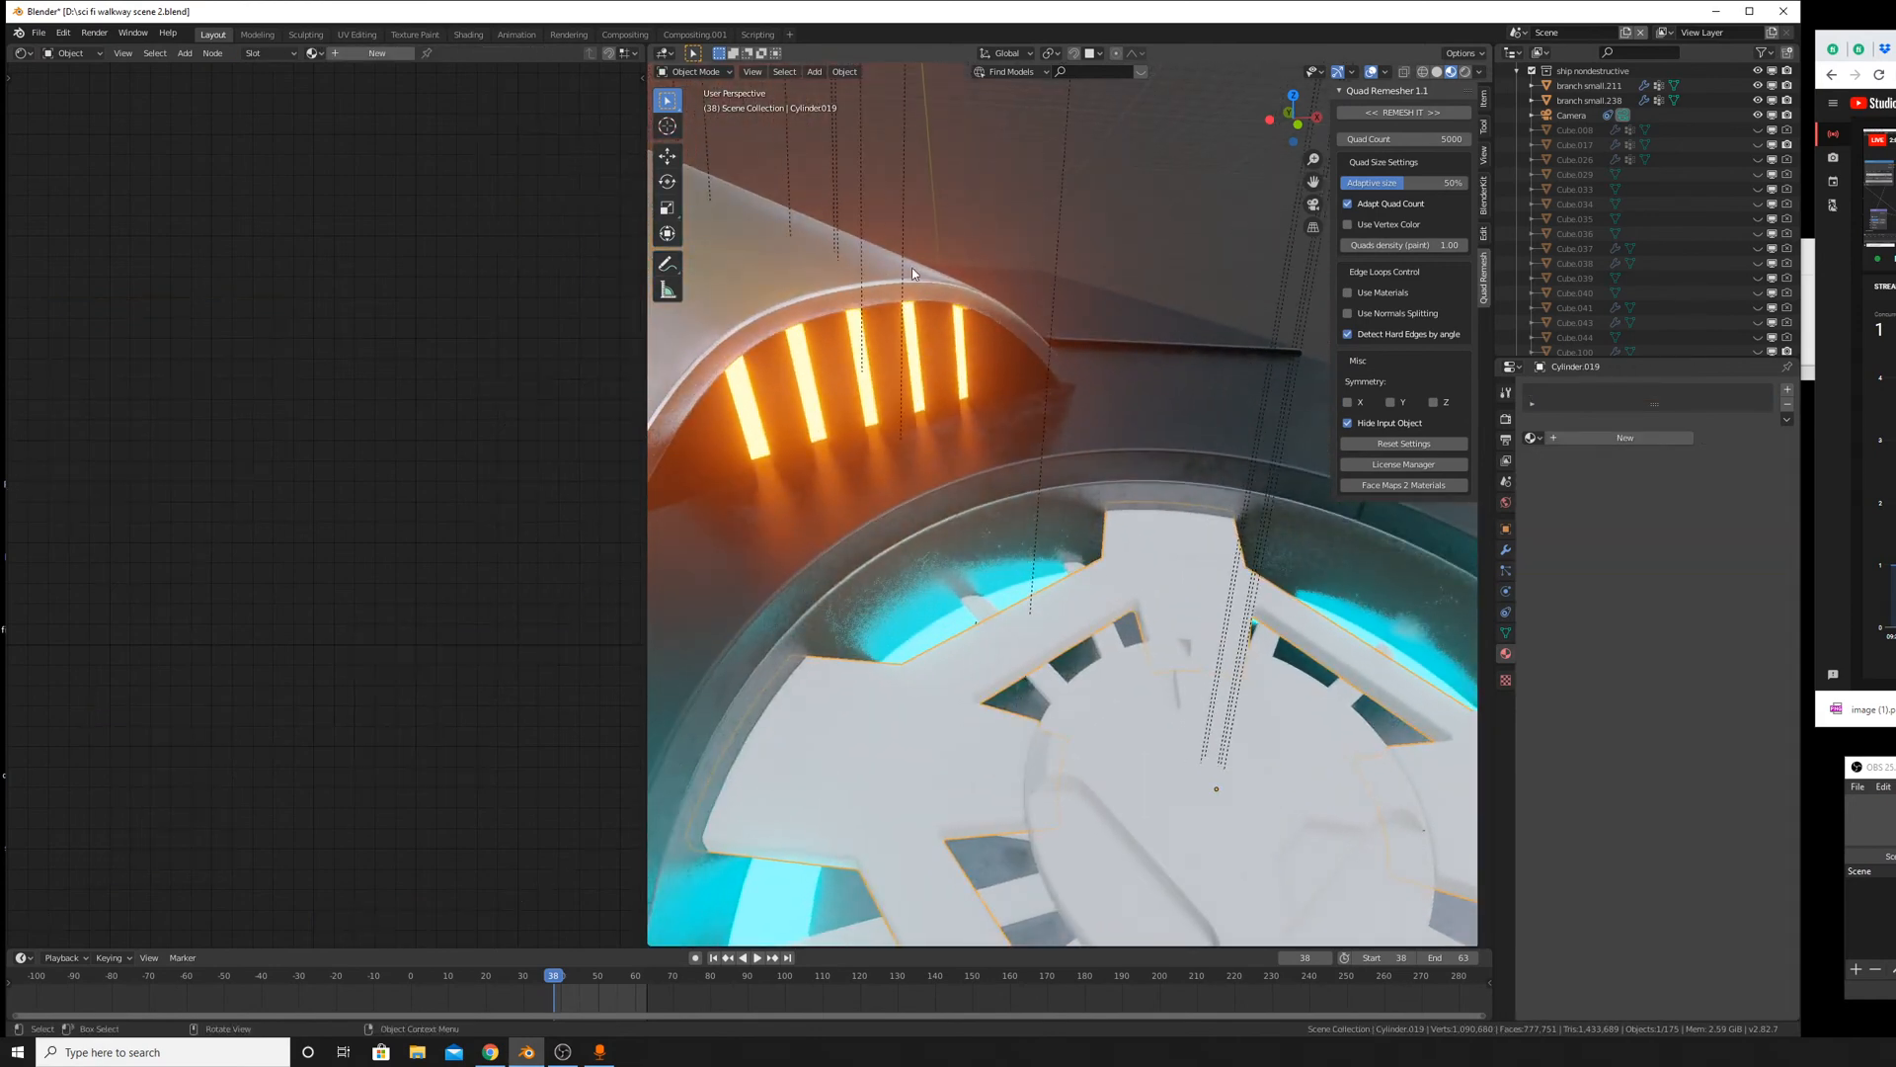
pyautogui.click(913, 274)
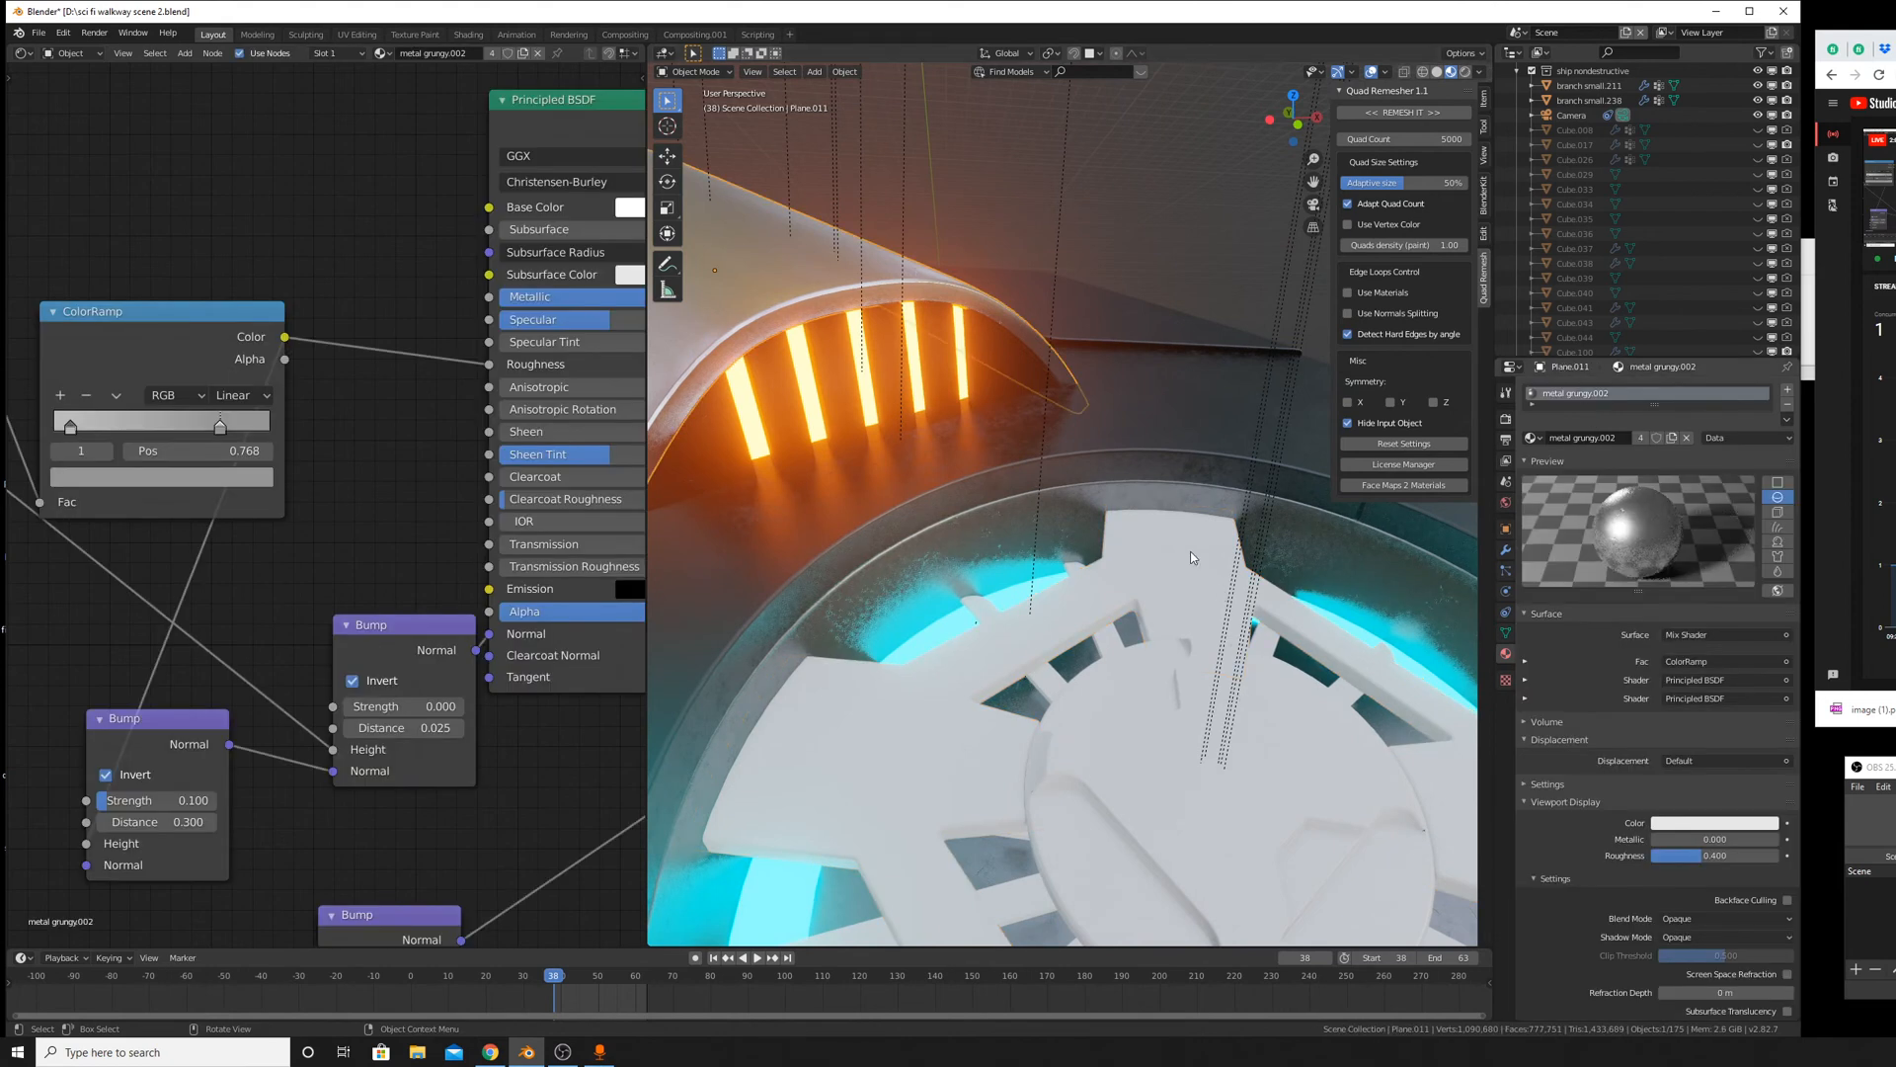
pyautogui.click(1331, 524)
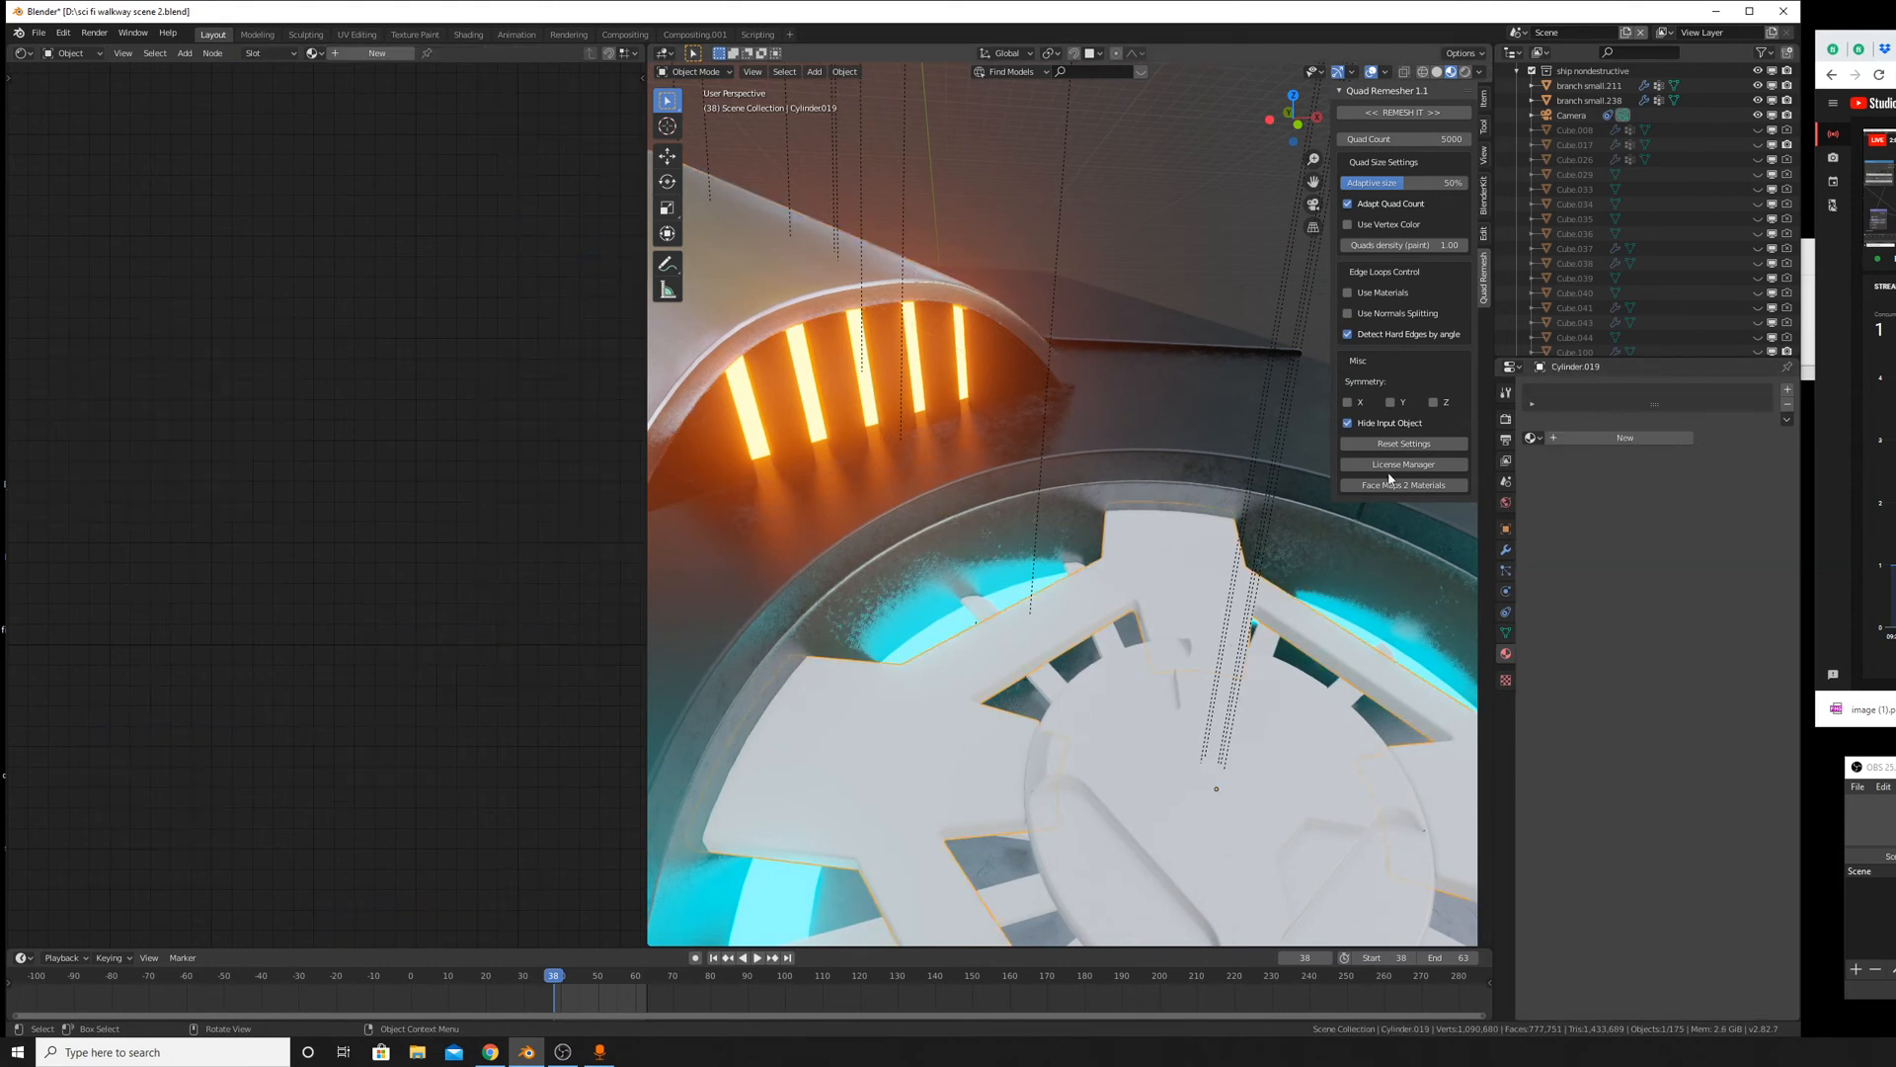
pyautogui.click(1531, 437)
pyautogui.scroll(-10, 1615, 563)
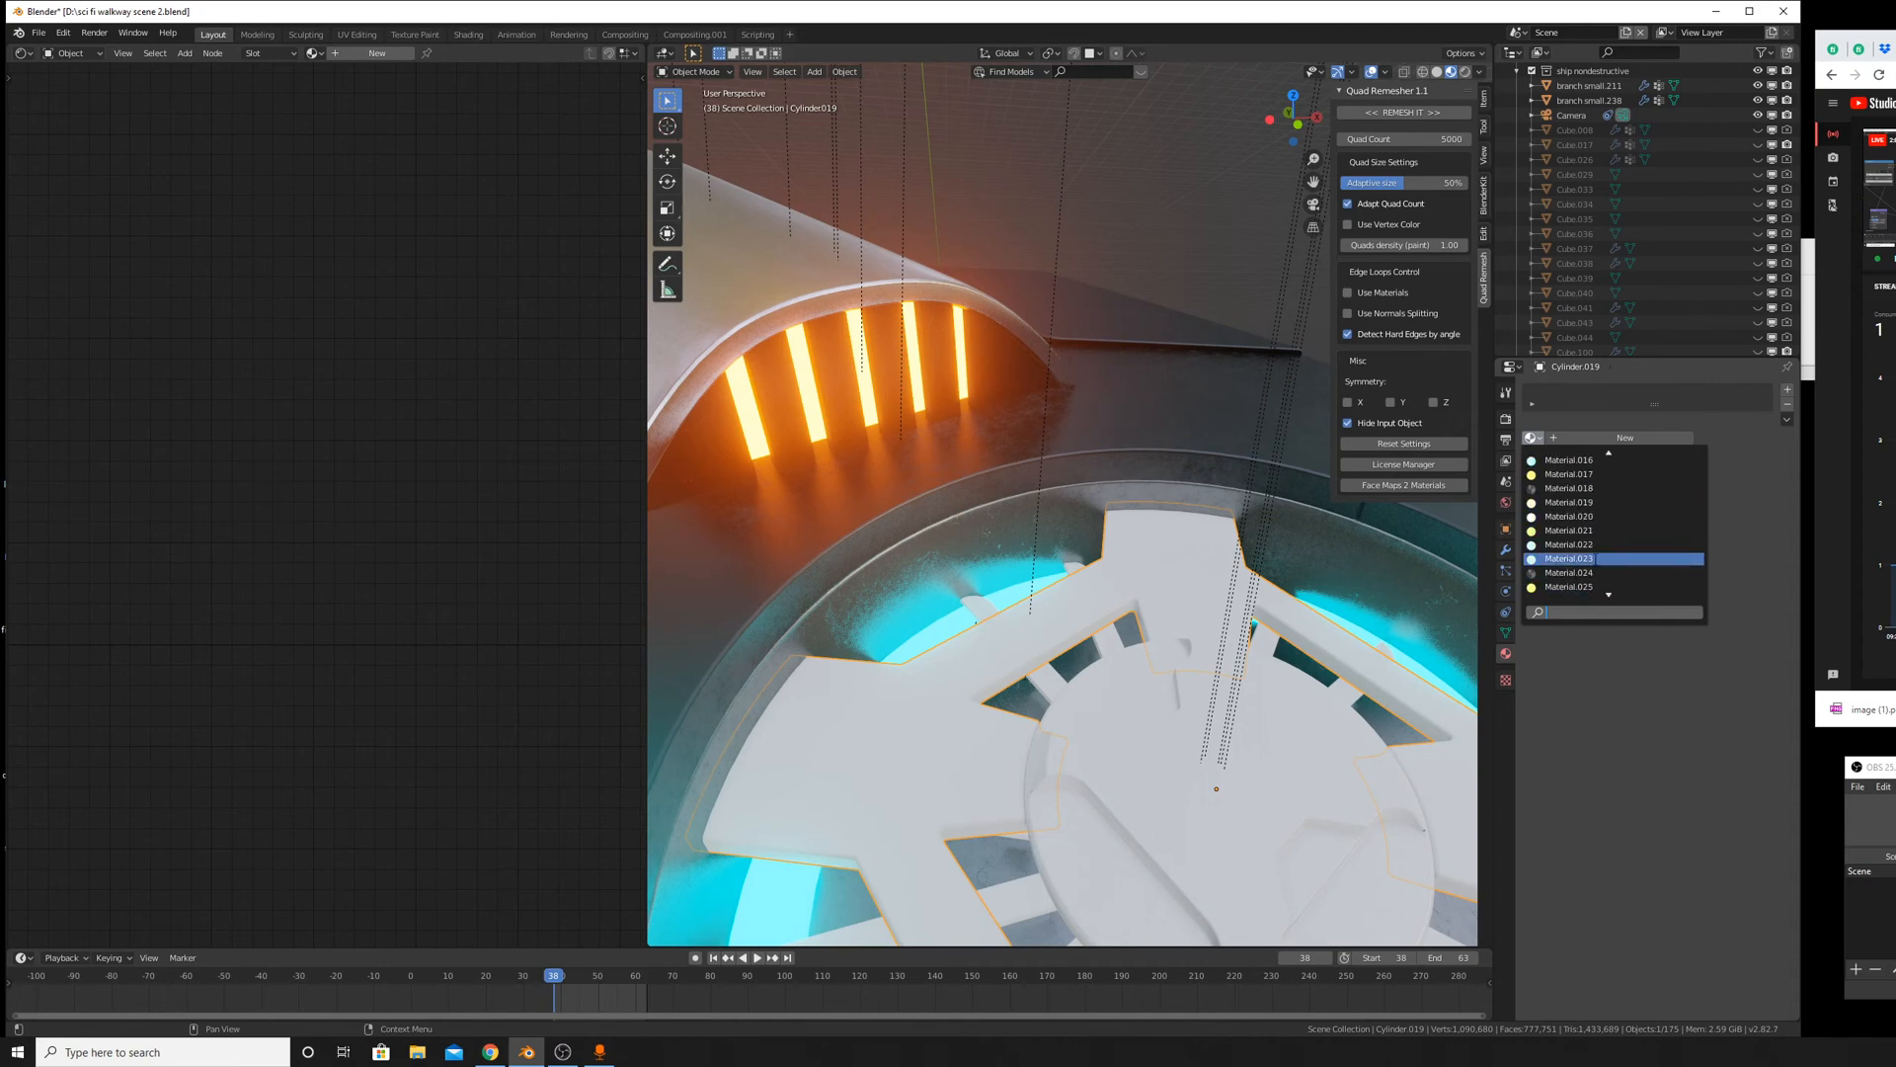
pyautogui.scroll(4, 1623, 482)
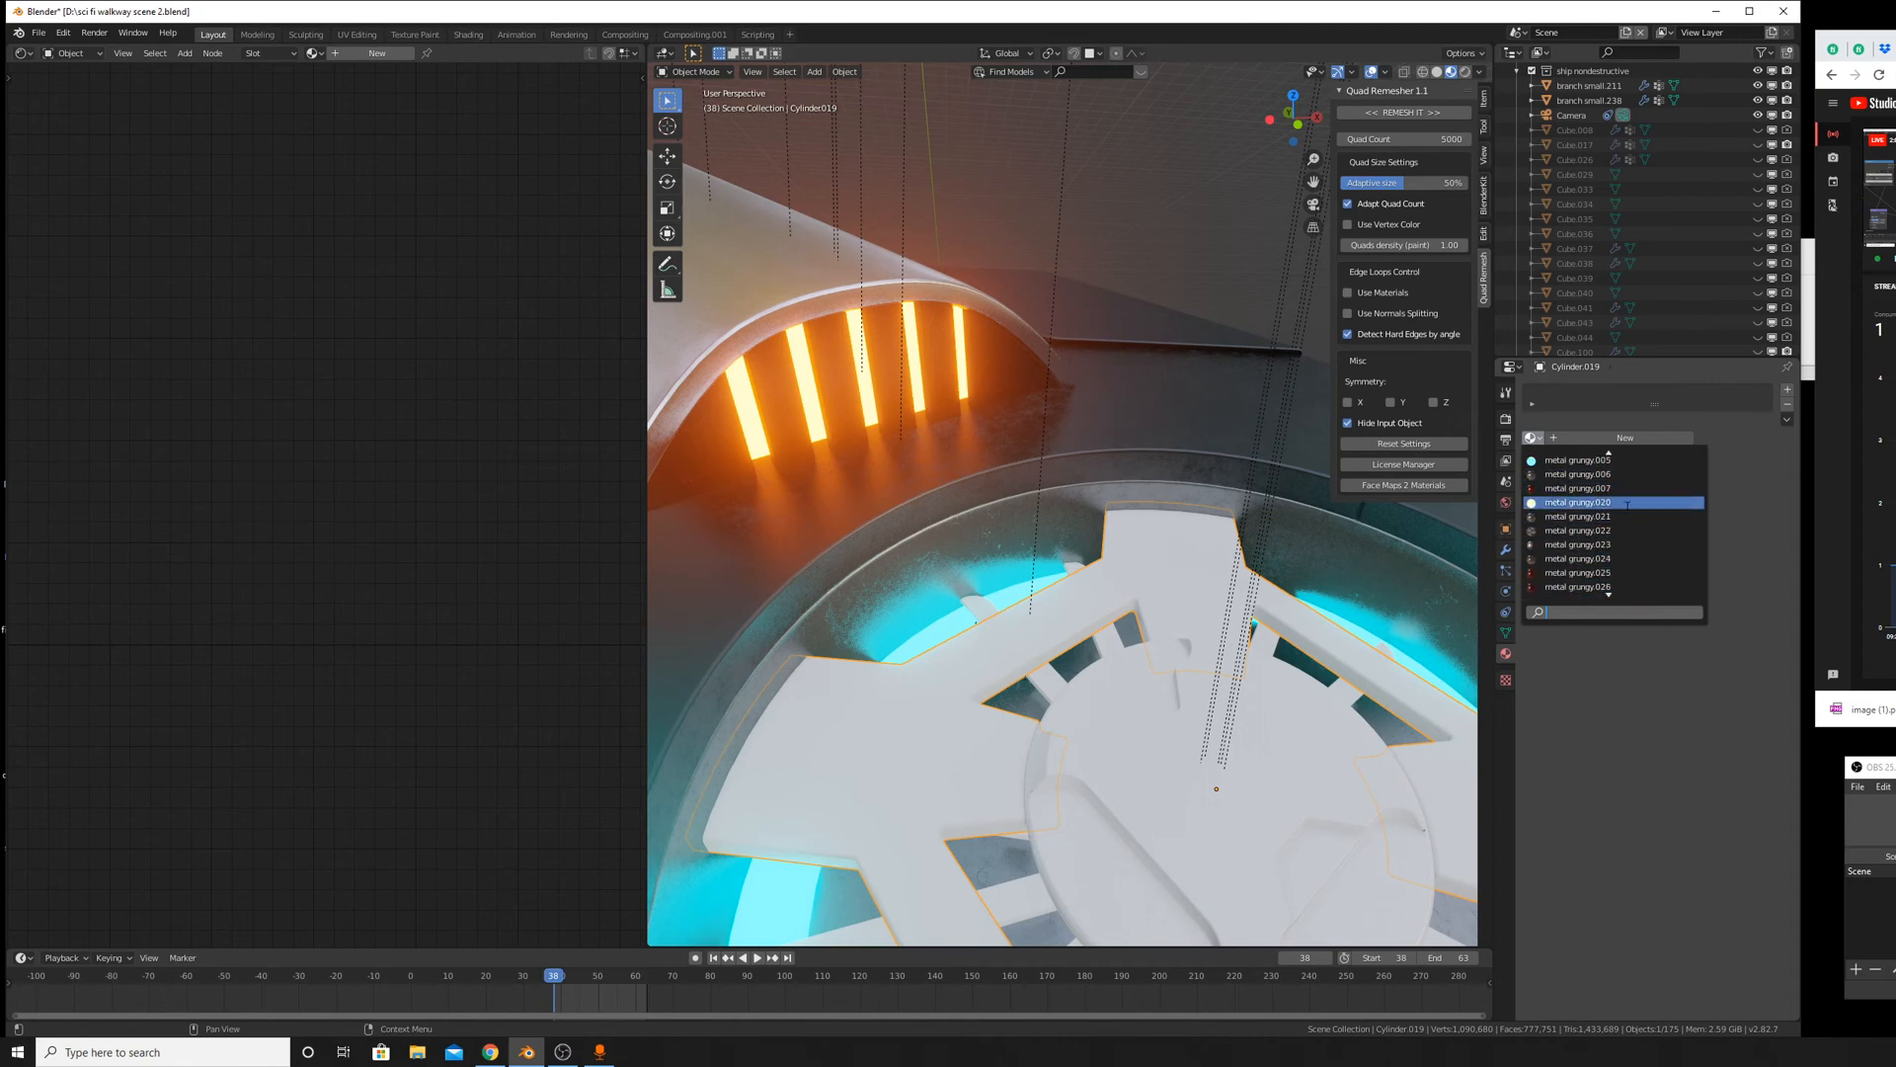
pyautogui.click(1626, 489)
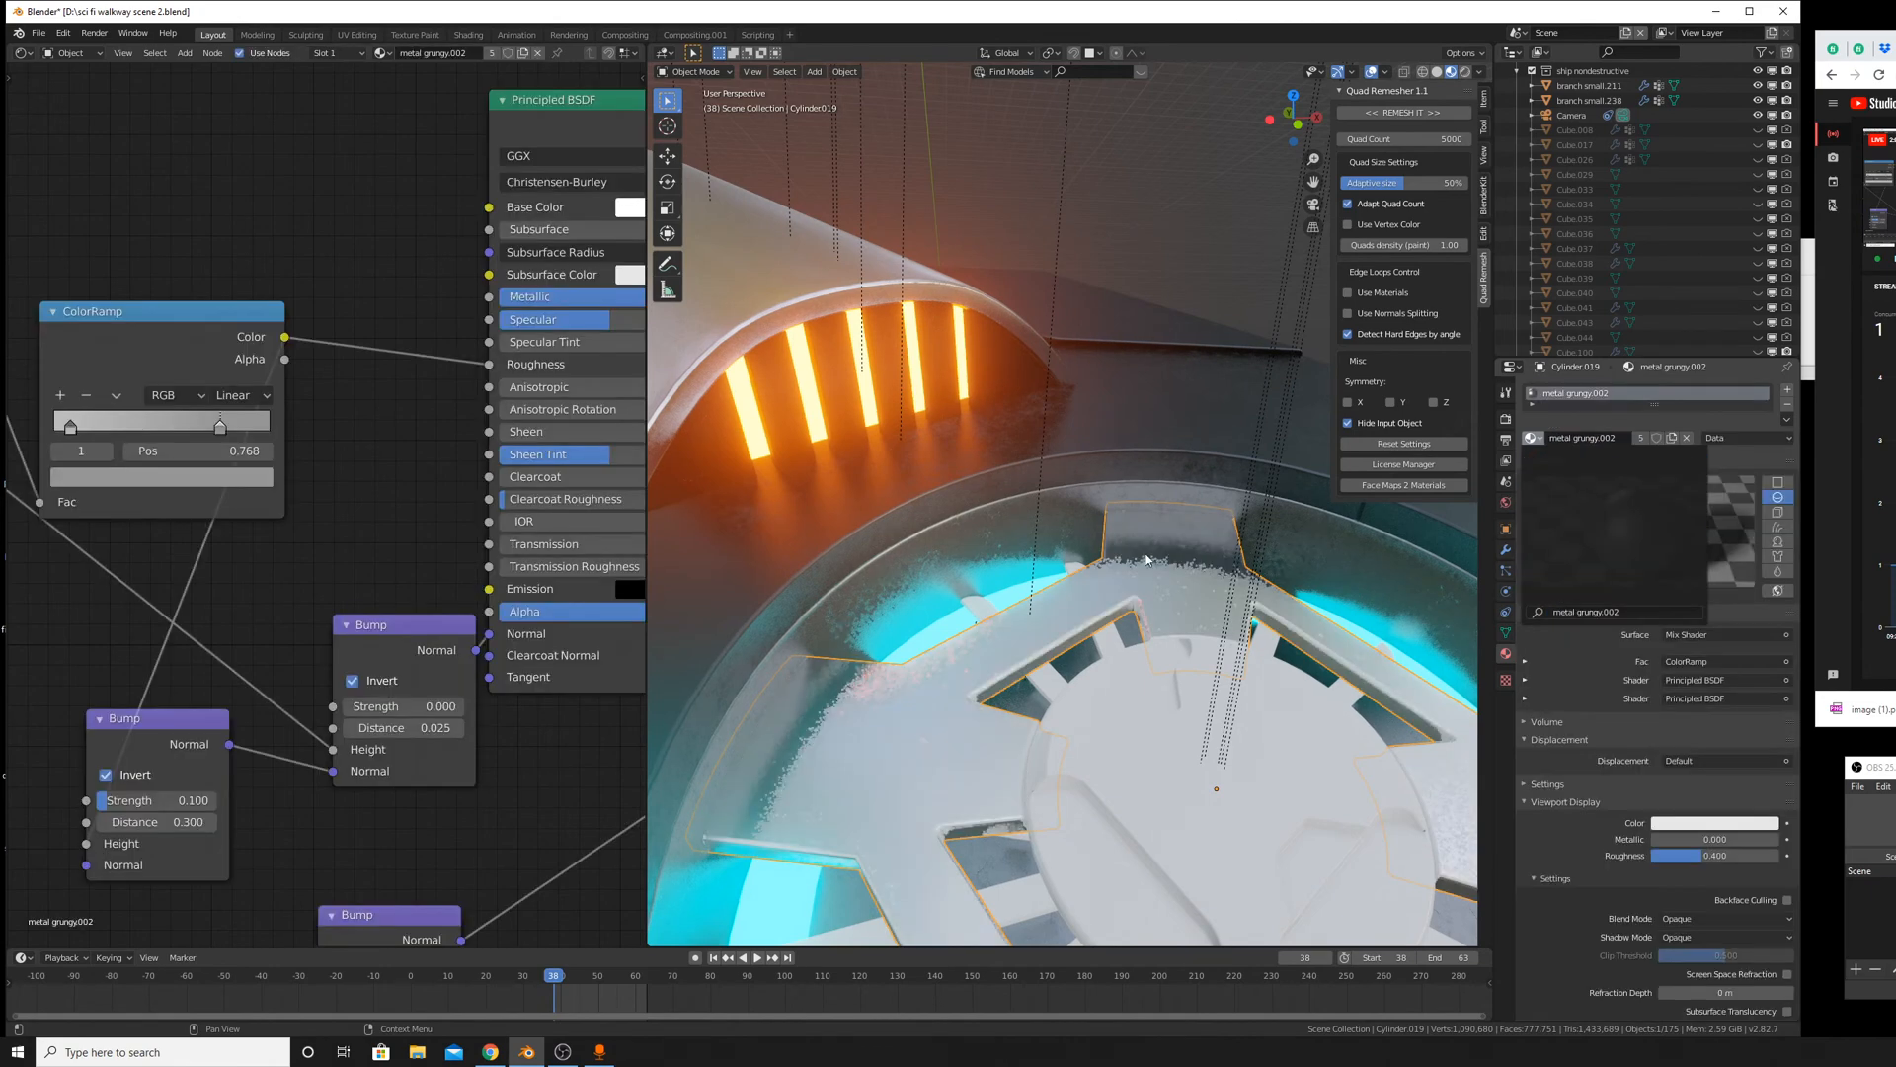
# Assign the red metal grungy.001 material to the thin radial blades beneath the turbine's spoked plate.
pyautogui.click(1006, 604)
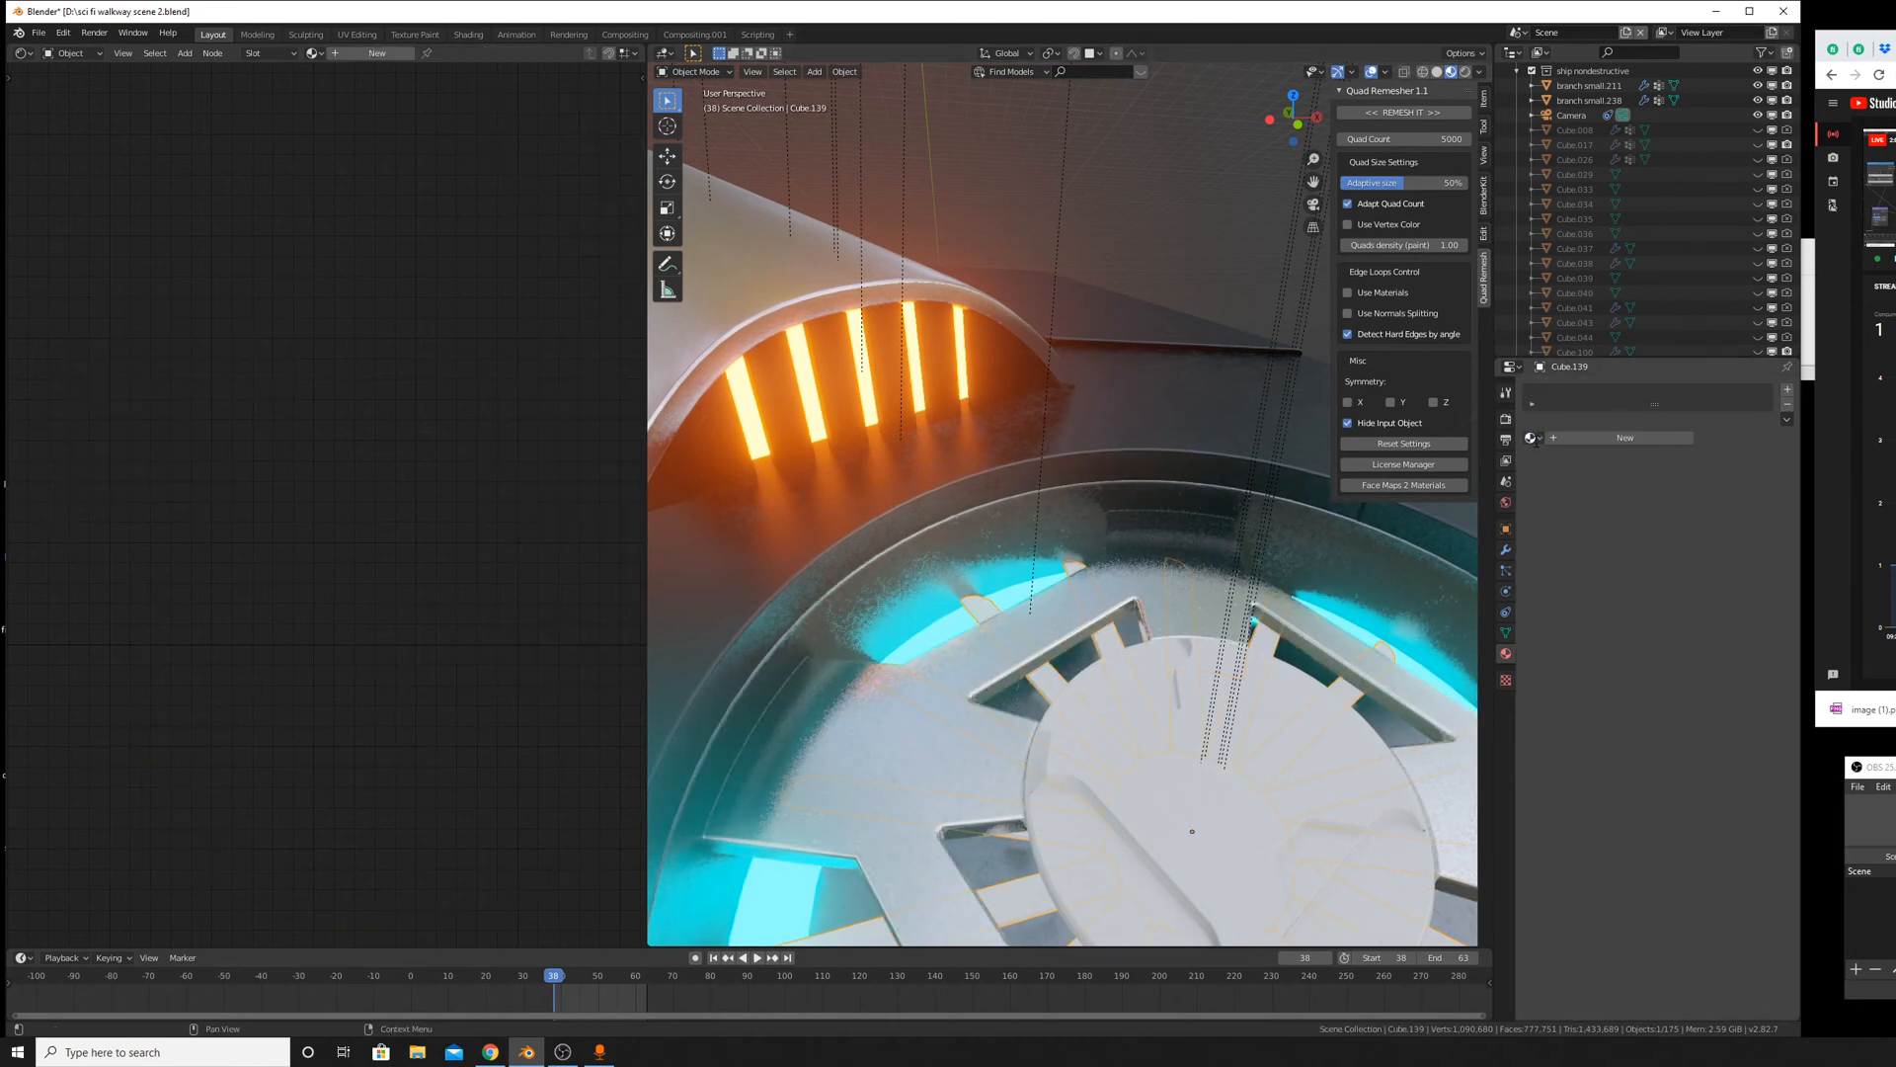
pyautogui.click(1531, 438)
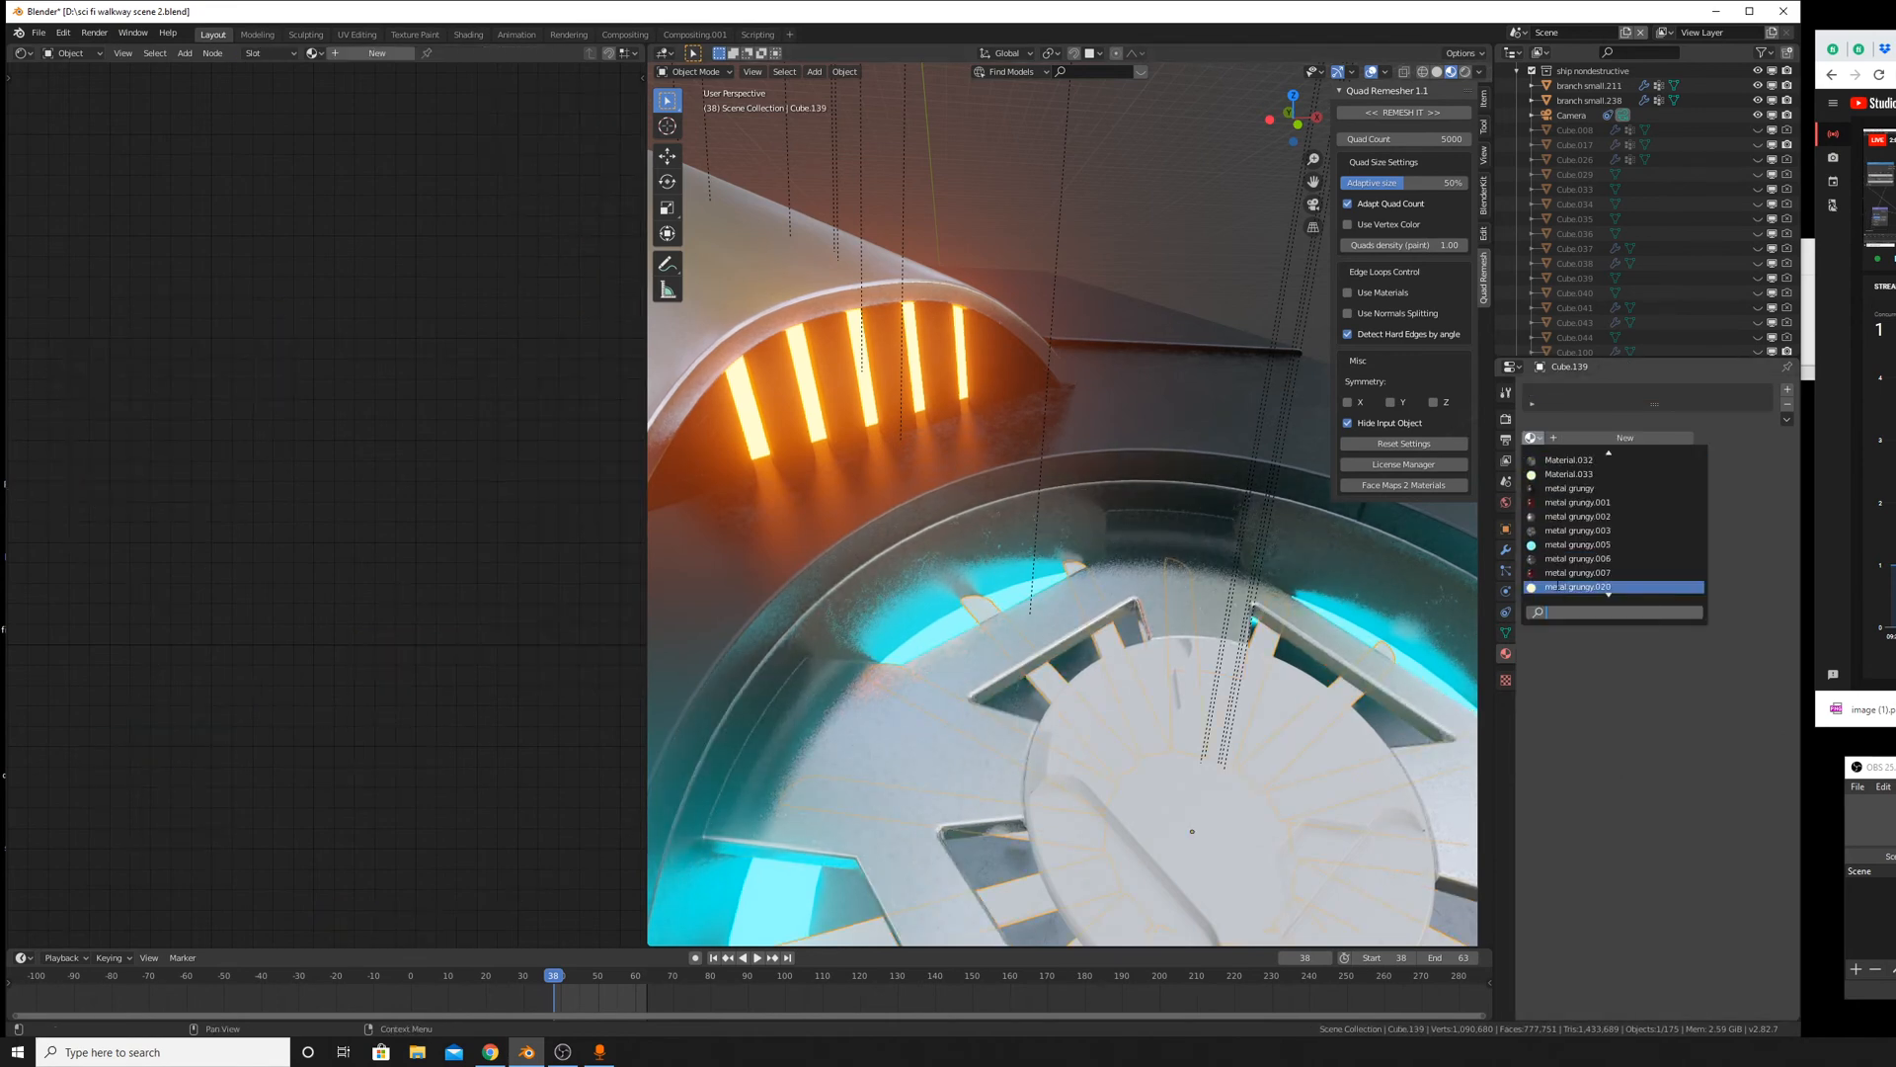
pyautogui.click(1570, 502)
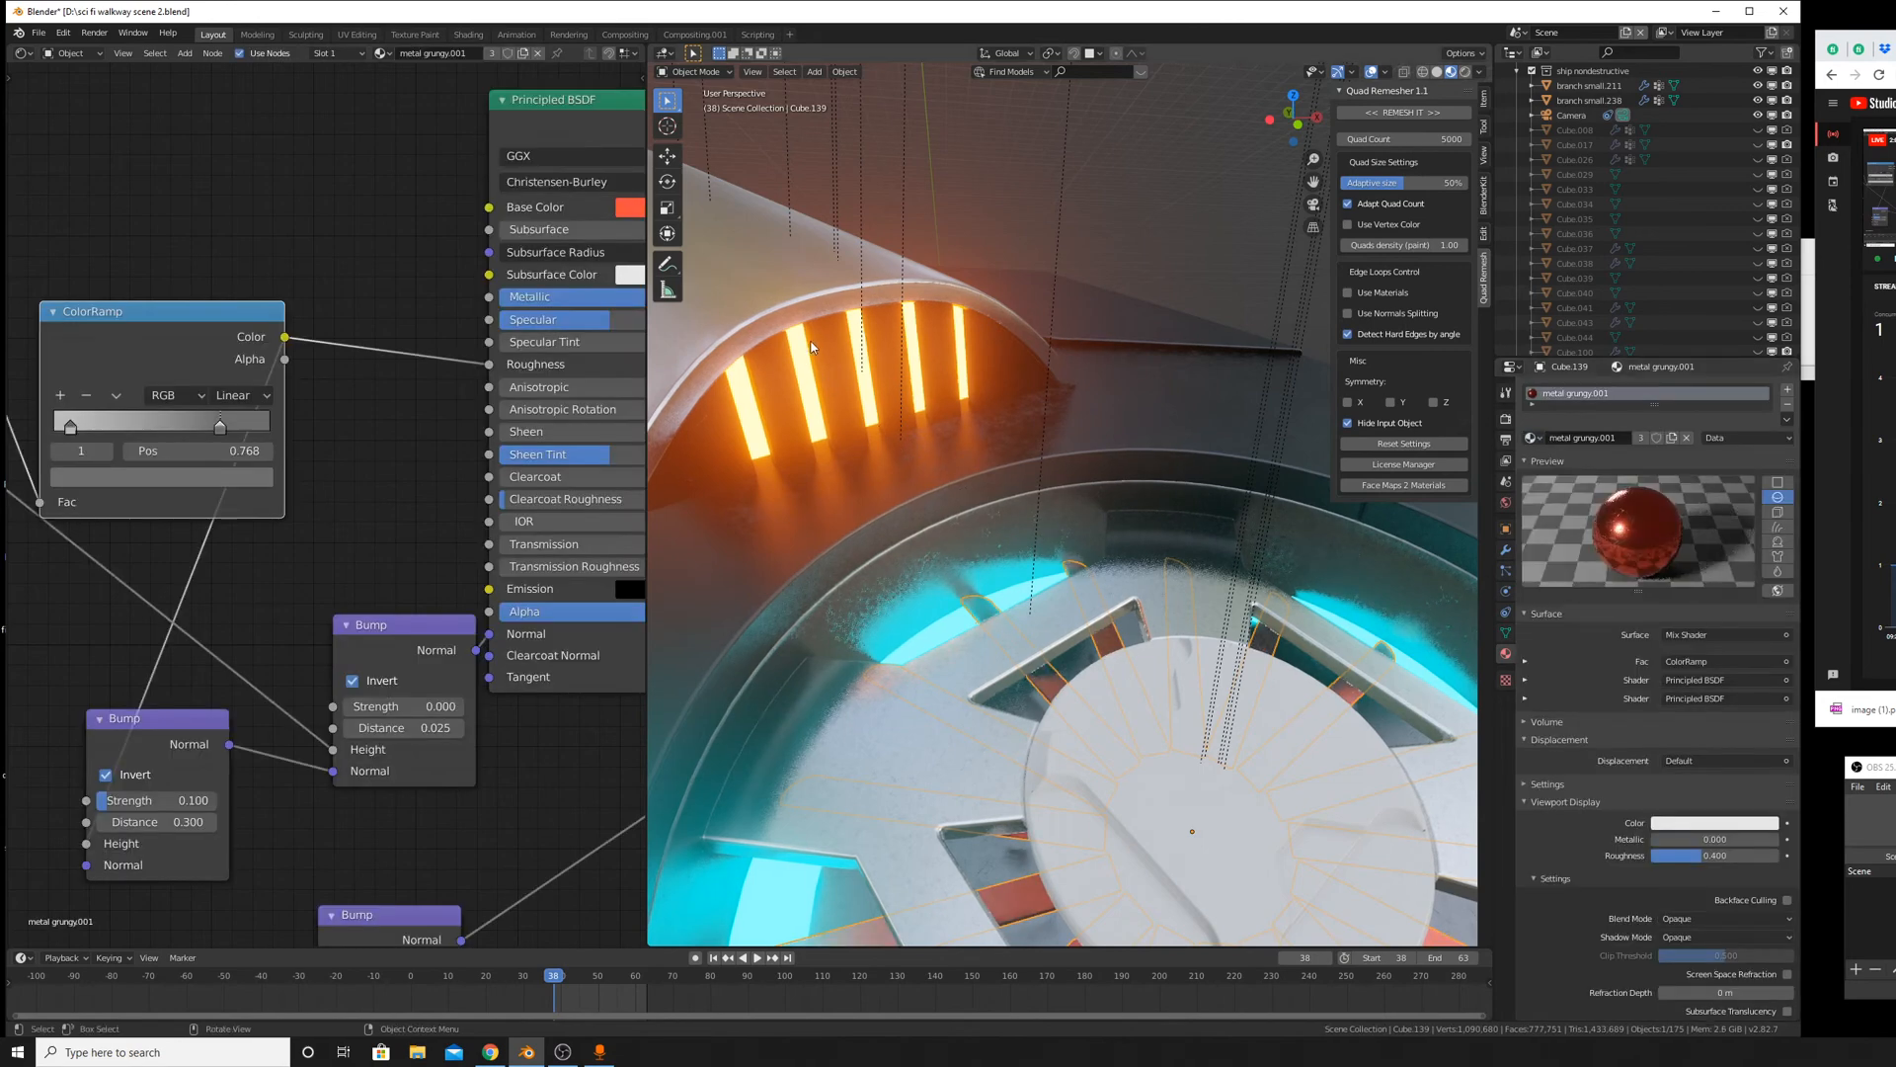
# Try the dark metal grungy material on the disc at the turbine's center.
pyautogui.scroll(-5, 894, 408)
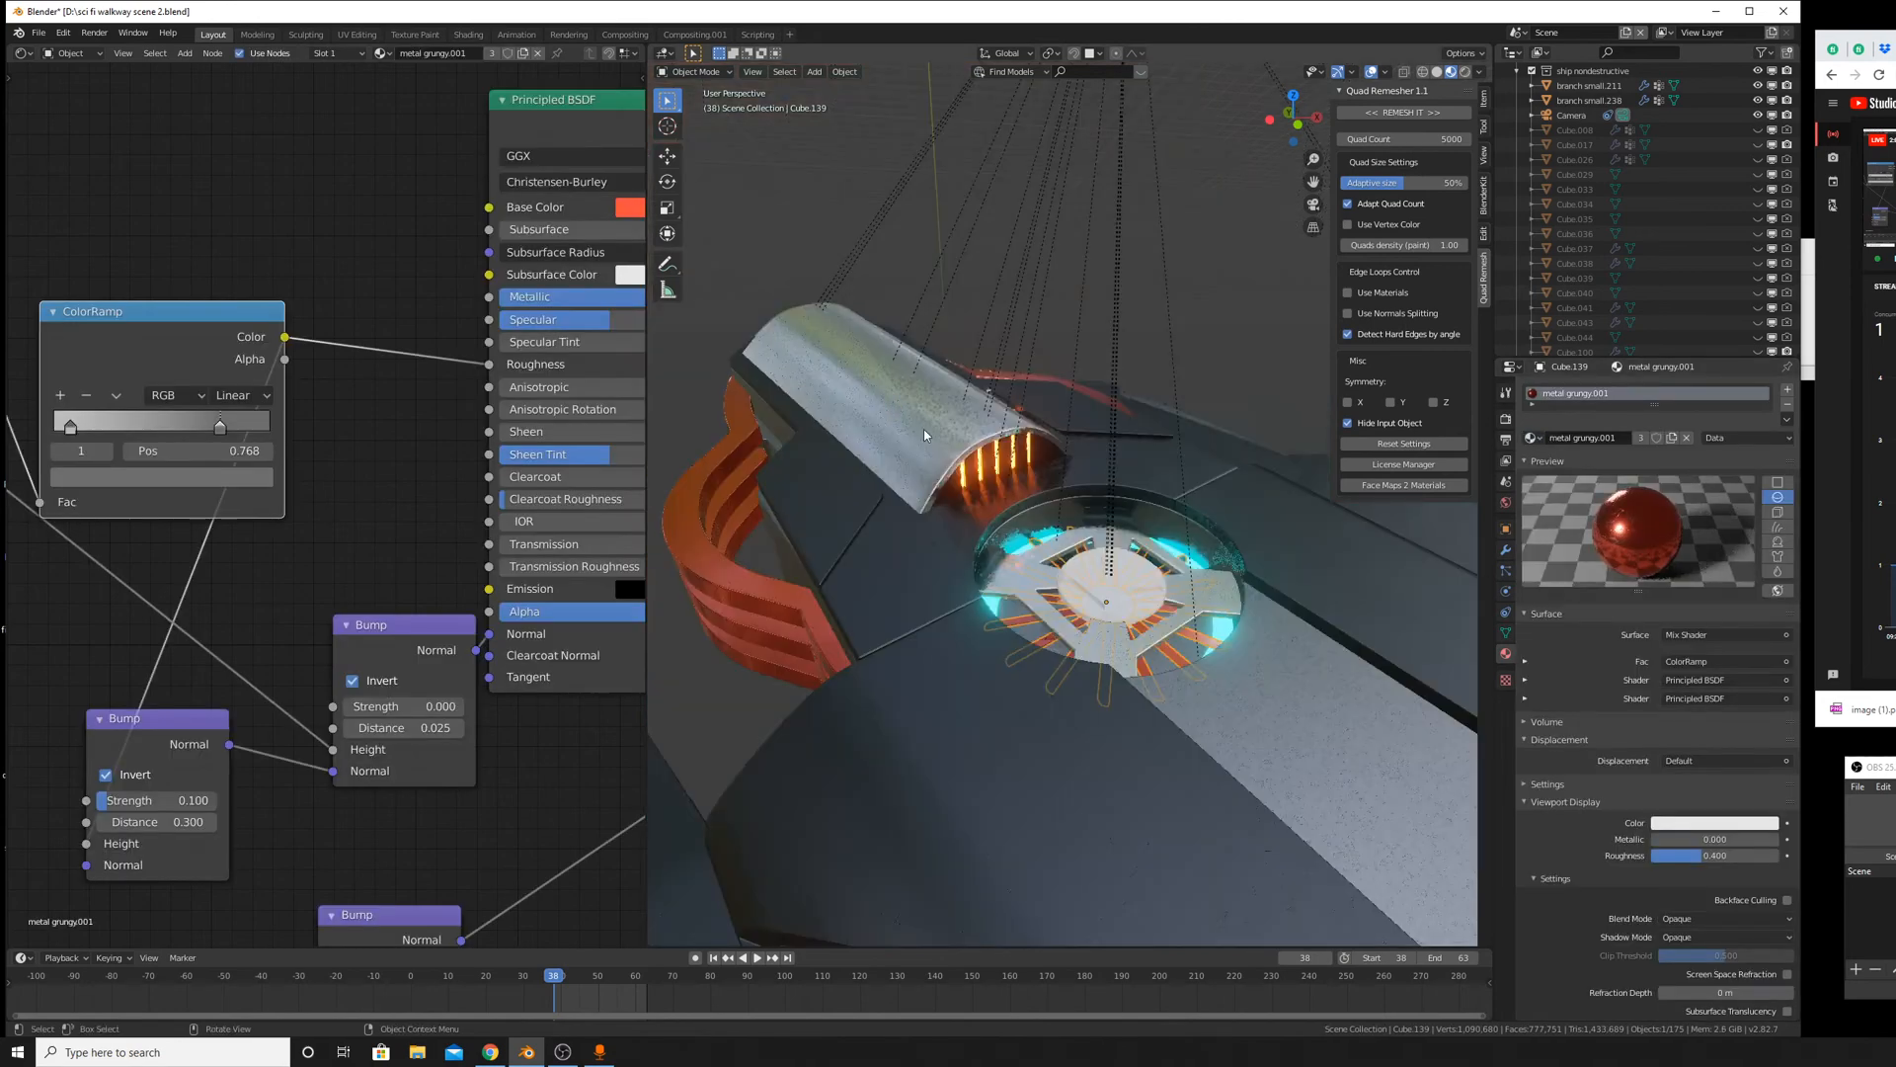
pyautogui.click(1138, 596)
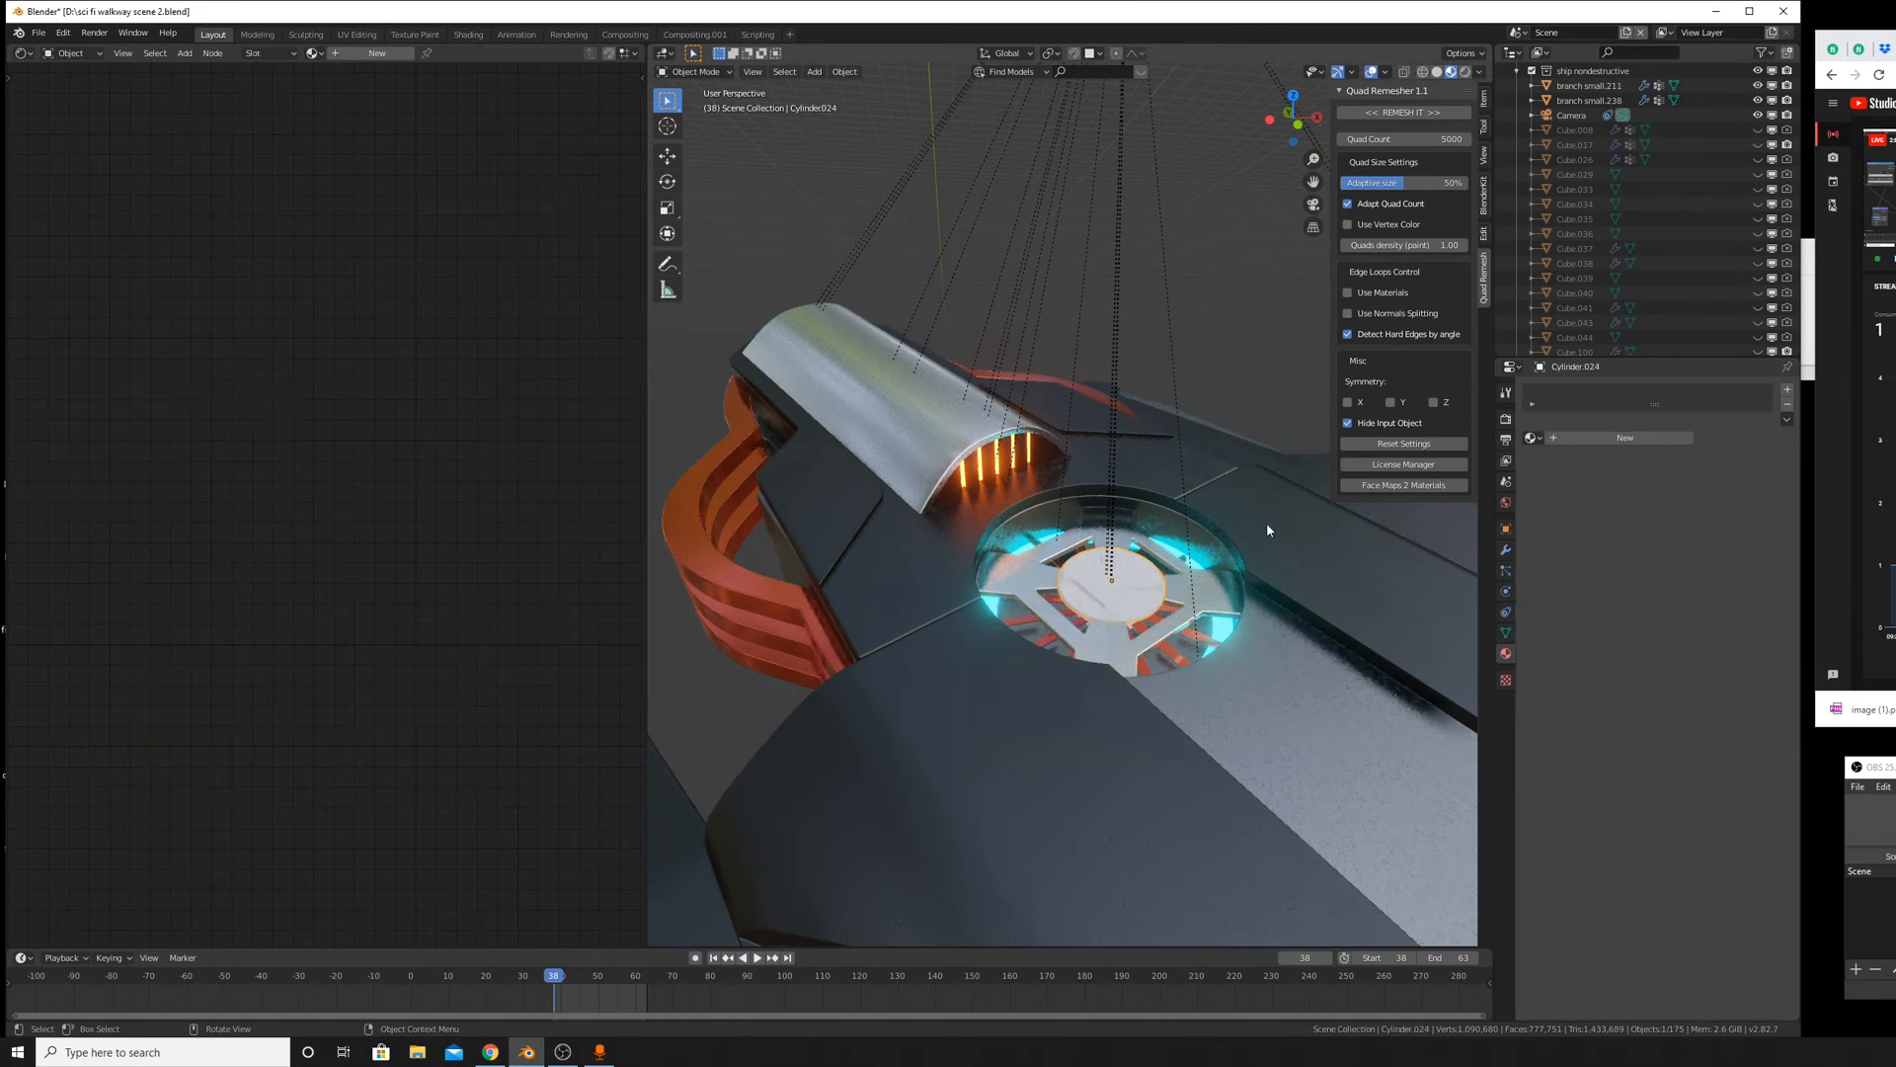
pyautogui.click(1530, 437)
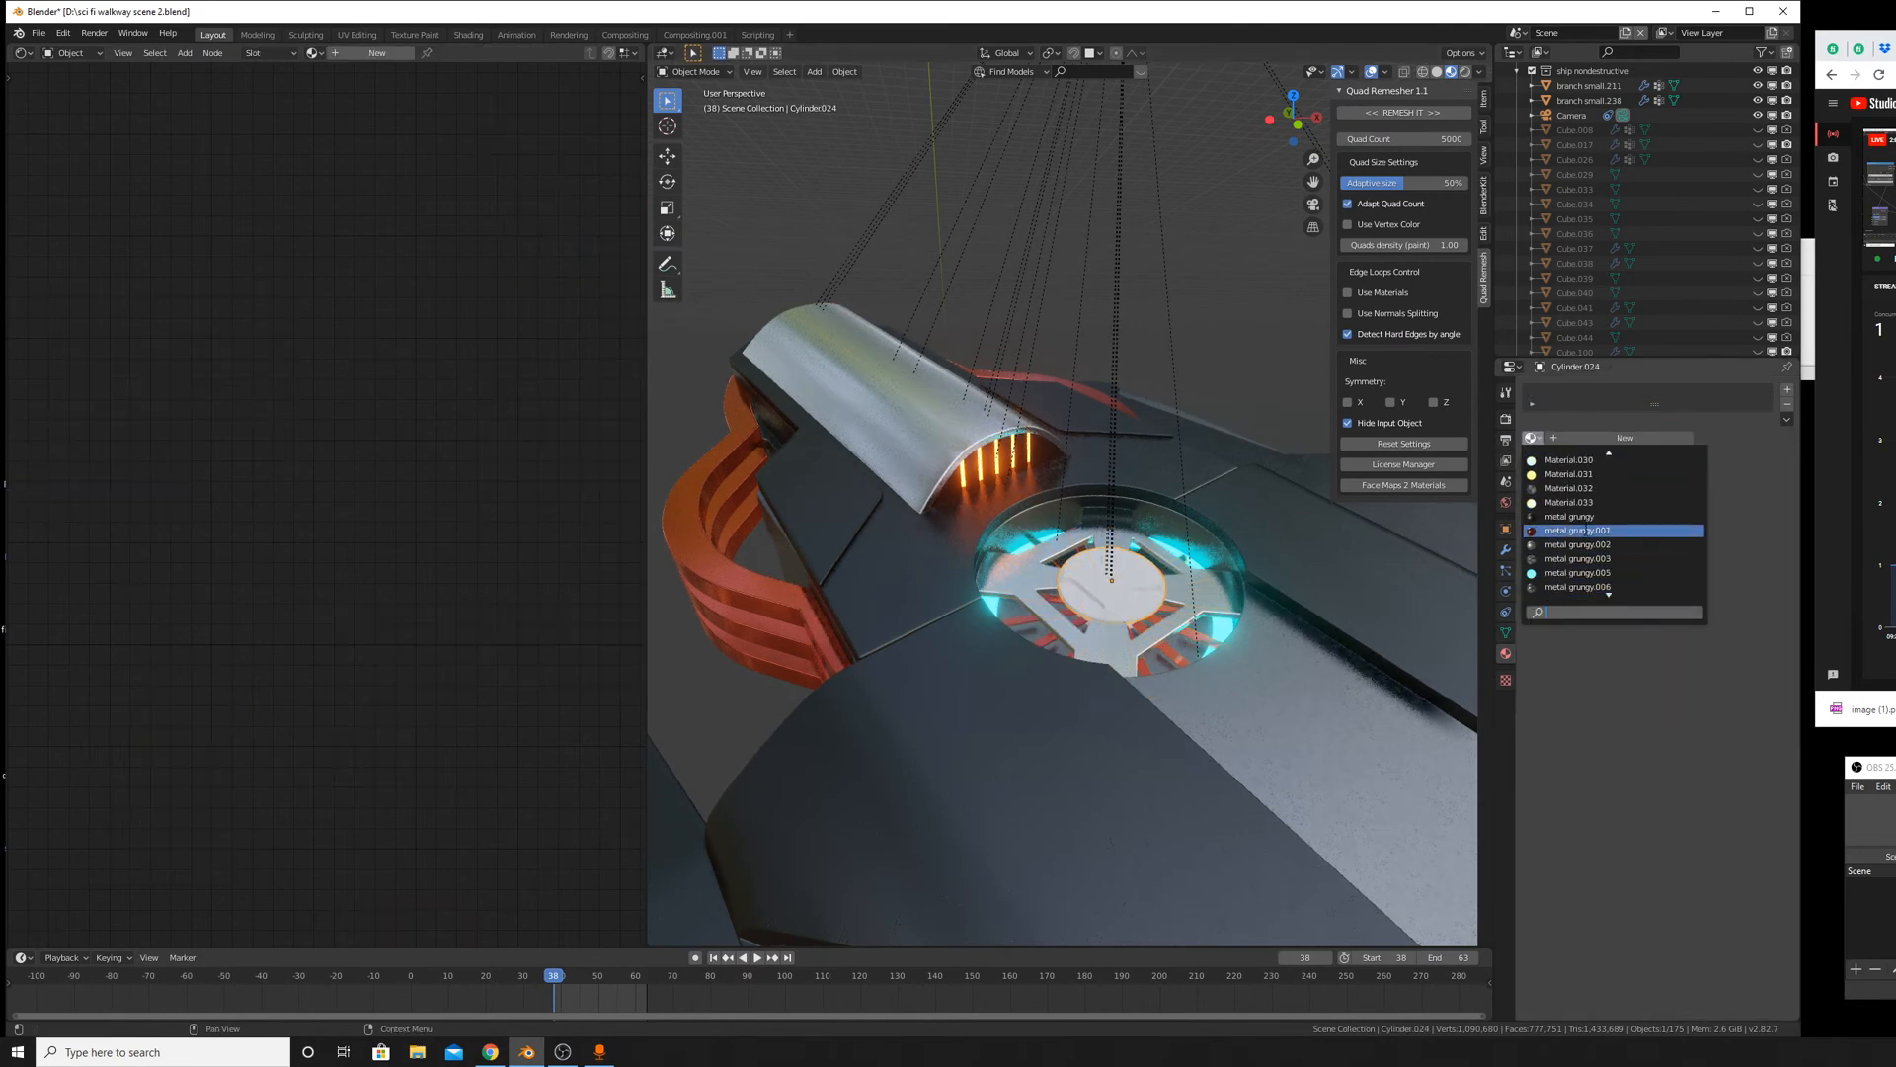
pyautogui.click(1582, 517)
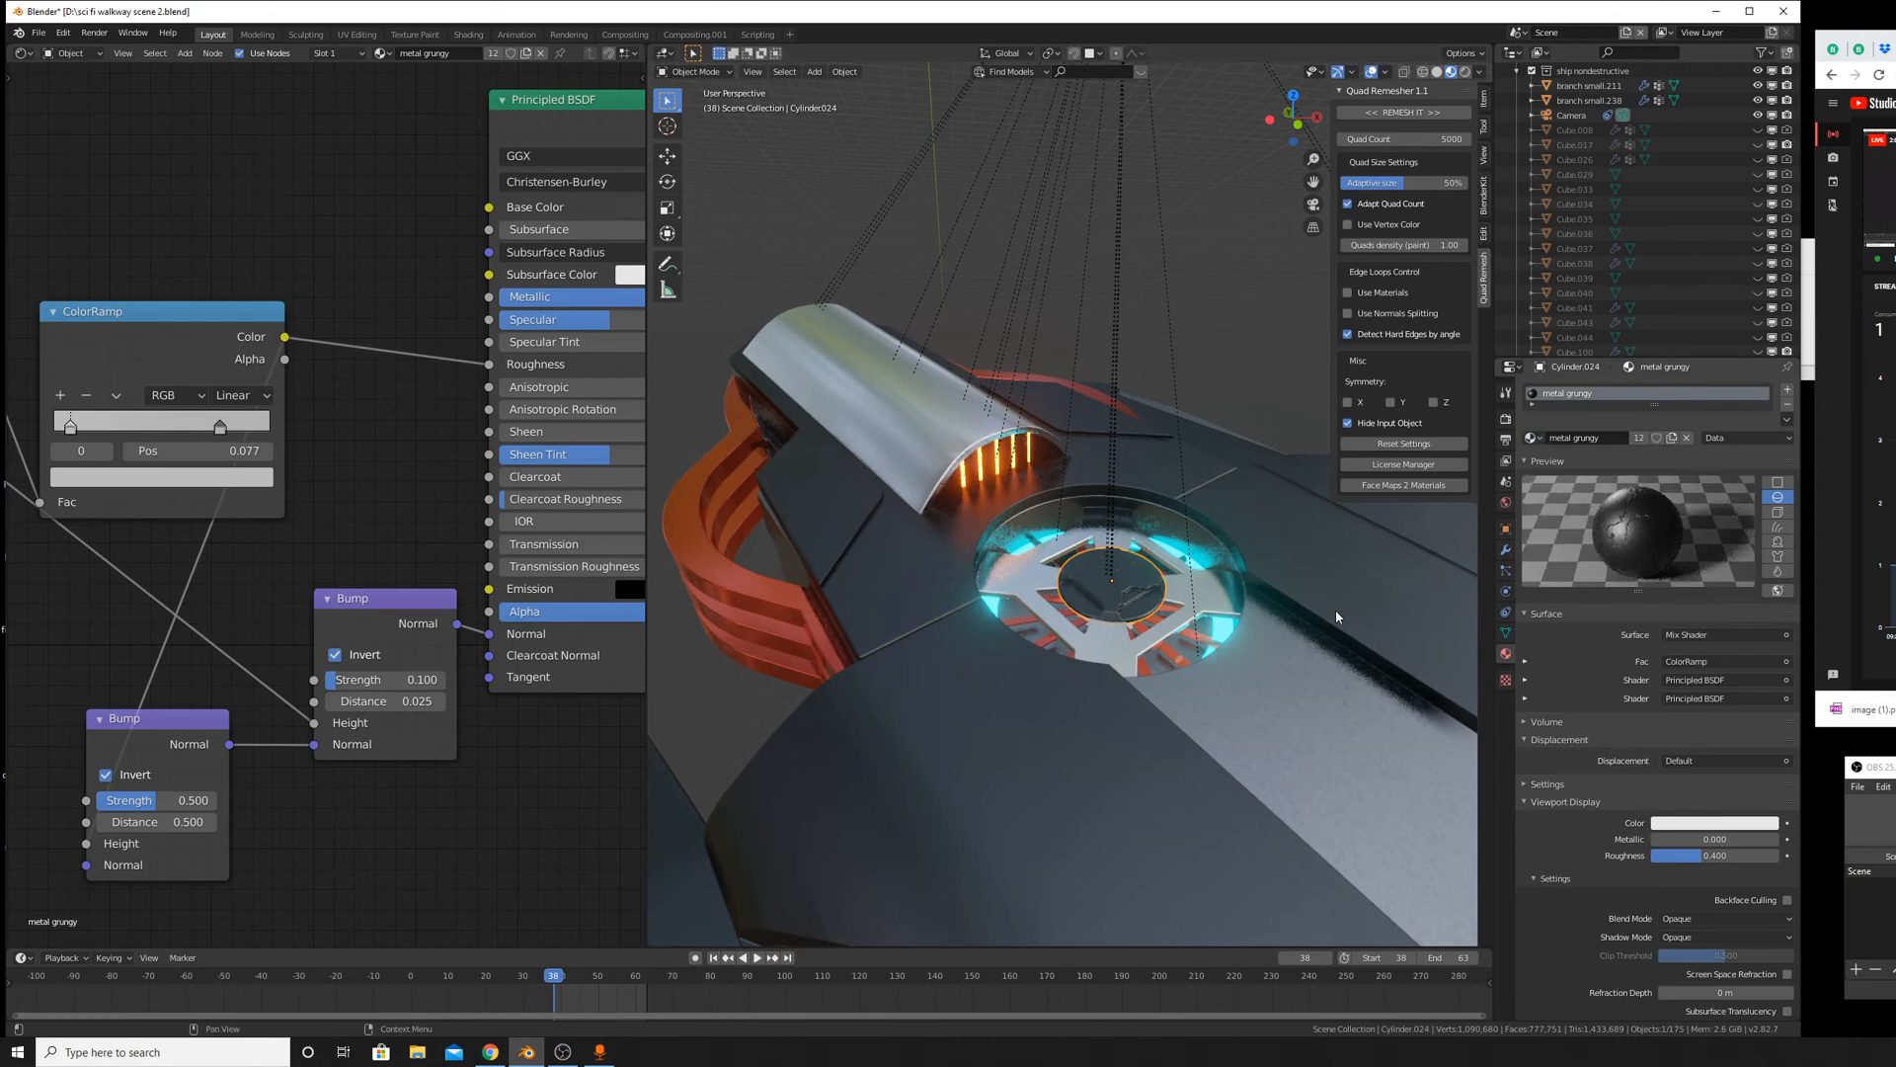
# Assign the red metal grungy.001 material to the turbine's central disc.
pyautogui.moveTo(1335, 608); pyautogui.dragTo(1246, 531, button='middle')
pyautogui.click(1271, 519)
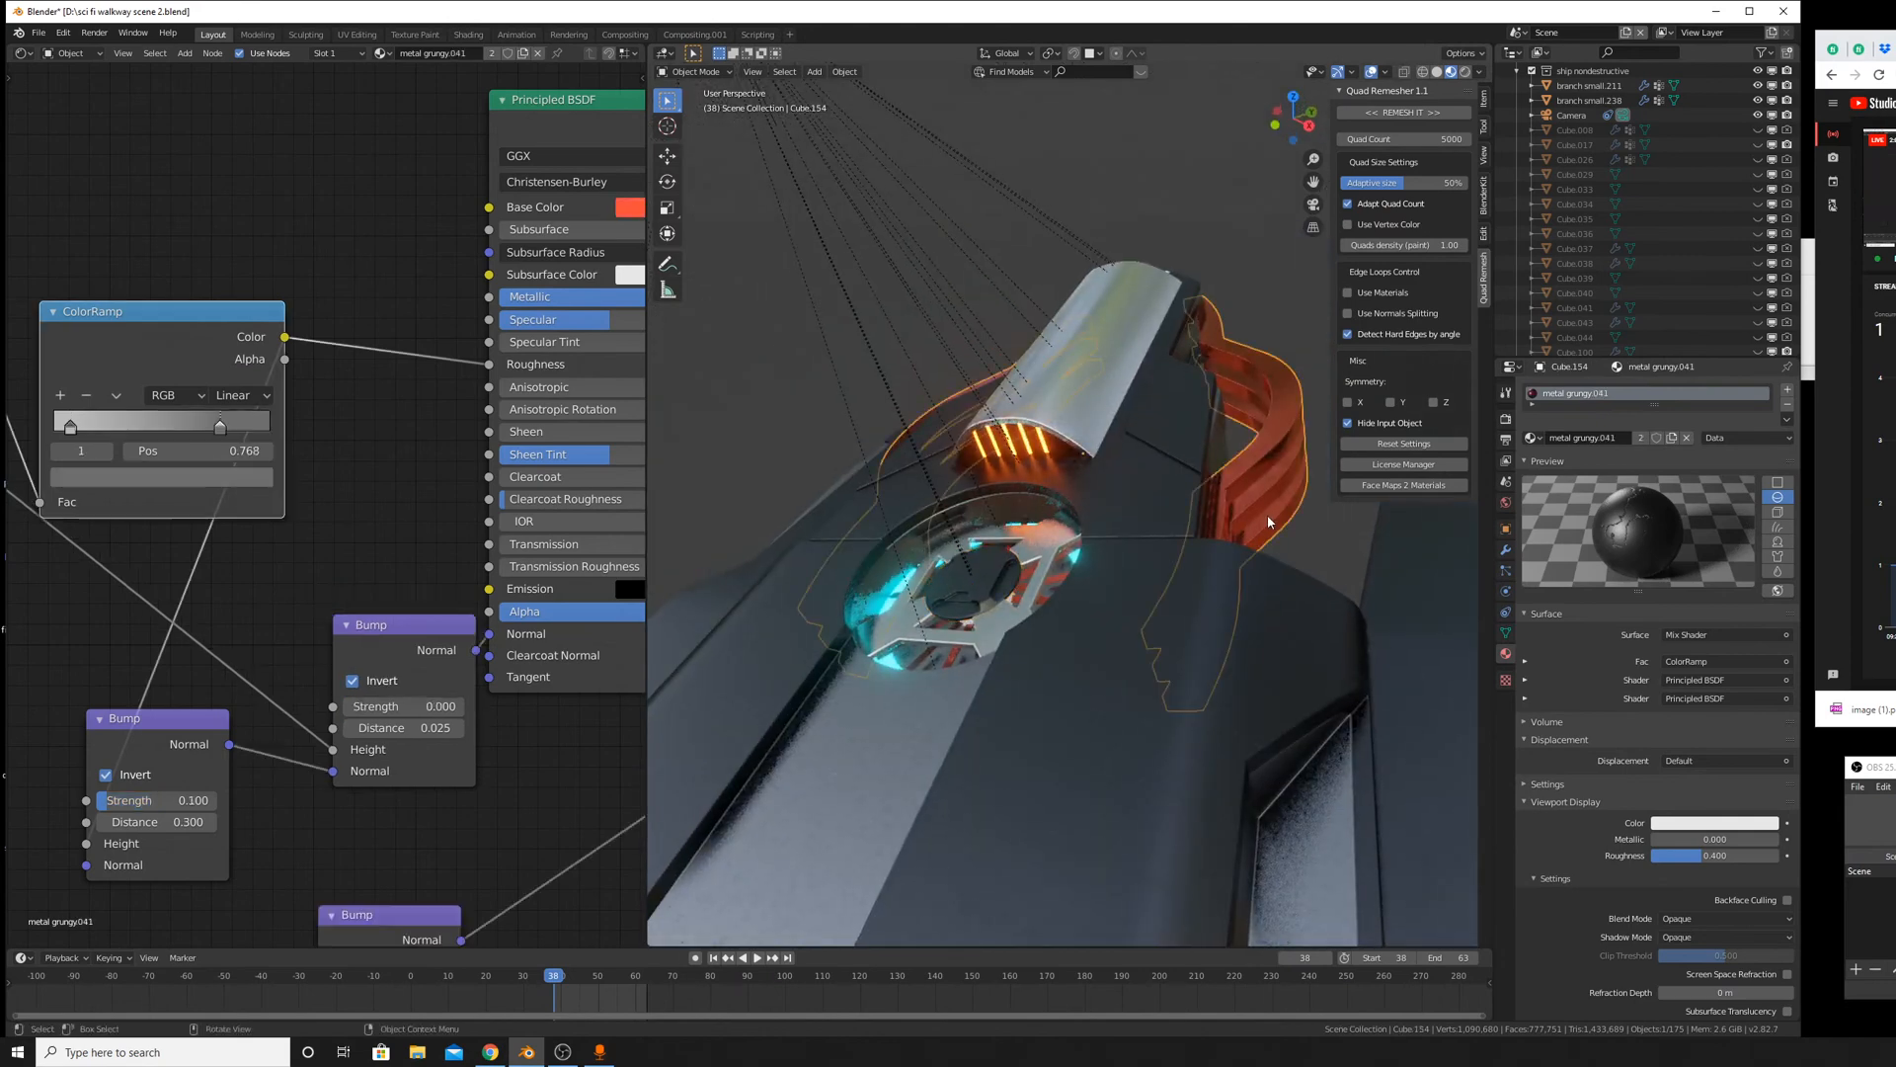
pyautogui.click(974, 571)
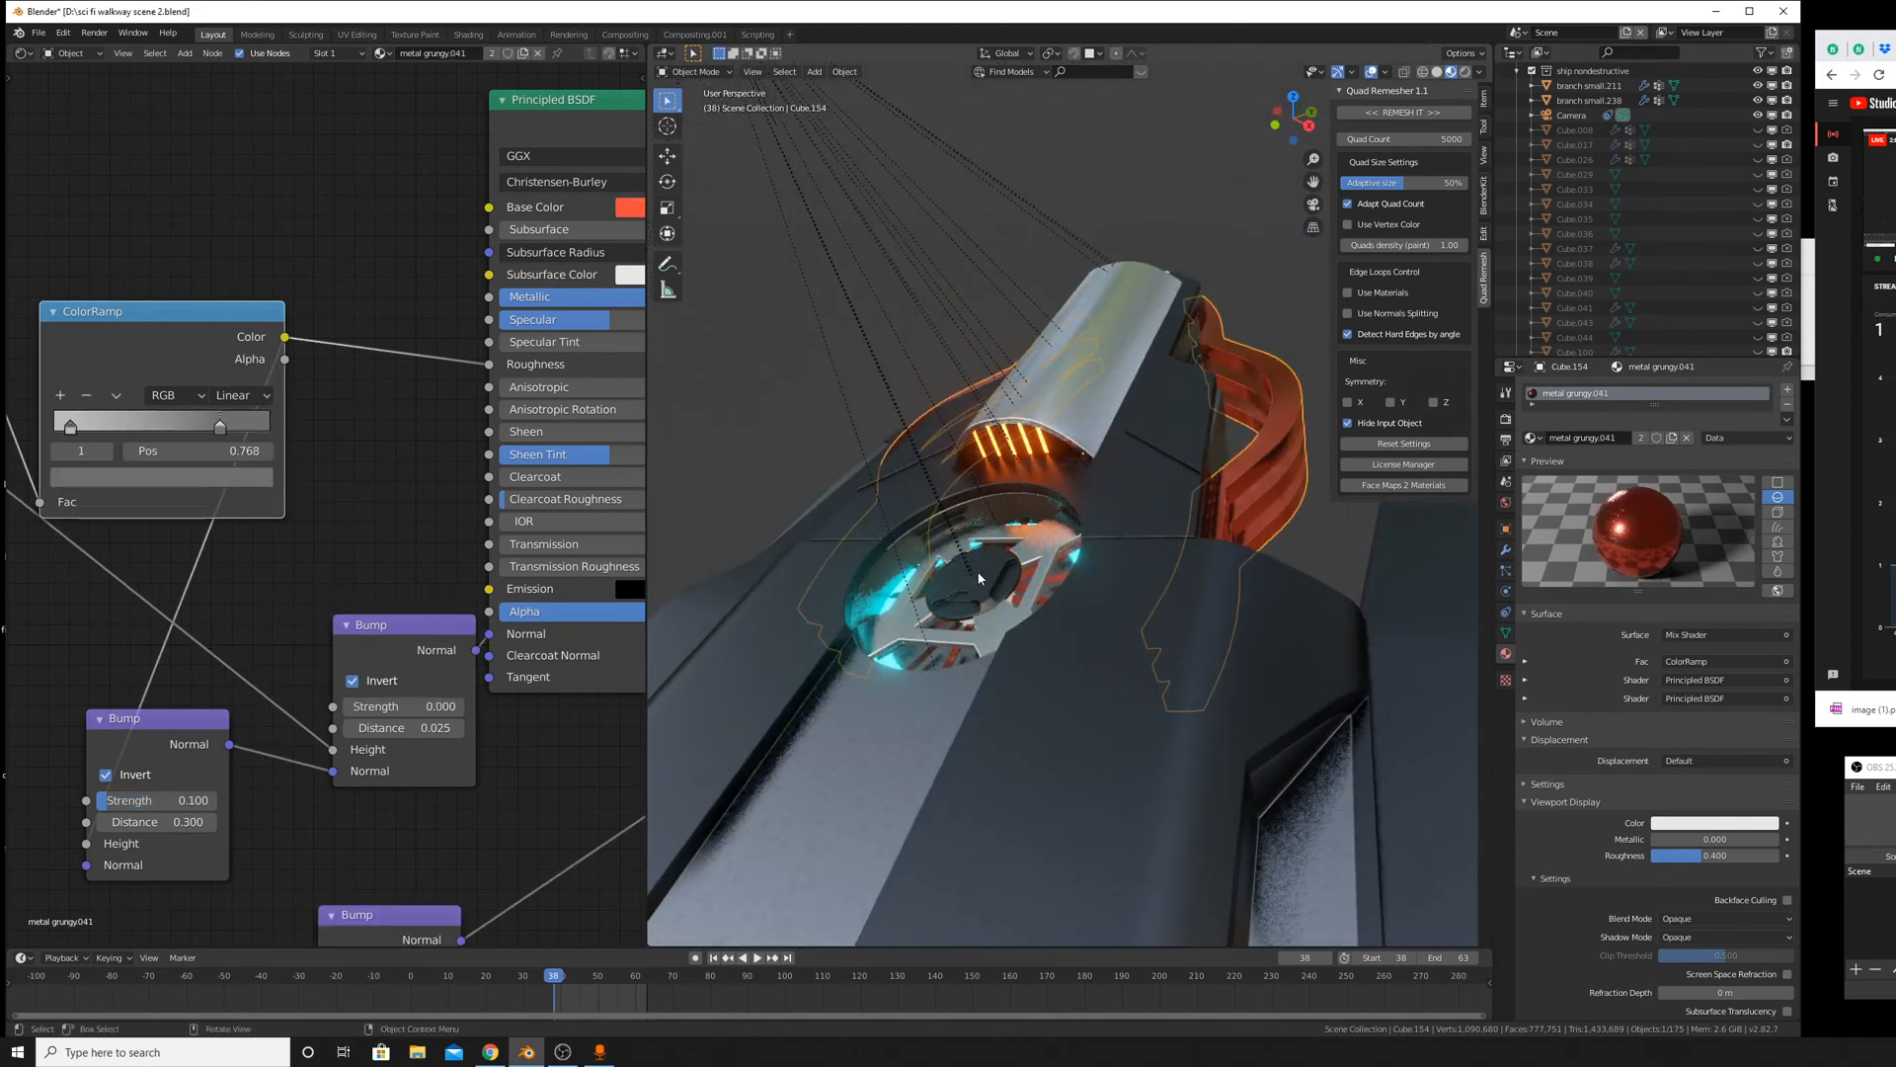
pyautogui.click(1531, 437)
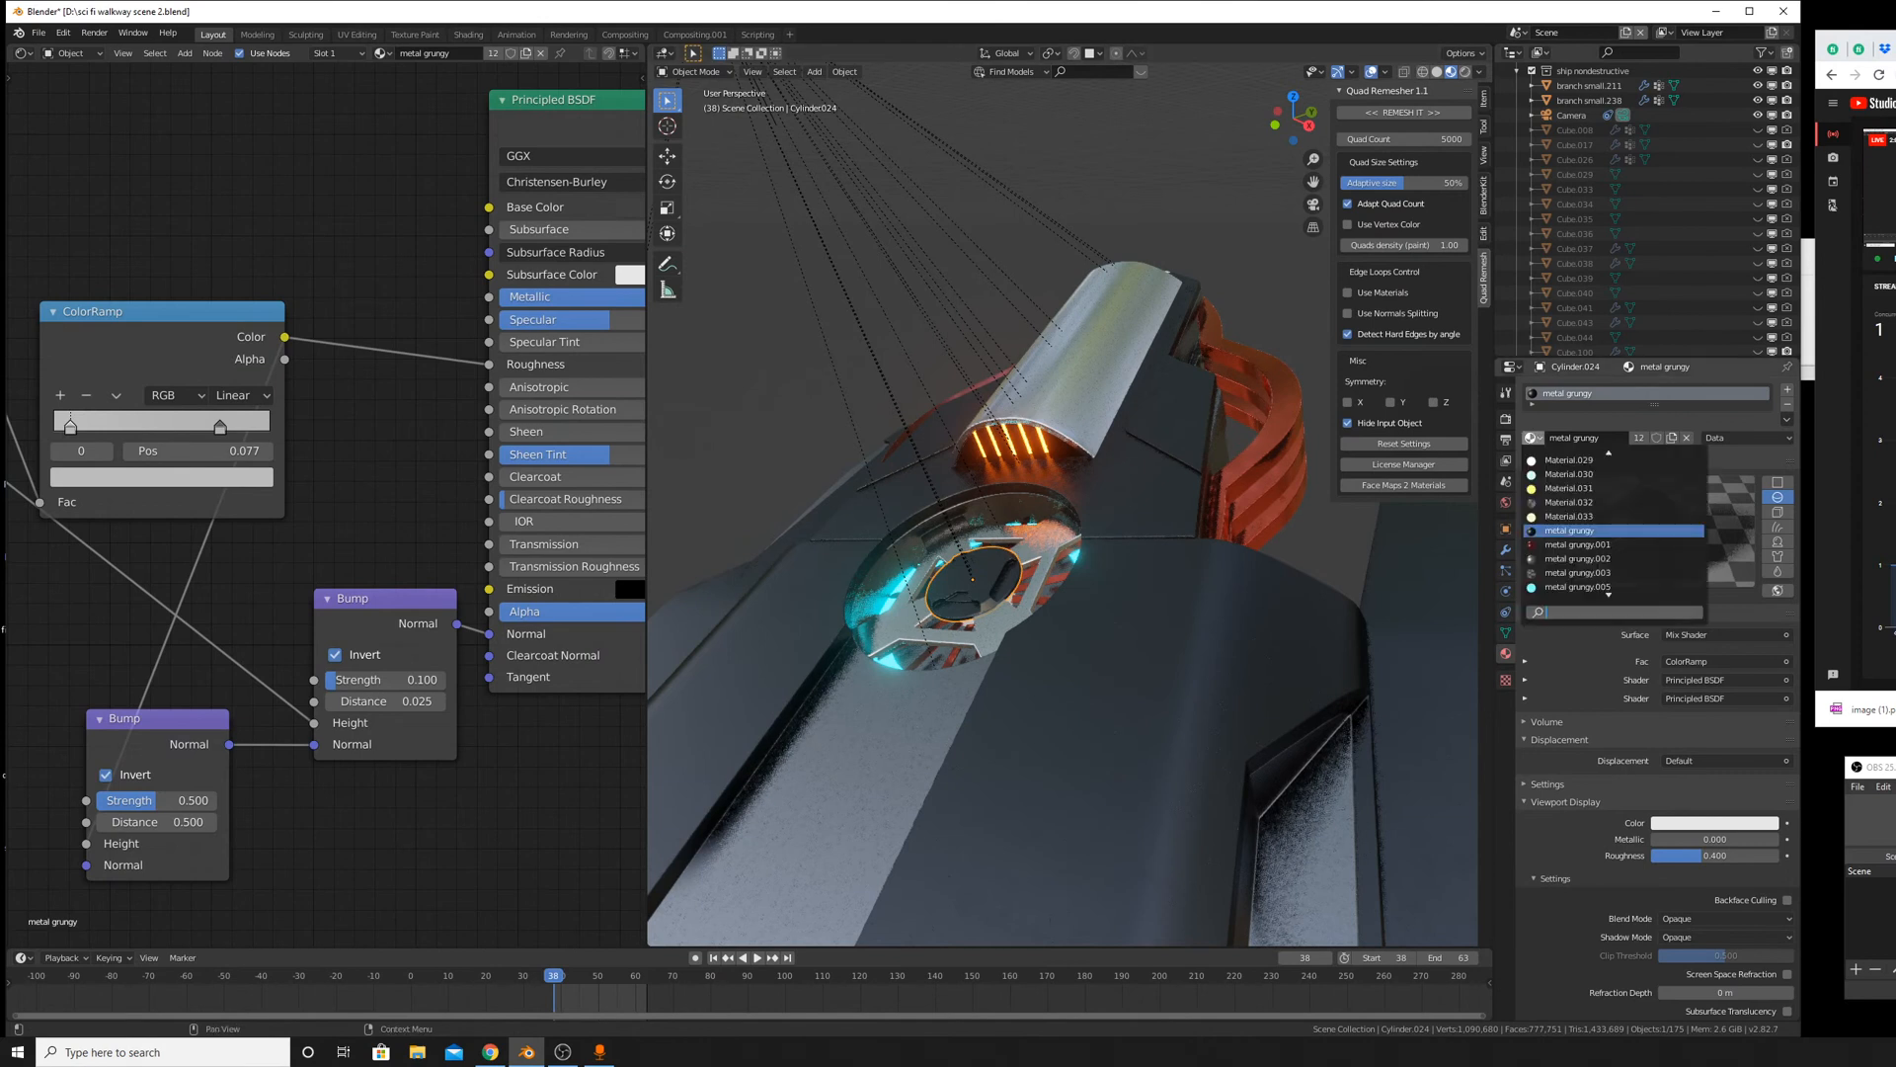
pyautogui.click(1580, 545)
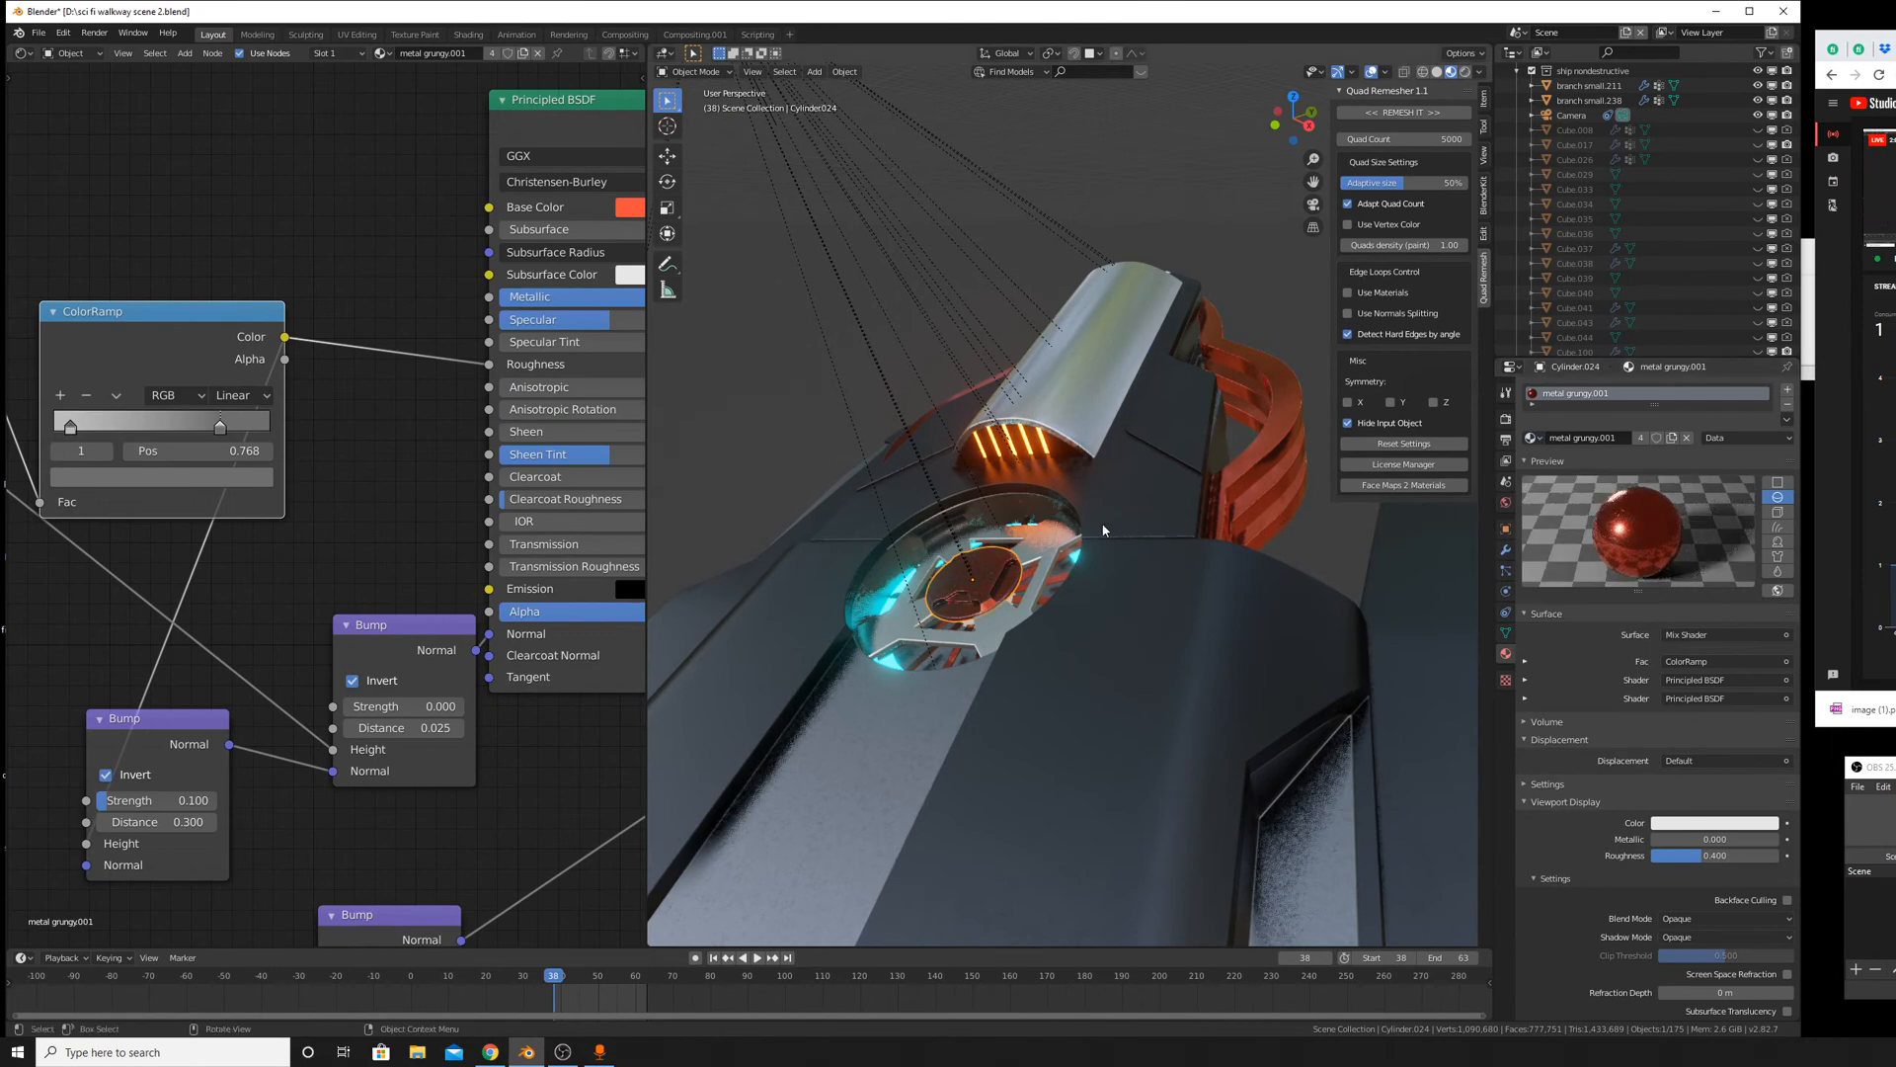
# Examine the whole textured spaceship from above and through the active camera at several zoom levels.
pyautogui.moveTo(1164, 543); pyautogui.dragTo(1212, 512, button='middle')
pyautogui.scroll(-5, 1213, 512)
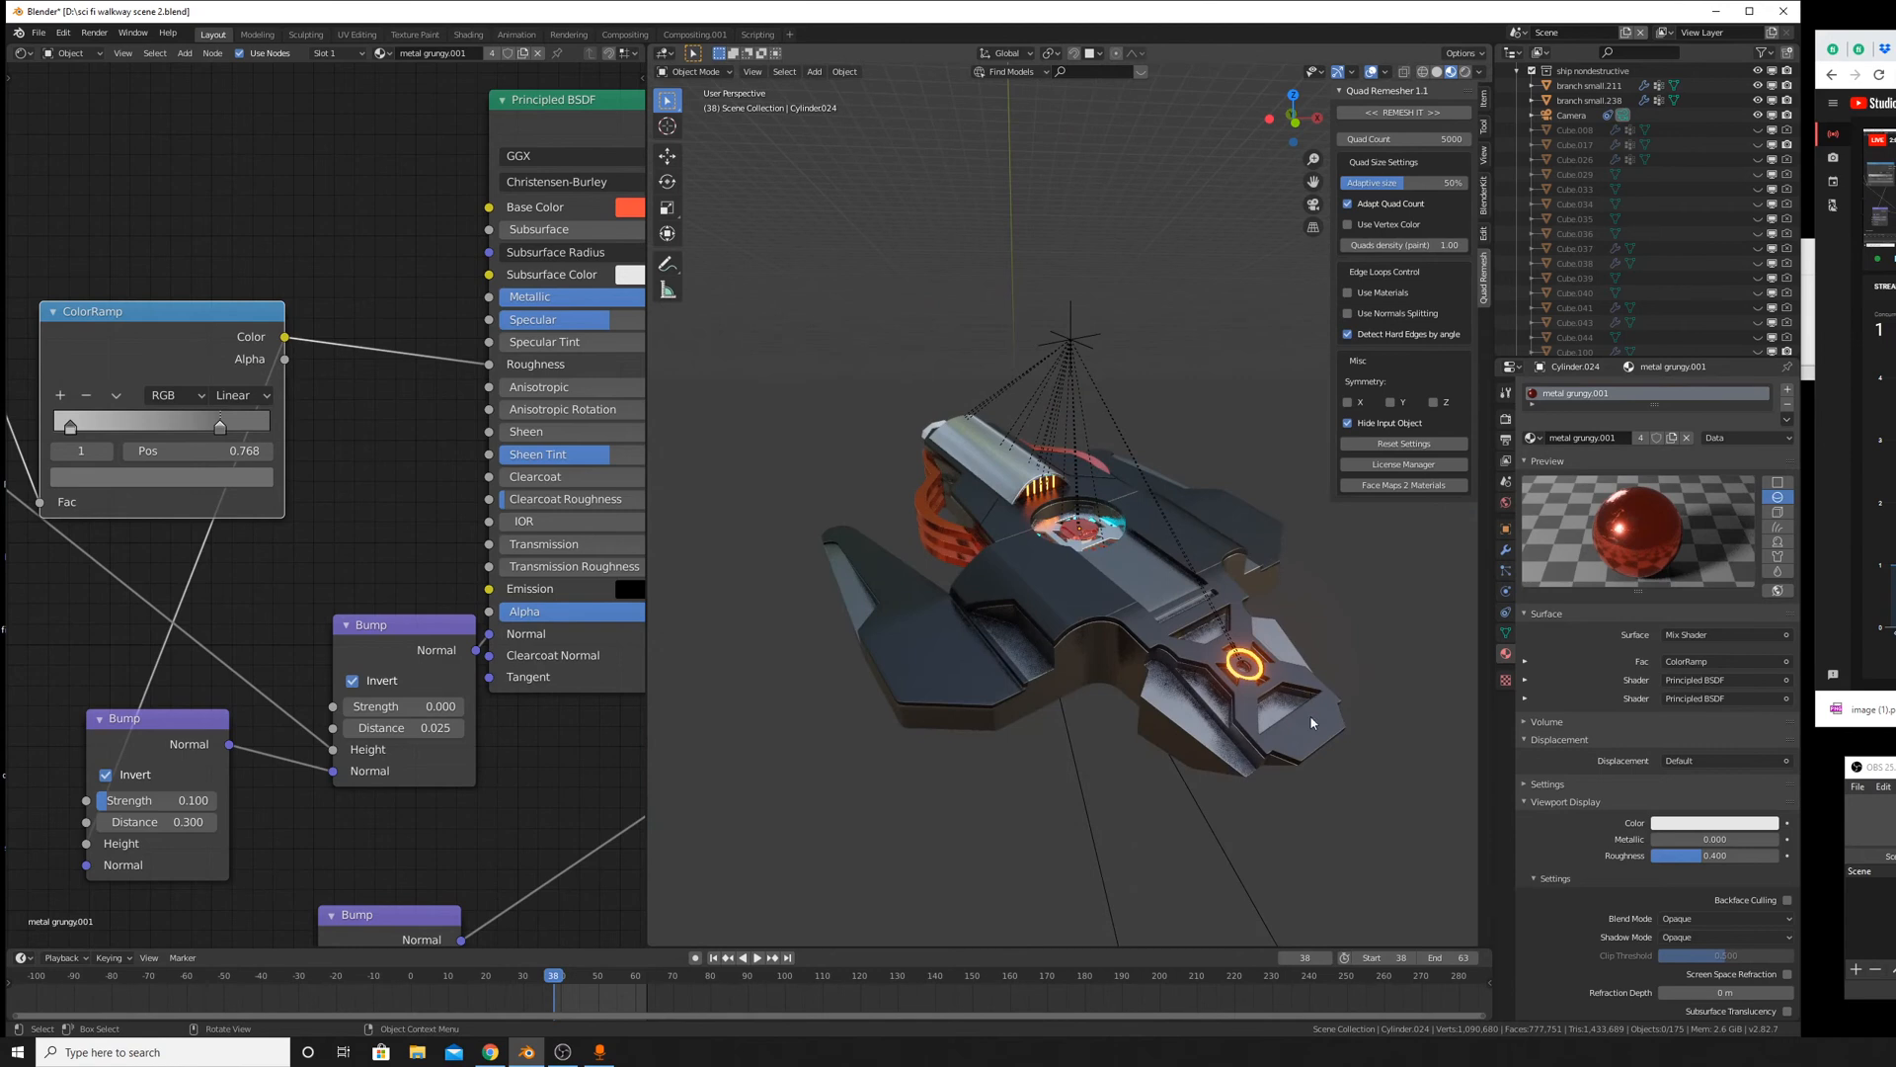
pyautogui.moveTo(1312, 724); pyautogui.dragTo(1225, 654, button='middle')
pyautogui.click(743, 73)
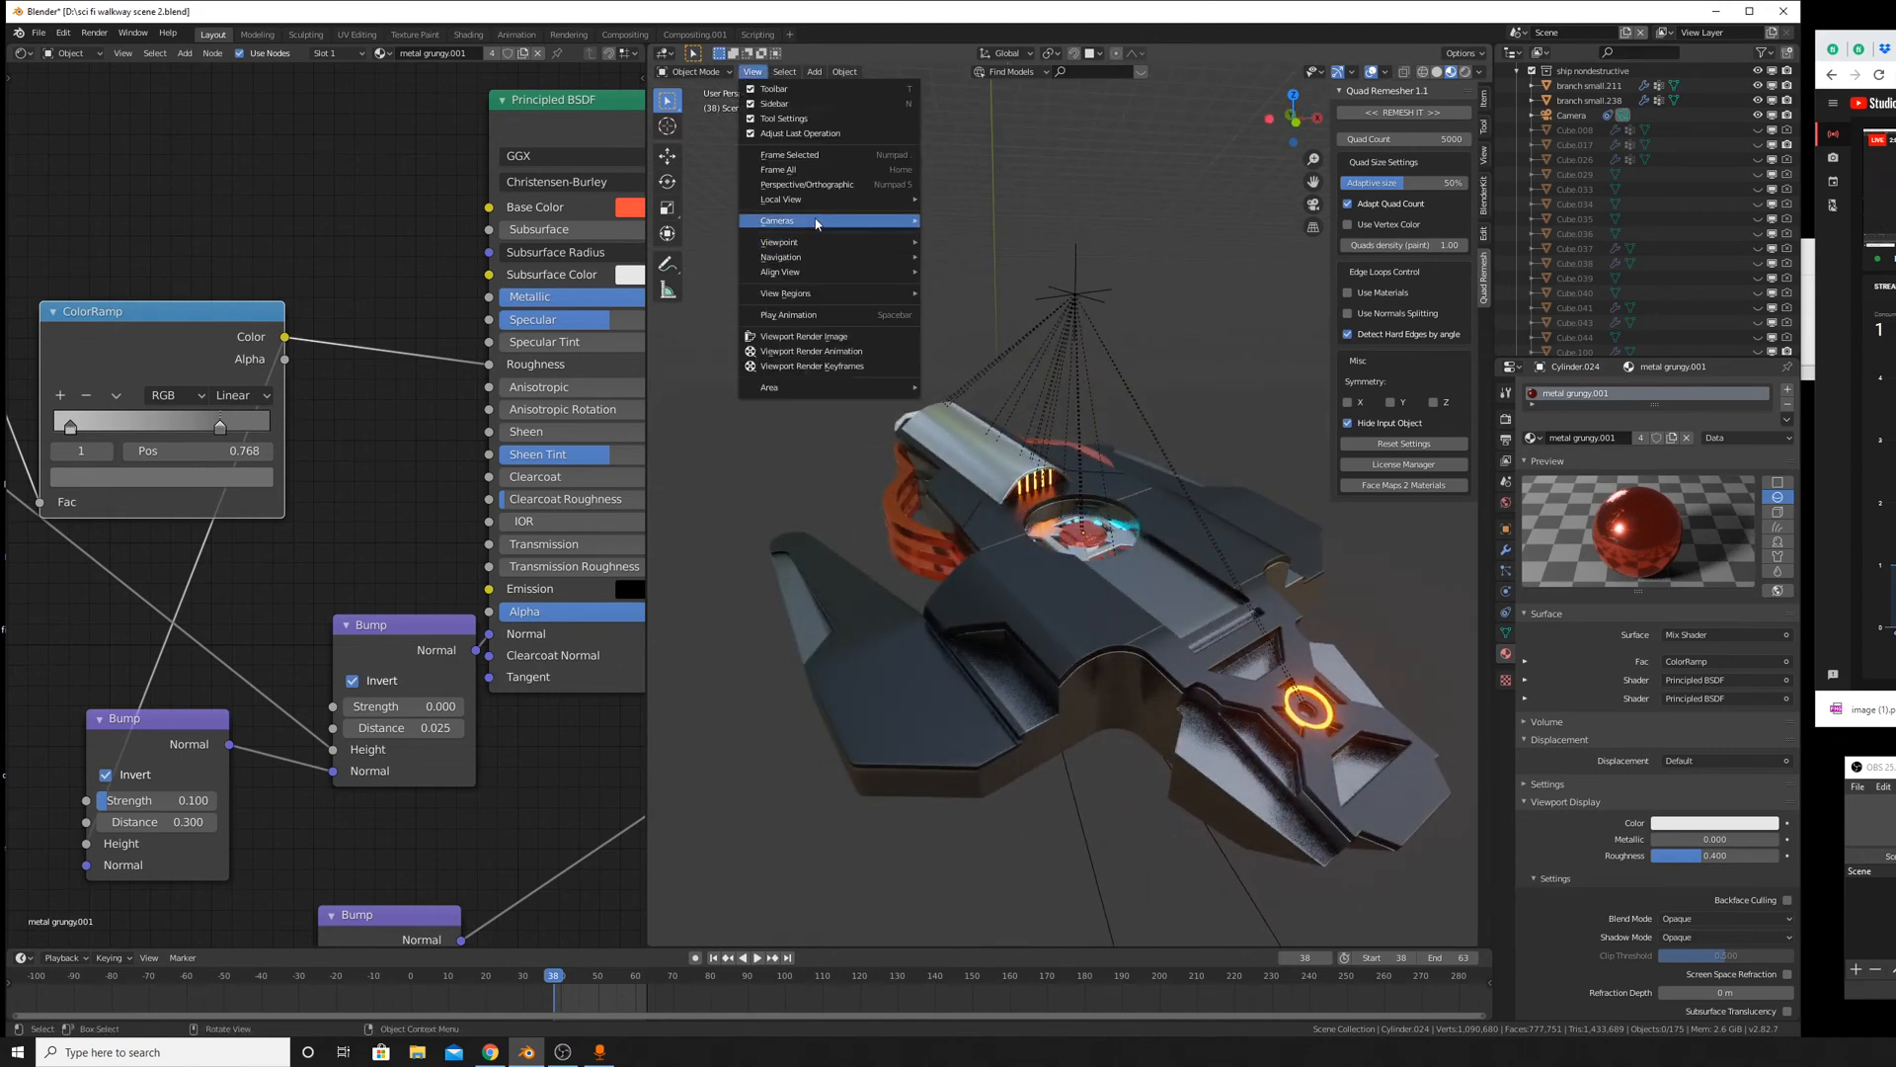
pyautogui.moveTo(869, 222)
pyautogui.click(997, 243)
pyautogui.scroll(8, 1188, 520)
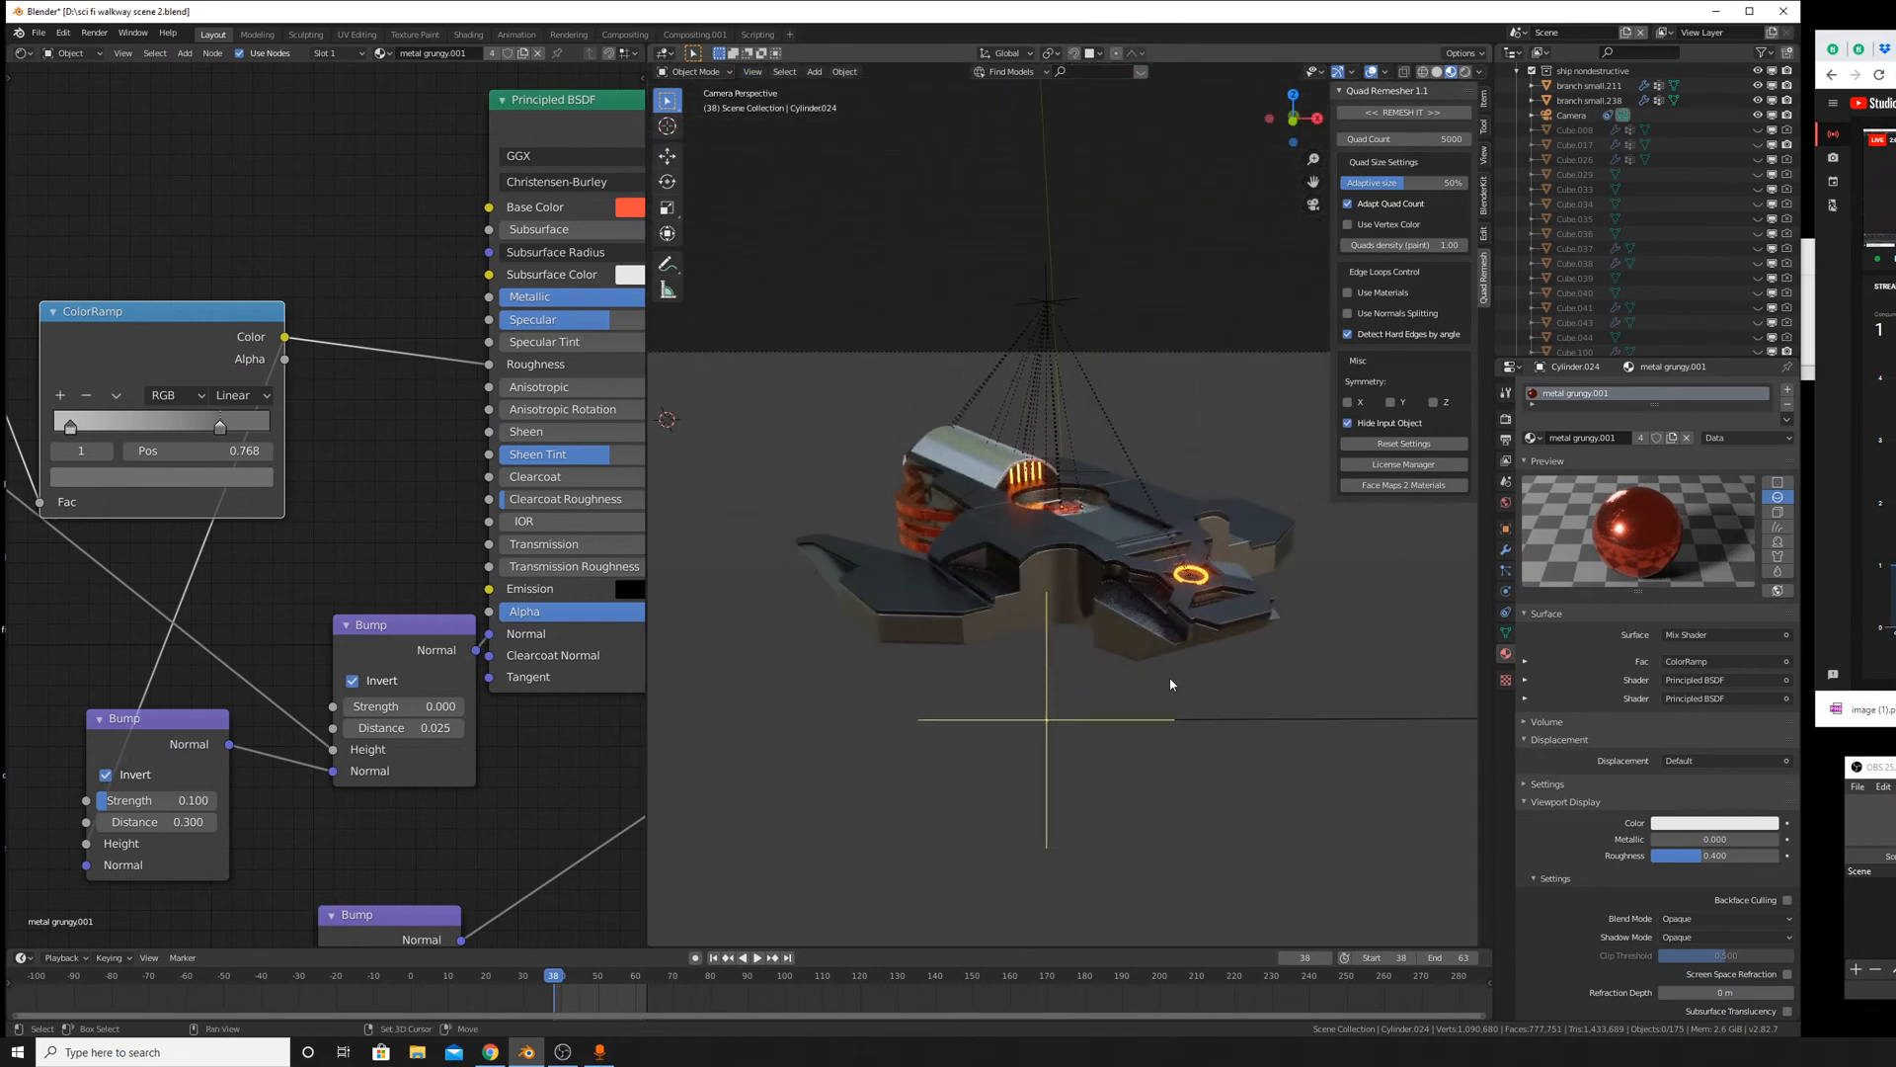
pyautogui.scroll(-7, 1163, 562)
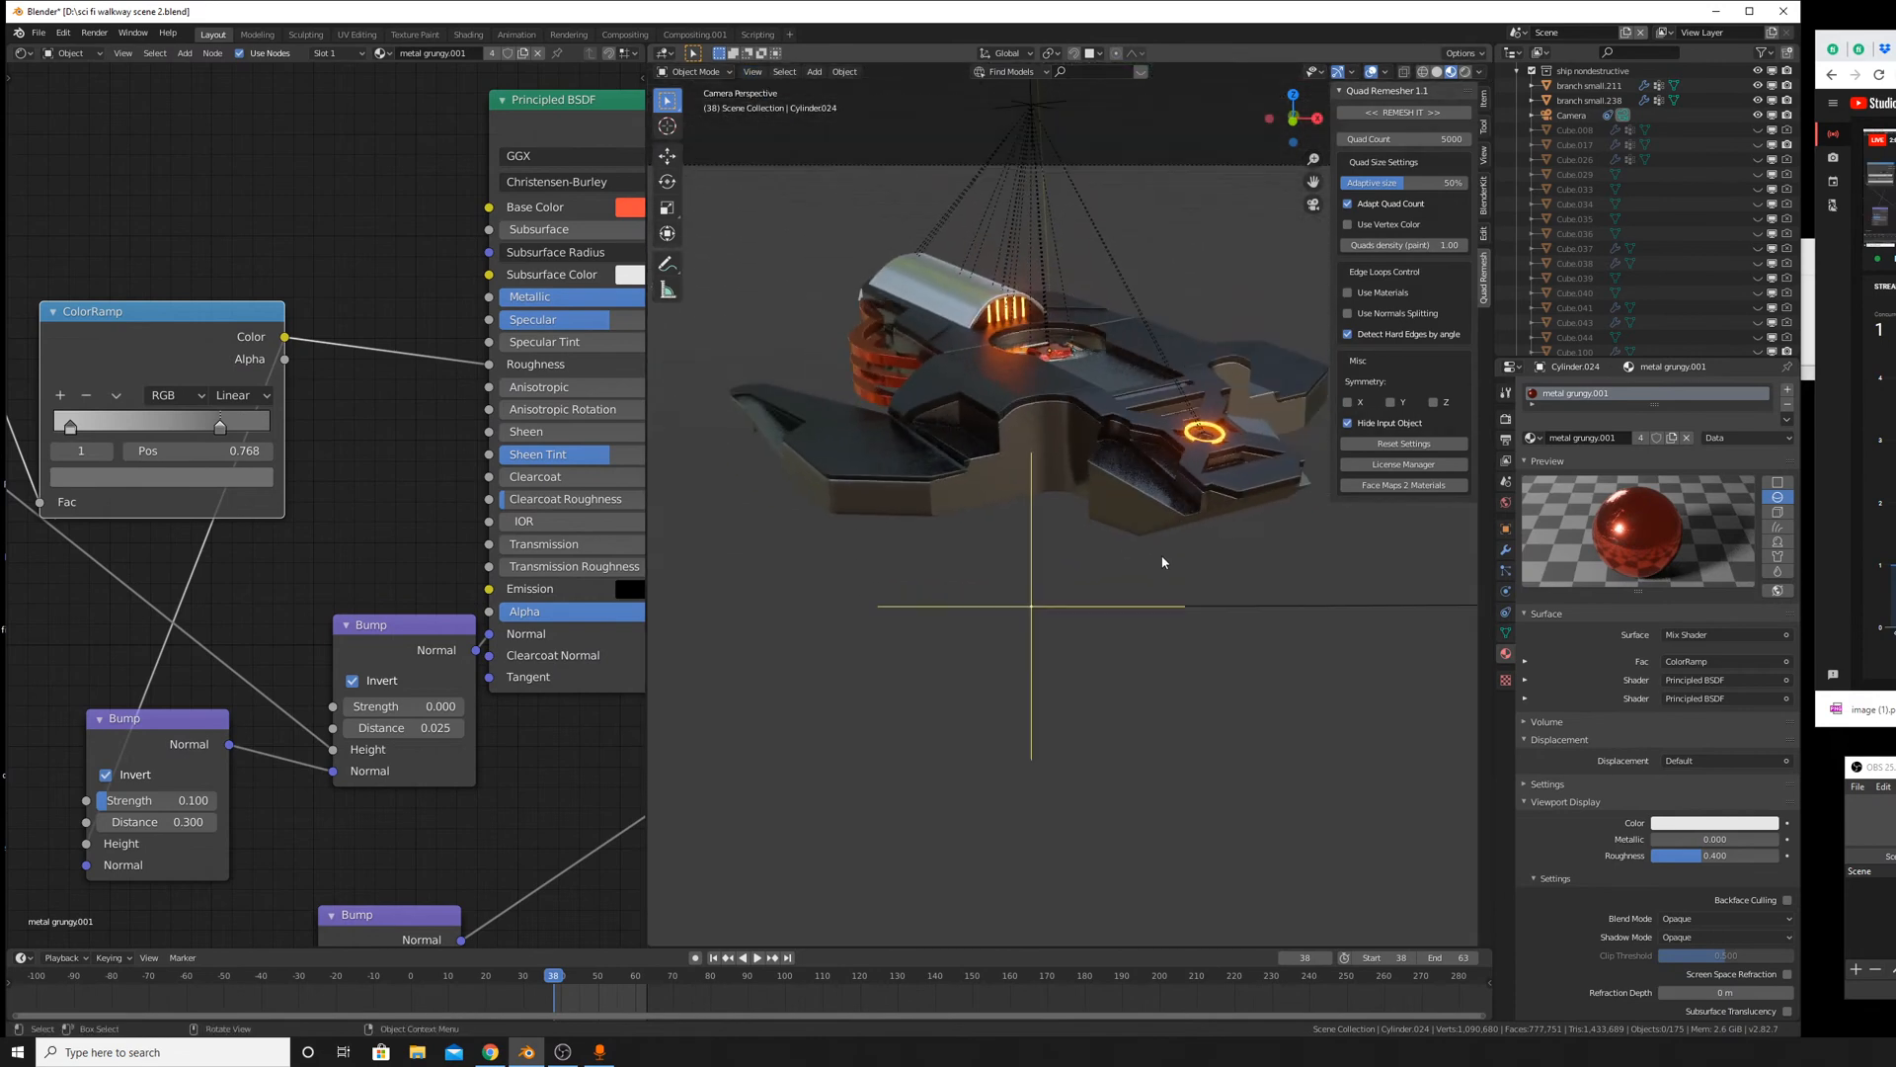
pyautogui.scroll(4, 1175, 627)
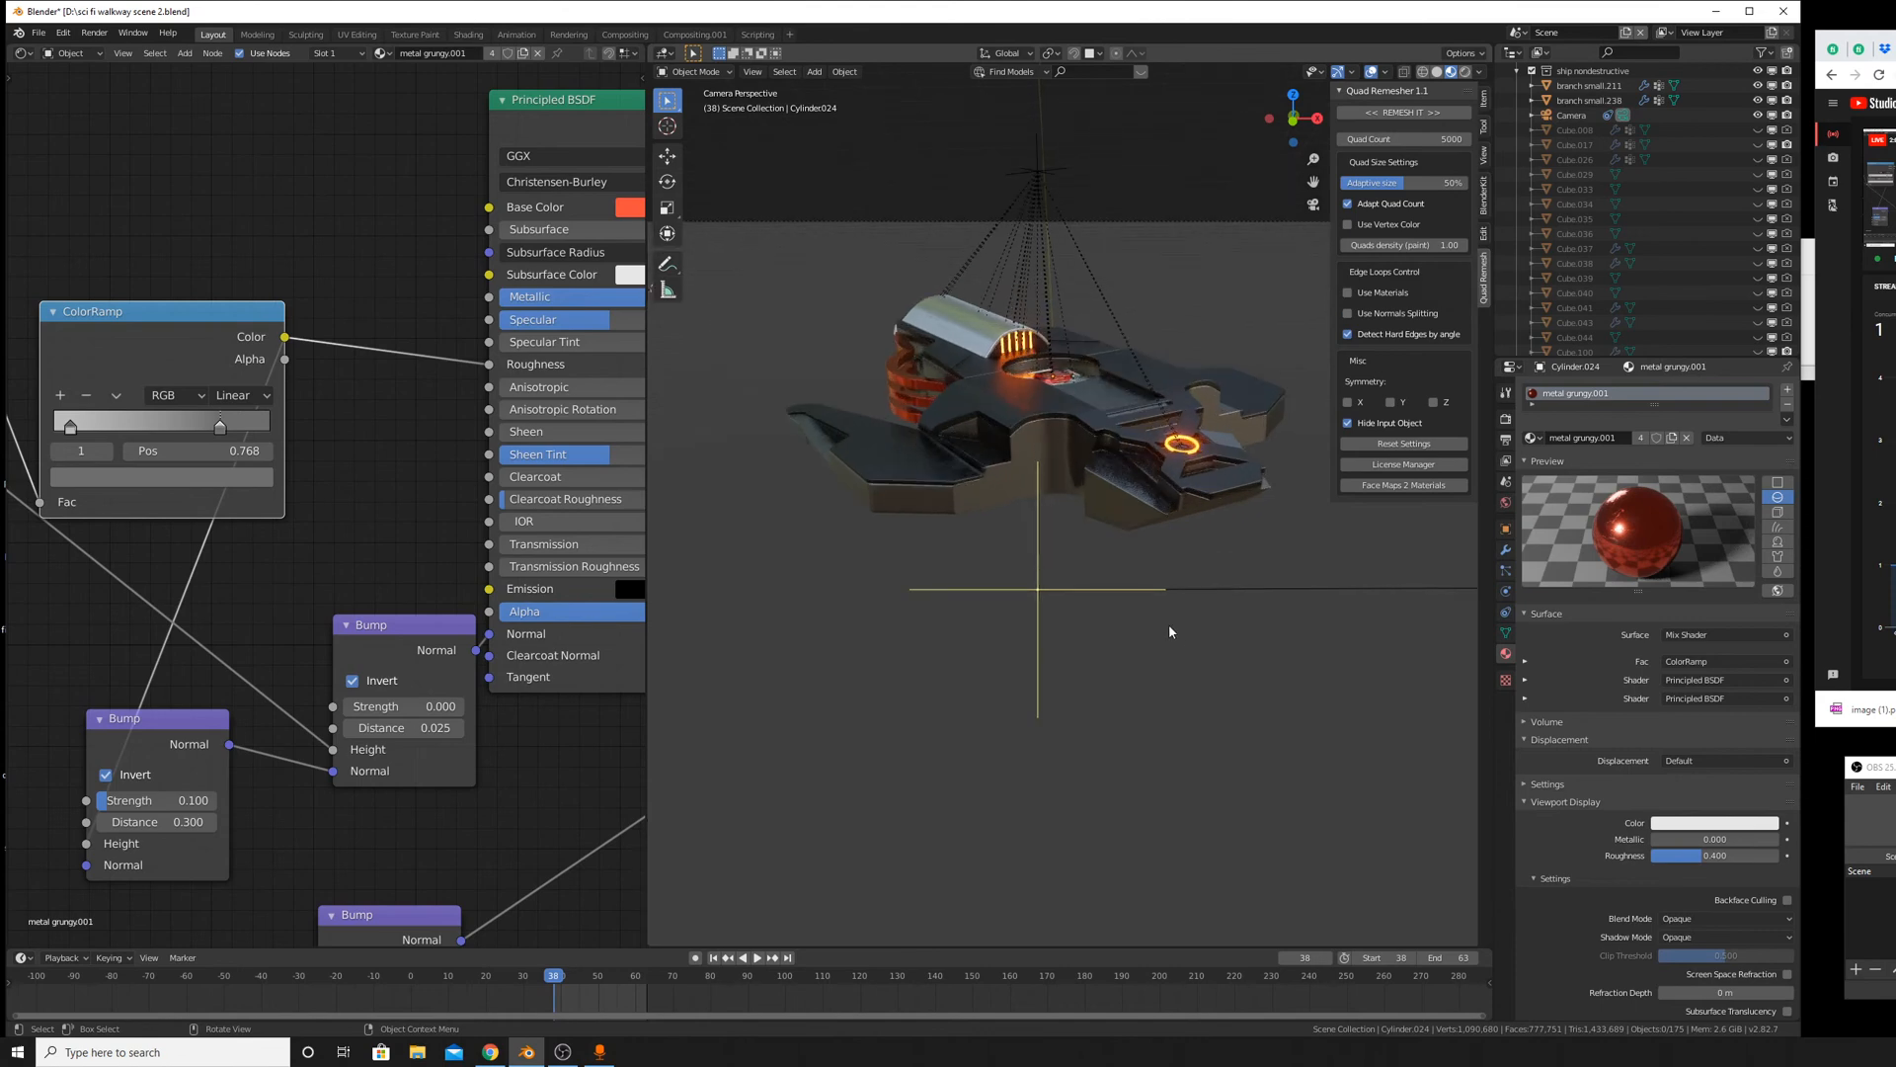
pyautogui.scroll(-2, 1193, 594)
pyautogui.scroll(8, 1158, 519)
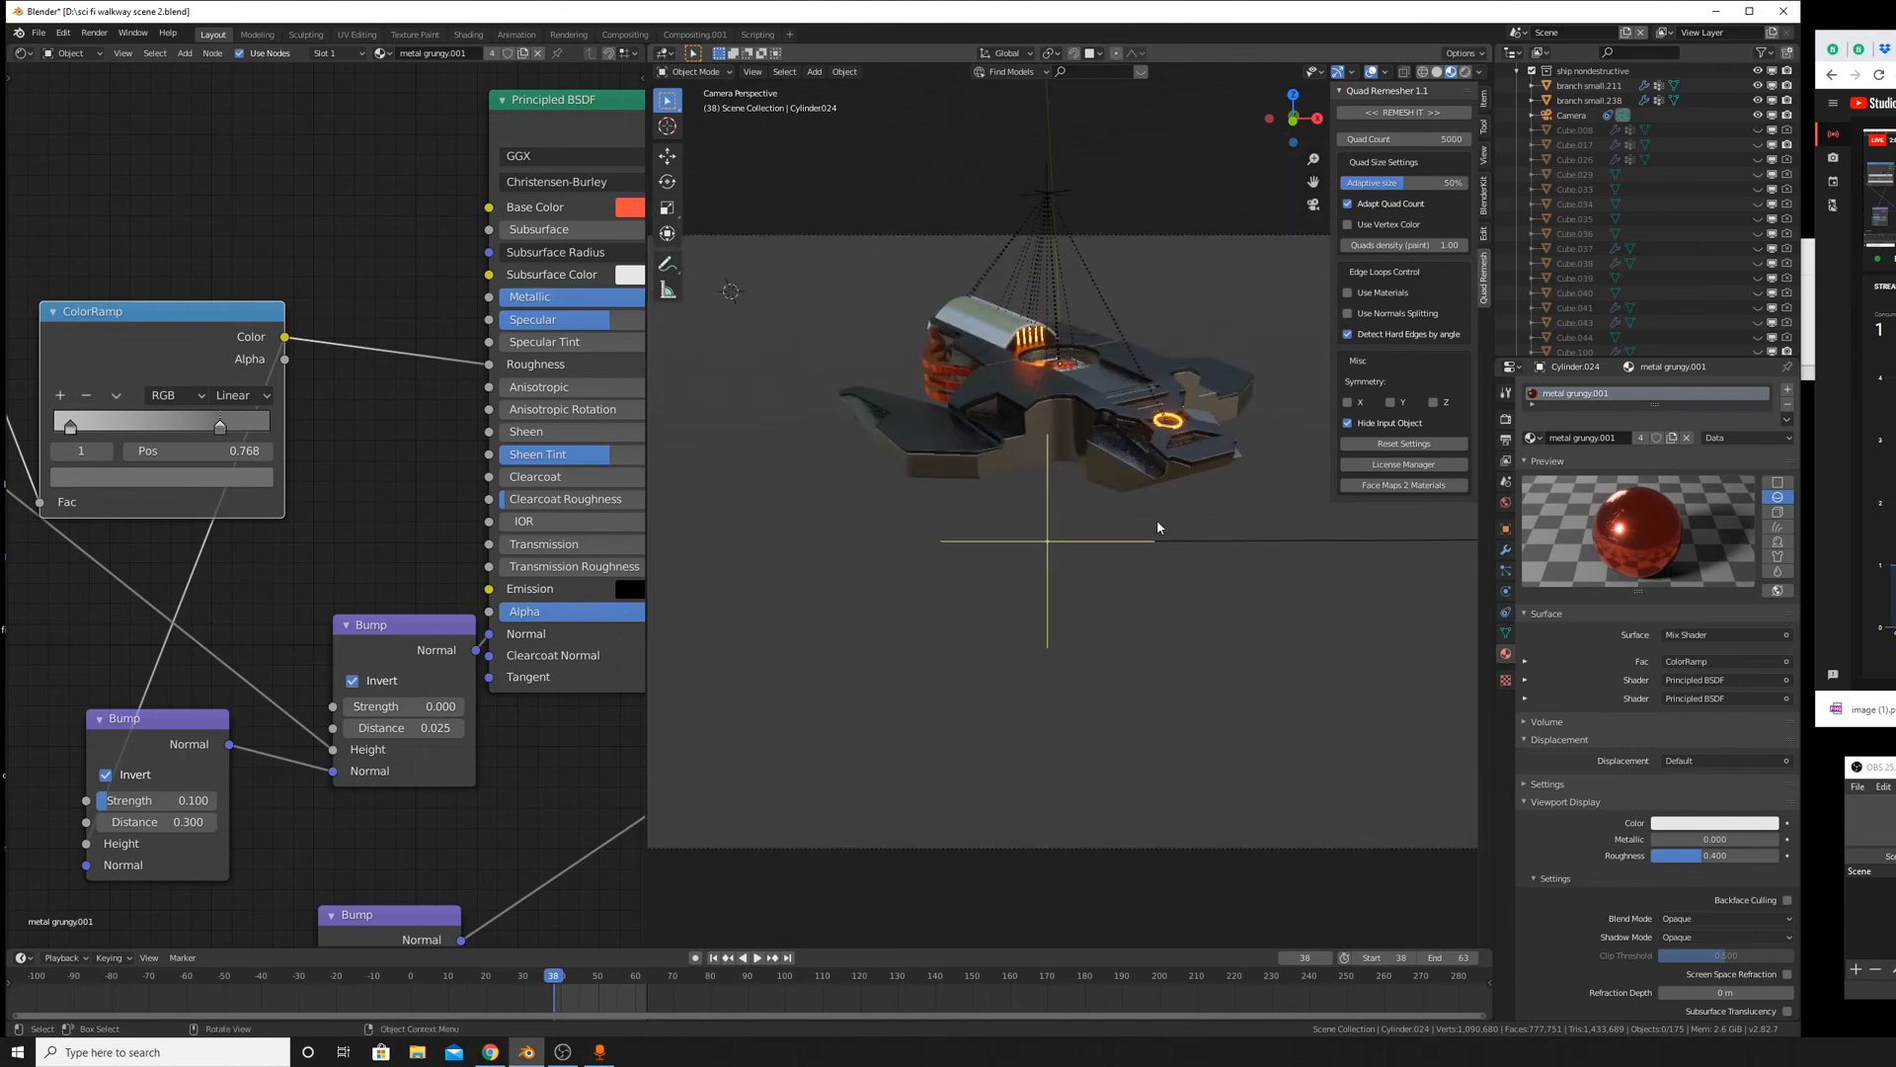
pyautogui.scroll(-7, 1166, 533)
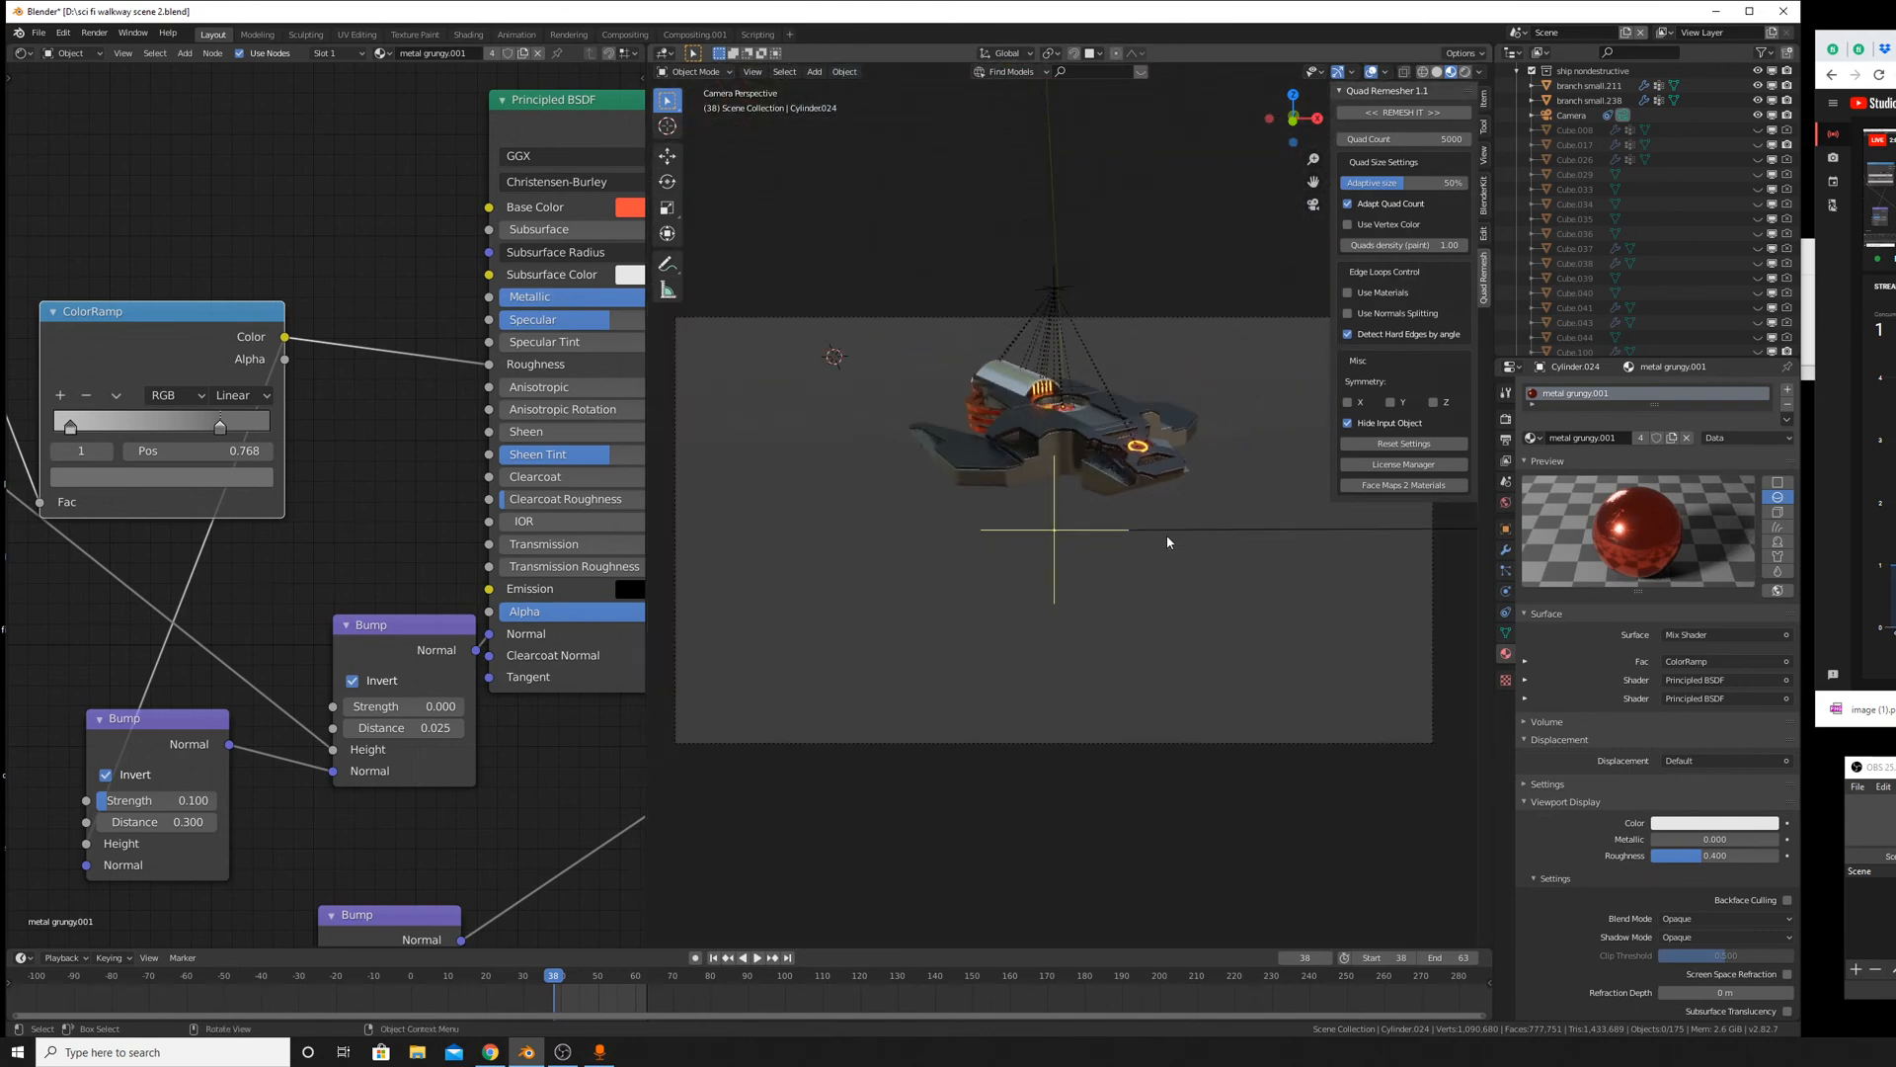
pyautogui.scroll(3, 1136, 514)
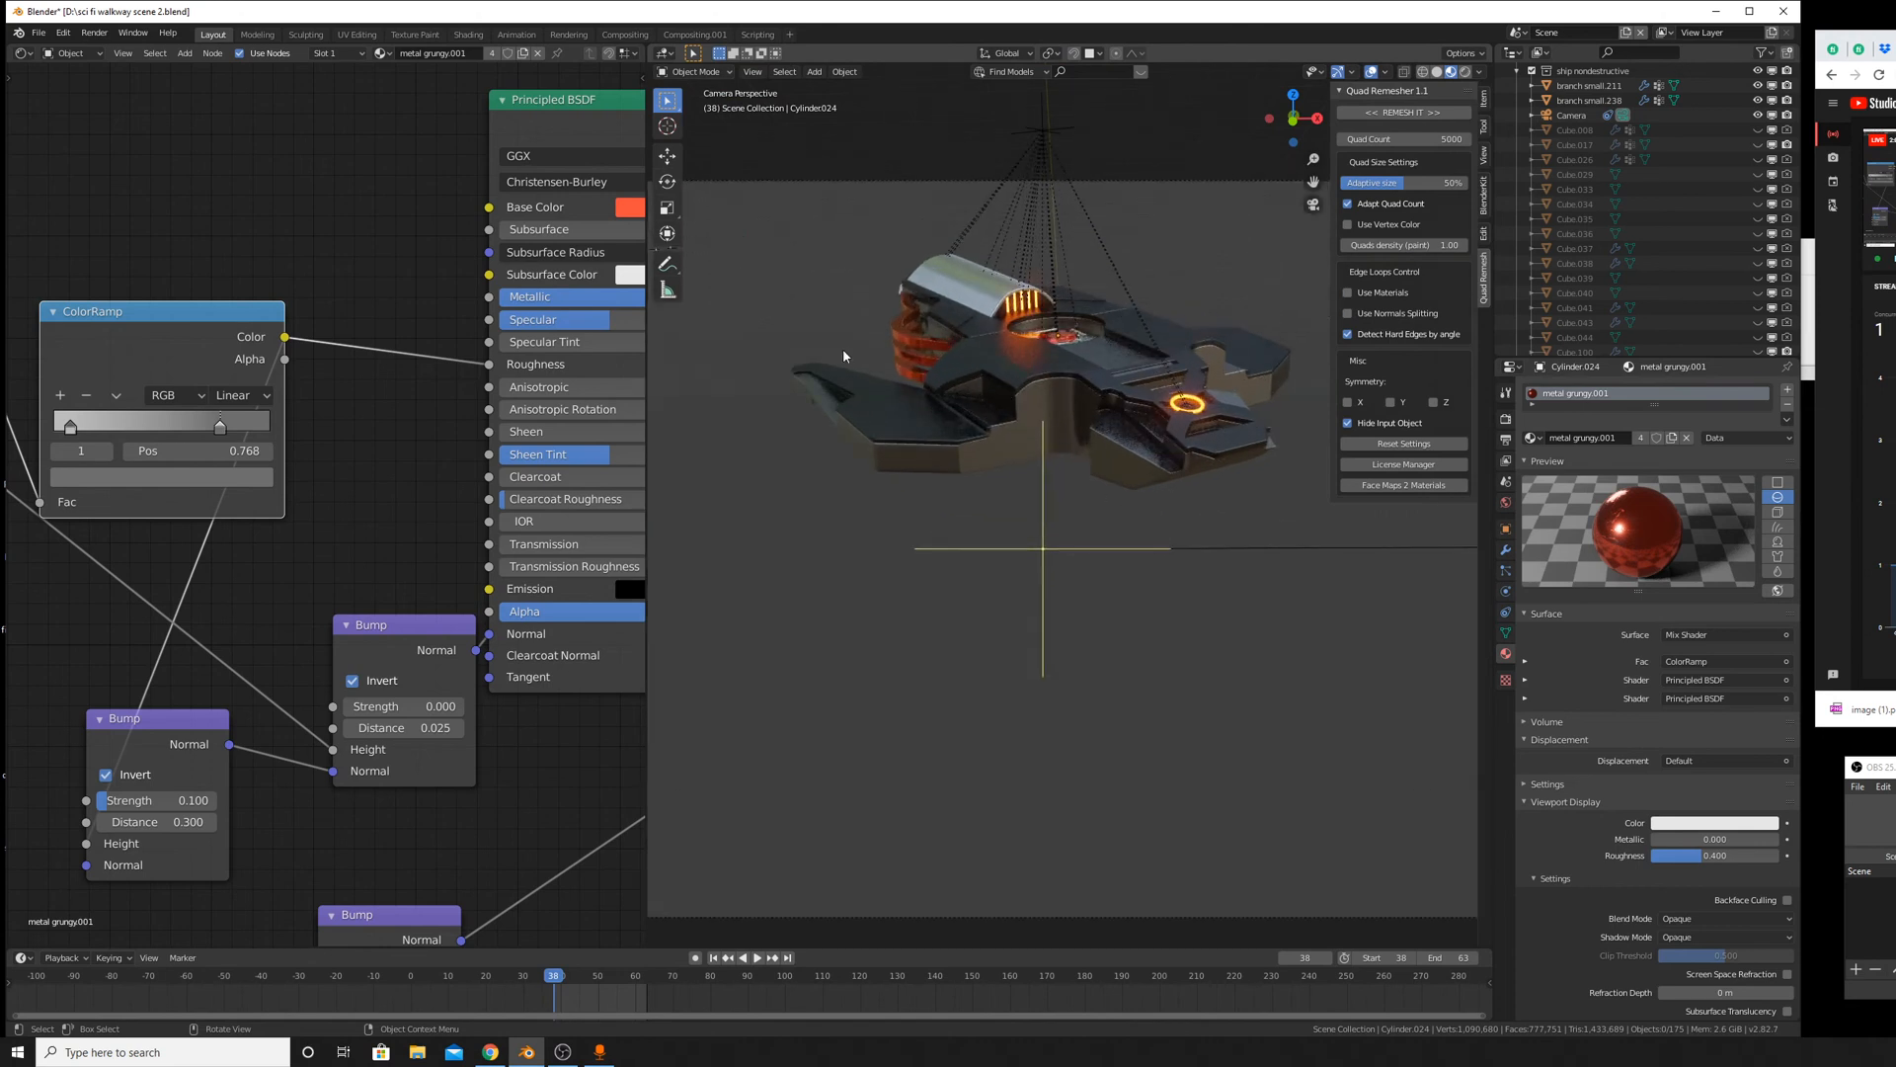
# Select the outer untextured white block at the engine's end and look for it in the scene's object list.
pyautogui.keyDown('shift'); pyautogui.moveTo(968, 391); pyautogui.dragTo(1044, 472, button='middle'); pyautogui.keyUp('shift')
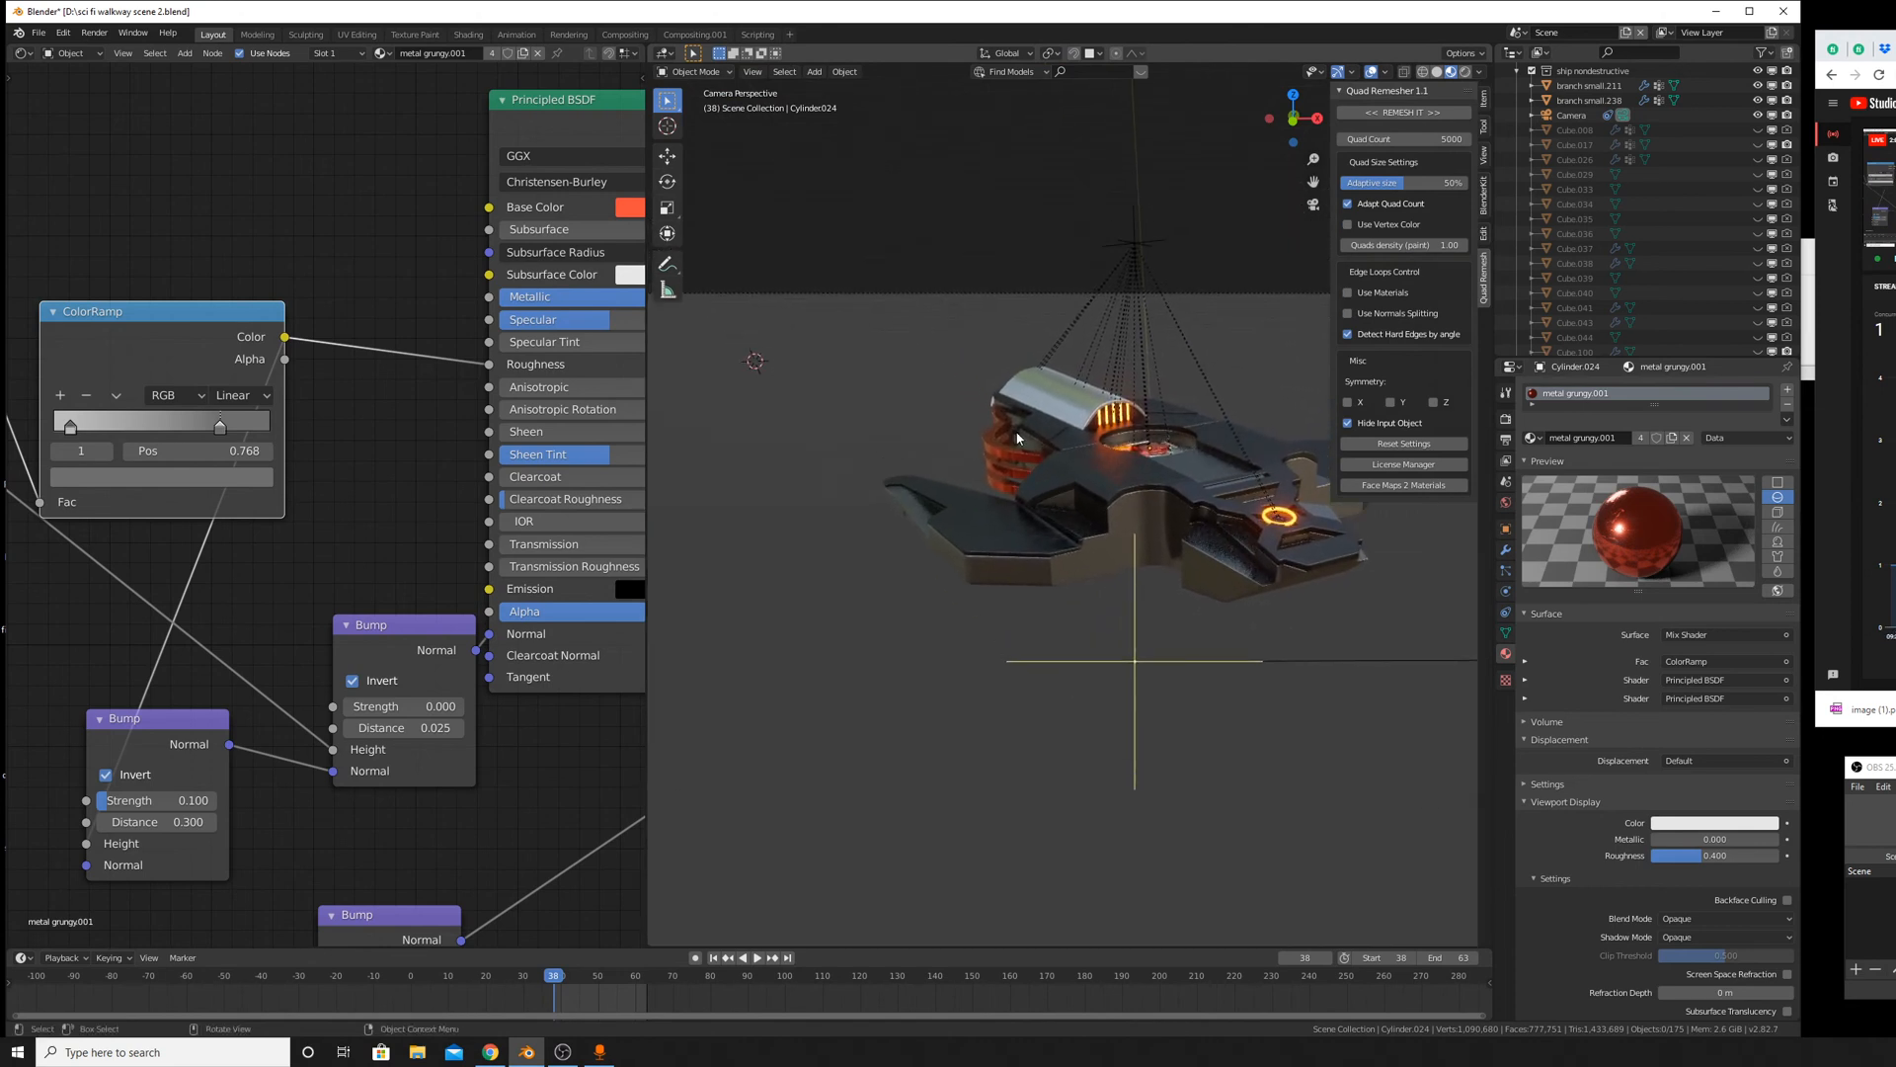
pyautogui.scroll(3, 950, 395)
pyautogui.moveTo(950, 395)
pyautogui.mouseDown(button='middle')
pyautogui.moveTo(1065, 436)
pyautogui.moveTo(972, 425)
pyautogui.mouseUp(button='middle')
pyautogui.scroll(6, 972, 424)
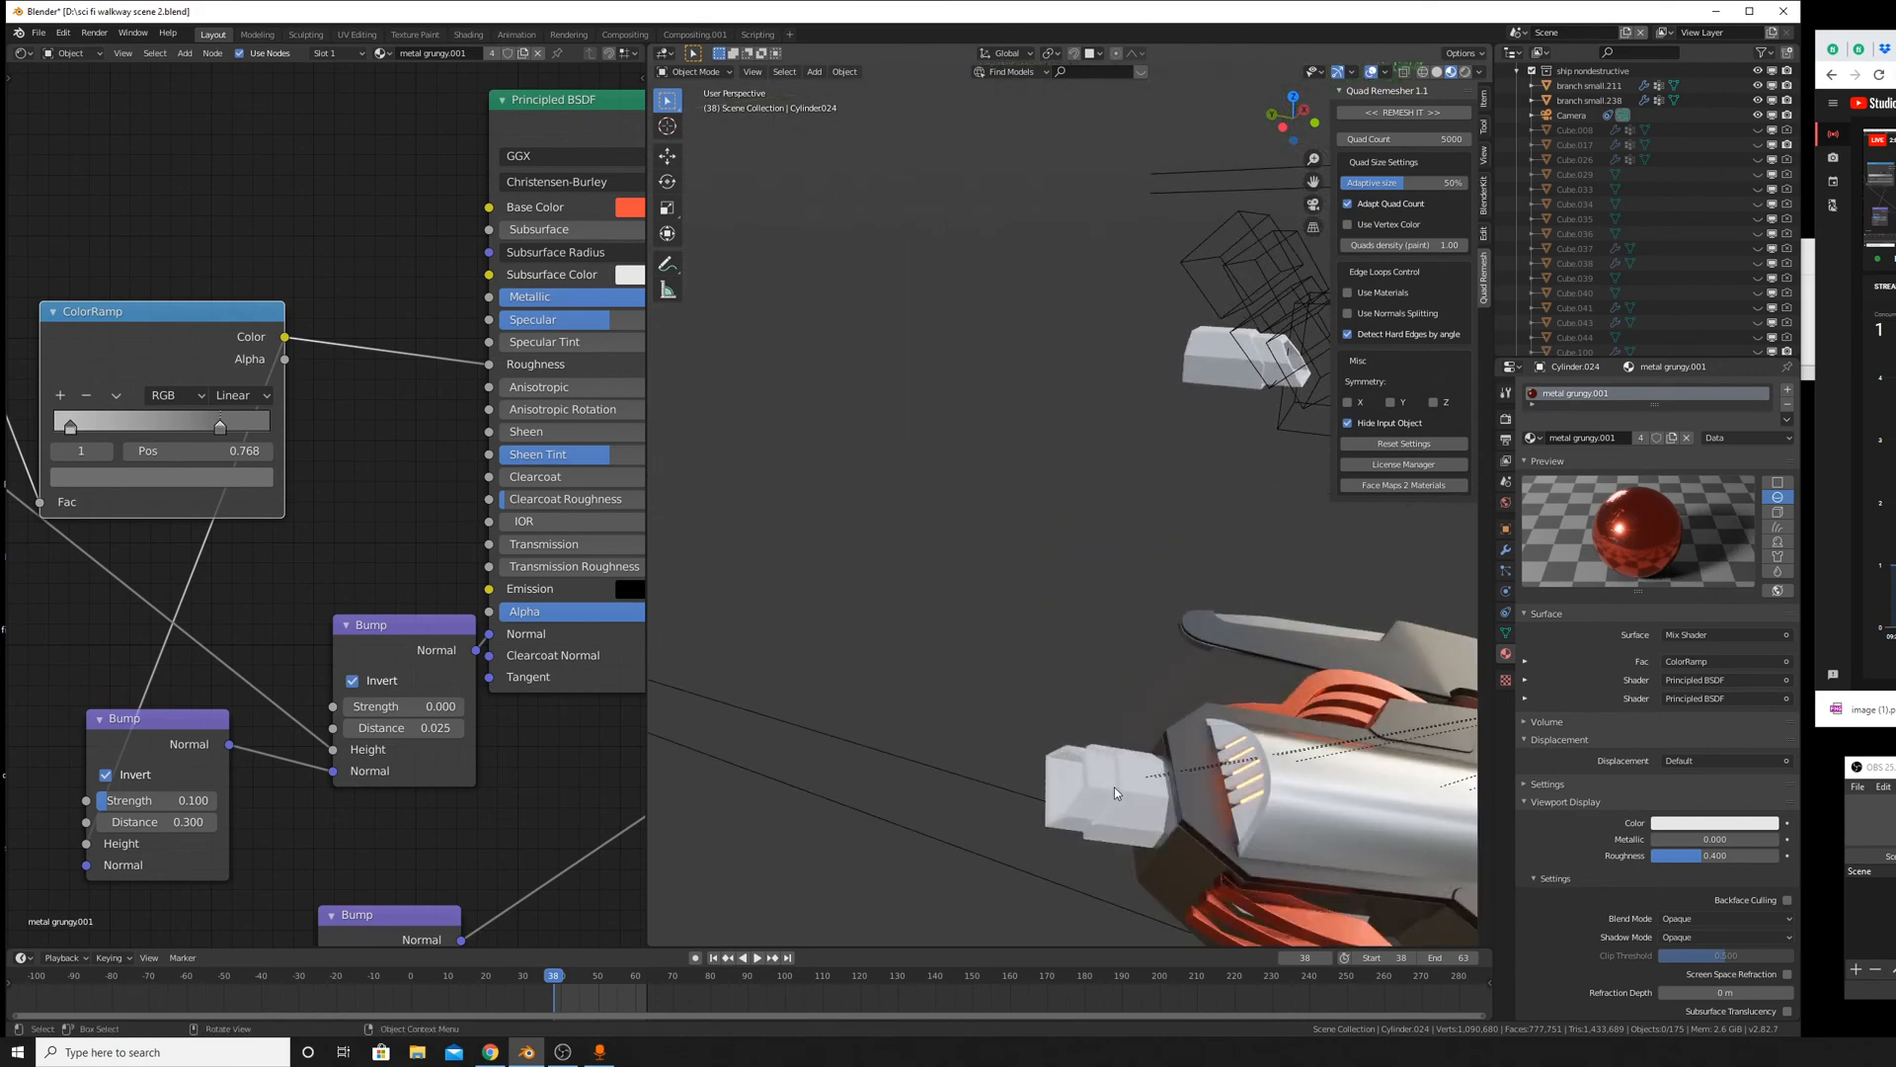
pyautogui.click(1116, 786)
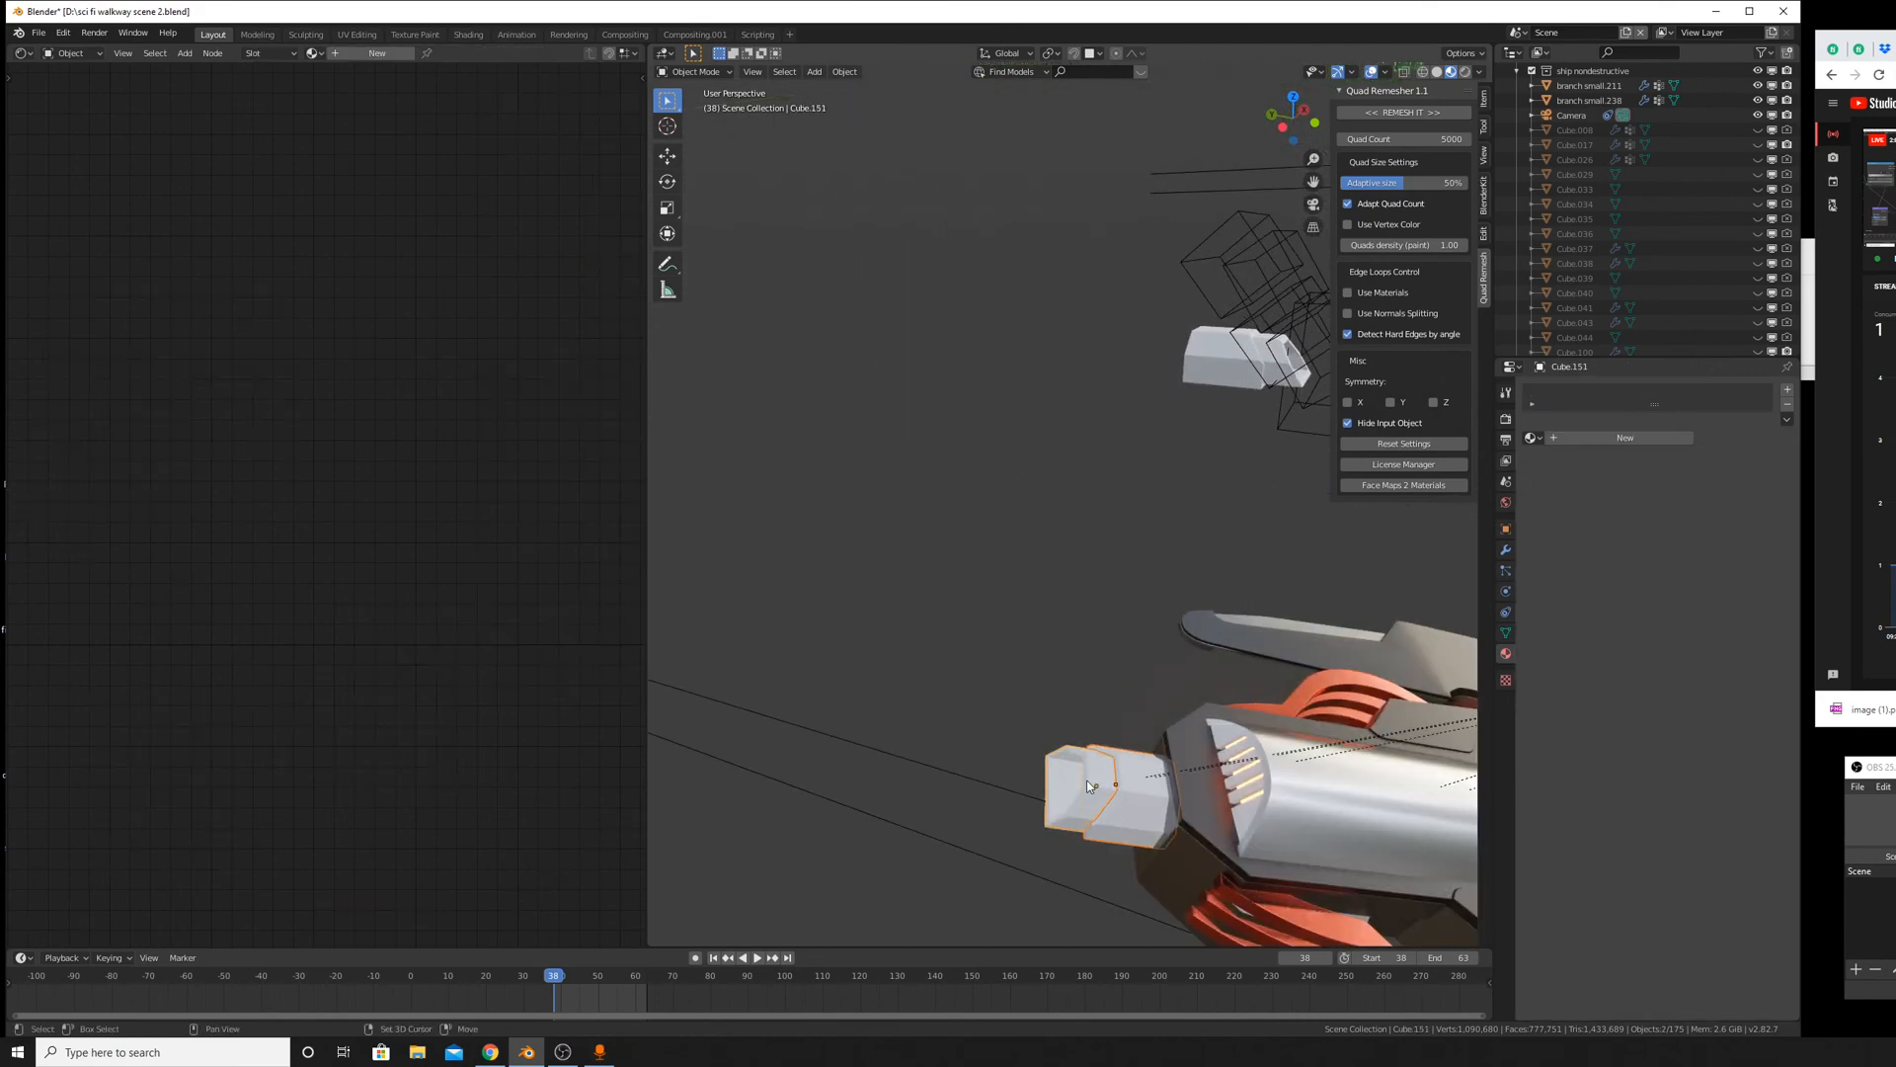
pyautogui.keyDown('shift'); pyautogui.moveTo(1153, 869); pyautogui.dragTo(1057, 787, button='middle'); pyautogui.keyUp('shift')
pyautogui.scroll(-4, 1056, 788)
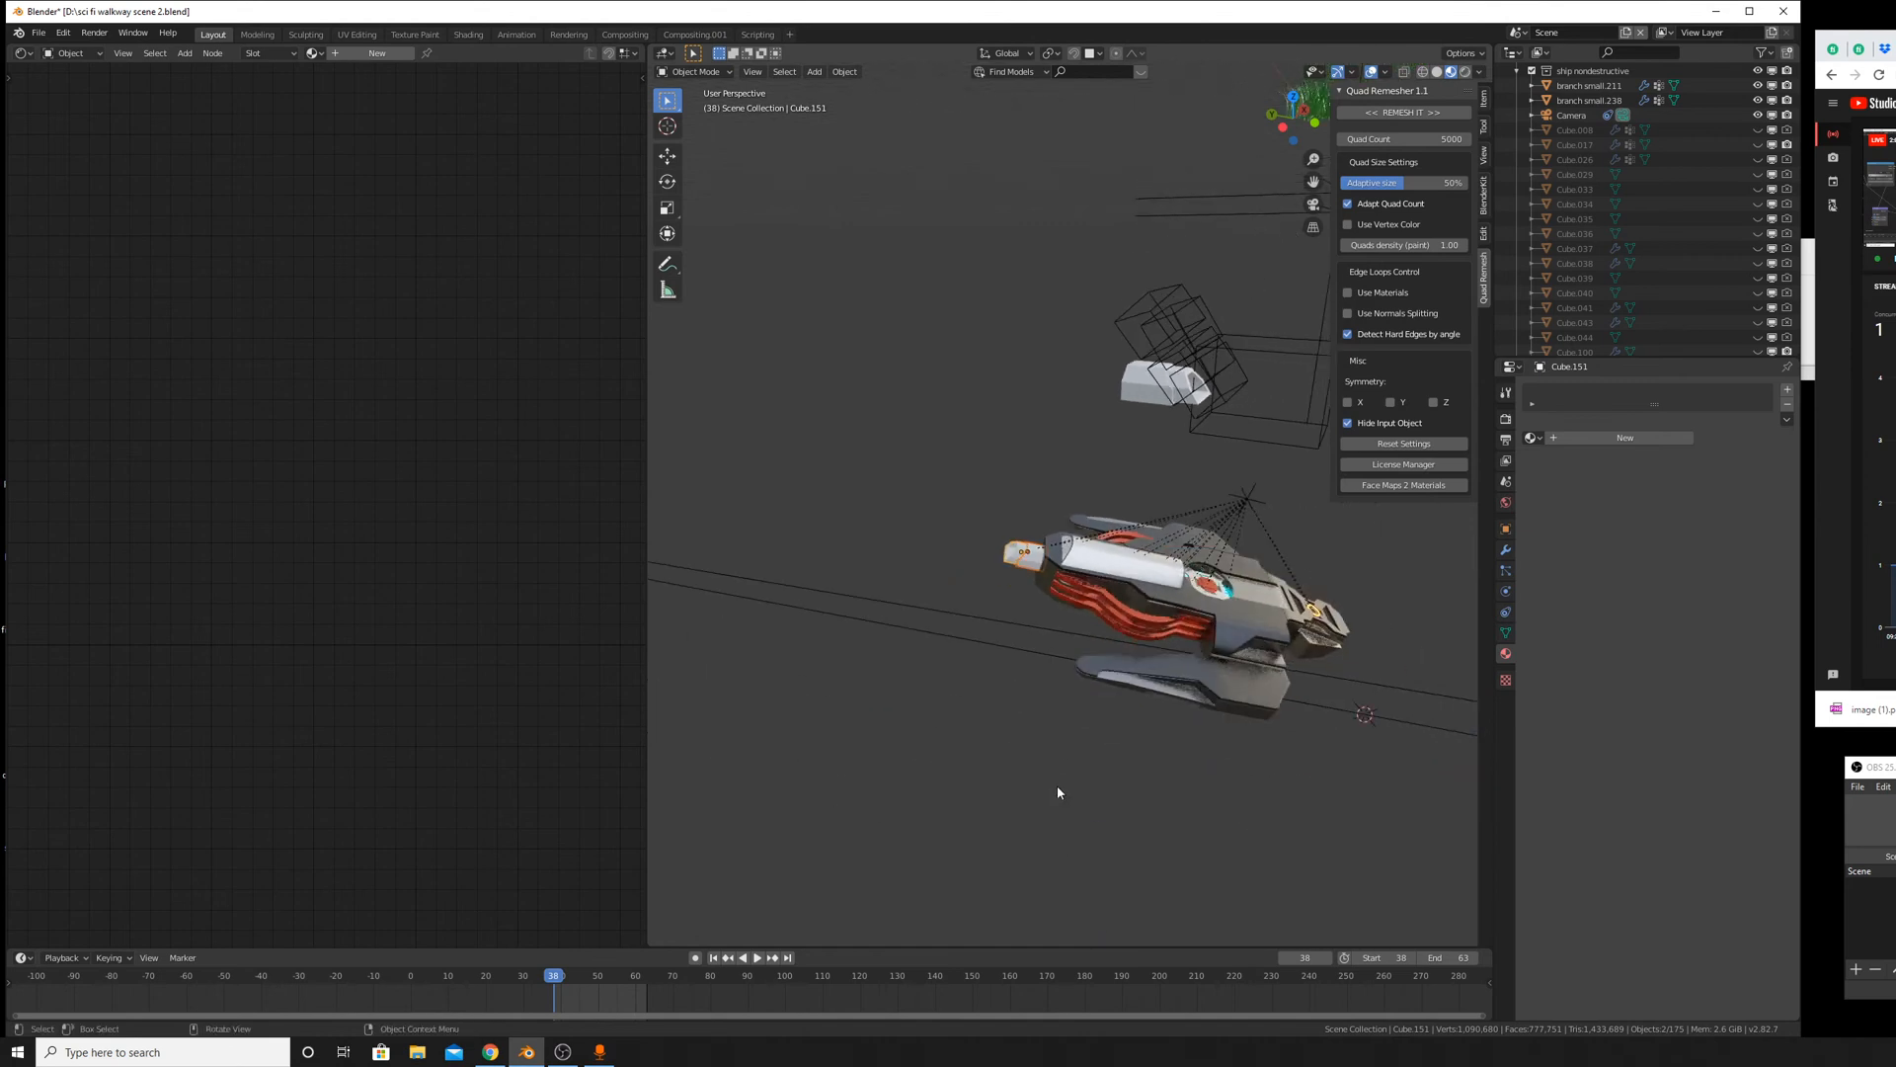
pyautogui.scroll(-20, 1619, 288)
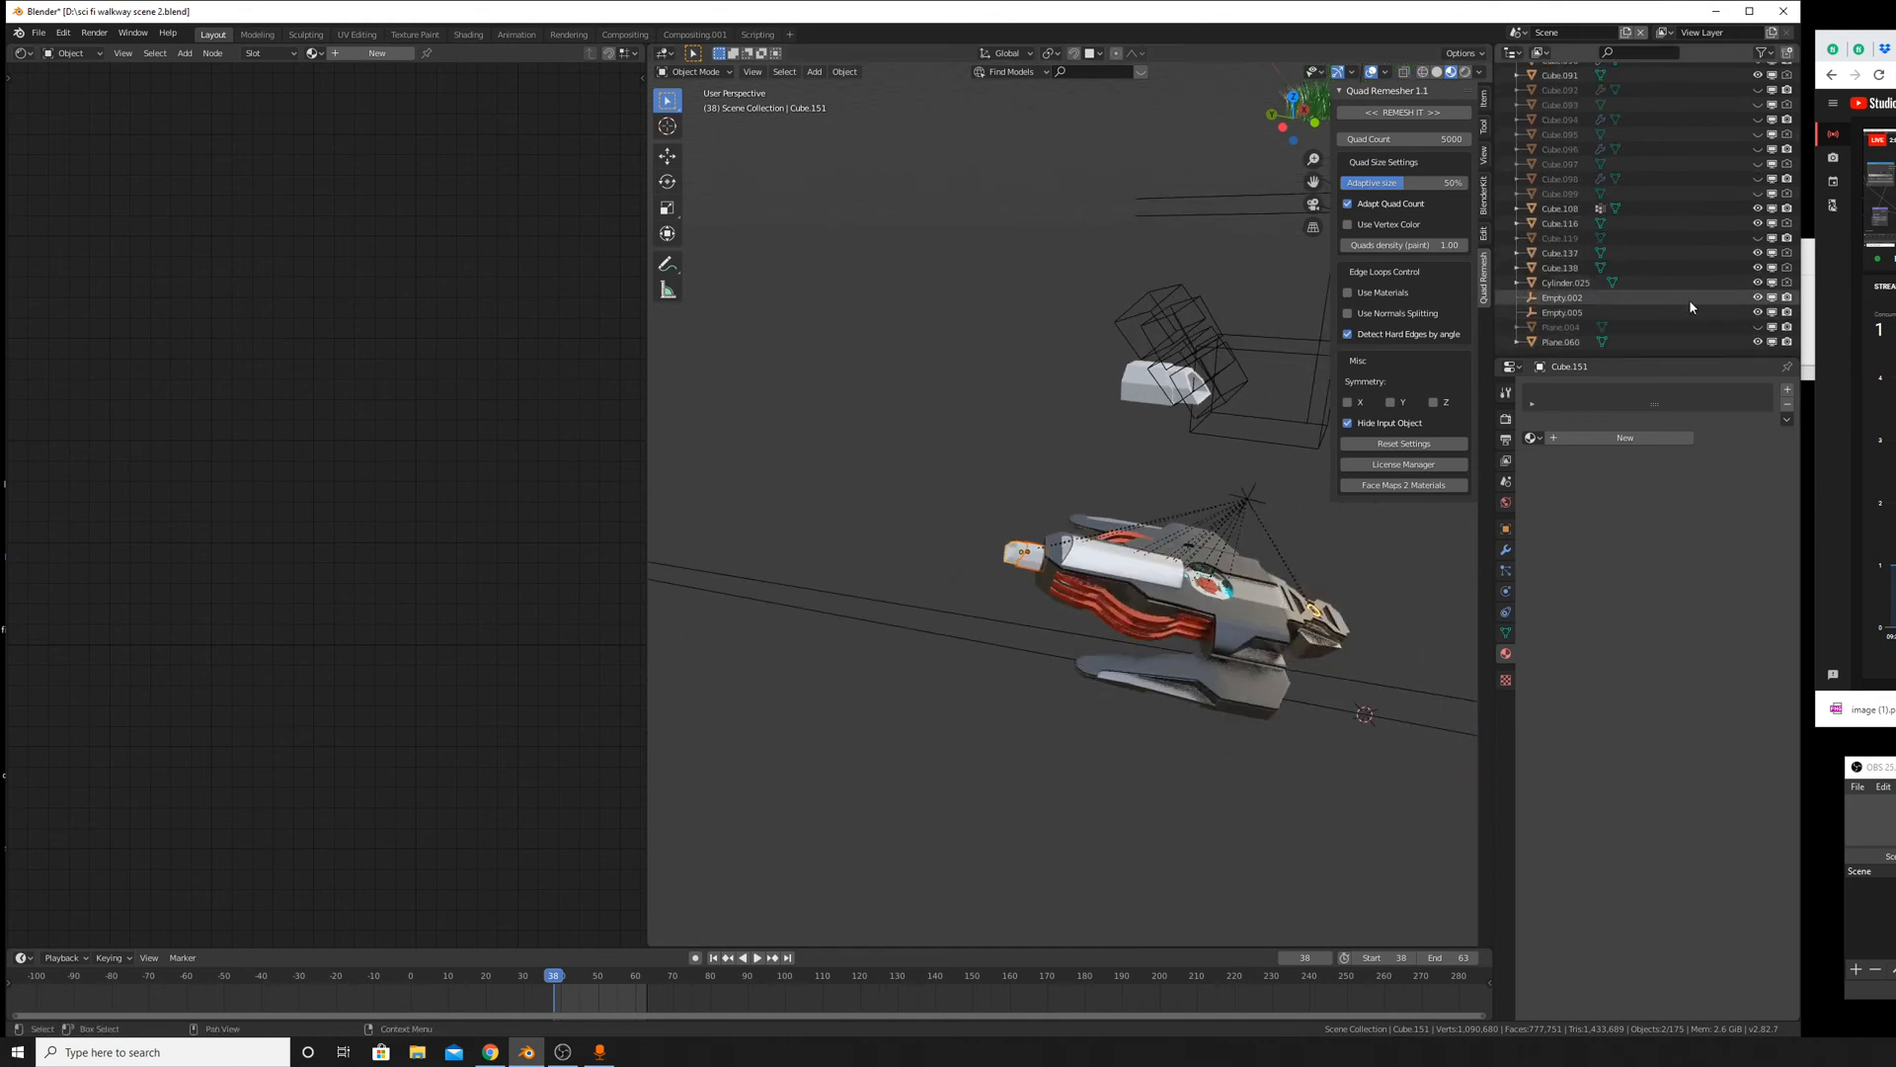
pyautogui.scroll(-10, 1720, 331)
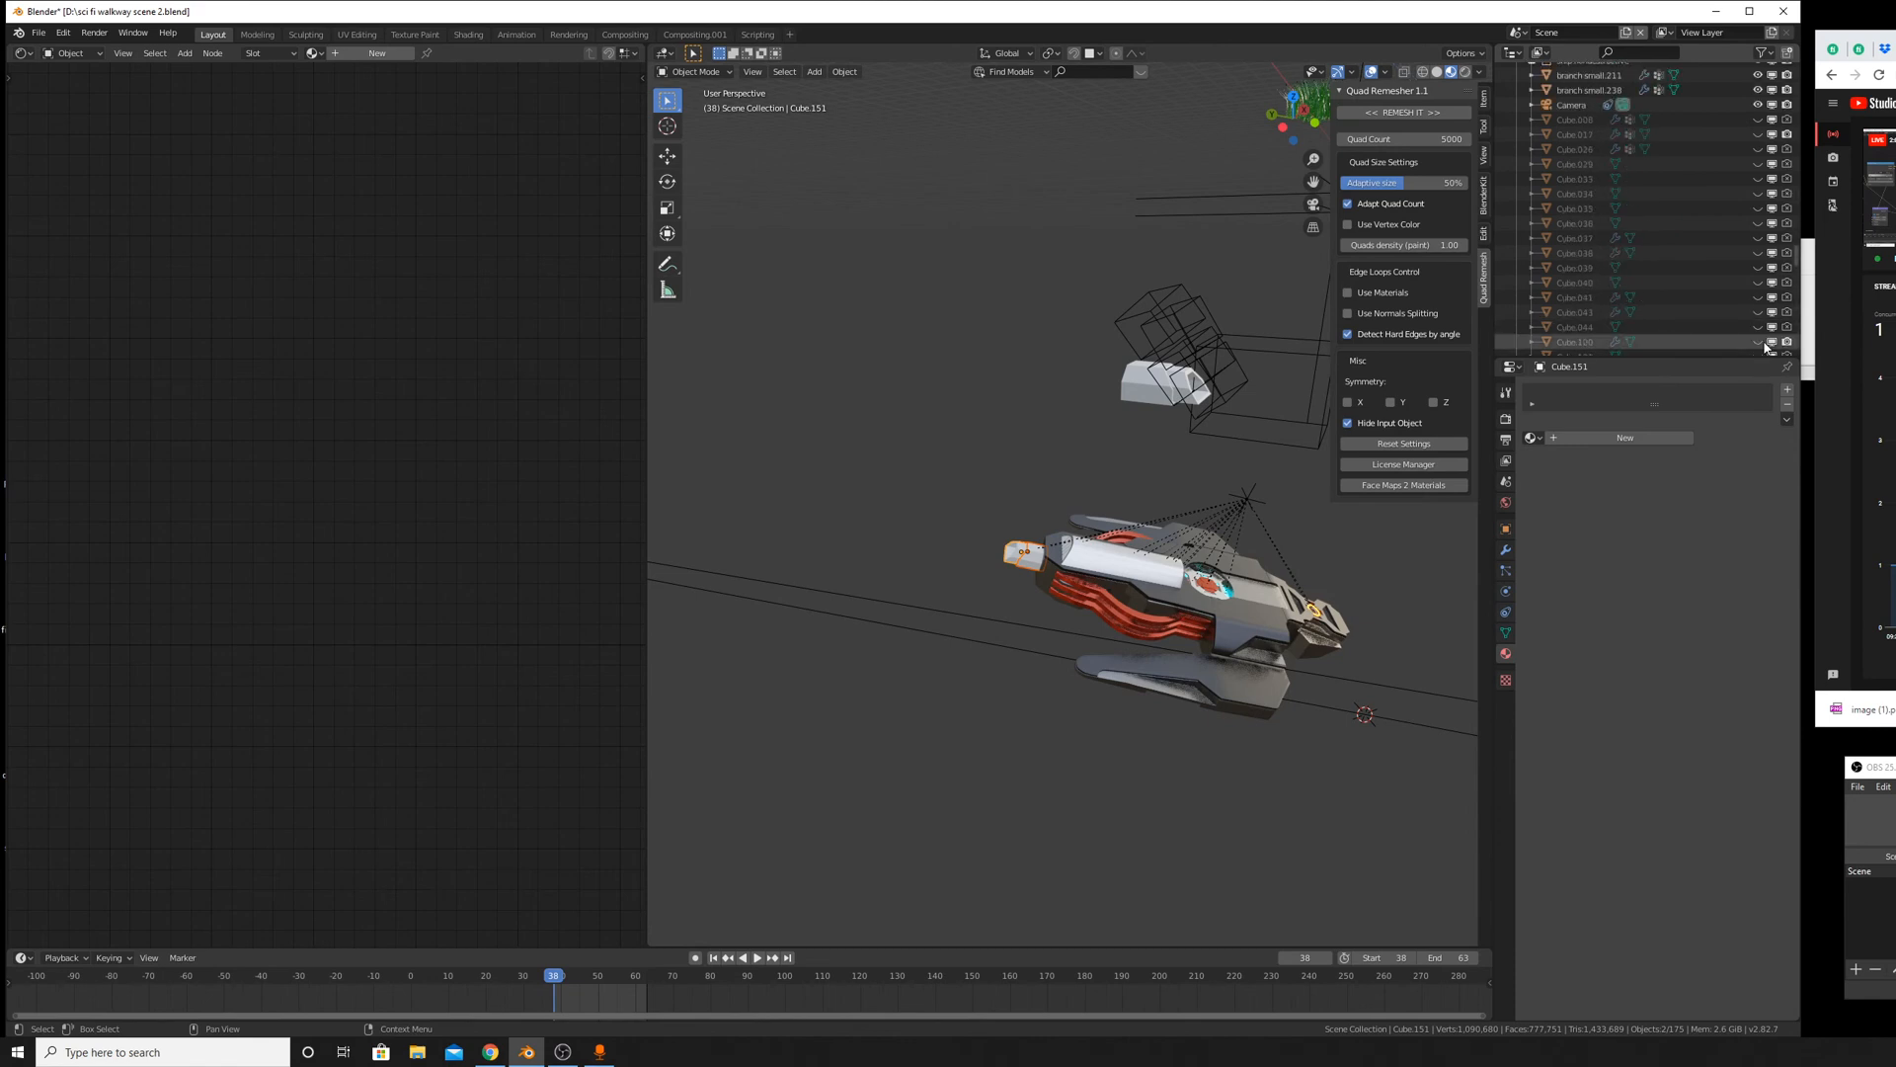
pyautogui.moveTo(1775, 219)
pyautogui.mouseDown(button='middle')
pyautogui.moveTo(1778, 326)
pyautogui.moveTo(1778, 81)
pyautogui.moveTo(1778, 199)
pyautogui.mouseUp(button='middle')
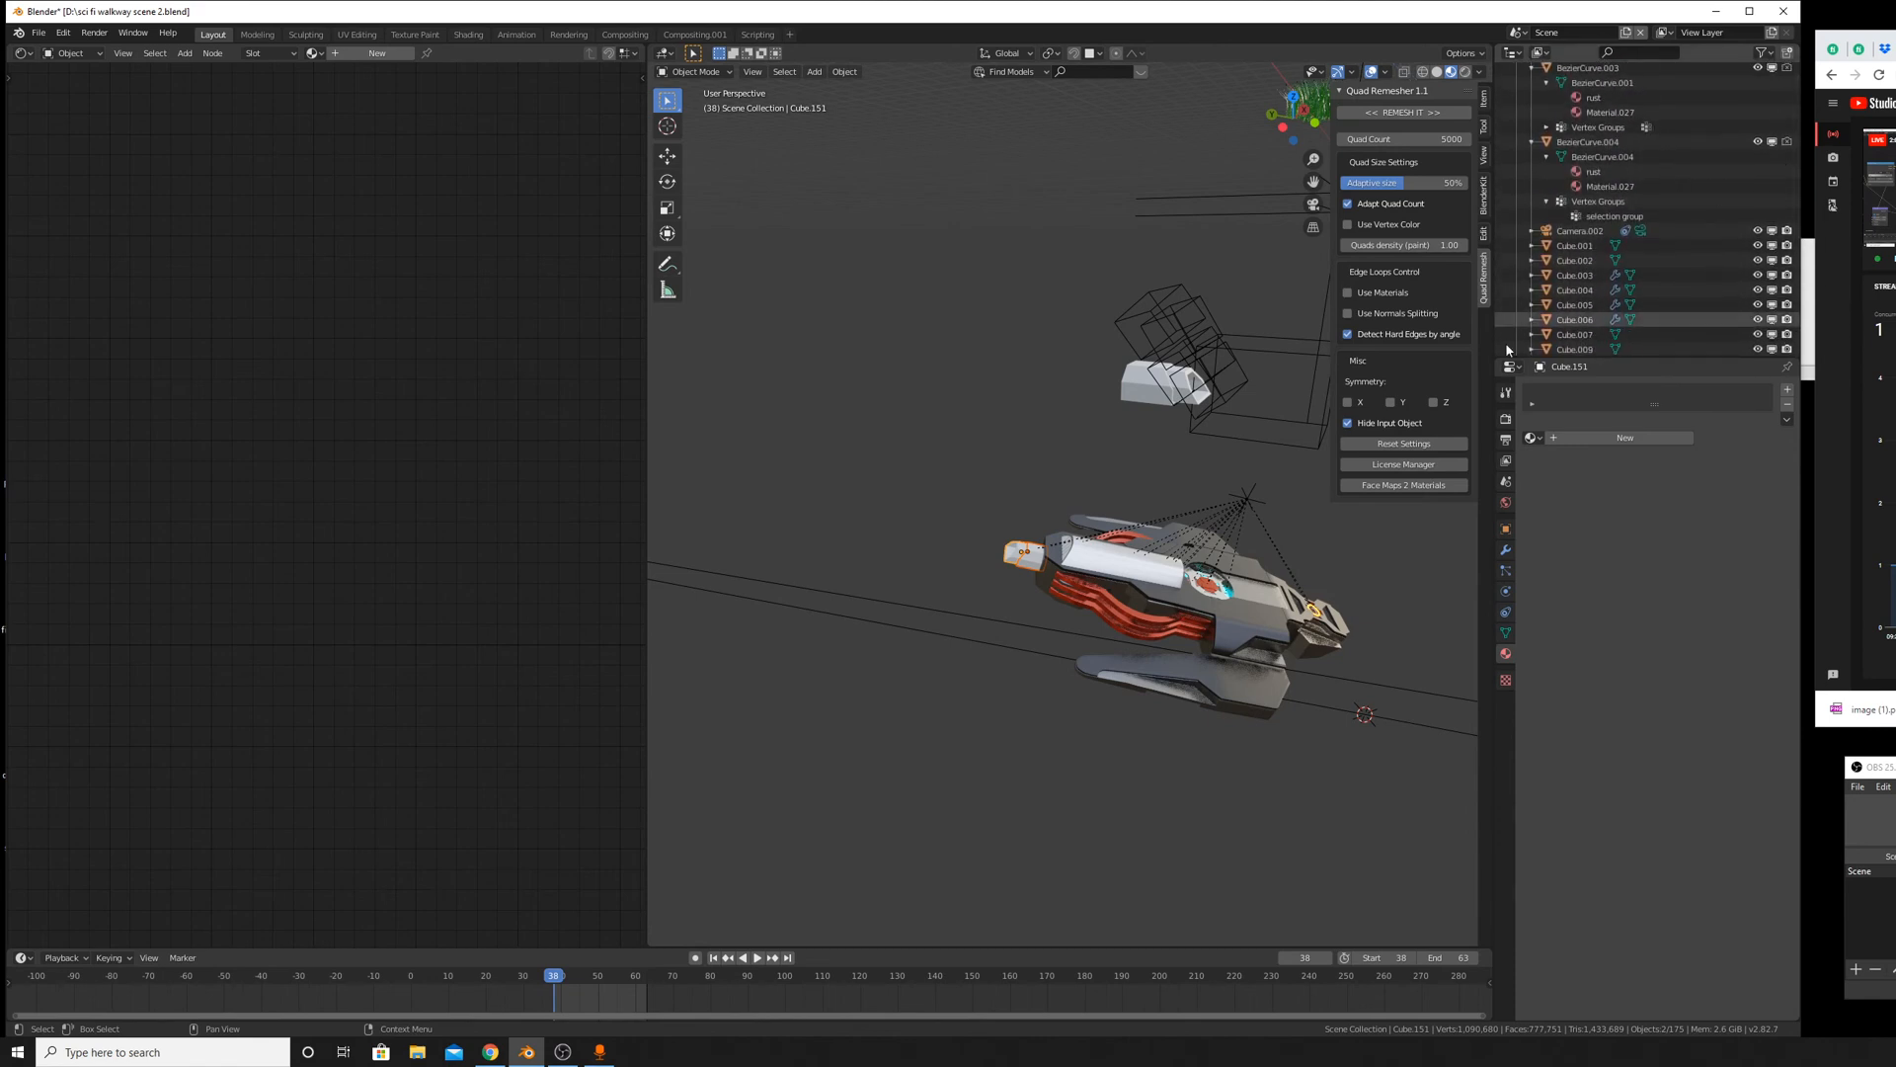
# Select the inner white block against the engine housing and look for its entry in the scene's object list.
pyautogui.scroll(6, 868, 747)
pyautogui.click(868, 748)
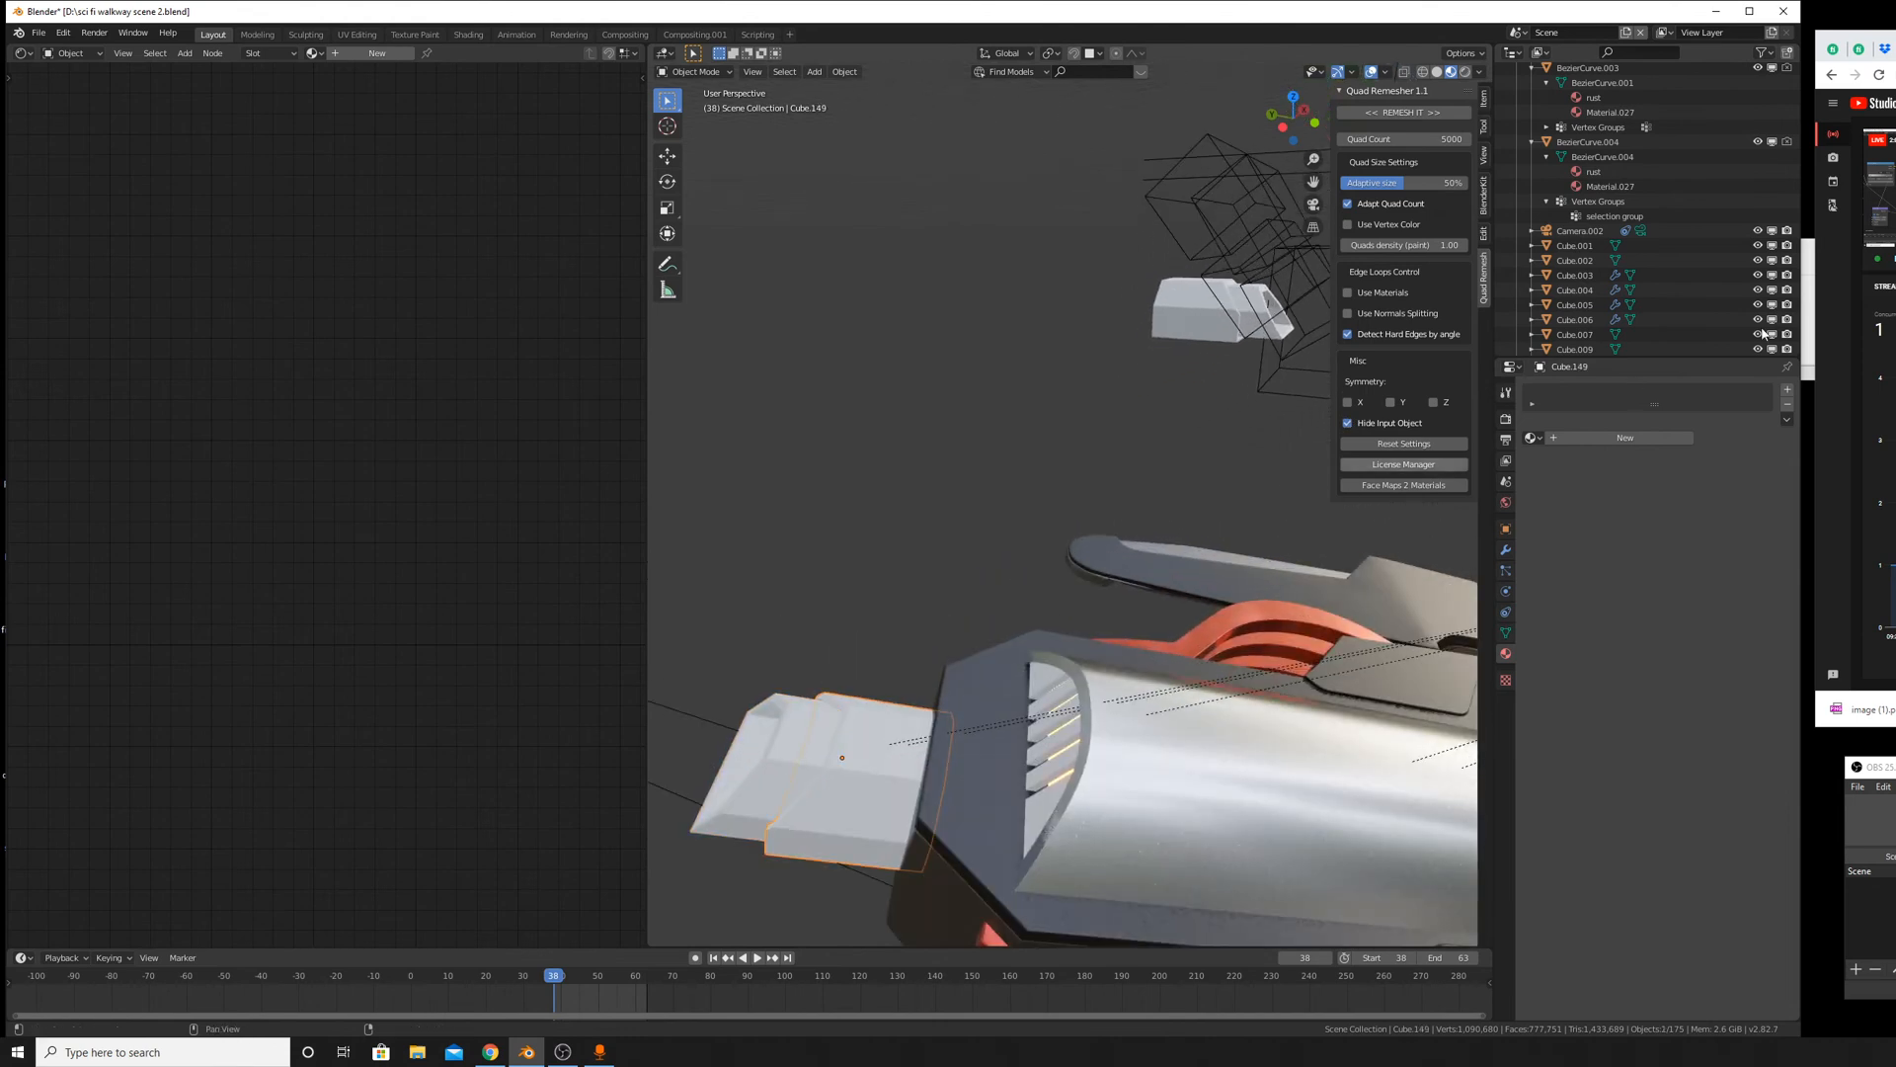
pyautogui.scroll(-10, 1720, 211)
pyautogui.scroll(-10, 1720, 210)
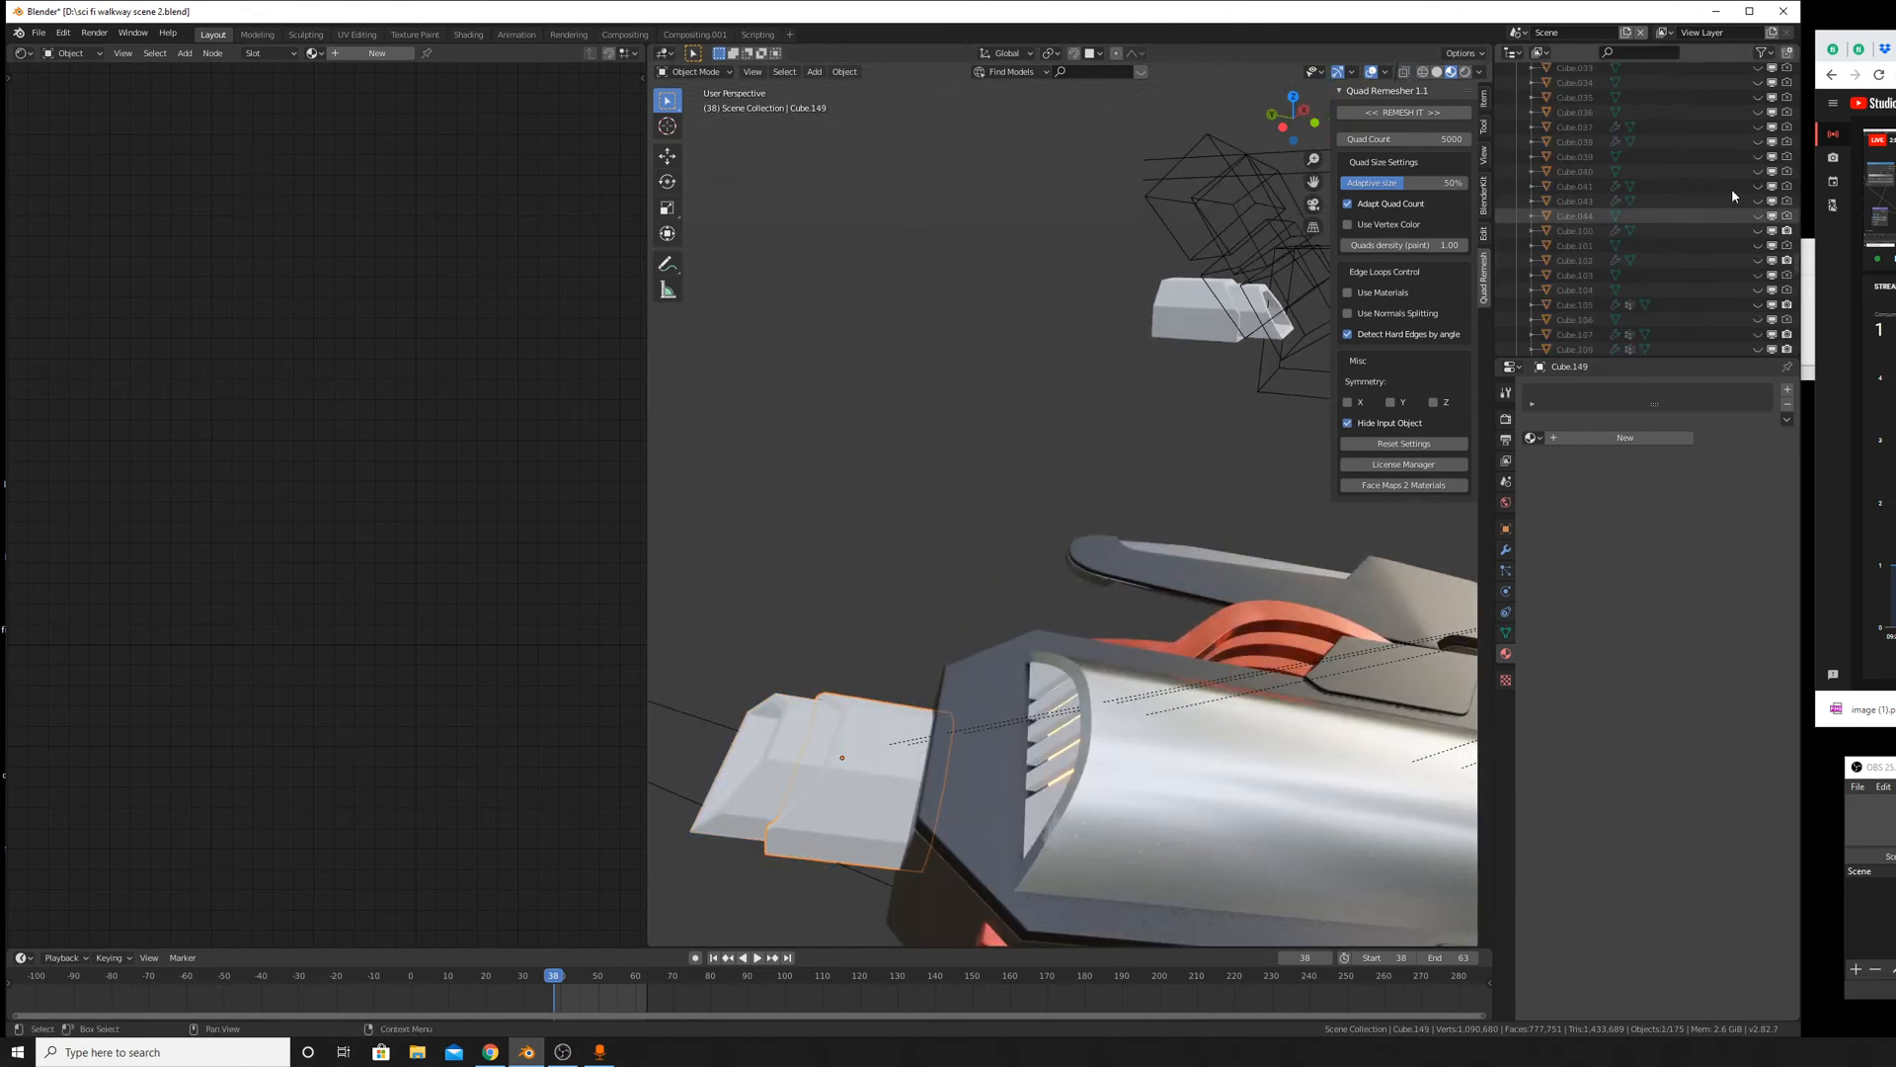
pyautogui.scroll(10, 1661, 182)
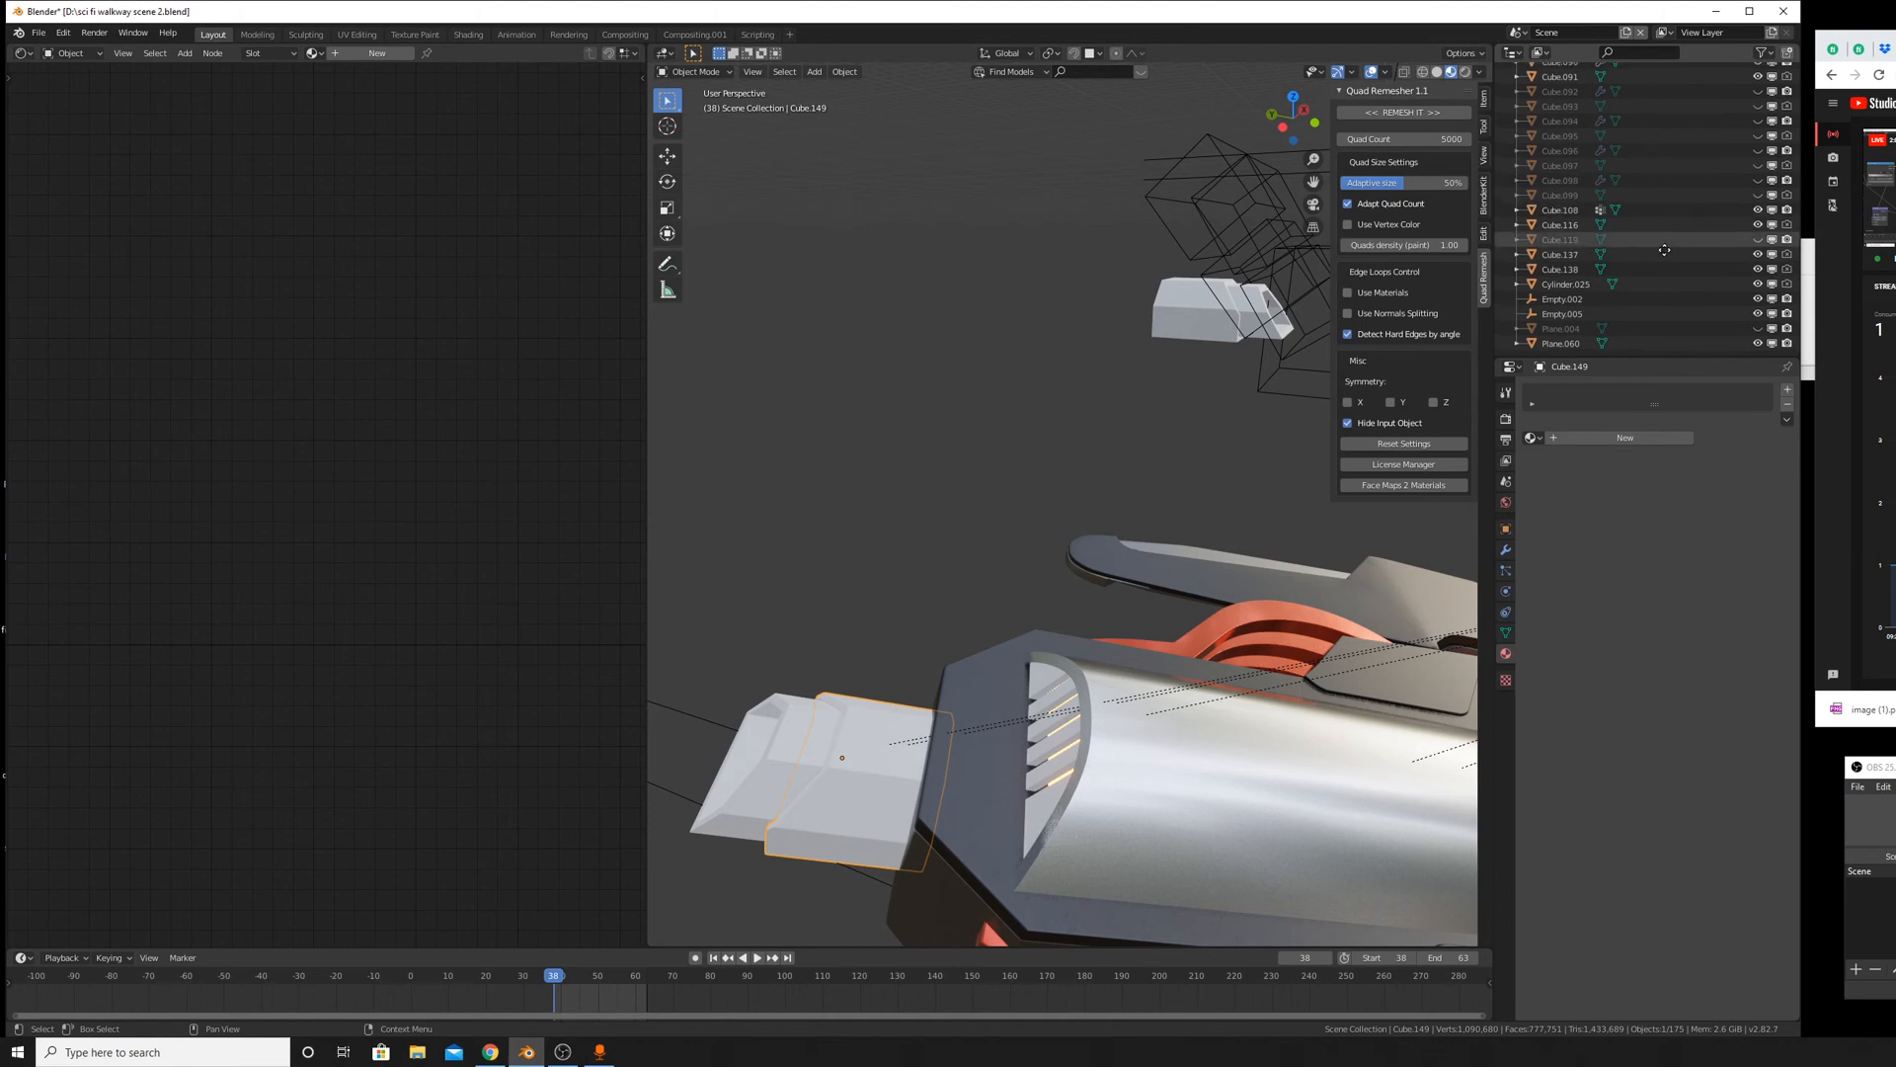
pyautogui.scroll(-15, 1756, 321)
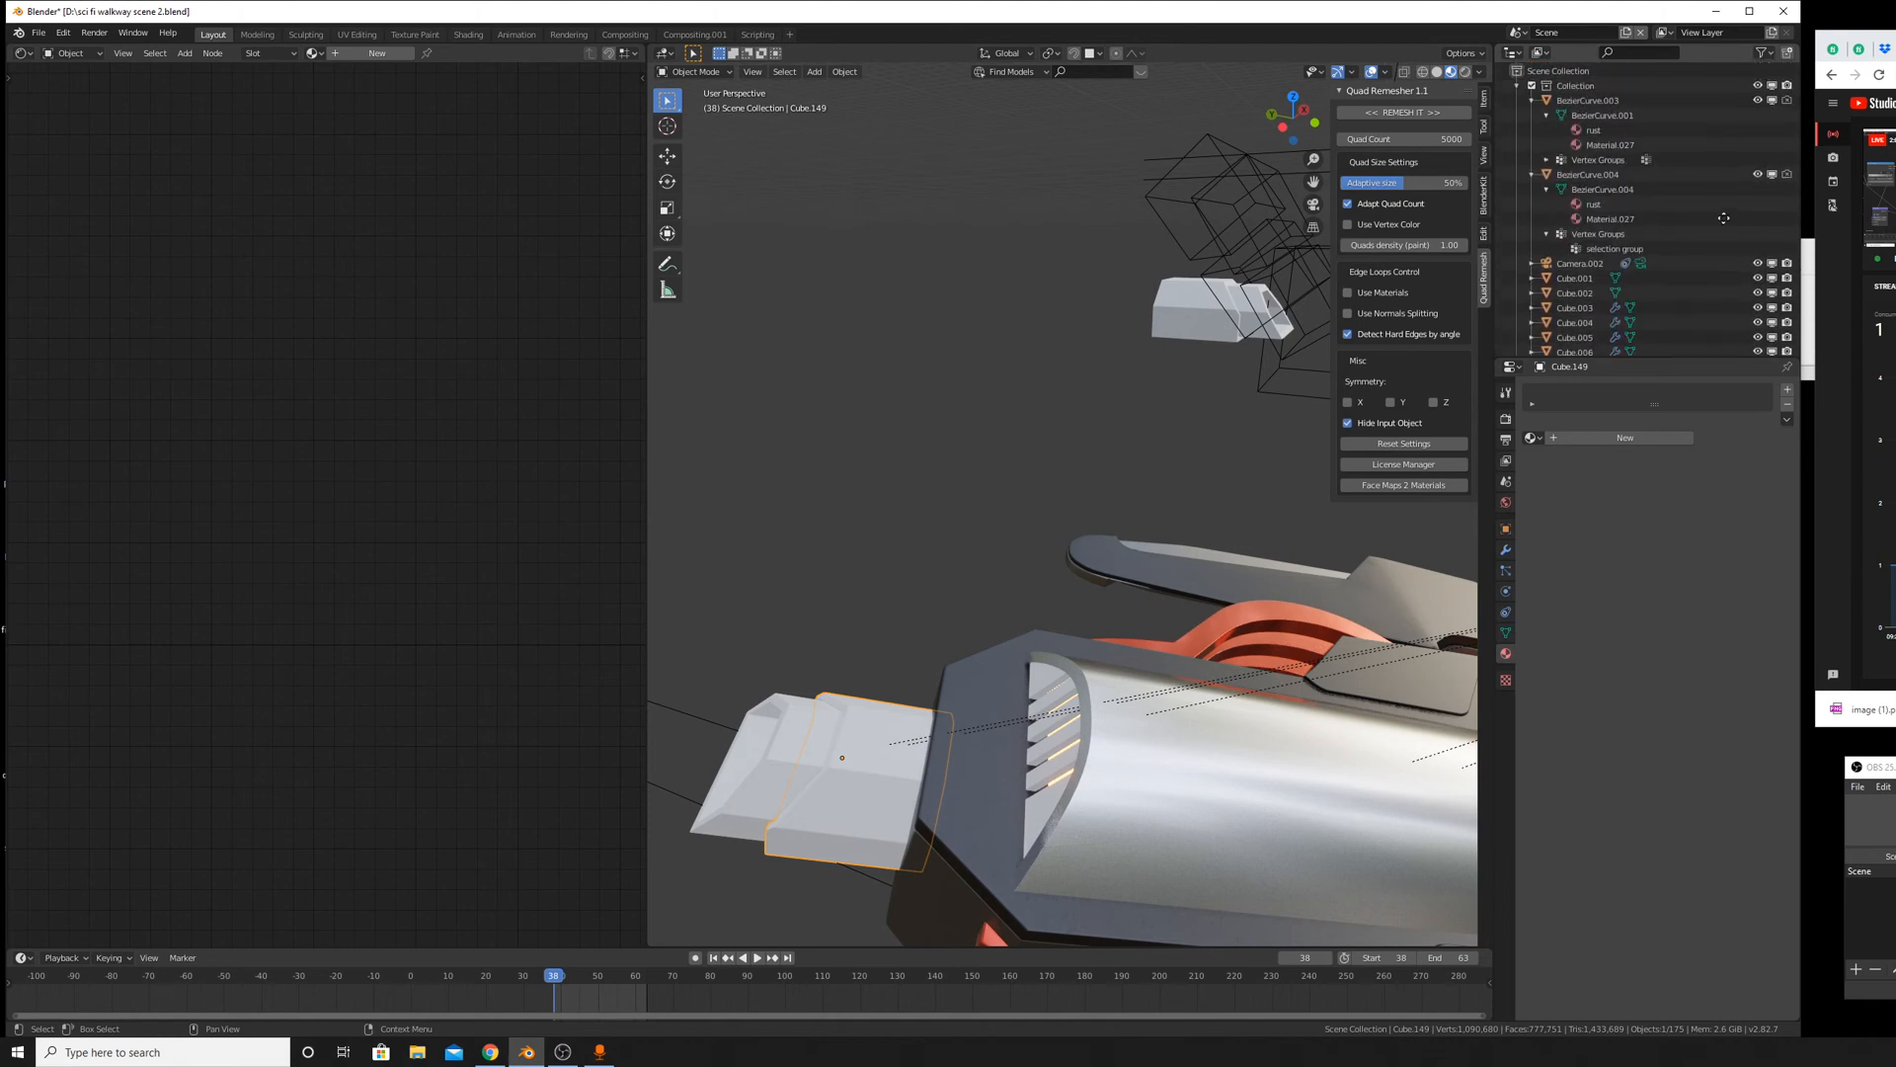
pyautogui.scroll(-5, 1532, 342)
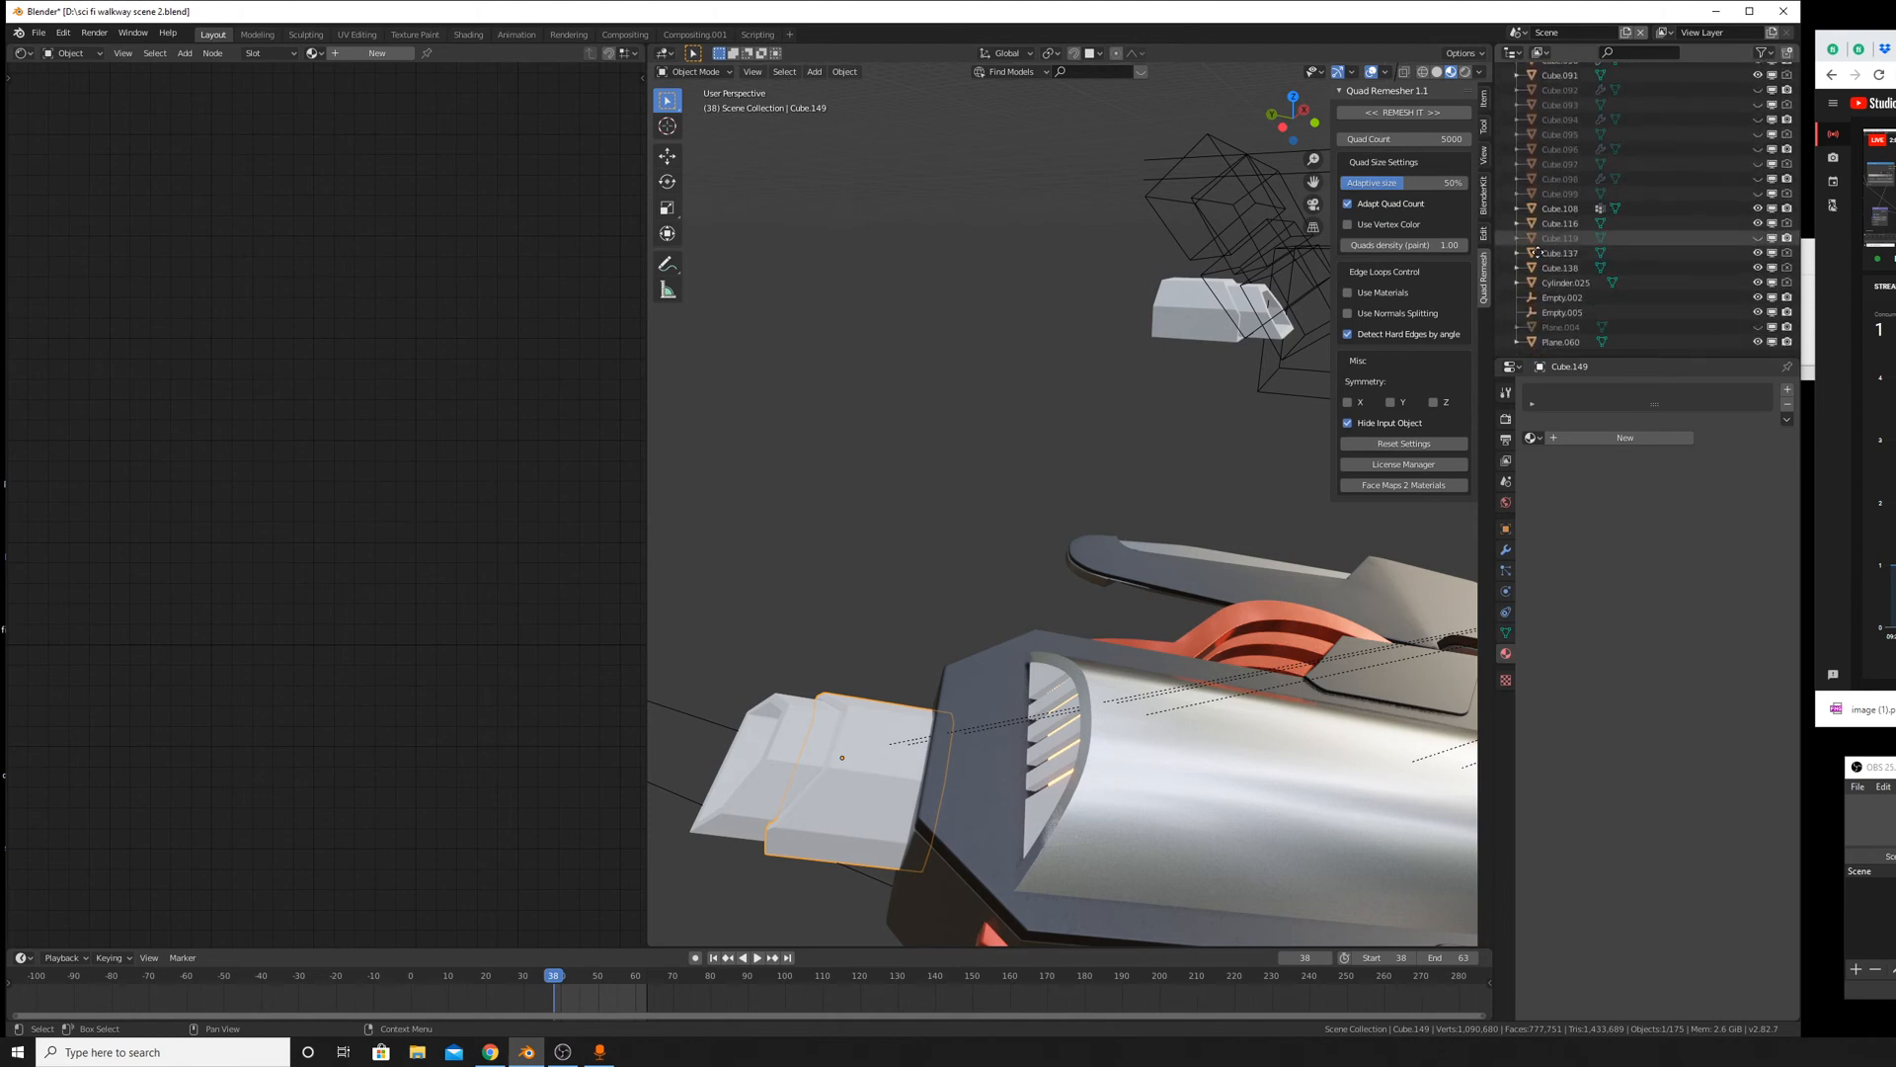
pyautogui.scroll(20, 1701, 187)
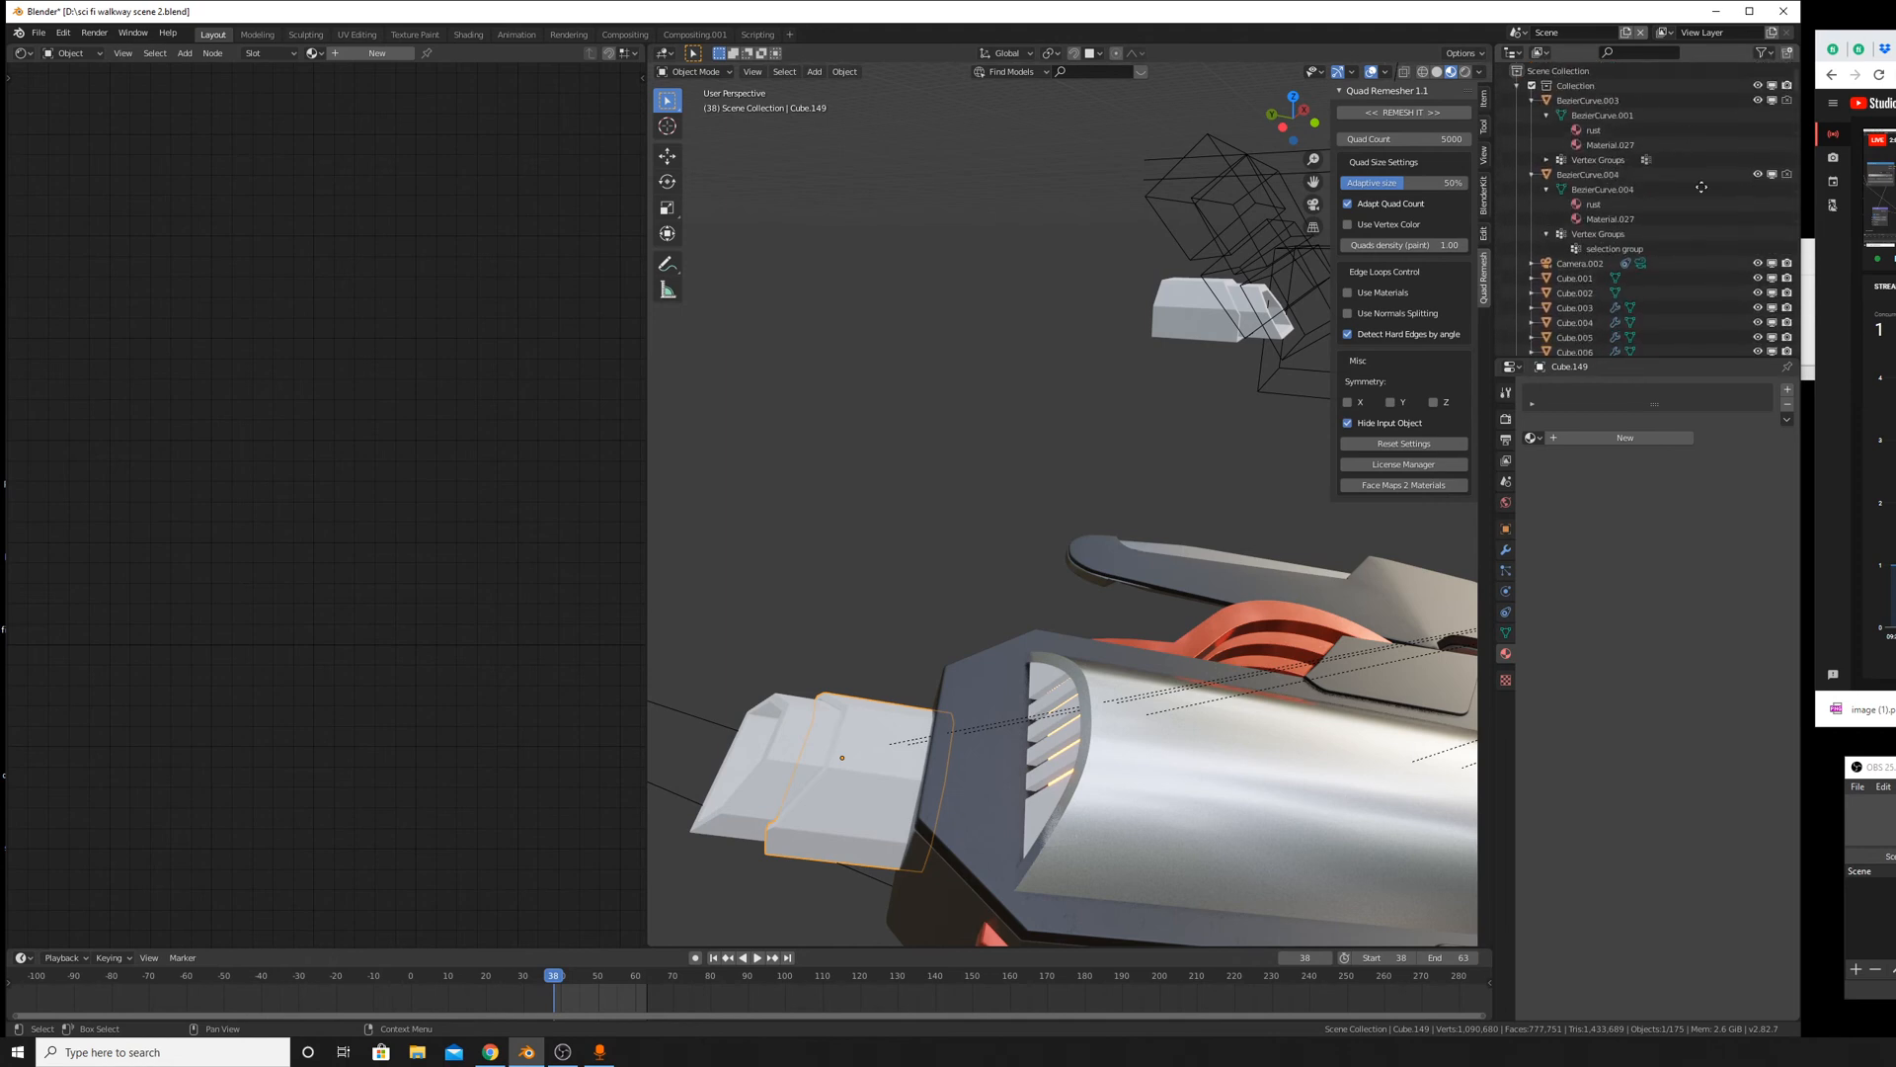
pyautogui.scroll(-15, 1720, 285)
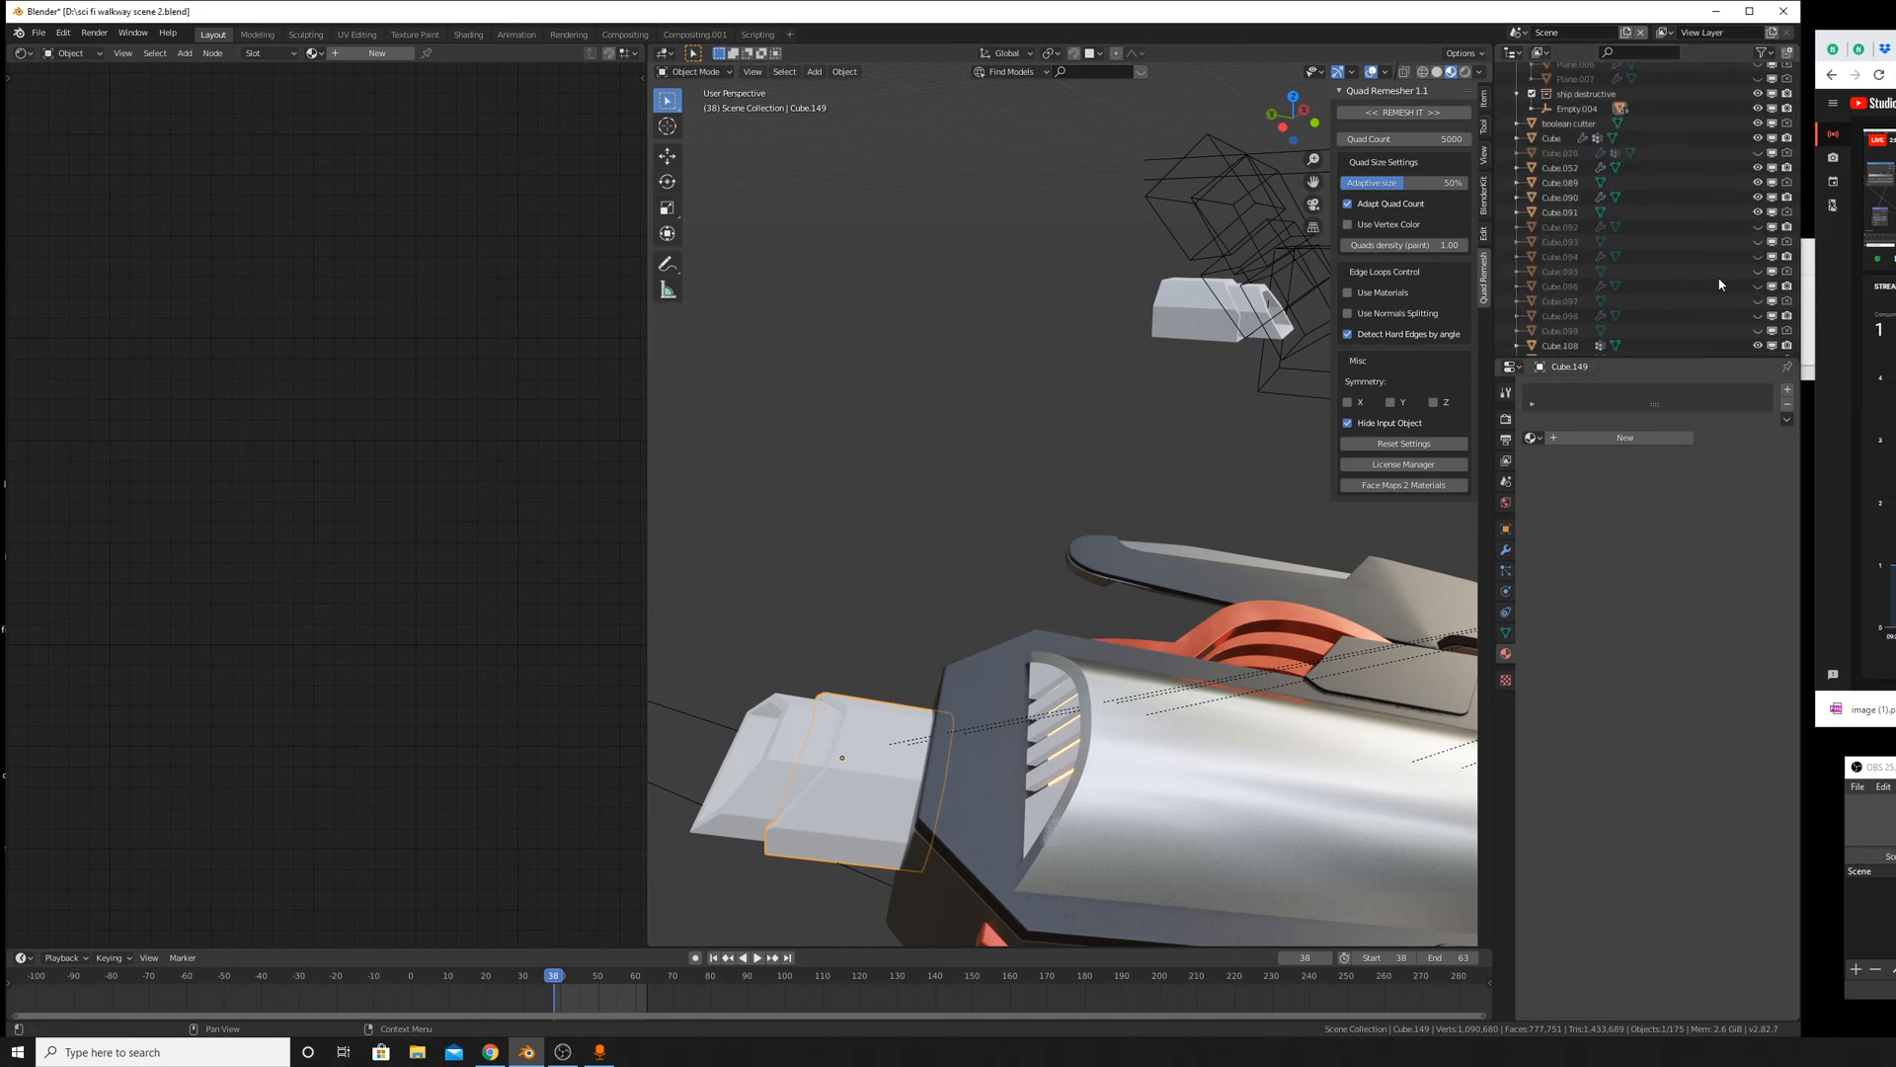
pyautogui.scroll(-4, 1720, 285)
pyautogui.moveTo(1699, 263); pyautogui.dragTo(1631, 149, button='middle')
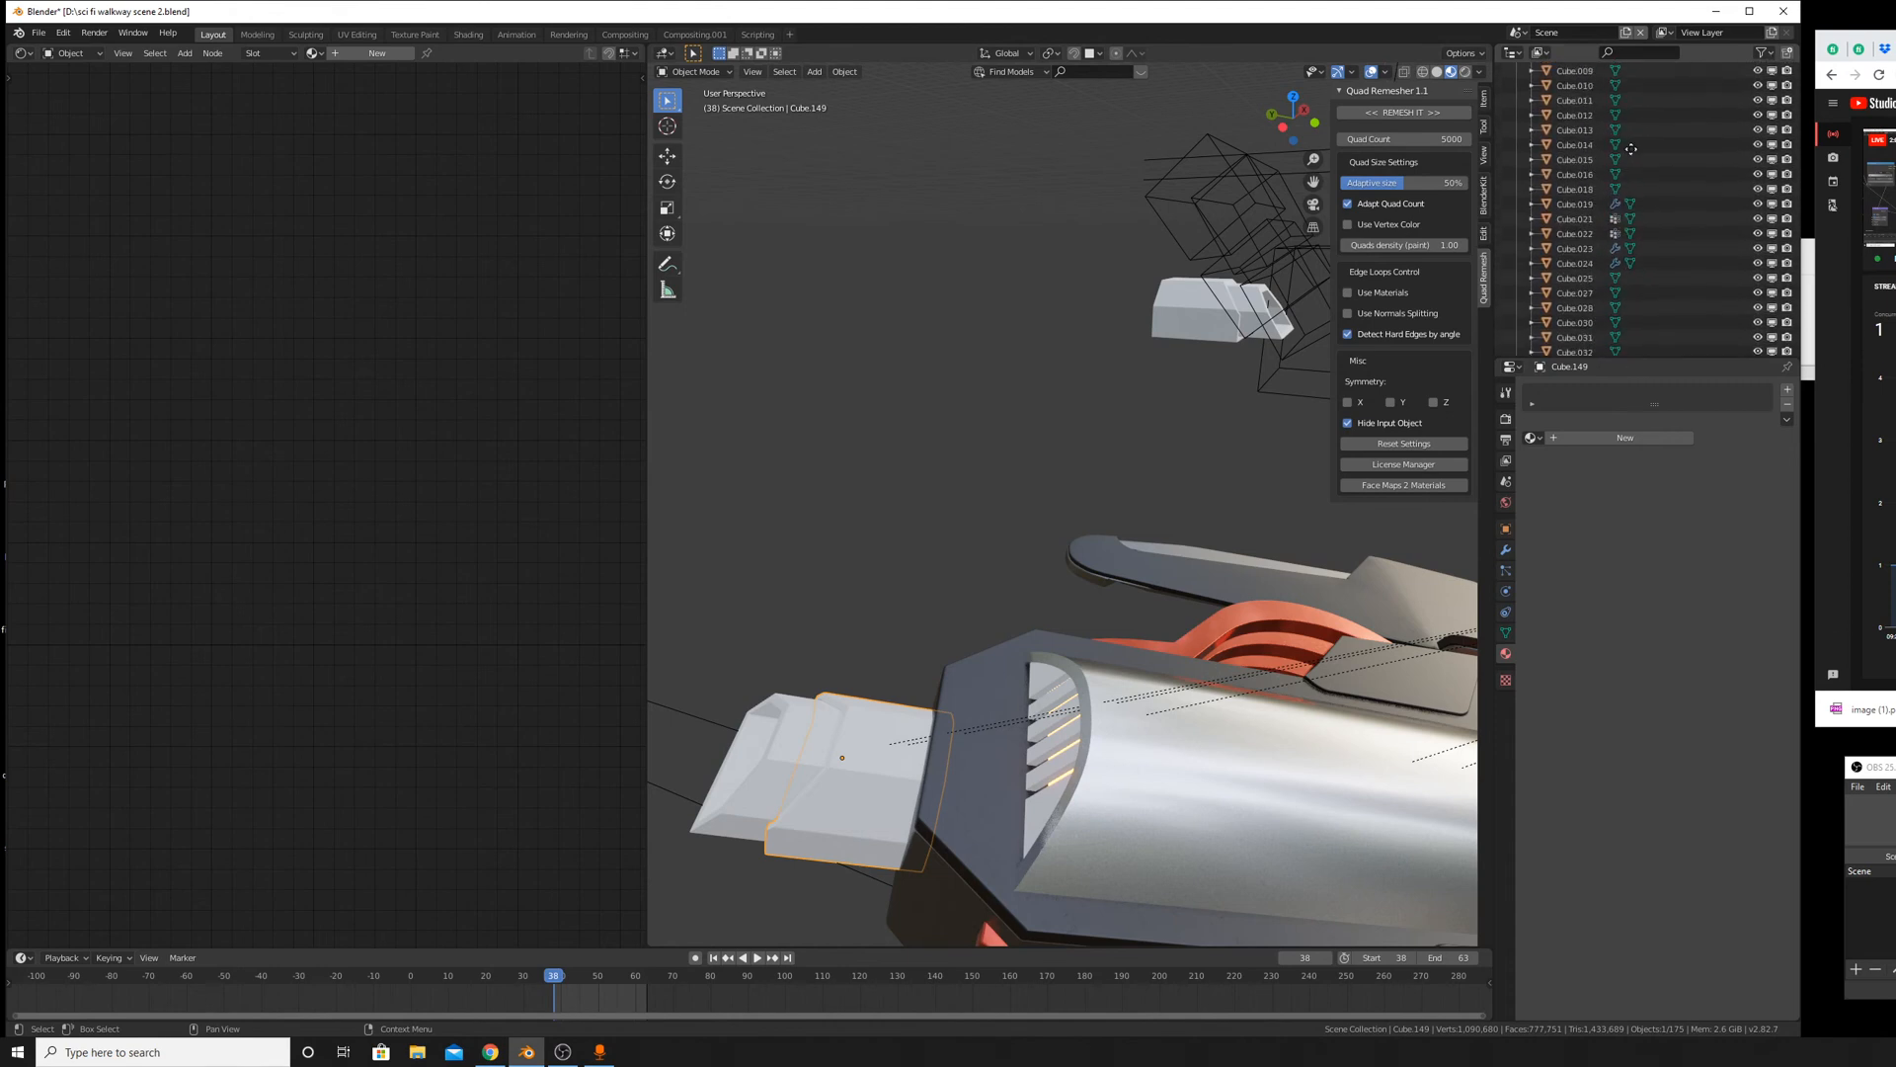
pyautogui.scroll(-10, 1541, 206)
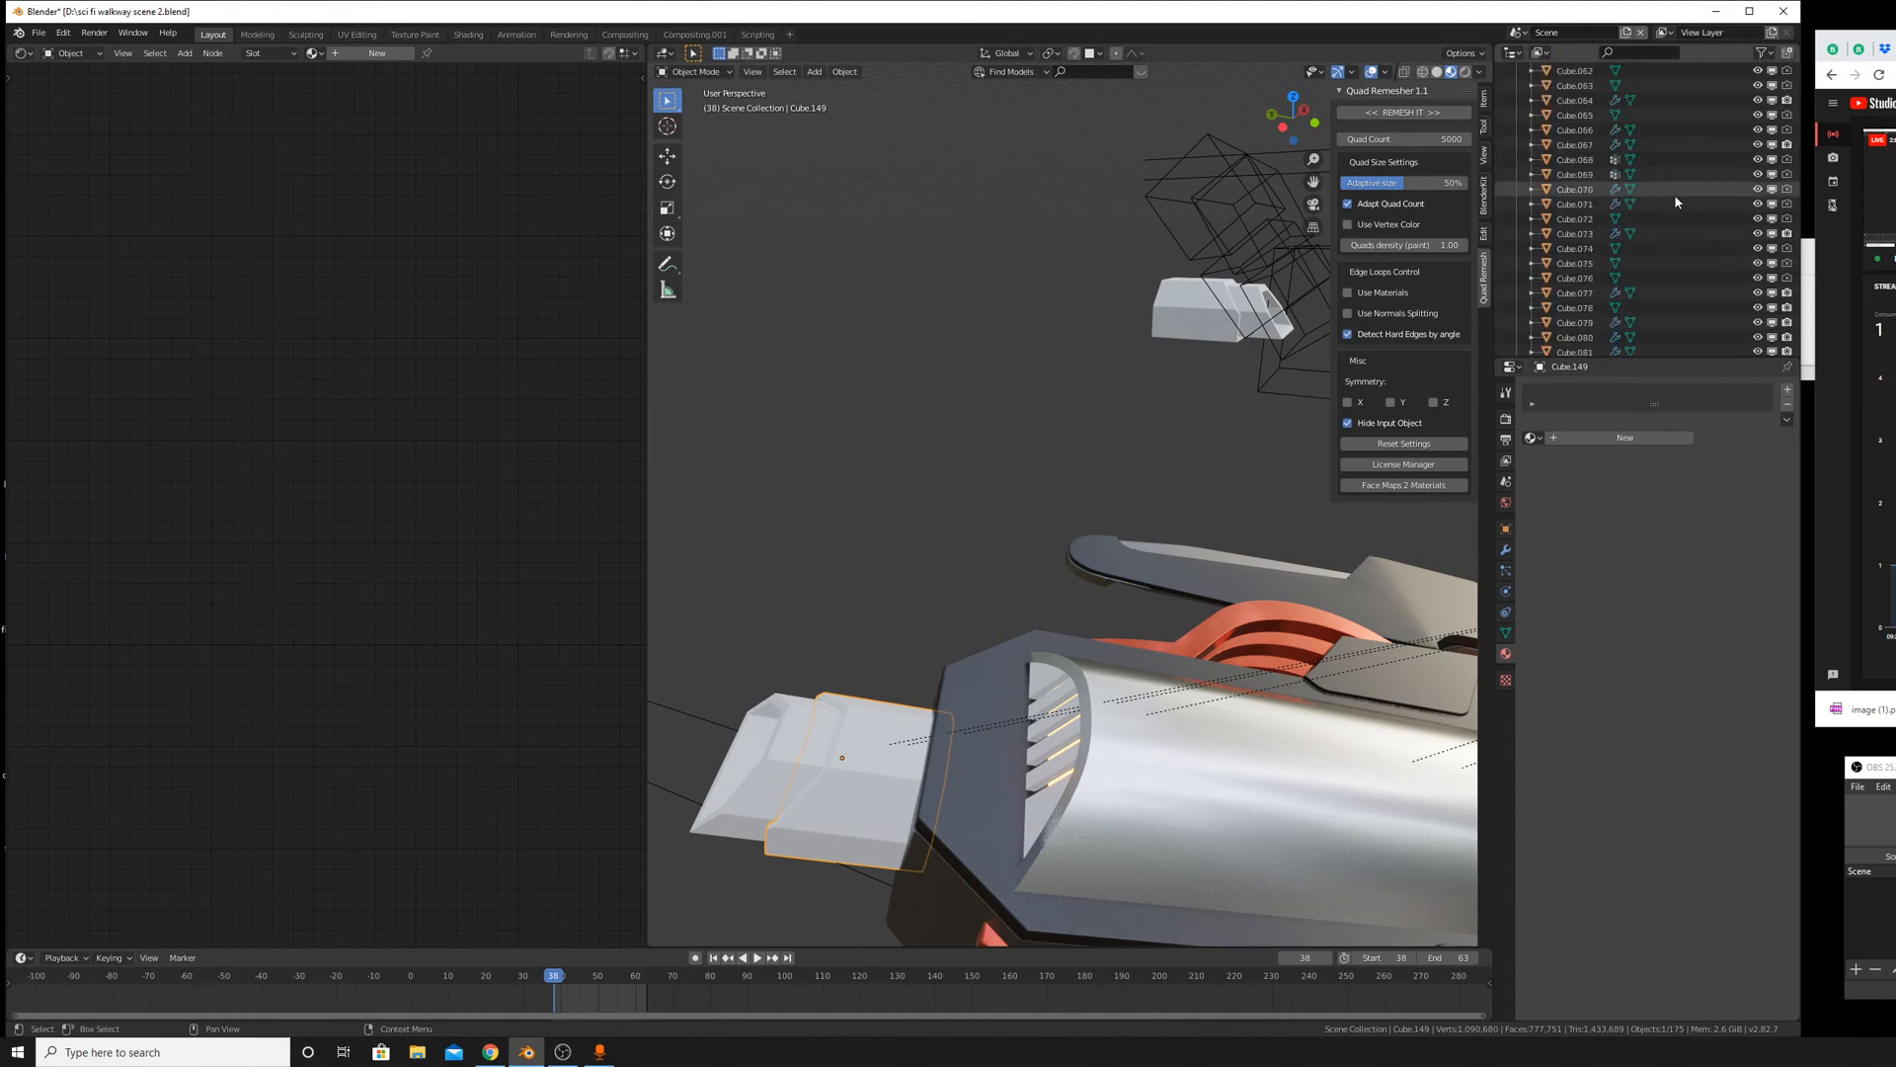
pyautogui.scroll(-12, 1674, 194)
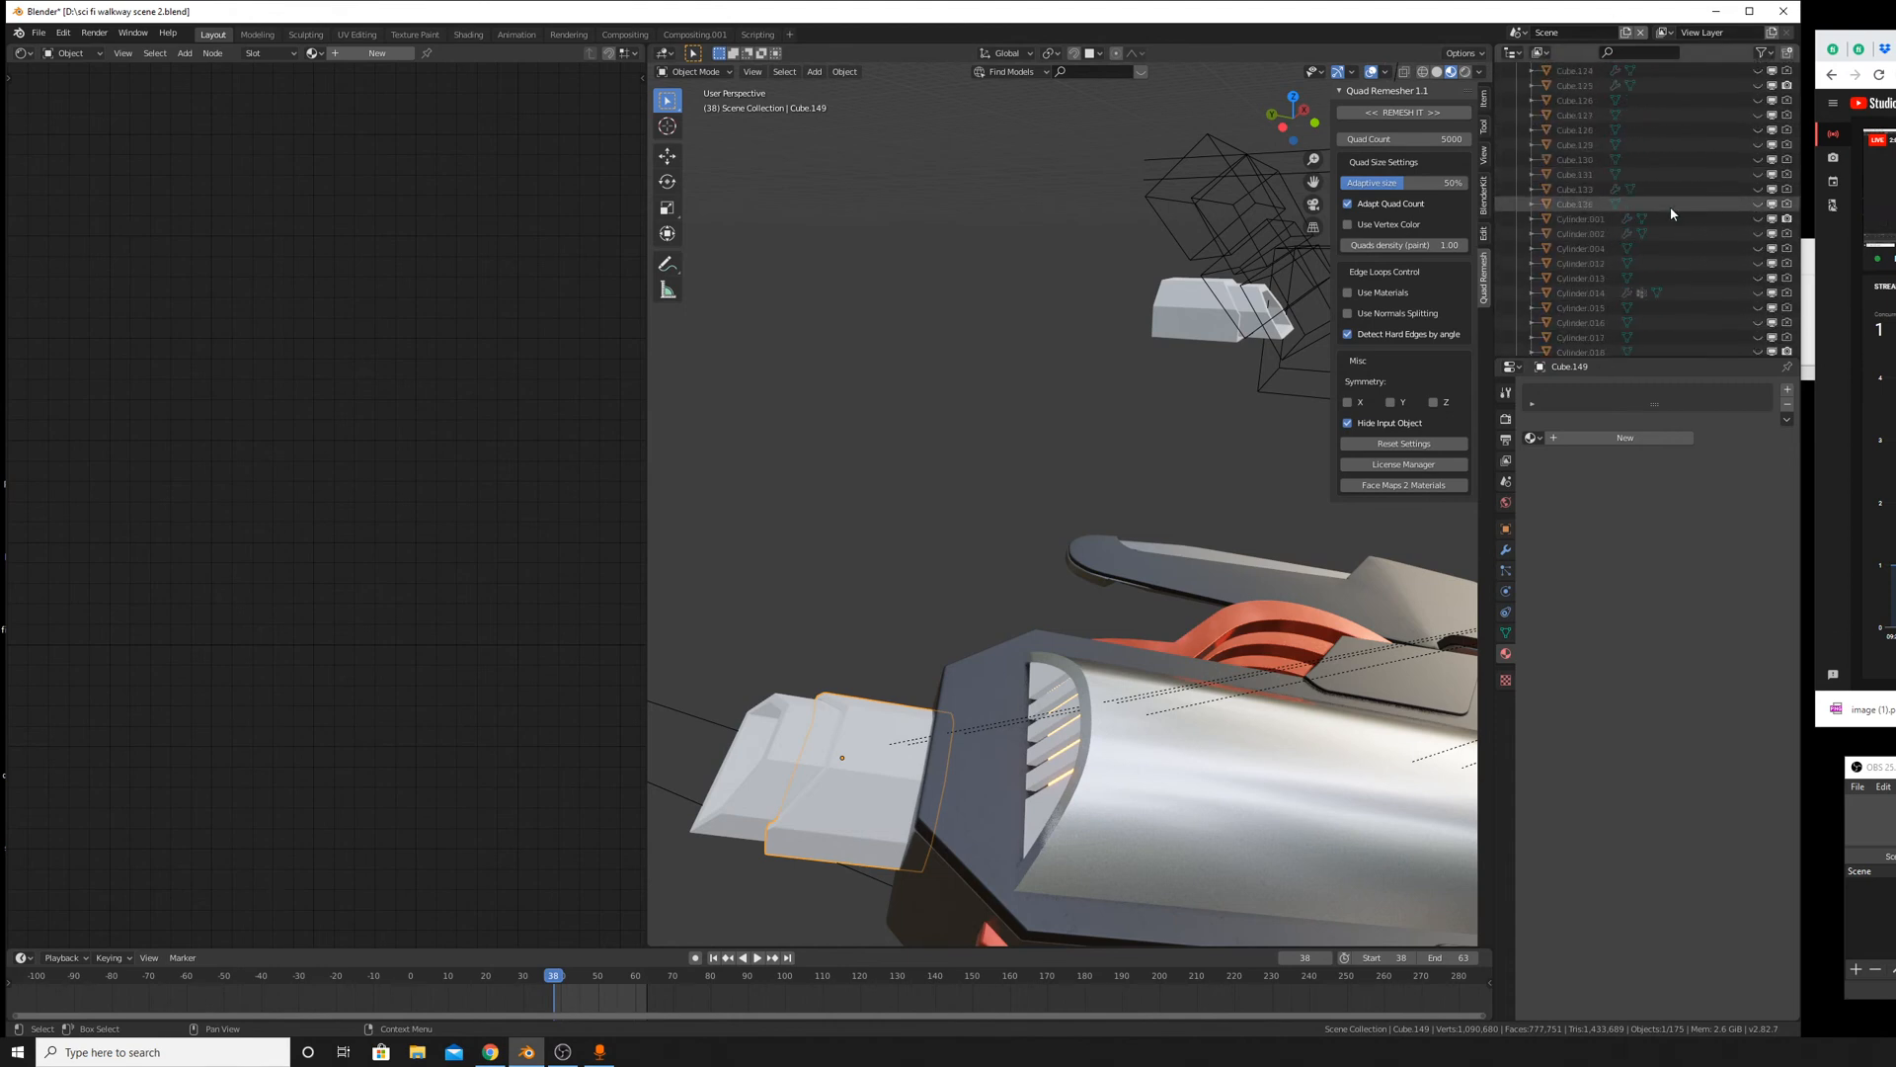
pyautogui.scroll(-10, 1669, 205)
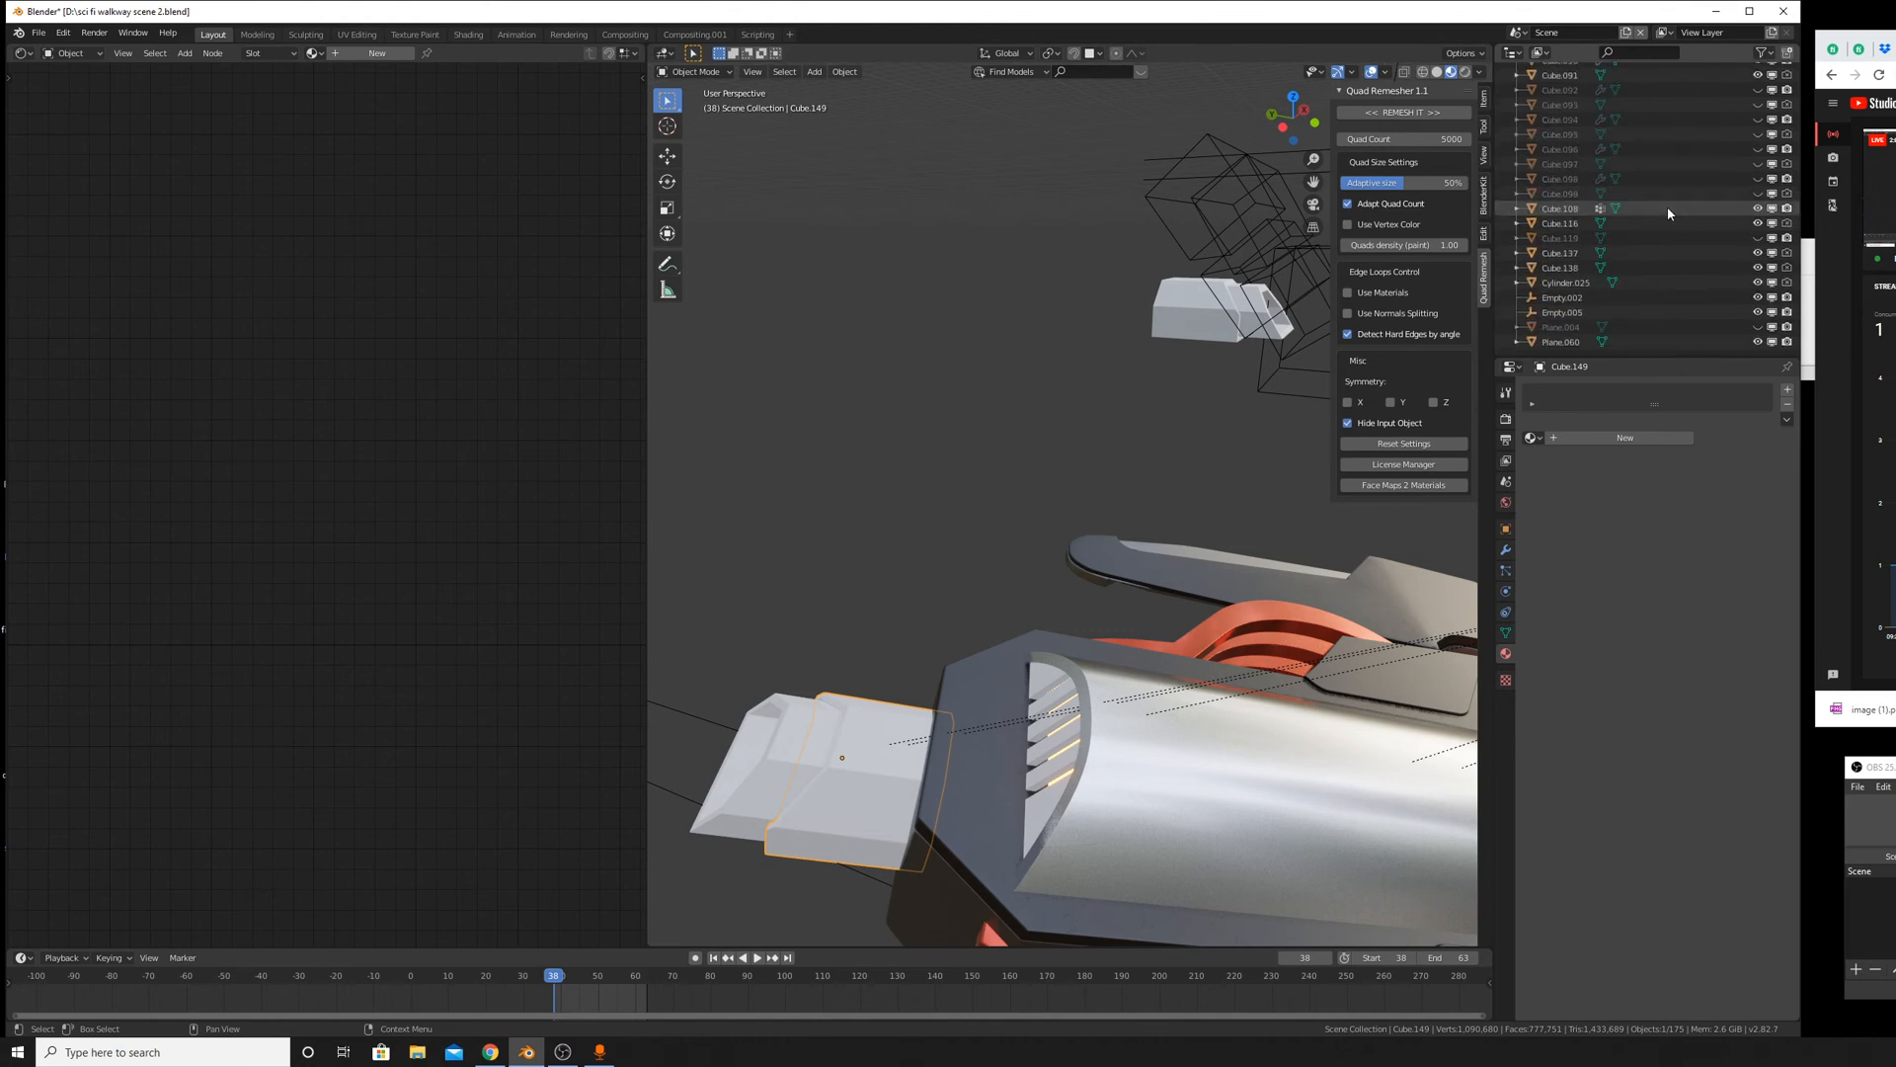
pyautogui.moveTo(1661, 188); pyautogui.dragTo(1710, 266, button='middle')
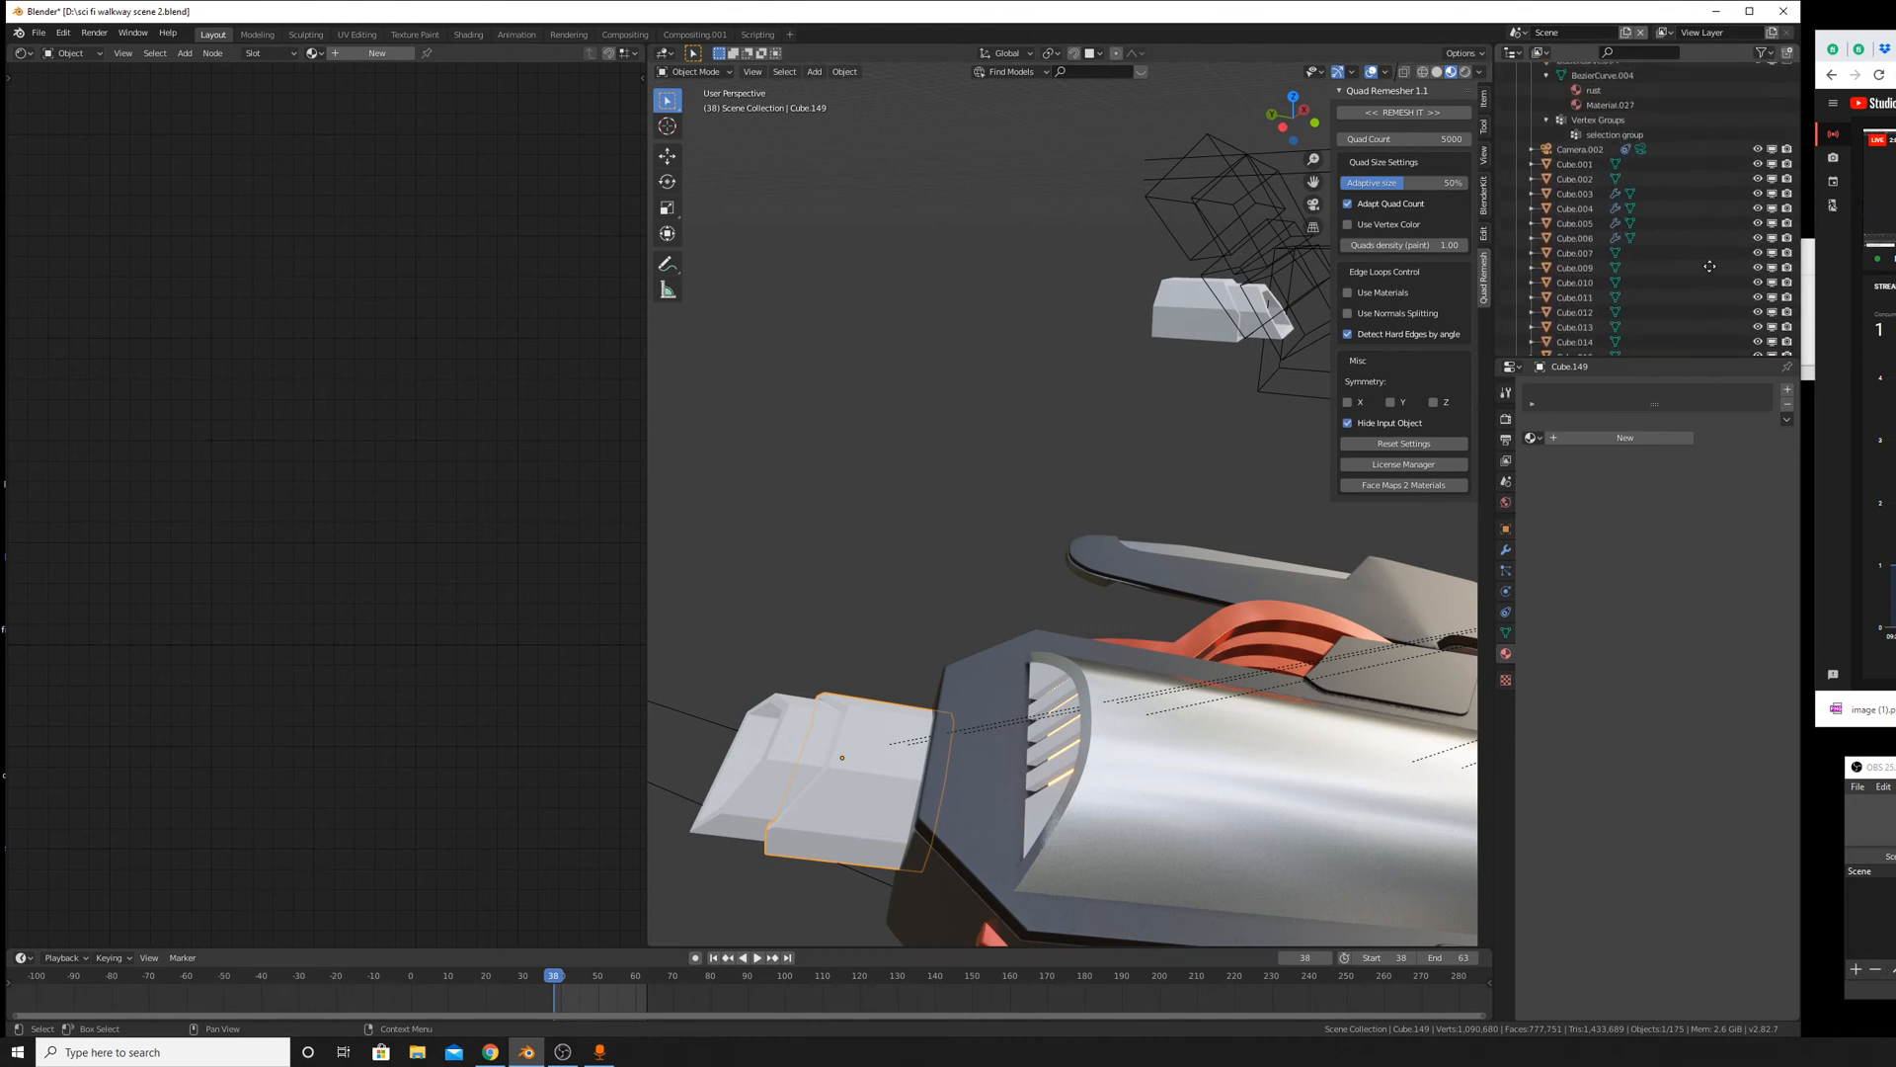
pyautogui.scroll(5, 1711, 271)
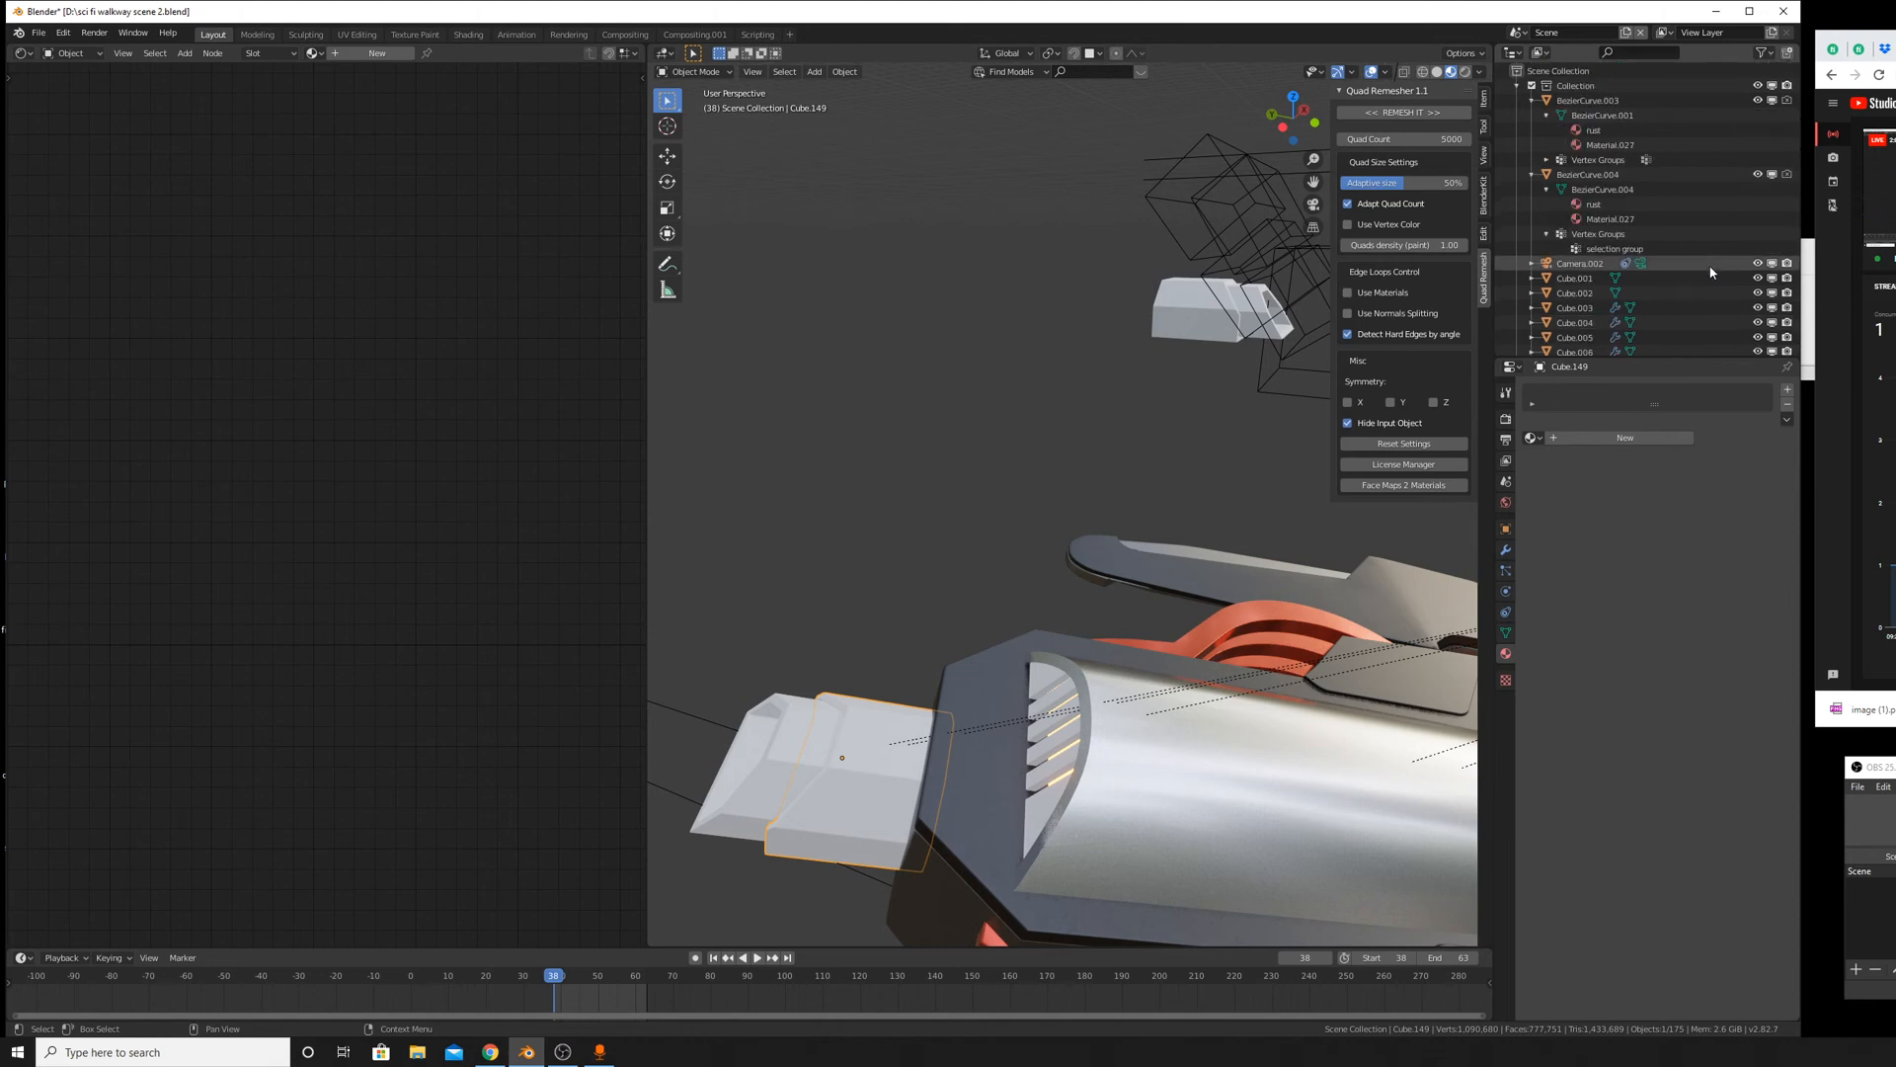
pyautogui.scroll(-20, 1654, 184)
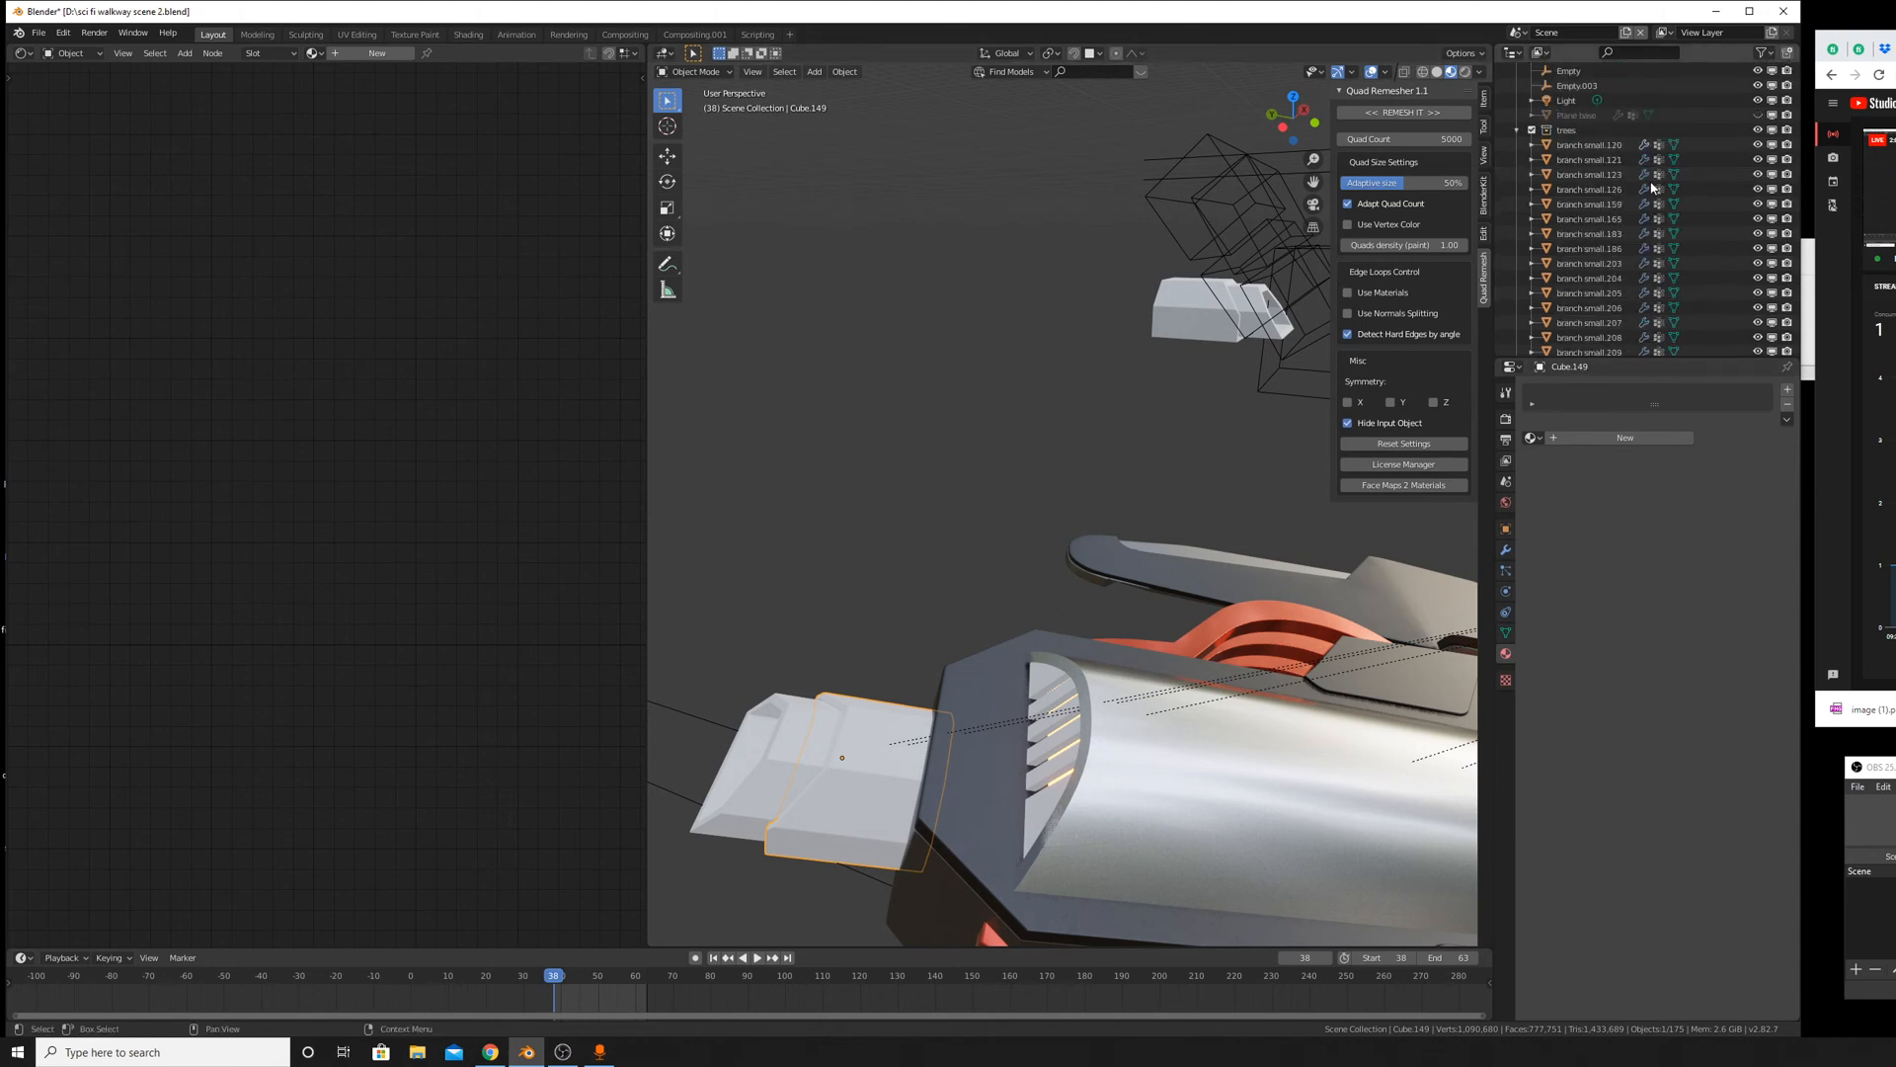
pyautogui.scroll(-7, 1654, 183)
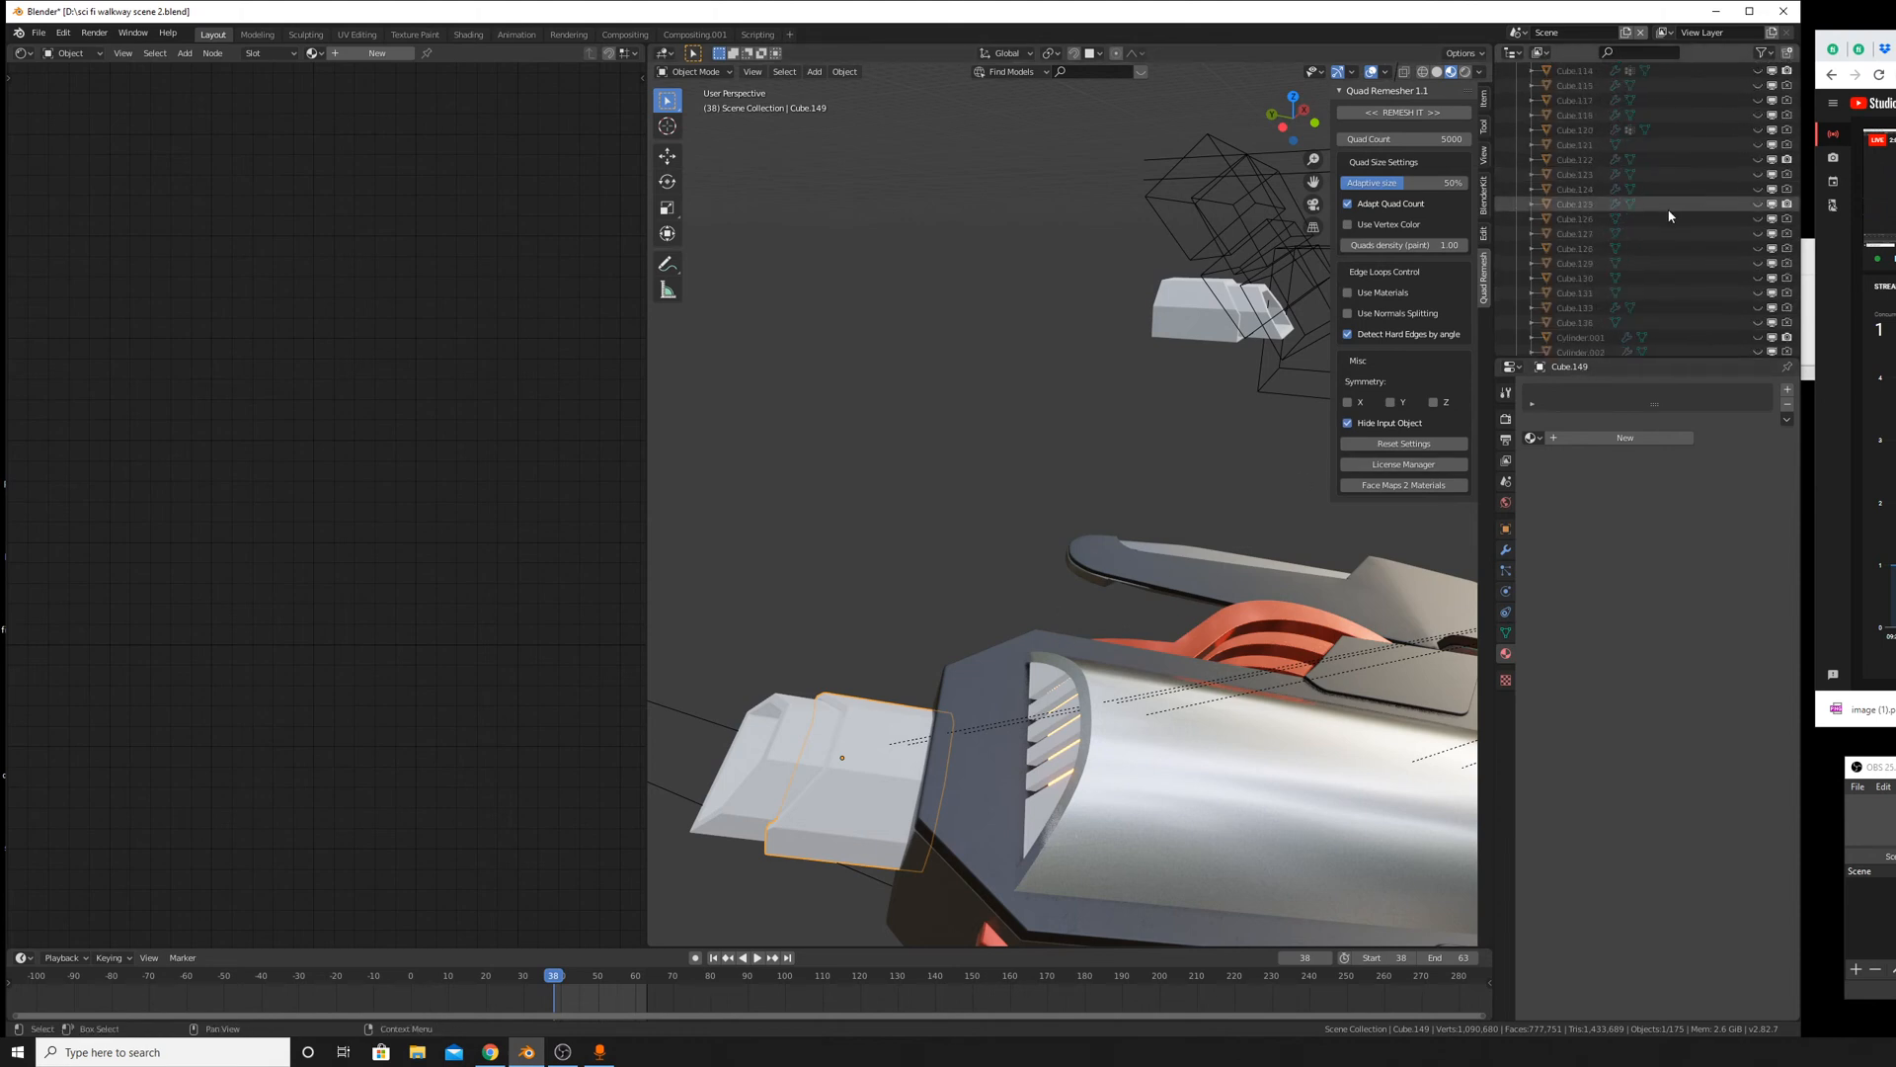
pyautogui.scroll(-10, 1667, 214)
pyautogui.scroll(-4, 1667, 215)
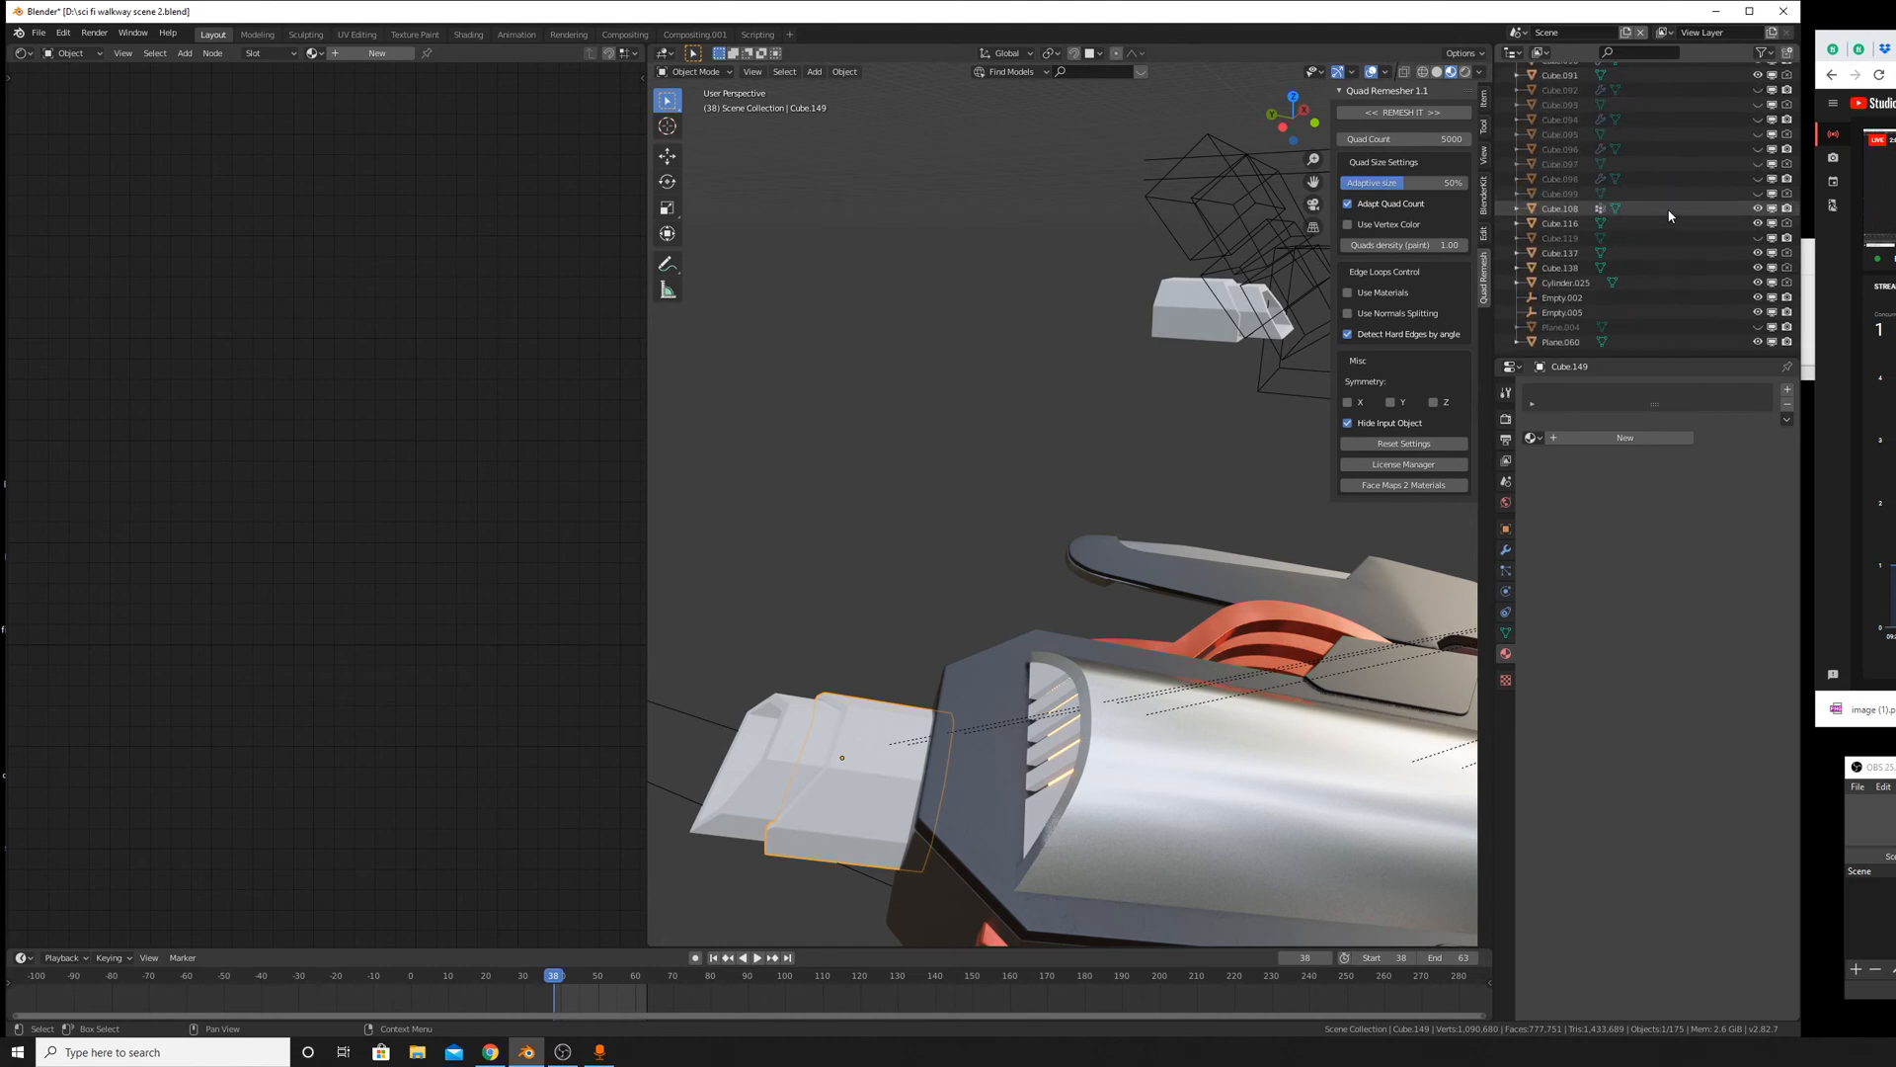
# Select the outer white block at the engine's end, filter the object list by cube.151, and hide that object.
pyautogui.click(806, 736)
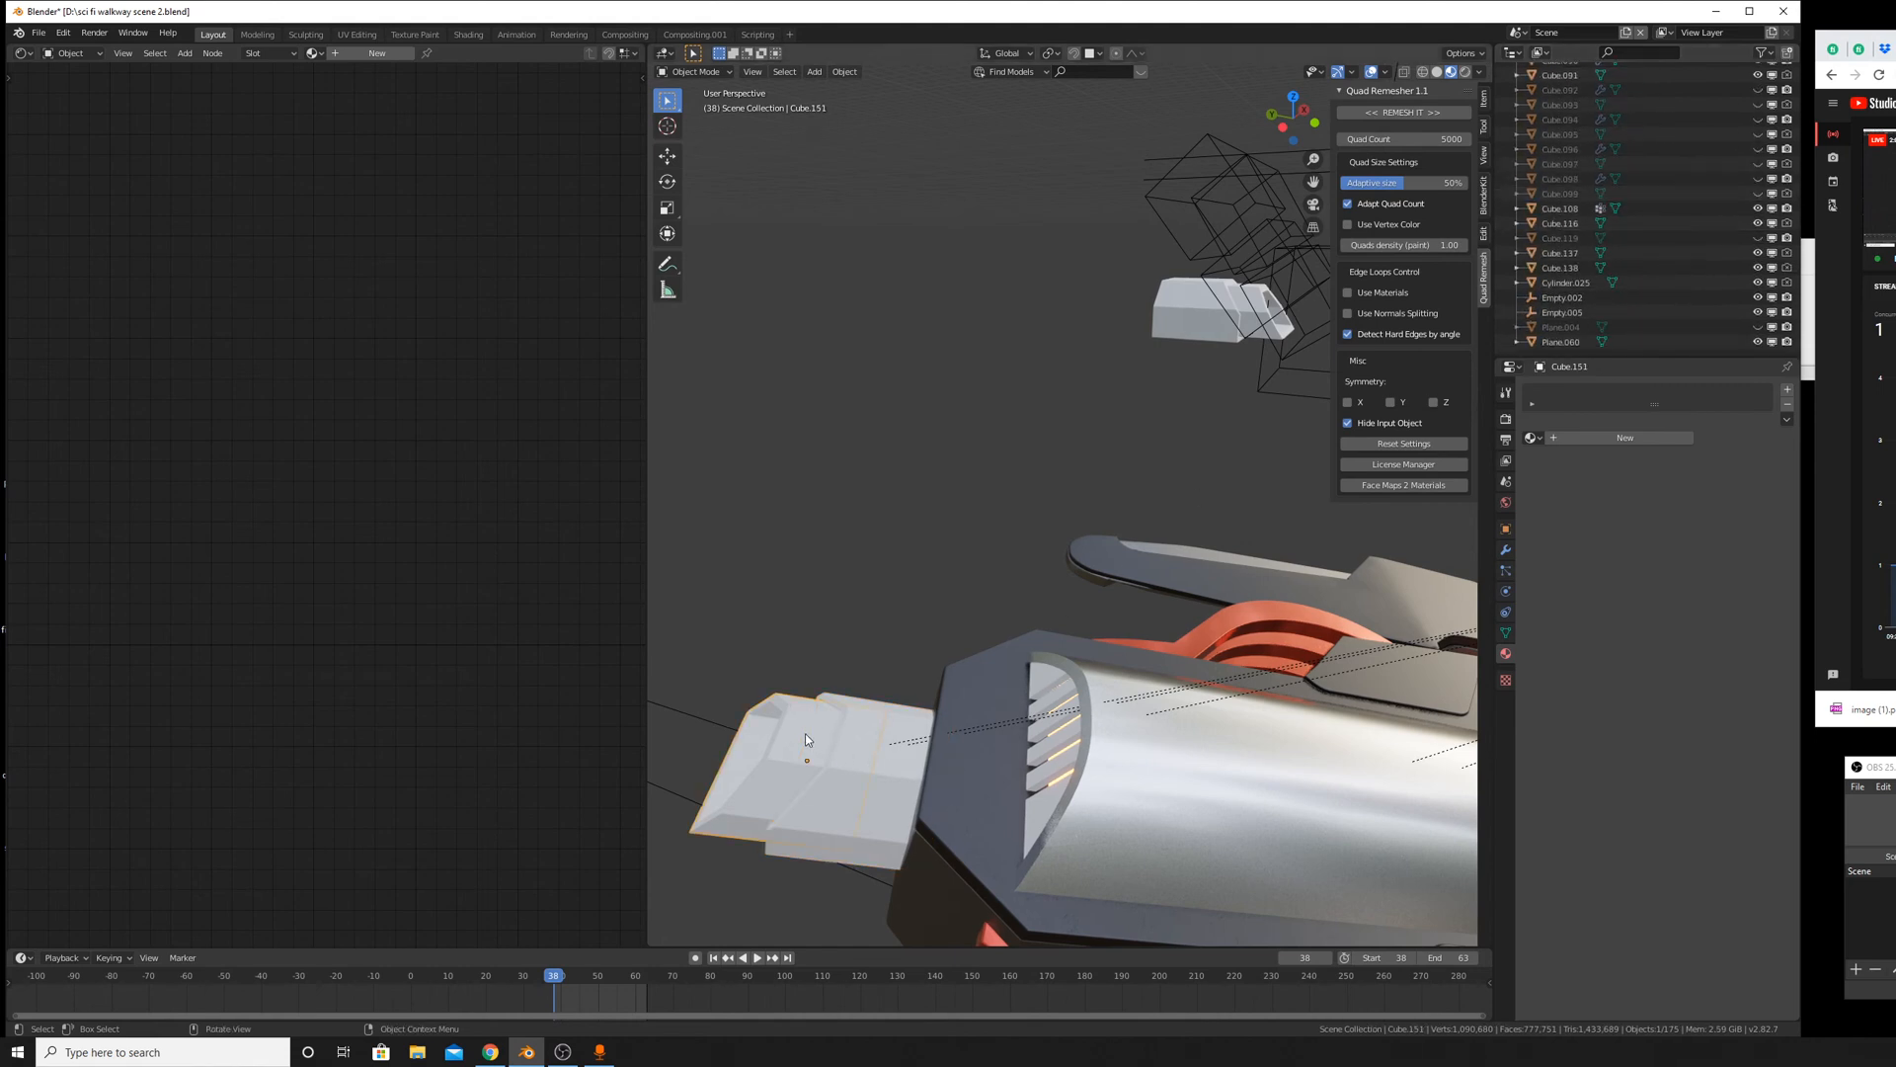
pyautogui.scroll(-8, 1643, 308)
pyautogui.scroll(-15, 1557, 100)
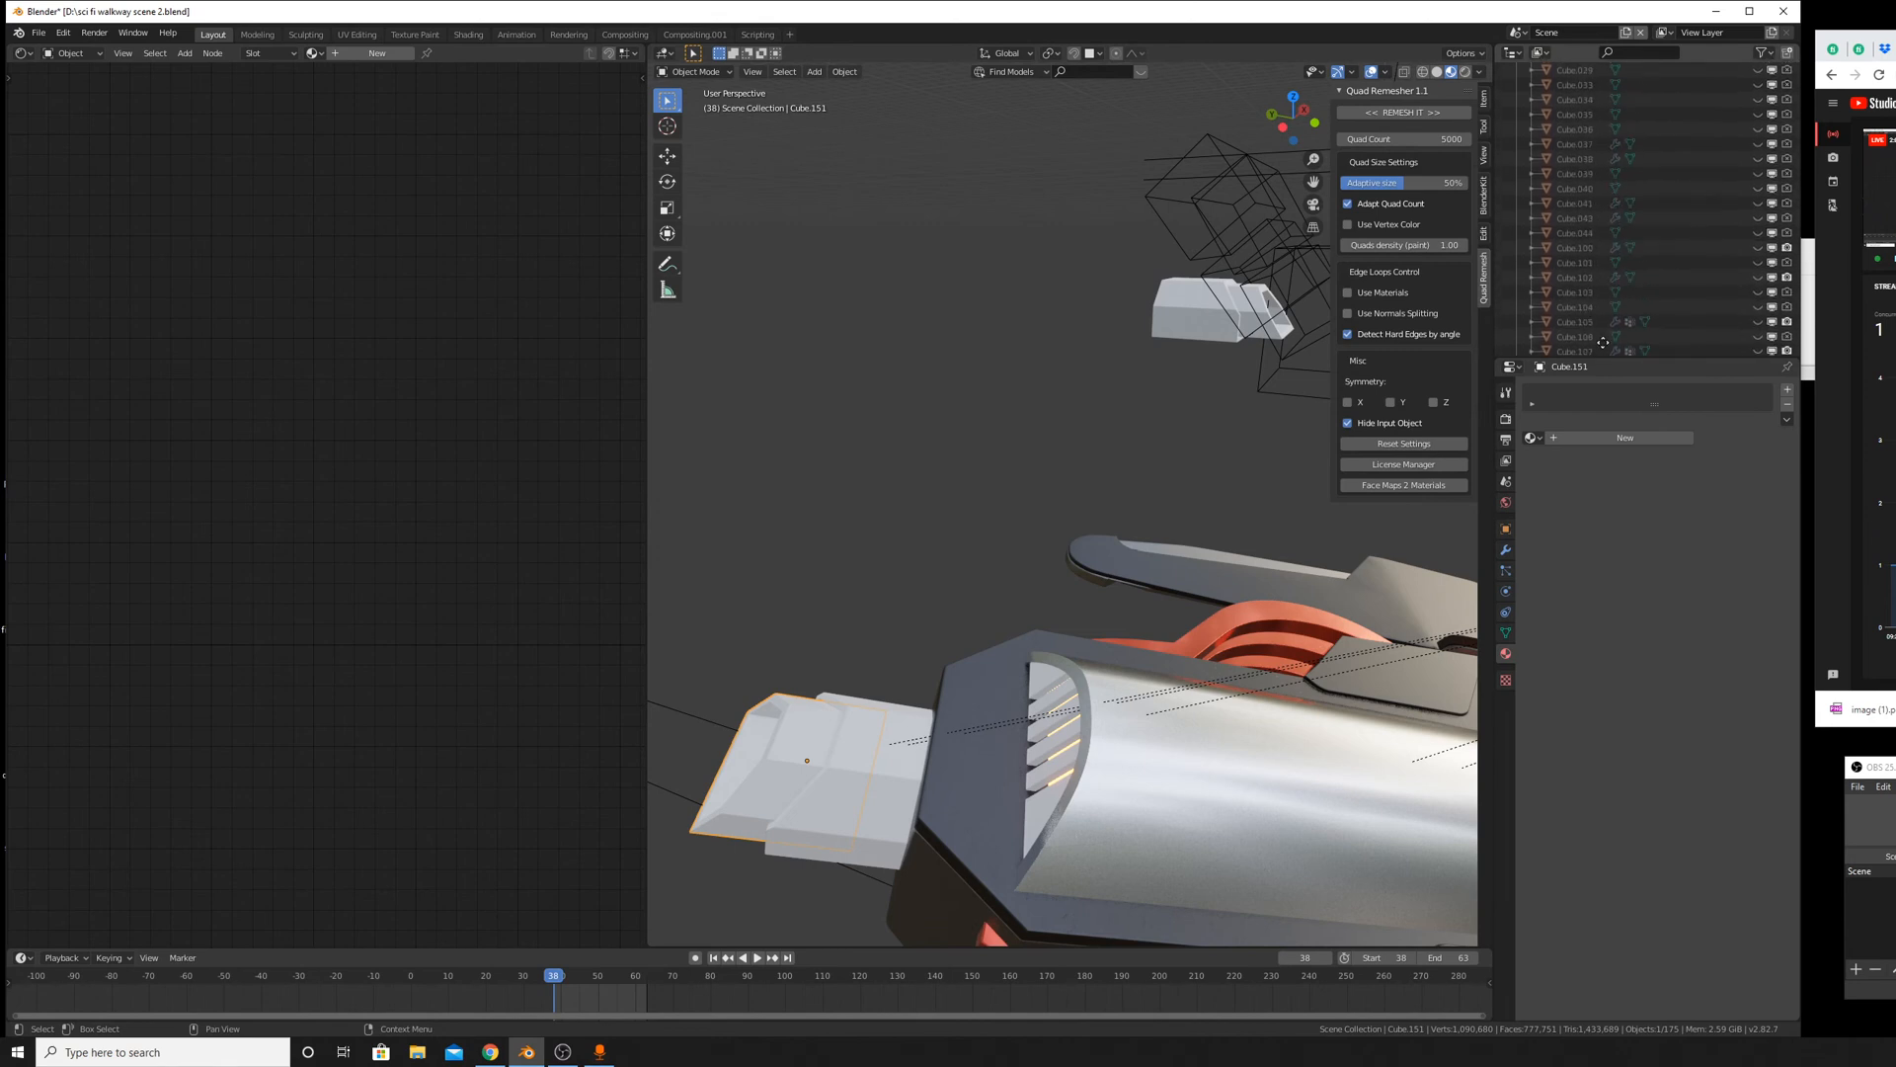
pyautogui.scroll(15, 1626, 168)
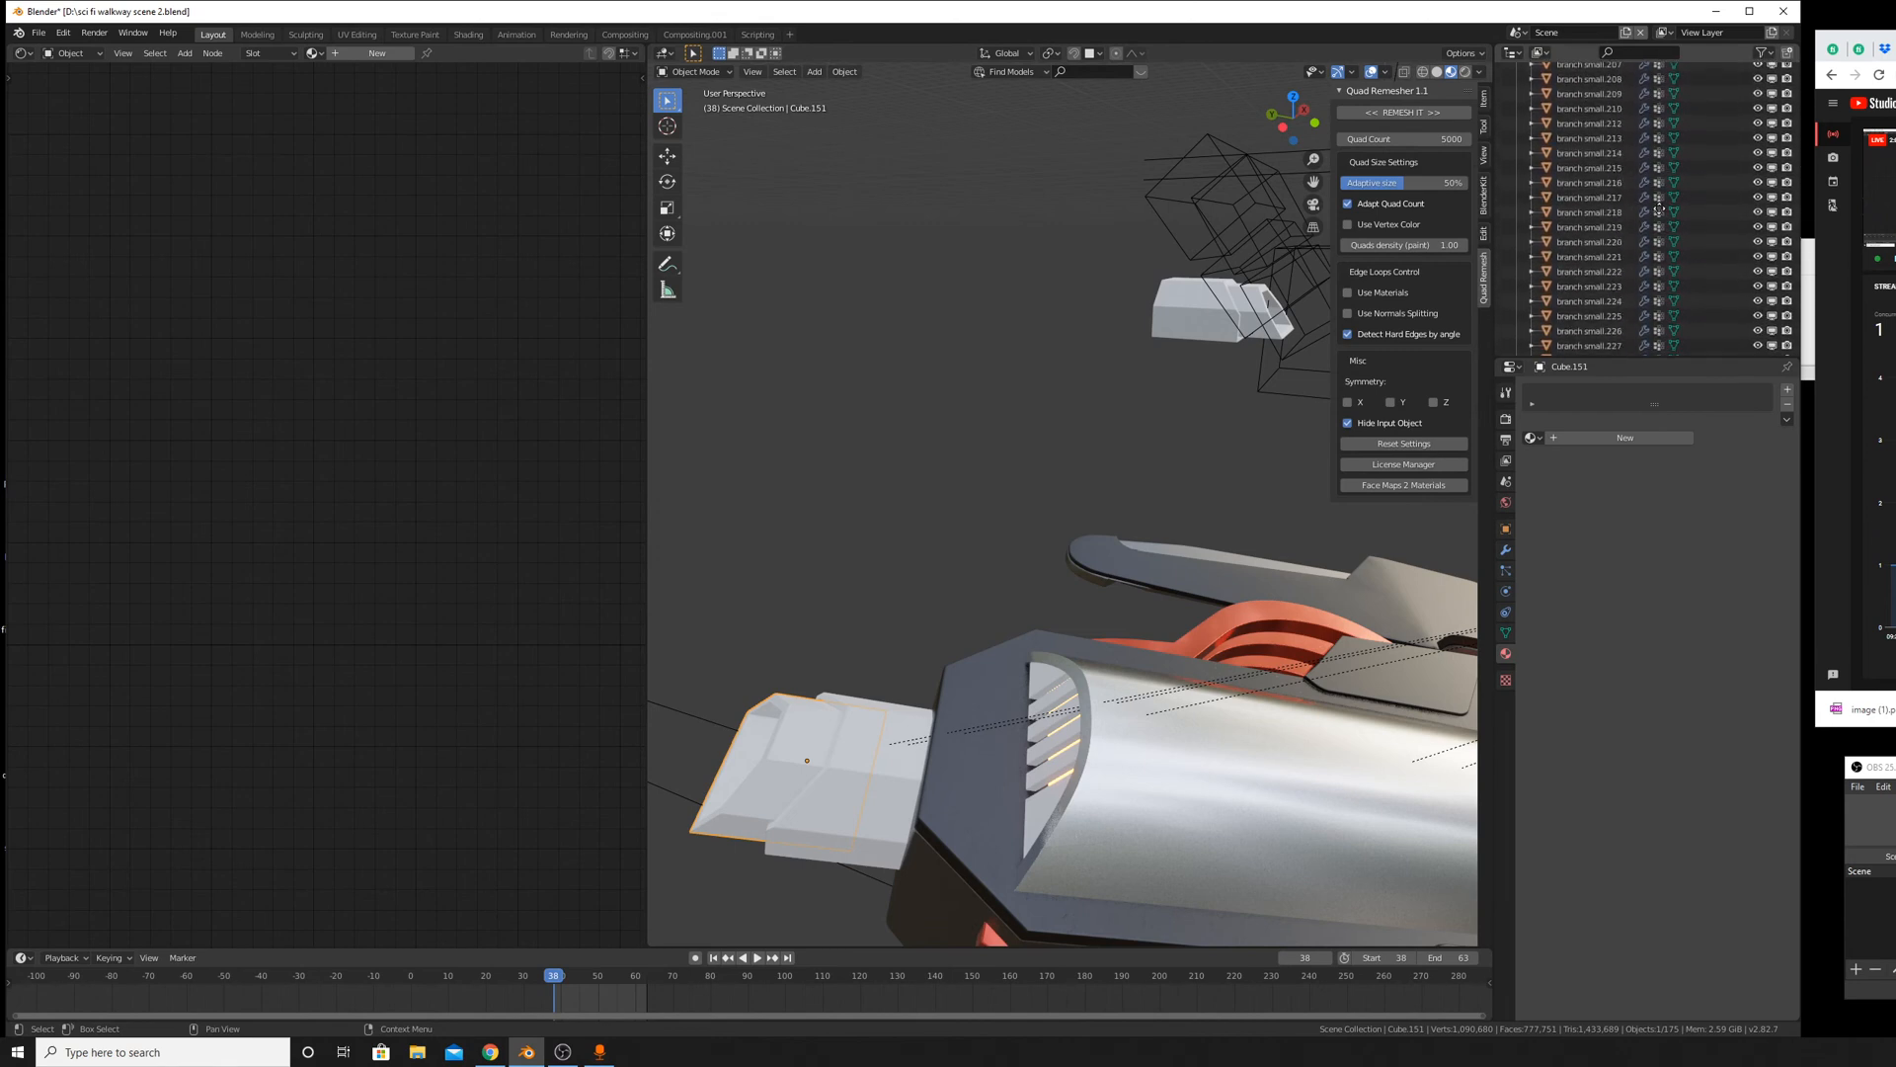
pyautogui.scroll(15, 1674, 199)
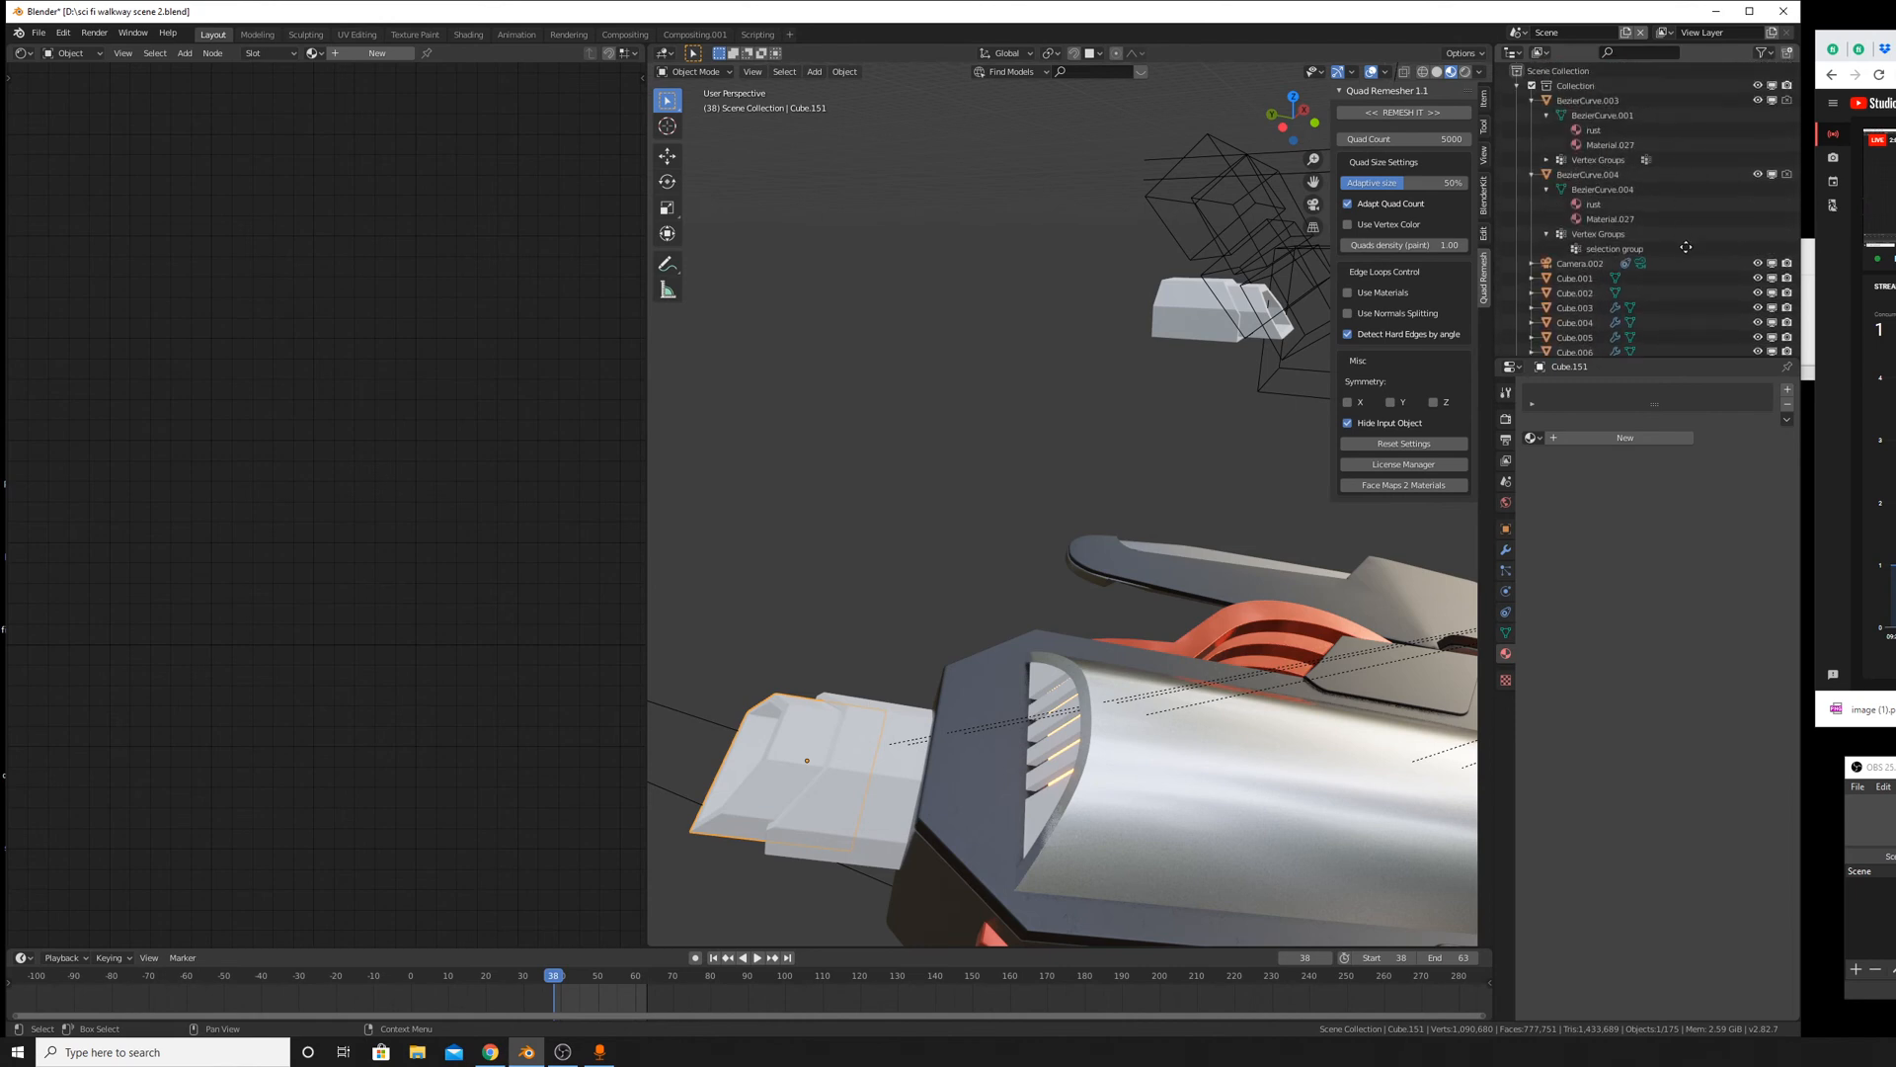
pyautogui.scroll(-1, 1675, 231)
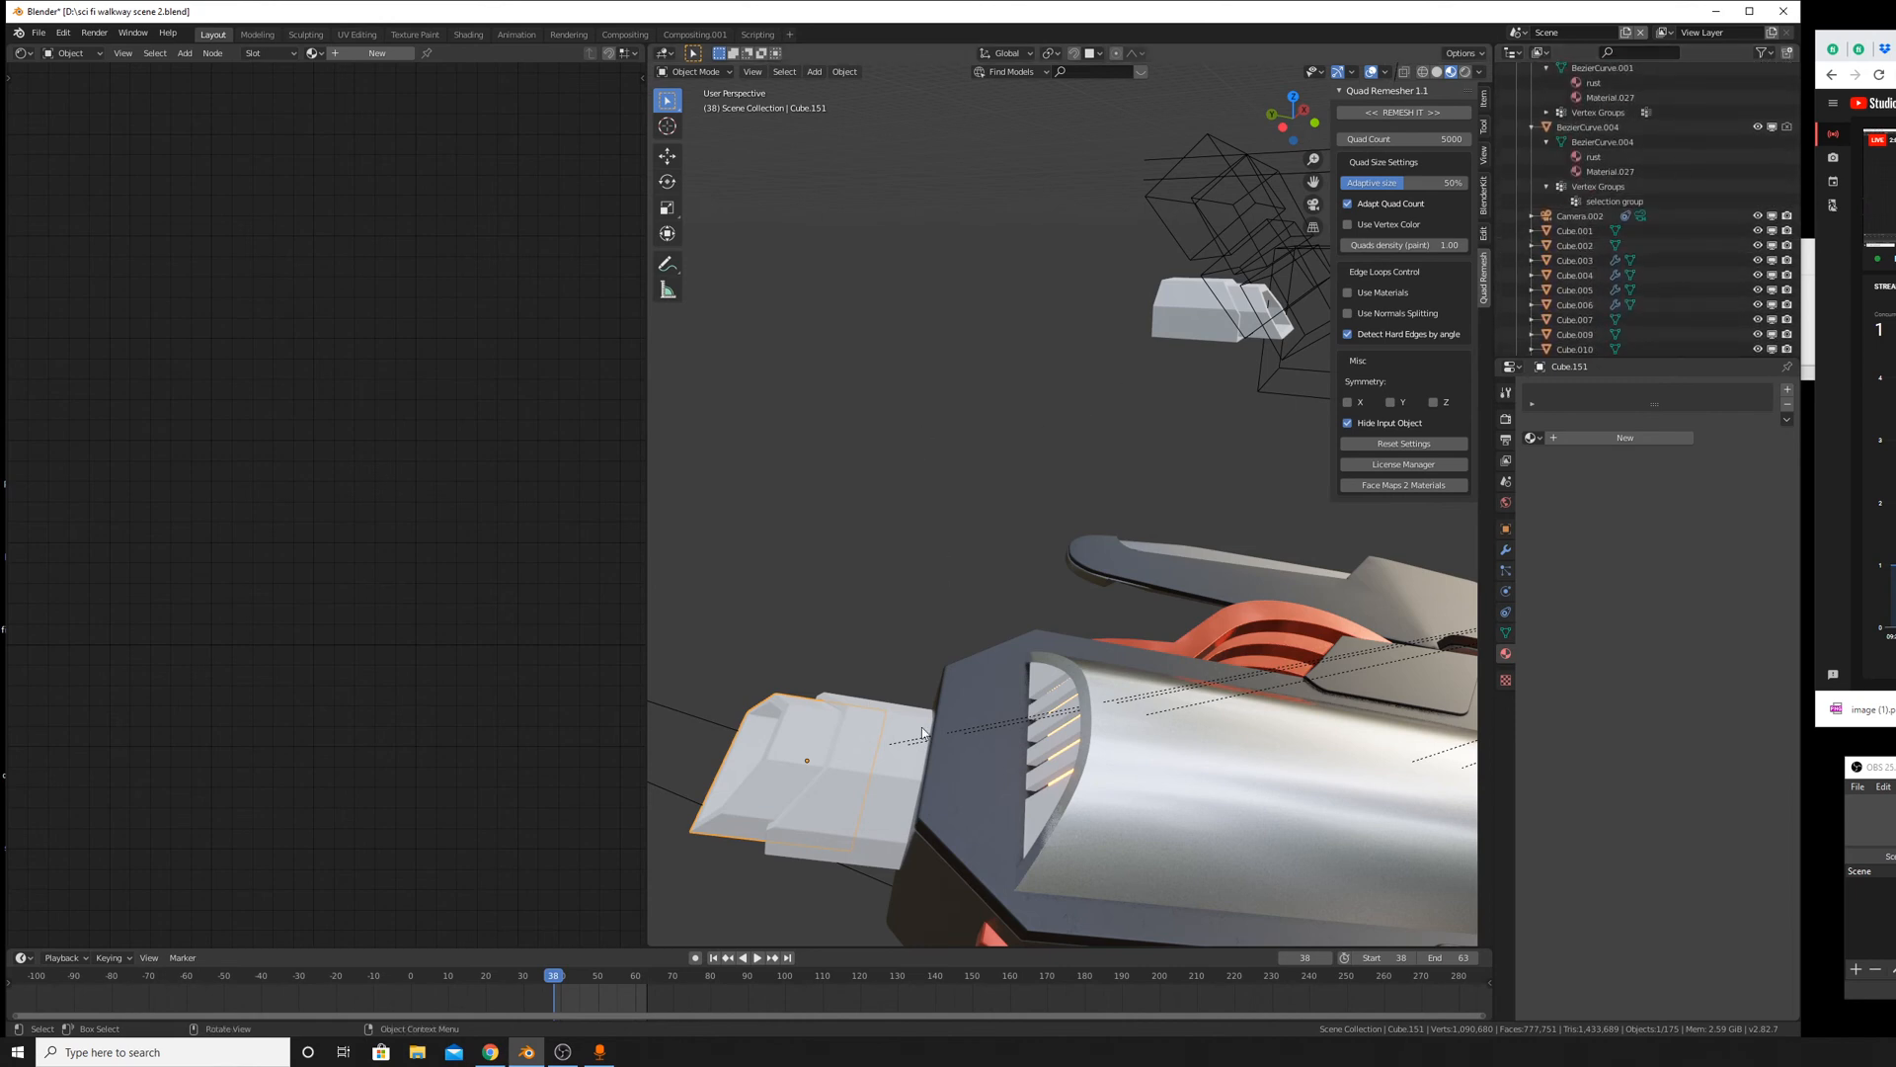
pyautogui.click(832, 761)
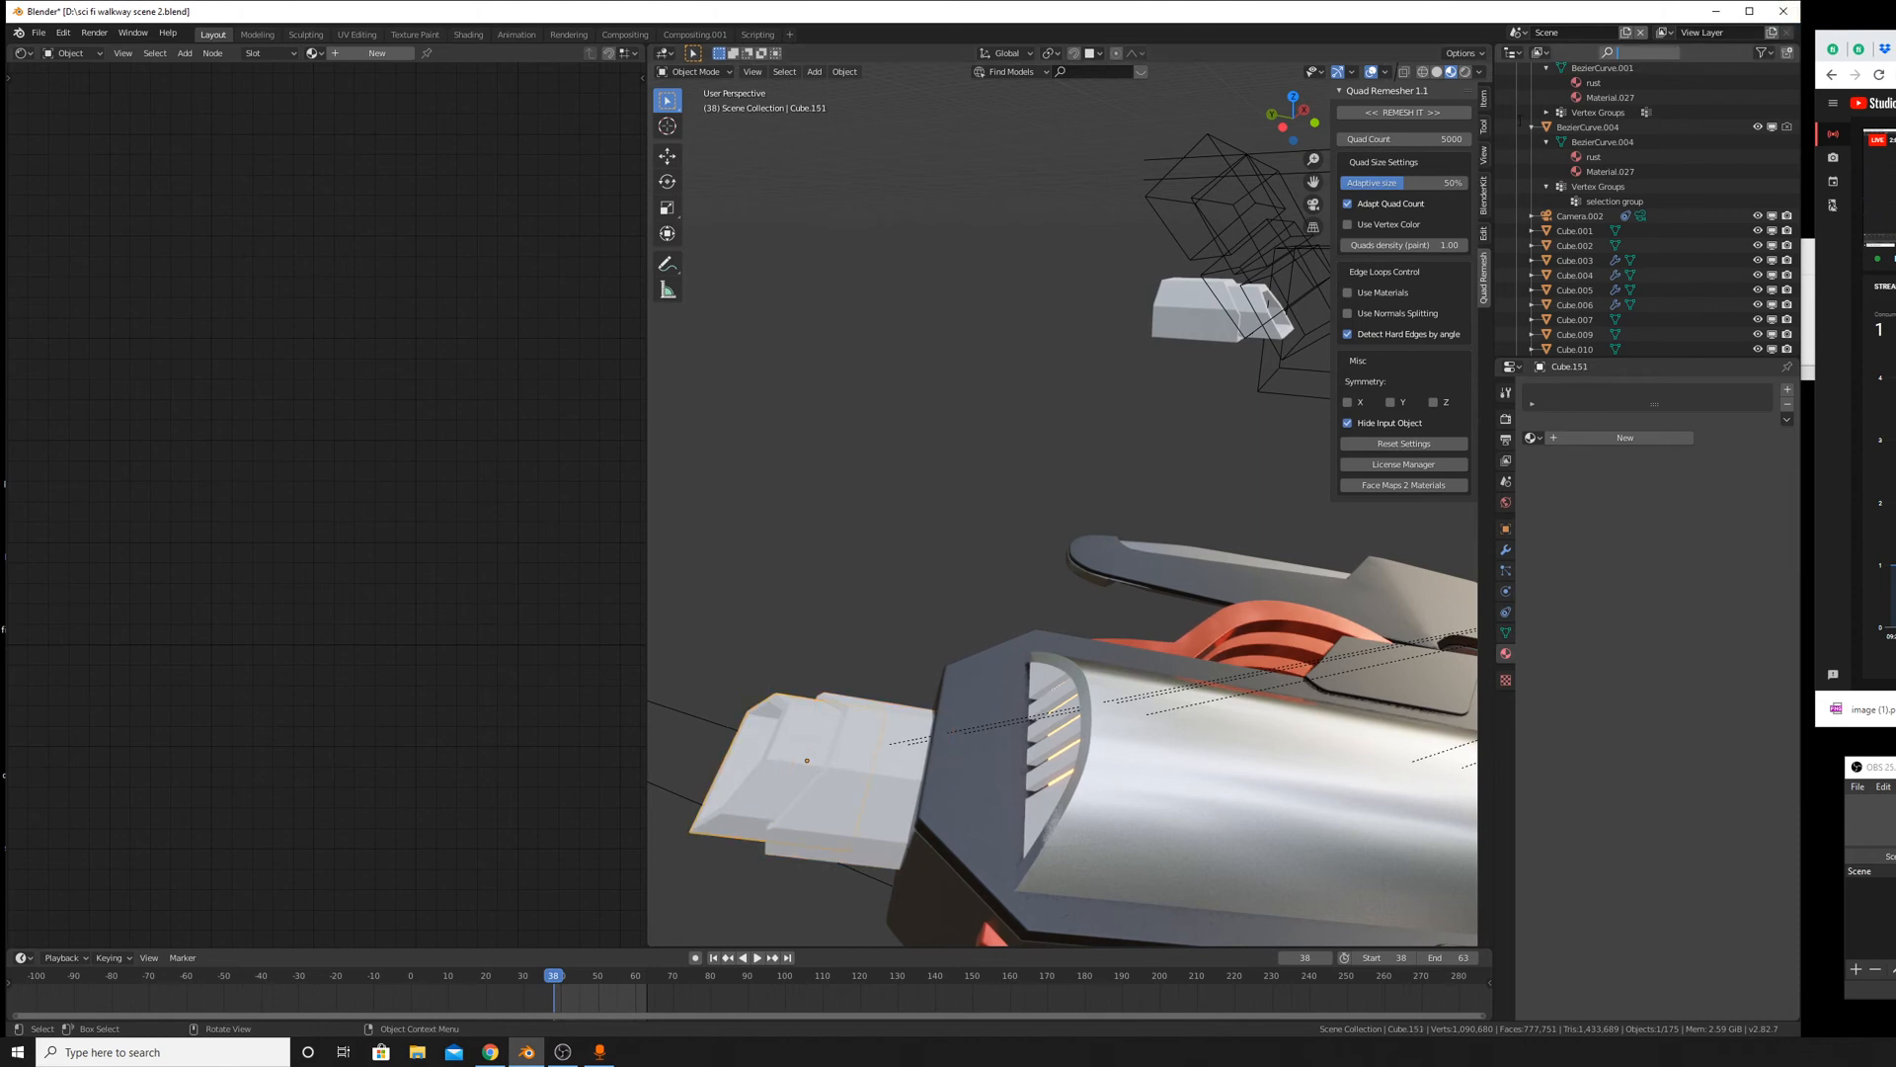
pyautogui.write('cu')
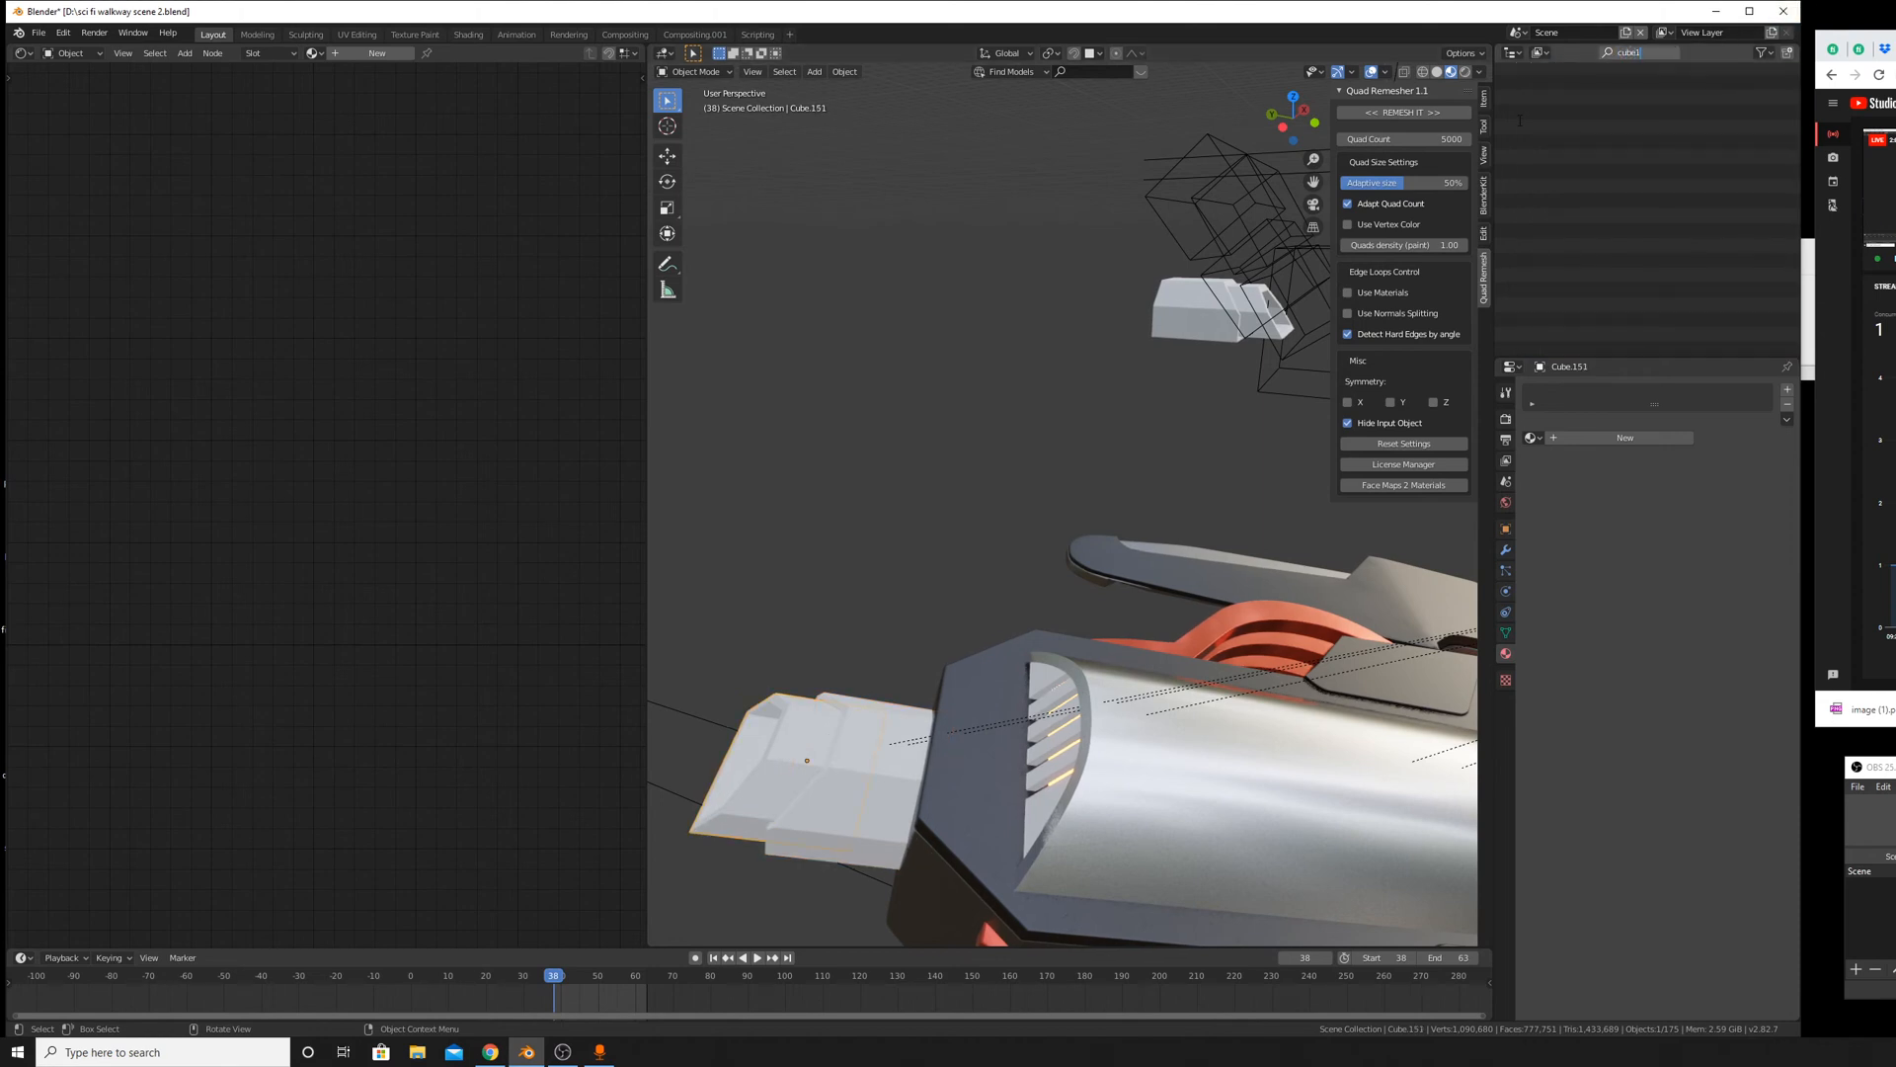
pyautogui.write('be')
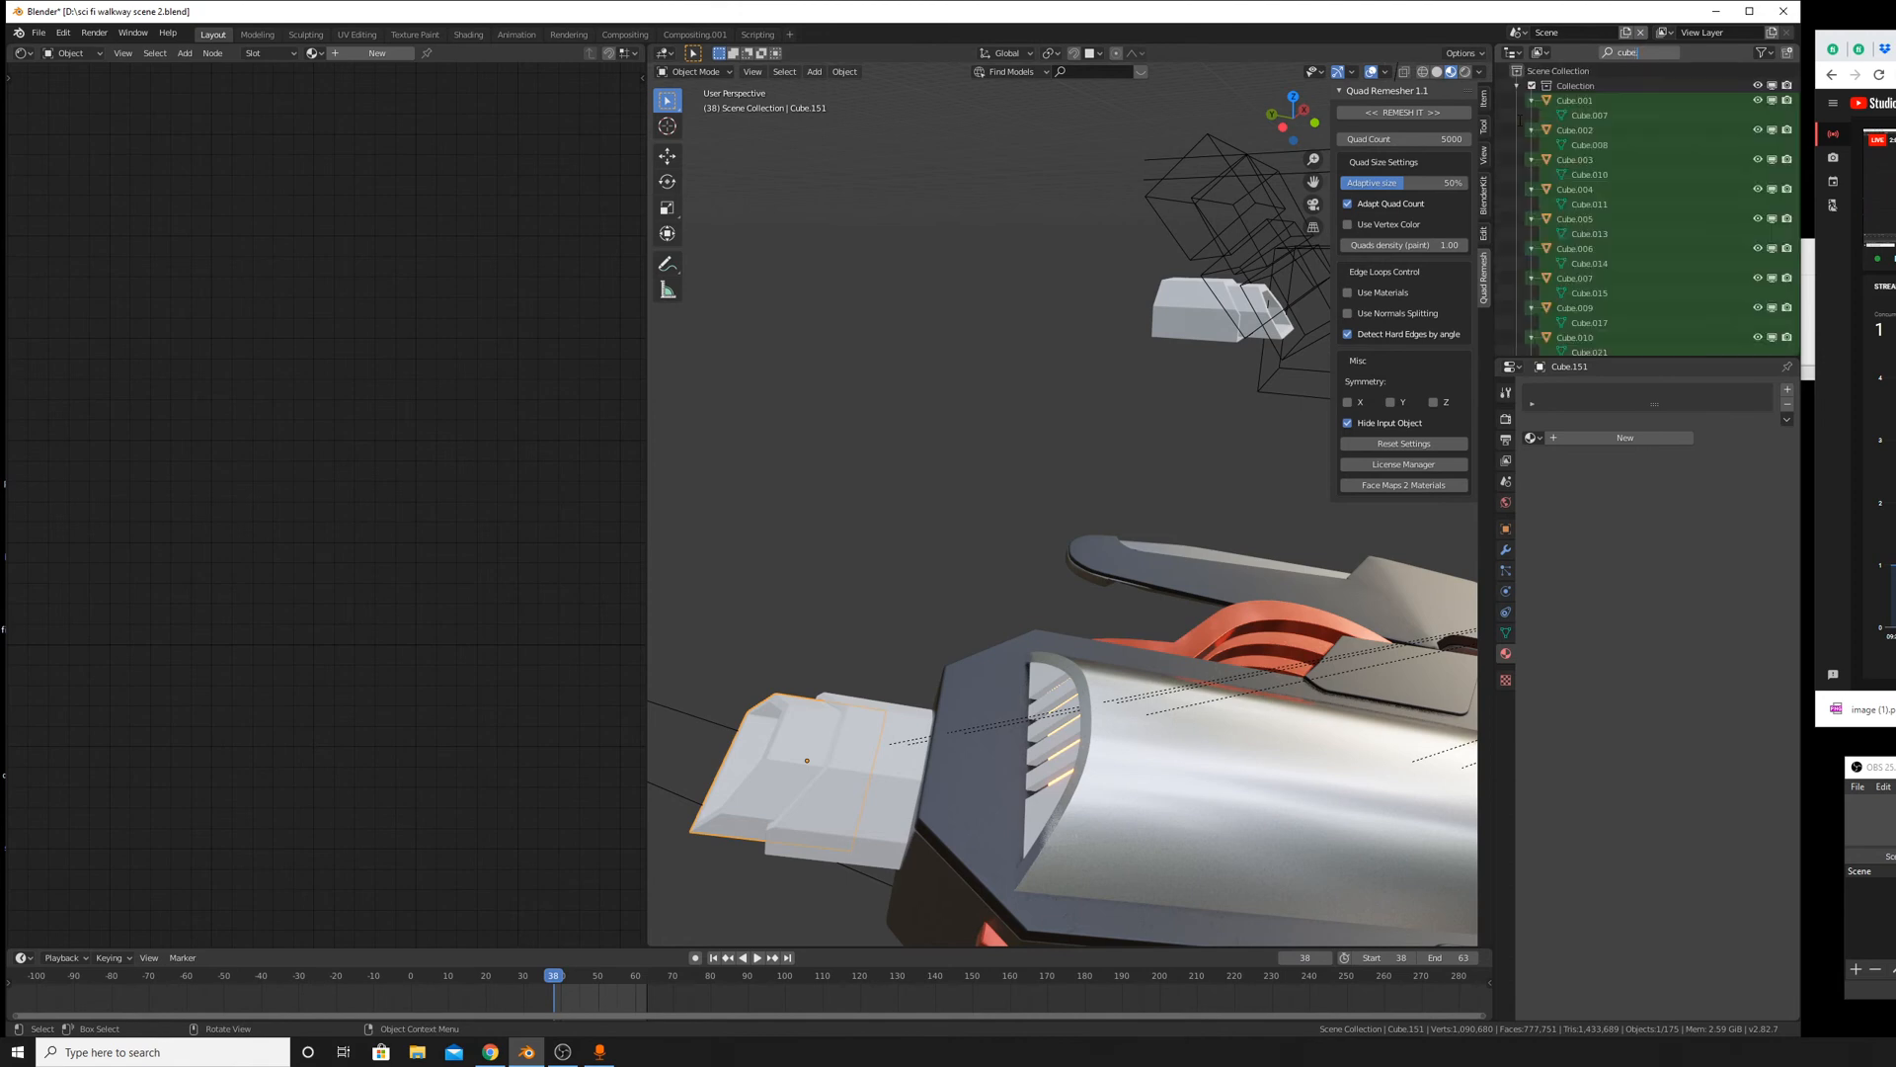
pyautogui.write('.151')
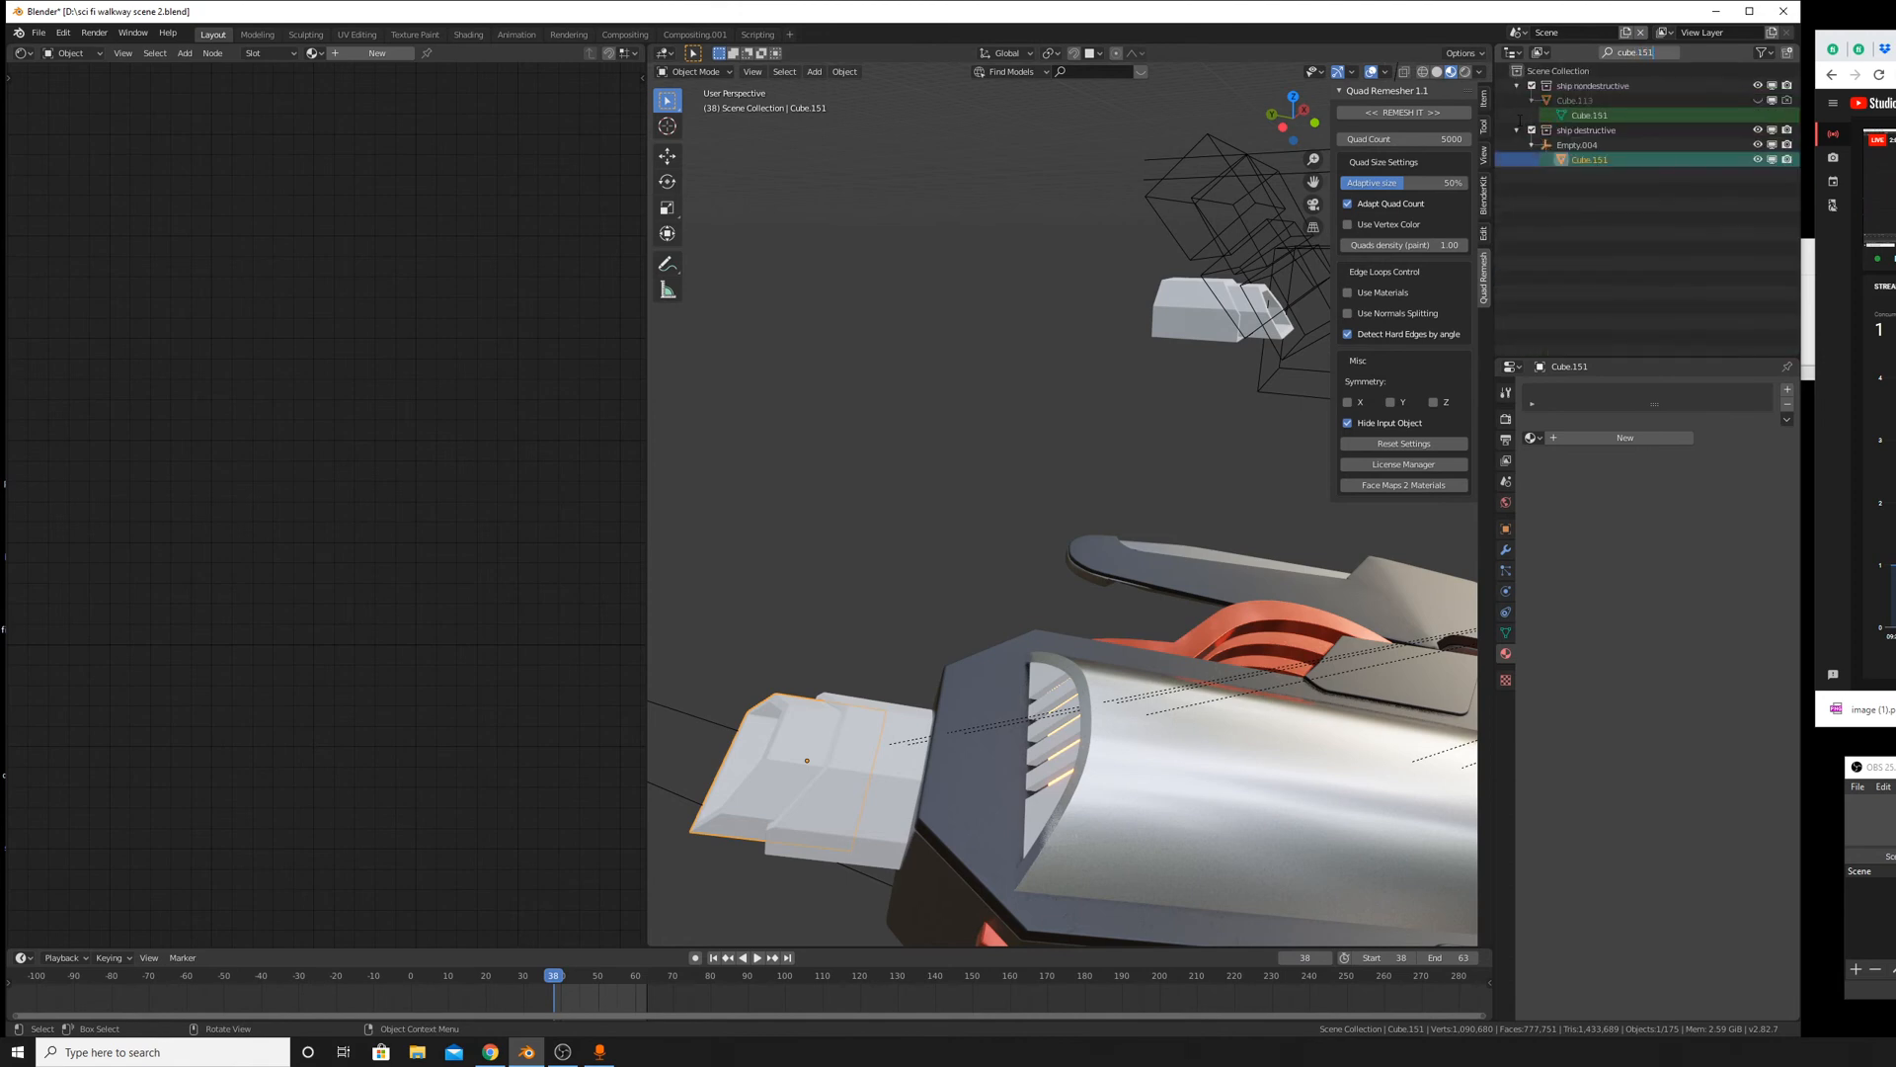
pyautogui.press('Return')
pyautogui.click(1758, 159)
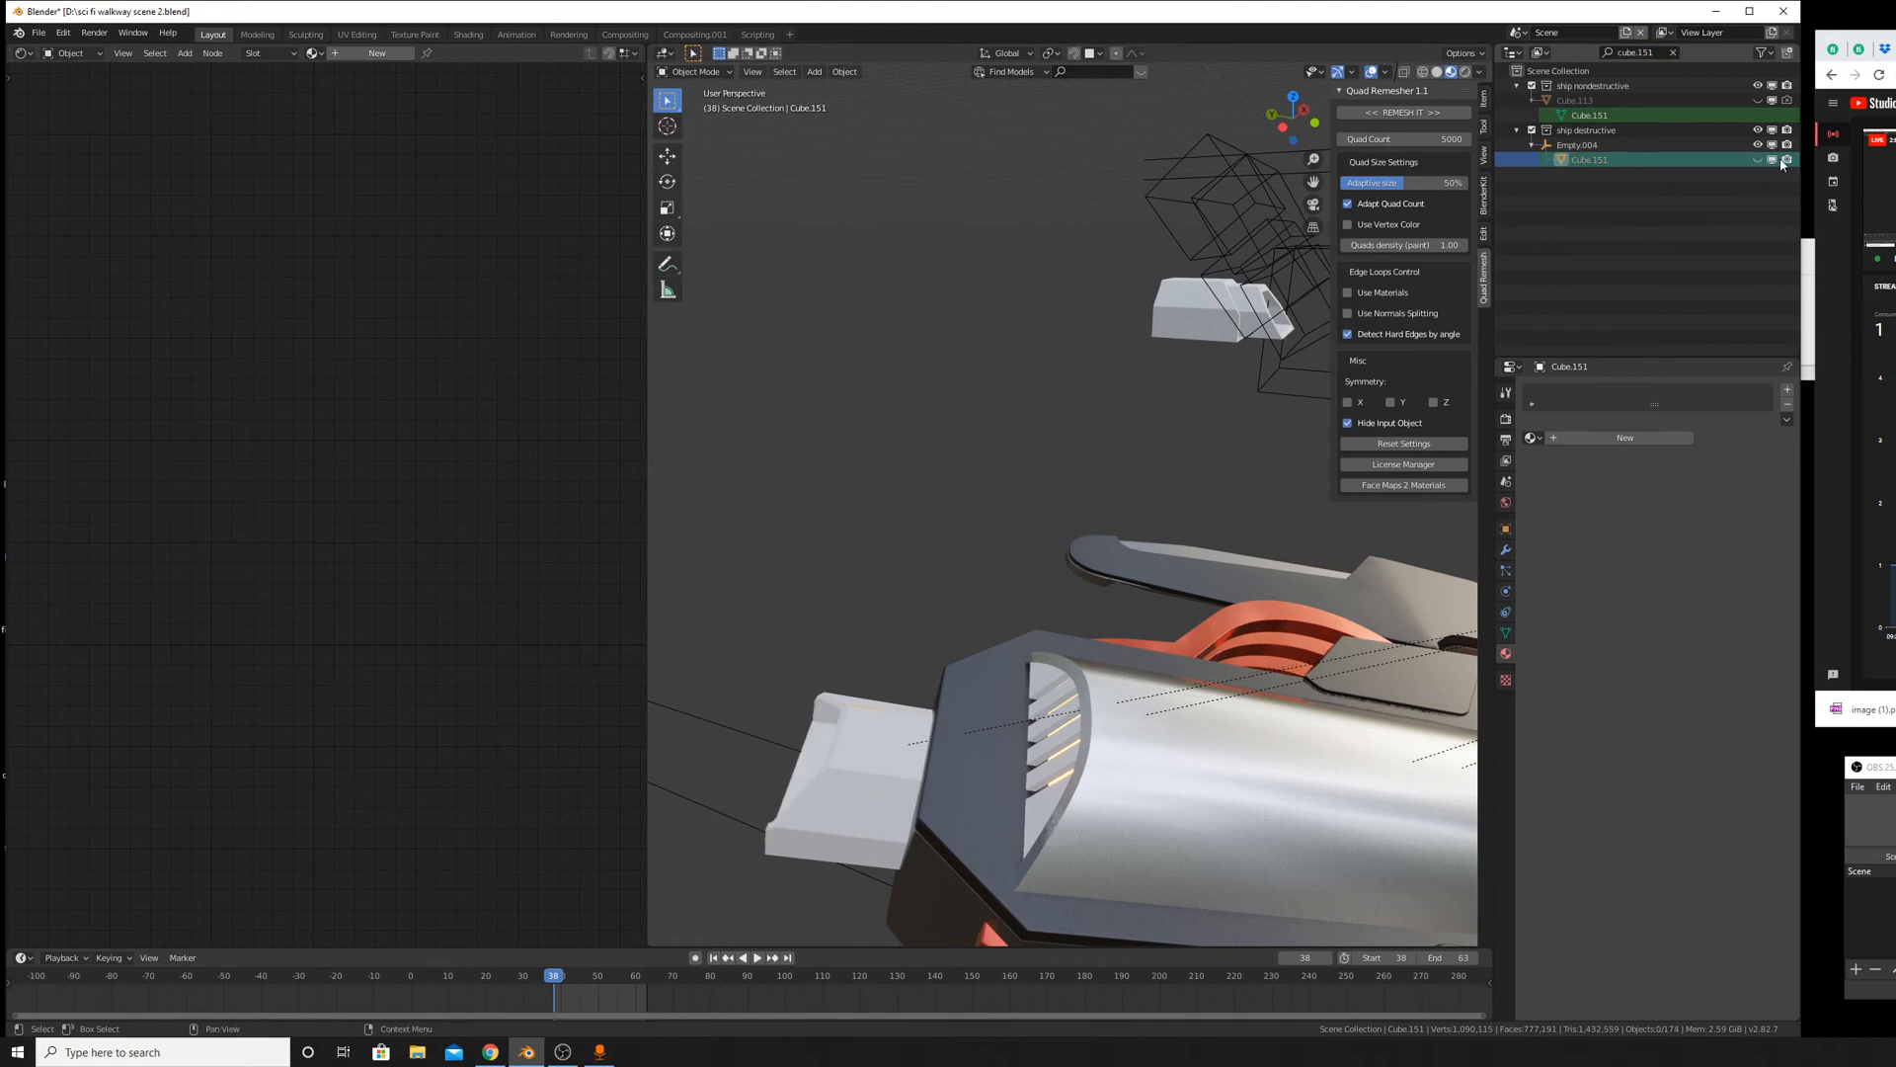
# Select the remaining white block at the engine's end, filter the object list by cube.149, and hide that object.
pyautogui.click(891, 757)
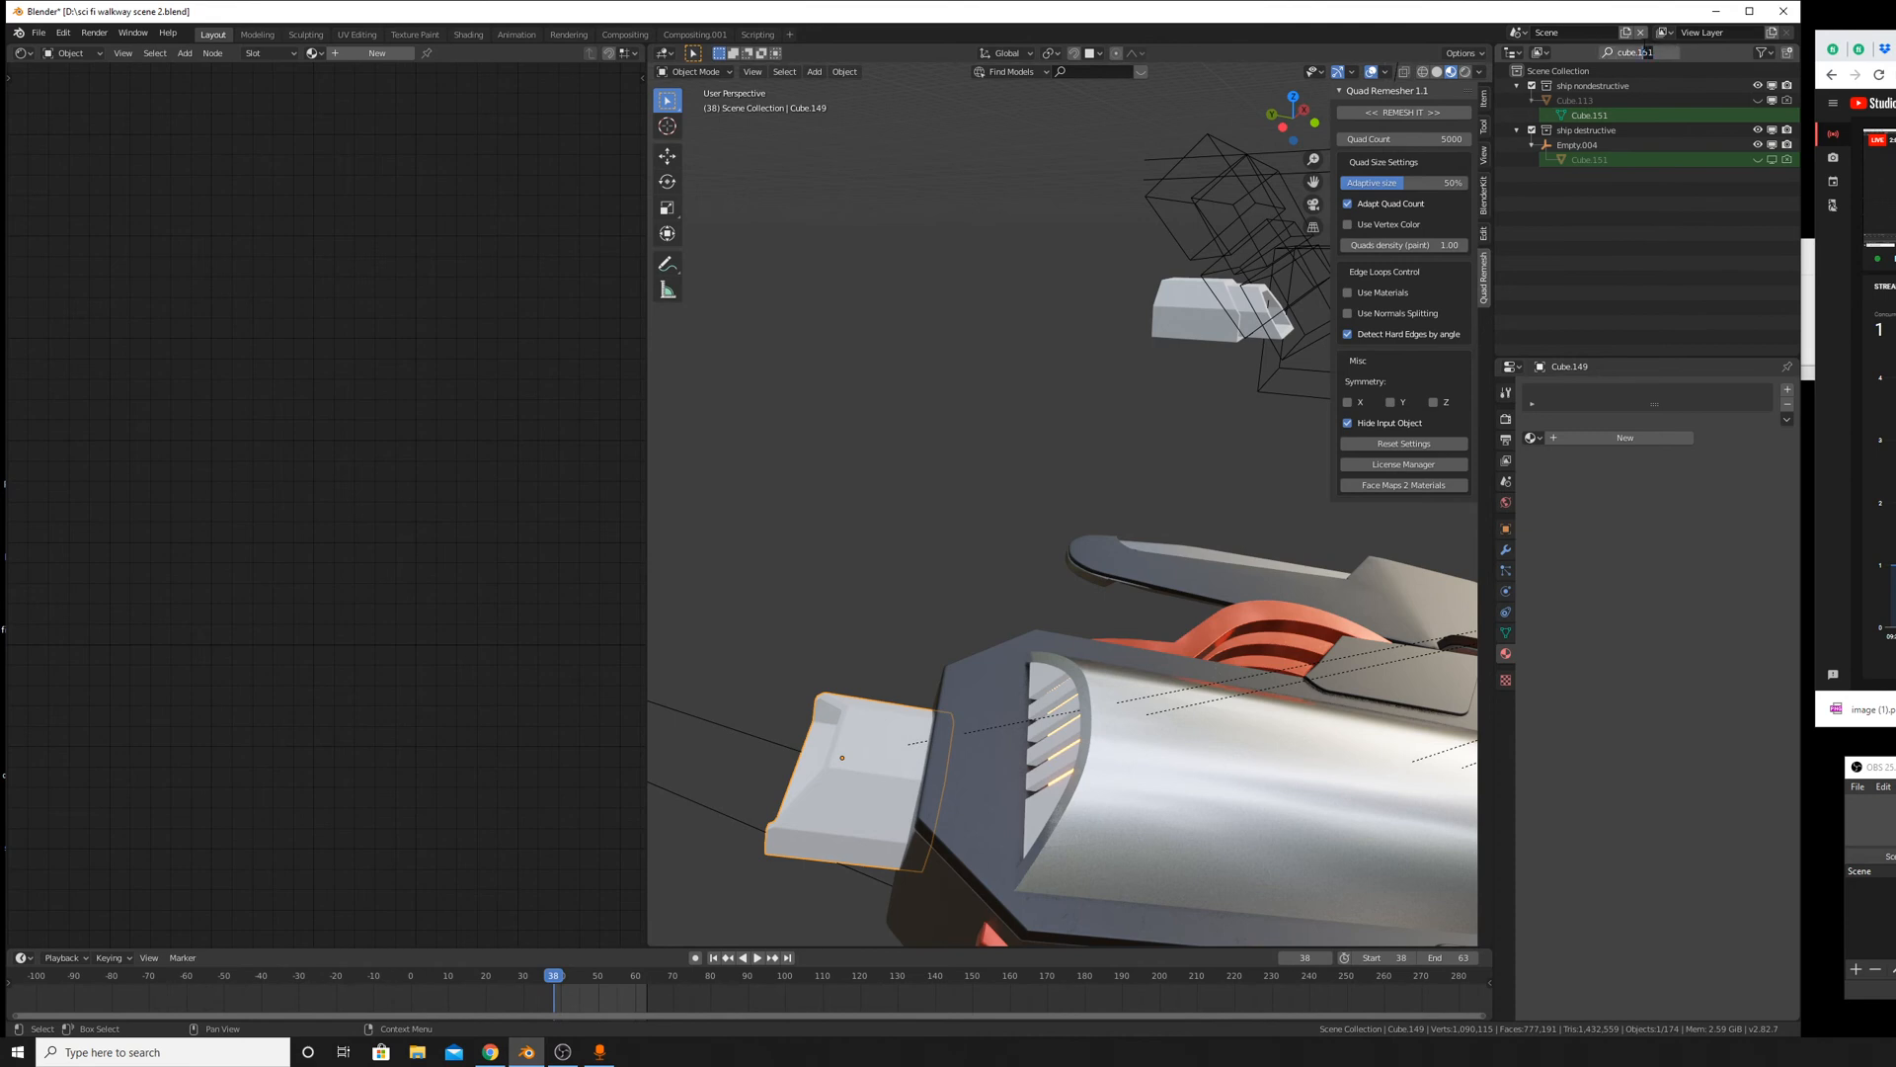
pyautogui.write('49')
pyautogui.press('Return')
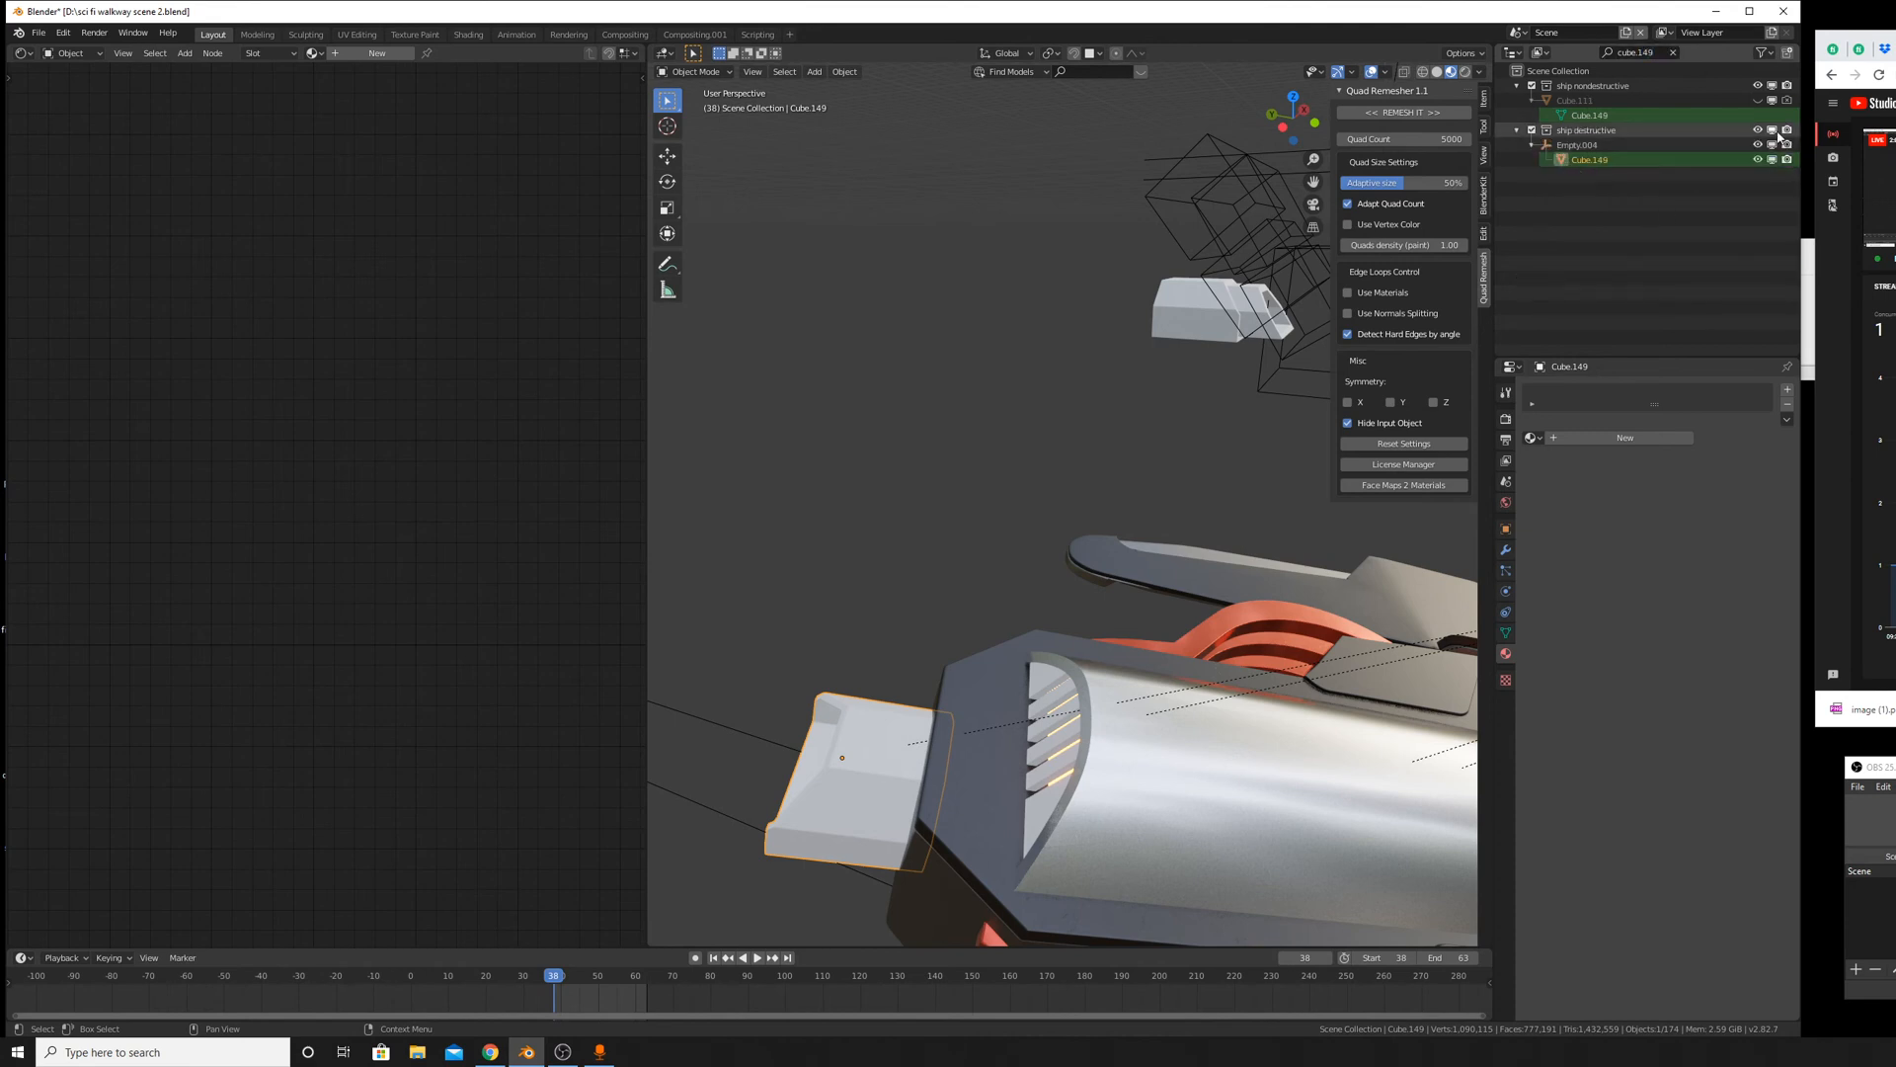
pyautogui.click(1757, 160)
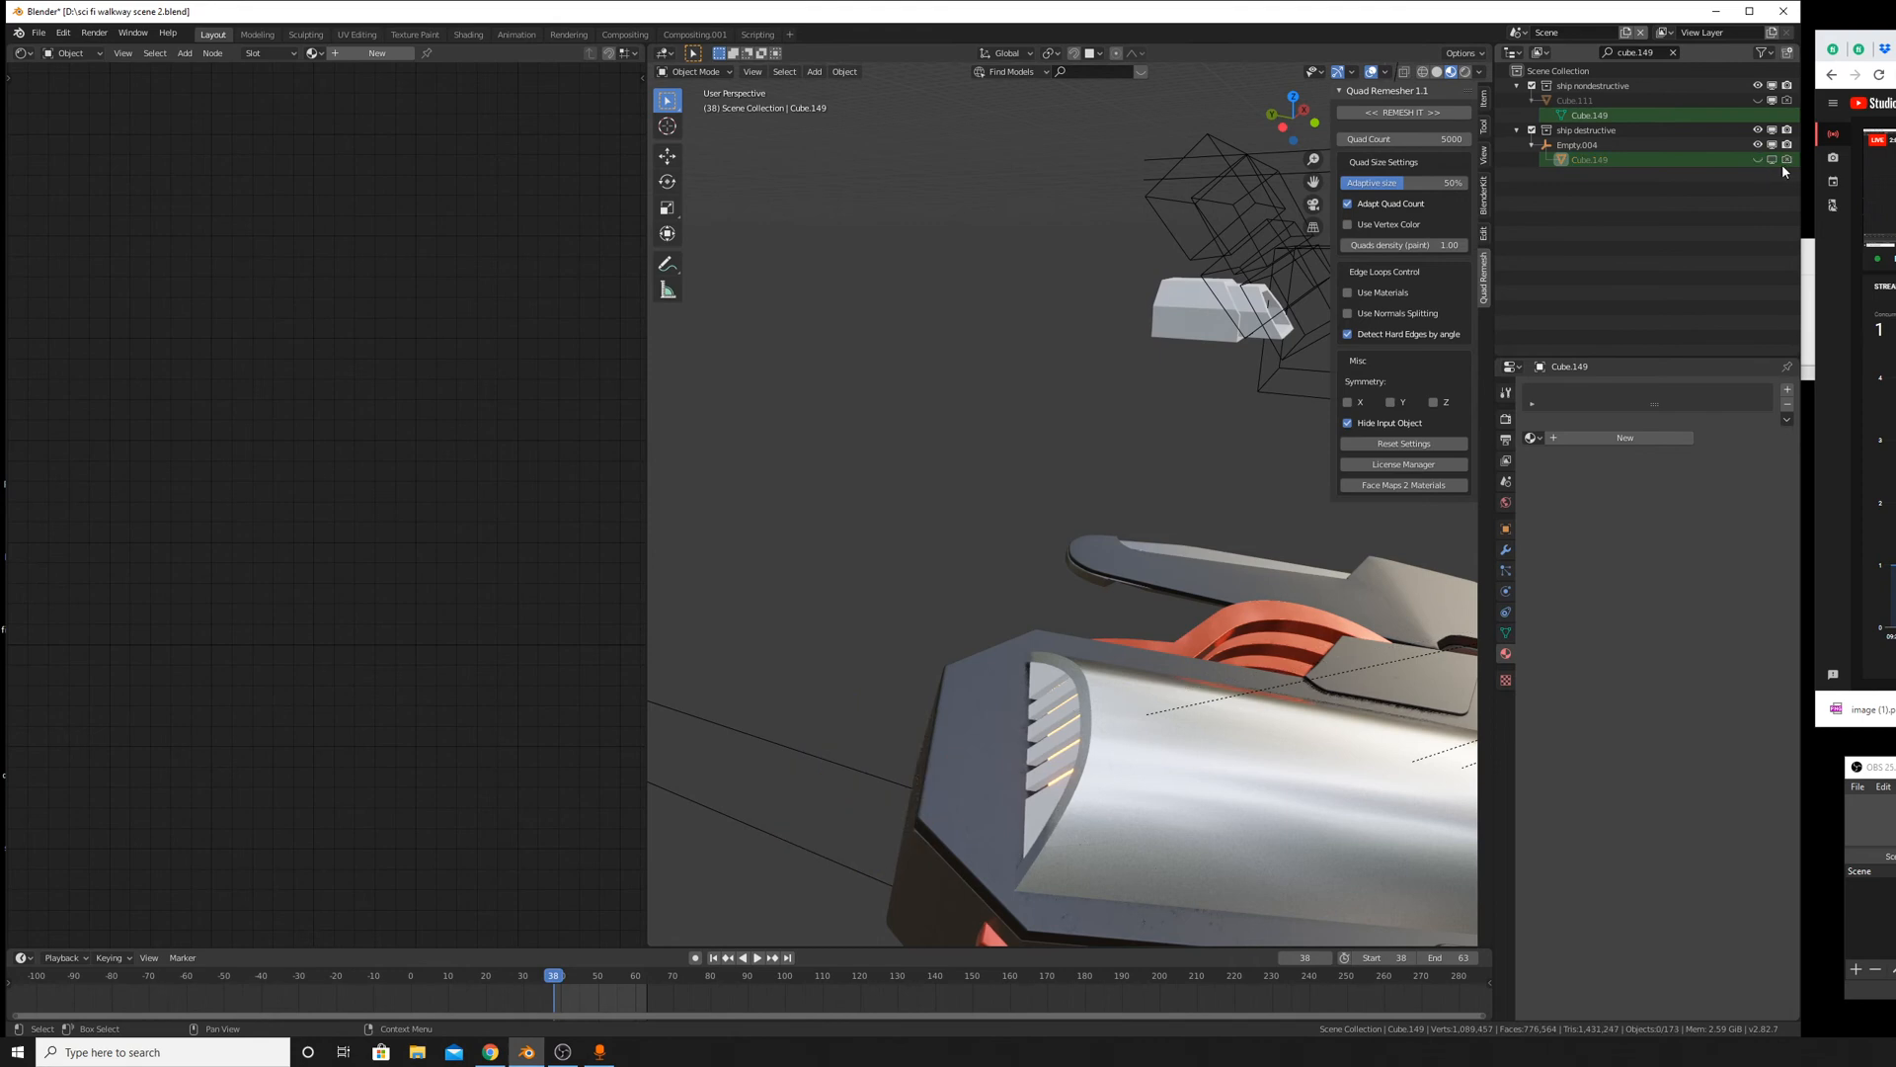
# Check the ship from above and through the active camera.
pyautogui.scroll(-8, 995, 584)
pyautogui.moveTo(1077, 590); pyautogui.dragTo(982, 498, button='middle')
pyautogui.scroll(5, 982, 498)
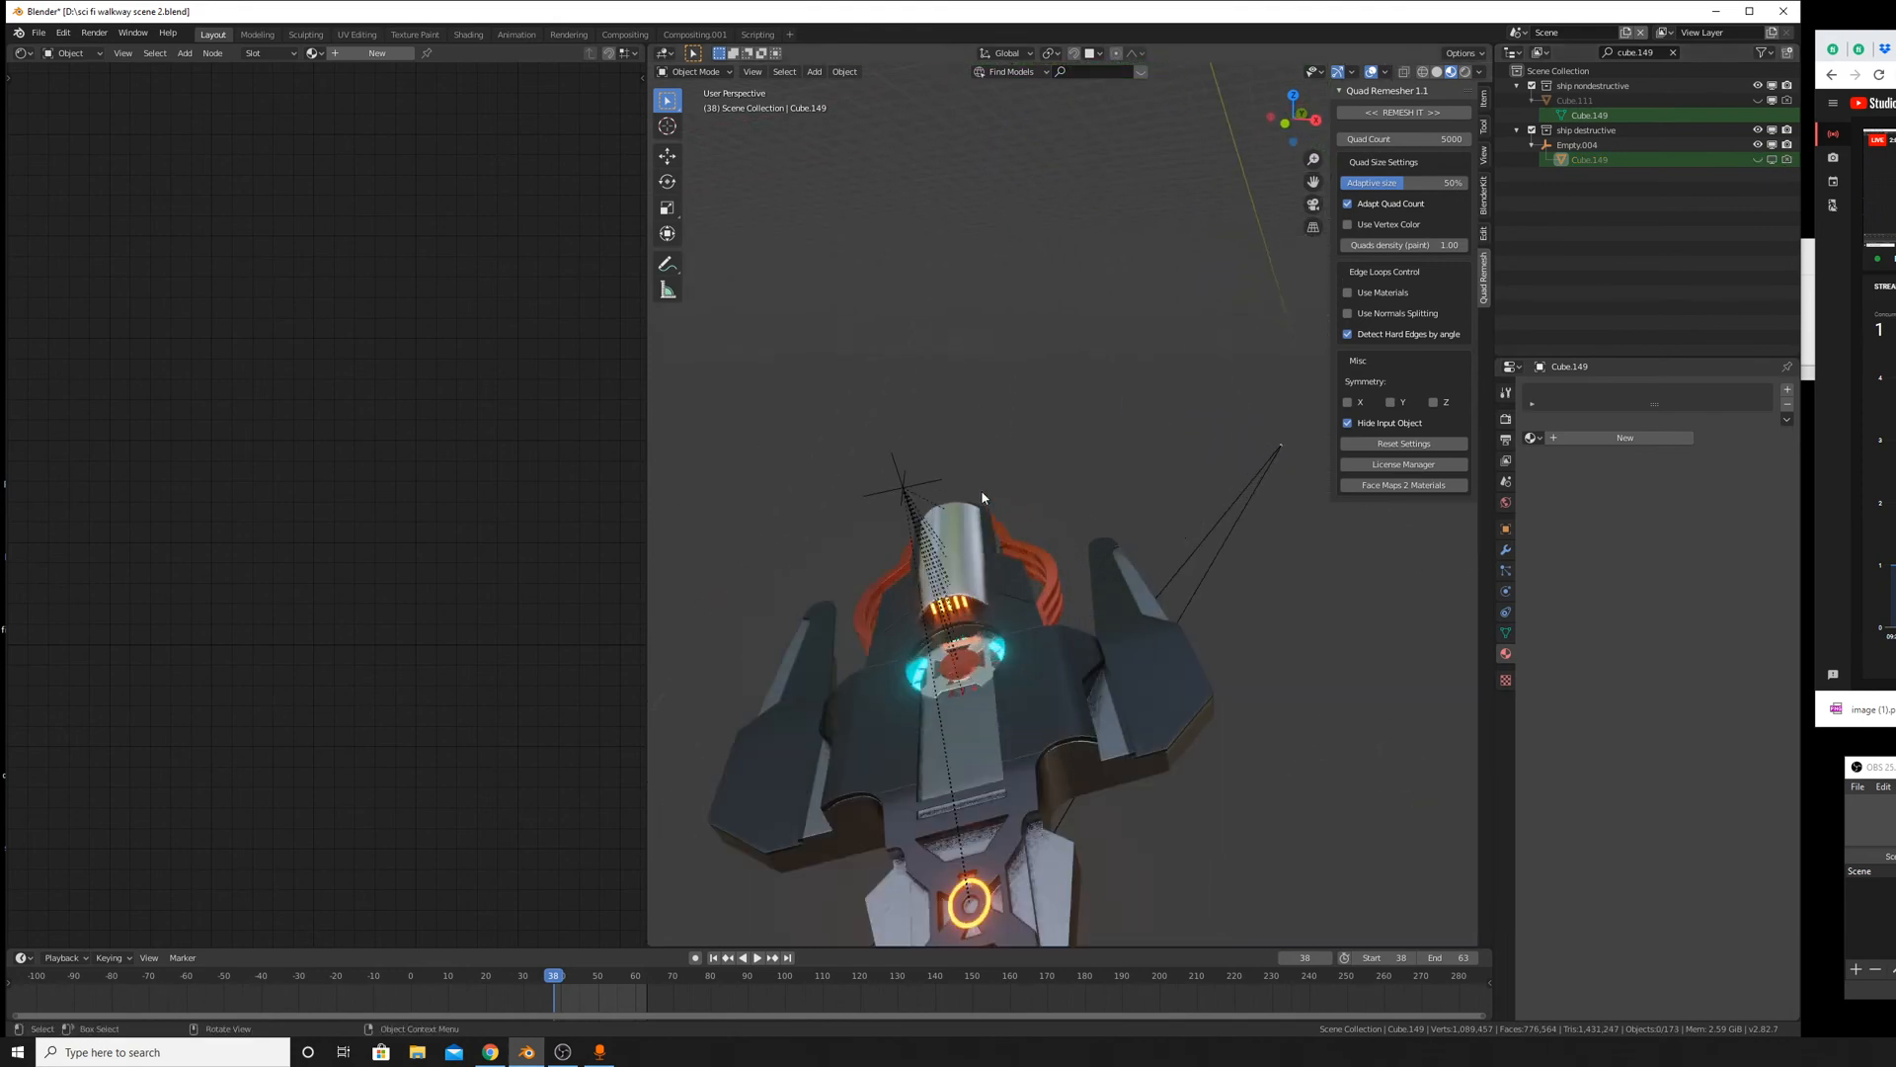
pyautogui.click(752, 71)
pyautogui.moveTo(878, 223)
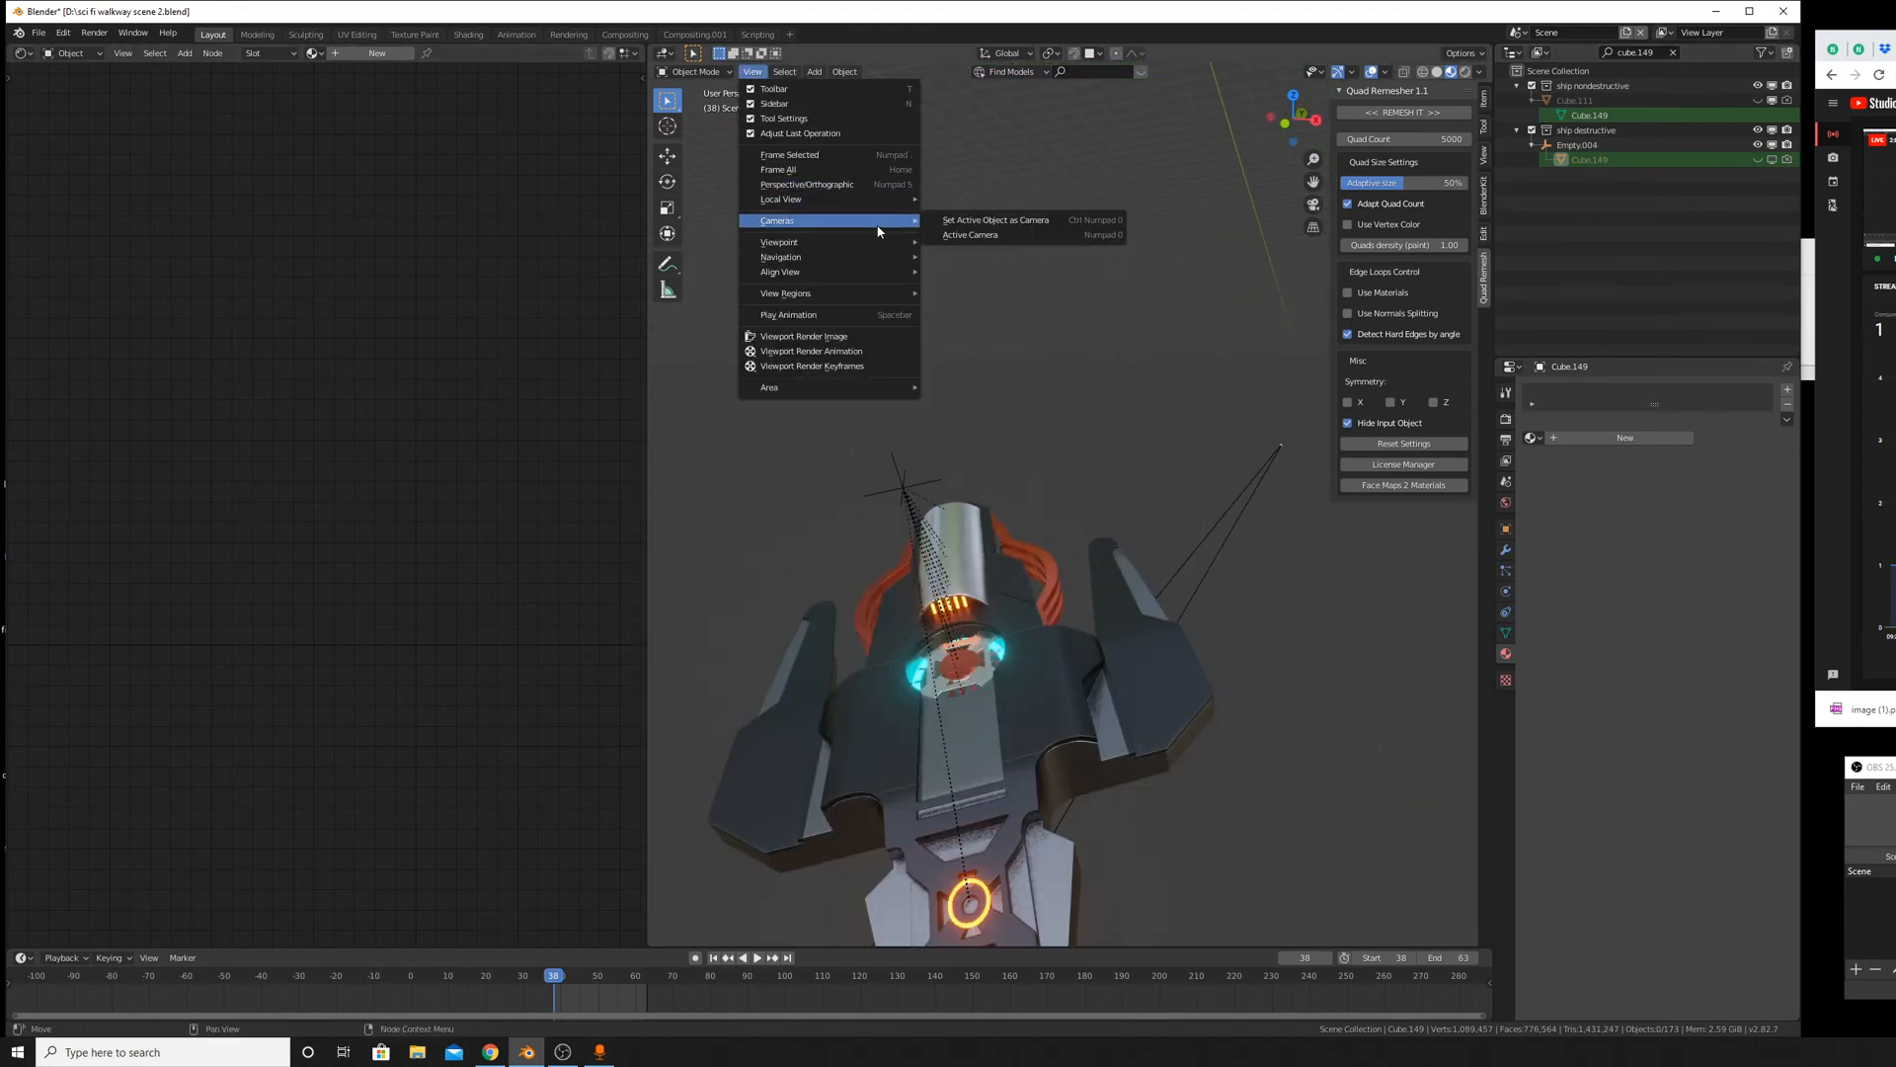
pyautogui.click(935, 234)
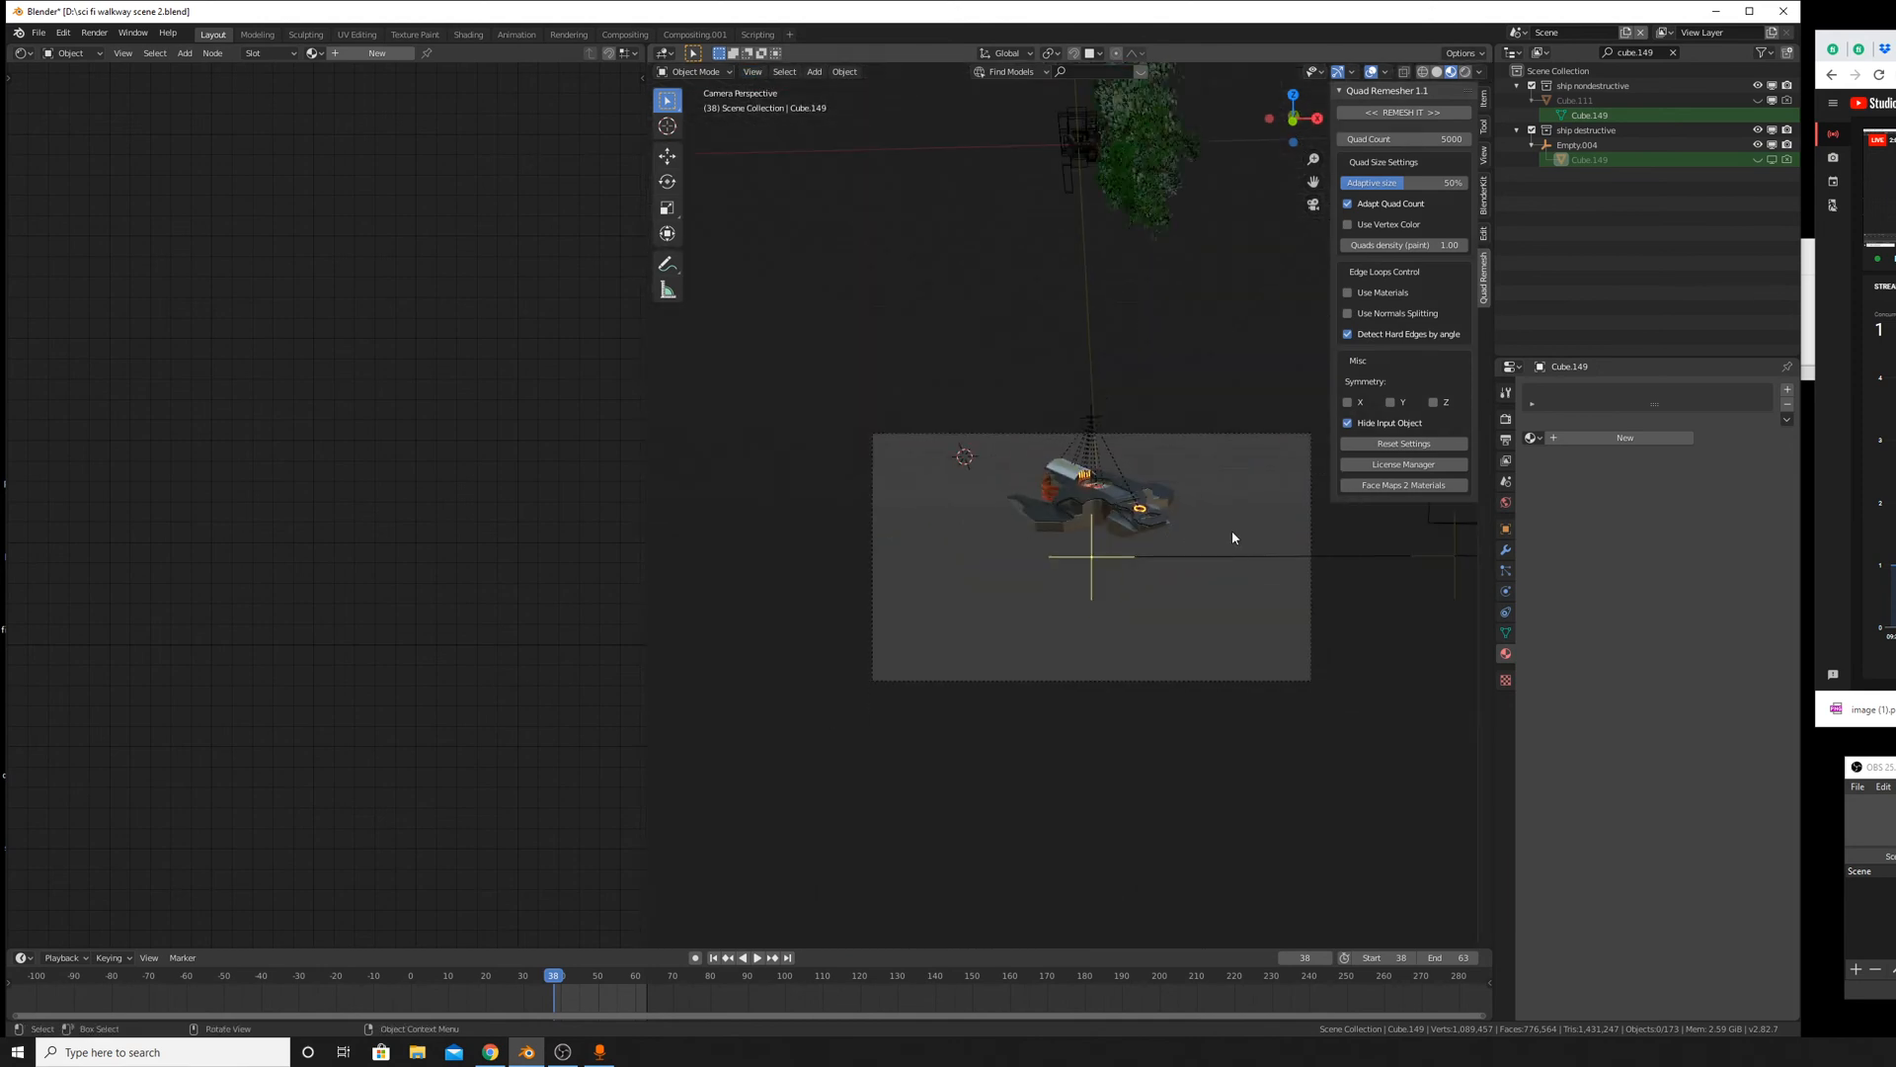
pyautogui.scroll(2, 1228, 551)
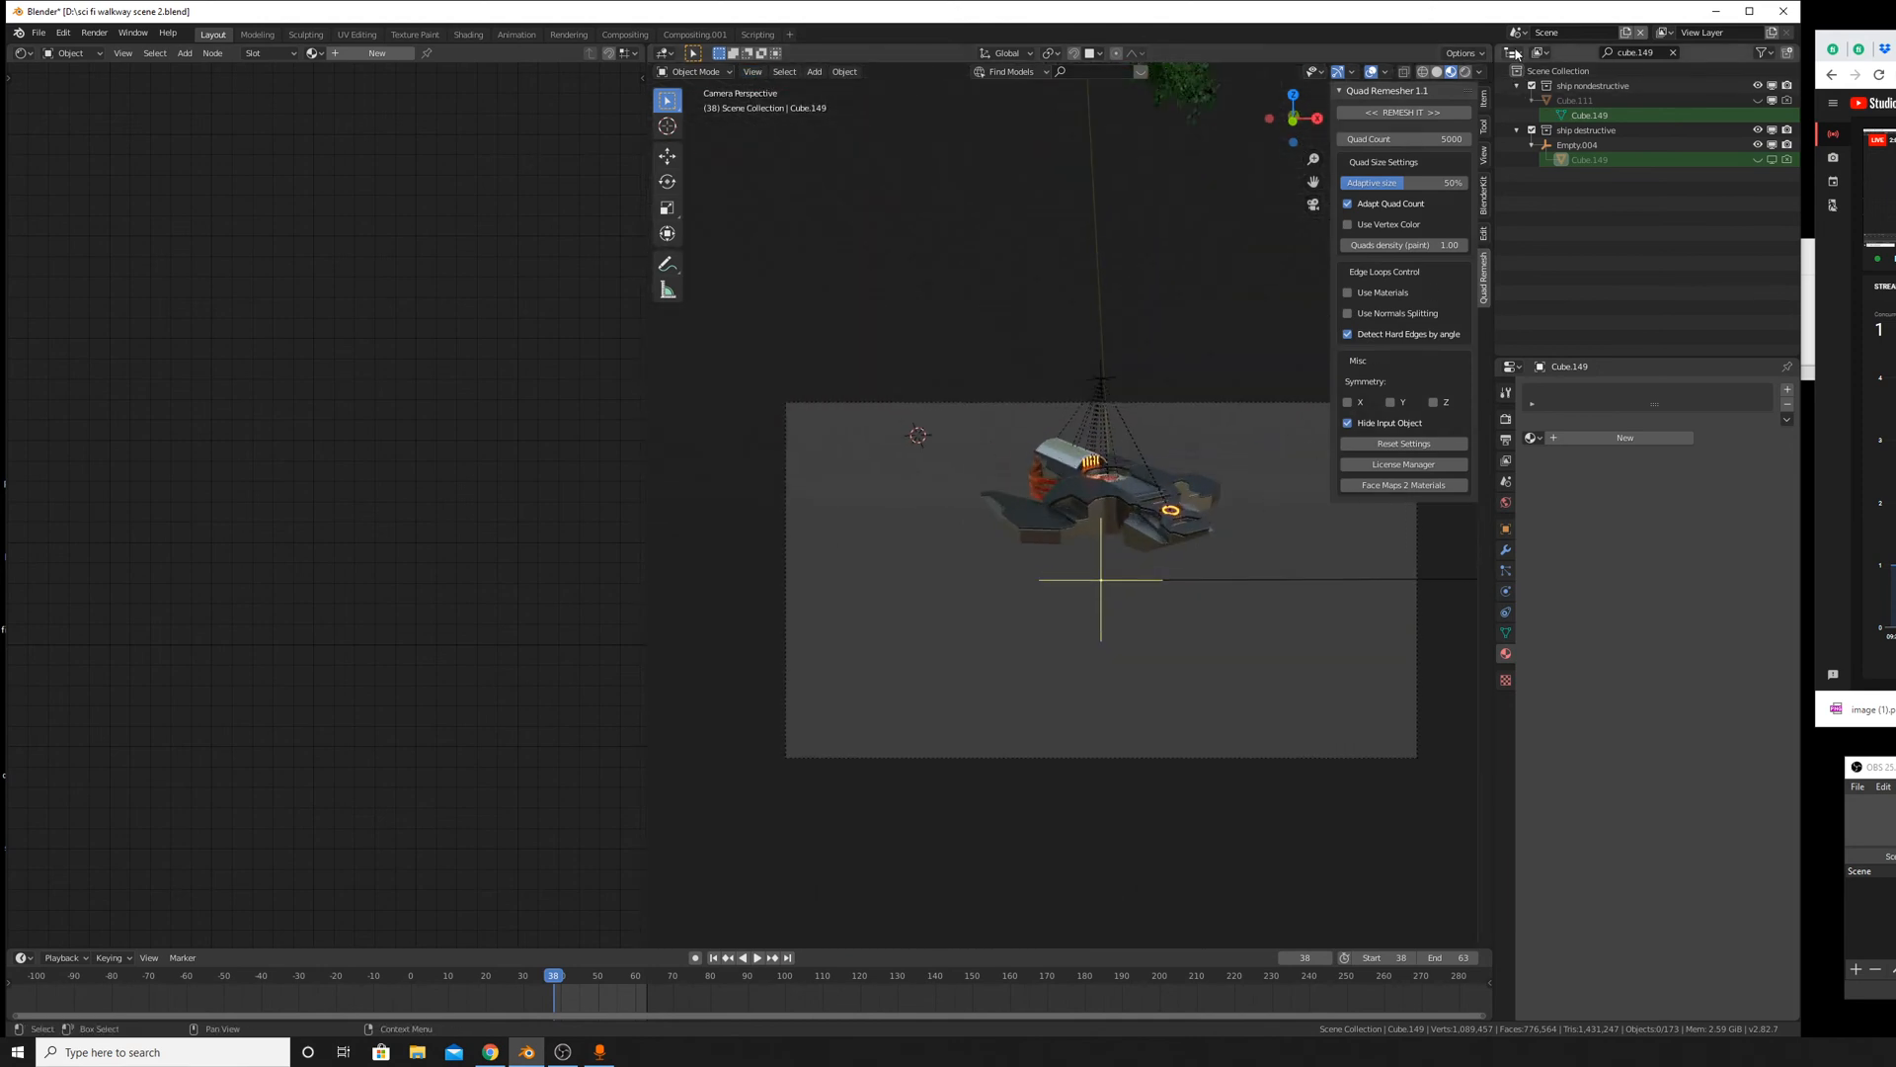
# Clear the object list filter and unhide the walkway object Cube.048.
pyautogui.click(1513, 53)
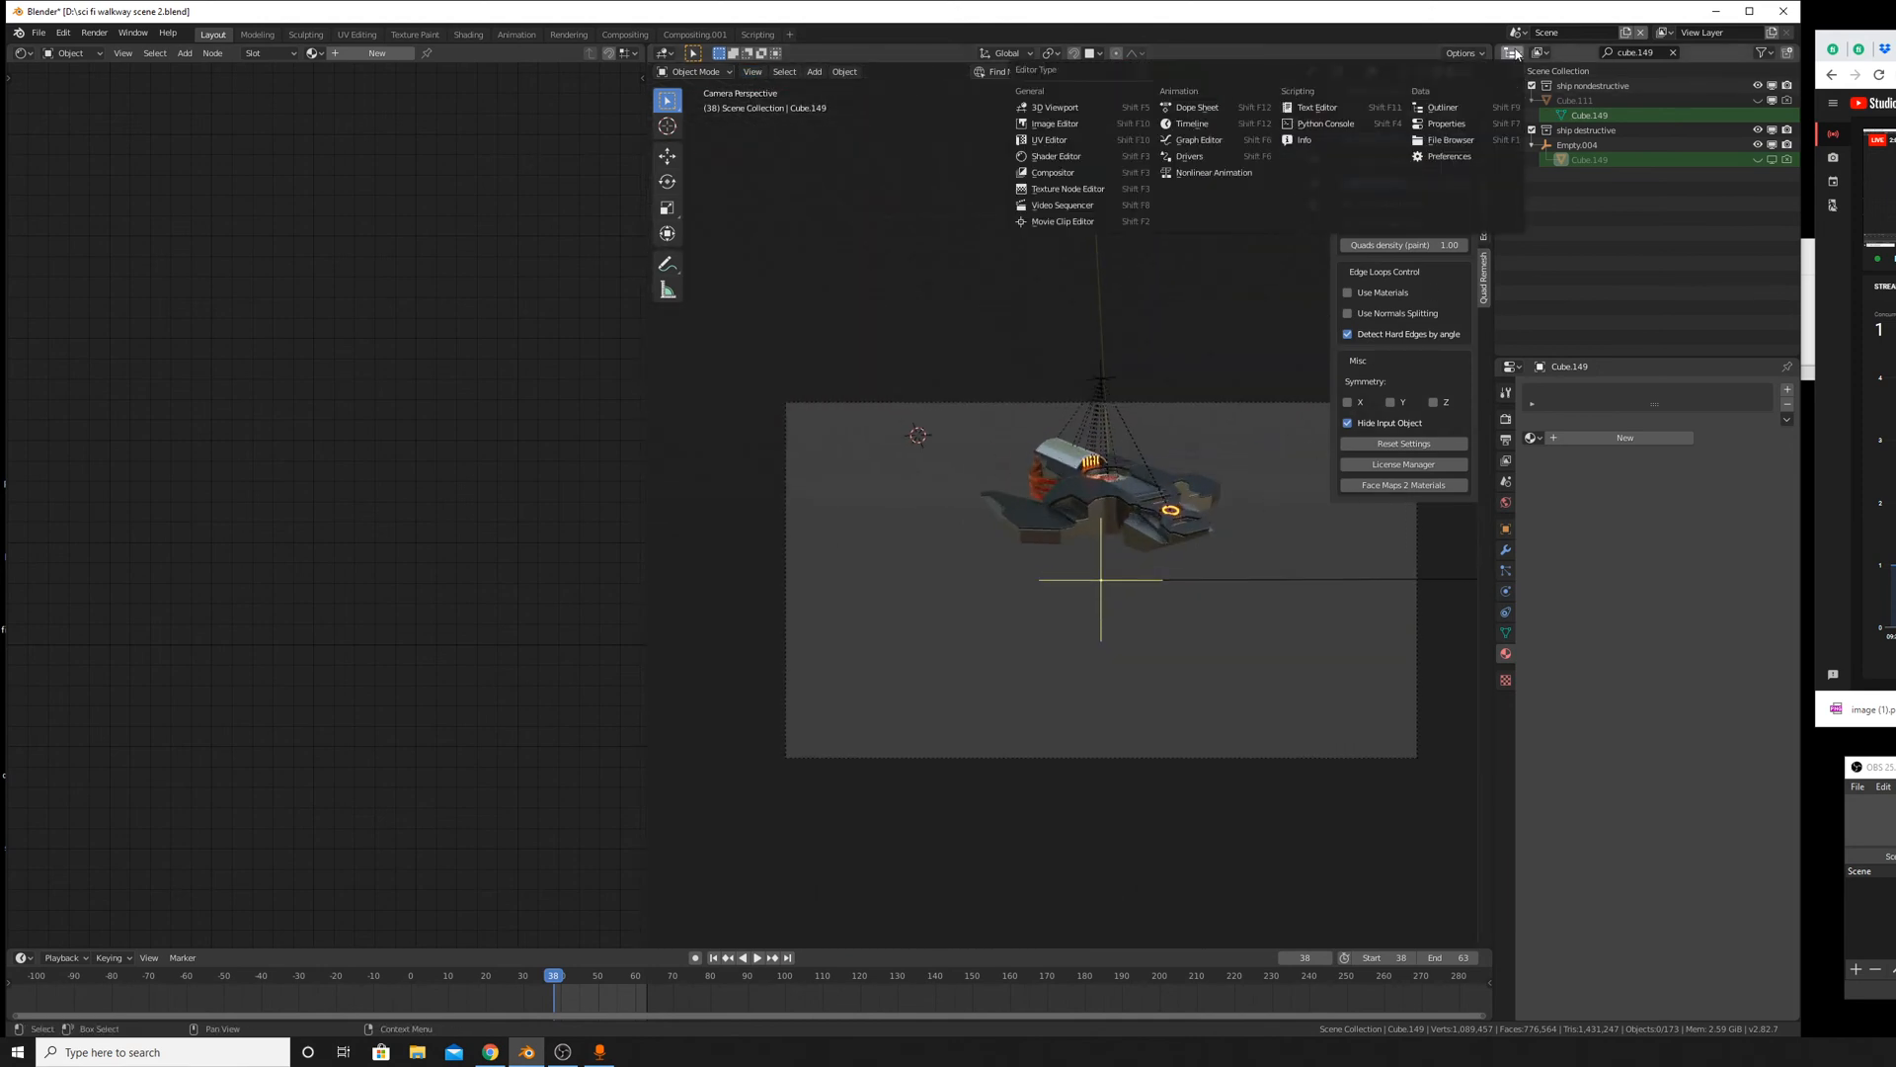
pyautogui.click(1675, 55)
pyautogui.moveTo(1694, 197); pyautogui.dragTo(1694, 169, button='middle')
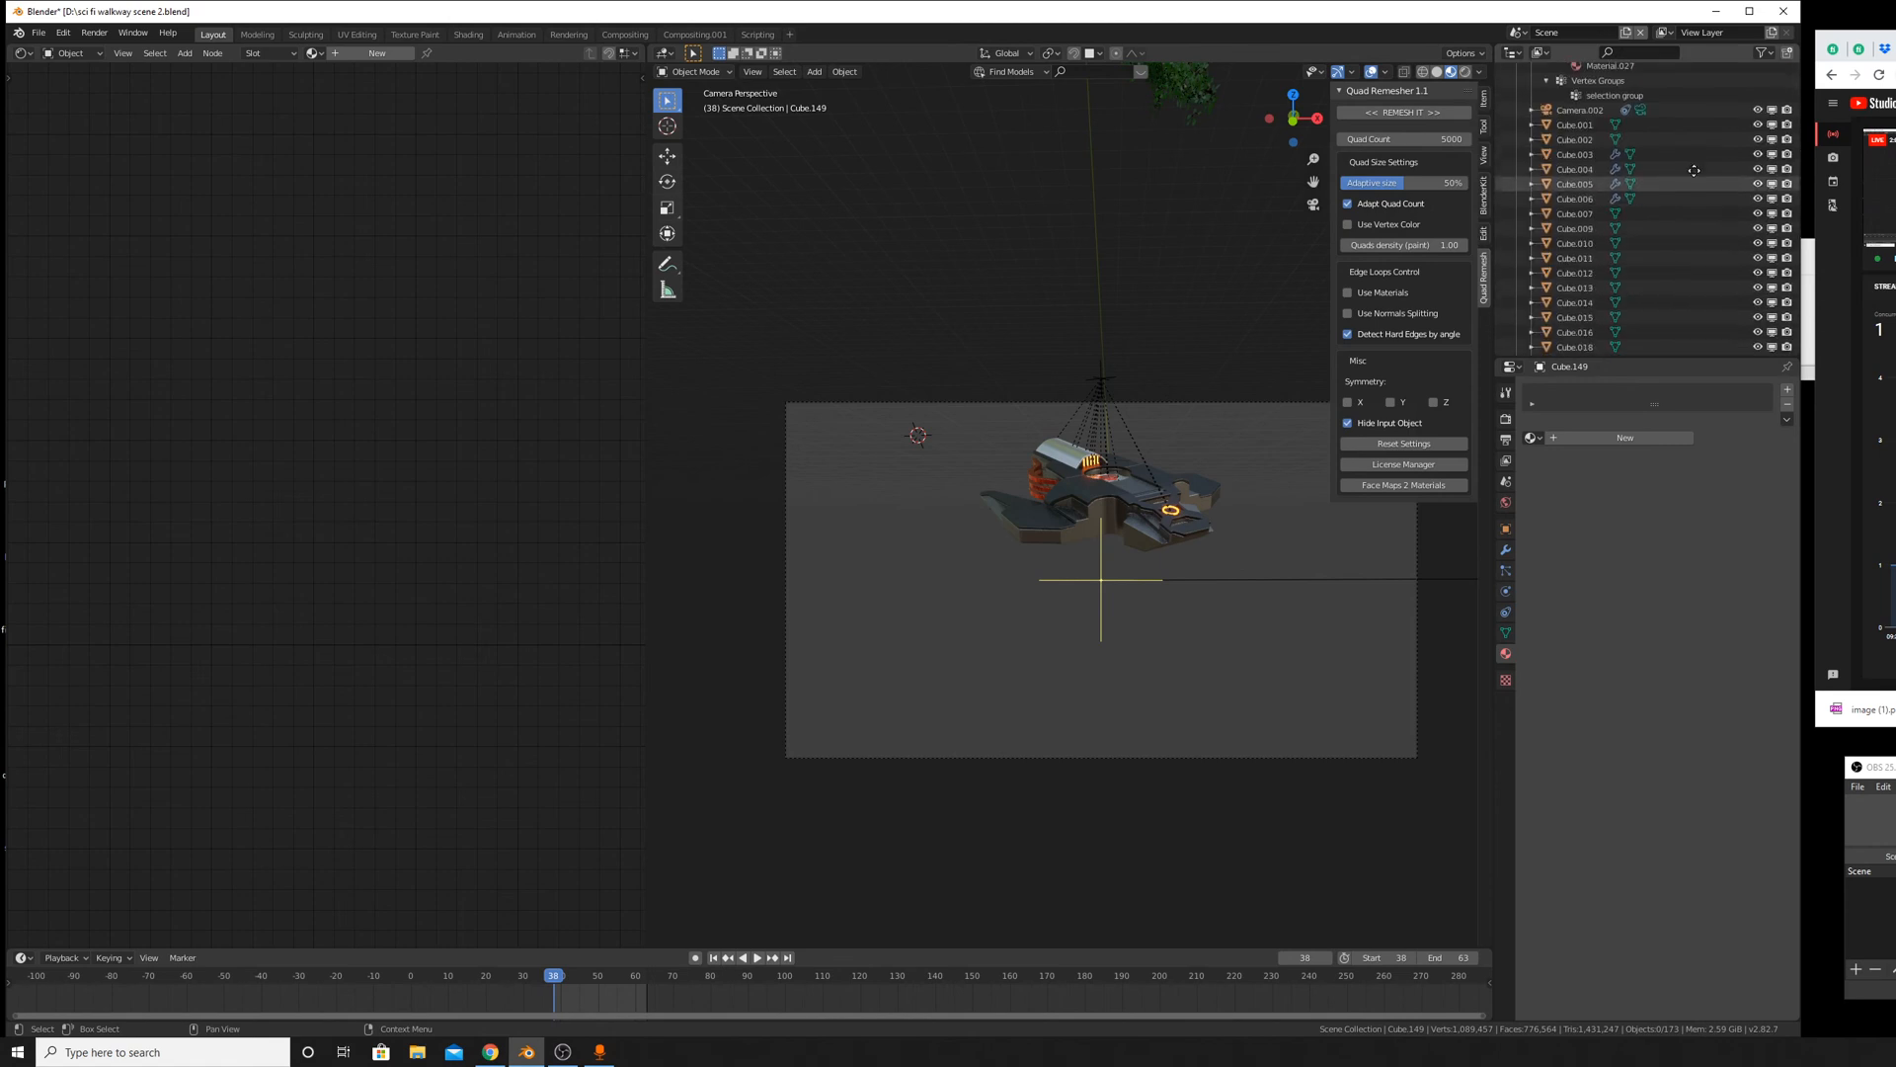
pyautogui.scroll(-8, 1718, 163)
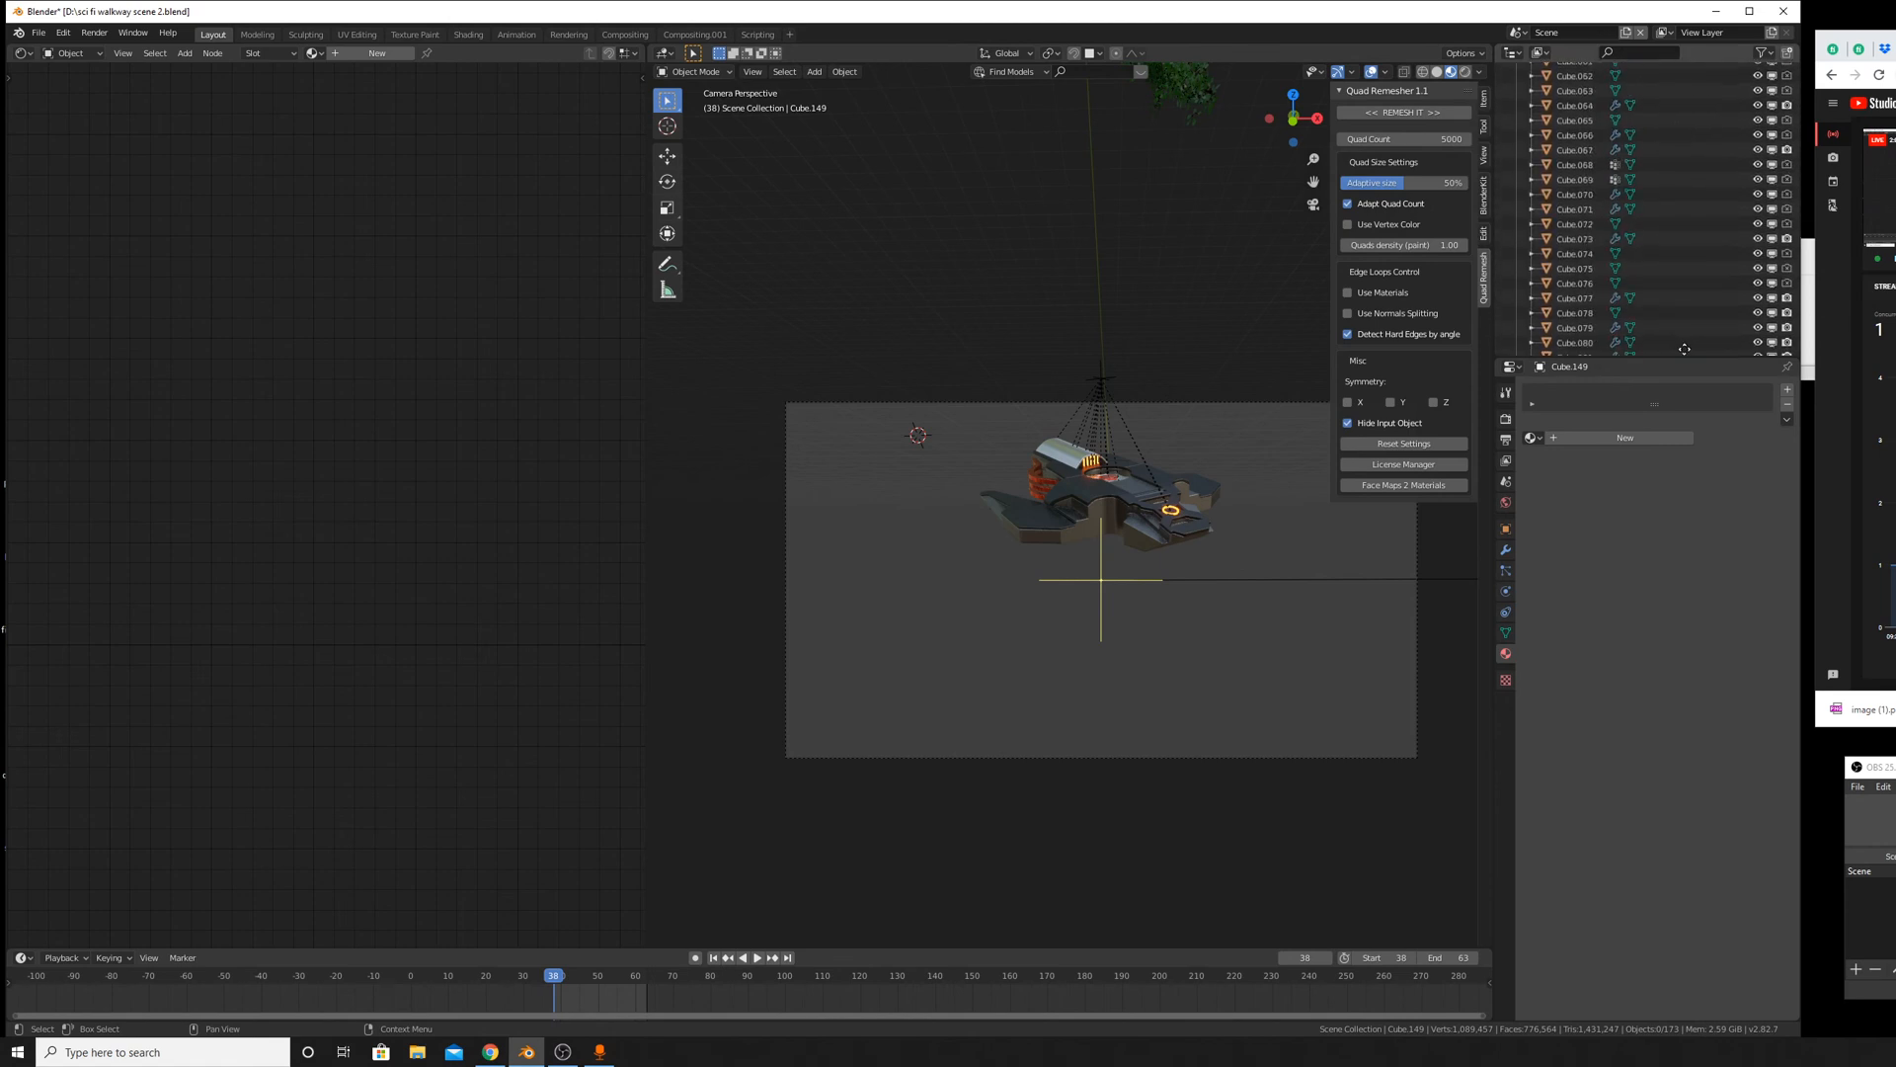
pyautogui.click(1757, 153)
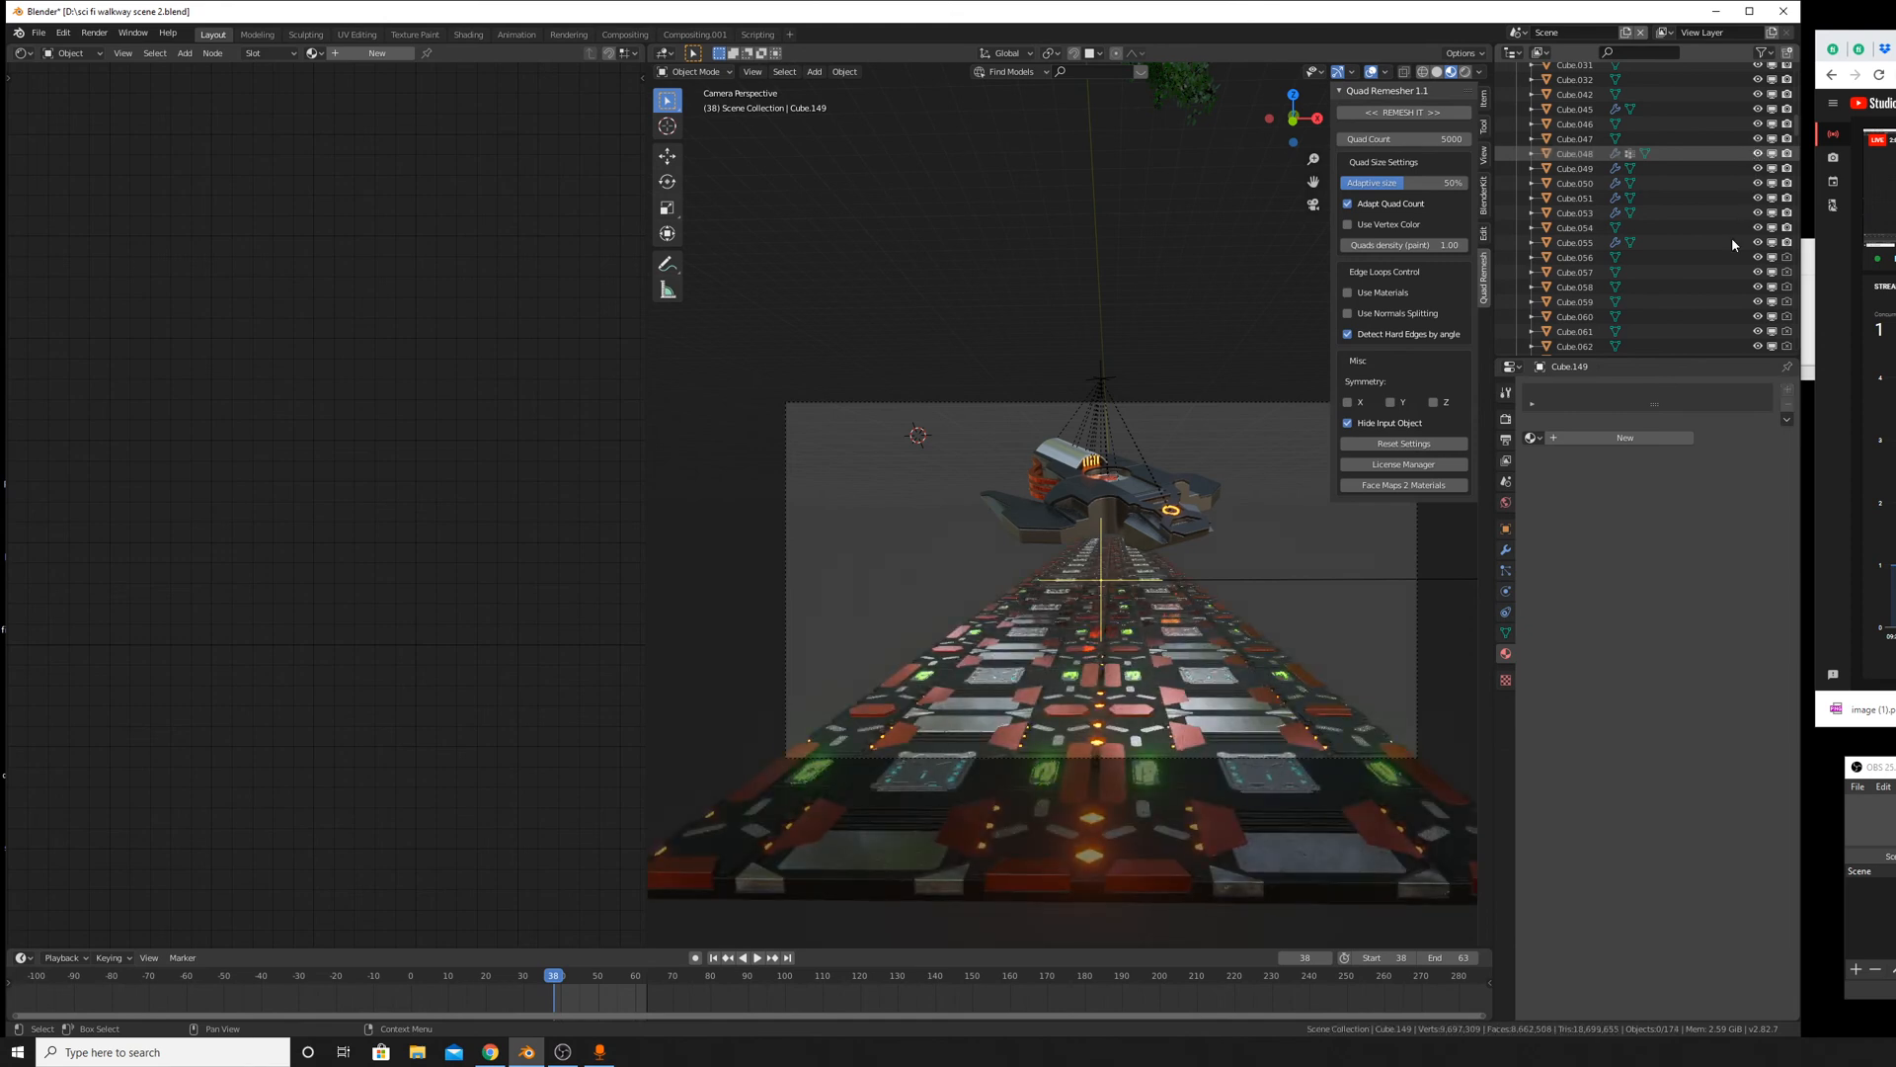
# Unhide the Plane base mountain terrain behind the walkway and check it with the ship in the camera view.
pyautogui.scroll(-10, 1733, 244)
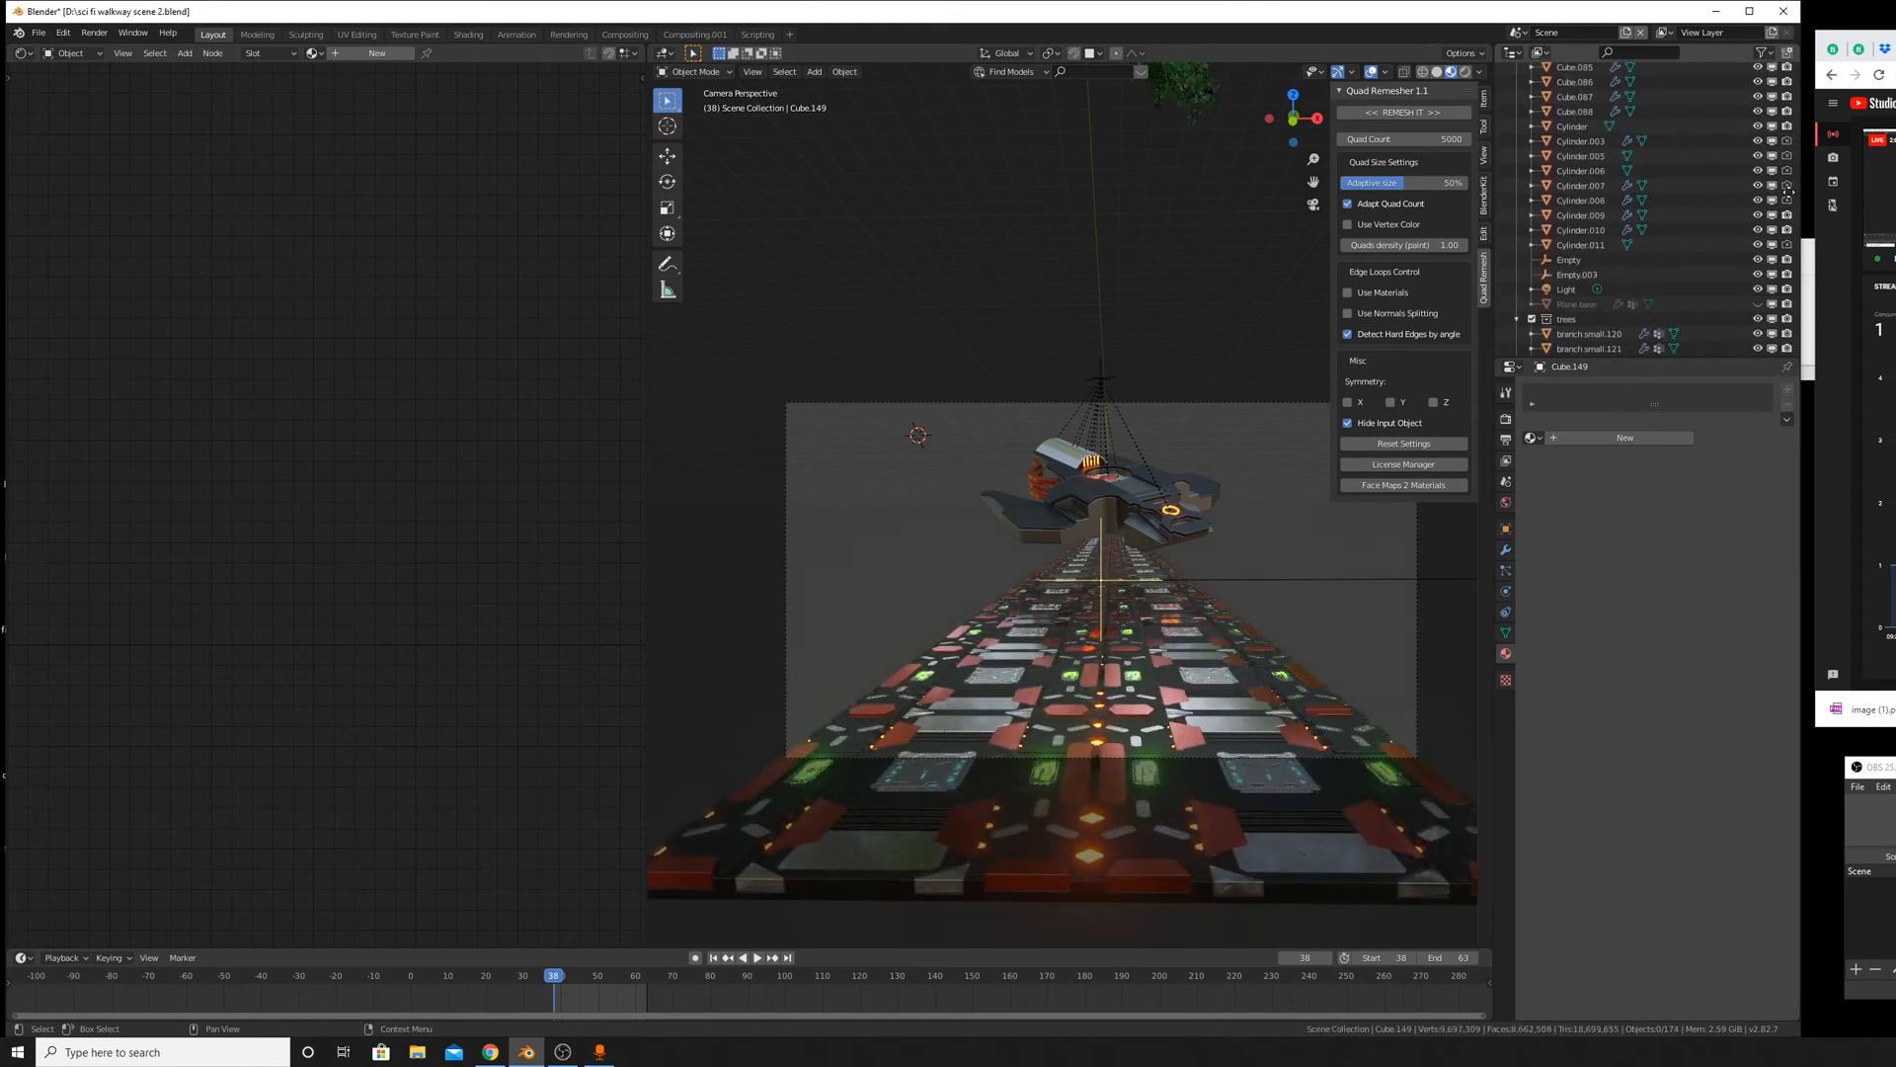
pyautogui.scroll(-2, 1783, 227)
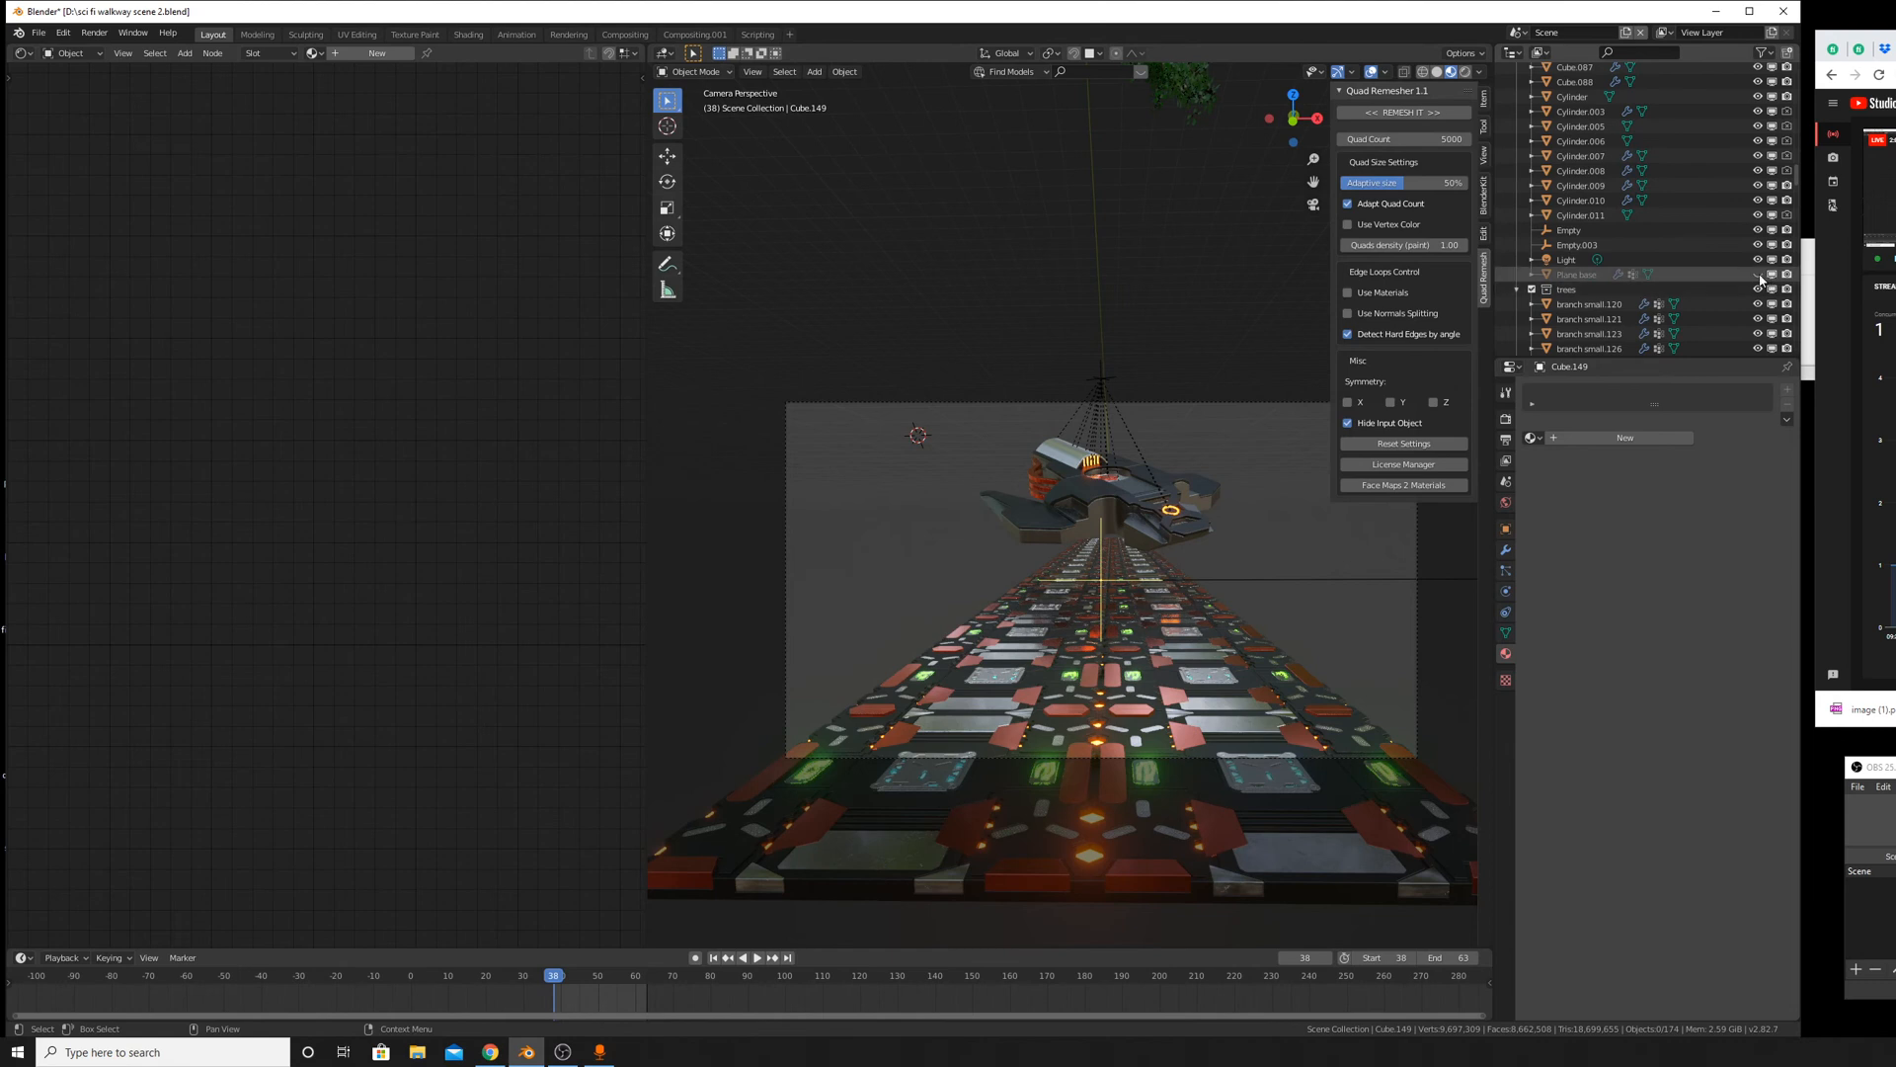
pyautogui.click(1758, 275)
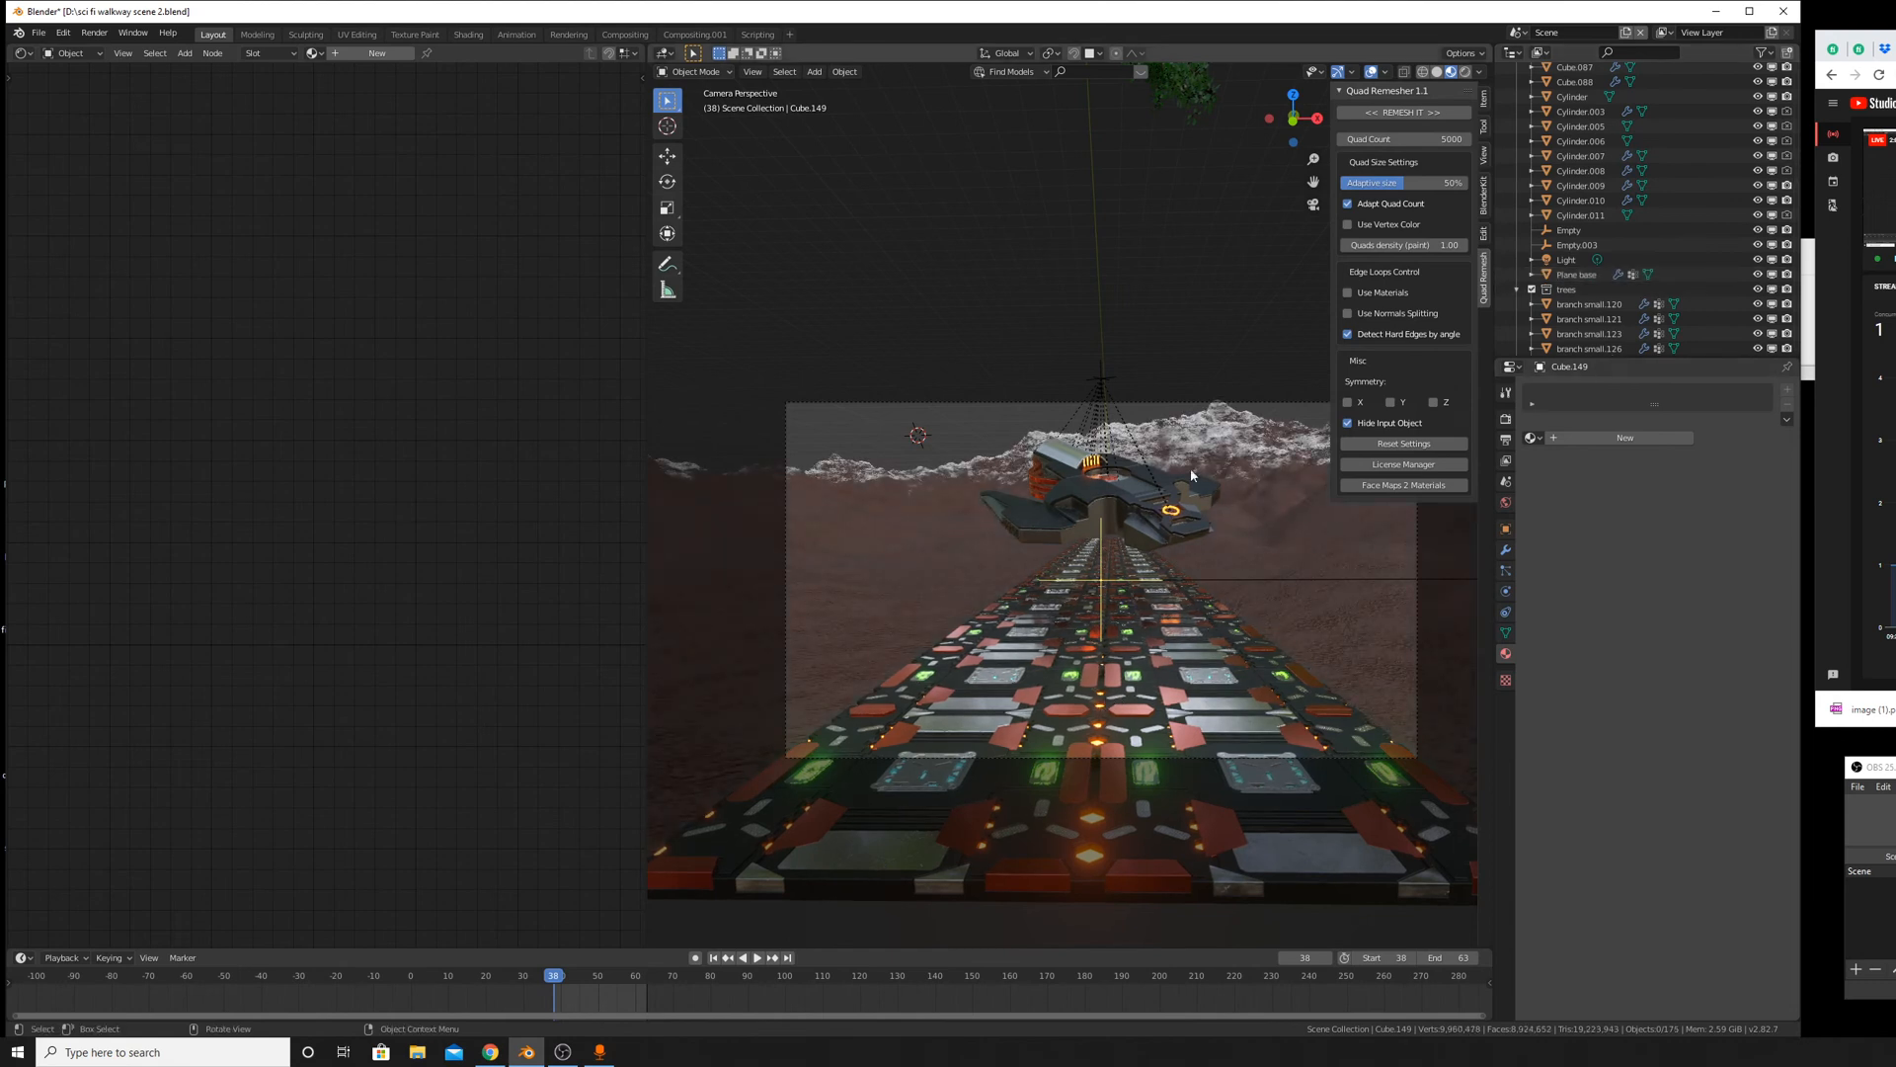
pyautogui.scroll(-6, 1620, 246)
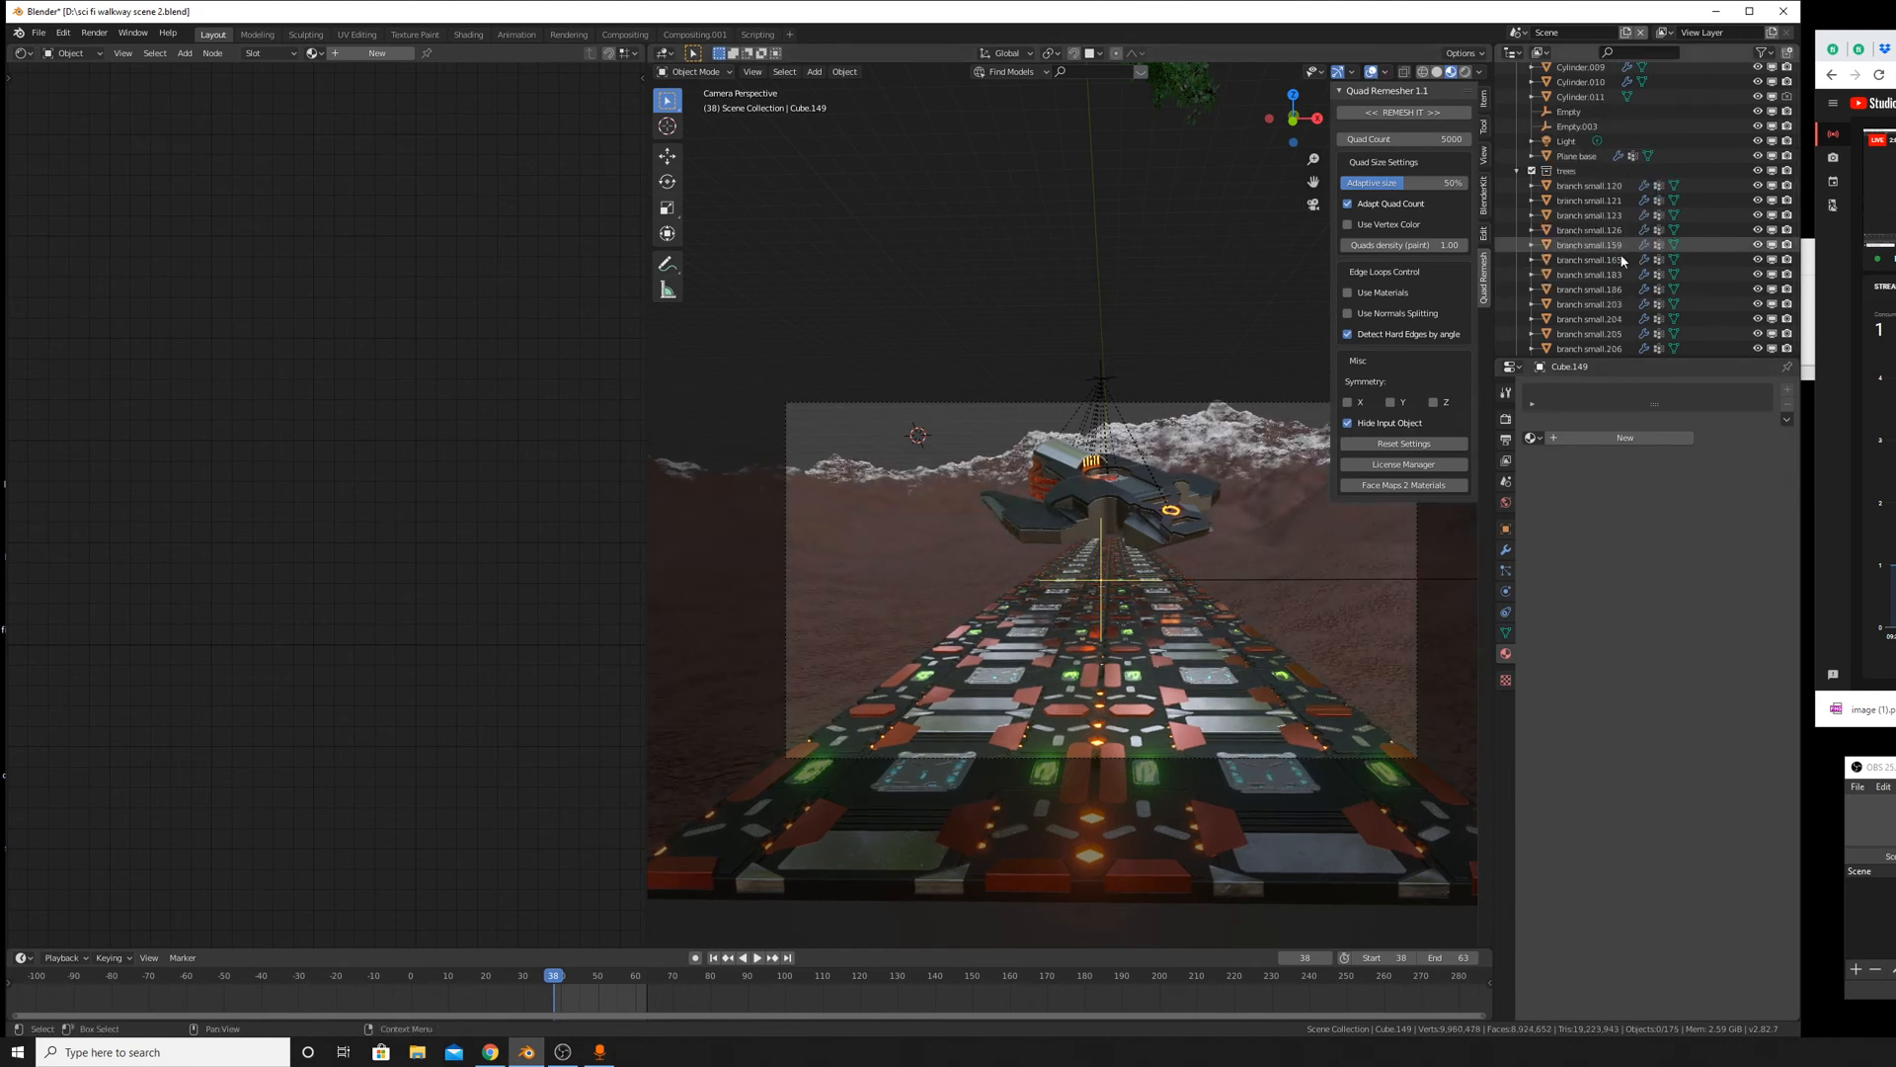
pyautogui.scroll(-3, 1634, 286)
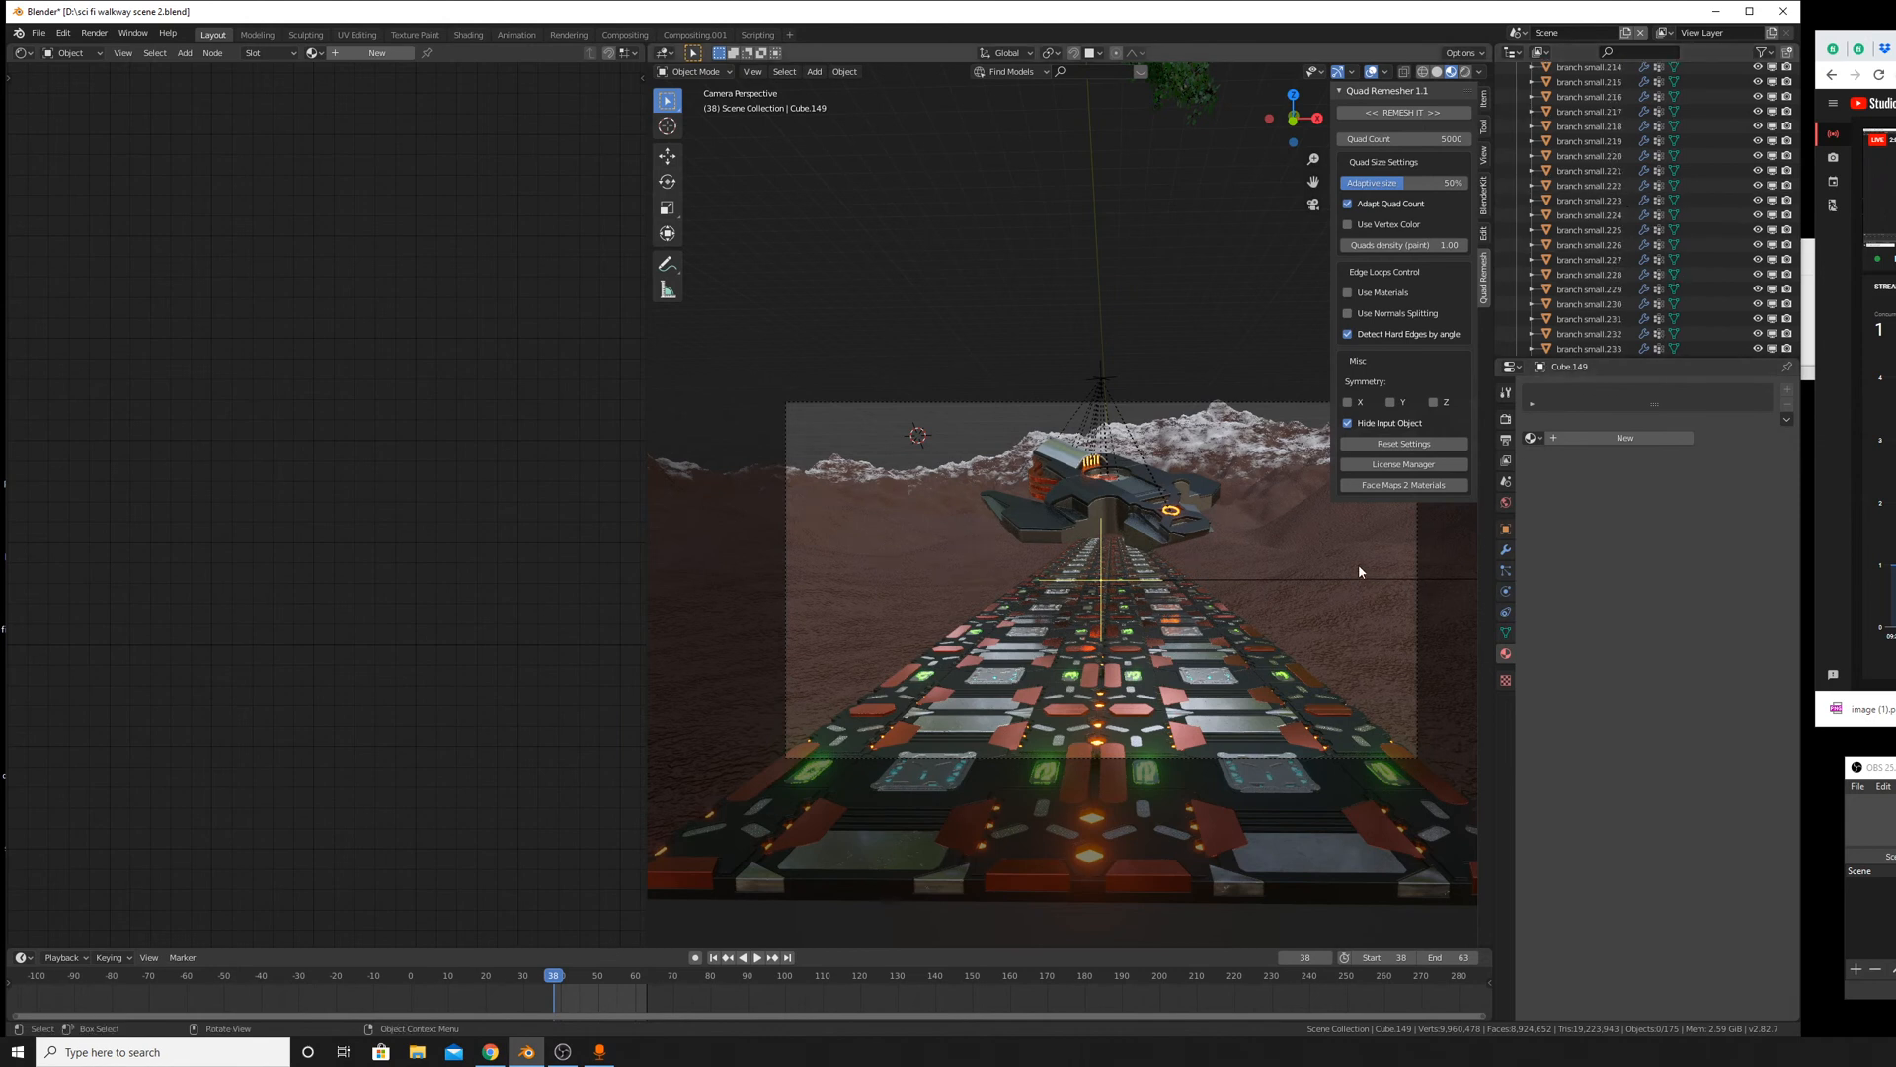
pyautogui.scroll(3, 1255, 465)
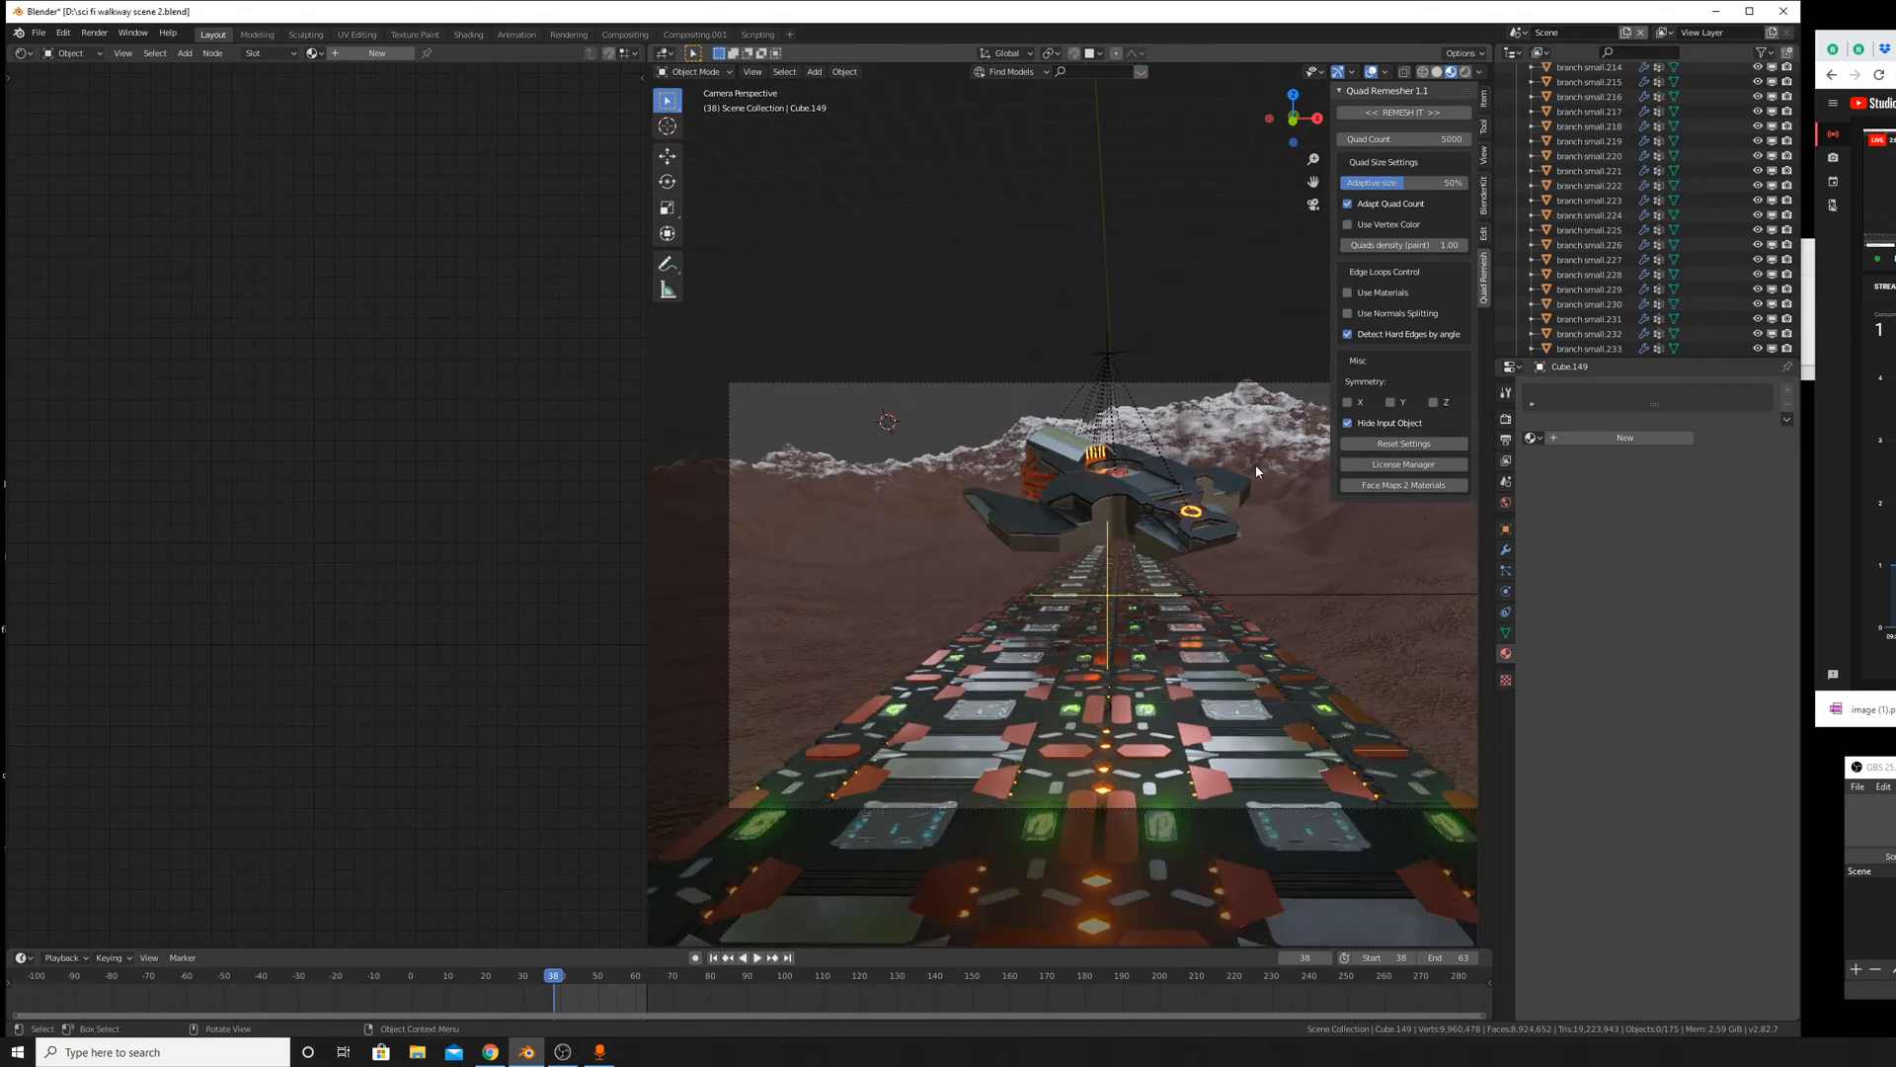
pyautogui.scroll(5, 1254, 465)
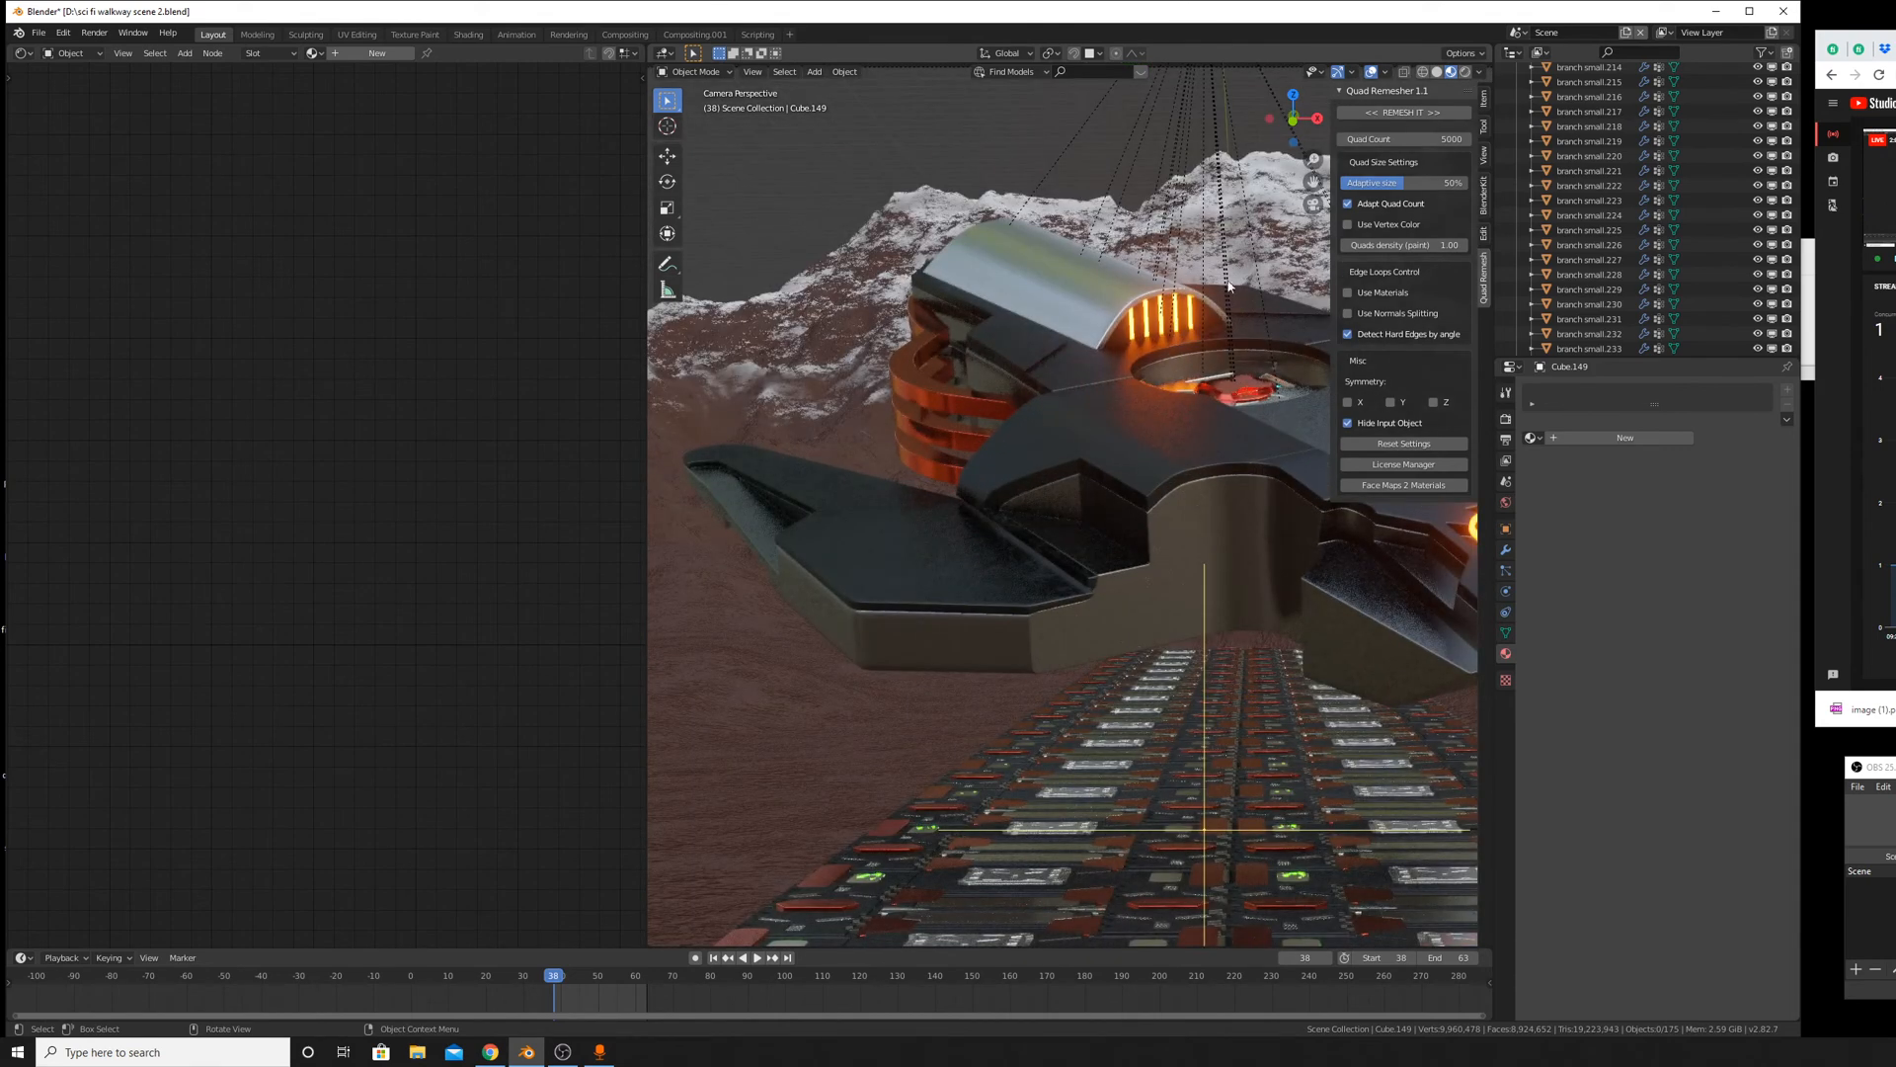
# Switch the viewport to solid shading and bring the ship's upper deck into close view.
pyautogui.click(1478, 73)
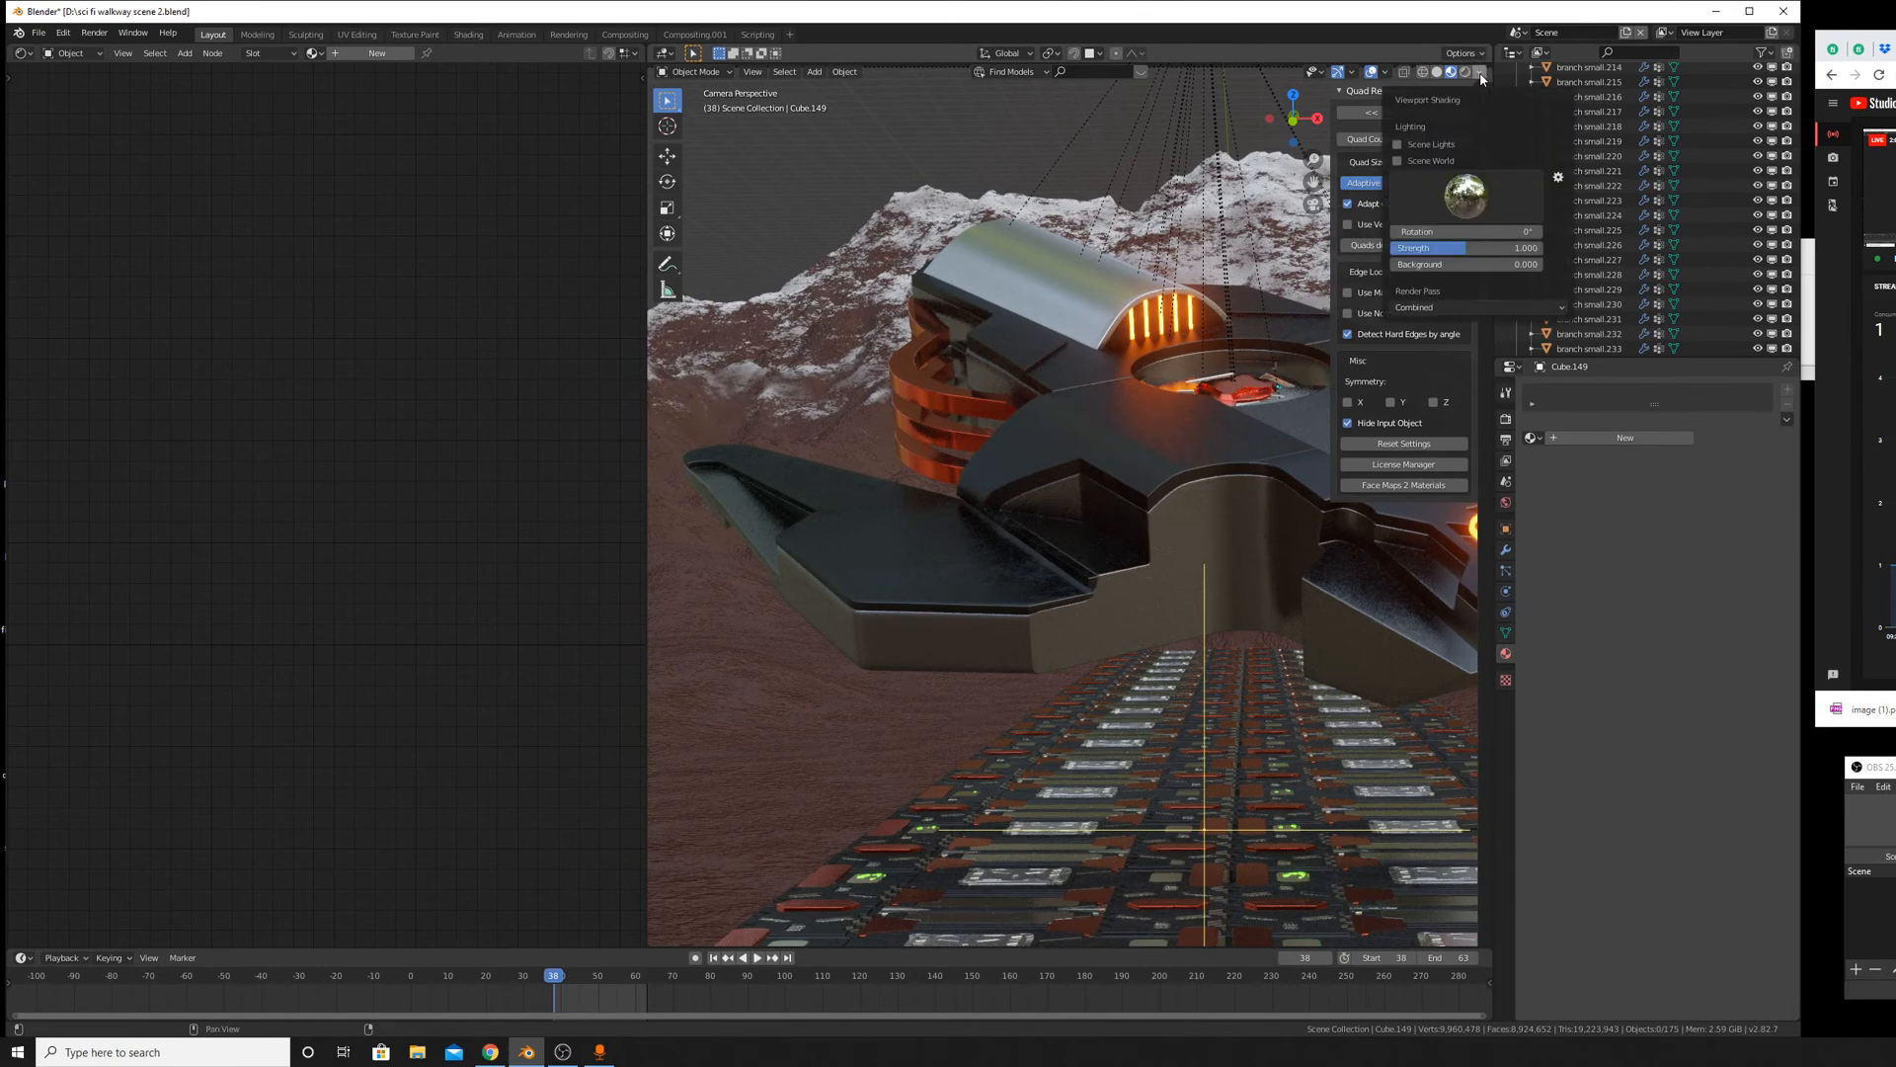
pyautogui.click(1473, 73)
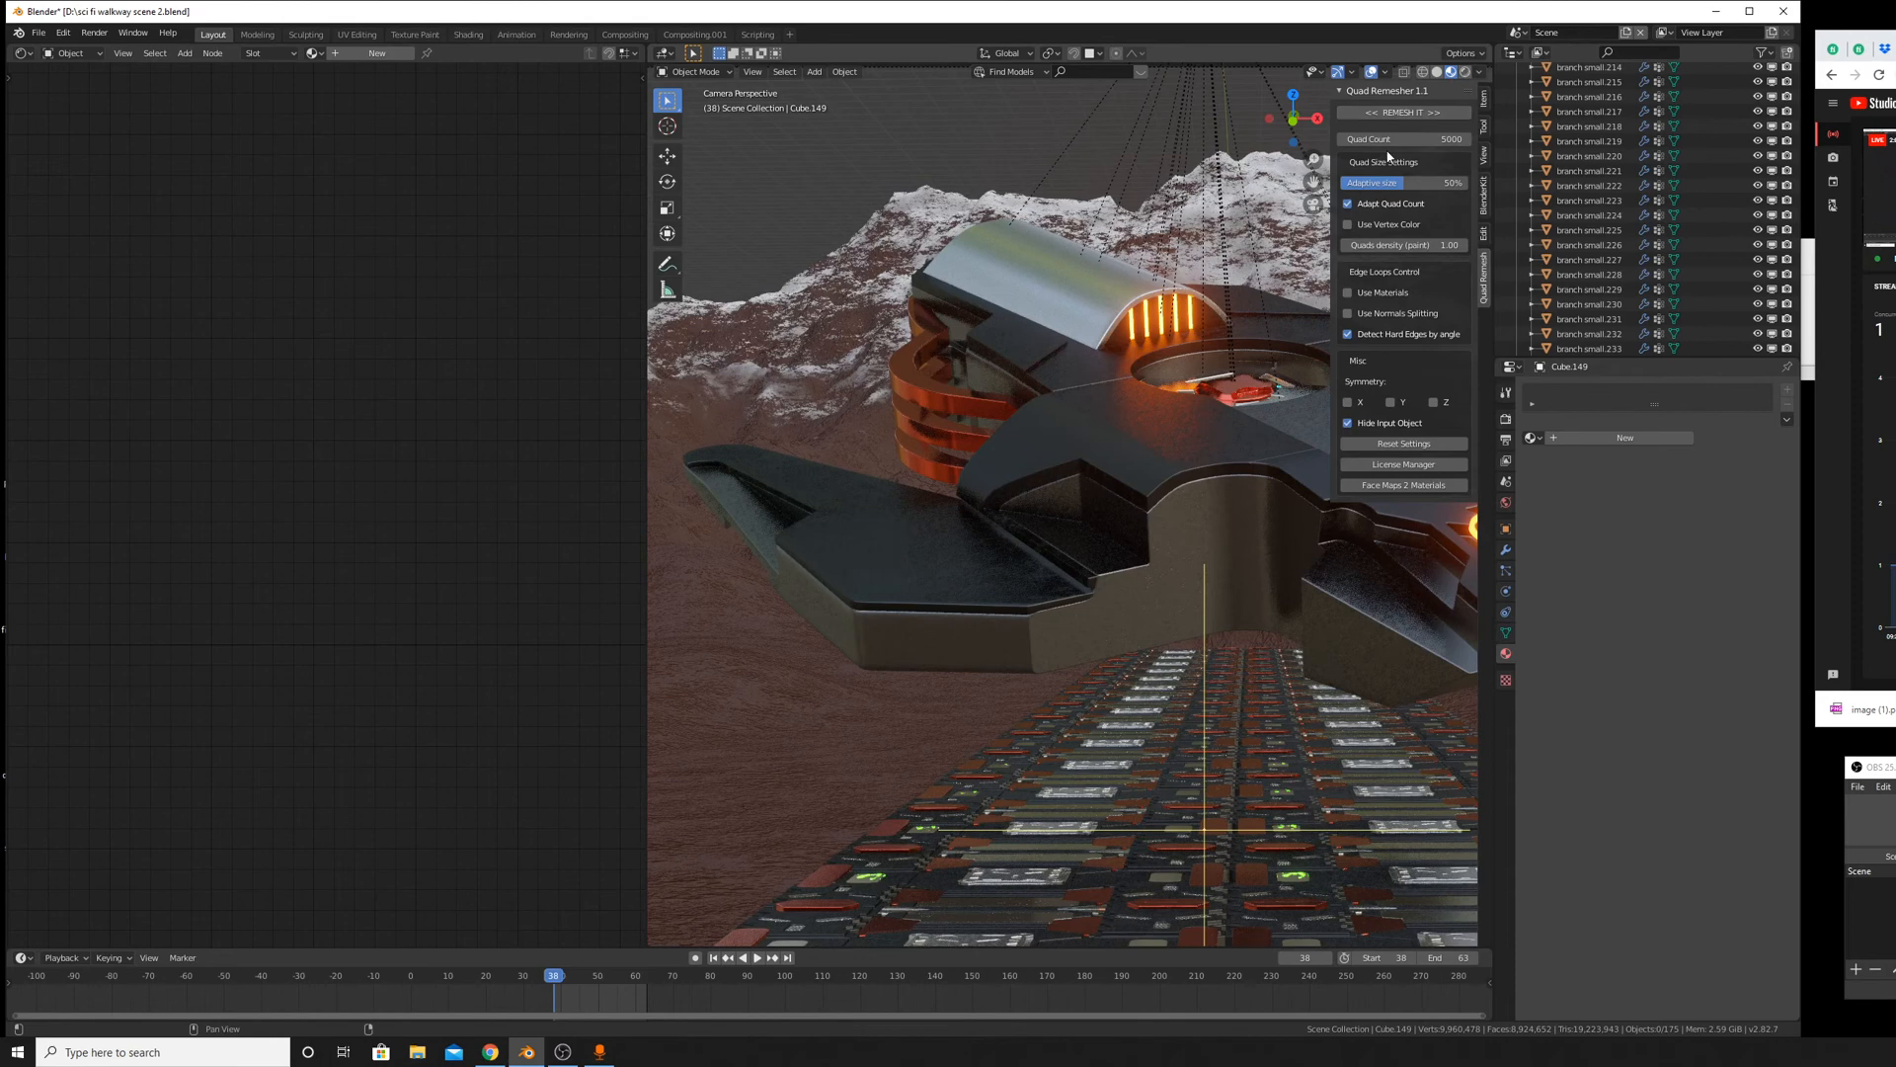
pyautogui.click(1437, 71)
pyautogui.moveTo(1096, 494)
pyautogui.mouseDown(button='middle')
pyautogui.moveTo(1165, 516)
pyautogui.moveTo(1035, 640)
pyautogui.mouseUp(button='middle')
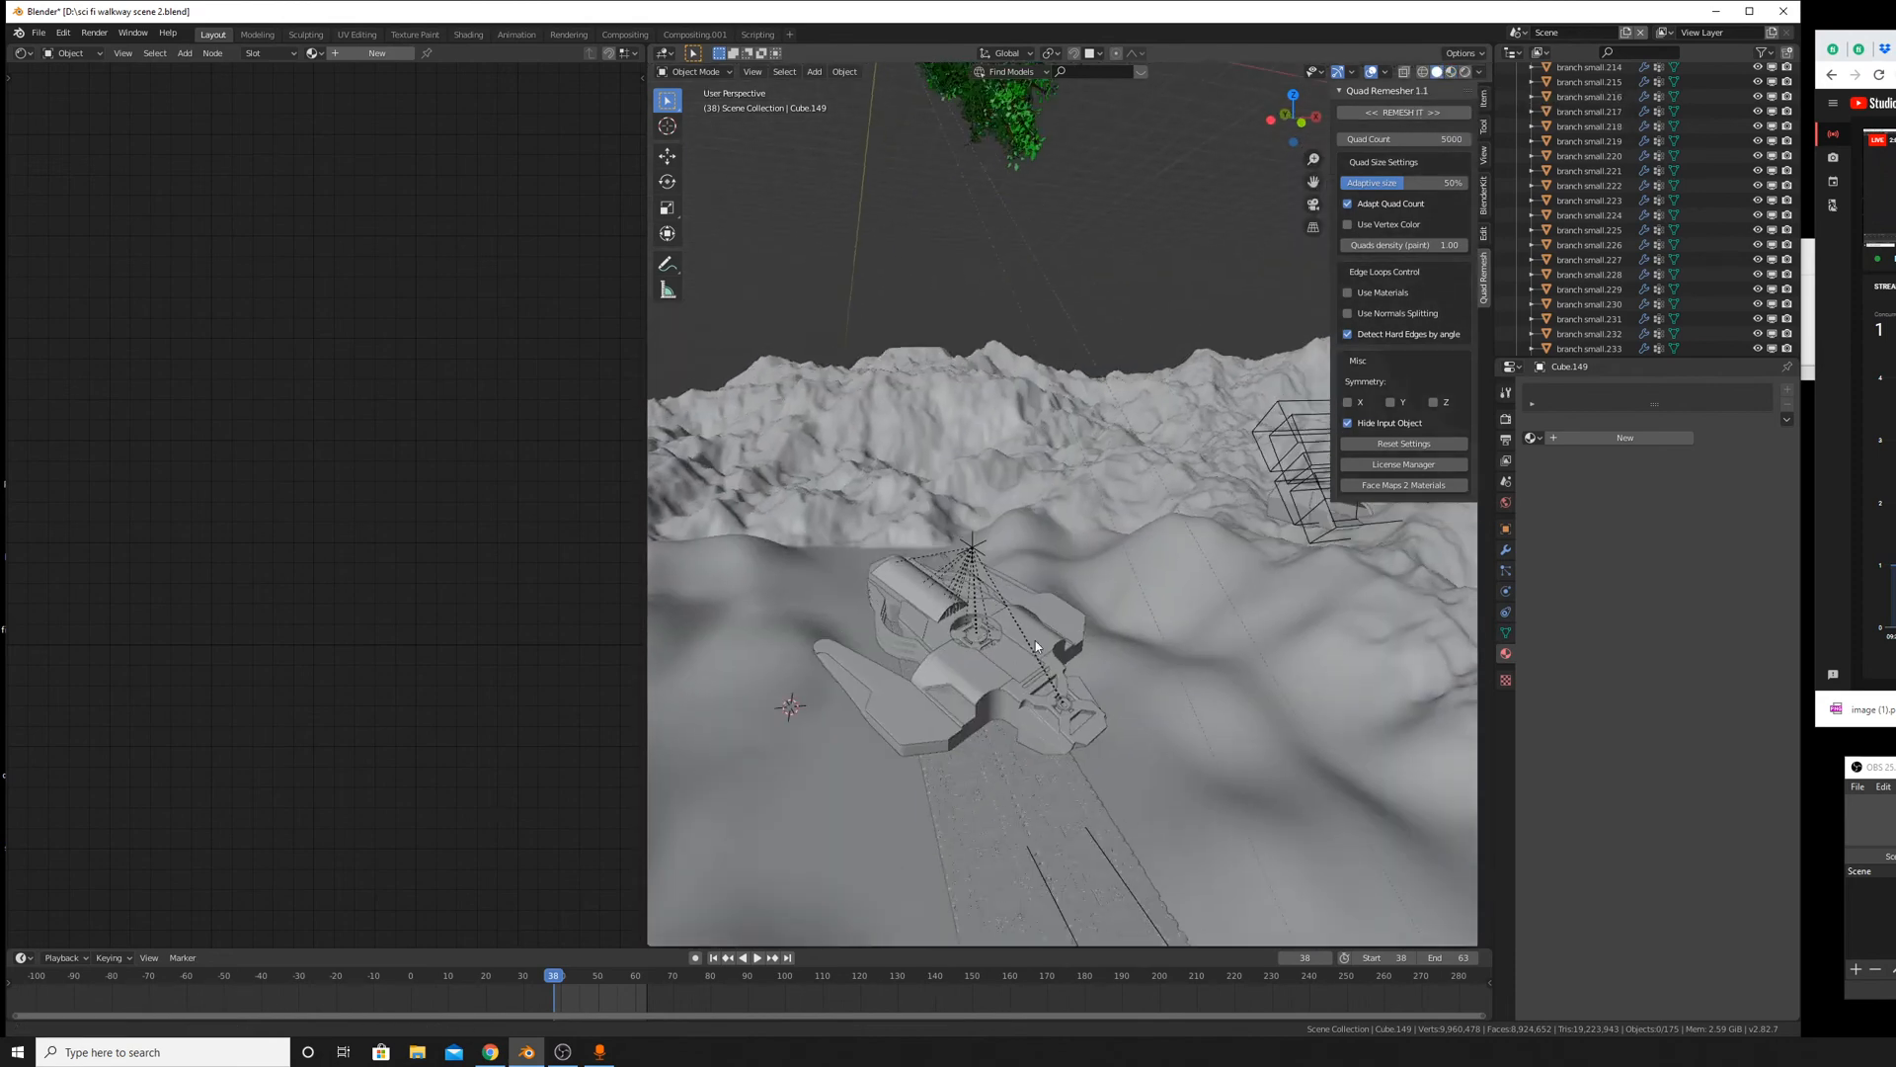
pyautogui.scroll(5, 1025, 732)
pyautogui.moveTo(1003, 732); pyautogui.dragTo(1009, 728, button='middle')
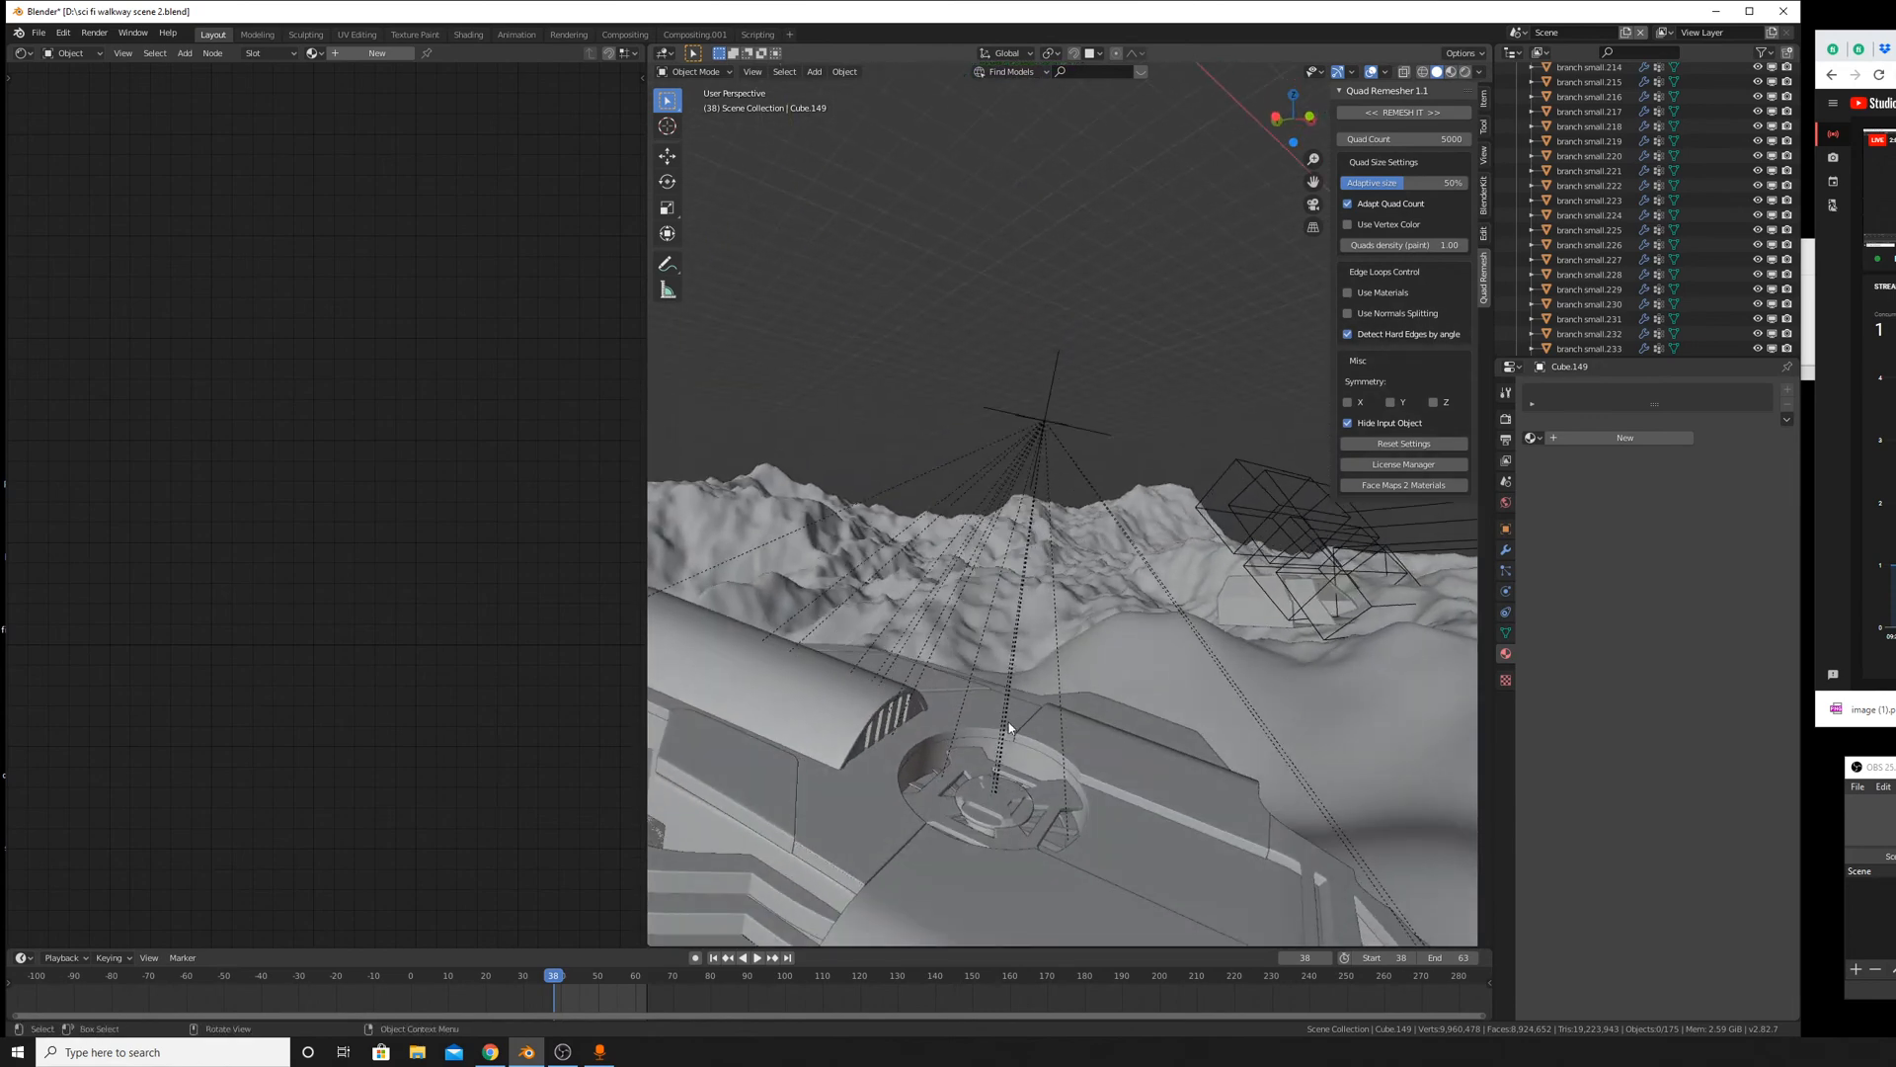
pyautogui.moveTo(1025, 807); pyautogui.dragTo(1007, 707, button='middle')
pyautogui.hotkey('shift', 'a')
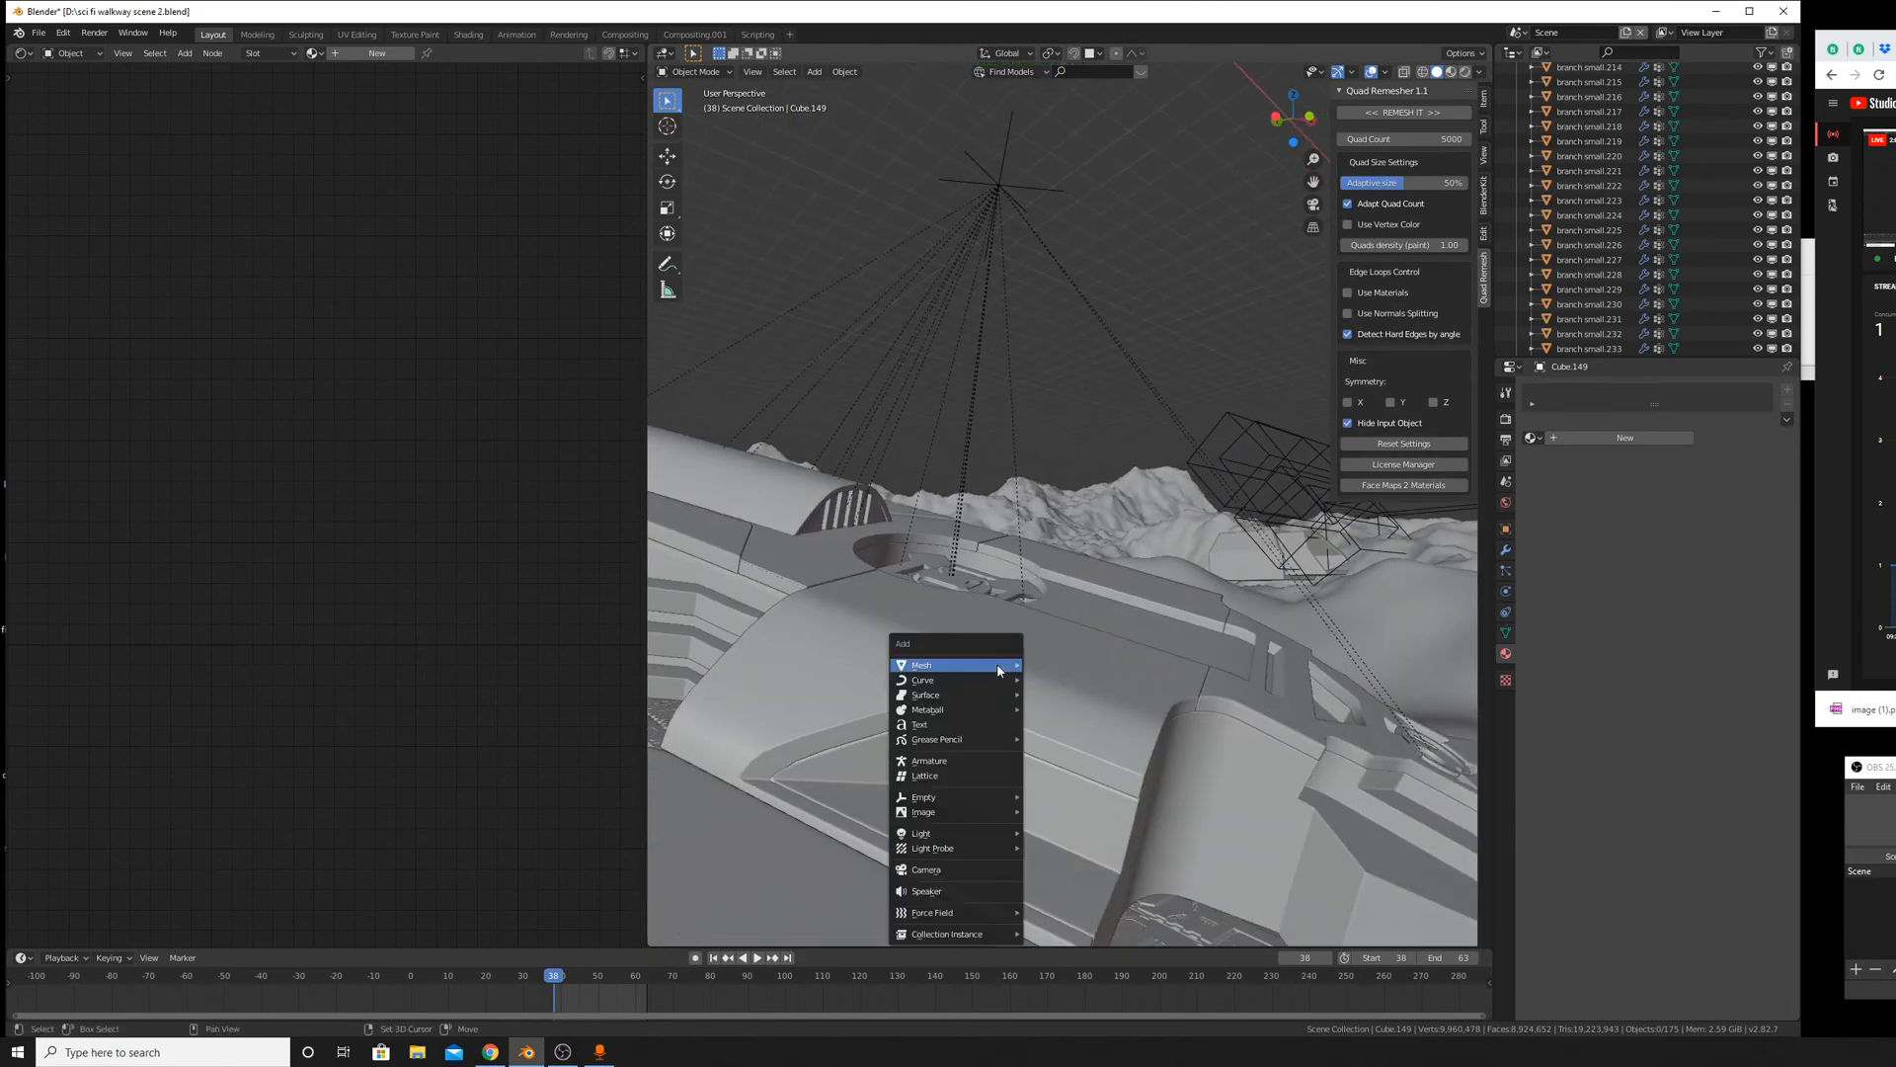
pyautogui.moveTo(1002, 665)
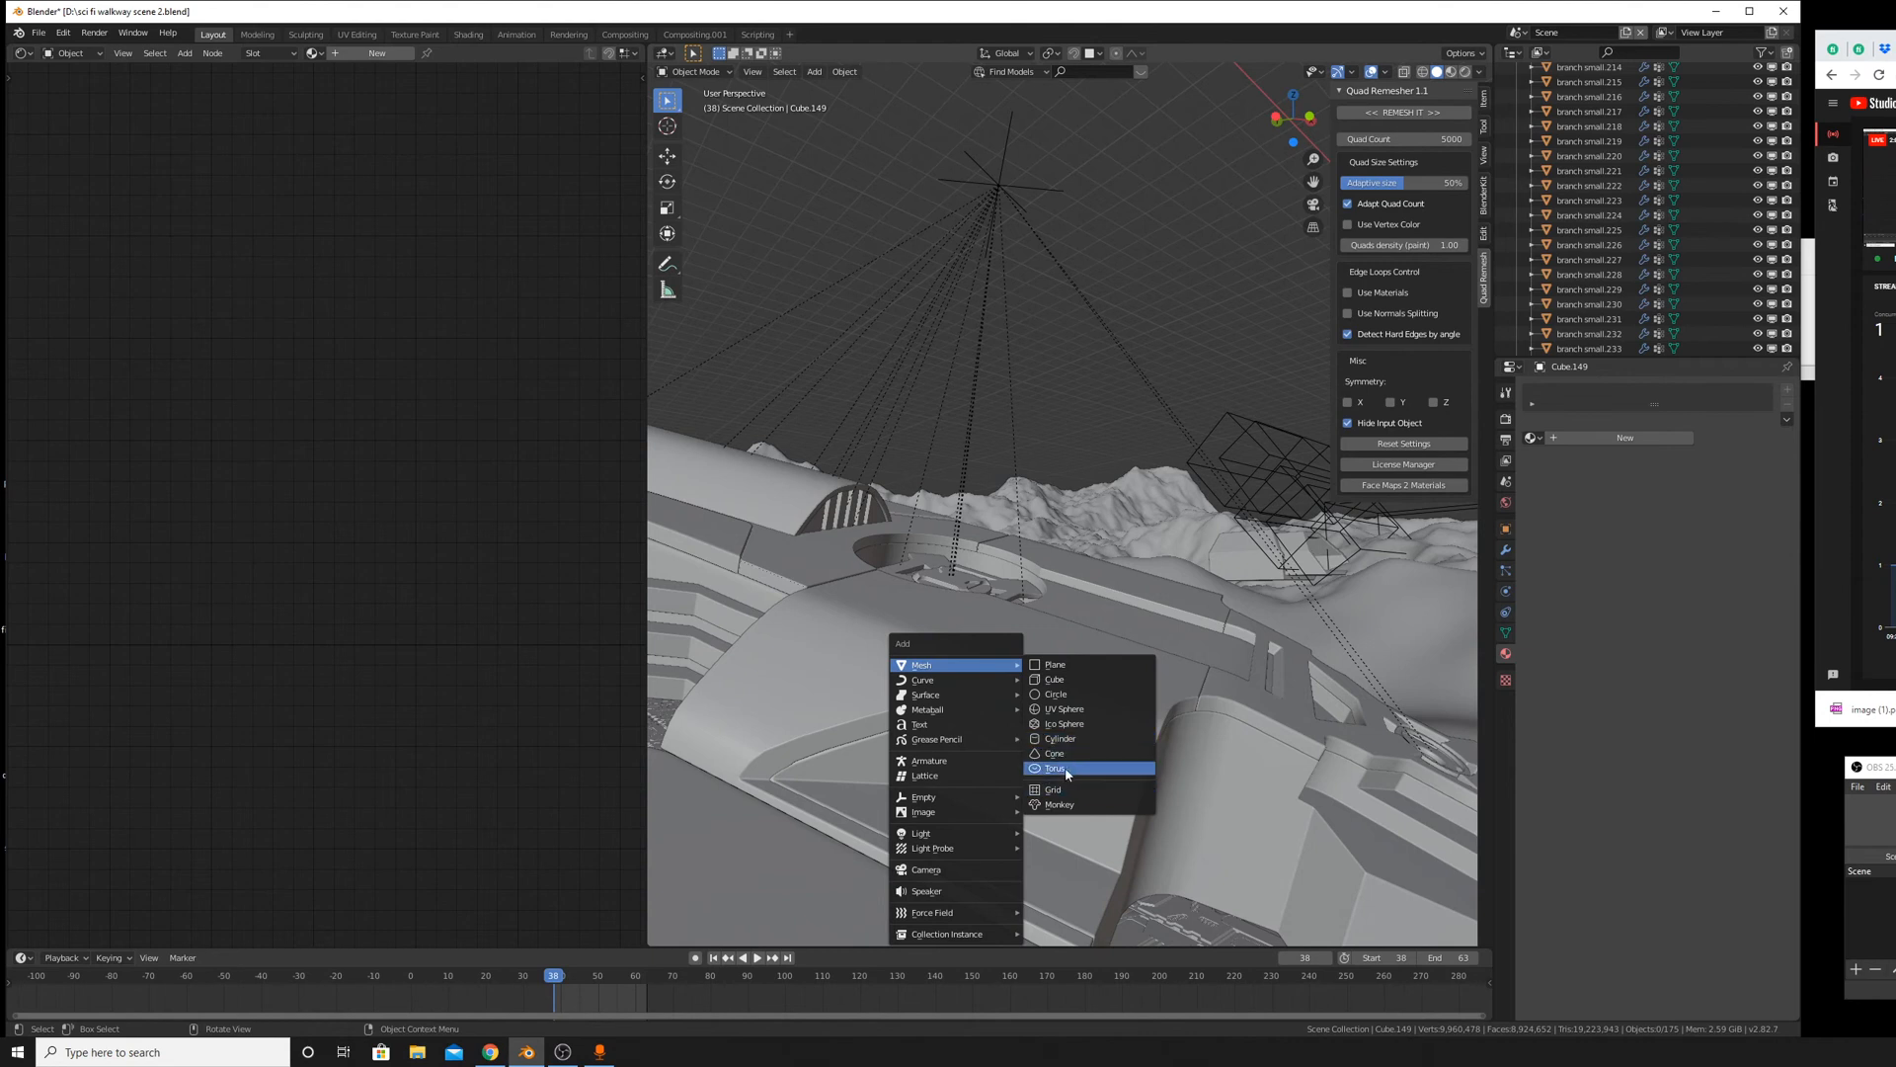
pyautogui.click(1506, 614)
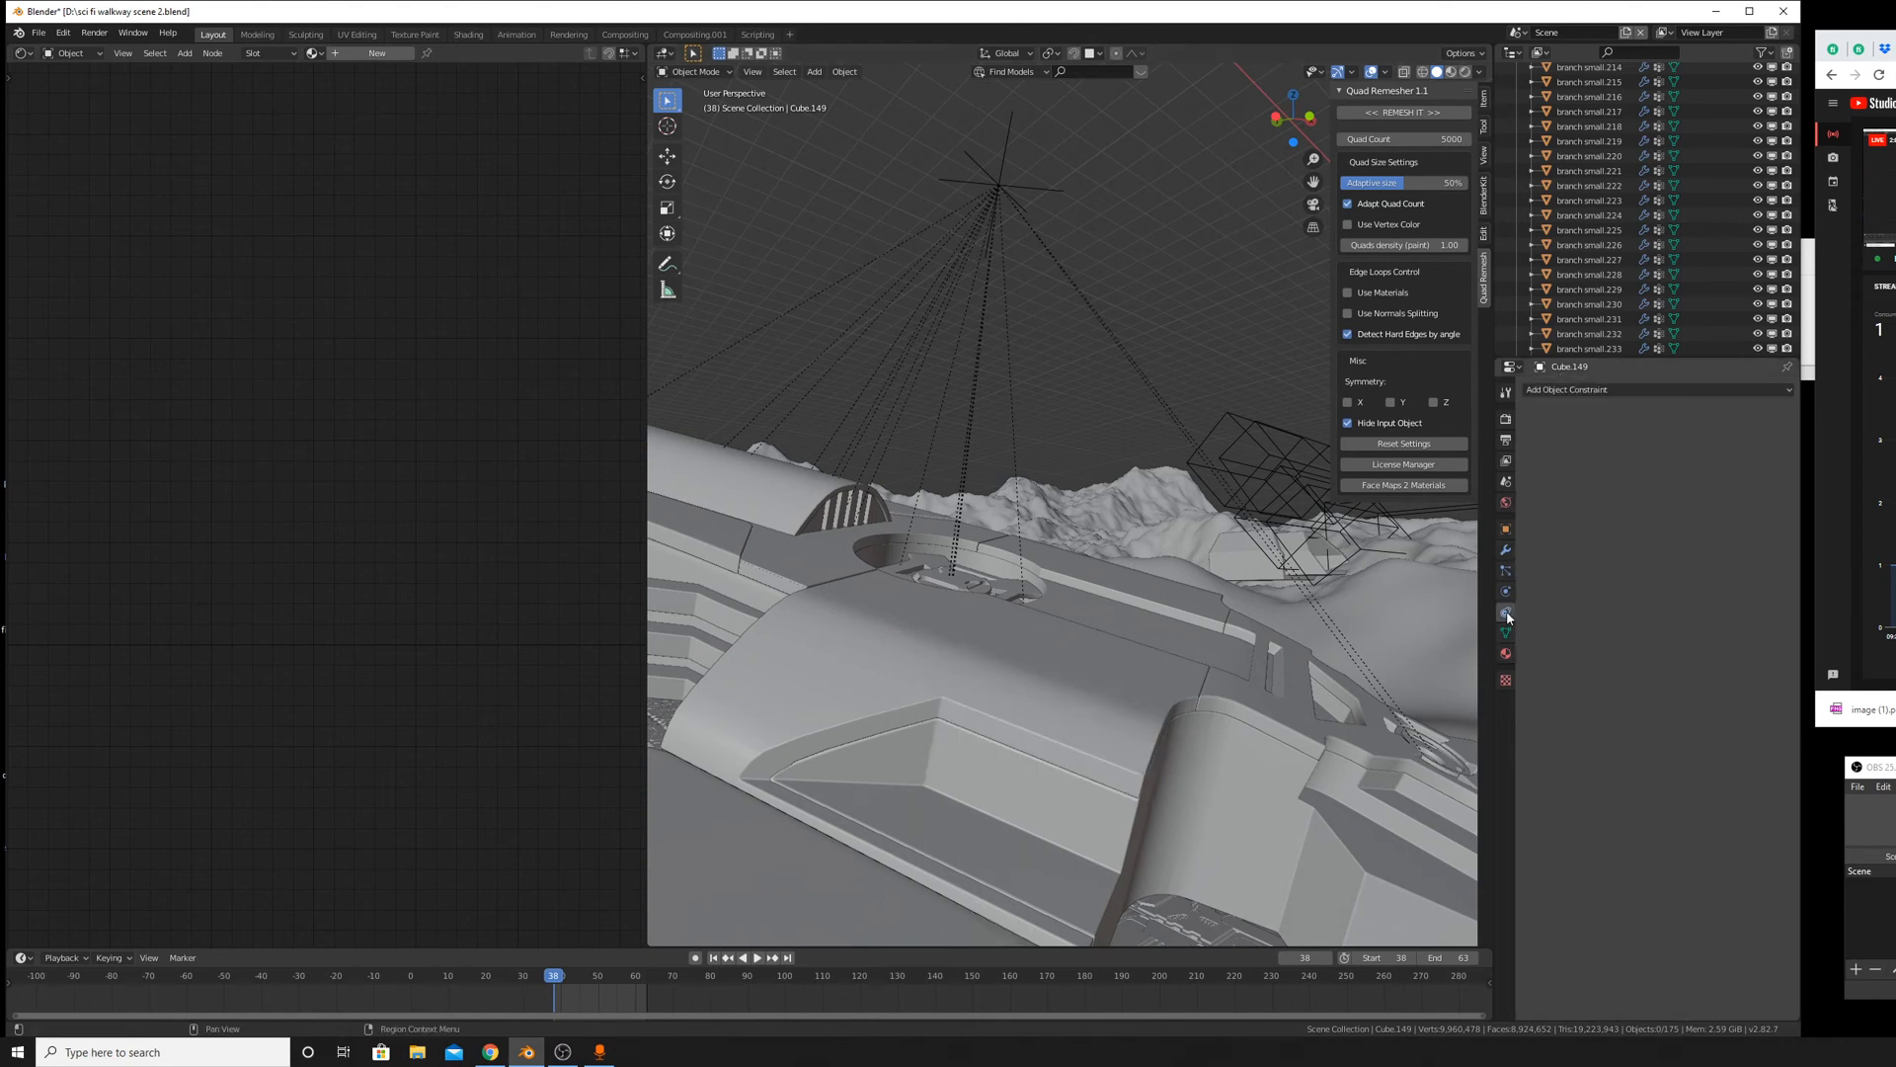
pyautogui.click(1507, 593)
pyautogui.click(1506, 570)
pyautogui.click(1506, 550)
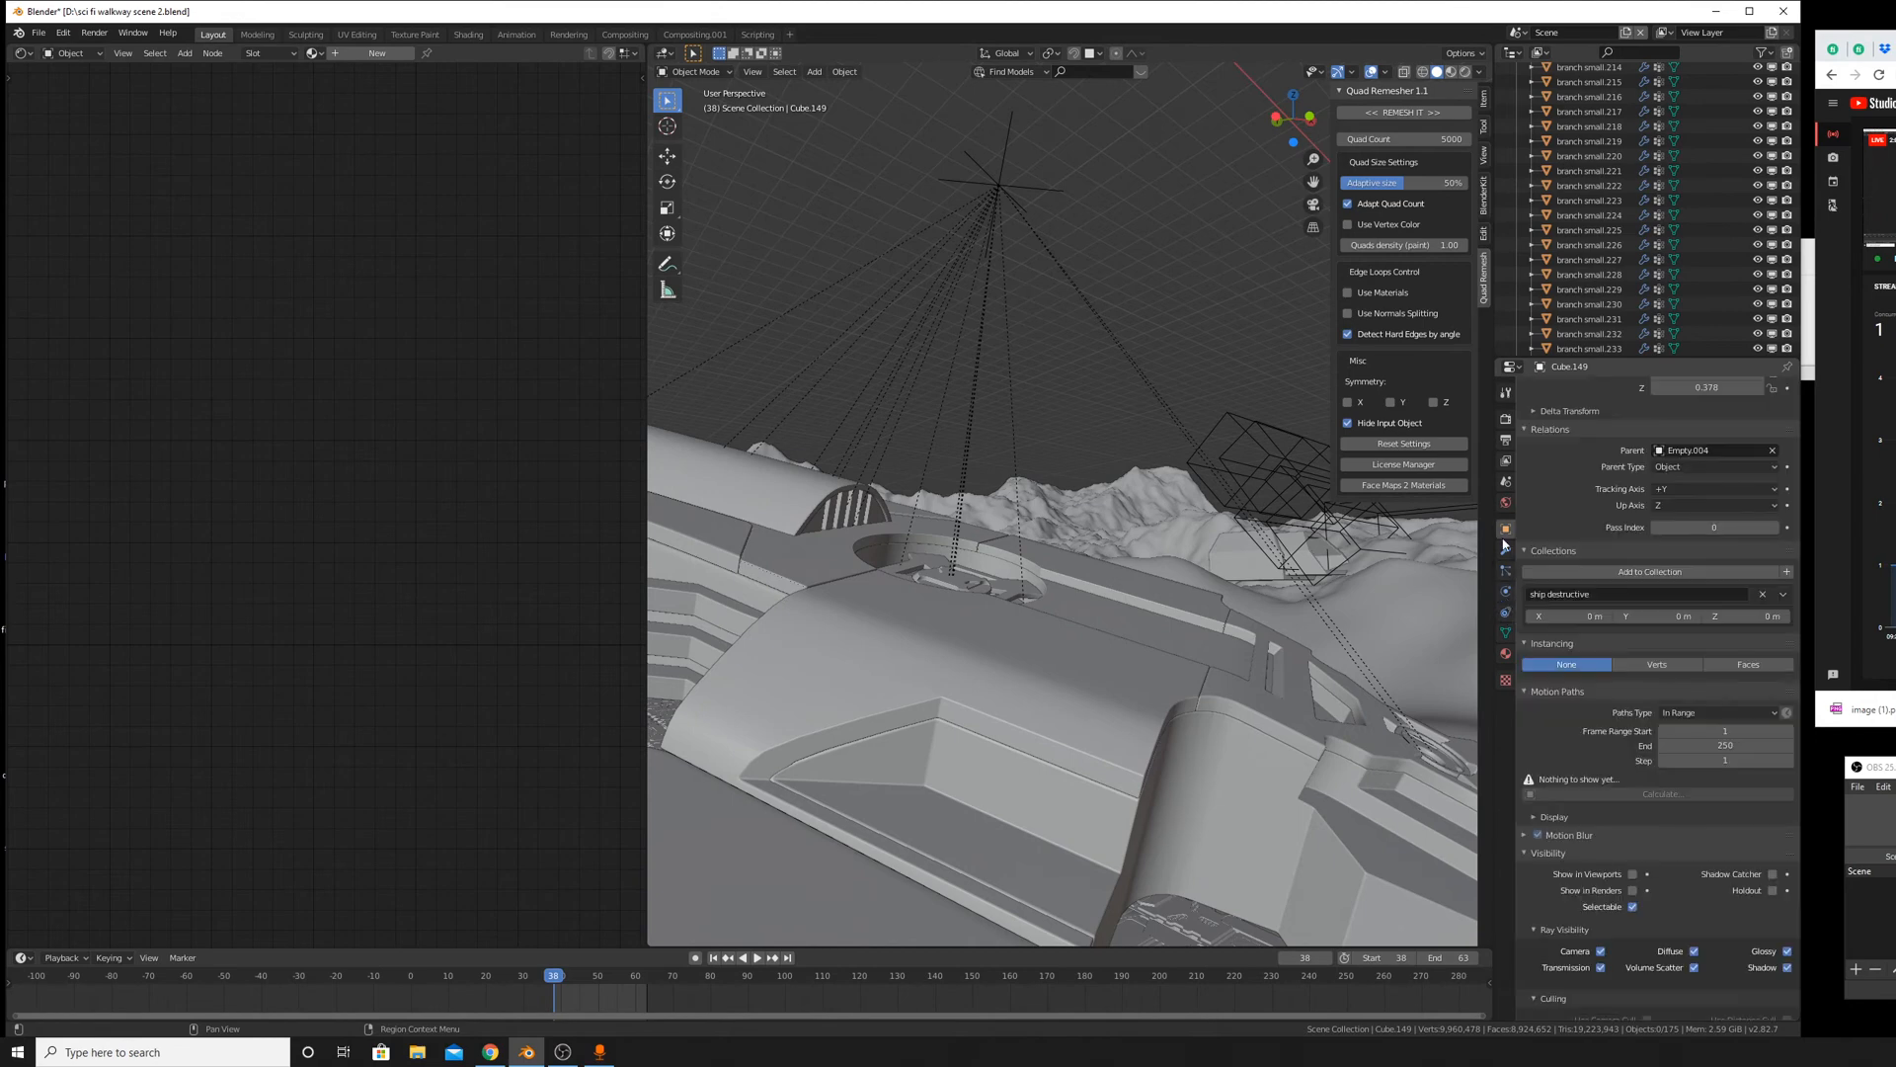
pyautogui.moveTo(1189, 591); pyautogui.dragTo(1325, 483, button='middle')
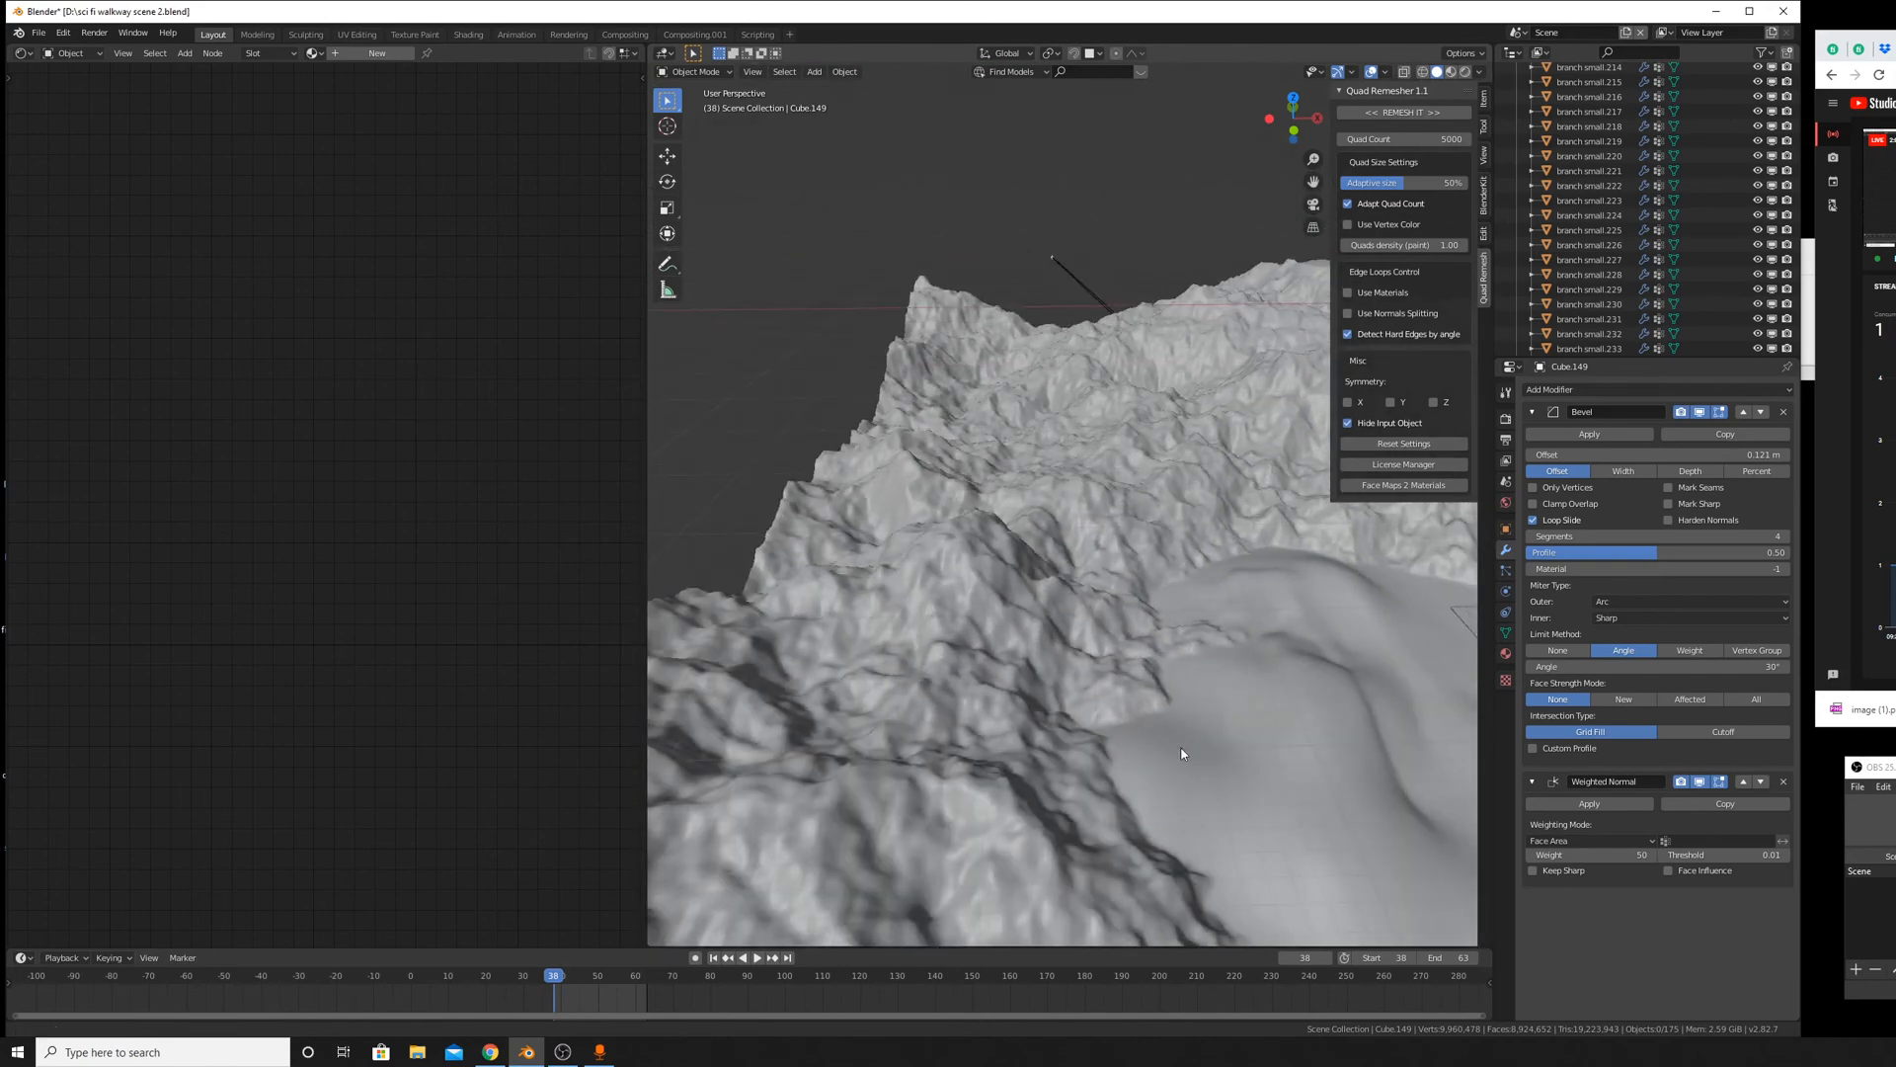
pyautogui.moveTo(1182, 752); pyautogui.dragTo(1063, 571, button='middle')
pyautogui.scroll(5, 1058, 571)
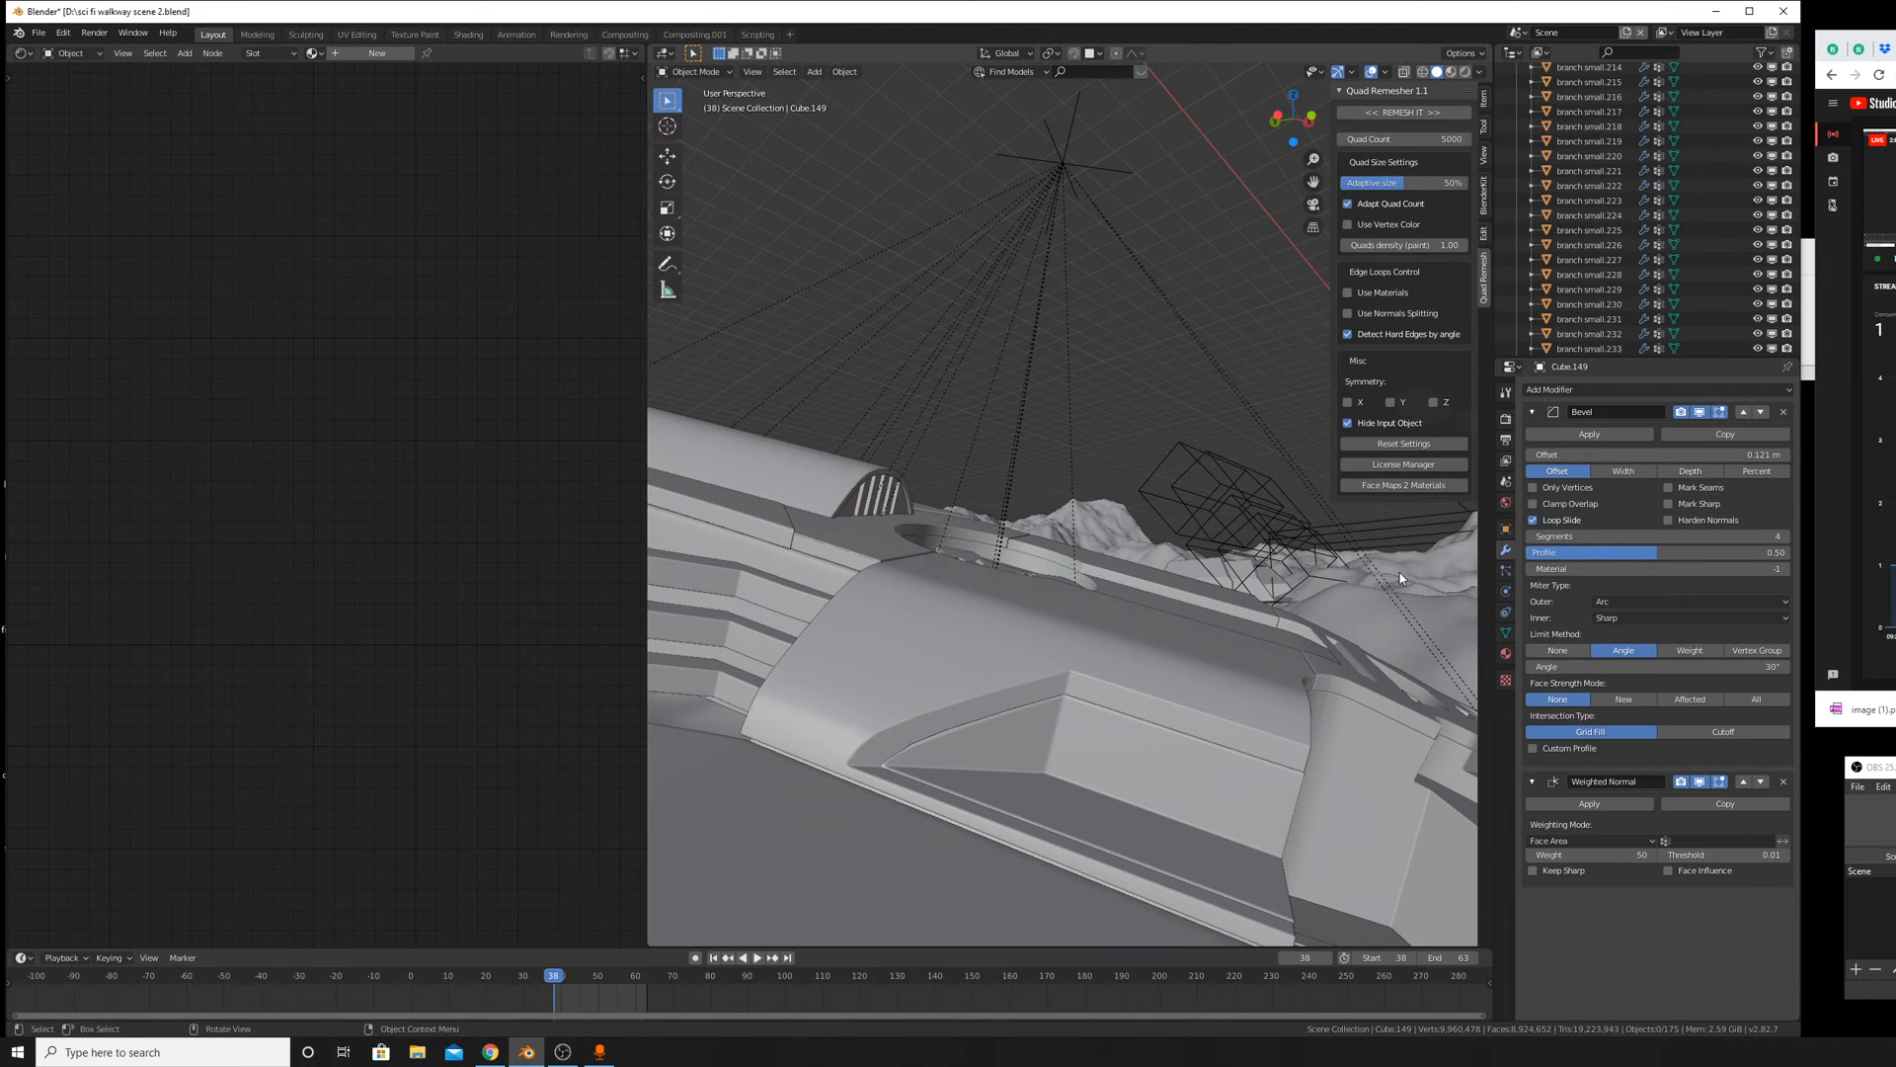
# Save the current scene file.
pyautogui.click(38, 33)
pyautogui.click(57, 129)
# Start an append and check the Object and Mesh contents of camera tracking project sci-fi.blend on drive D.
pyautogui.click(39, 32)
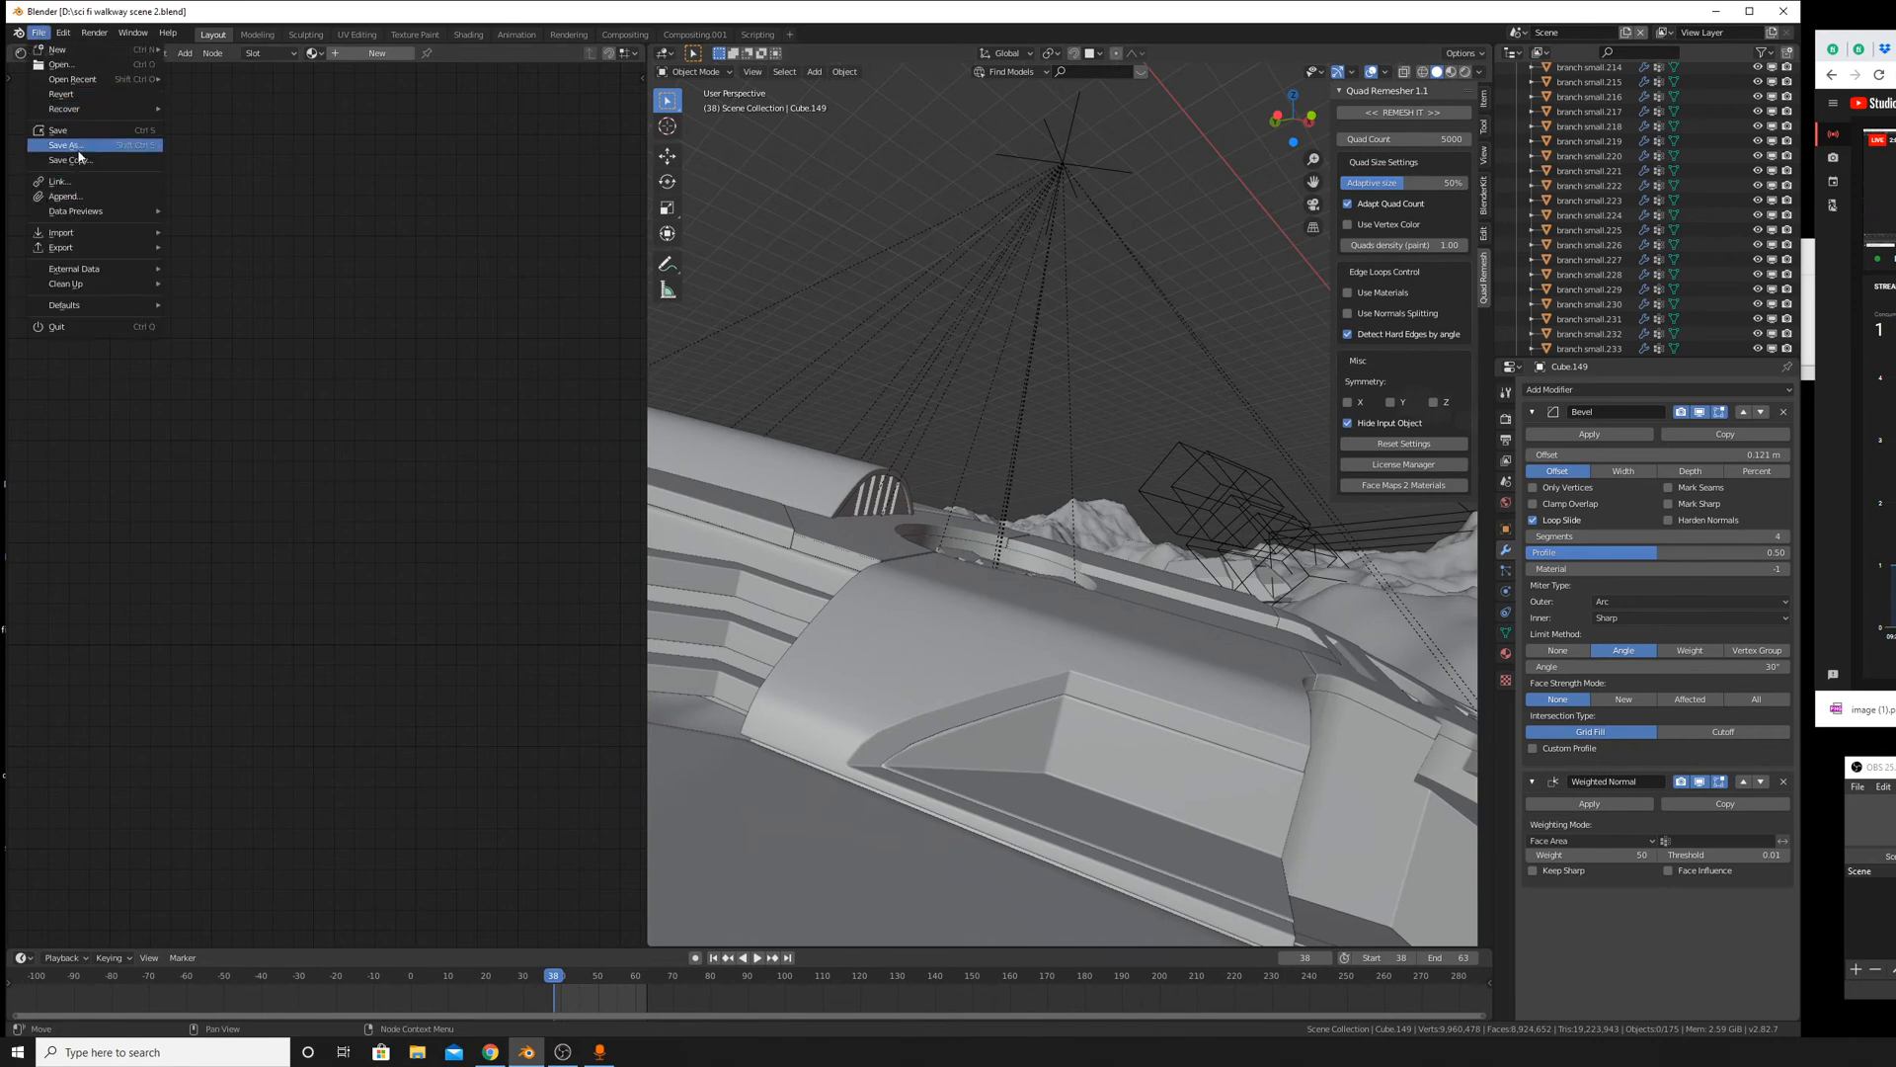
pyautogui.click(81, 195)
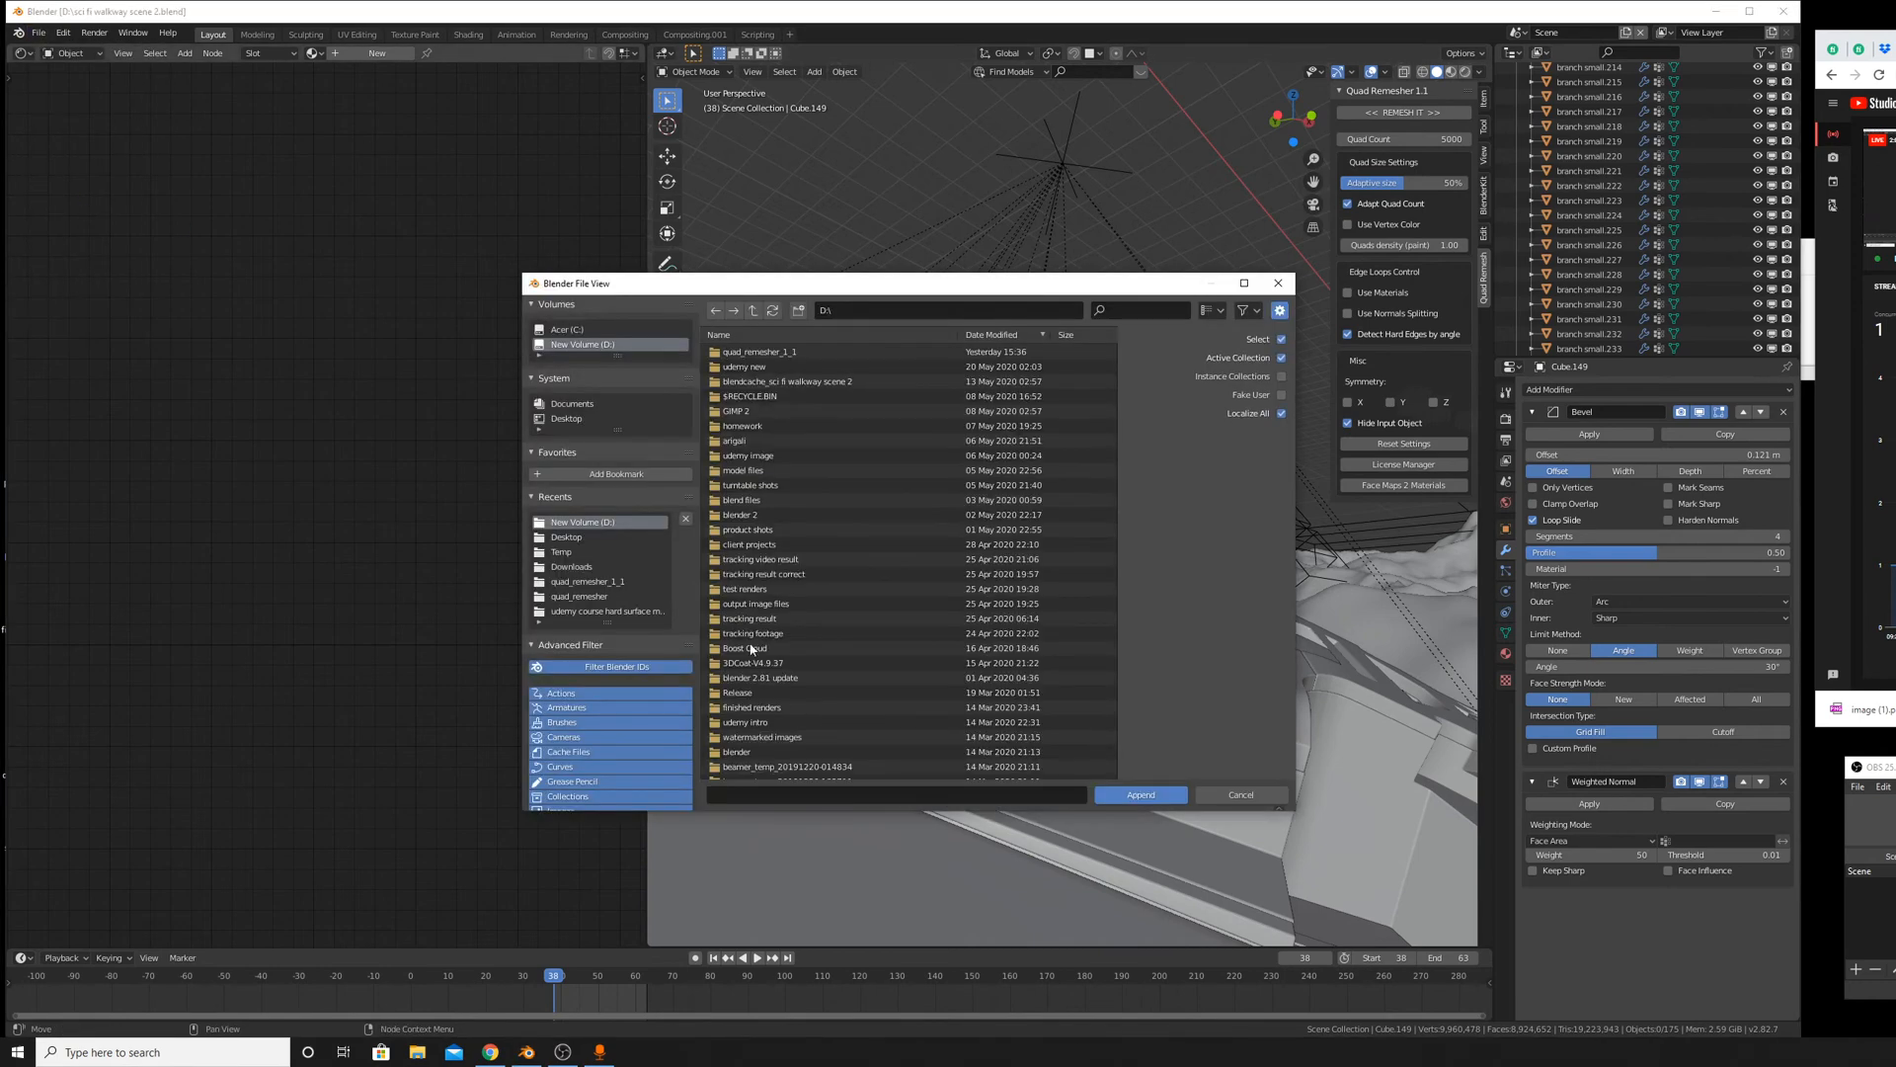
pyautogui.scroll(-3, 824, 593)
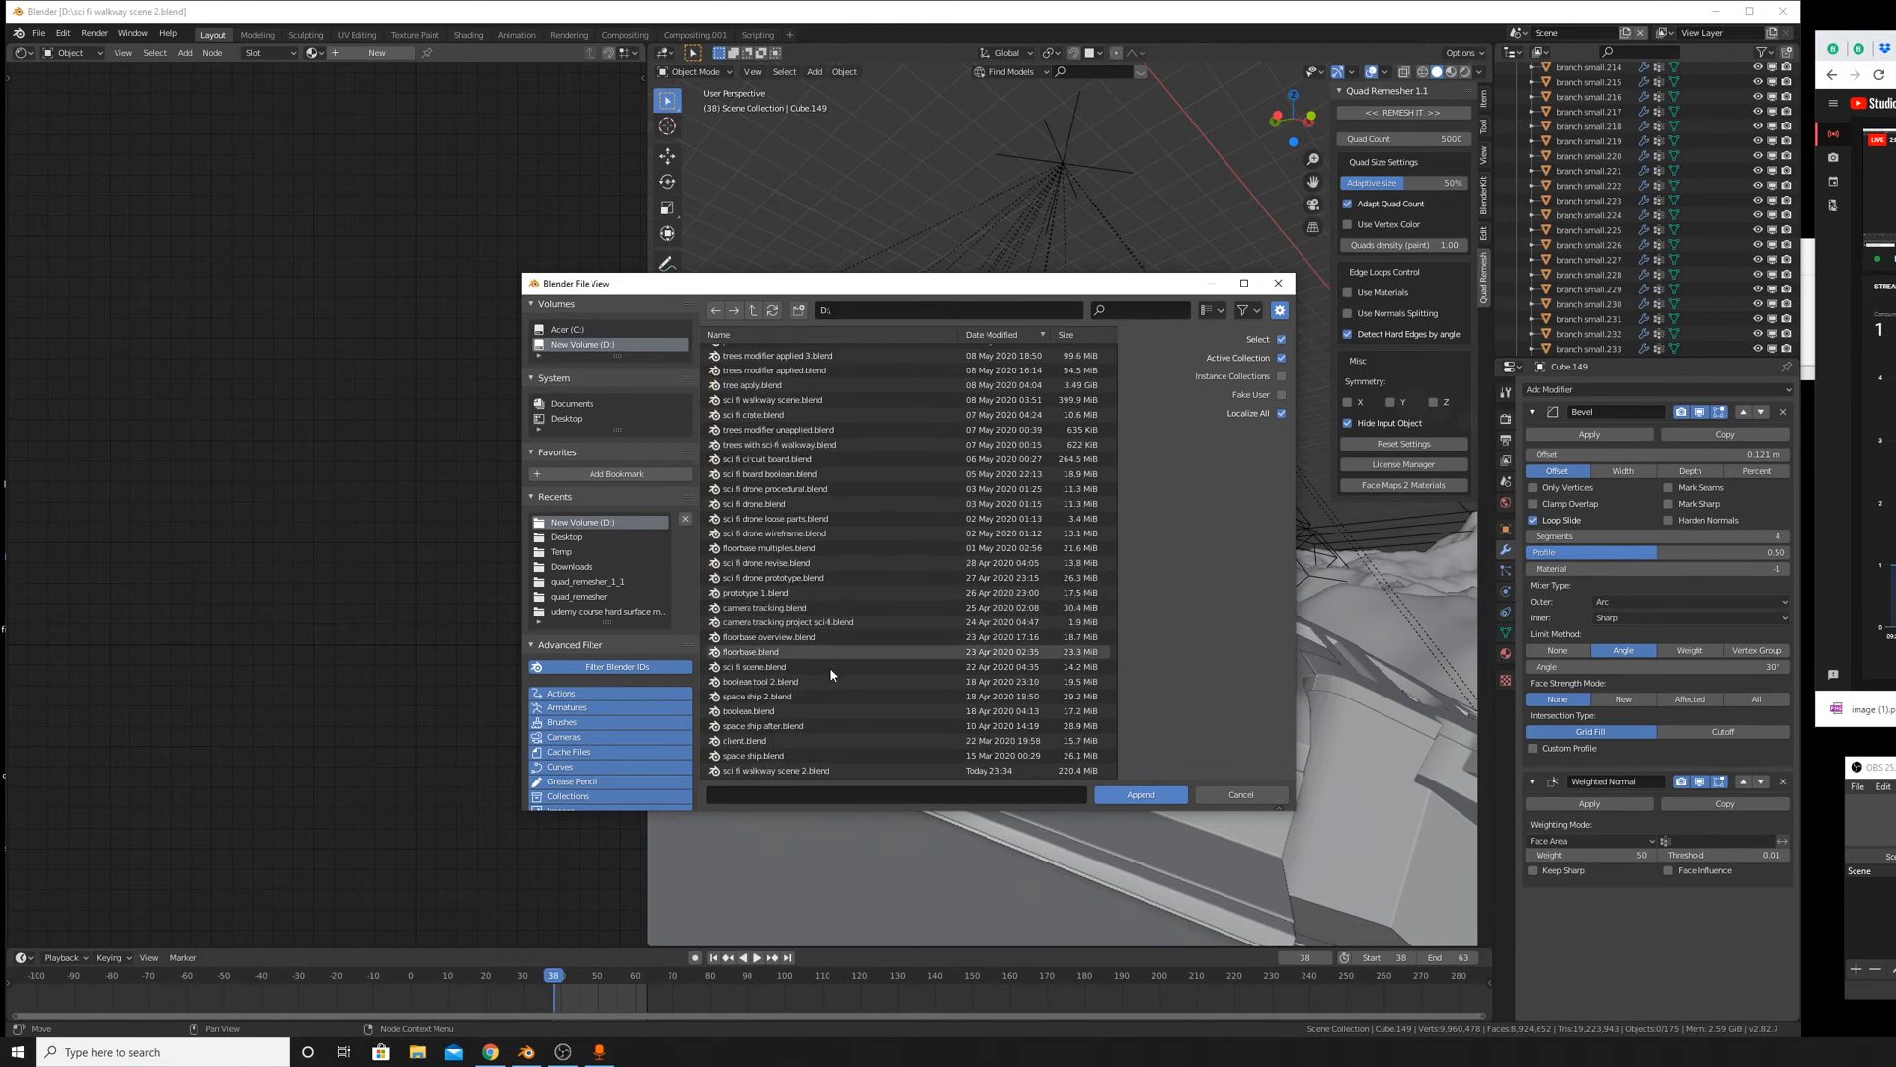
pyautogui.scroll(-2, 820, 640)
pyautogui.scroll(1, 817, 634)
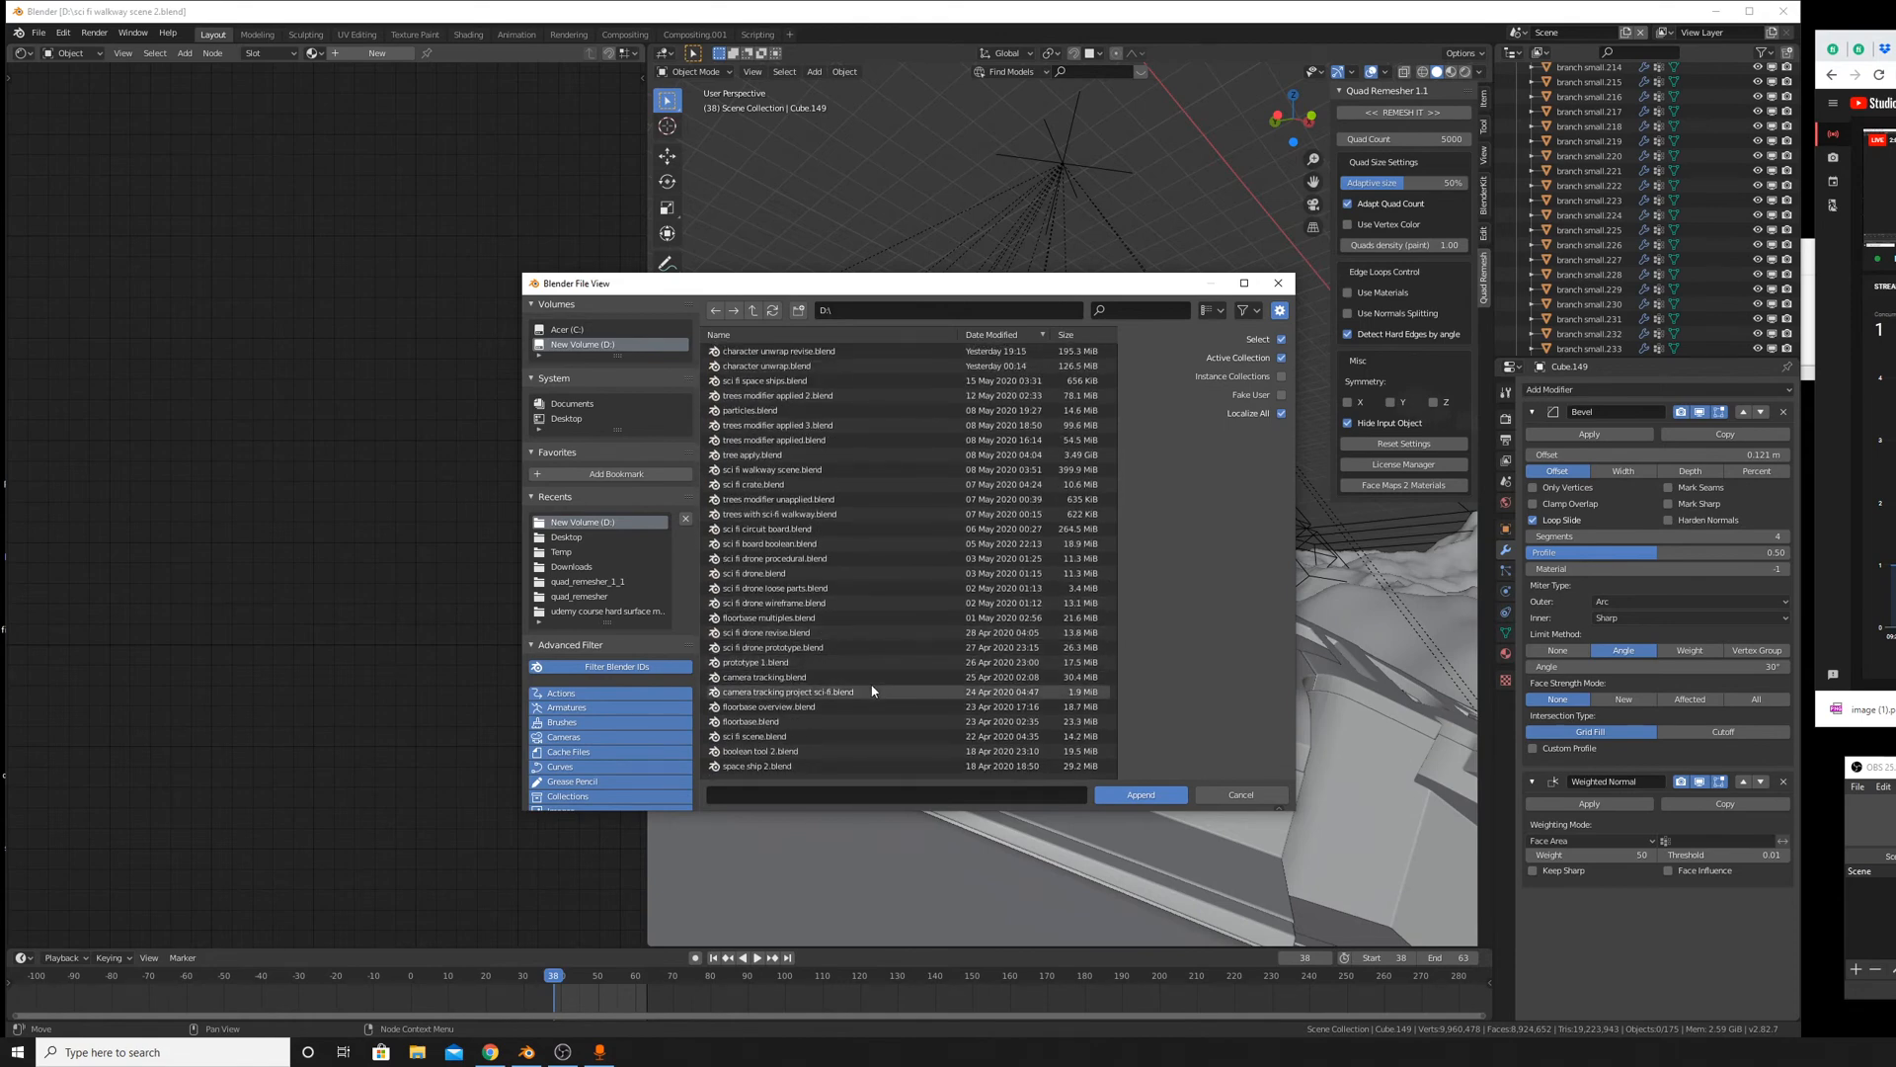
pyautogui.scroll(-3, 871, 690)
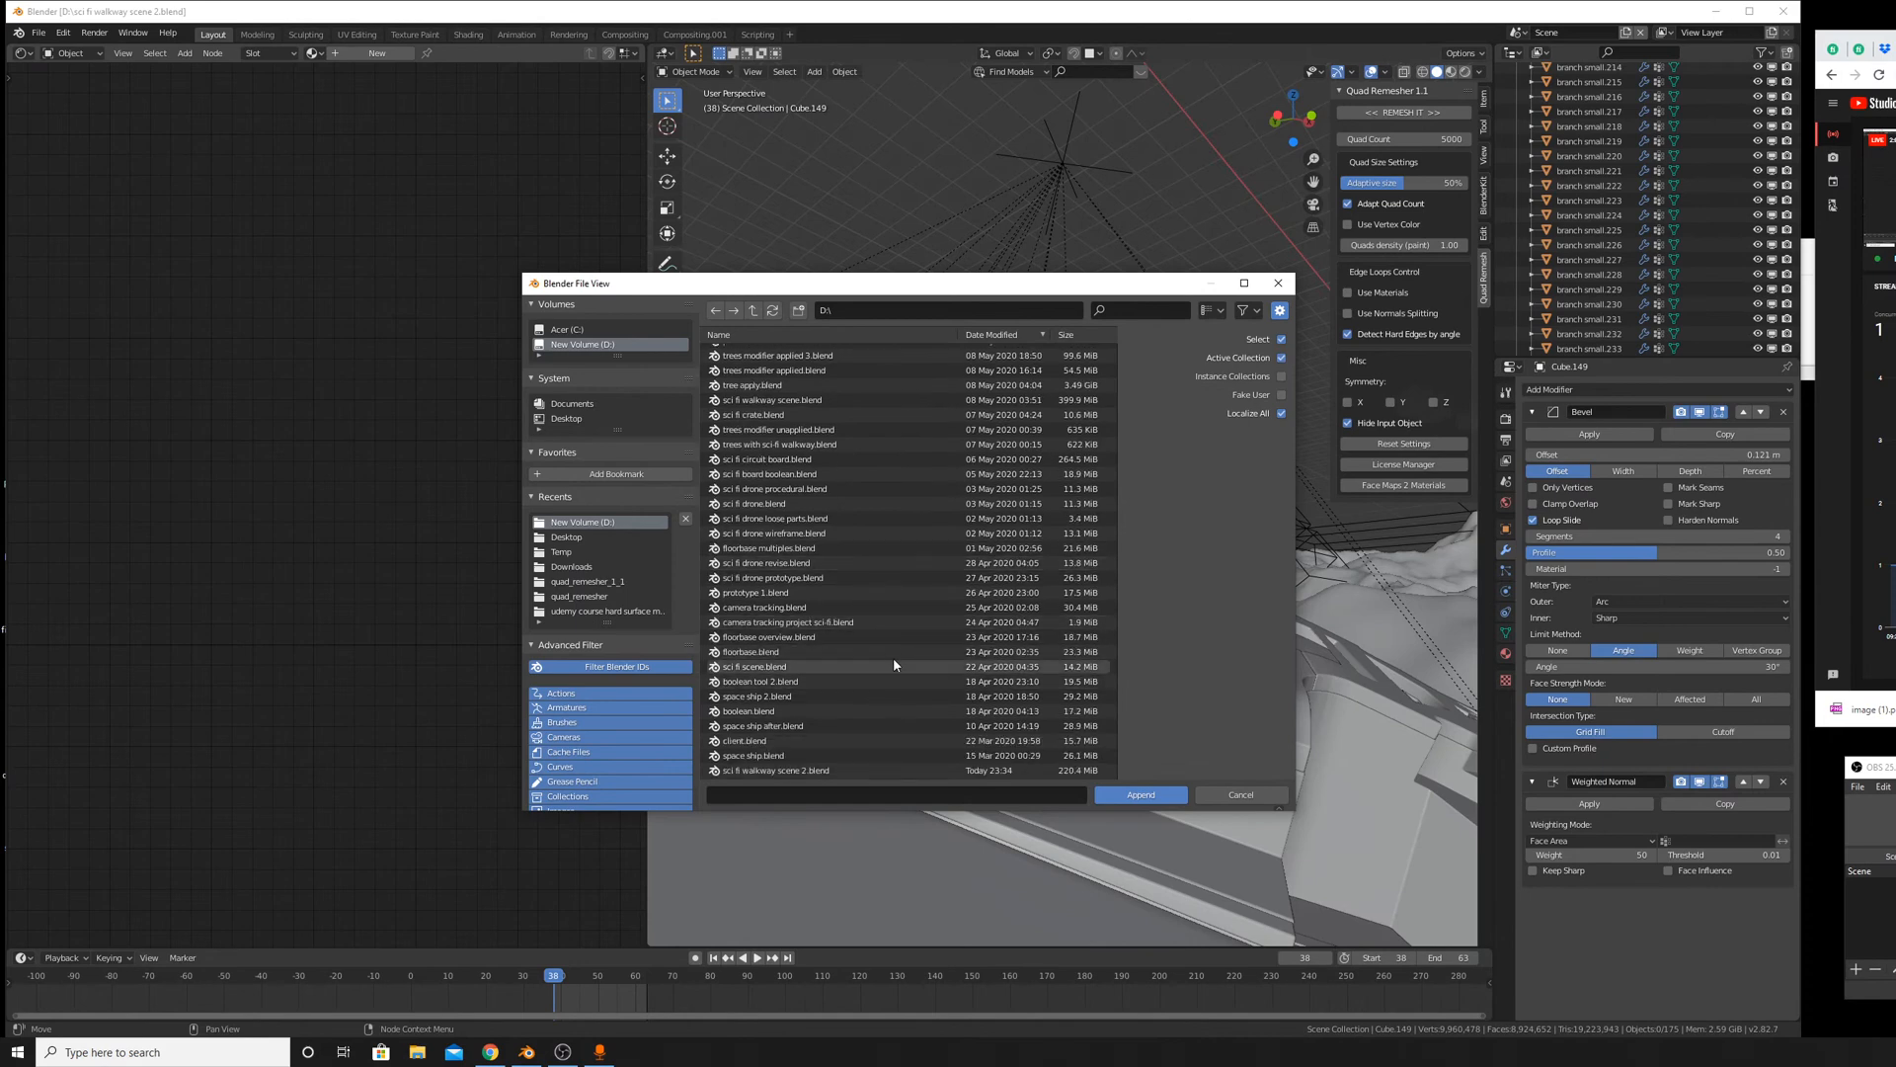
pyautogui.doubleClick(879, 623)
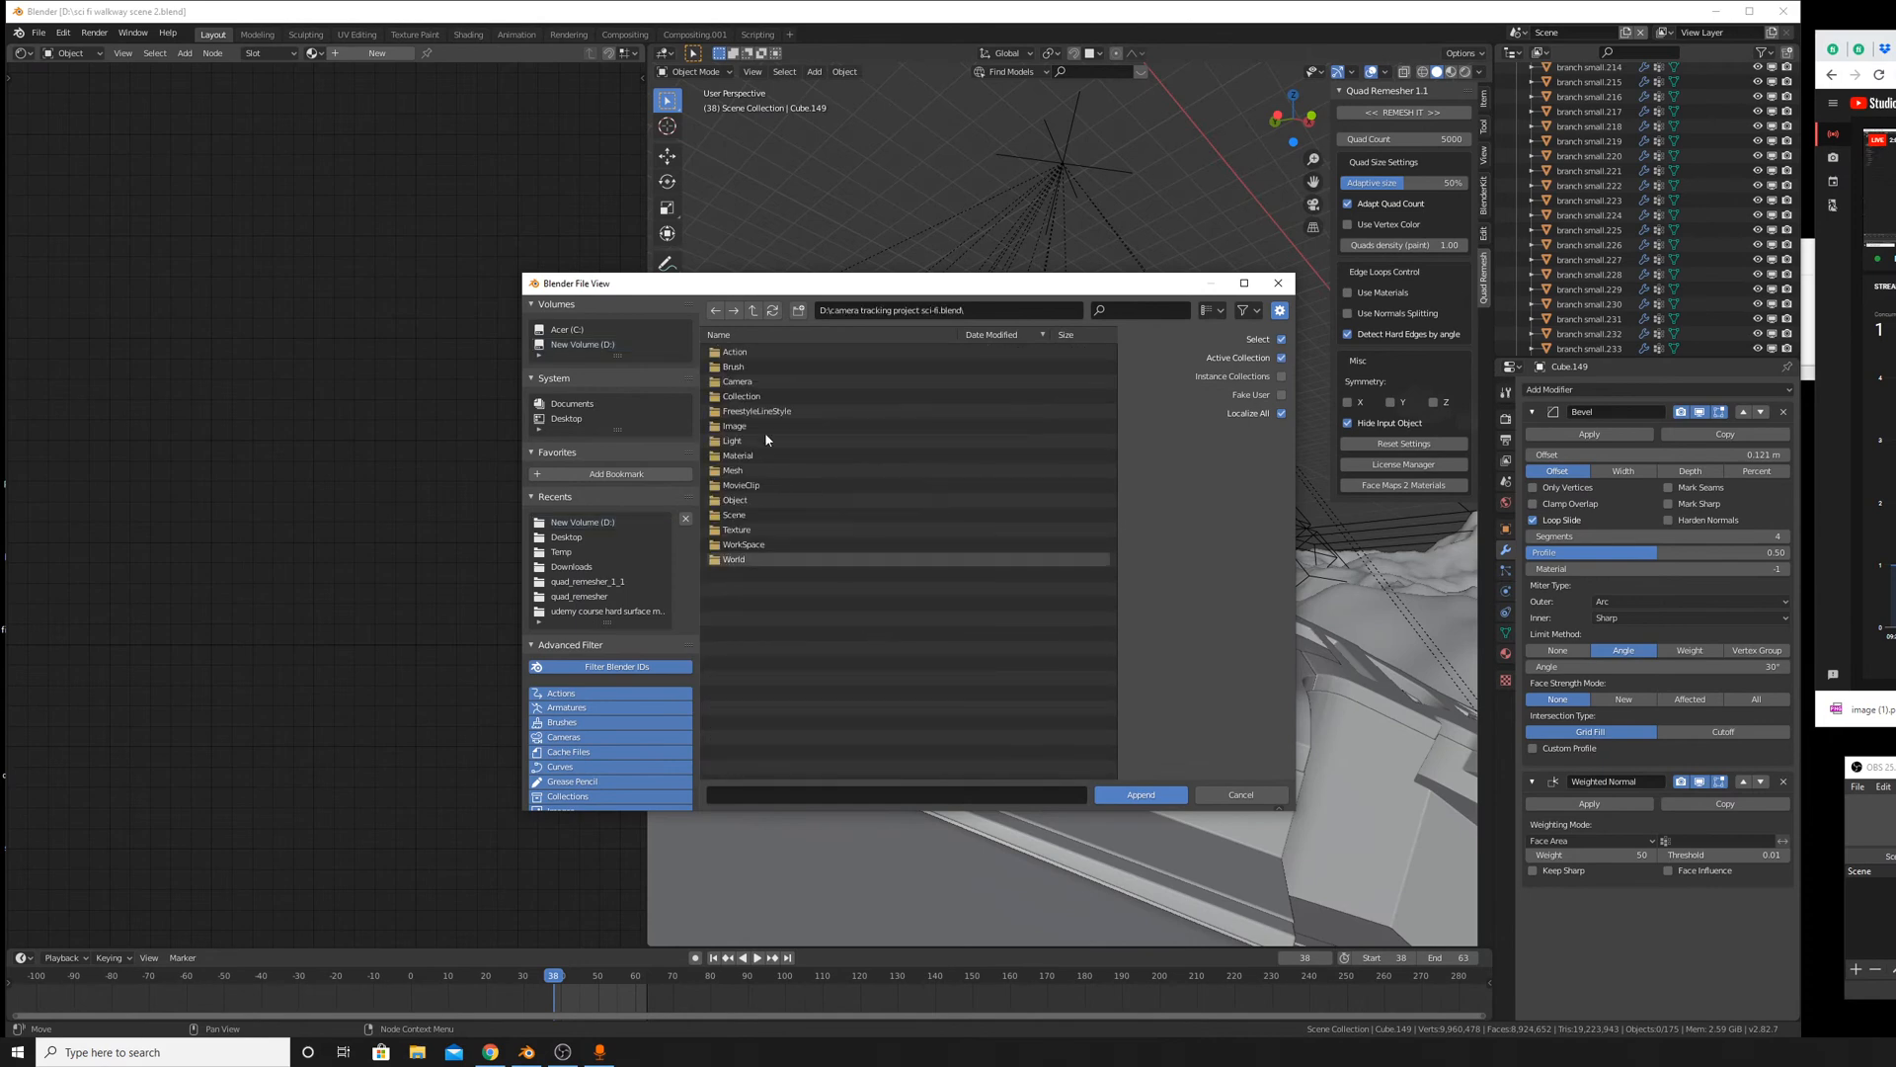
pyautogui.doubleClick(774, 500)
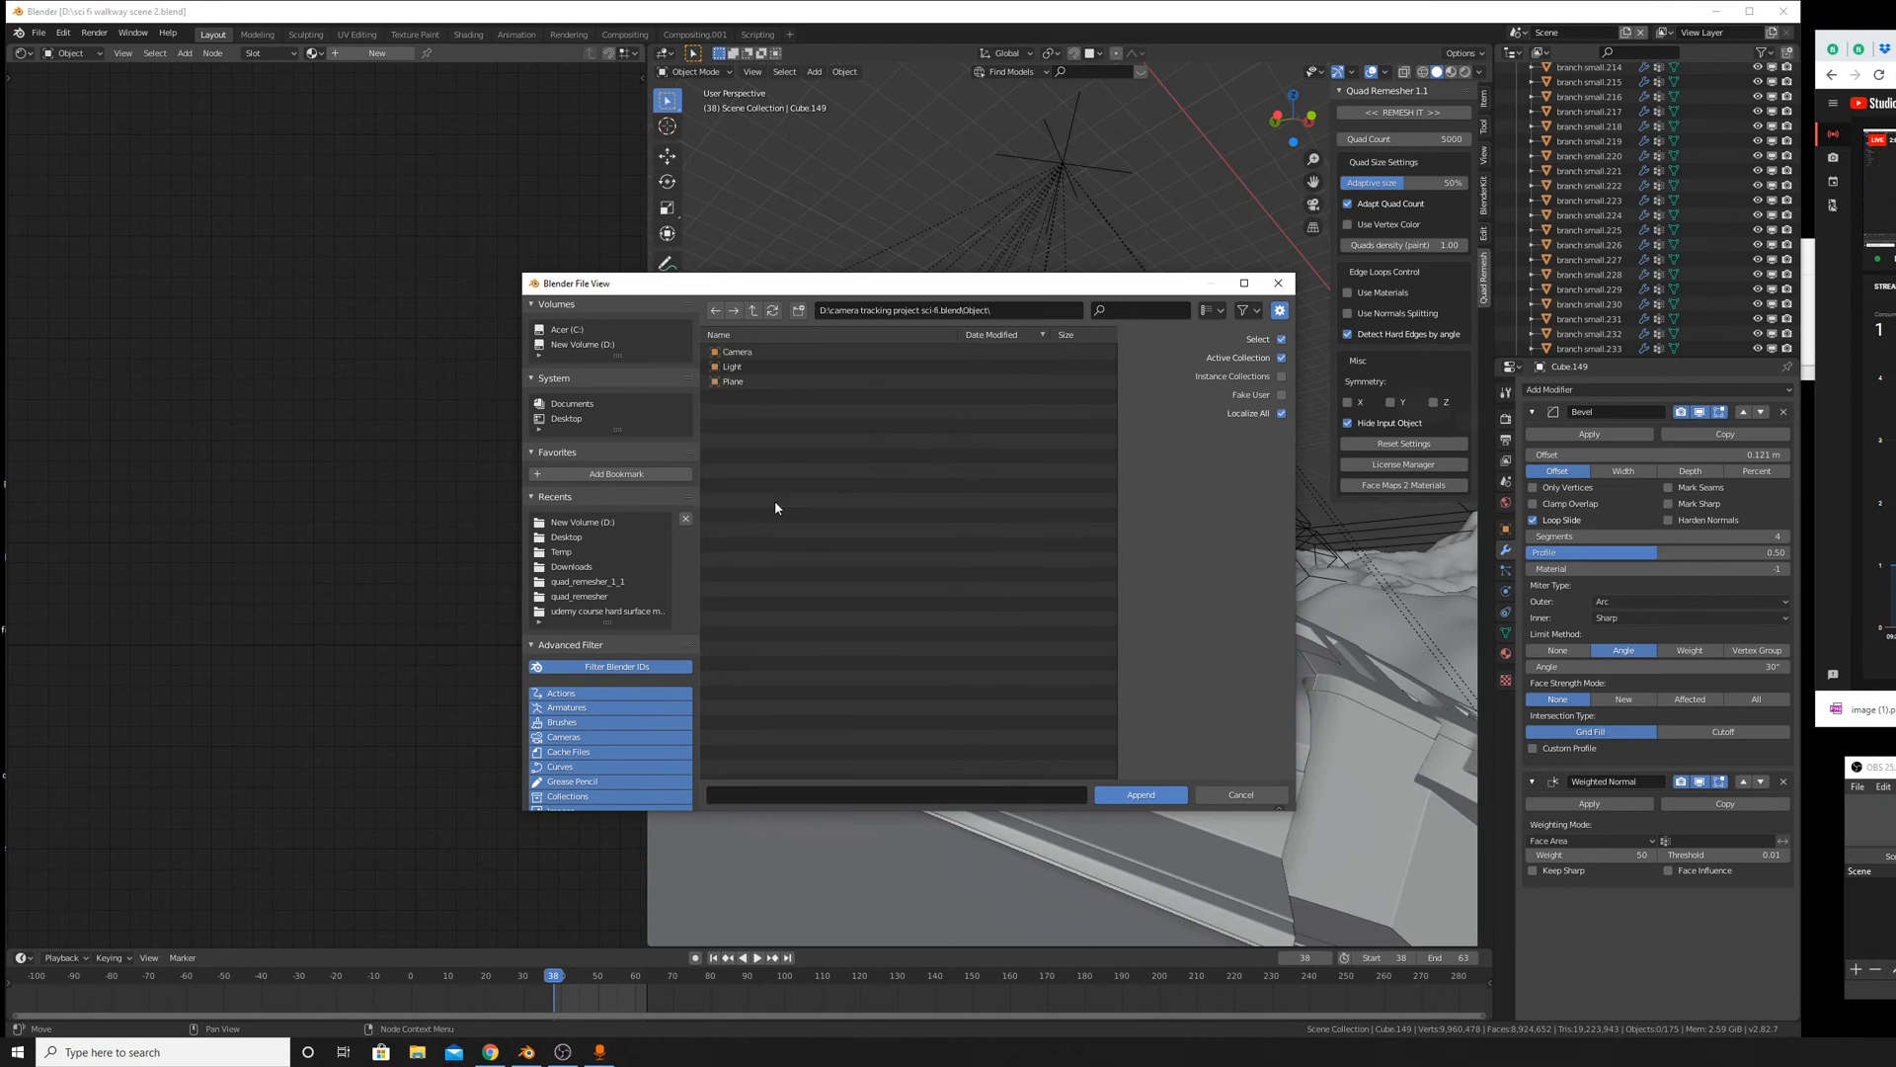
pyautogui.click(716, 311)
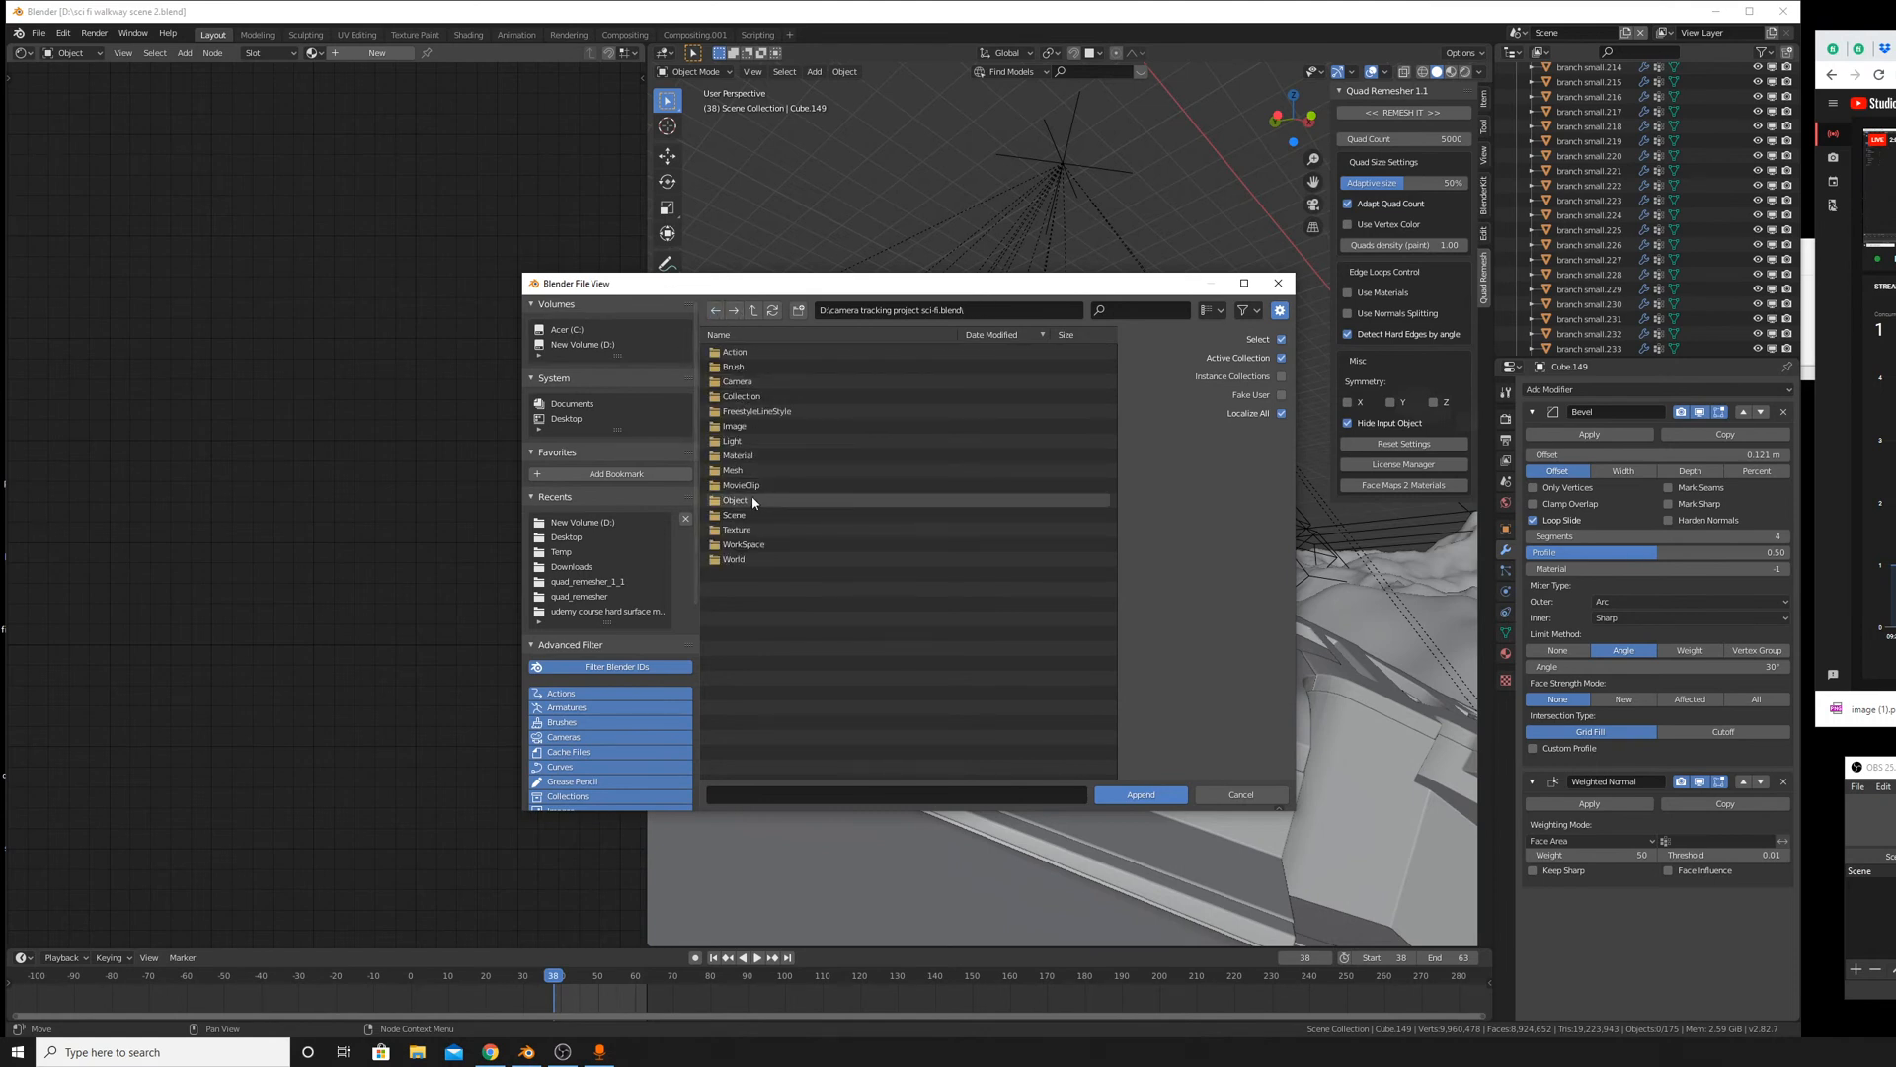
pyautogui.doubleClick(751, 471)
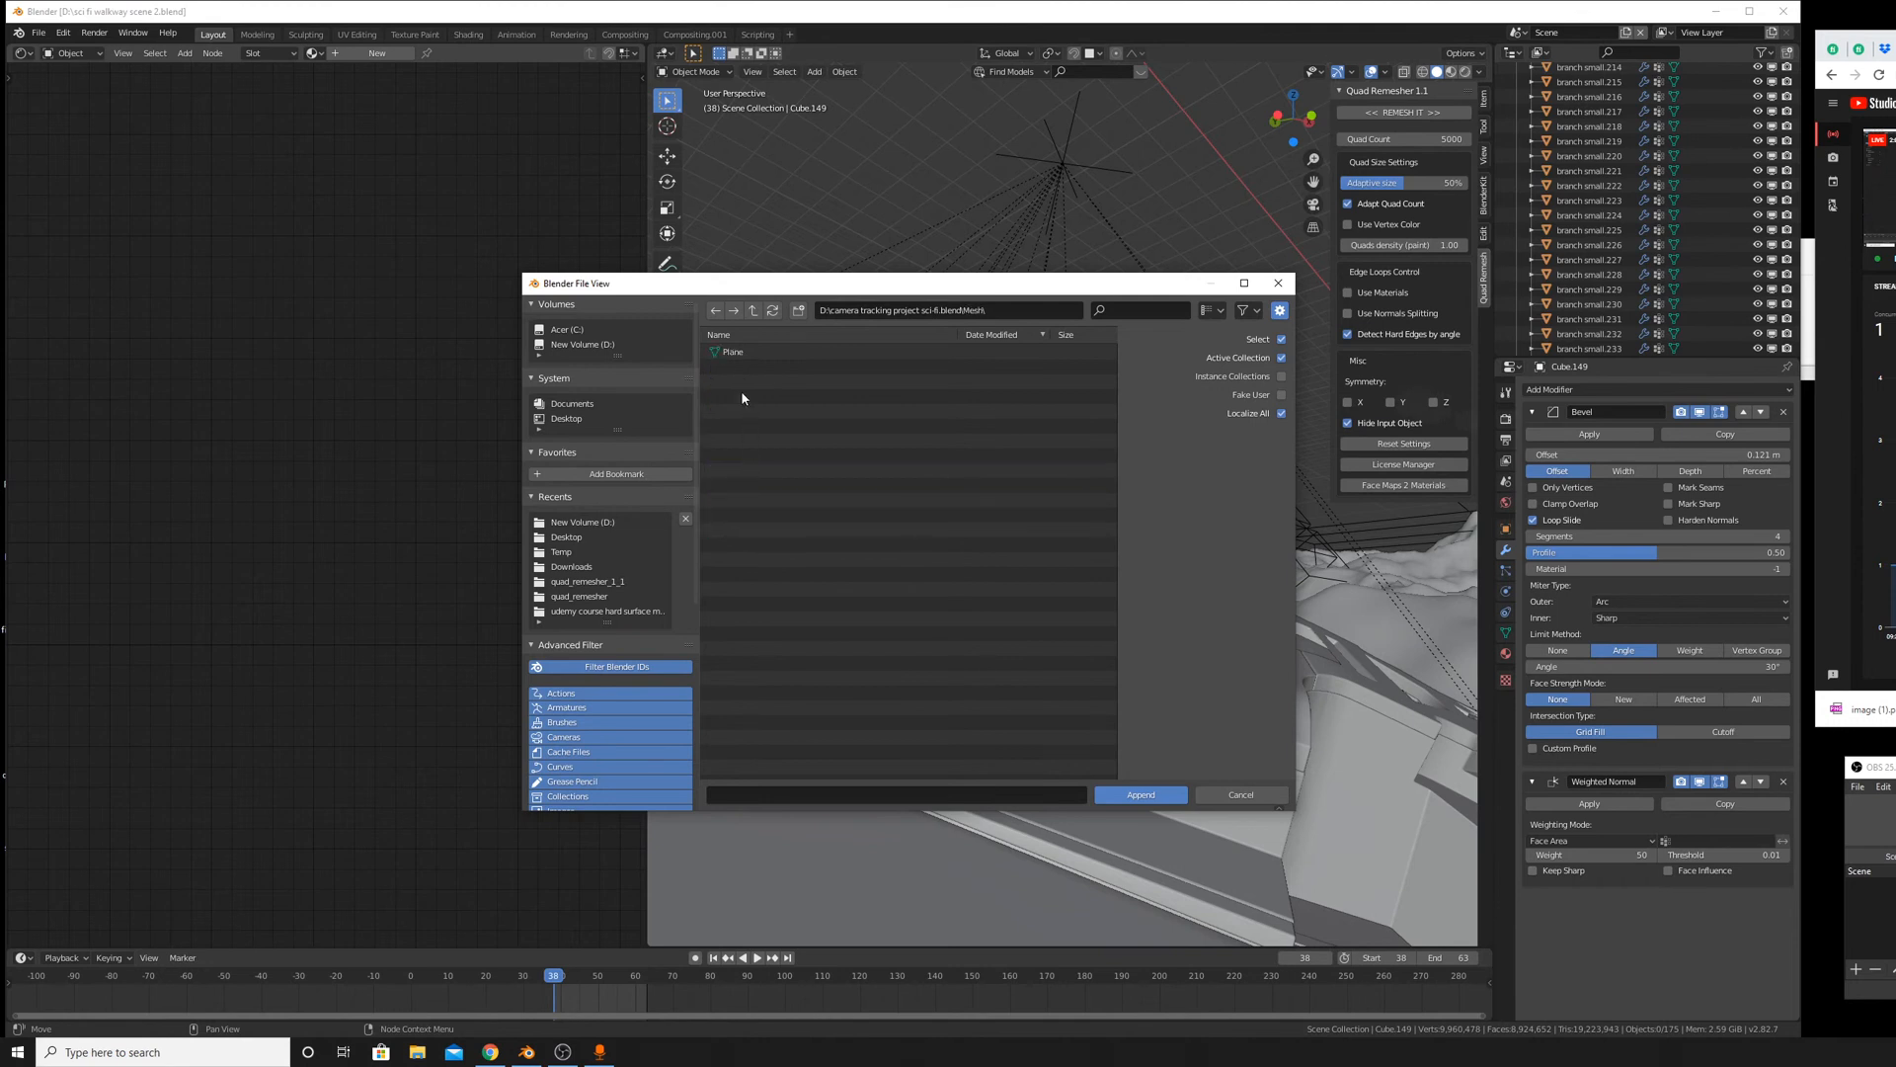
pyautogui.click(717, 312)
pyautogui.click(718, 312)
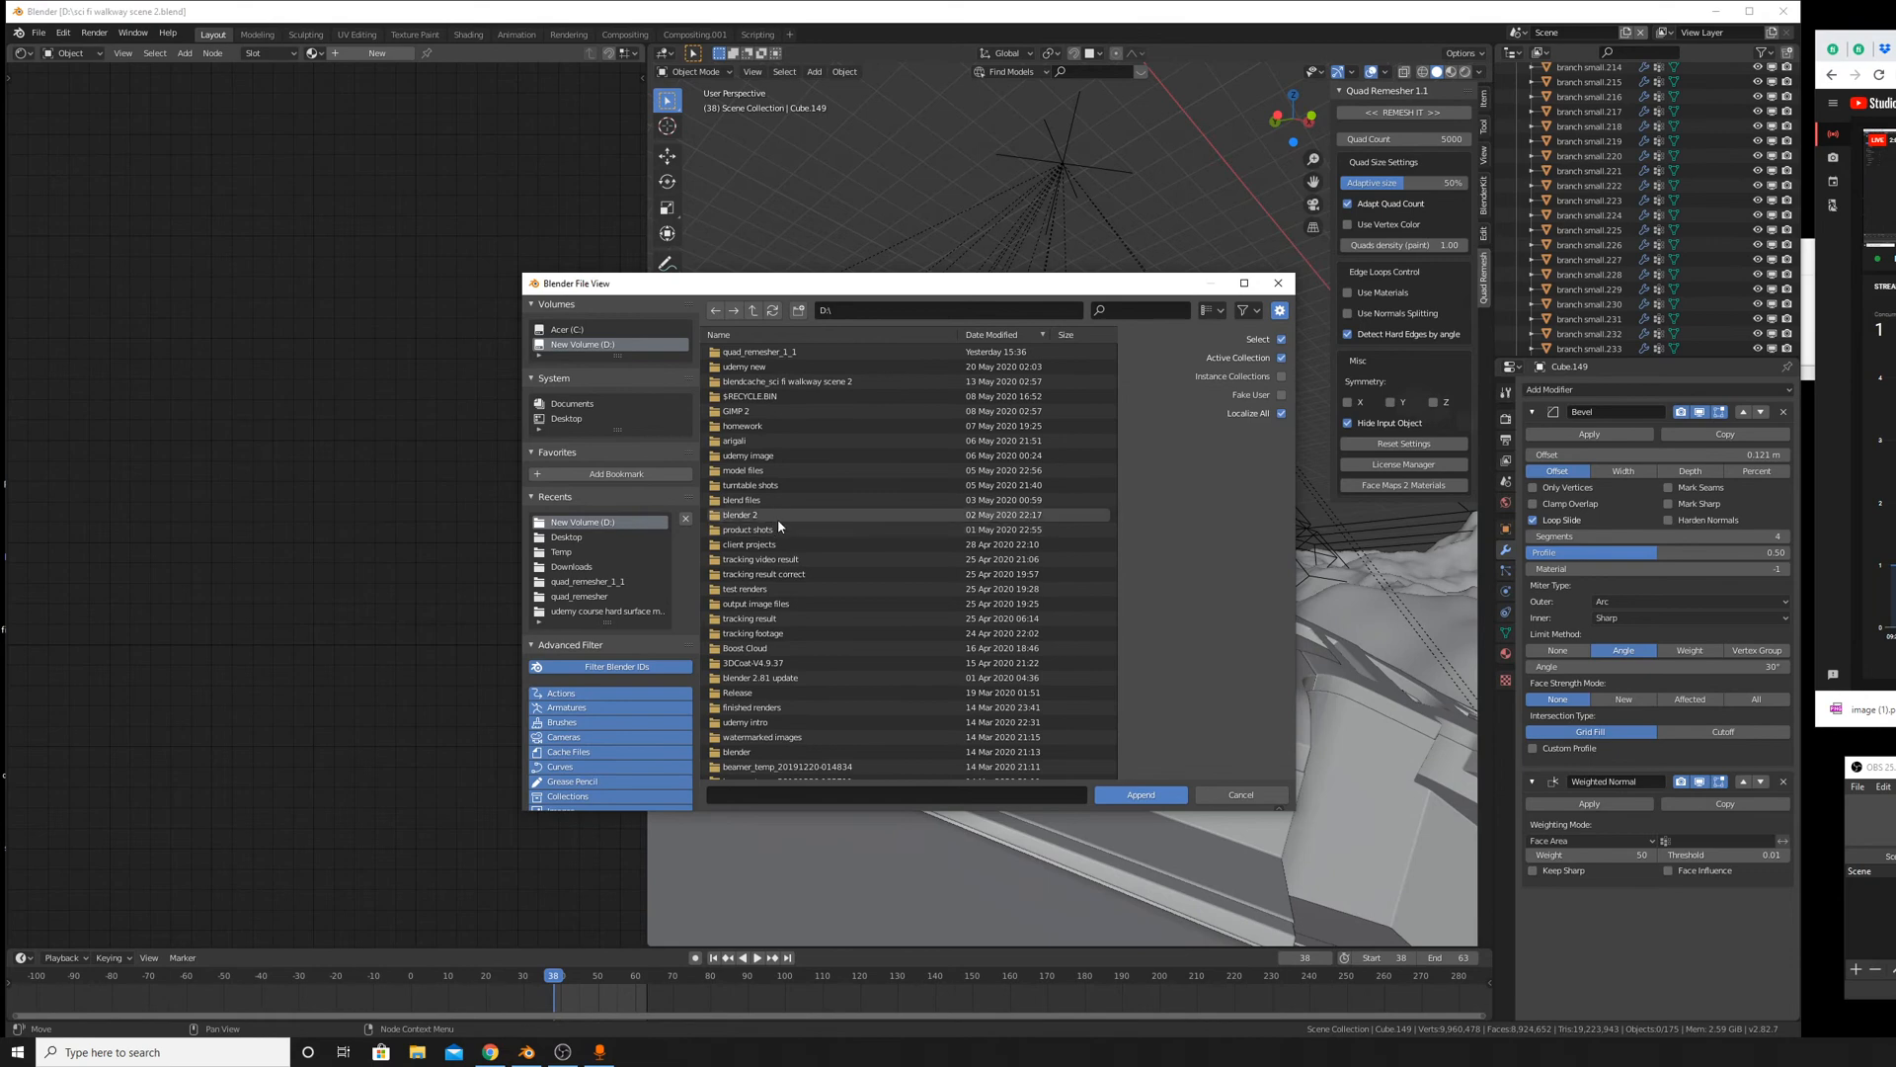
# Look through the folders and blend files on drive D for another file to append from.
pyautogui.scroll(-4, 780, 518)
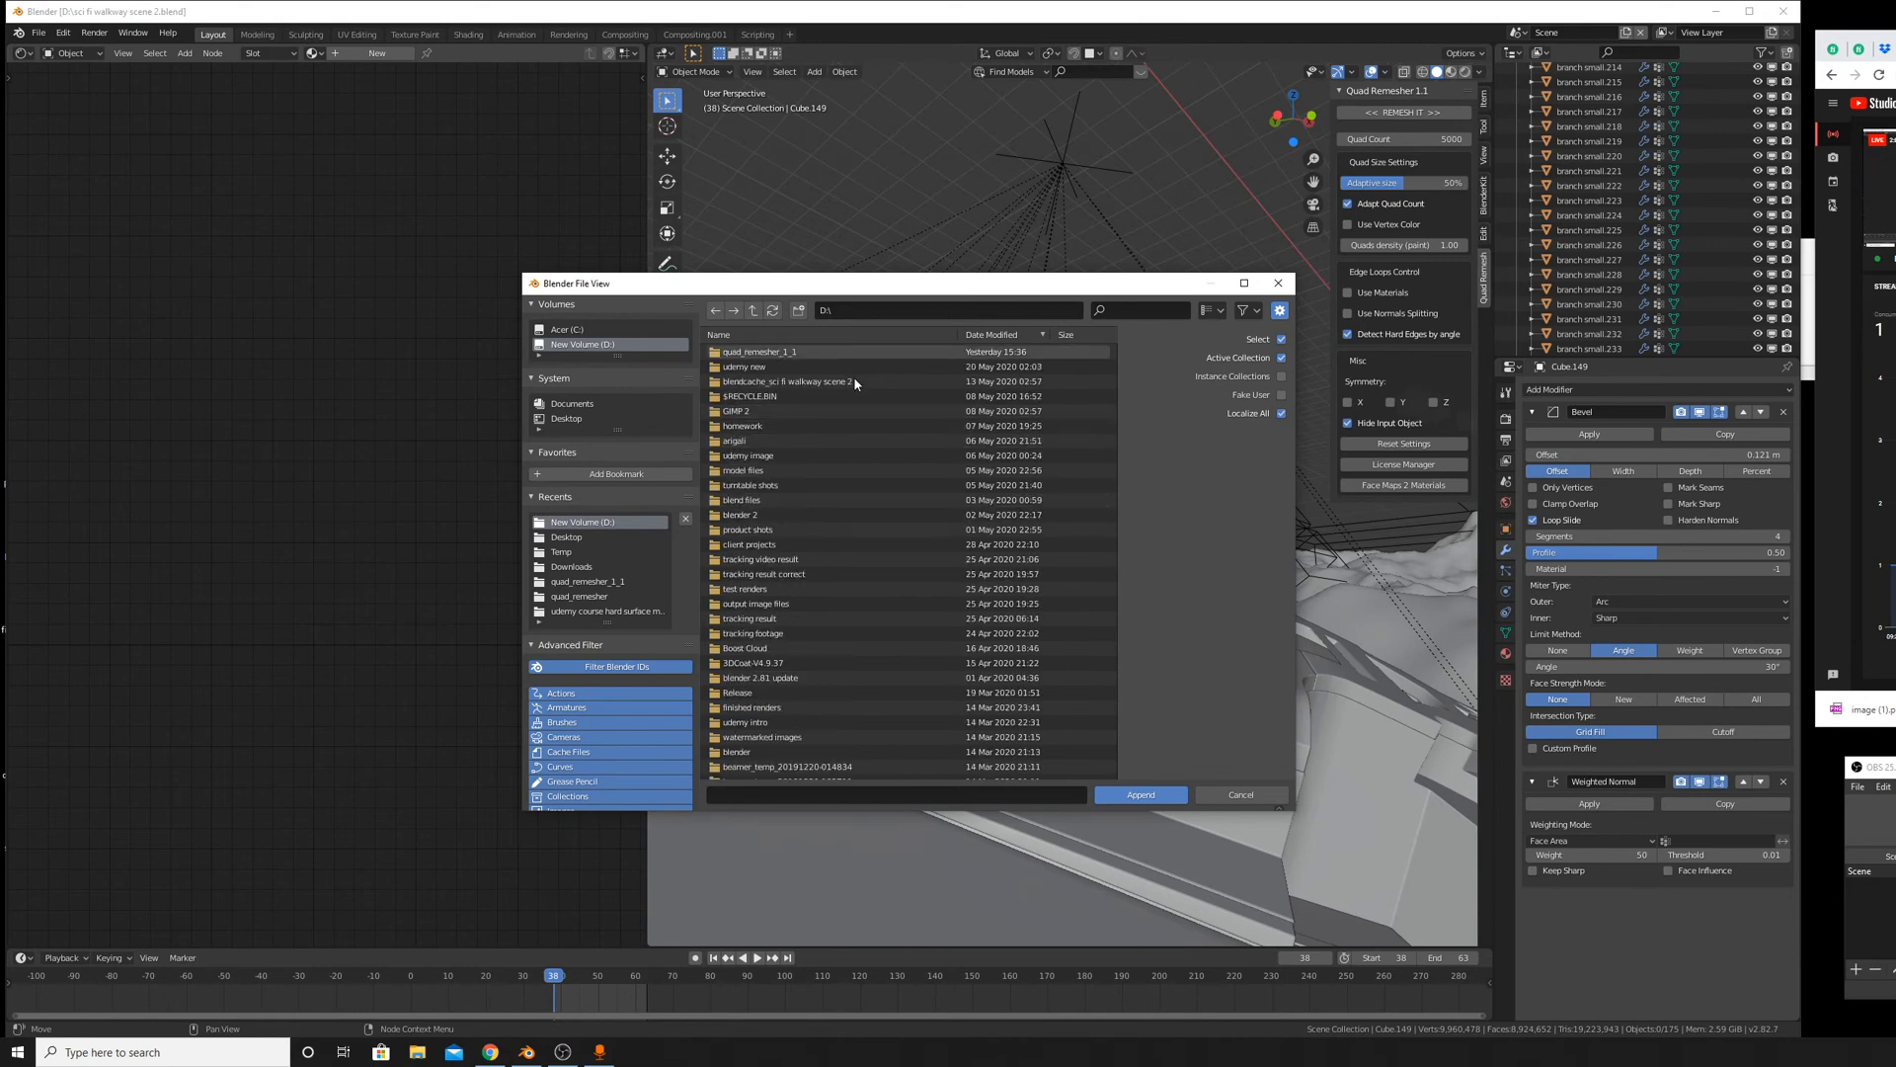
pyautogui.scroll(-3, 858, 435)
pyautogui.scroll(-10, 888, 675)
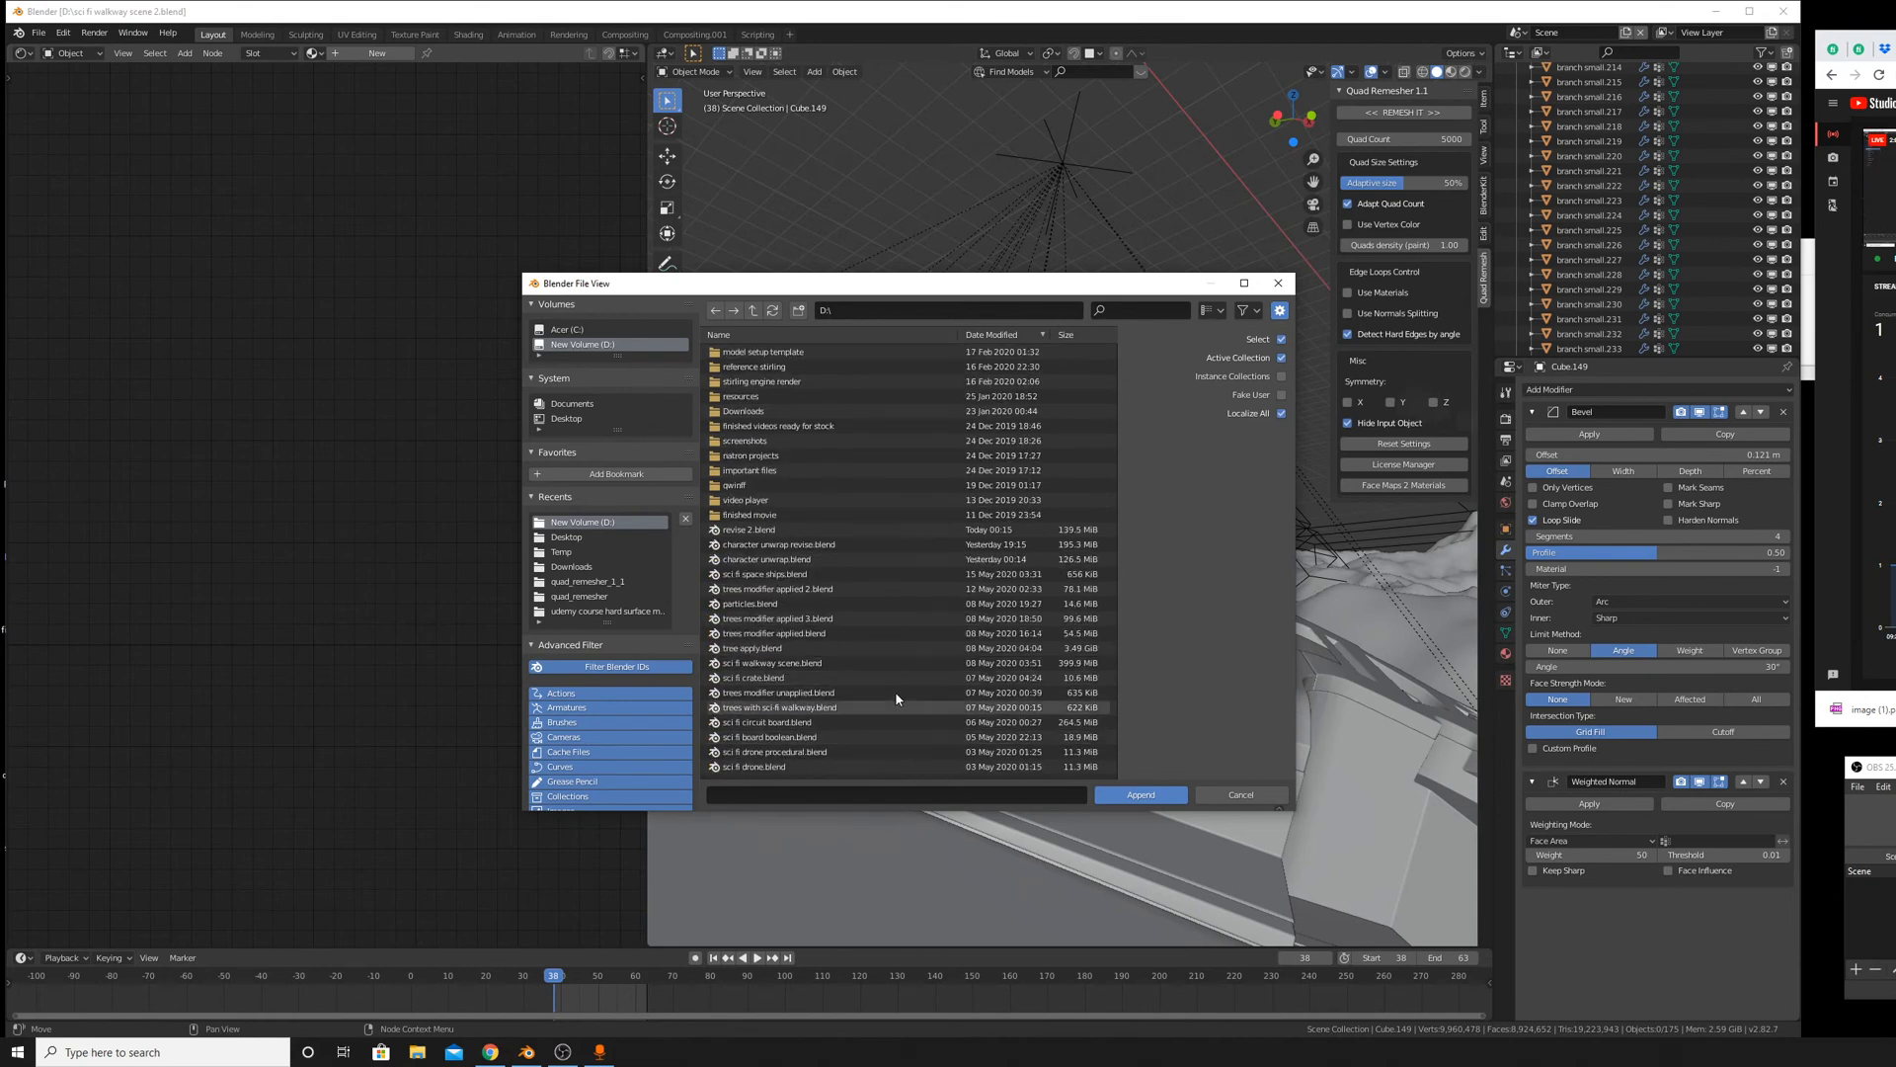
pyautogui.scroll(-4, 863, 665)
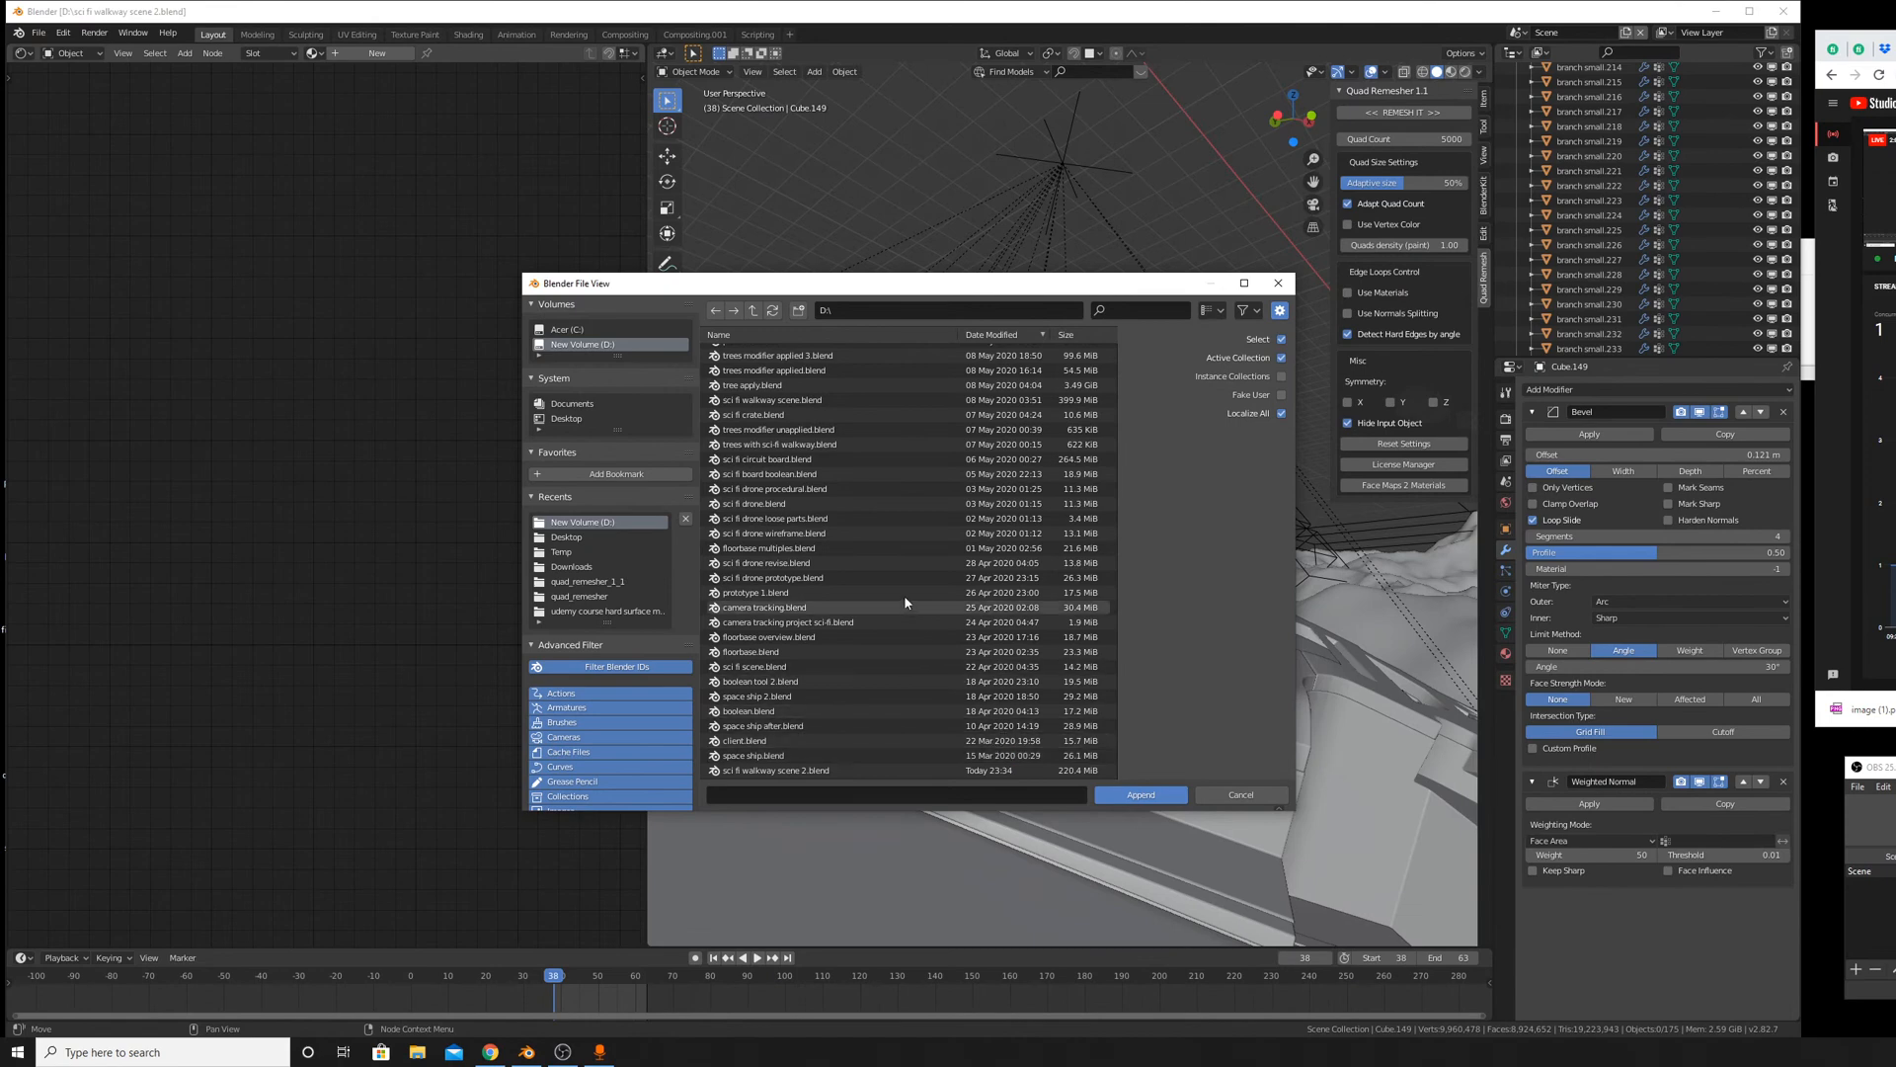
pyautogui.scroll(3, 907, 591)
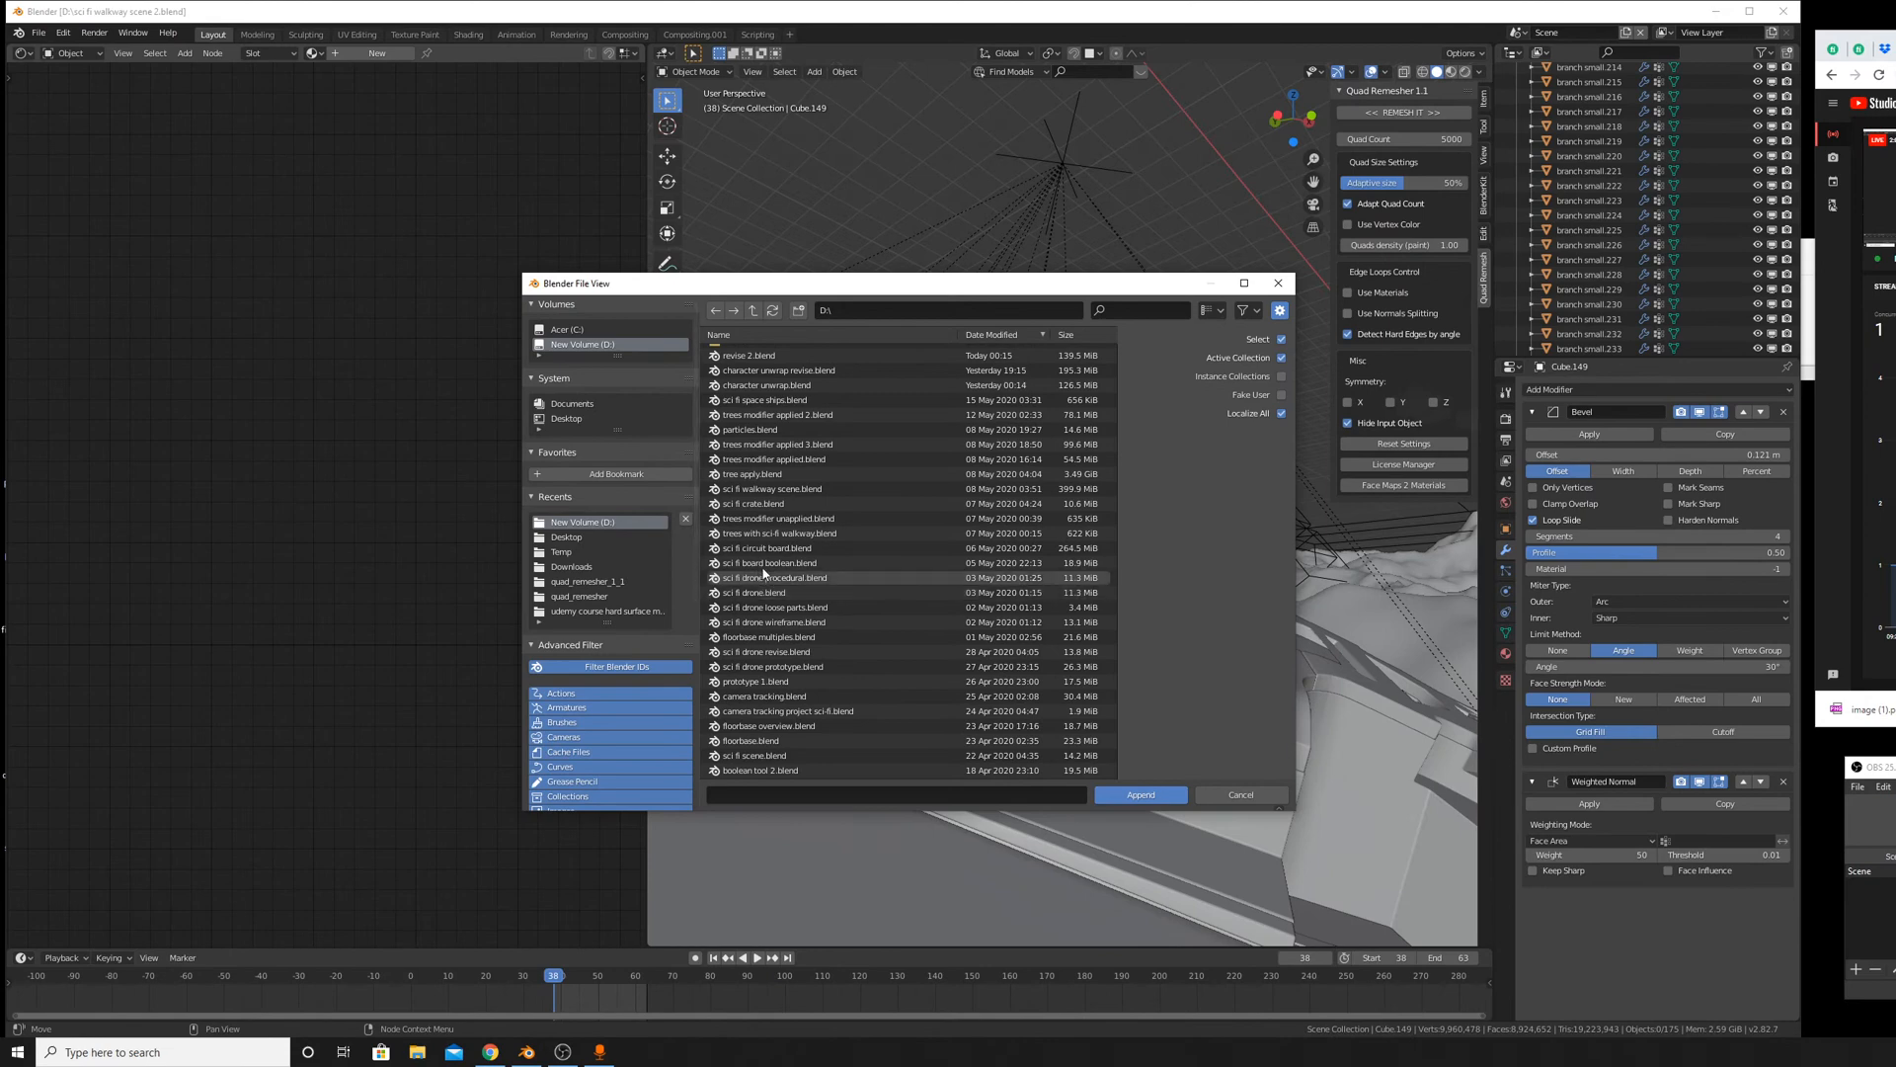
pyautogui.scroll(7, 771, 580)
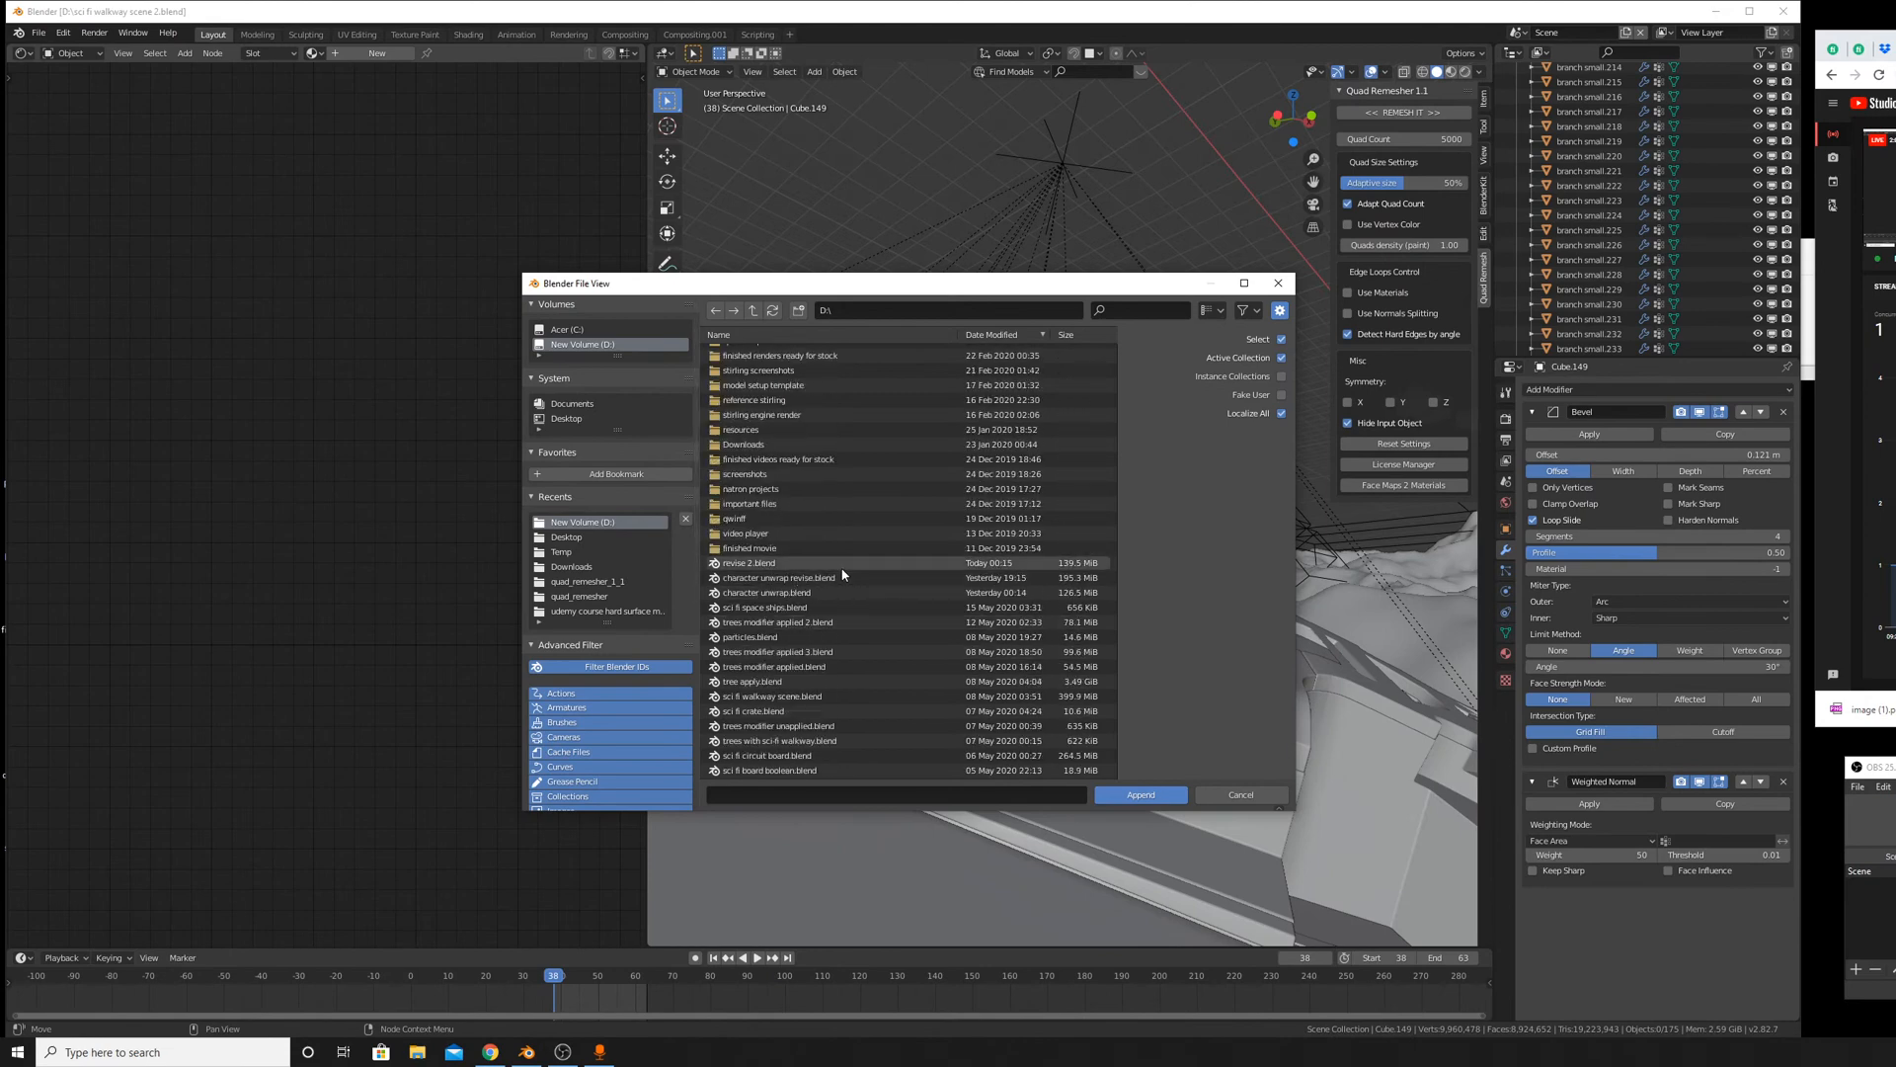
pyautogui.scroll(-2, 841, 567)
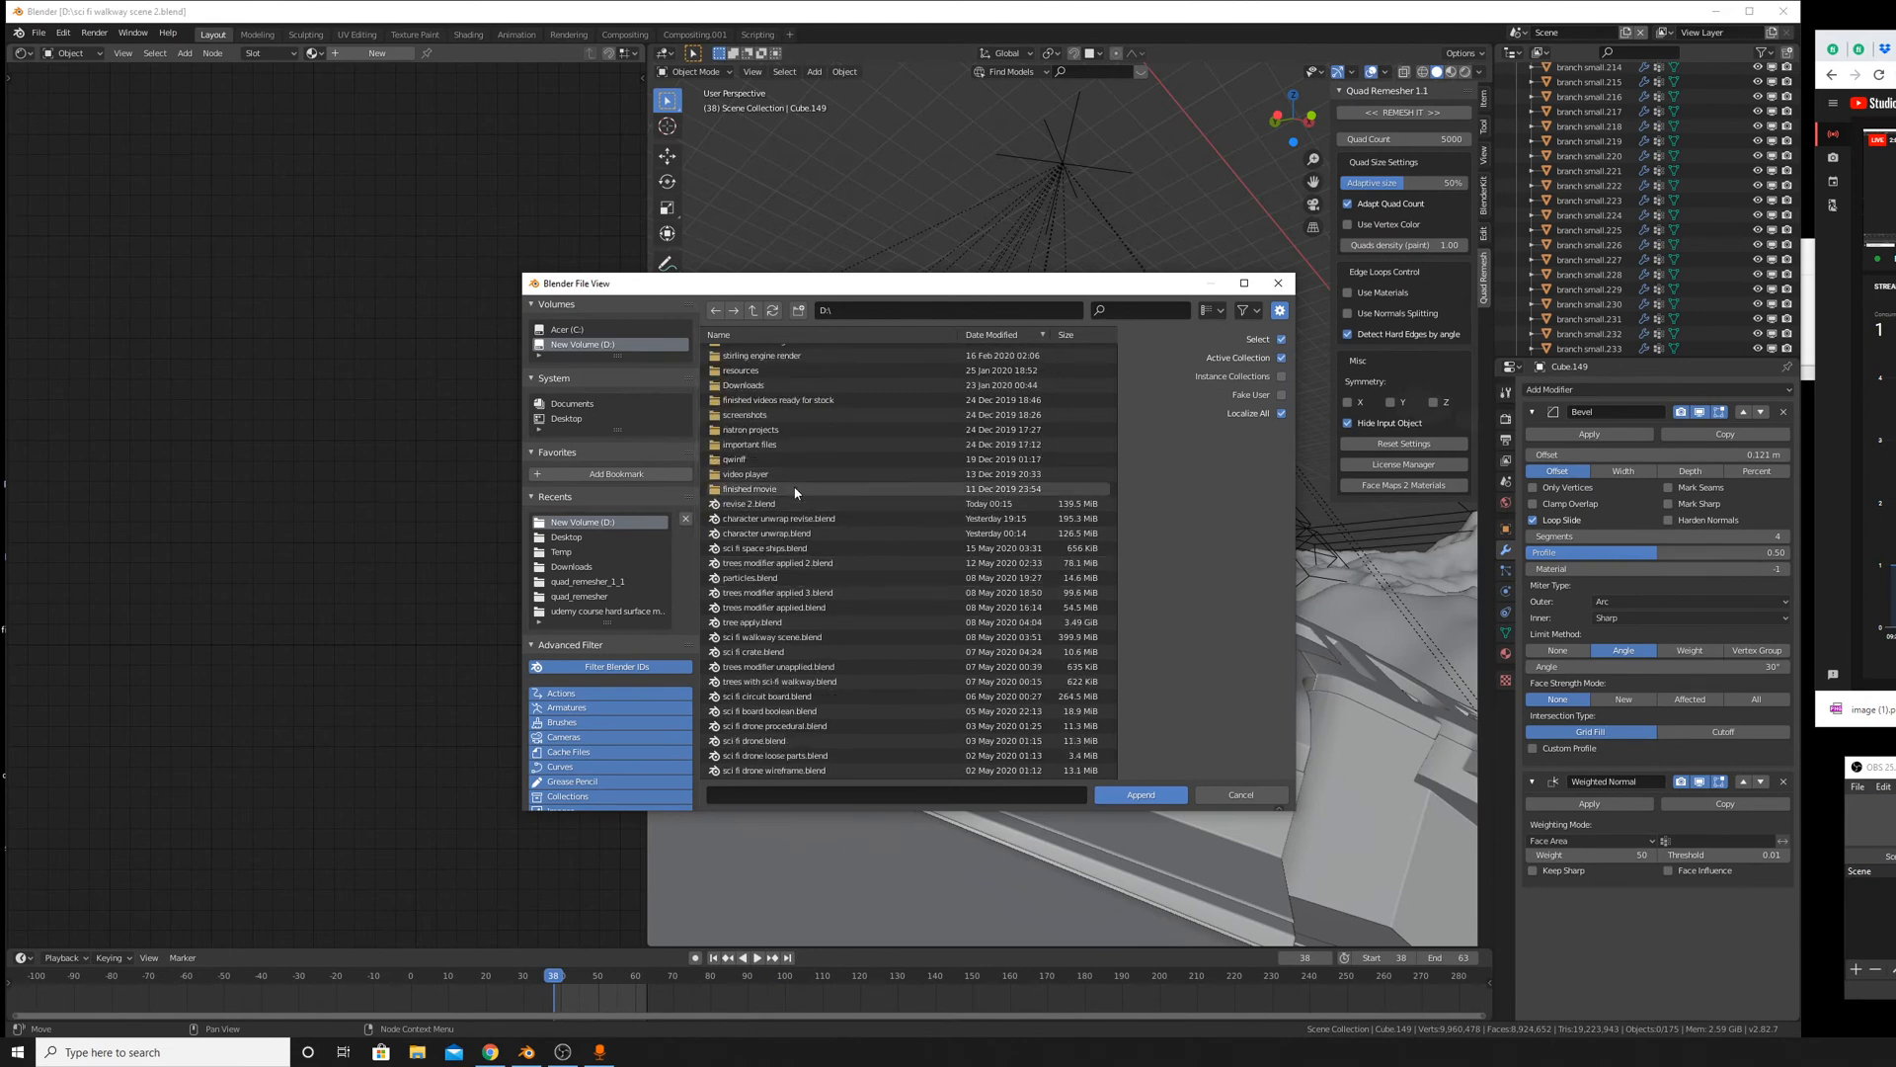
pyautogui.scroll(5, 798, 494)
pyautogui.scroll(10, 803, 505)
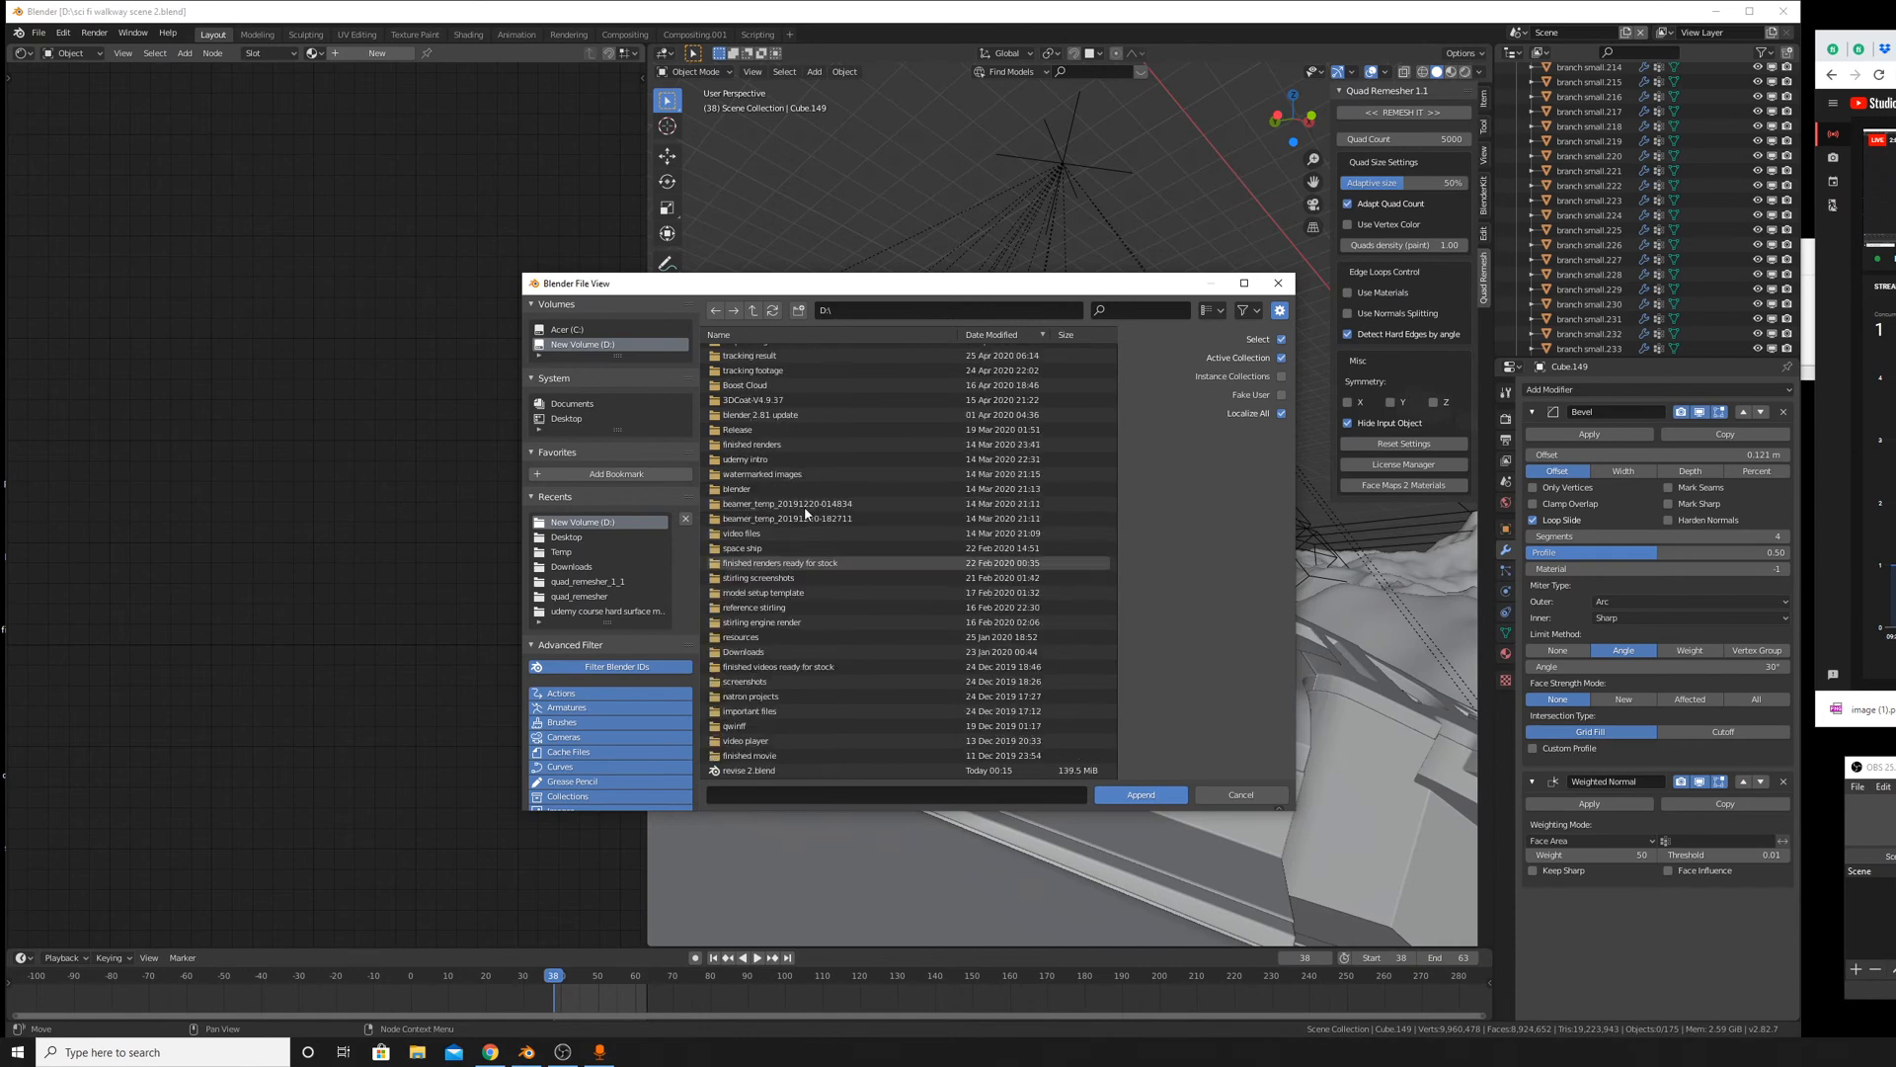
pyautogui.scroll(3, 807, 520)
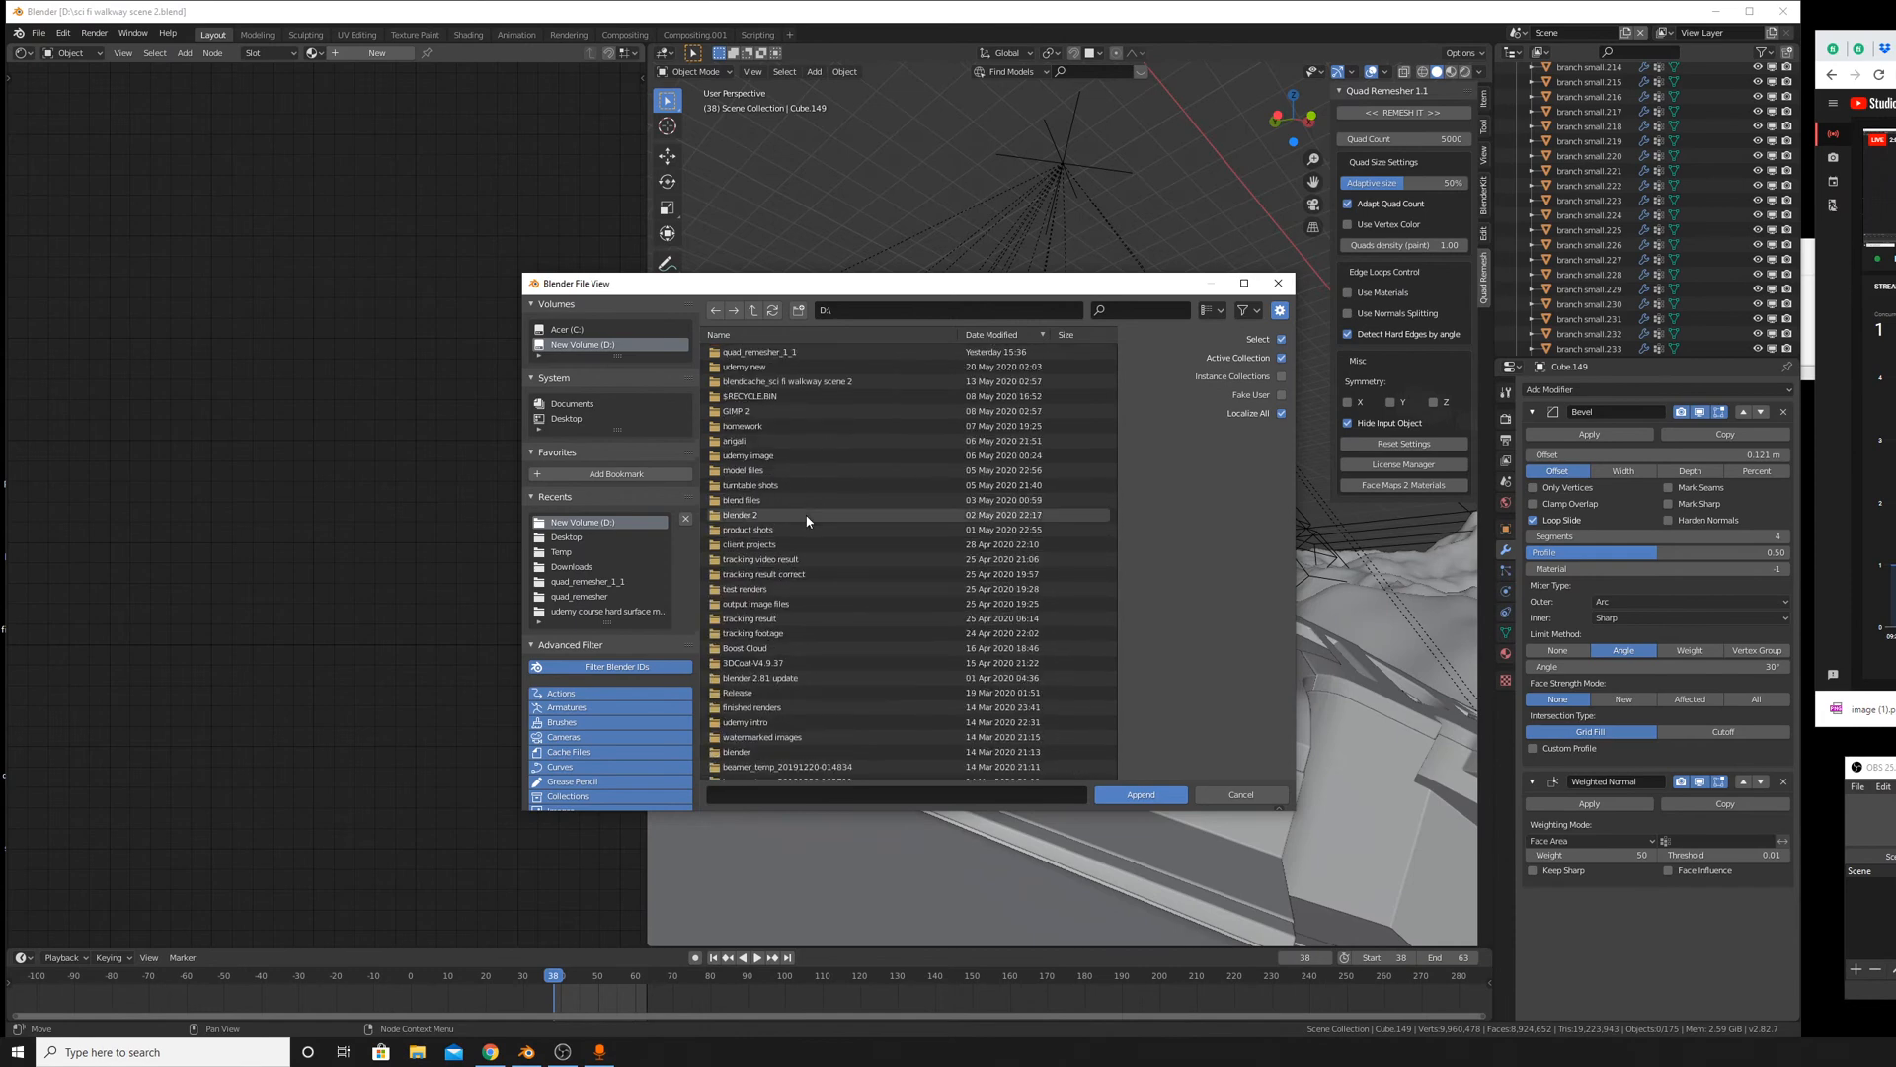
# Append Material.001 from abstract.blend, stored in the blender files folder of the user directory on drive C.
pyautogui.click(568, 329)
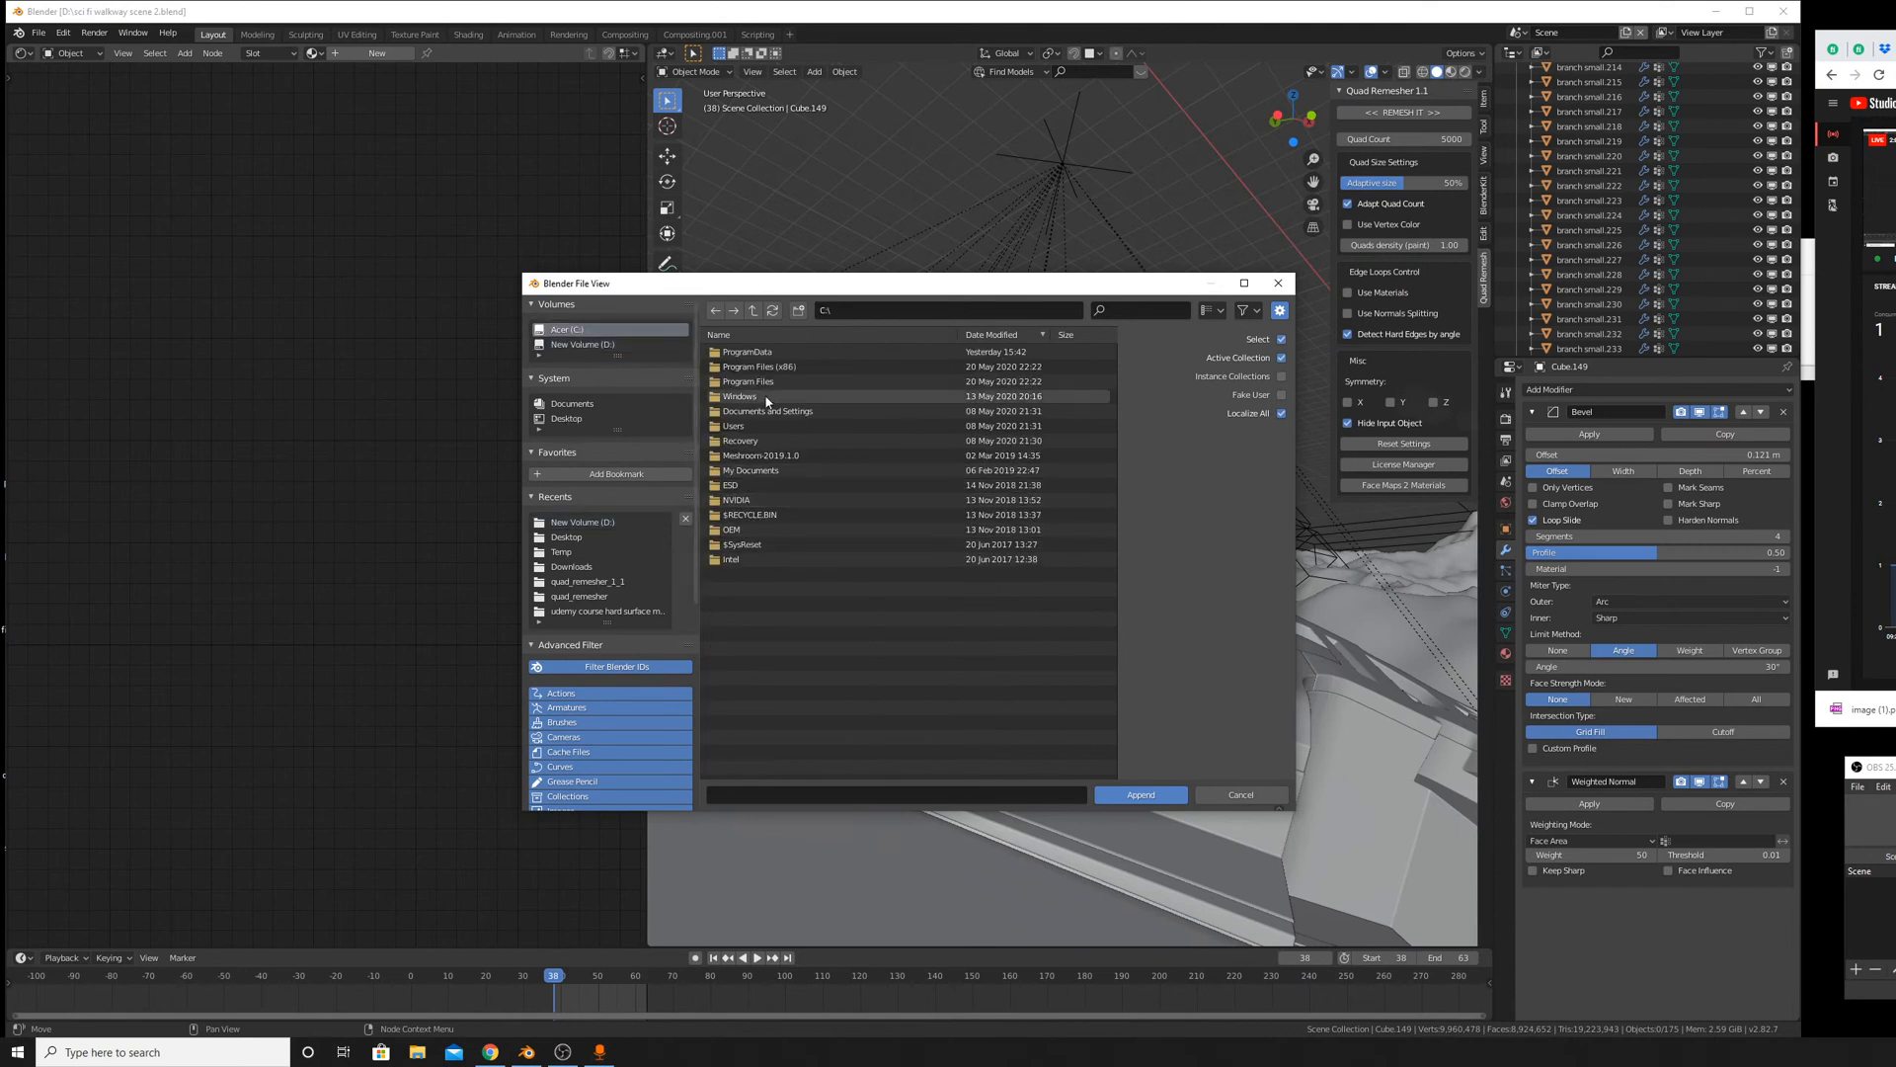
pyautogui.doubleClick(756, 425)
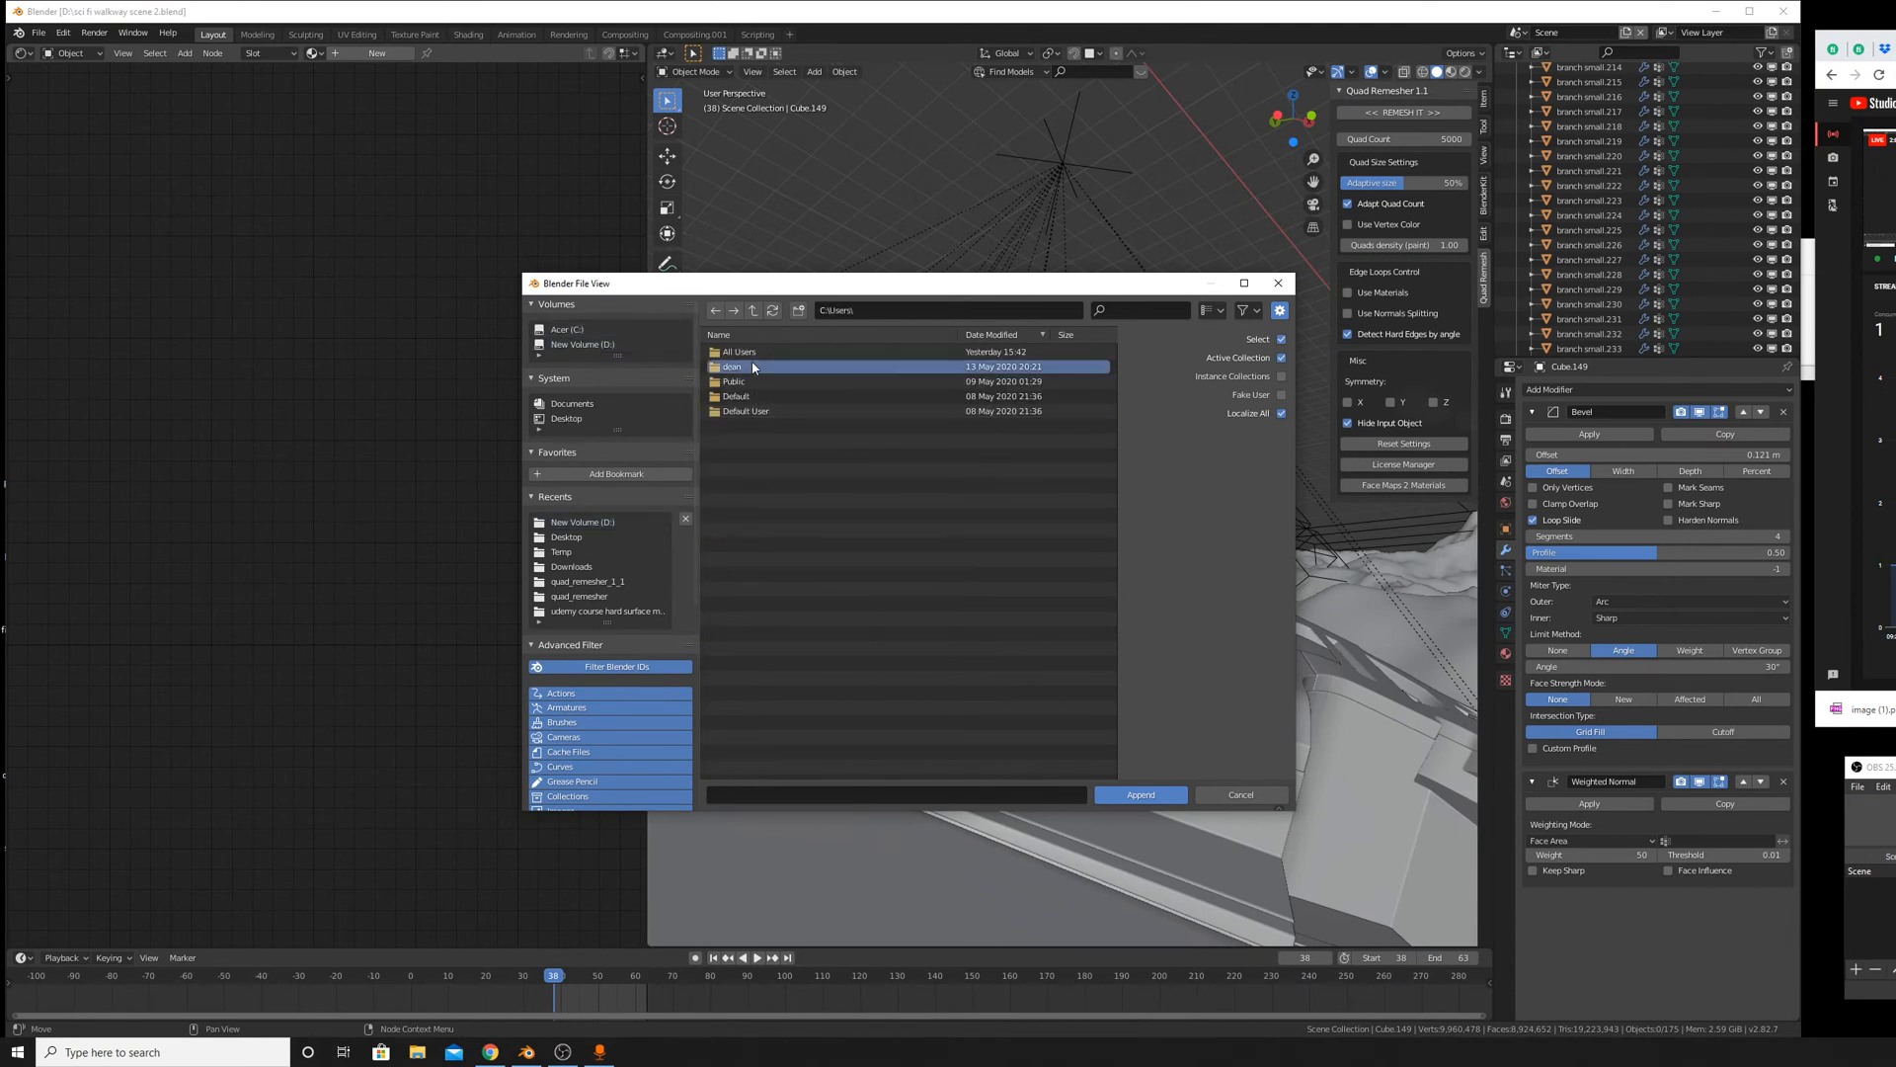
pyautogui.doubleClick(750, 366)
pyautogui.scroll(-1, 798, 444)
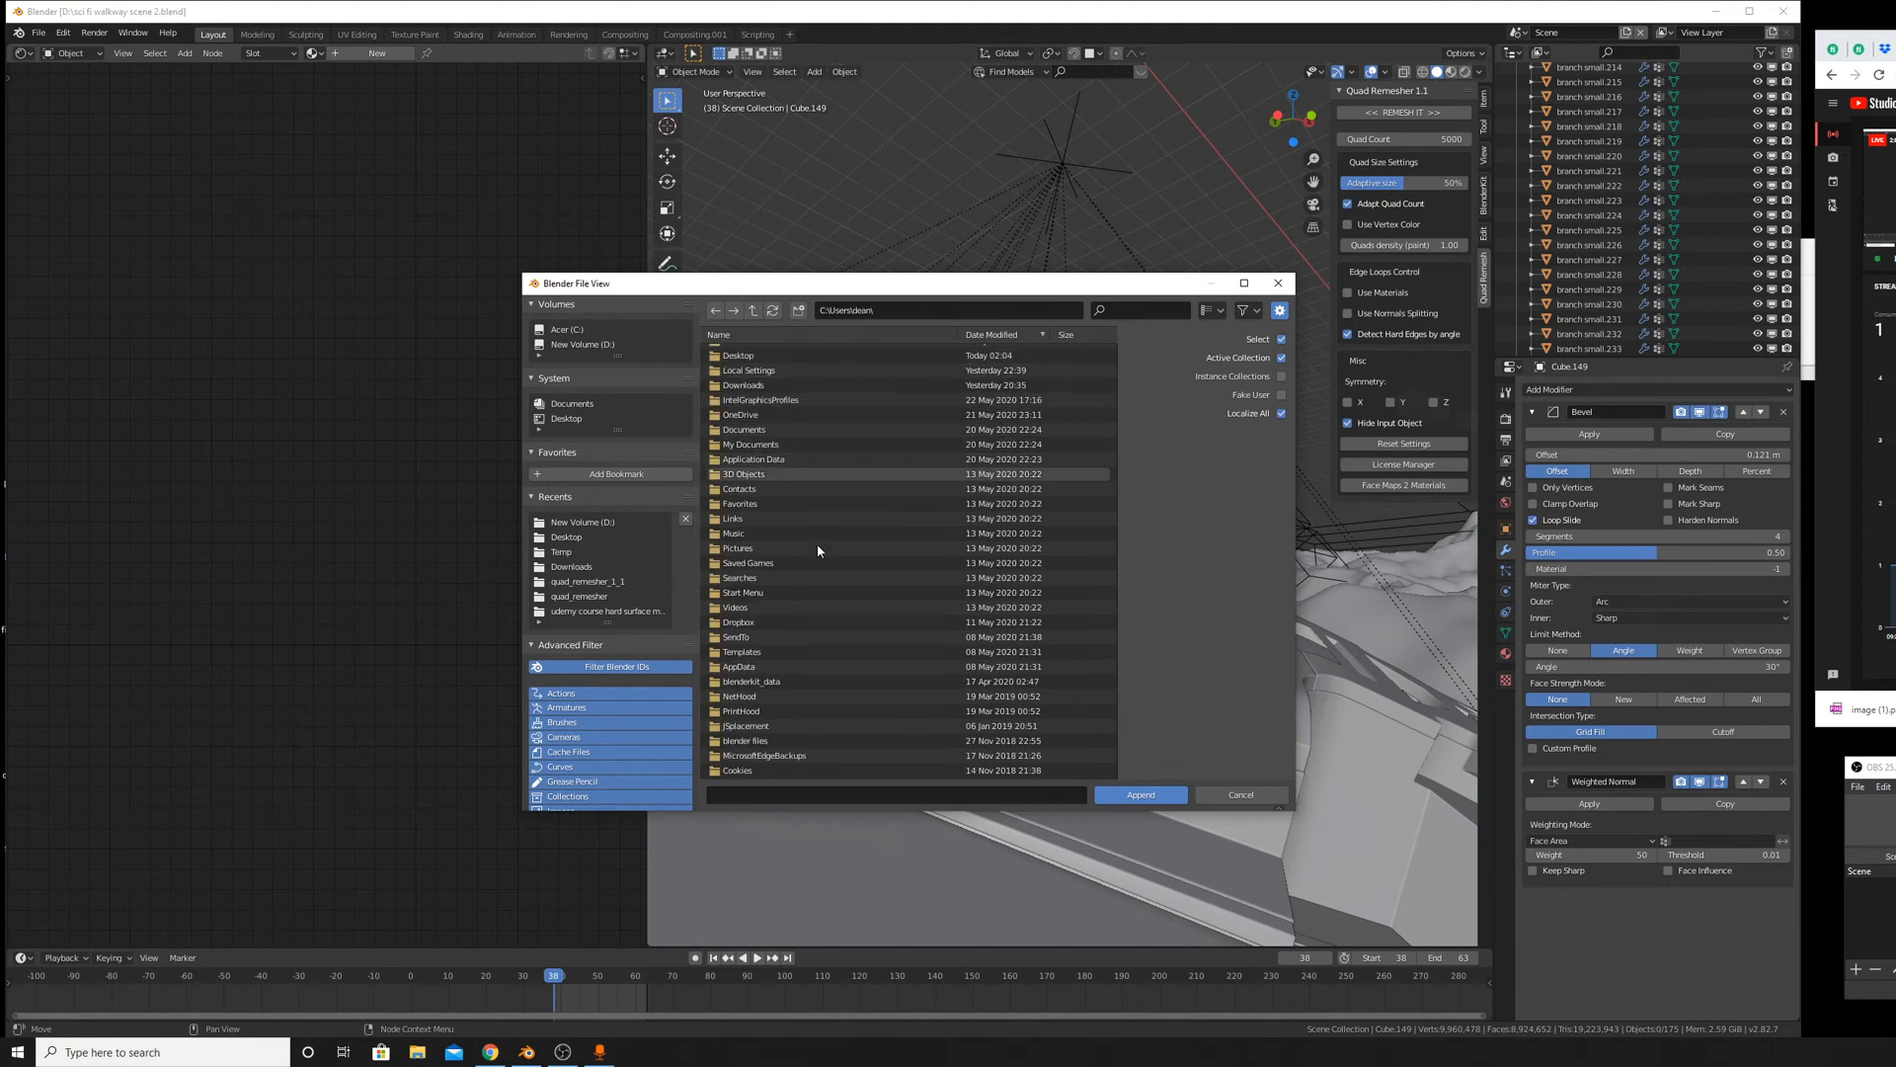
pyautogui.doubleClick(790, 742)
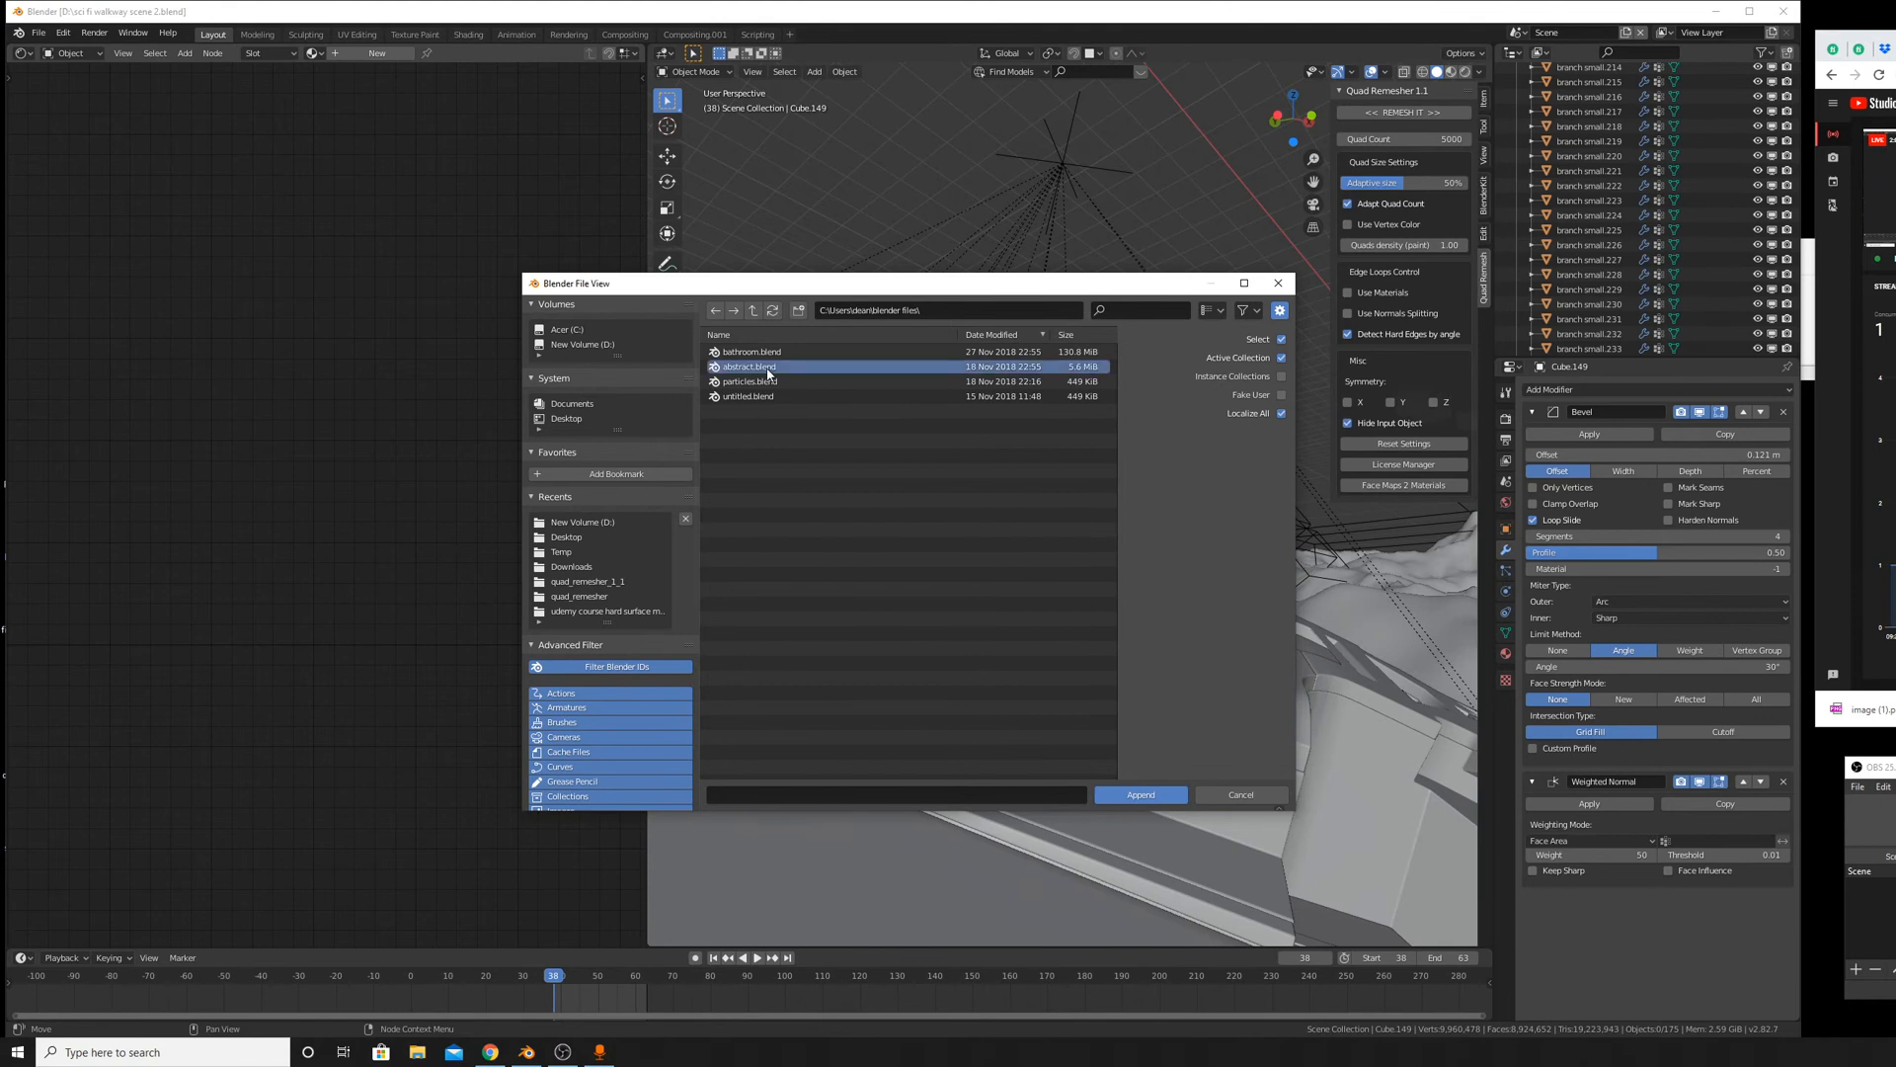
pyautogui.doubleClick(767, 368)
pyautogui.doubleClick(733, 442)
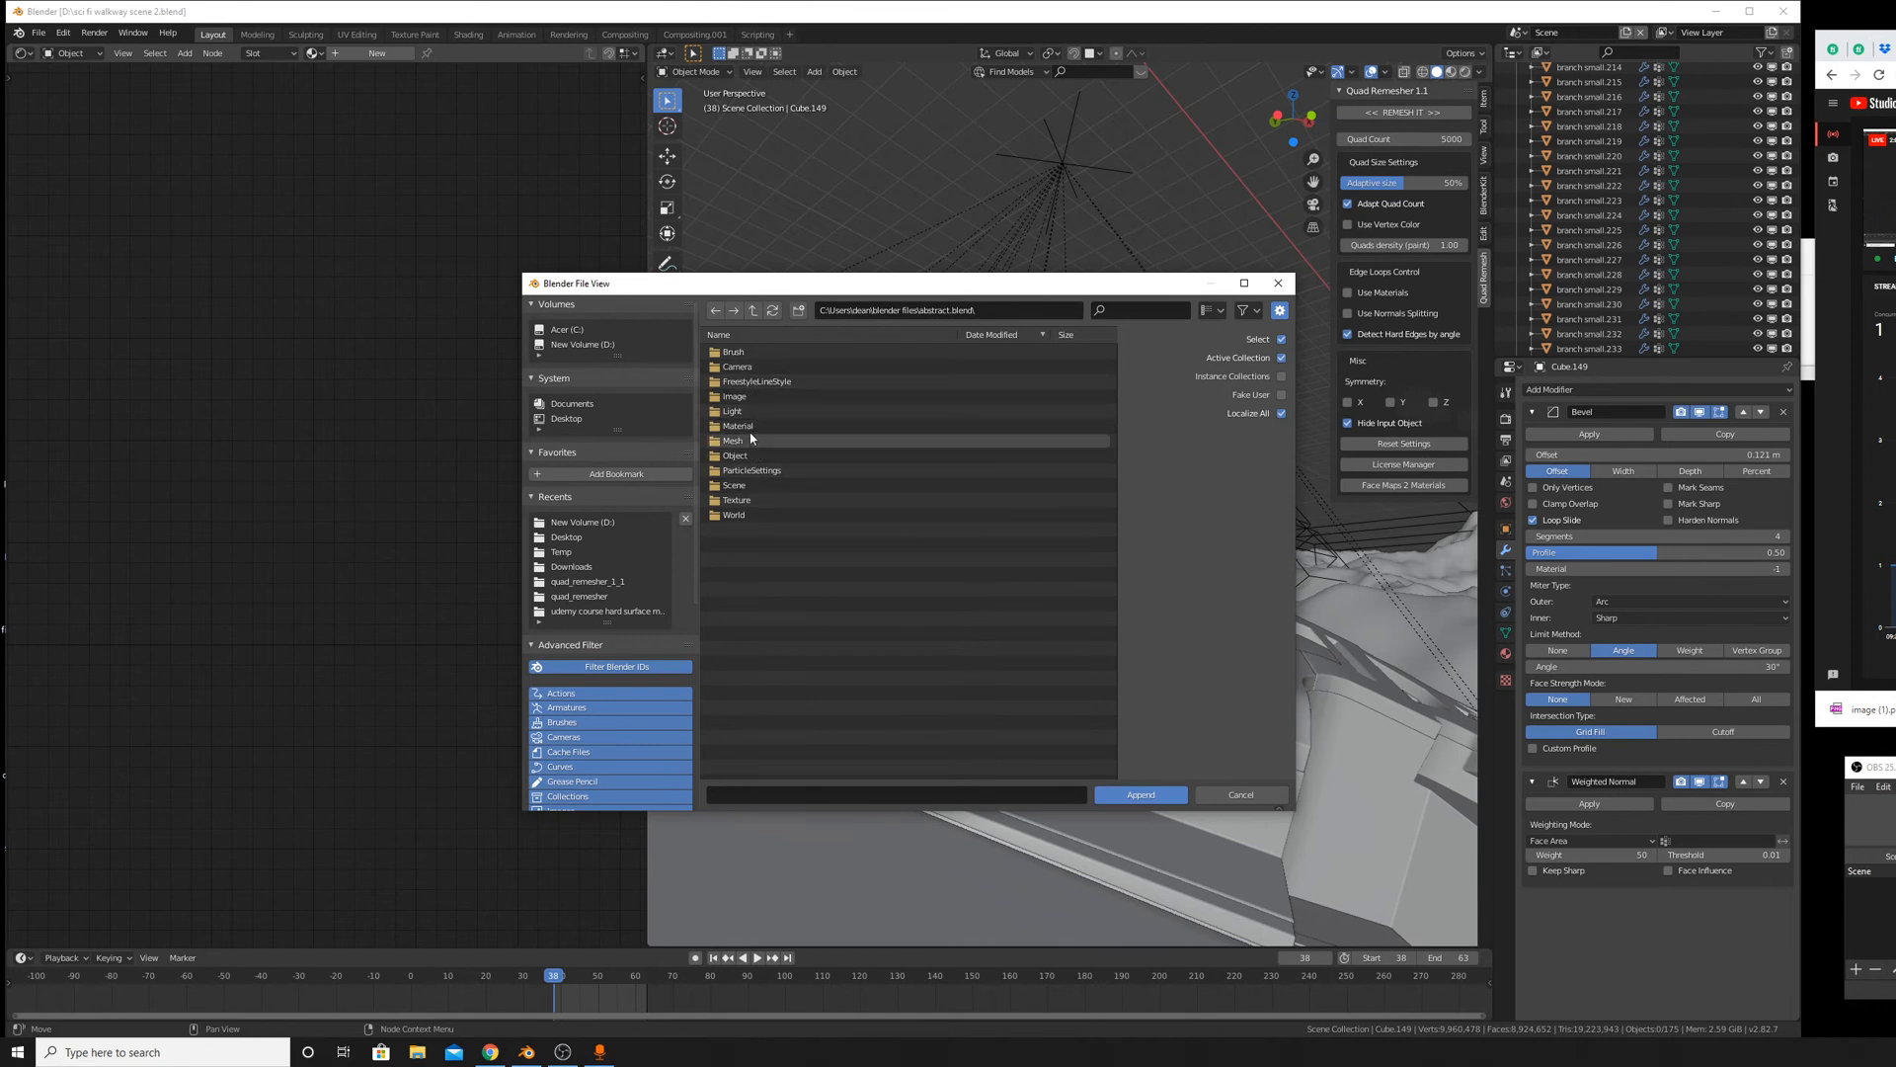
pyautogui.click(749, 428)
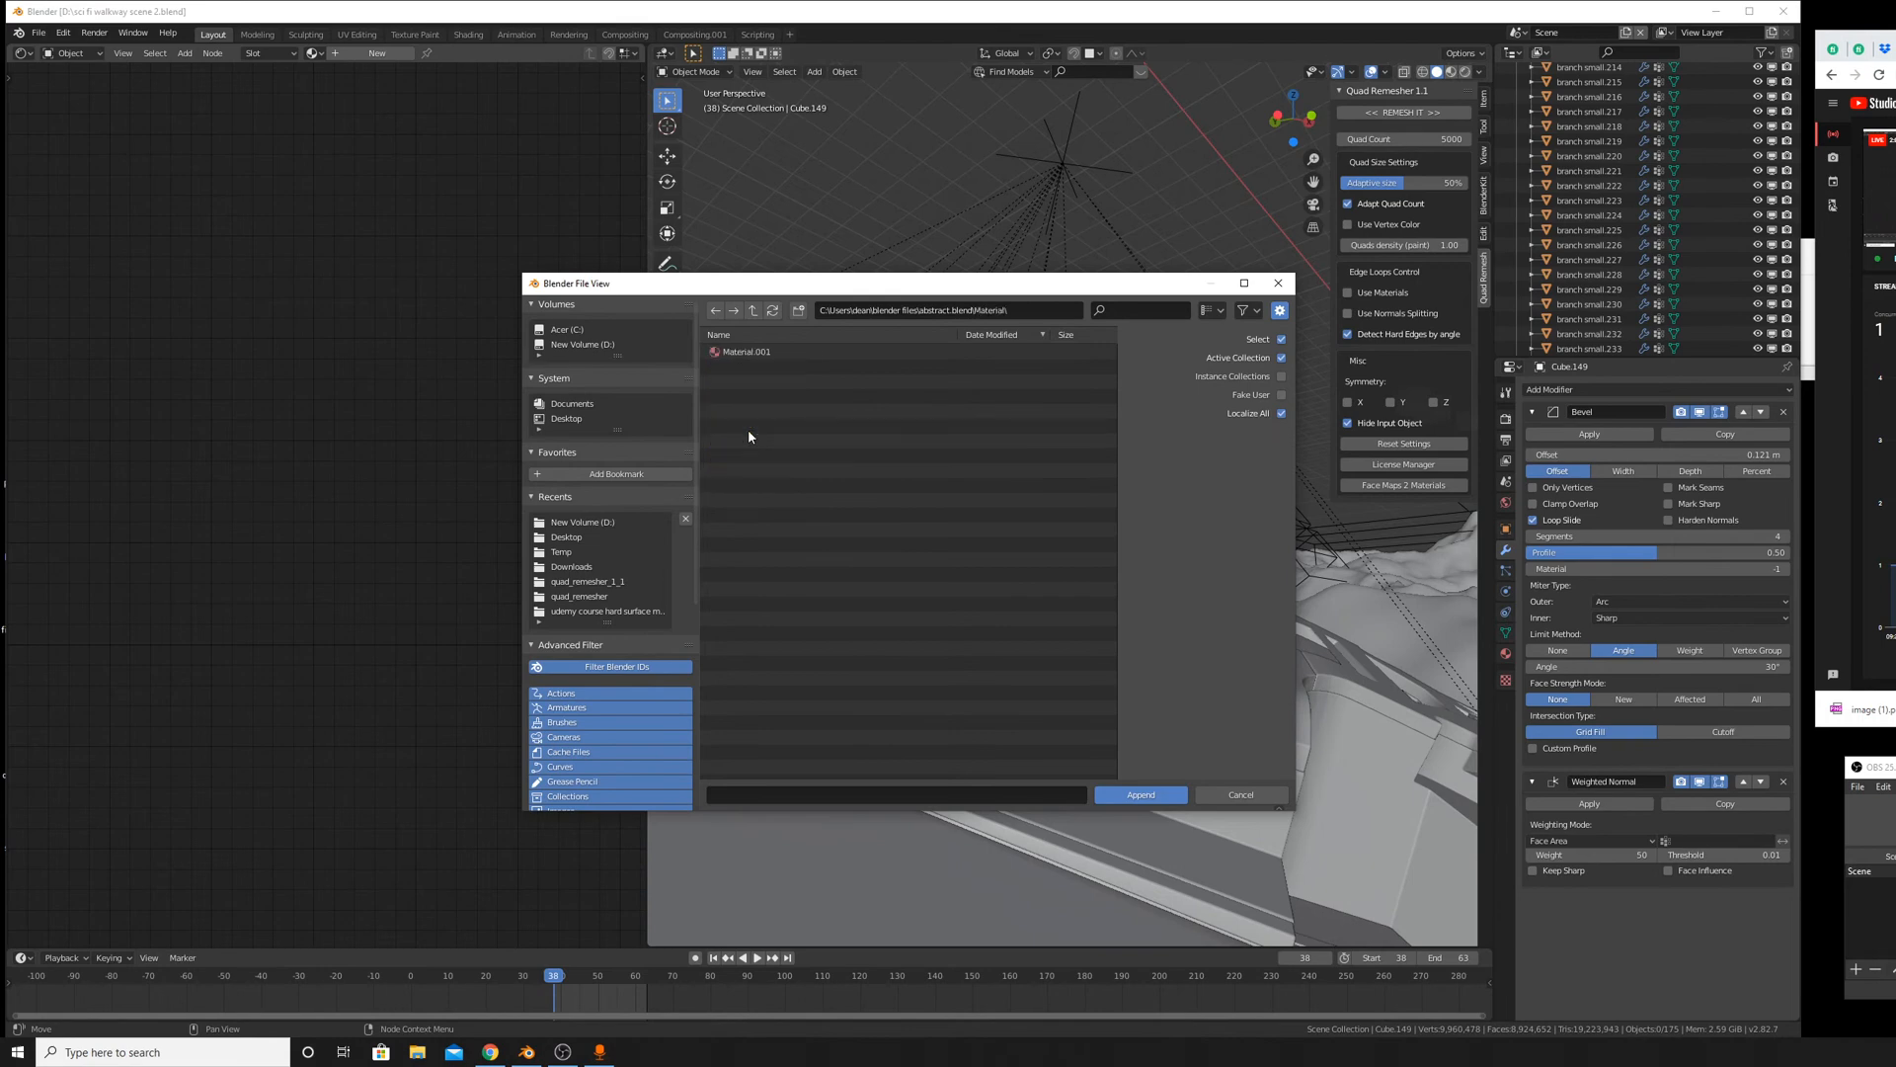
pyautogui.doubleClick(746, 352)
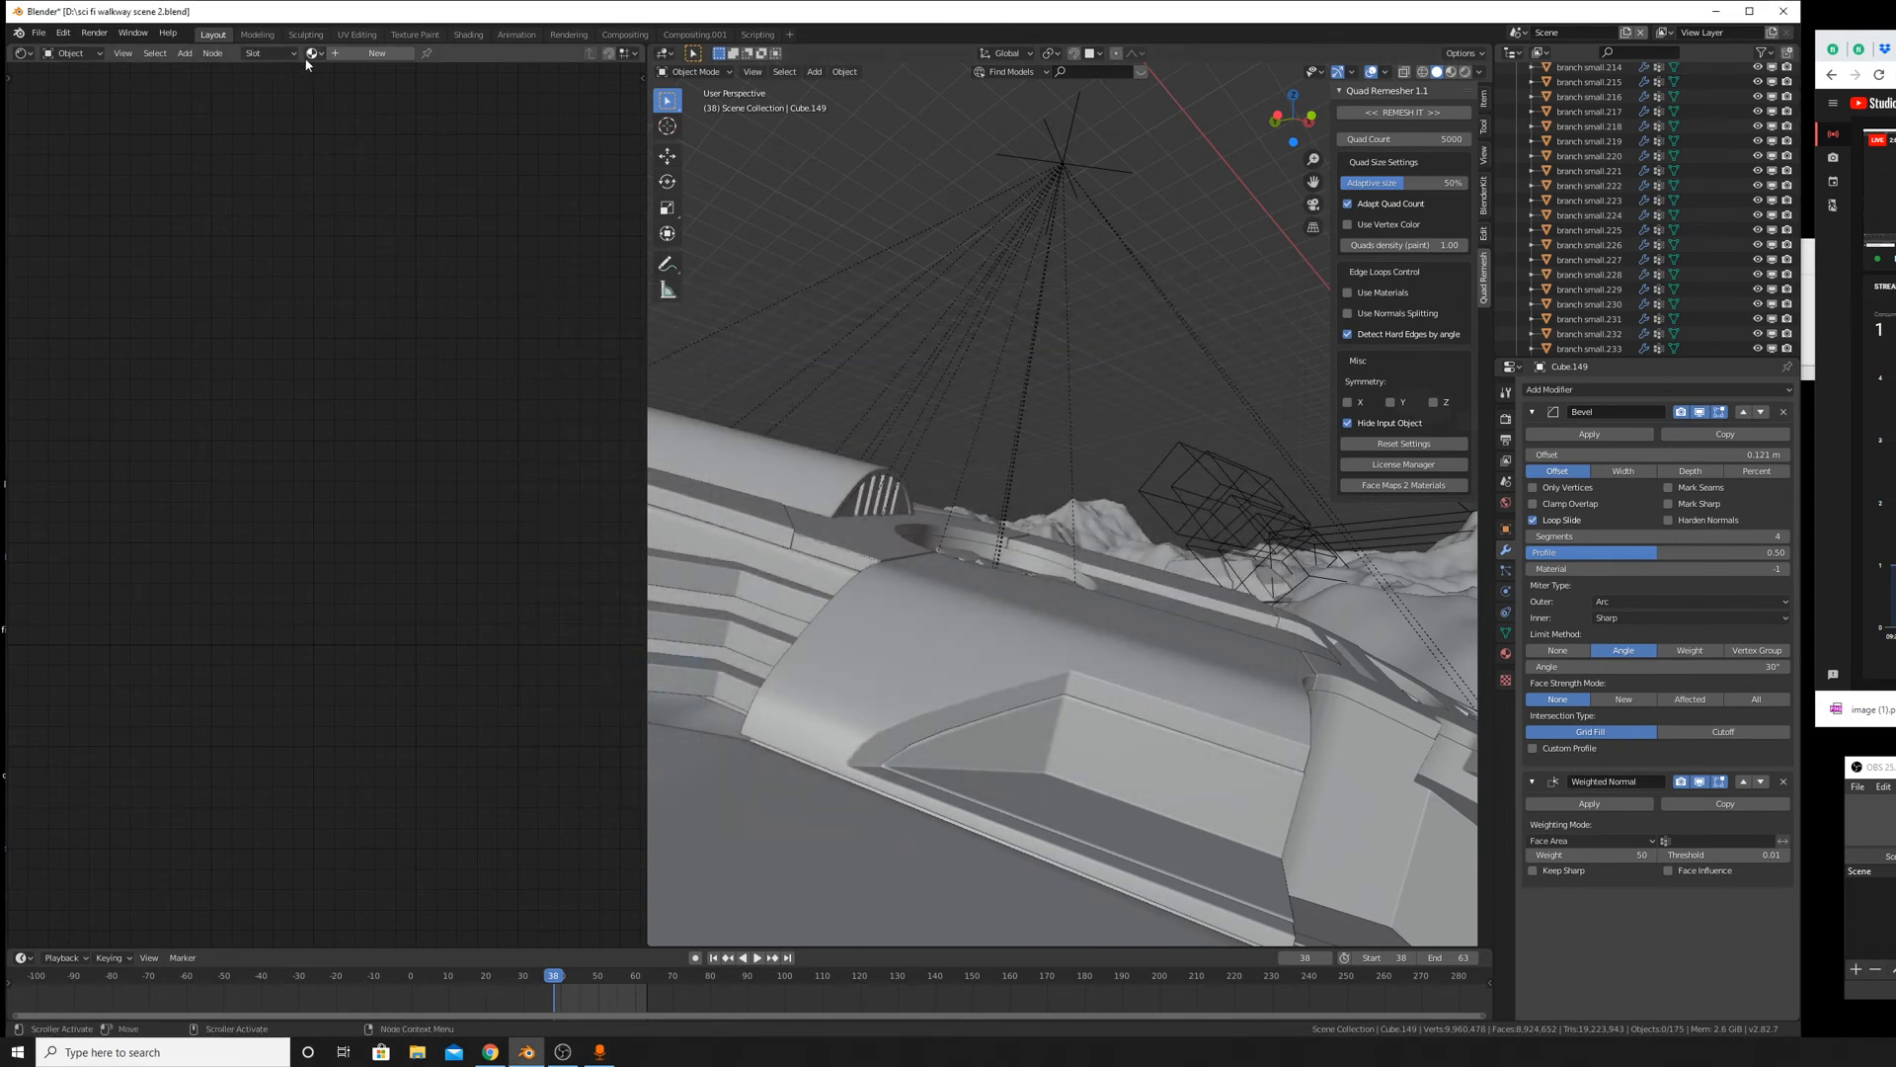
# Add a cube, move it along the X axis beside the walkway terrain and scale it up by about 7.5.
pyautogui.scroll(-10, 1086, 578)
pyautogui.hotkey('shift', 'a')
pyautogui.moveTo(1086, 585)
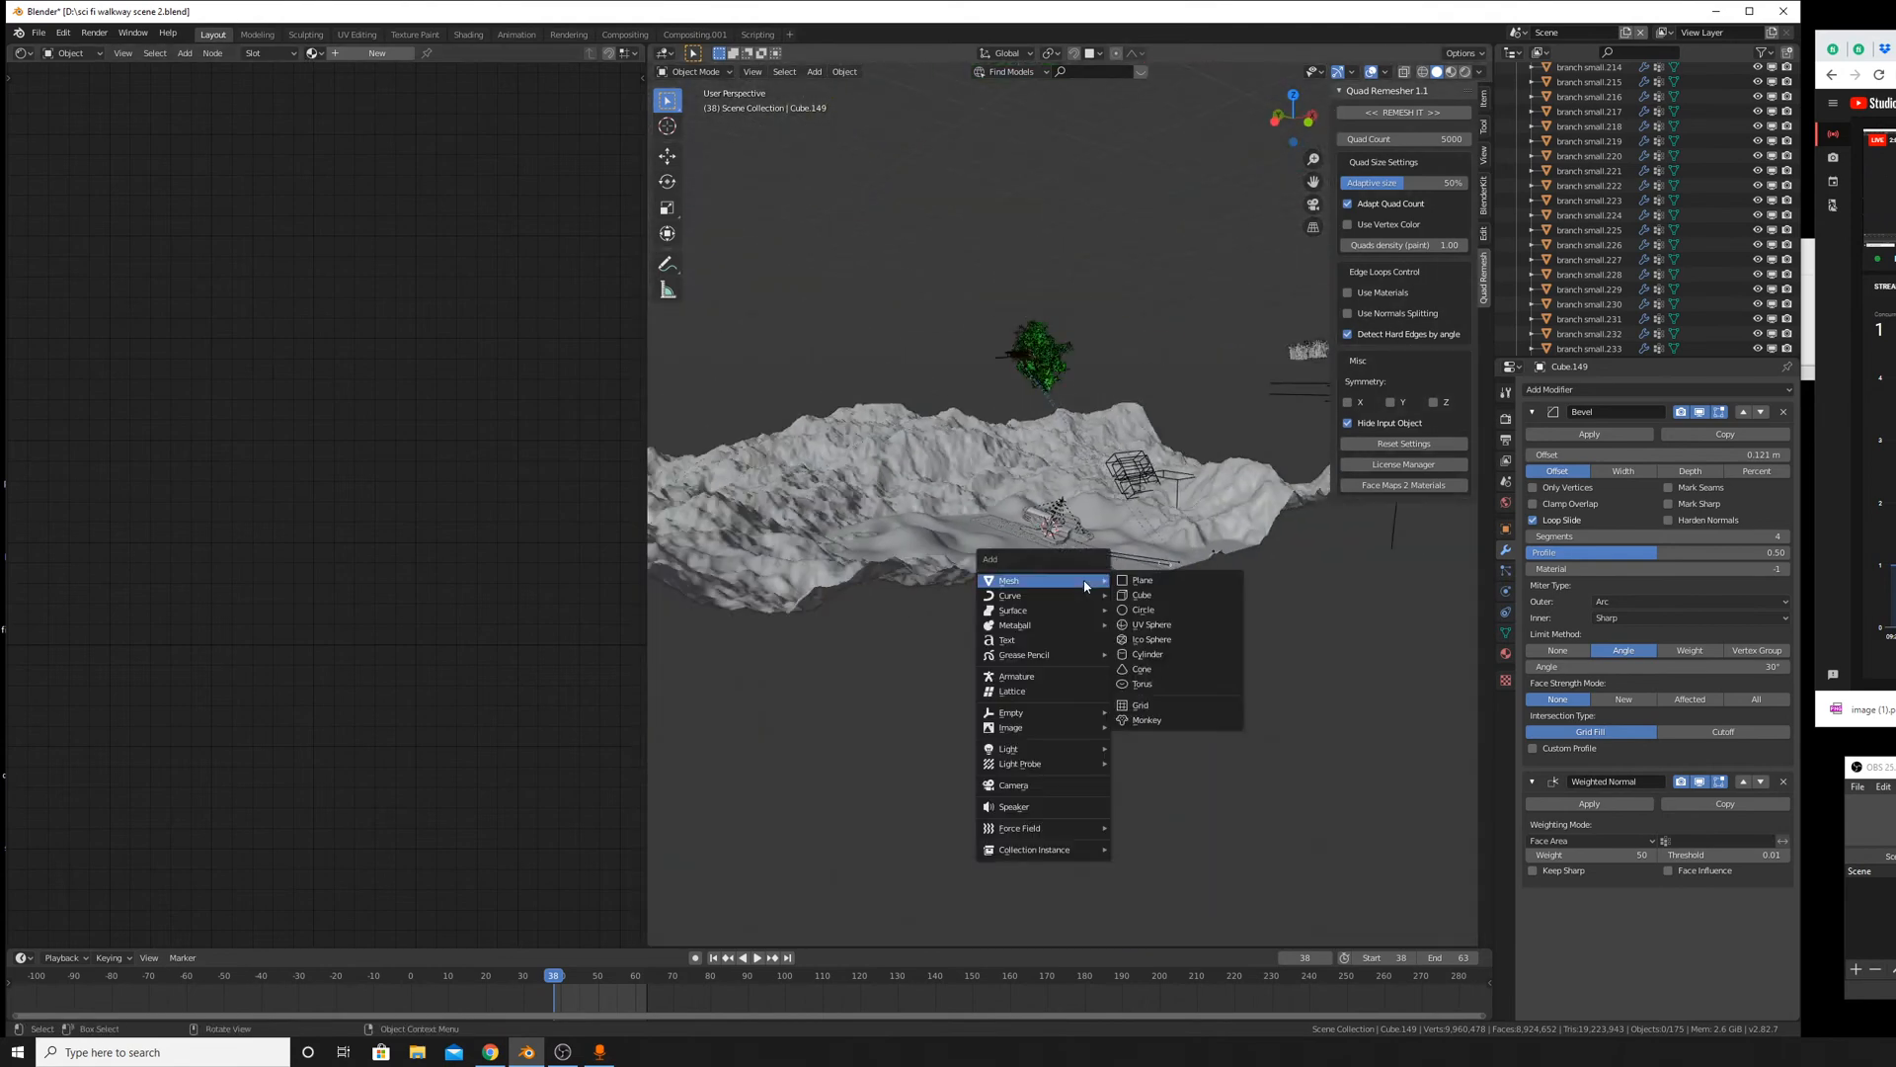
pyautogui.click(1160, 594)
pyautogui.press('g')
pyautogui.press('y')
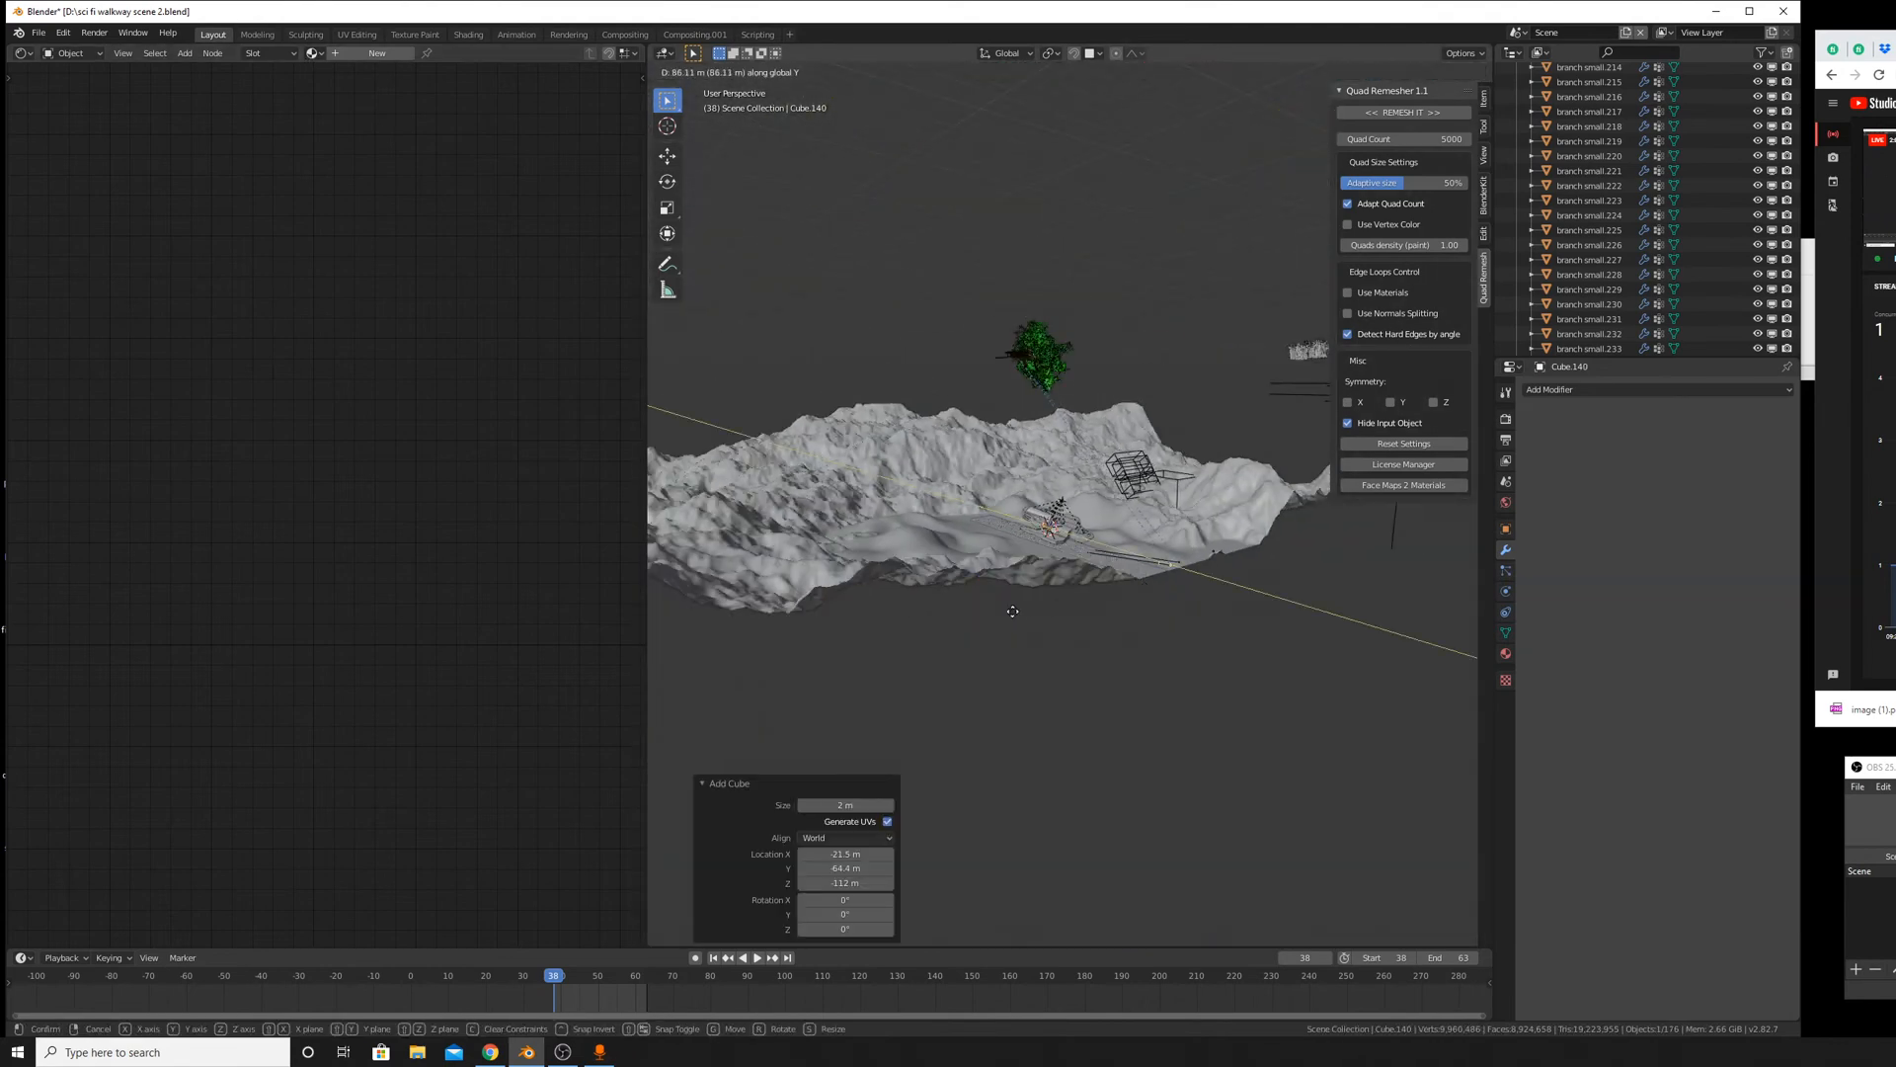
pyautogui.press('x')
pyautogui.click(1260, 677)
pyautogui.press('s')
pyautogui.click(790, 474)
# Look through the list of available materials for the new cube, from branch.001 down to the rust materials.
pyautogui.click(314, 53)
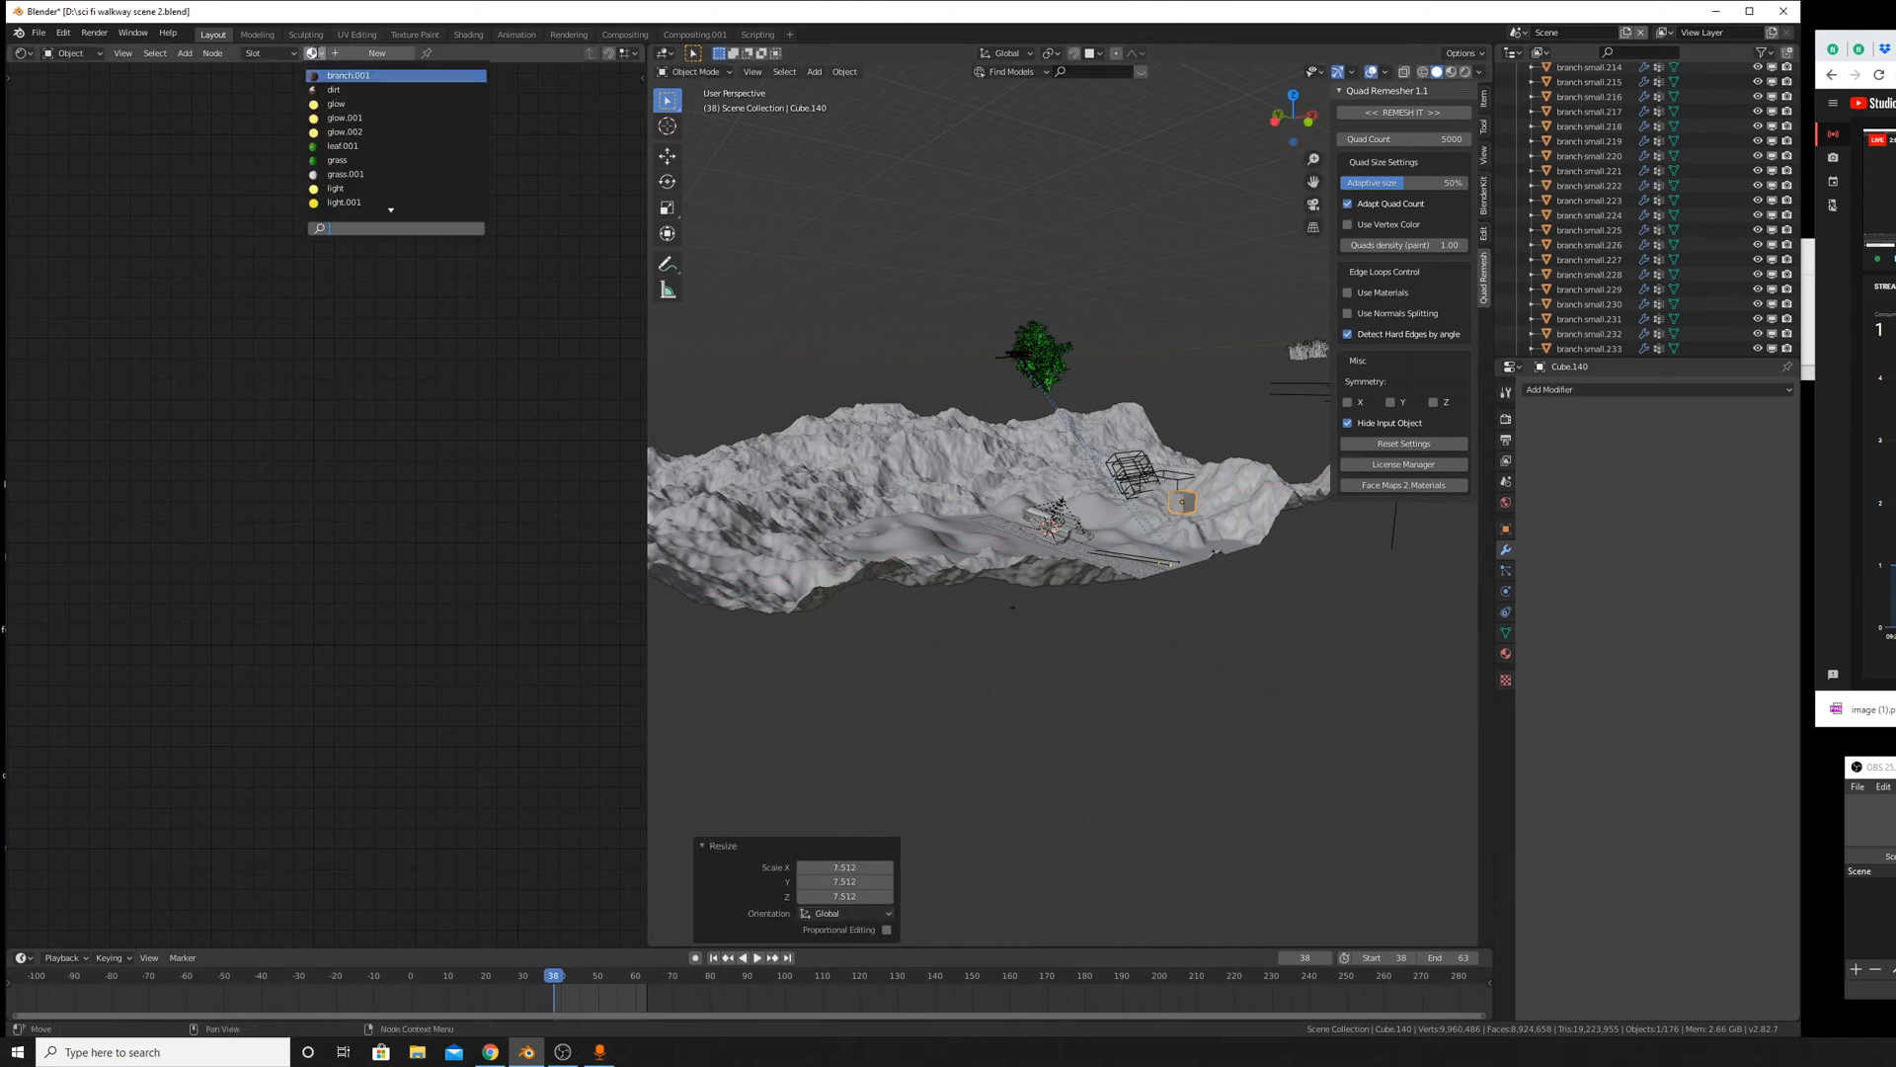
pyautogui.scroll(-15, 394, 179)
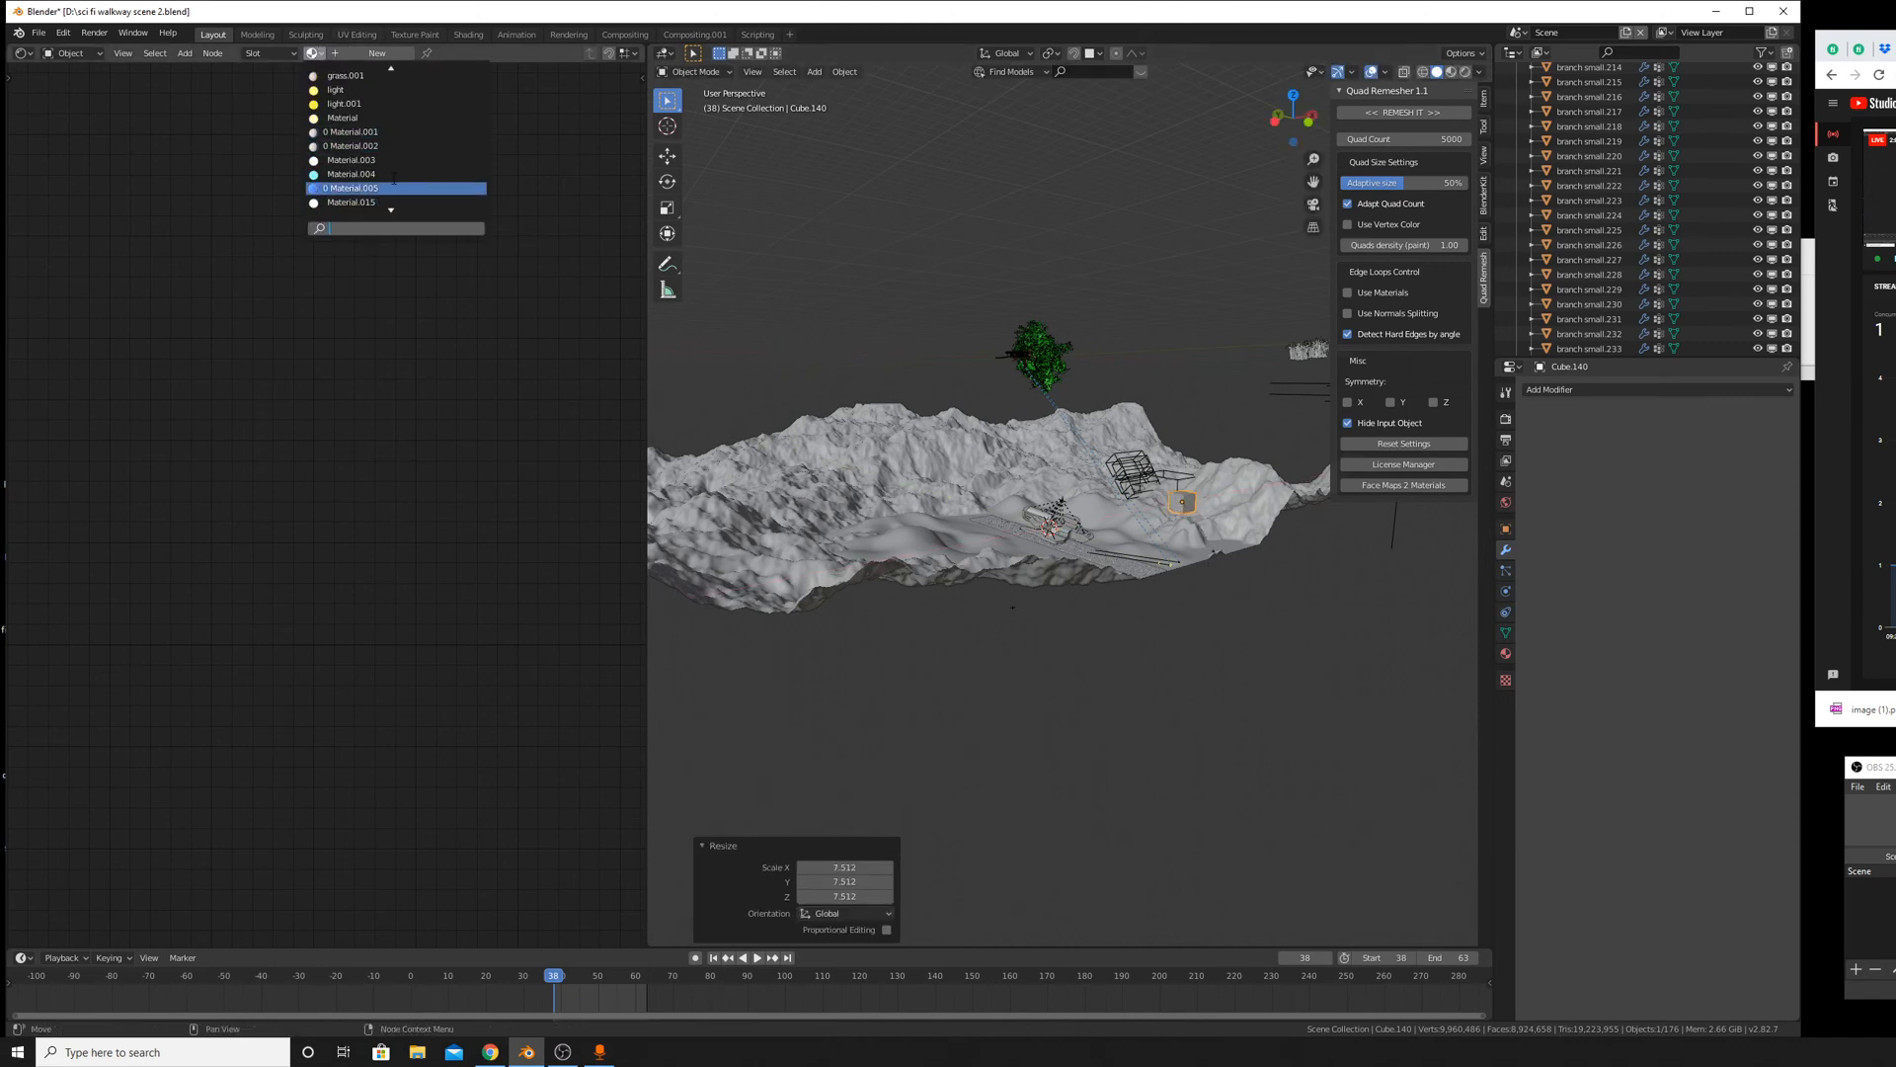
pyautogui.scroll(-10, 395, 178)
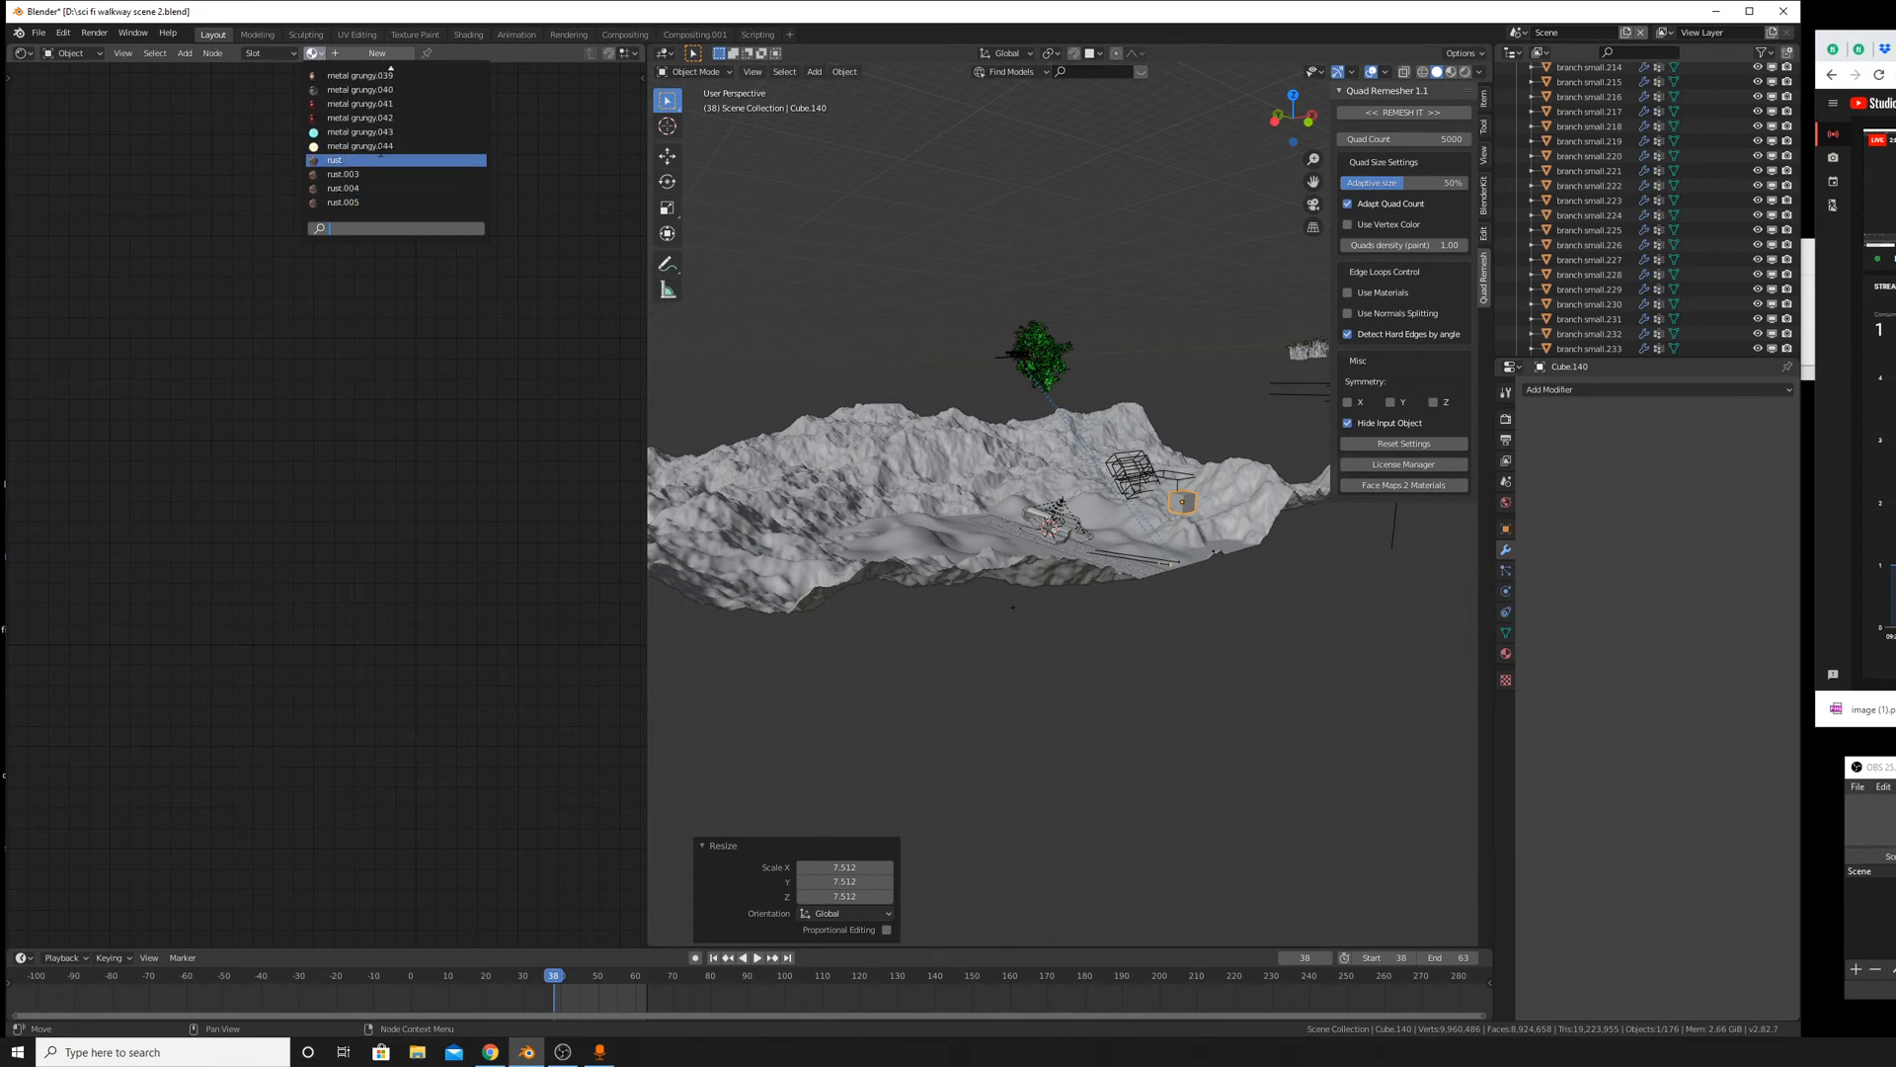
pyautogui.scroll(2, 358, 132)
pyautogui.scroll(7, 358, 108)
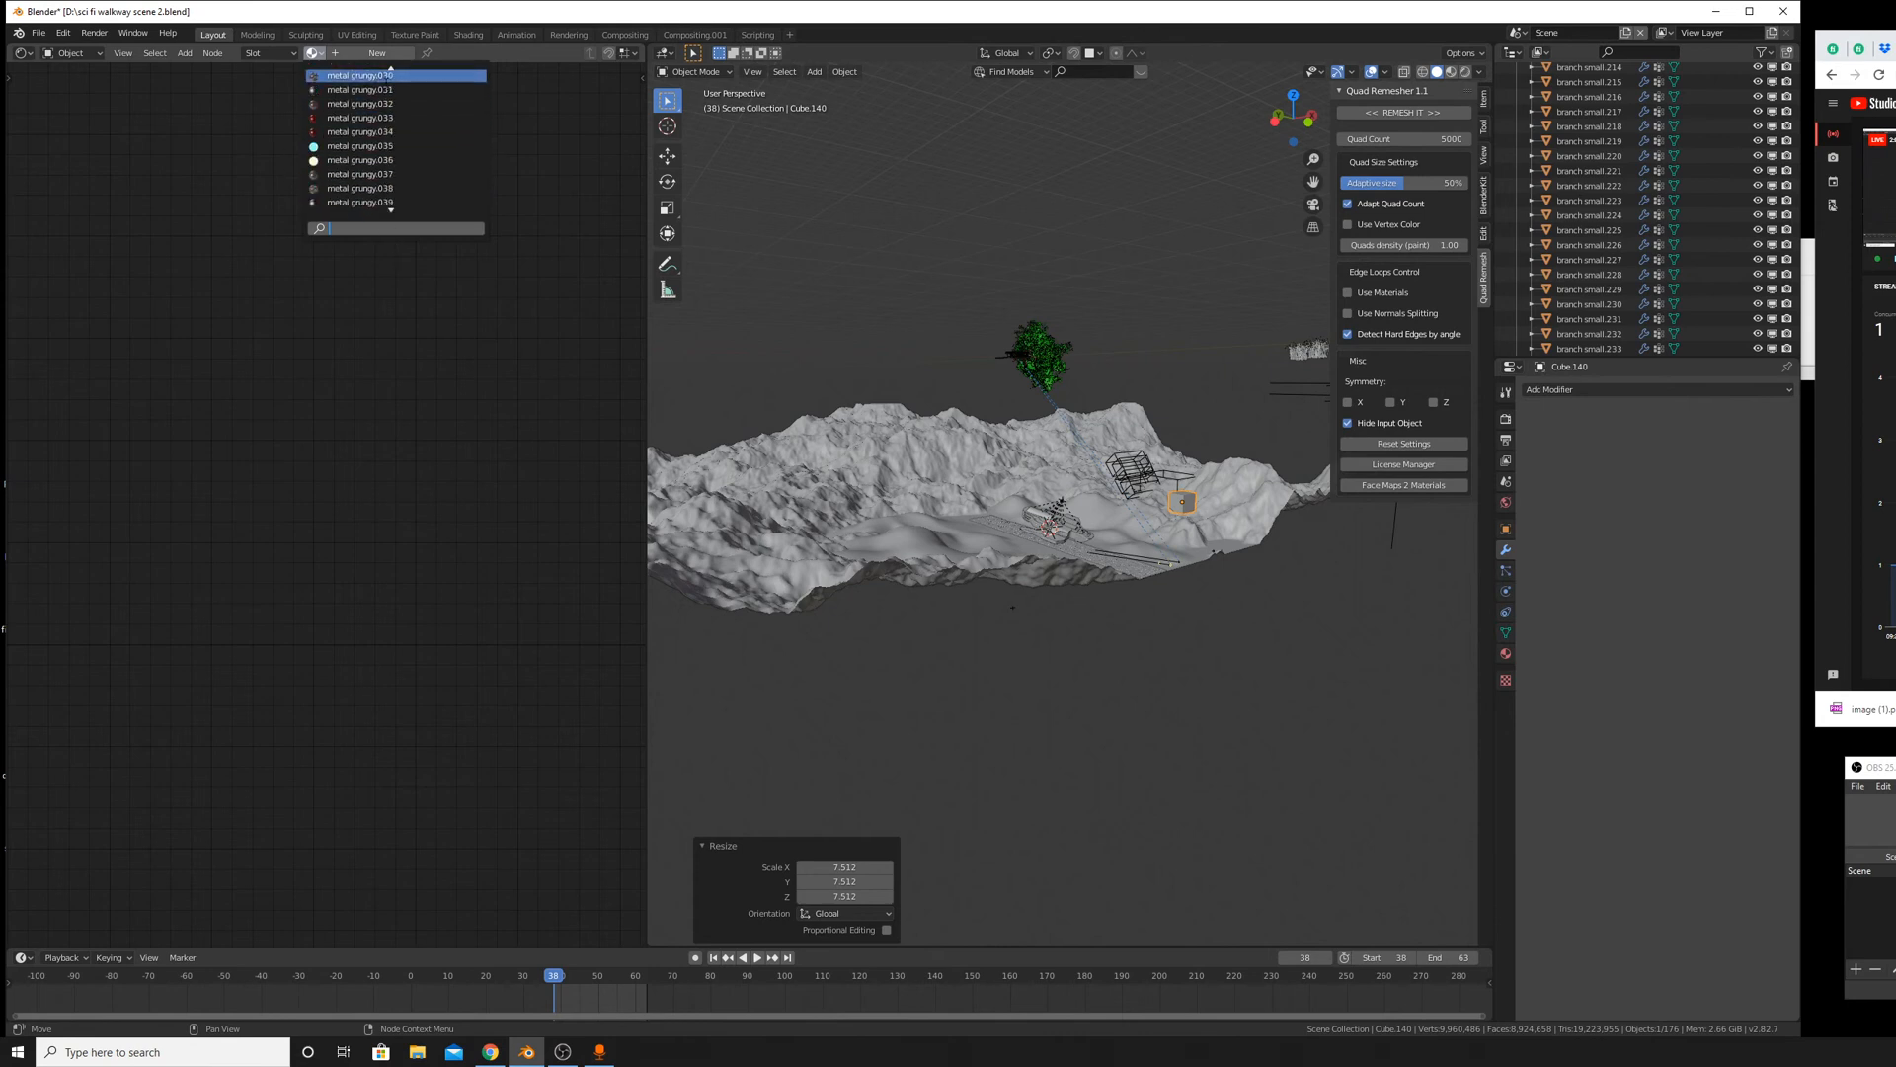
pyautogui.scroll(15, 397, 104)
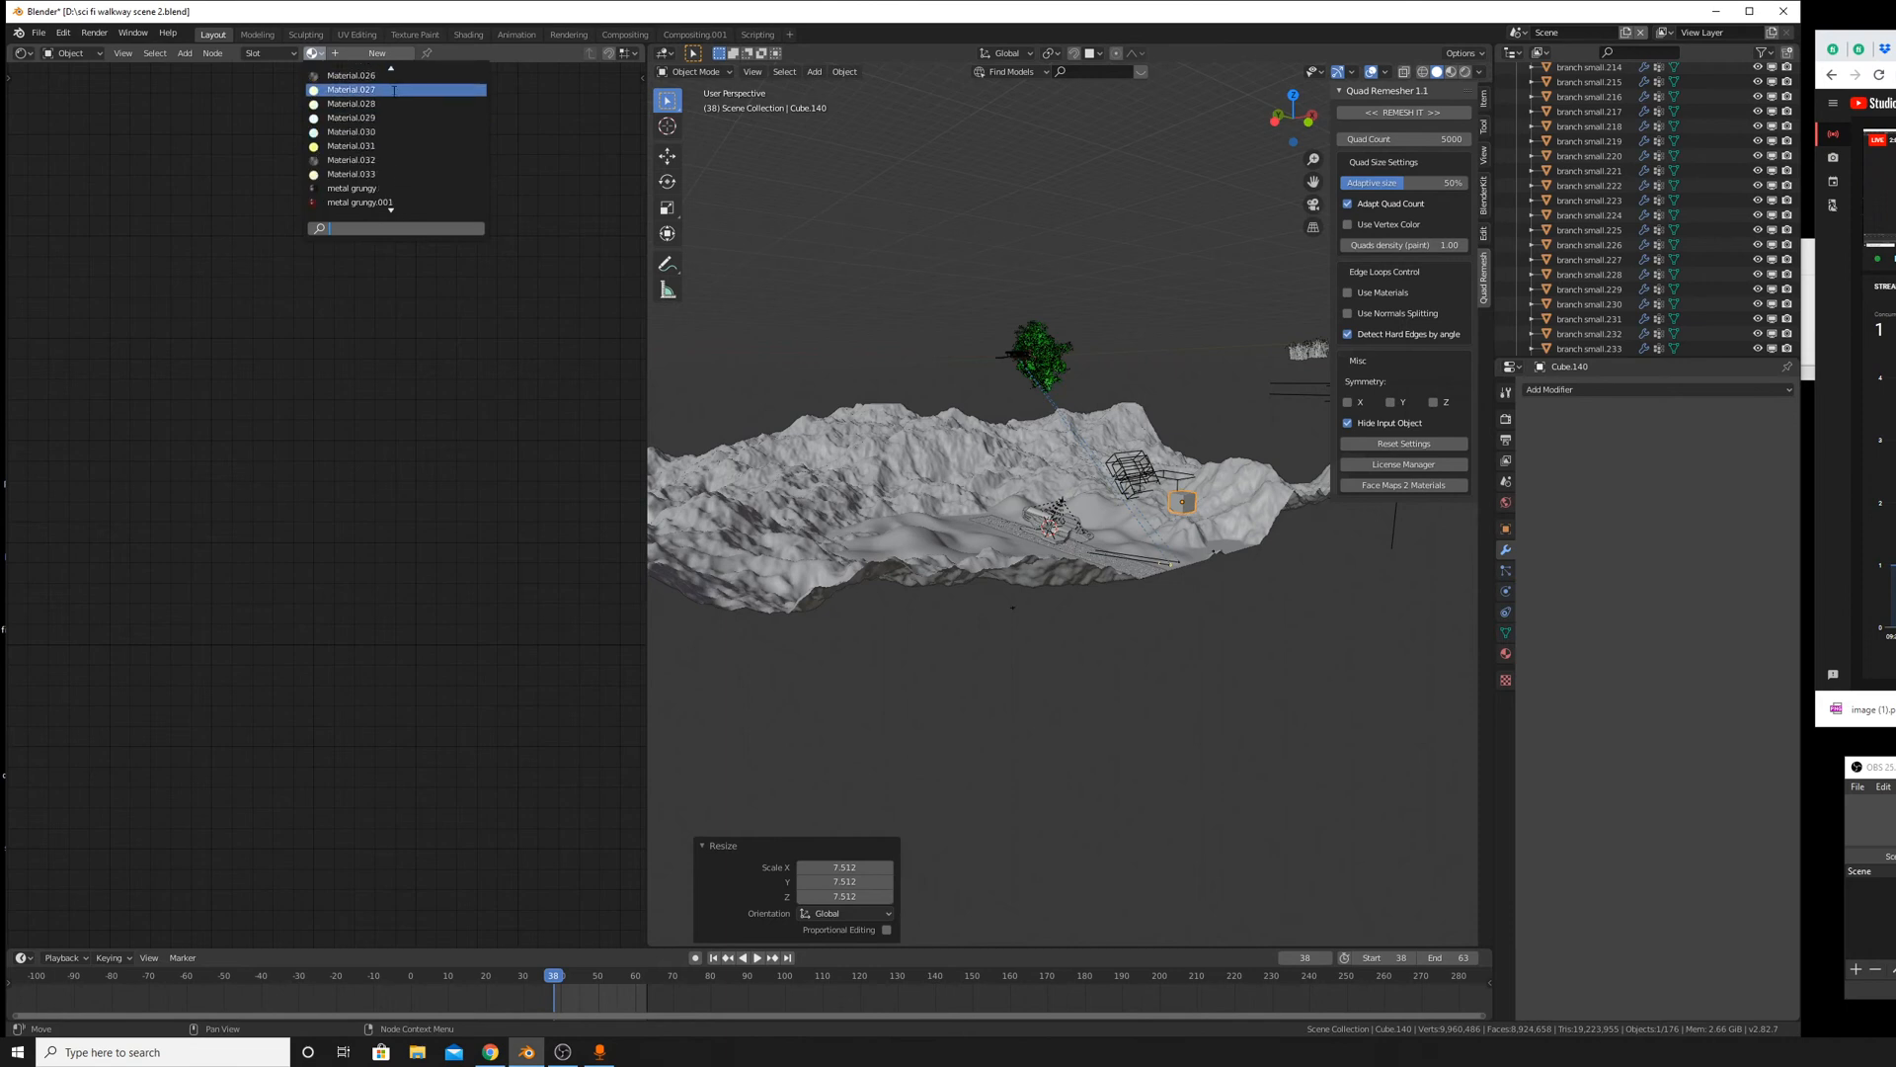
pyautogui.scroll(20, 397, 105)
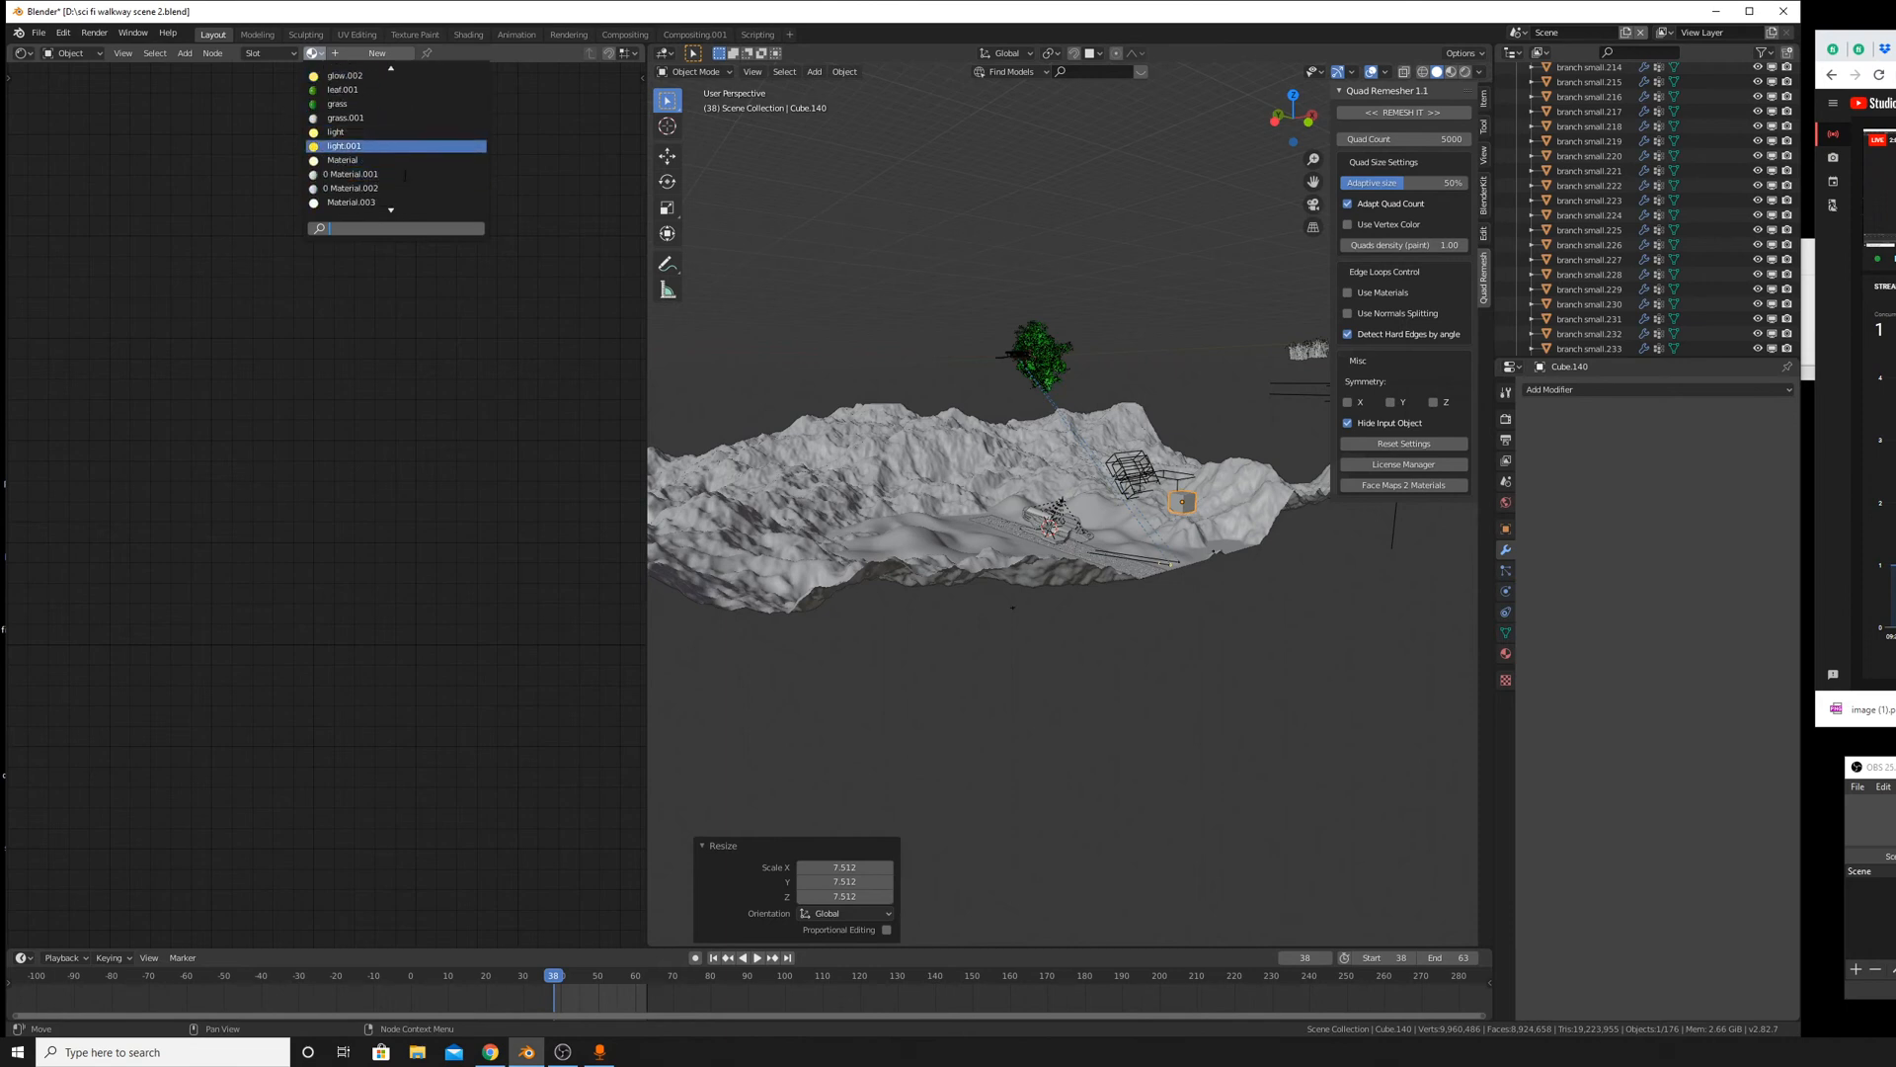
pyautogui.scroll(4, 382, 76)
# Append the material named Material from untitled.blend, stored in the blender files folder of the user directory on drive C.
pyautogui.click(37, 33)
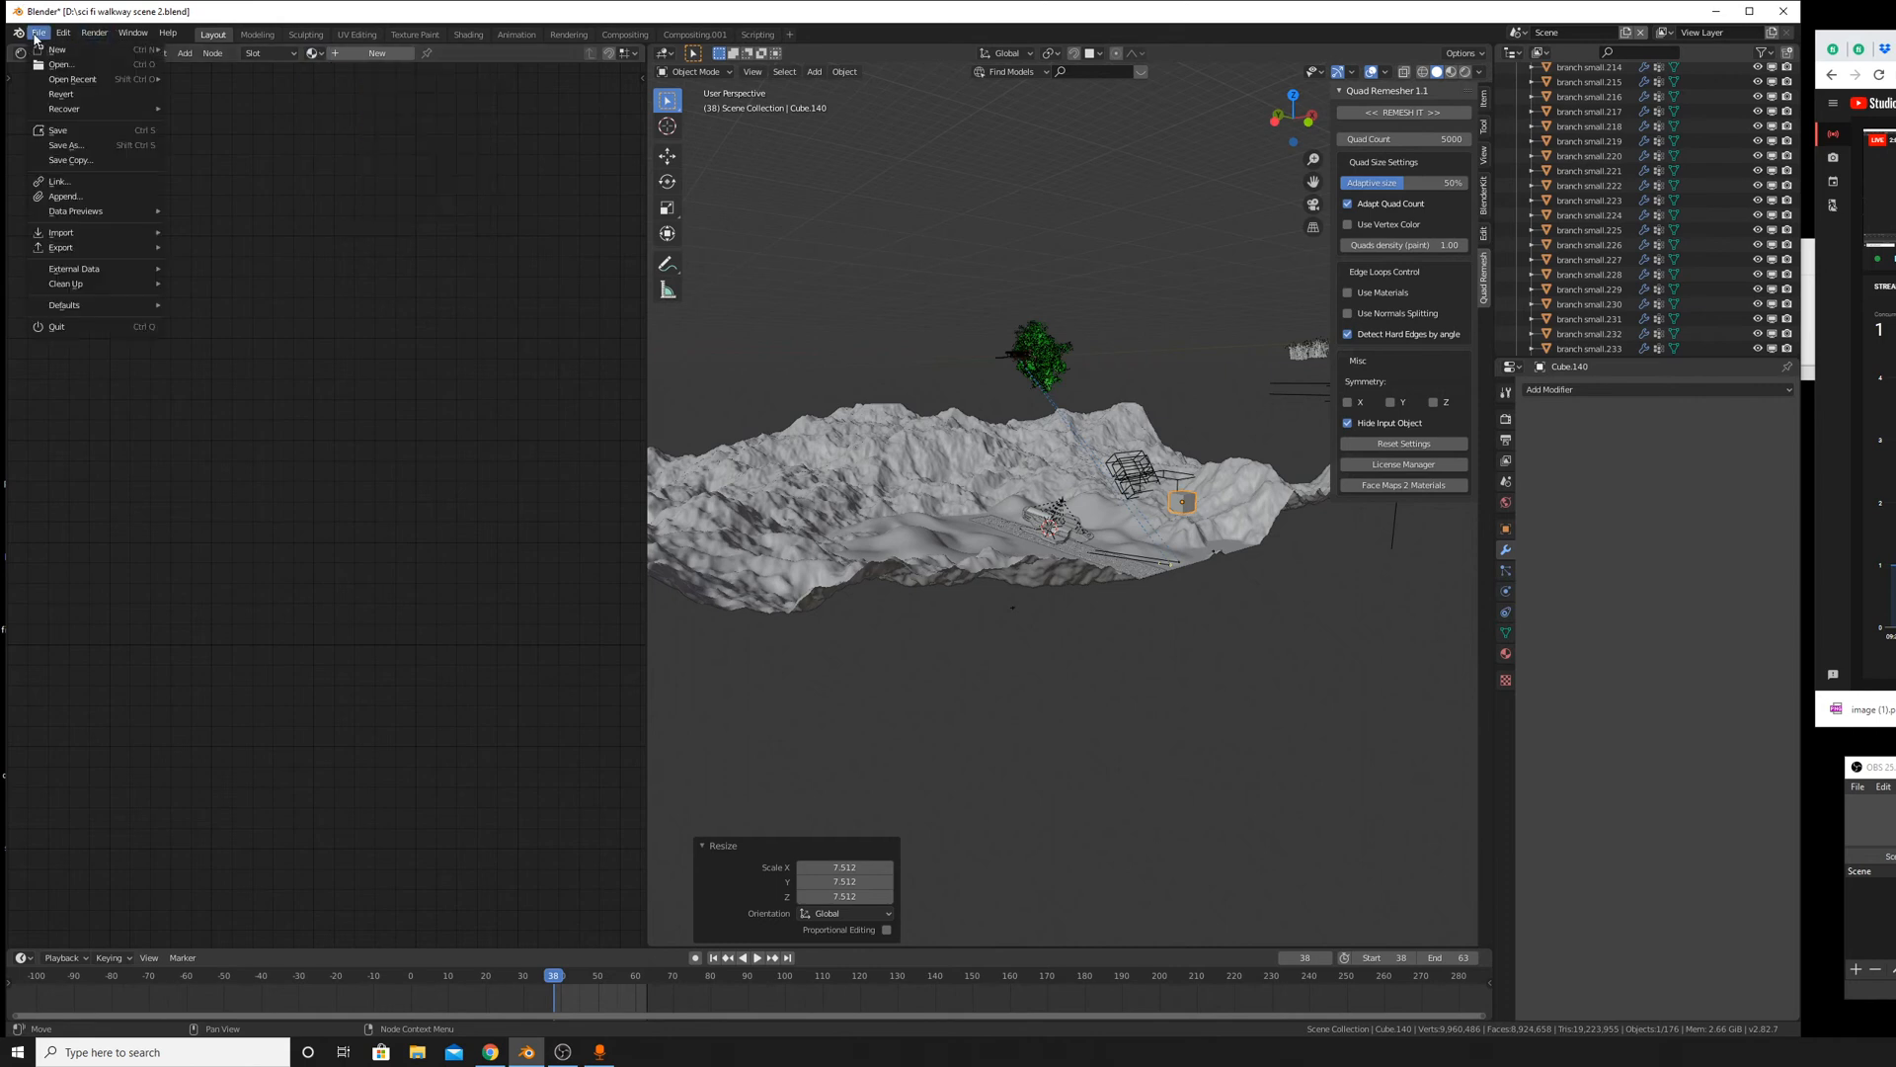
pyautogui.click(96, 198)
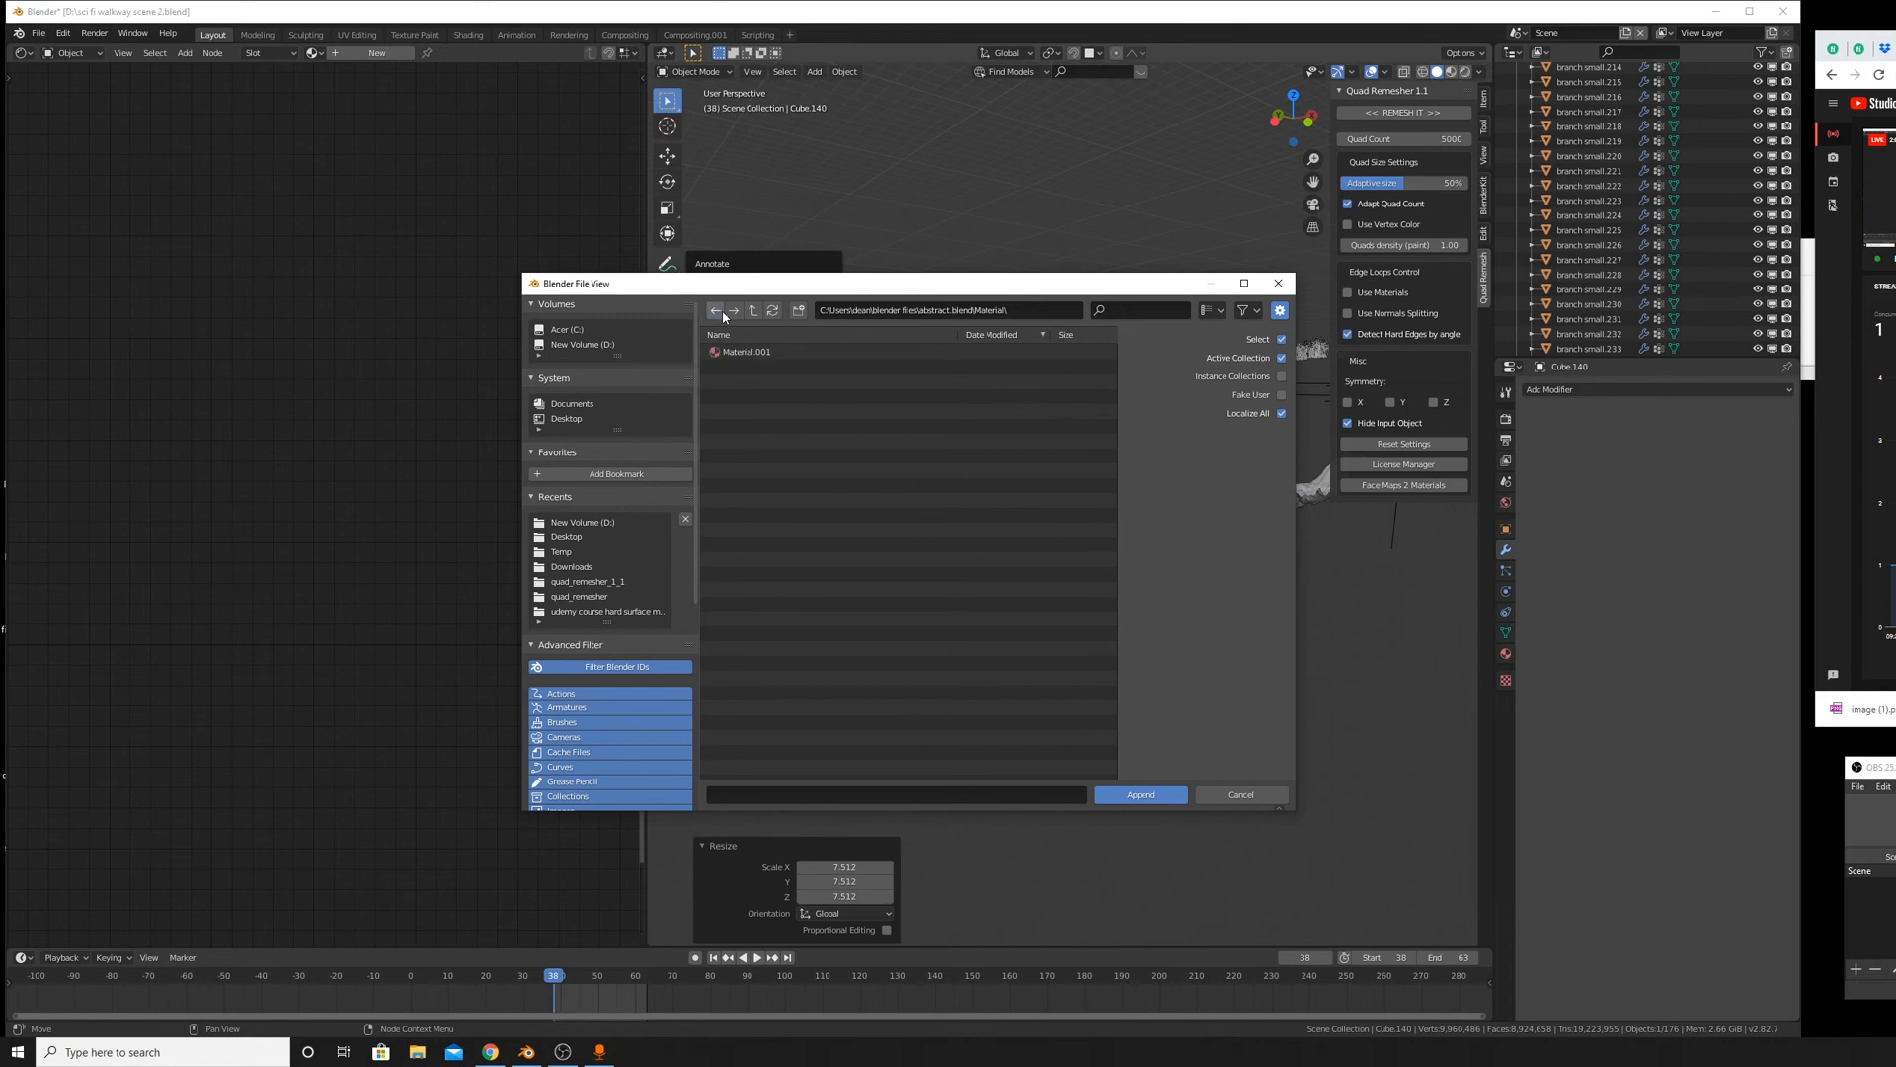
pyautogui.click(756, 313)
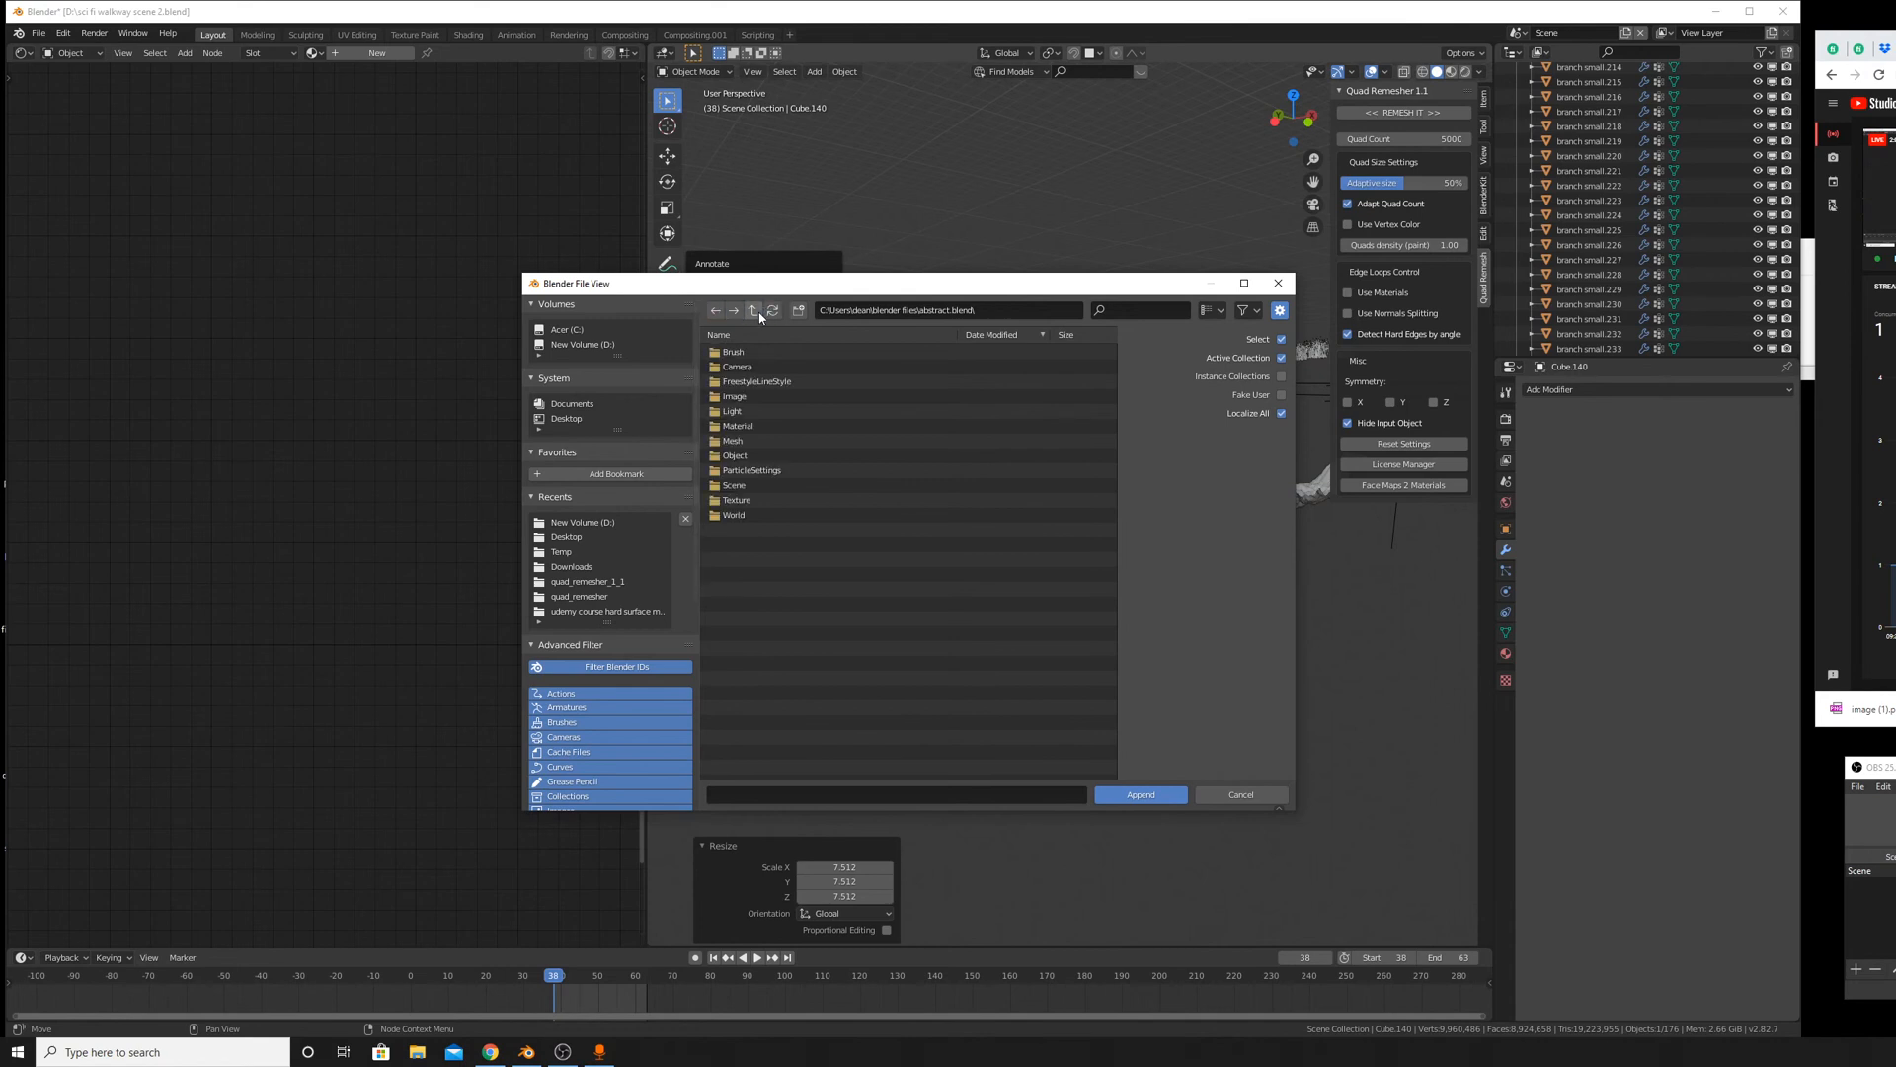
pyautogui.click(747, 443)
pyautogui.doubleClick(746, 441)
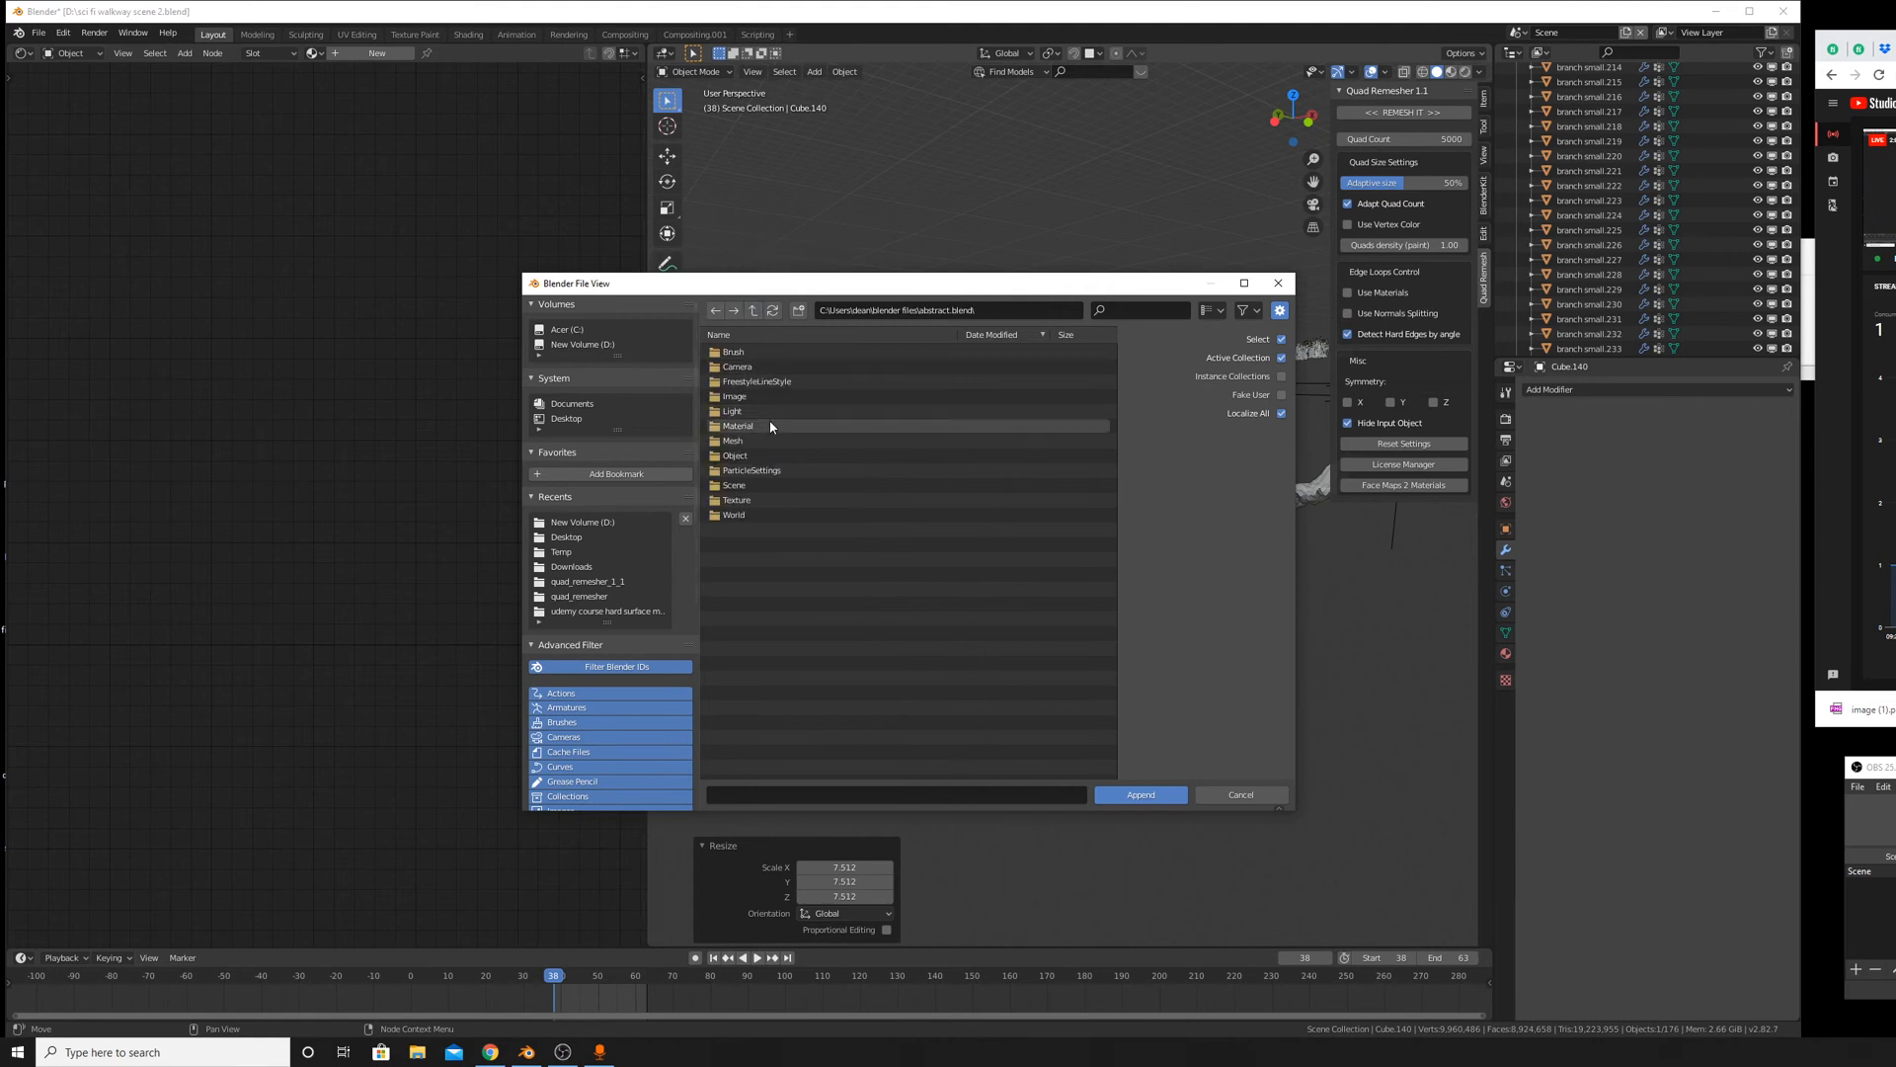
pyautogui.doubleClick(768, 419)
pyautogui.click(753, 311)
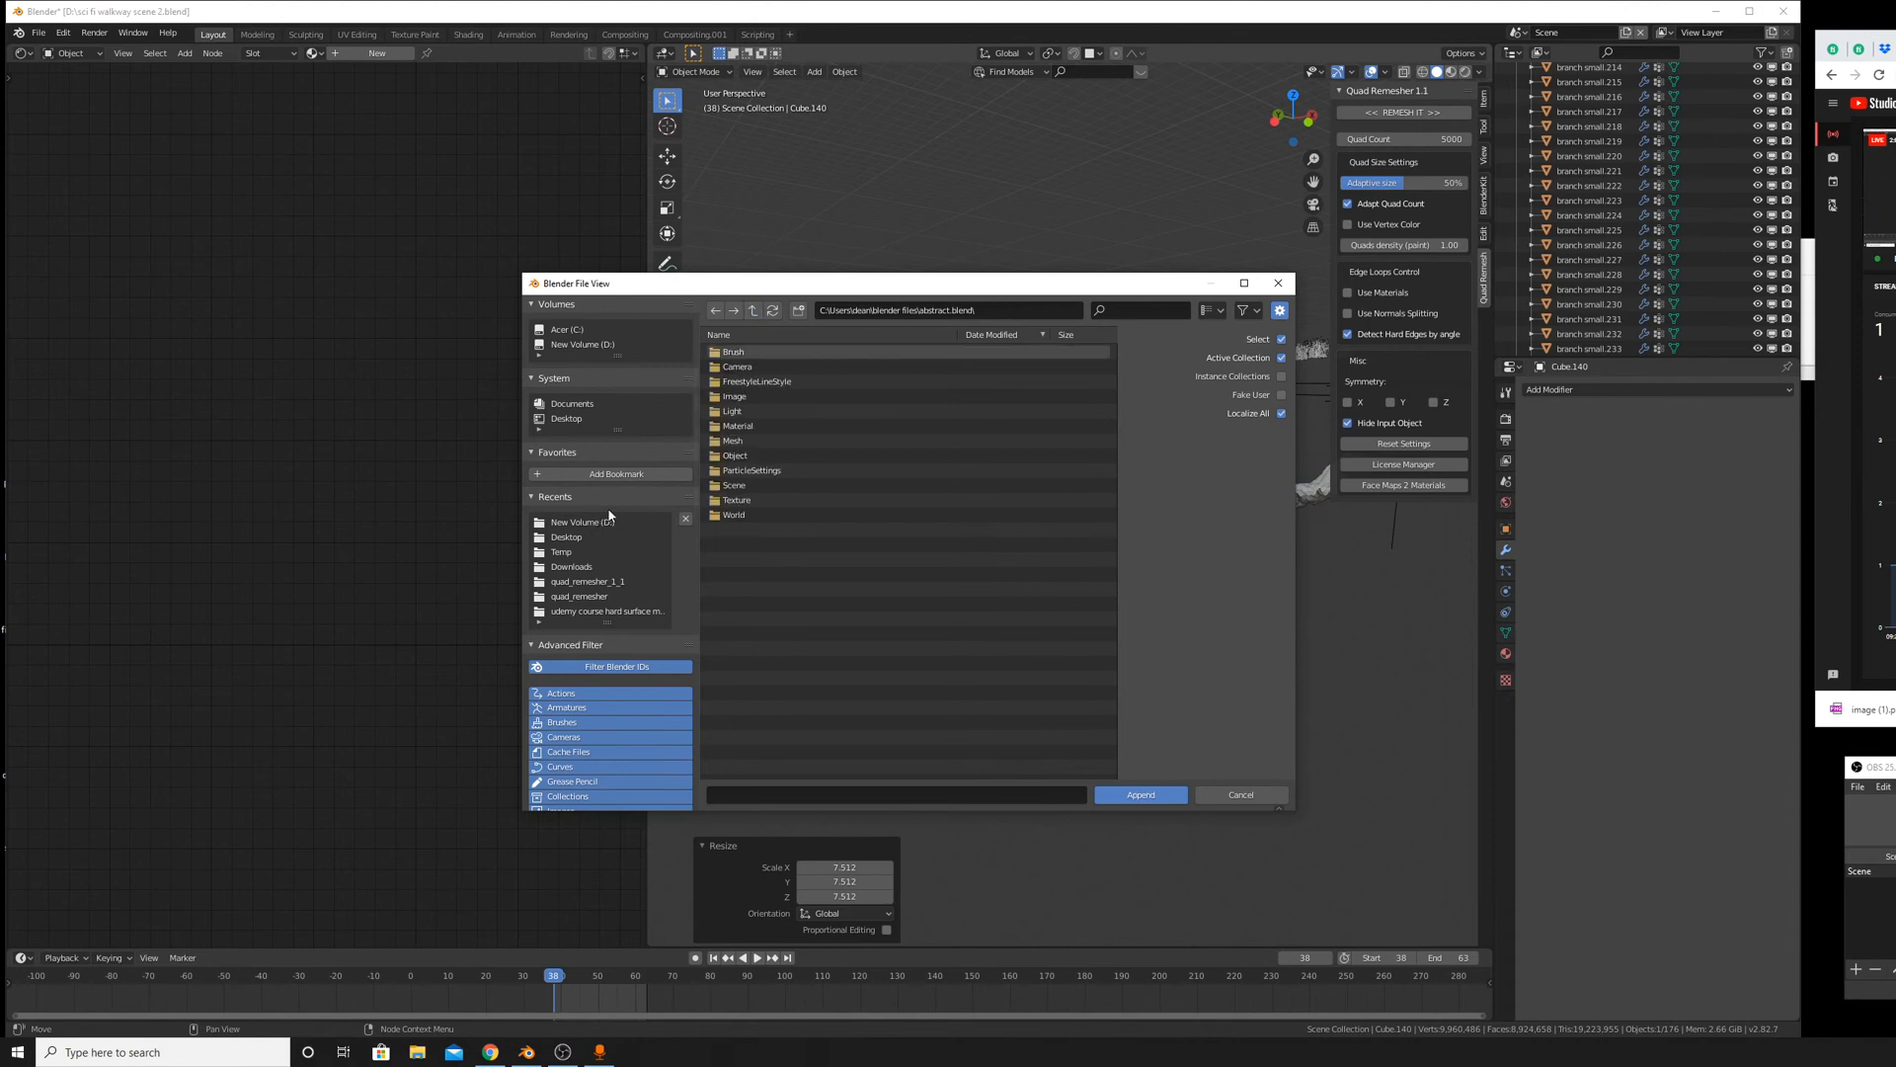
pyautogui.click(754, 311)
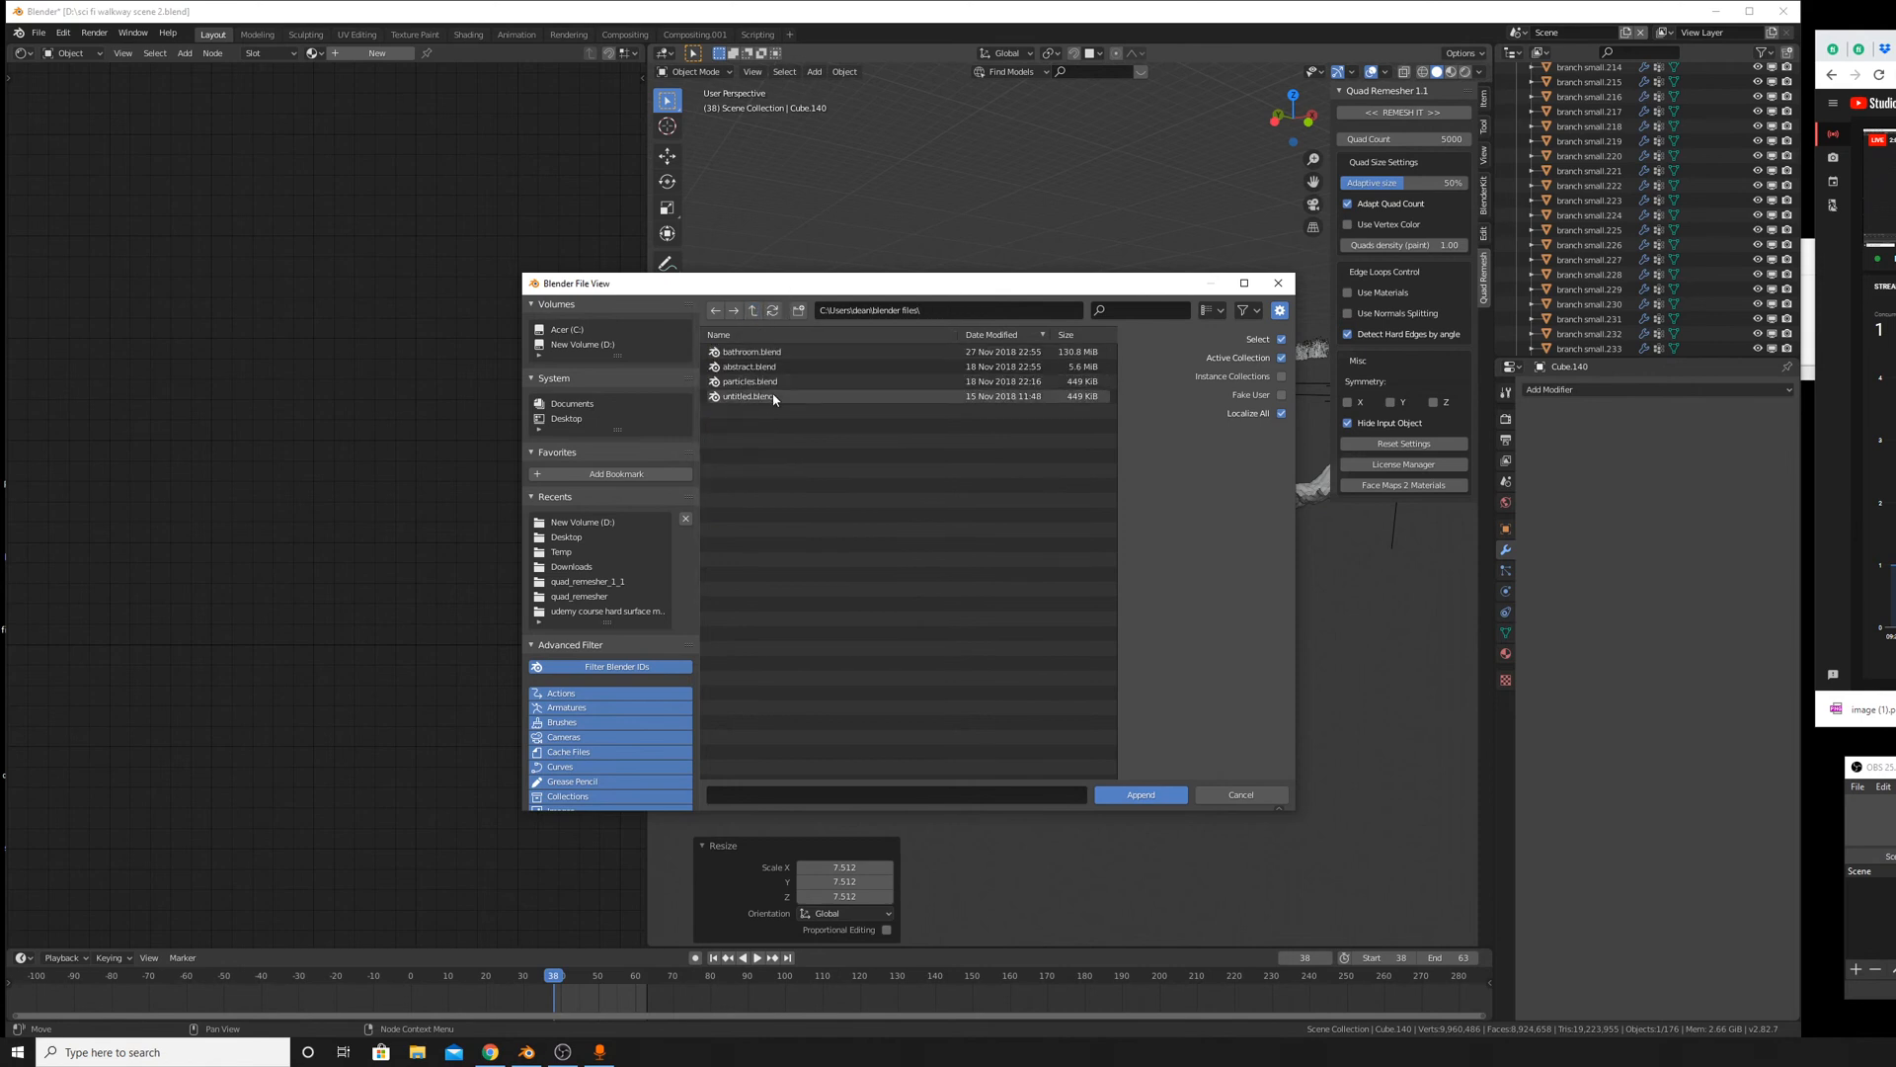
pyautogui.doubleClick(850, 397)
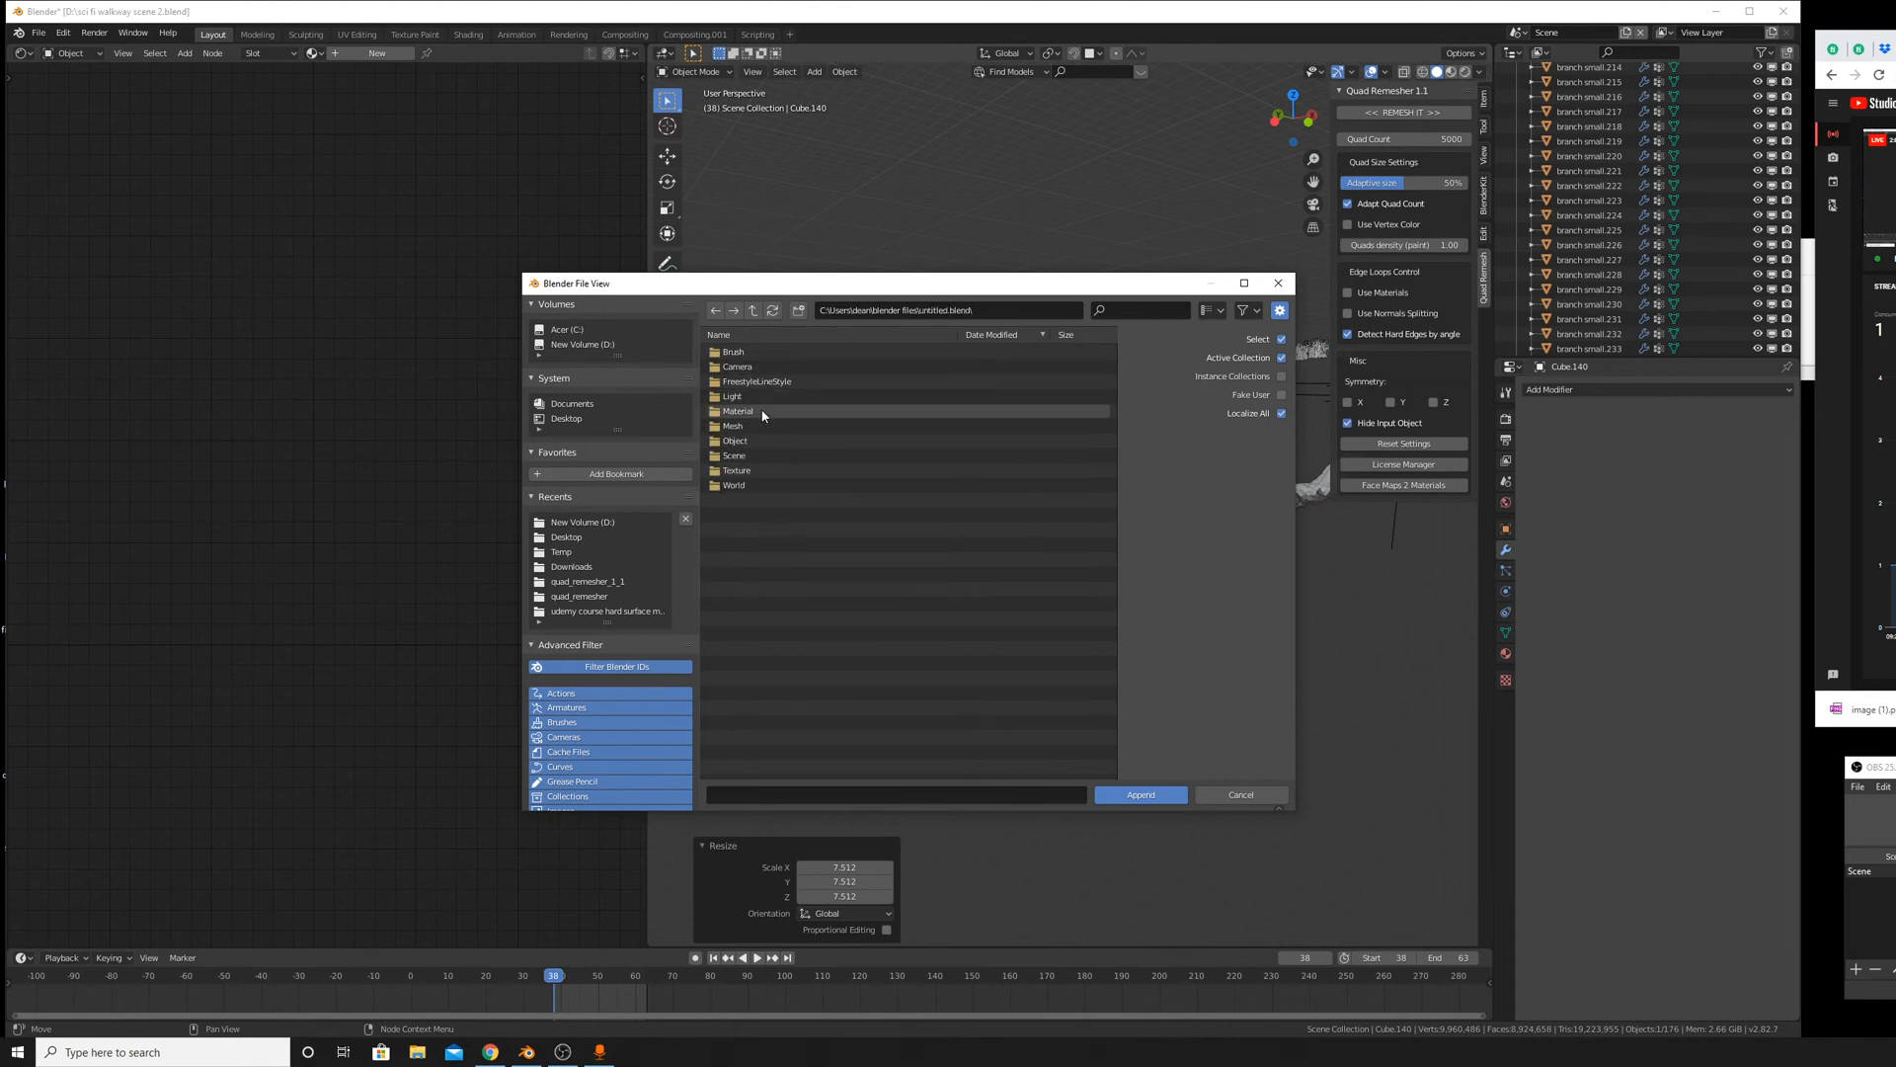
pyautogui.doubleClick(766, 410)
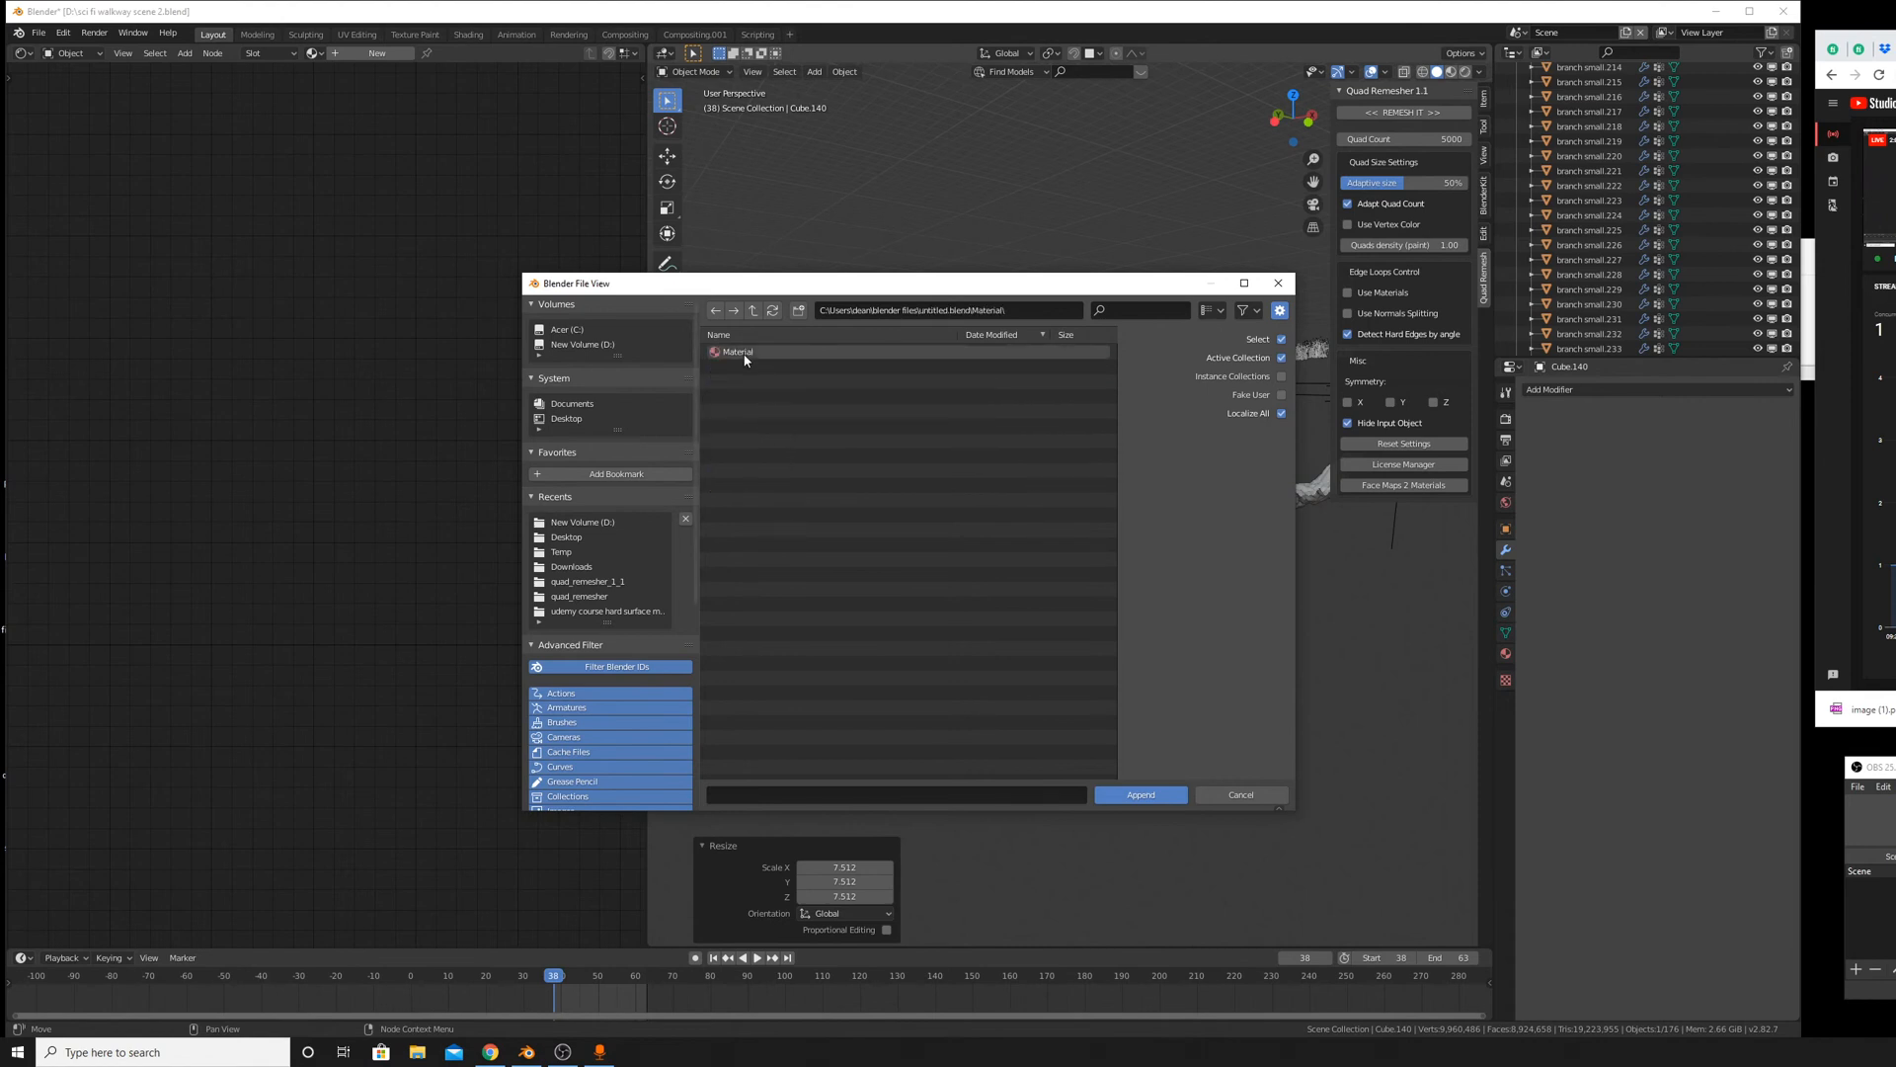
pyautogui.click(745, 361)
pyautogui.doubleClick(746, 352)
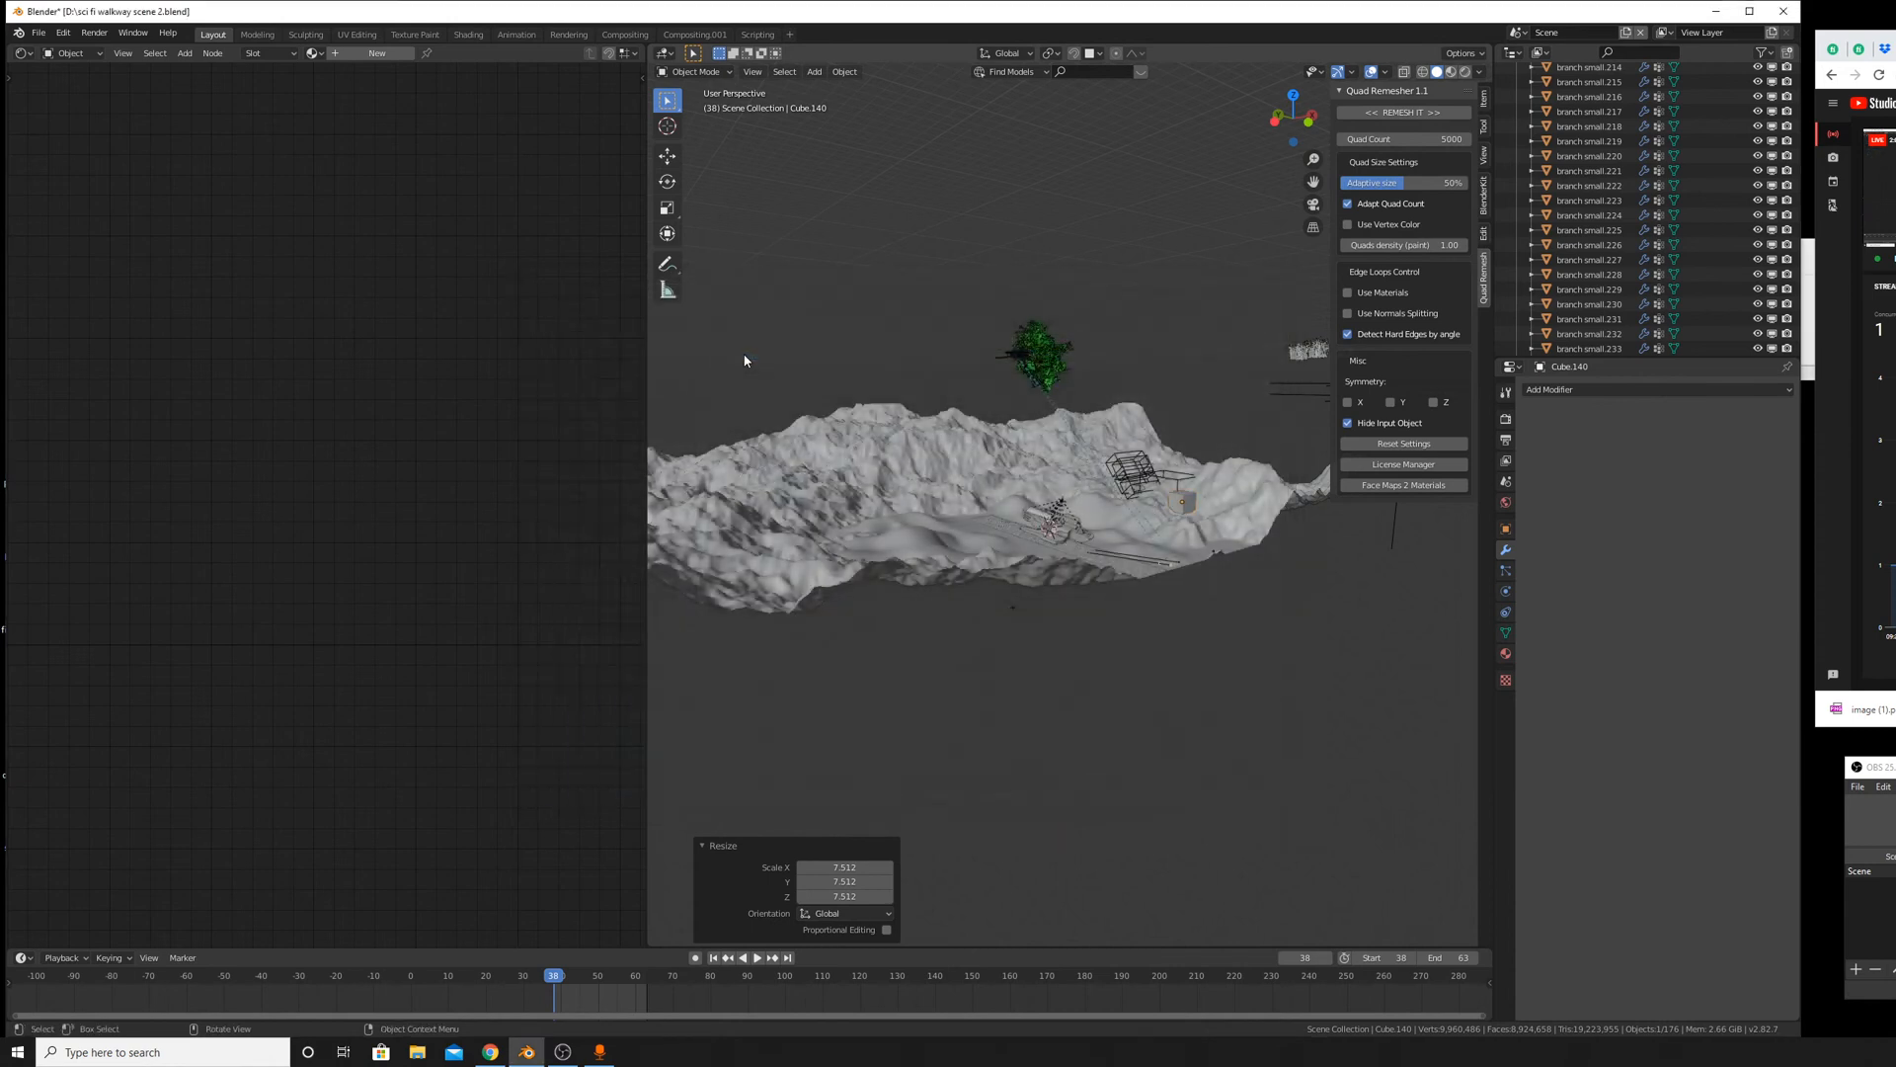
# Search the new cube's list of available materials for the appended ones, from the rust entries up to the branch and dirt materials.
pyautogui.click(312, 53)
pyautogui.scroll(-20, 368, 117)
pyautogui.moveTo(1086, 499); pyautogui.dragTo(1284, 521, button='middle')
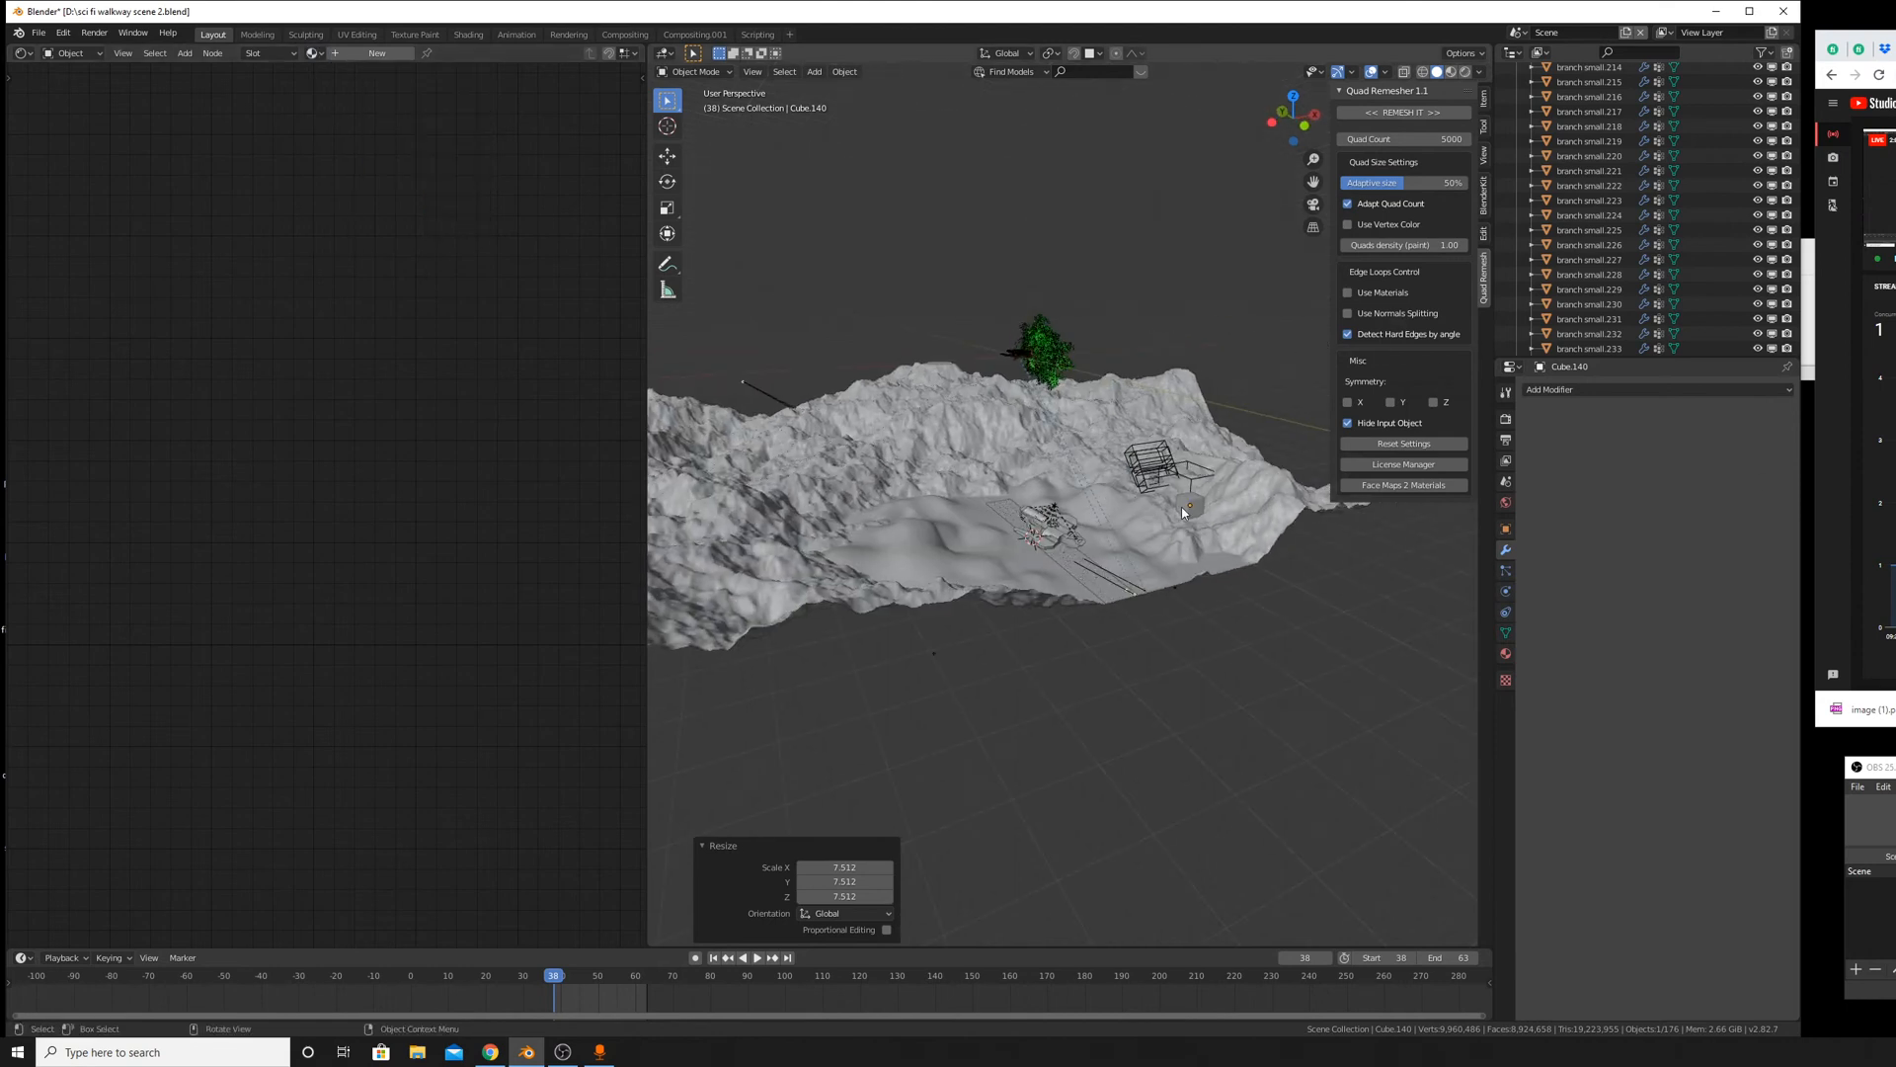
pyautogui.click(1505, 653)
pyautogui.click(1531, 437)
pyautogui.scroll(-8, 1590, 583)
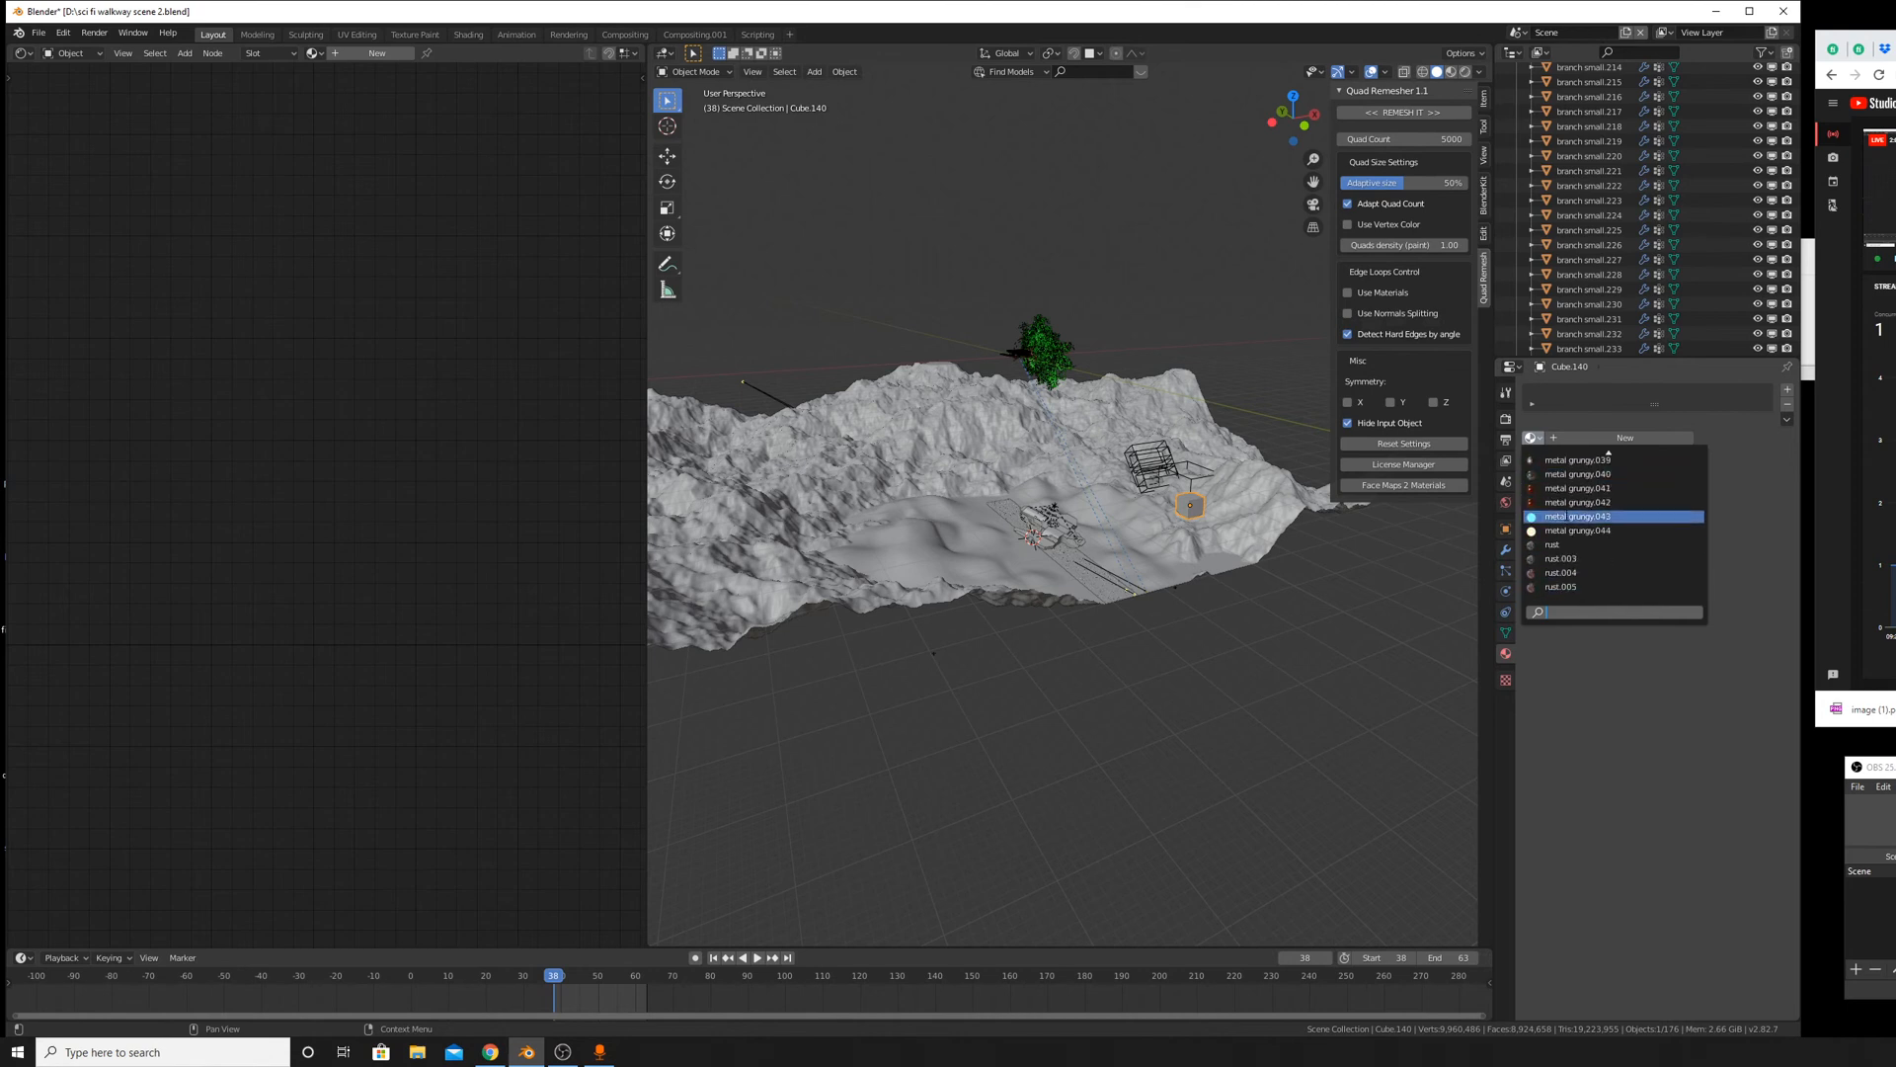
pyautogui.scroll(5, 1590, 494)
pyautogui.scroll(15, 1608, 514)
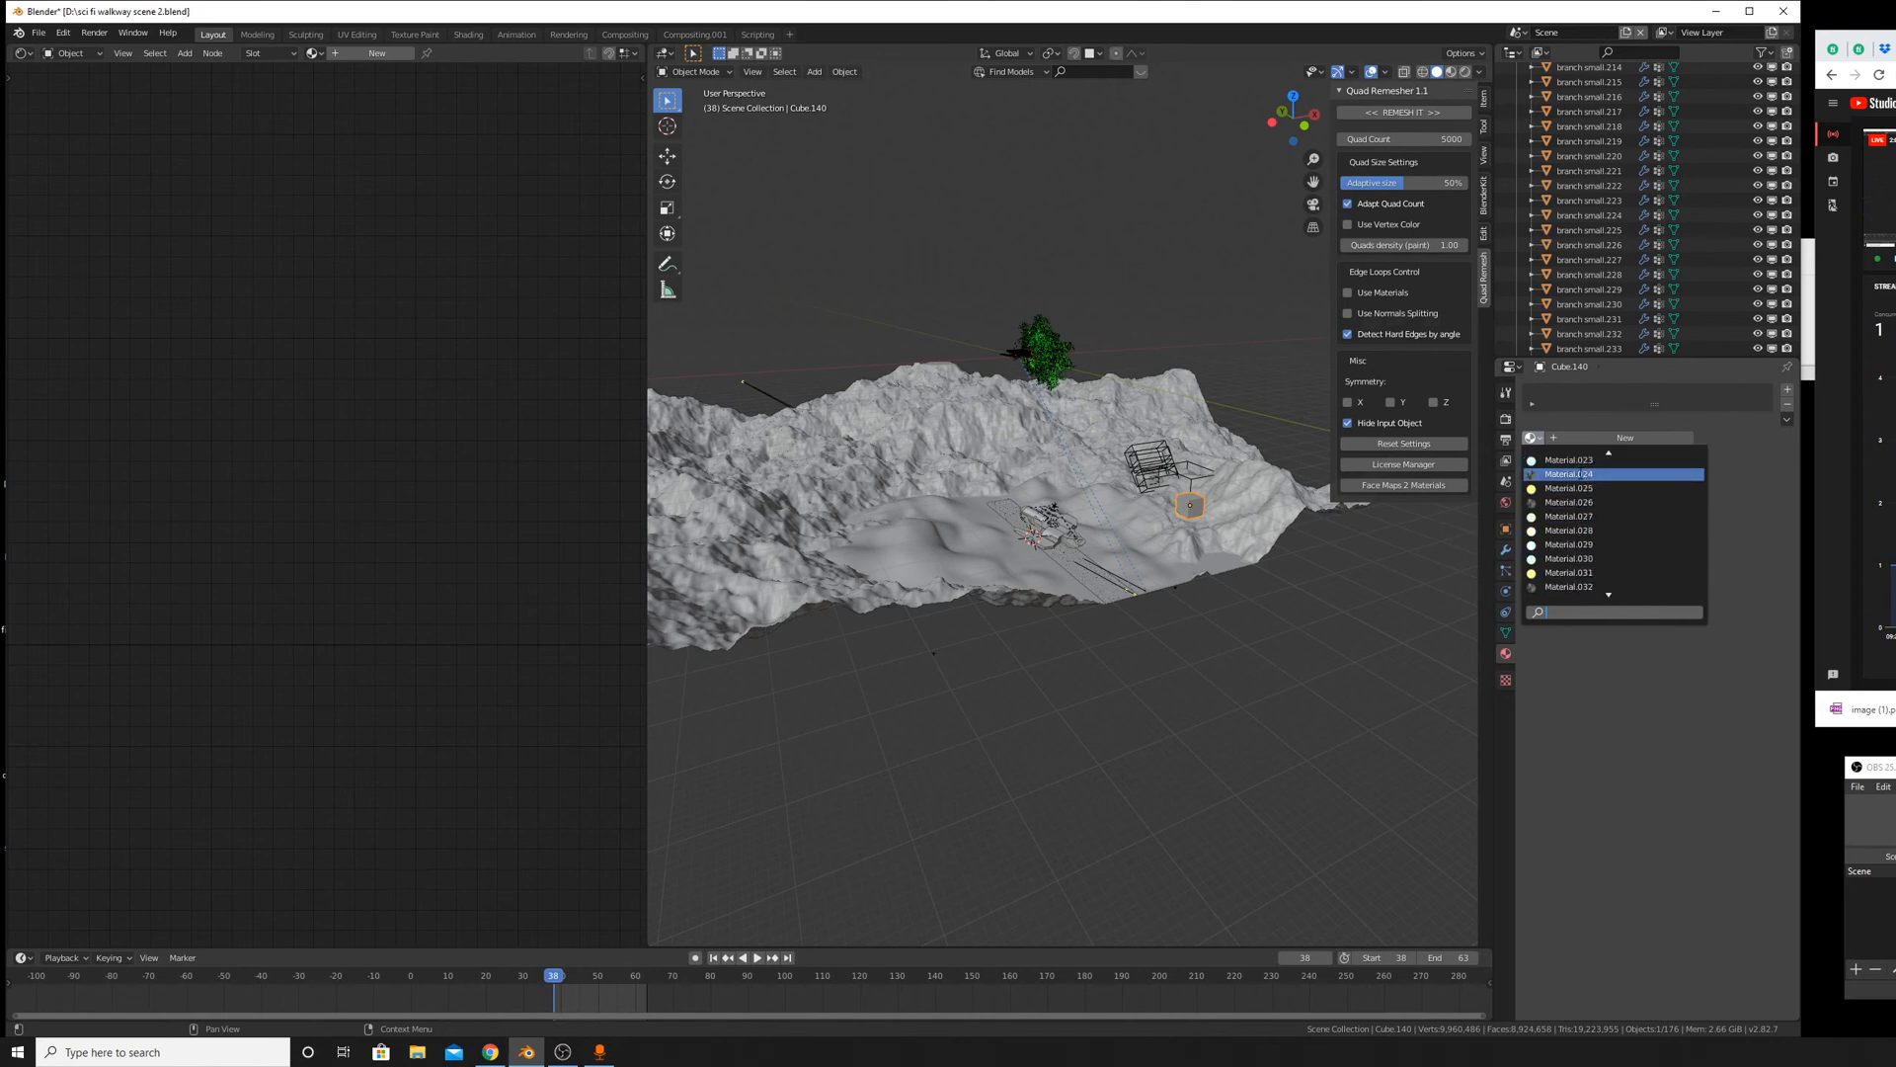
pyautogui.scroll(-4, 1604, 581)
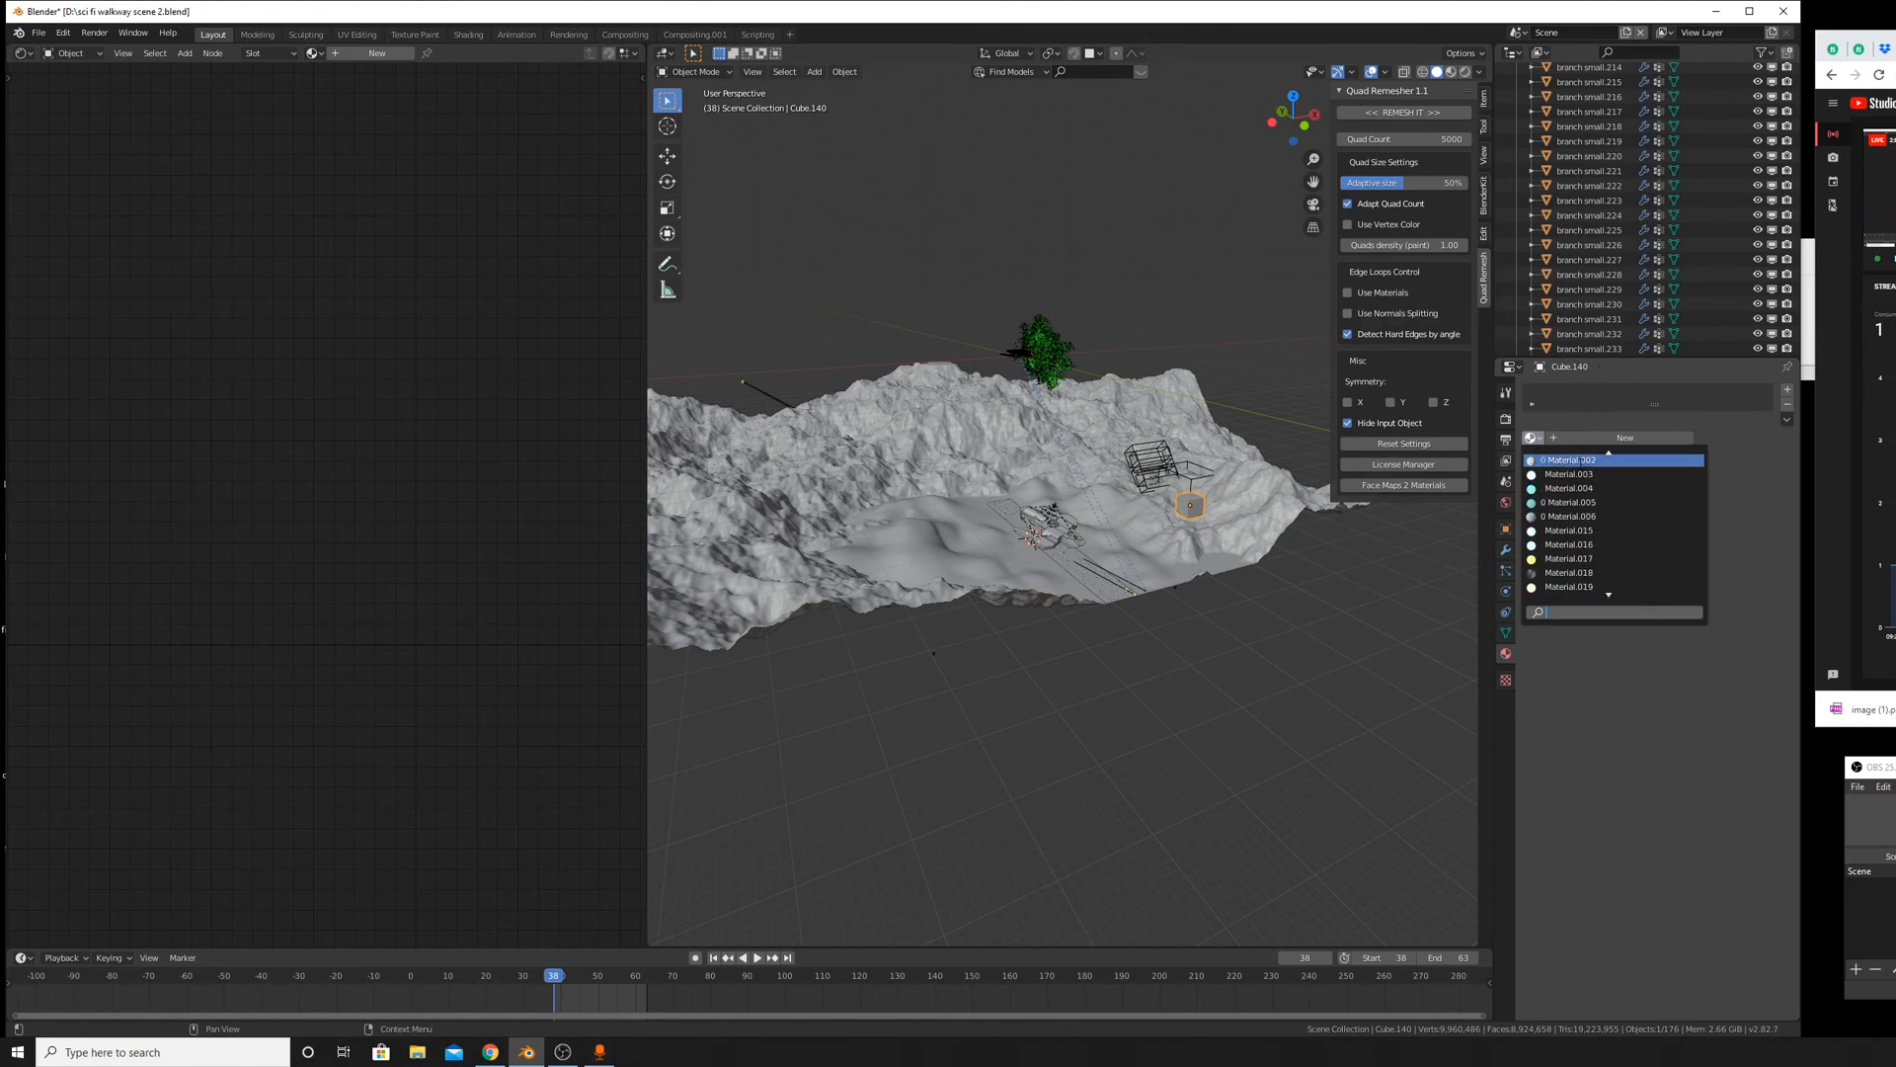
pyautogui.scroll(3, 1585, 462)
pyautogui.scroll(2, 1595, 466)
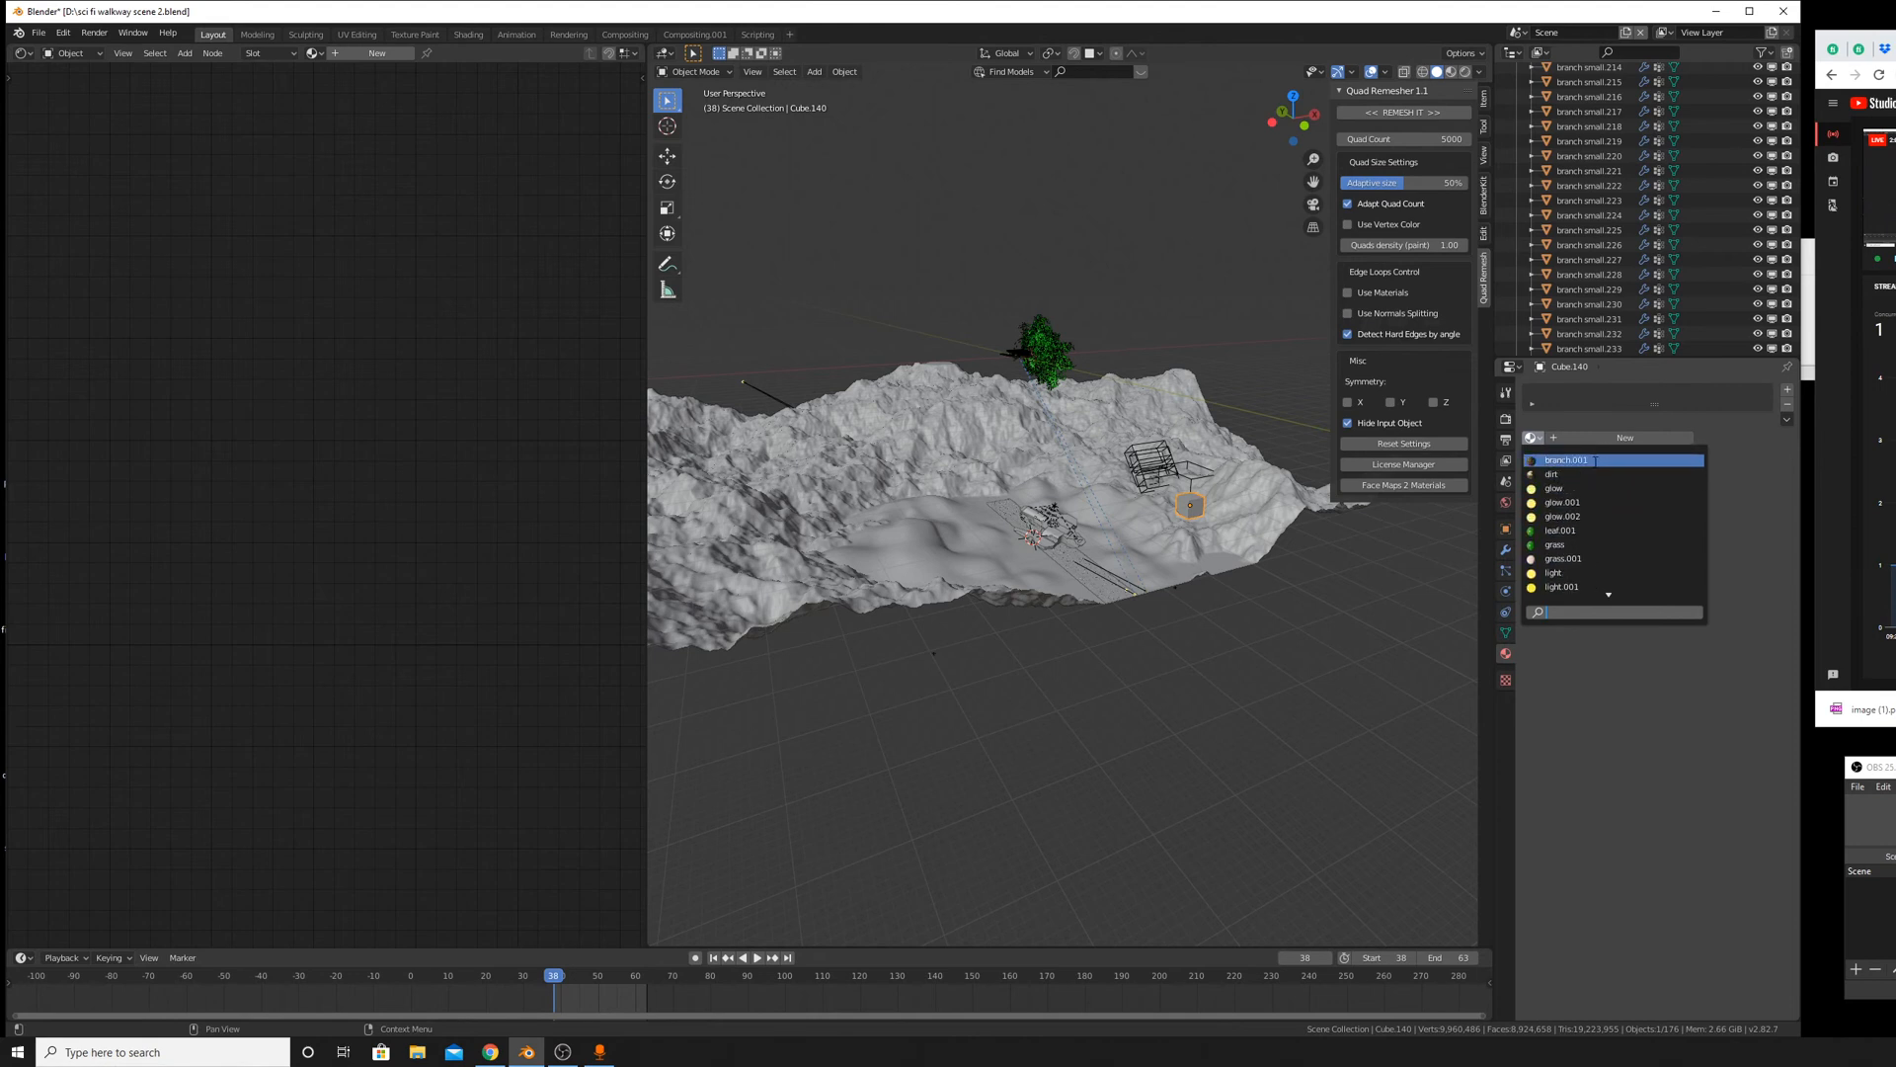
# Start another append and browse from the root of drive C to the blender files folder in the user directory.
pyautogui.click(39, 27)
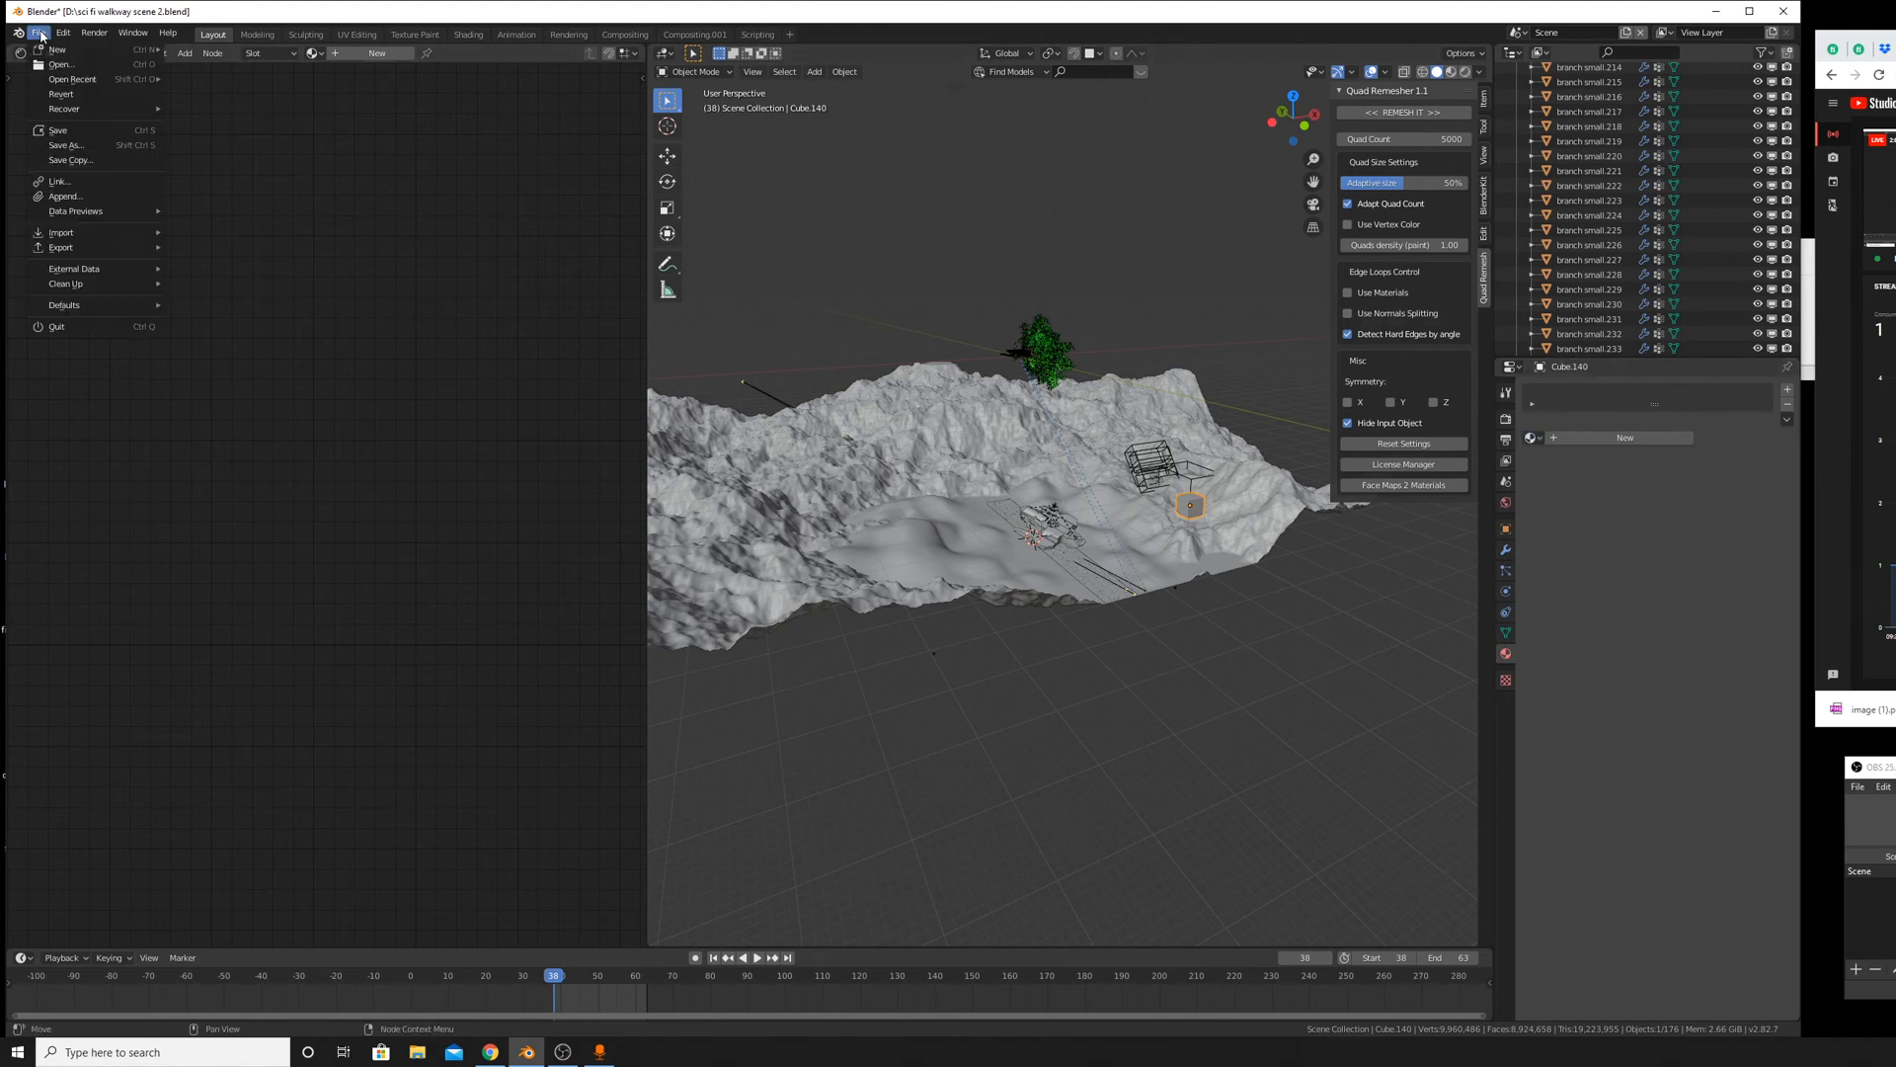
pyautogui.click(94, 190)
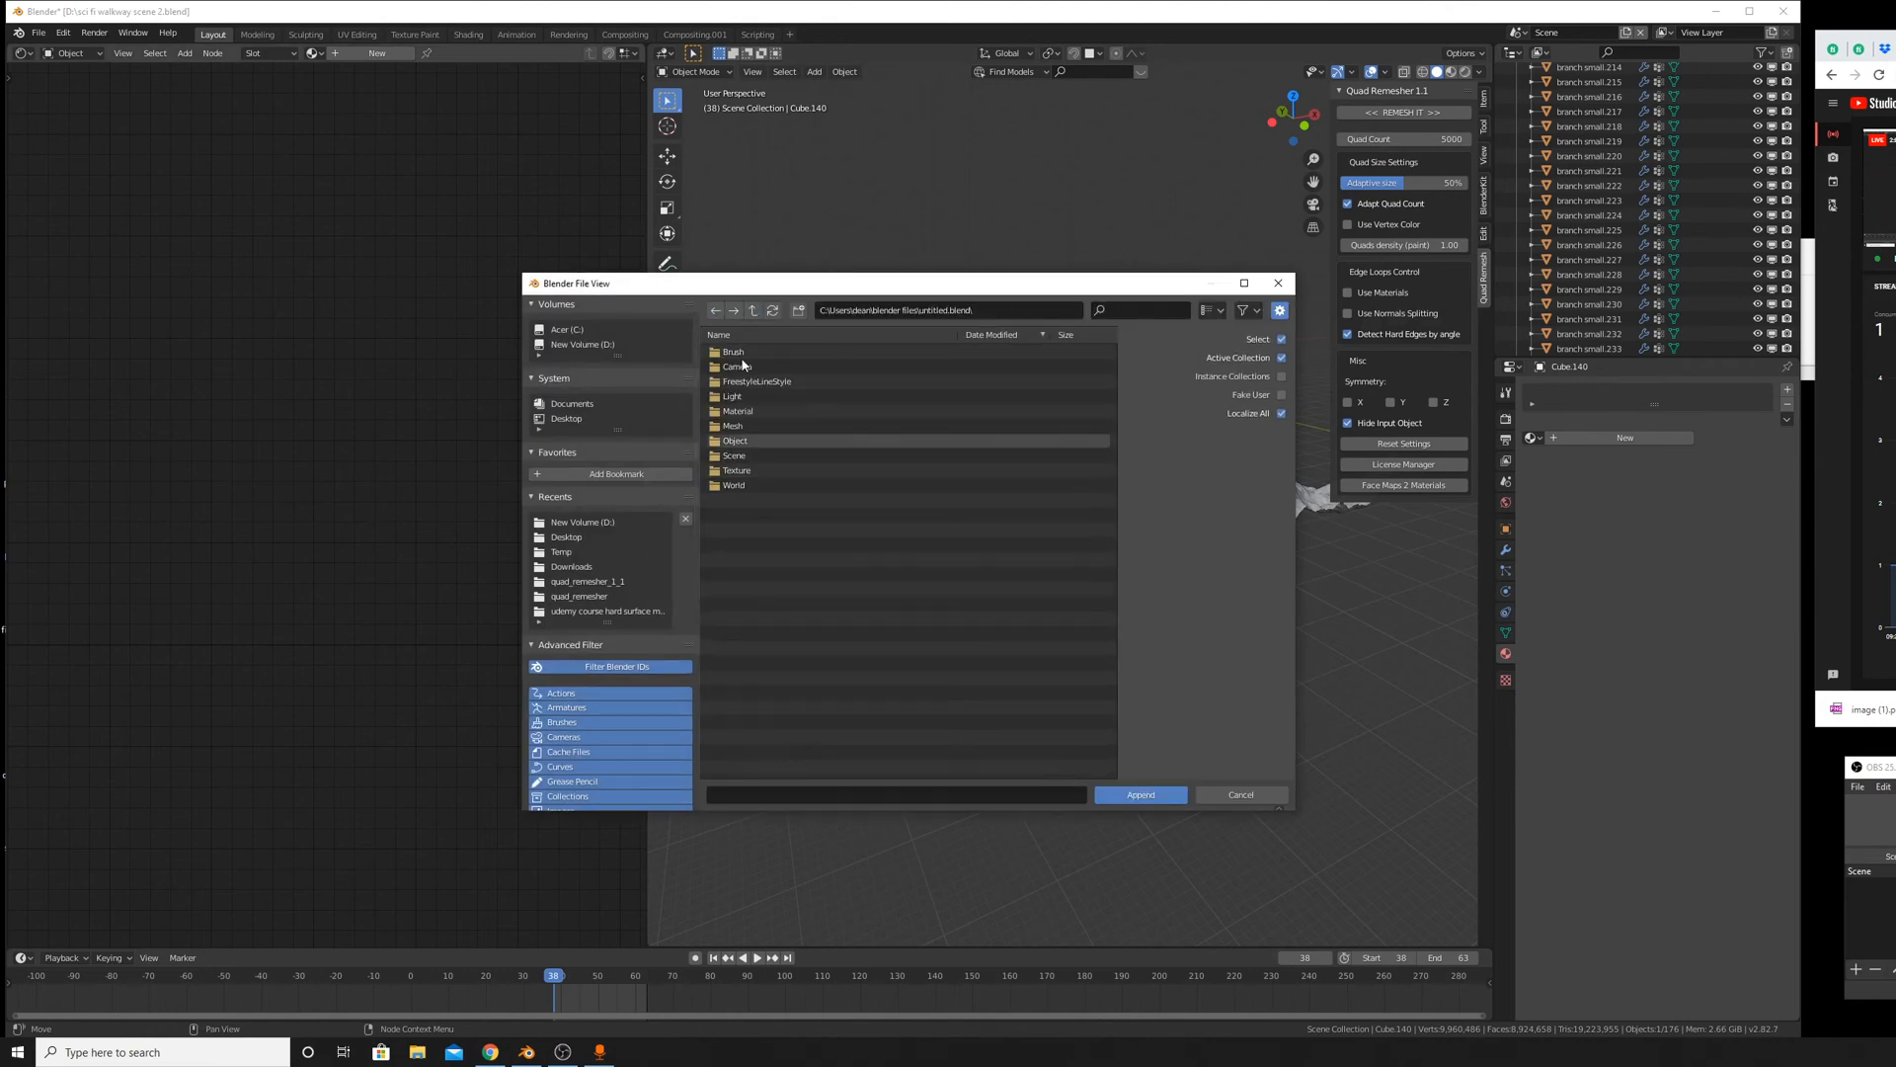
pyautogui.click(753, 310)
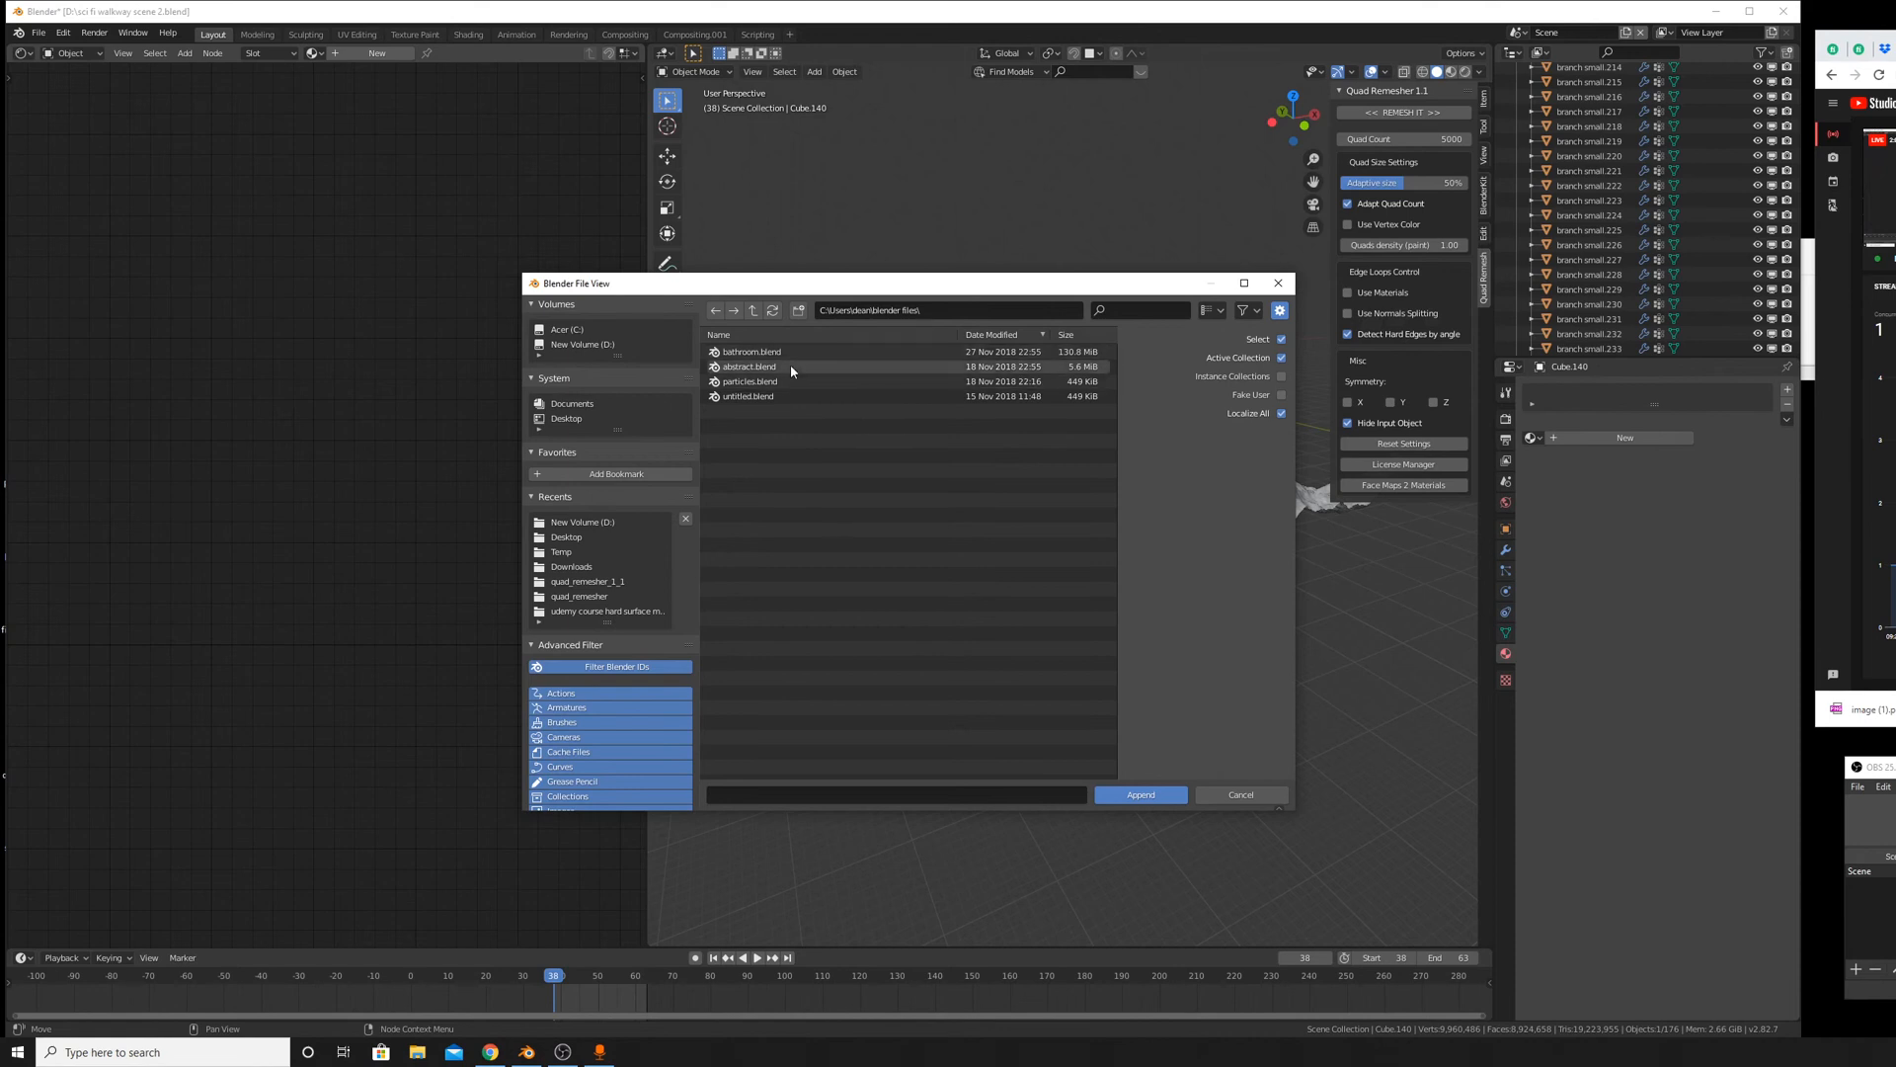
pyautogui.click(567, 330)
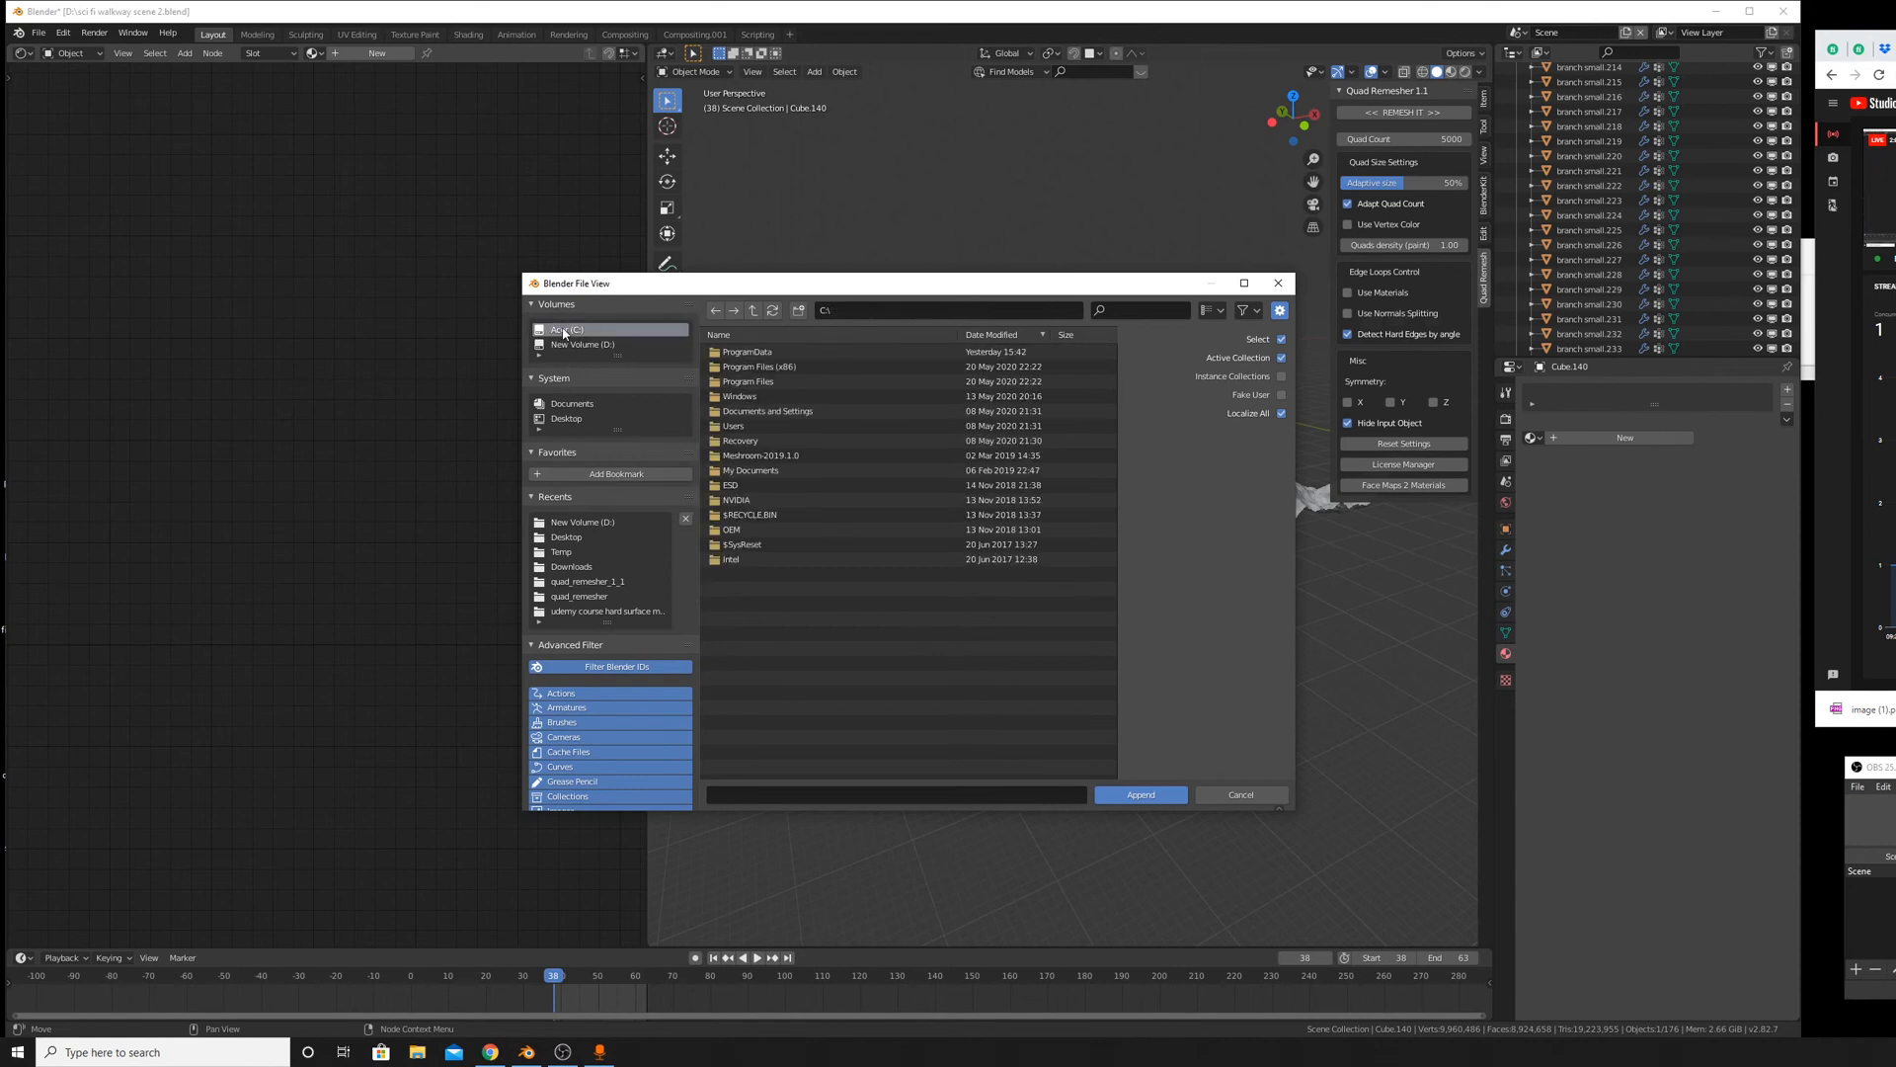
pyautogui.doubleClick(744, 425)
pyautogui.doubleClick(741, 364)
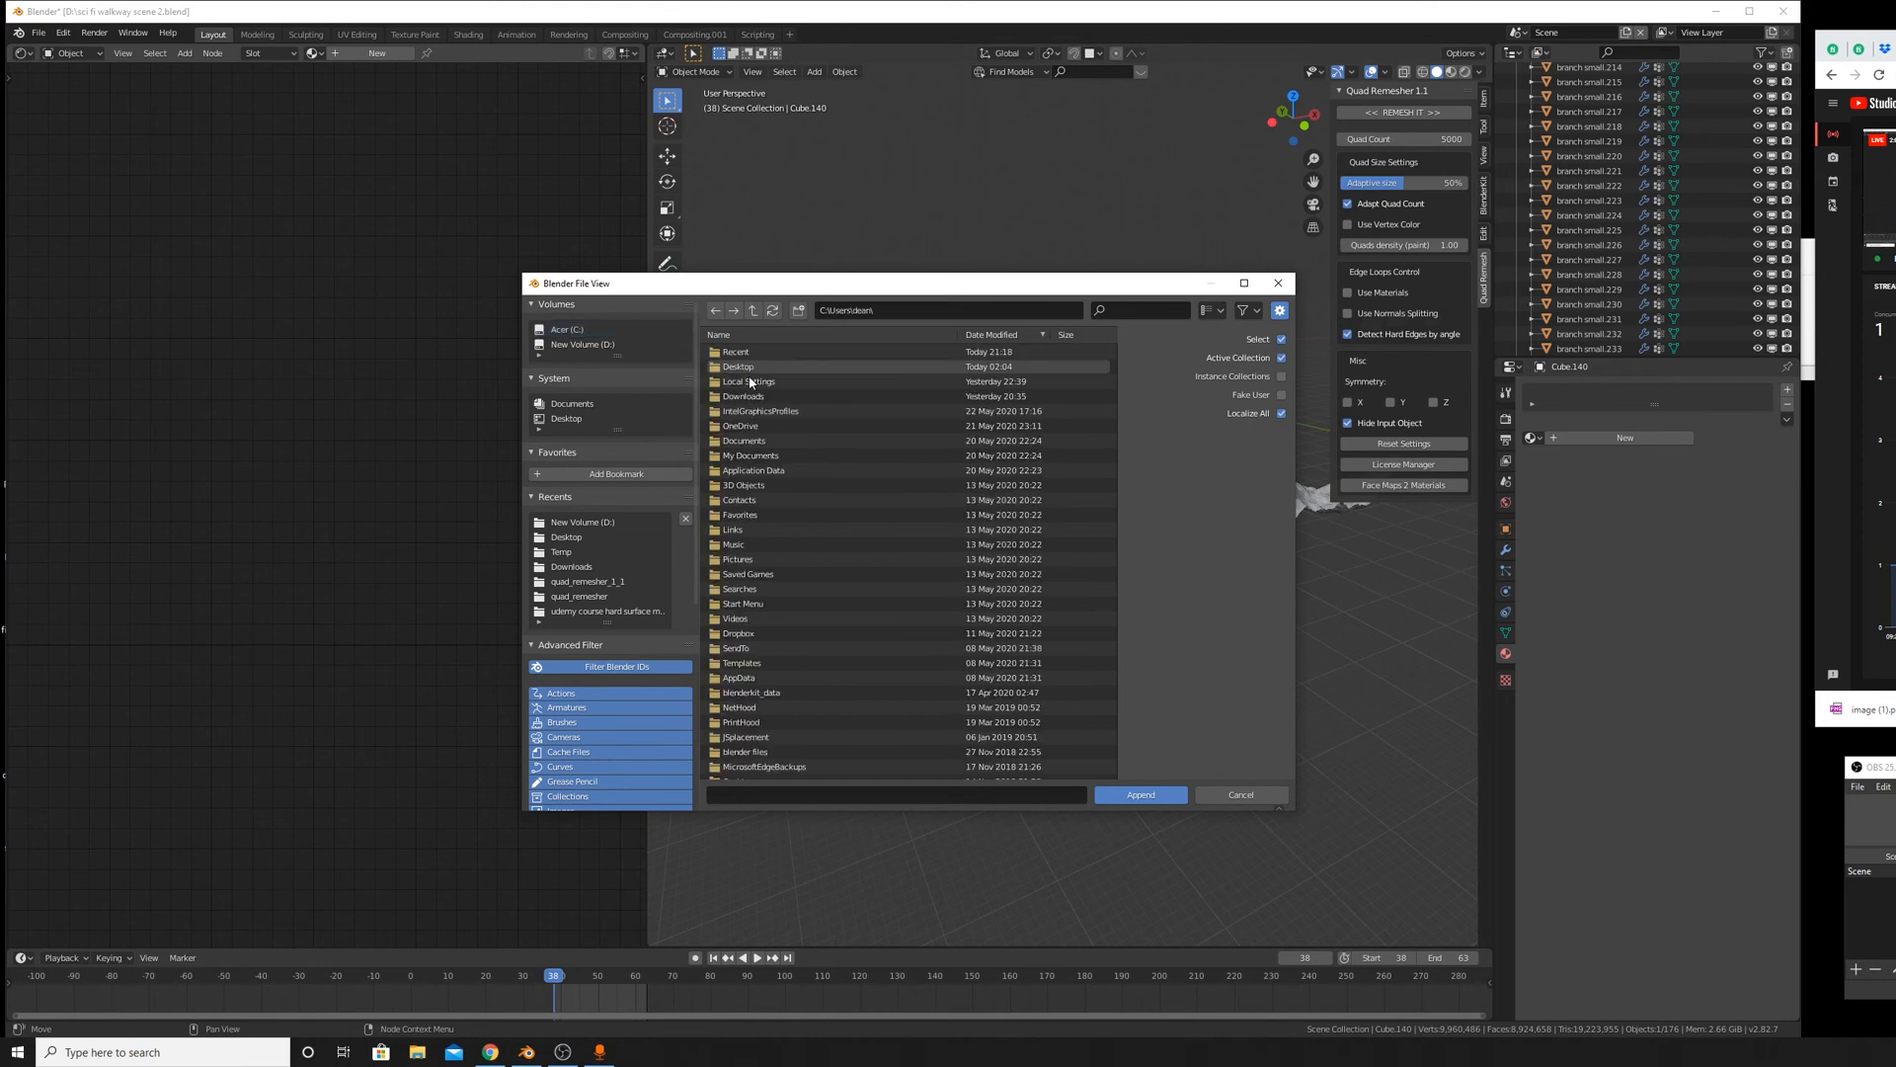
pyautogui.scroll(-1, 767, 441)
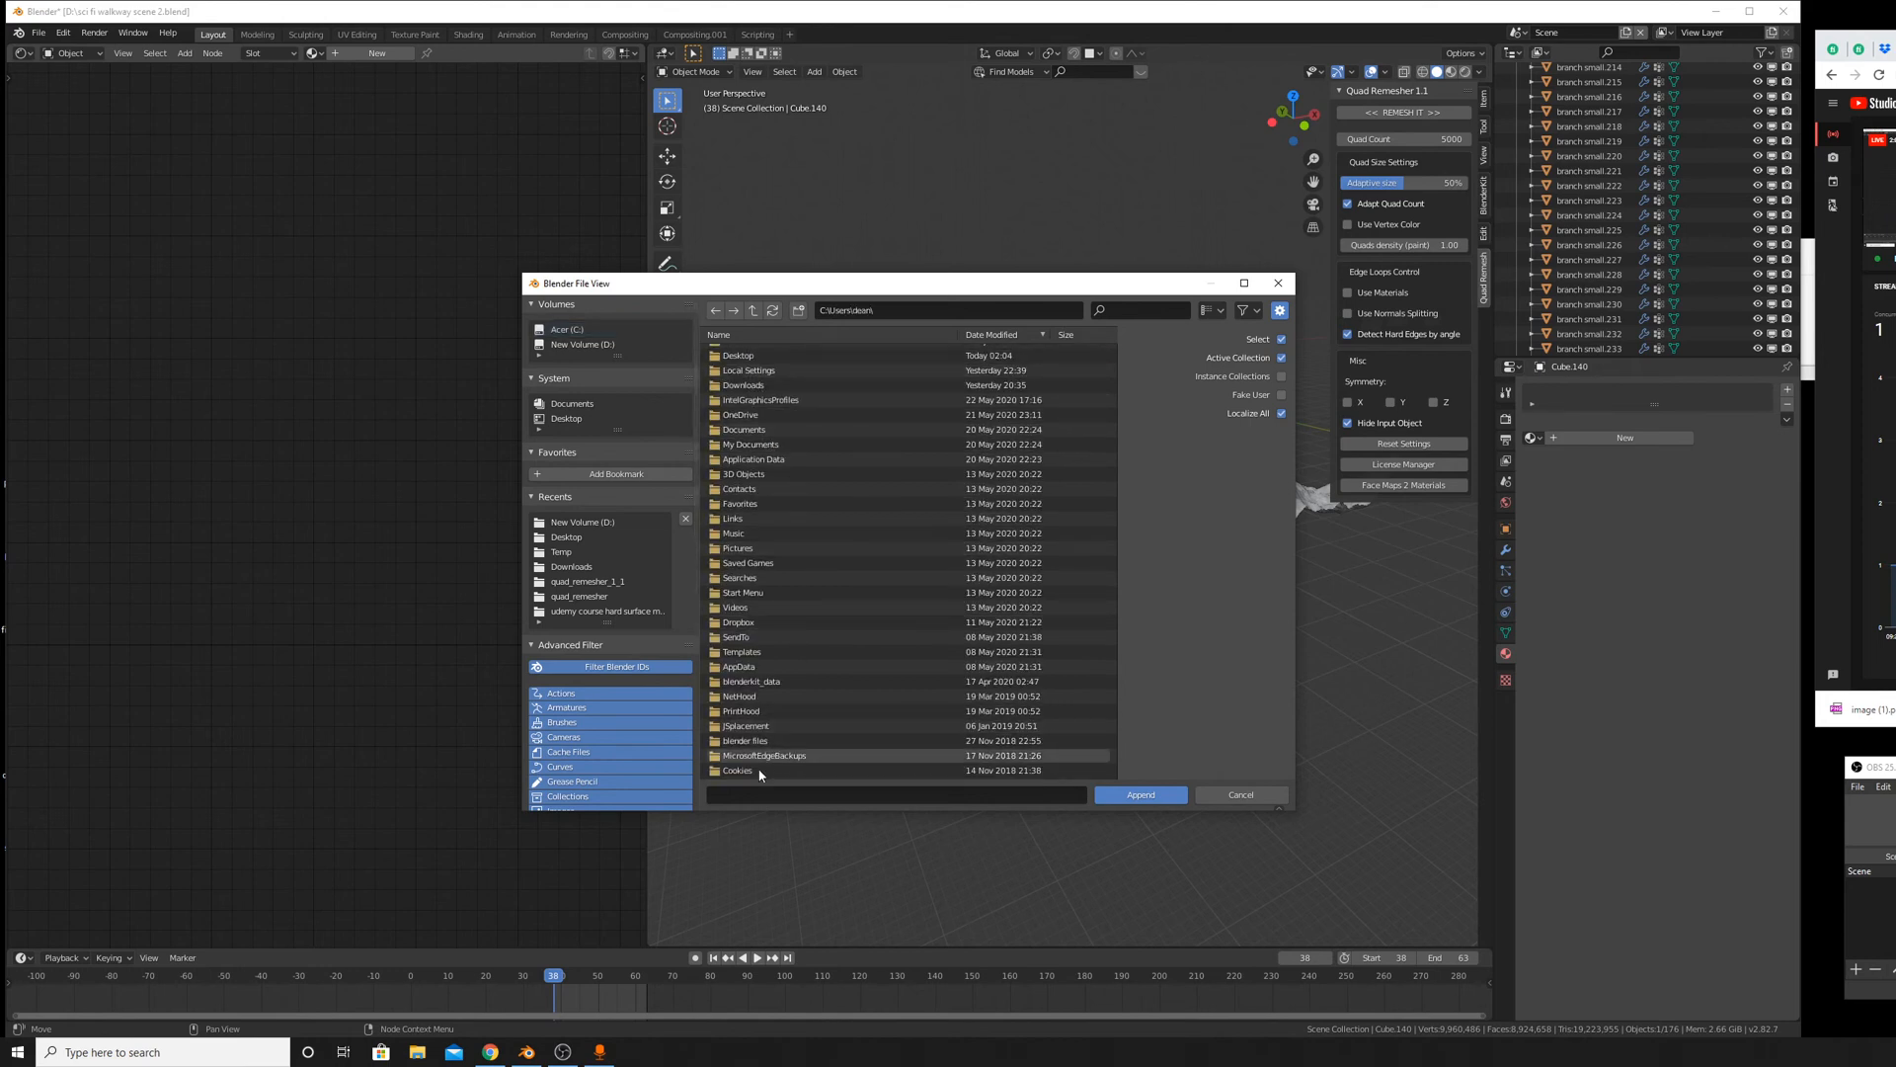
pyautogui.doubleClick(768, 740)
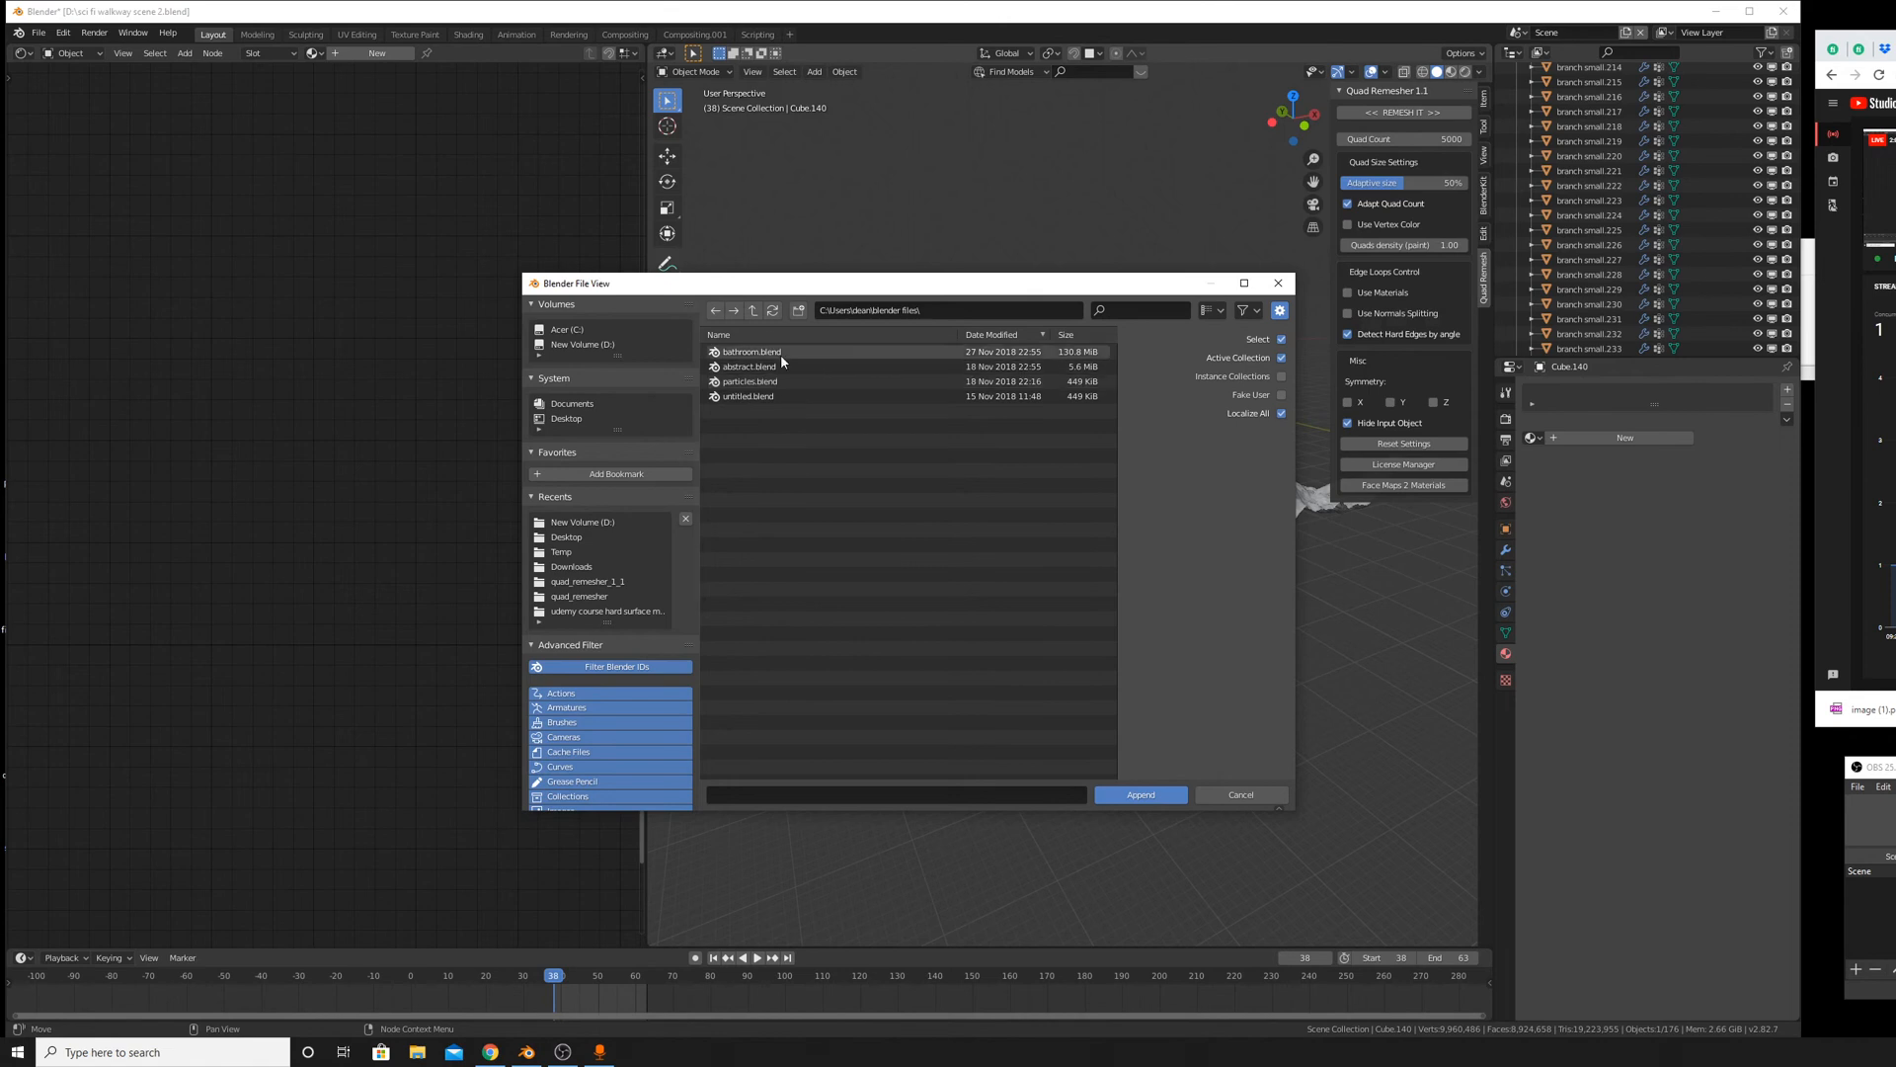
# Look through the Documents, Desktop and blender files folders of the user directory for a blend file to append from.
pyautogui.click(755, 310)
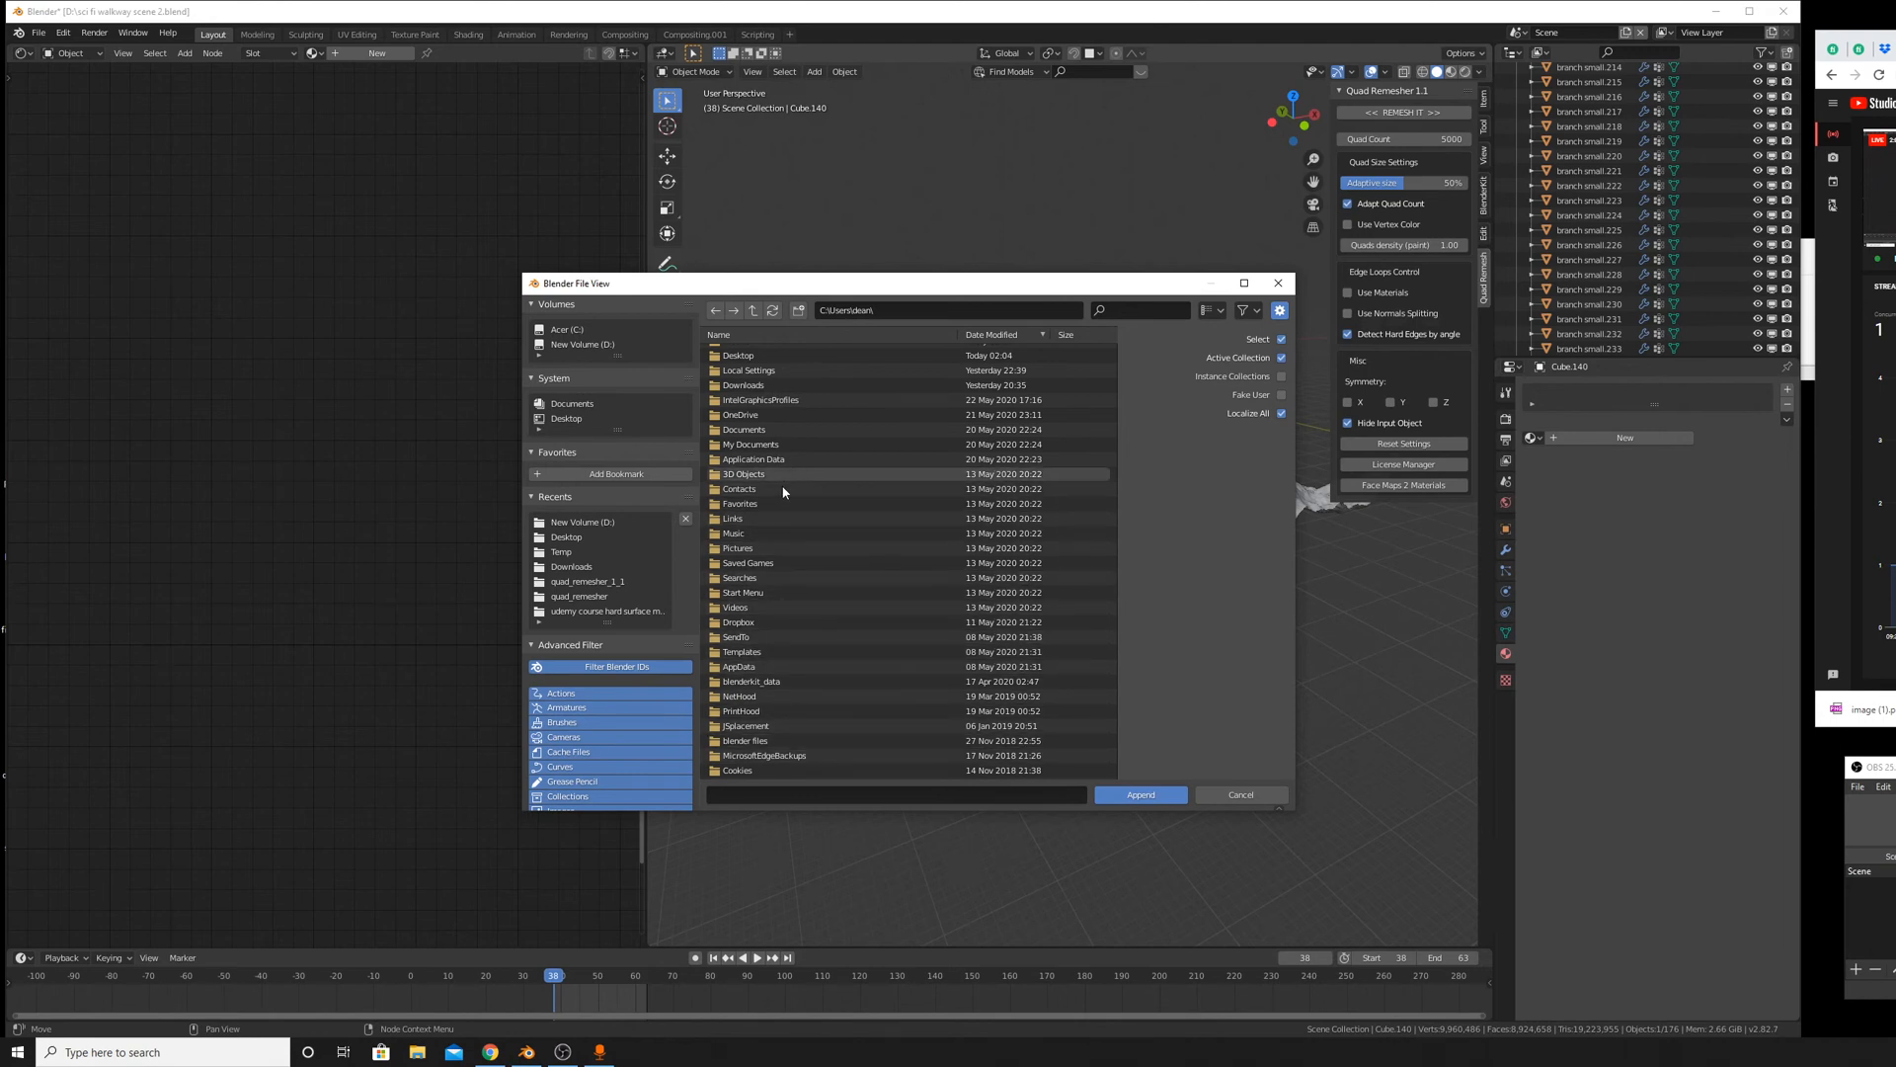
pyautogui.click(751, 429)
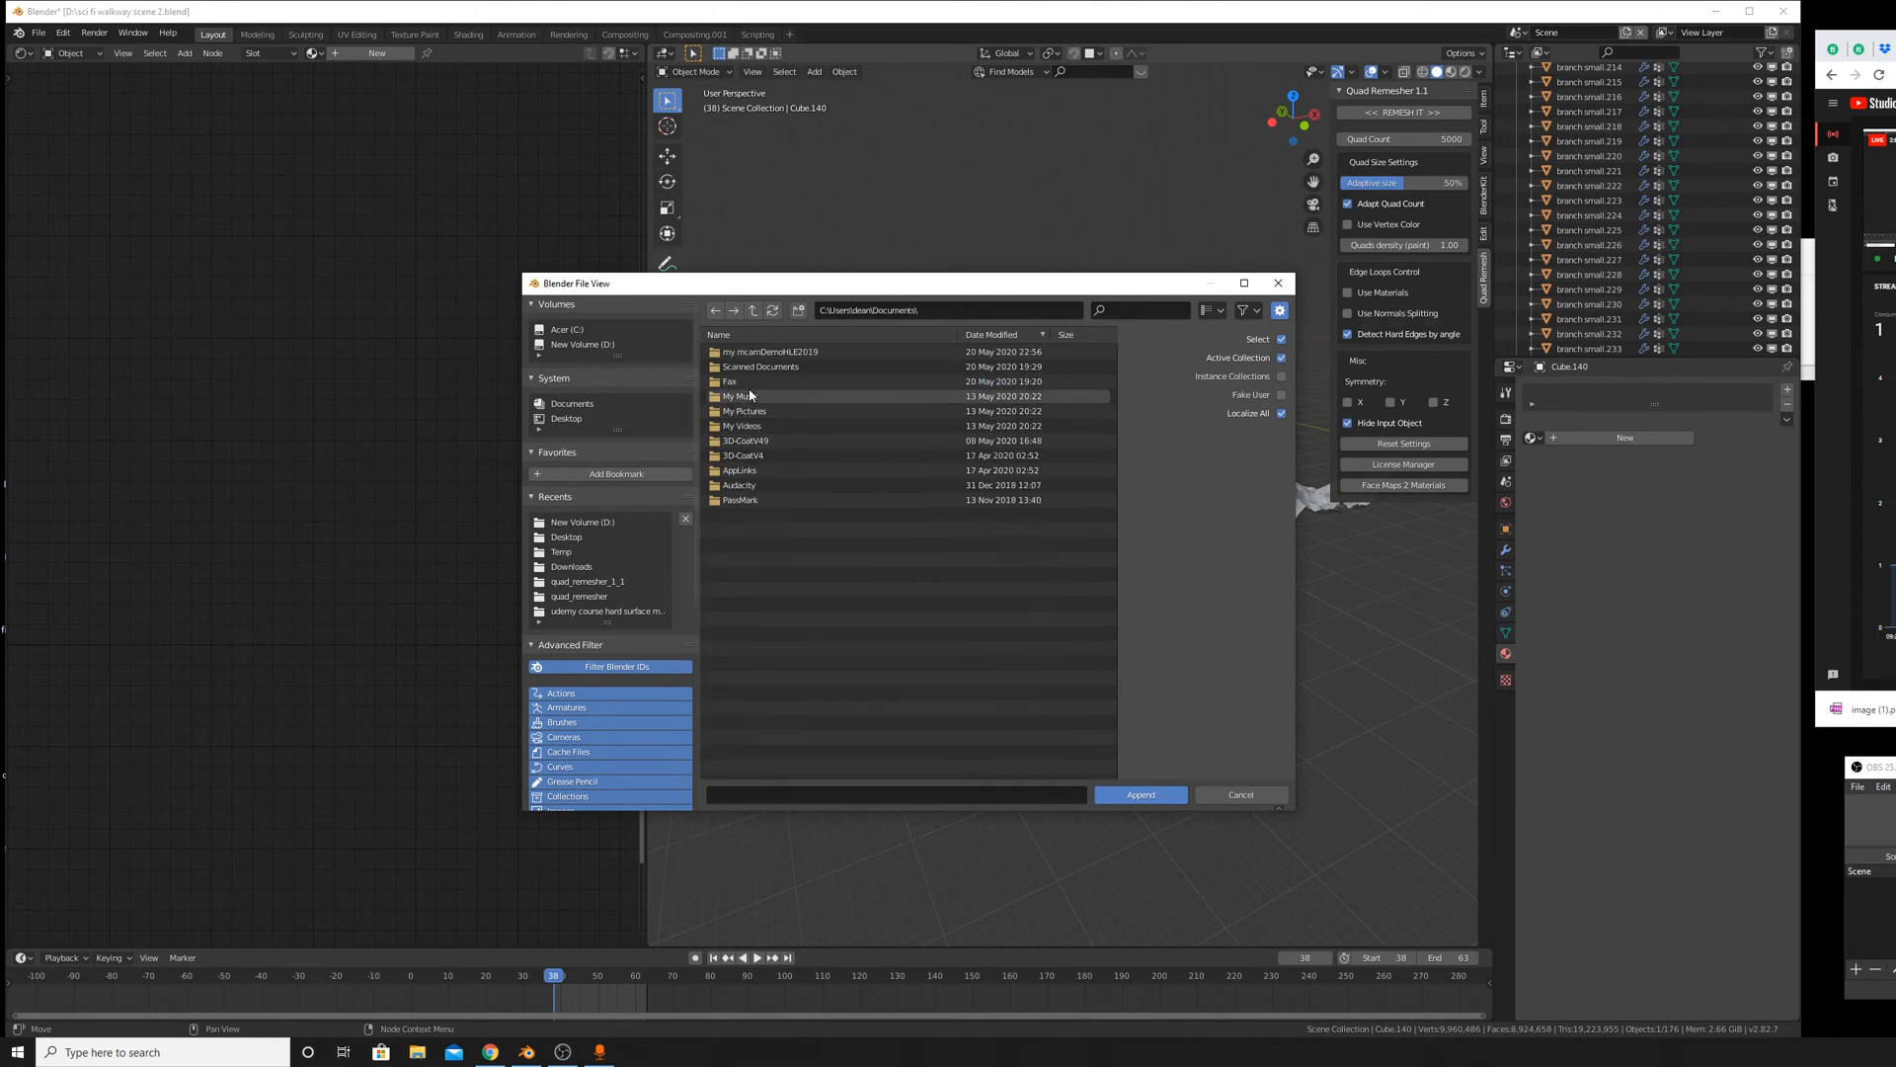
pyautogui.click(754, 310)
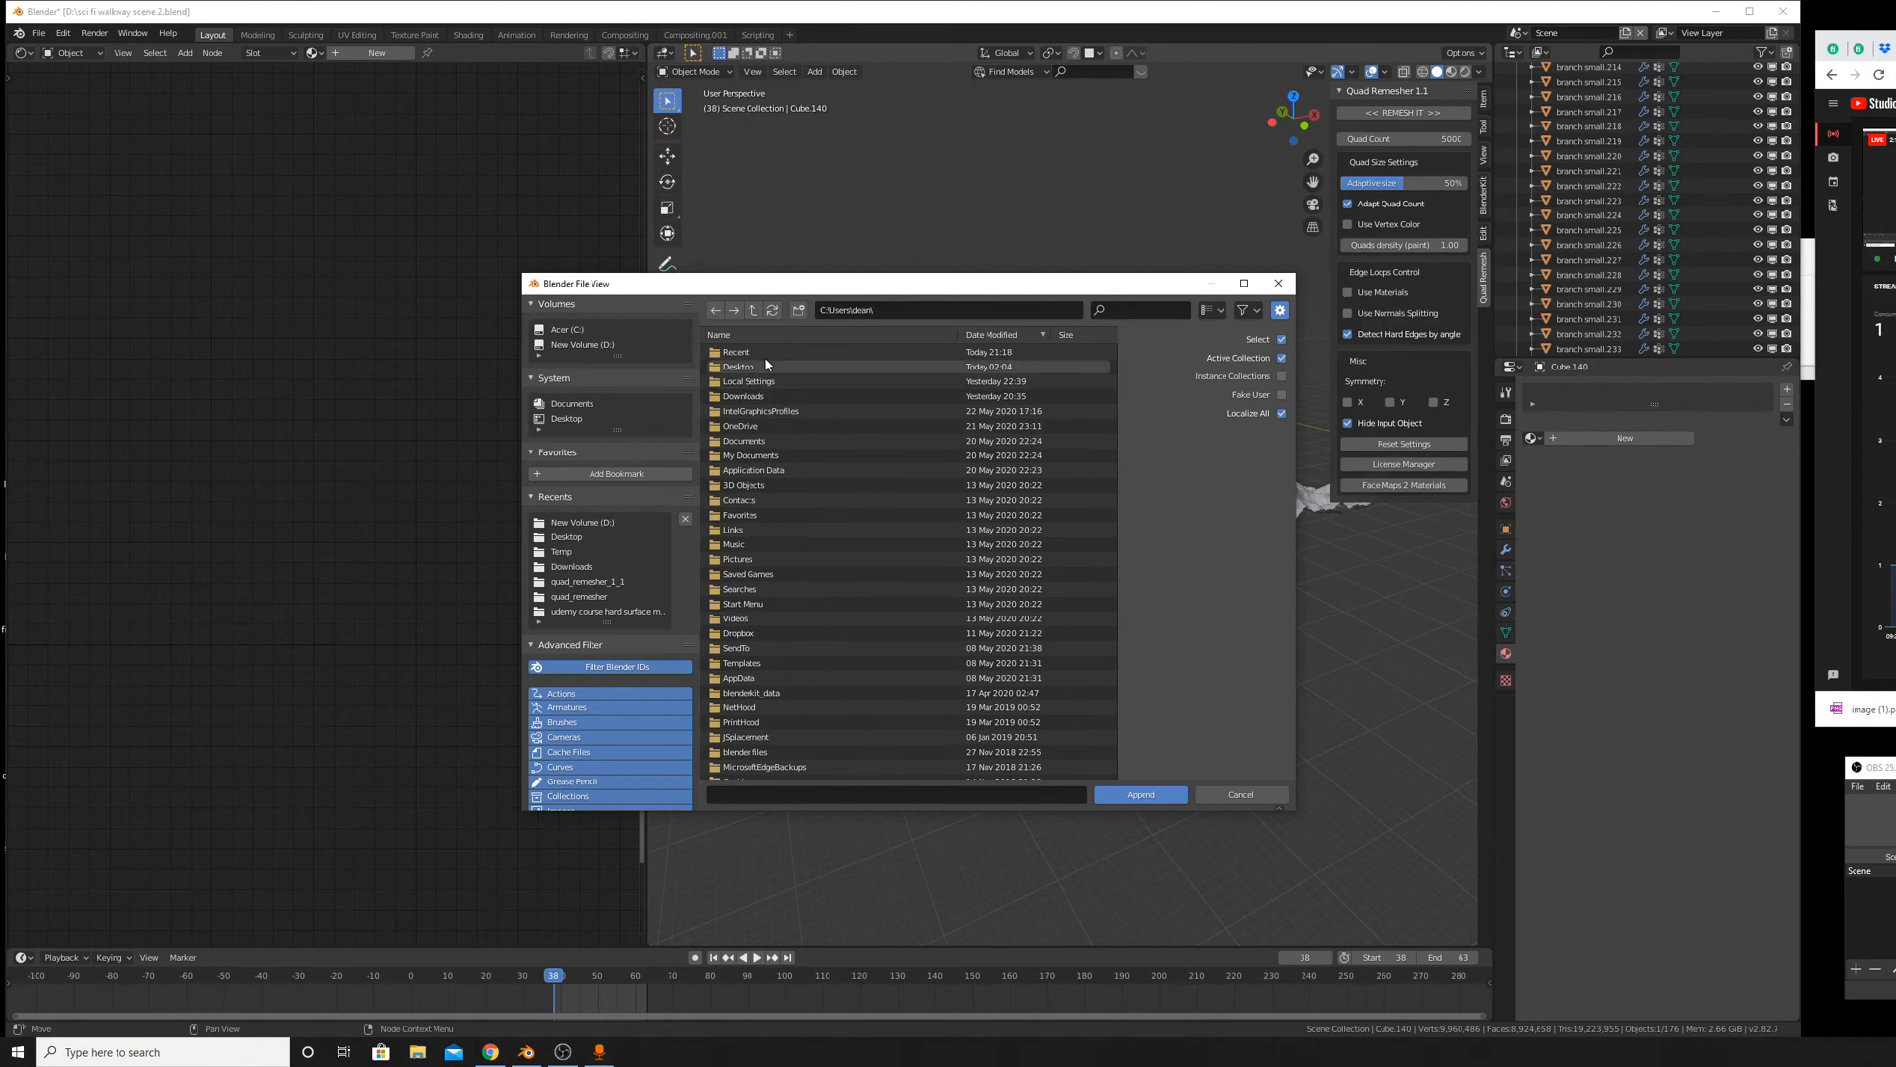
pyautogui.click(765, 366)
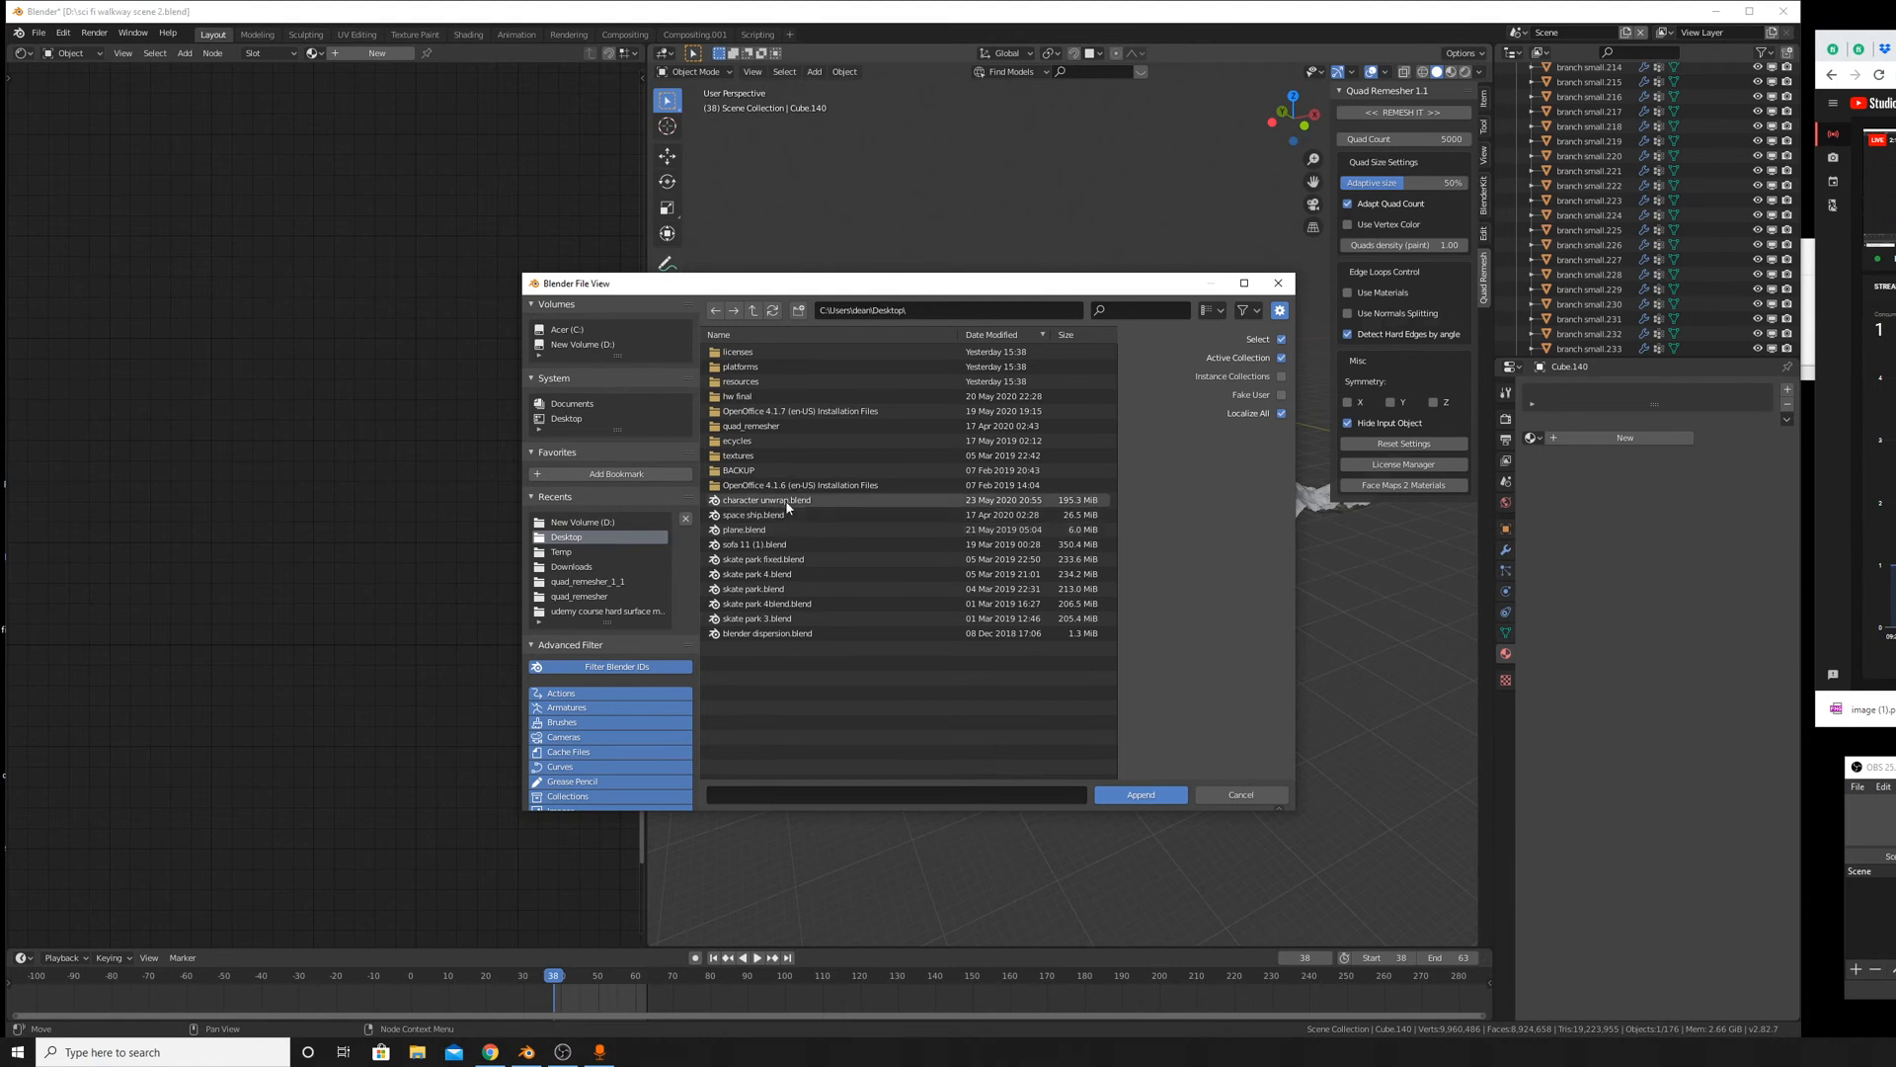
pyautogui.click(775, 441)
pyautogui.click(715, 310)
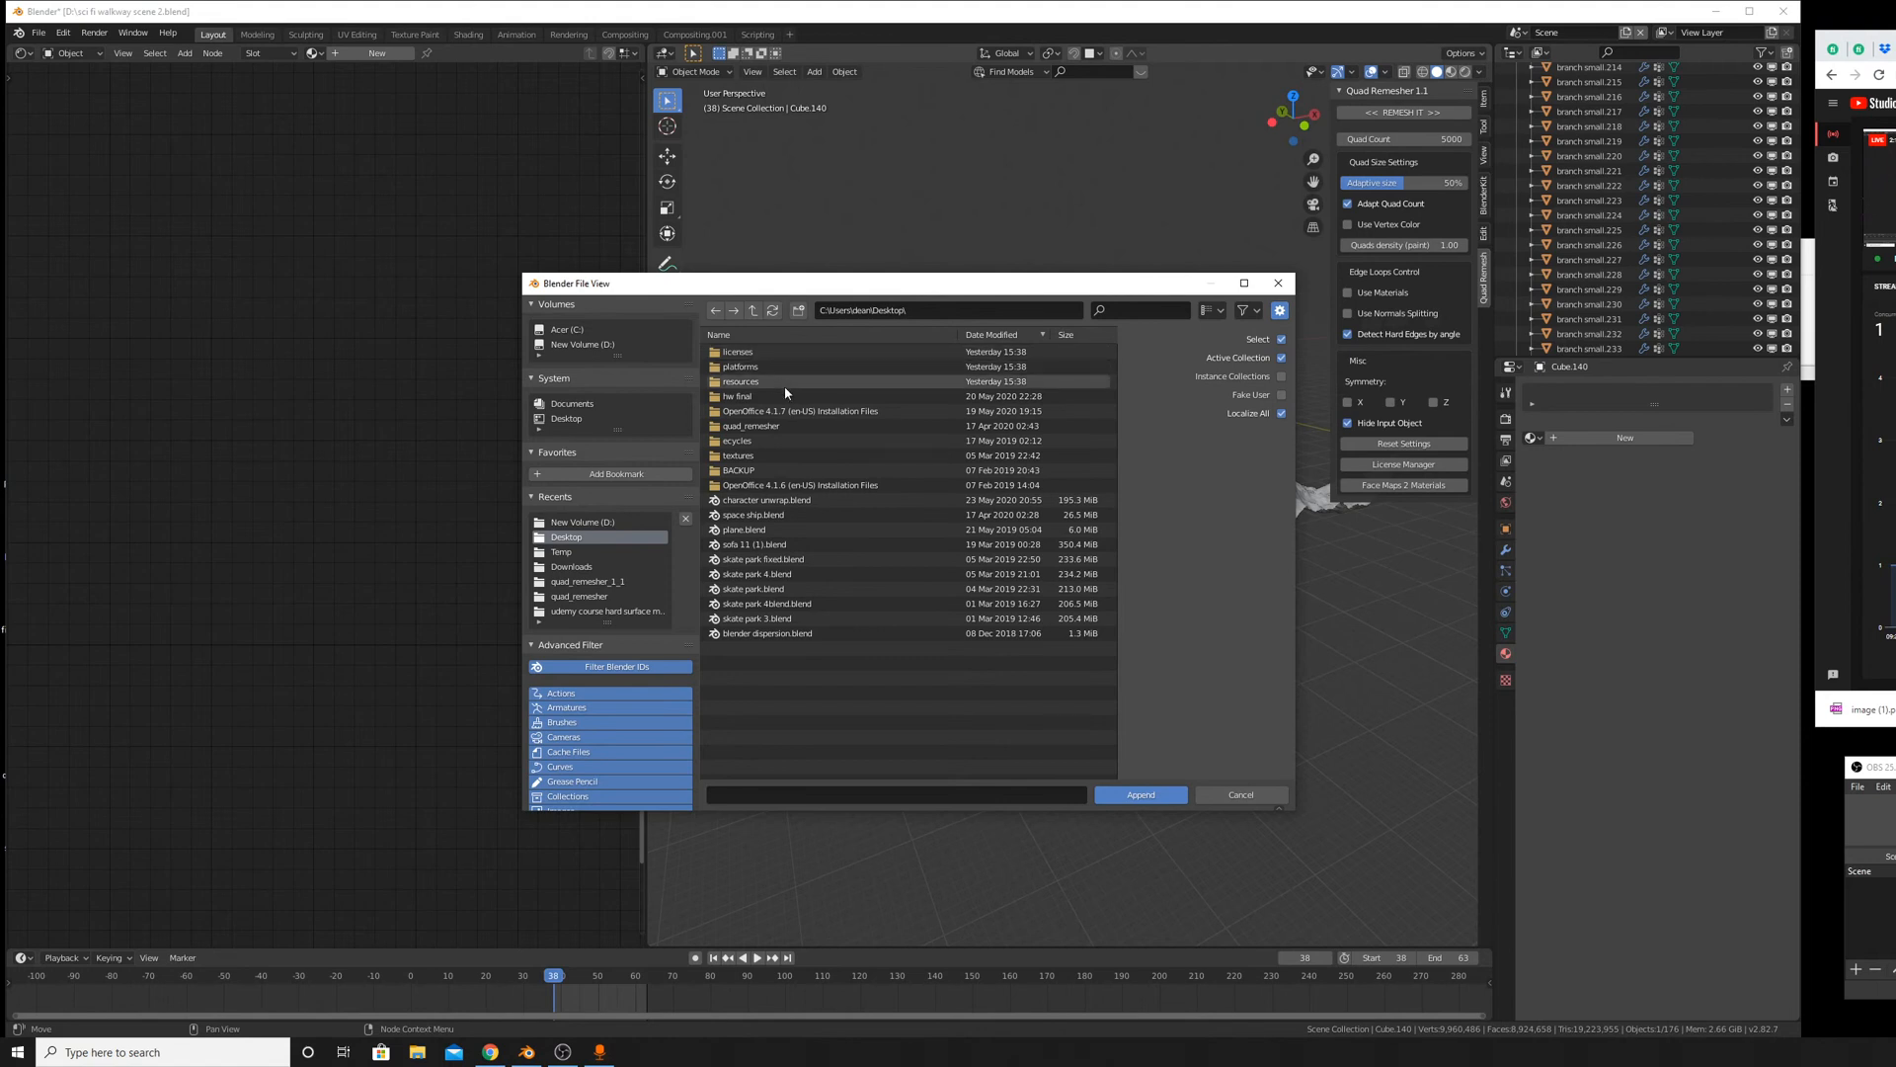
pyautogui.click(752, 310)
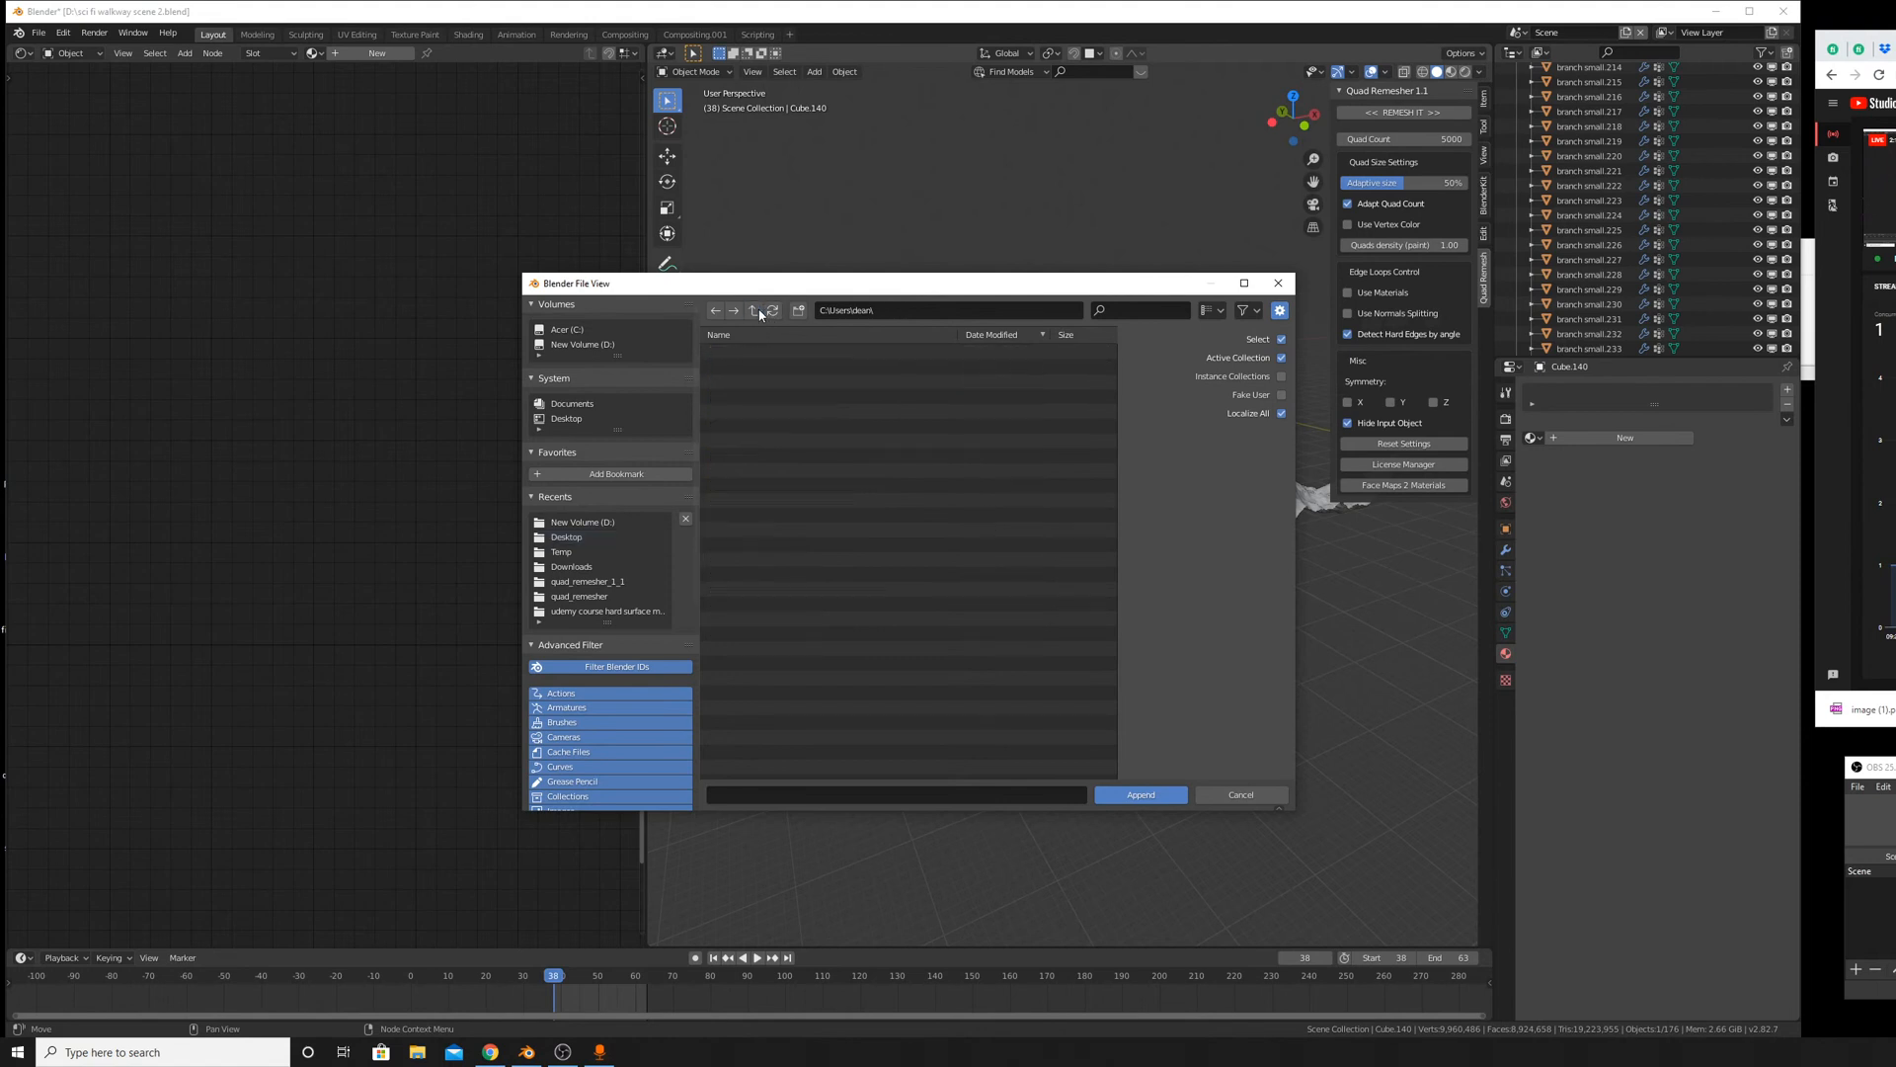
pyautogui.scroll(-1, 790, 474)
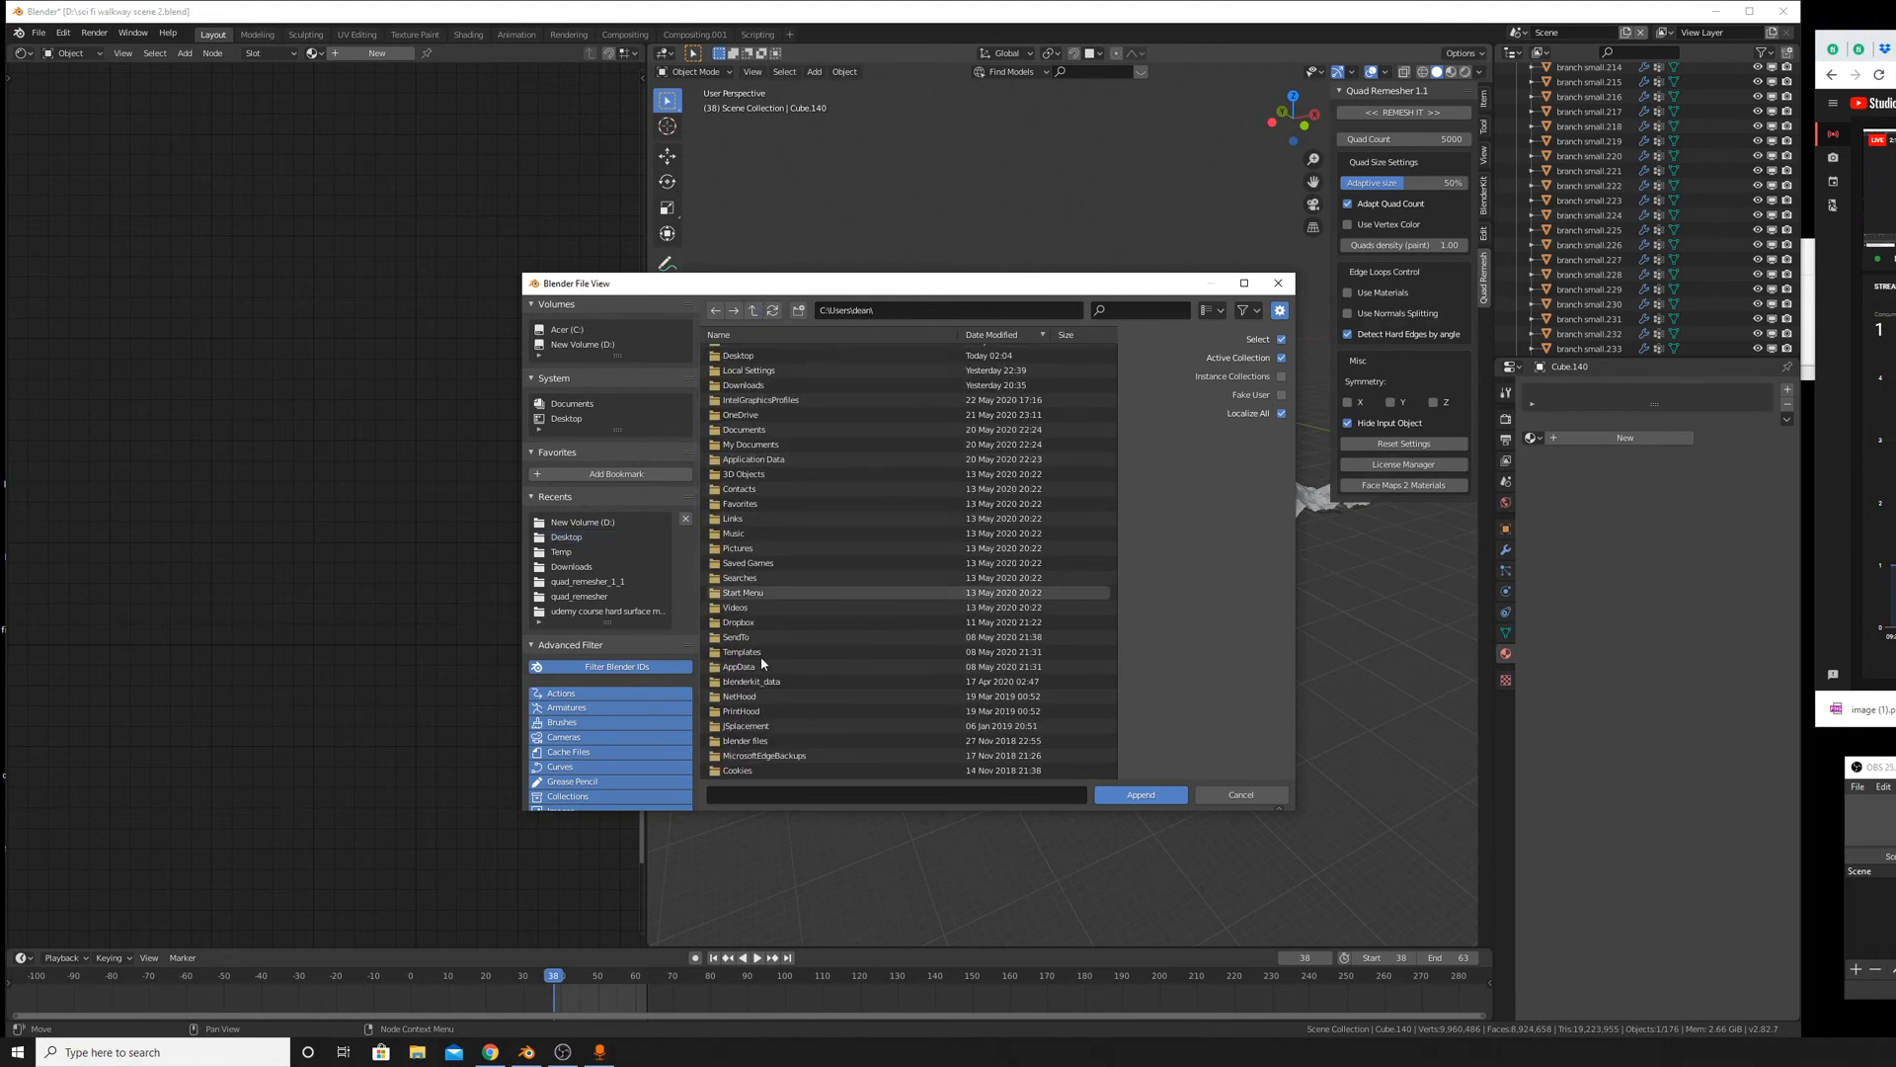
pyautogui.click(768, 741)
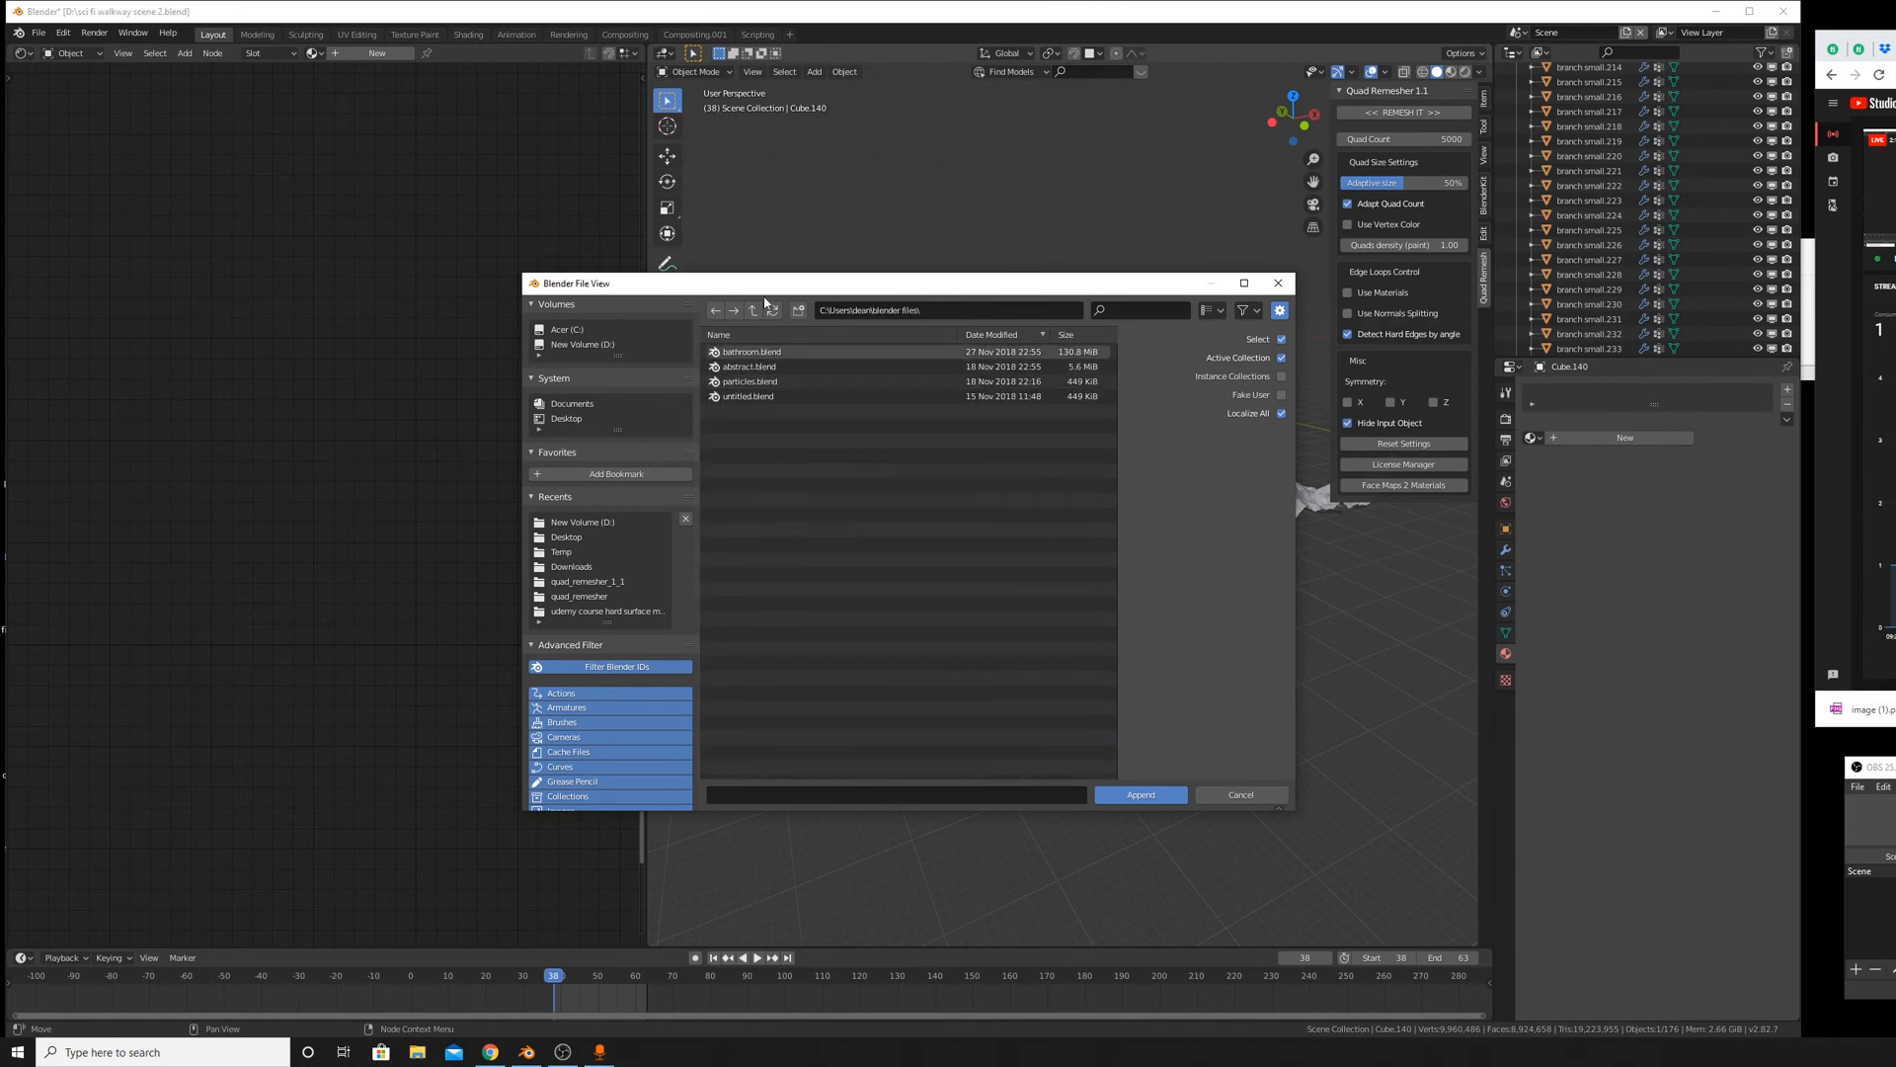
pyautogui.click(755, 310)
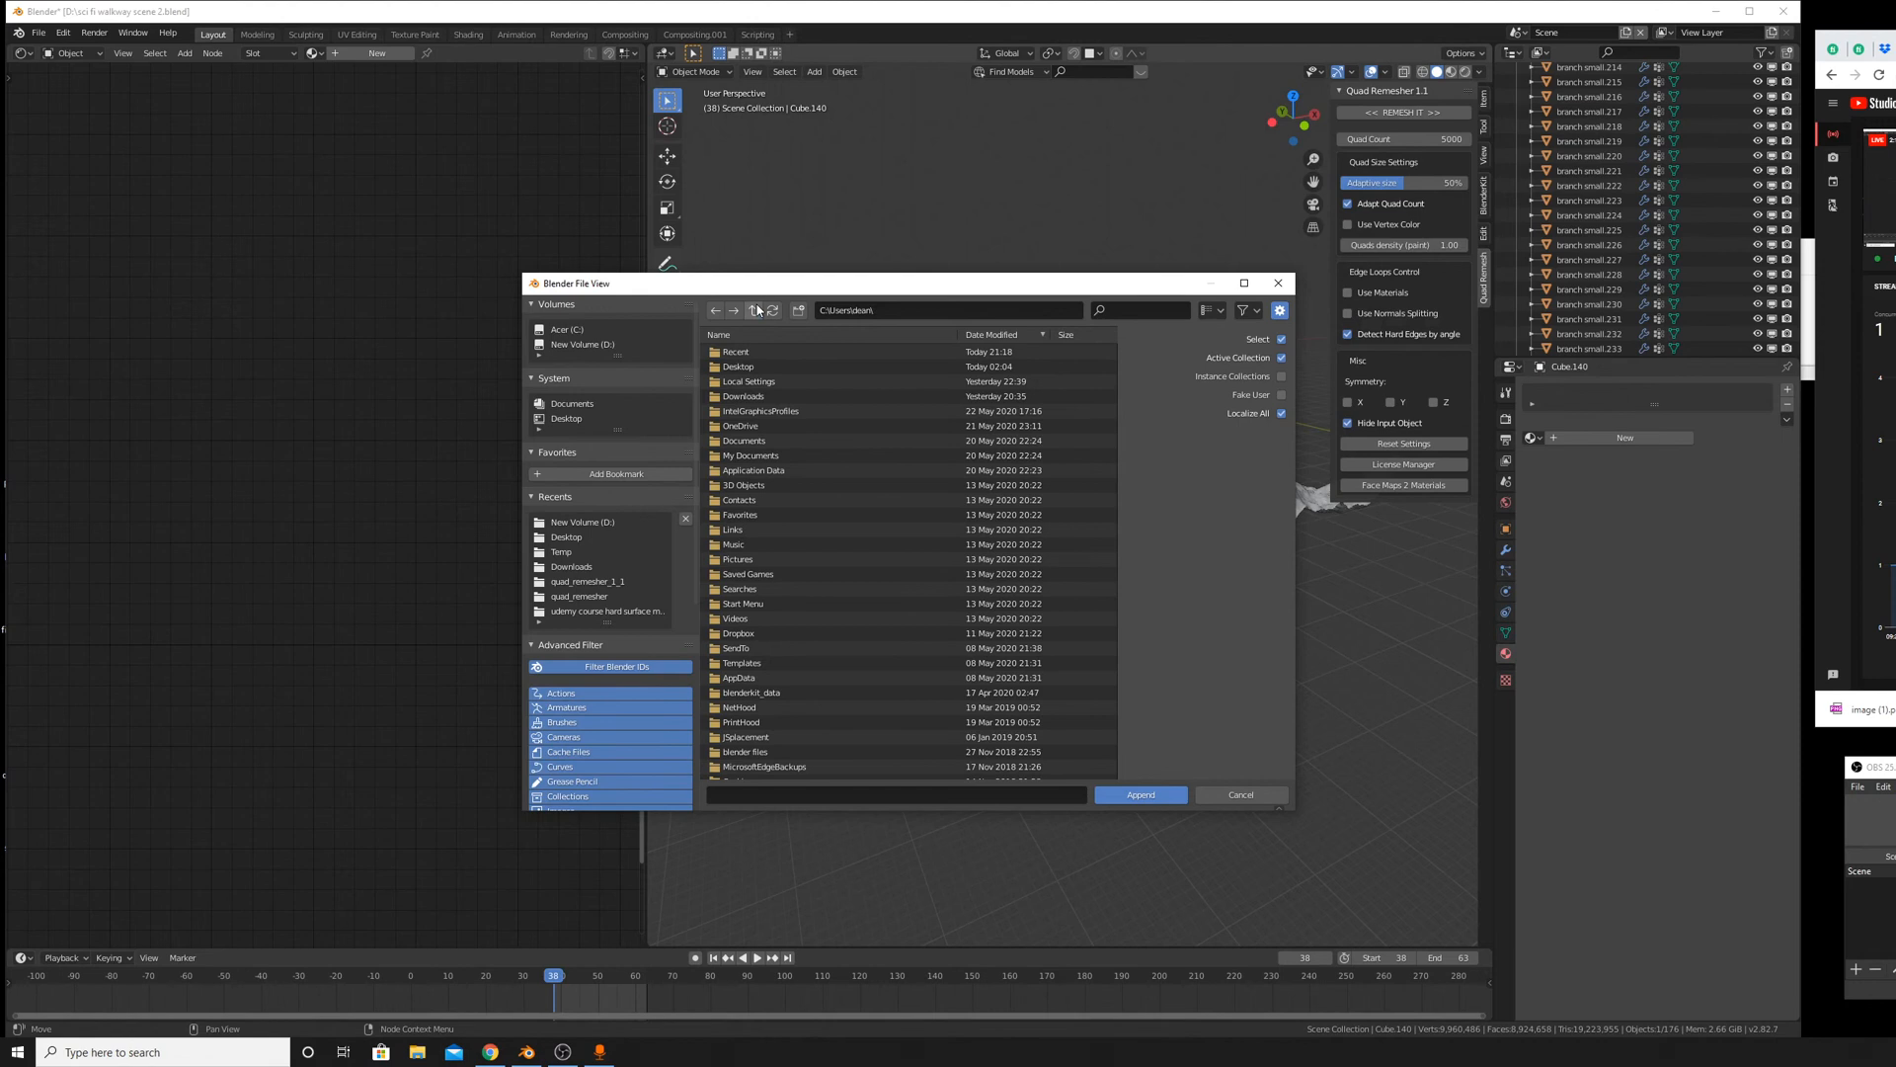
# Look through the My Documents, ProgramData and Program Files folders on drive C for a blend file to append from.
pyautogui.click(588, 332)
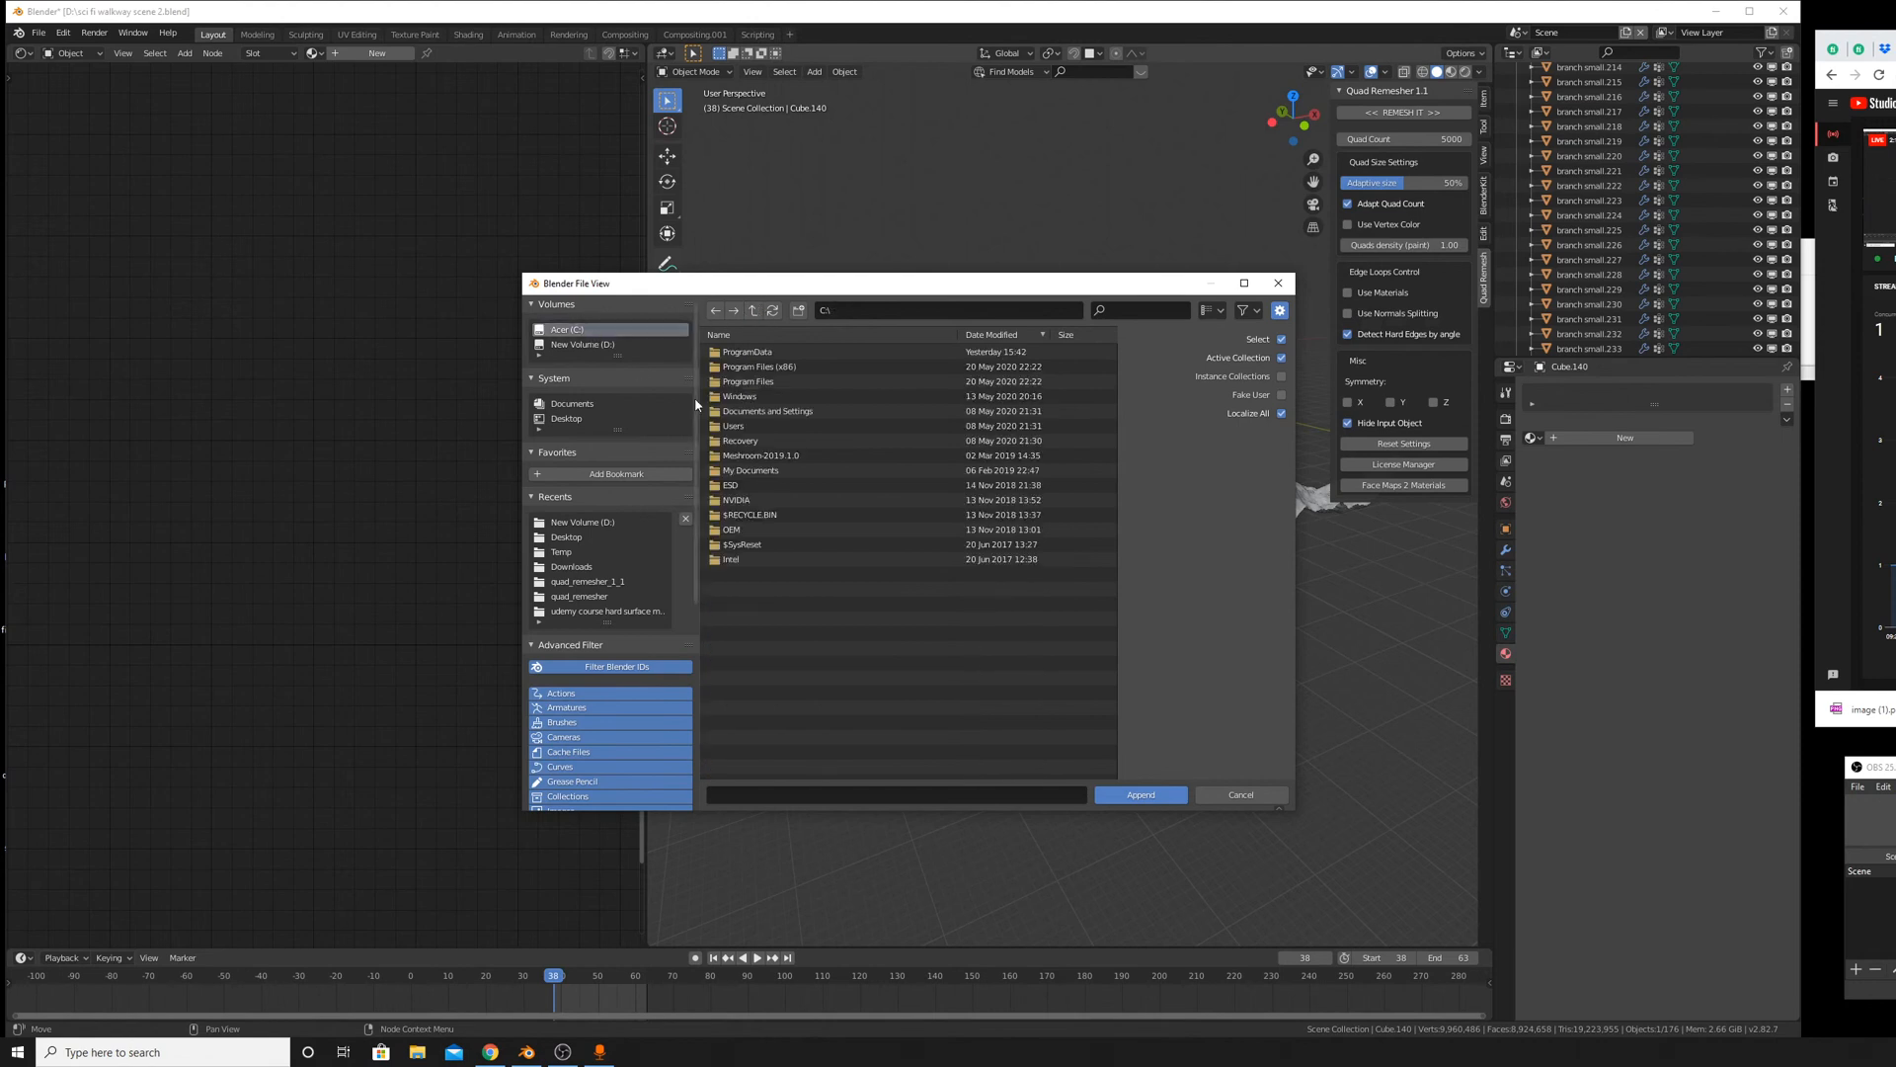
pyautogui.doubleClick(746, 471)
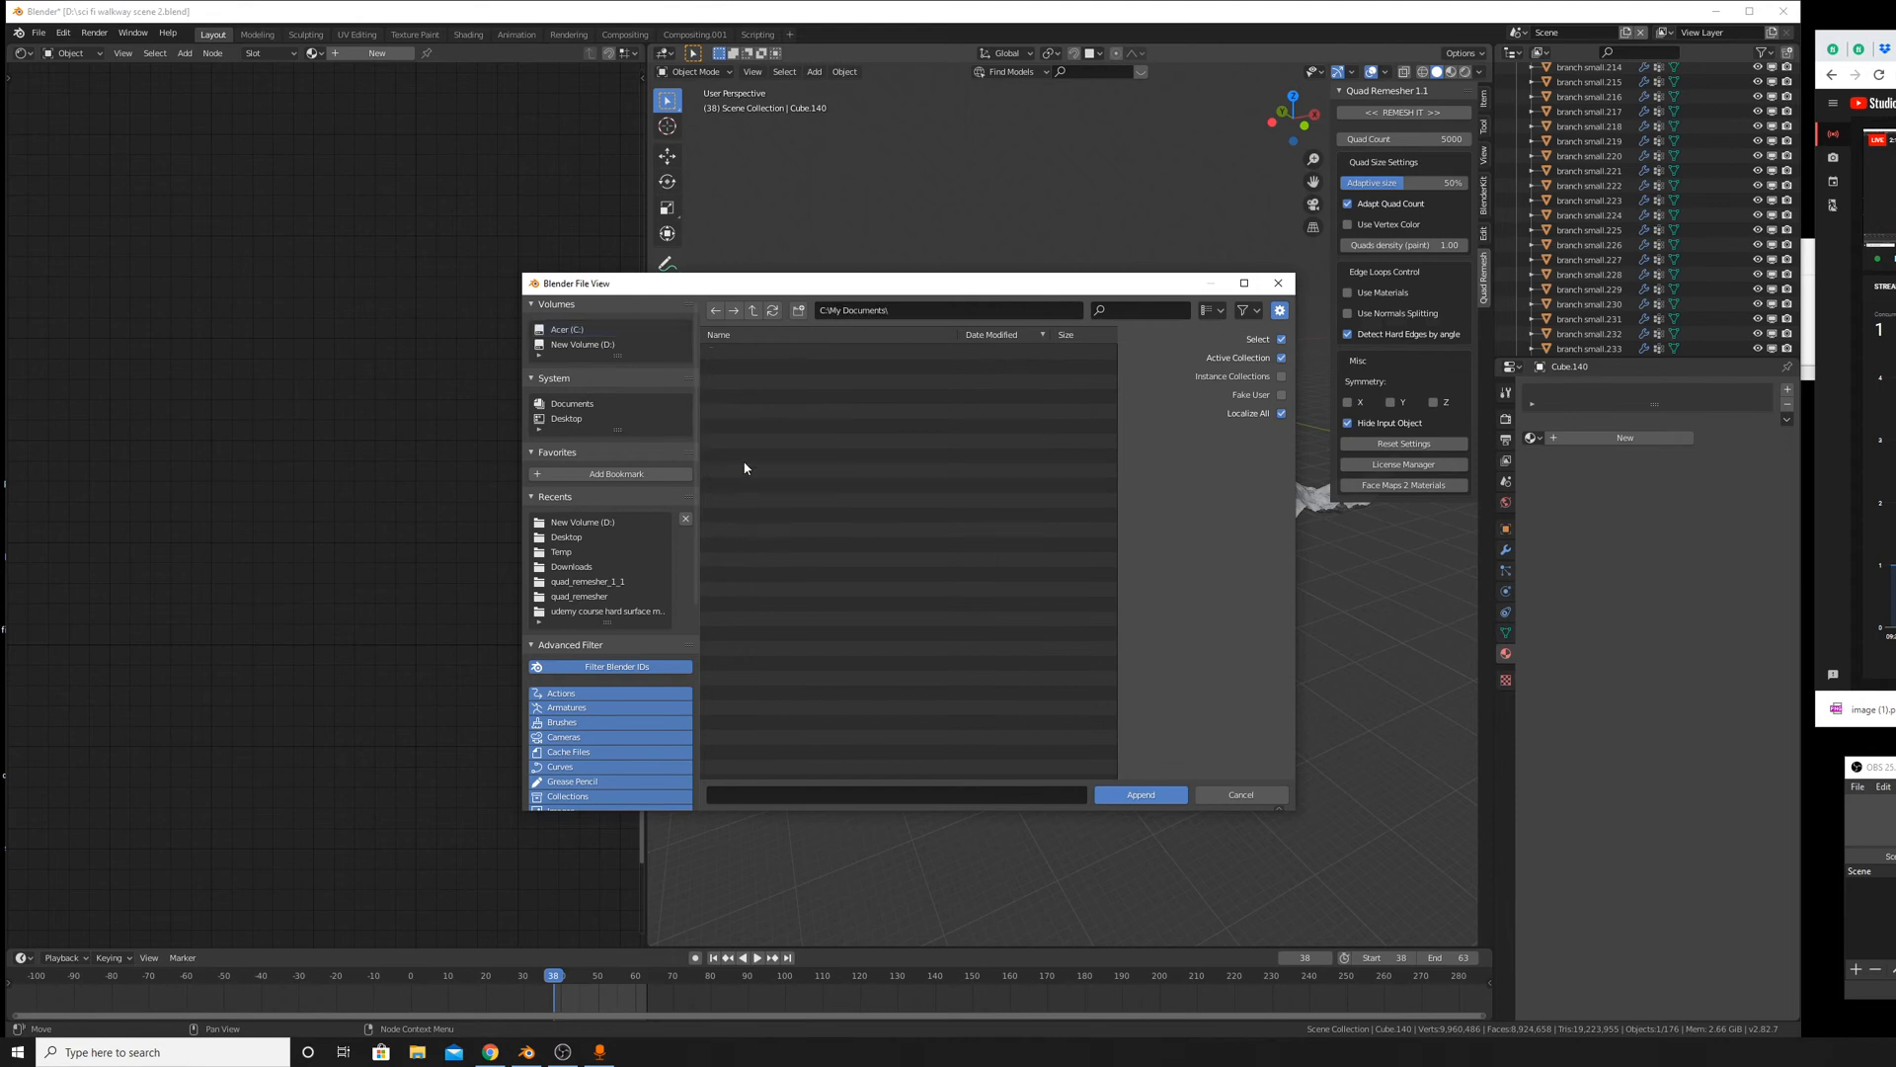
pyautogui.click(763, 312)
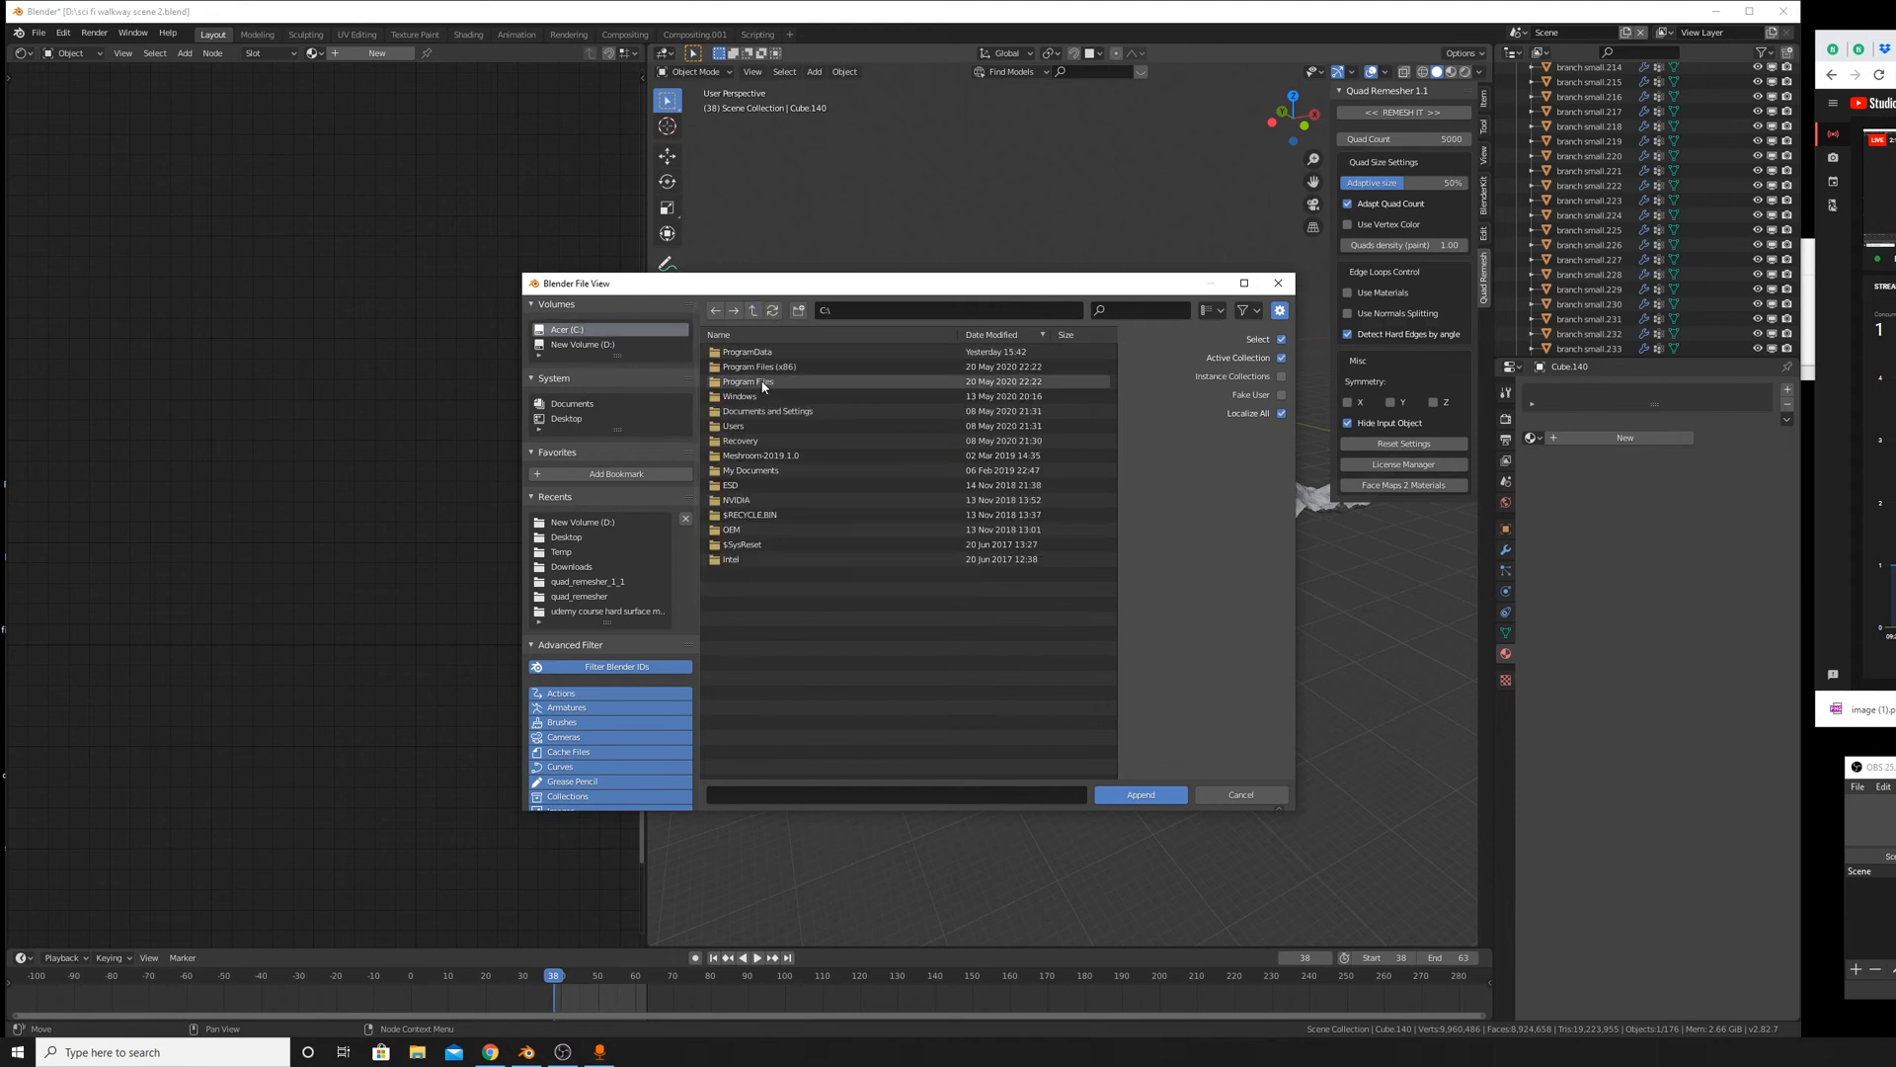
pyautogui.doubleClick(741, 364)
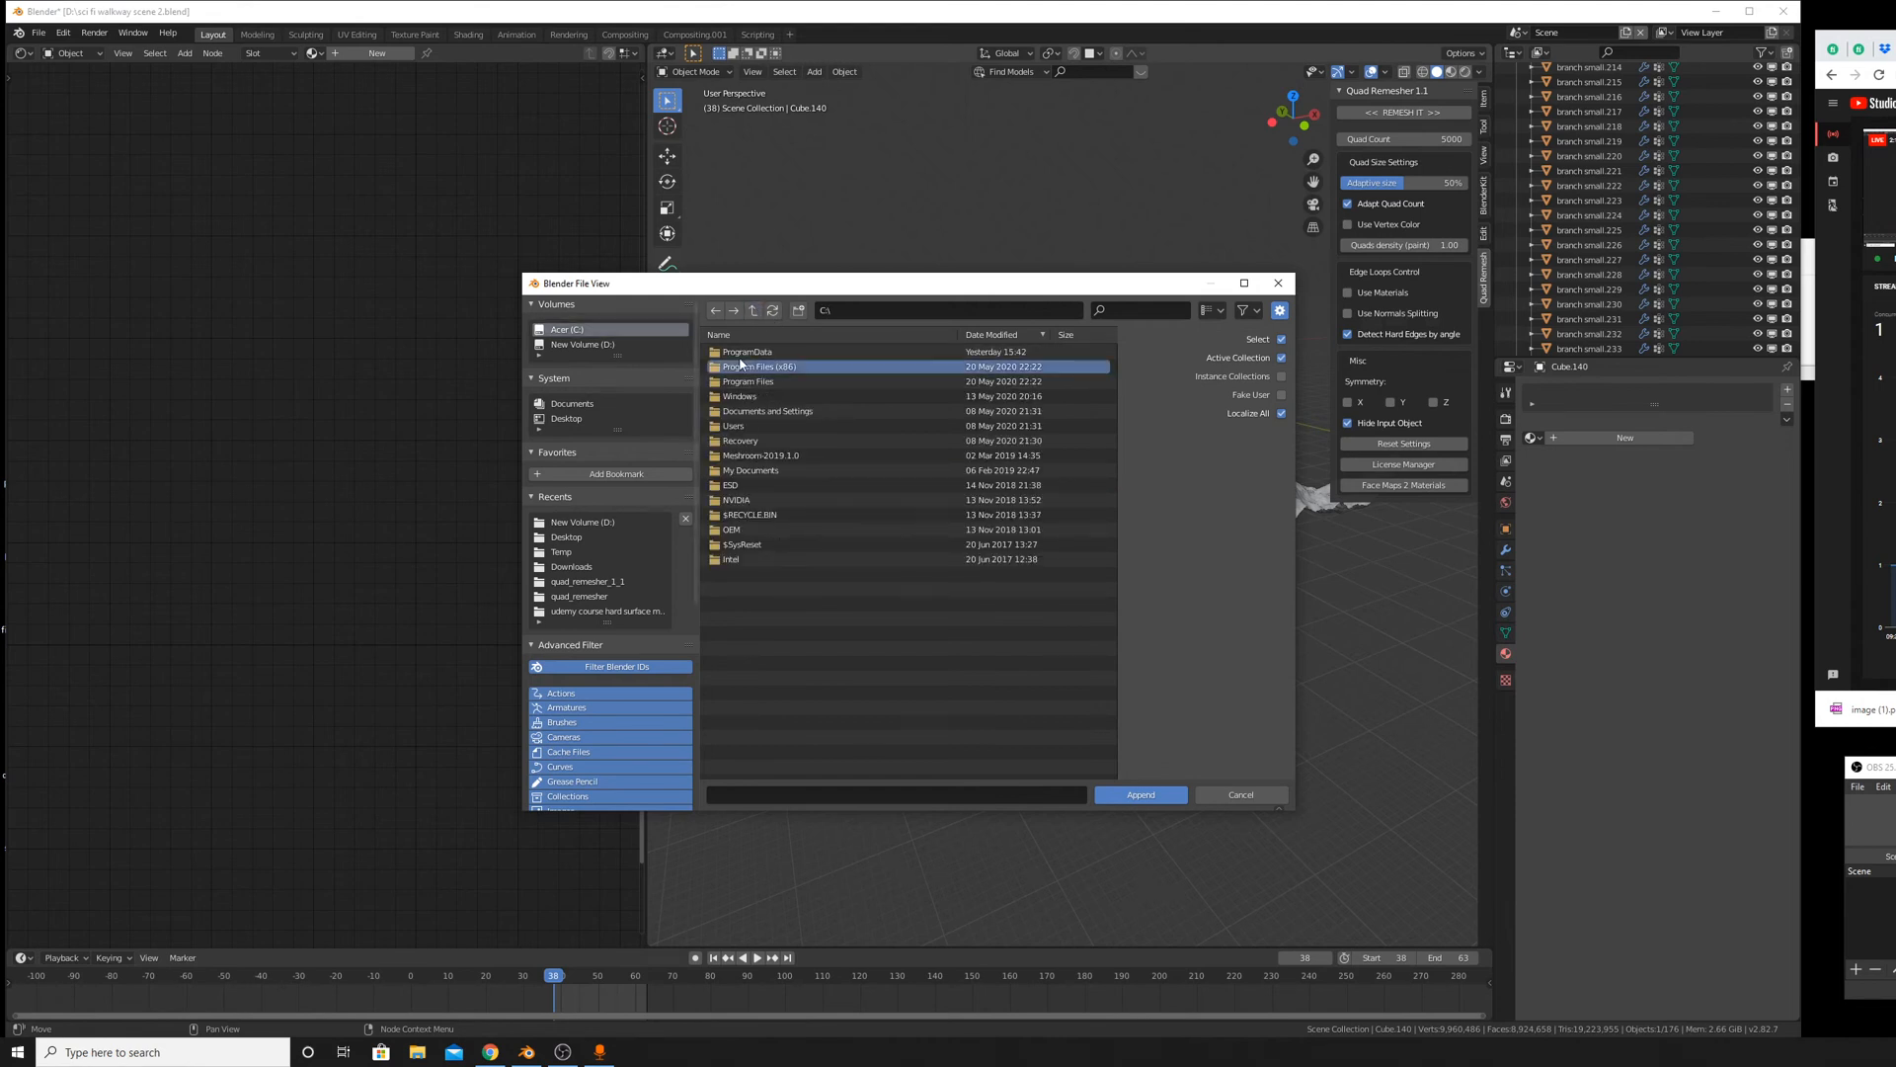
pyautogui.click(755, 310)
pyautogui.doubleClick(771, 352)
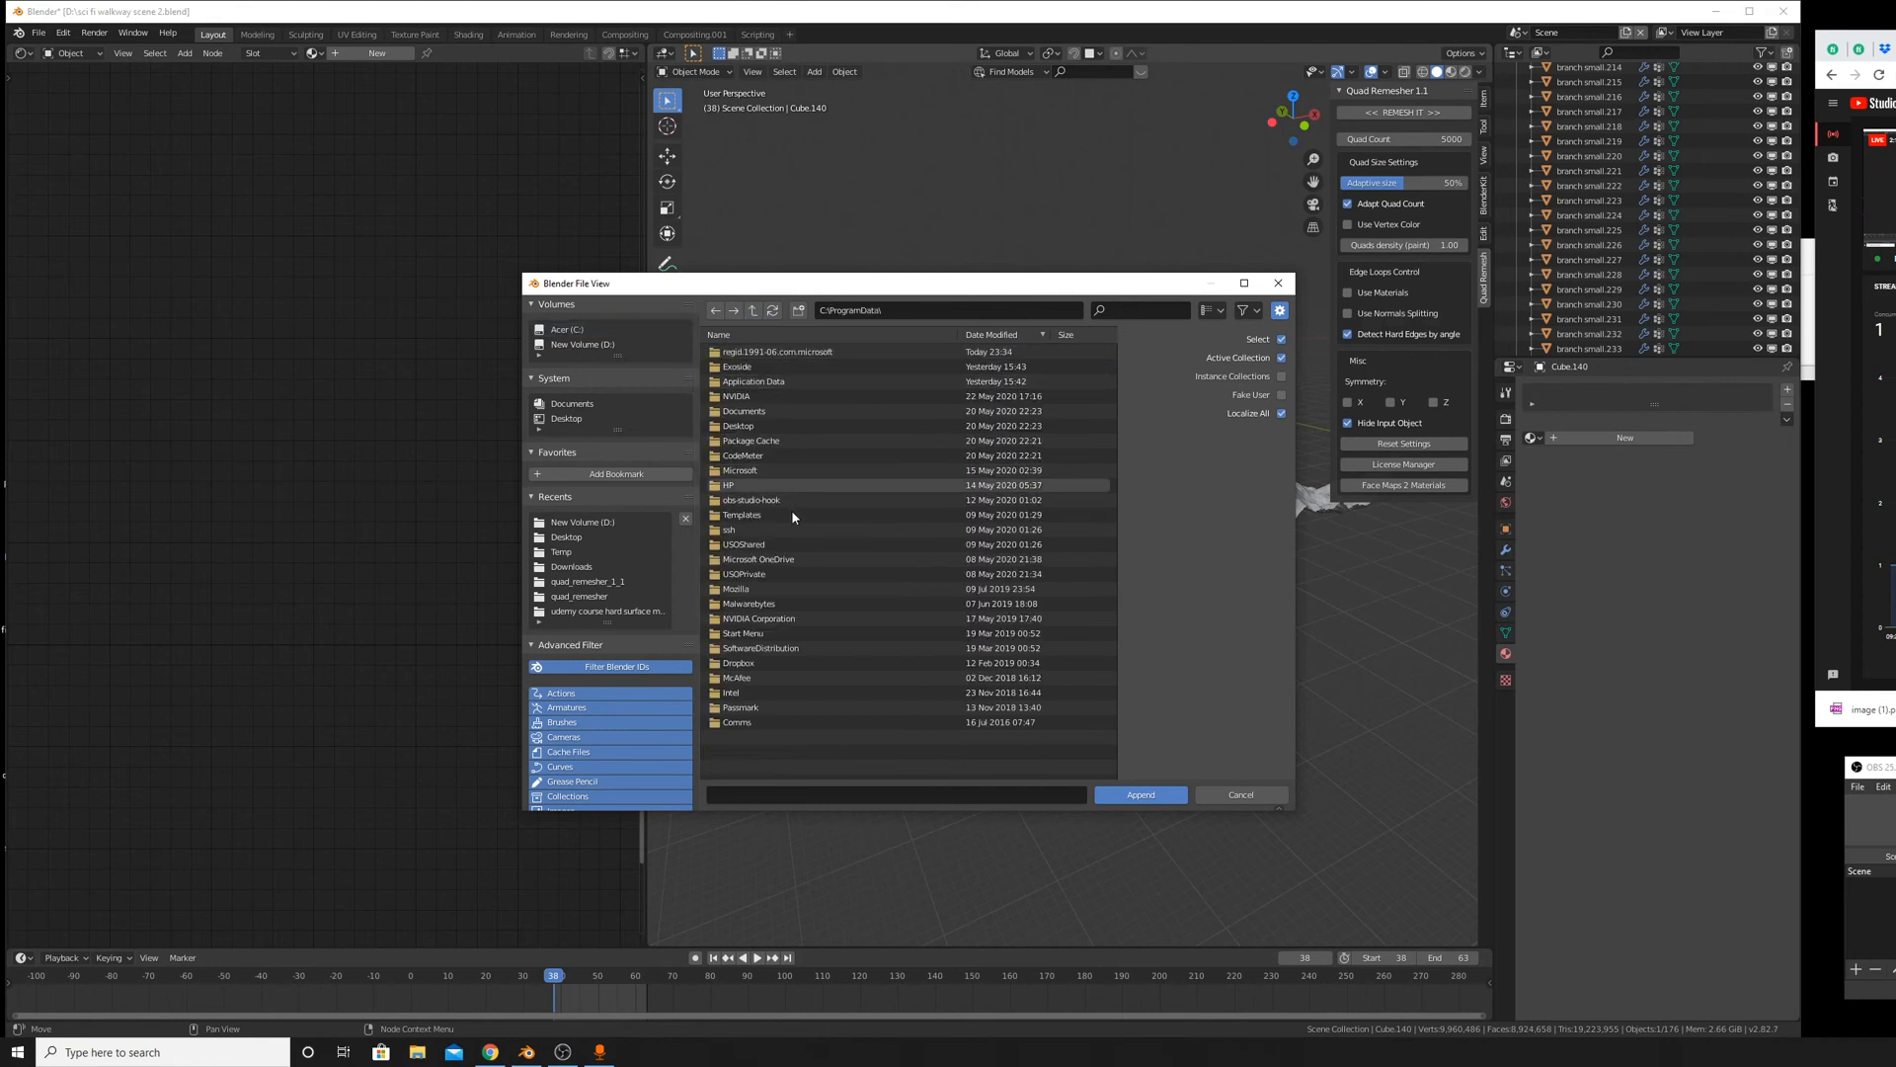
pyautogui.click(756, 314)
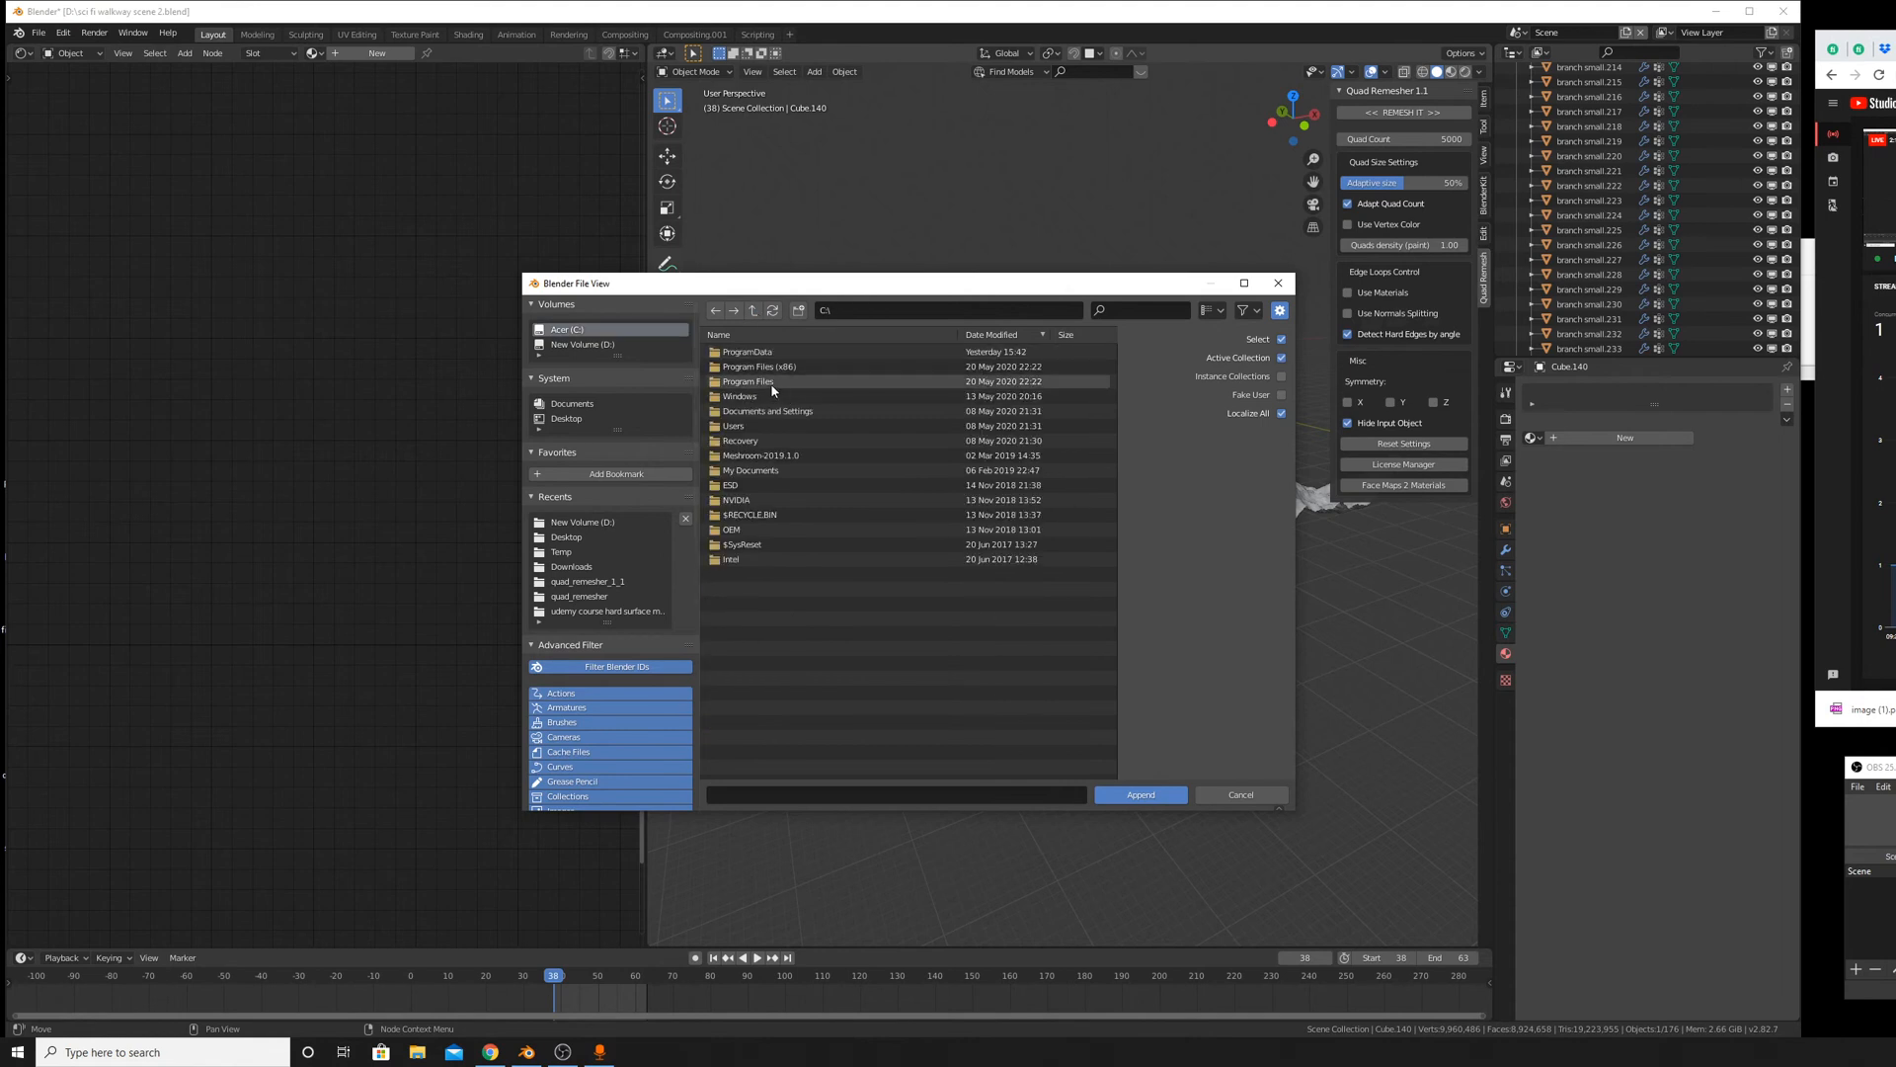
pyautogui.click(769, 386)
pyautogui.doubleClick(767, 385)
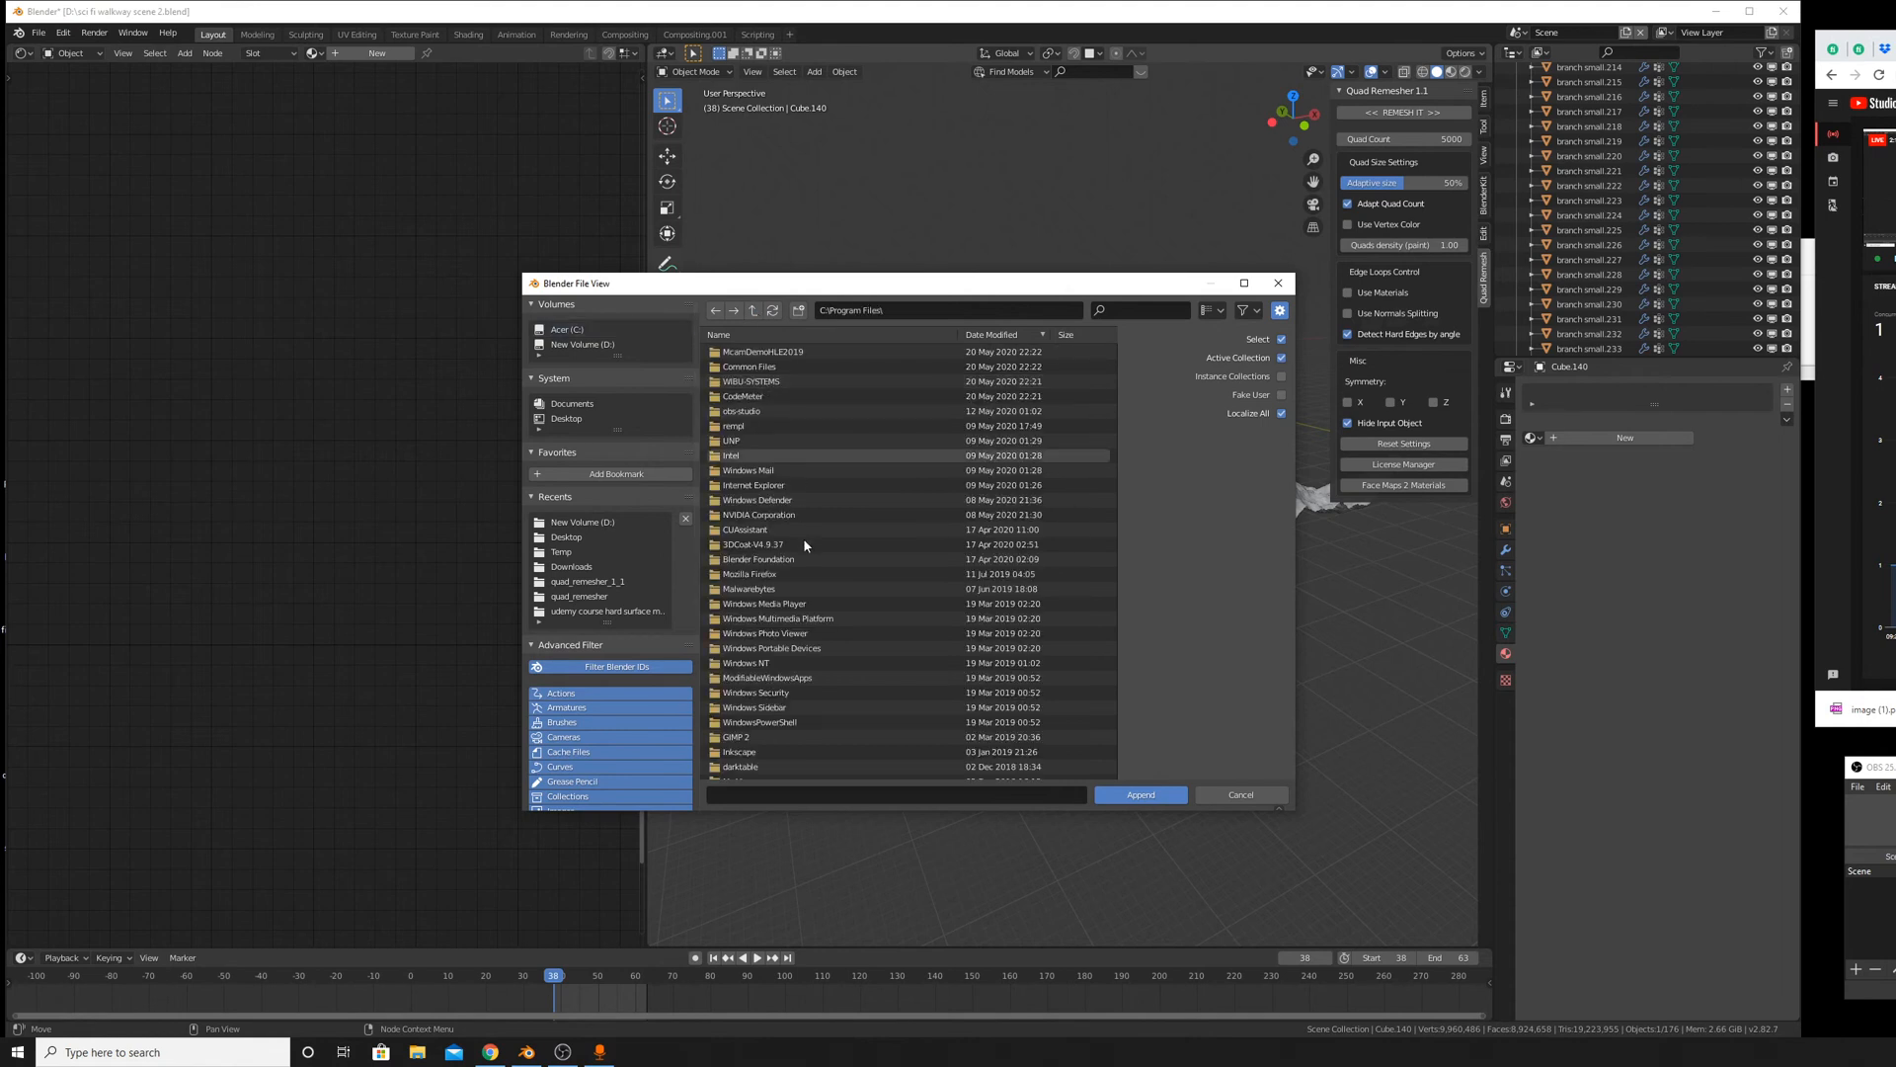
pyautogui.scroll(-3, 803, 537)
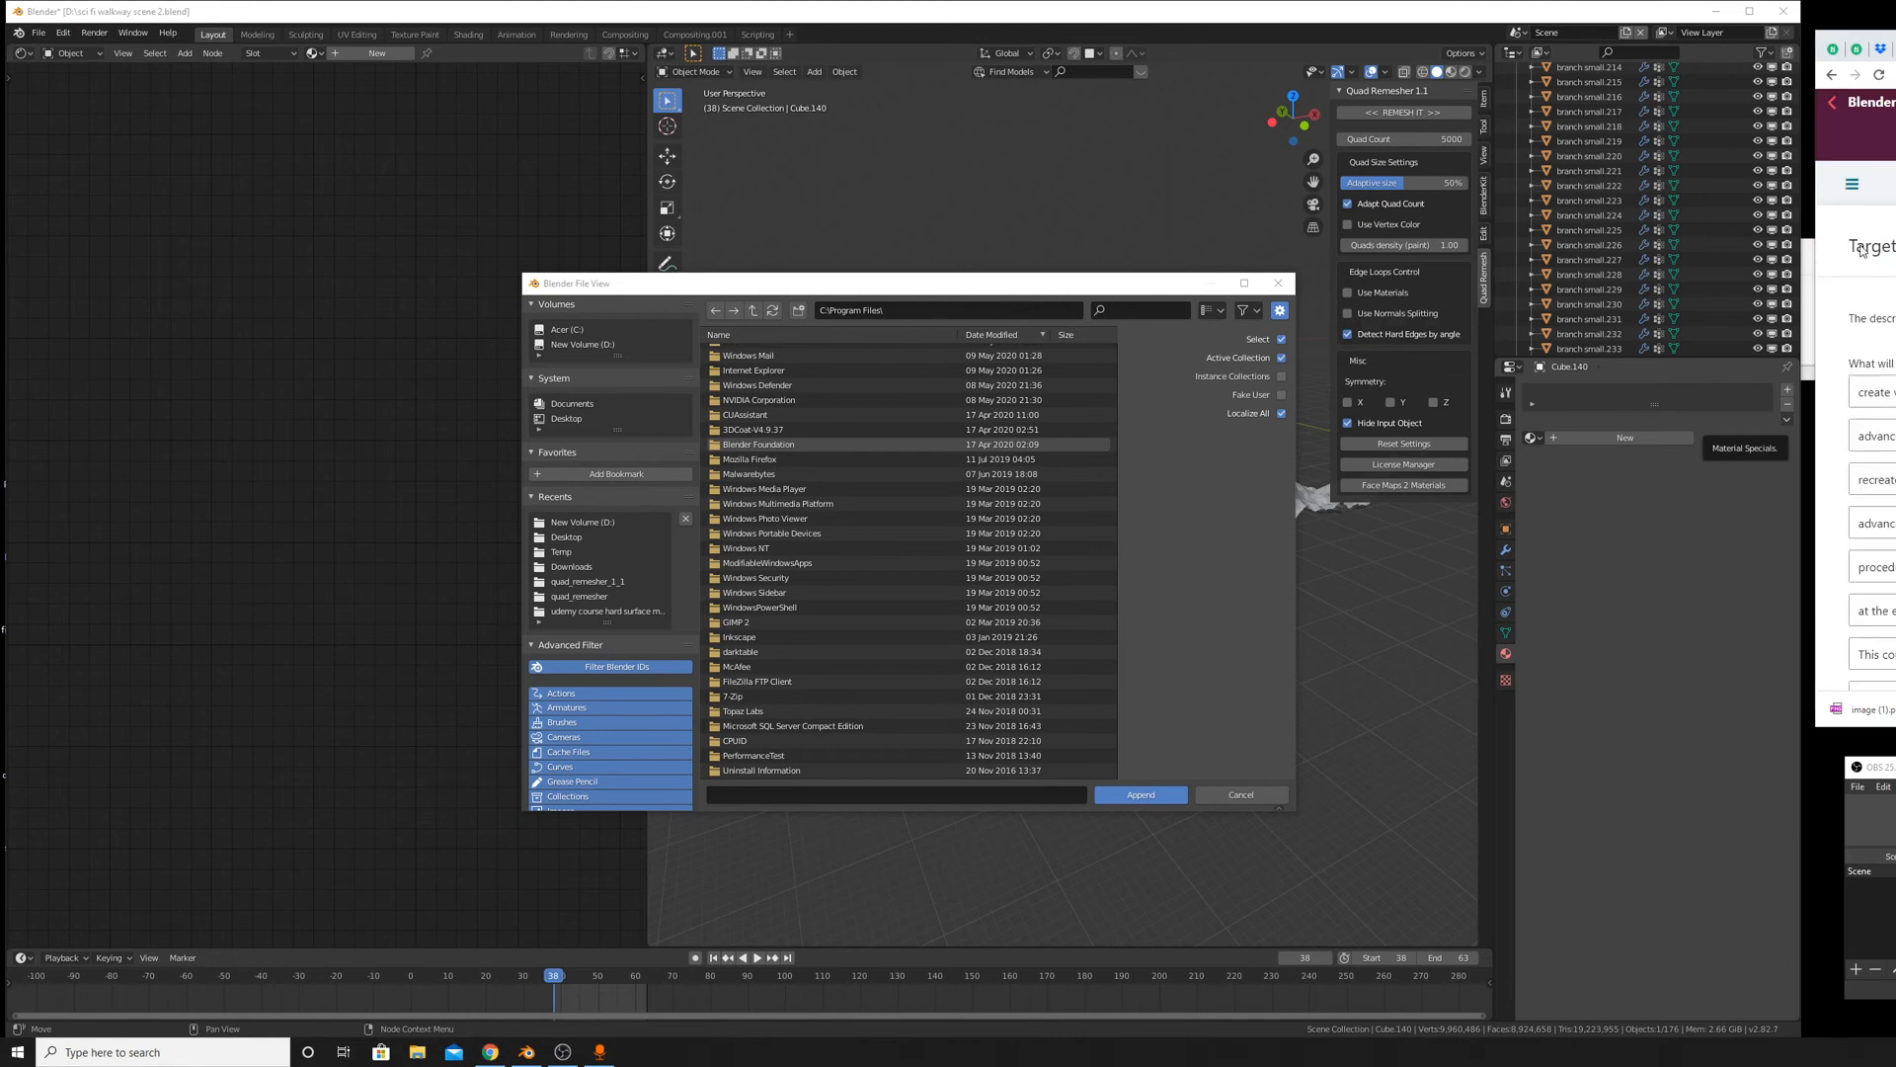
# Switch to the browser and review the Udemy course's target students, landing page, course messages and pricing pages.
pyautogui.scroll(-5, 1867, 247)
pyautogui.scroll(5, 1866, 296)
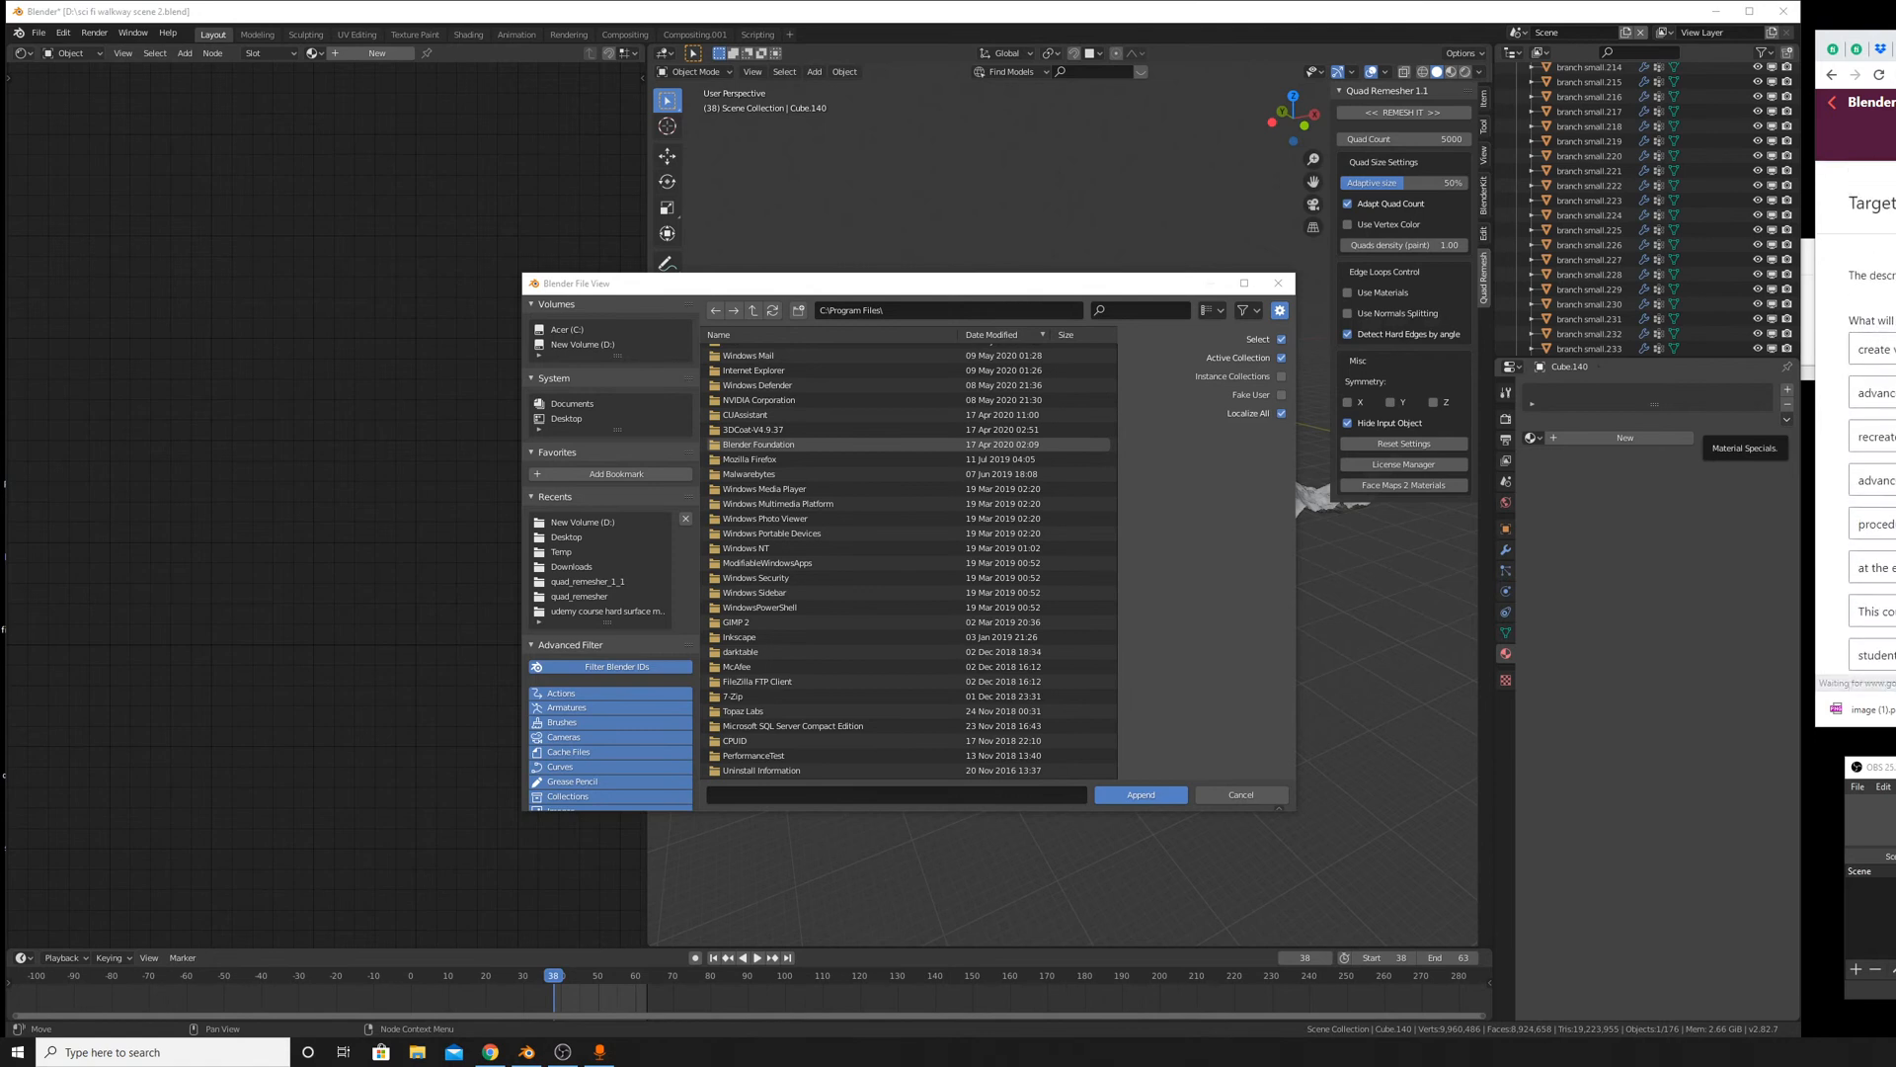
pyautogui.click(1852, 184)
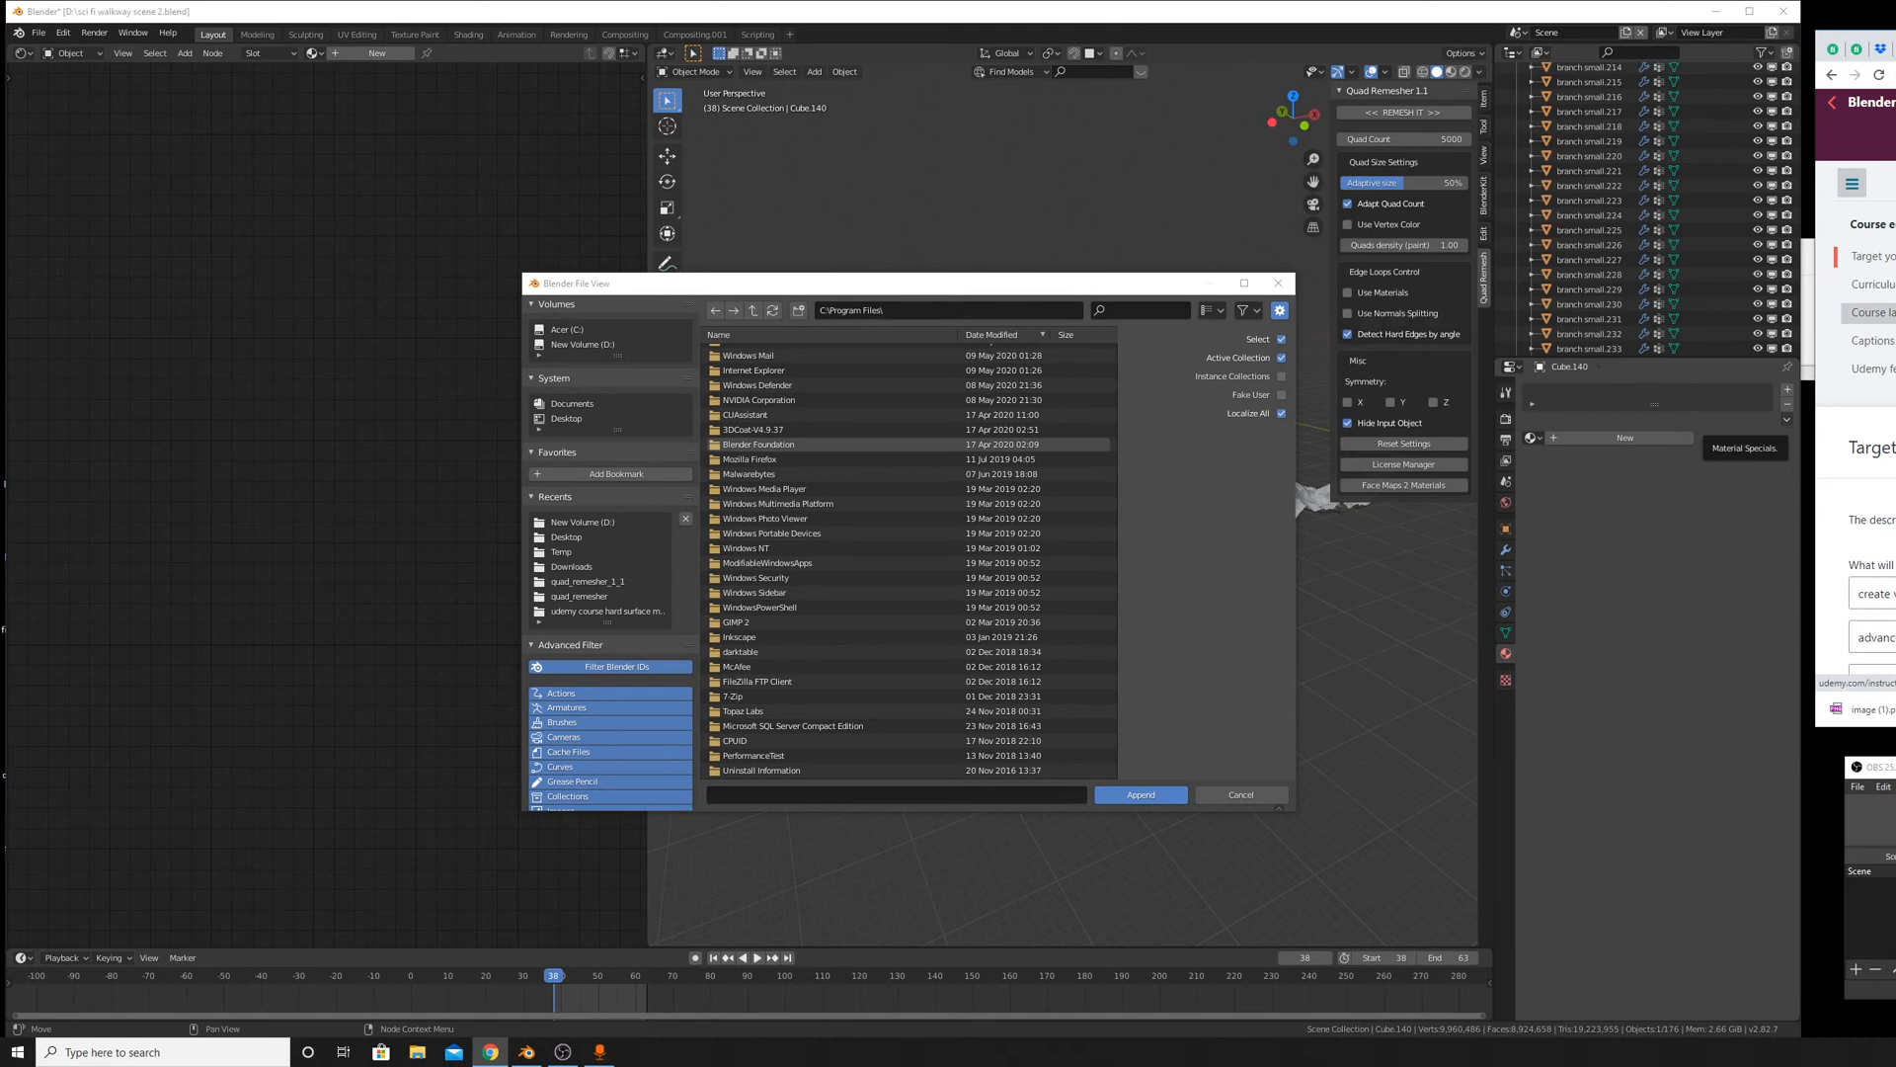
pyautogui.scroll(-10, 1857, 395)
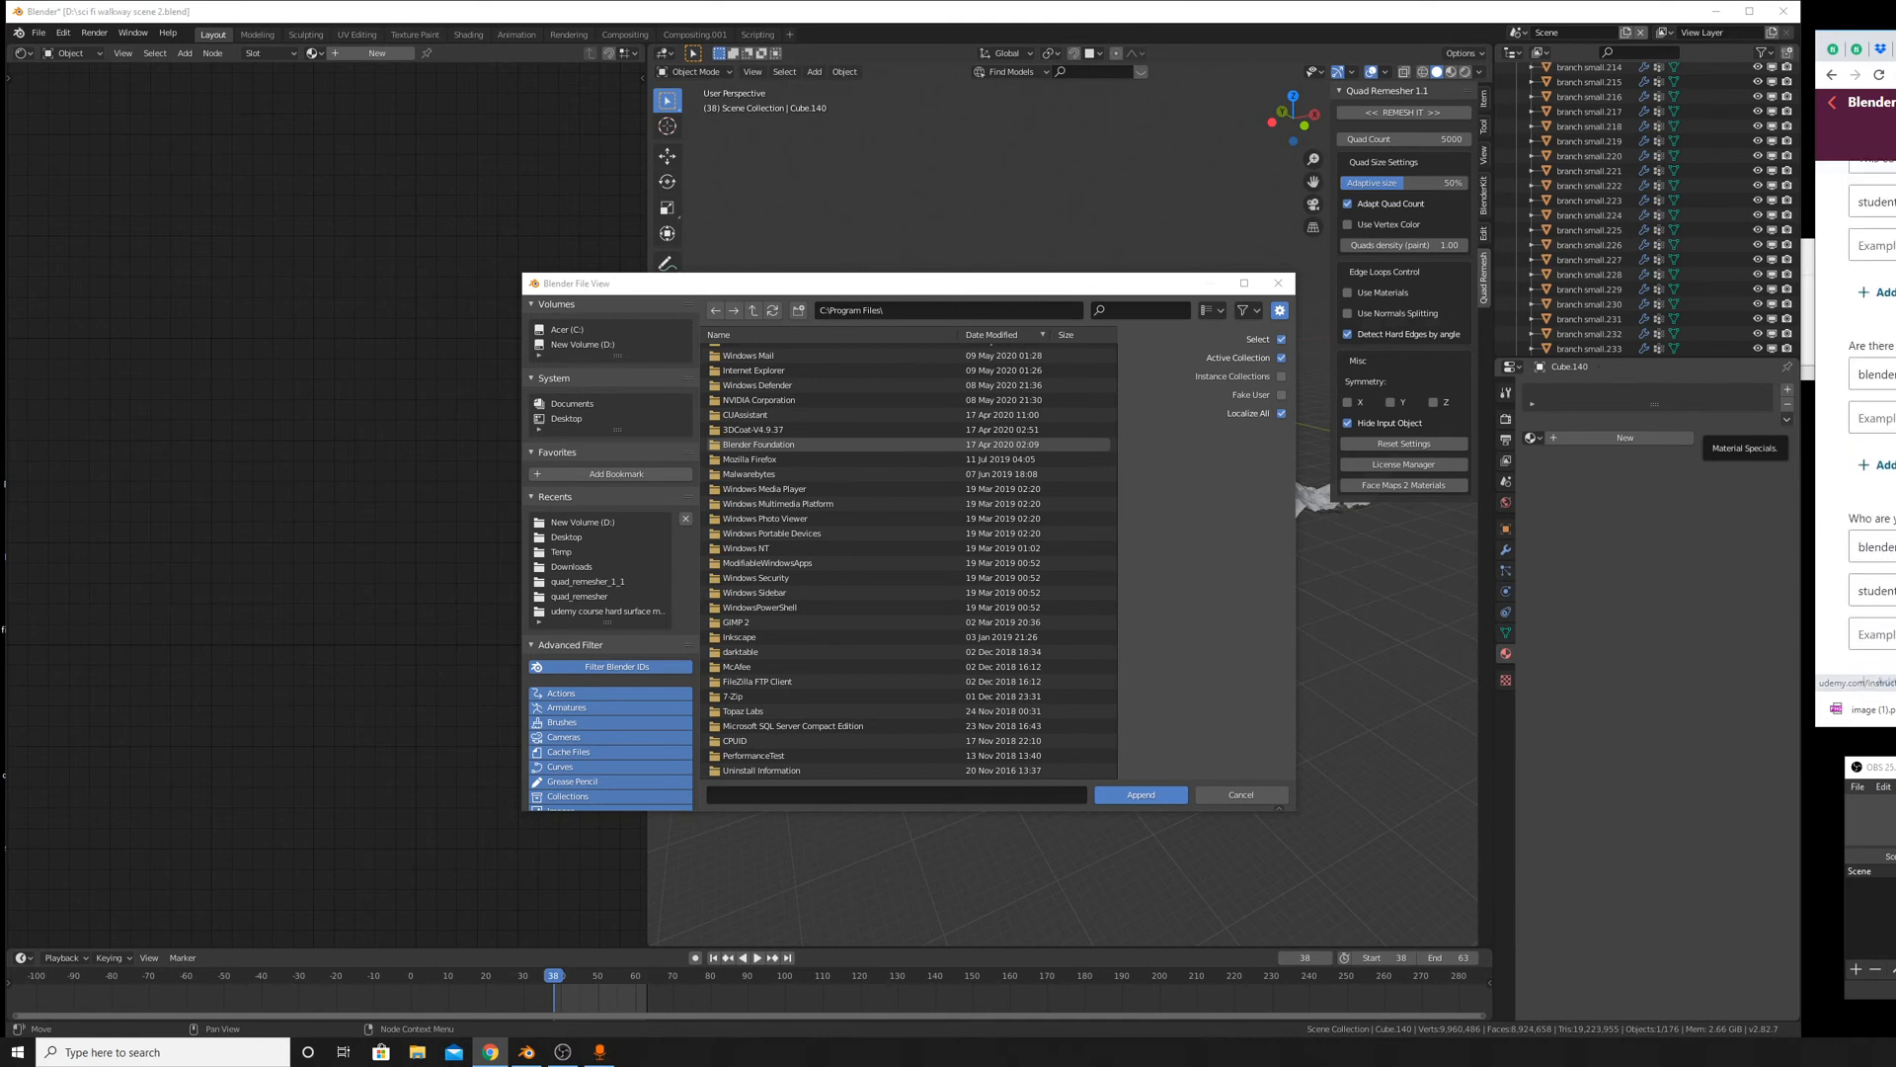
pyautogui.scroll(10, 1857, 395)
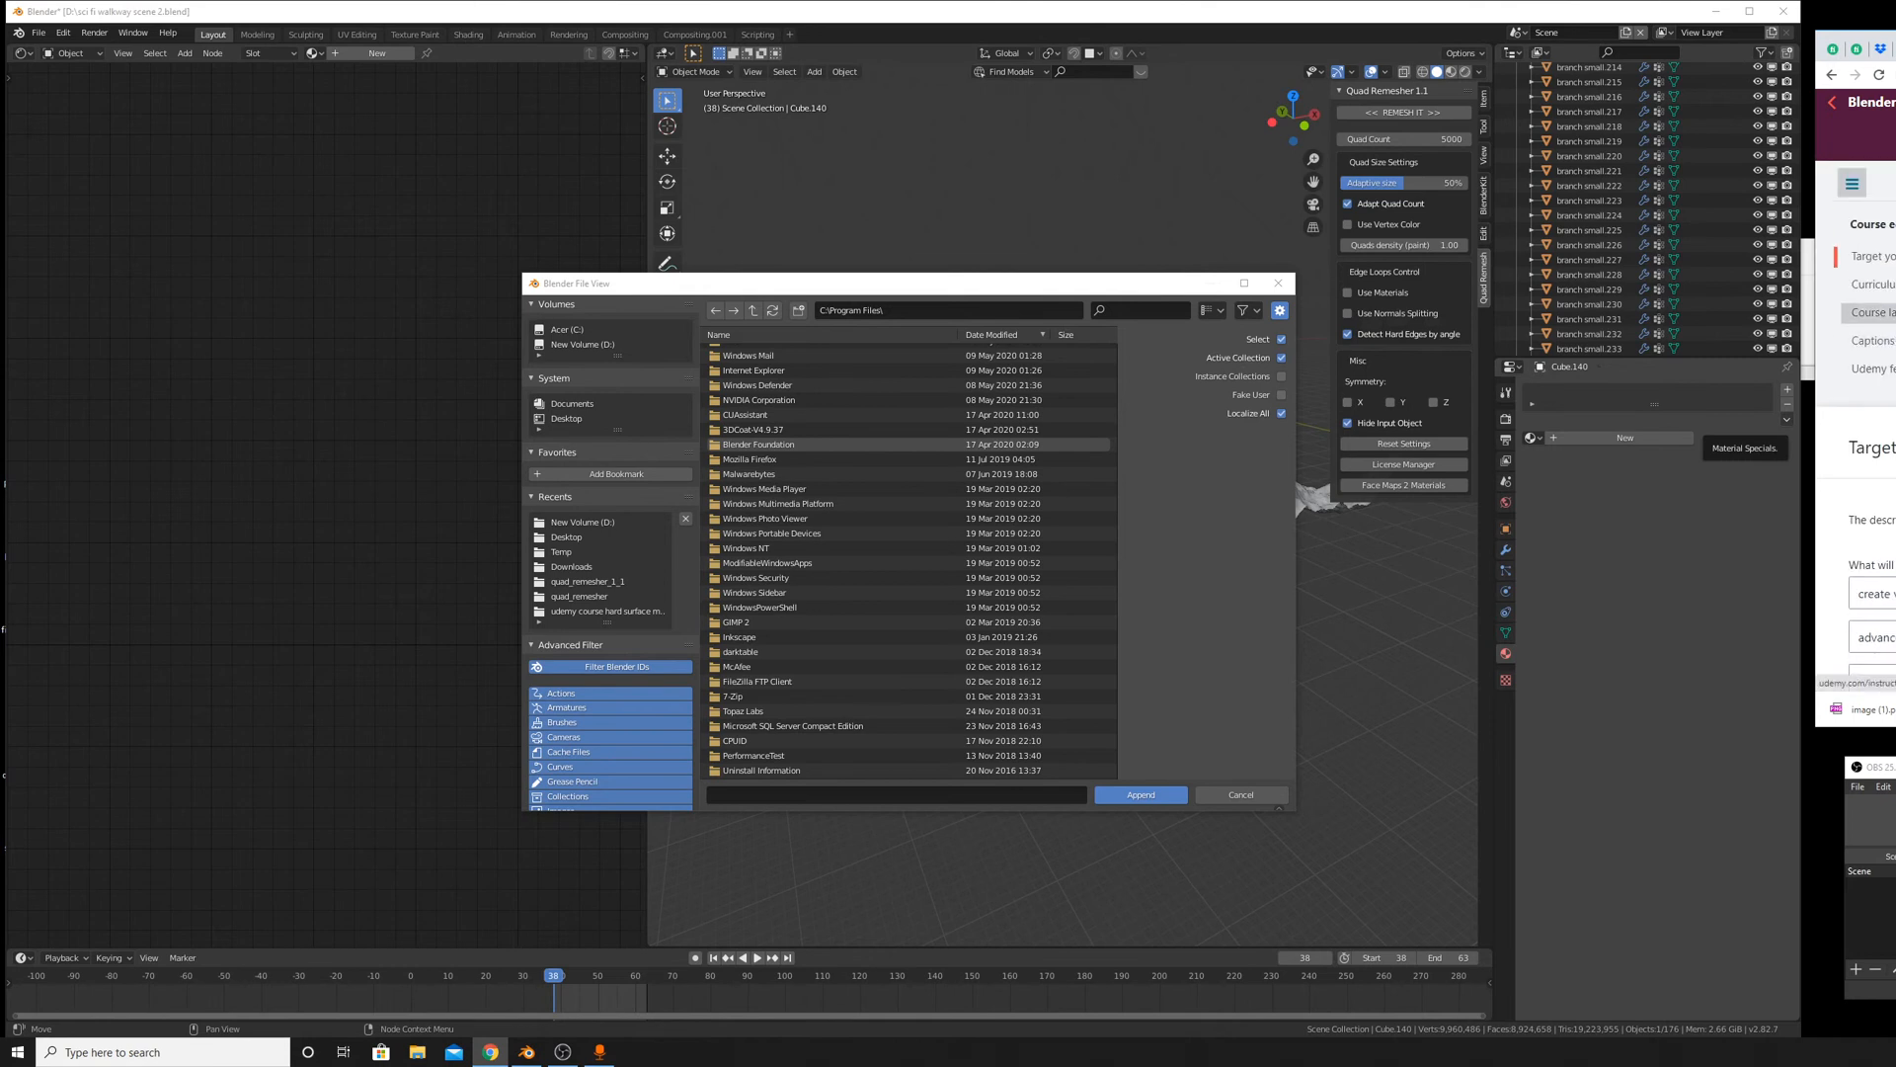
pyautogui.click(1867, 312)
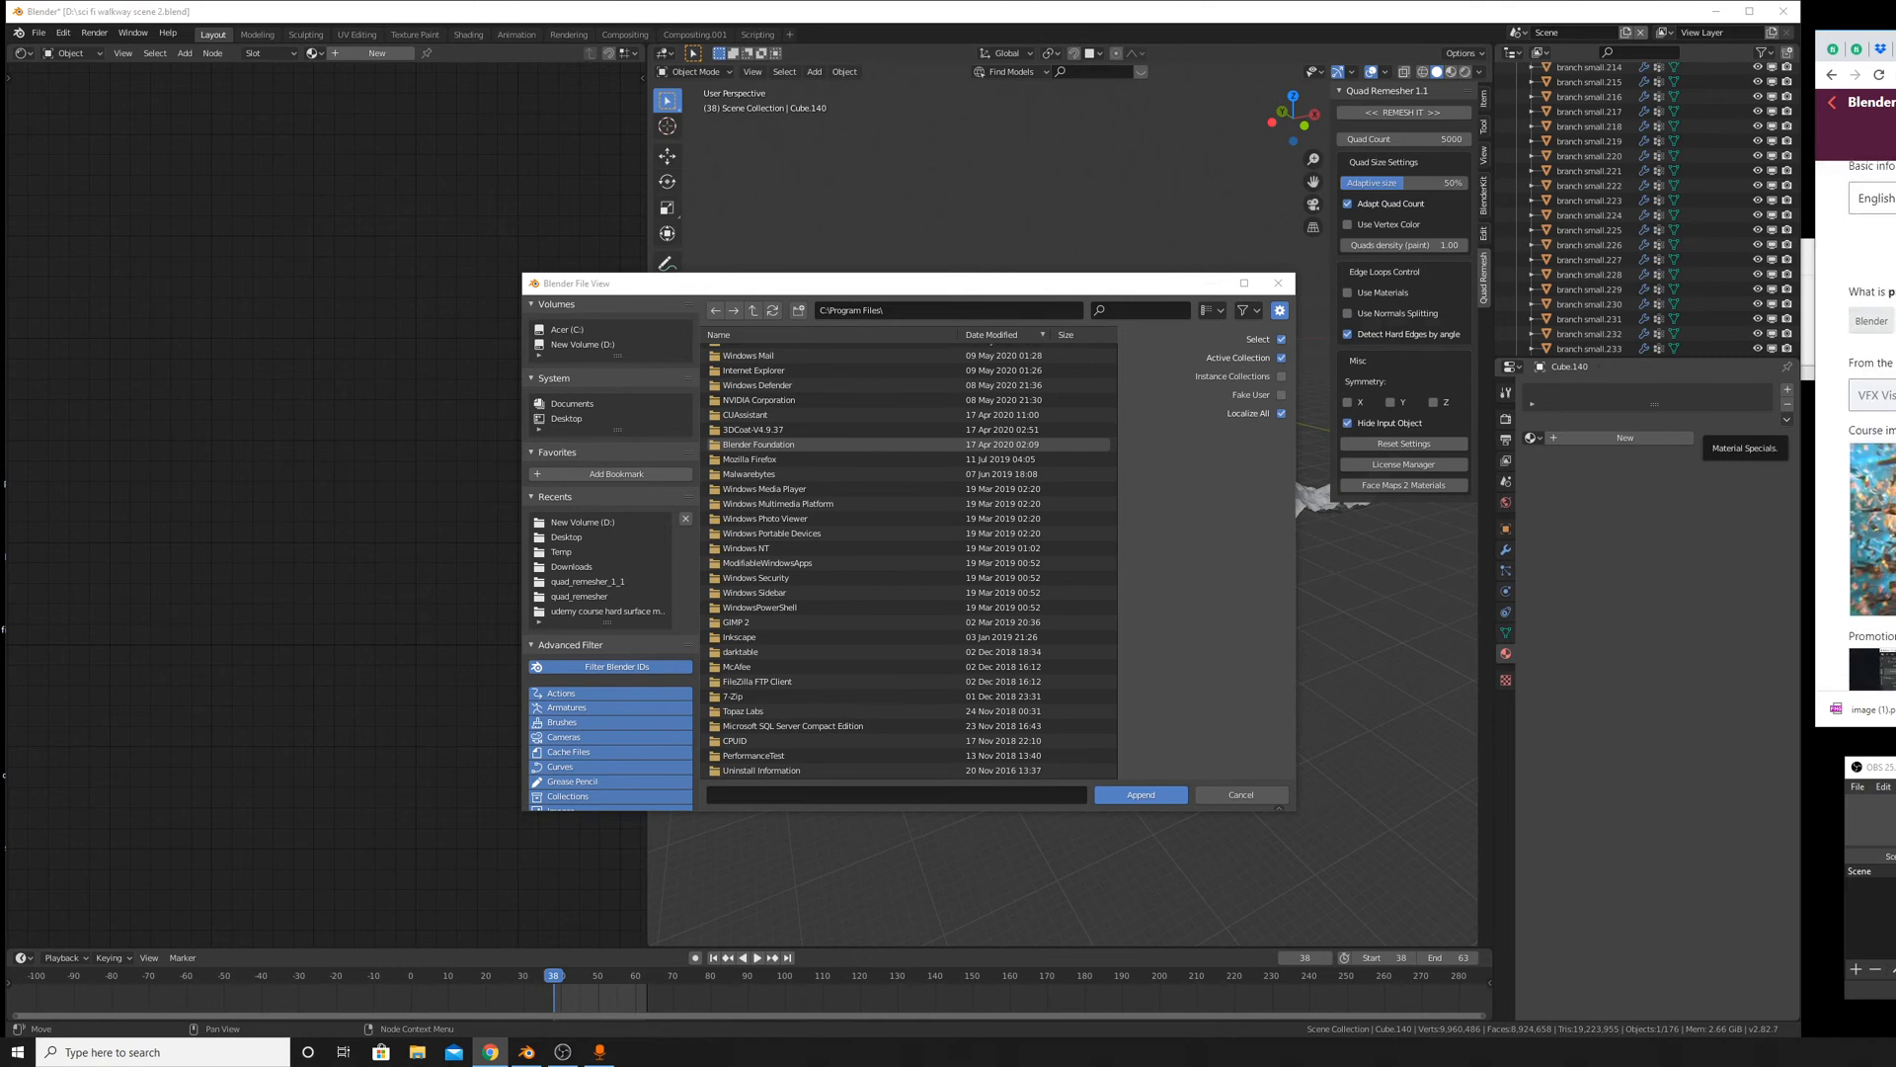
pyautogui.scroll(-5, 1857, 395)
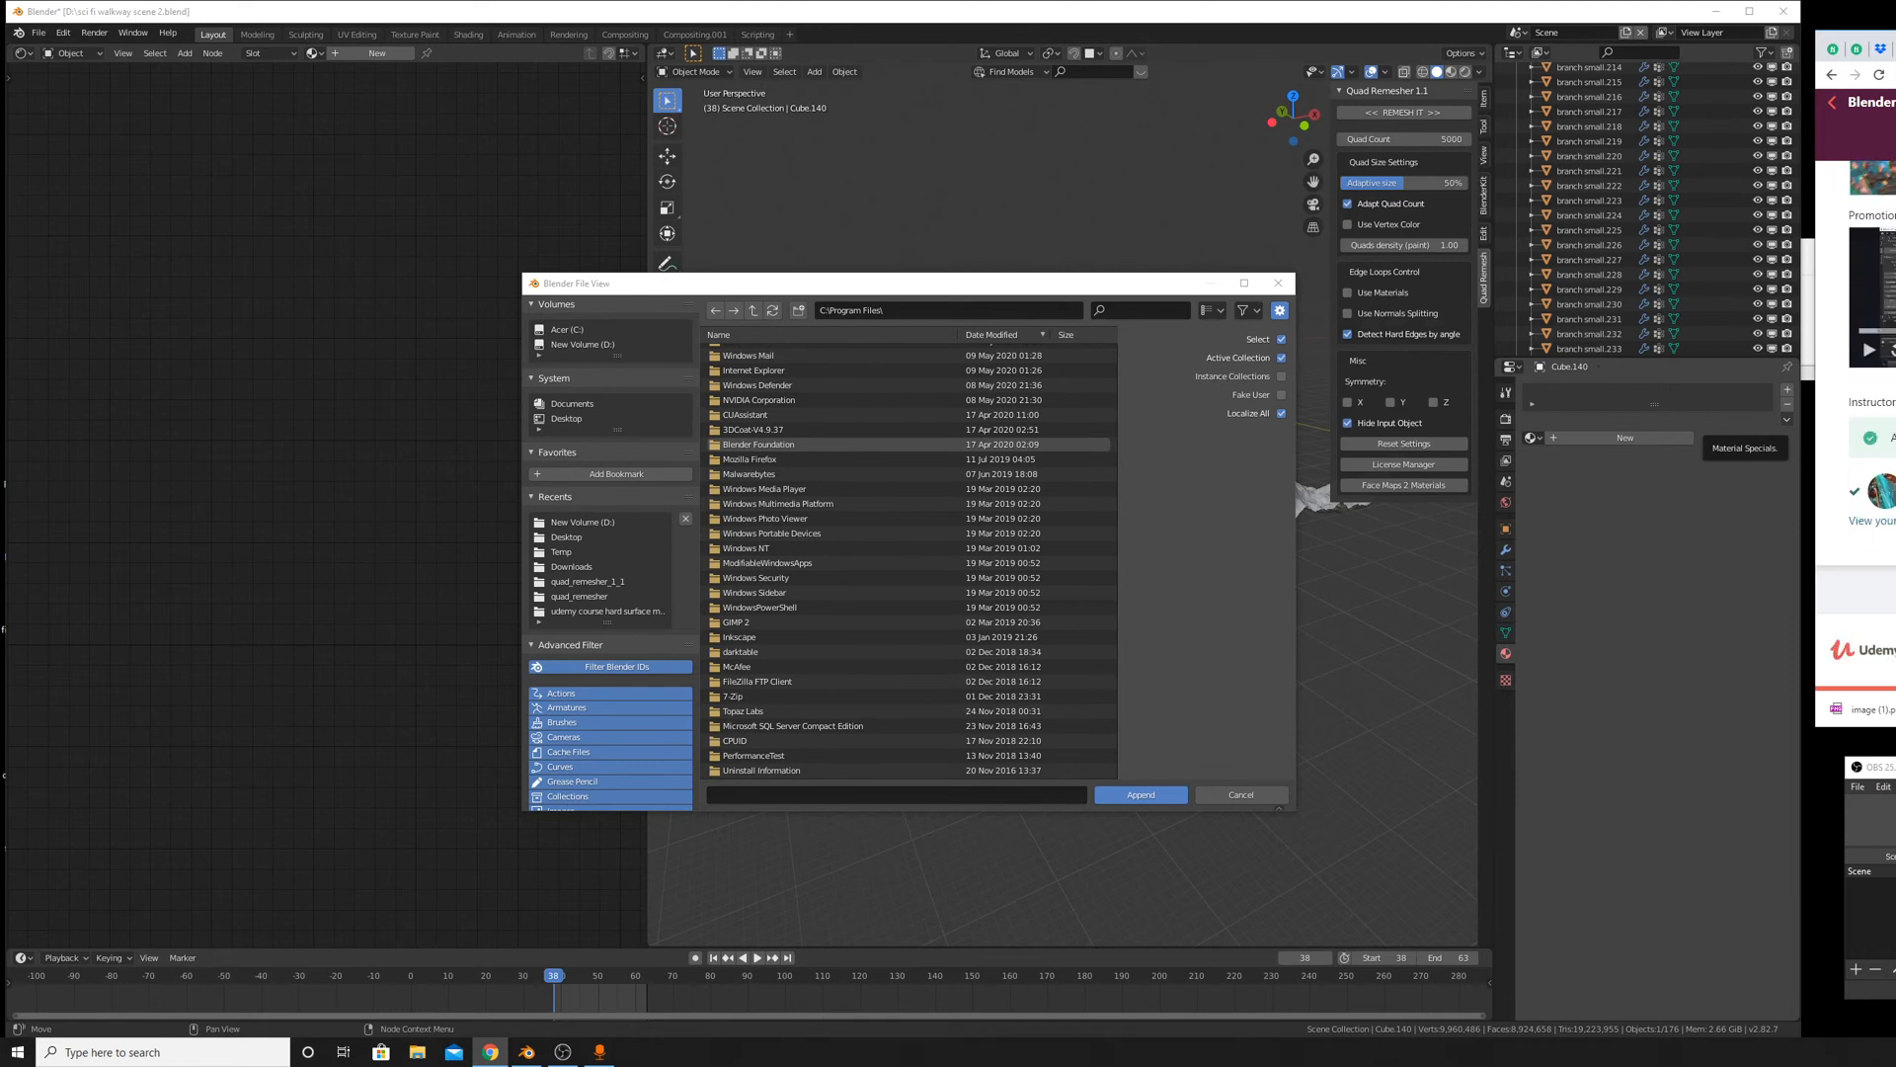
pyautogui.scroll(5, 1856, 445)
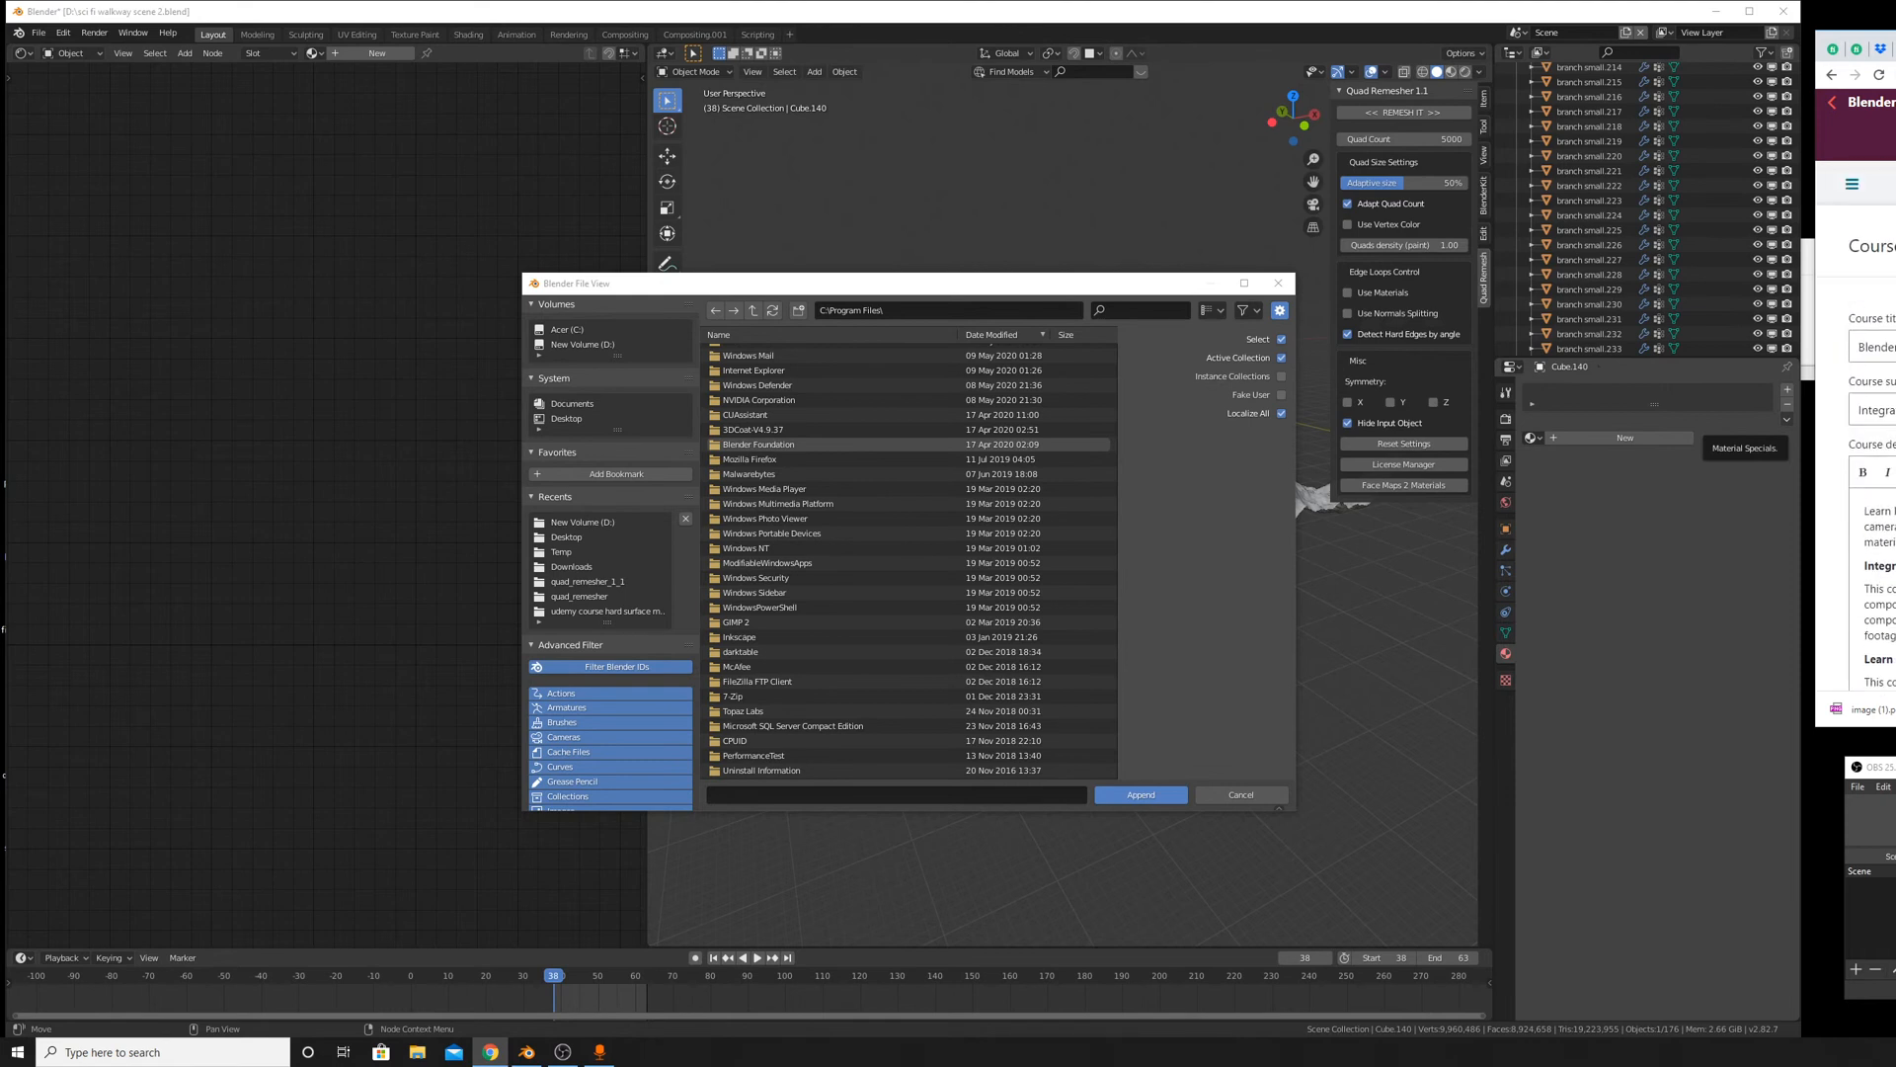
pyautogui.click(1852, 184)
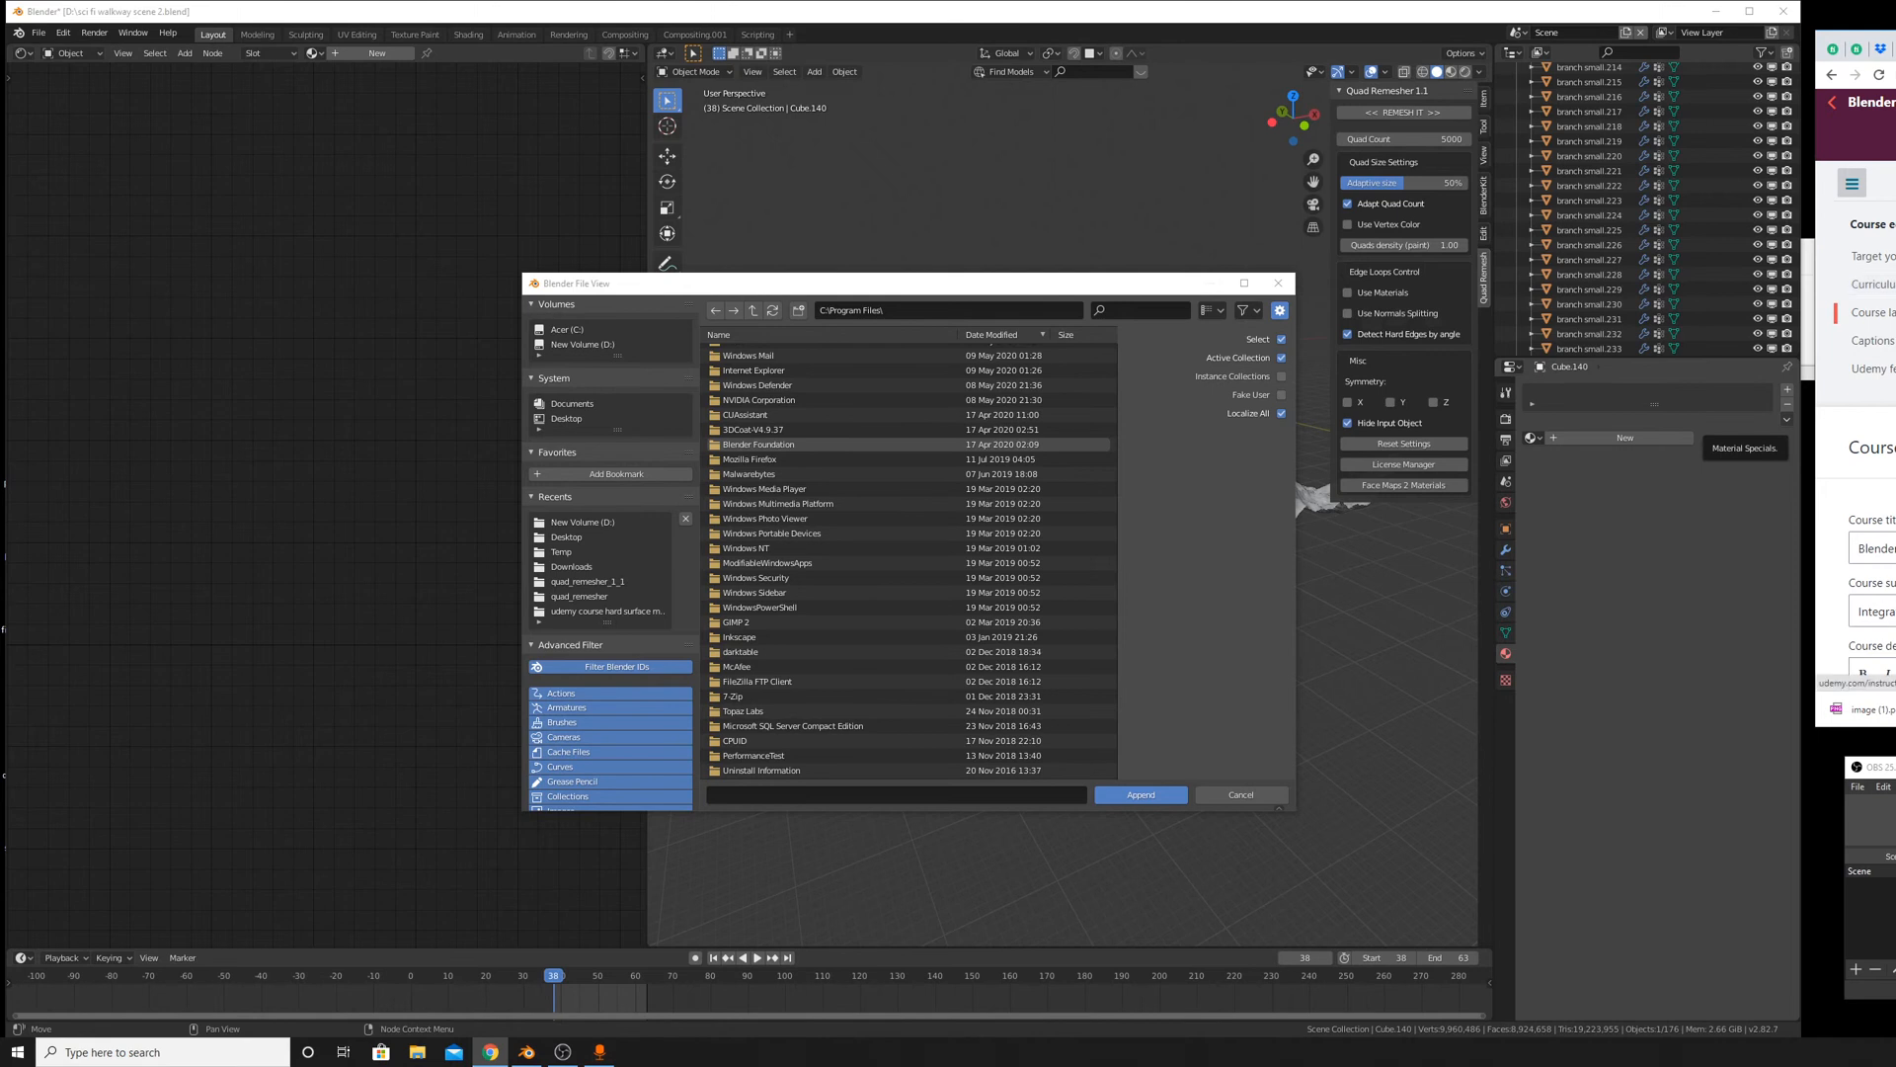
pyautogui.click(1854, 188)
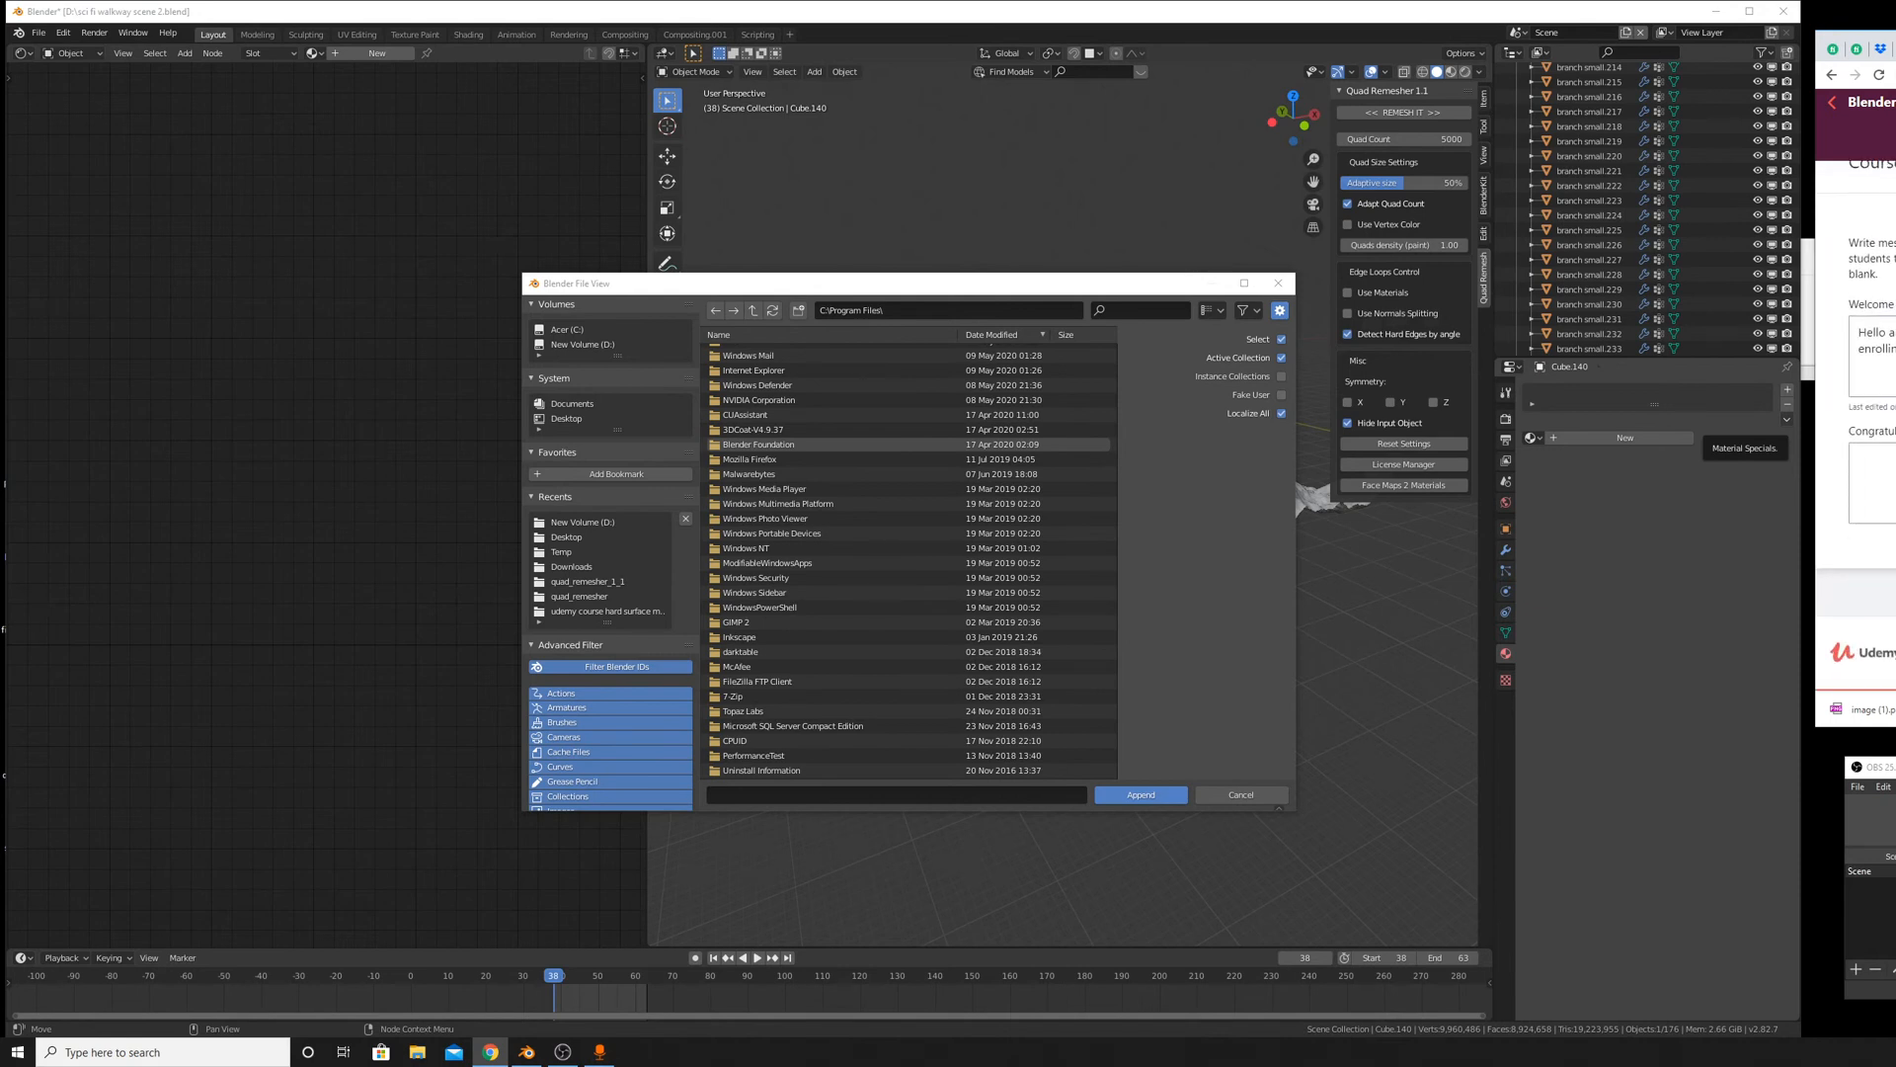
pyautogui.click(1868, 188)
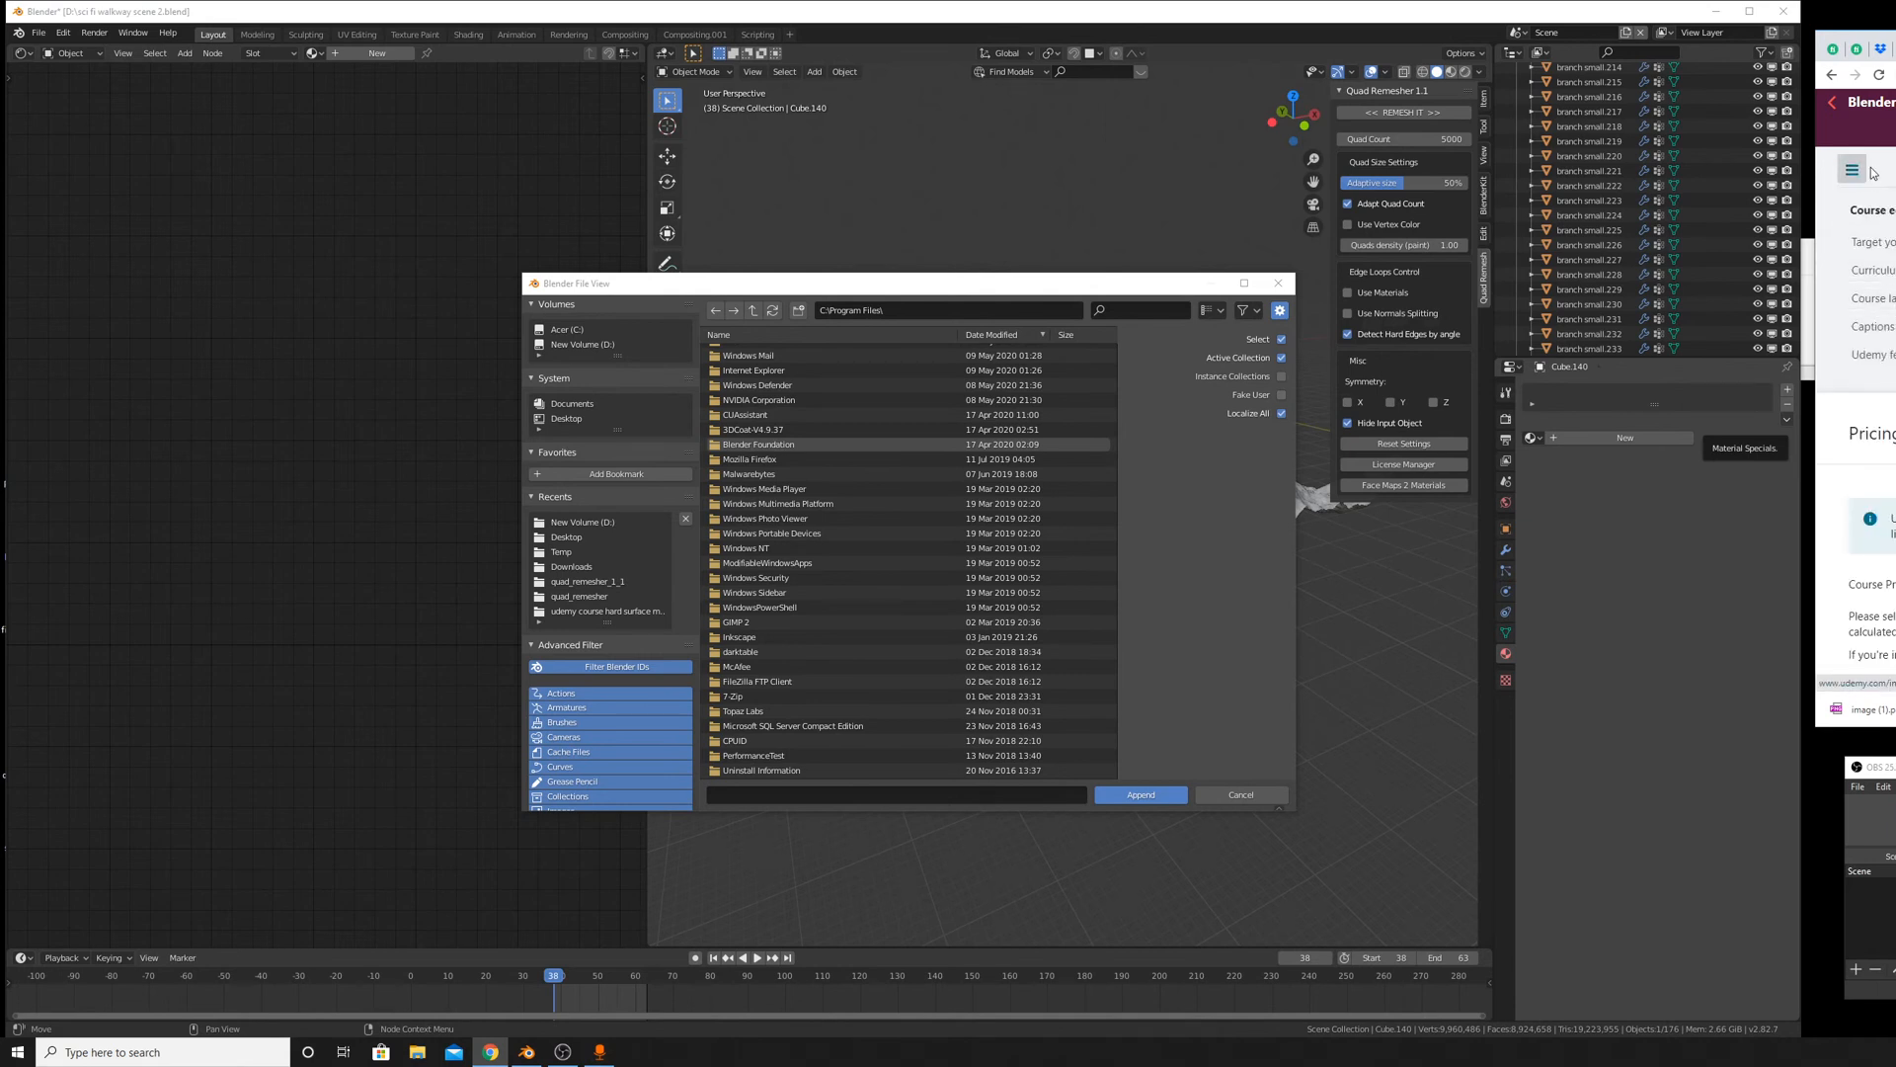
# Return to the Udemy instructor overview, open a Blender course and go to its curriculum page.
pyautogui.click(1834, 106)
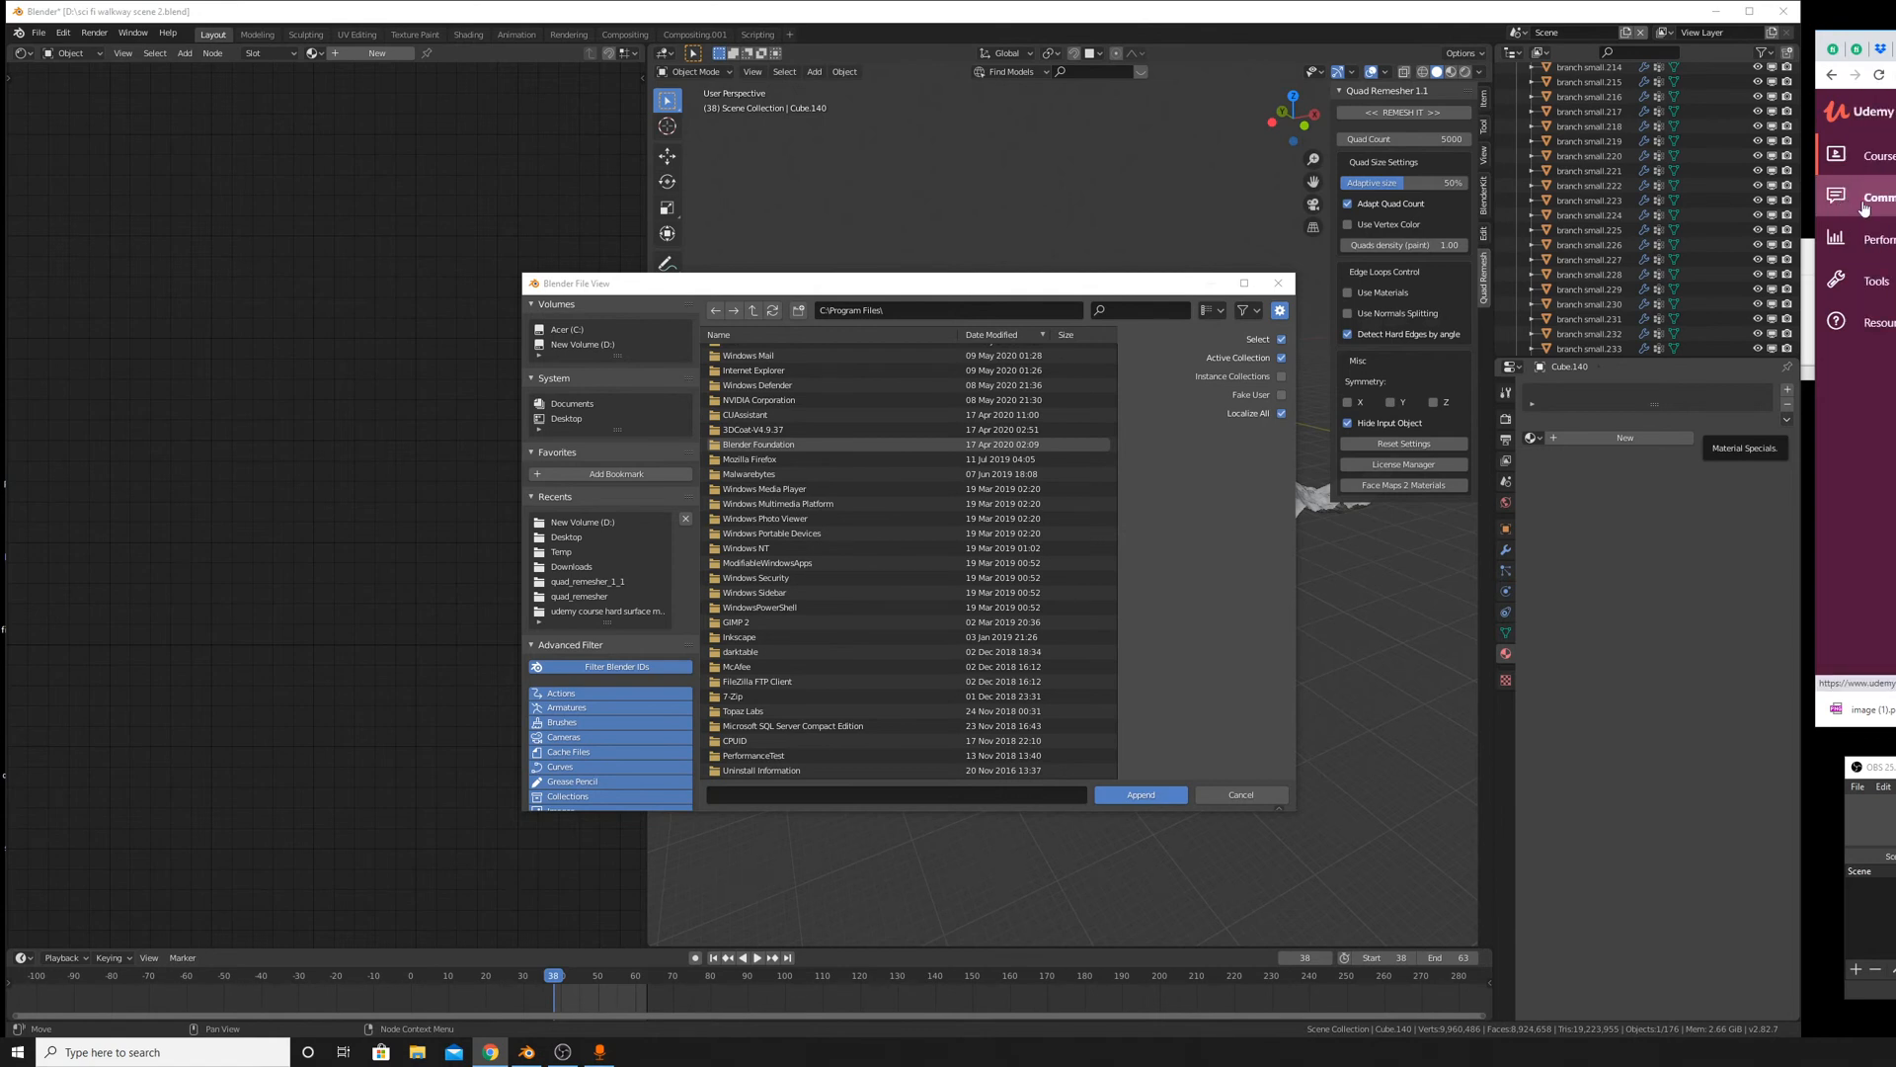
pyautogui.click(1882, 219)
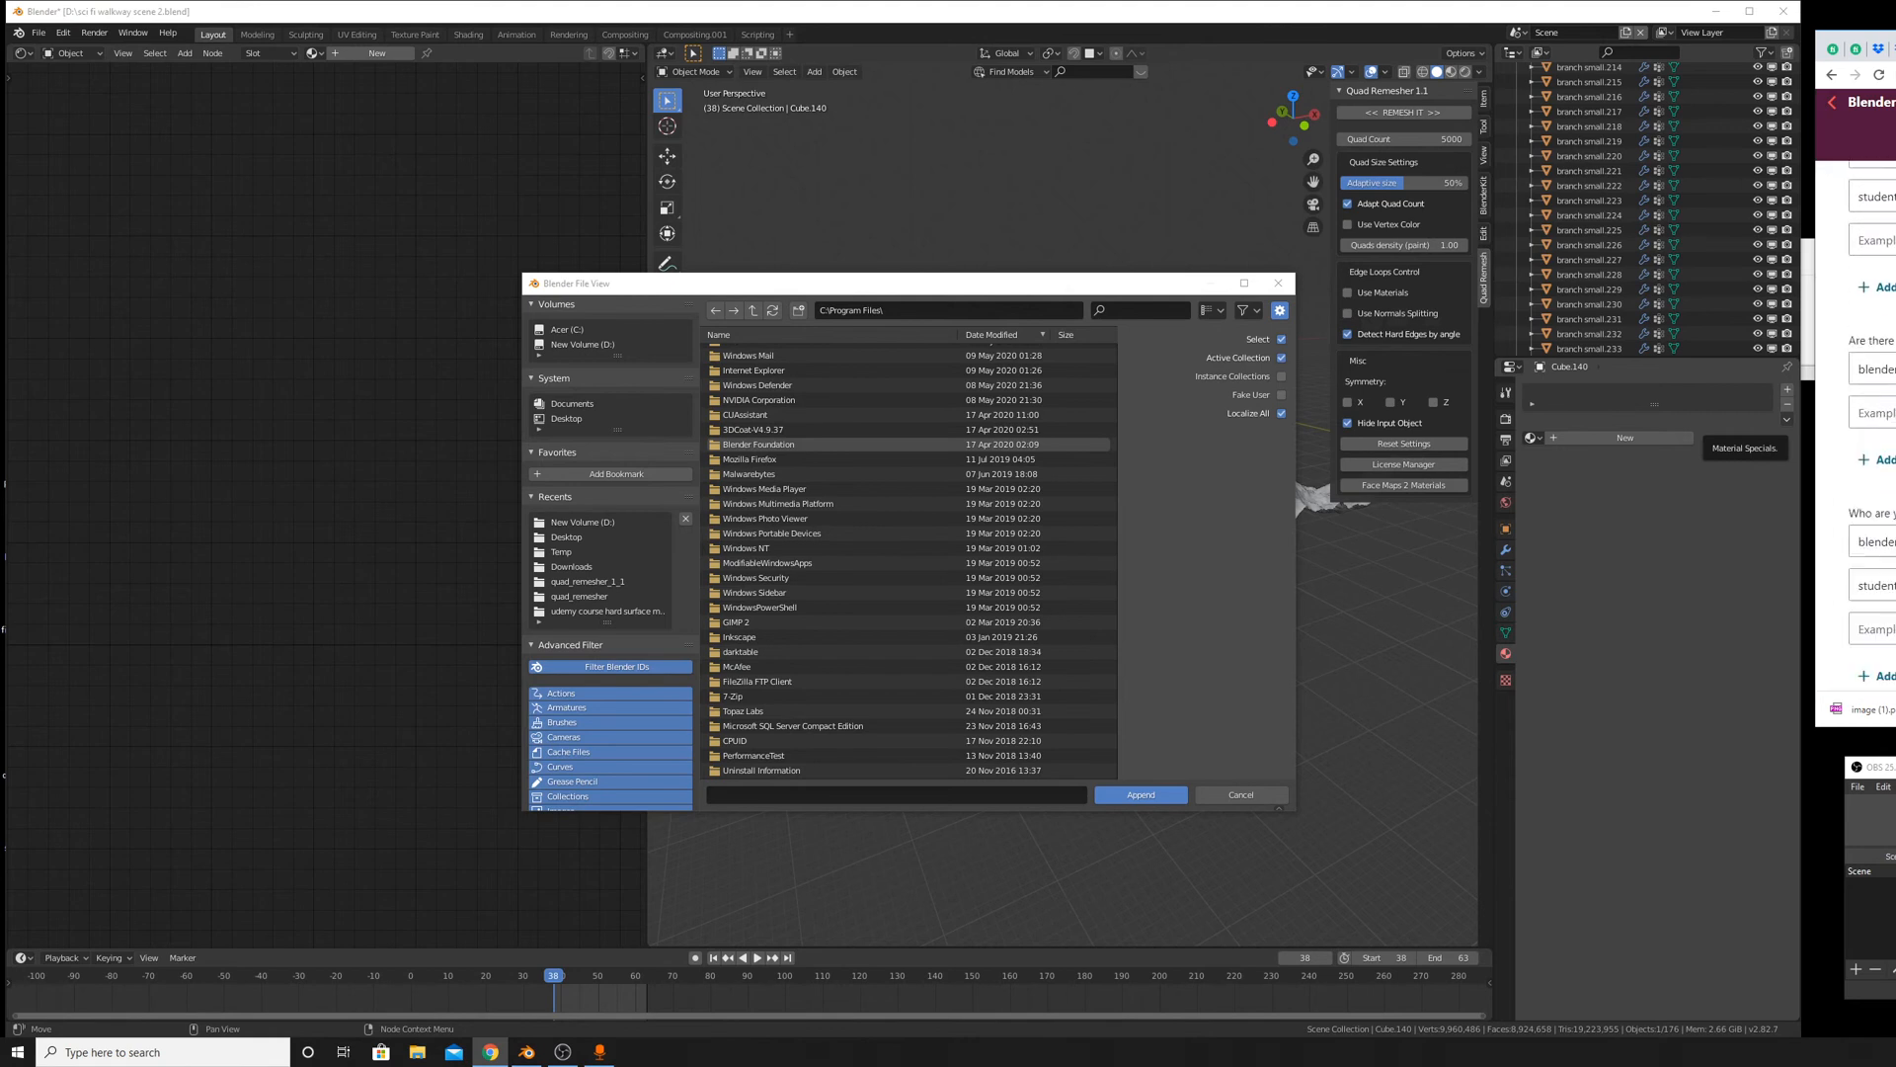
pyautogui.click(1862, 182)
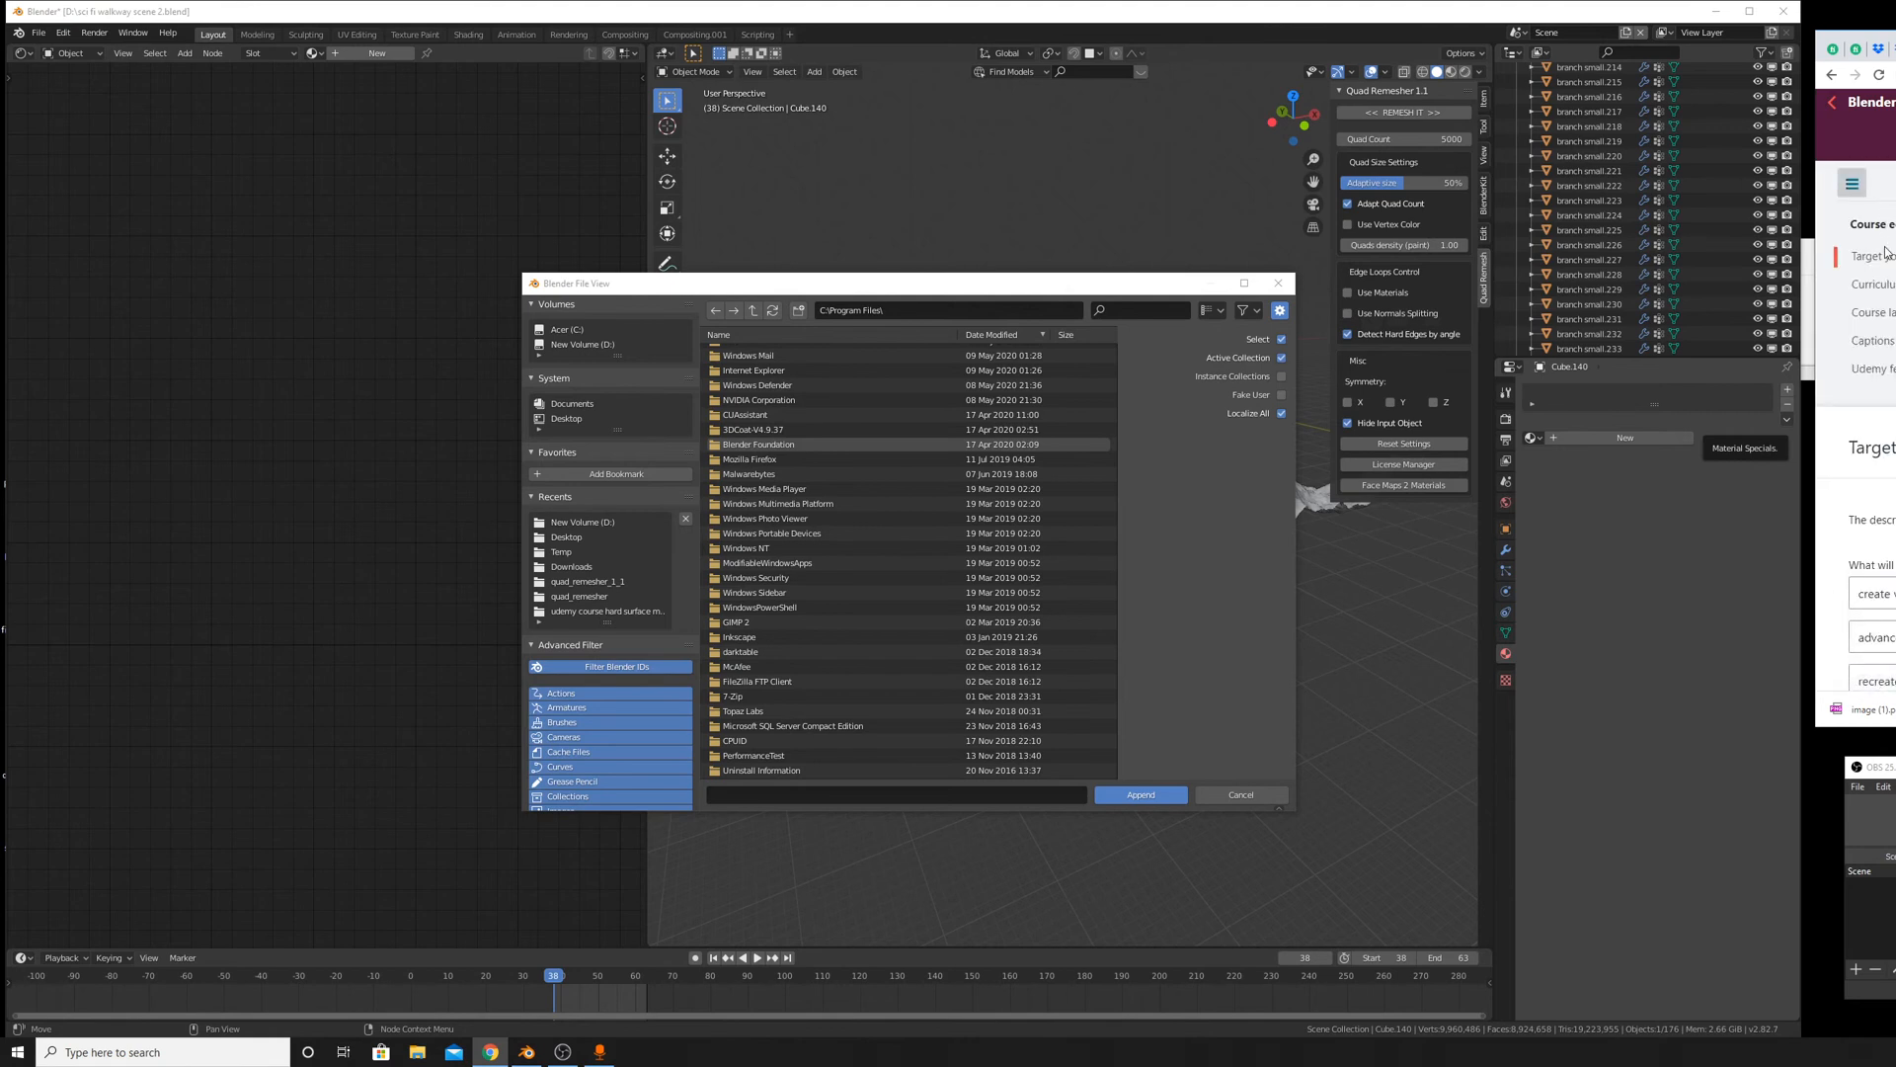
pyautogui.click(1876, 284)
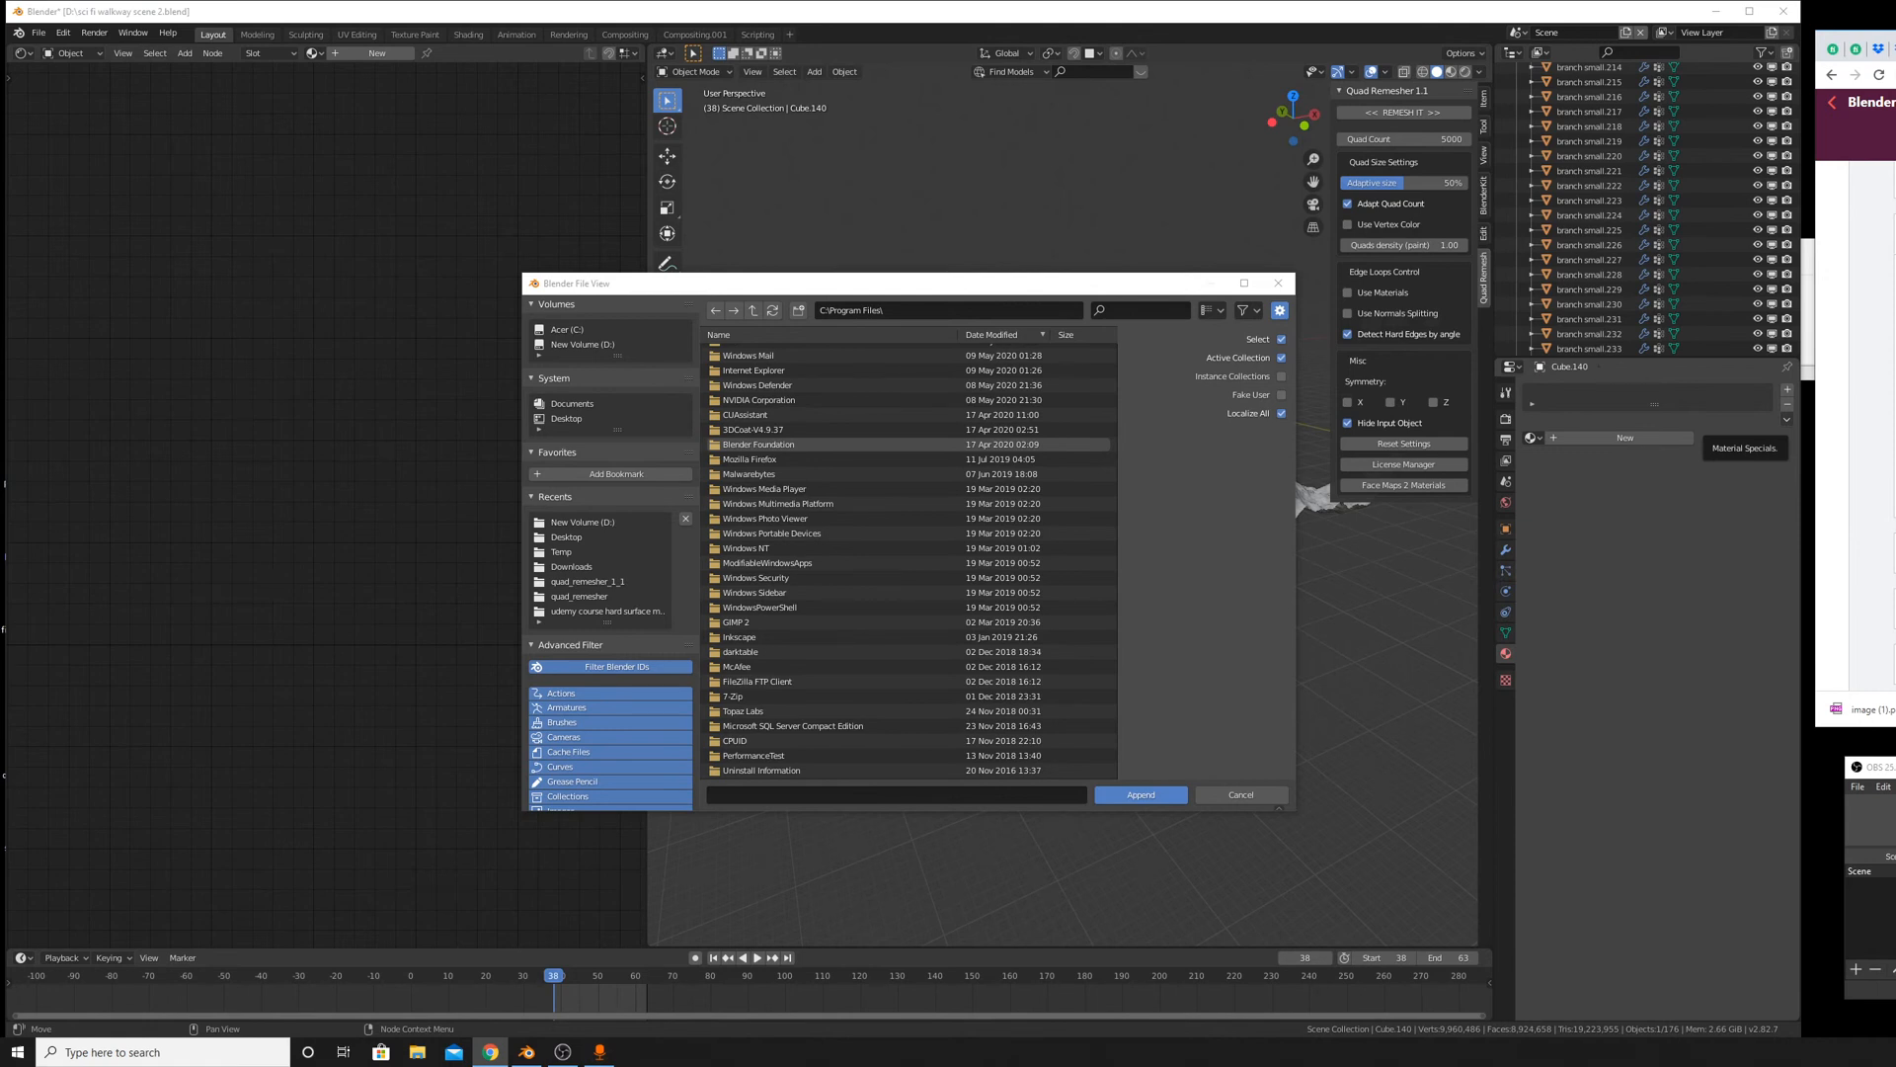
# Return to Blender's append file browser and search the root of drive C for "fire shader".
pyautogui.click(606, 306)
pyautogui.click(571, 307)
pyautogui.click(585, 329)
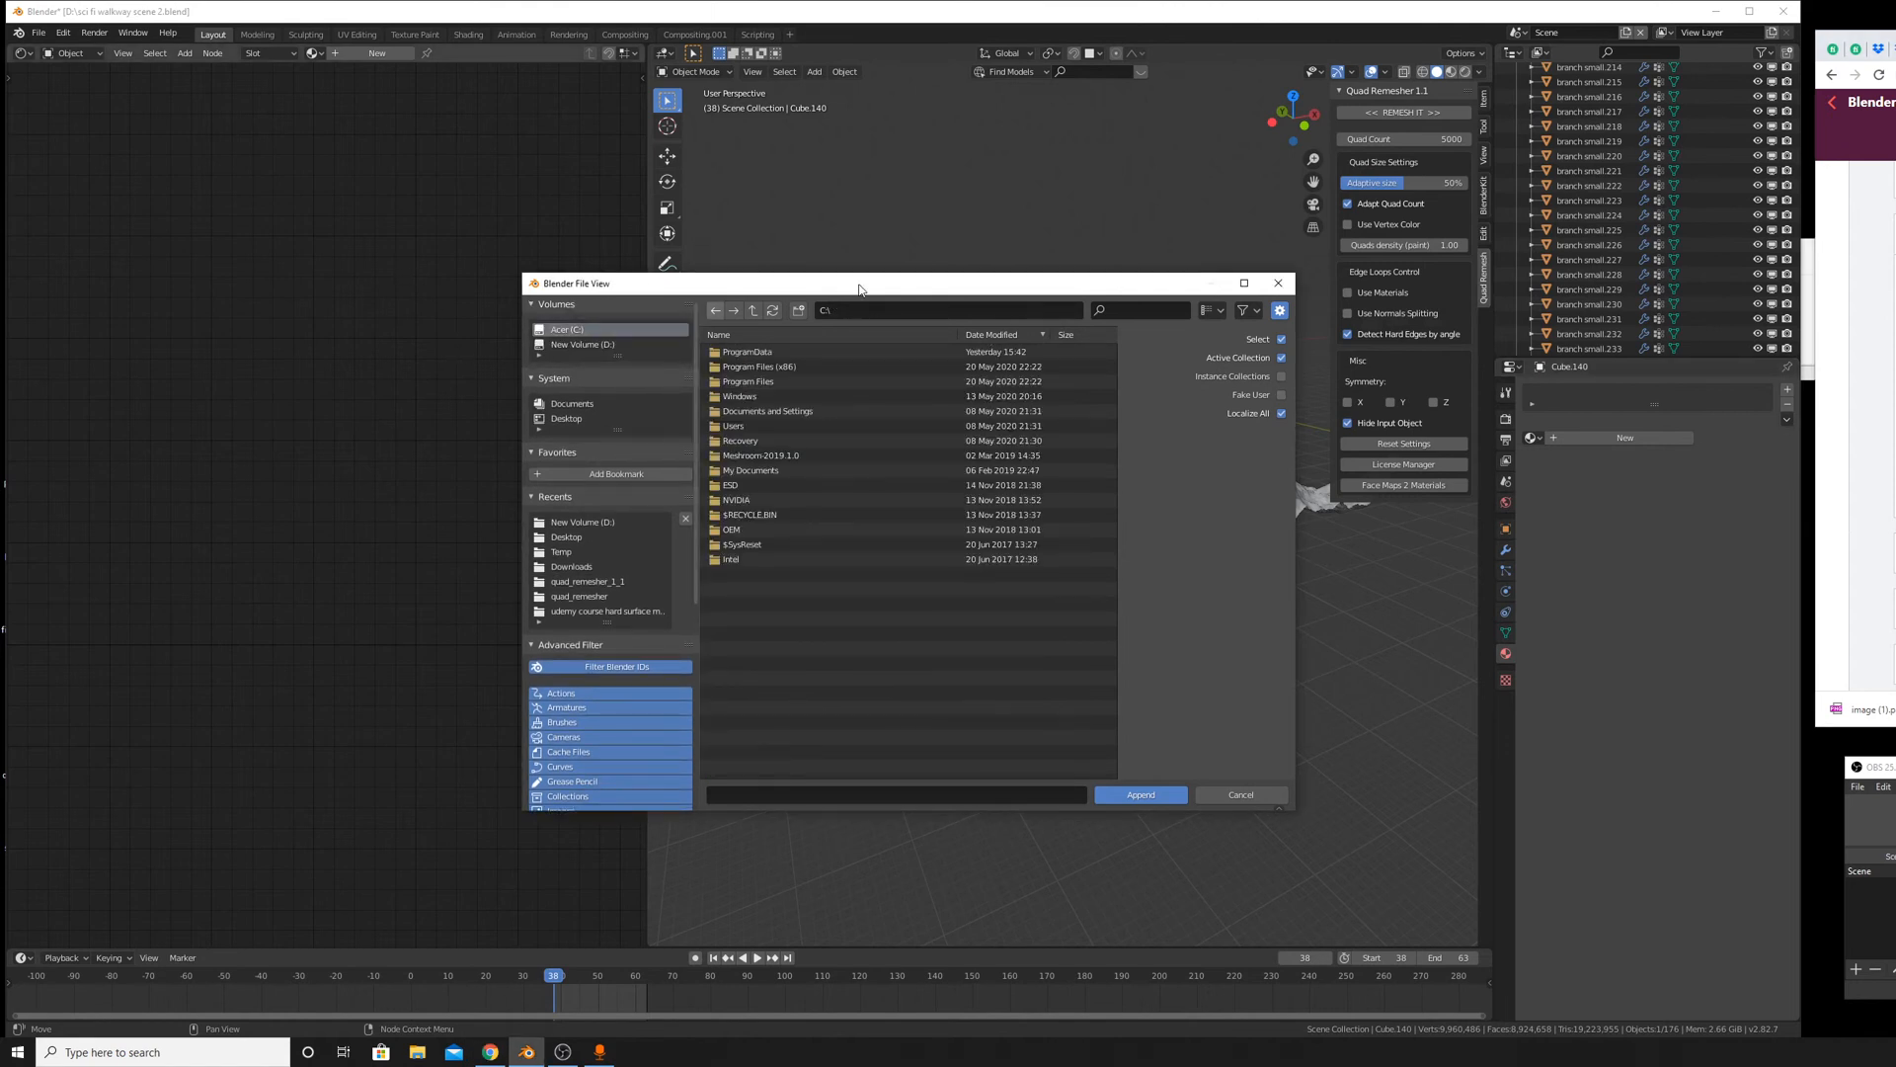
pyautogui.write('fire shader')
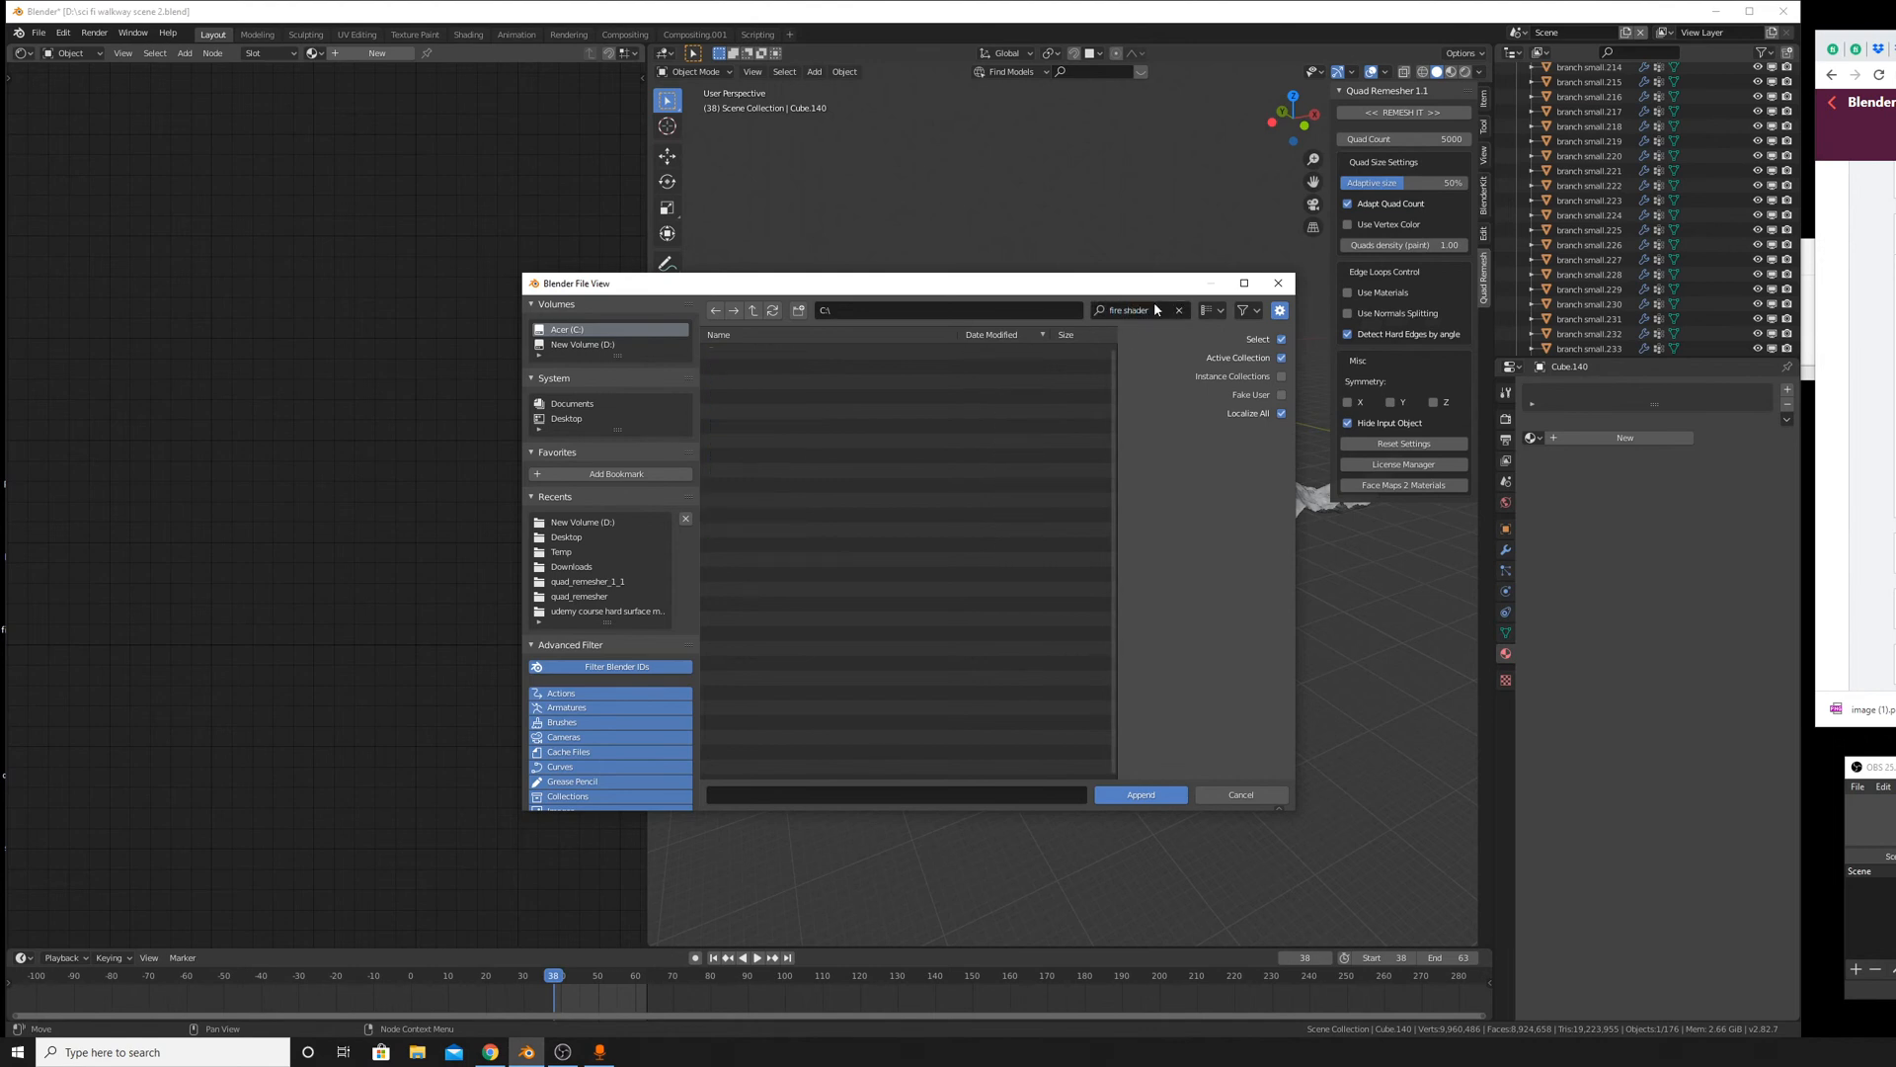
# Switch to File Explorer, search This PC for "fire shader" and open the fire shader blend file from D:\blend files.
pyautogui.click(423, 1054)
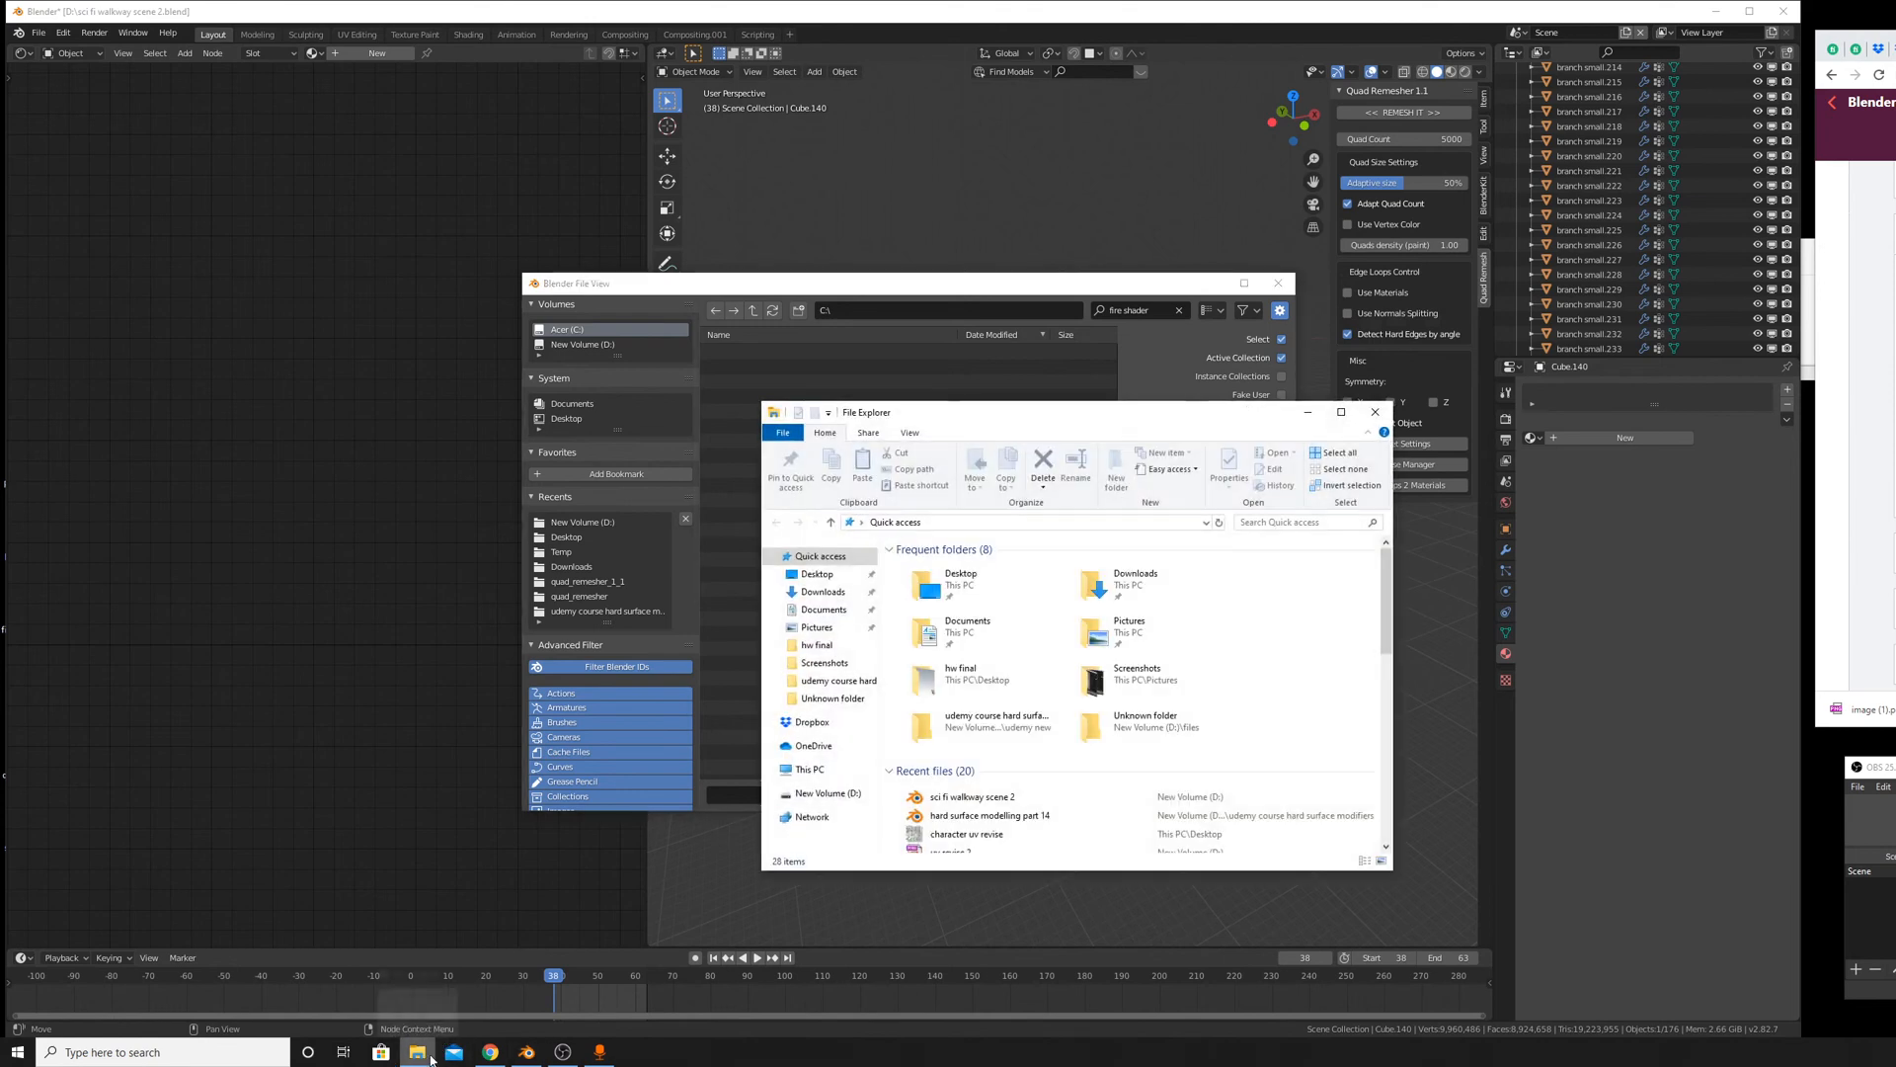
pyautogui.hotkey('ctrl', 'f')
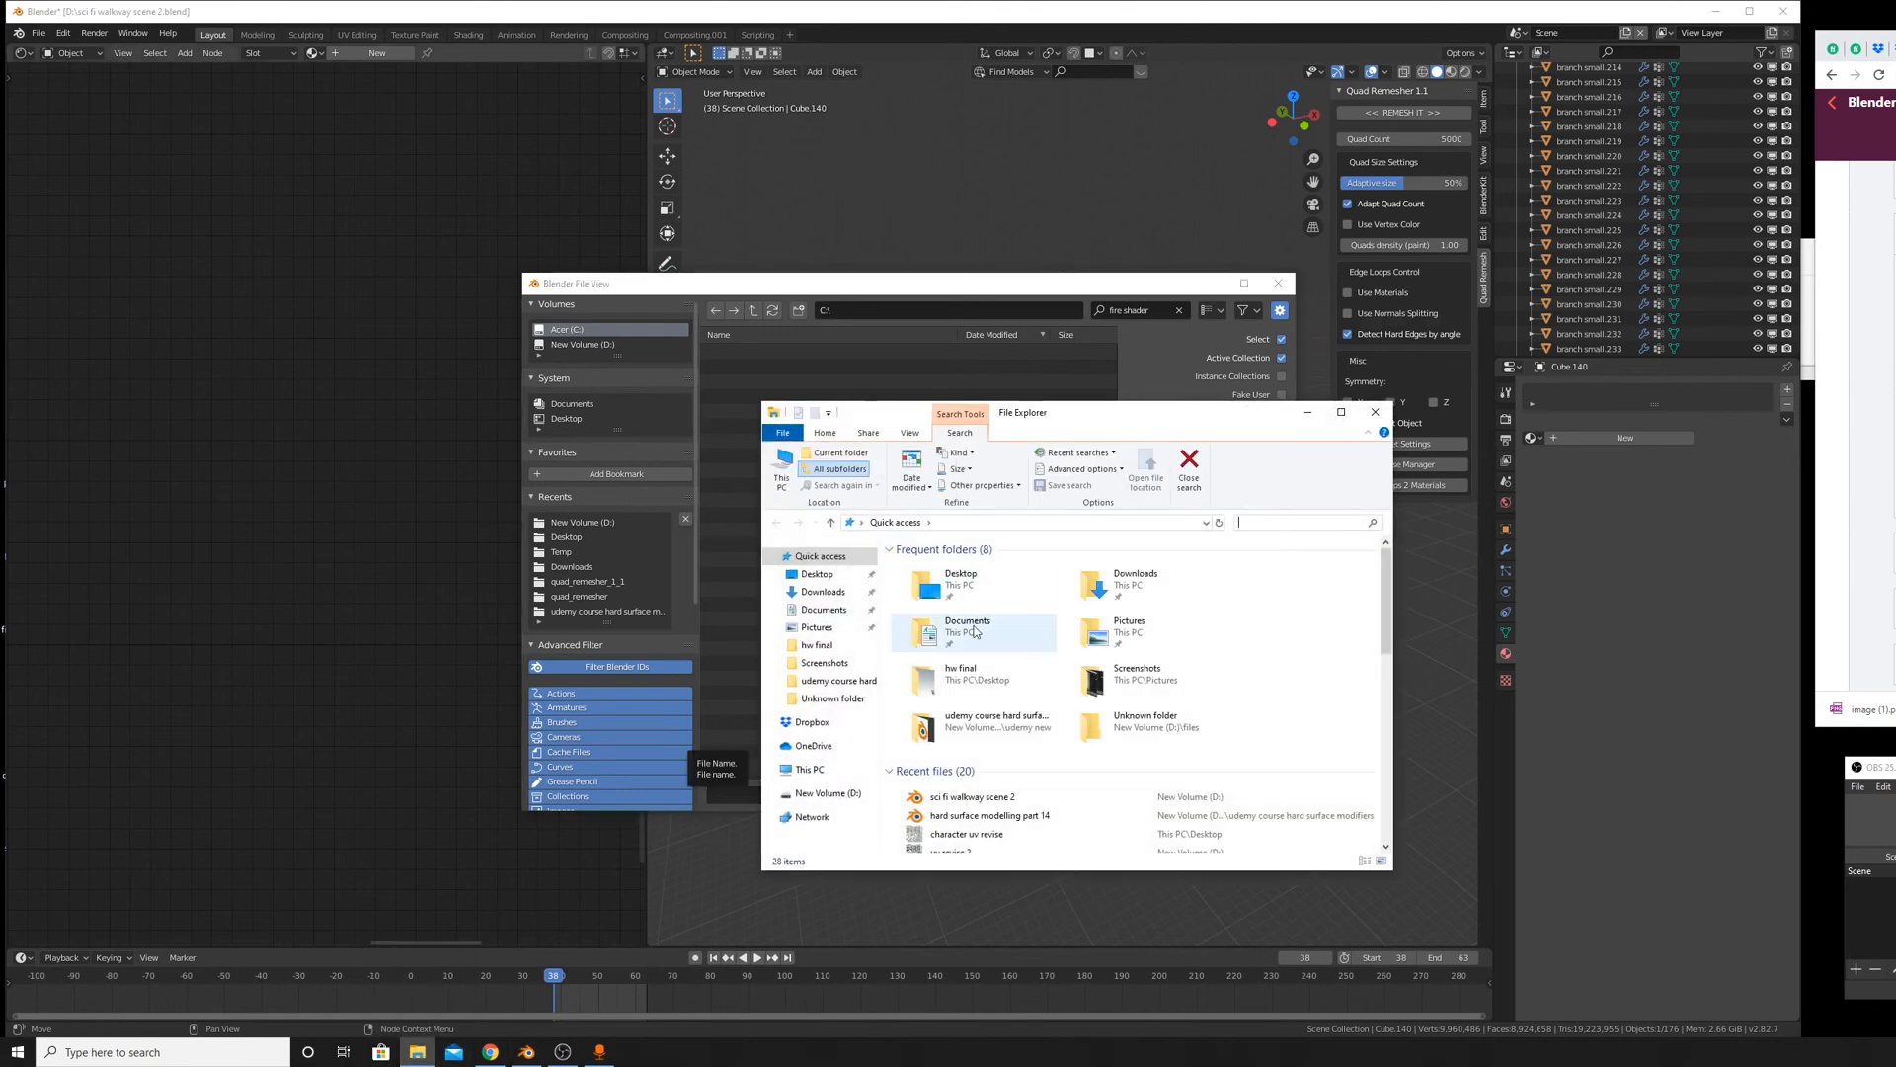
pyautogui.click(810, 769)
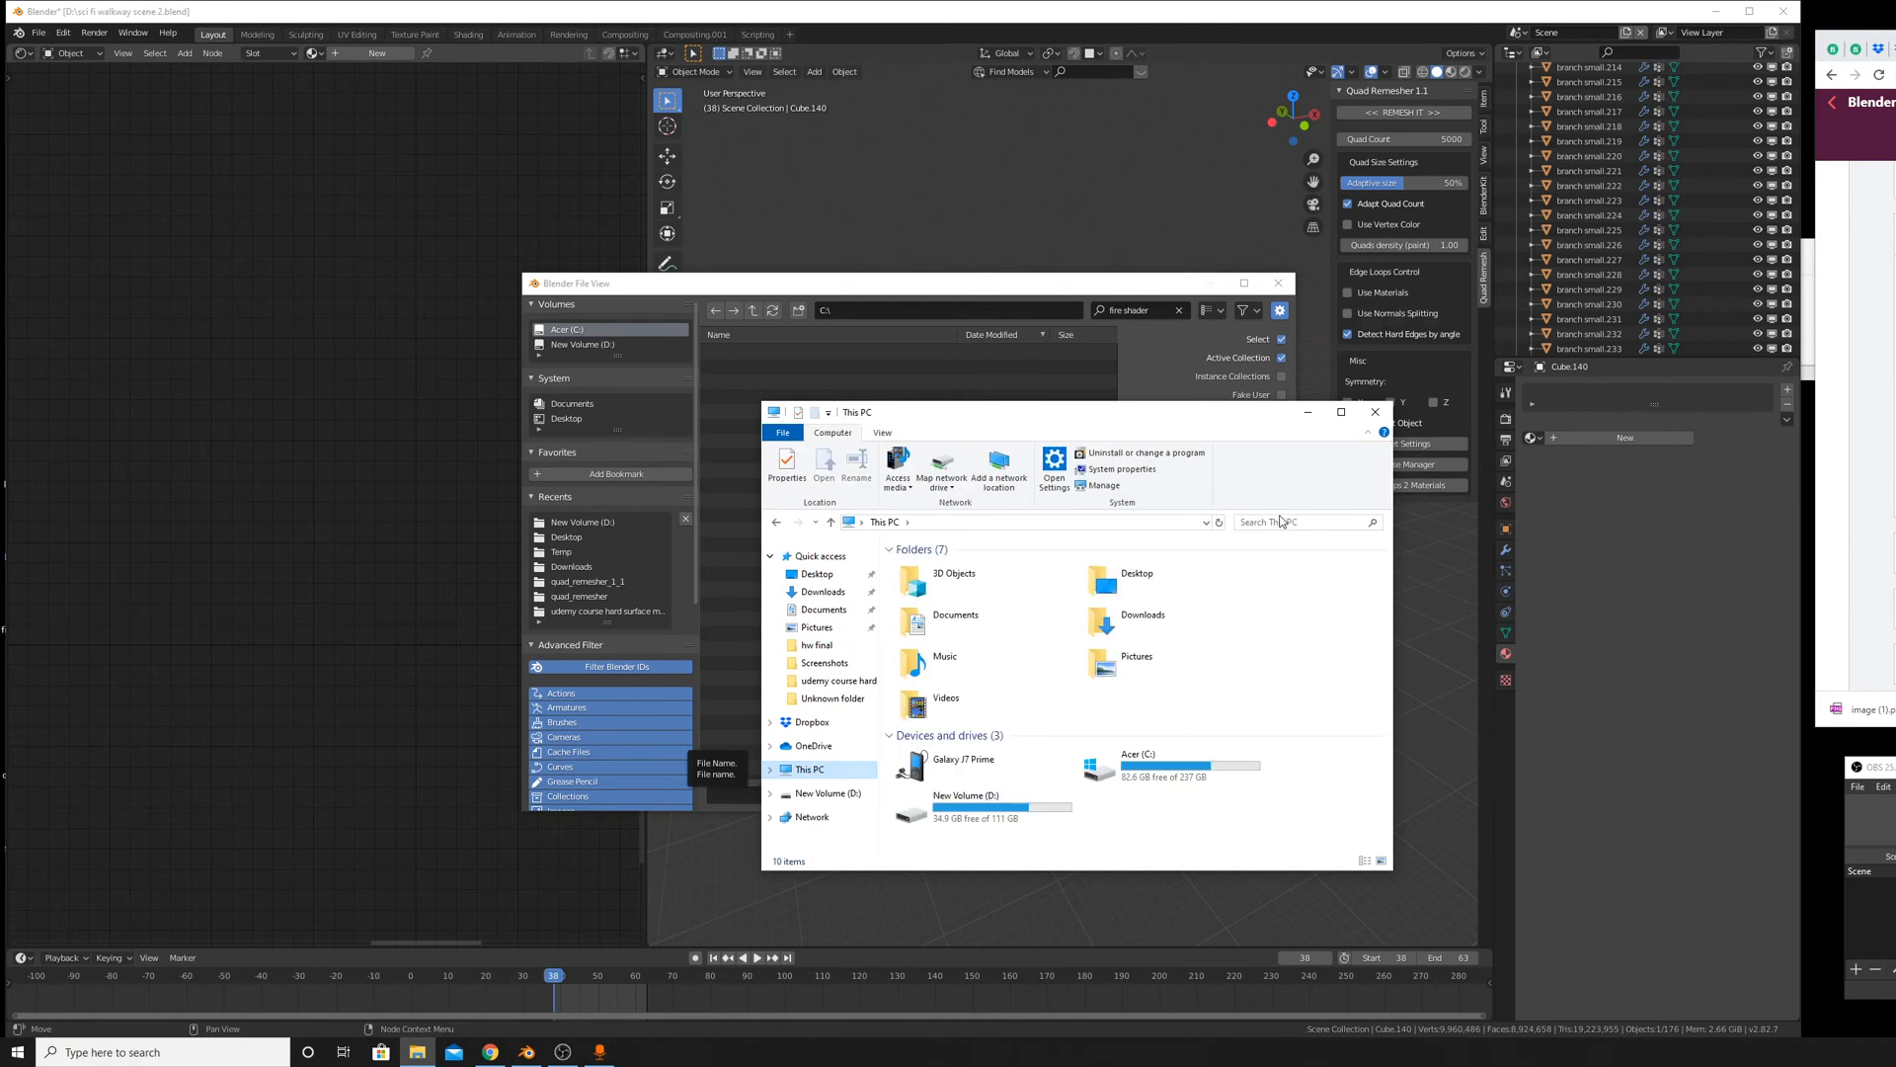
pyautogui.click(1312, 522)
pyautogui.write('f')
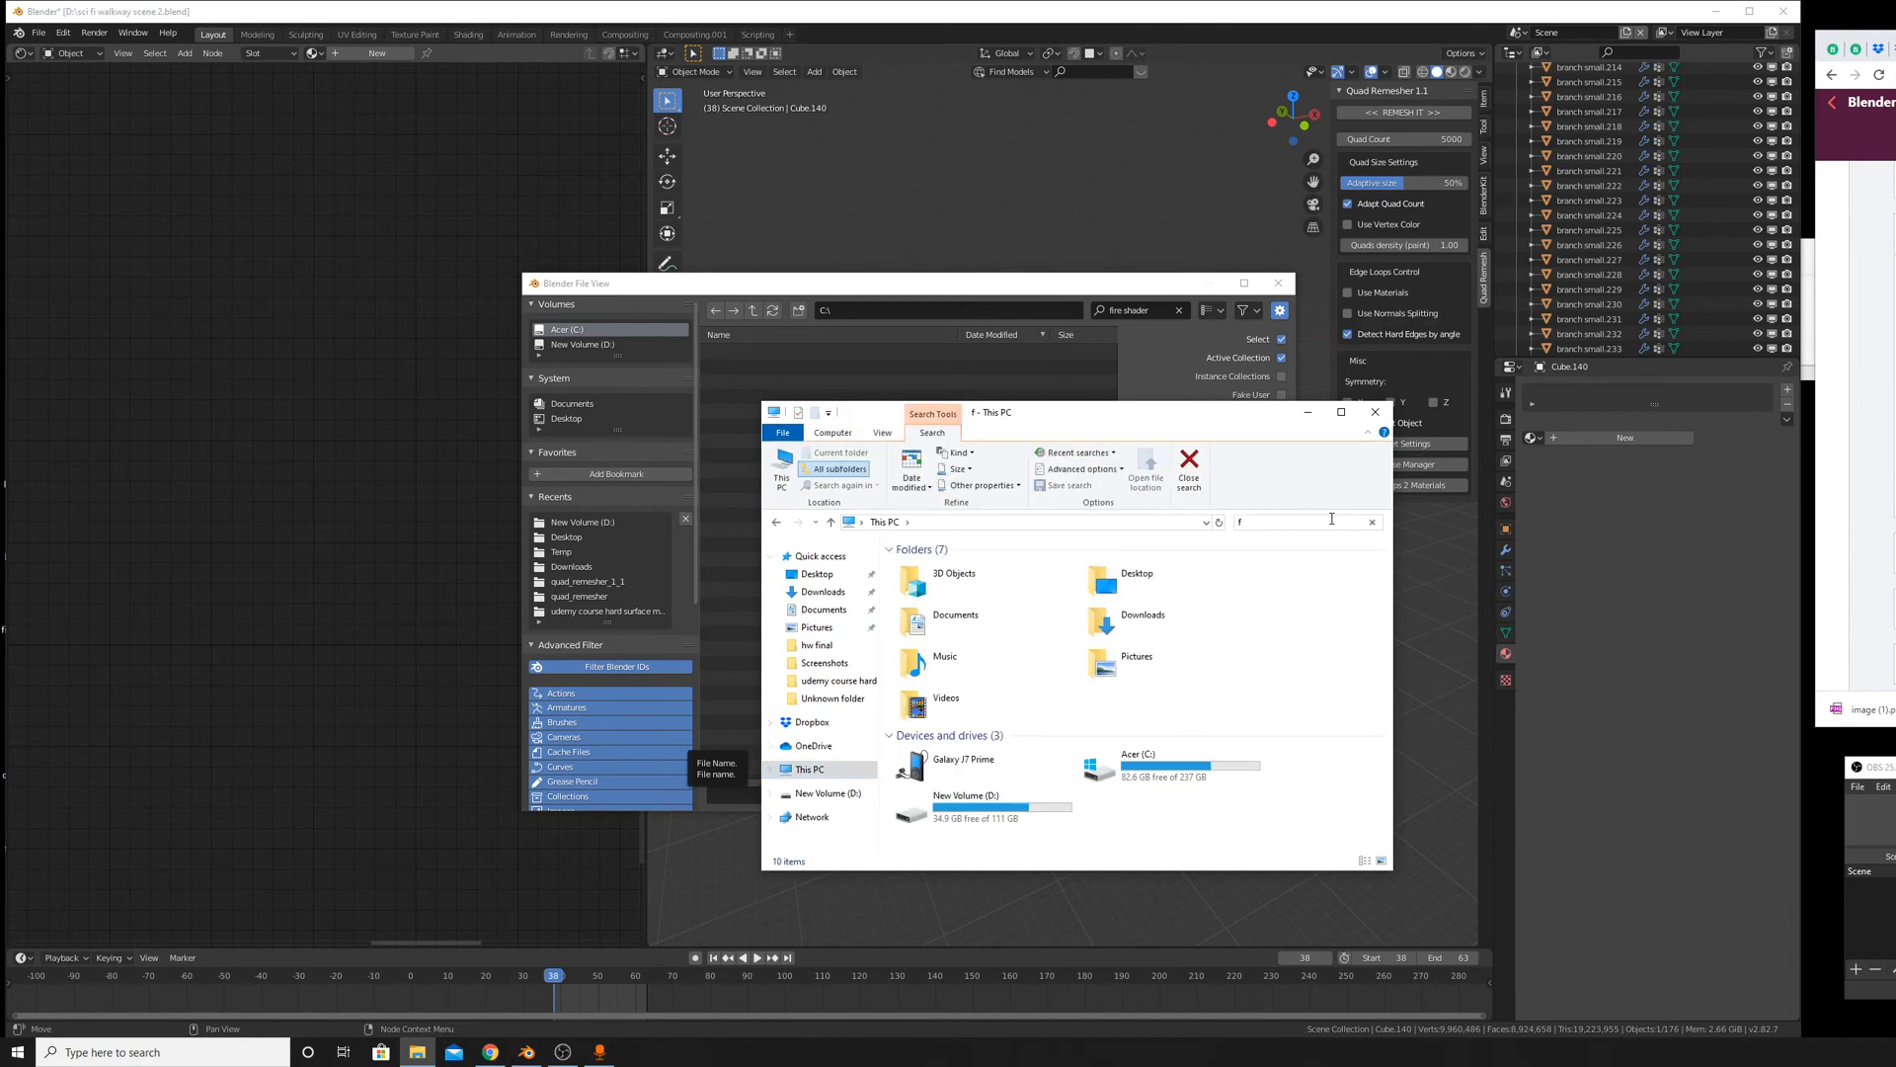
pyautogui.write('ire shader')
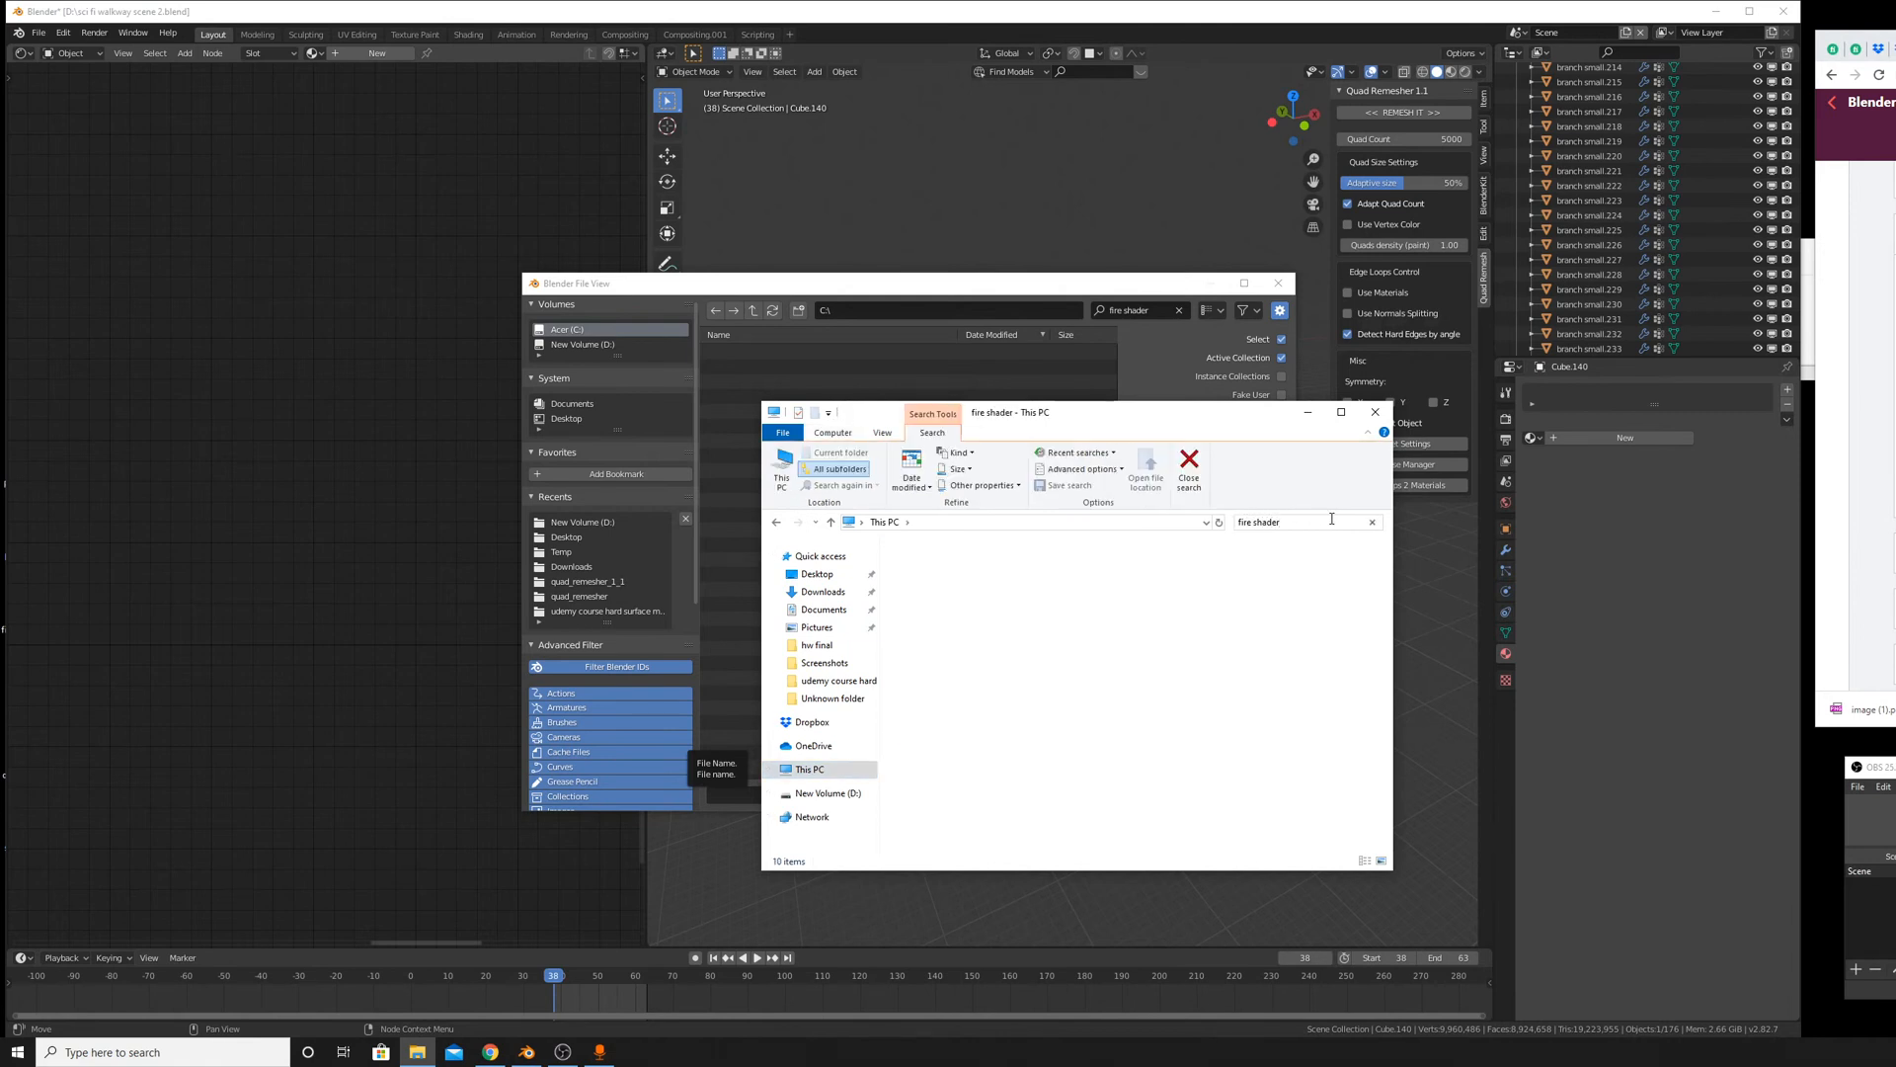
pyautogui.press('Return')
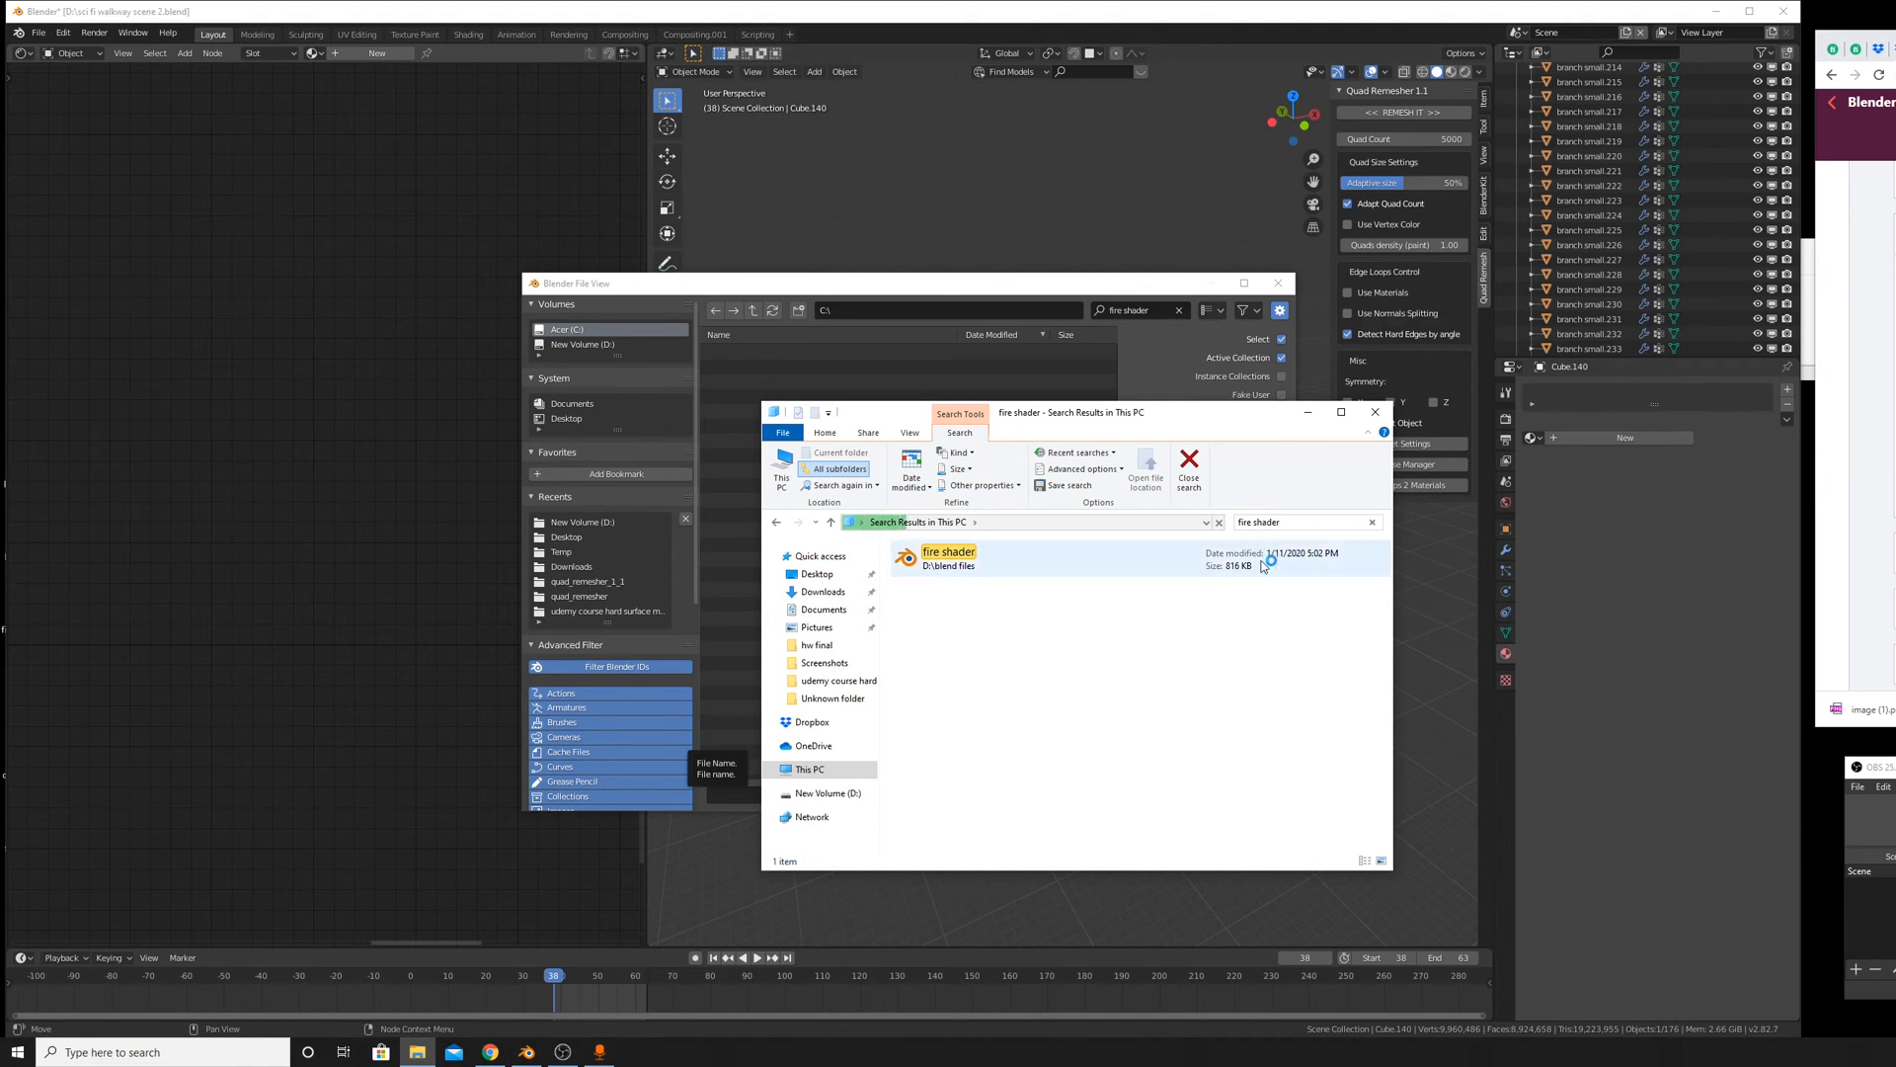
pyautogui.click(1239, 570)
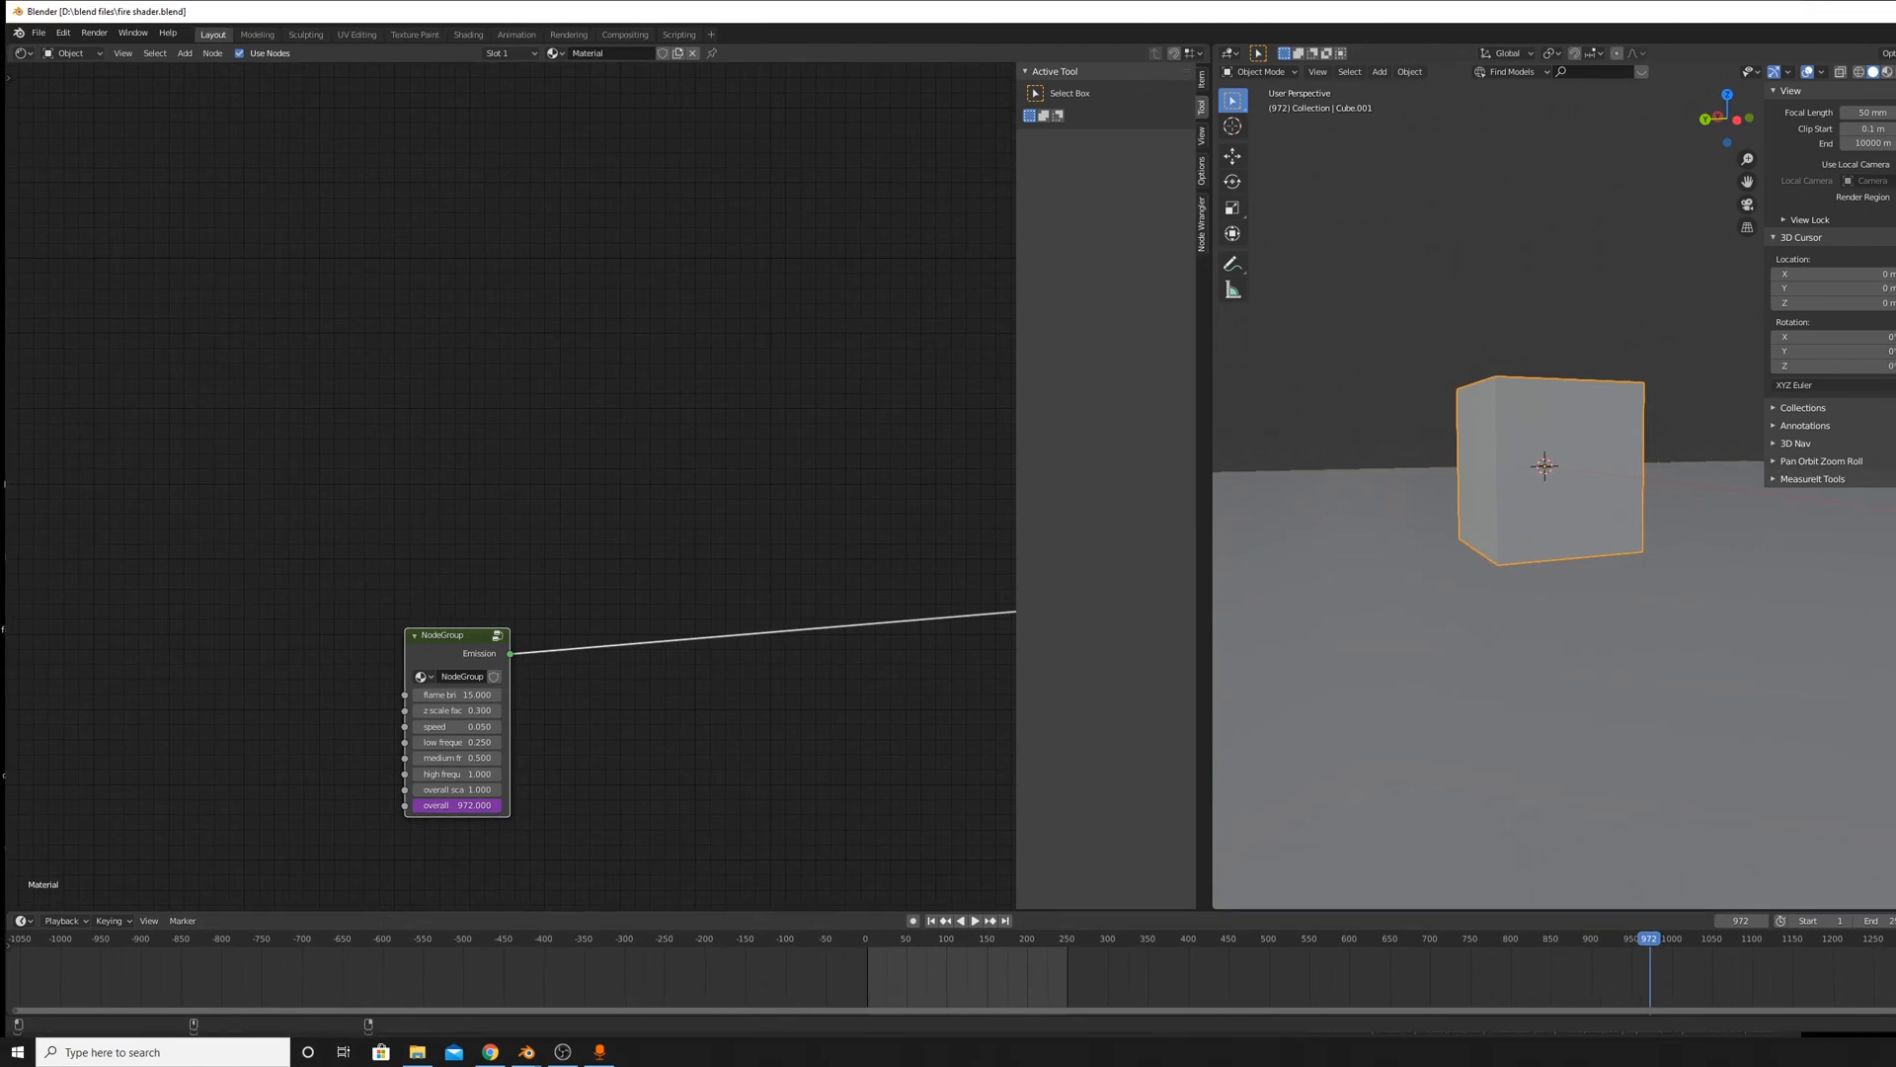
# Narrow the fire shader file's window and enter the material's NodeGroup to show its internal nodes.
pyautogui.moveTo(1895, 195); pyautogui.dragTo(1655, 194)
pyautogui.scroll(-7, 158, 683)
pyautogui.moveTo(296, 561); pyautogui.dragTo(325, 518, button='middle')
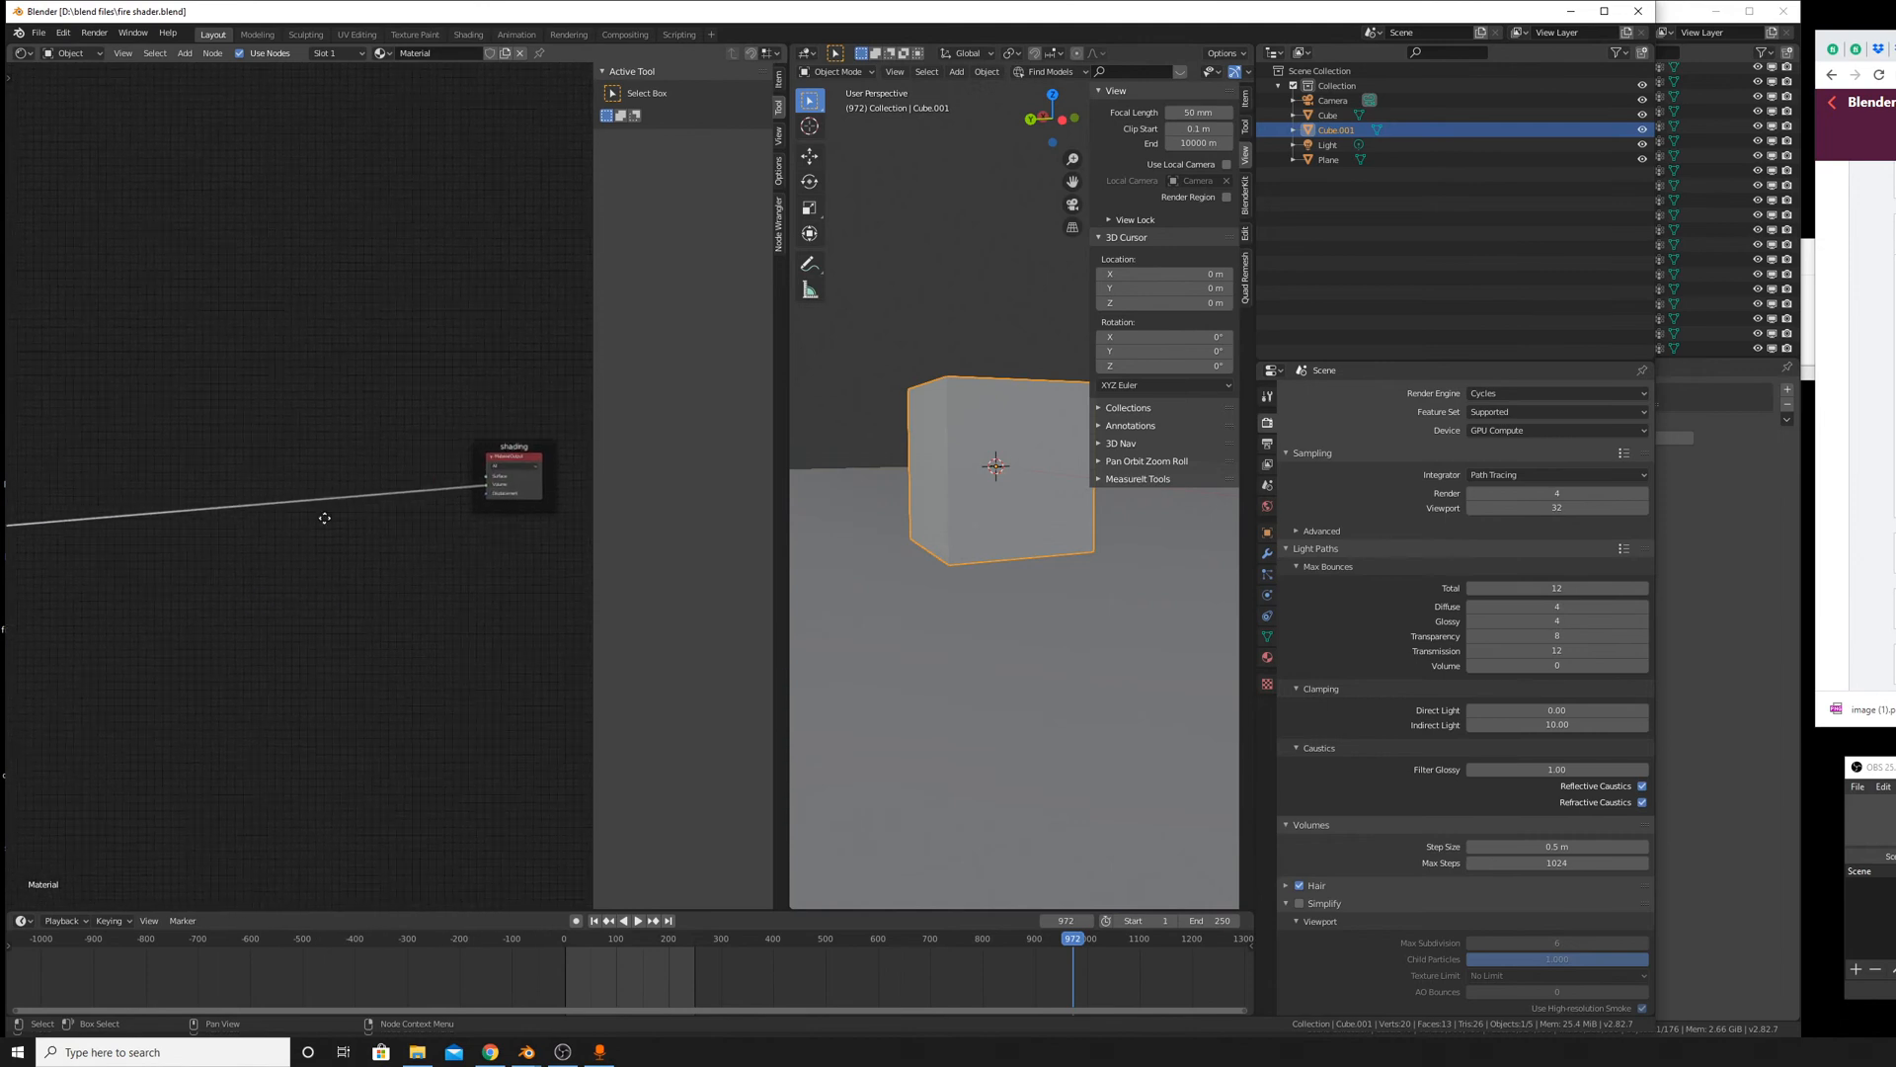
pyautogui.moveTo(119, 457); pyautogui.dragTo(516, 521, button='middle')
pyautogui.scroll(5, 513, 534)
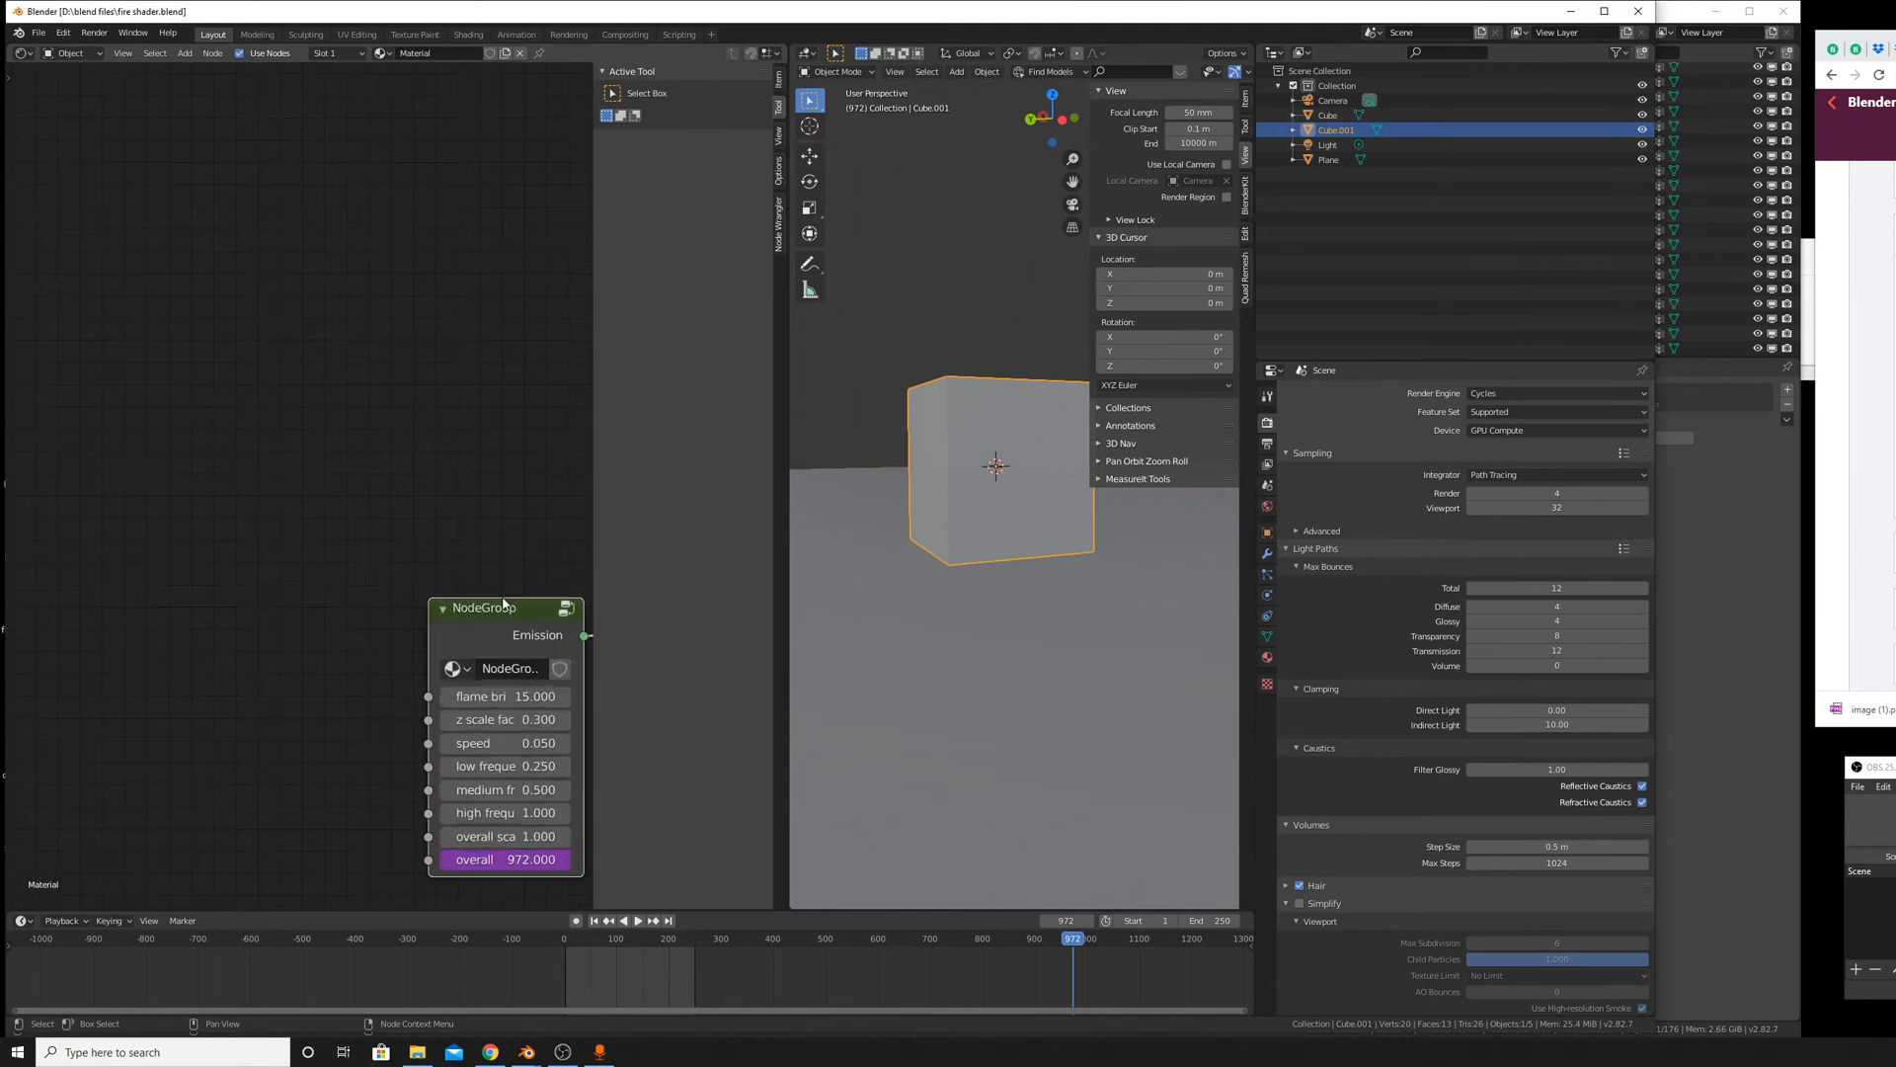
pyautogui.scroll(-2, 483, 569)
pyautogui.press('Tab')
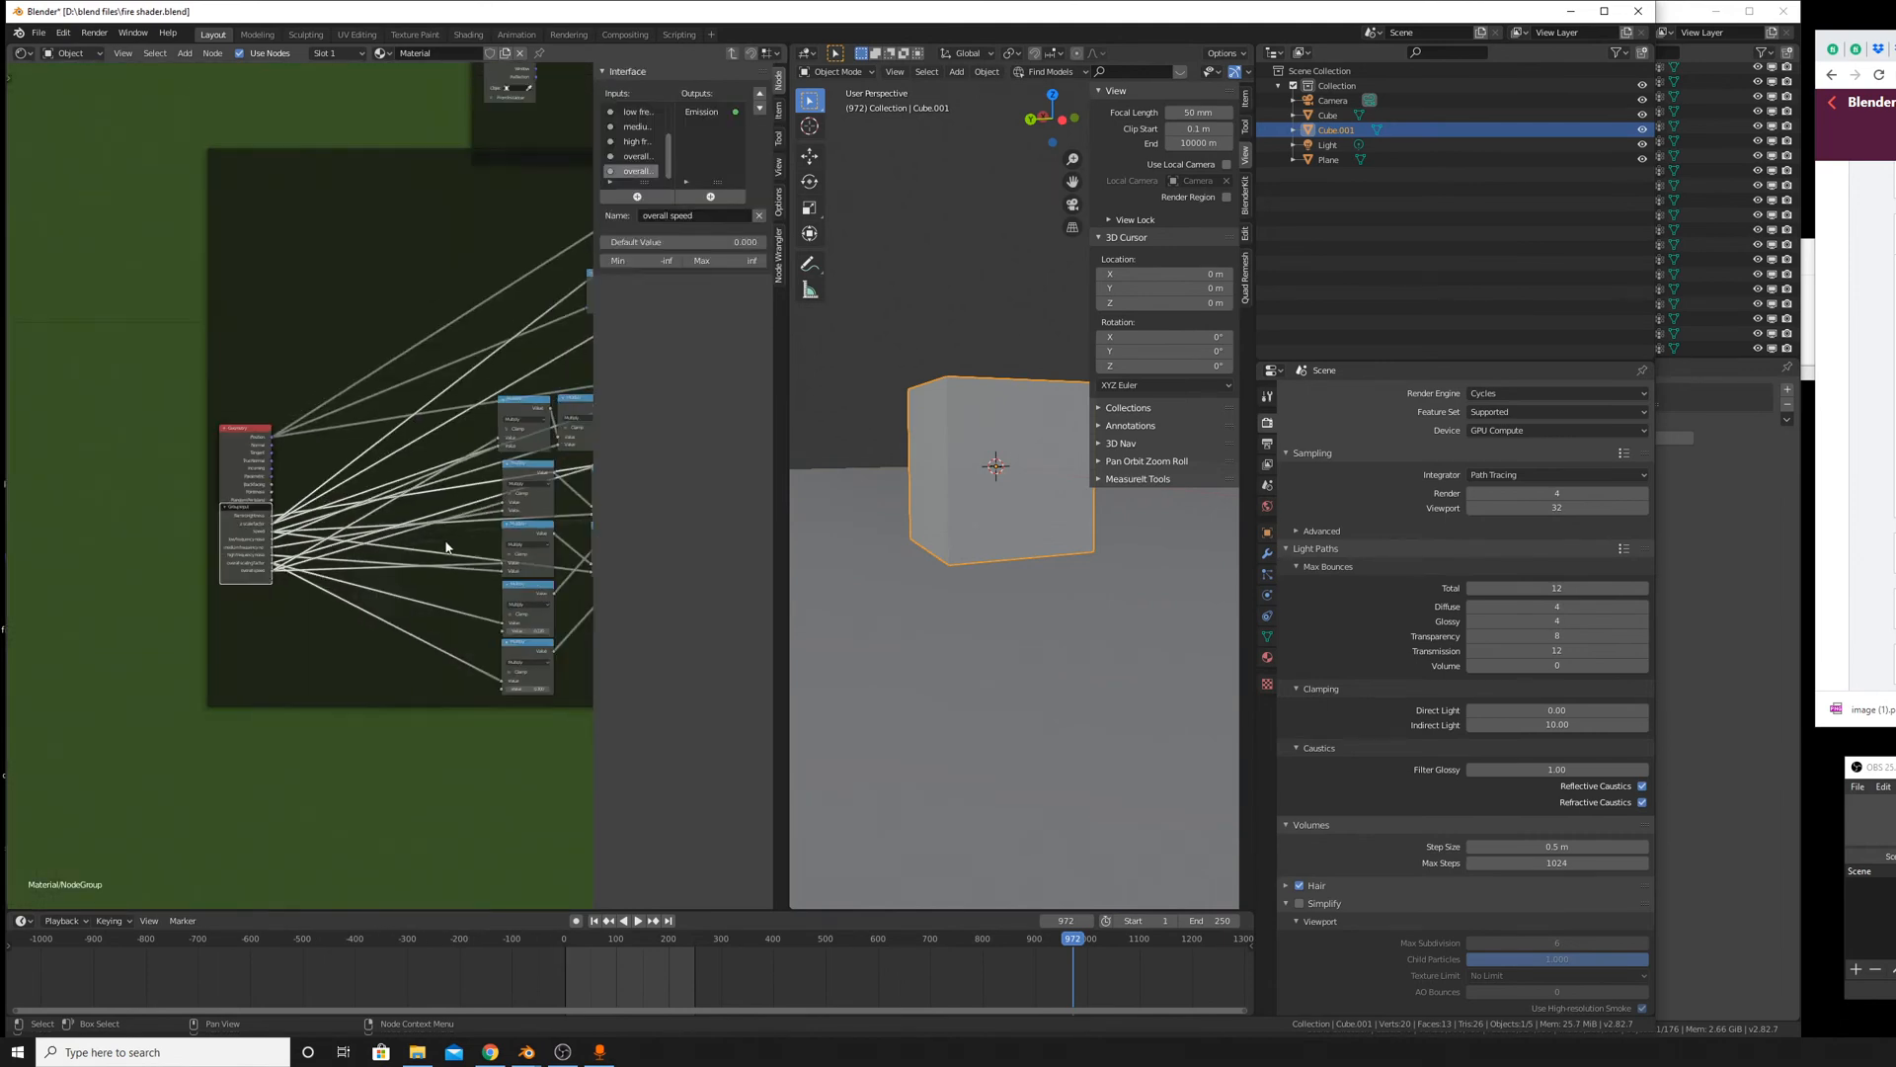
# Examine the fire material's node group from its inputs through the masking and lower frames to the output, hiding the node editor's sidebar.
pyautogui.scroll(-8, 445, 547)
pyautogui.moveTo(195, 596); pyautogui.dragTo(241, 623, button='middle')
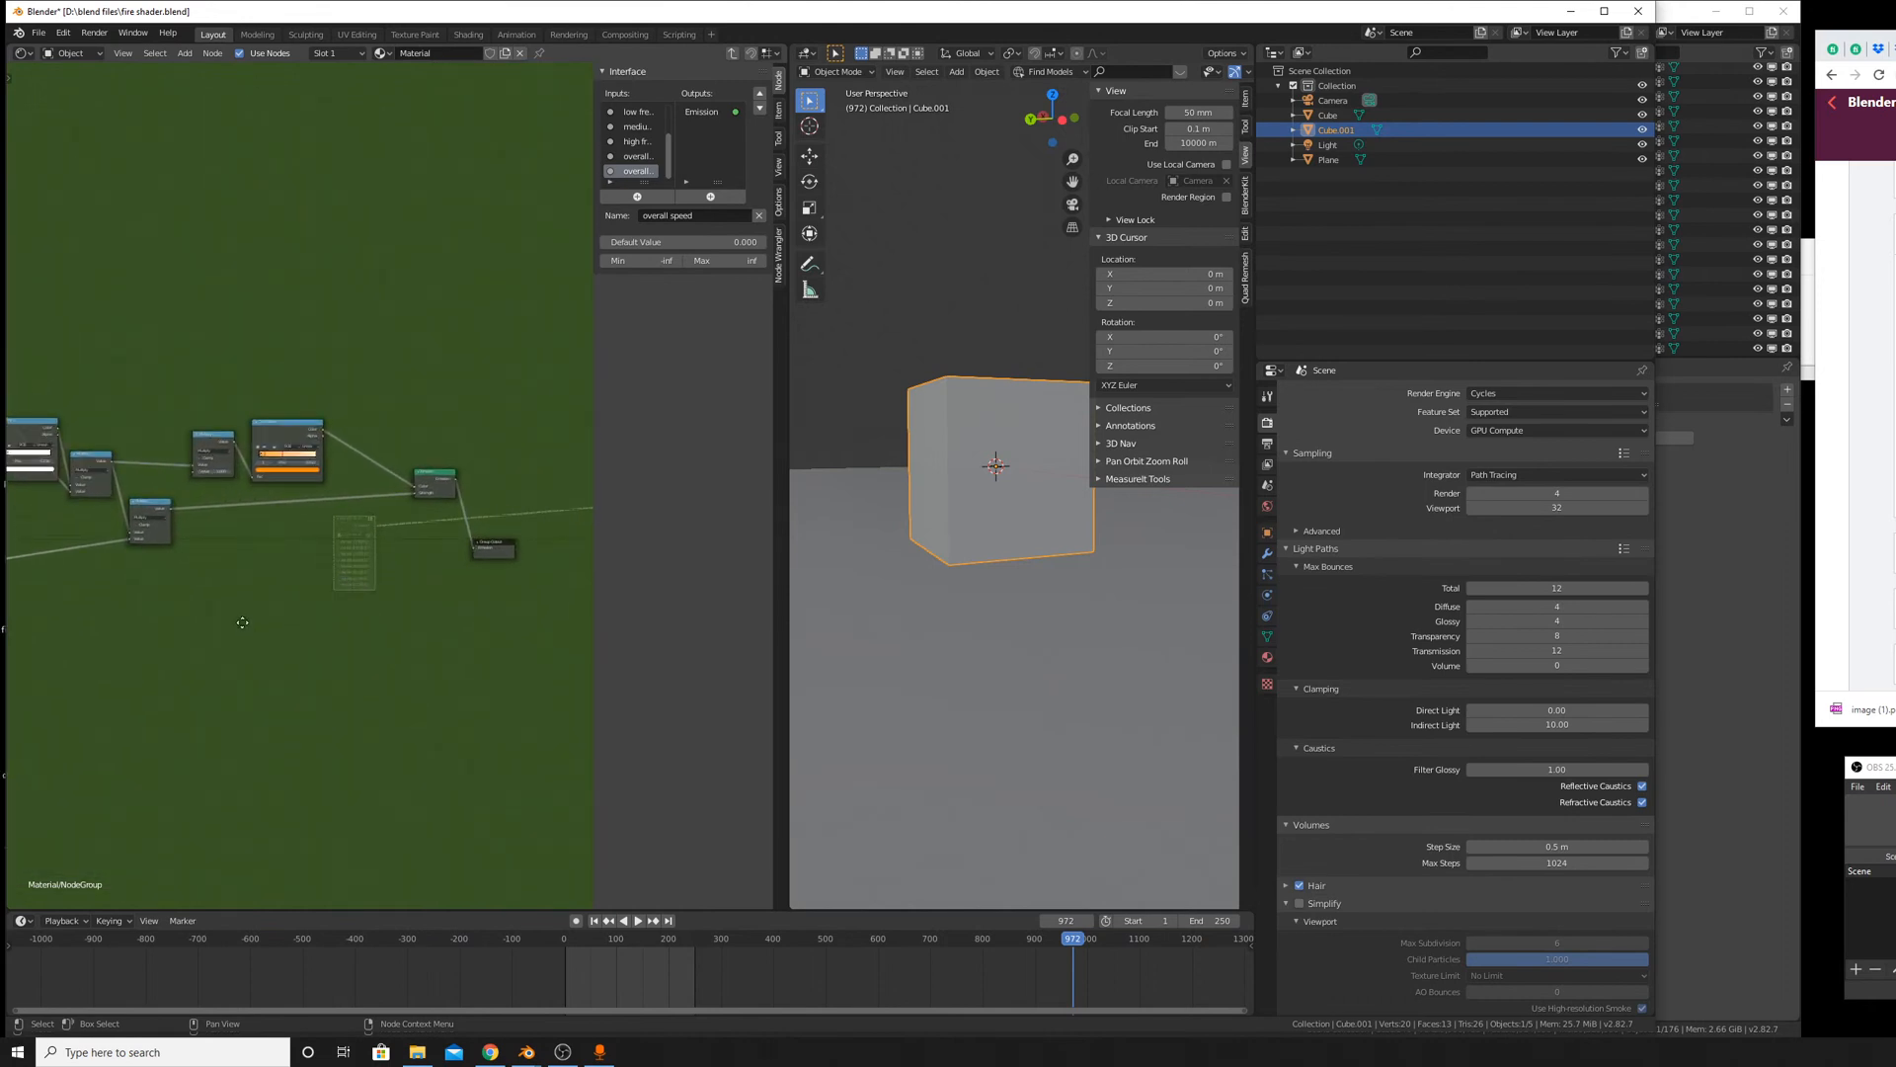
pyautogui.press('Home')
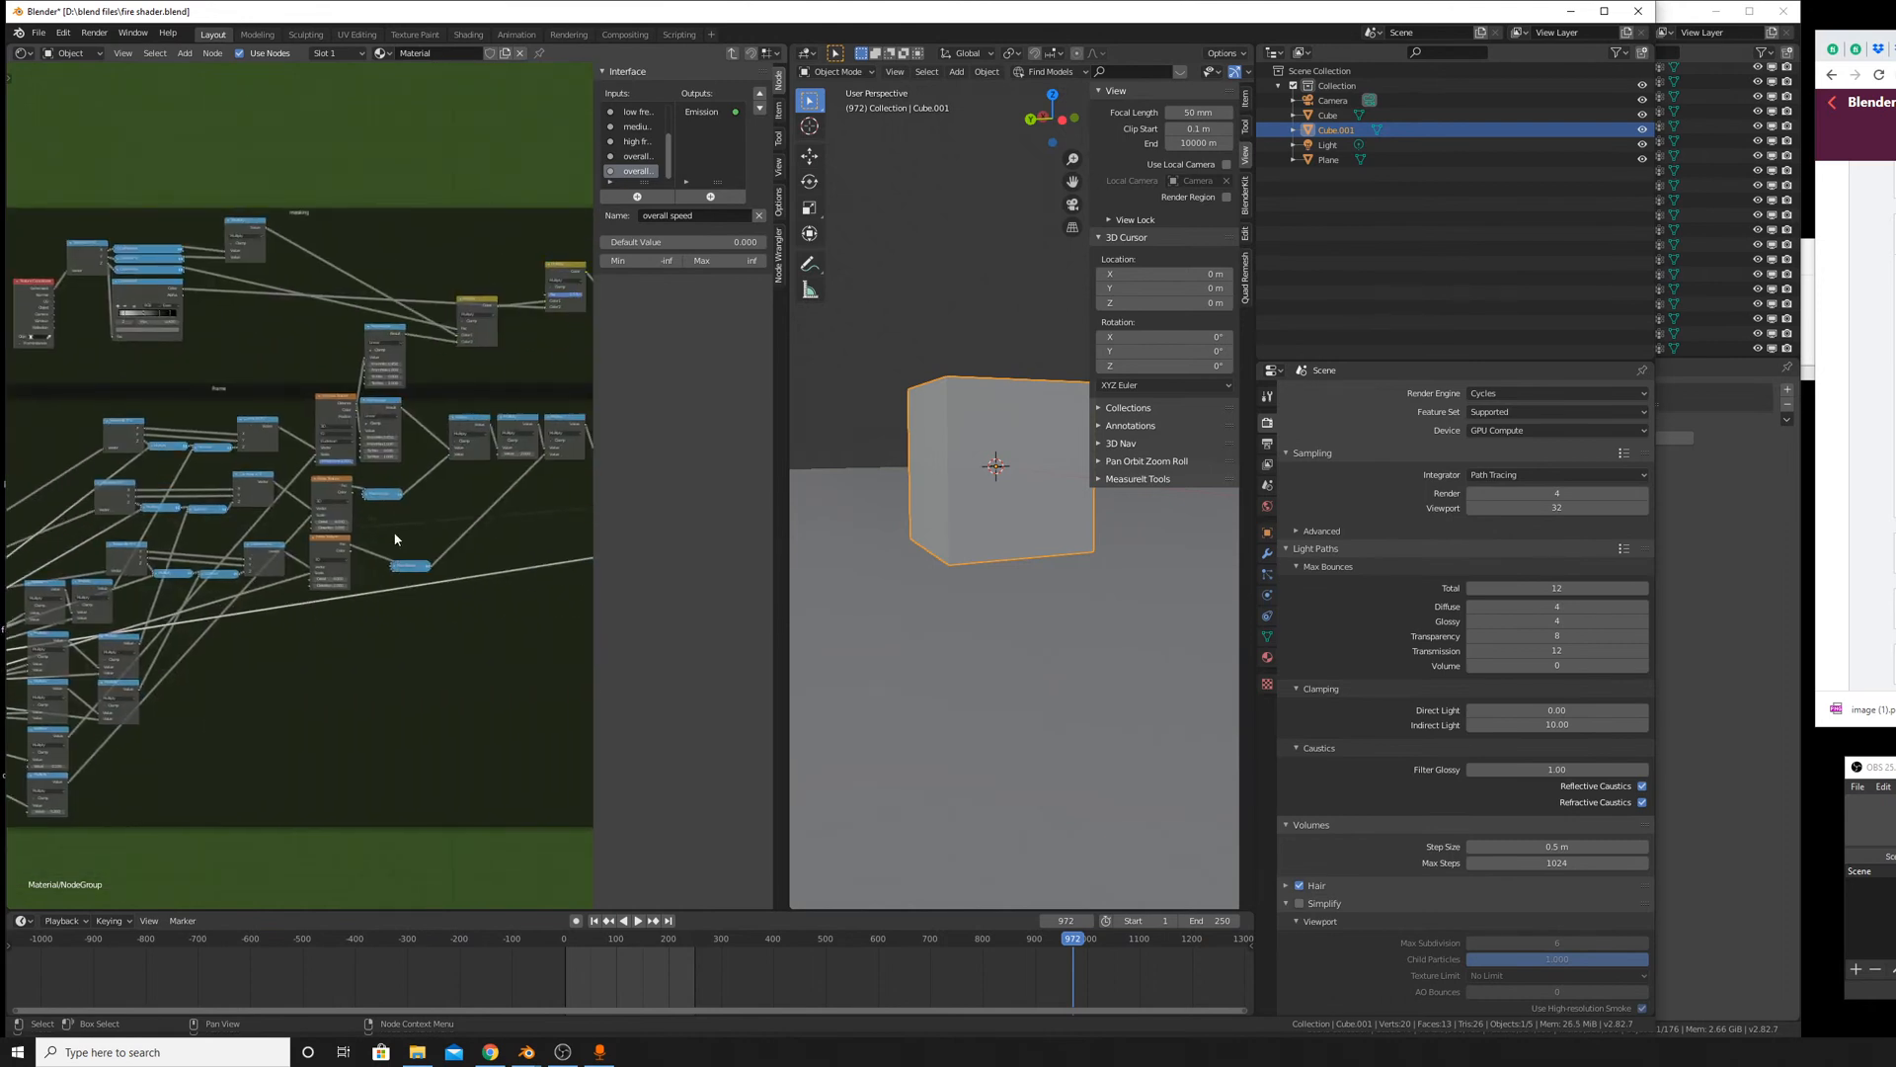
pyautogui.moveTo(538, 536); pyautogui.dragTo(125, 561, button='middle')
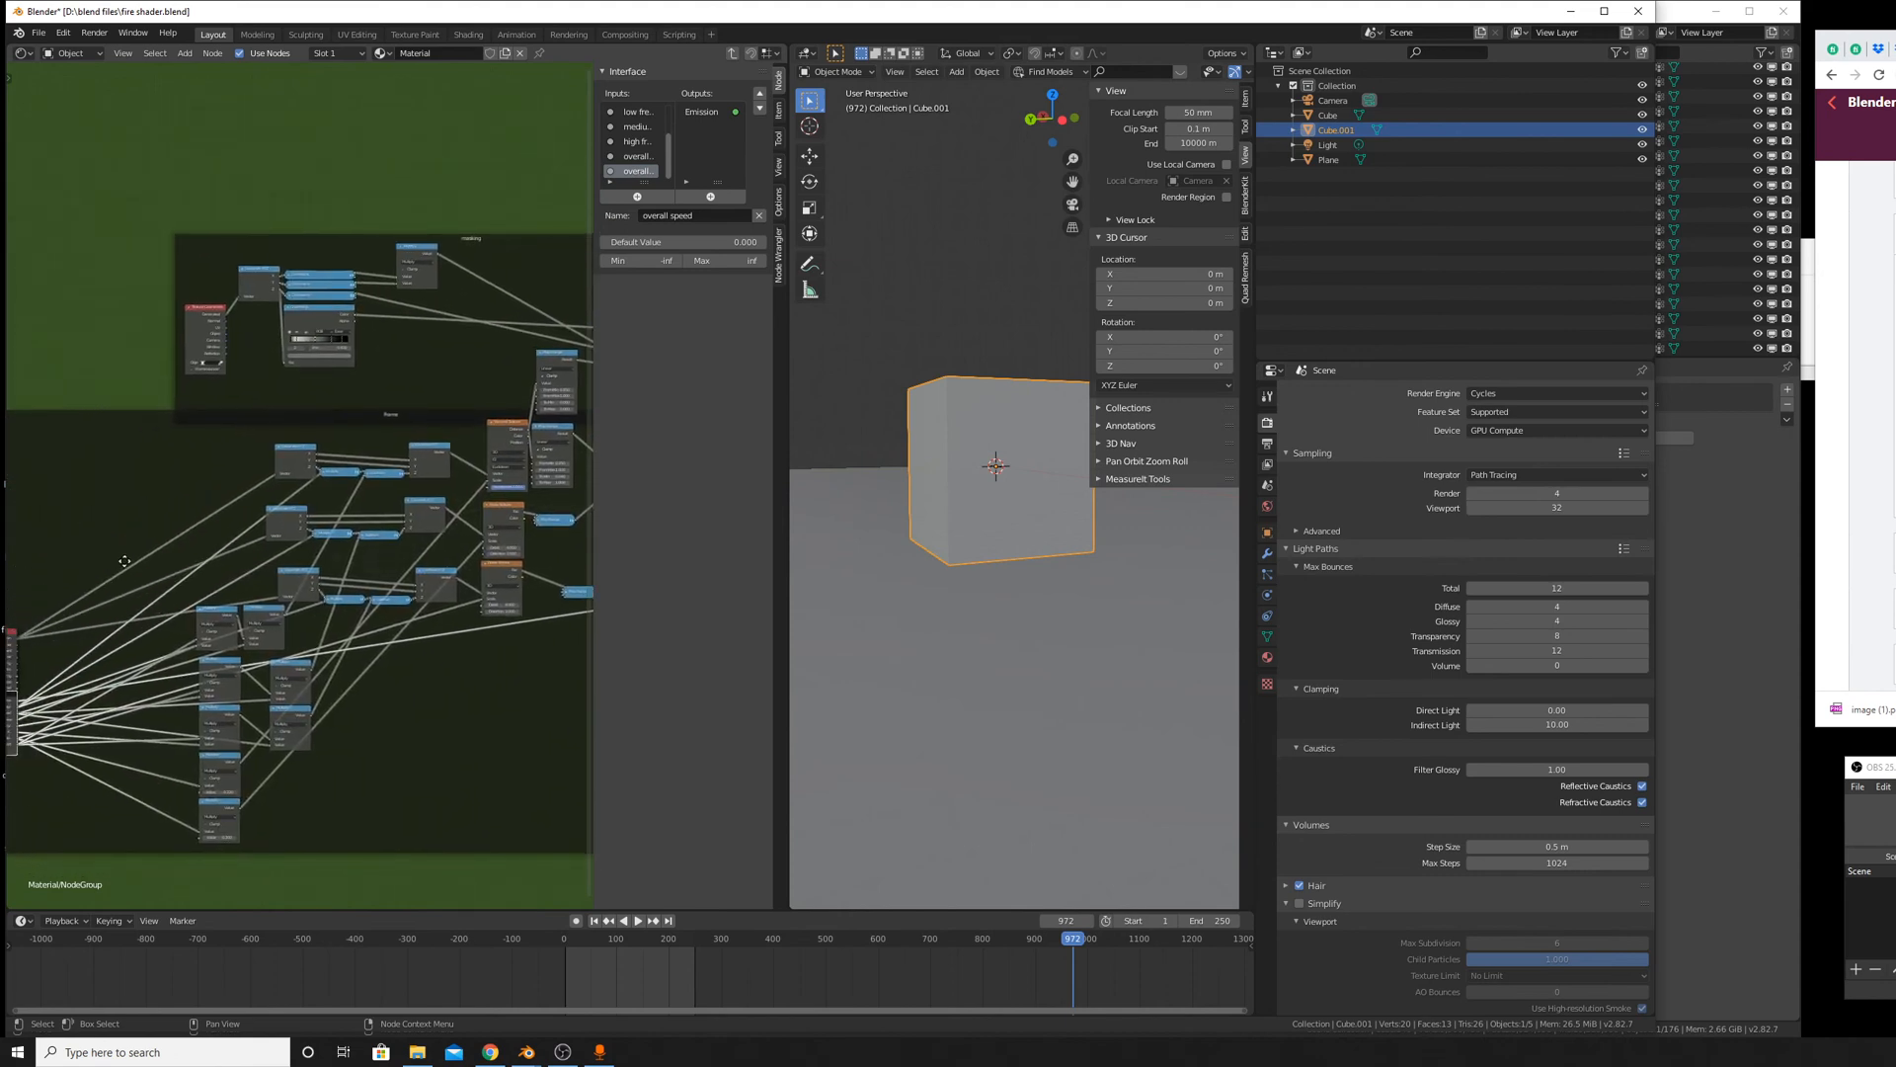
pyautogui.scroll(6, 310, 474)
pyautogui.moveTo(304, 442); pyautogui.dragTo(247, 441, button='middle')
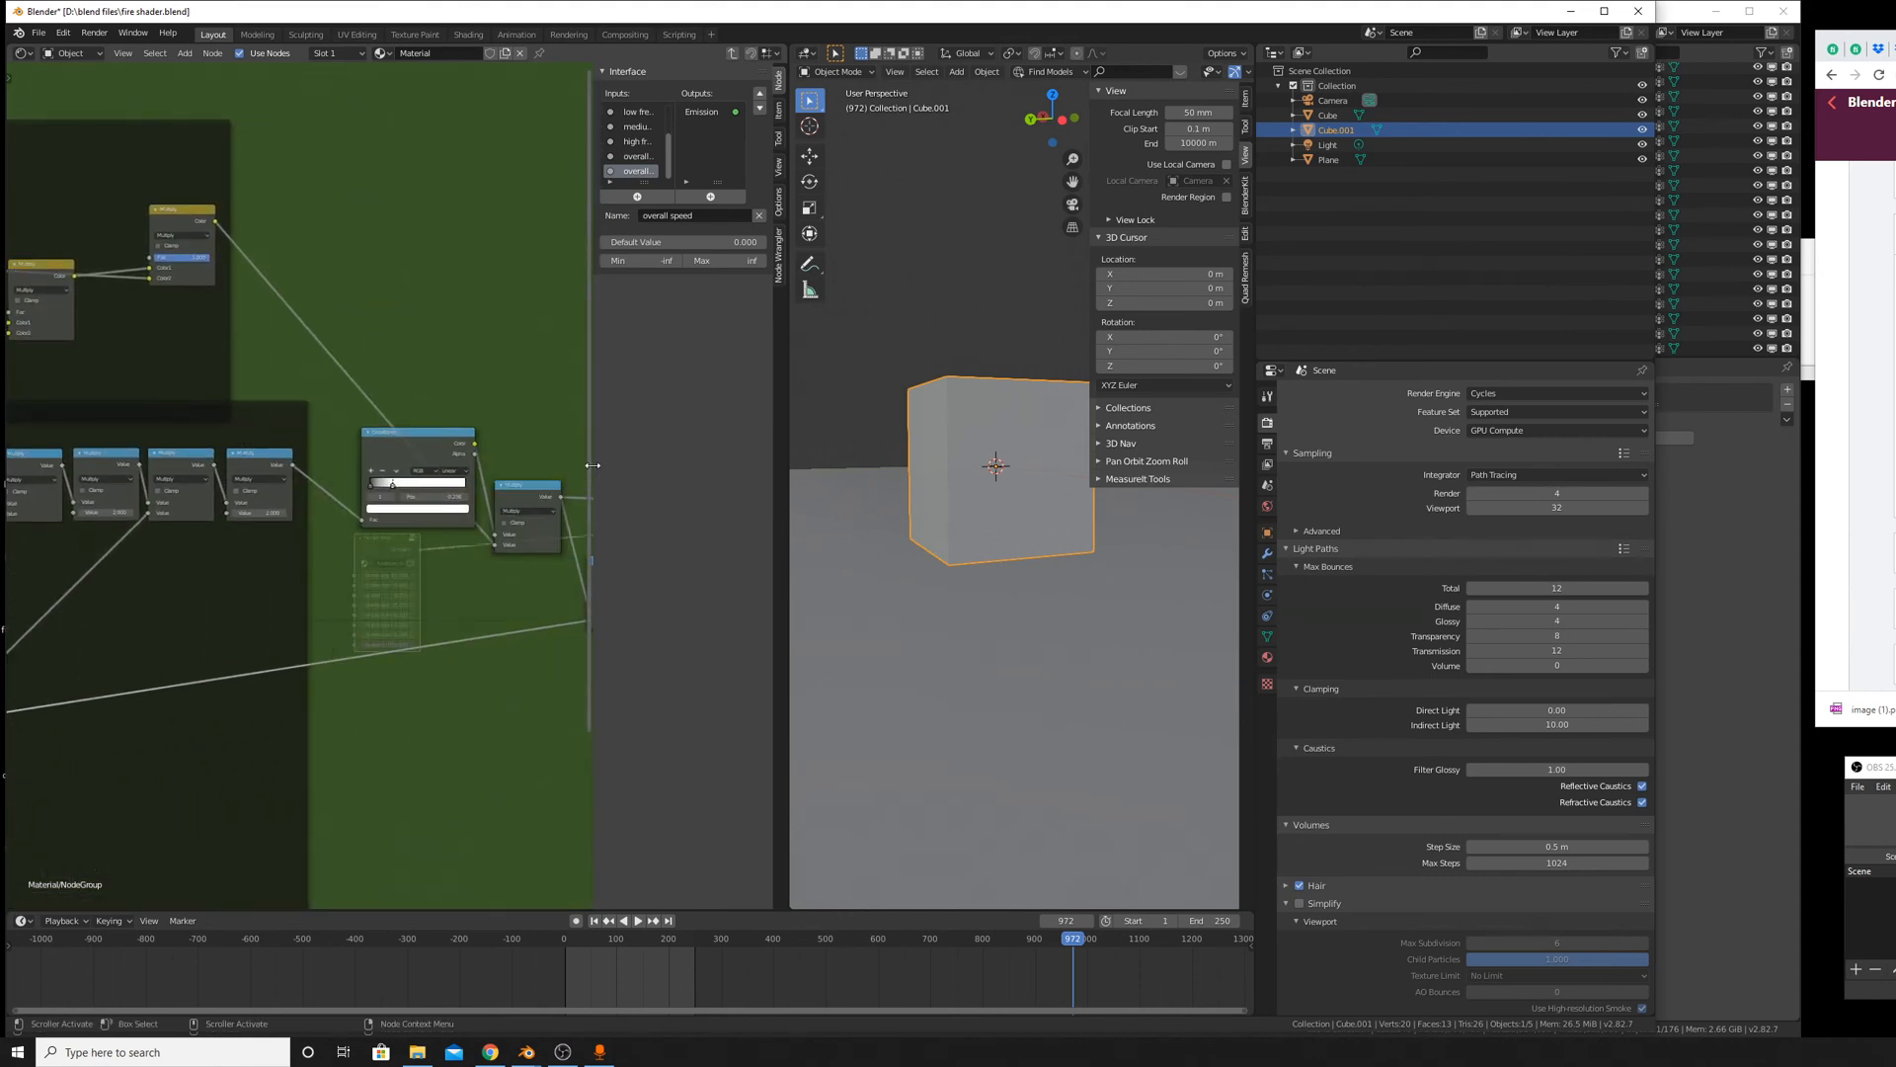
pyautogui.moveTo(593, 465); pyautogui.dragTo(743, 462)
pyautogui.moveTo(490, 448); pyautogui.dragTo(400, 259, button='middle')
pyautogui.scroll(-8, 401, 366)
pyautogui.moveTo(620, 423); pyautogui.dragTo(475, 530, button='middle')
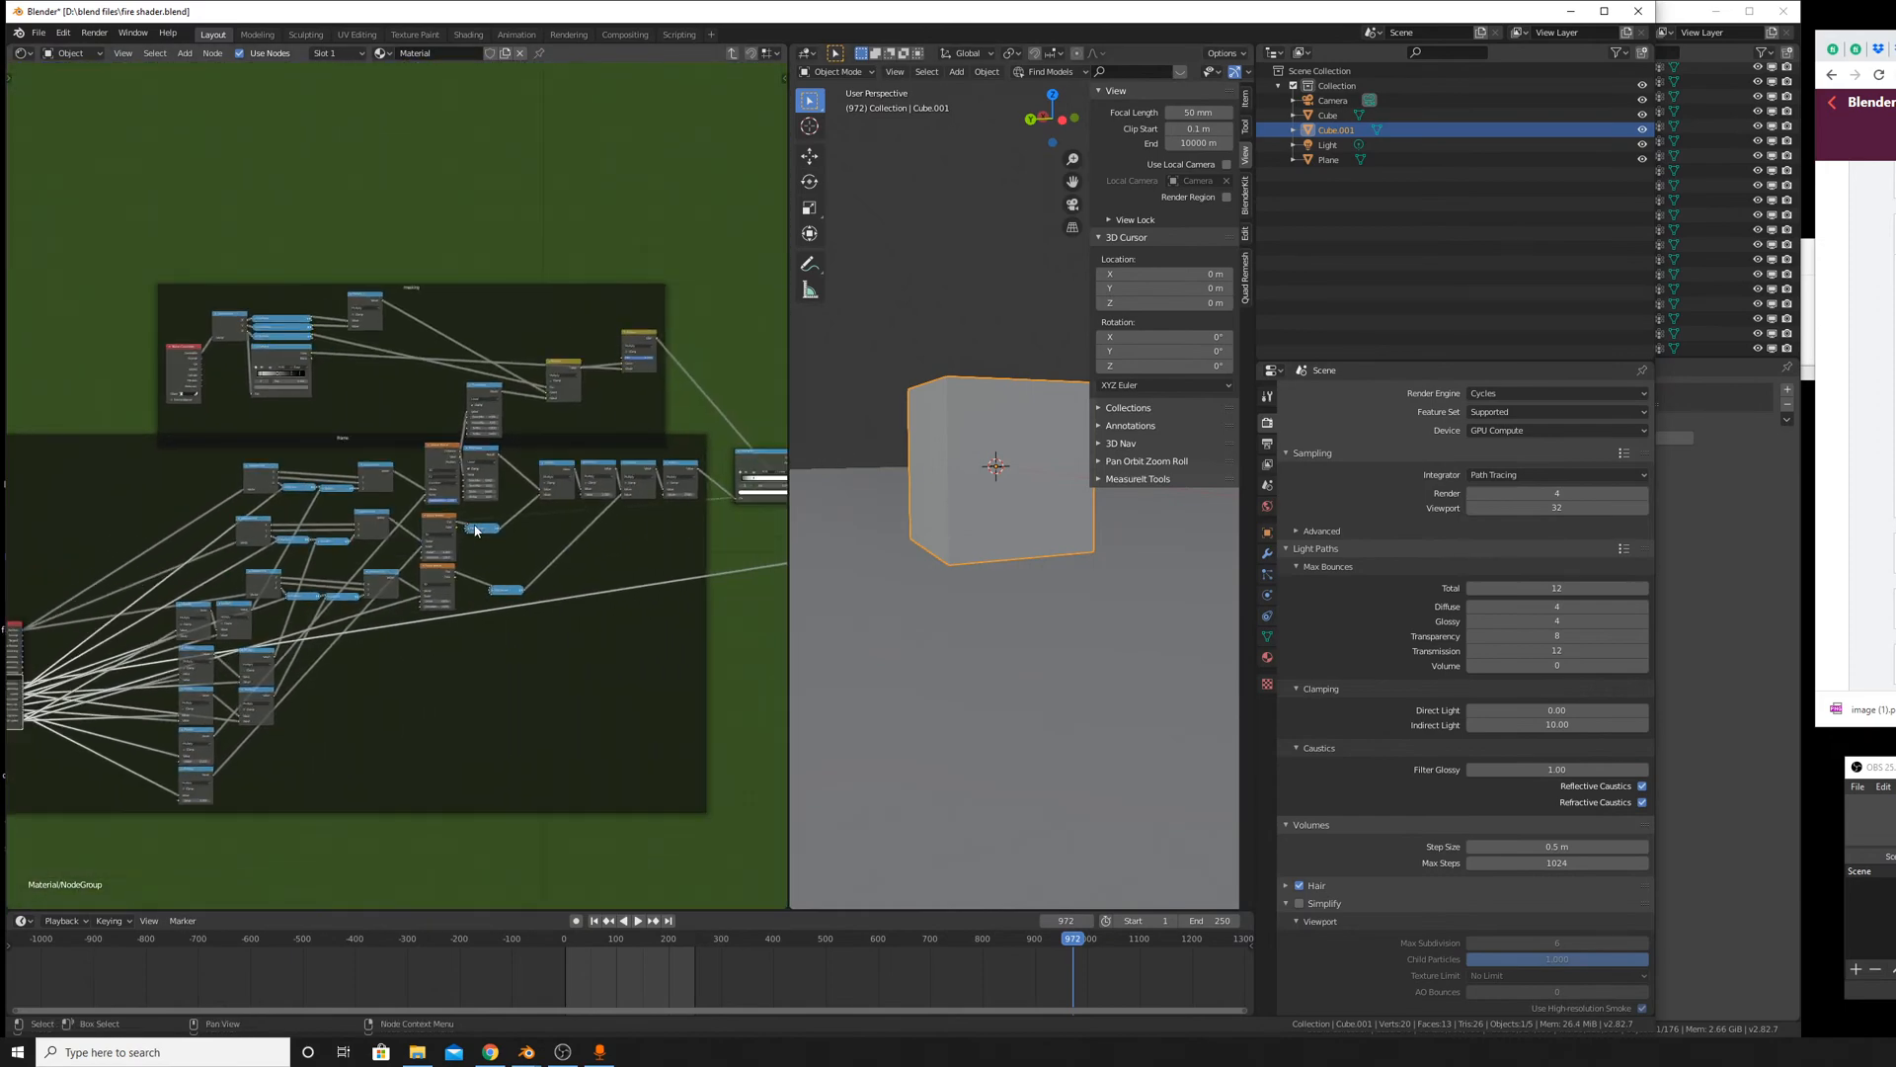
pyautogui.scroll(2, 475, 530)
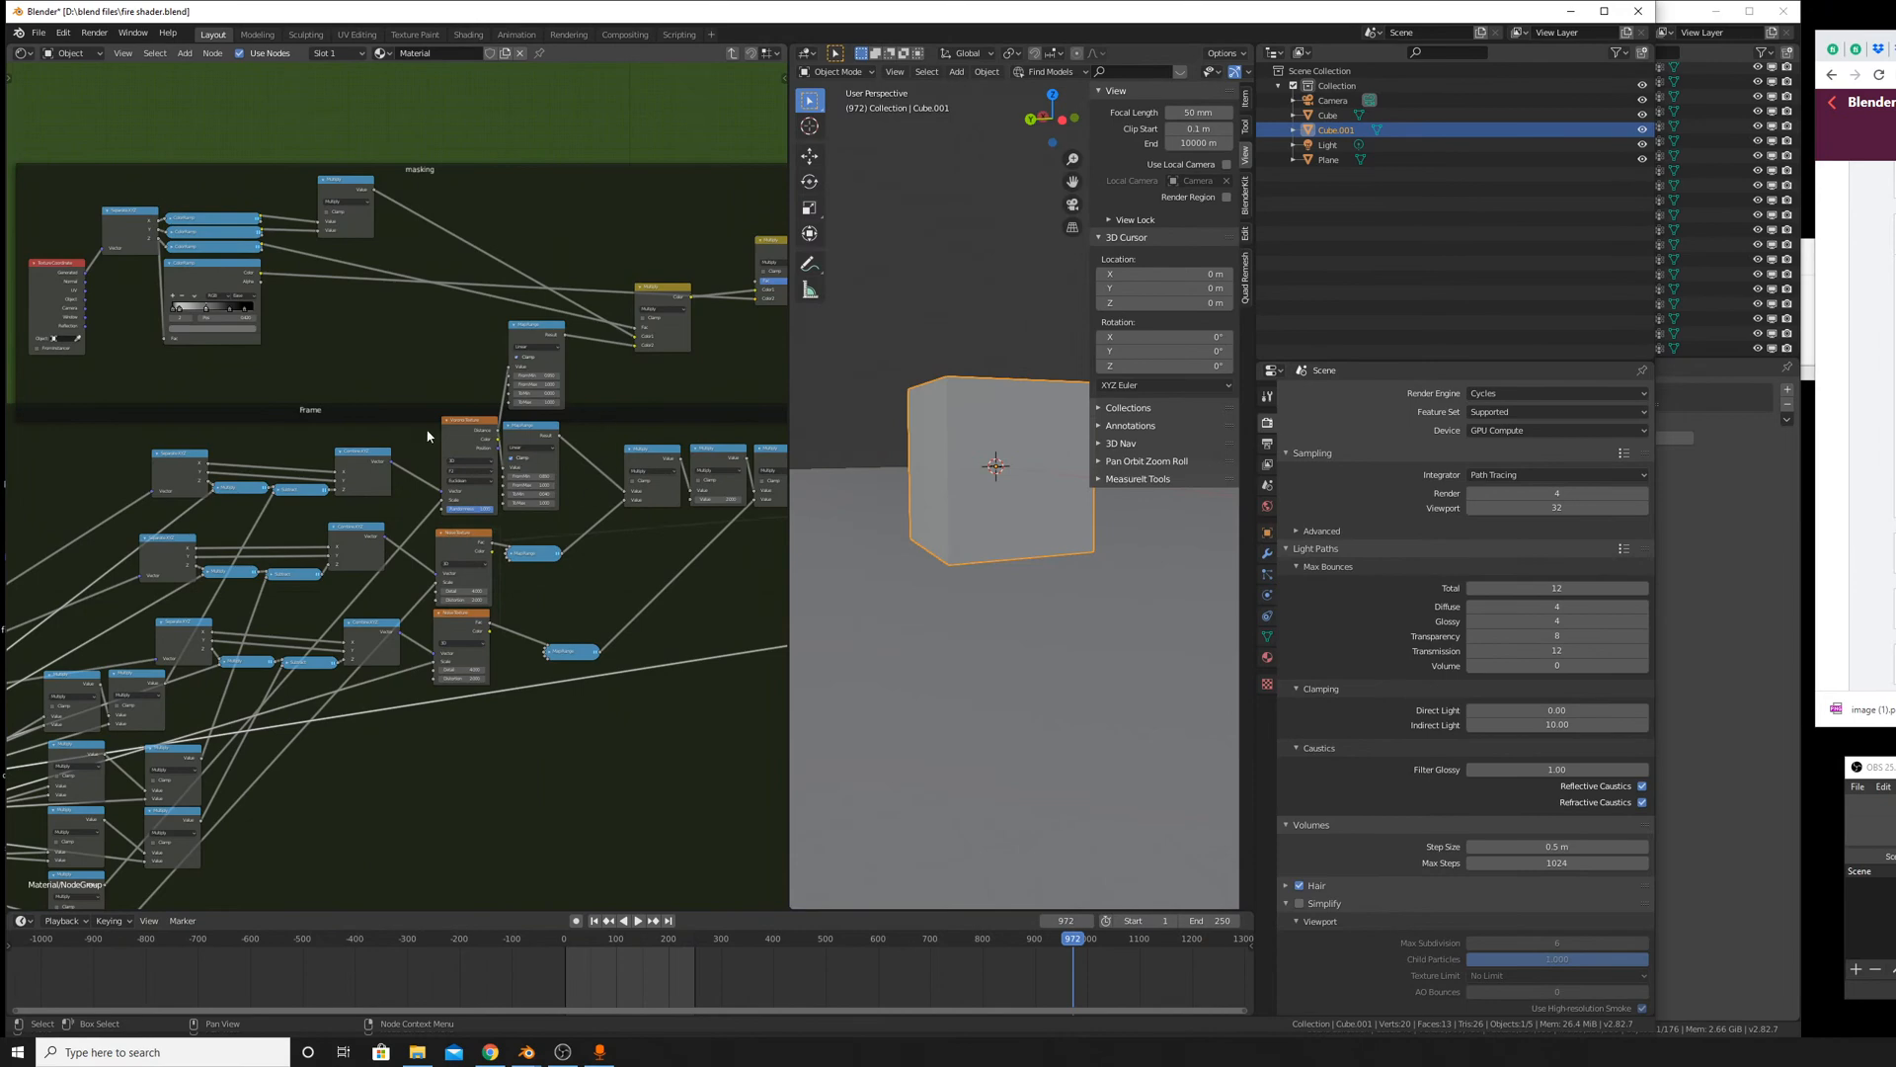
pyautogui.moveTo(428, 436)
pyautogui.mouseDown(button='middle')
pyautogui.moveTo(413, 281)
pyautogui.moveTo(417, 312)
pyautogui.moveTo(349, 370)
pyautogui.moveTo(349, 508)
pyautogui.moveTo(602, 495)
pyautogui.moveTo(126, 342)
pyautogui.moveTo(570, 394)
pyautogui.moveTo(429, 432)
pyautogui.mouseUp(button='middle')
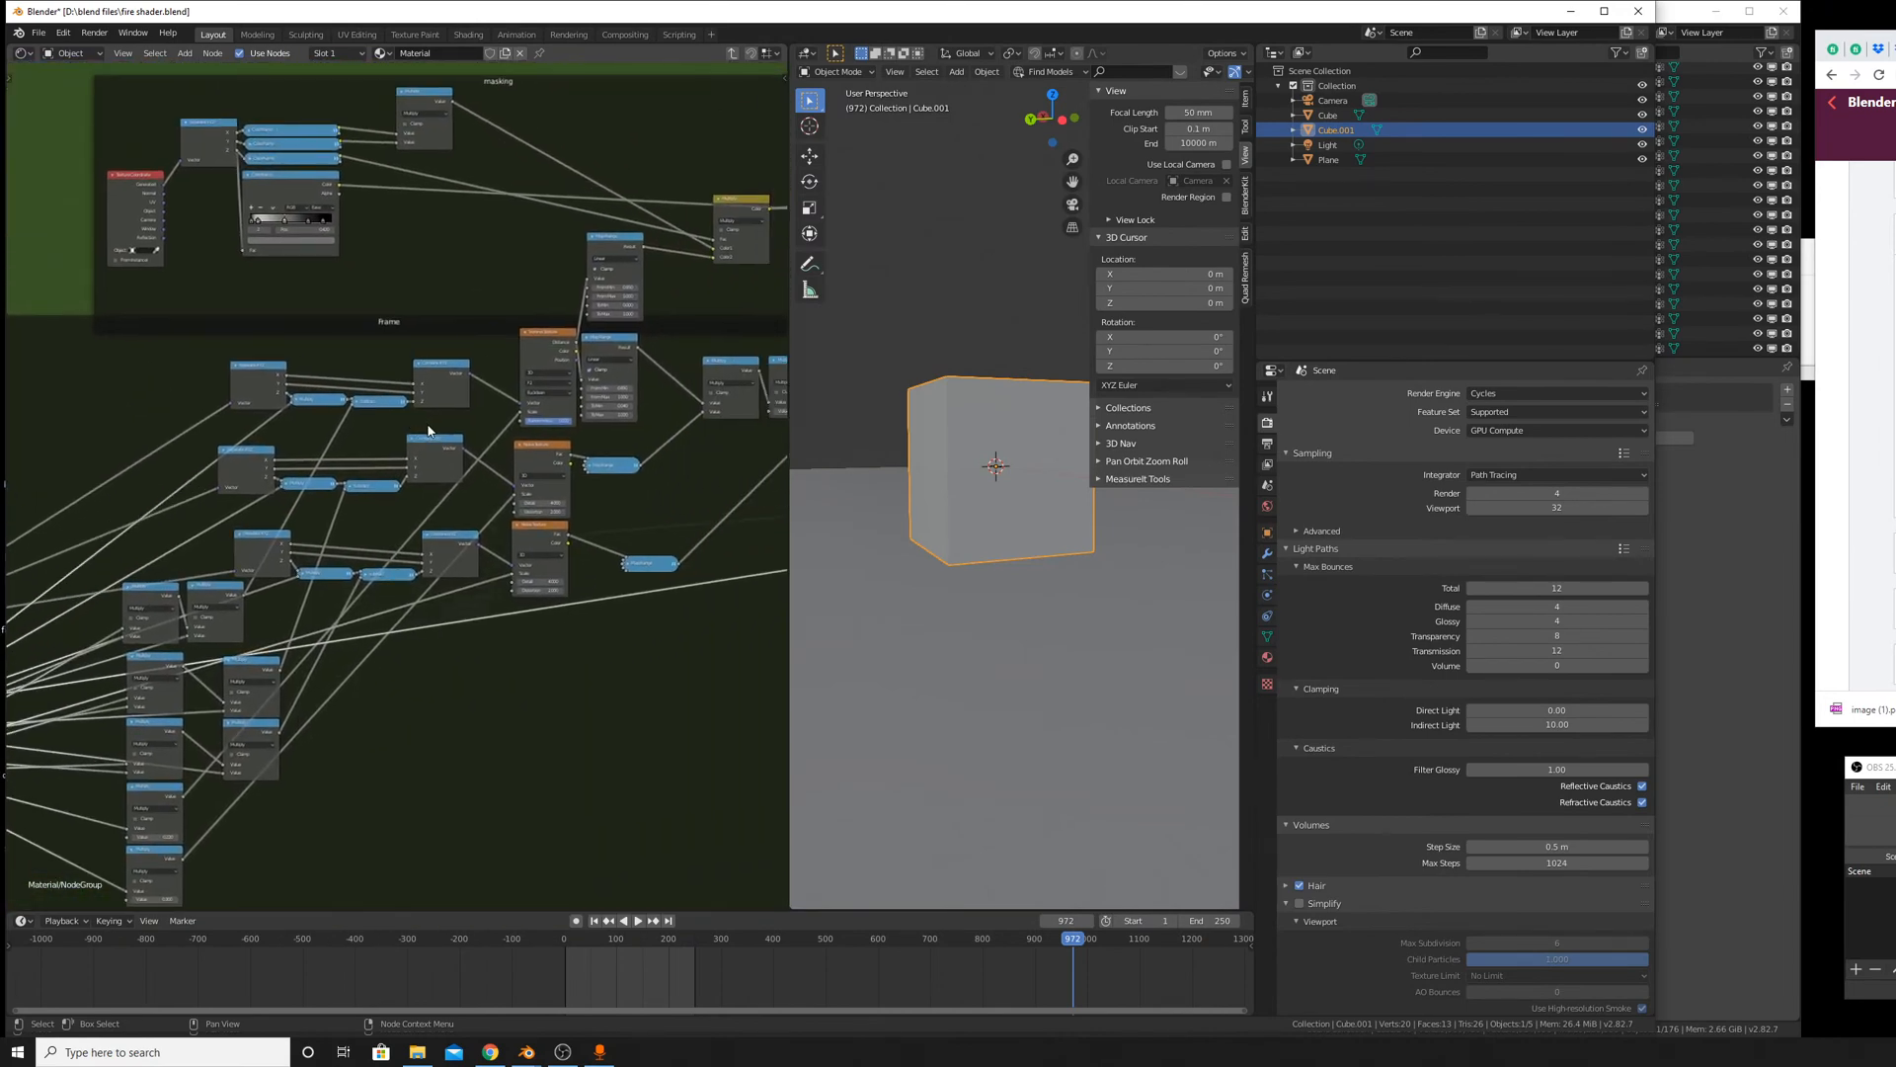
# Expand the node editor over the 3D viewport in the fire shader file to fit the whole node group.
pyautogui.click(1675, 18)
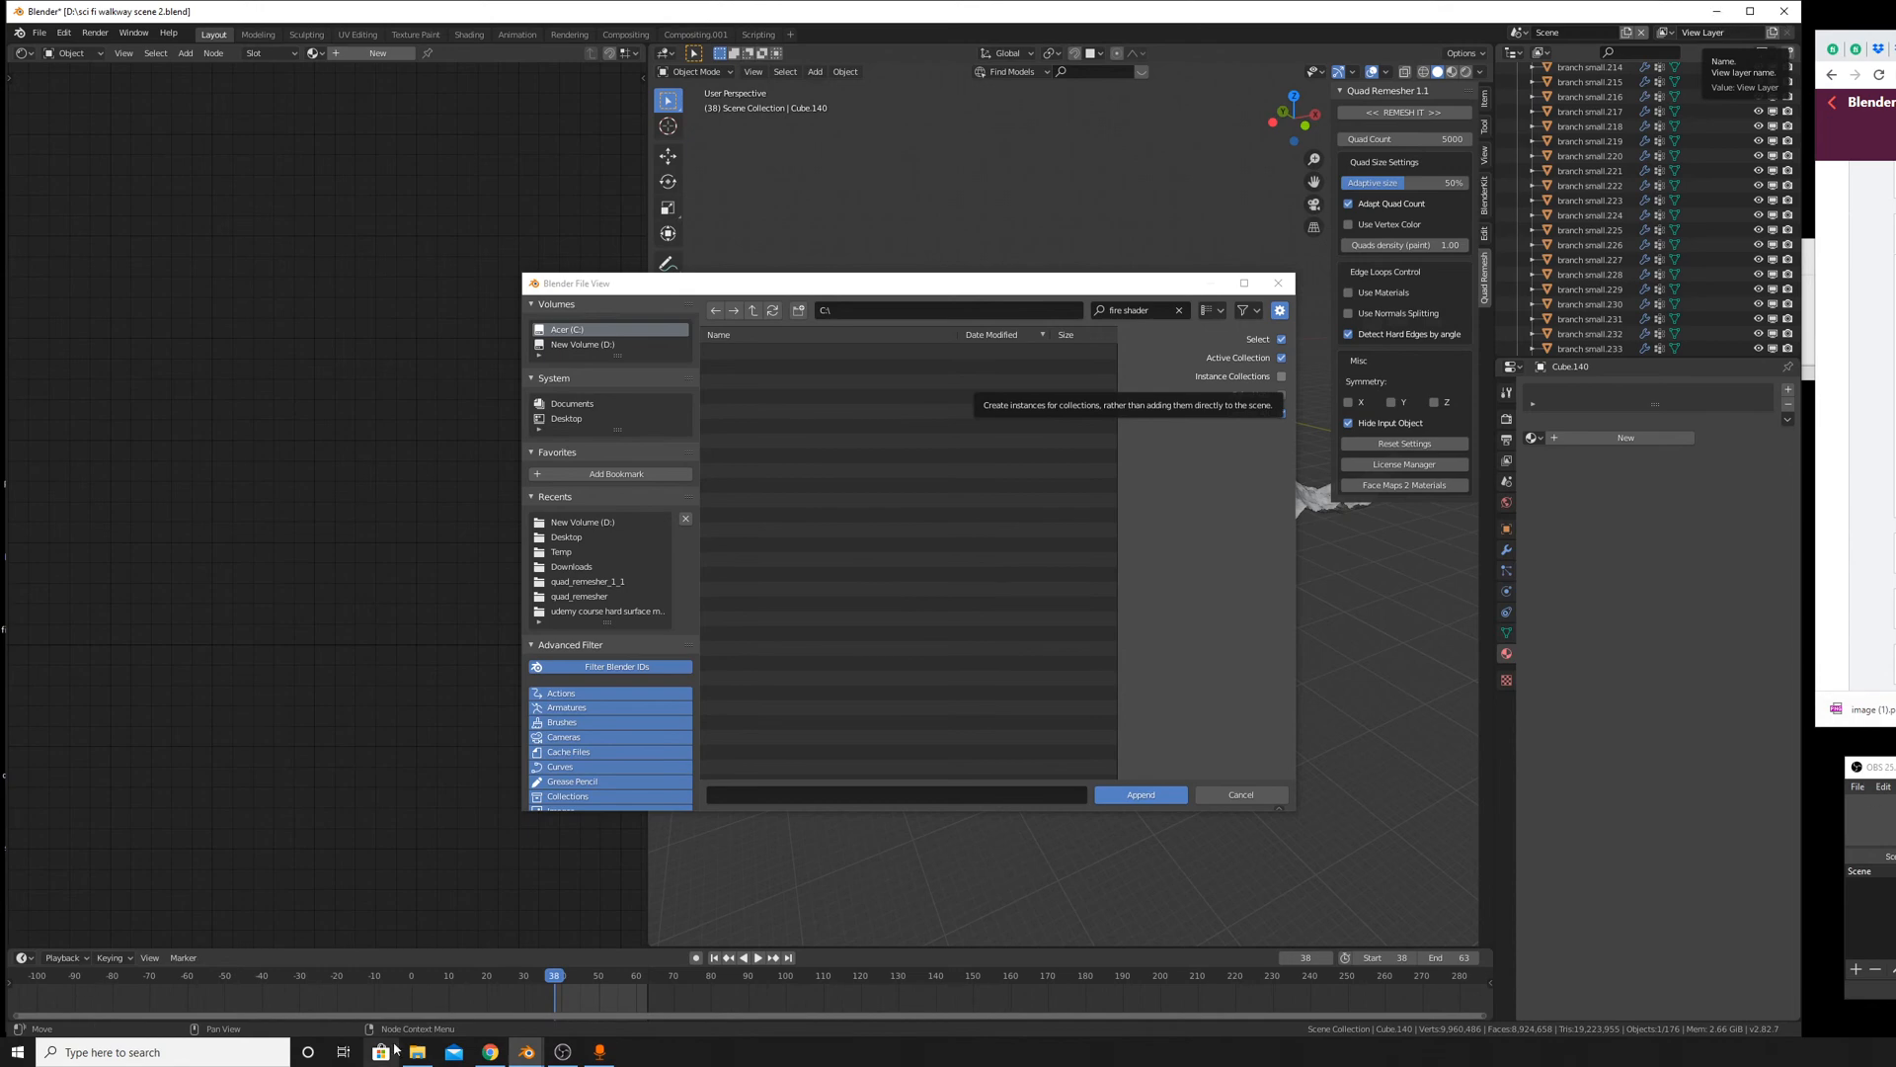
pyautogui.moveTo(527, 1050)
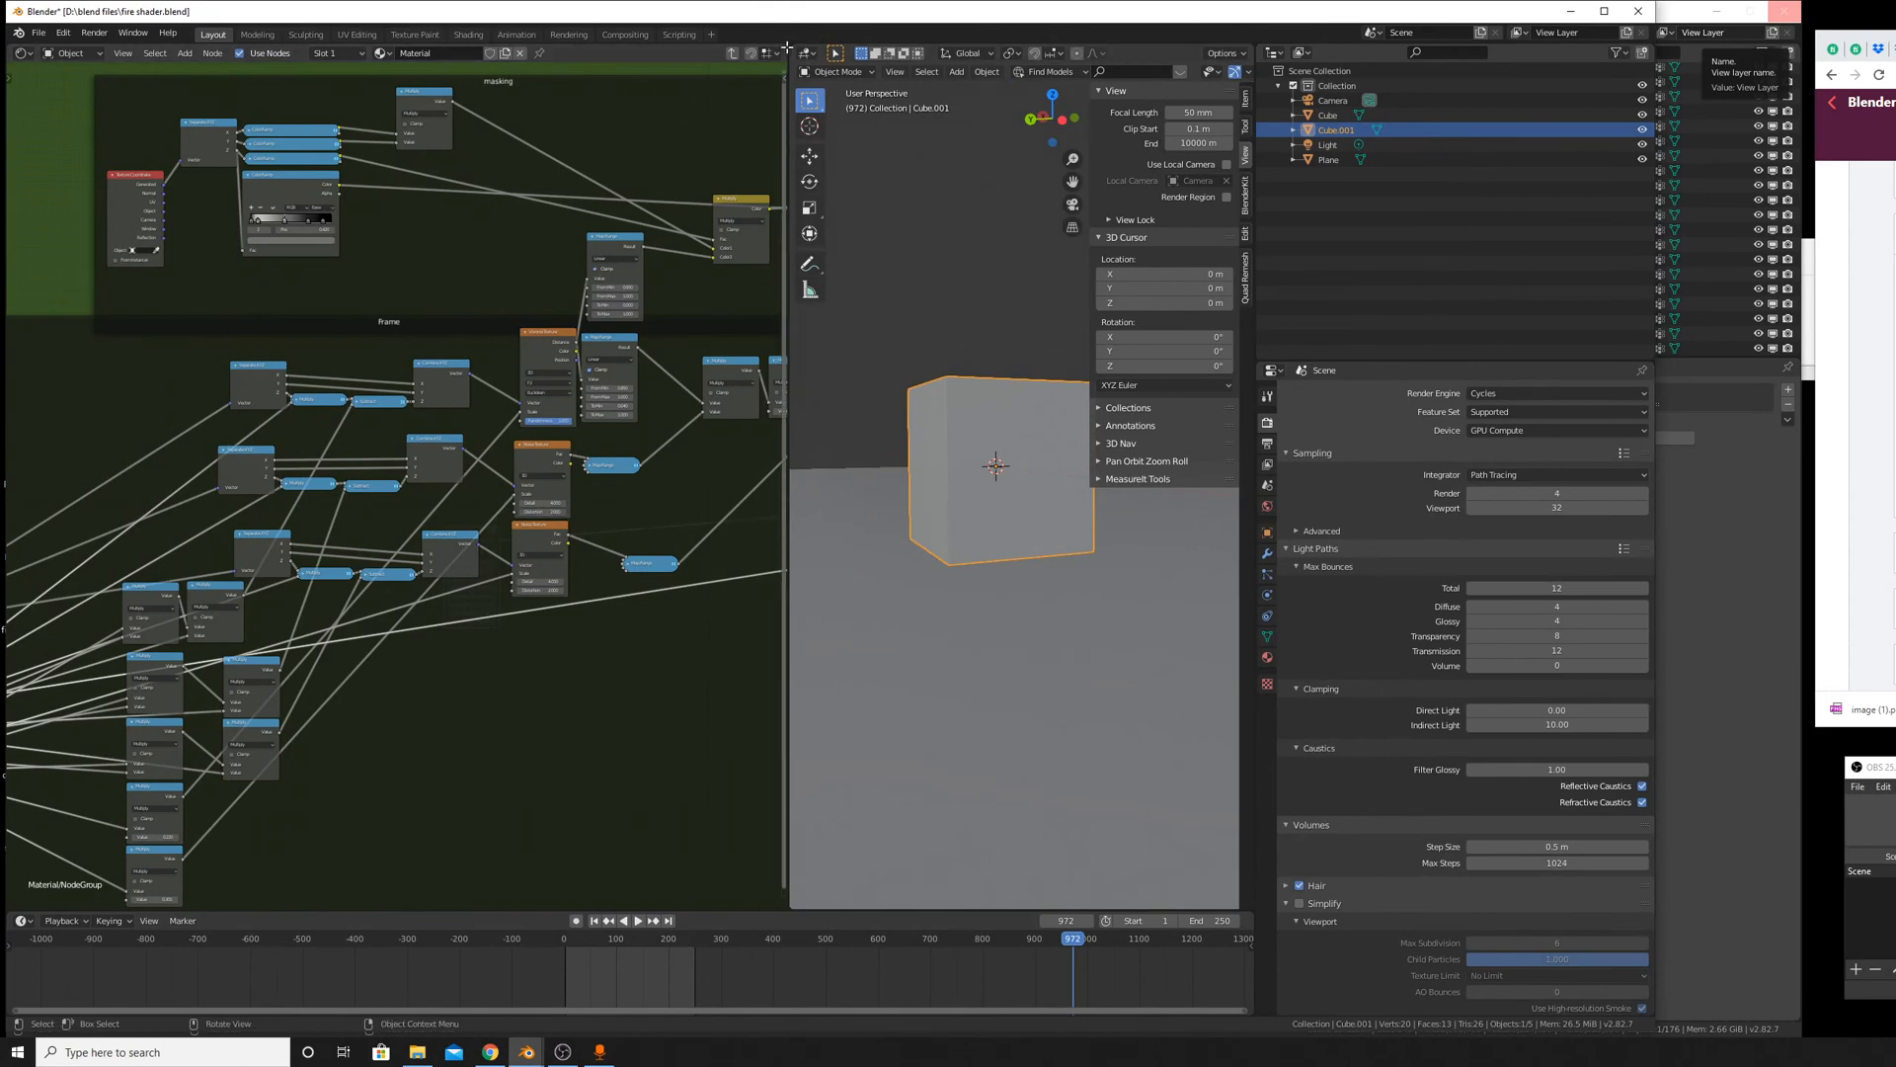
pyautogui.moveTo(783, 47); pyautogui.dragTo(987, 198)
pyautogui.moveTo(889, 256); pyautogui.dragTo(579, 339, button='middle')
pyautogui.scroll(-2, 579, 338)
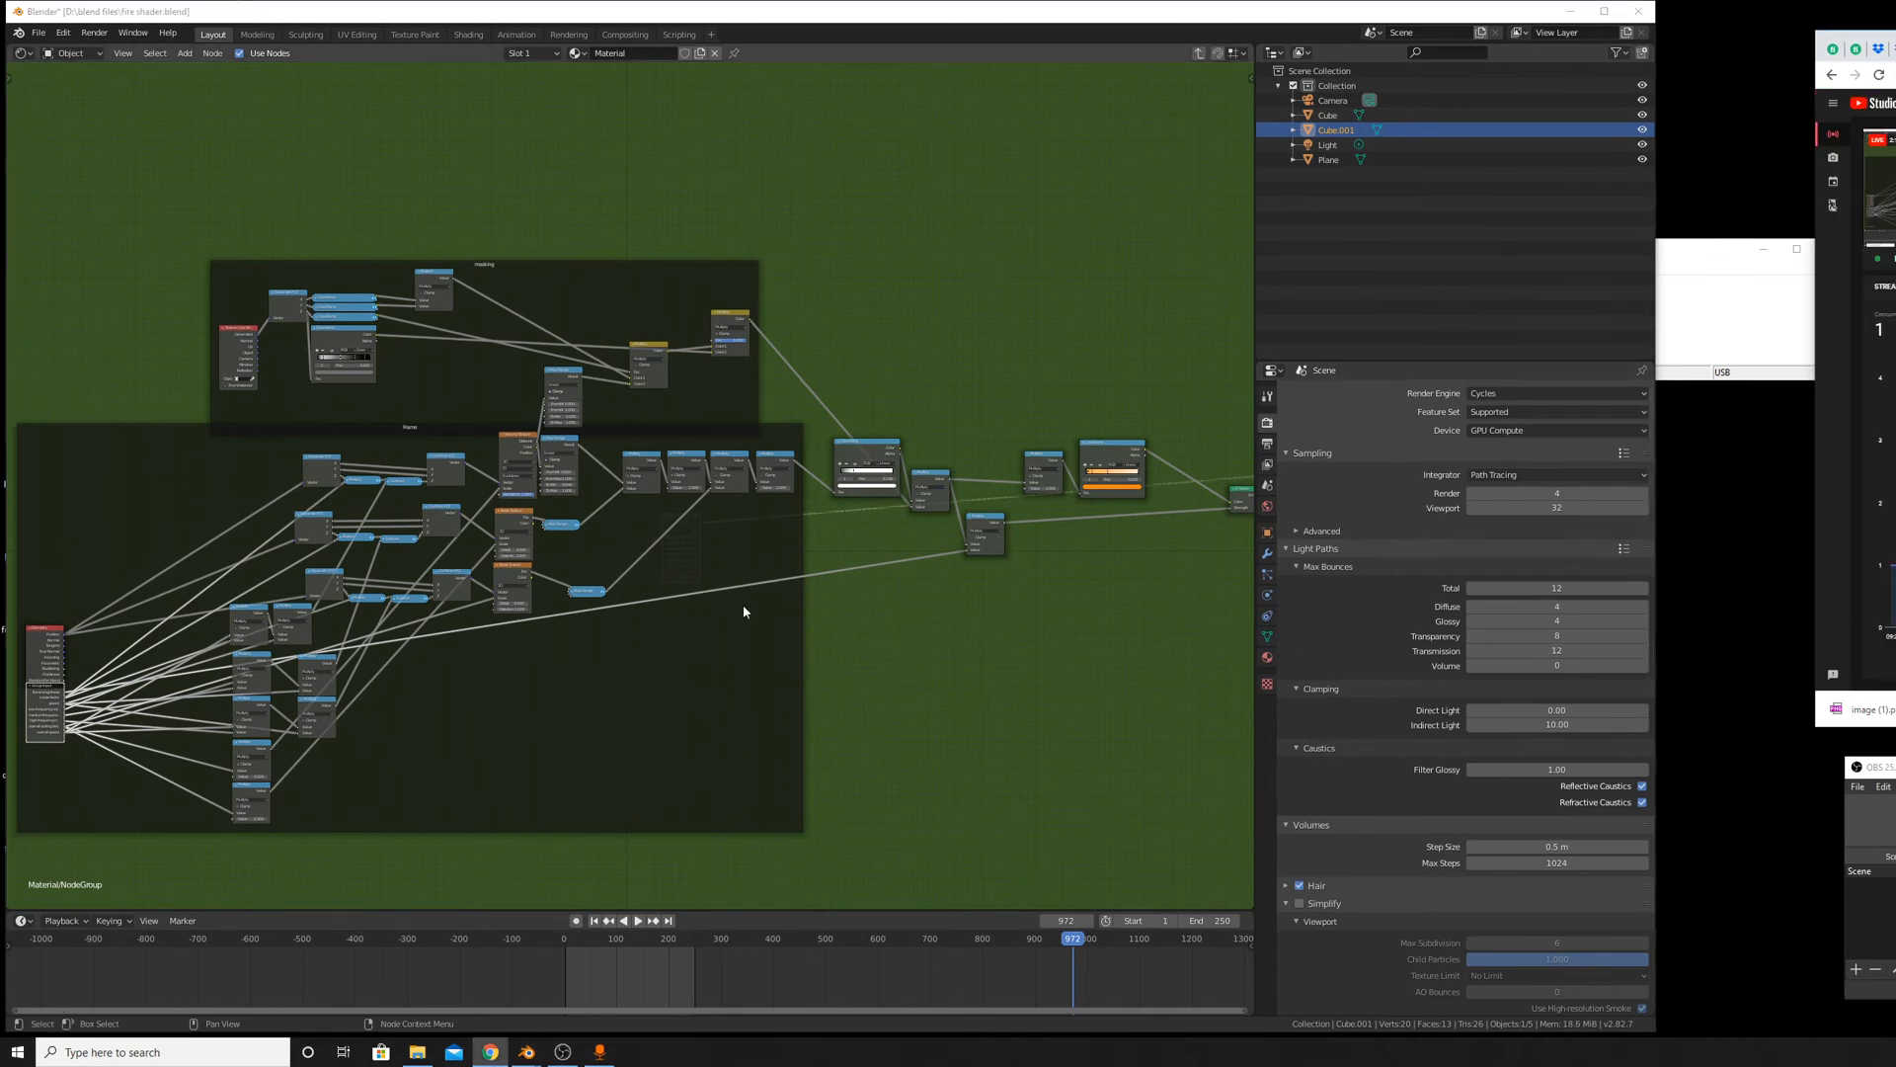
pyautogui.moveTo(740, 602); pyautogui.dragTo(933, 551, button='middle')
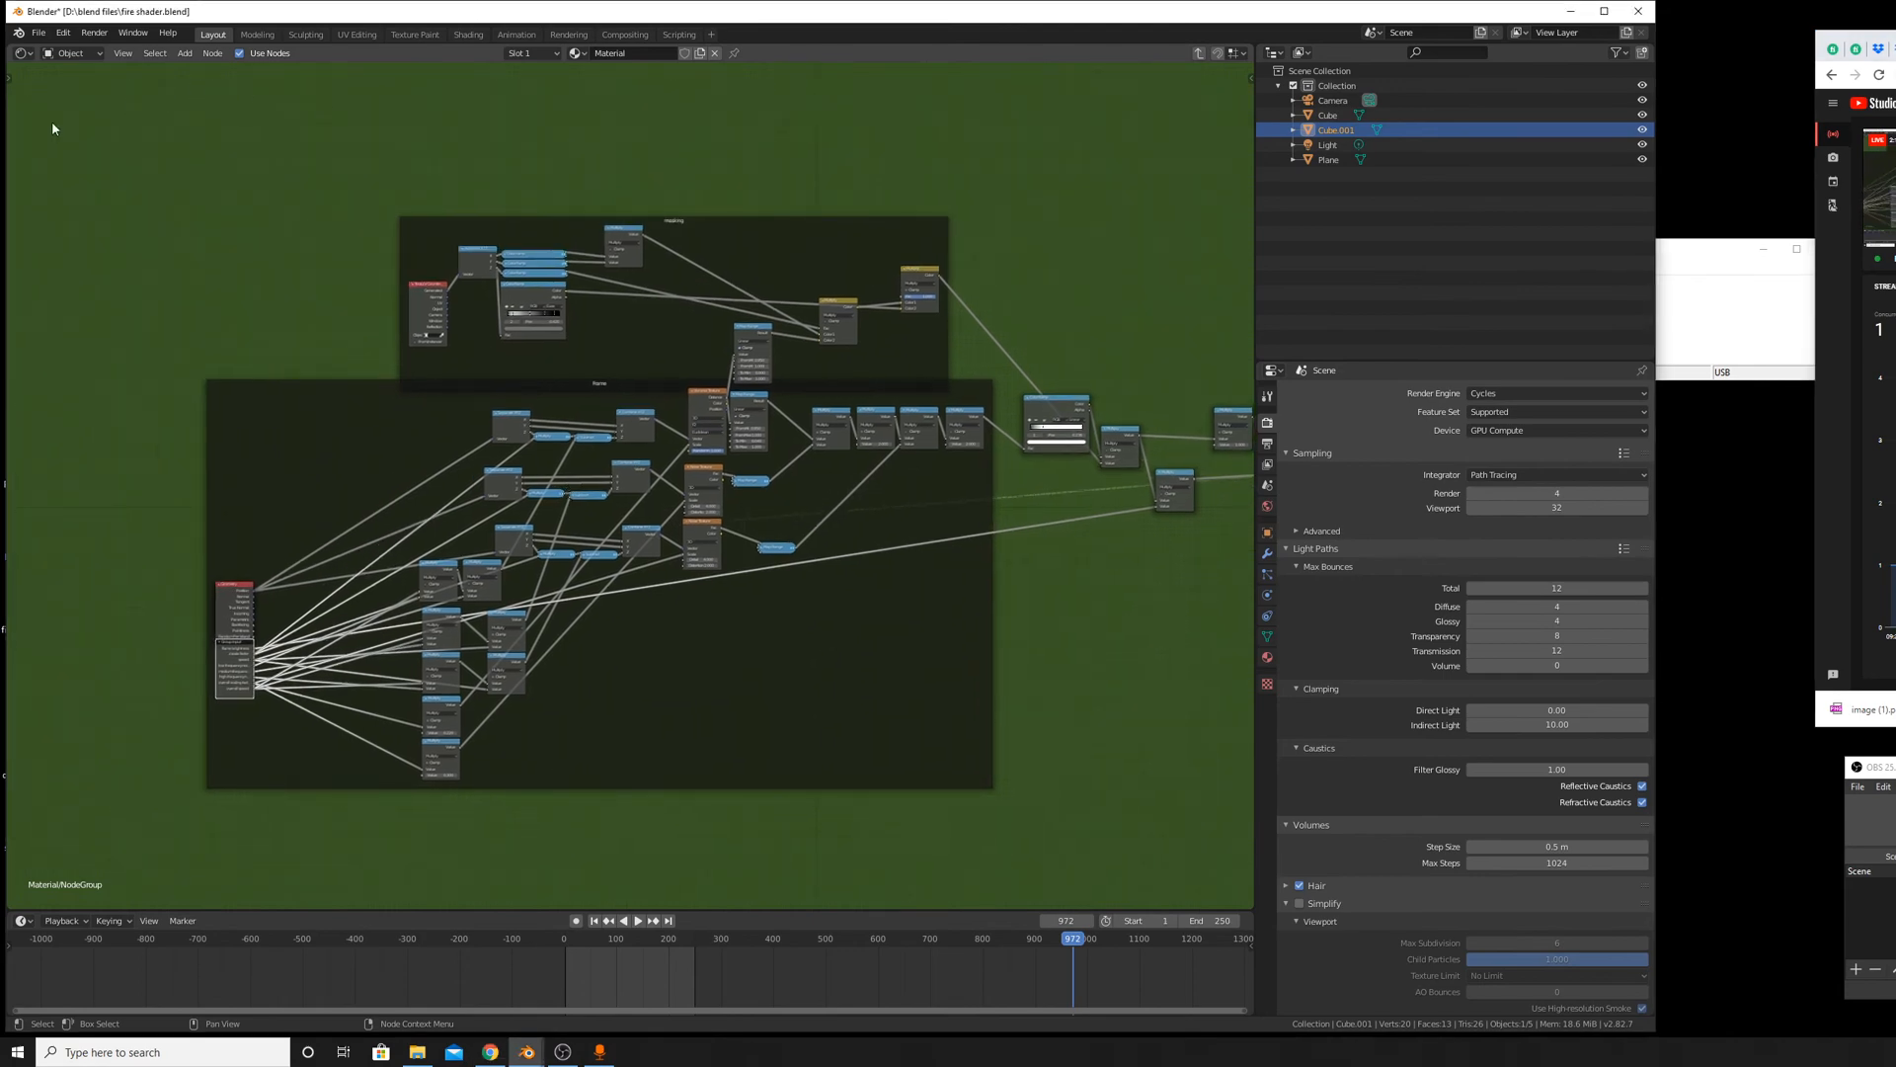
# Leave the node group and return to the material's top-level node tree.
pyautogui.click(21, 54)
pyautogui.press('Tab')
pyautogui.scroll(7, 691, 445)
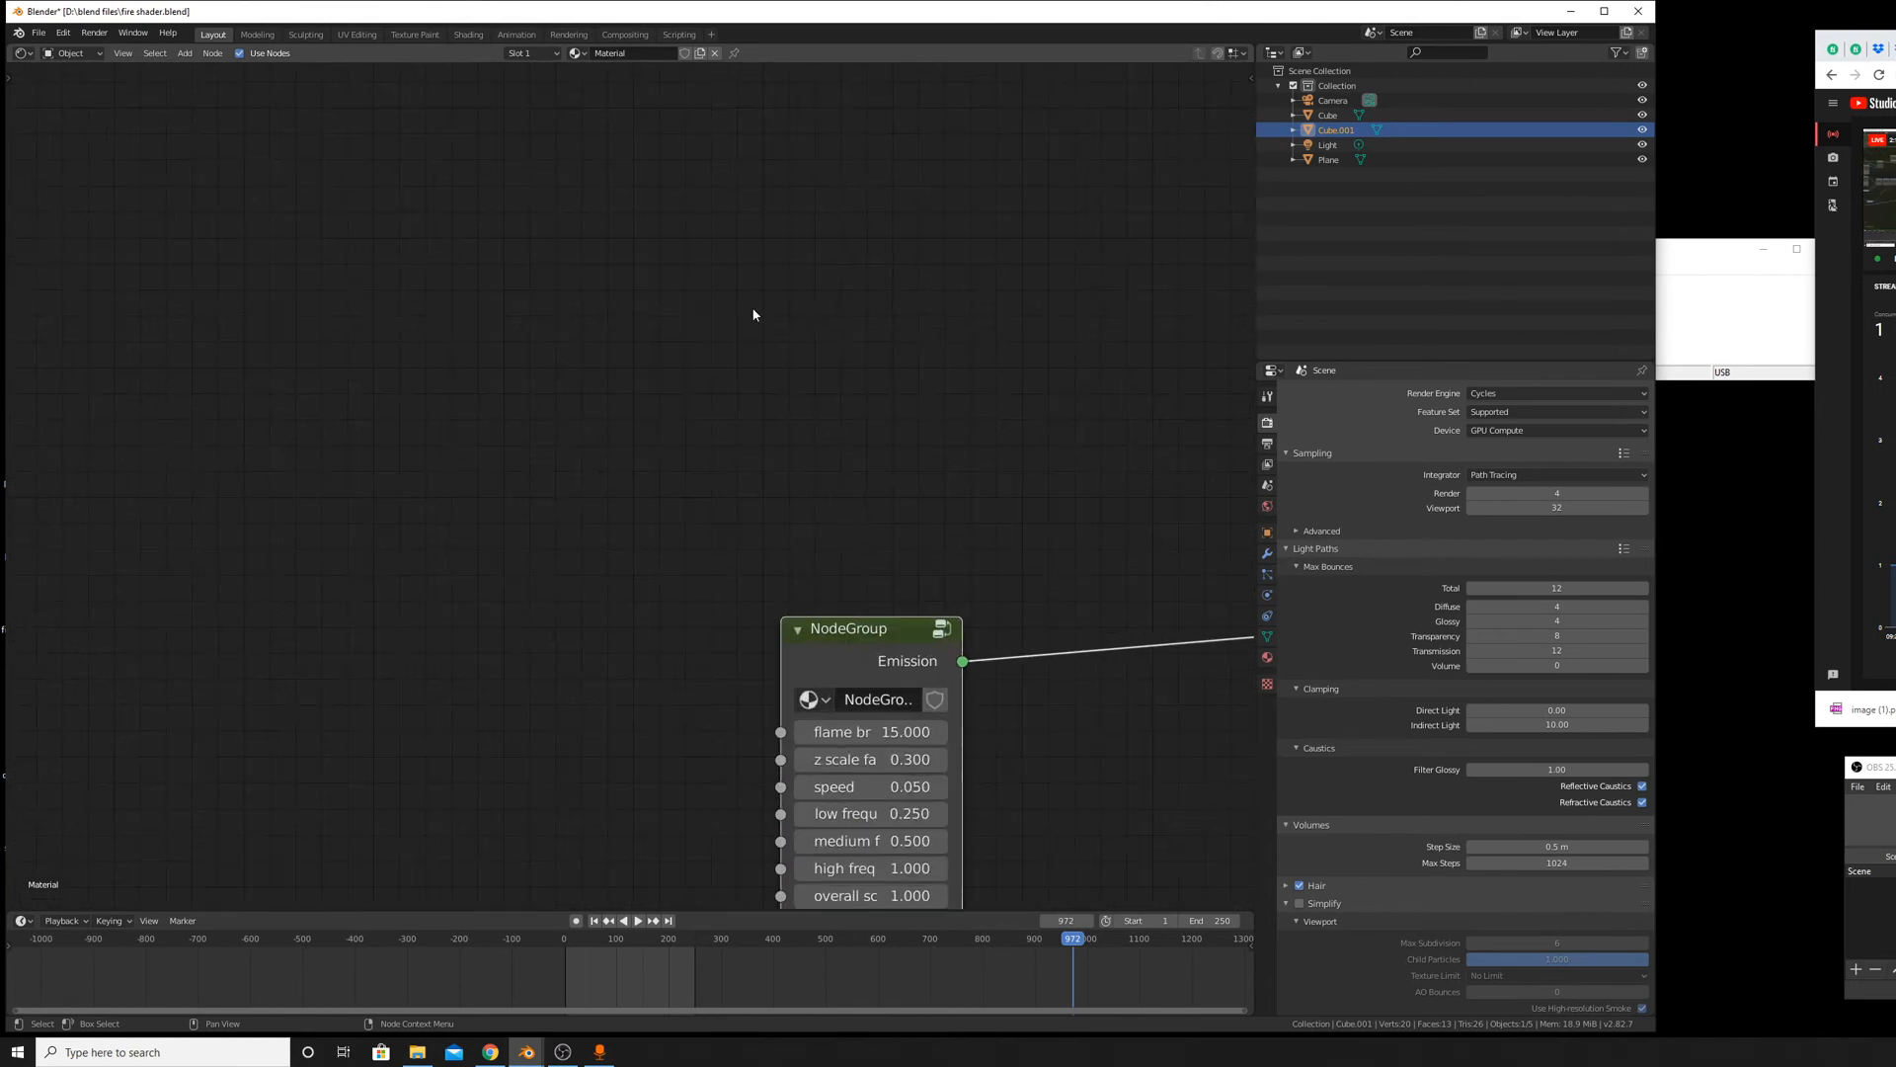
pyautogui.doubleClick(635, 52)
pyautogui.press('BackSpace')
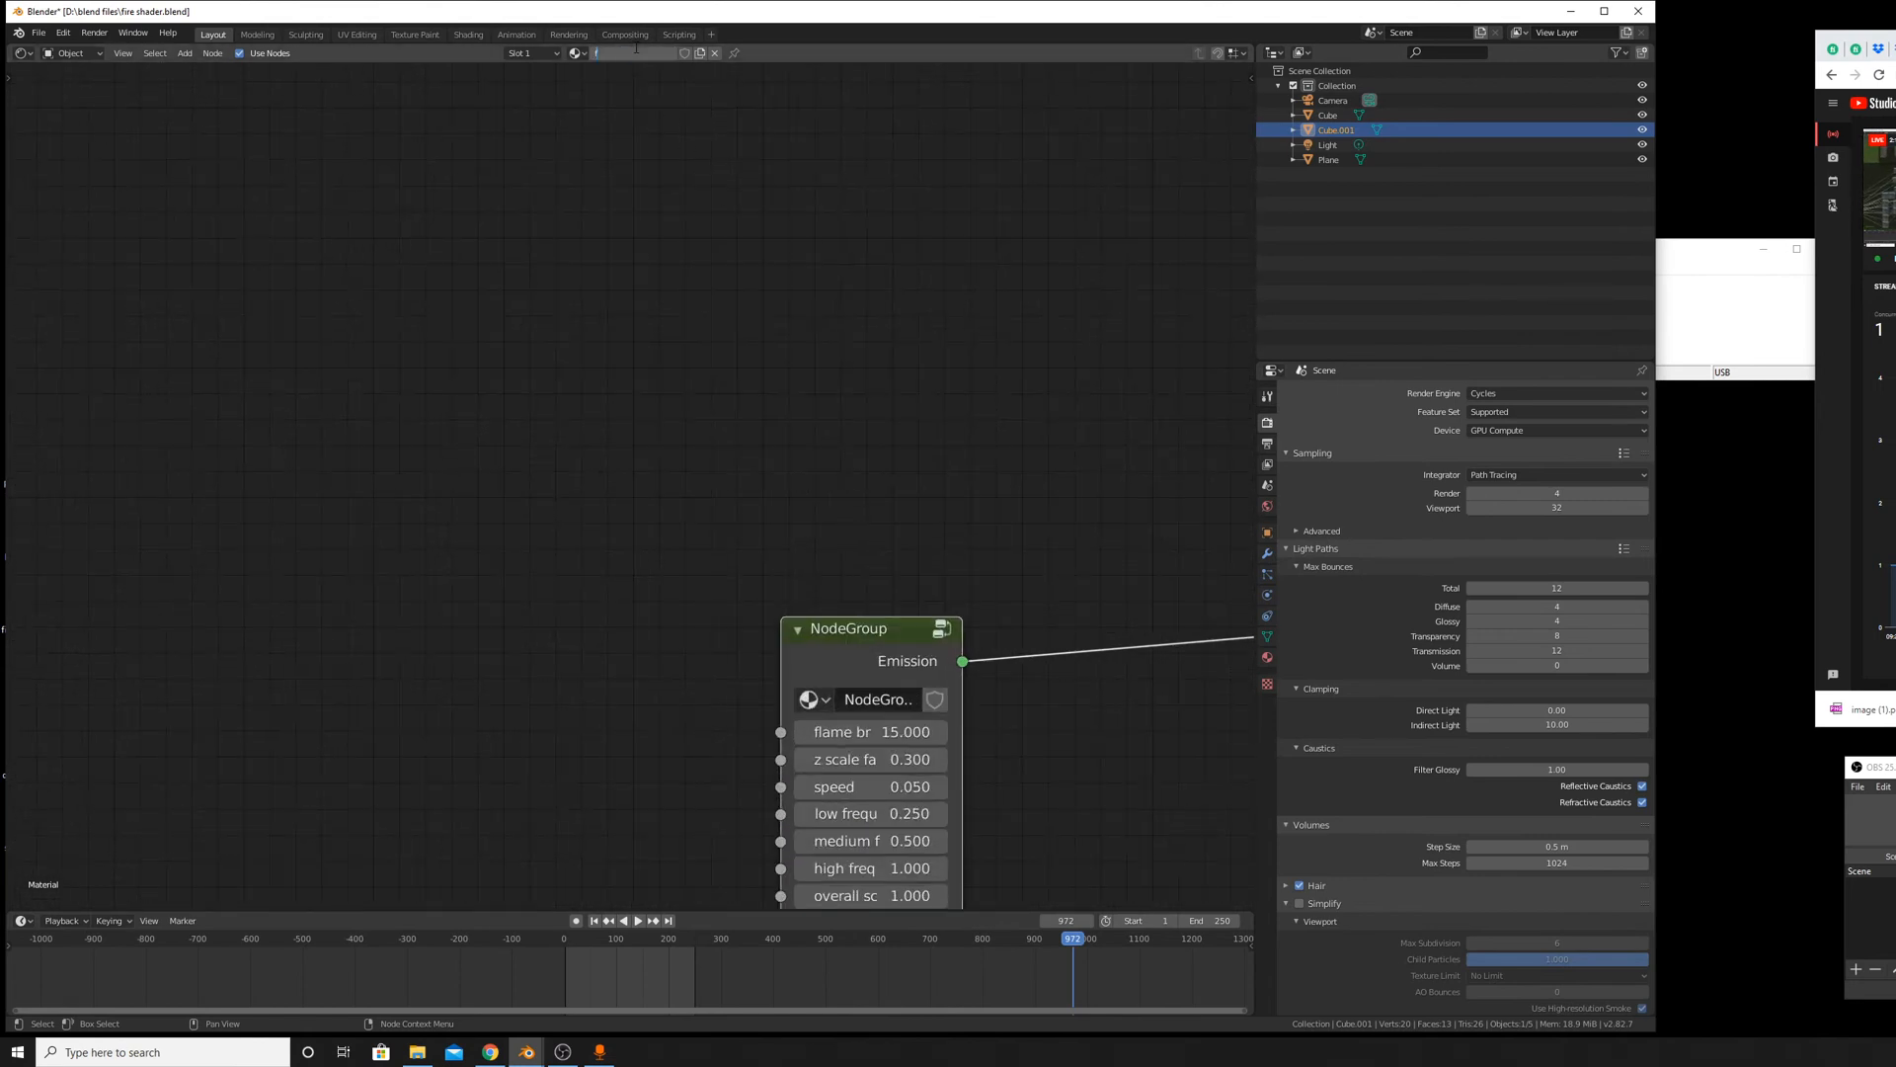
pyautogui.press('Escape')
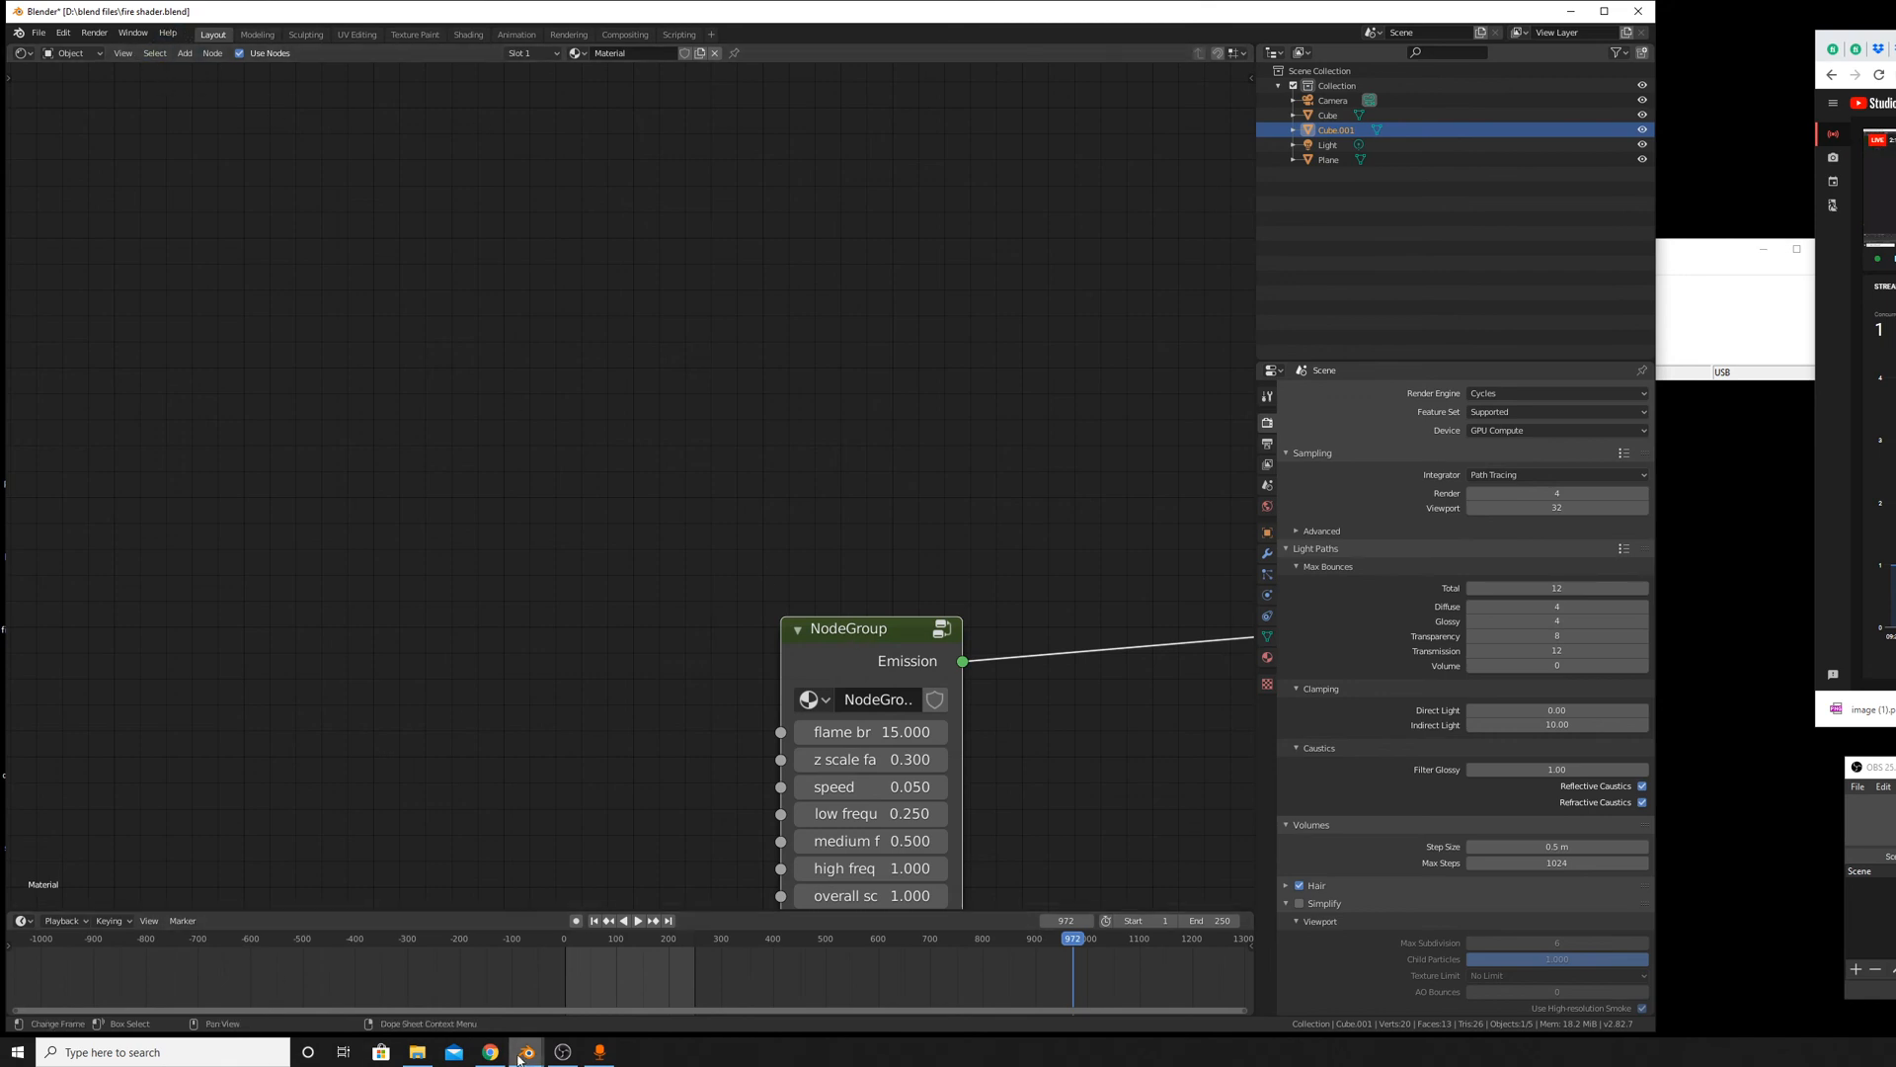
# Switch to the sci fi walkway scene 2 window and cancel its open append file browser.
pyautogui.moveTo(526, 1053)
pyautogui.moveTo(502, 996)
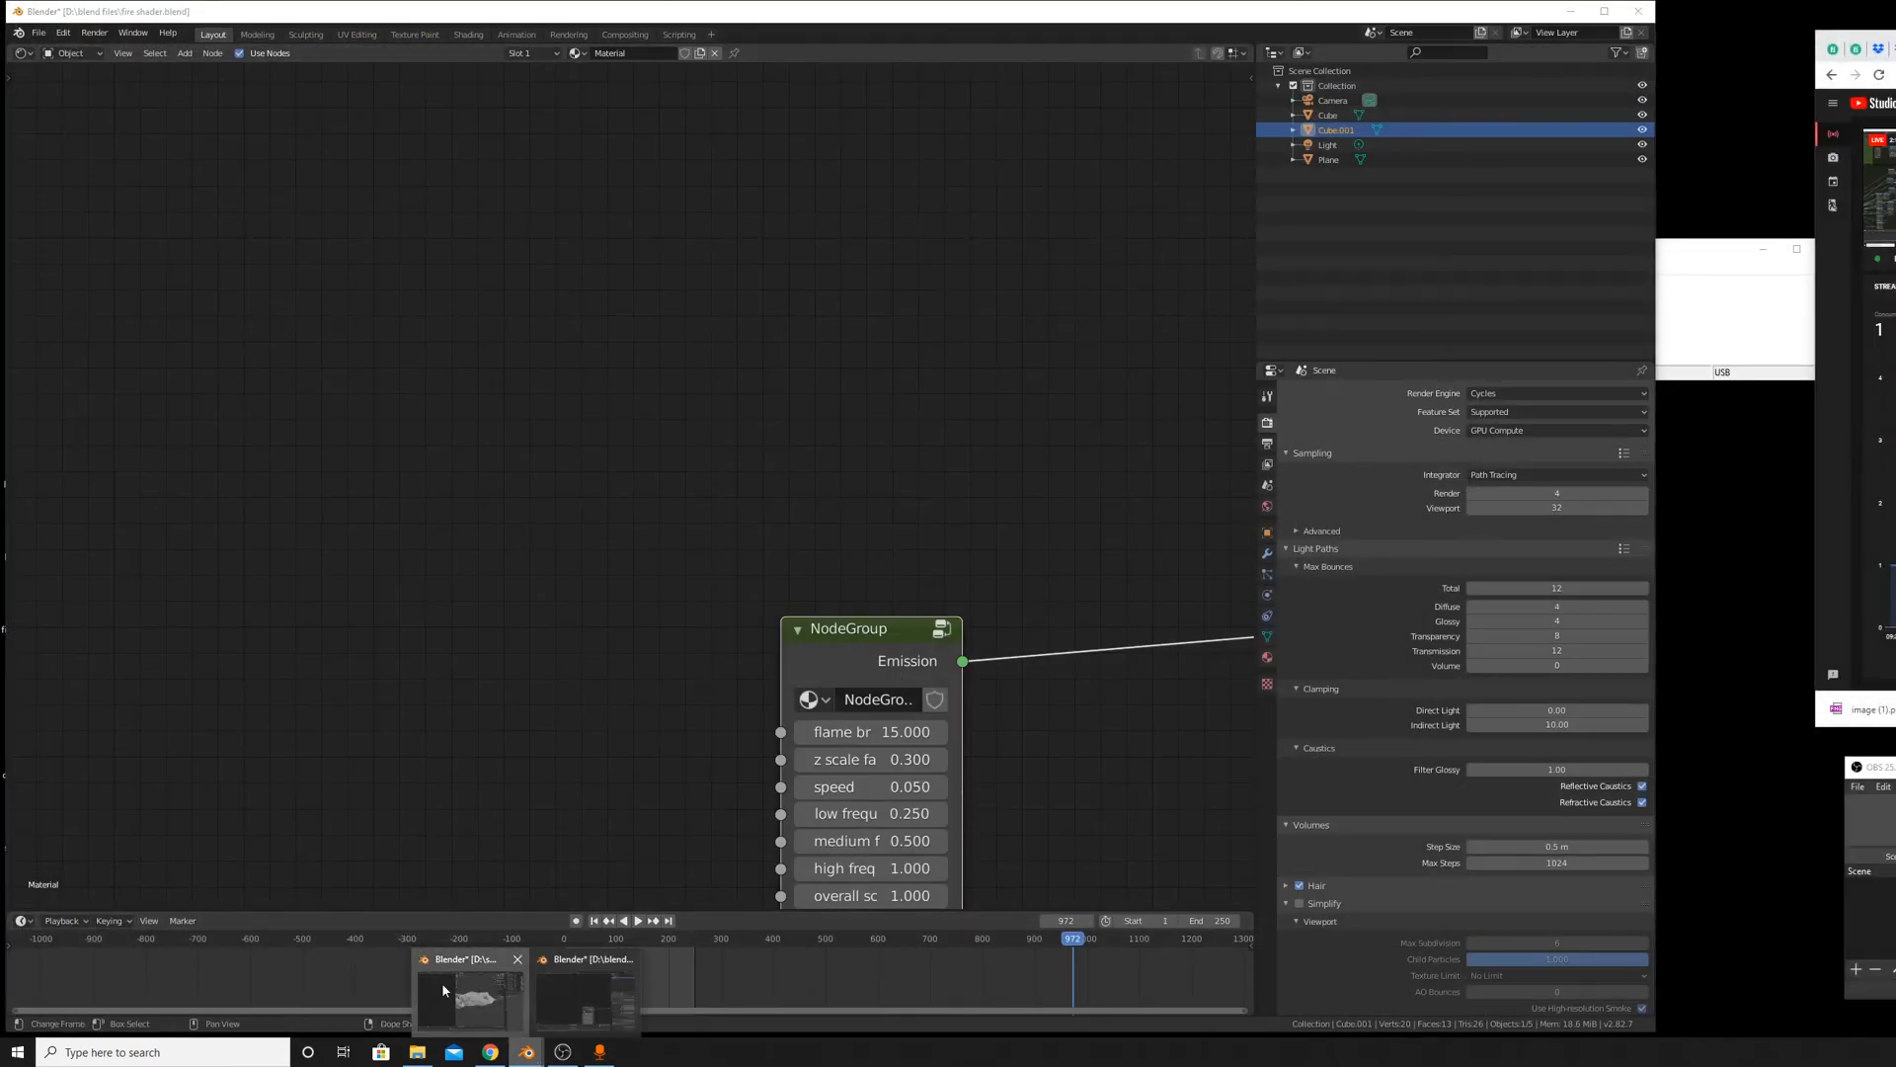
pyautogui.click(442, 982)
pyautogui.click(1242, 794)
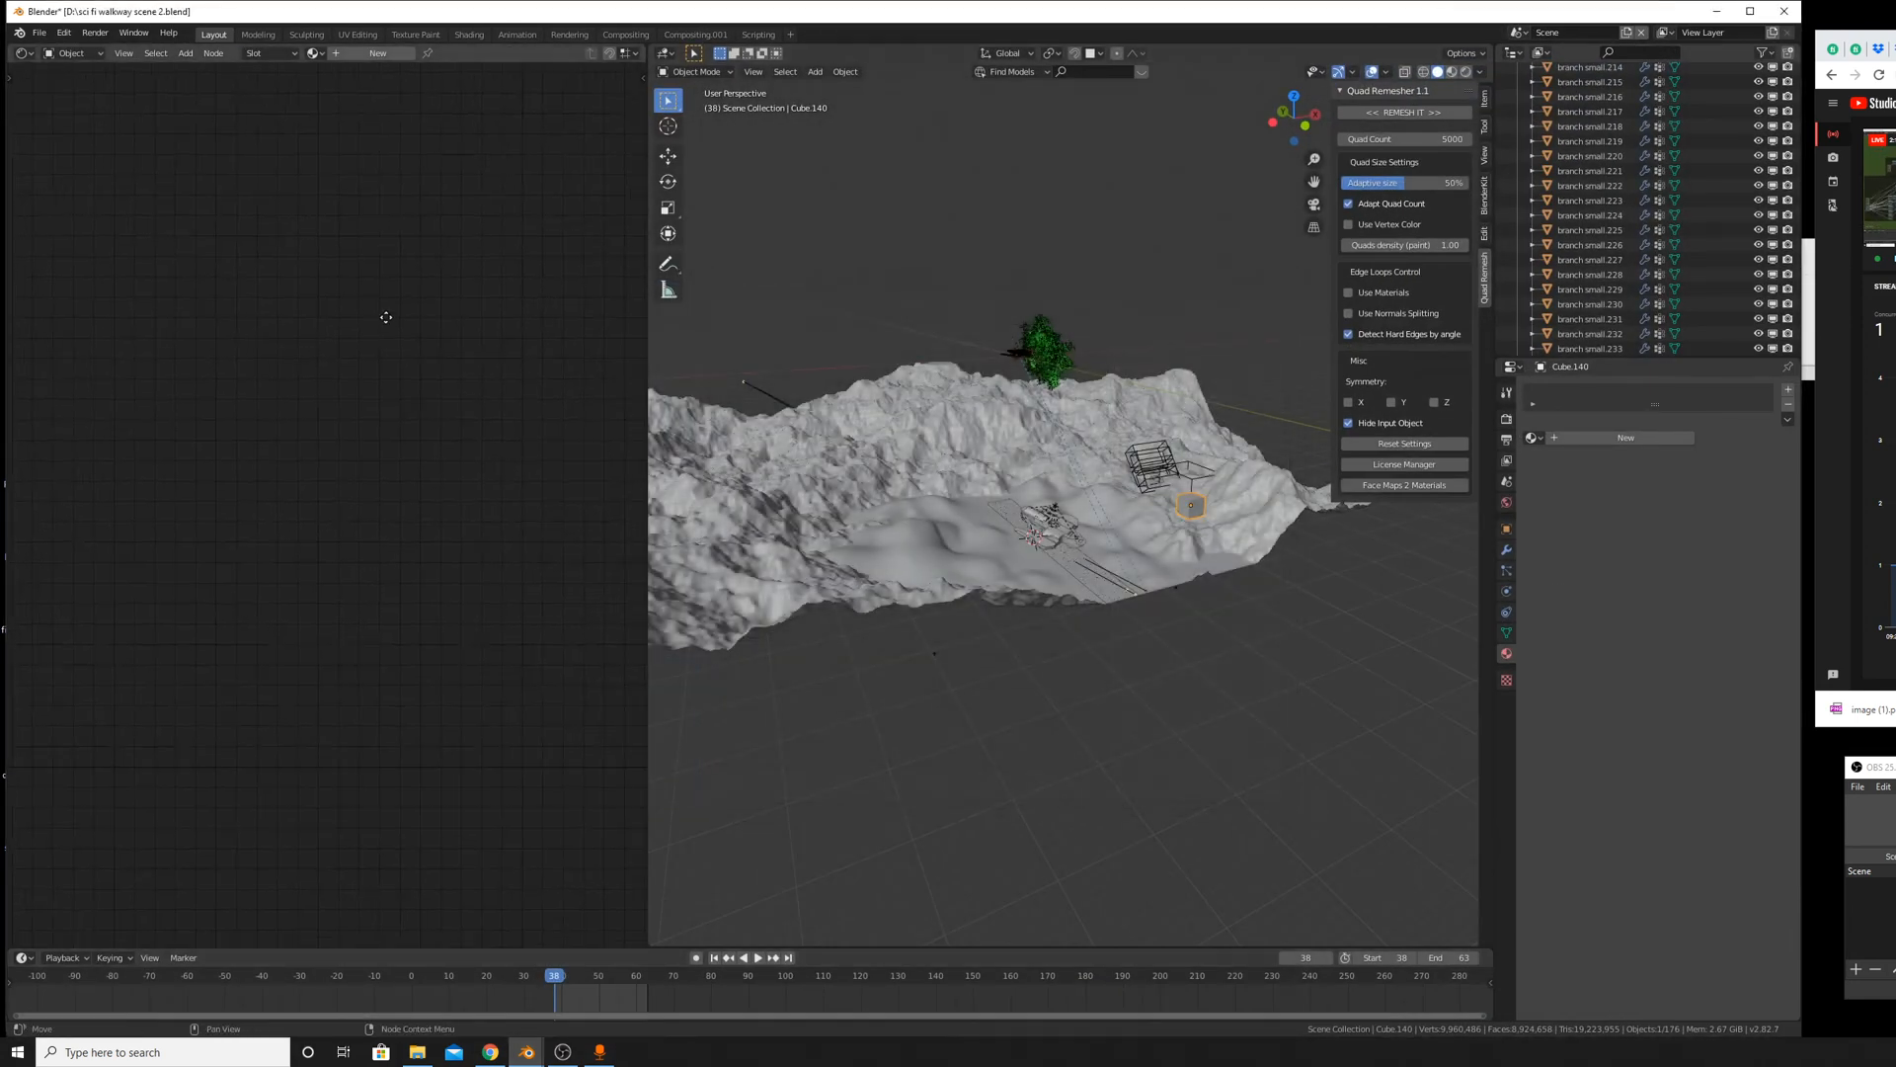
pyautogui.moveTo(508, 576); pyautogui.dragTo(517, 570, button='middle')
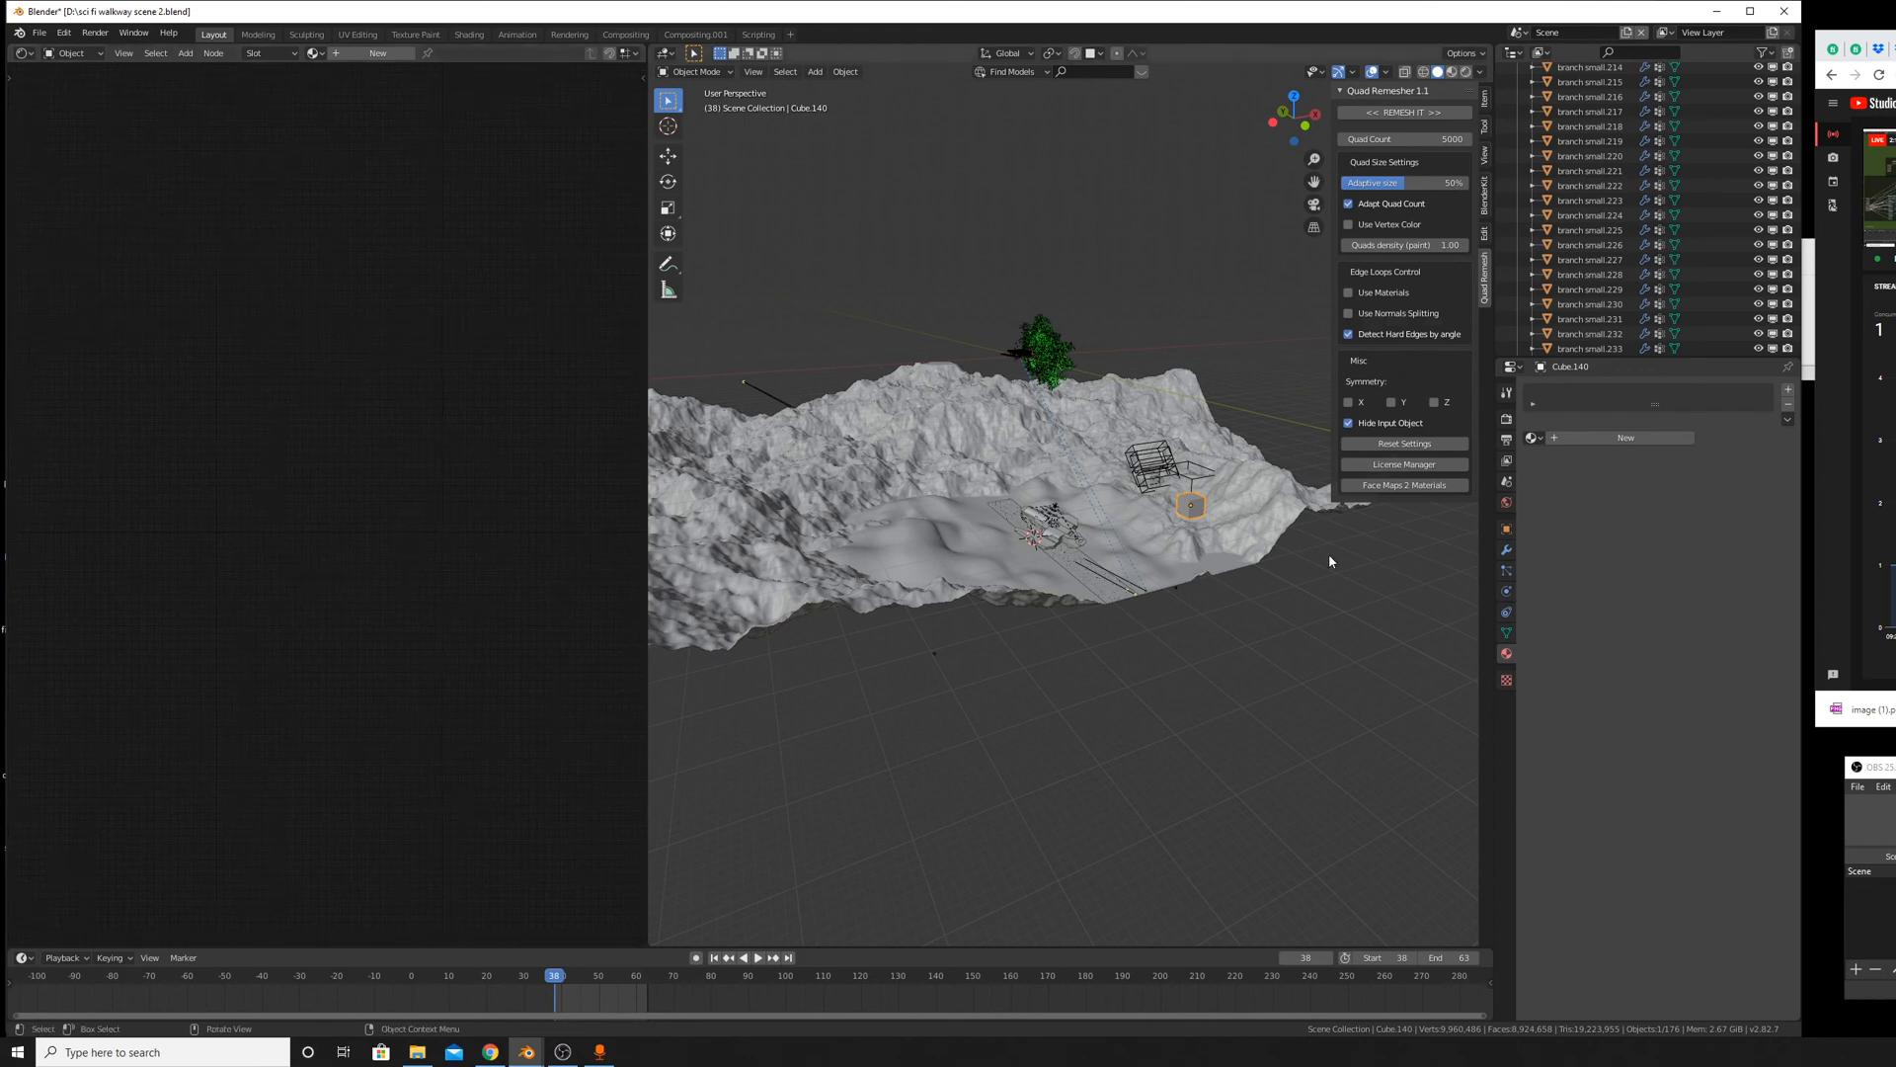
pyautogui.scroll(8, 1241, 647)
pyautogui.moveTo(1240, 648); pyautogui.dragTo(1135, 593, button='middle')
pyautogui.scroll(-10, 1129, 613)
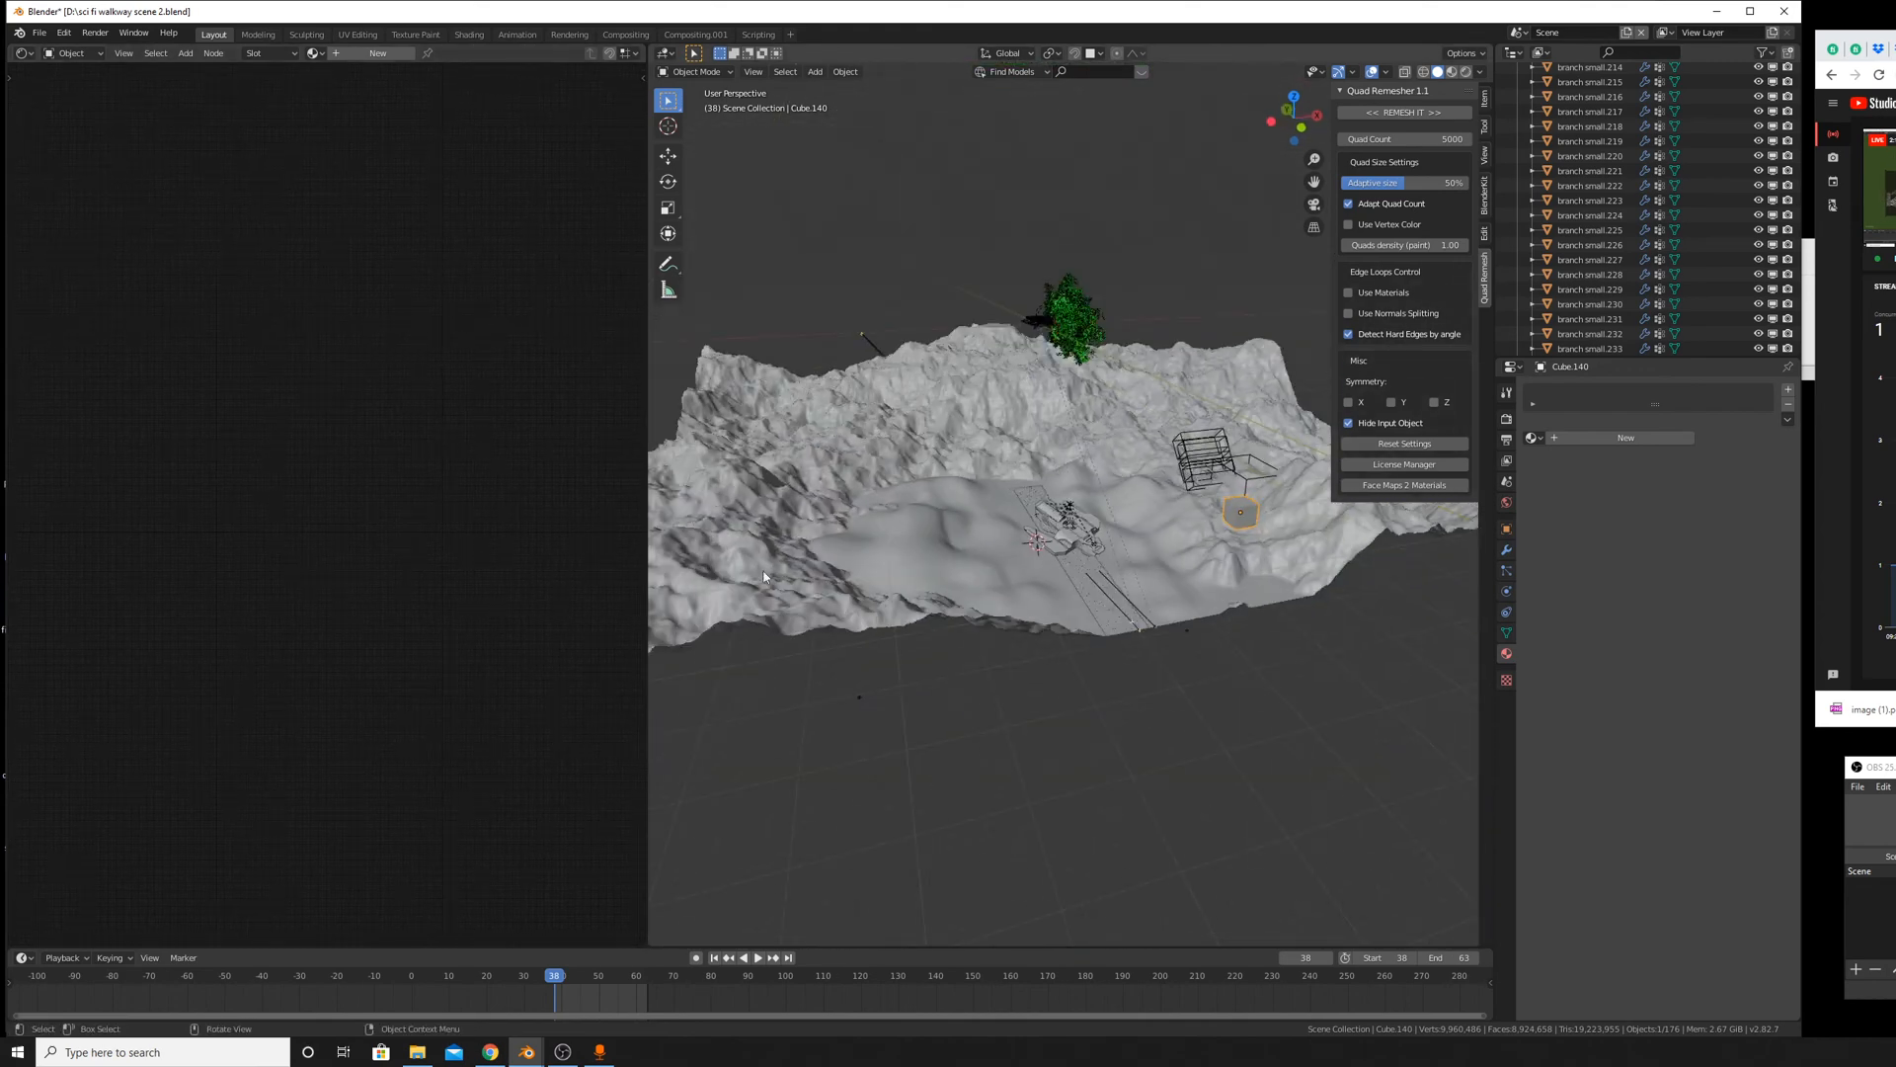
# Start appending from another blend file and search the Acer (C:) drive for "fire shader".
pyautogui.click(39, 32)
pyautogui.click(61, 192)
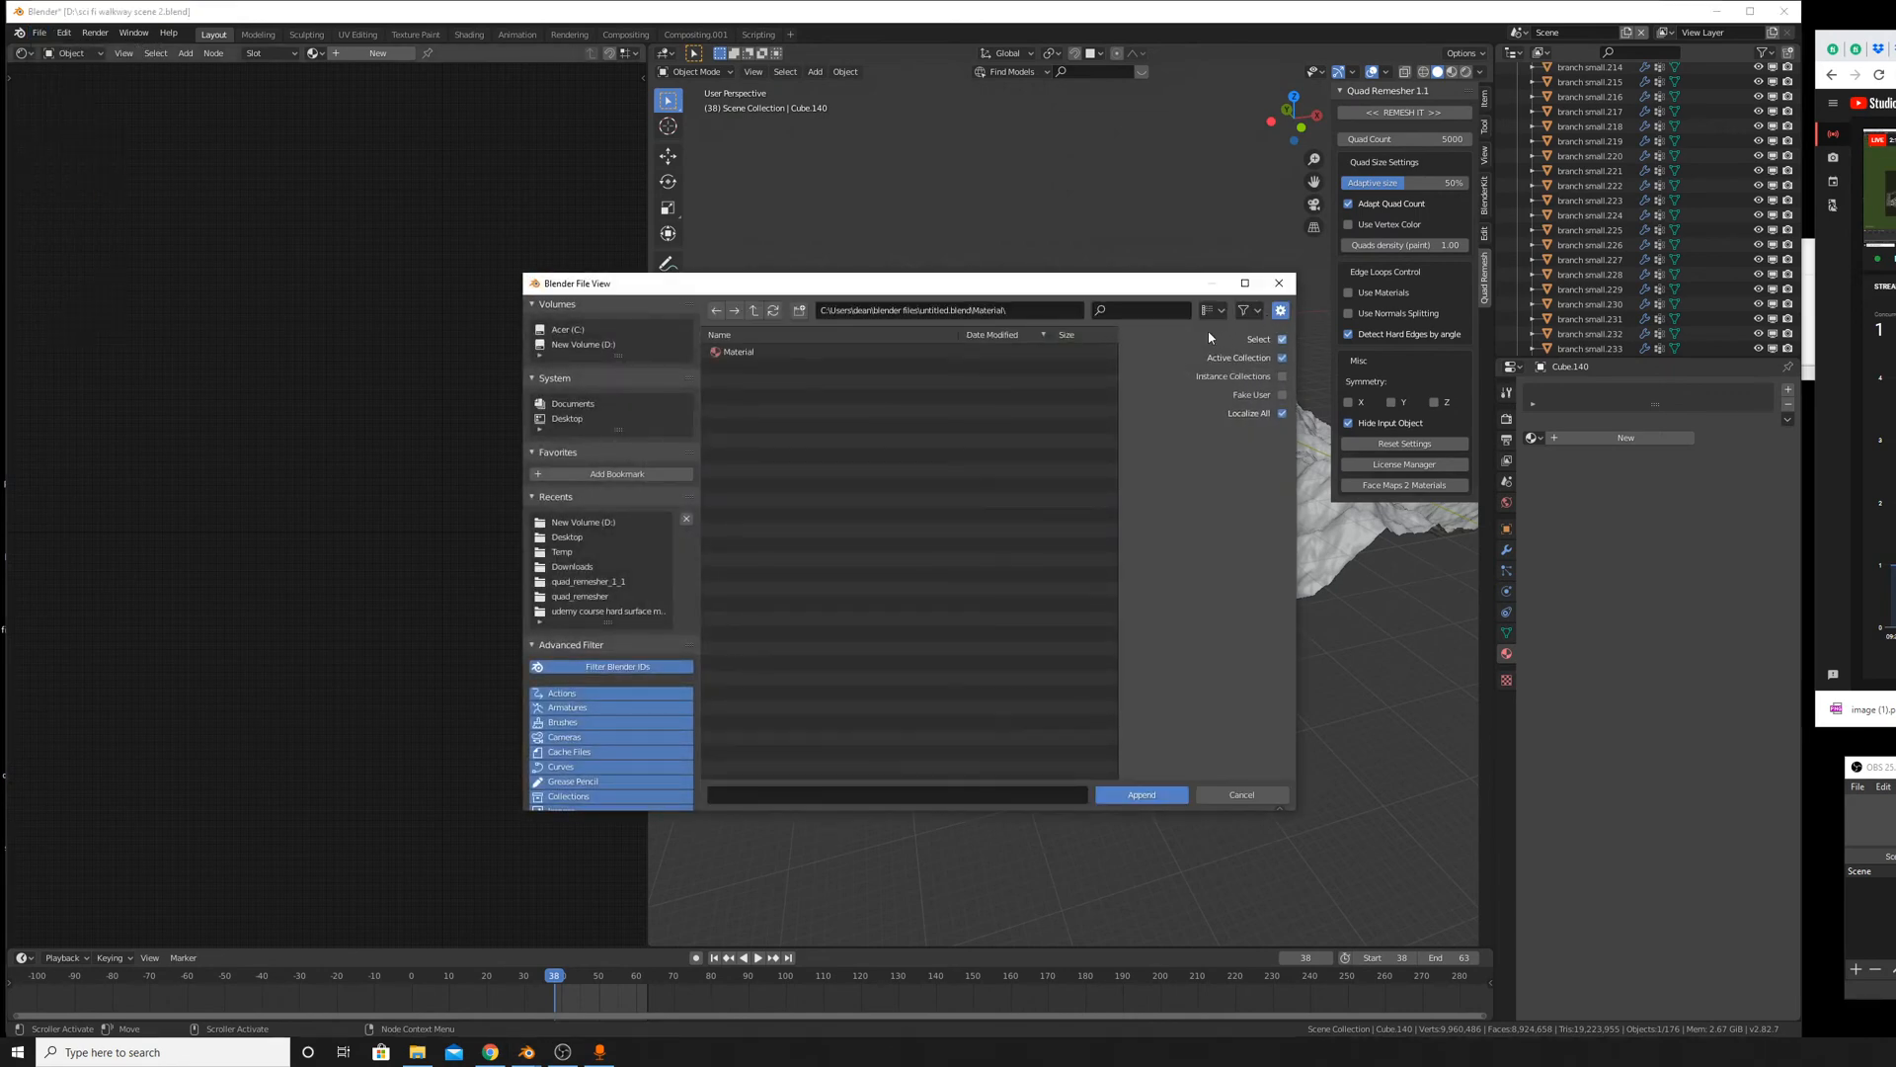
pyautogui.click(568, 333)
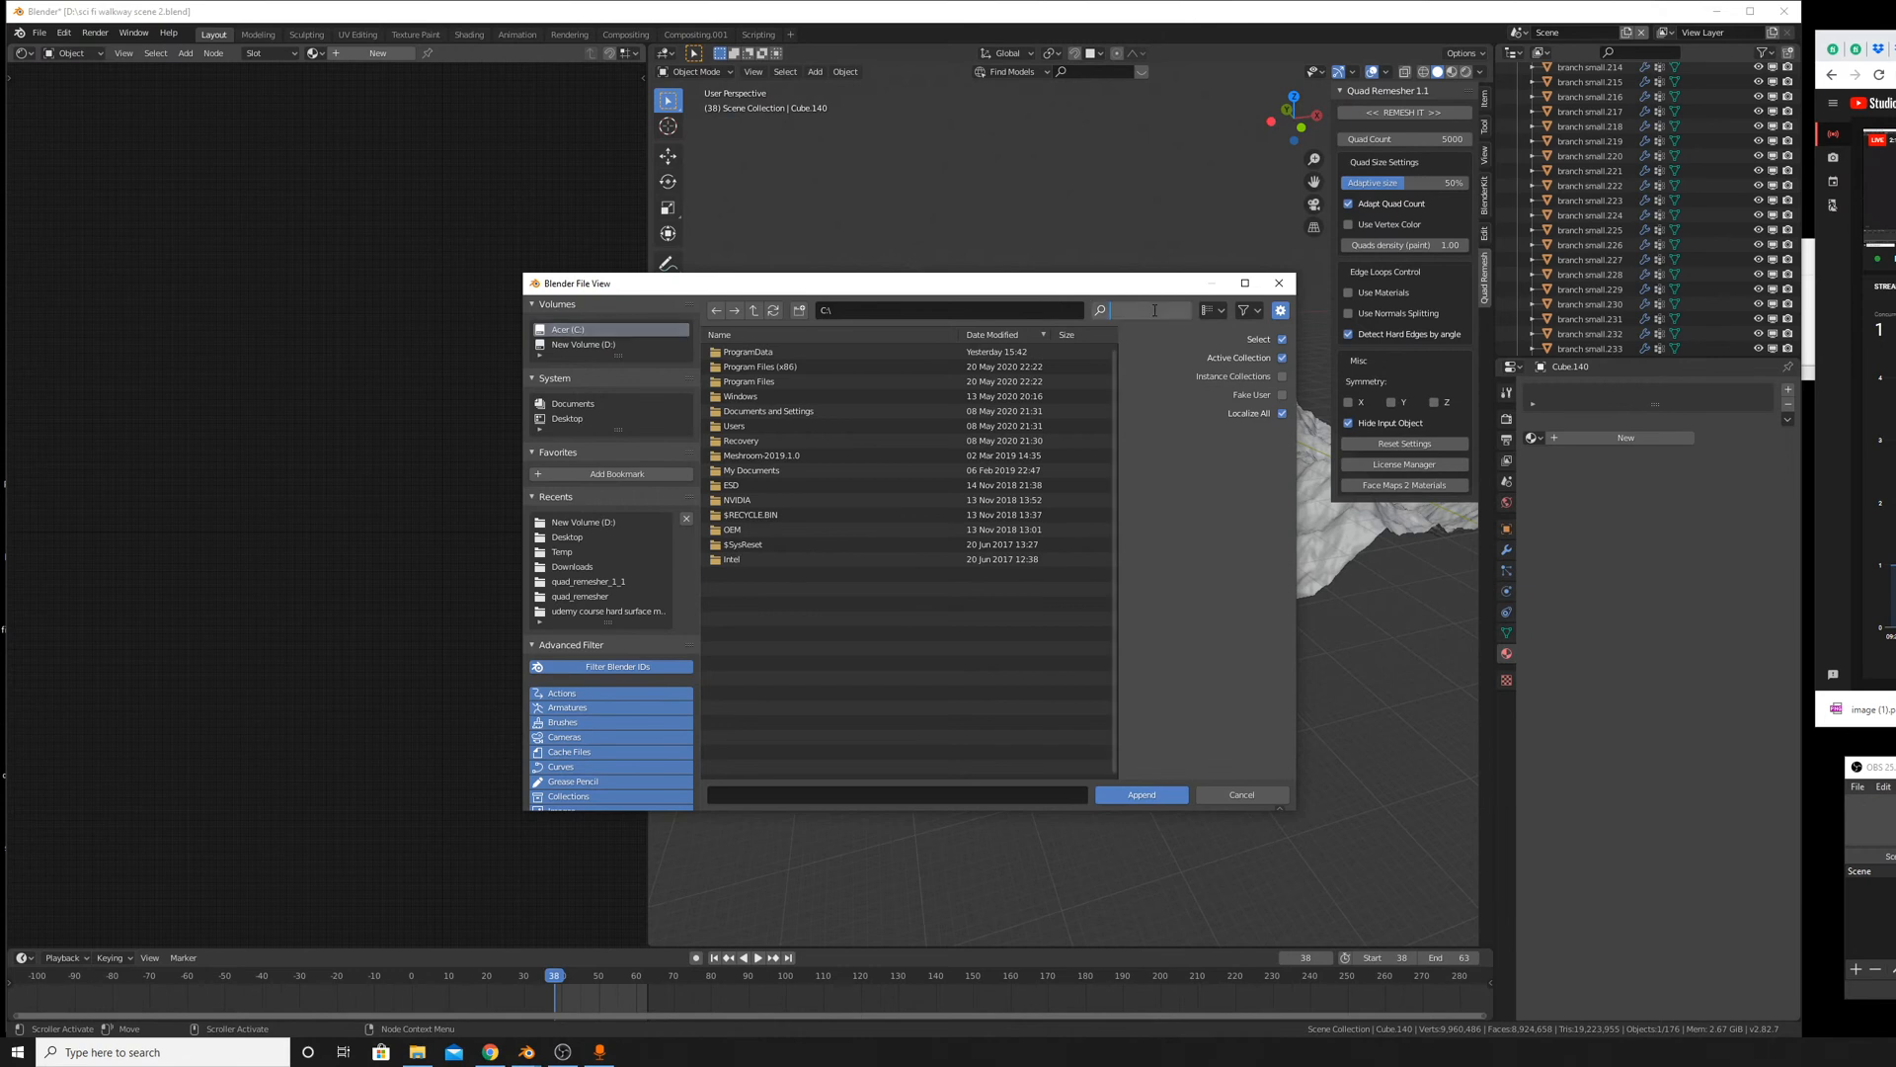
pyautogui.write('fire shader')
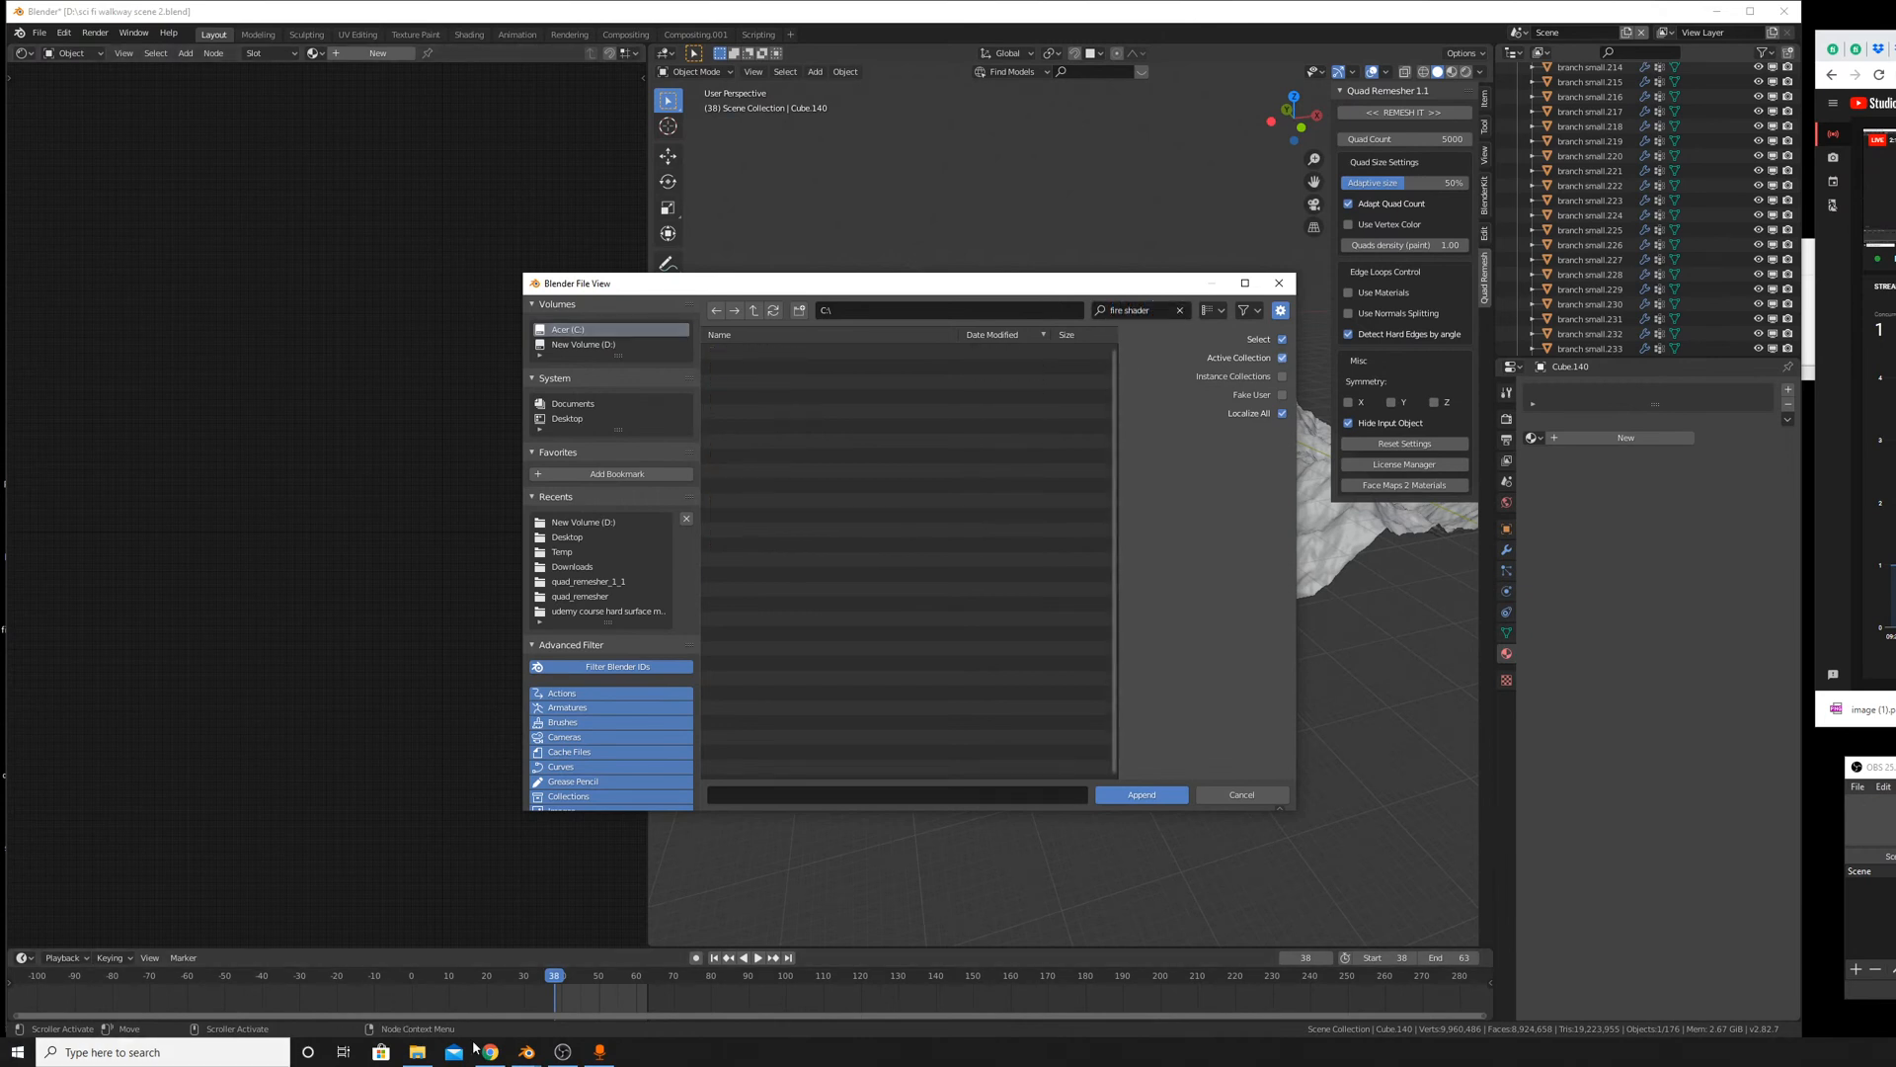
# Switch to the fire shader.blend window and rename the material as "fire shader".
pyautogui.moveTo(526, 1055)
pyautogui.click(584, 993)
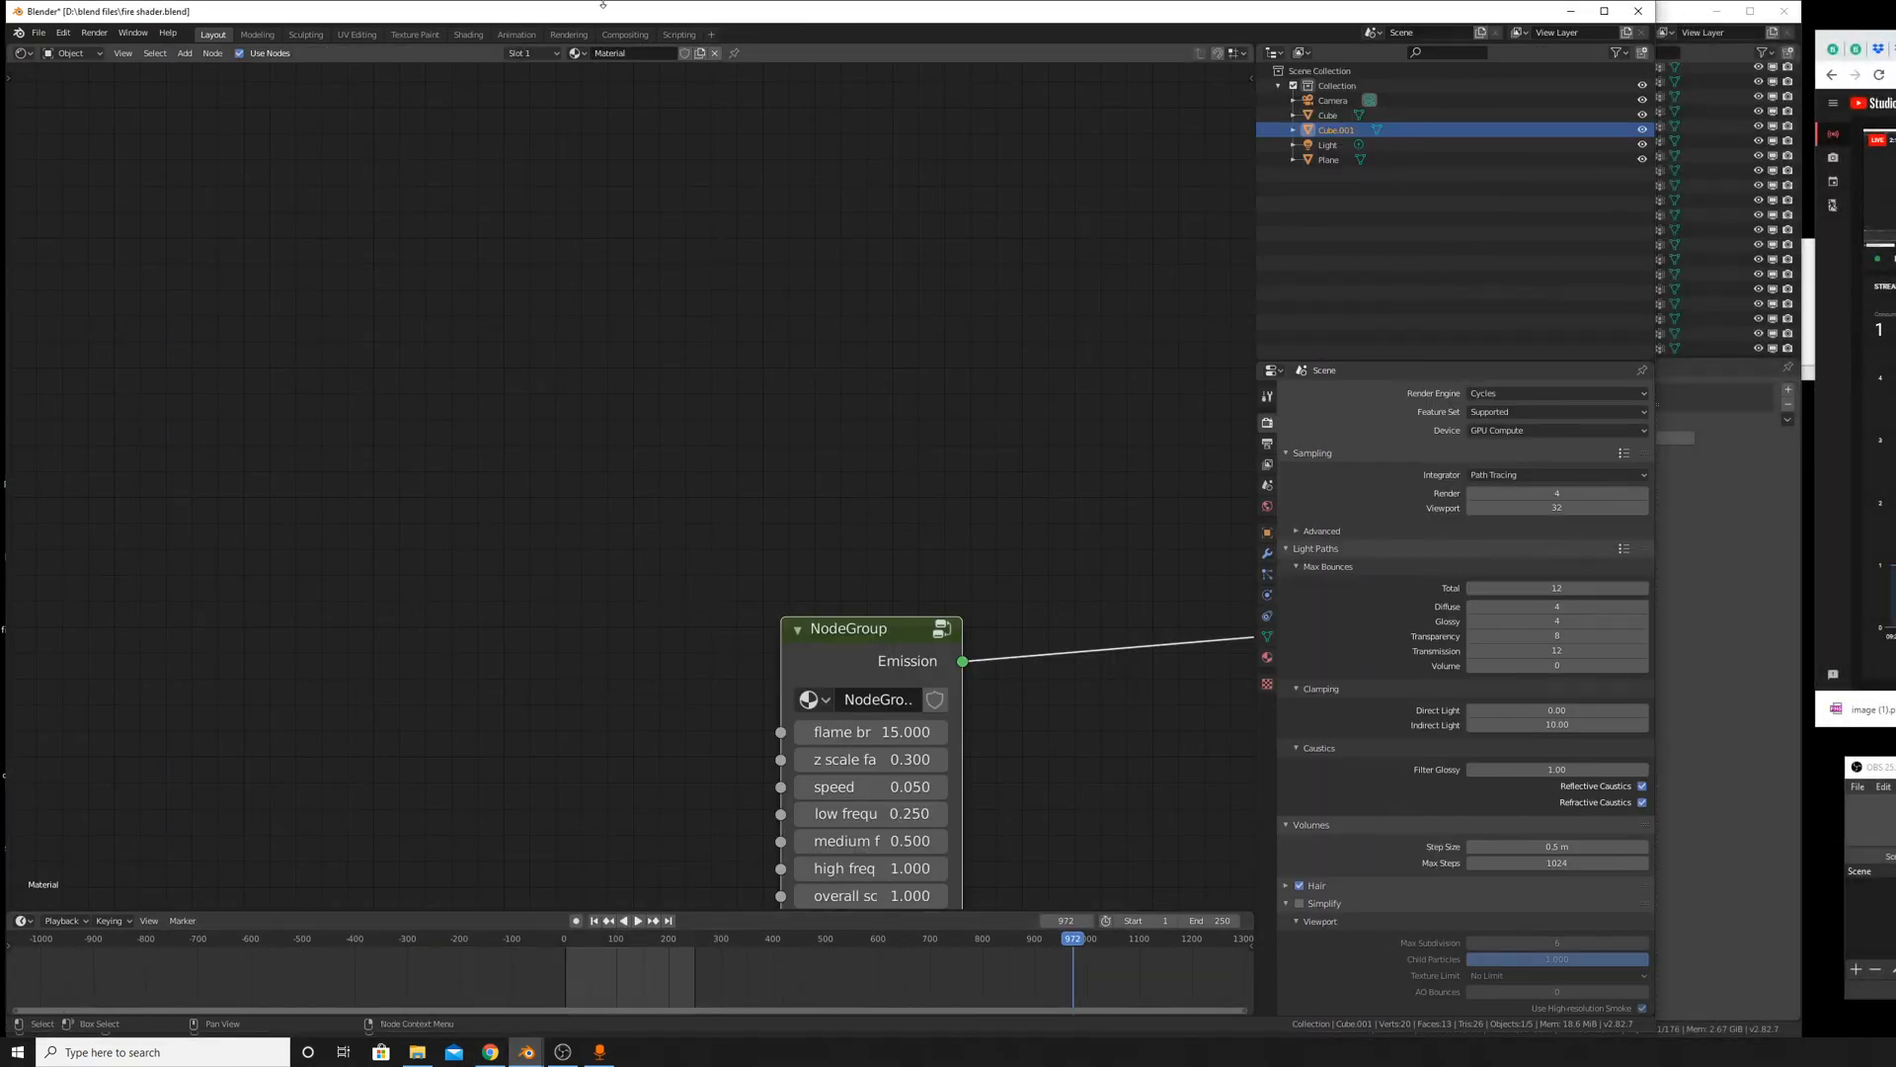
pyautogui.click(38, 33)
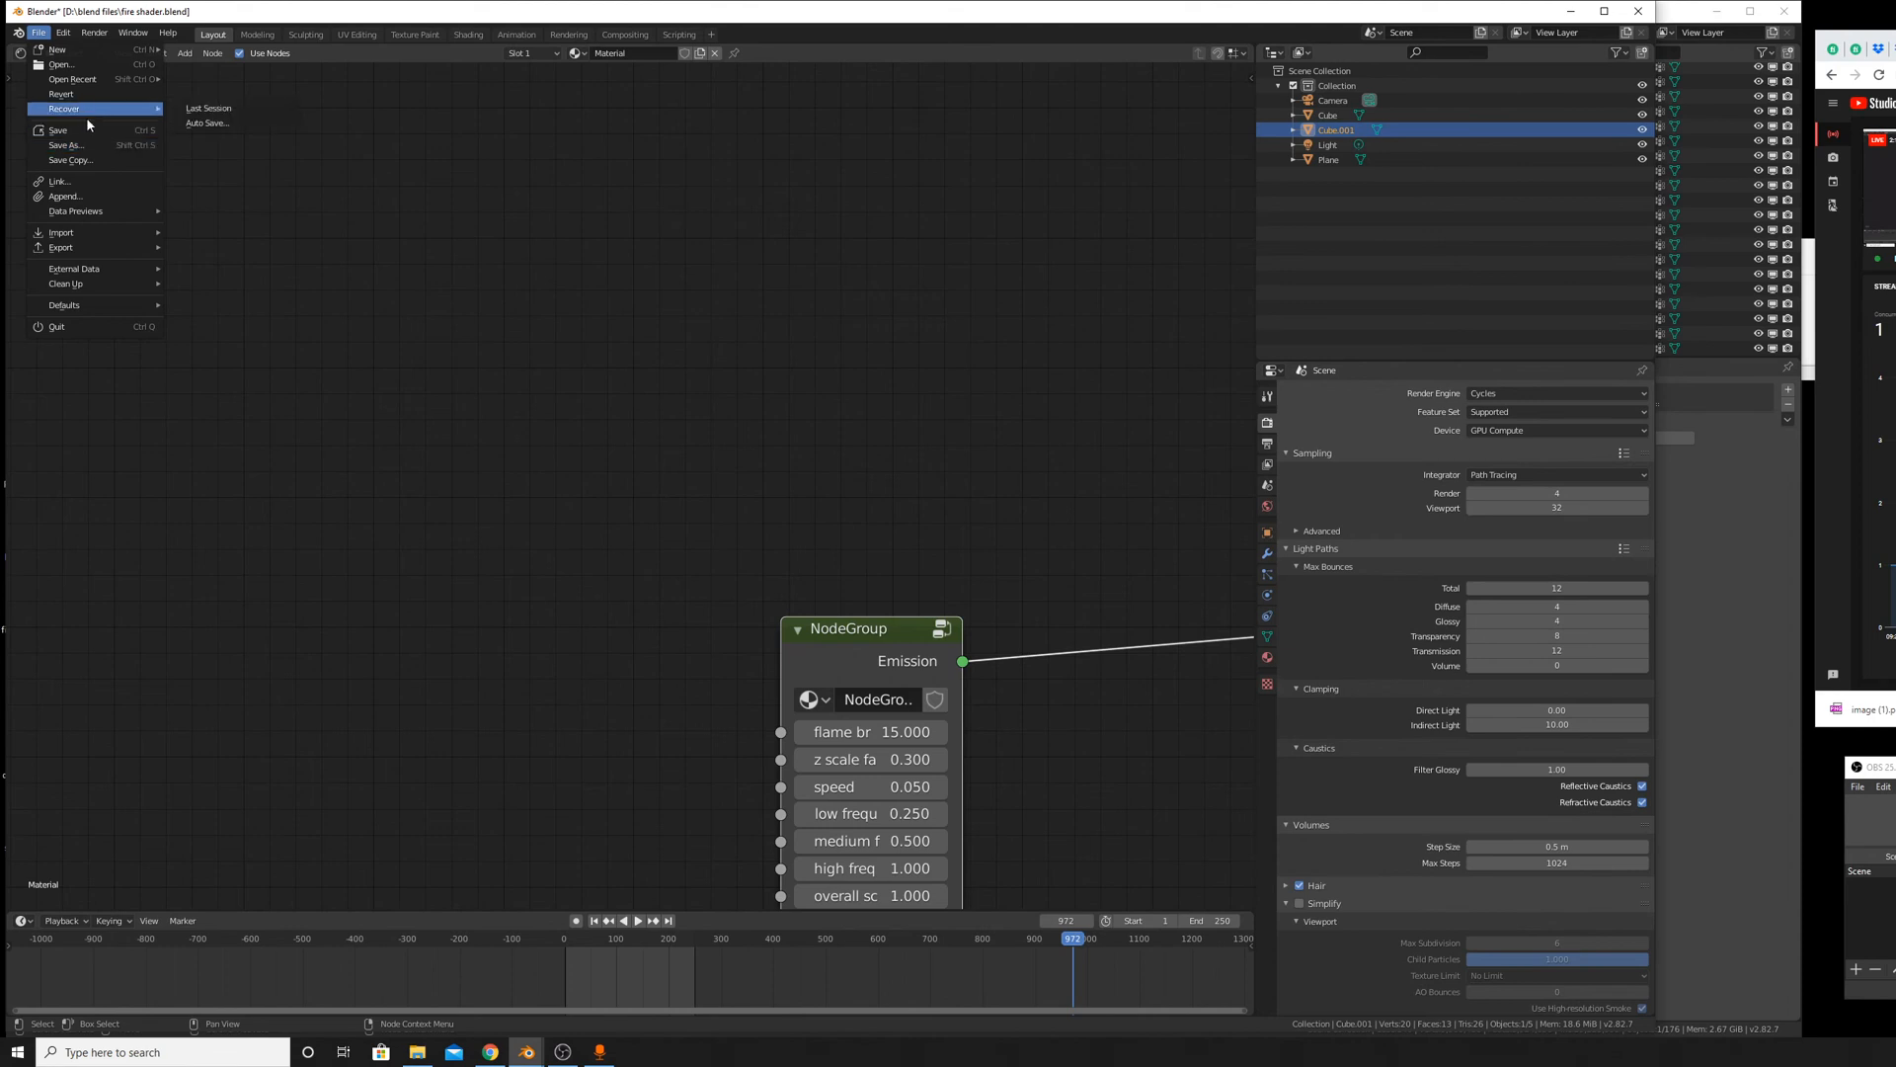
pyautogui.click(645, 57)
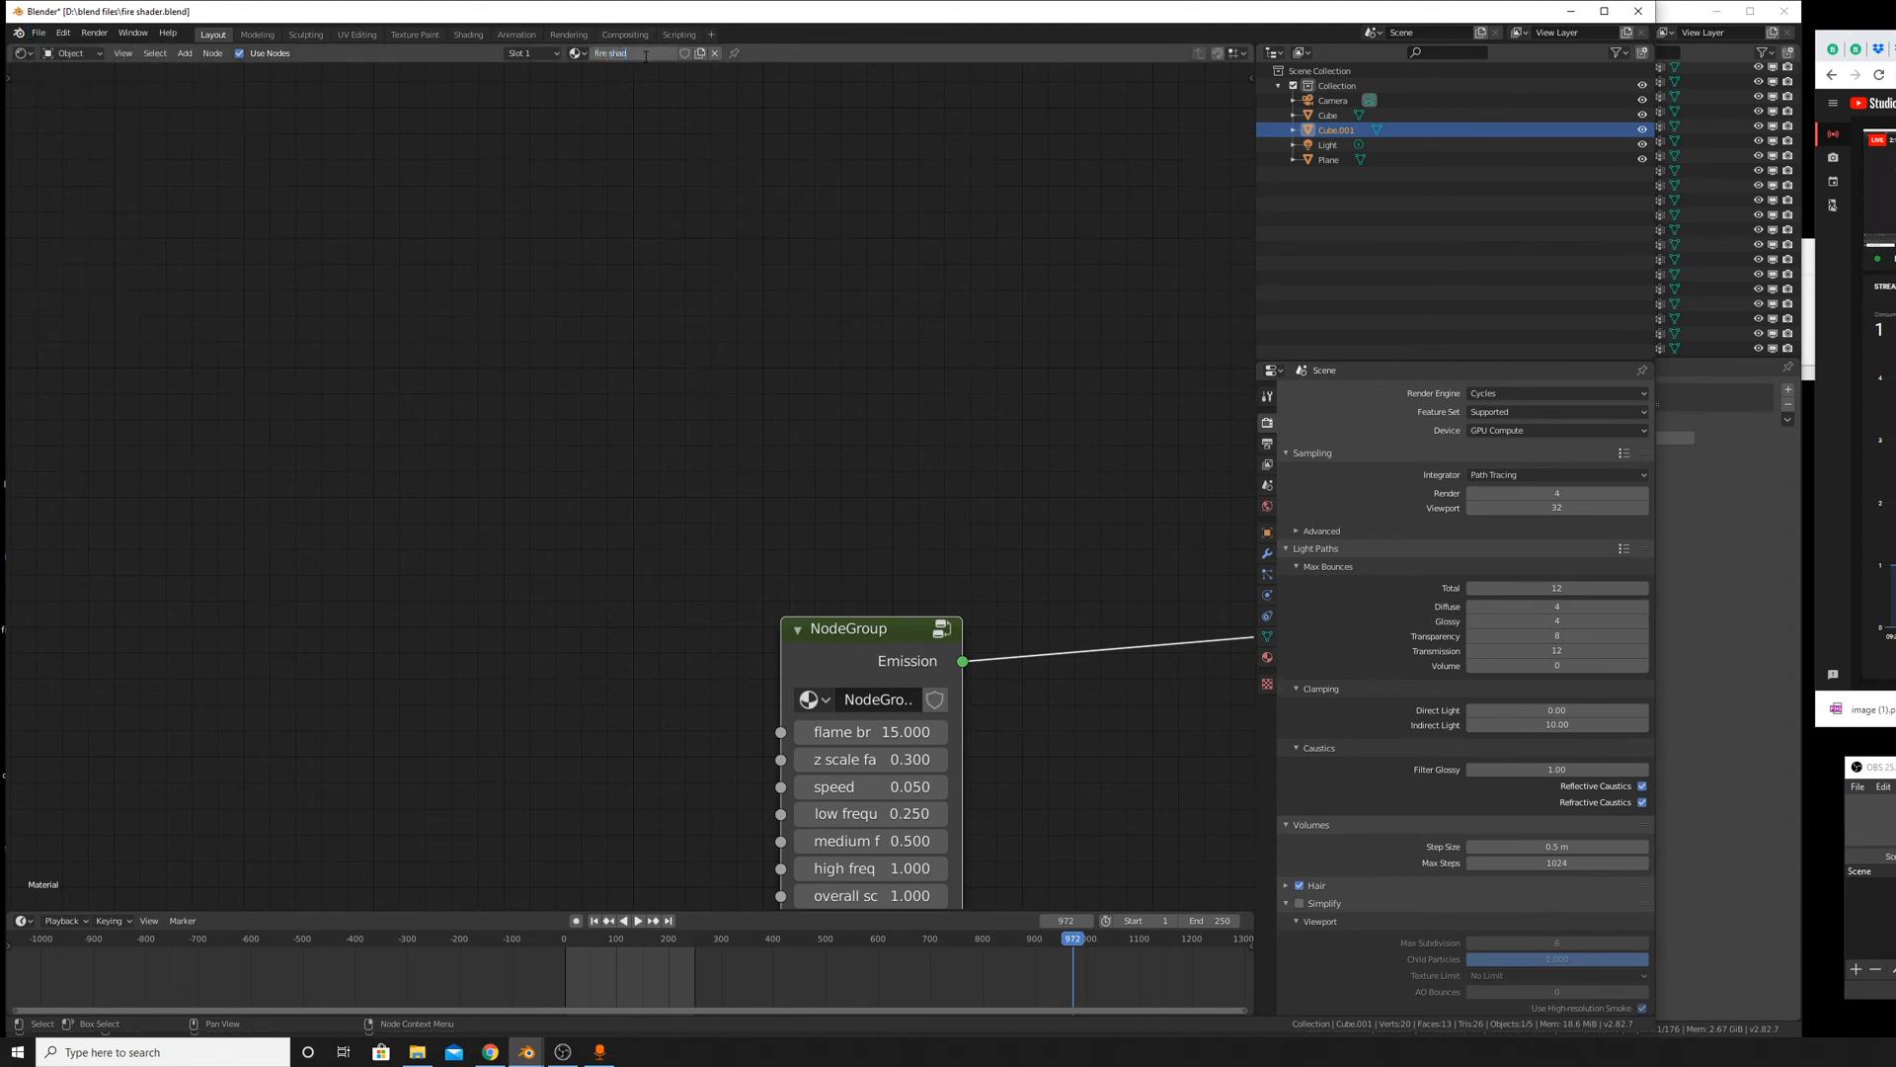
pyautogui.write('fire shader')
pyautogui.press('Return')
# Save the file under the new name "fire shader file.blend" in the root of New Volume (D:).
pyautogui.click(39, 33)
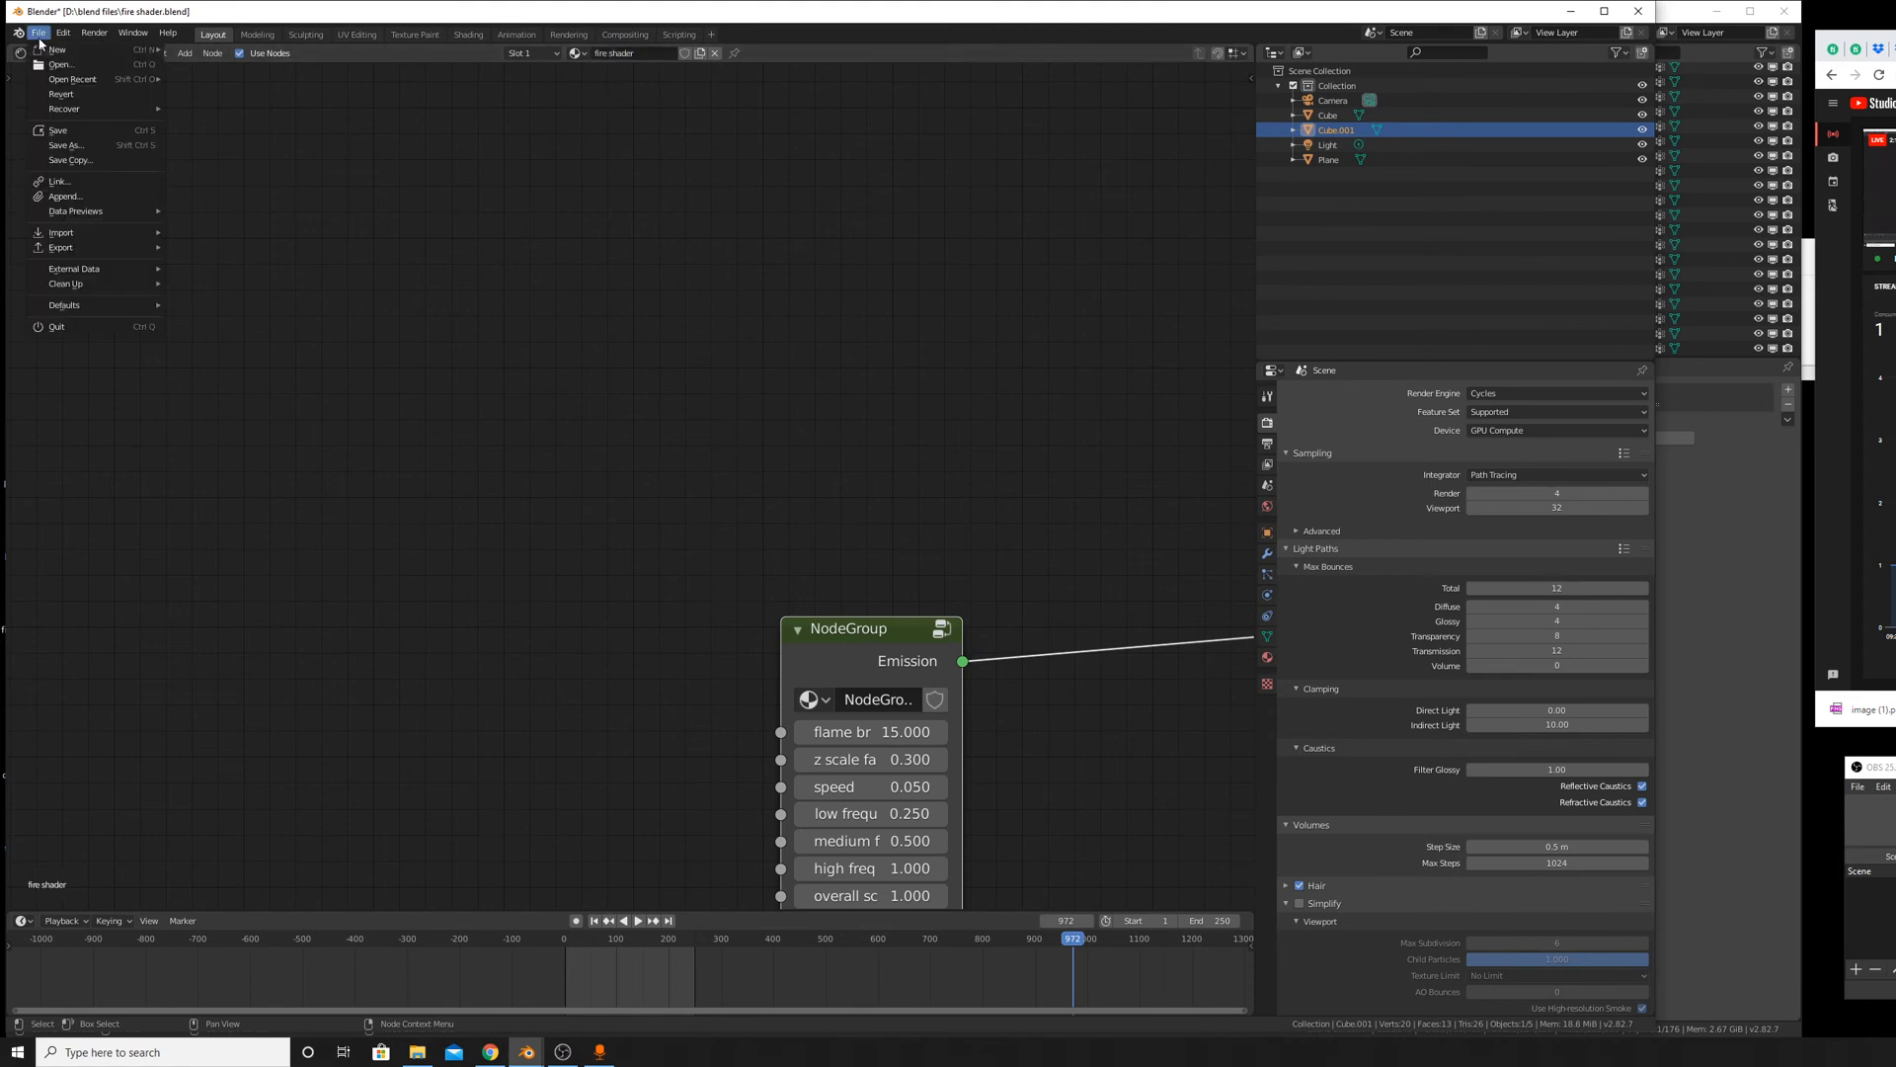
pyautogui.click(88, 151)
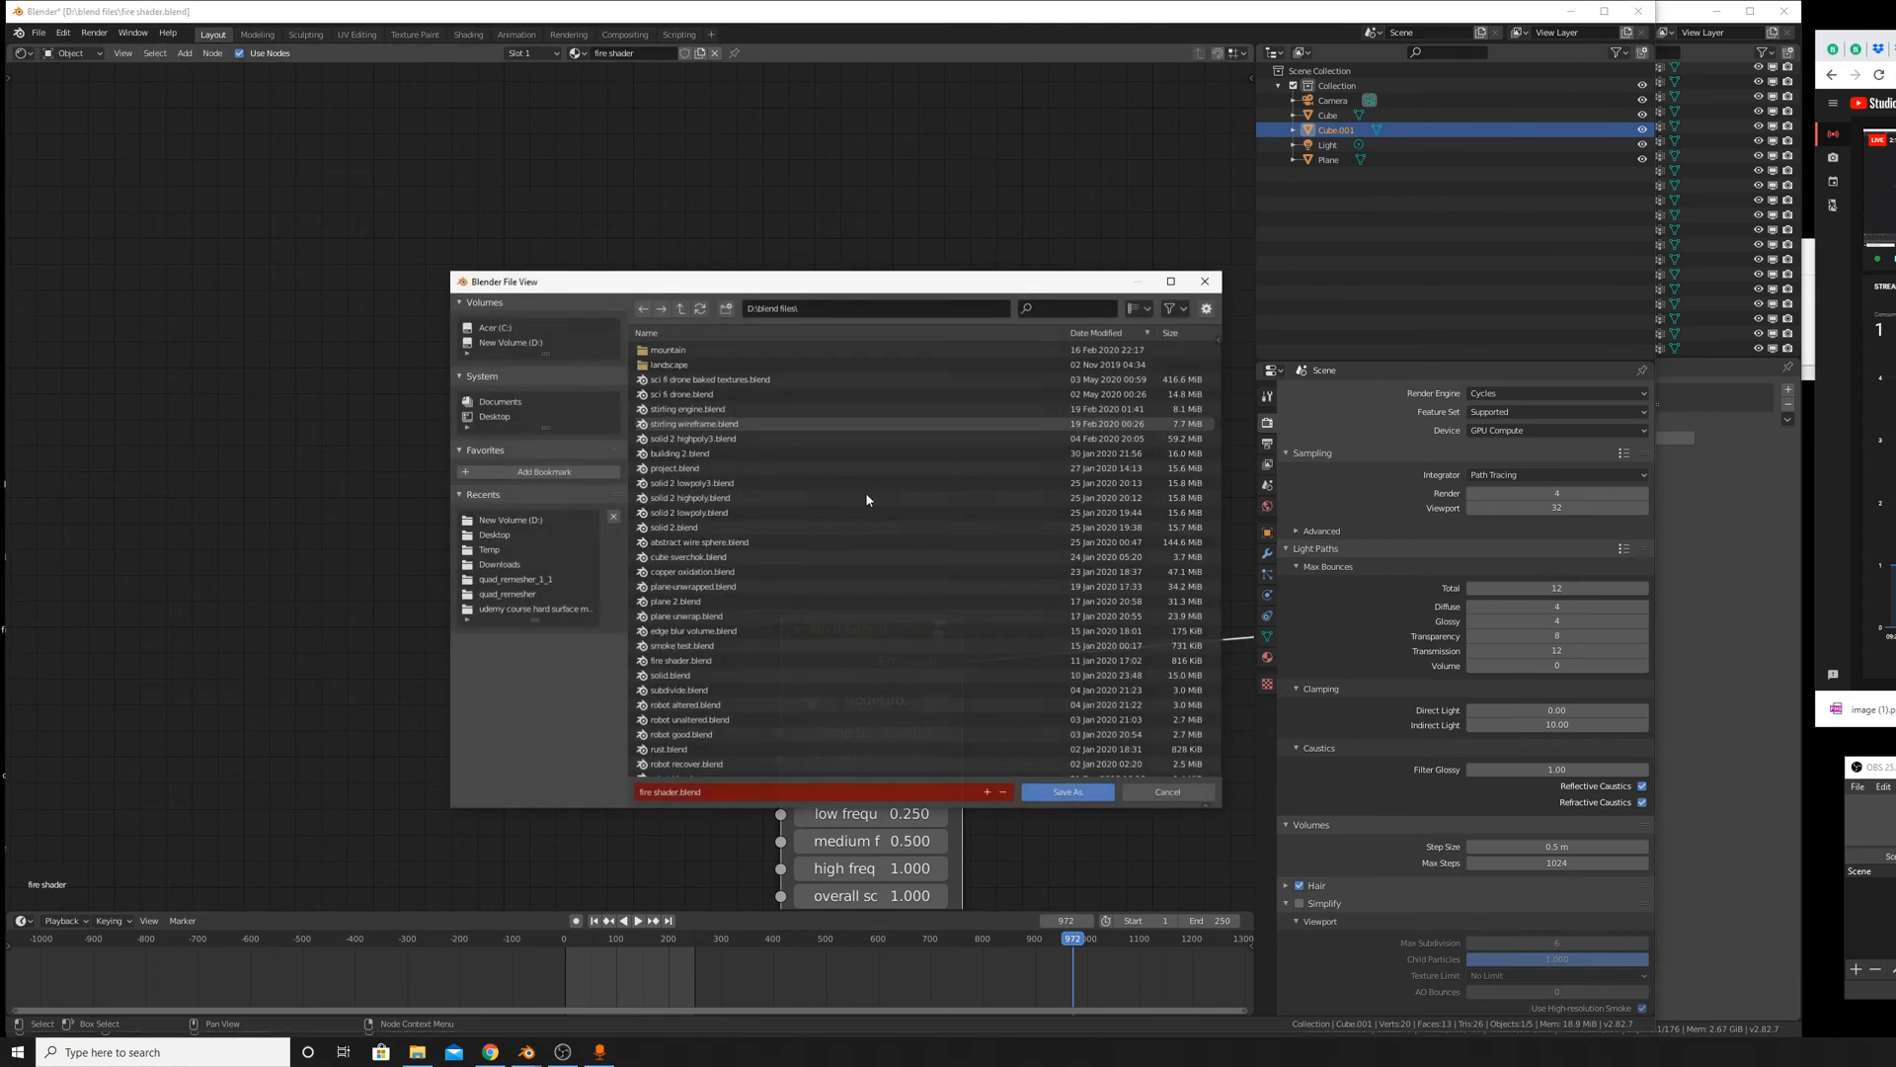
pyautogui.click(822, 800)
pyautogui.write('fi')
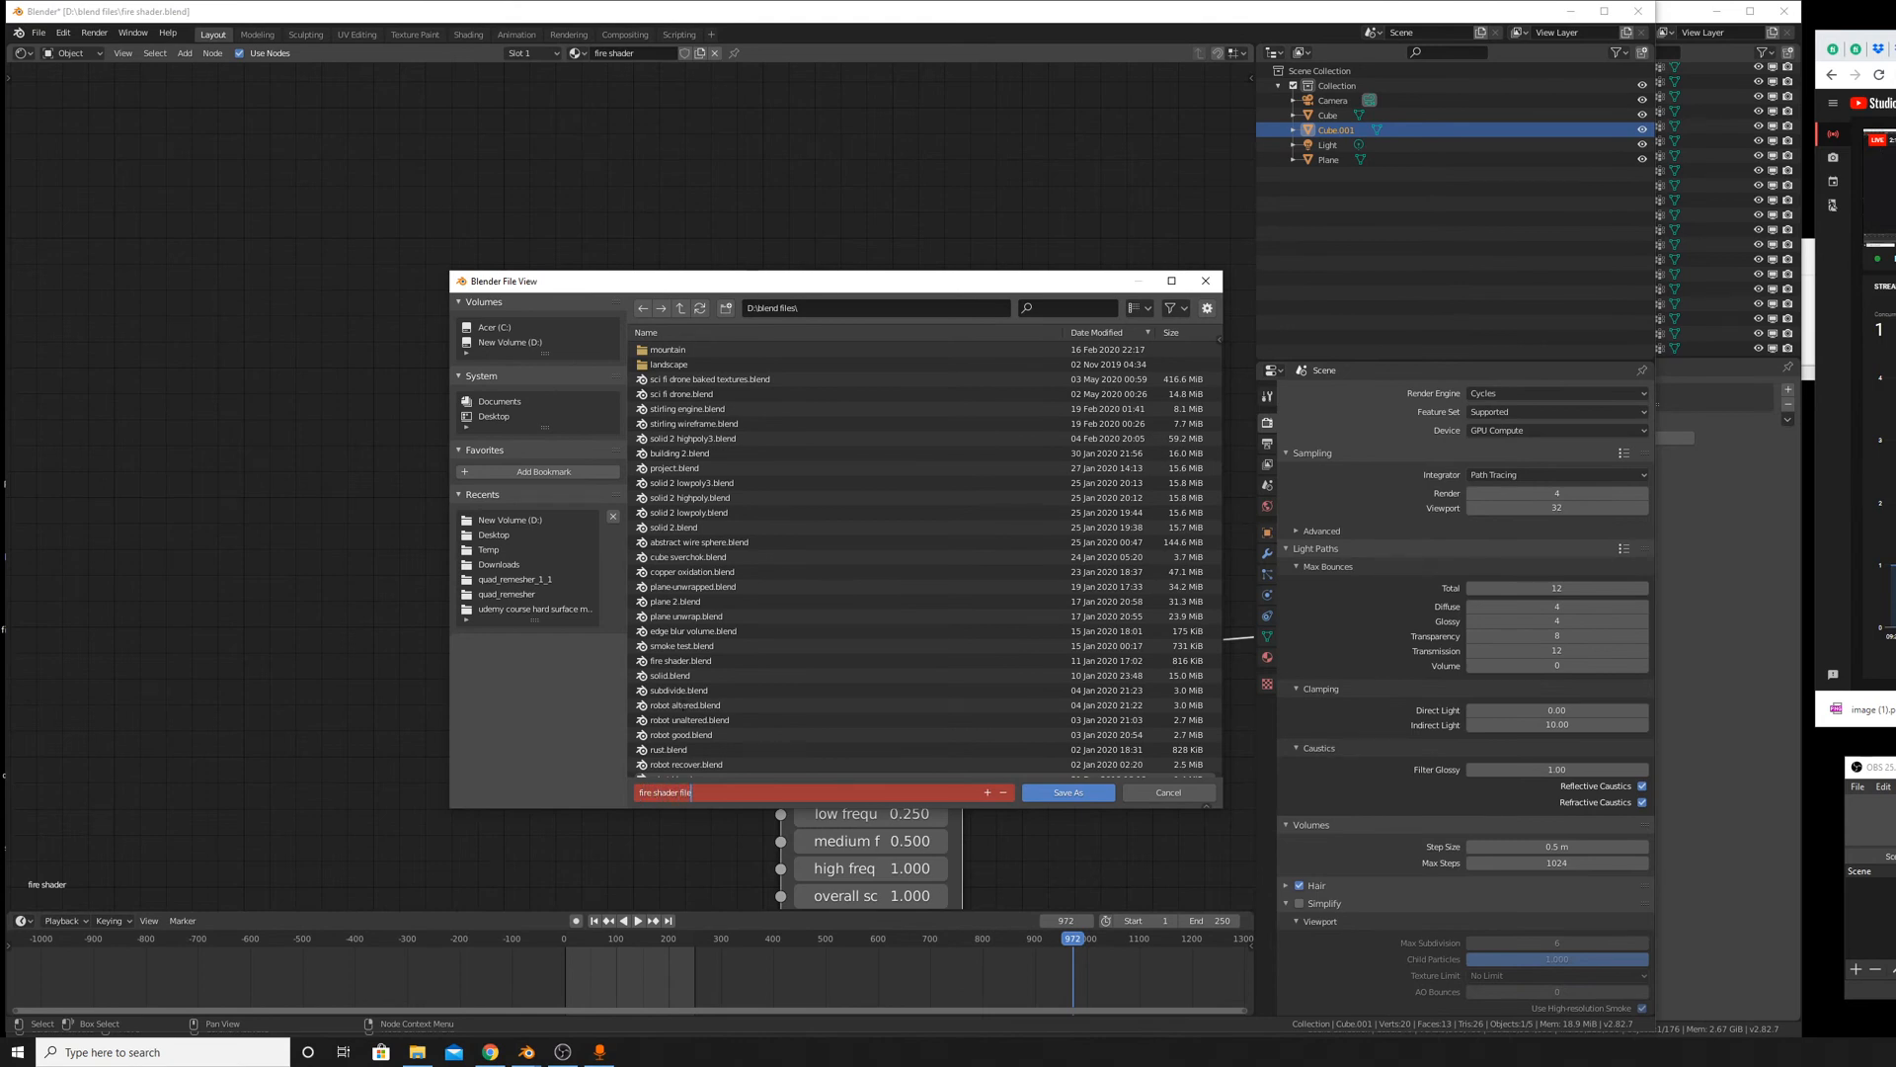
pyautogui.write('re shader file')
pyautogui.press('Return')
pyautogui.click(519, 343)
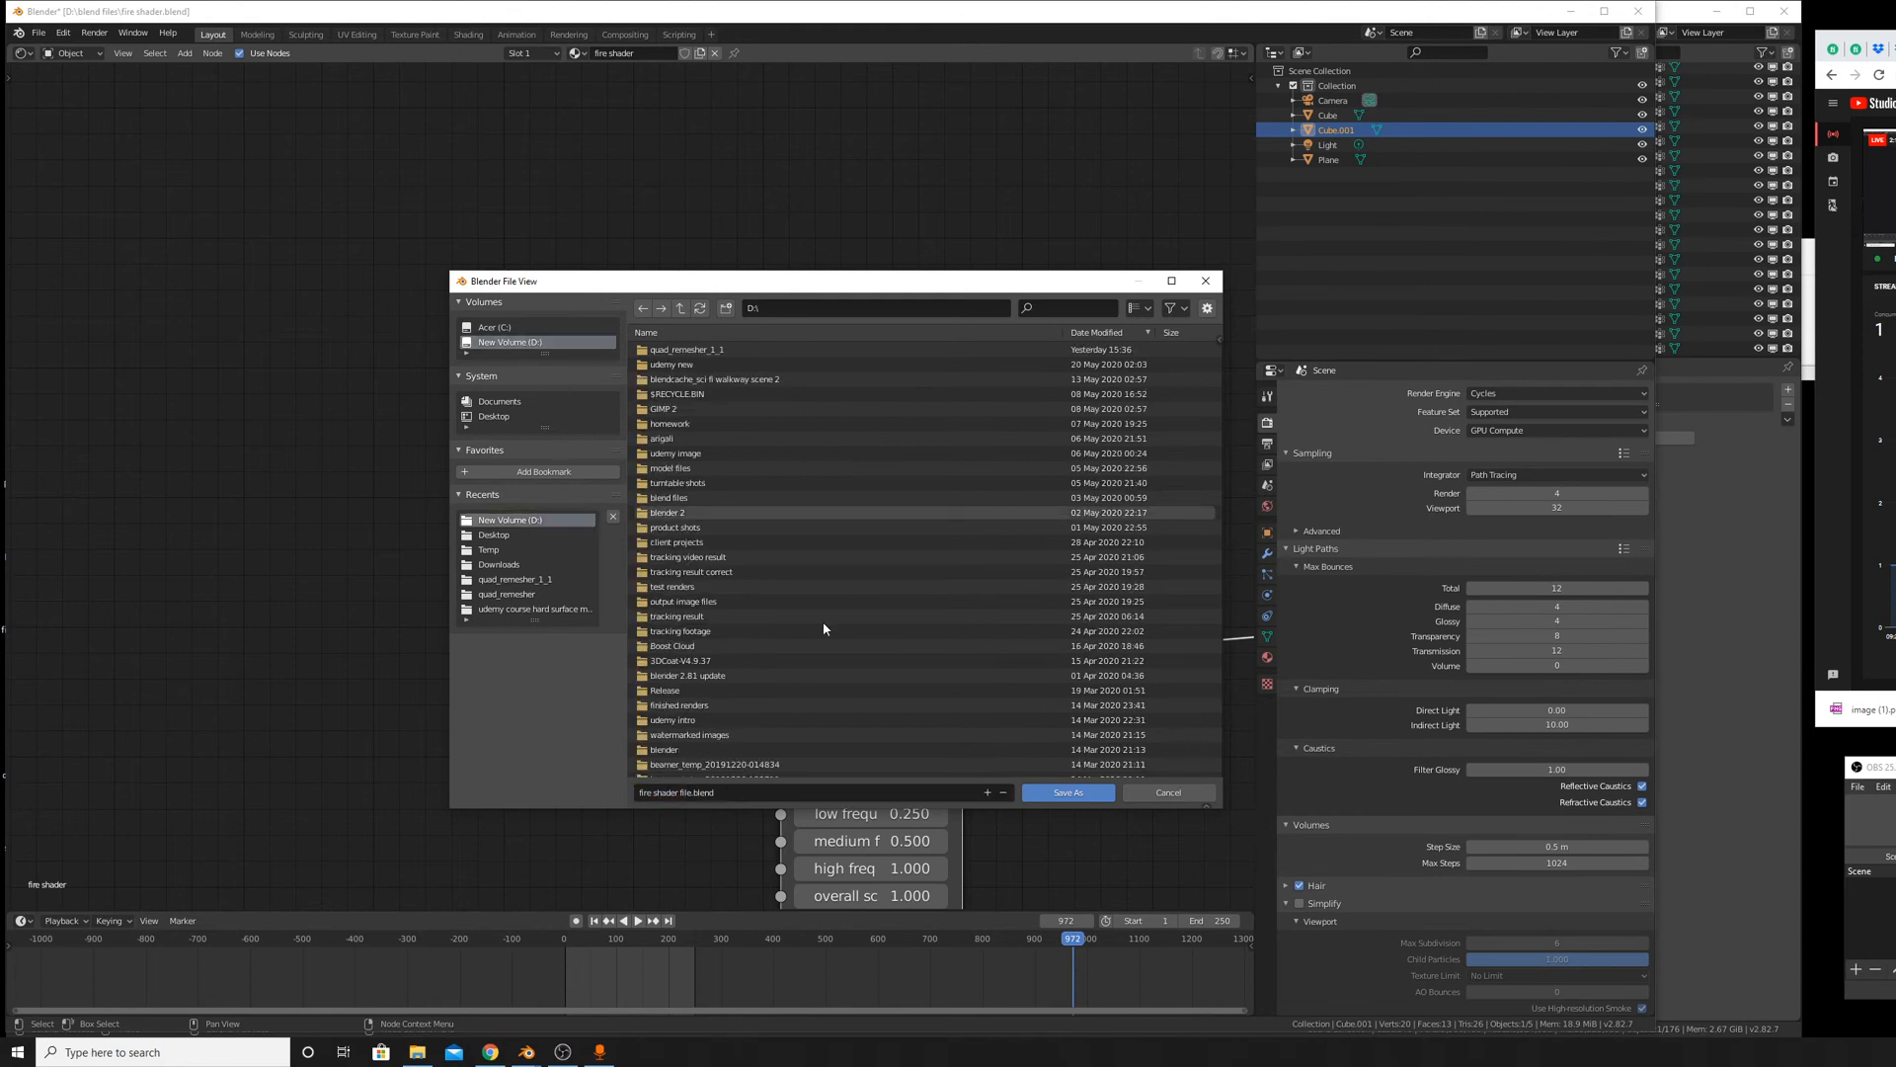
pyautogui.scroll(-10, 988, 642)
pyautogui.click(1105, 789)
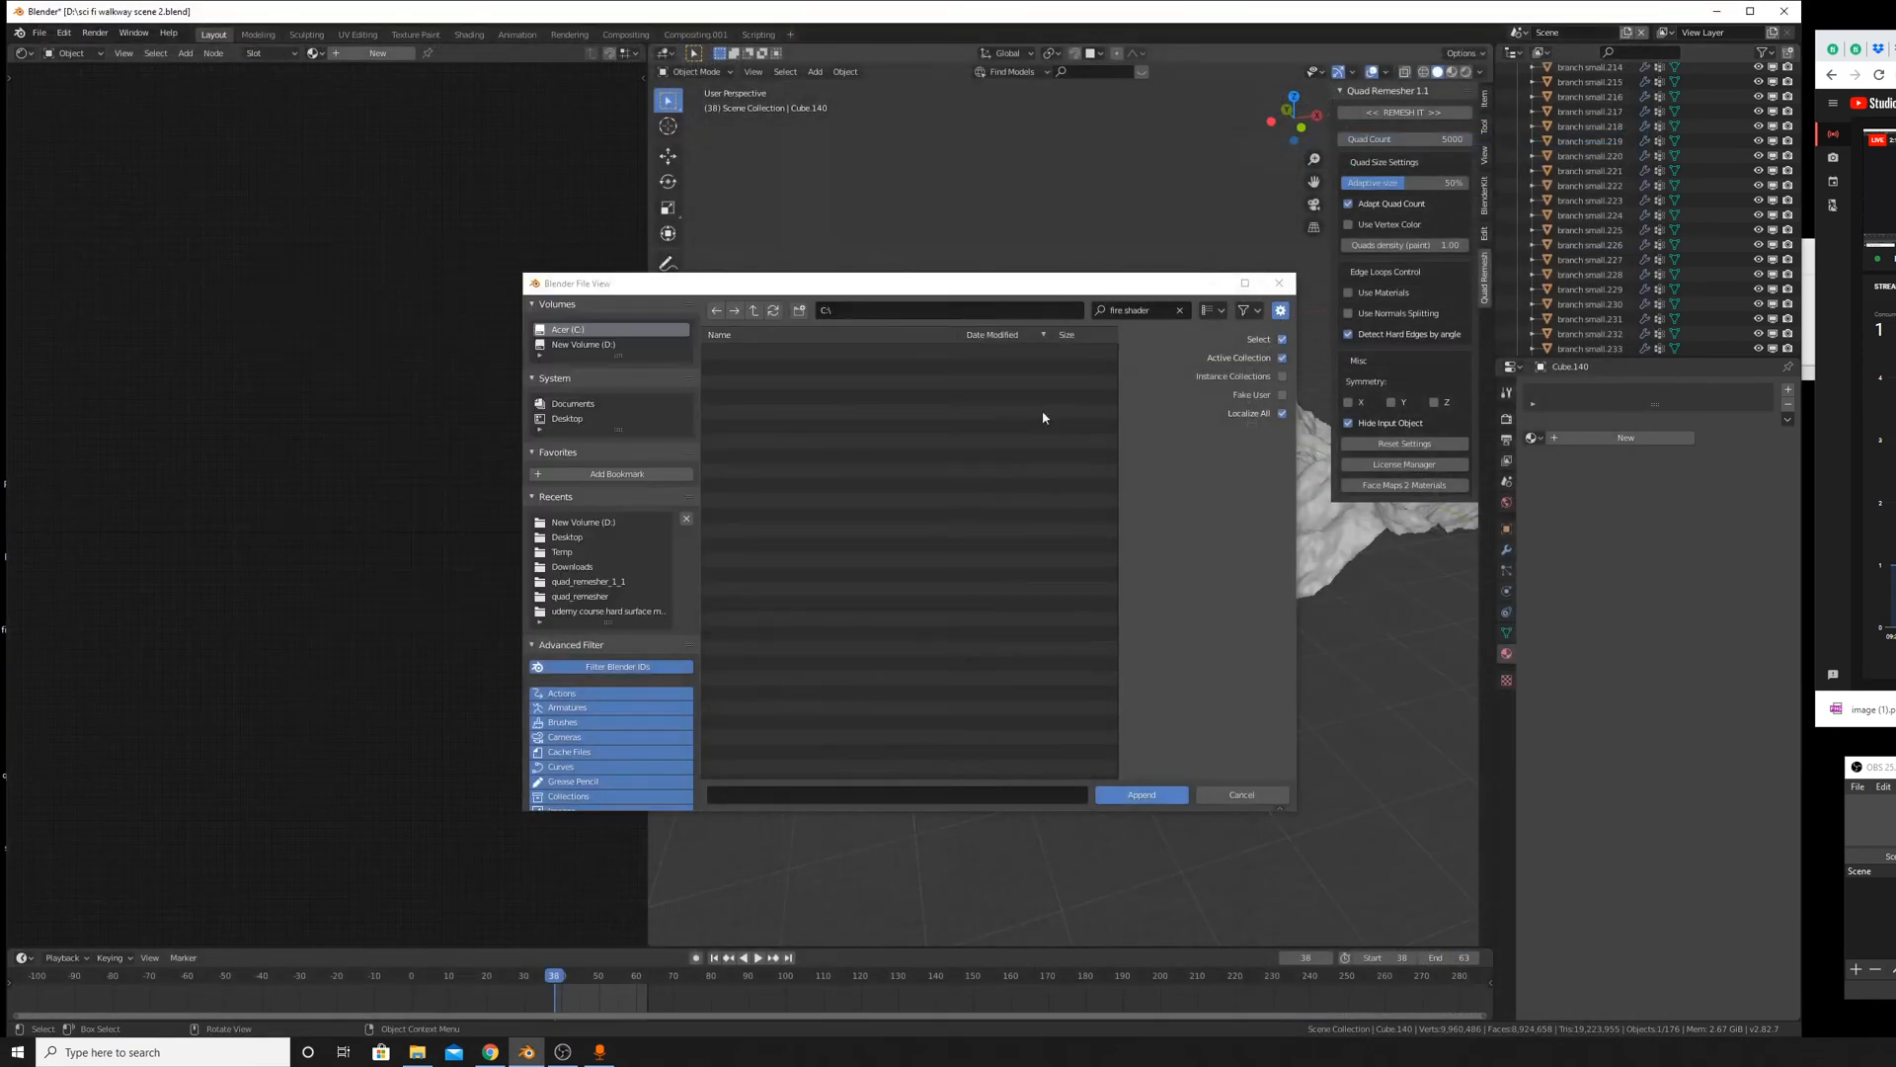
# In the sci fi walkway scene's append browser, search New Volume (D:) for "fire shad" and open fire shader file.blend.
pyautogui.click(594, 344)
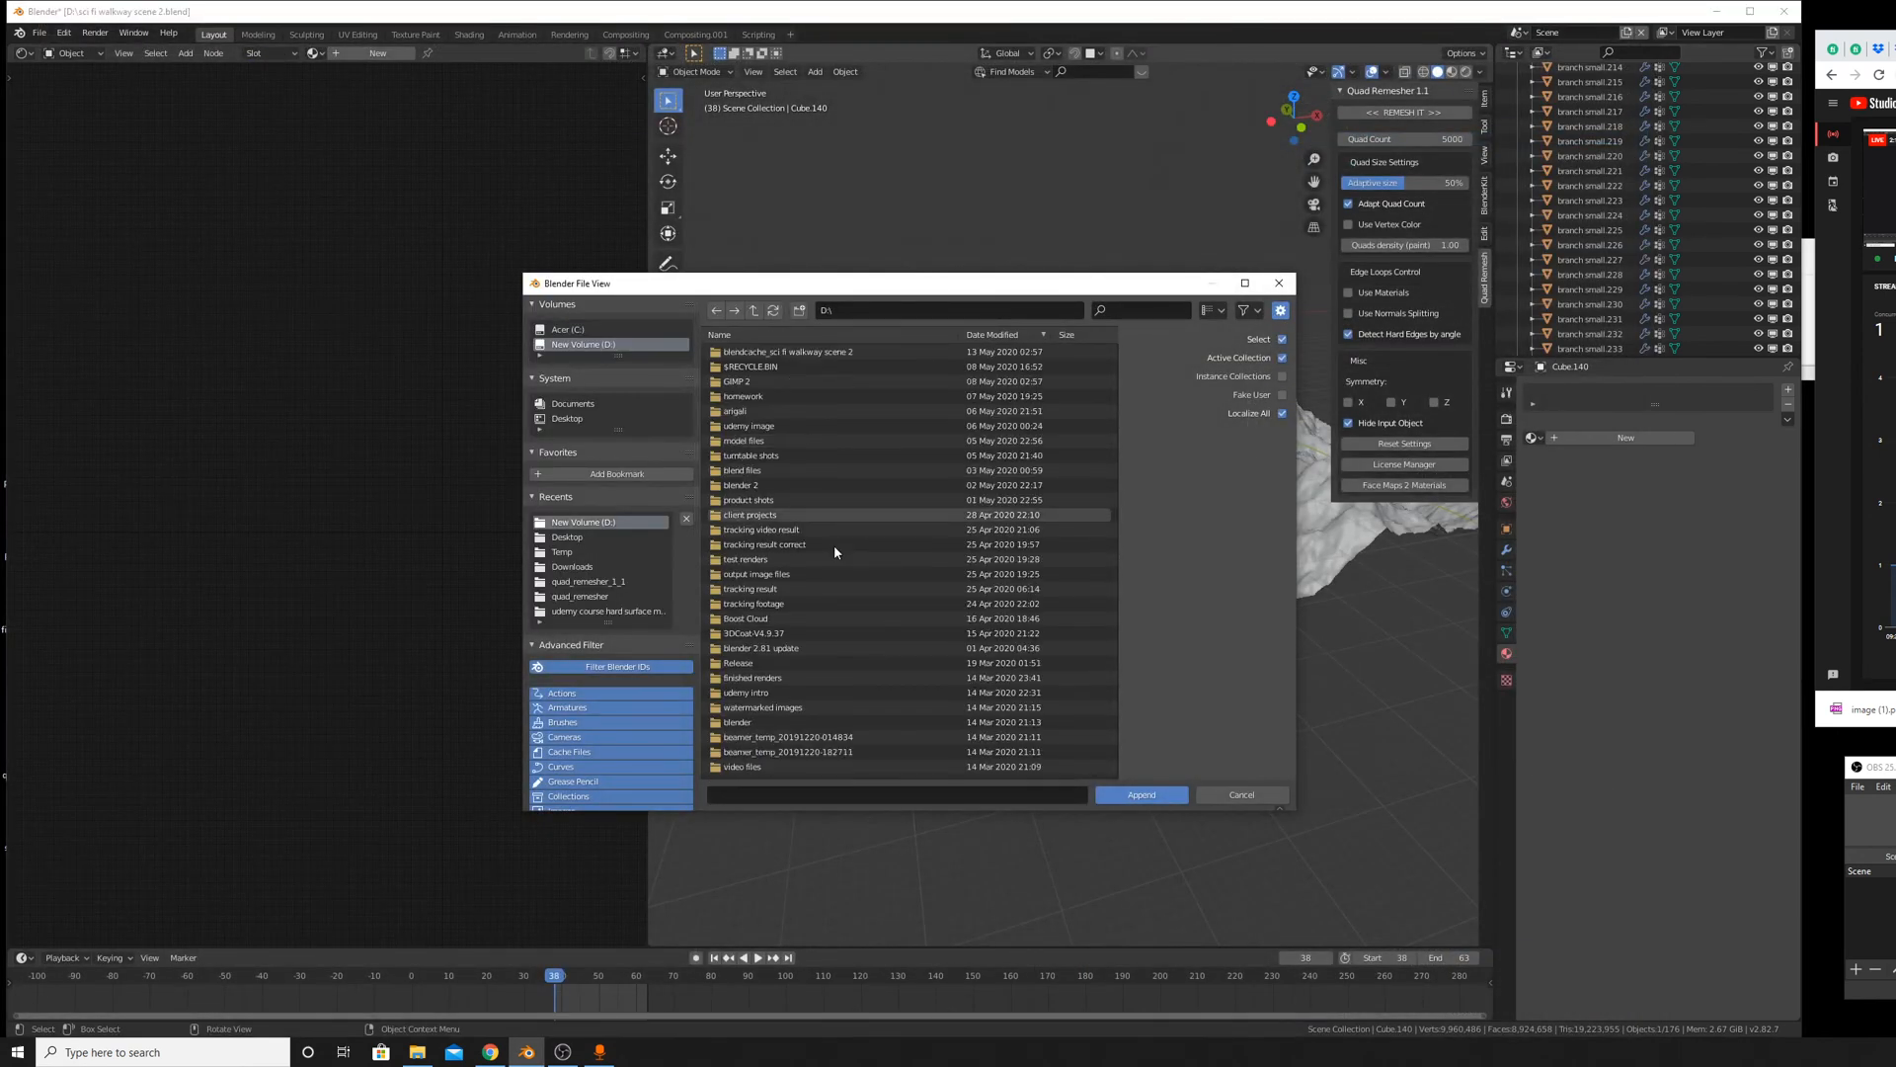
pyautogui.scroll(-5, 830, 553)
pyautogui.click(1126, 310)
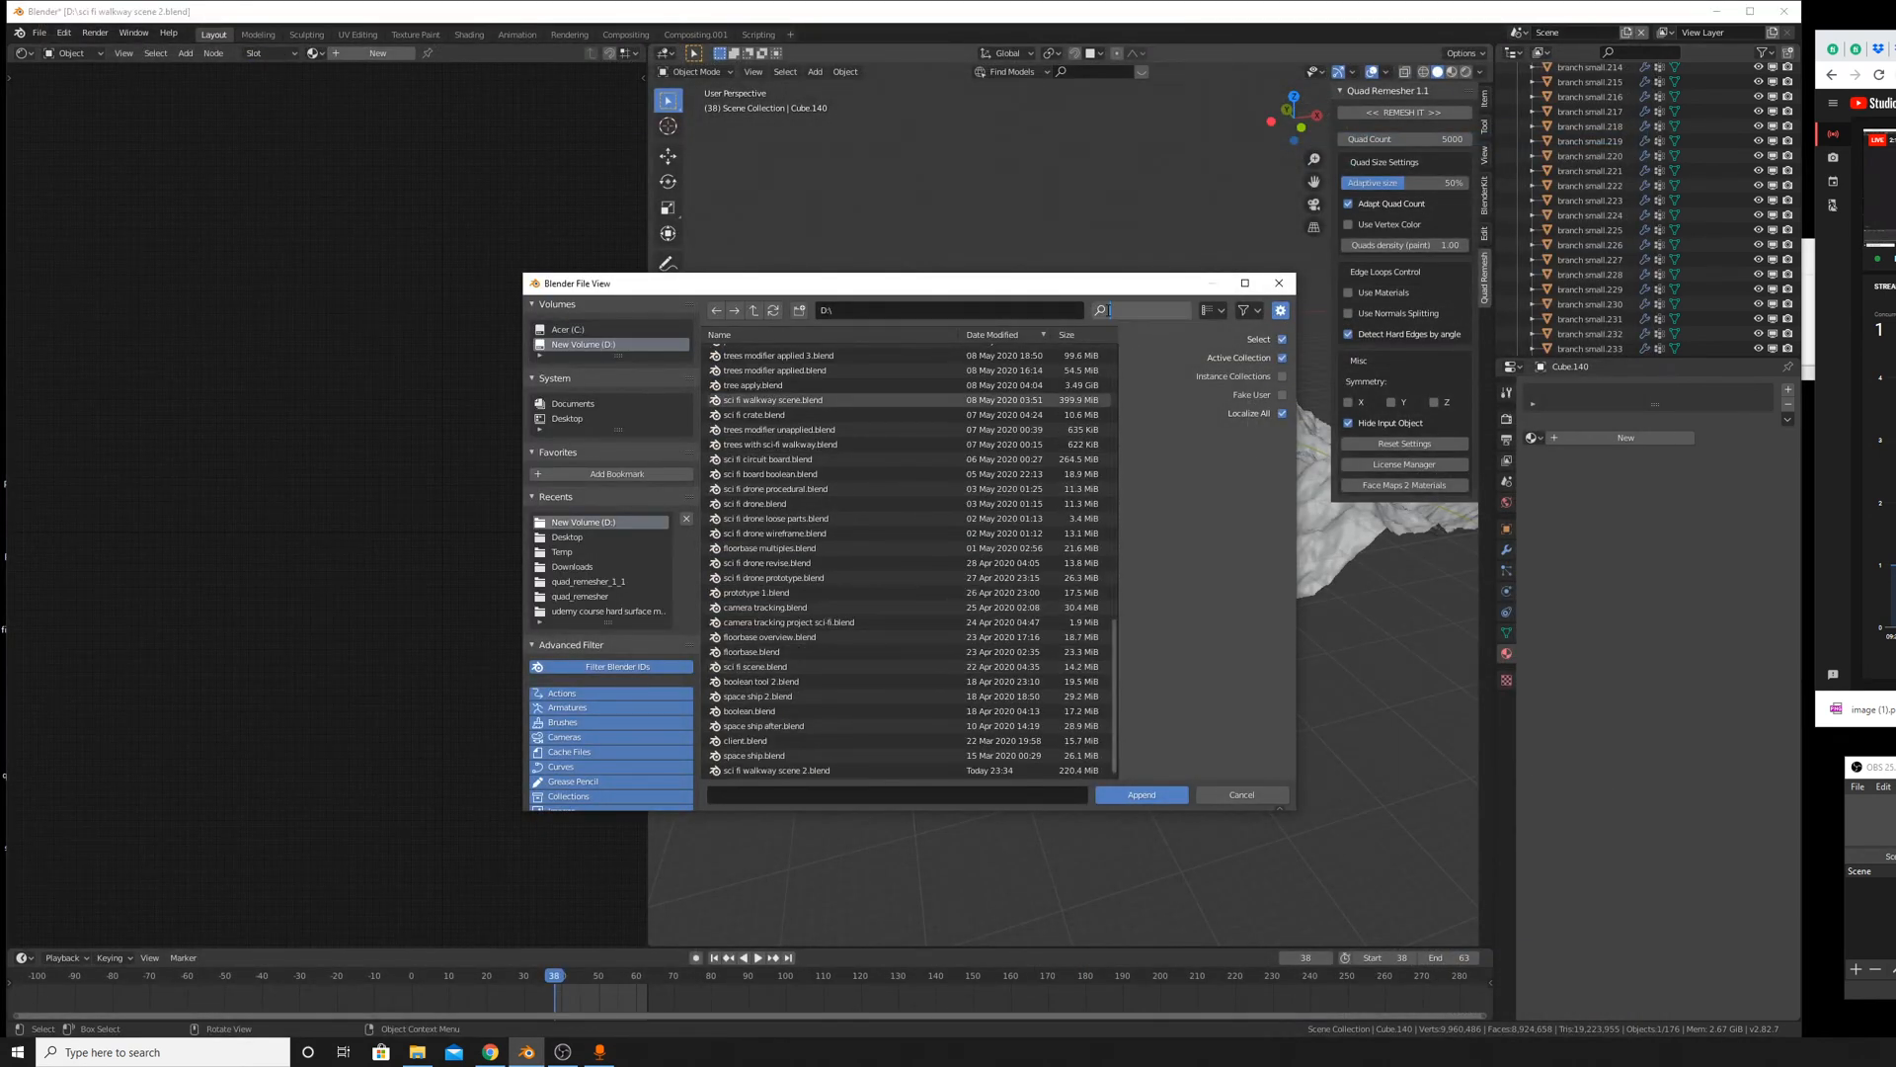
pyautogui.write('fire shad')
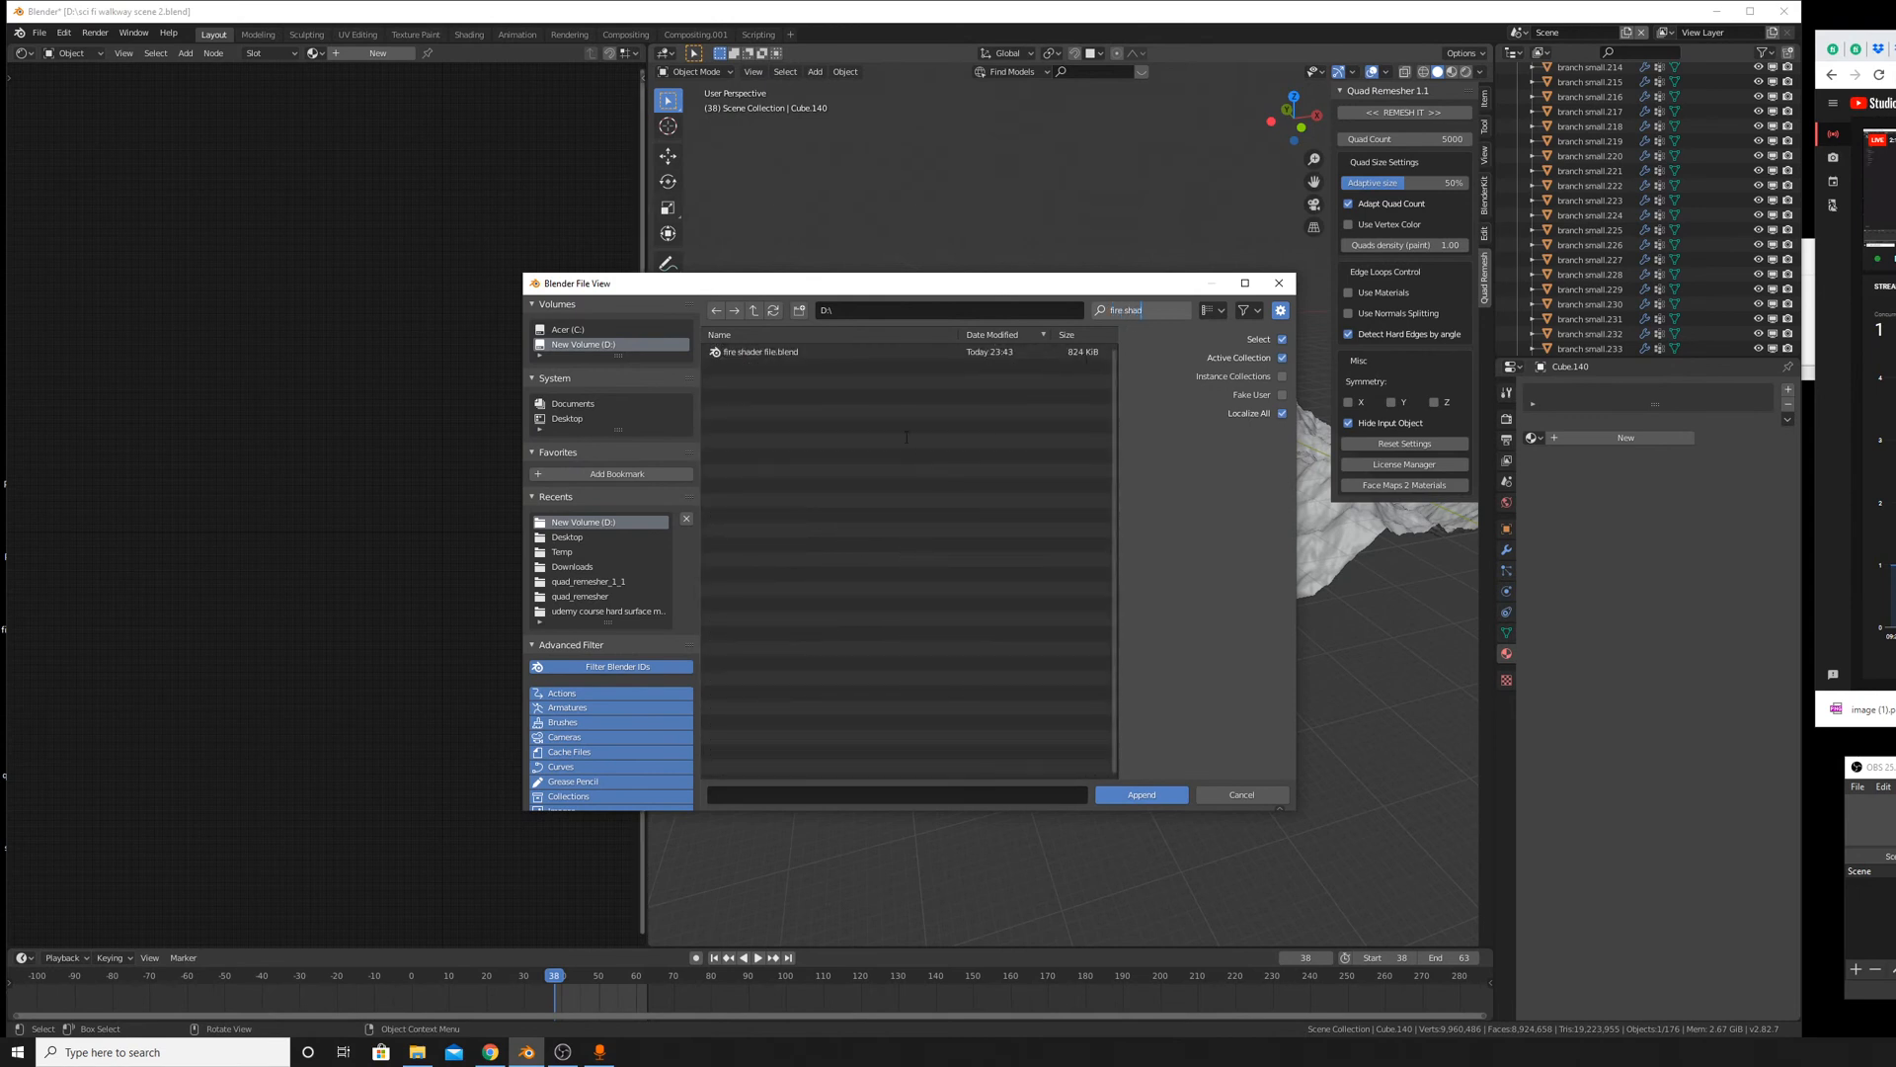
pyautogui.press('Return')
pyautogui.doubleClick(962, 352)
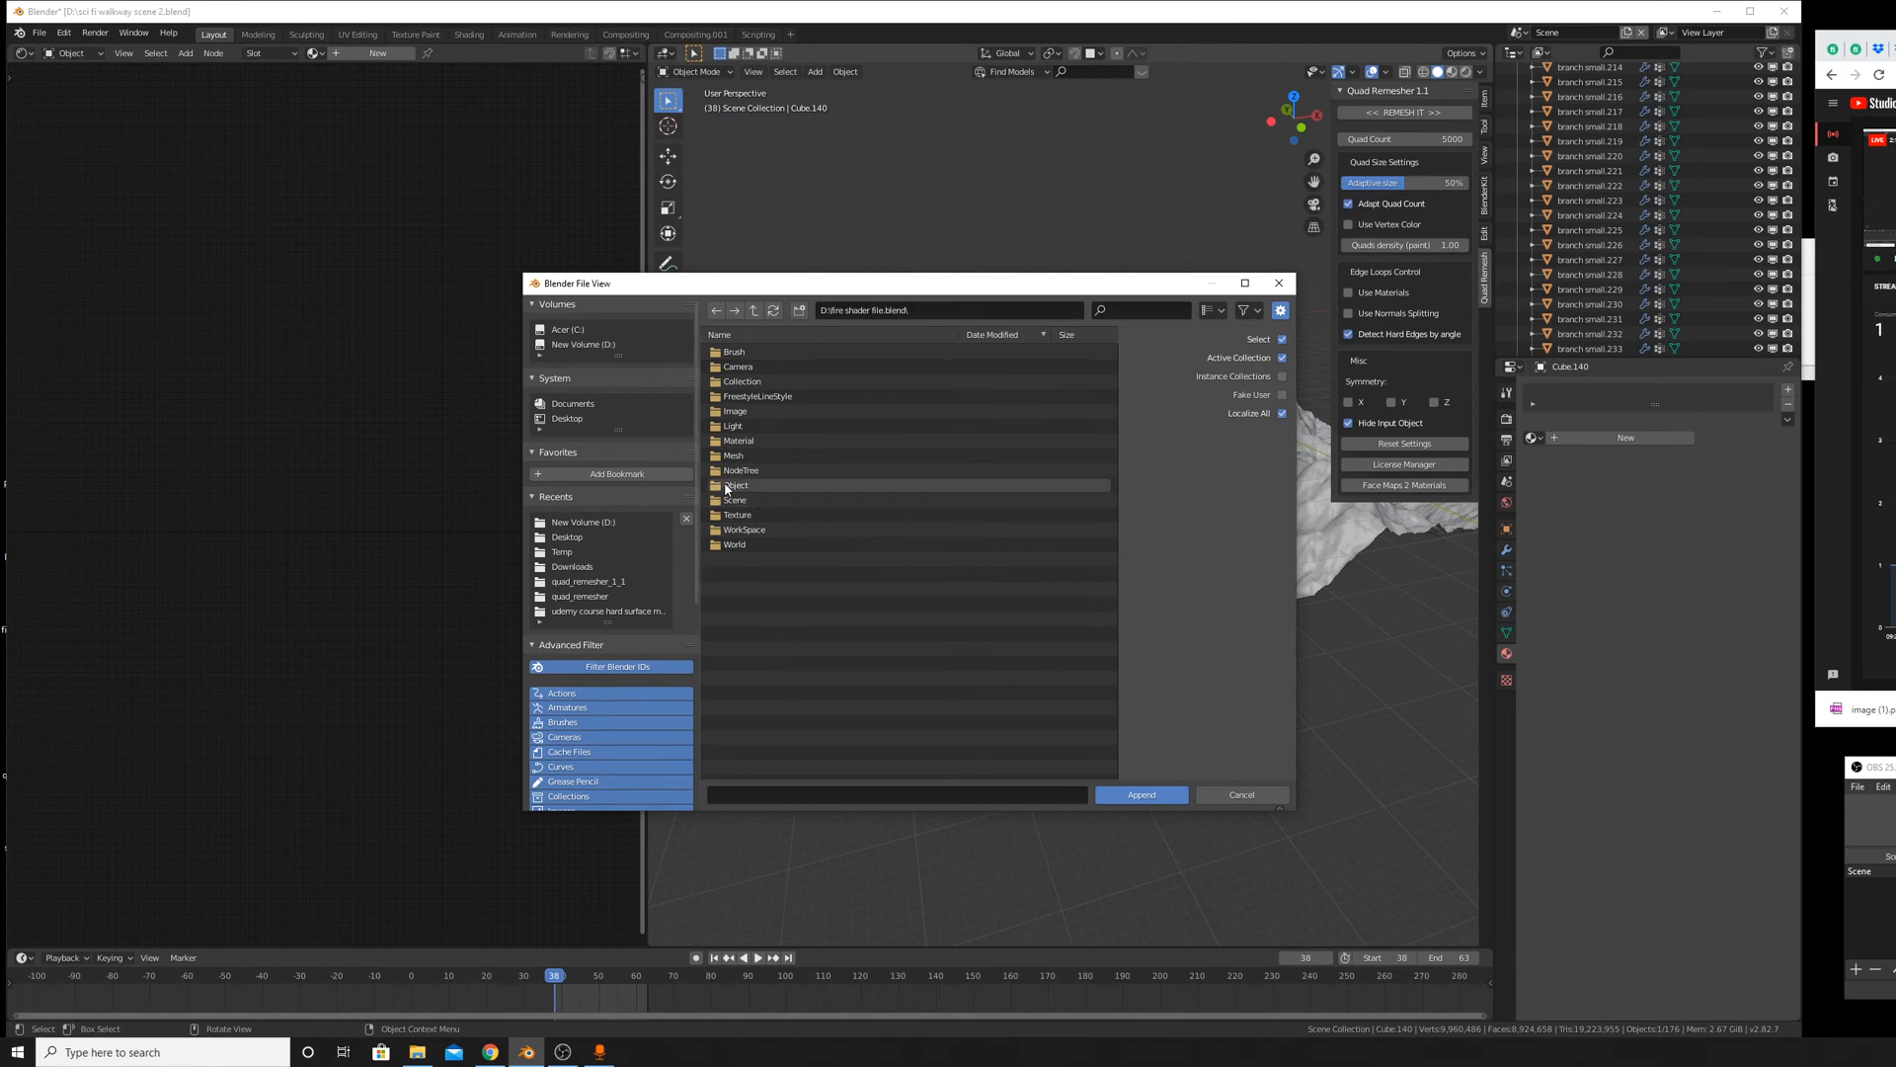
# Append the fire shader material from the file's Material folder into the scene.
pyautogui.click(744, 444)
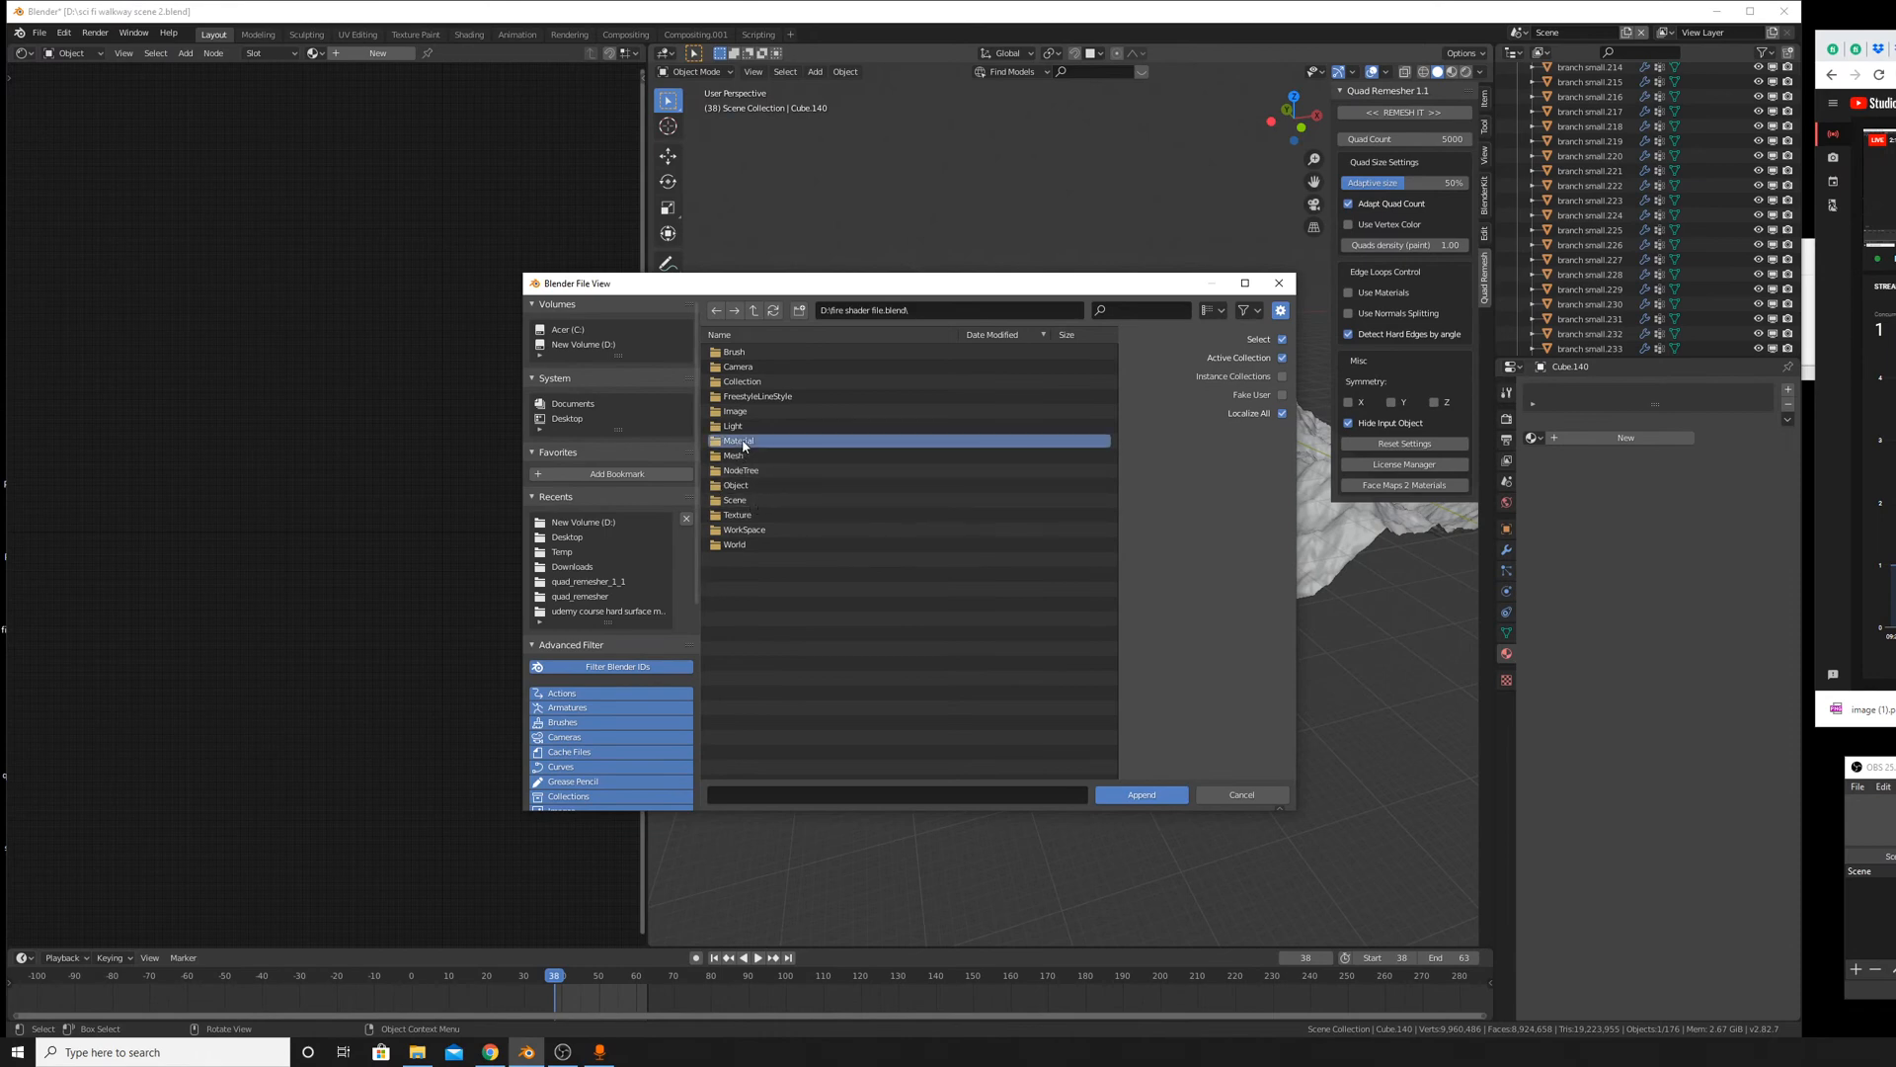
pyautogui.doubleClick(743, 444)
pyautogui.doubleClick(747, 352)
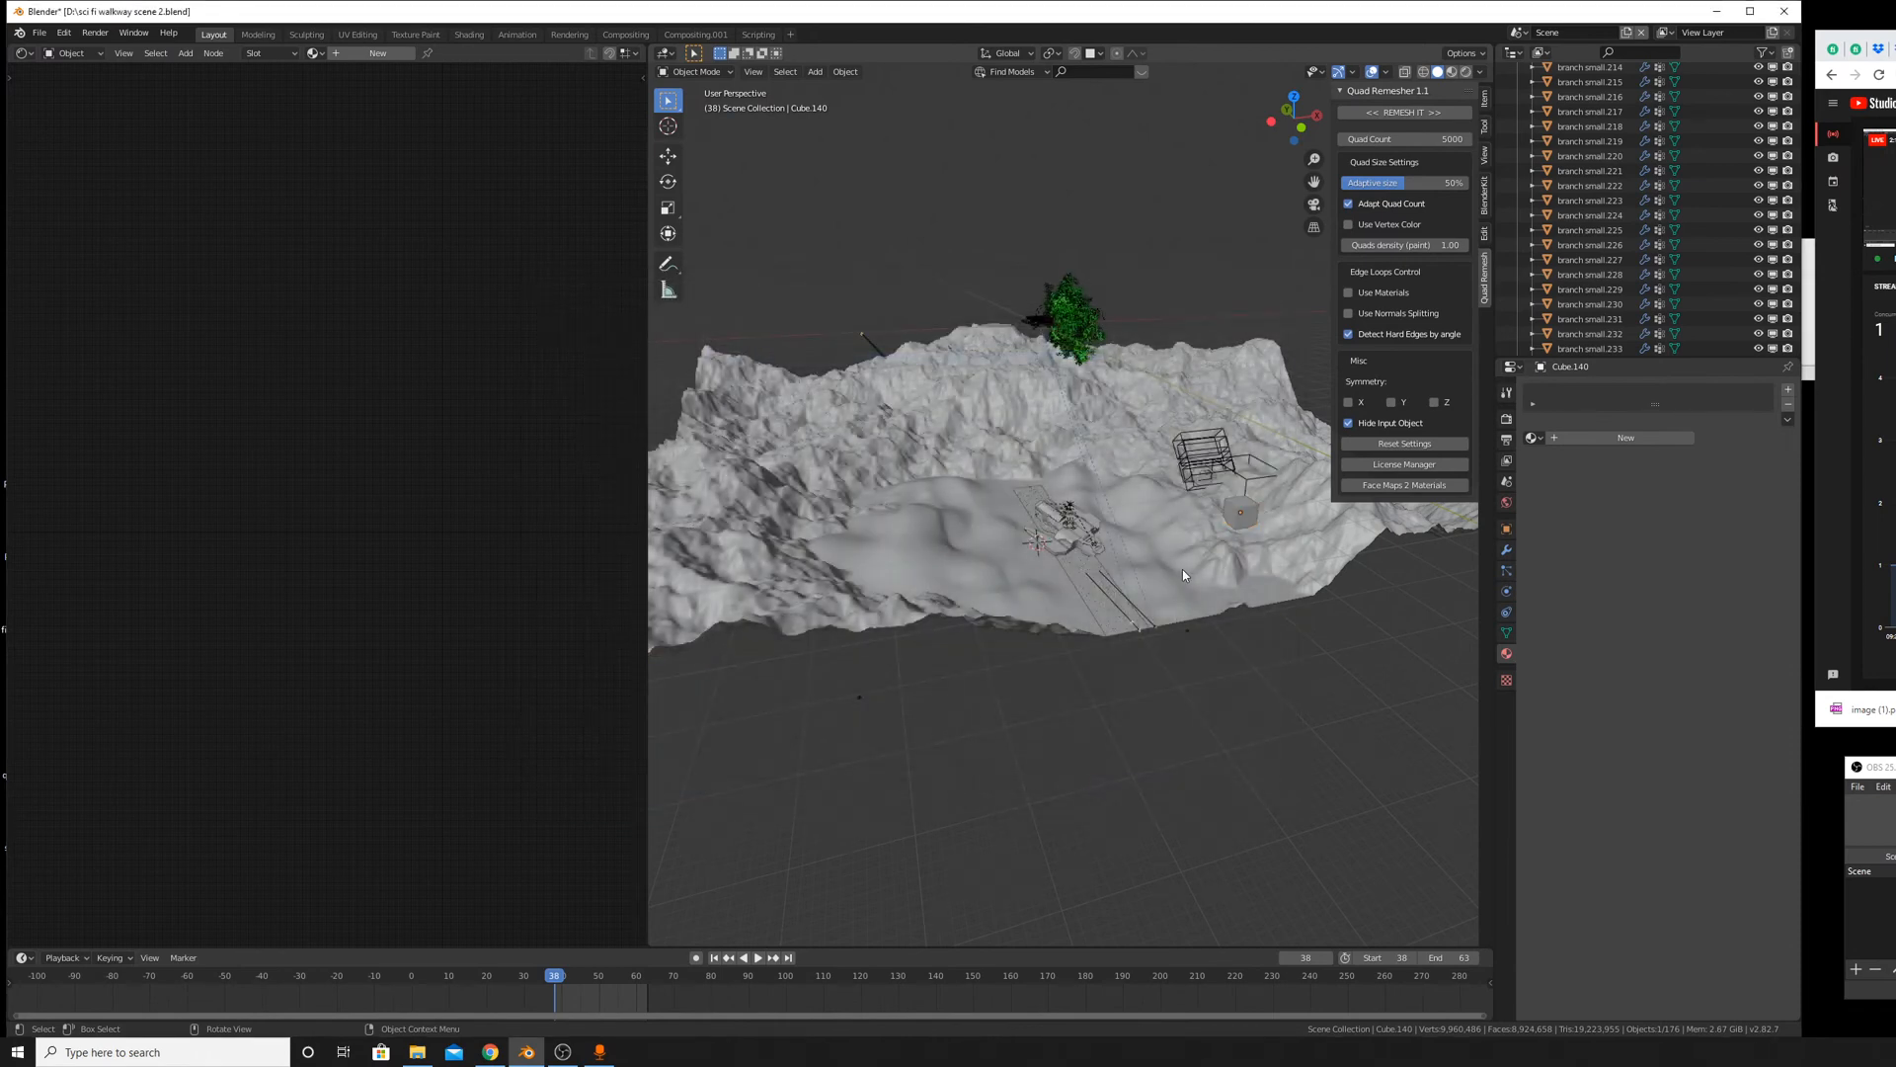
# Select the cube beside the wireframe structure on the terrain and assign it the existing "fire shader" material.
pyautogui.moveTo(1183, 573); pyautogui.dragTo(1107, 565, button='middle')
pyautogui.click(1235, 533)
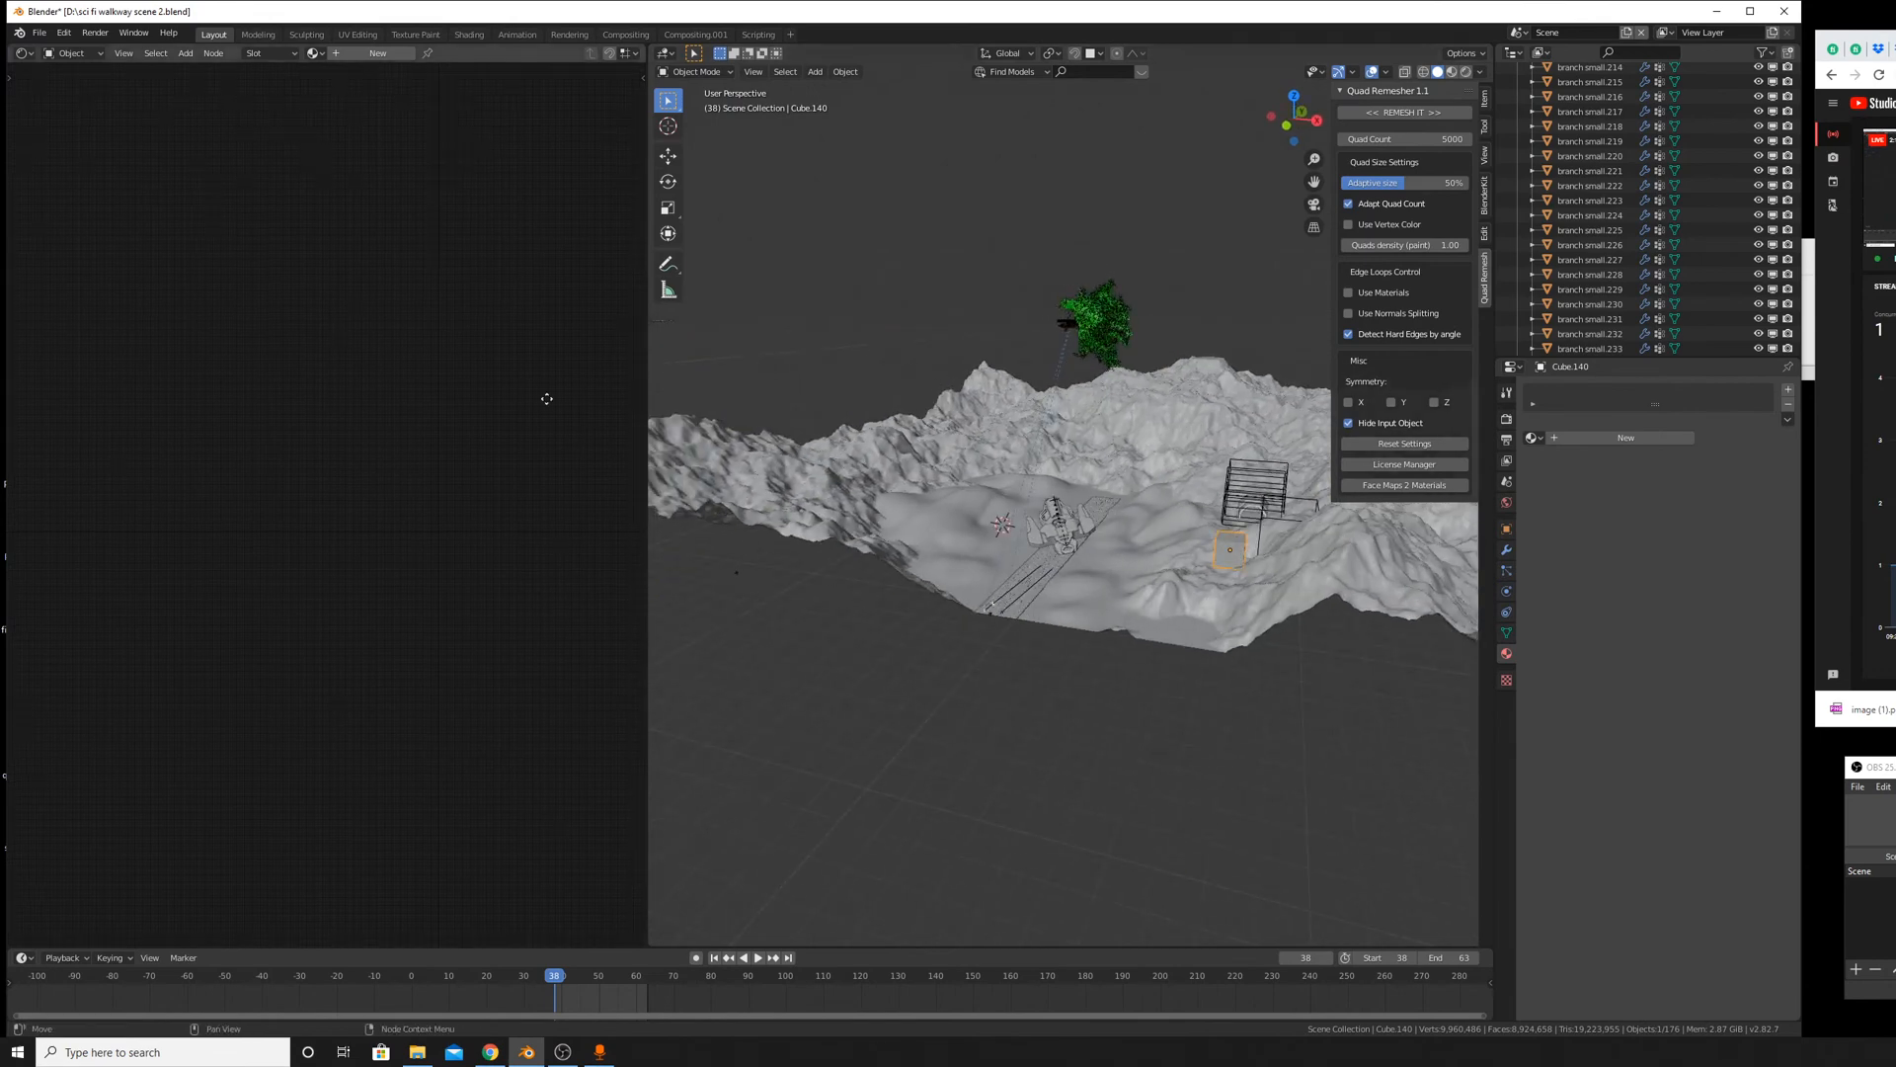
pyautogui.click(318, 52)
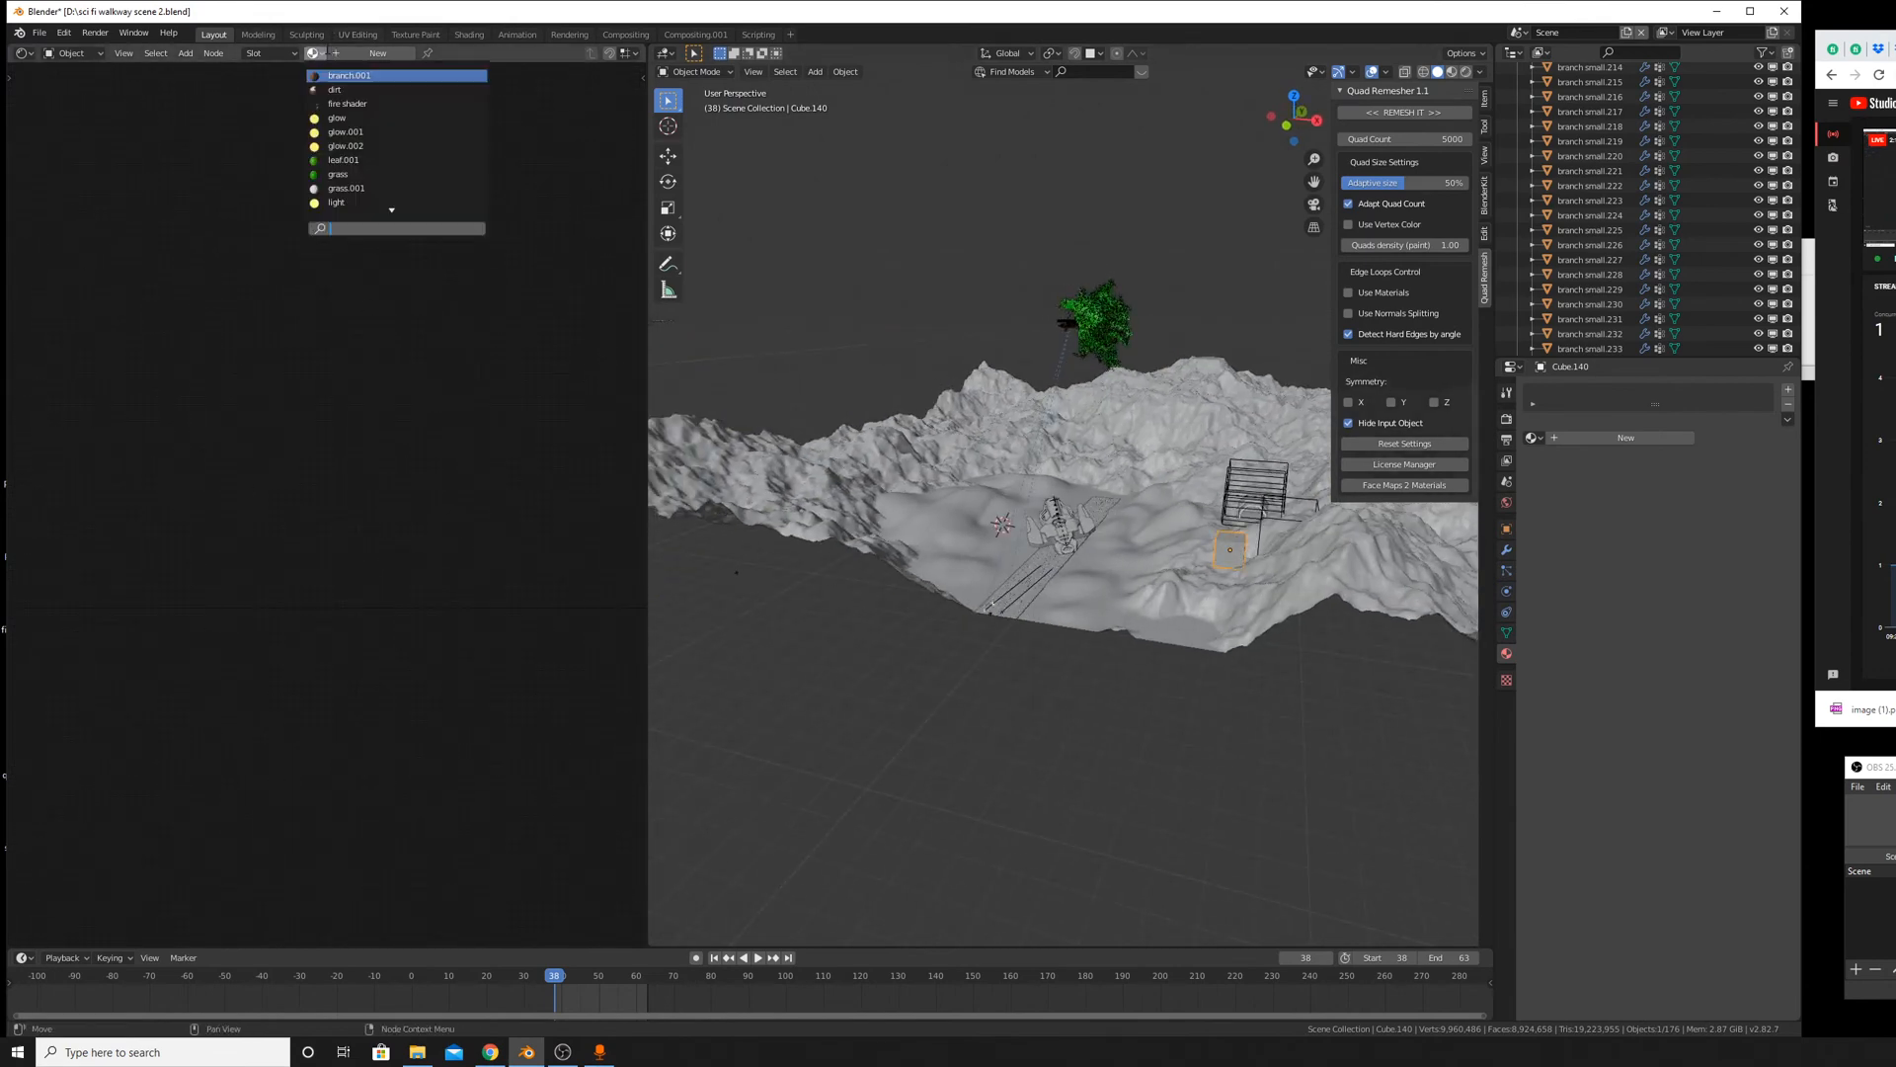
pyautogui.write('fire')
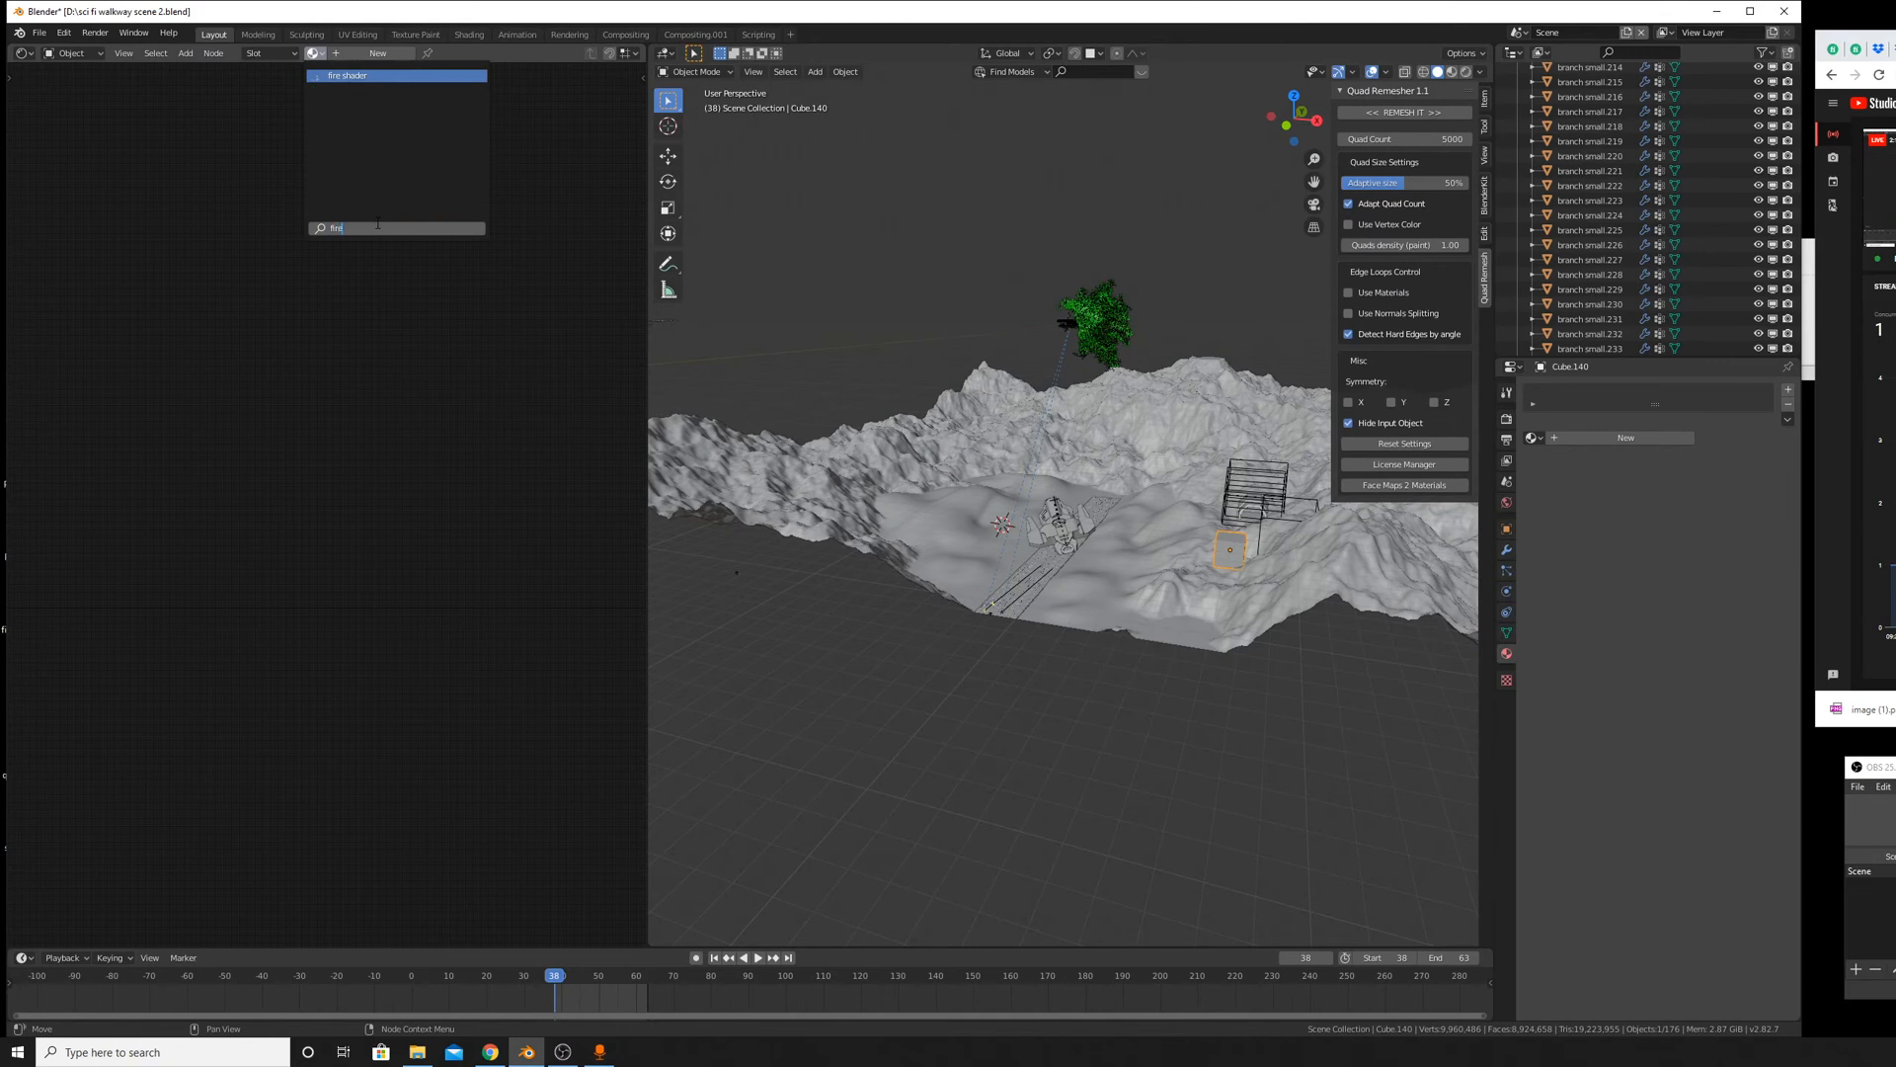
pyautogui.click(382, 75)
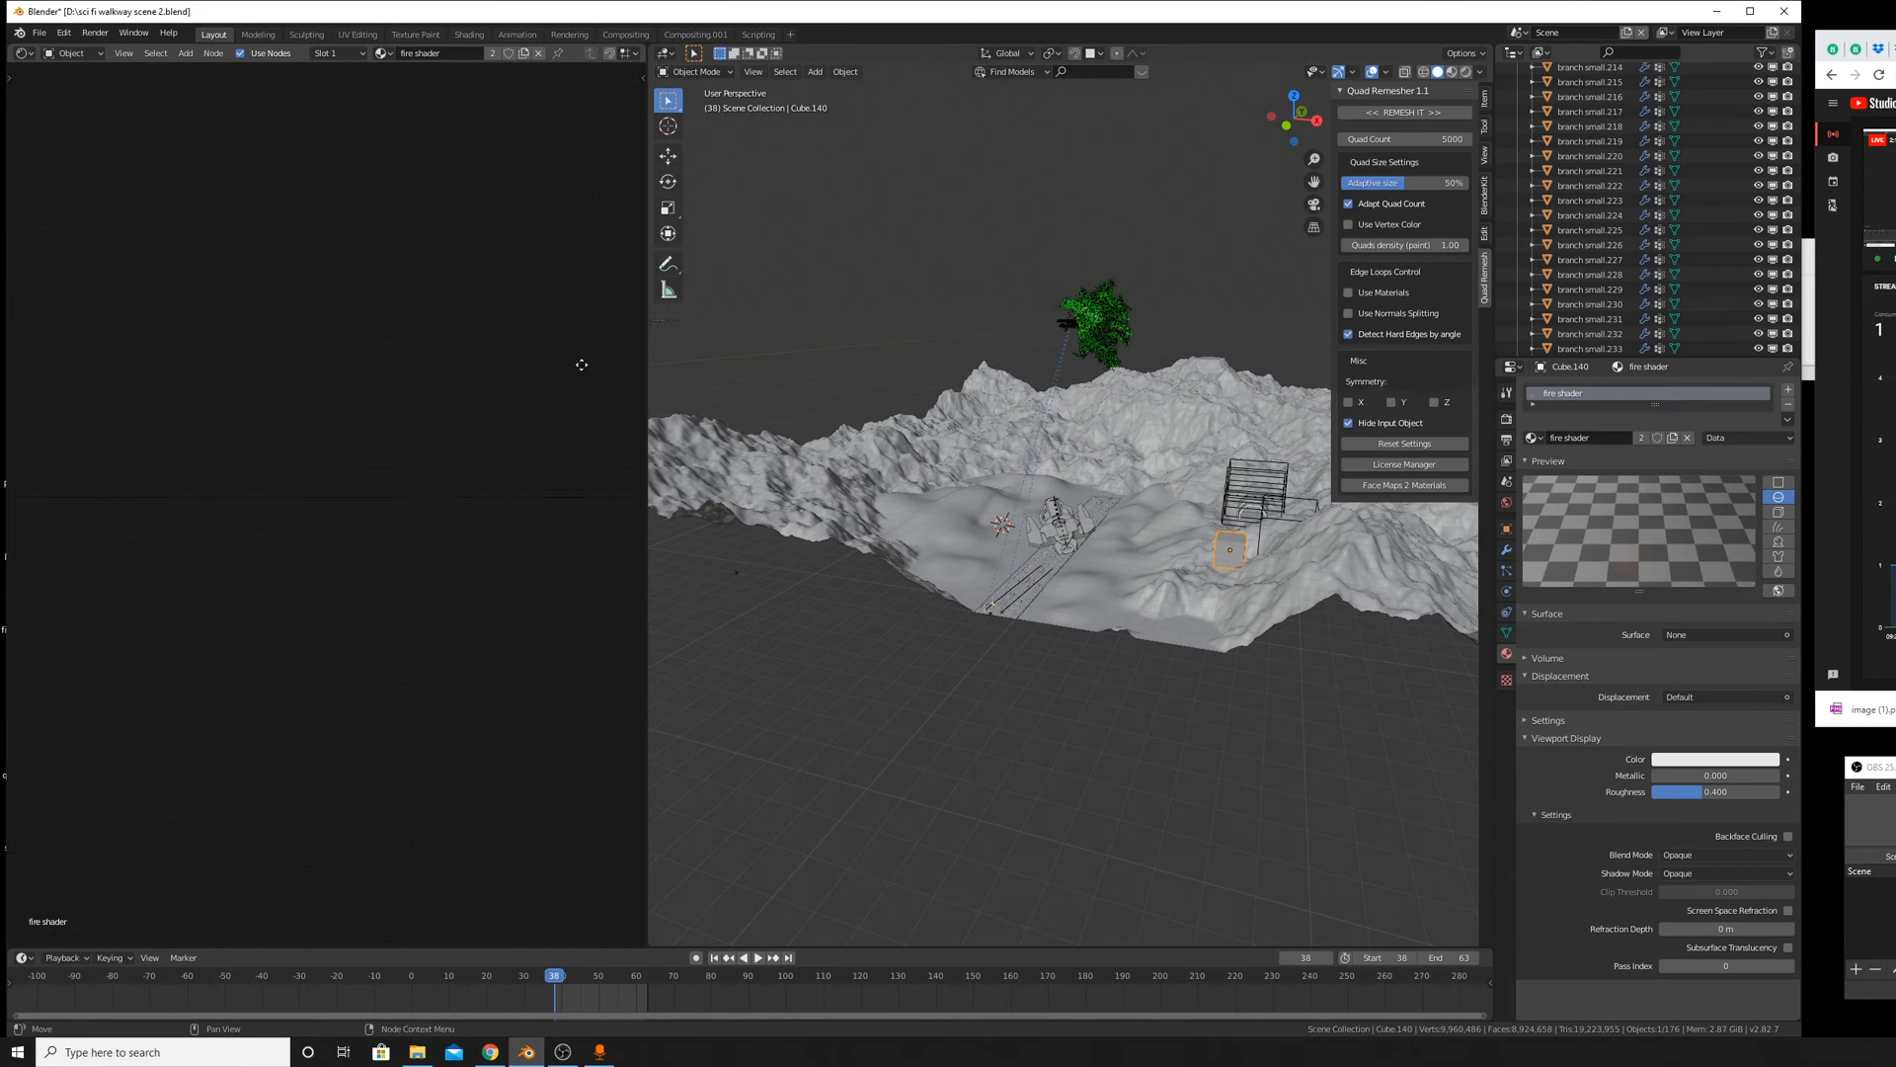
# Place the fire shader's node group closer to the Material Output node in the shader editor.
pyautogui.moveTo(582, 364); pyautogui.dragTo(321, 336, button='middle')
pyautogui.scroll(8, 566, 478)
pyautogui.moveTo(560, 477); pyautogui.dragTo(364, 487, button='middle')
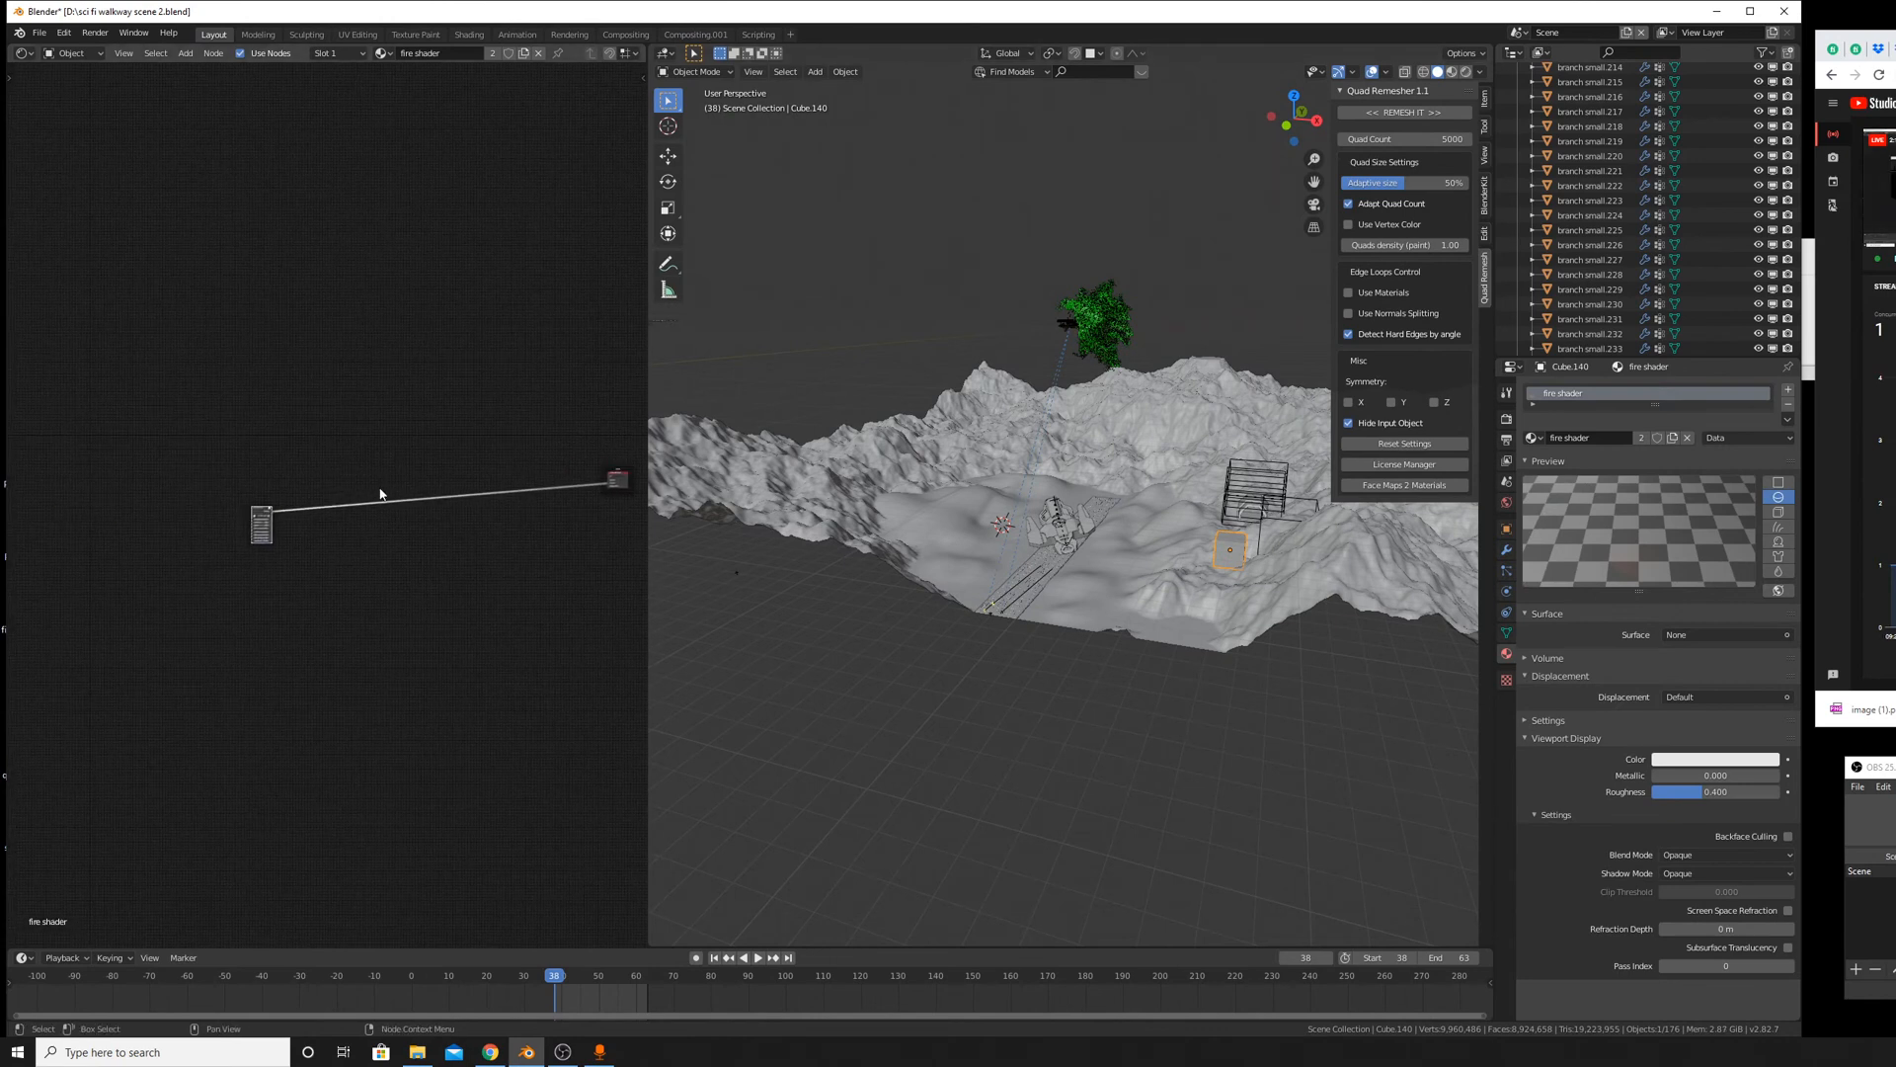
pyautogui.moveTo(256, 504); pyautogui.dragTo(533, 445)
pyautogui.moveTo(532, 444); pyautogui.dragTo(346, 529, button='middle')
pyautogui.scroll(3, 454, 436)
pyautogui.scroll(5, 329, 528)
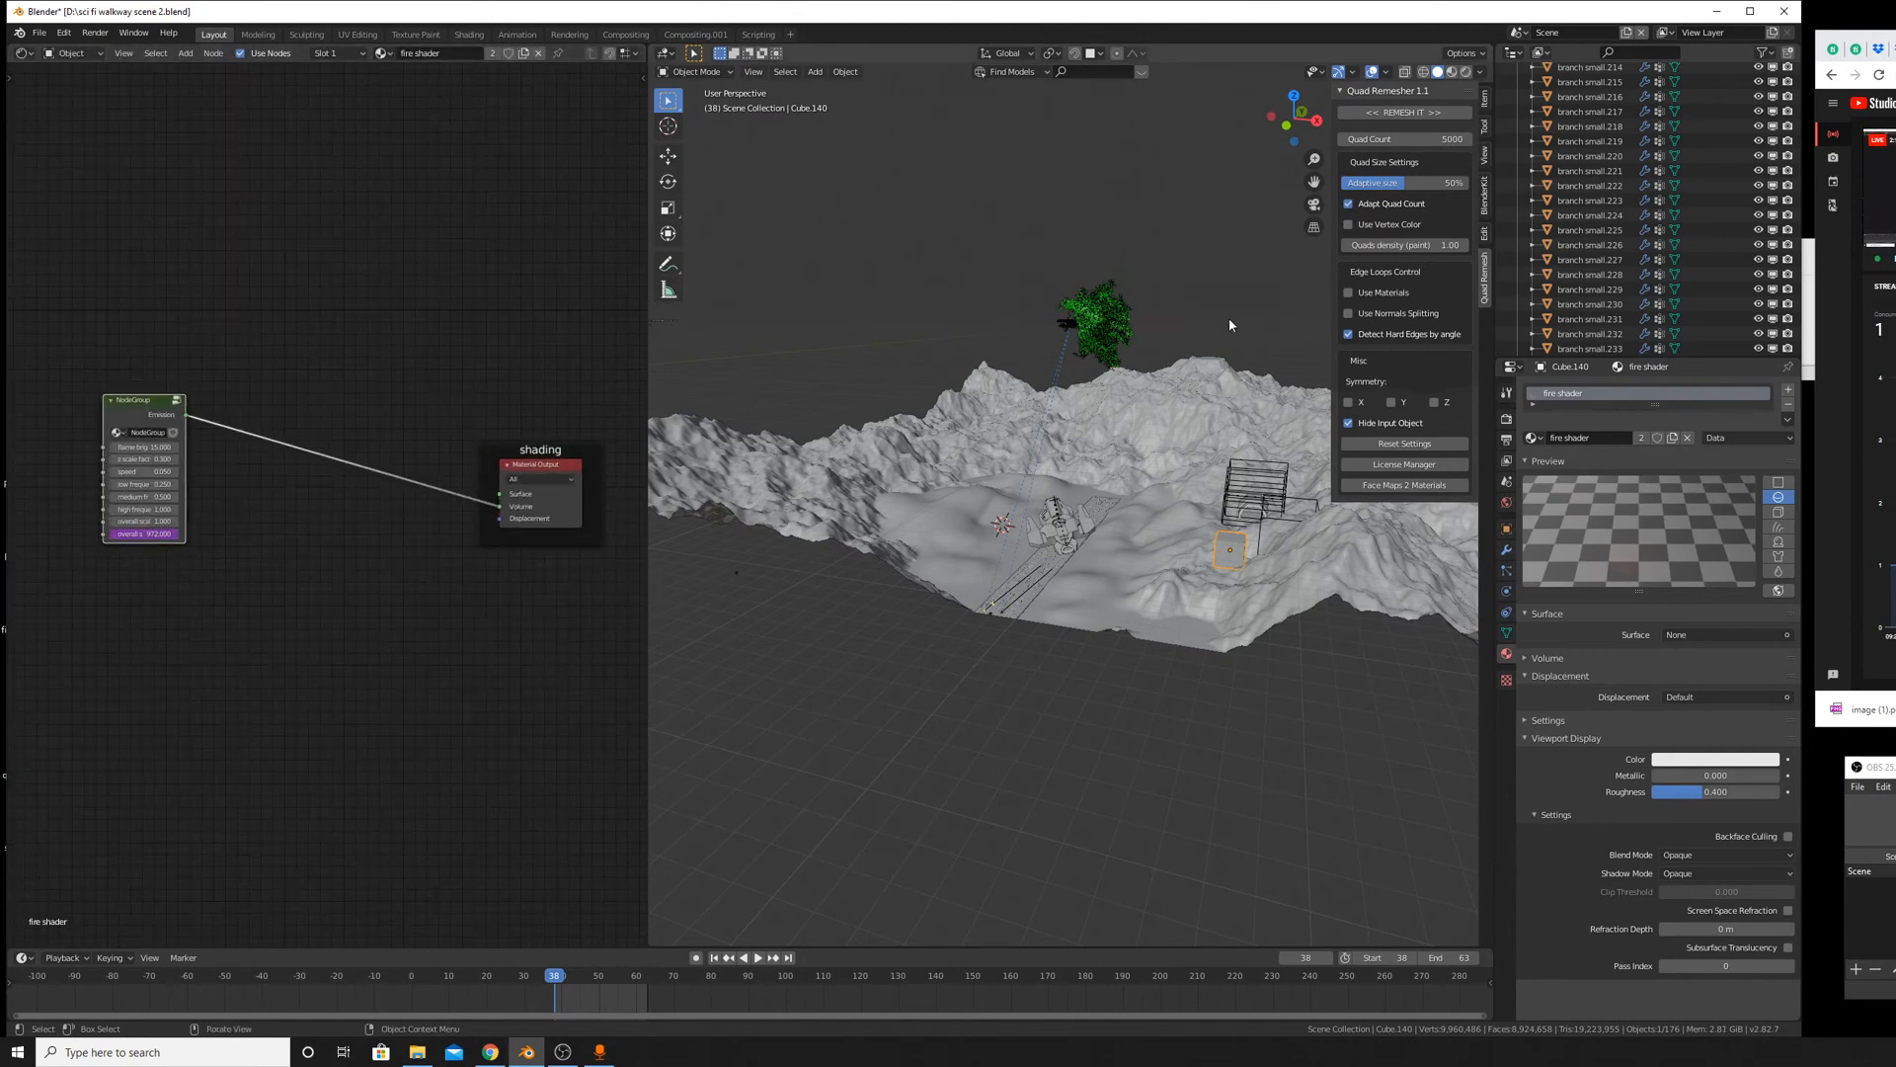
# View the scene through the active camera with the sidebar hidden and material preview shading.
pyautogui.click(753, 71)
pyautogui.moveTo(829, 220)
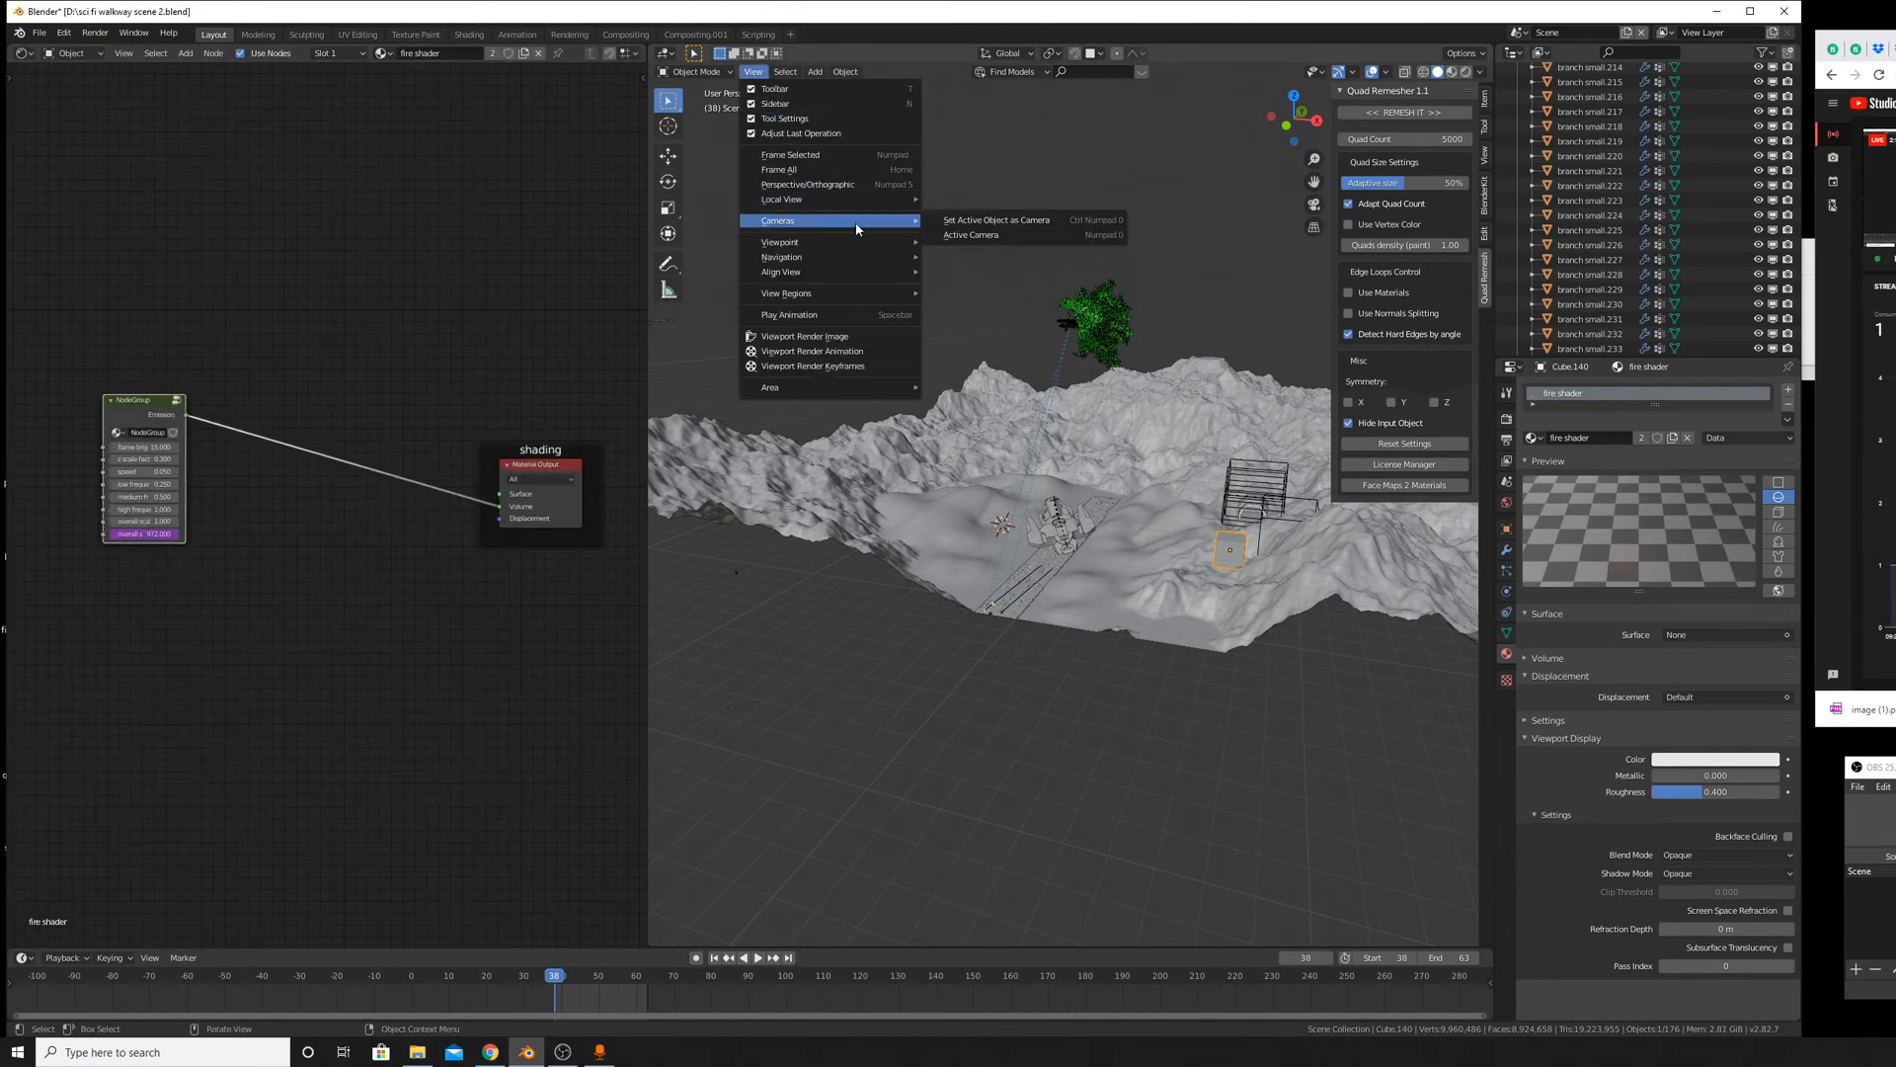
pyautogui.click(971, 235)
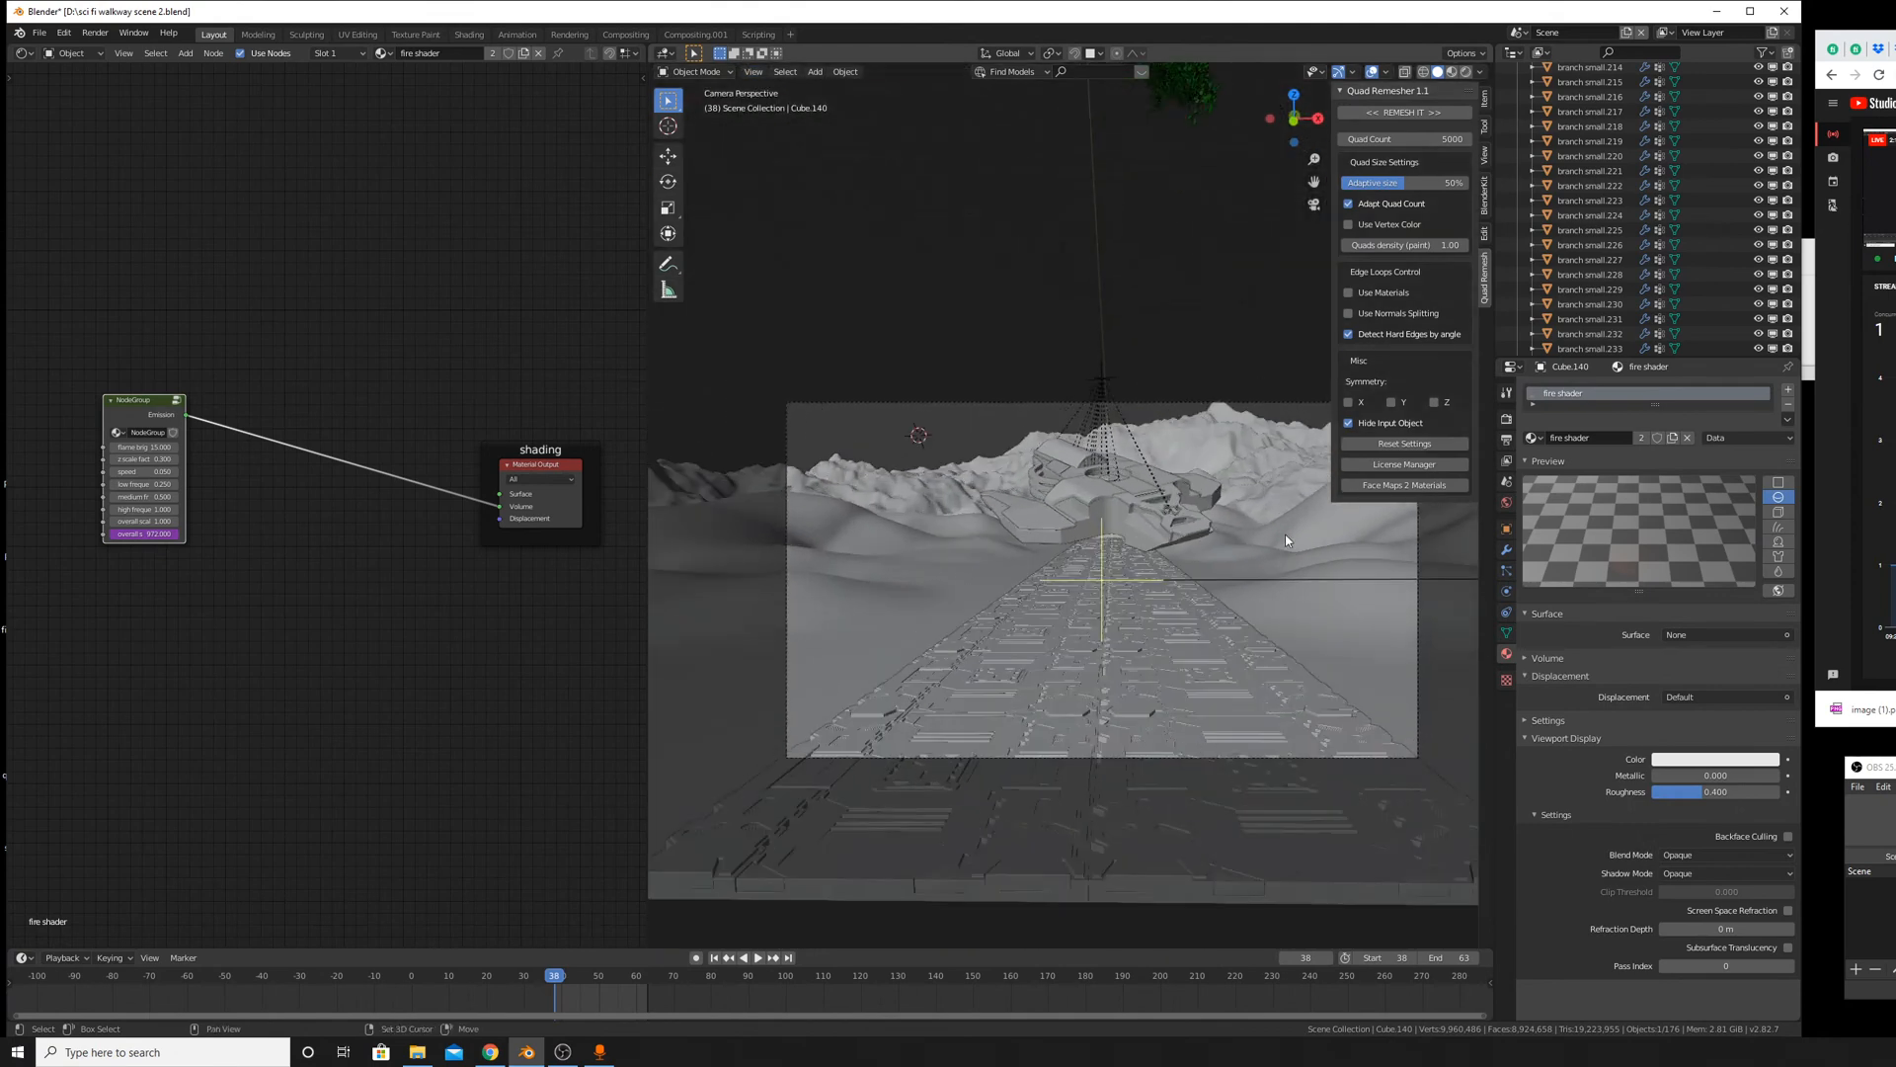
pyautogui.moveTo(1330, 299); pyautogui.dragTo(1461, 296)
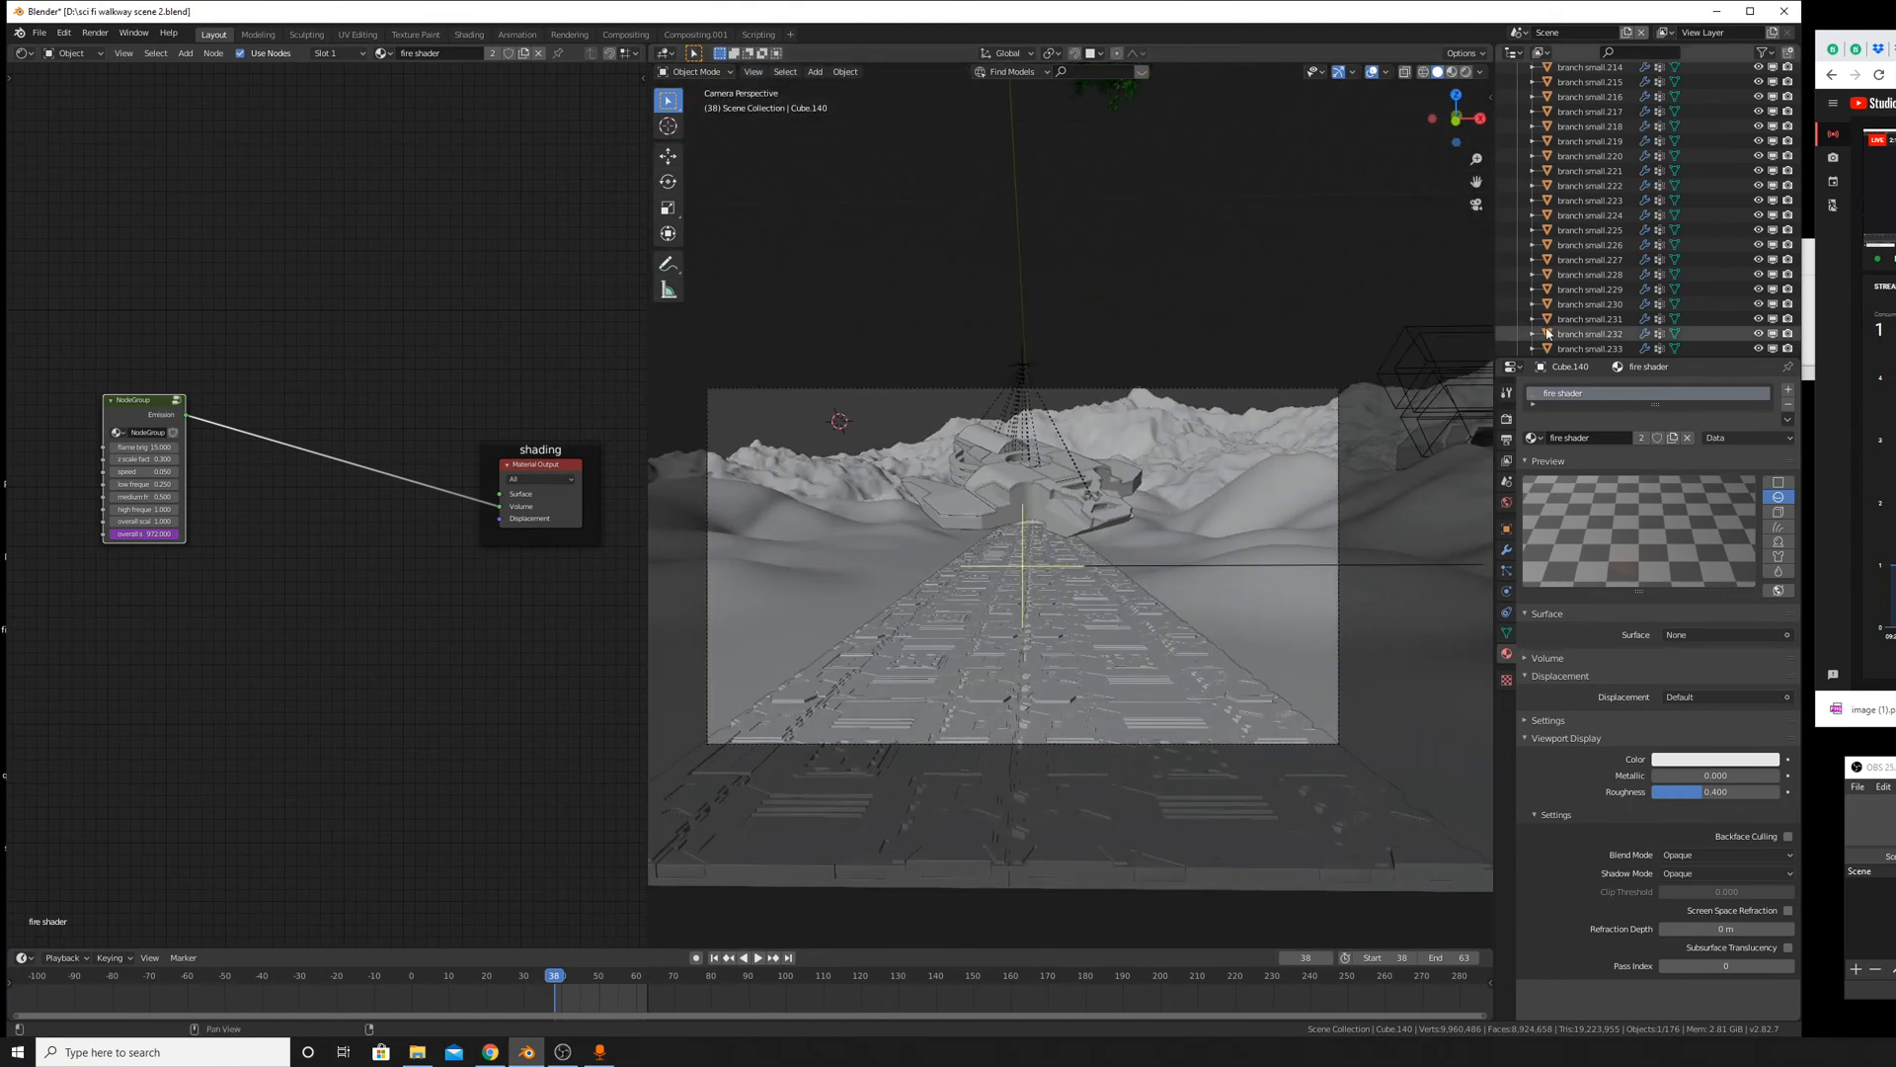
pyautogui.click(1452, 73)
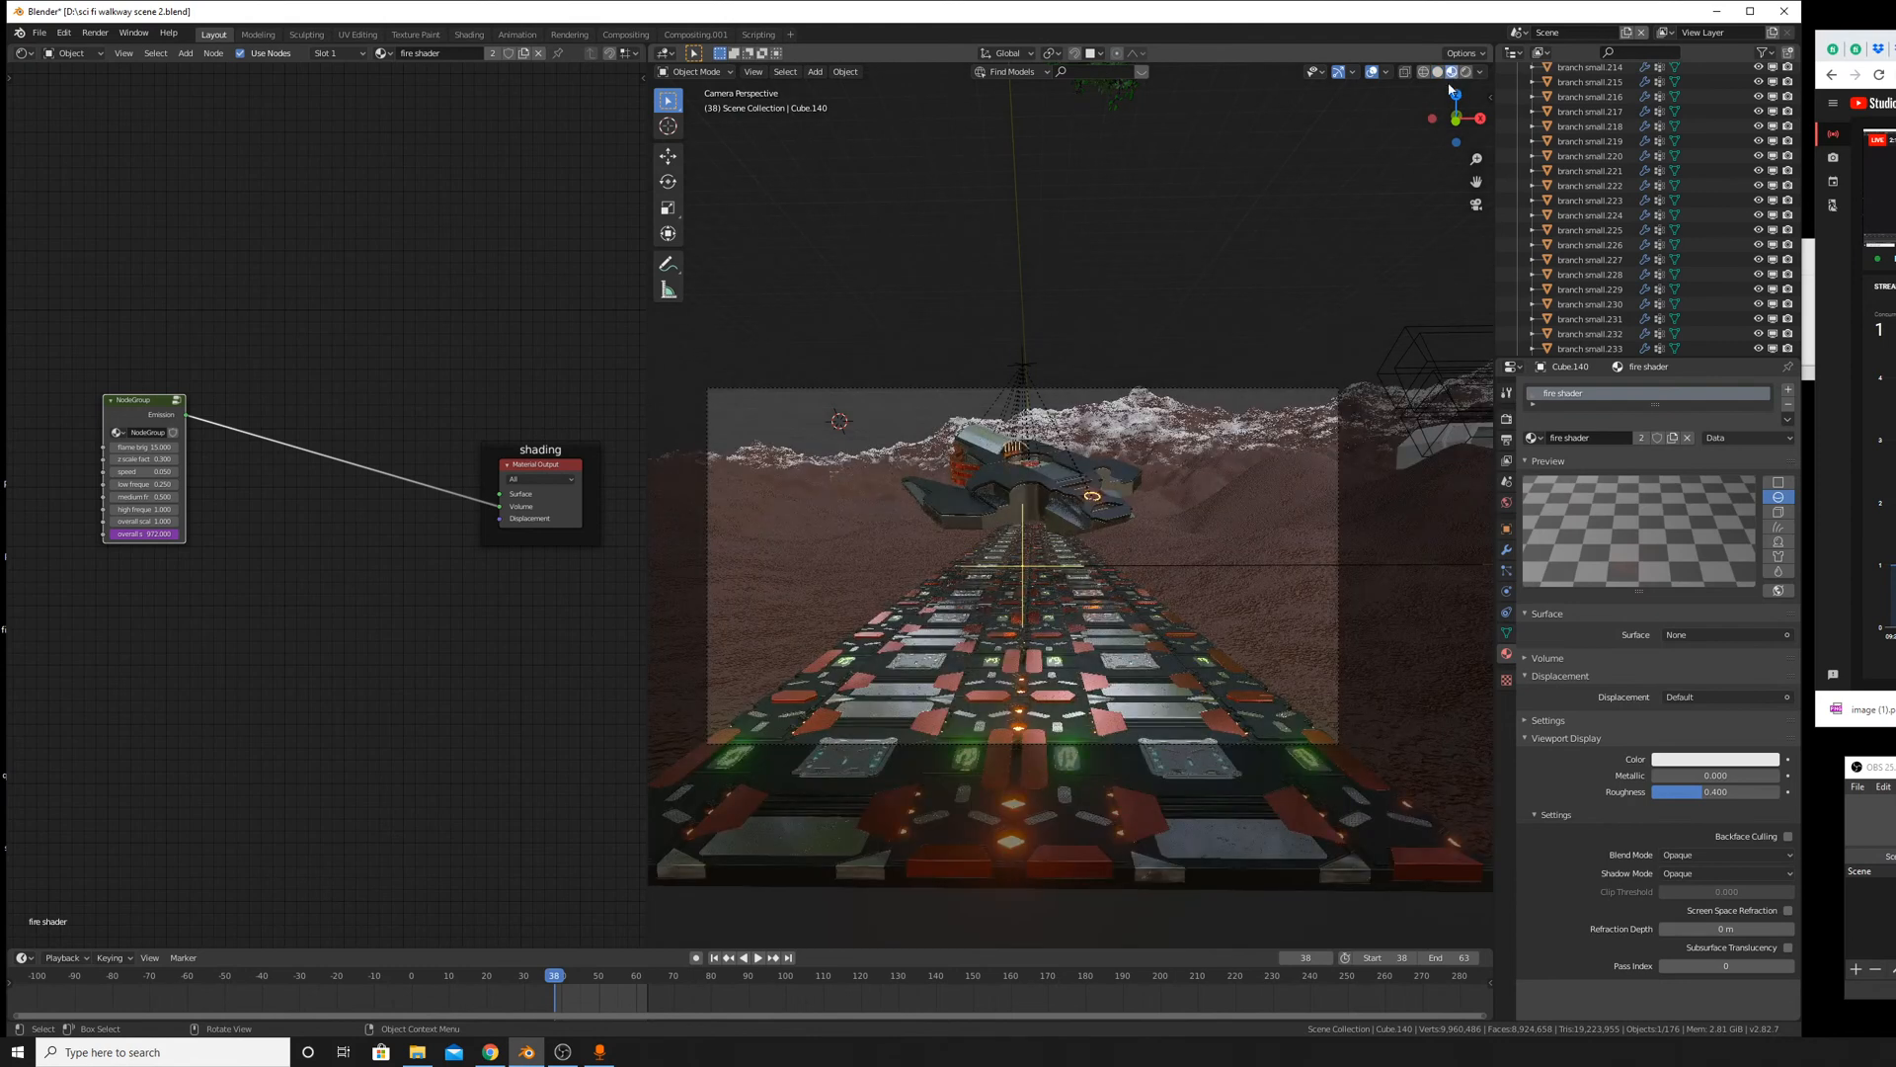
# Move the fire cube about -108 m along the global X axis so it sits over the spaceship on the walkway.
pyautogui.scroll(-3, 1333, 425)
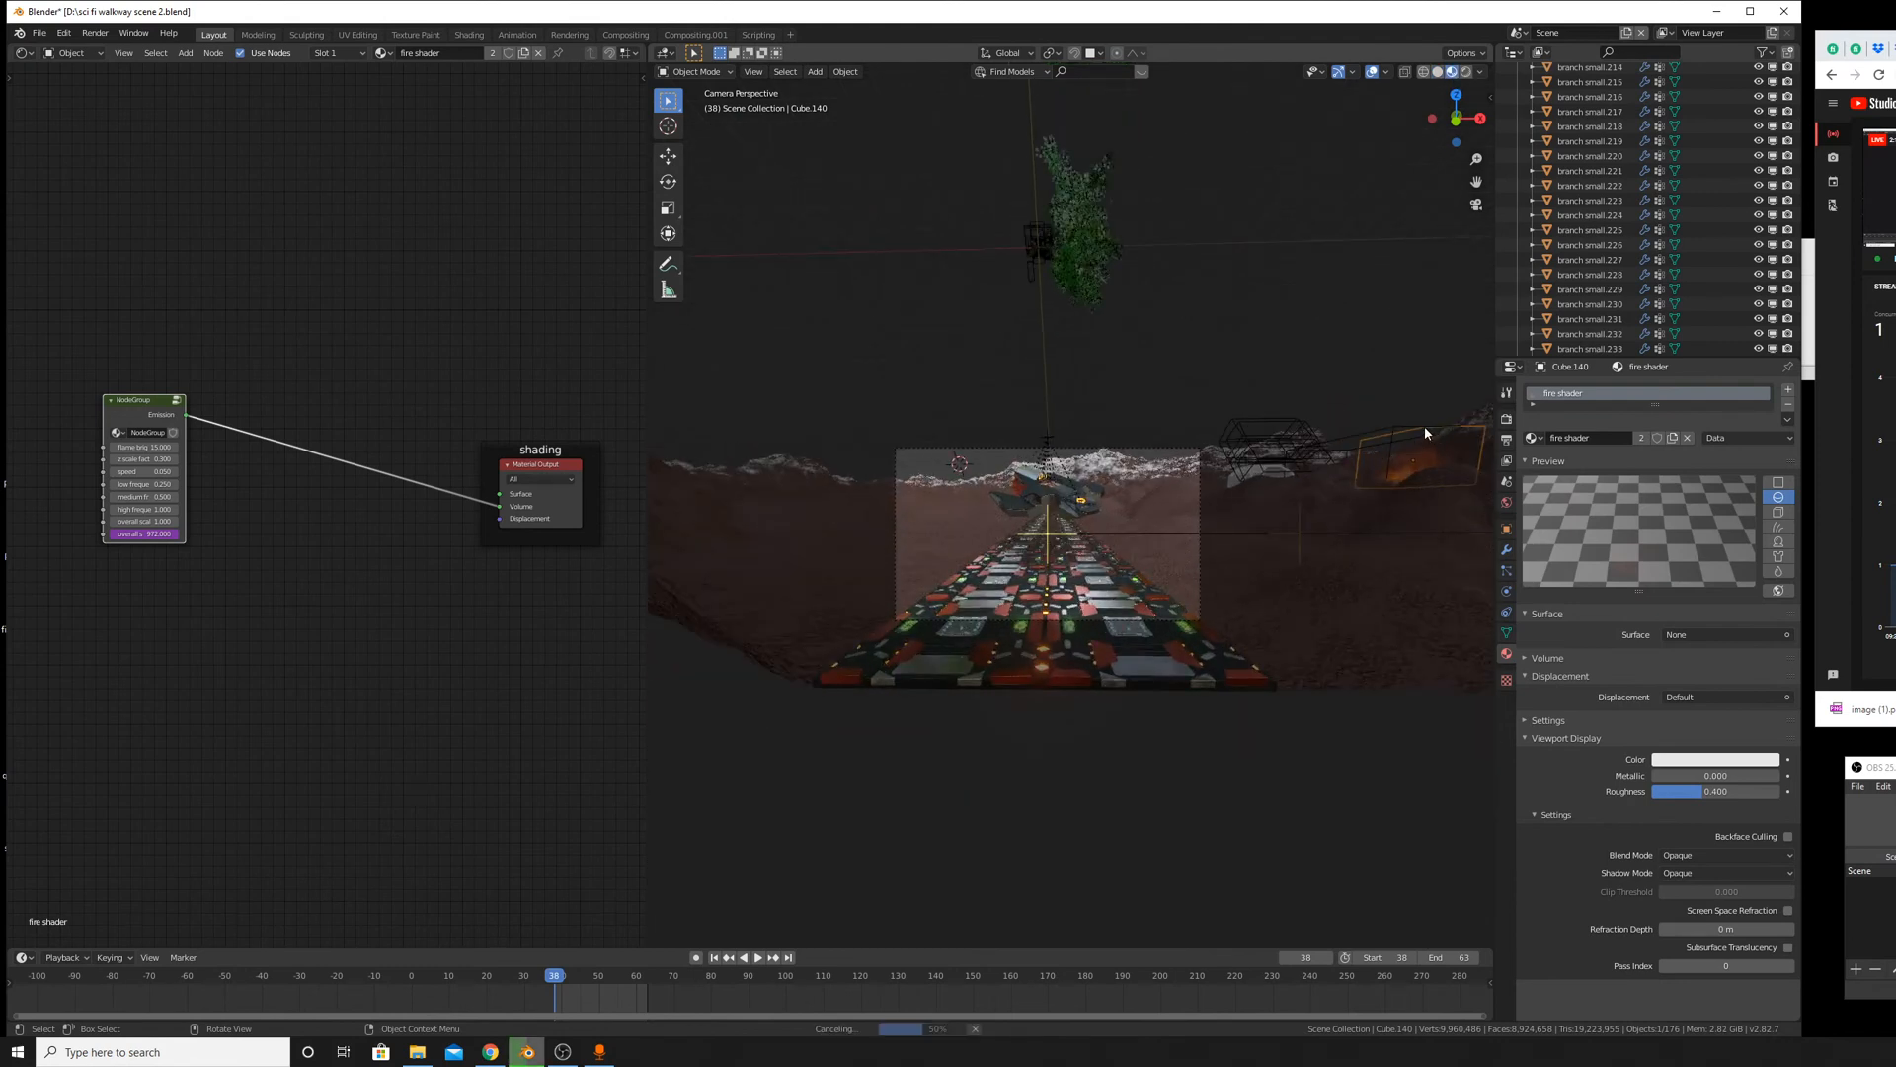
pyautogui.click(1415, 432)
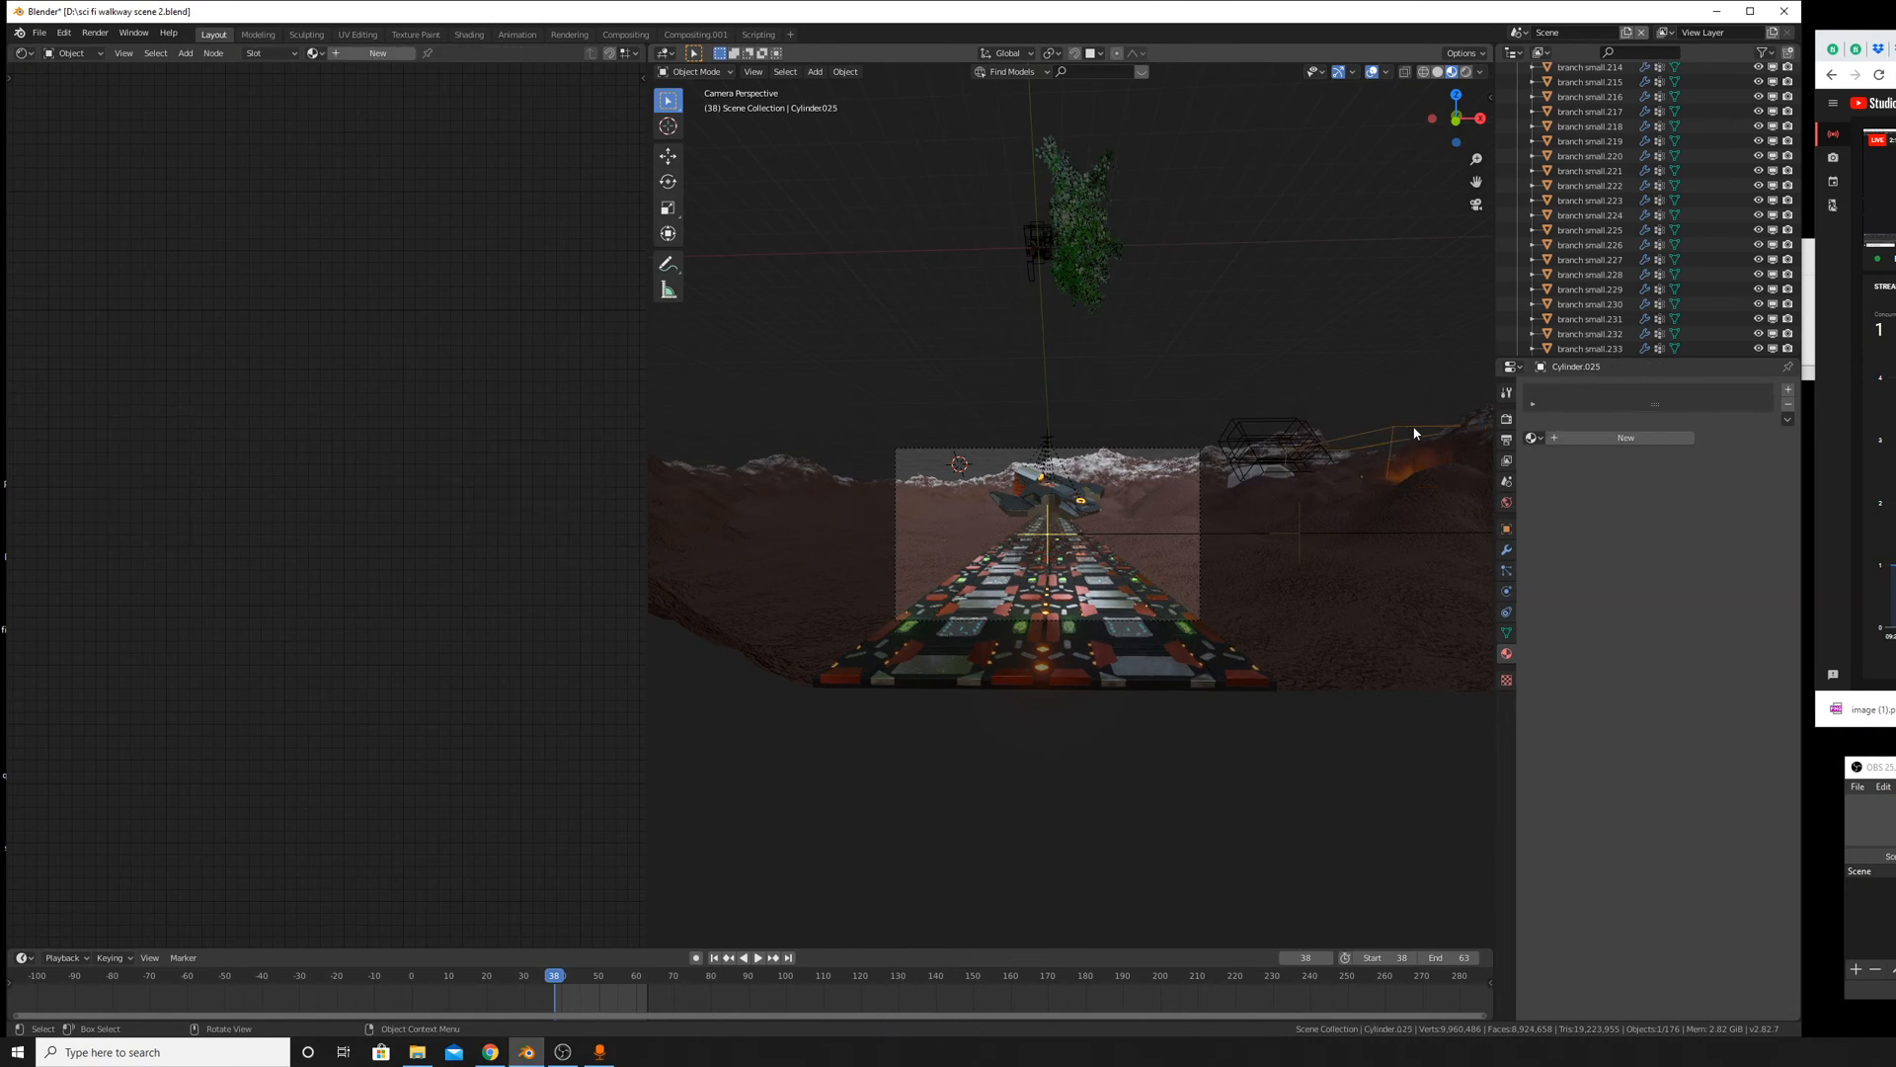
pyautogui.click(1422, 443)
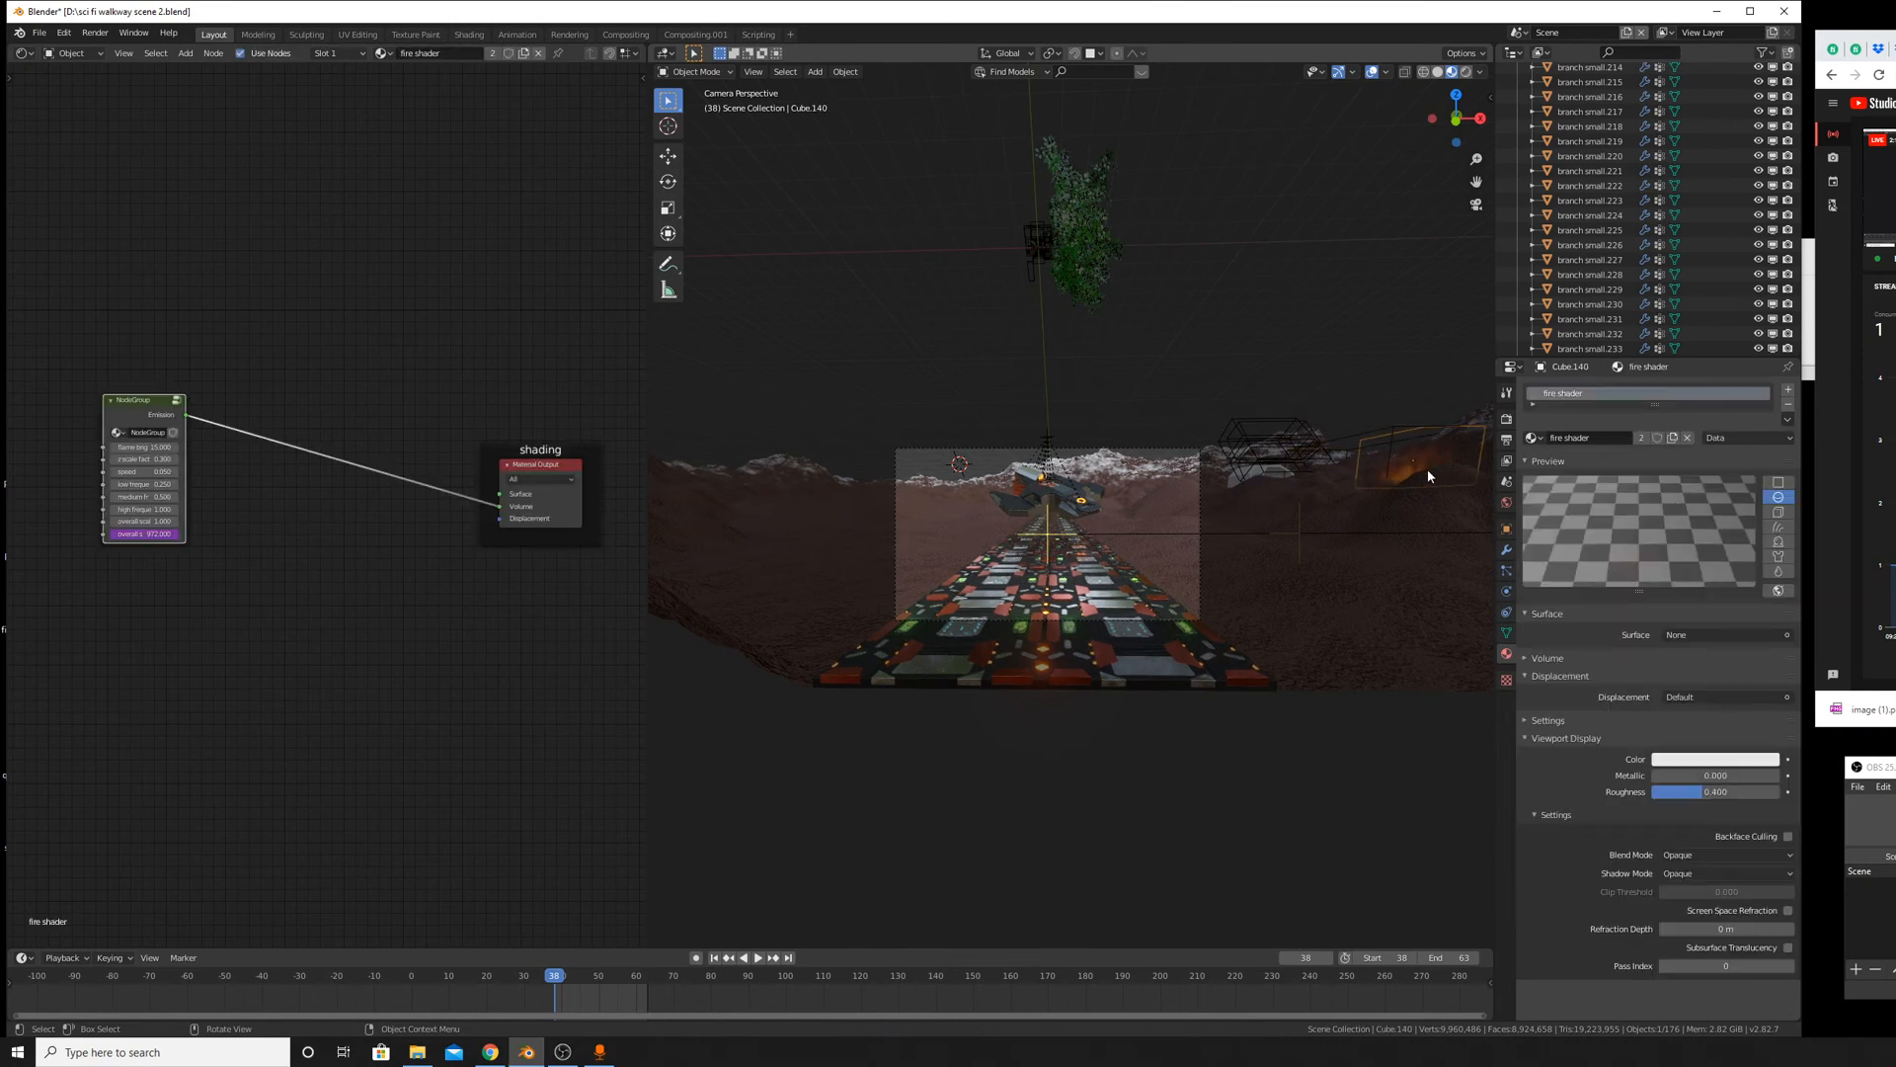
pyautogui.press('g')
pyautogui.press('y')
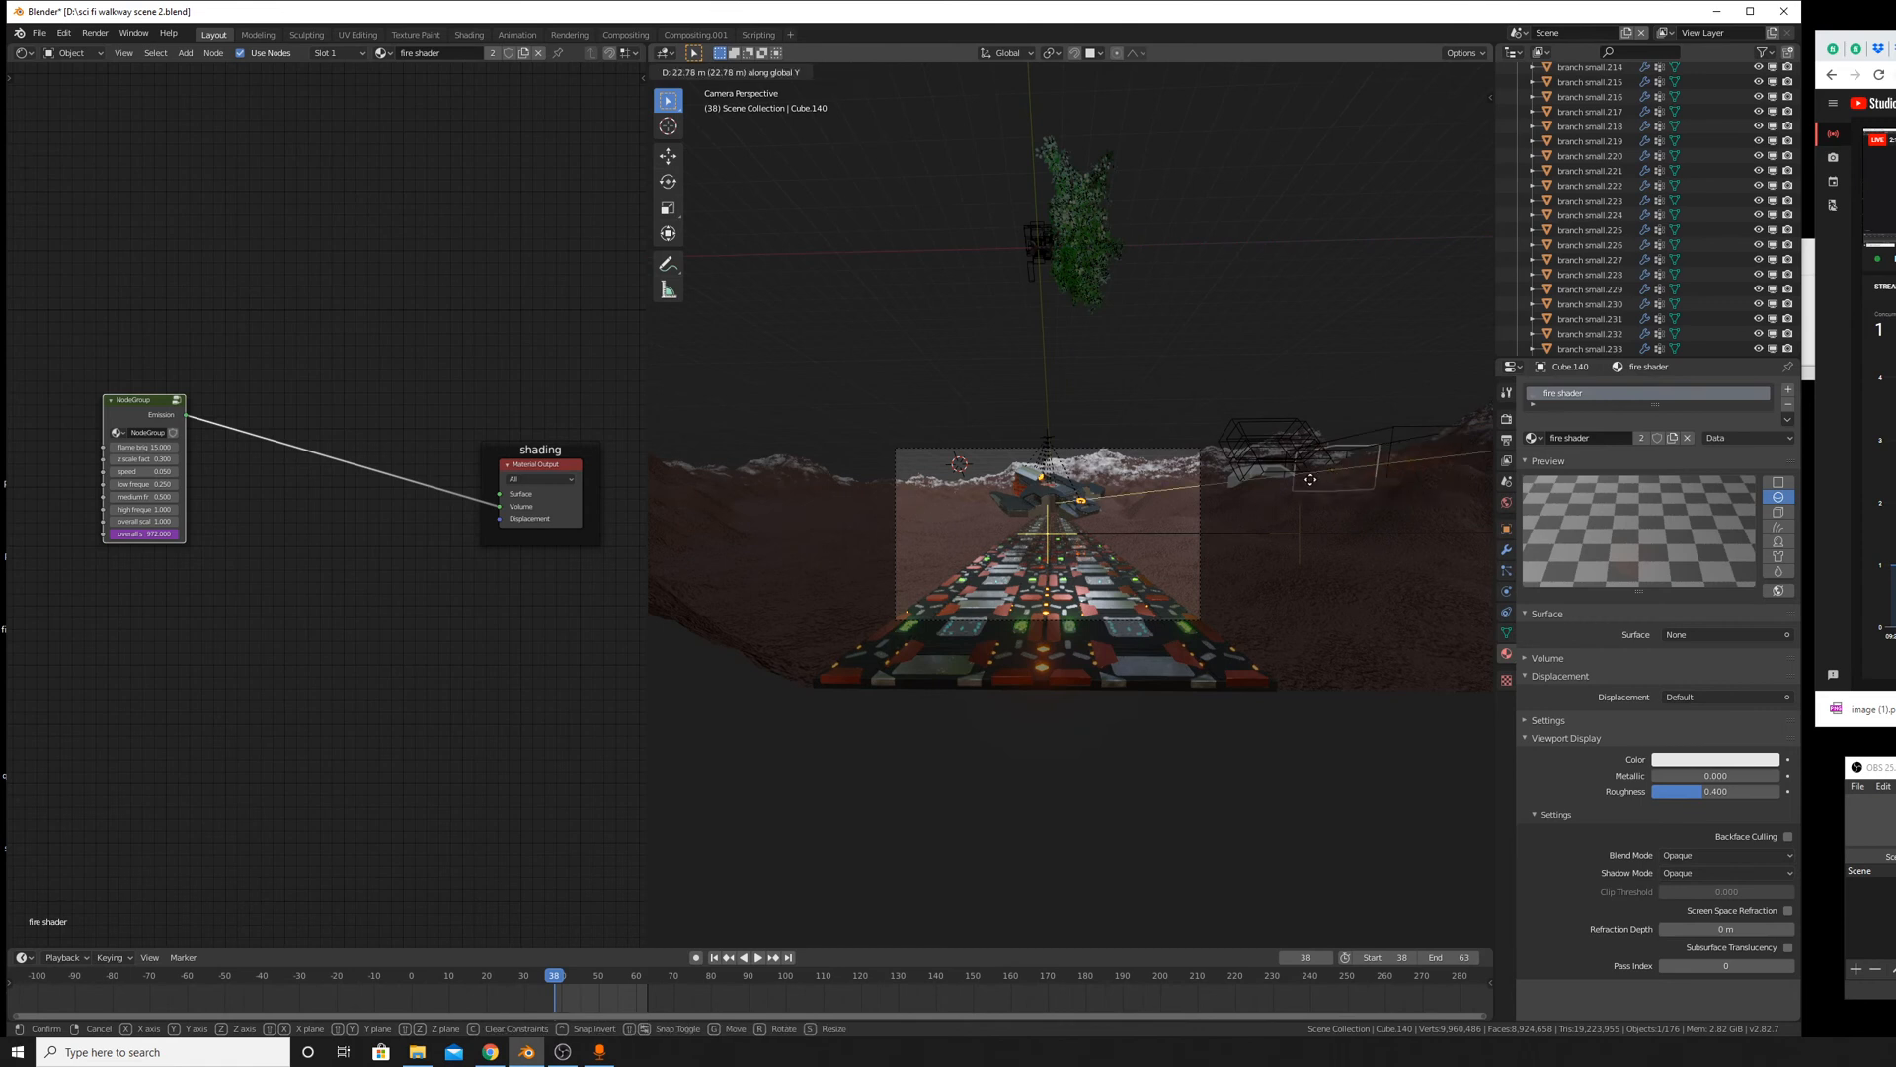
pyautogui.press('x')
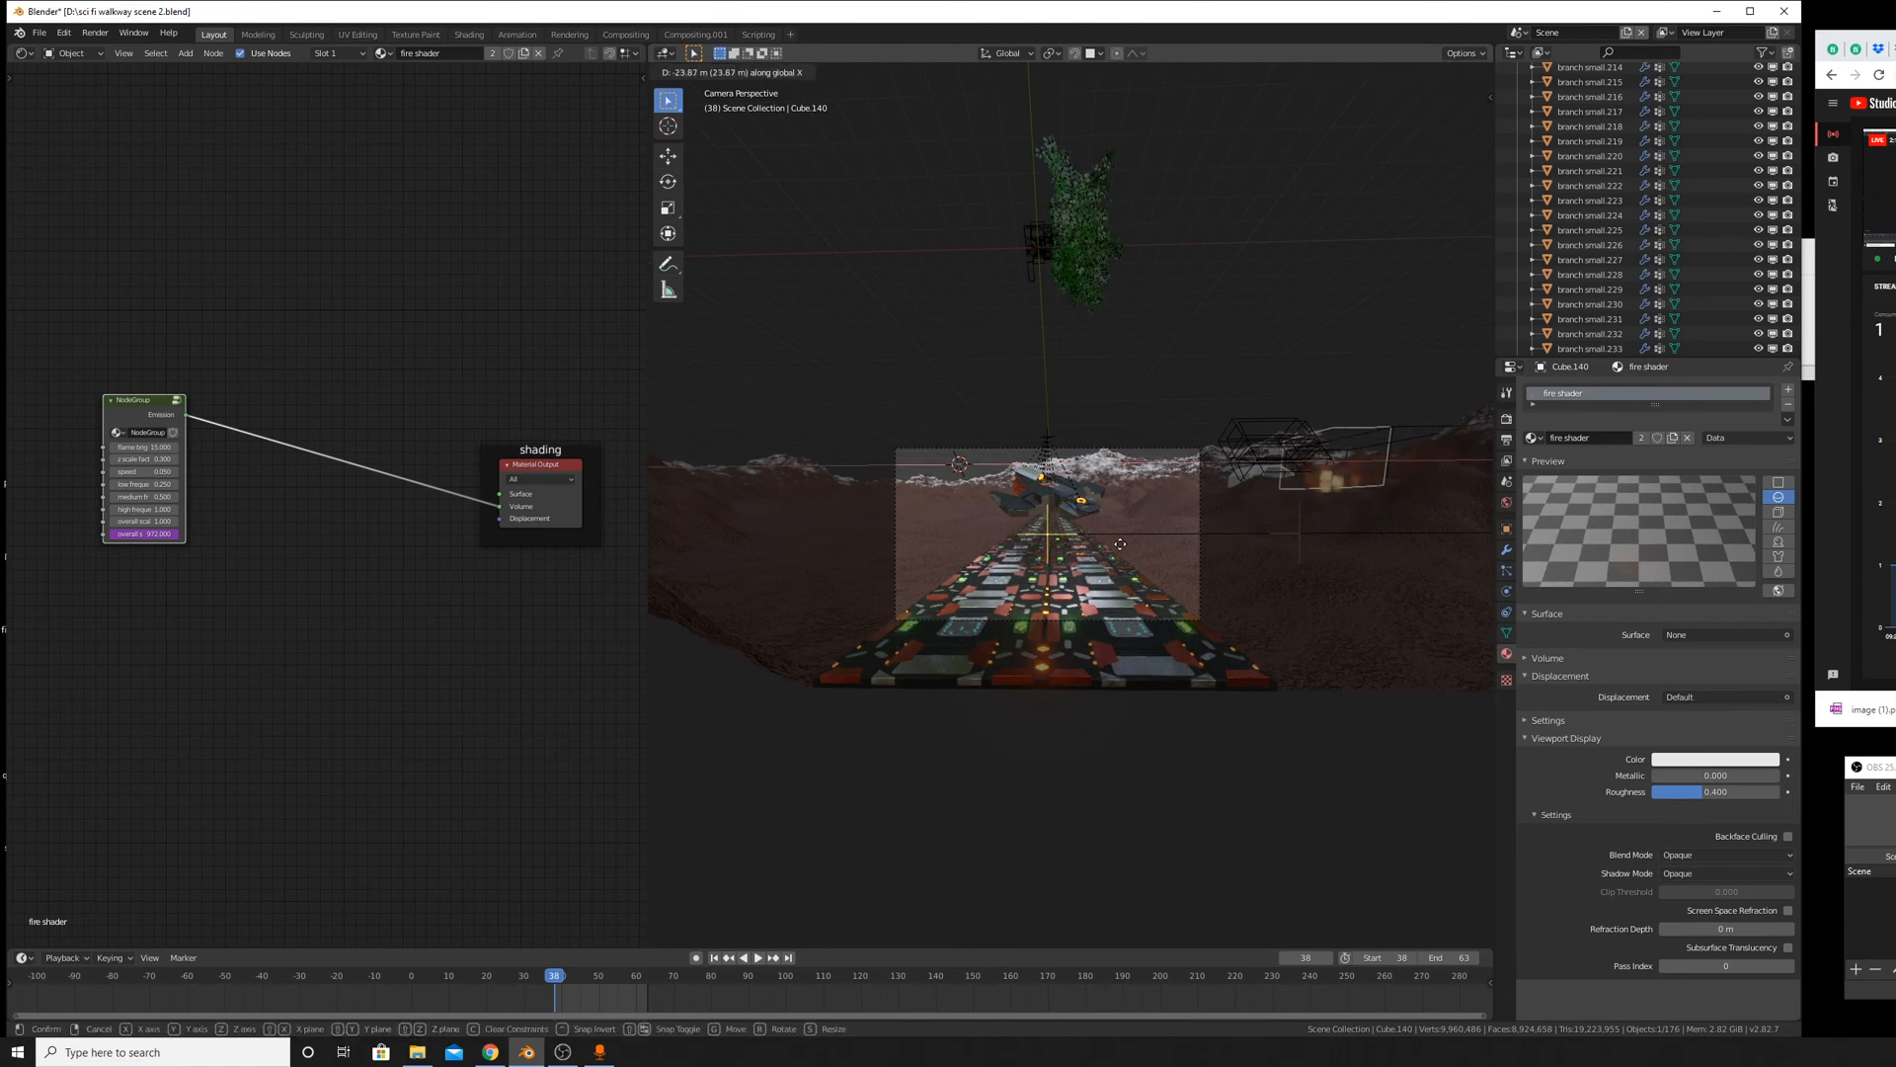
pyautogui.click(1017, 502)
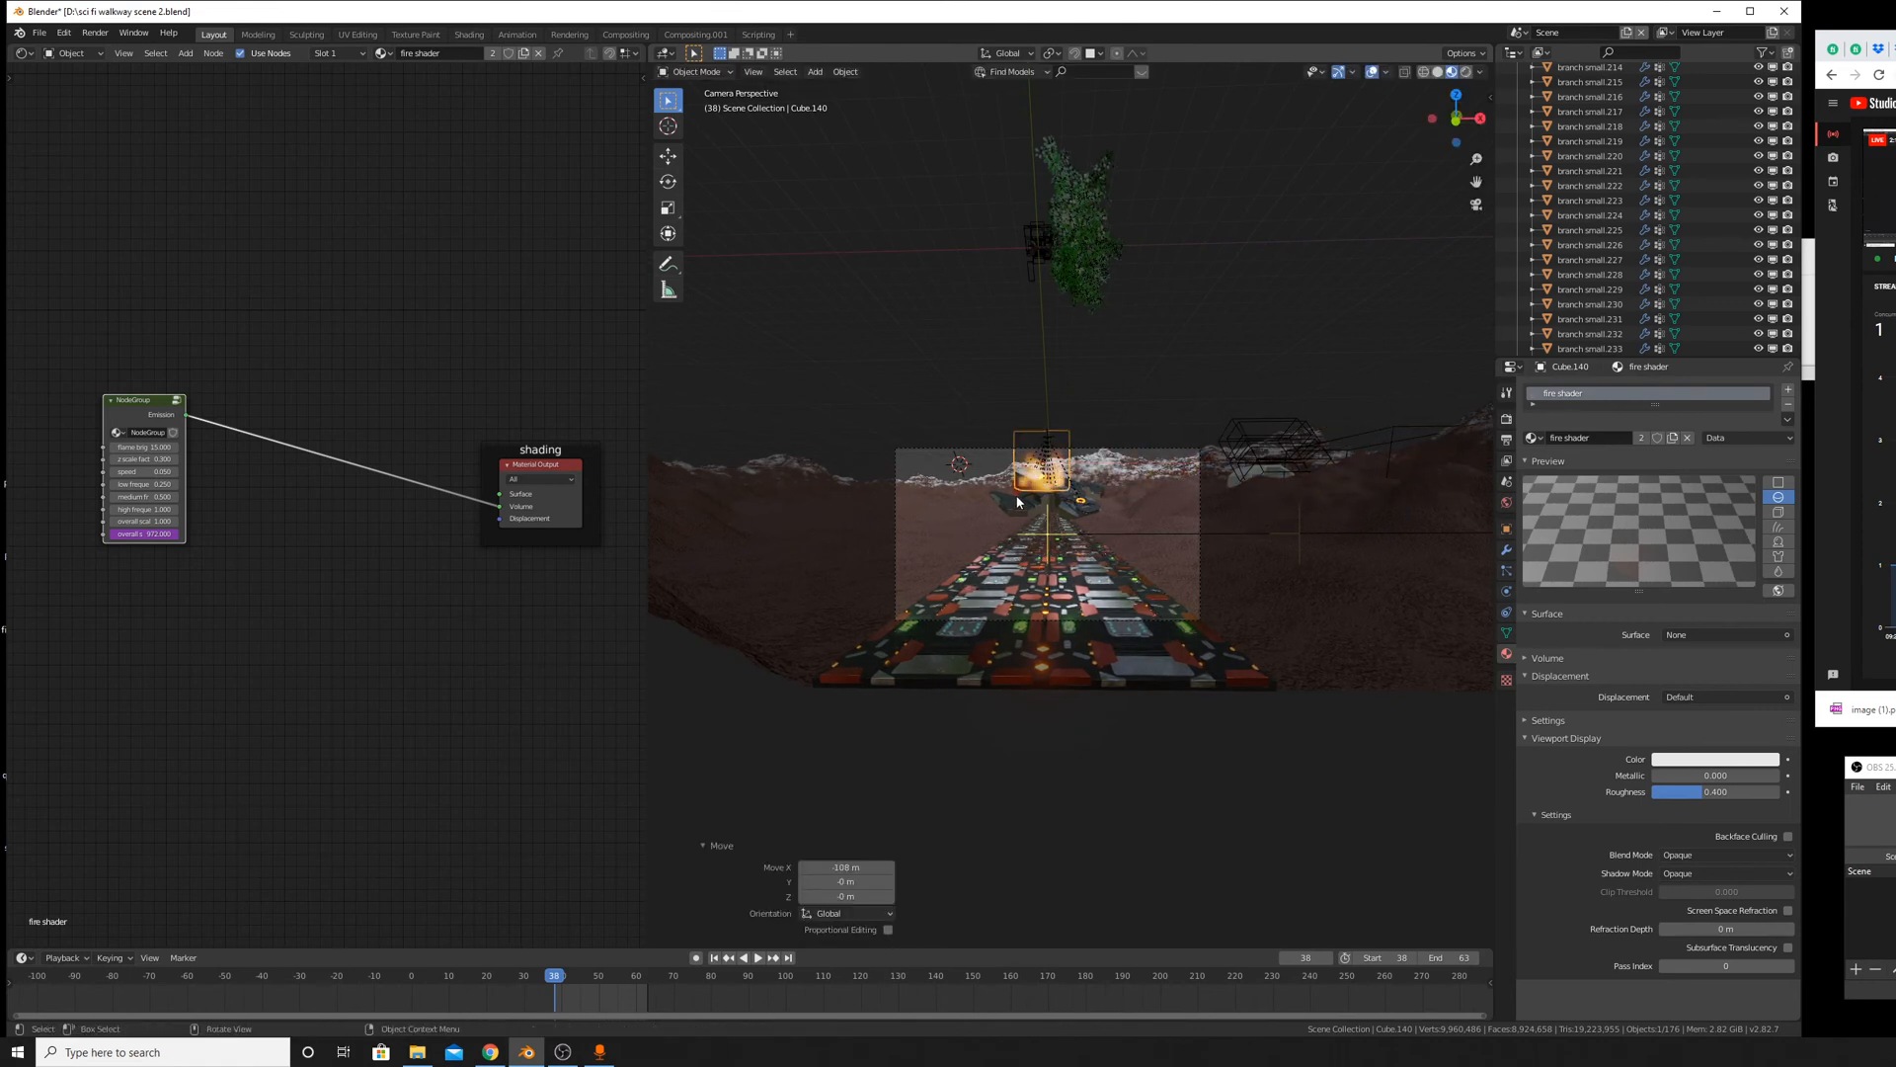
pyautogui.scroll(5, 1017, 502)
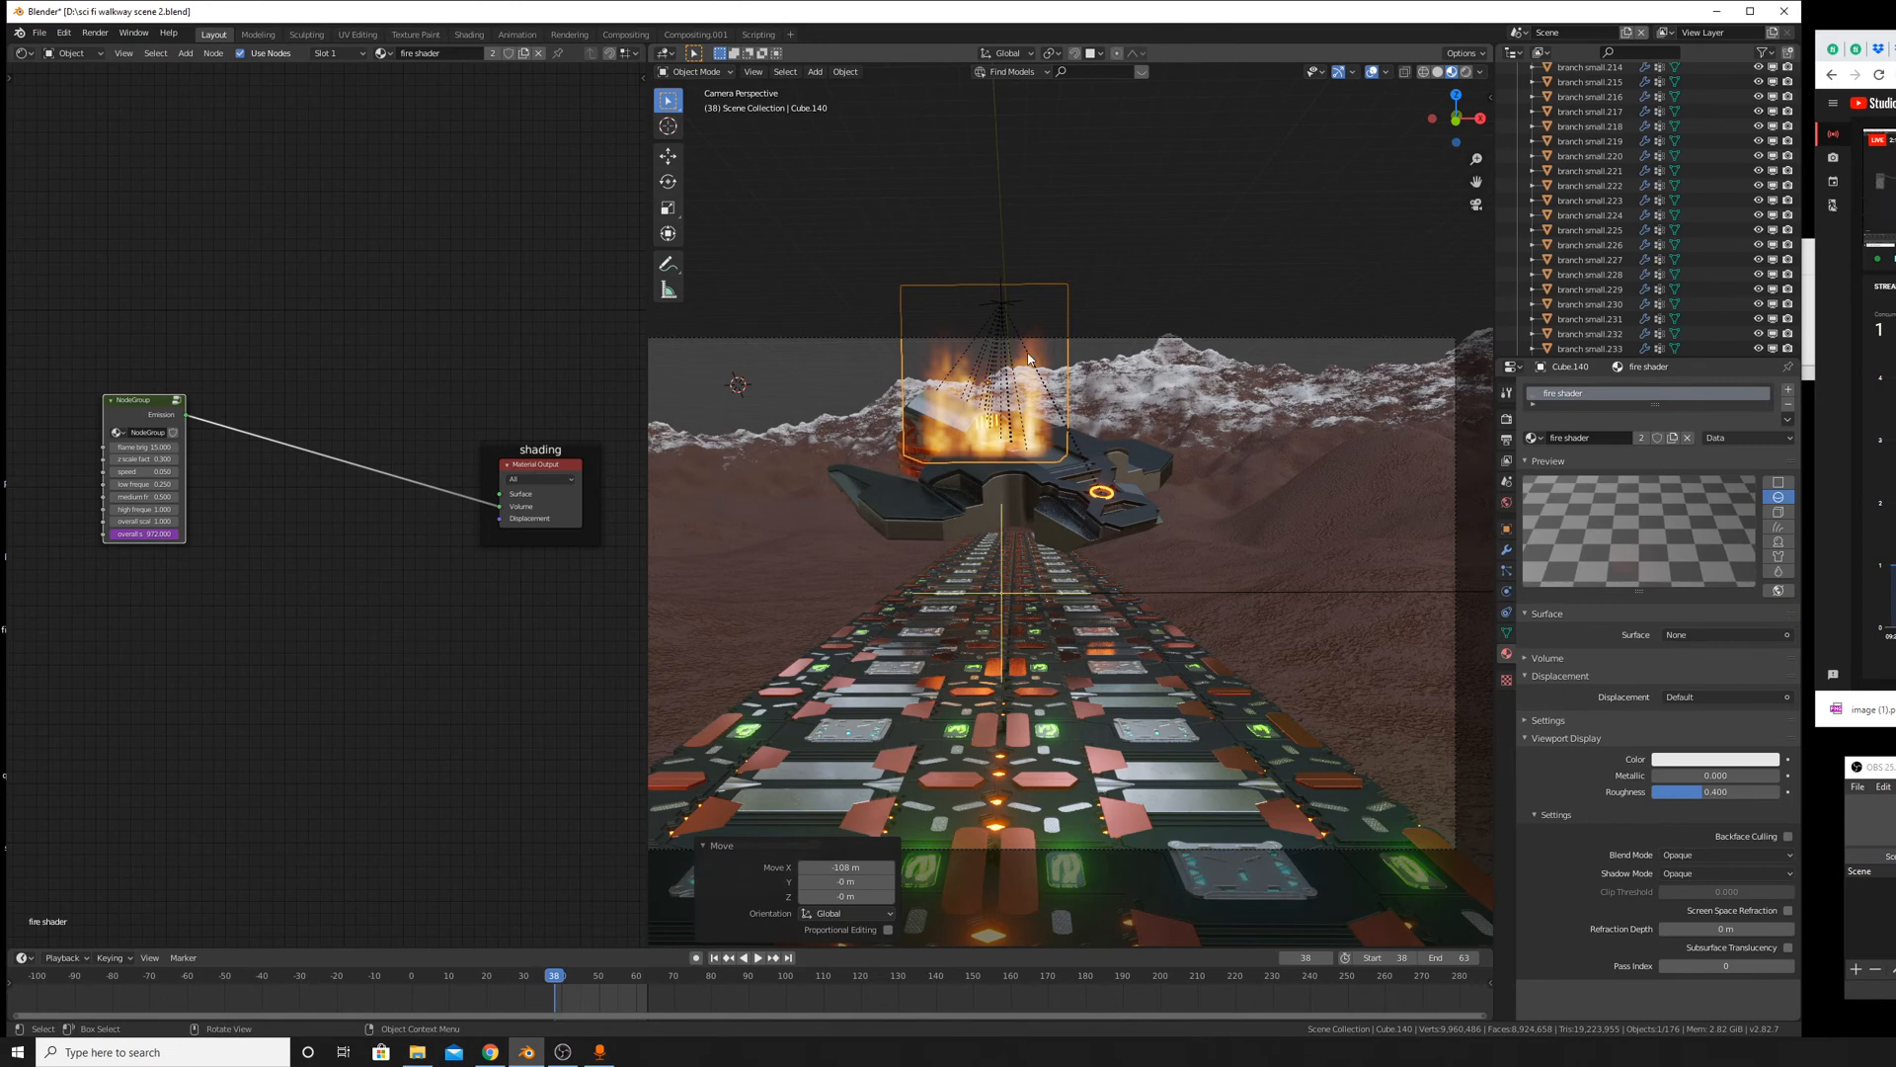
# Change the scene's render engine to Eevee.
pyautogui.click(1506, 421)
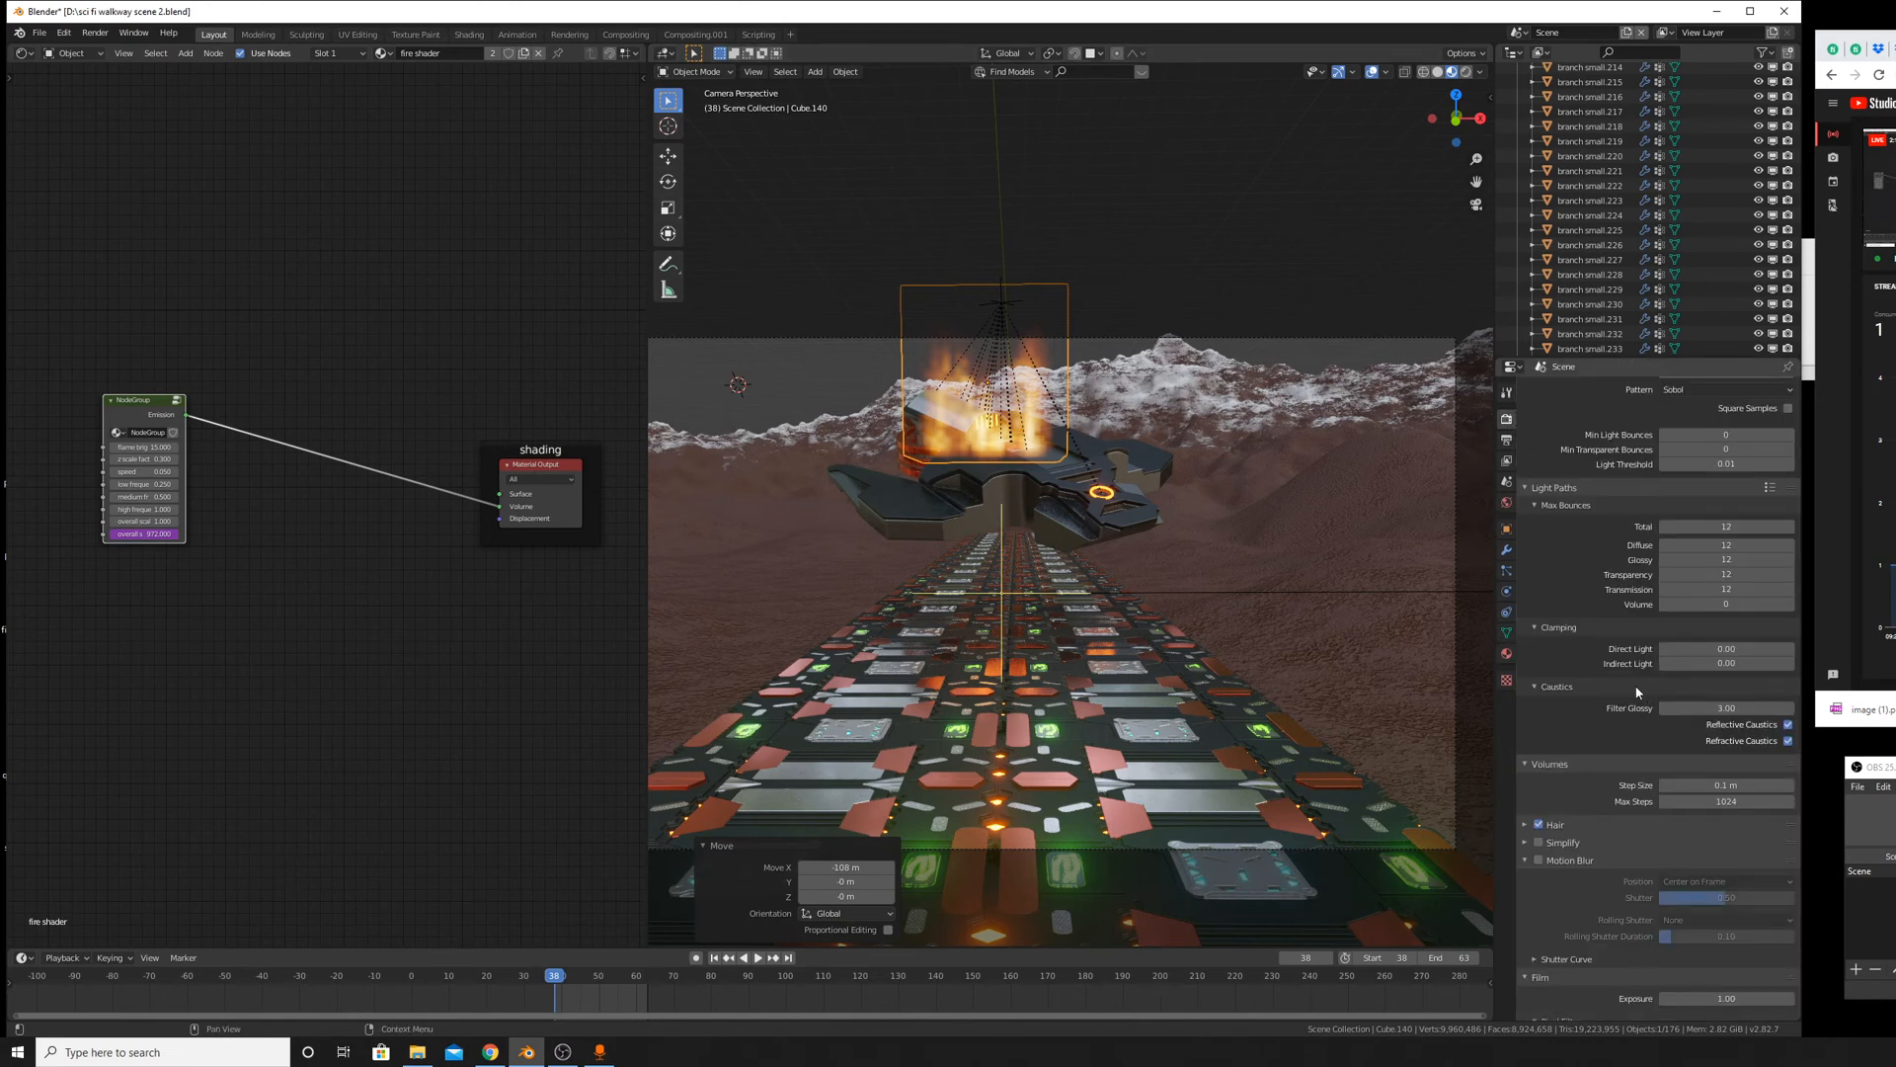
pyautogui.scroll(-5, 1637, 693)
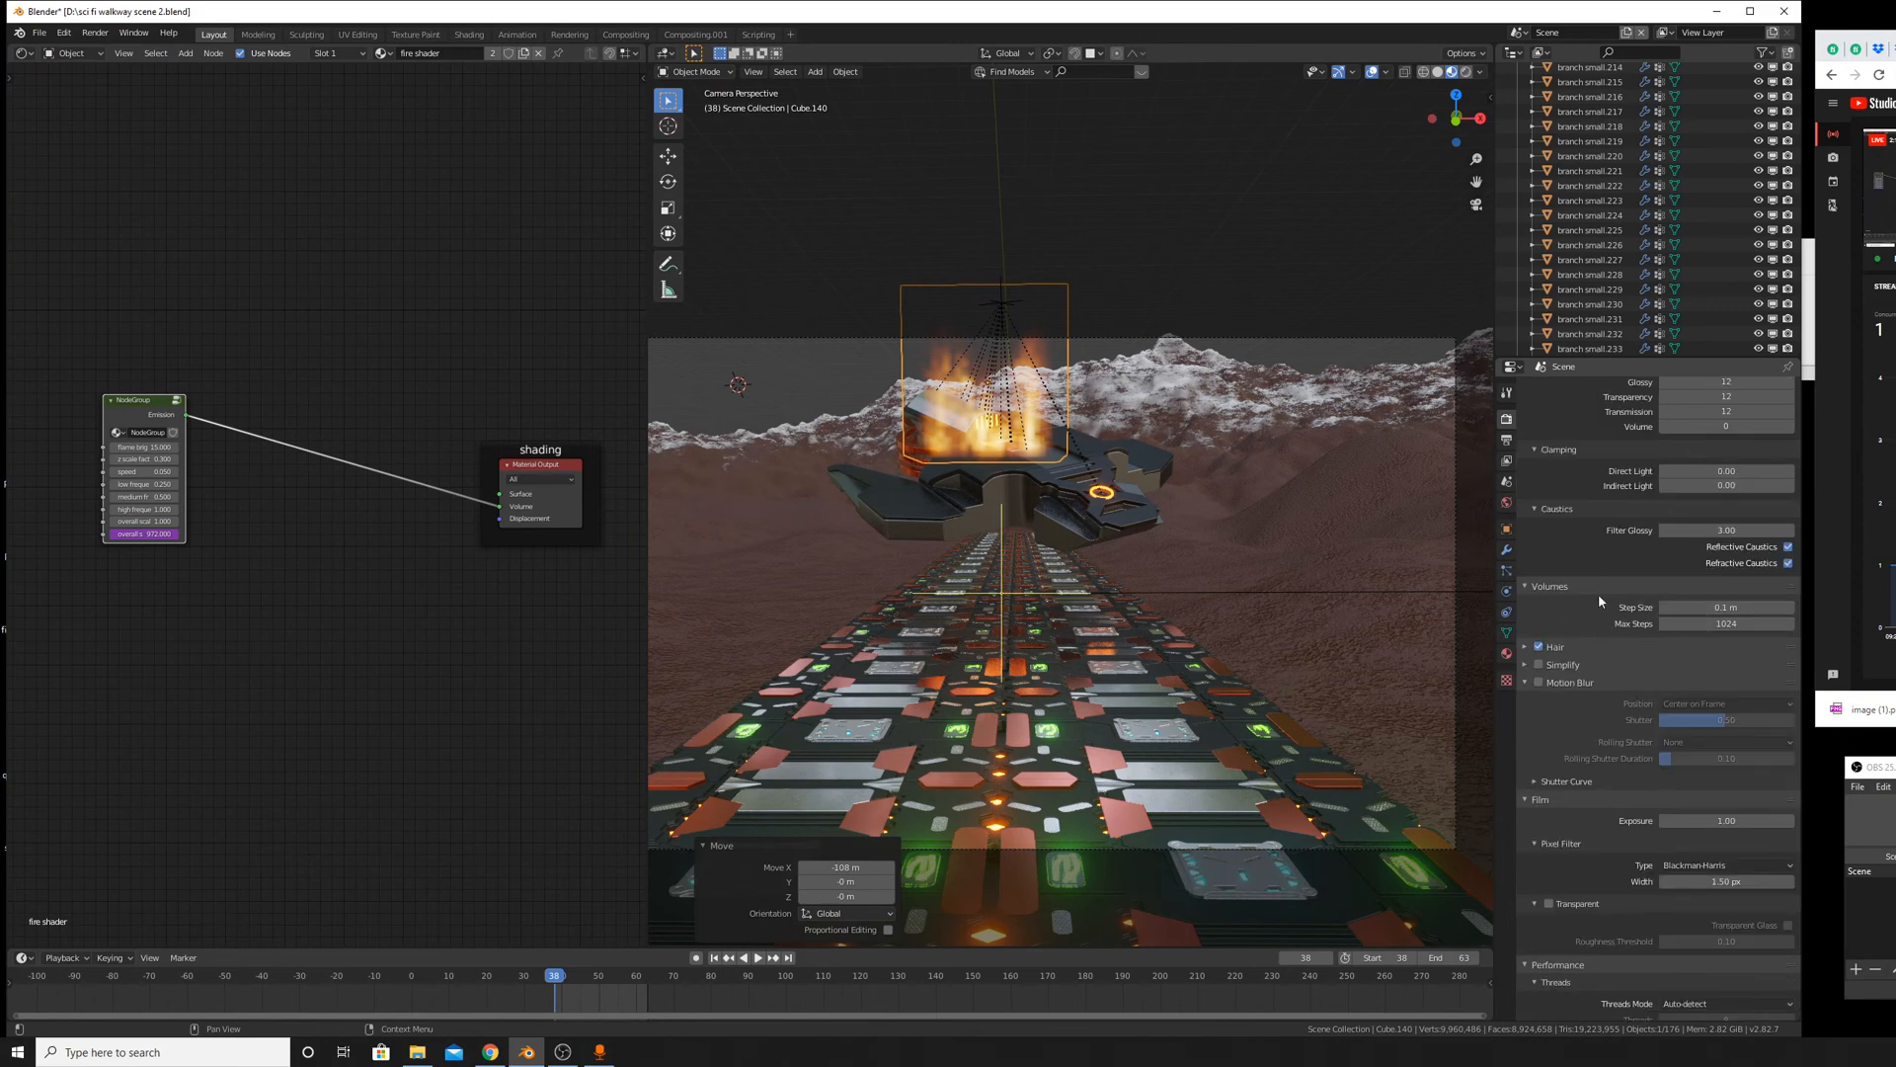
pyautogui.scroll(10, 1628, 436)
pyautogui.click(1717, 389)
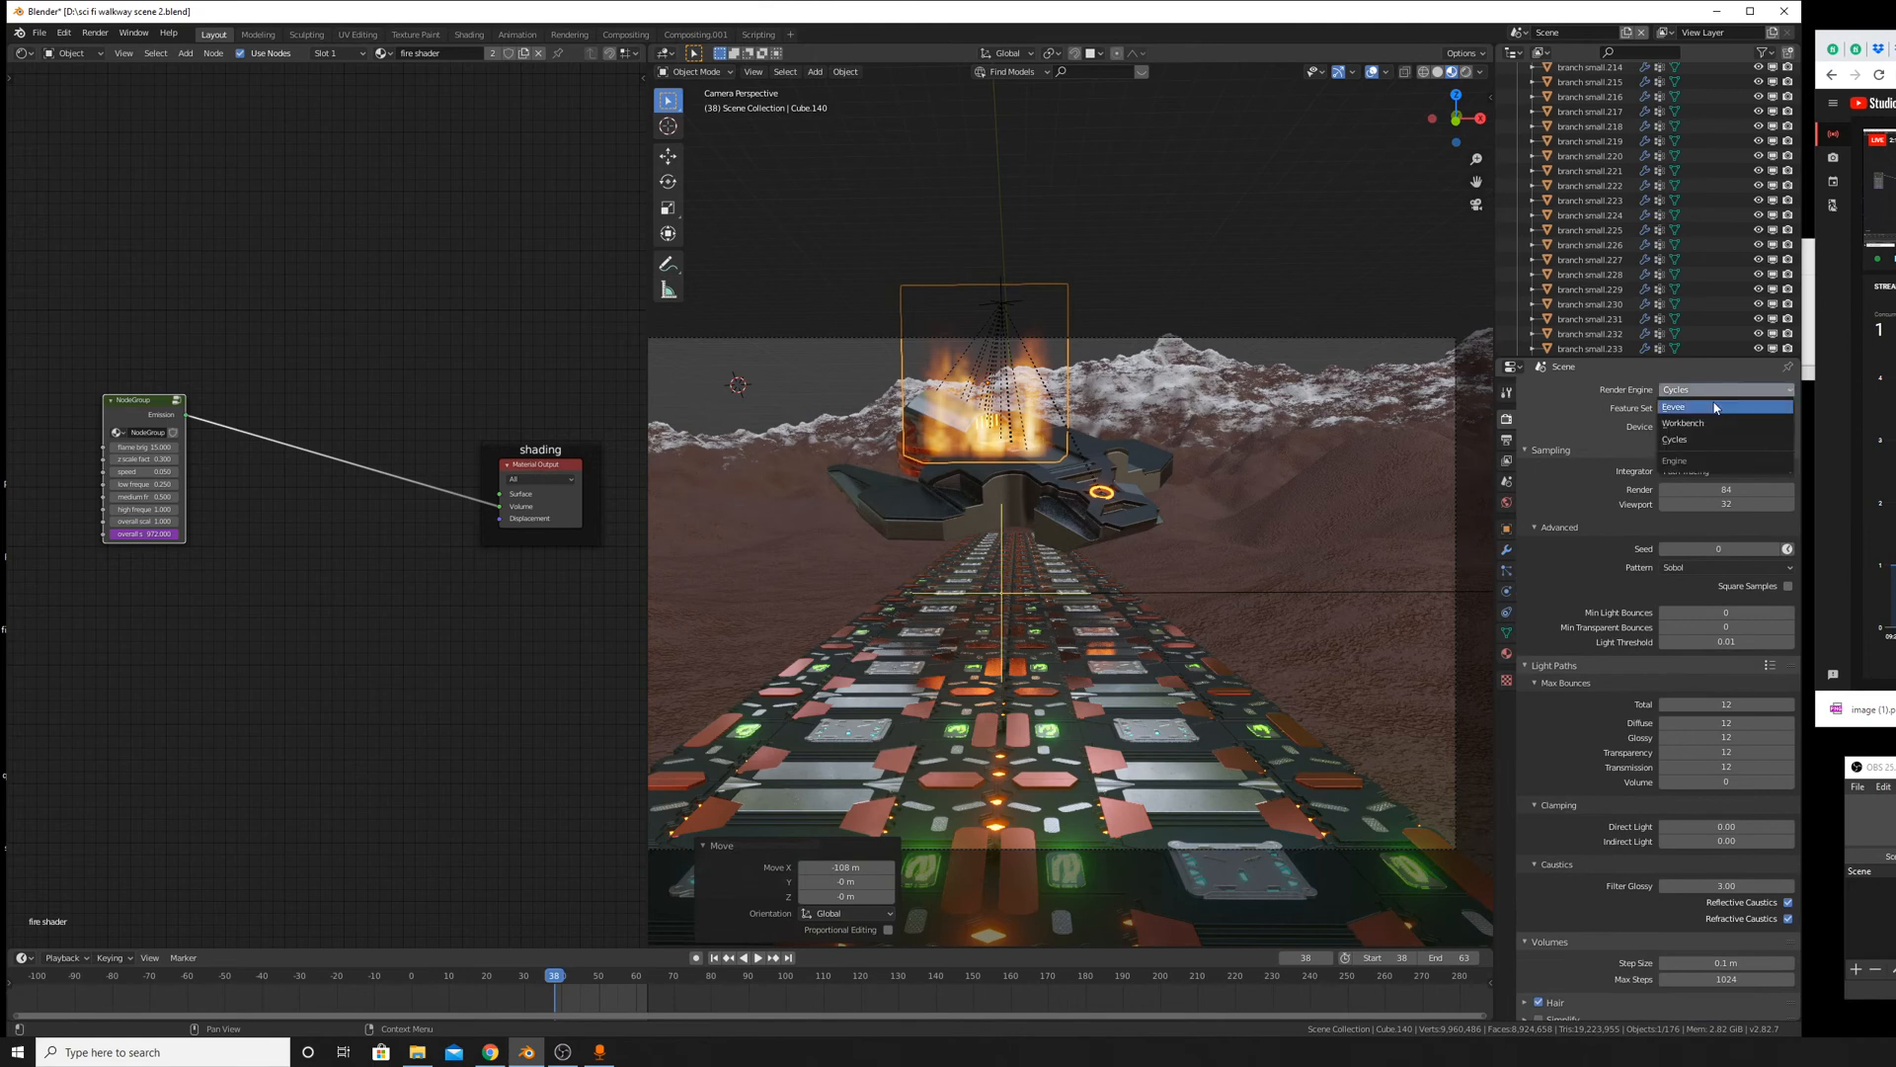
pyautogui.click(1713, 400)
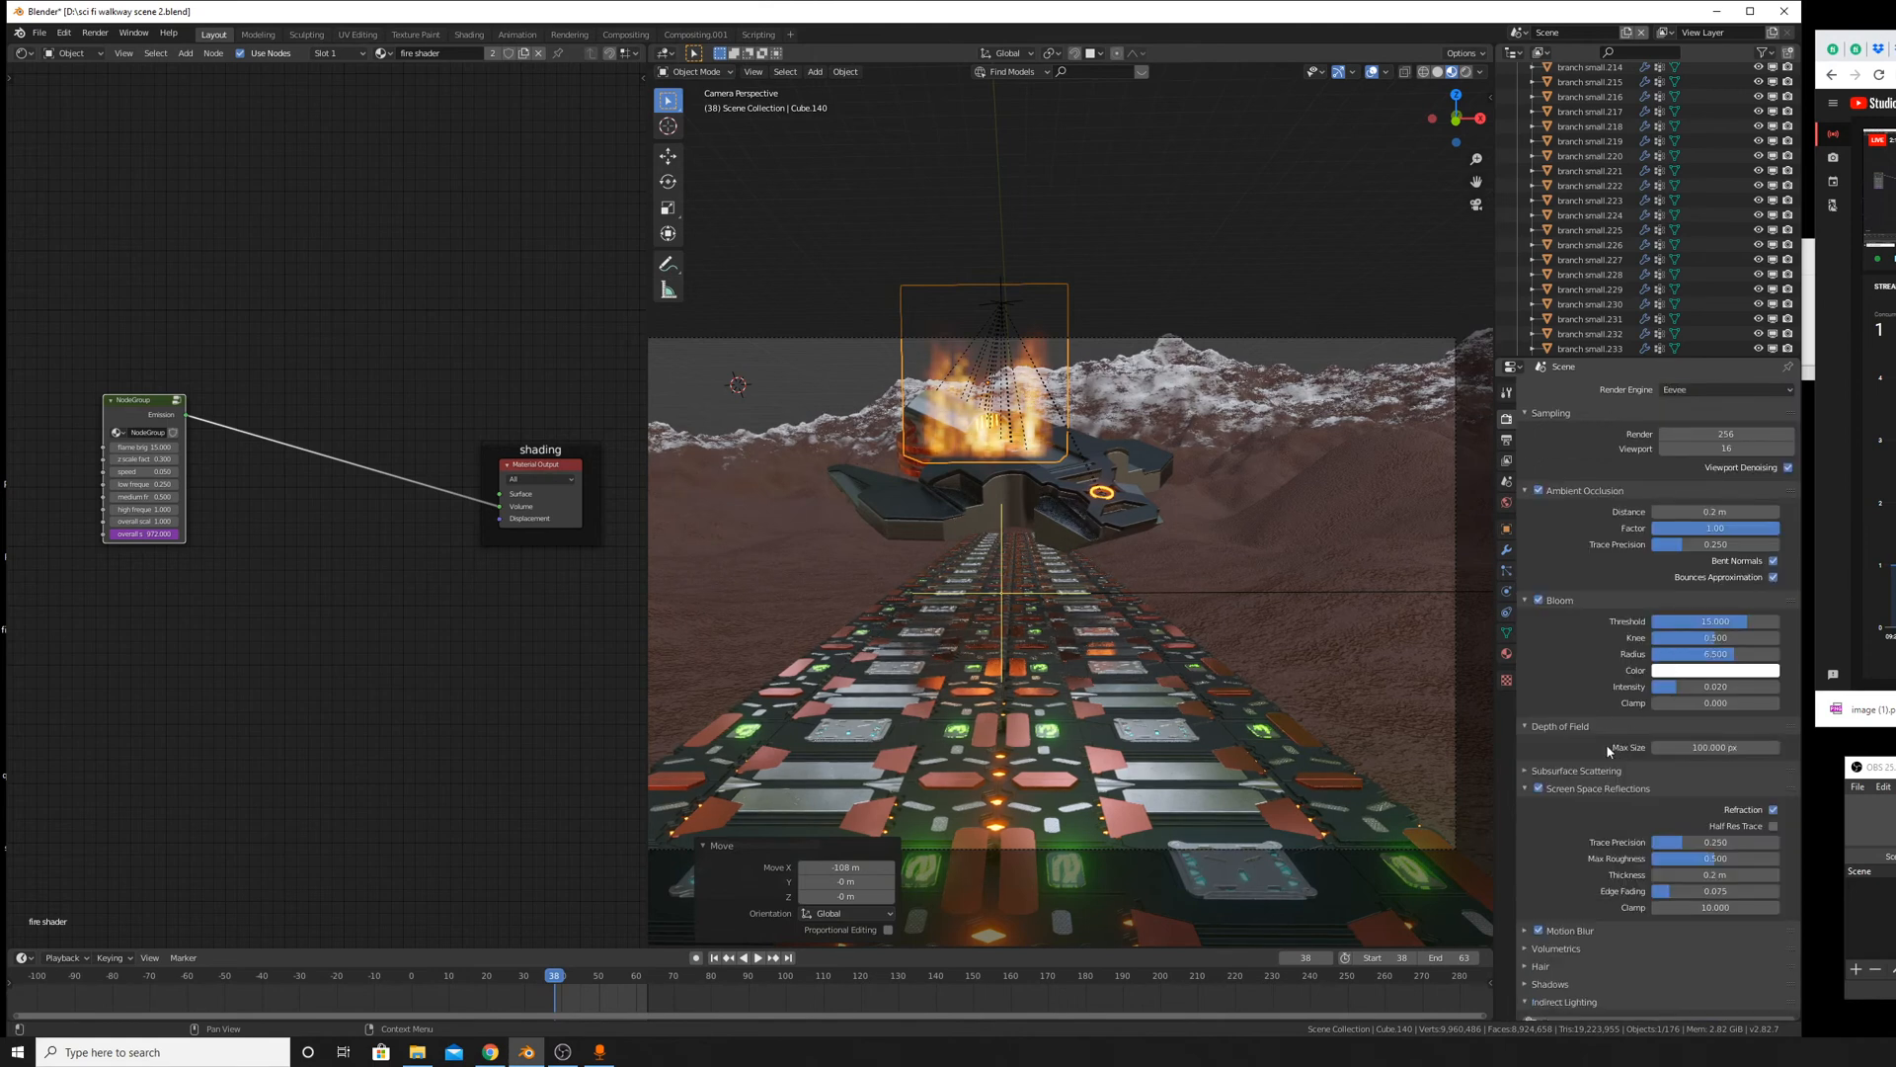
# Set the volumetrics tile size to 2px and enable volumetric shadows.
pyautogui.scroll(-5, 1651, 758)
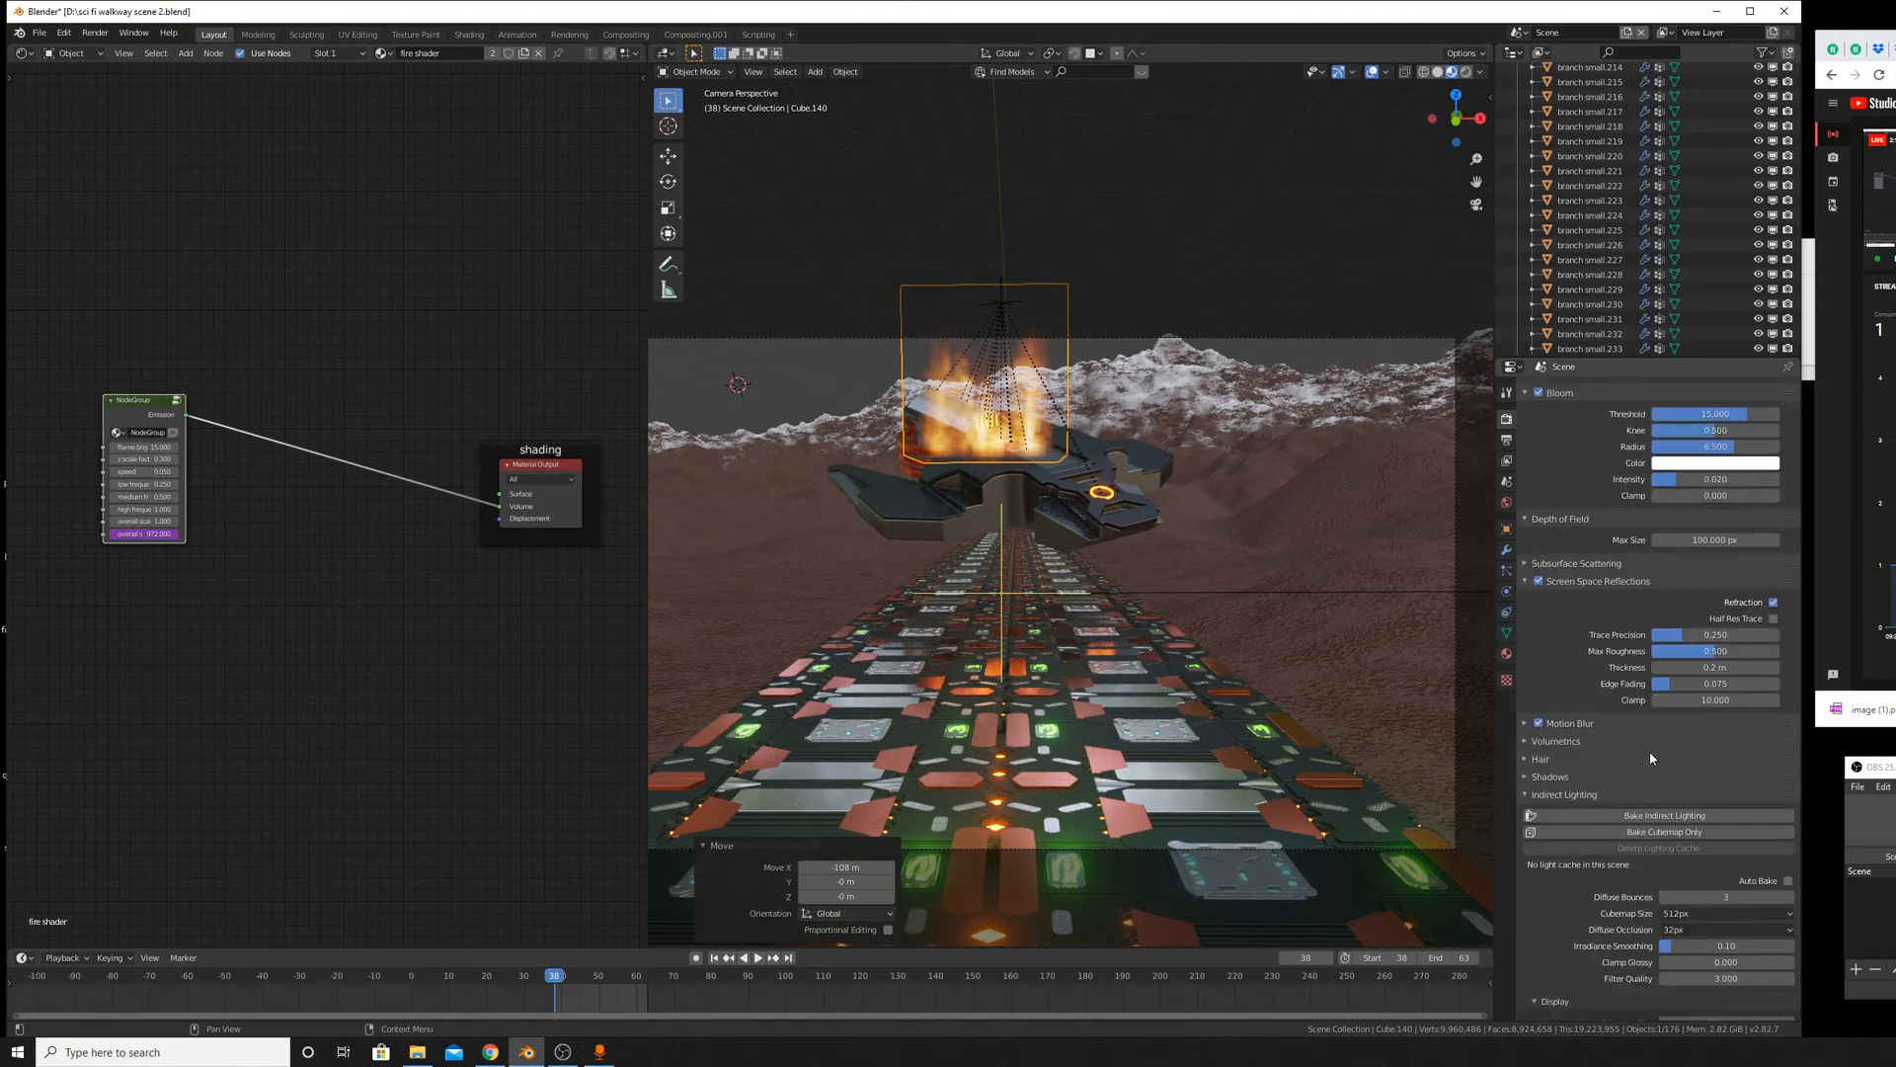
pyautogui.click(1570, 741)
pyautogui.click(1705, 796)
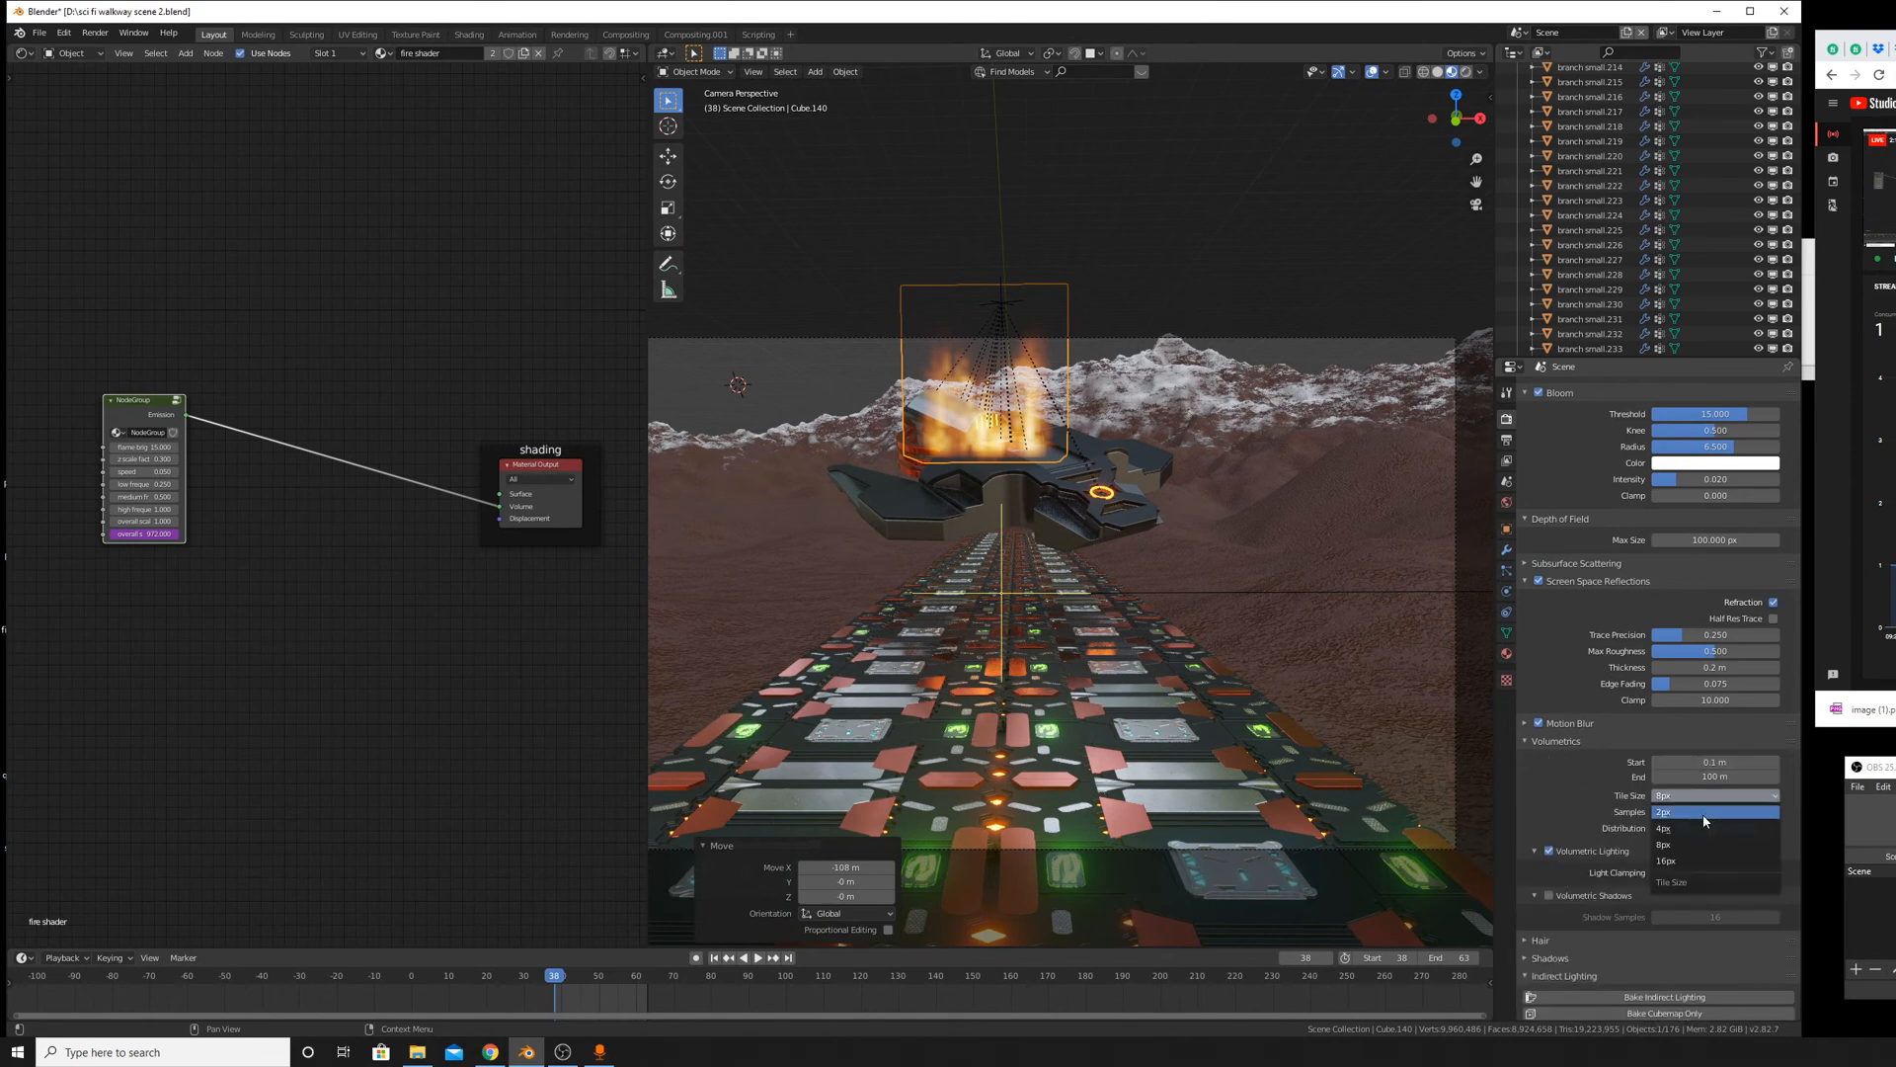
pyautogui.click(1703, 814)
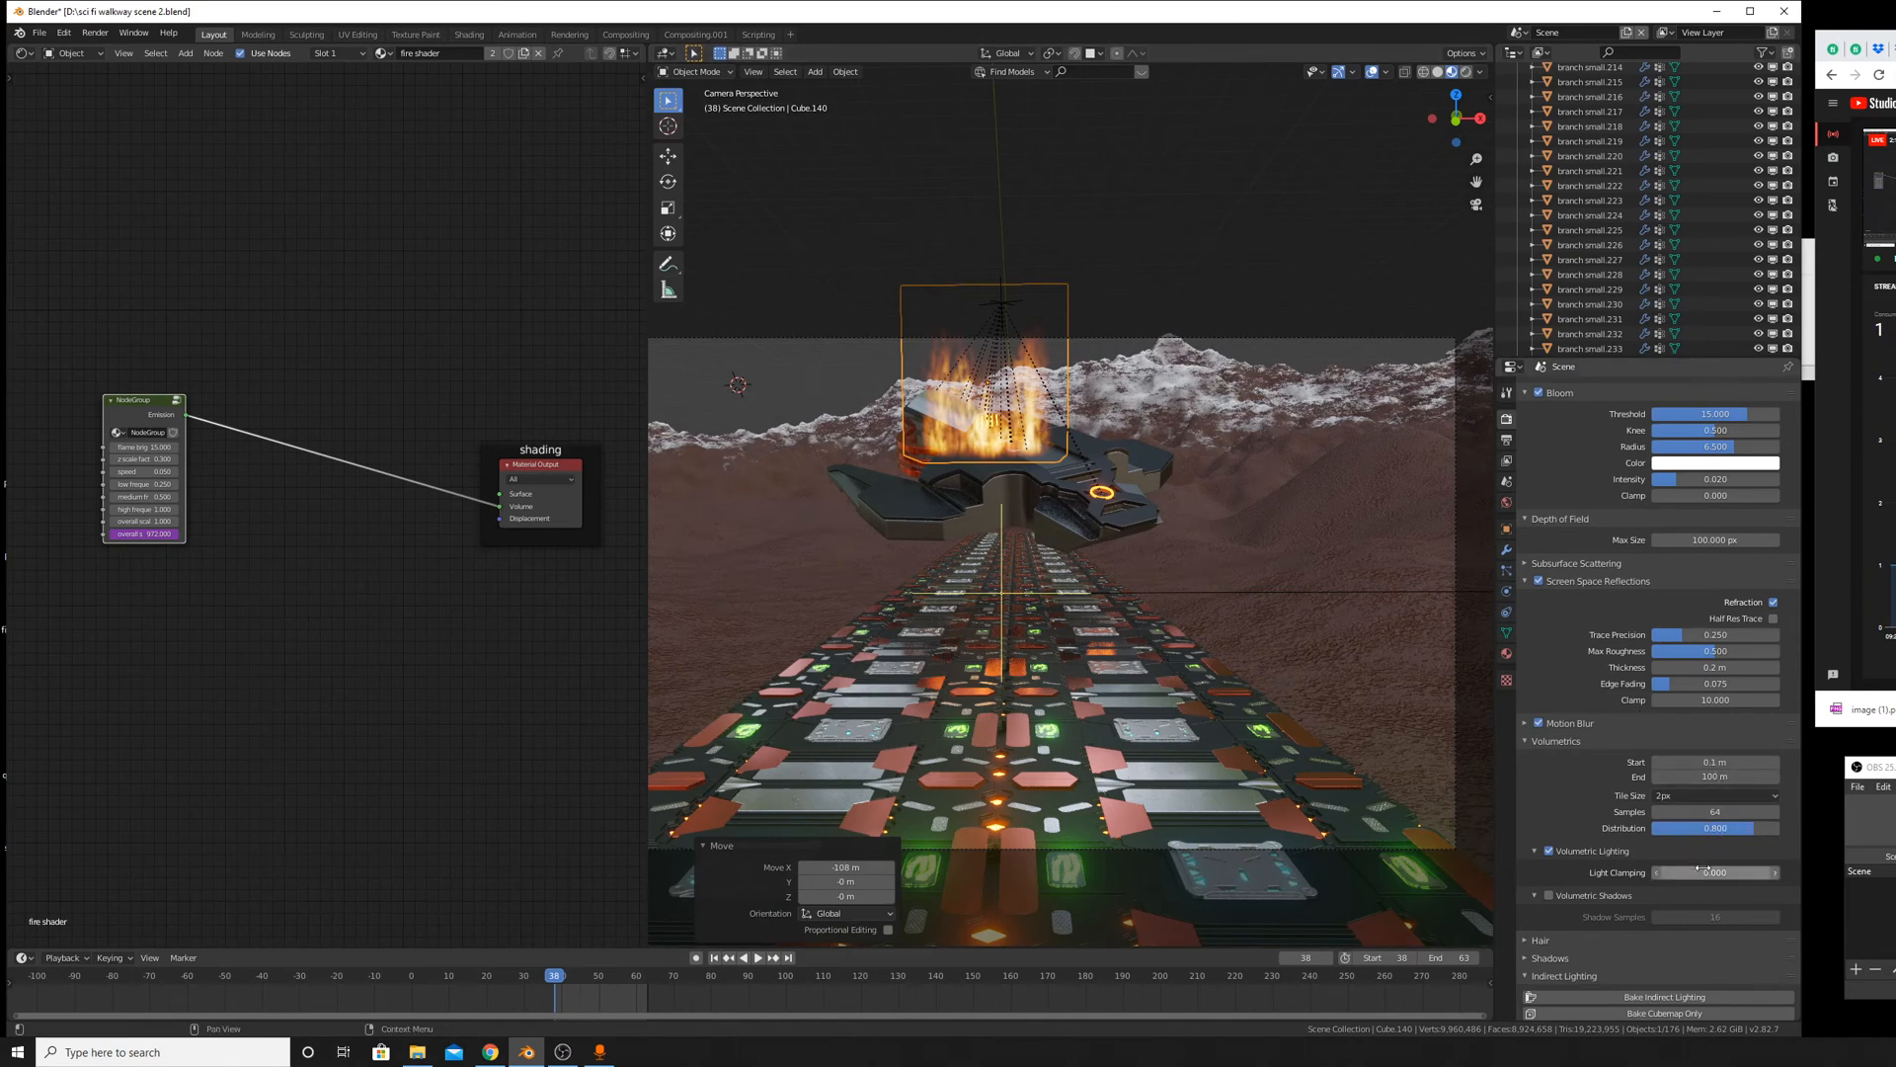
pyautogui.click(1549, 894)
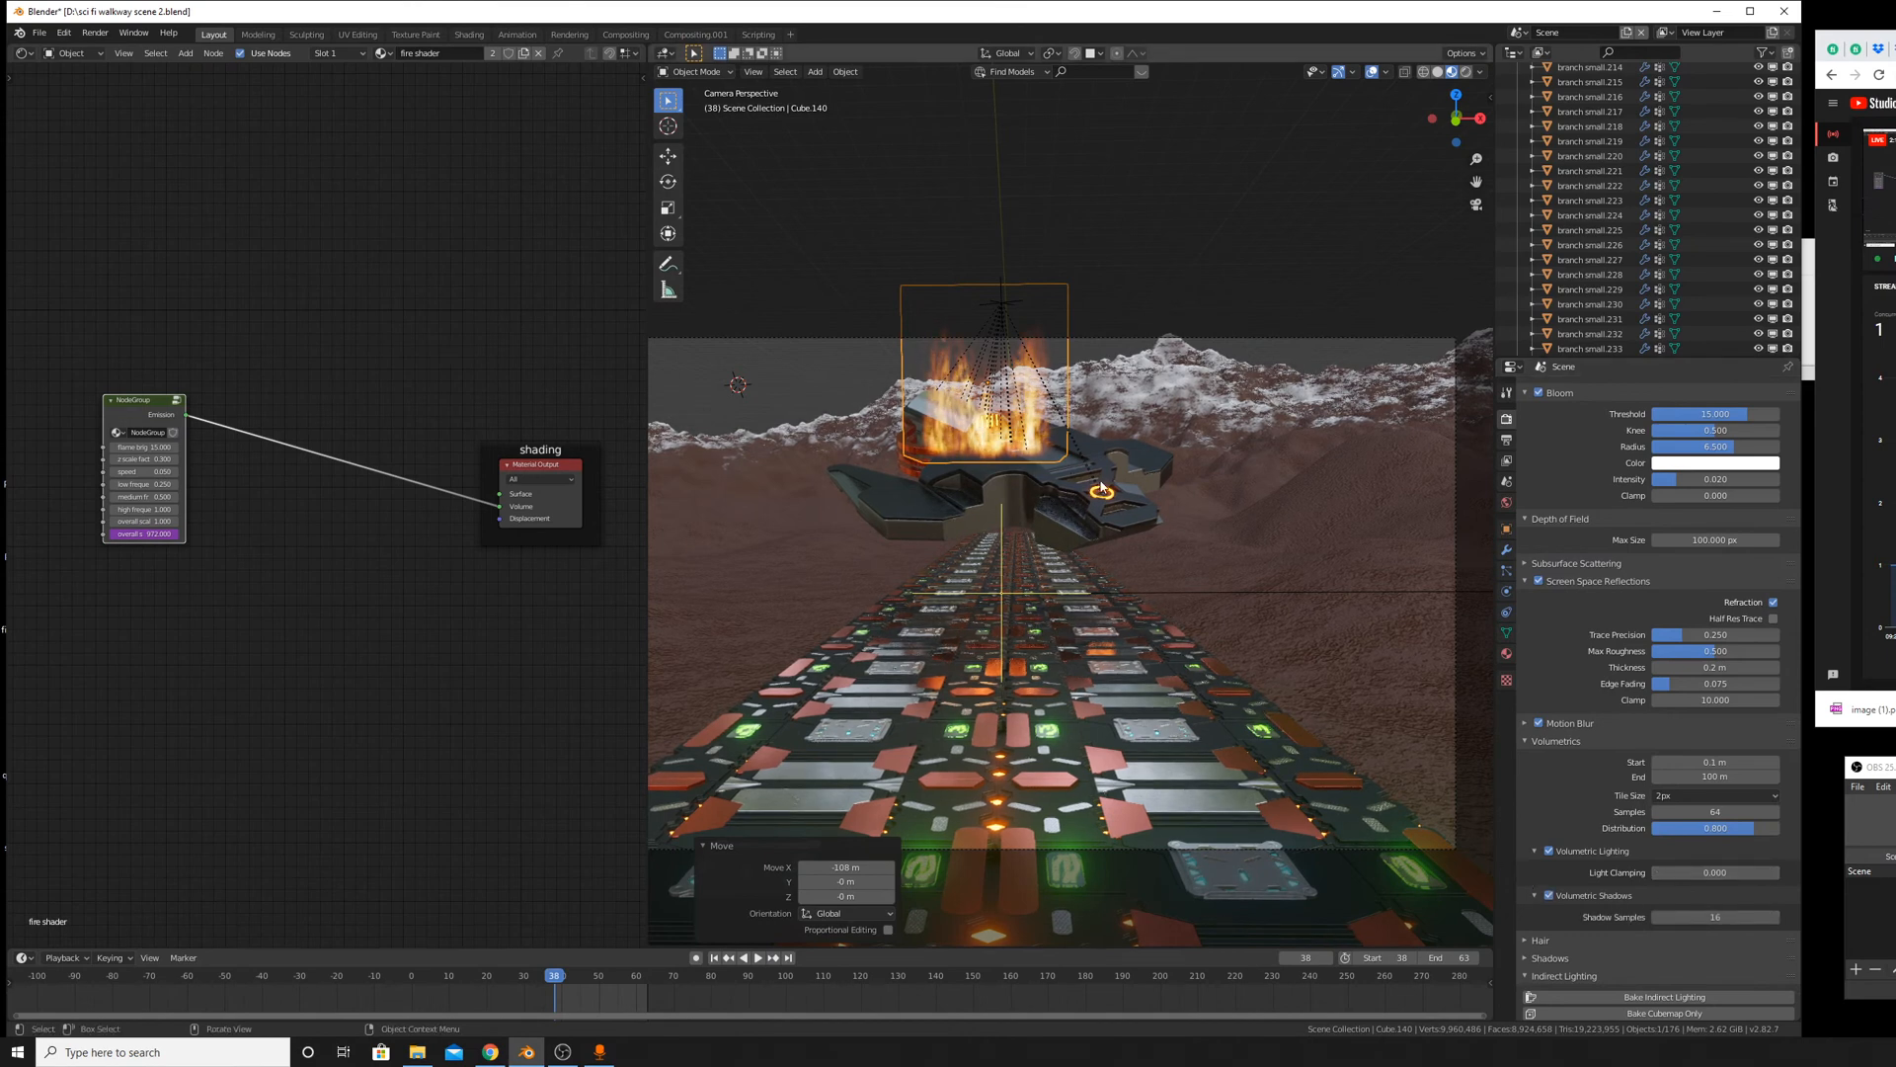
# Move the fire cube up and back above the spaceship and rotate it by about 36° in a side view.
pyautogui.moveTo(1101, 487); pyautogui.dragTo(1164, 653, button='middle')
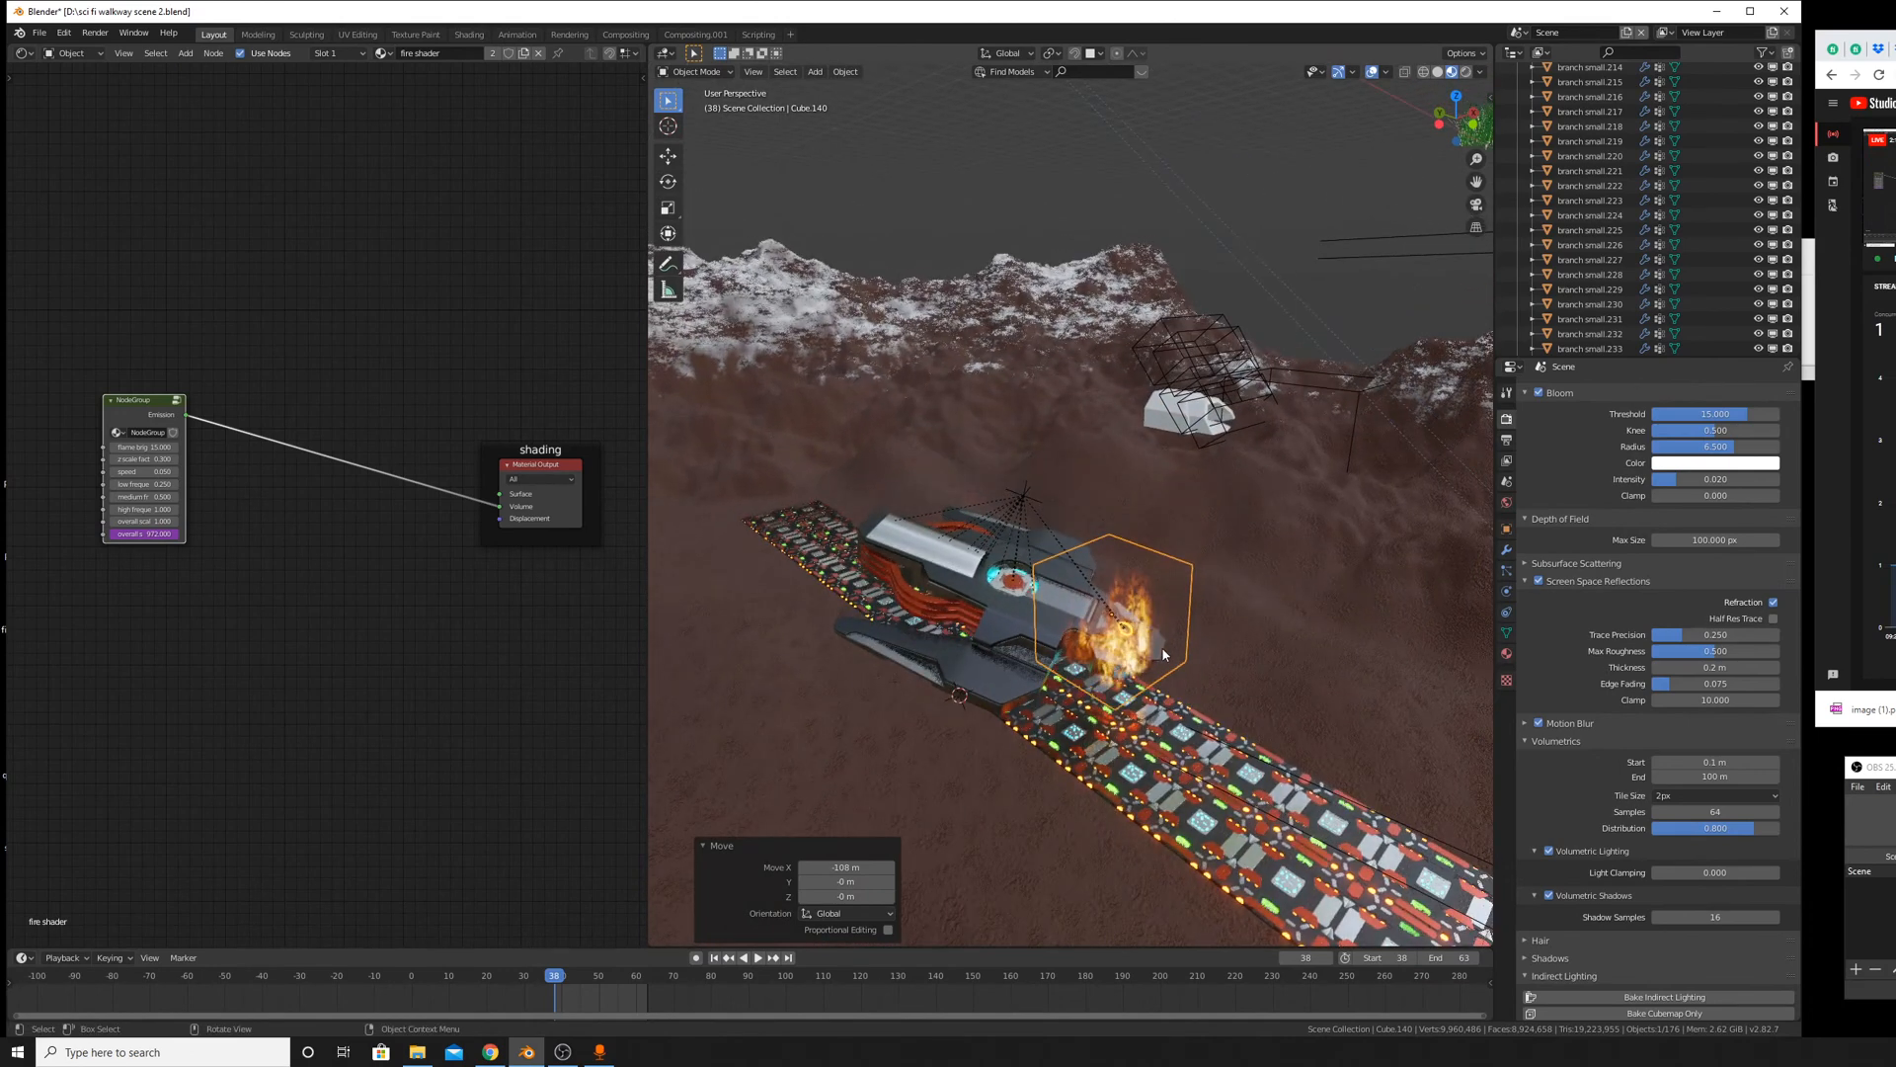
pyautogui.scroll(4, 1163, 653)
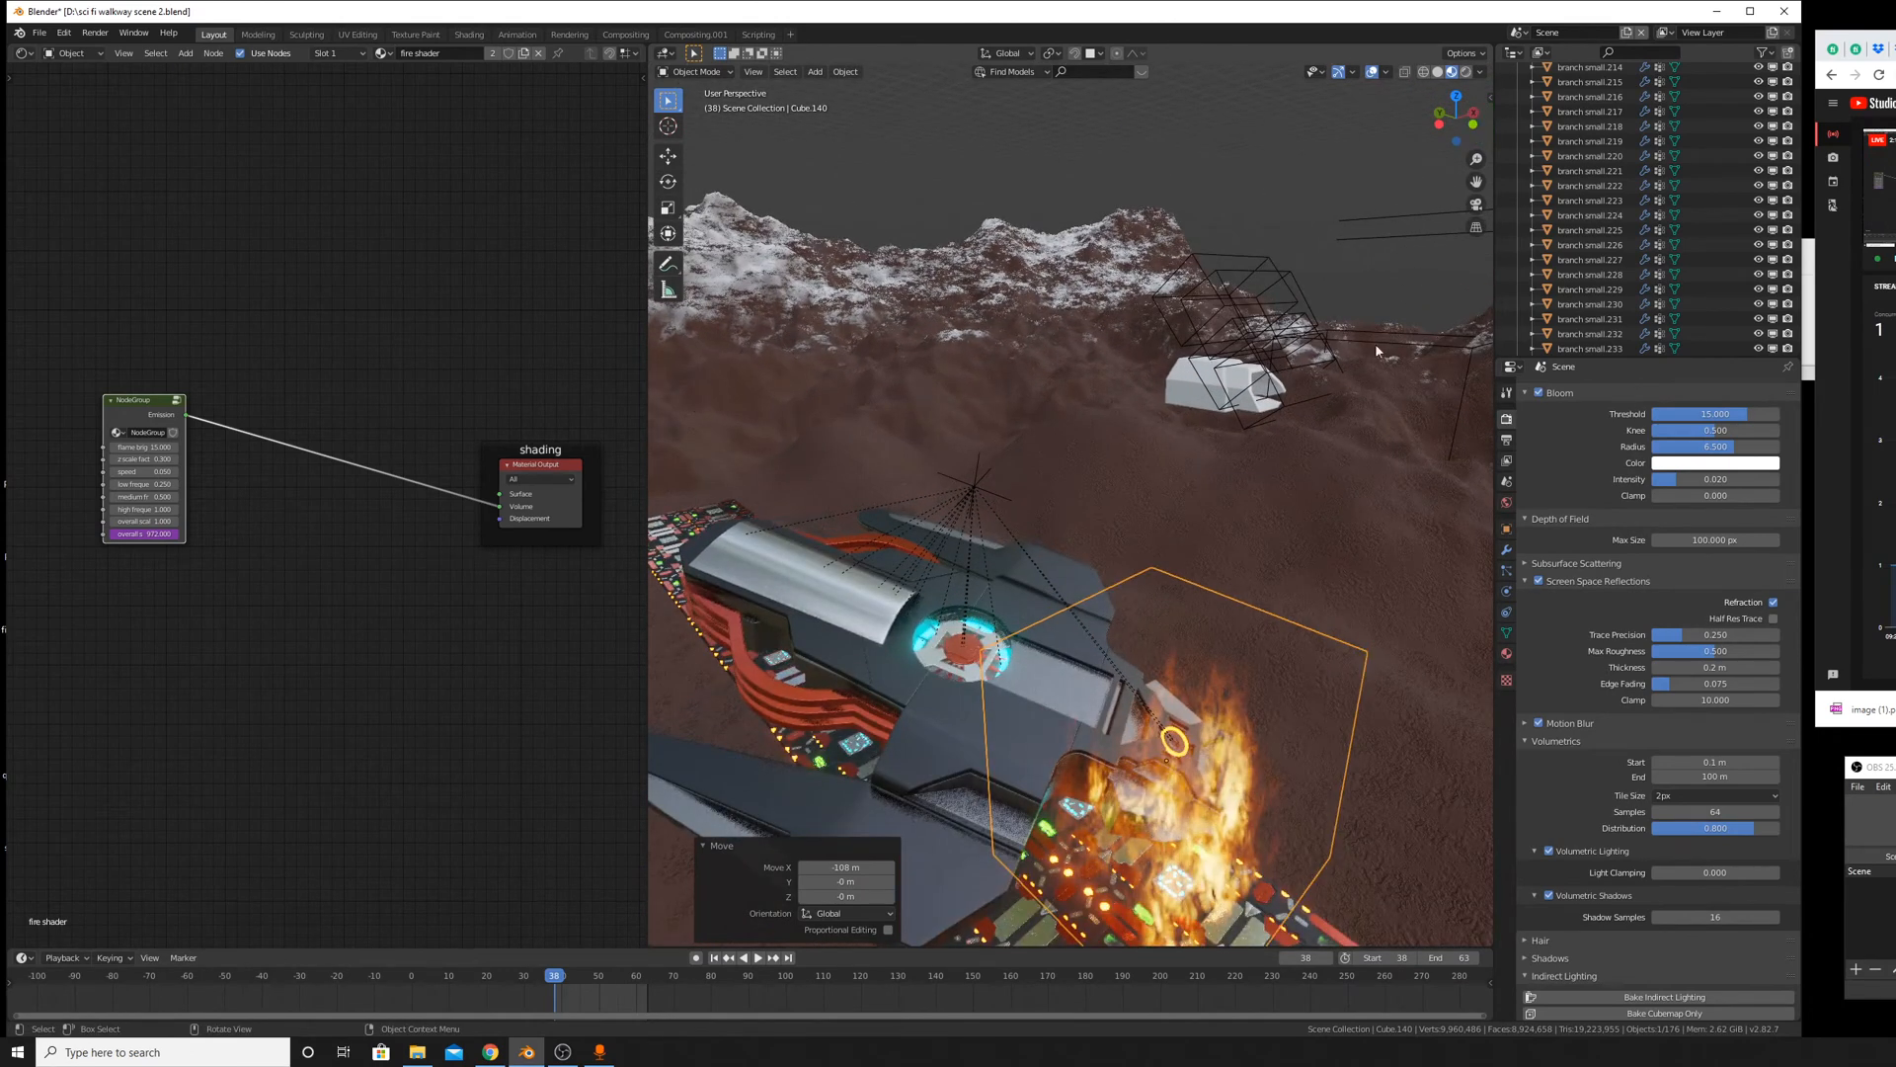
pyautogui.press('g')
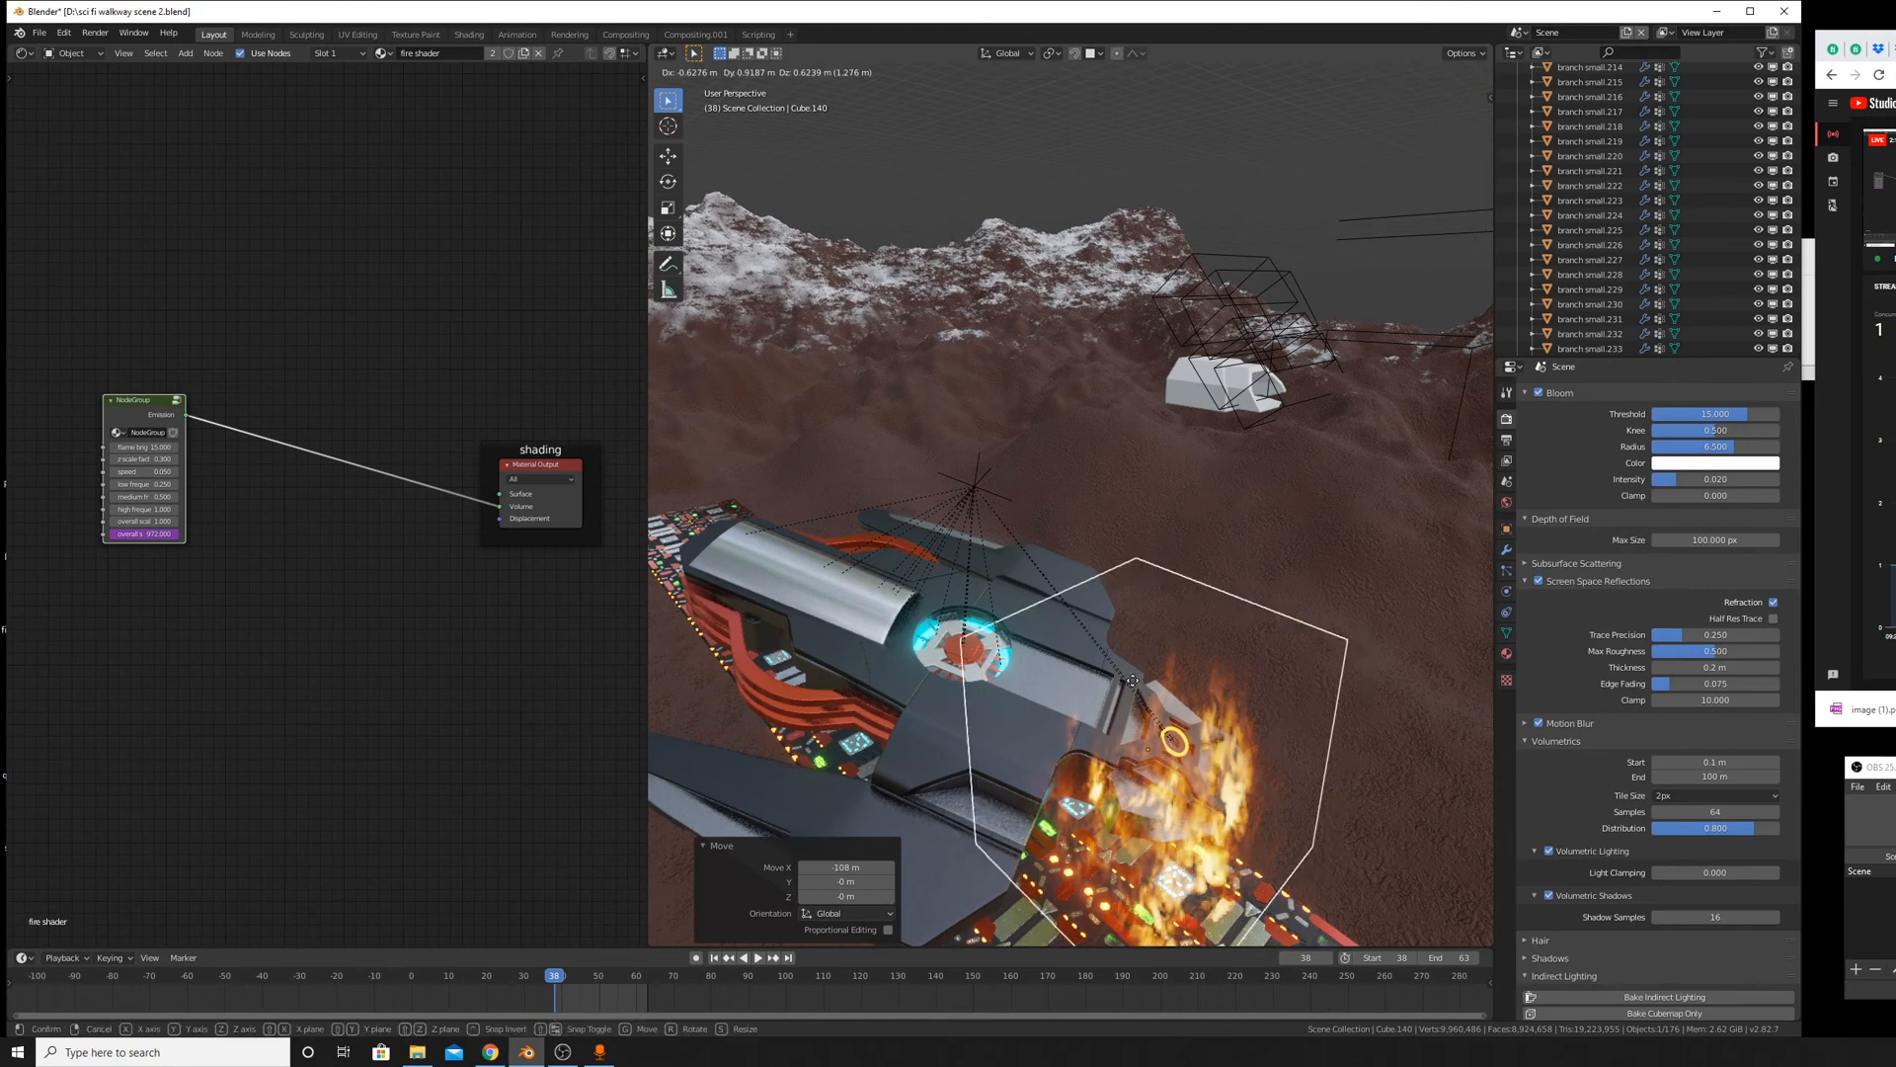
pyautogui.click(1022, 568)
pyautogui.moveTo(1022, 568); pyautogui.dragTo(1374, 551, button='middle')
pyautogui.press('r')
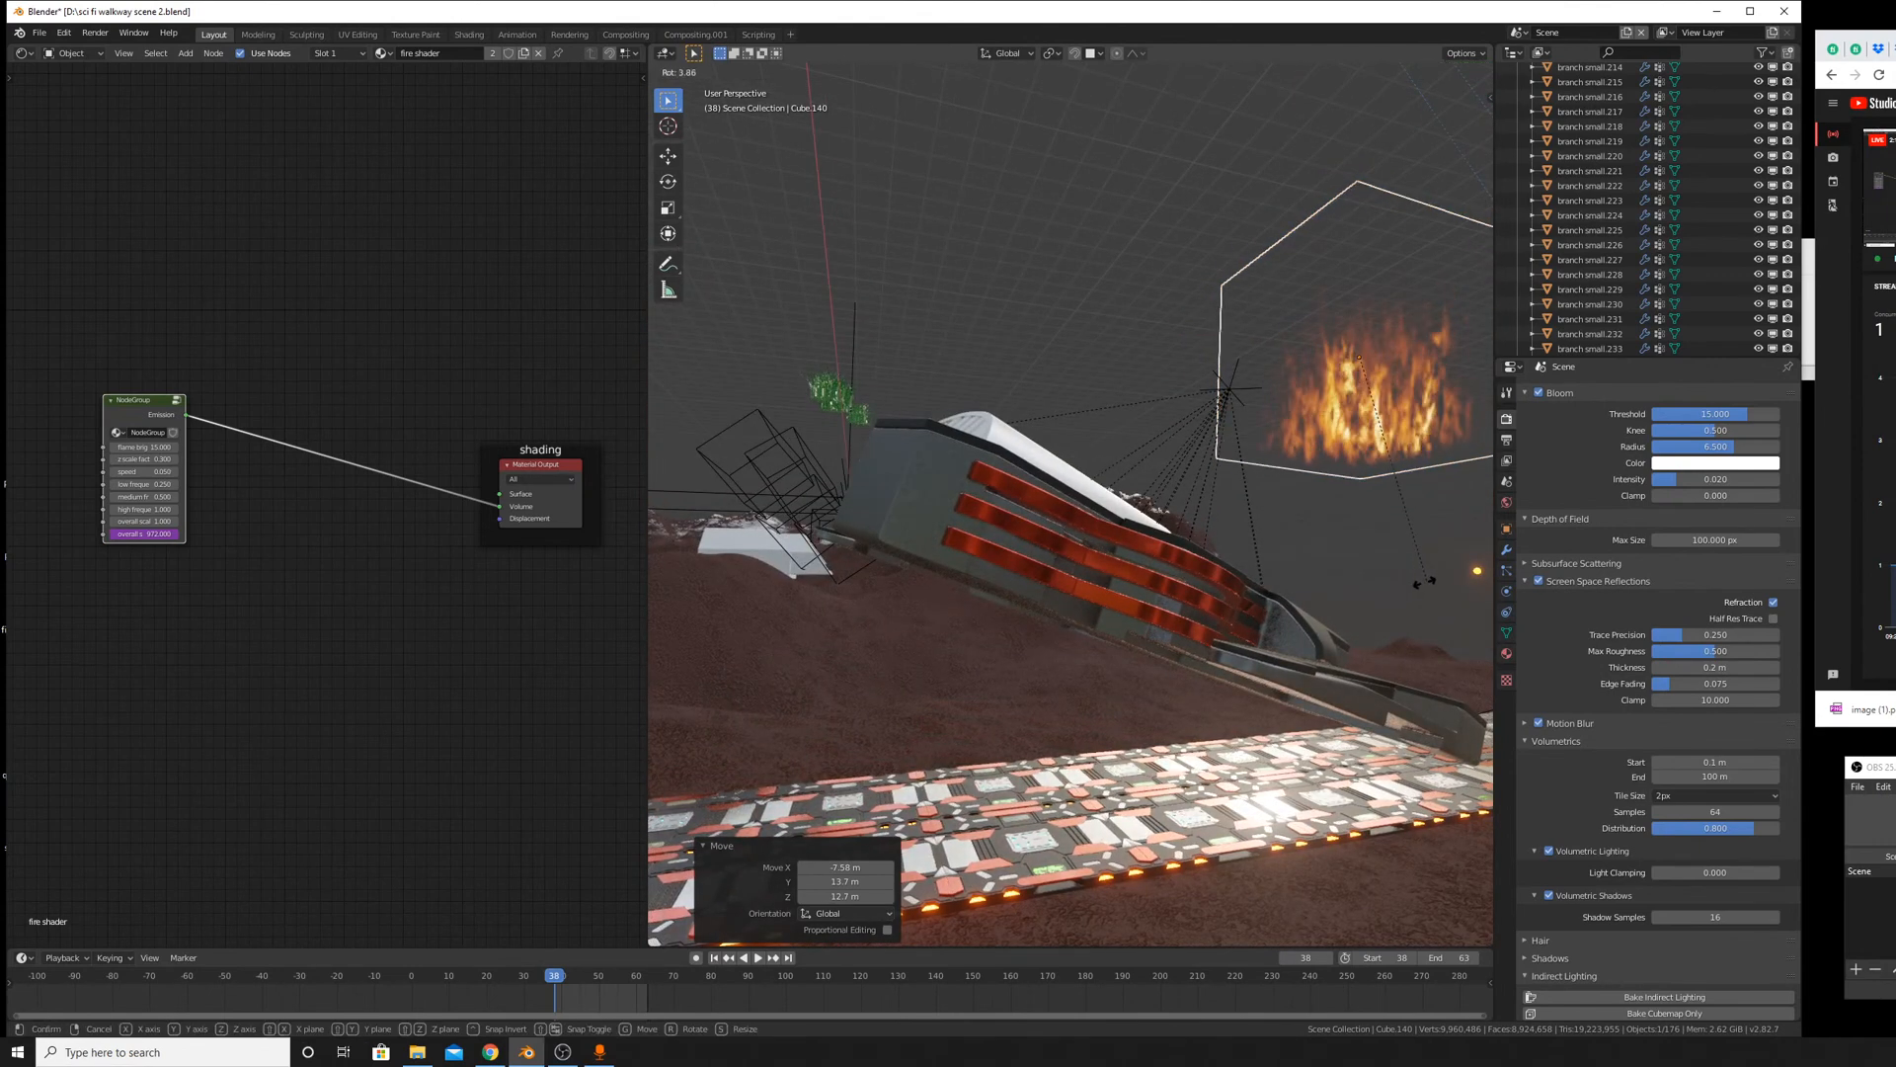
pyautogui.click(1294, 609)
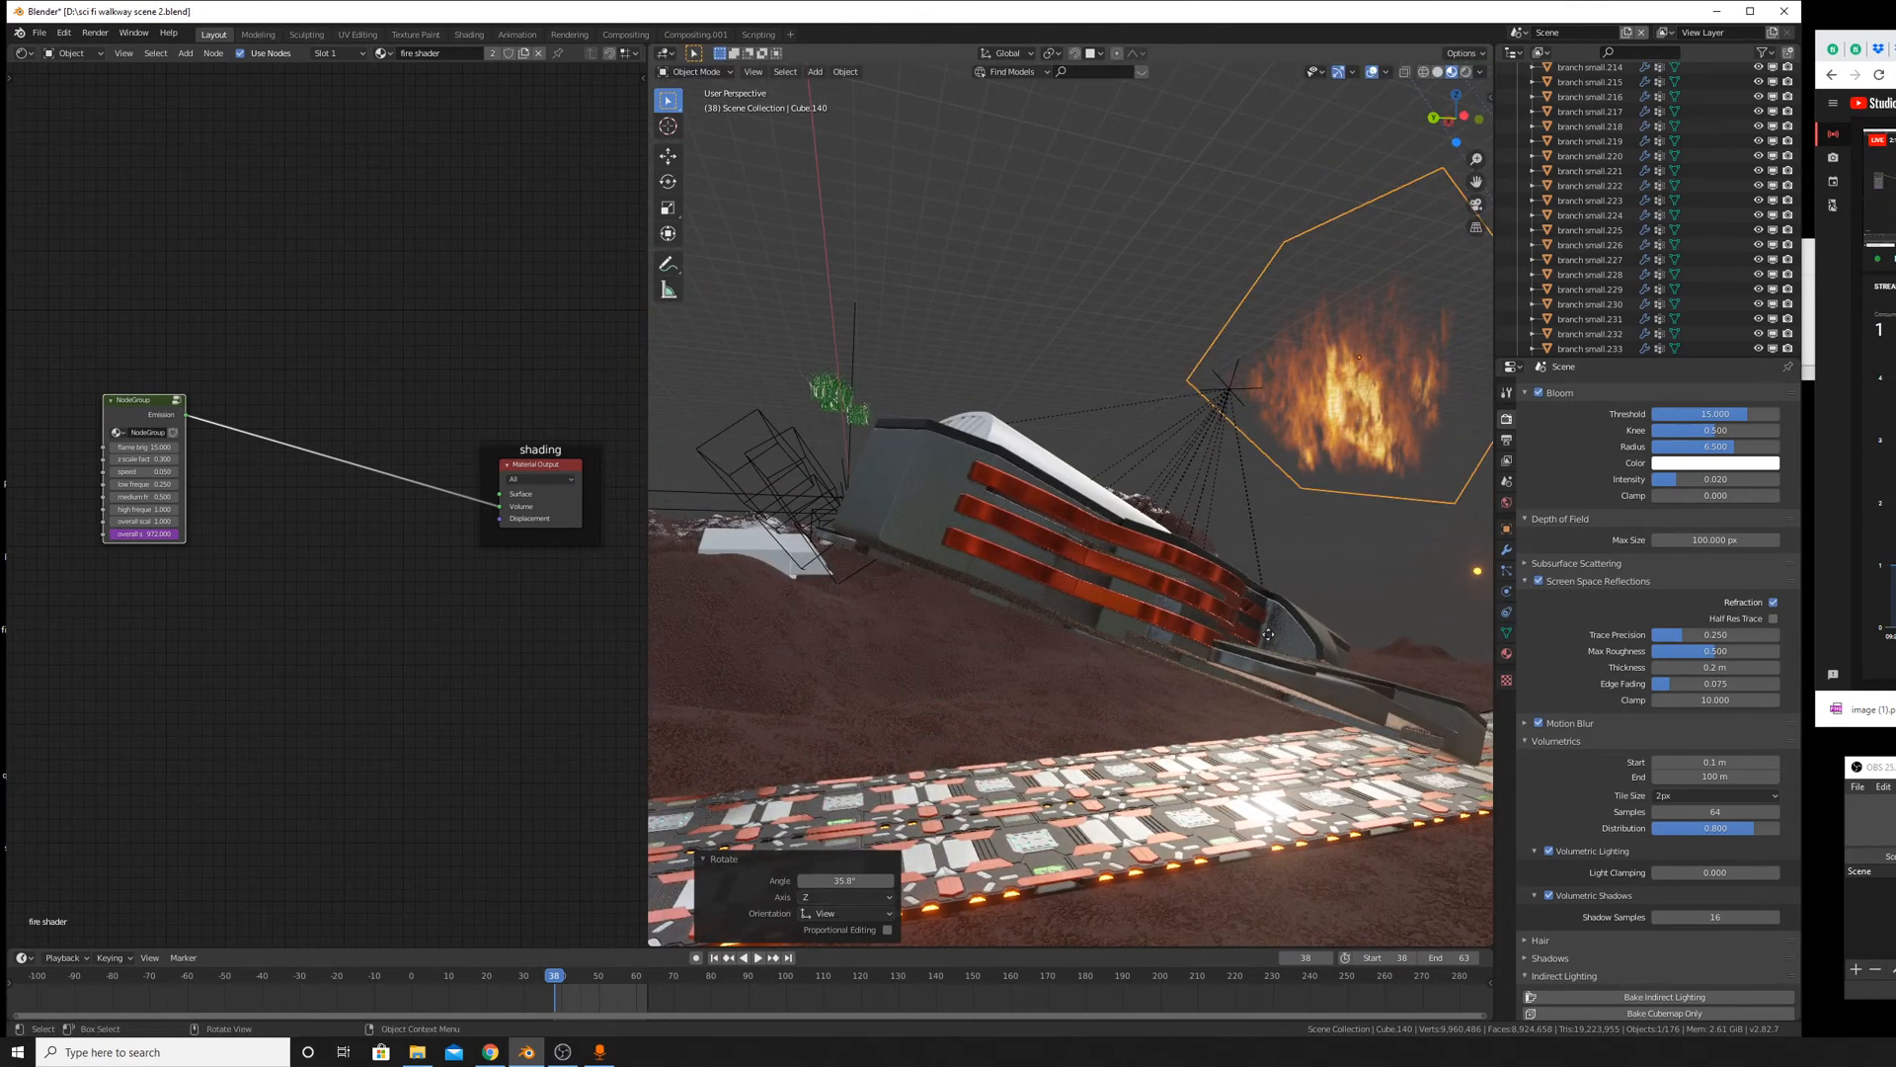
# Lower the fire cube about 12.9 m onto the spaceship's hull, shifting it about 5.6 m in X and 11.4 m in Y, and deselect it.
pyautogui.press('g')
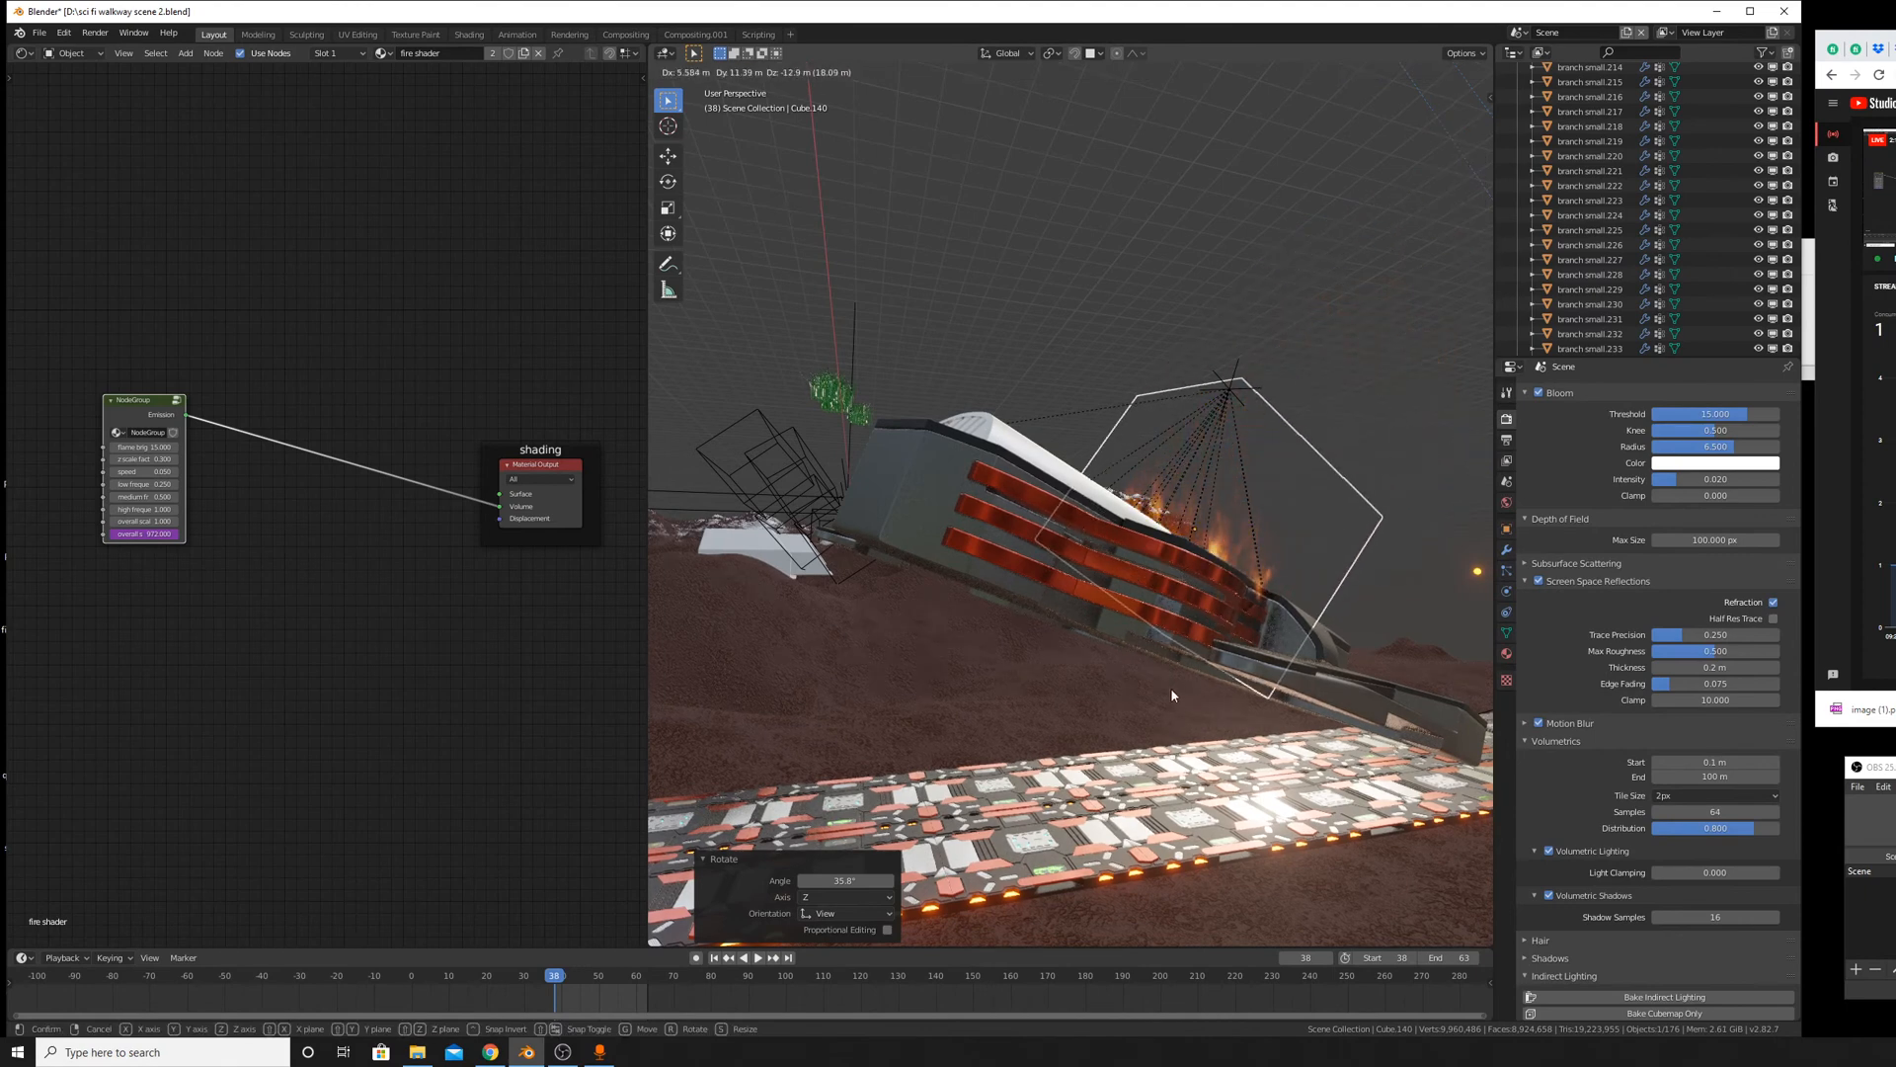
pyautogui.click(1170, 687)
pyautogui.moveTo(1170, 688)
pyautogui.mouseDown(button='middle')
pyautogui.moveTo(1323, 412)
pyautogui.moveTo(1373, 277)
pyautogui.mouseUp(button='middle')
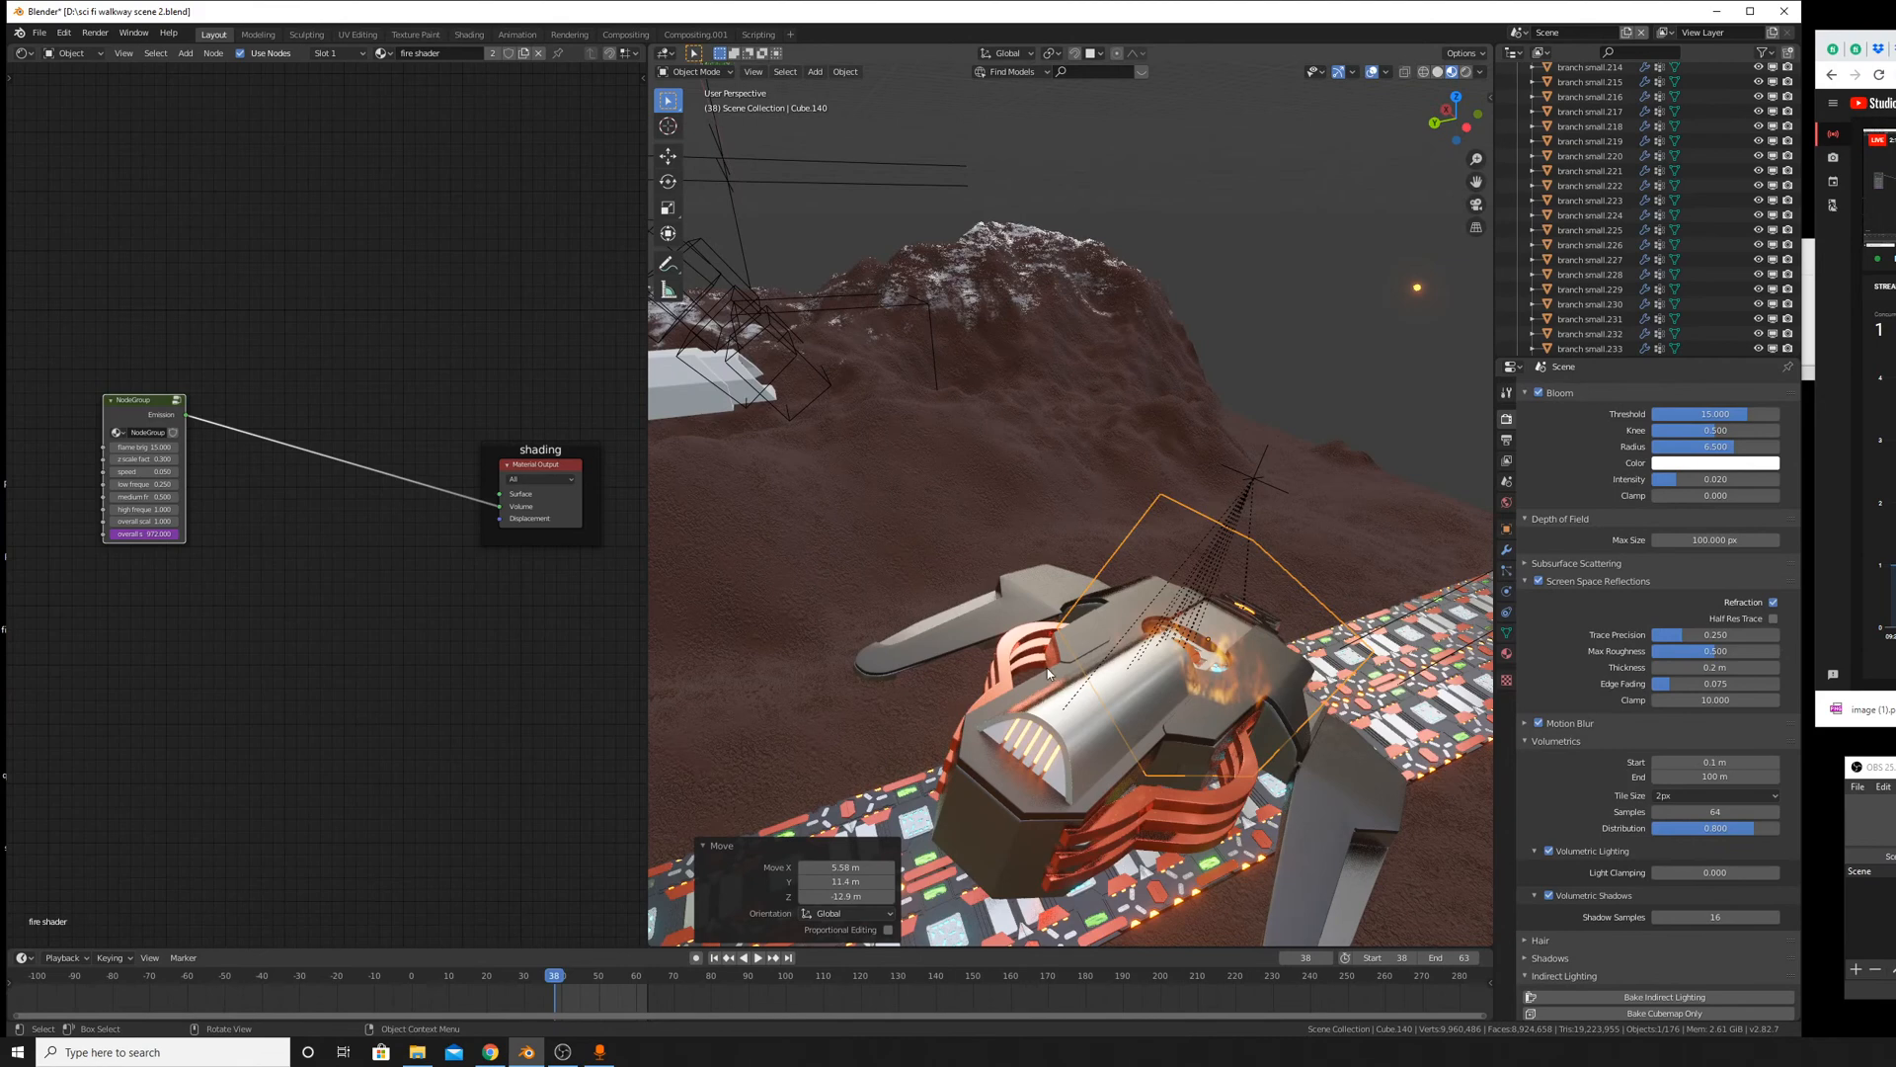
pyautogui.moveTo(1046, 668); pyautogui.dragTo(1078, 635, button='middle')
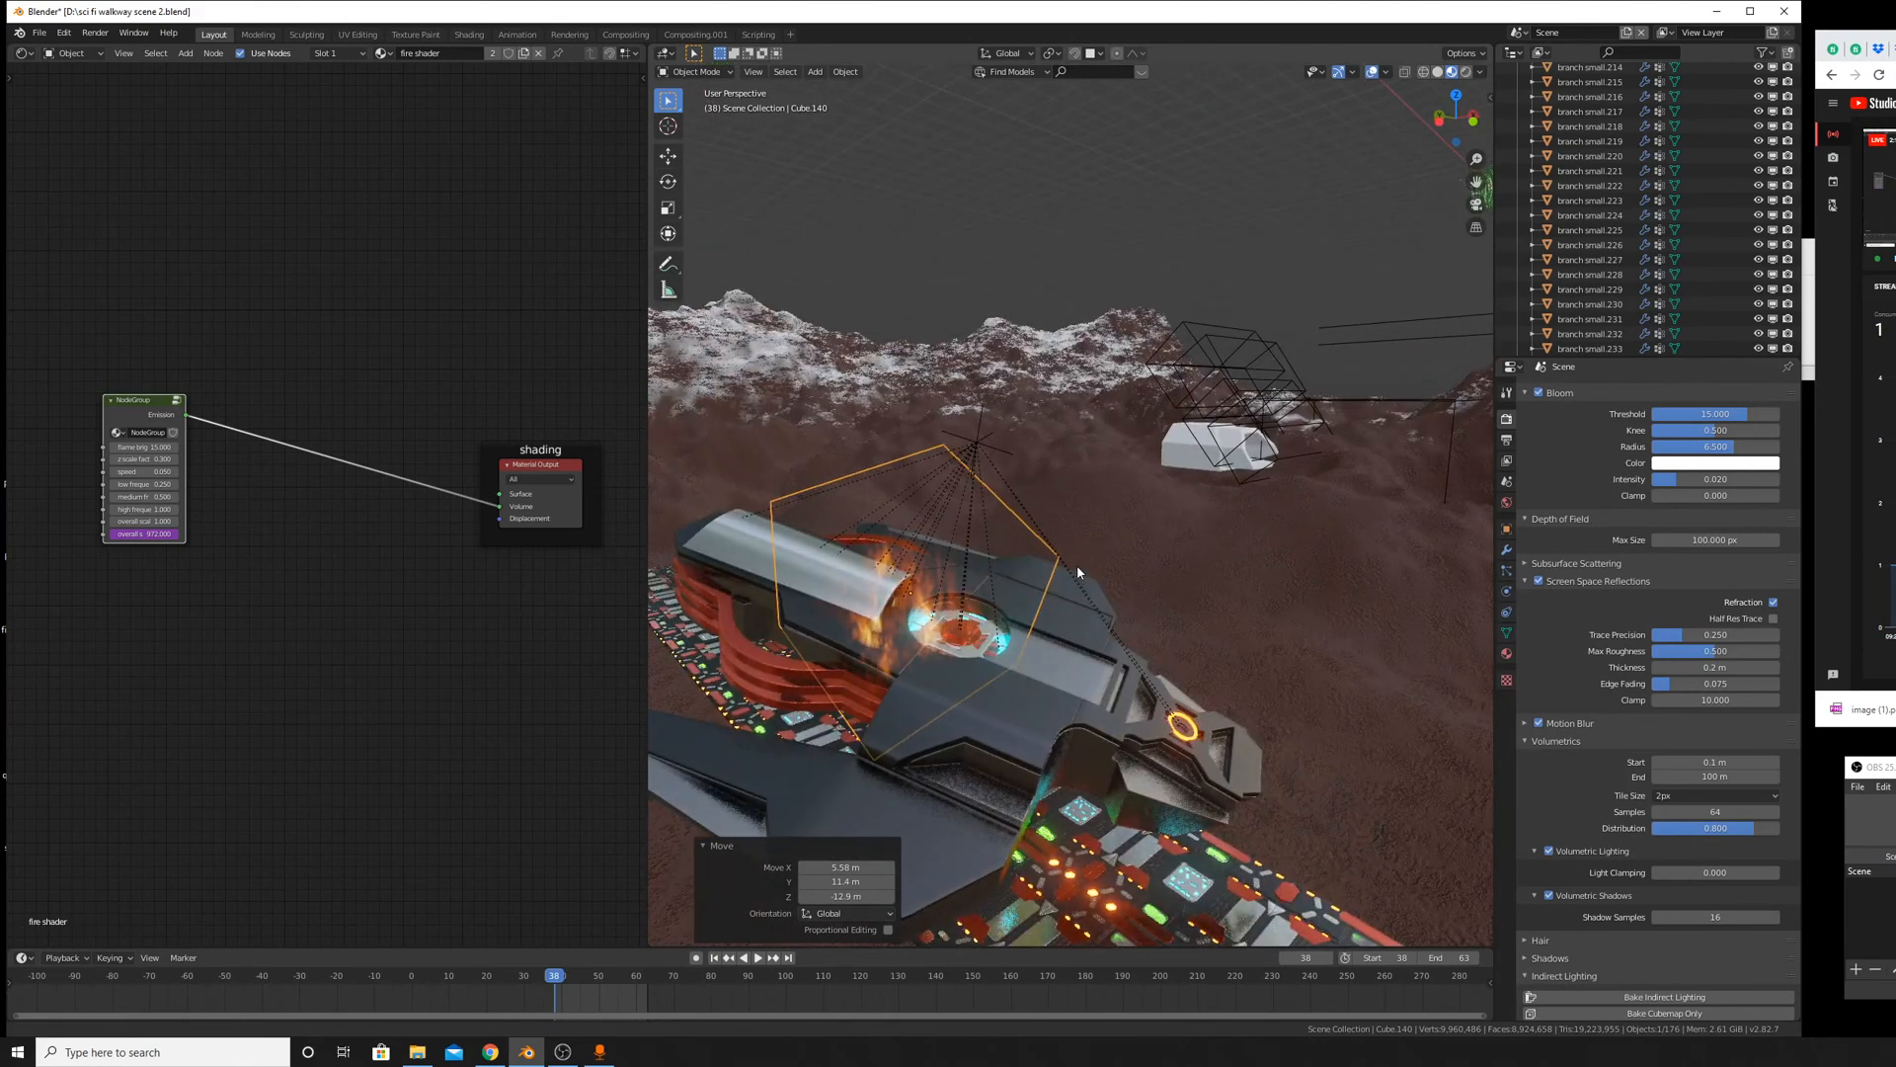
pyautogui.moveTo(1076, 565); pyautogui.dragTo(1169, 687, button='middle')
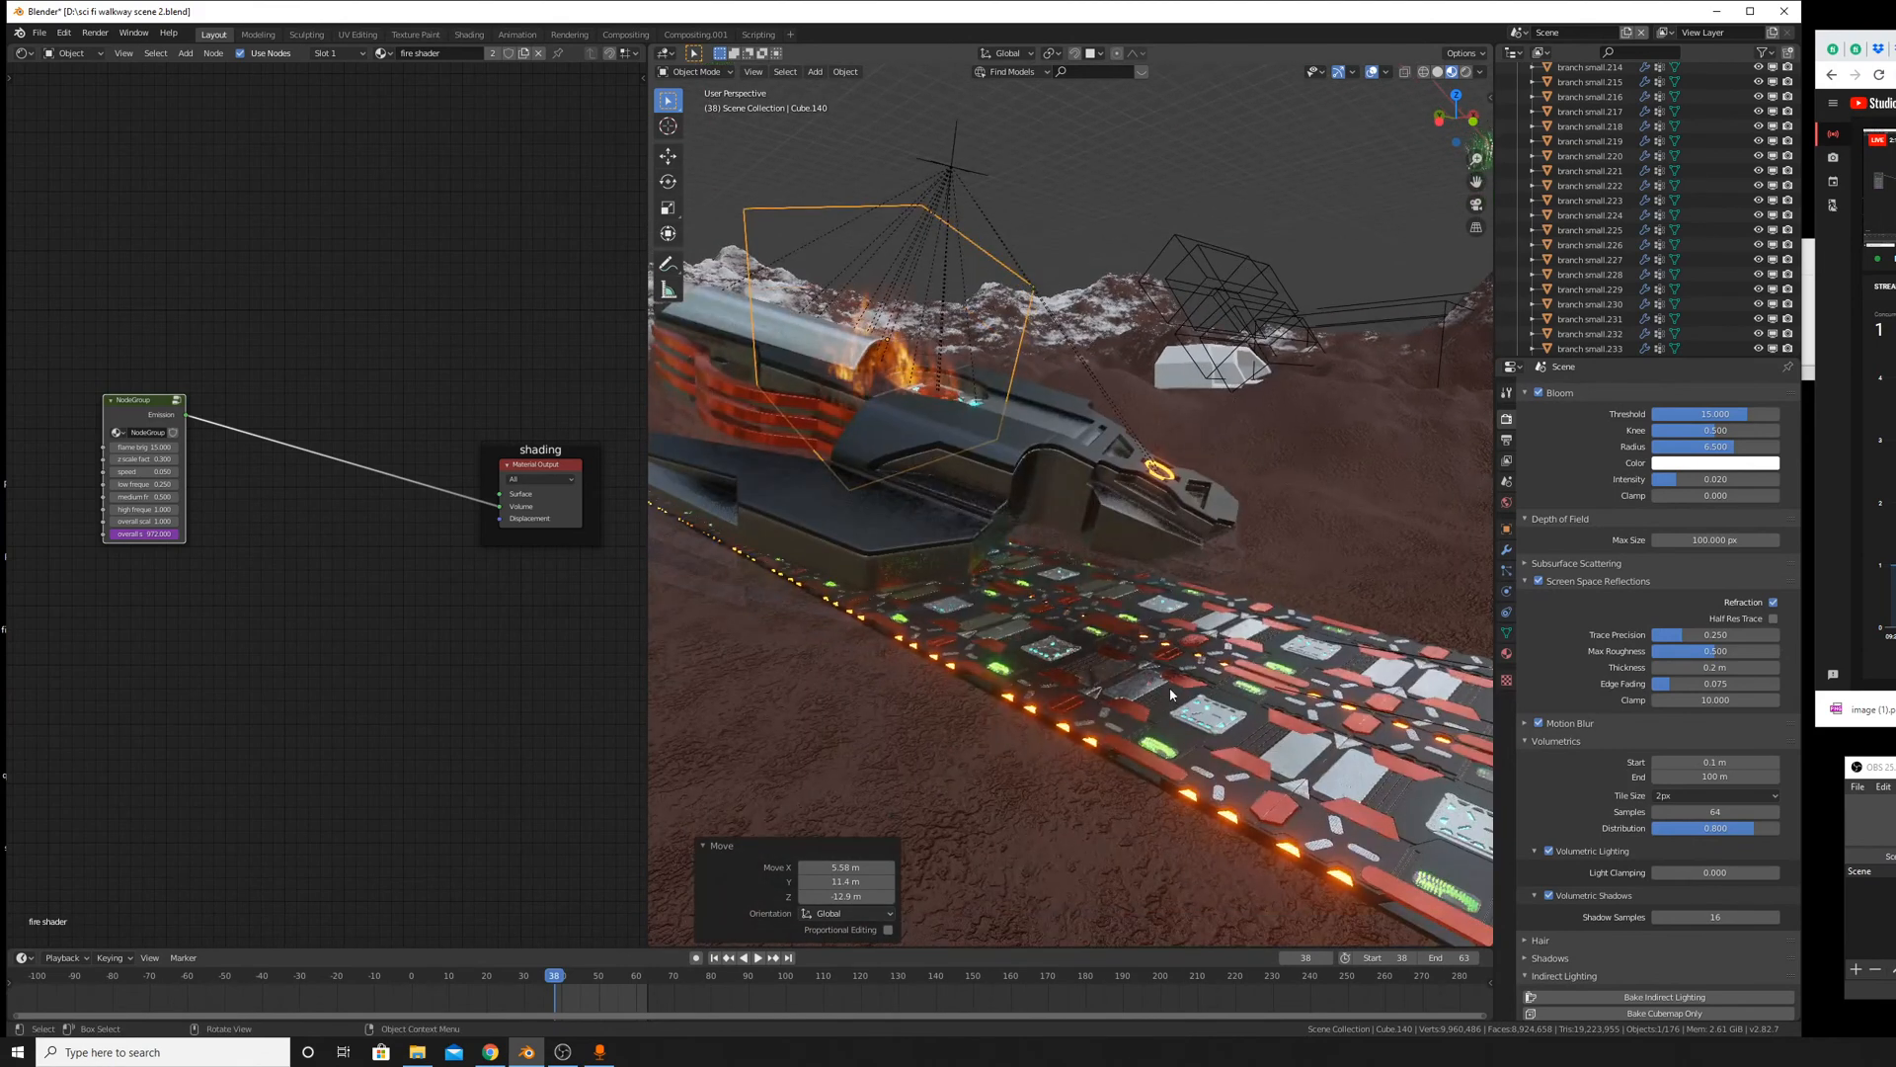
pyautogui.click(1043, 803)
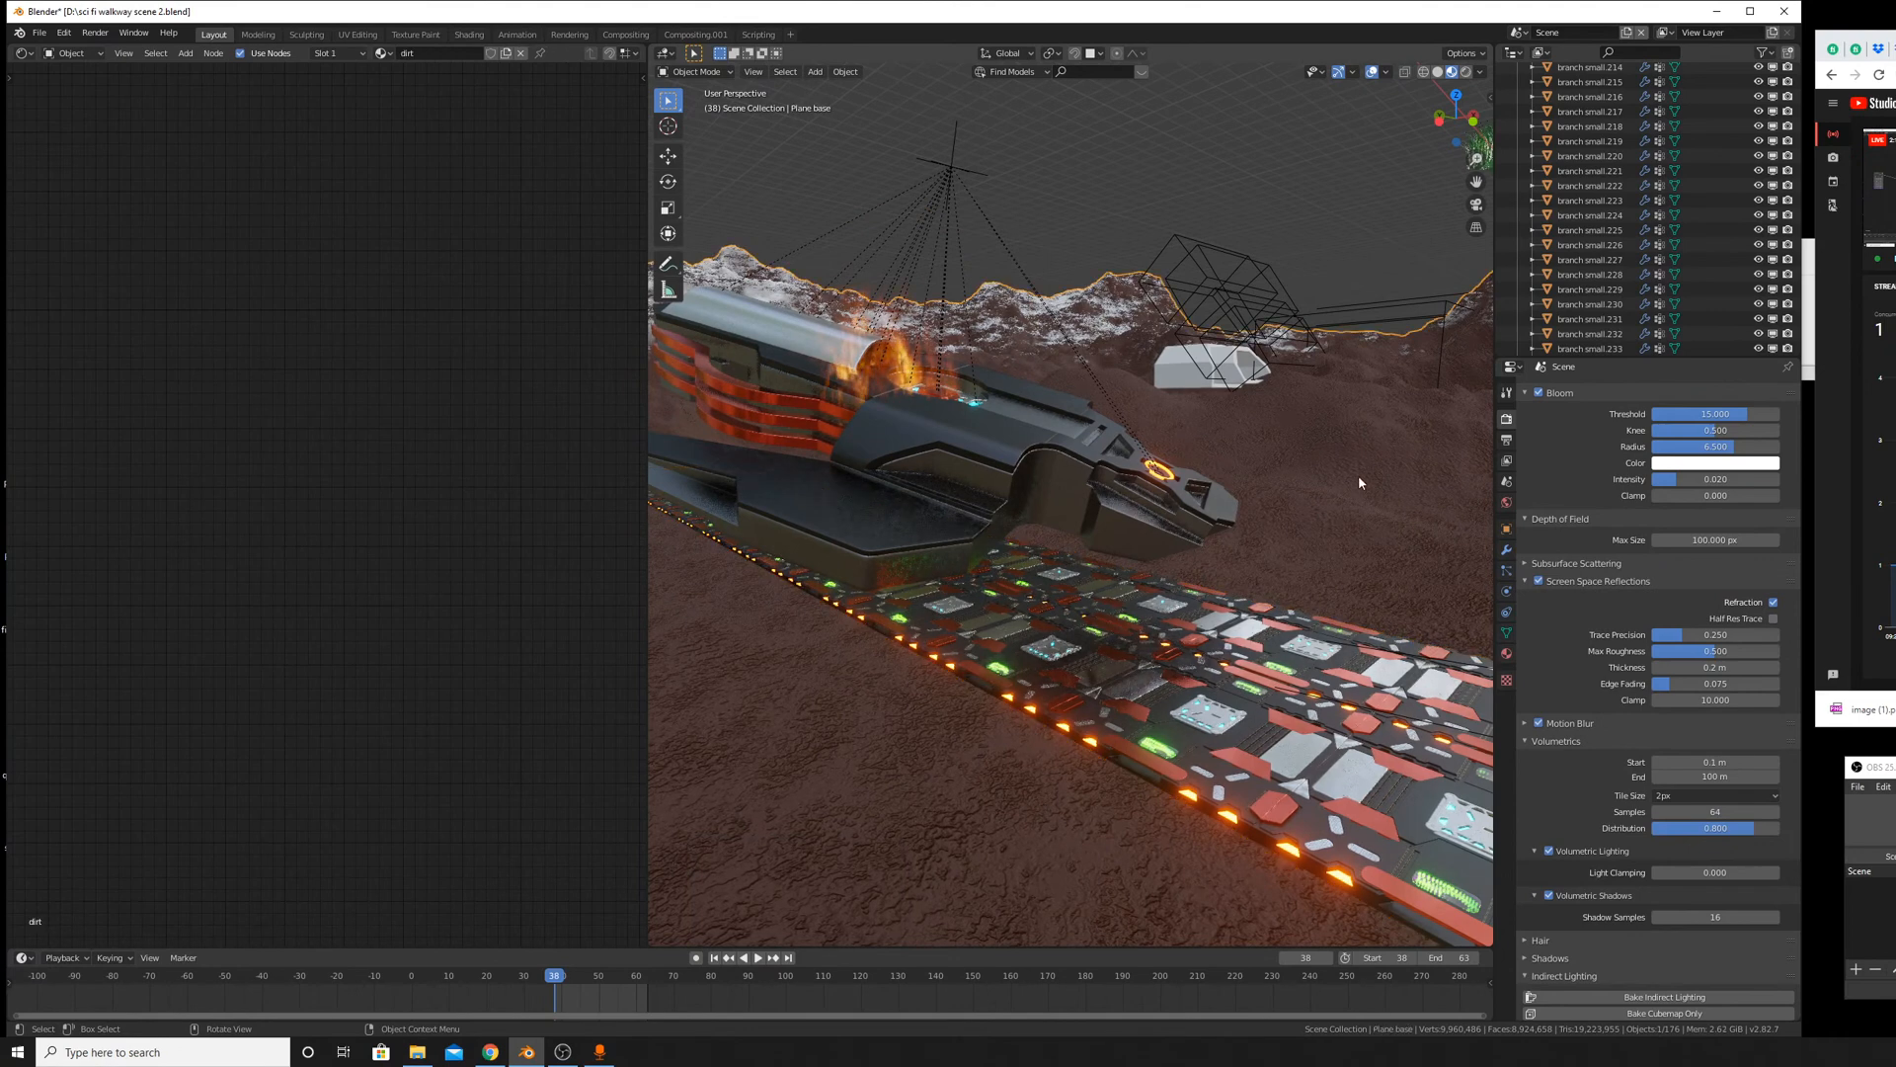
# Delete the terrain plane and the walkway beneath the spaceship.
pyautogui.press('Delete')
pyautogui.moveTo(1152, 525); pyautogui.dragTo(1315, 649, button='middle')
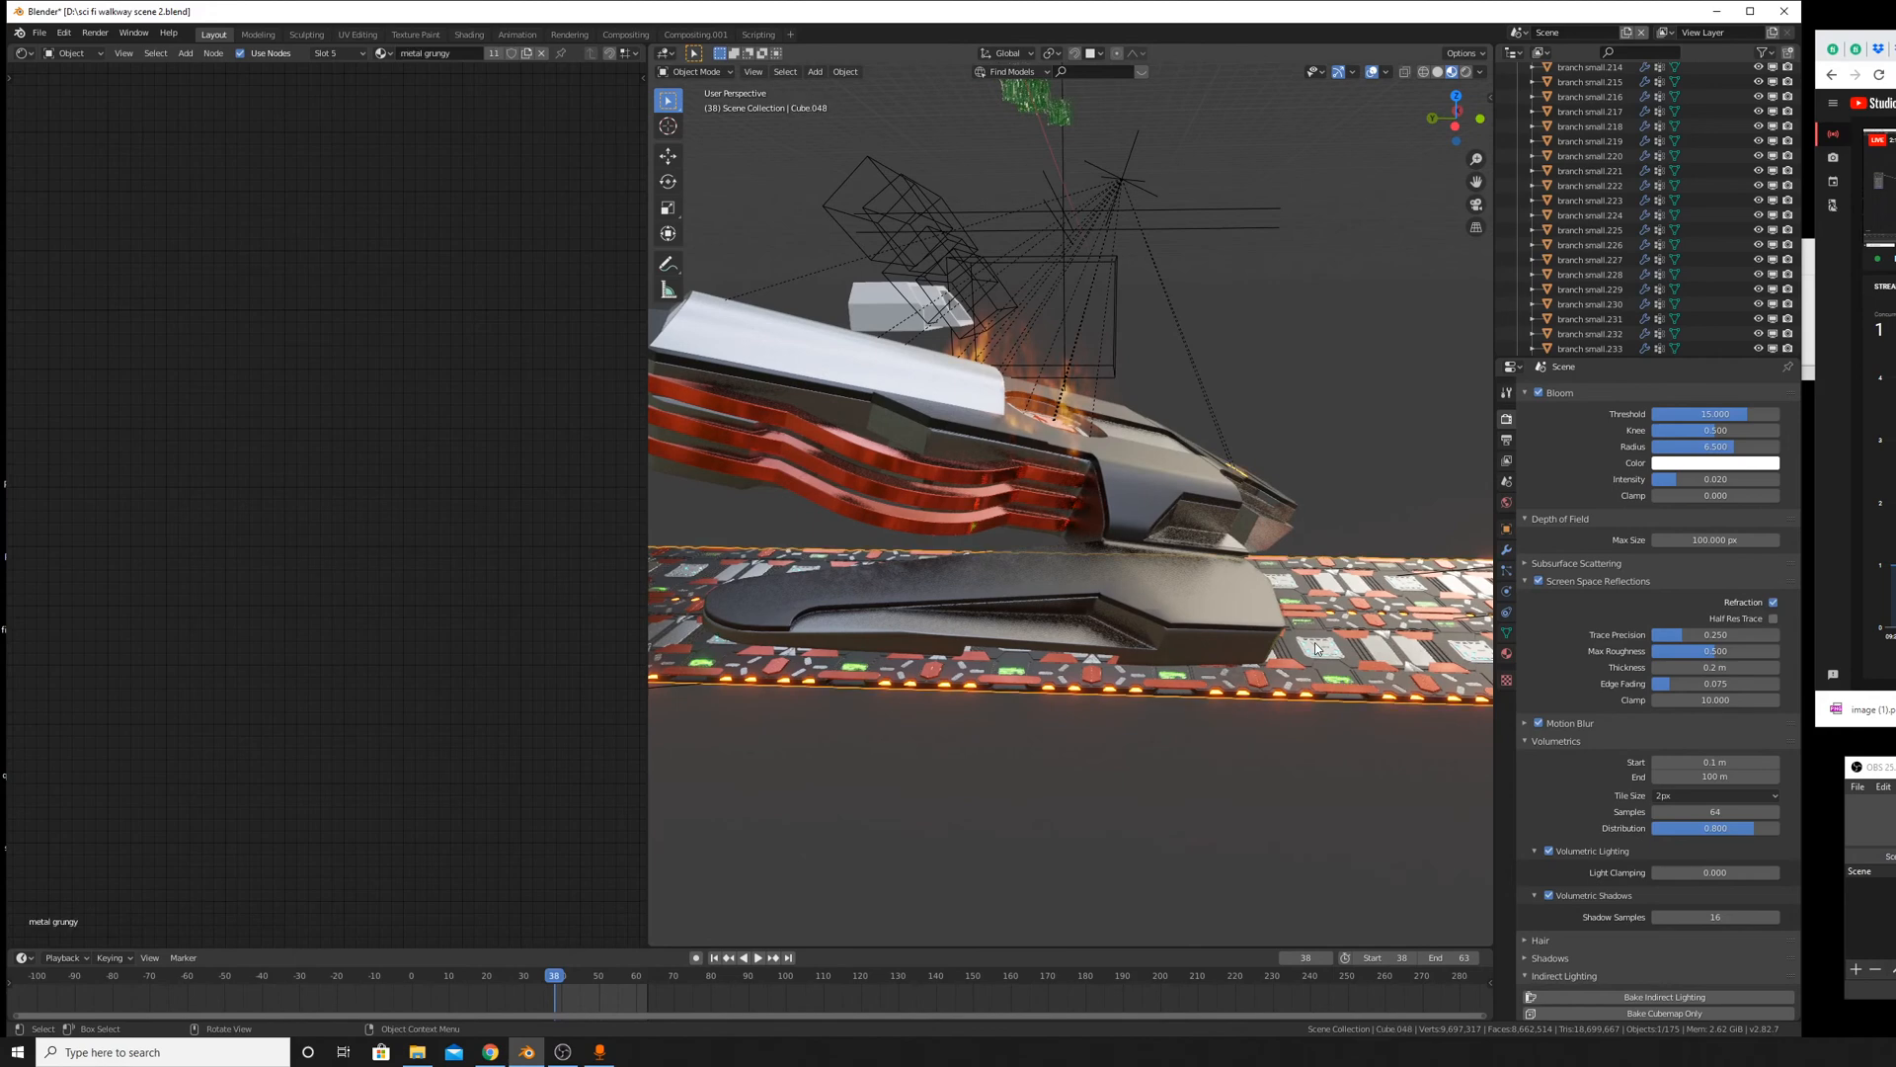
pyautogui.press('Delete')
# Raise the fire cube about 4.1 m, shift it about -5.8 m in Y, and rotate it freely with the trackball.
pyautogui.click(1066, 393)
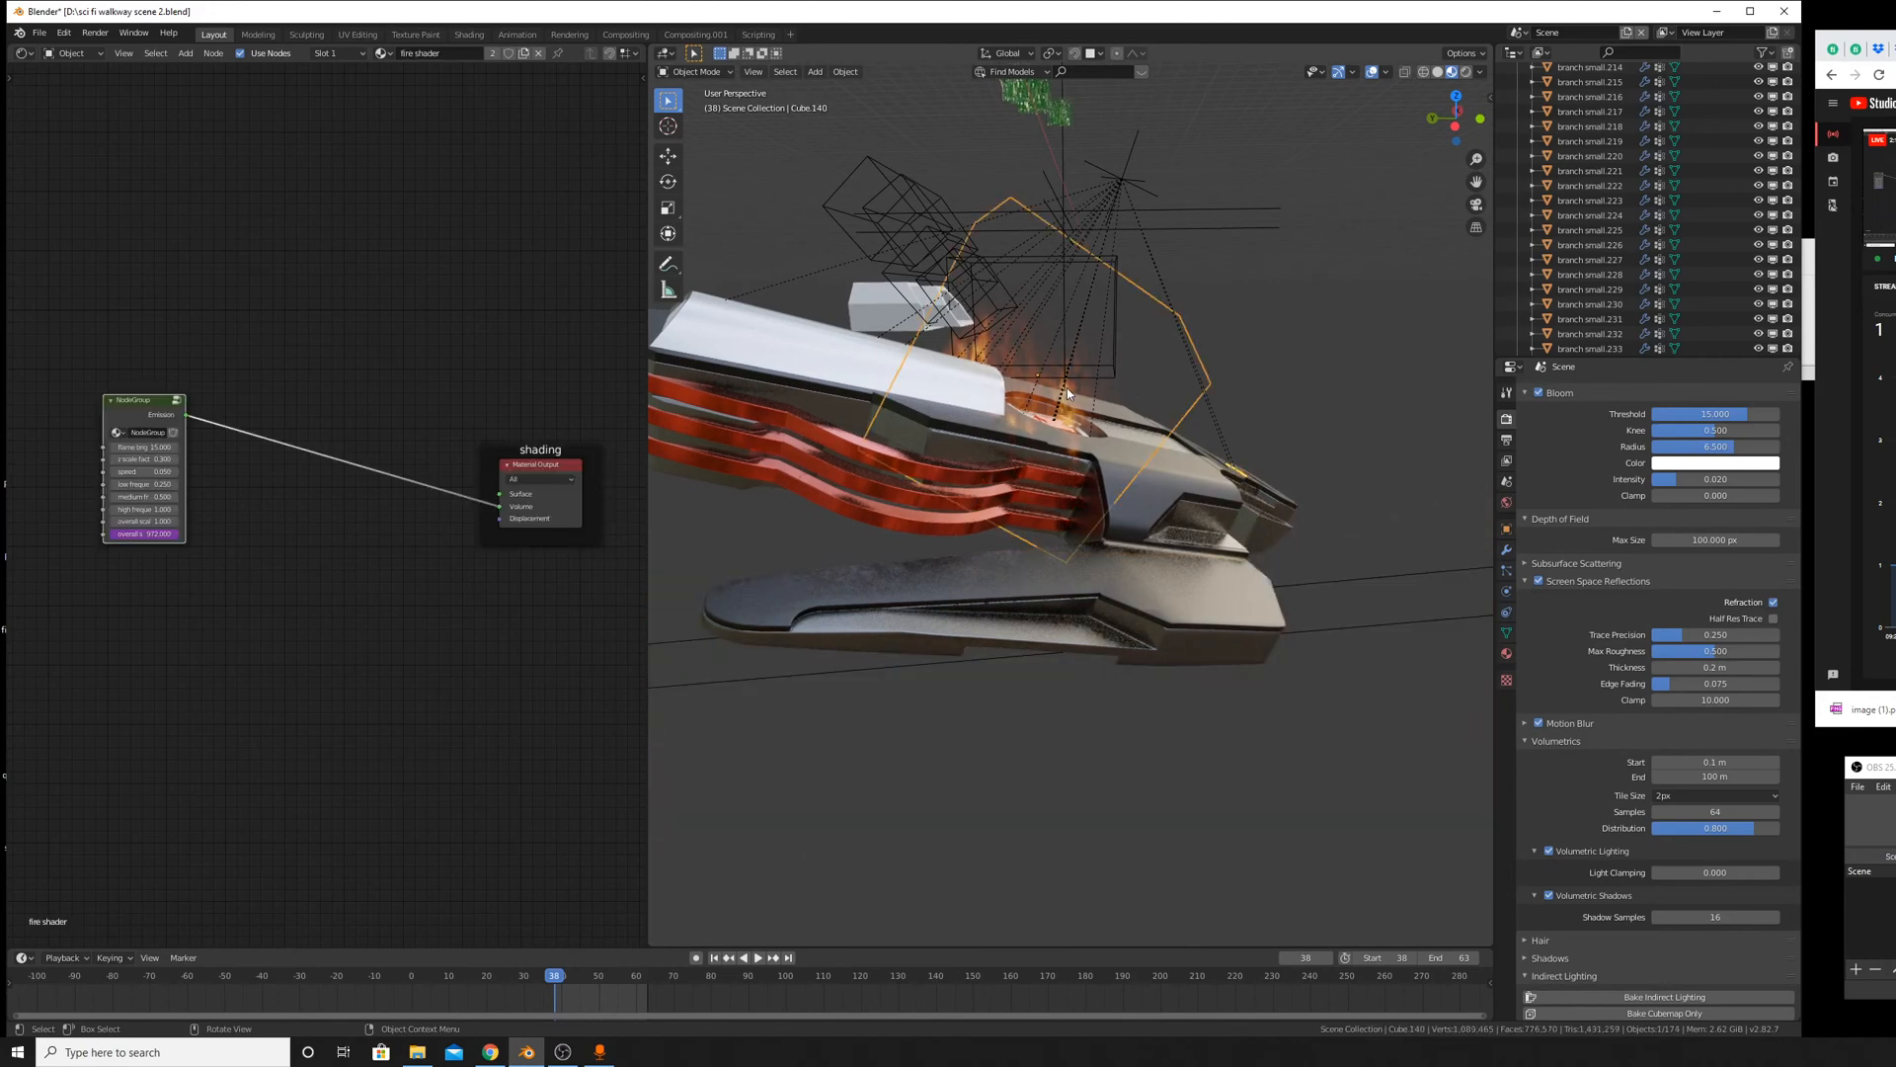
pyautogui.moveTo(1111, 399); pyautogui.dragTo(1129, 521, button='middle')
pyautogui.press('g')
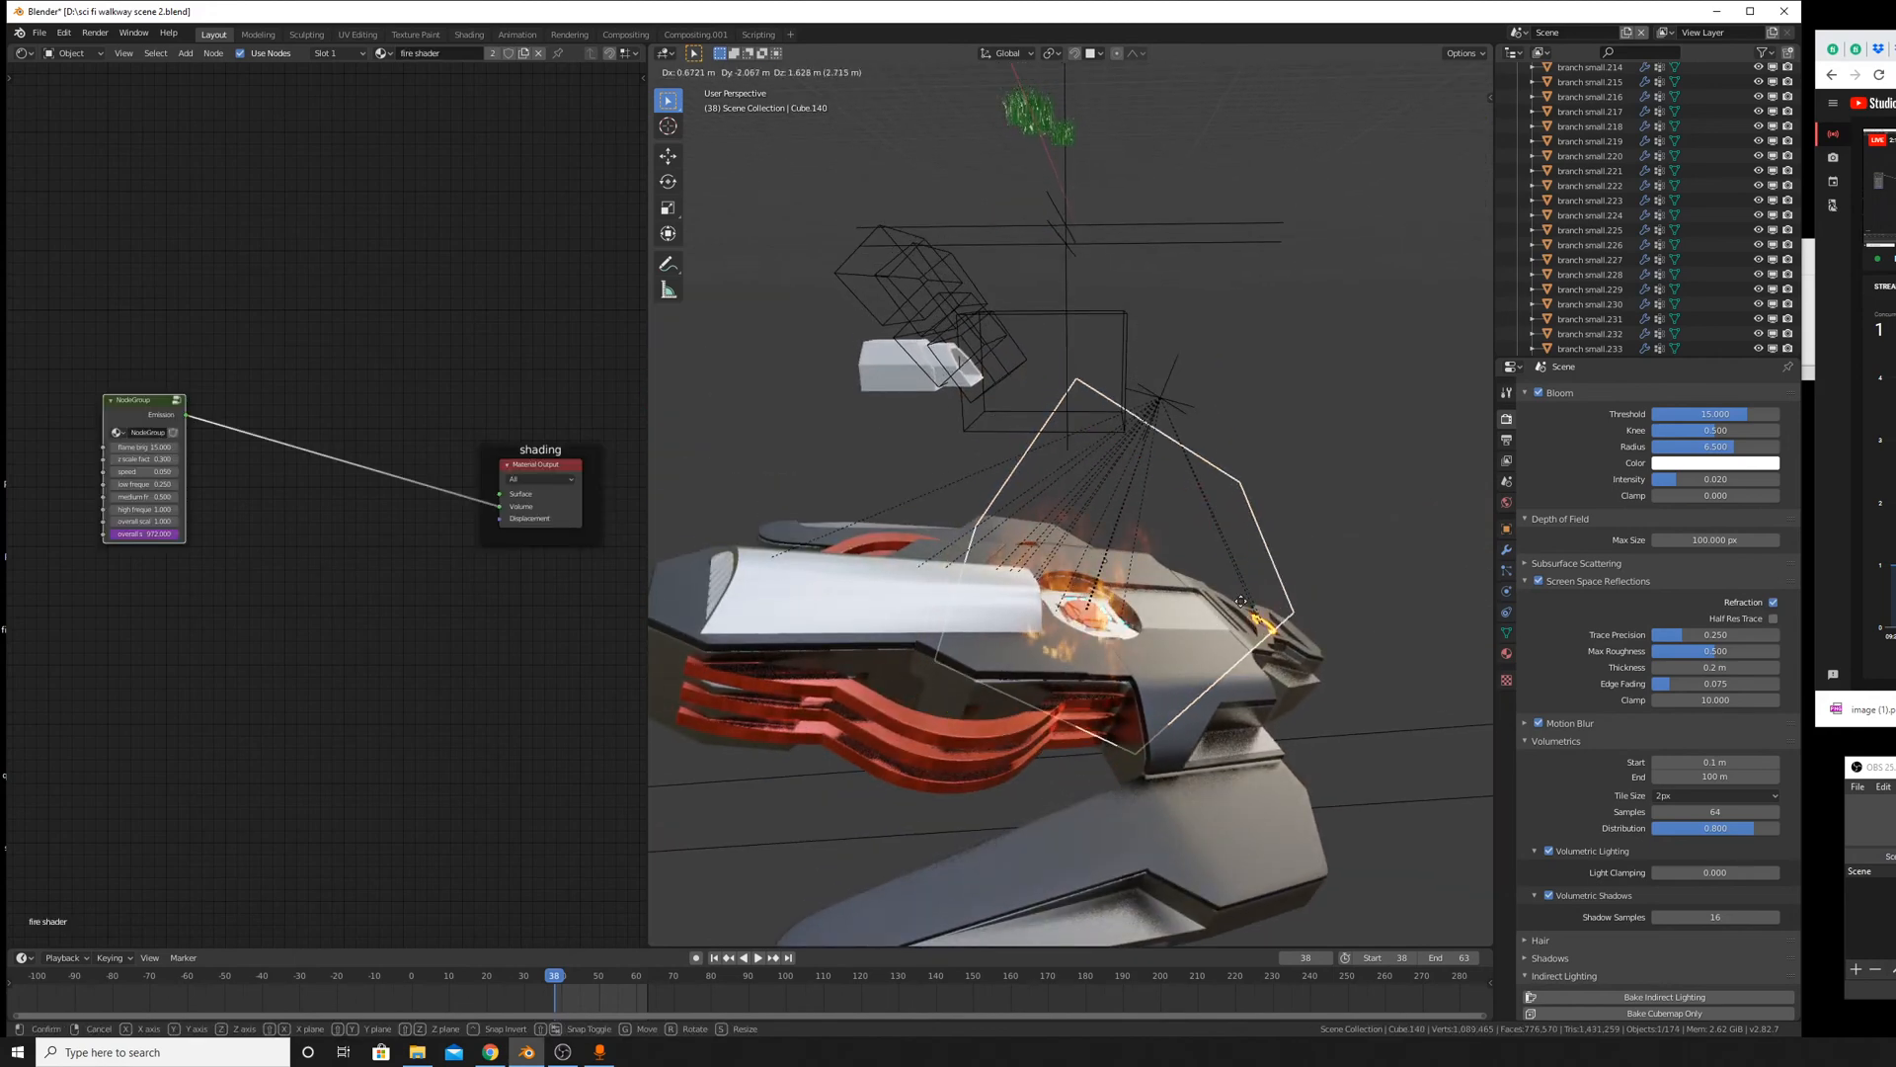
pyautogui.press('Return')
pyautogui.press('r')
pyautogui.press('r')
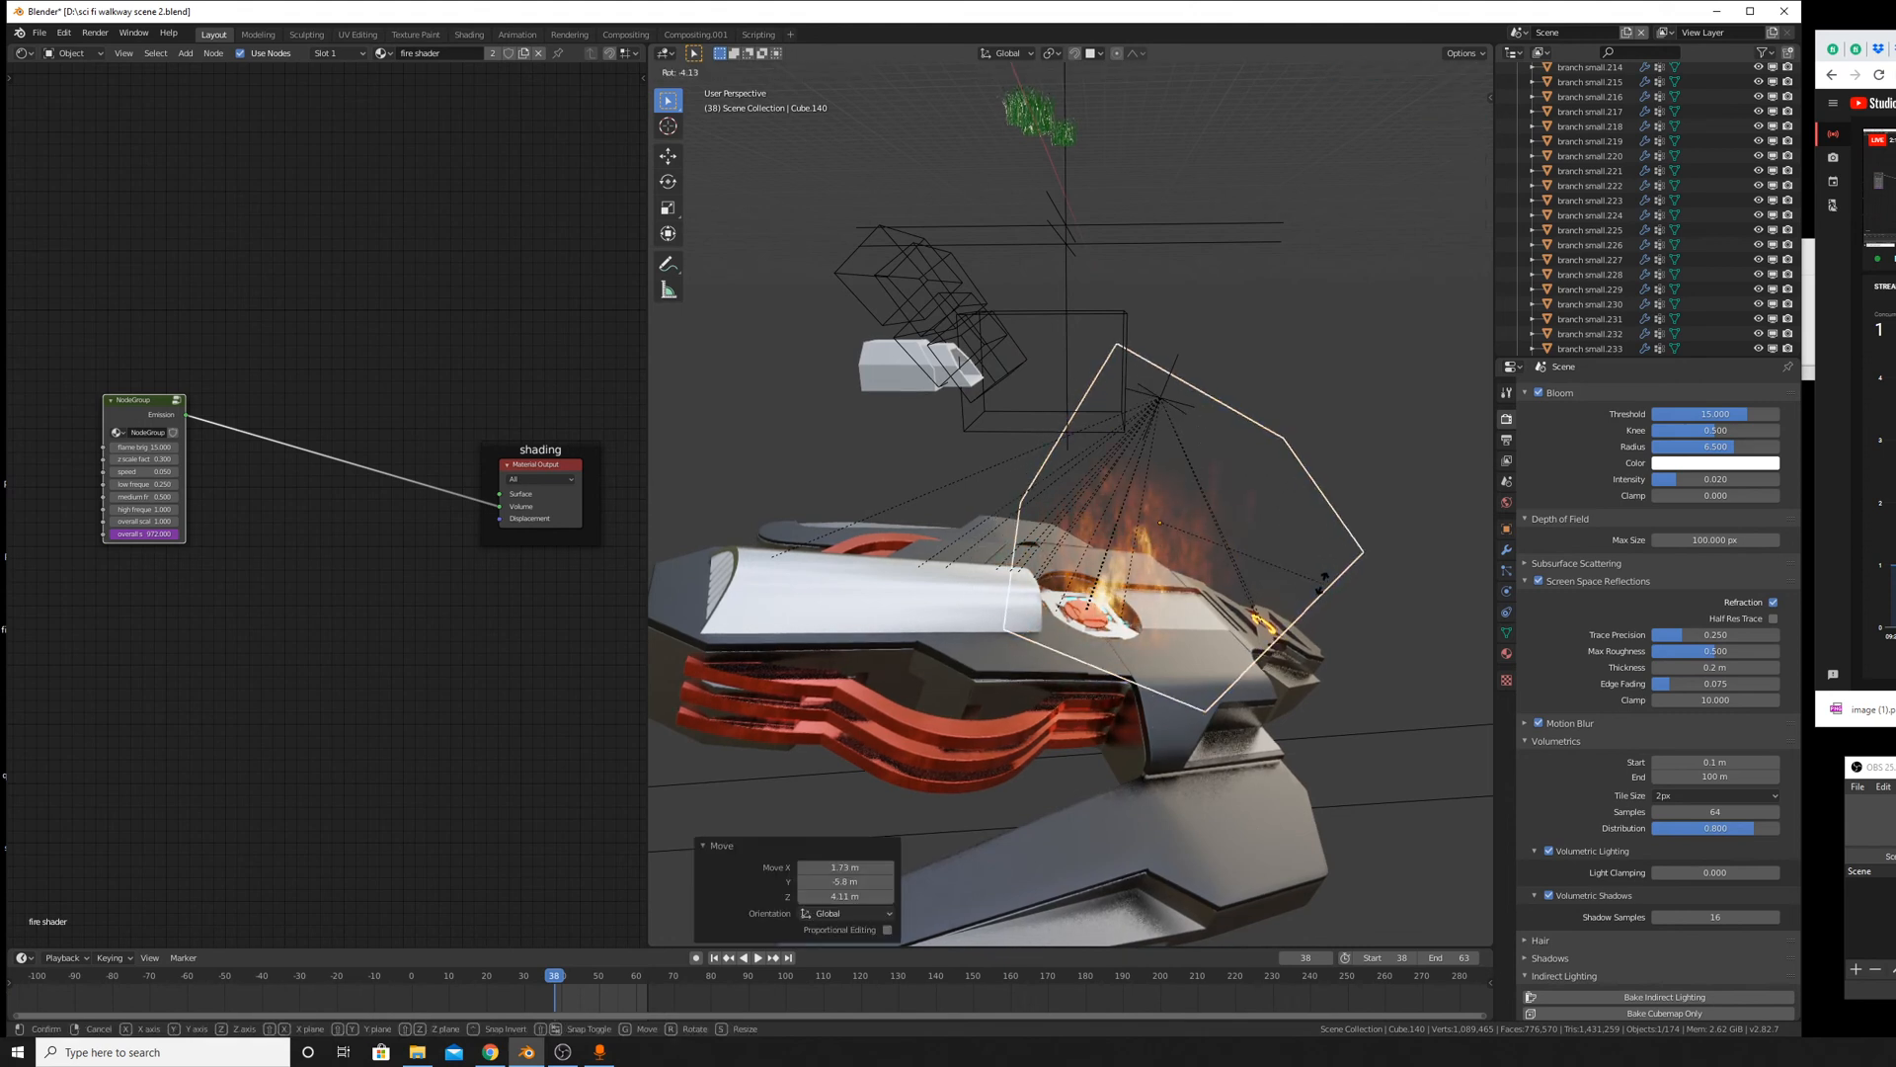
pyautogui.click(1278, 583)
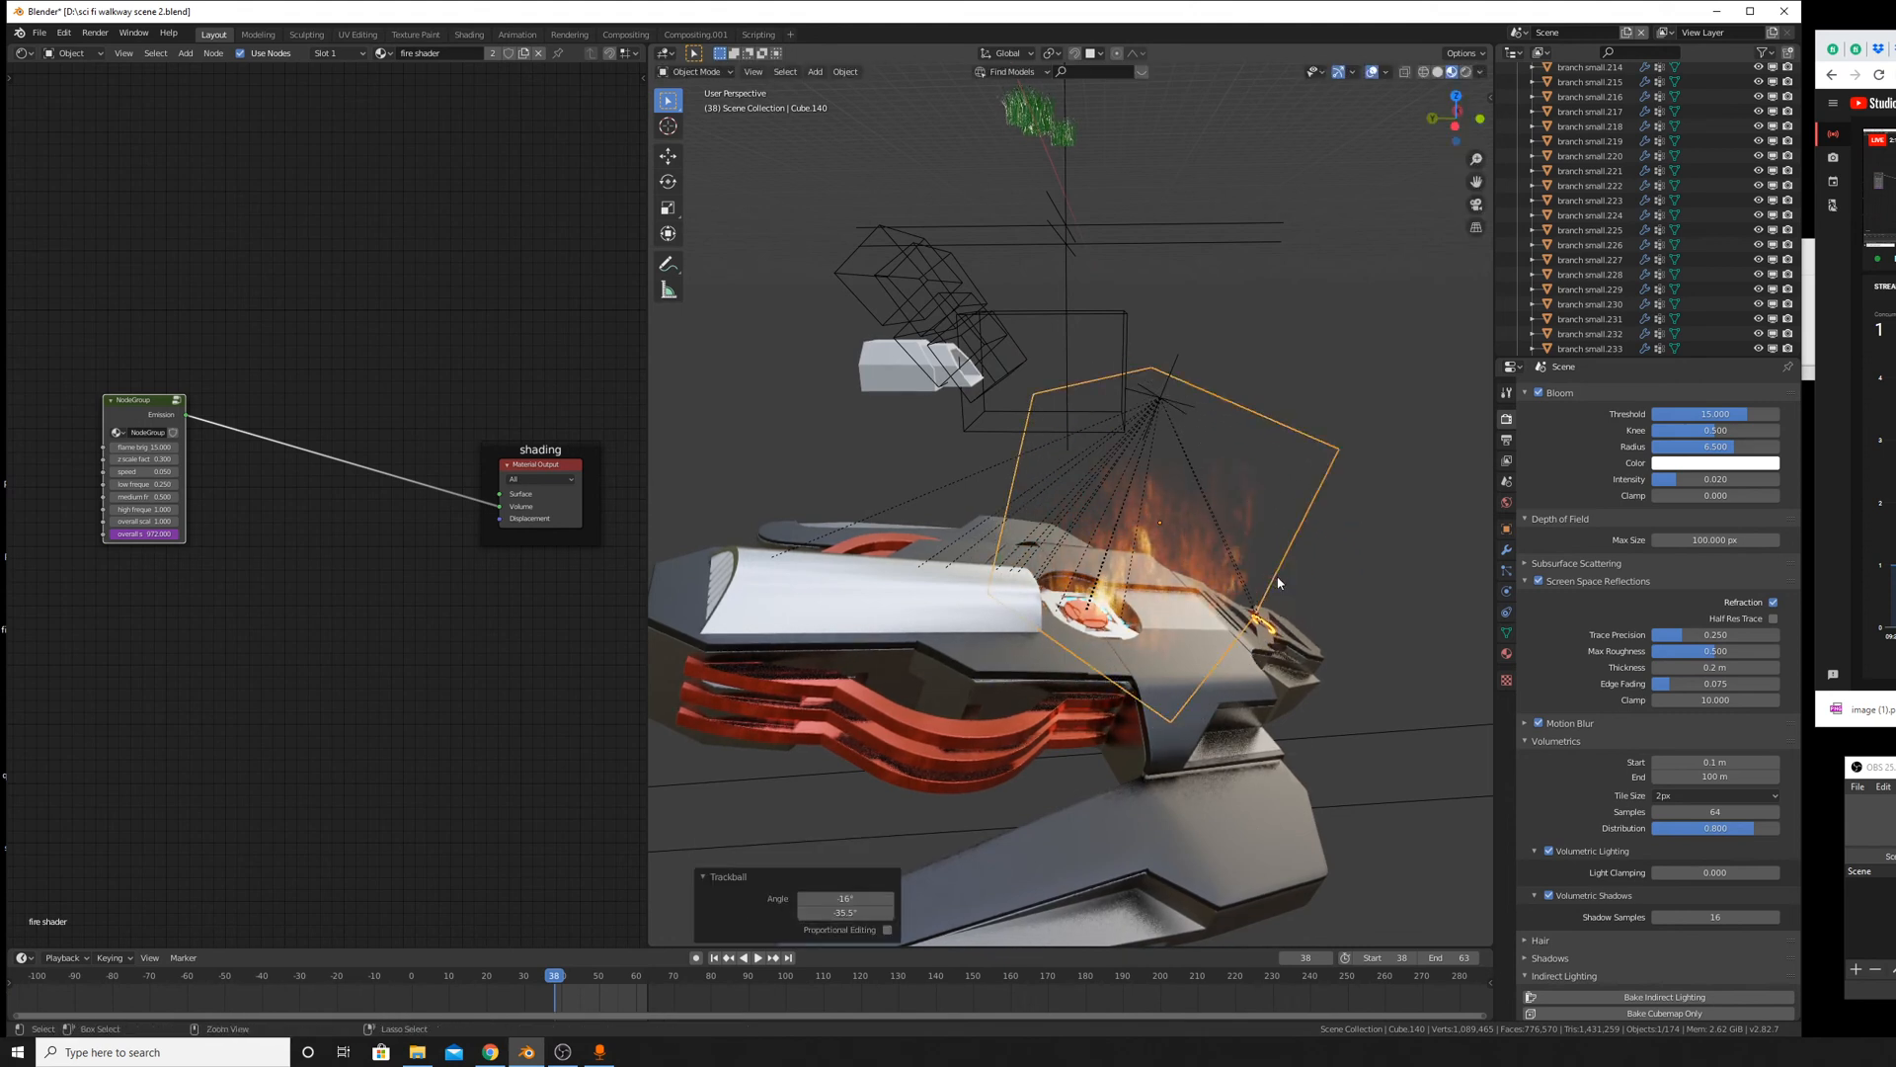
# Apply the fire cube's scale and adjust its tilt with a trackball rotation of about 23.5°.
pyautogui.hotkey('ctrl', 'a')
pyautogui.click(1278, 583)
pyautogui.press('r')
pyautogui.press('r')
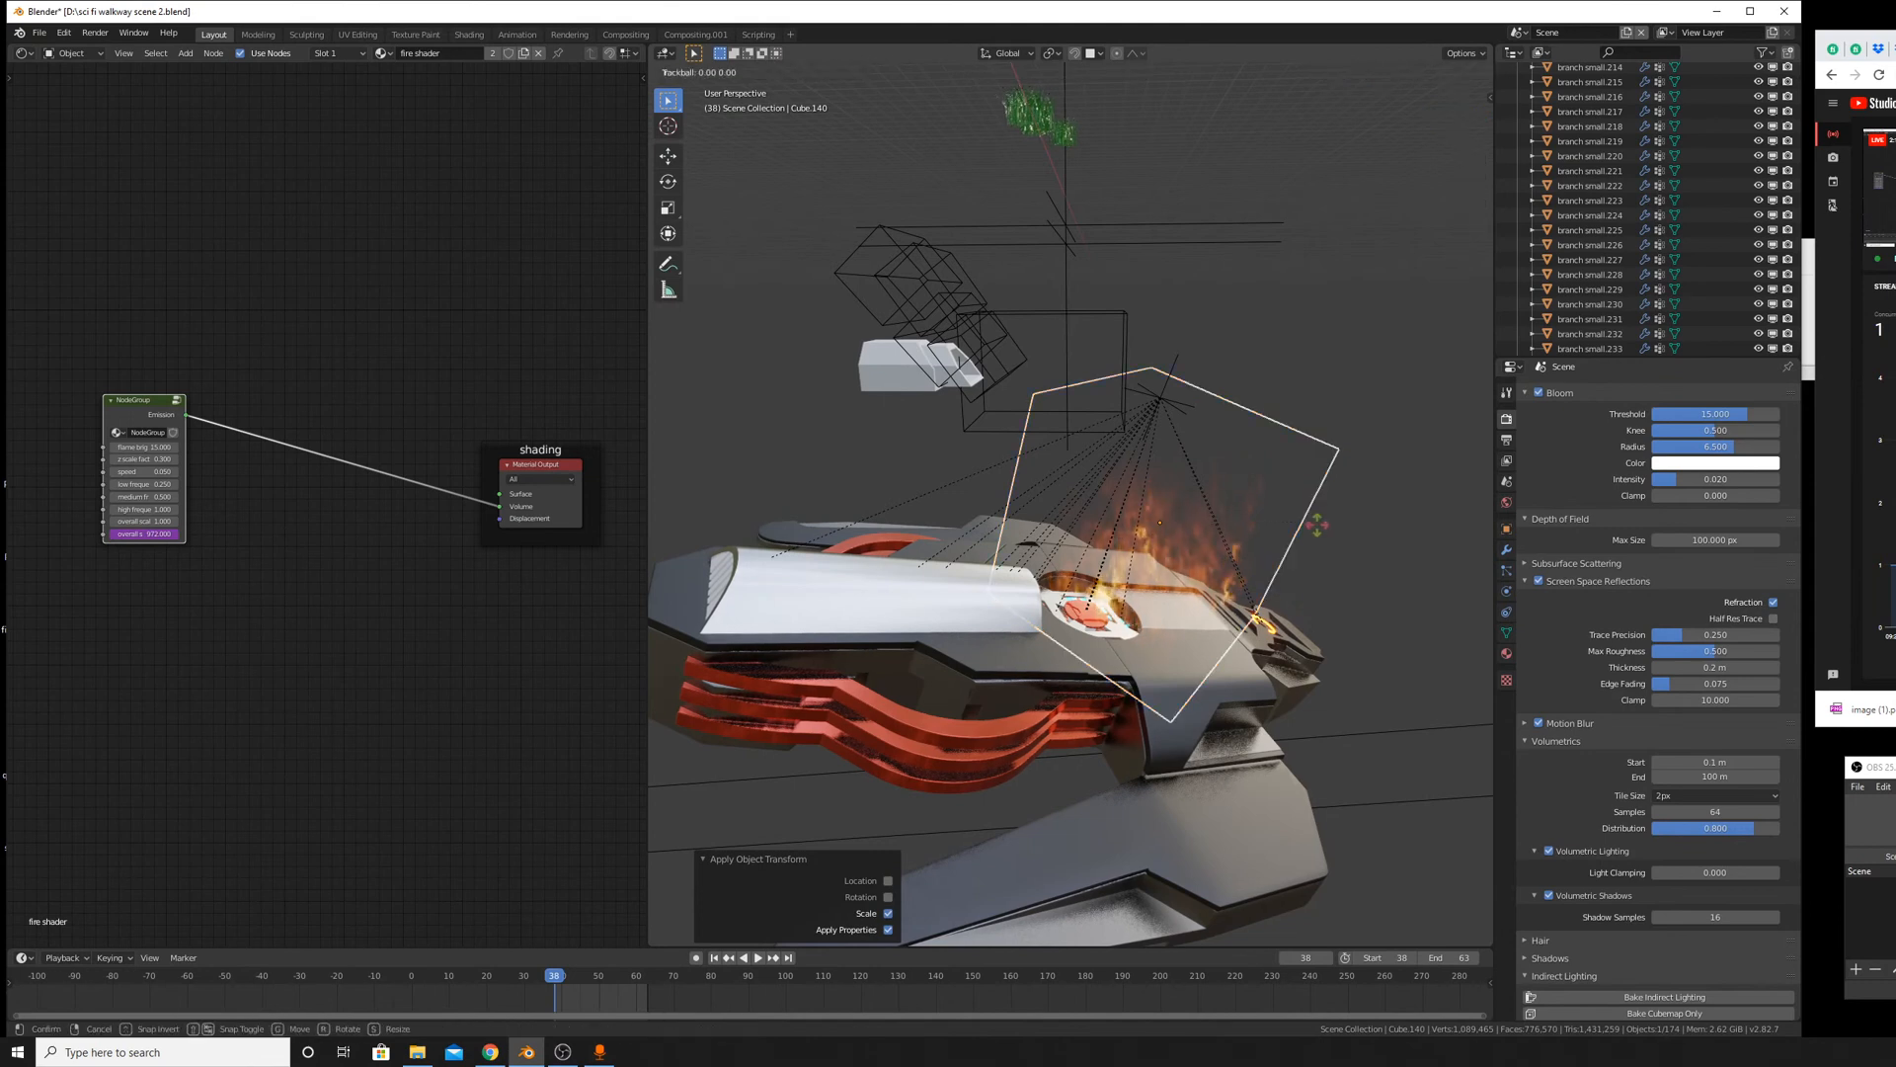
pyautogui.click(1346, 546)
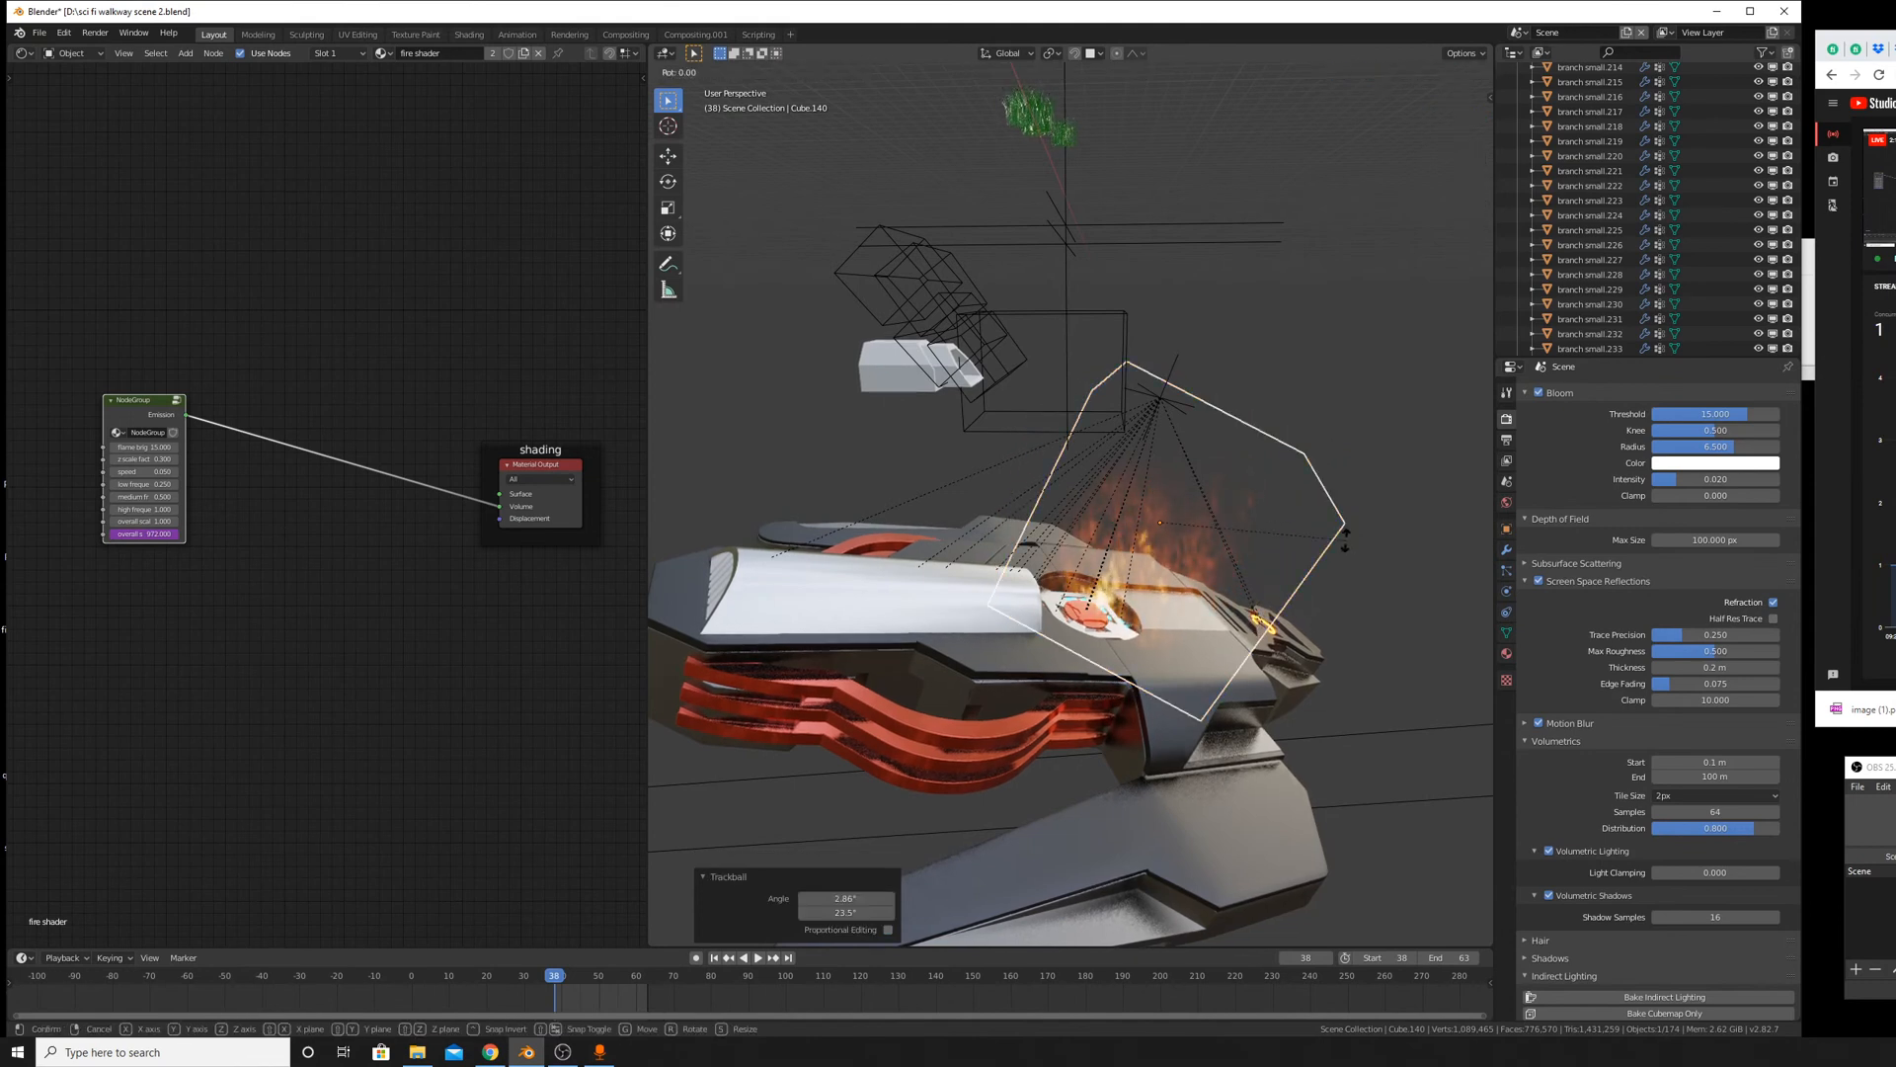
# Change the transform orientation to Local and rotate the fire cube about 29.9° around its local Z axis.
pyautogui.click(1023, 52)
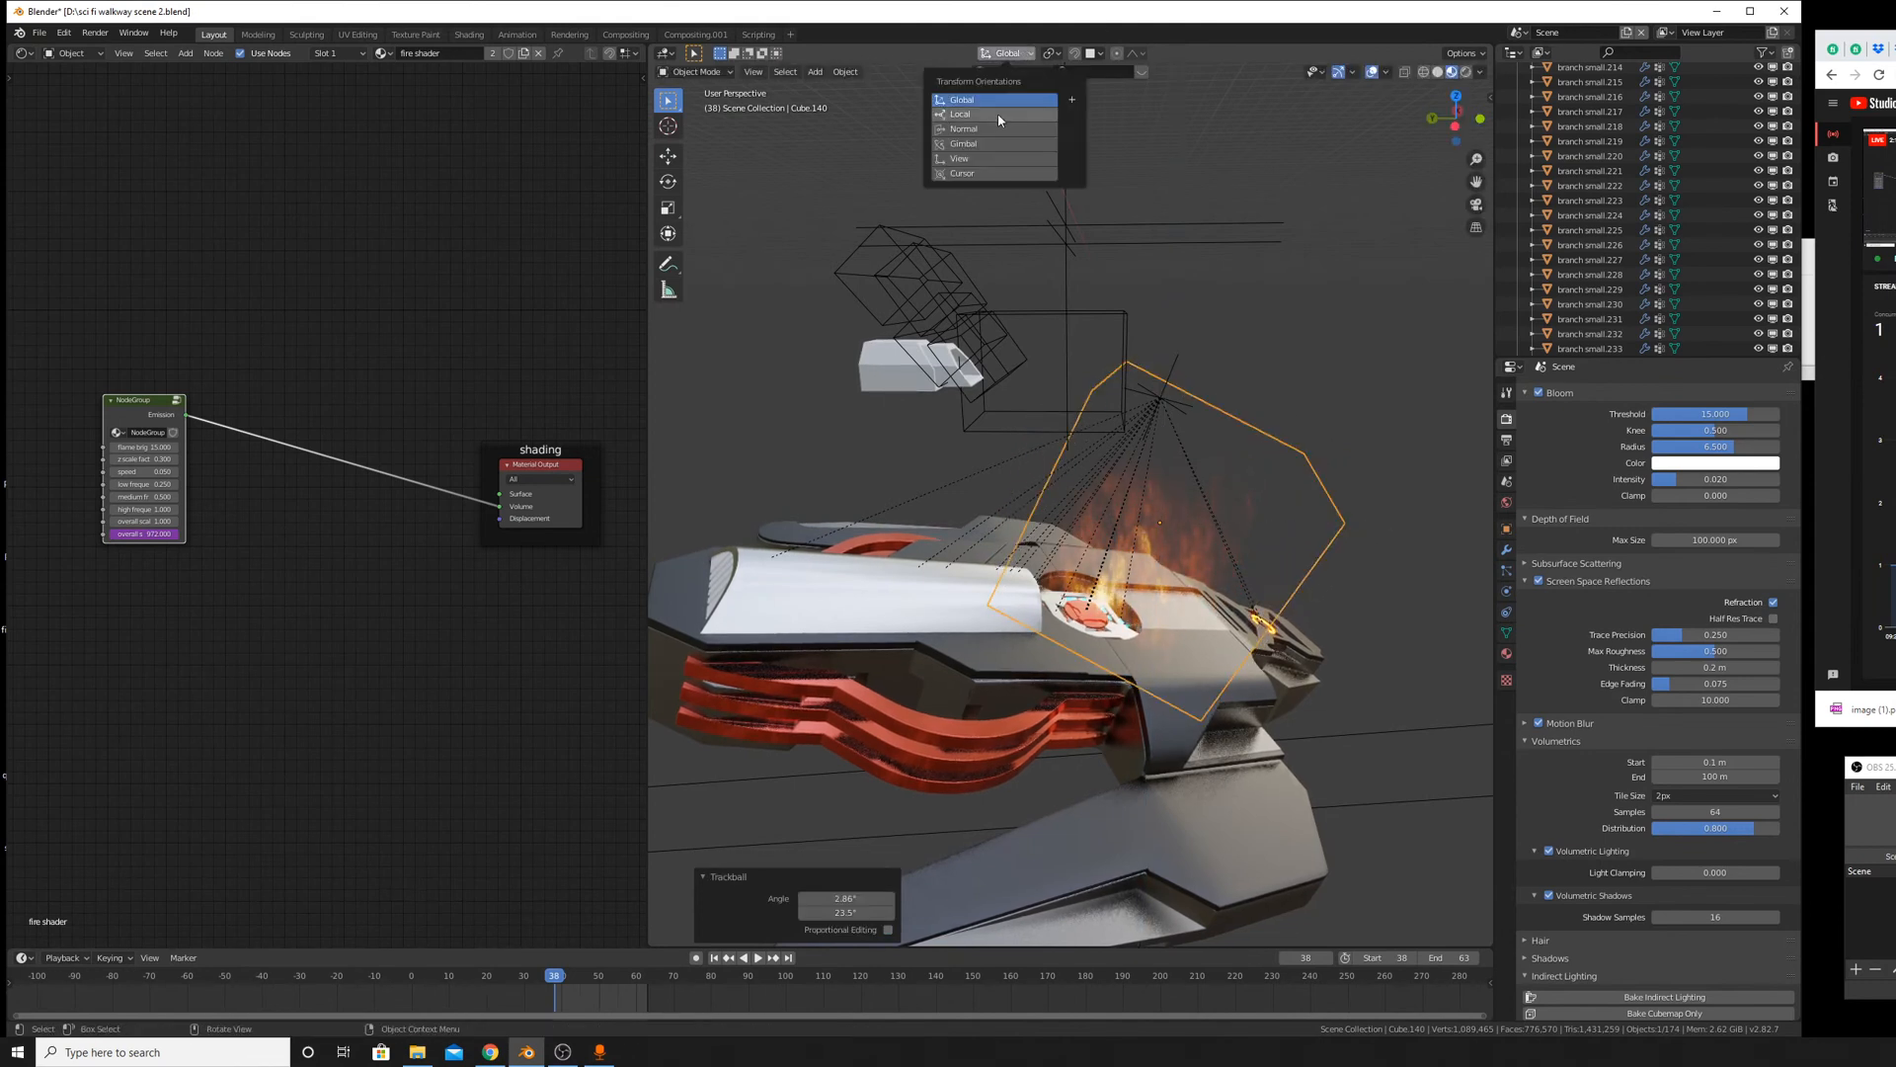
pyautogui.click(996, 115)
pyautogui.press('r')
pyautogui.press('z')
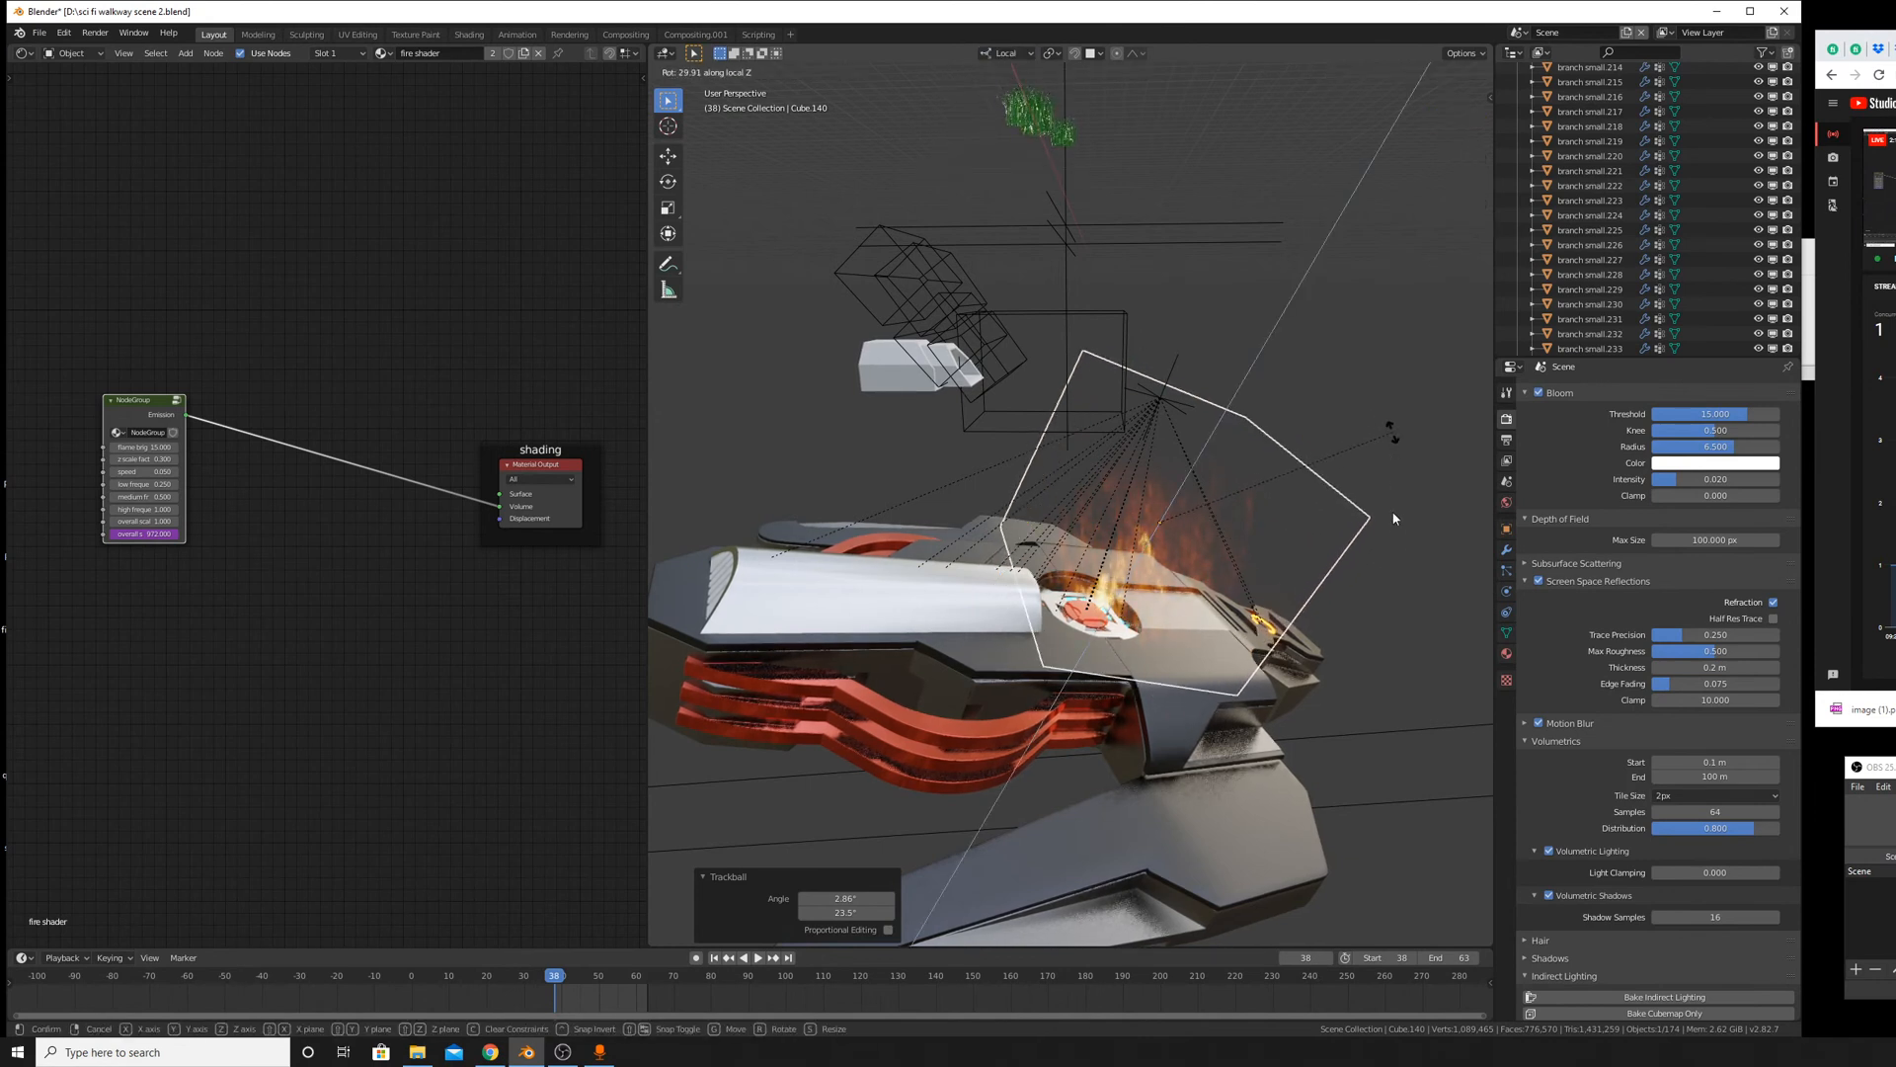
pyautogui.click(1345, 574)
# Shift the fire cube within its local XY plane towards the round vent on the hull, keeping local Z locked.
pyautogui.press('KP_Decimal')
pyautogui.press('g')
pyautogui.hotkey('shift', 'z')
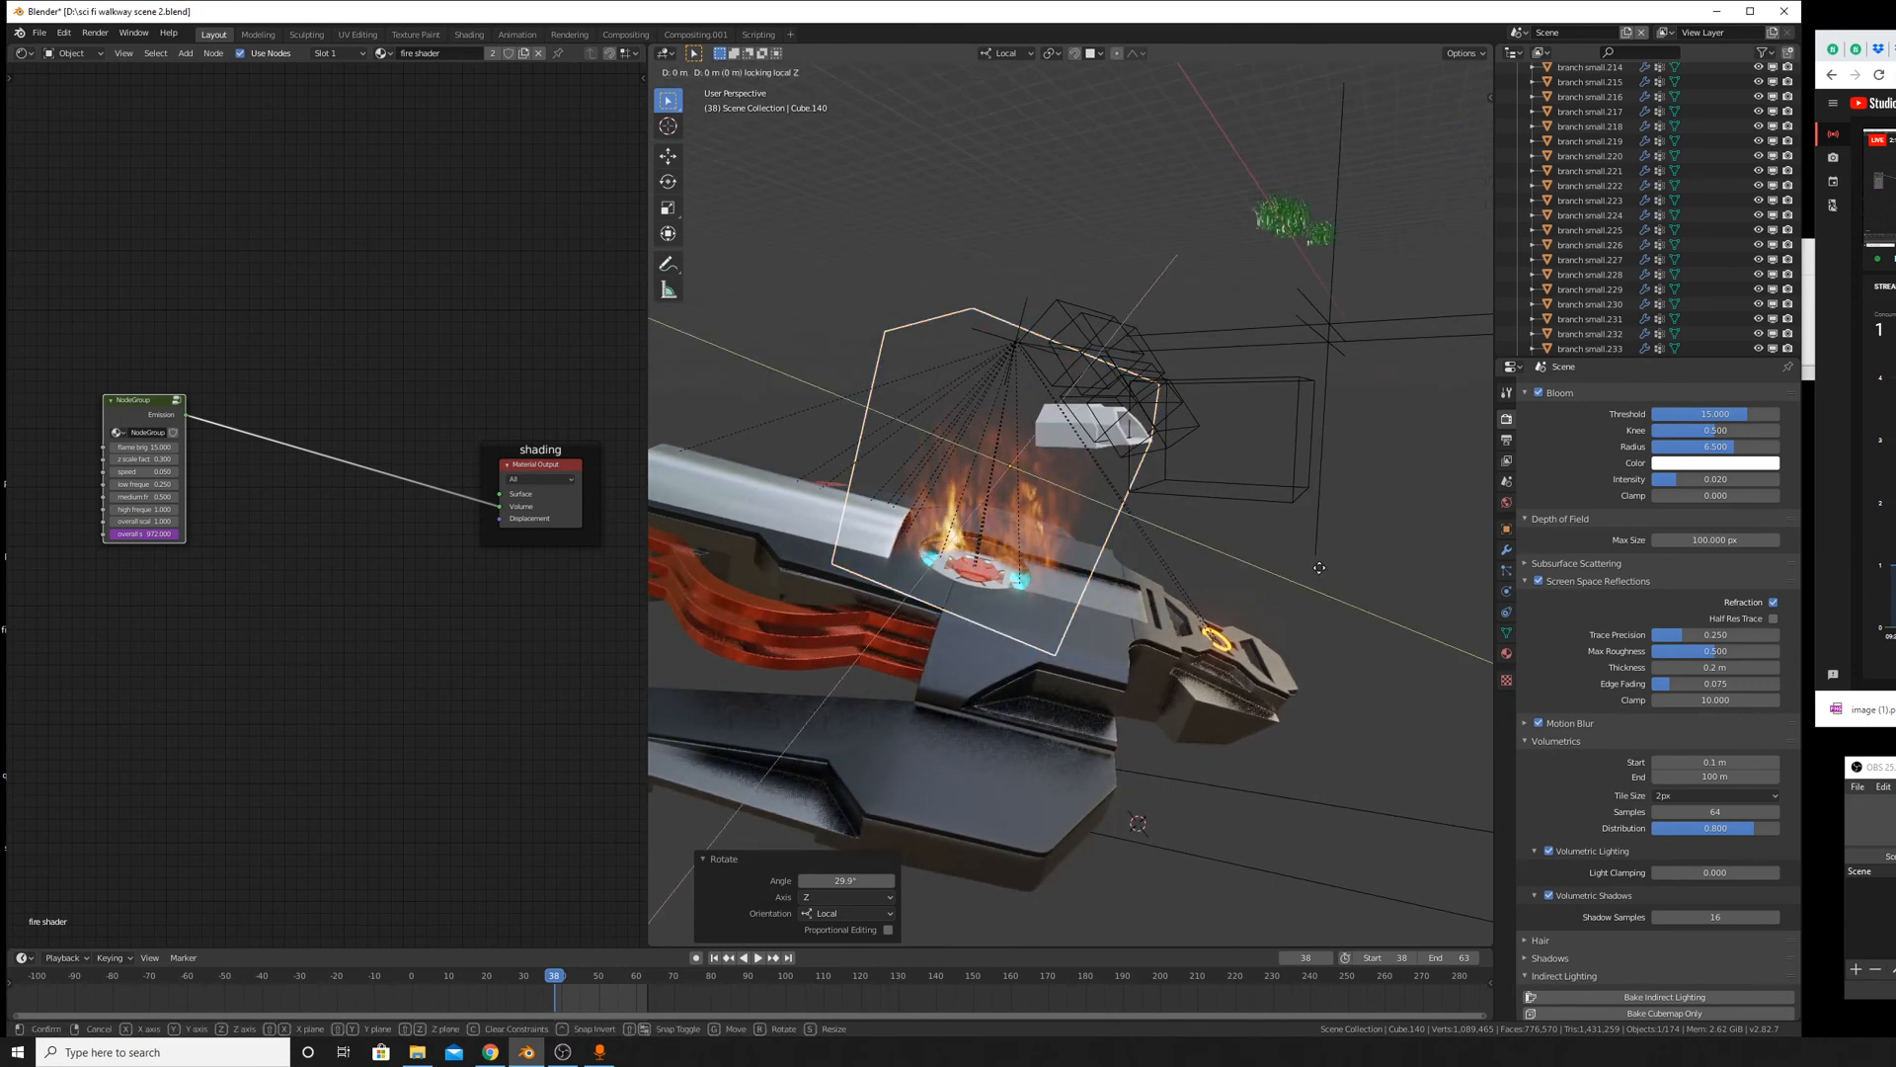
pyautogui.click(1321, 566)
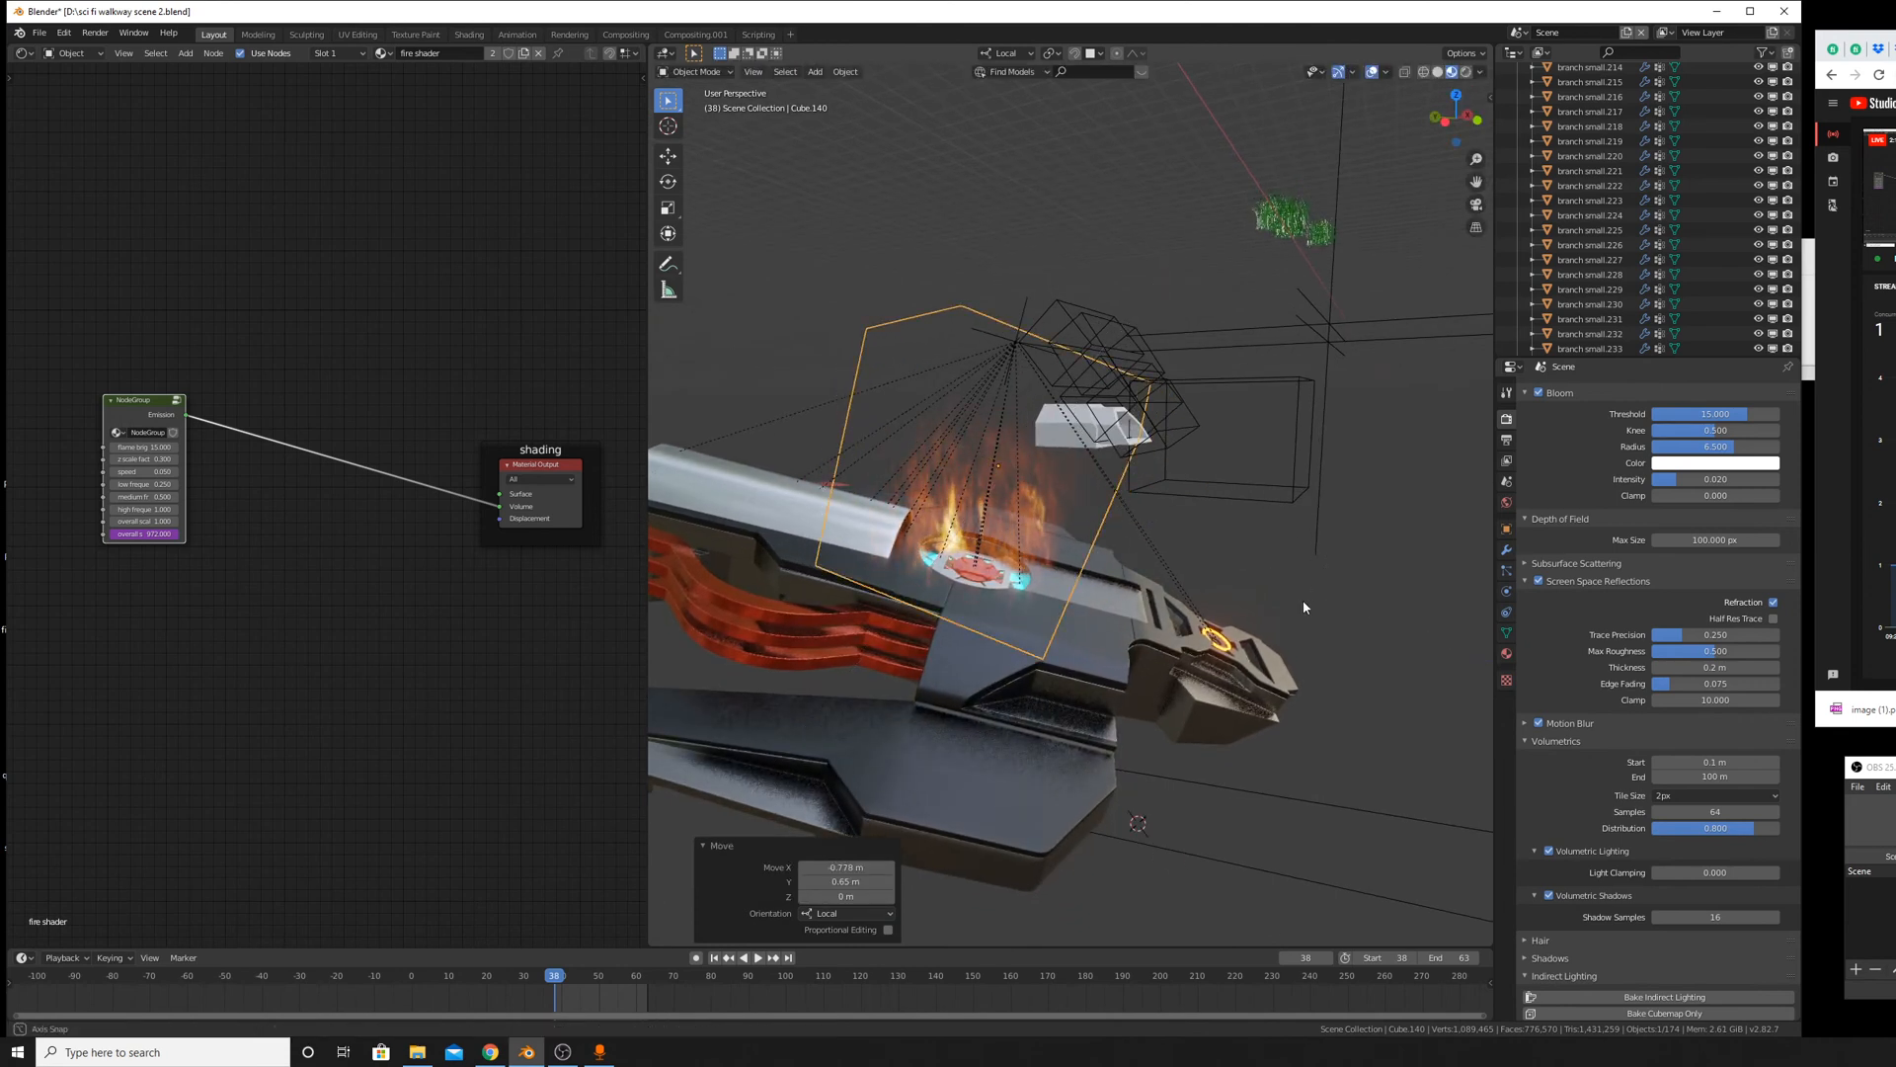
pyautogui.moveTo(1302, 600); pyautogui.dragTo(1270, 677, button='middle')
pyautogui.press('g')
pyautogui.hotkey('shift', 'z')
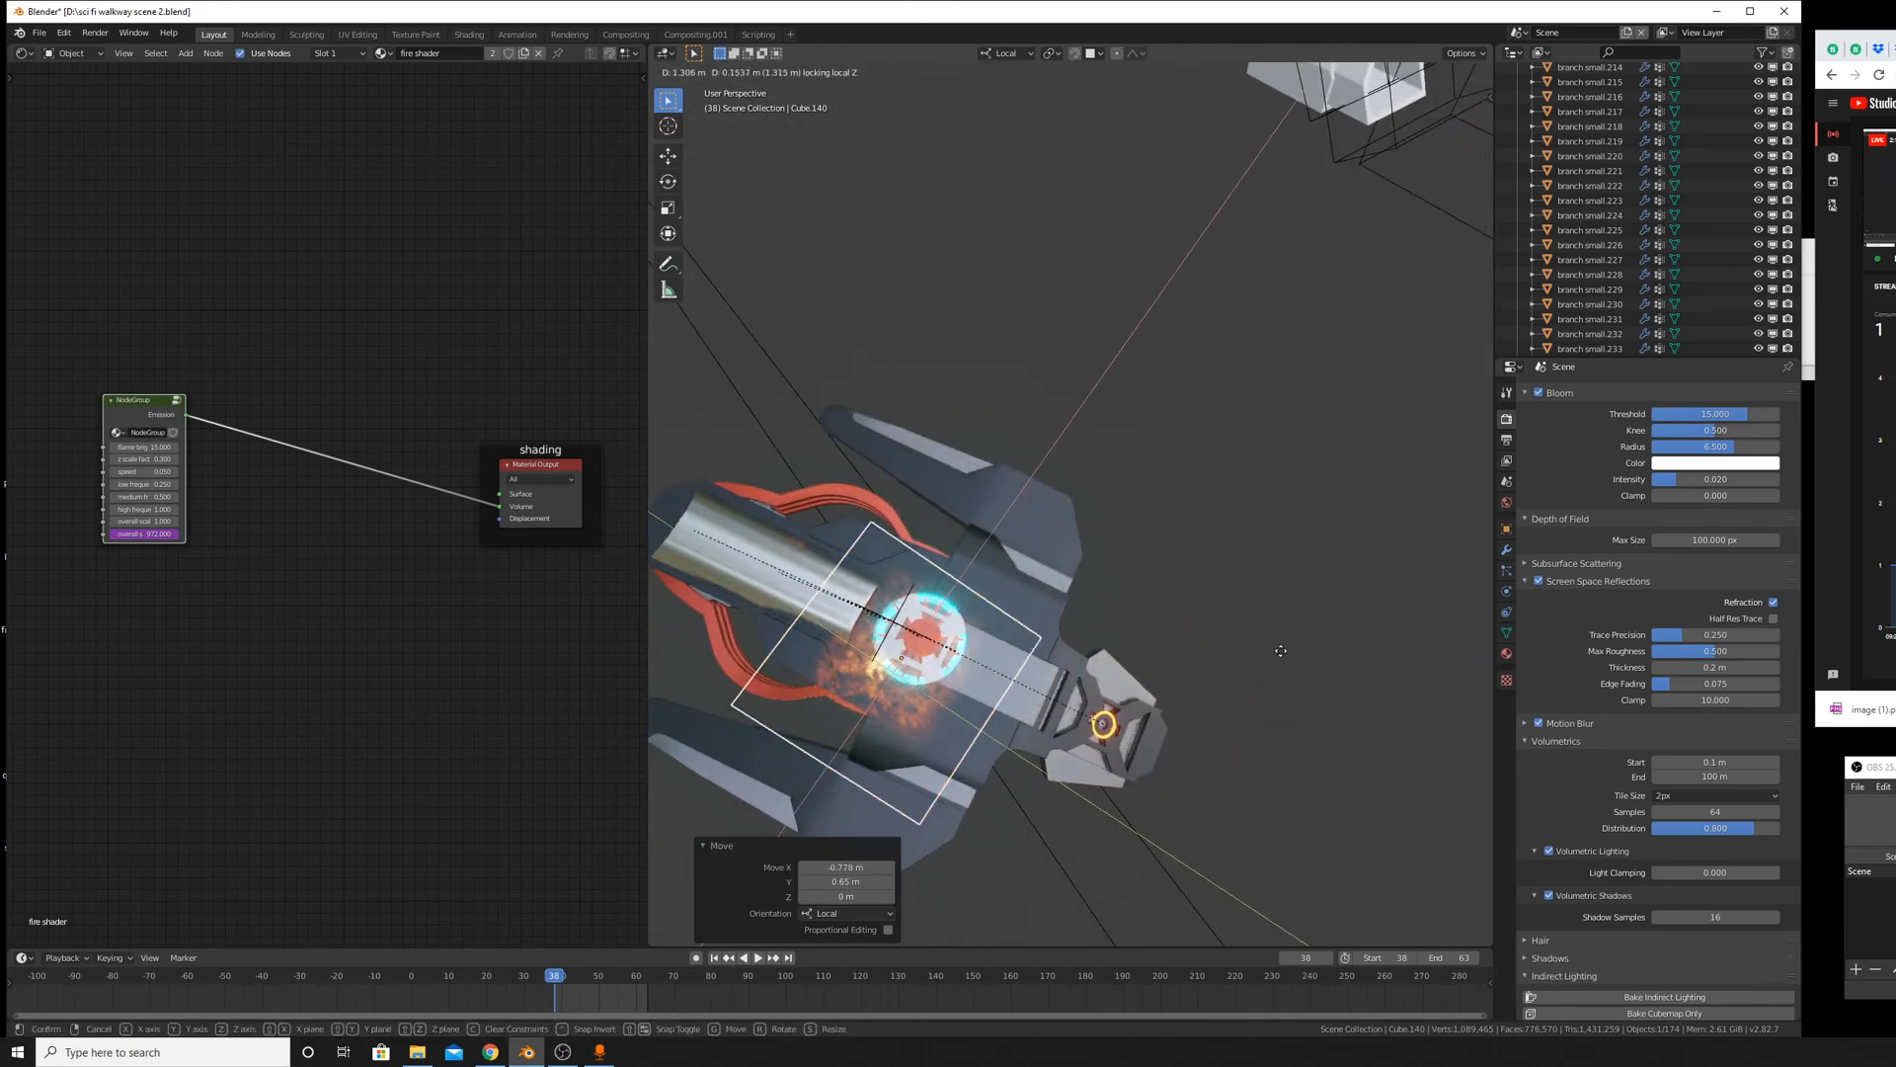
pyautogui.click(1278, 649)
# Lower the fire cube about 3.34 m along its local Z axis onto the vent.
pyautogui.moveTo(1219, 678); pyautogui.dragTo(1282, 771, button='middle')
pyautogui.press('g')
pyautogui.press('z')
pyautogui.click(1204, 734)
# Scale the fire cube to about 0.823 in local X and Y and shift it about 0.79 m along local X.
pyautogui.moveTo(1180, 706); pyautogui.dragTo(1047, 595, button='middle')
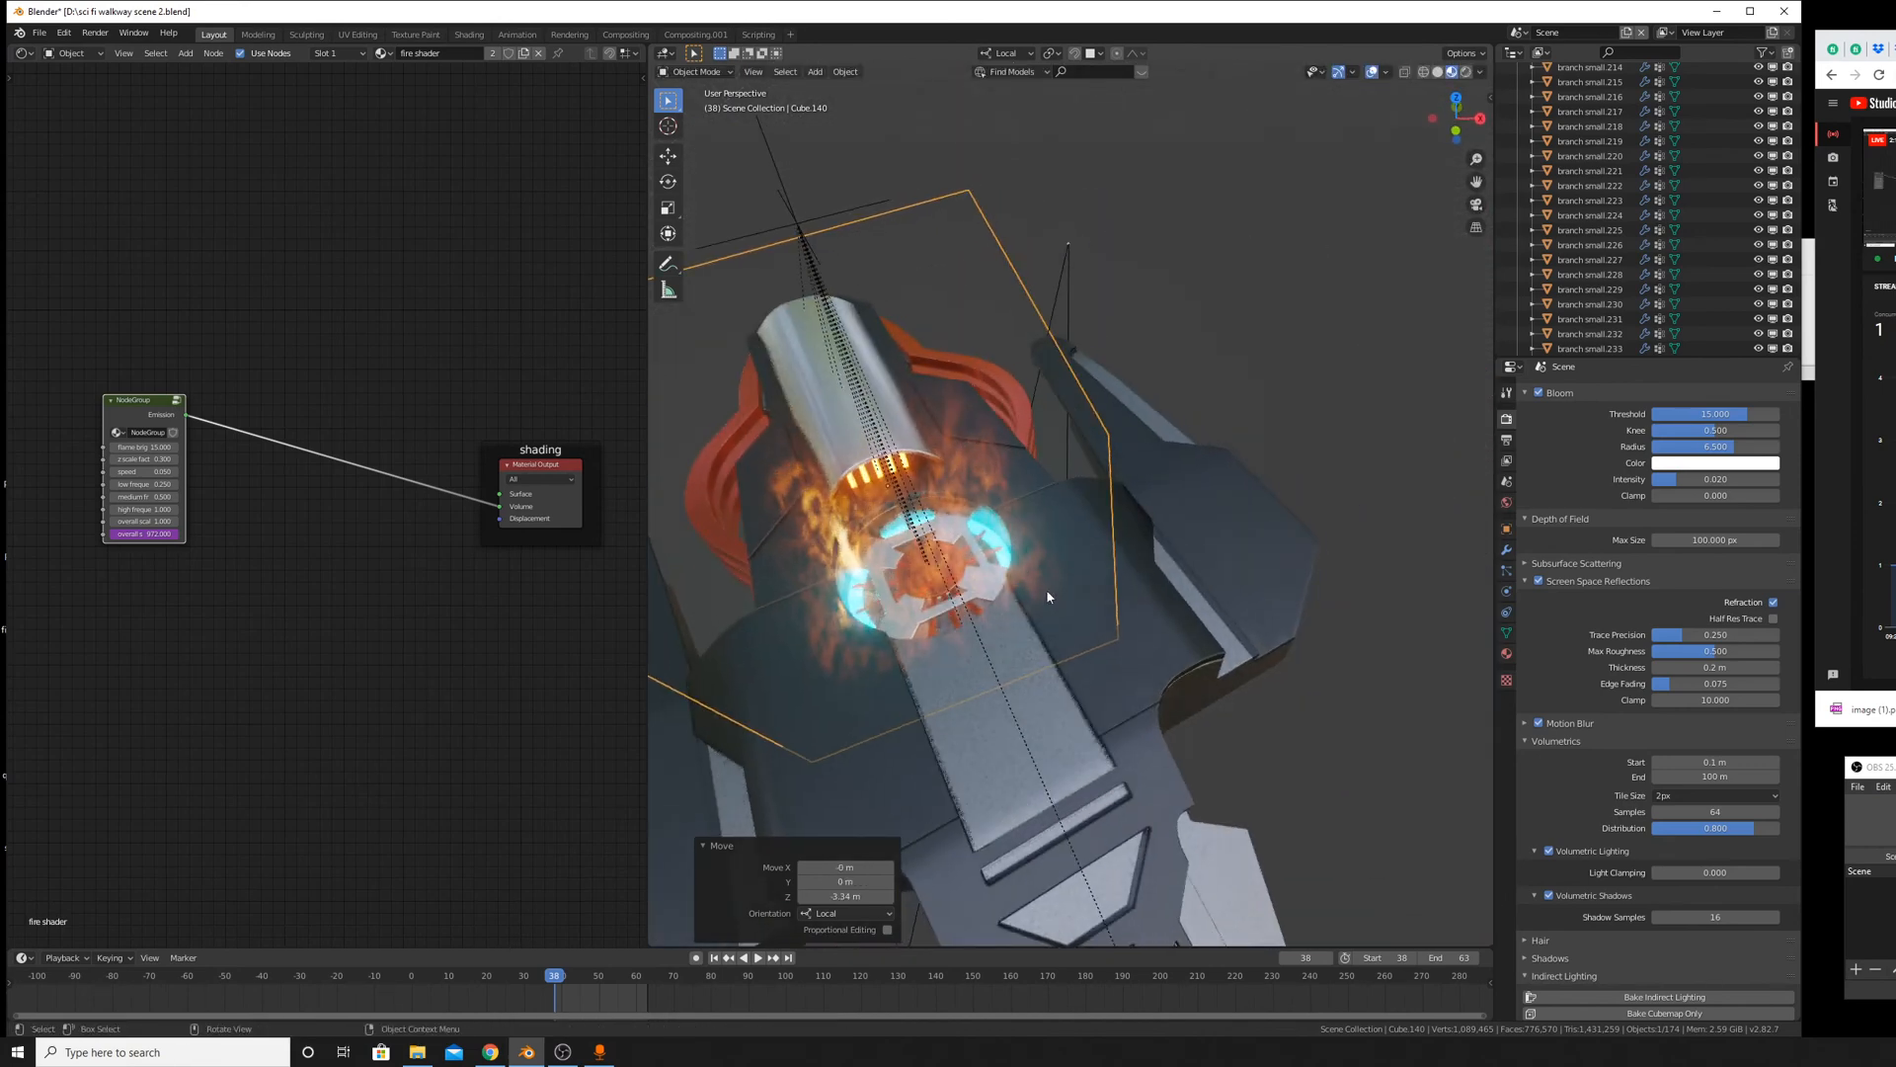
pyautogui.press('s')
pyautogui.hotkey('shift', 'z')
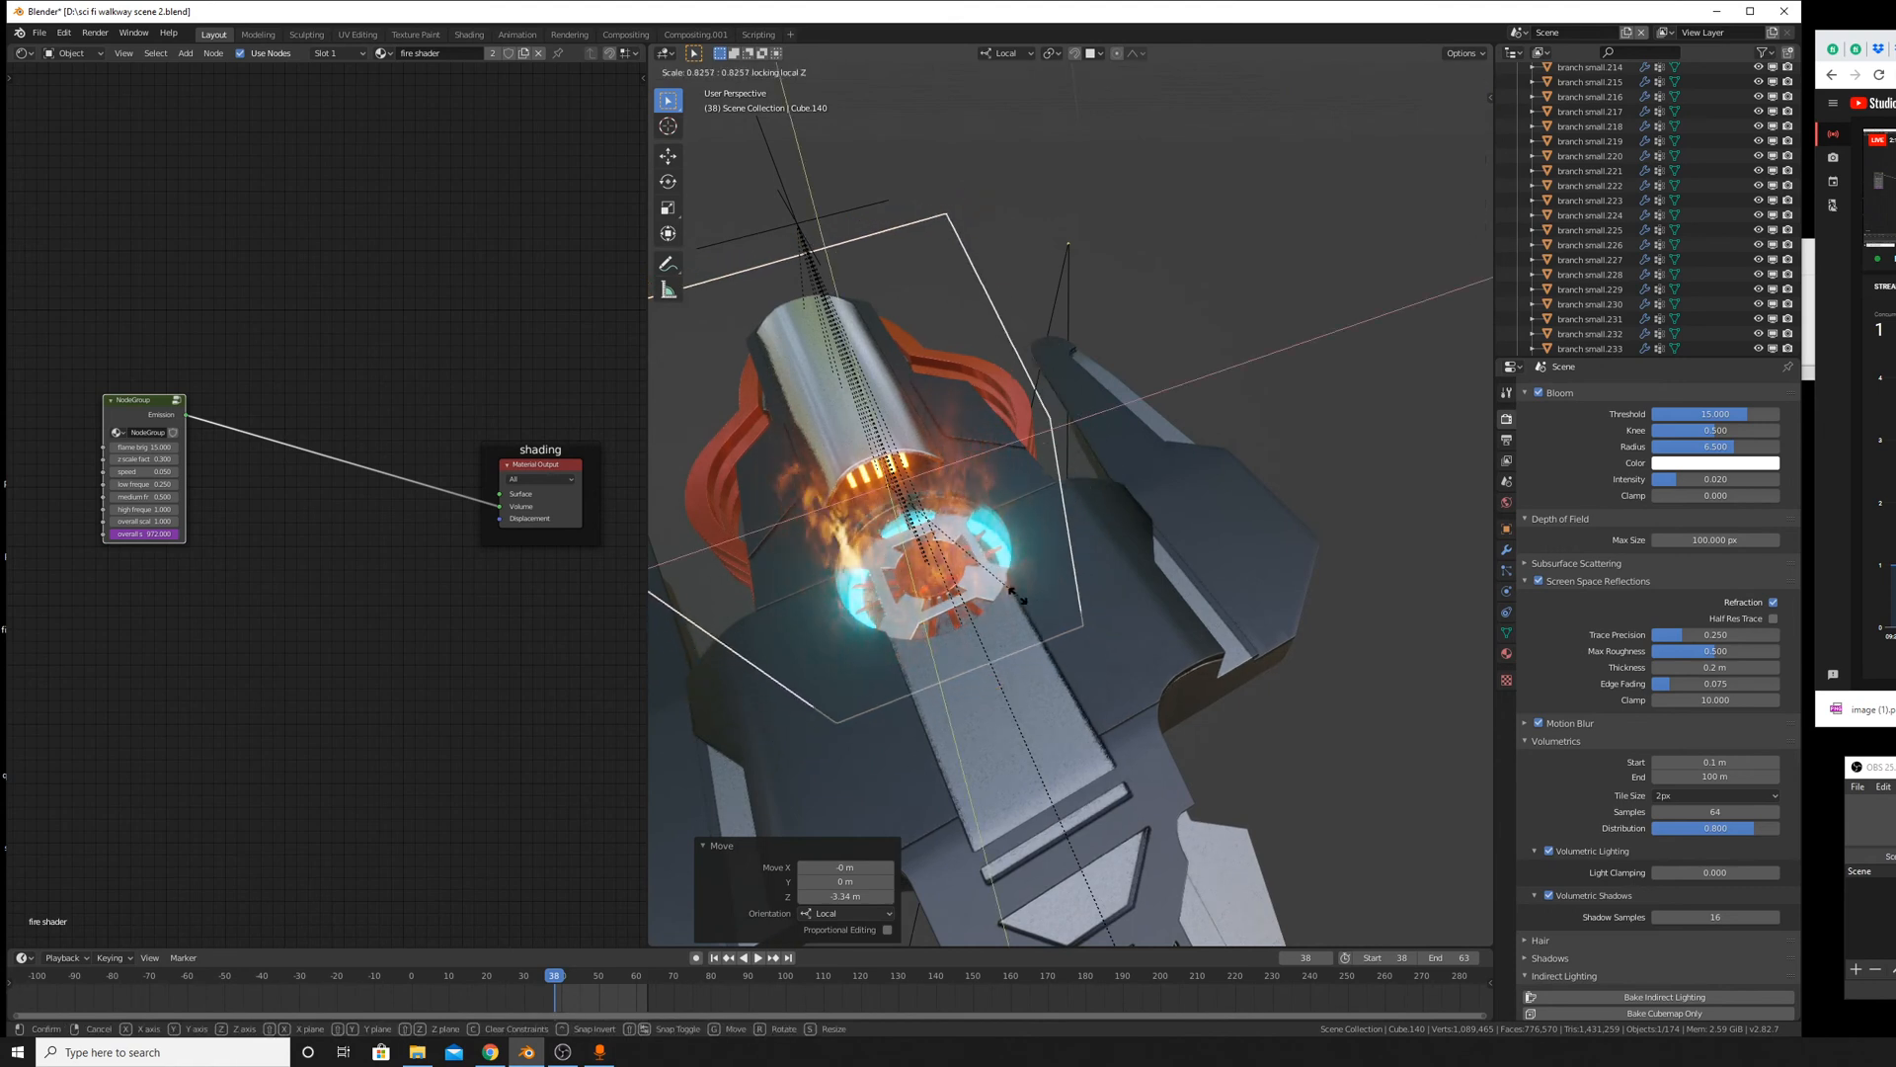
pyautogui.click(1017, 599)
pyautogui.press('g')
pyautogui.press('y')
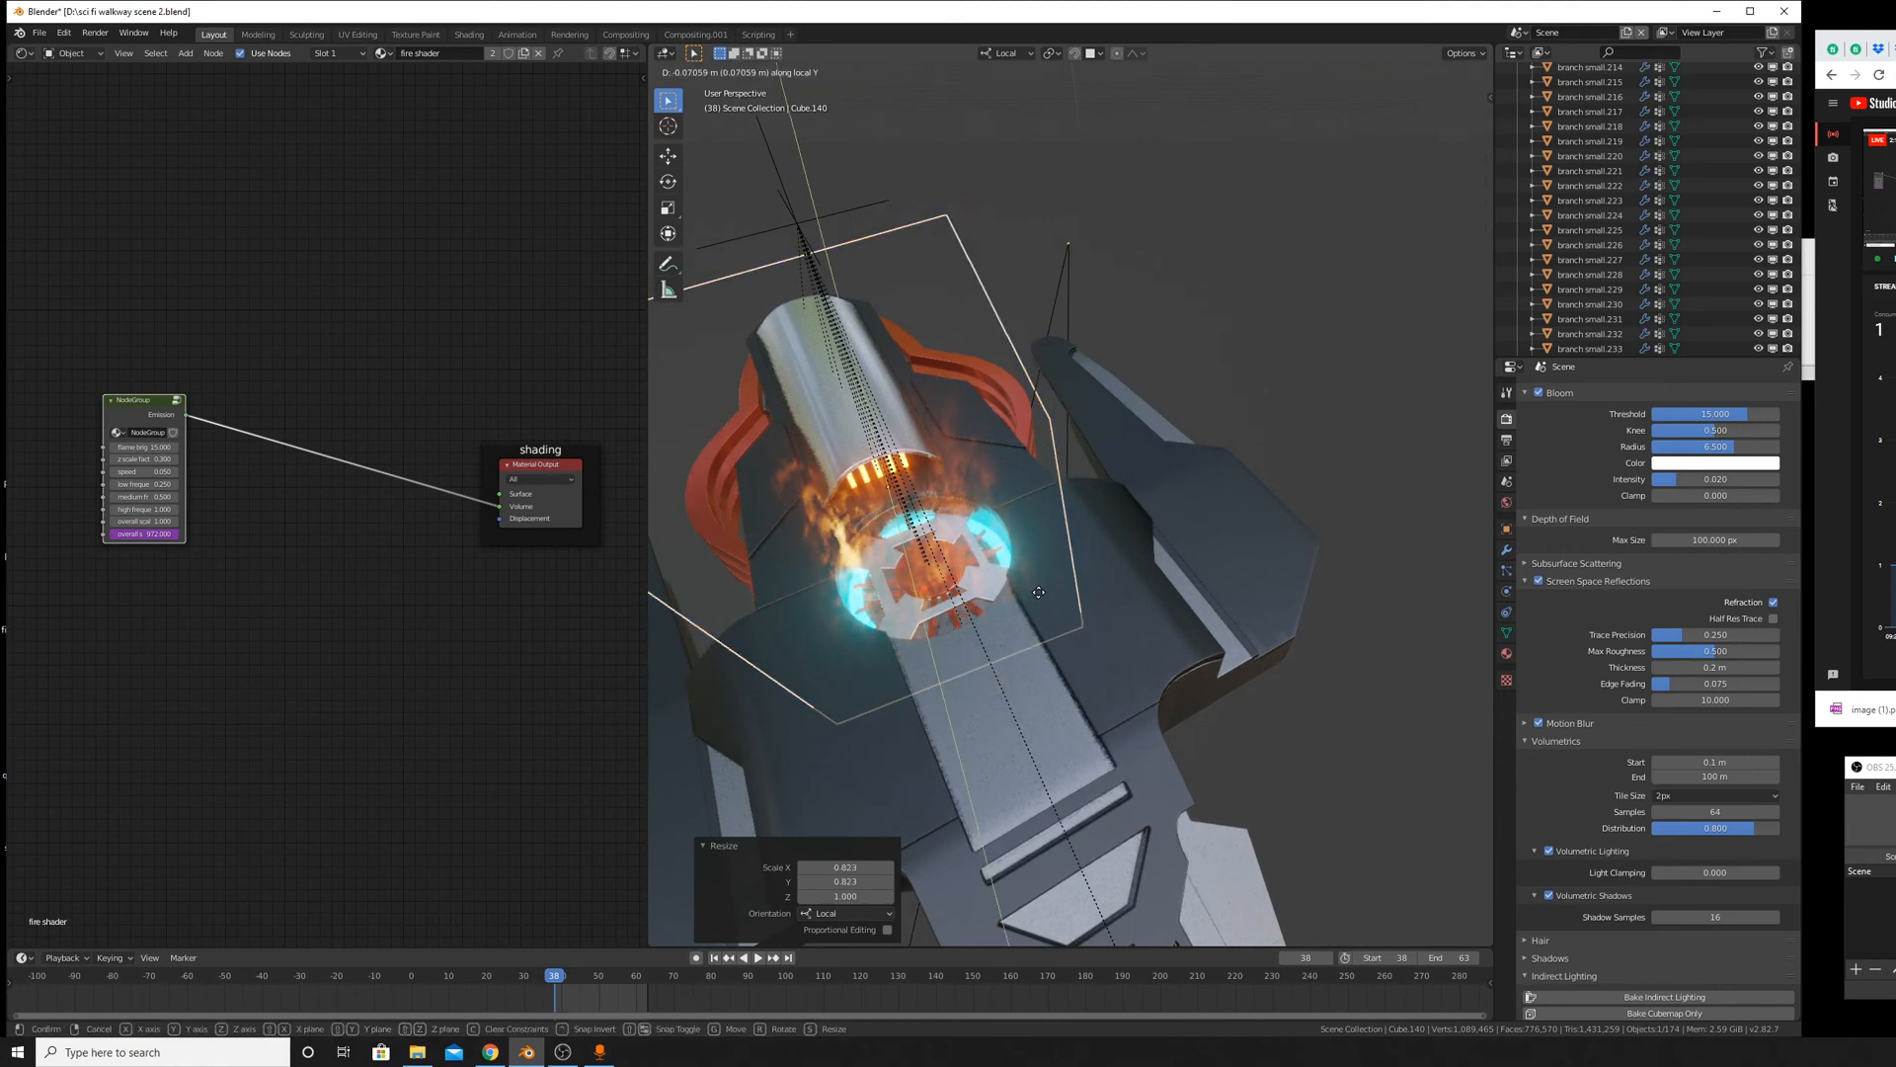
pyautogui.press('x')
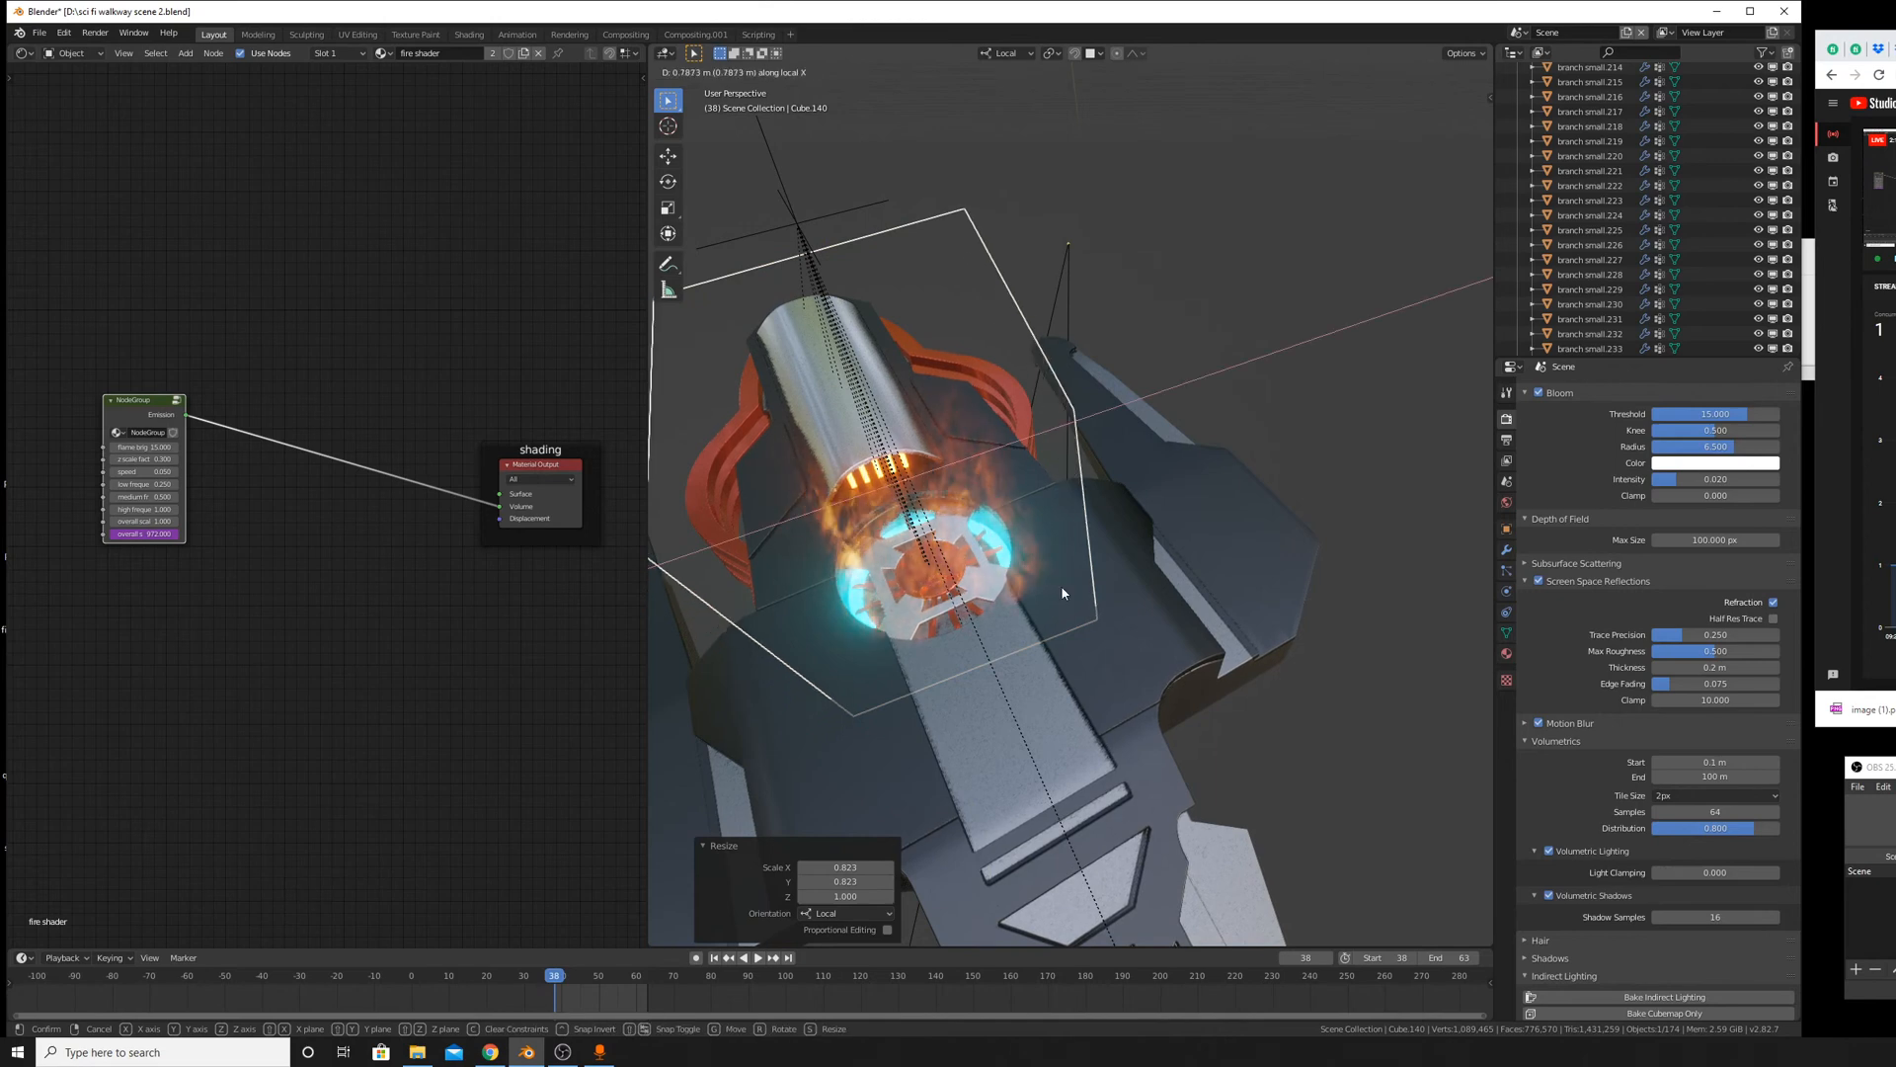
pyautogui.click(1087, 590)
# Raise the flame brightness of the fire node group to 50.7.
pyautogui.moveTo(1092, 589); pyautogui.dragTo(457, 545, button='middle')
pyautogui.scroll(4, 221, 442)
pyautogui.scroll(-1, 217, 430)
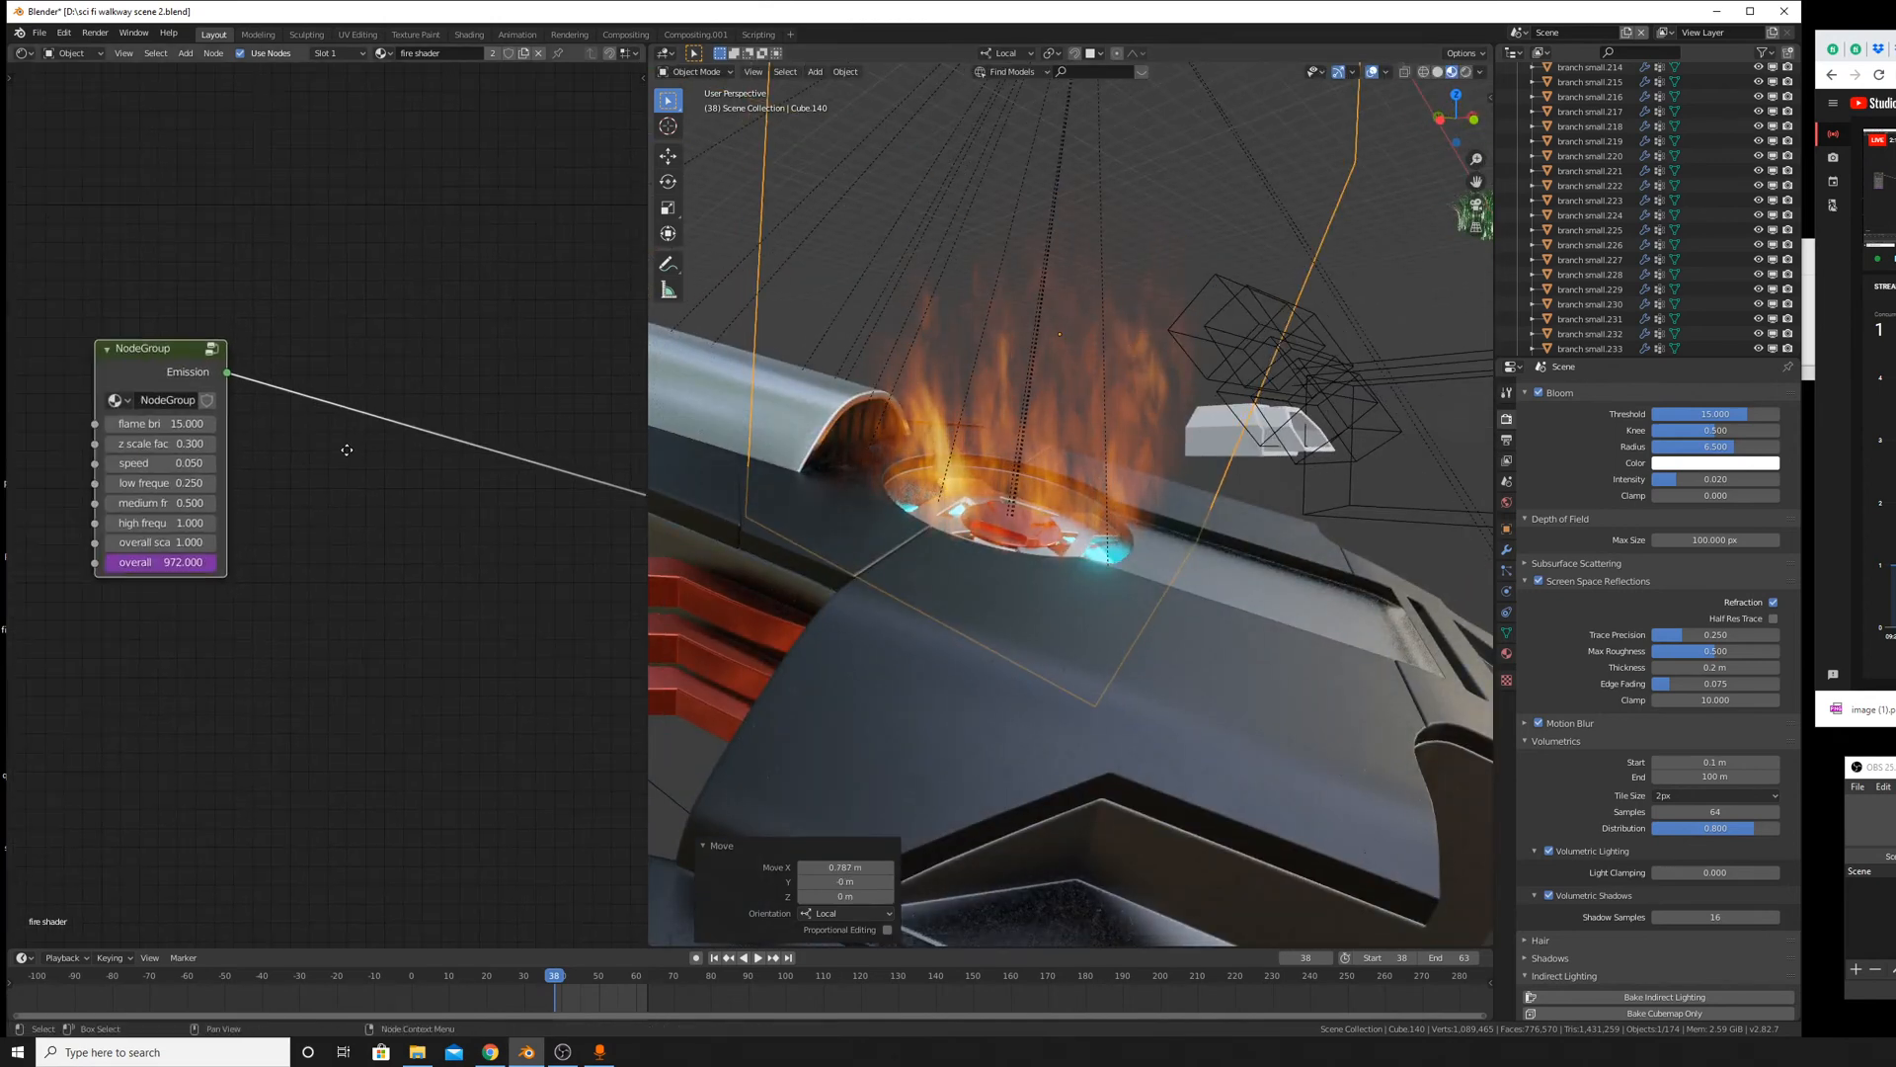
pyautogui.scroll(1, 212, 415)
pyautogui.scroll(1, 212, 414)
pyautogui.moveTo(183, 400)
pyautogui.mouseDown()
pyautogui.moveTo(272, 400)
pyautogui.moveTo(180, 387)
pyautogui.mouseUp()
# Open the fire node group for editing and locate the ColorRamp that colours the flames.
pyautogui.moveTo(345, 504)
pyautogui.mouseDown(button='middle')
pyautogui.moveTo(232, 481)
pyautogui.moveTo(612, 567)
pyautogui.mouseUp(button='middle')
pyautogui.scroll(-2, 318, 513)
pyautogui.moveTo(413, 569); pyautogui.dragTo(466, 606, button='middle')
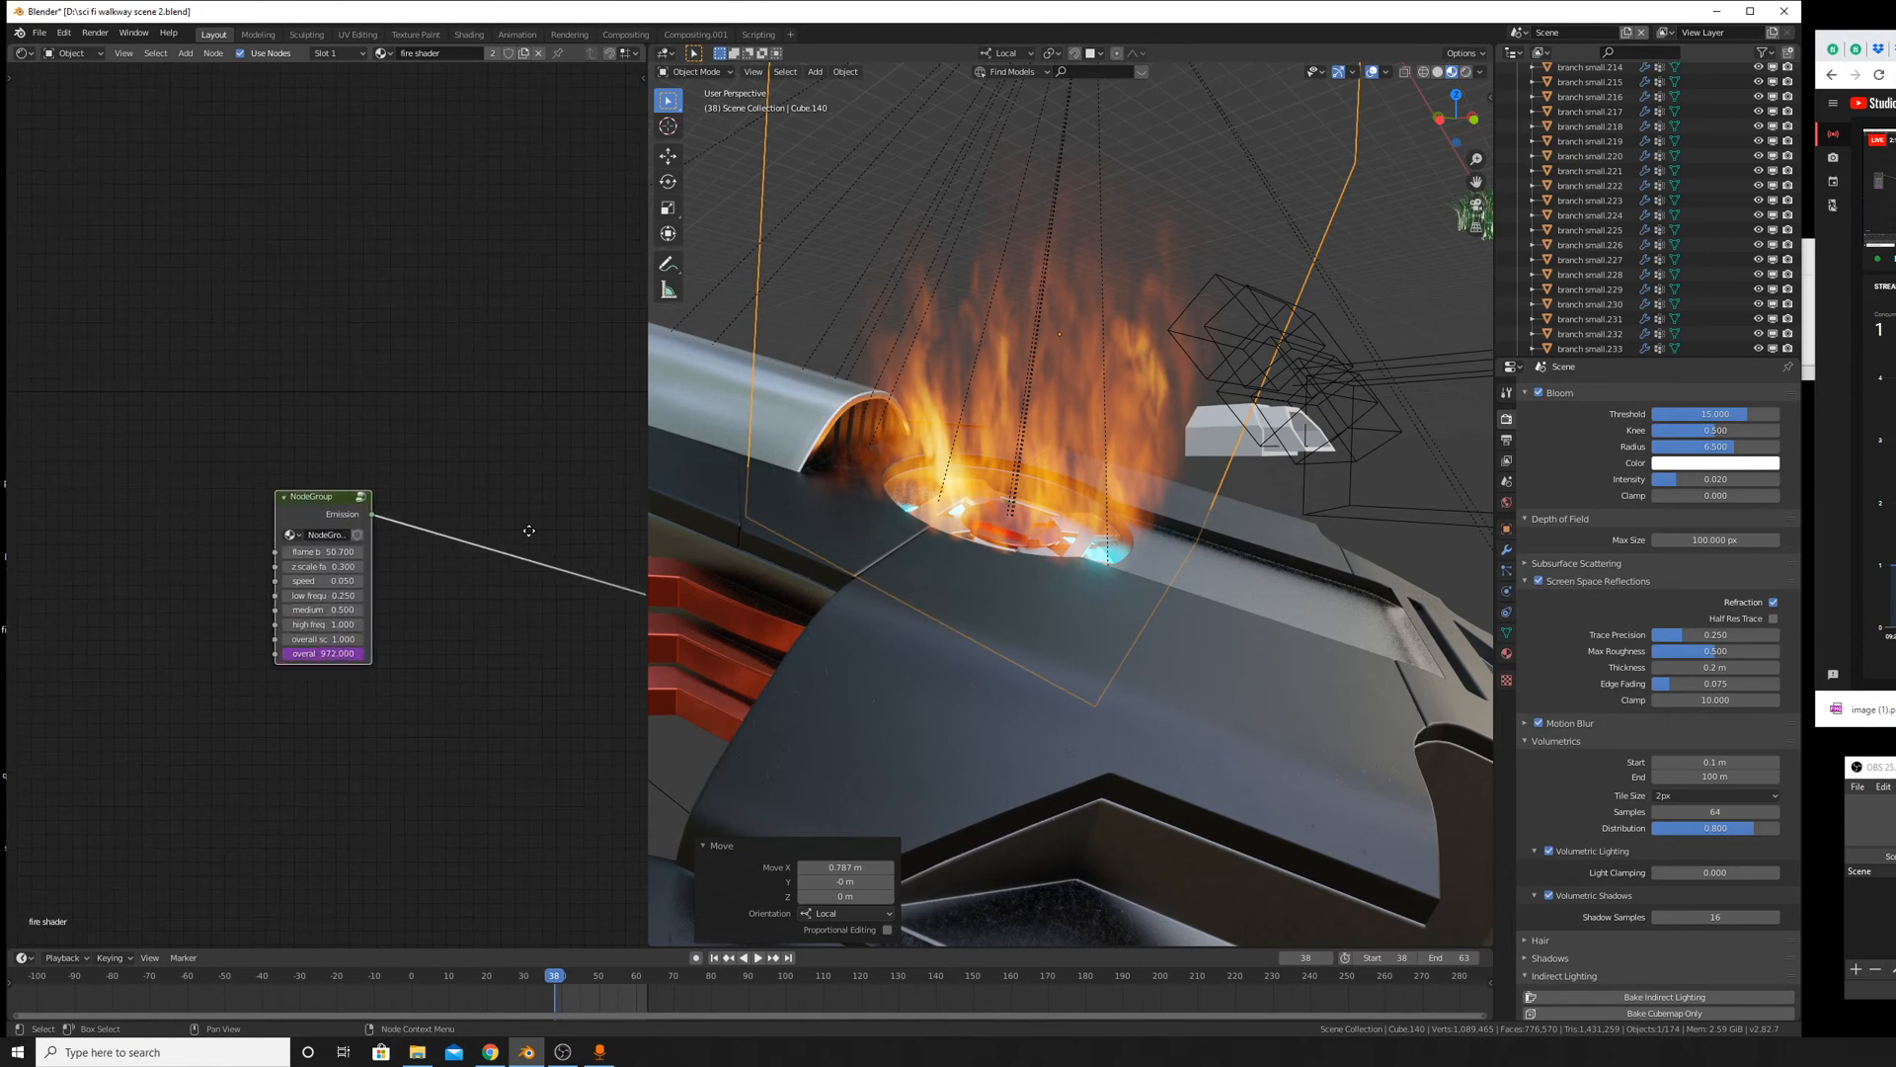
pyautogui.scroll(2, 466, 607)
pyautogui.click(380, 494)
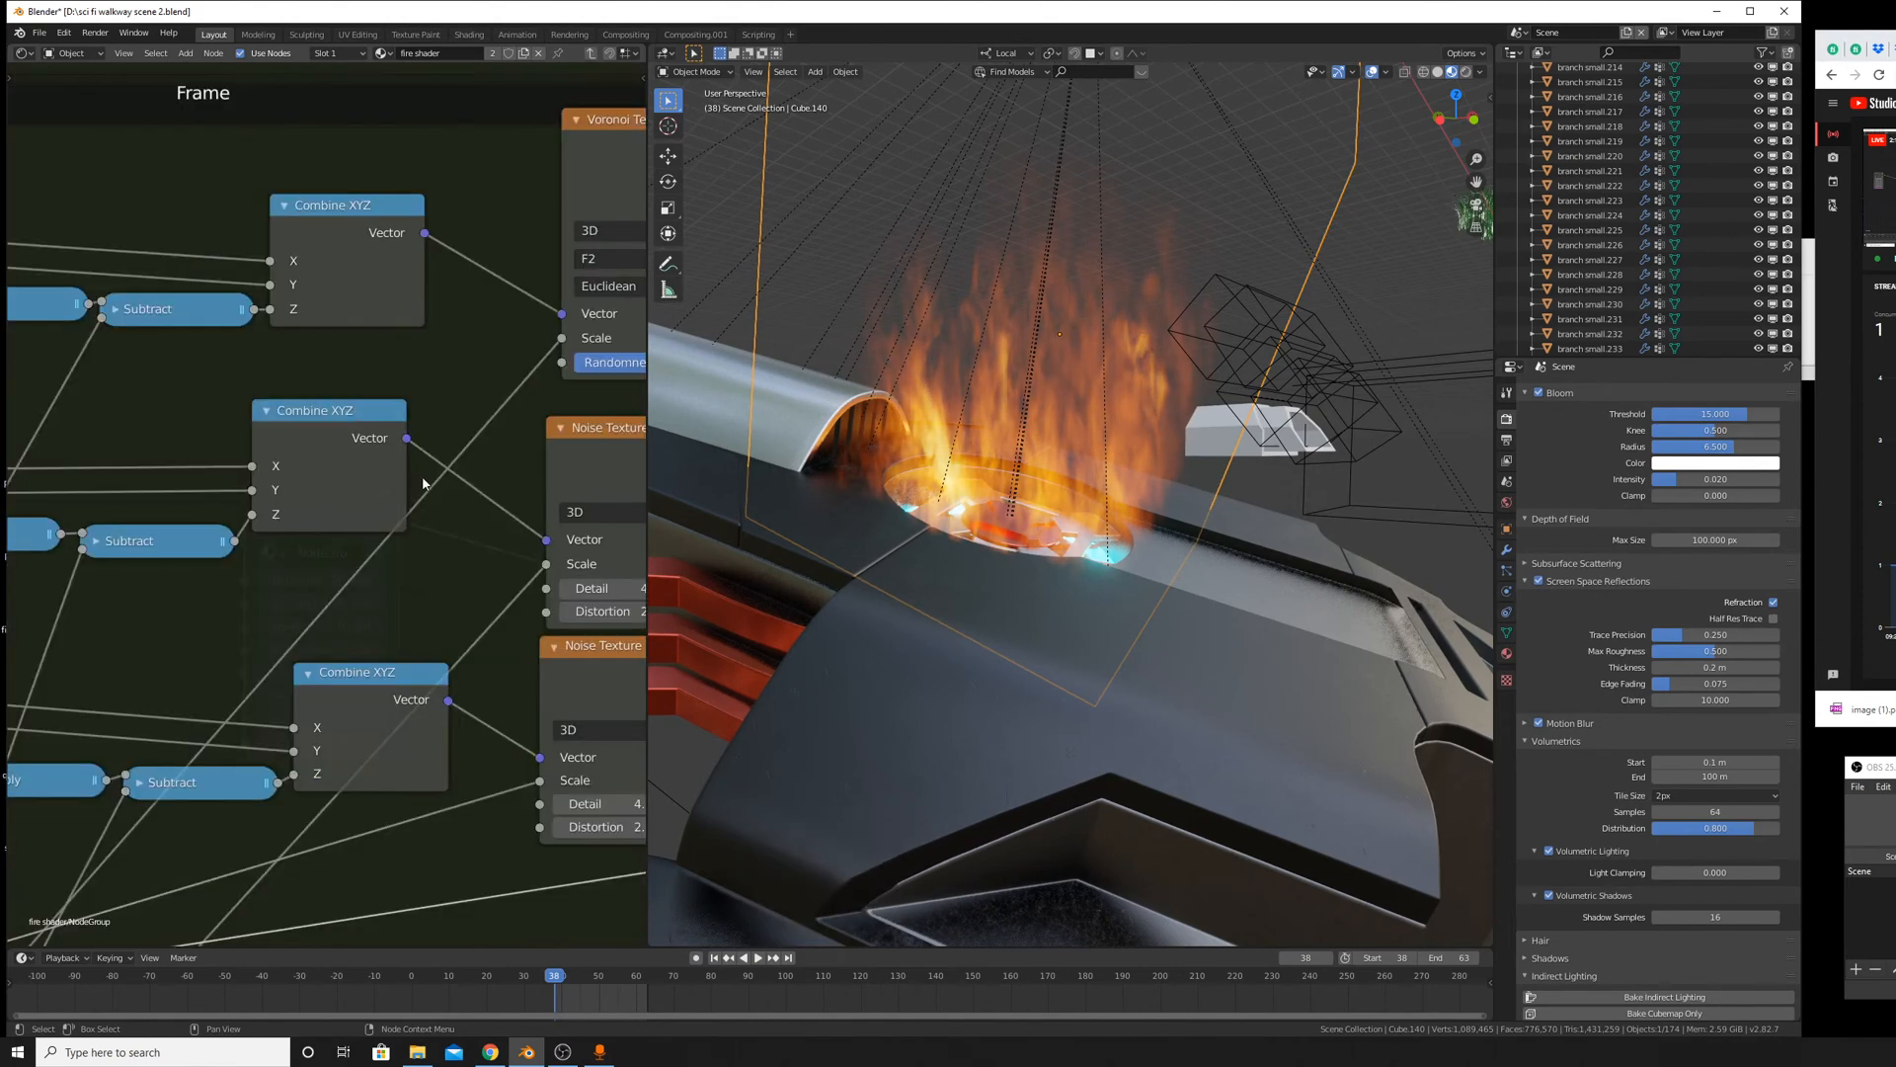
pyautogui.press('Home')
pyautogui.scroll(3, 119, 484)
pyautogui.moveTo(119, 484); pyautogui.dragTo(71, 516, button='middle')
pyautogui.scroll(5, 460, 549)
pyautogui.scroll(6, 202, 566)
pyautogui.scroll(2, 308, 581)
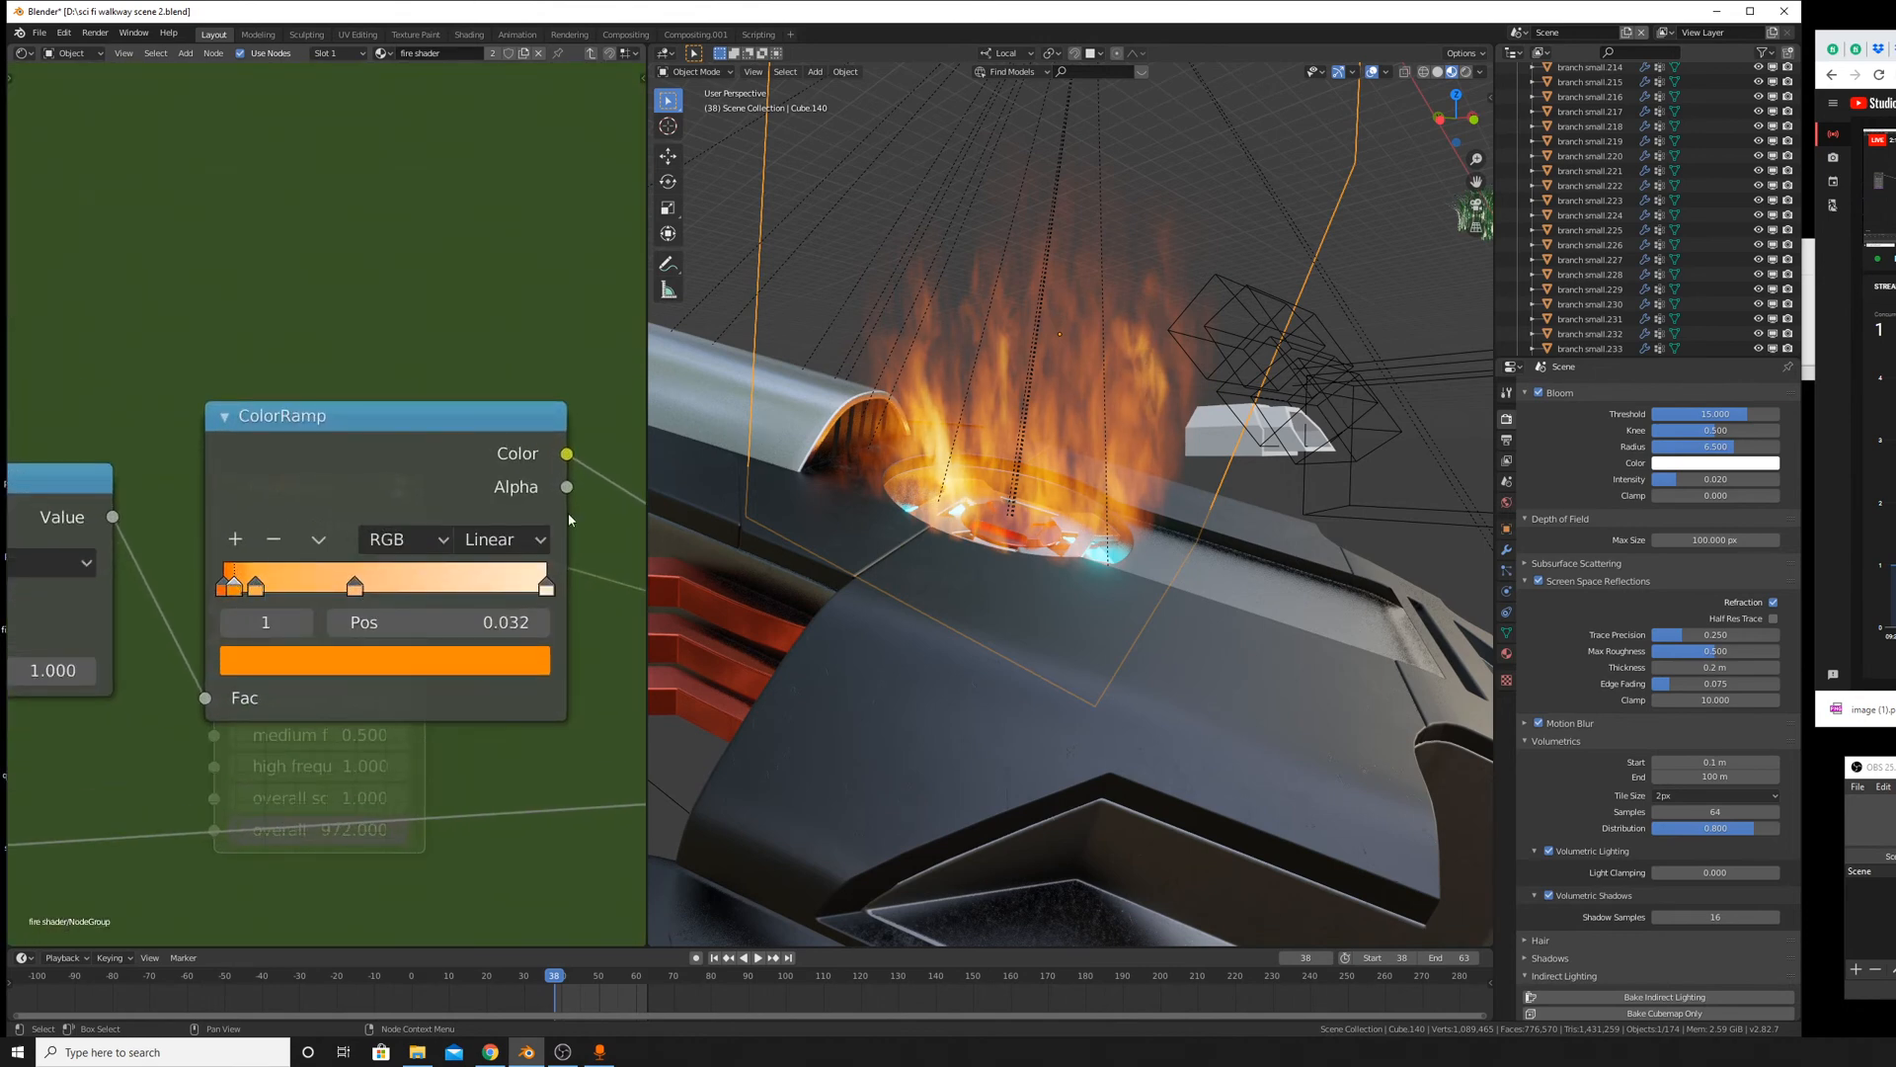
# Insert a Hue Saturation Value node between the ColorRamp and the Emission node.
pyautogui.scroll(-4, 501, 538)
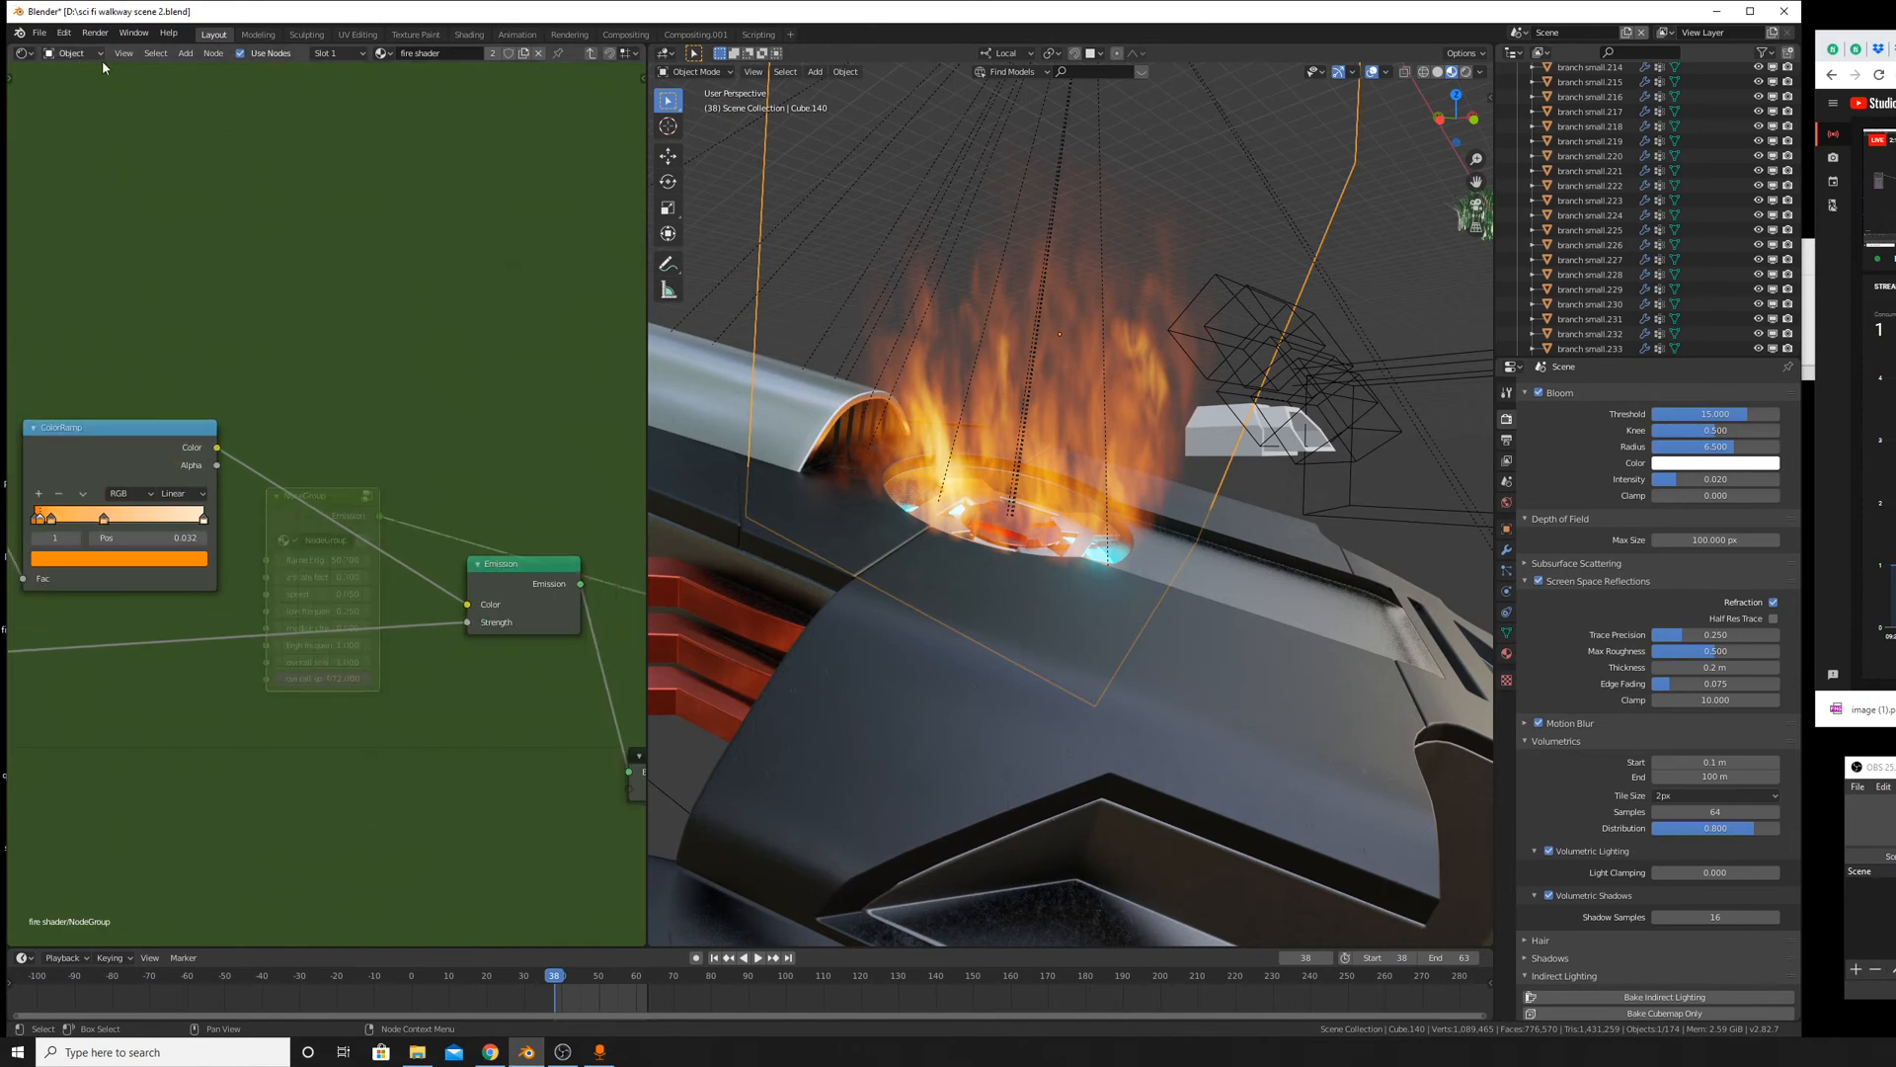
pyautogui.click(186, 53)
pyautogui.click(217, 68)
pyautogui.write('hue')
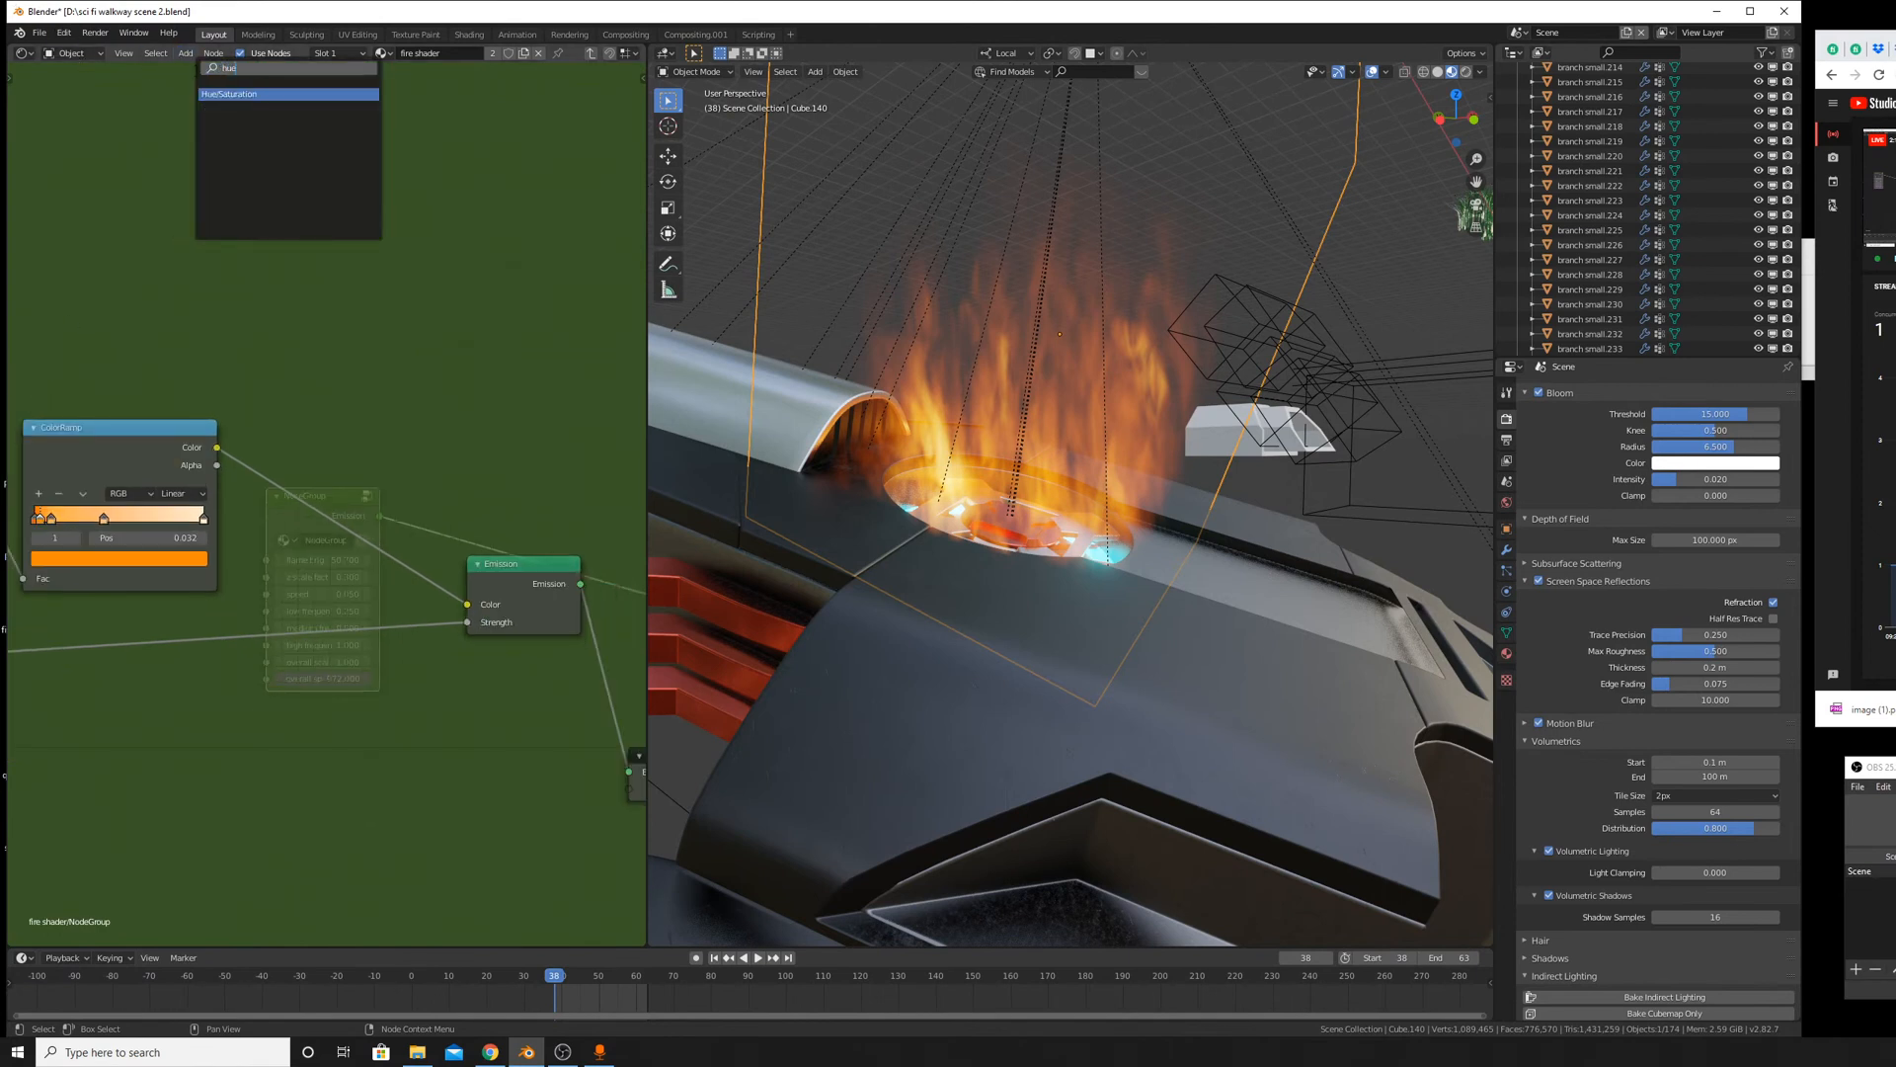
pyautogui.press('Return')
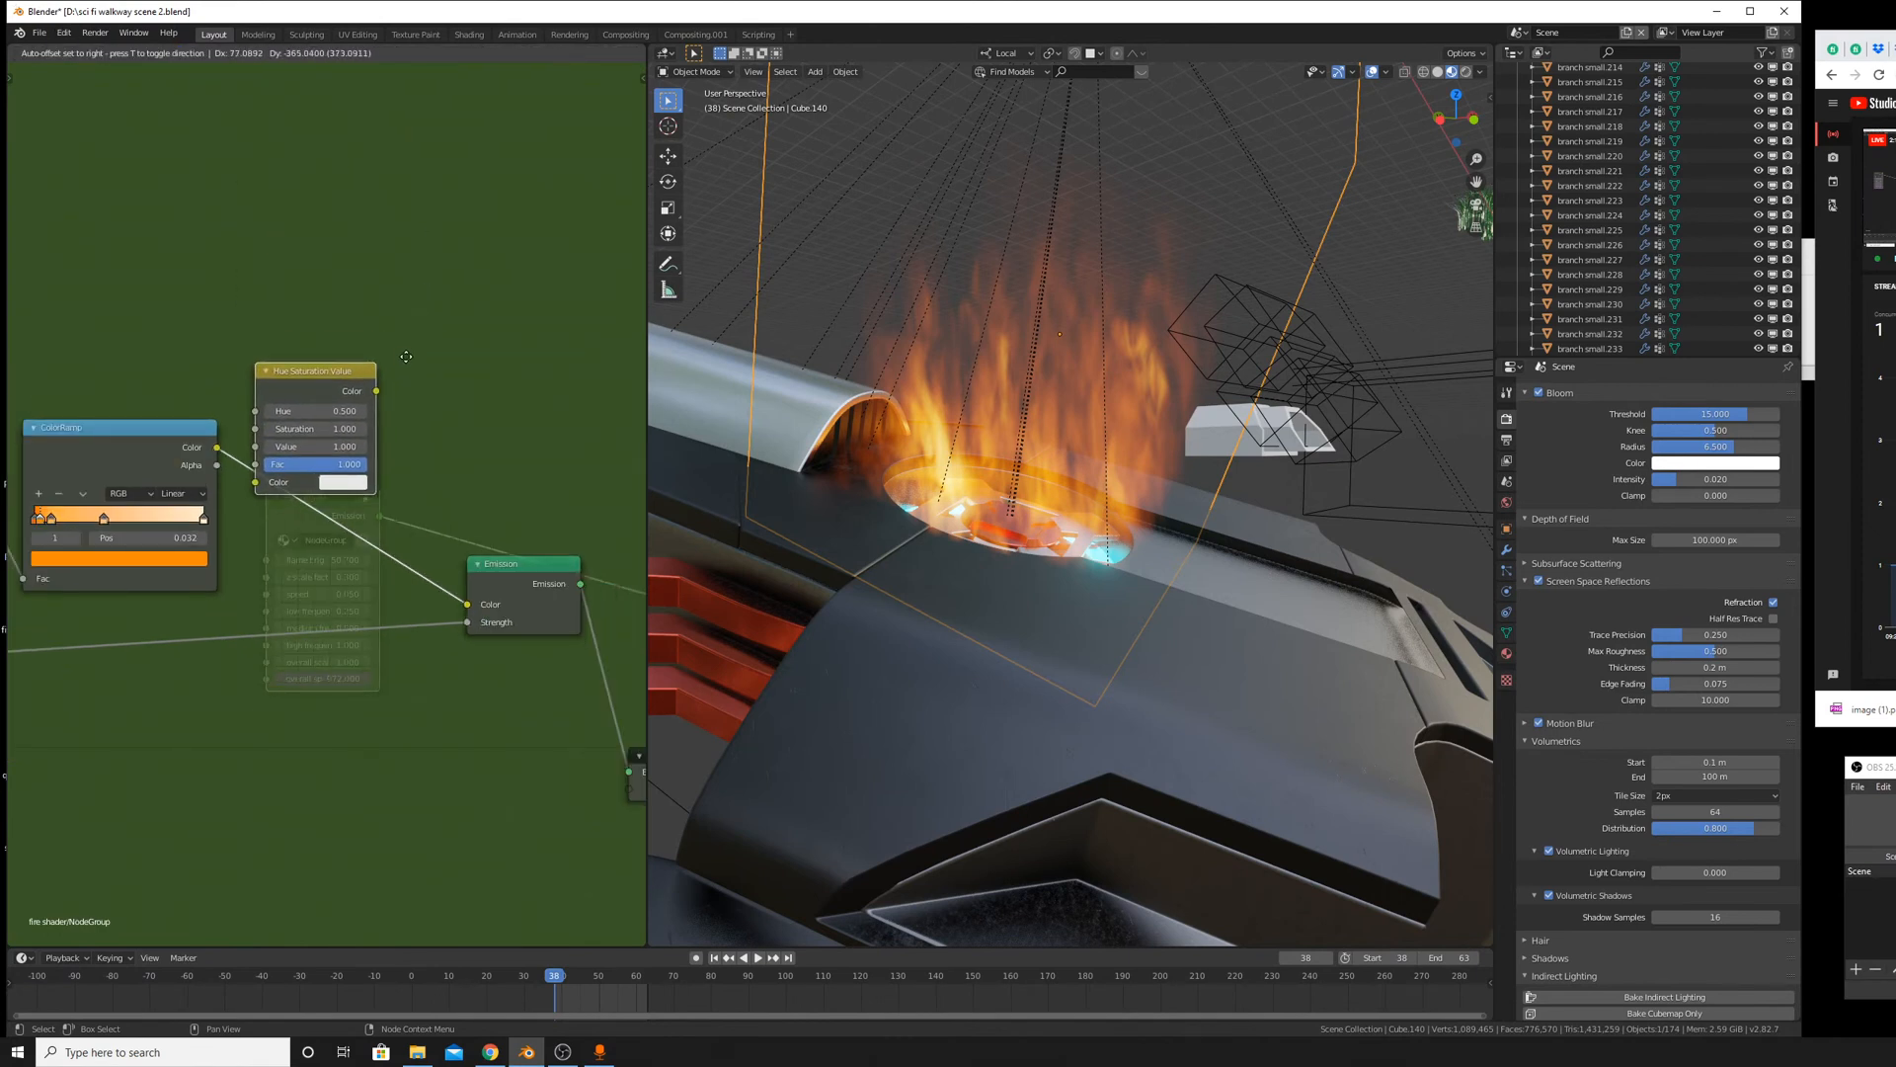
pyautogui.click(345, 466)
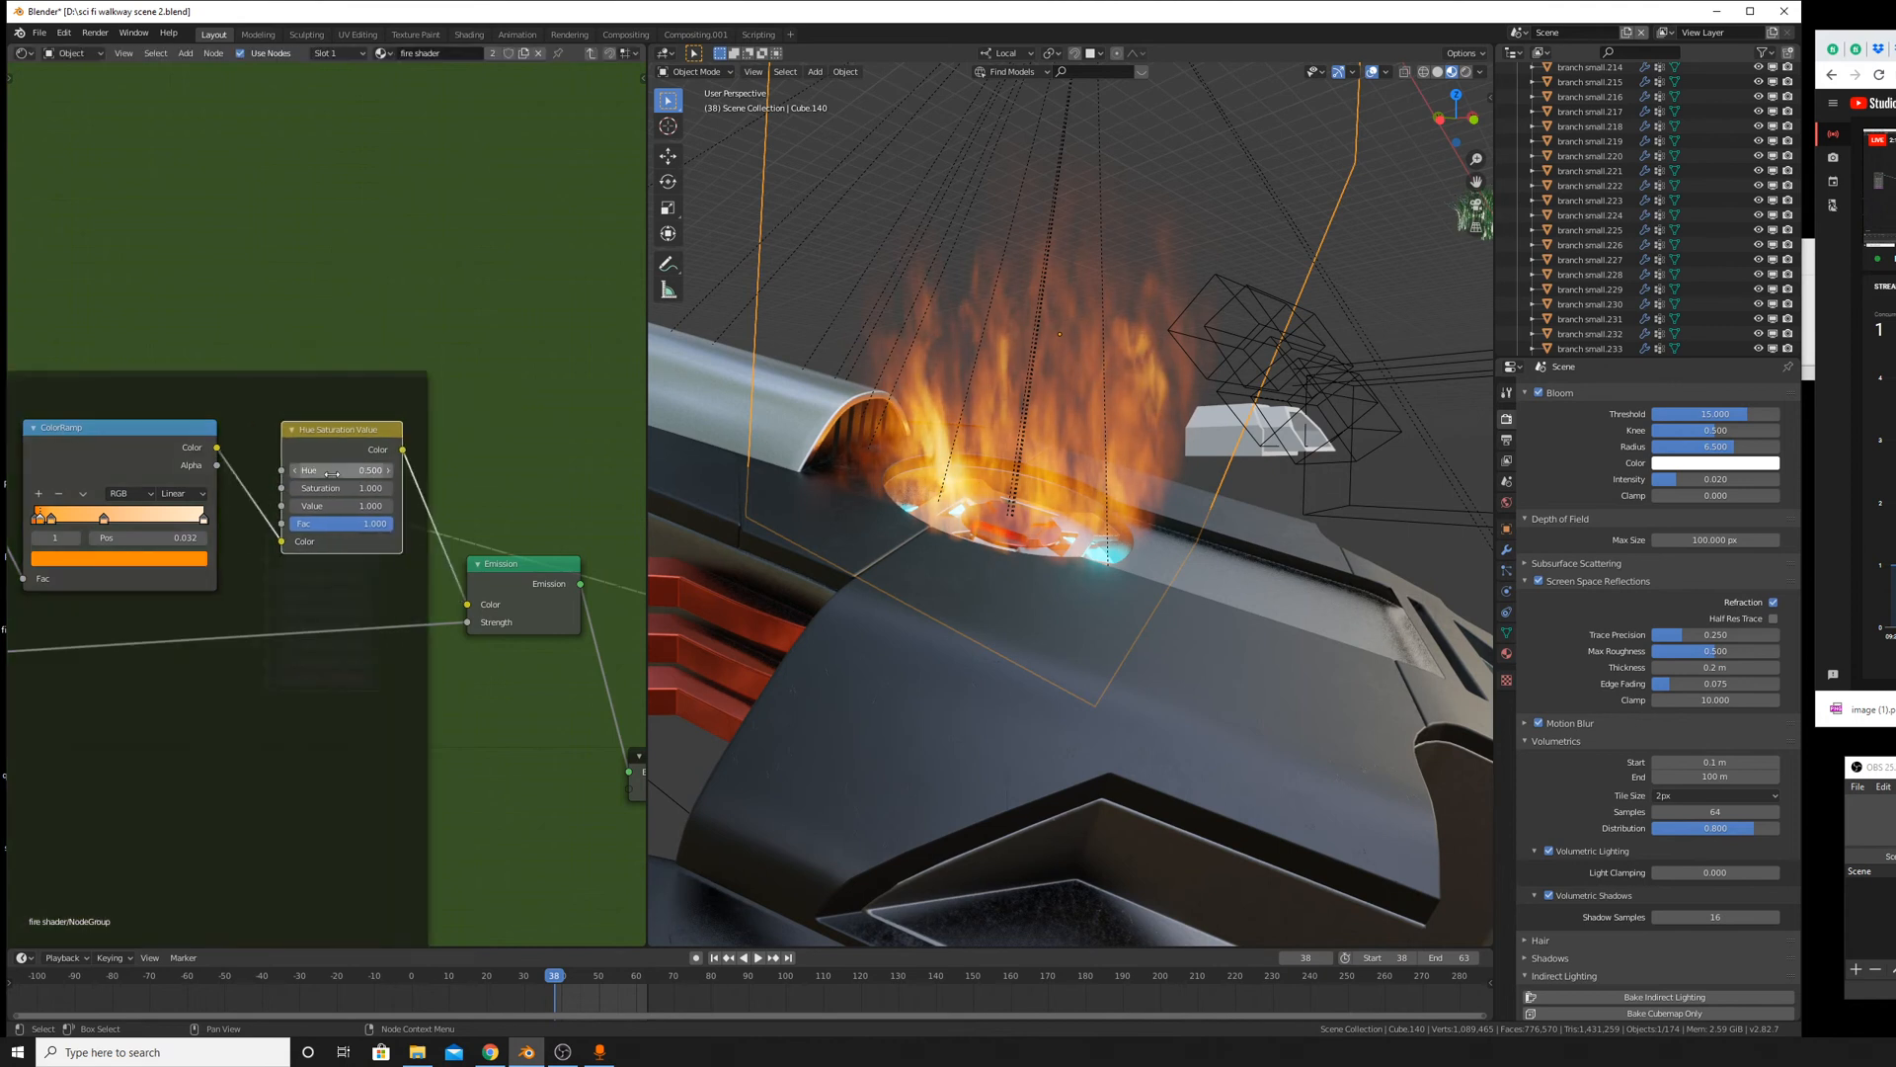
# Try the flame's Hue at 1.0, return it to 0.5, and enter 0.25.
pyautogui.moveTo(341, 470); pyautogui.dragTo(415, 470)
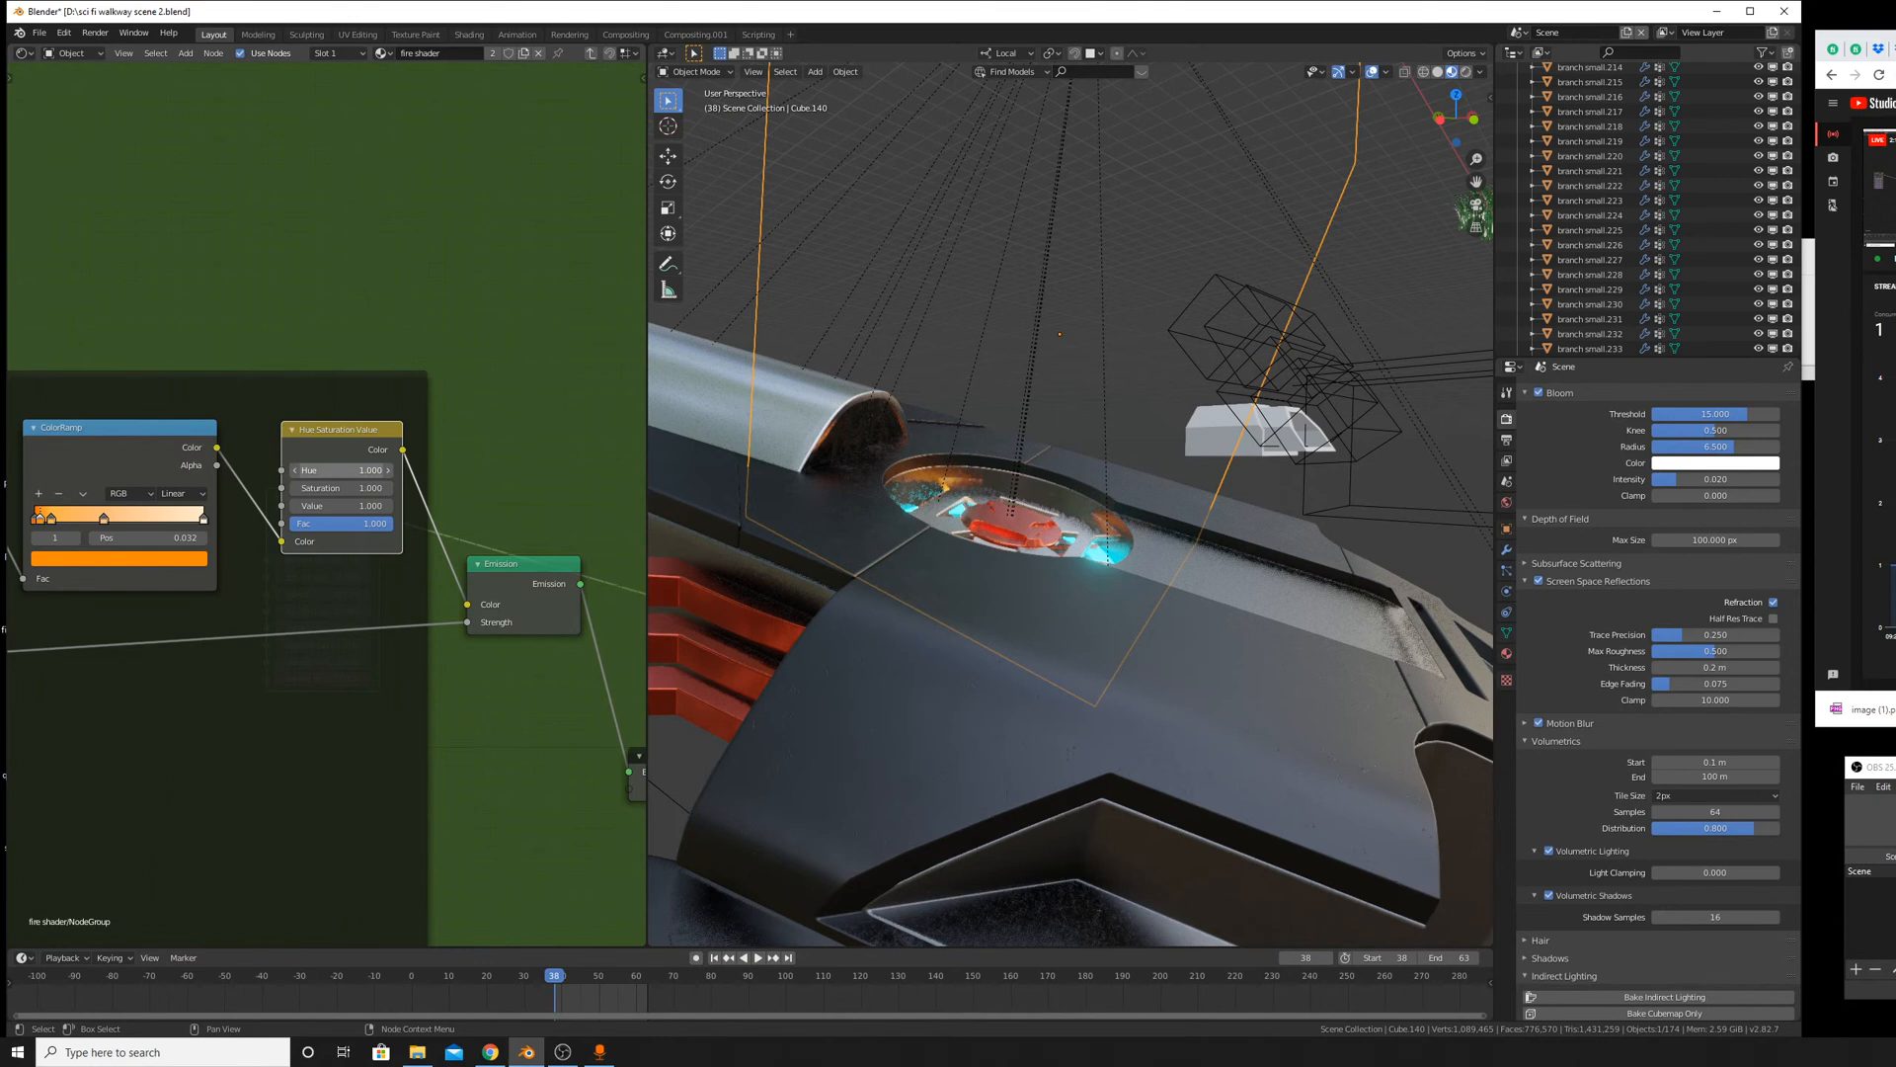
pyautogui.moveTo(415, 470); pyautogui.dragTo(342, 468)
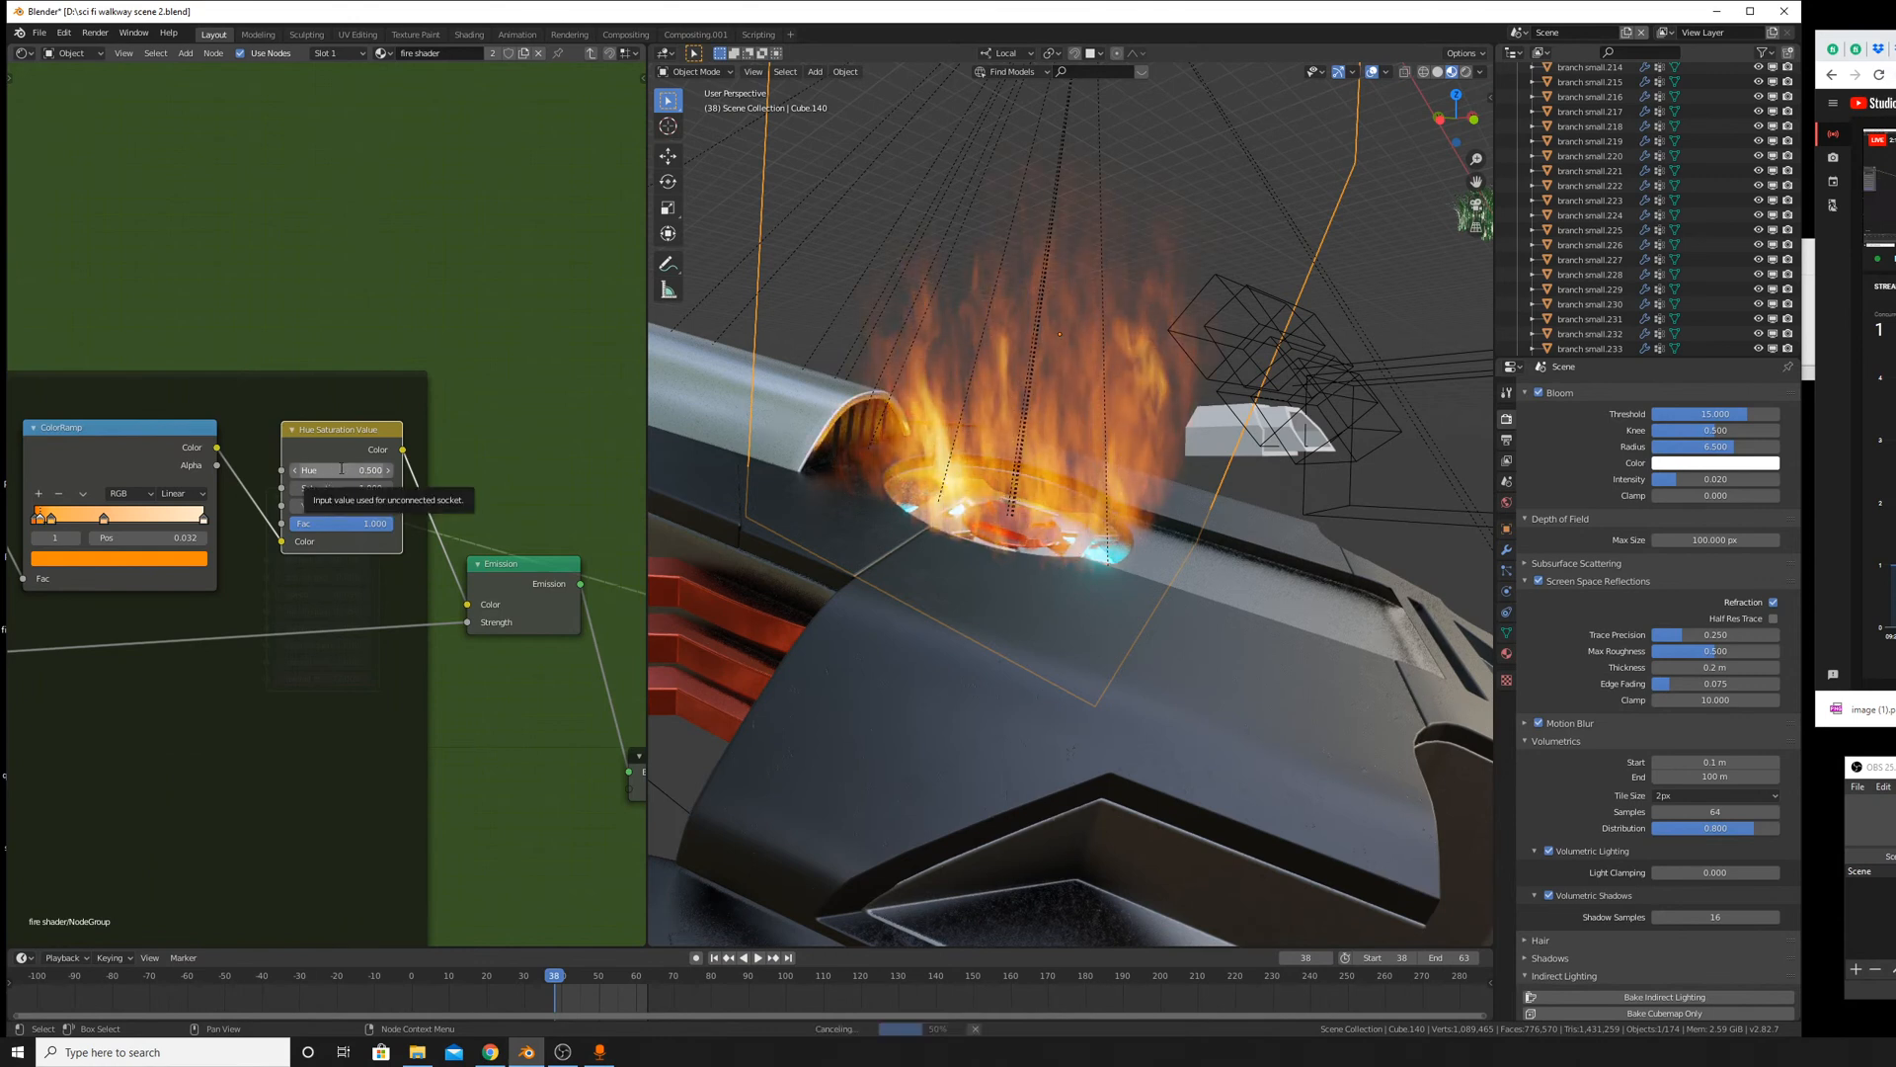
pyautogui.click(342, 468)
pyautogui.write('0.25')
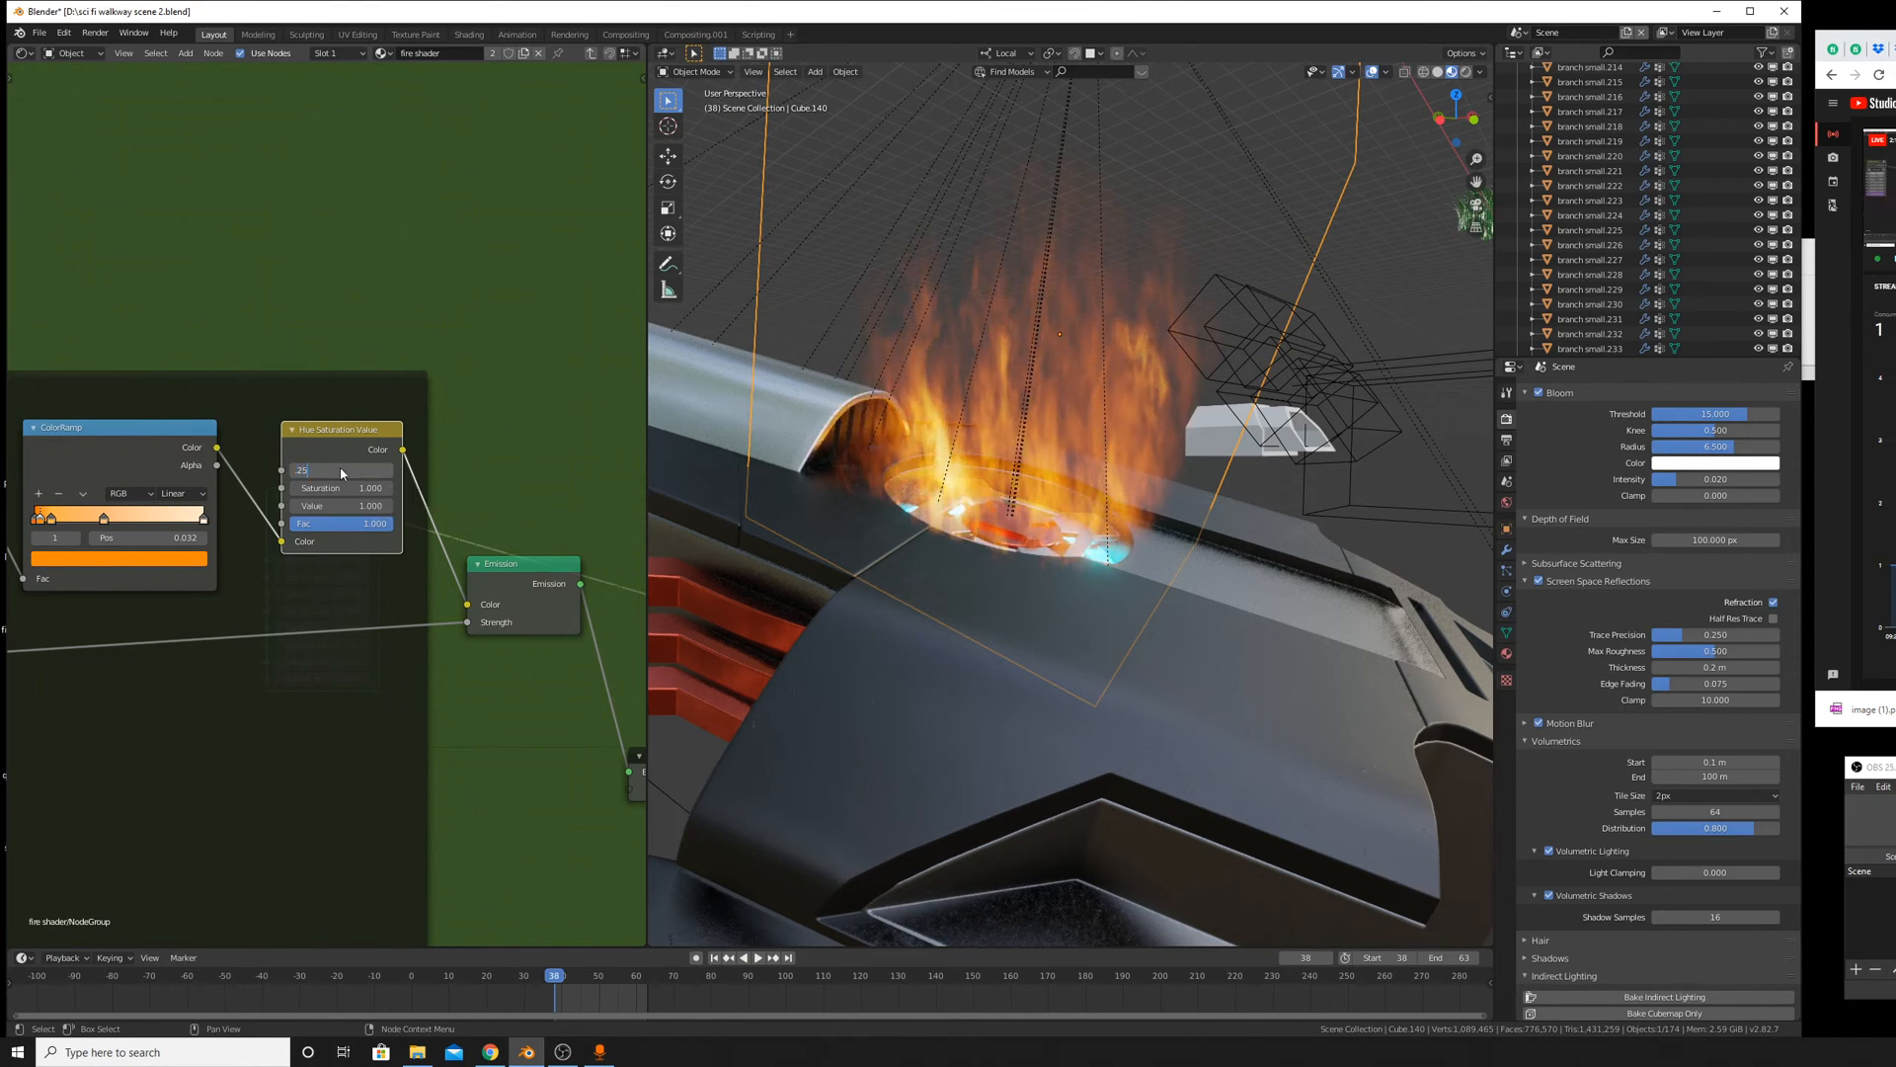
pyautogui.press('Return')
pyautogui.scroll(-8, 1175, 514)
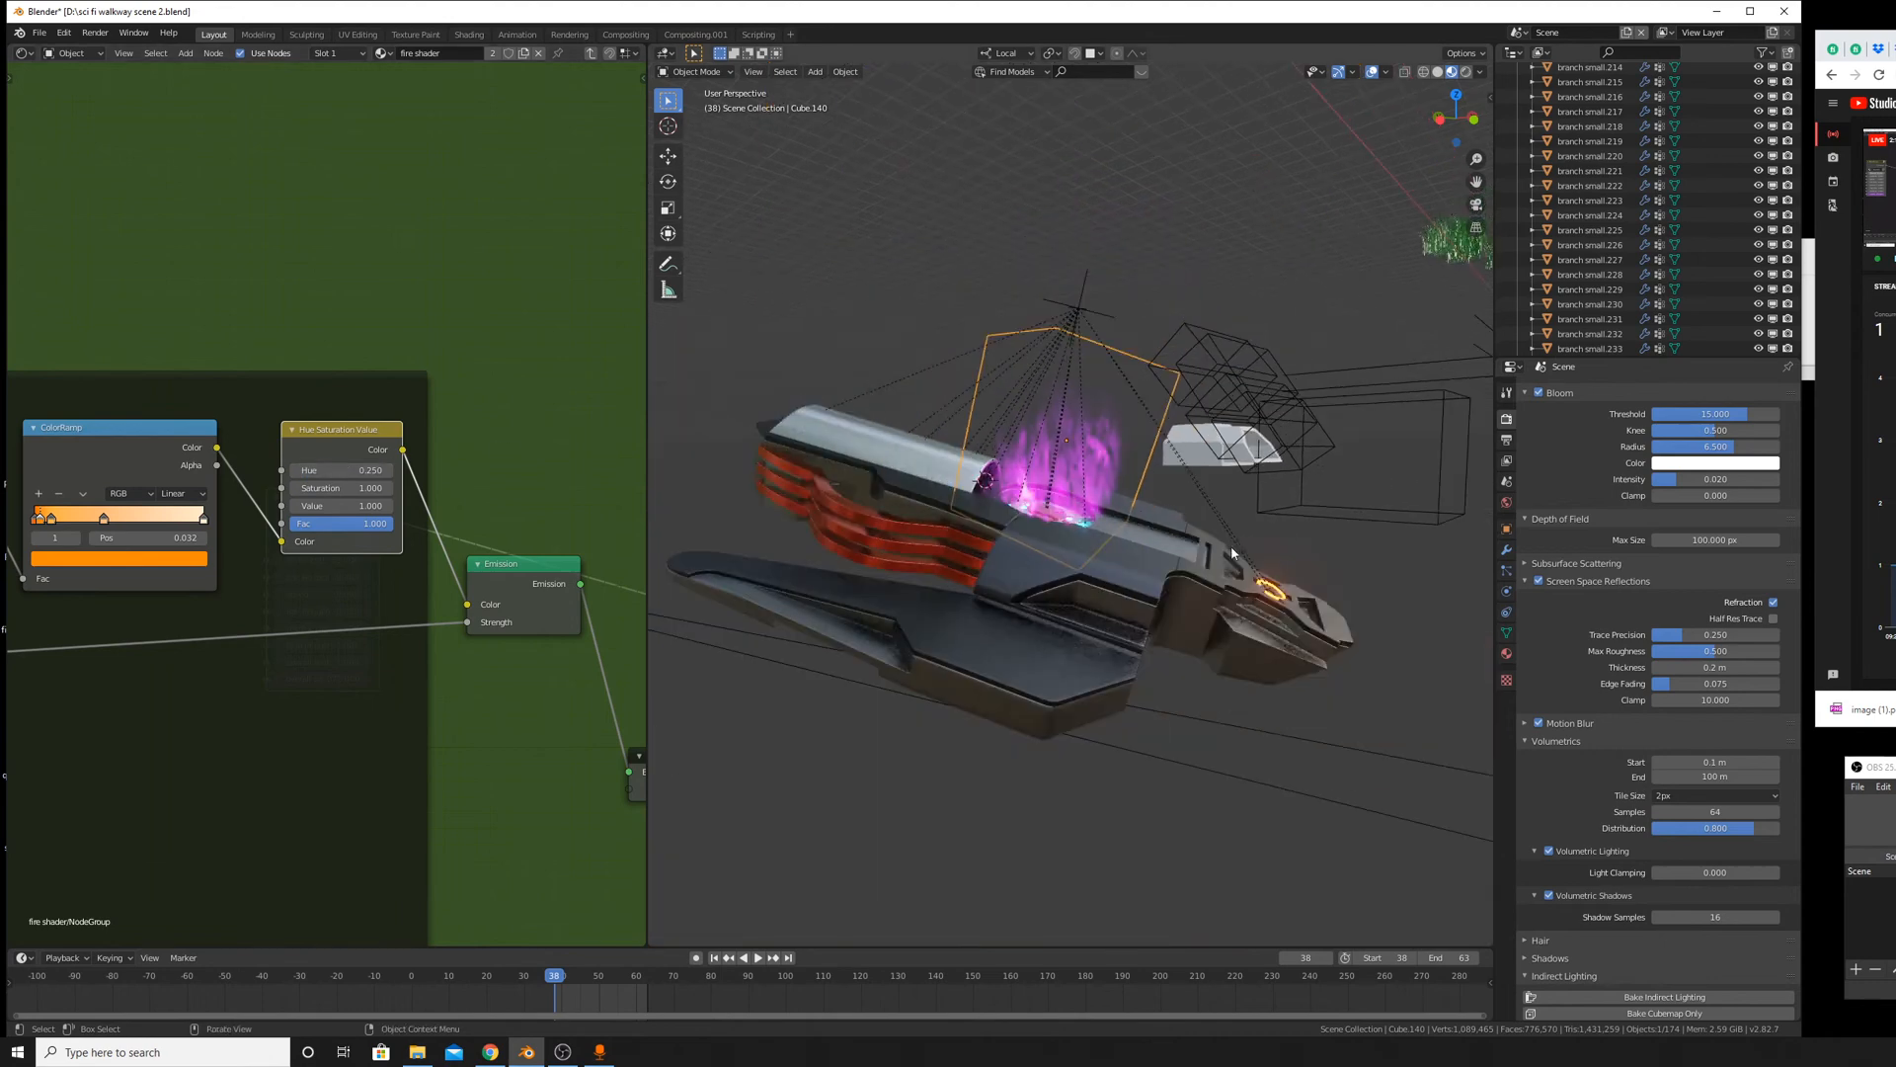
pyautogui.moveTo(1231, 545); pyautogui.dragTo(1017, 578, button='middle')
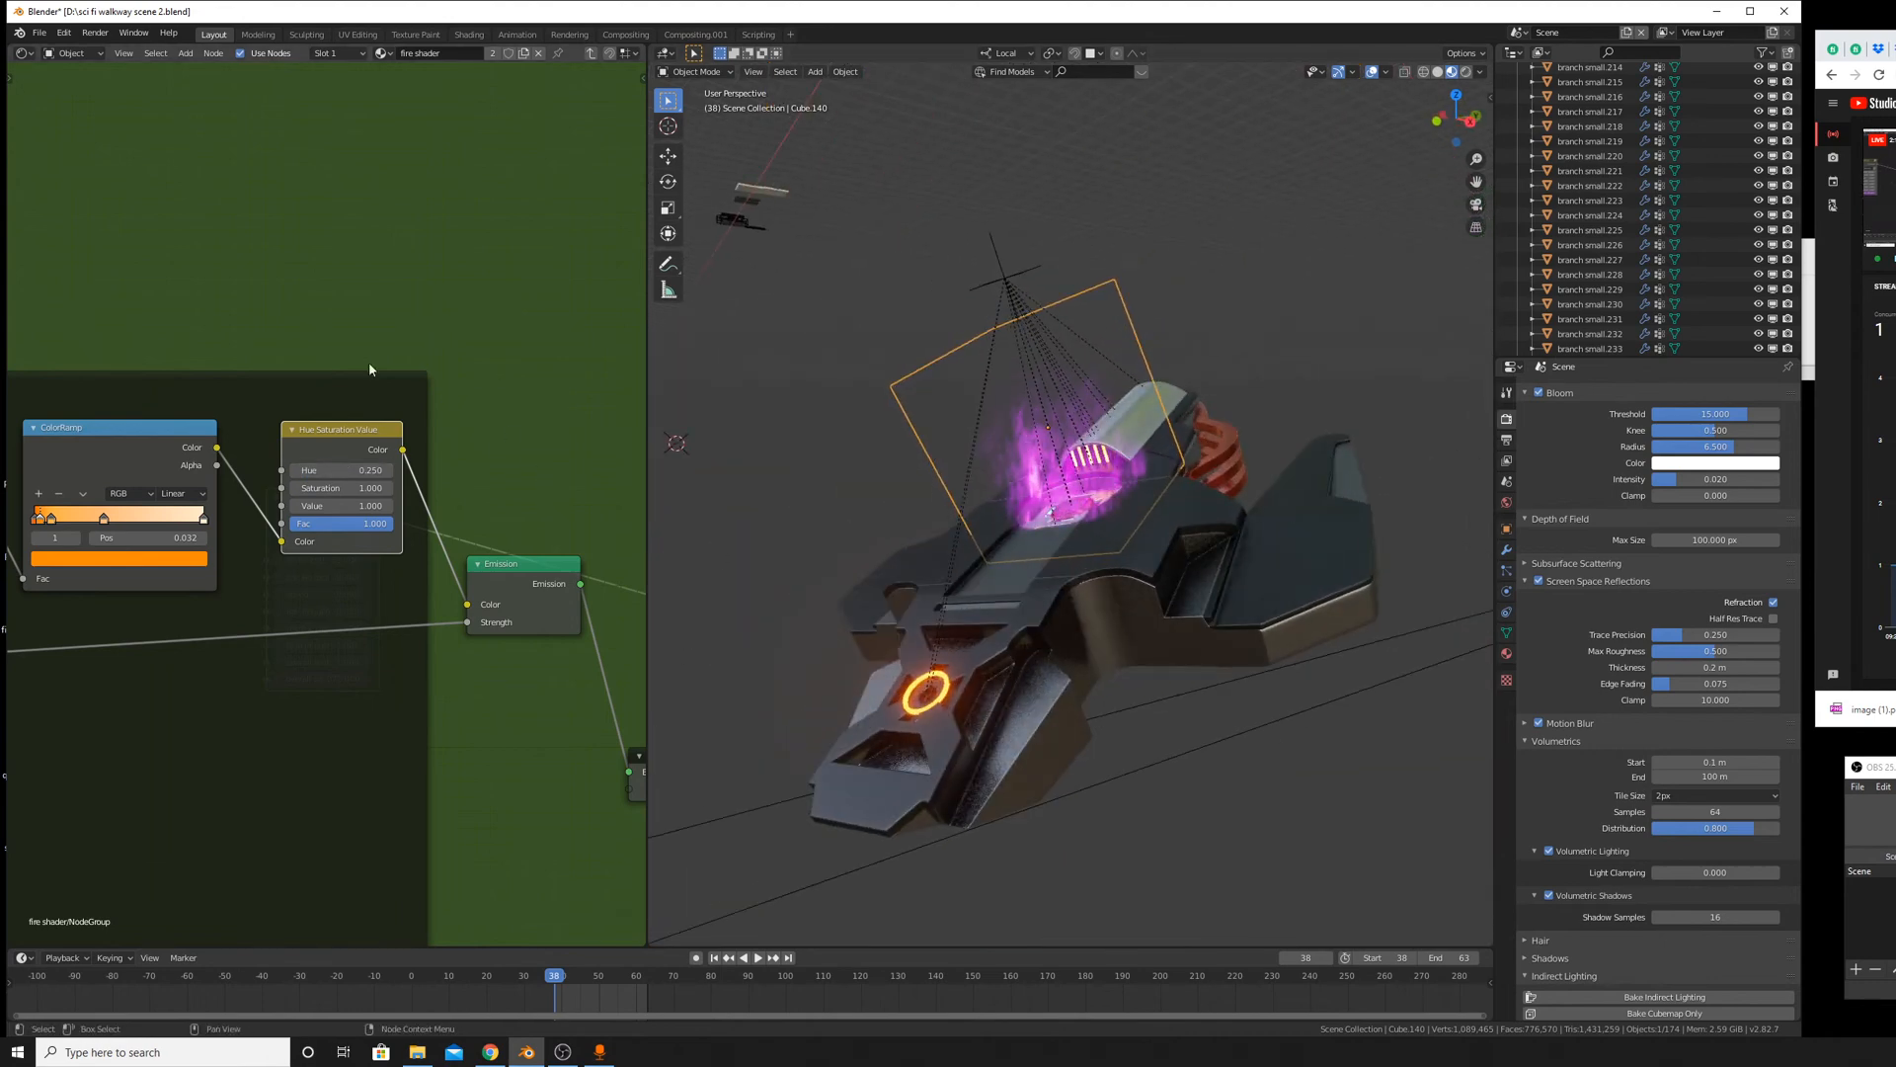
# Set the Hue of the Hue Saturation Value node to 0.1 and view the flames from another angle.
pyautogui.click(341, 470)
pyautogui.press('Return')
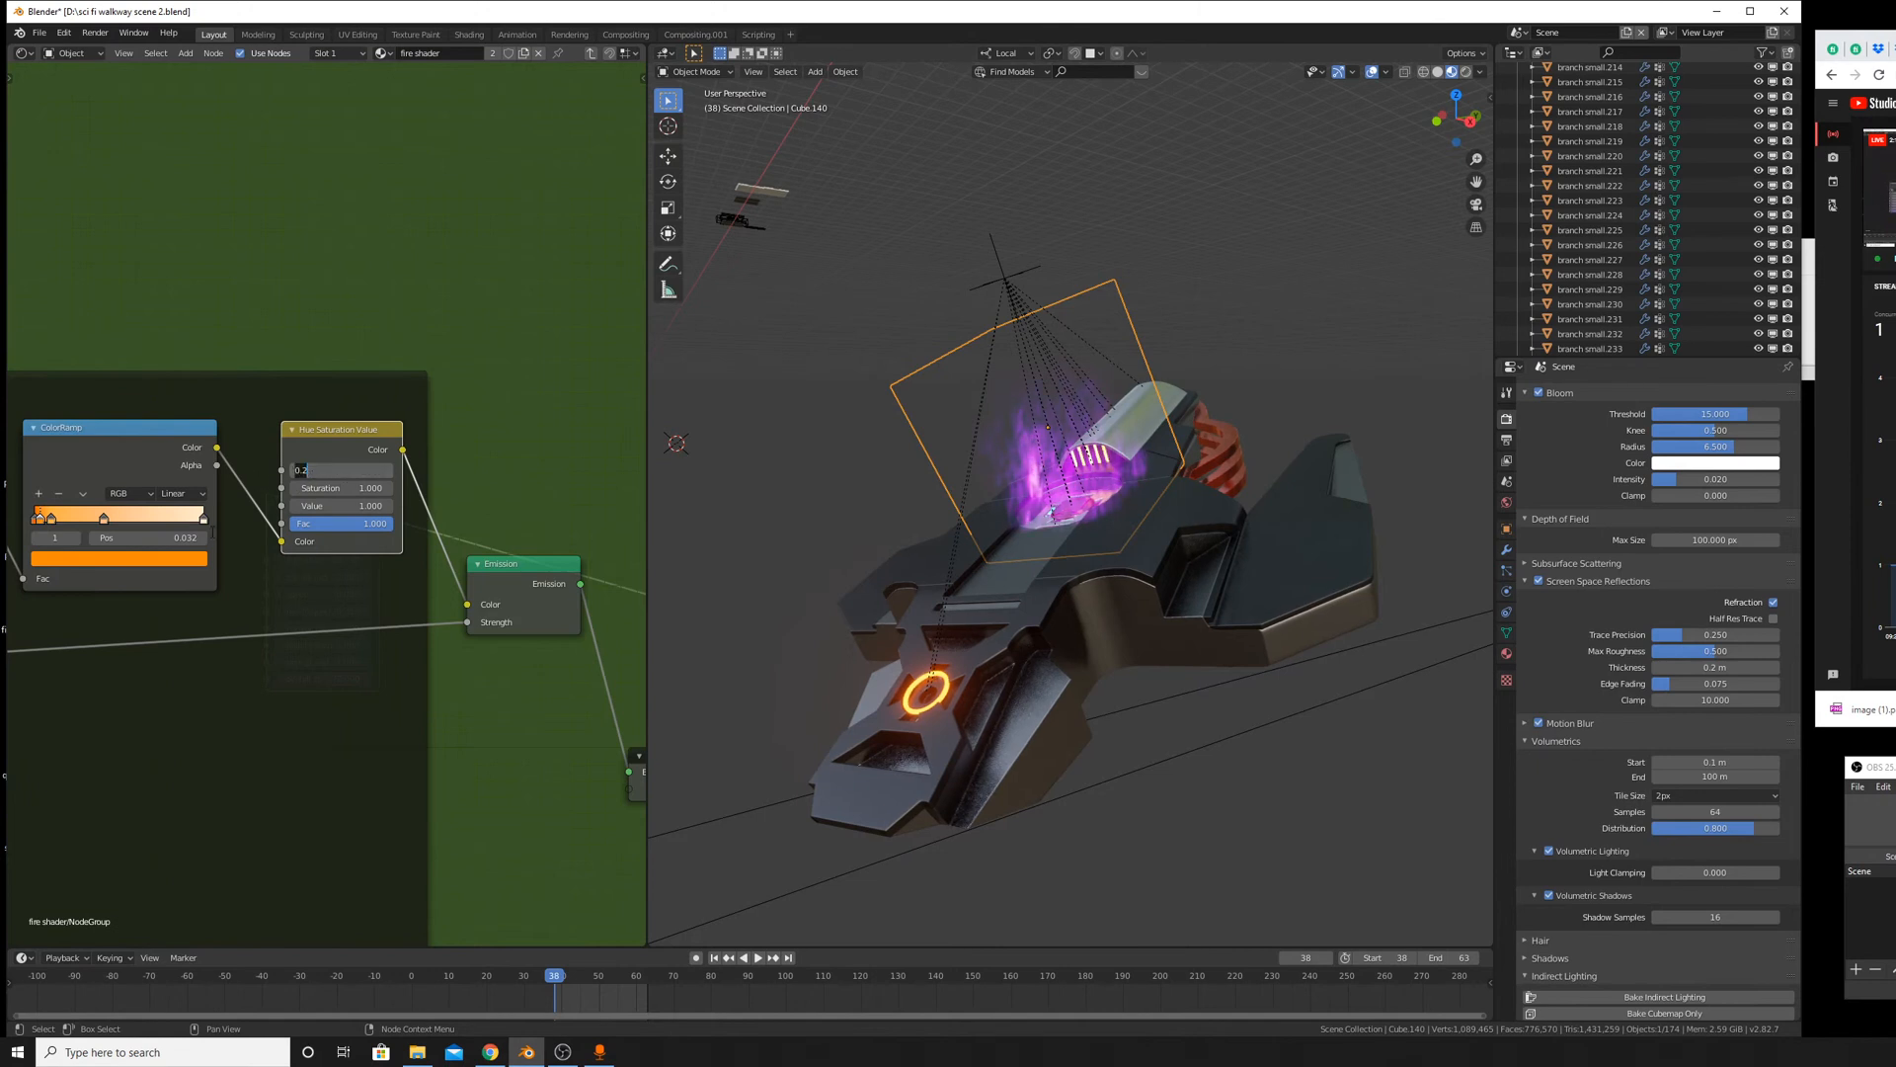
pyautogui.write('.1')
pyautogui.press('Return')
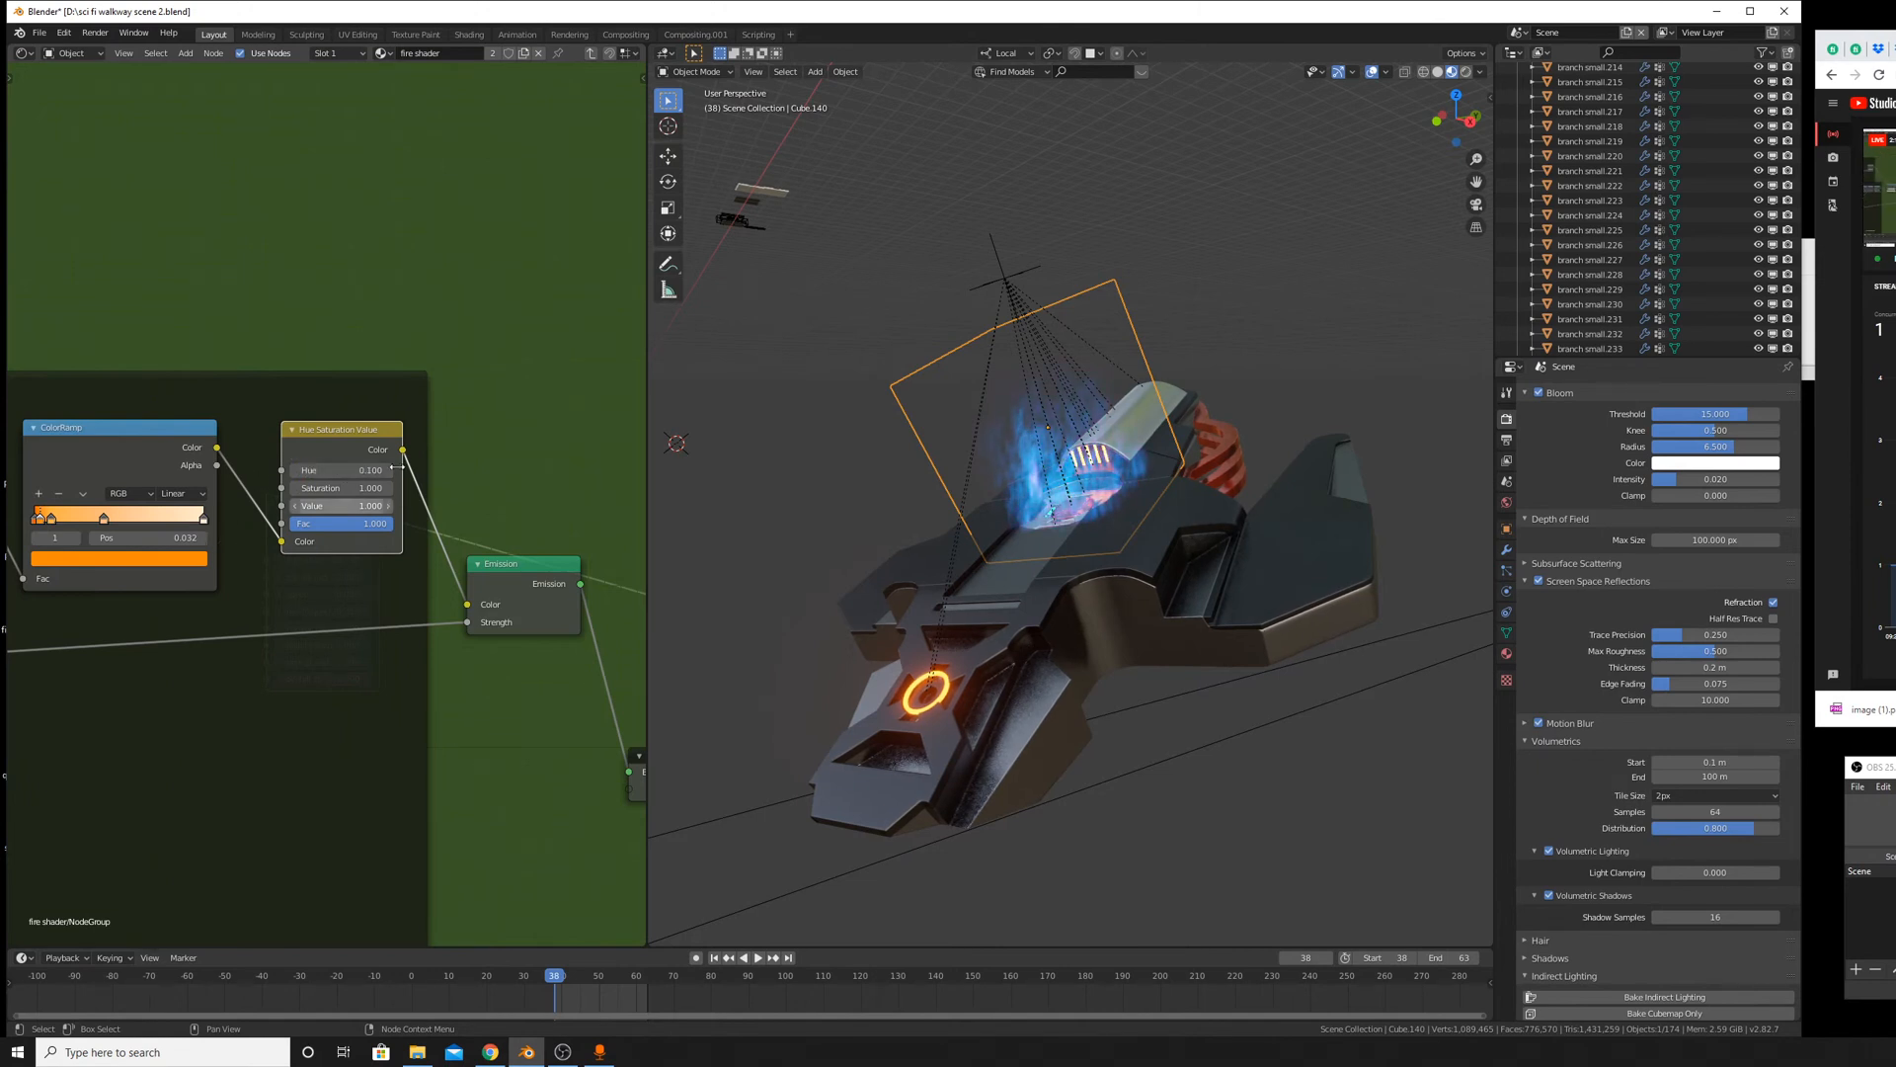
pyautogui.moveTo(869, 464); pyautogui.dragTo(1106, 514, button='middle')
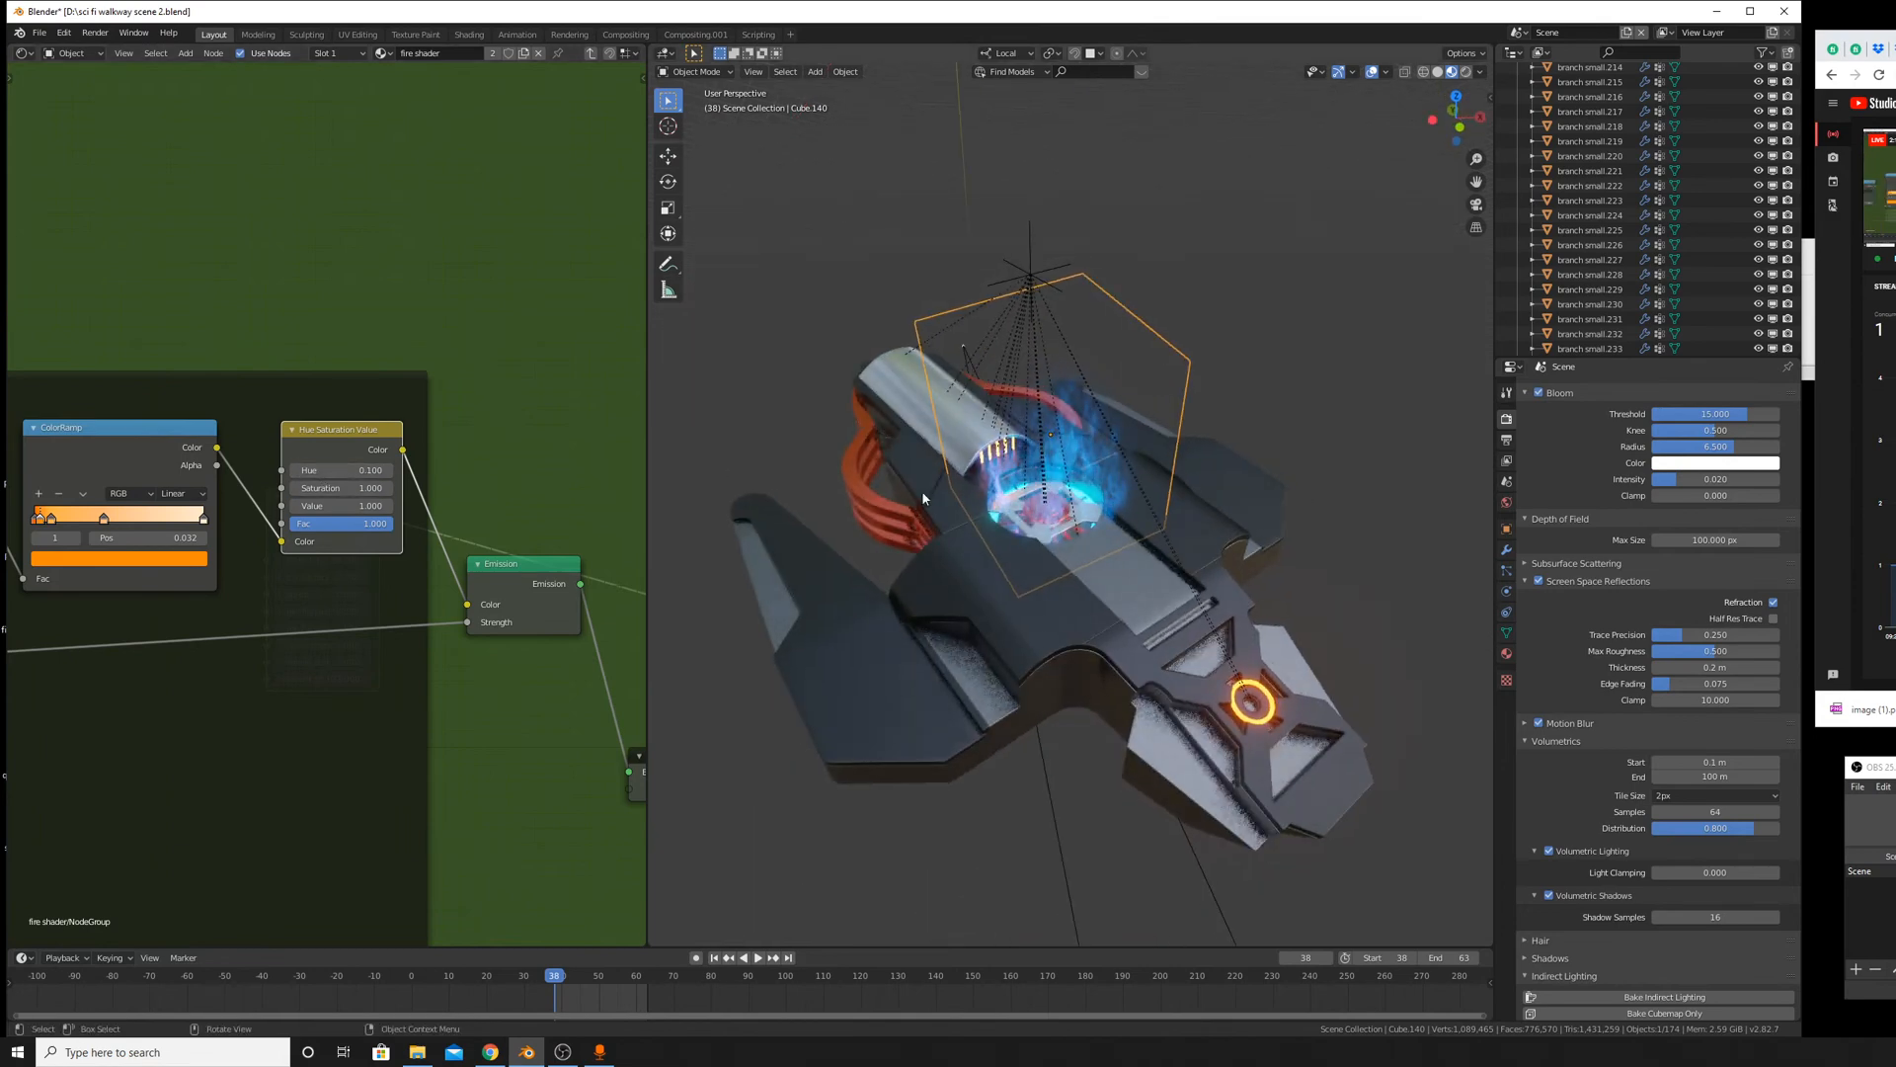
# Try a Hue of 0.05 for the flames.
pyautogui.click(357, 472)
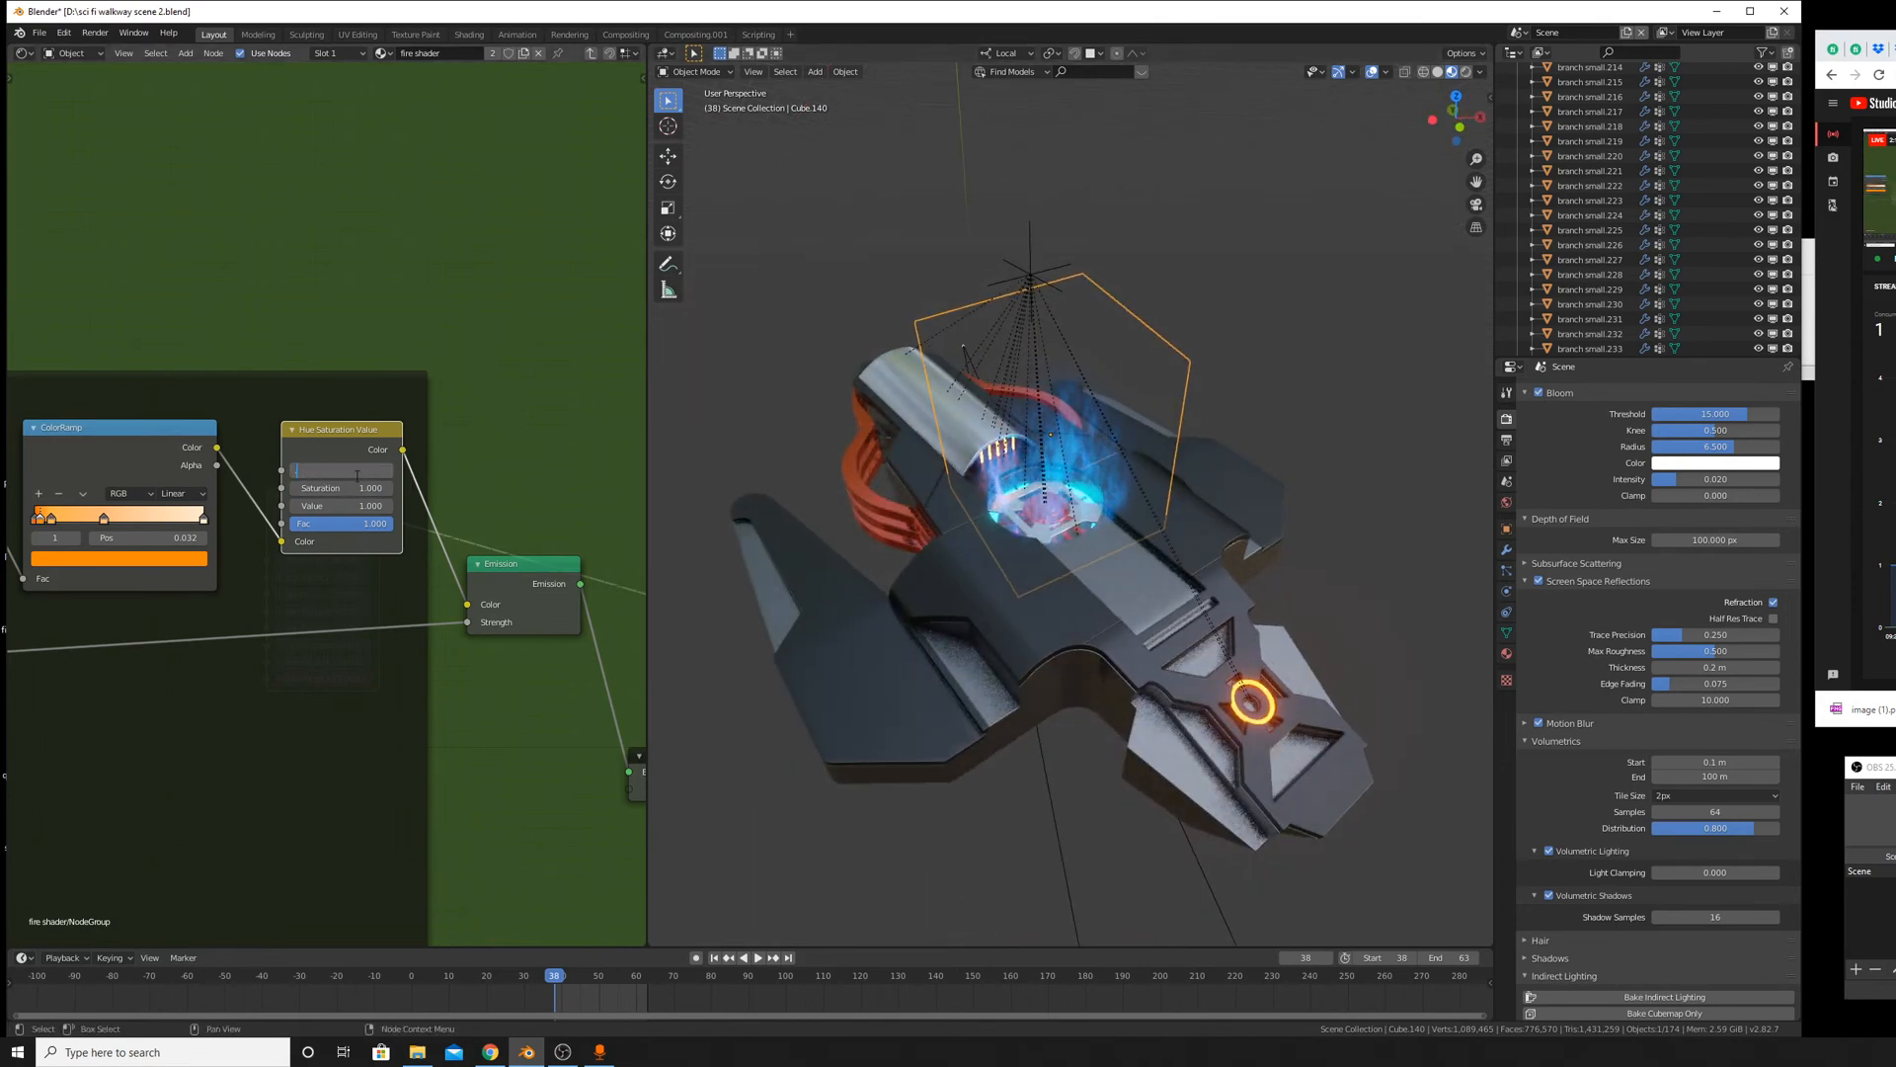
pyautogui.write('.05')
pyautogui.press('Return')
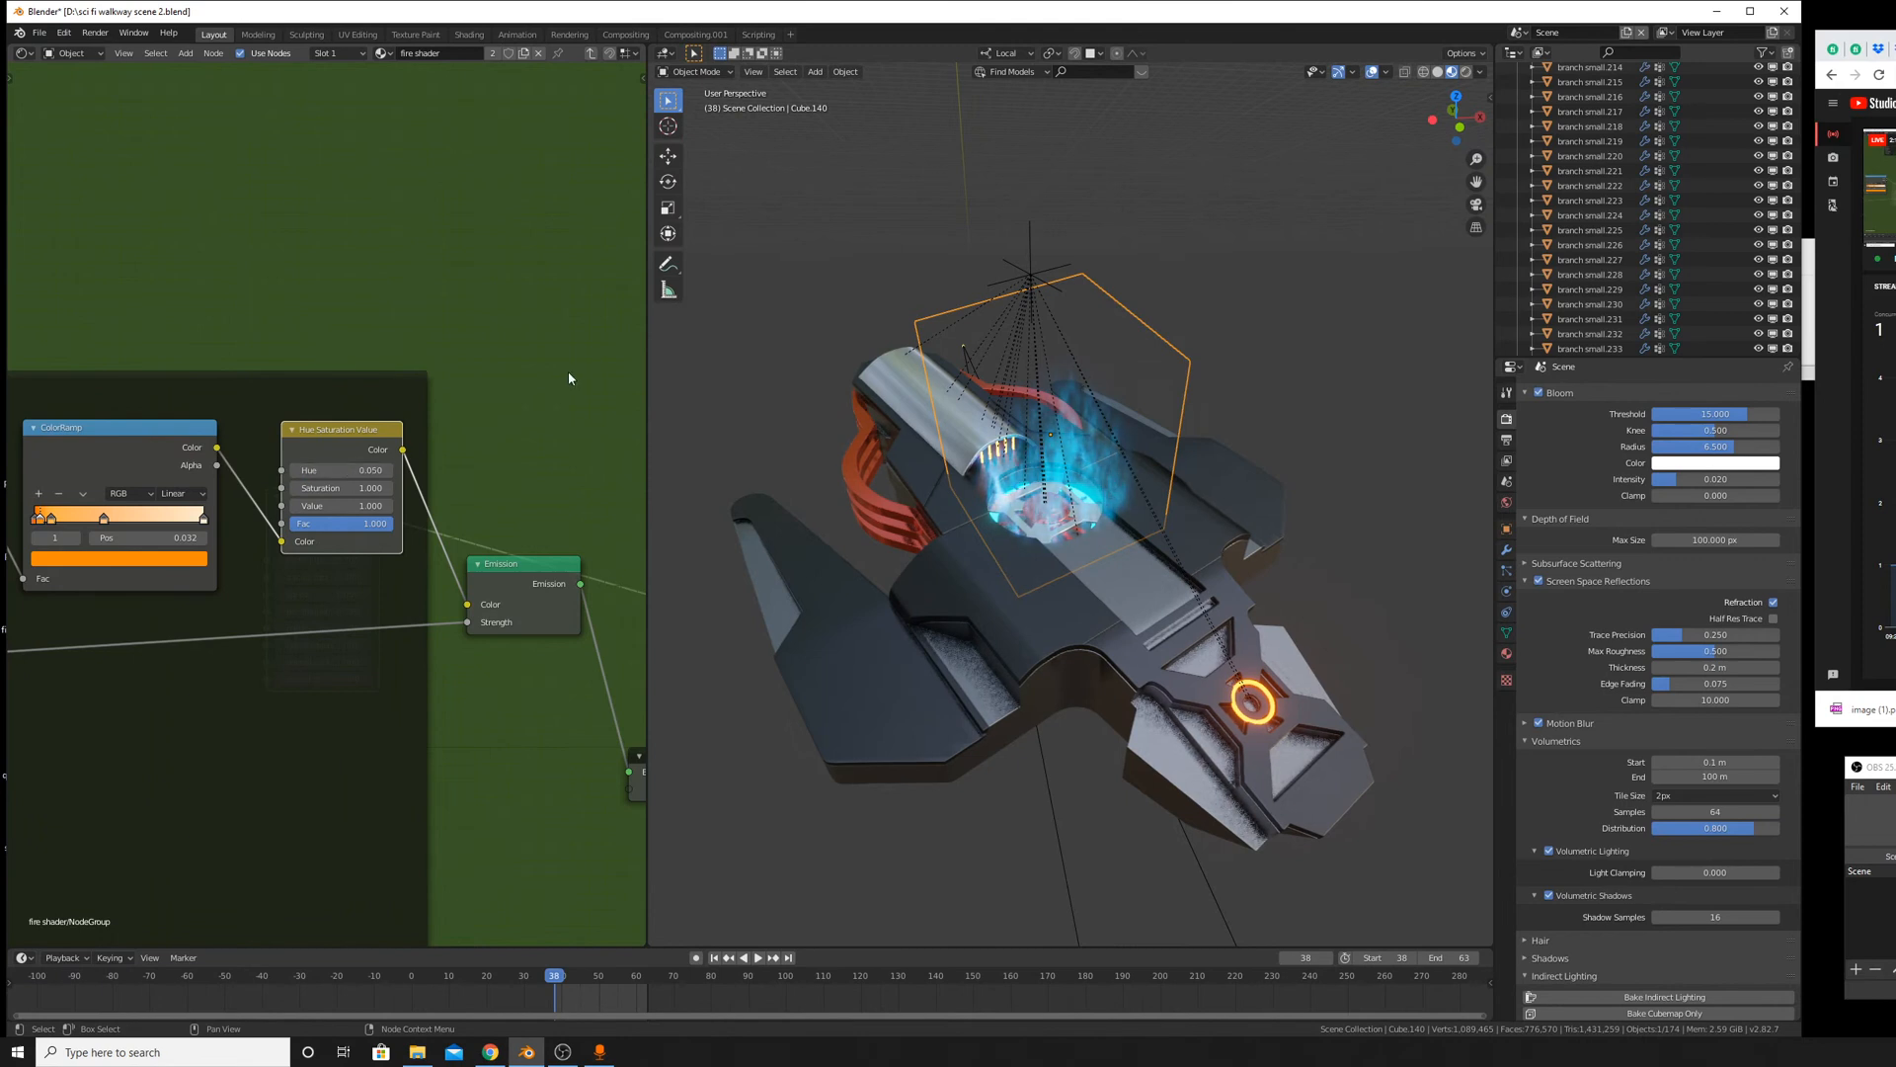
# Set the Hue of the Hue Saturation Value node to 0.
pyautogui.click(379, 467)
pyautogui.write('0')
pyautogui.press('Return')
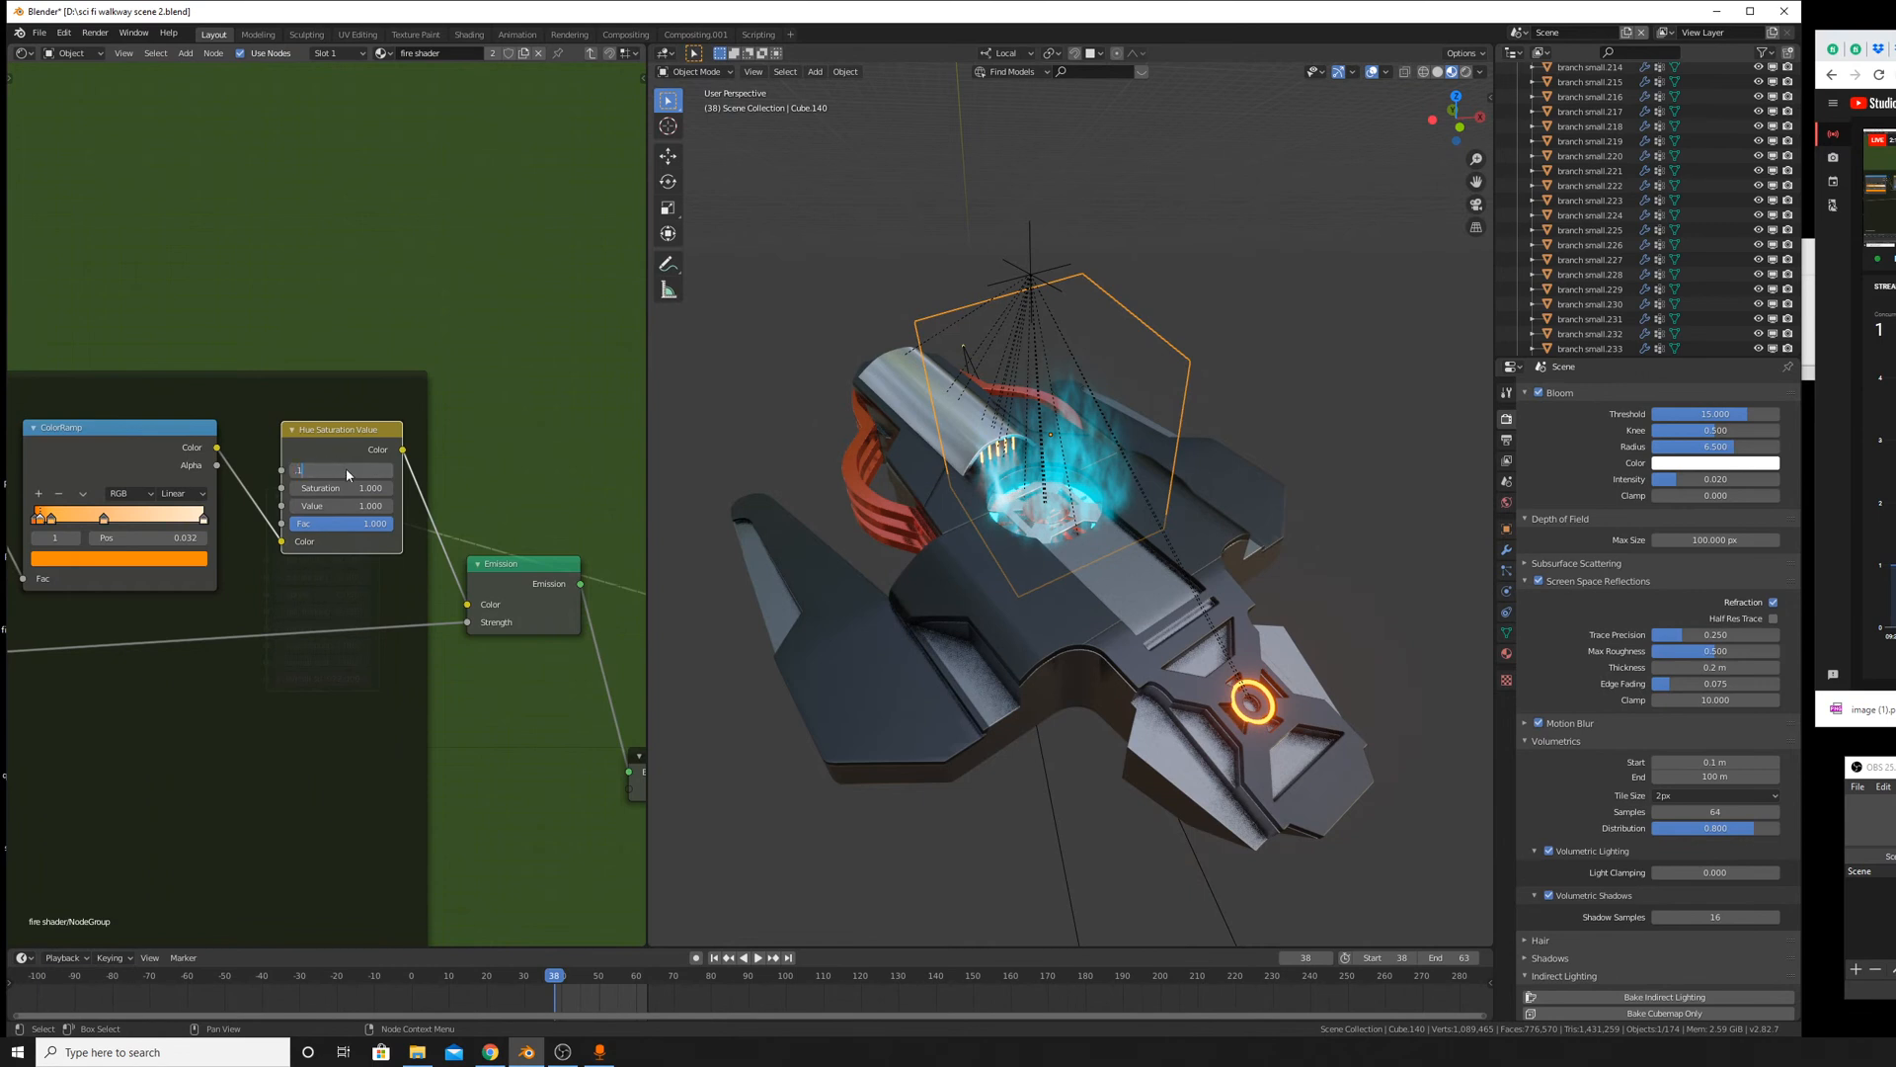
# Try a Hue of 0.1 for the flames, settle on 0.05, and view them from another angle.
pyautogui.write('1')
pyautogui.press('Return')
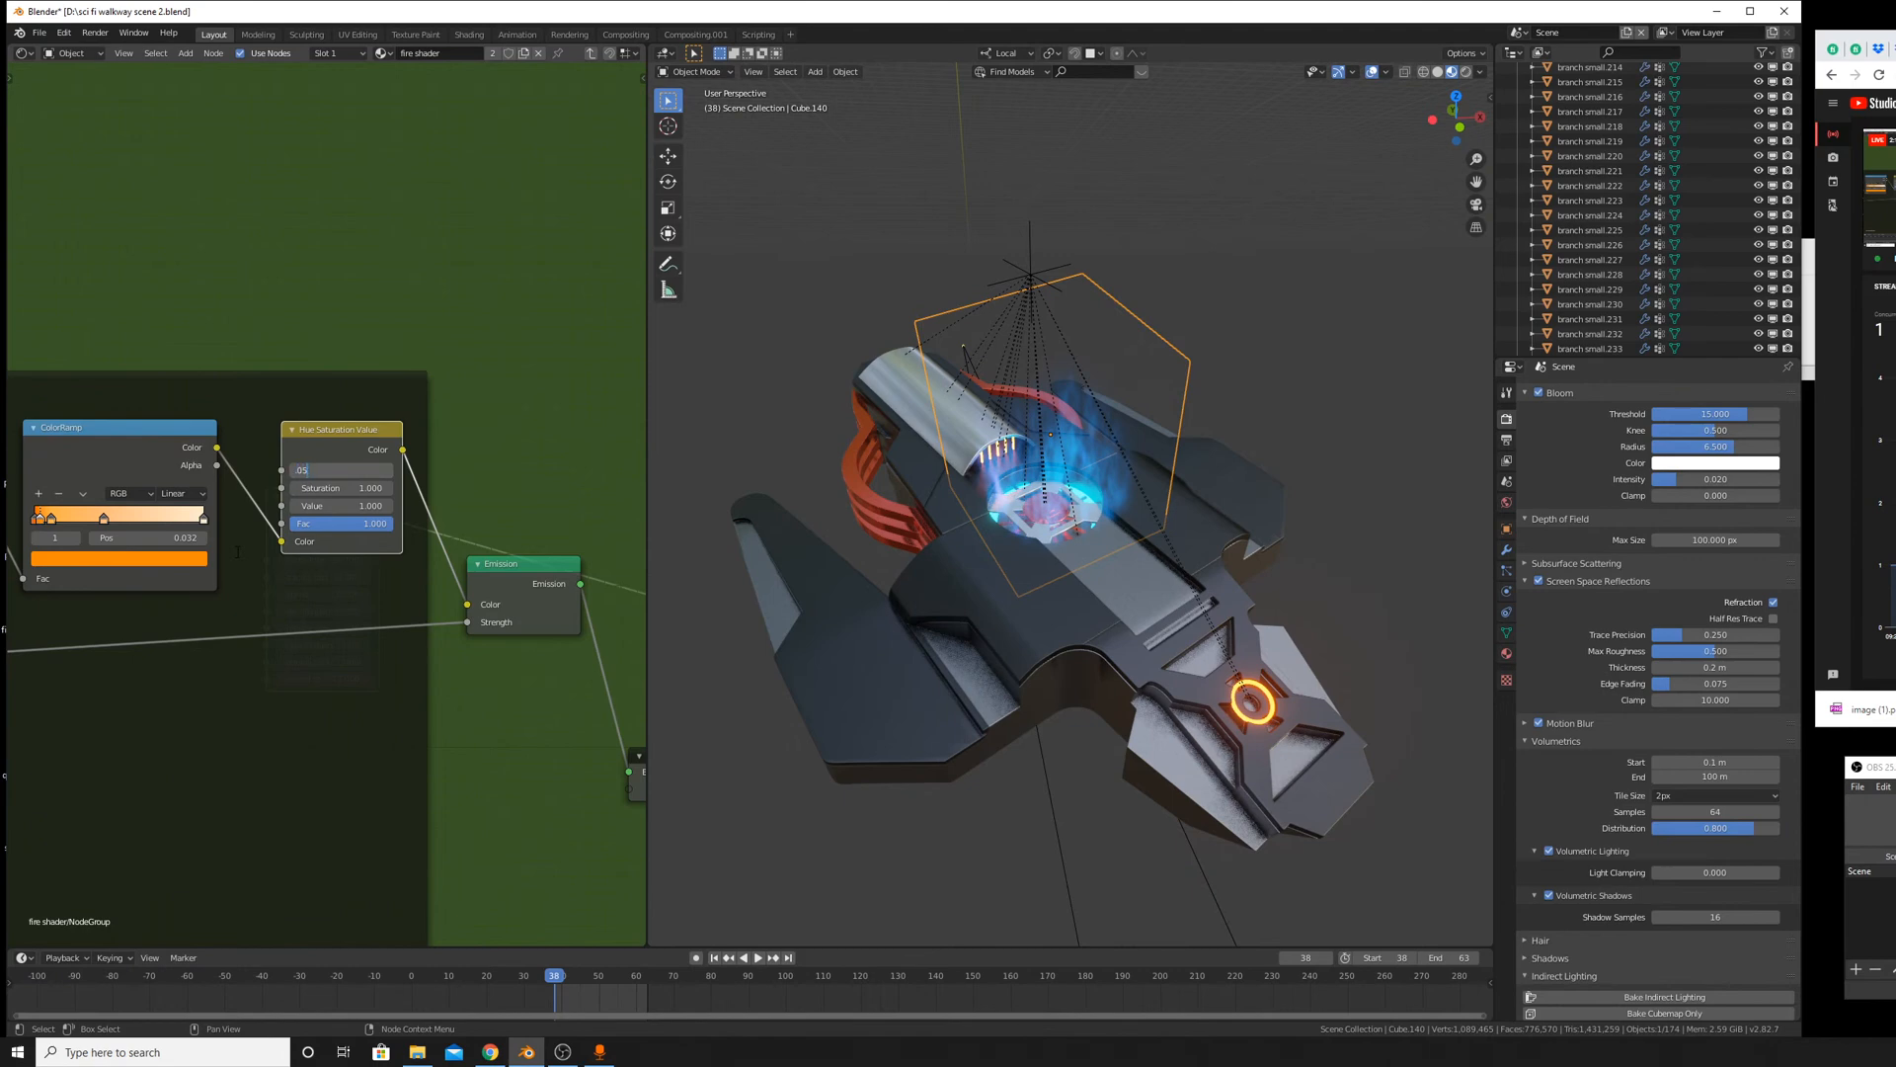
pyautogui.press('Return')
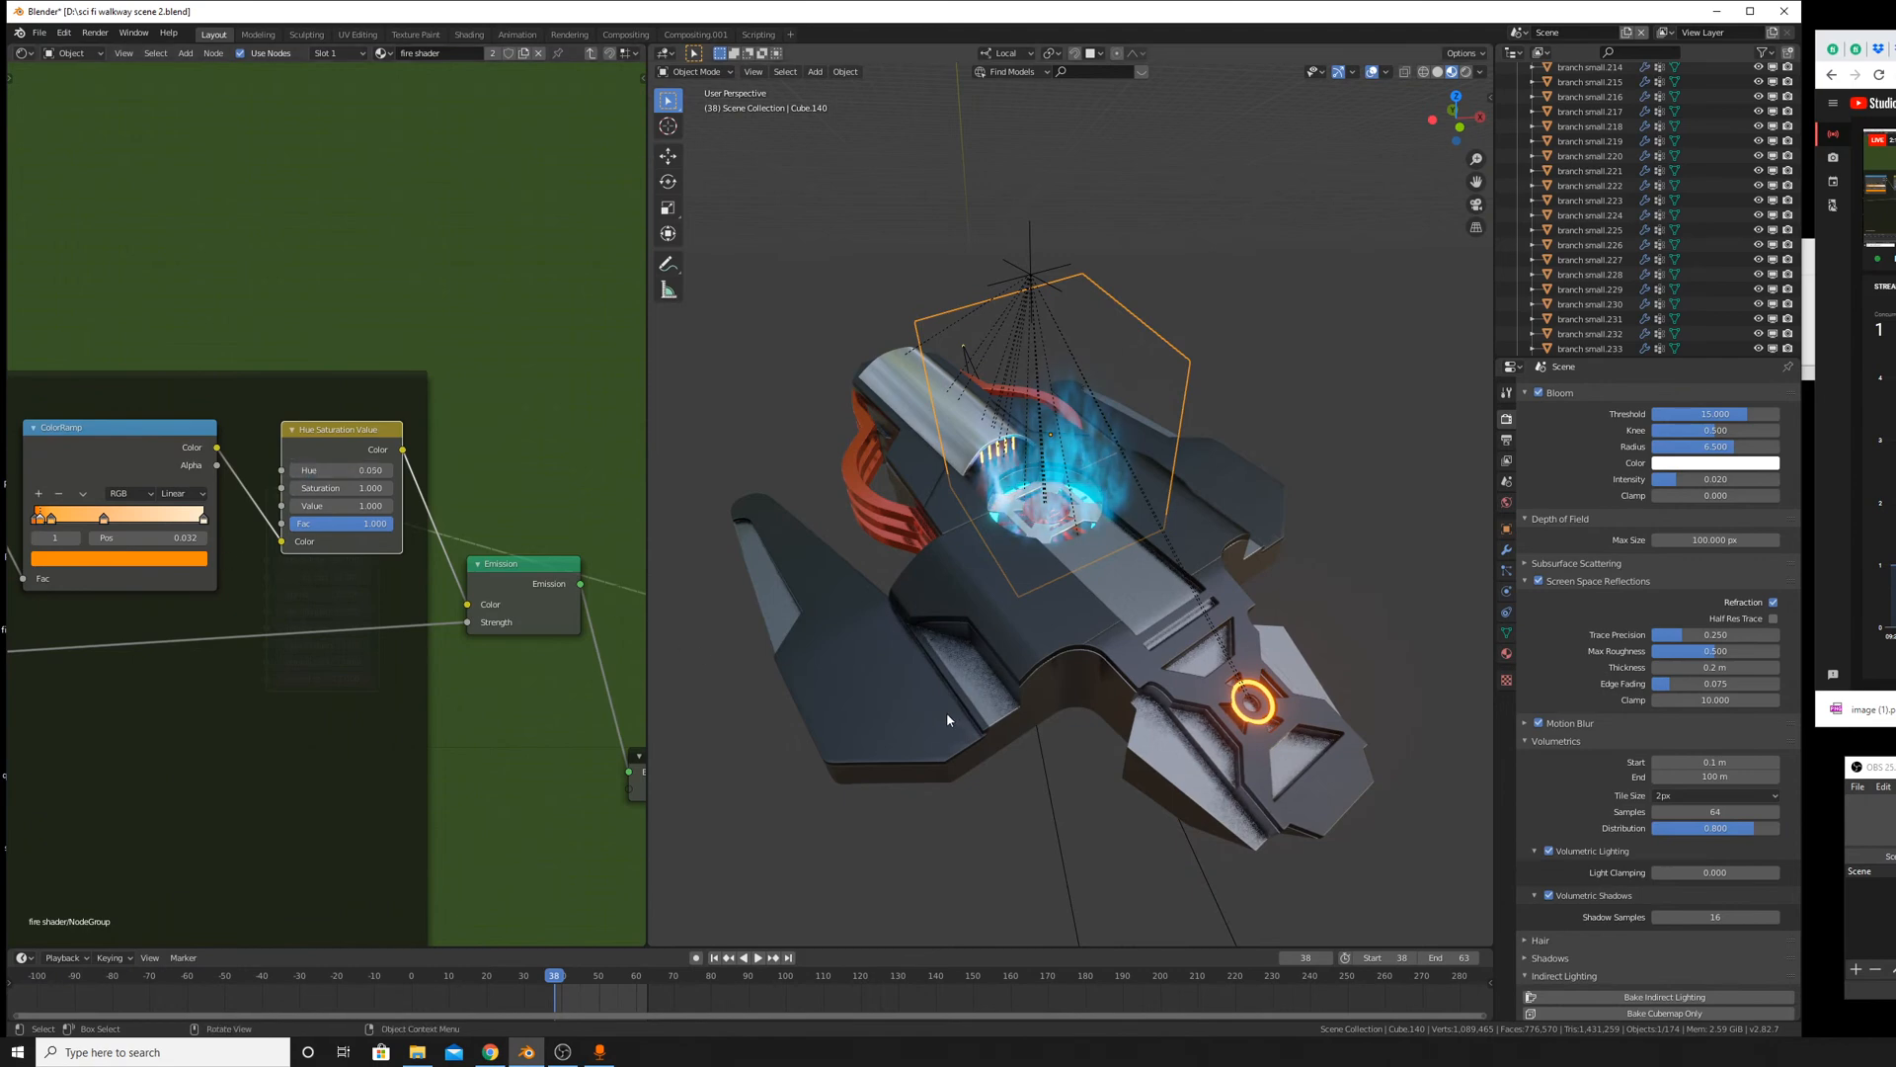
pyautogui.moveTo(948, 721); pyautogui.dragTo(1161, 530, button='middle')
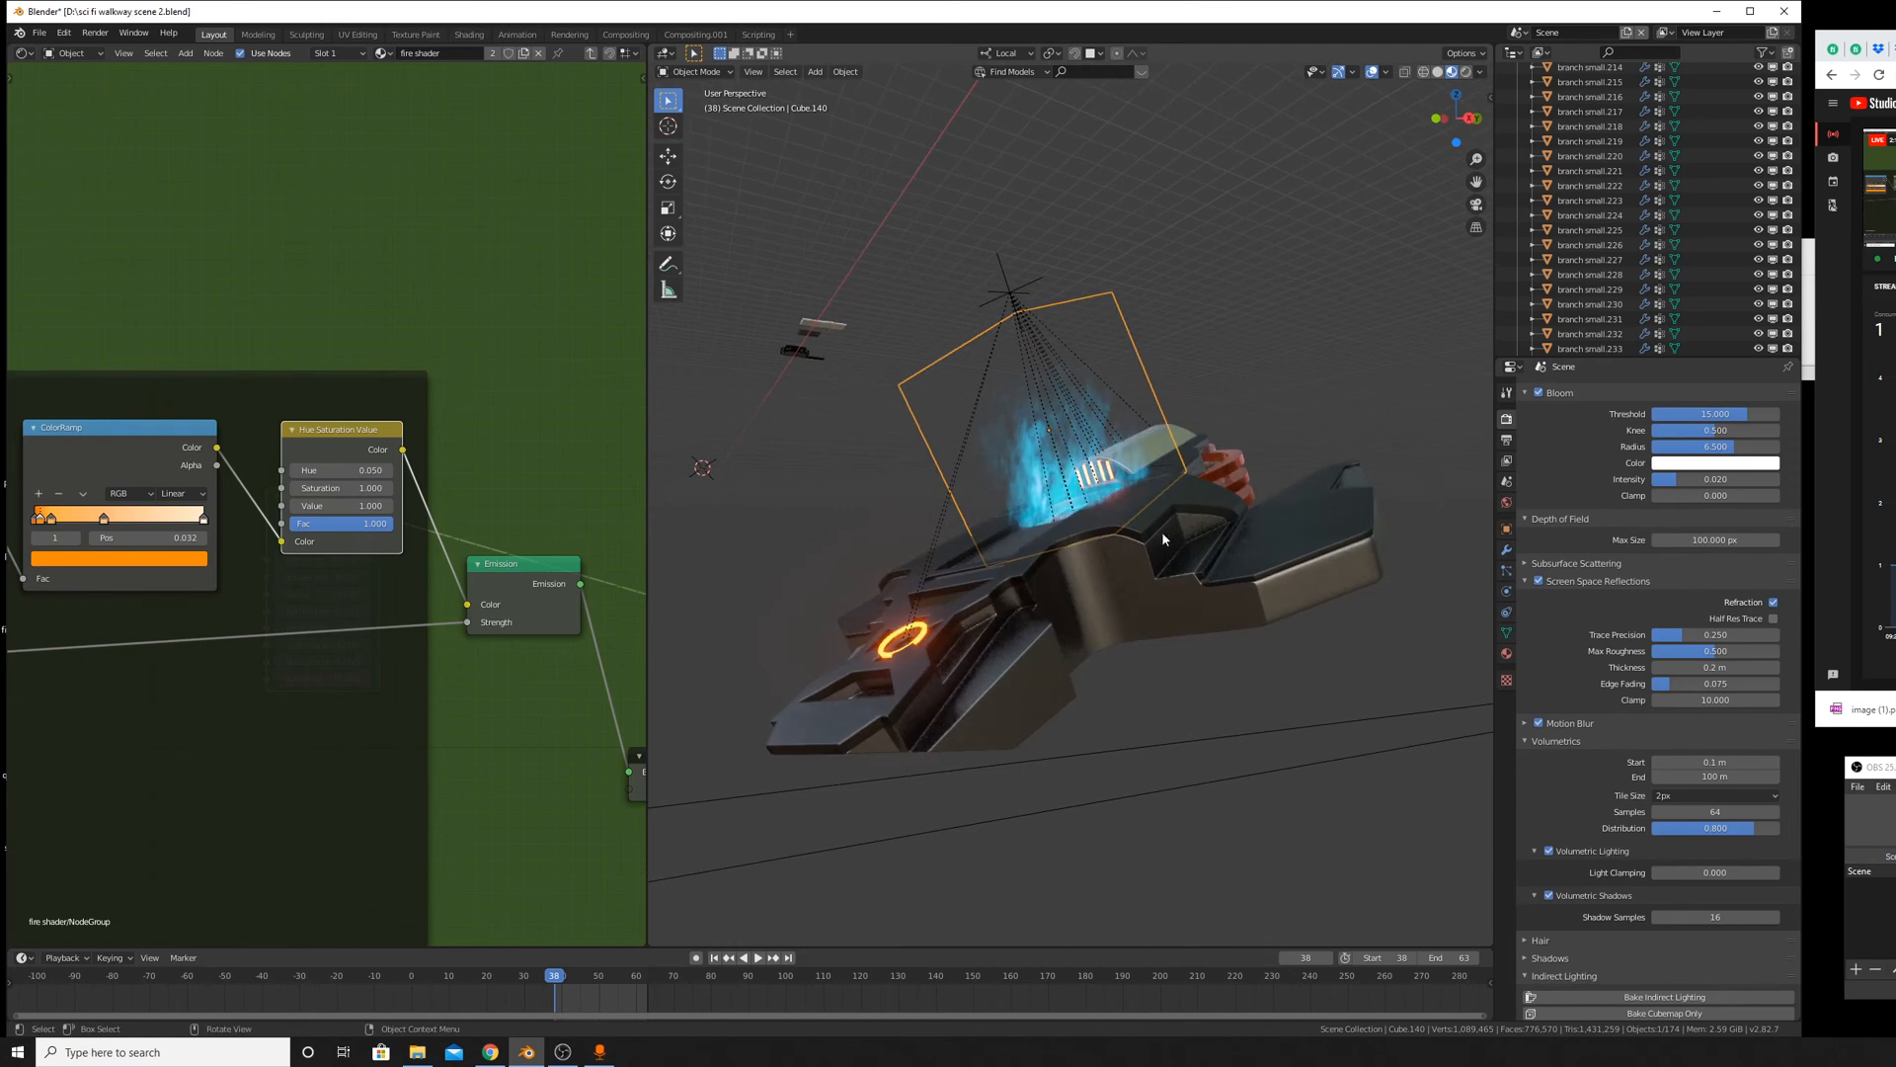
# In solid shading, rotate the fire cube about 1.43° around its local Z axis and try a slight rotation around local Y.
pyautogui.click(1437, 71)
pyautogui.moveTo(1183, 221)
pyautogui.mouseDown(button='middle')
pyautogui.moveTo(1223, 294)
pyautogui.moveTo(1216, 263)
pyautogui.mouseUp(button='middle')
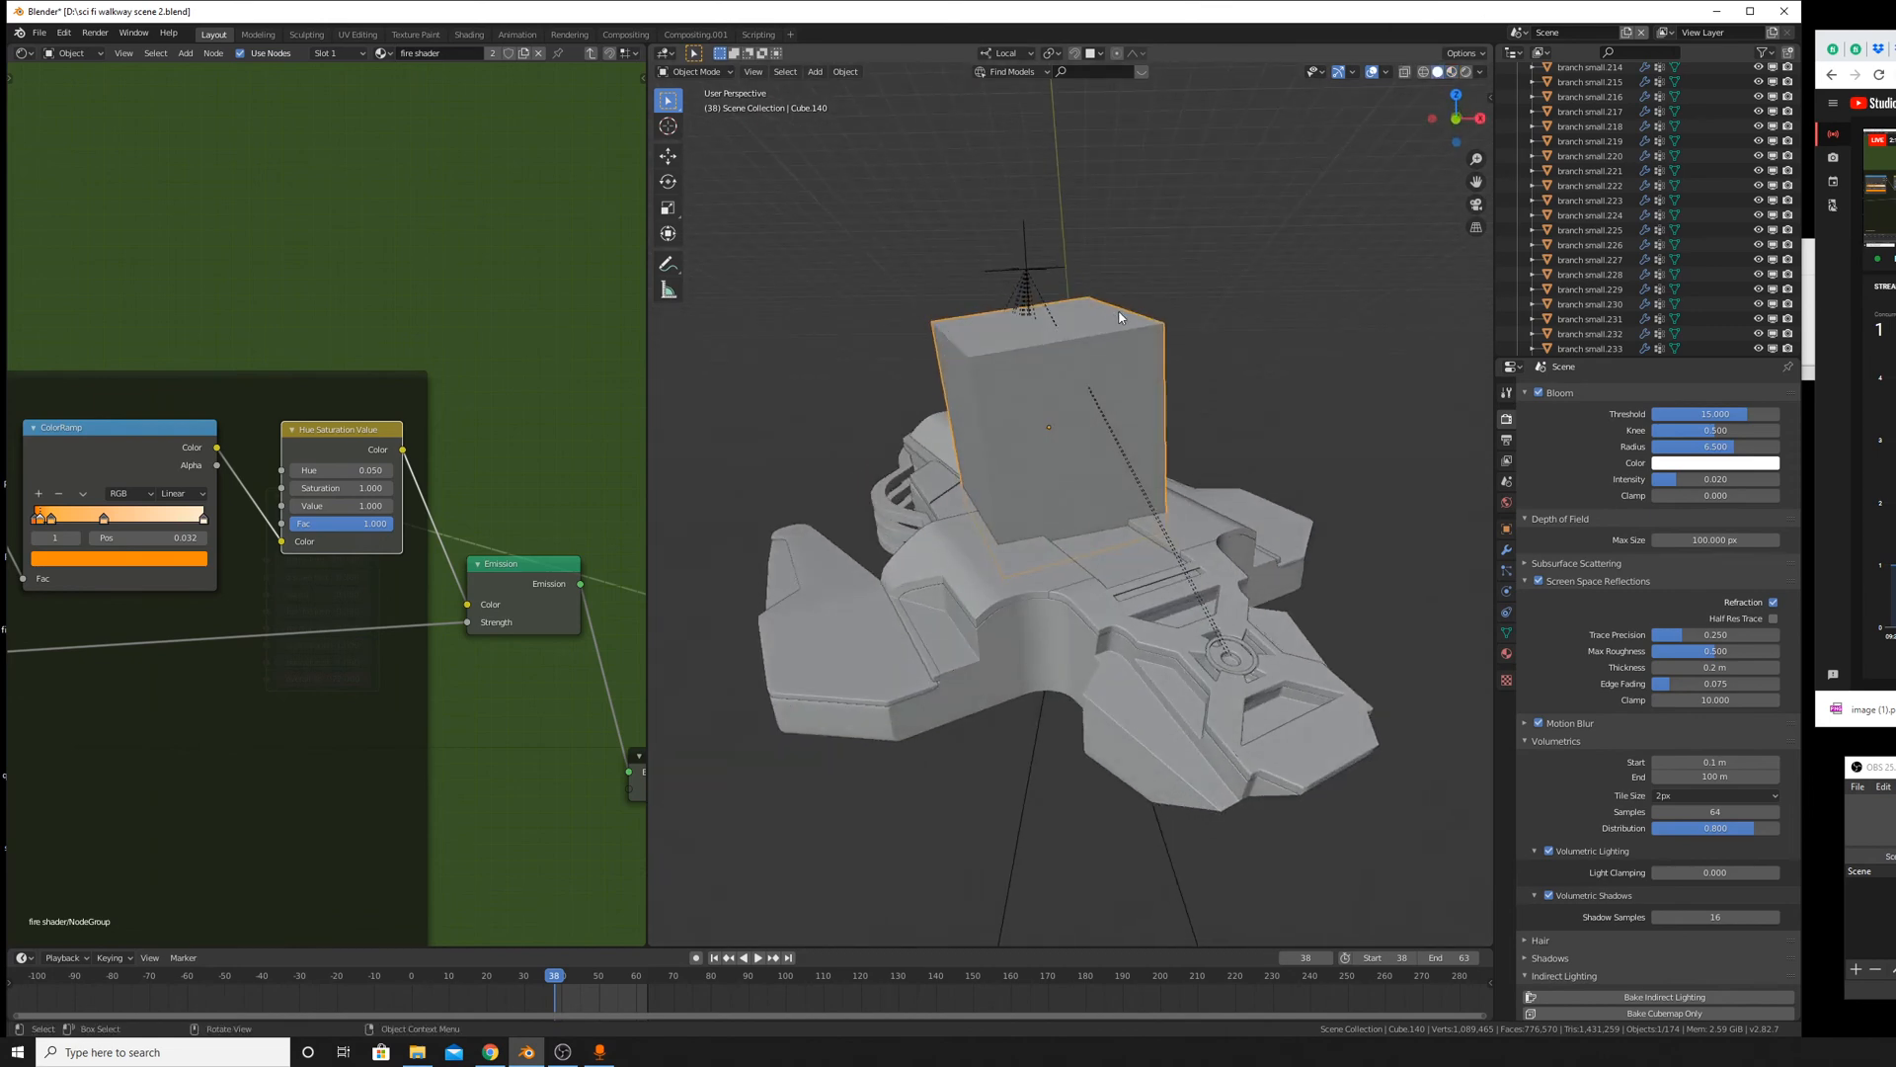
pyautogui.press('r')
pyautogui.press('r')
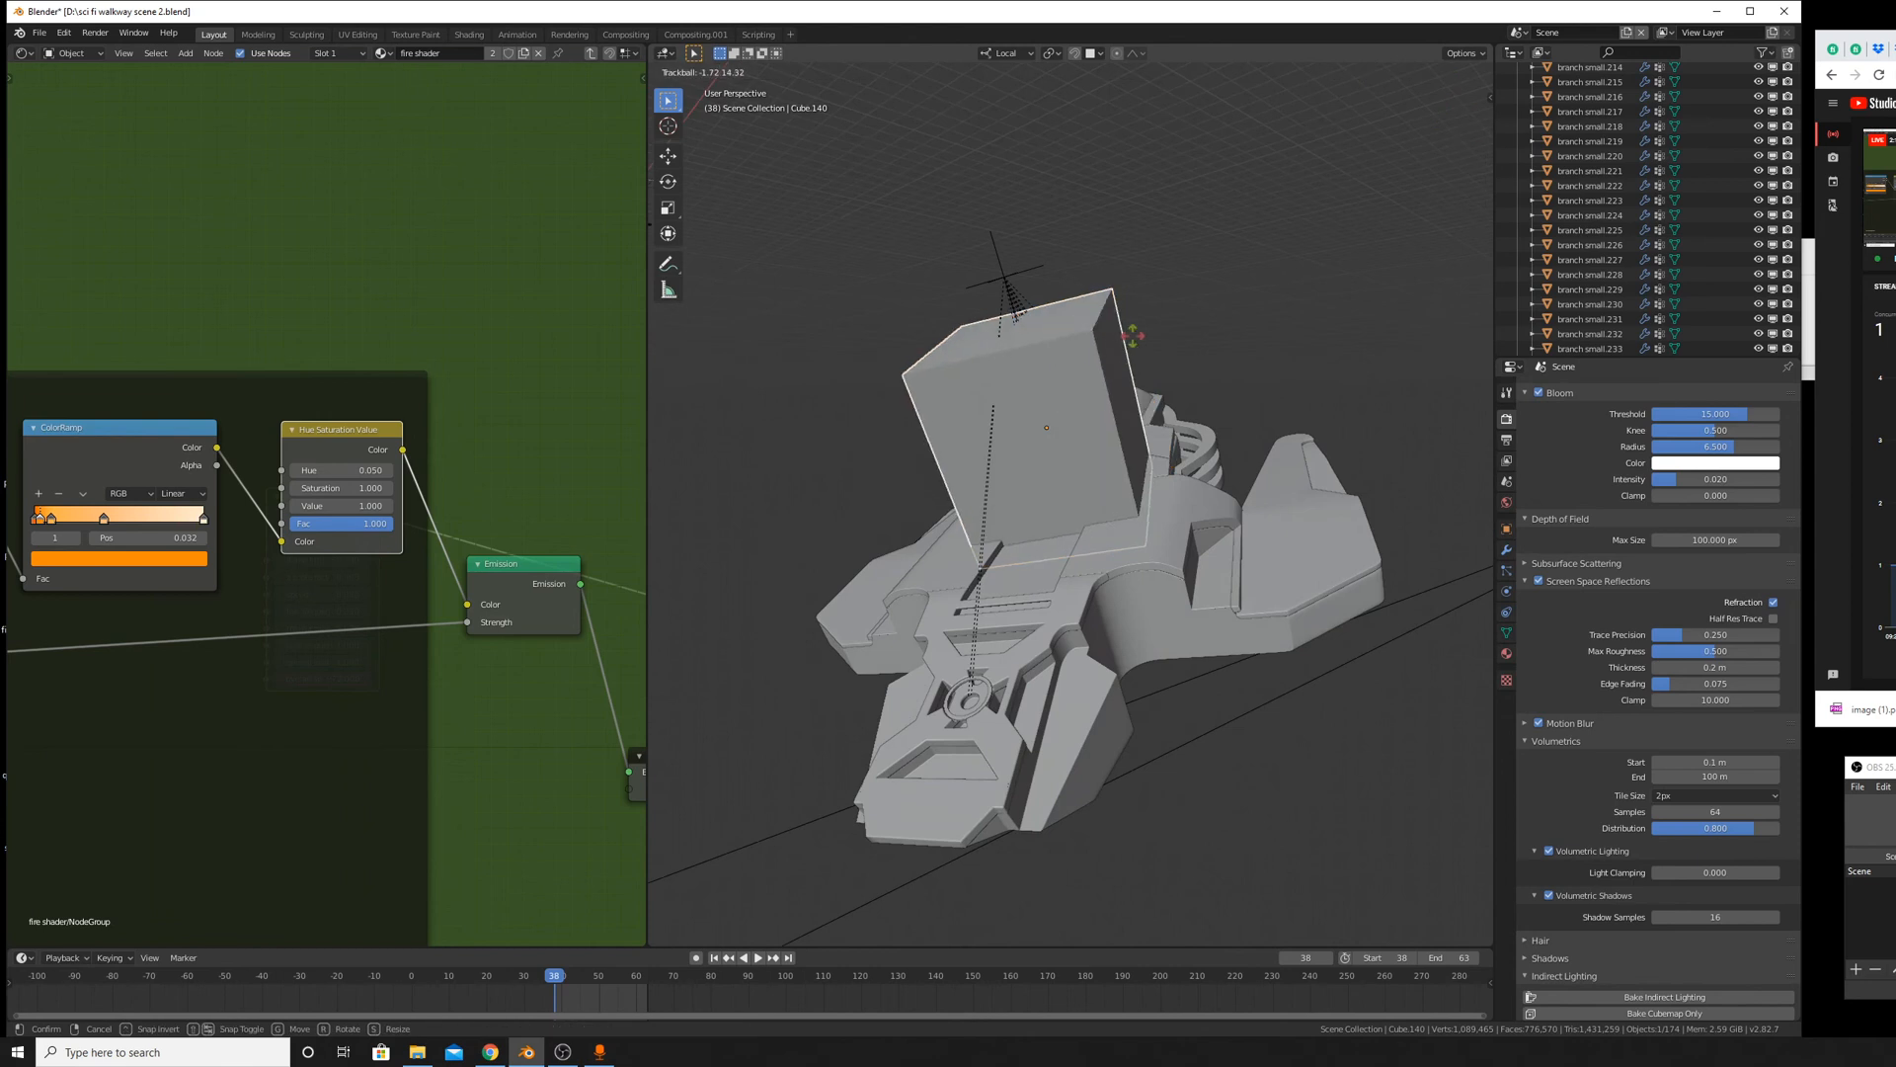
pyautogui.rightClick(1185, 340)
pyautogui.press('r')
pyautogui.press('z')
pyautogui.click(1191, 350)
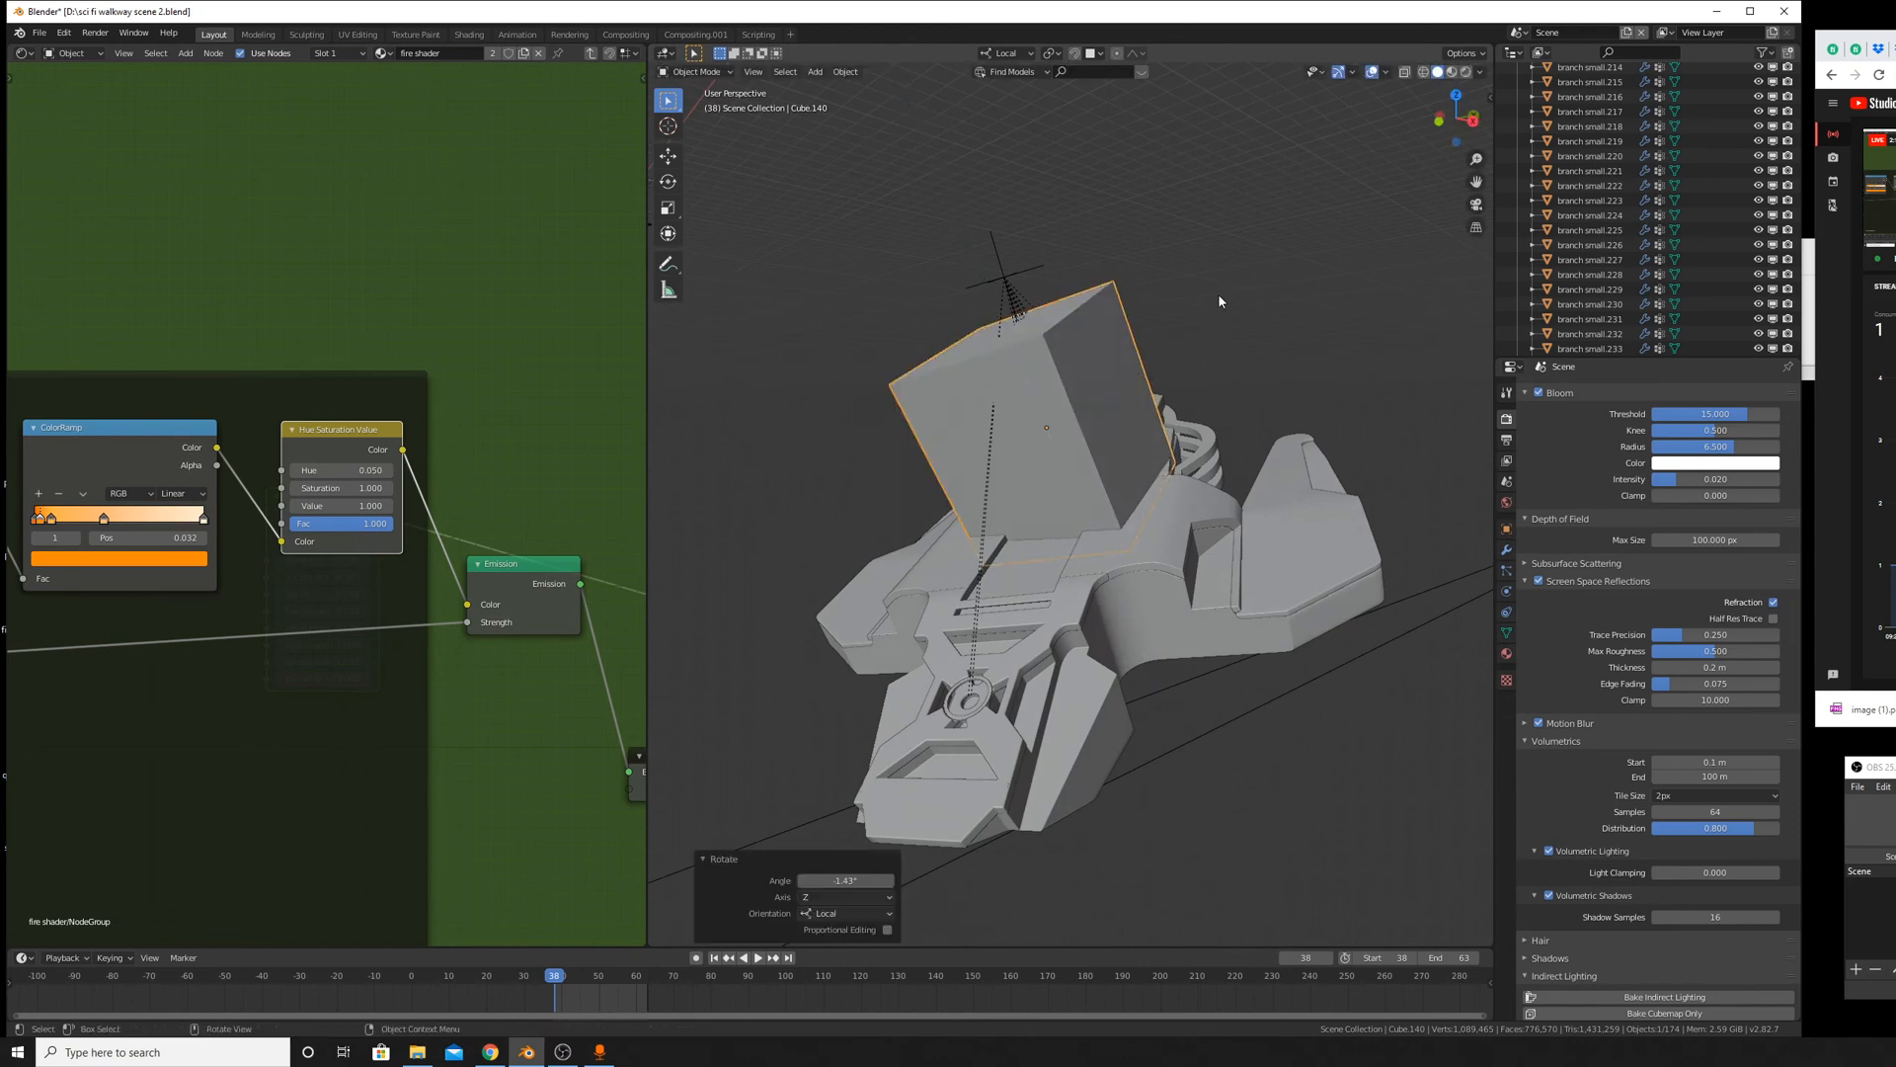
pyautogui.press('r')
pyautogui.press('y')
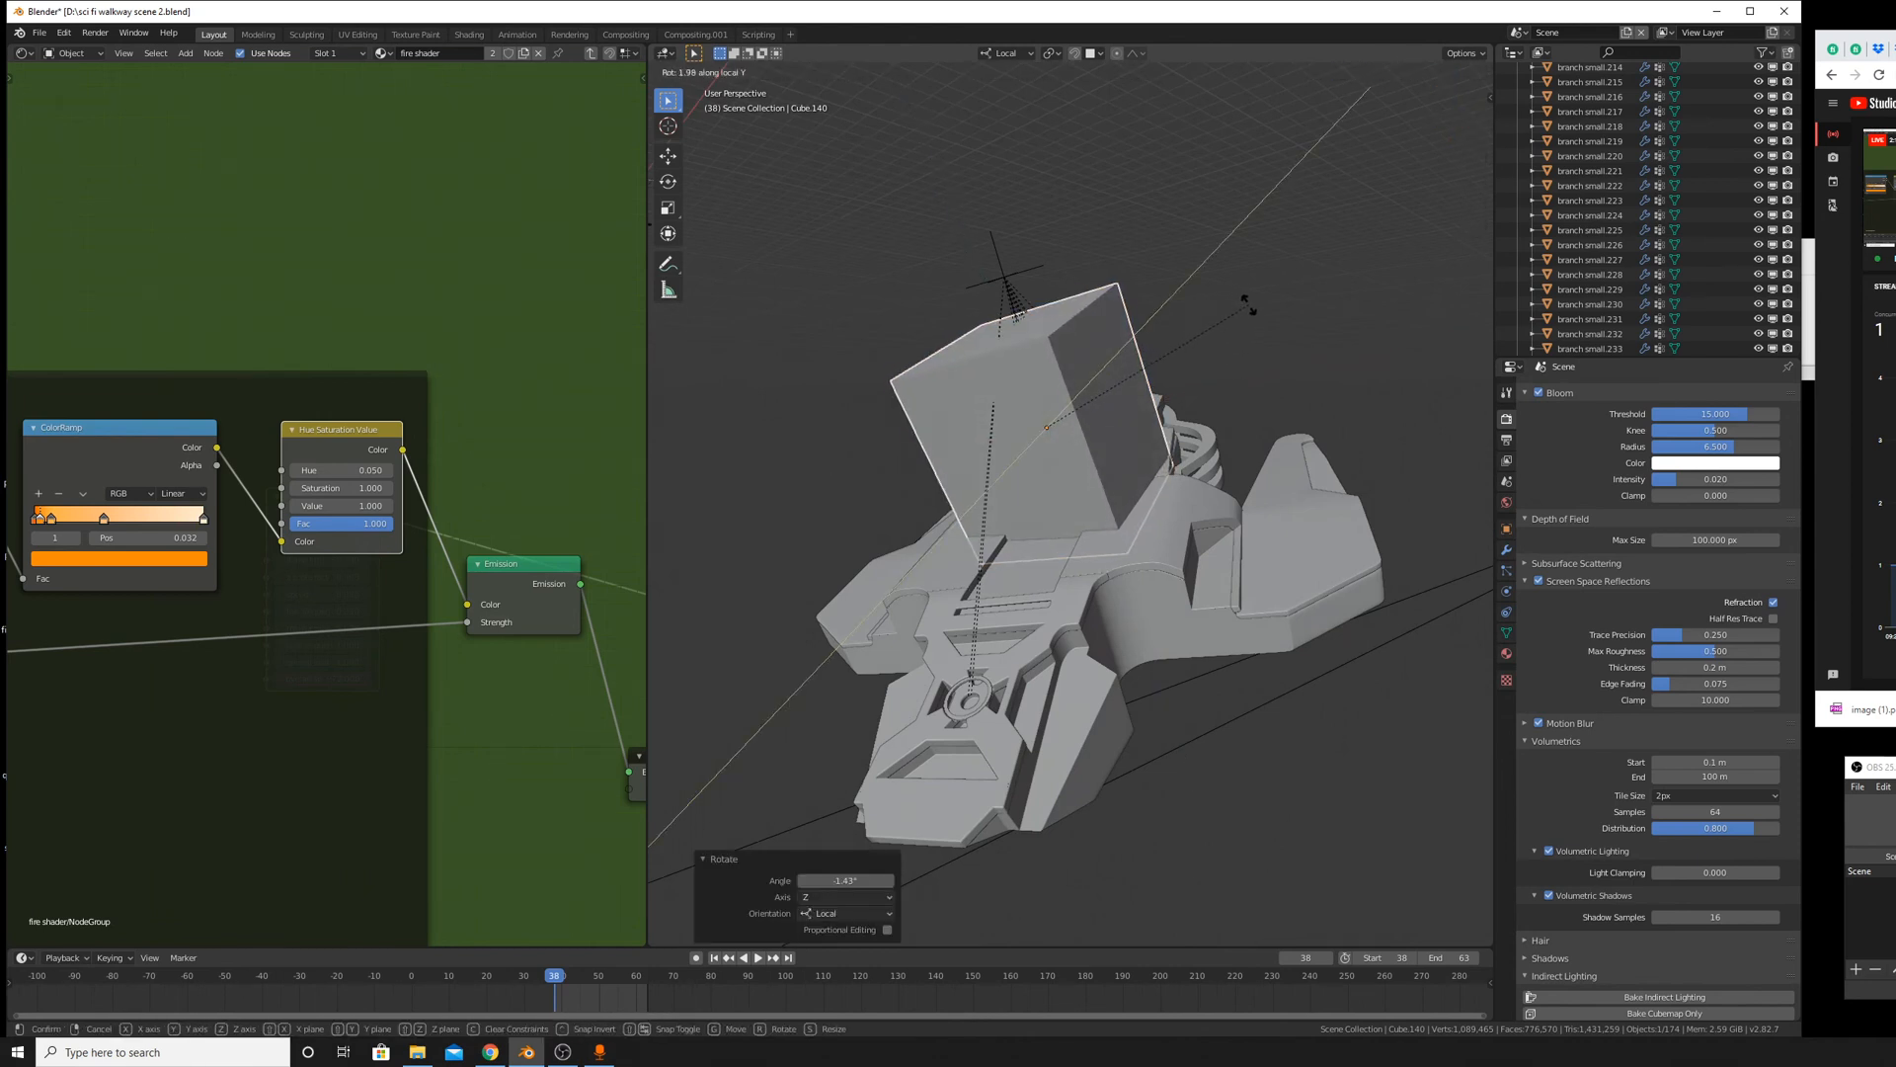
pyautogui.rightClick(1248, 306)
# Raise the fire cube's top face along local Z by more than 13 m and apply the object's scale.
pyautogui.press('Tab')
pyautogui.click(1047, 322)
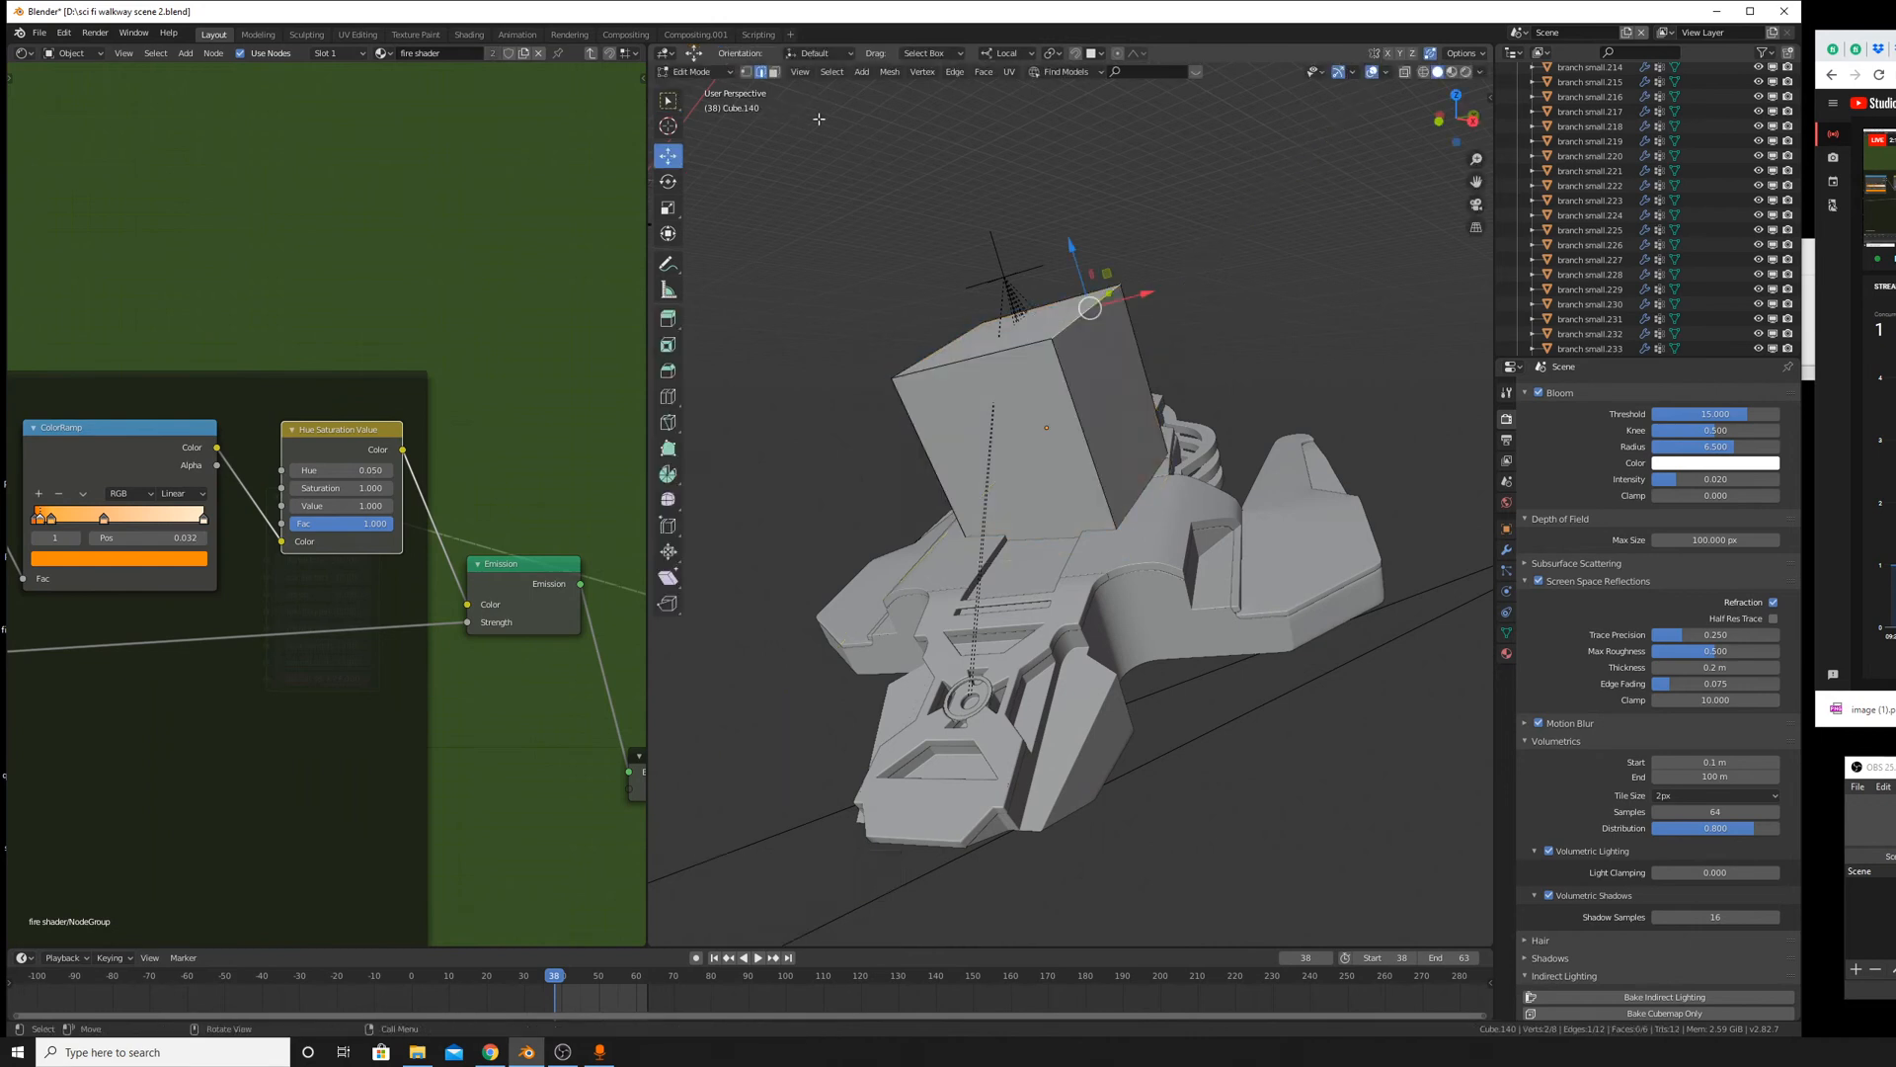
pyautogui.hotkey('alt', 'a')
pyautogui.click(1017, 329)
pyautogui.press('g')
pyautogui.press('z')
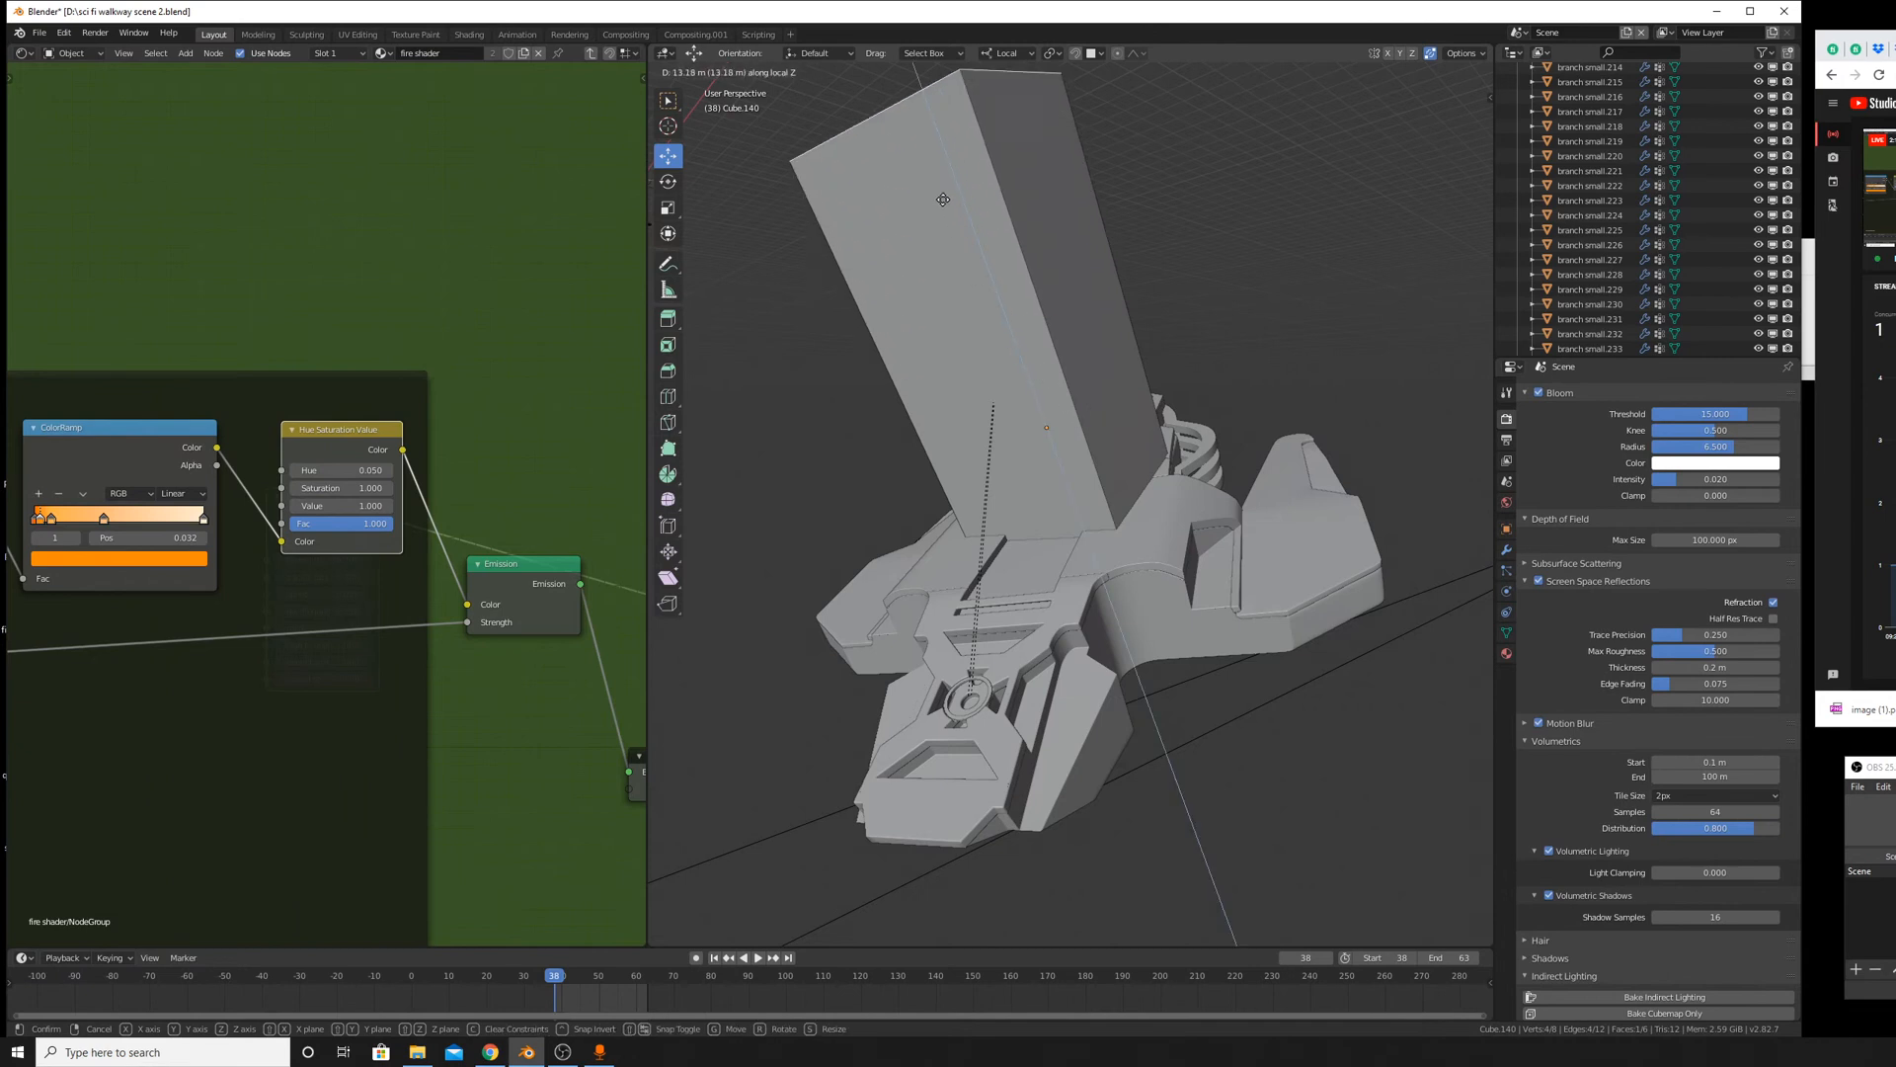
pyautogui.click(921, 87)
pyautogui.press('Tab')
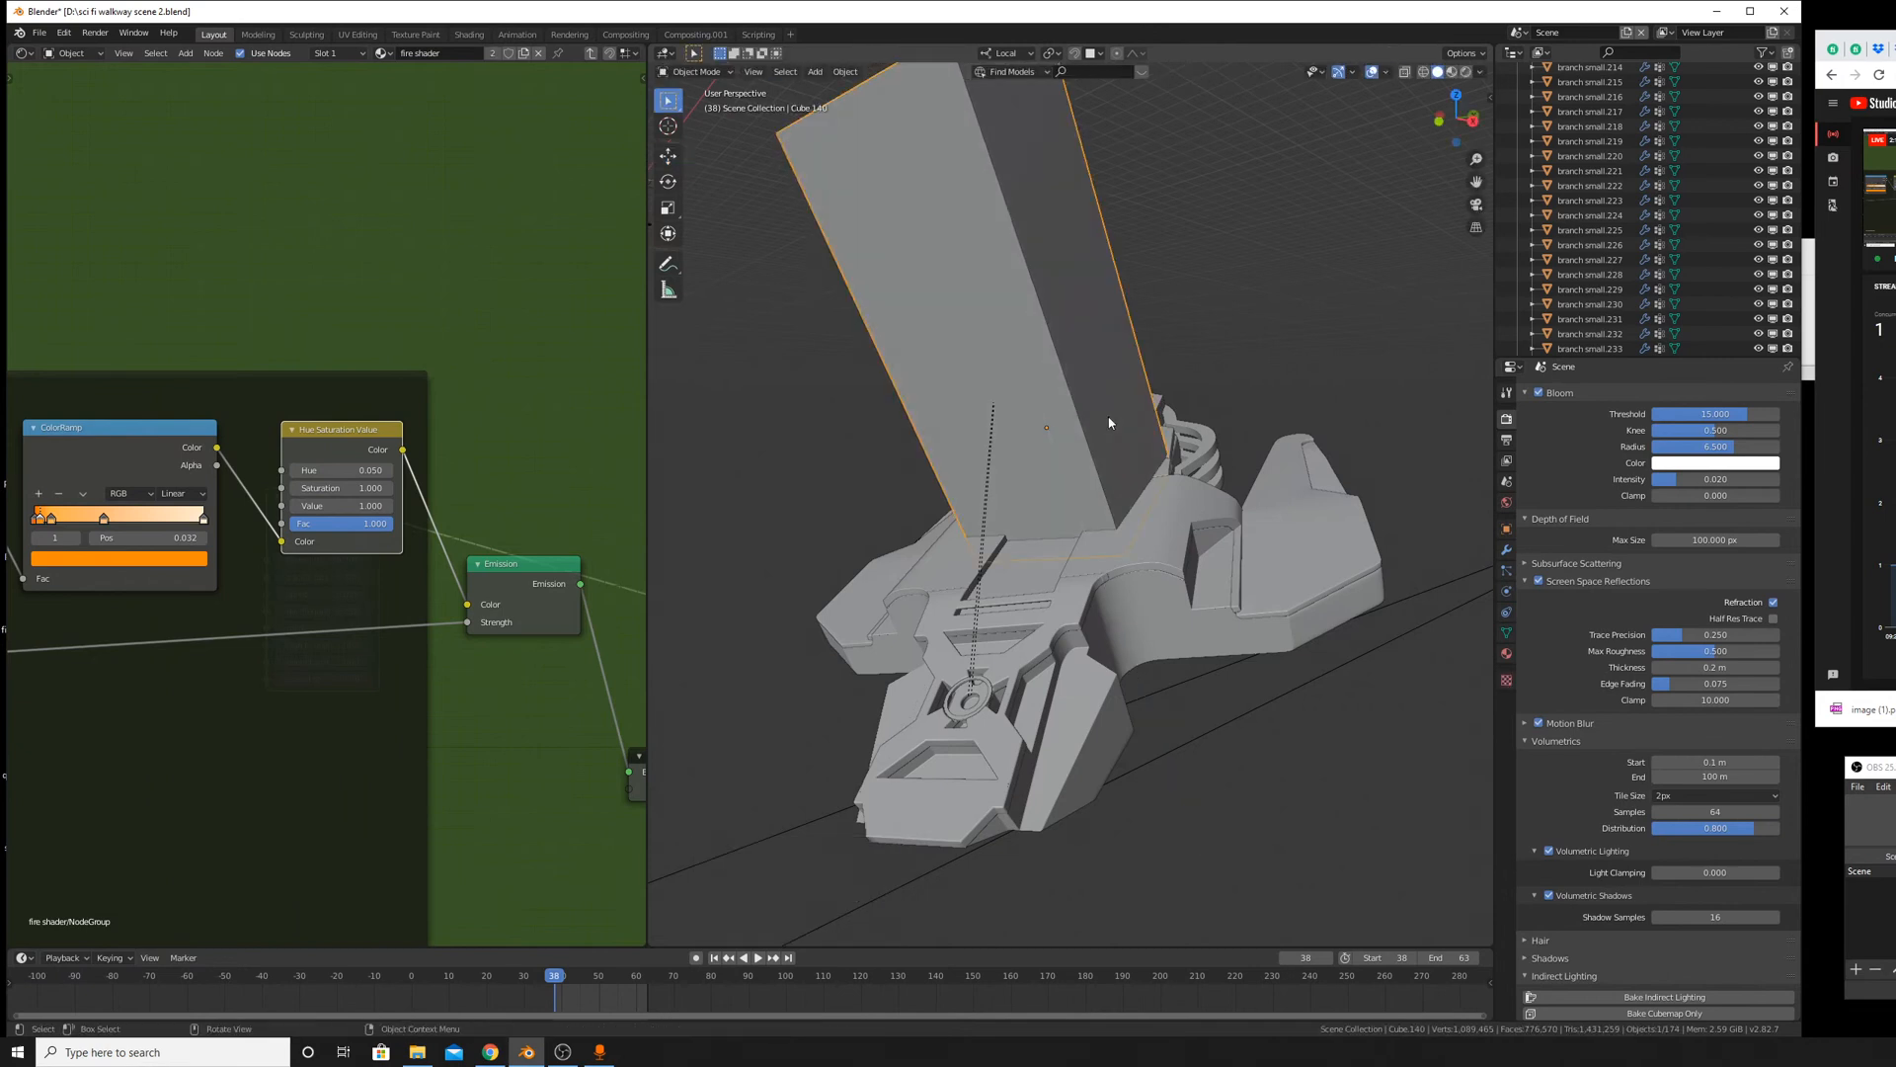
pyautogui.hotkey('ctrl', 'a')
pyautogui.click(1108, 421)
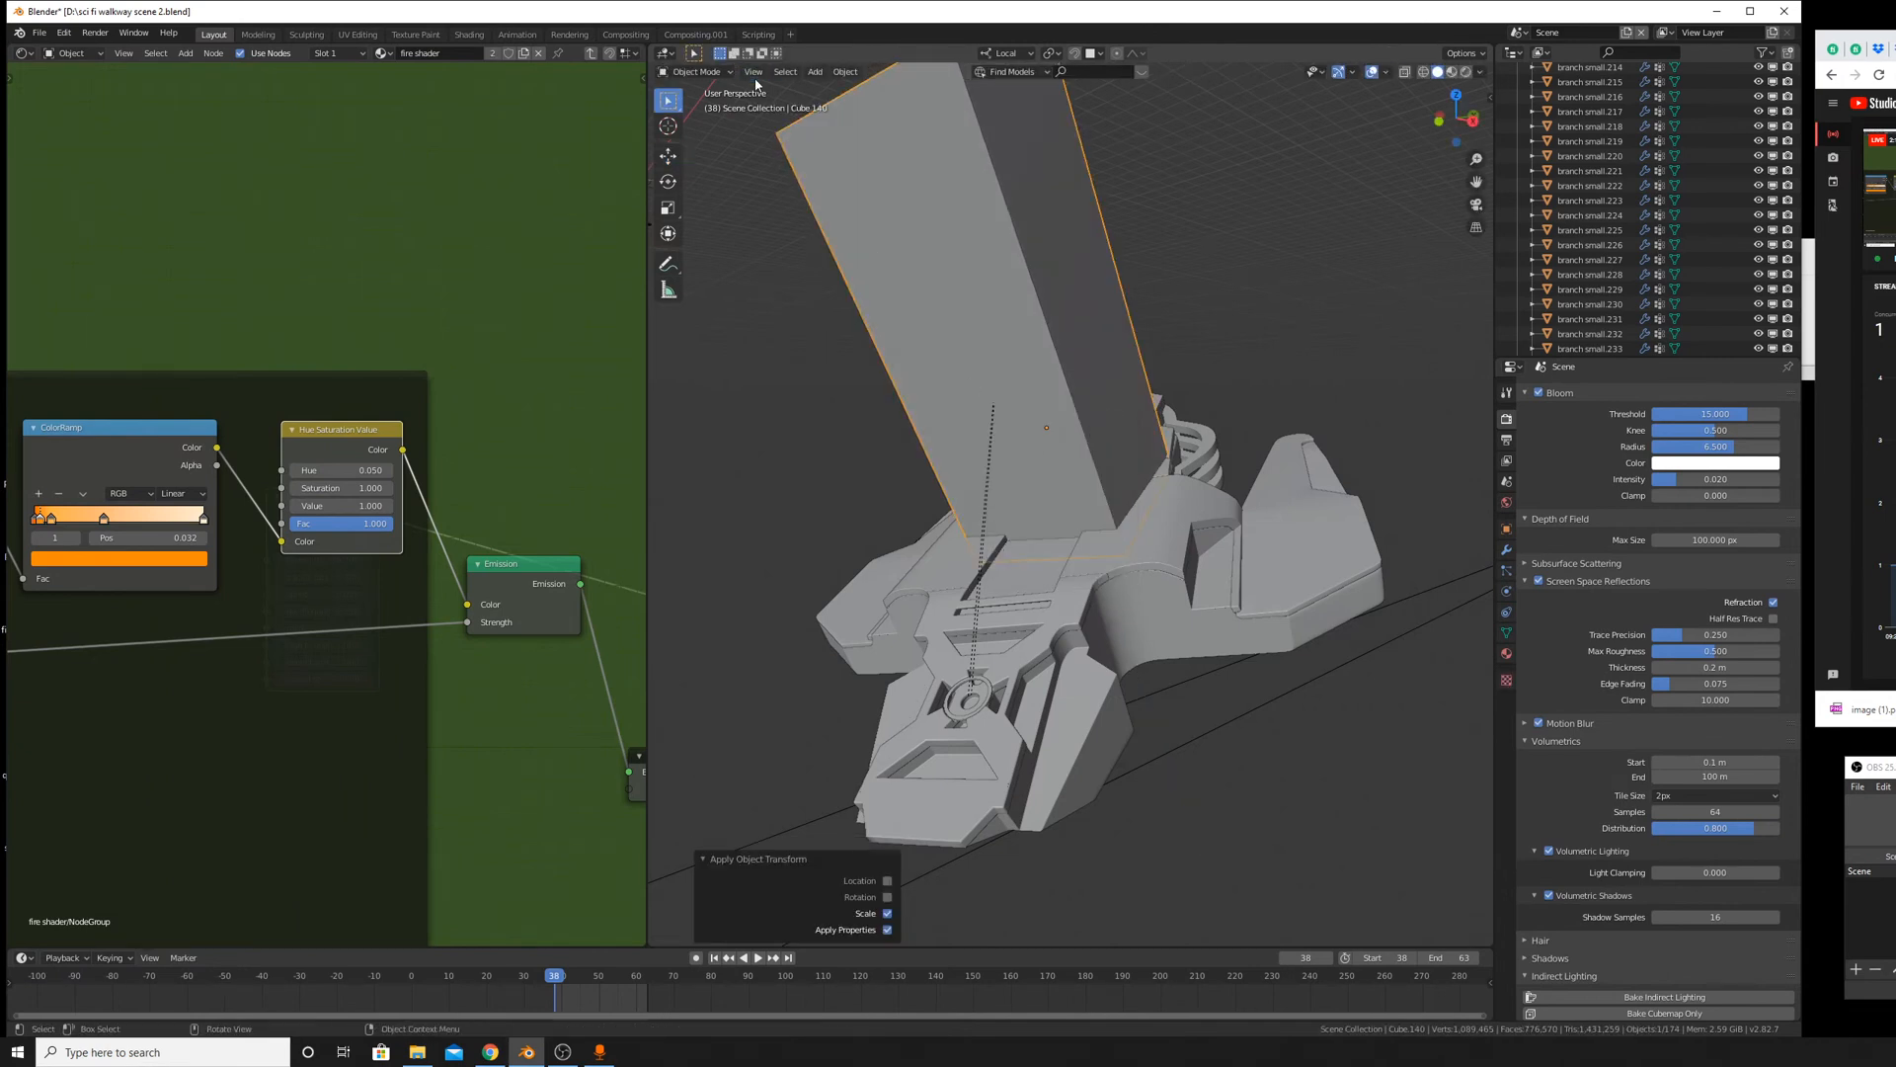
# View the ship and its stretched flames through the active camera, comparing material preview with rendered shading.
pyautogui.click(754, 72)
pyautogui.moveTo(870, 220)
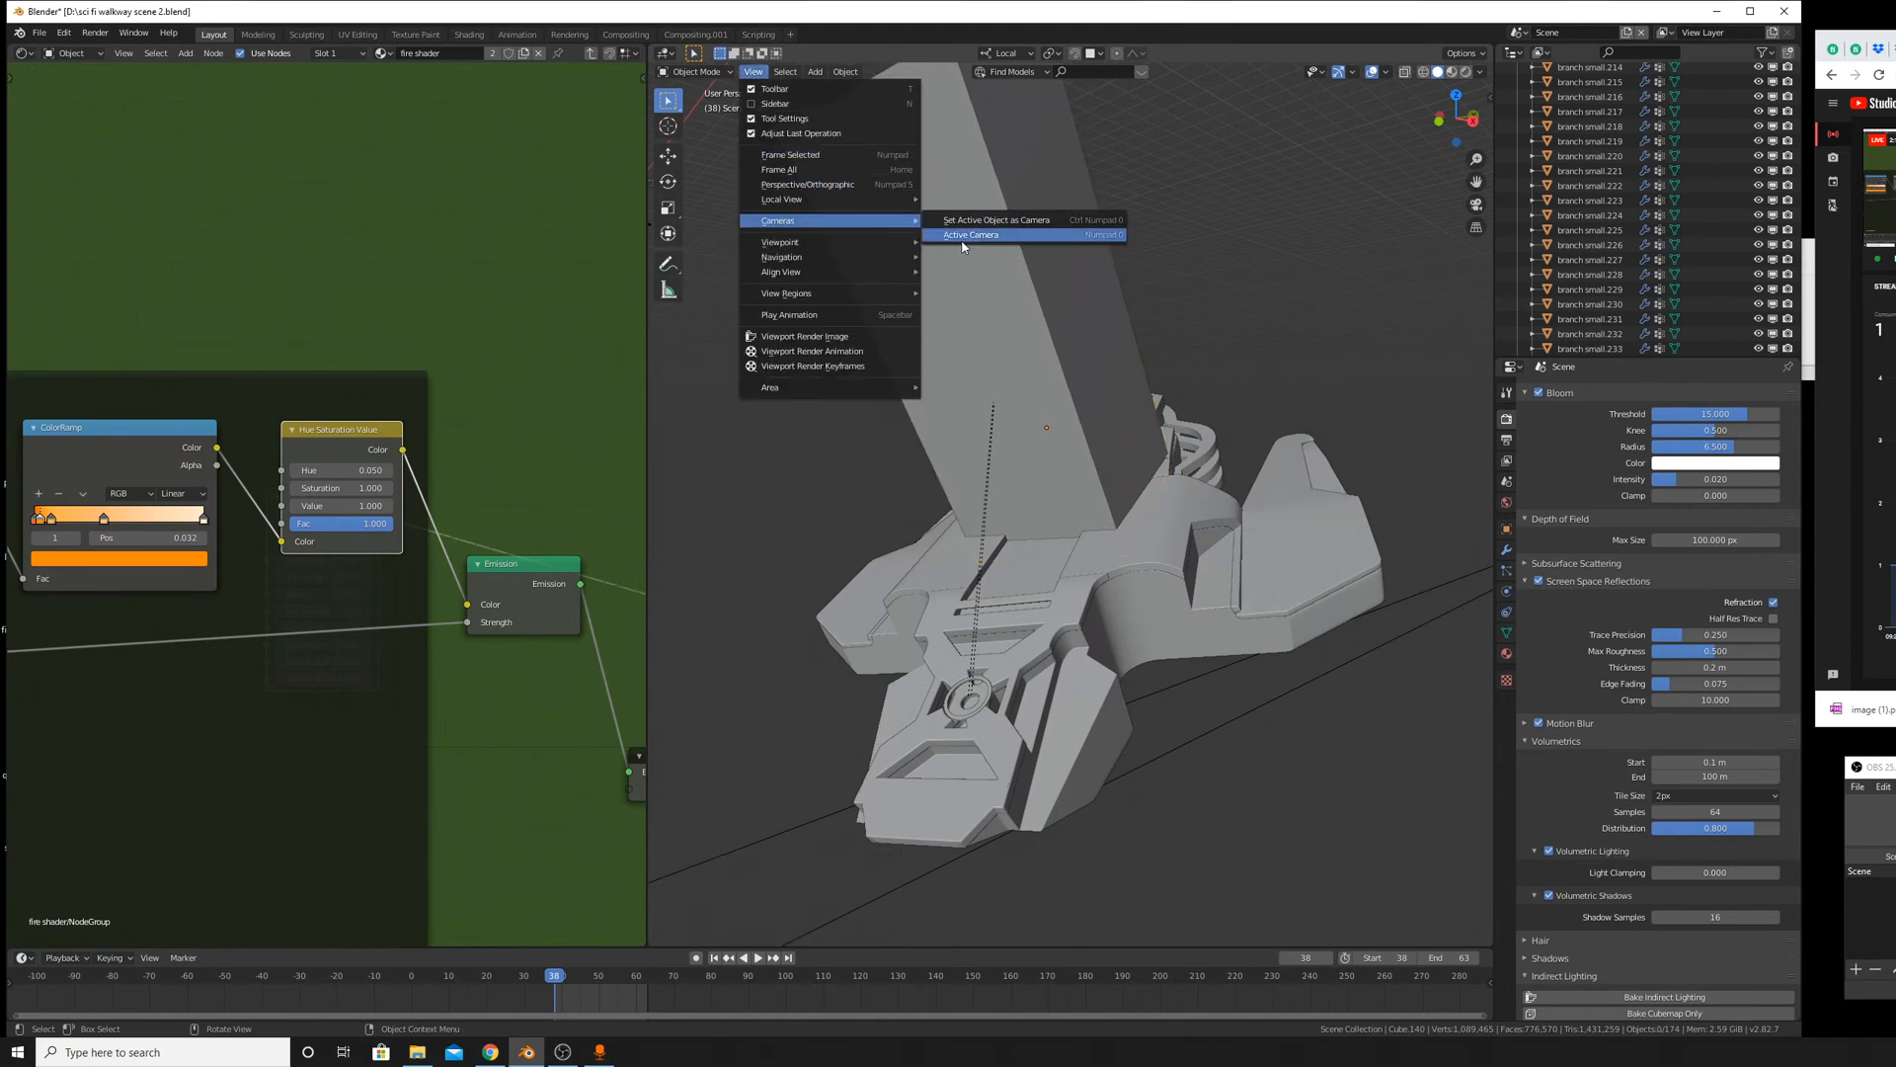
pyautogui.click(963, 244)
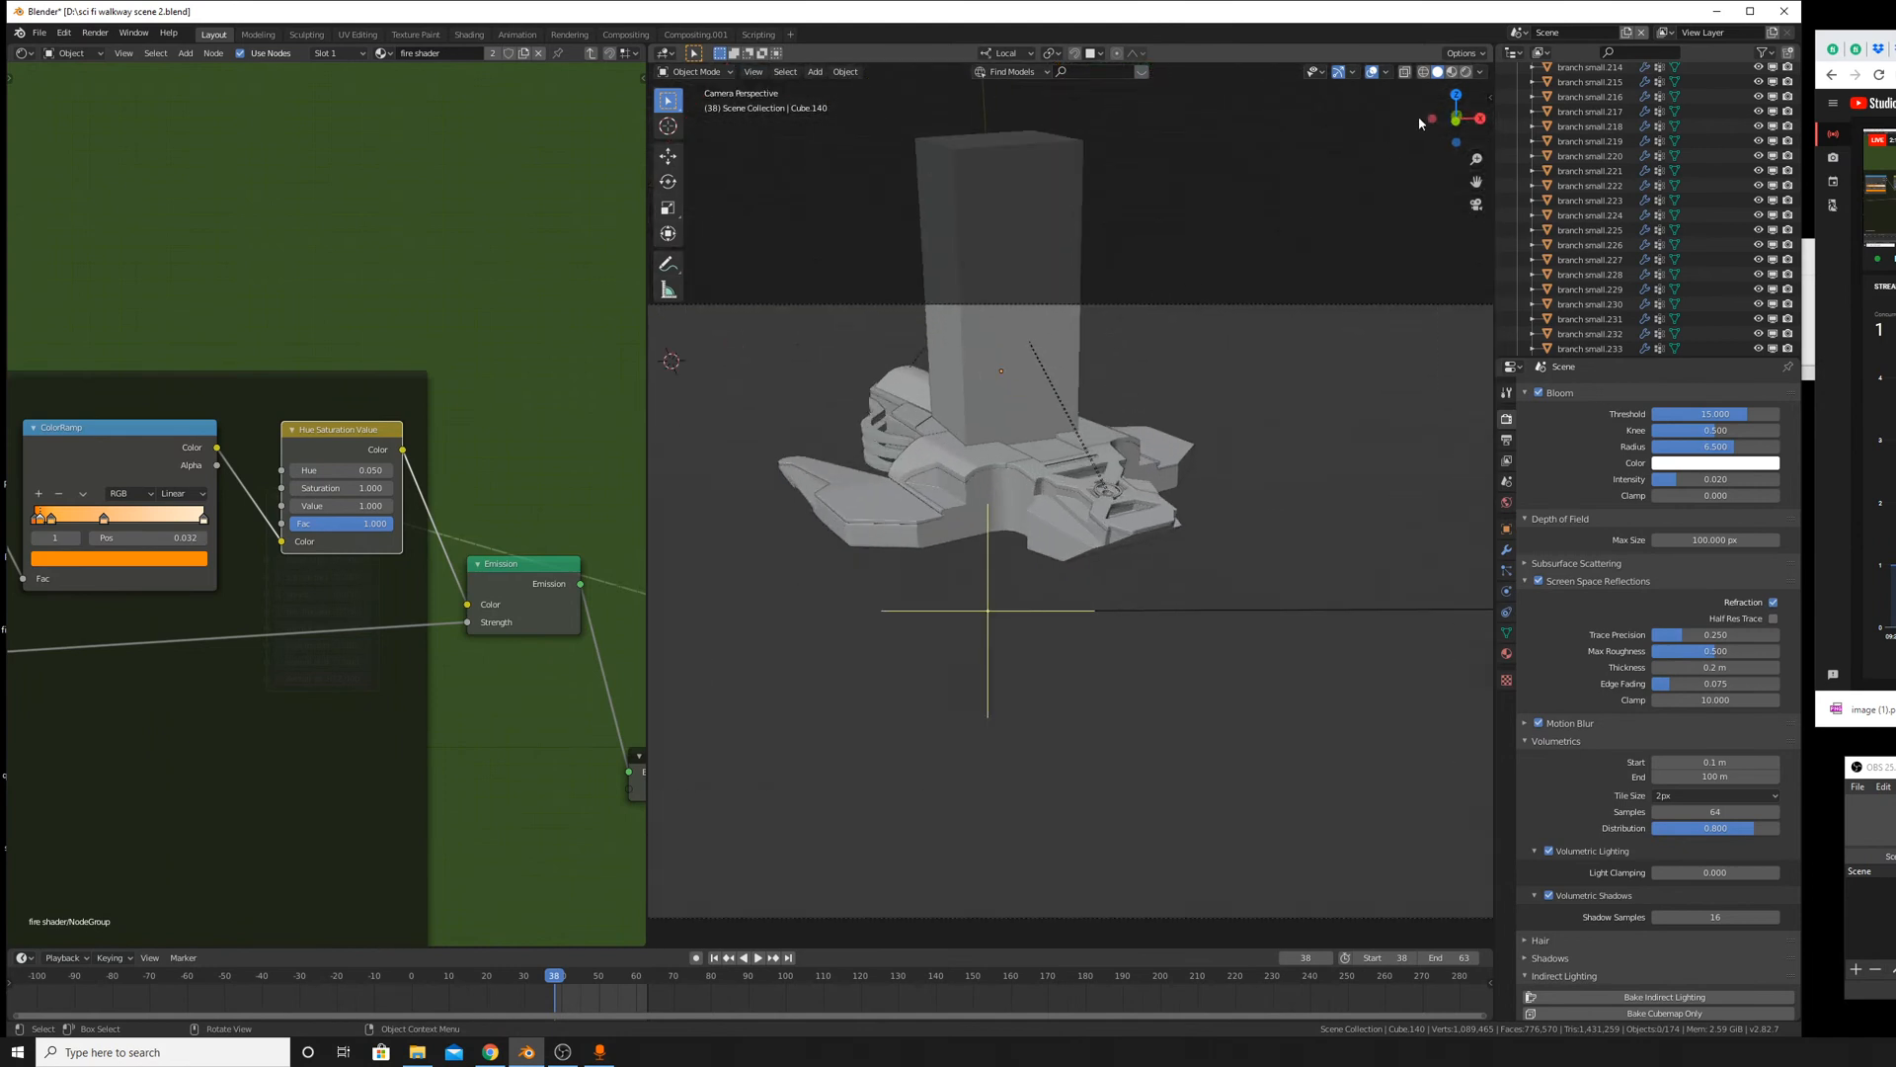
pyautogui.click(1452, 72)
pyautogui.click(1467, 72)
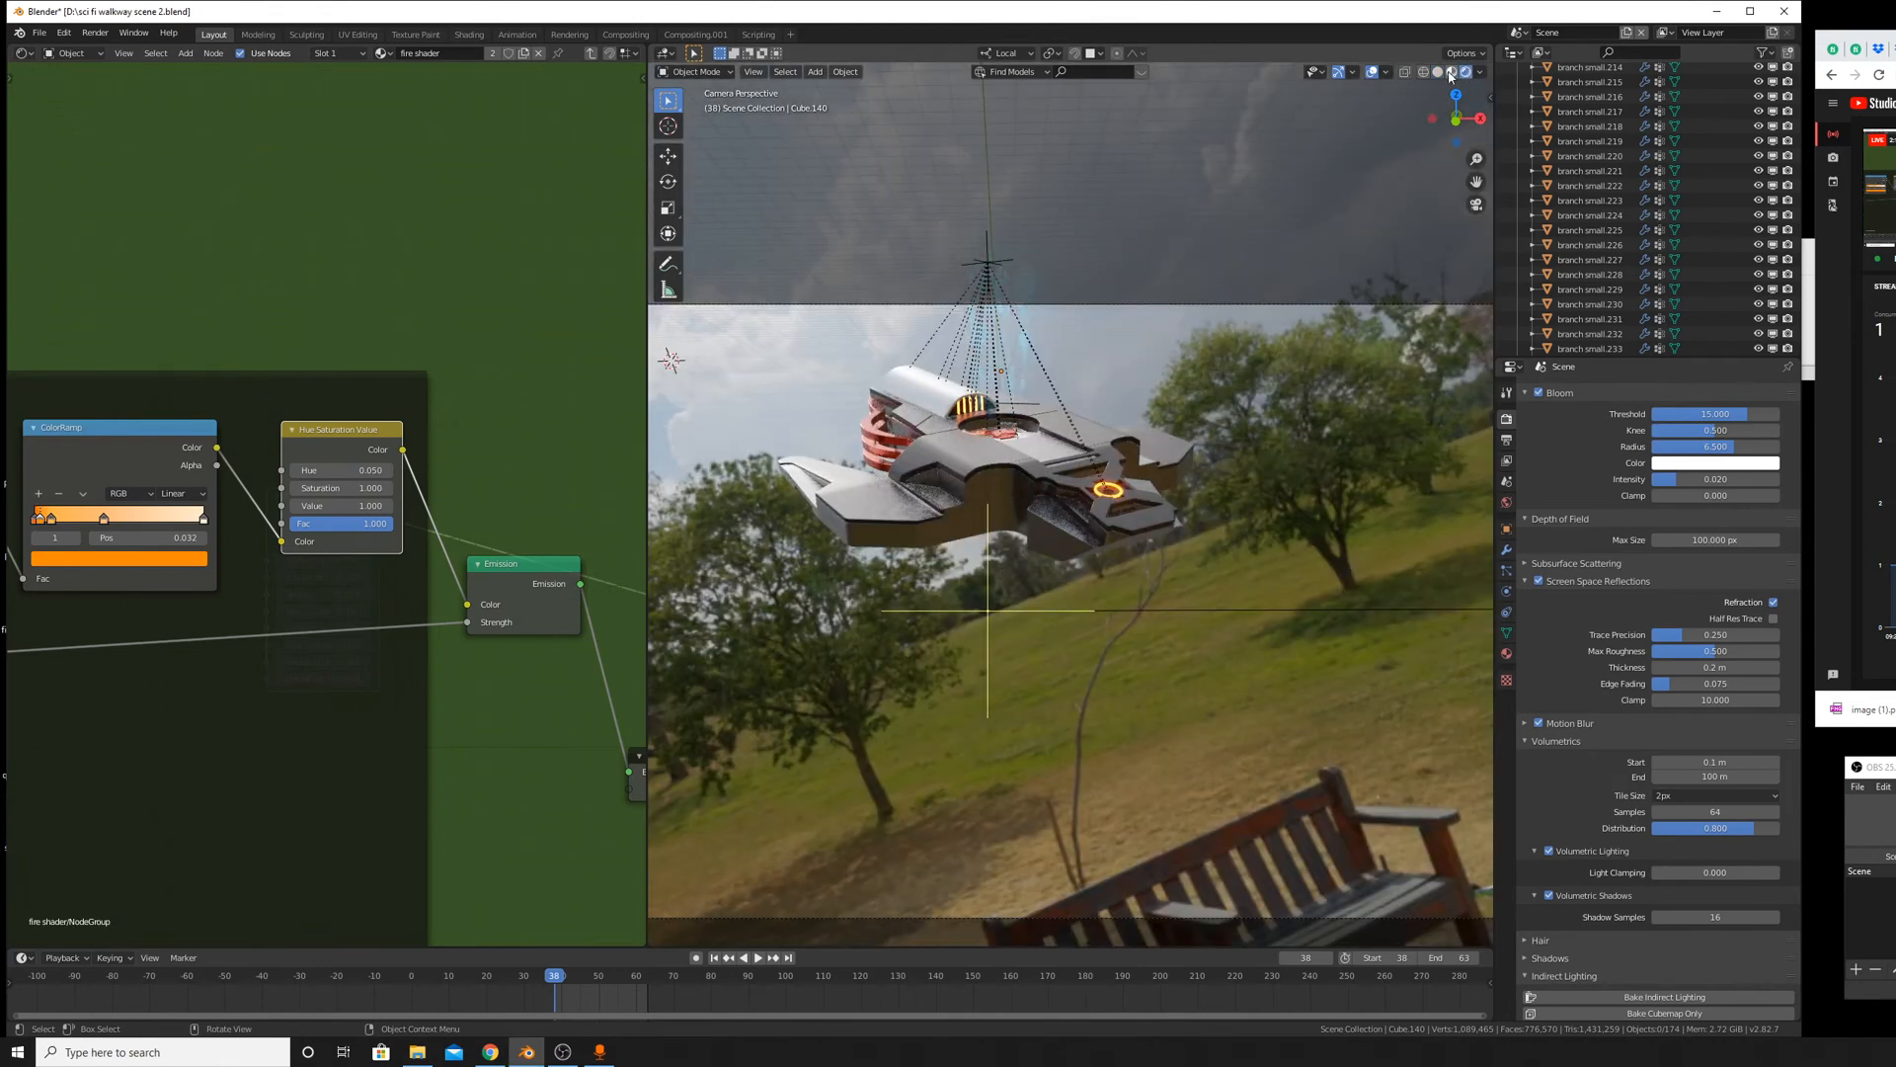
pyautogui.click(1452, 72)
pyautogui.click(1467, 73)
pyautogui.click(1029, 316)
# Leave the fire shader's node group and adjust its flame brightness to 50.7.
pyautogui.moveTo(178, 407); pyautogui.dragTo(358, 619, button='middle')
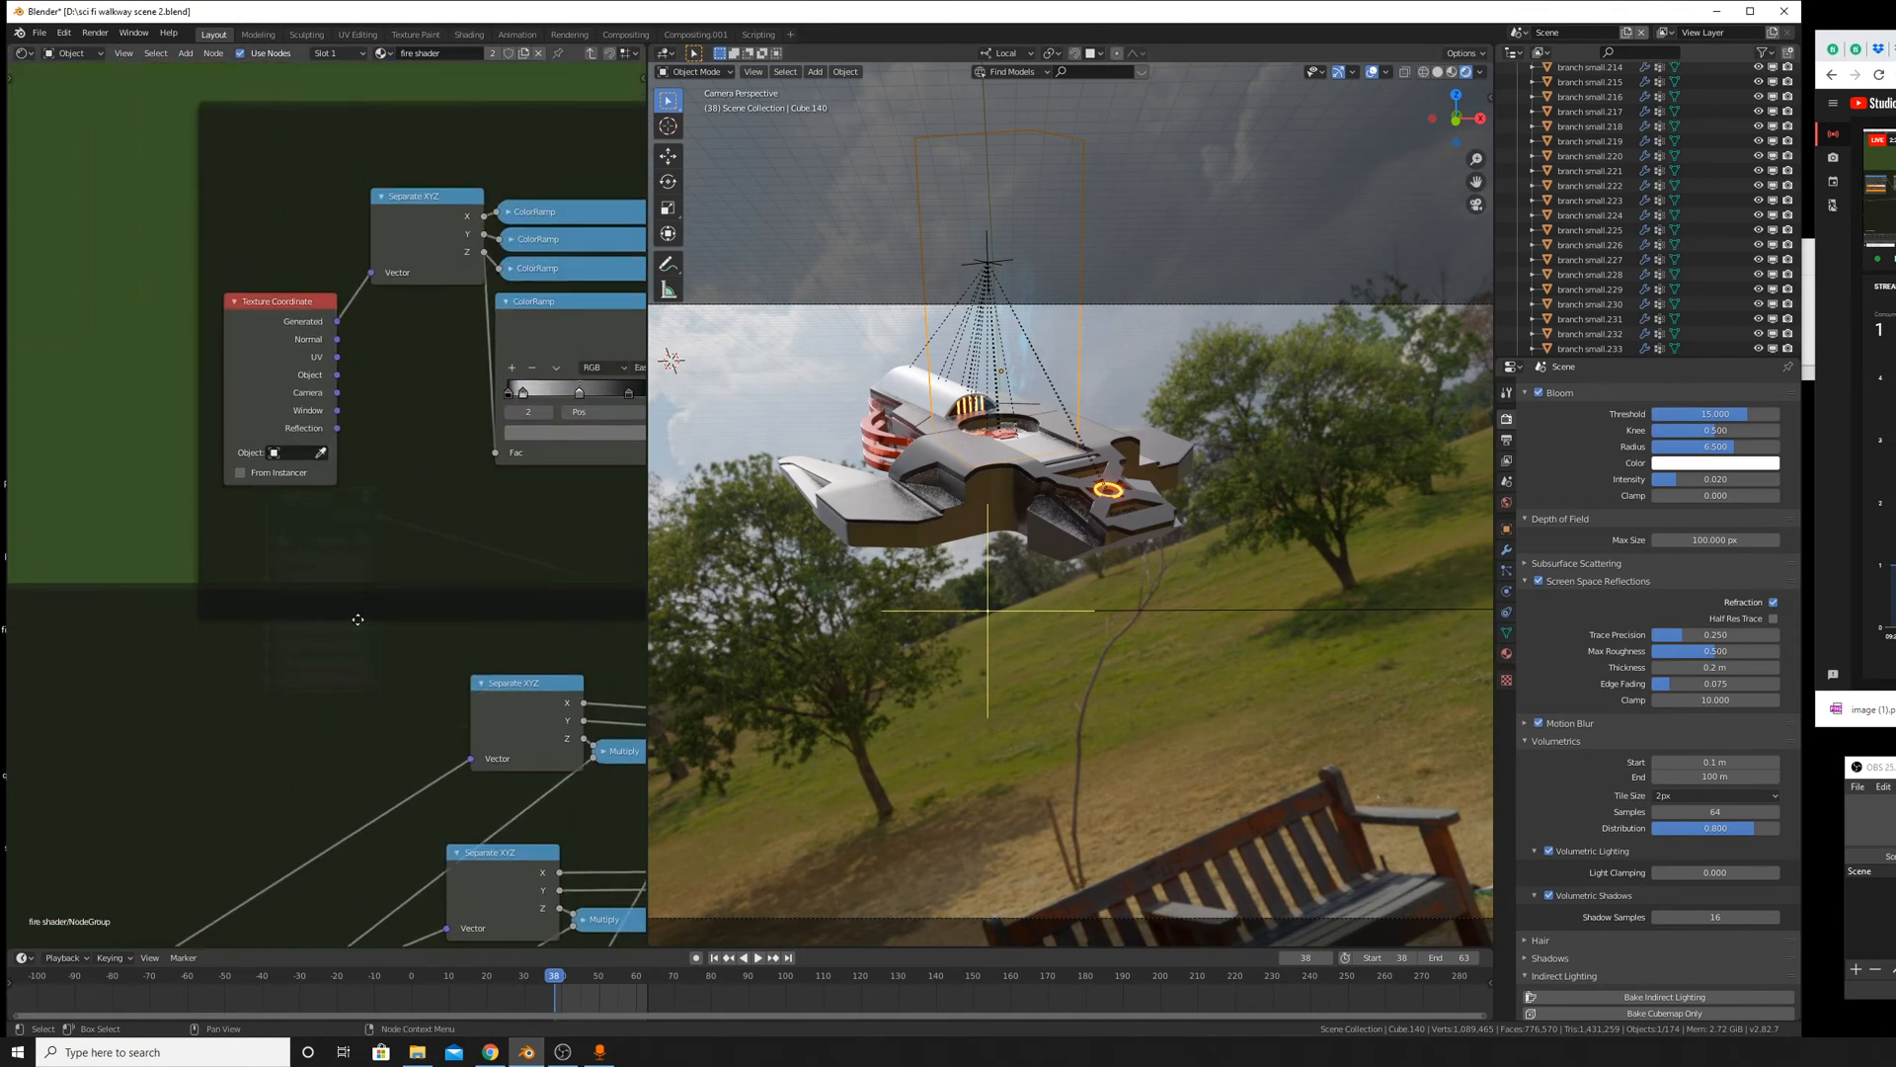
pyautogui.scroll(-2, 357, 619)
pyautogui.press('Tab')
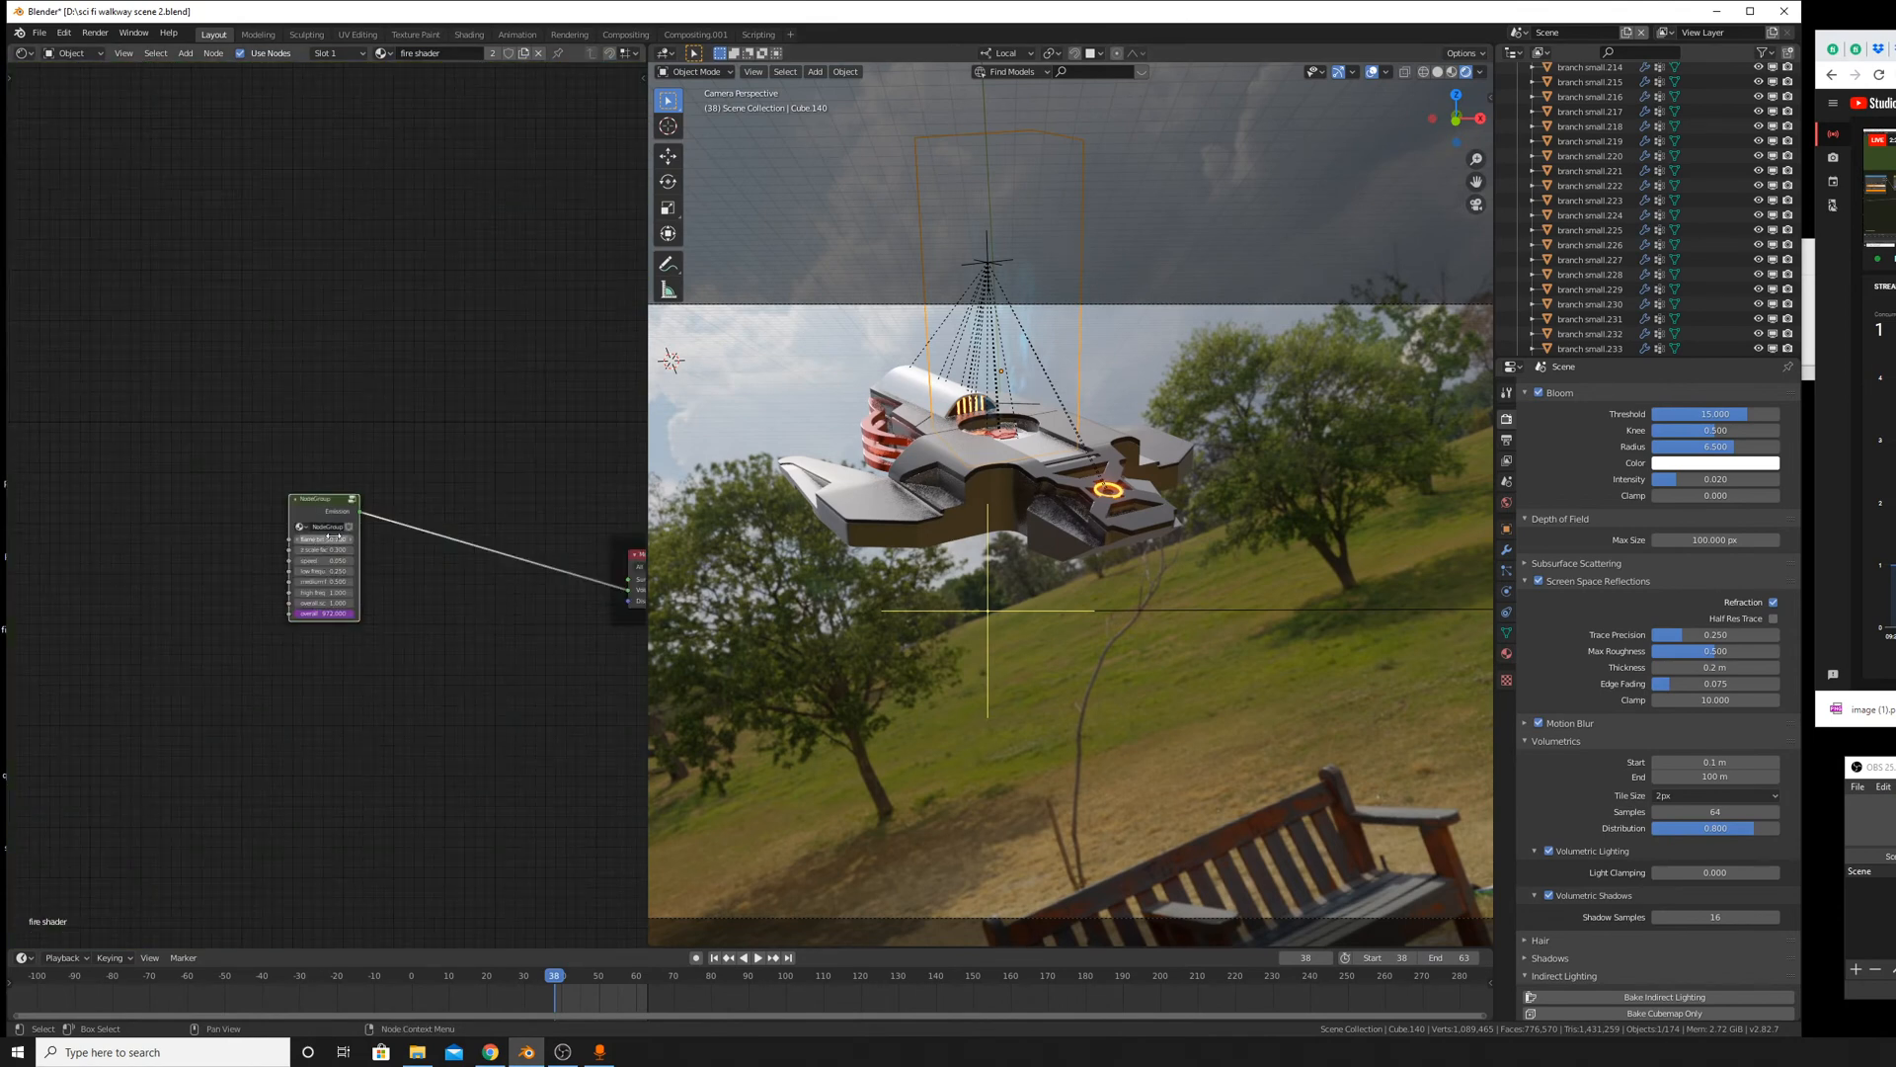
pyautogui.scroll(3, 318, 554)
pyautogui.moveTo(308, 563); pyautogui.dragTo(464, 564)
pyautogui.press('Escape')
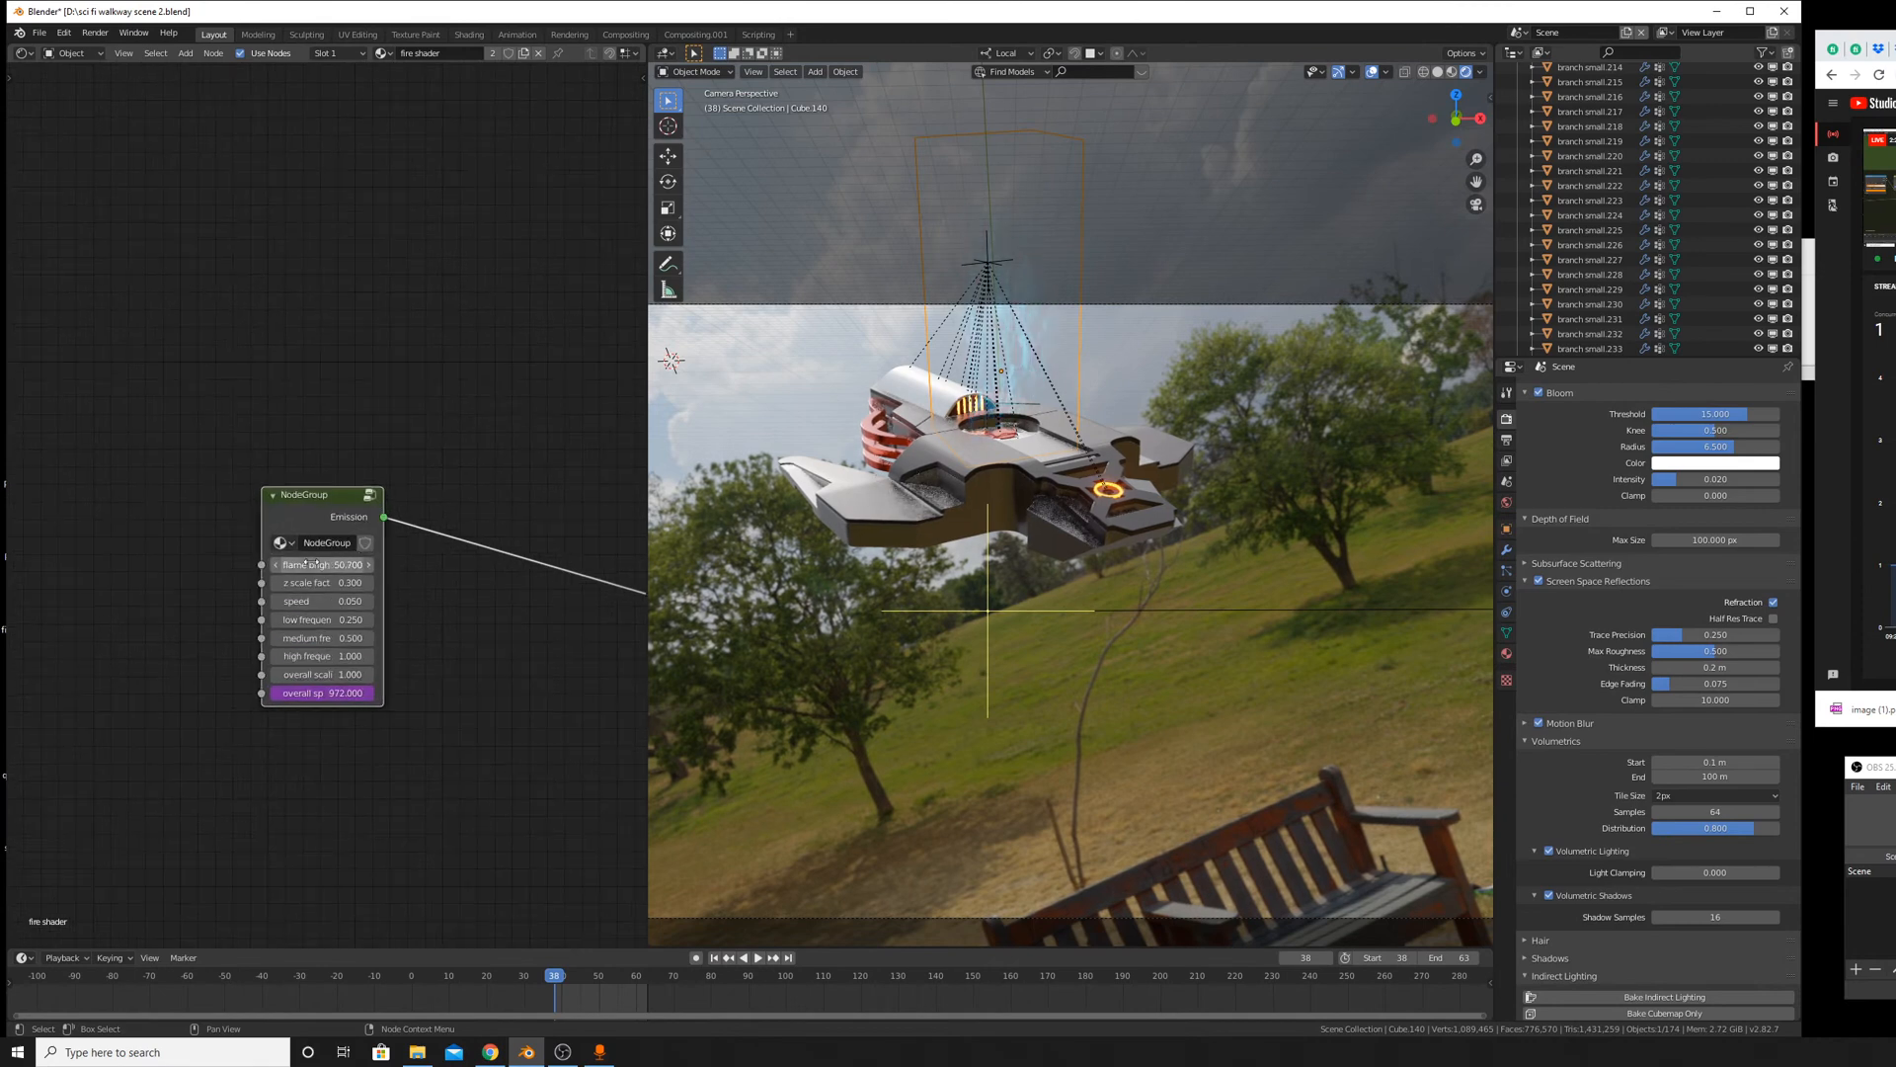
# Switch the scene's render engine from Eevee to Cycles.
pyautogui.scroll(5, 1714, 389)
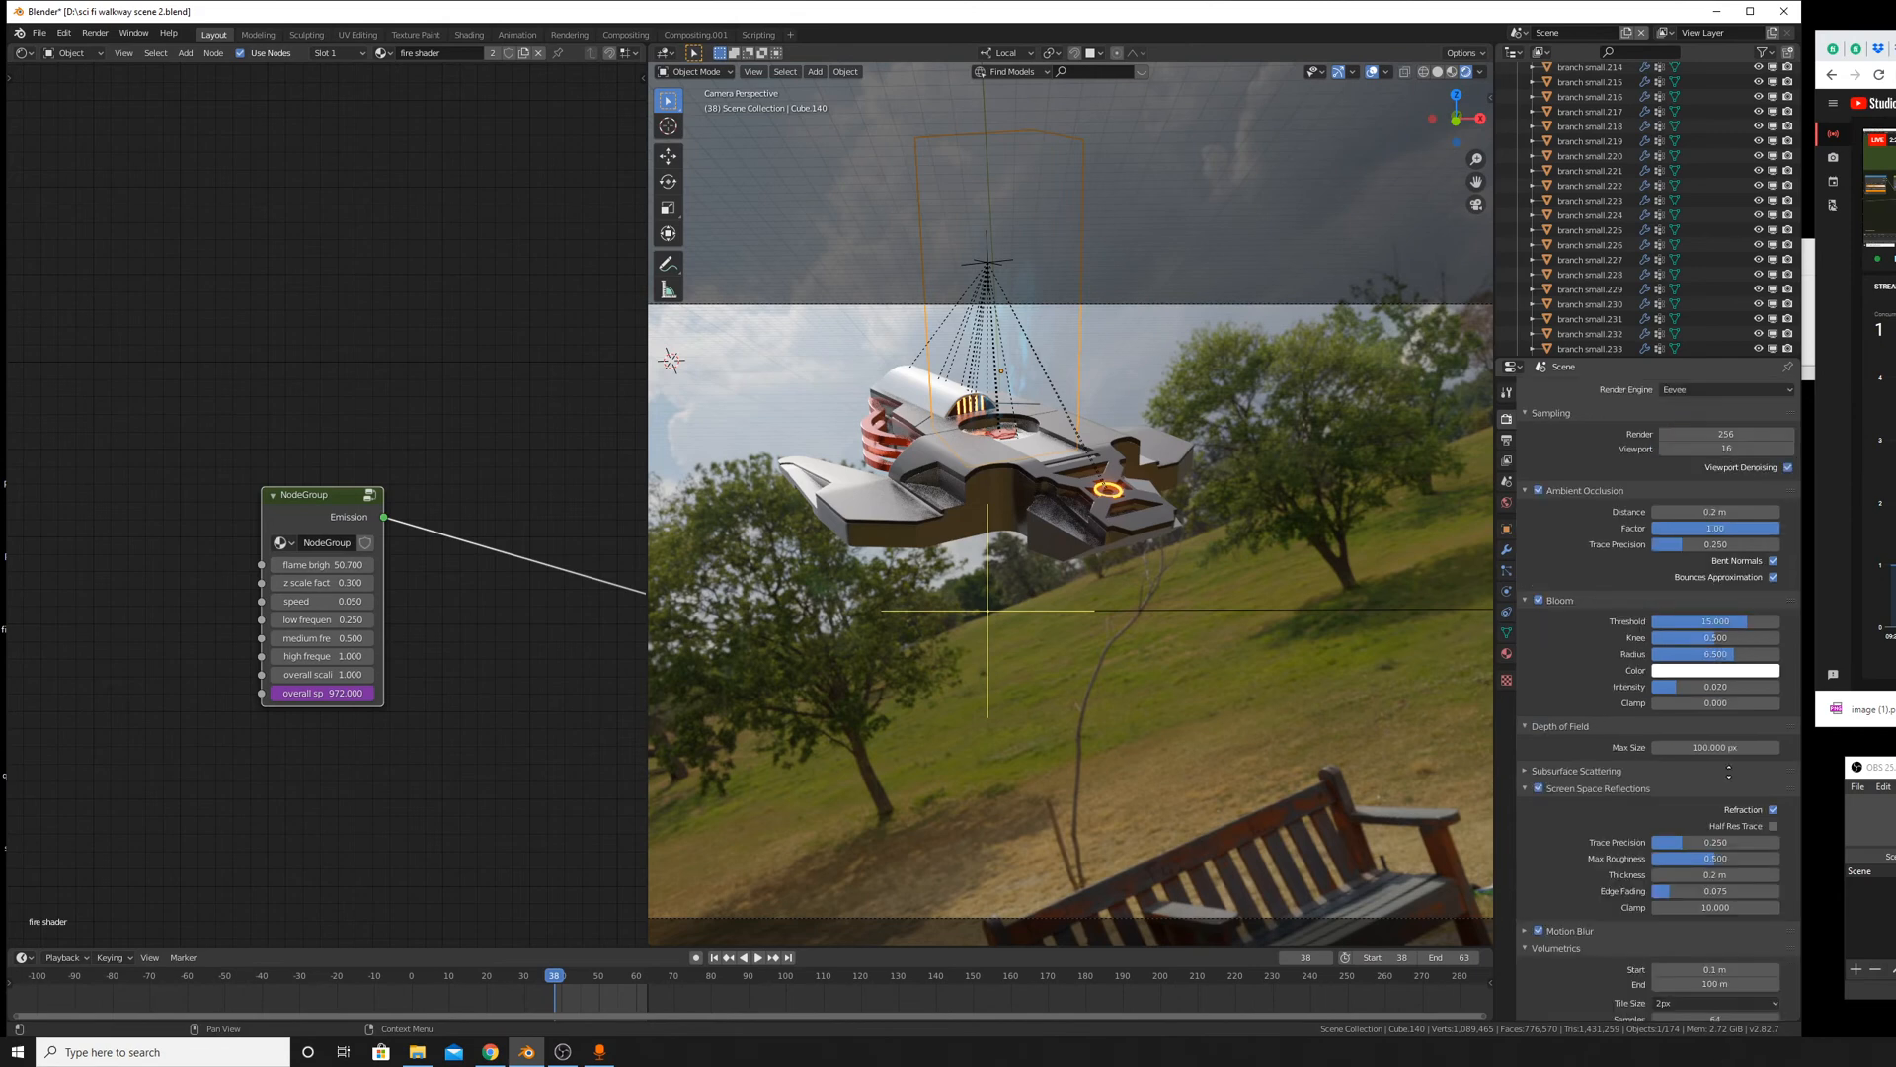
pyautogui.click(1693, 381)
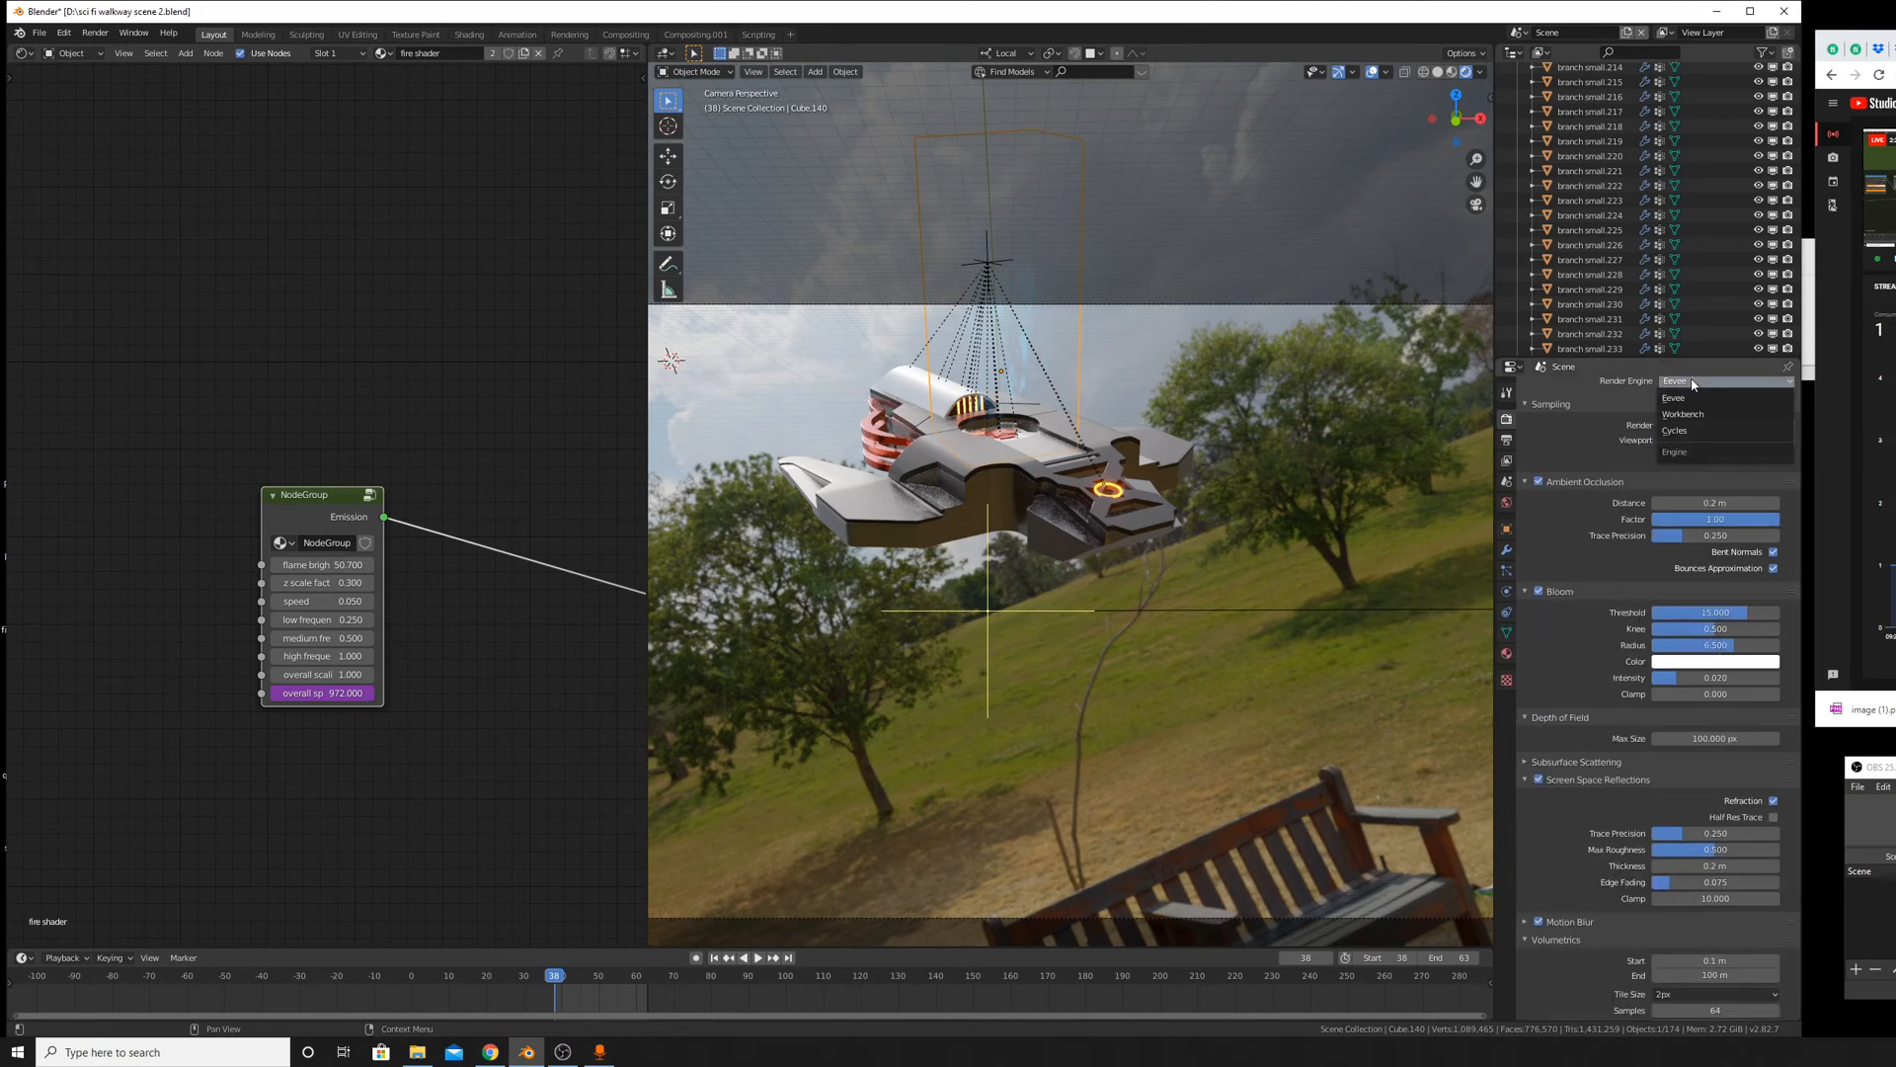
pyautogui.click(1700, 429)
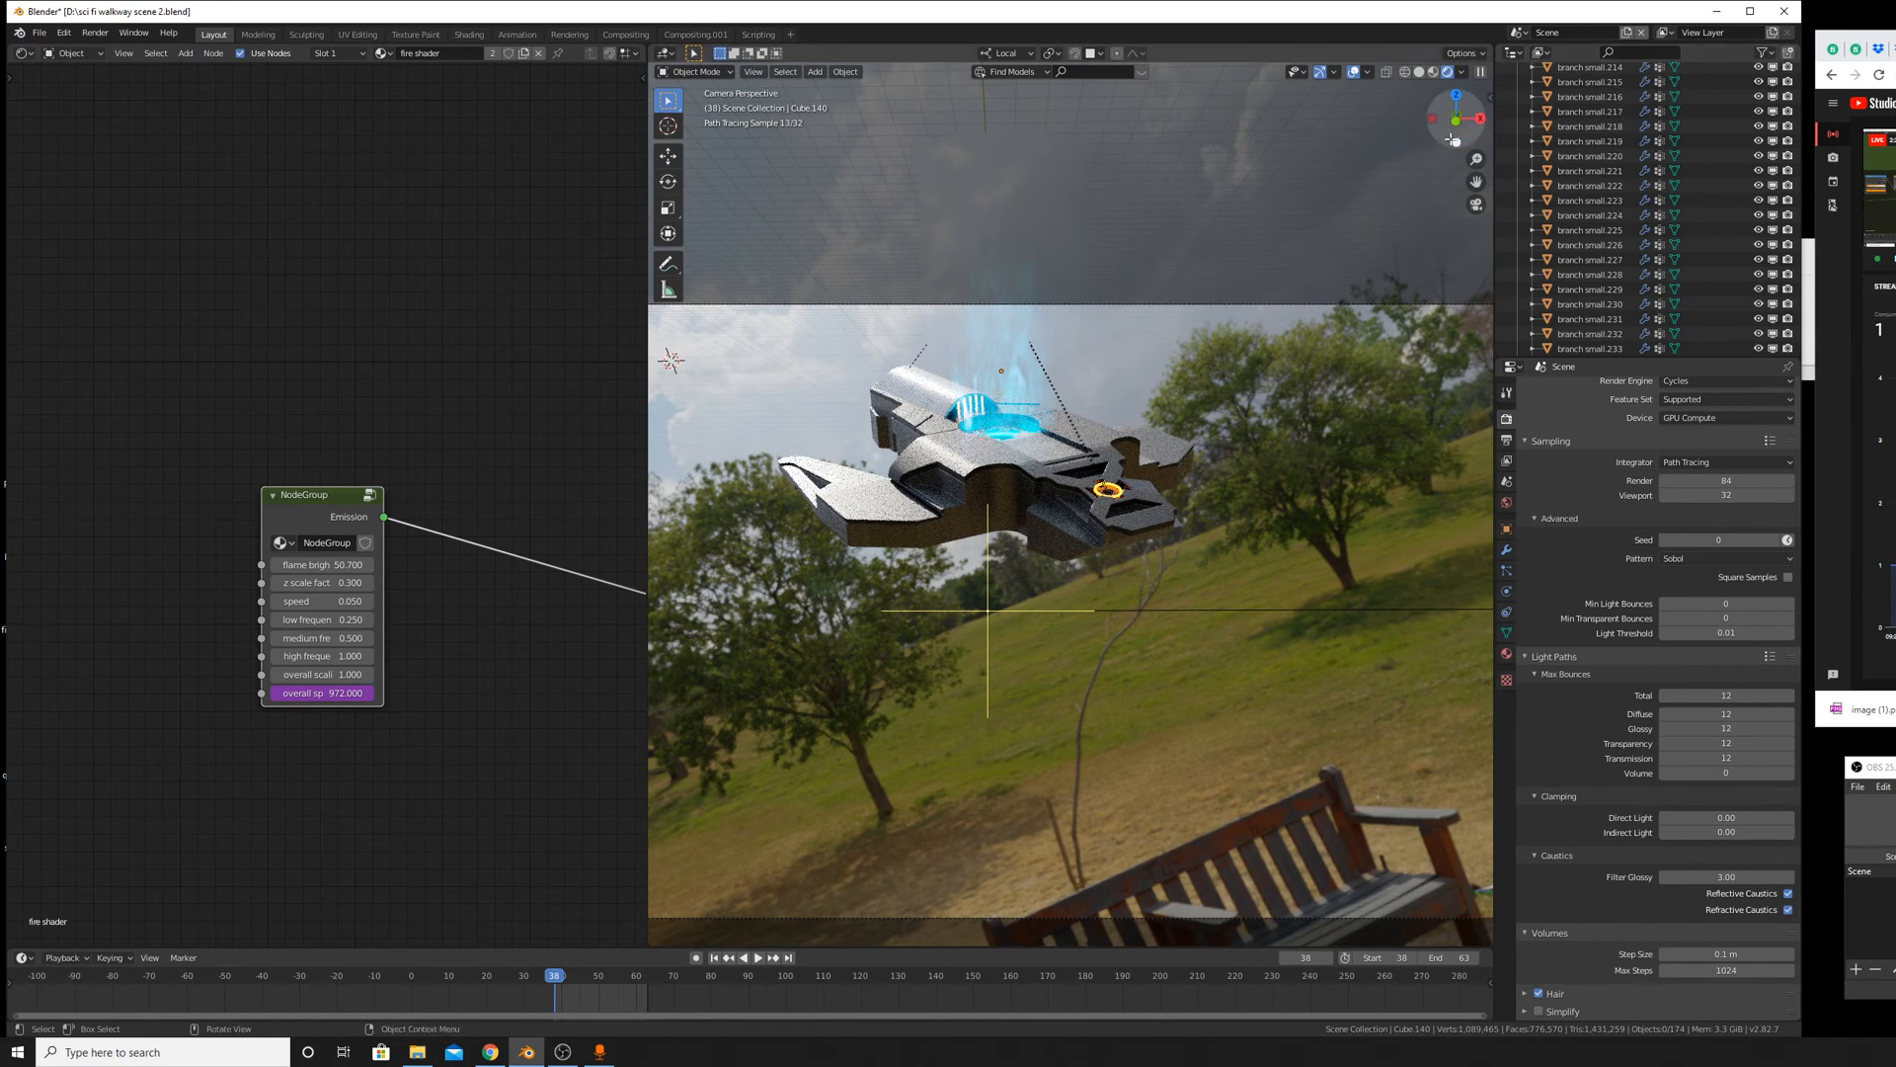
# Switch the viewport to solid shading and select the curved pipes along the rear of the ship.
pyautogui.scroll(15, 1633, 295)
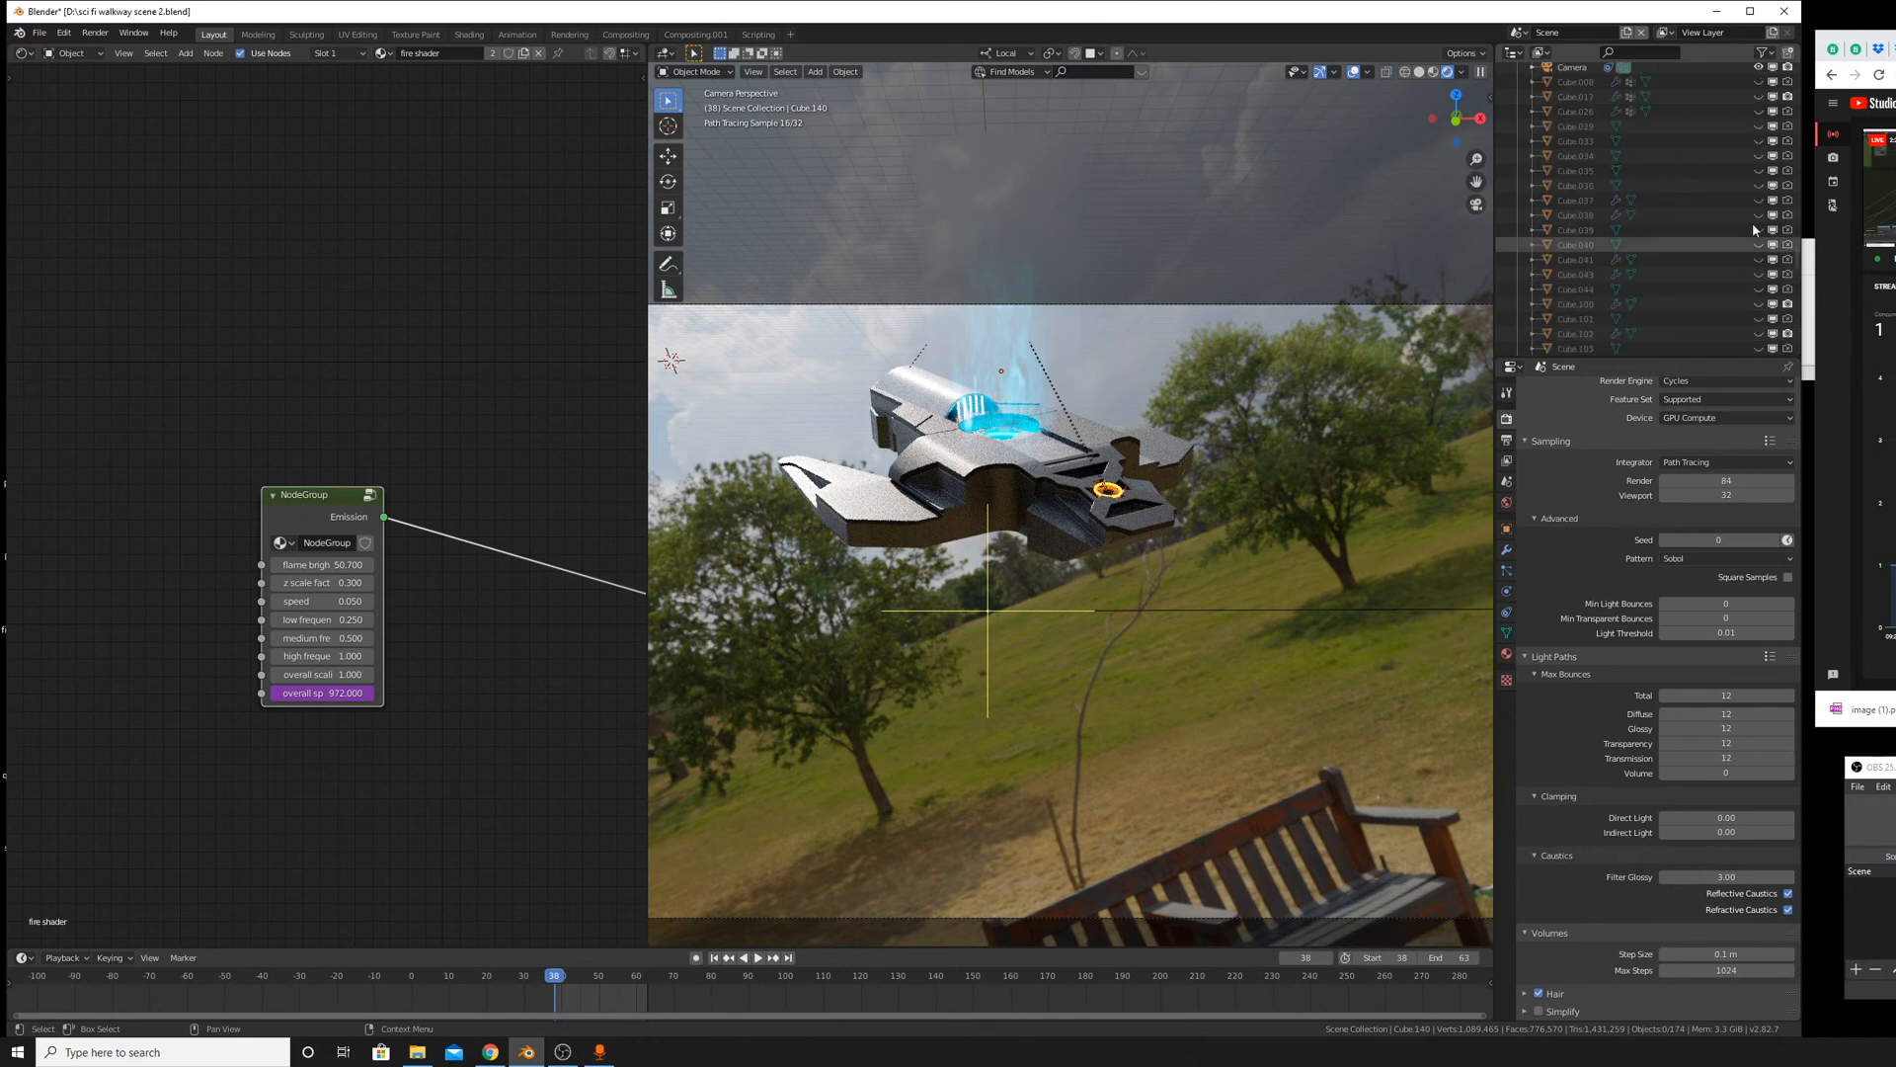
pyautogui.scroll(-10, 1659, 286)
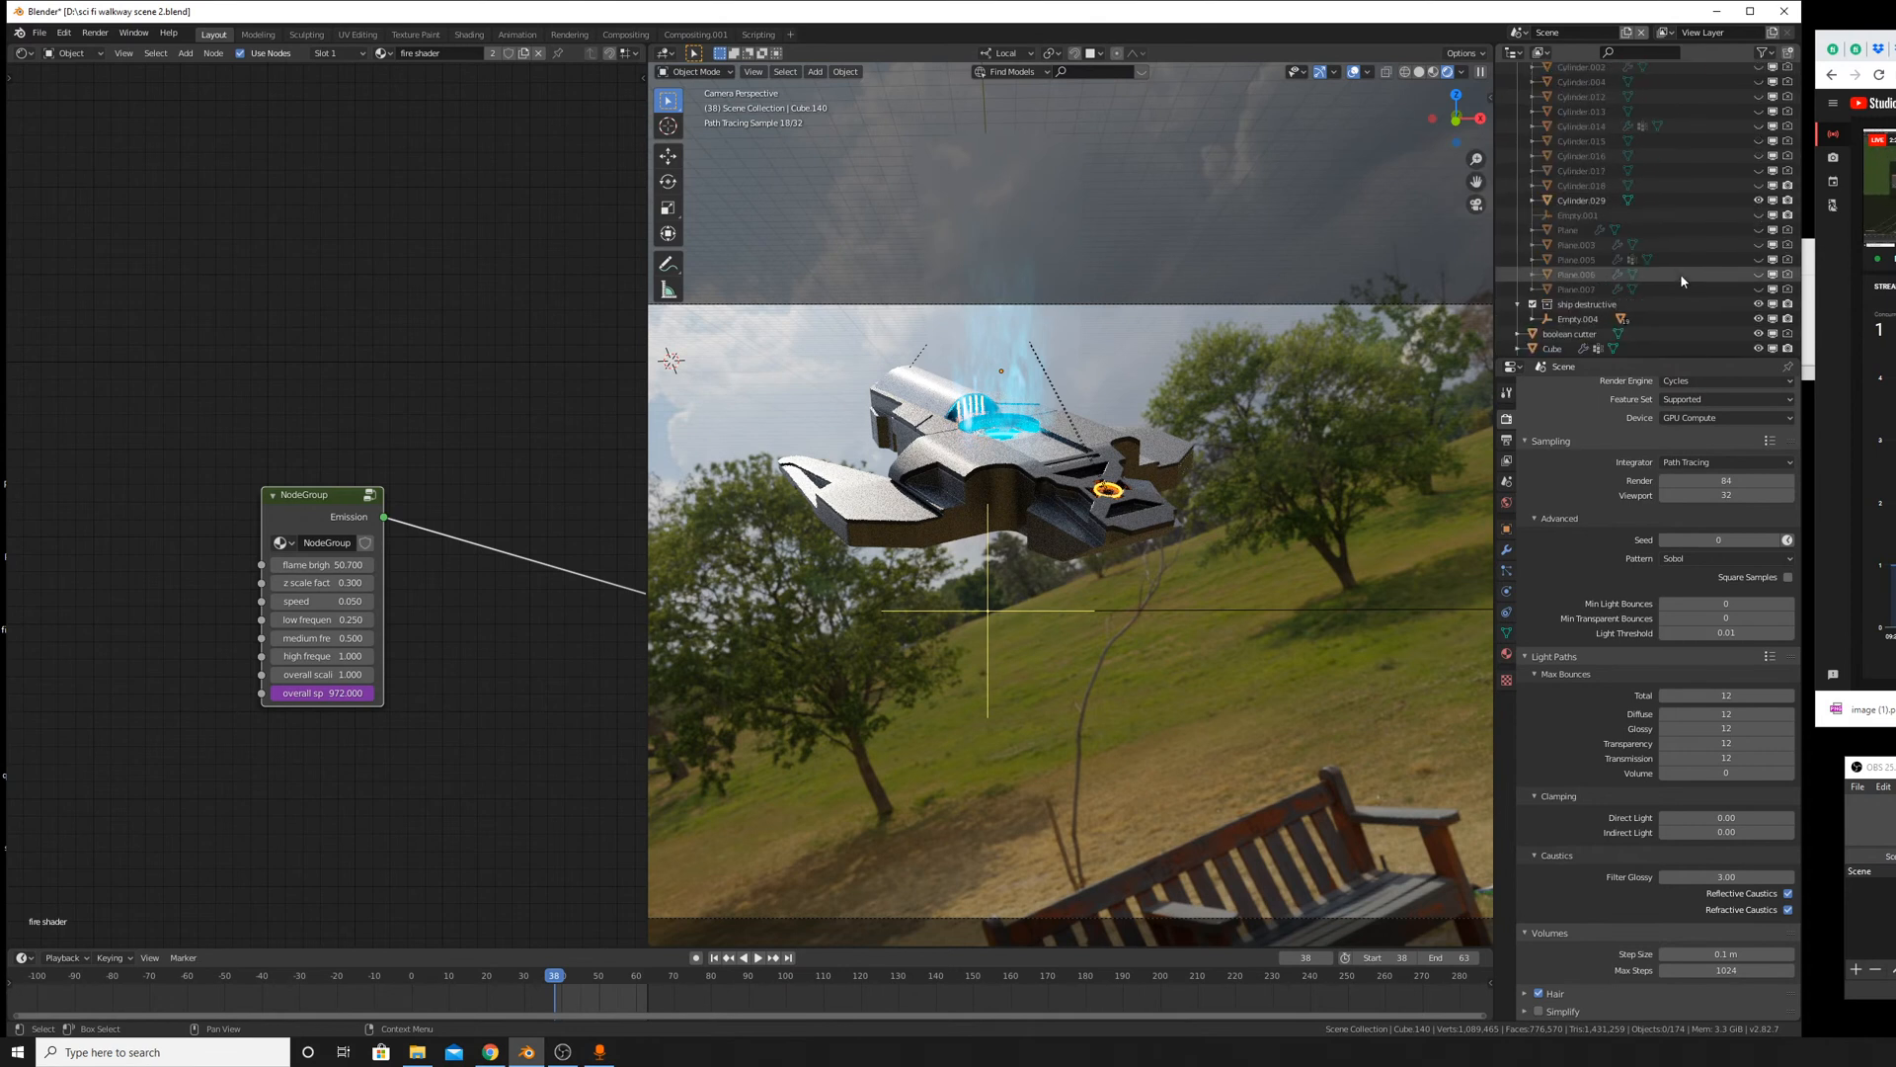
pyautogui.scroll(6, 1696, 287)
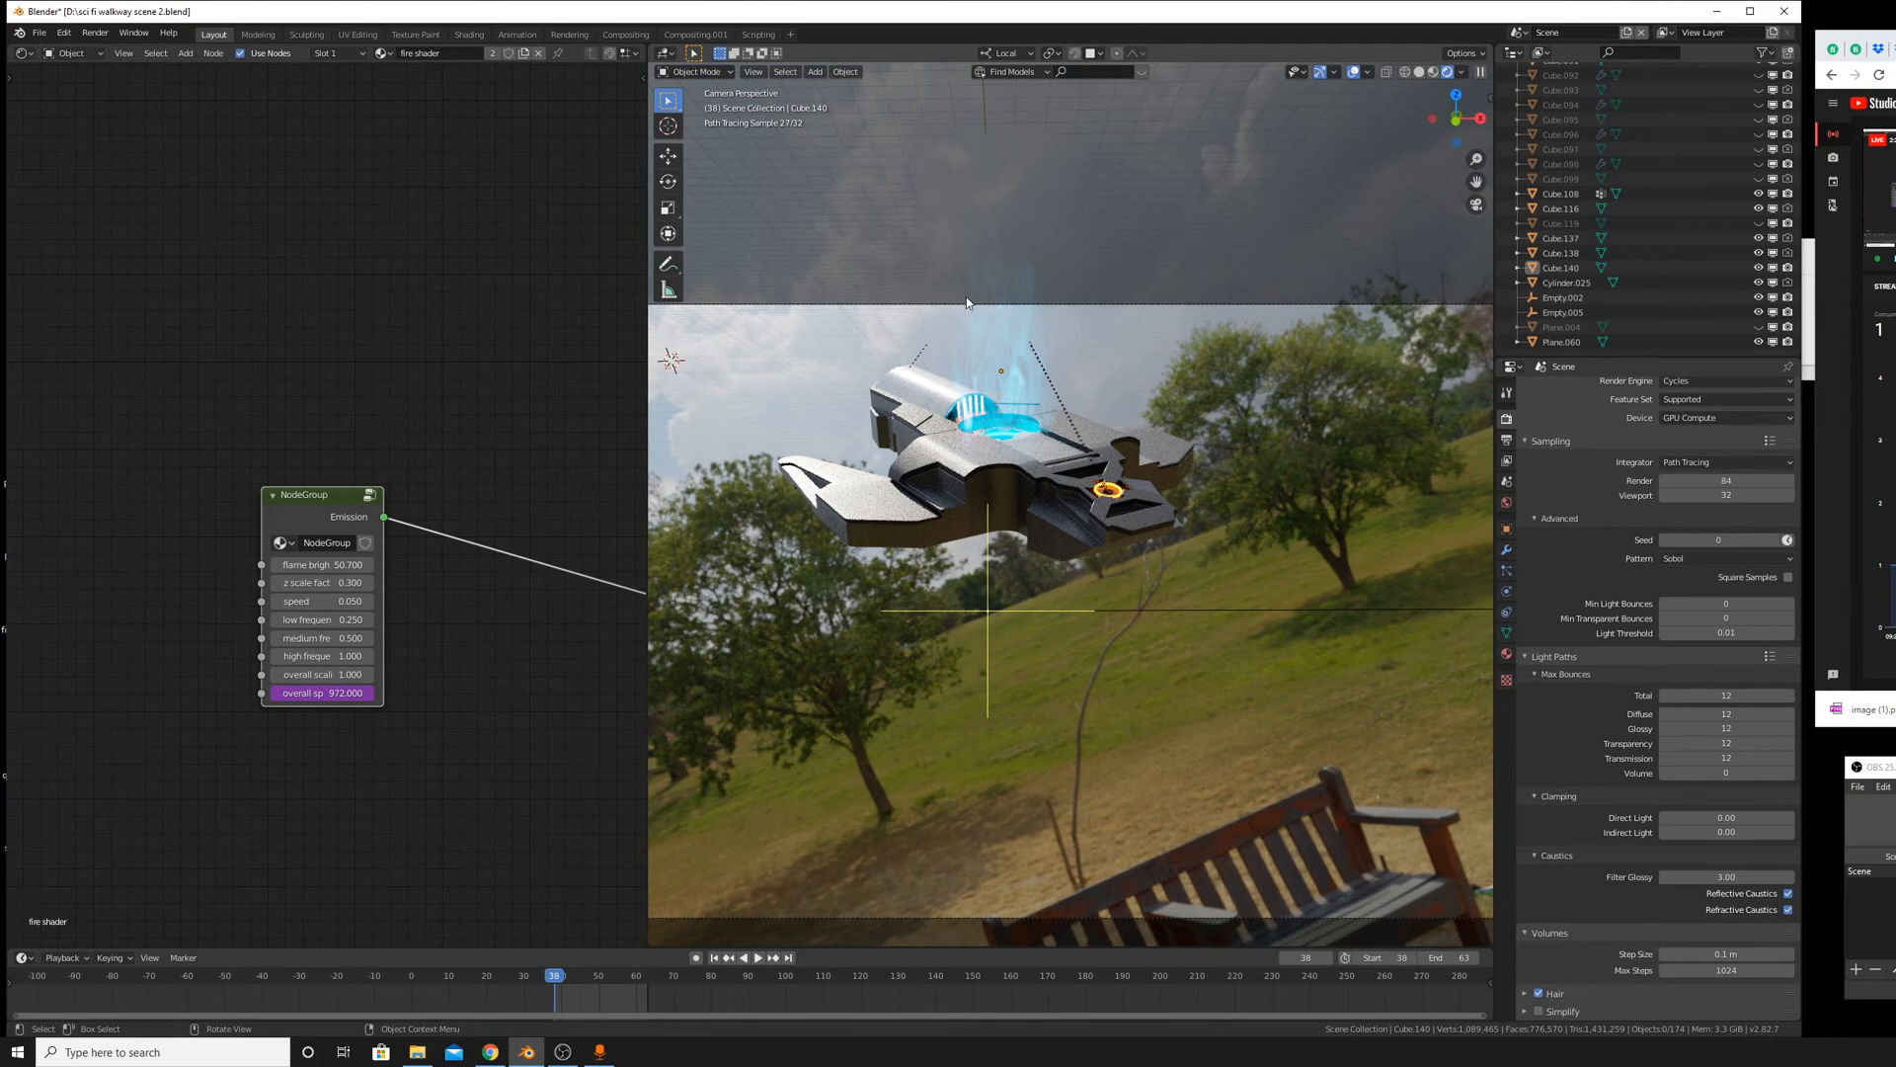
pyautogui.moveTo(973, 305)
pyautogui.mouseDown(button='middle')
pyautogui.moveTo(1016, 312)
pyautogui.moveTo(1406, 100)
pyautogui.mouseUp(button='middle')
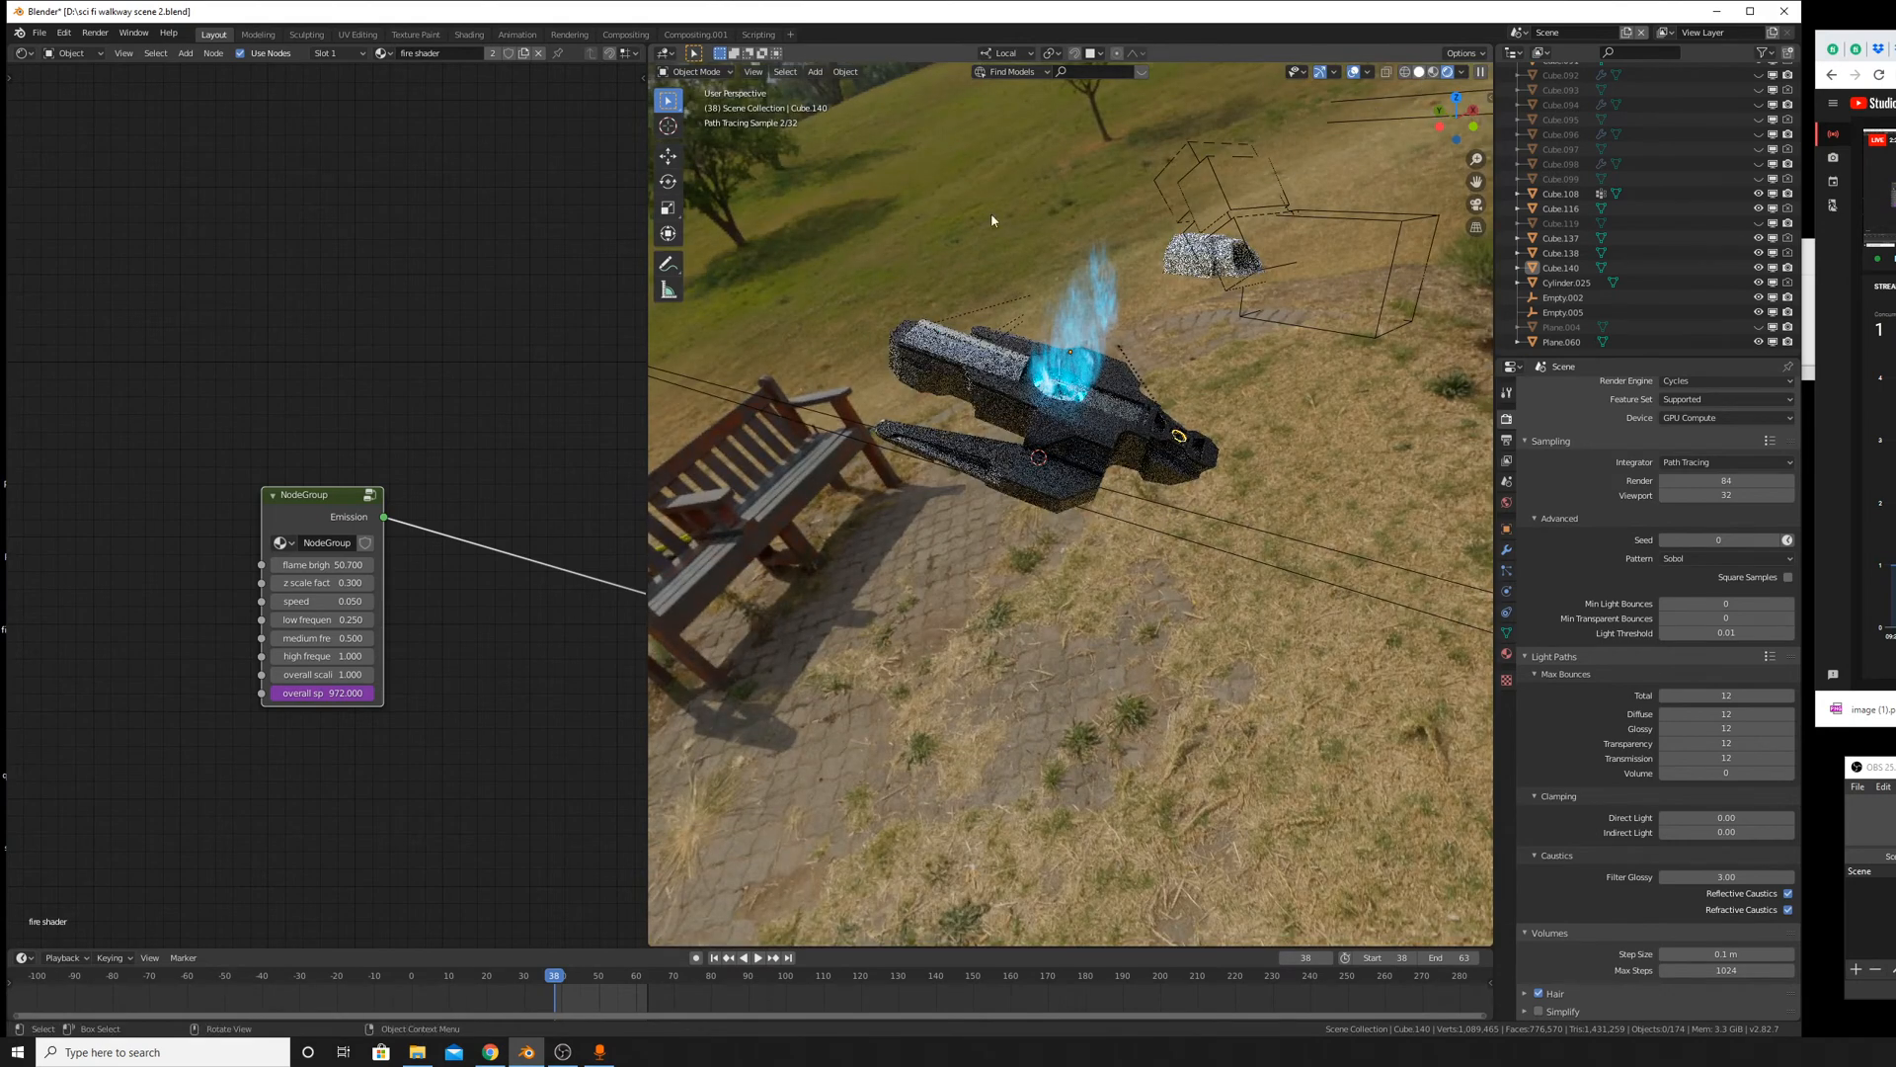
pyautogui.press('z')
pyautogui.moveTo(991, 211); pyautogui.dragTo(1189, 735, button='middle')
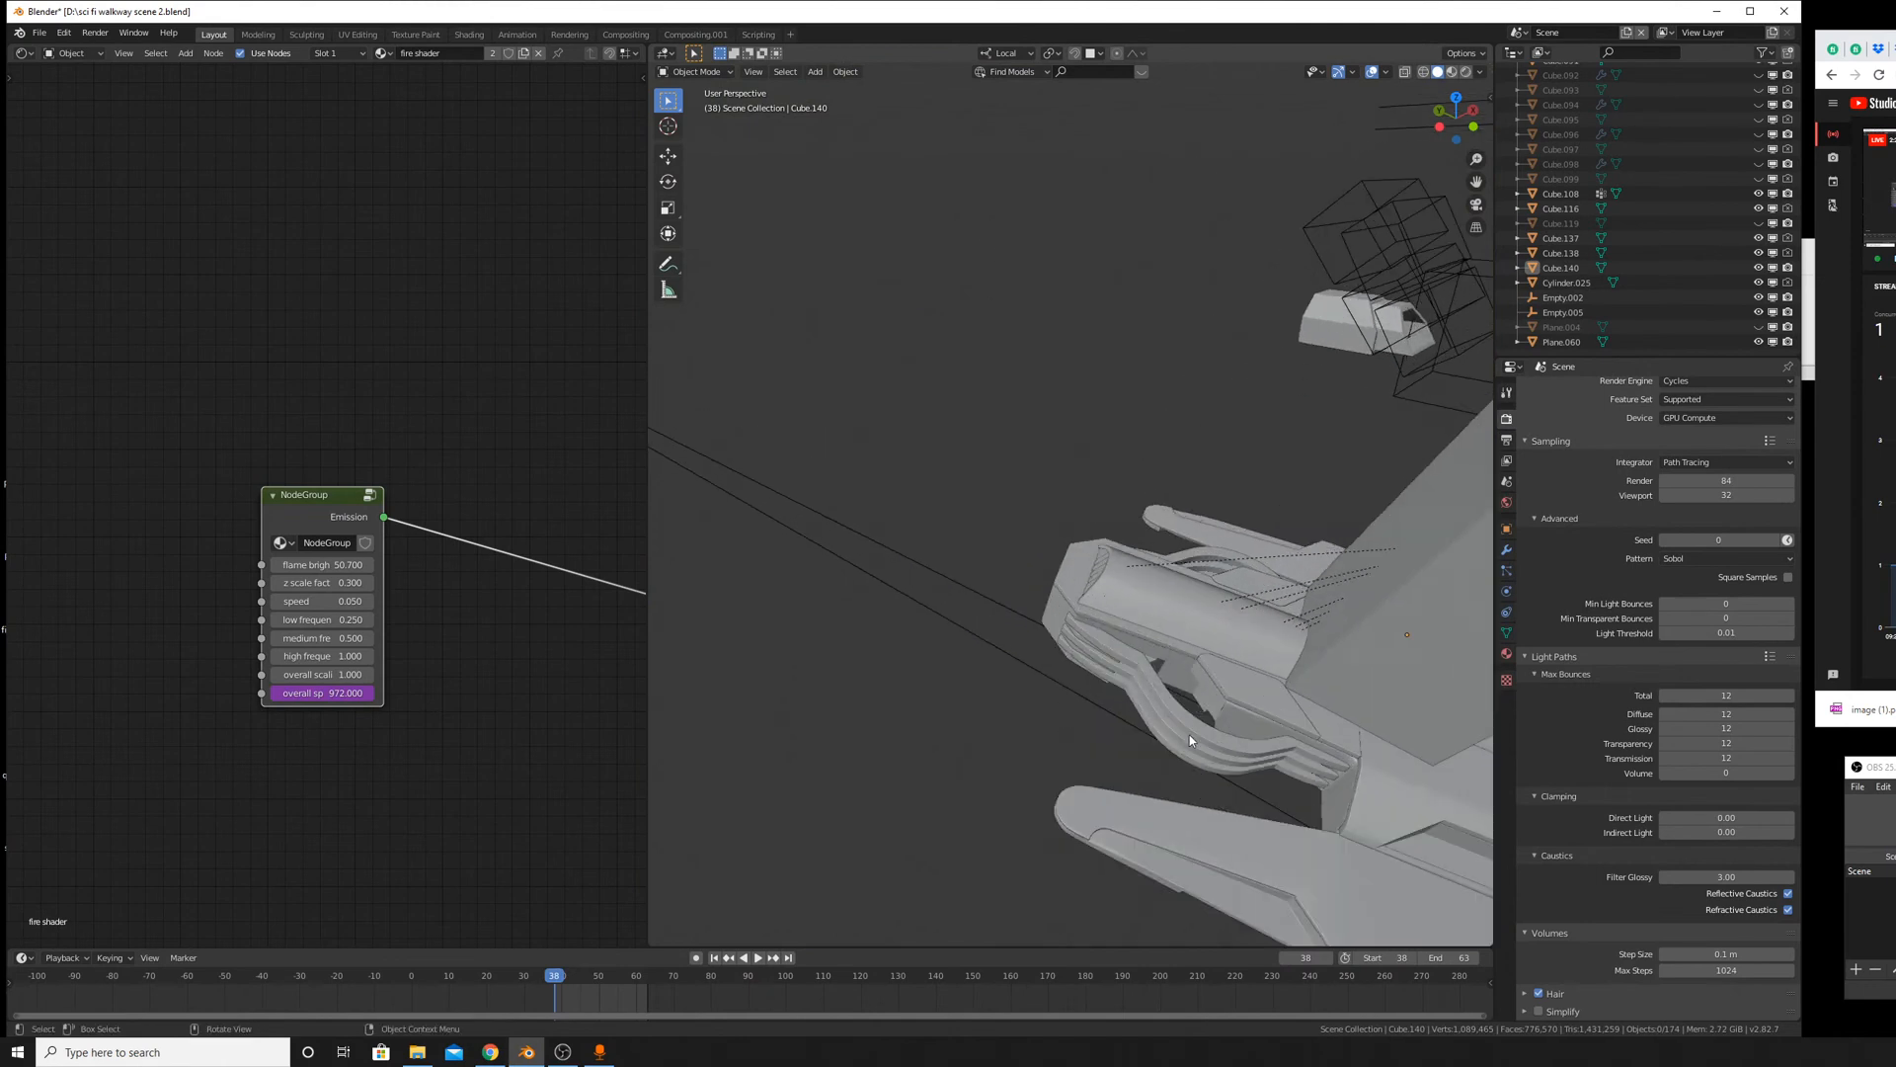
pyautogui.click(1189, 735)
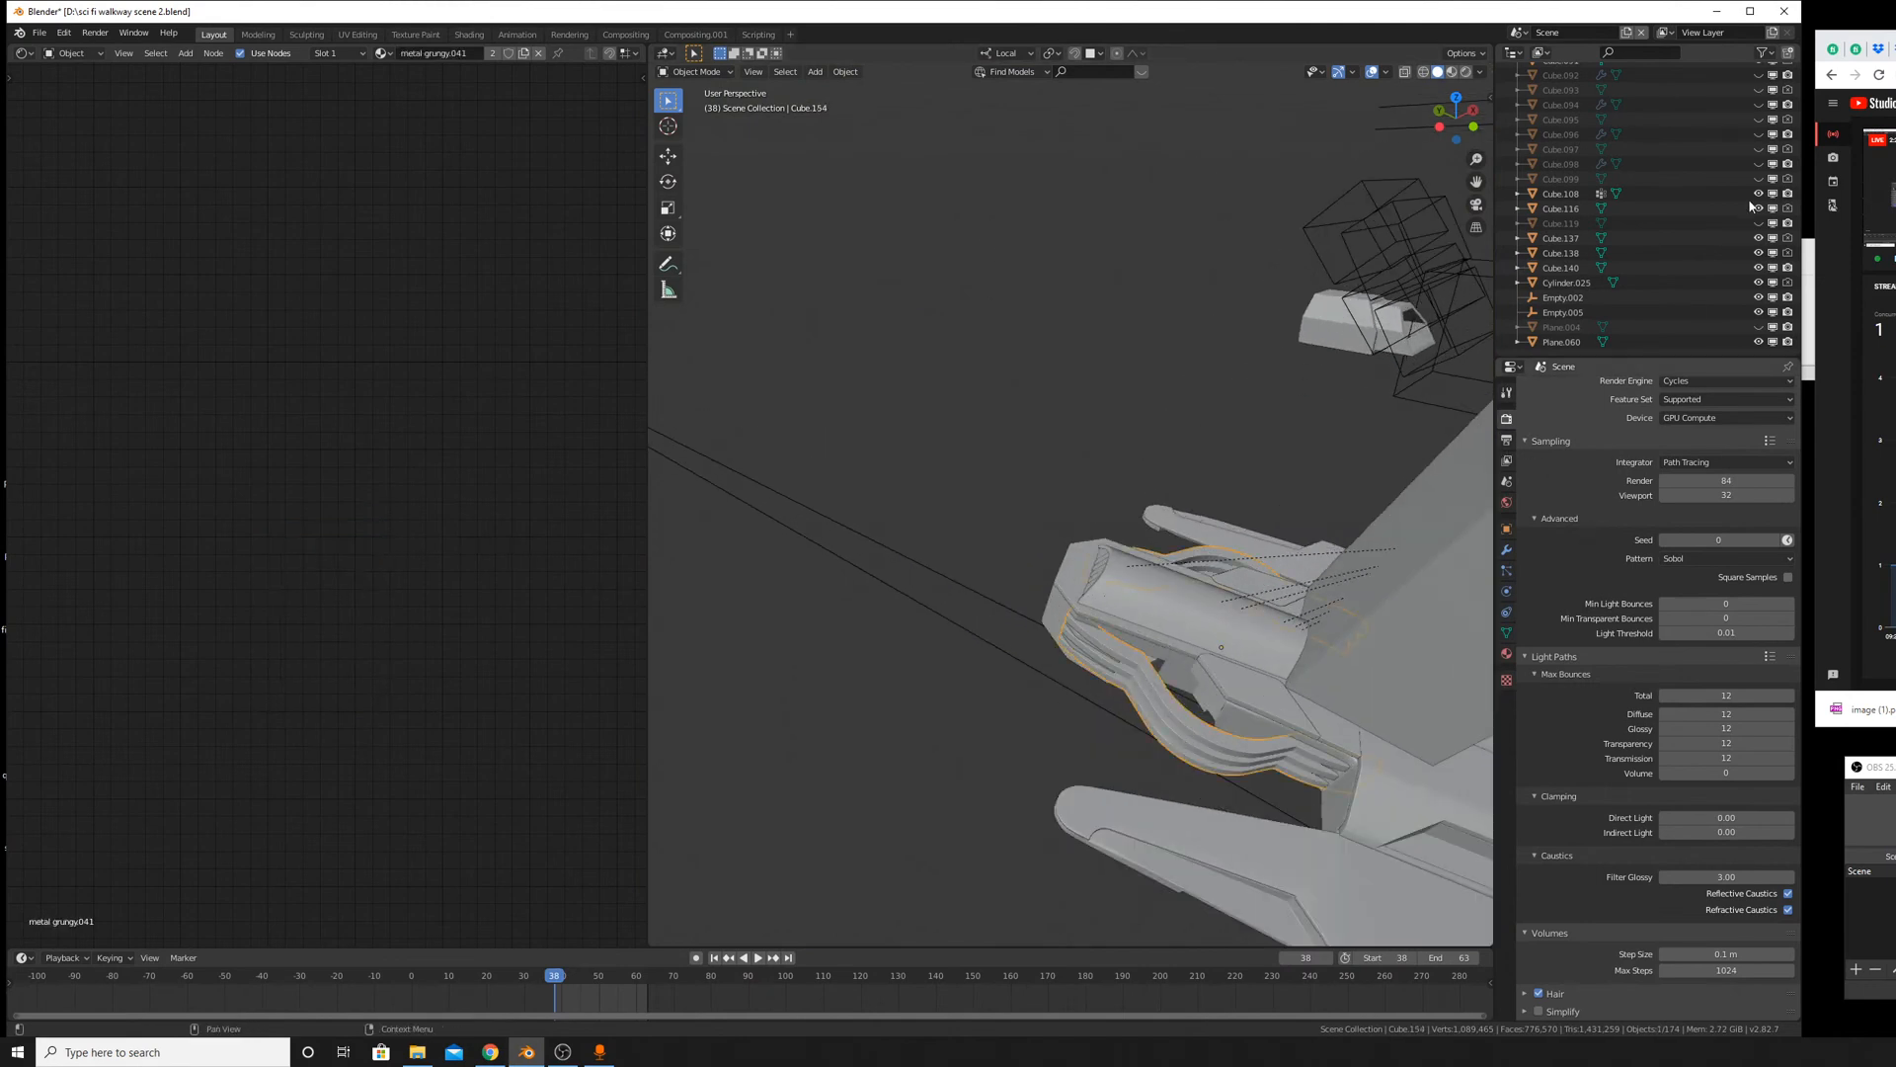
# Filter the outliner for cube.154 and unhide the Cube.115 object in the ship nondestructive collection.
pyautogui.scroll(-10, 1679, 642)
pyautogui.scroll(10, 1642, 218)
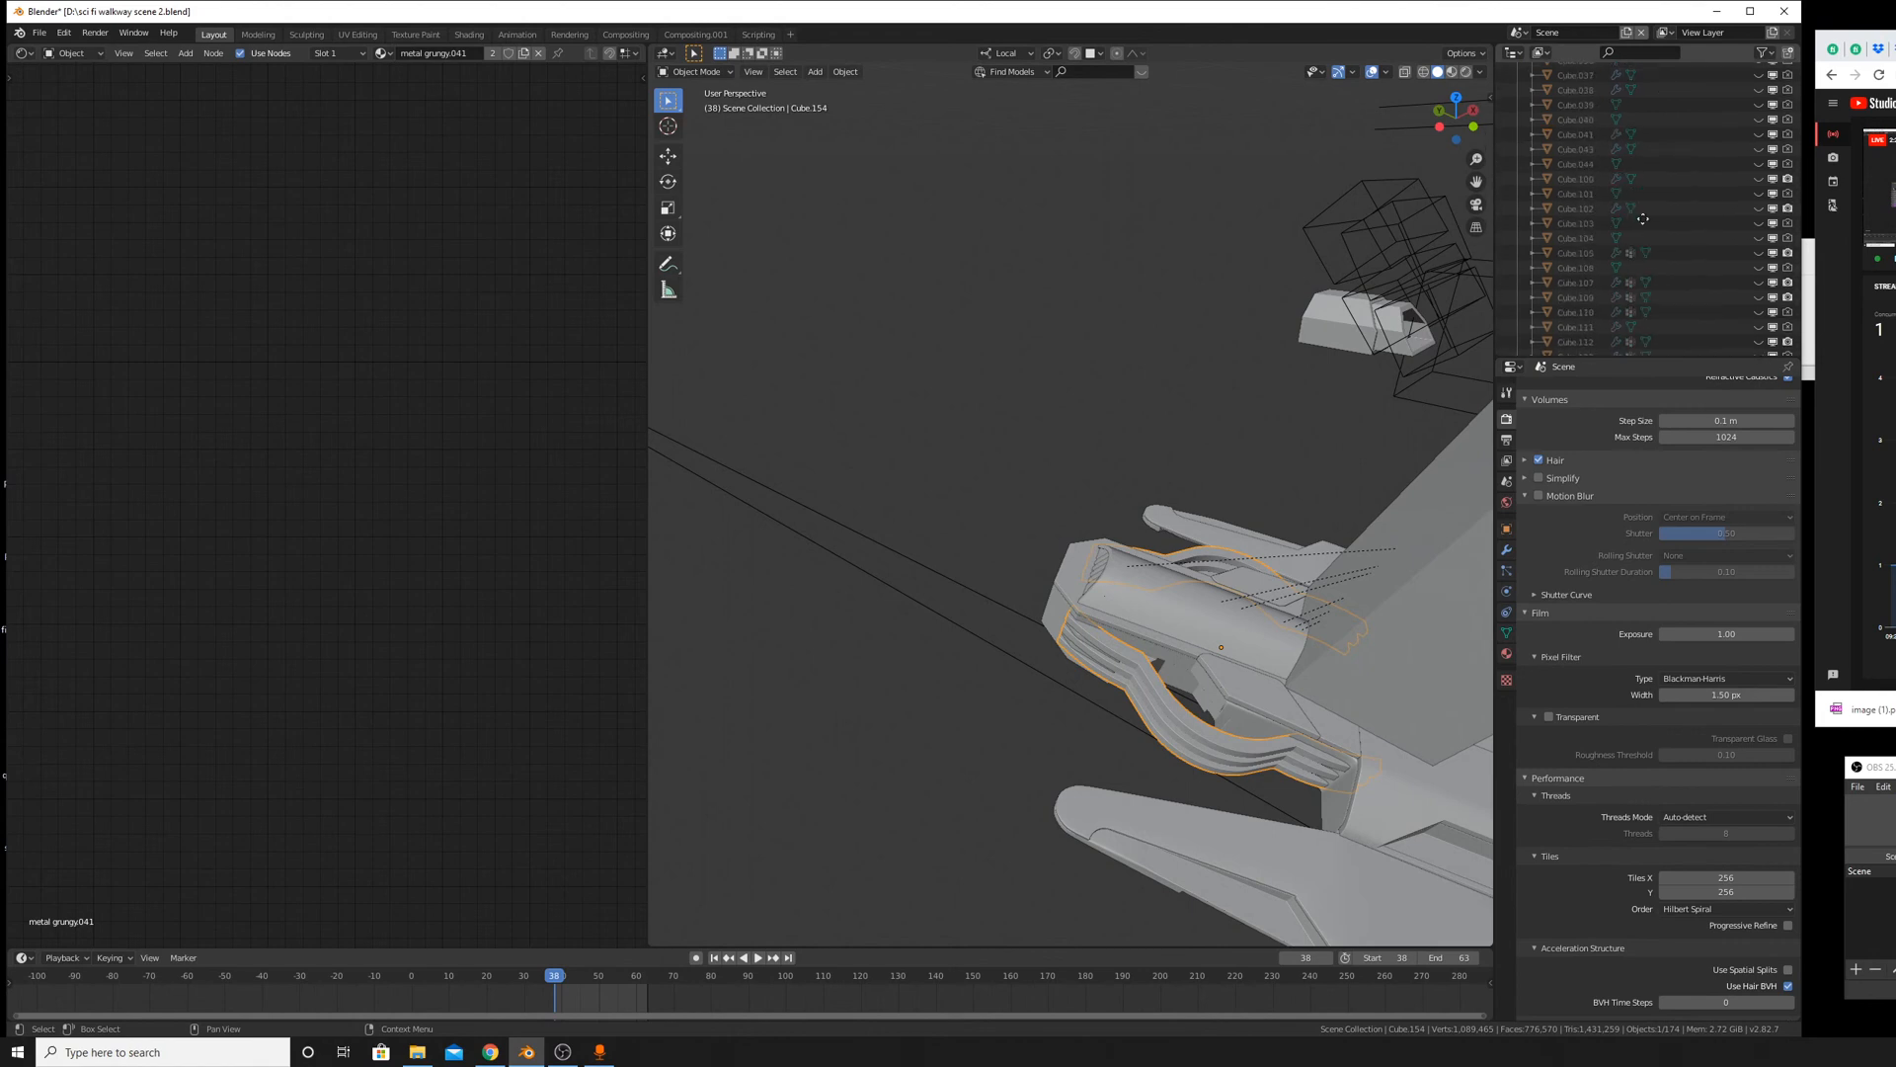
pyautogui.scroll(15, 1642, 219)
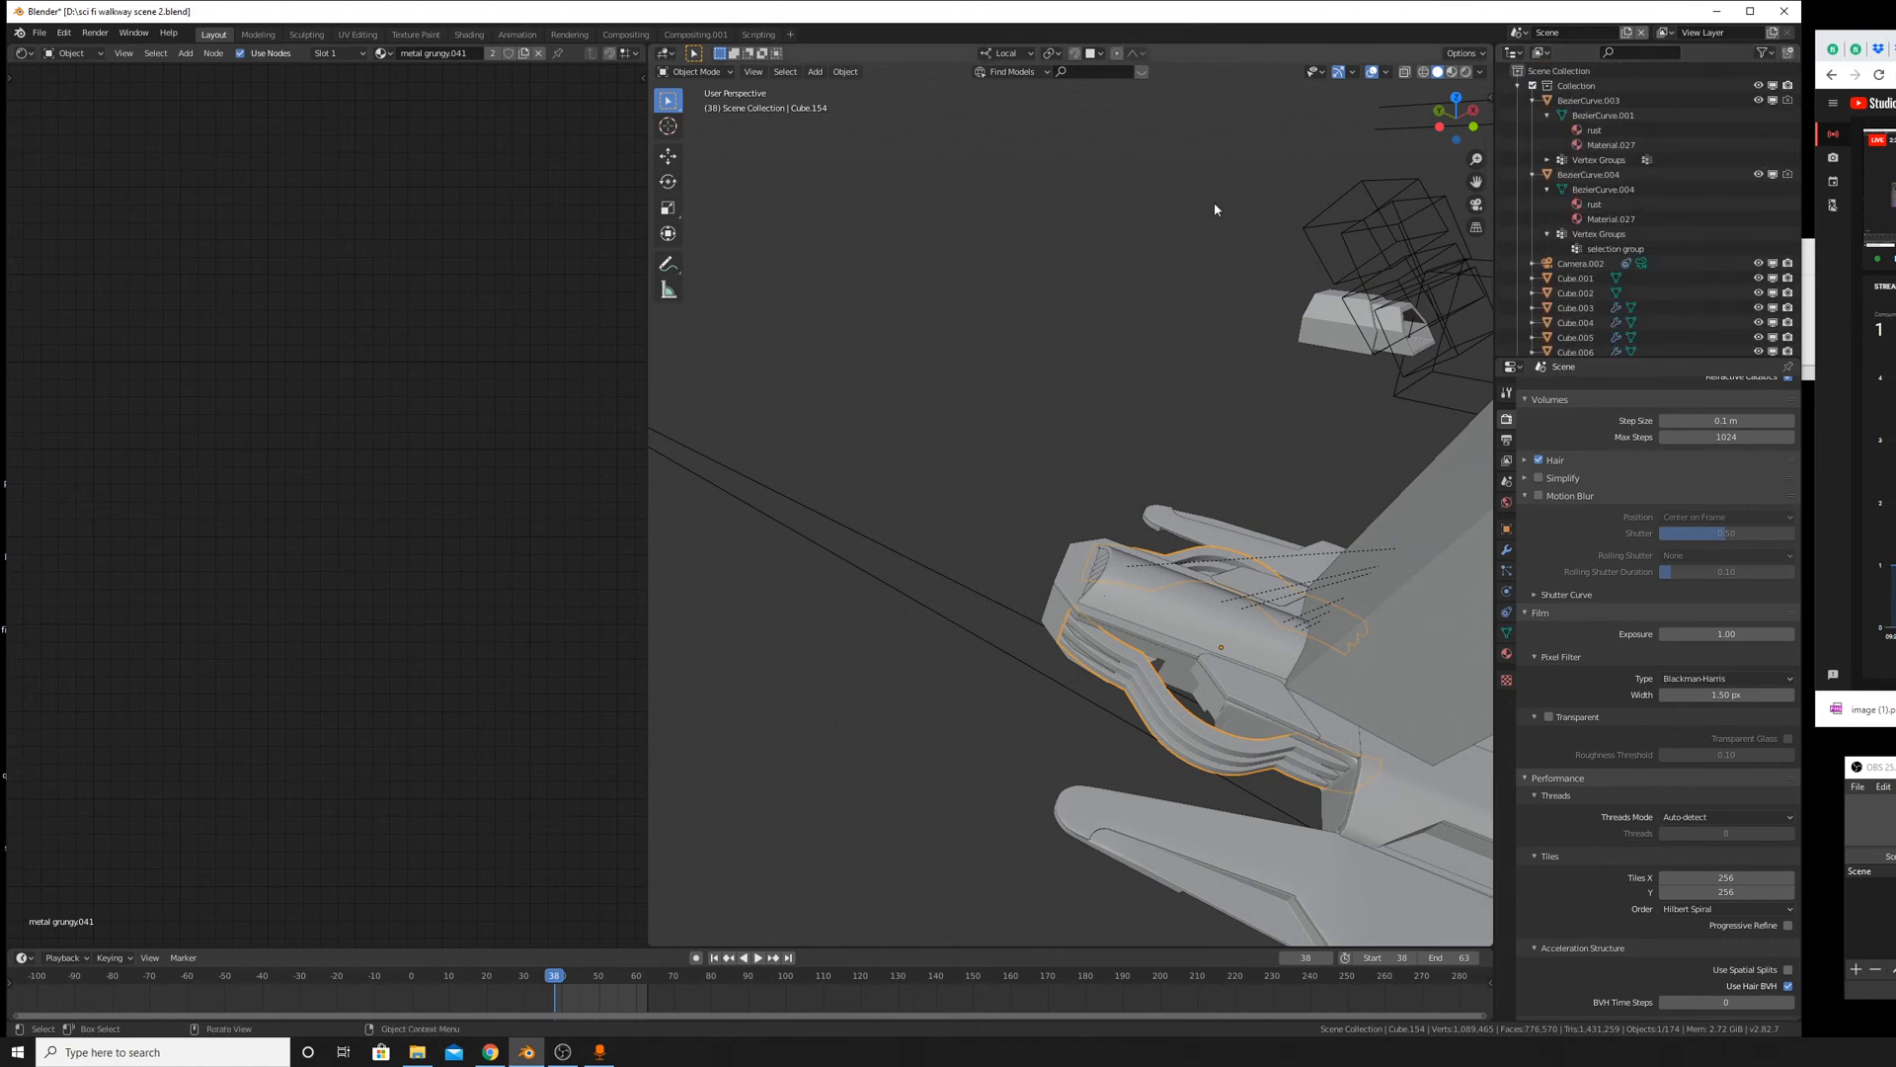
pyautogui.write('cube')
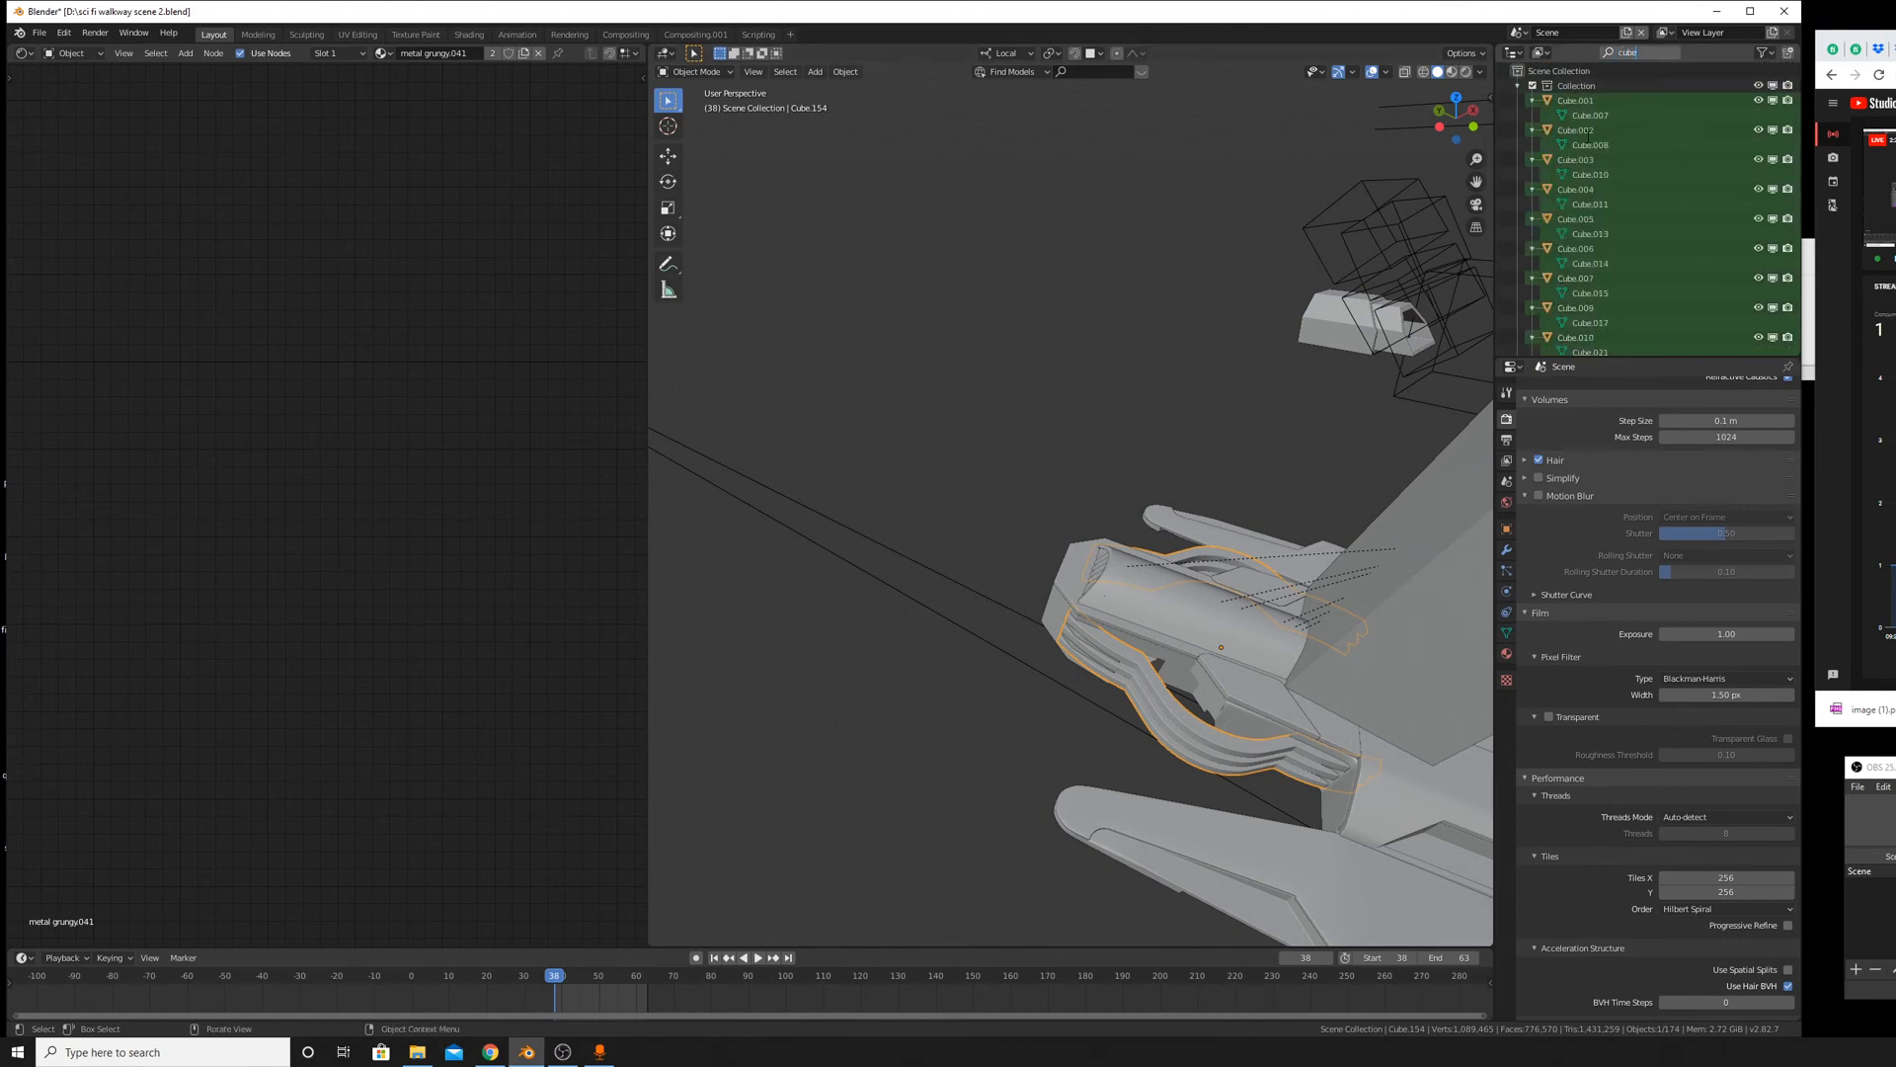
pyautogui.write('.154')
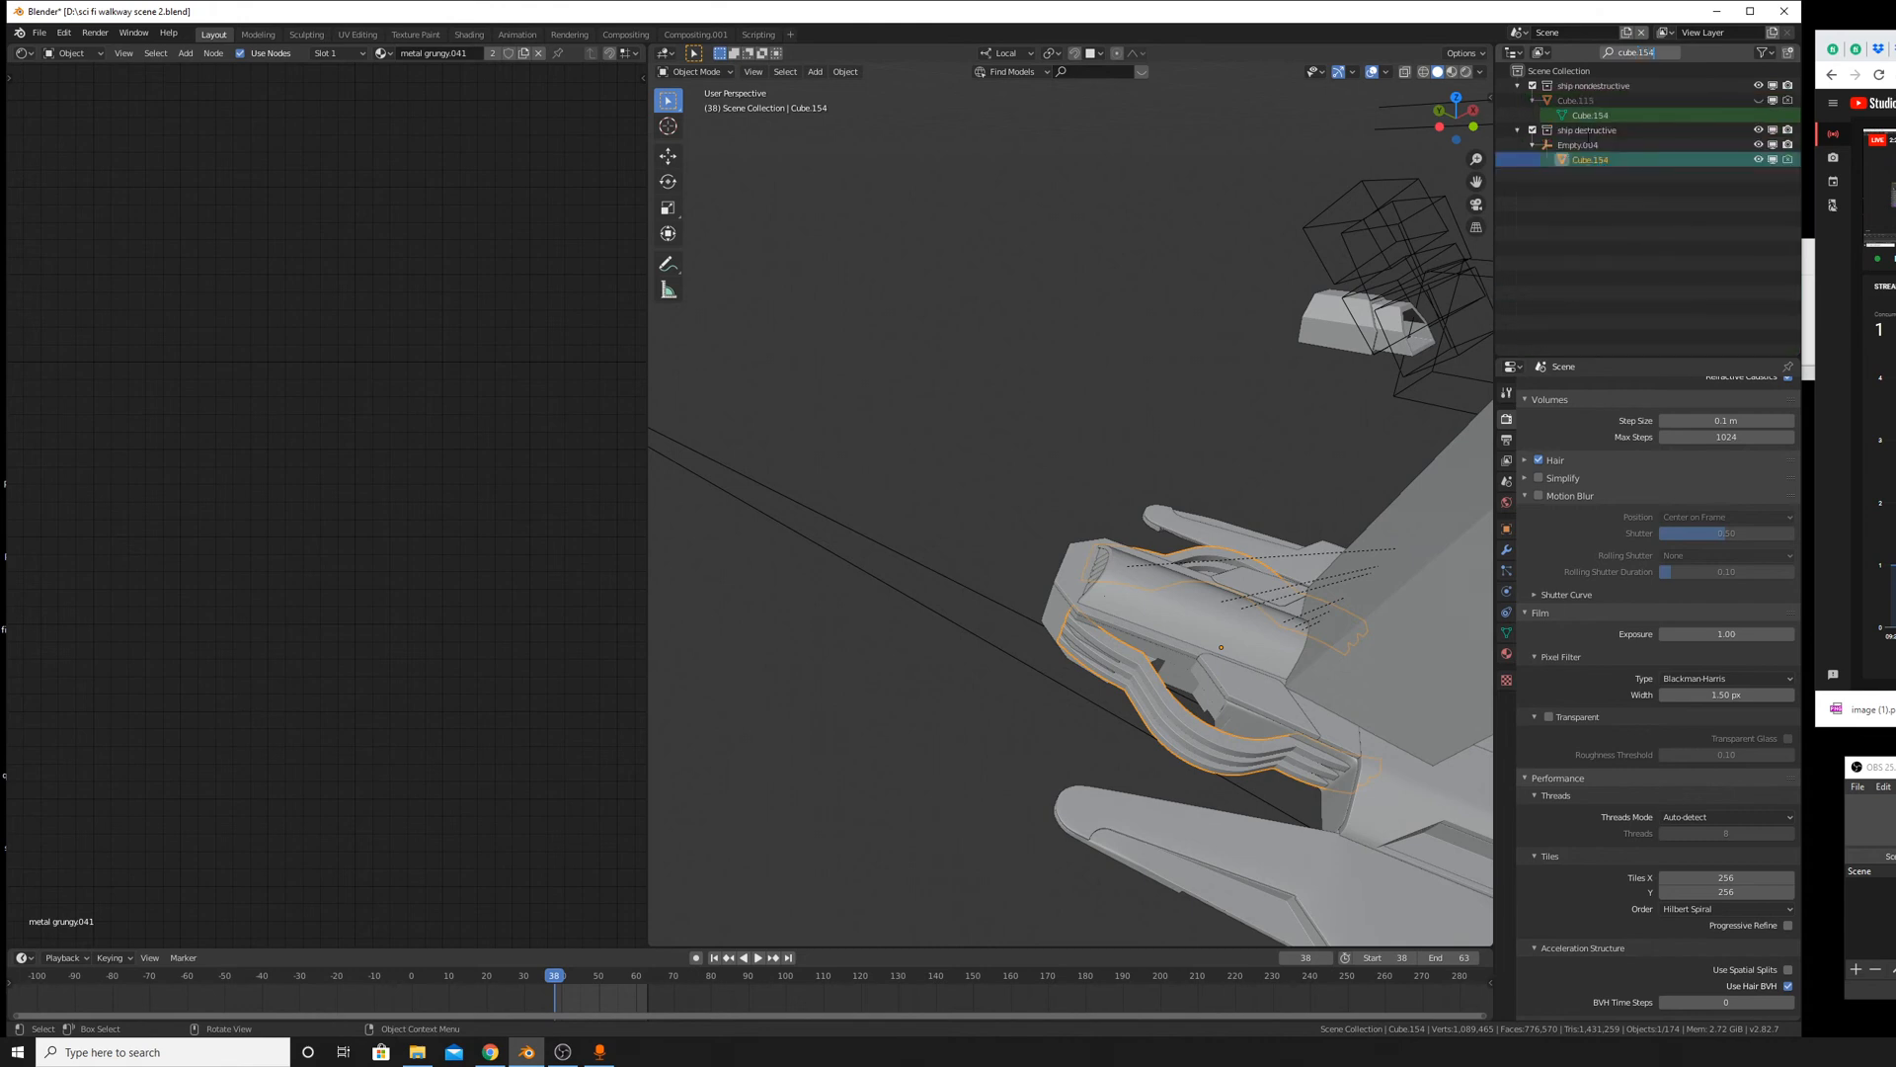
pyautogui.click(1758, 100)
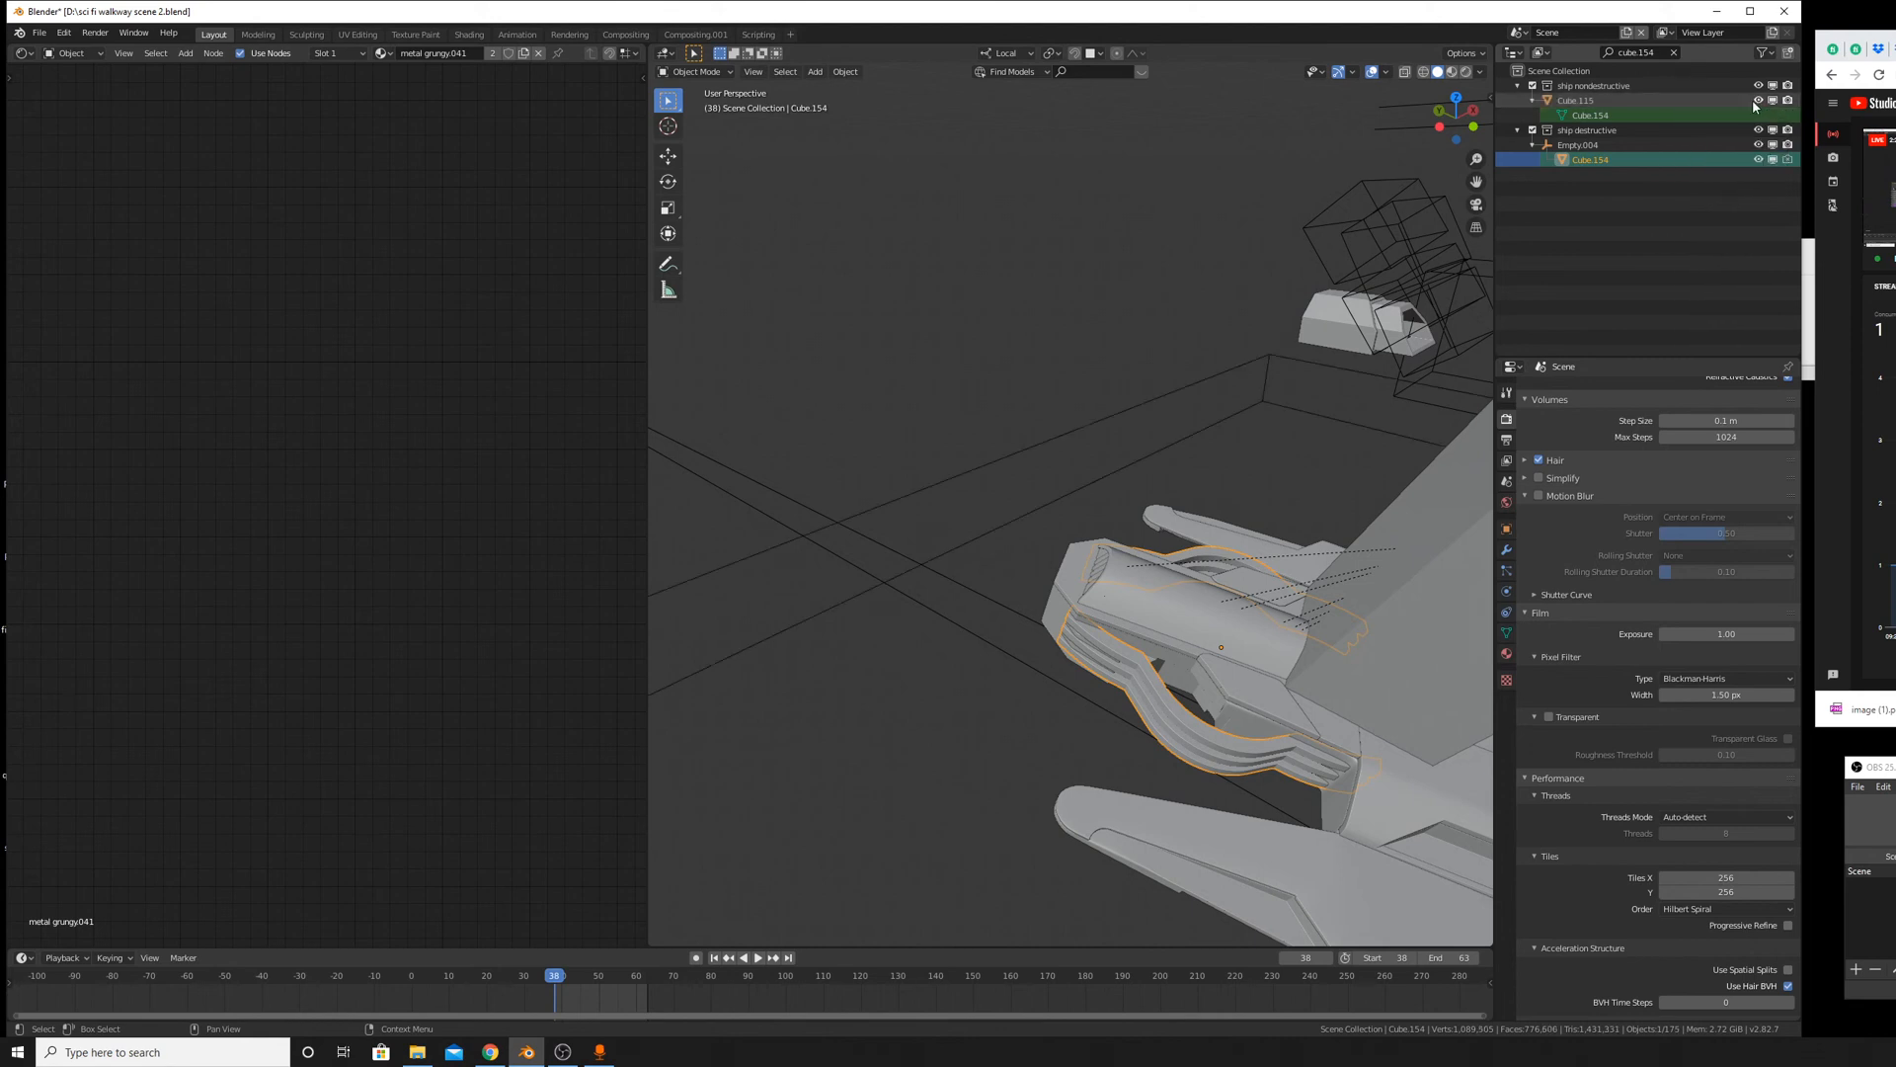
# Check the ship and its pipes through the active camera in the Cycles rendered view.
pyautogui.click(747, 82)
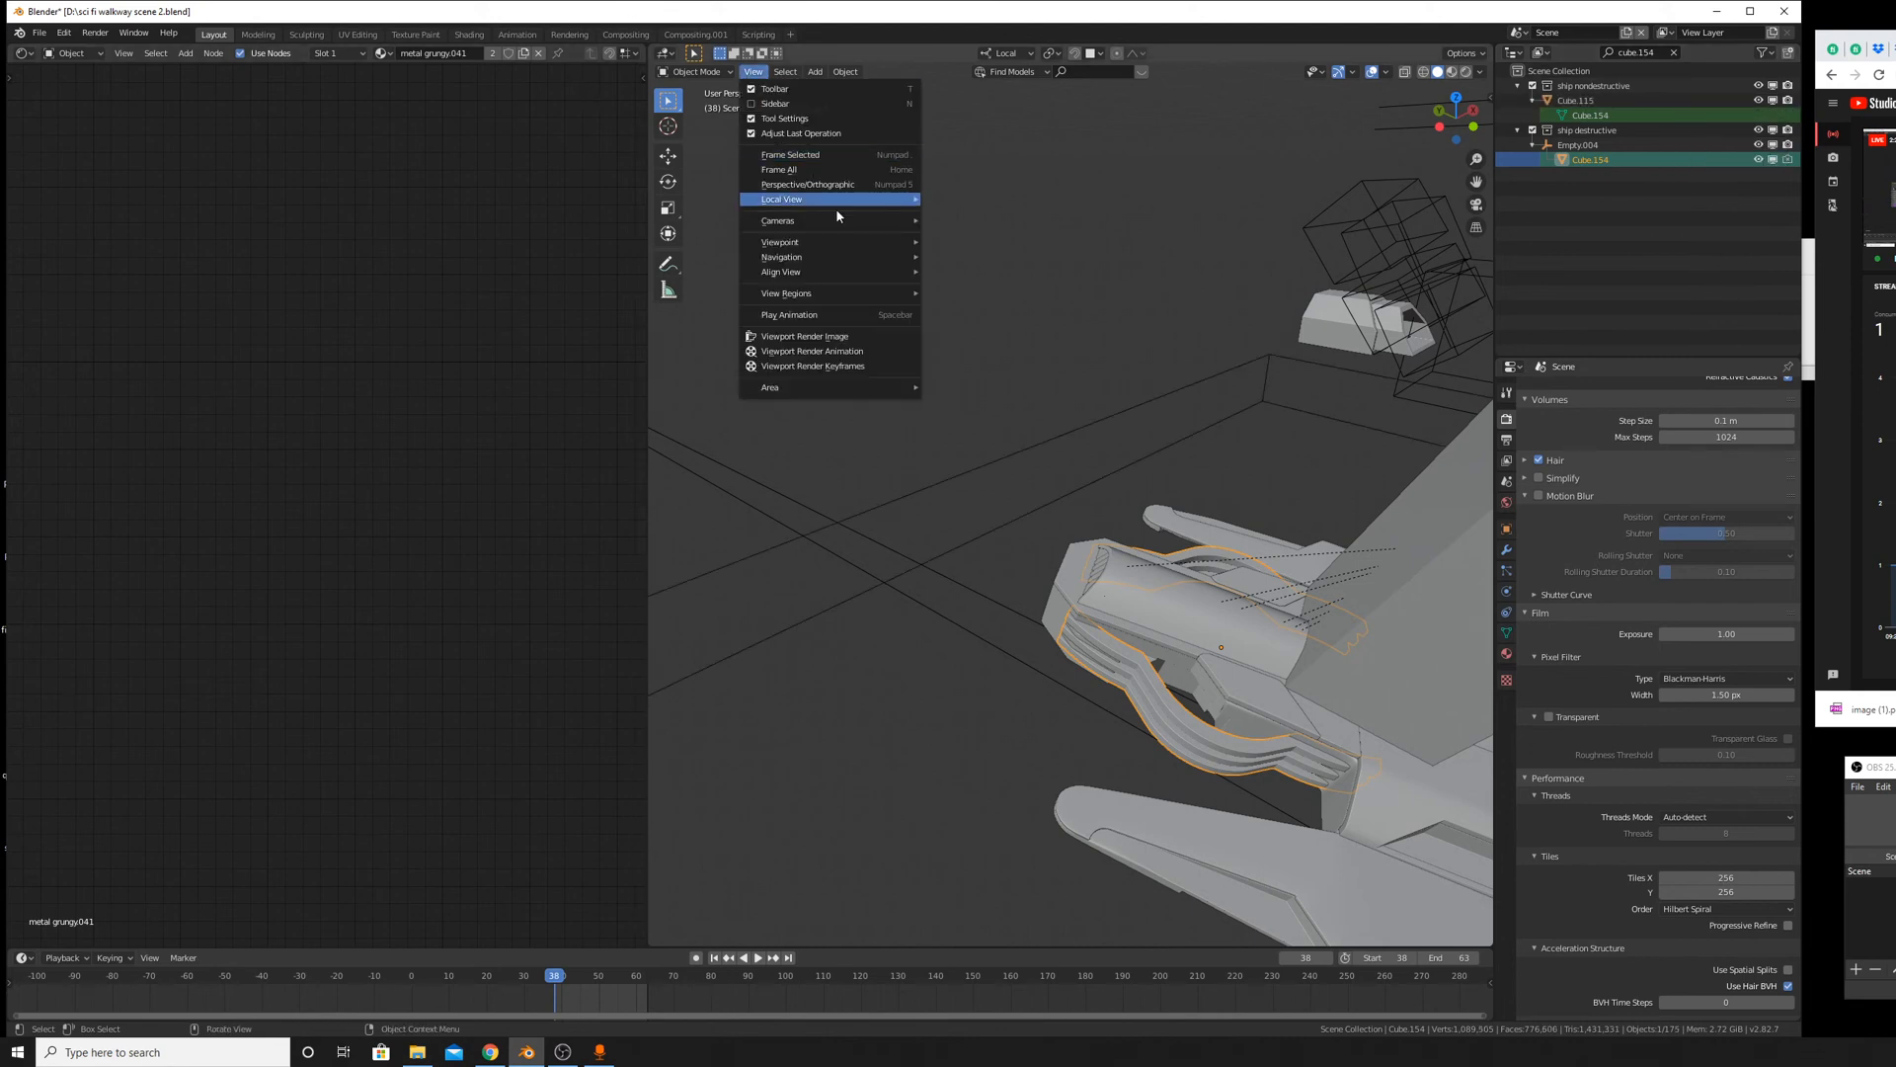
pyautogui.moveTo(850, 234)
pyautogui.click(972, 237)
pyautogui.click(1466, 71)
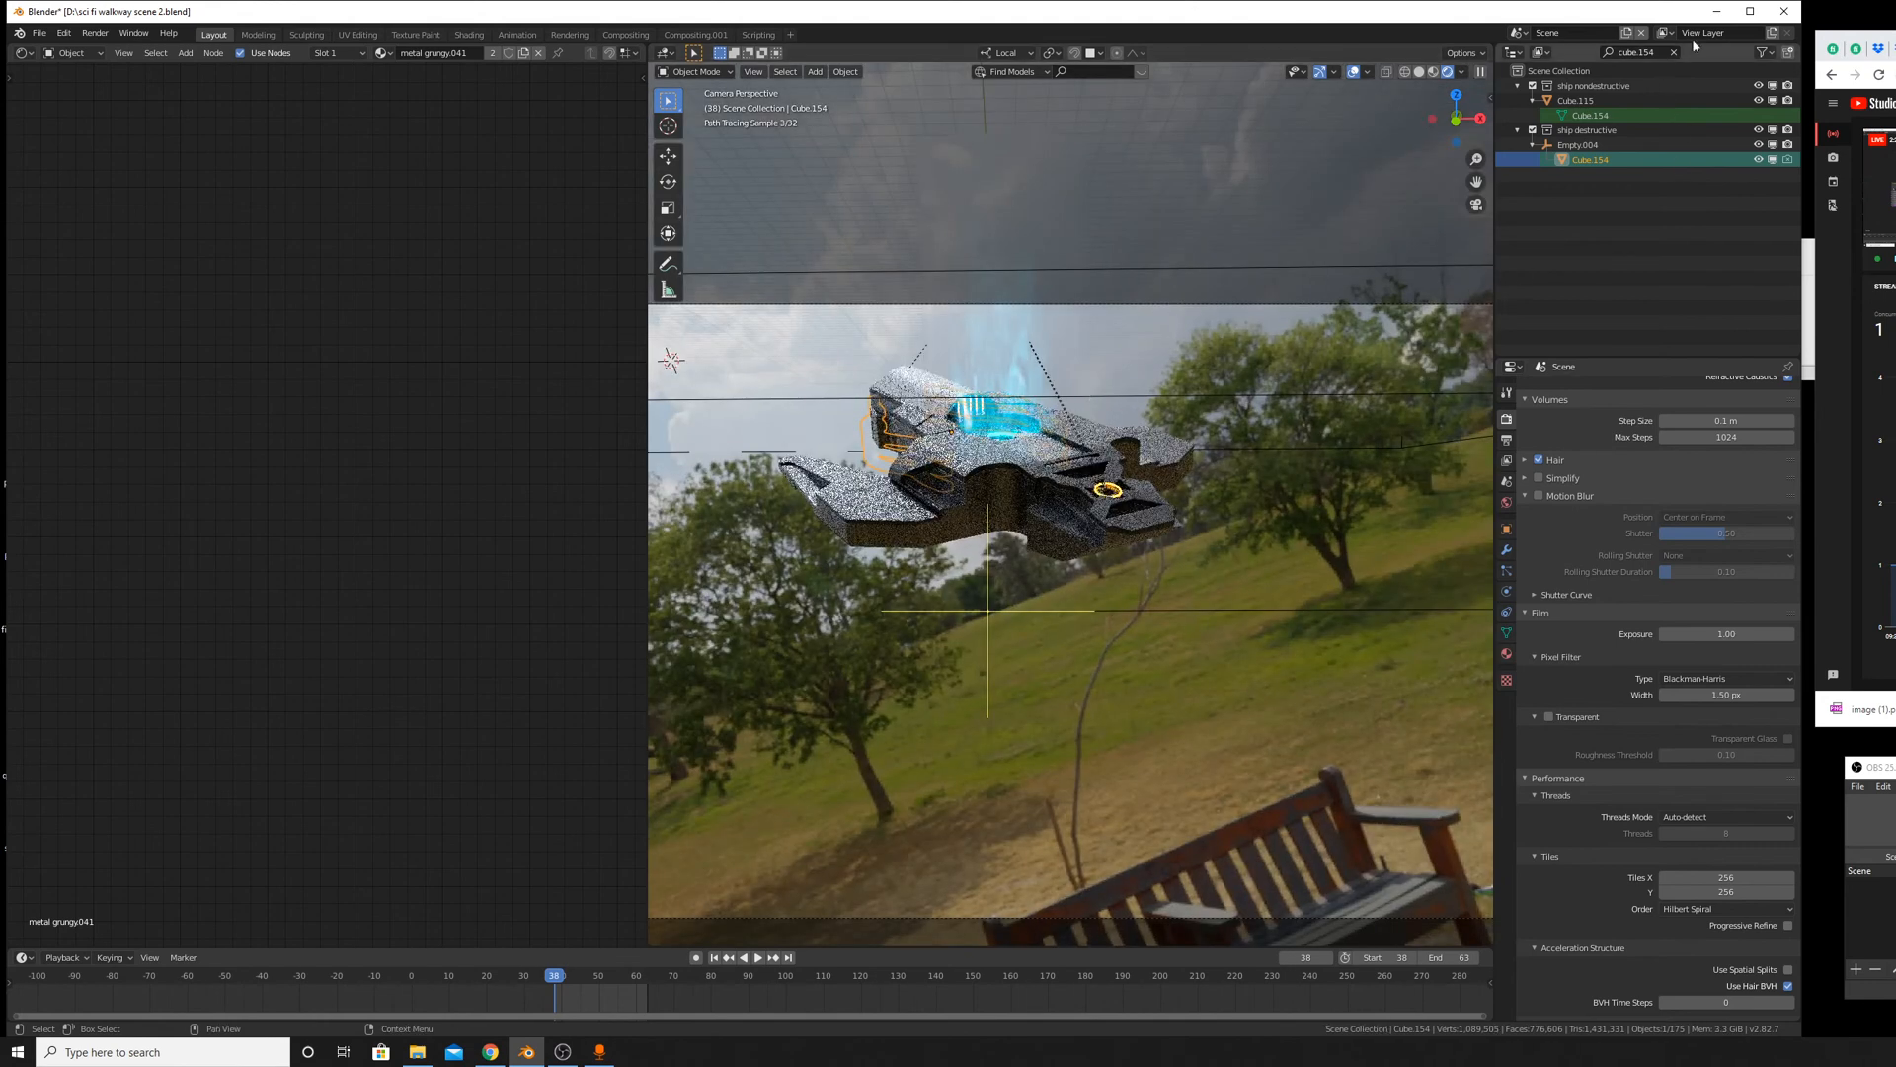
# Switch the viewport to solid shading, frame the curved pipes up close and open their object visibility settings.
pyautogui.click(1422, 72)
pyautogui.moveTo(936, 381); pyautogui.dragTo(1253, 465, button='middle')
pyautogui.scroll(5, 1362, 534)
pyautogui.moveTo(1362, 534); pyautogui.dragTo(1461, 553, button='middle')
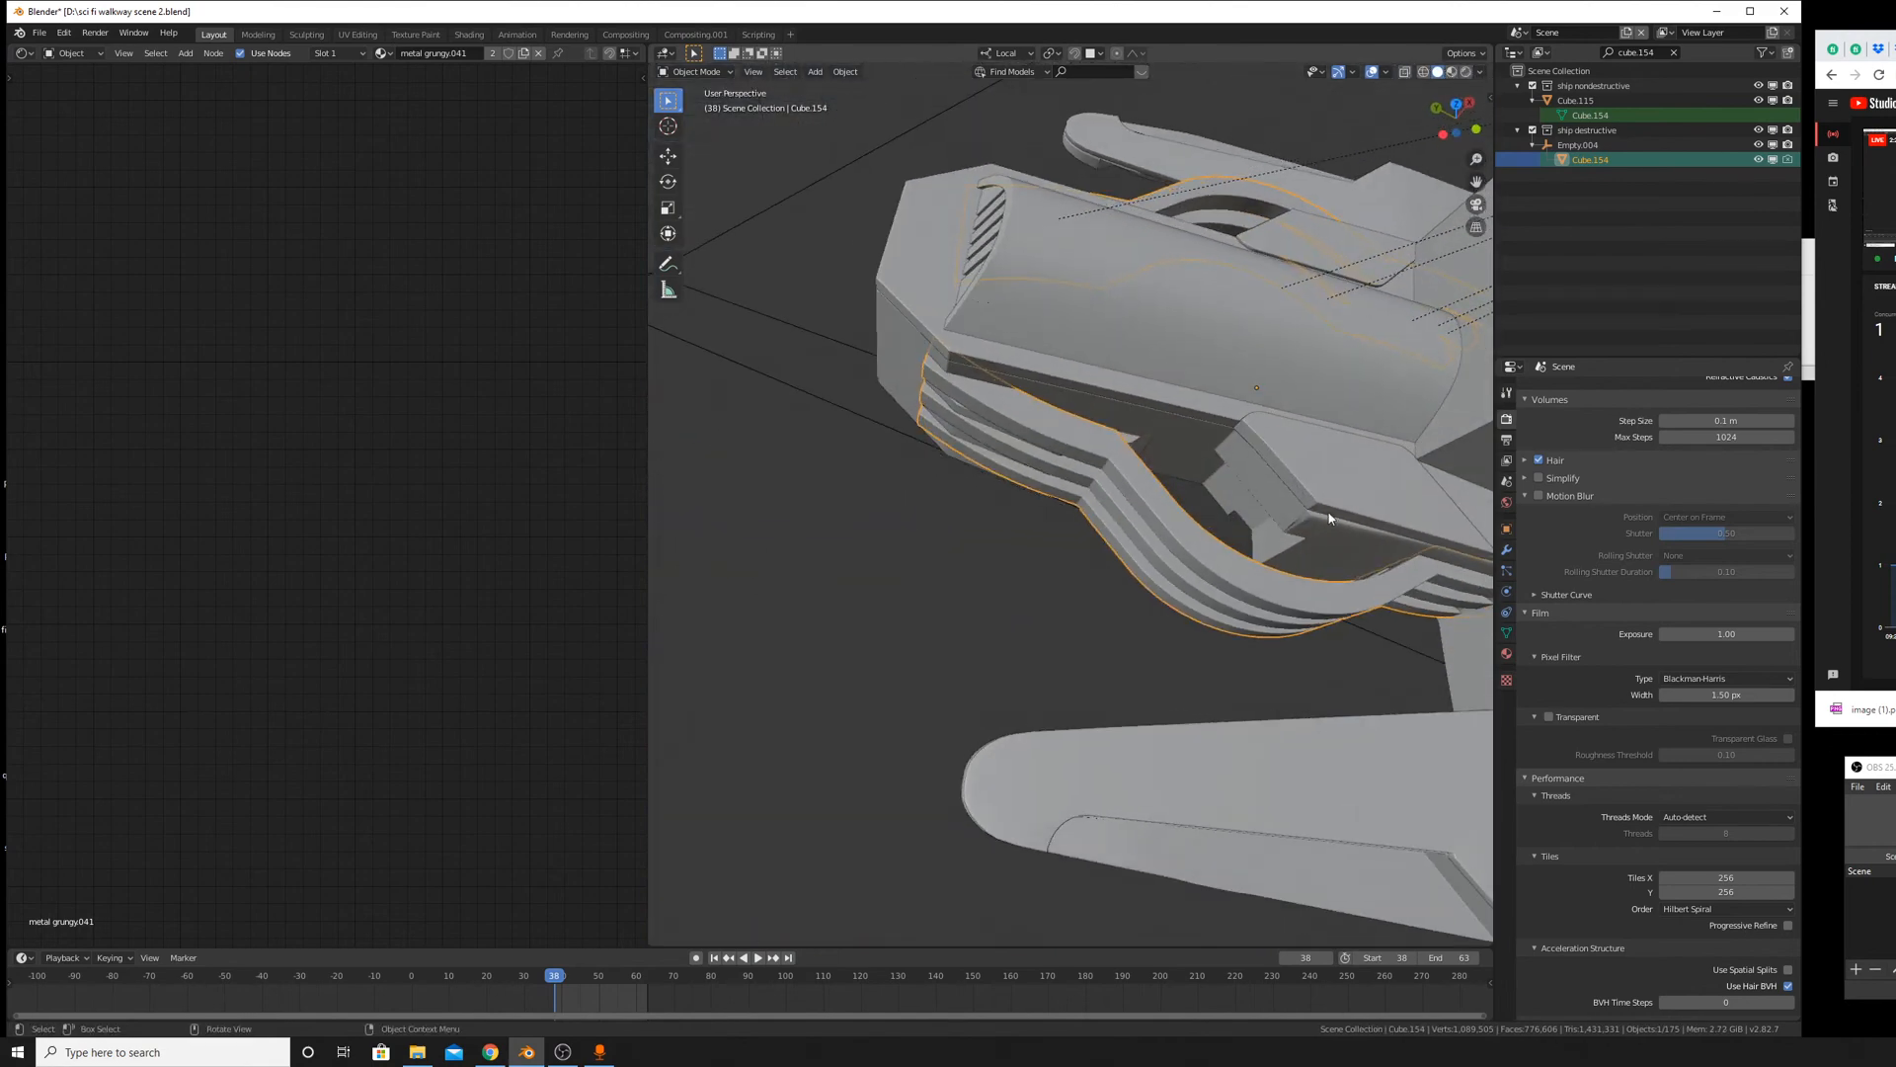
pyautogui.scroll(-3, 1546, 664)
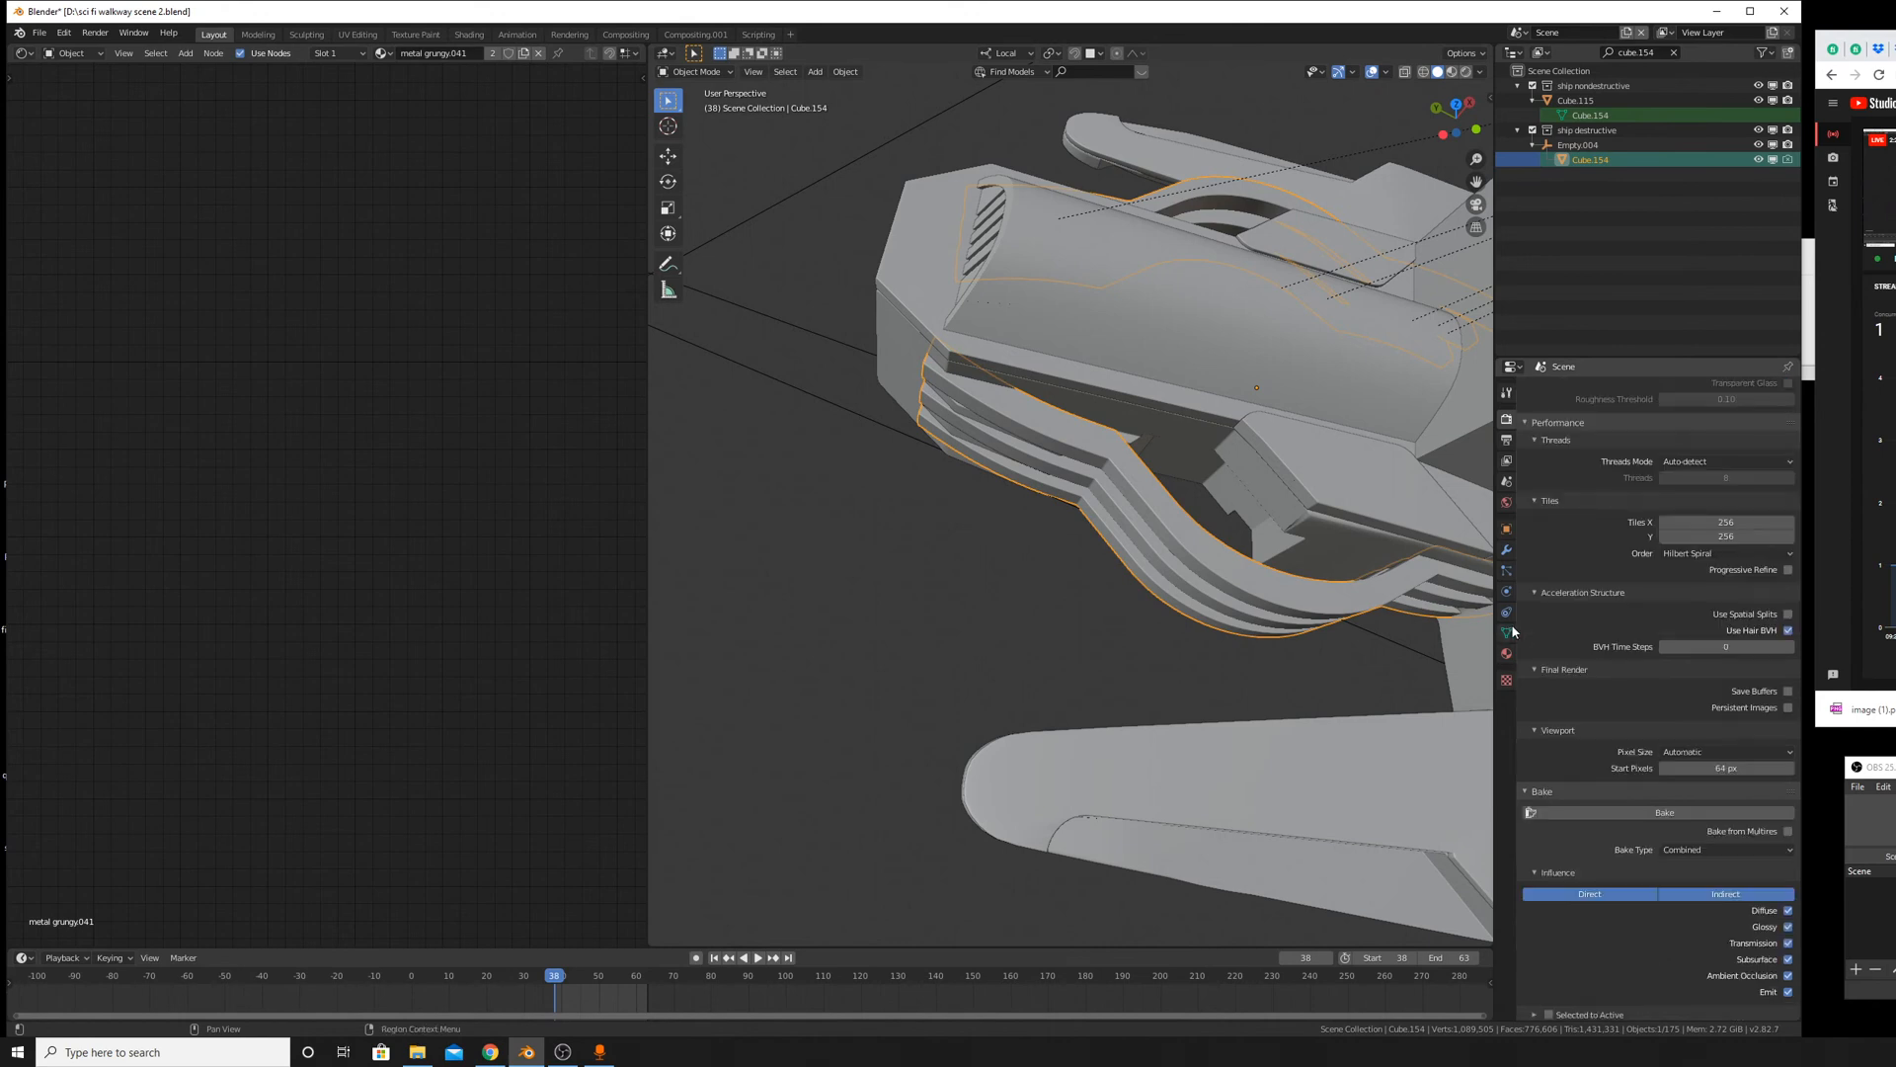
pyautogui.click(1506, 528)
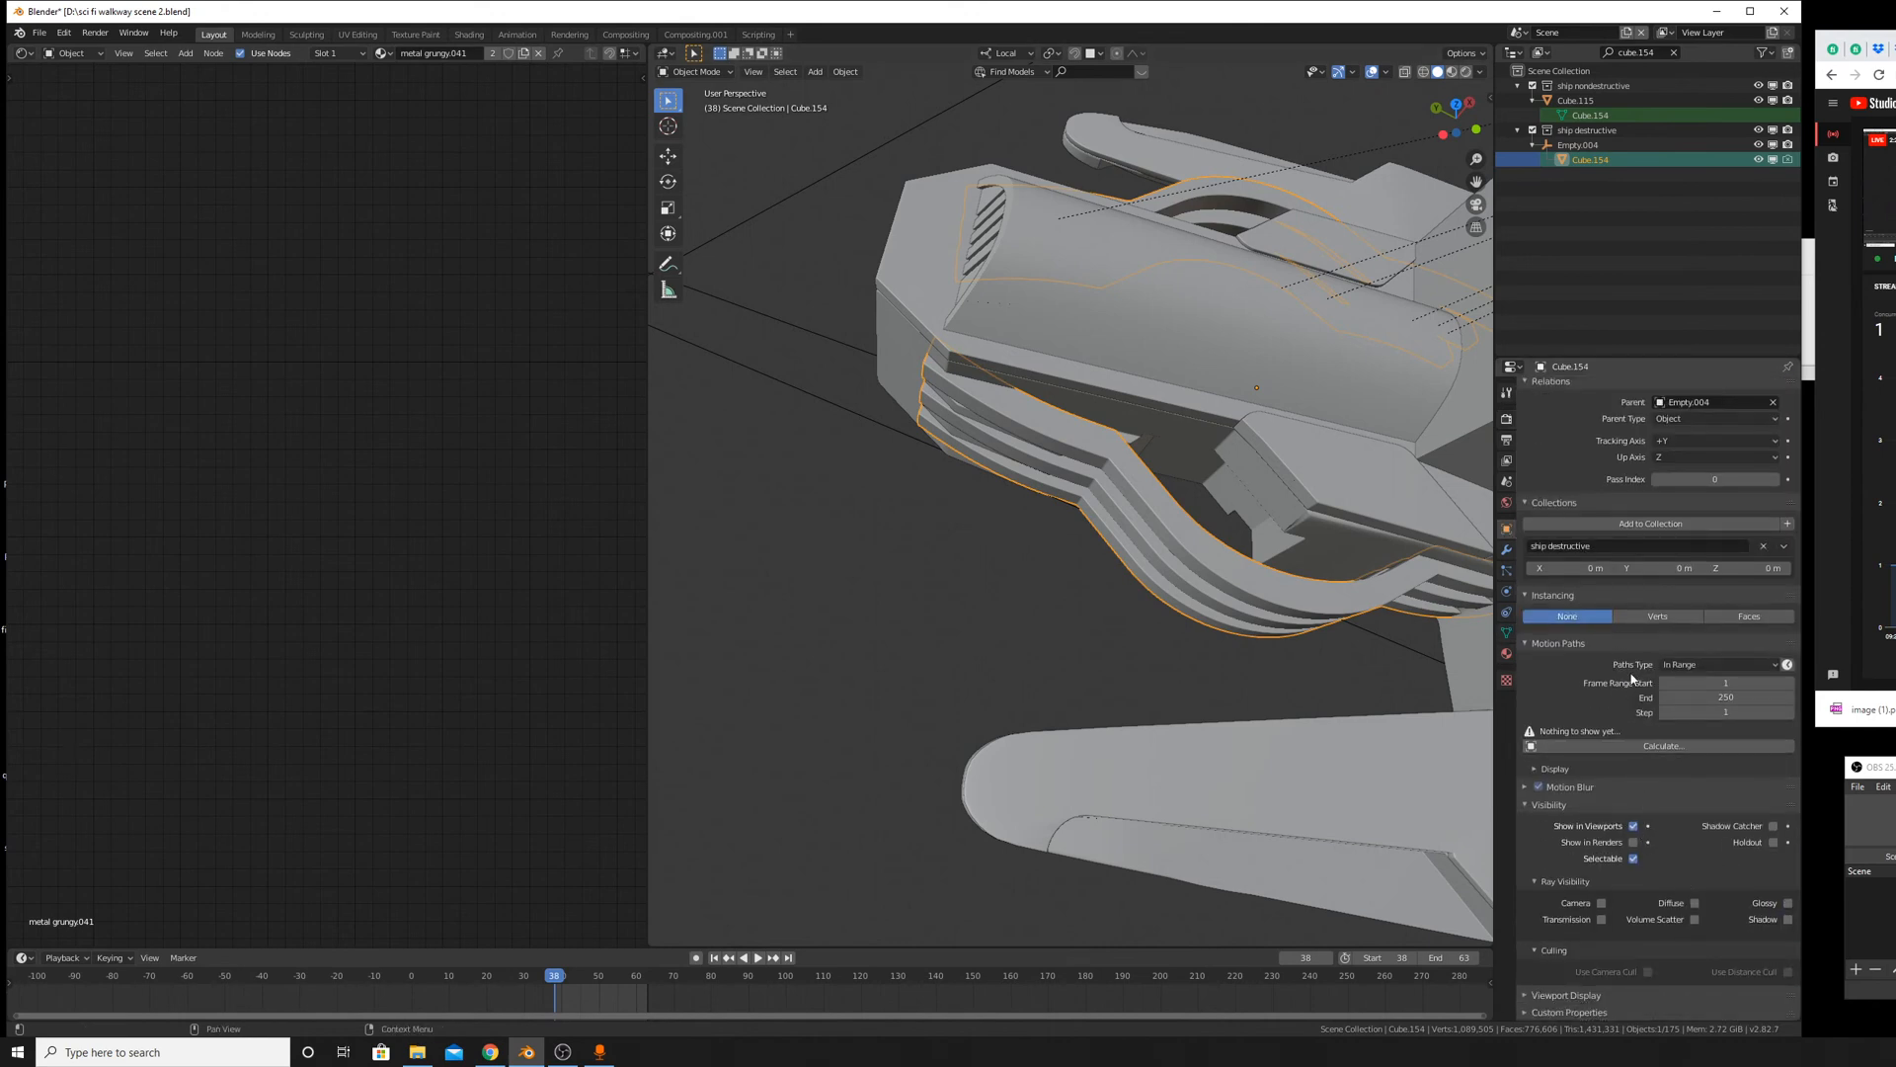
pyautogui.scroll(5, 1650, 623)
pyautogui.scroll(-5, 1650, 622)
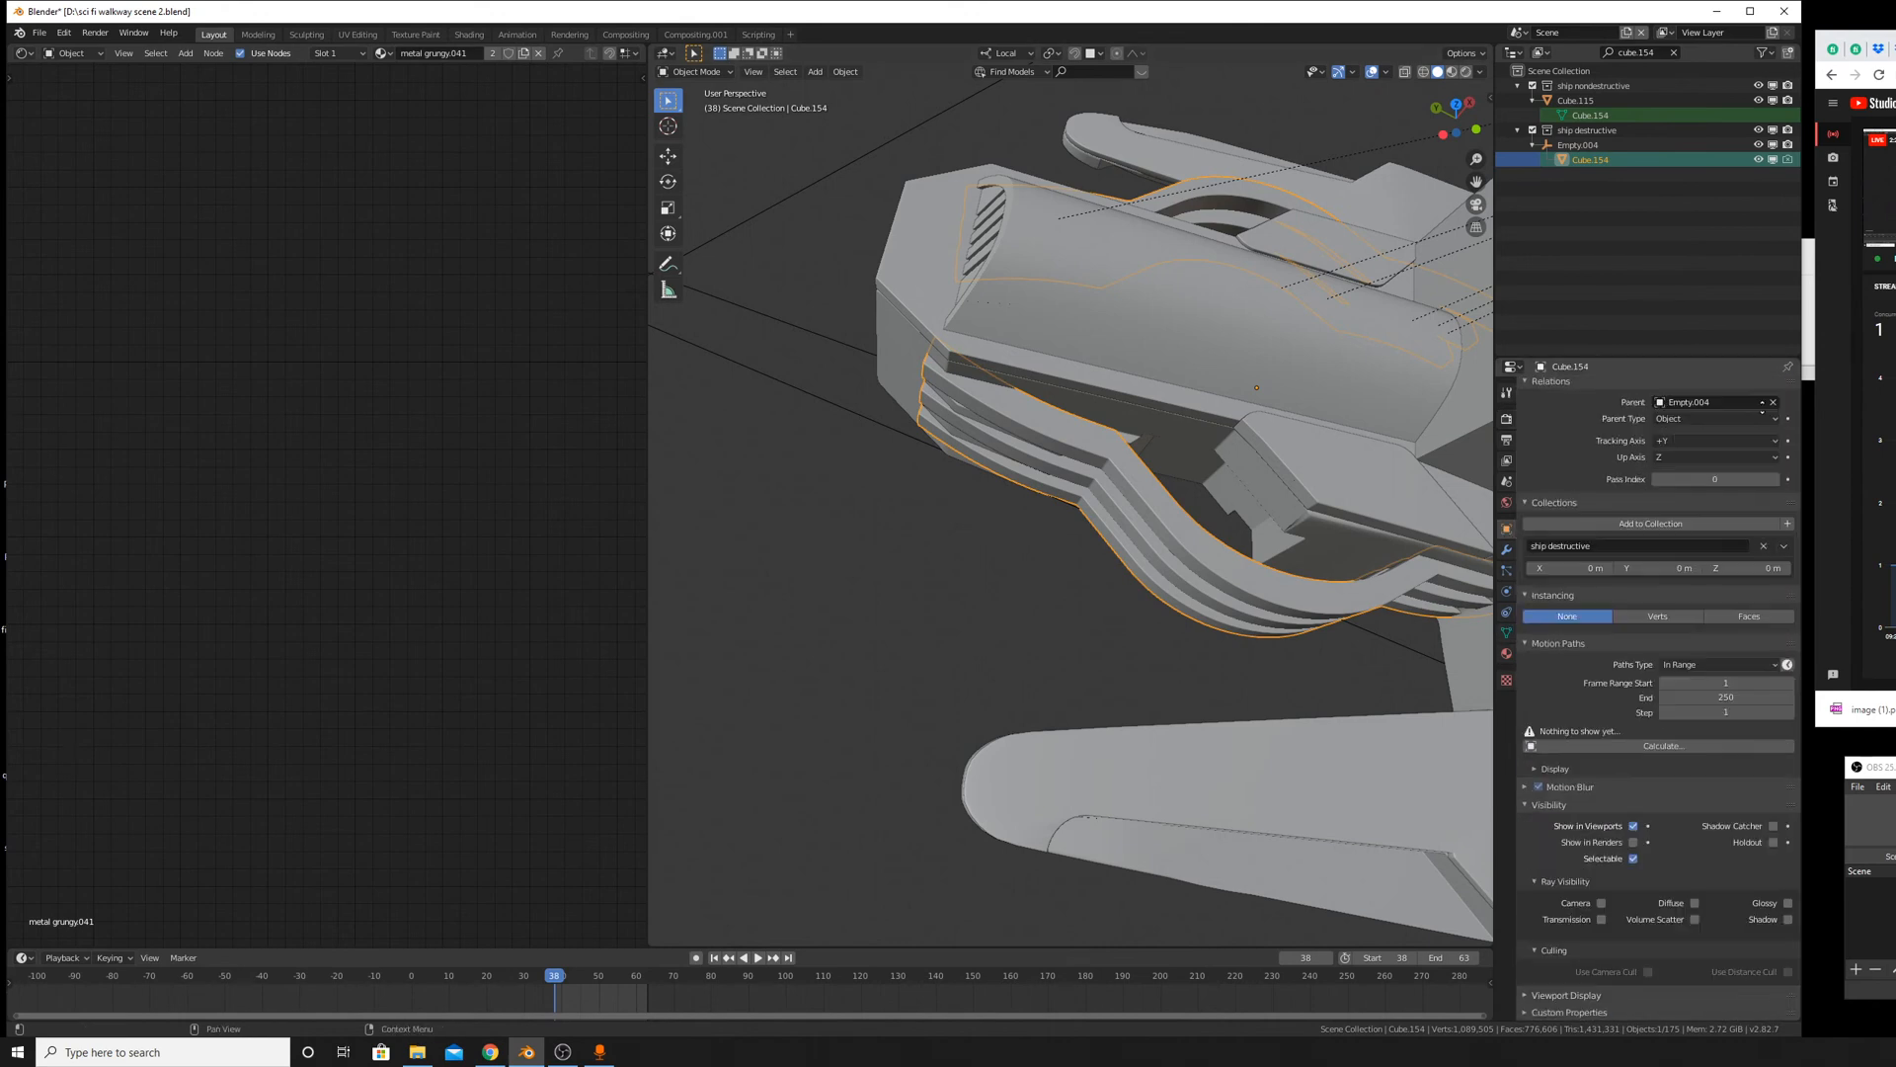
# Enable Camera, Diffuse, Glossy, Transmission, Volume Scatter and Shadow ray visibility for the curved pipes object.
pyautogui.click(1507, 632)
pyautogui.scroll(-1, 1686, 821)
pyautogui.scroll(2, 1536, 614)
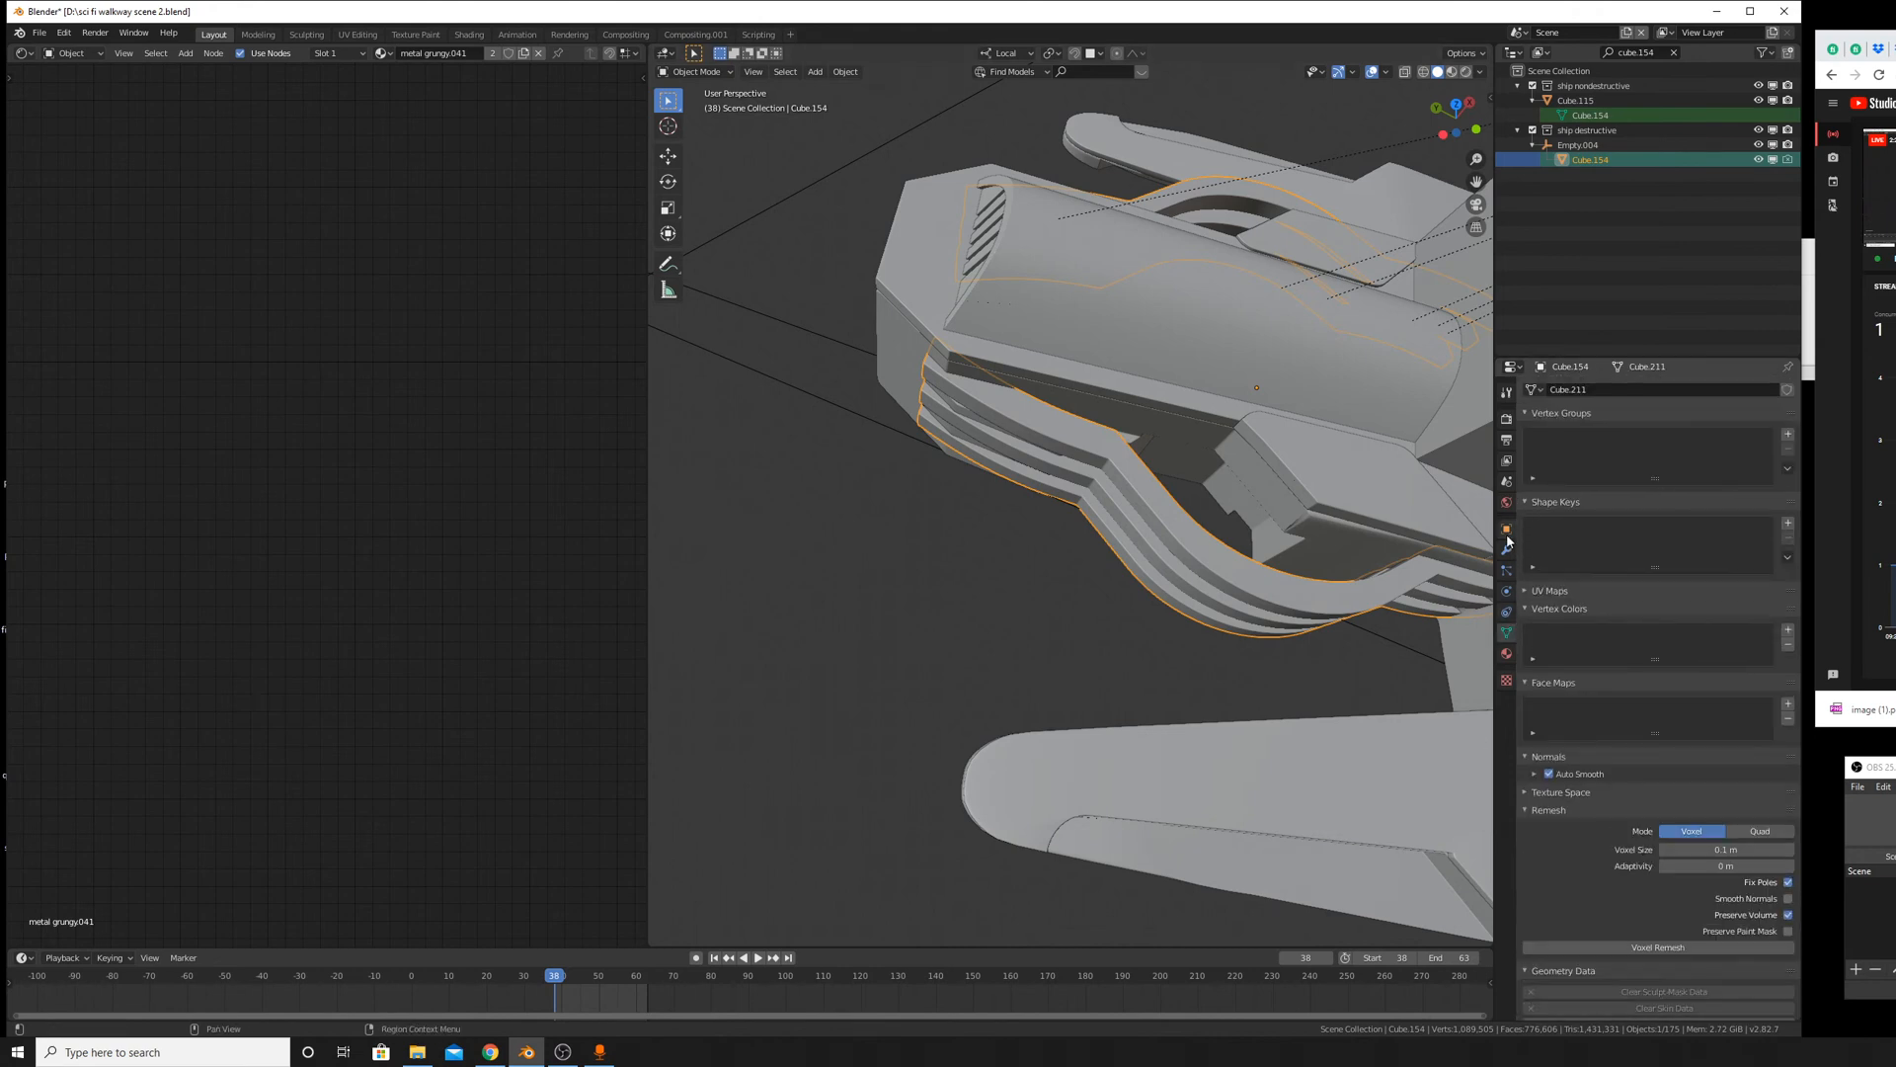
pyautogui.click(1506, 529)
pyautogui.scroll(-1, 1704, 731)
pyautogui.scroll(1, 1703, 731)
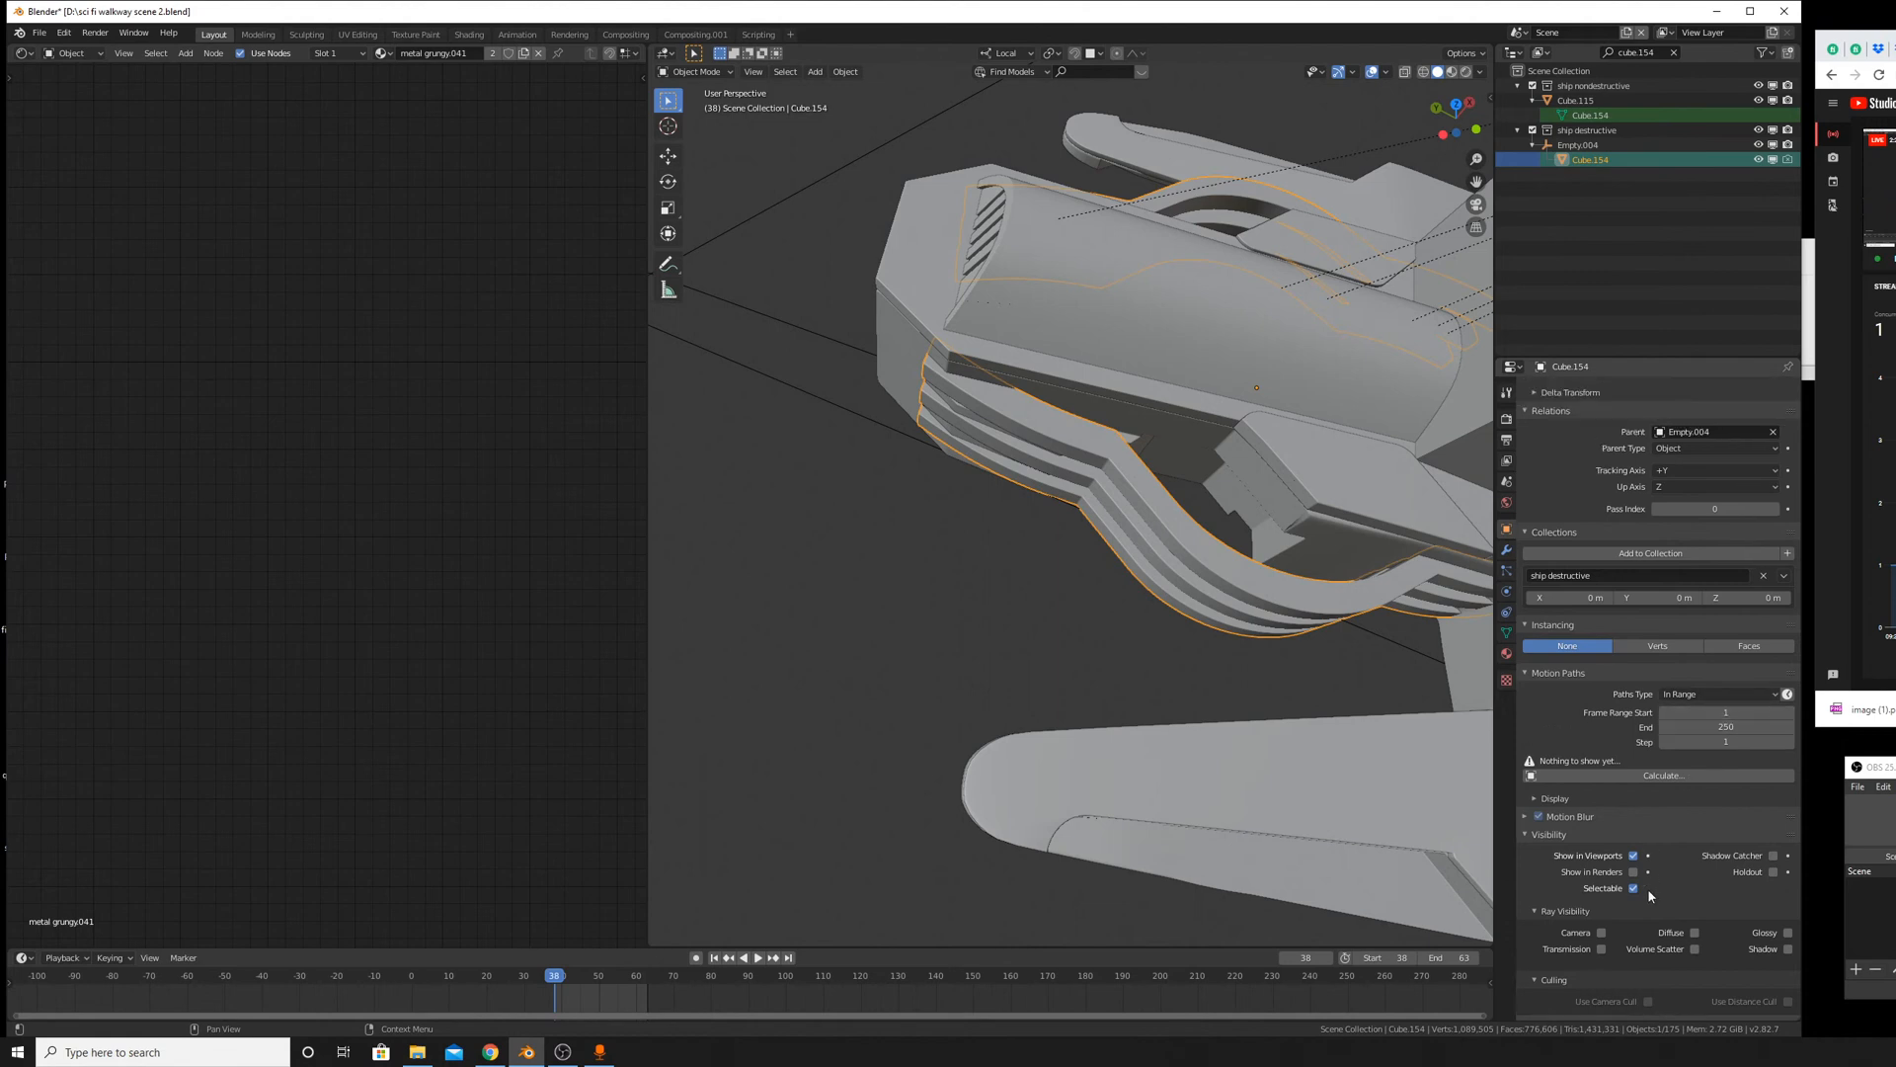
pyautogui.moveTo(1603, 938); pyautogui.dragTo(1784, 949)
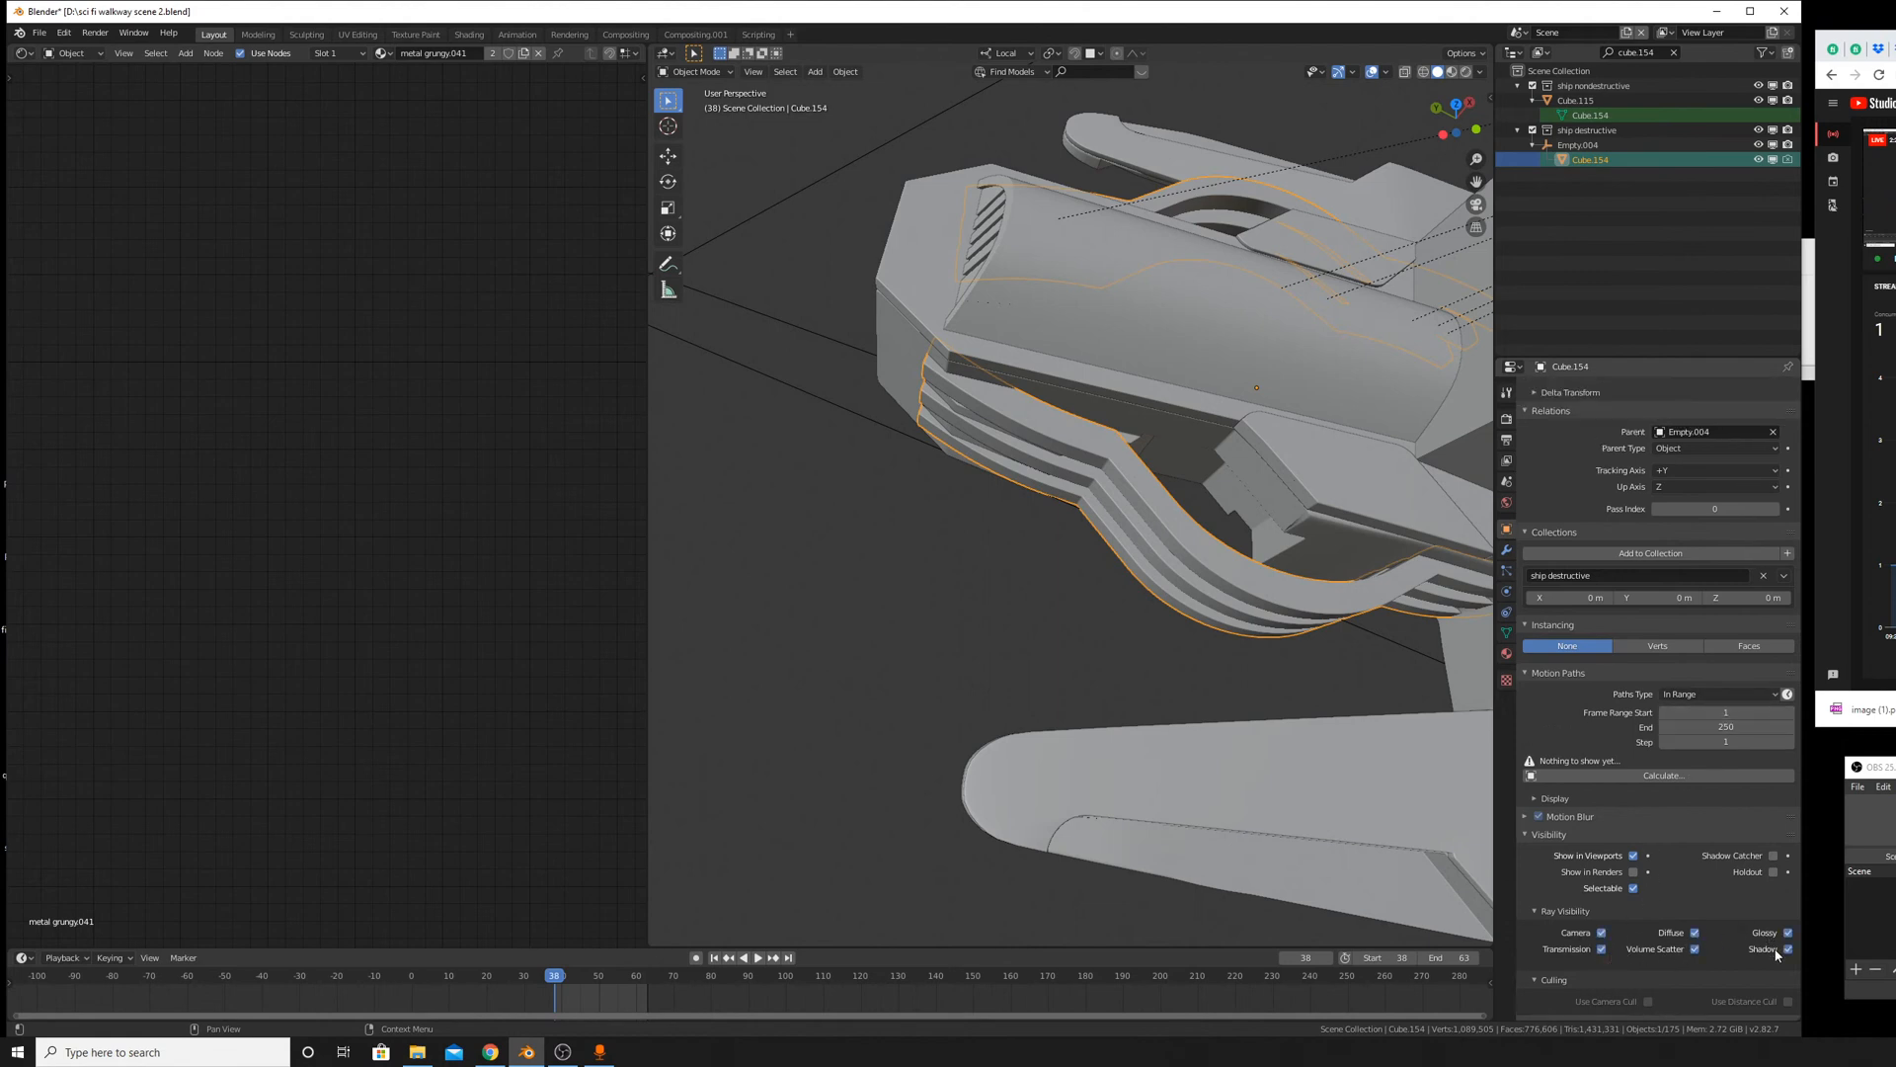
# Check the deselected pipes on the ship through the active camera in the Cycles rendered view.
pyautogui.click(753, 71)
pyautogui.moveTo(790, 220)
pyautogui.click(987, 237)
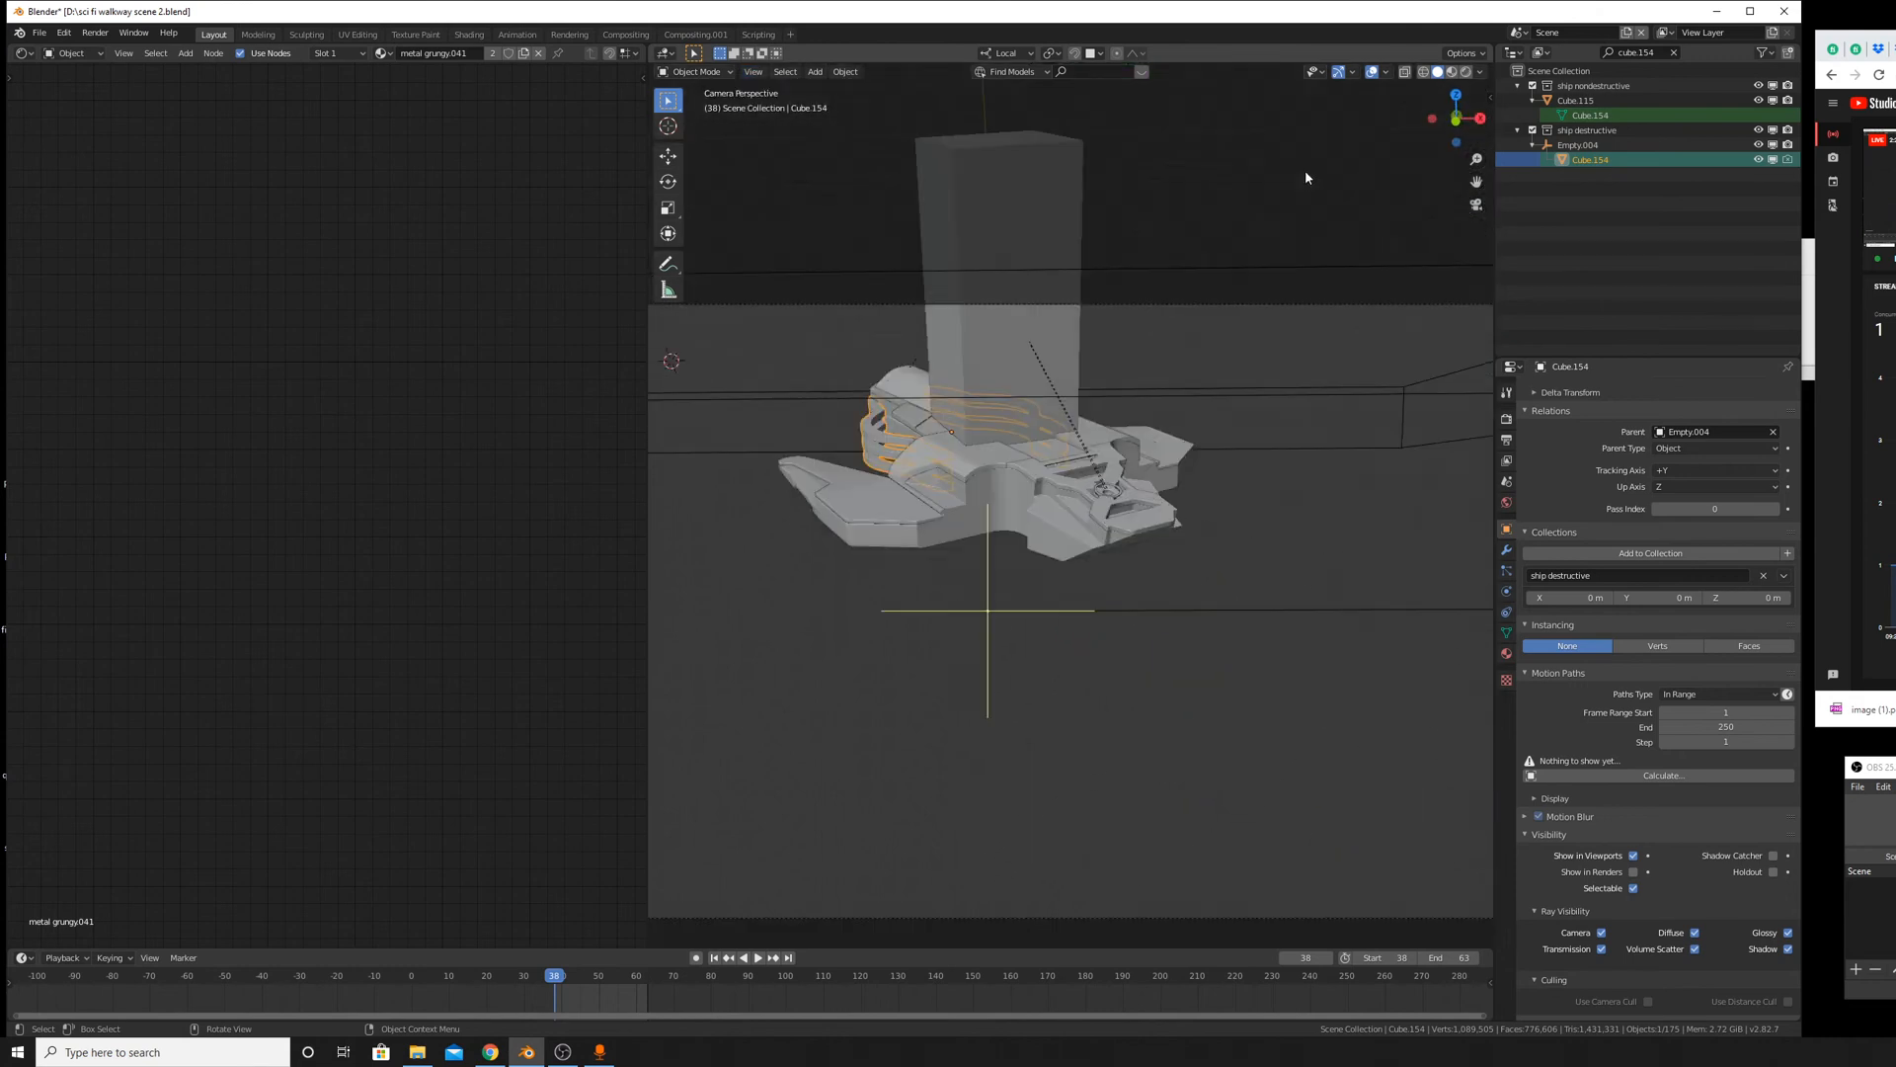
pyautogui.click(1467, 72)
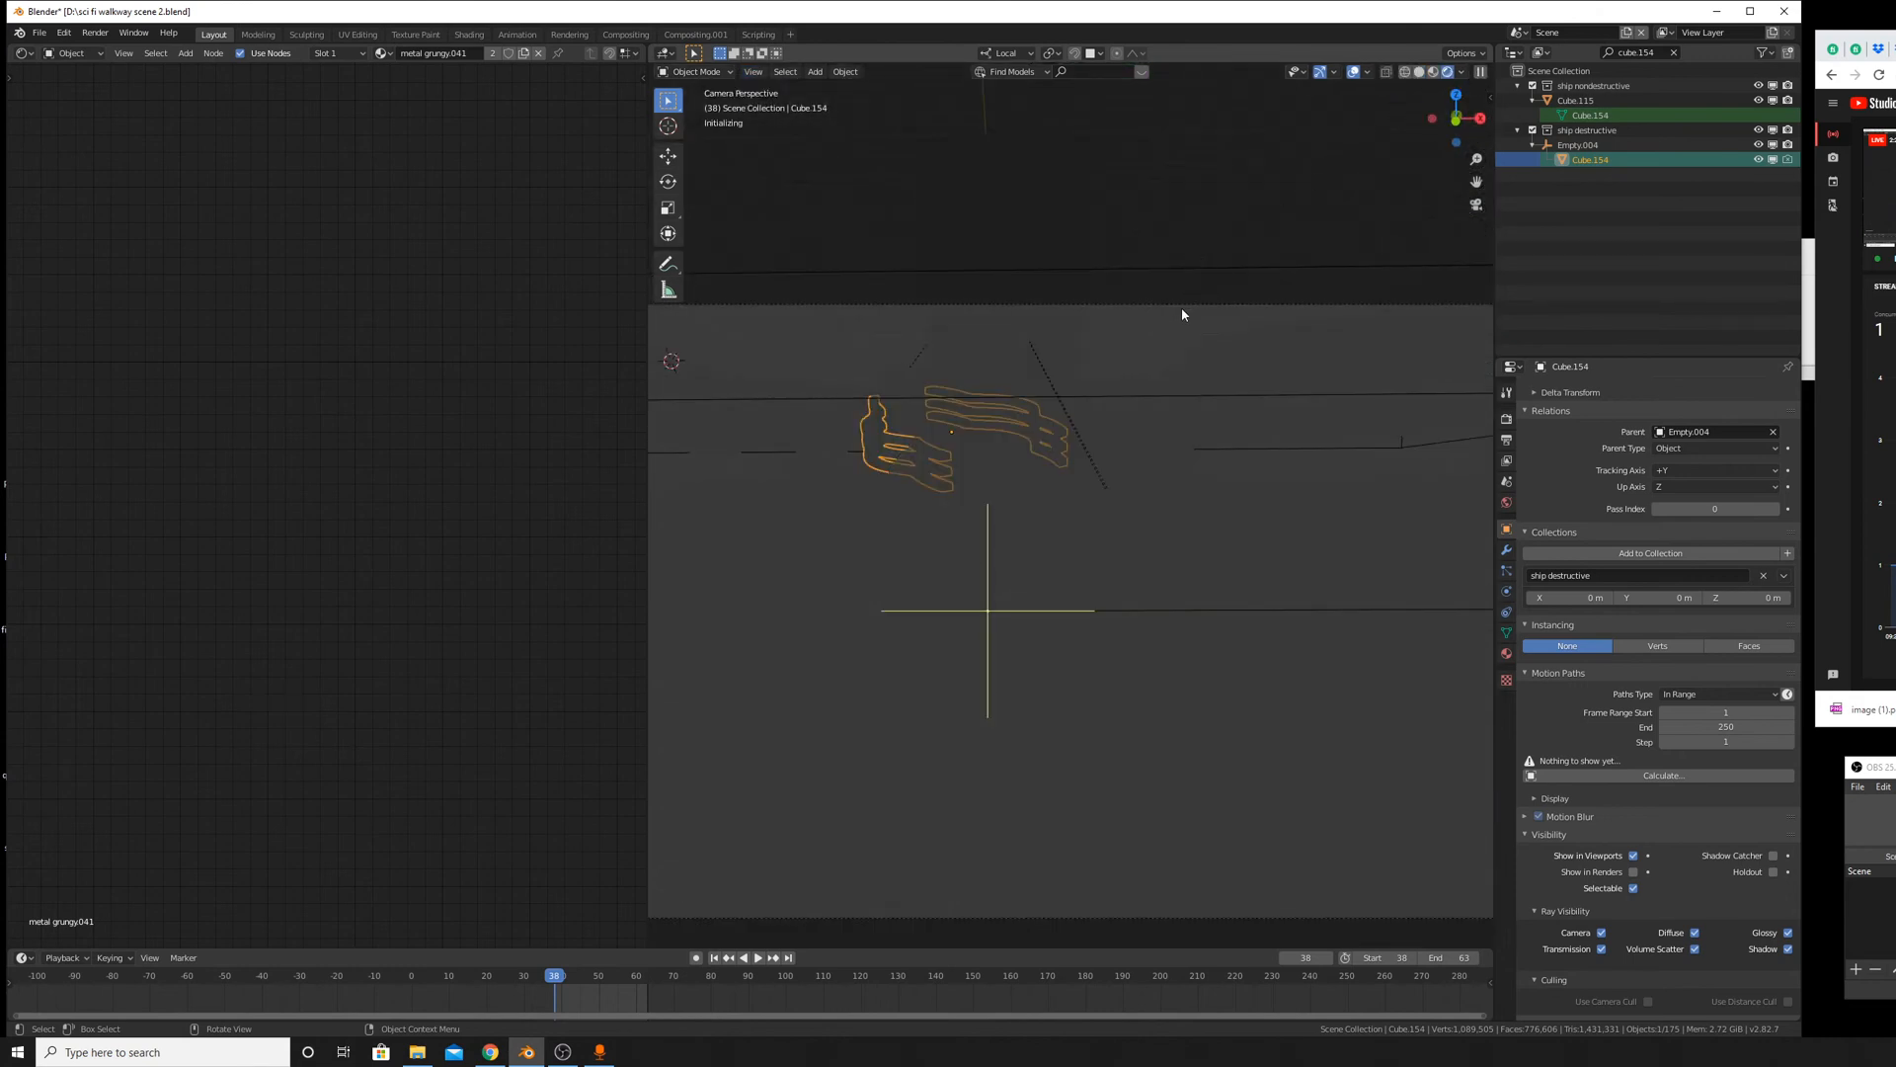
pyautogui.click(1137, 223)
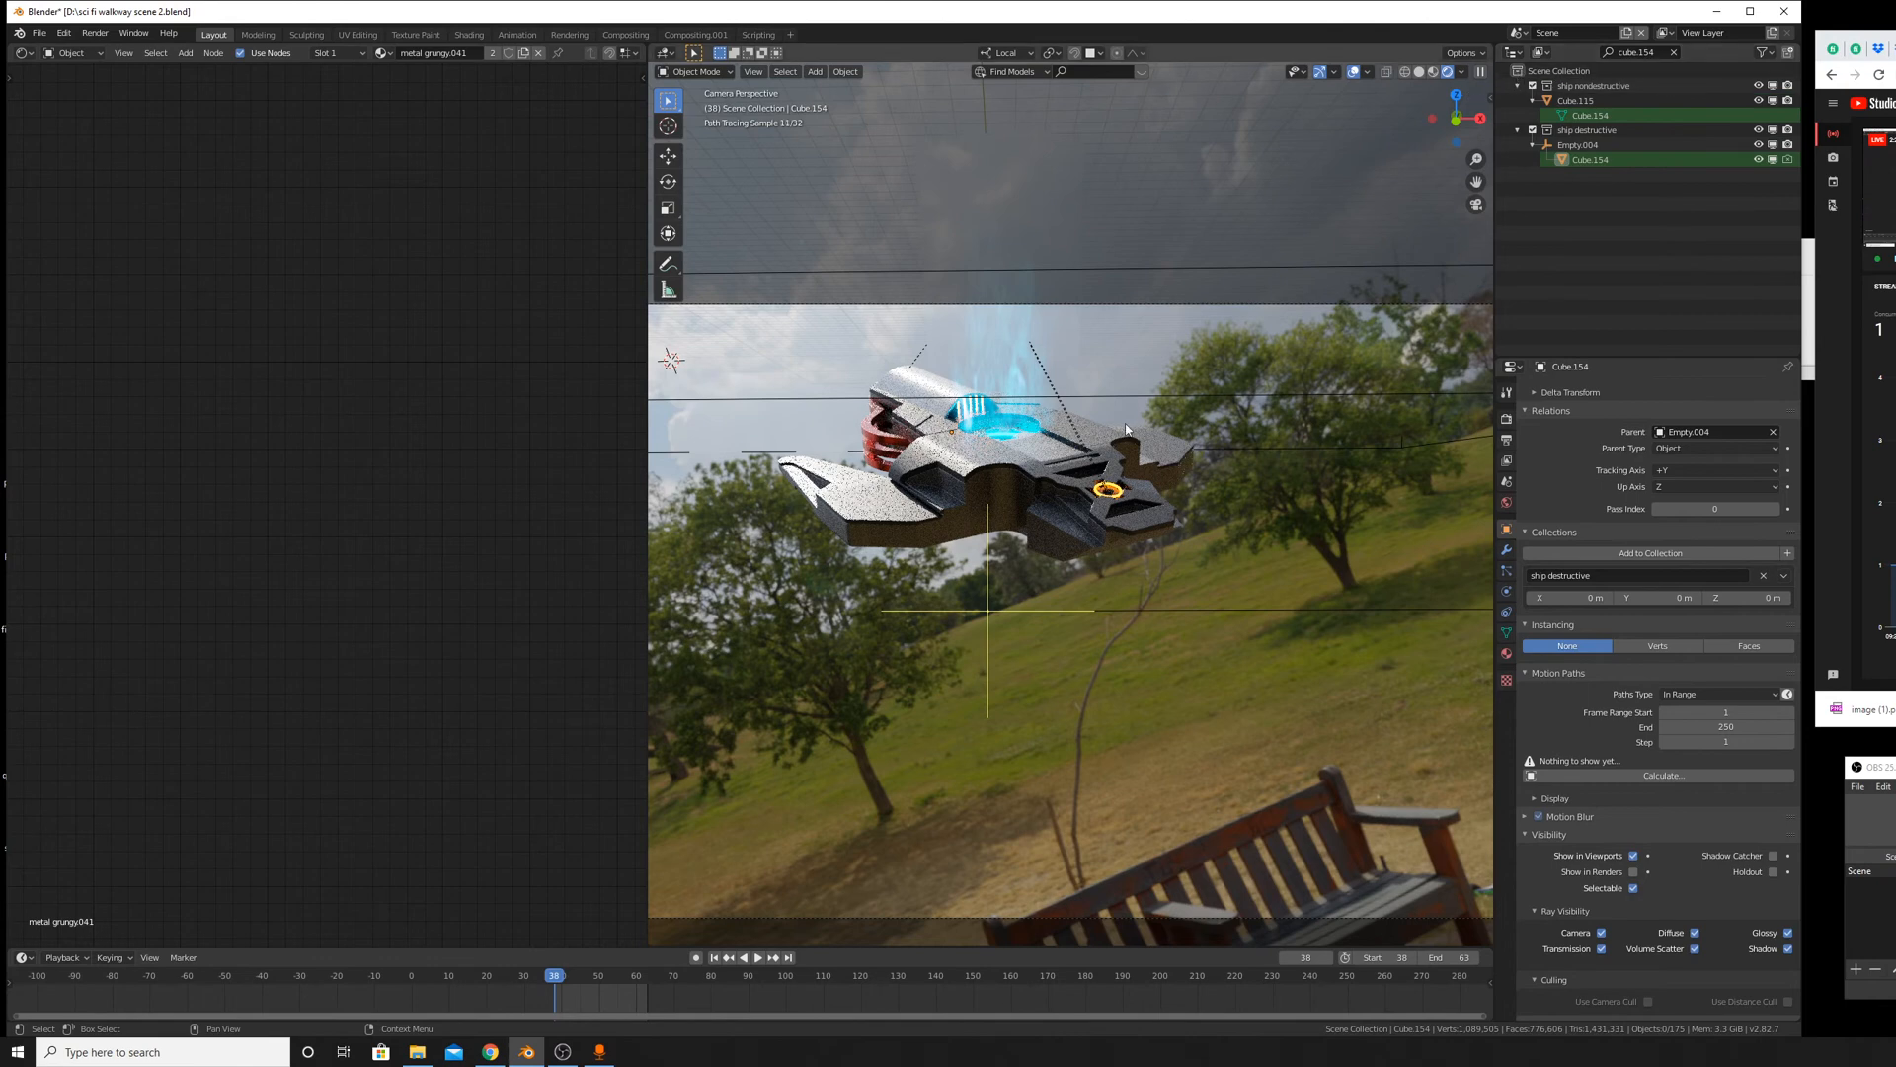
# Return to solid shading, clear the outliner's search filter and unhide the Cube.048 walkway object.
pyautogui.click(1420, 73)
pyautogui.moveTo(997, 484); pyautogui.dragTo(1170, 486, button='middle')
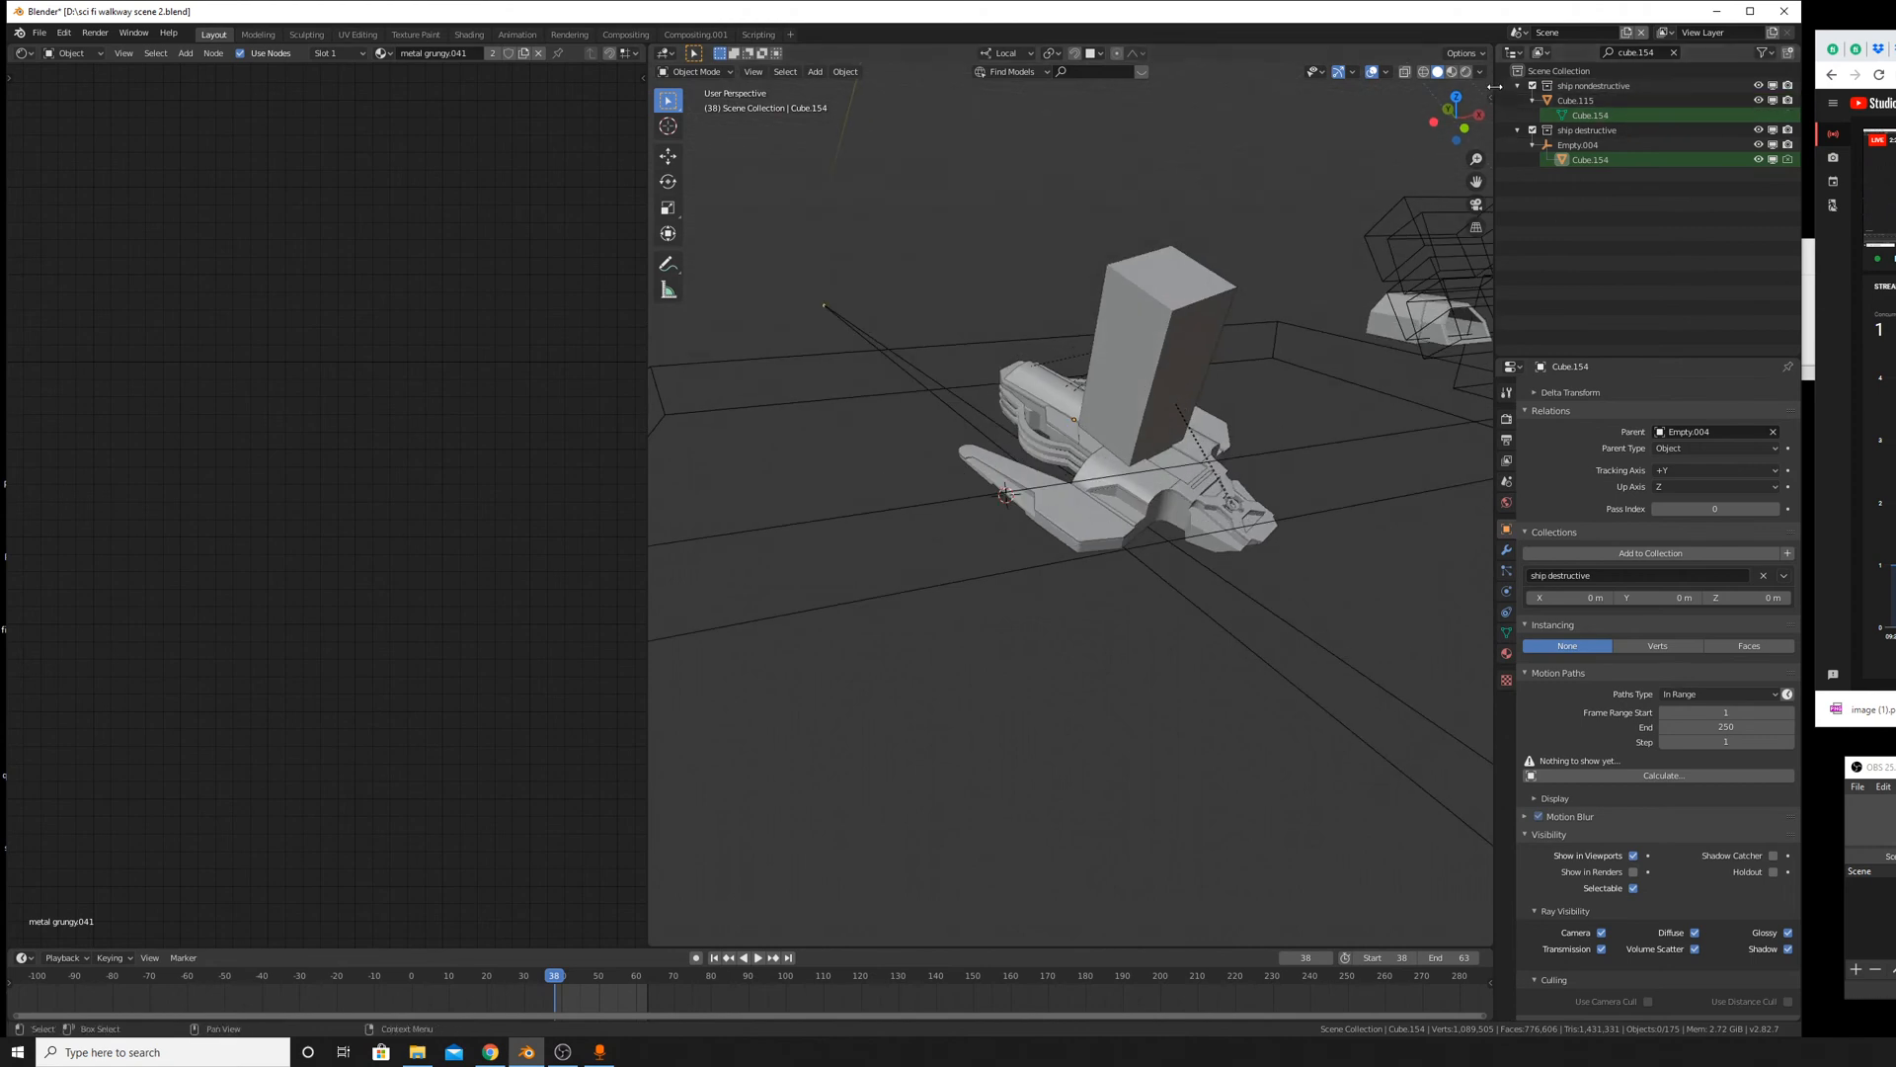
pyautogui.click(1513, 53)
pyautogui.click(1673, 52)
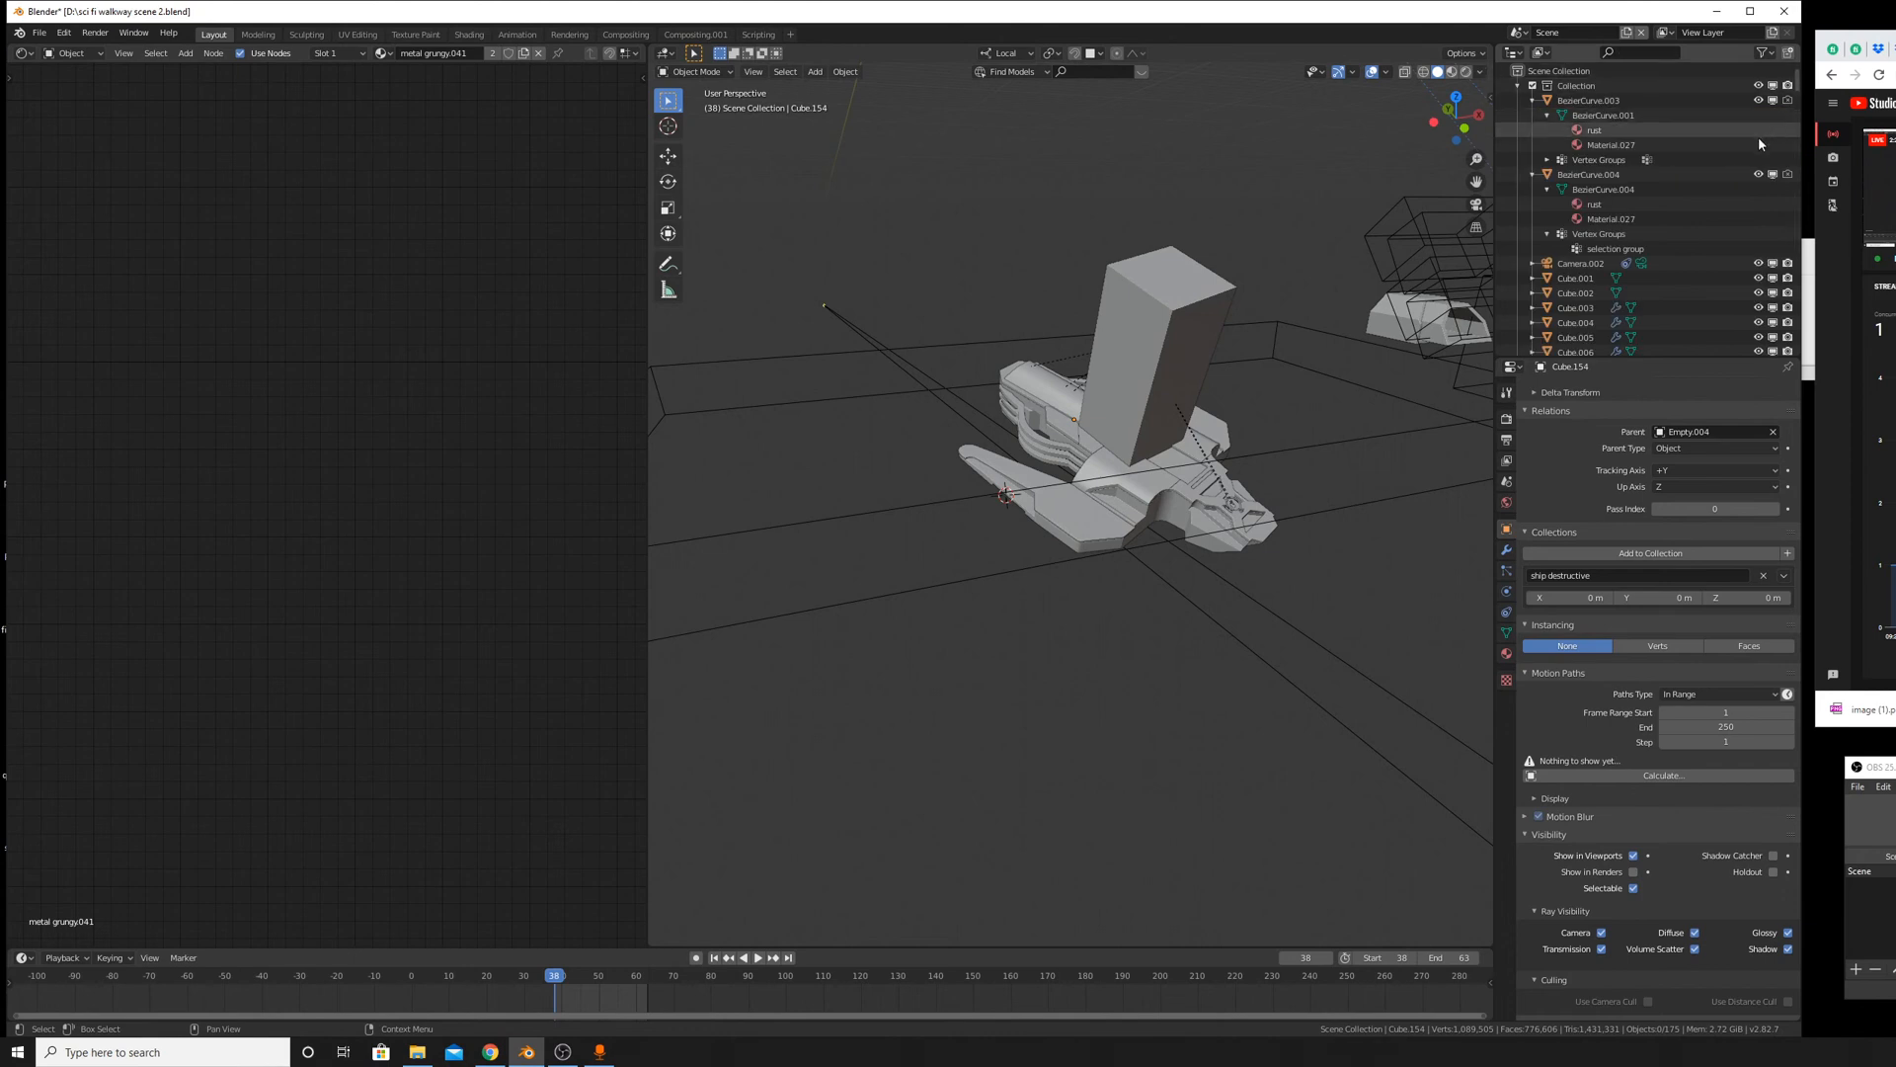
pyautogui.scroll(-8, 1758, 148)
pyautogui.scroll(-5, 1759, 170)
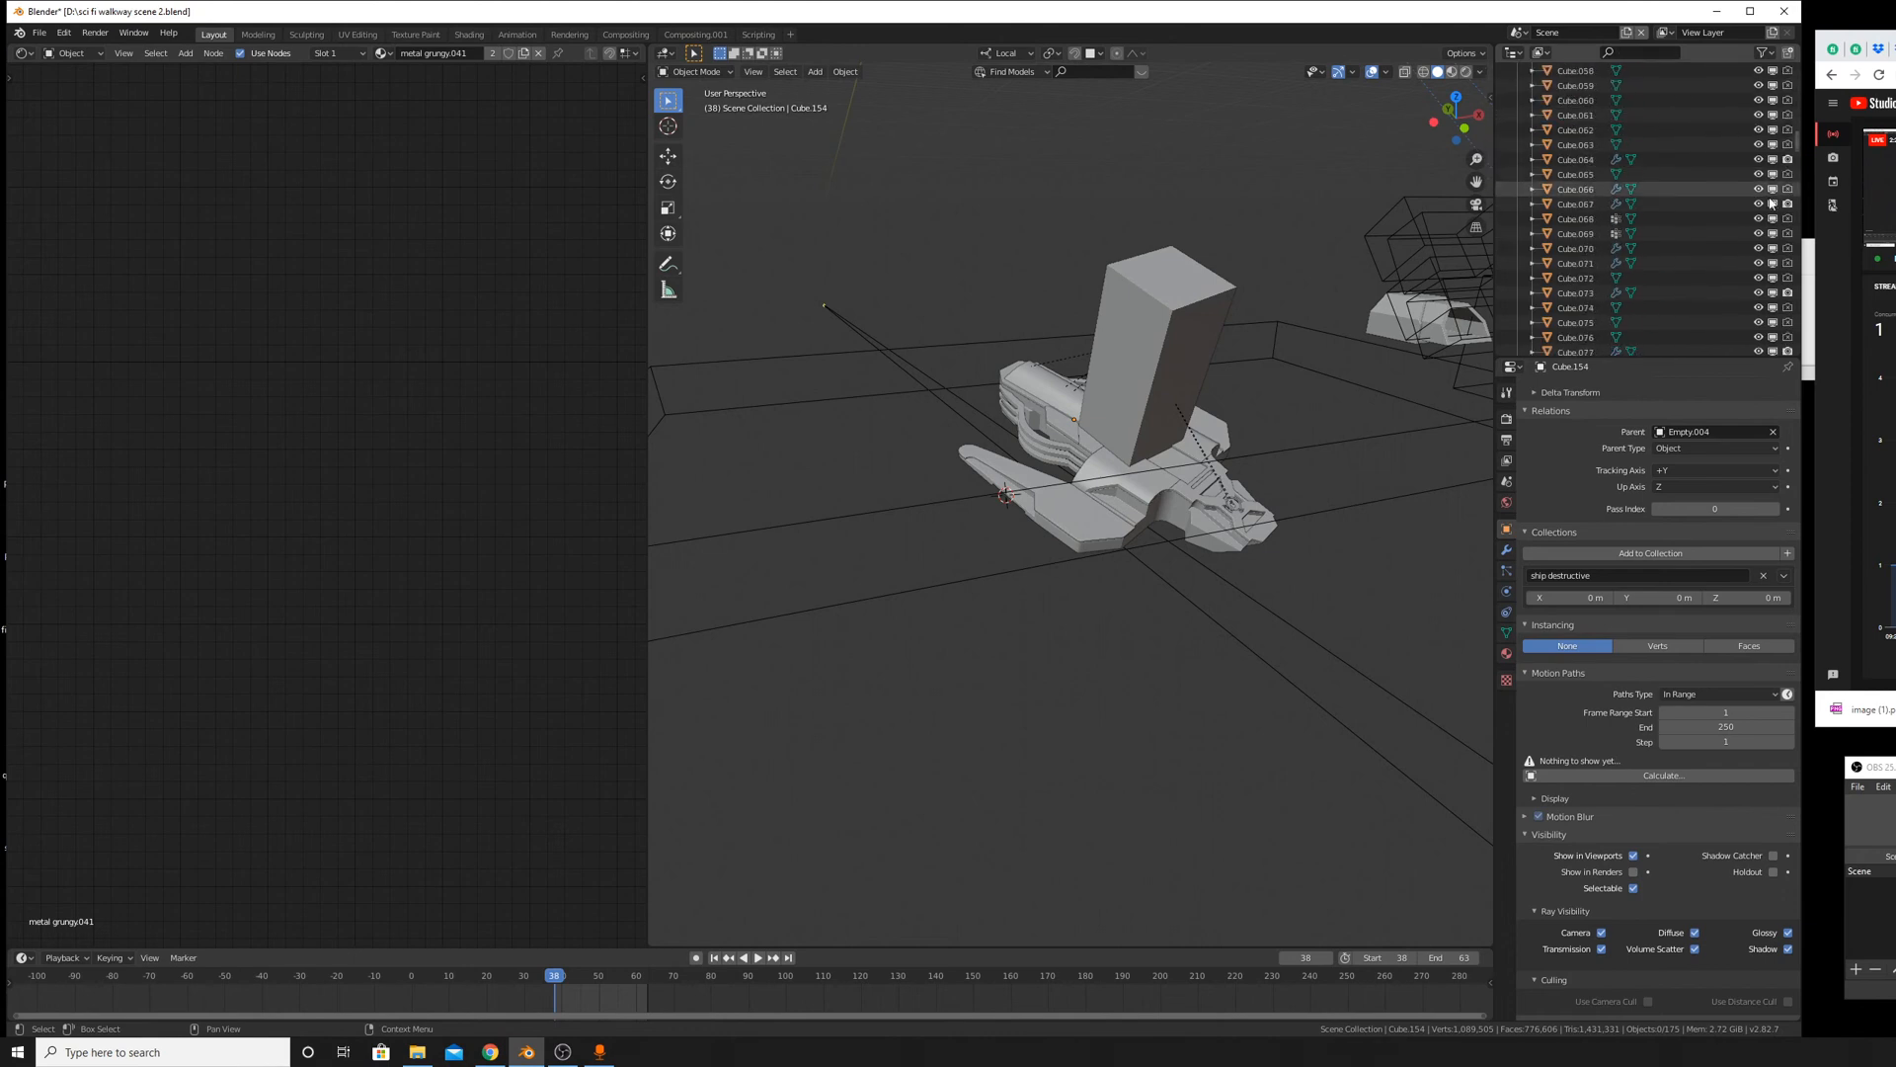
pyautogui.click(1757, 293)
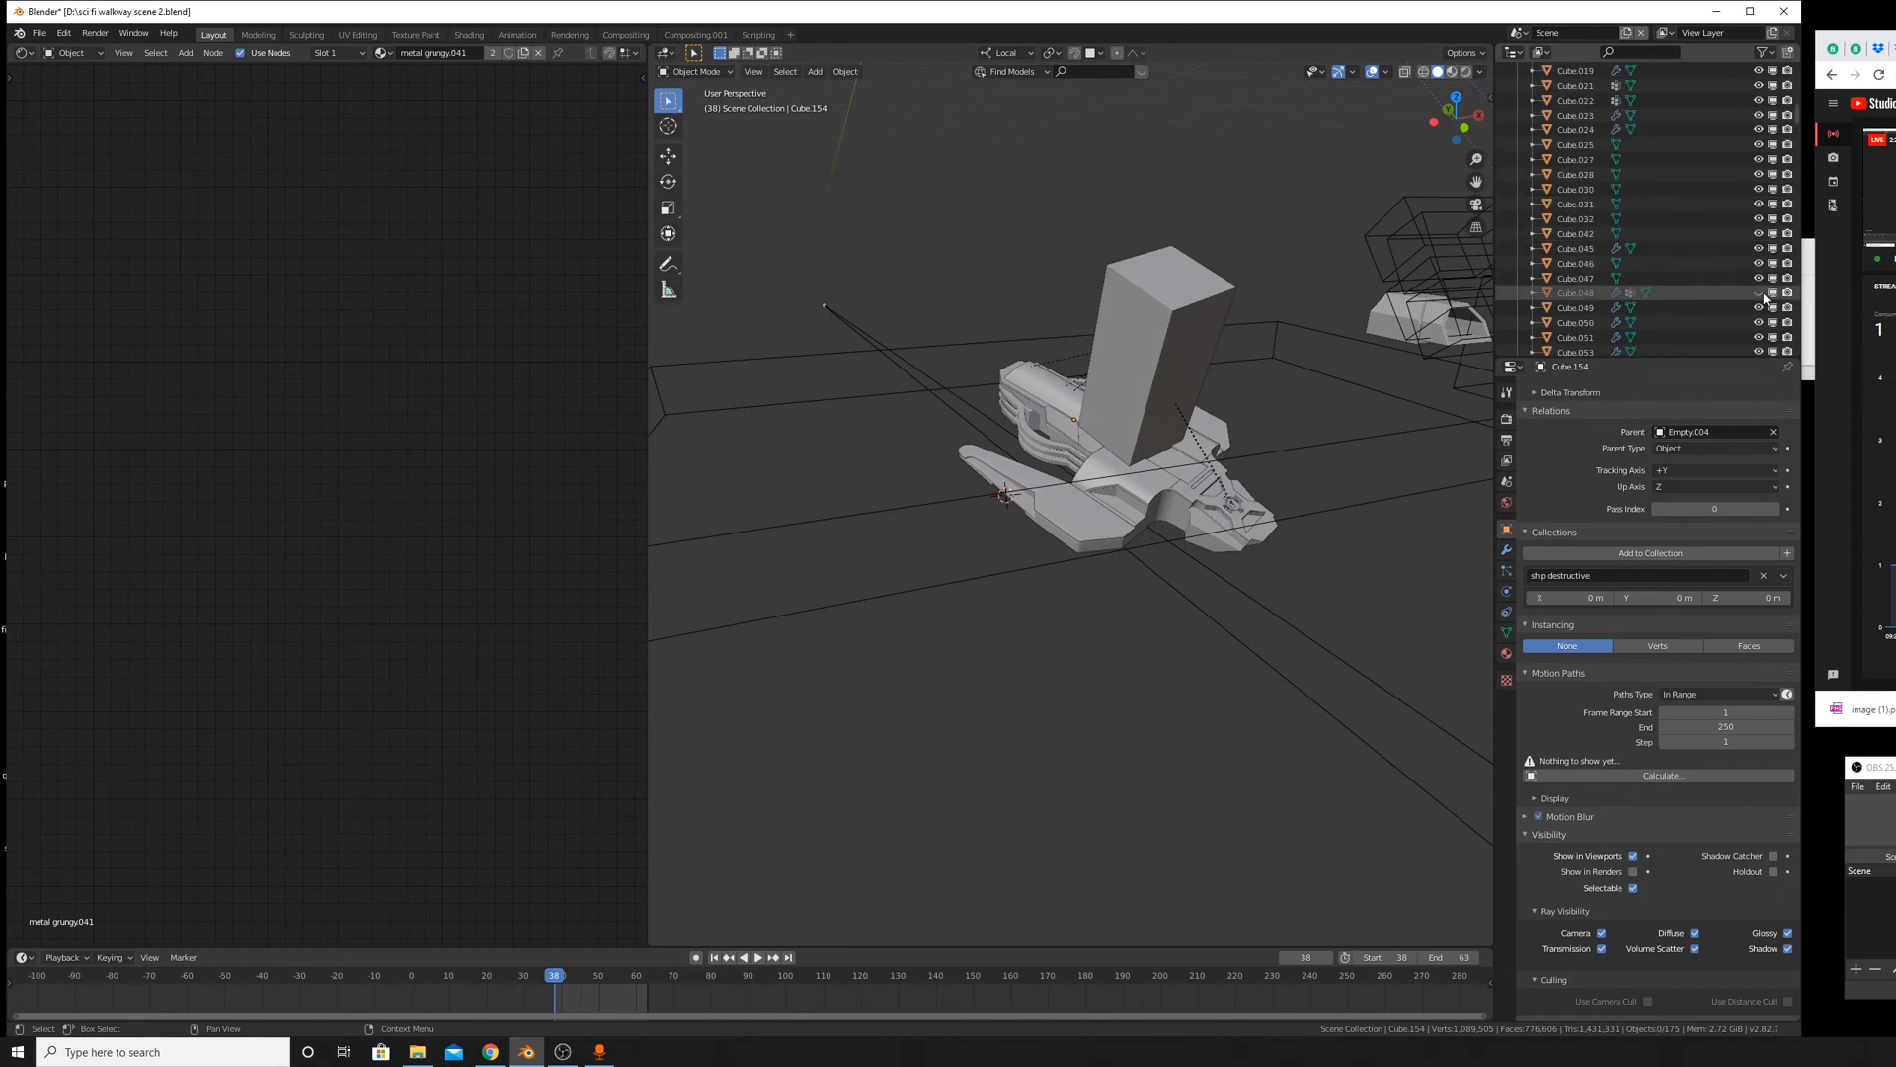
# Unhide the Plane base terrain object and inspect the ship over the walkway and terrain up close.
pyautogui.scroll(-7, 1768, 295)
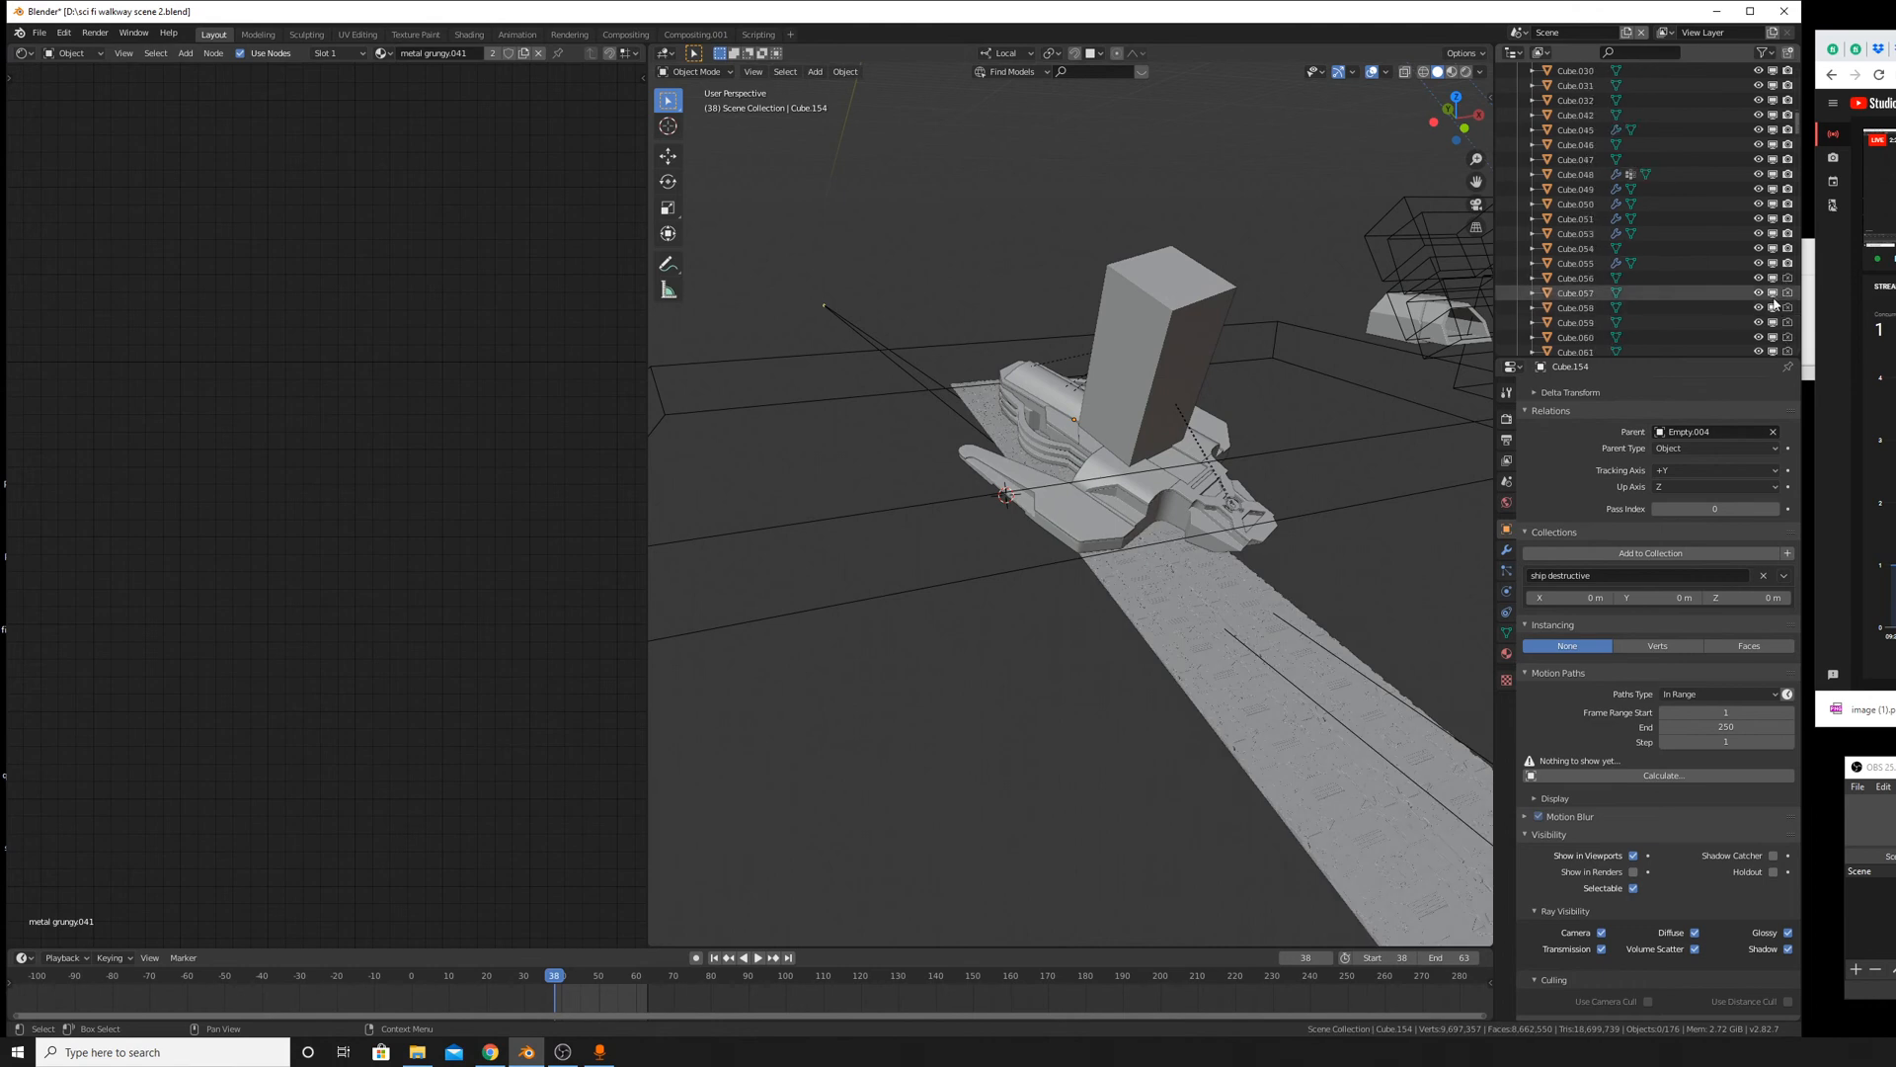
pyautogui.scroll(-8, 1769, 286)
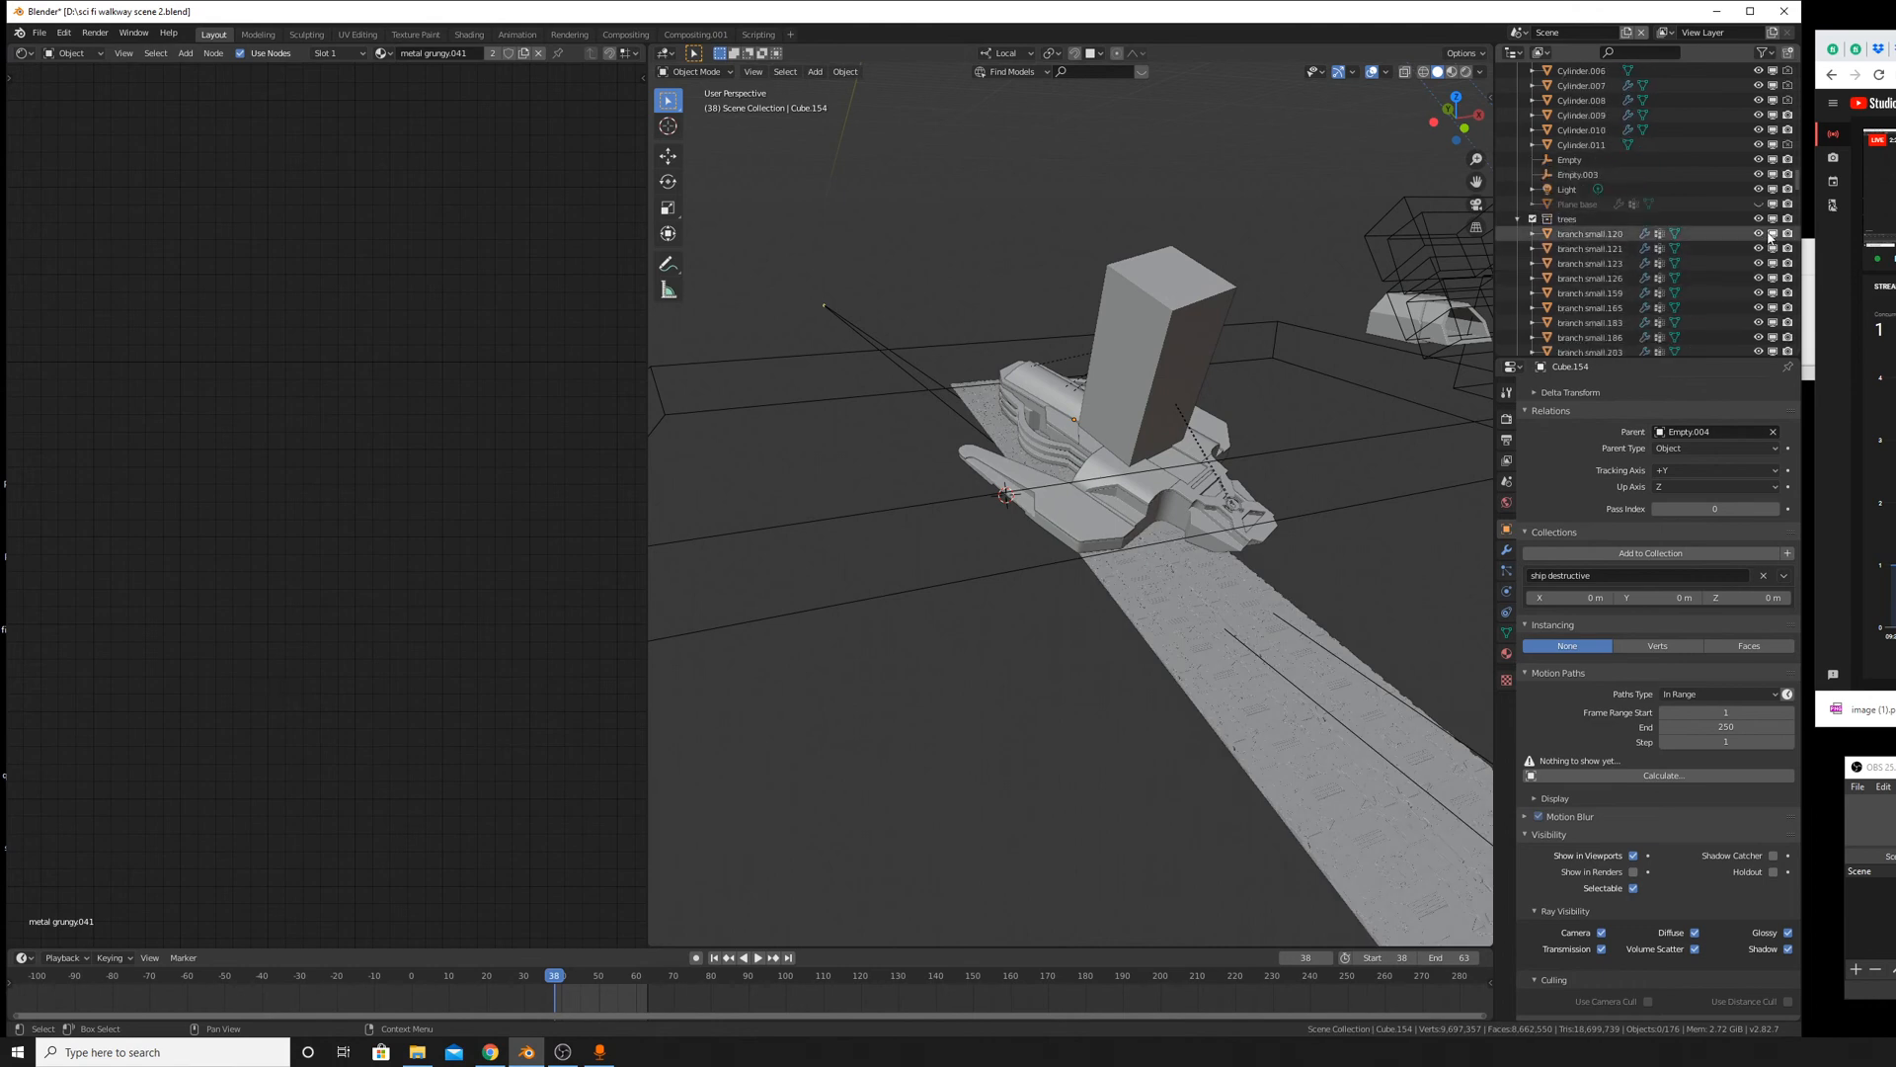
pyautogui.click(1759, 205)
pyautogui.moveTo(942, 383); pyautogui.dragTo(1205, 522, button='middle')
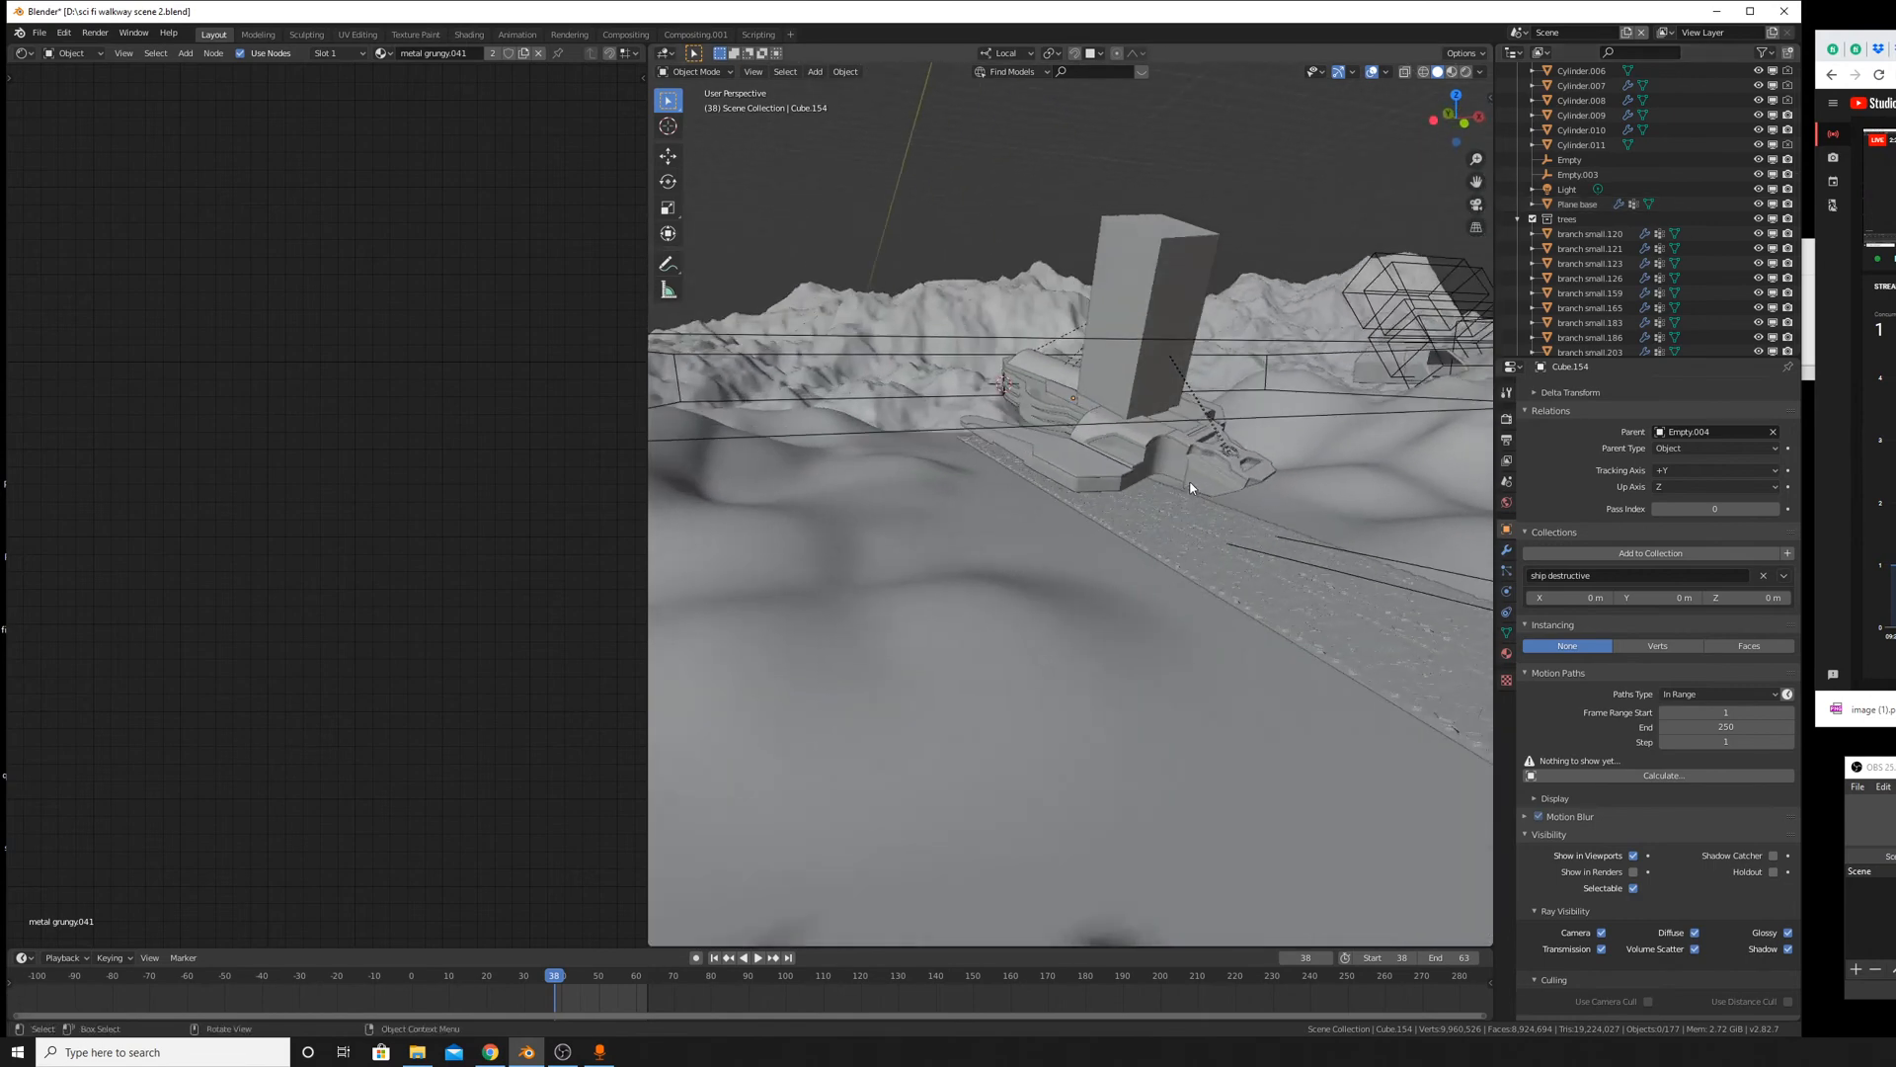
pyautogui.scroll(6, 1197, 444)
pyautogui.moveTo(1199, 415); pyautogui.dragTo(1107, 485, button='middle')
pyautogui.scroll(-3, 1164, 459)
pyautogui.scroll(3, 1076, 505)
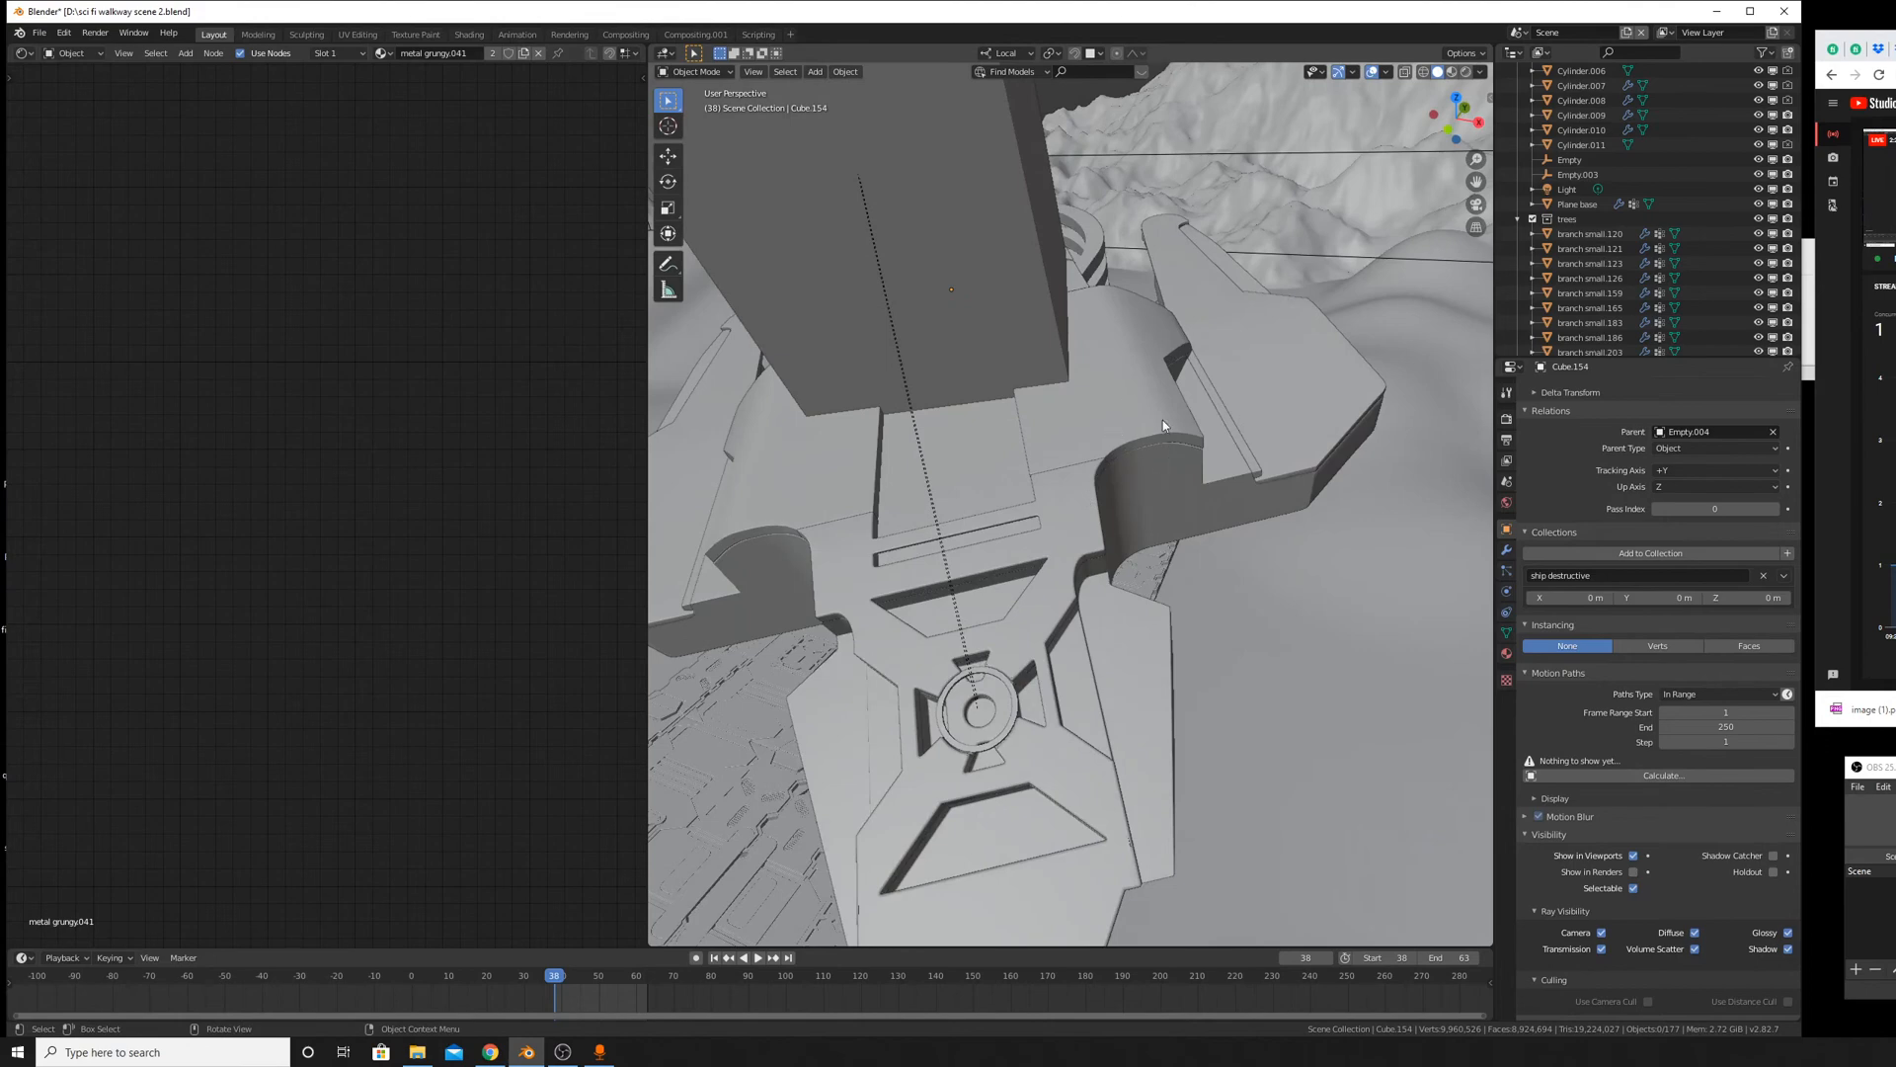
# View the scene through the active camera, widen the 3D viewport and switch it to rendered shading.
pyautogui.click(753, 72)
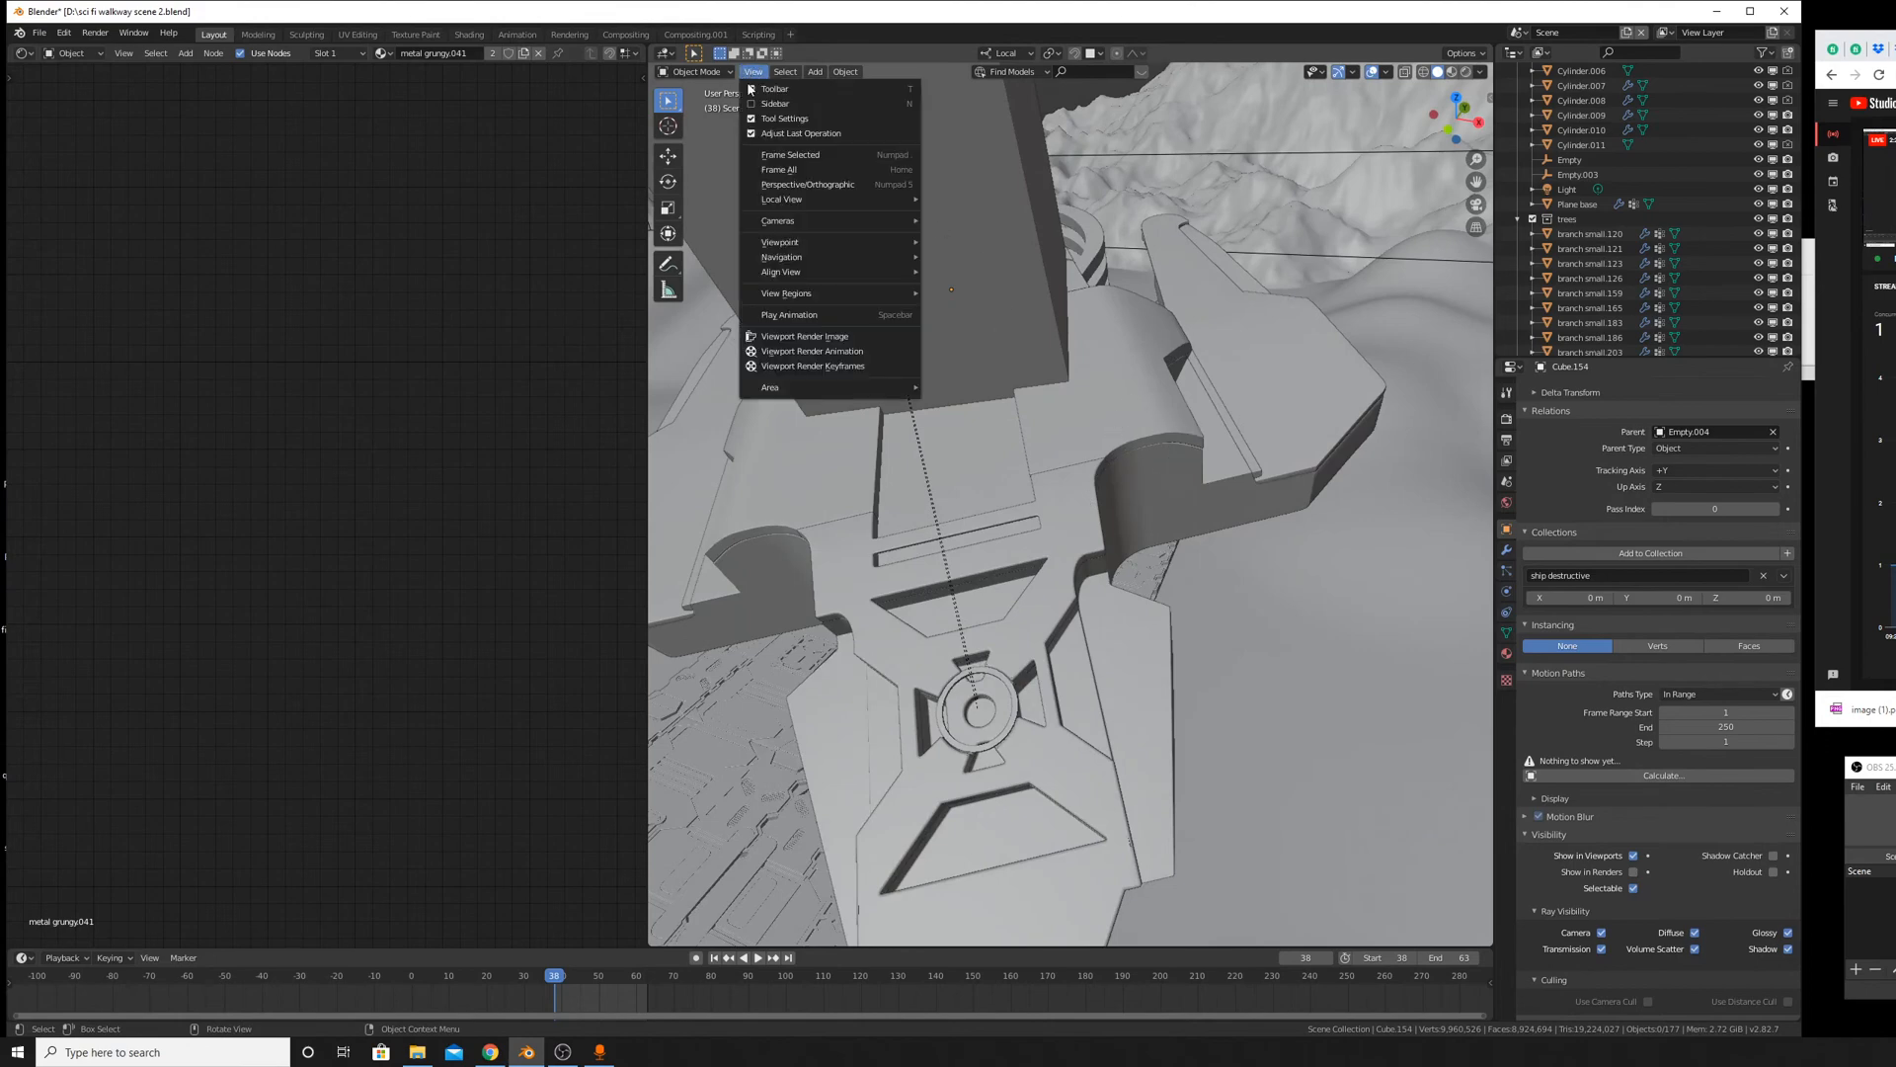
pyautogui.moveTo(839, 220)
pyautogui.click(1007, 237)
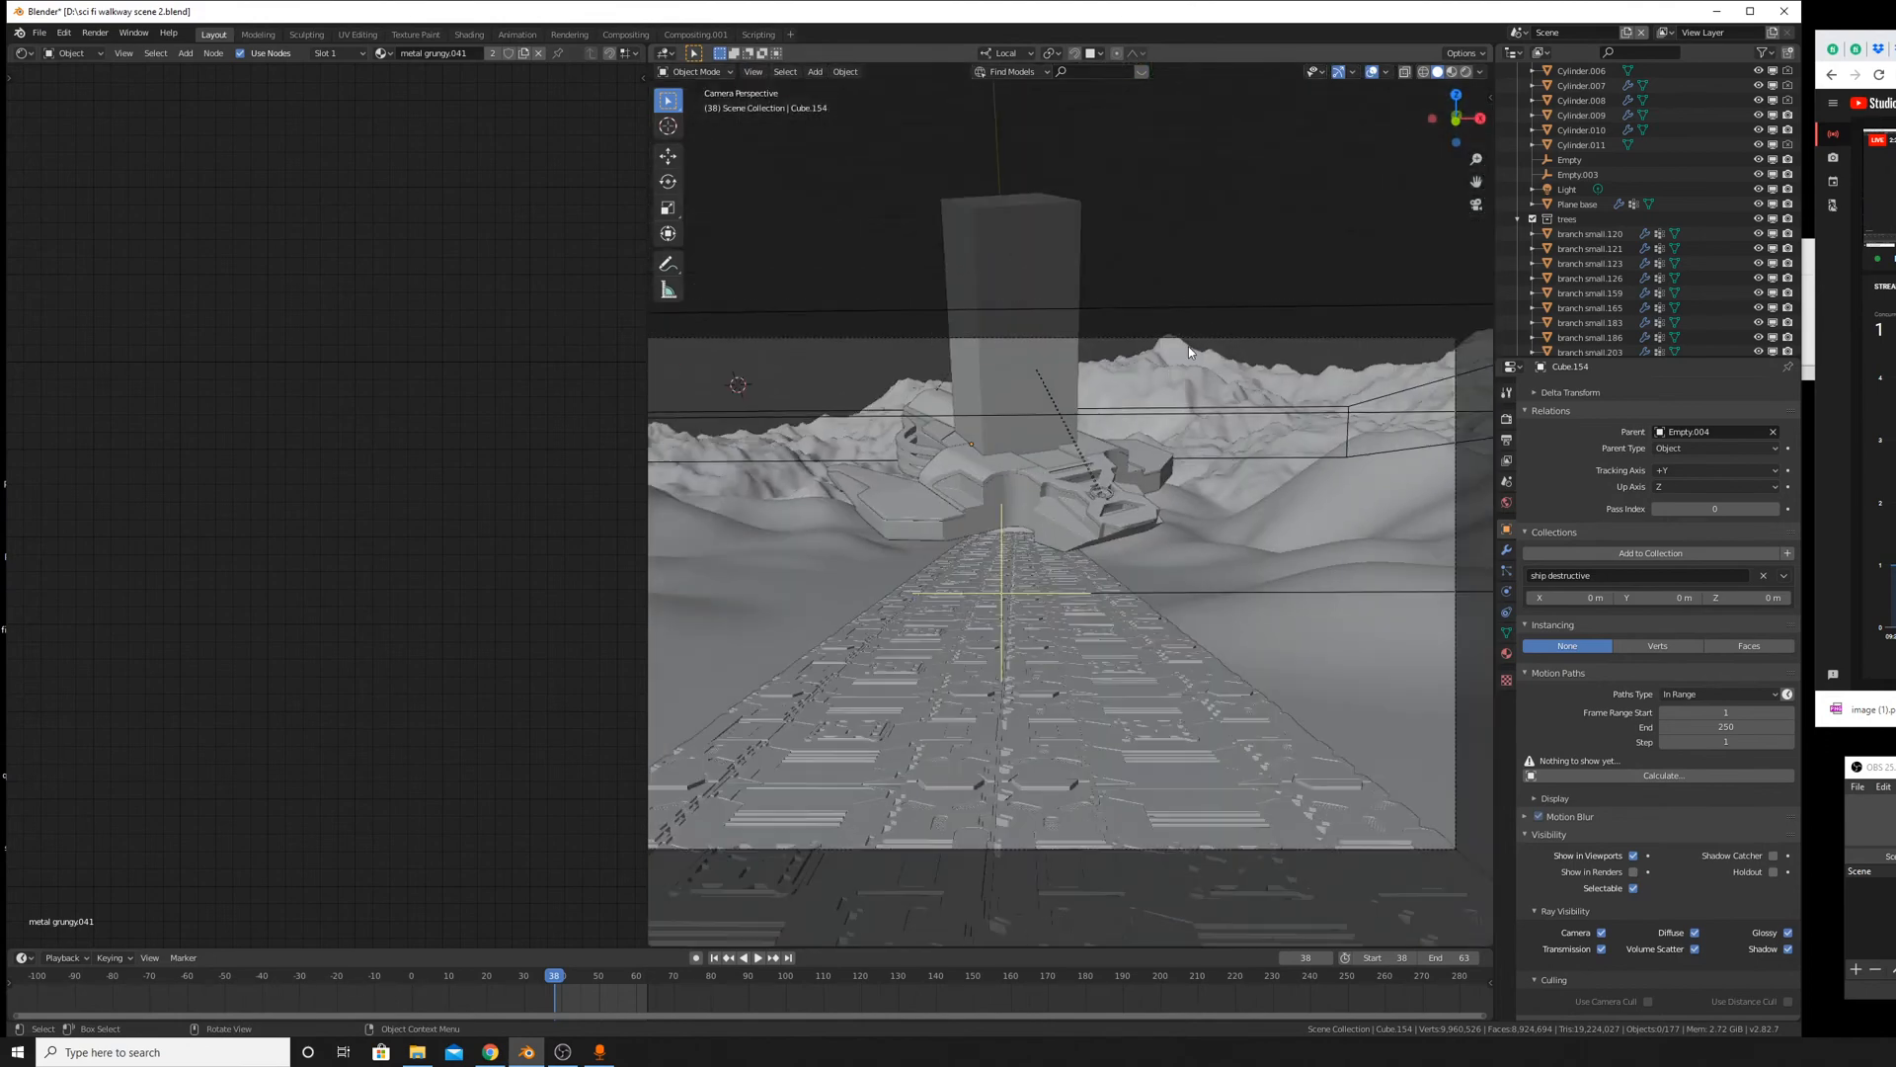
pyautogui.scroll(-2, 1188, 346)
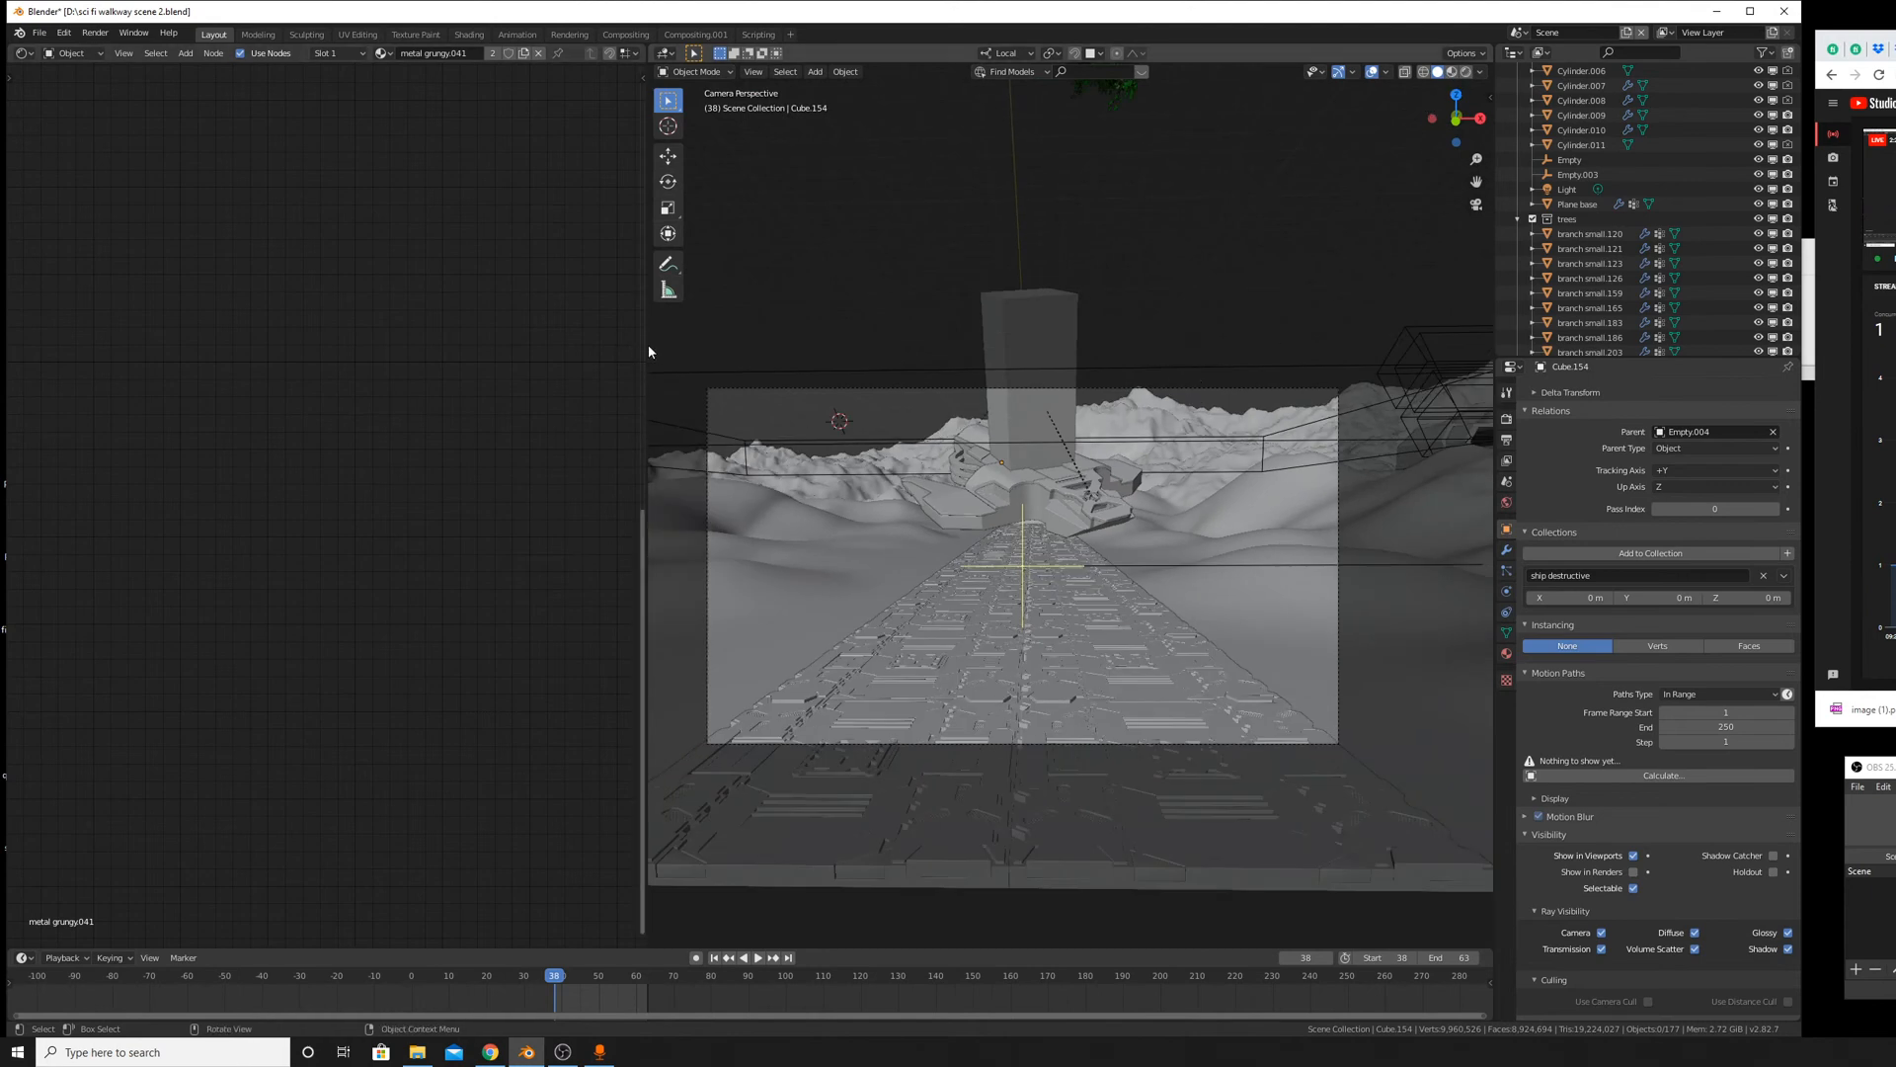
pyautogui.moveTo(646, 350); pyautogui.dragTo(323, 352)
pyautogui.scroll(2, 918, 365)
pyautogui.keyDown('shift'); pyautogui.moveTo(894, 412); pyautogui.dragTo(1003, 307, button='middle'); pyautogui.keyUp('shift')
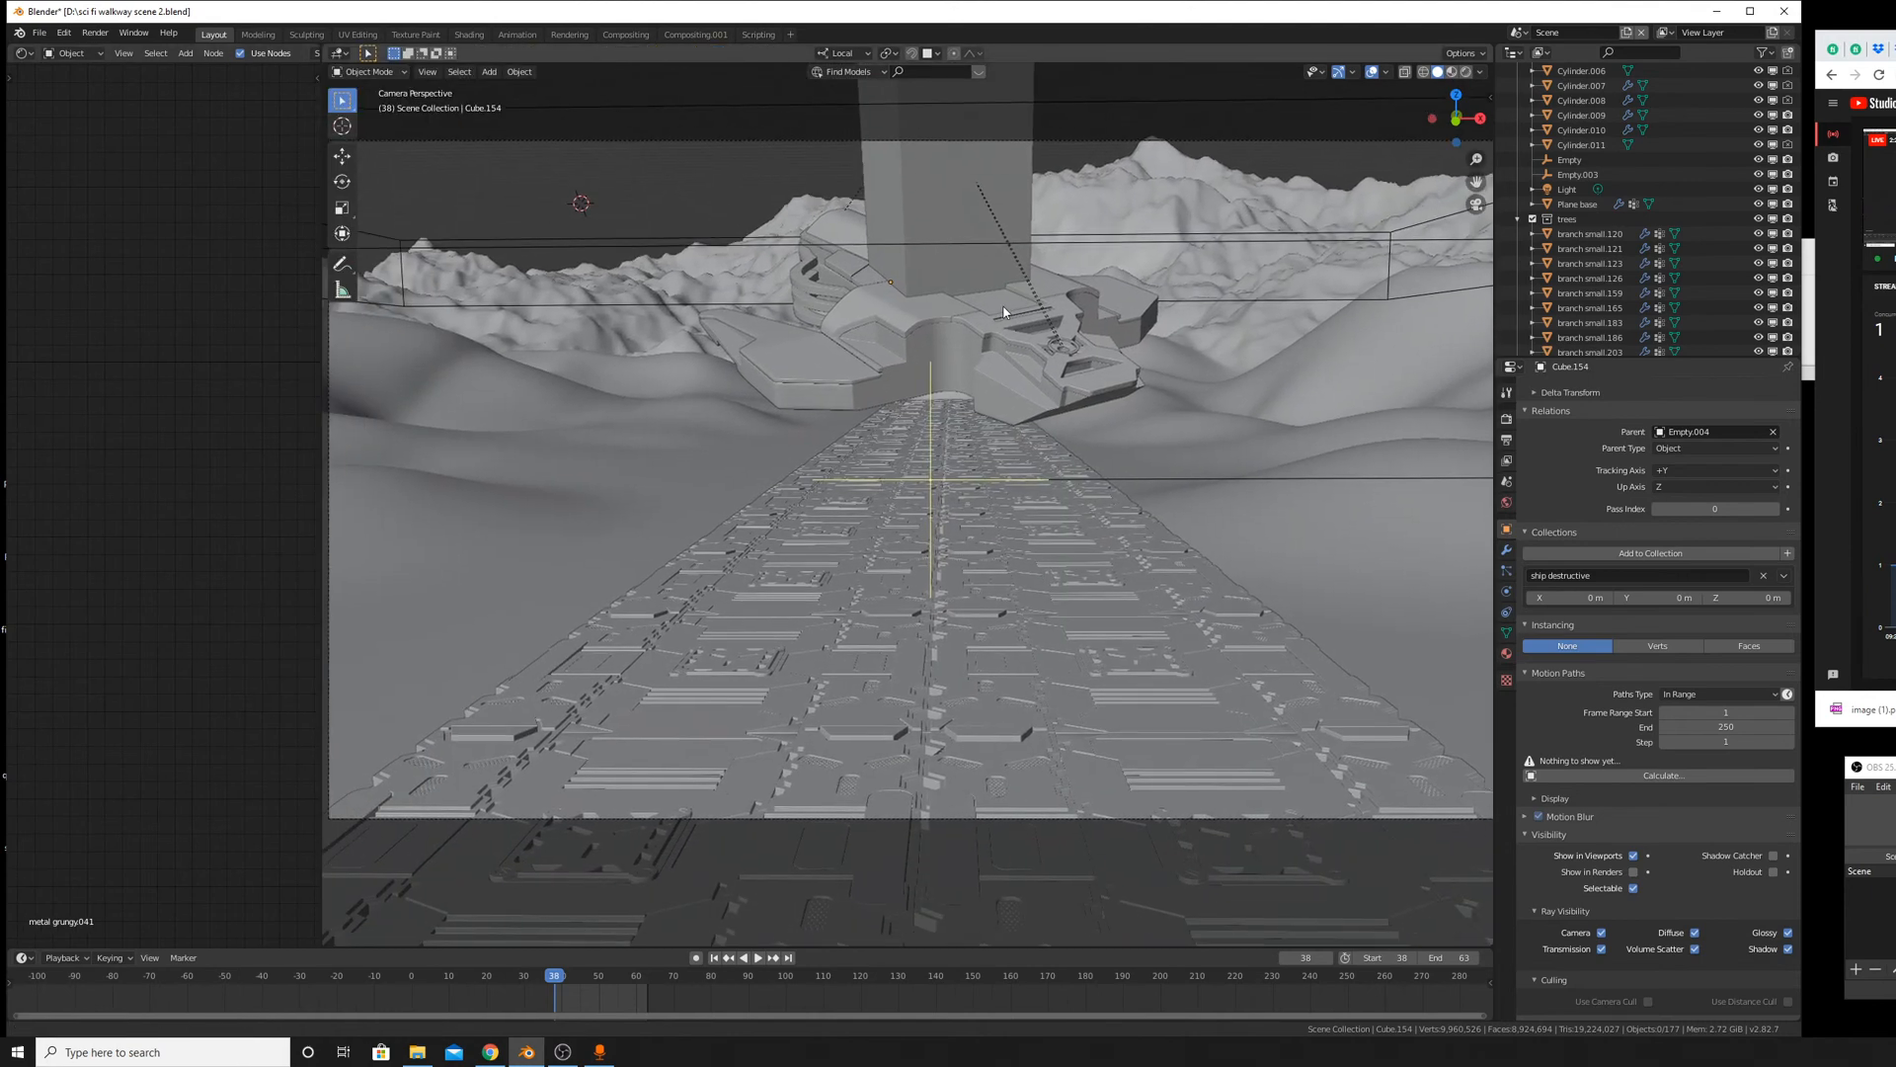
pyautogui.scroll(-2, 1004, 312)
pyautogui.click(1466, 71)
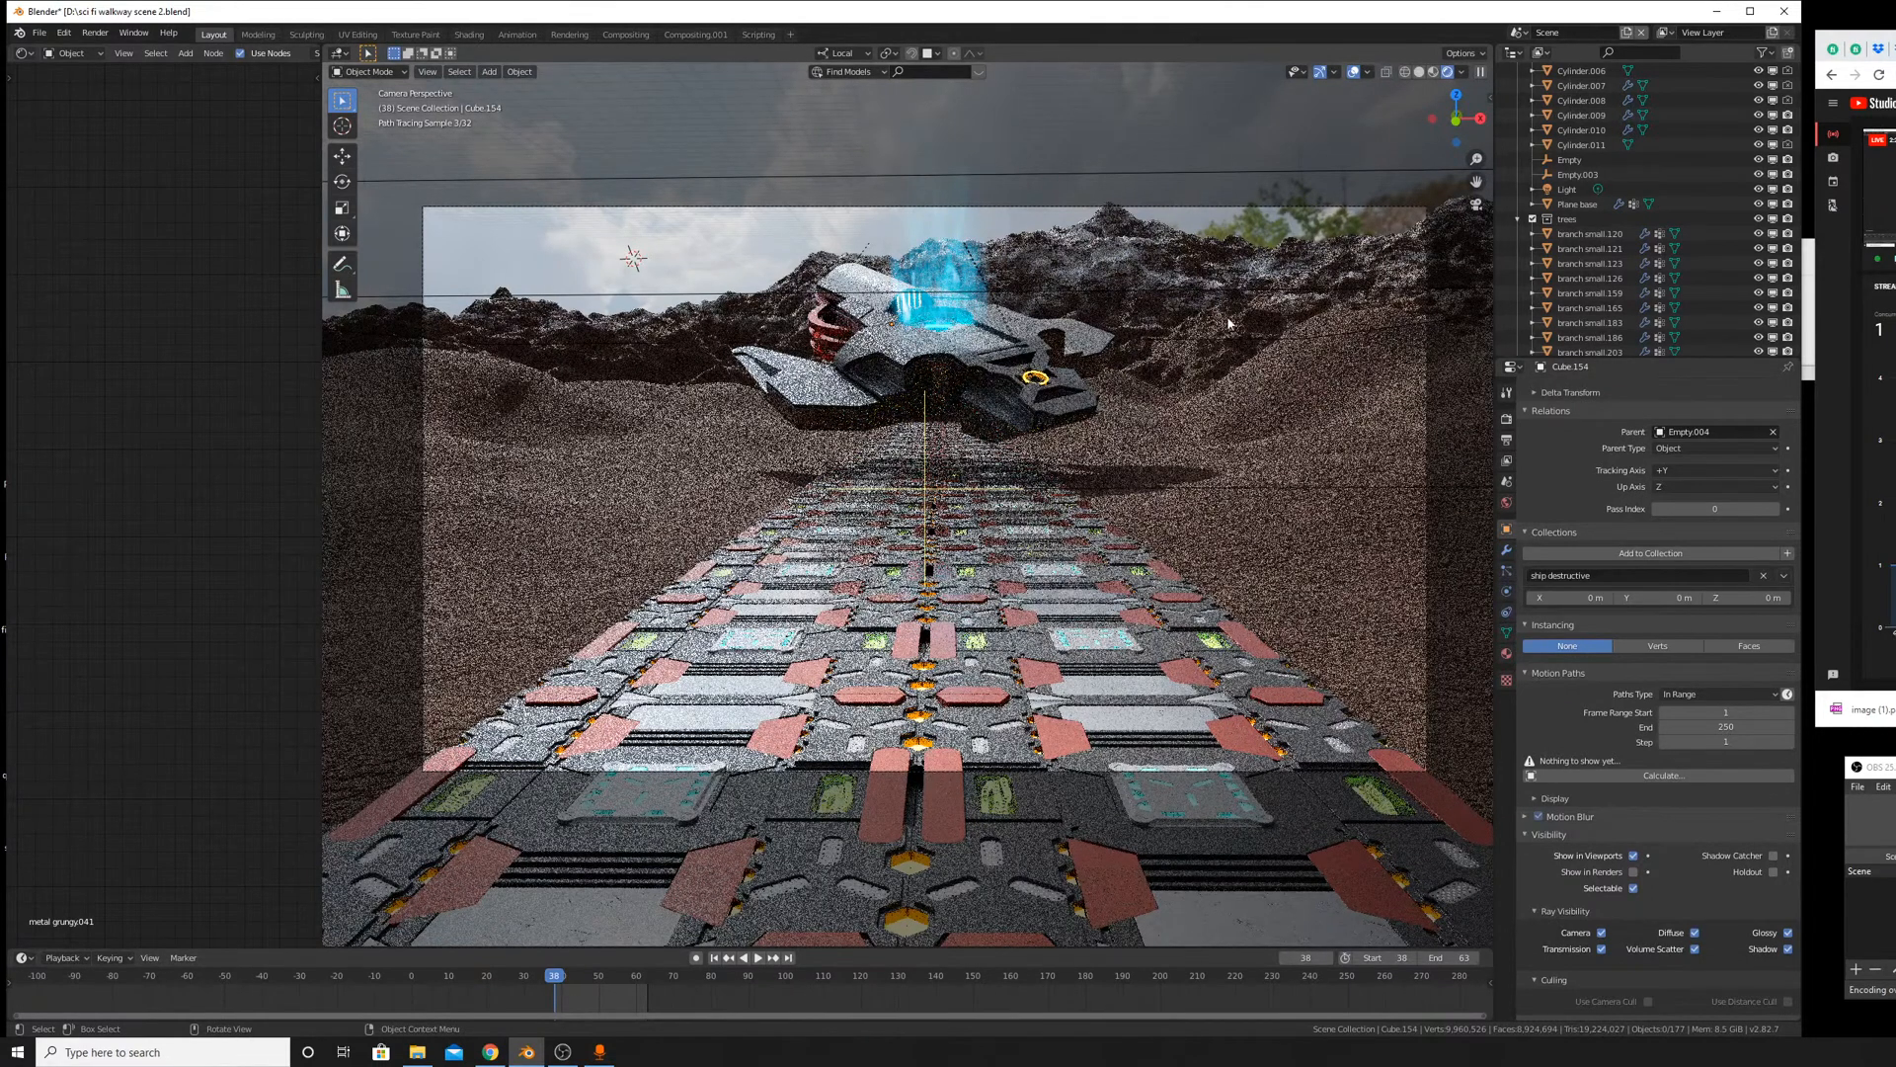
# Select the Plane base terrain and review its modifiers and dirt material along with the world settings.
pyautogui.click(1279, 383)
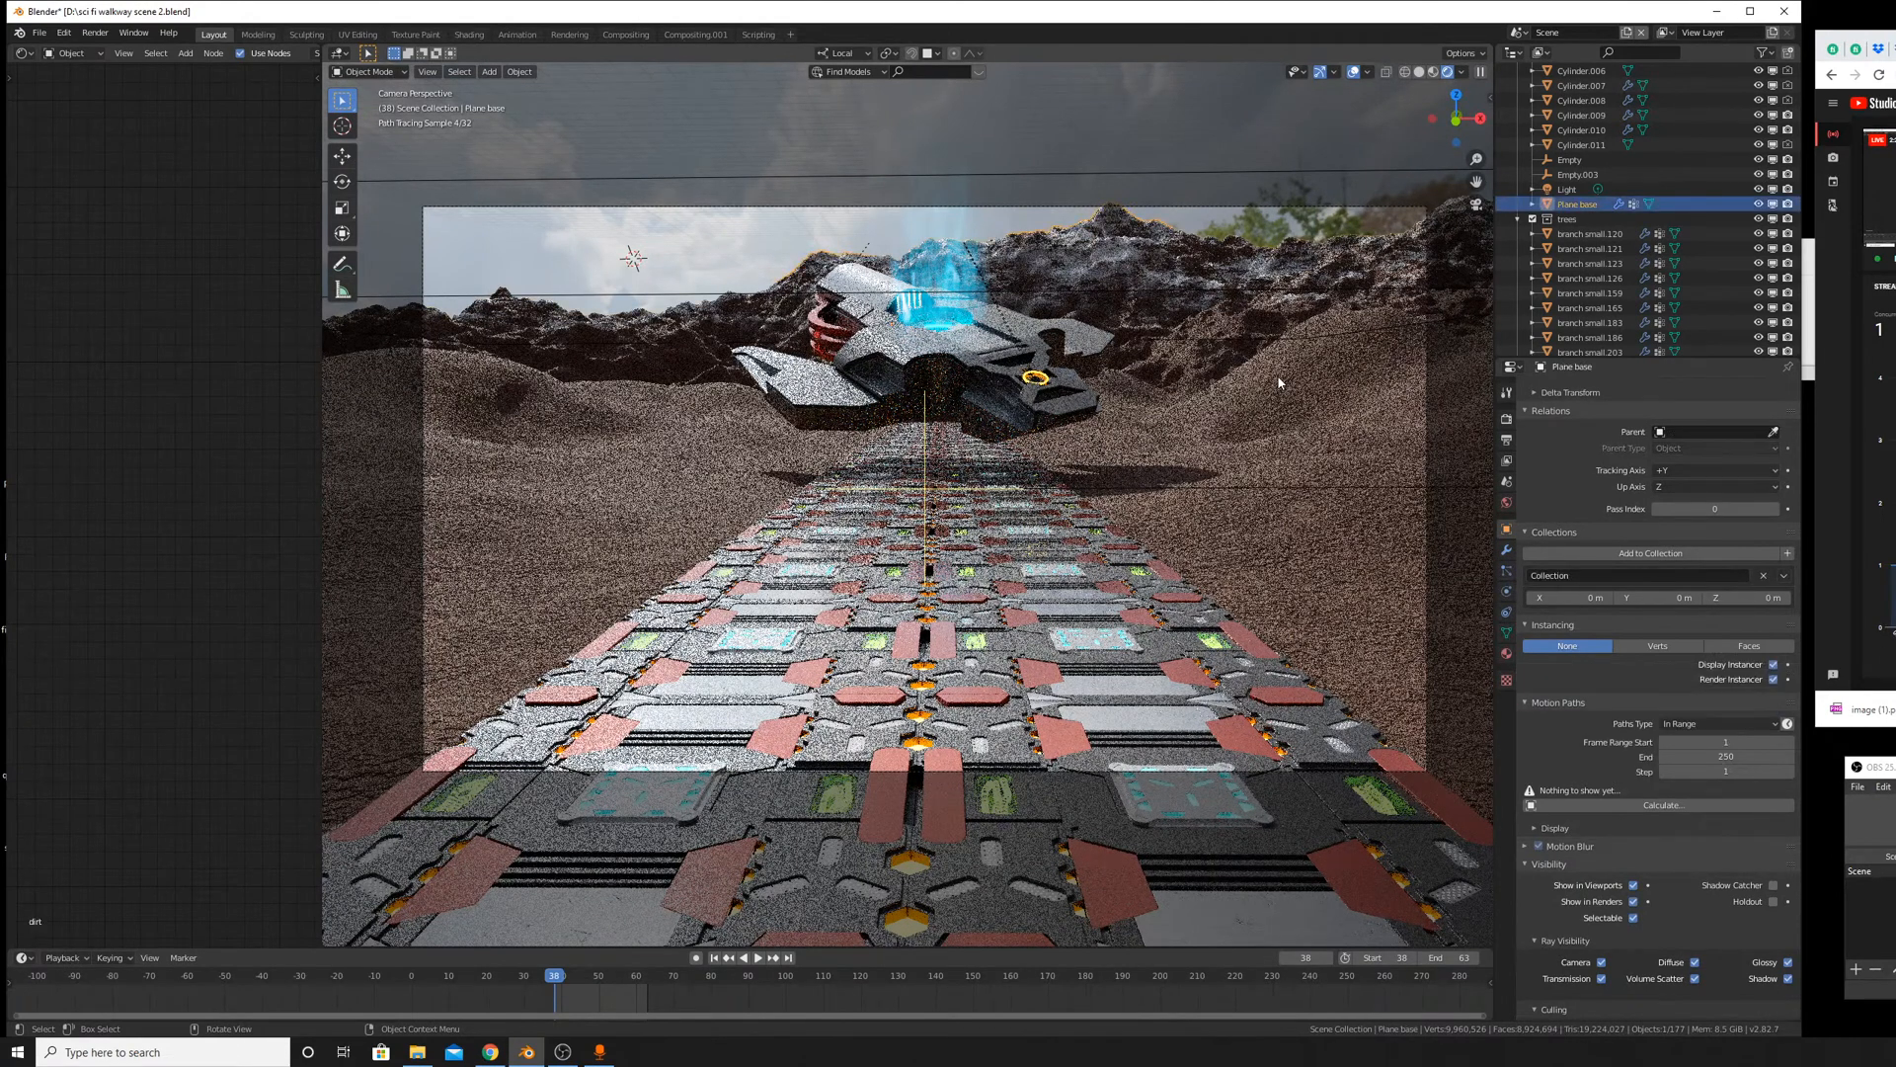
pyautogui.click(1506, 551)
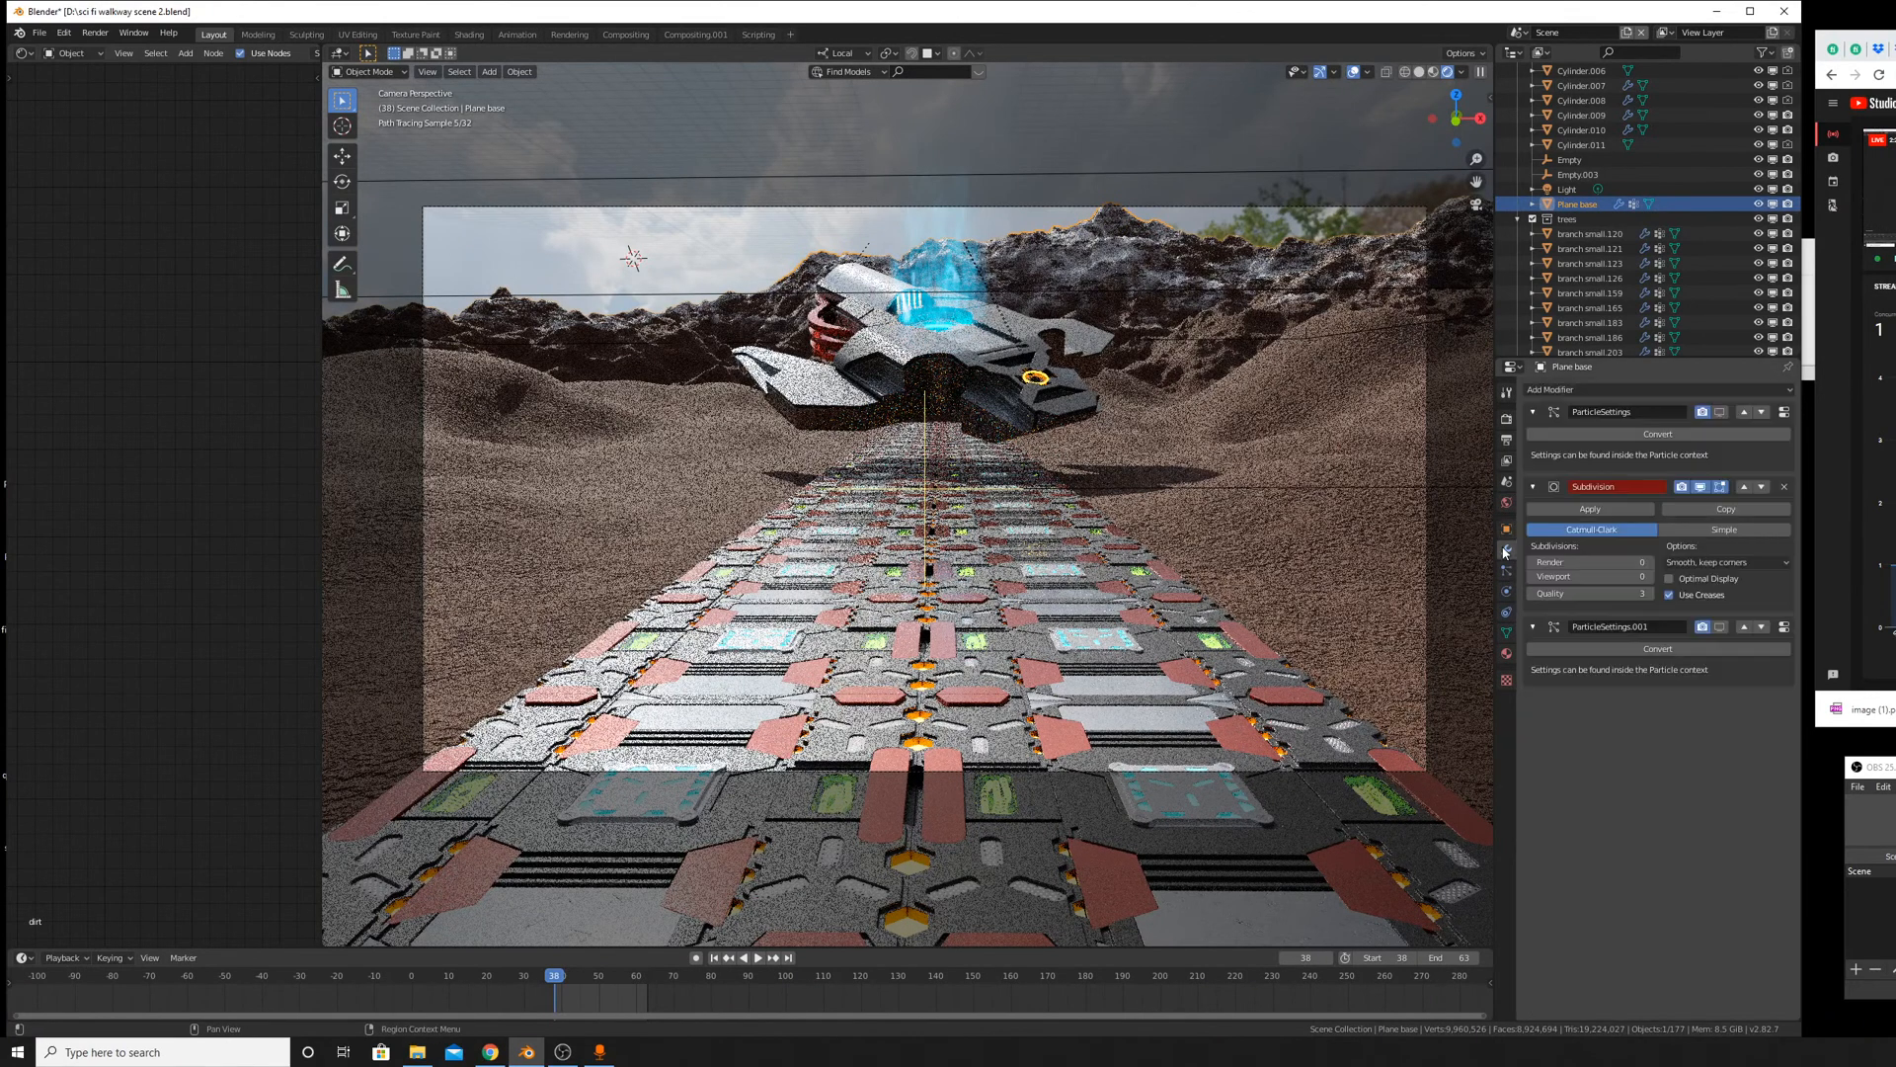
pyautogui.click(1506, 653)
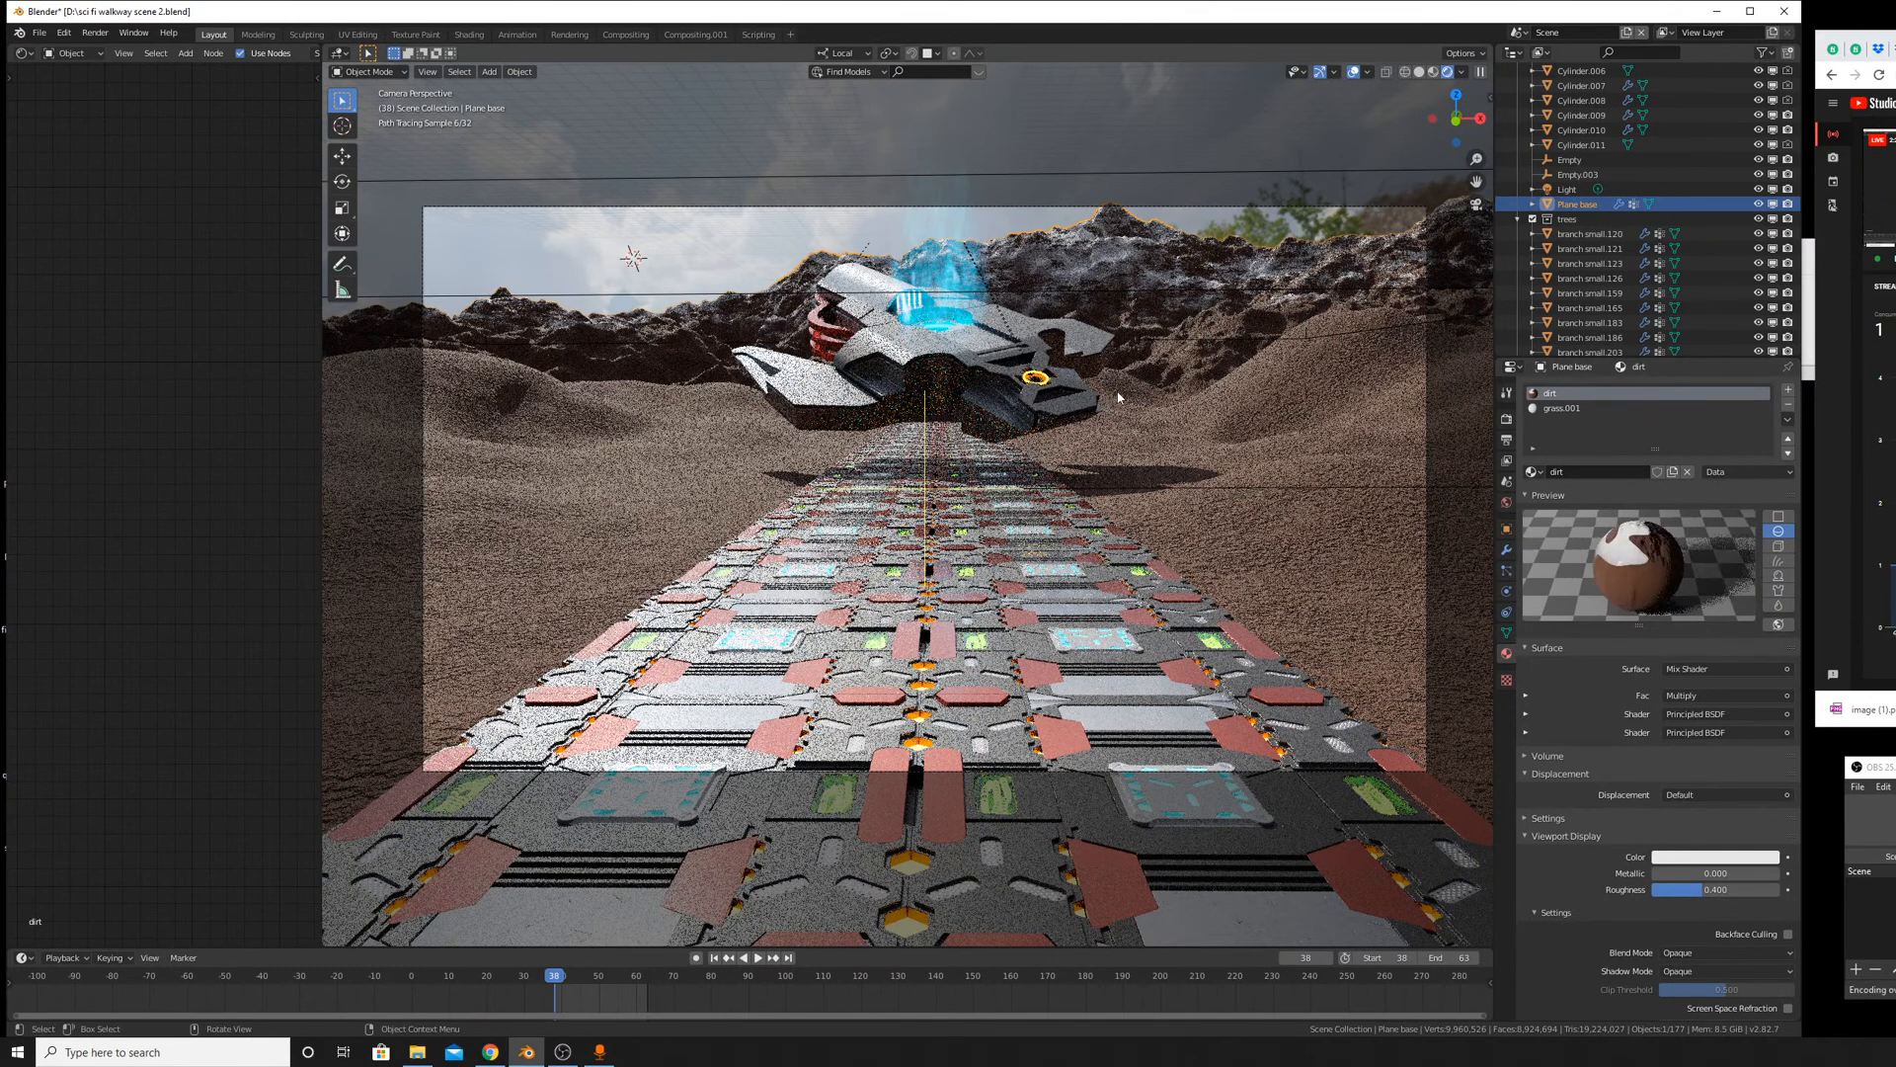
pyautogui.click(1507, 551)
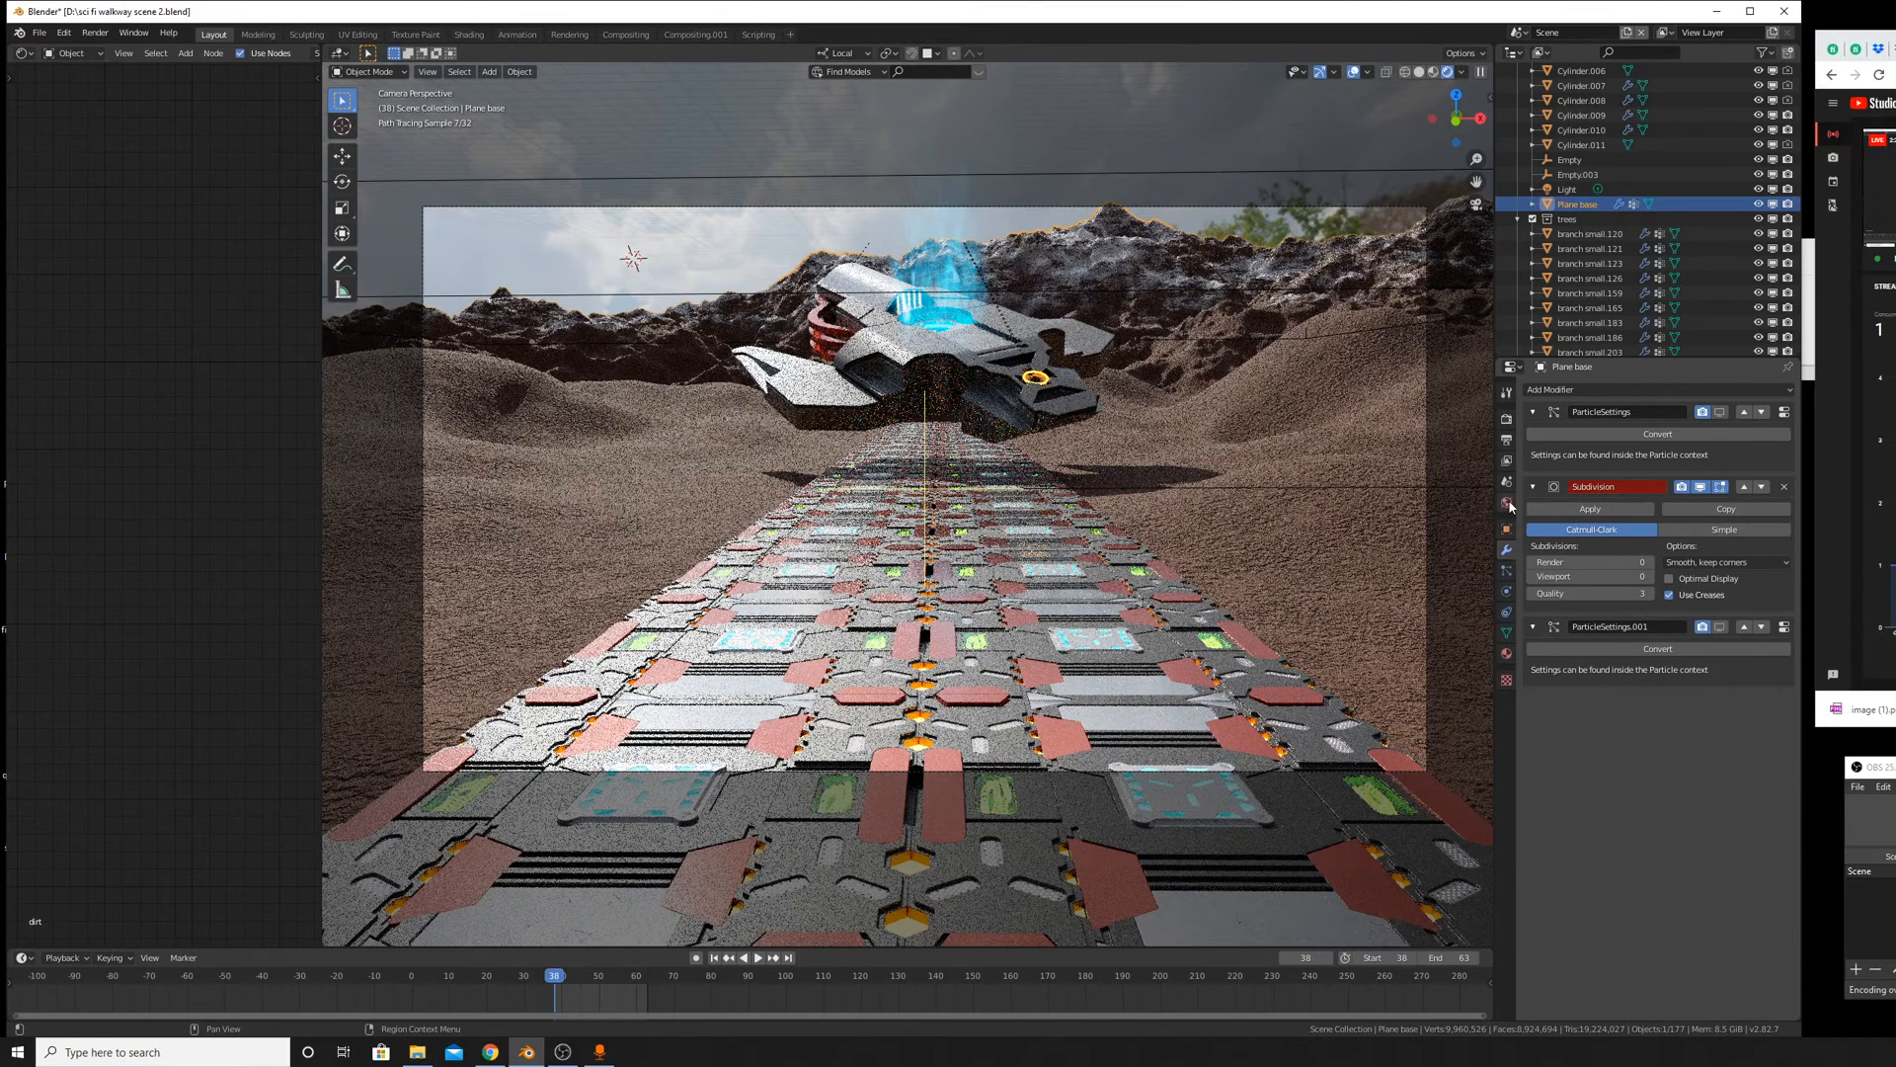
pyautogui.click(1507, 504)
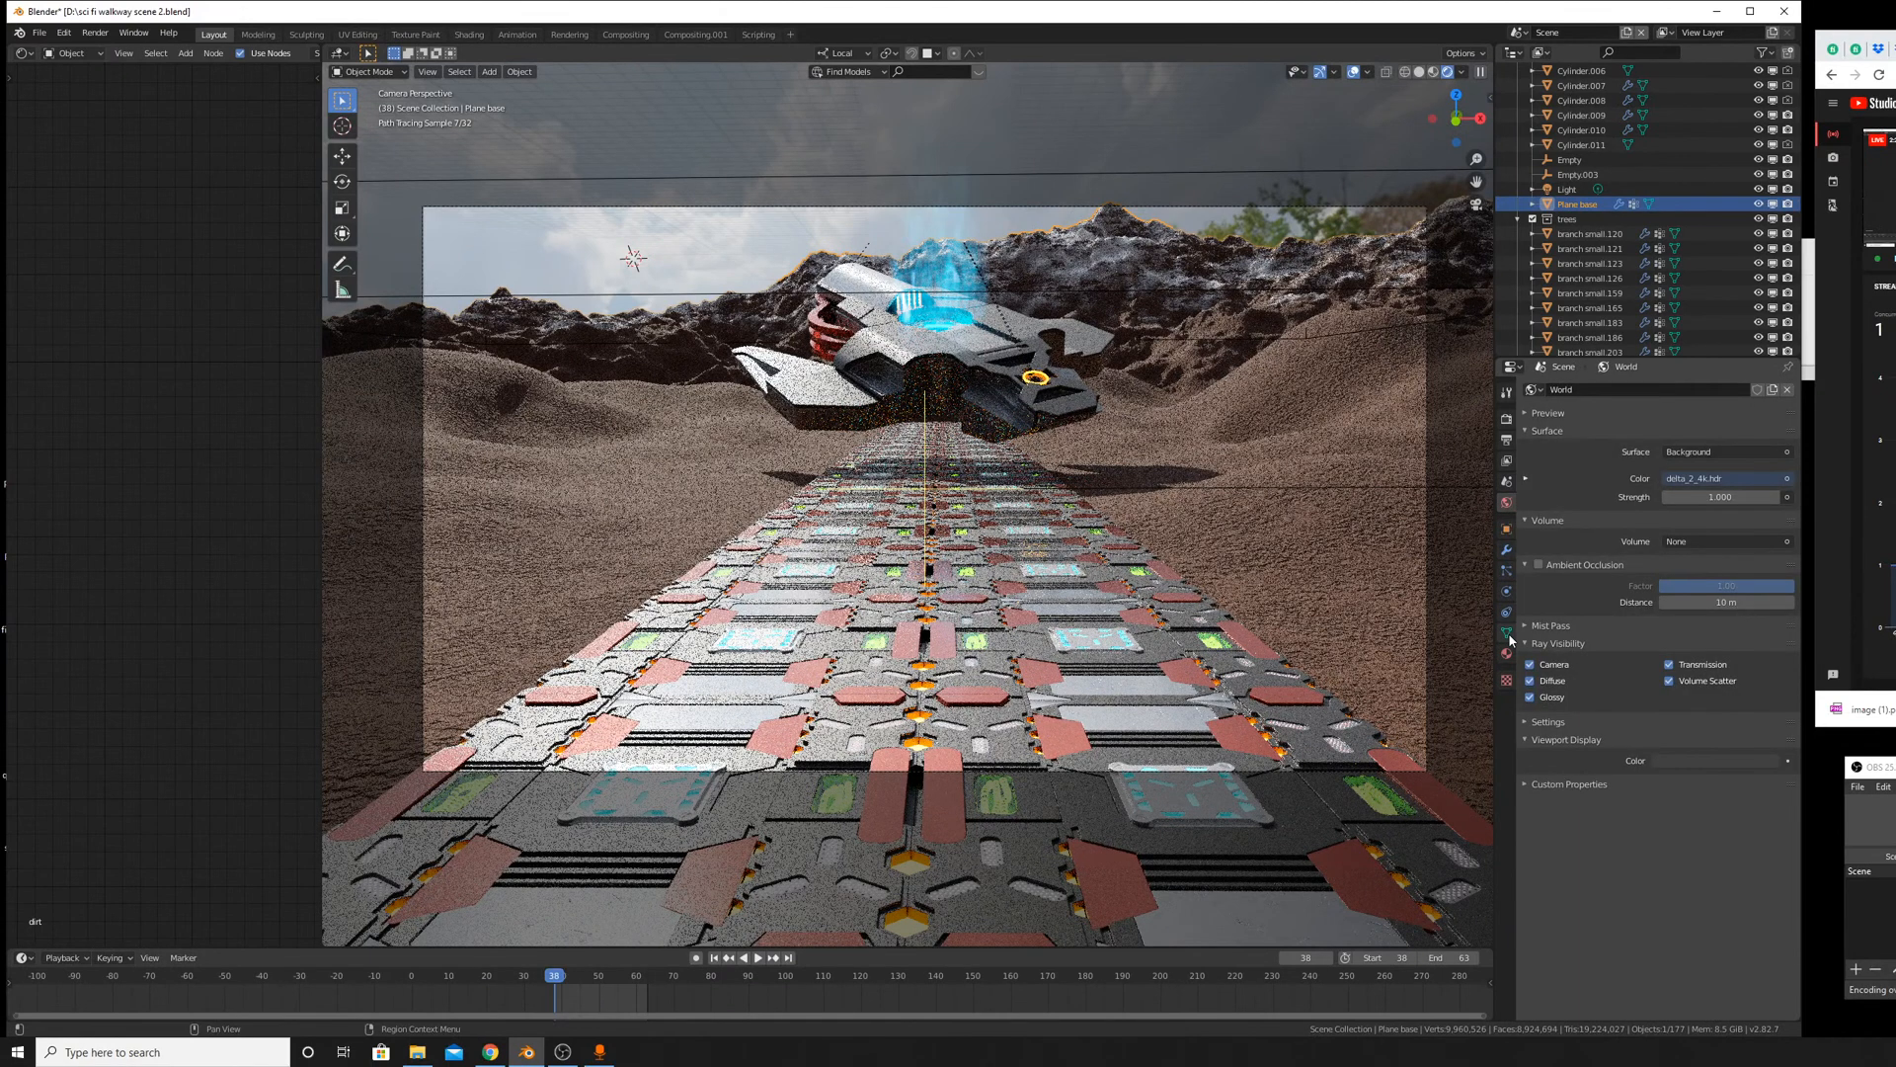
pyautogui.click(1508, 551)
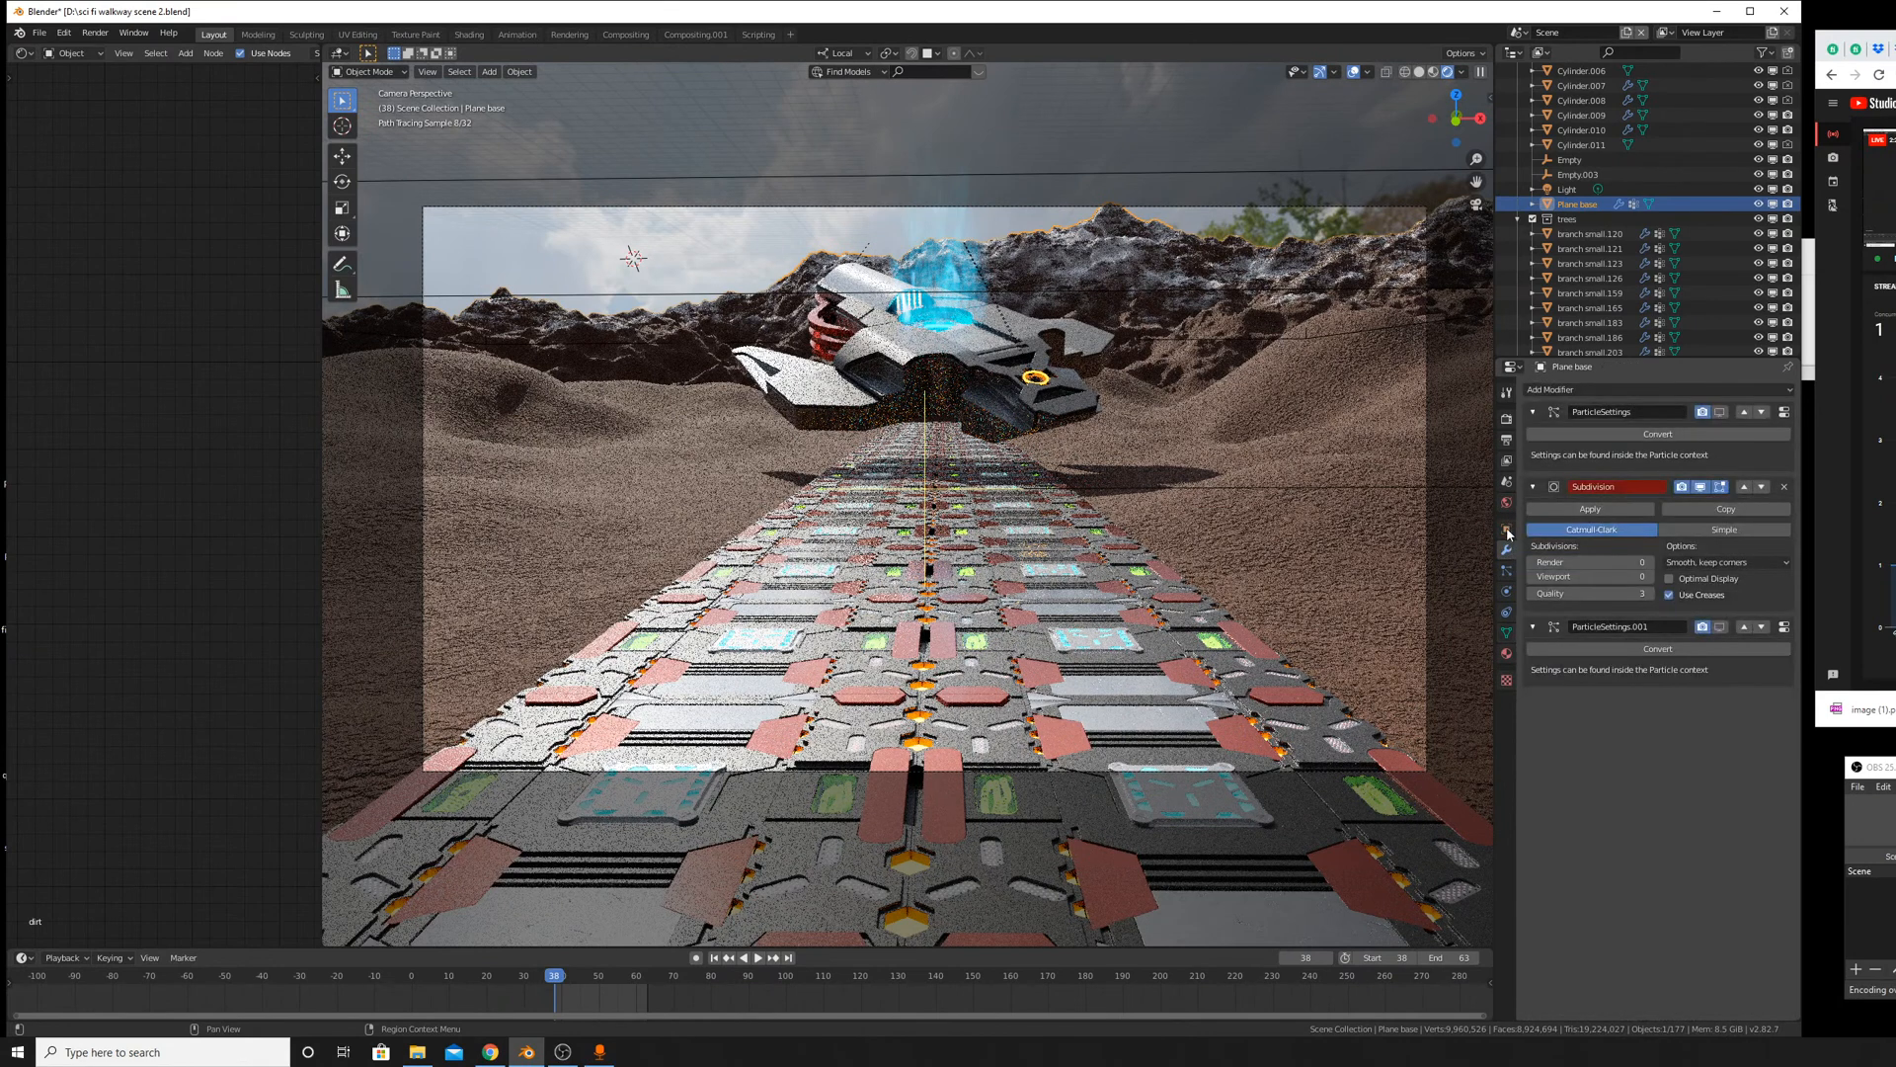
pyautogui.click(1507, 655)
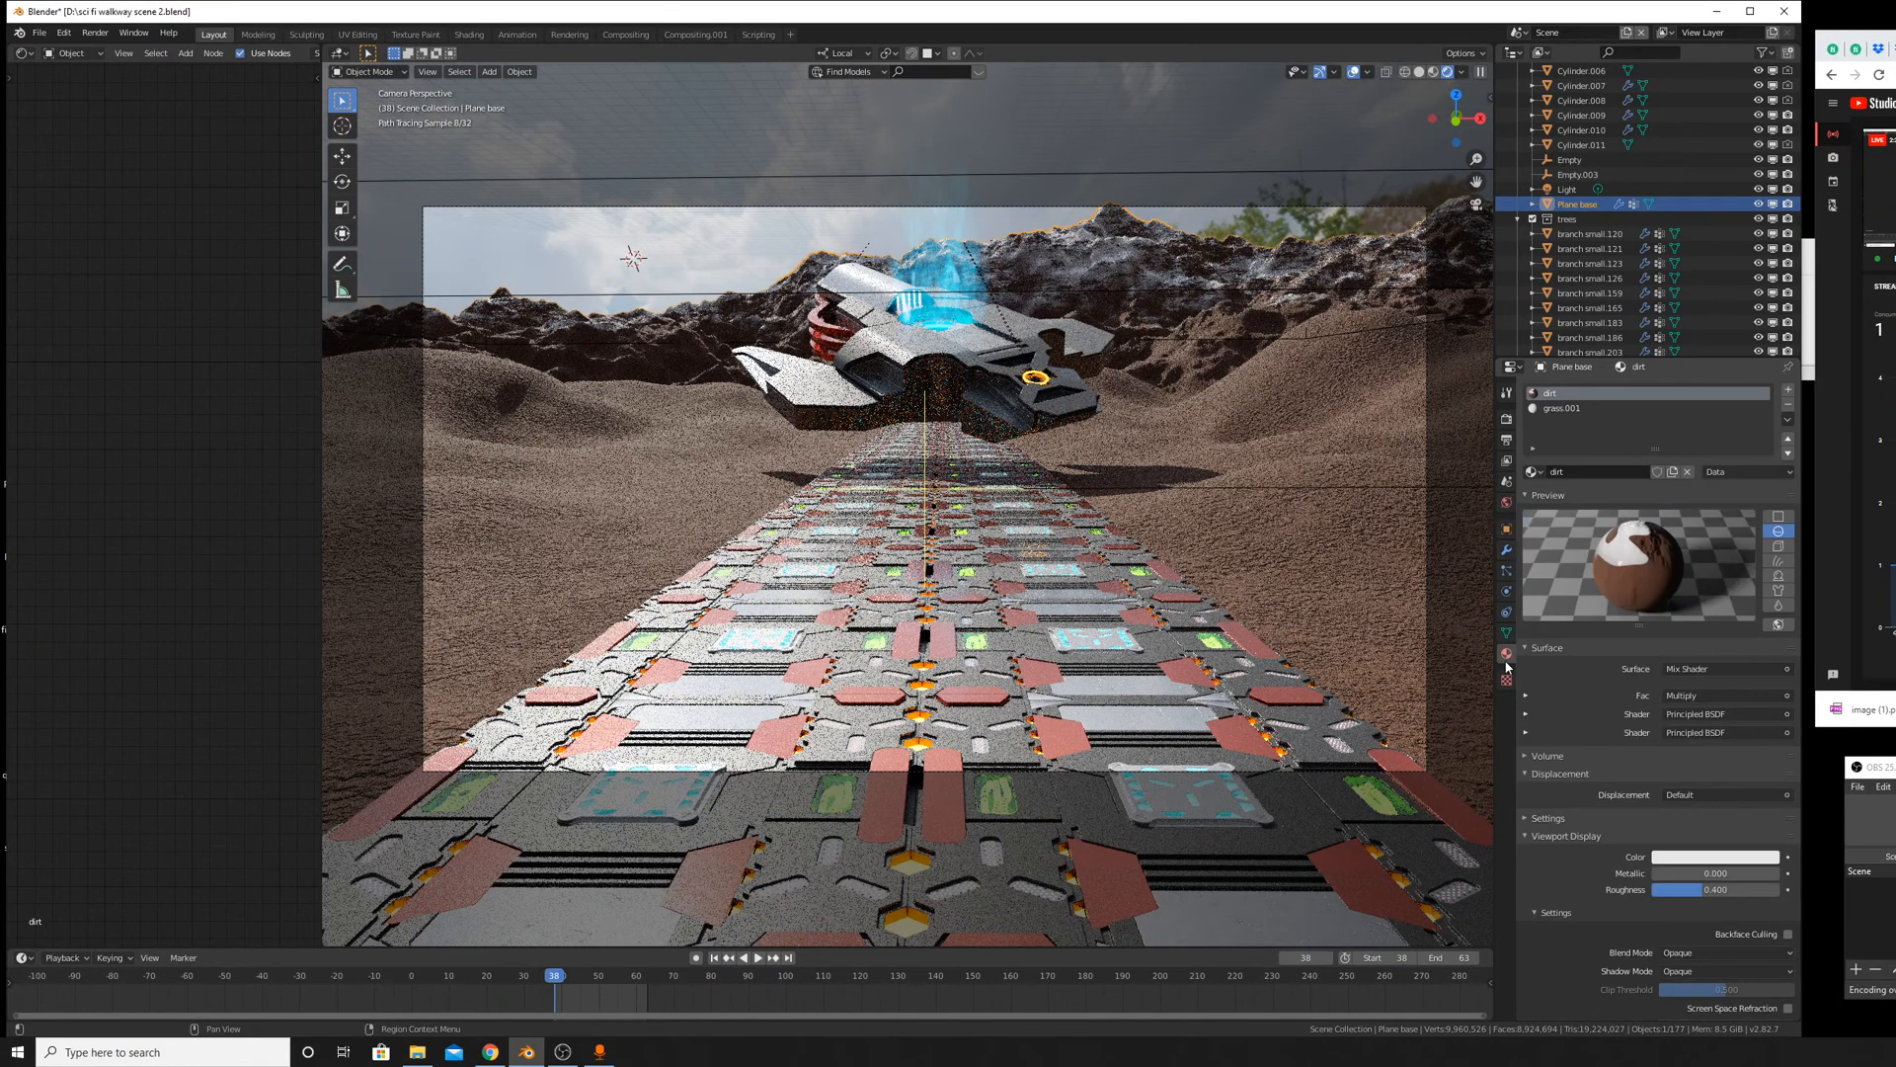
pyautogui.click(1507, 502)
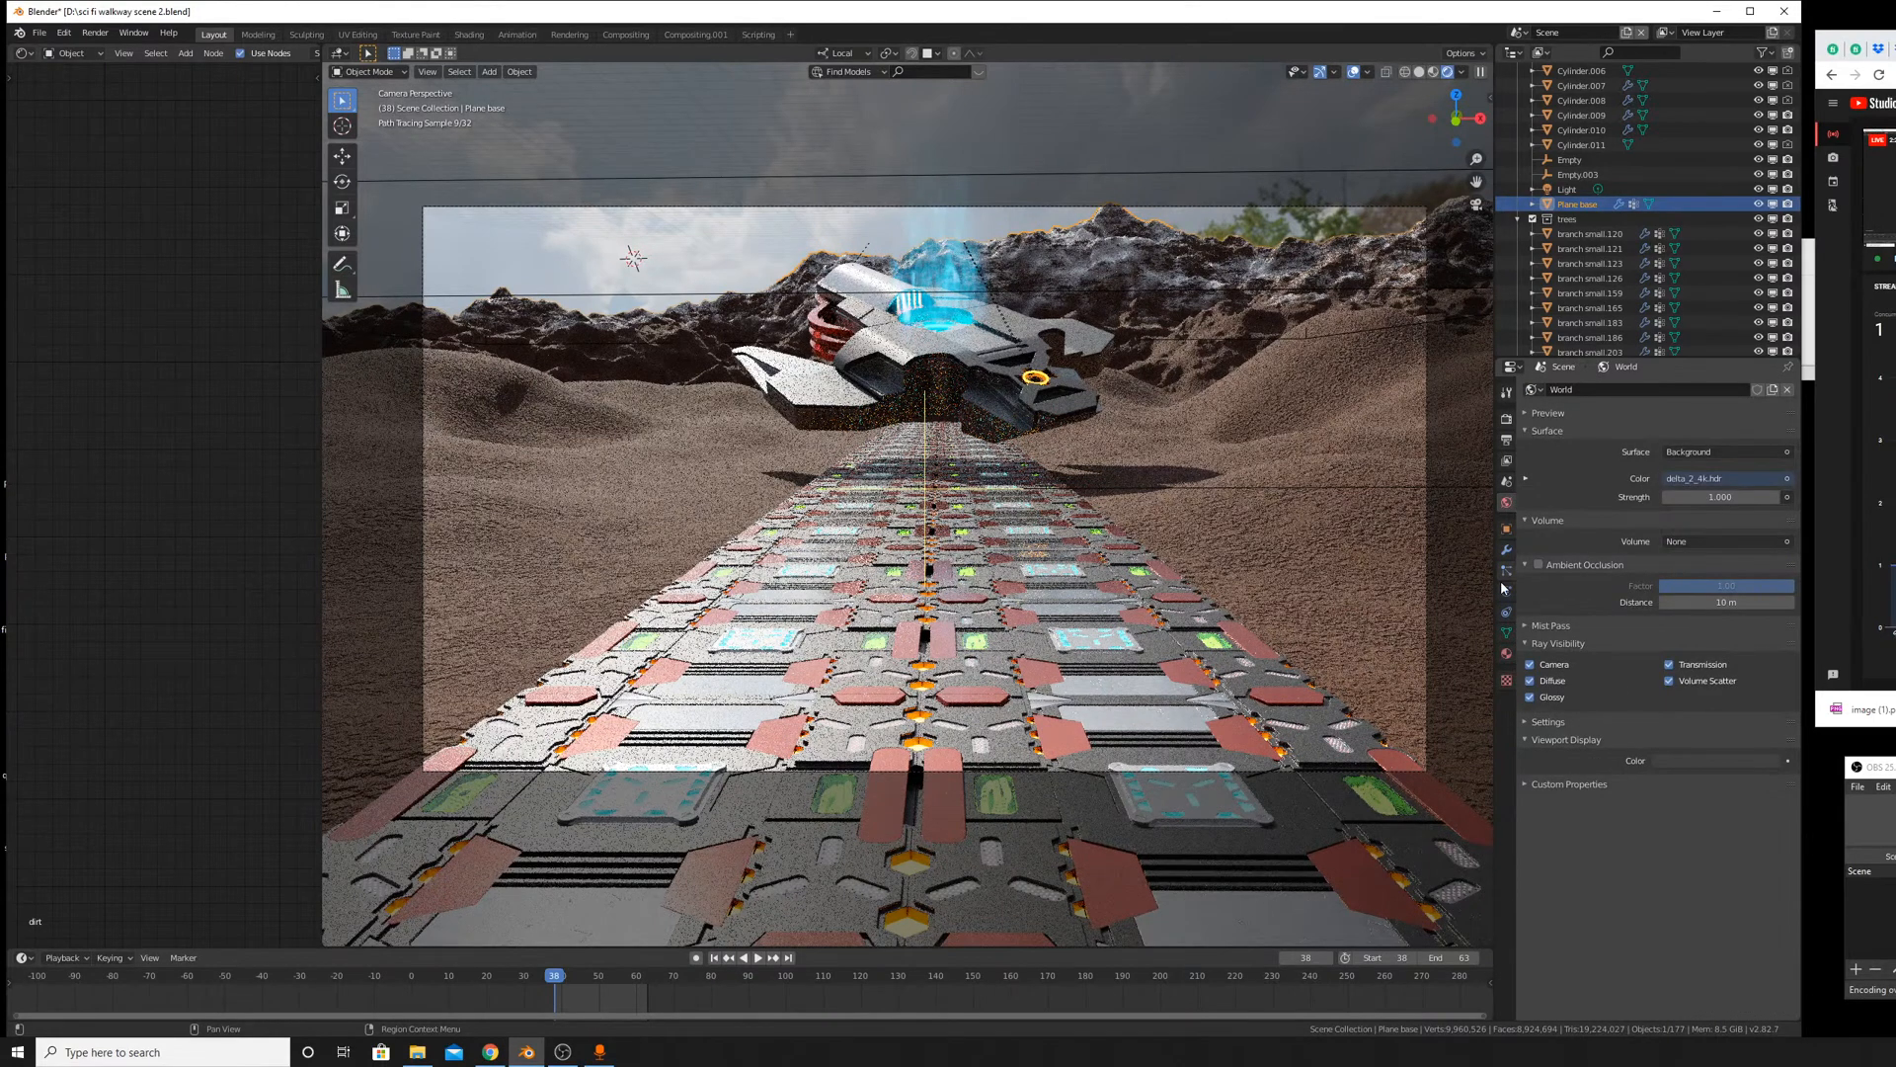
pyautogui.click(1508, 653)
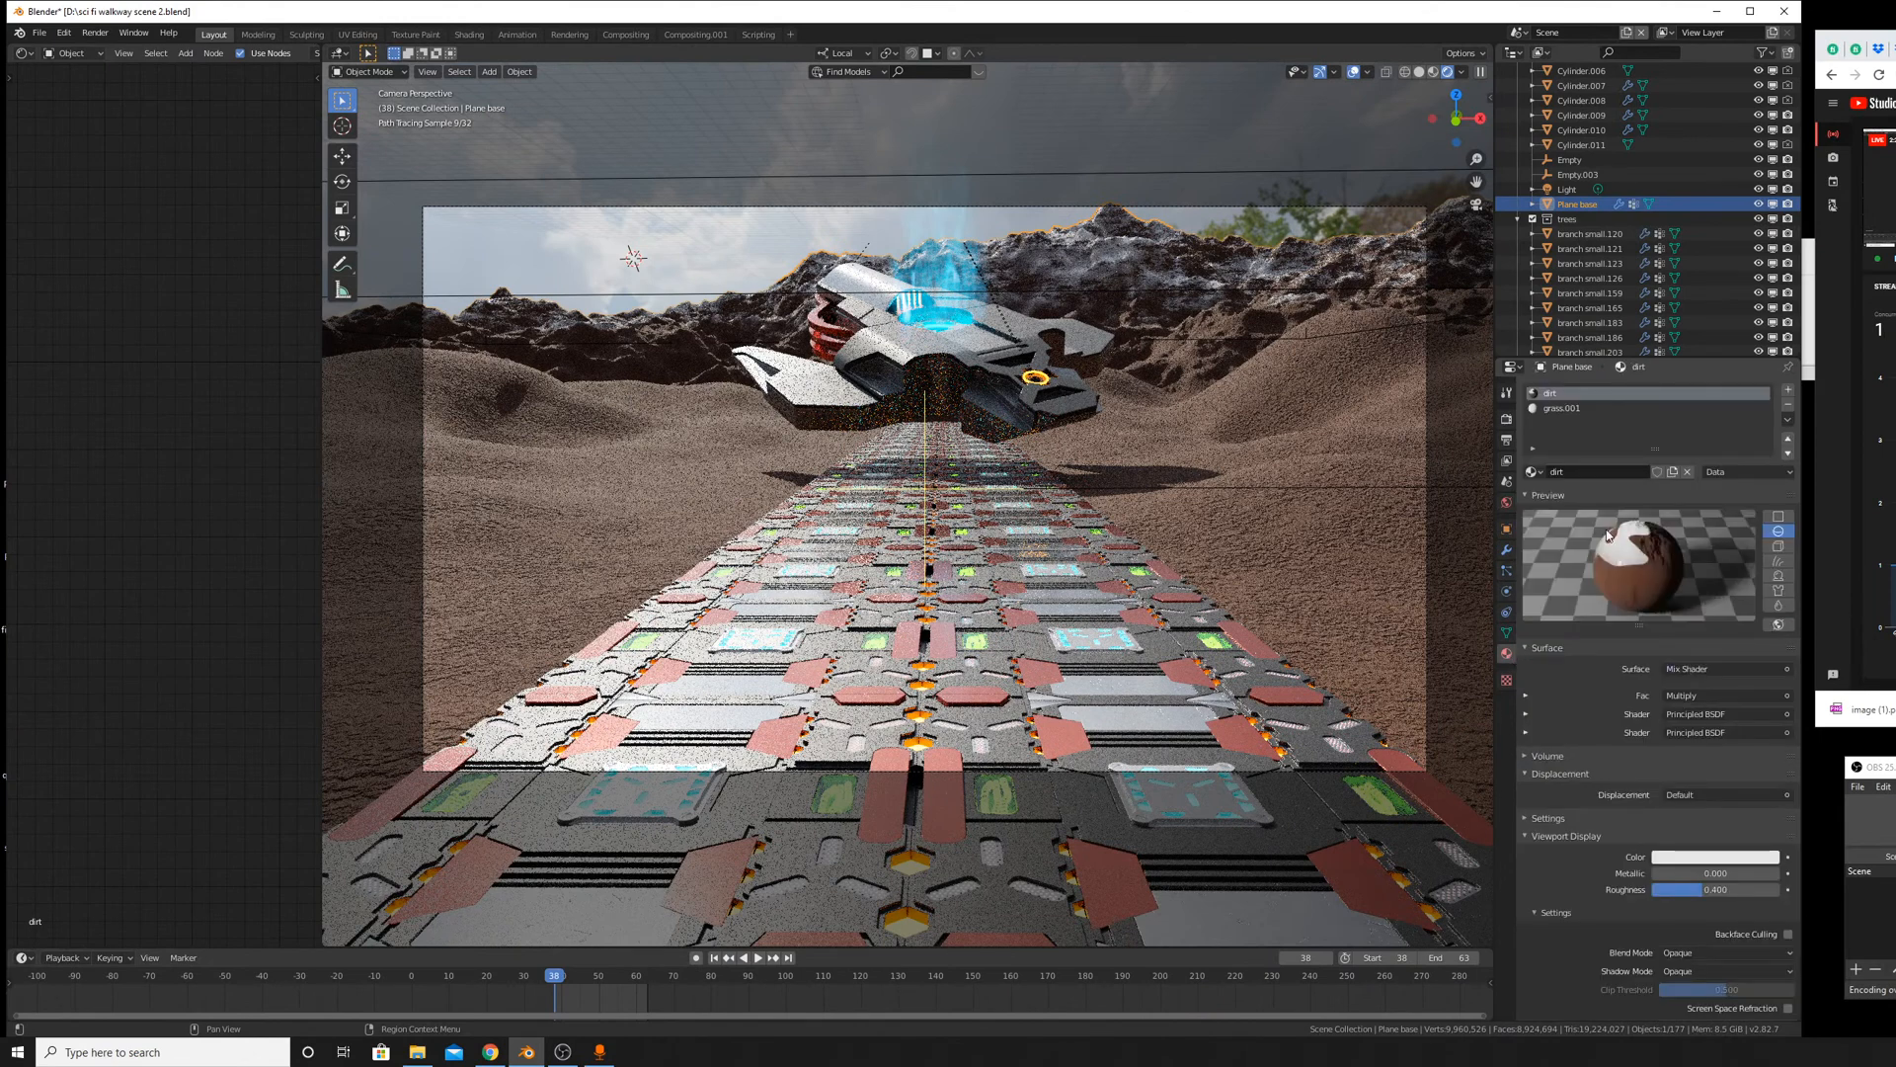
# Enable viewport display for the terrain's trees and grass particle systems, and deselect everything.
pyautogui.click(1507, 571)
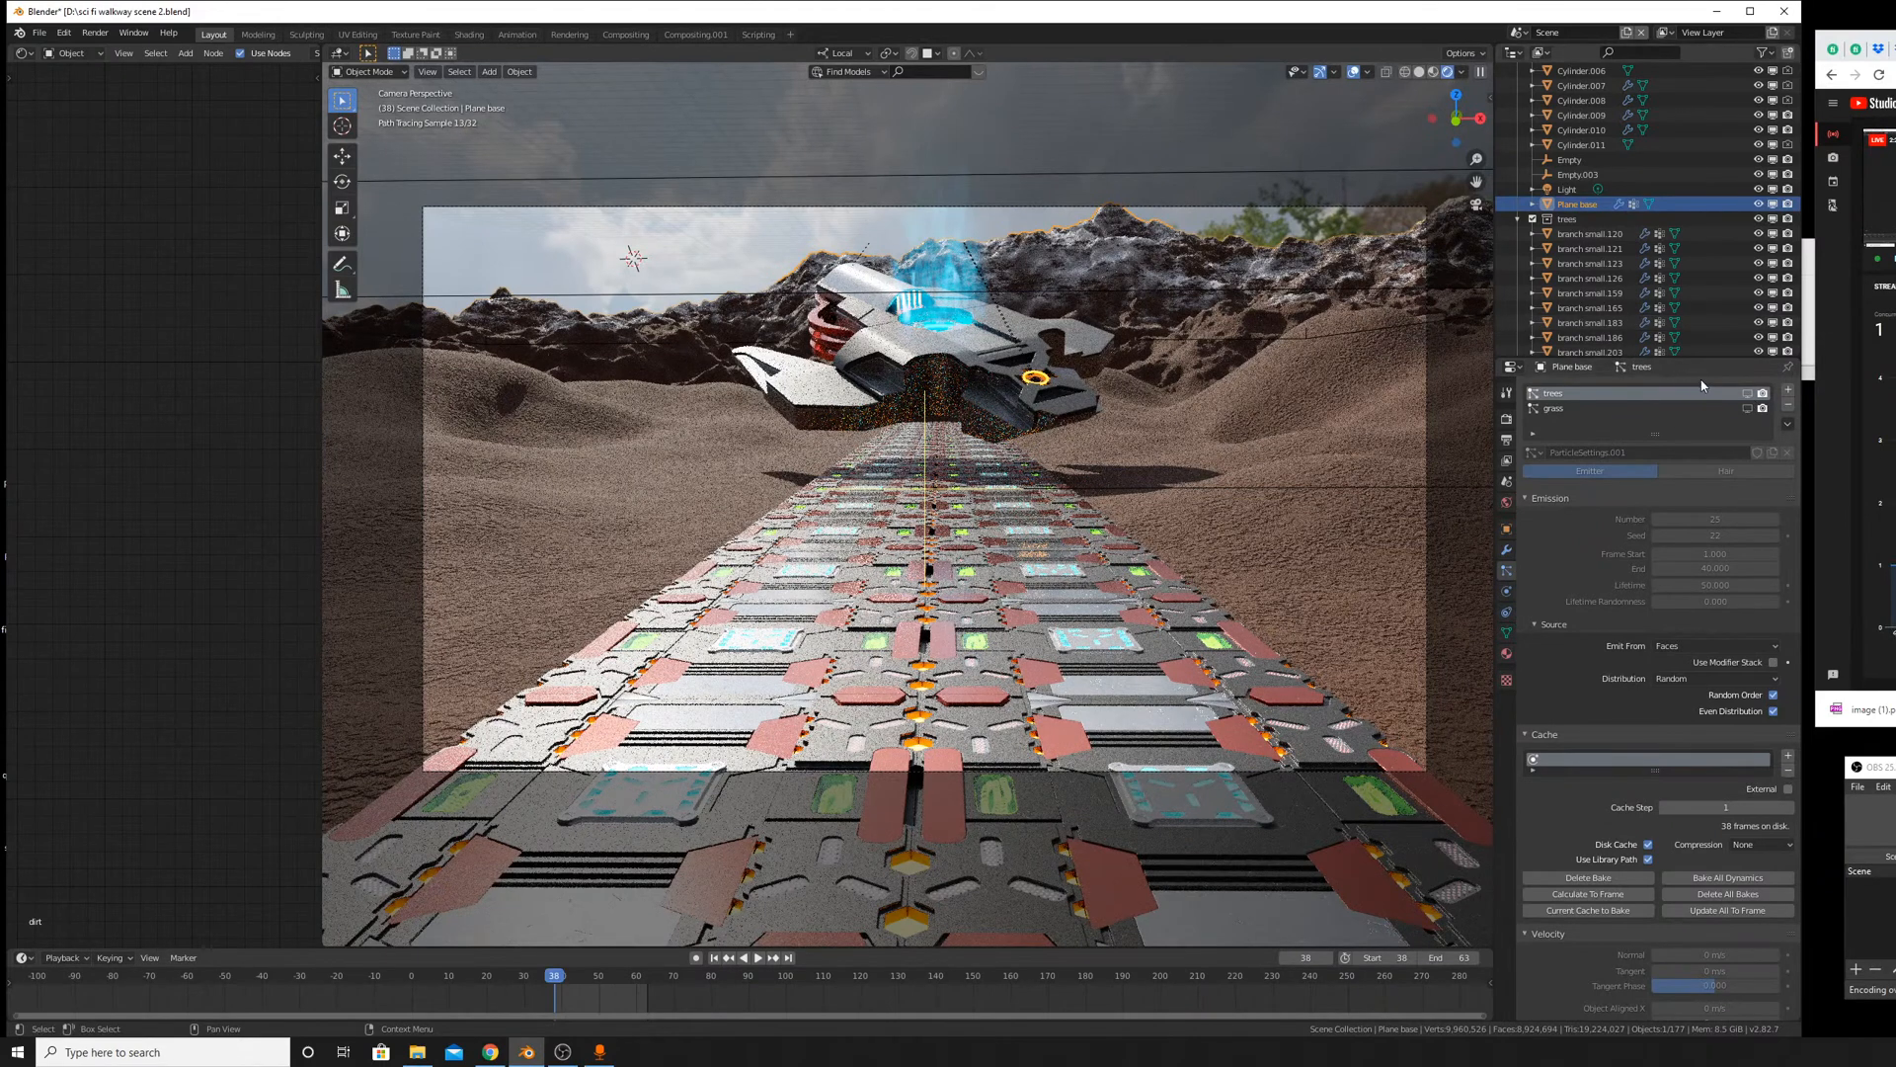
pyautogui.click(1749, 408)
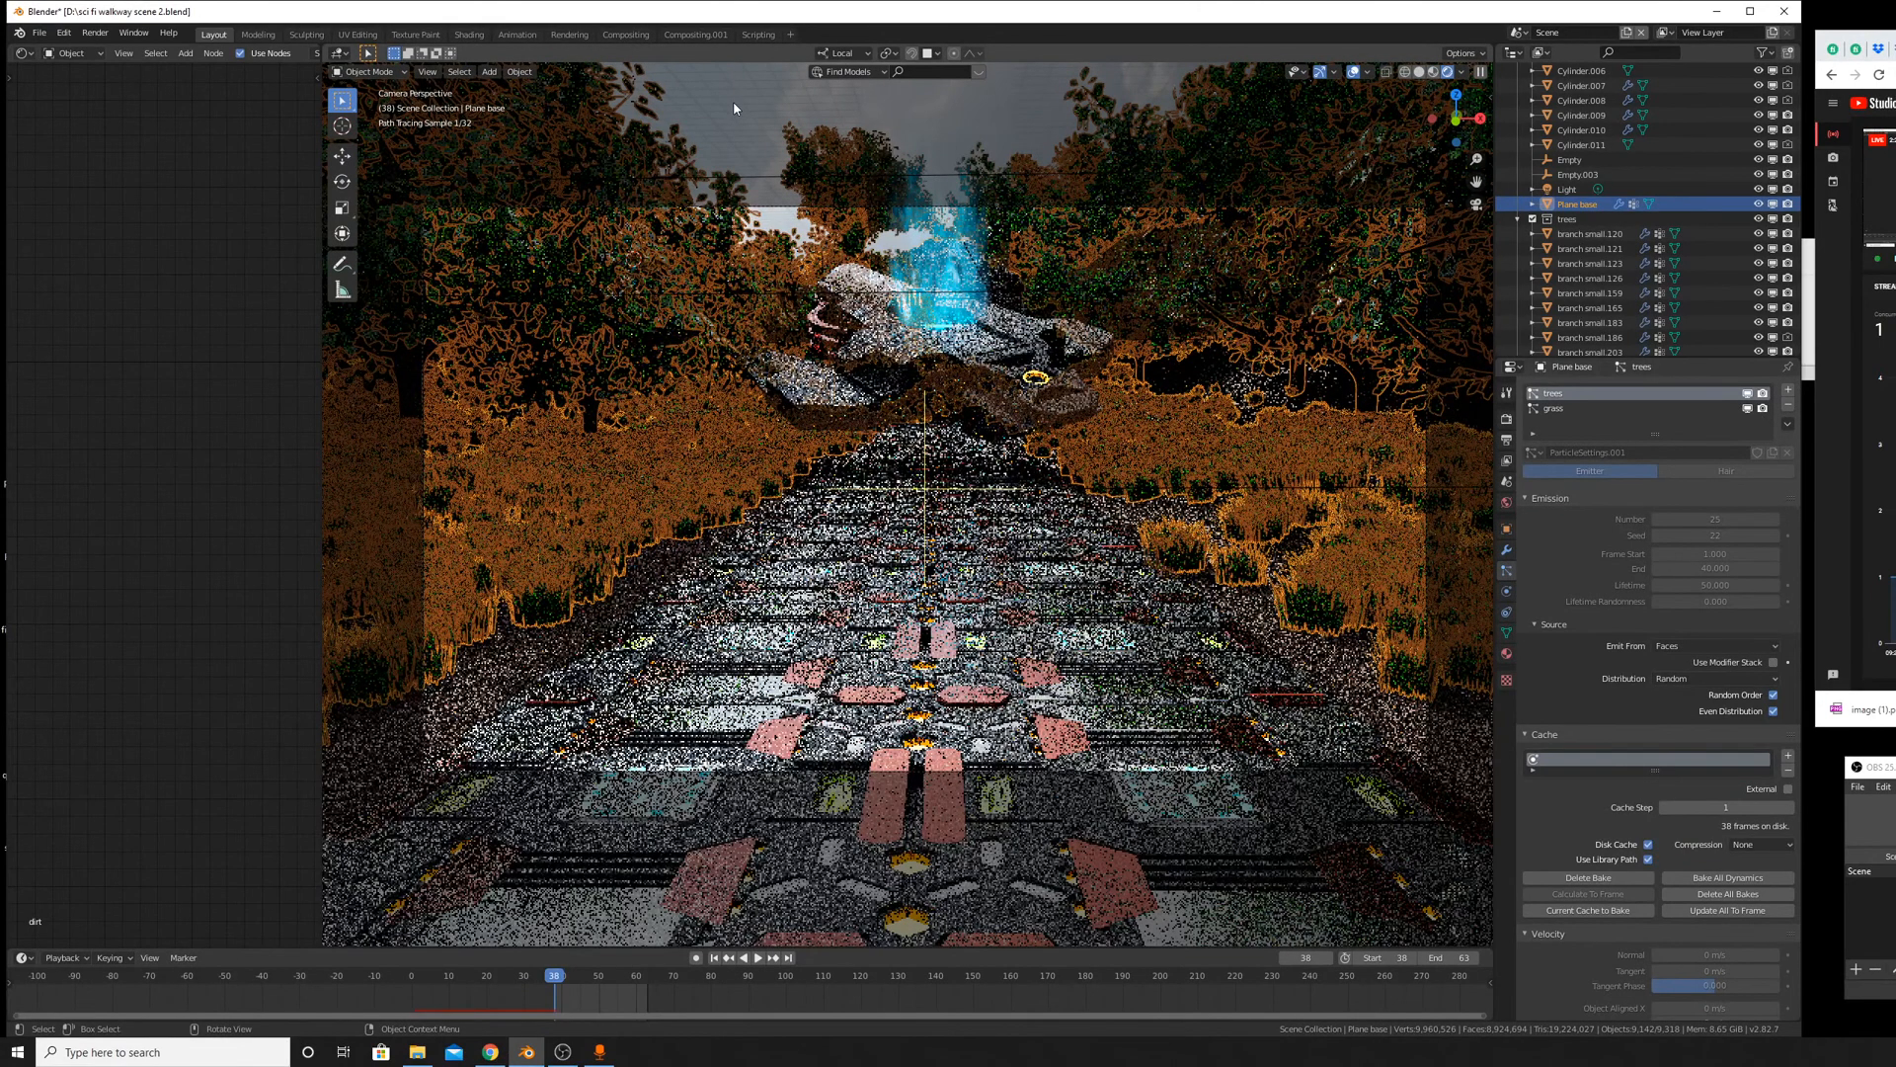
pyautogui.hotkey('alt', 'a')
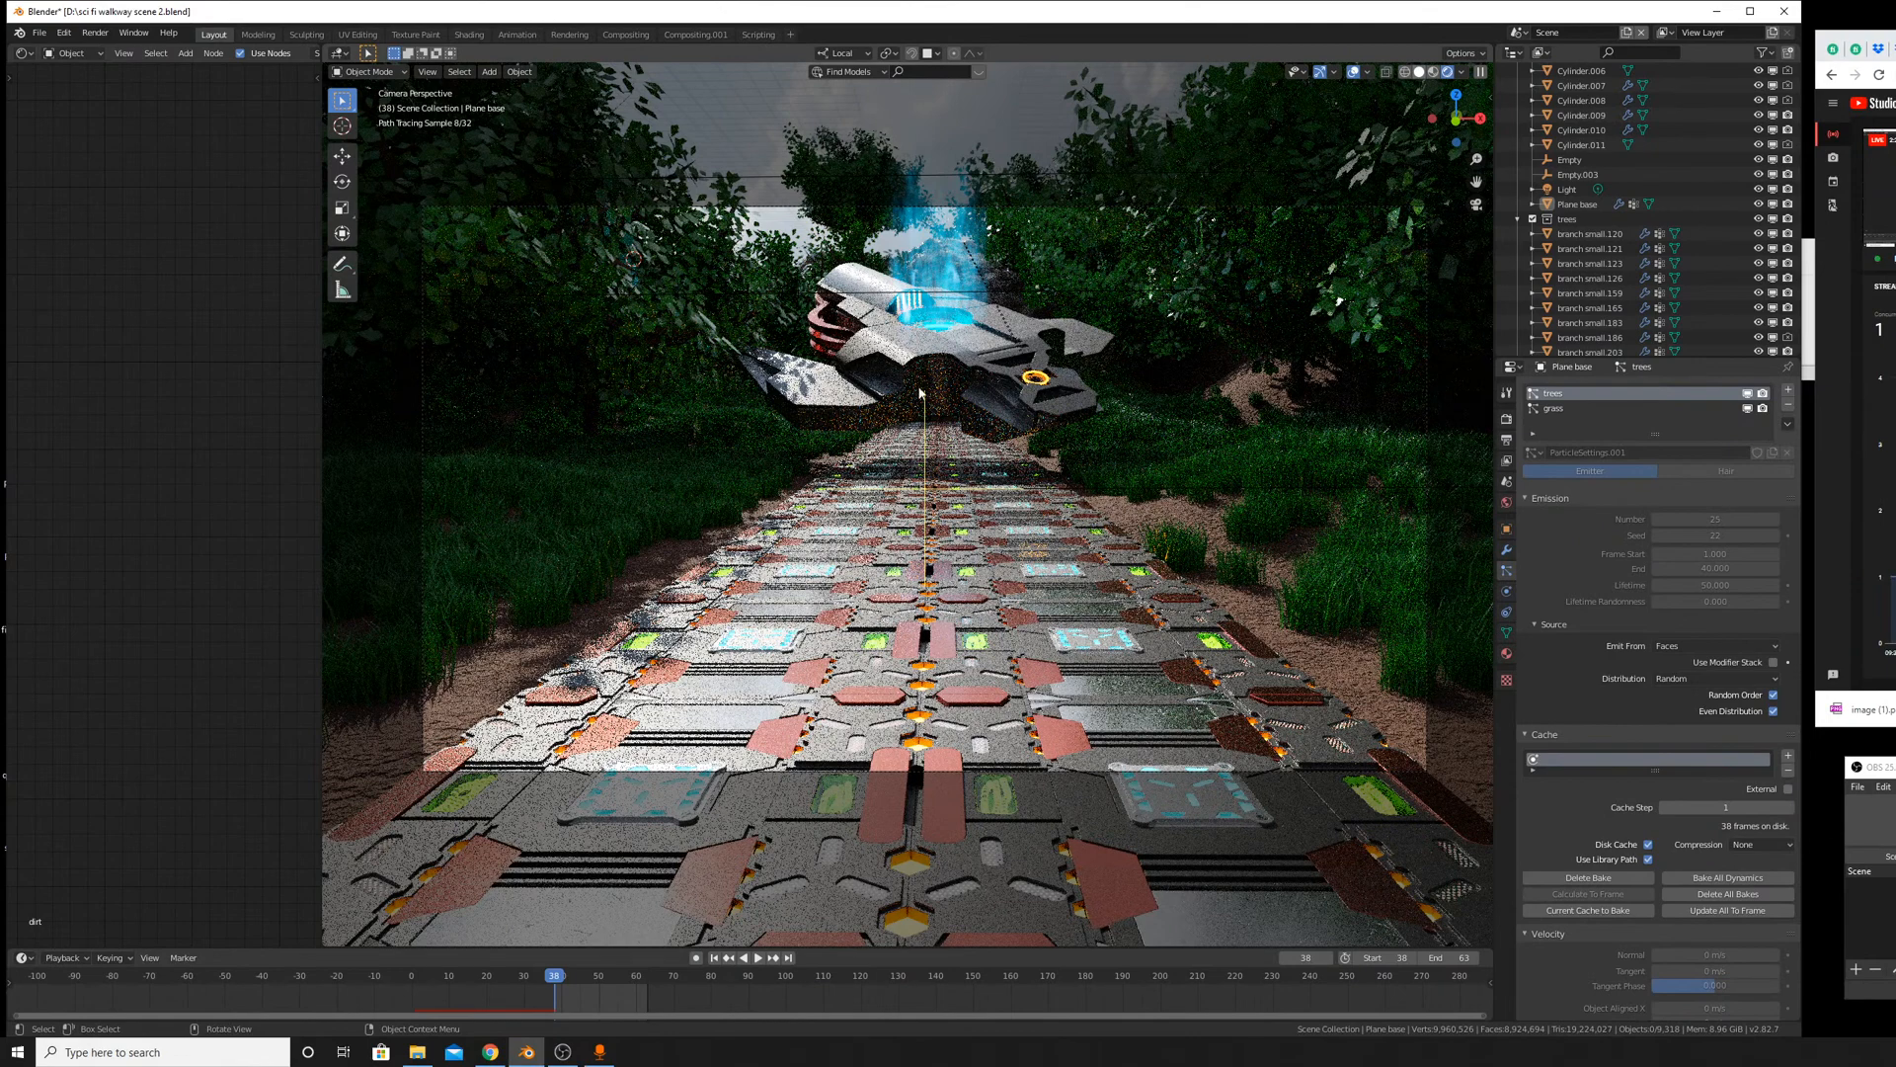
# Switch the viewport to solid shading and turn off viewport display for the terrain's trees particle system.
pyautogui.press('z')
pyautogui.click(983, 342)
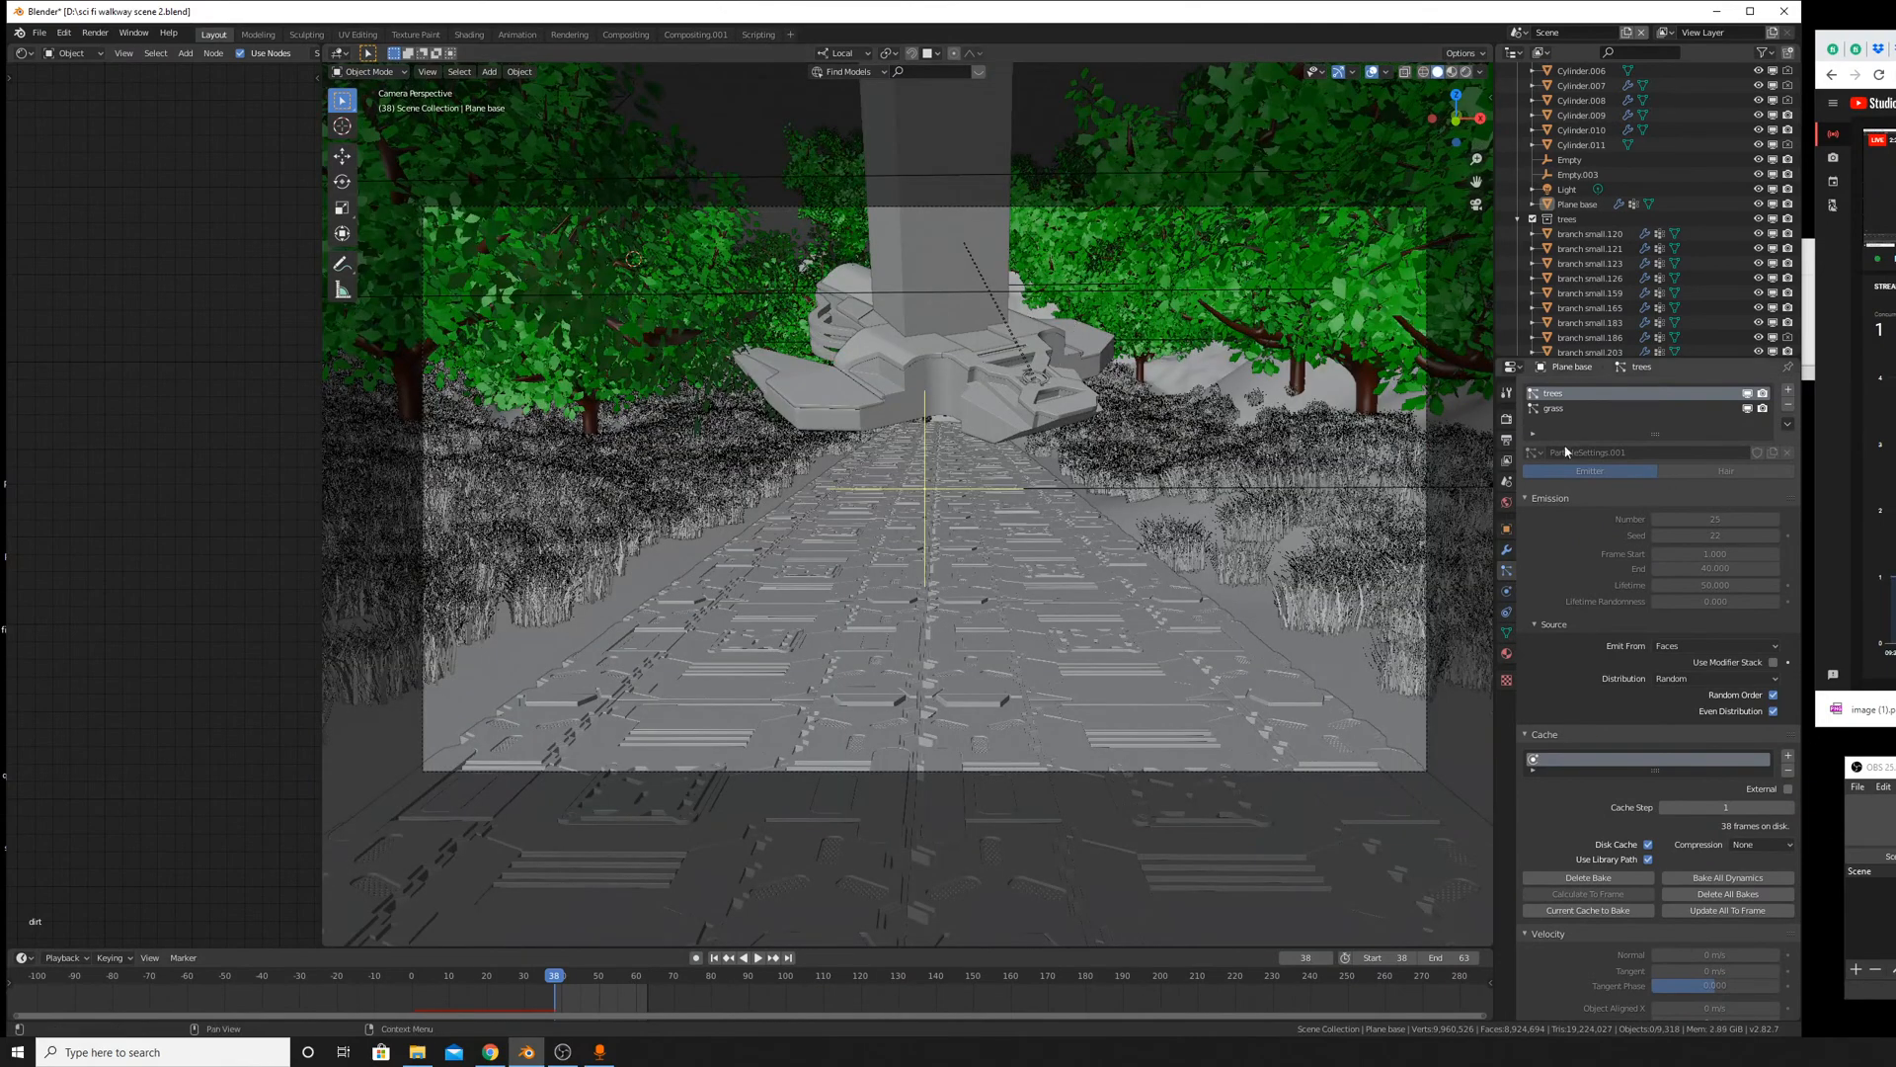
pyautogui.scroll(-6, 1692, 491)
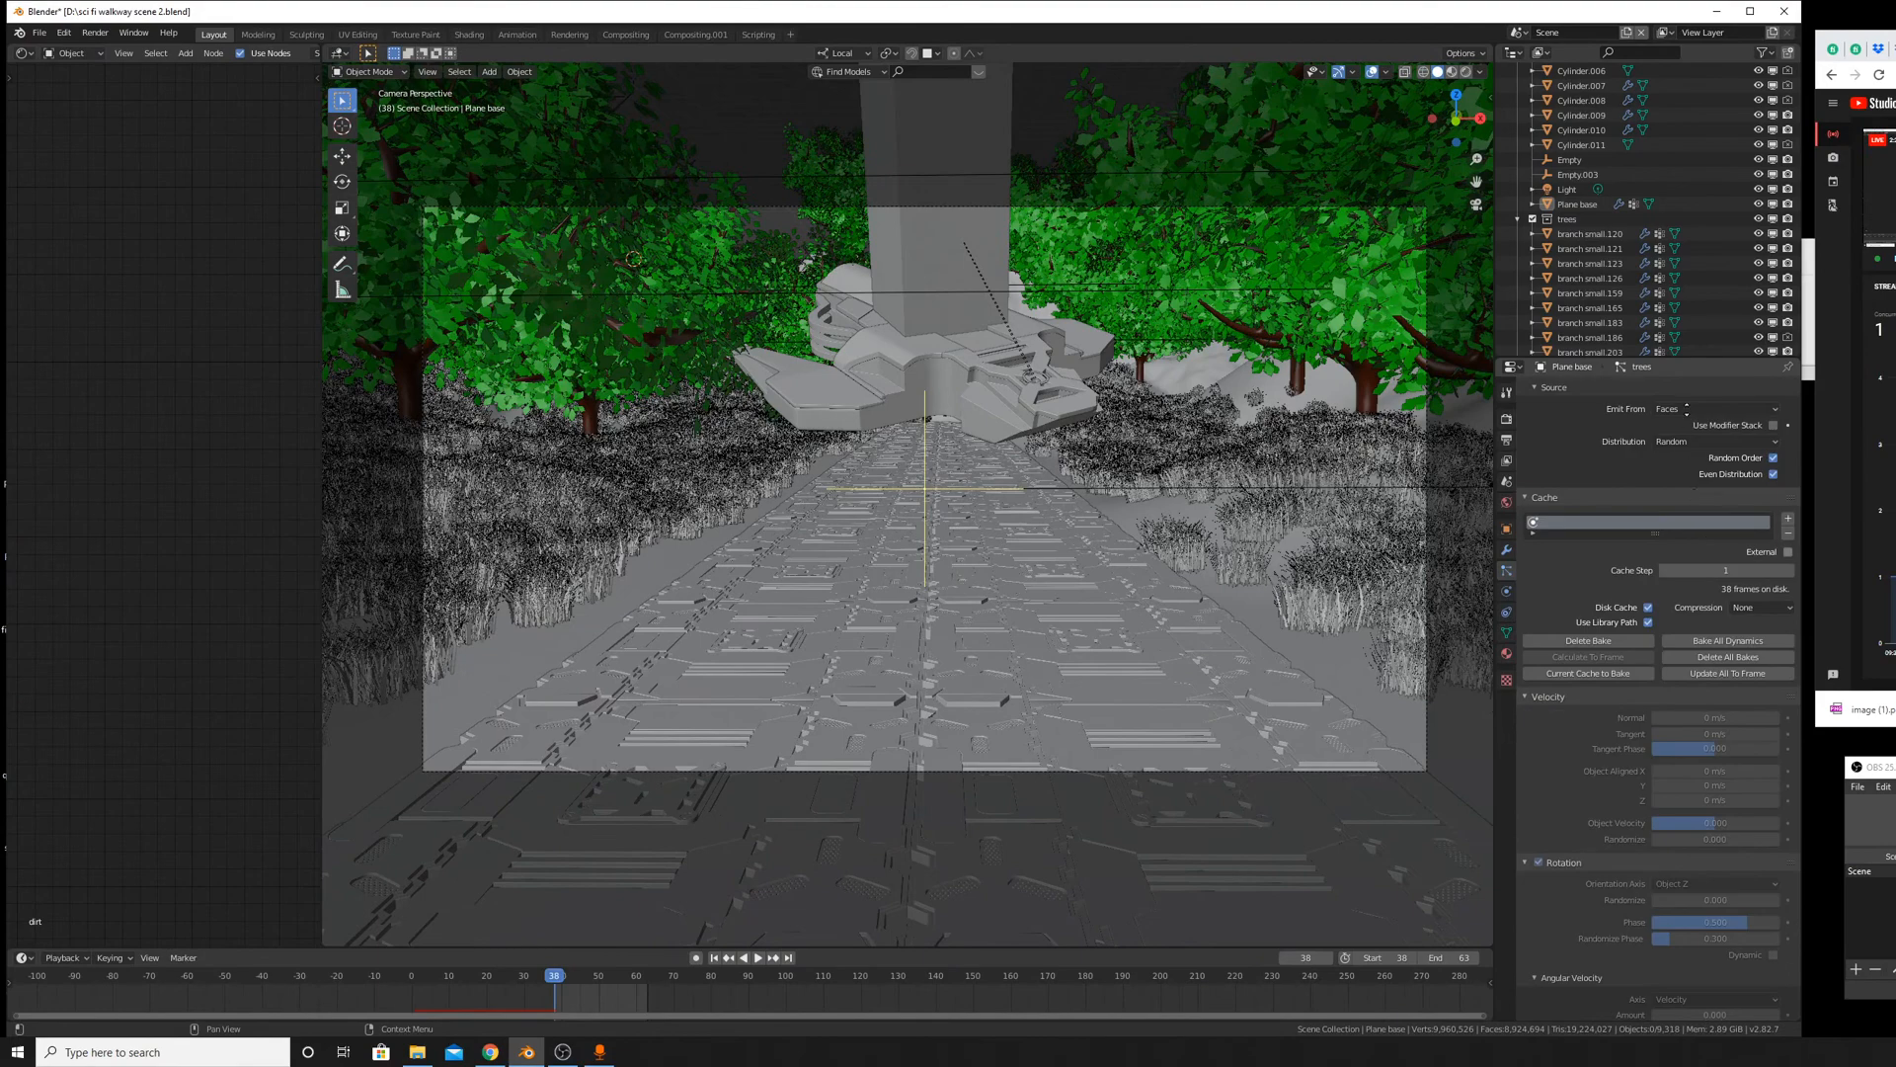
pyautogui.scroll(6, 1700, 464)
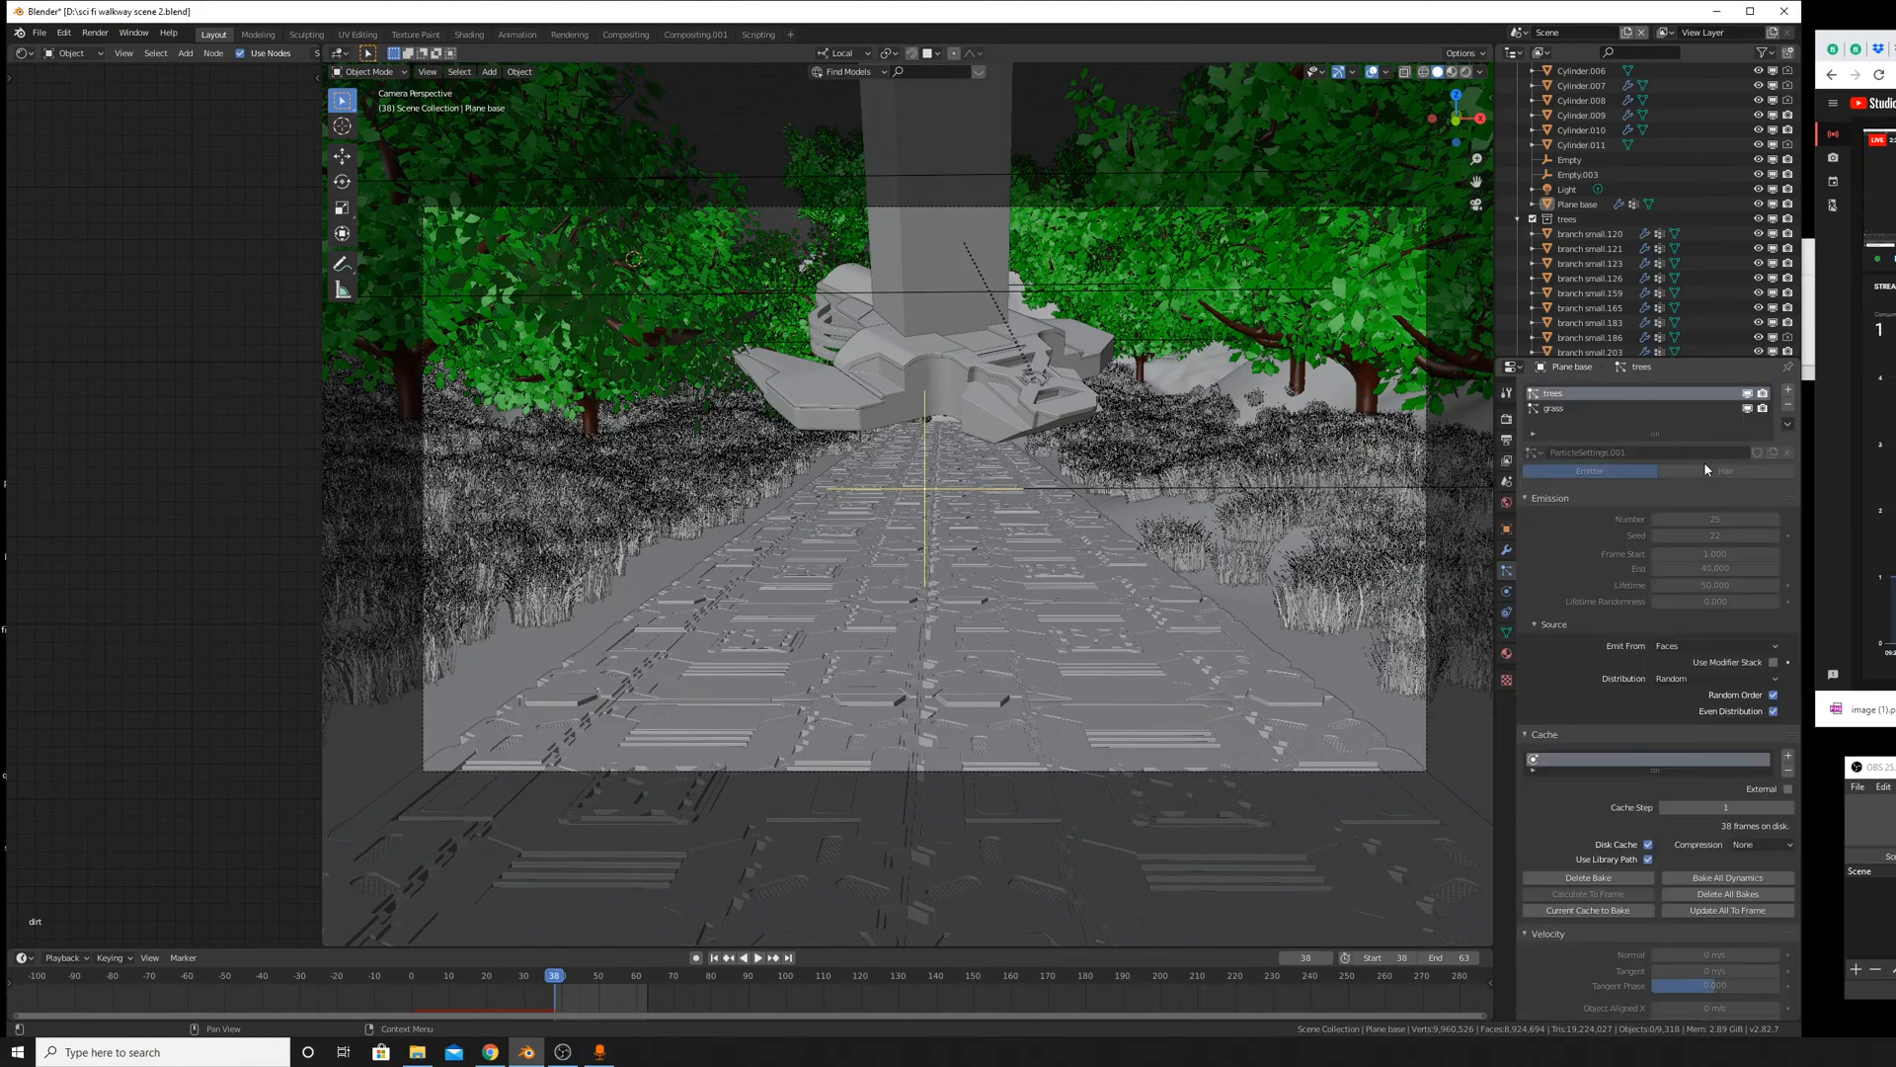
pyautogui.moveTo(1204, 523); pyautogui.dragTo(1129, 607, button='middle')
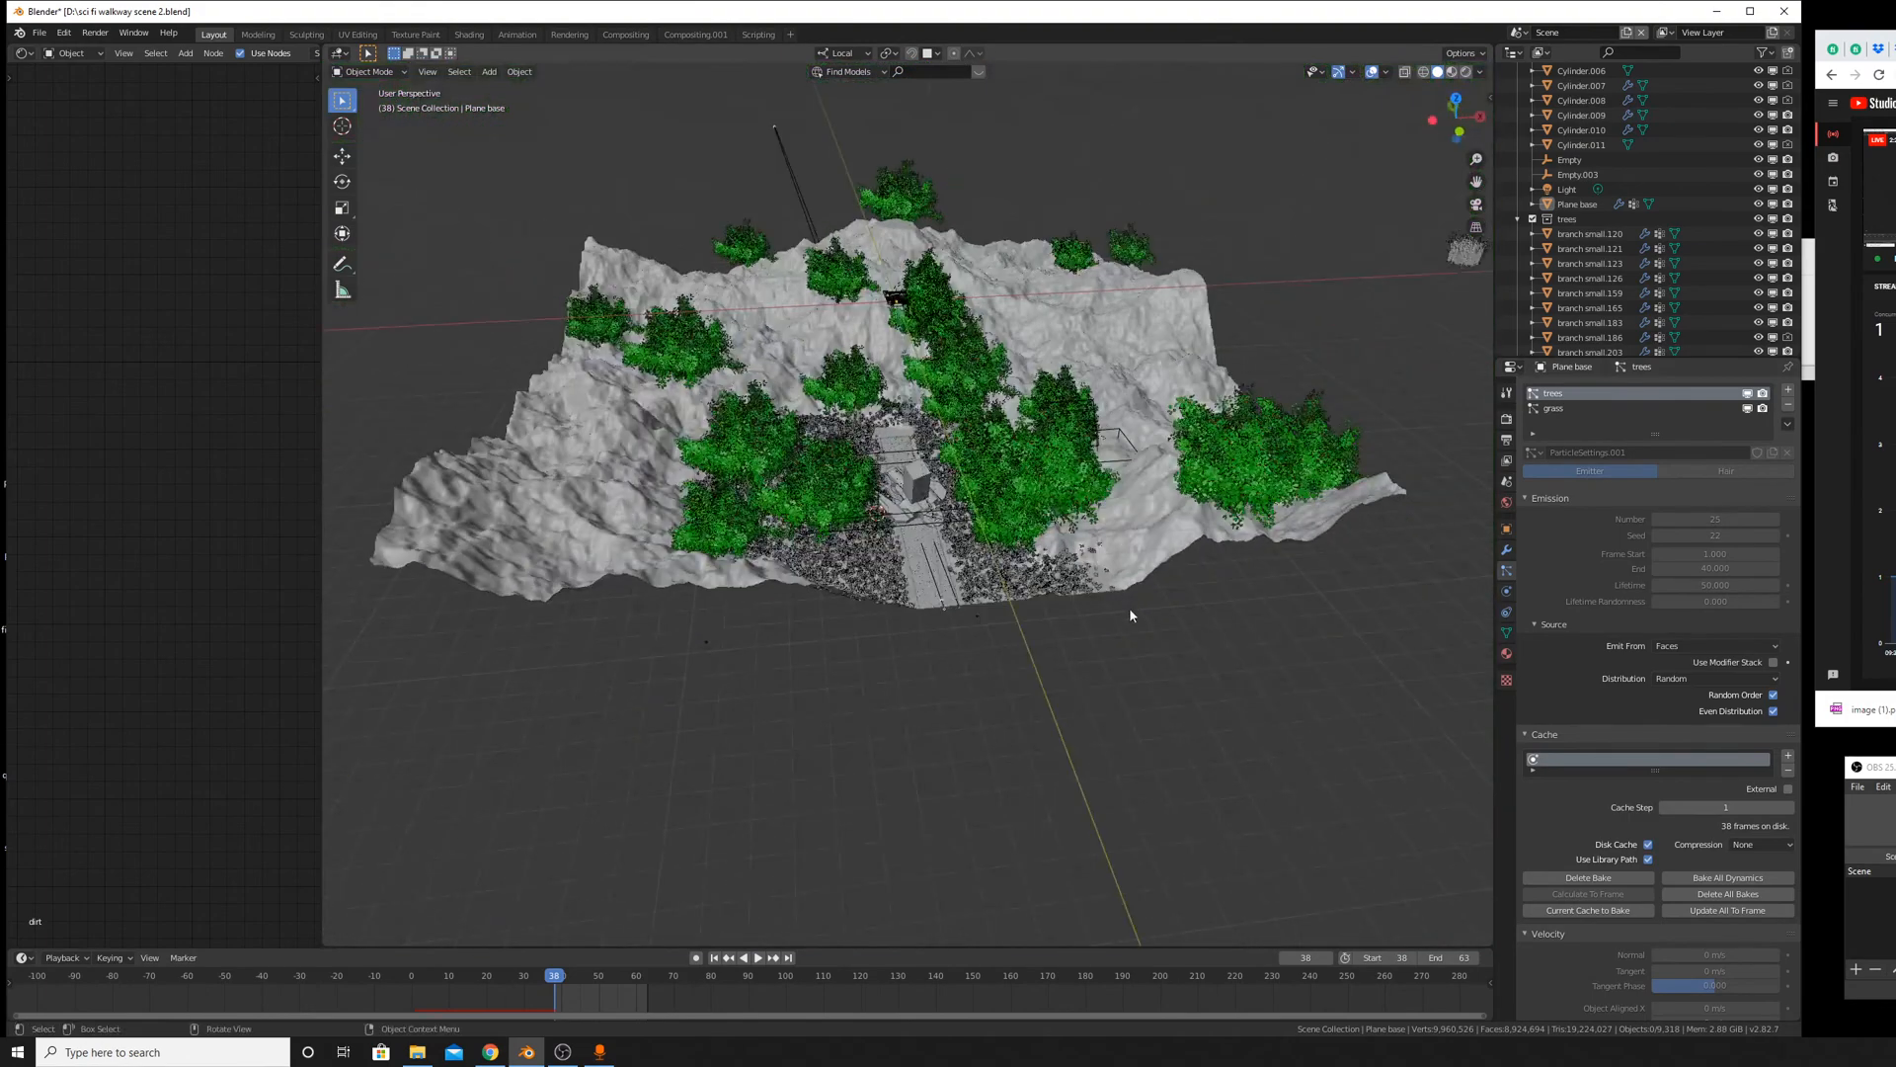
pyautogui.scroll(10, 1128, 608)
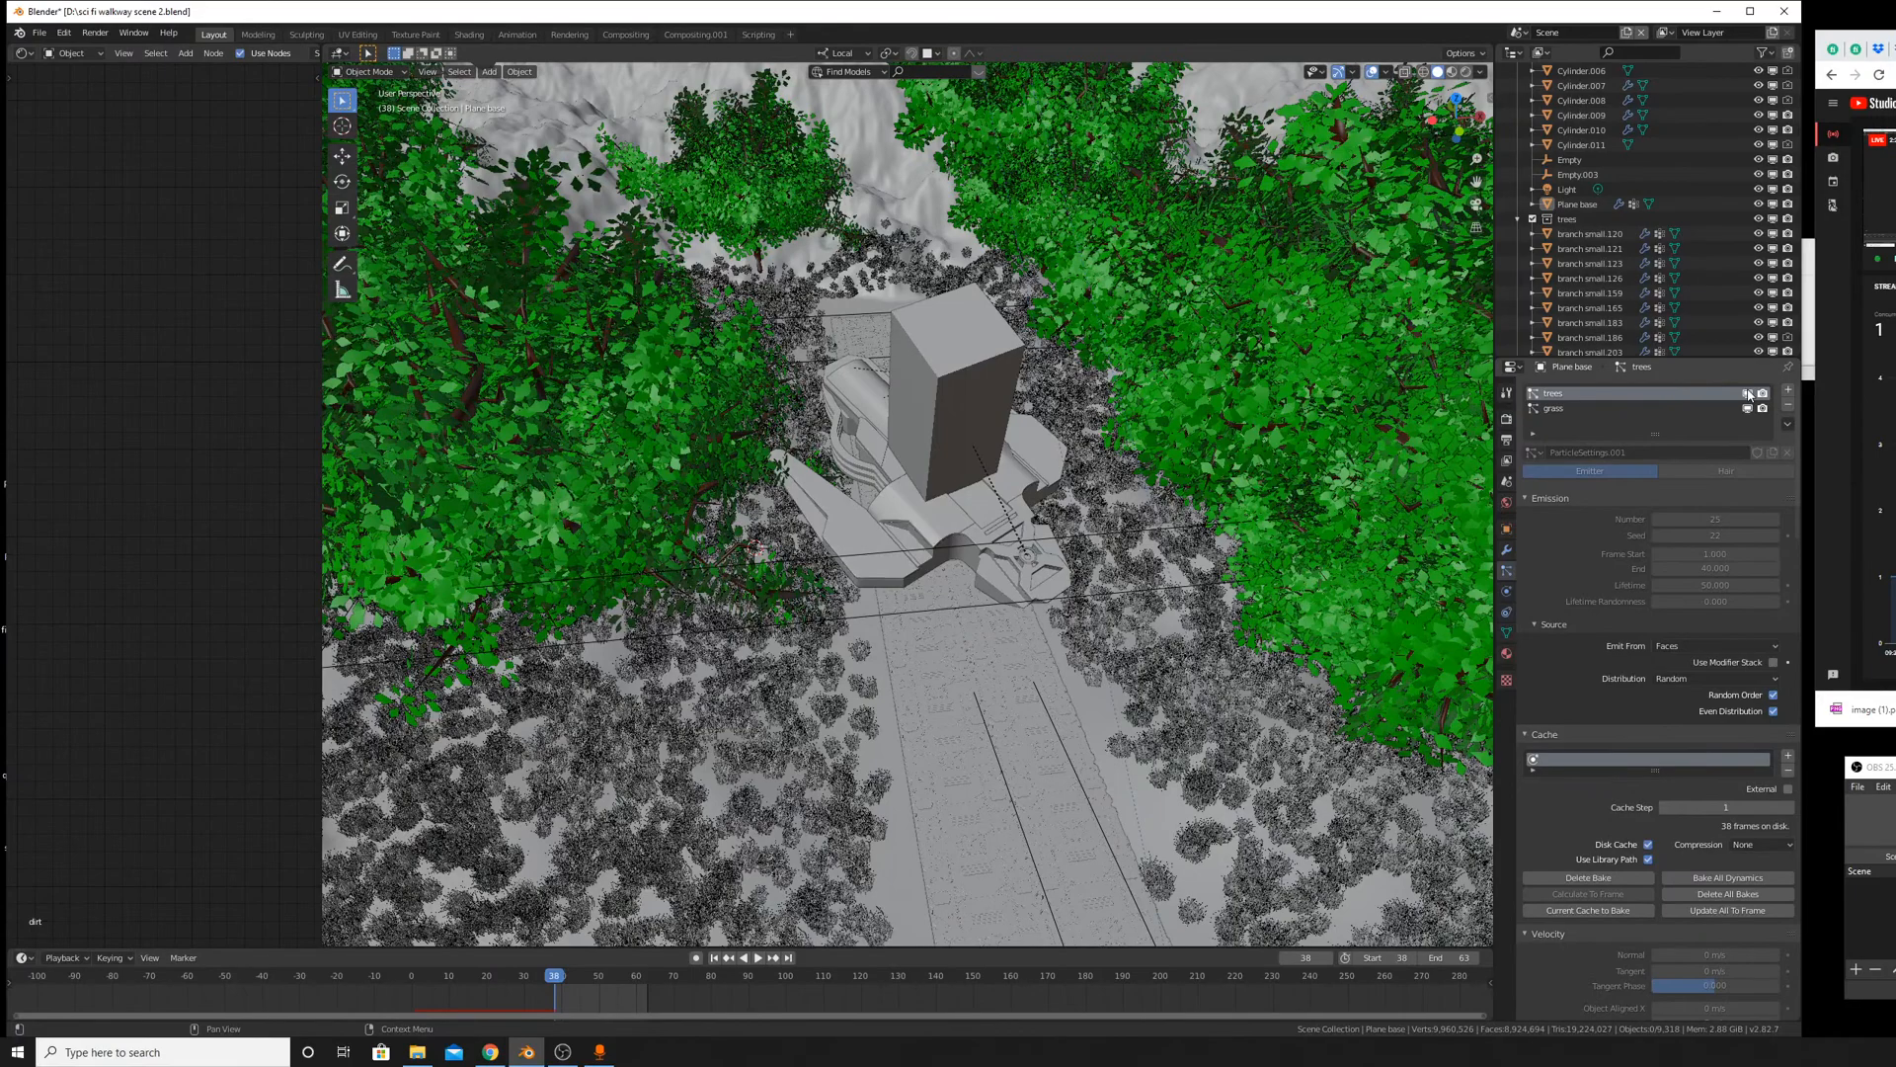
pyautogui.click(1747, 393)
pyautogui.moveTo(988, 494); pyautogui.dragTo(1012, 526, button='middle')
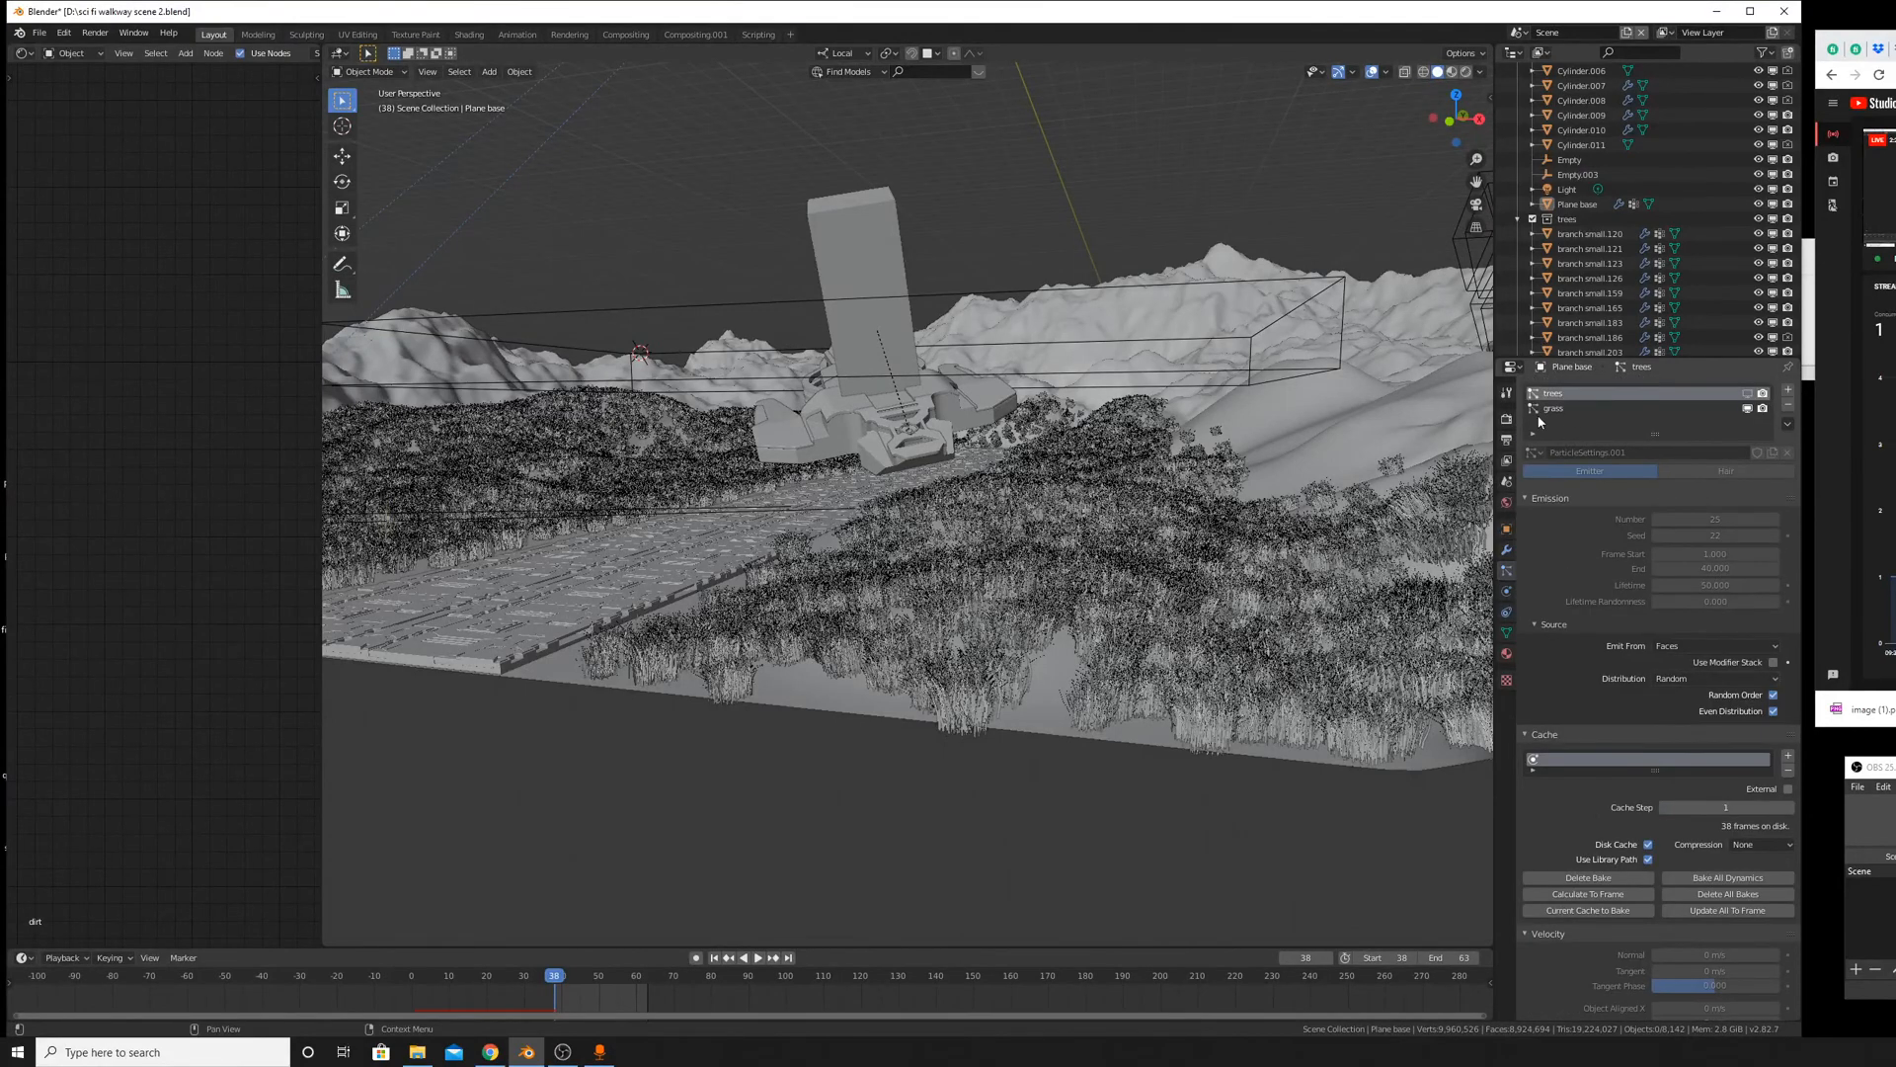
# Examine the grass particle system's render, viewport display and children settings against the grass around the ship.
pyautogui.click(1567, 411)
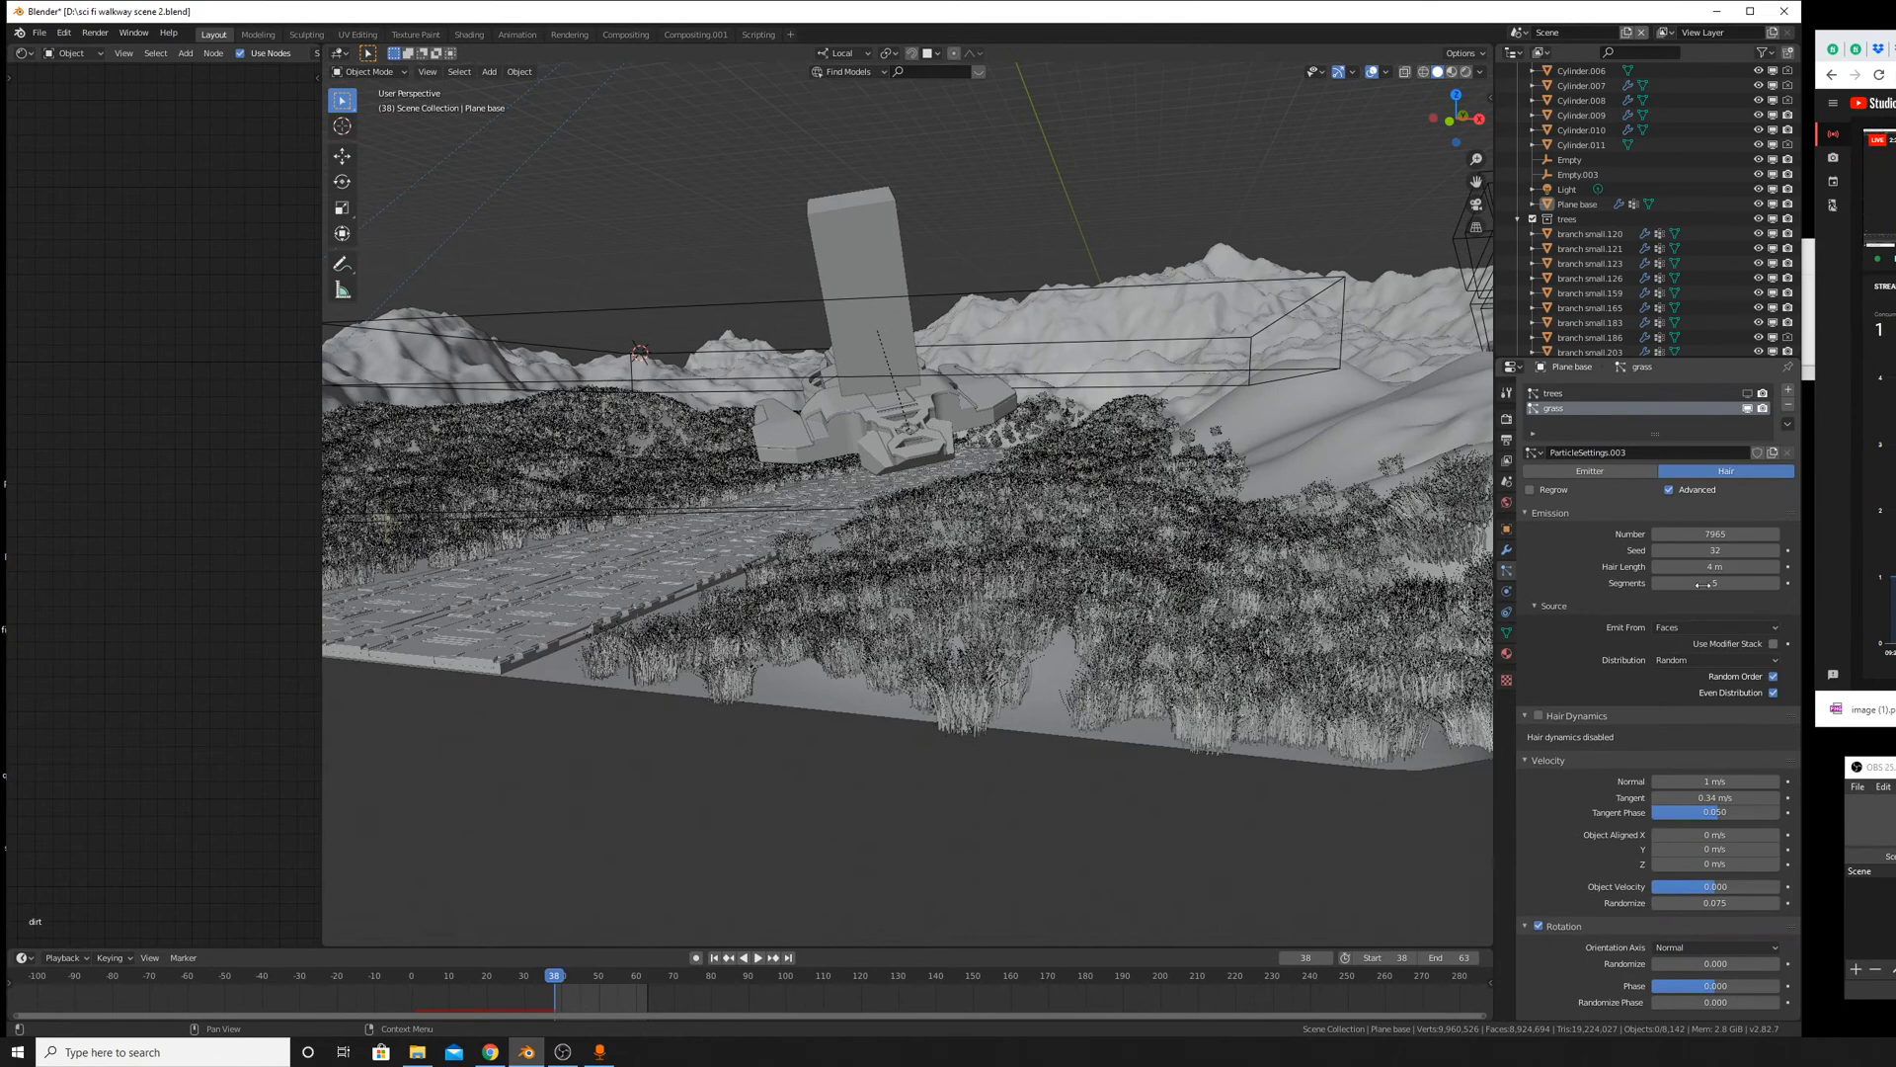
pyautogui.scroll(-15, 1689, 612)
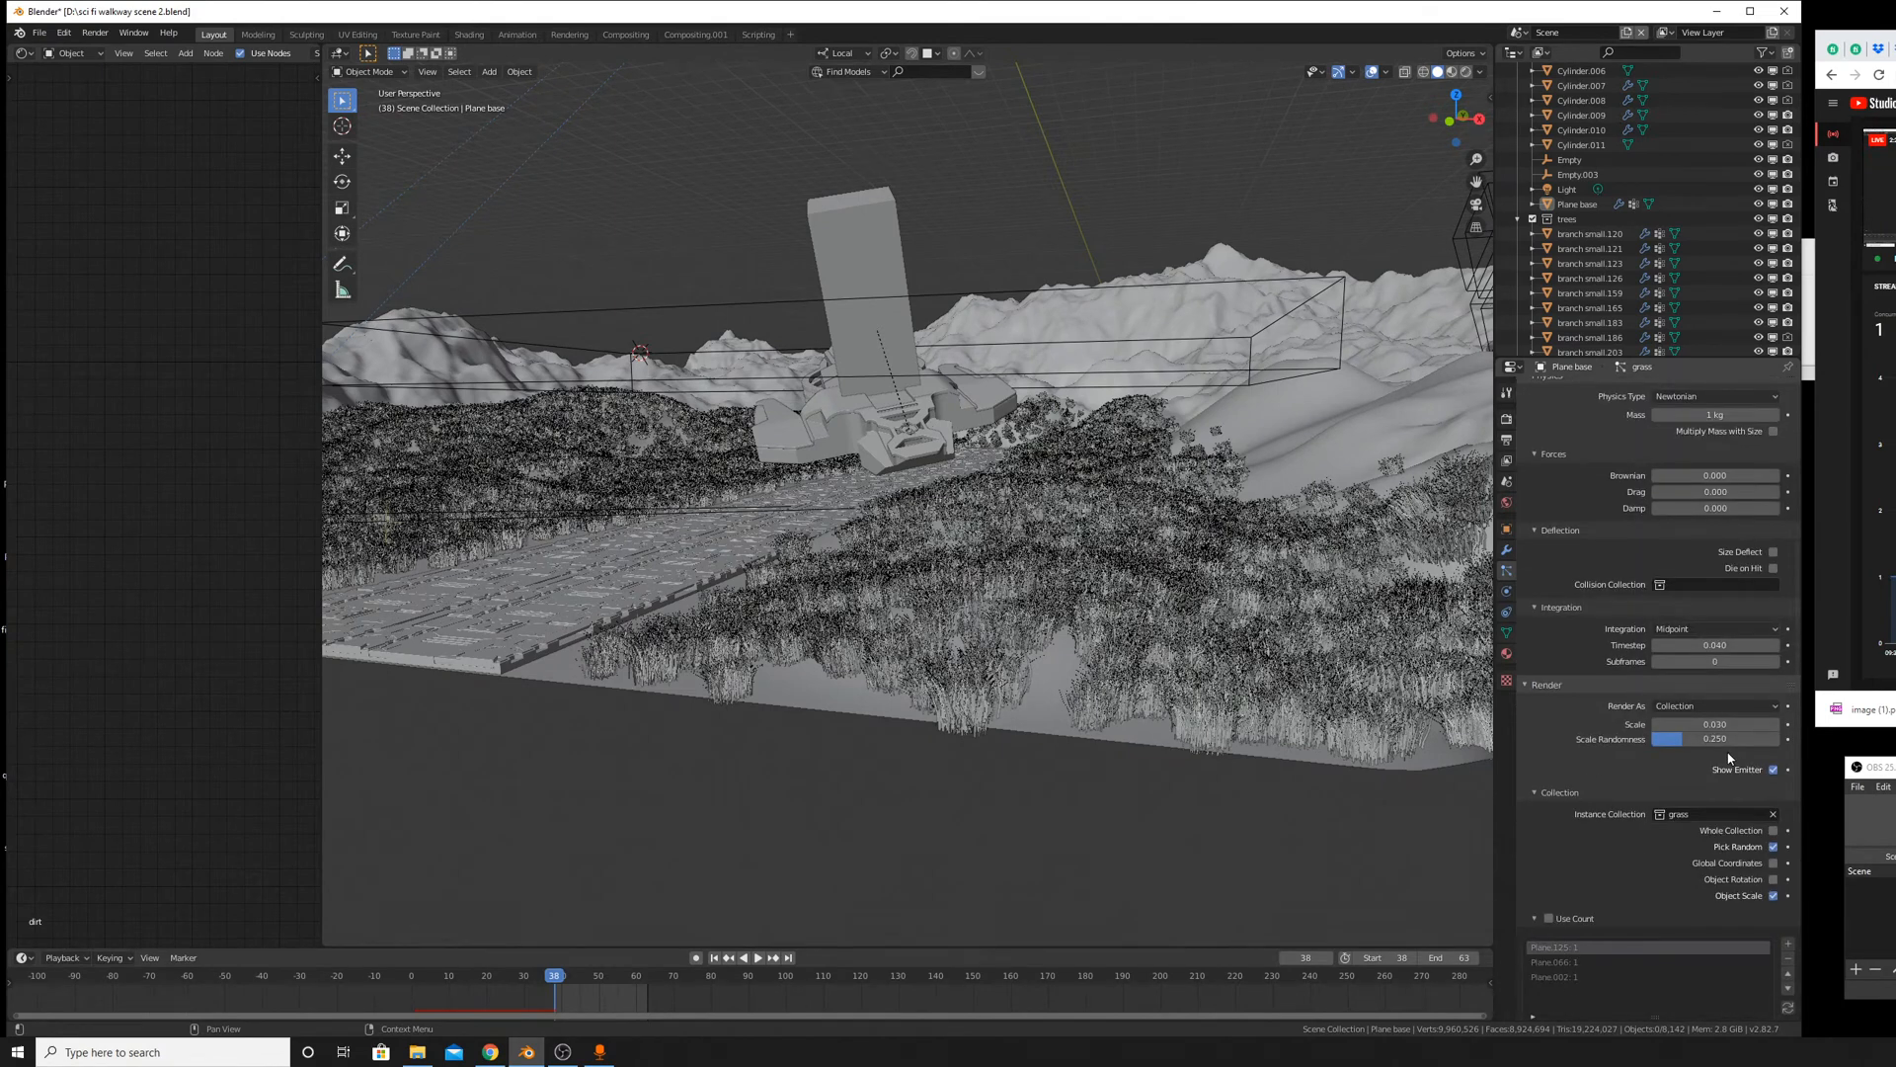
pyautogui.scroll(-8, 1728, 756)
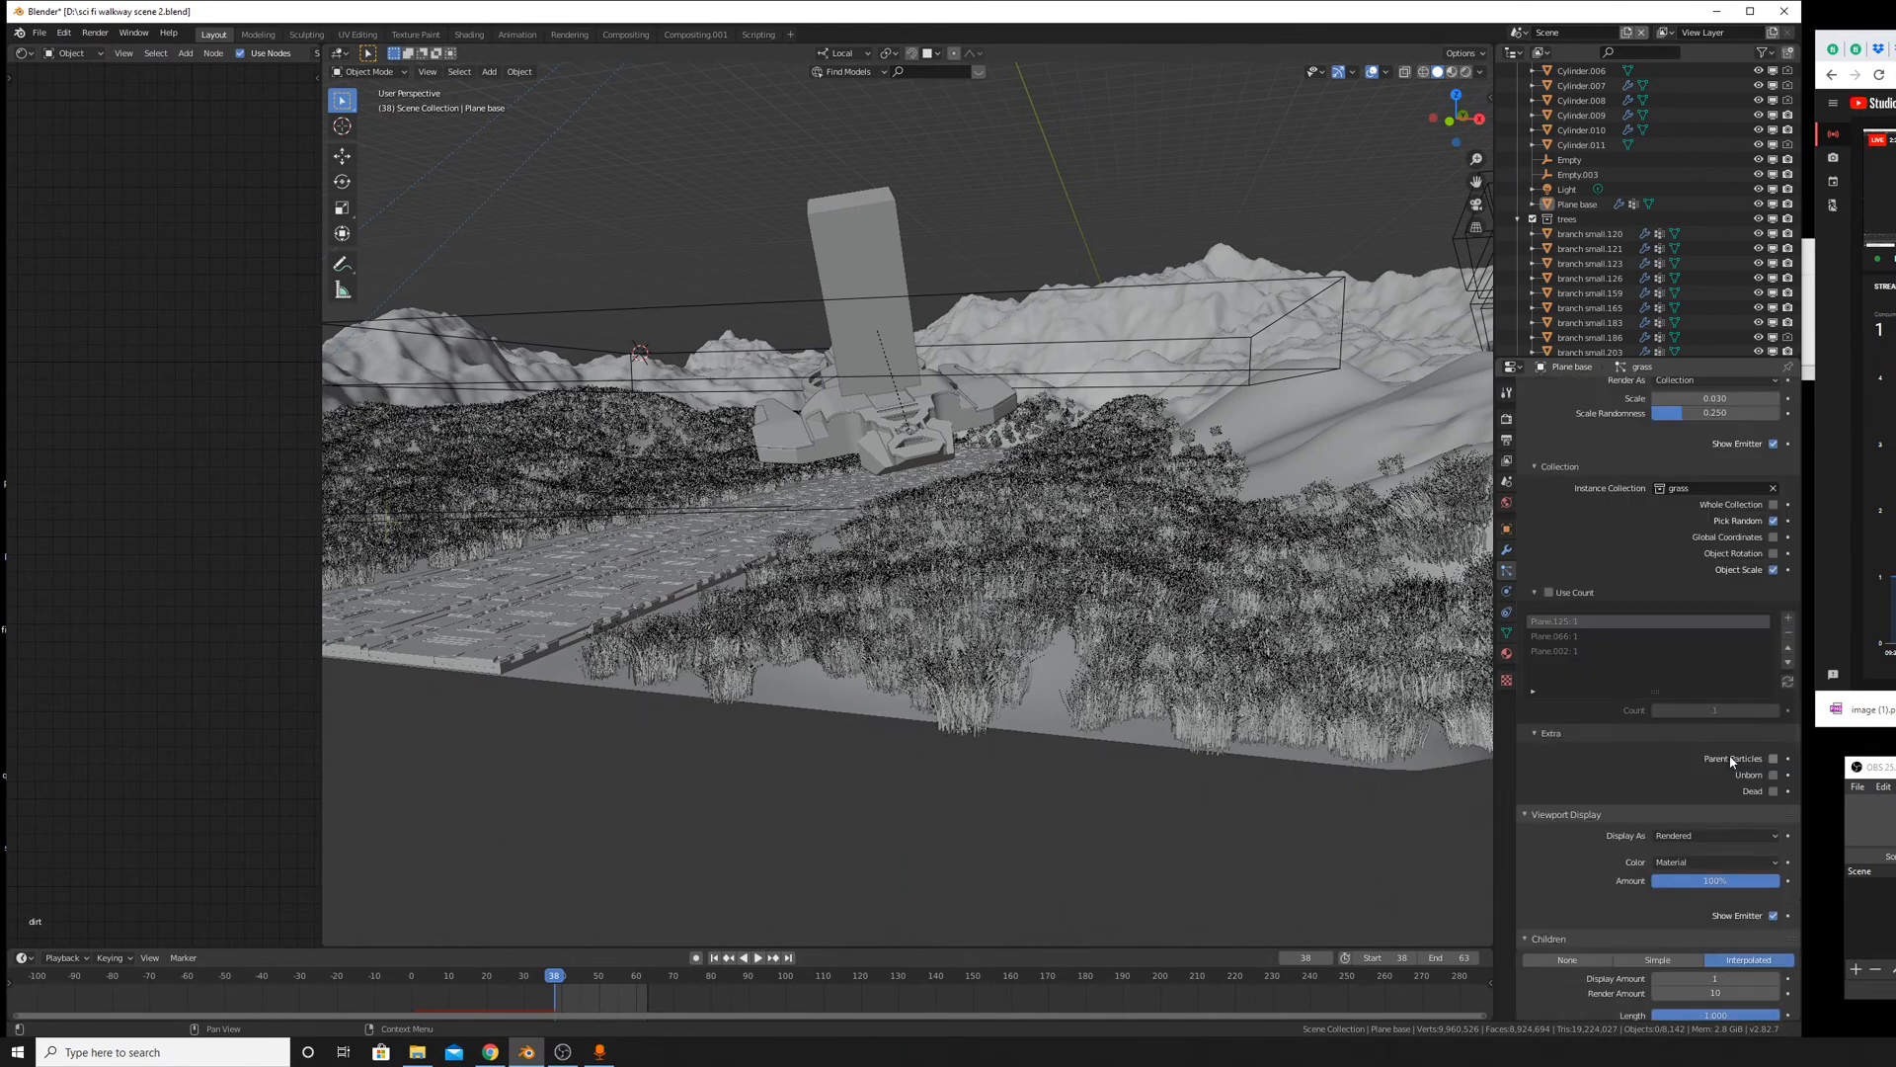
pyautogui.scroll(-5, 1731, 758)
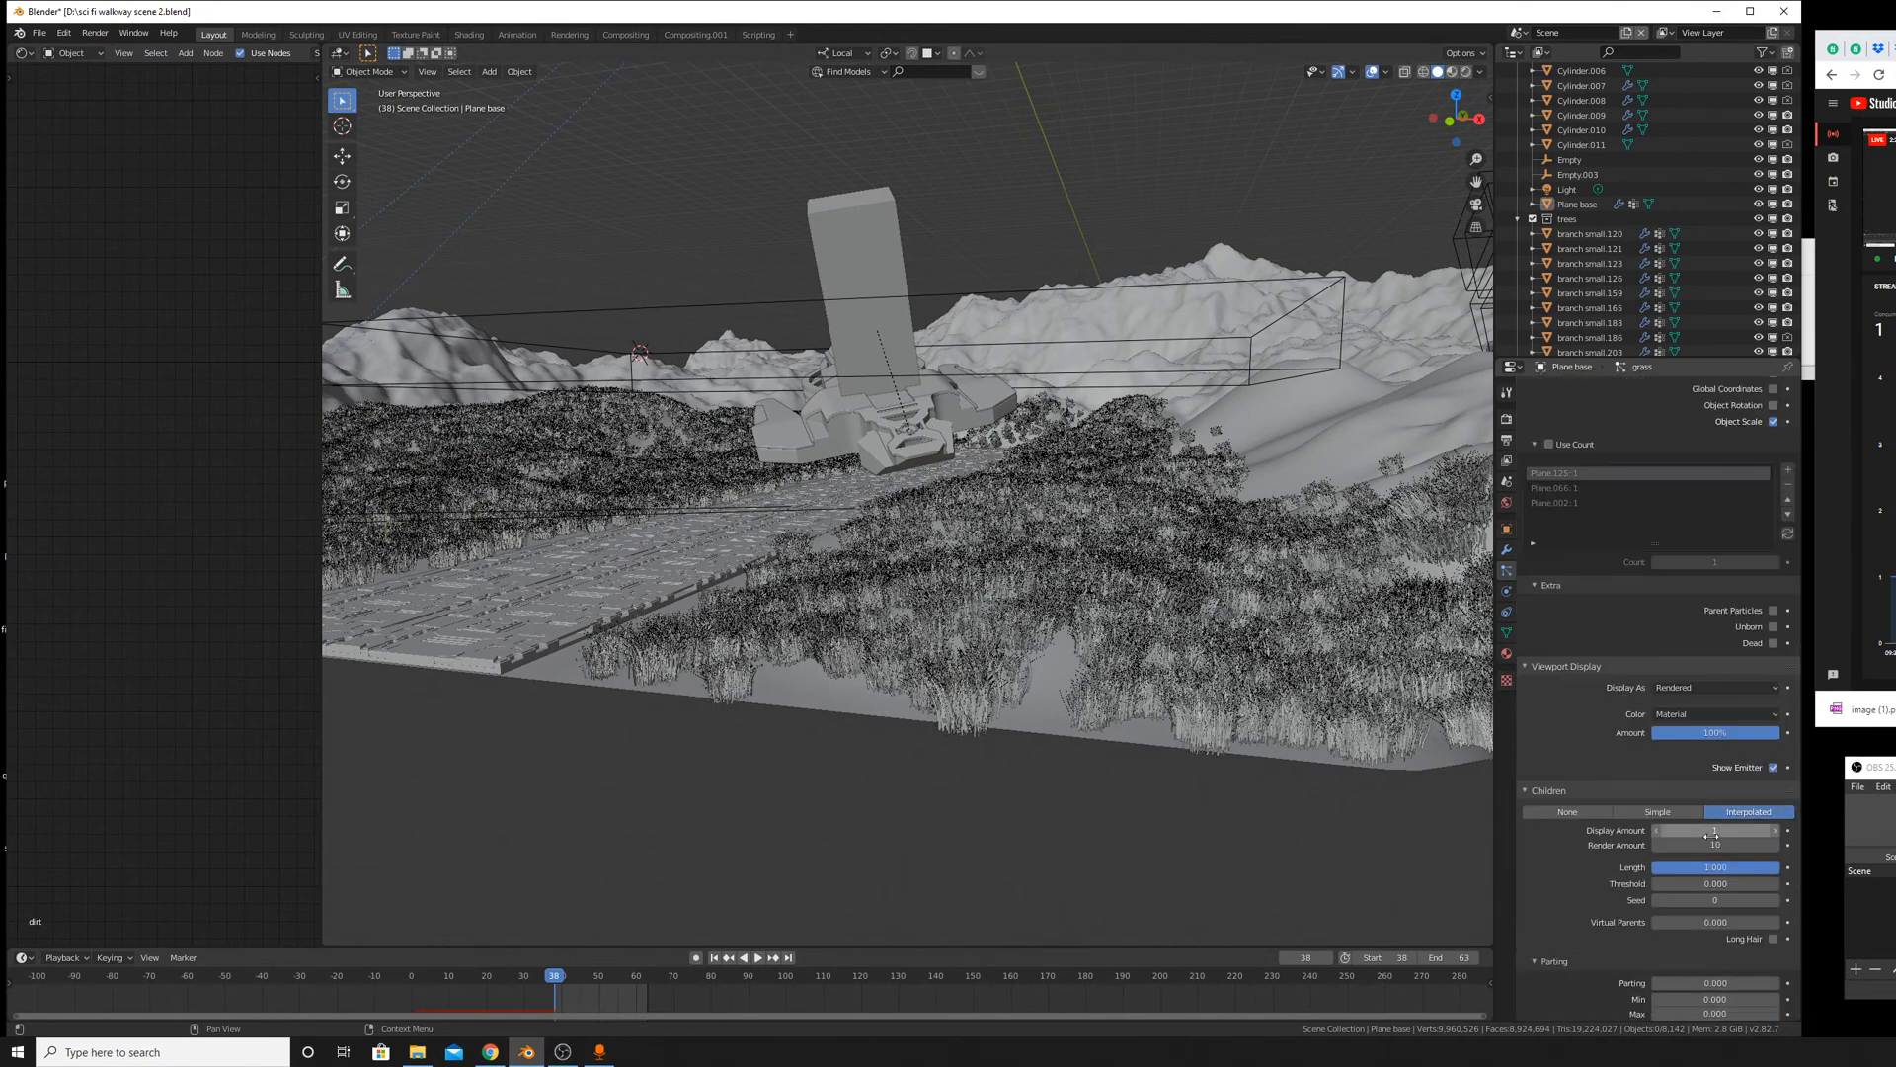
pyautogui.moveTo(978, 464)
pyautogui.mouseDown(button='middle')
pyautogui.moveTo(1083, 513)
pyautogui.moveTo(982, 499)
pyautogui.mouseUp(button='middle')
pyautogui.scroll(3, 1081, 513)
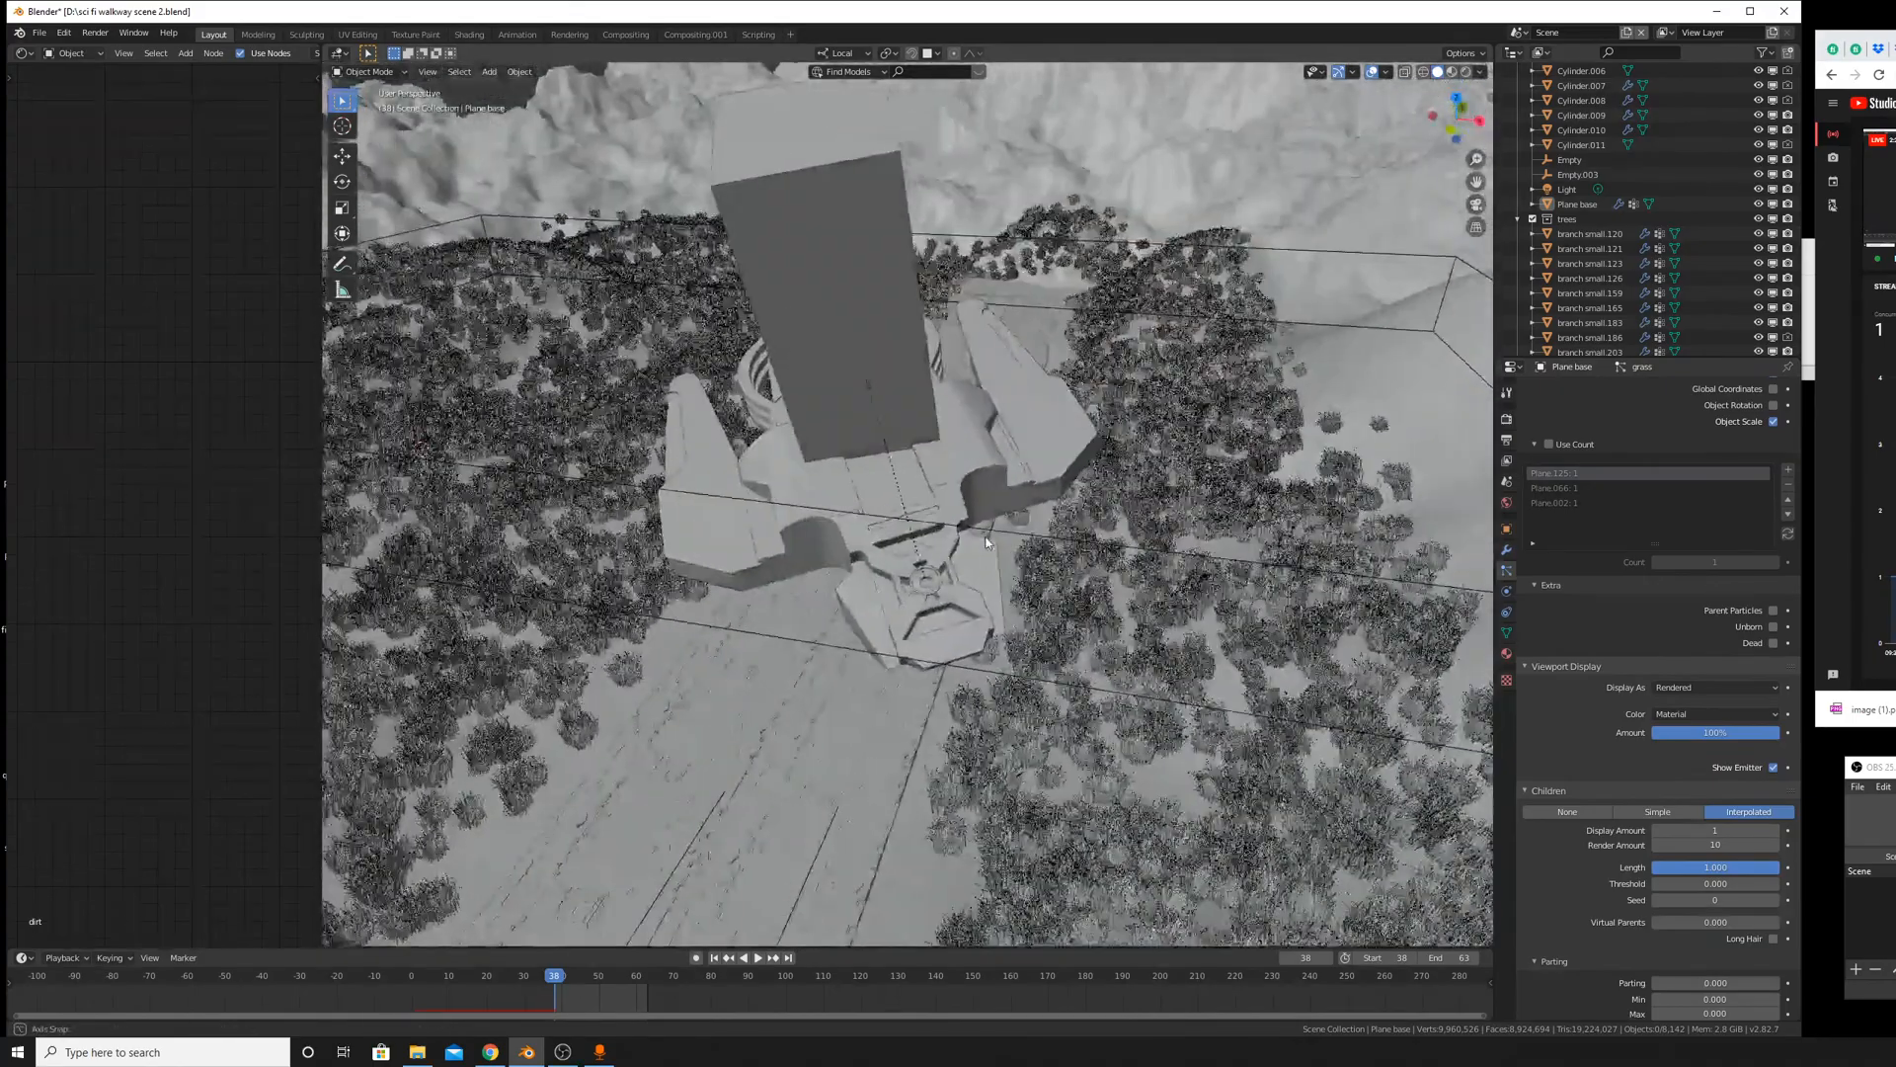
pyautogui.scroll(20, 1631, 915)
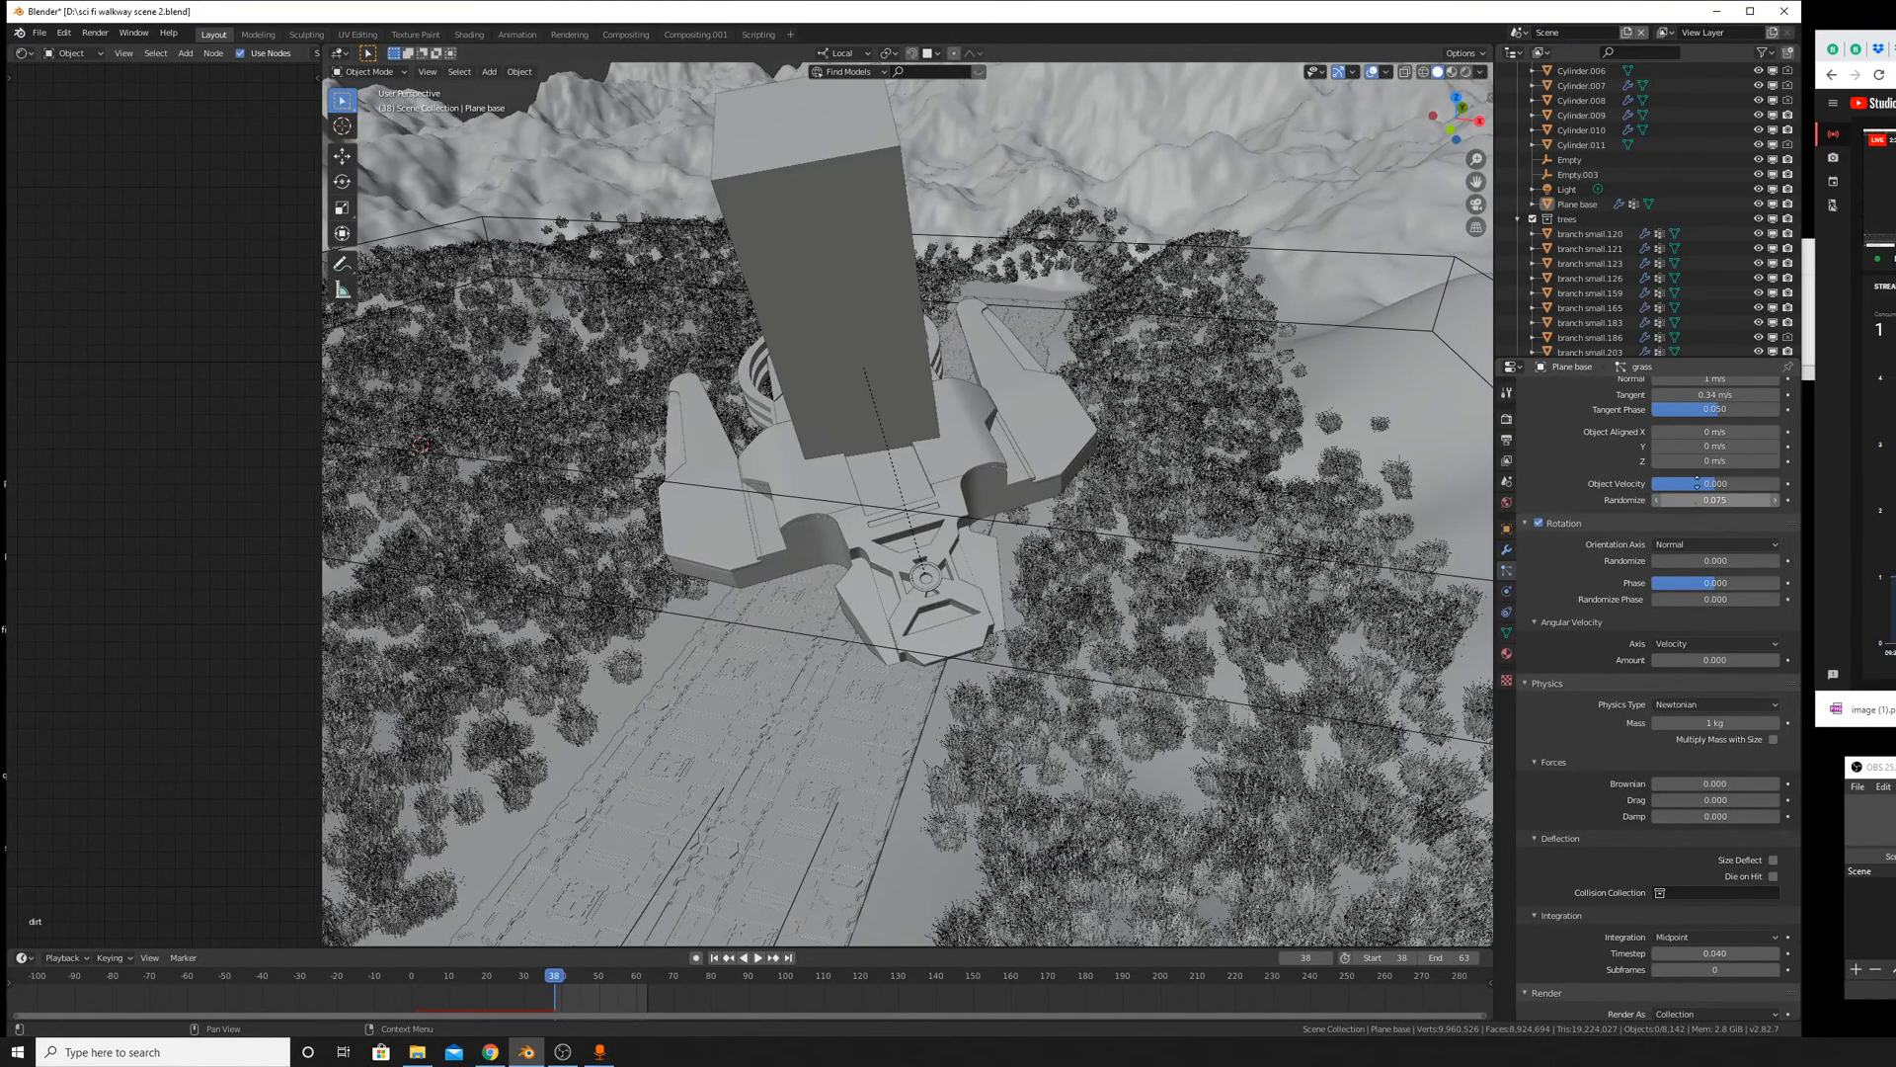
pyautogui.scroll(10, 1728, 514)
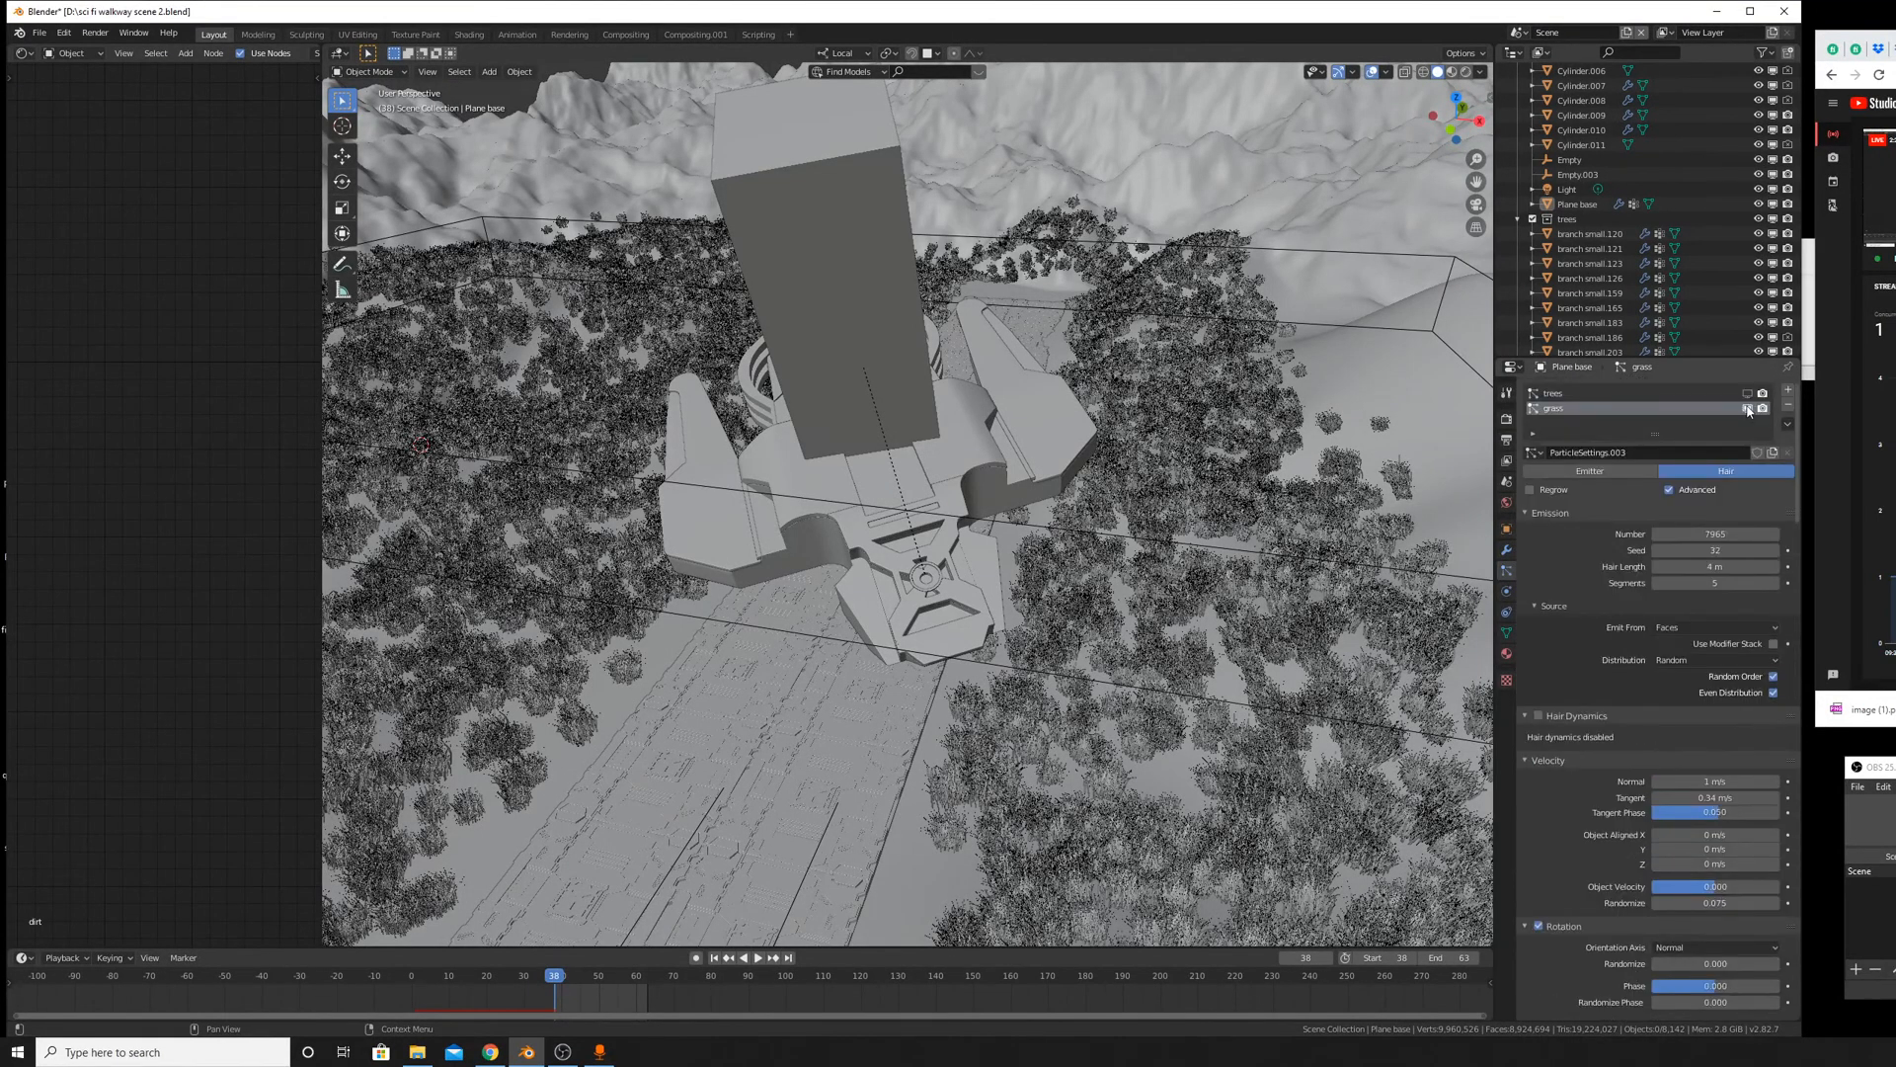
# Turn off viewport display for the grass particle system and enable it for the trees.
pyautogui.click(1747, 408)
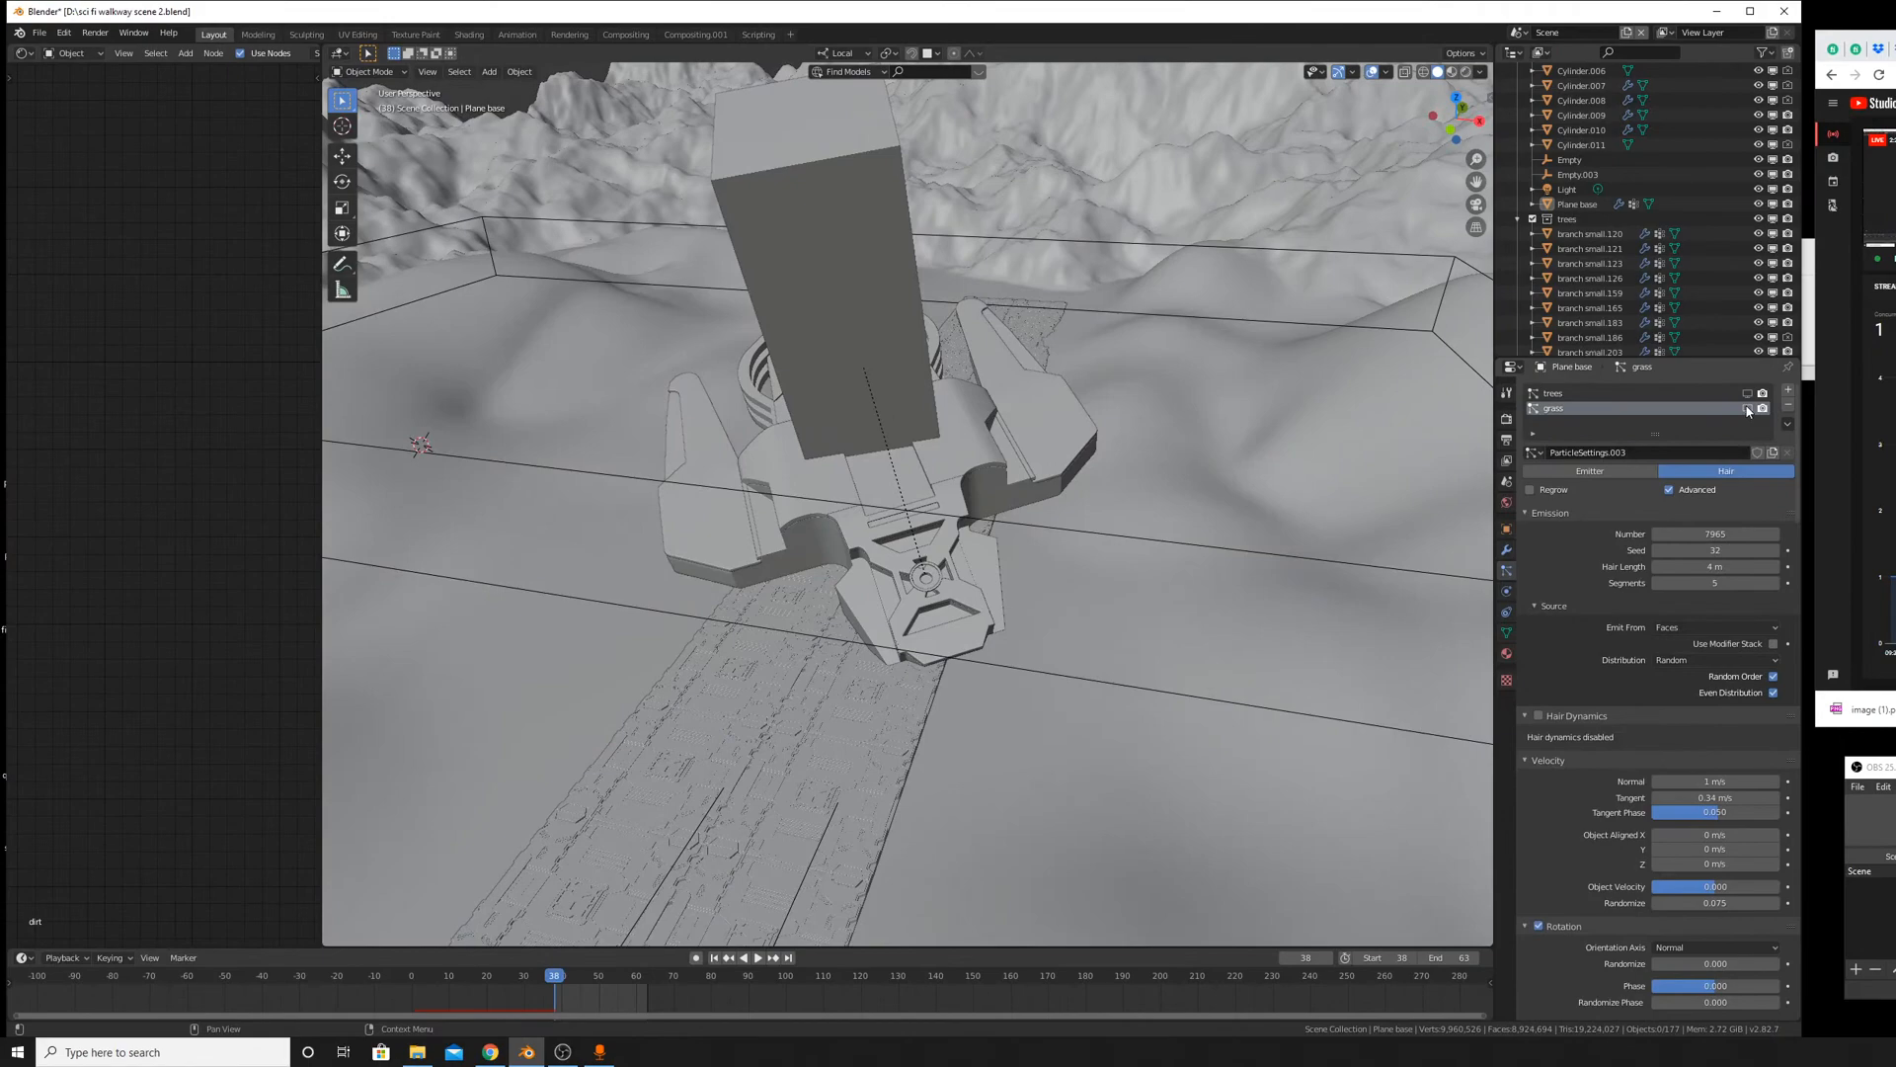
pyautogui.click(1747, 393)
pyautogui.moveTo(1234, 513); pyautogui.dragTo(891, 487, button='middle')
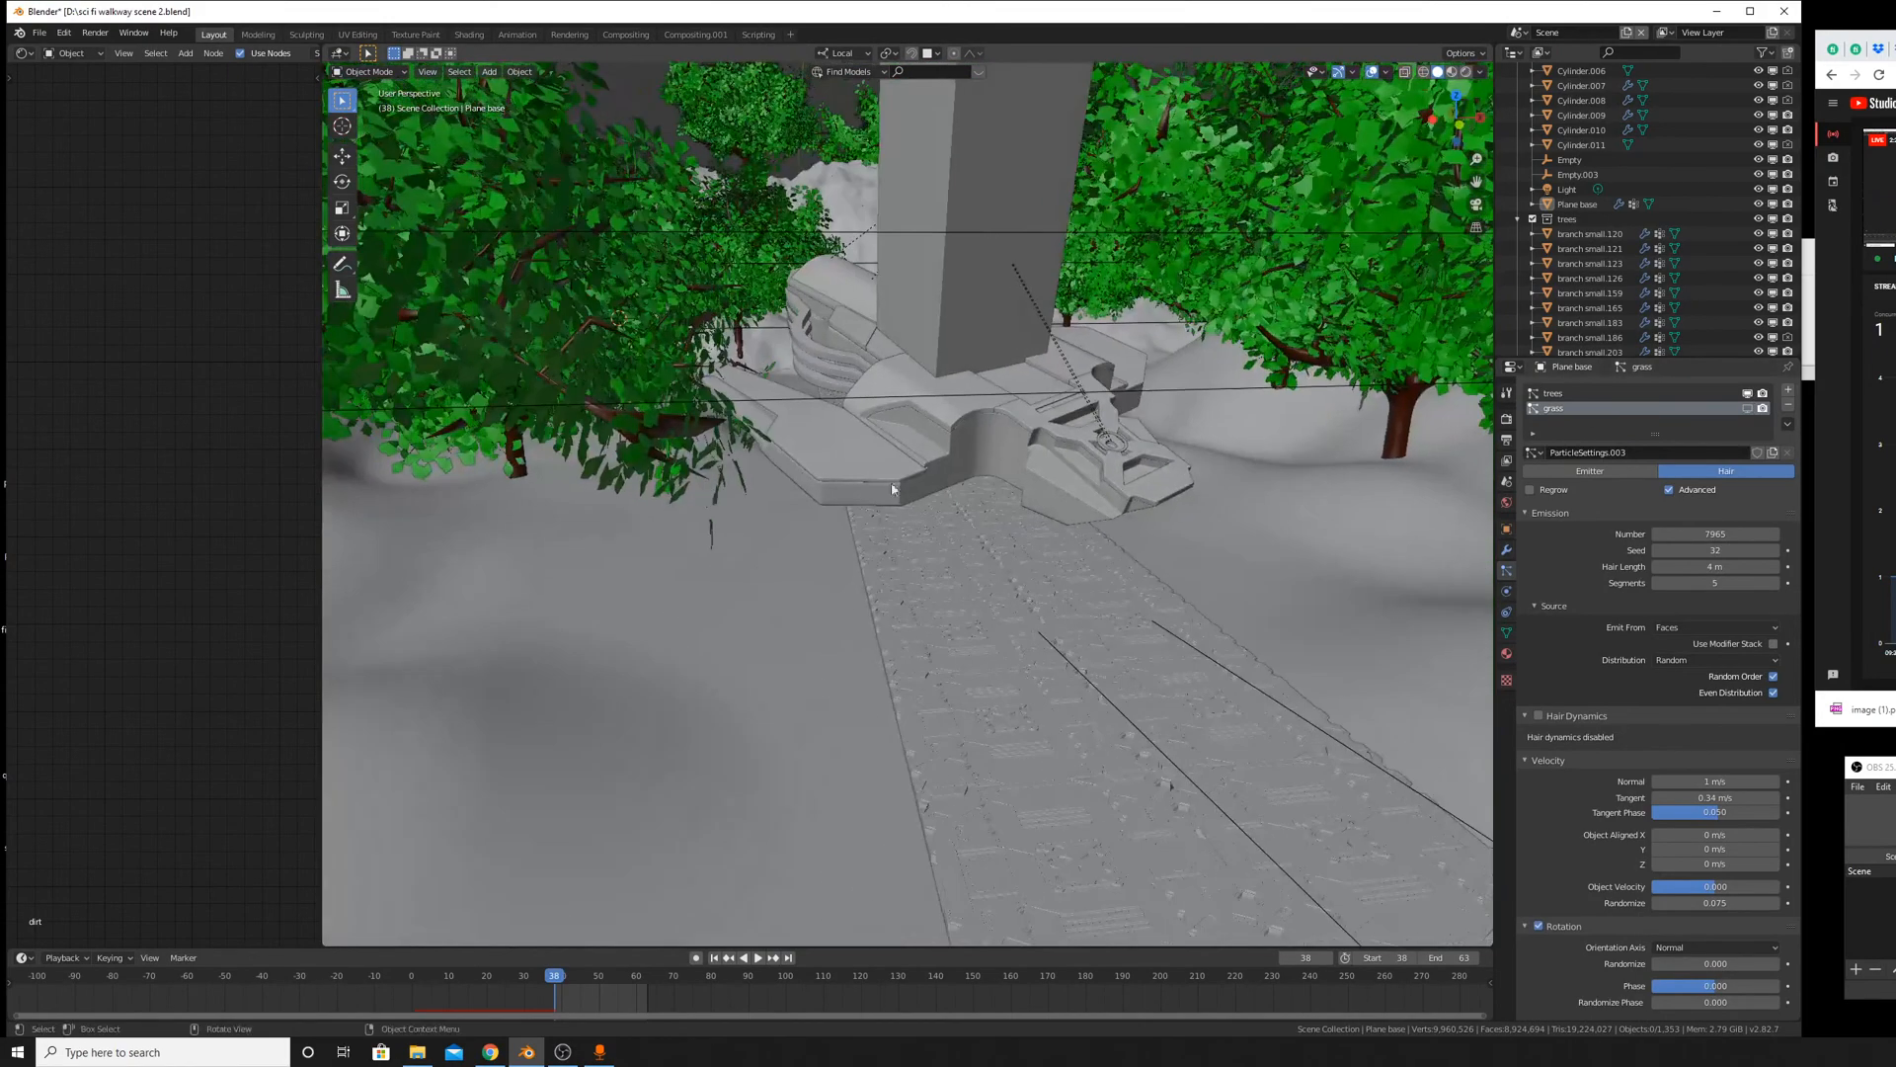
# Select the flame box together with the ship's control empty in wireframe shading, and return to solid shading.
pyautogui.click(1023, 285)
pyautogui.moveTo(1028, 247); pyautogui.dragTo(1045, 347, button='middle')
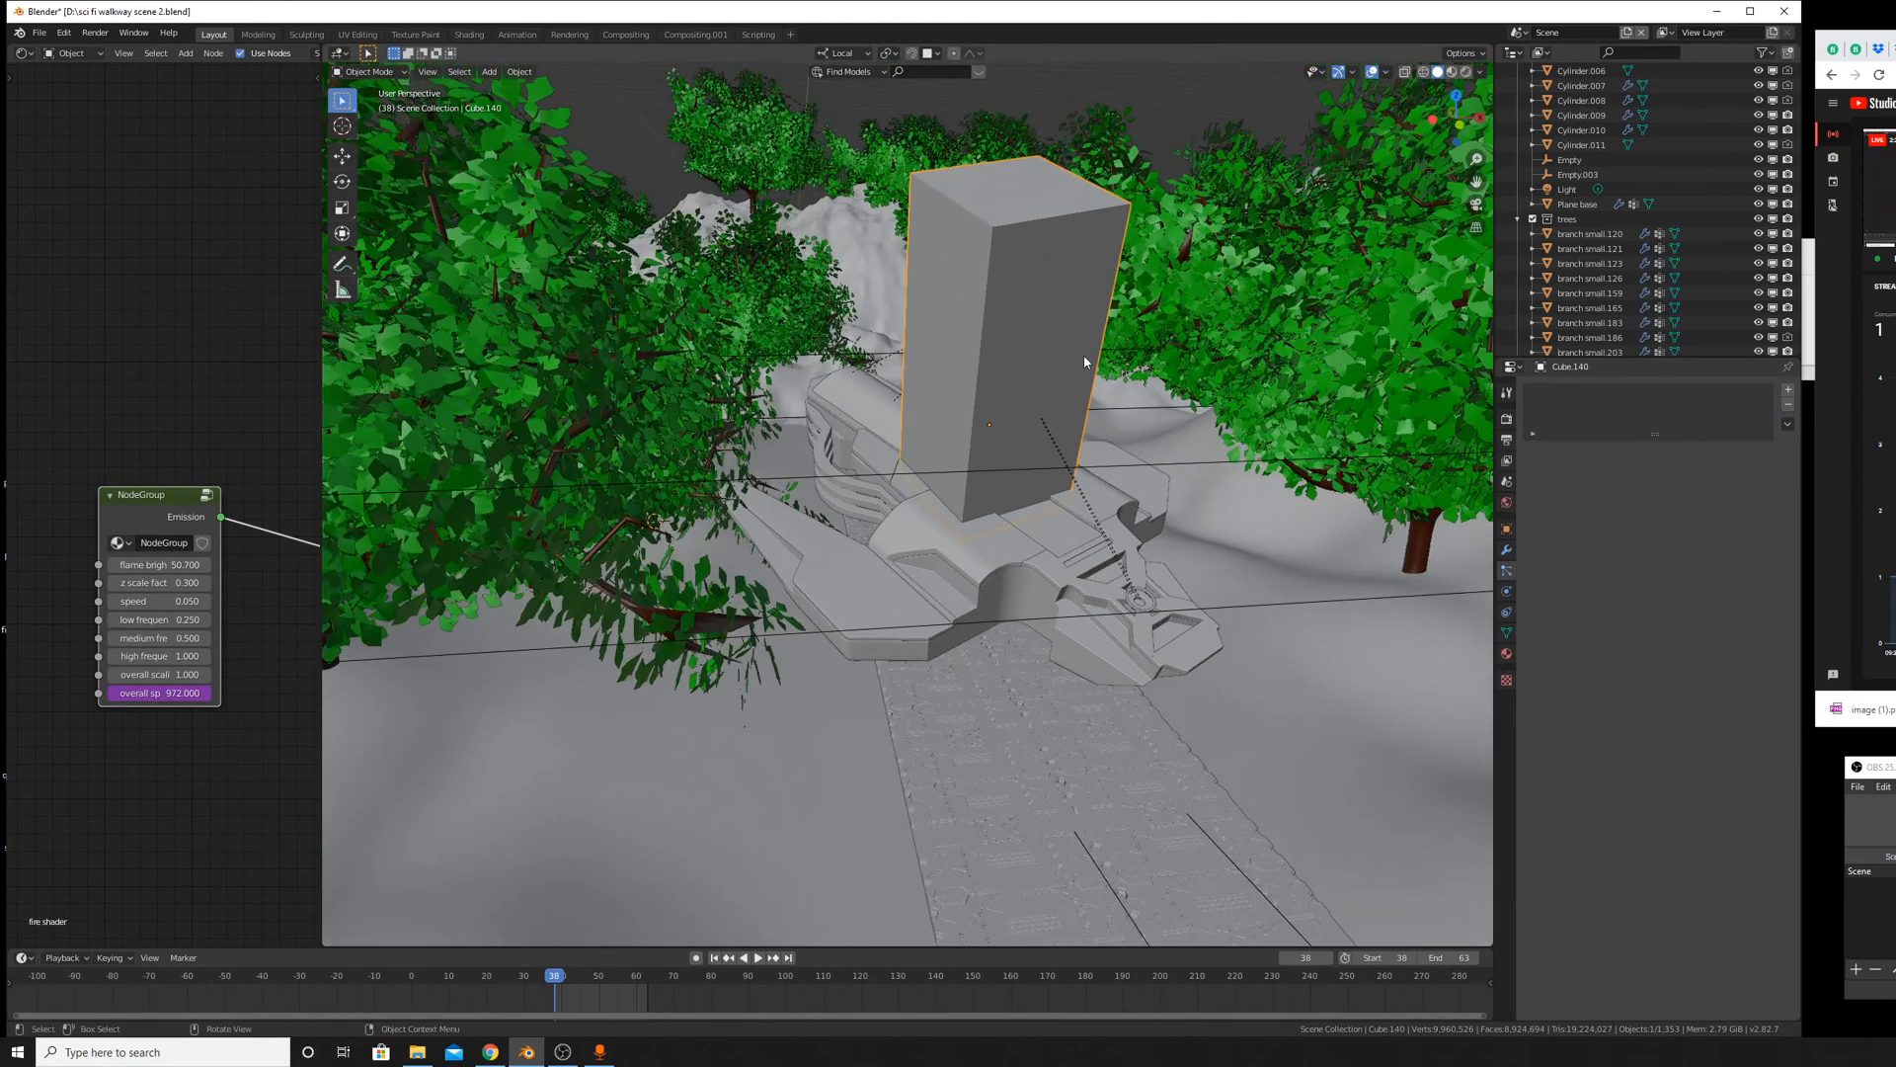
pyautogui.click(1423, 72)
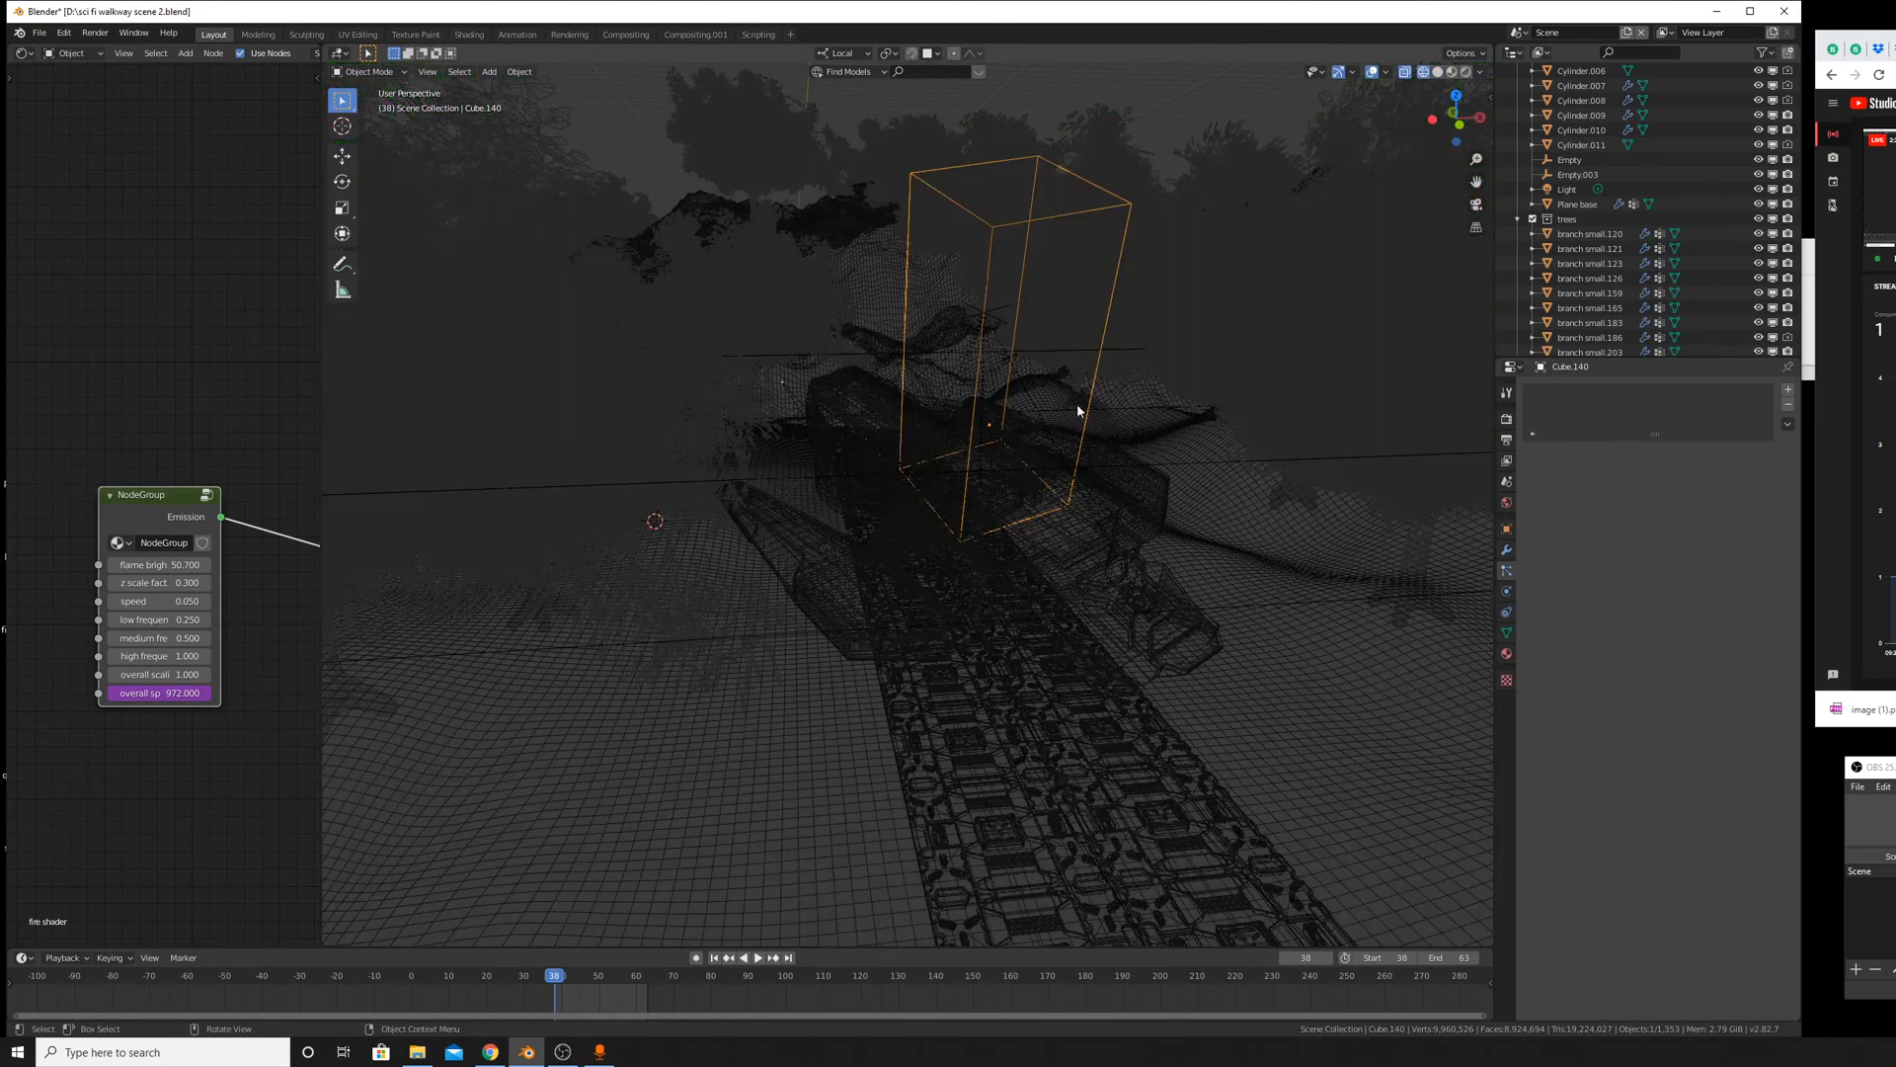
pyautogui.scroll(5, 1077, 403)
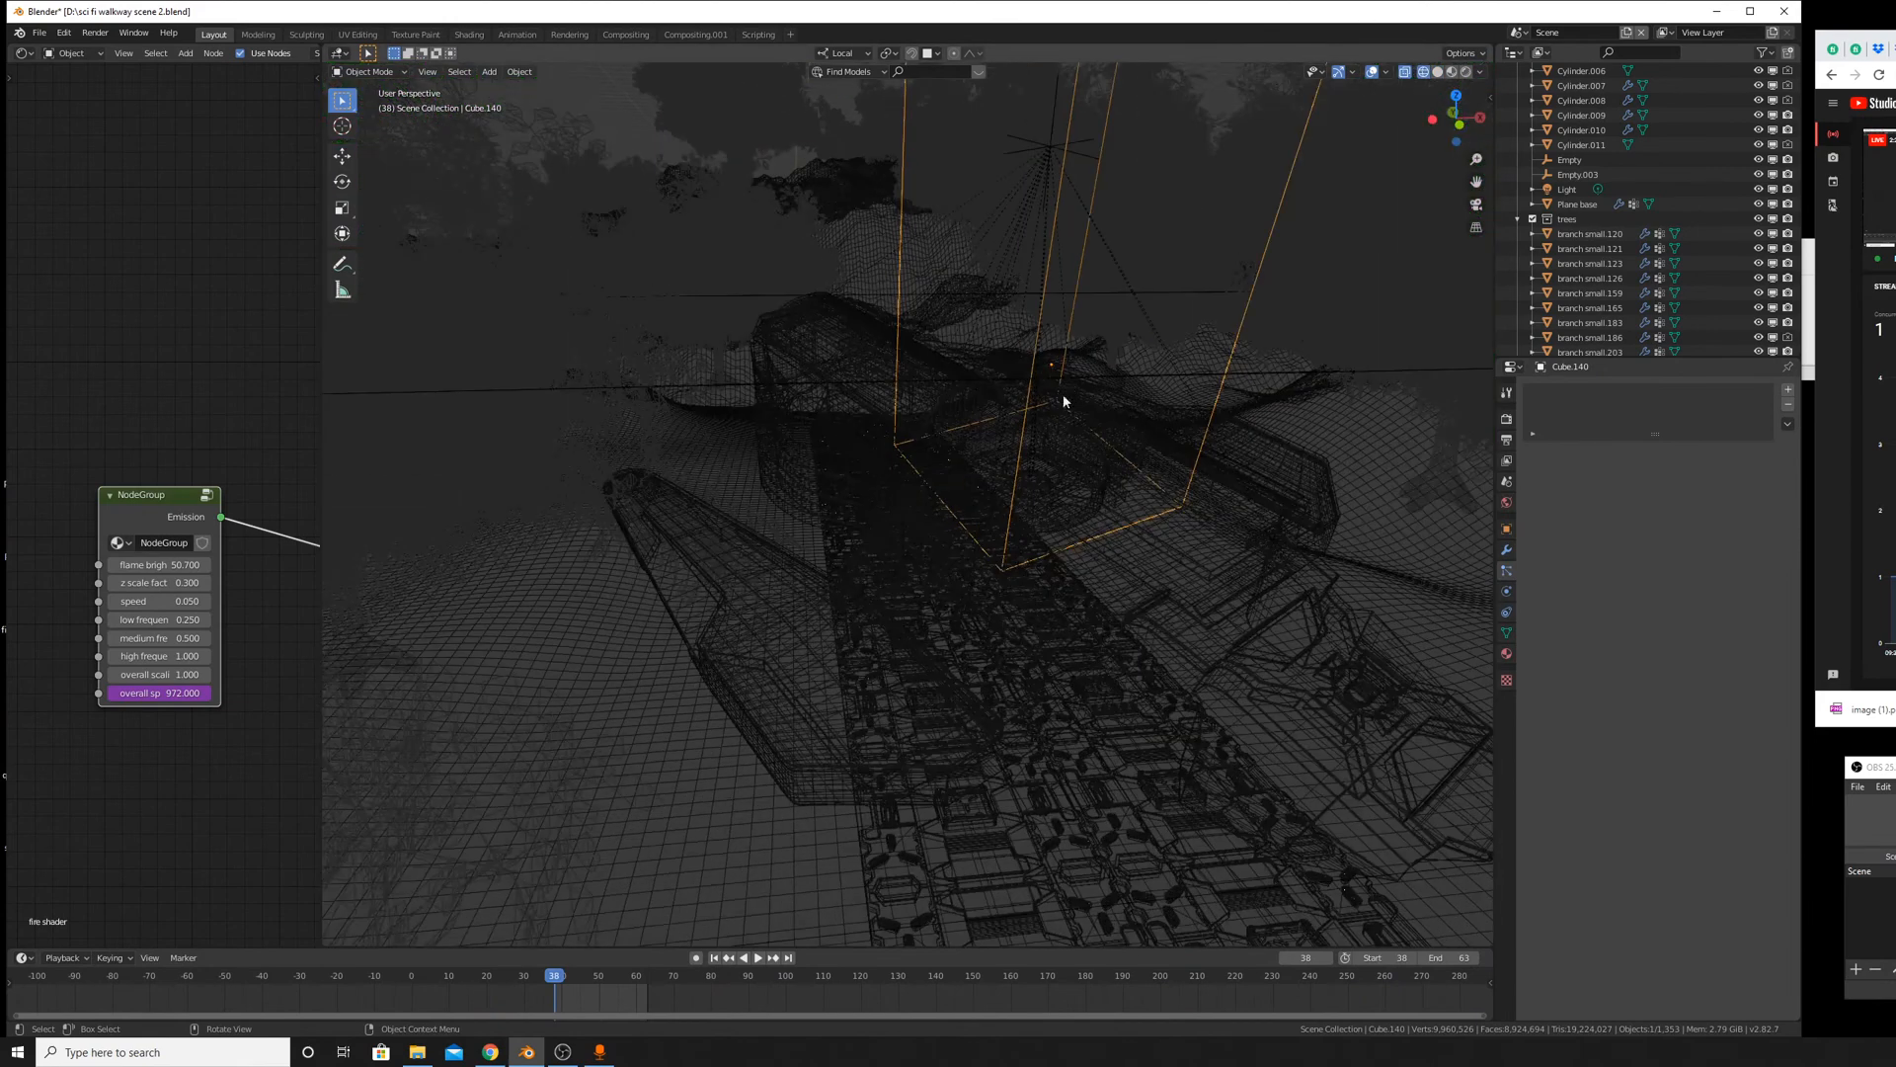
pyautogui.click(1046, 141)
pyautogui.click(1046, 143)
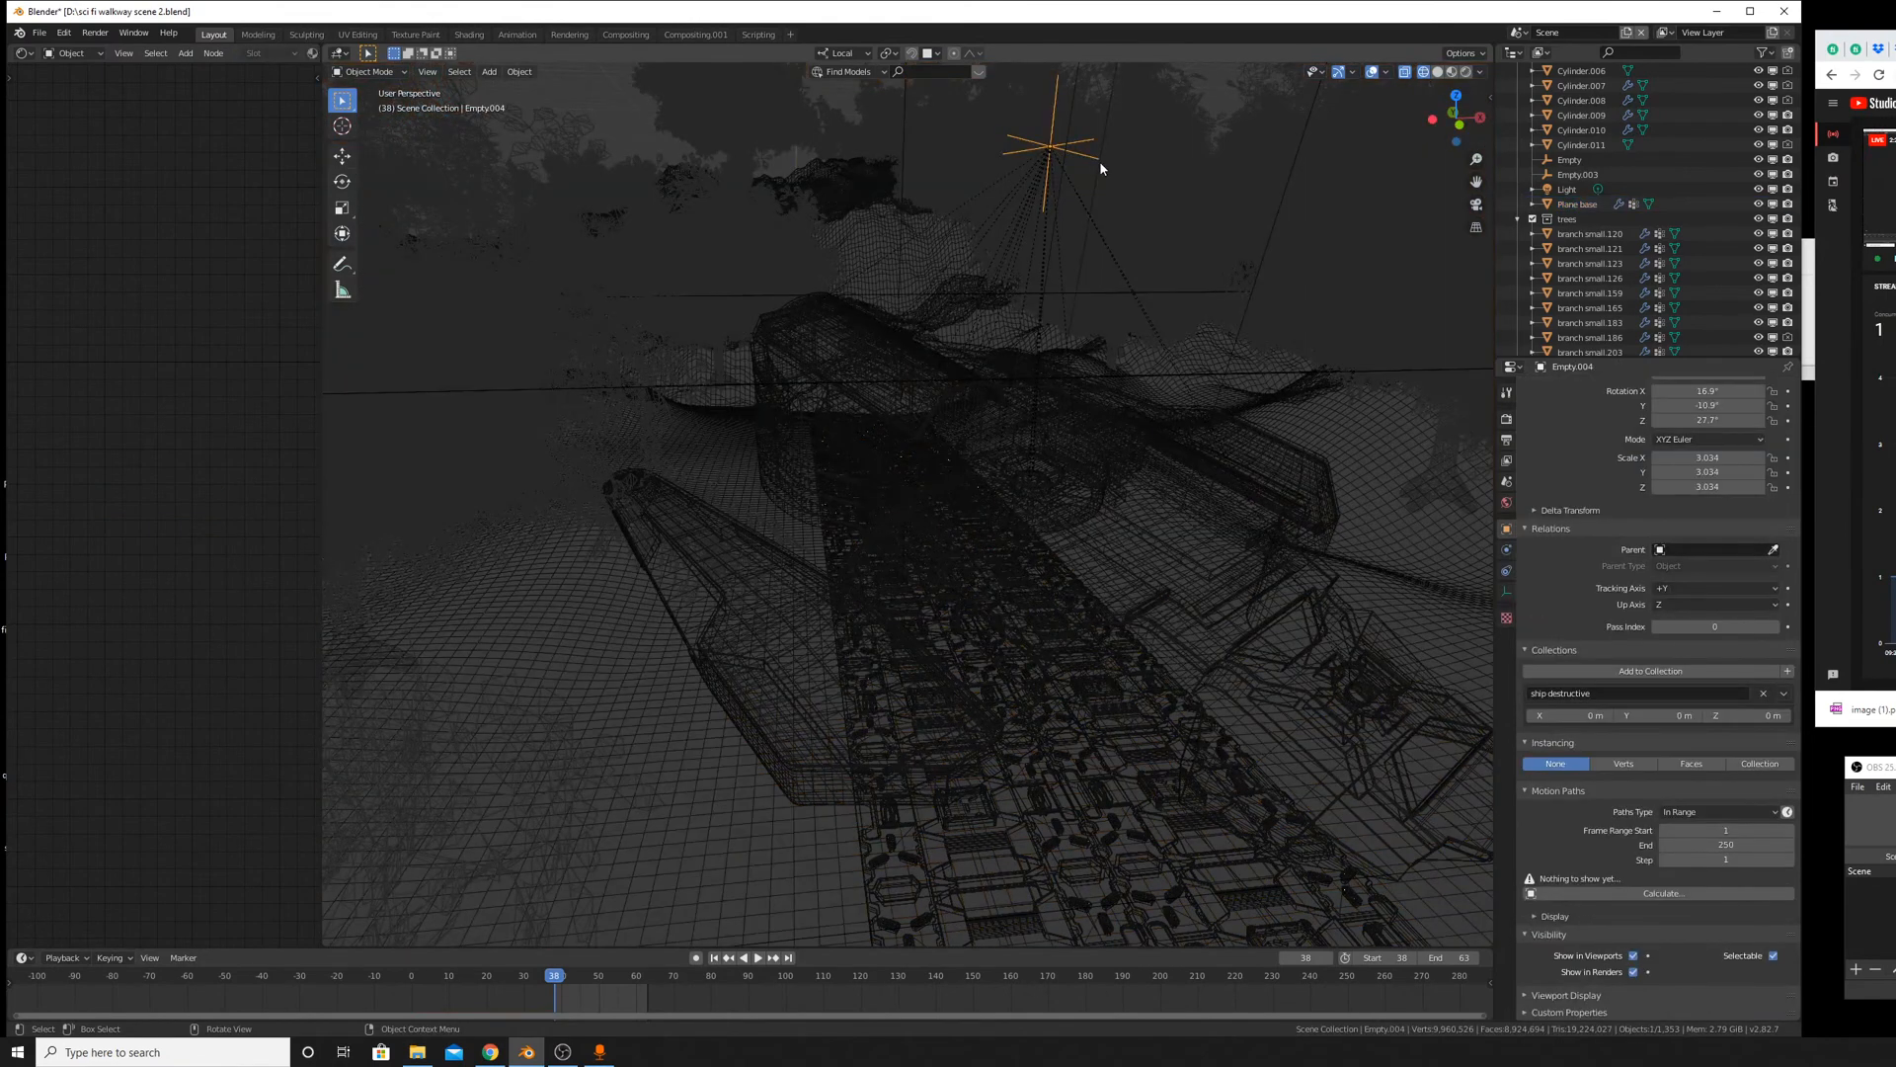
pyautogui.click(1098, 168)
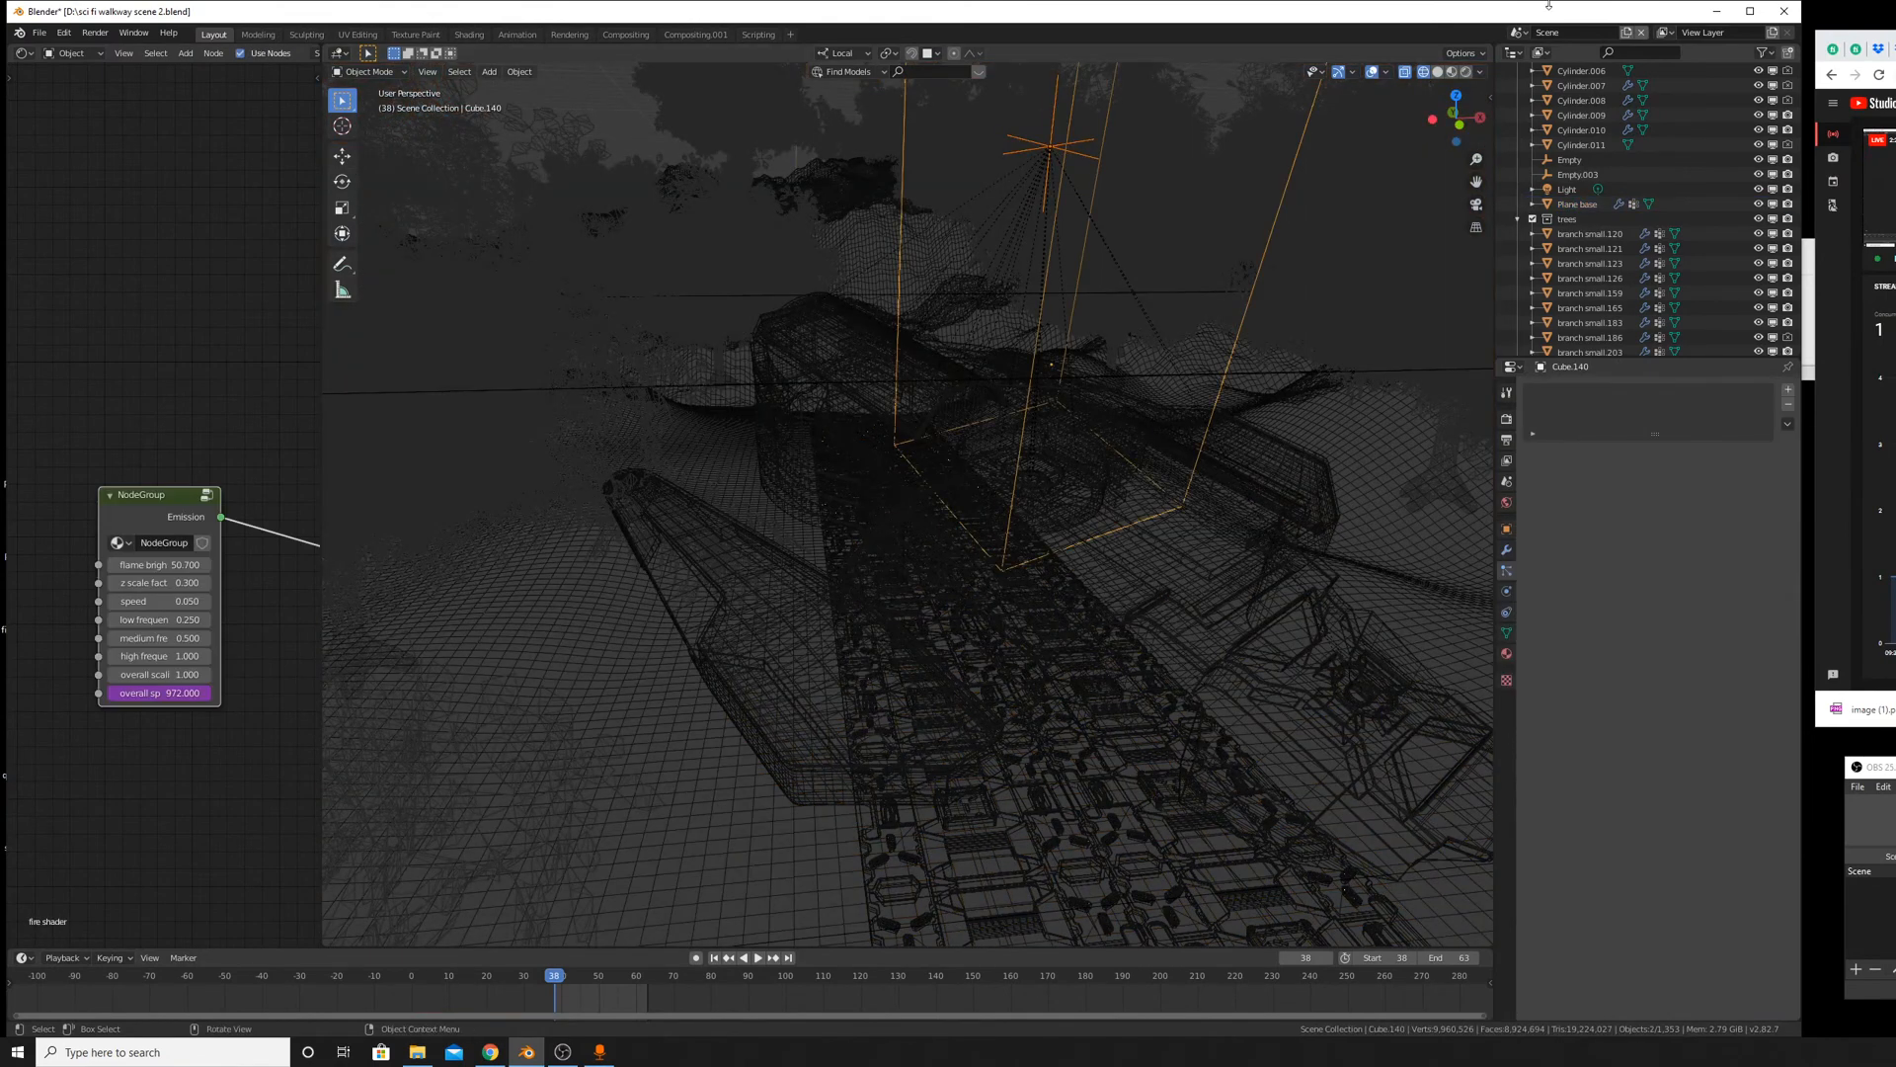
pyautogui.click(1438, 72)
pyautogui.scroll(-6, 907, 504)
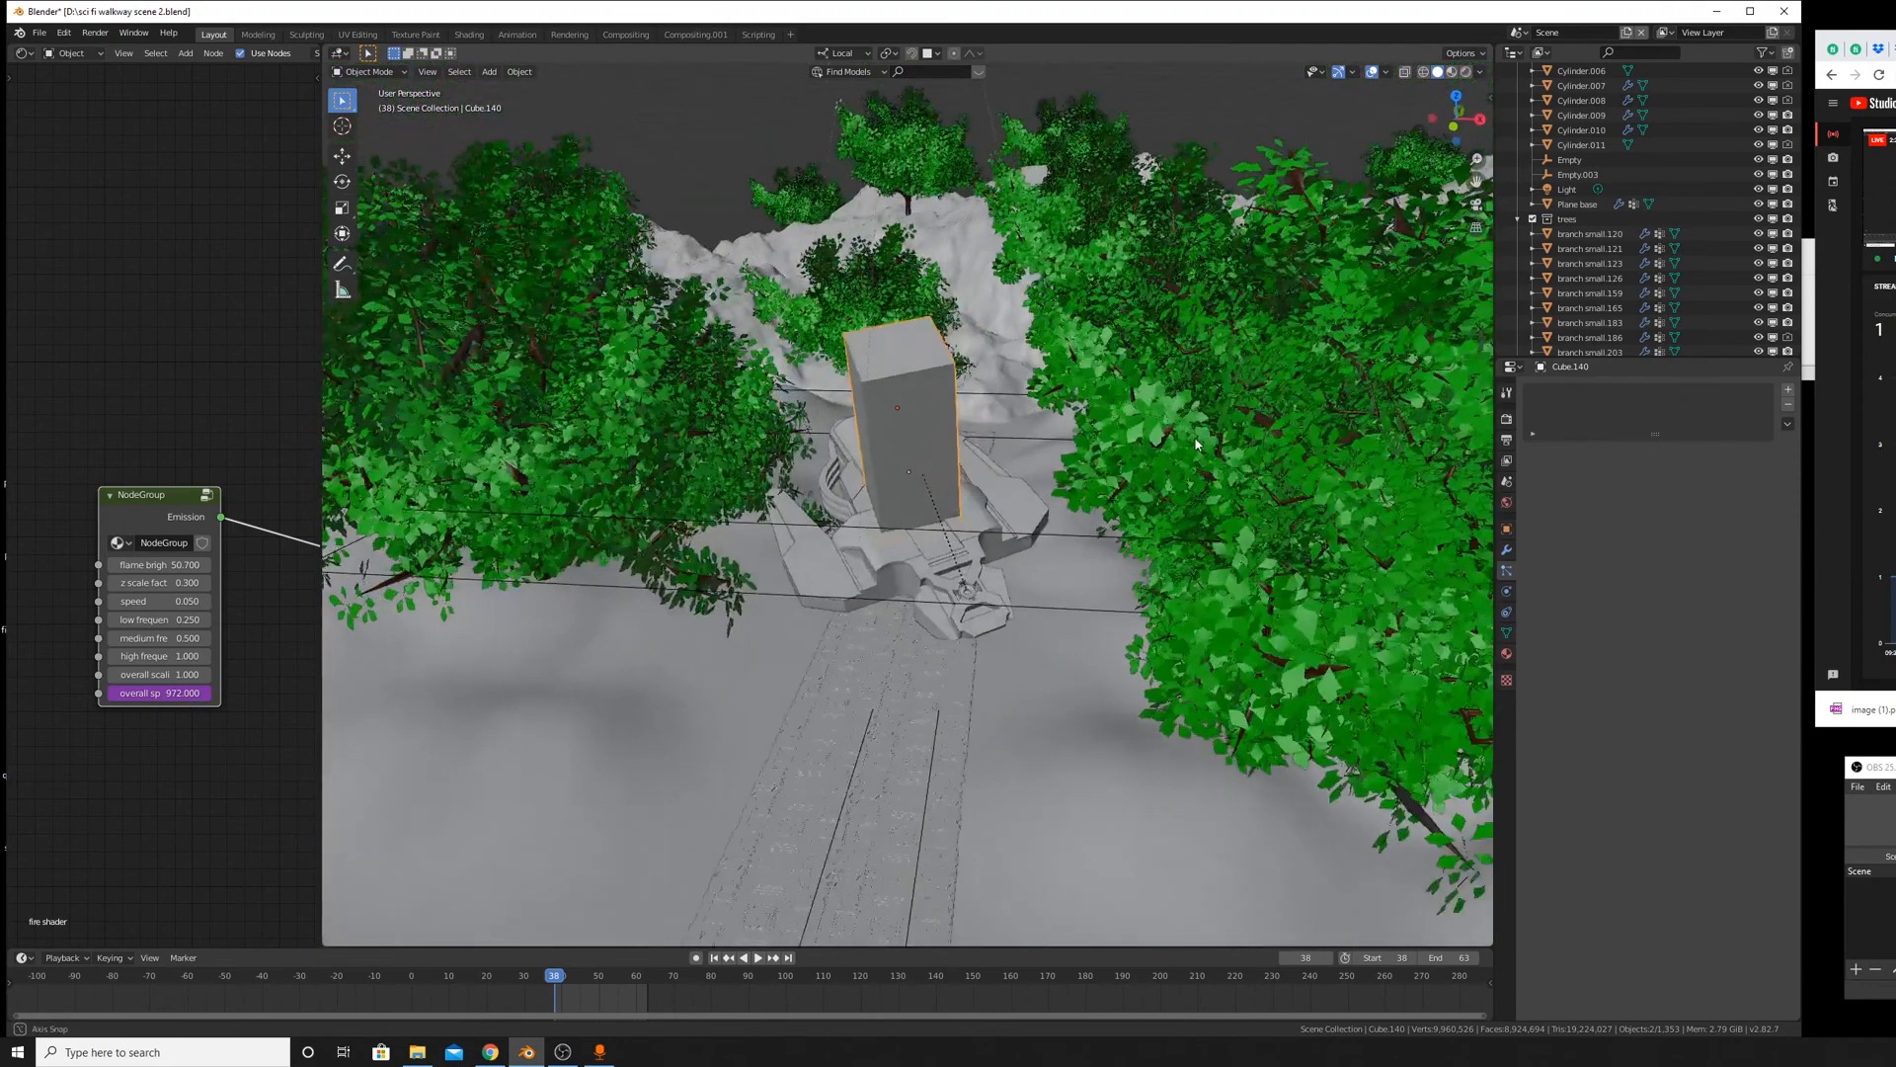
pyautogui.press('g')
pyautogui.press('y')
pyautogui.press('y')
pyautogui.press('x')
pyautogui.press('x')
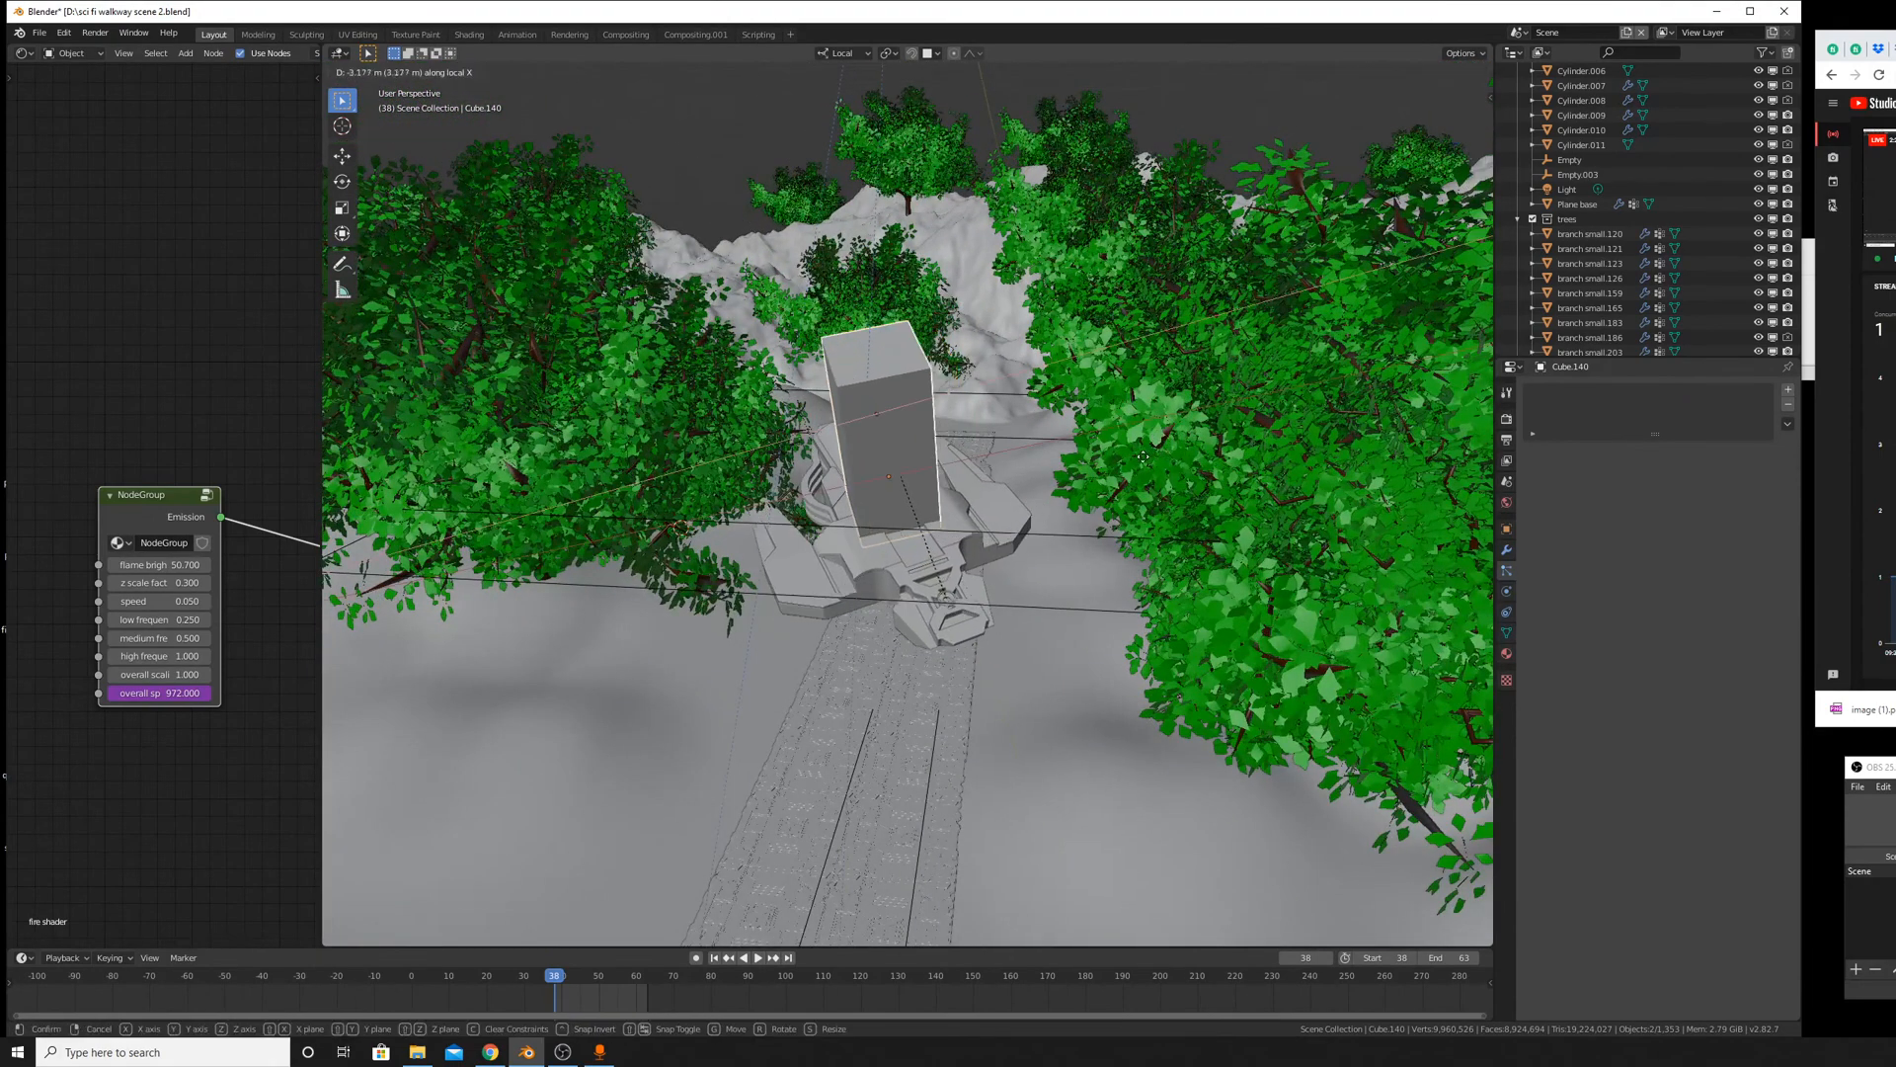
pyautogui.press('Escape')
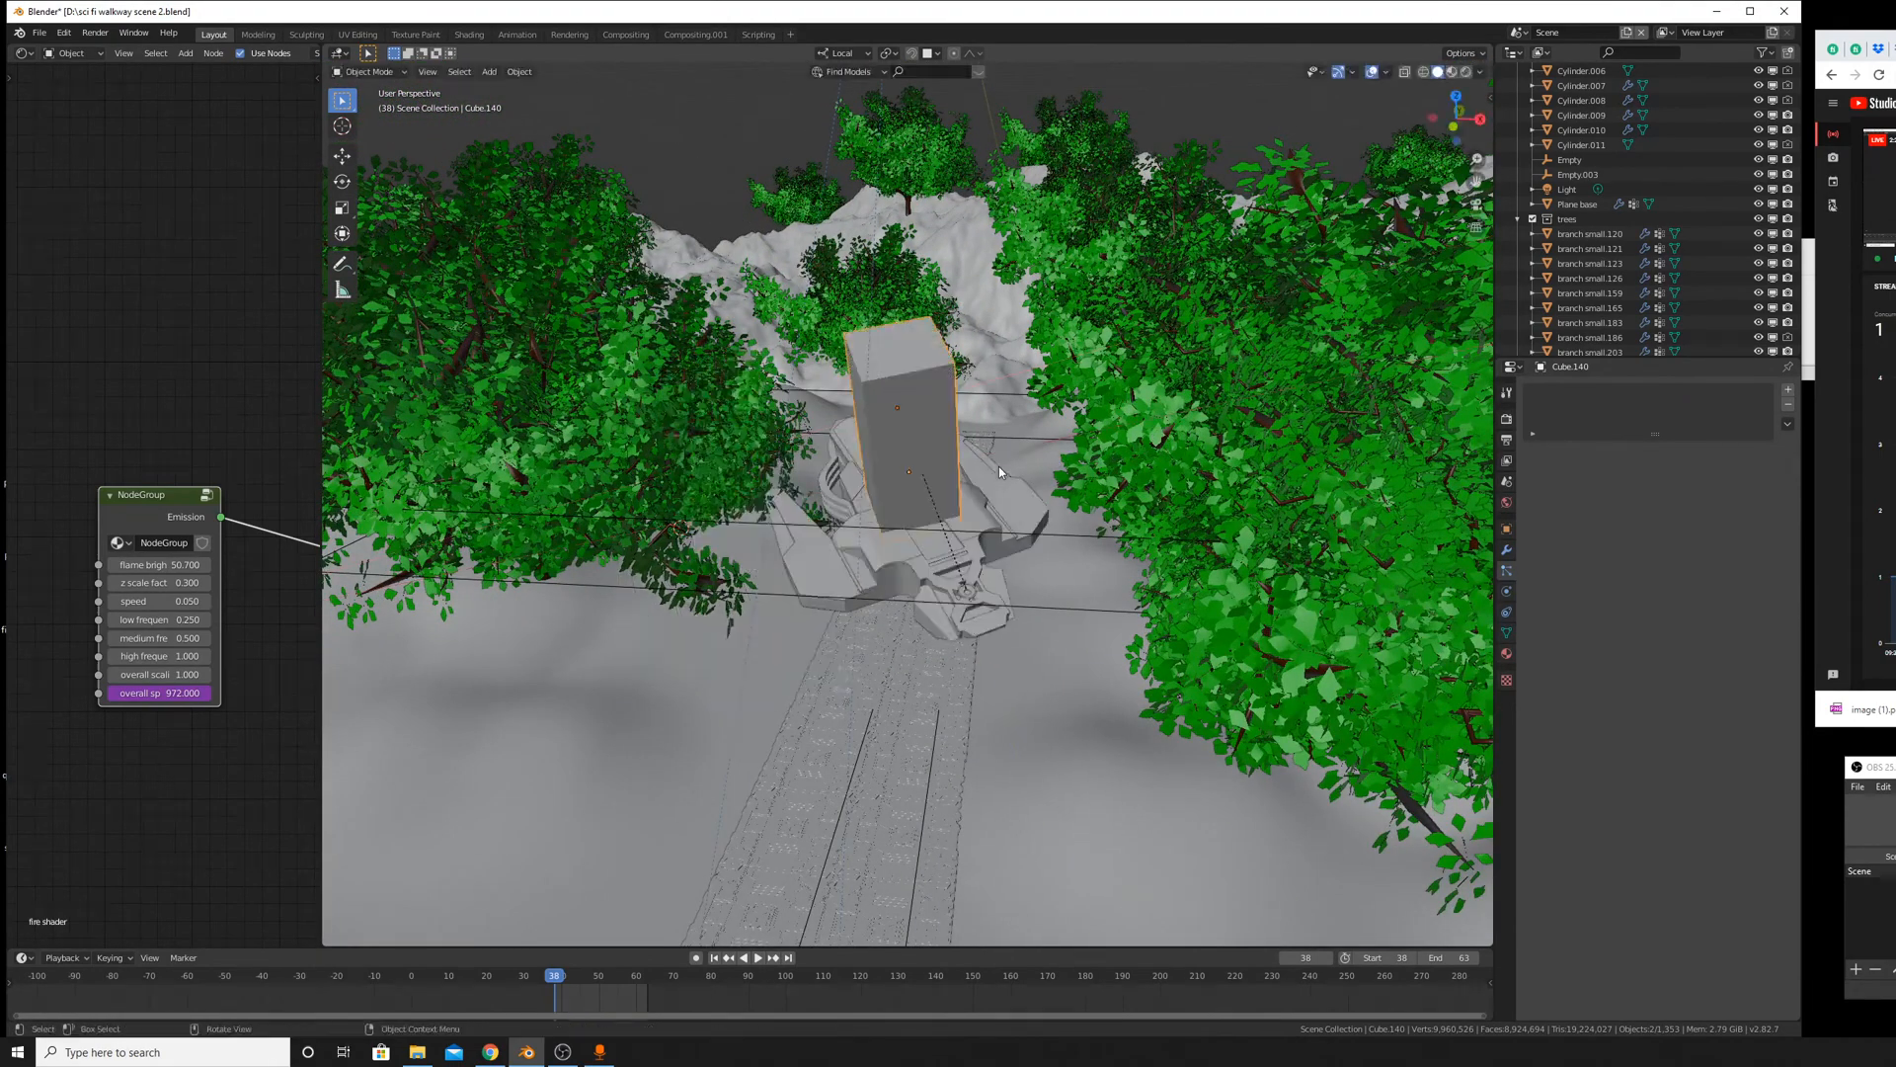
# Set the transform orientation to Global and move the ship with its flame box about -34.3 m along X.
pyautogui.click(845, 53)
pyautogui.click(842, 91)
pyautogui.press('g')
pyautogui.press('x')
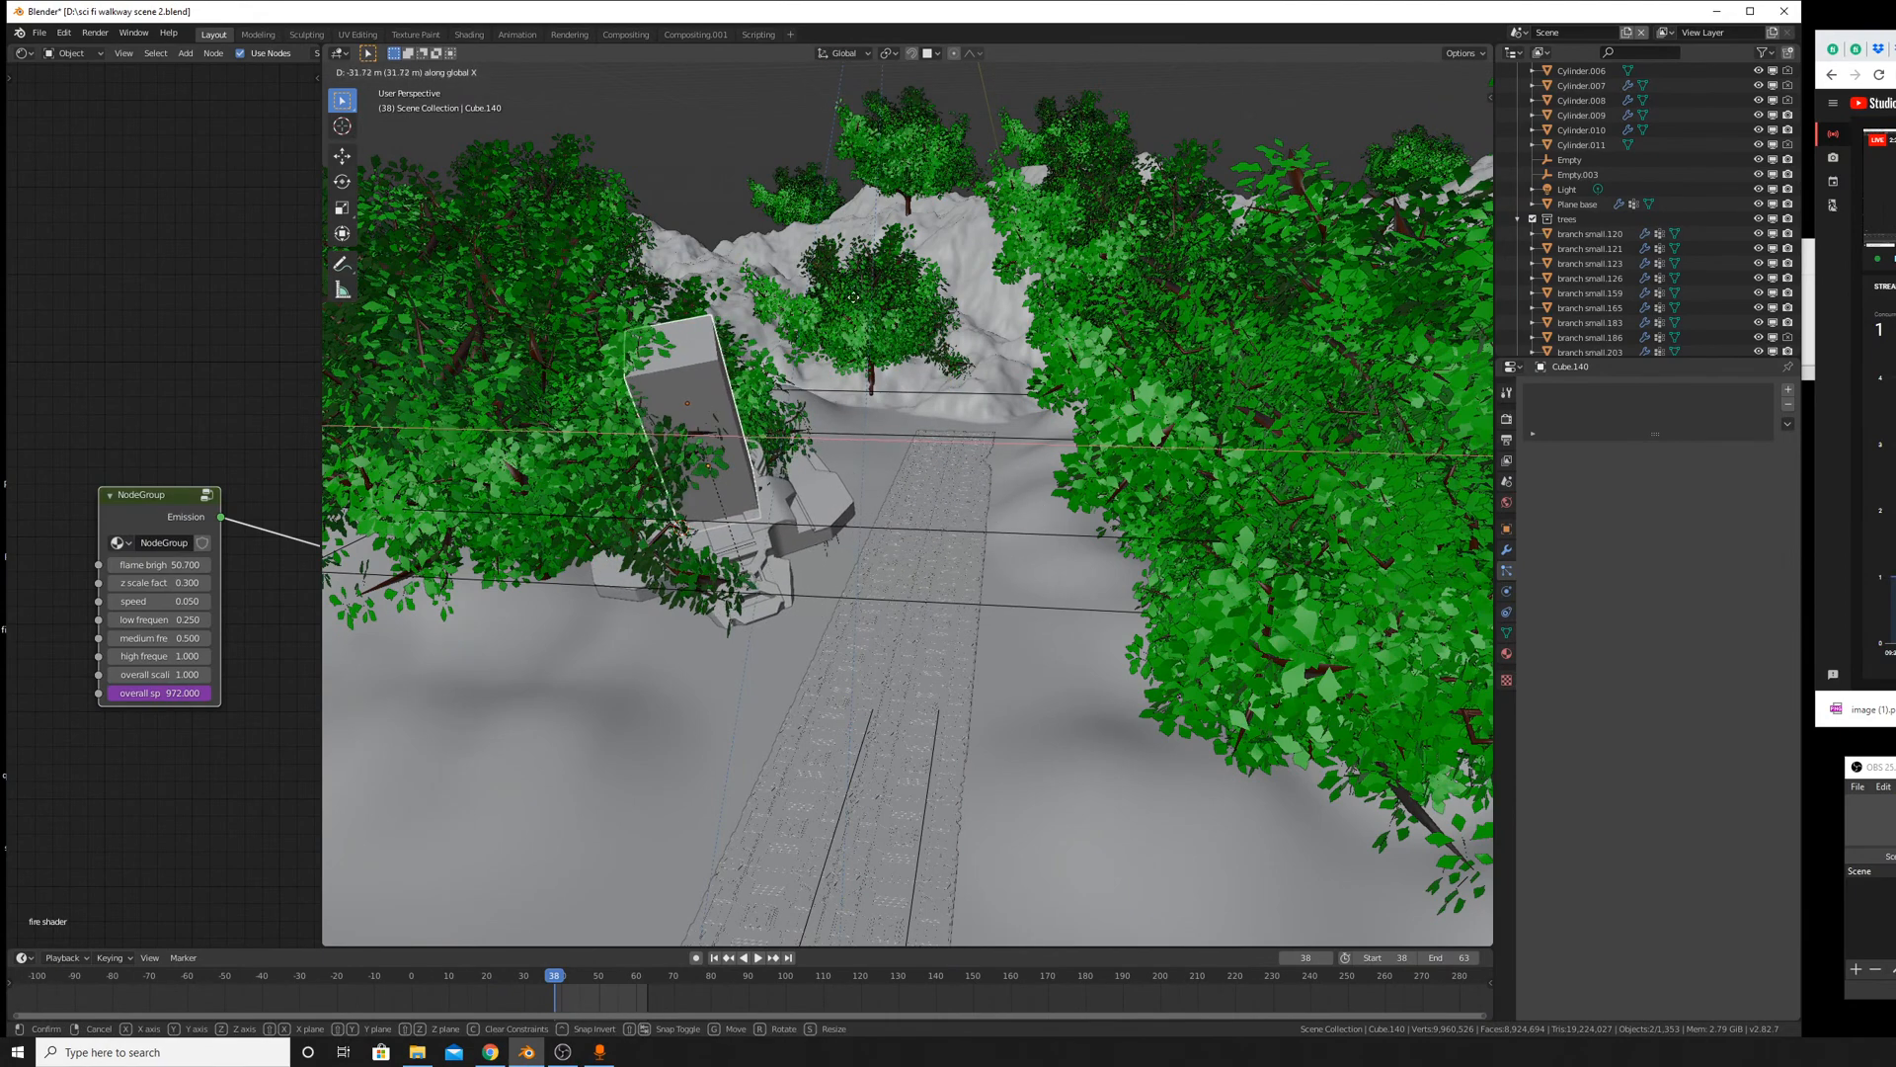
pyautogui.click(838, 300)
pyautogui.moveTo(832, 338); pyautogui.dragTo(796, 452, button='middle')
pyautogui.scroll(5, 796, 454)
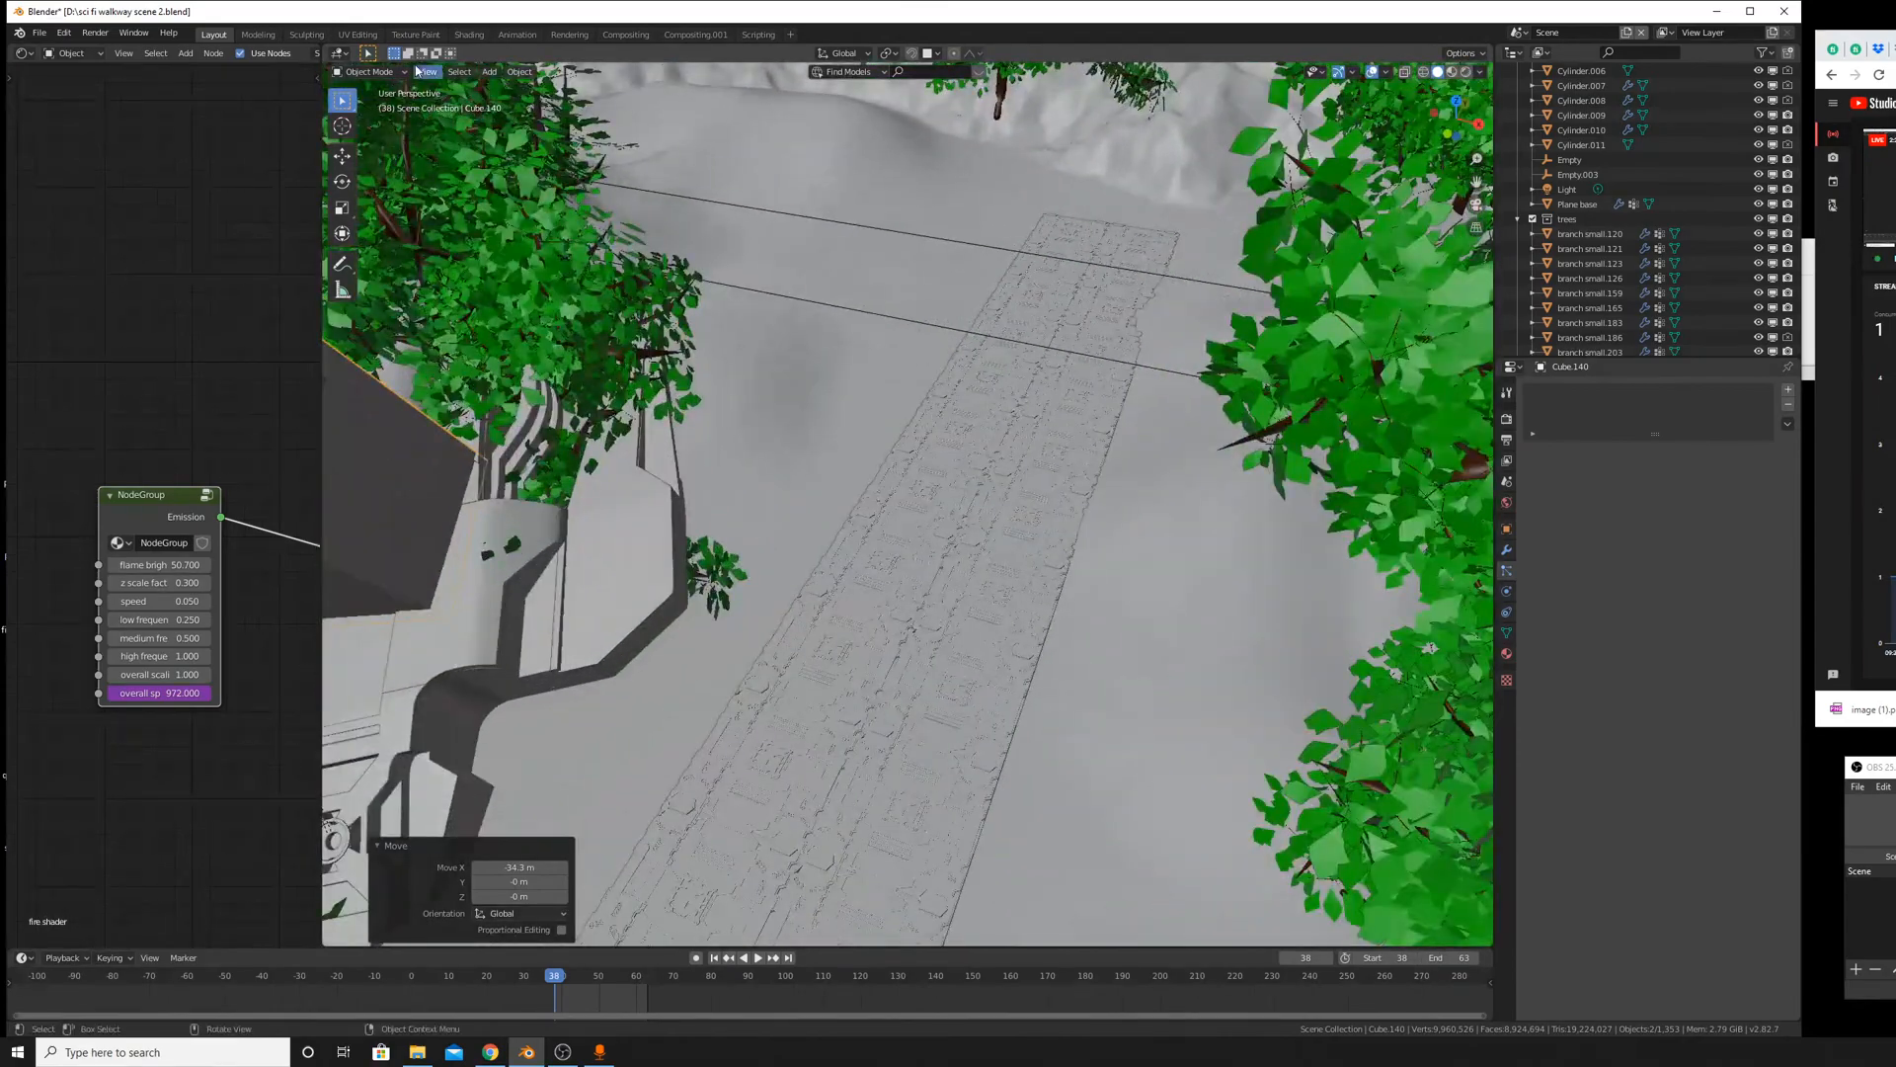
# View the scene through the active camera.
pyautogui.click(426, 71)
pyautogui.moveTo(572, 213)
pyautogui.click(627, 238)
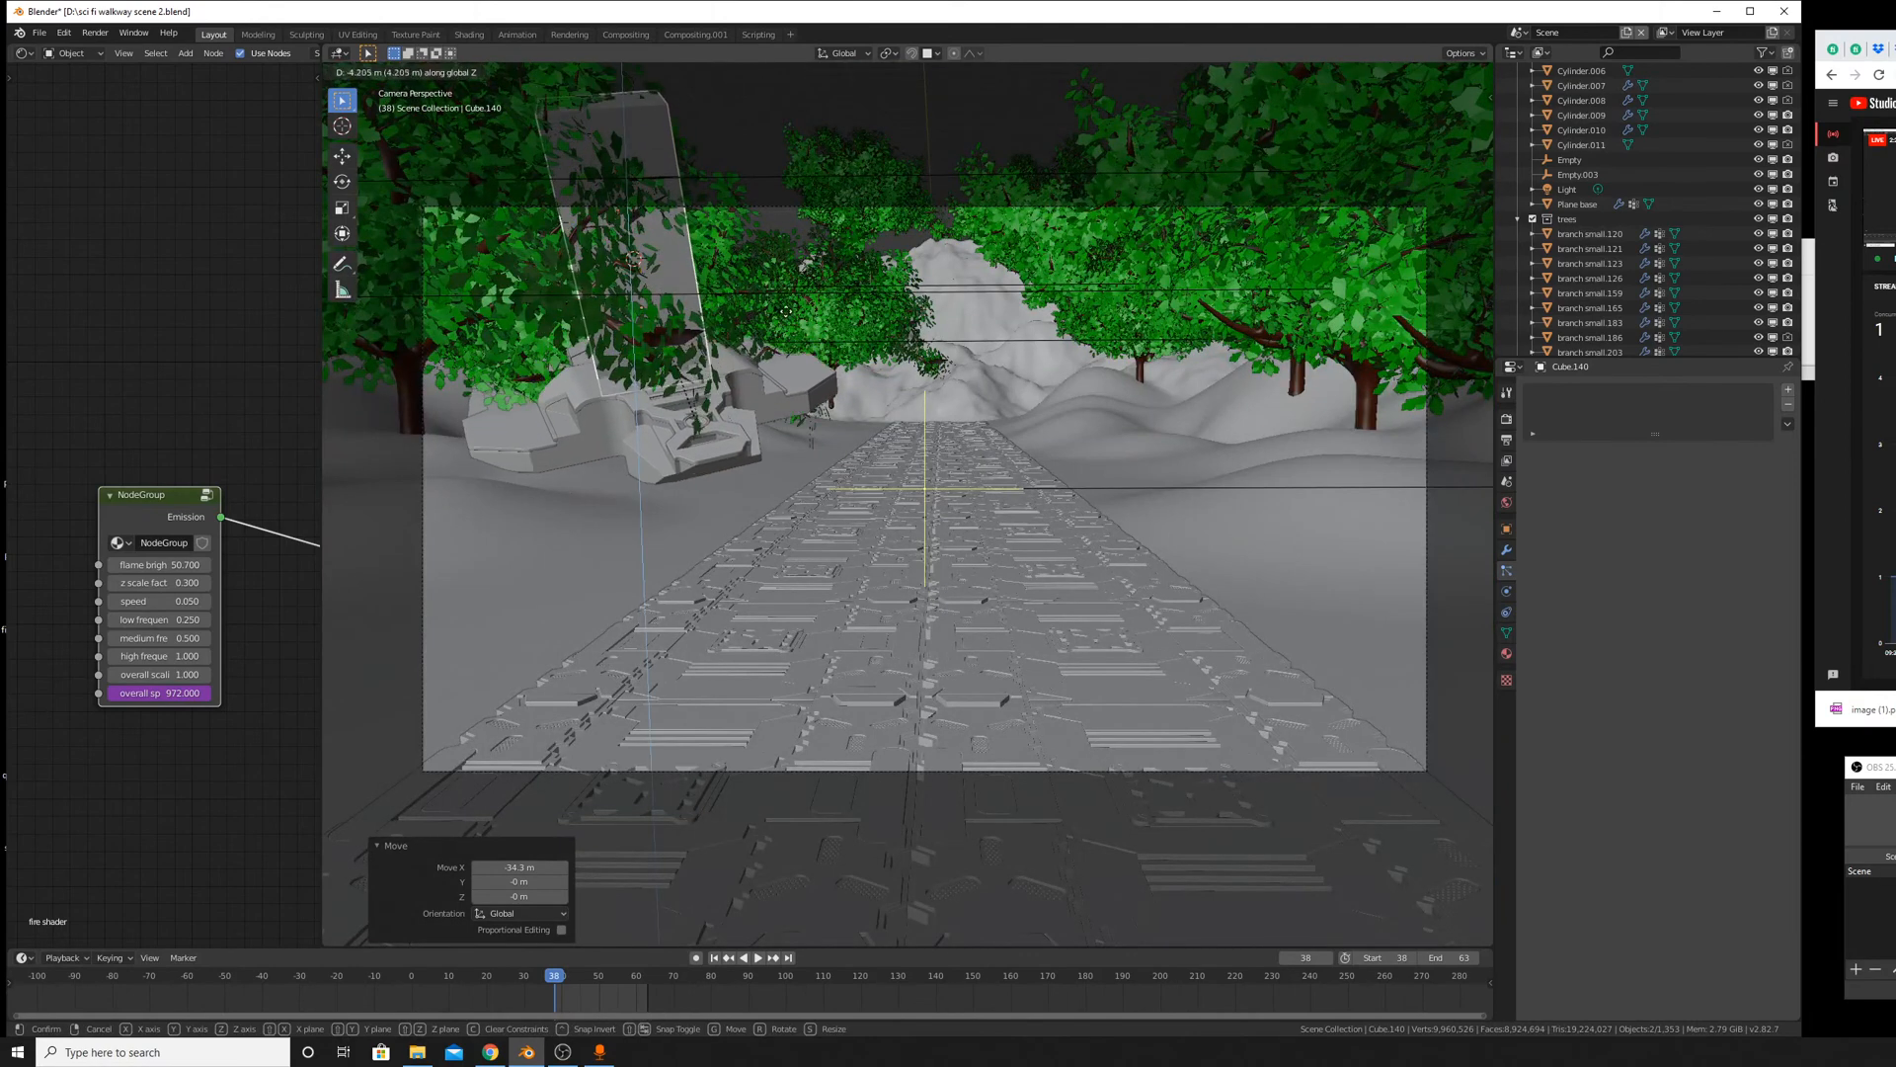
pyautogui.press('g')
pyautogui.press('x')
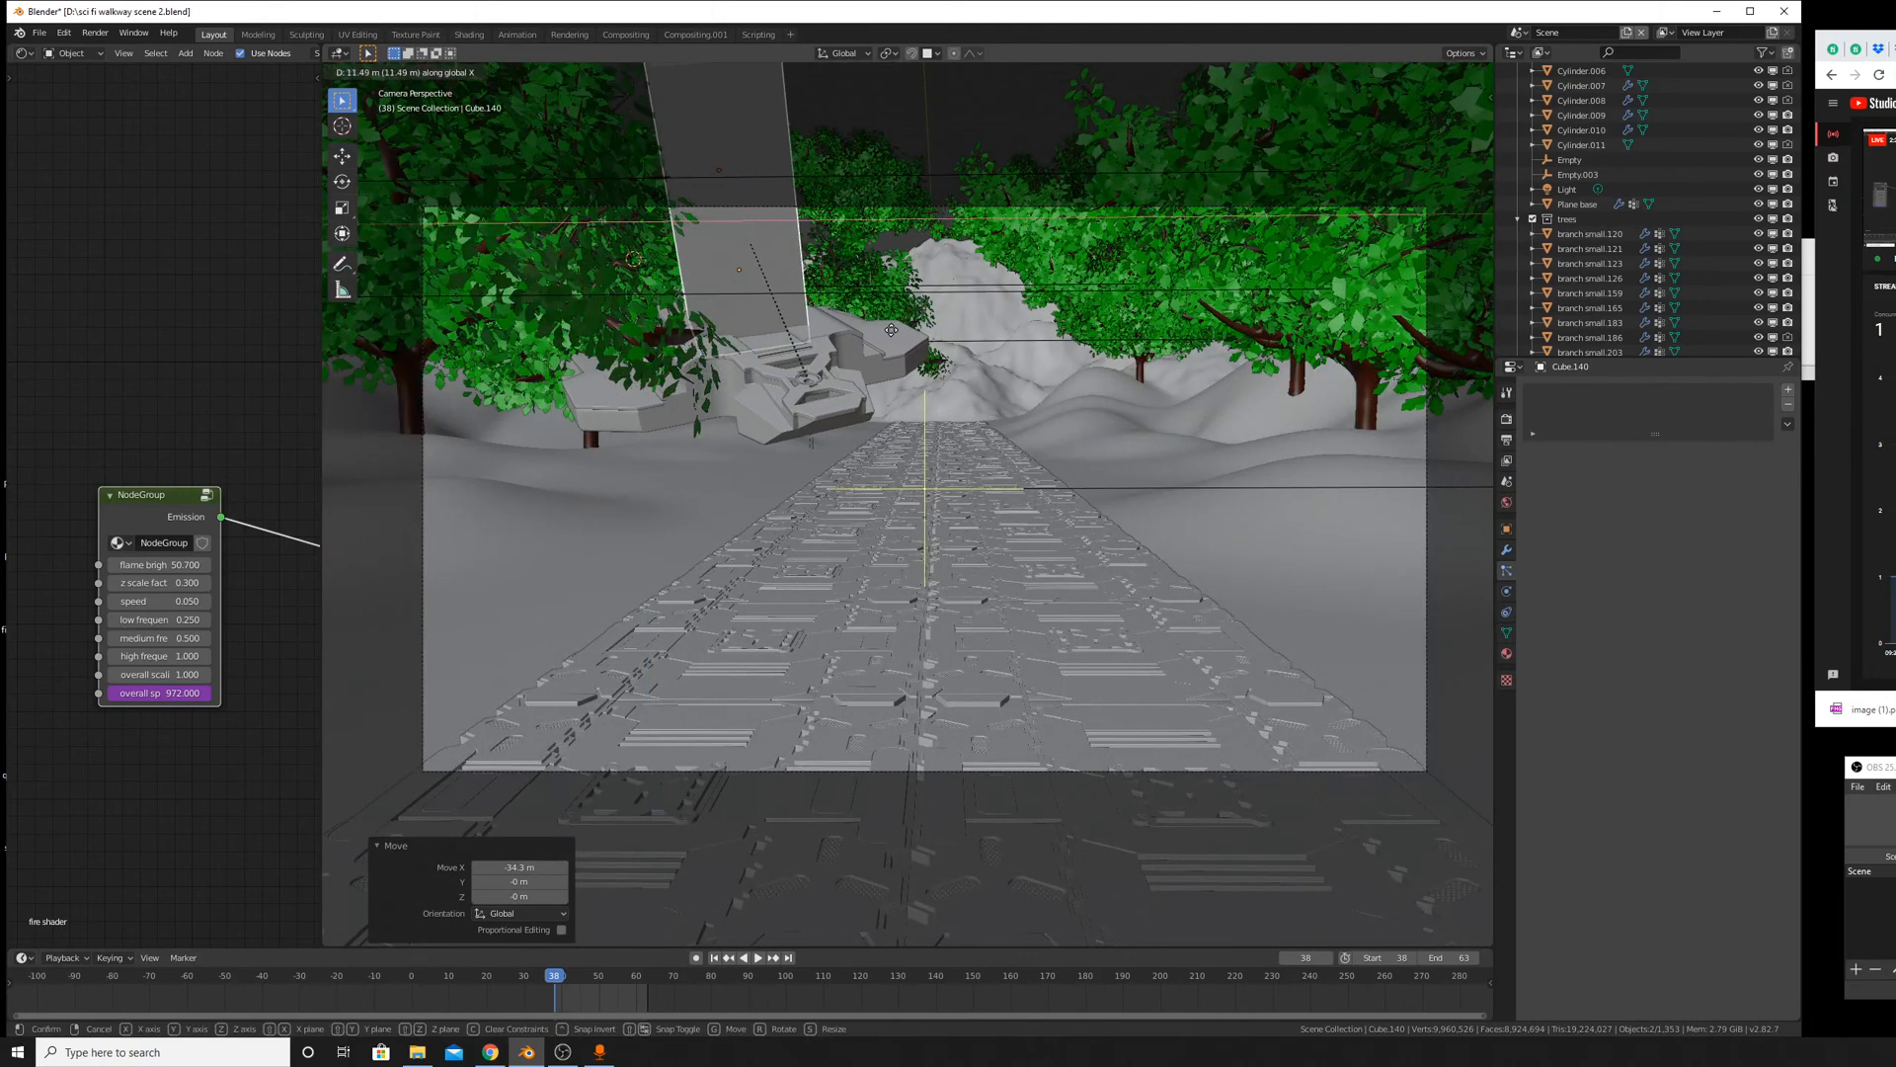
pyautogui.rightClick(968, 379)
# Scale the ship and flame box down to about 0.81 and lower them about 4.32 m along global Z.
pyautogui.press('s')
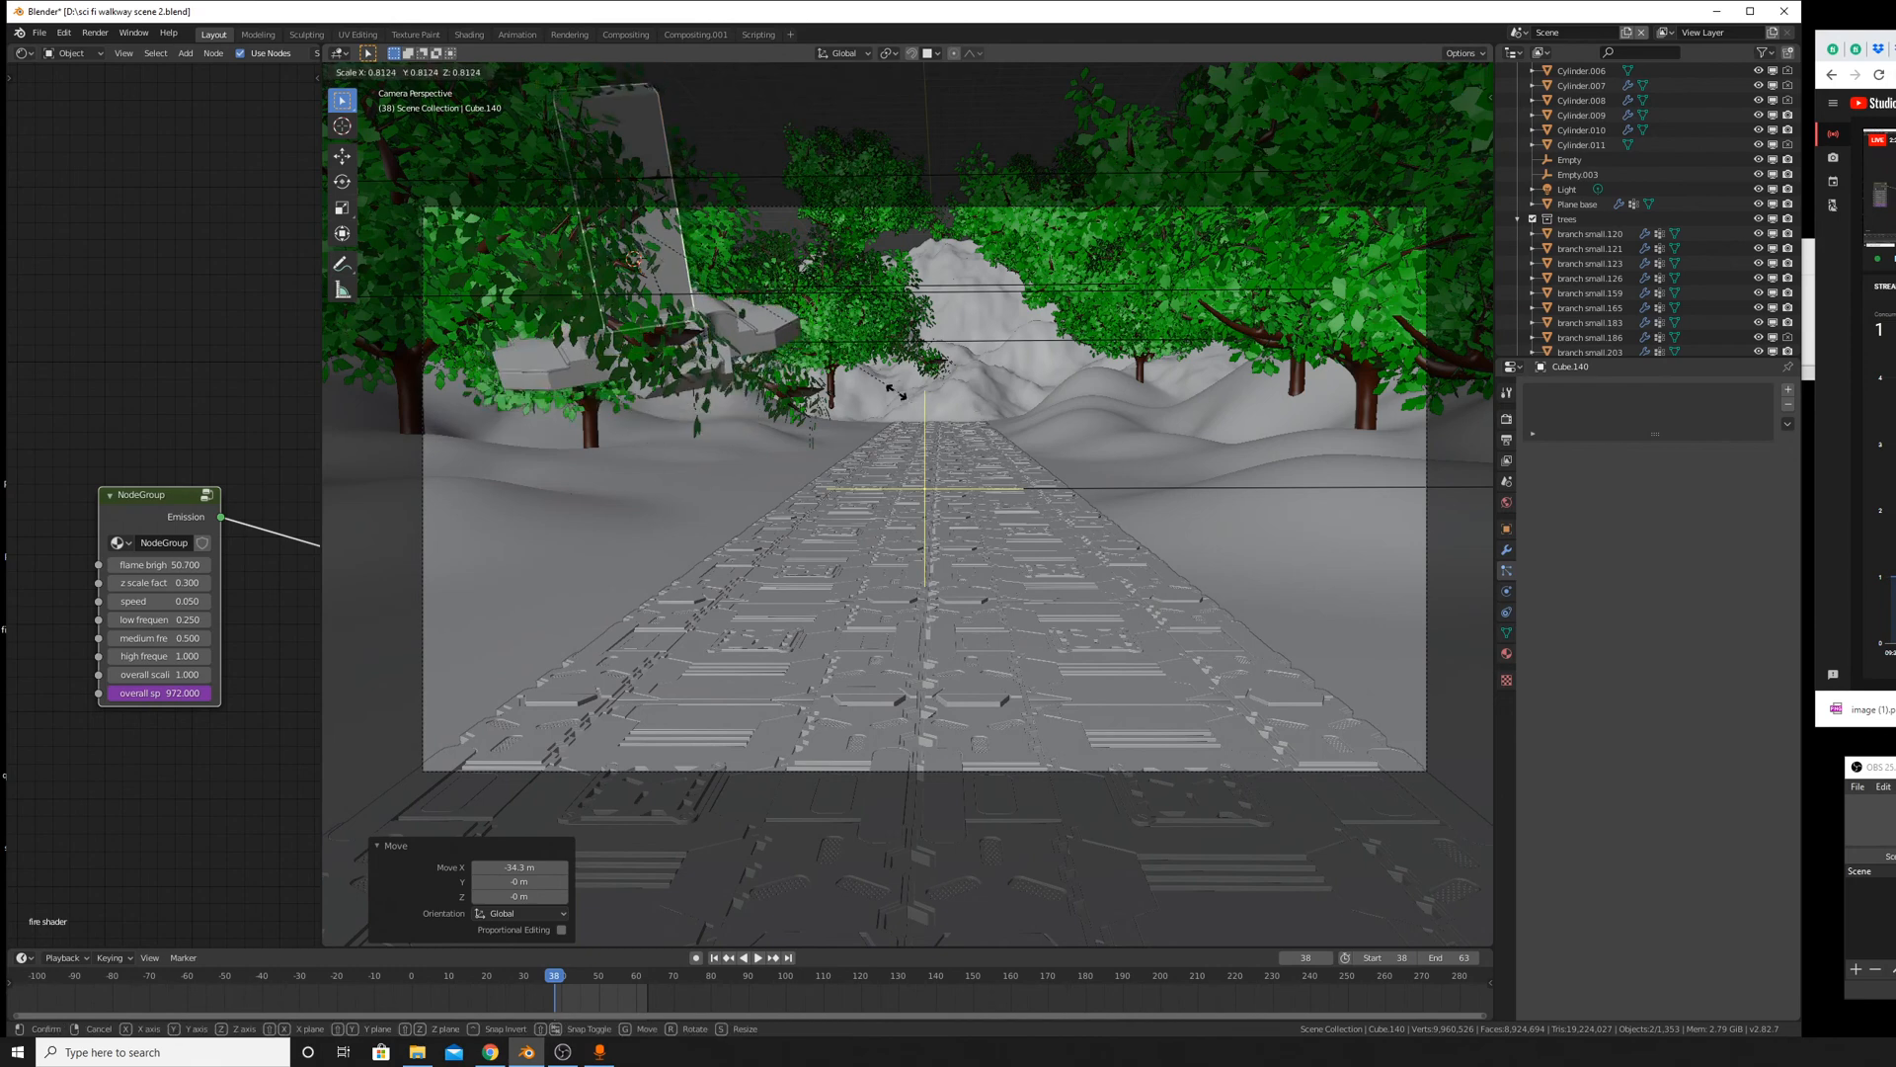
pyautogui.click(885, 393)
pyautogui.press('g')
pyautogui.press('z')
pyautogui.click(903, 463)
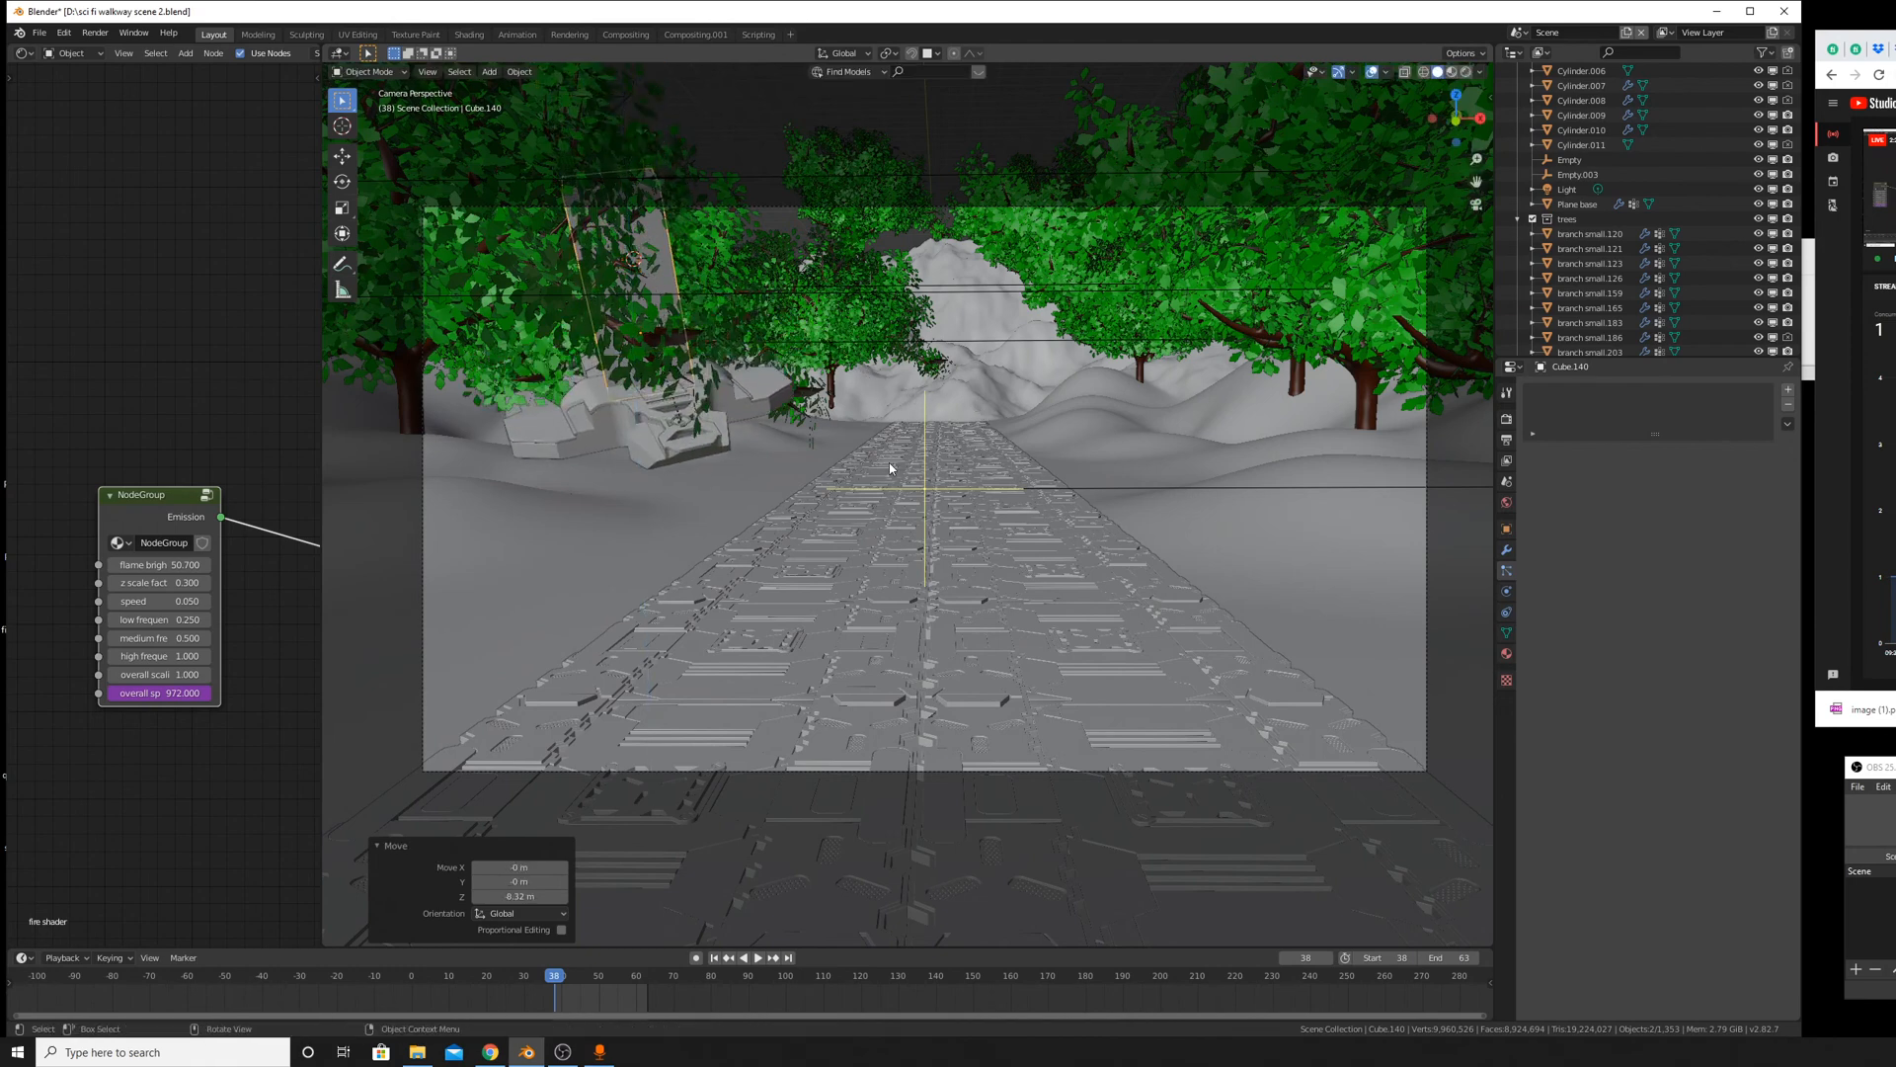
# Shift the ship and flame box about 4.01 m along global X towards the walkway.
pyautogui.press('g')
pyautogui.press('y')
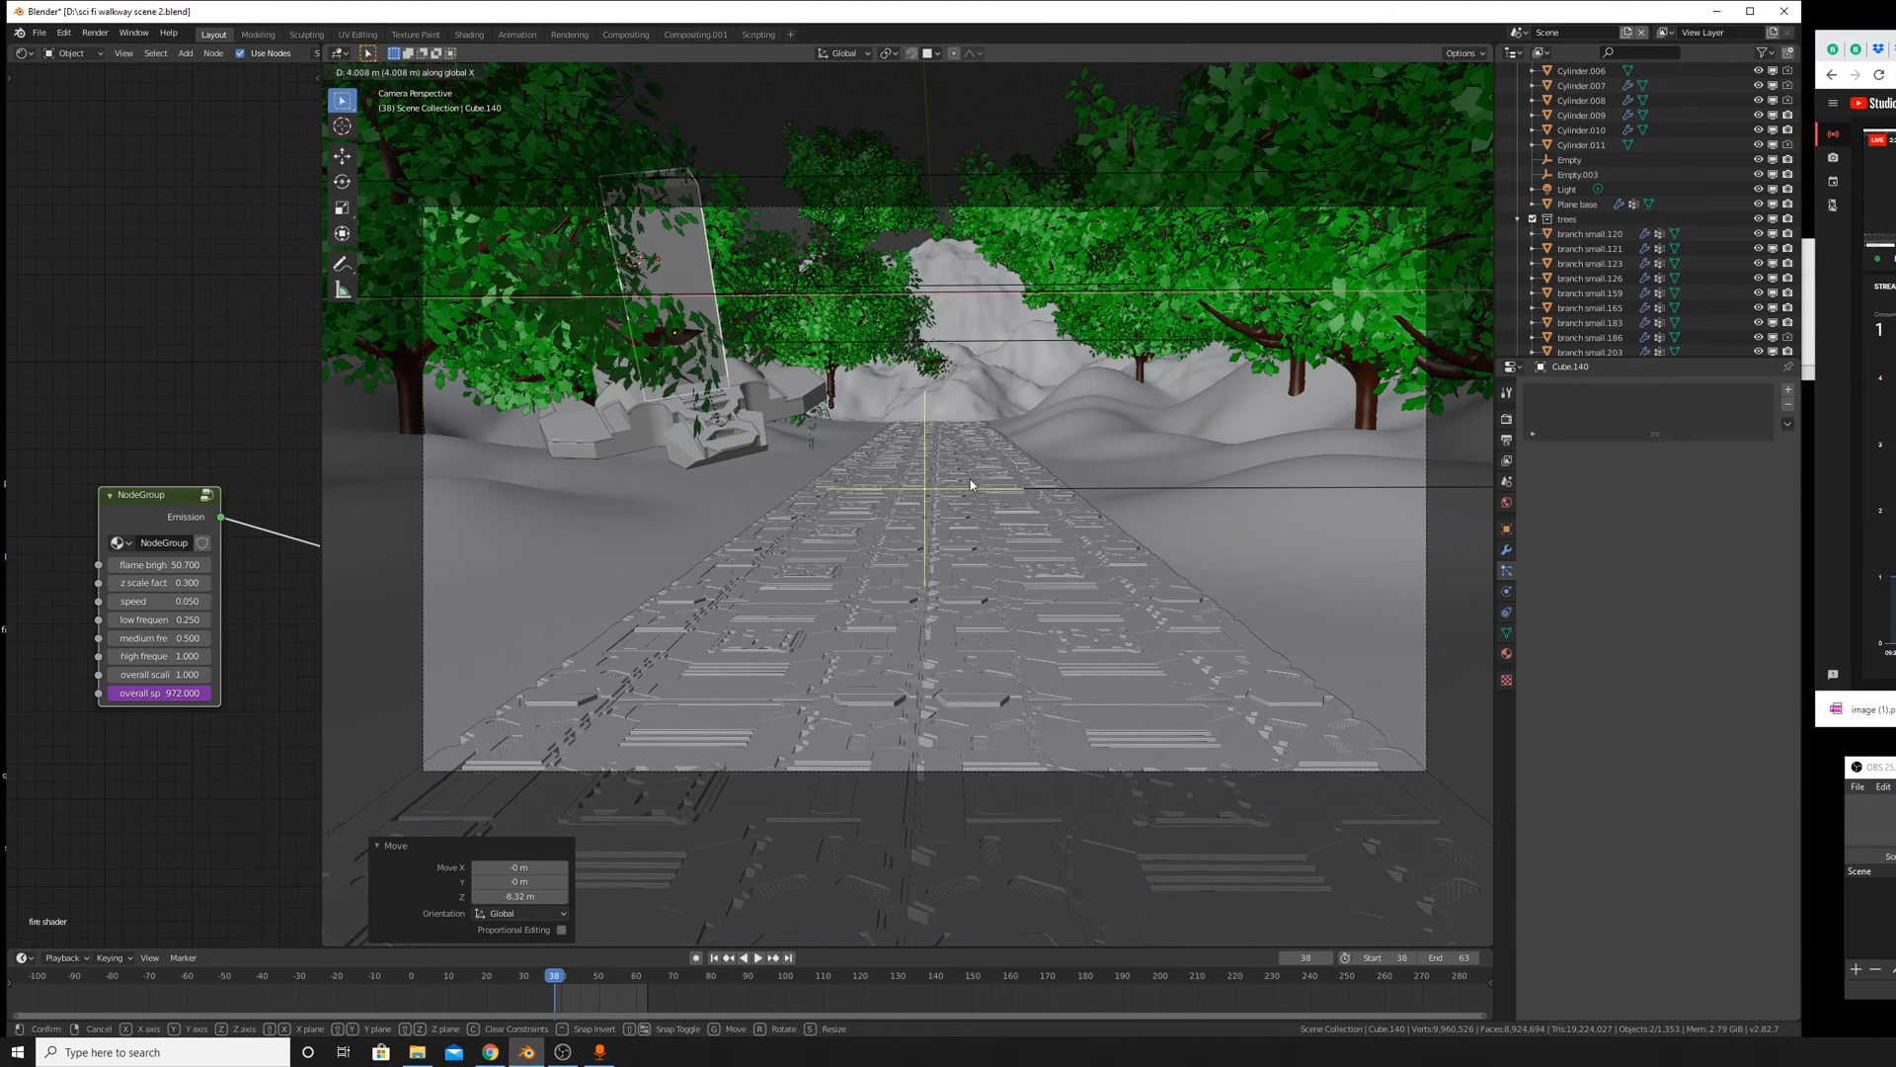
pyautogui.click(965, 478)
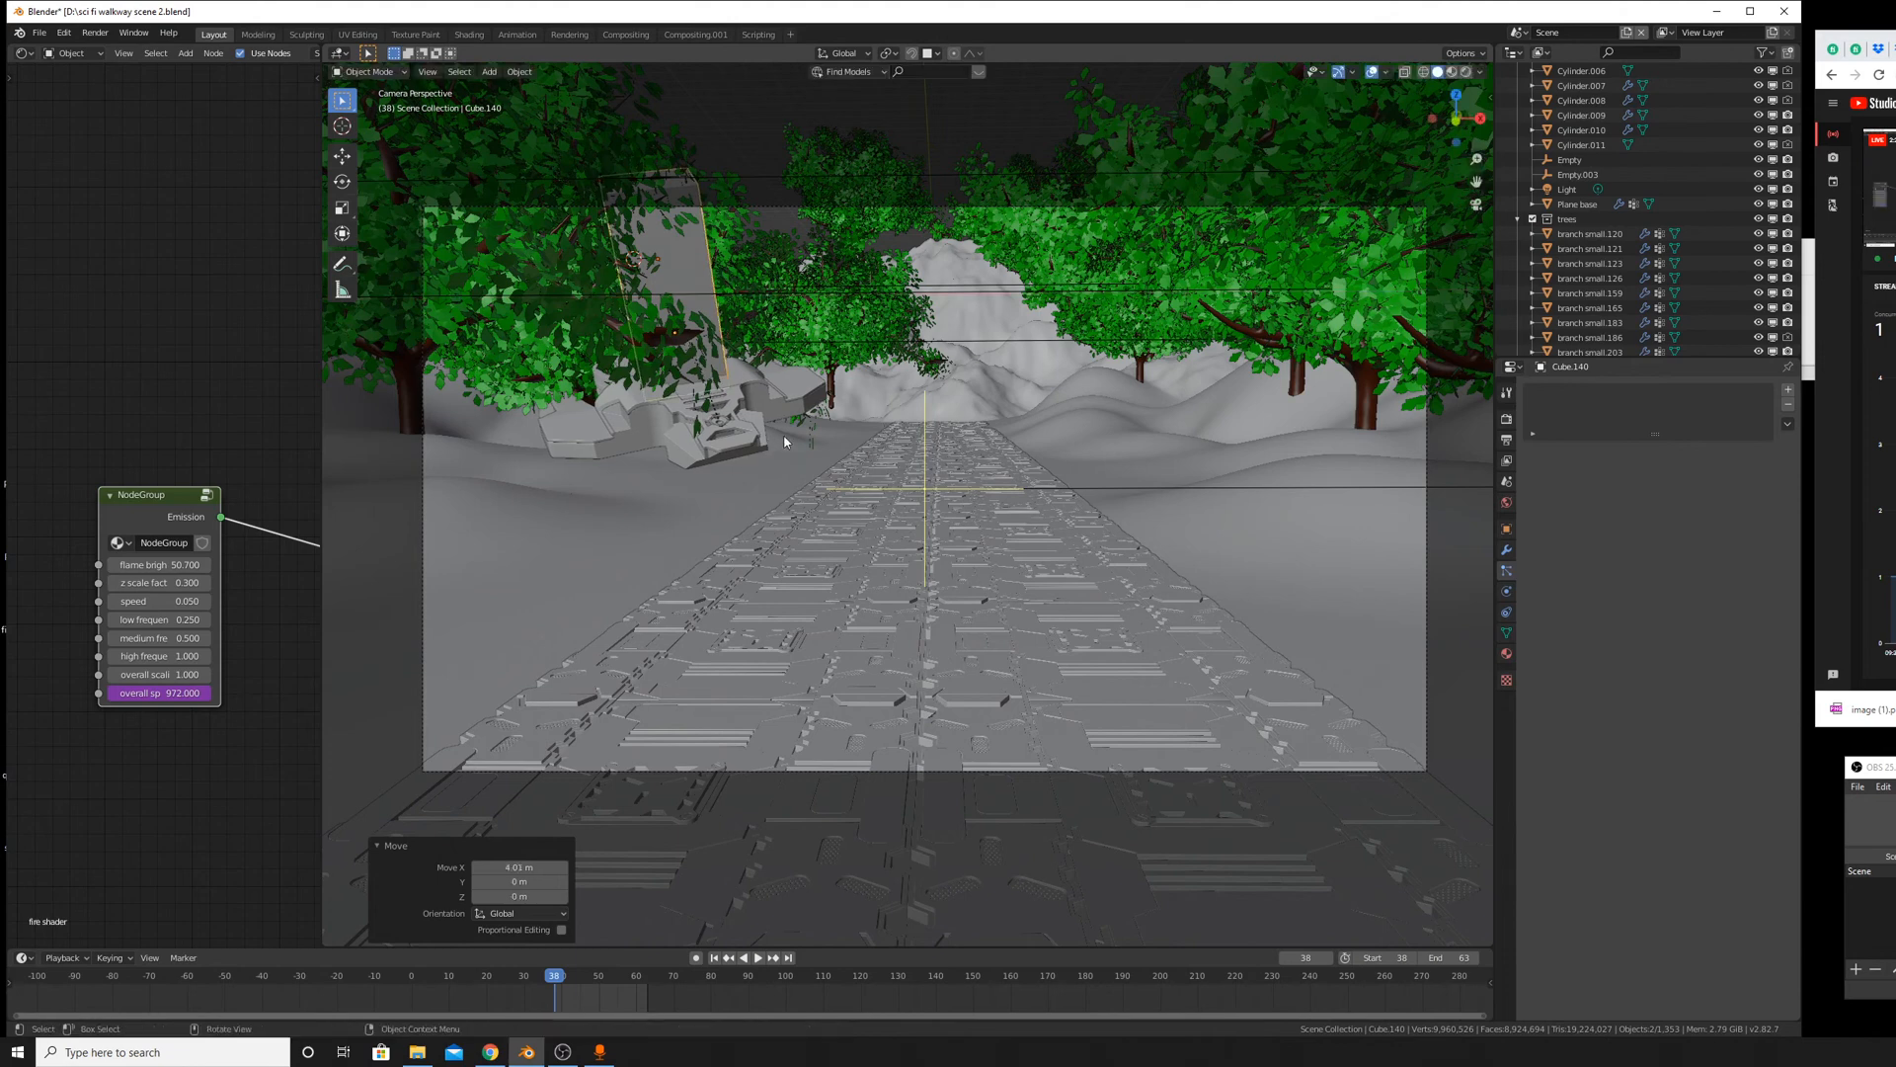
# Duplicate the flame box and the control empty, and delete the two copies.
pyautogui.hotkey('shift', 'd')
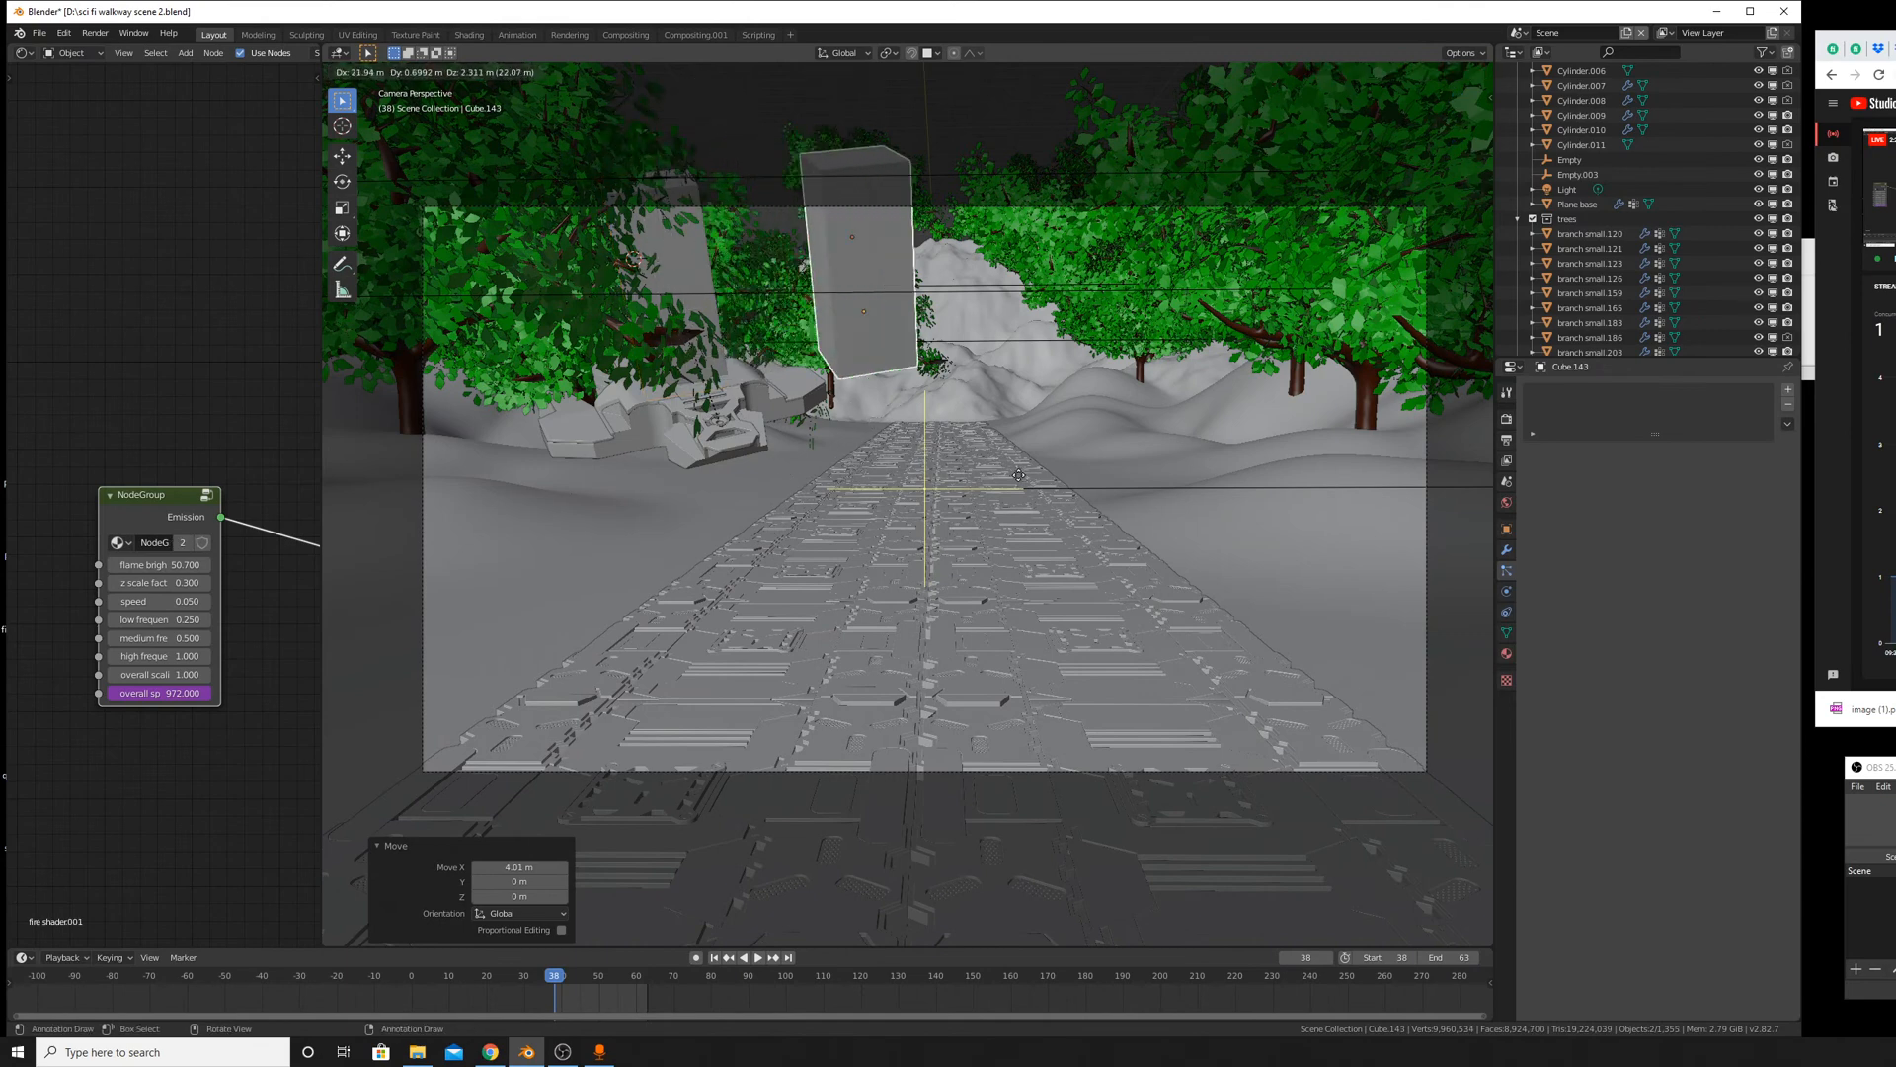
pyautogui.press('Escape')
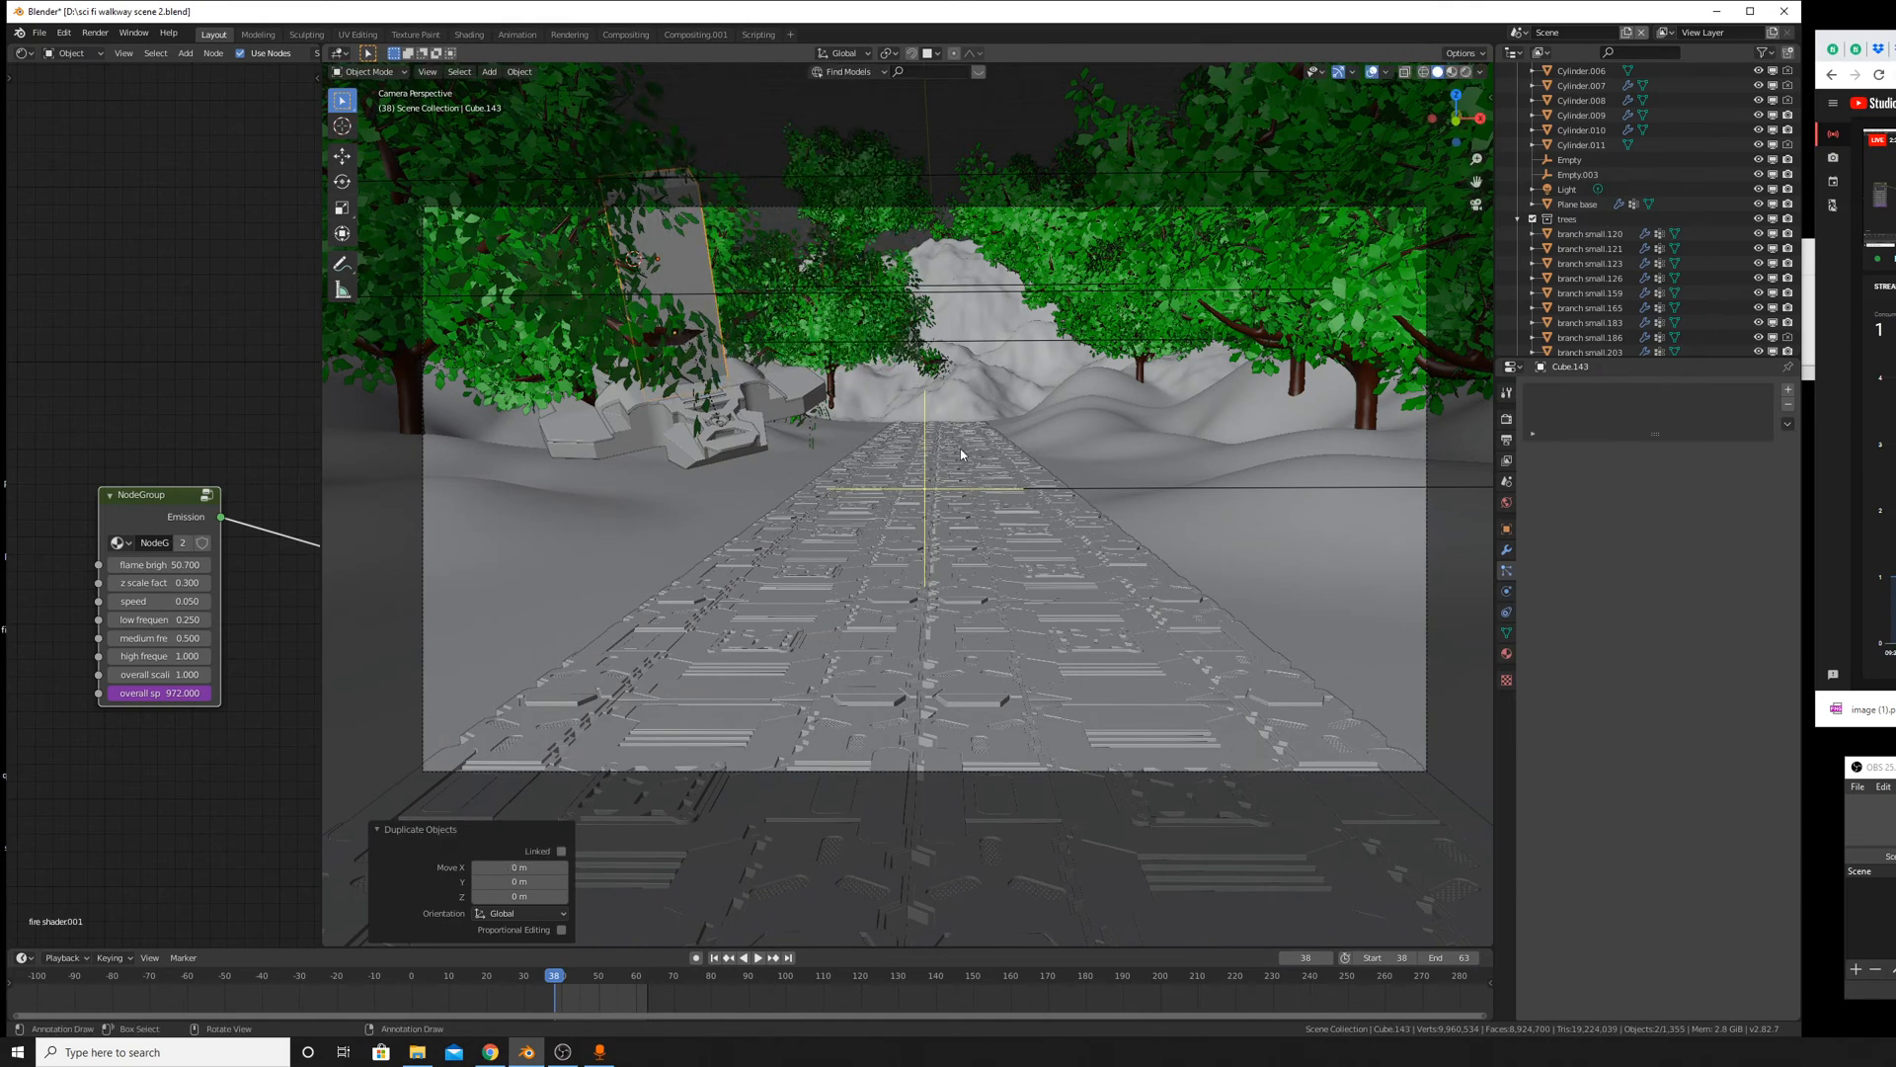
pyautogui.press('g')
pyautogui.press('Escape')
pyautogui.press('g')
pyautogui.click(1155, 417)
pyautogui.press('x')
pyautogui.click(1165, 423)
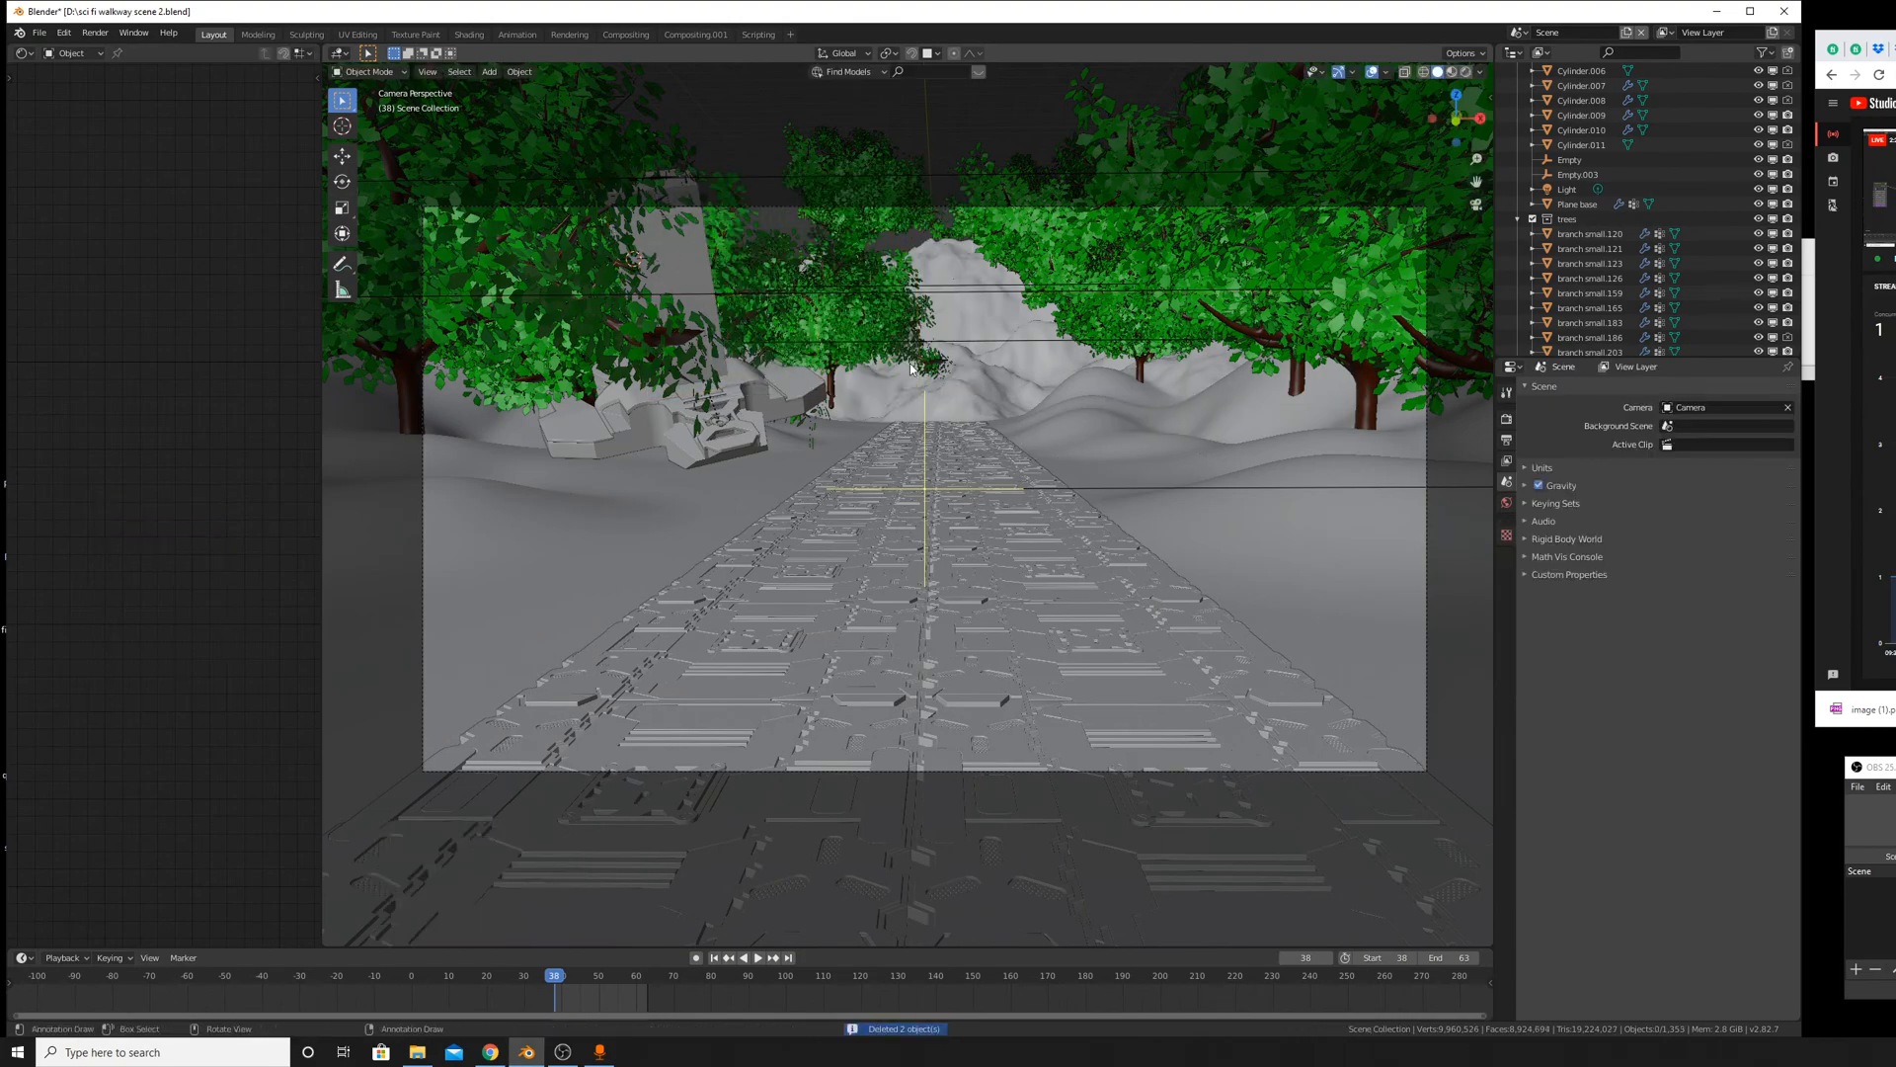
pyautogui.moveTo(911, 367); pyautogui.dragTo(958, 505, button='middle')
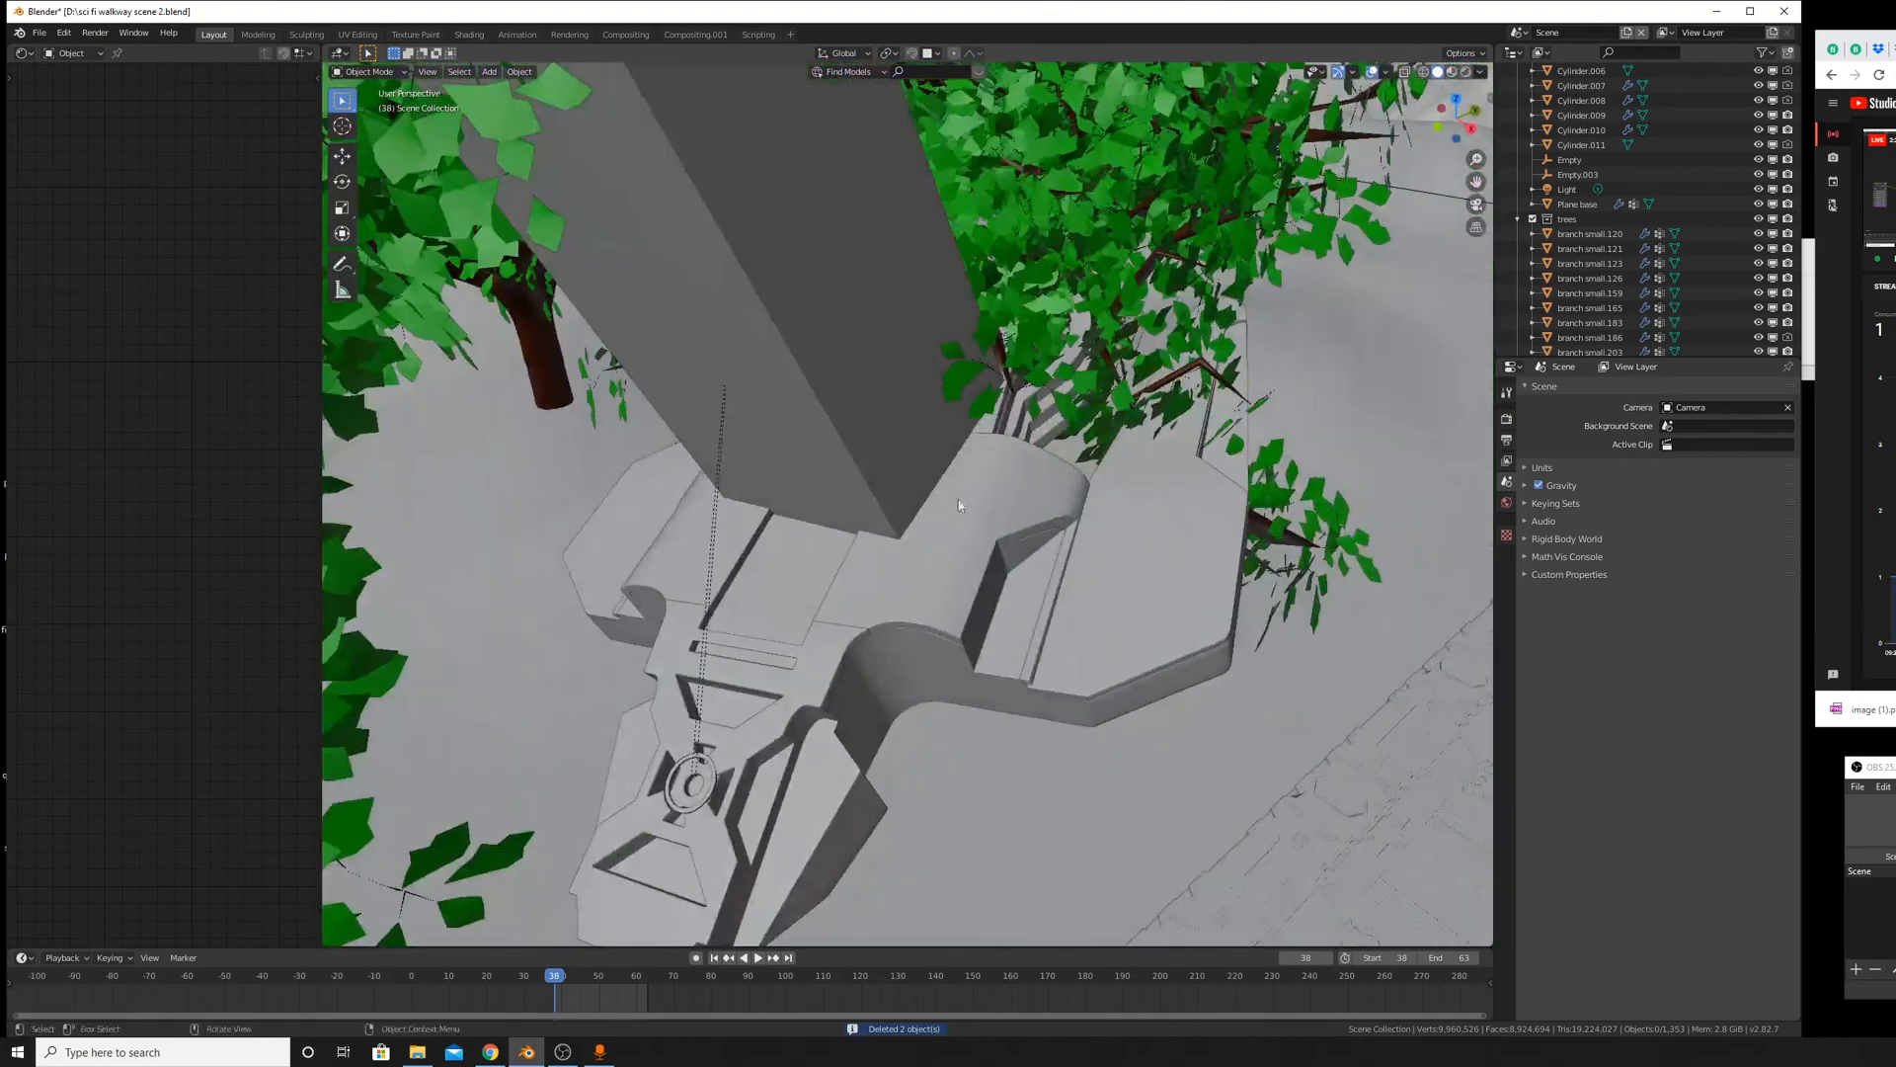
# Switch to wireframe shading and box-select the crashed ship together with its flame box.
pyautogui.click(918, 549)
pyautogui.click(721, 482)
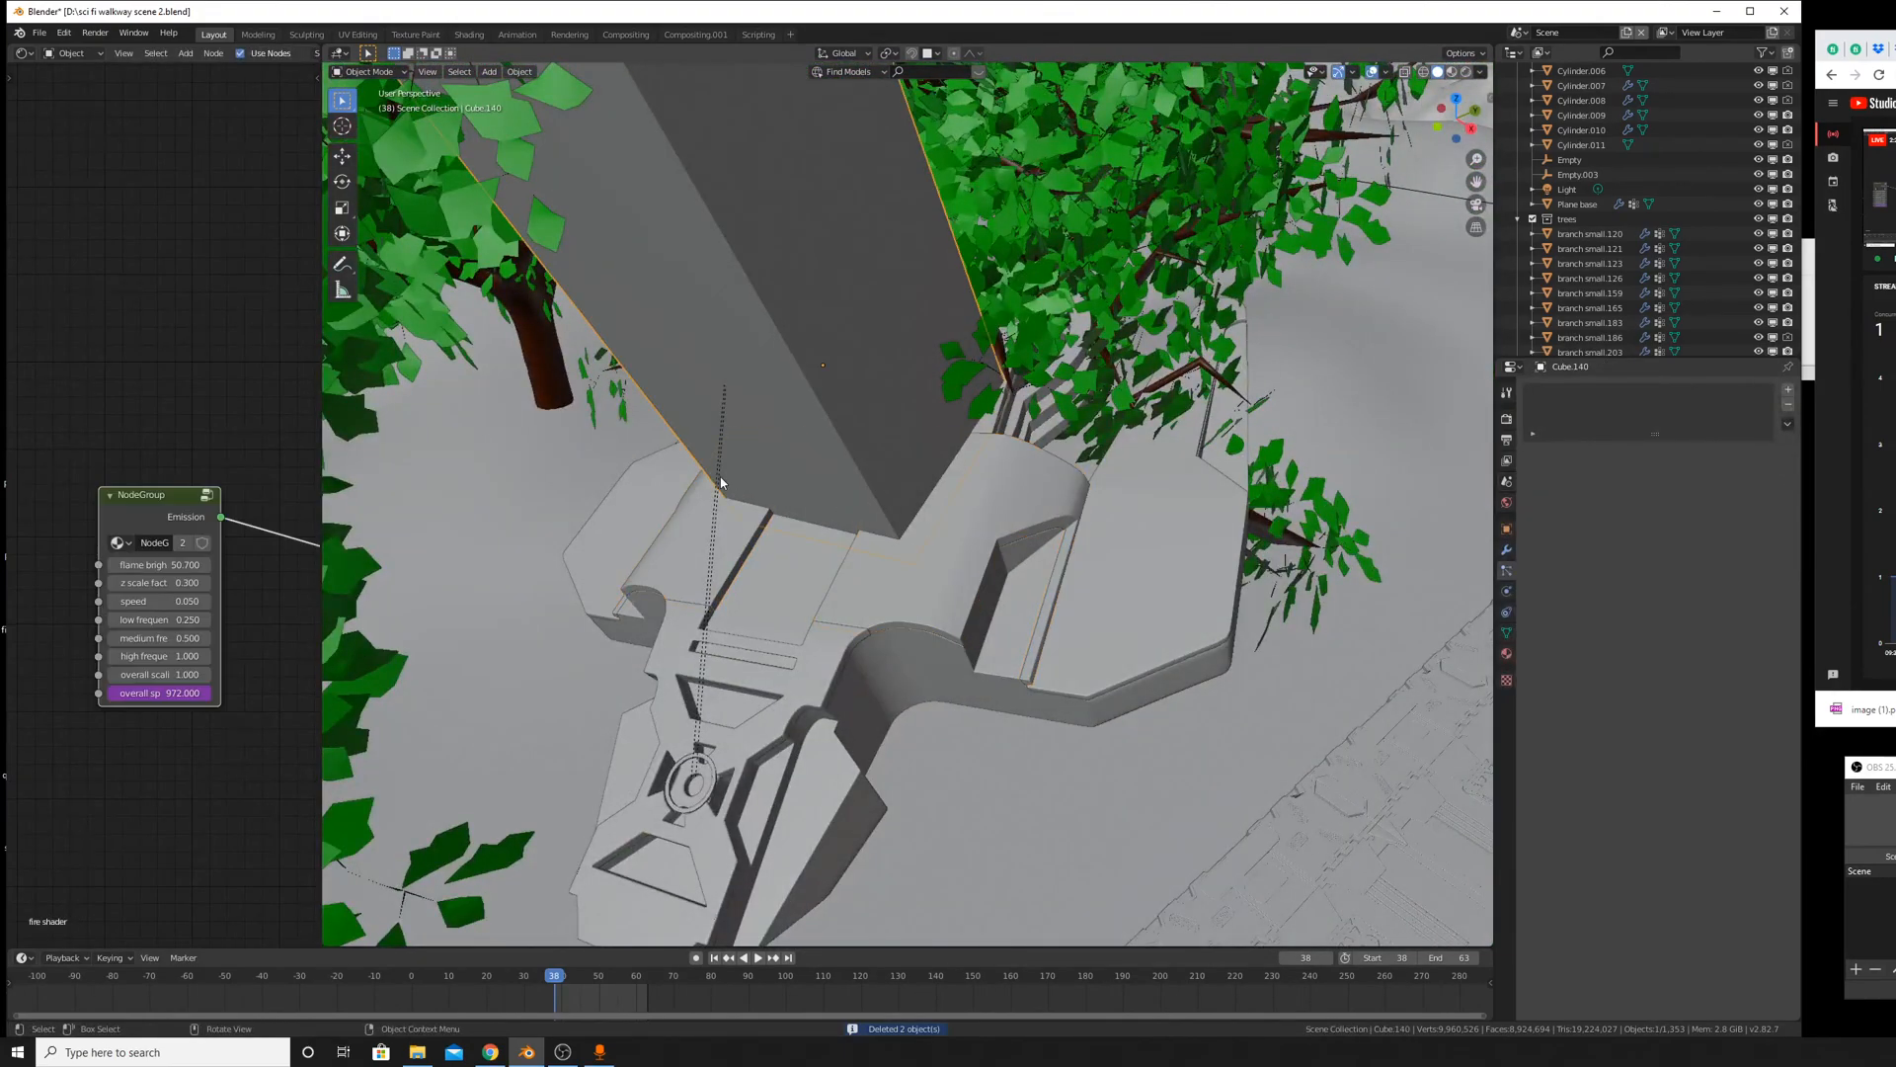
pyautogui.click(736, 558)
pyautogui.moveTo(736, 558); pyautogui.dragTo(879, 465, button='middle')
pyautogui.click(736, 573)
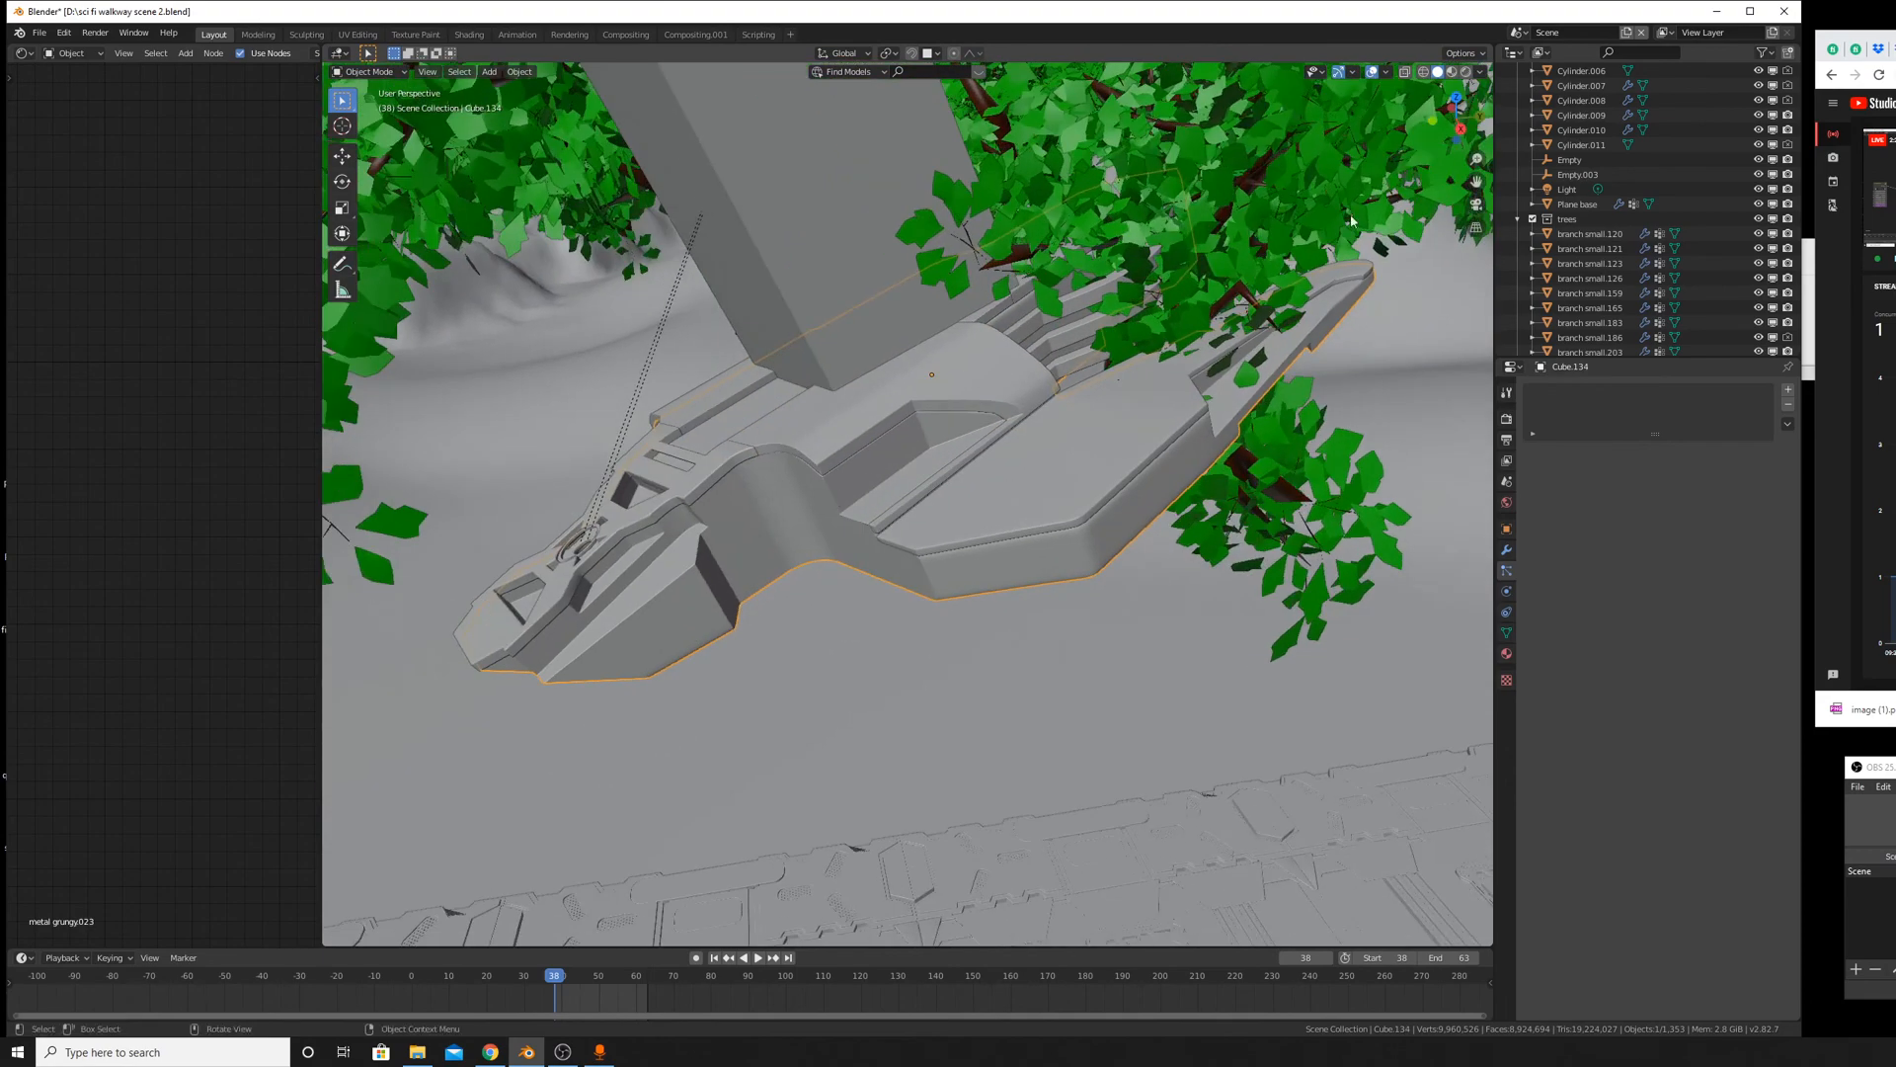
pyautogui.click(1423, 71)
pyautogui.click(1169, 432)
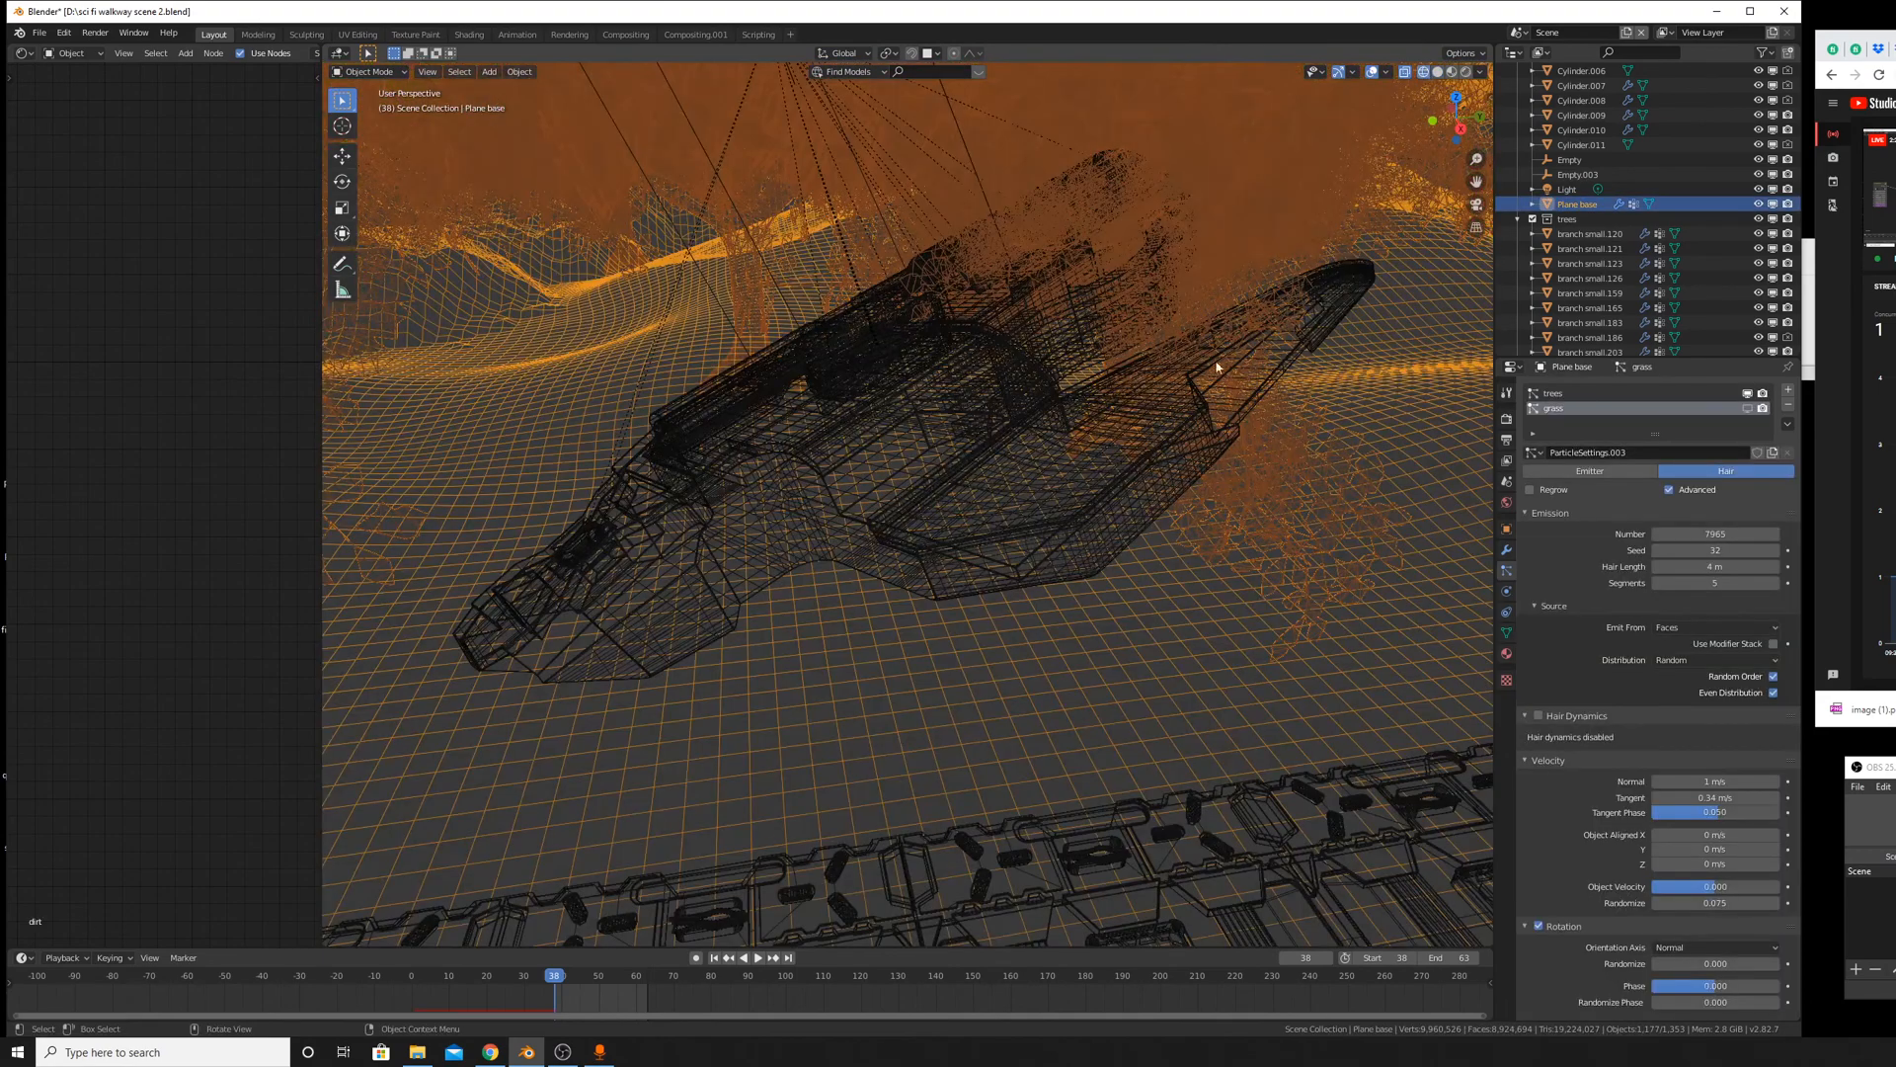
pyautogui.hotkey('alt', 'a')
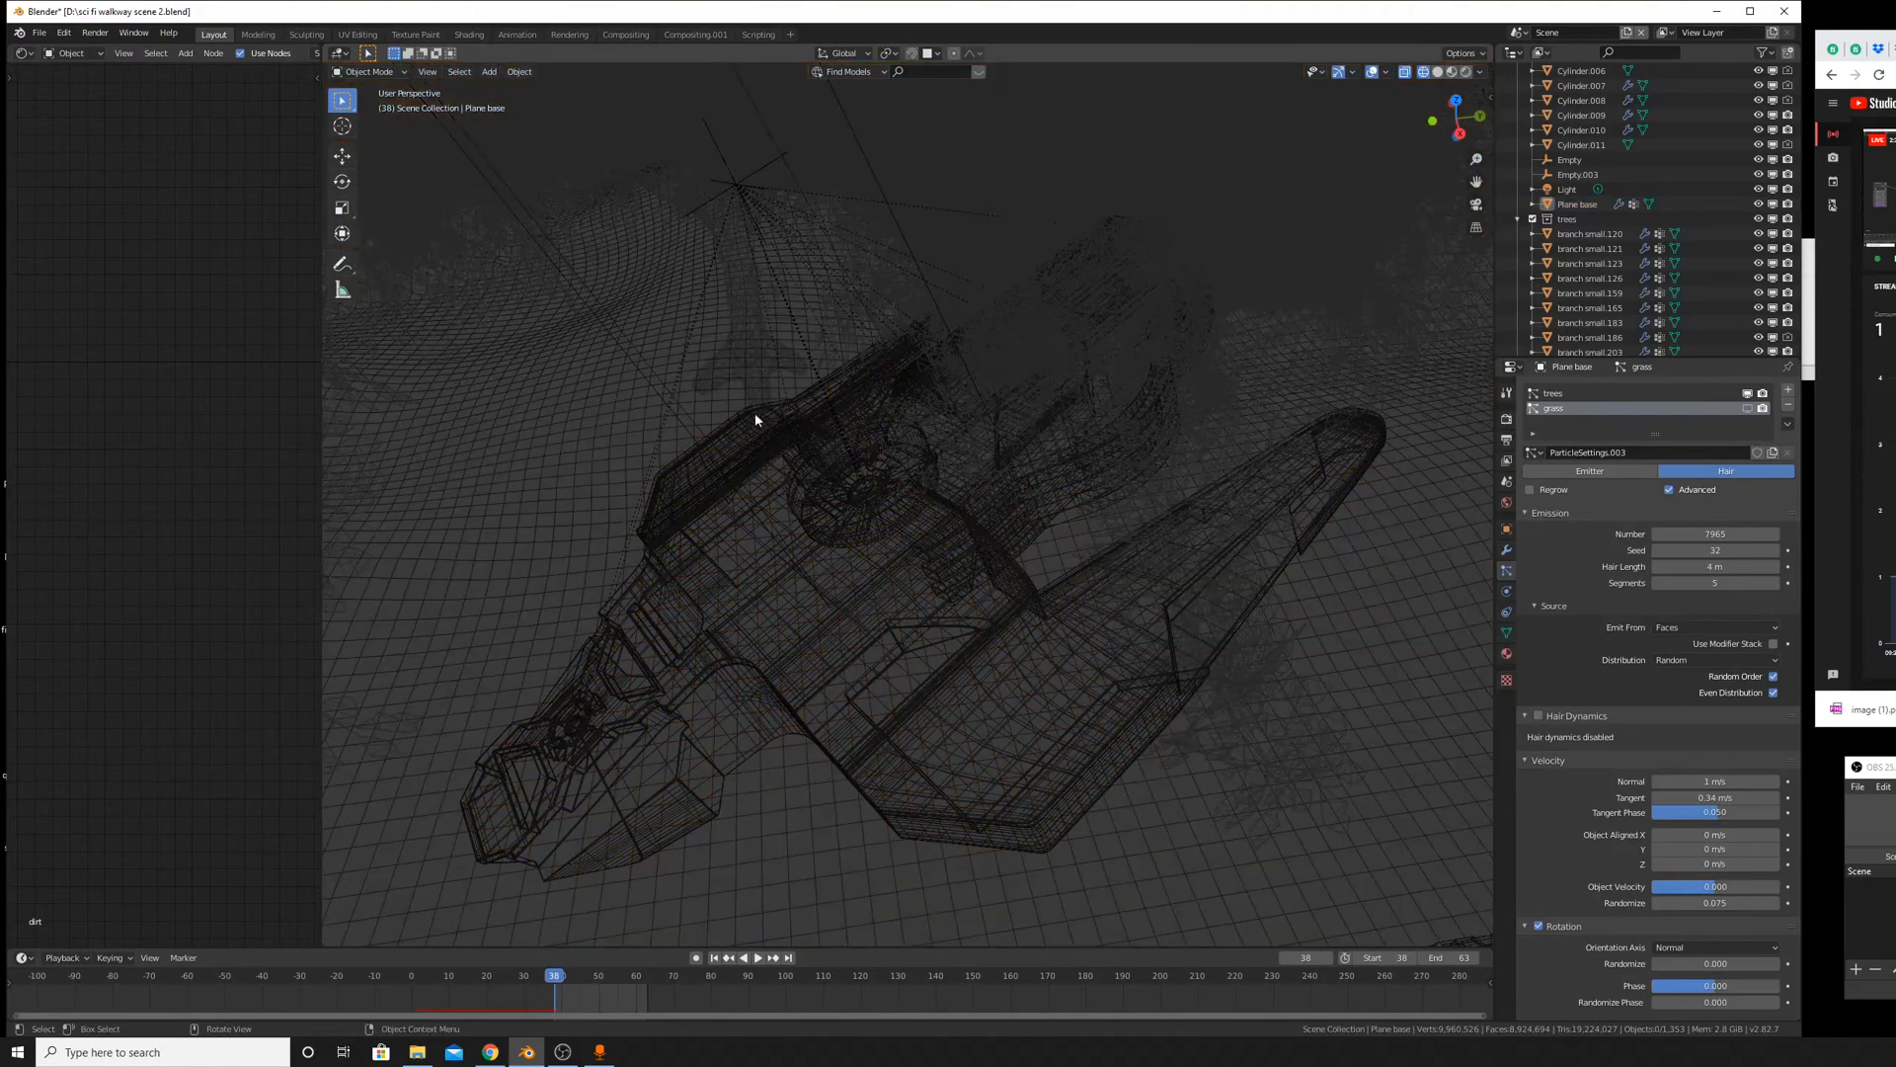
pyautogui.press('b')
pyautogui.moveTo(674, 365); pyautogui.dragTo(1130, 729)
# Add the control empty to the ship selection, deselect the ground and trees, and return to solid shading.
pyautogui.scroll(-5, 1130, 729)
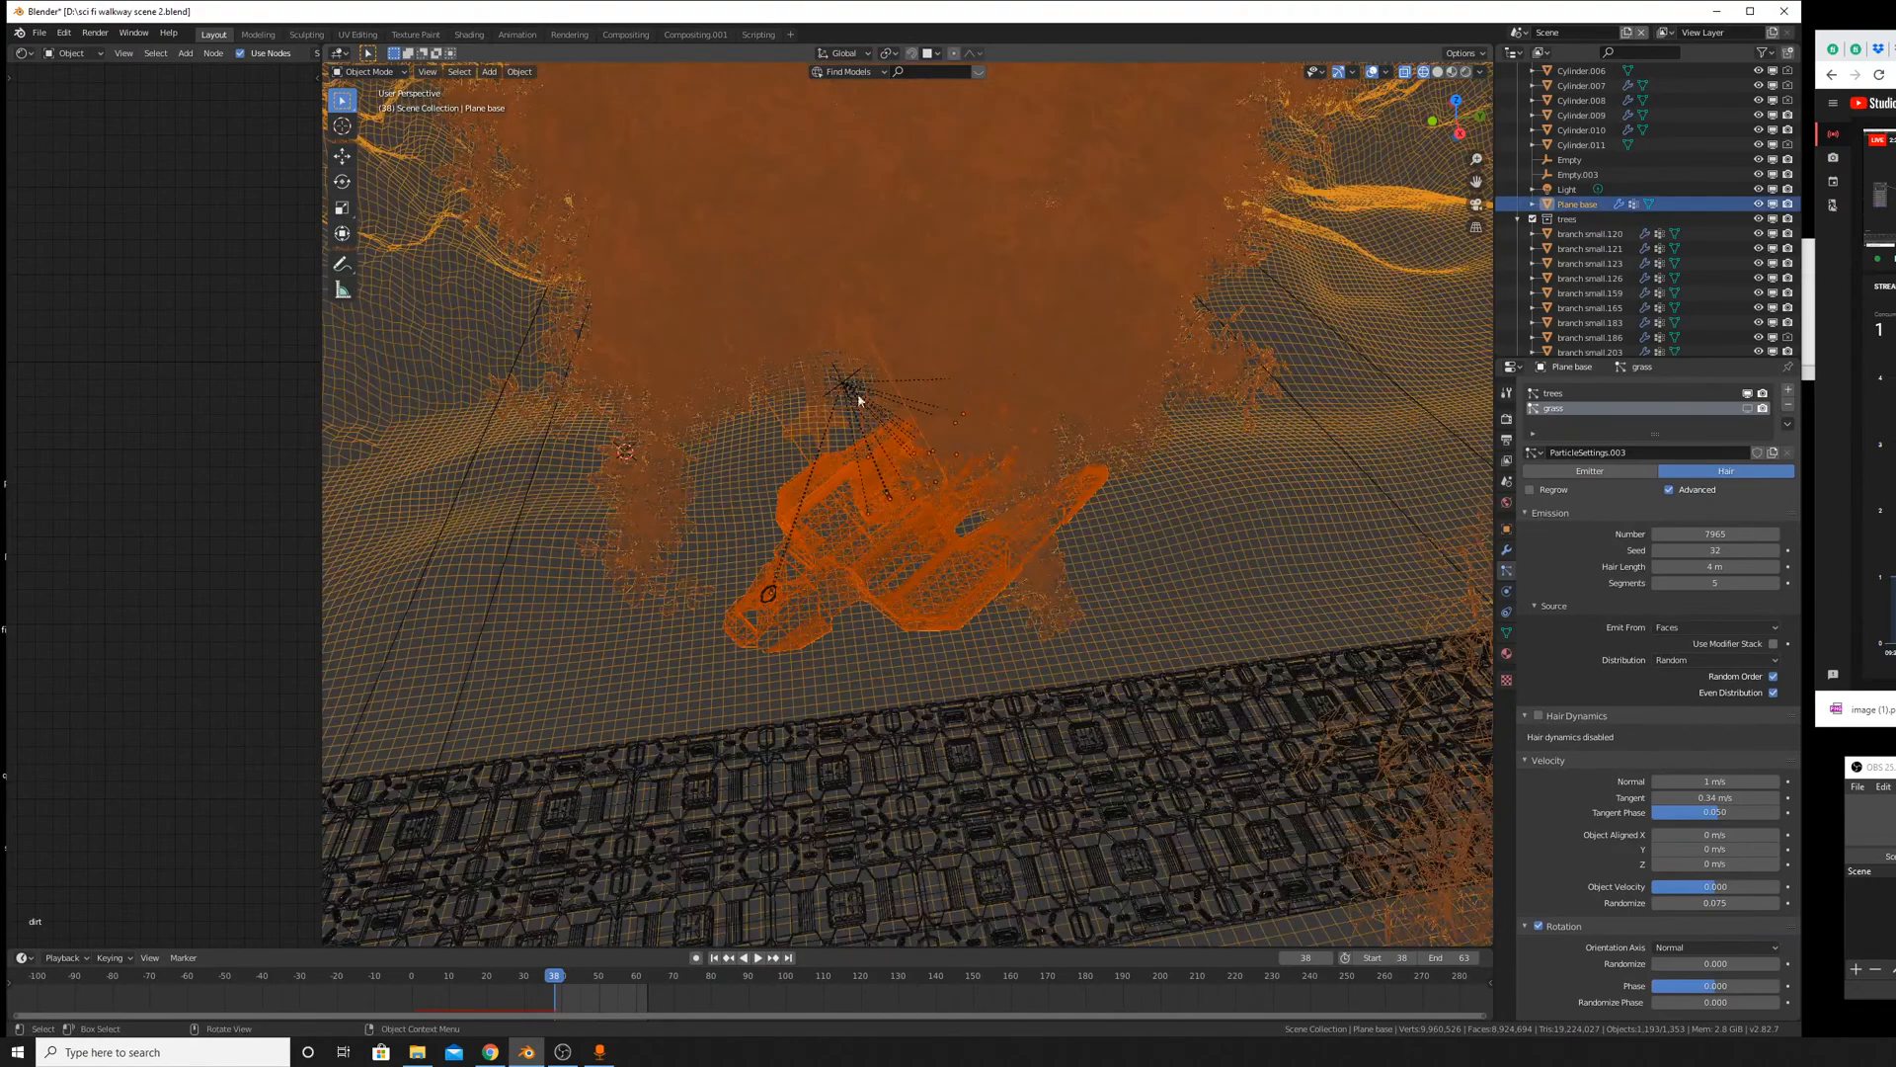
pyautogui.keyDown('shift'); pyautogui.click(839, 388); pyautogui.keyUp('shift')
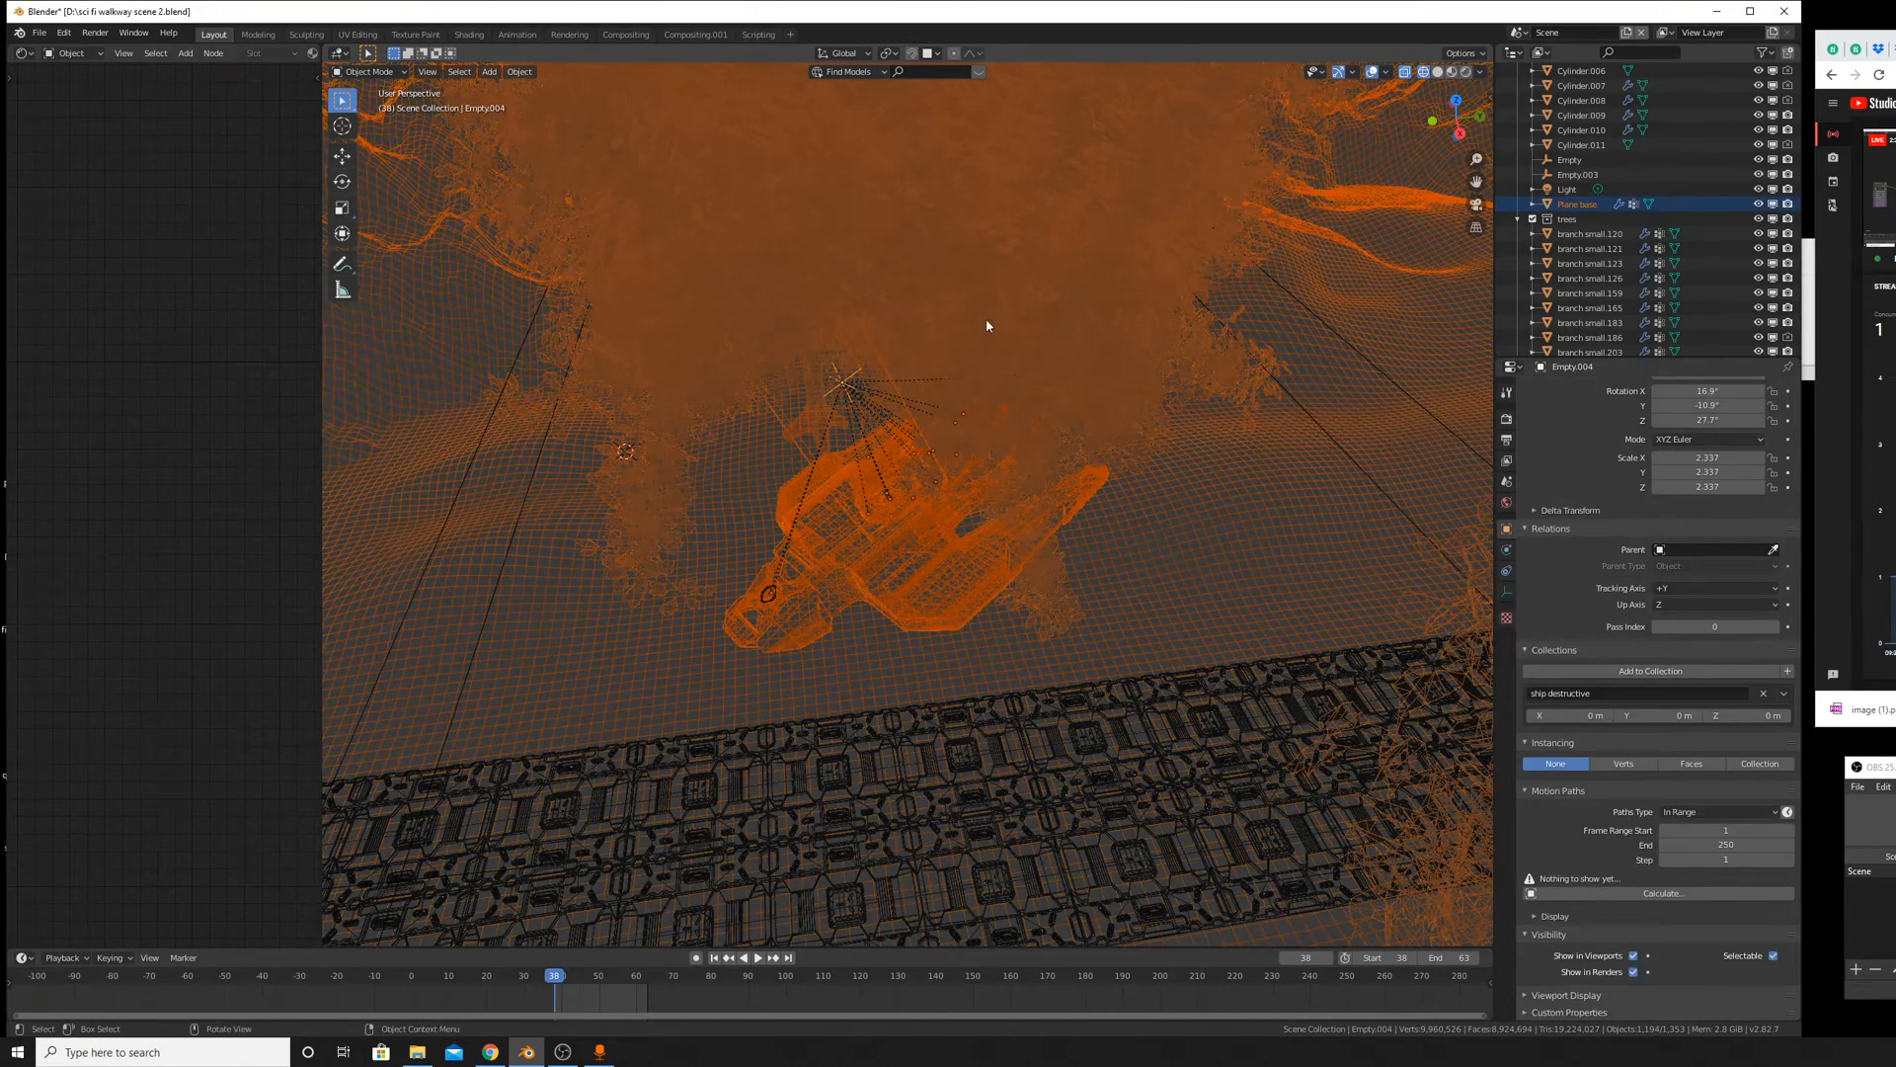
pyautogui.moveTo(991, 326); pyautogui.dragTo(834, 326, button='middle')
pyautogui.keyDown('ctrl'); pyautogui.moveTo(755, 249); pyautogui.dragTo(1091, 401); pyautogui.keyUp('ctrl')
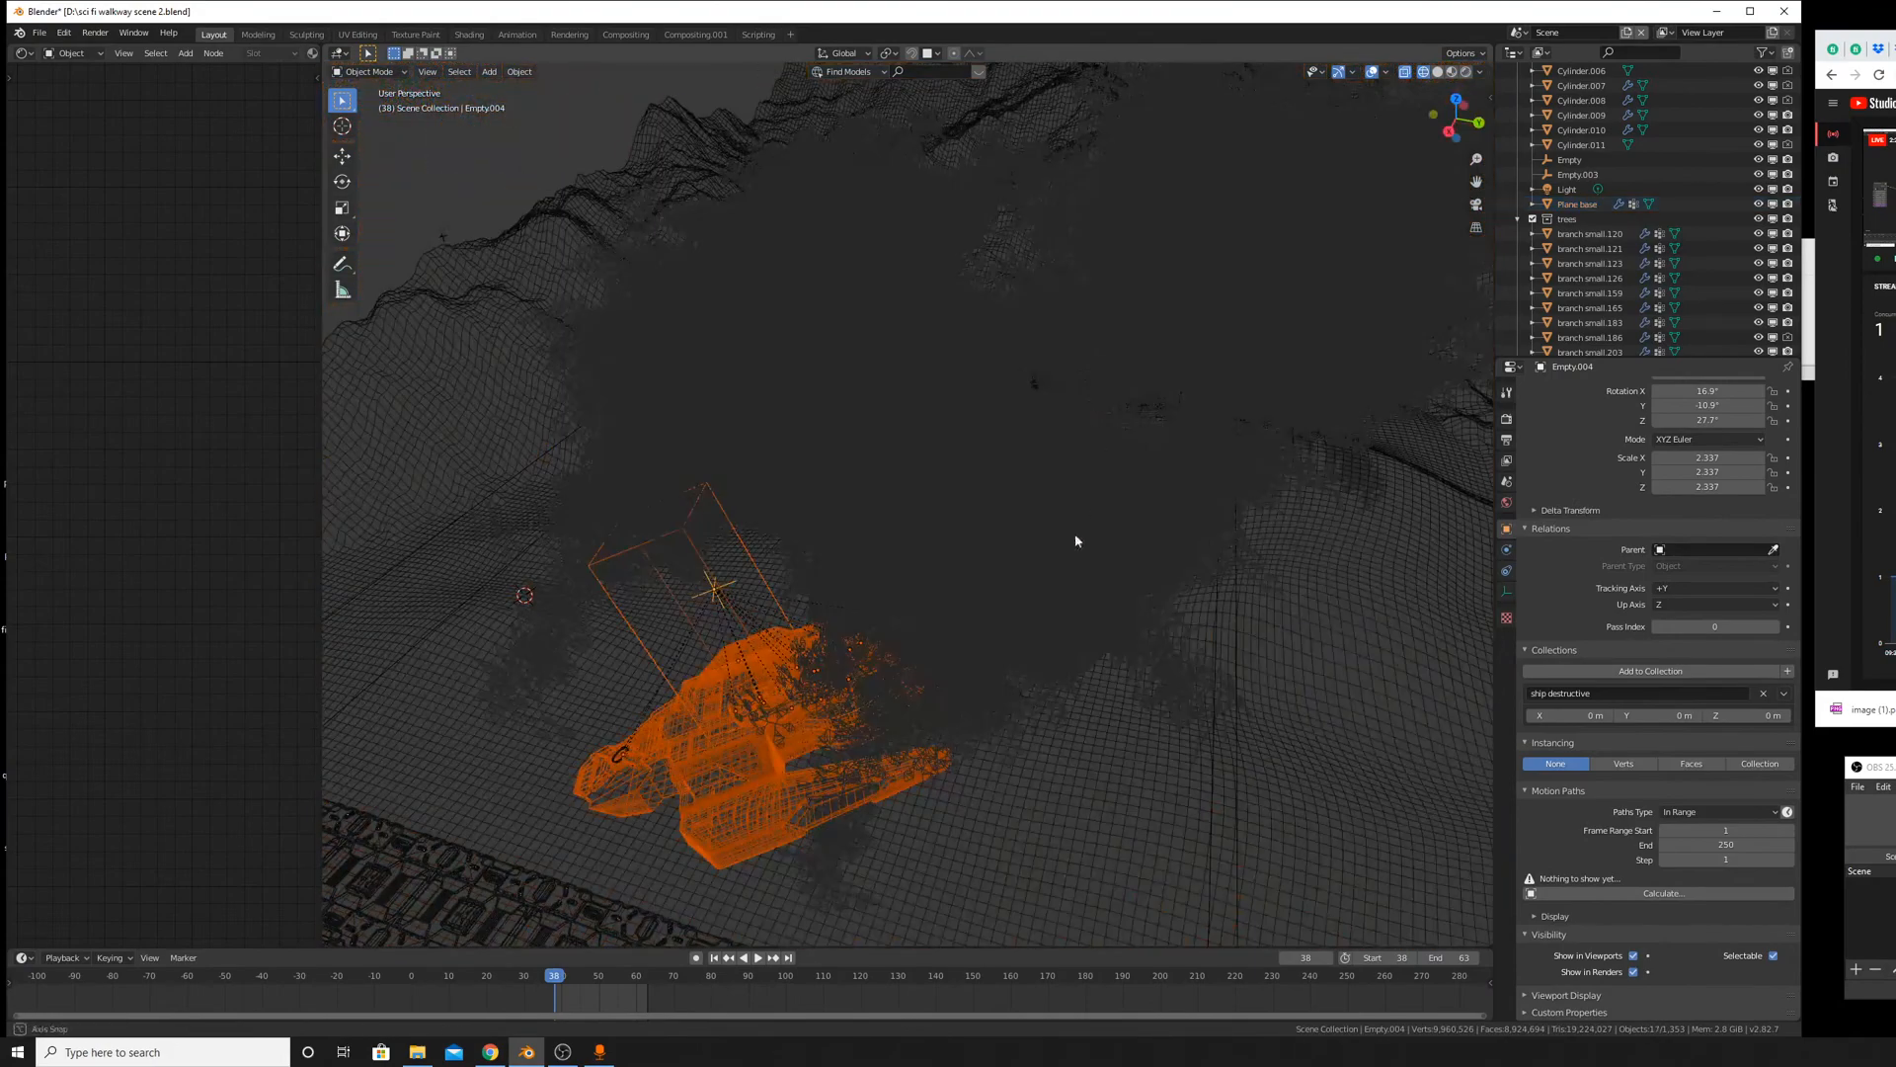
pyautogui.moveTo(1076, 541)
pyautogui.mouseDown(button='middle')
pyautogui.moveTo(1100, 600)
pyautogui.moveTo(1032, 489)
pyautogui.moveTo(1217, 338)
pyautogui.mouseUp(button='middle')
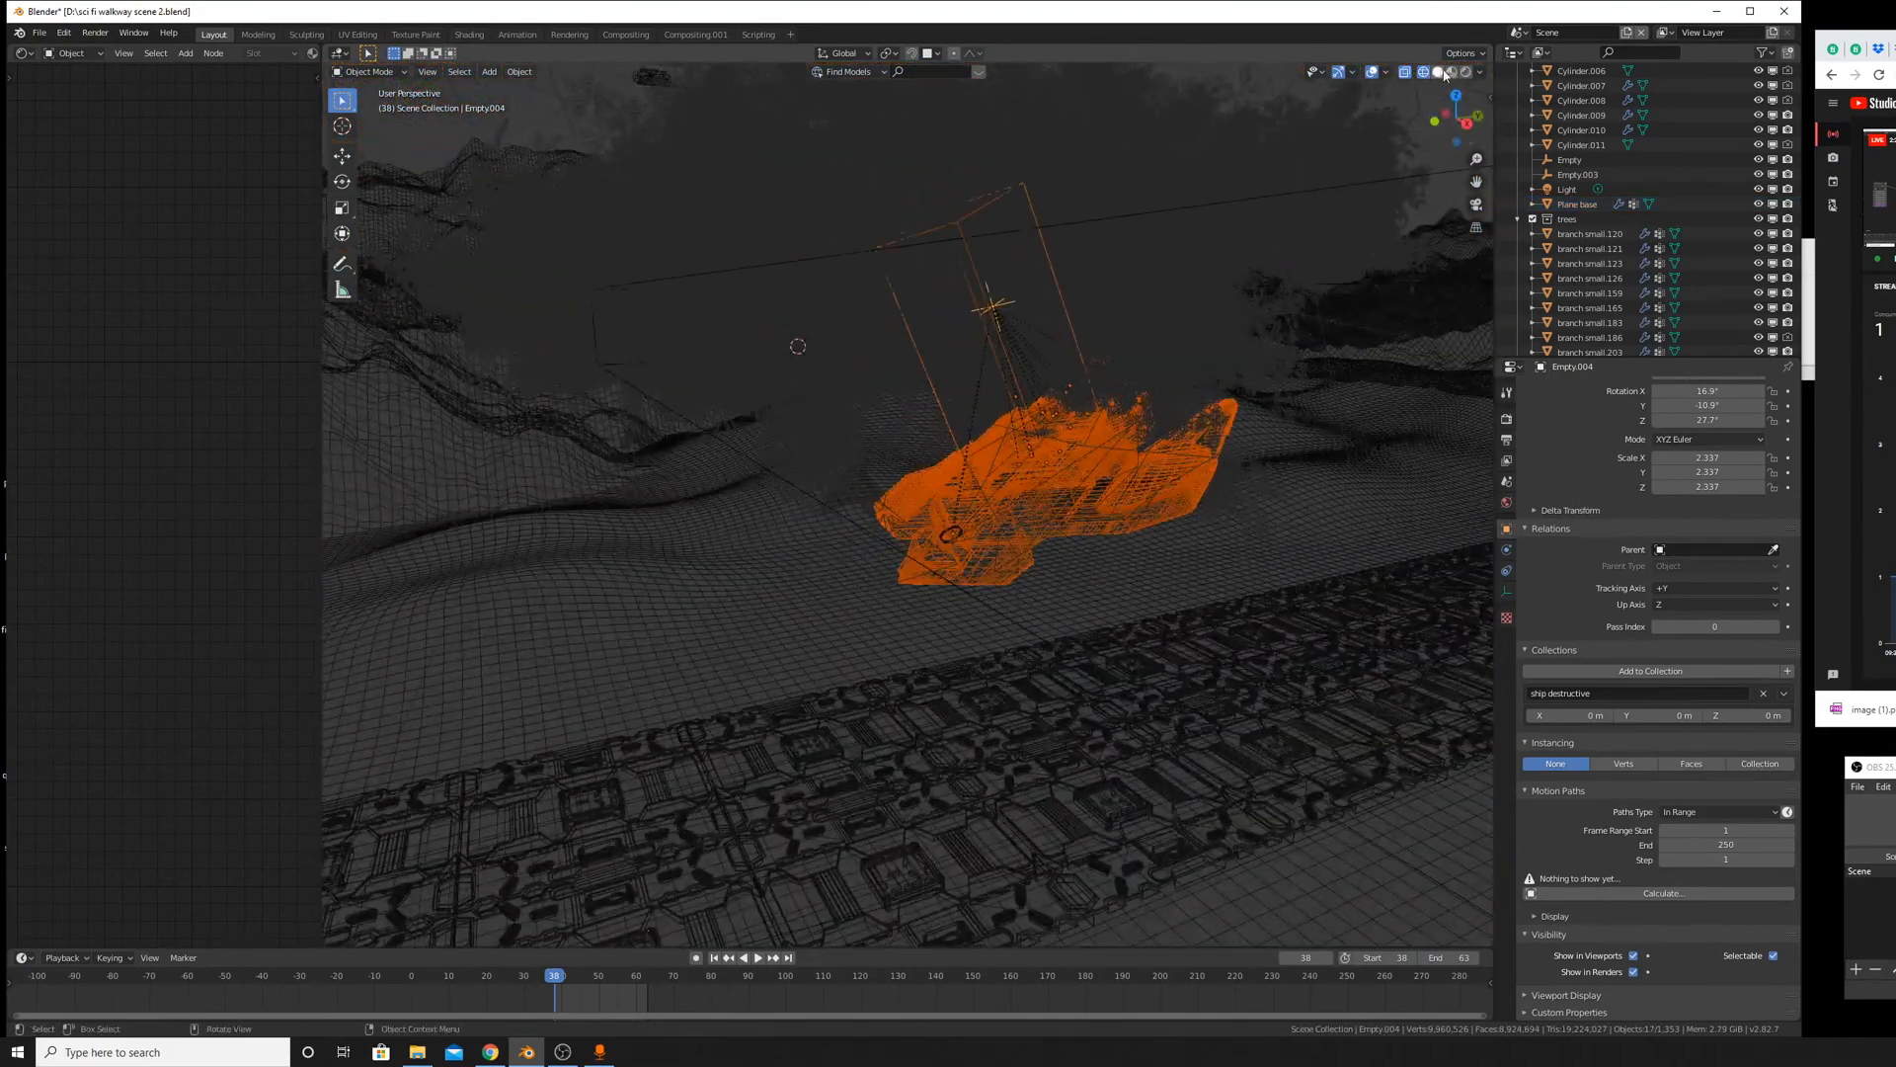
pyautogui.hotkey('shift', 'z')
pyautogui.moveTo(1142, 432); pyautogui.dragTo(1225, 454, button='middle')
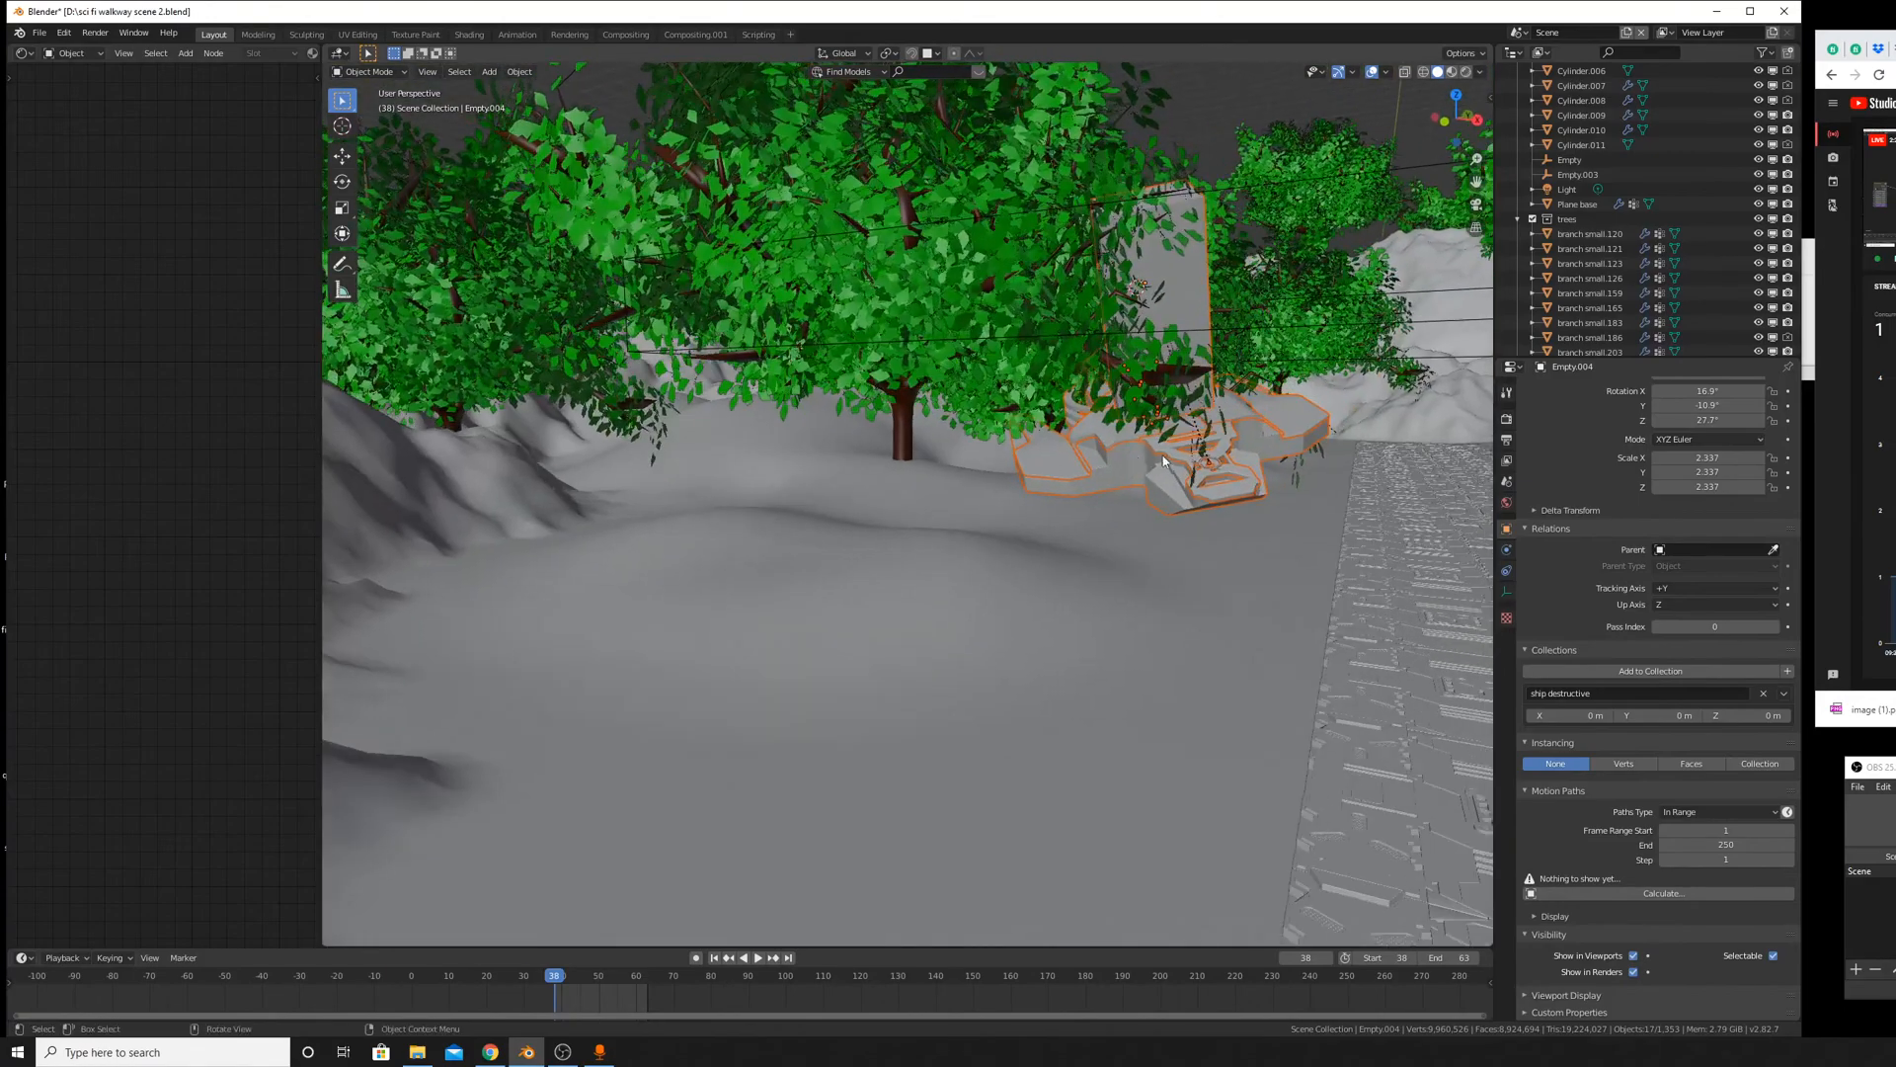
# Duplicate the ship, flame box and control empty, and move the copy about 31 m along global X across the walkway.
pyautogui.press('g')
pyautogui.click(1386, 500)
pyautogui.moveTo(1384, 507); pyautogui.dragTo(1028, 553, button='middle')
pyautogui.scroll(5, 1028, 553)
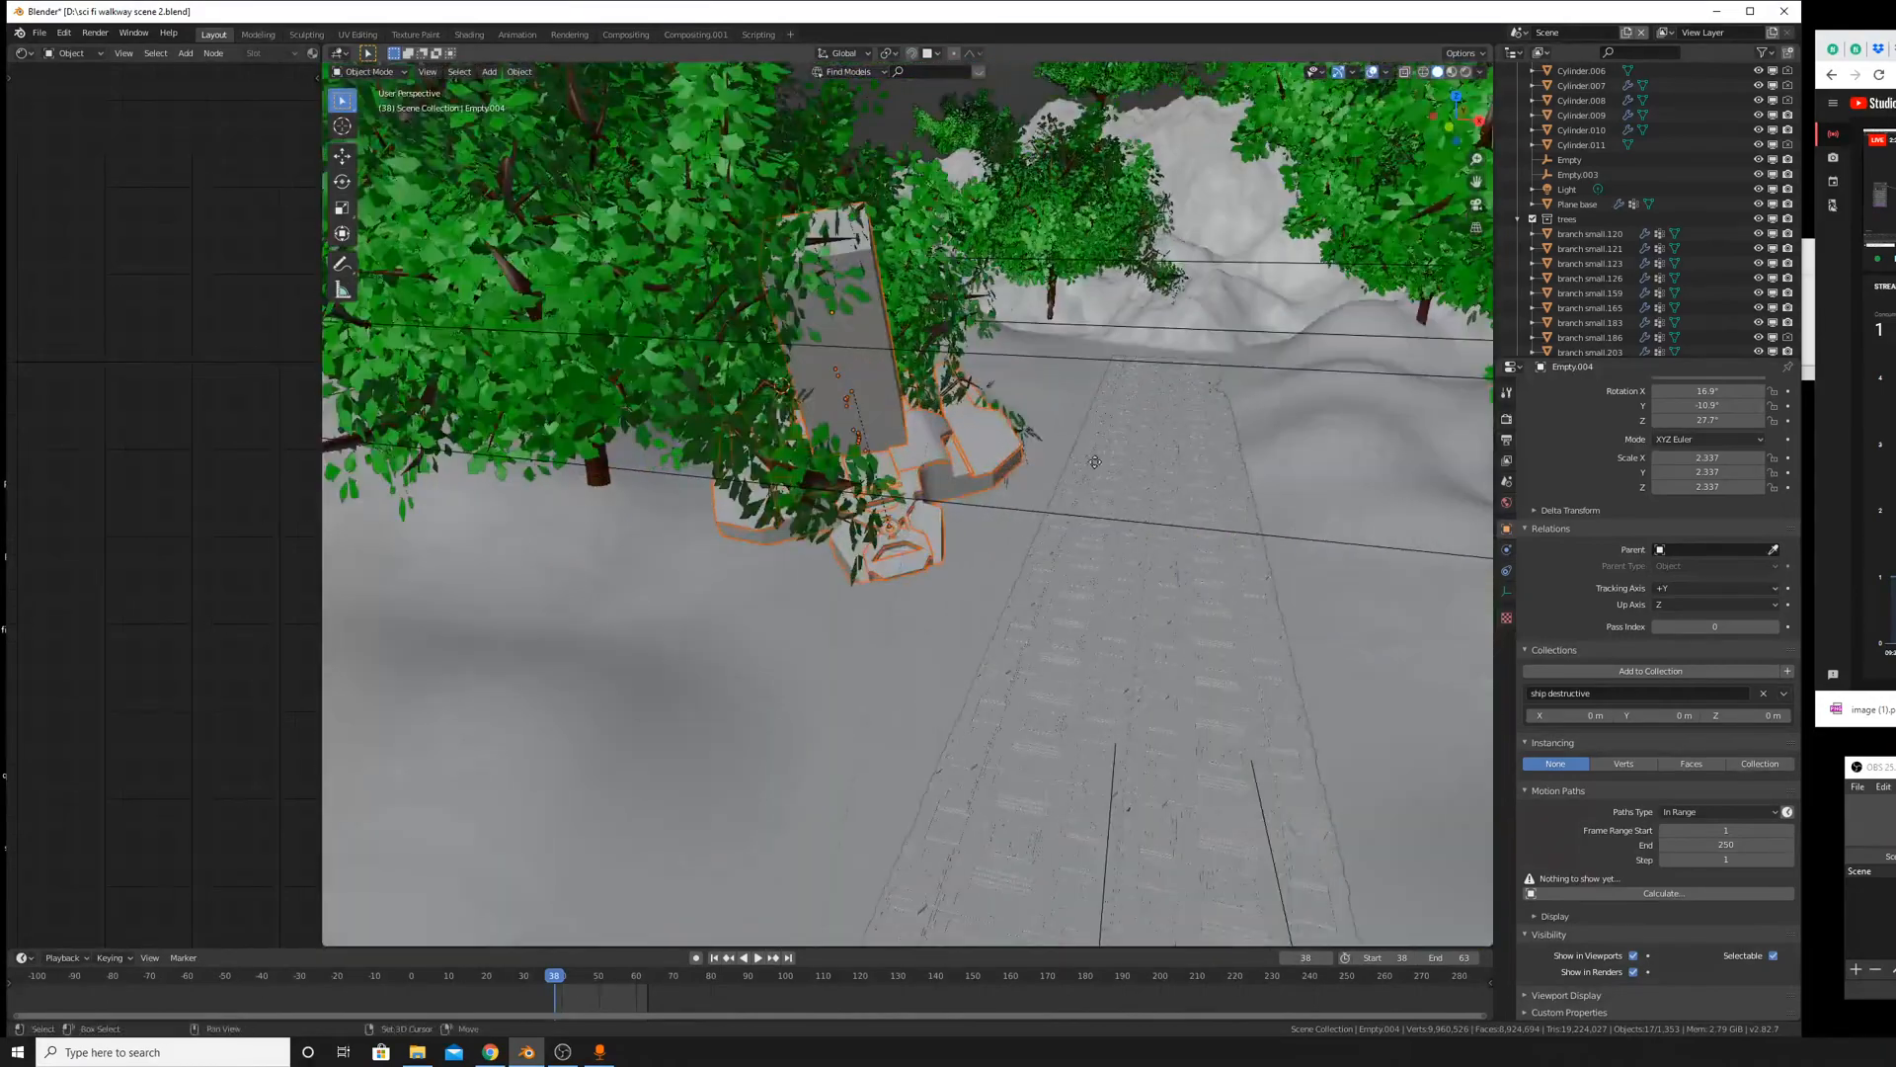
pyautogui.hotkey('shift', 'd')
pyautogui.rightClick(1108, 531)
pyautogui.press('g')
pyautogui.press('y')
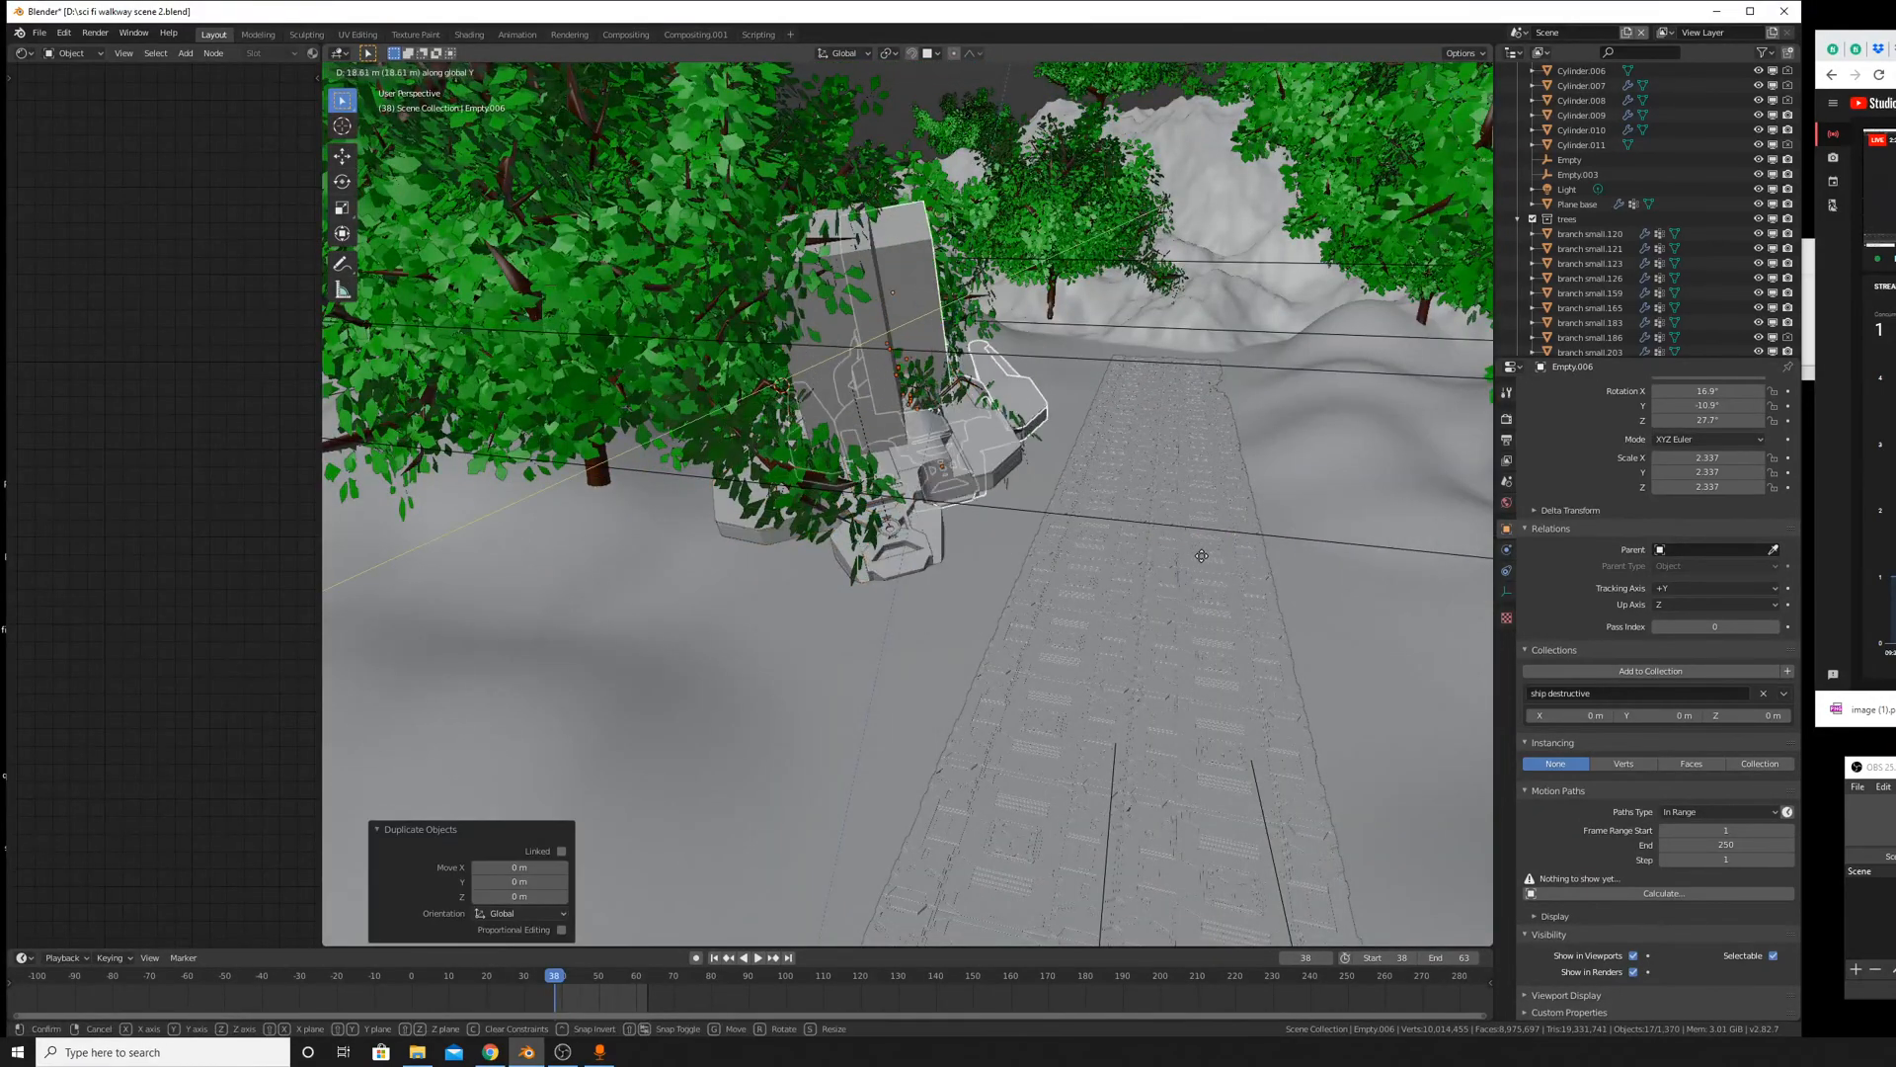
pyautogui.rightClick(1062, 484)
pyautogui.press('g')
pyautogui.press('x')
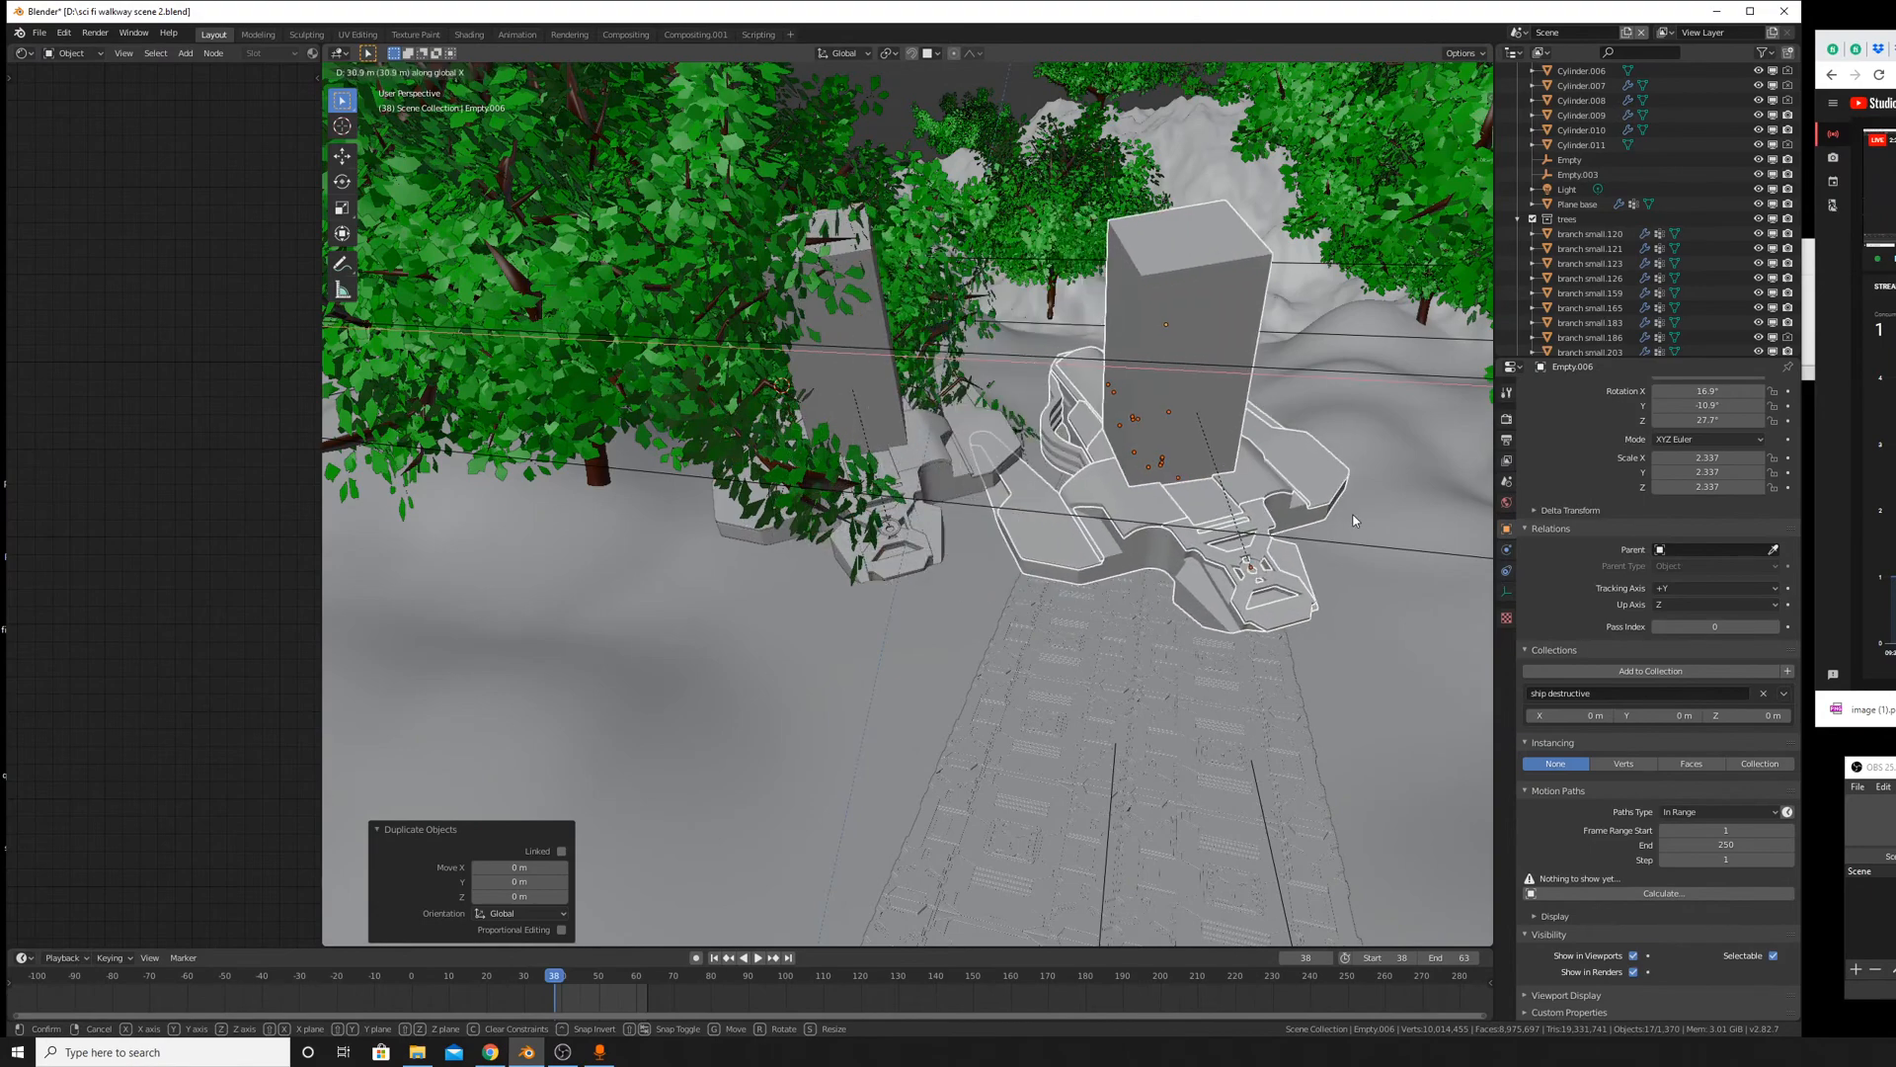
pyautogui.click(1349, 519)
# Rotate the copied ship about 48.7° around the global Z axis.
pyautogui.press('r')
pyautogui.press('z')
pyautogui.click(1183, 648)
pyautogui.moveTo(1183, 648); pyautogui.dragTo(1053, 547, button='middle')
# Move the copied ship about 12.5 m along global X and -18.4 m along global Y.
pyautogui.press('g')
pyautogui.press('x')
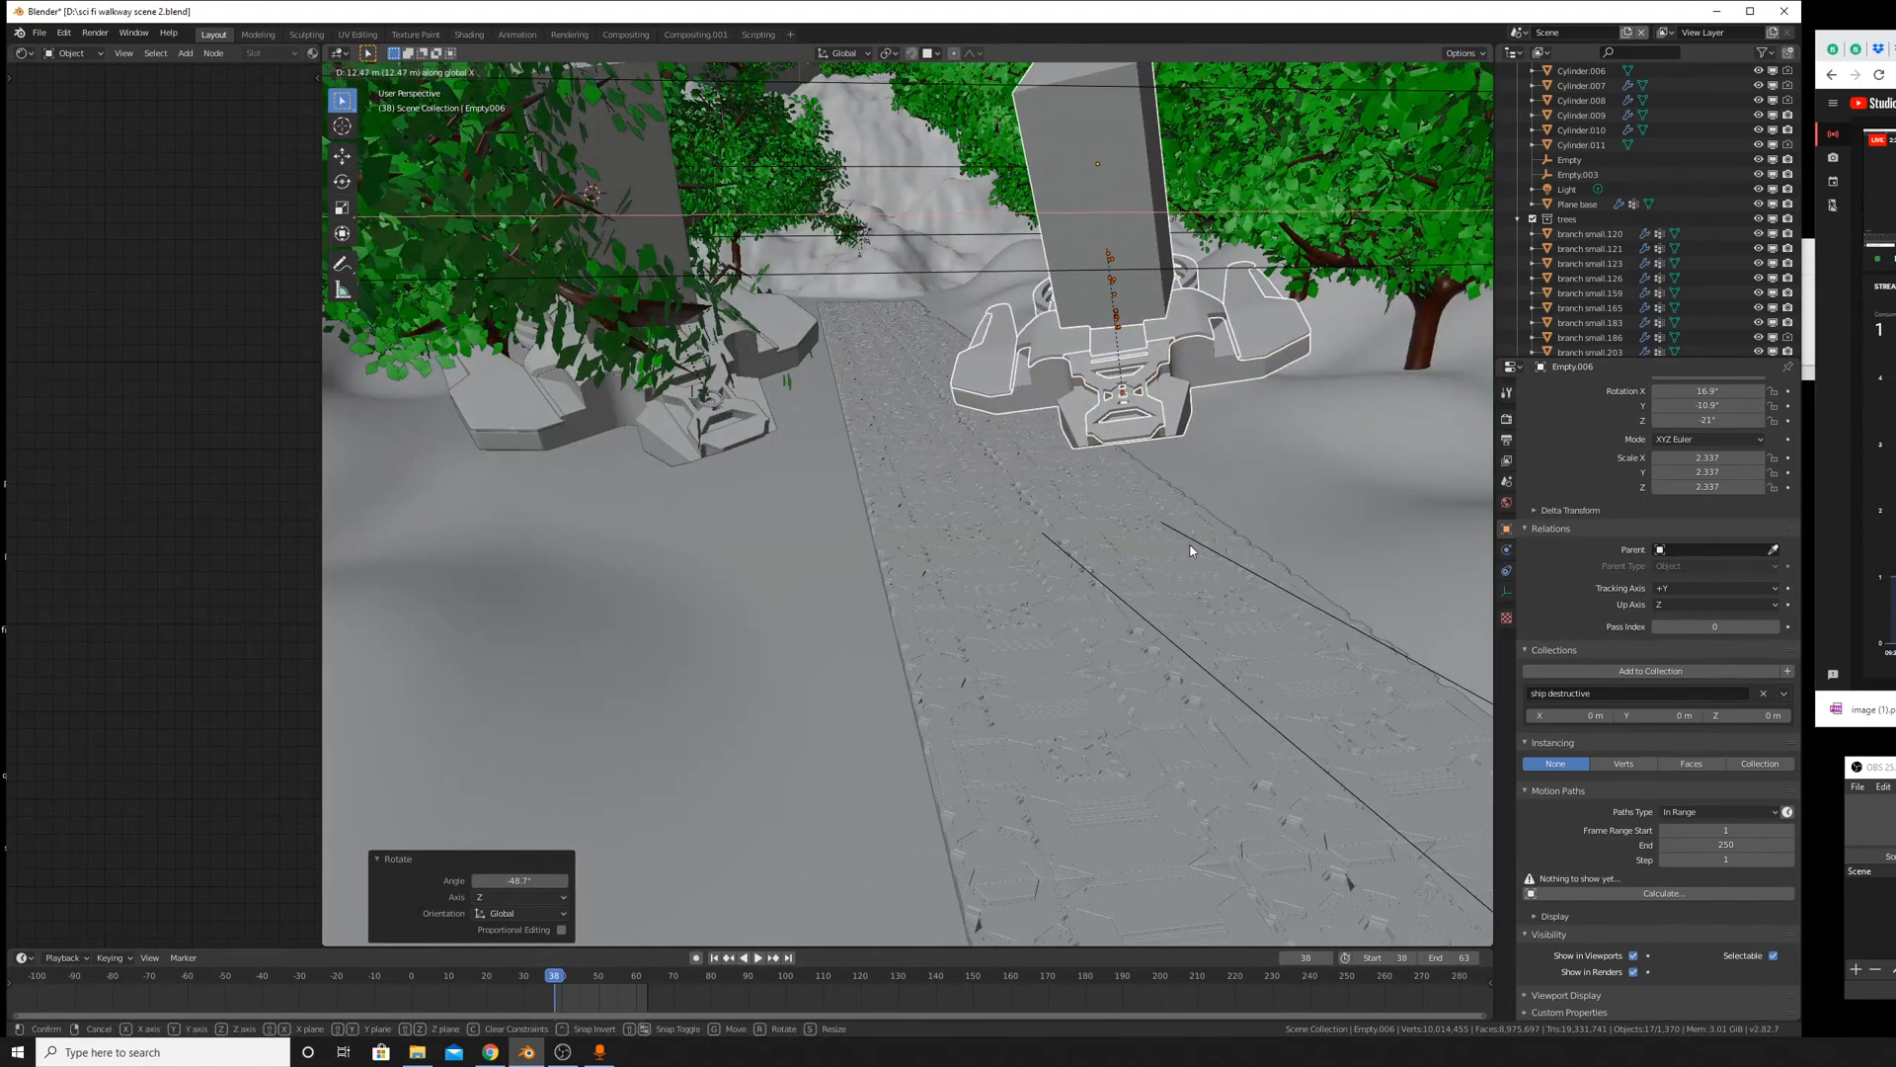
pyautogui.click(1189, 545)
pyautogui.press('g')
pyautogui.press('y')
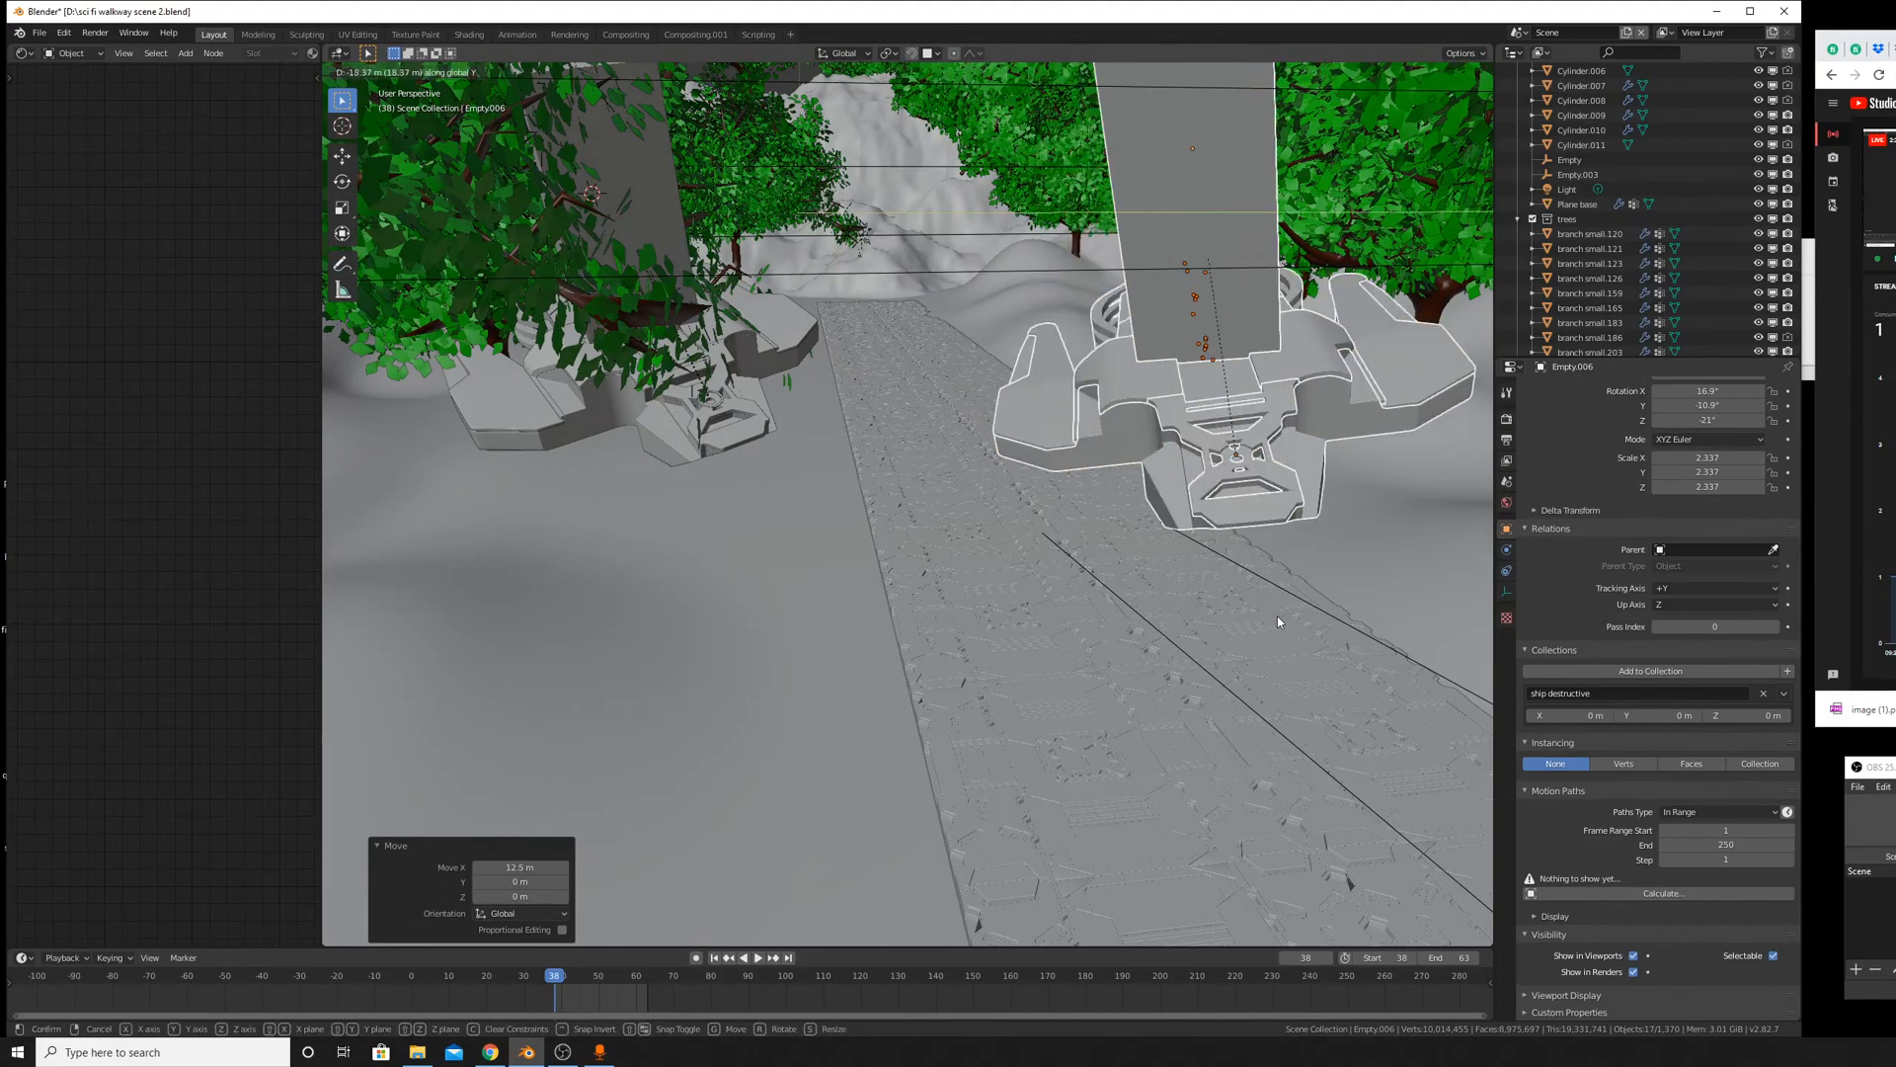
pyautogui.click(1277, 614)
pyautogui.moveTo(1277, 614)
pyautogui.mouseDown(button='middle')
pyautogui.moveTo(1219, 618)
pyautogui.moveTo(1272, 630)
pyautogui.mouseUp(button='middle')
pyautogui.scroll(-4, 1272, 630)
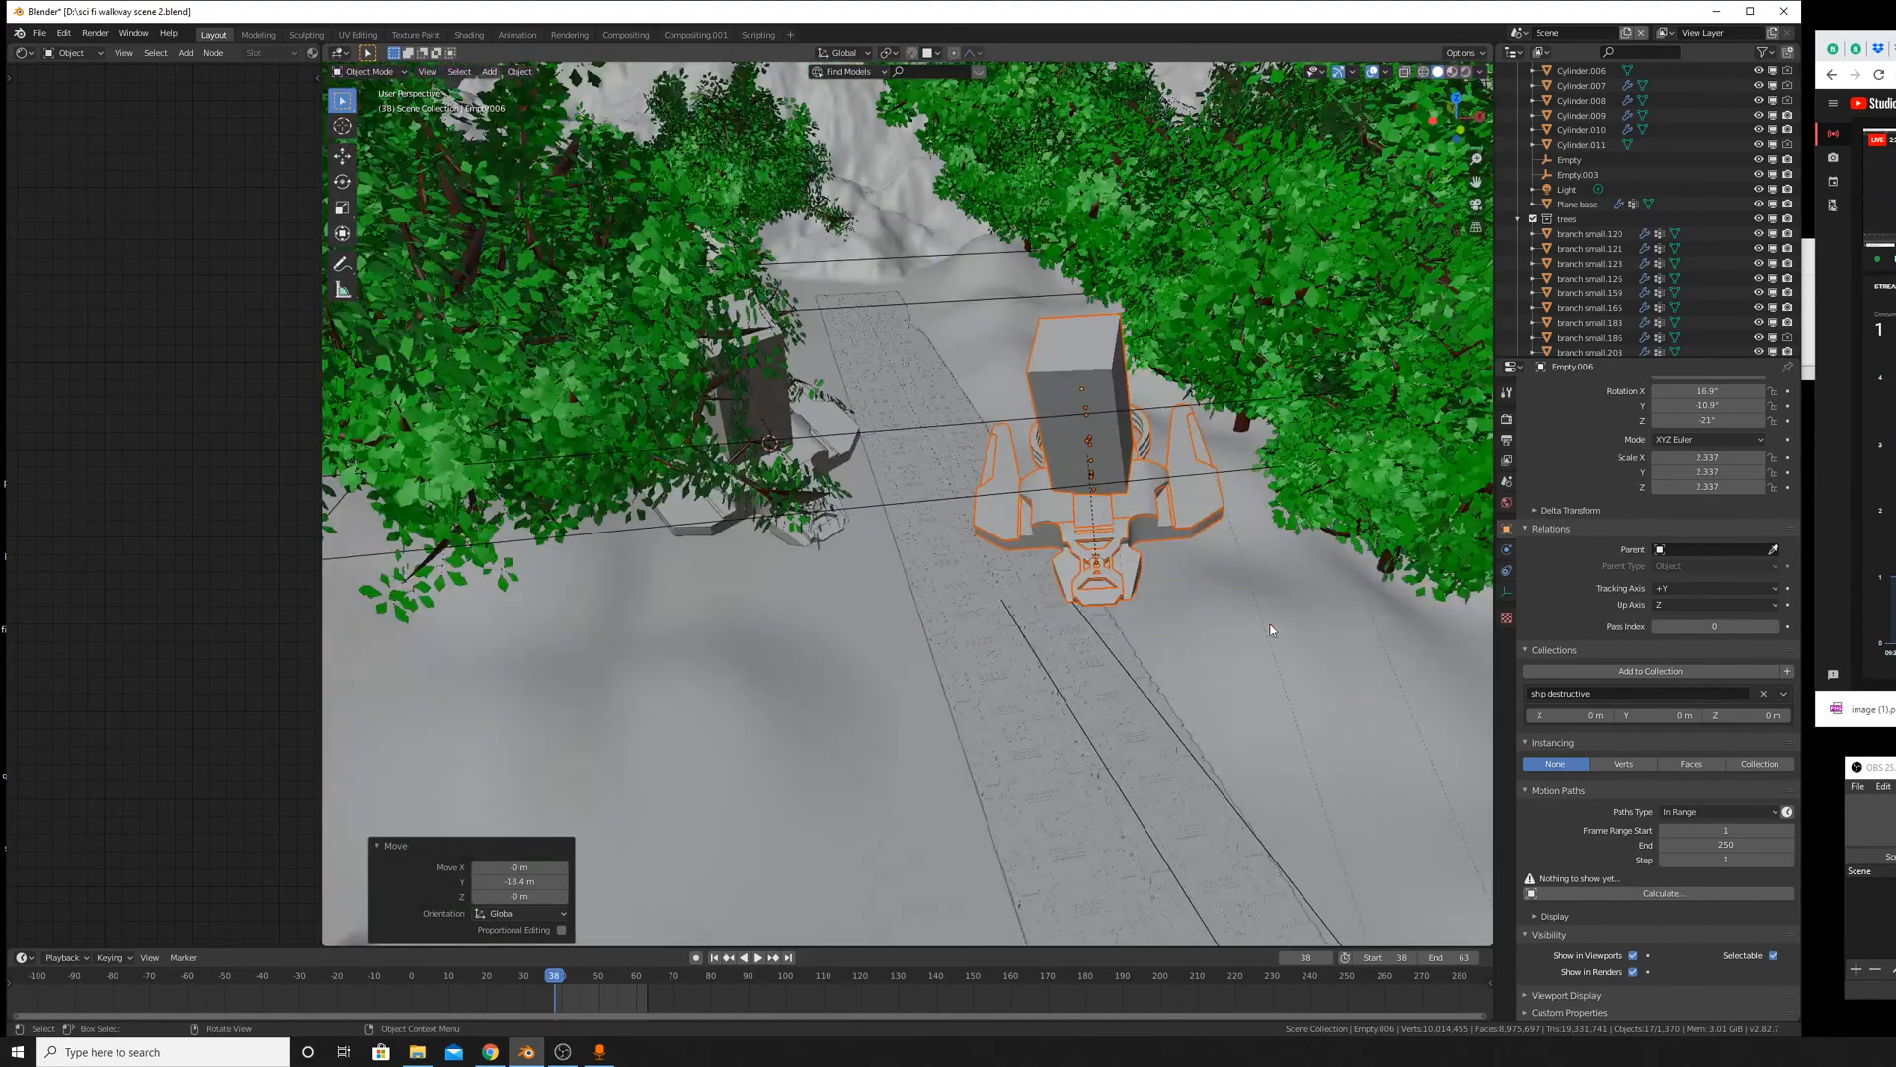
# Through the active camera, move the copied ship about -11.4 m along Y, 12.7 m along X and 3.07 m up along Z.
pyautogui.click(427, 72)
pyautogui.moveTo(494, 221)
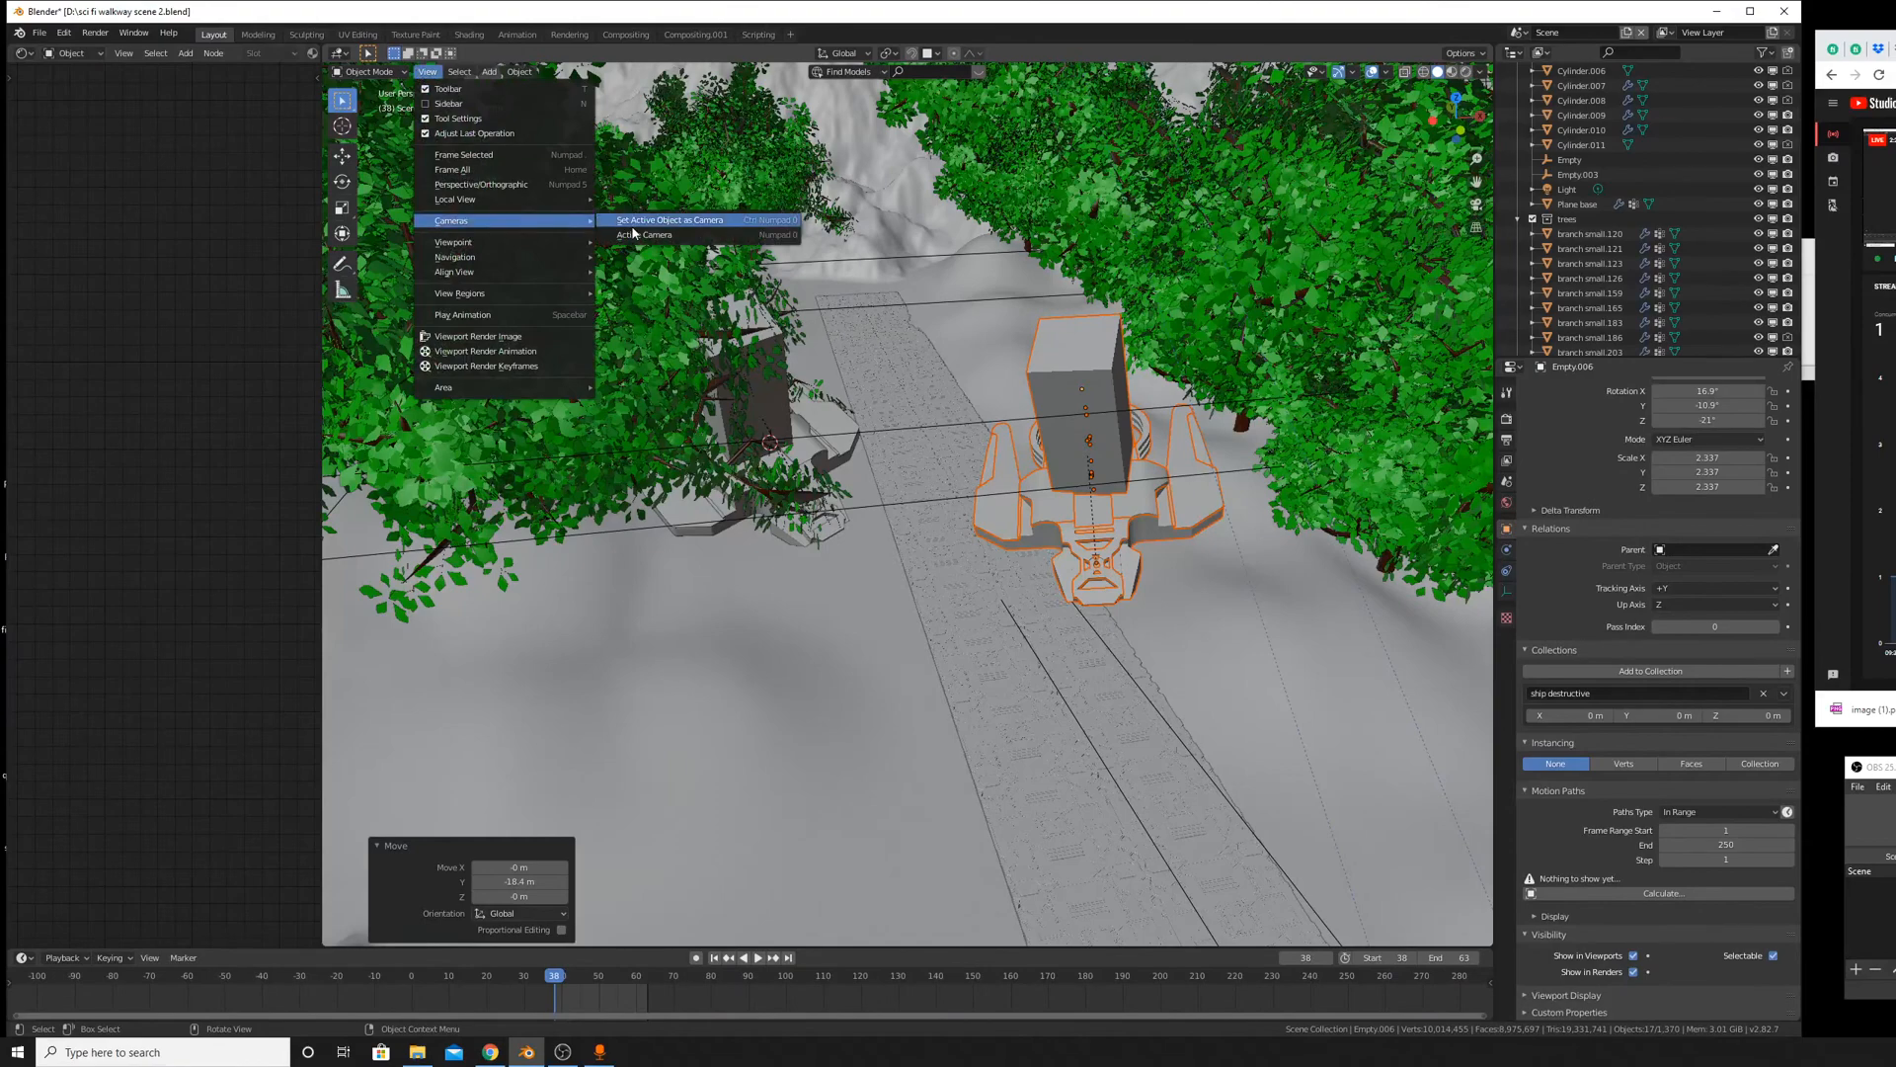
pyautogui.click(660, 242)
pyautogui.scroll(1, 660, 247)
pyautogui.press('g')
pyautogui.press('y')
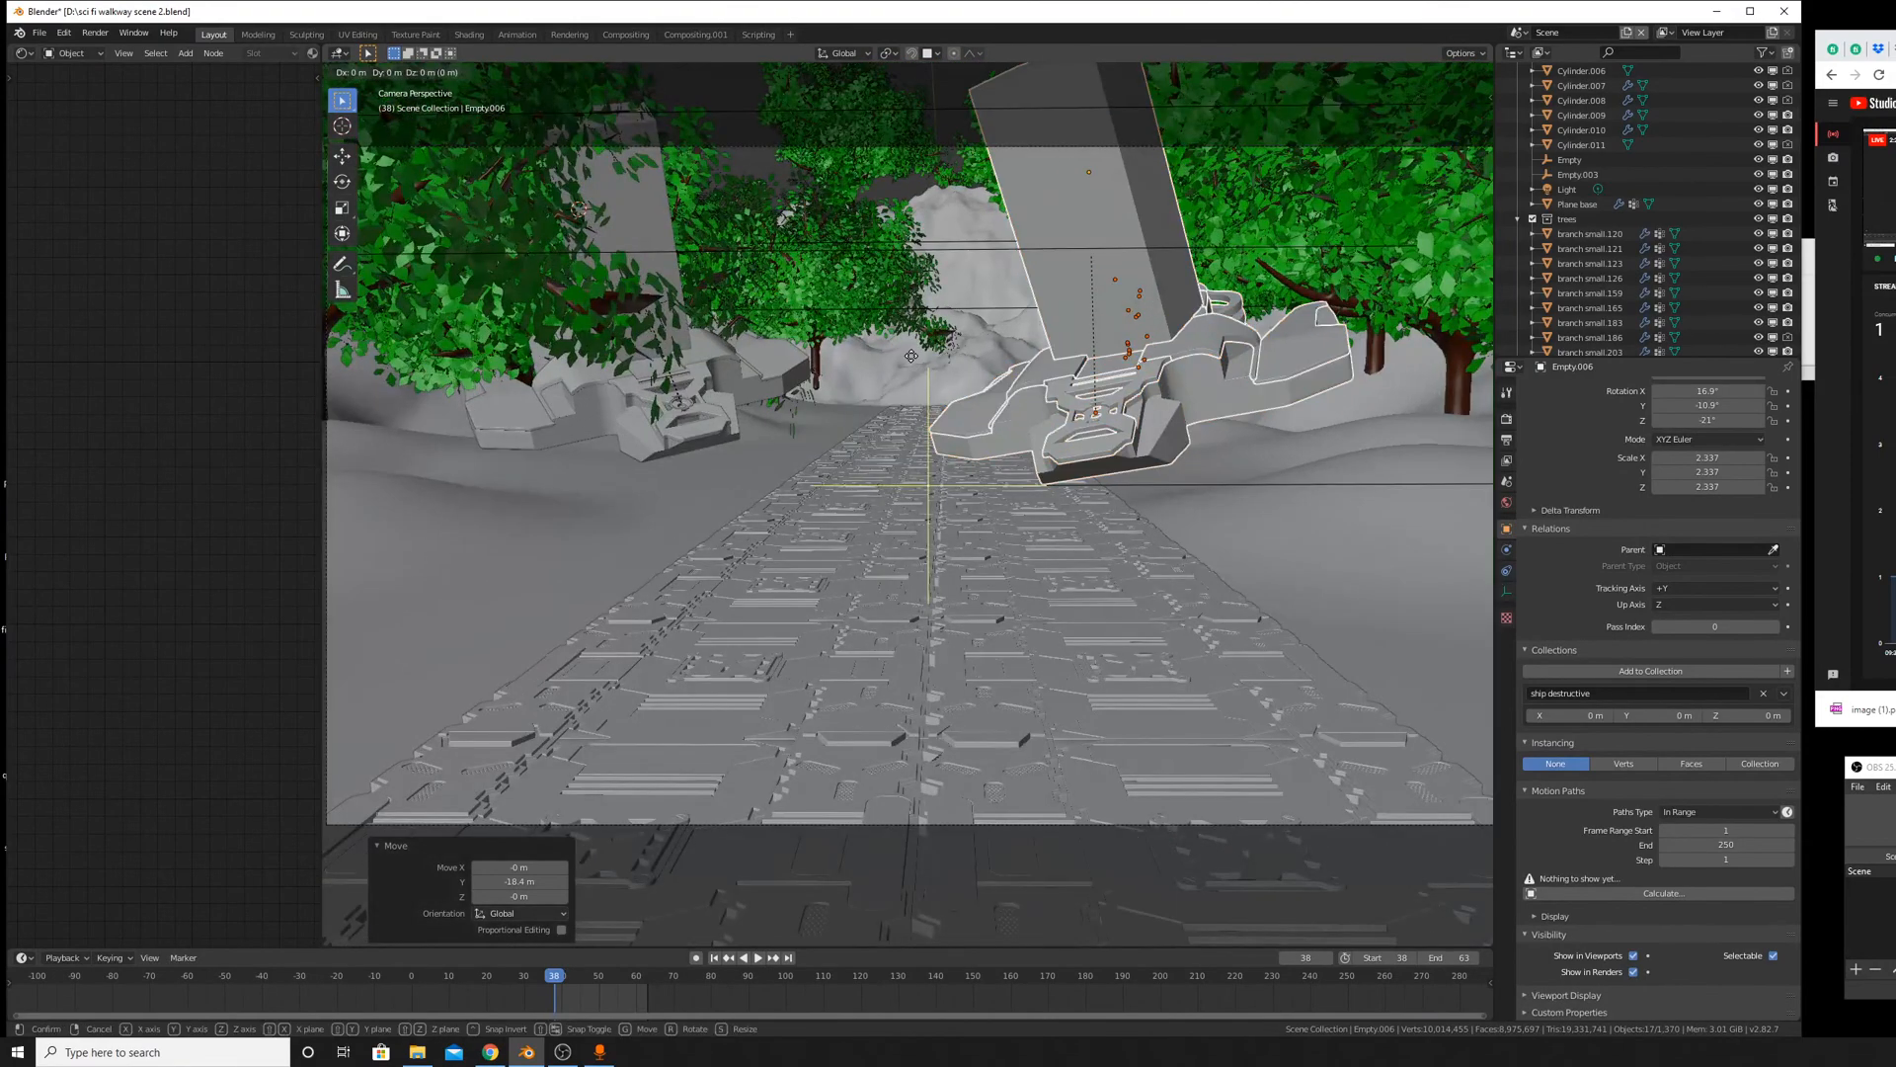
pyautogui.press('x')
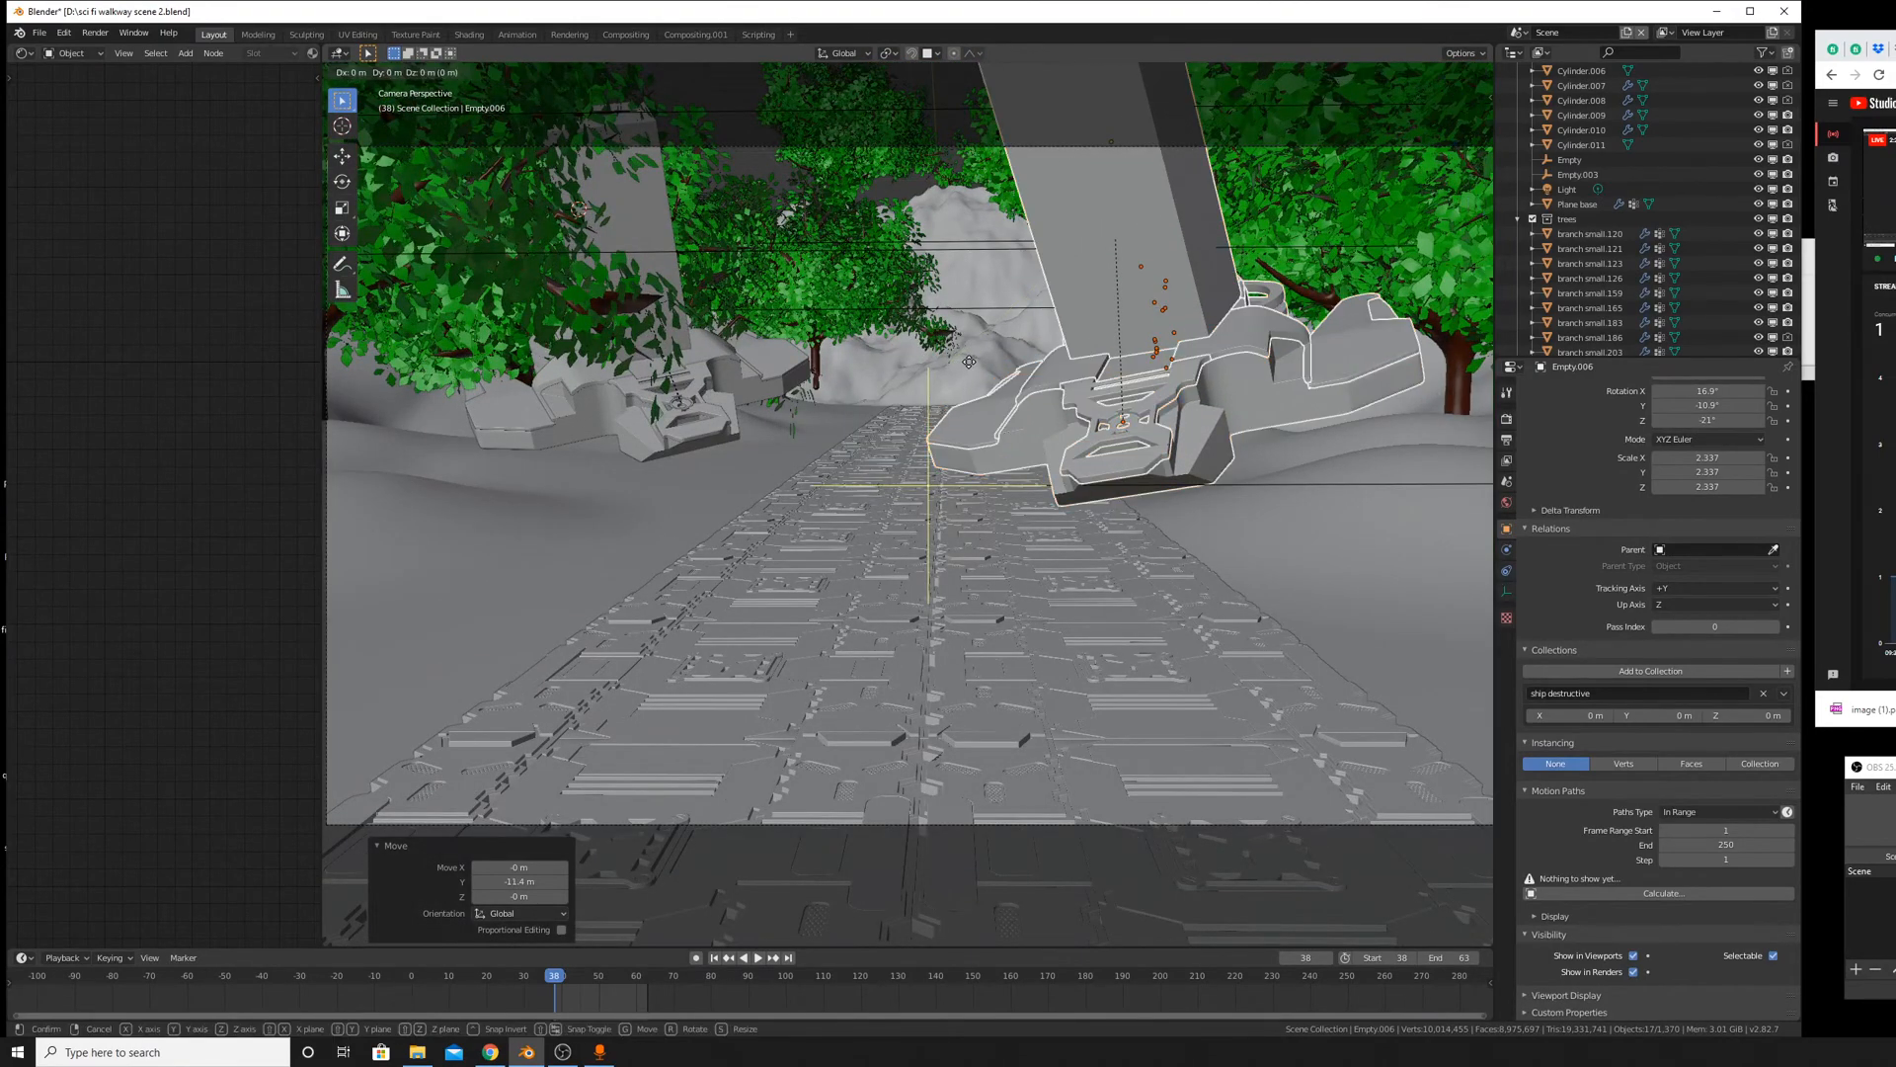
pyautogui.press('z')
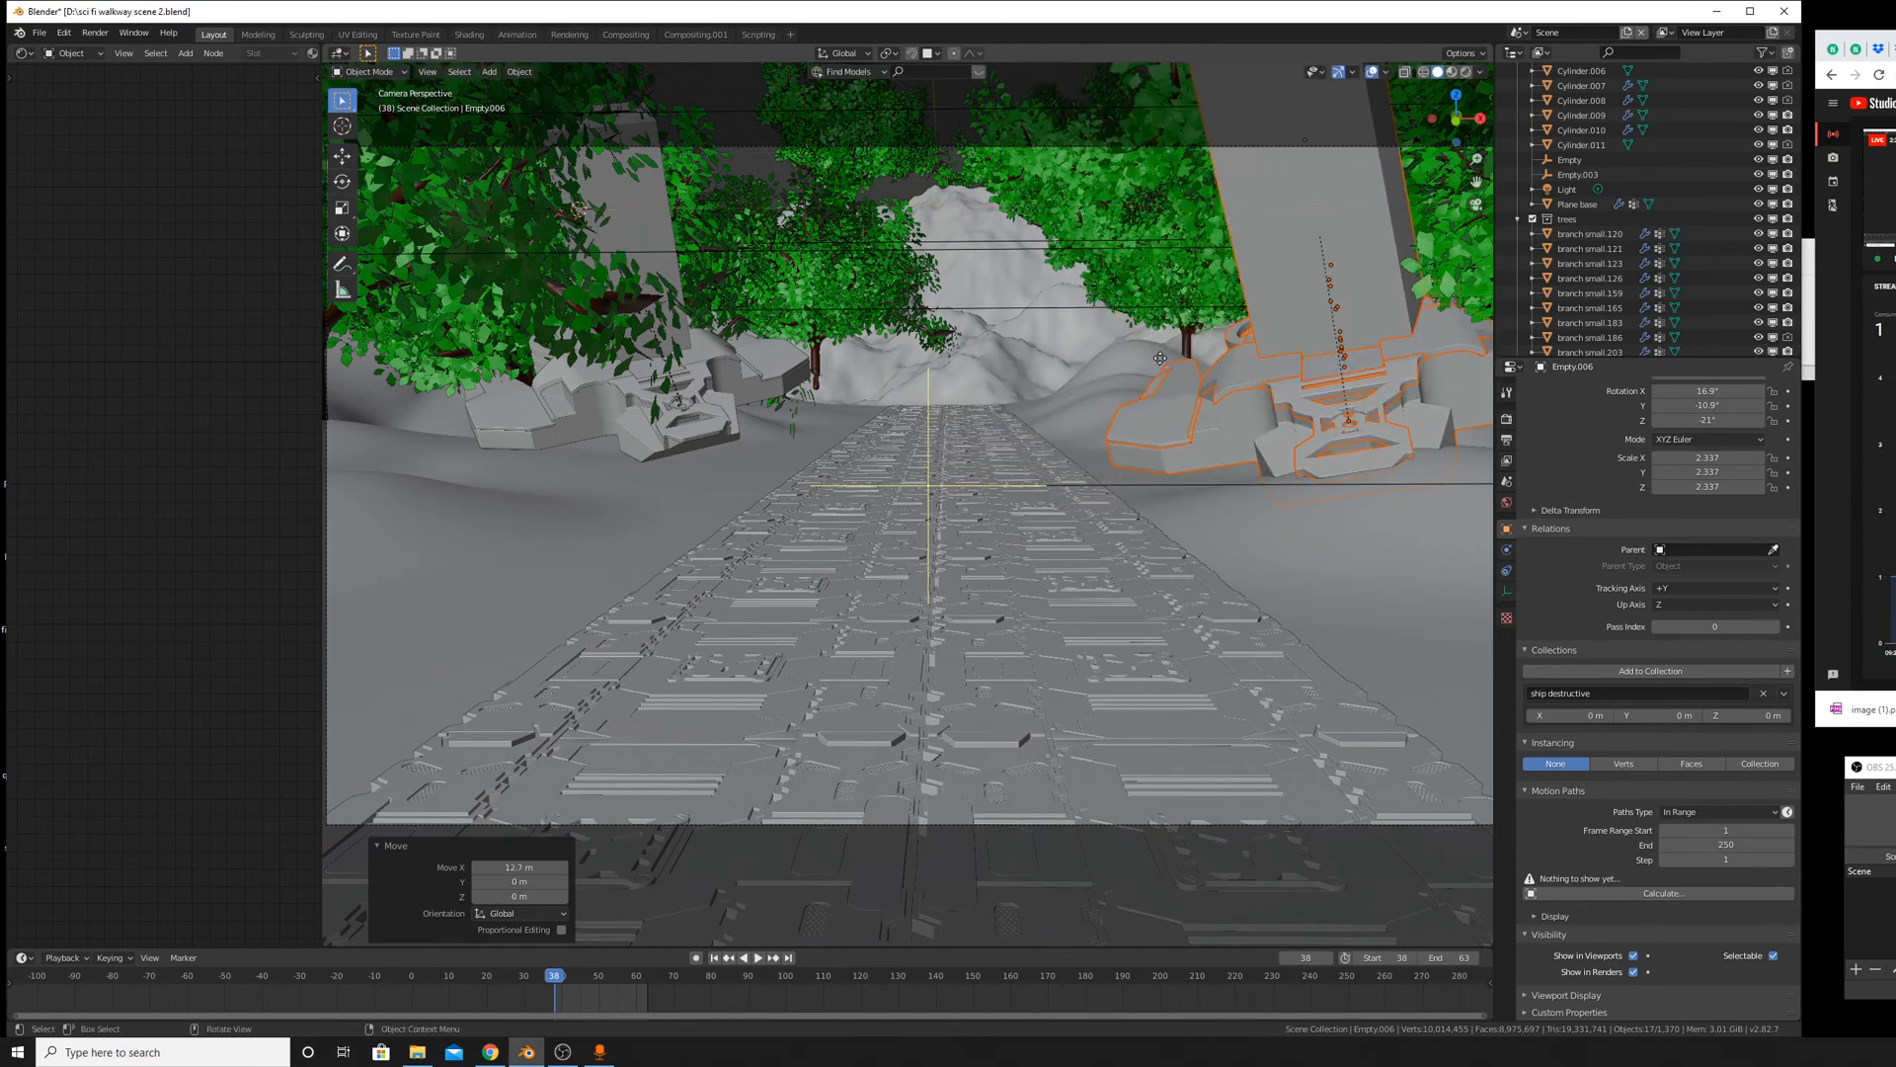
pyautogui.click(1163, 321)
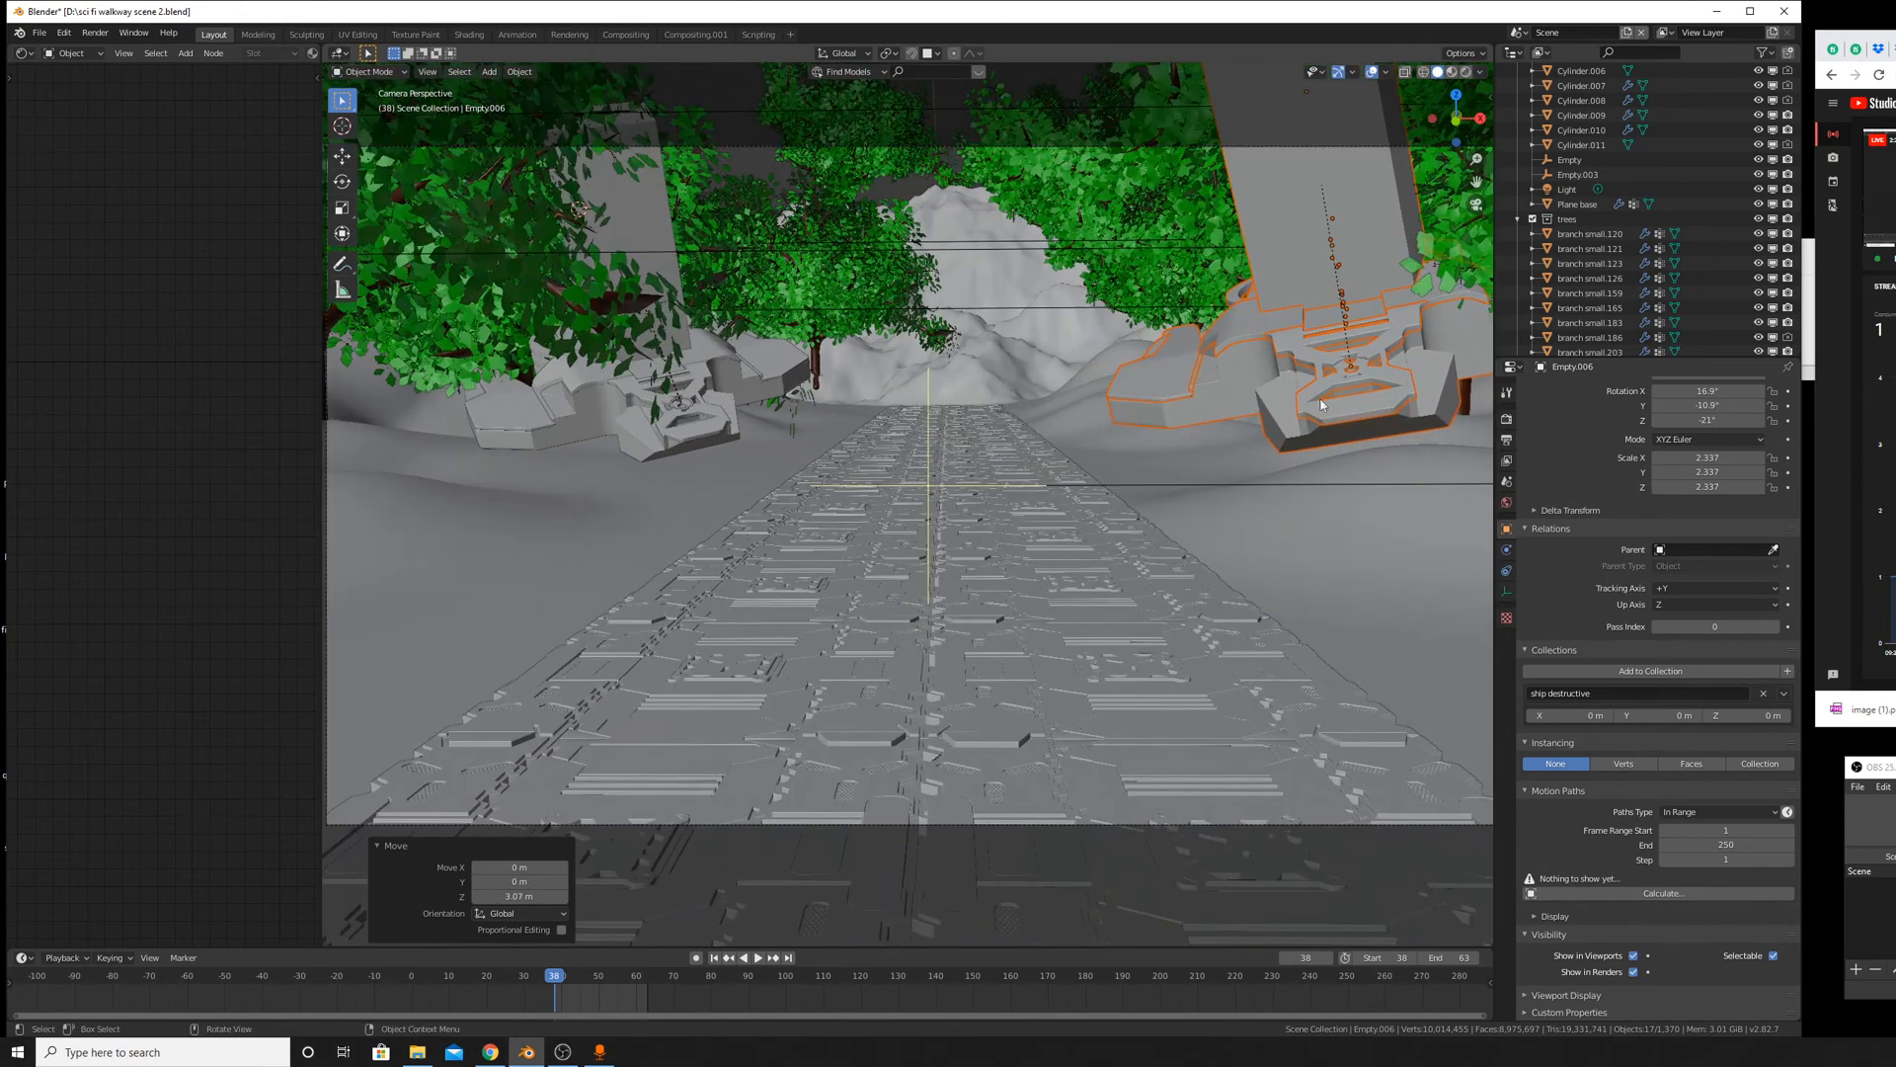
# Tilt the copied ship freely by about 1.72° and -20.1° with trackball rotation, and lower it about 1.3 m along Z.
pyautogui.press('r')
pyautogui.press('r')
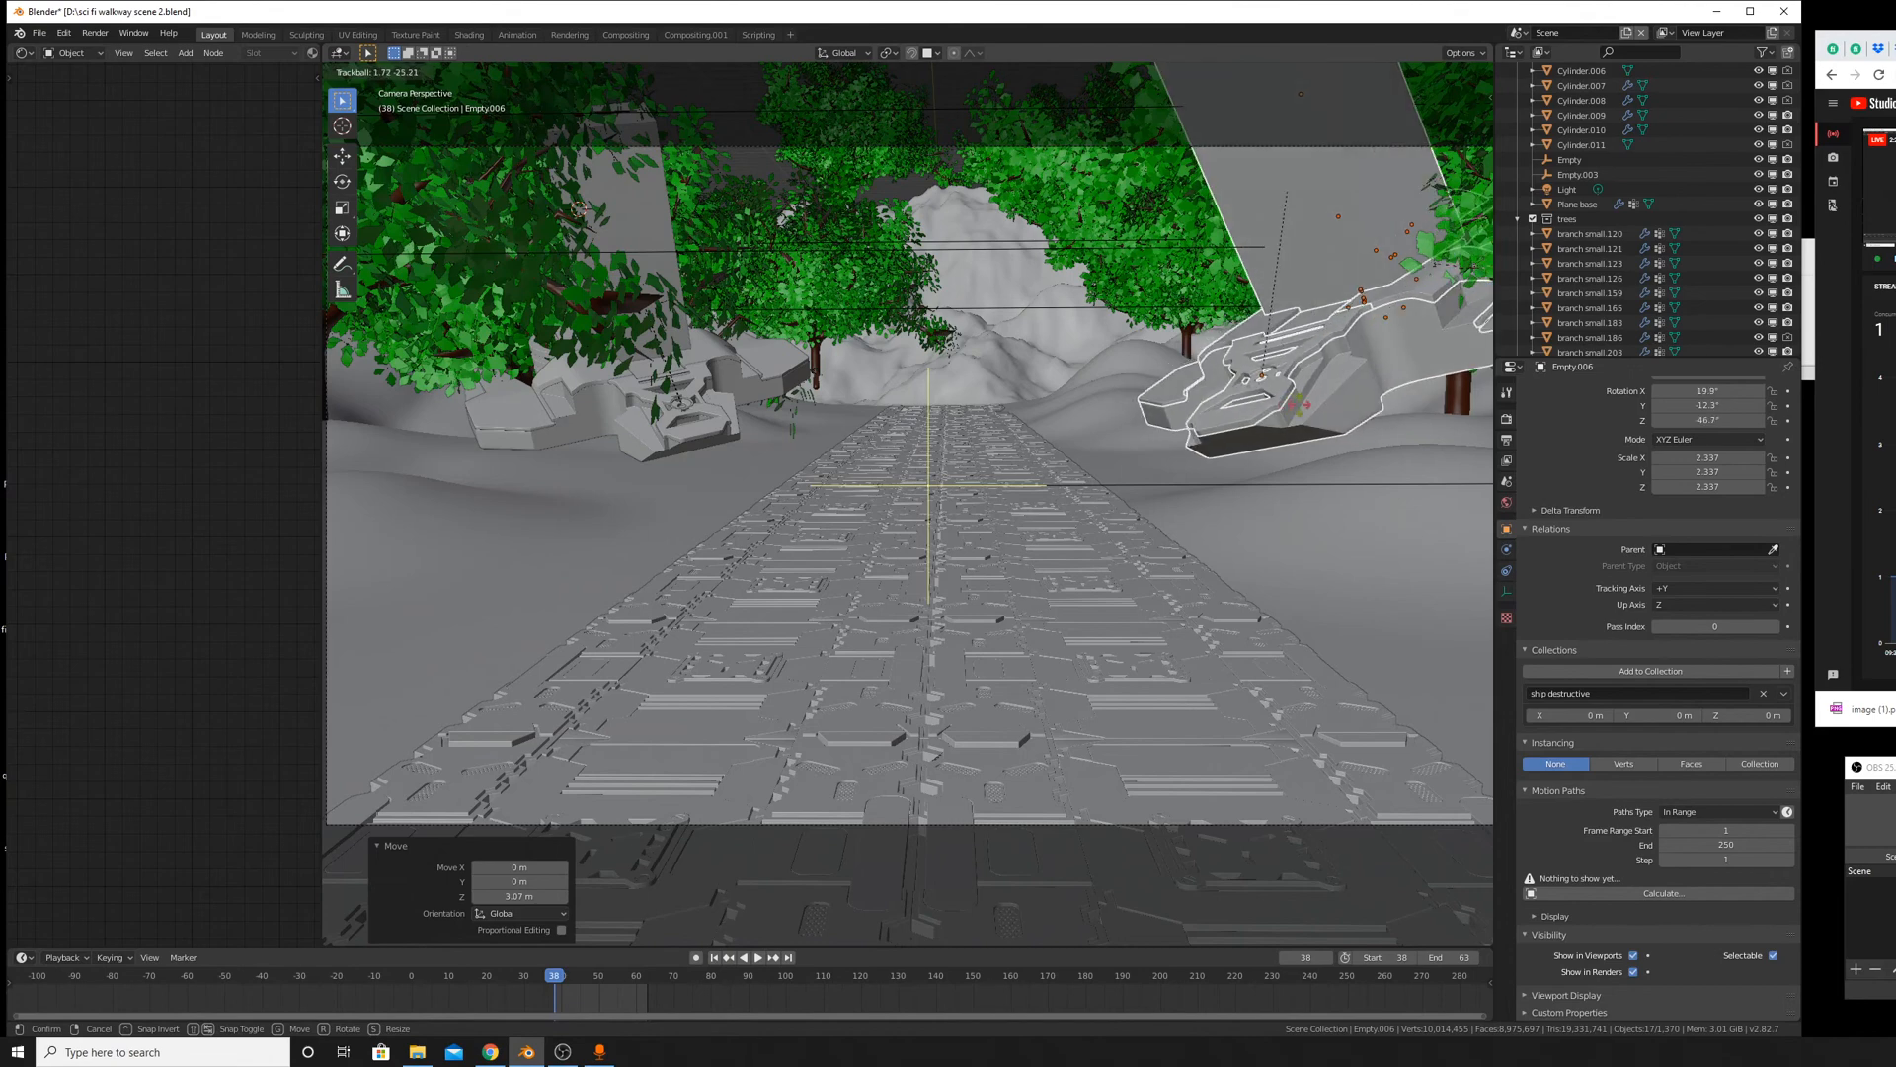
pyautogui.click(1197, 443)
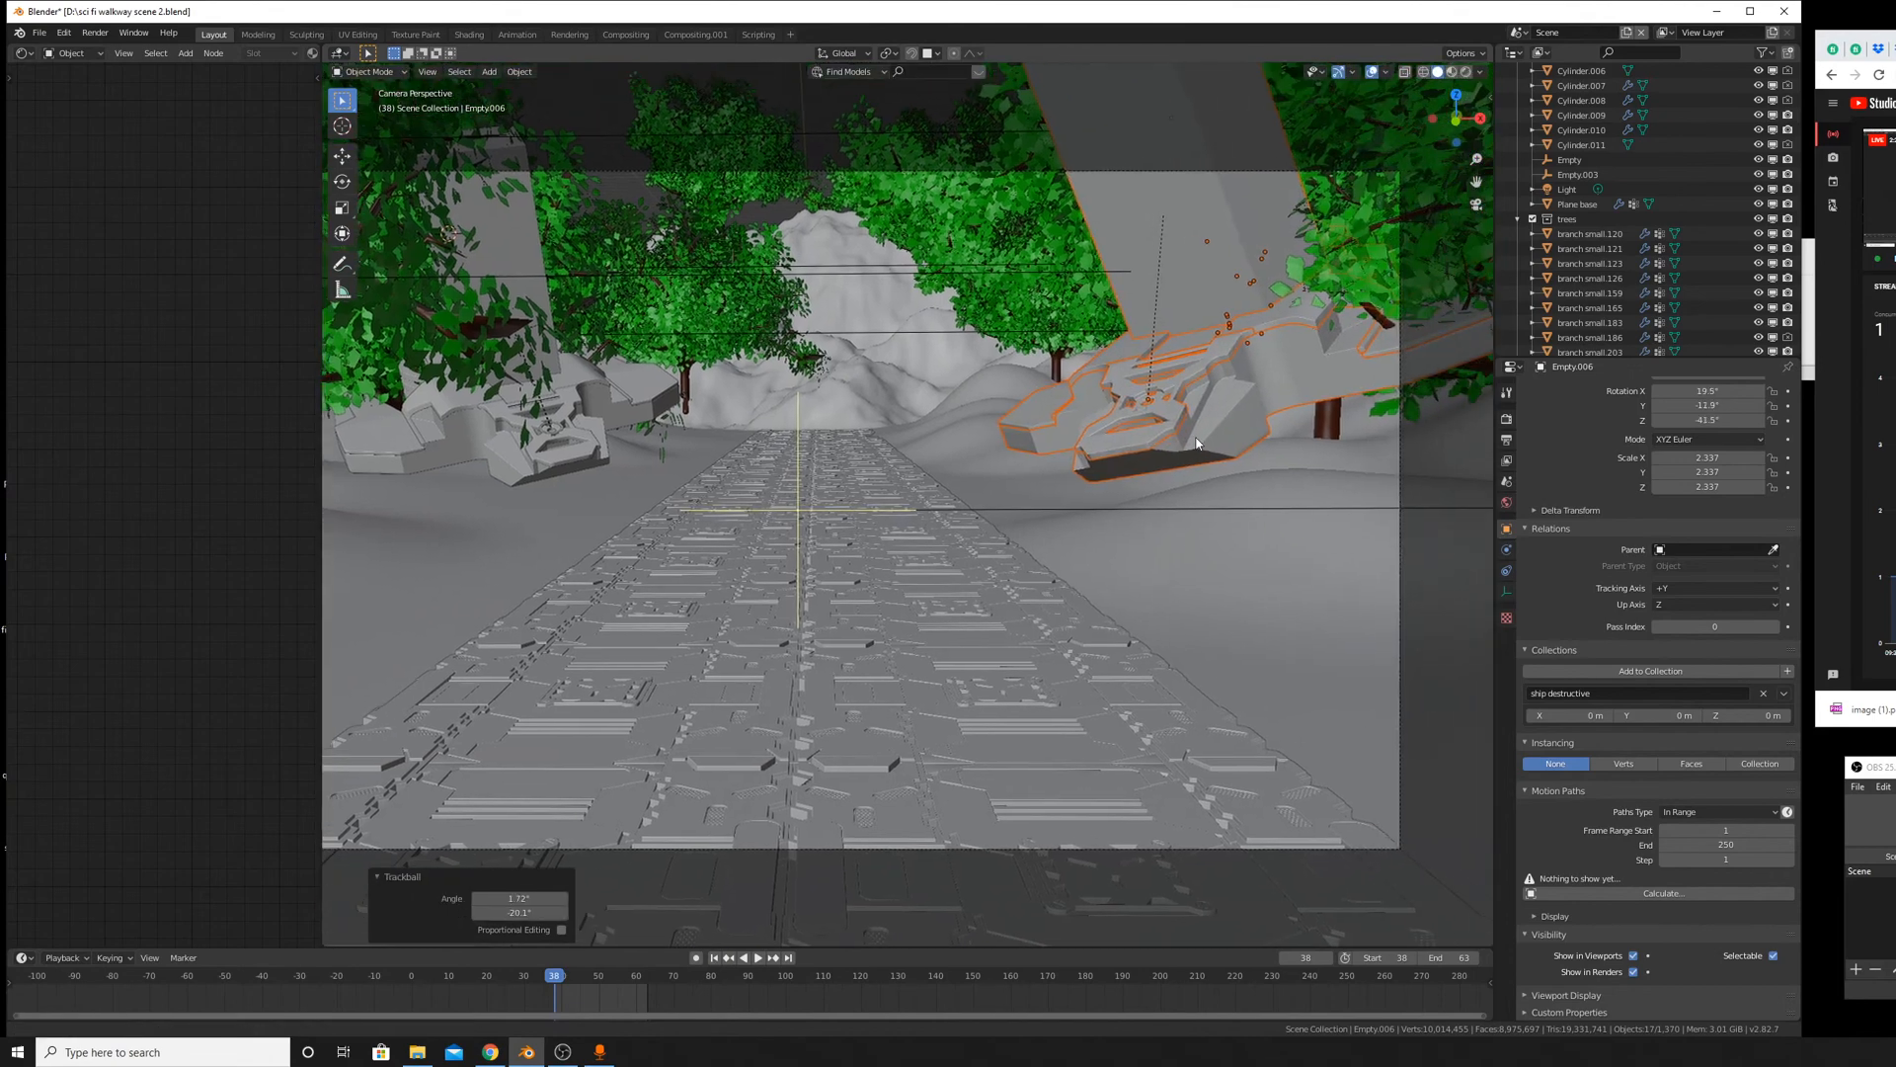
pyautogui.press('g')
pyautogui.press('z')
pyautogui.click(1326, 507)
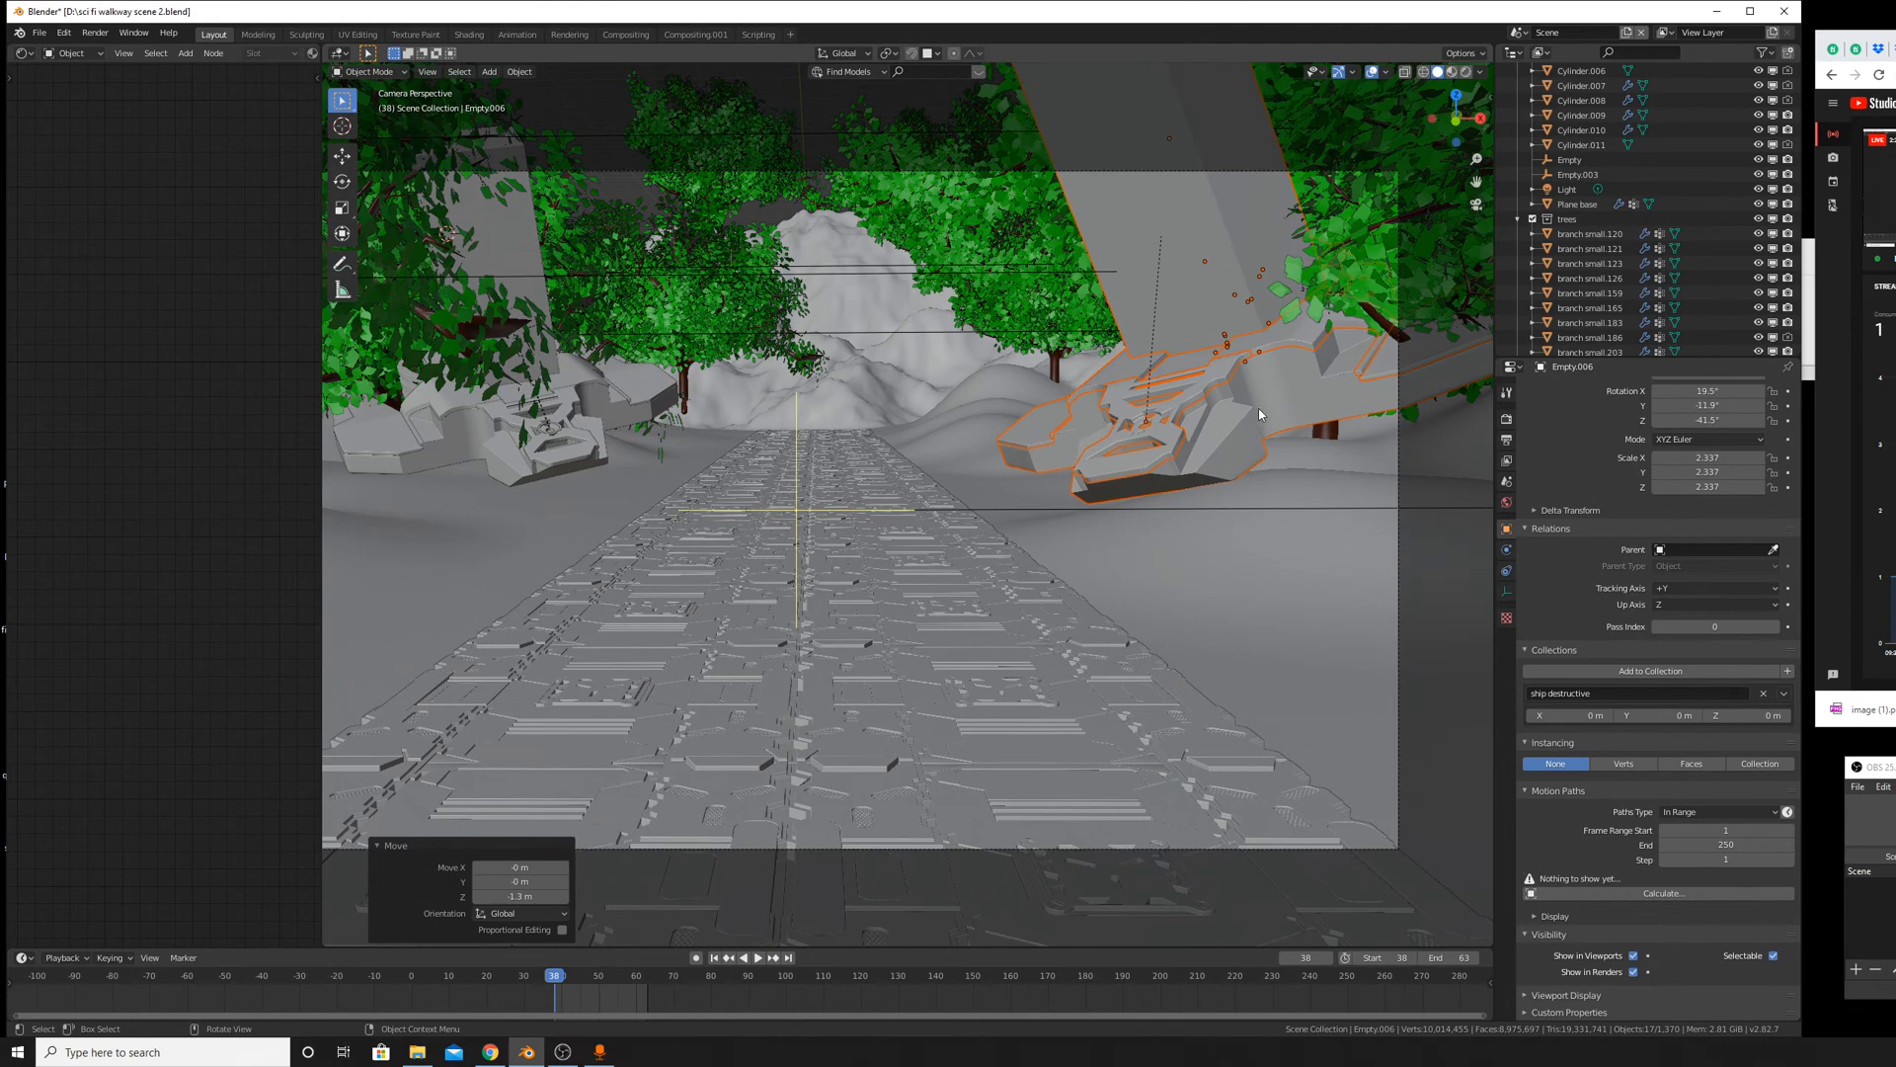
pyautogui.keyDown('shift'); pyautogui.moveTo(856, 428); pyautogui.dragTo(897, 430, button='middle'); pyautogui.keyUp('shift')
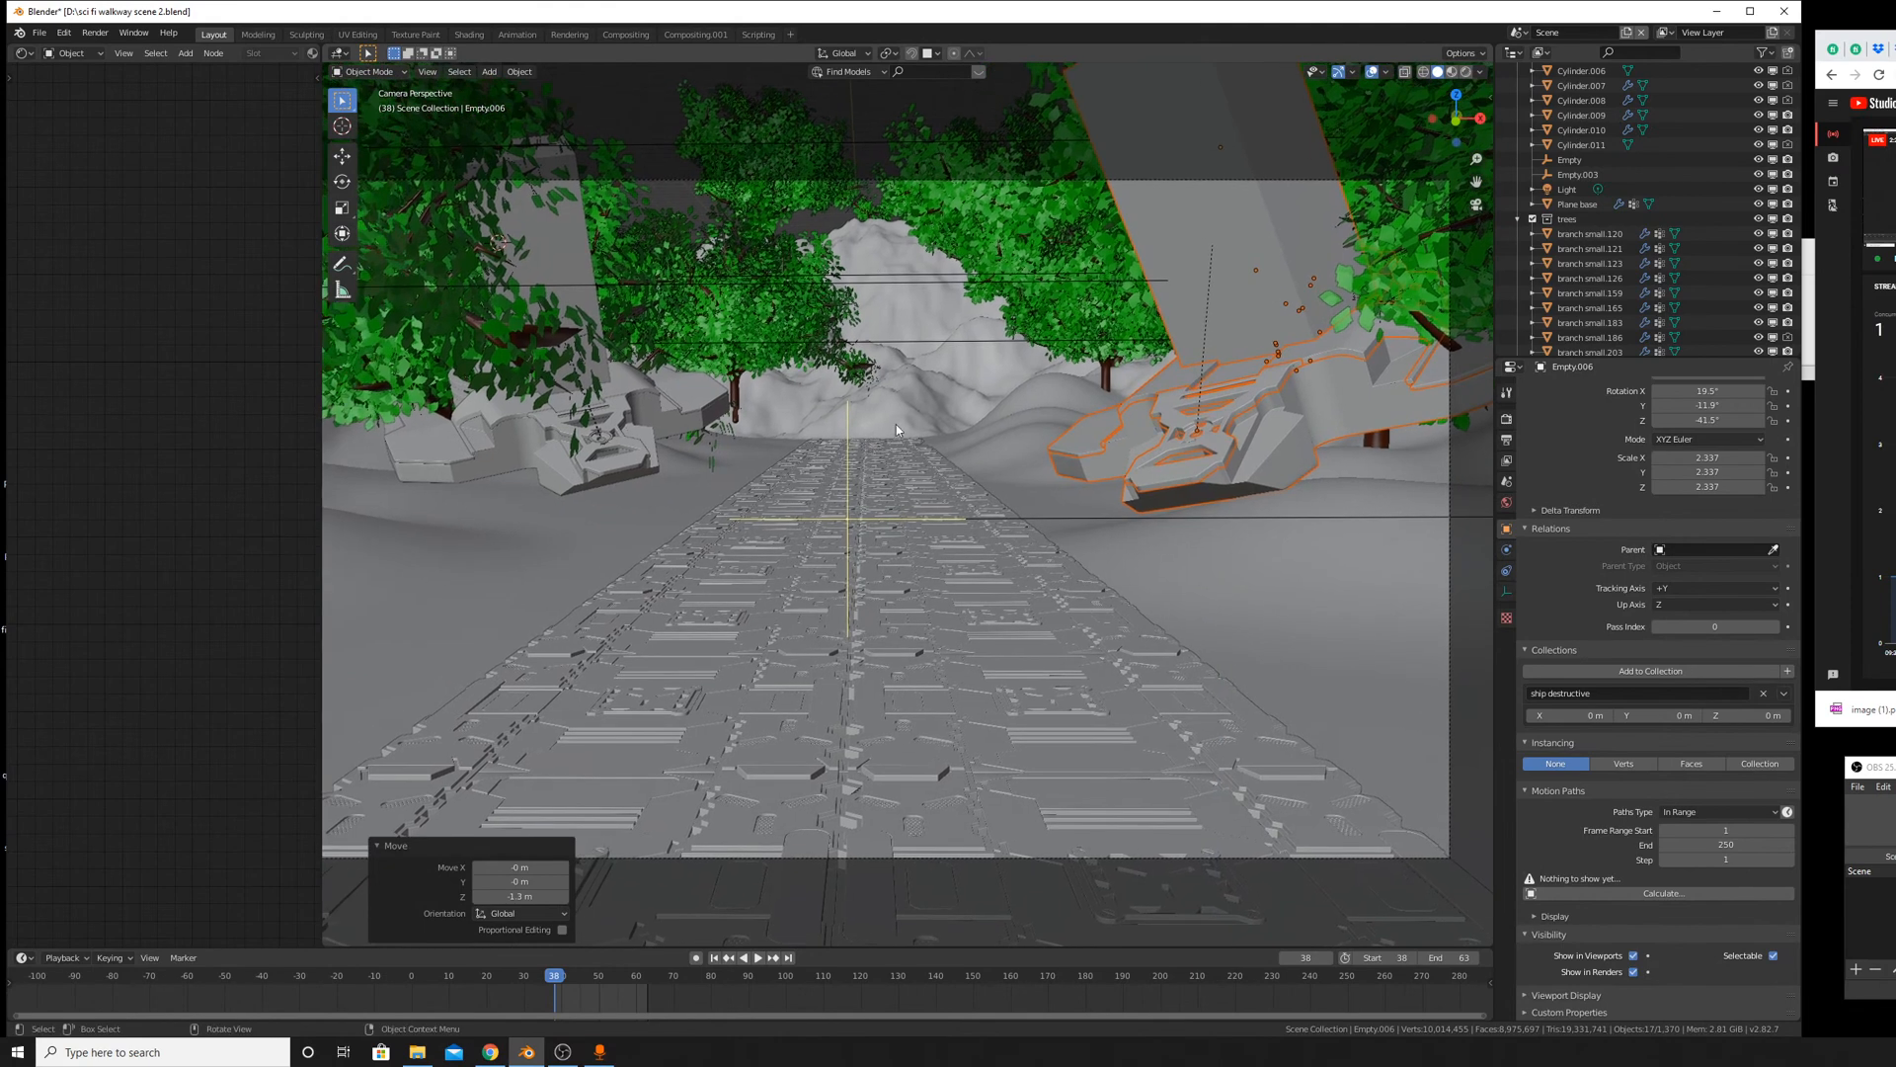
# Preview both flaming ships in rendered shading with nothing selected, and return to solid shading.
pyautogui.click(1466, 73)
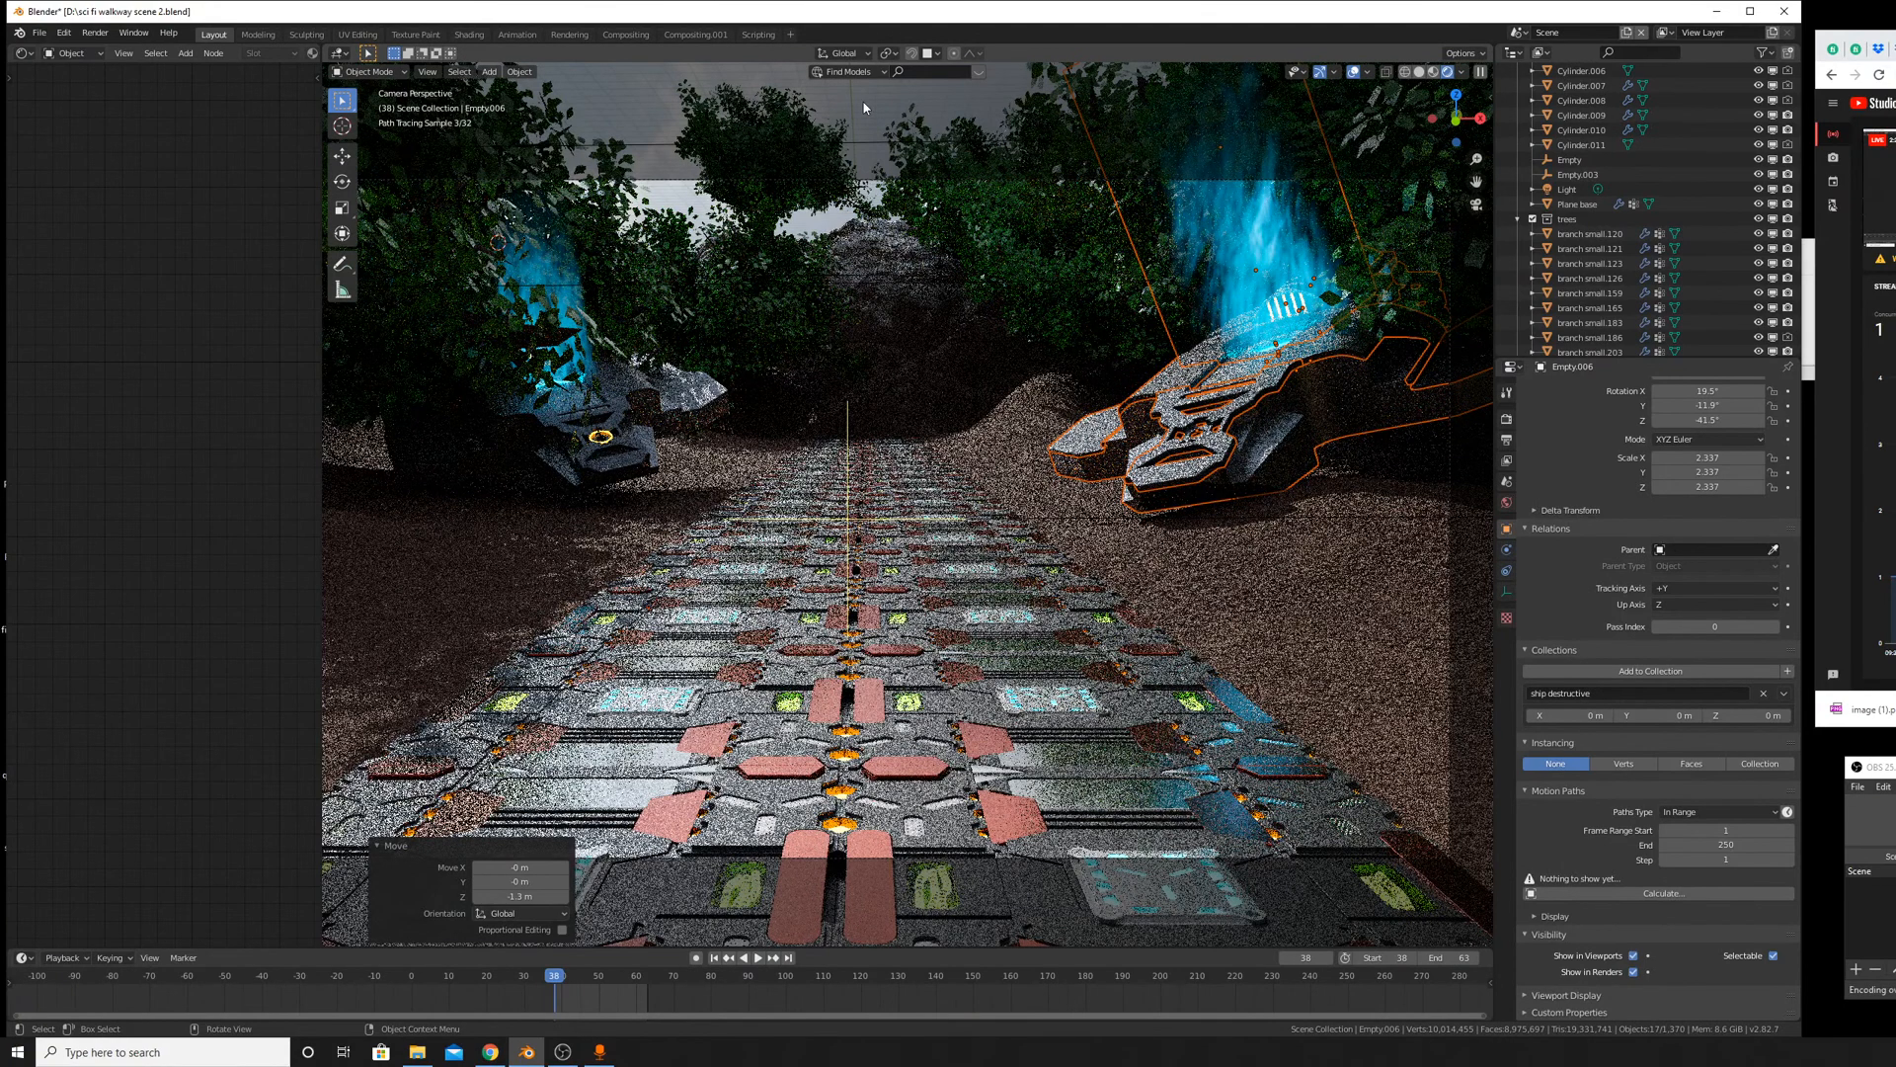
pyautogui.hotkey('alt', 'a')
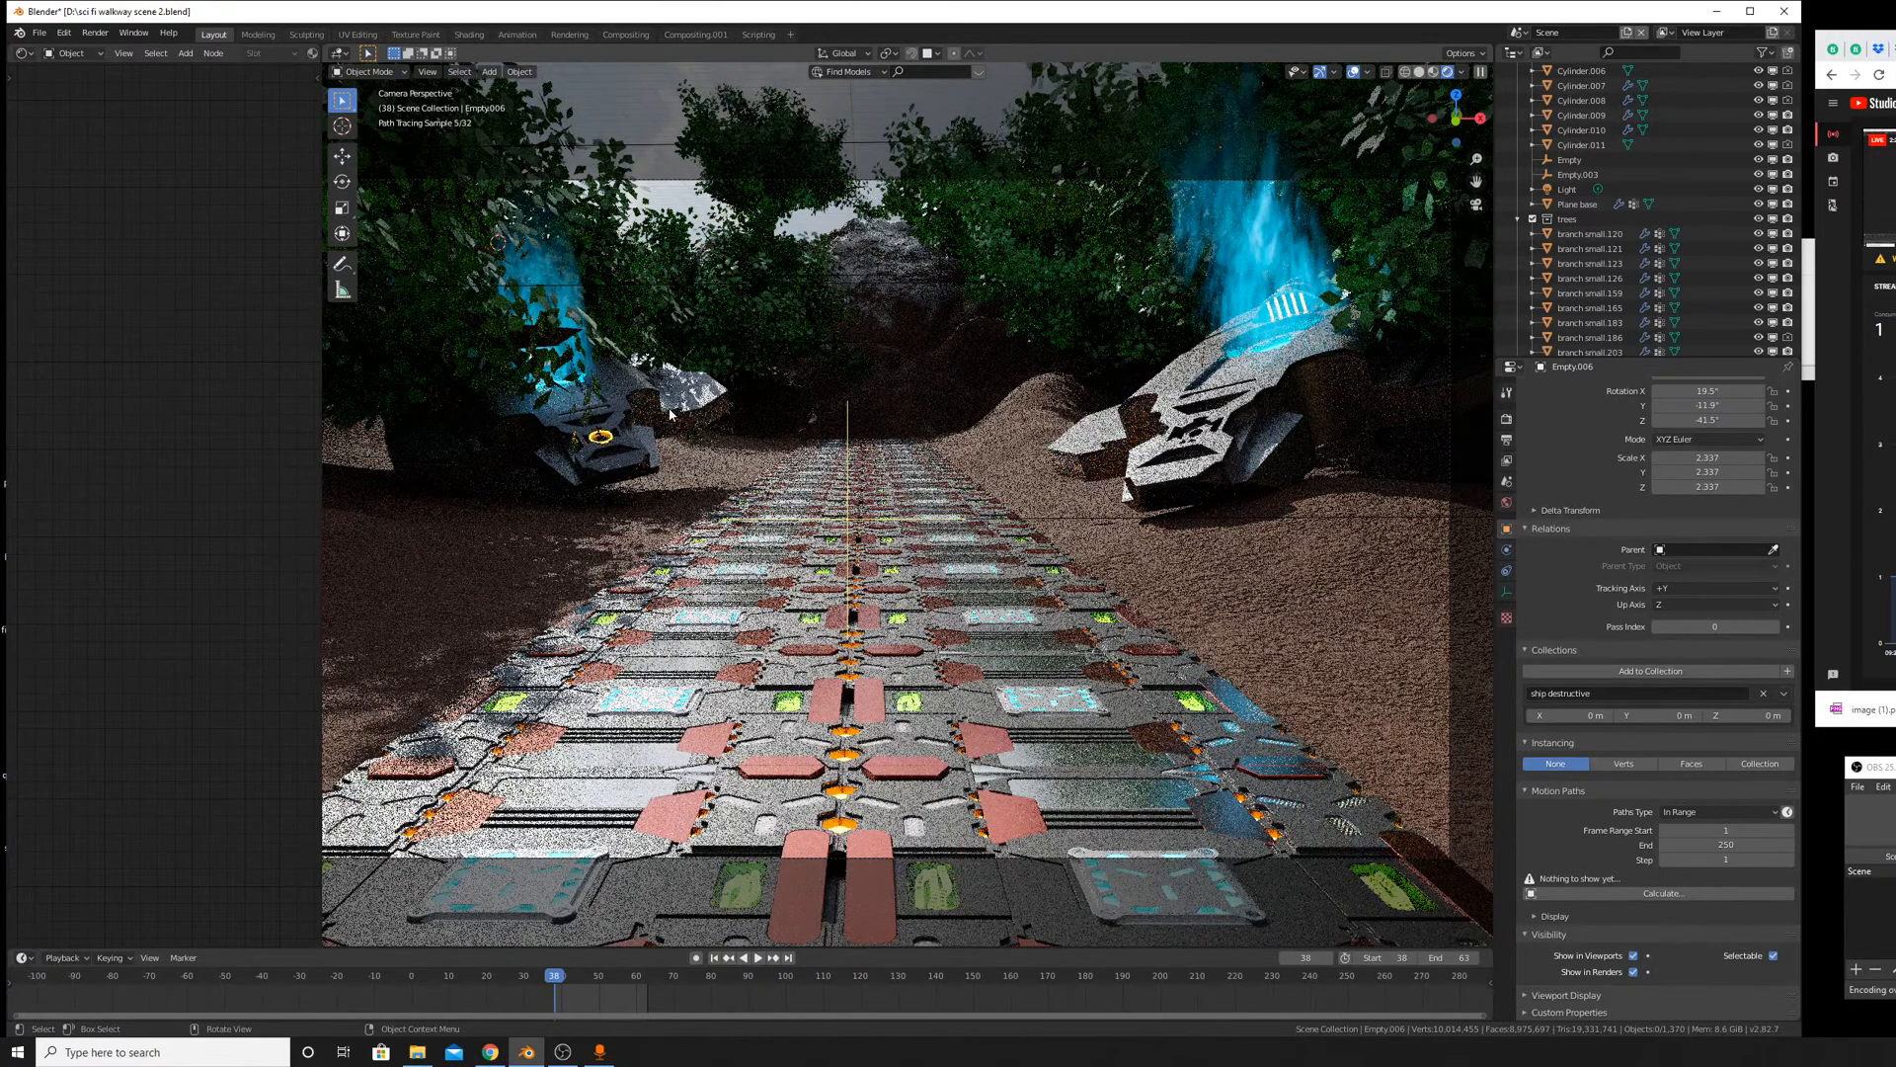
pyautogui.click(1414, 73)
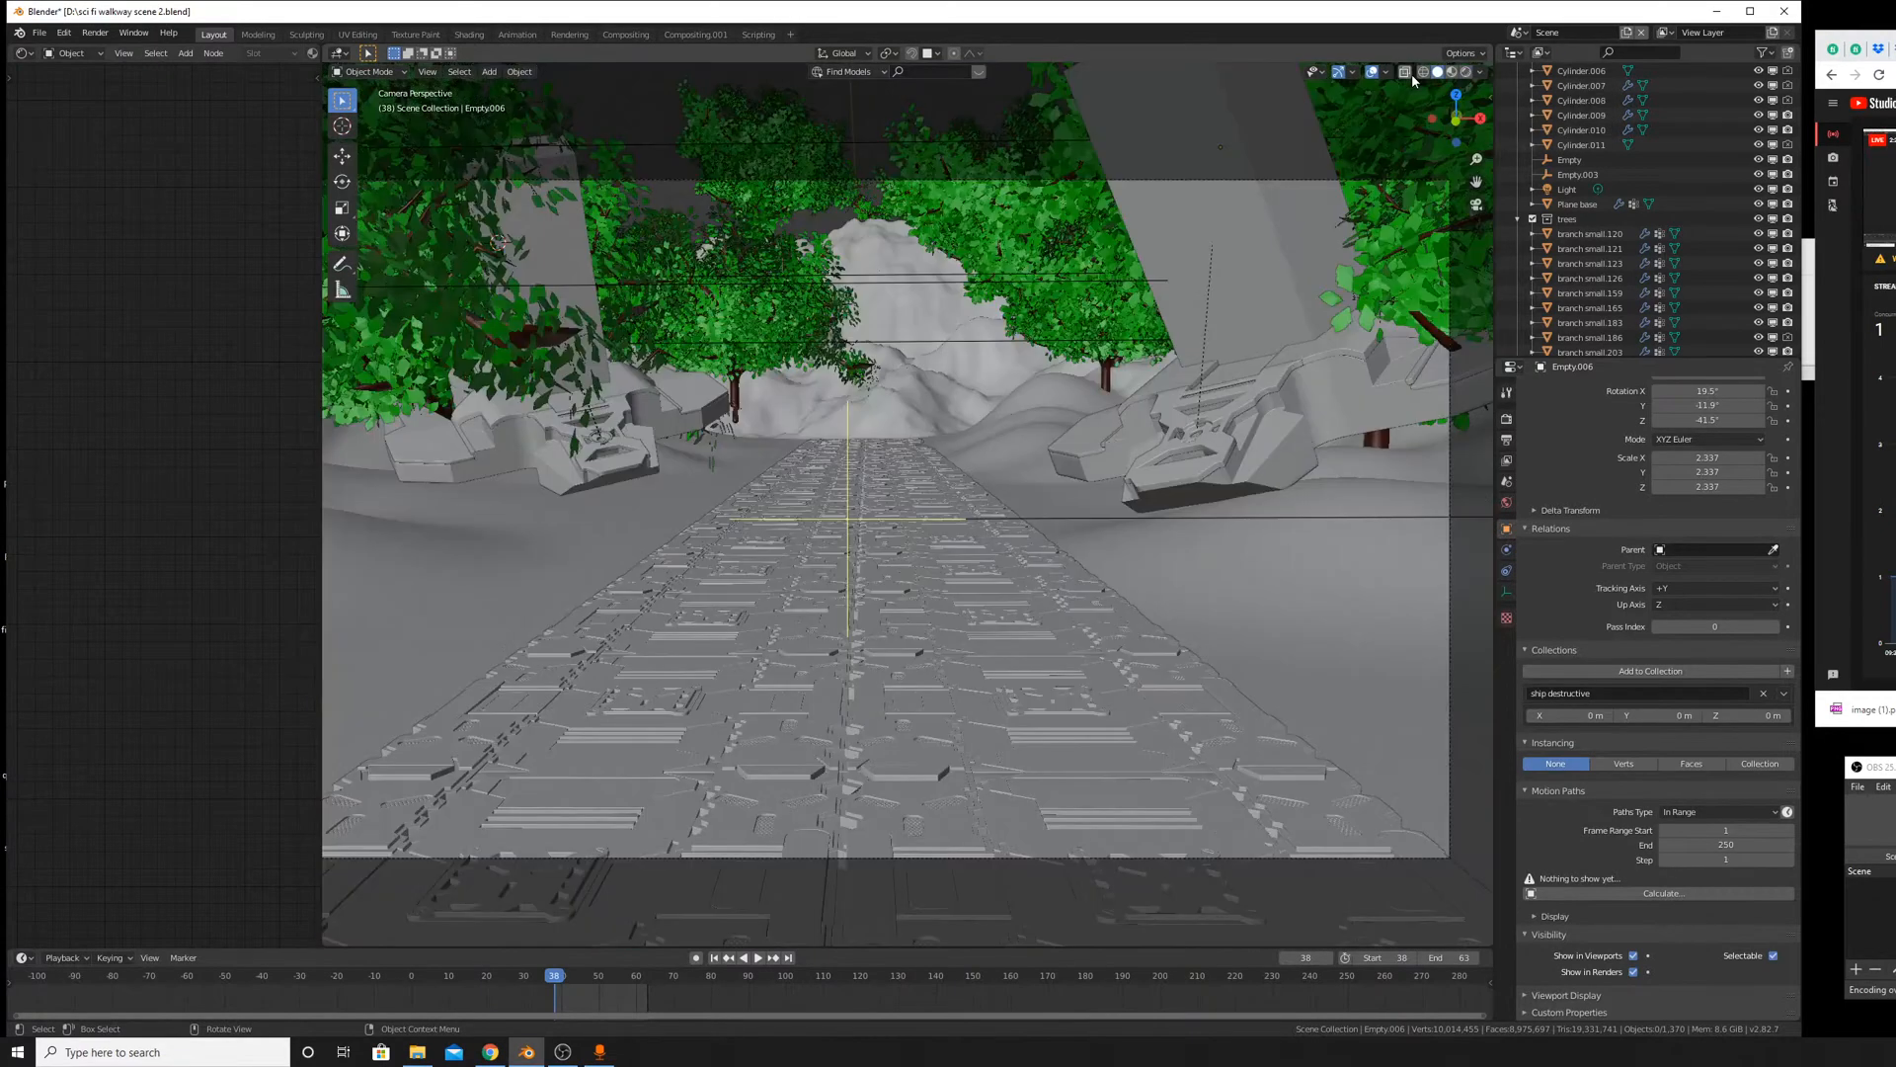
# Select the copied ship's main hull, upper body pieces and flame box, and delete them.
pyautogui.moveTo(1296, 253)
pyautogui.mouseDown(button='middle')
pyautogui.moveTo(1264, 358)
pyautogui.moveTo(1340, 565)
pyautogui.moveTo(1274, 513)
pyautogui.moveTo(1205, 534)
pyautogui.moveTo(1064, 523)
pyautogui.moveTo(1134, 570)
pyautogui.moveTo(1156, 559)
pyautogui.moveTo(1093, 515)
pyautogui.moveTo(1129, 506)
pyautogui.mouseUp(button='middle')
pyautogui.click(1134, 618)
pyautogui.scroll(2, 1081, 501)
pyautogui.moveTo(1211, 555); pyautogui.dragTo(1067, 593, button='middle')
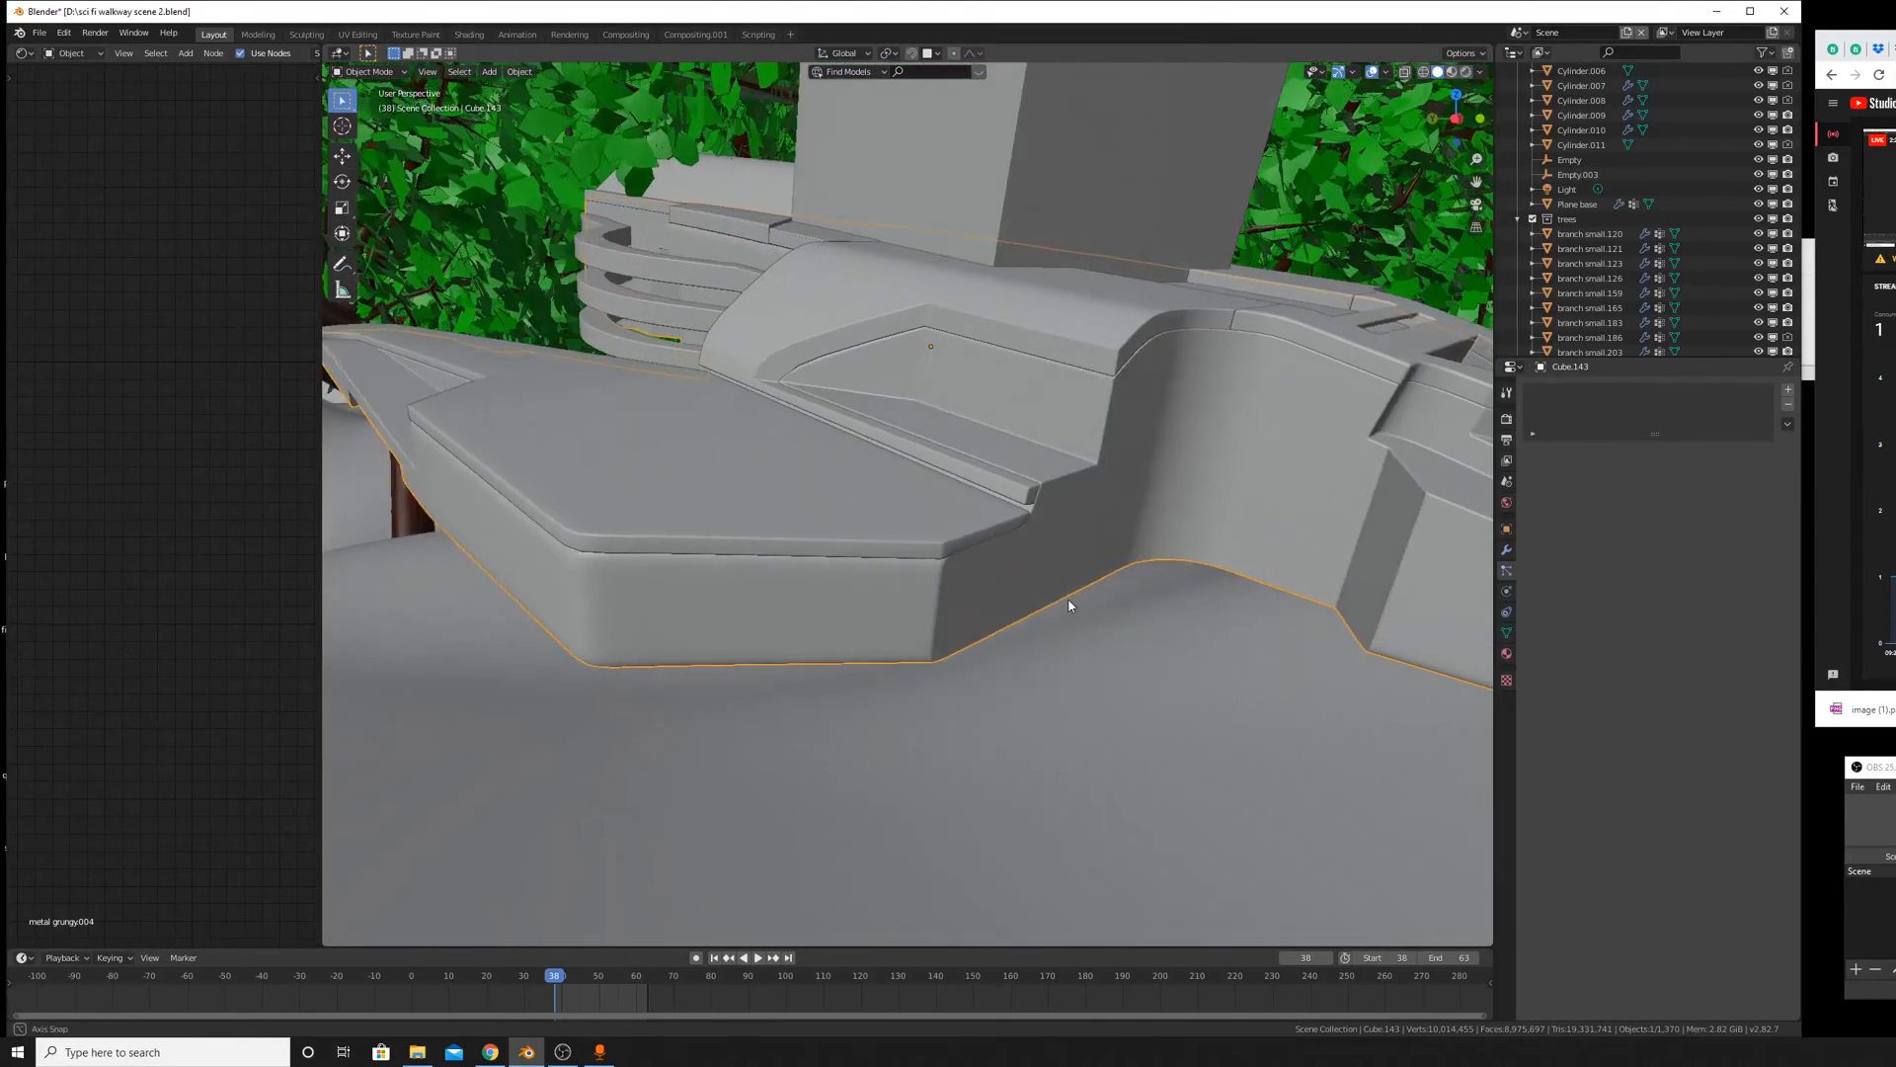
pyautogui.press('g')
pyautogui.rightClick(1156, 521)
pyautogui.press('x')
pyautogui.moveTo(1104, 413); pyautogui.dragTo(959, 253, button='middle')
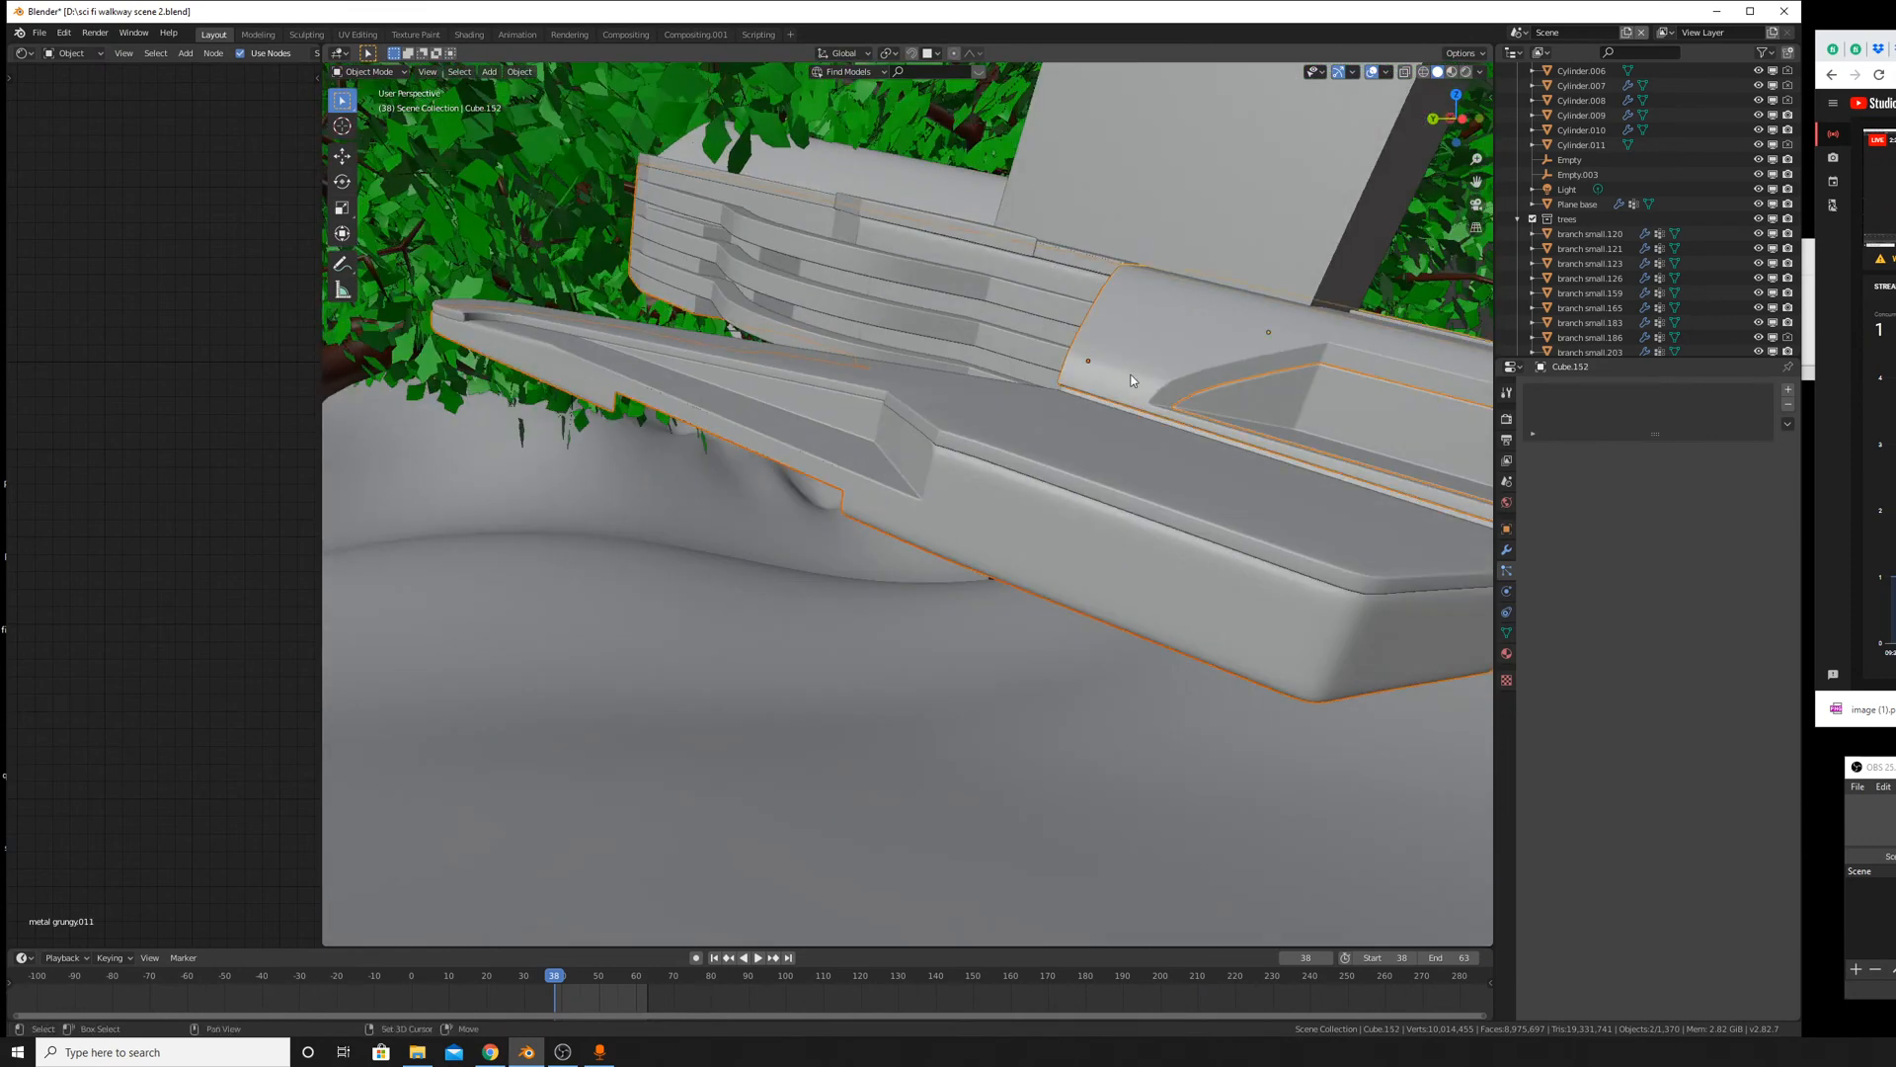
pyautogui.keyDown('shift'); pyautogui.click(939, 216); pyautogui.keyUp('shift')
pyautogui.keyDown('shift'); pyautogui.click(930, 175); pyautogui.keyUp('shift')
pyautogui.keyDown('shift'); pyautogui.click(1092, 192); pyautogui.keyUp('shift')
pyautogui.press('x')
pyautogui.click(1108, 217)
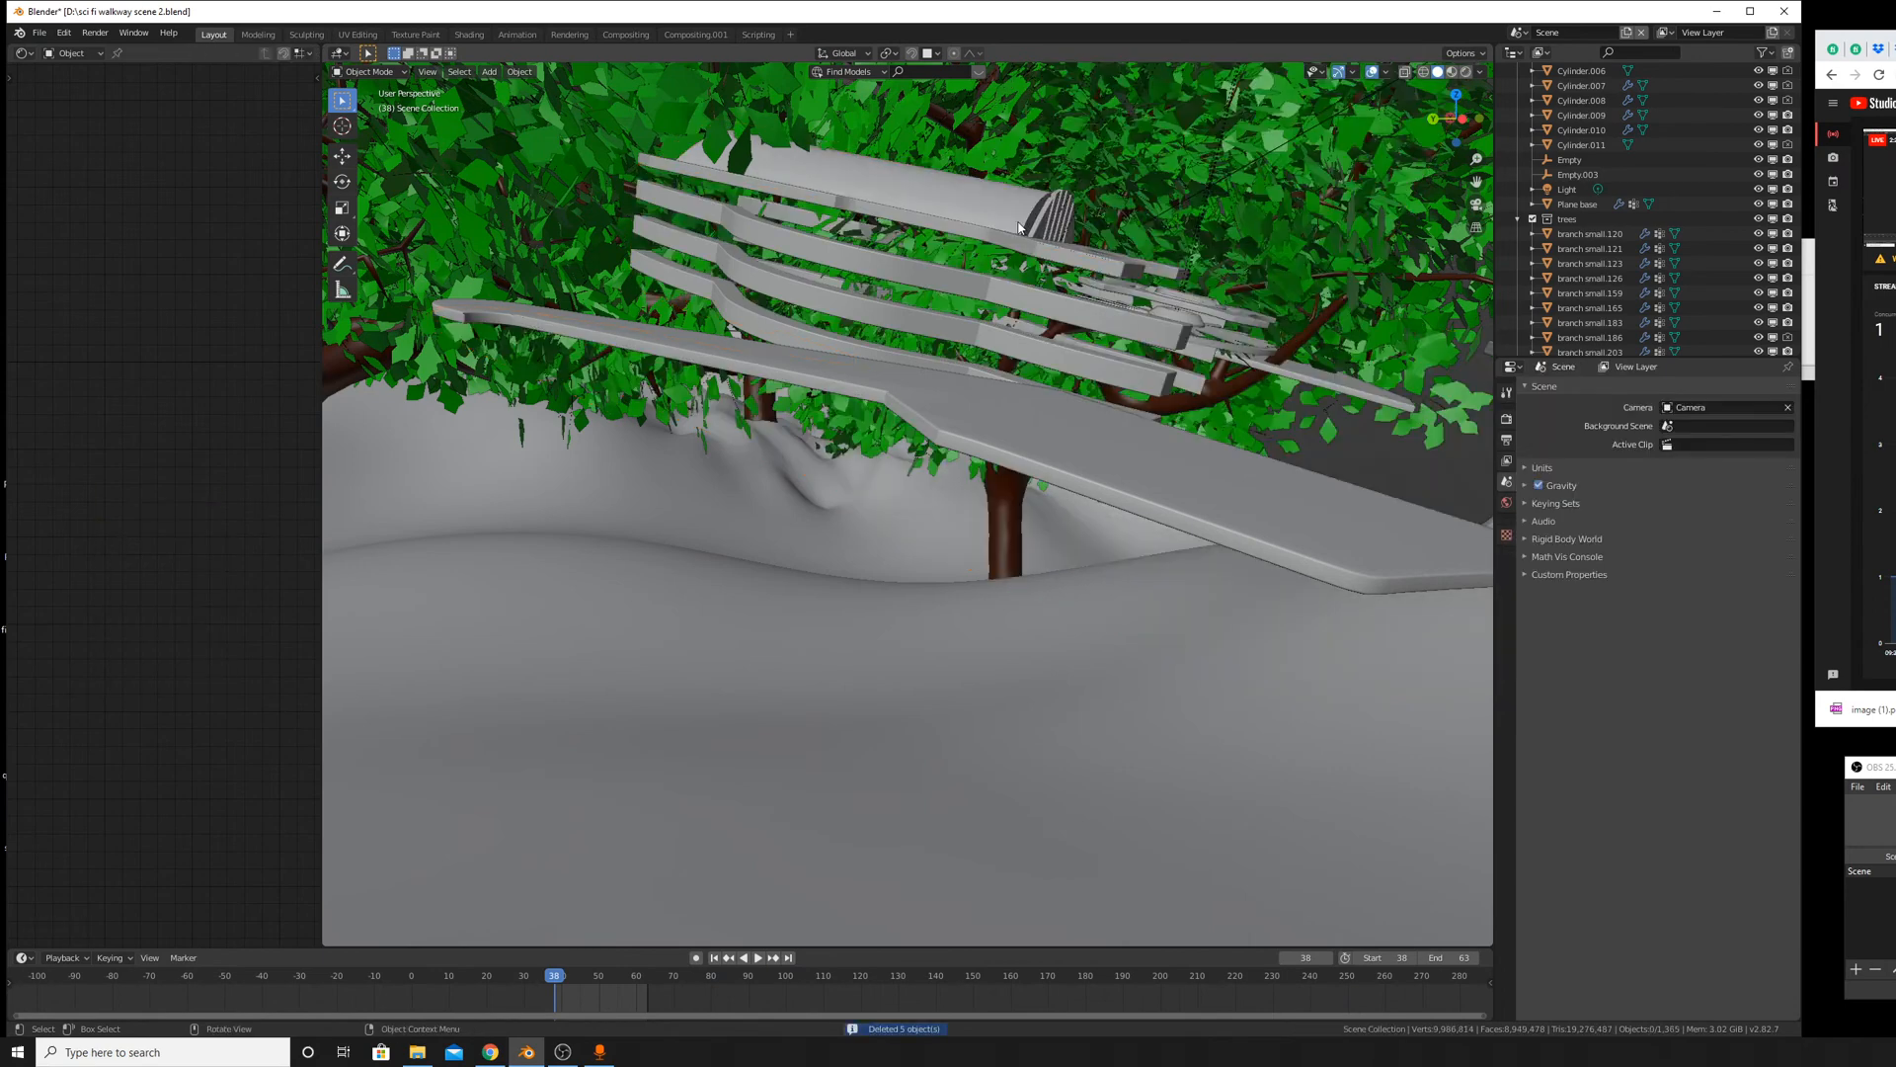
# Delete the copied ship's rear cylinder, its ribbed end insert and the uppermost curved slat.
pyautogui.click(1022, 227)
pyautogui.press('x')
pyautogui.click(1037, 225)
pyautogui.click(1039, 227)
pyautogui.press('x')
pyautogui.click(1039, 229)
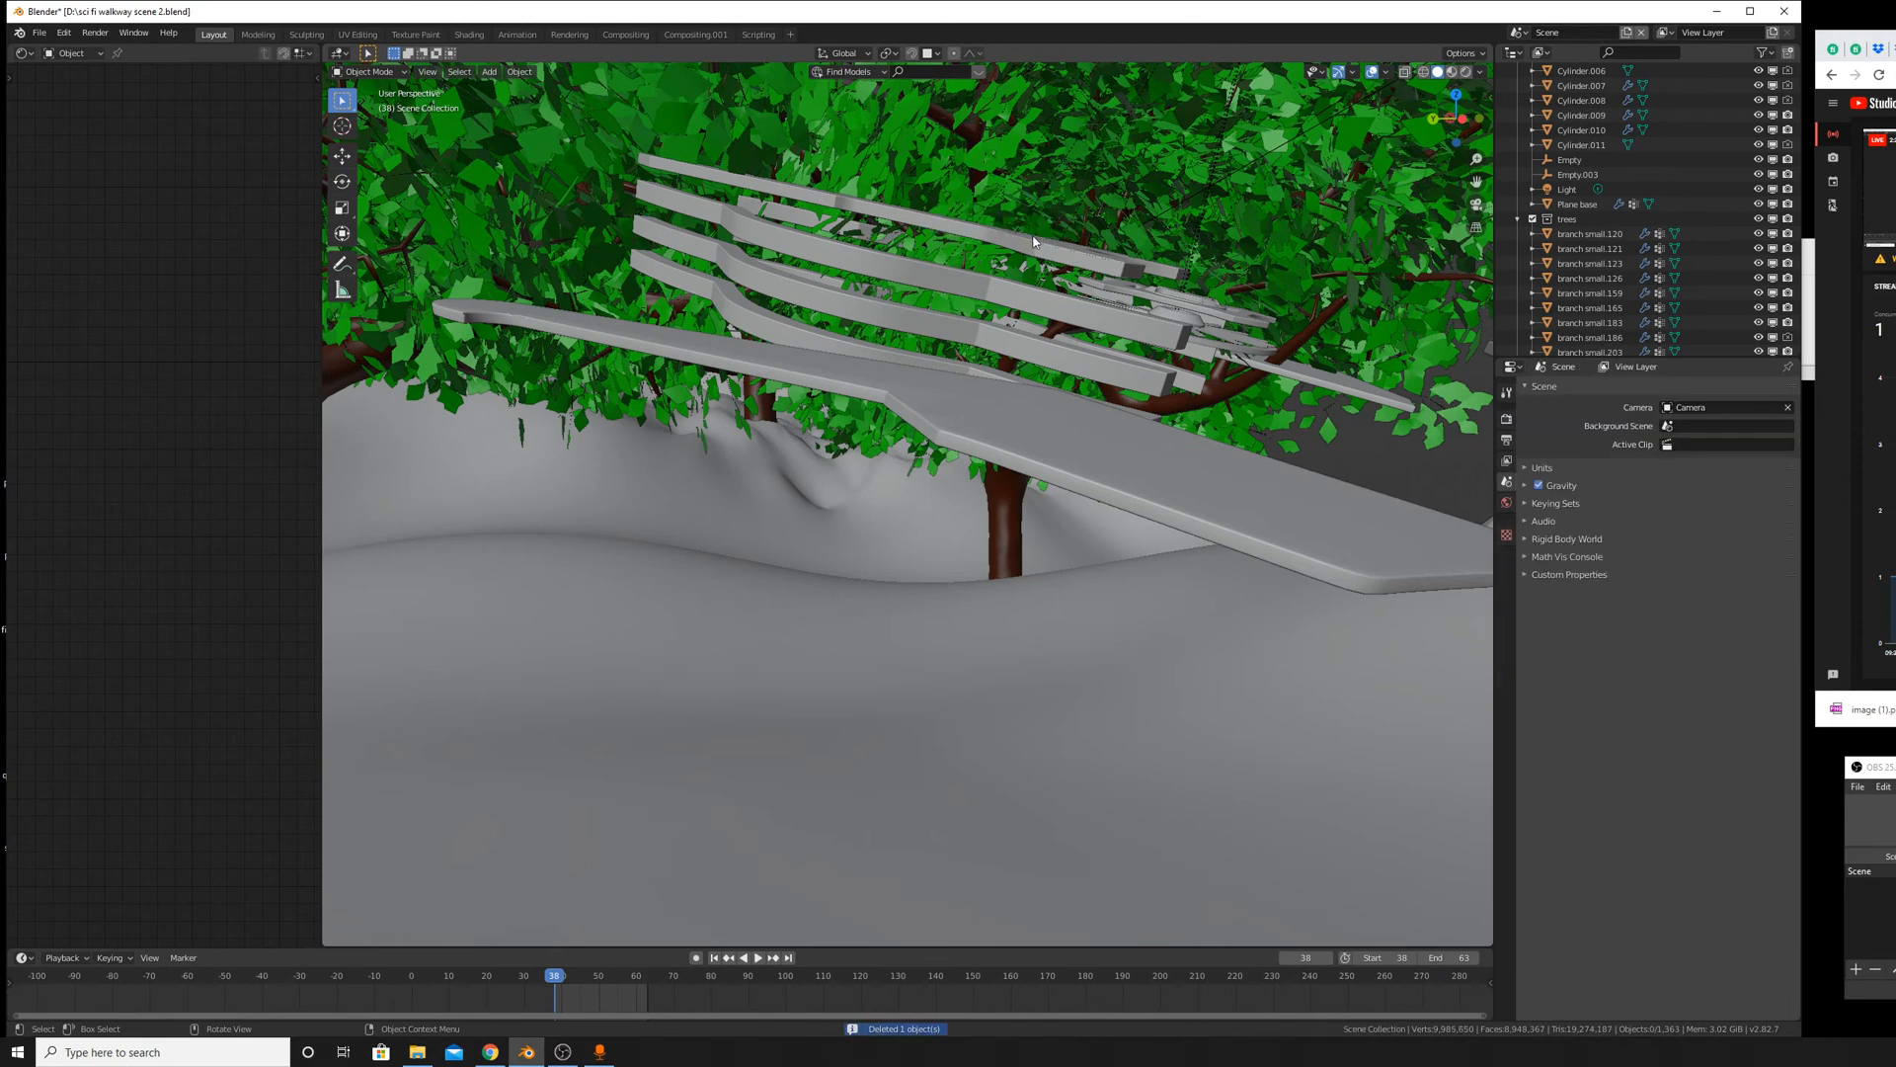
pyautogui.click(988, 225)
pyautogui.press('x')
pyautogui.click(987, 229)
# Delete the ringed plate above the copied ship's spoked wheel, and the wheel's outer rim.
pyautogui.moveTo(1126, 301); pyautogui.dragTo(1069, 375, button='middle')
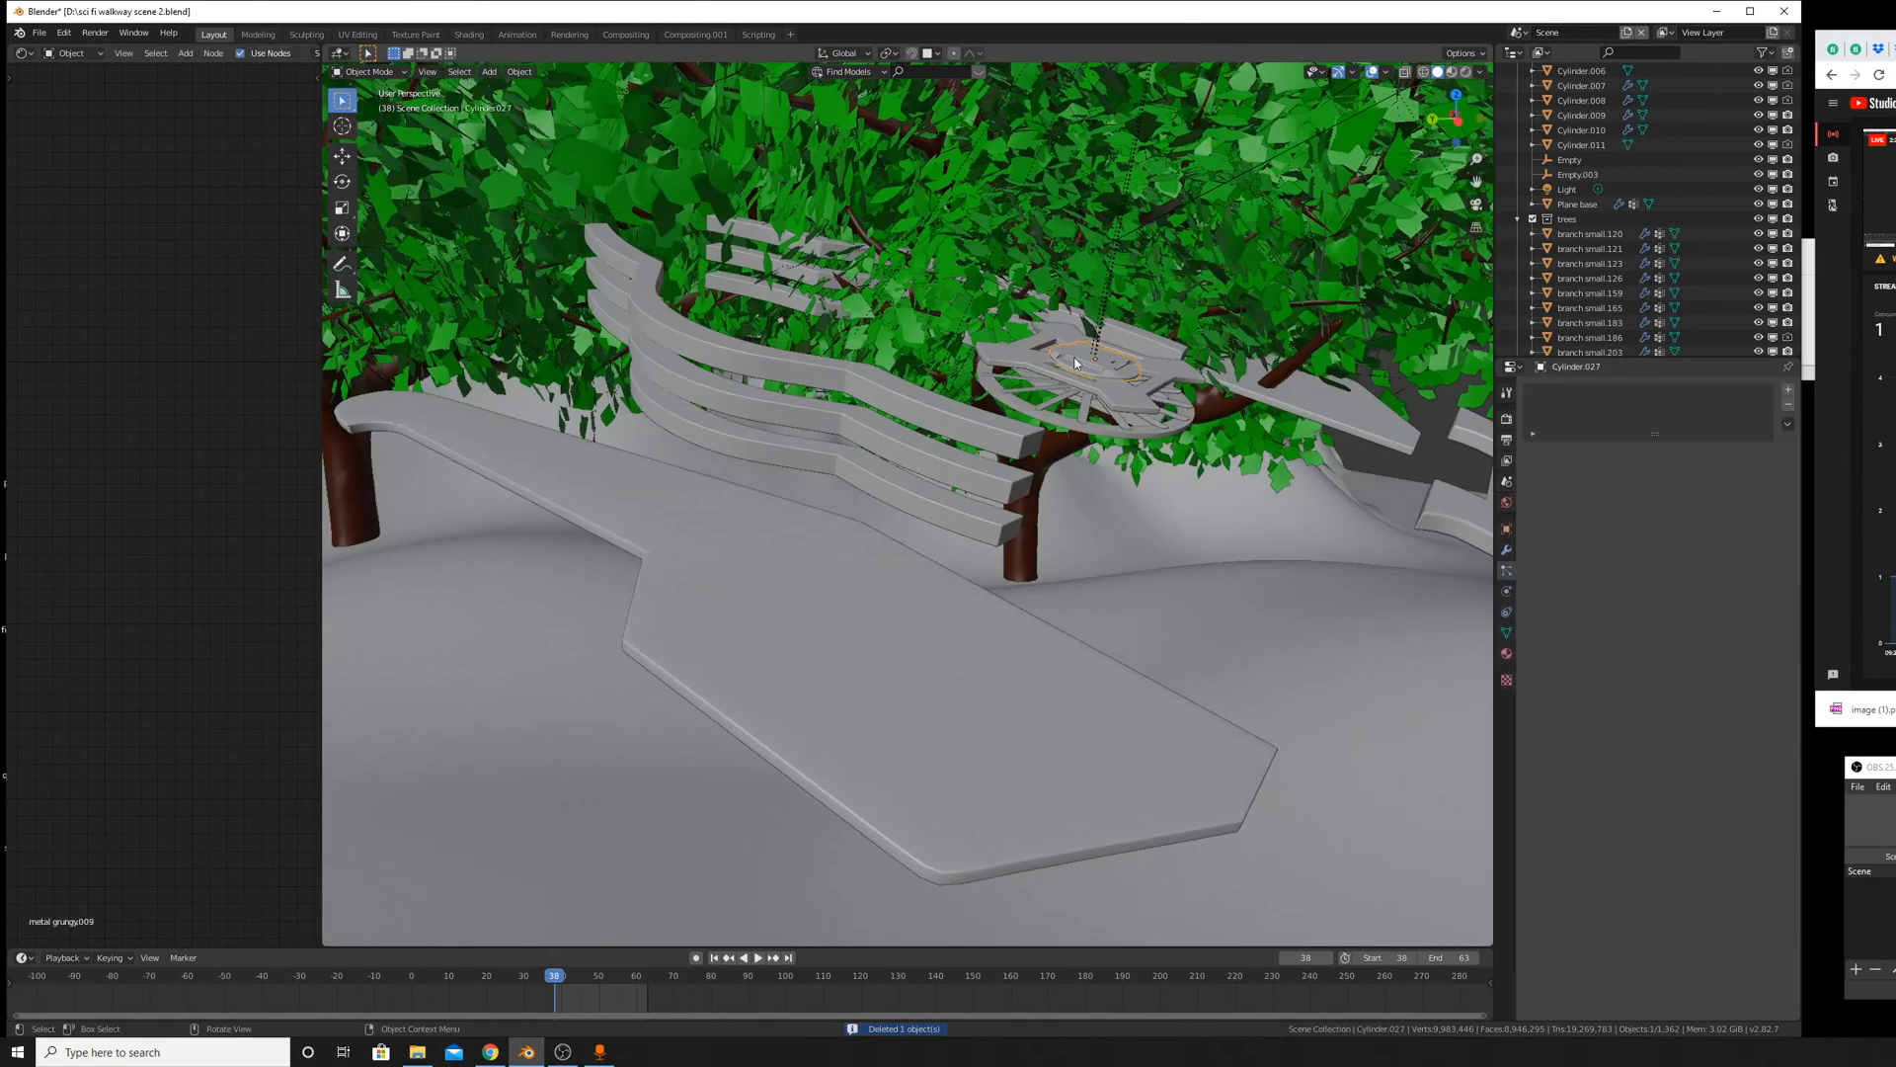
pyautogui.click(1069, 376)
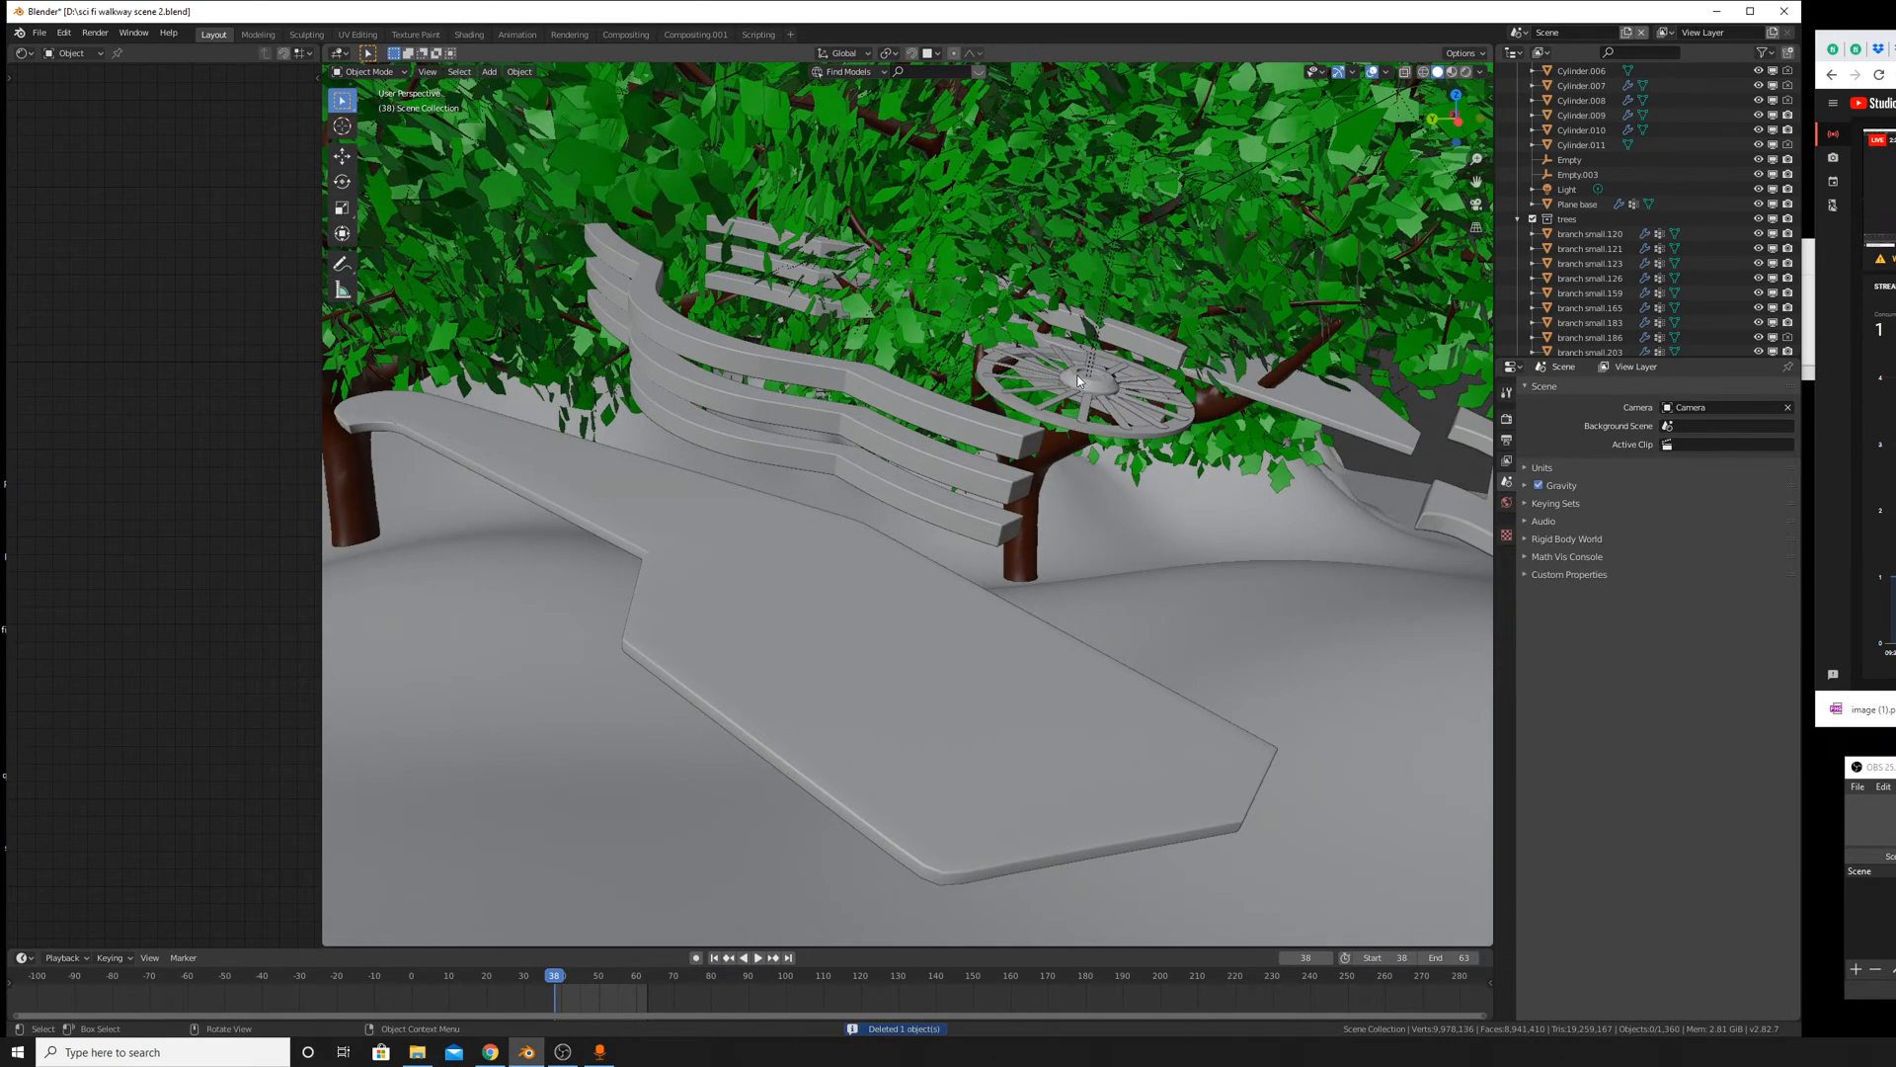
pyautogui.press('KP_Decimal')
pyautogui.moveTo(1070, 375); pyautogui.dragTo(1032, 538, button='middle')
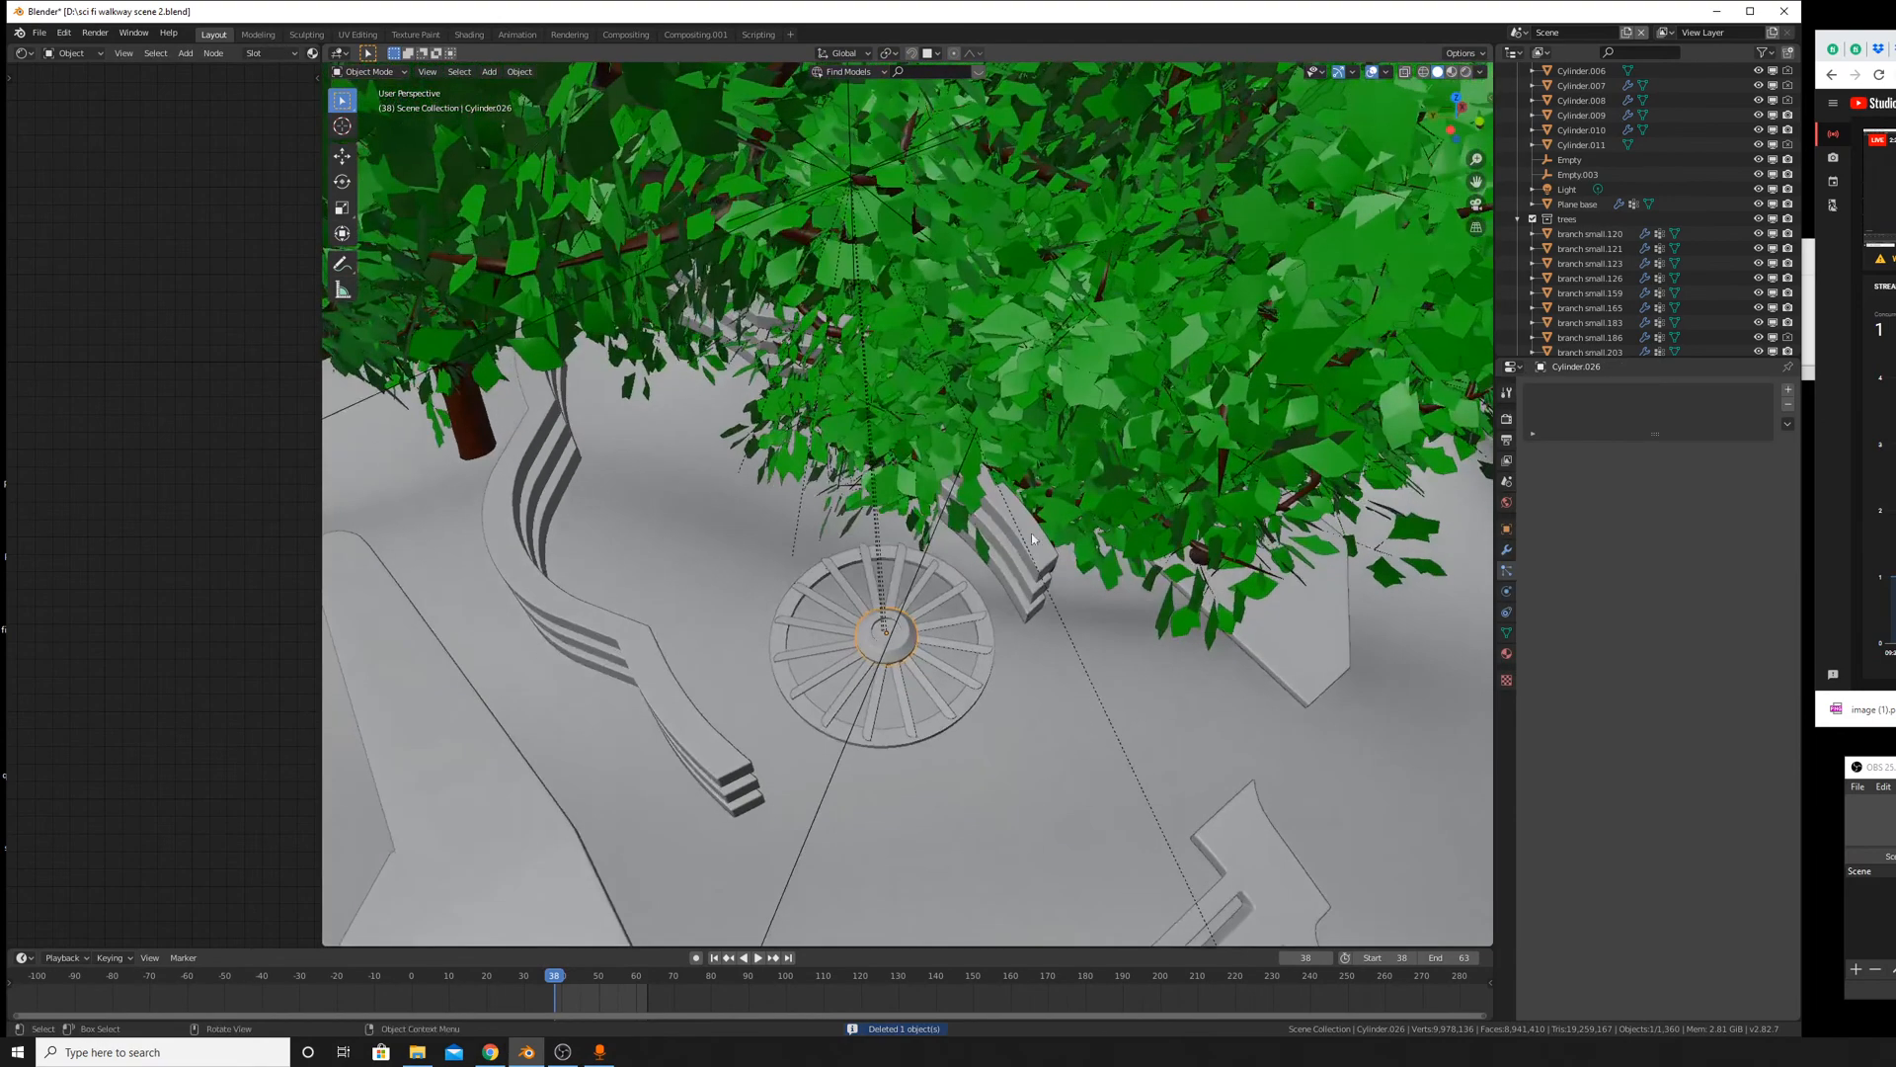
pyautogui.click(974, 622)
pyautogui.press('x')
pyautogui.click(909, 619)
# Delete the spokes and the central hub of the copied ship's wheel.
pyautogui.click(901, 637)
pyautogui.press('x')
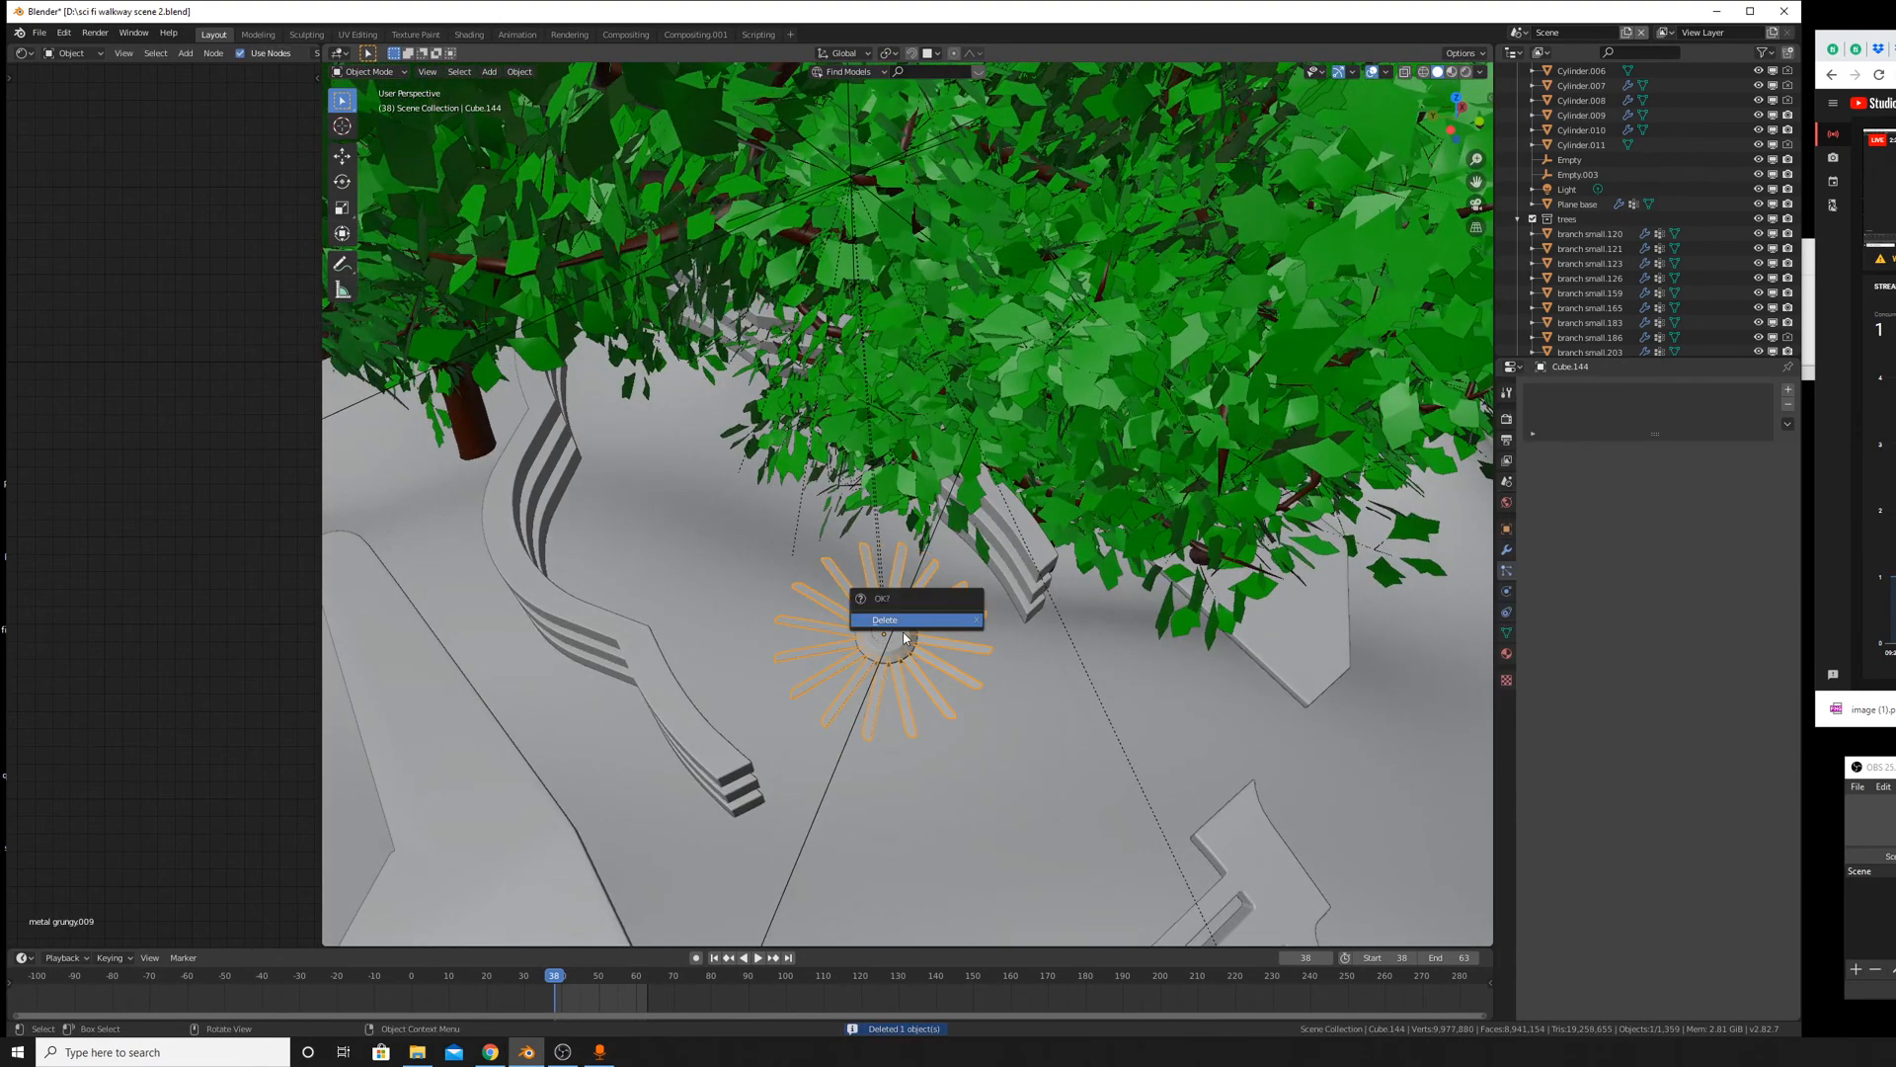
pyautogui.press('x')
pyautogui.click(884, 615)
pyautogui.click(894, 625)
pyautogui.press('x')
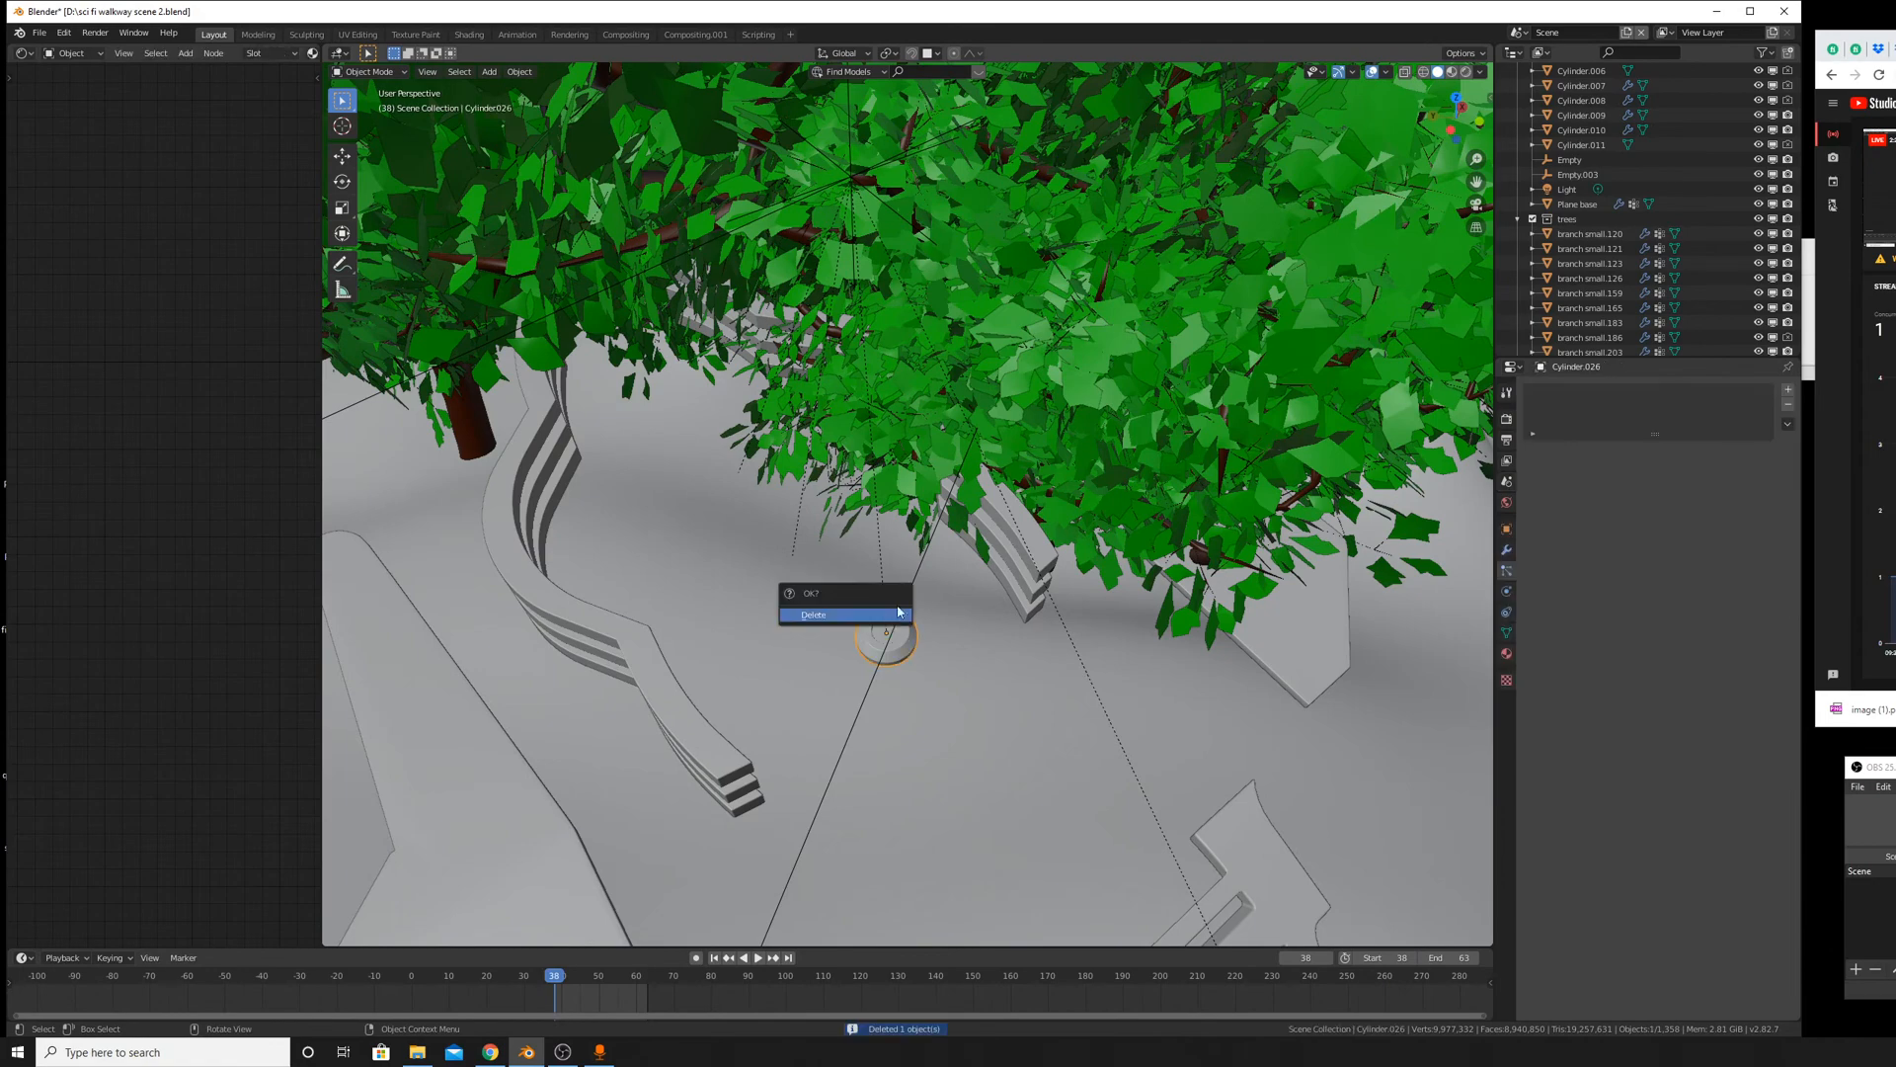
pyautogui.click(899, 614)
# Delete the copied ship's remaining pieces, including the curved slats, the large flat base panel and the stray part beside the other ship.
pyautogui.click(1032, 533)
pyautogui.press('x')
pyautogui.click(1032, 529)
pyautogui.moveTo(1032, 530); pyautogui.dragTo(1231, 459, button='middle')
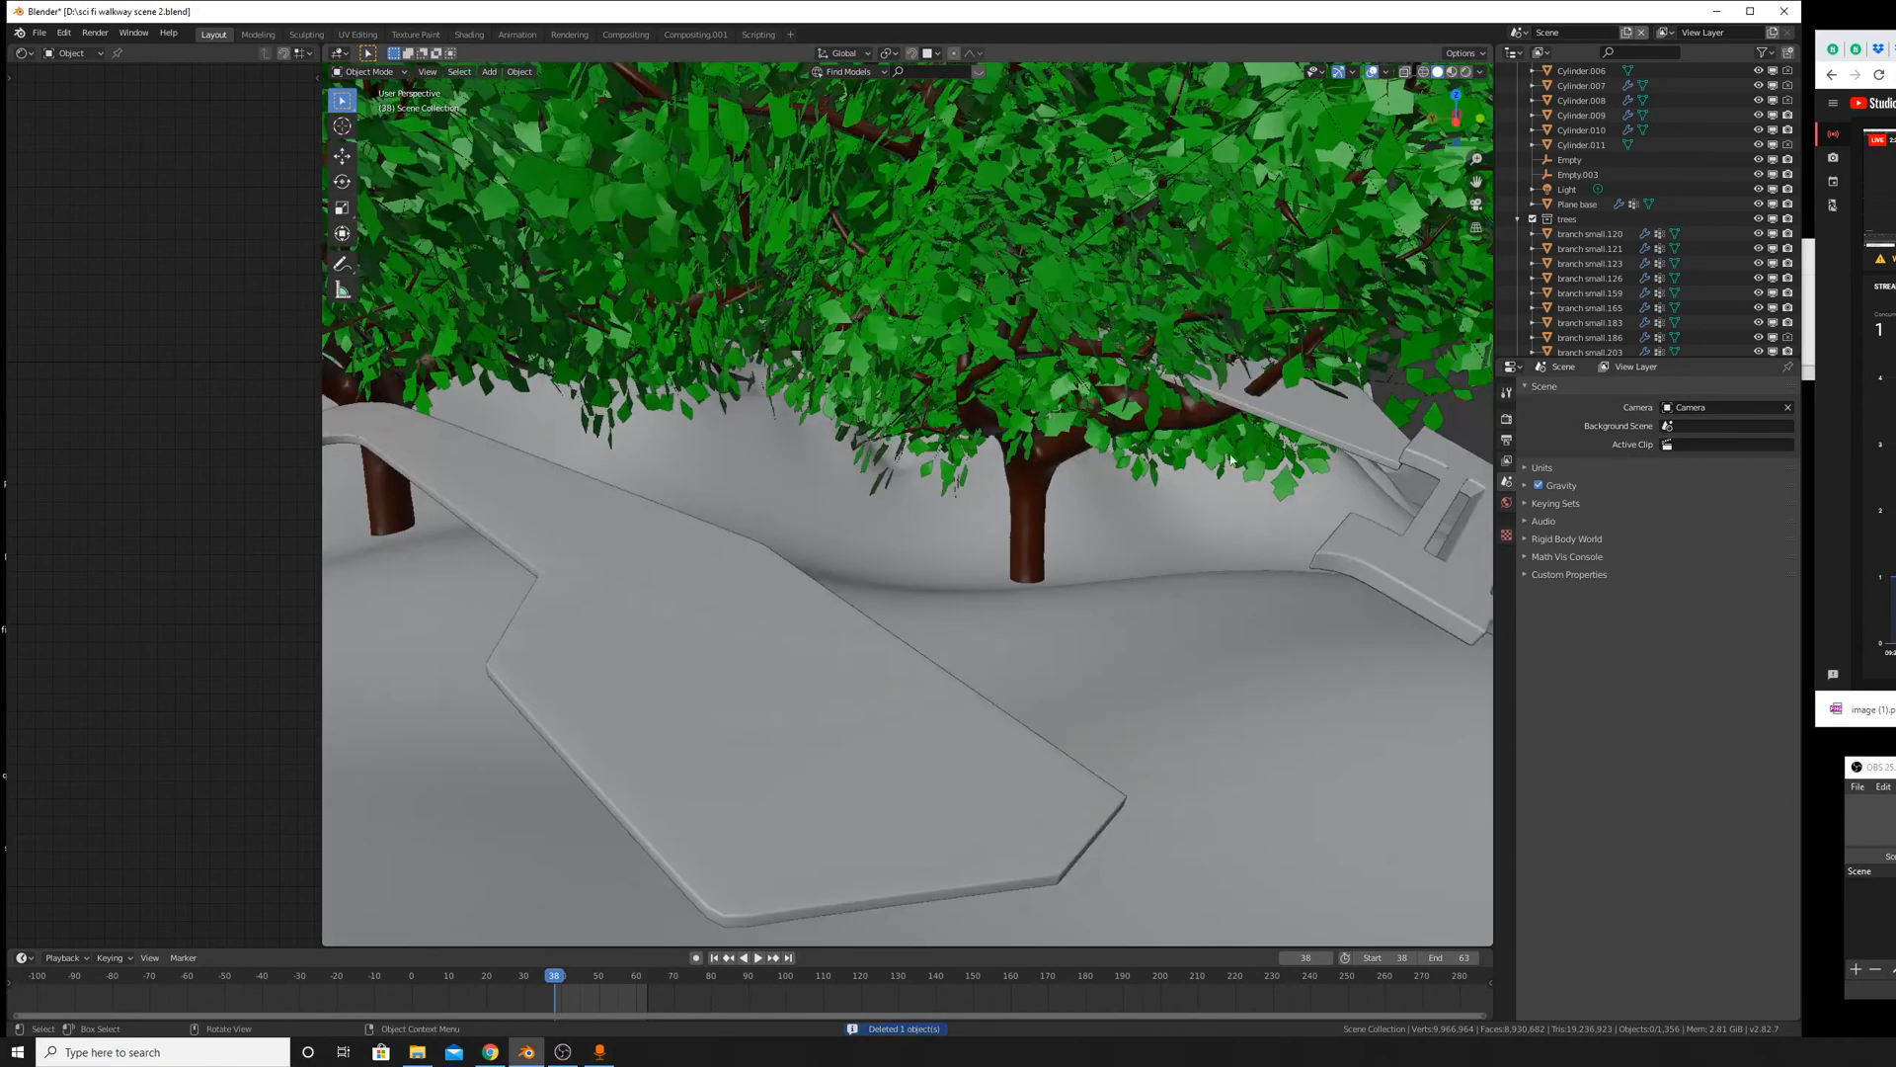
pyautogui.click(1278, 425)
pyautogui.press('x')
pyautogui.click(1274, 415)
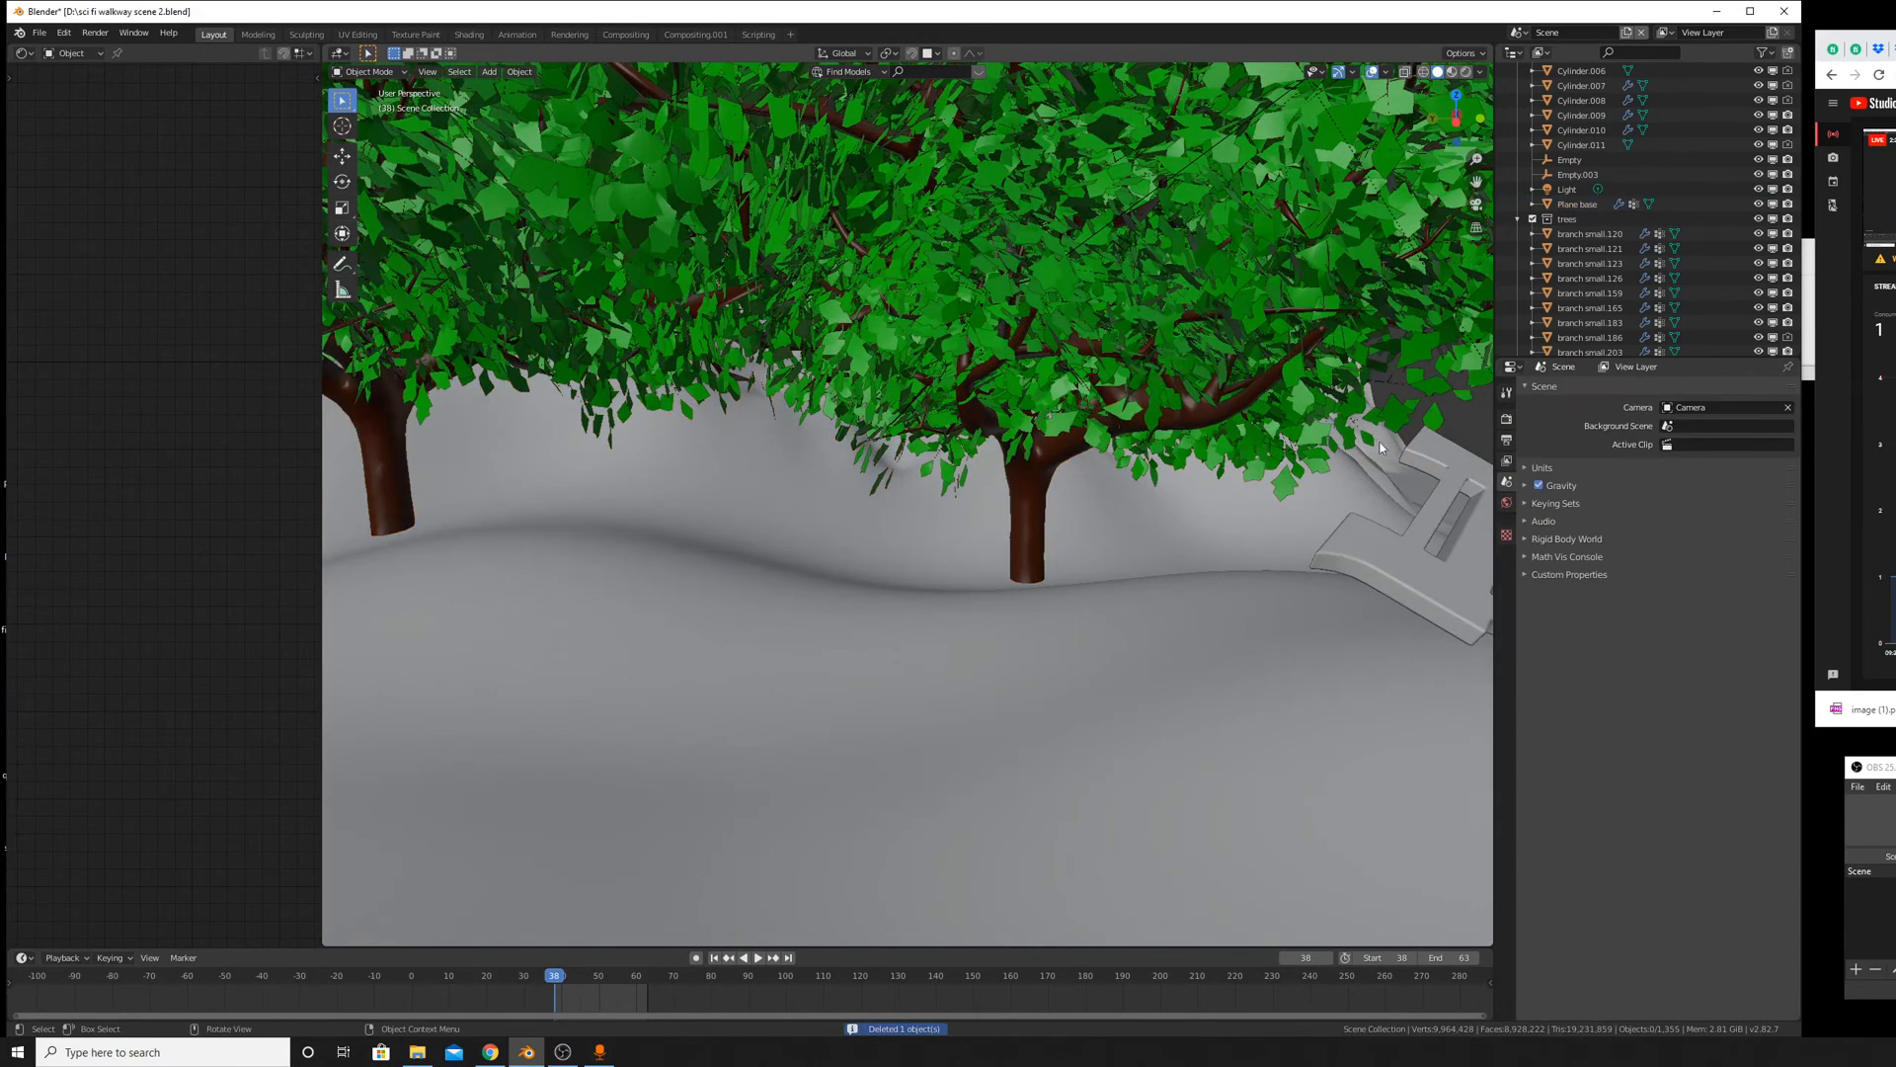
pyautogui.click(1383, 445)
pyautogui.press('x')
pyautogui.click(1382, 439)
pyautogui.moveTo(1382, 439); pyautogui.dragTo(1197, 565, button='middle')
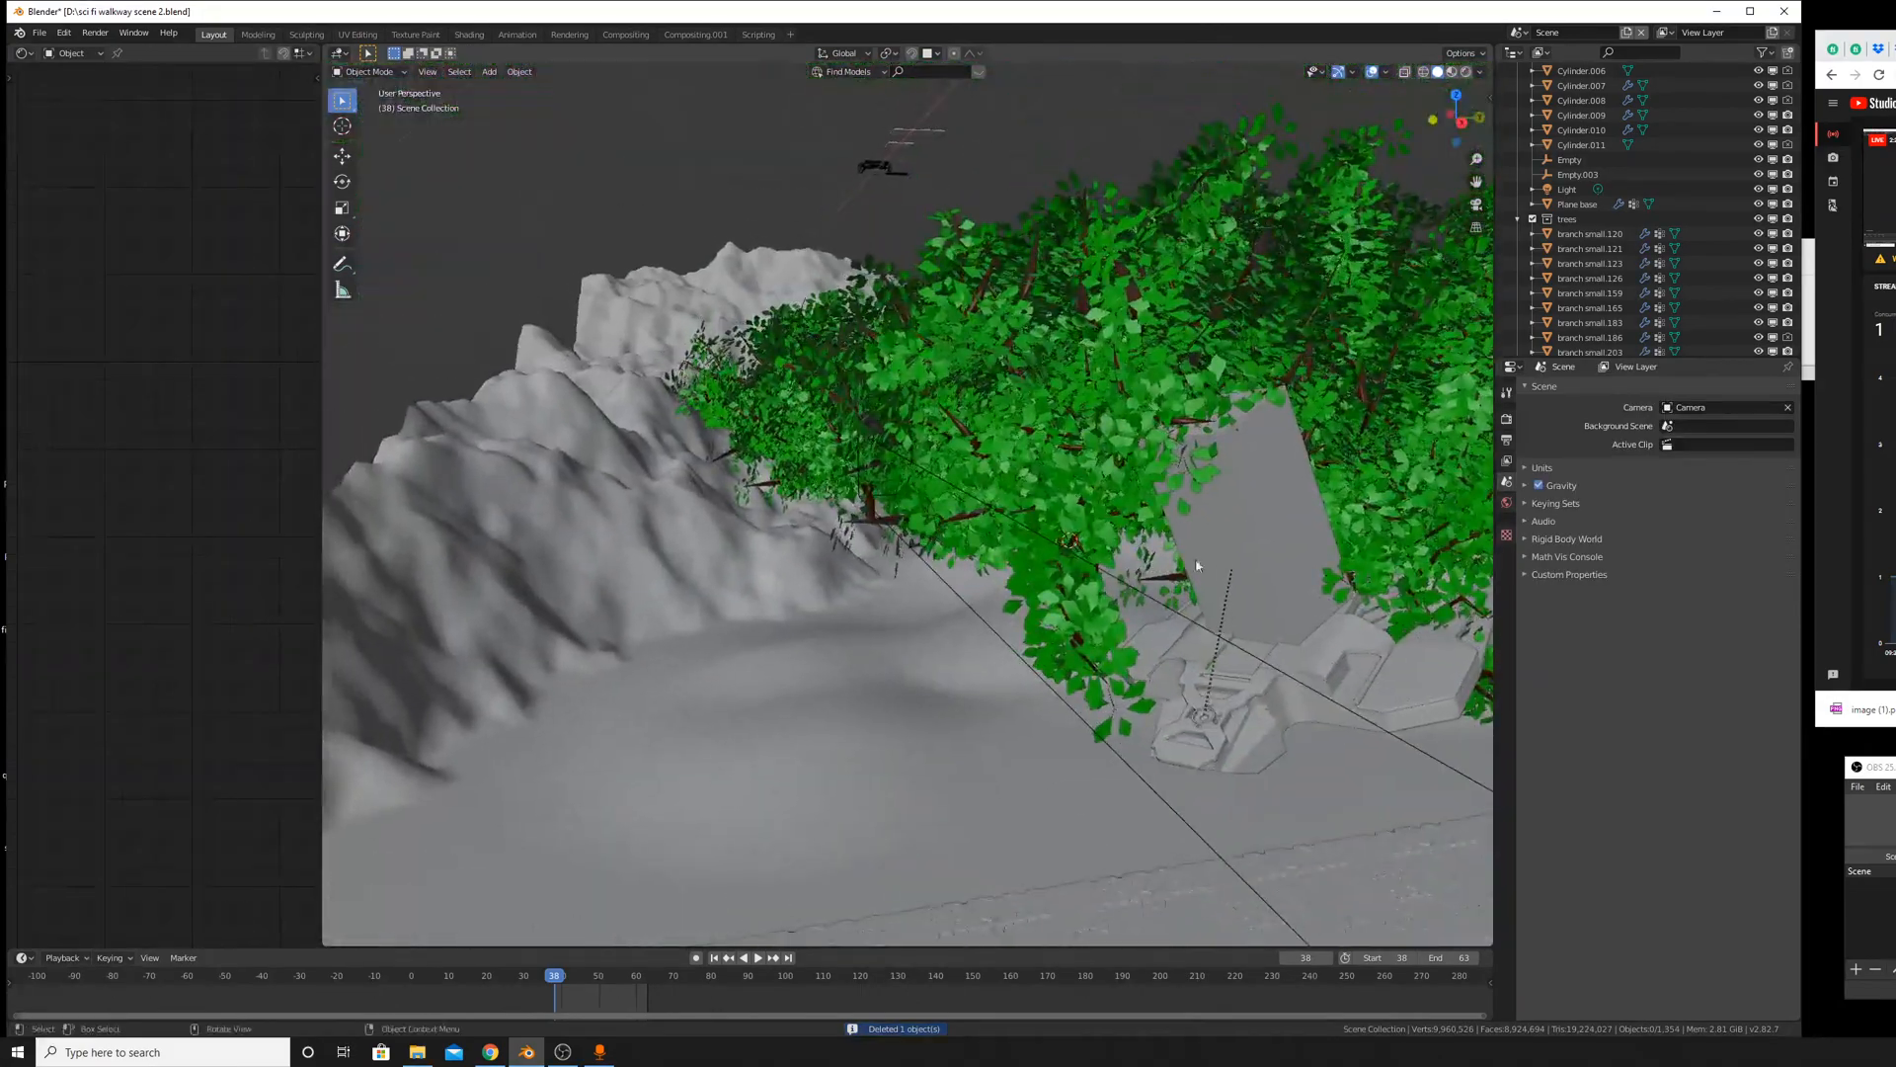
# Select the remaining ship's flame box together with its controlling empty using wireframe display, and return to solid shading.
pyautogui.click(1229, 580)
pyautogui.press('KP_Decimal')
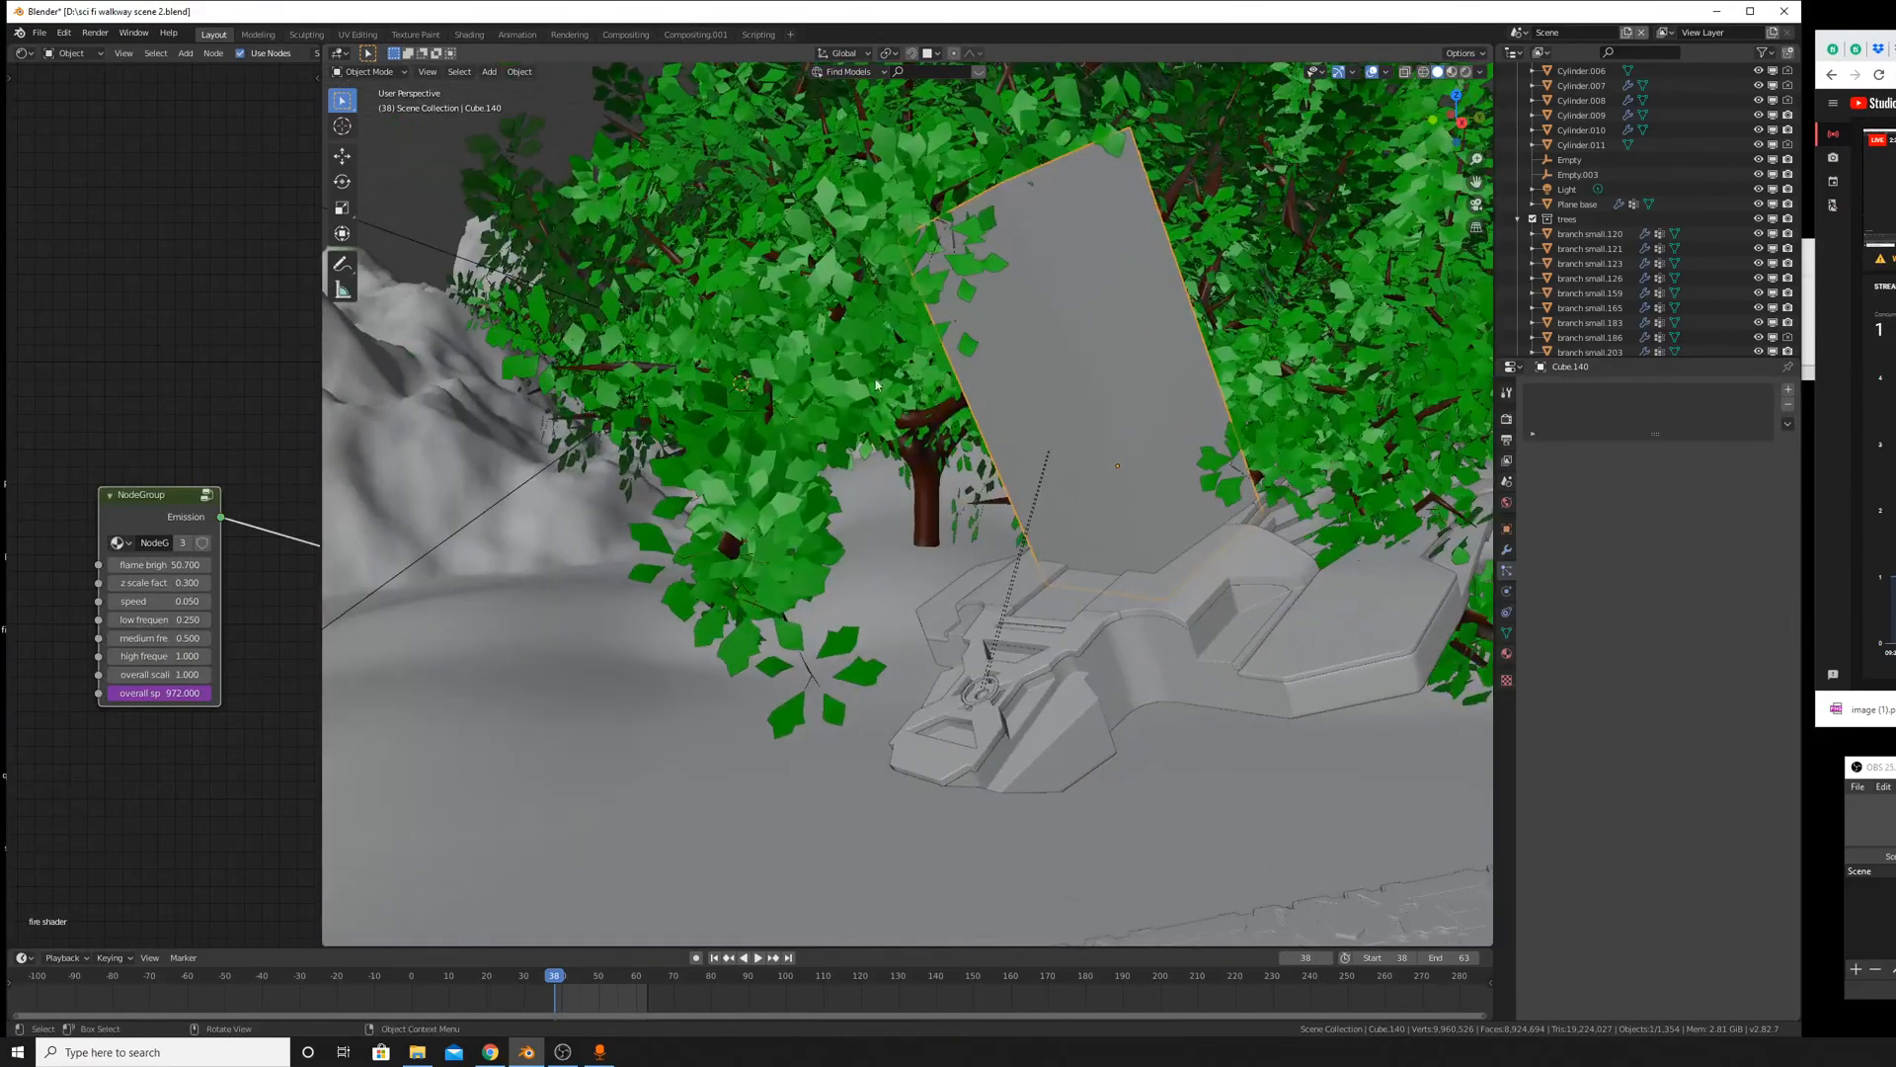
pyautogui.moveTo(876, 385); pyautogui.dragTo(1017, 376, button='middle')
pyautogui.hotkey('shift', 'z')
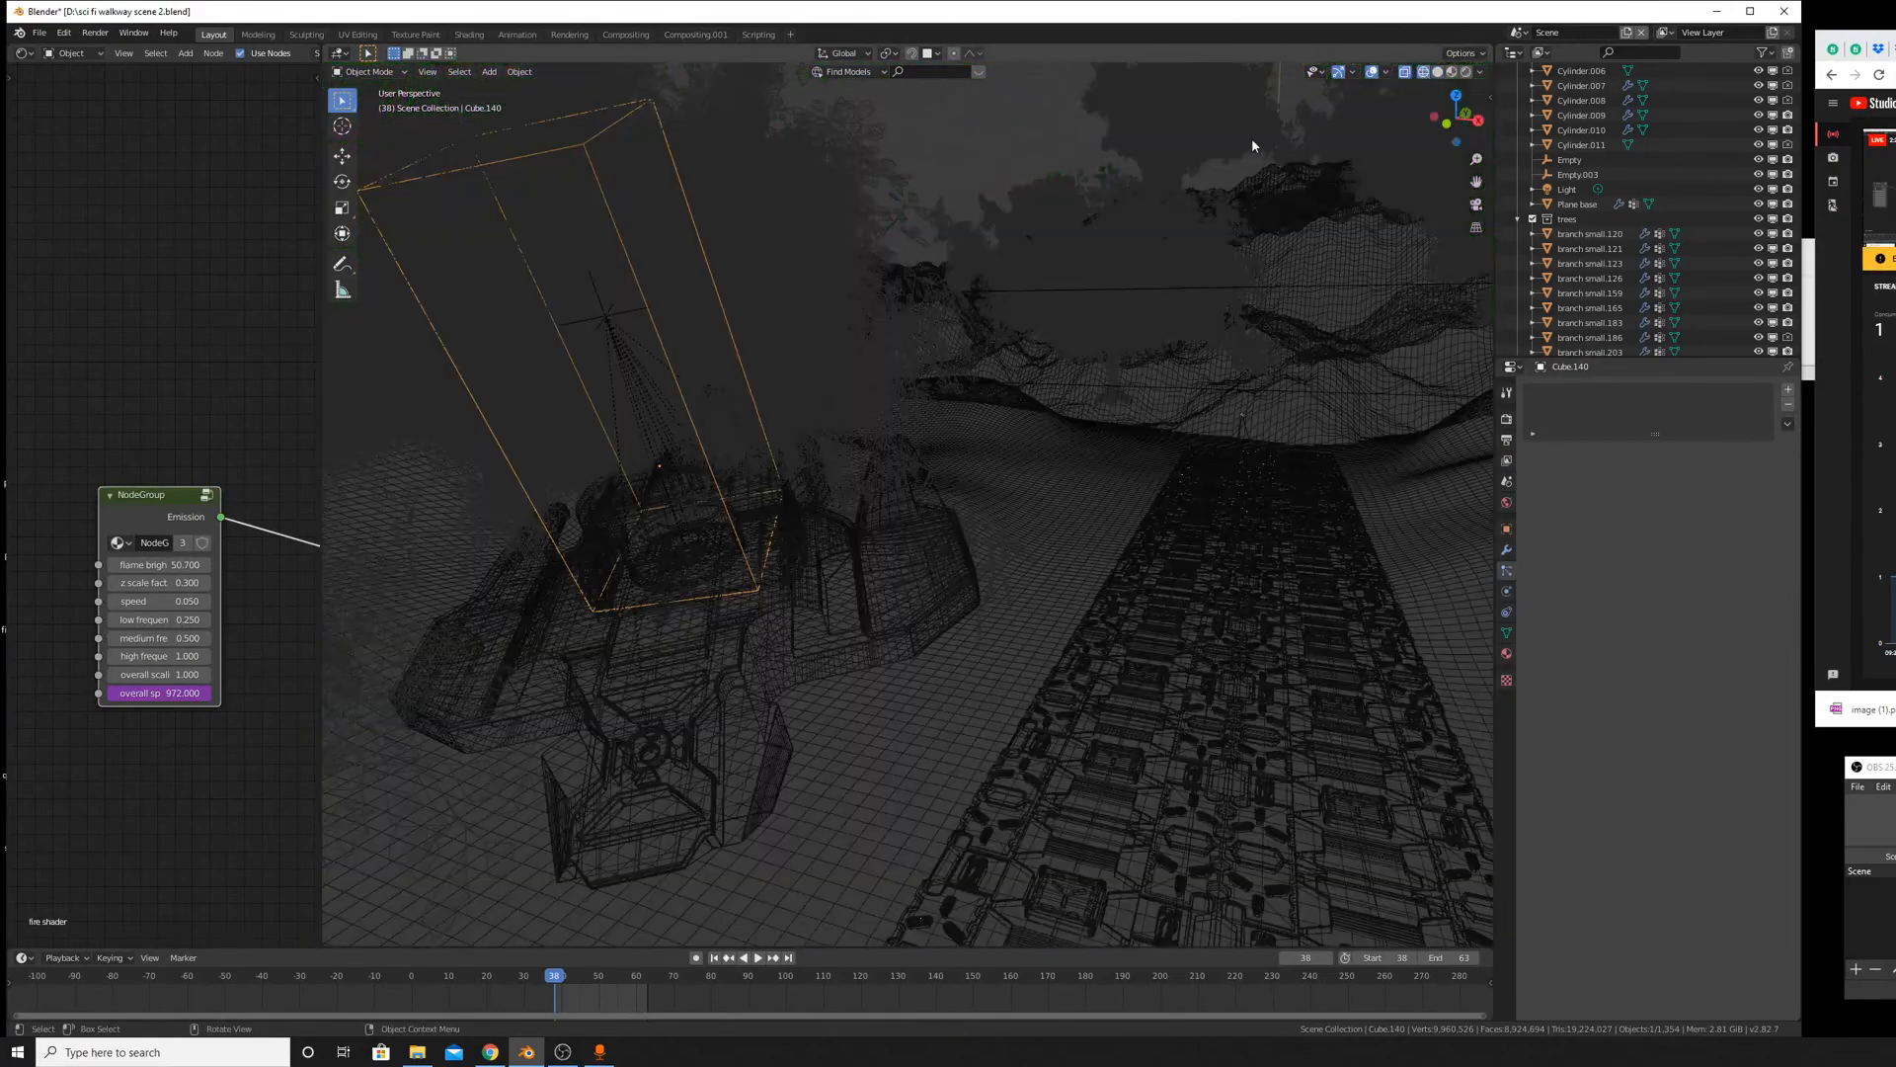
pyautogui.click(608, 318)
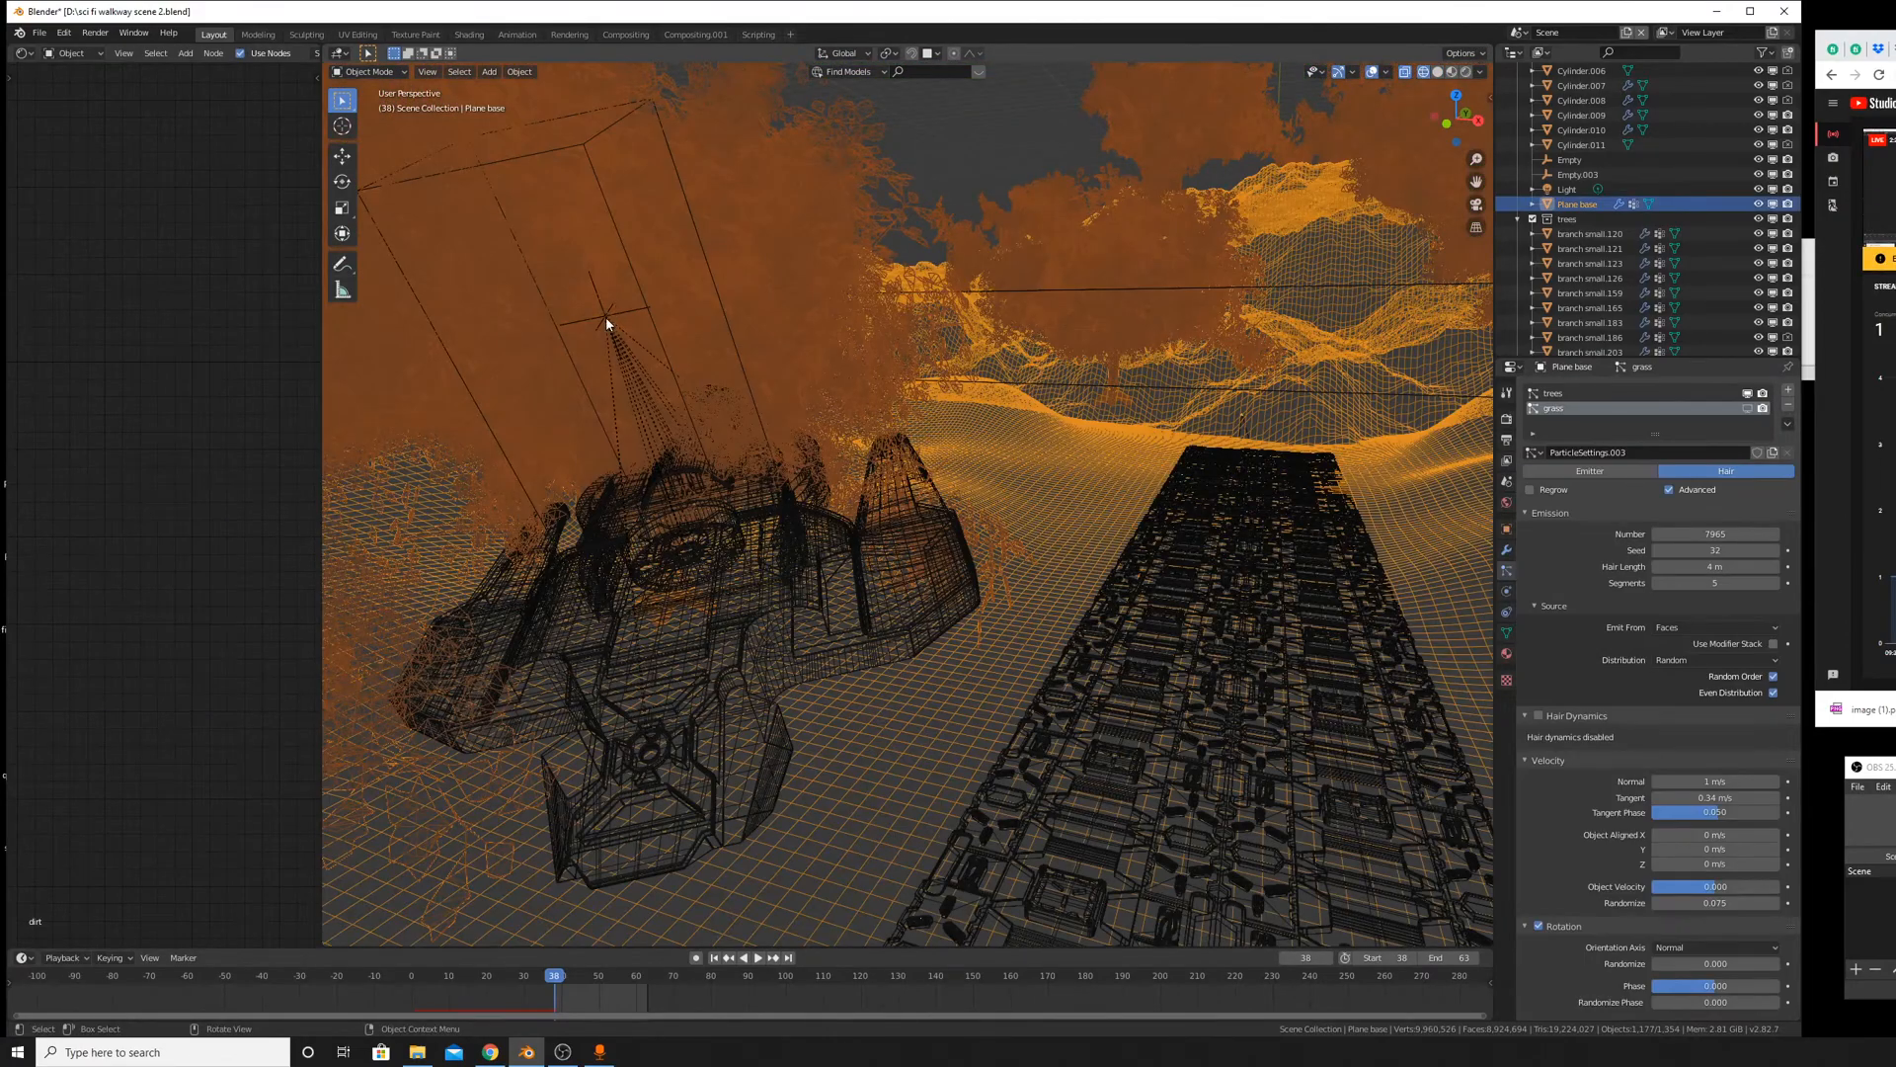
pyautogui.click(606, 316)
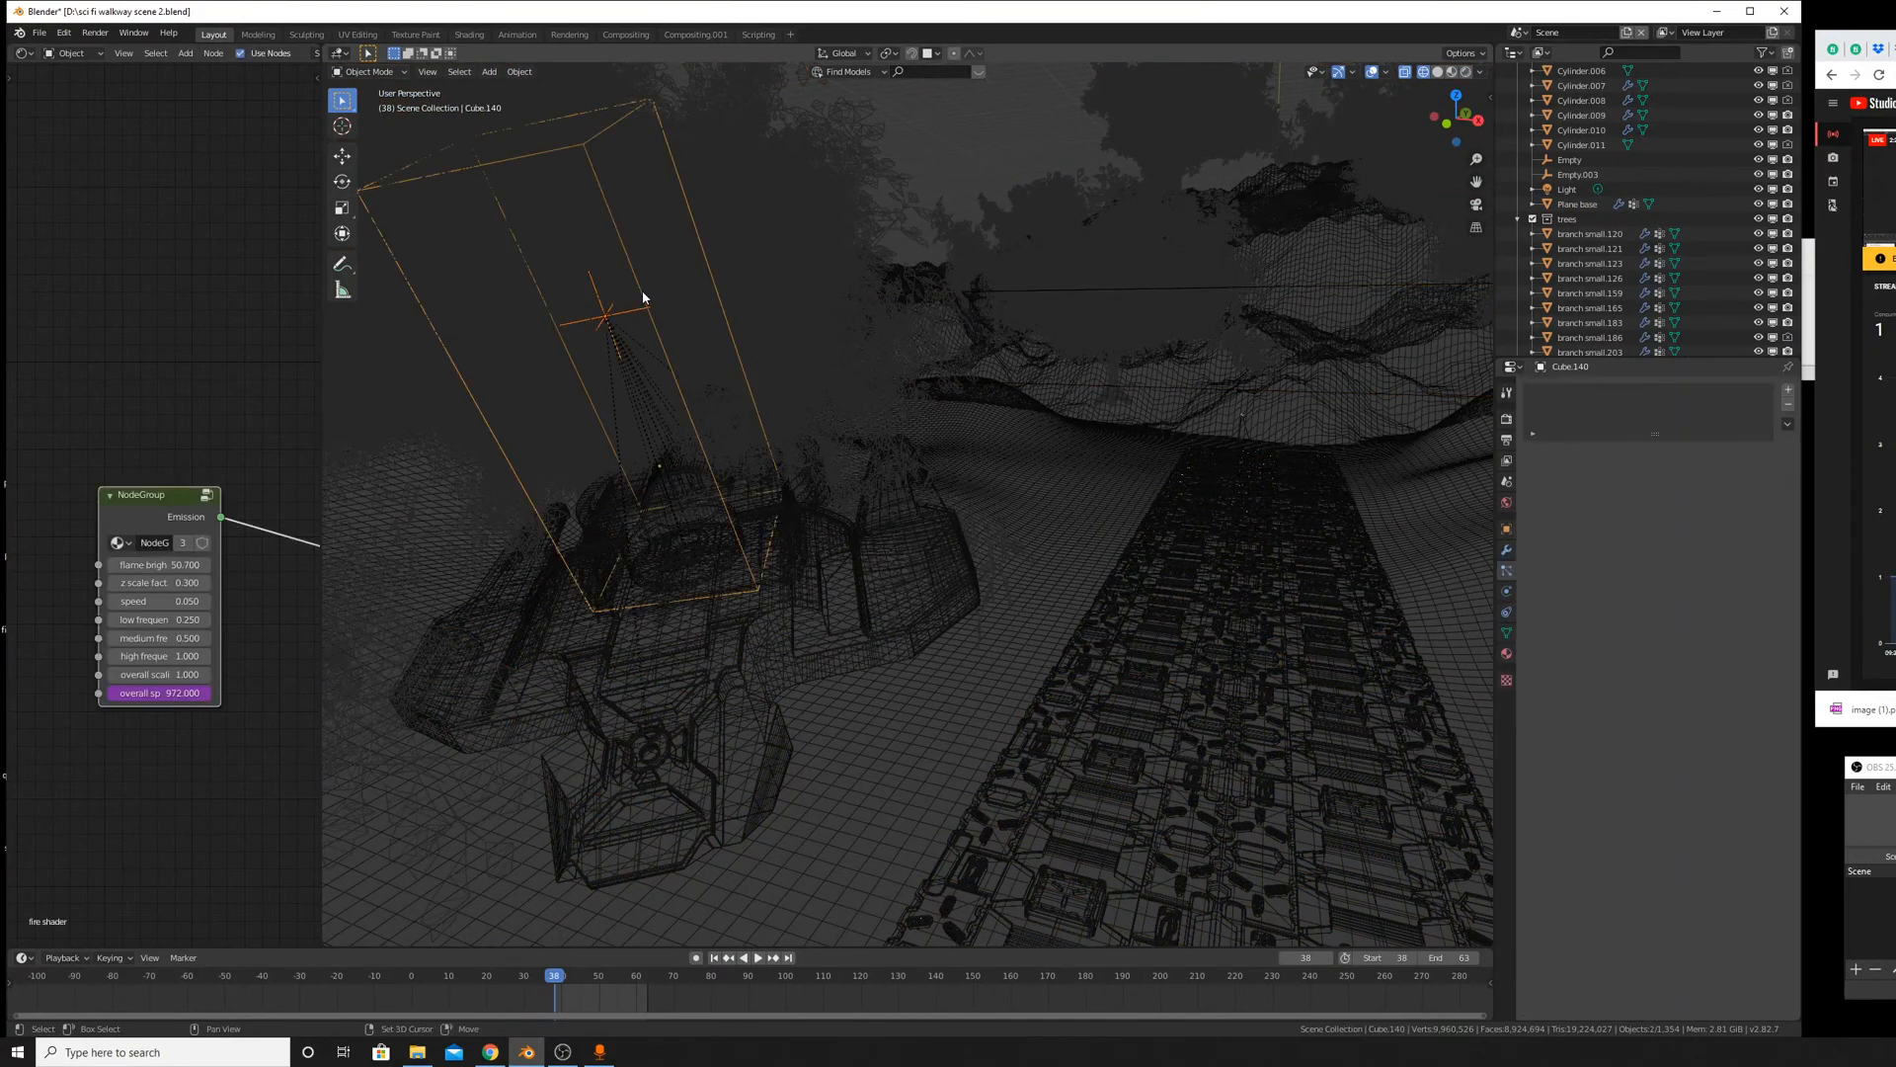
pyautogui.moveTo(642, 291); pyautogui.dragTo(987, 237, button='middle')
pyautogui.hotkey('shift', 'z')
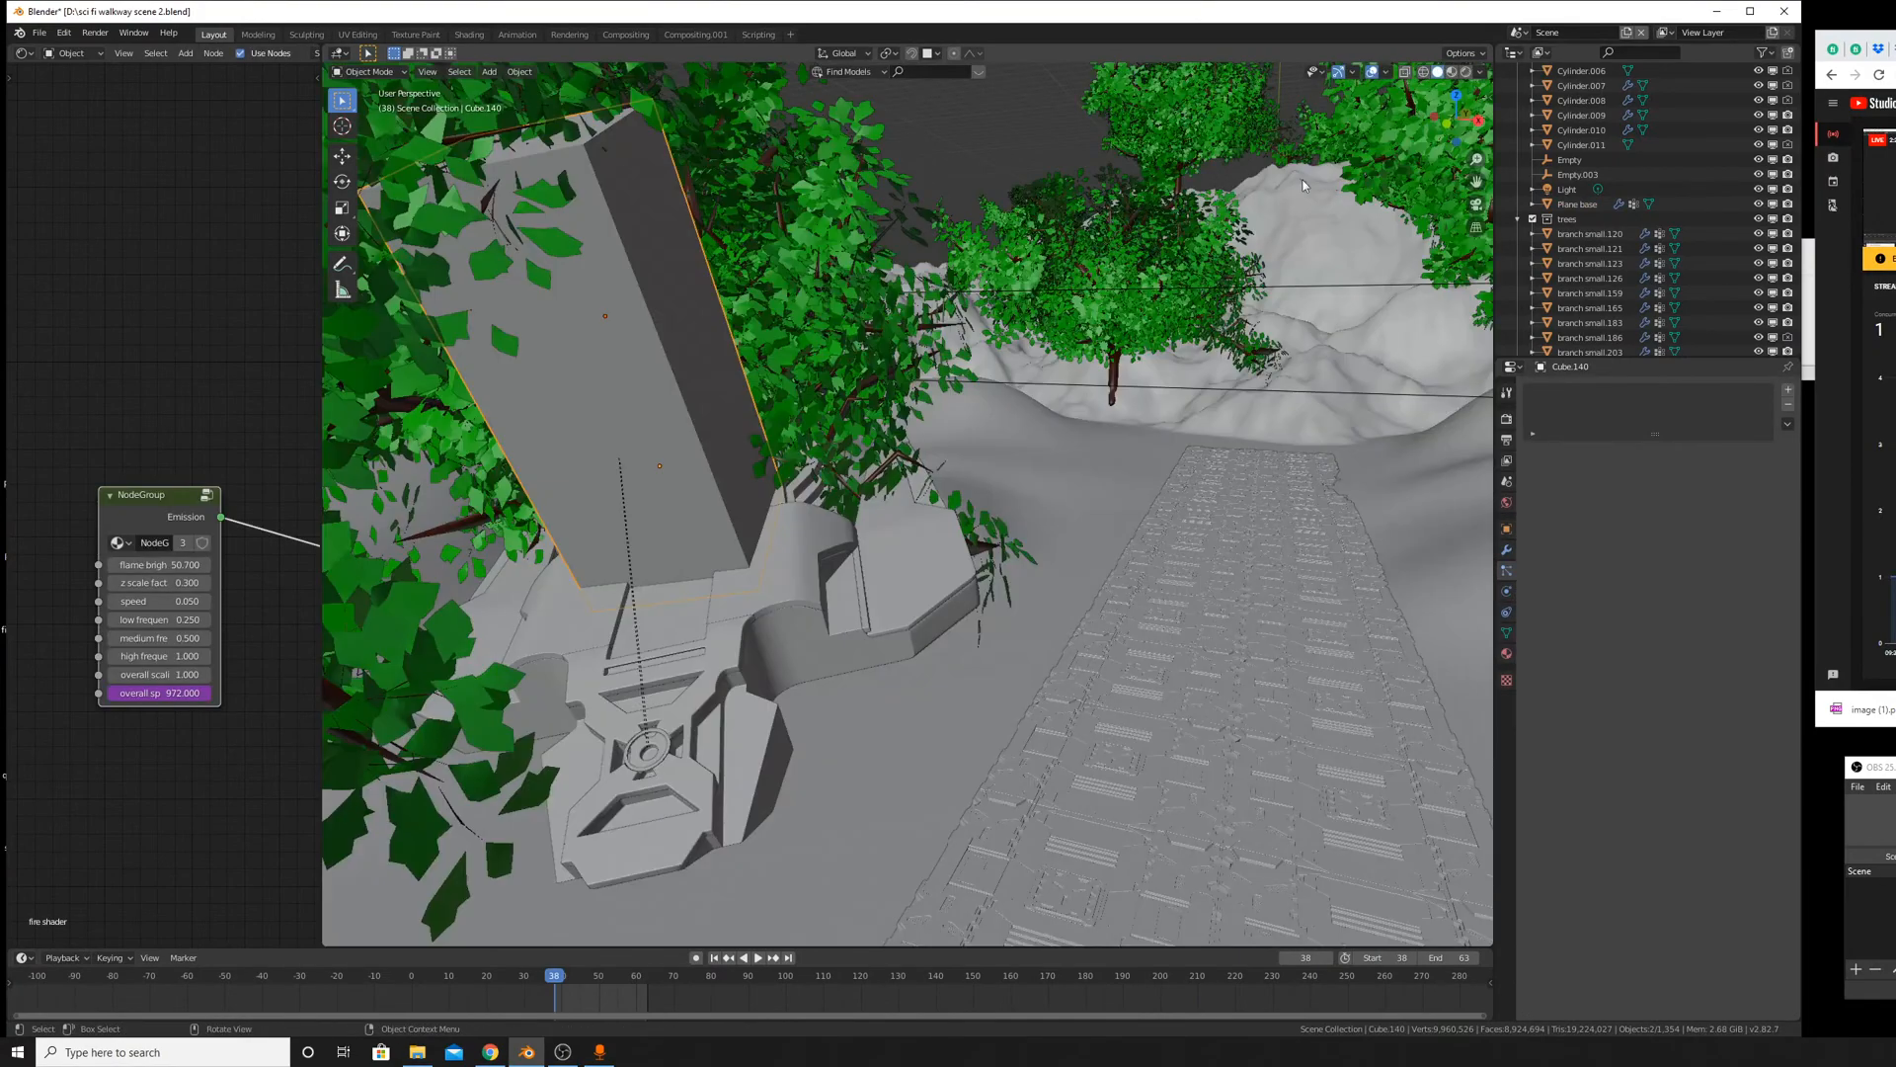
# Move the remaining flaming ship about 28.6 m along X onto the walkway.
pyautogui.scroll(-3, 1302, 184)
pyautogui.press('g')
pyautogui.press('x')
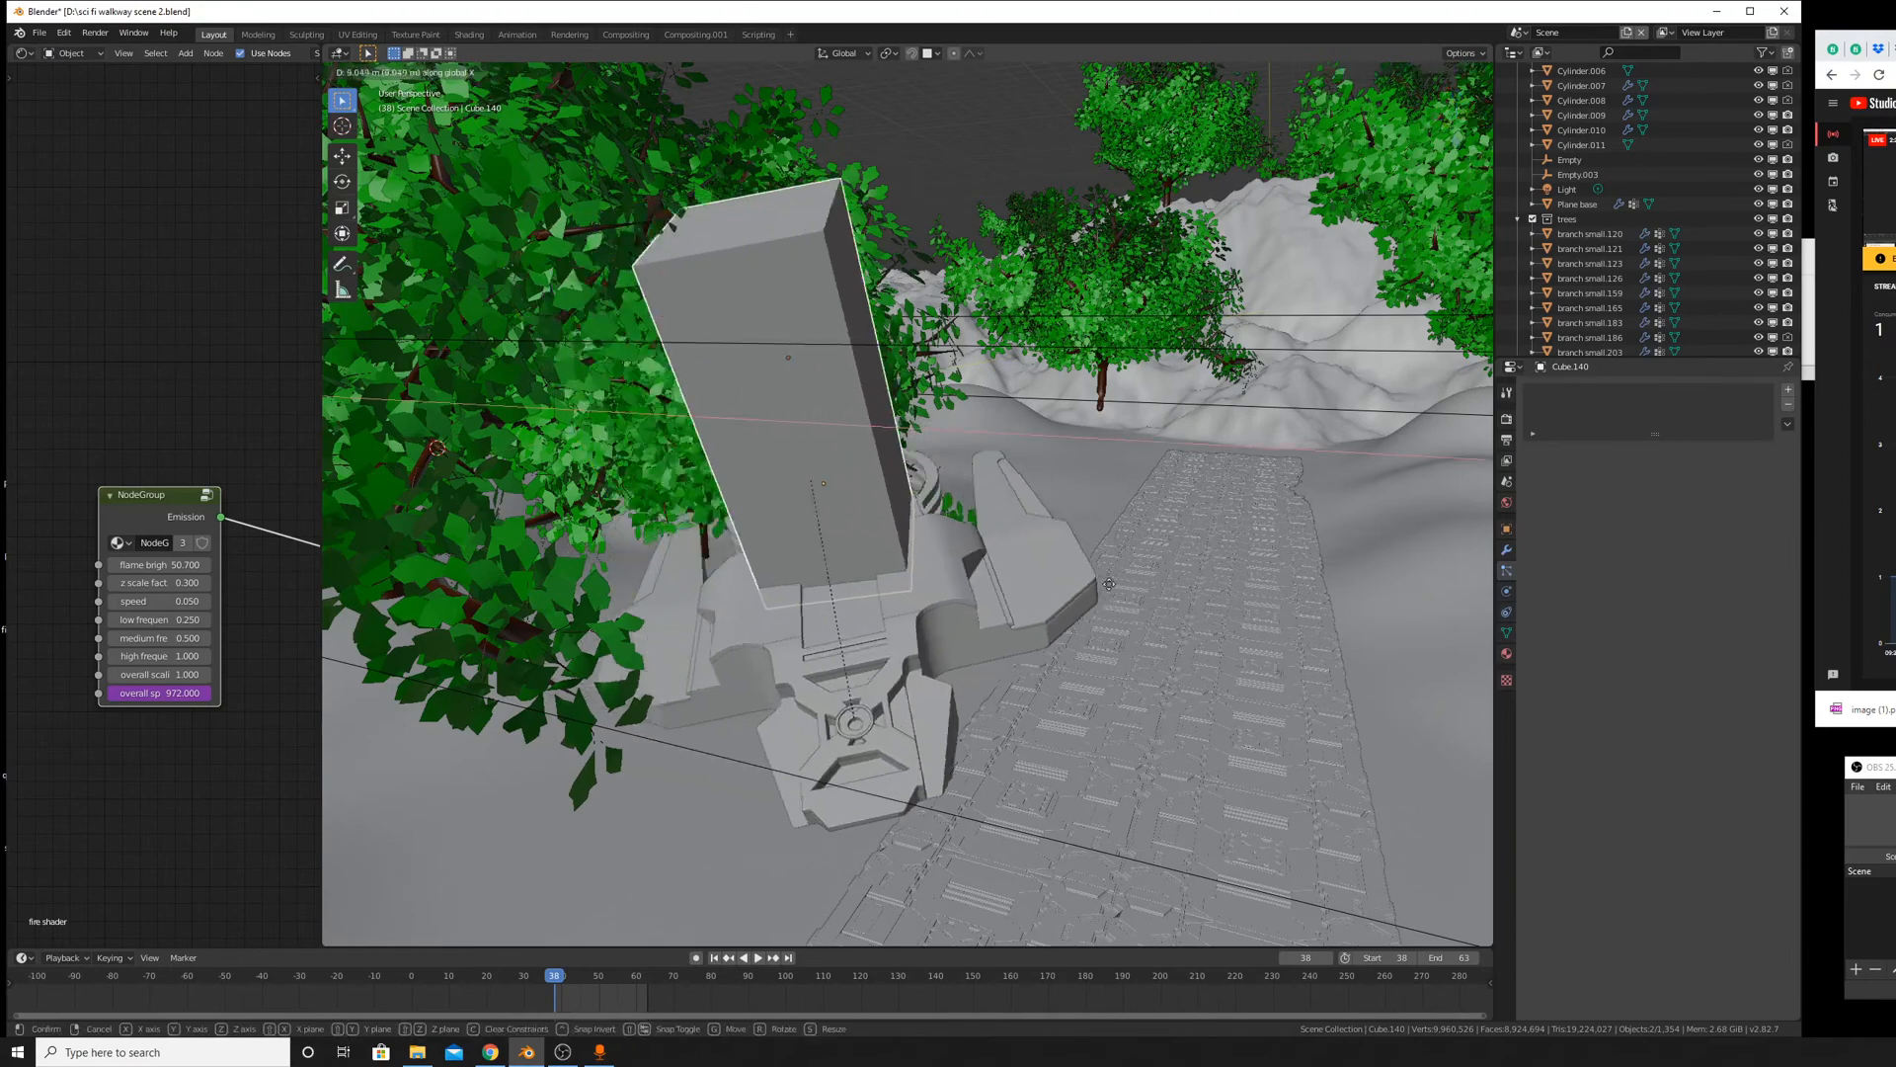
pyautogui.click(1147, 650)
pyautogui.moveTo(1148, 650); pyautogui.dragTo(889, 444, button='middle')
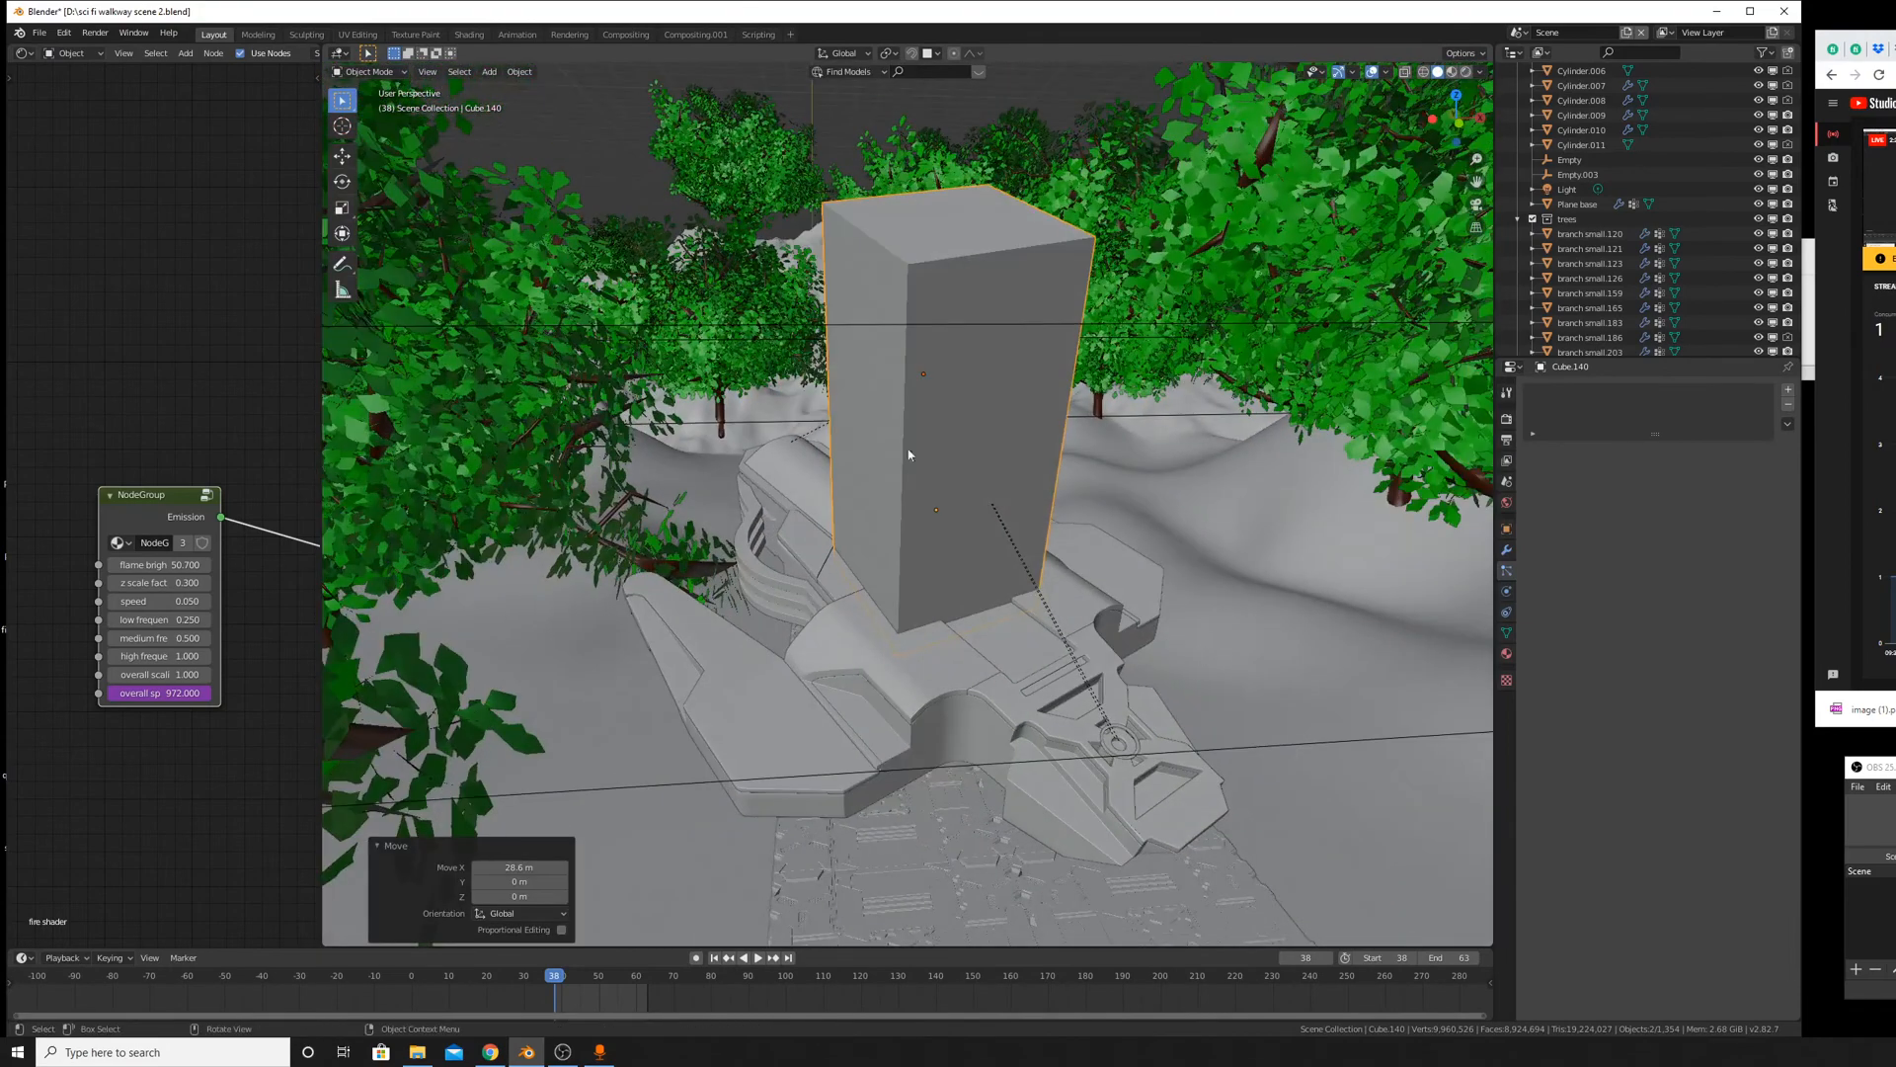
# Through the active camera, move the ship about 56.5 m along Y and about 2.09 m along X.
pyautogui.click(428, 71)
pyautogui.moveTo(474, 201)
pyautogui.click(672, 229)
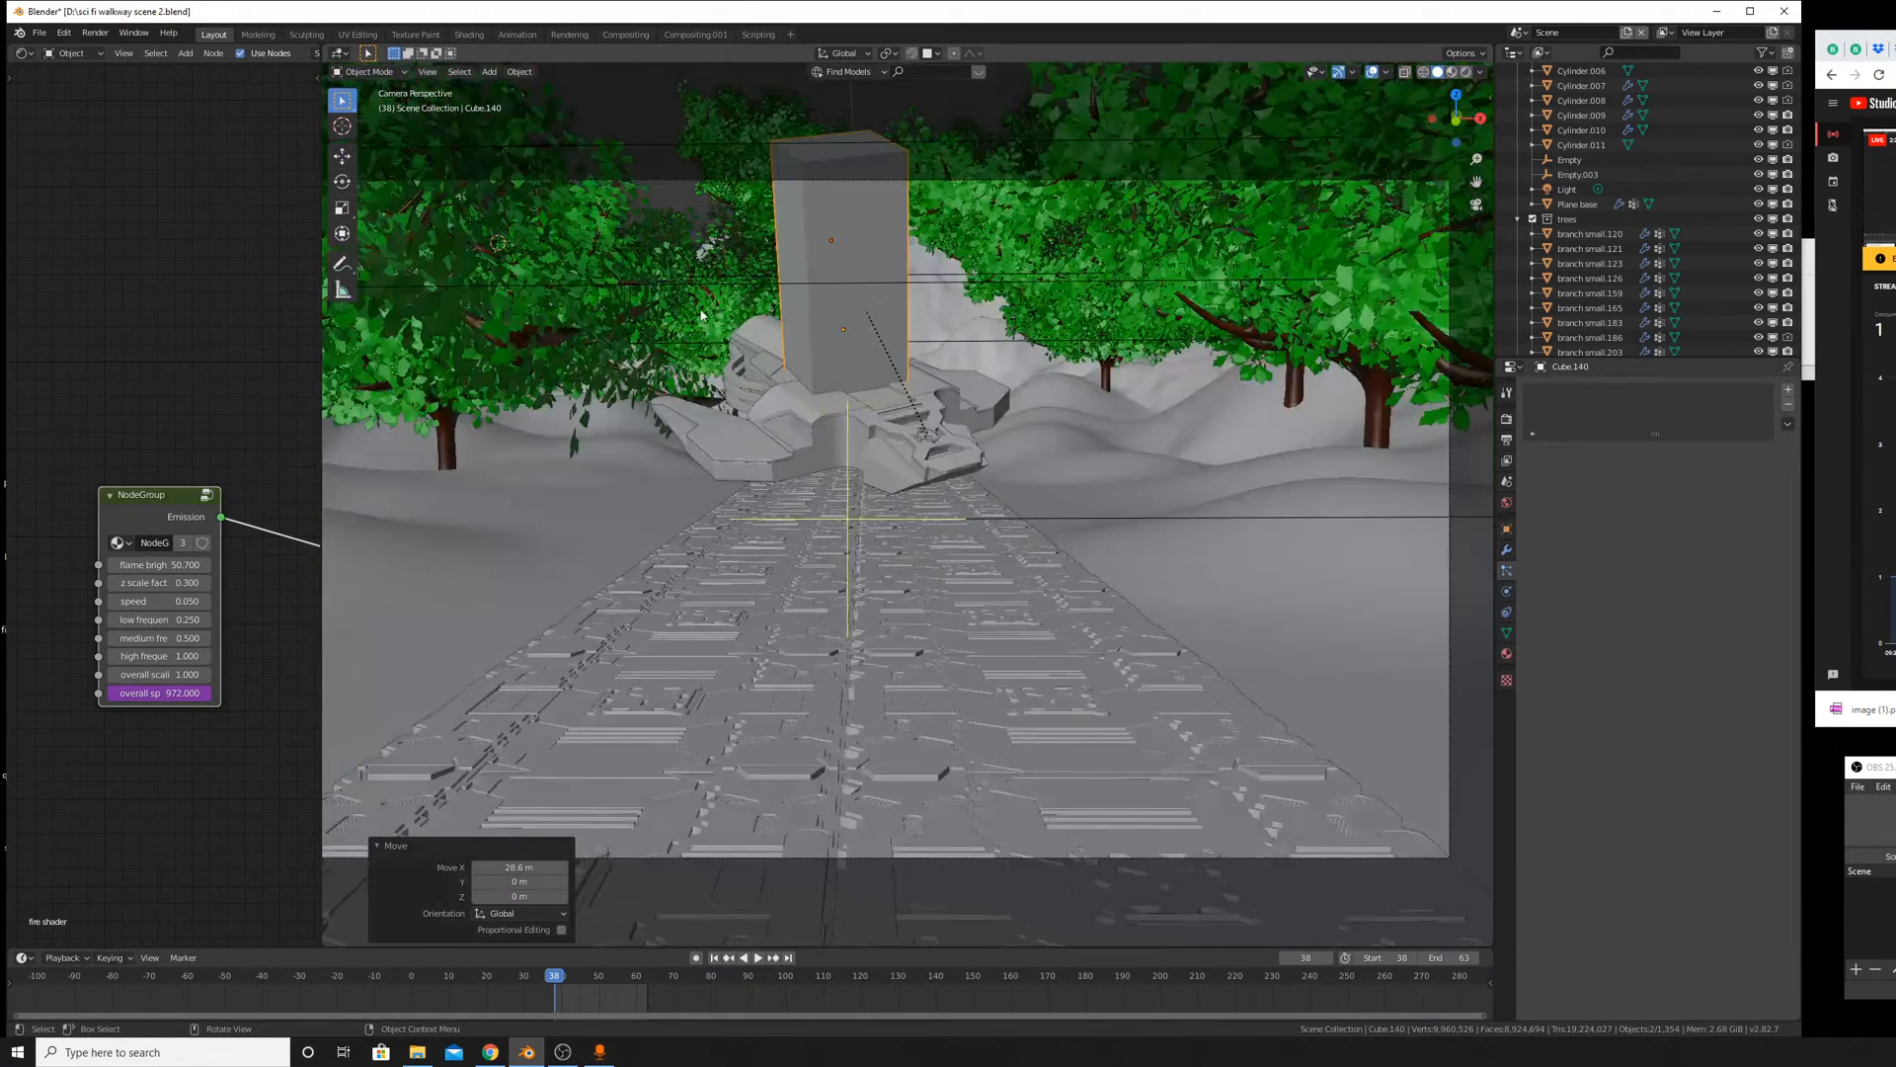
pyautogui.scroll(-2, 701, 314)
pyautogui.press('g')
pyautogui.press('x')
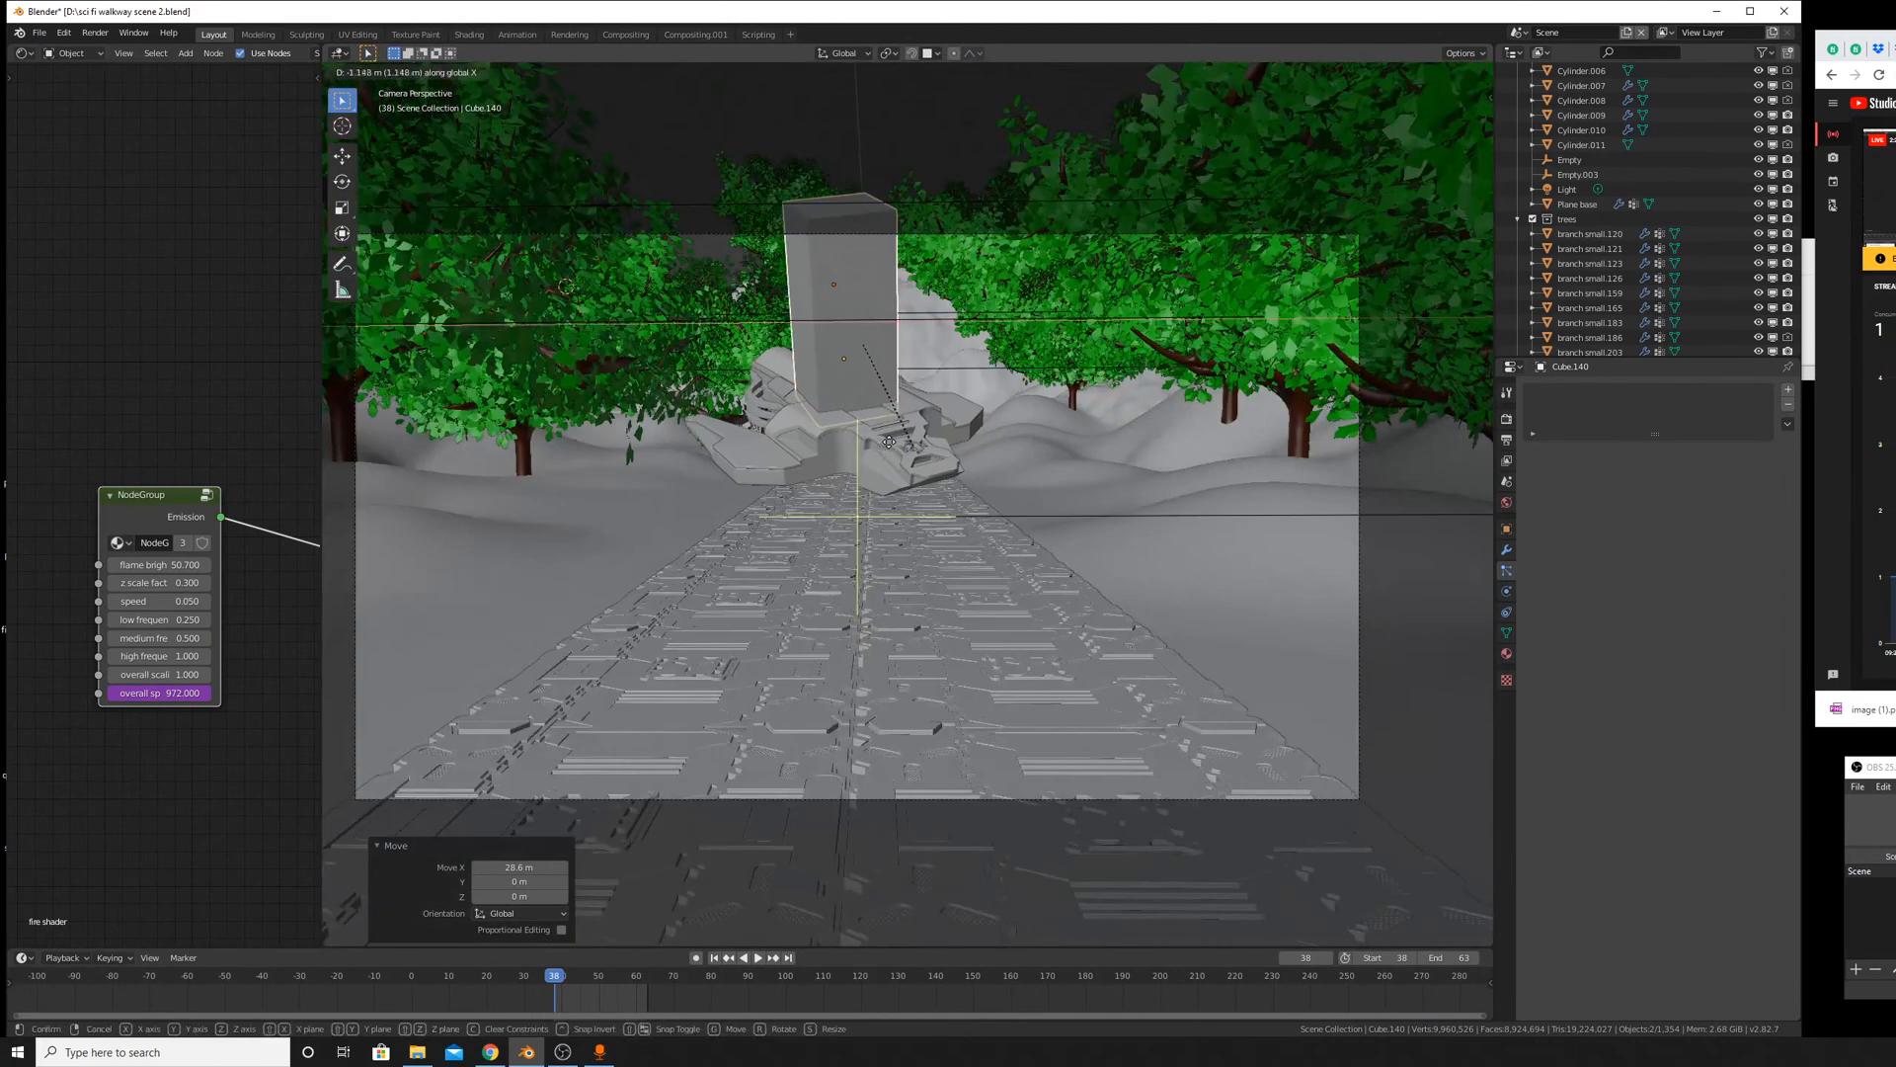
pyautogui.press('y')
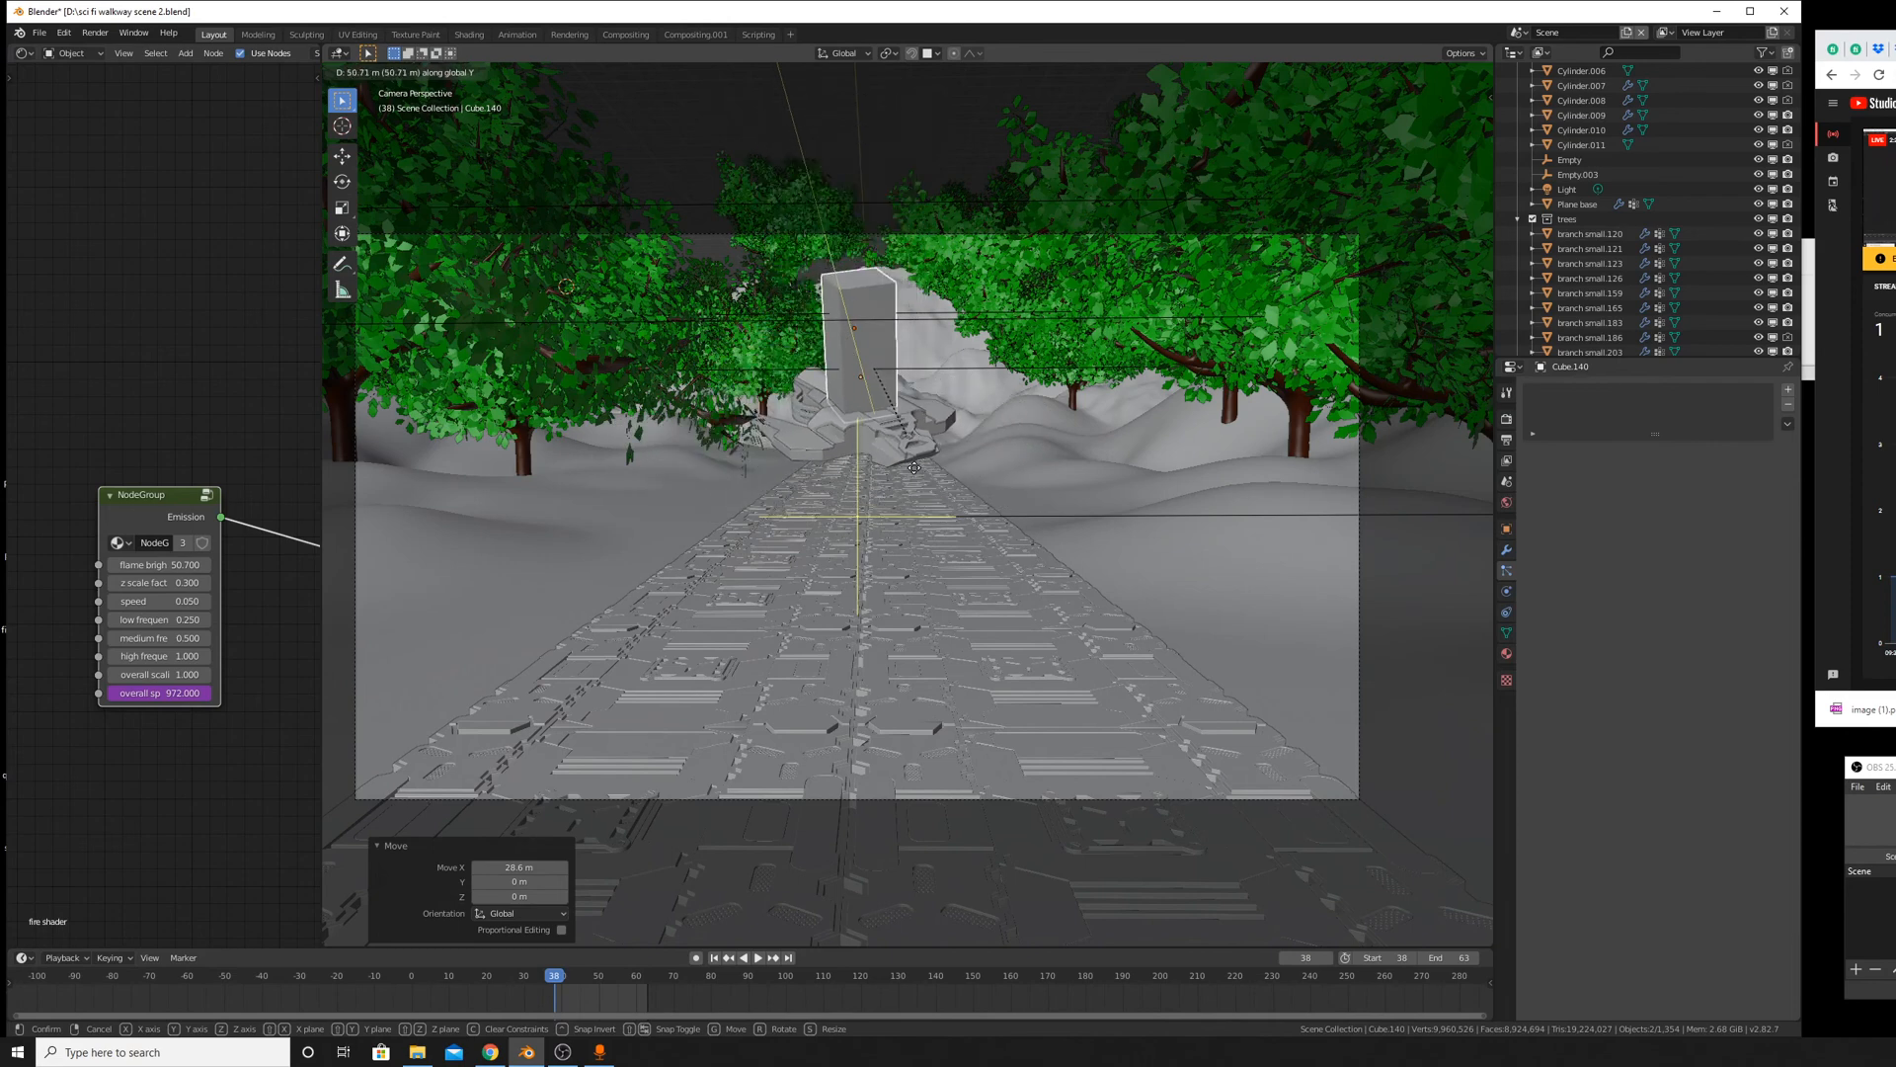
pyautogui.click(920, 468)
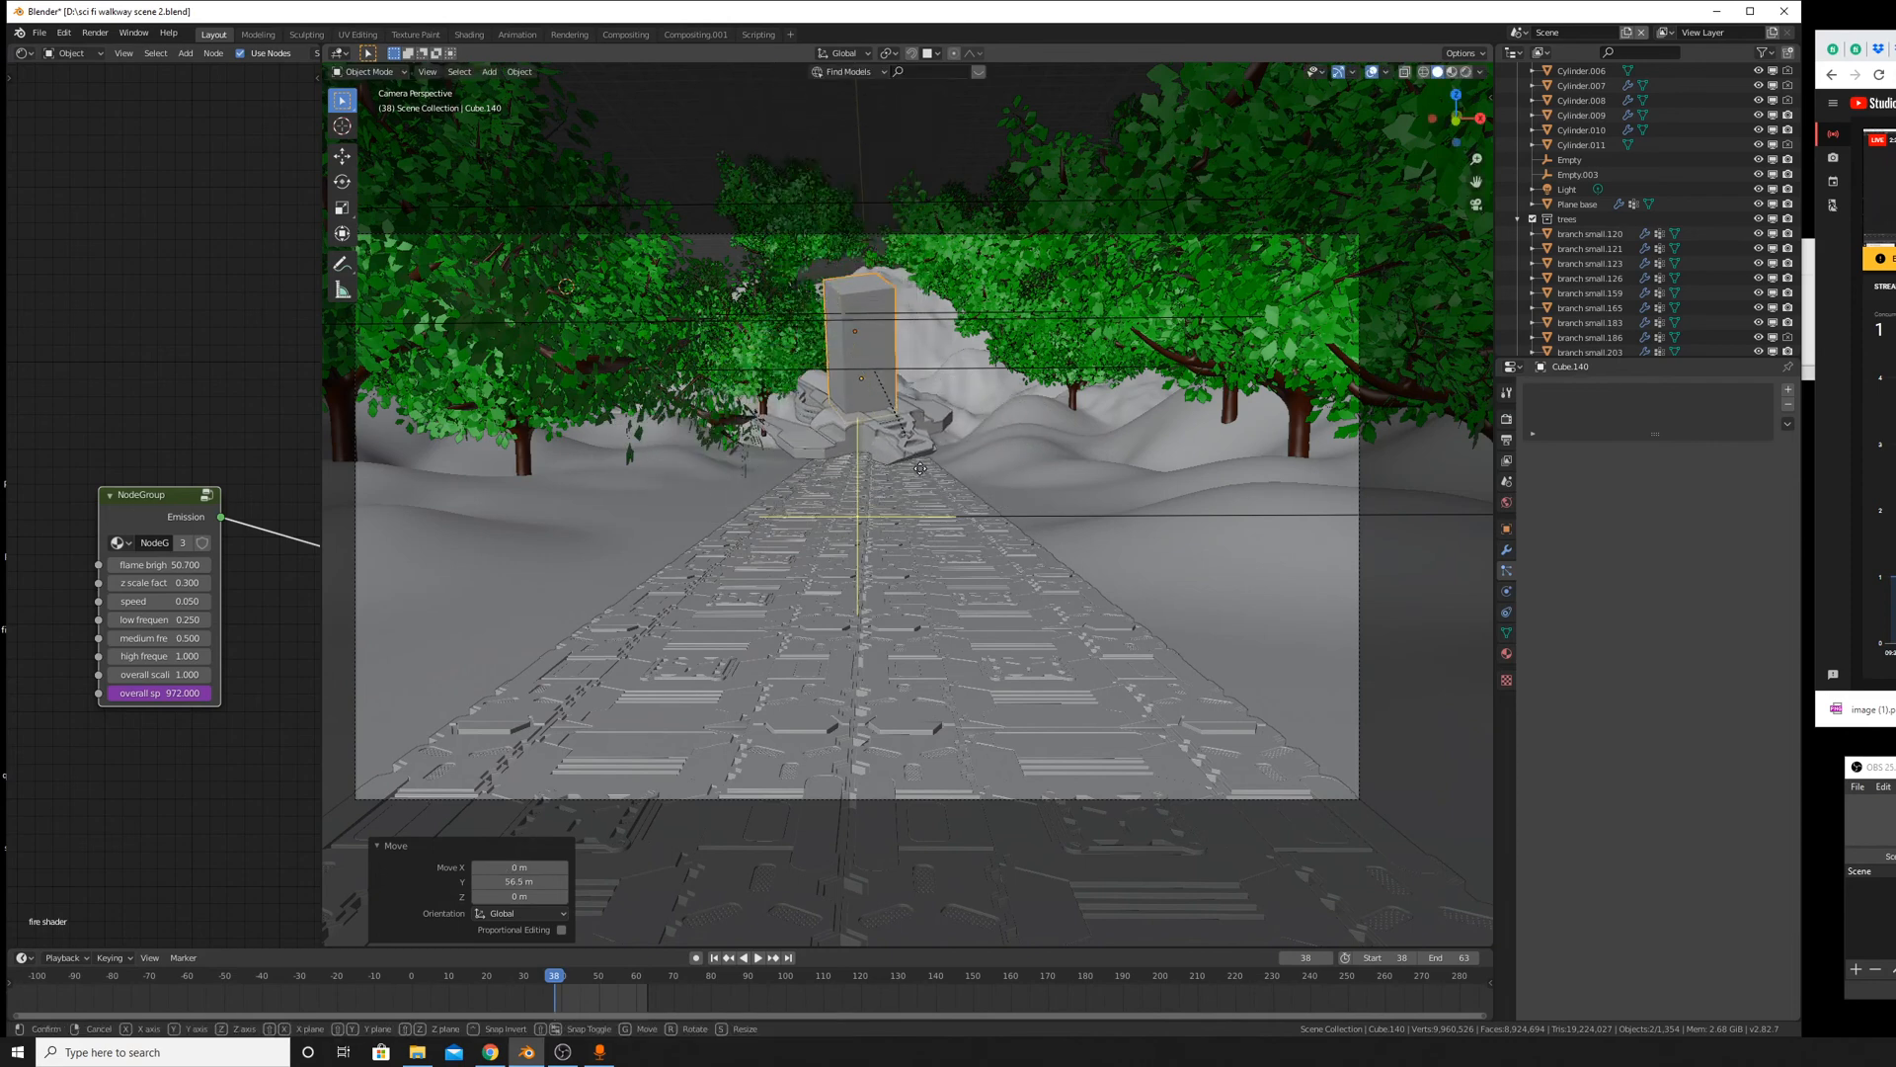
pyautogui.press('x')
pyautogui.click(940, 471)
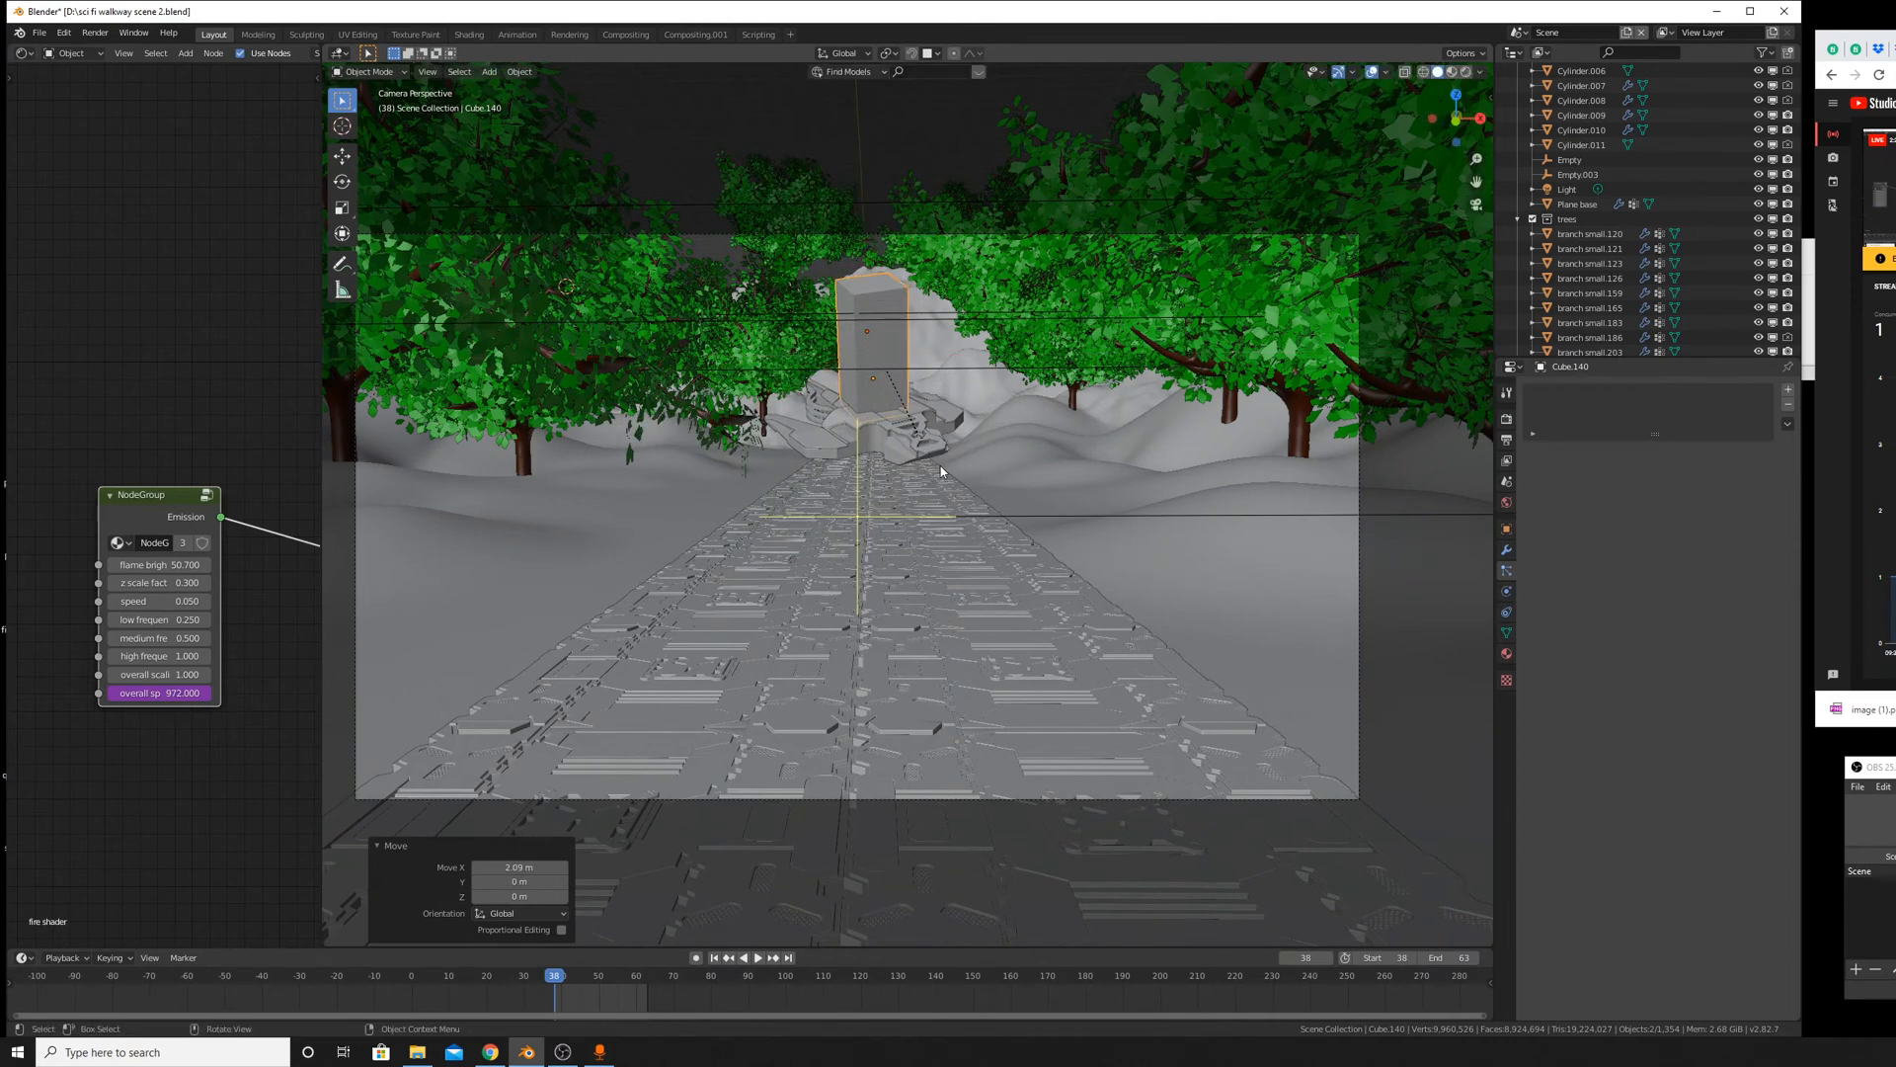
# Bring the ship back toward the camera by moving it about -36.1 m along Y.
pyautogui.press('g')
pyautogui.press('y')
pyautogui.click(940, 453)
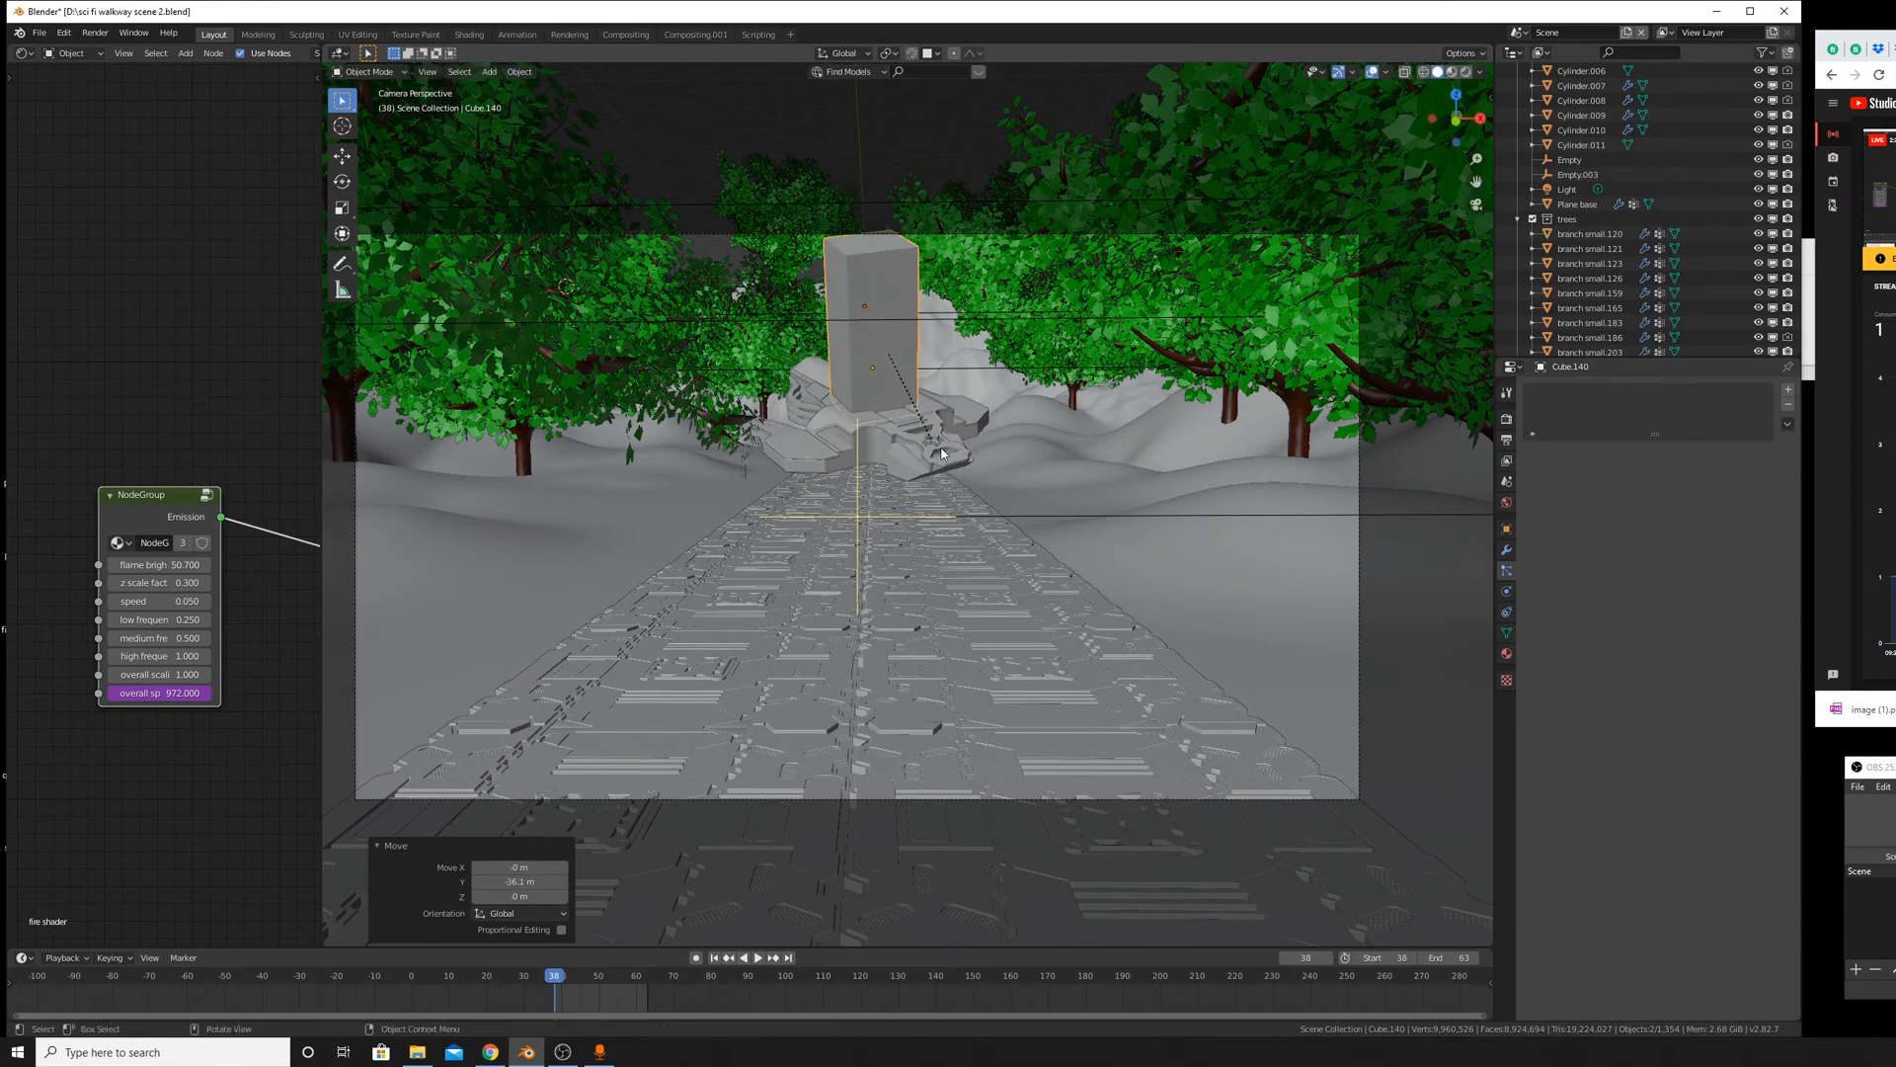
pyautogui.scroll(3, 914, 452)
pyautogui.scroll(-3, 914, 452)
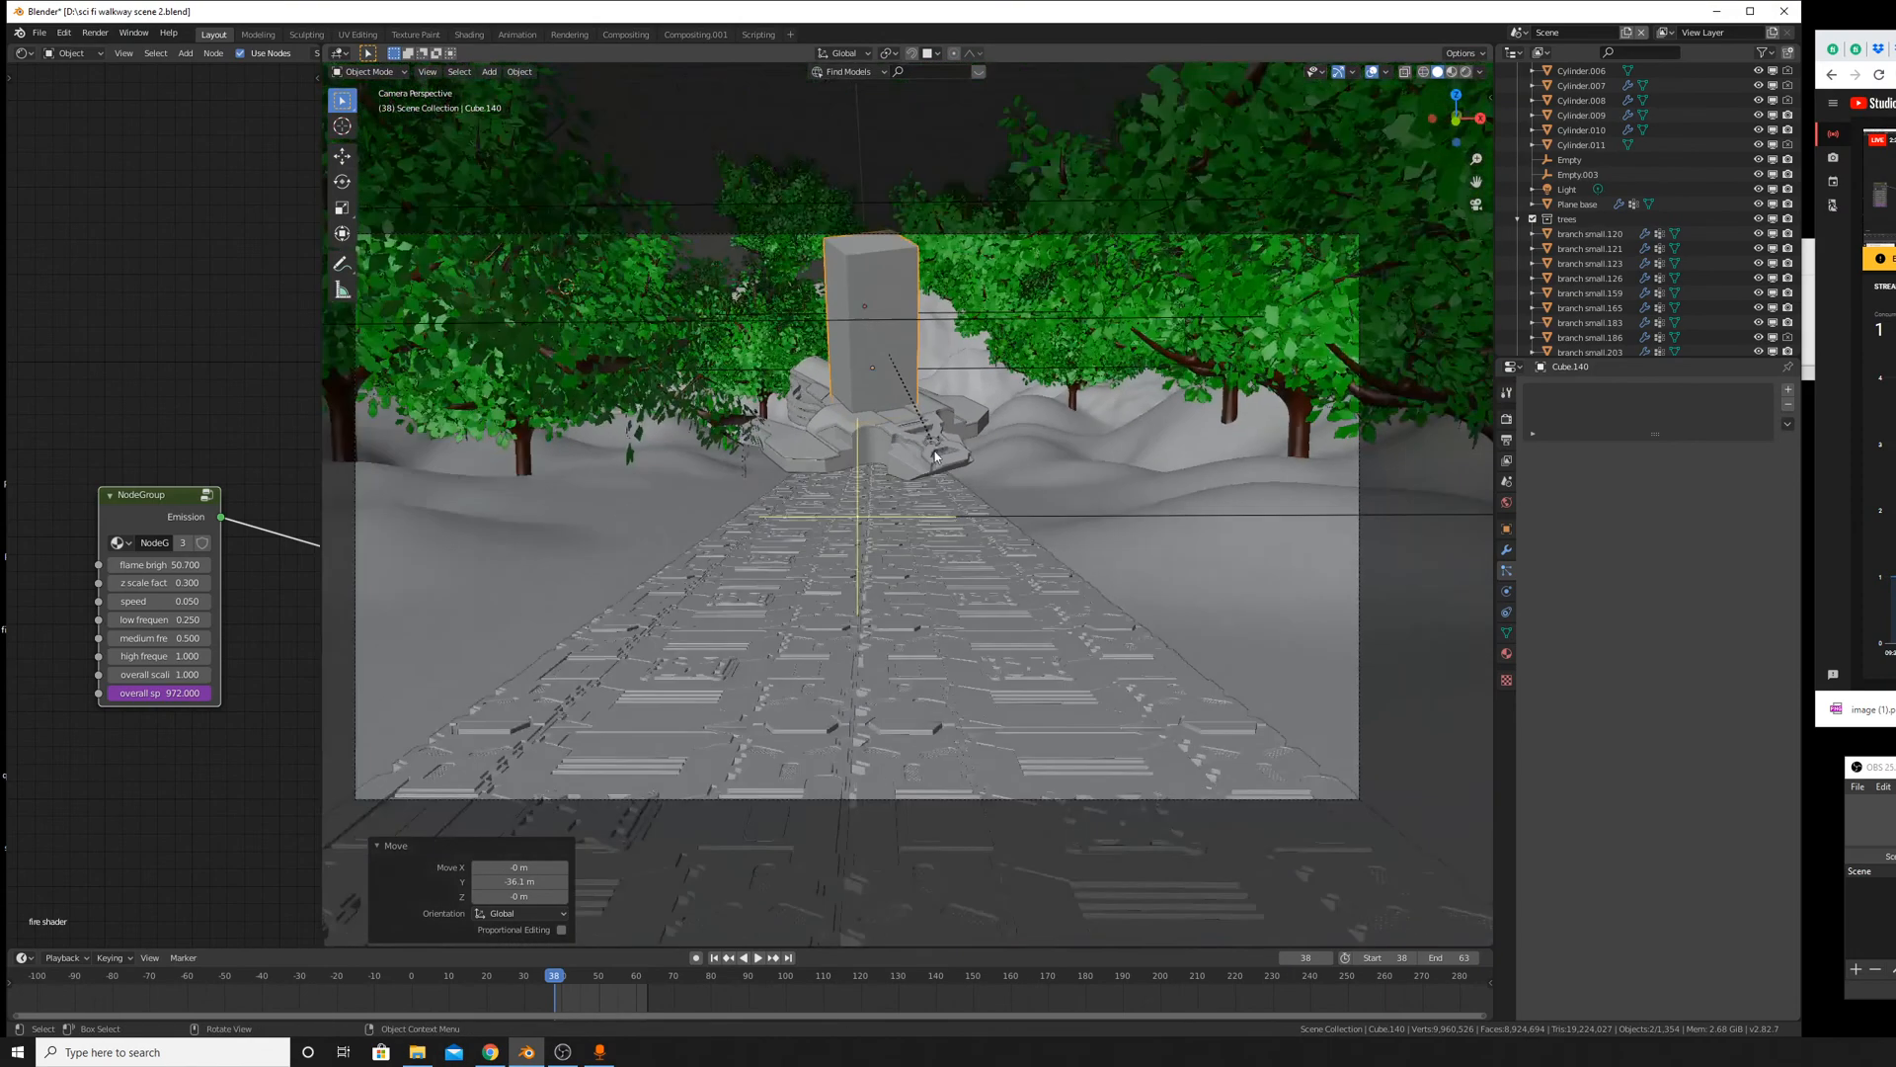
# Preview the flaming ship on the walkway in rendered shading from another angle and through the active camera.
pyautogui.click(1465, 71)
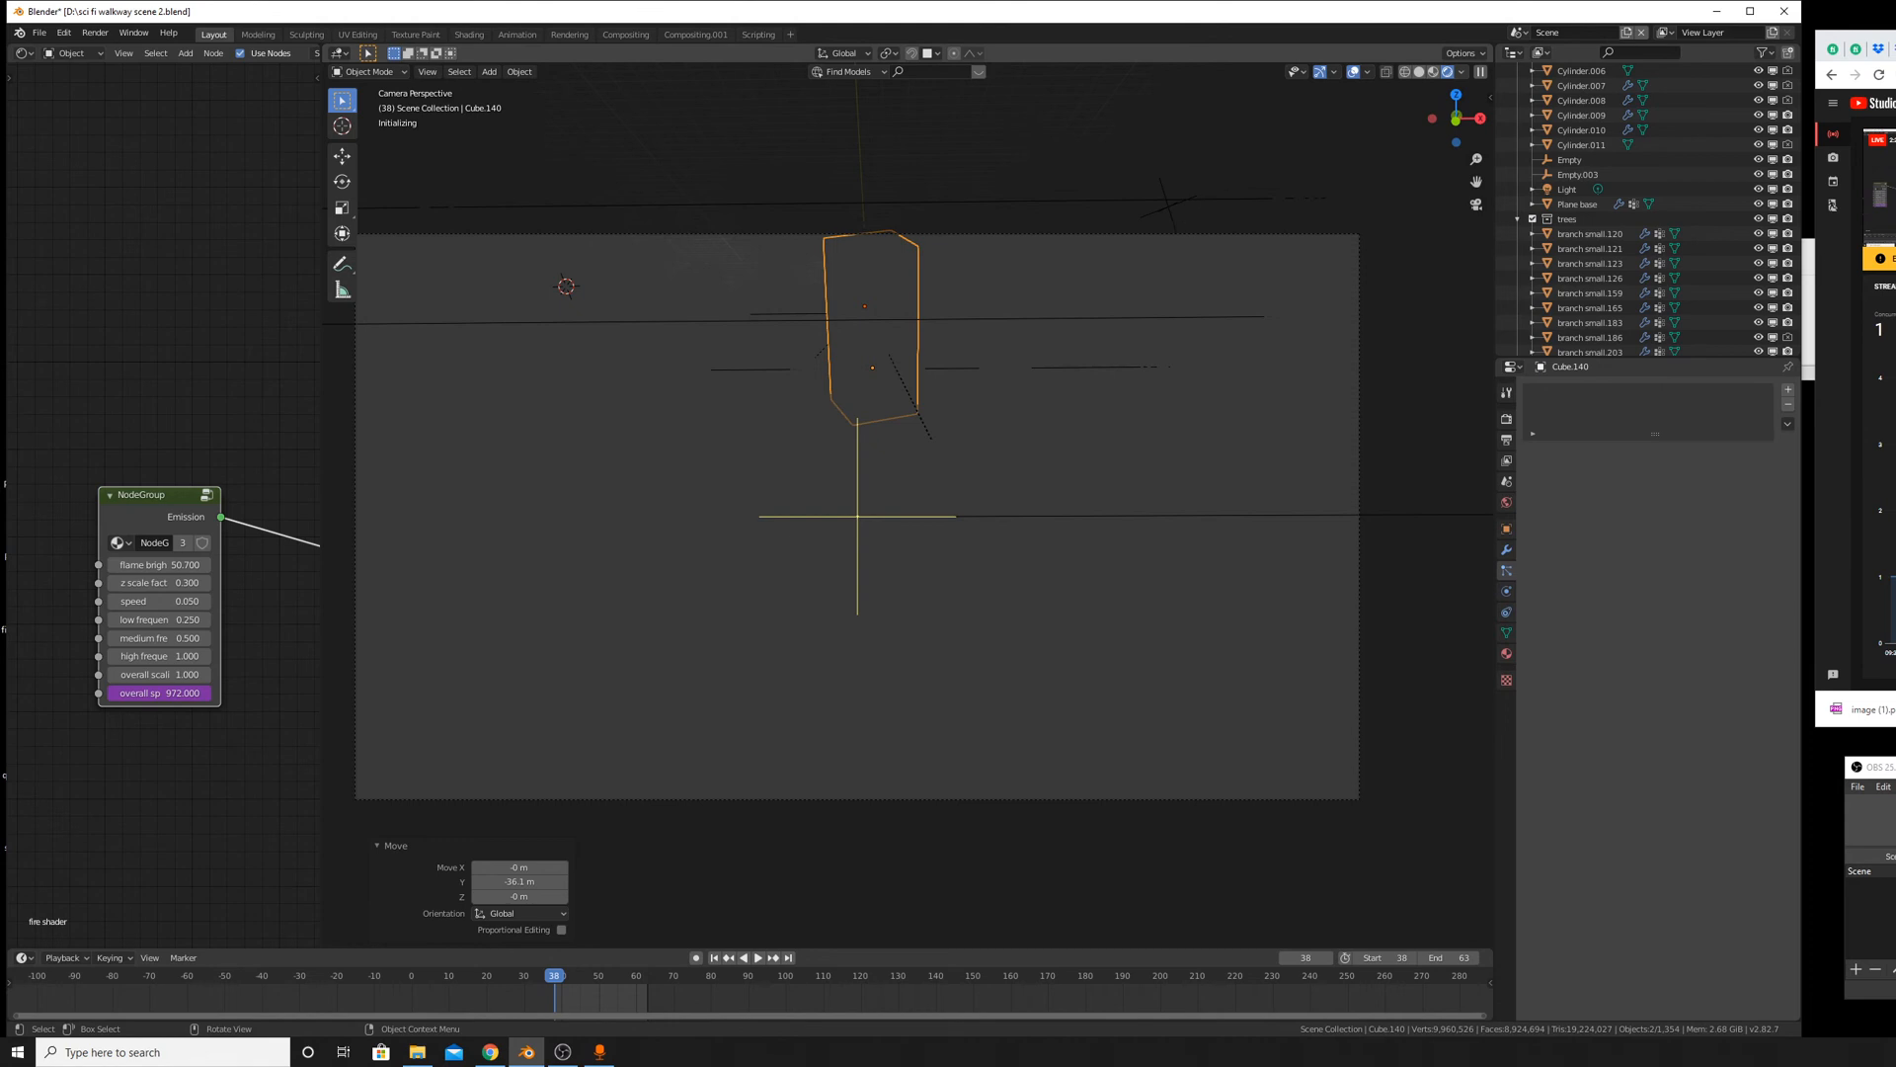
pyautogui.click(1893, 49)
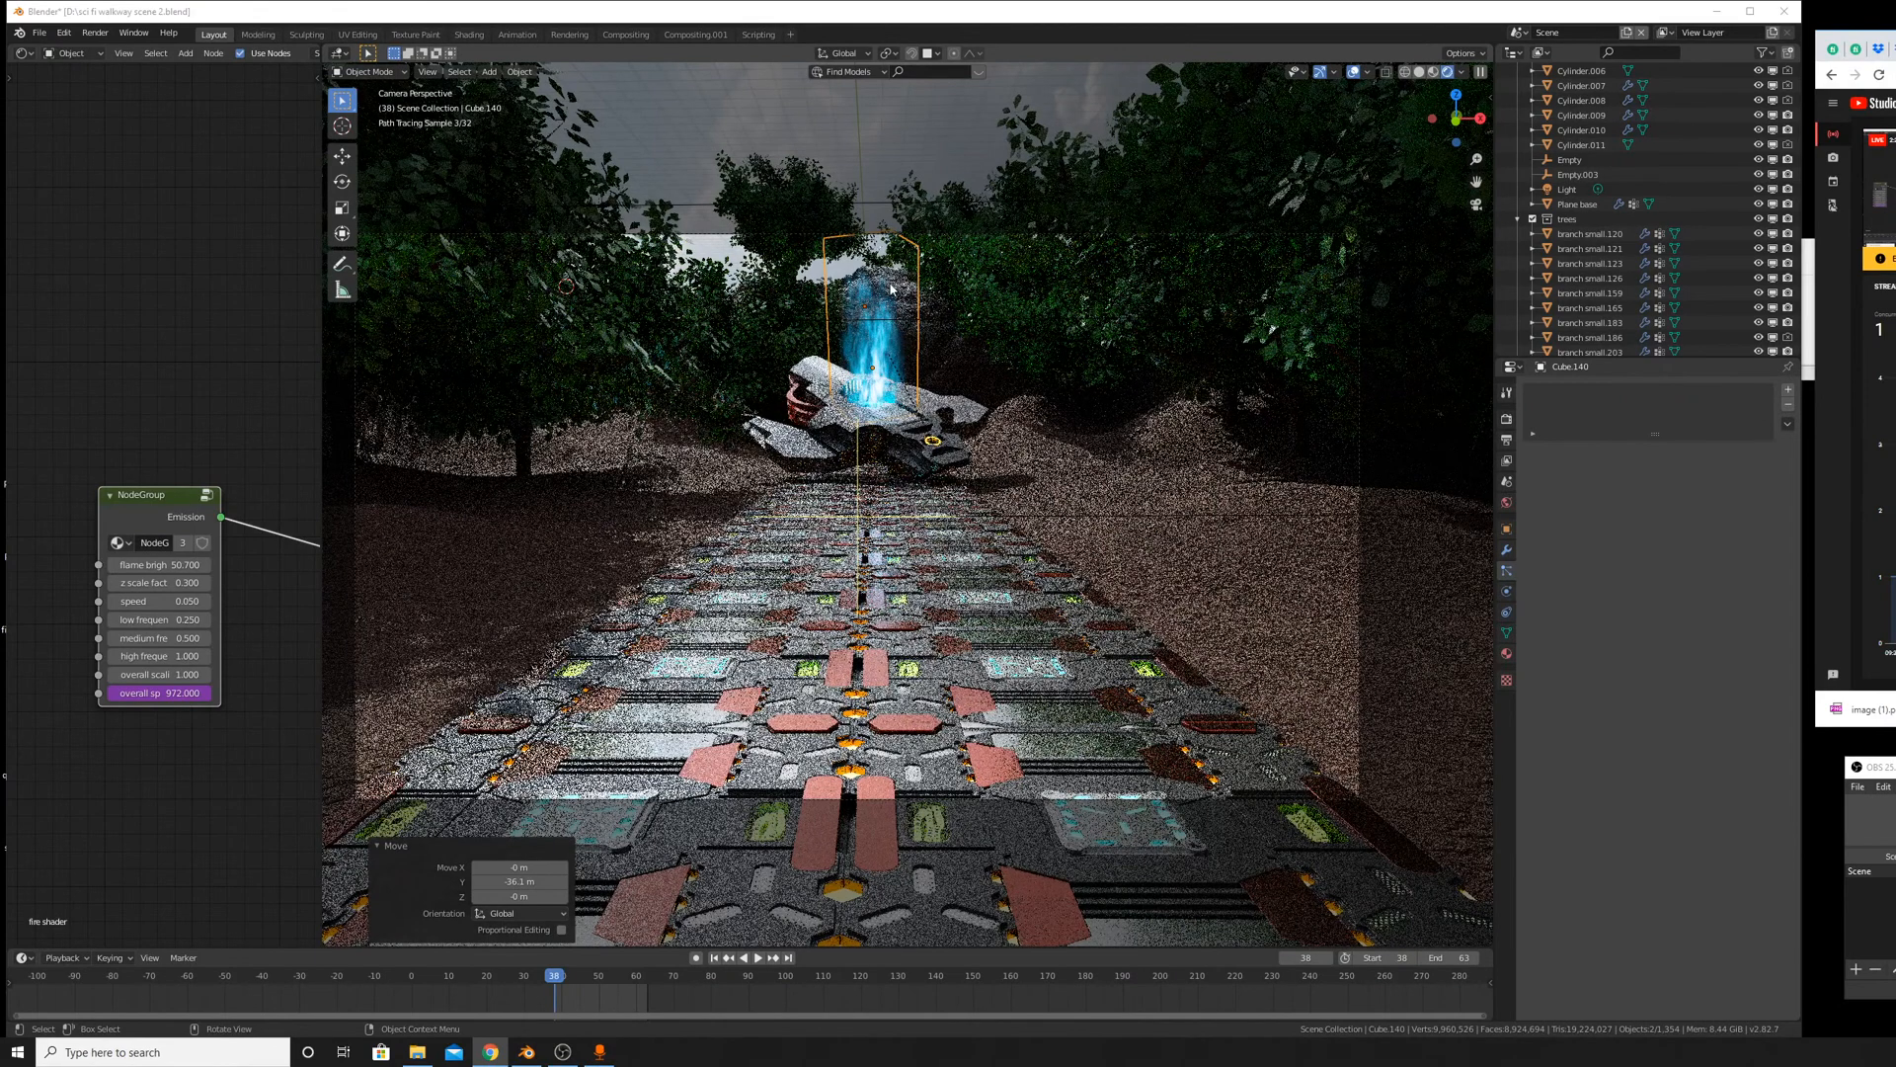
pyautogui.click(891, 364)
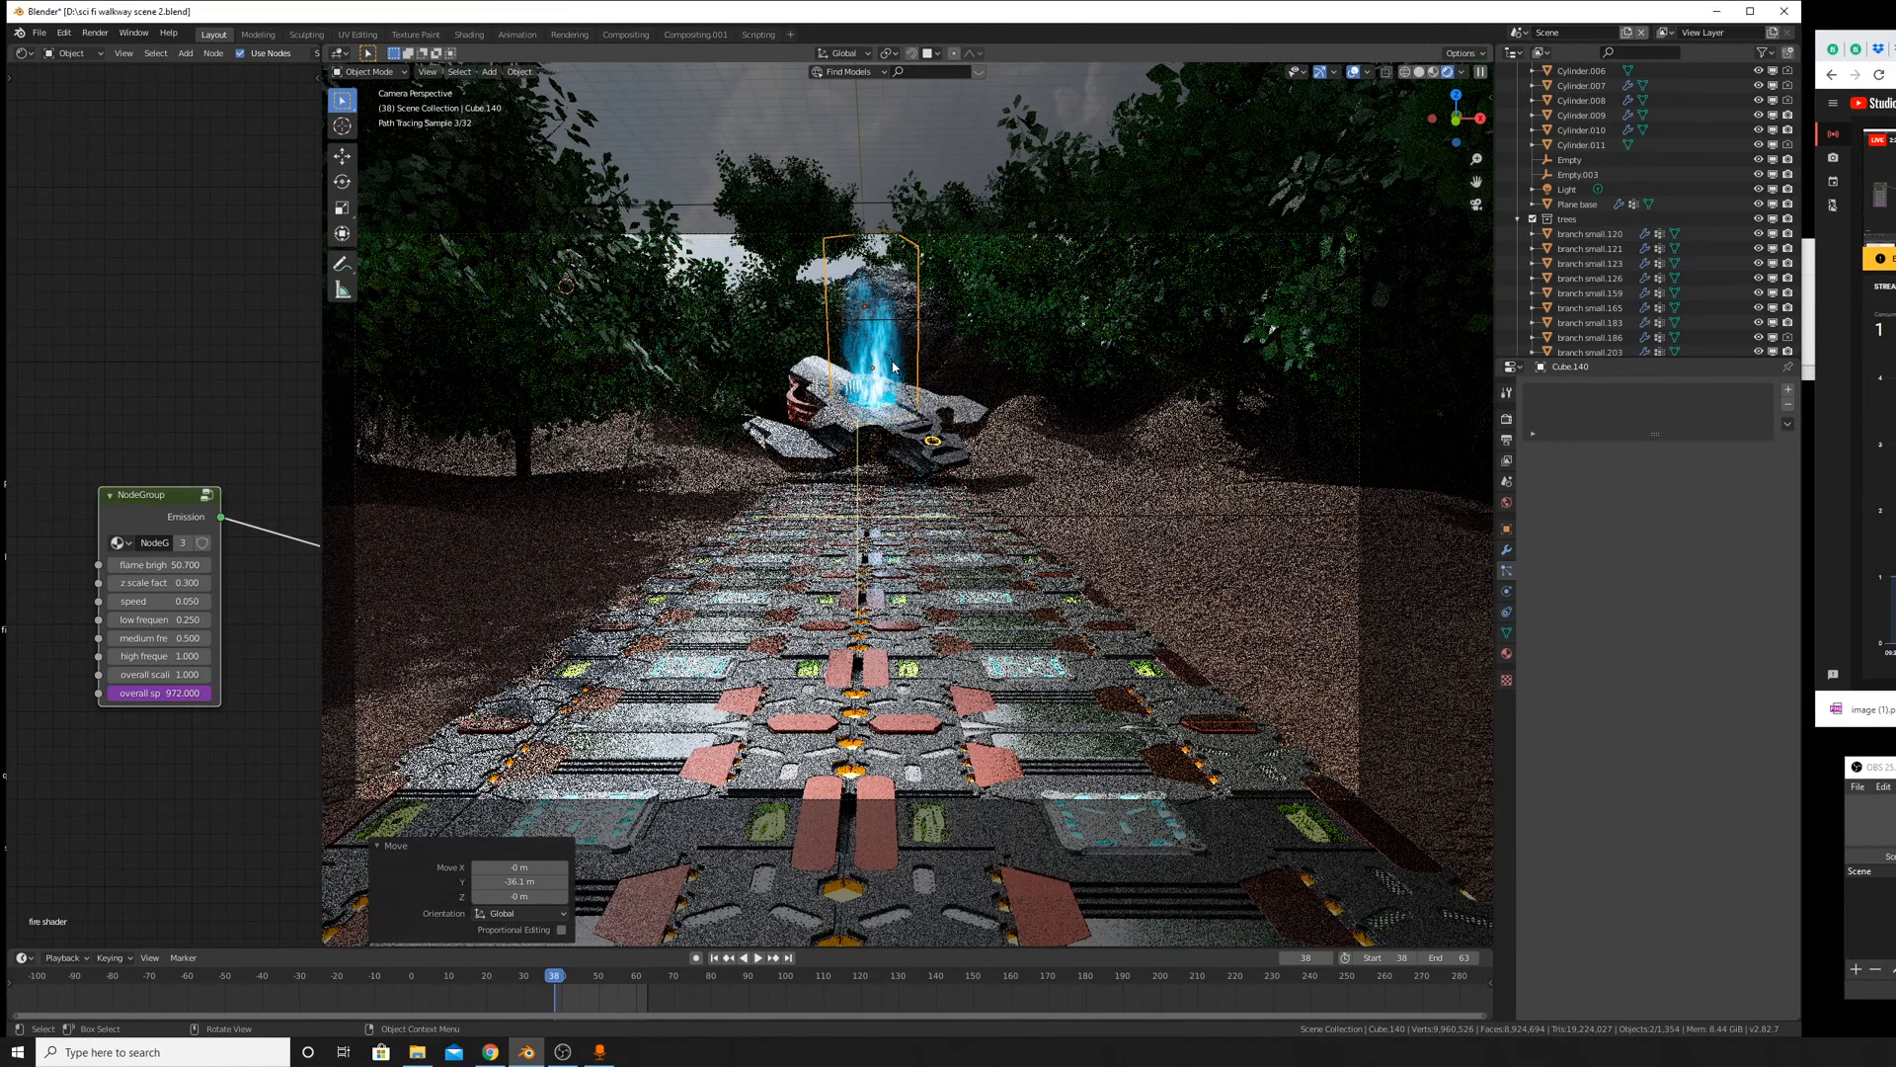
pyautogui.moveTo(891, 367); pyautogui.dragTo(916, 470, button='middle')
pyautogui.moveTo(917, 535)
pyautogui.mouseDown(button='middle')
pyautogui.moveTo(884, 425)
pyautogui.moveTo(809, 336)
pyautogui.mouseUp(button='middle')
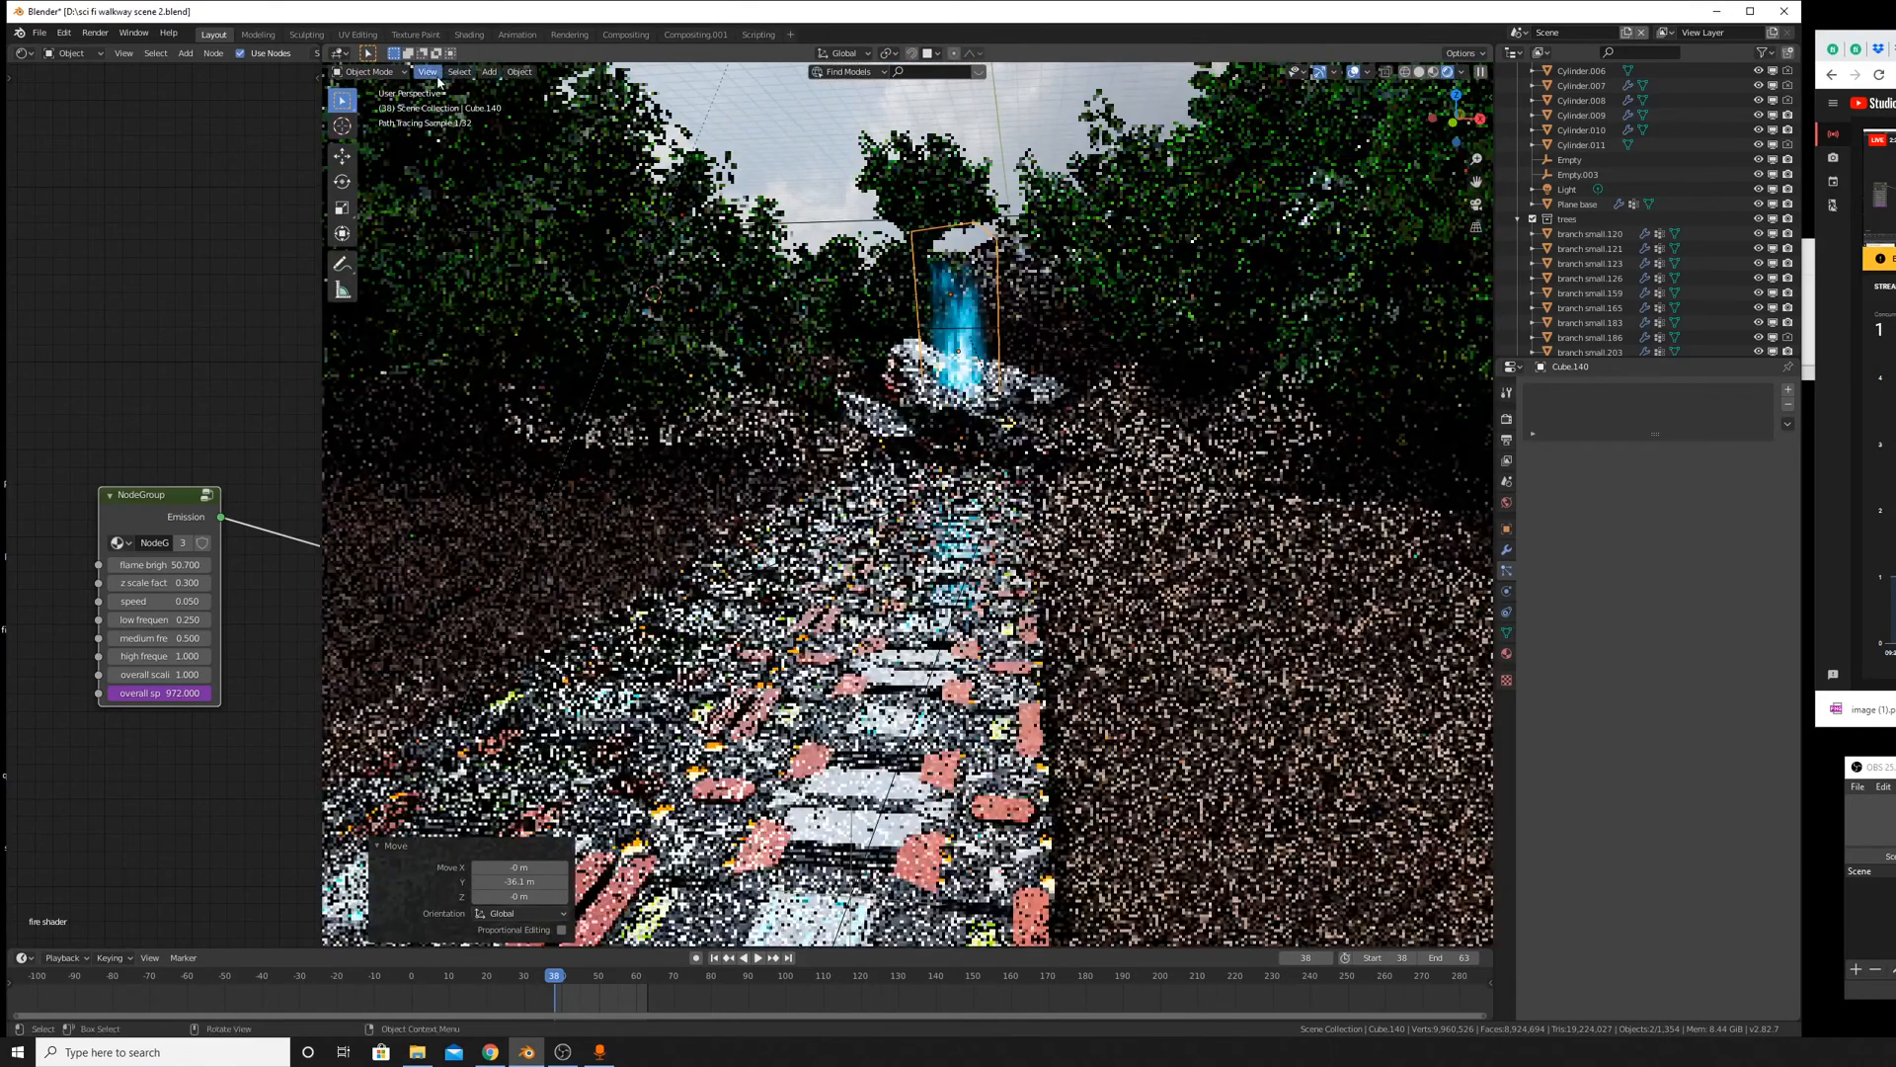
pyautogui.click(427, 71)
pyautogui.moveTo(533, 228)
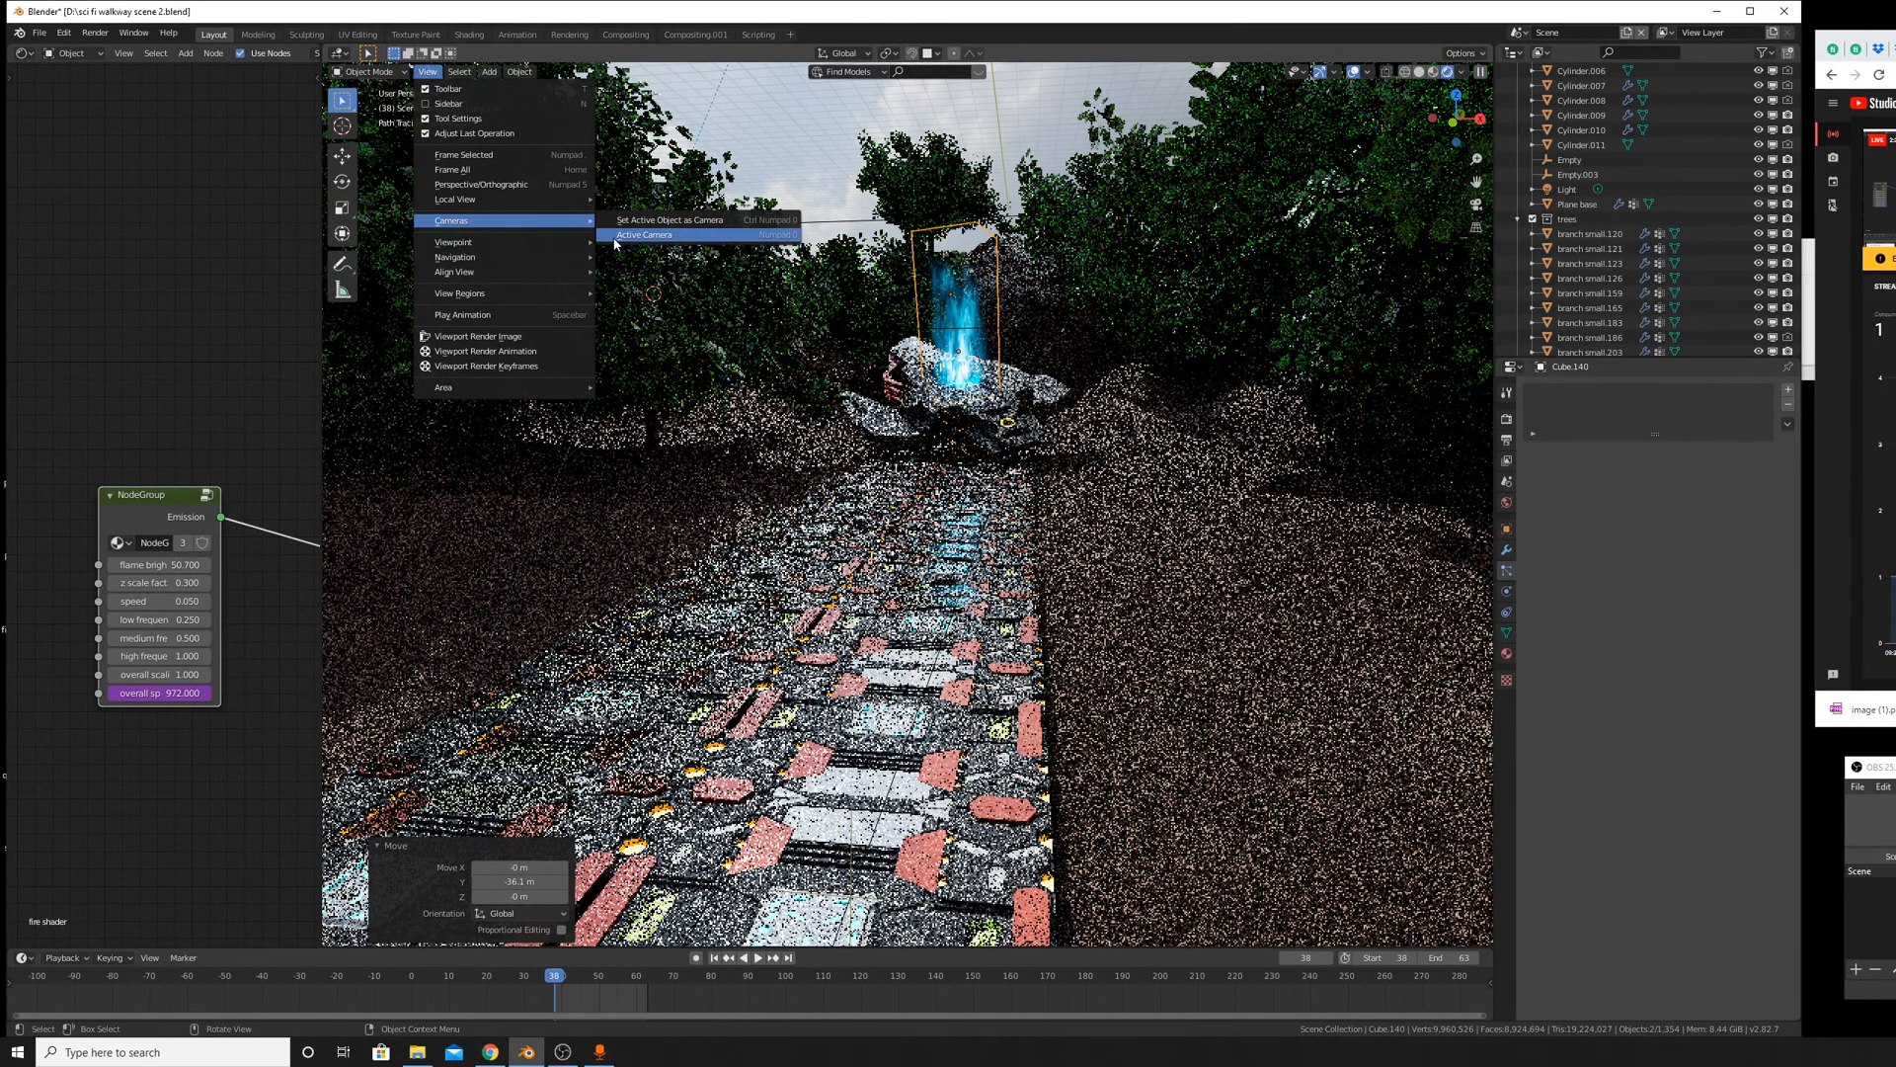
pyautogui.click(644, 235)
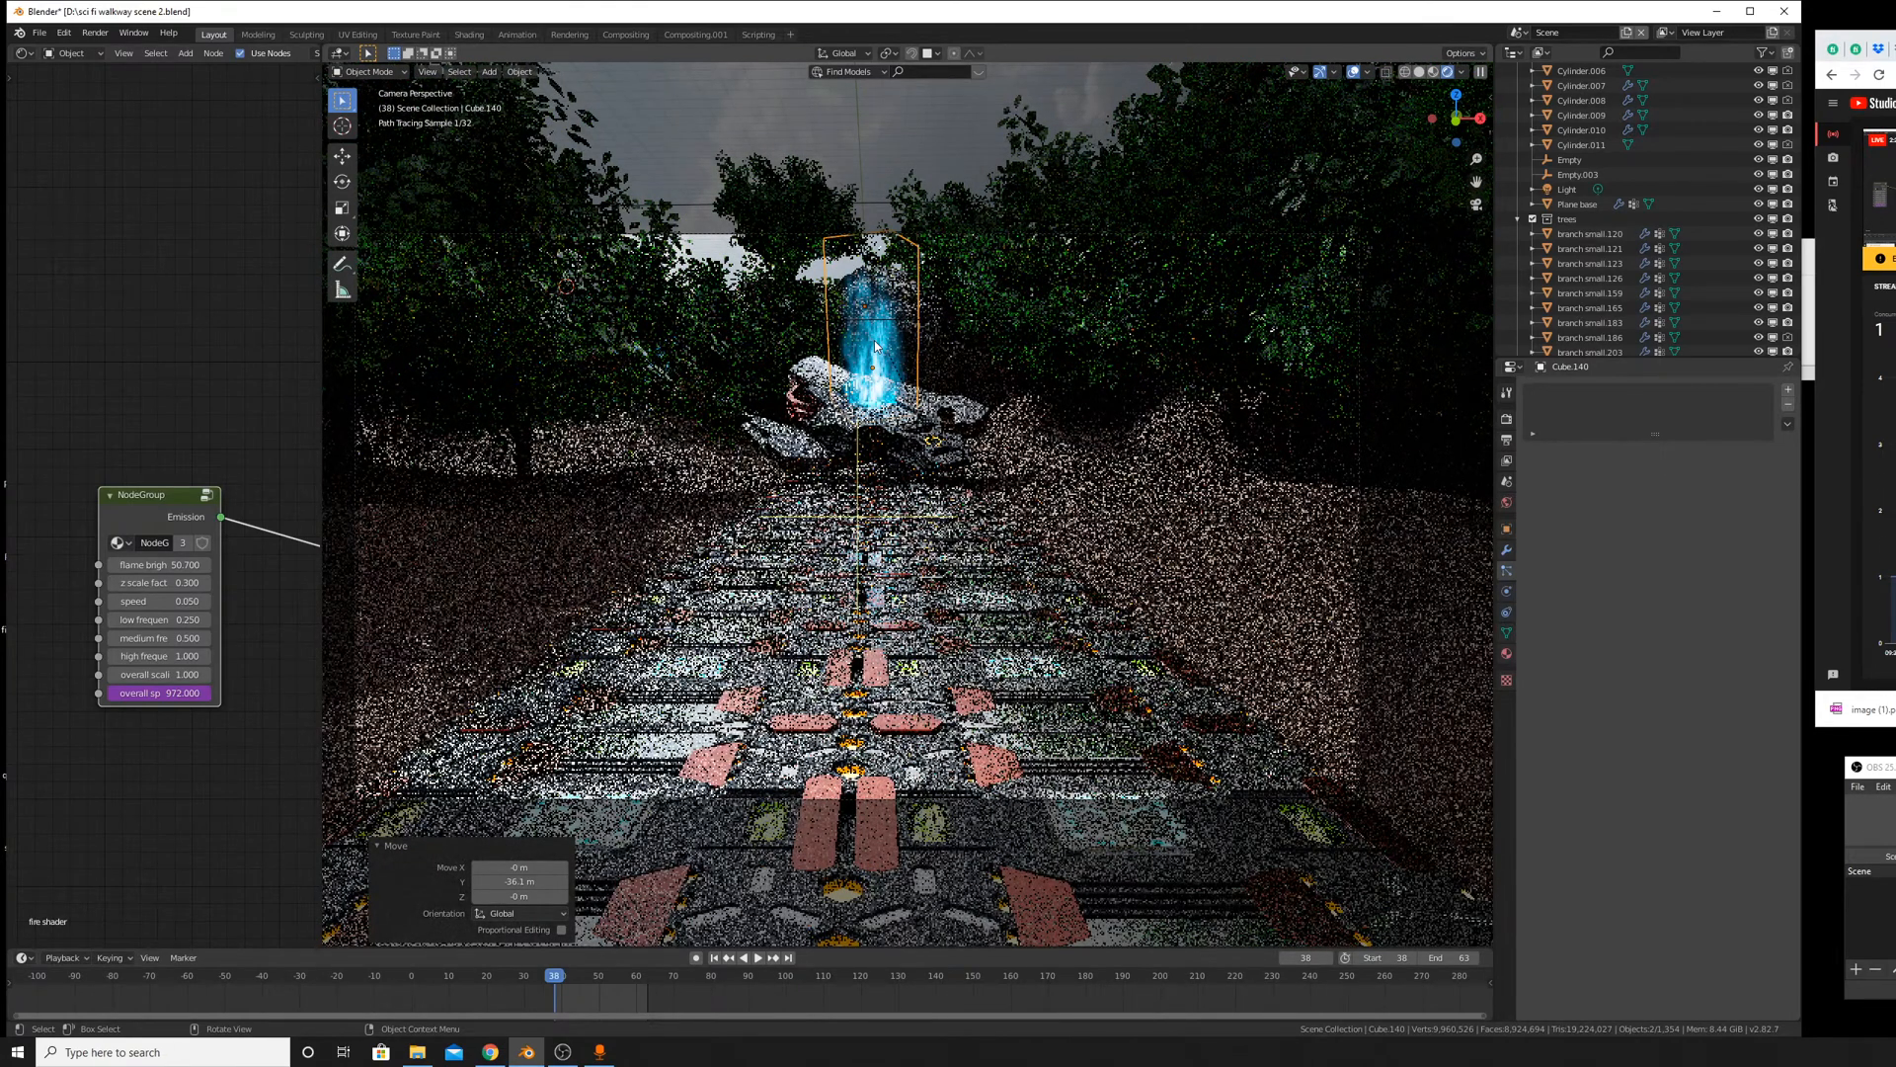
# Inspect the rendered ship and its blue flame up close, and return to solid shading.
pyautogui.click(876, 347)
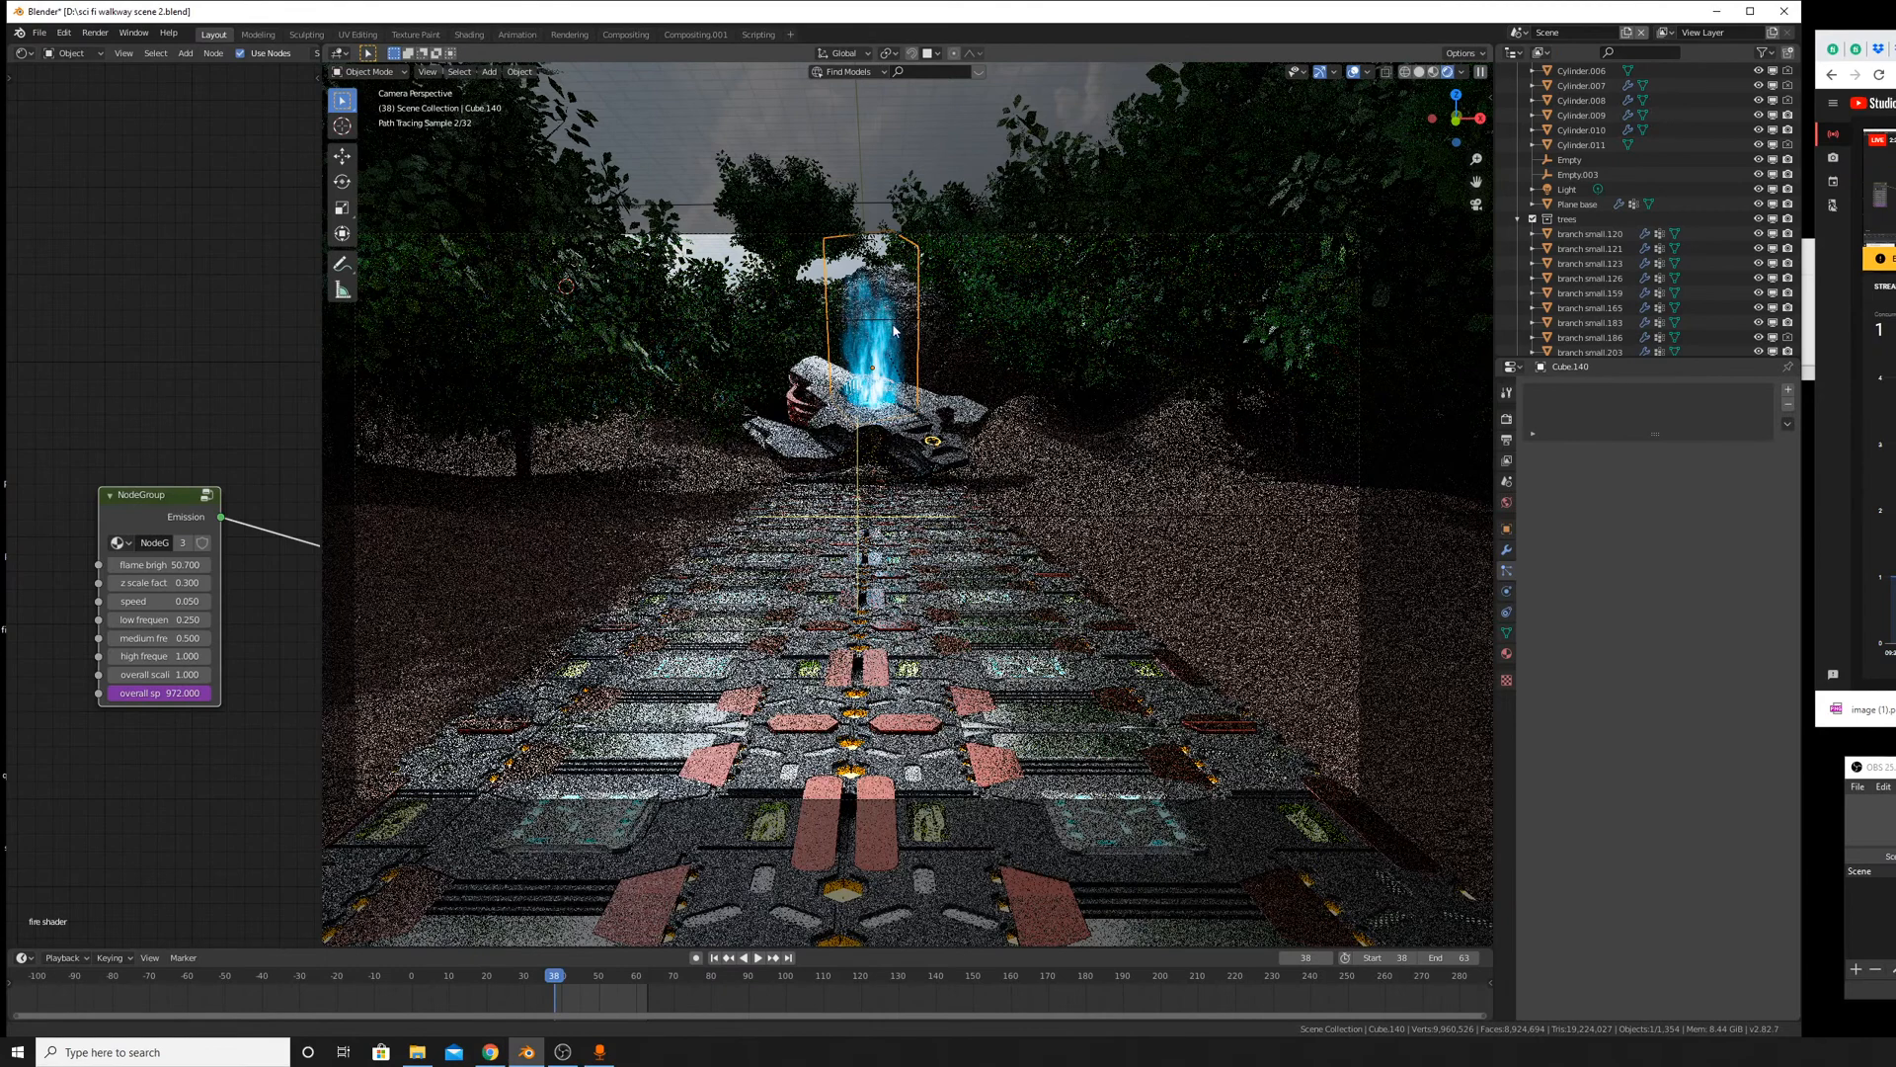
pyautogui.scroll(2, 897, 339)
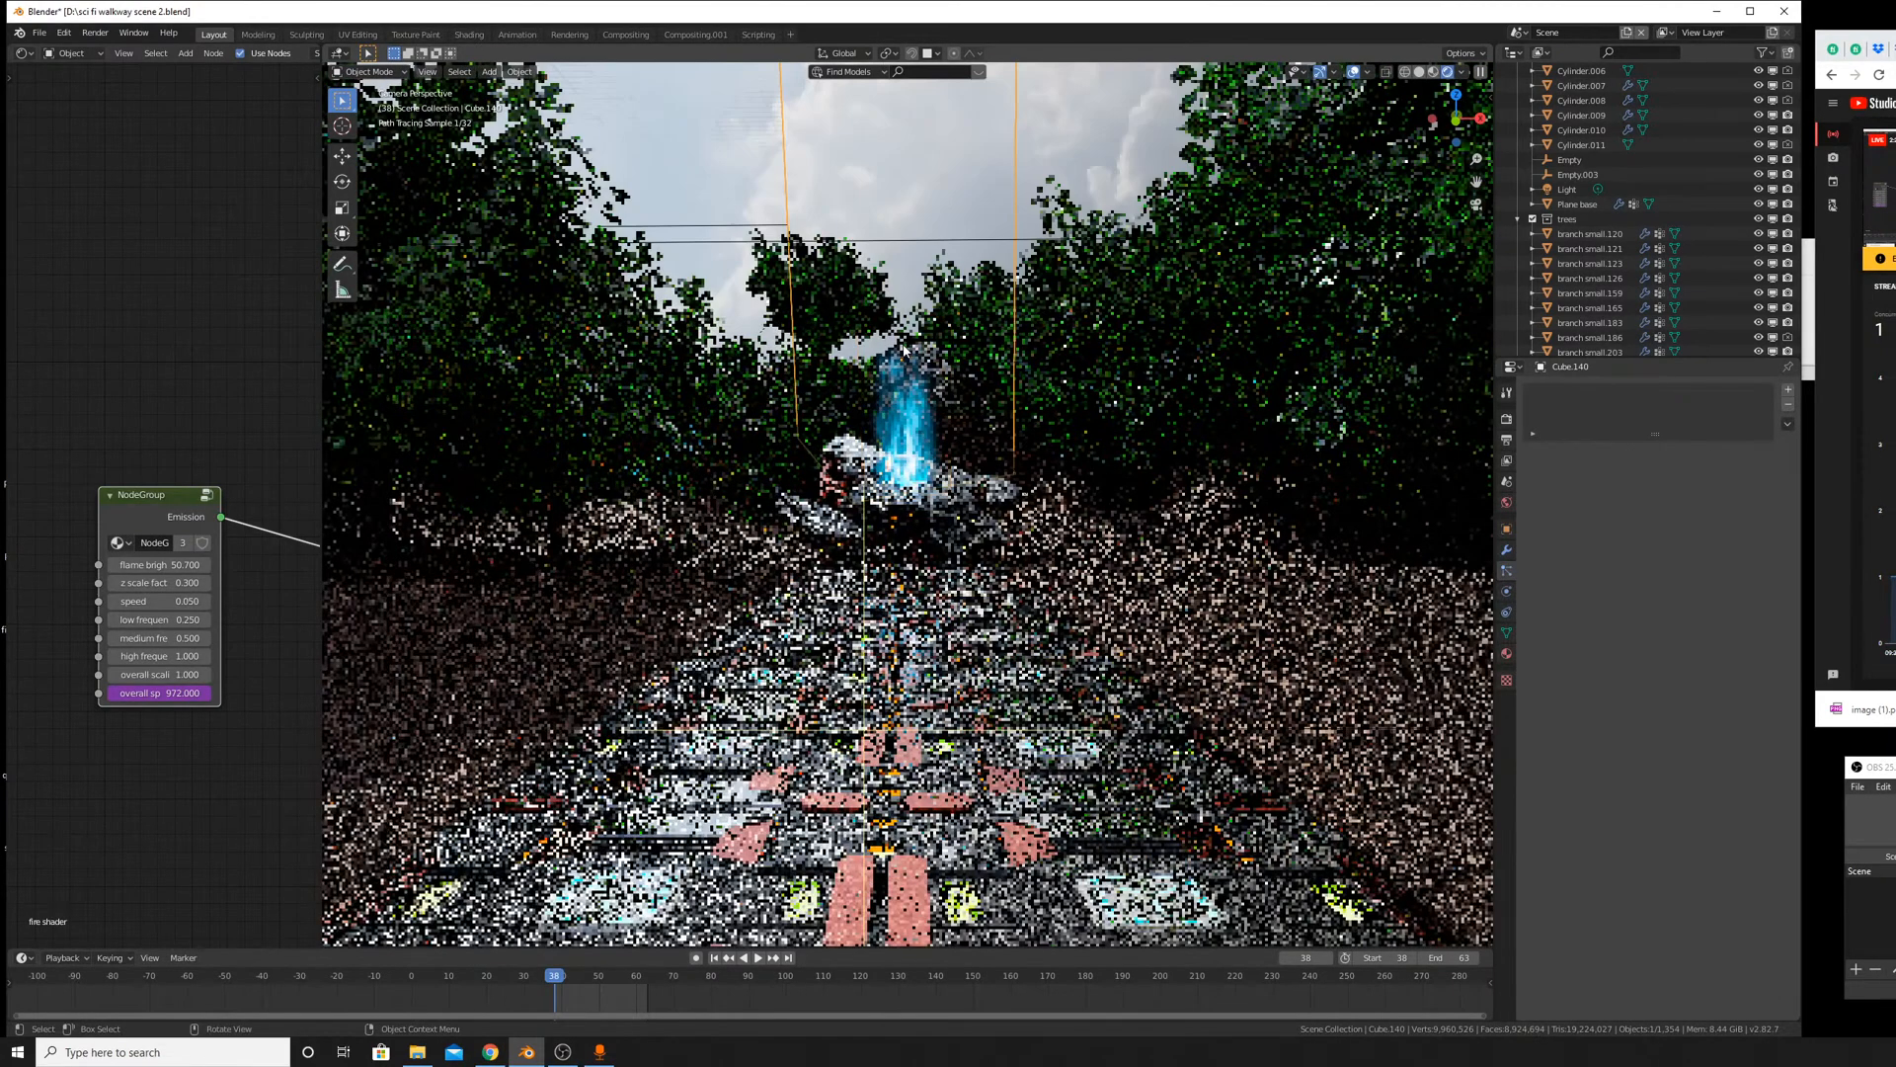
pyautogui.scroll(4, 907, 346)
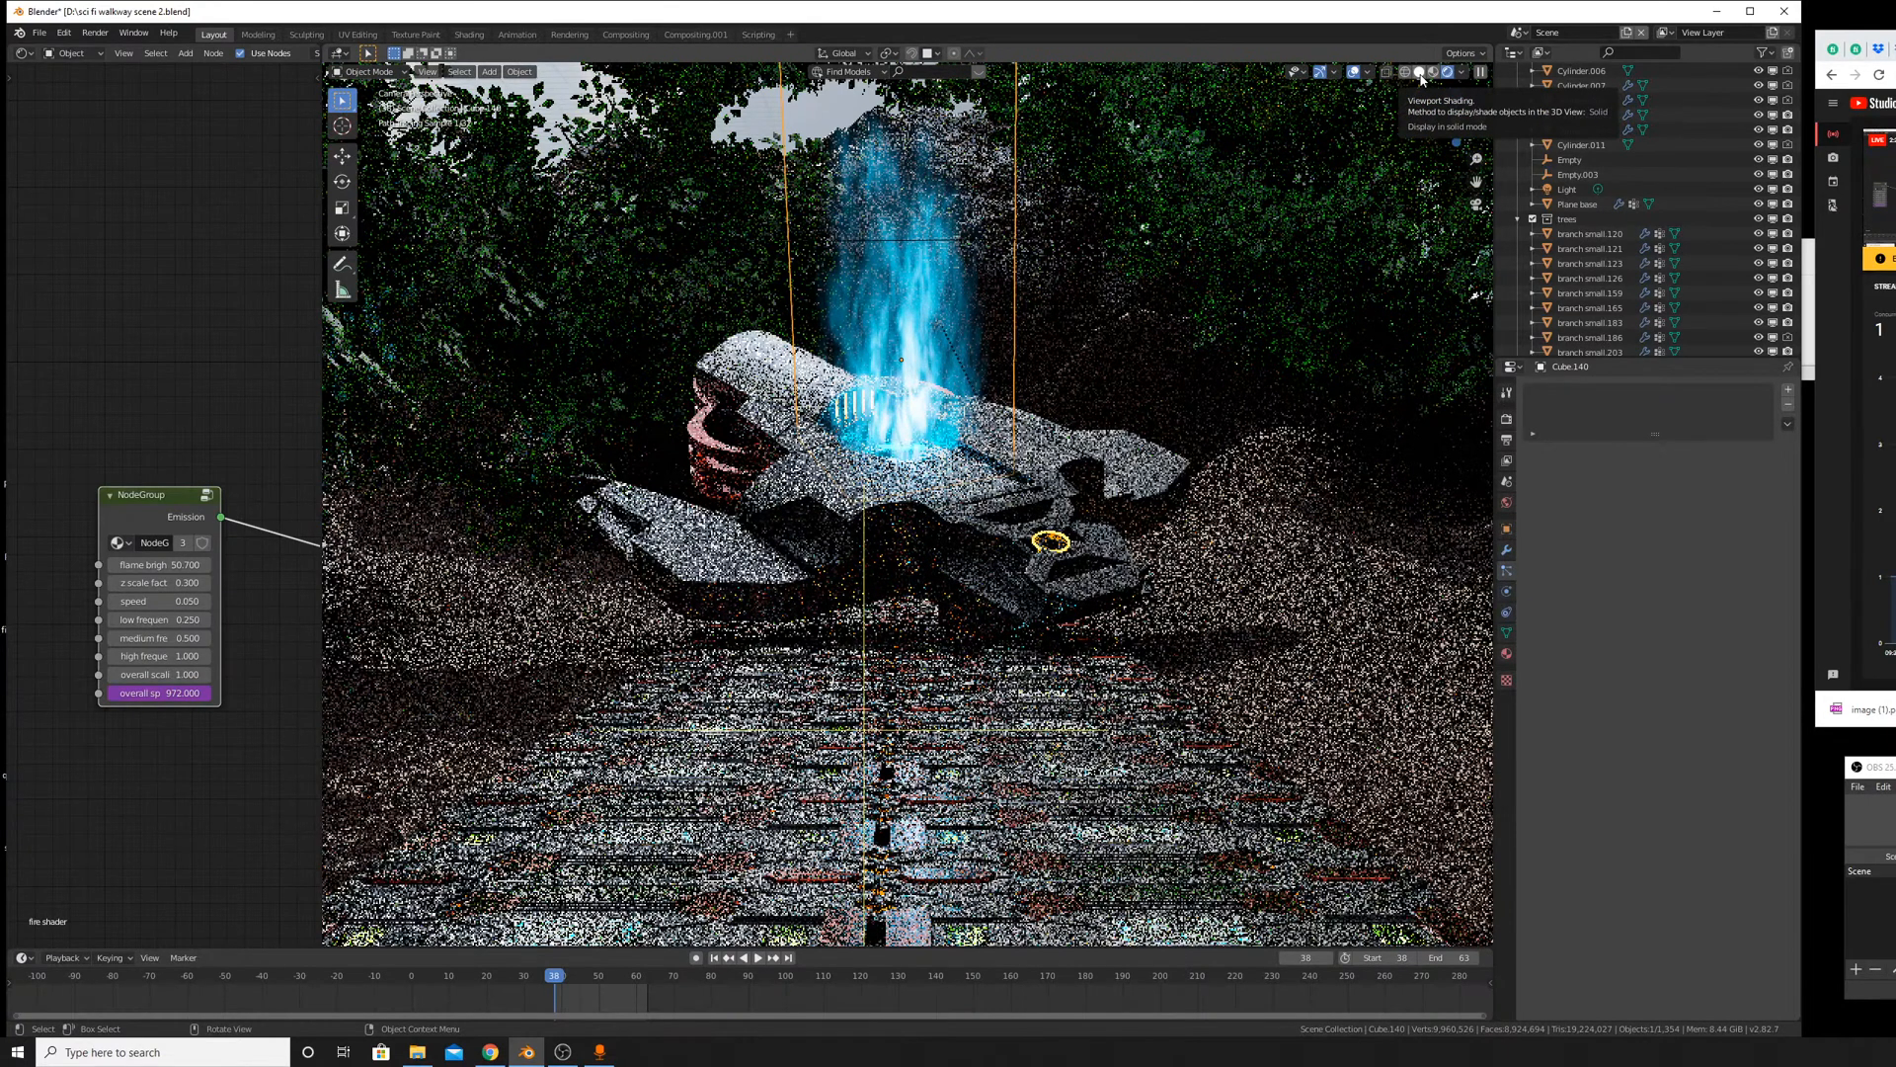
pyautogui.click(1420, 73)
# Select the ship's main hull and upper body pieces together.
pyautogui.moveTo(939, 326)
pyautogui.mouseDown(button='middle')
pyautogui.moveTo(972, 501)
pyautogui.moveTo(963, 622)
pyautogui.moveTo(873, 554)
pyautogui.moveTo(869, 612)
pyautogui.moveTo(877, 550)
pyautogui.mouseUp(button='middle')
pyautogui.scroll(5, 877, 550)
pyautogui.click(851, 624)
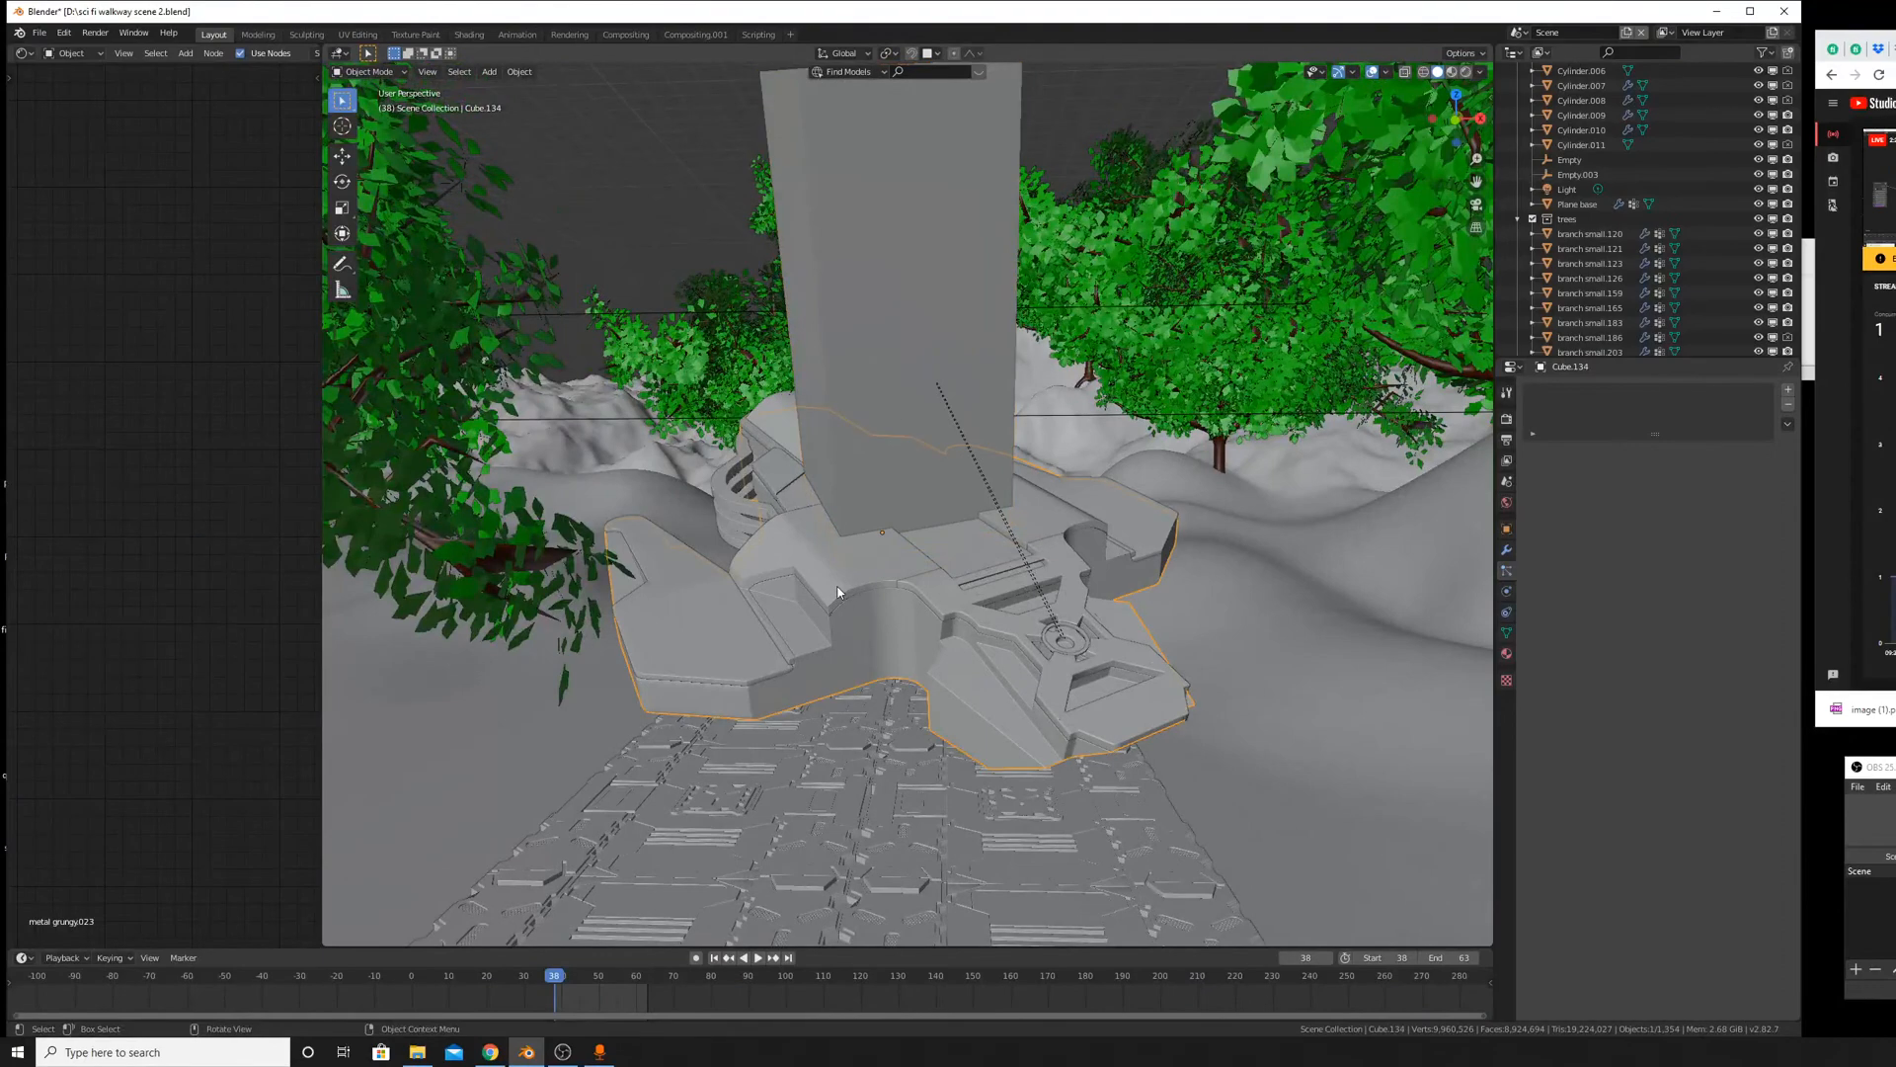
pyautogui.moveTo(851, 624); pyautogui.dragTo(945, 650, button='middle')
pyautogui.keyDown('shift'); pyautogui.click(825, 570); pyautogui.keyUp('shift')
pyautogui.keyDown('shift'); pyautogui.click(895, 601); pyautogui.keyUp('shift')
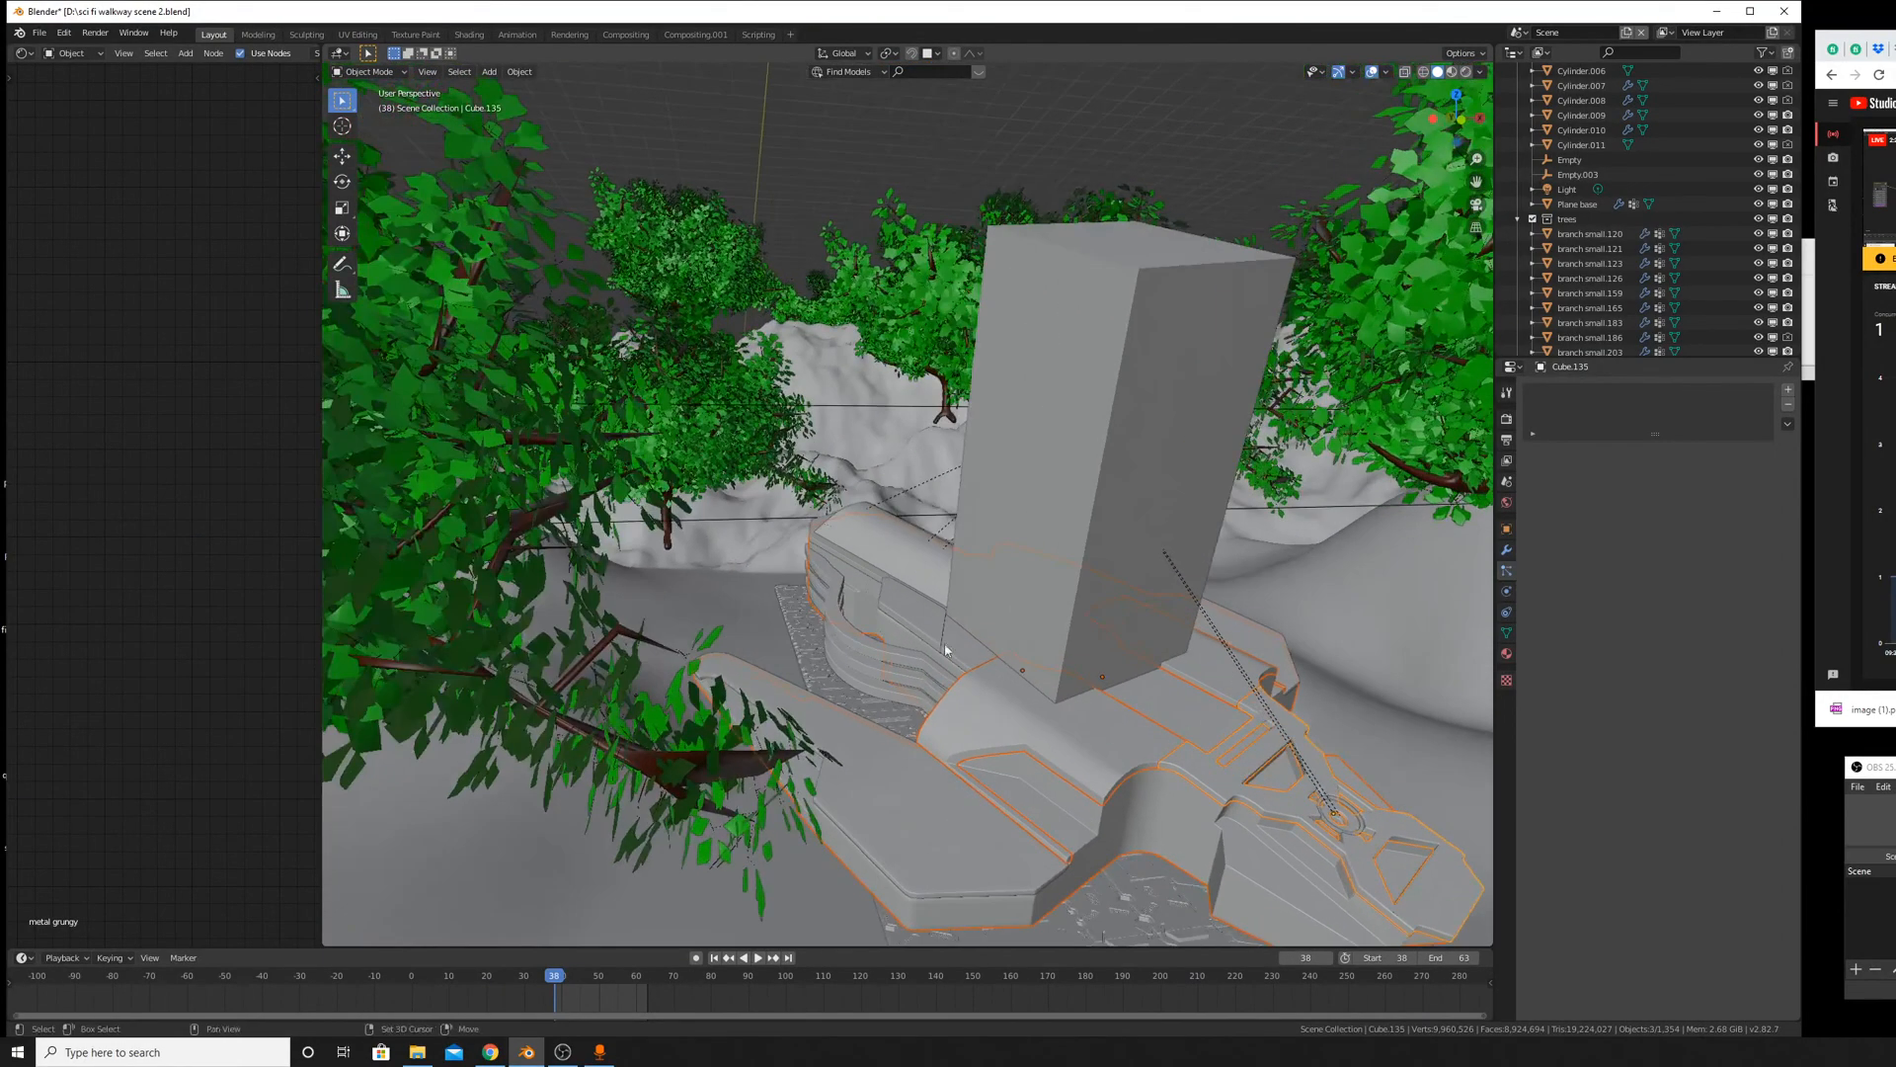
# Select the flame box together with the ship's controlling empty, using wireframe shading to reach the empty, and return to solid shading.
pyautogui.click(1153, 391)
pyautogui.click(1423, 71)
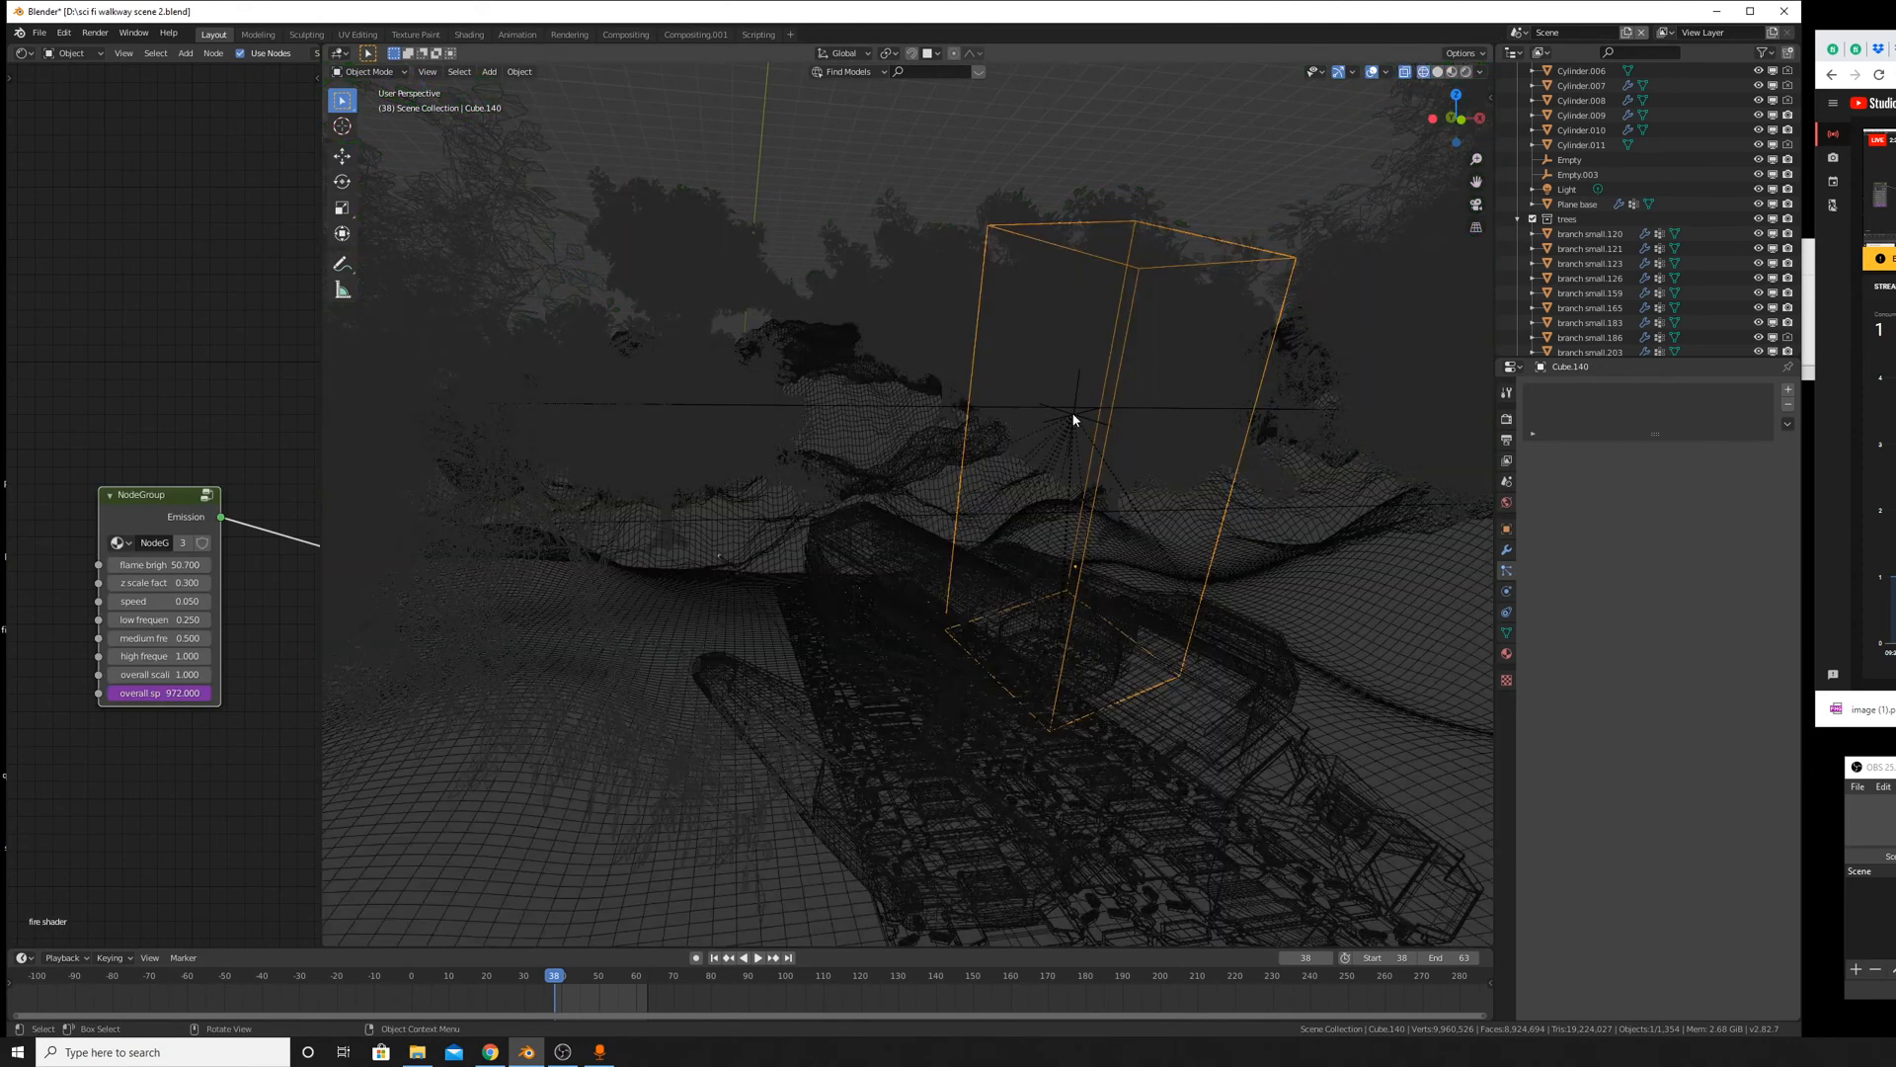
pyautogui.click(1080, 392)
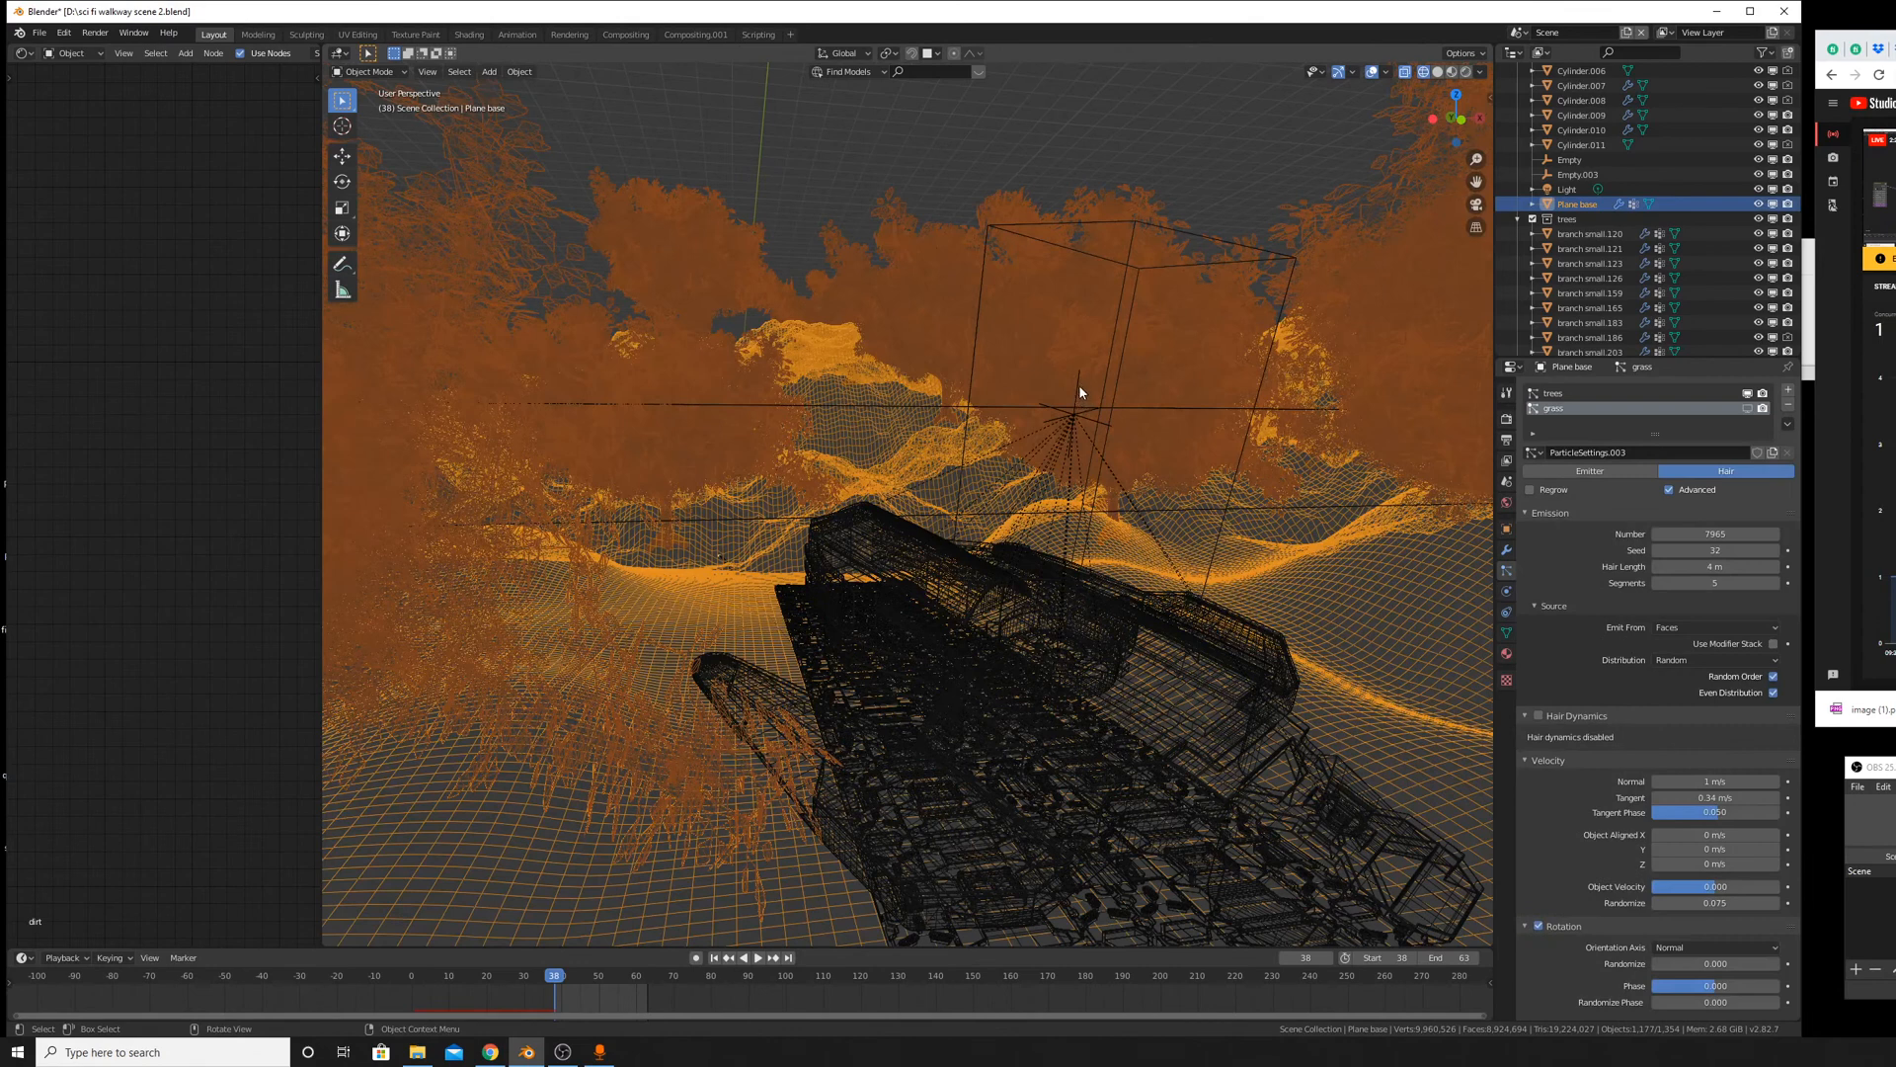
pyautogui.click(1079, 383)
pyautogui.moveTo(1067, 241); pyautogui.dragTo(1064, 229, button='middle')
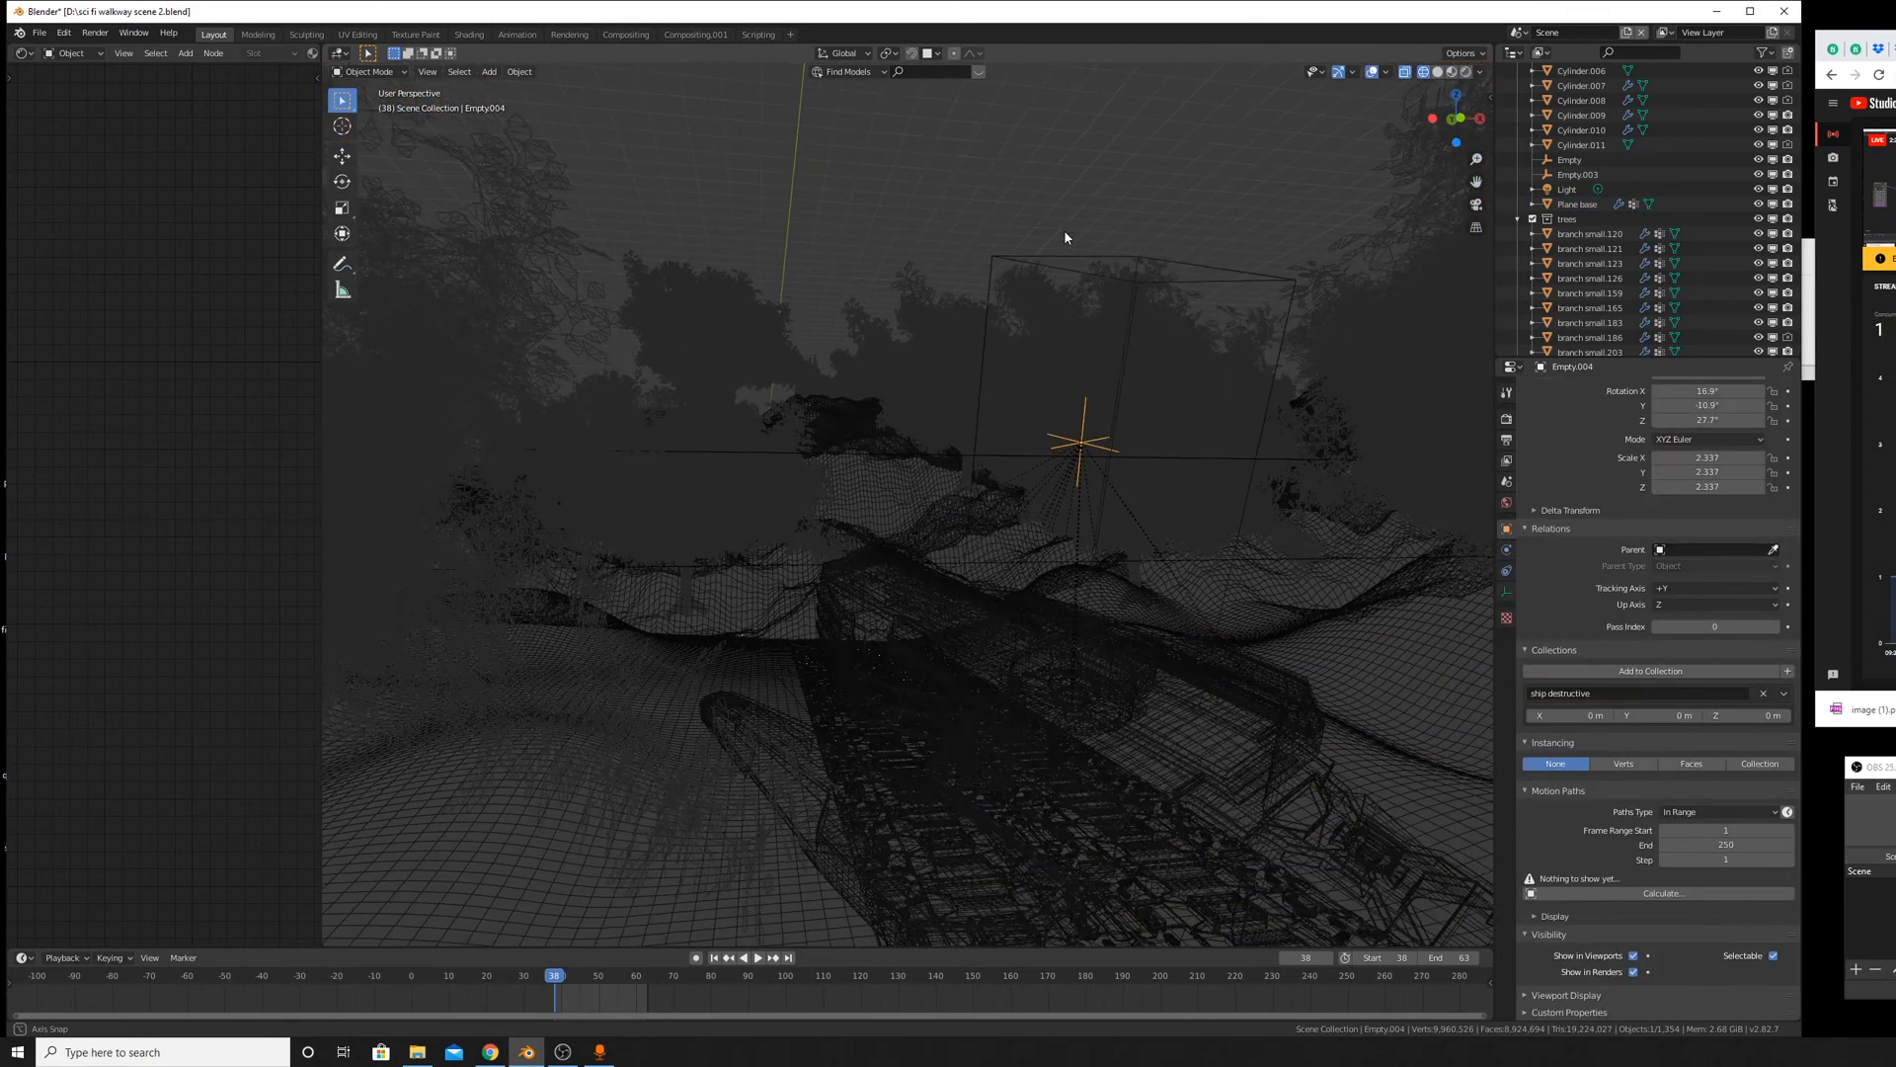
pyautogui.keyDown('shift'); pyautogui.click(1071, 258); pyautogui.keyUp('shift')
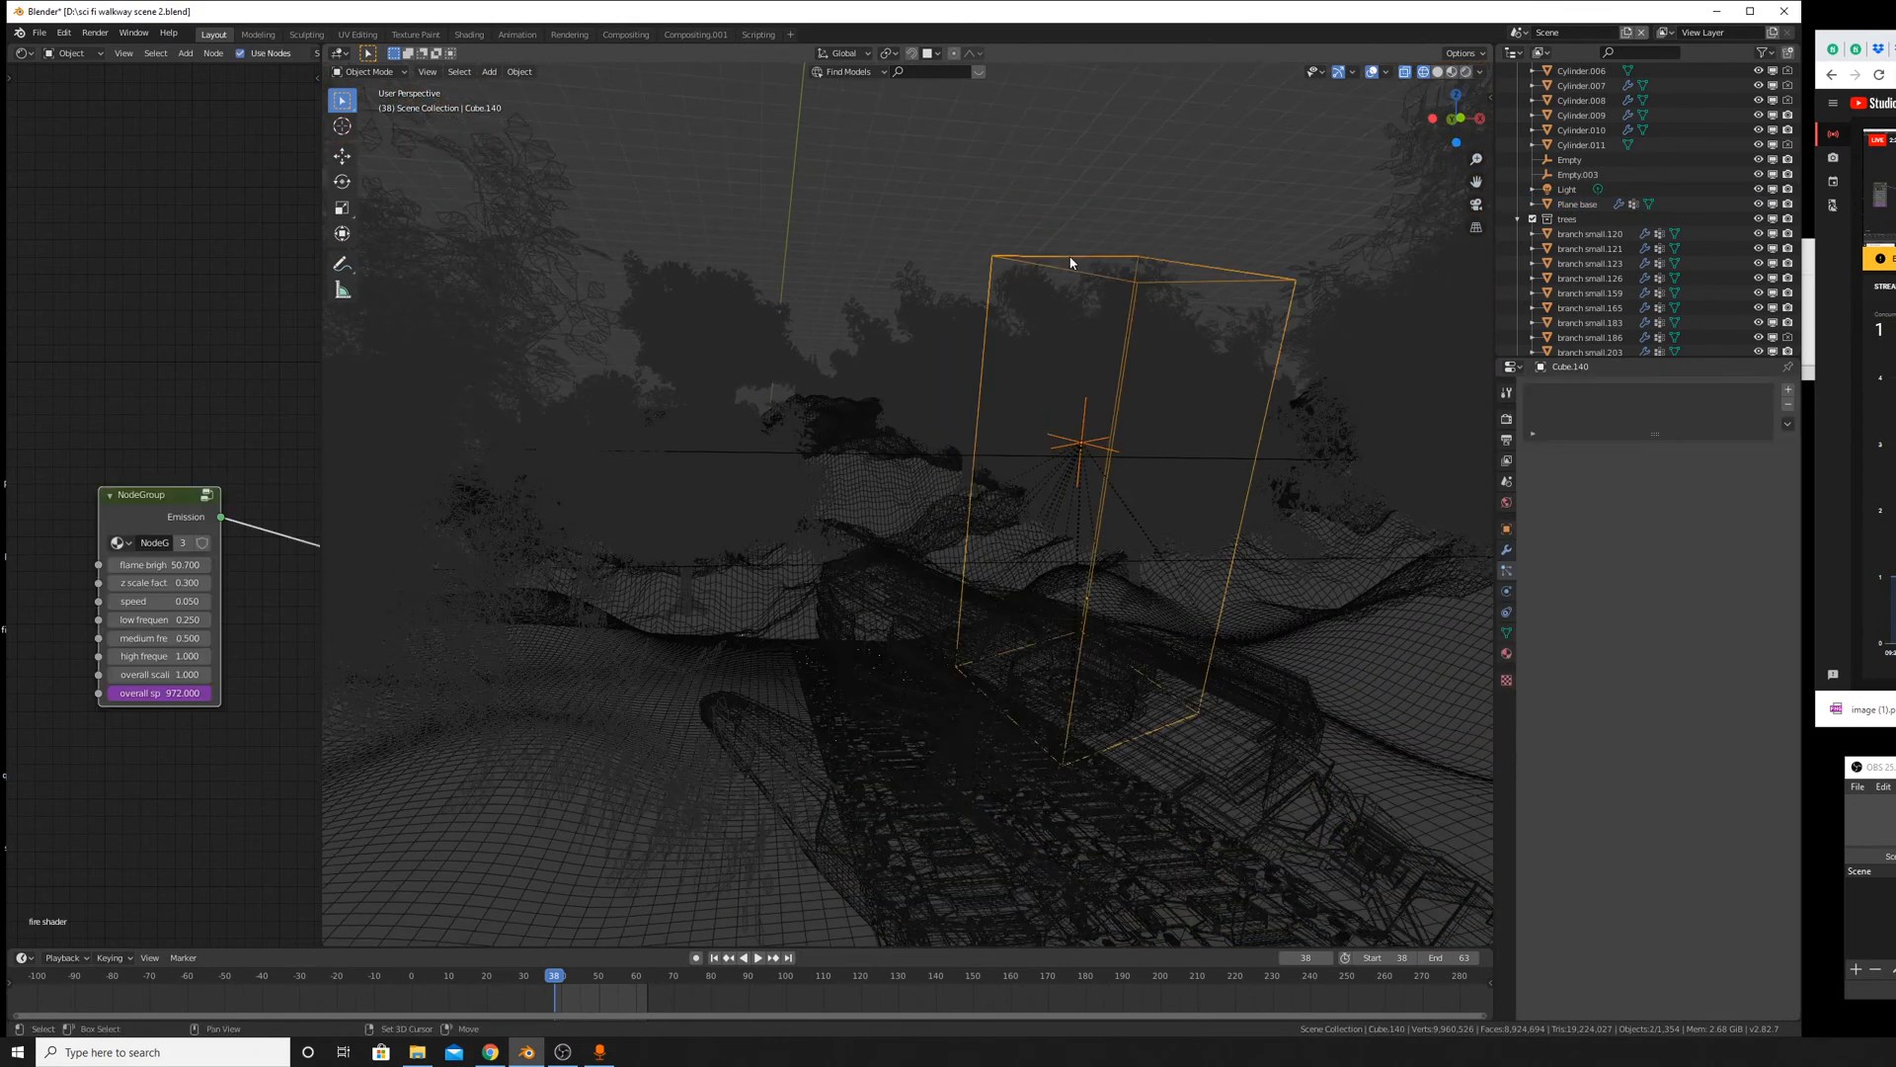
pyautogui.click(1438, 71)
# Rotate the ship and its flame box 180° about the global Y axis.
pyautogui.scroll(-2, 1175, 412)
pyautogui.moveTo(1176, 413); pyautogui.dragTo(1101, 428, button='middle')
pyautogui.press('r')
pyautogui.press('r')
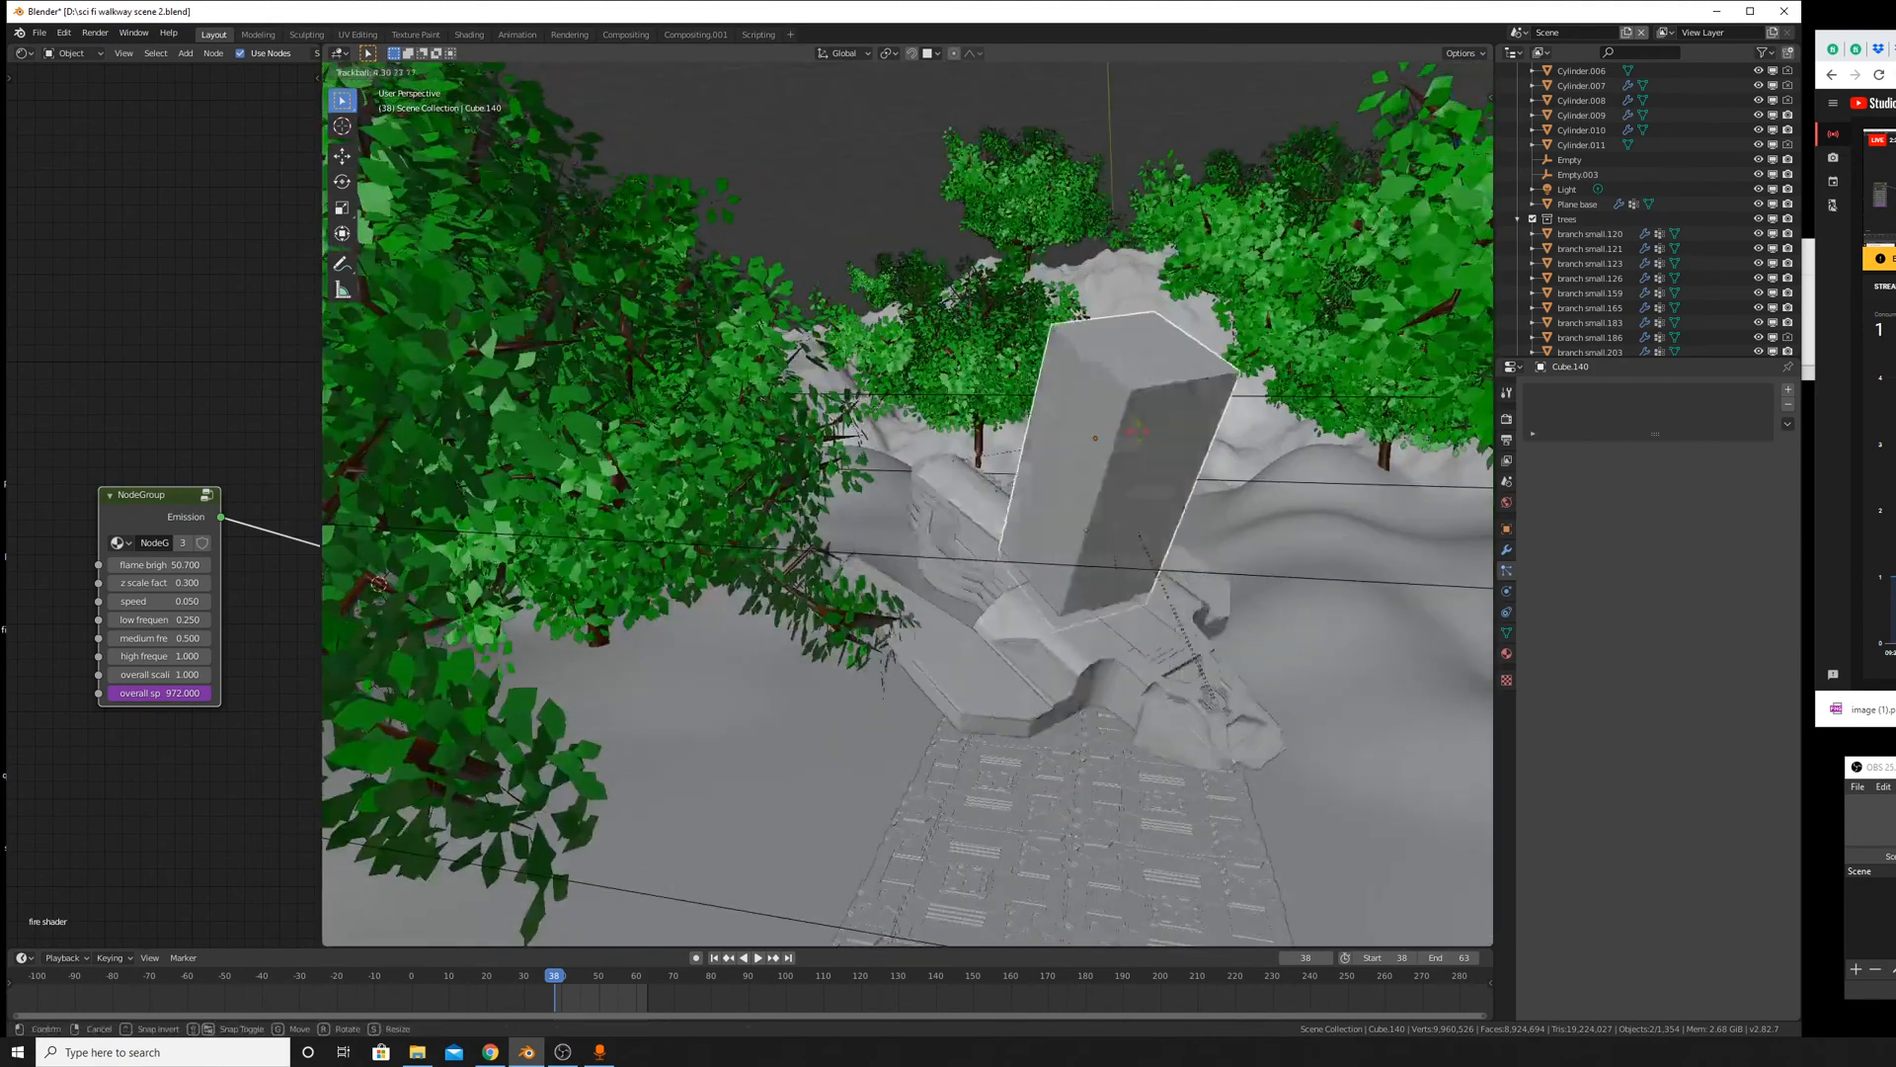
pyautogui.press('x')
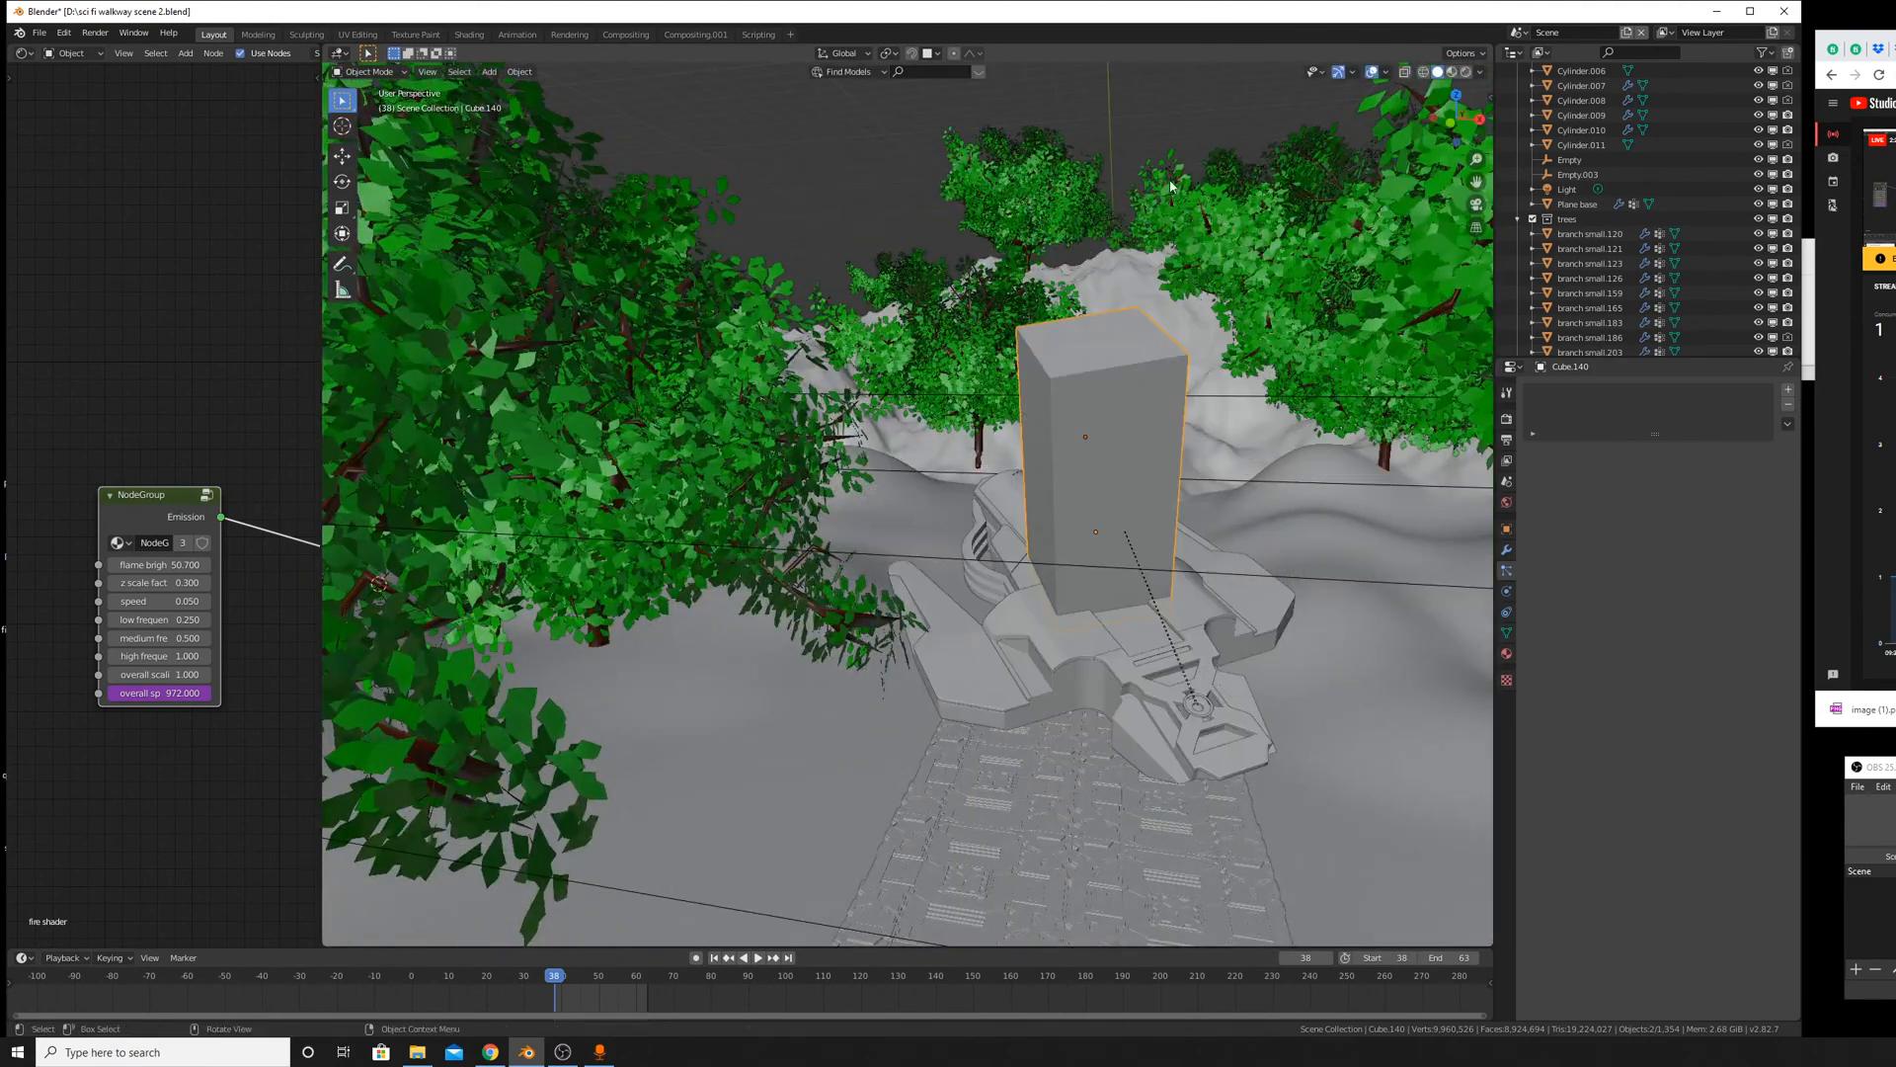
pyautogui.write('y')
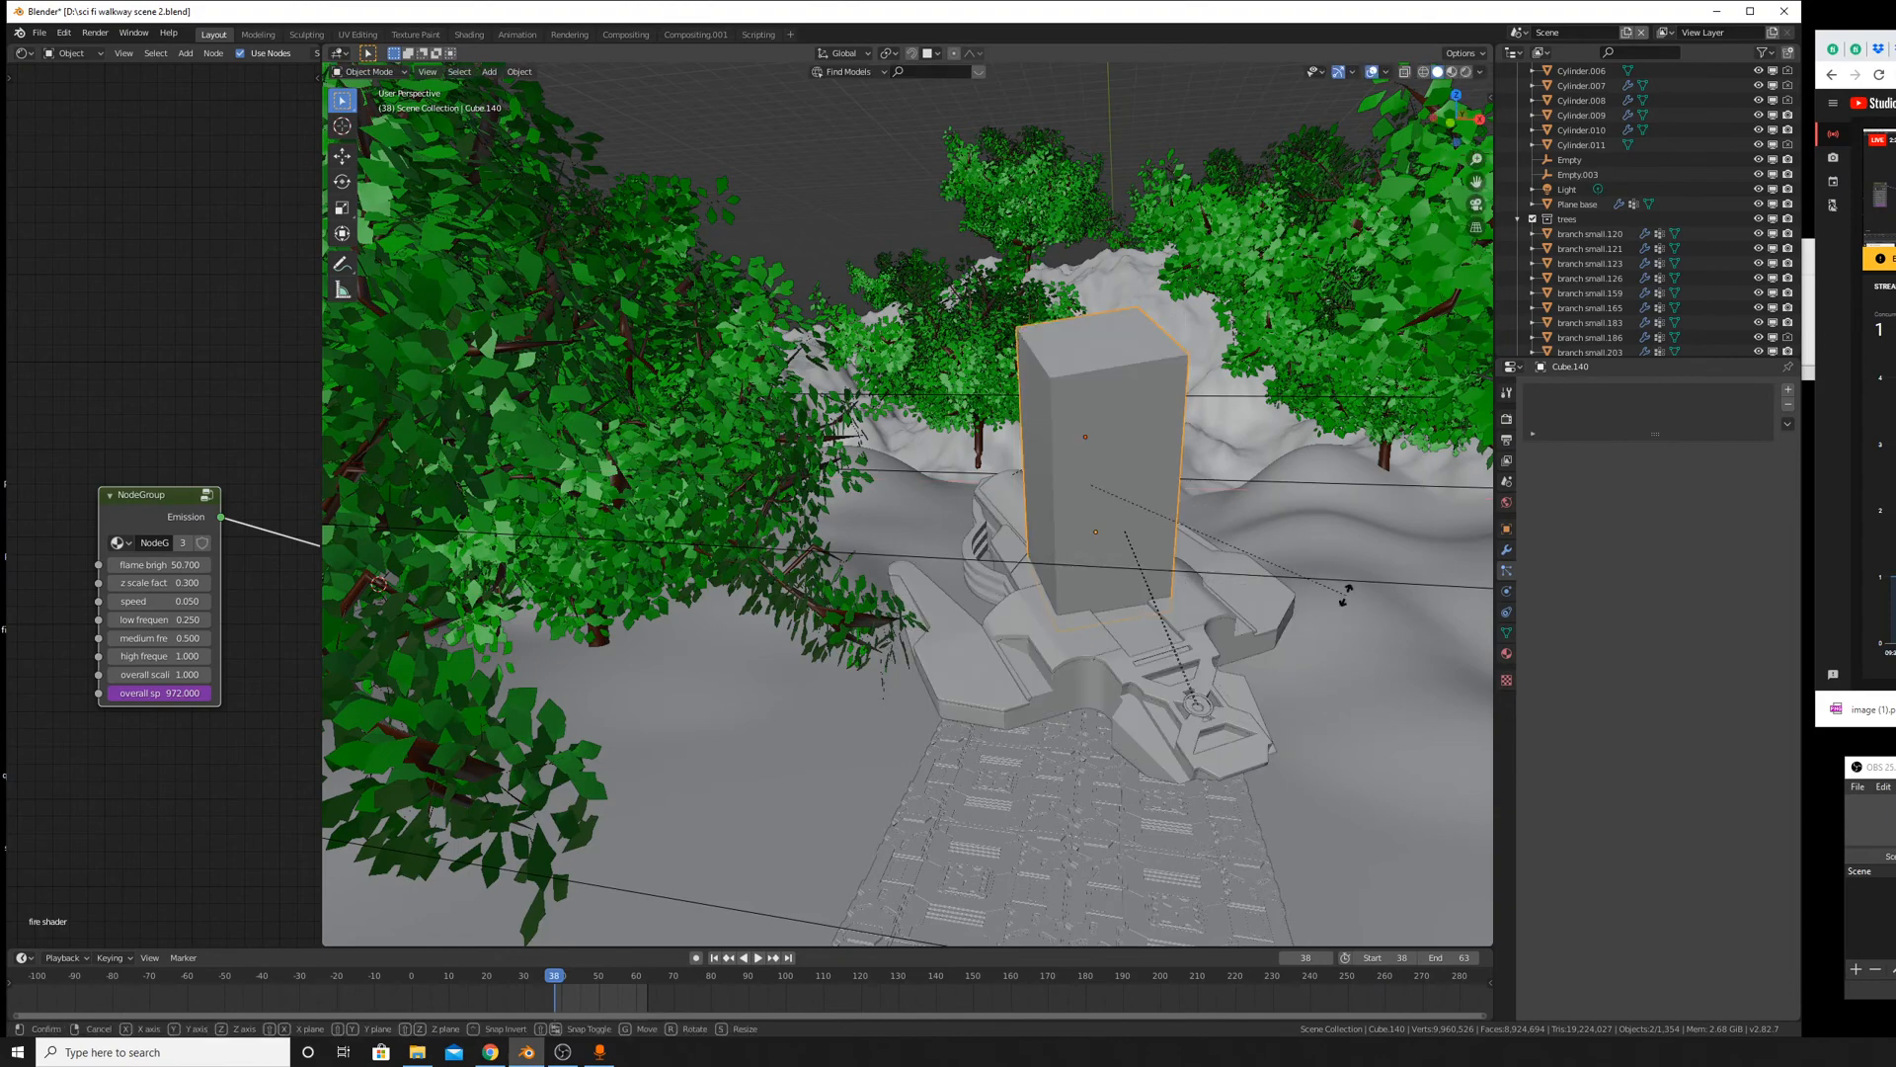
pyautogui.write('180')
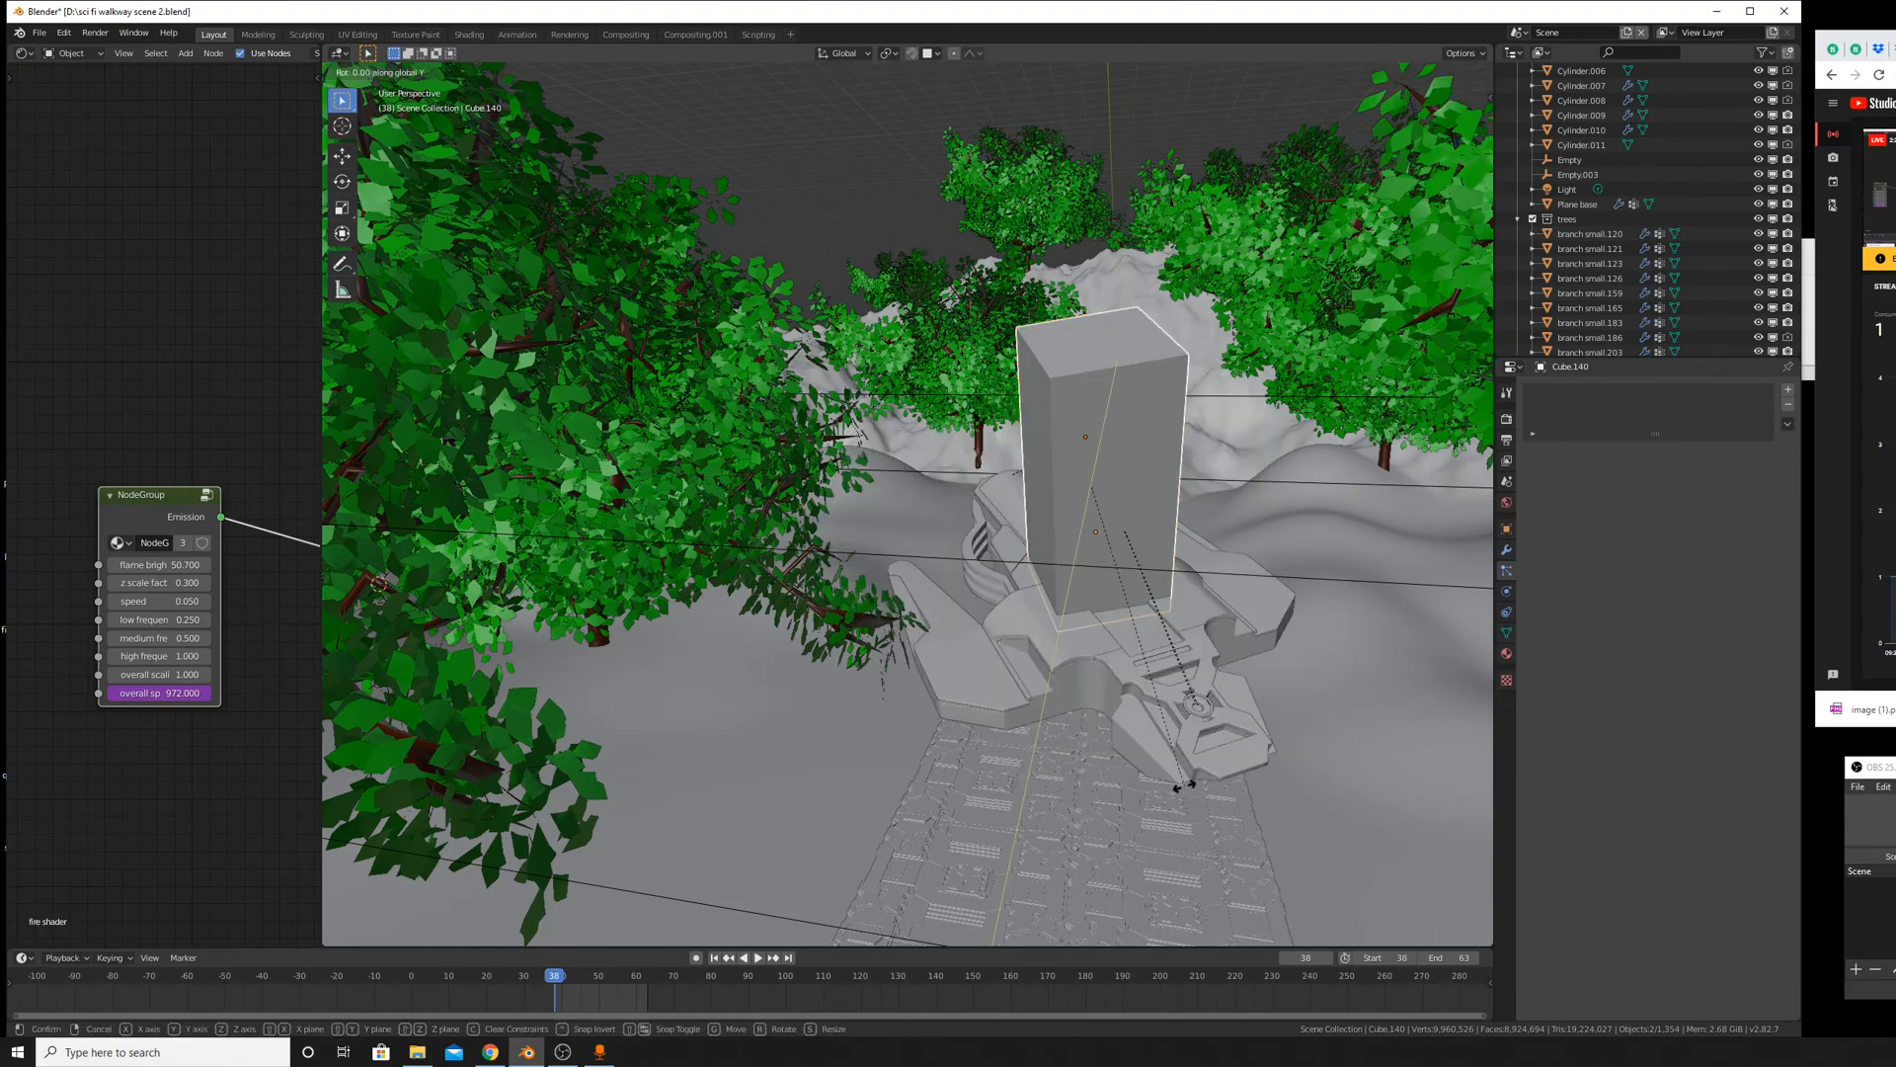
# Tilt the flipped ship and flame box with a trackball rotation of about 28.6° and 18.9°.
pyautogui.moveTo(1186, 787); pyautogui.dragTo(1194, 702, button='middle')
pyautogui.press('r')
pyautogui.press('r')
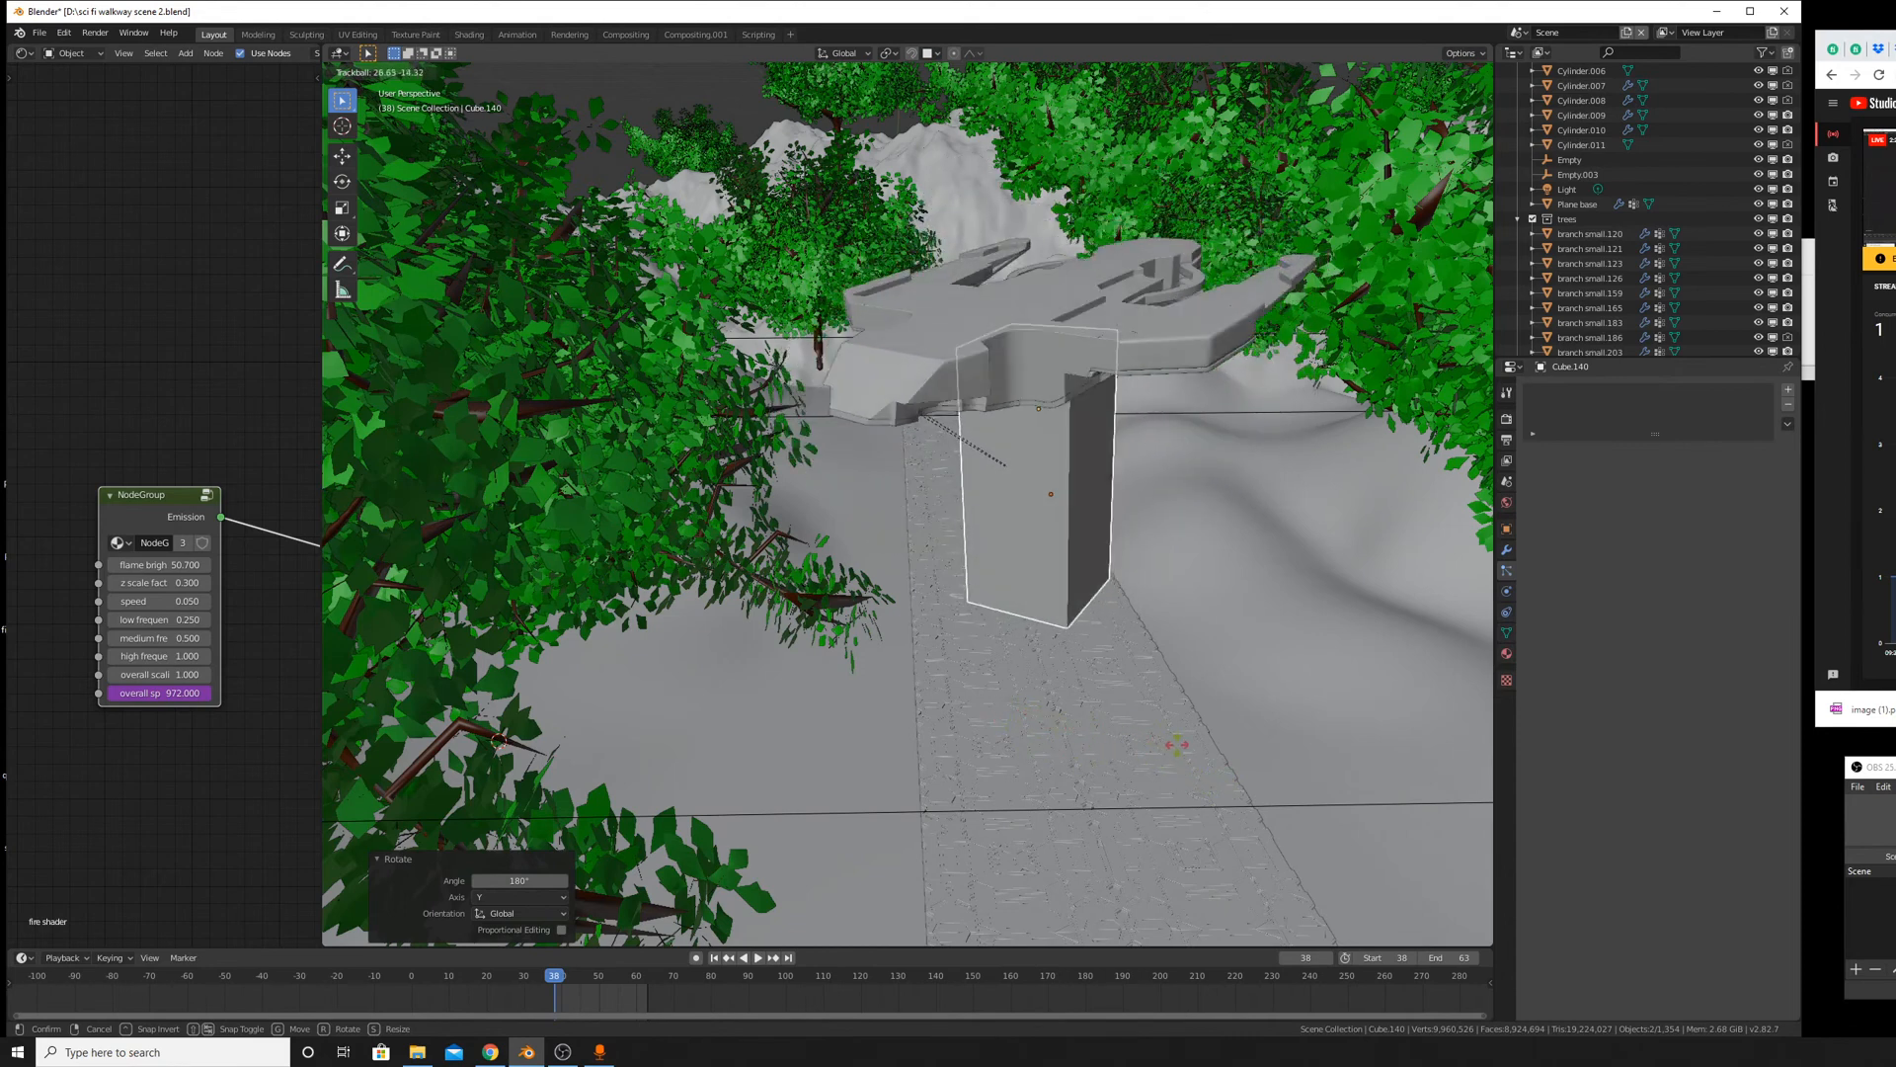
pyautogui.click(1143, 664)
# Look through the active camera and trackball-rotate the ship and flame by about -34.4° and 10.9°.
pyautogui.click(427, 71)
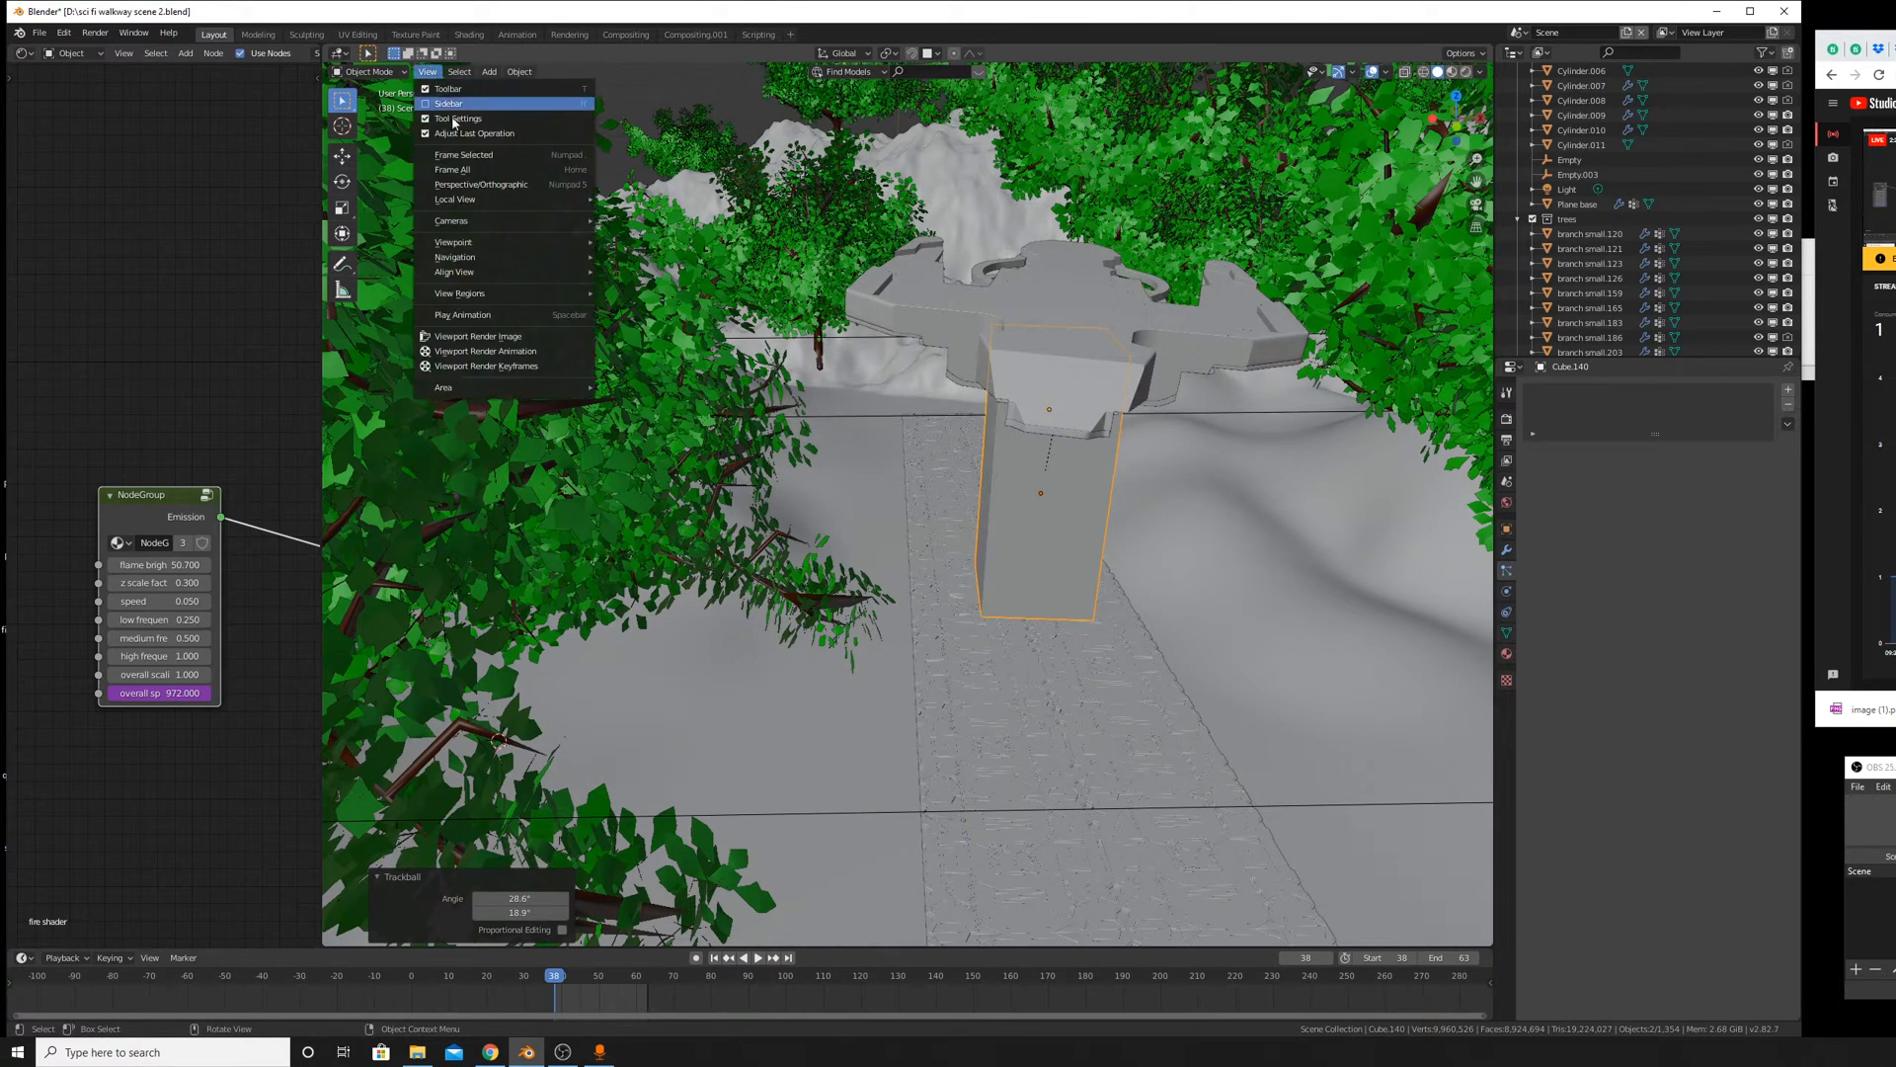
pyautogui.moveTo(513, 210)
pyautogui.click(622, 234)
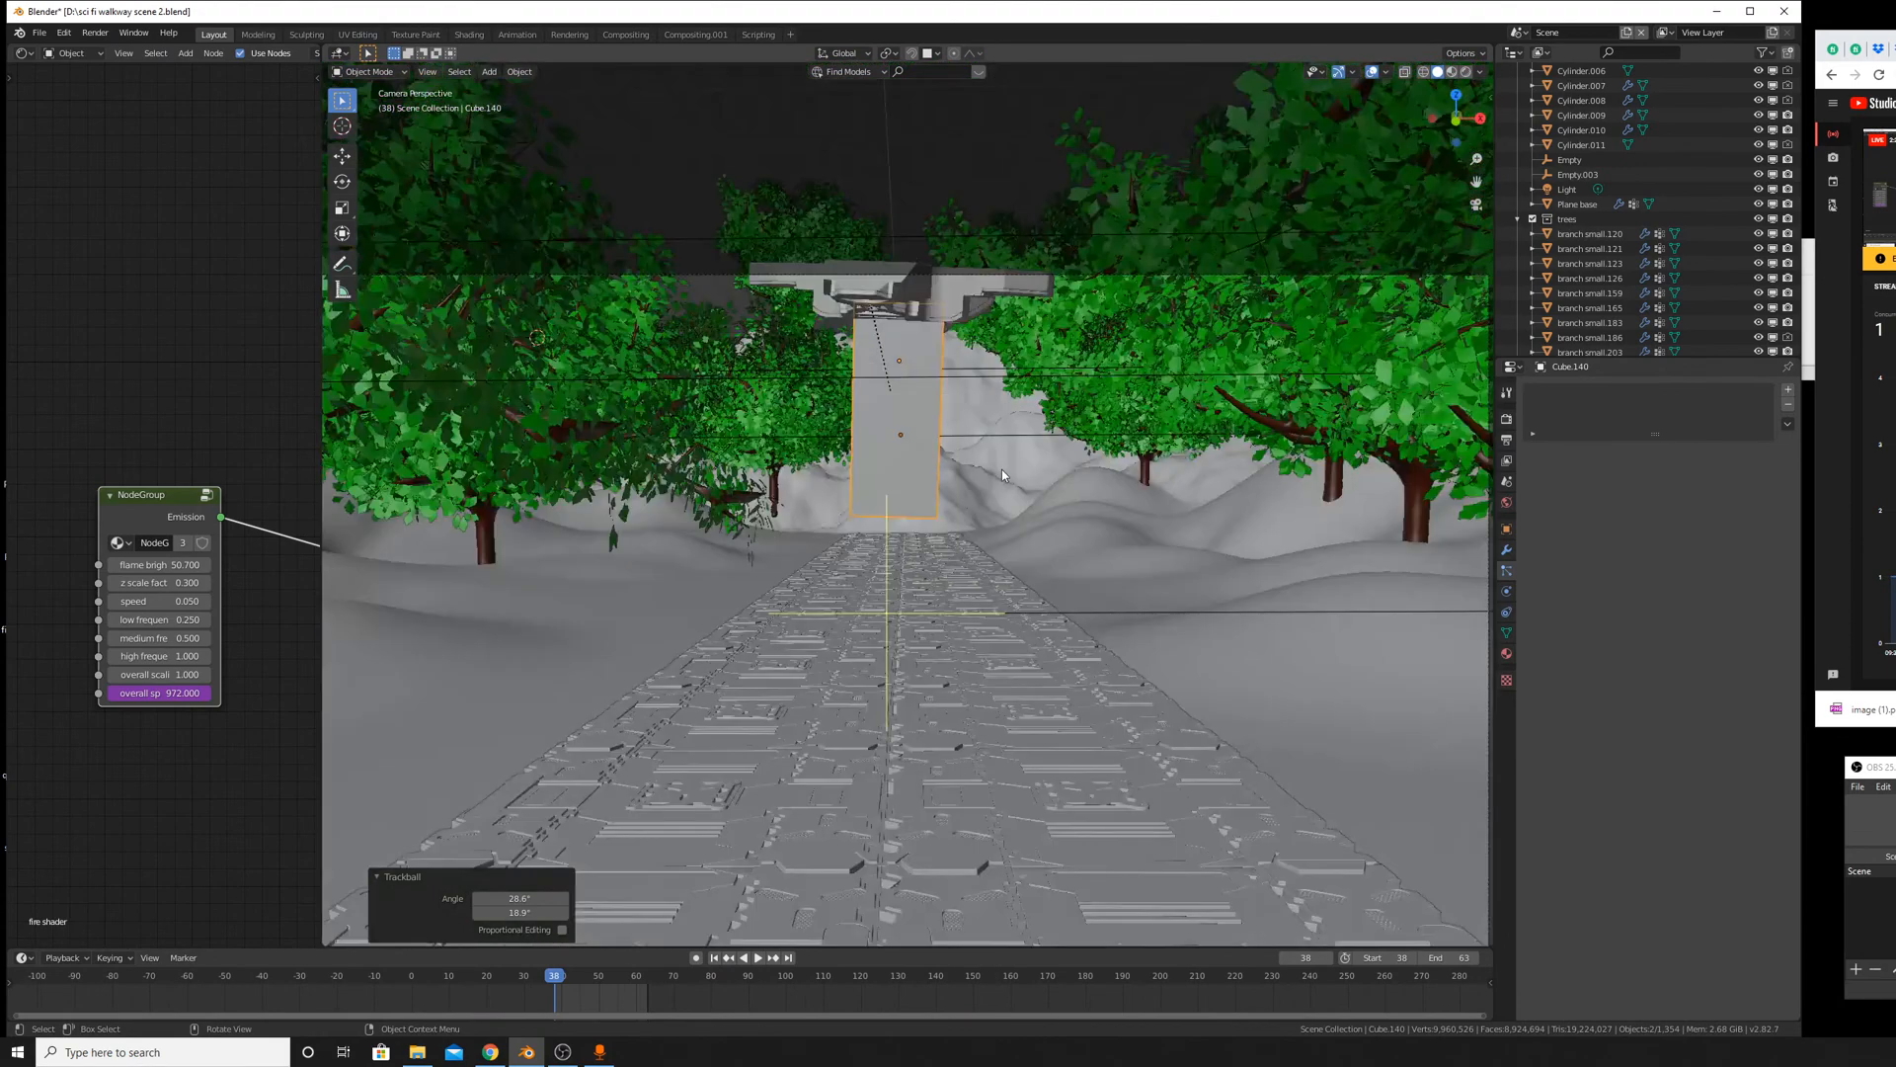
pyautogui.press('r')
pyautogui.press('r')
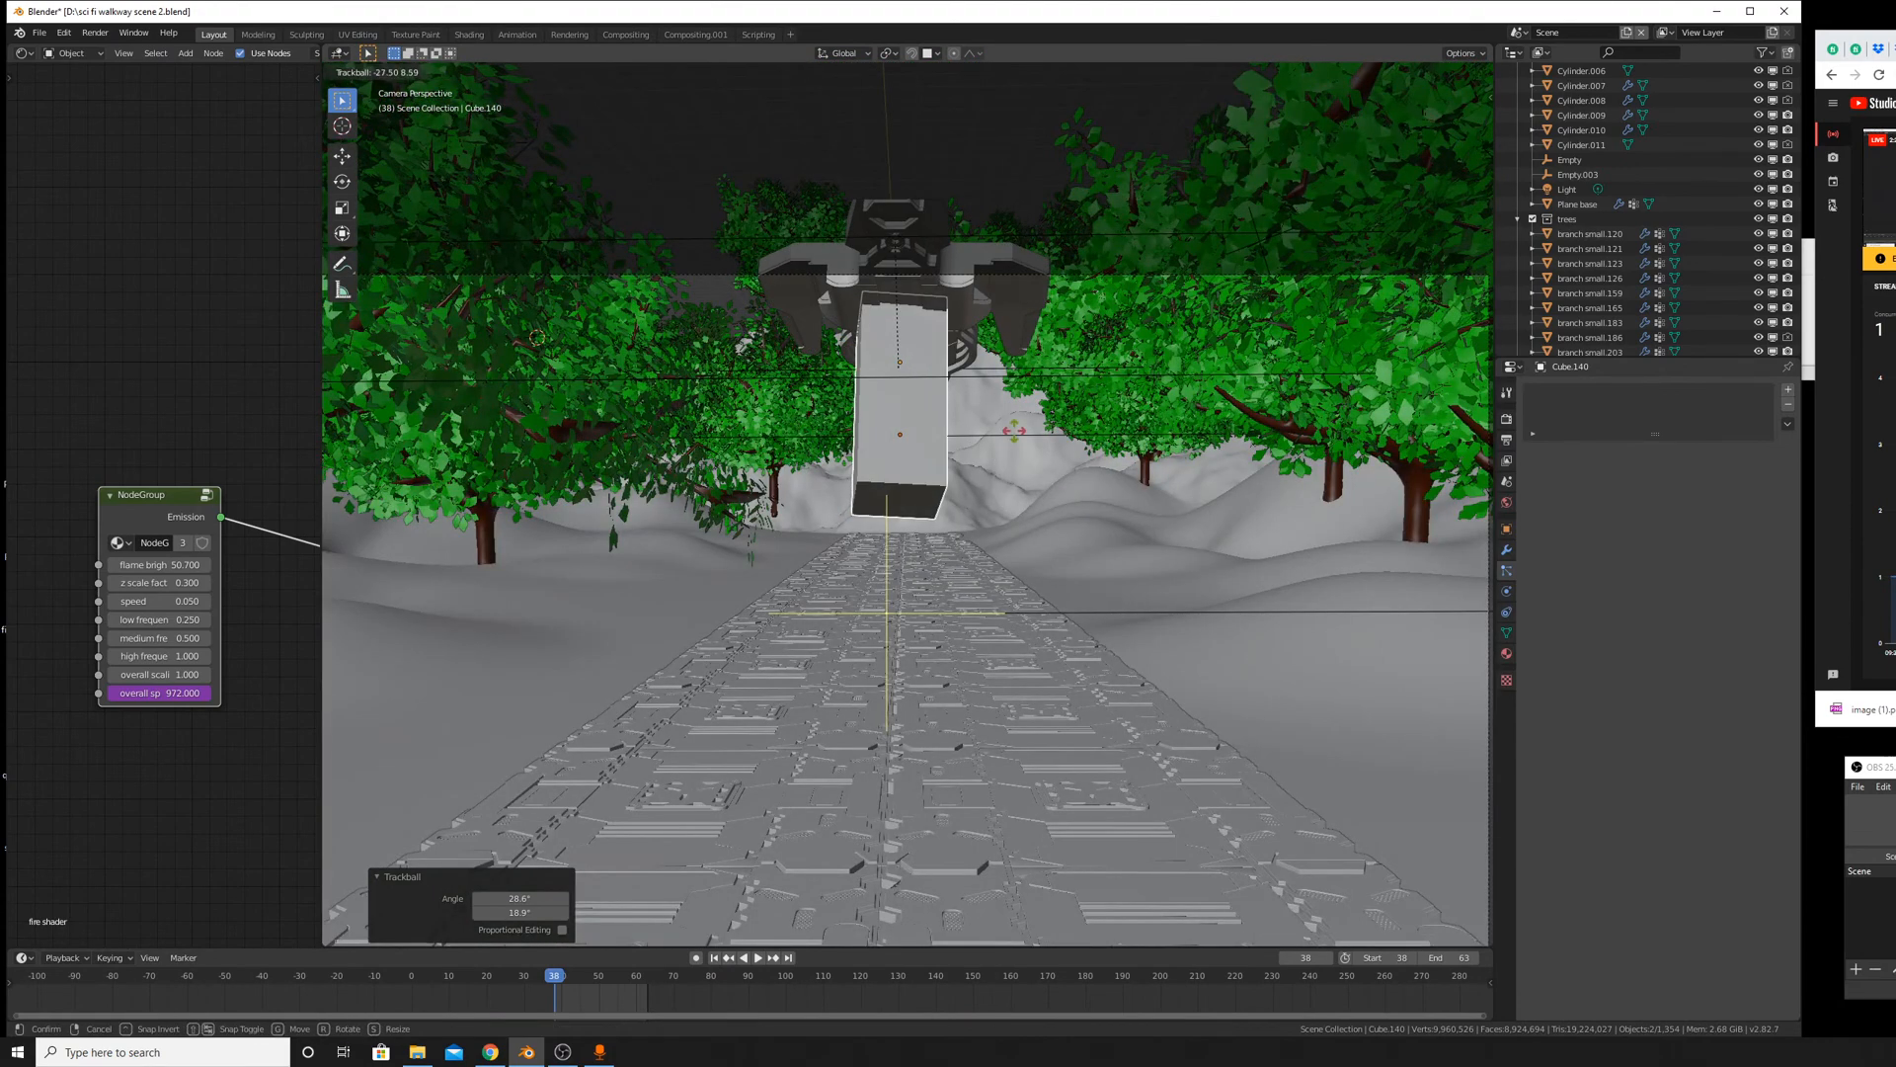
pyautogui.click(1018, 433)
# Lower the ship and flame toward the walkway by about 8.68 m along Z, and by about 1.77 m more.
pyautogui.press('g')
pyautogui.press('z')
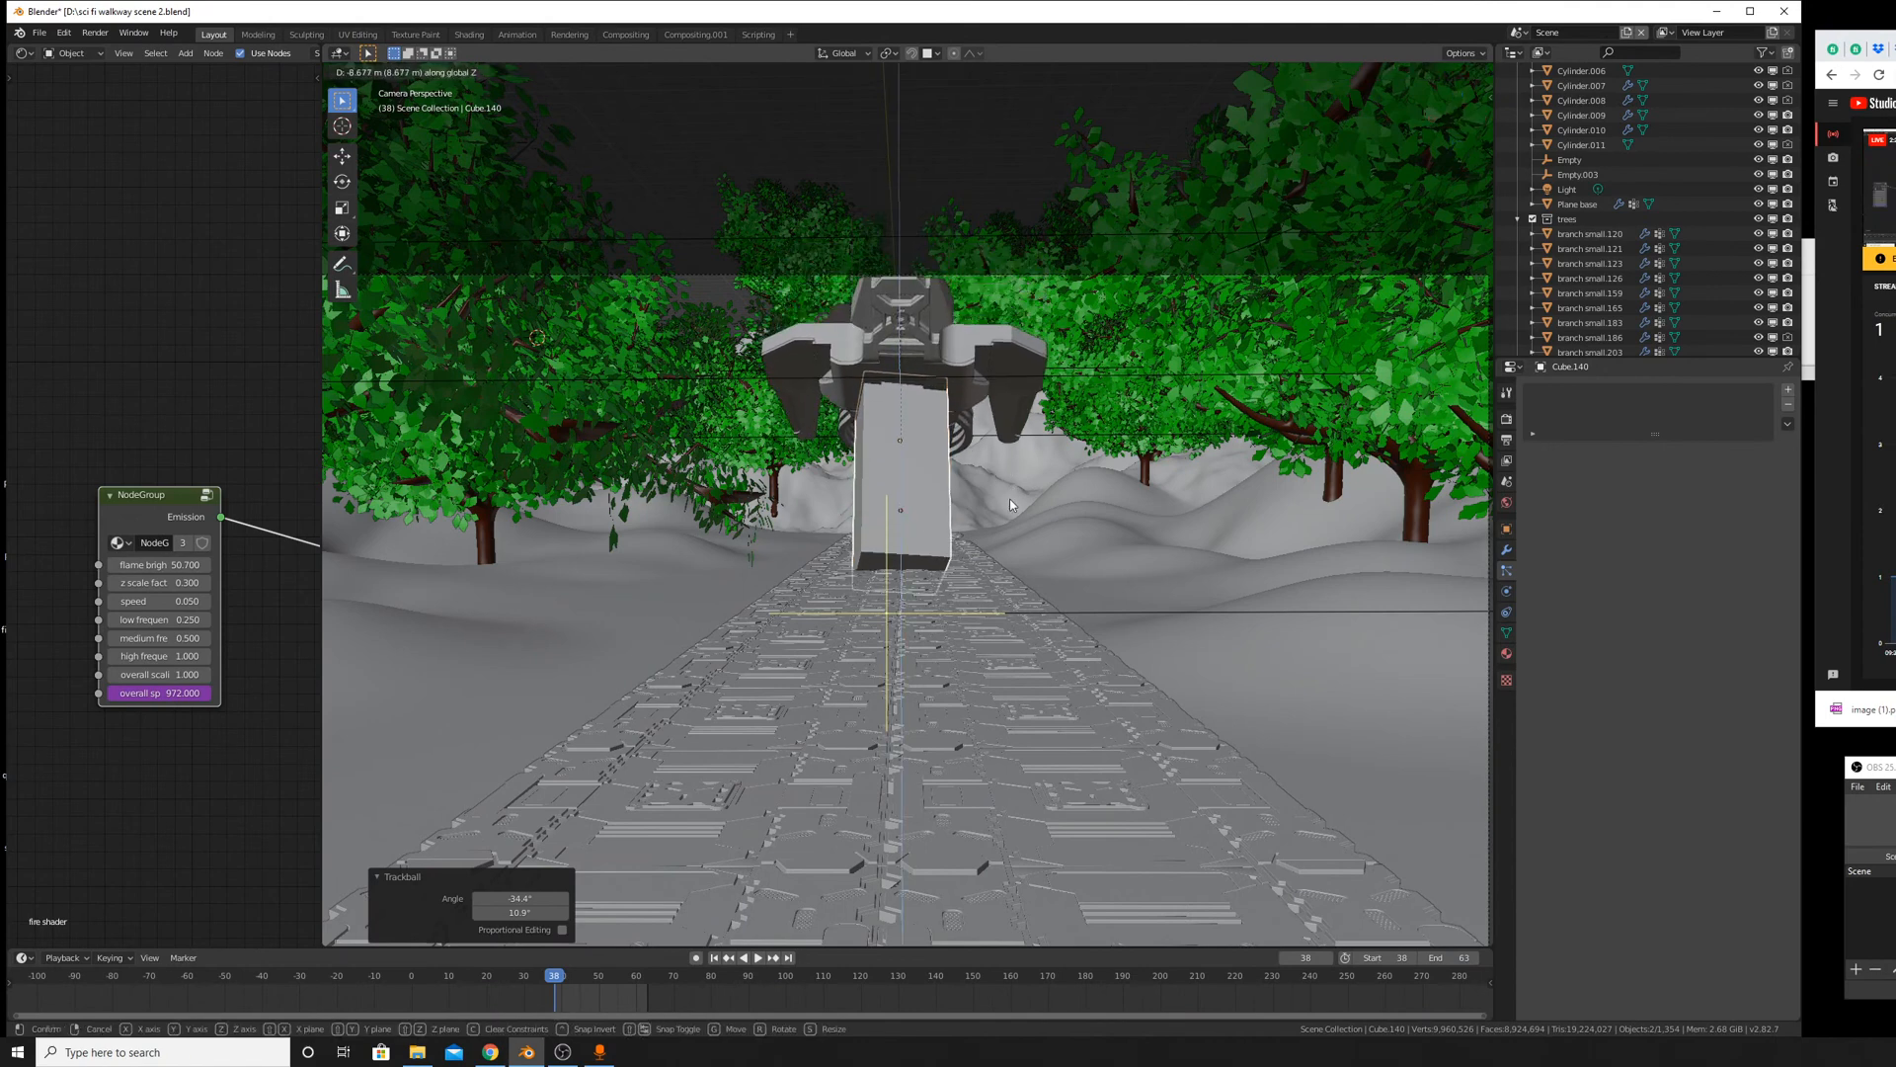
pyautogui.click(1009, 498)
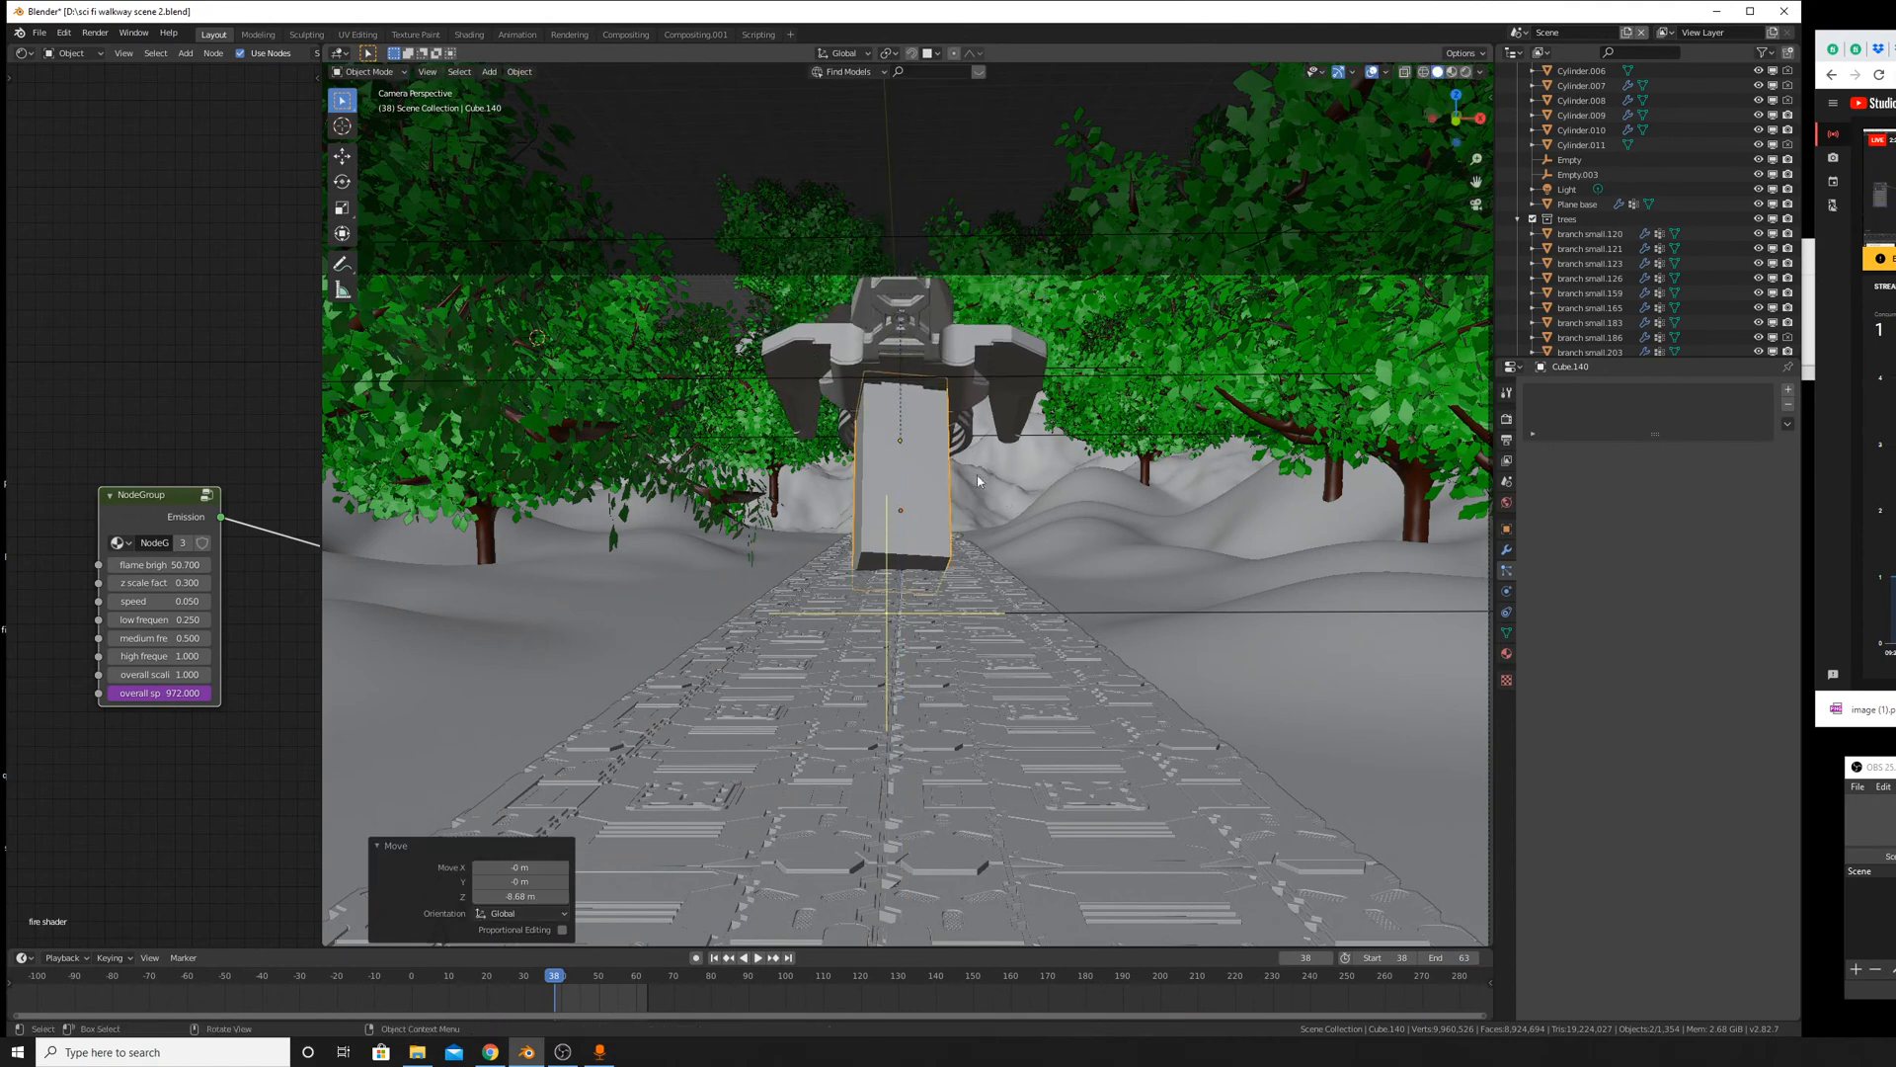
pyautogui.press('g')
pyautogui.press('z')
pyautogui.click(1339, 150)
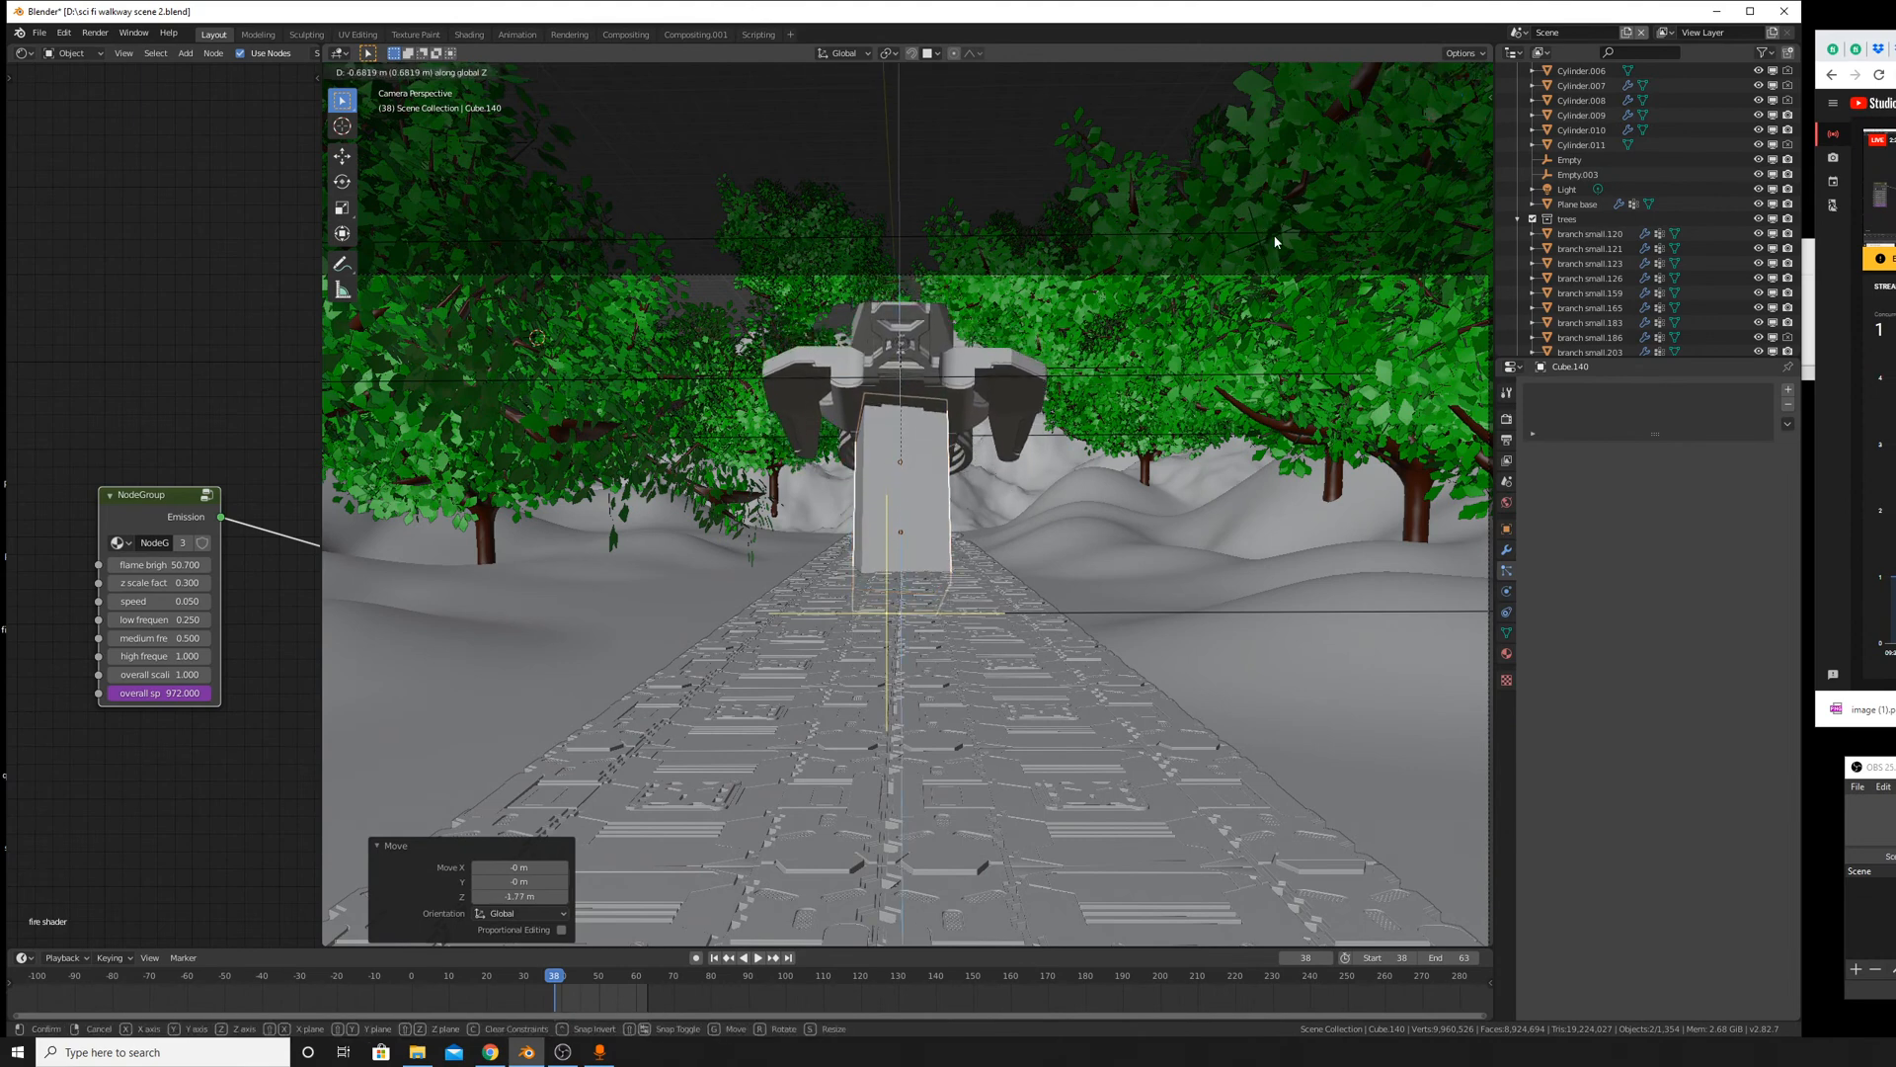
# Preview the repositioned ship through the camera in rendered shading, and inspect it closer in material preview.
pyautogui.click(1466, 72)
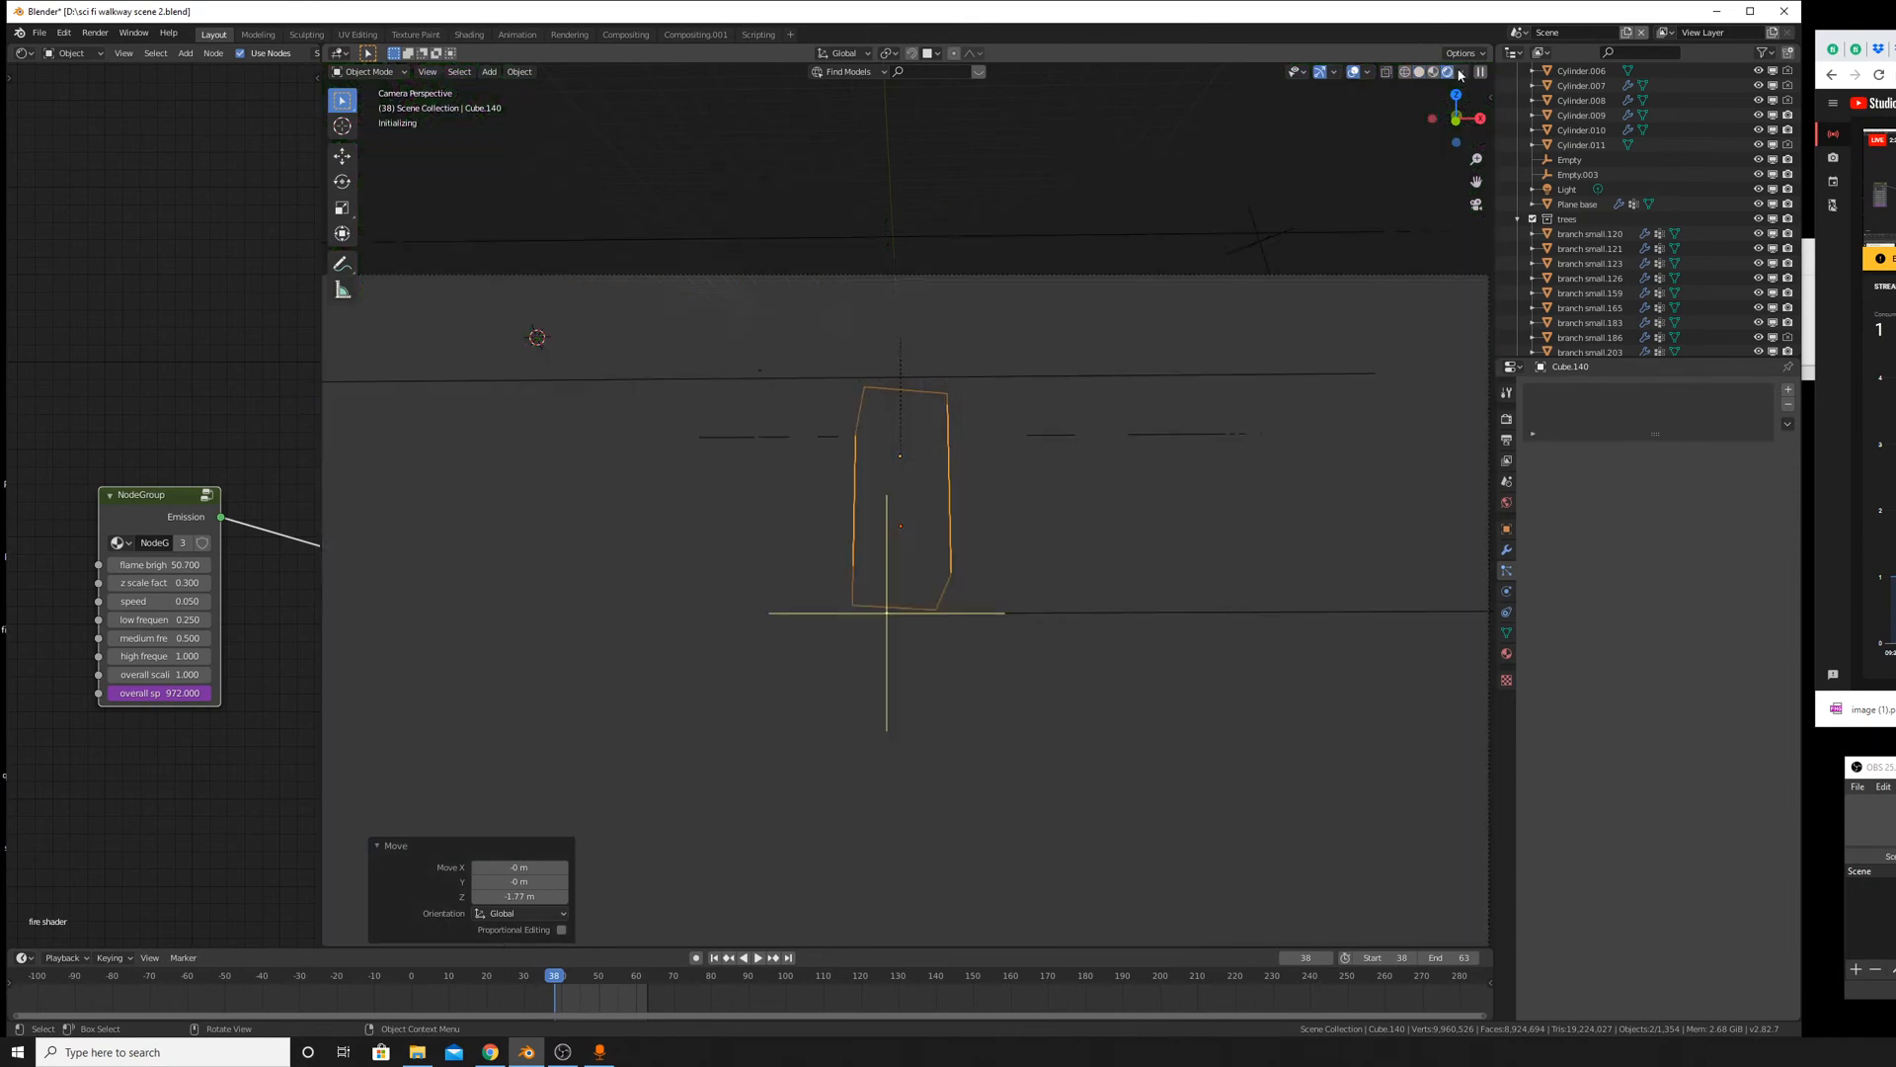
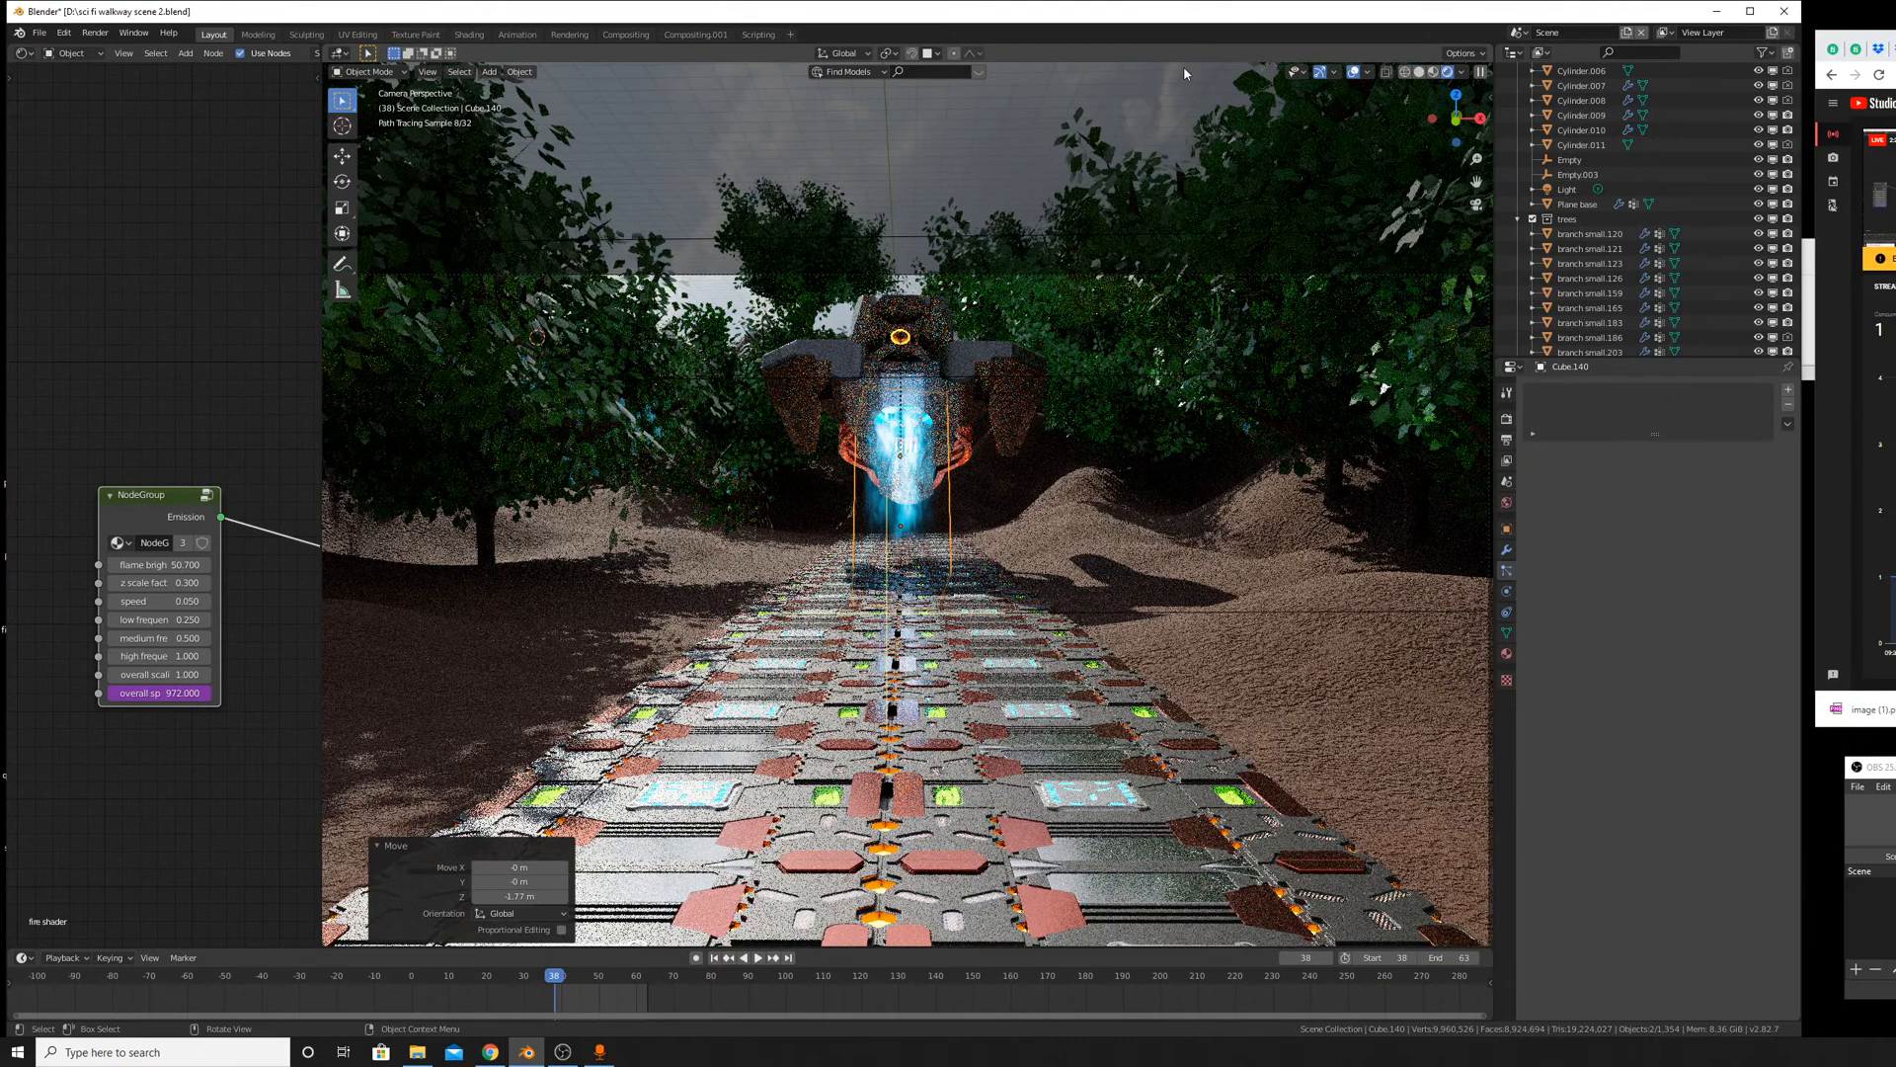
pyautogui.click(1433, 74)
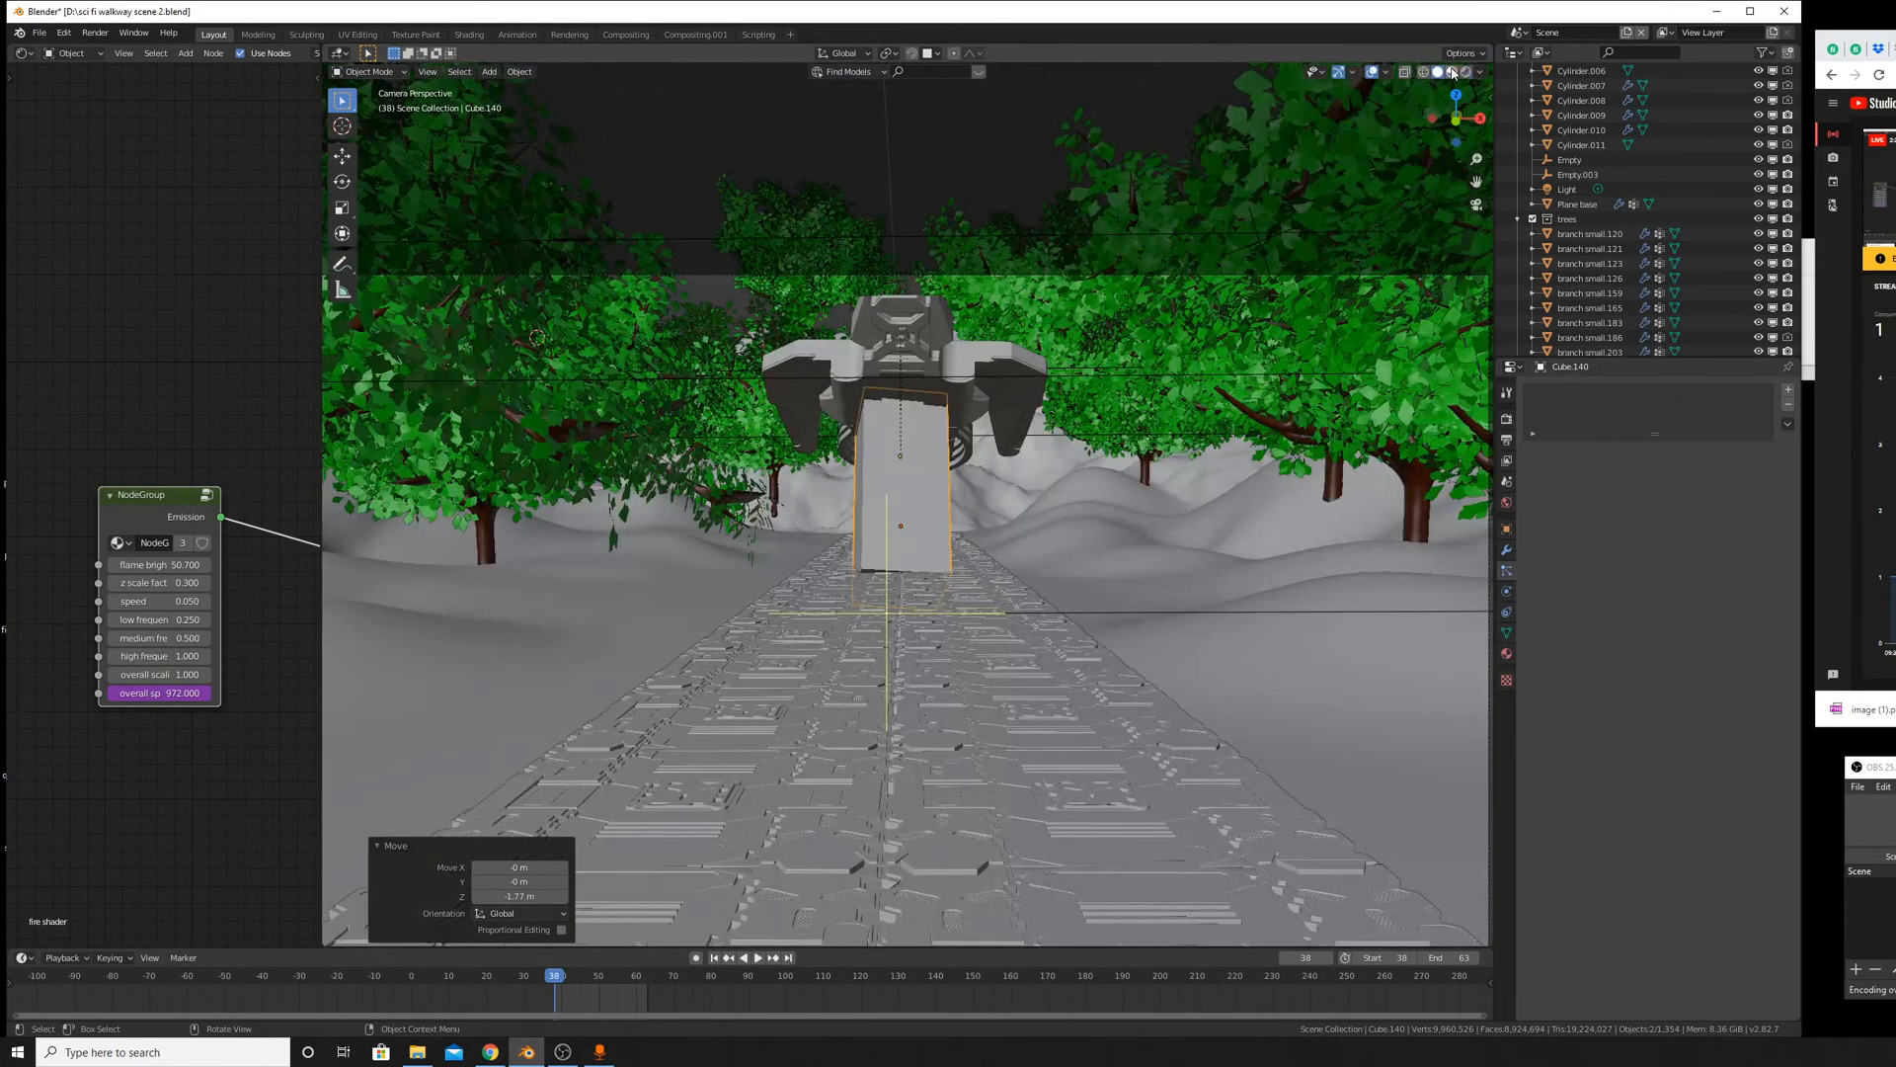
pyautogui.click(1452, 71)
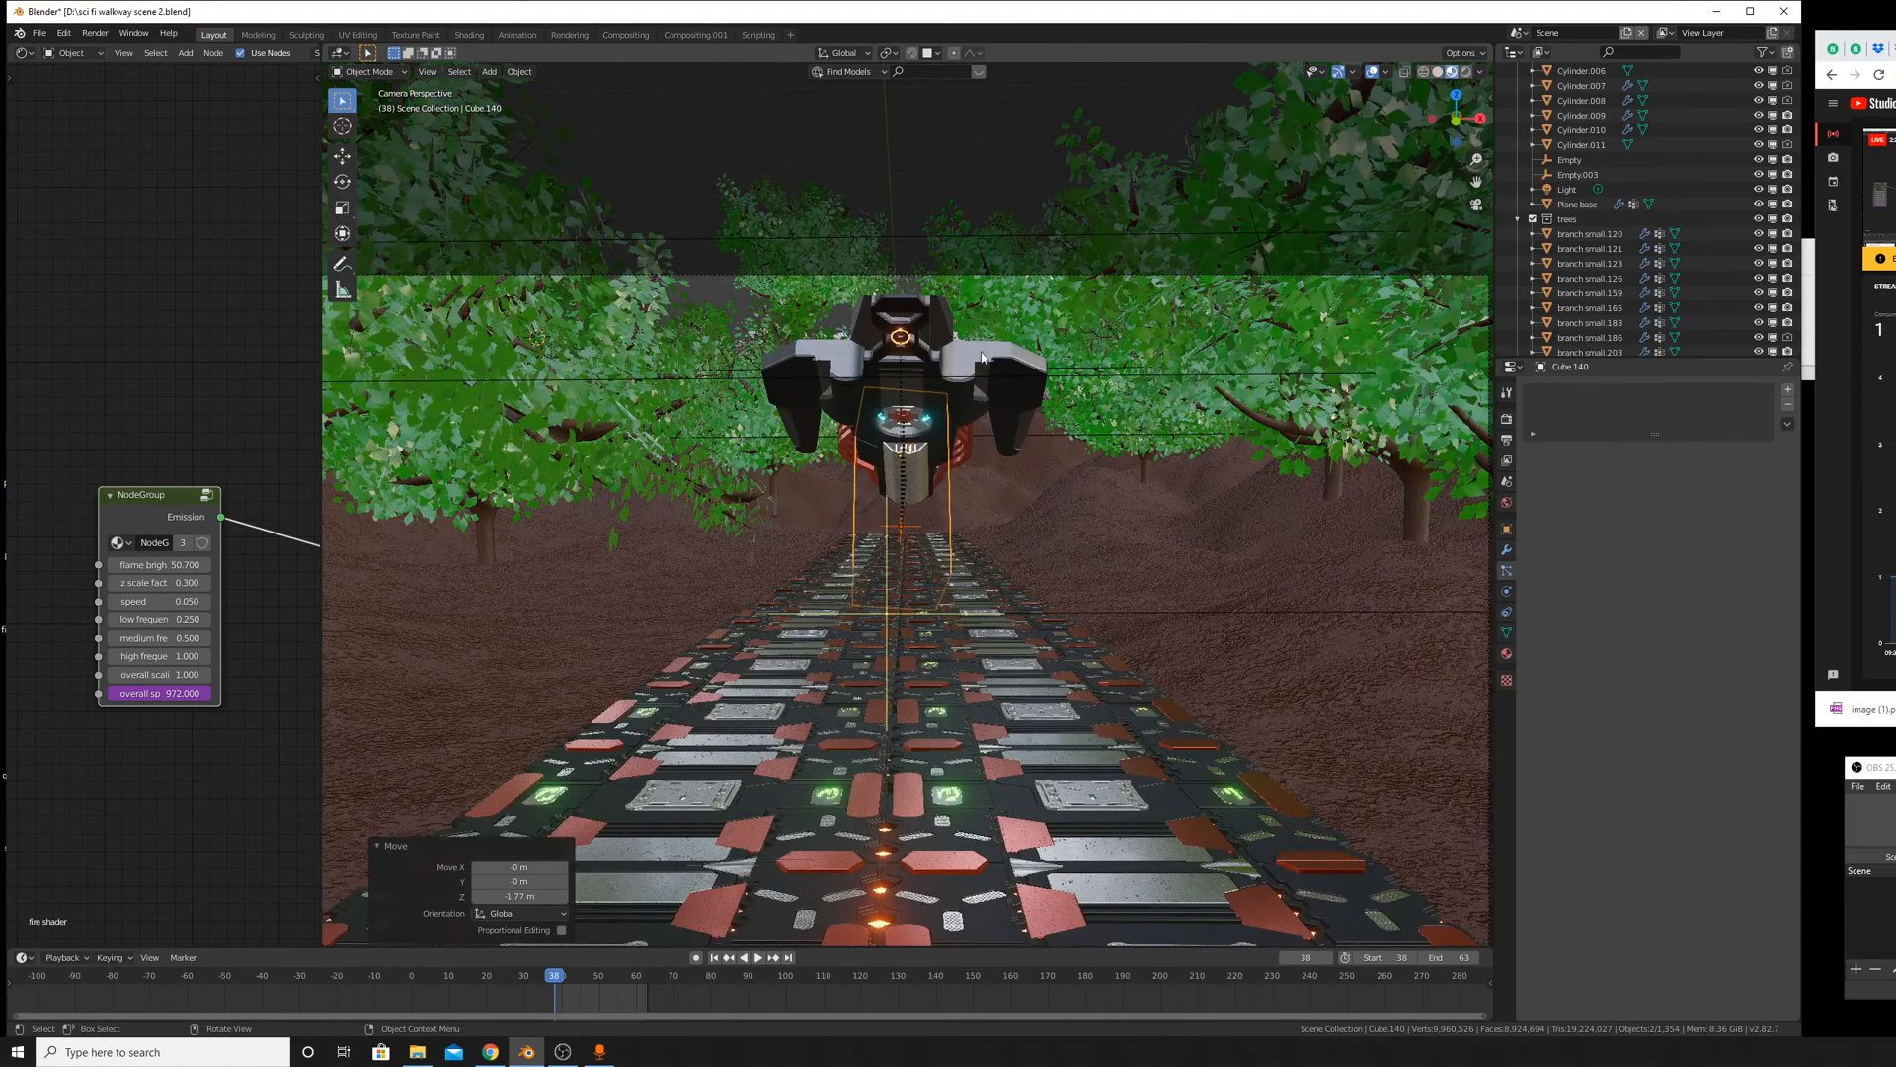
pyautogui.scroll(6, 991, 336)
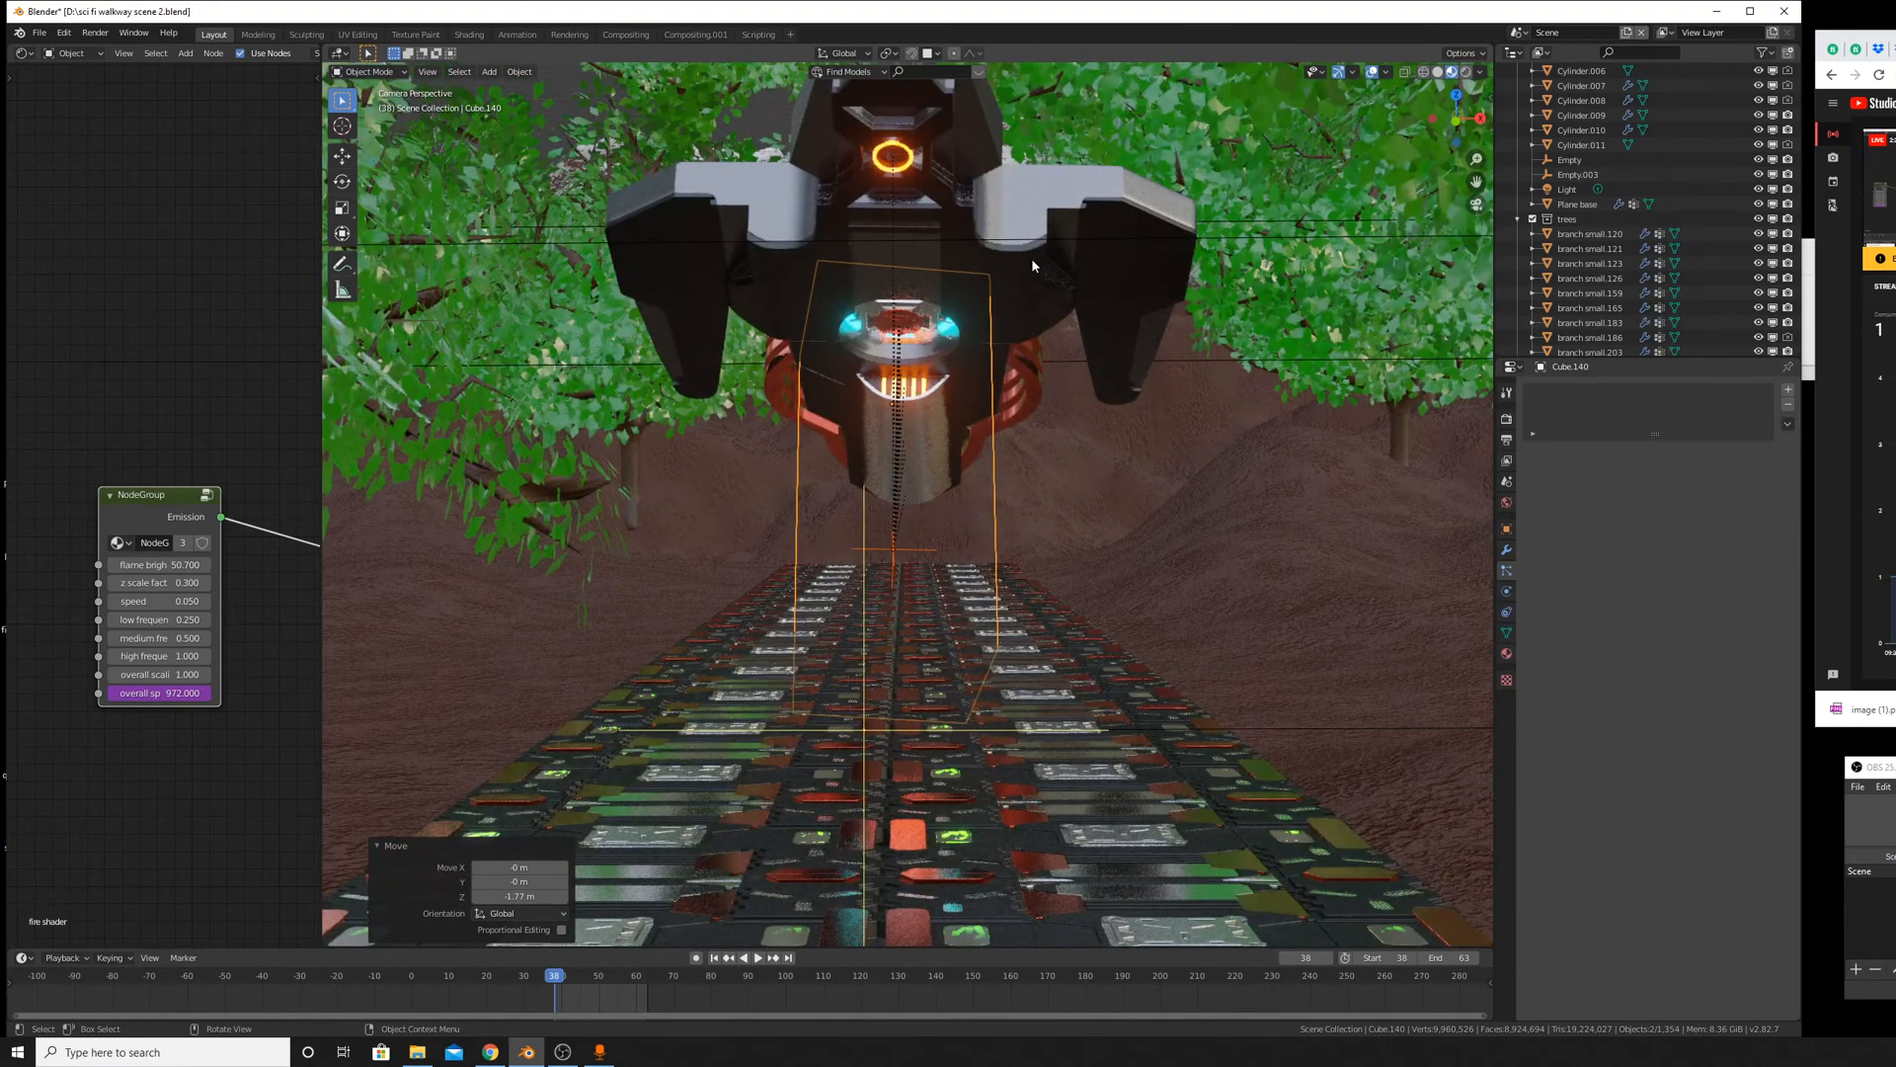
# Compare the materials assigned to the ship's lower hull and its outer wing piece.
pyautogui.click(1032, 261)
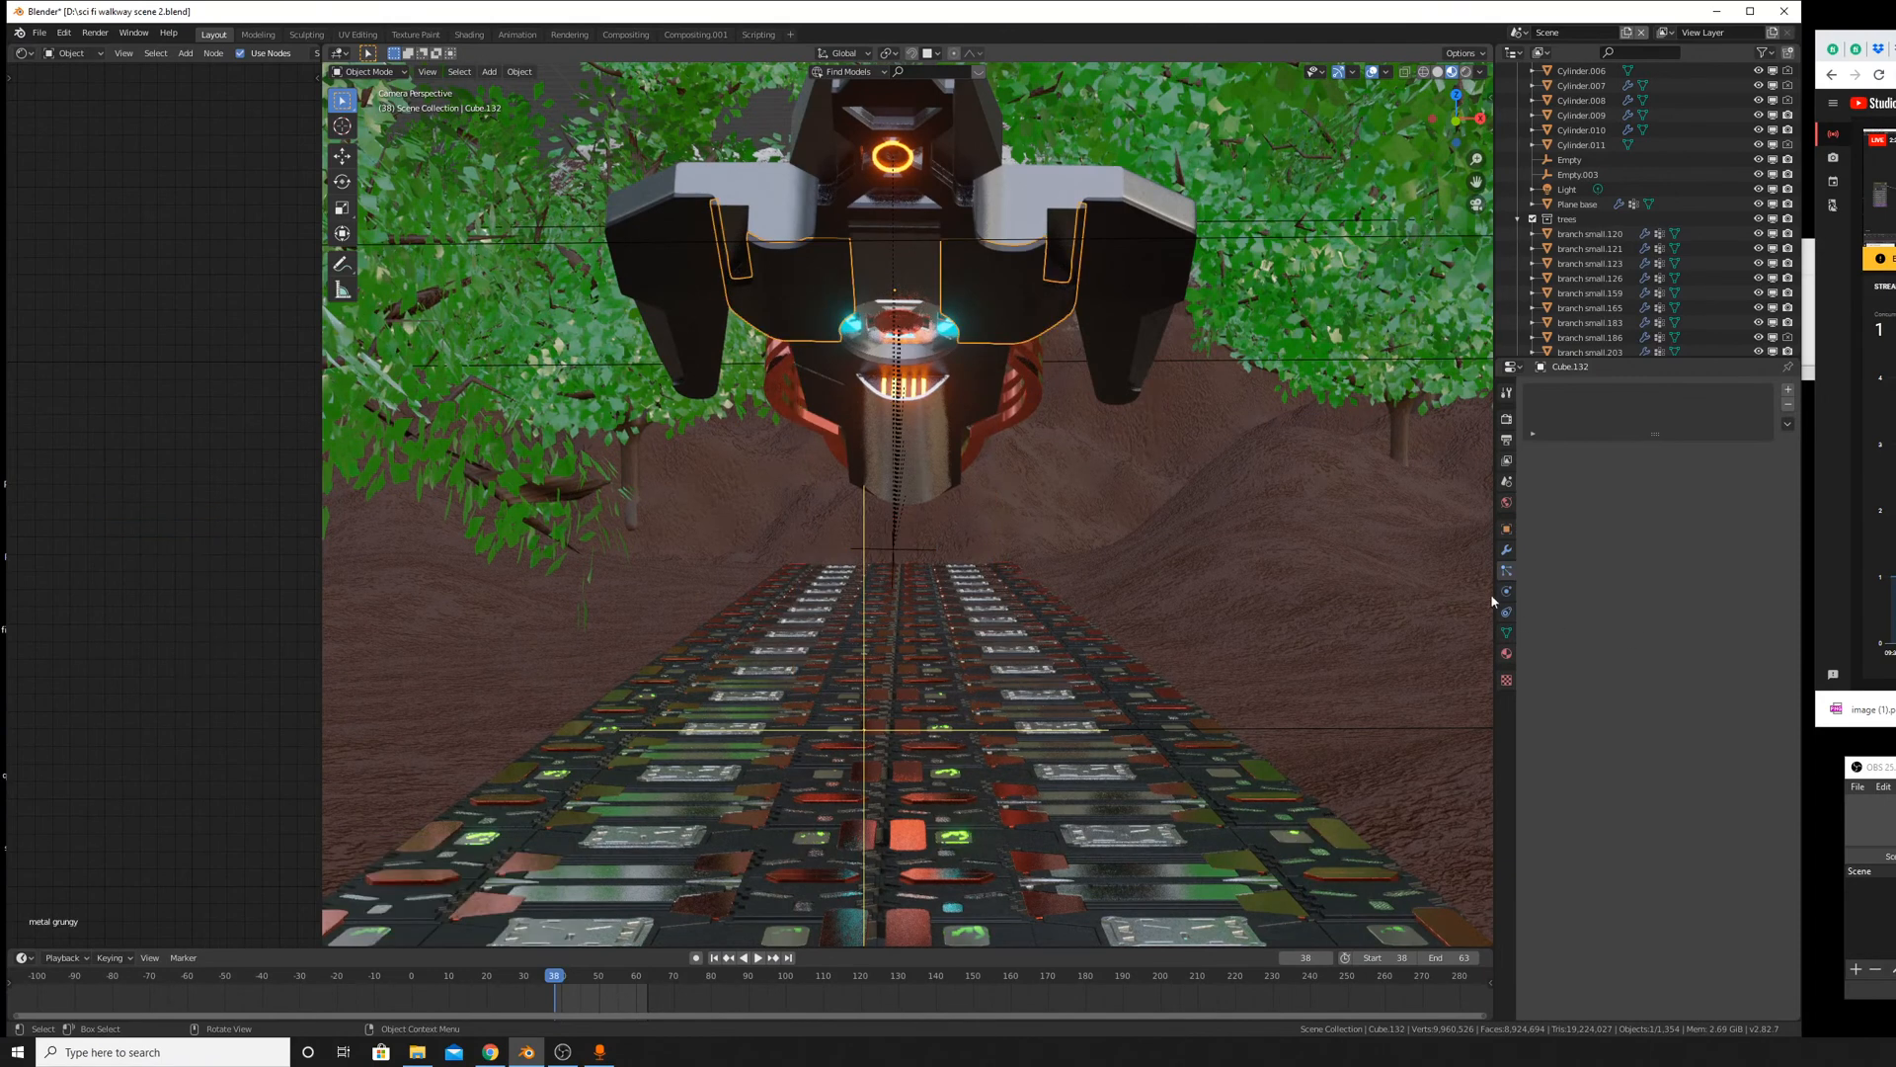
pyautogui.click(1507, 654)
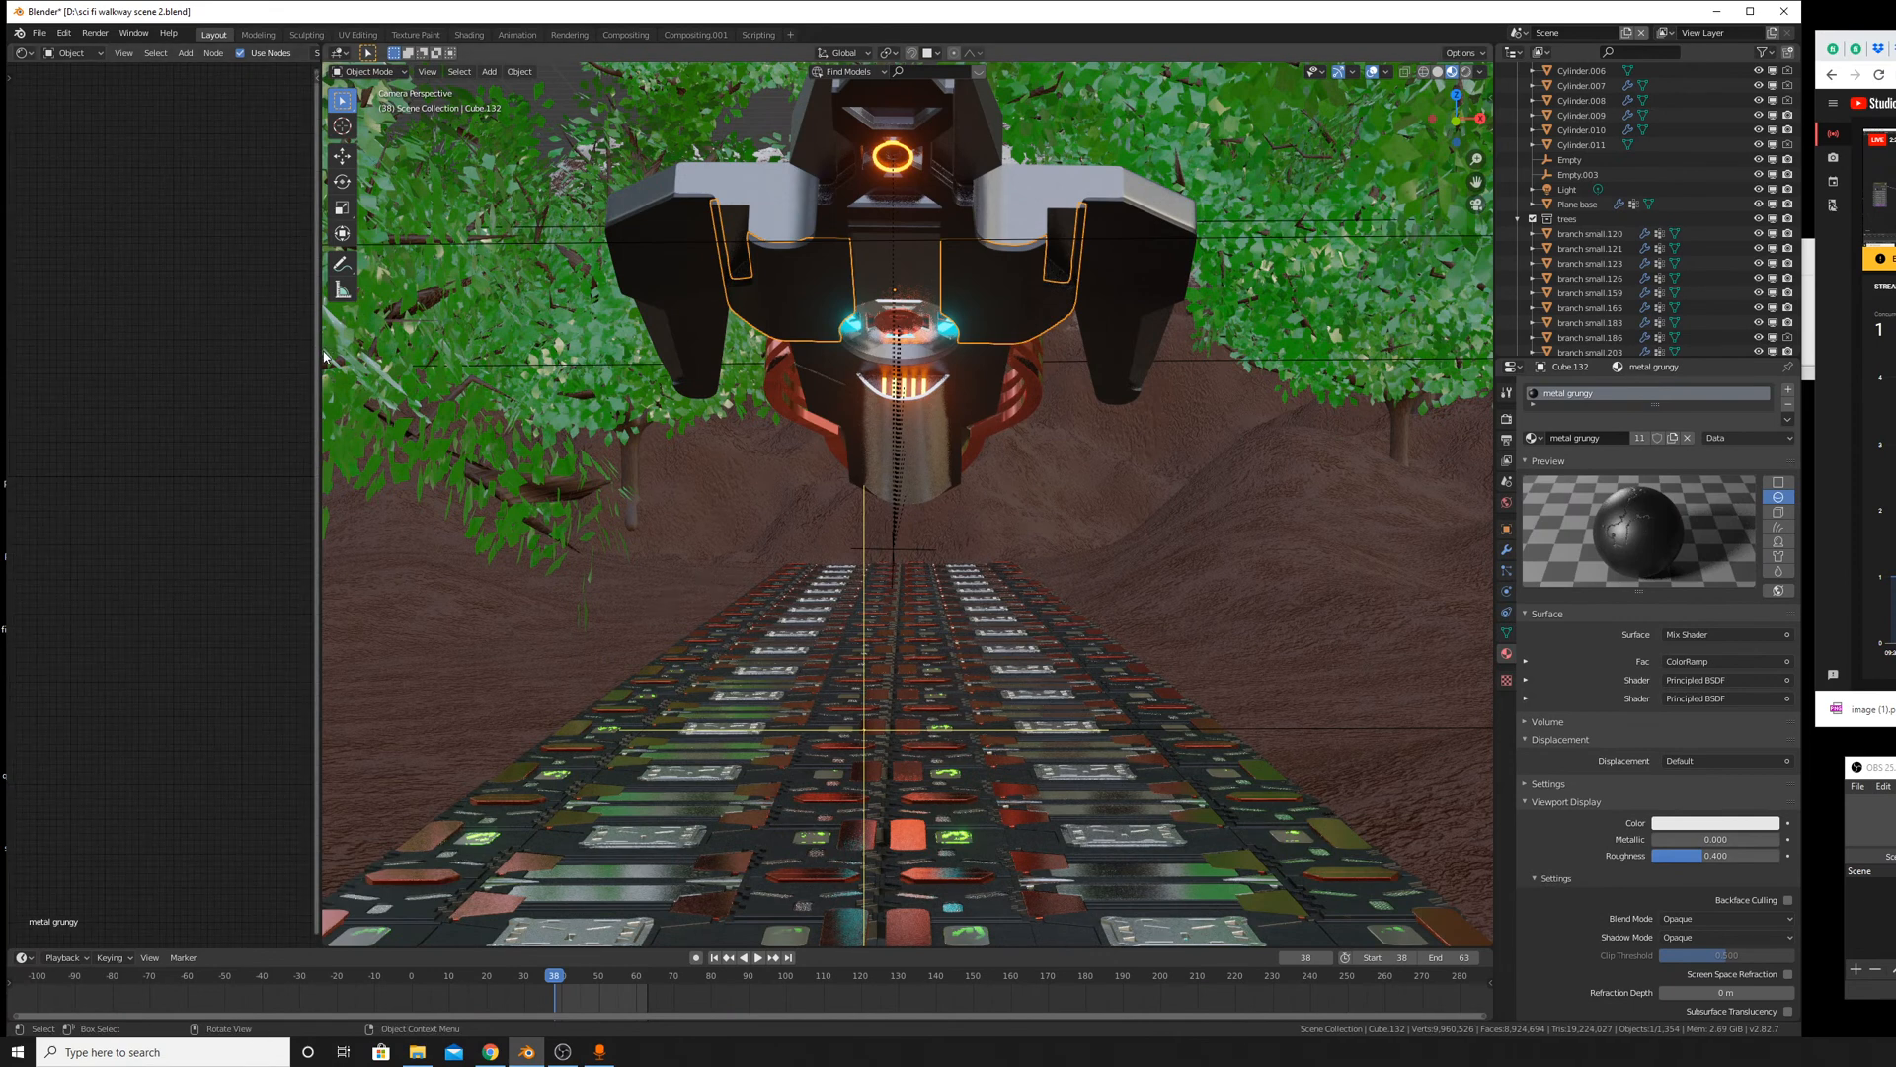
pyautogui.click(1003, 203)
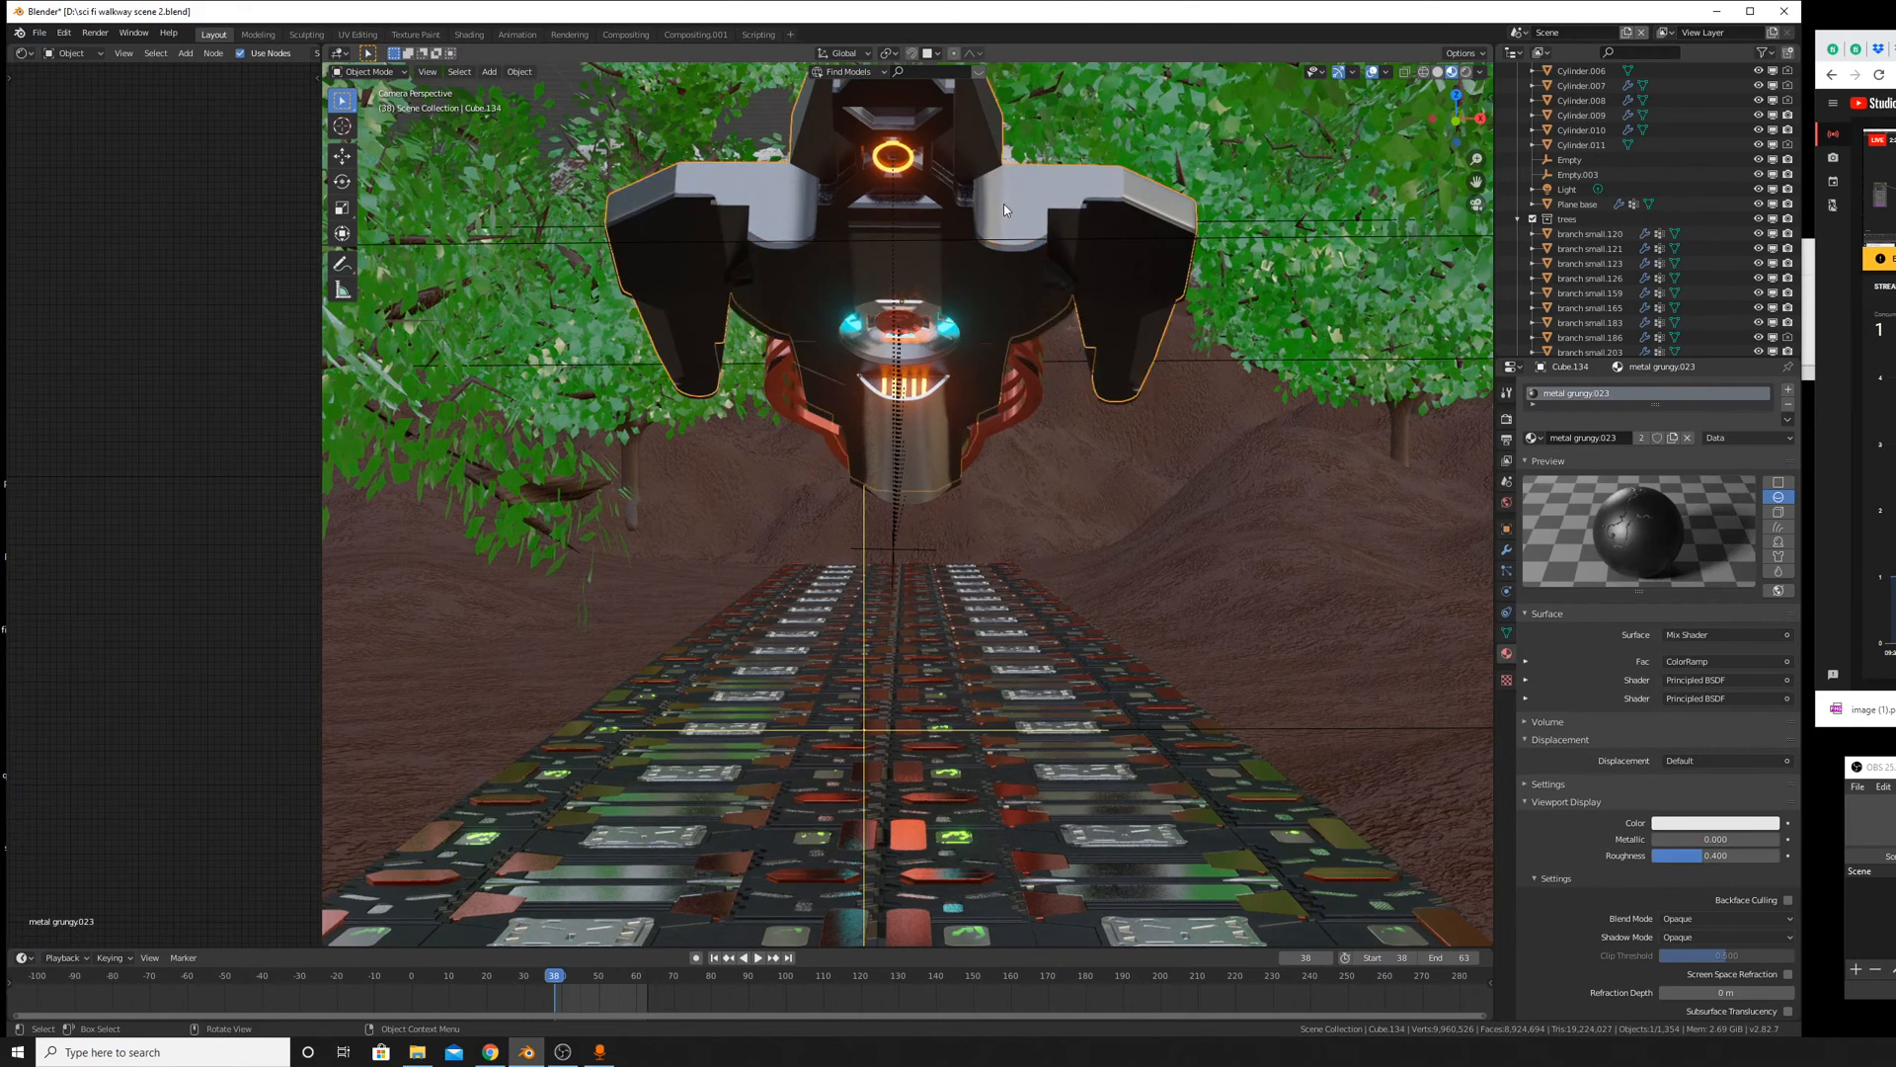
# Assign the metal grungy.023 material to the ship's lower hull piece, working in solid shading.
pyautogui.click(994, 270)
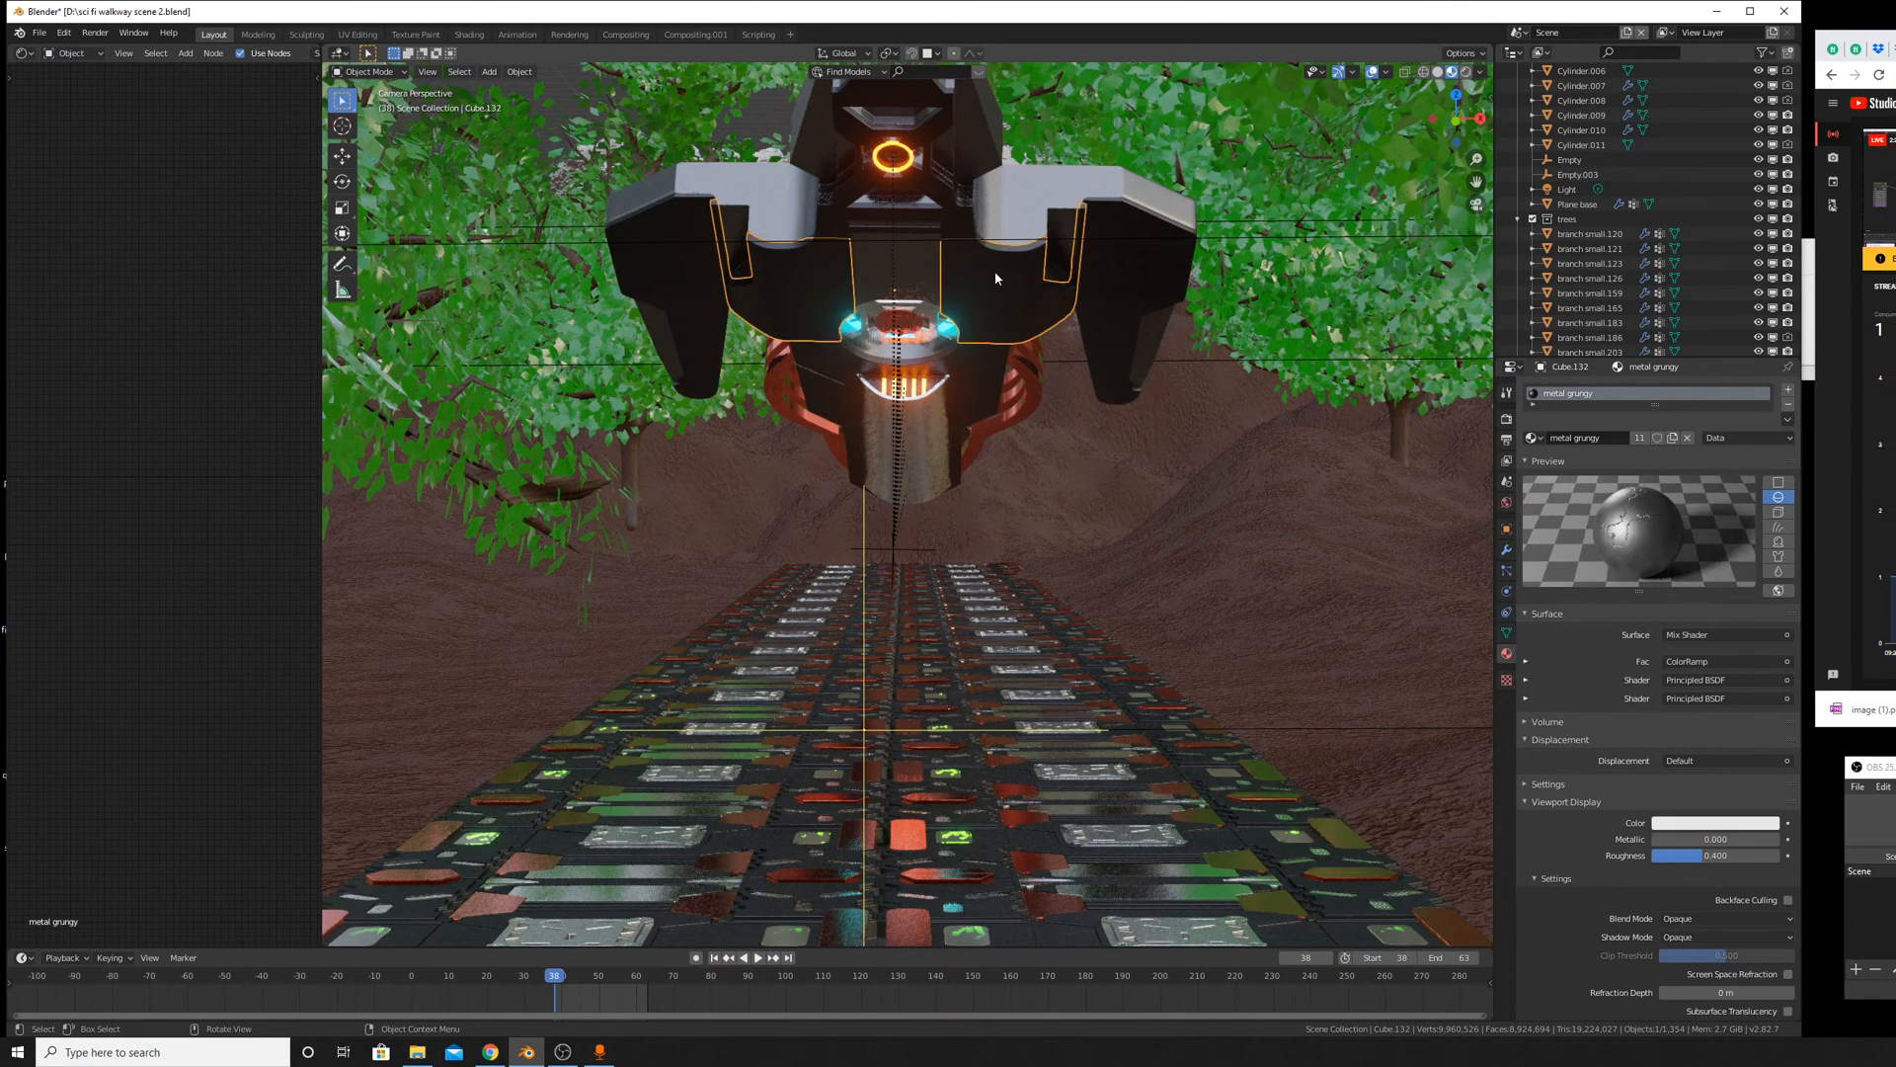
pyautogui.click(1537, 444)
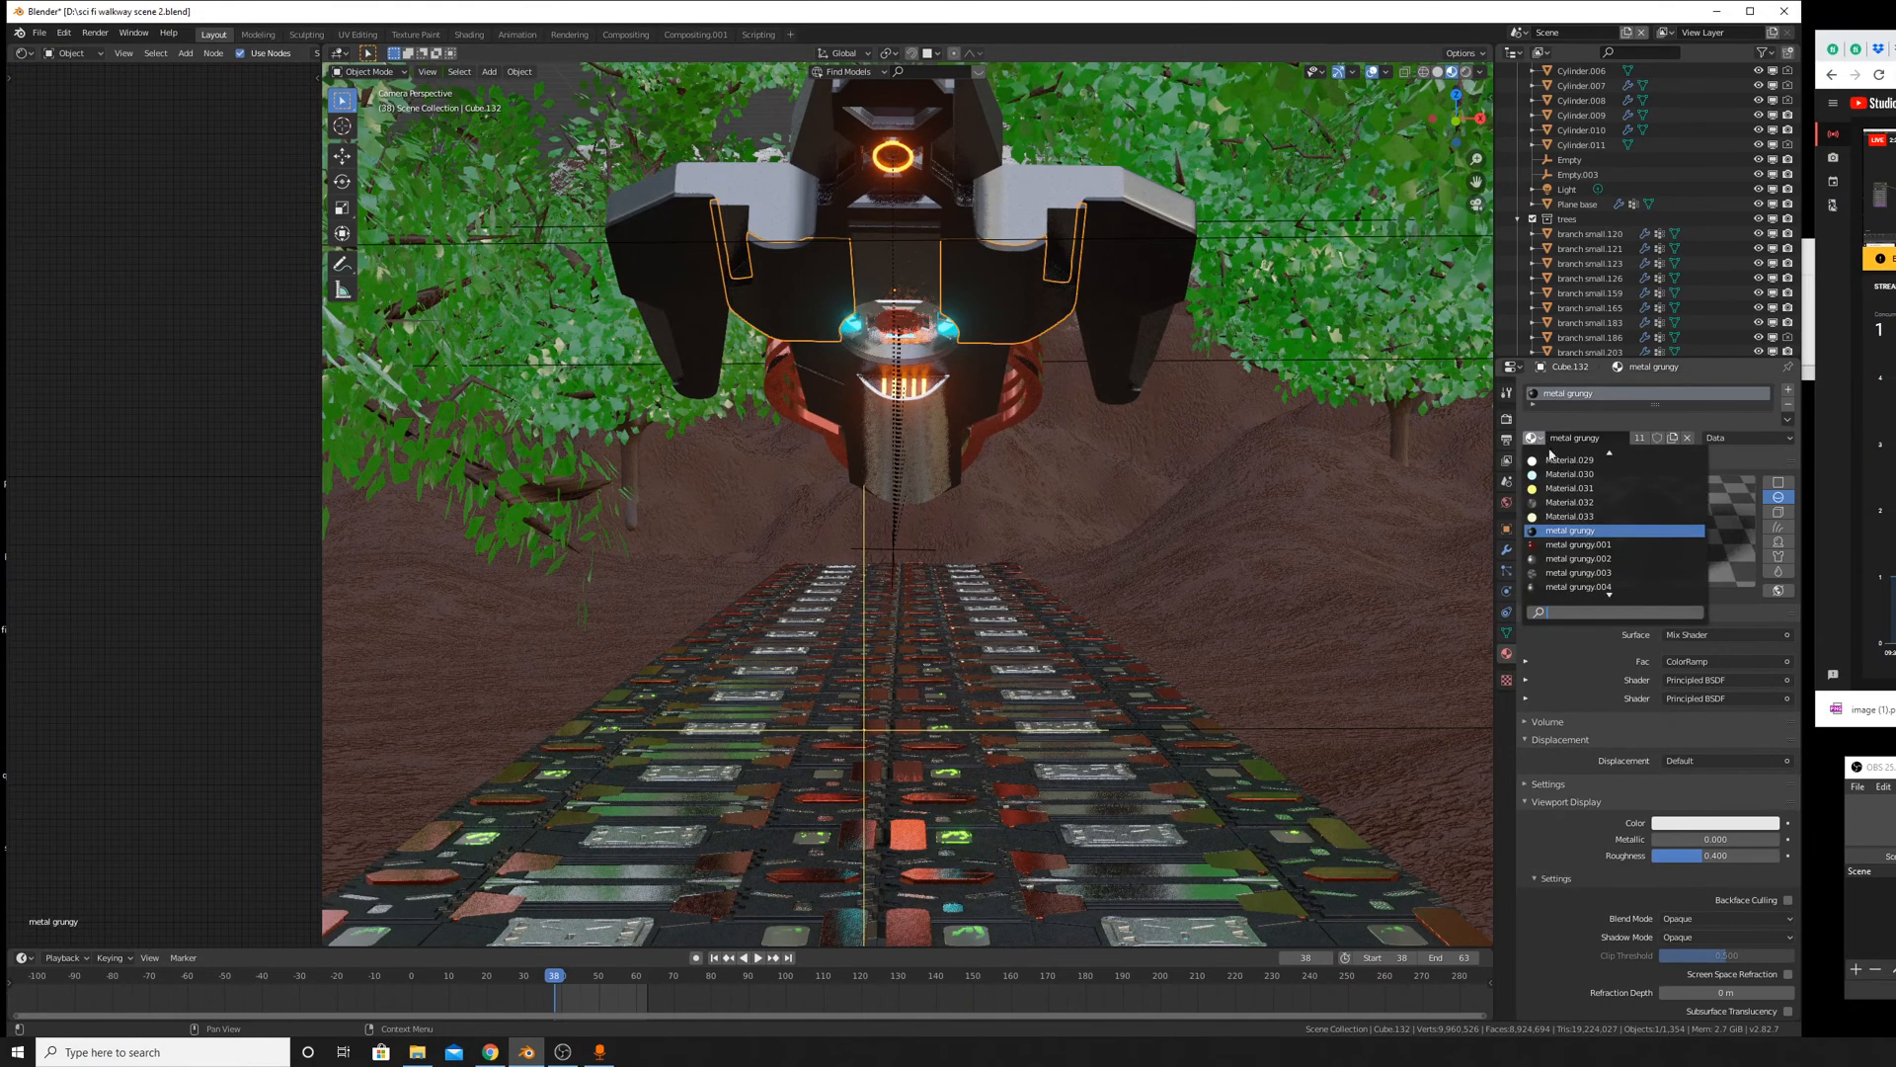
pyautogui.click(1437, 73)
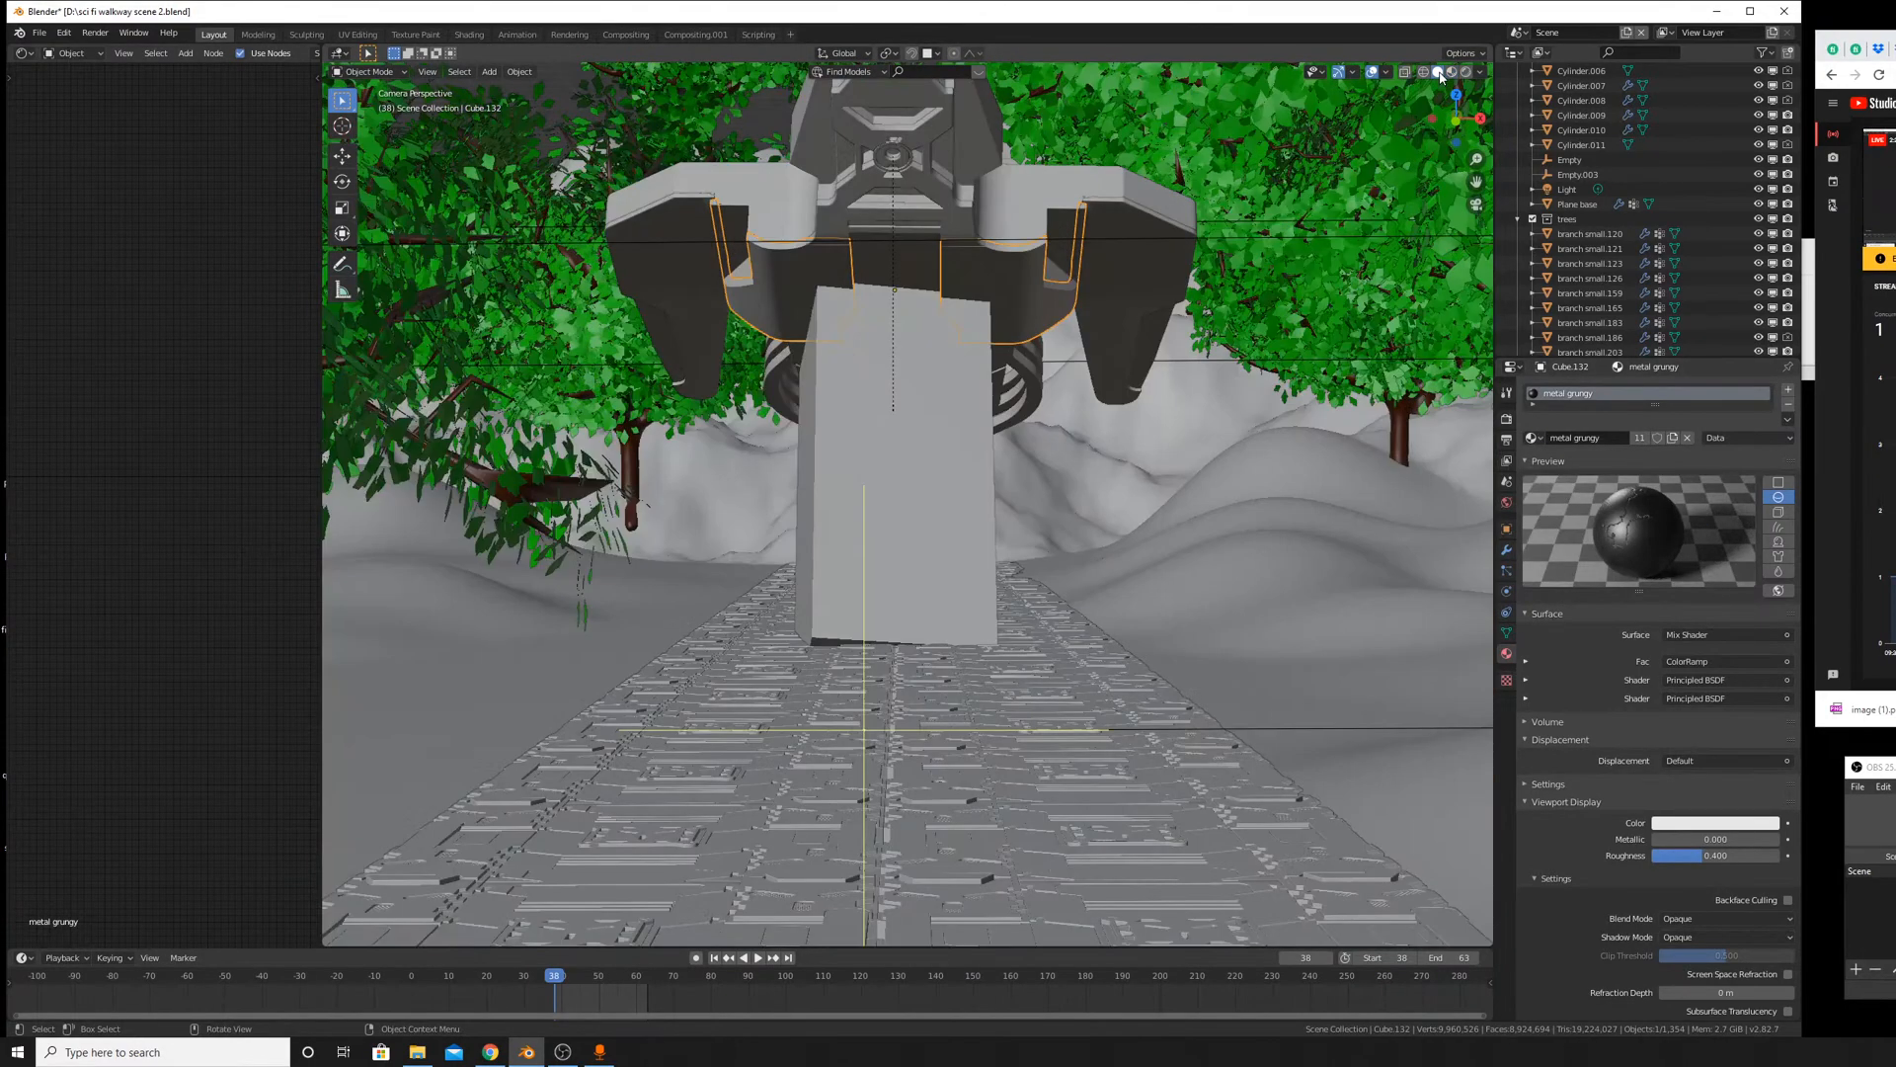
pyautogui.click(1533, 438)
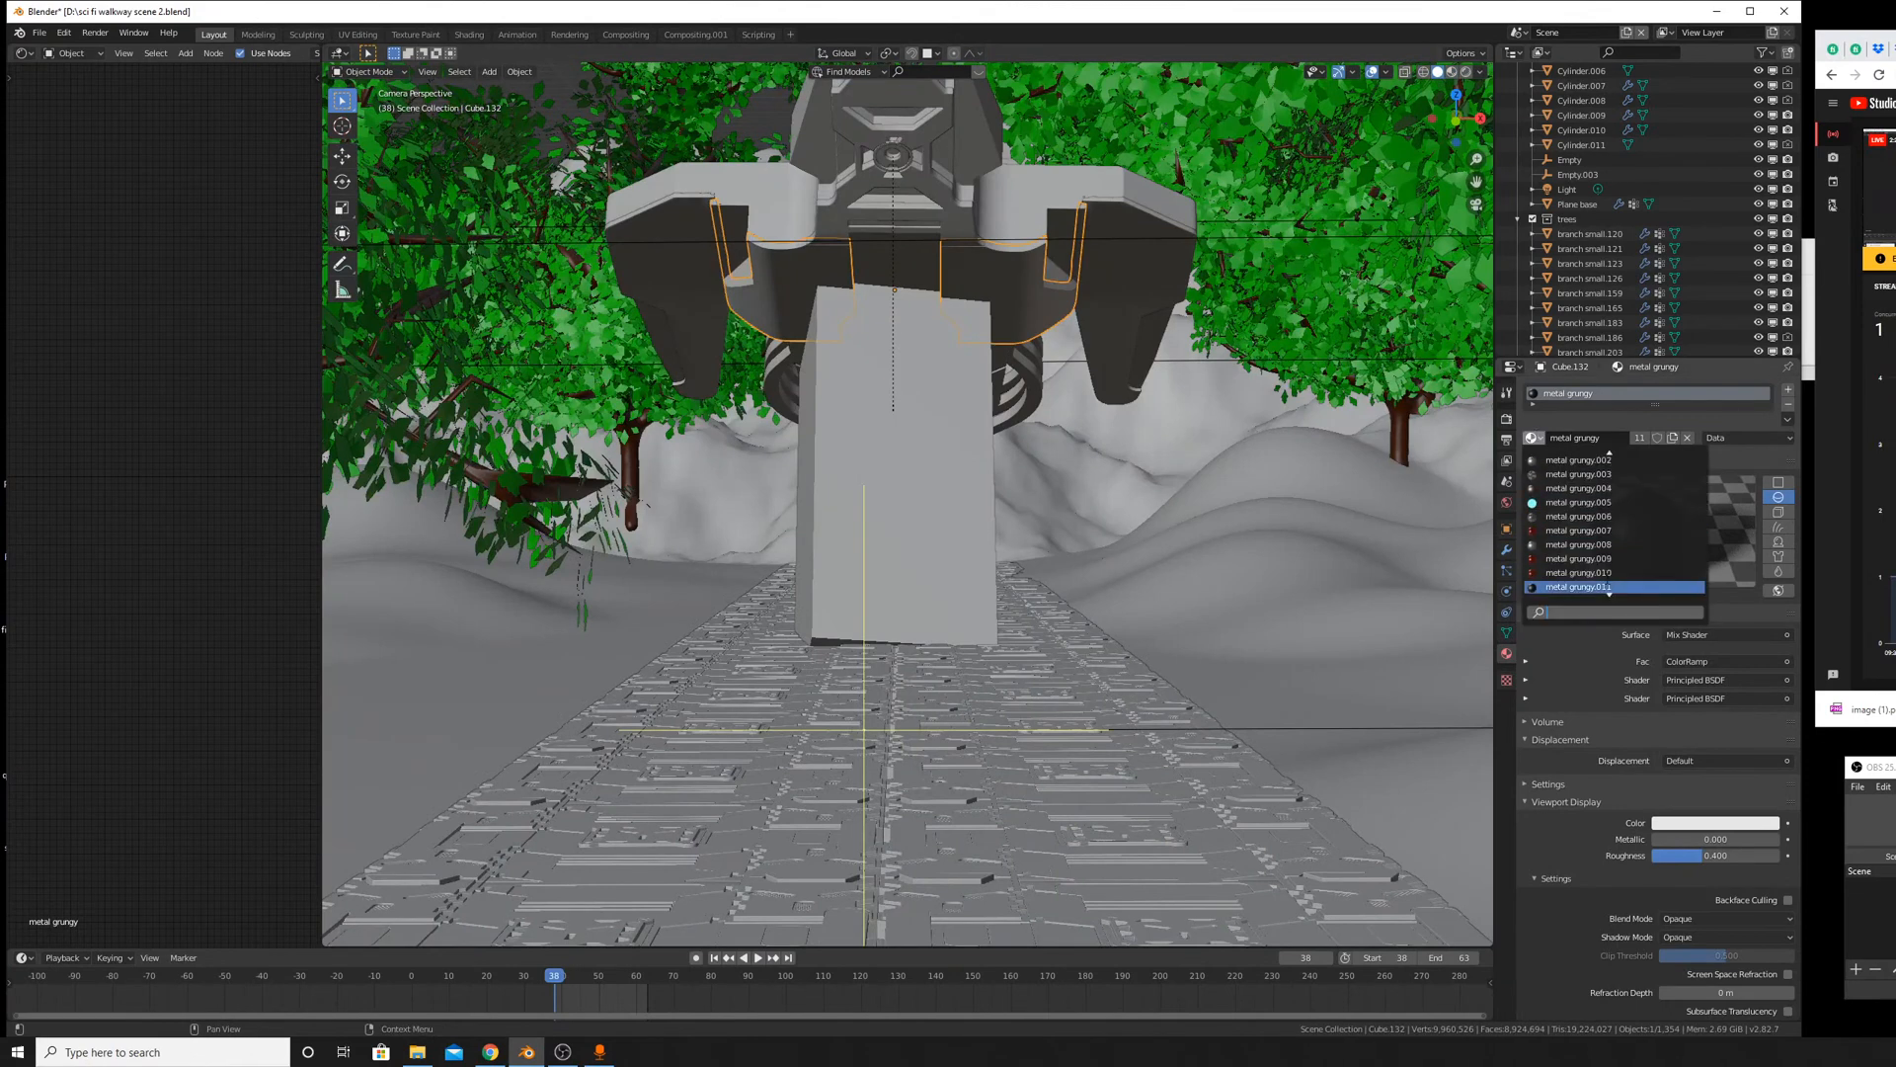
pyautogui.scroll(-20, 1609, 585)
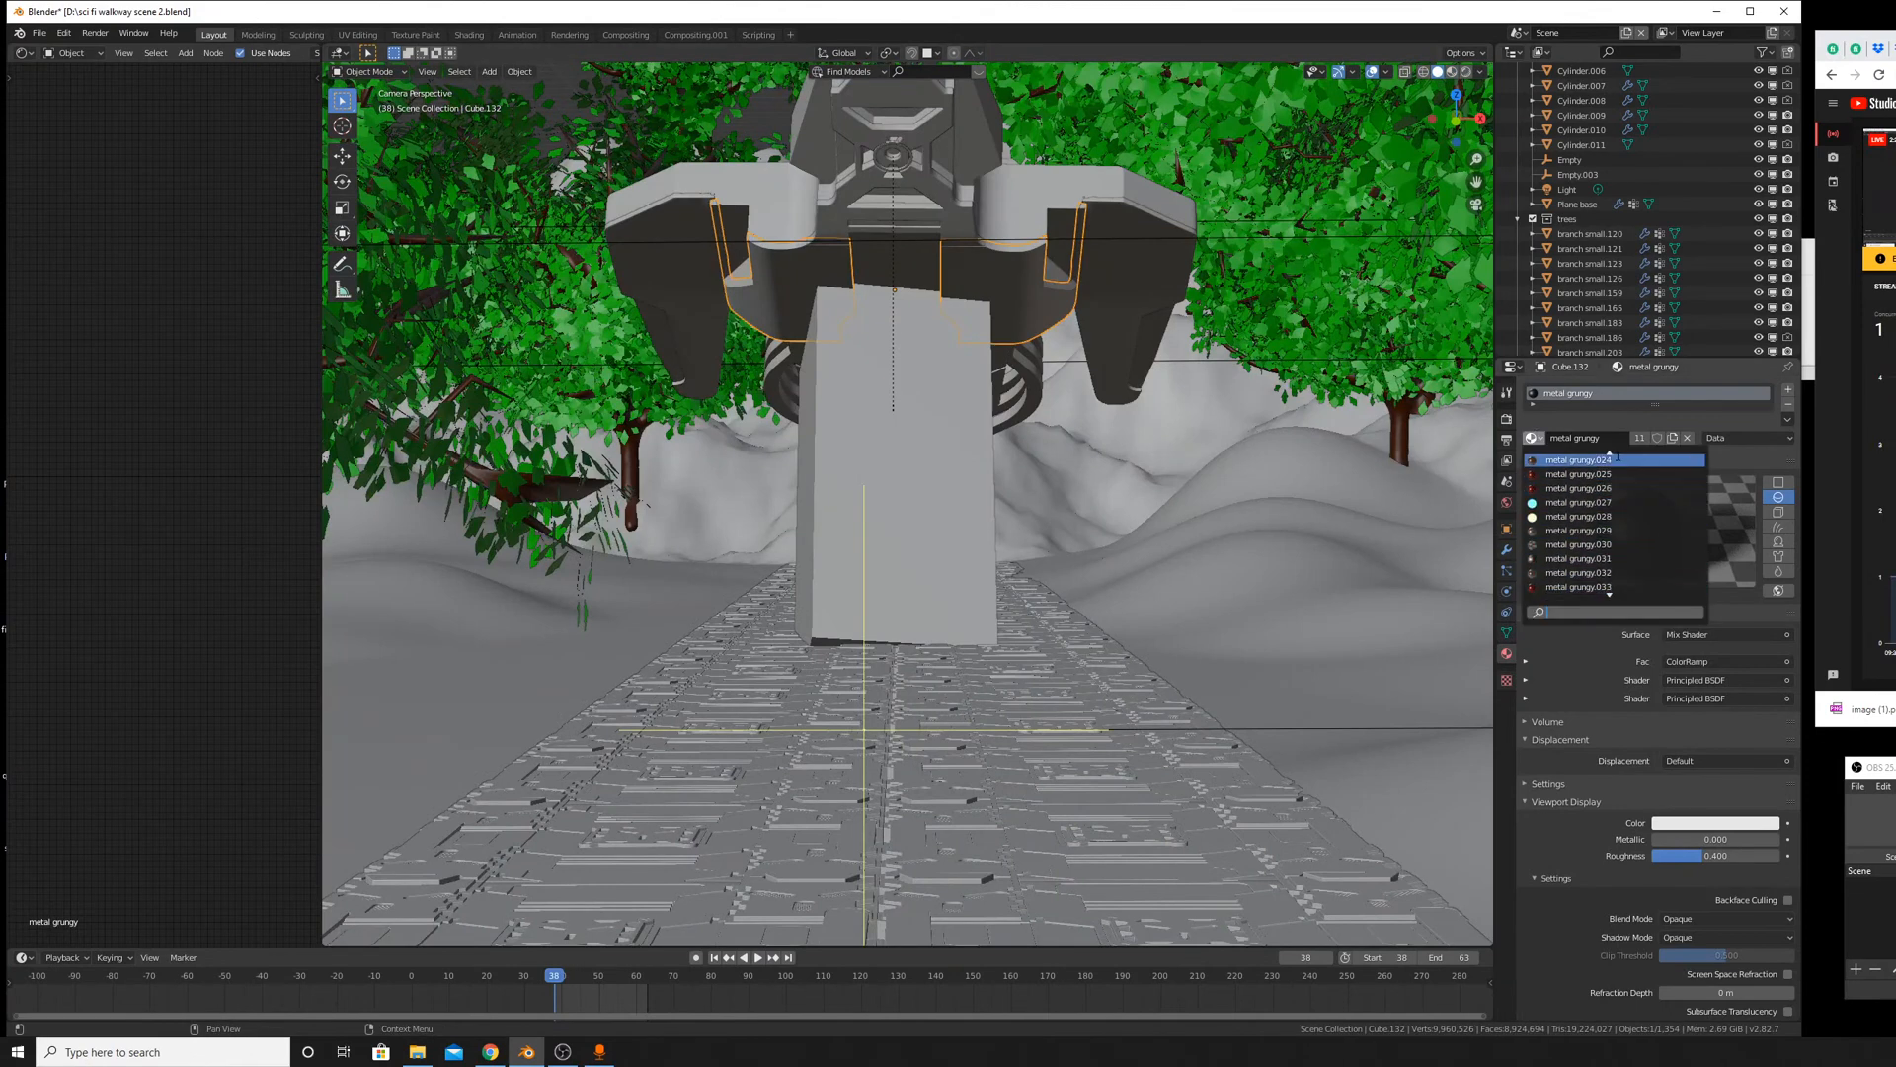
pyautogui.scroll(1, 1617, 456)
pyautogui.click(1617, 460)
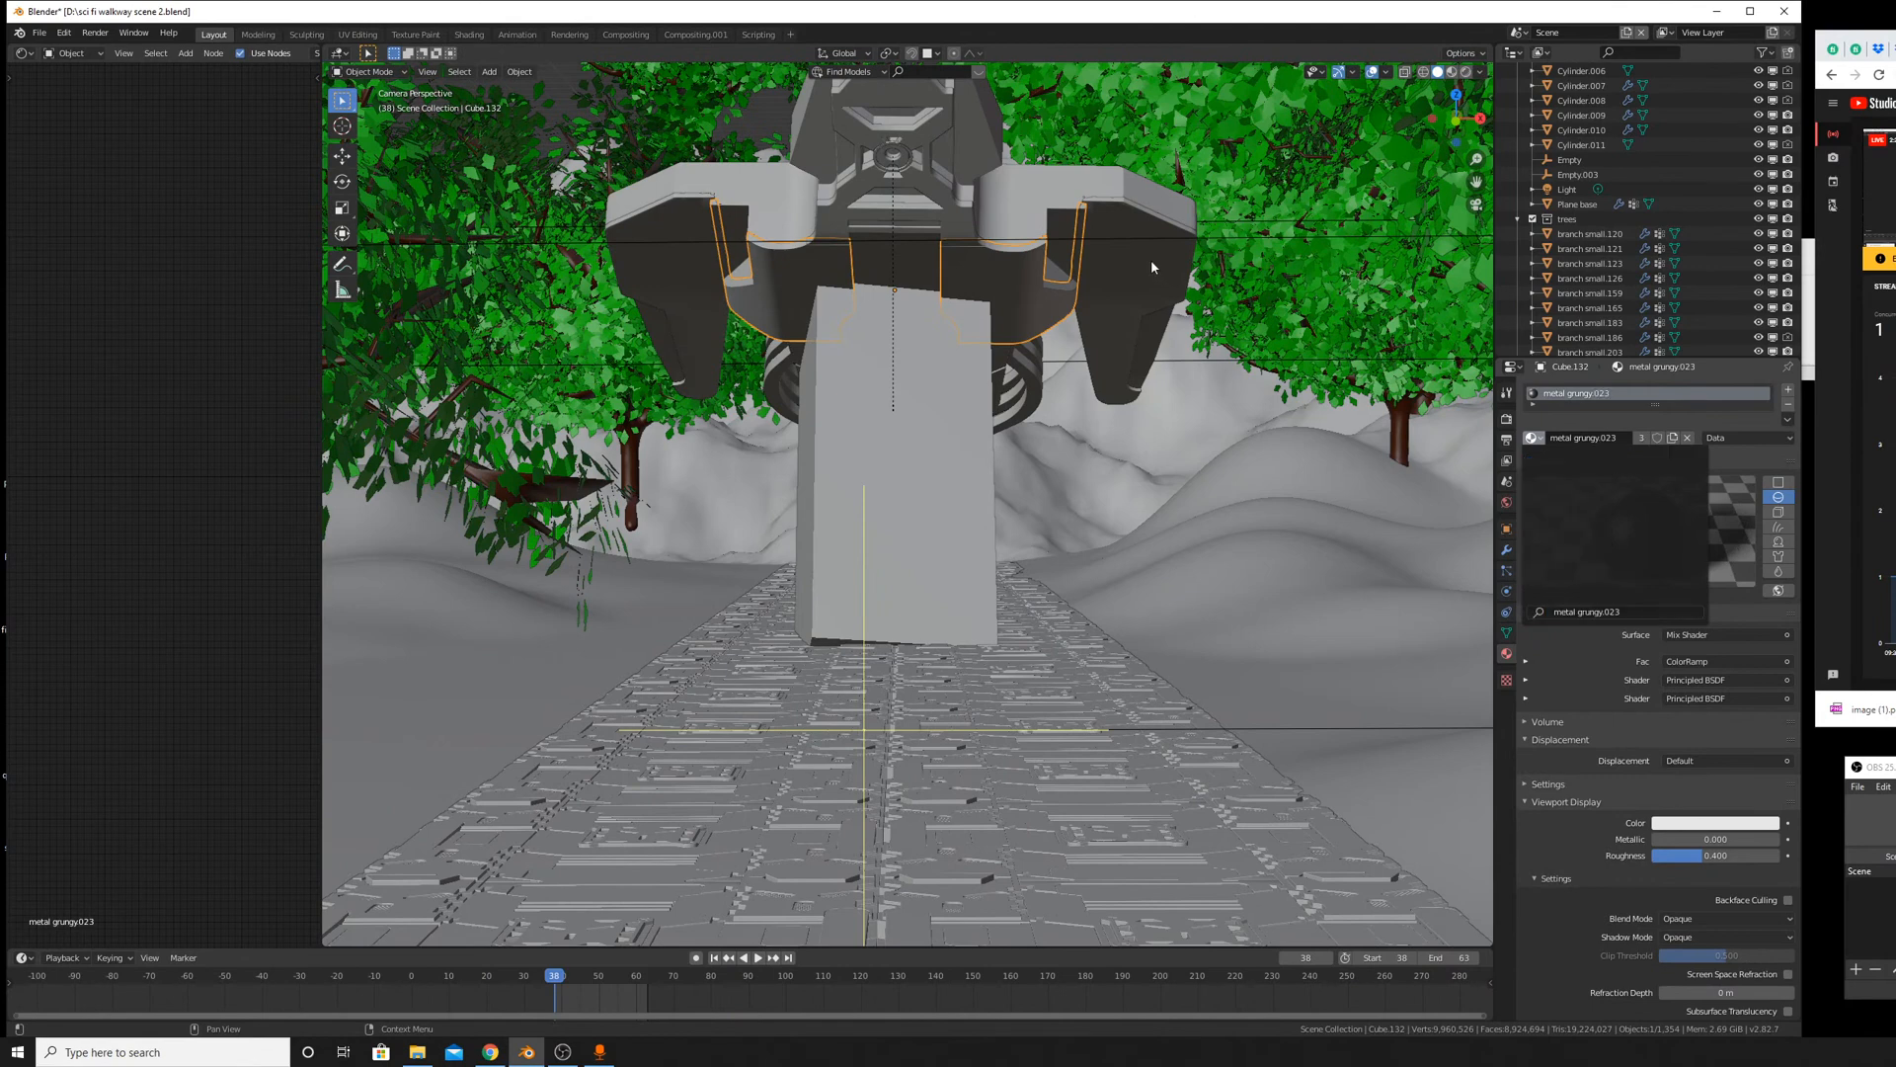
pyautogui.click(1111, 202)
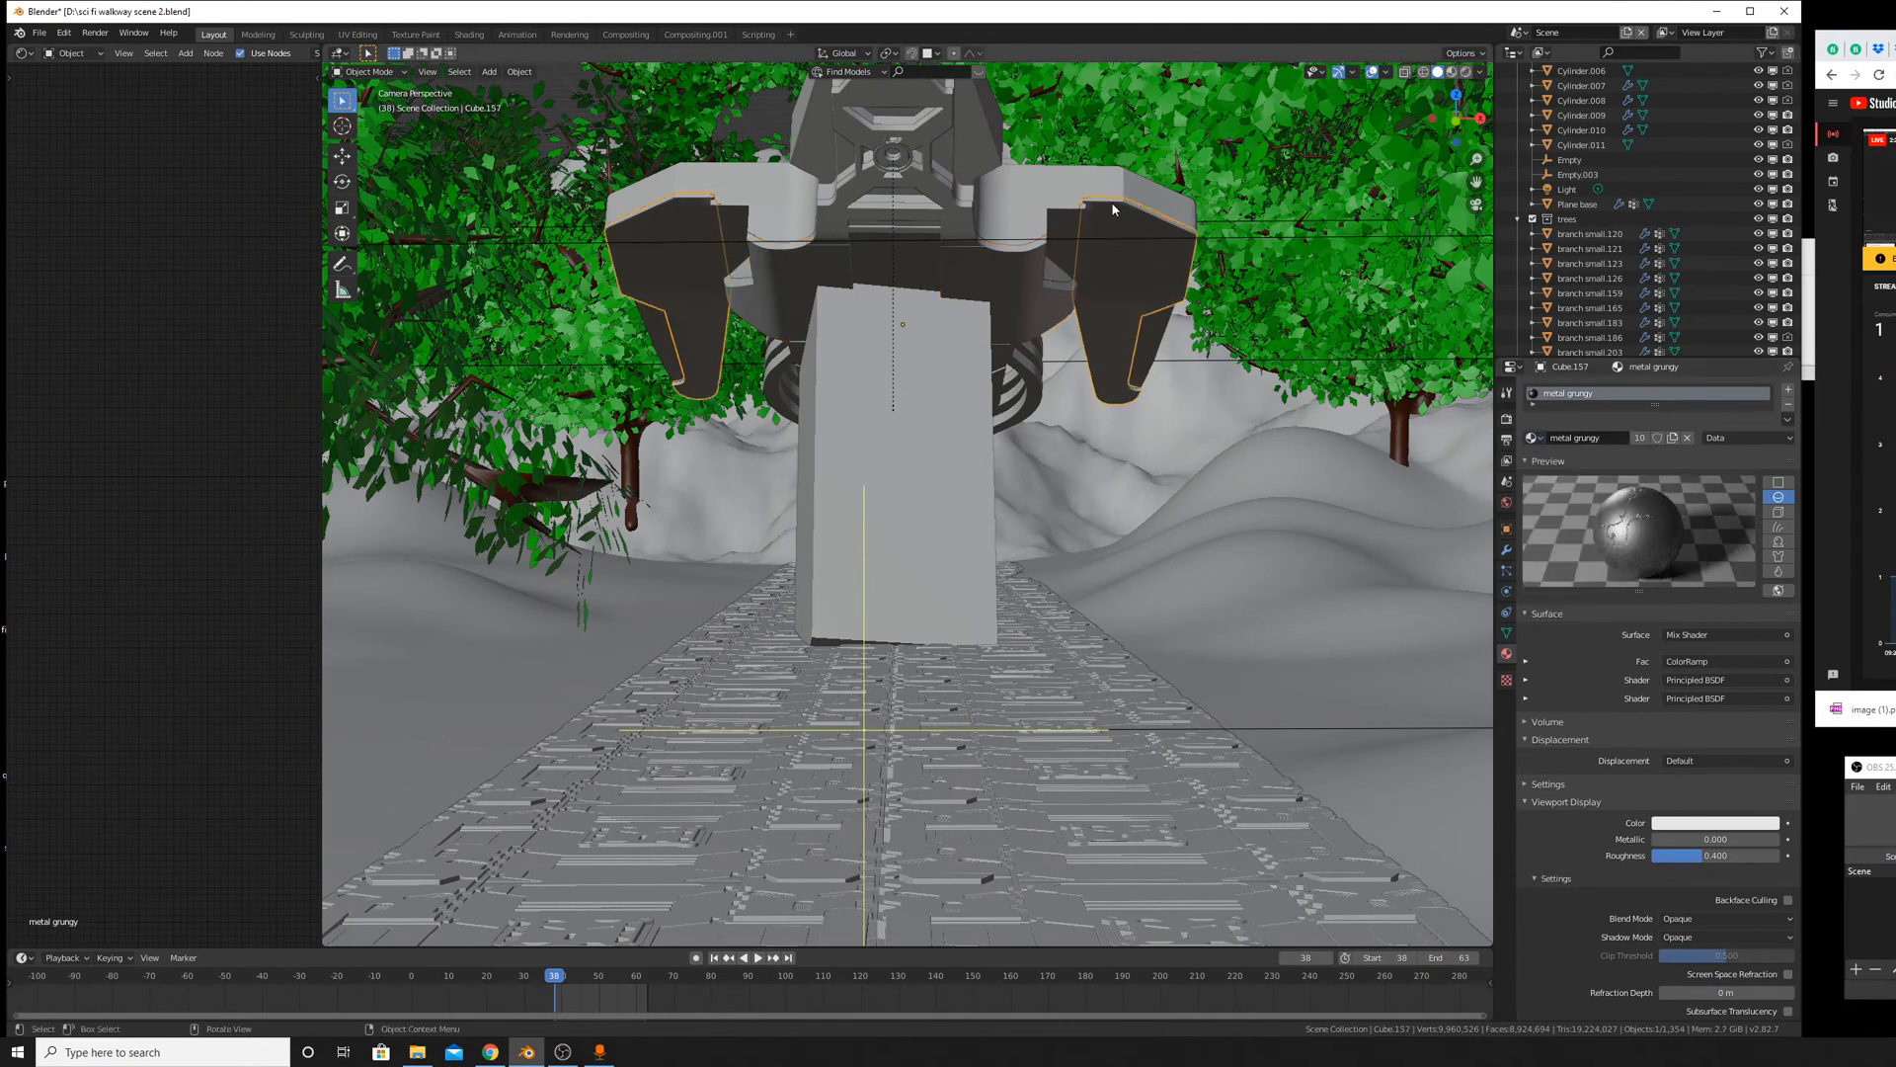
pyautogui.click(1531, 438)
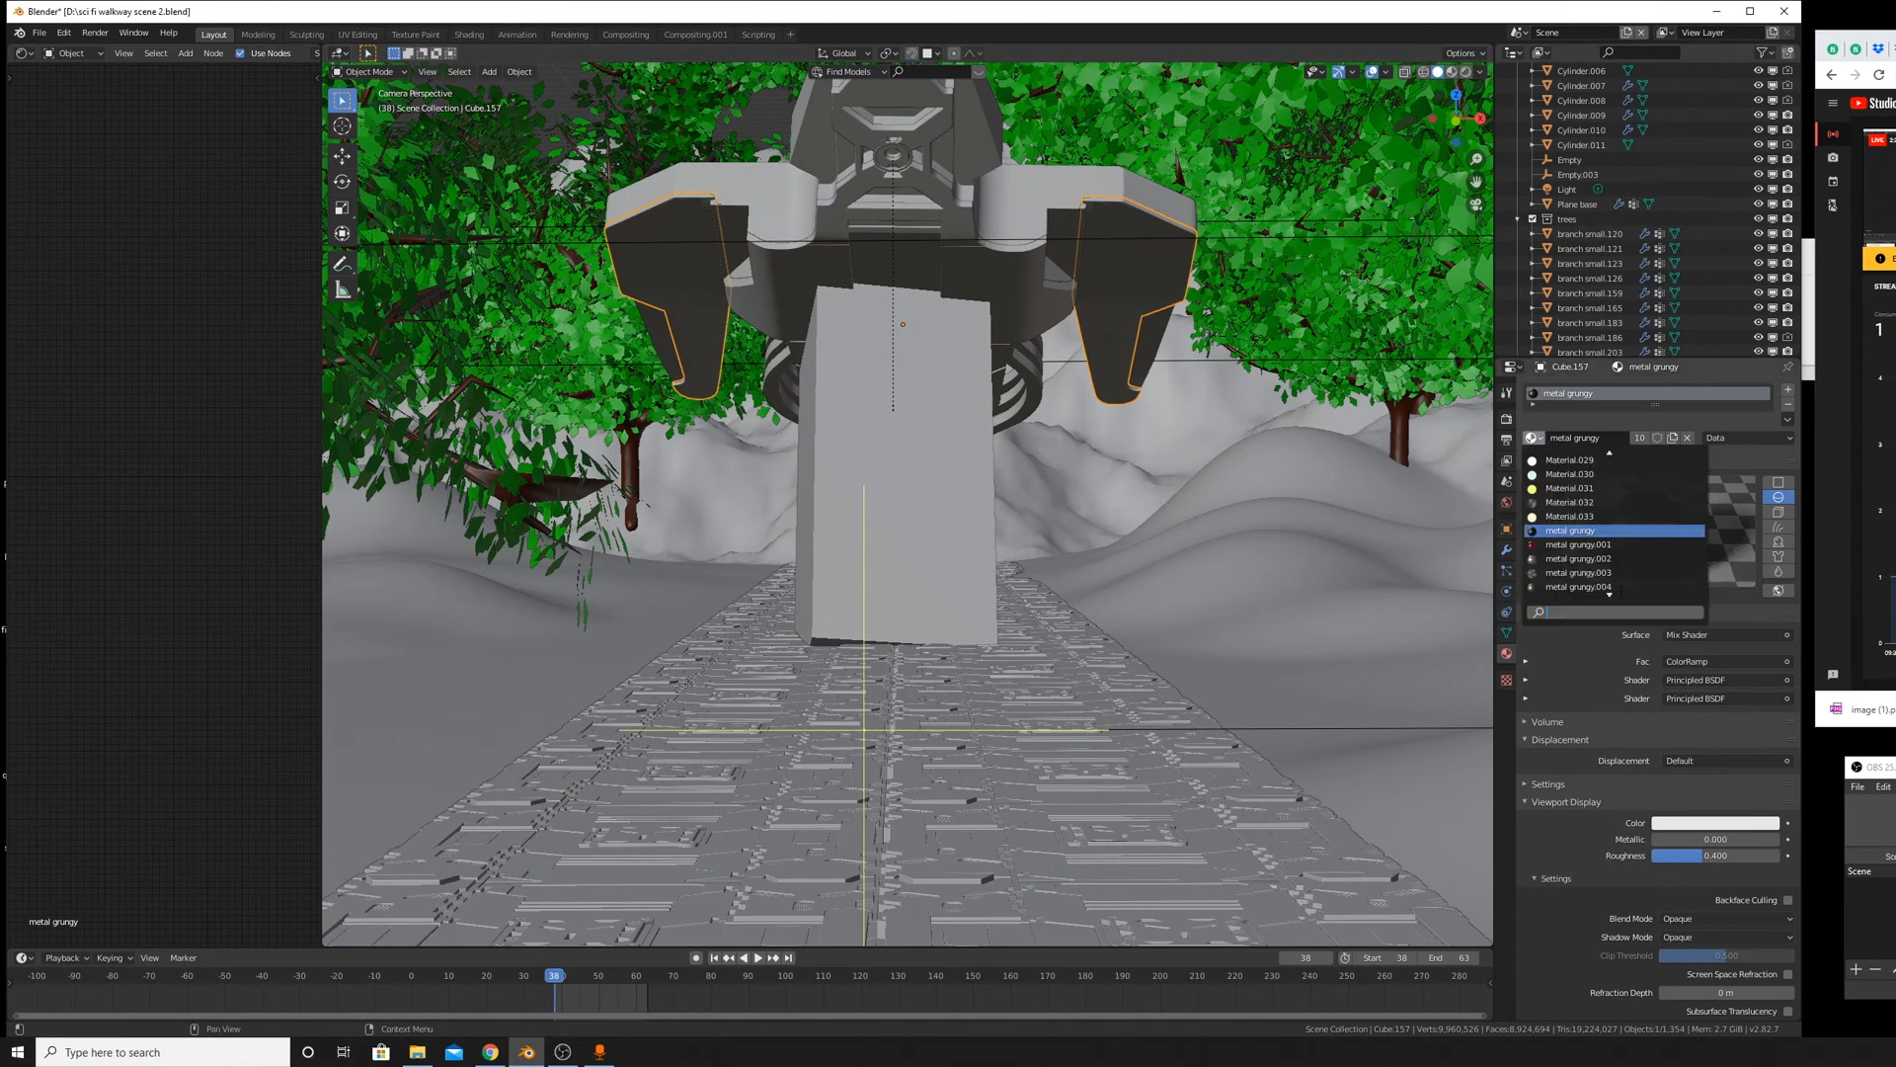
pyautogui.scroll(-10, 1610, 574)
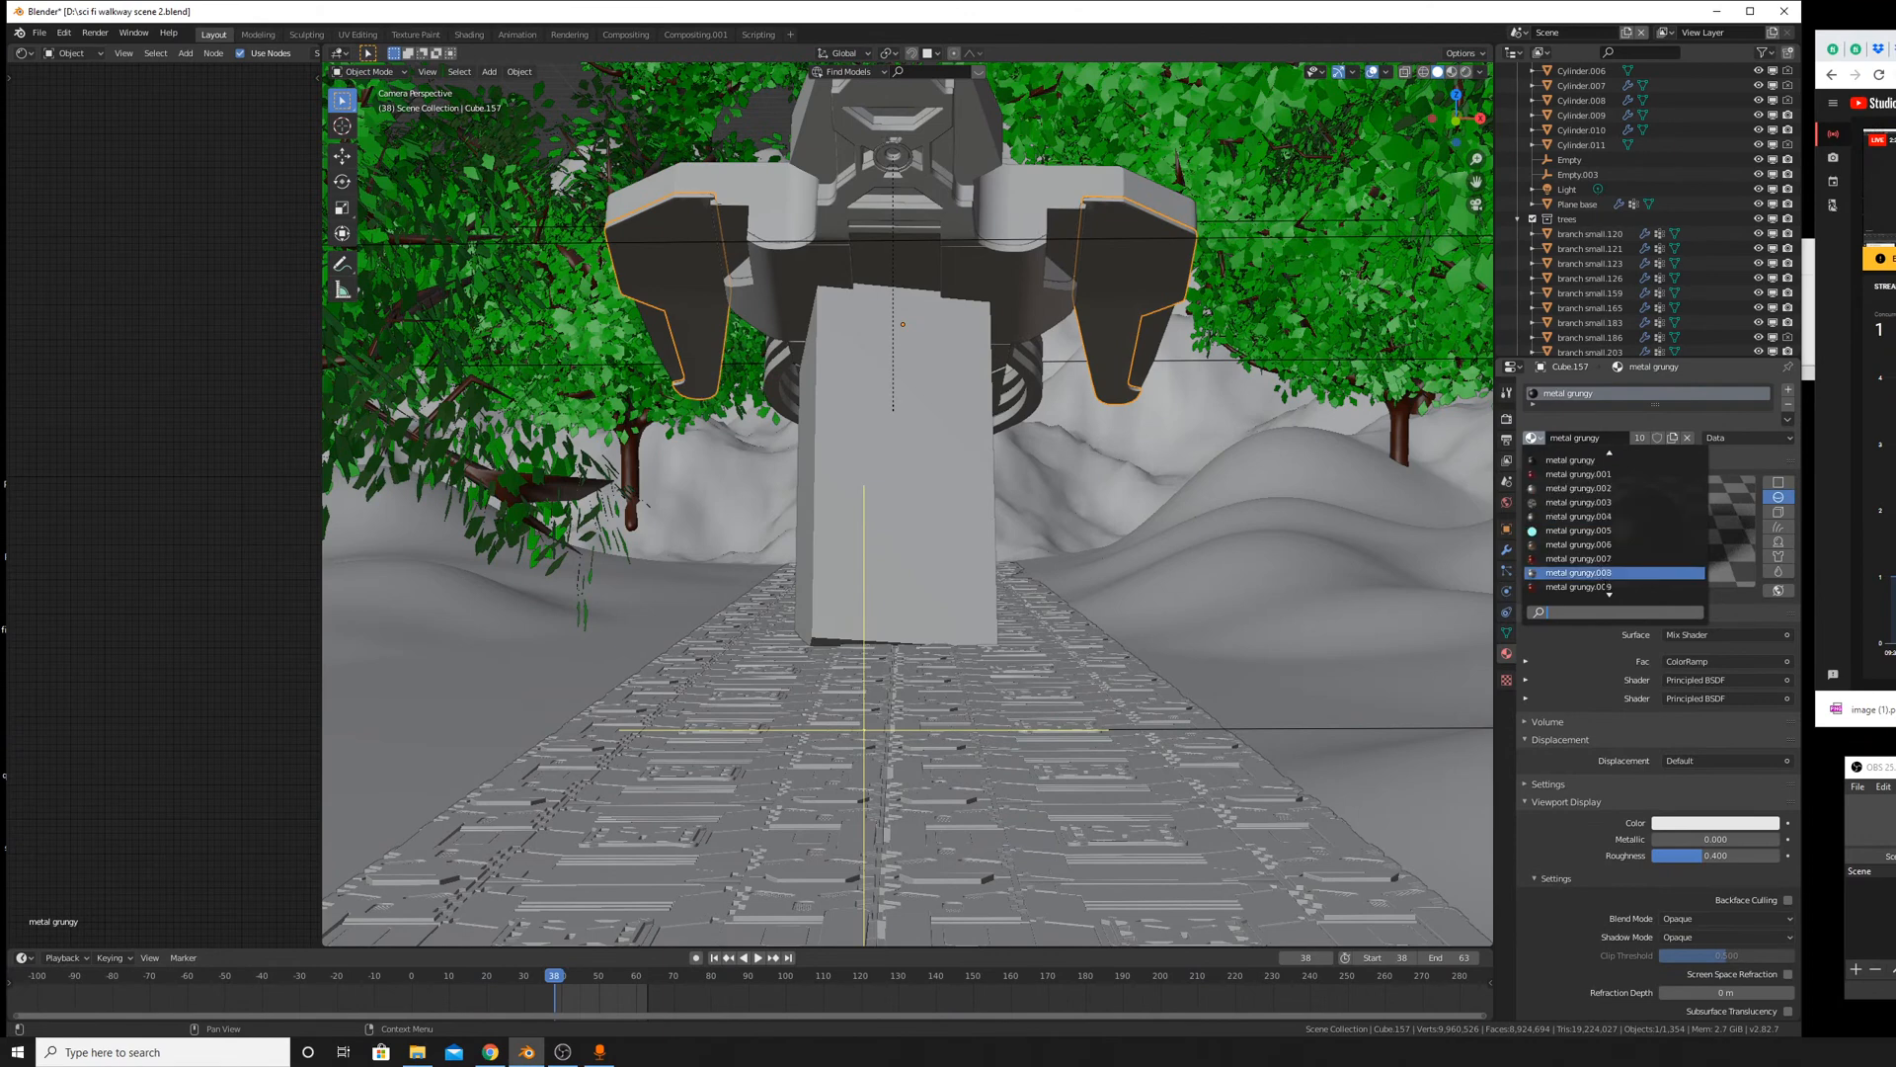
# Hide the ground plane's trees particle system in the viewport.
pyautogui.click(1294, 570)
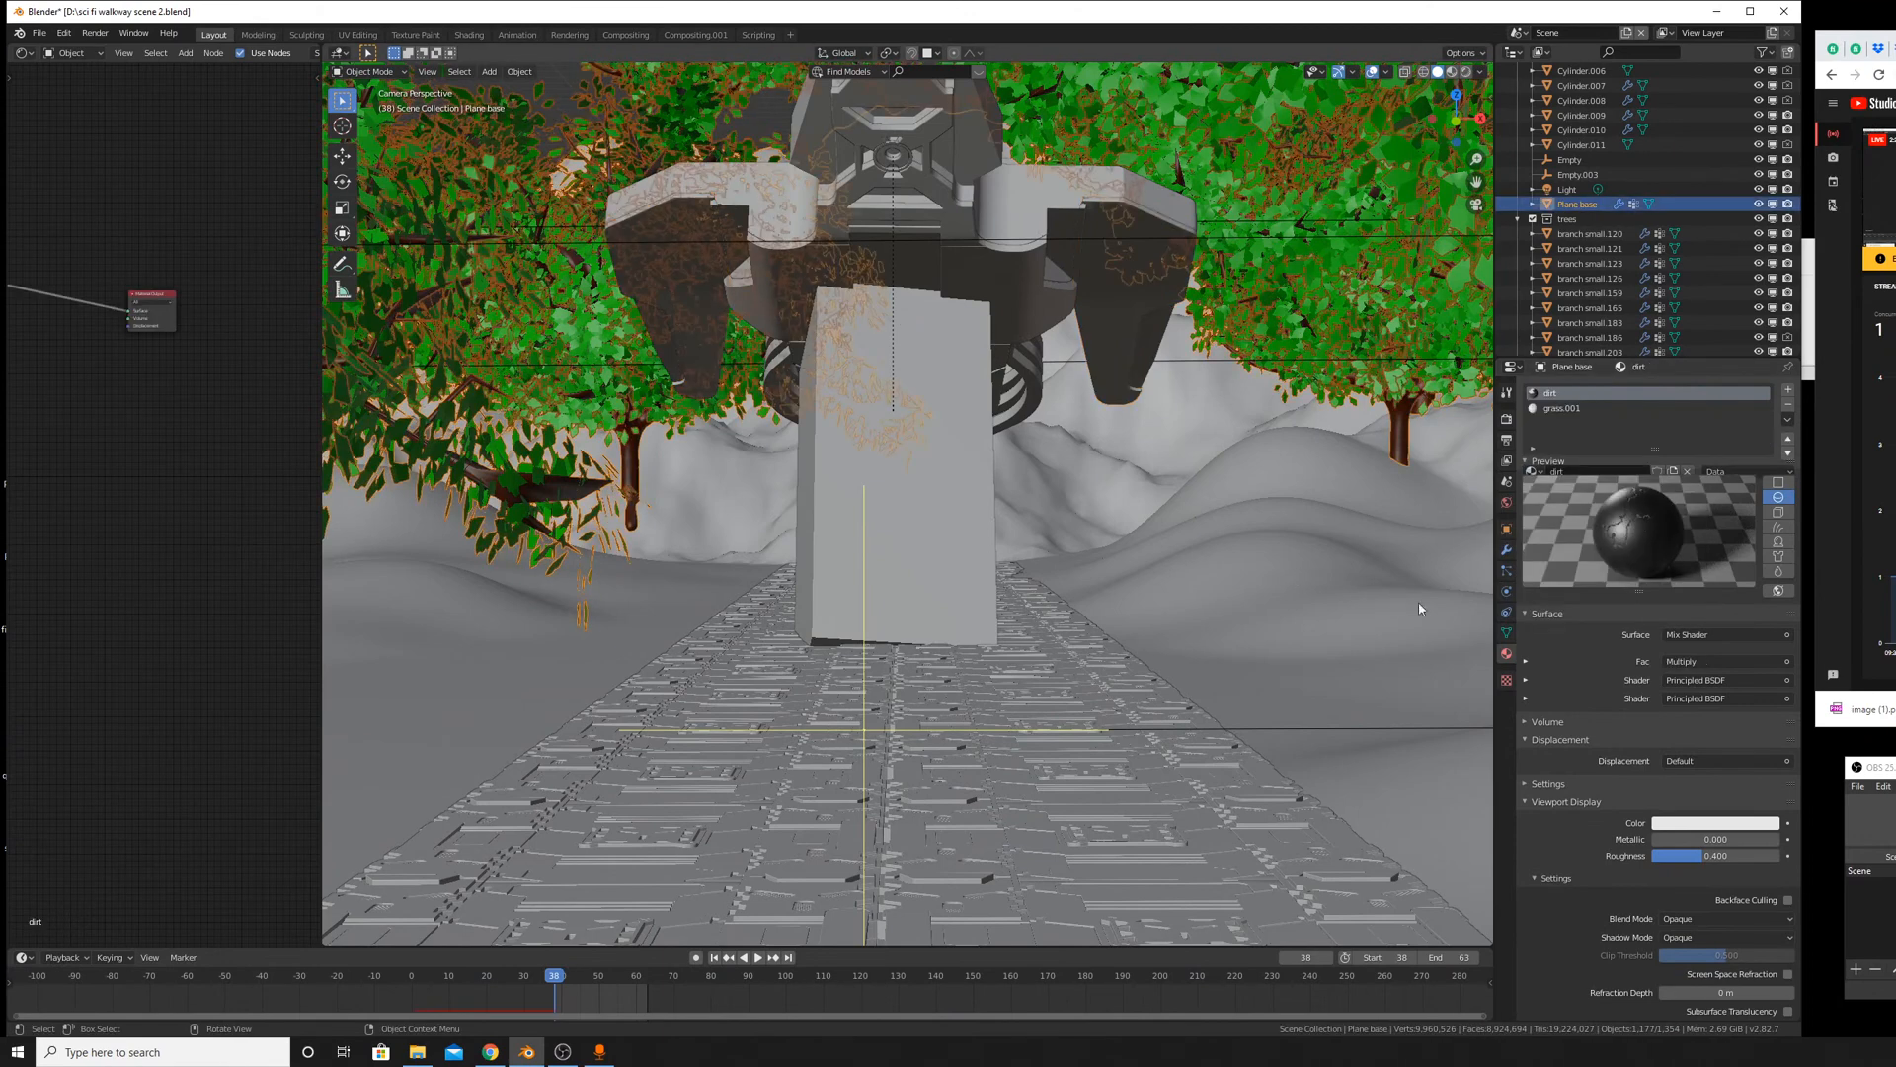
pyautogui.click(1507, 571)
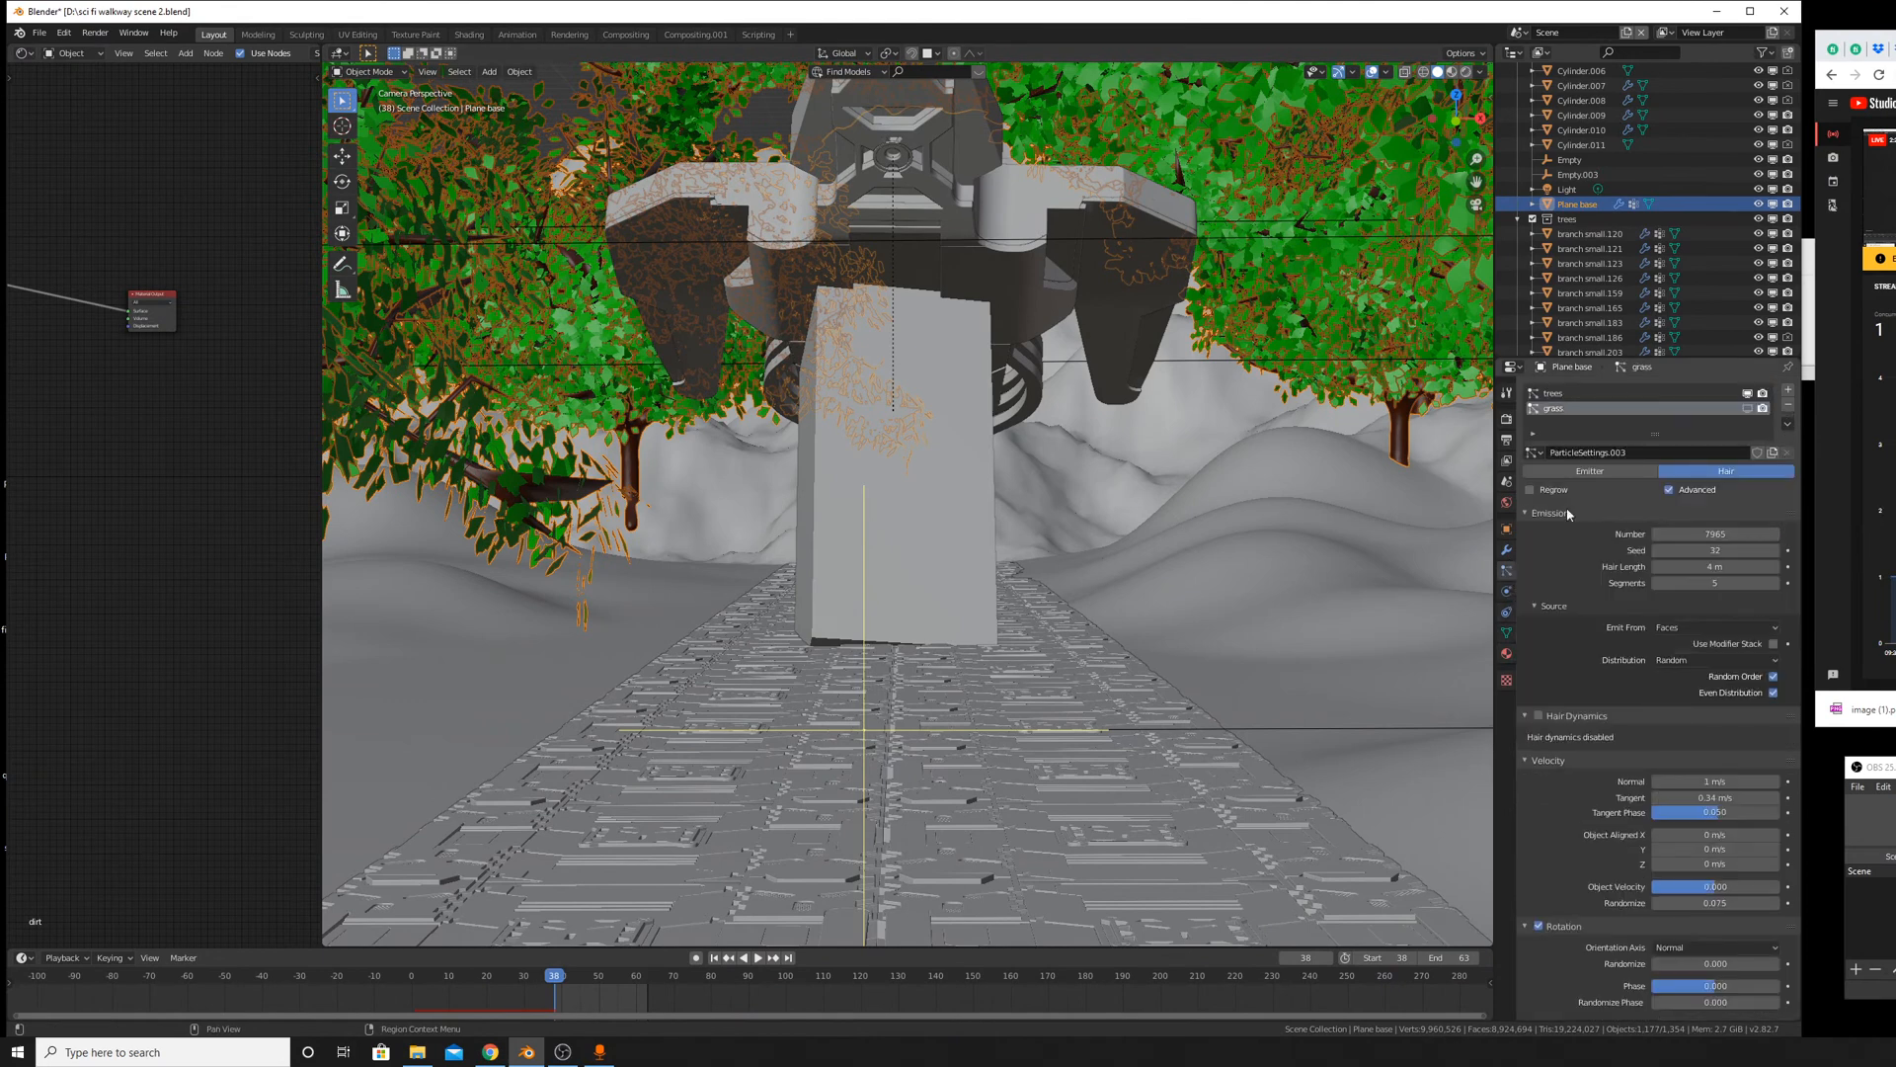
pyautogui.click(1746, 394)
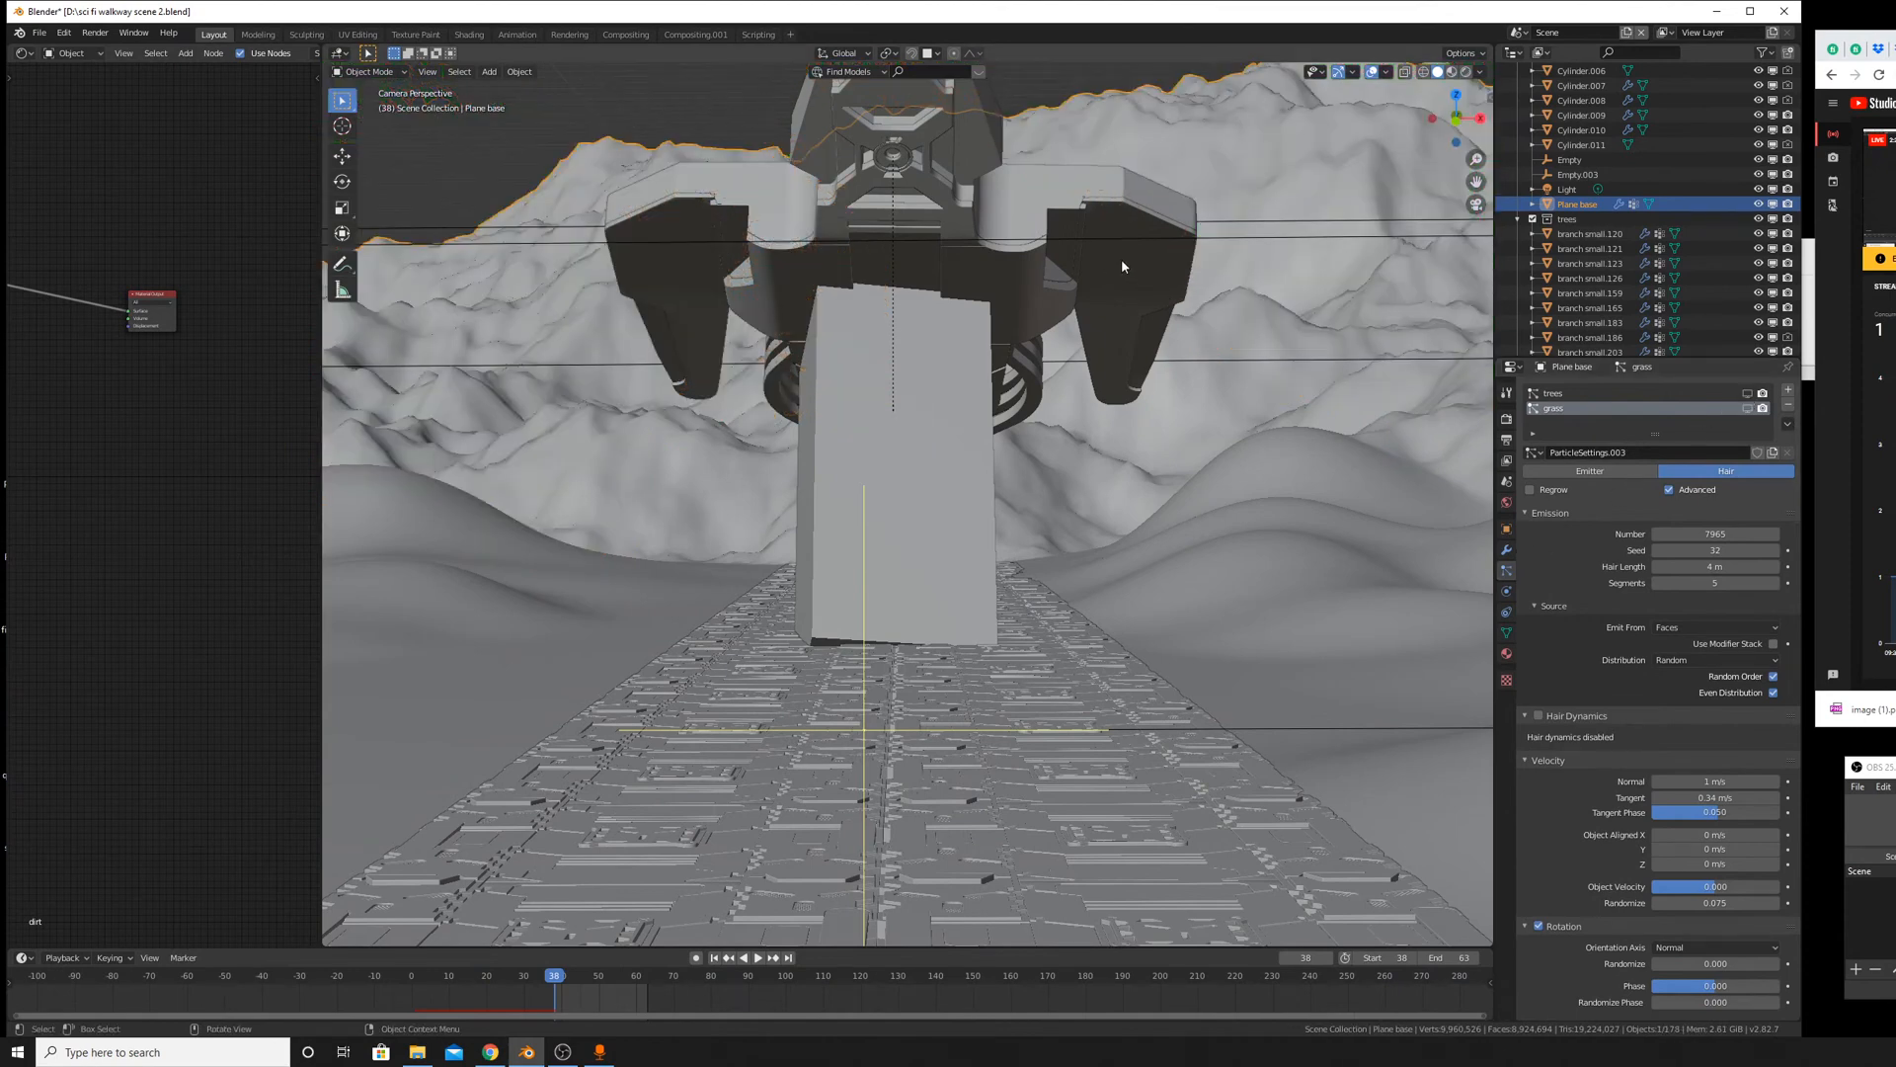
# Assign Material.023 to the ship's outer wing pieces in place of metal grungy.
pyautogui.click(1123, 215)
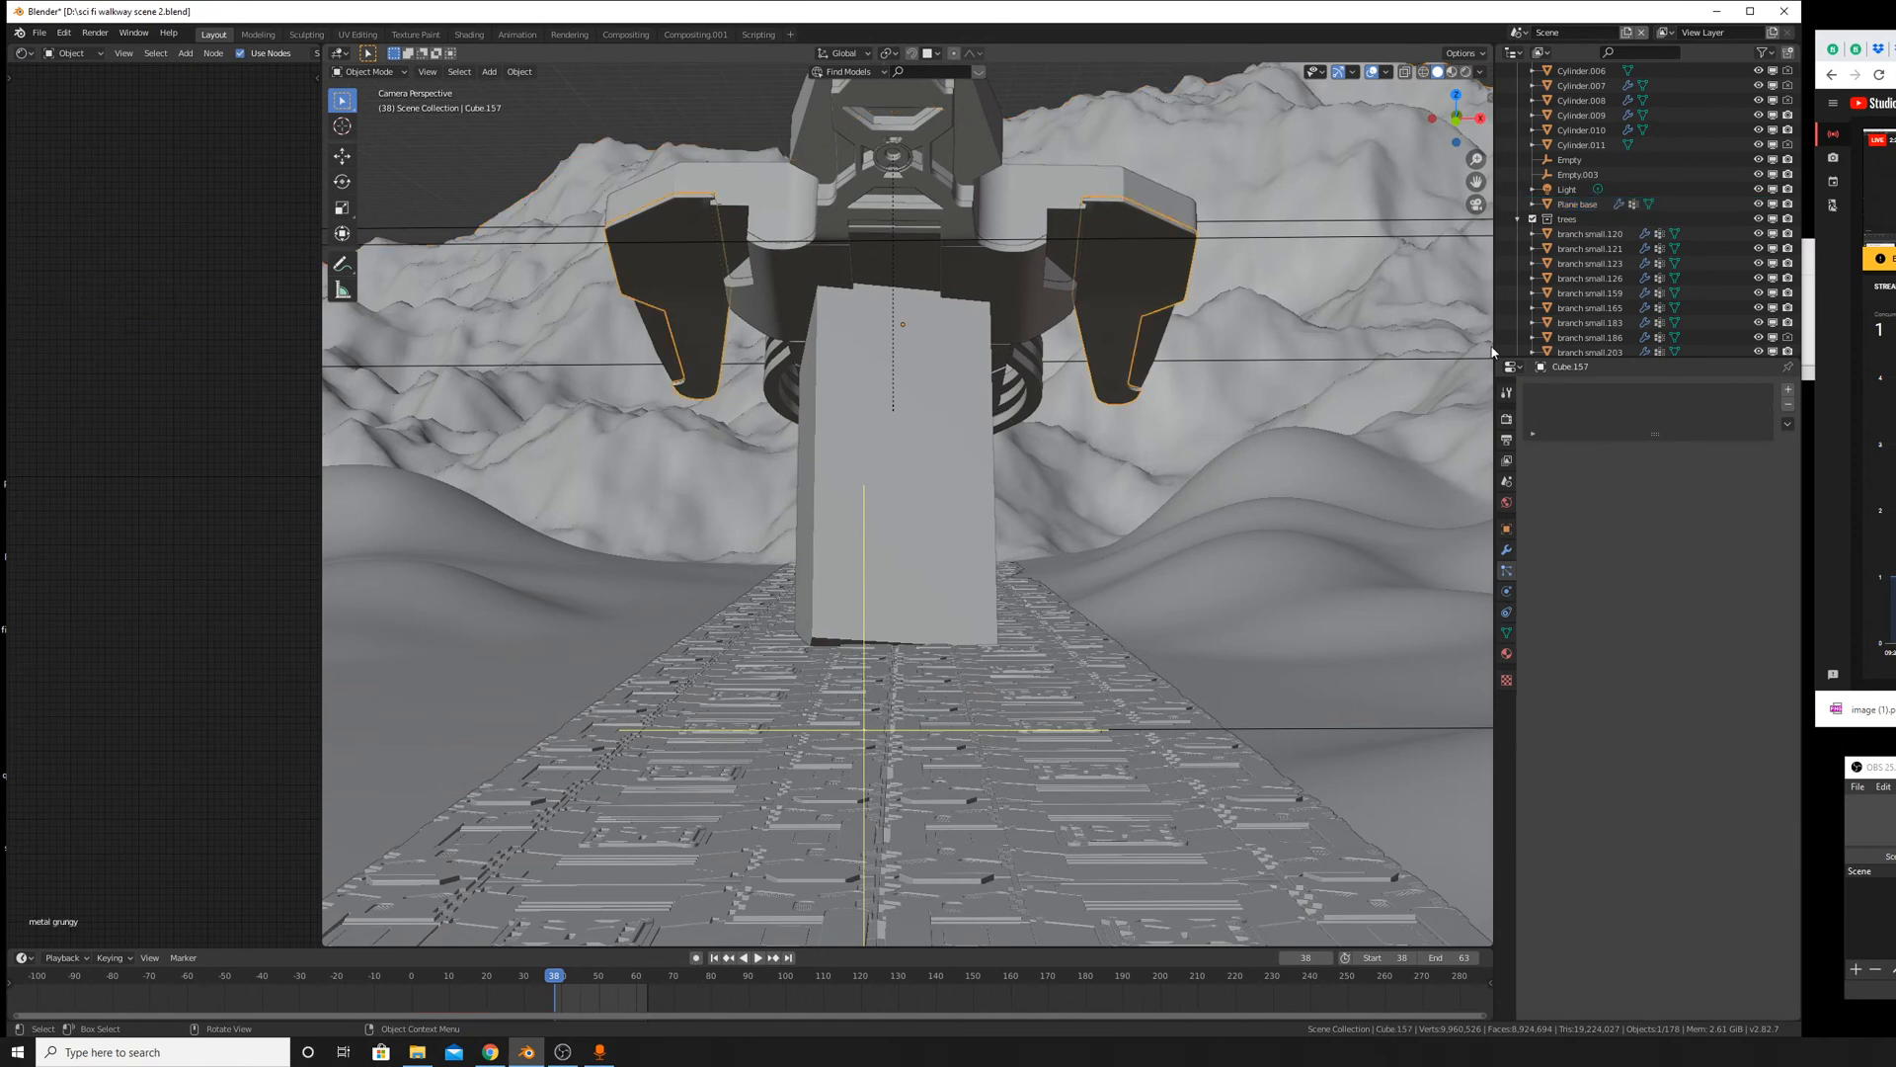
pyautogui.click(1506, 652)
pyautogui.click(1533, 438)
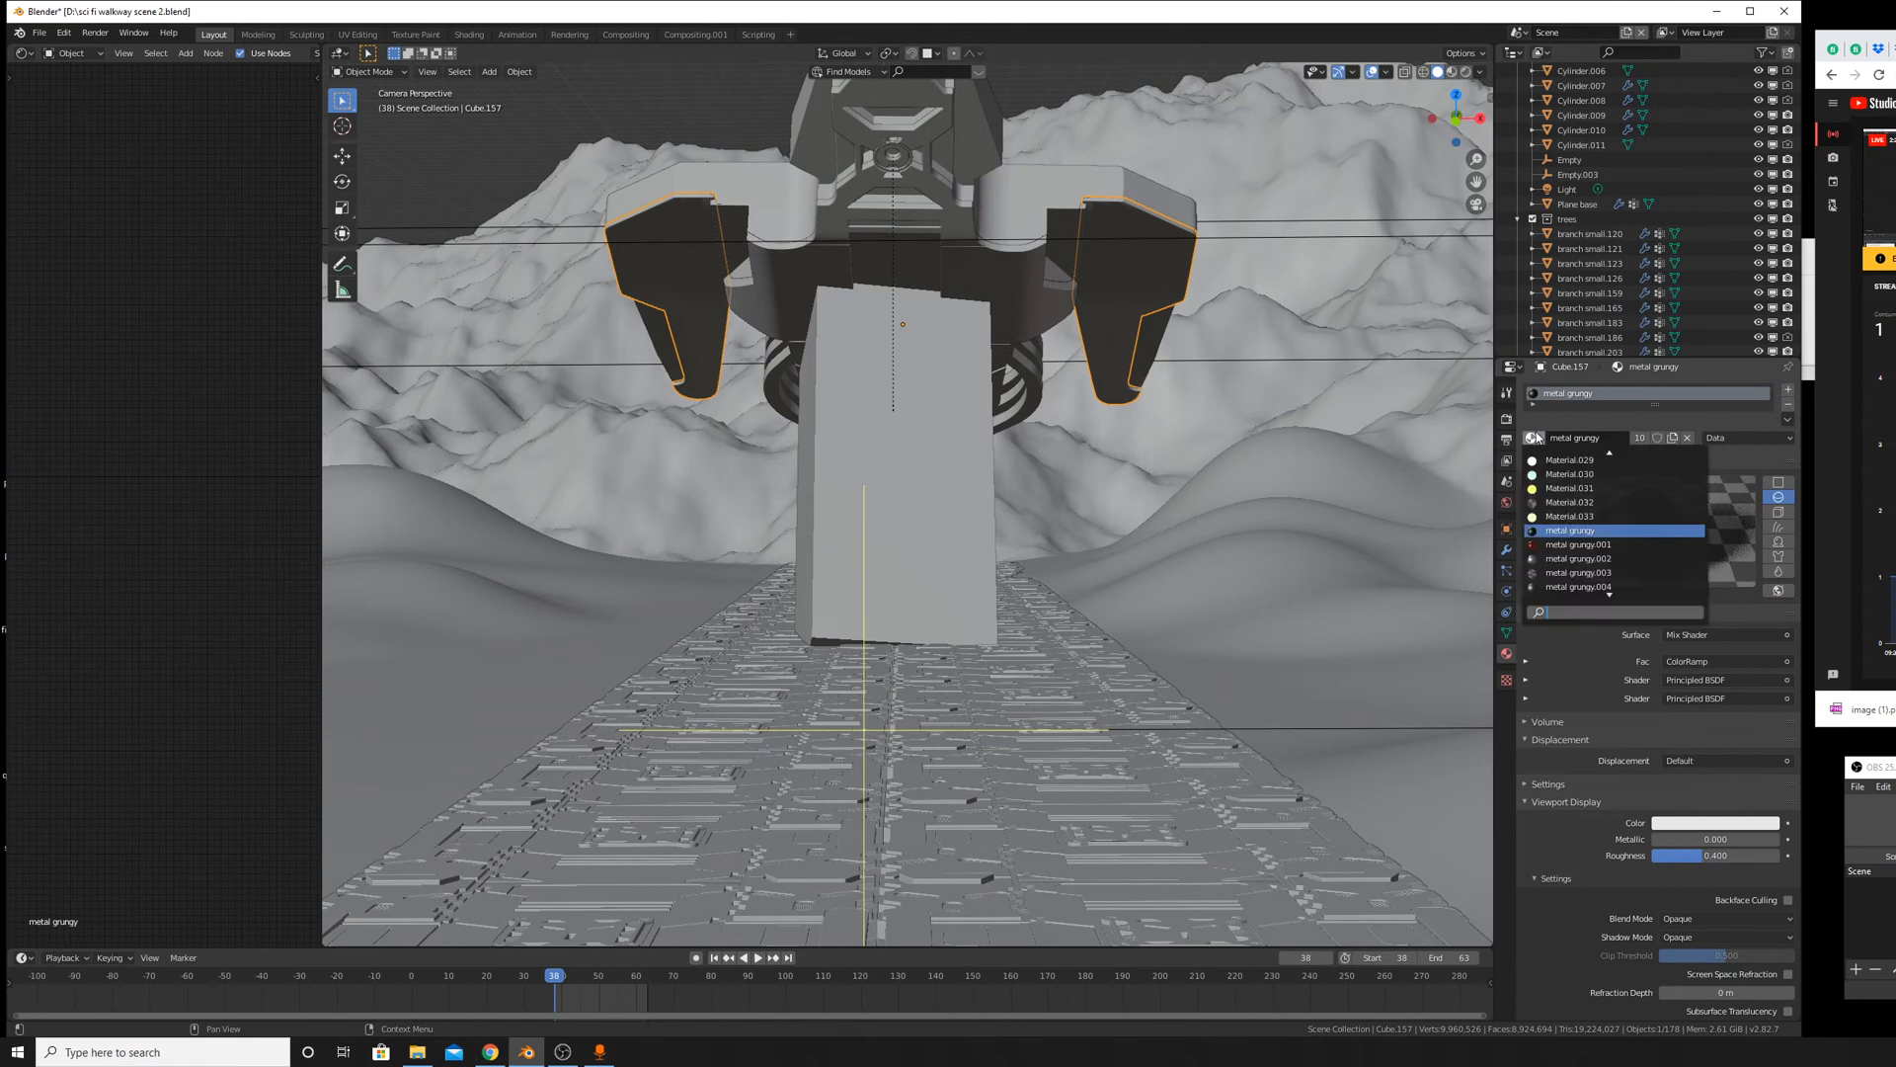
pyautogui.click(1546, 461)
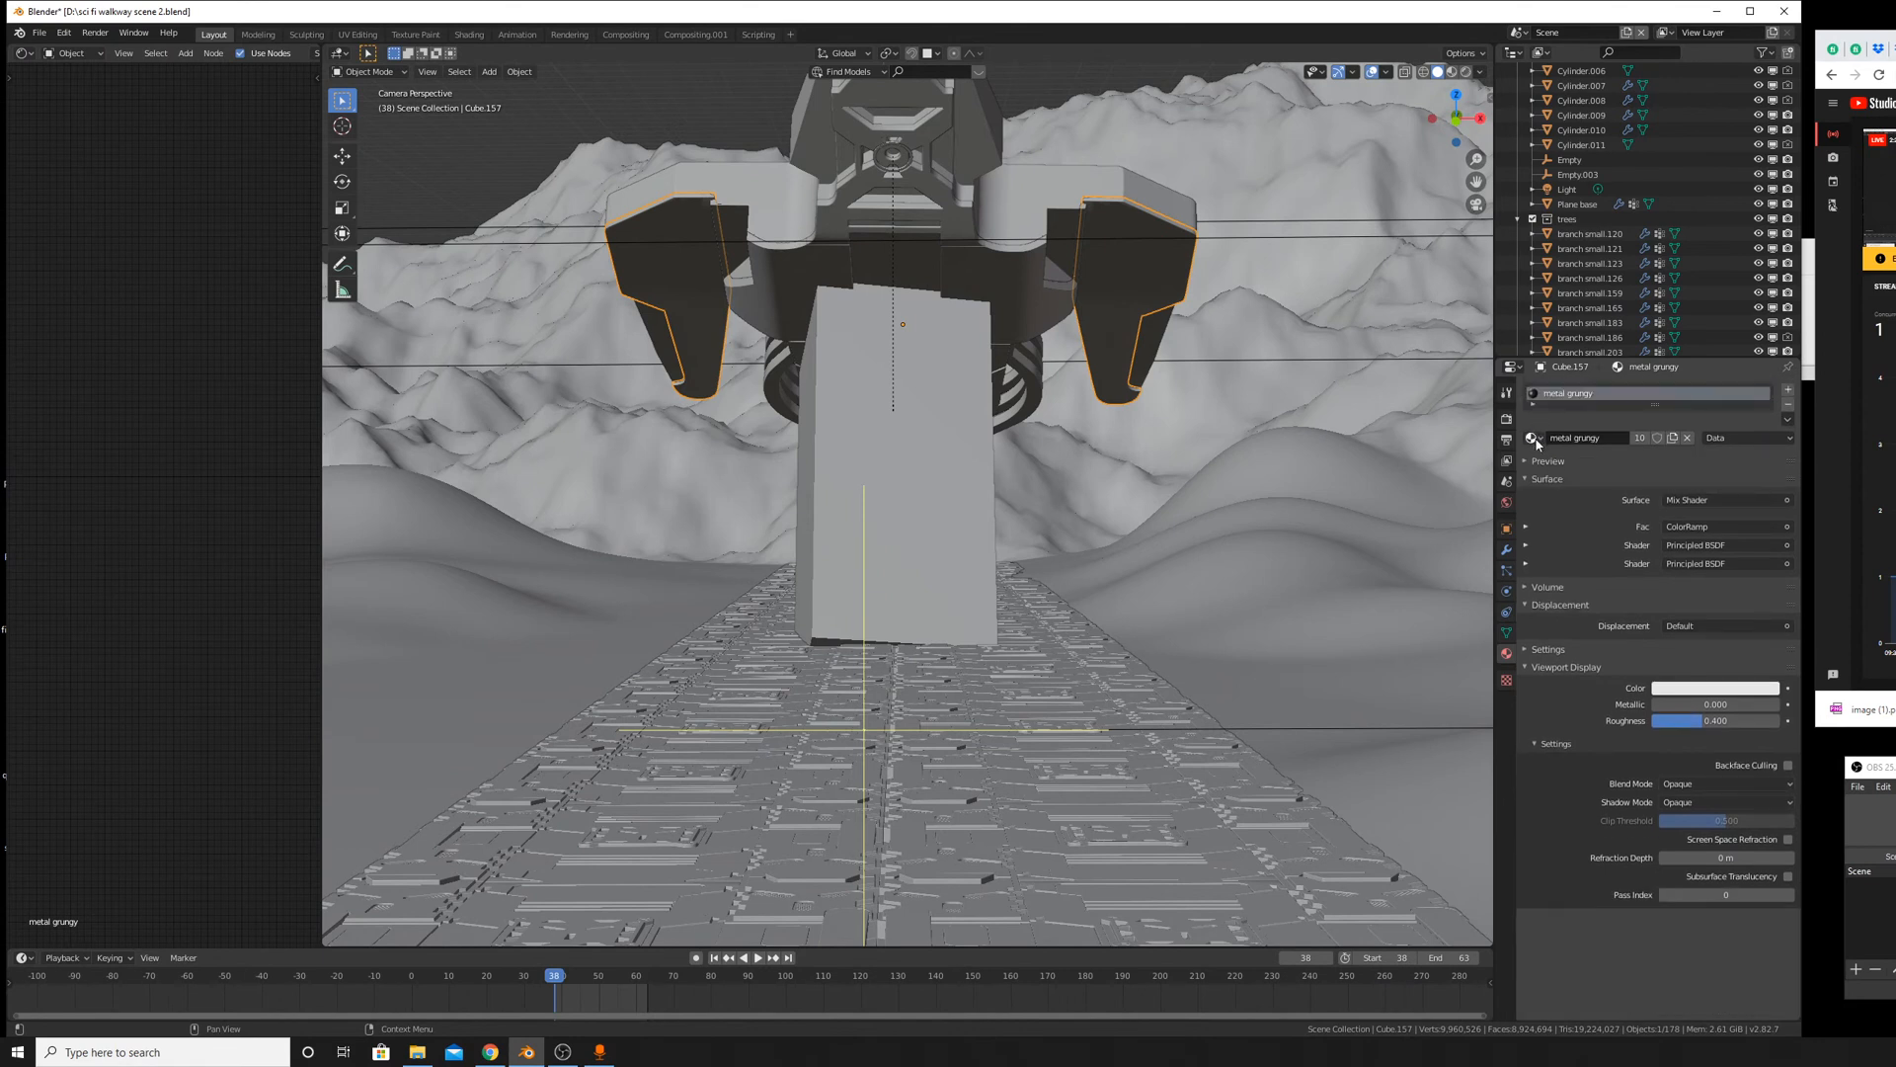
pyautogui.click(1533, 437)
pyautogui.scroll(10, 1605, 474)
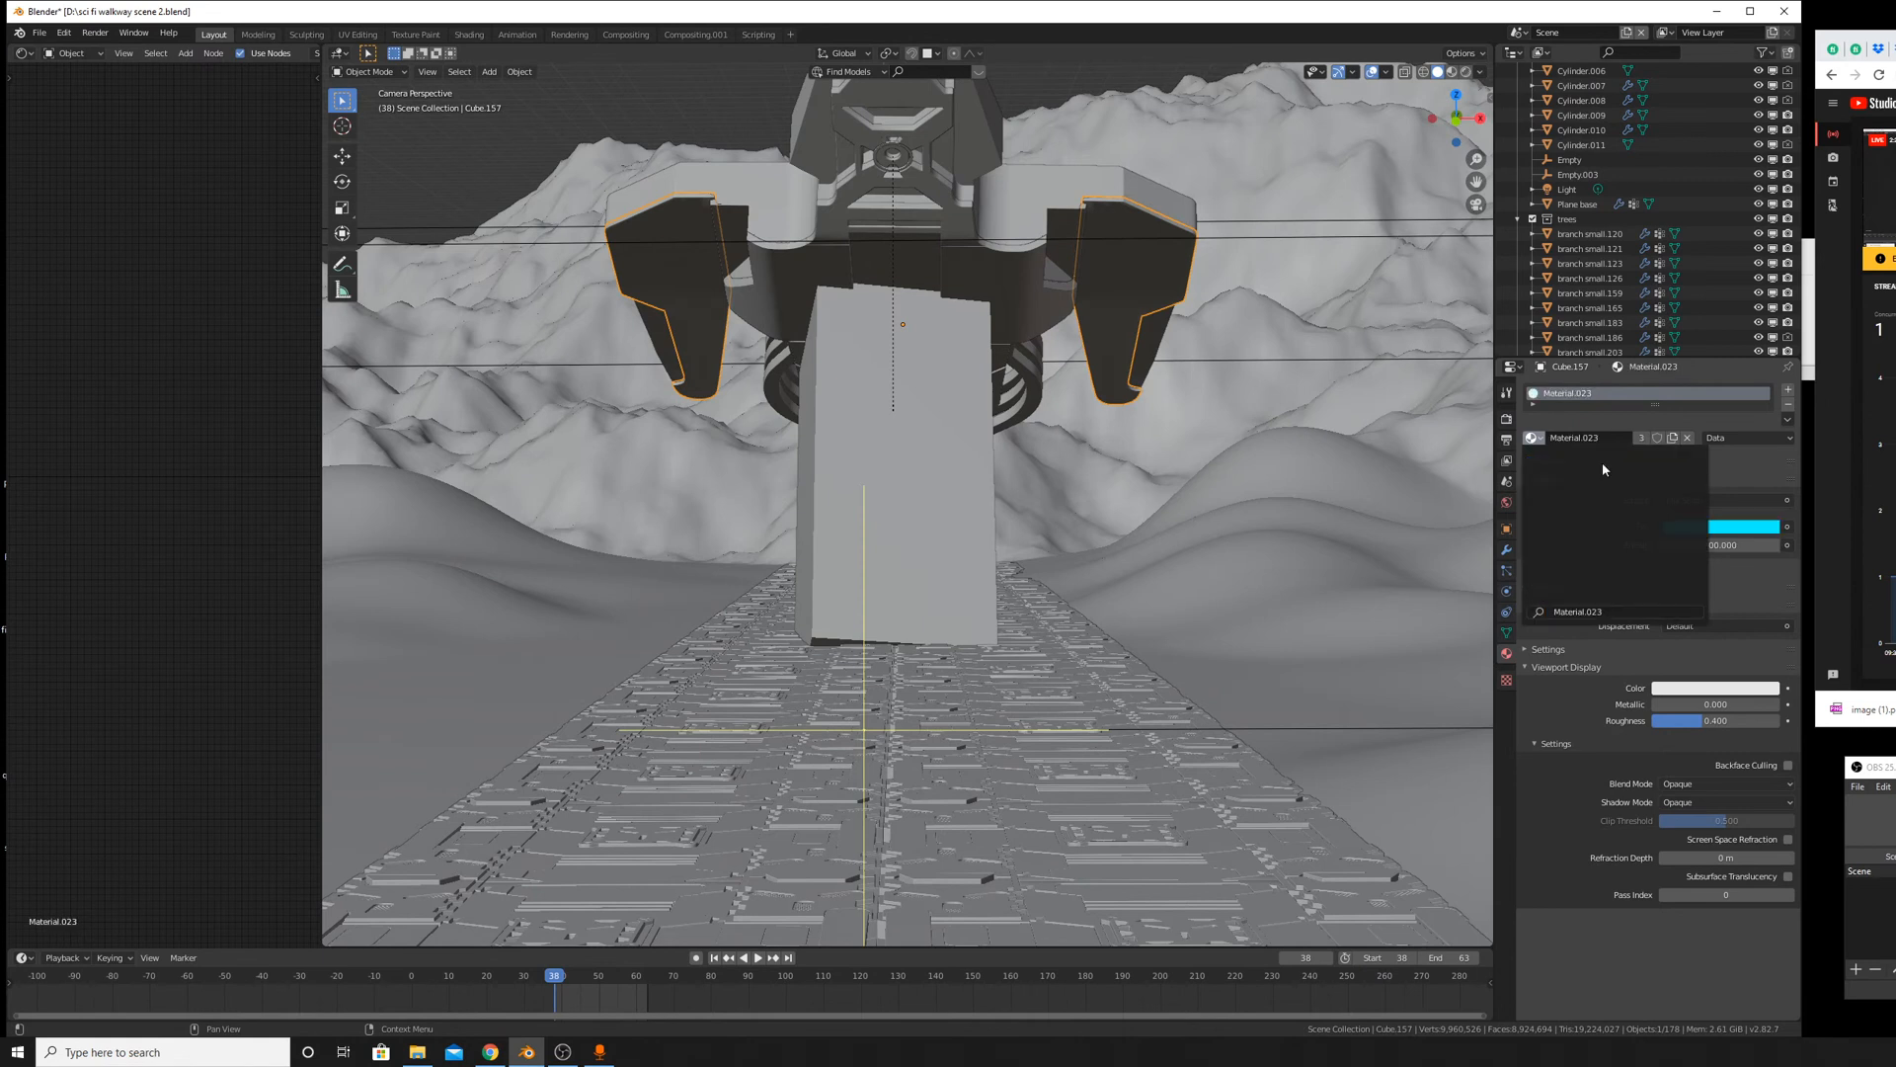
pyautogui.click(1598, 460)
# Assign the metal grungy.023 material to the ship's nose section in front of the lower hull.
pyautogui.click(1026, 274)
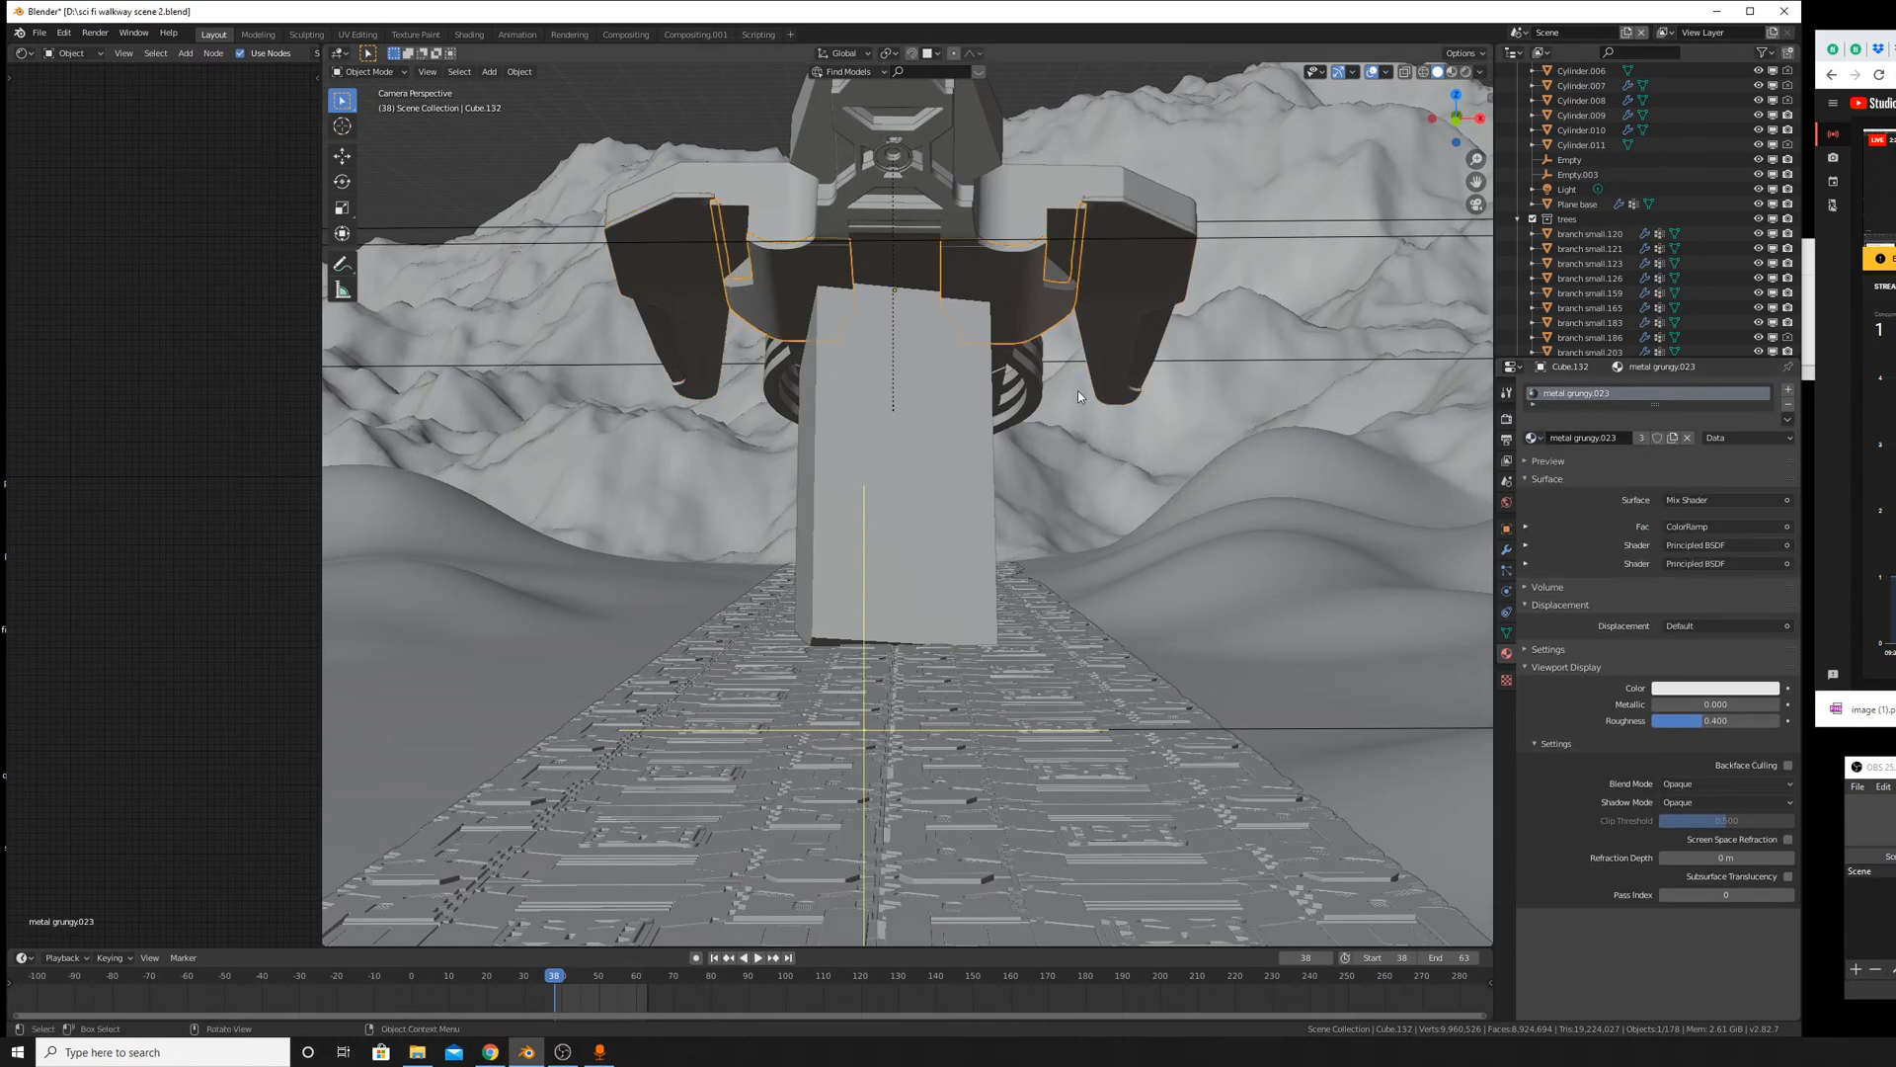
pyautogui.moveTo(1333, 366); pyautogui.dragTo(928, 660, button='middle')
pyautogui.scroll(-3, 1086, 311)
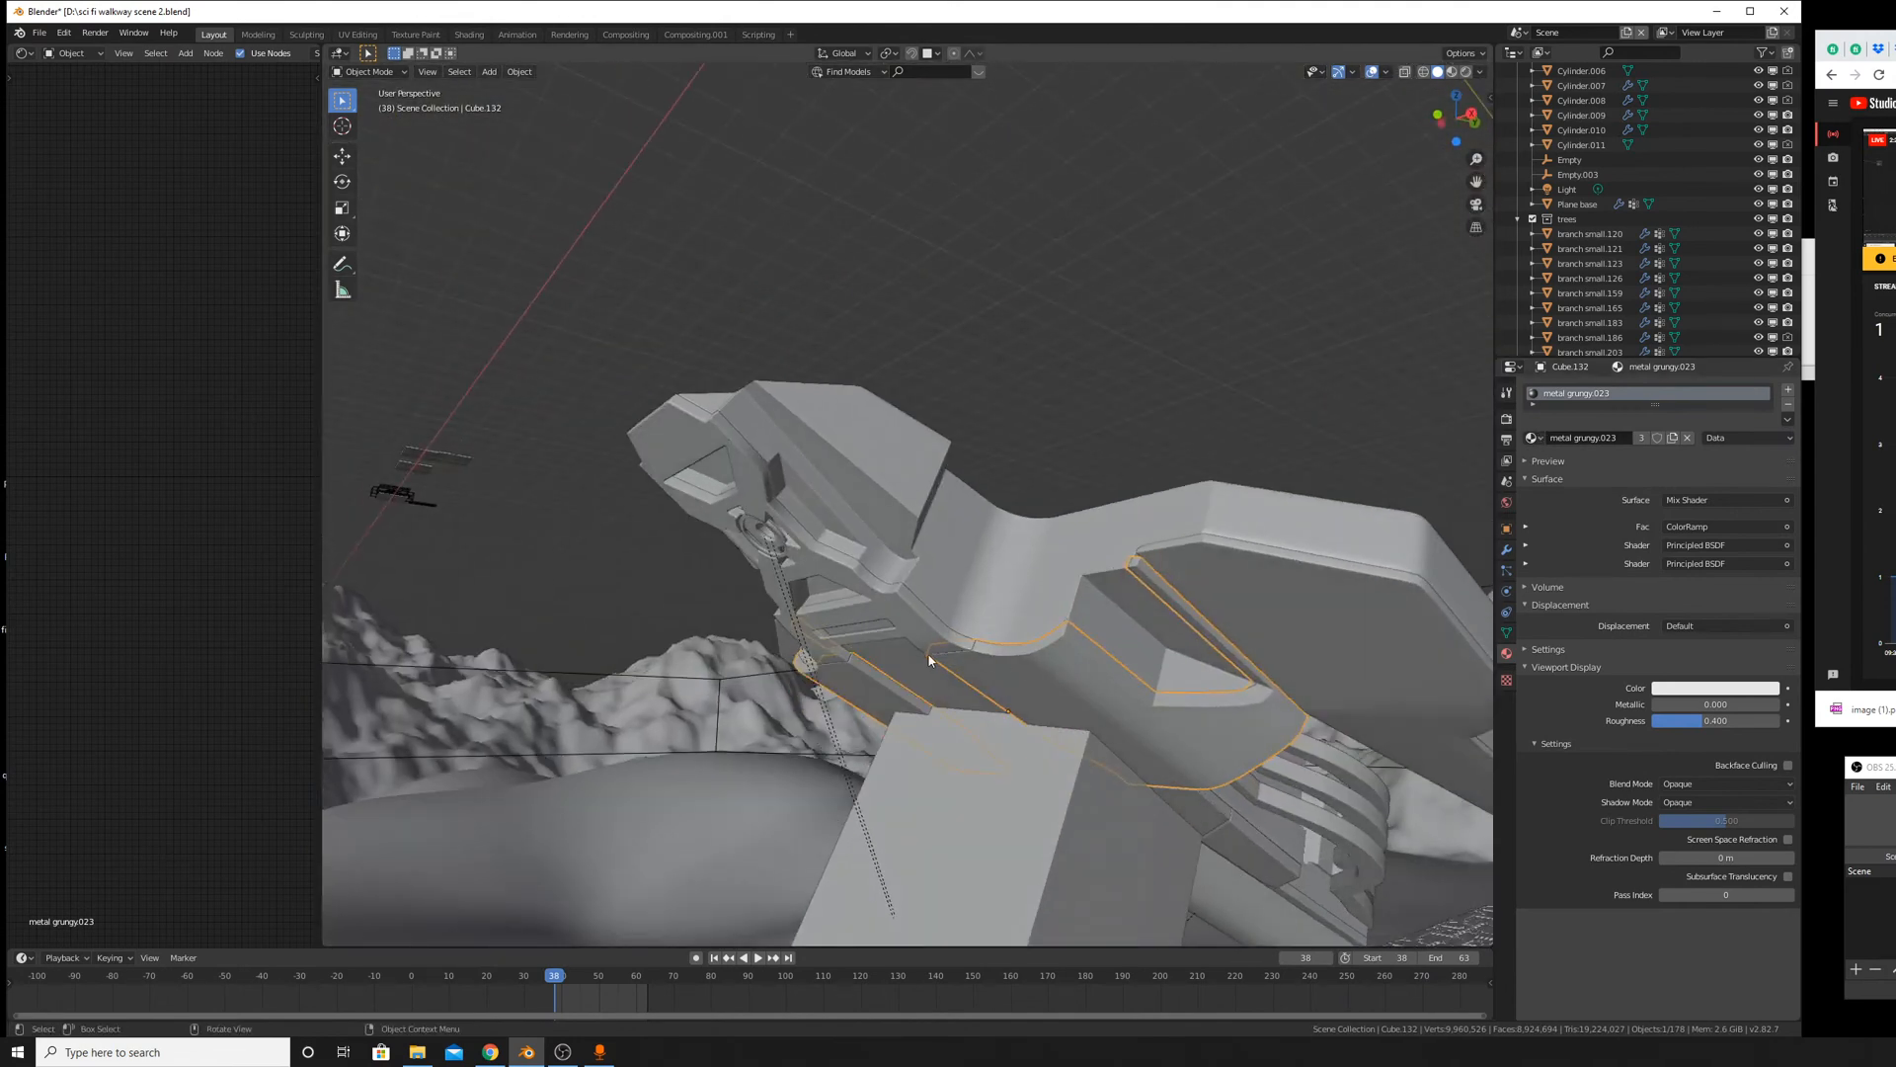
pyautogui.click(904, 636)
pyautogui.click(1532, 437)
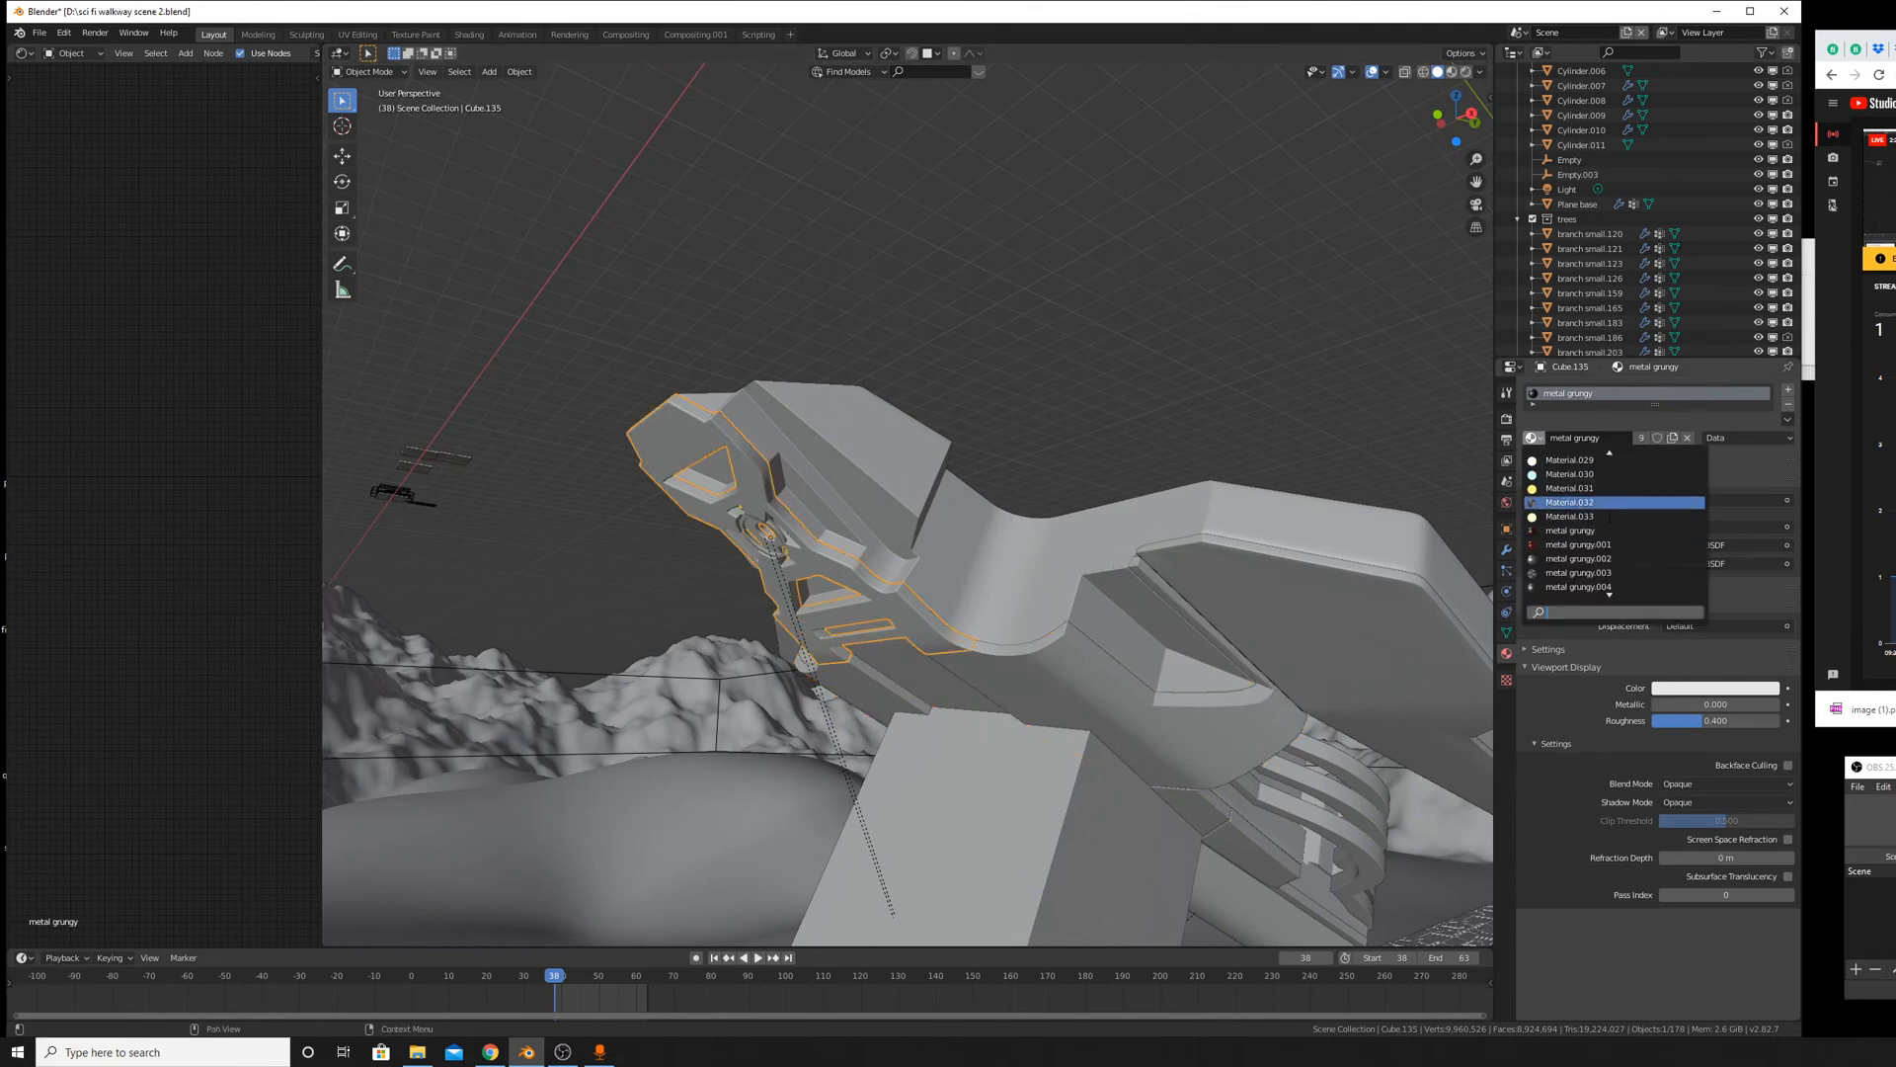
pyautogui.scroll(2, 1615, 524)
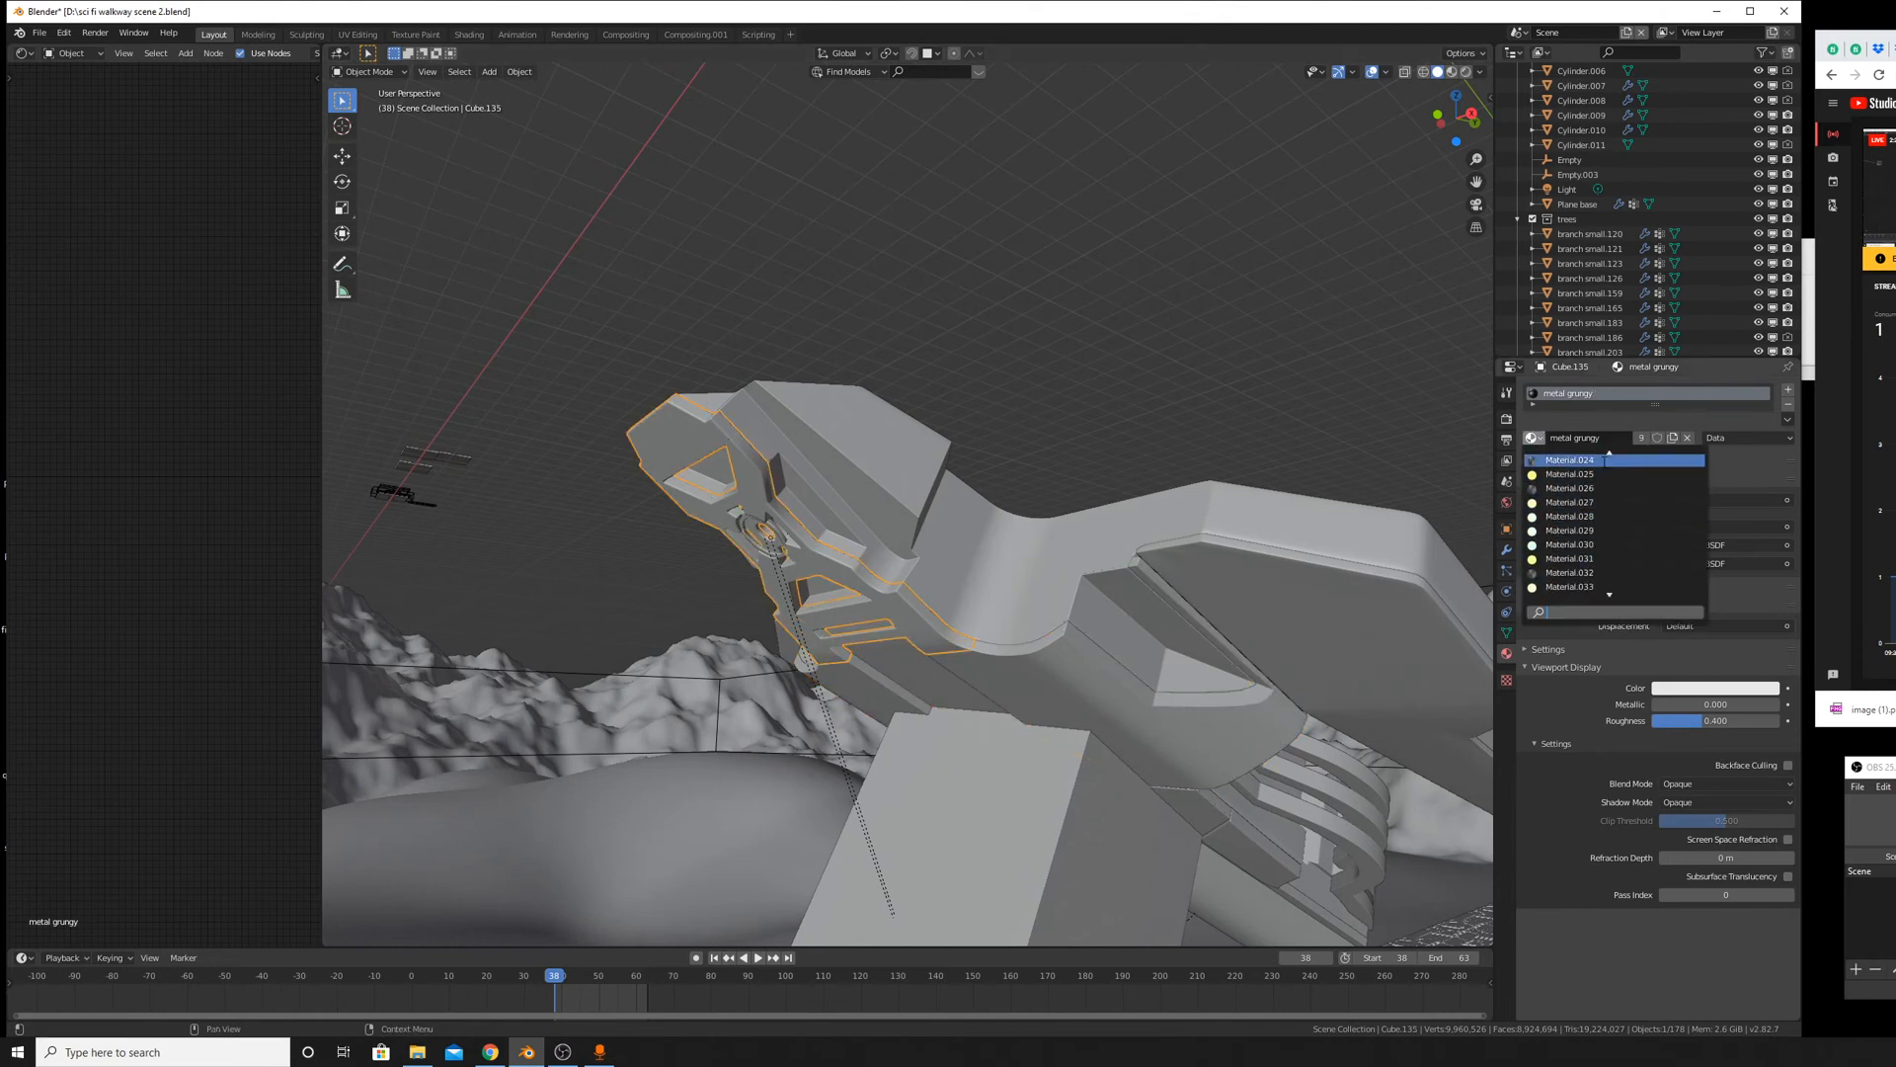
pyautogui.scroll(-15, 1620, 573)
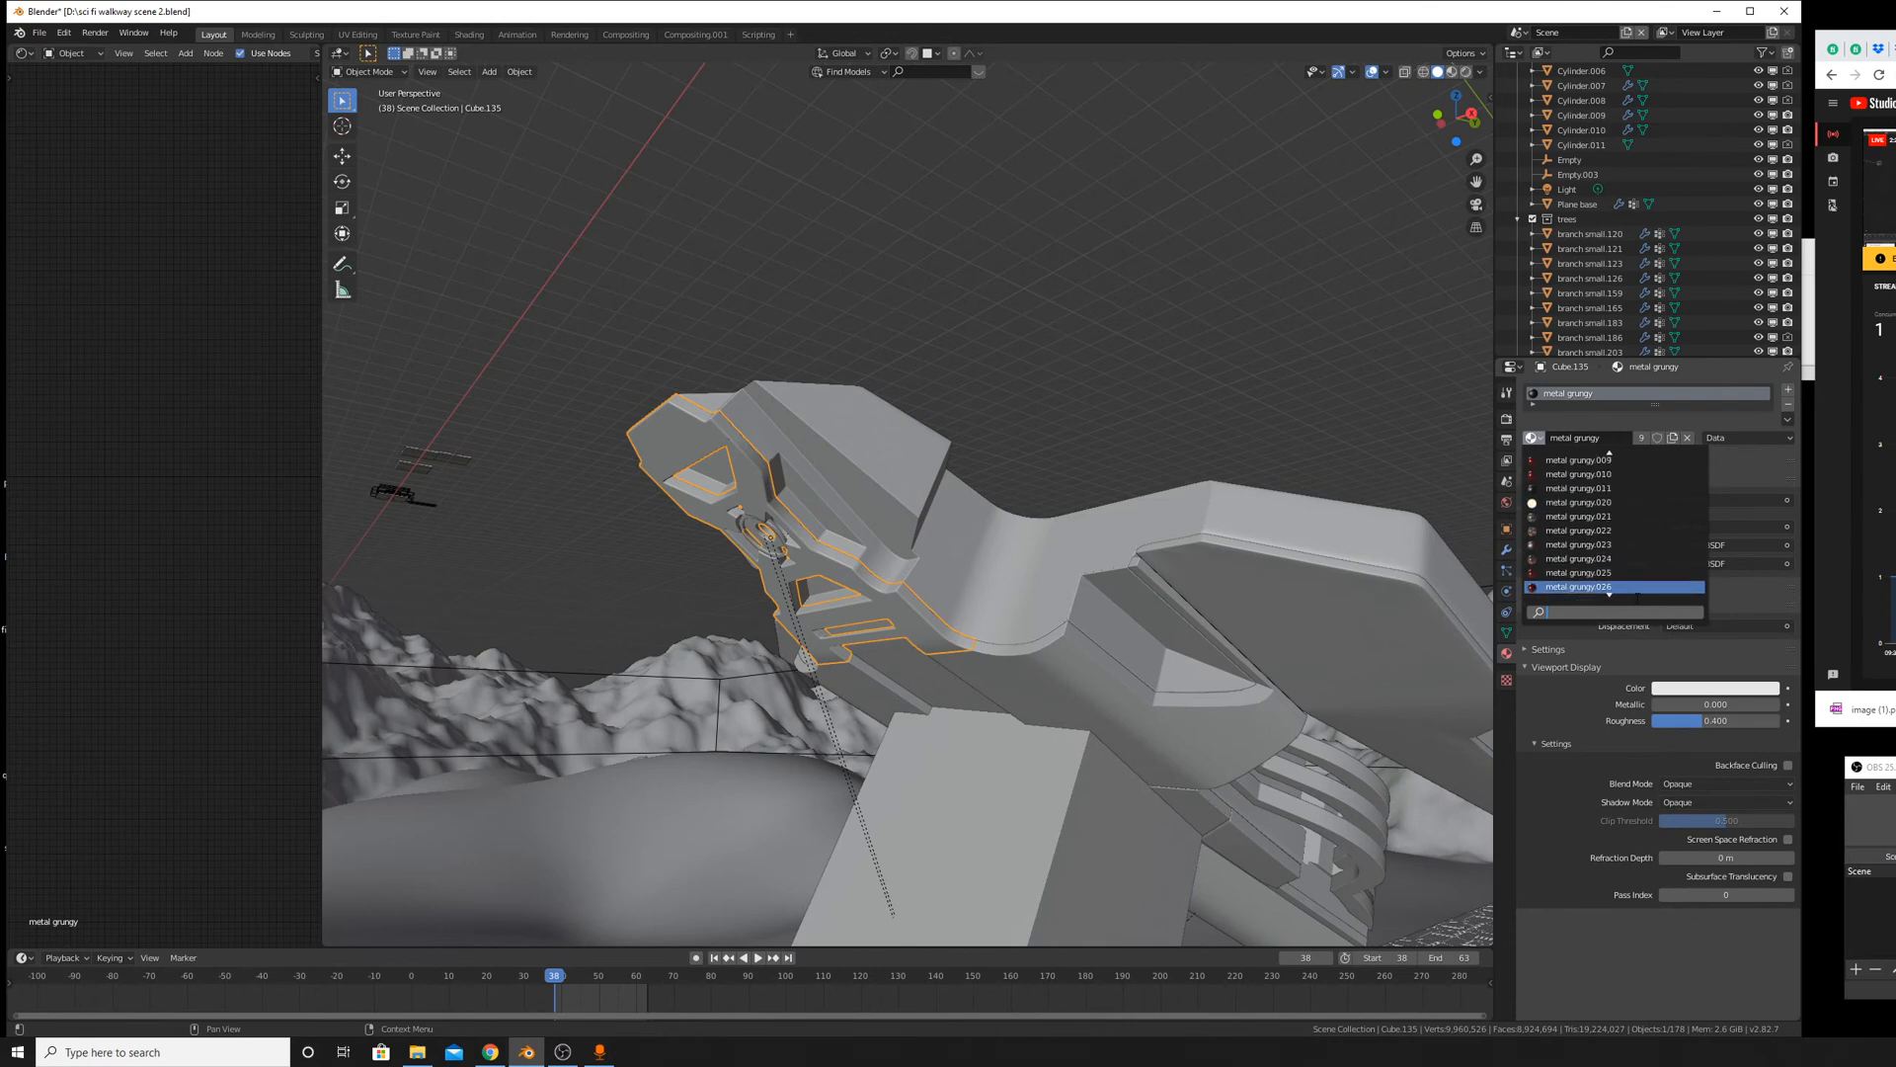
pyautogui.click(1630, 544)
# Assign the metal grungy.023 material to the underside hull piece beside the curved engine ribs.
pyautogui.moveTo(824, 503); pyautogui.dragTo(802, 295, button='middle')
pyautogui.click(802, 306)
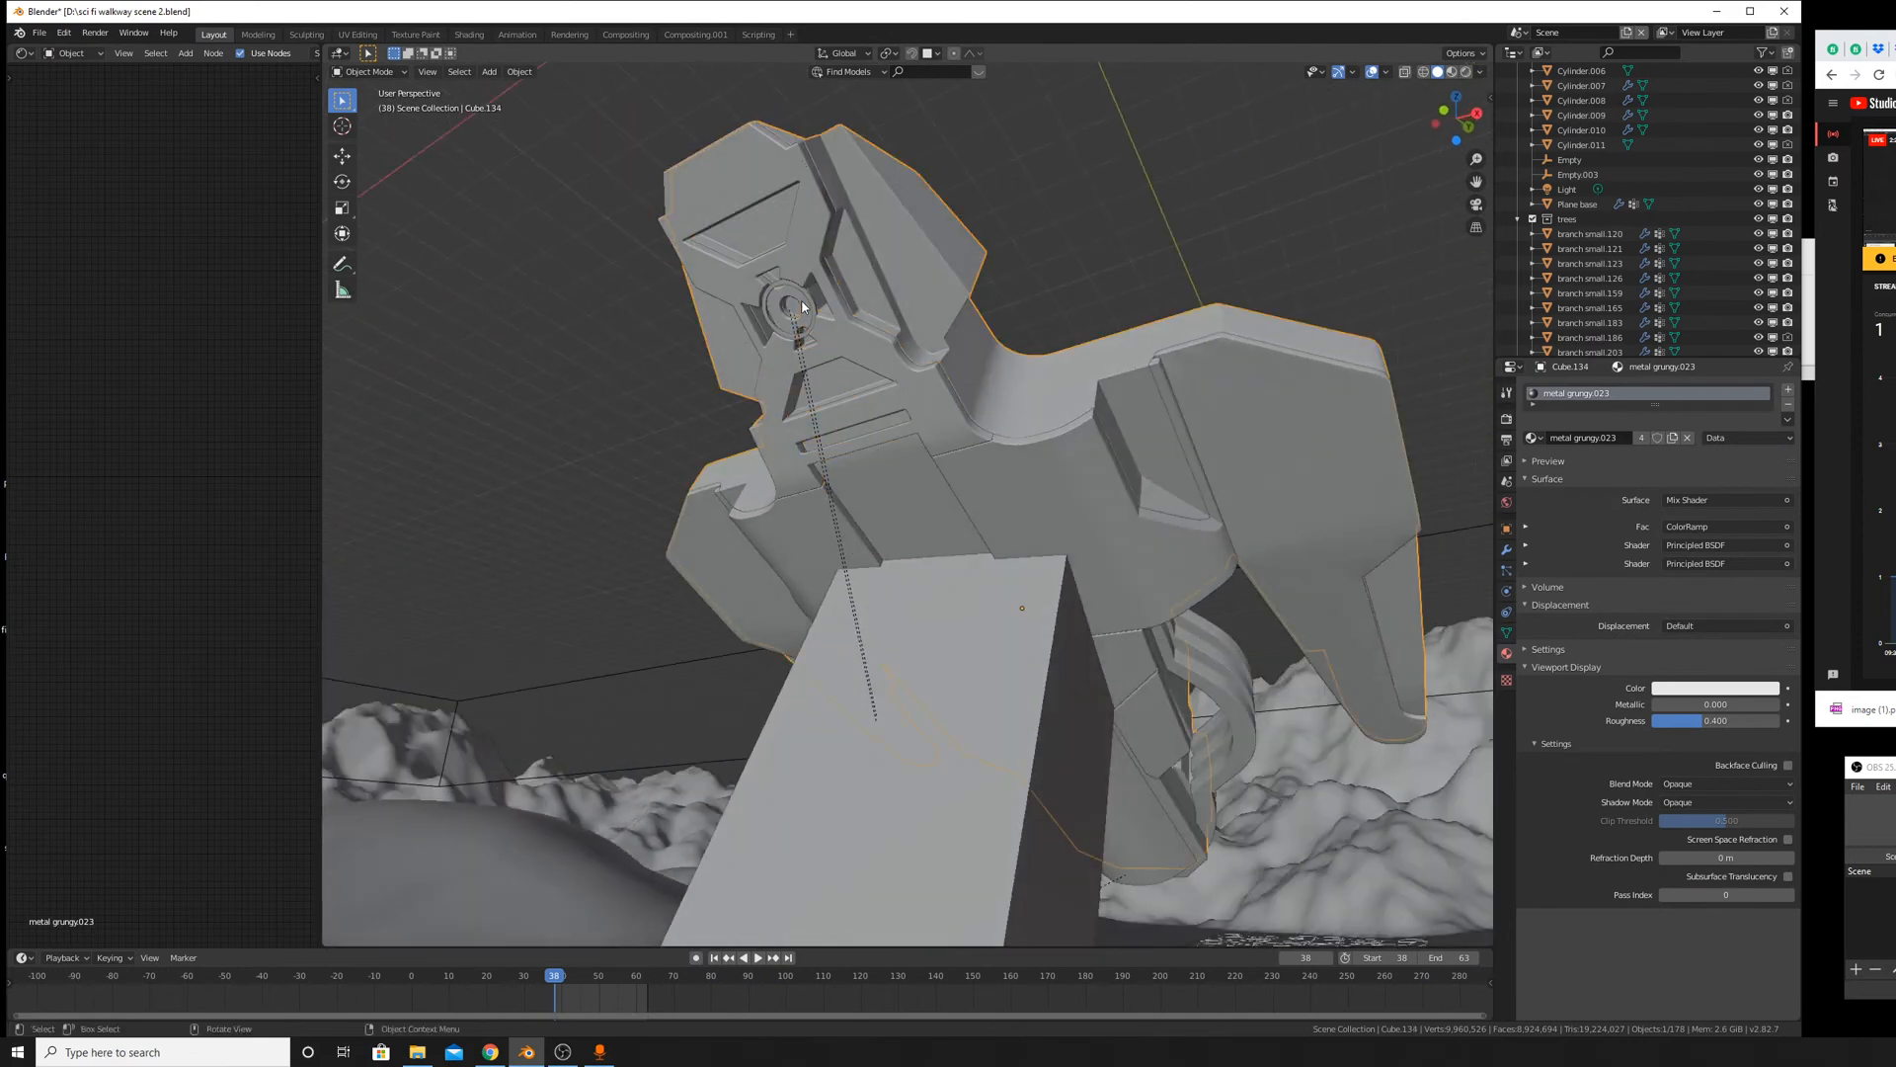
pyautogui.moveTo(1418, 466); pyautogui.dragTo(1264, 628, button='middle')
pyautogui.keyDown('shift'); pyautogui.click(1250, 652); pyautogui.keyUp('shift')
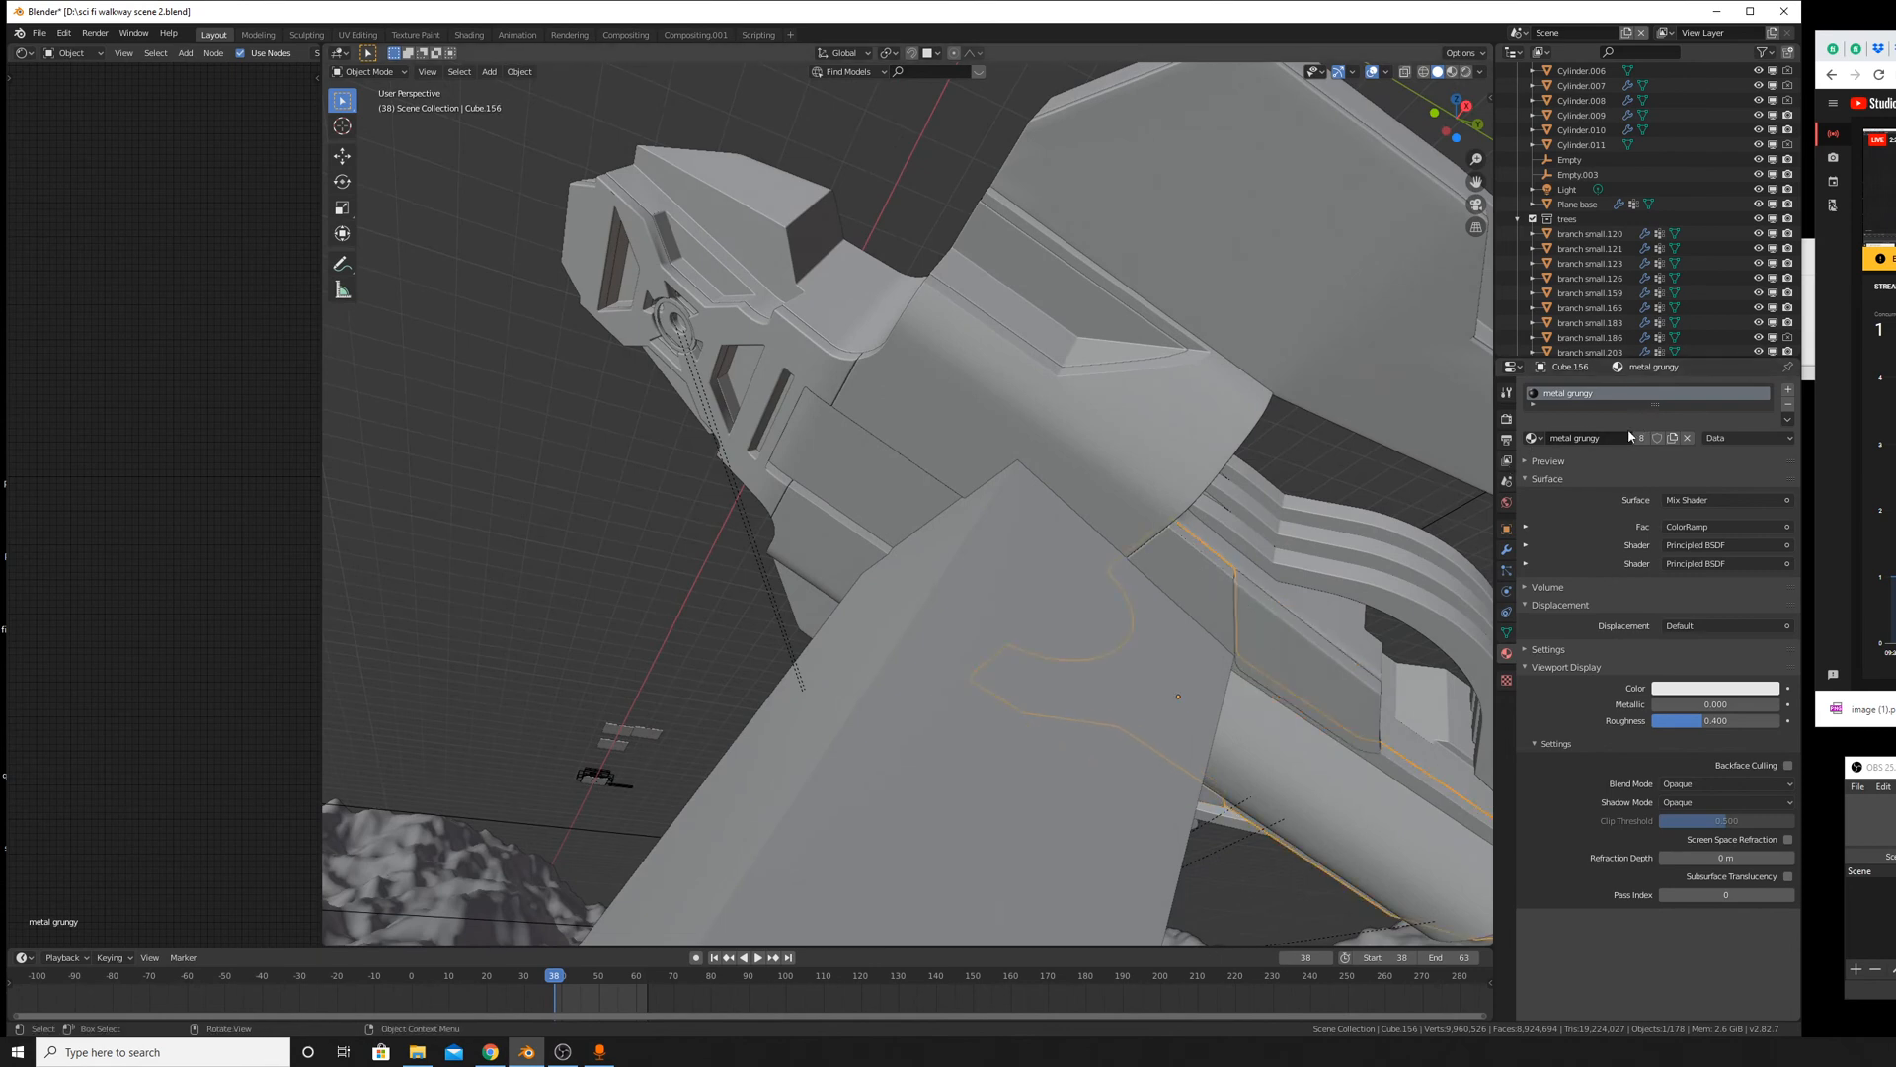
pyautogui.click(1532, 438)
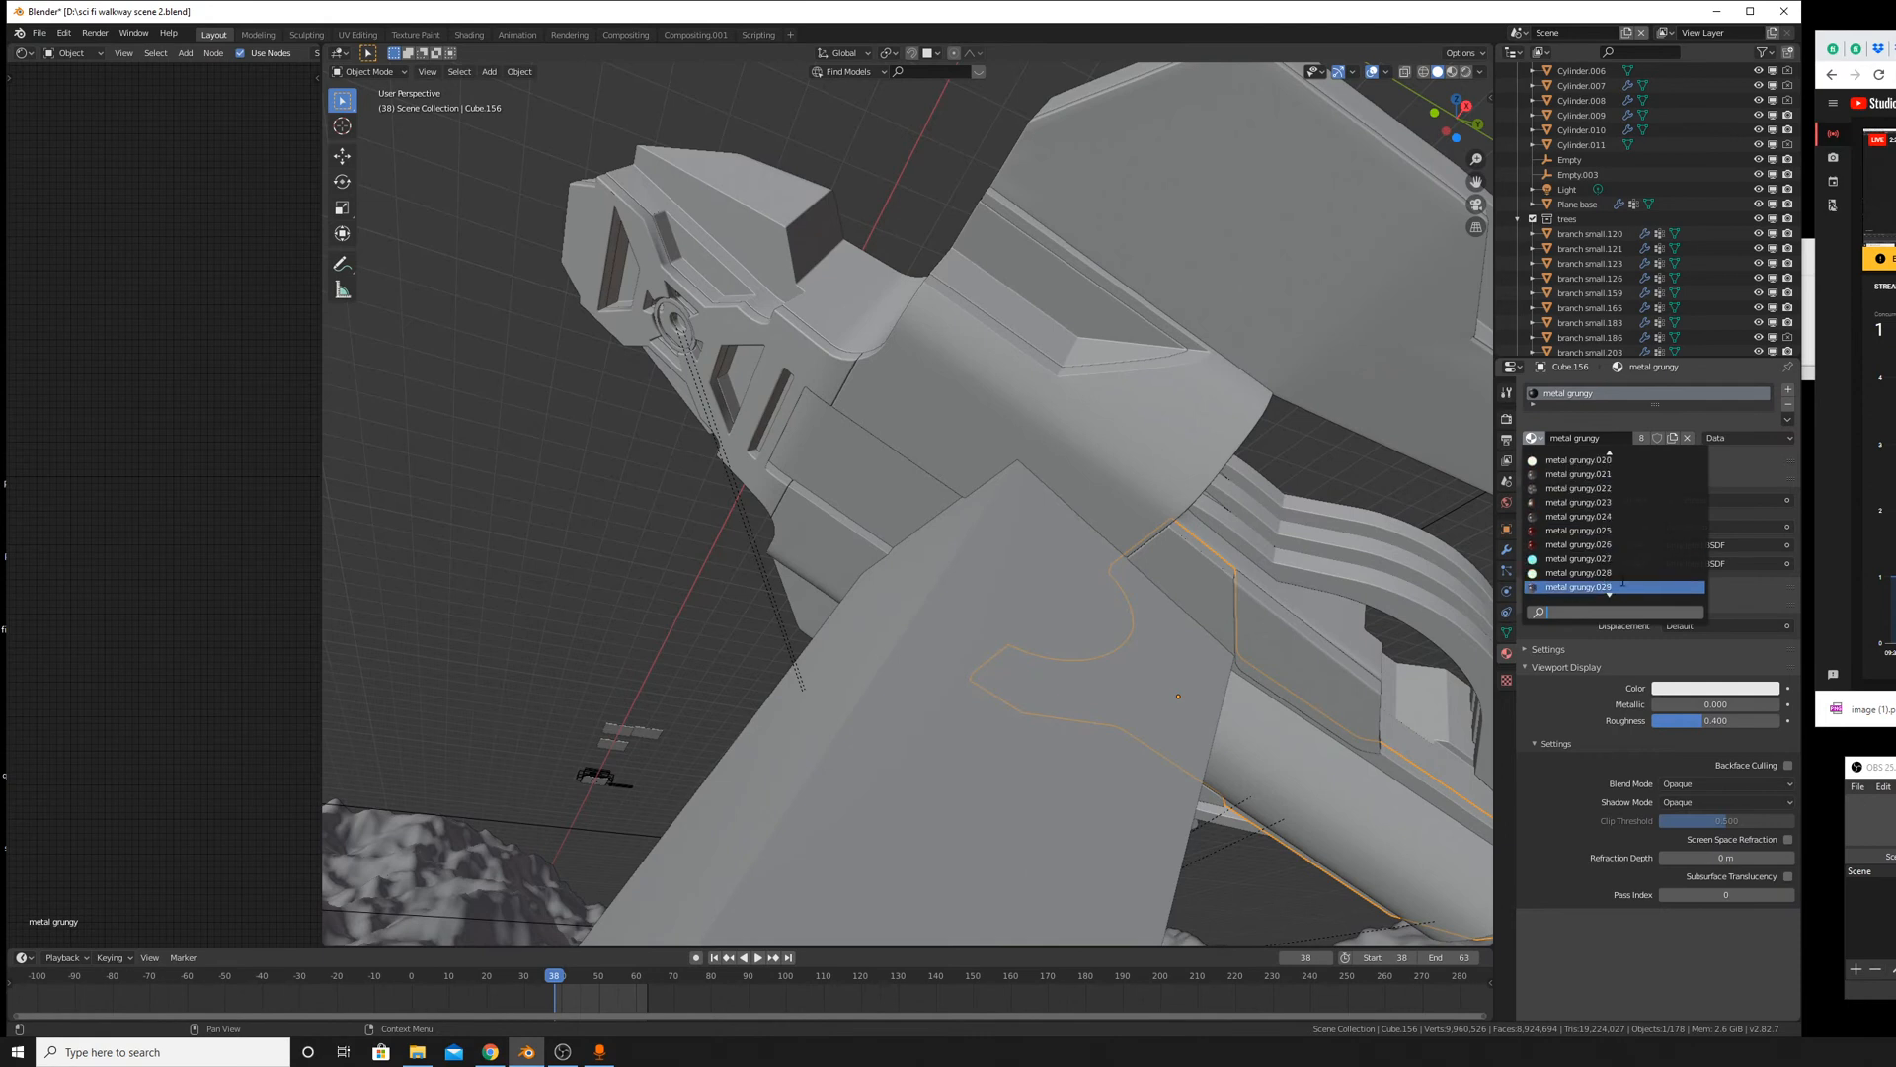
pyautogui.scroll(-10, 1581, 488)
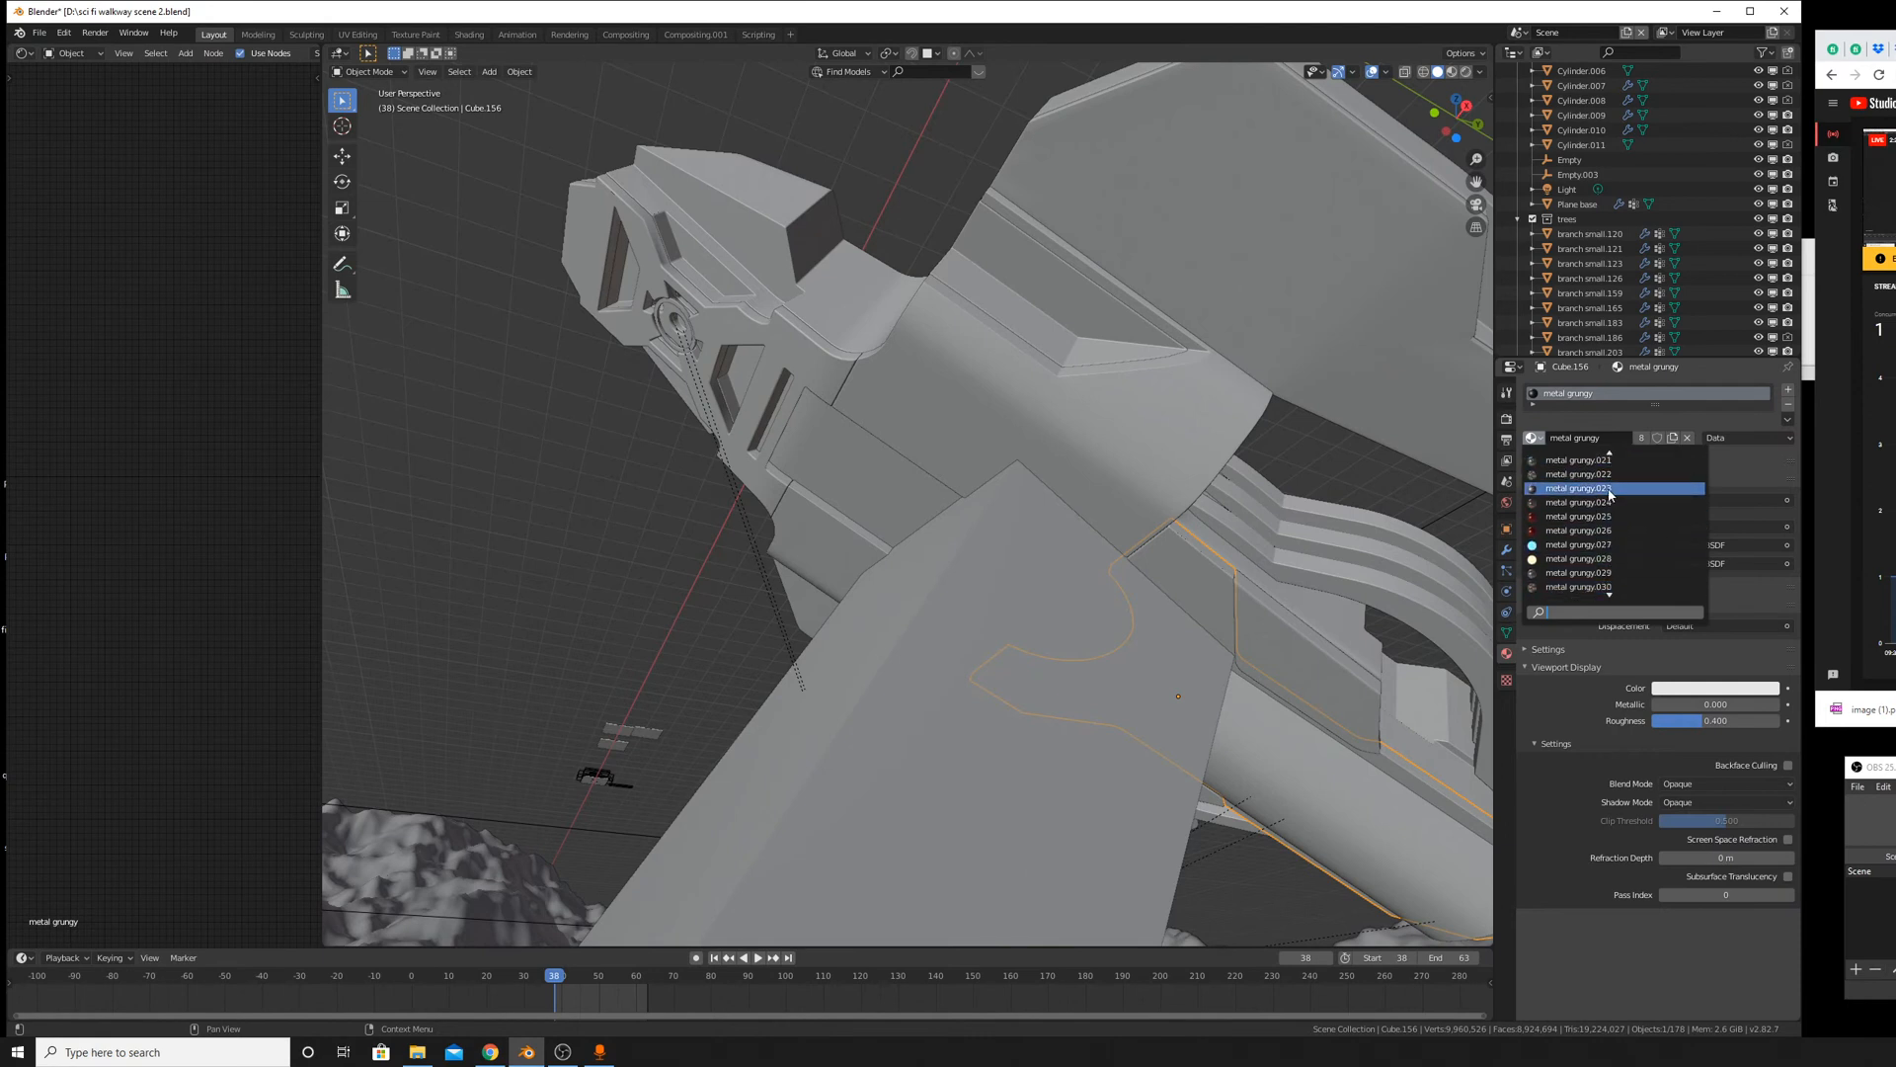
# Assign the metal grungy.041 material to the small underside panel next to the curved engine ribs.
pyautogui.click(1283, 642)
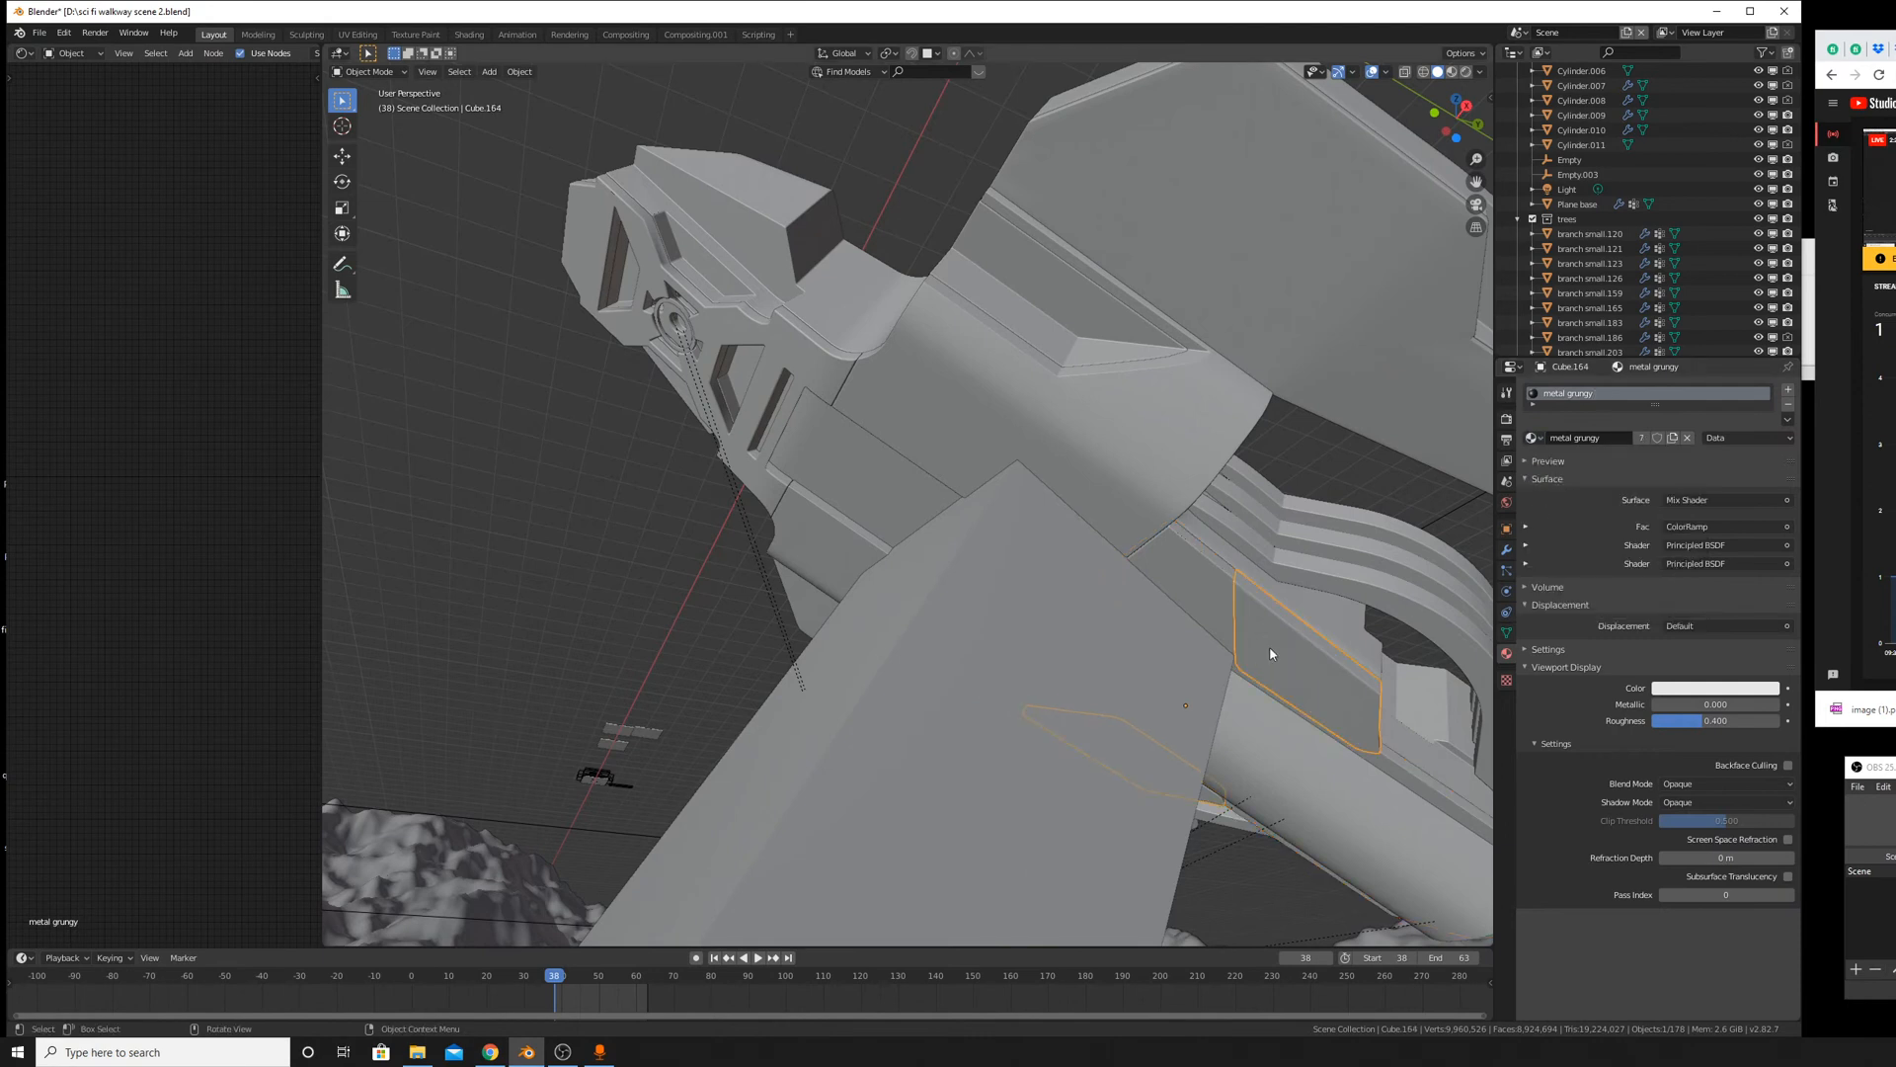
pyautogui.click(1416, 580)
pyautogui.click(1329, 676)
pyautogui.click(1531, 438)
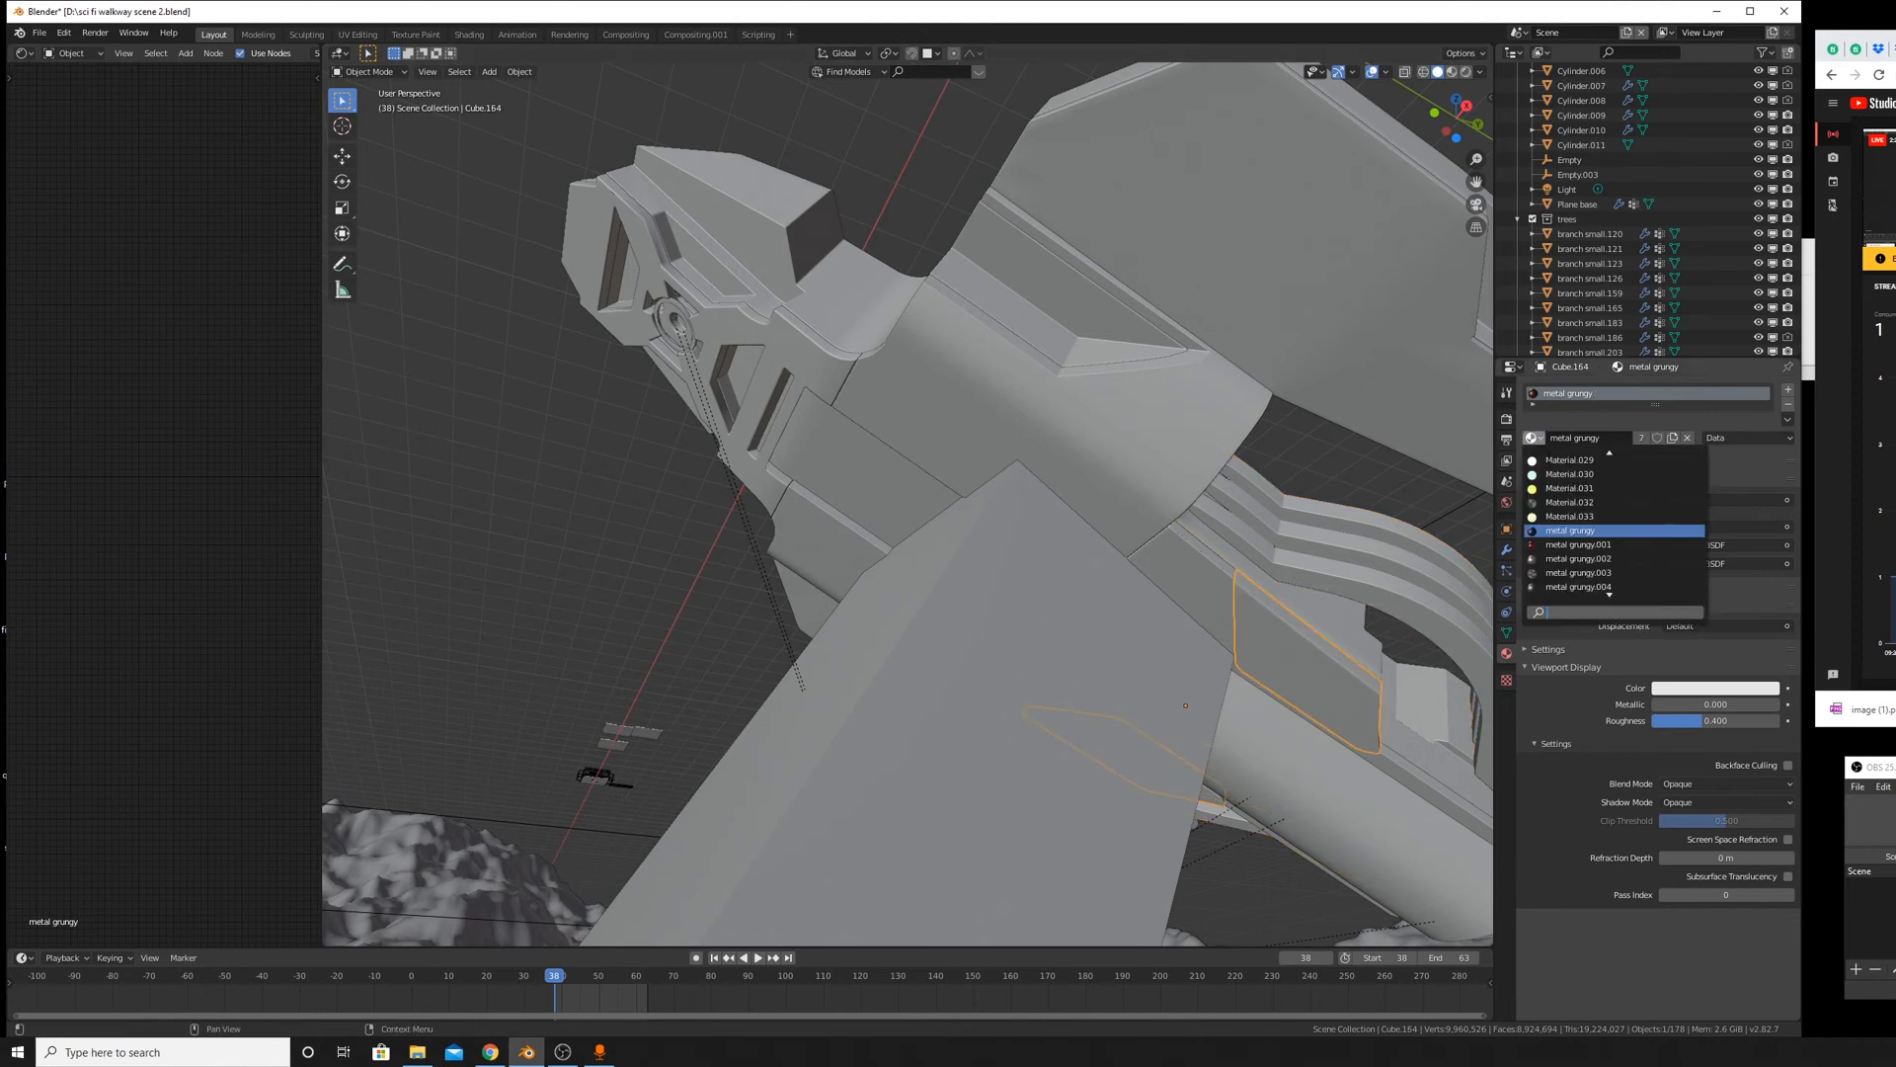
pyautogui.scroll(-20, 1619, 568)
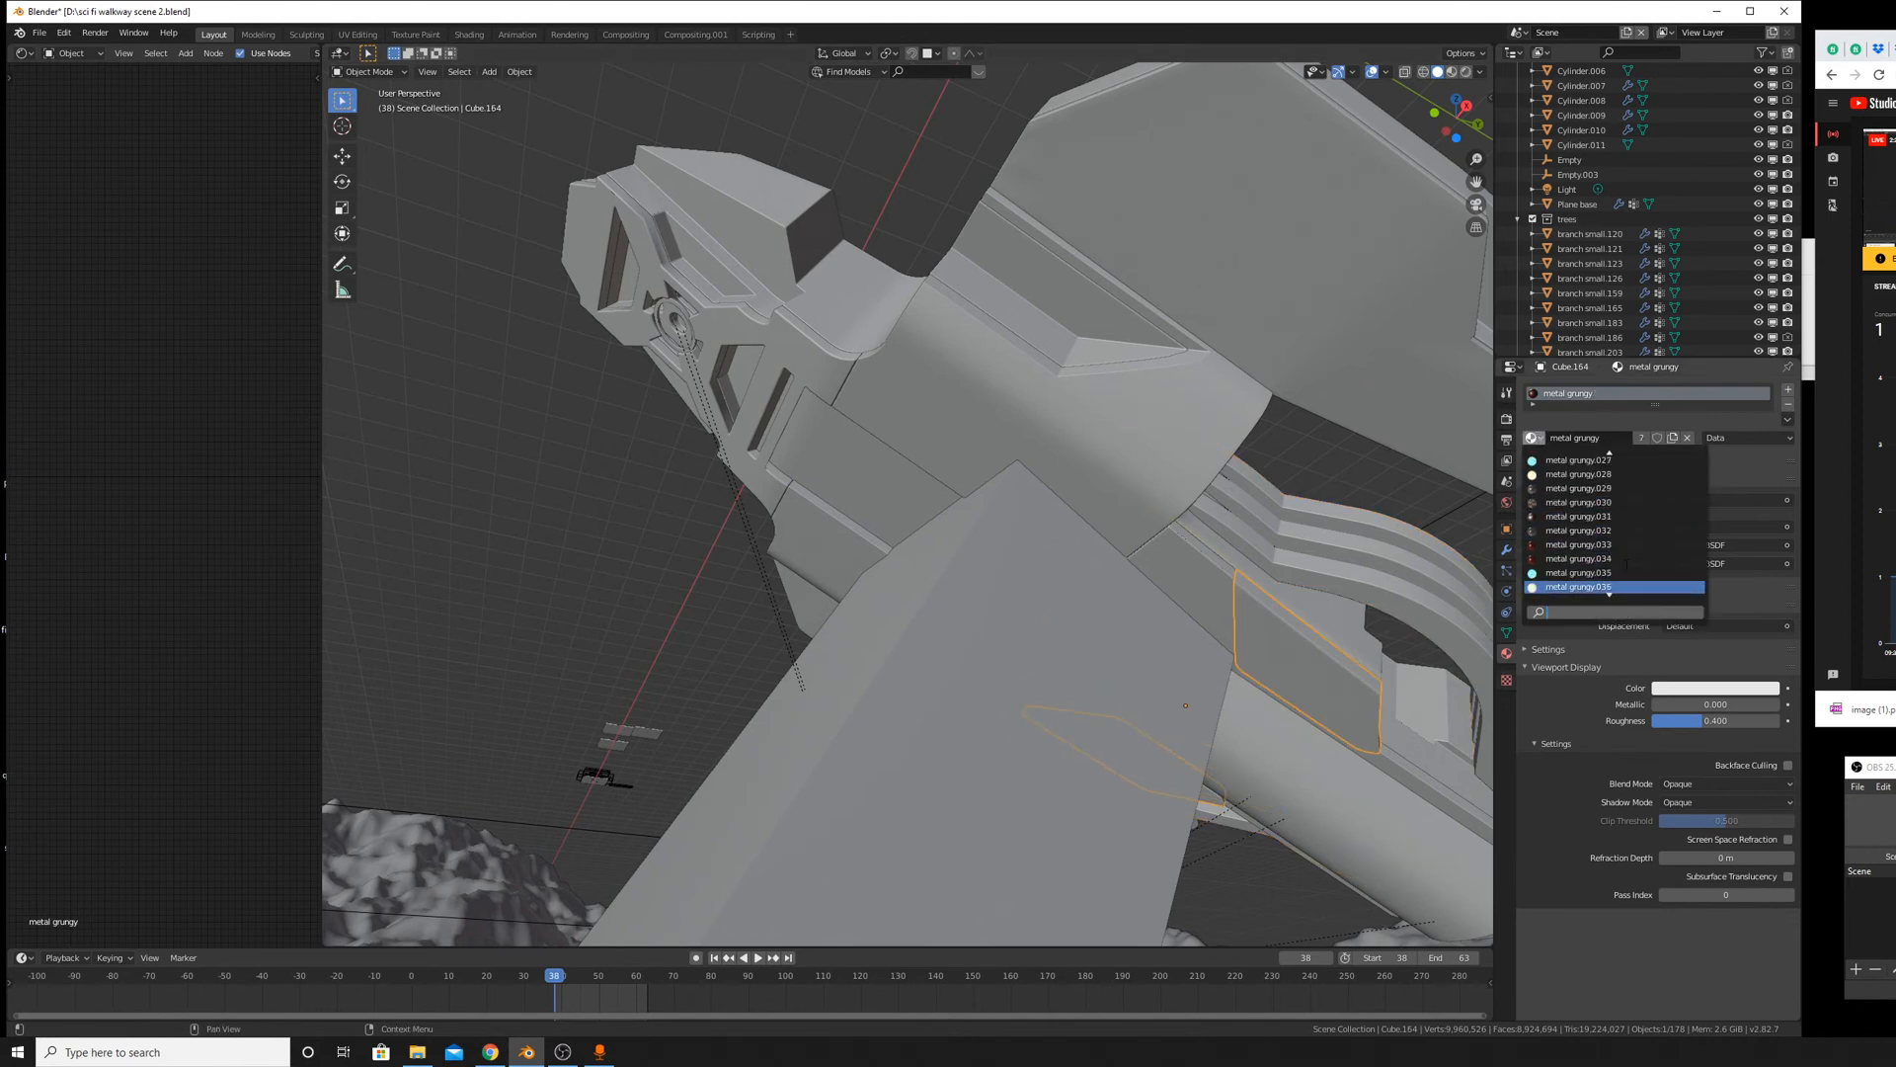
pyautogui.click(1580, 573)
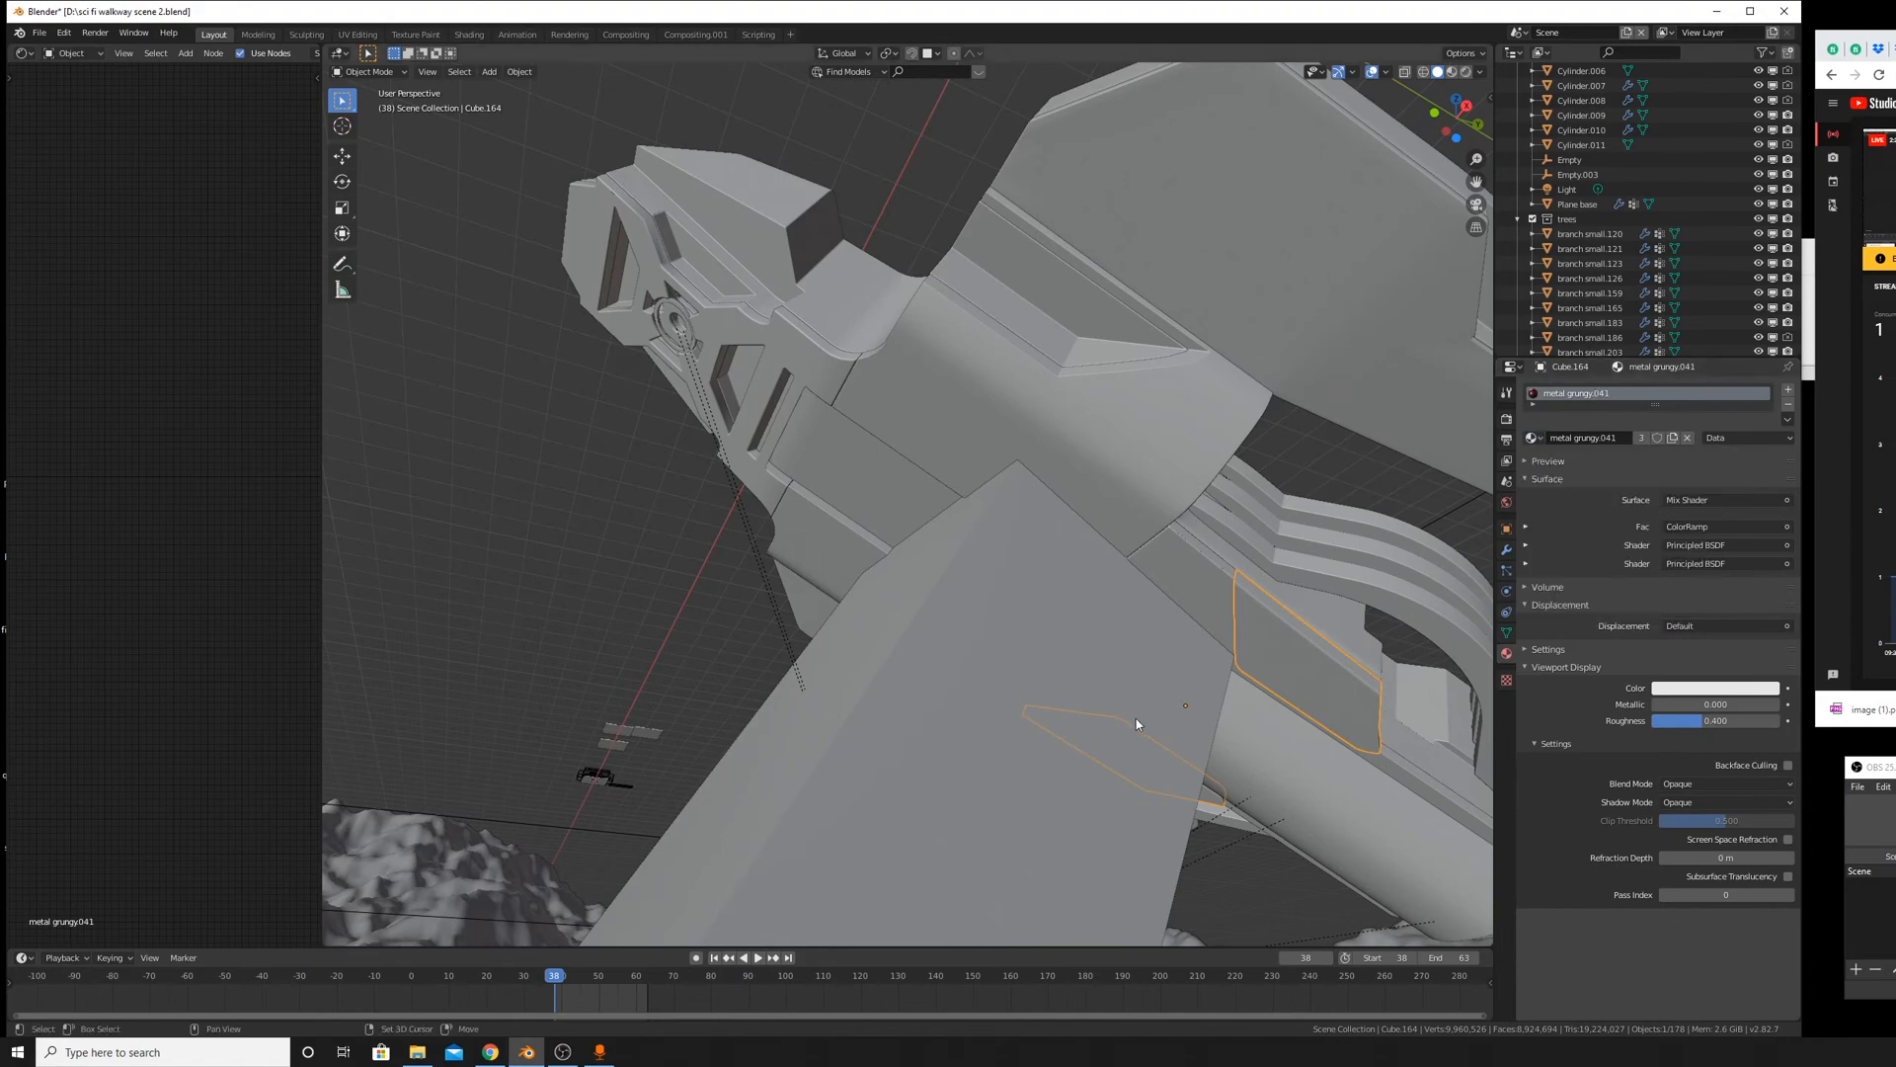
# Look over the ship's underside and check the ship through the active camera in solid shading.
pyautogui.moveTo(1136, 719); pyautogui.dragTo(1019, 613, button='middle')
pyautogui.moveTo(1213, 712); pyautogui.dragTo(1086, 850, button='middle')
pyautogui.click(428, 77)
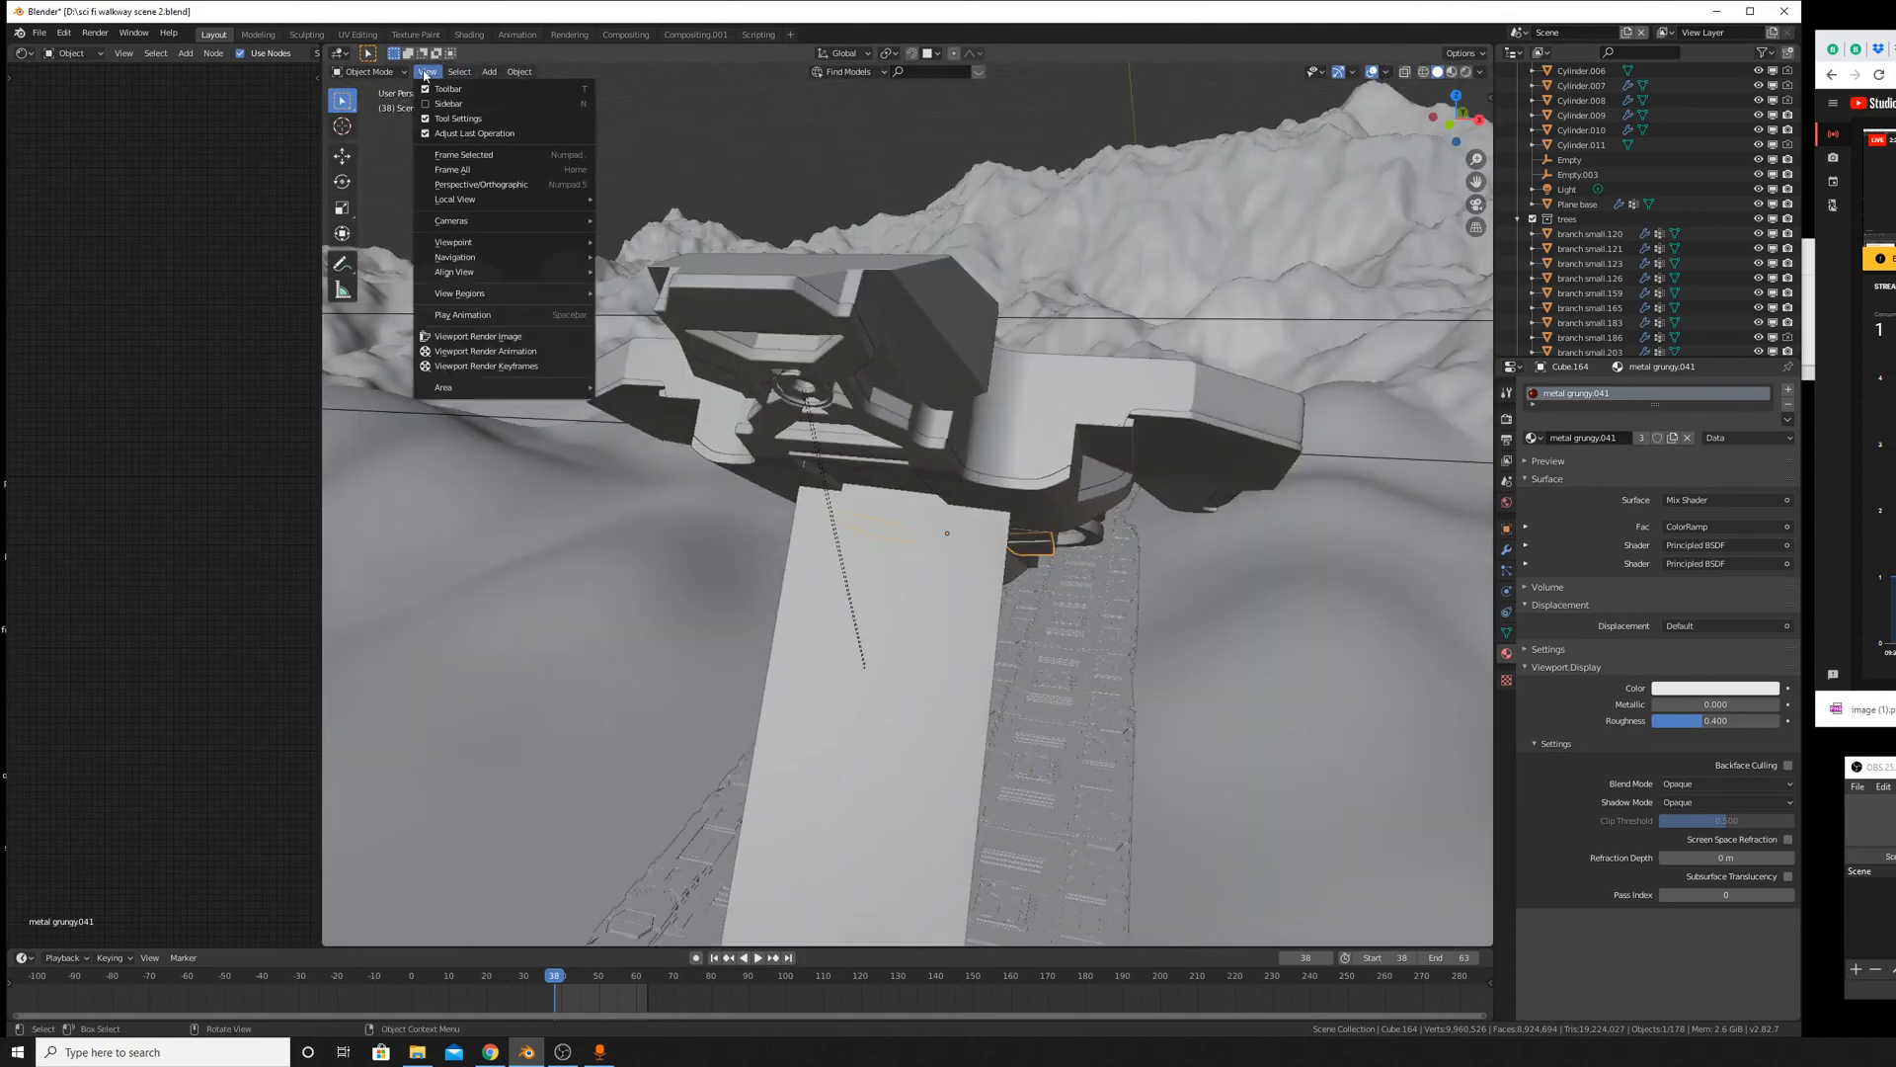
pyautogui.moveTo(509, 220)
pyautogui.click(625, 235)
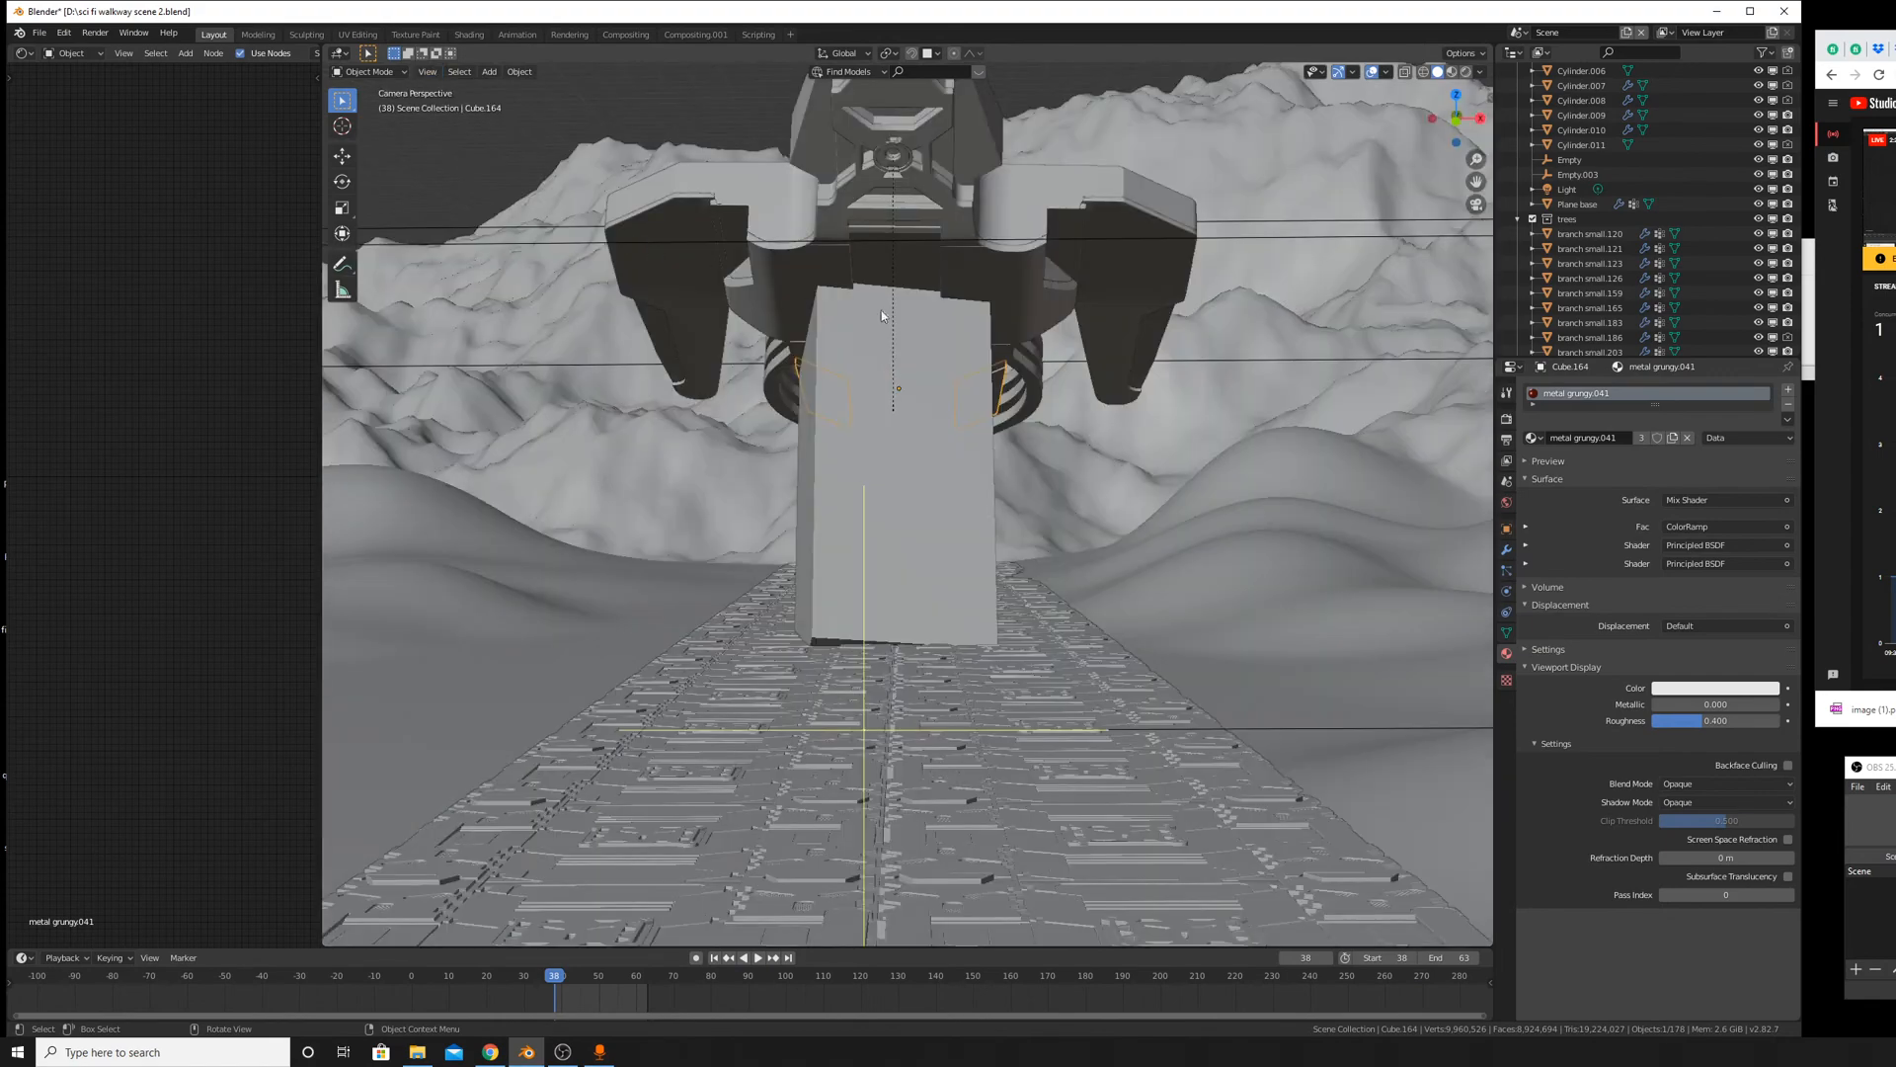
pyautogui.scroll(3, 881, 310)
pyautogui.scroll(-3, 928, 308)
# Select the ship's Empty.004 and the fire shader box using wireframe shading, and return to the camera view in solid shading.
pyautogui.moveTo(927, 309)
pyautogui.mouseDown(button='middle')
pyautogui.moveTo(1182, 377)
pyautogui.moveTo(1067, 665)
pyautogui.moveTo(1073, 620)
pyautogui.mouseUp(button='middle')
pyautogui.scroll(5, 1070, 350)
pyautogui.click(1423, 71)
pyautogui.click(1073, 620)
pyautogui.click(1073, 620)
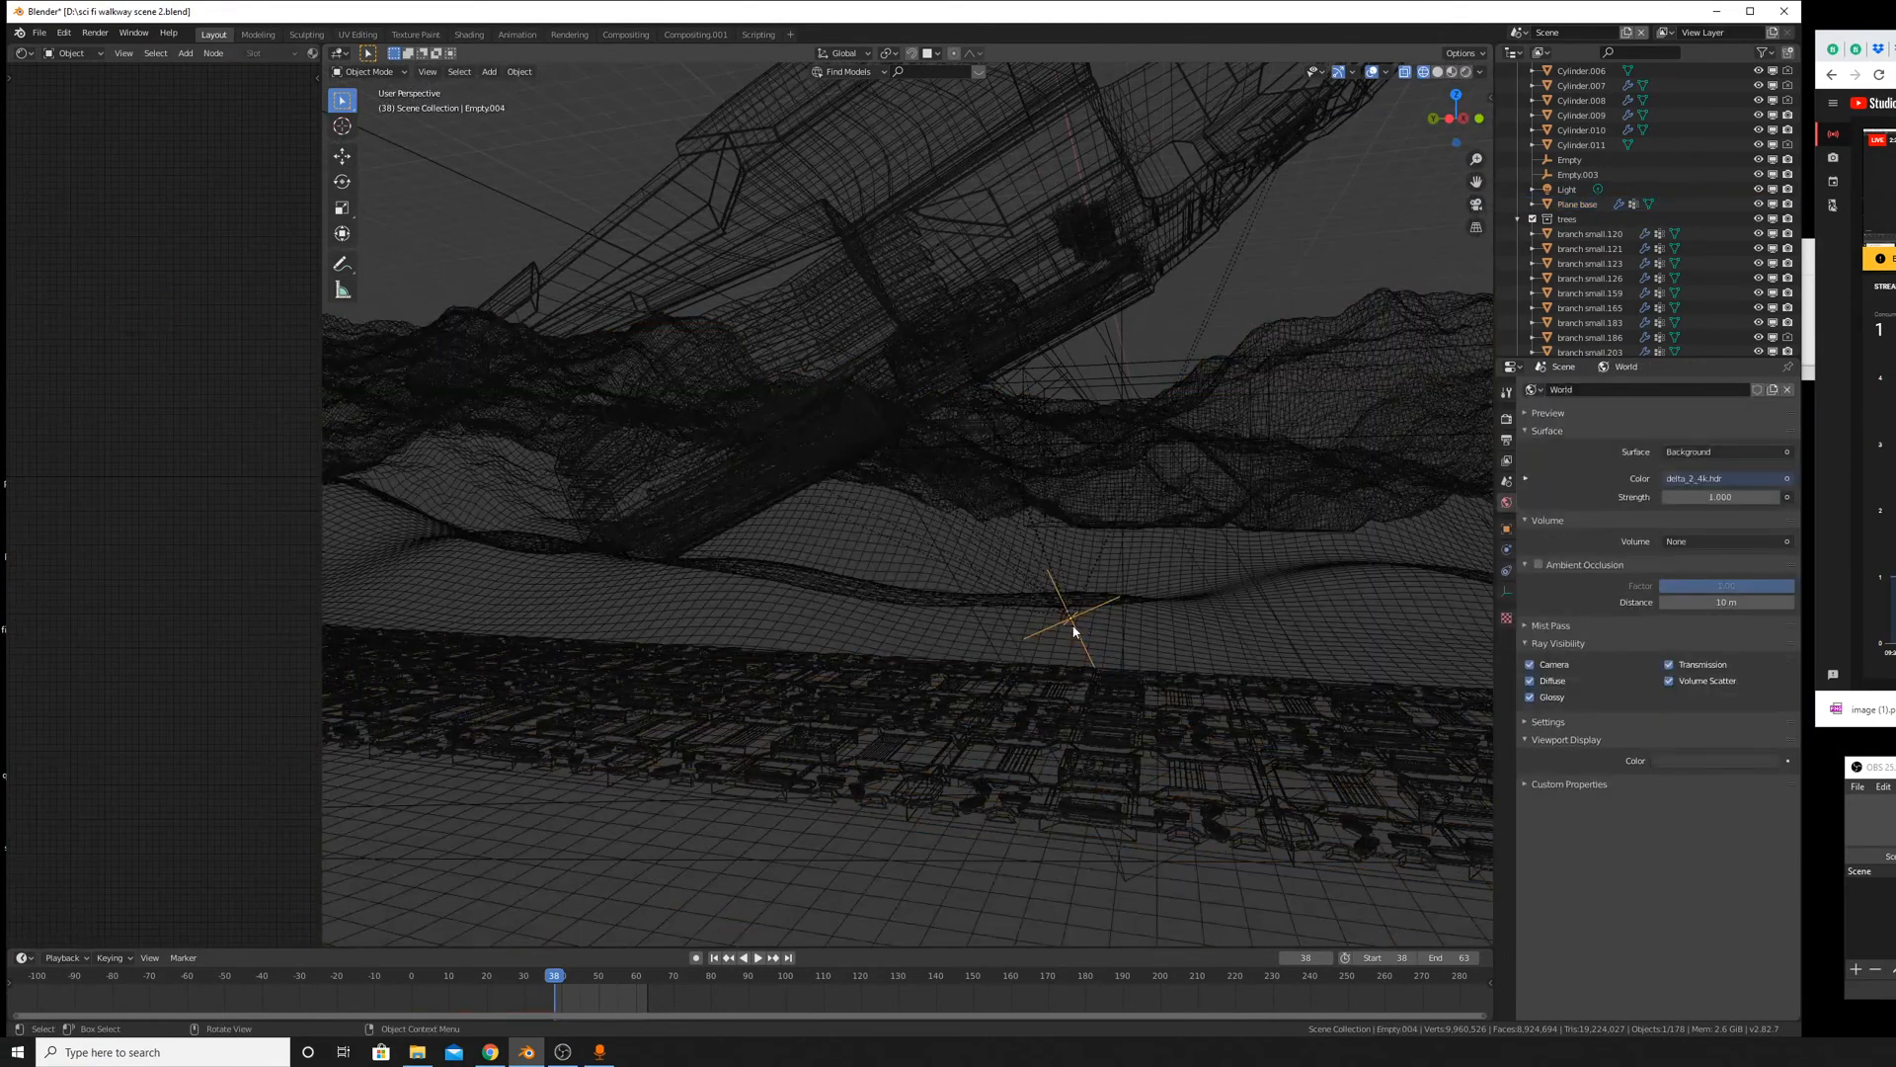
pyautogui.keyDown('shift'); pyautogui.click(1134, 375); pyautogui.keyUp('shift')
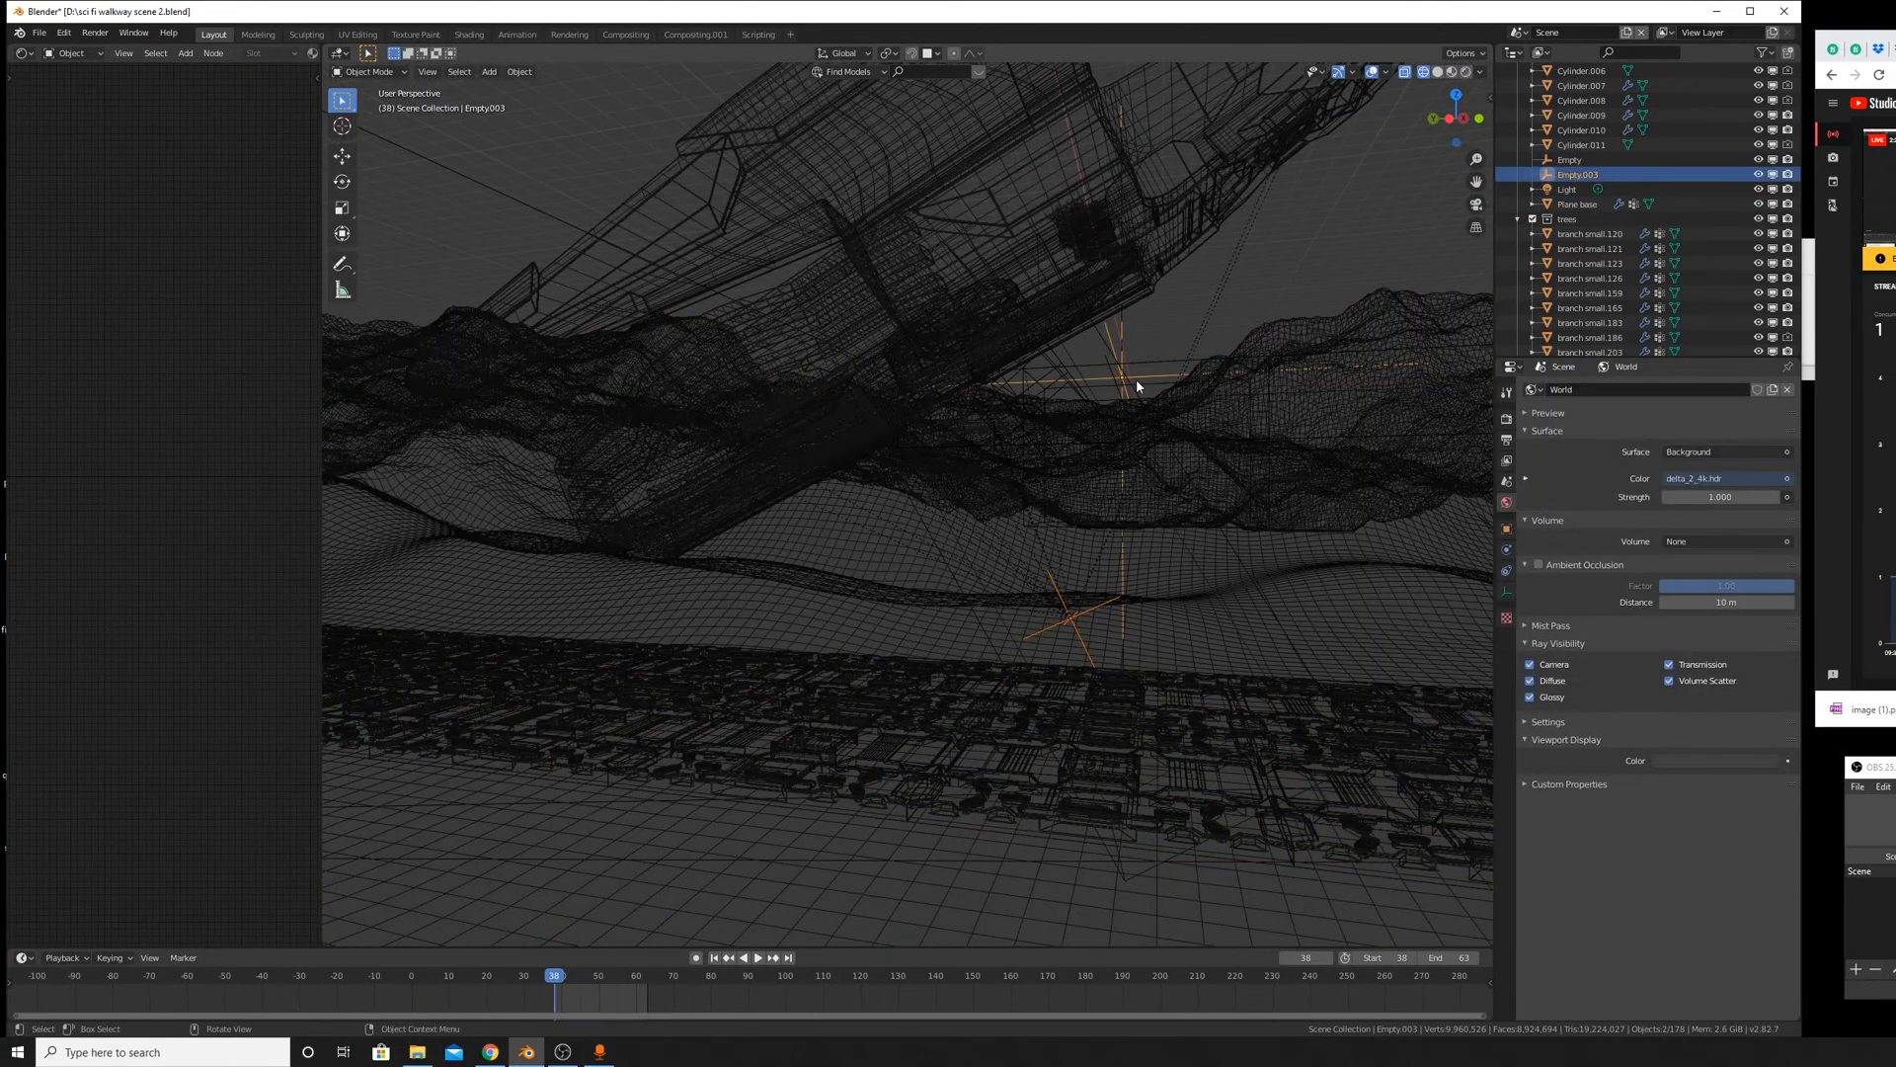
pyautogui.keyDown('shift'); pyautogui.click(1164, 407); pyautogui.keyUp('shift')
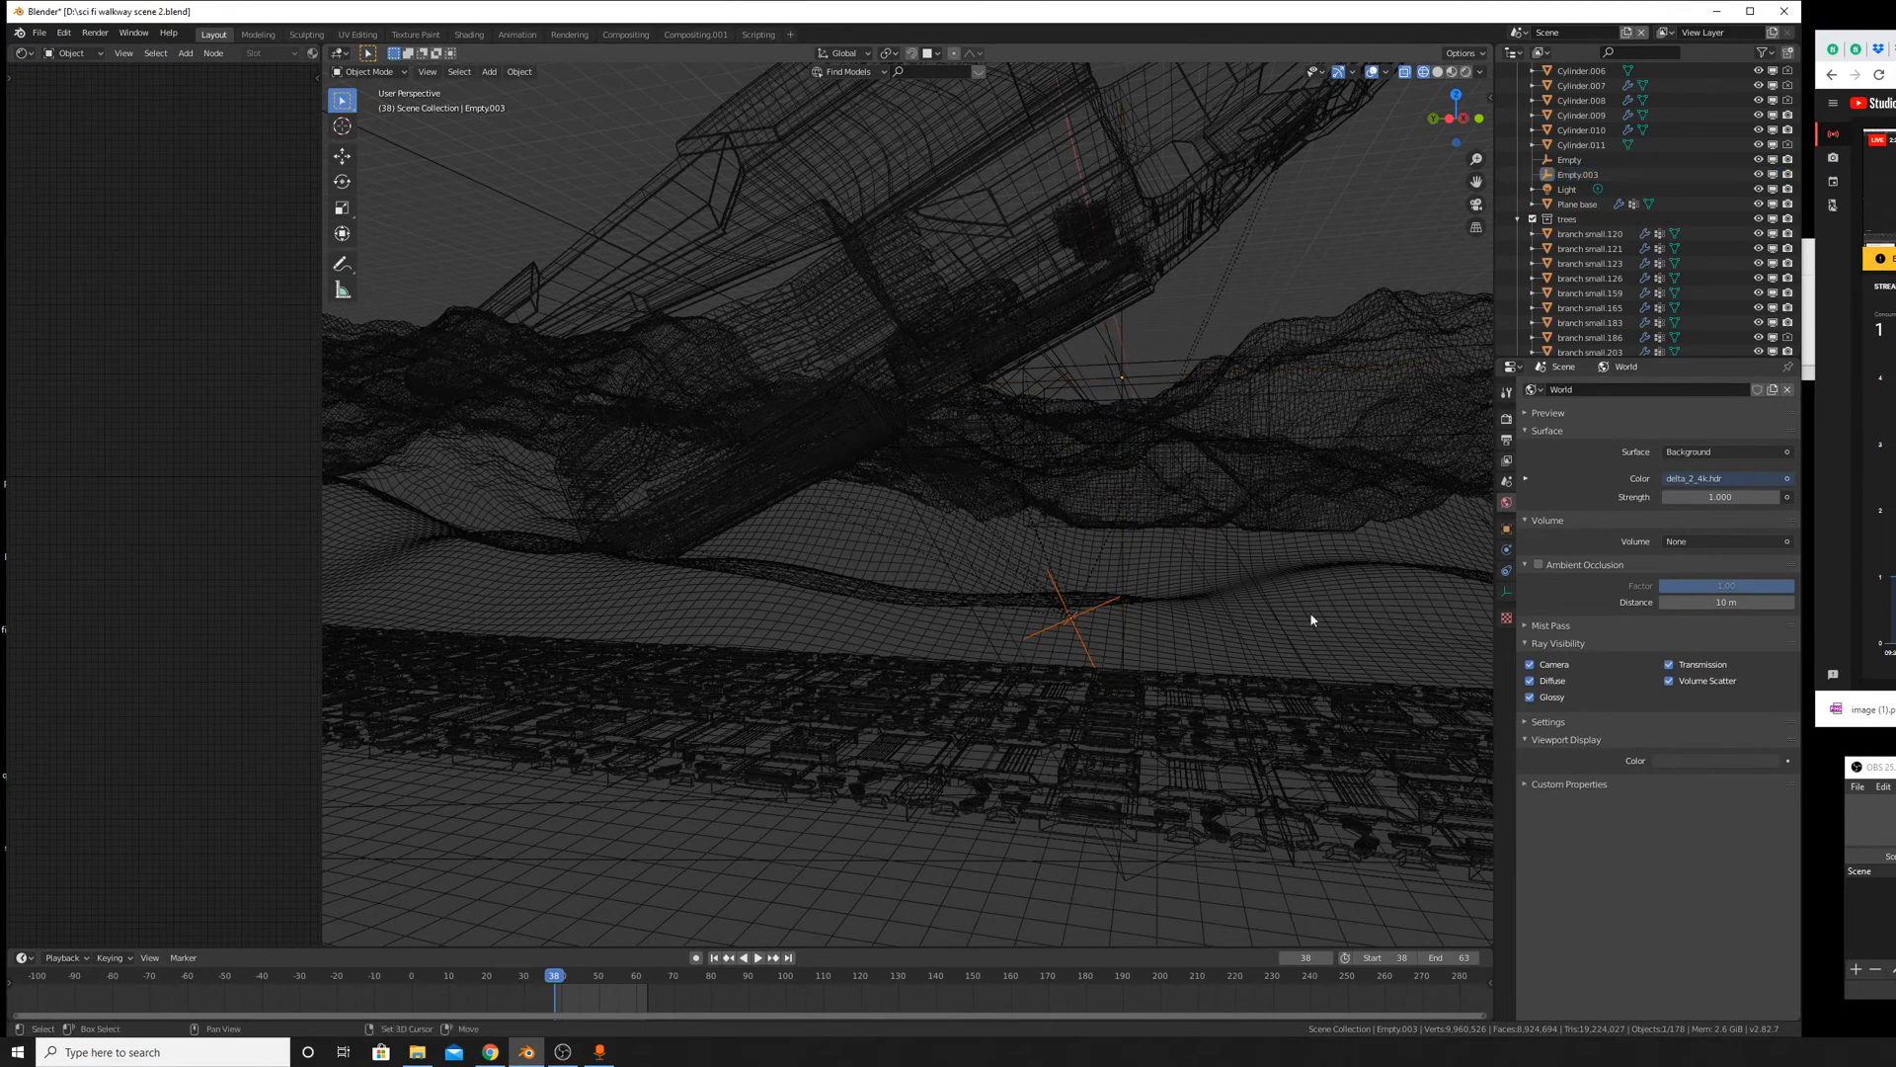
pyautogui.keyDown('shift'); pyautogui.click(1264, 597); pyautogui.keyUp('shift')
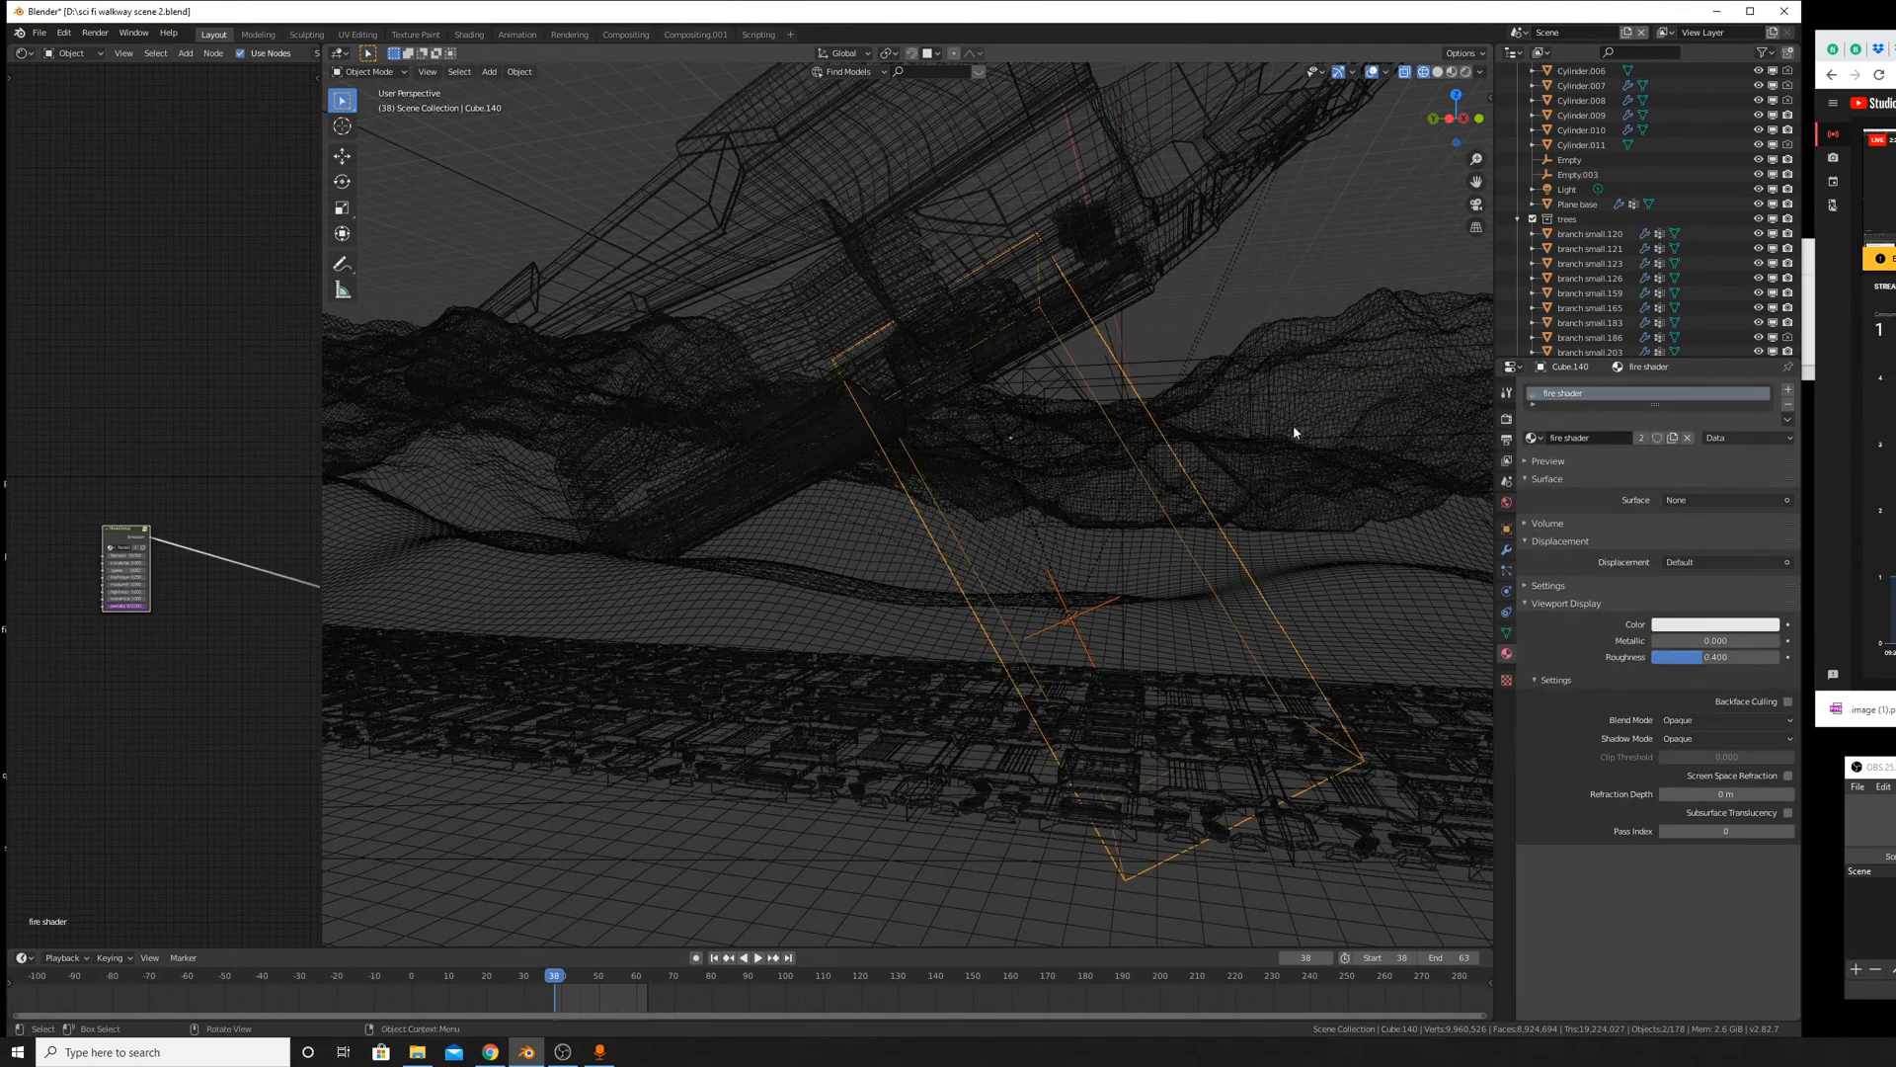
pyautogui.click(1438, 72)
pyautogui.click(427, 71)
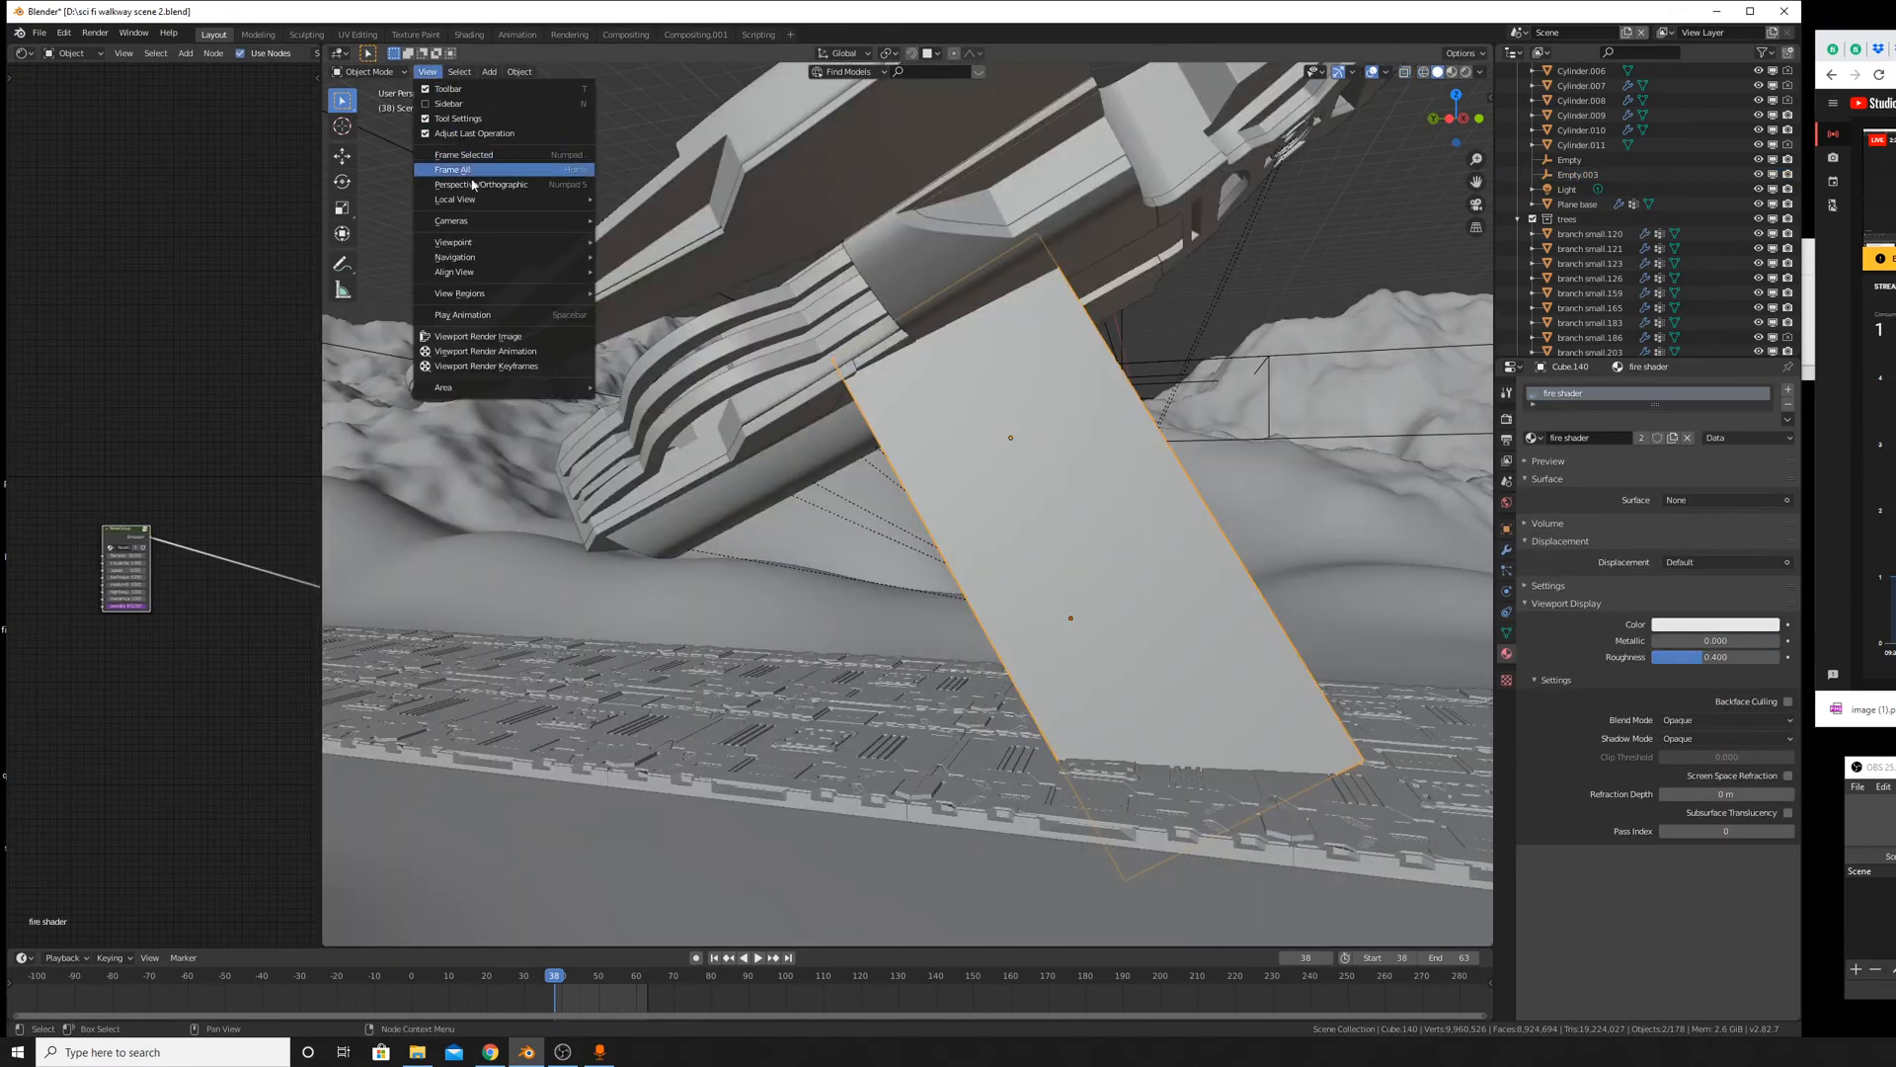
pyautogui.moveTo(464, 220)
pyautogui.click(652, 237)
pyautogui.press('g')
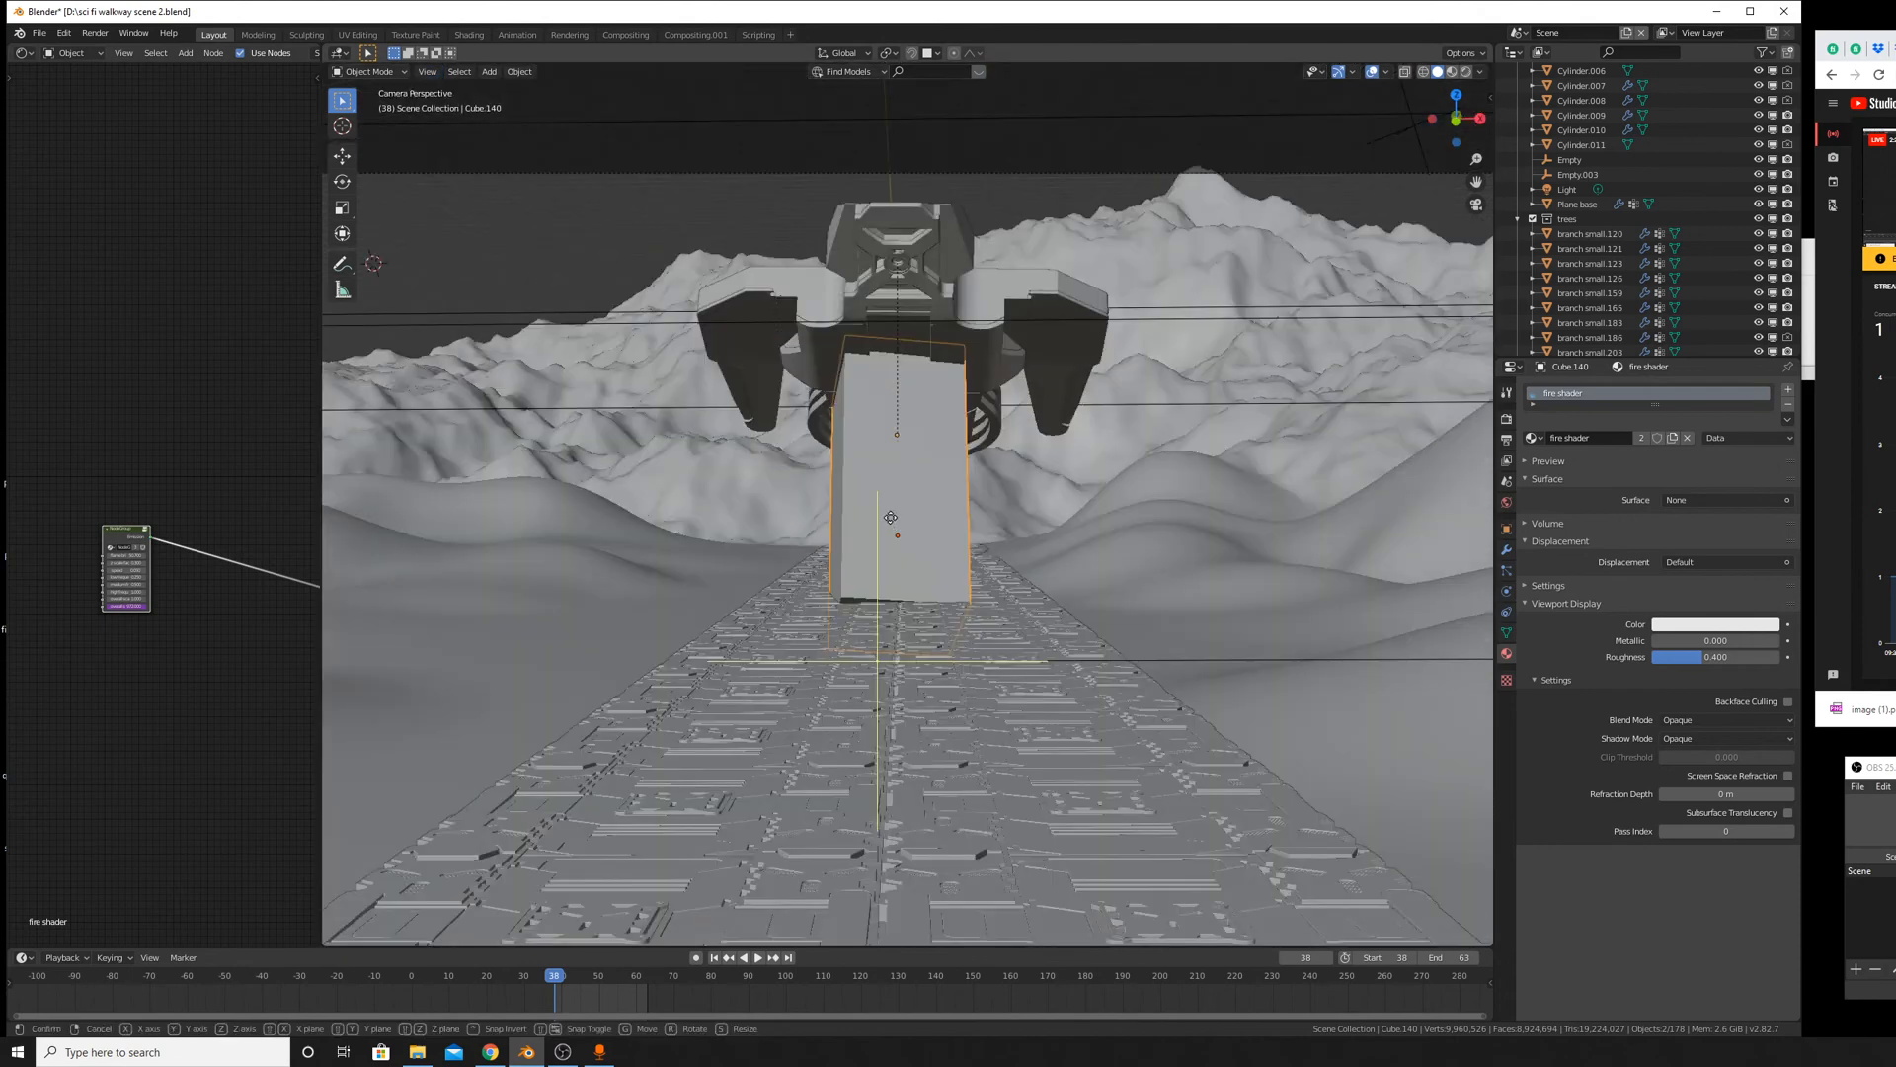
pyautogui.press('Escape')
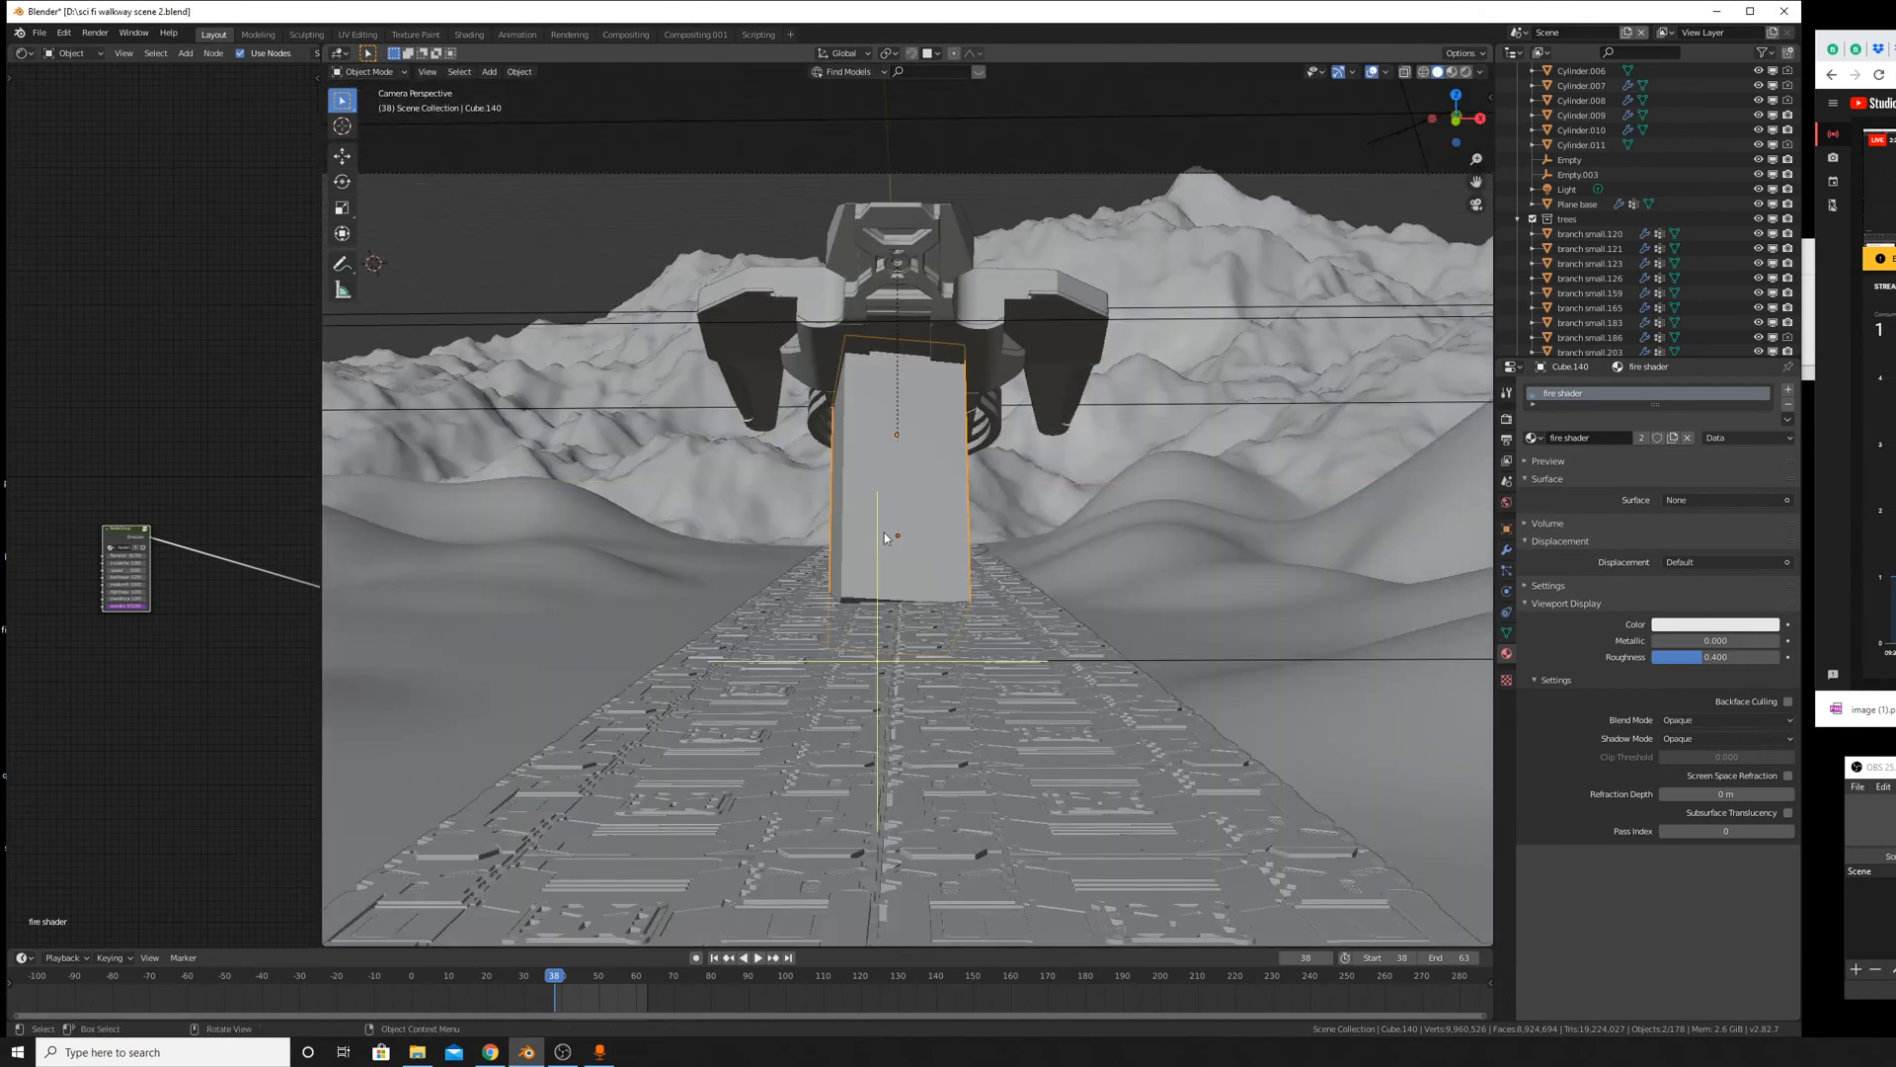
pyautogui.press('g')
pyautogui.press('y')
pyautogui.press('Escape')
pyautogui.press('g')
pyautogui.press('y')
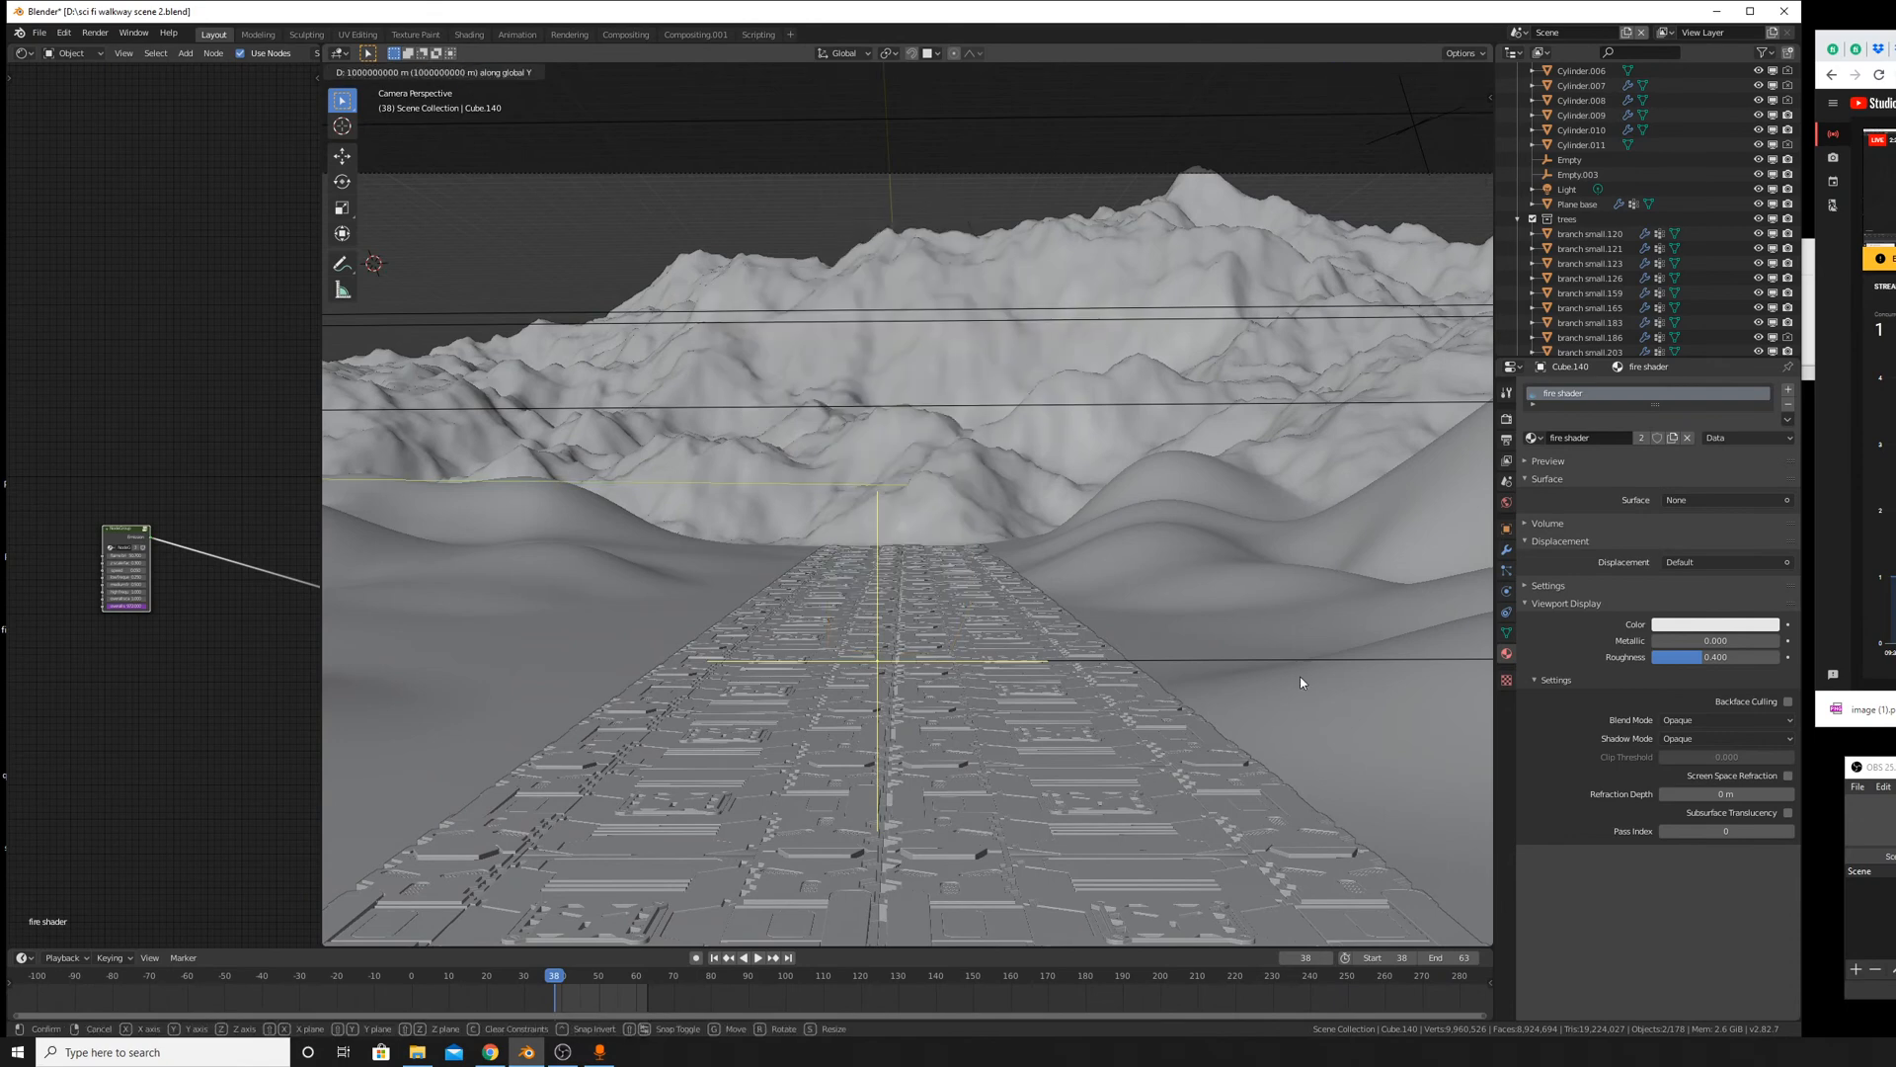
pyautogui.press('x')
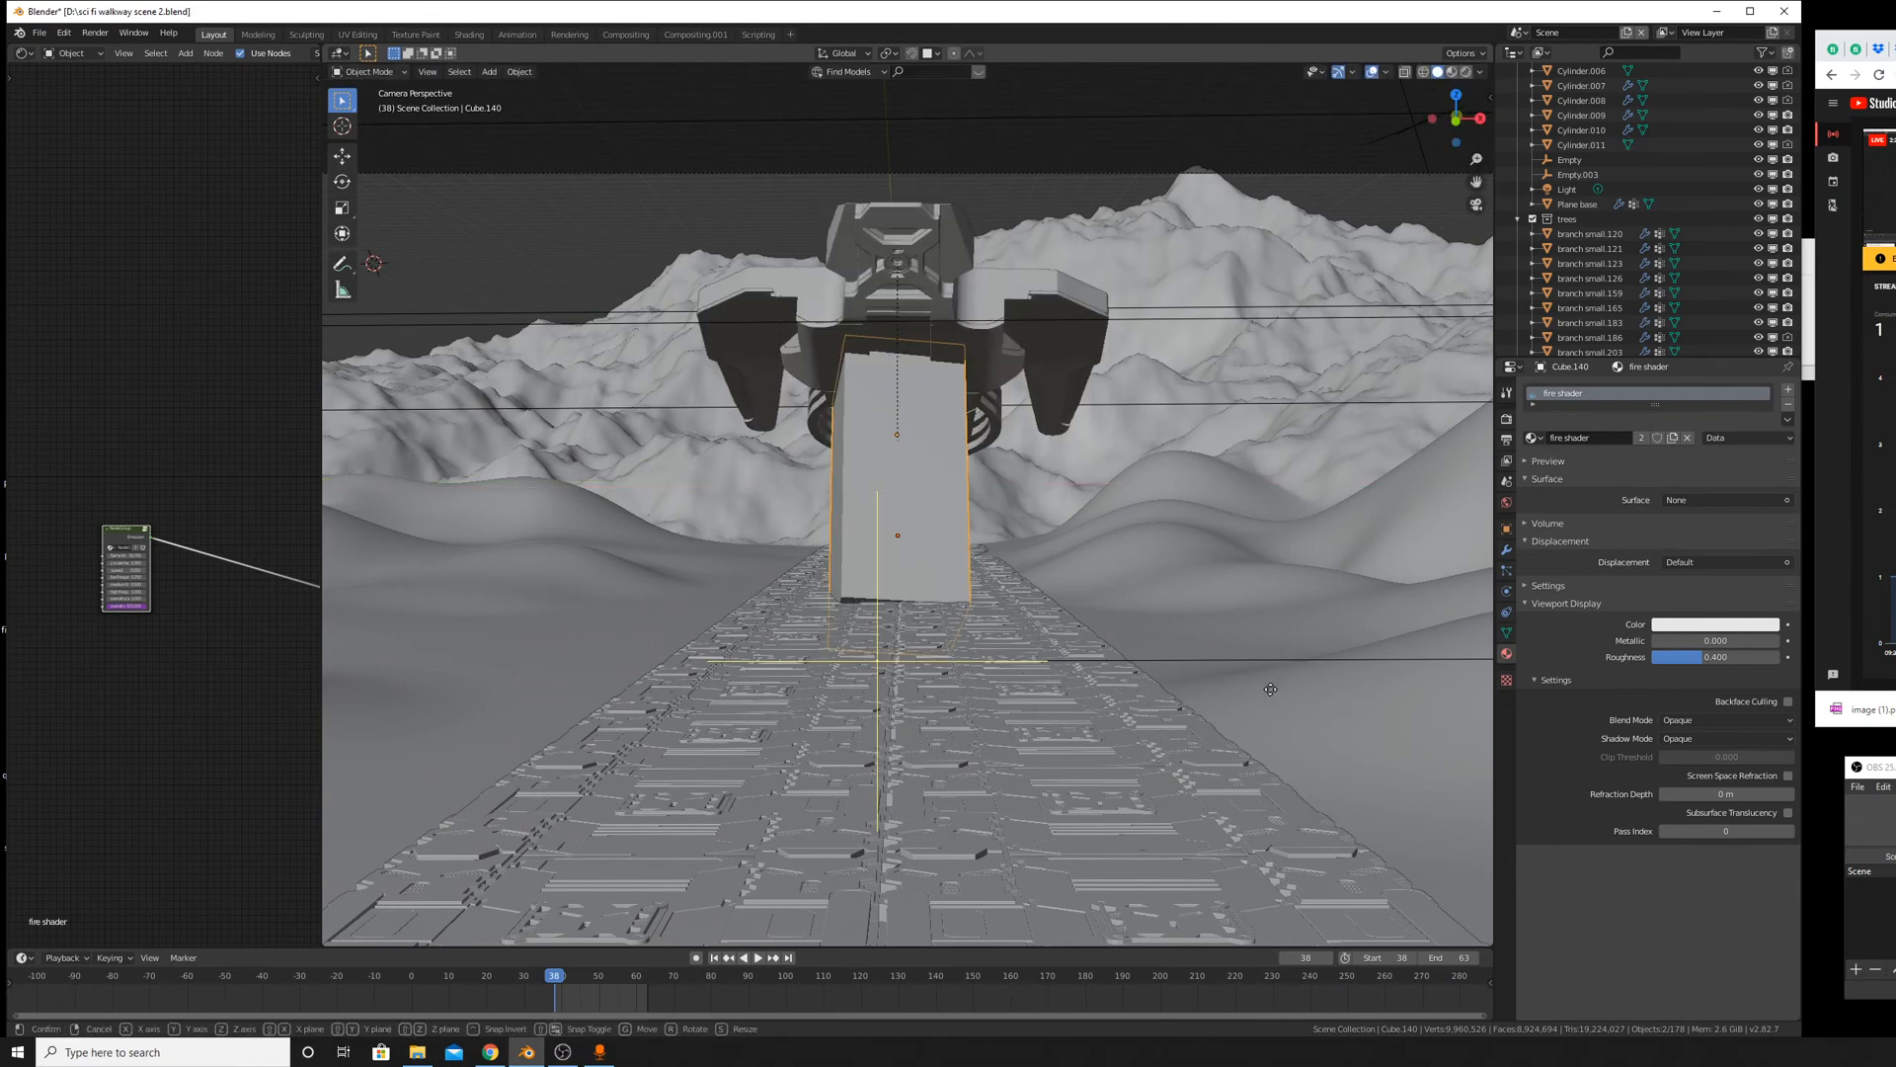
pyautogui.press('y')
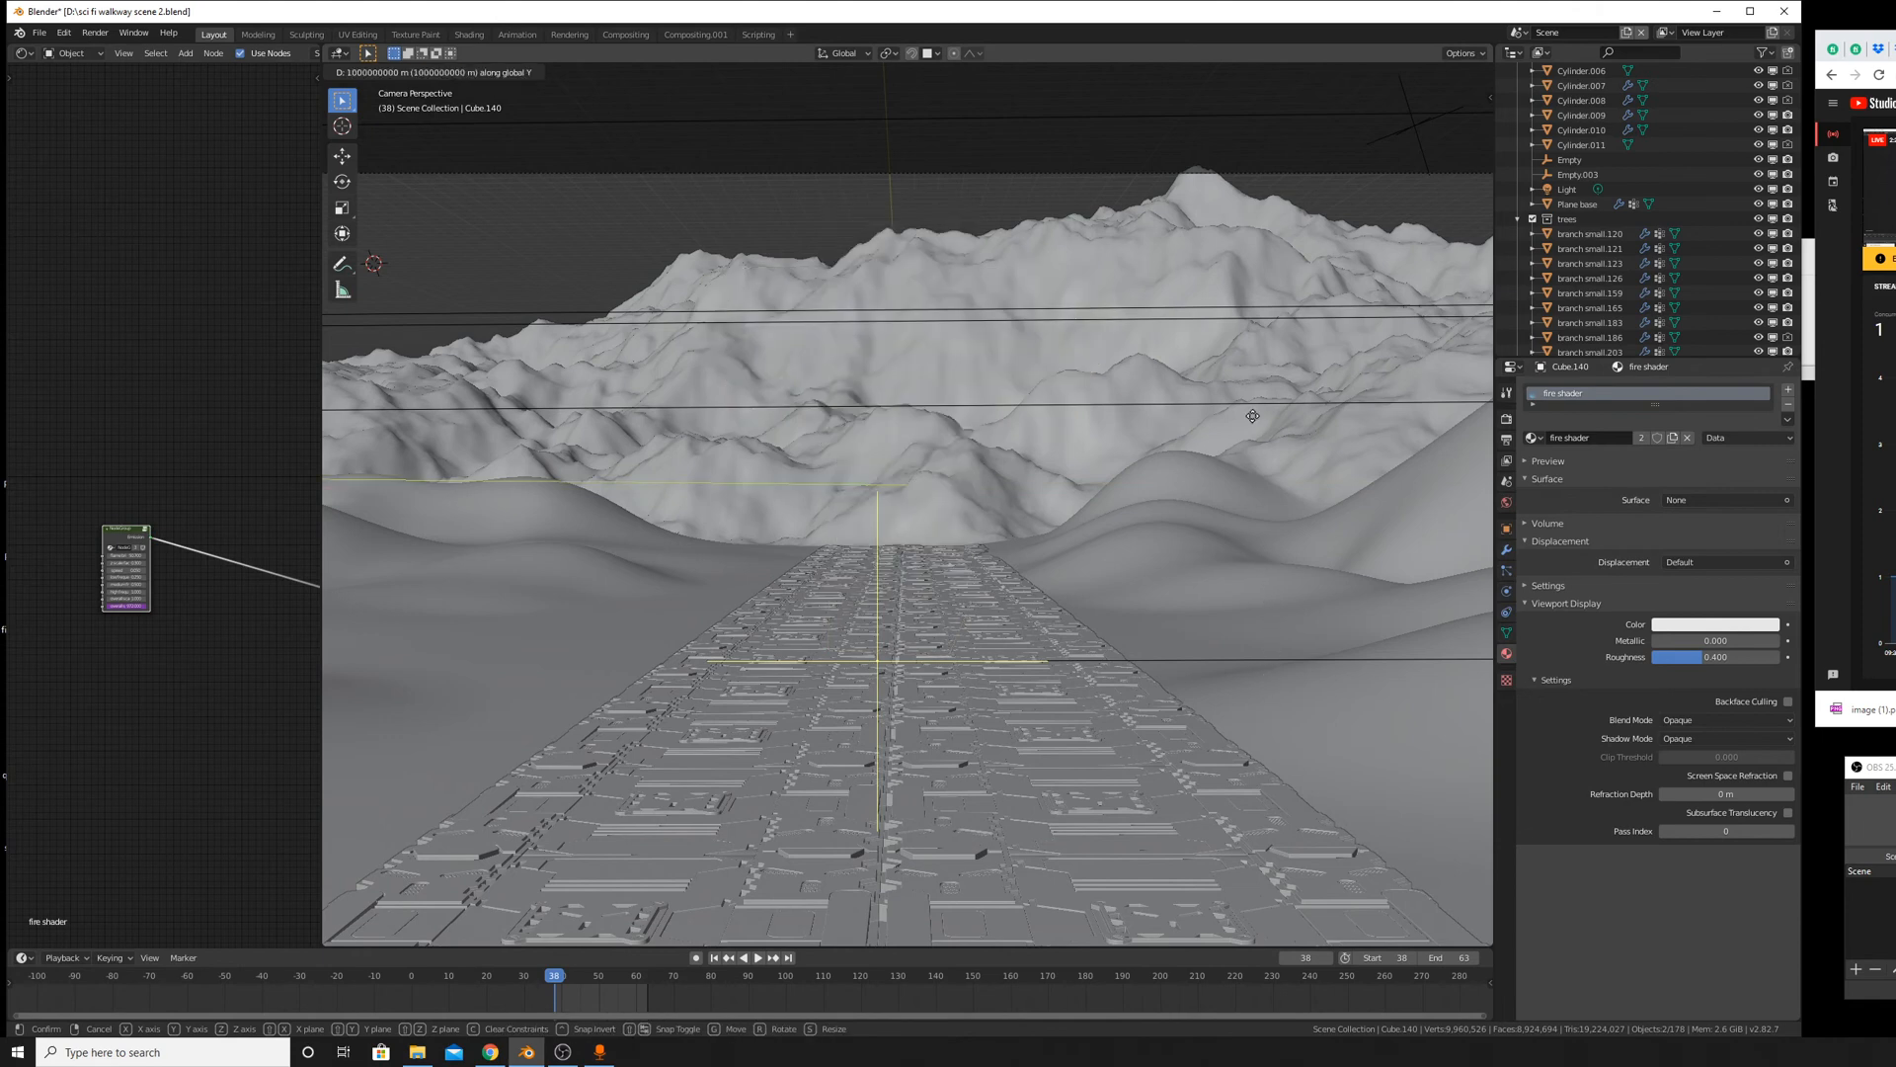
pyautogui.press('Escape')
# Move the ship and its fire box -7.05 m along the global Y axis and view them through the active camera.
pyautogui.moveTo(1302, 233); pyautogui.dragTo(1185, 326, button='middle')
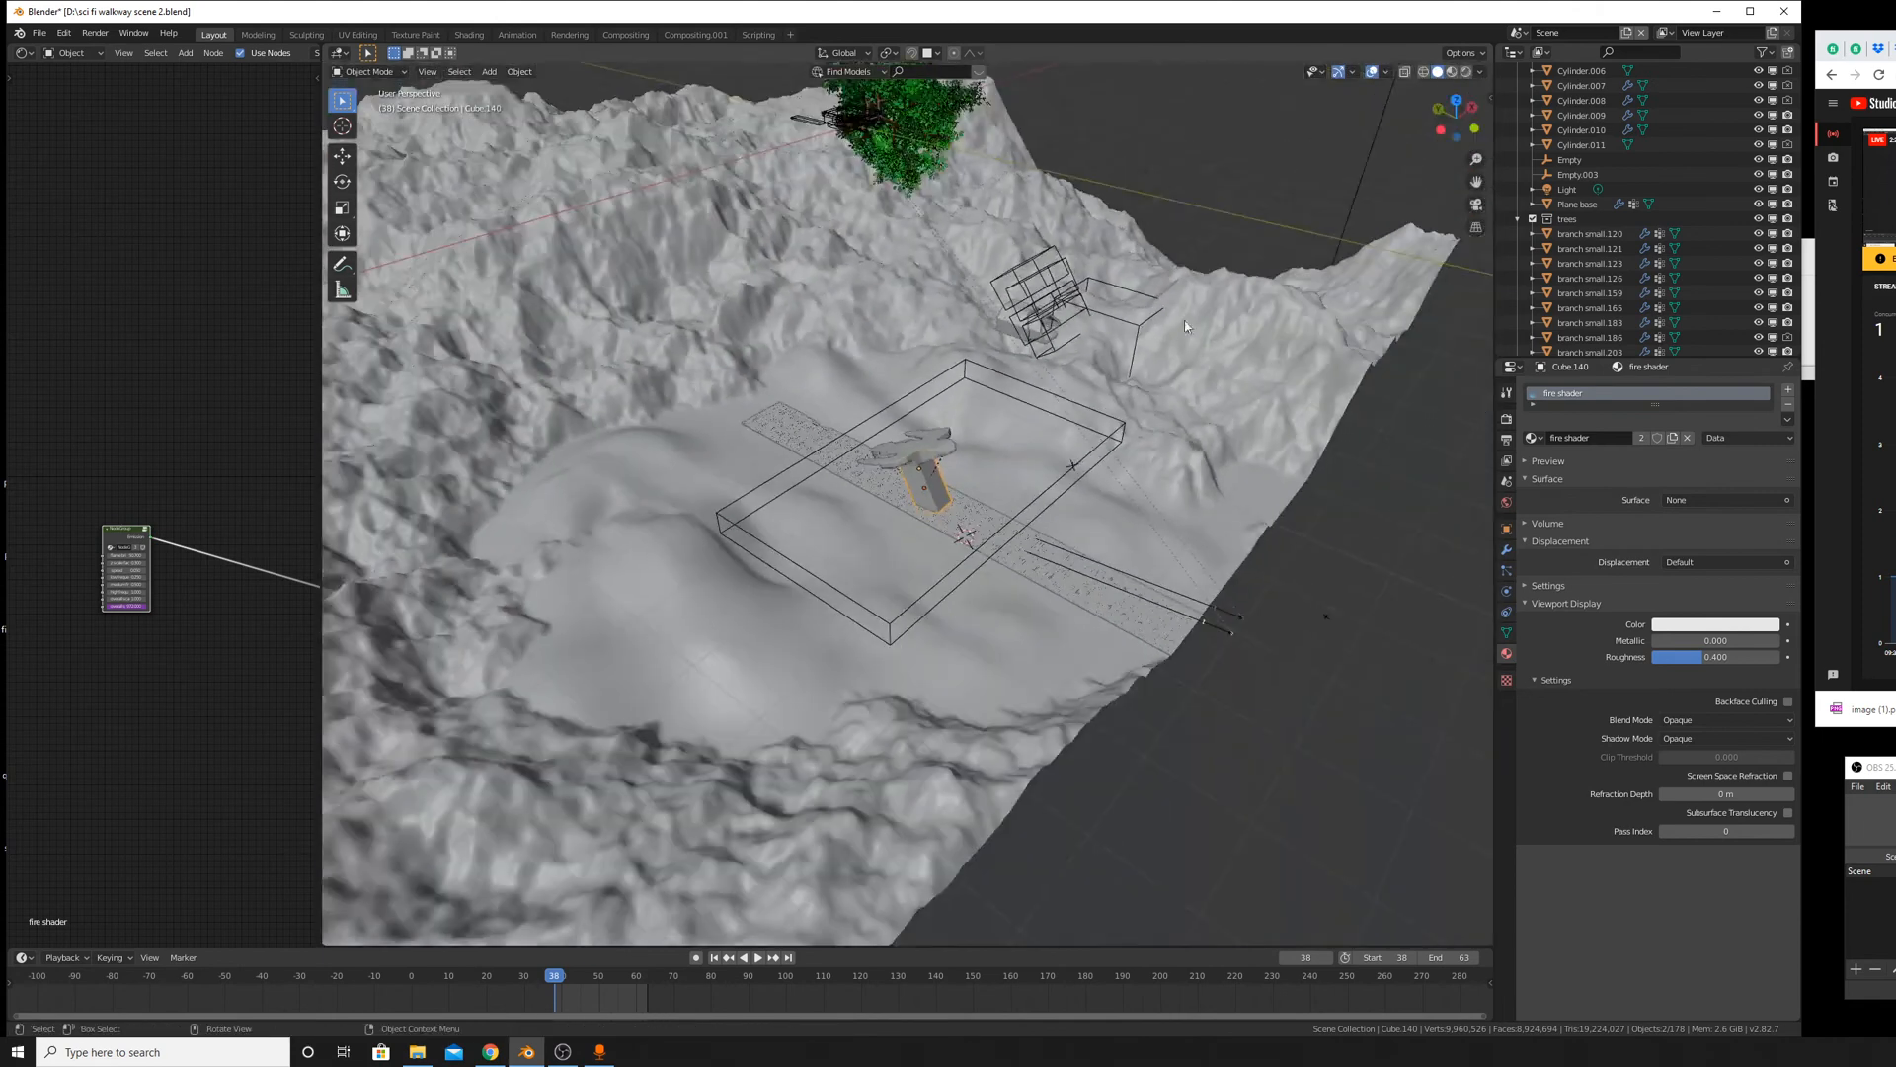
pyautogui.press('g')
pyautogui.press('y')
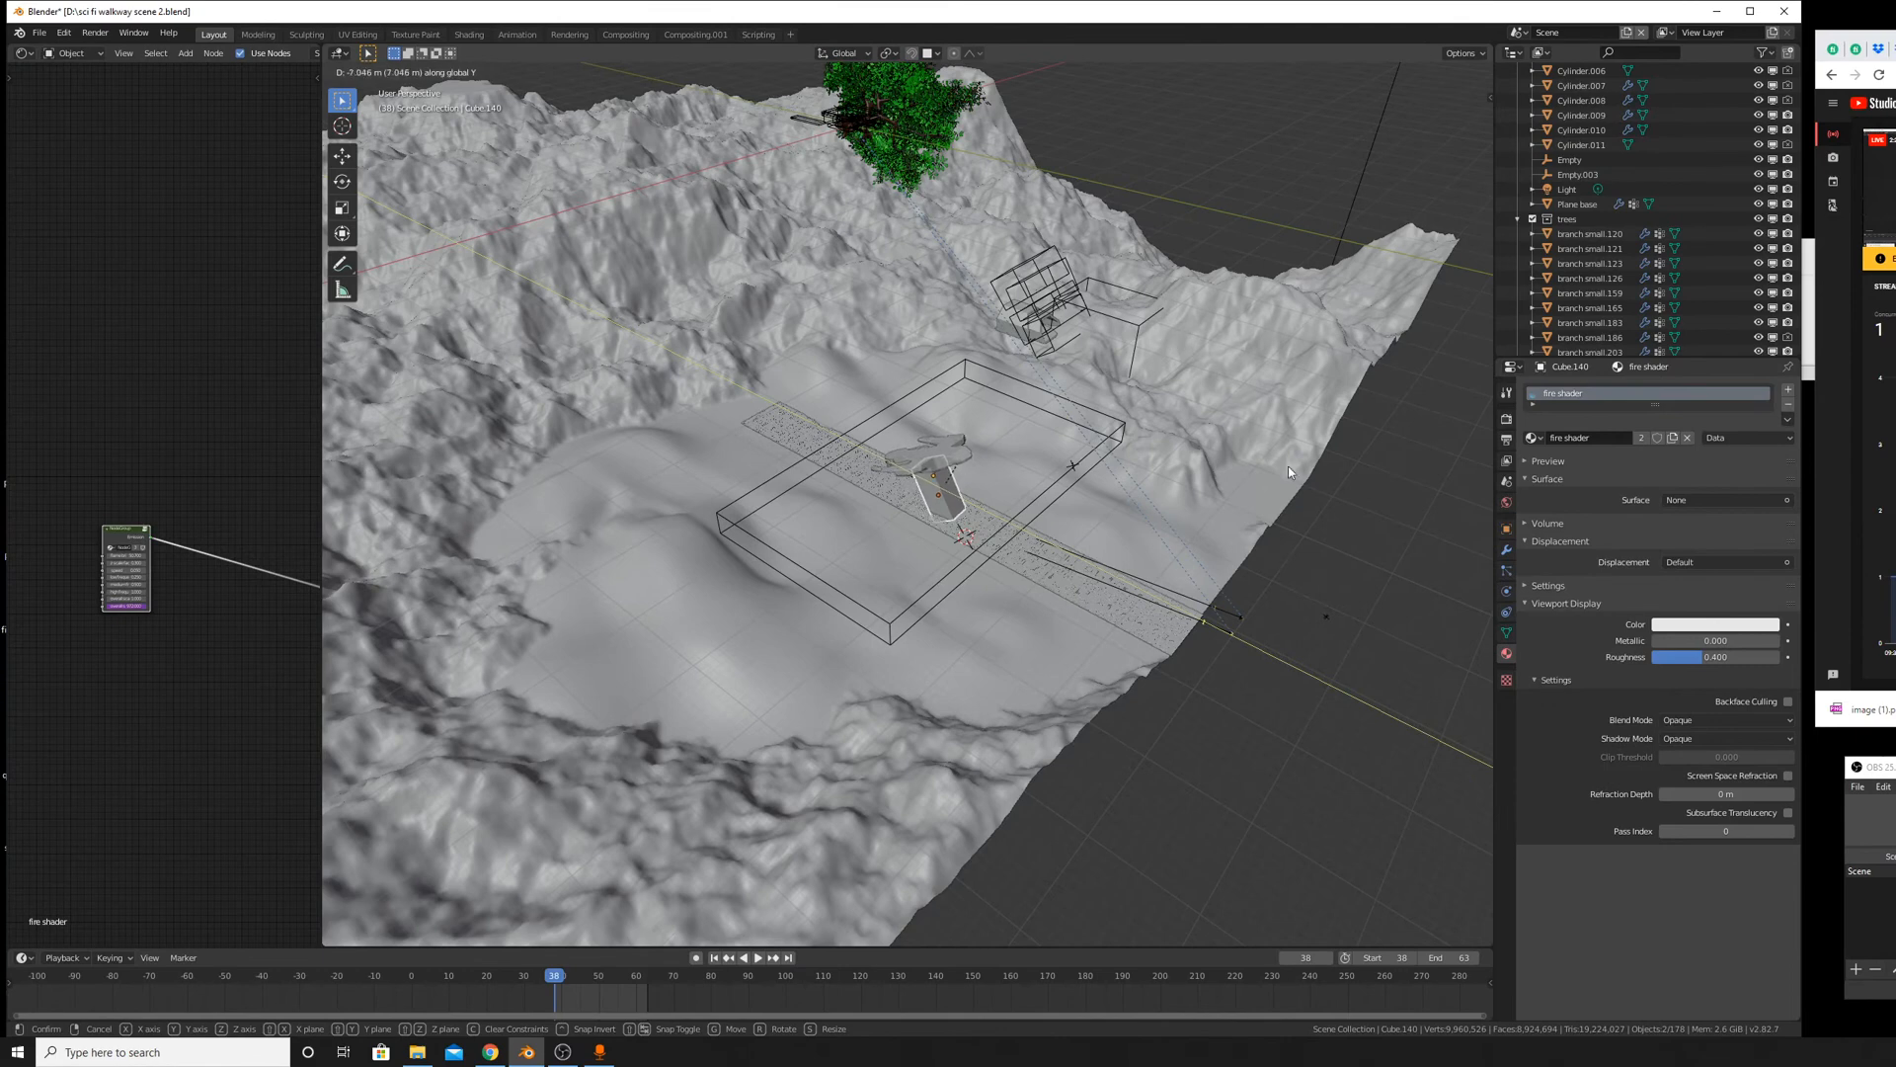
pyautogui.click(1187, 350)
pyautogui.click(428, 72)
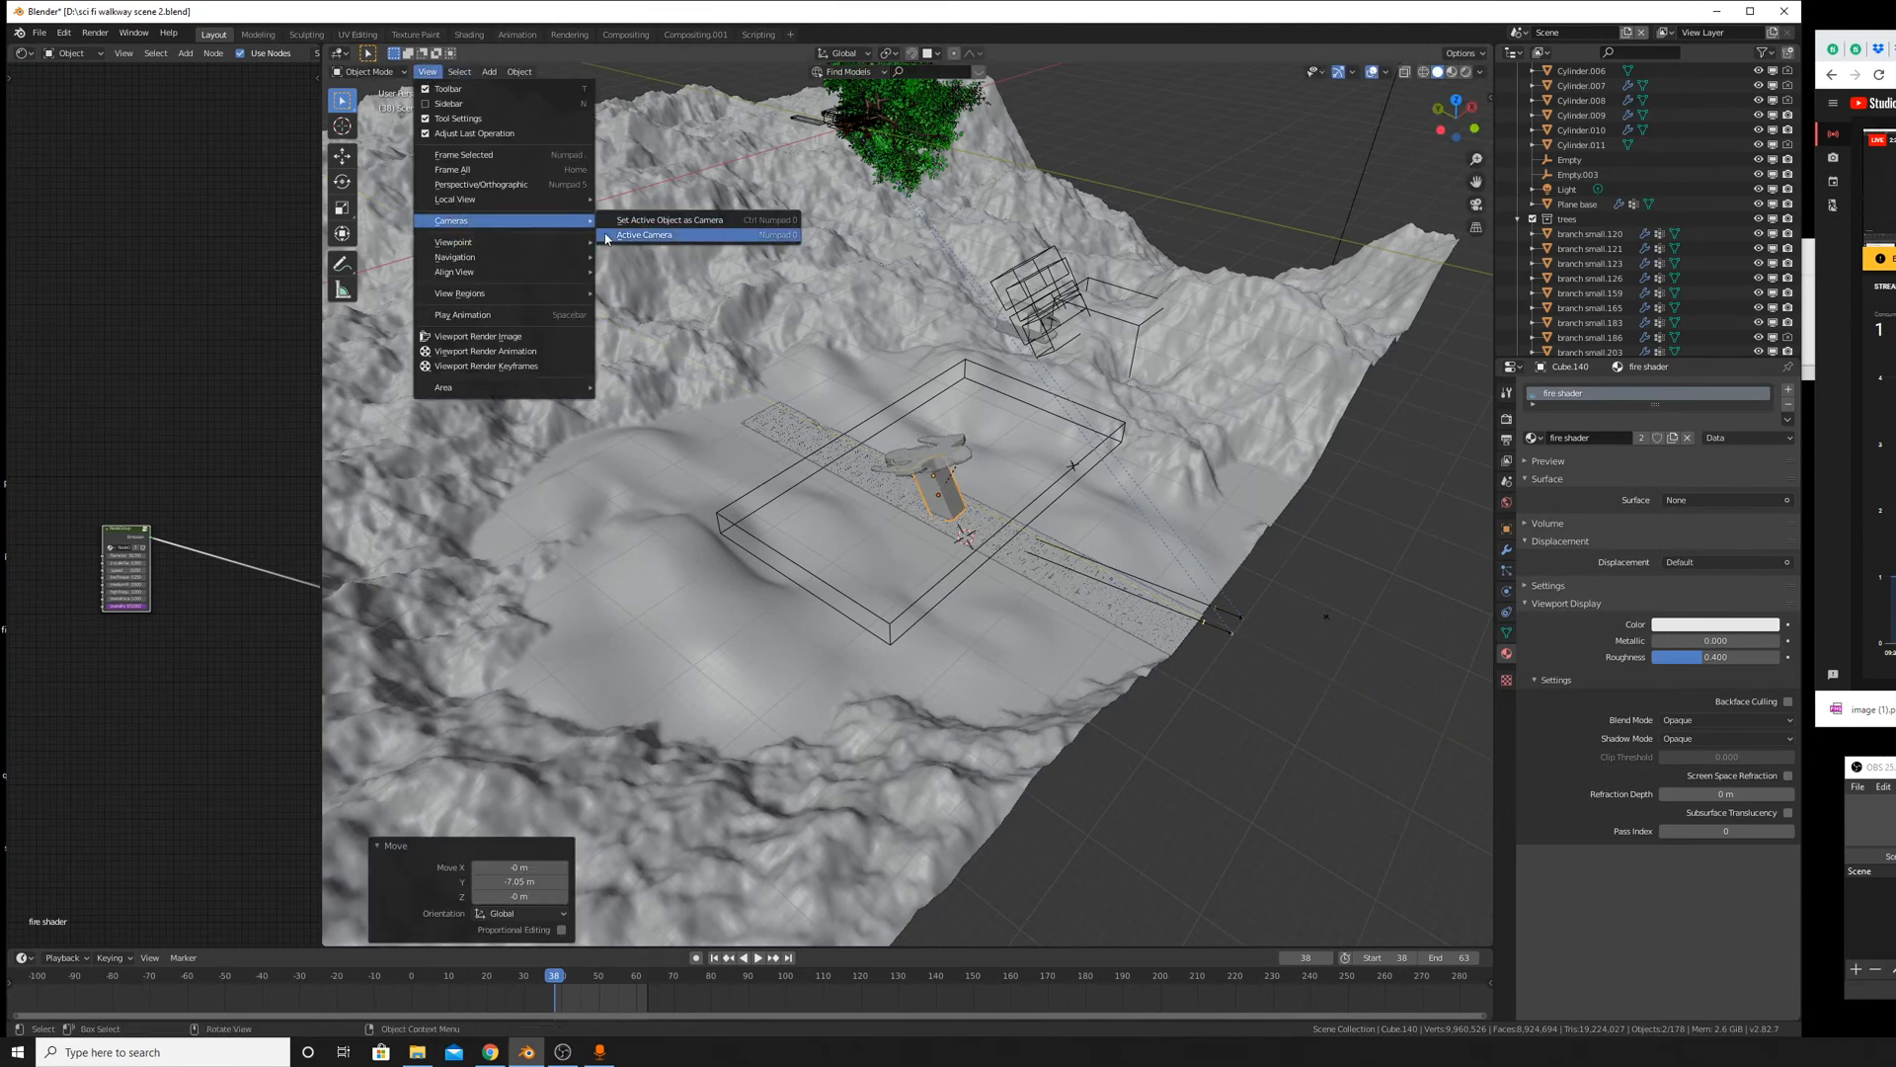
pyautogui.click(608, 237)
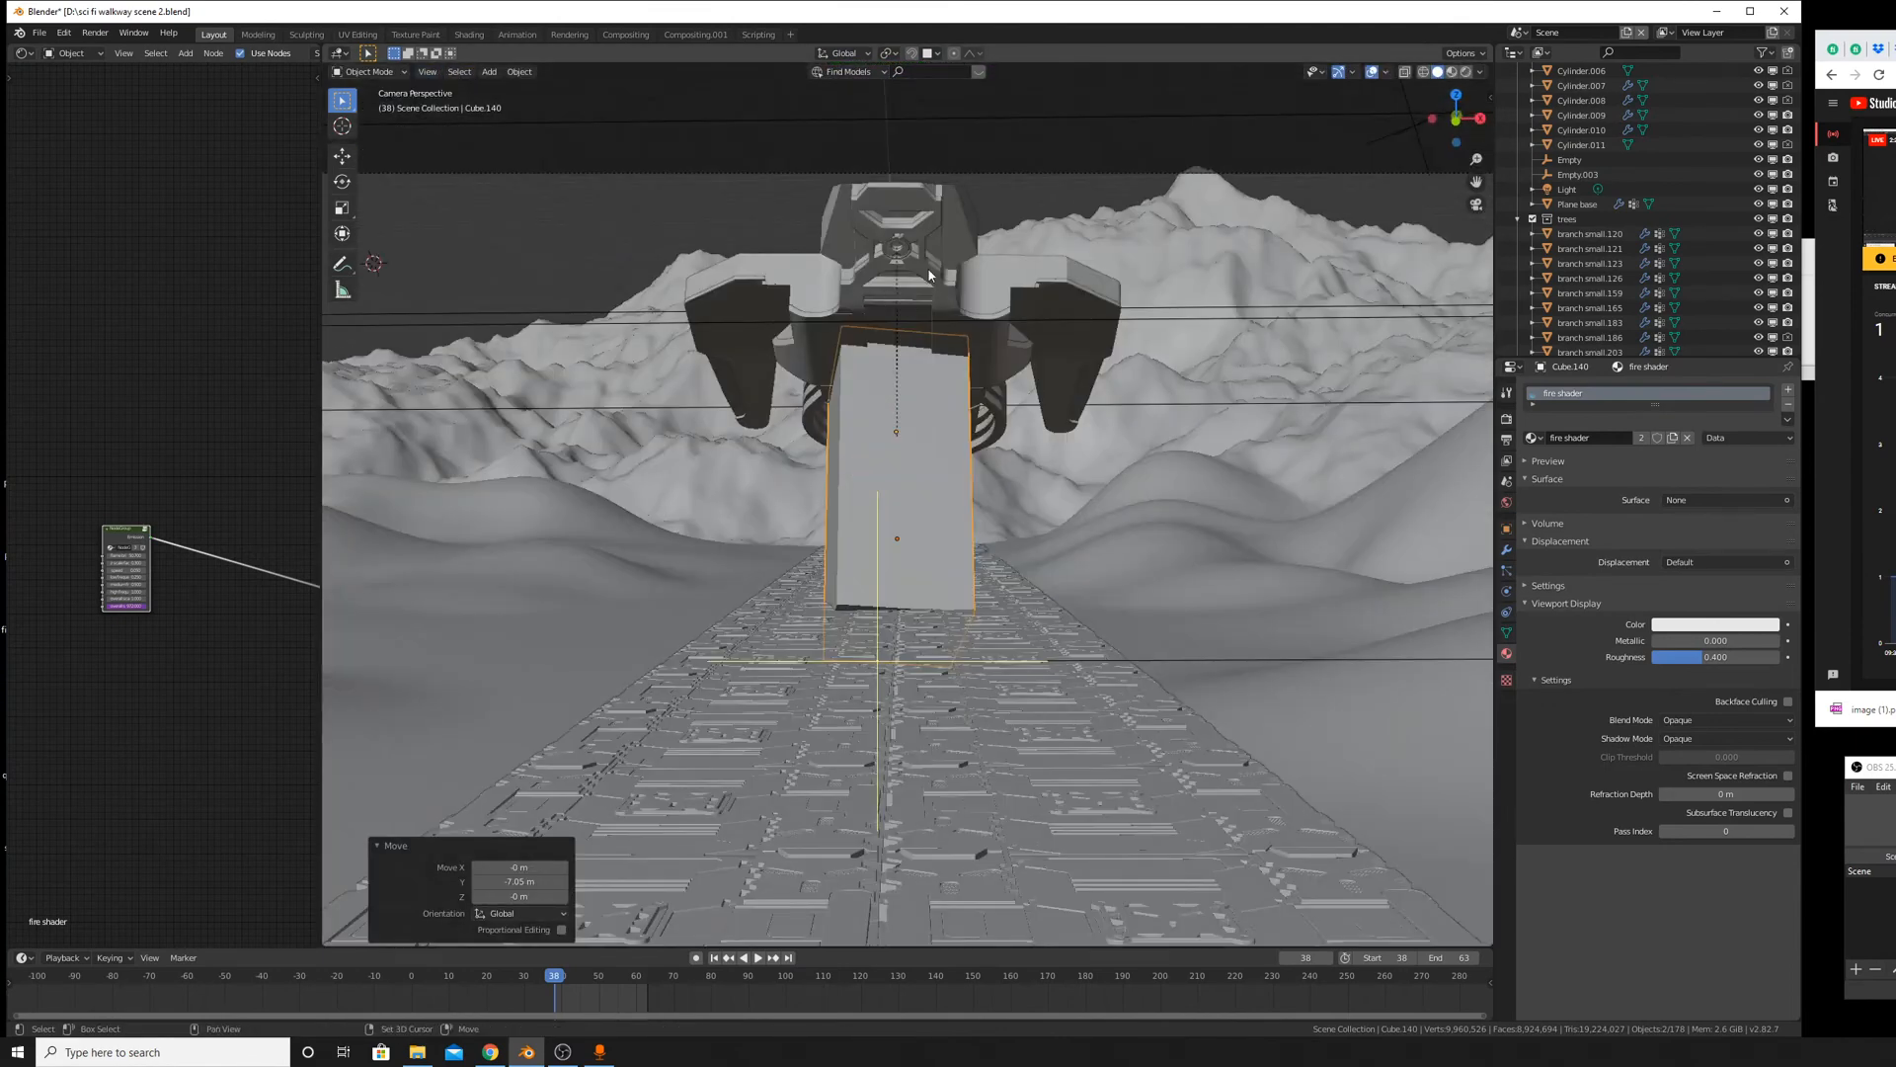
# Move the selected ship and its fire box -1.33 m along the global Z axis.
pyautogui.keyDown('shift'); pyautogui.moveTo(930, 276); pyautogui.dragTo(939, 317, button='middle'); pyautogui.keyUp('shift')
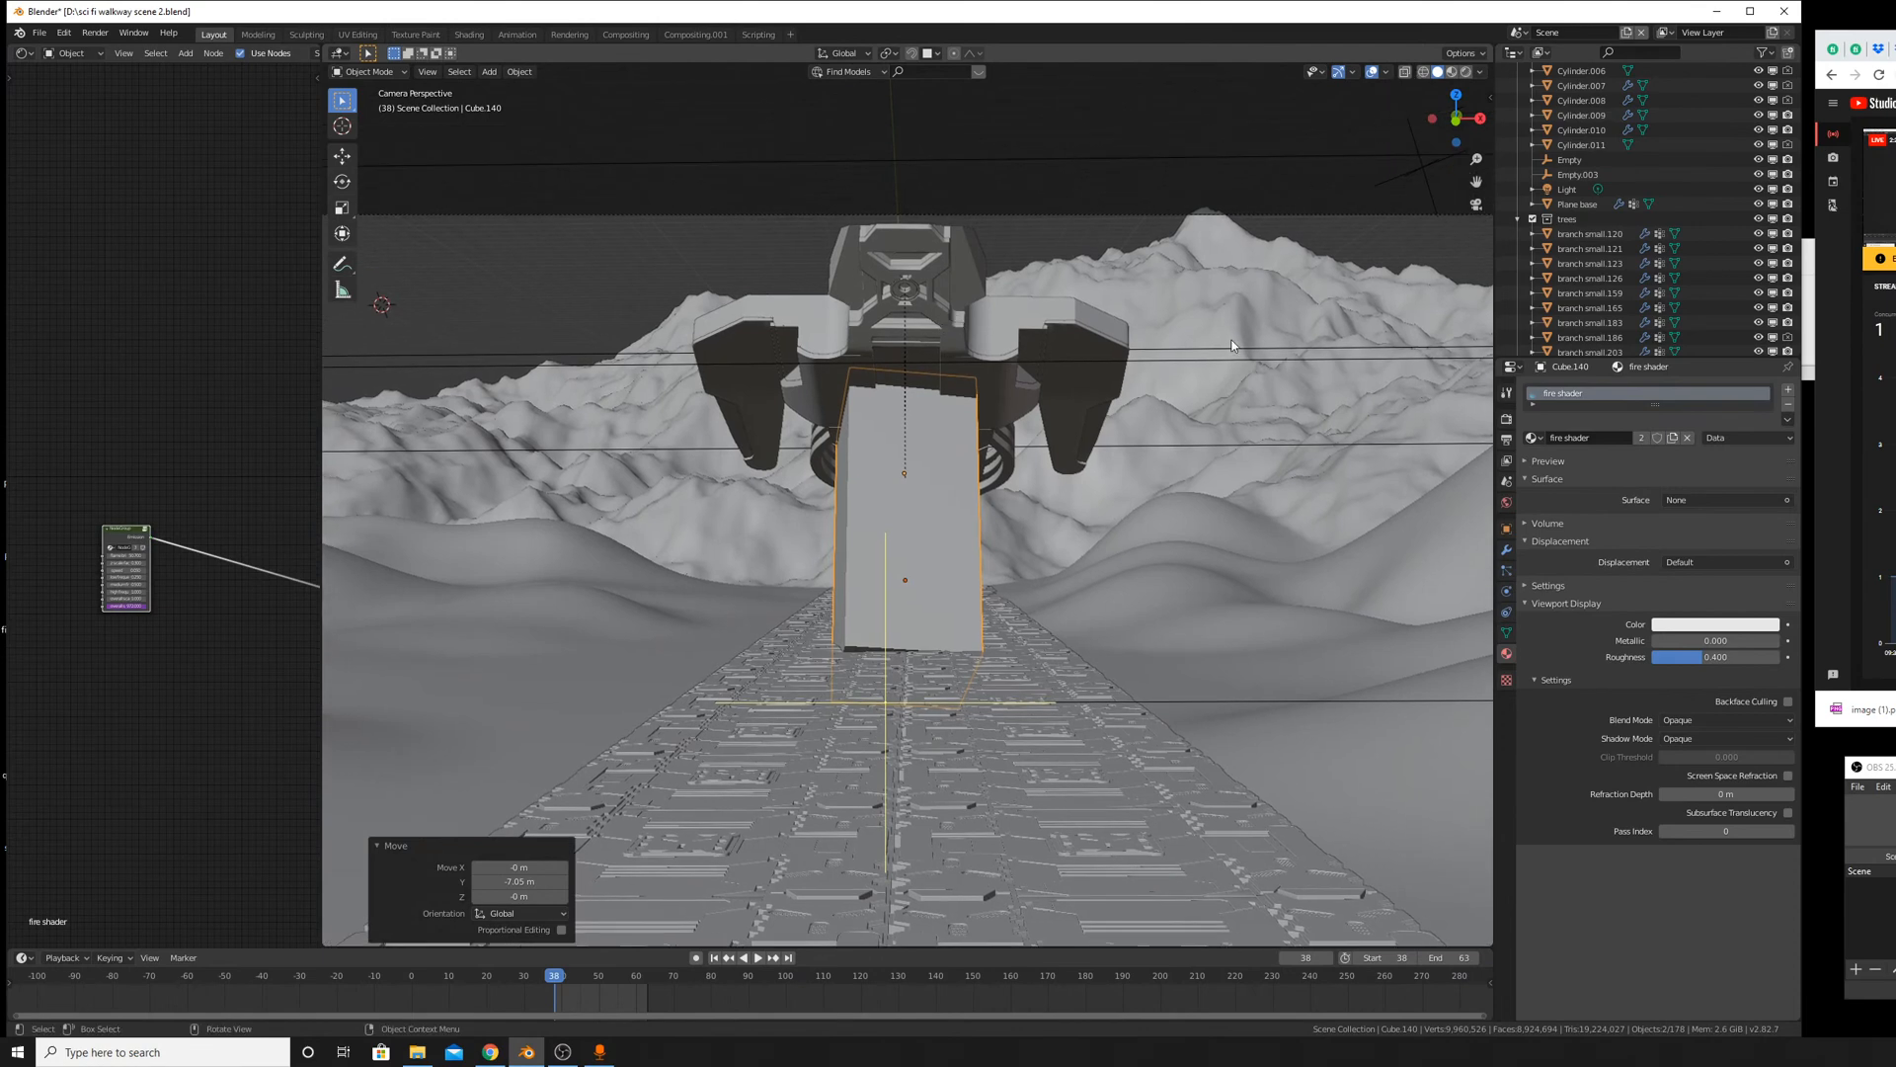
pyautogui.press('g')
pyautogui.press('z')
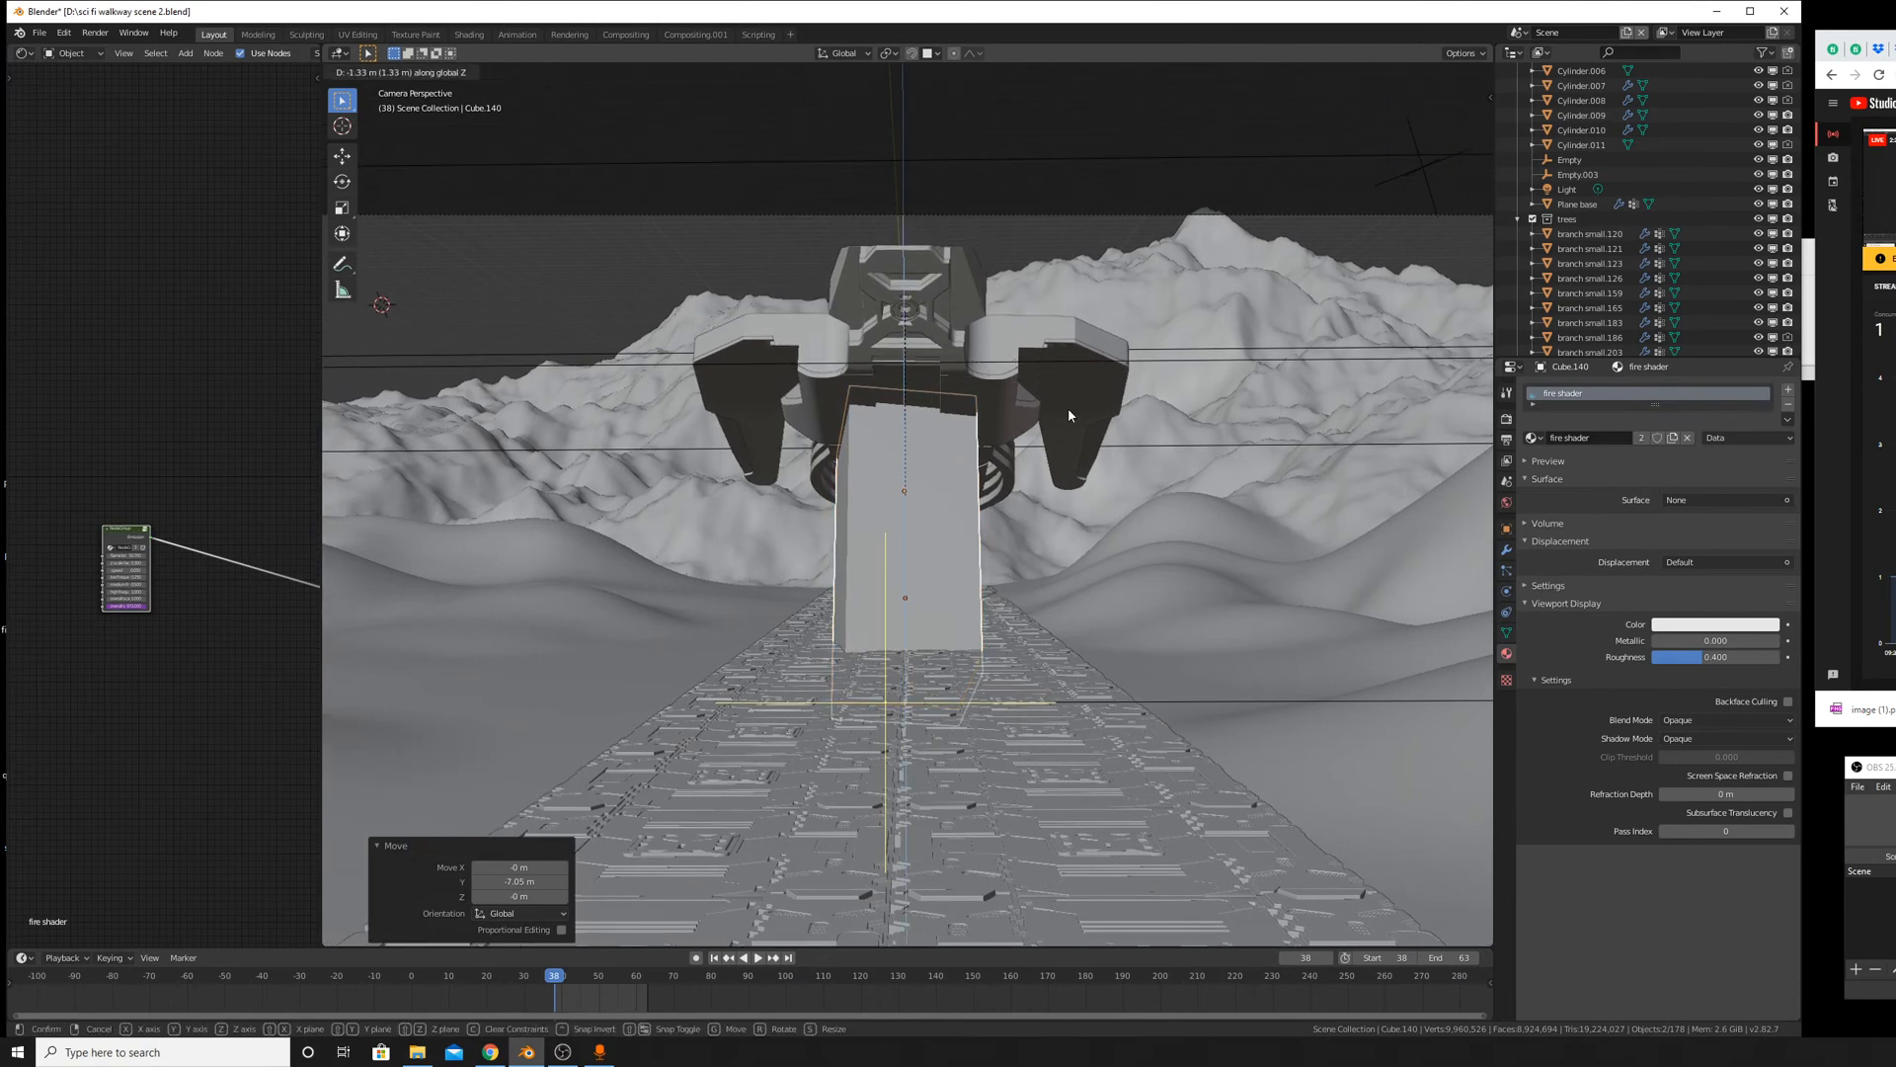
pyautogui.click(1069, 407)
# Lower the ship and its fire box a further 1.43 m along global Z while viewing the walkway from the side.
pyautogui.moveTo(1068, 407); pyautogui.dragTo(1033, 454, button='middle')
pyautogui.press('g')
pyautogui.press('z')
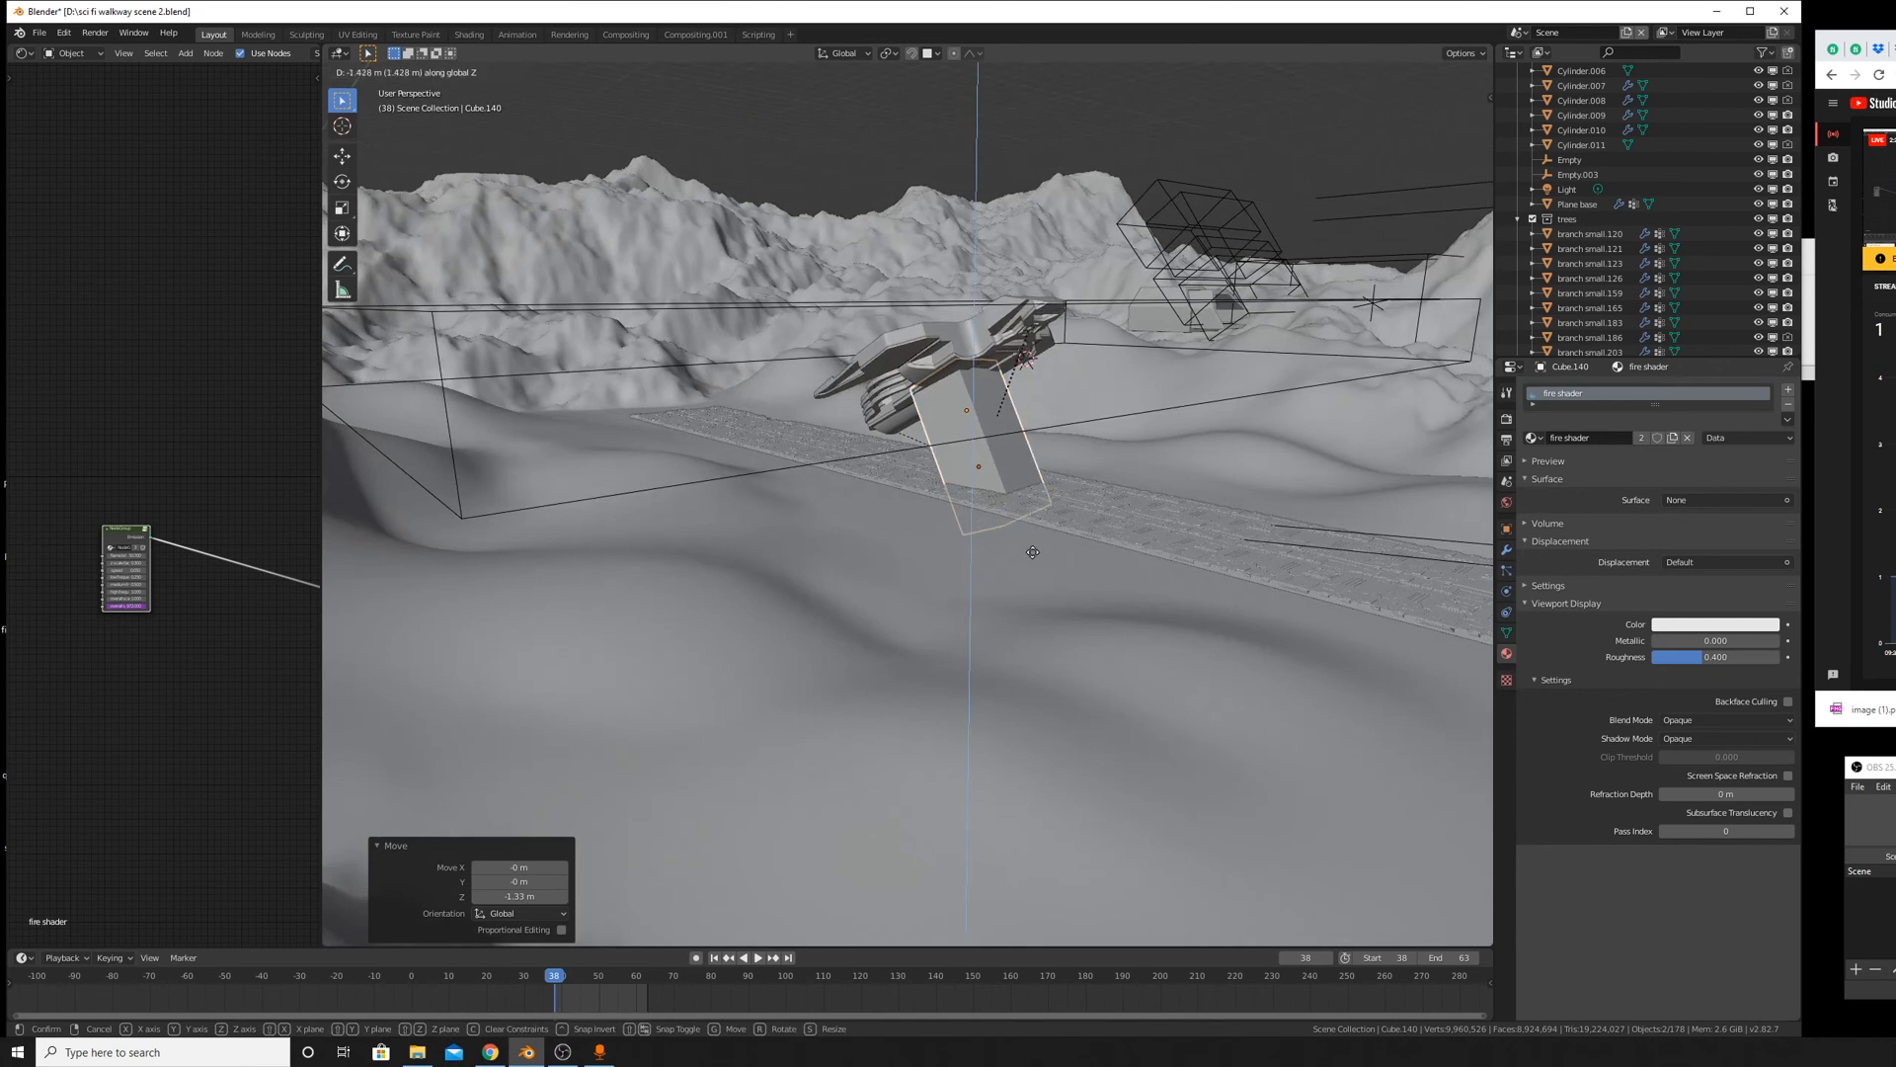
pyautogui.click(1033, 552)
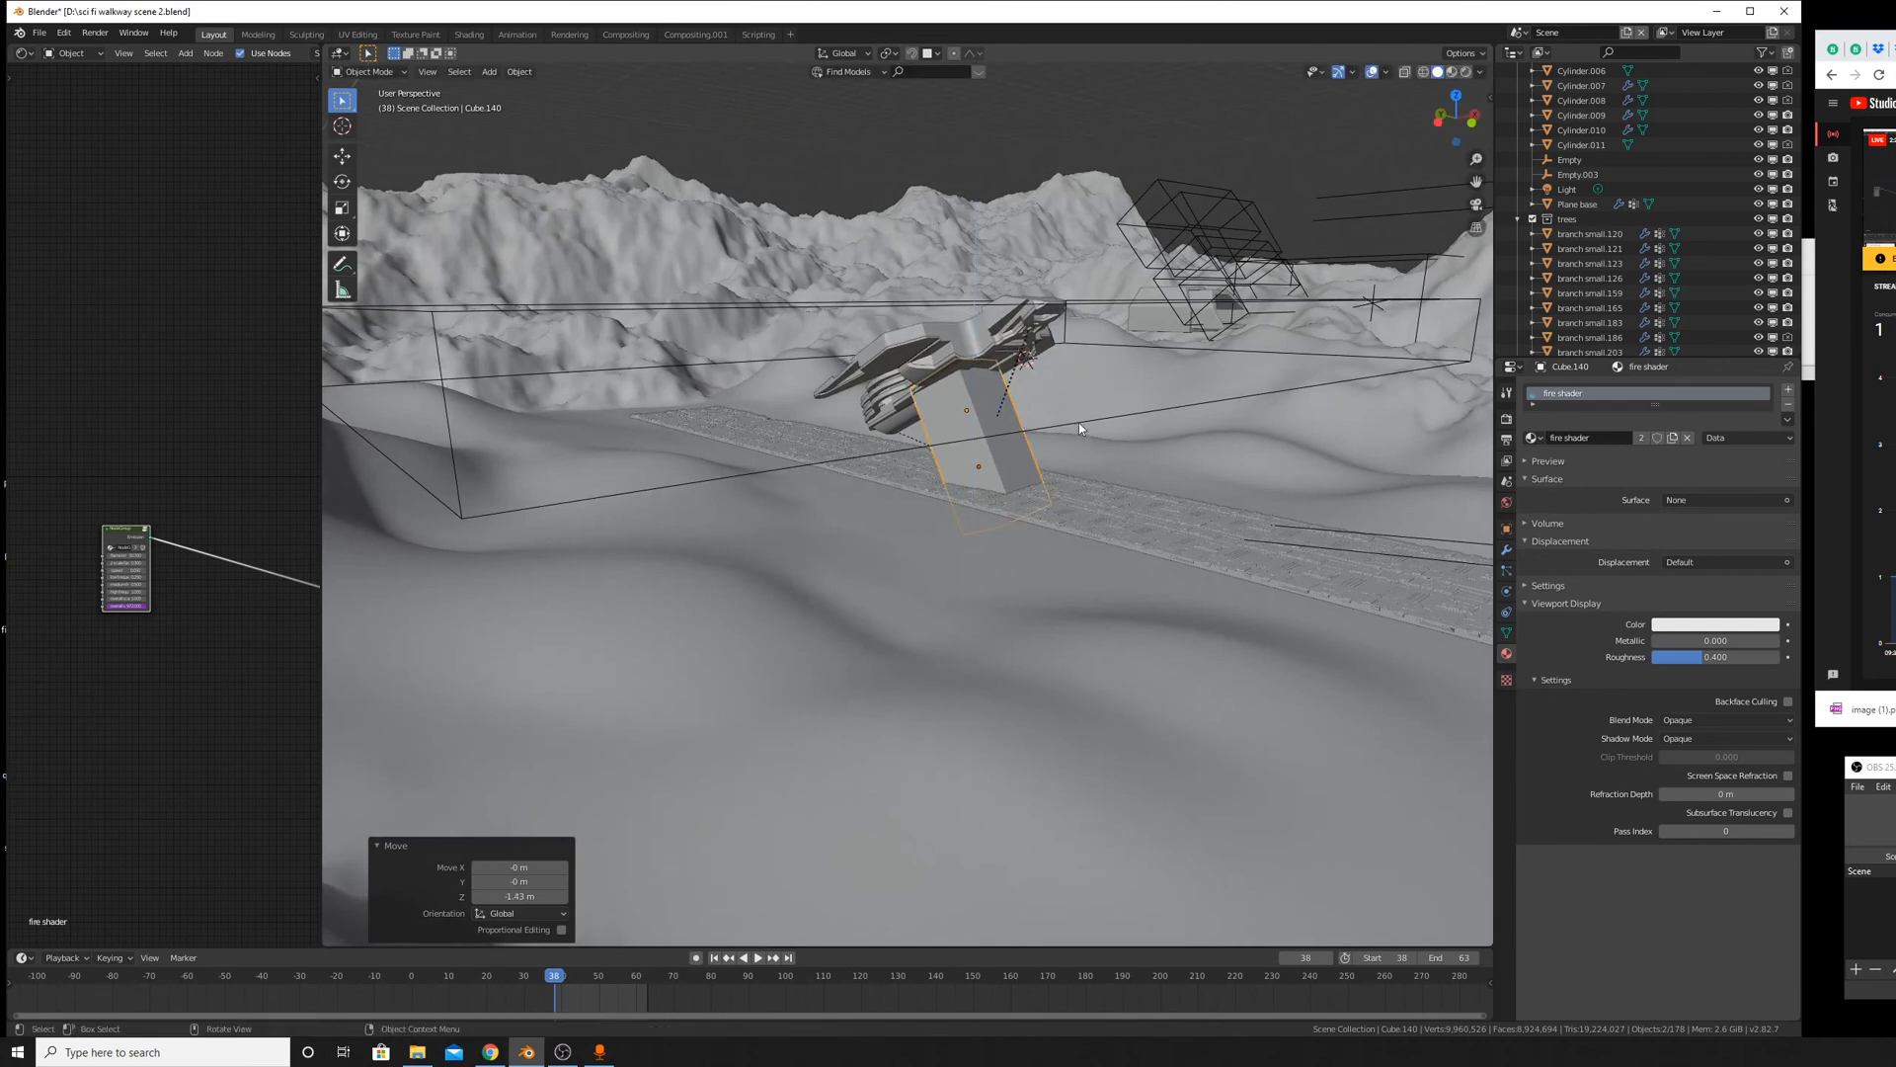
# Check the ship's height over the walkway from the front and through the active camera.
pyautogui.click(429, 78)
pyautogui.moveTo(524, 220)
pyautogui.click(613, 249)
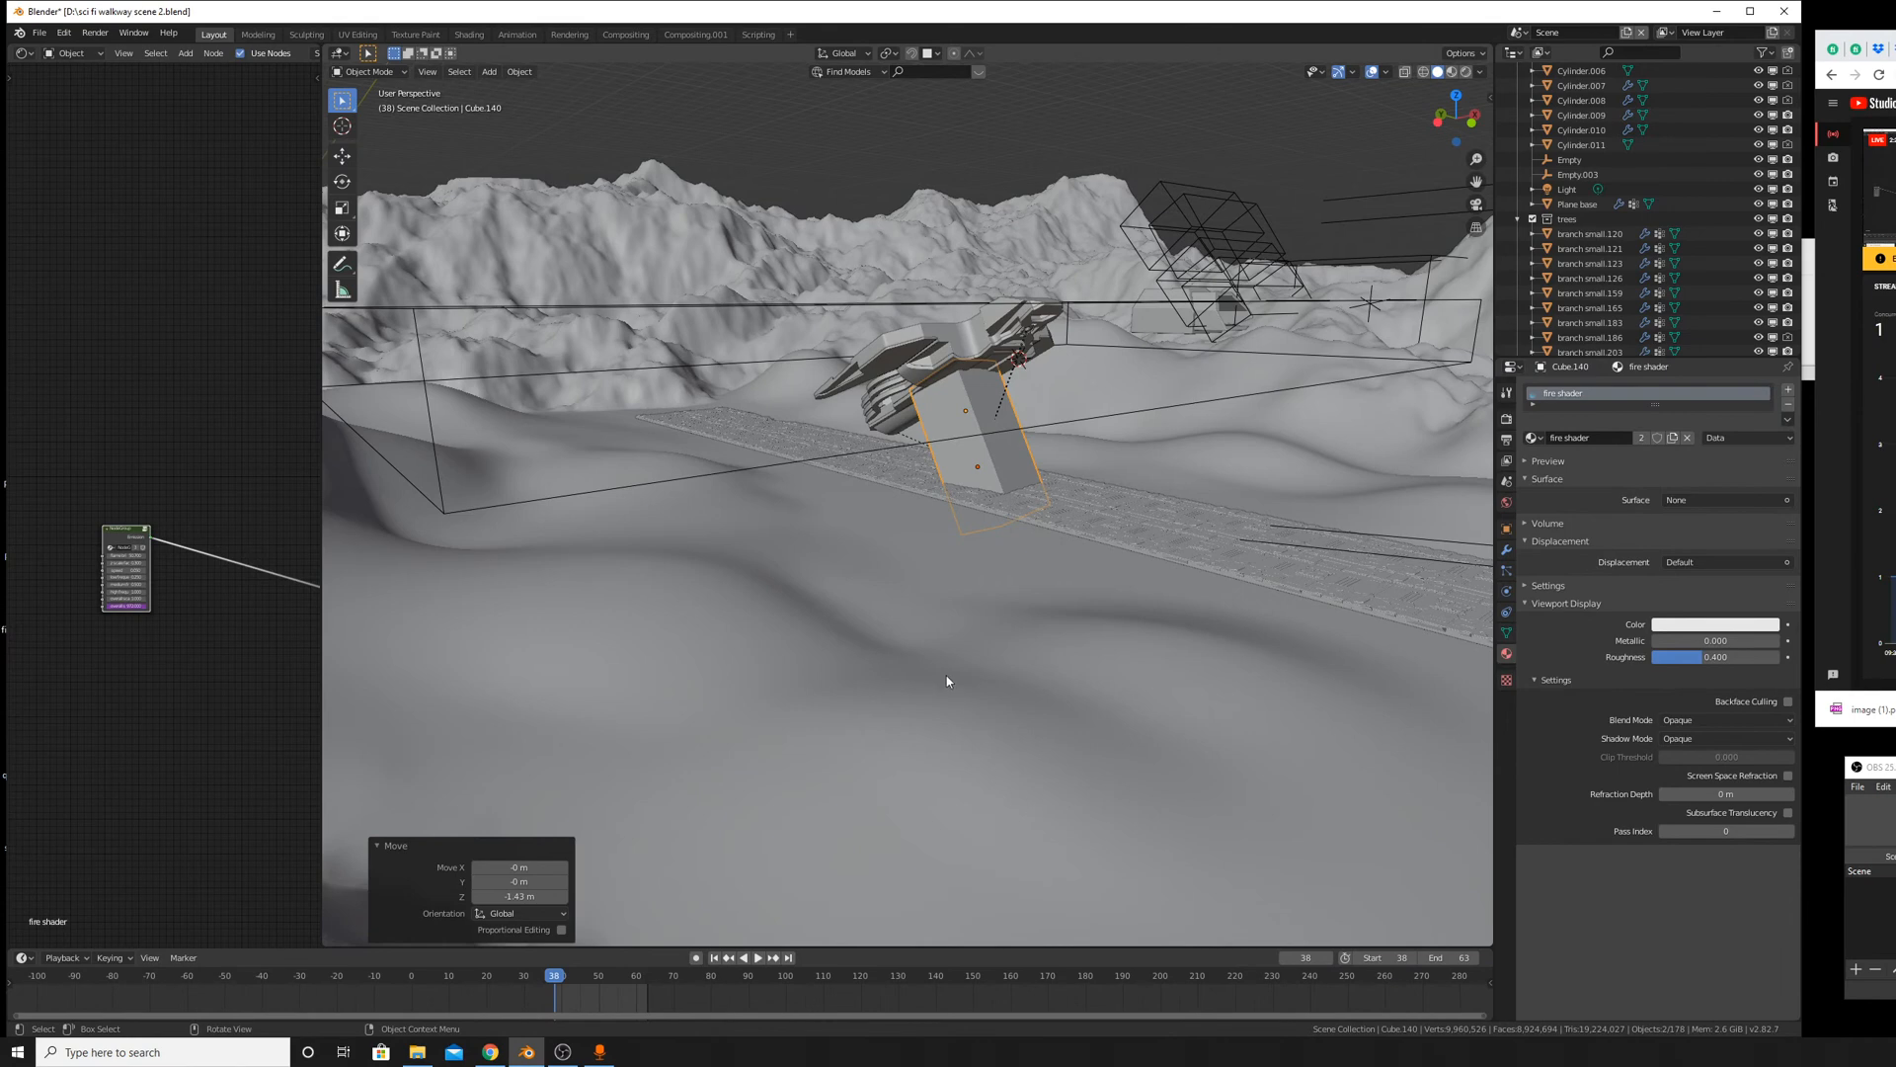
pyautogui.press('KP_1')
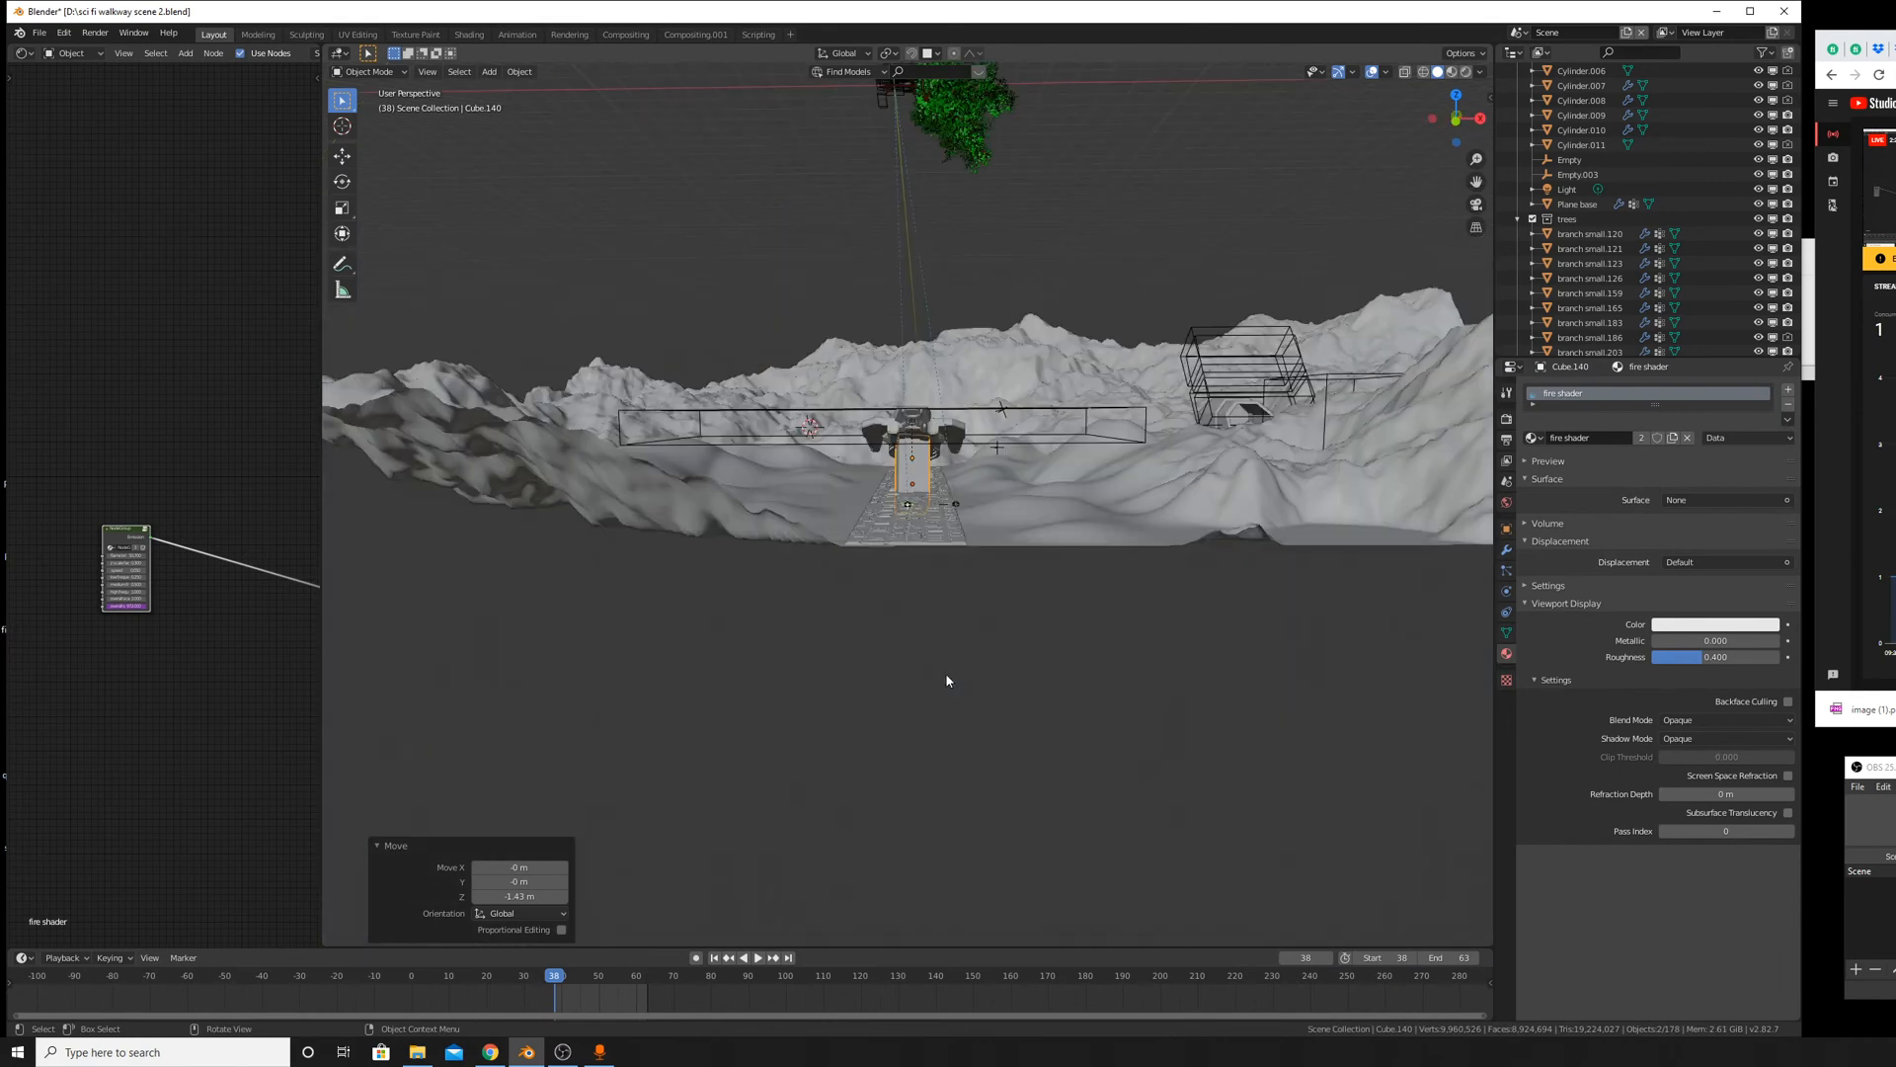
pyautogui.moveTo(934, 391); pyautogui.dragTo(934, 403, button='middle')
pyautogui.scroll(1, 934, 403)
pyautogui.scroll(-5, 934, 403)
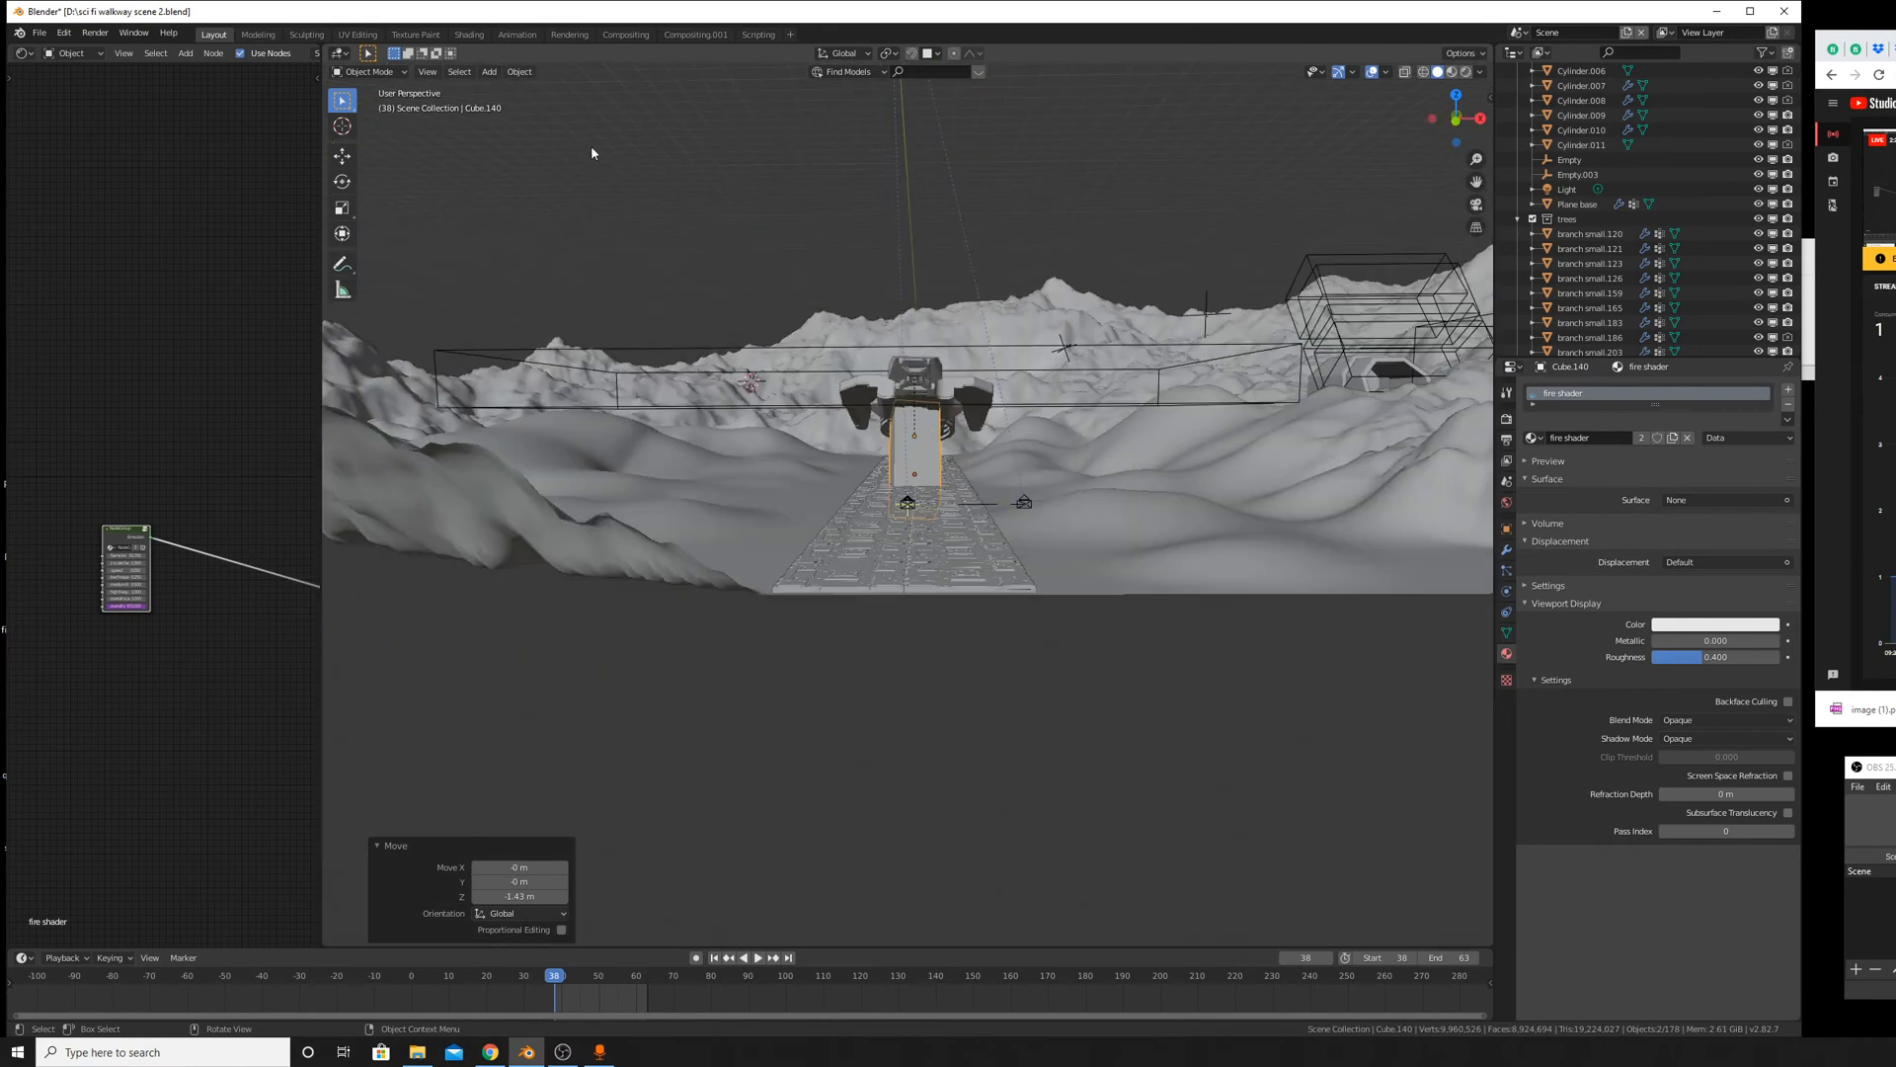
pyautogui.click(427, 71)
pyautogui.moveTo(526, 270)
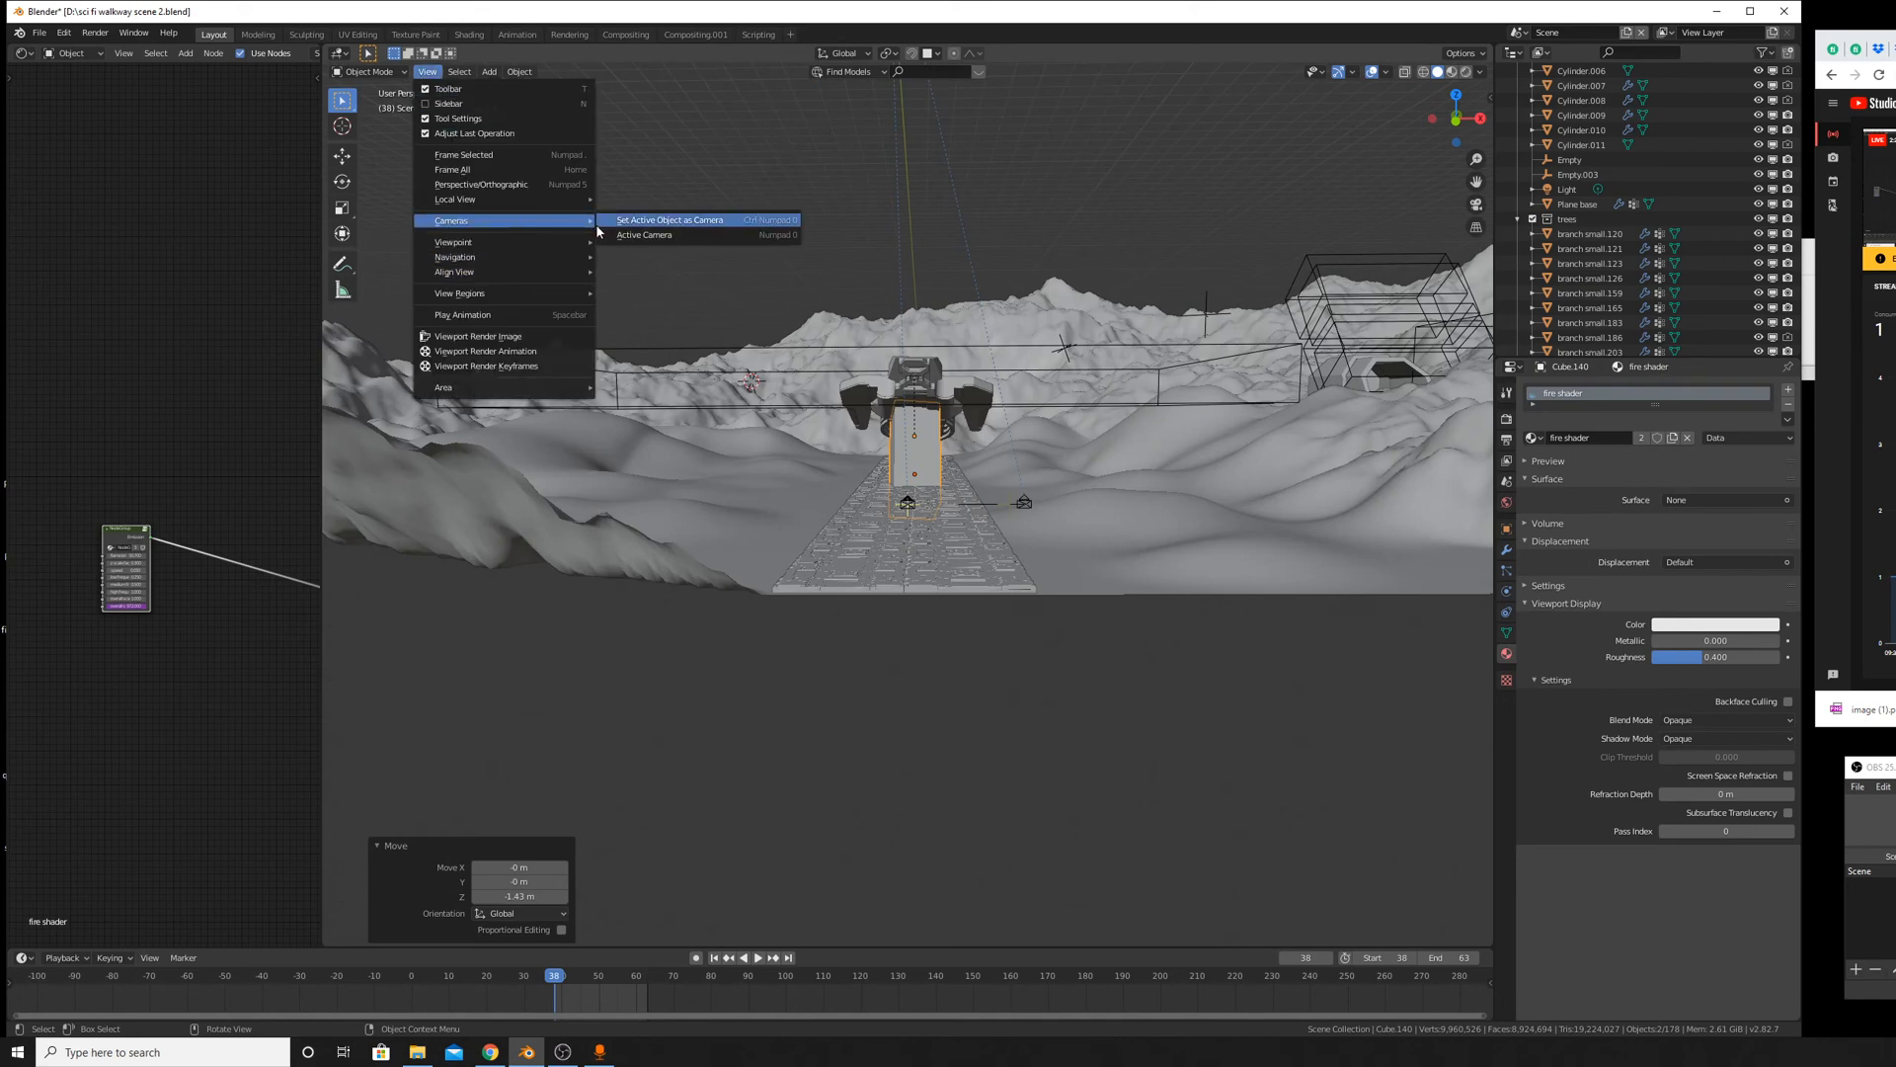
pyautogui.click(616, 233)
# Widen the 3D viewport over the node editor, fit the camera frame in it and collapse the Move settings.
pyautogui.scroll(3, 936, 367)
pyautogui.scroll(-4, 935, 367)
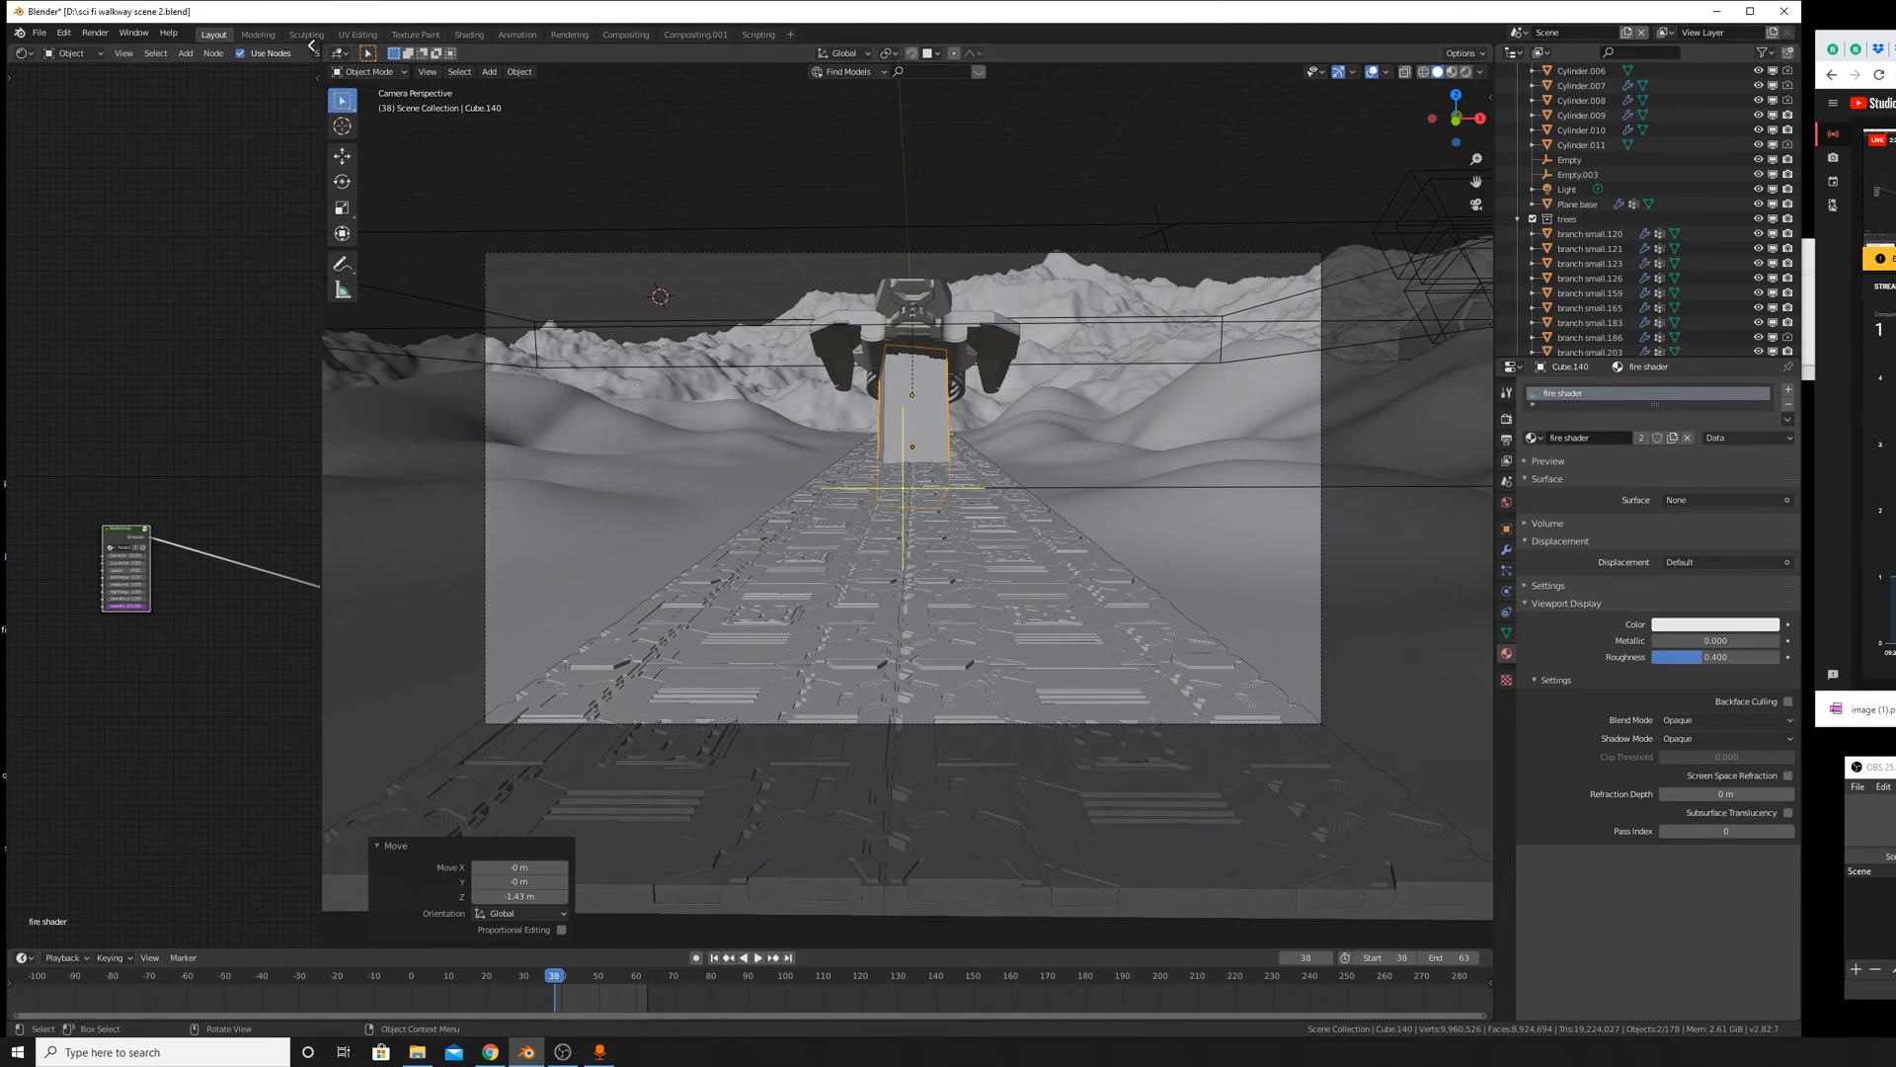
pyautogui.moveTo(312, 45); pyautogui.dragTo(299, 52)
pyautogui.scroll(3, 891, 295)
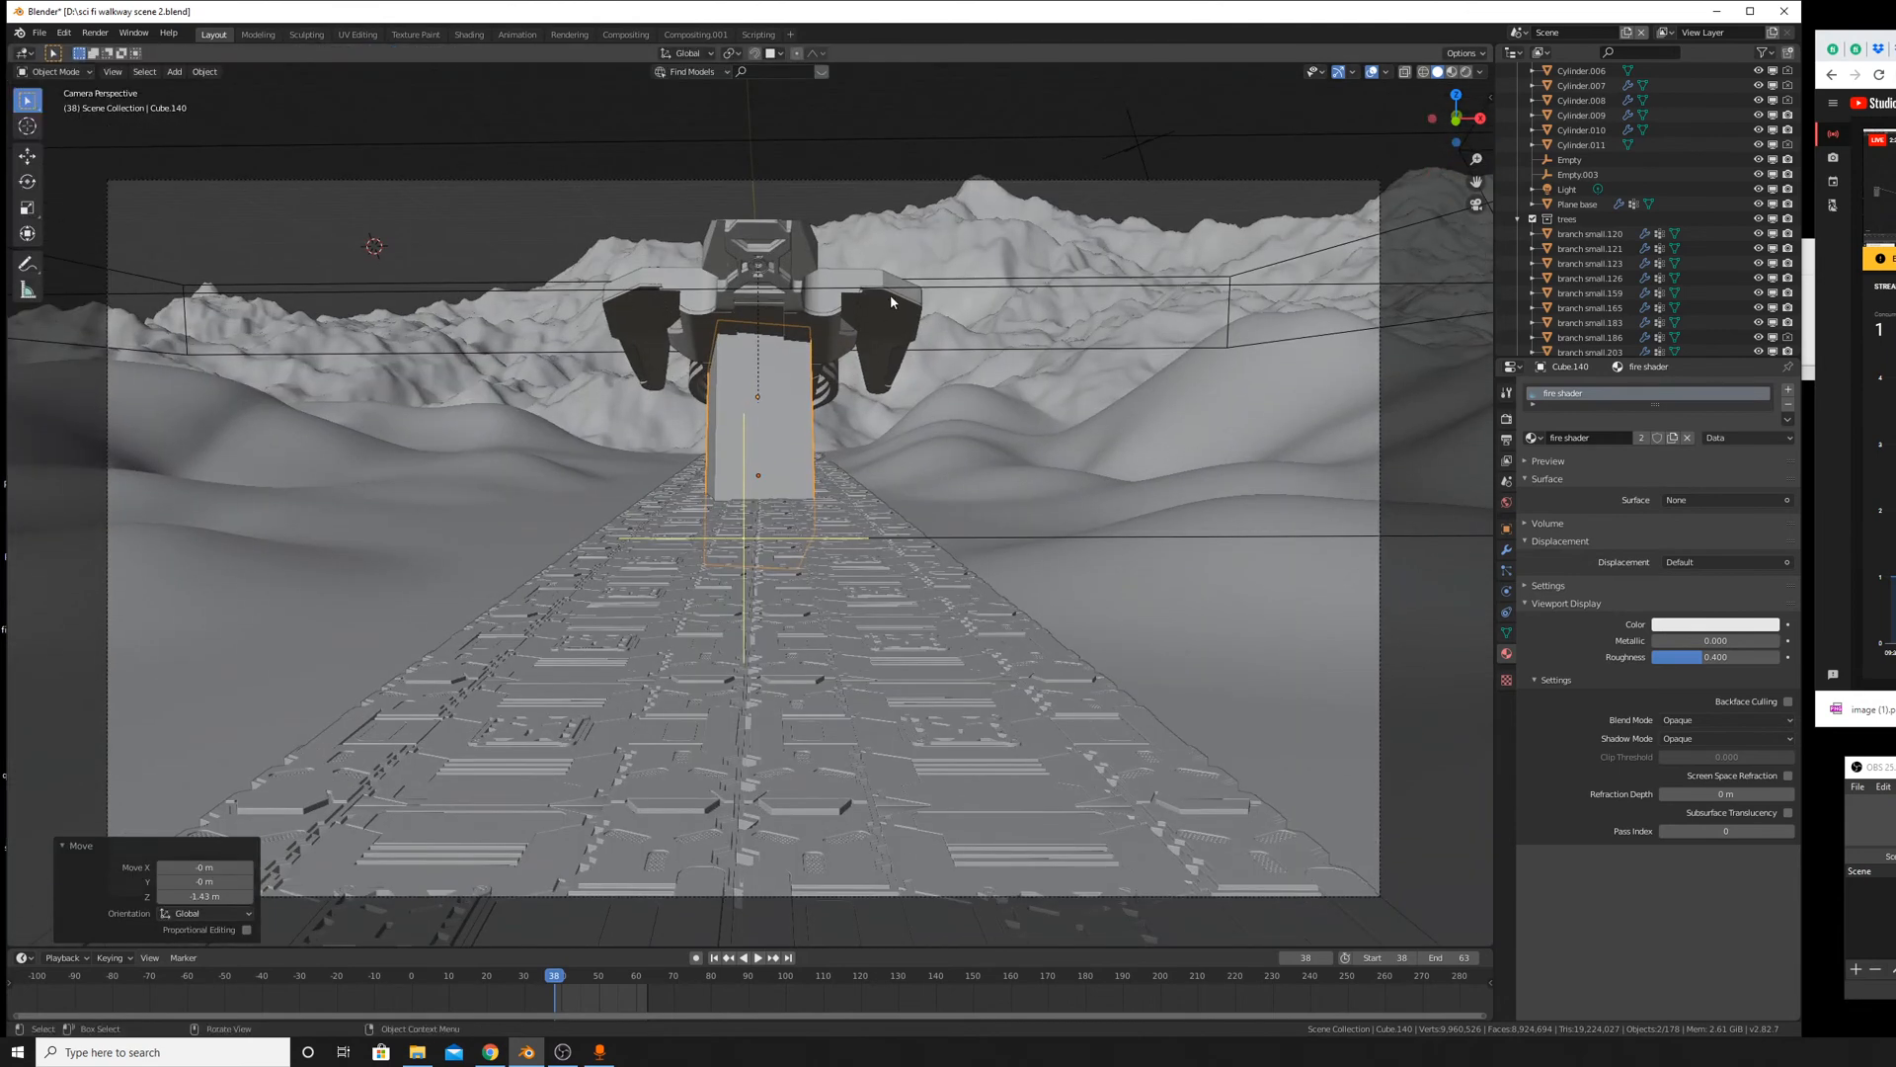
pyautogui.click(64, 849)
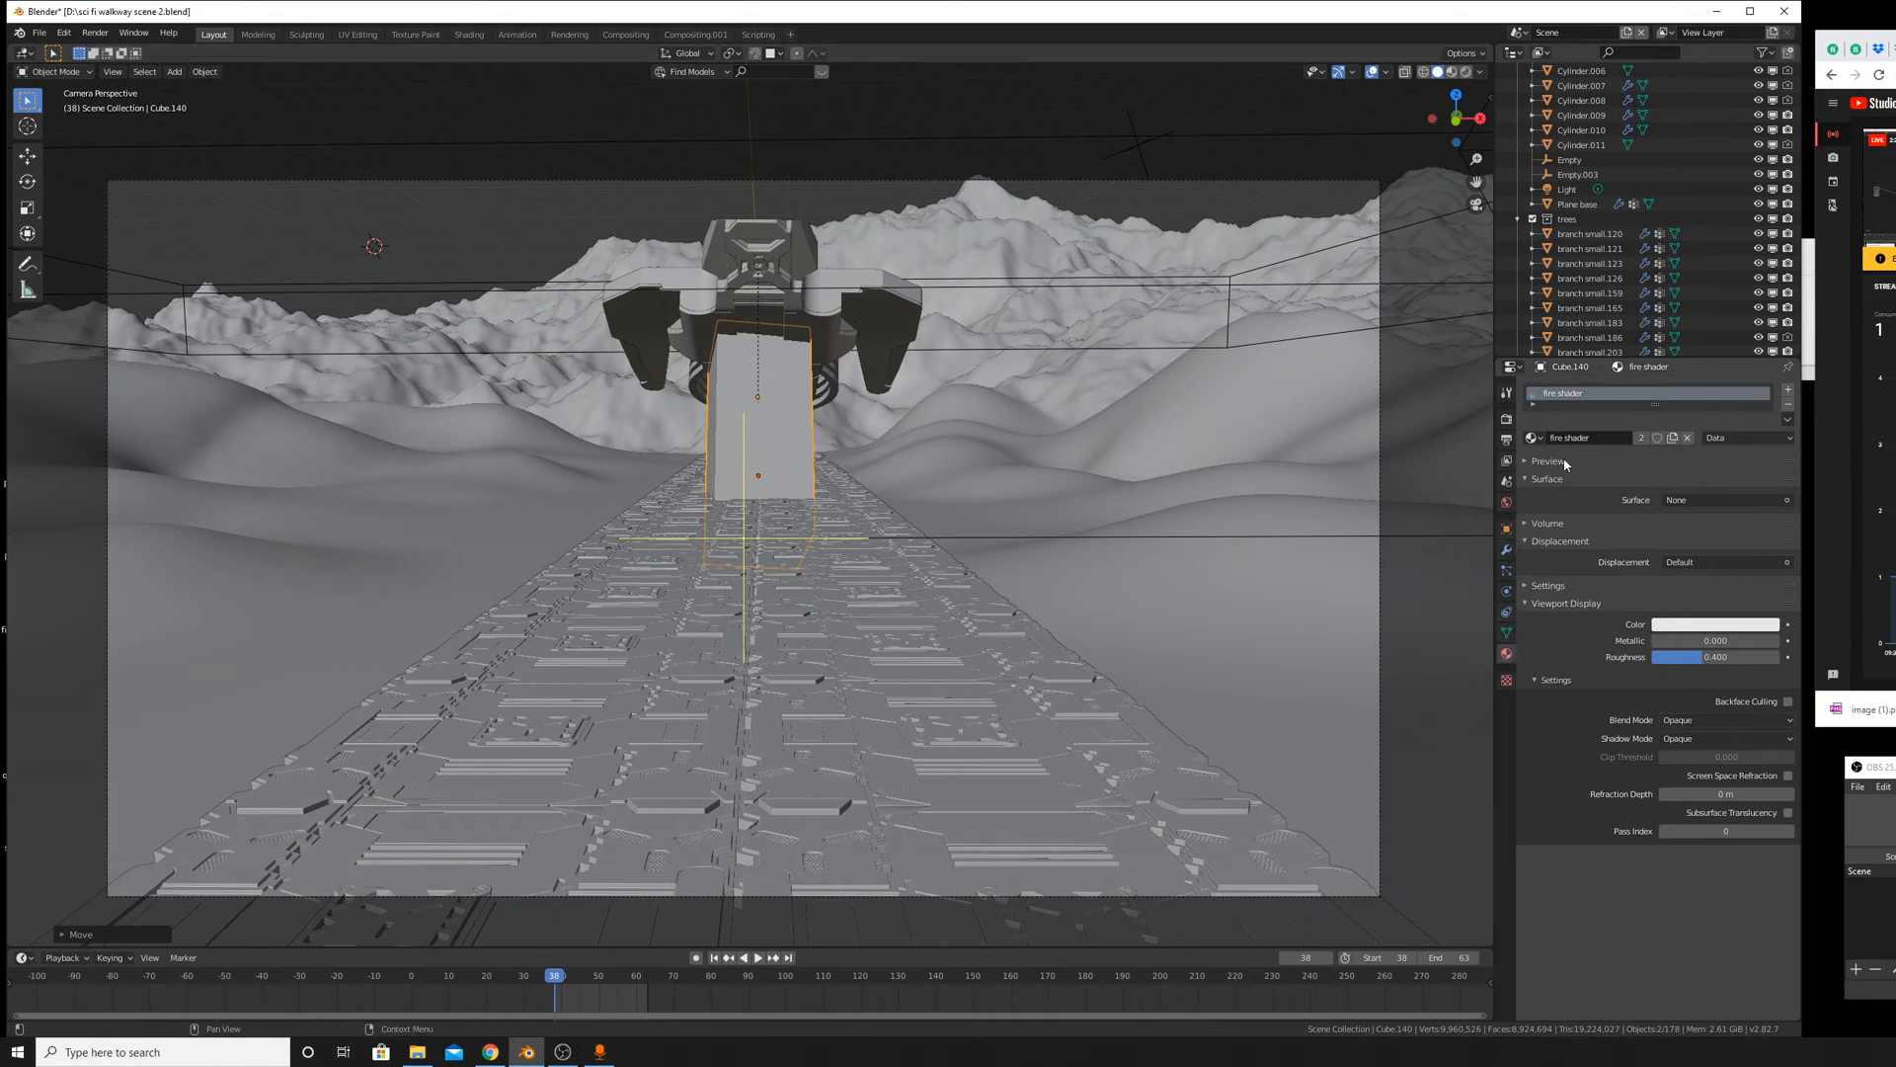
# Select the Plane base terrain and turn on viewport display for its trees and grass particle systems.
pyautogui.click(1506, 419)
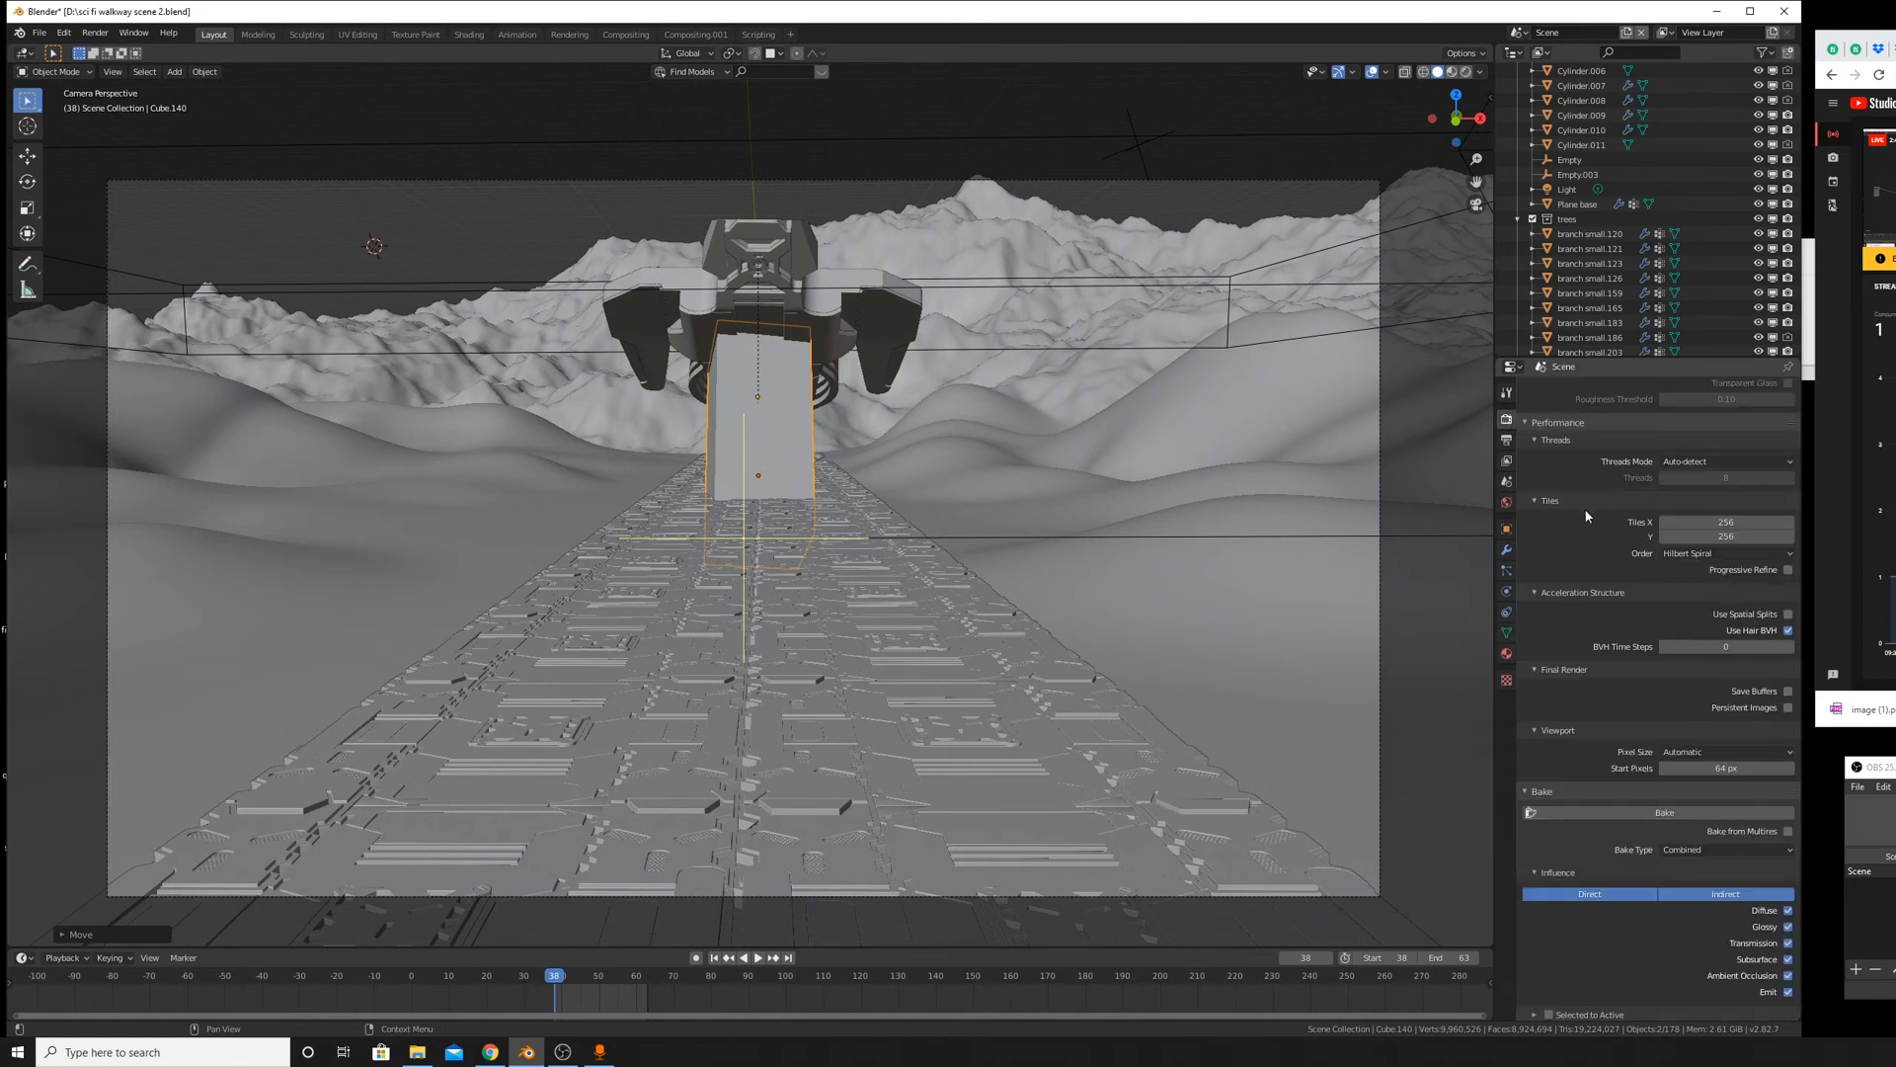
pyautogui.scroll(-2, 1547, 591)
pyautogui.scroll(2, 1548, 590)
pyautogui.click(1249, 591)
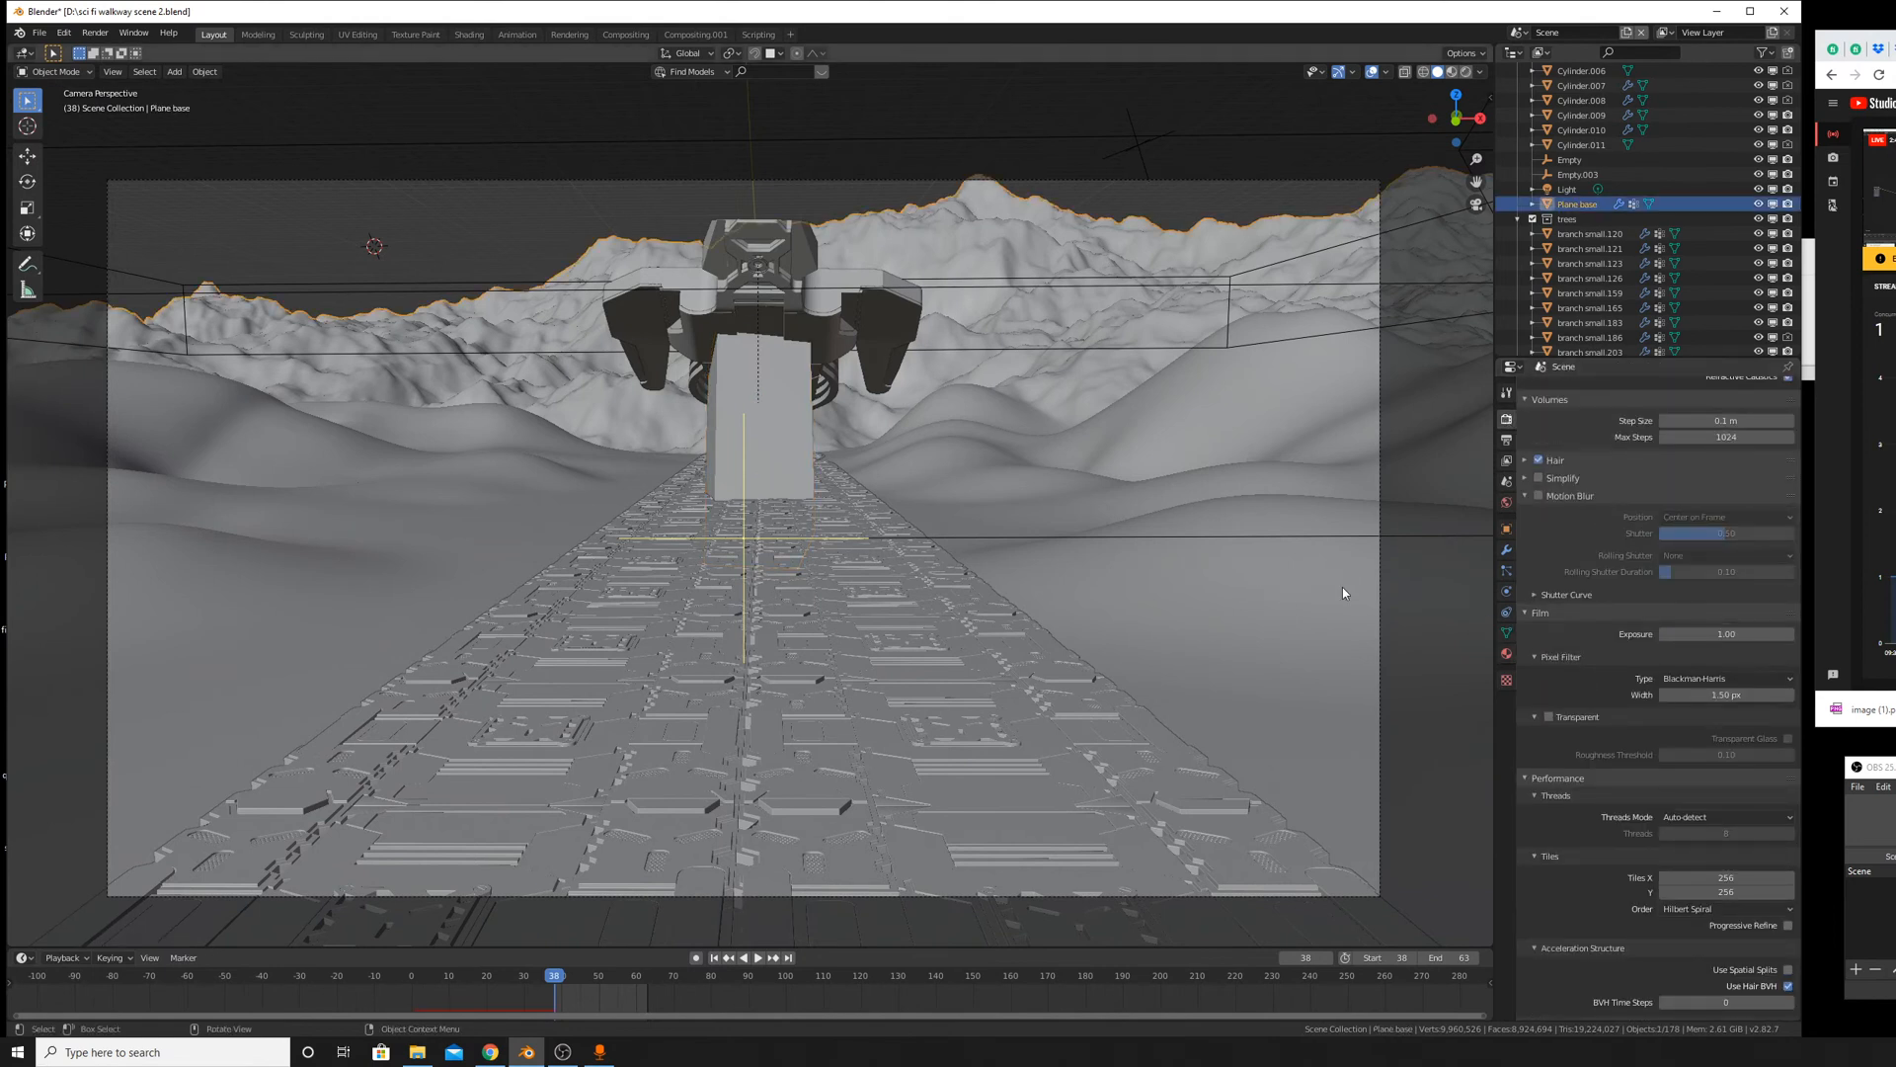
pyautogui.click(1506, 549)
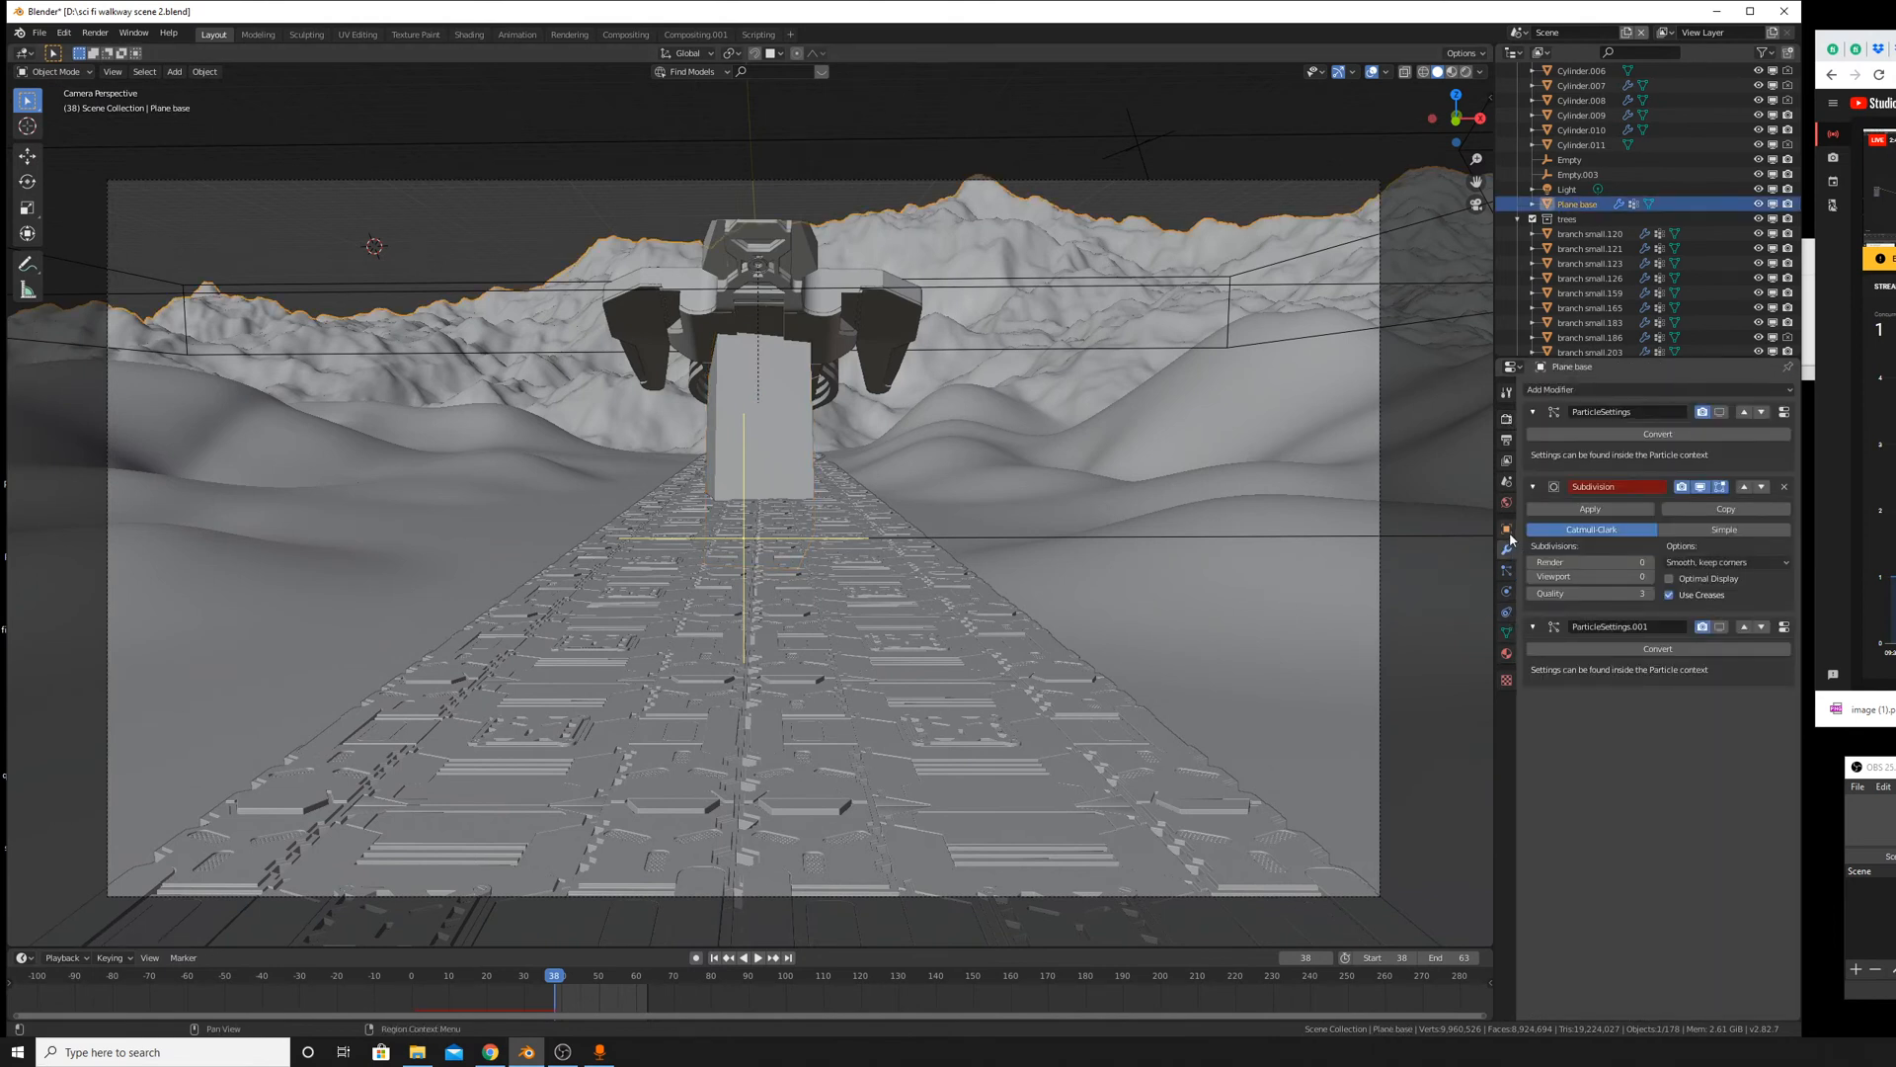
pyautogui.click(1506, 529)
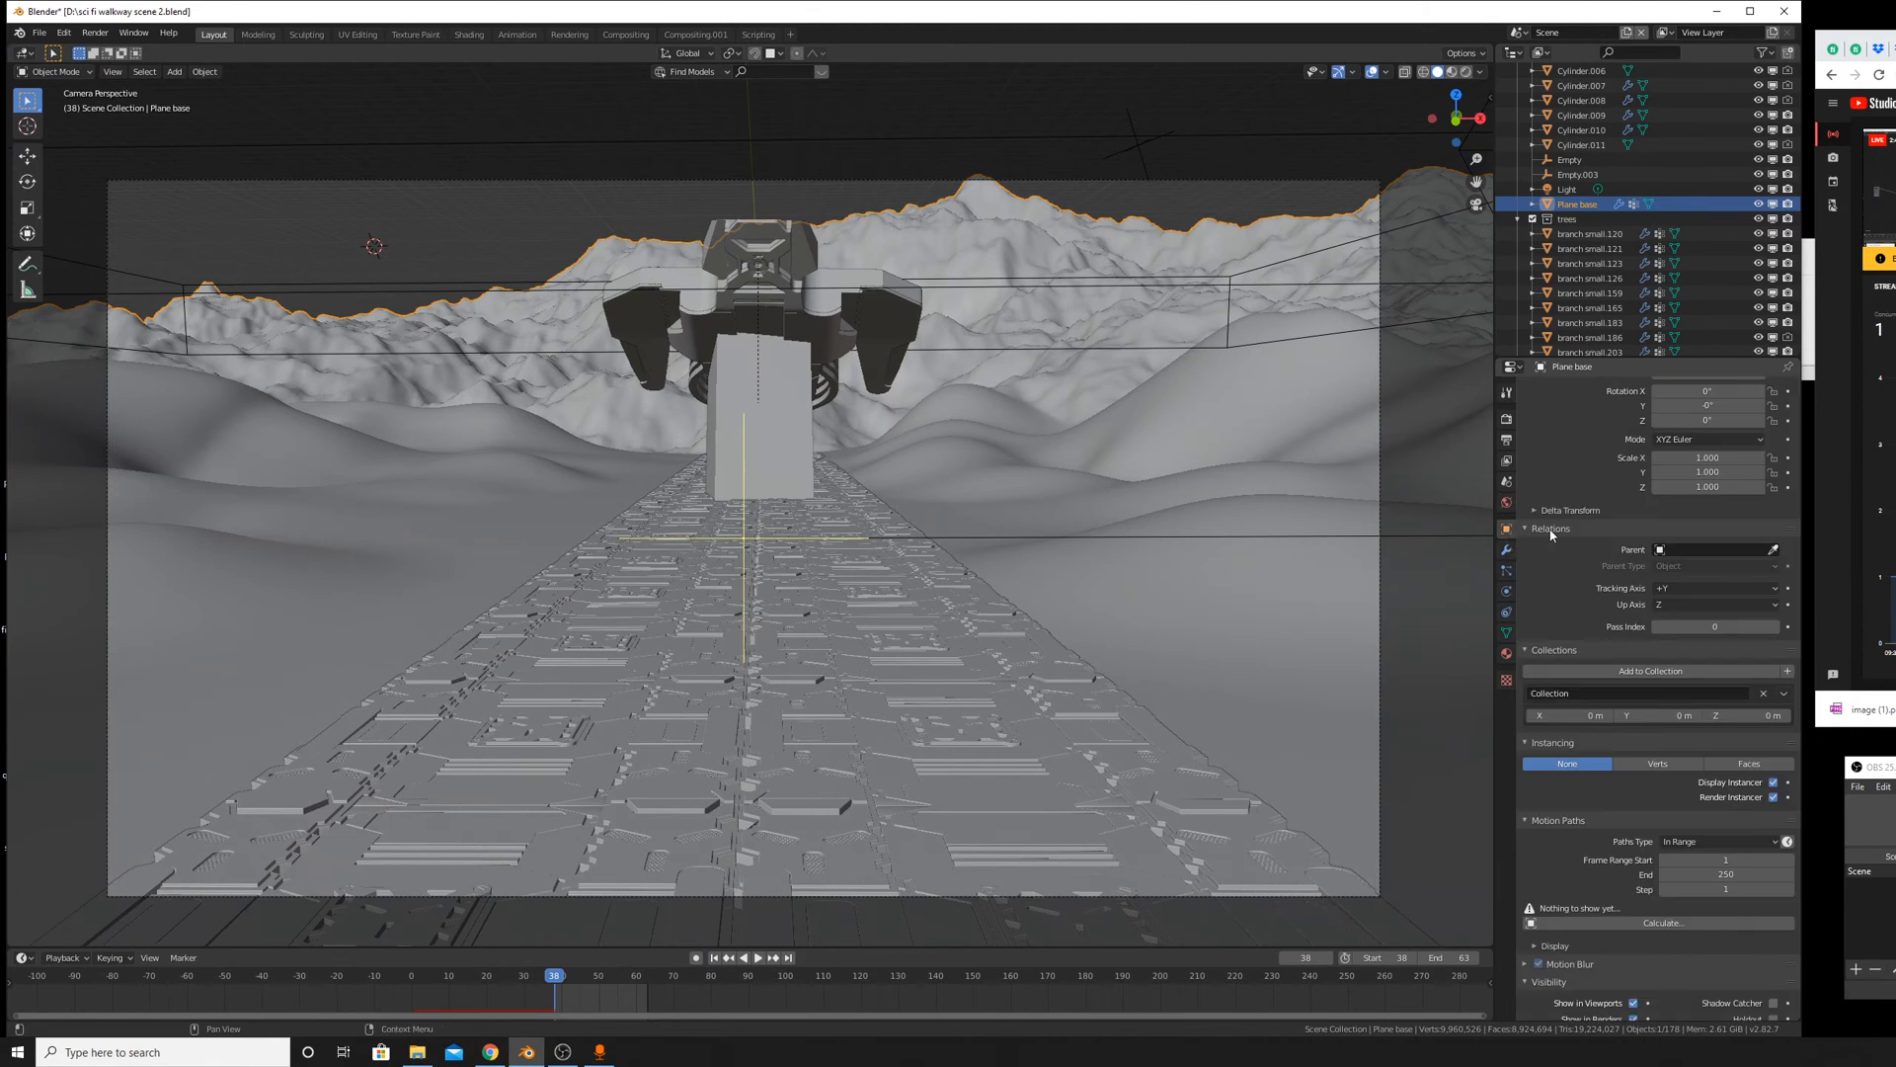
pyautogui.click(1507, 632)
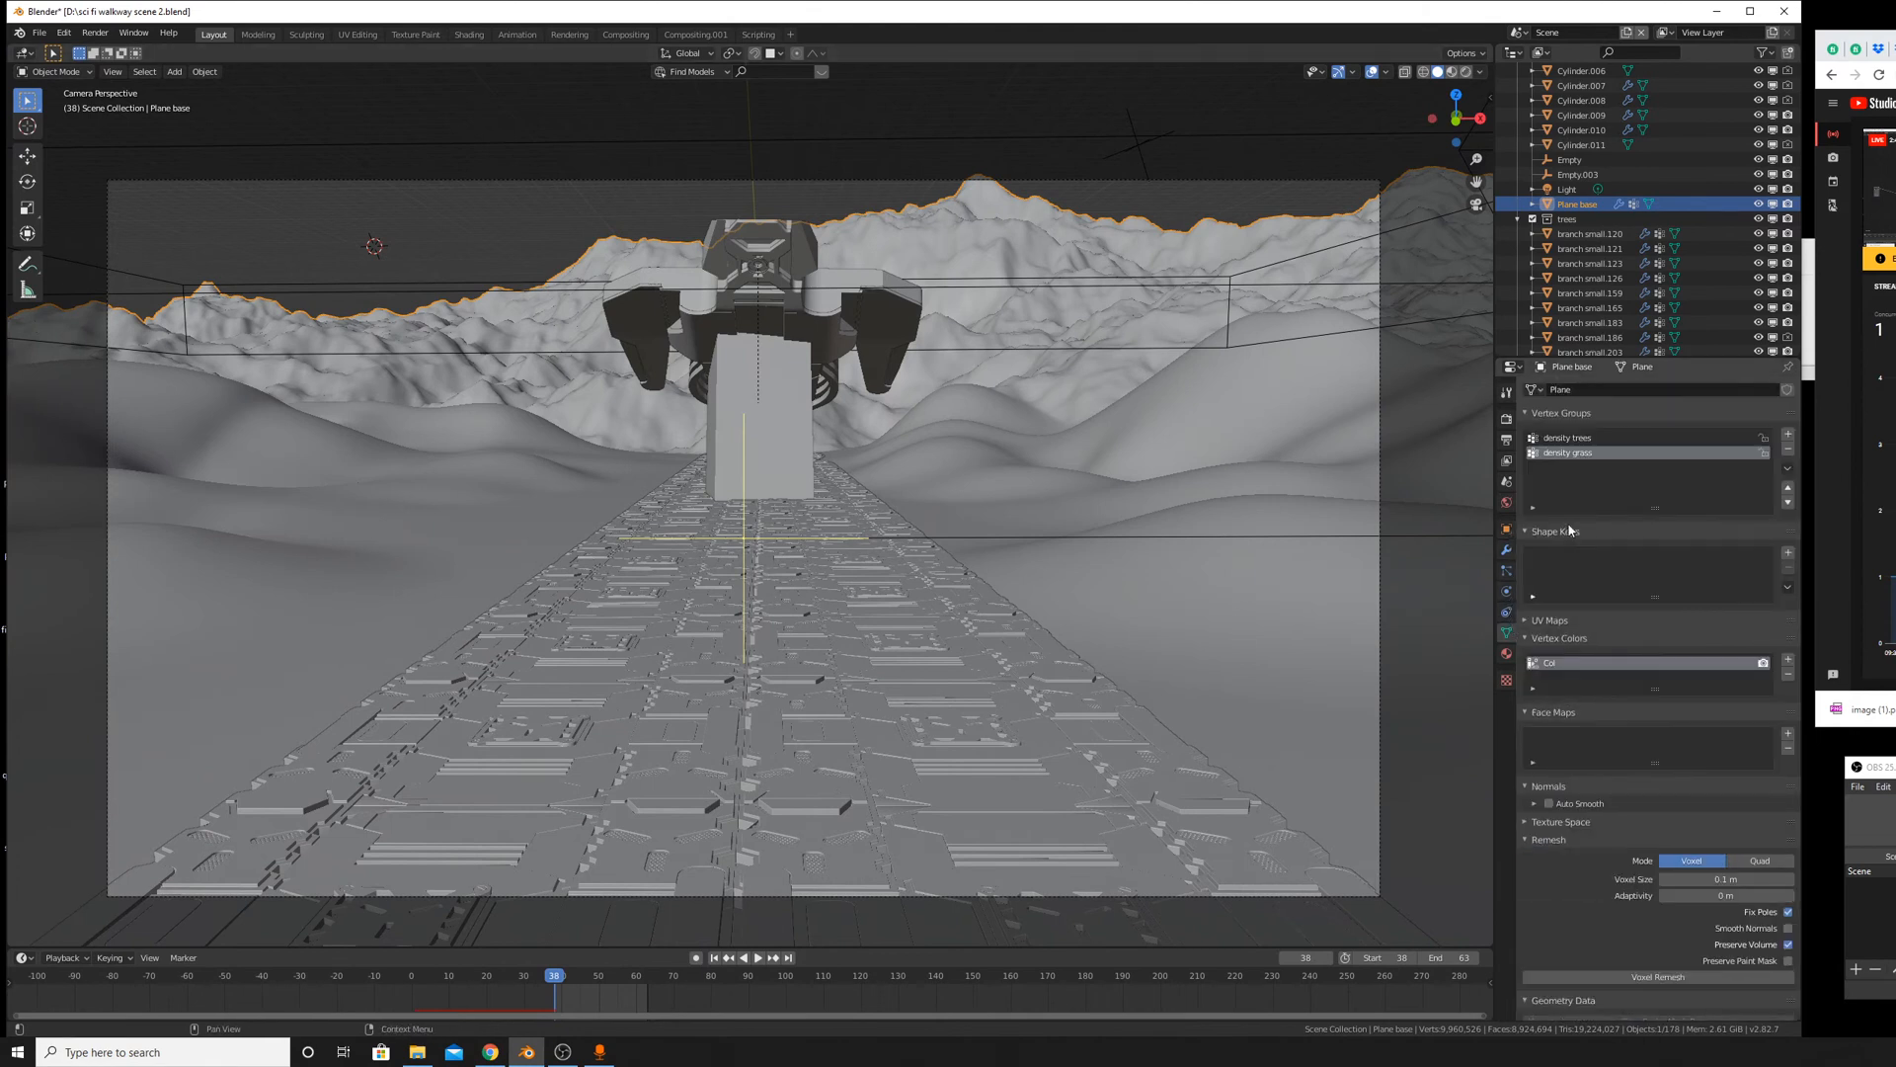
pyautogui.click(1506, 570)
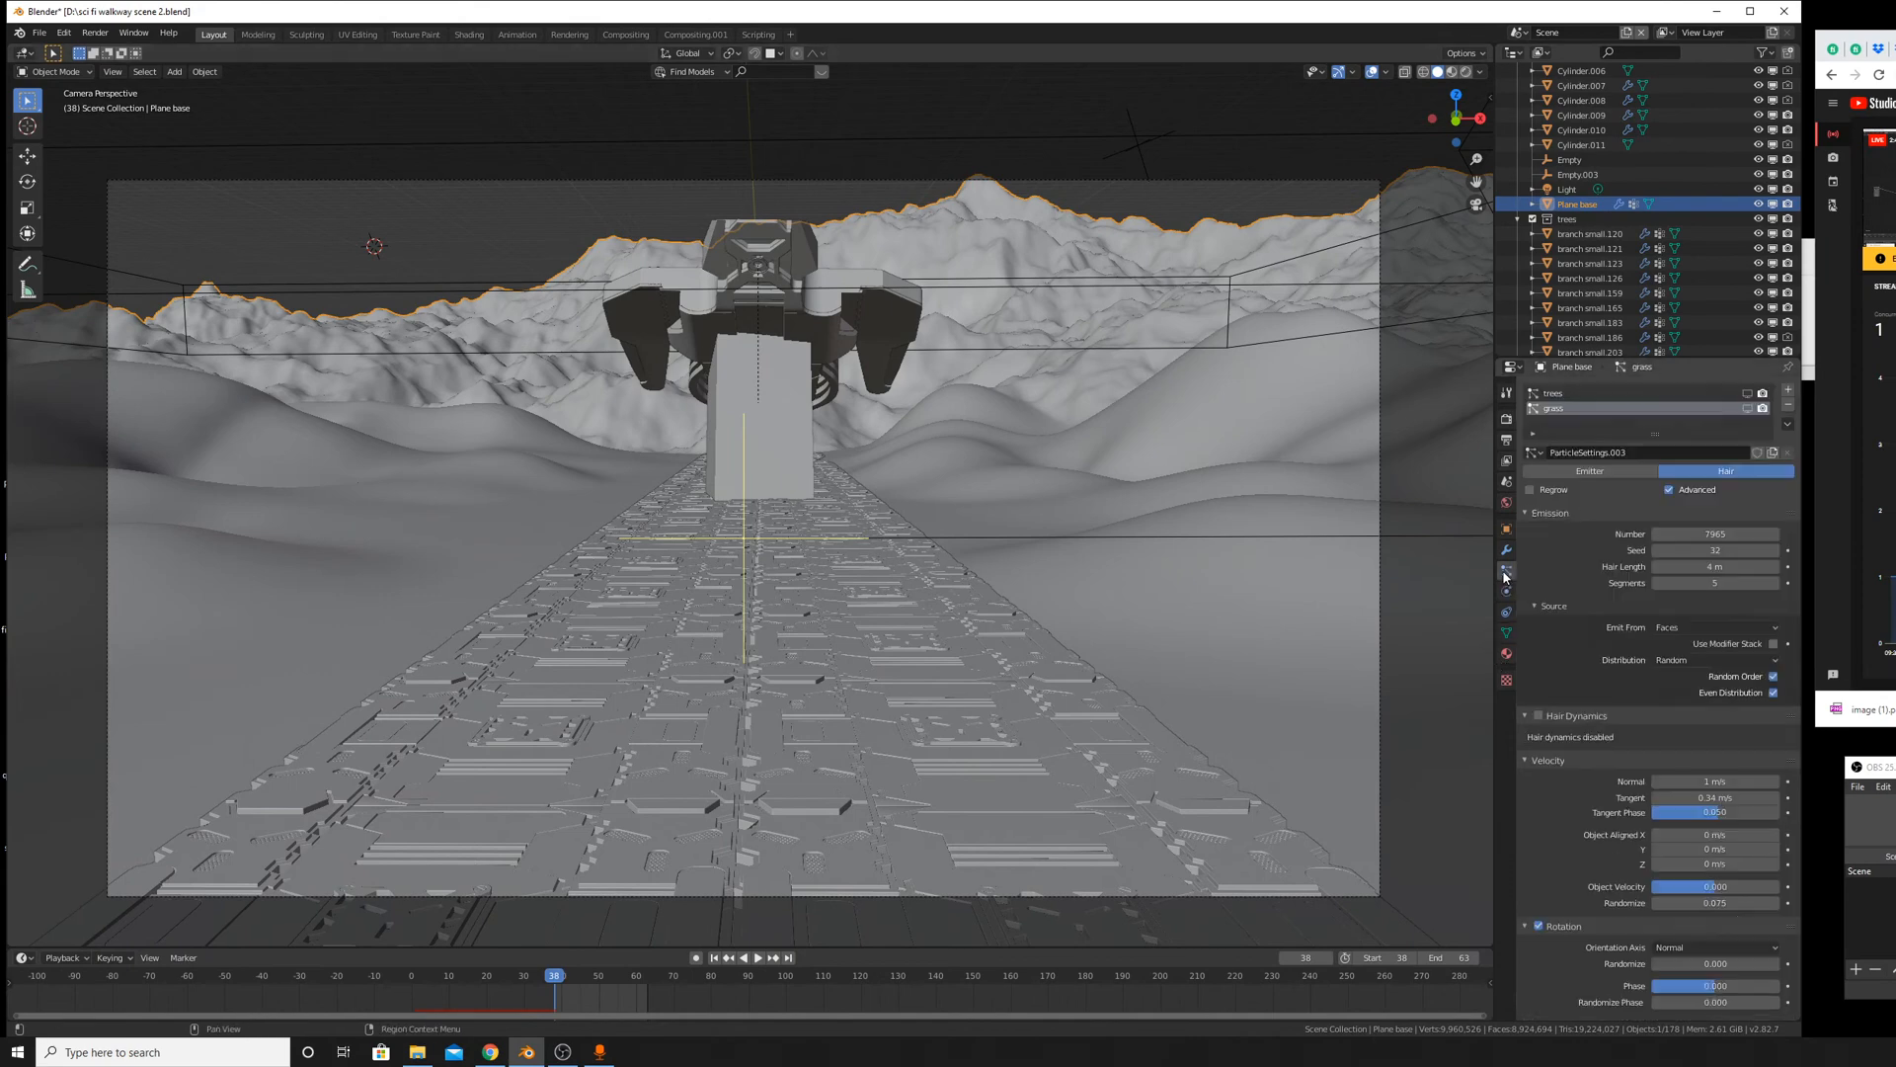
pyautogui.click(1748, 408)
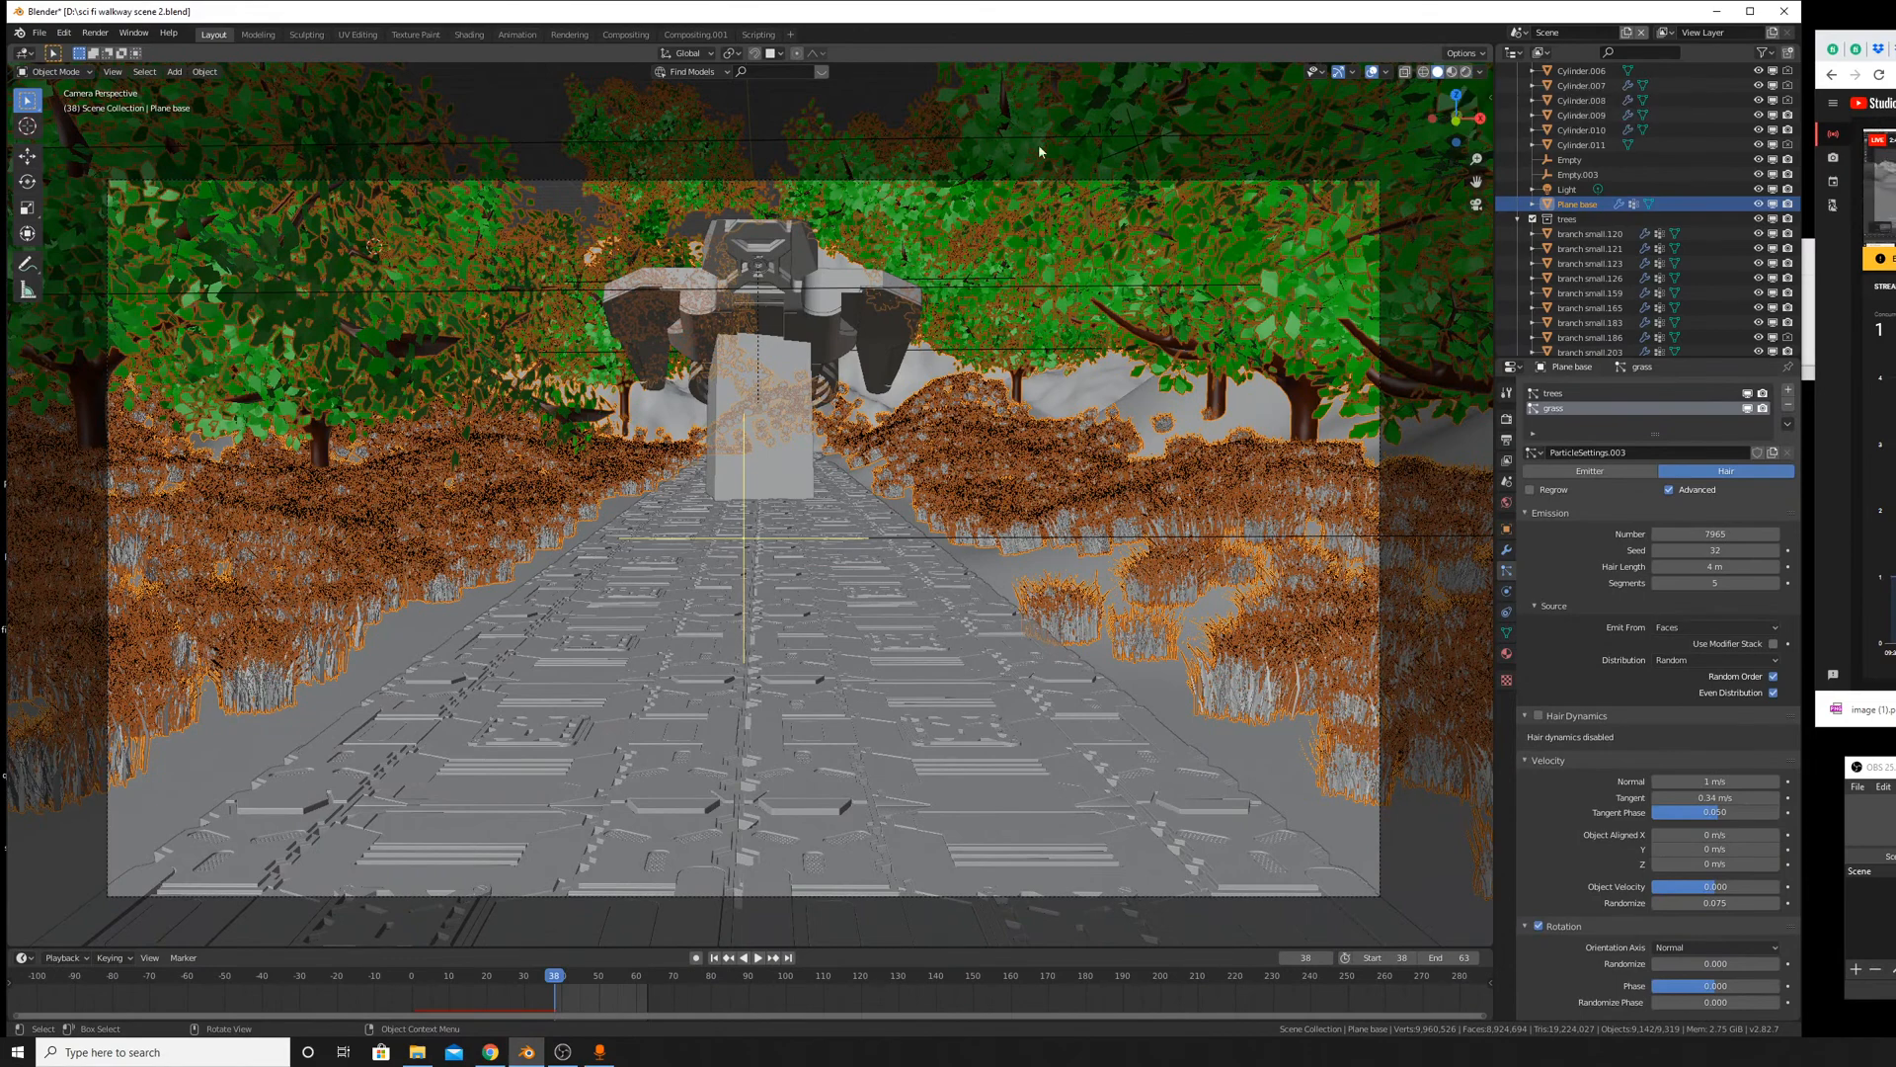
# Deselect everything and show the camera view in rendered shading.
pyautogui.hotkey('alt', 'a')
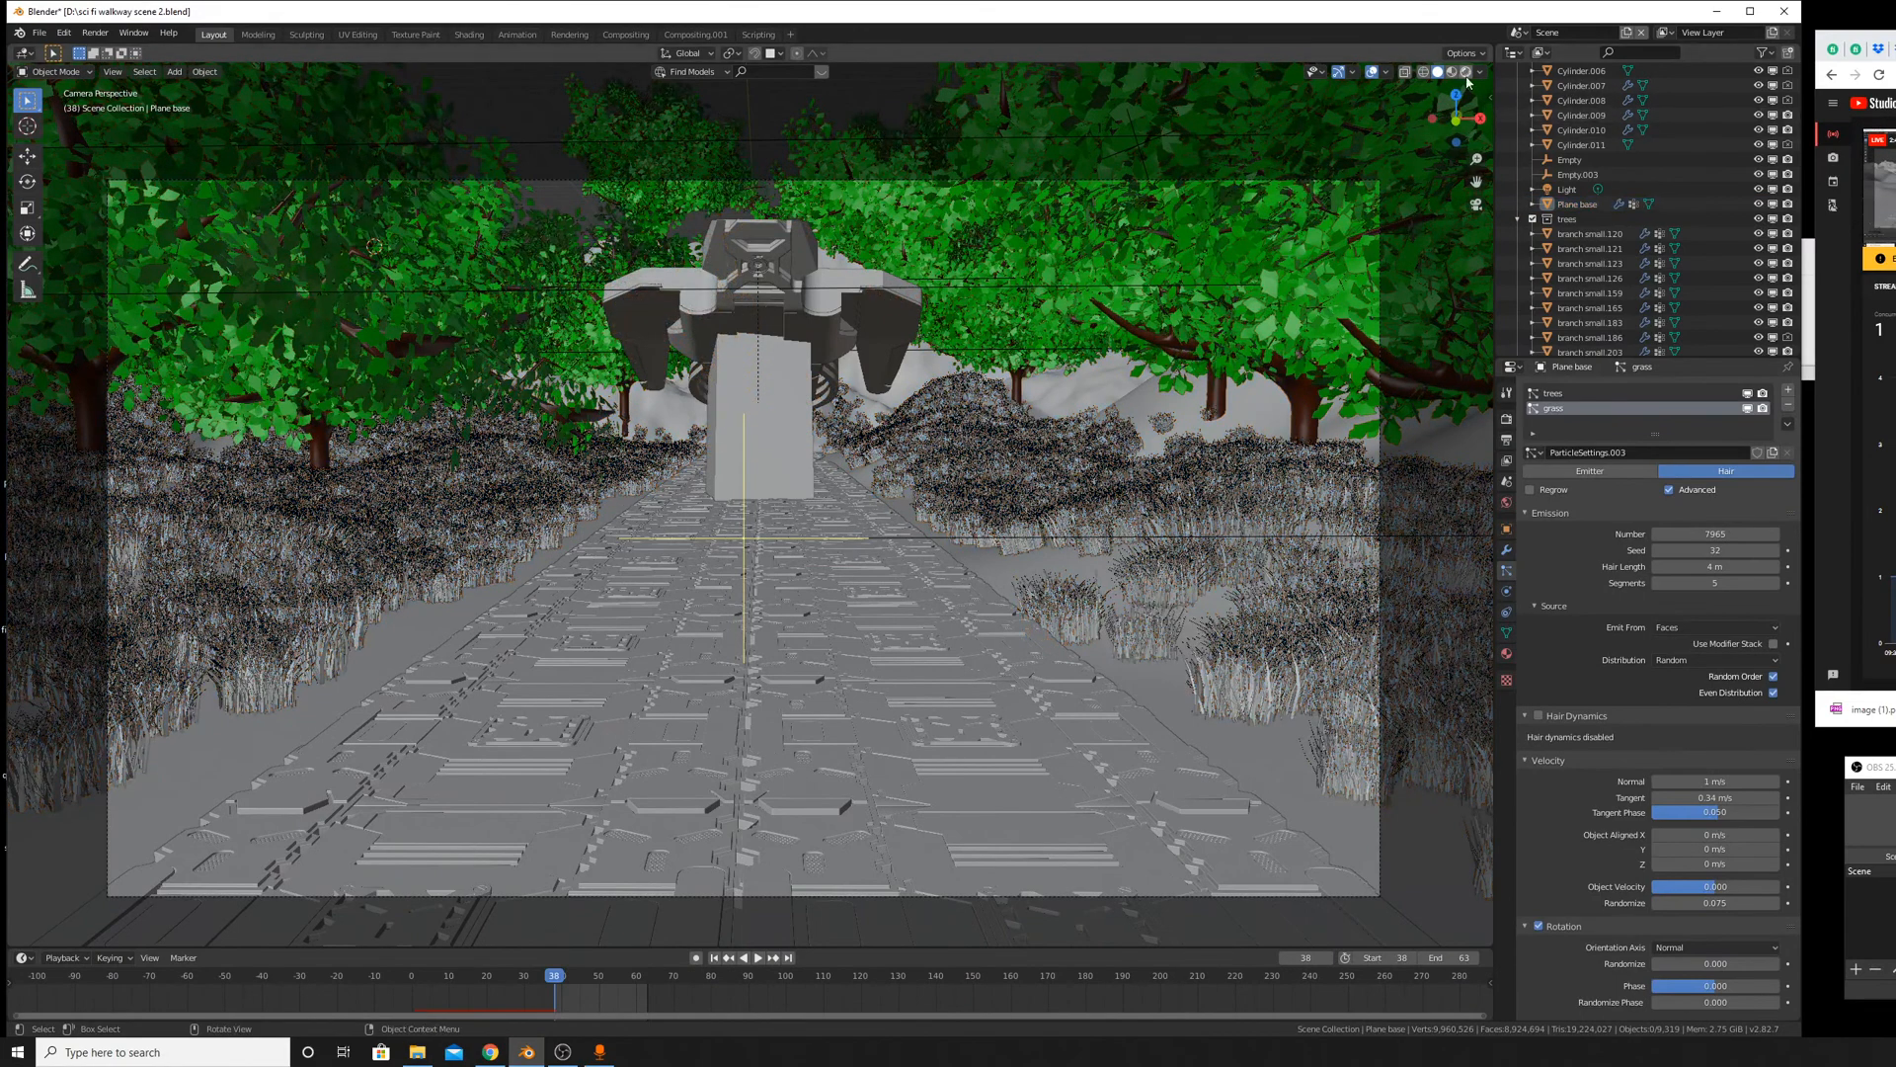
pyautogui.click(1467, 72)
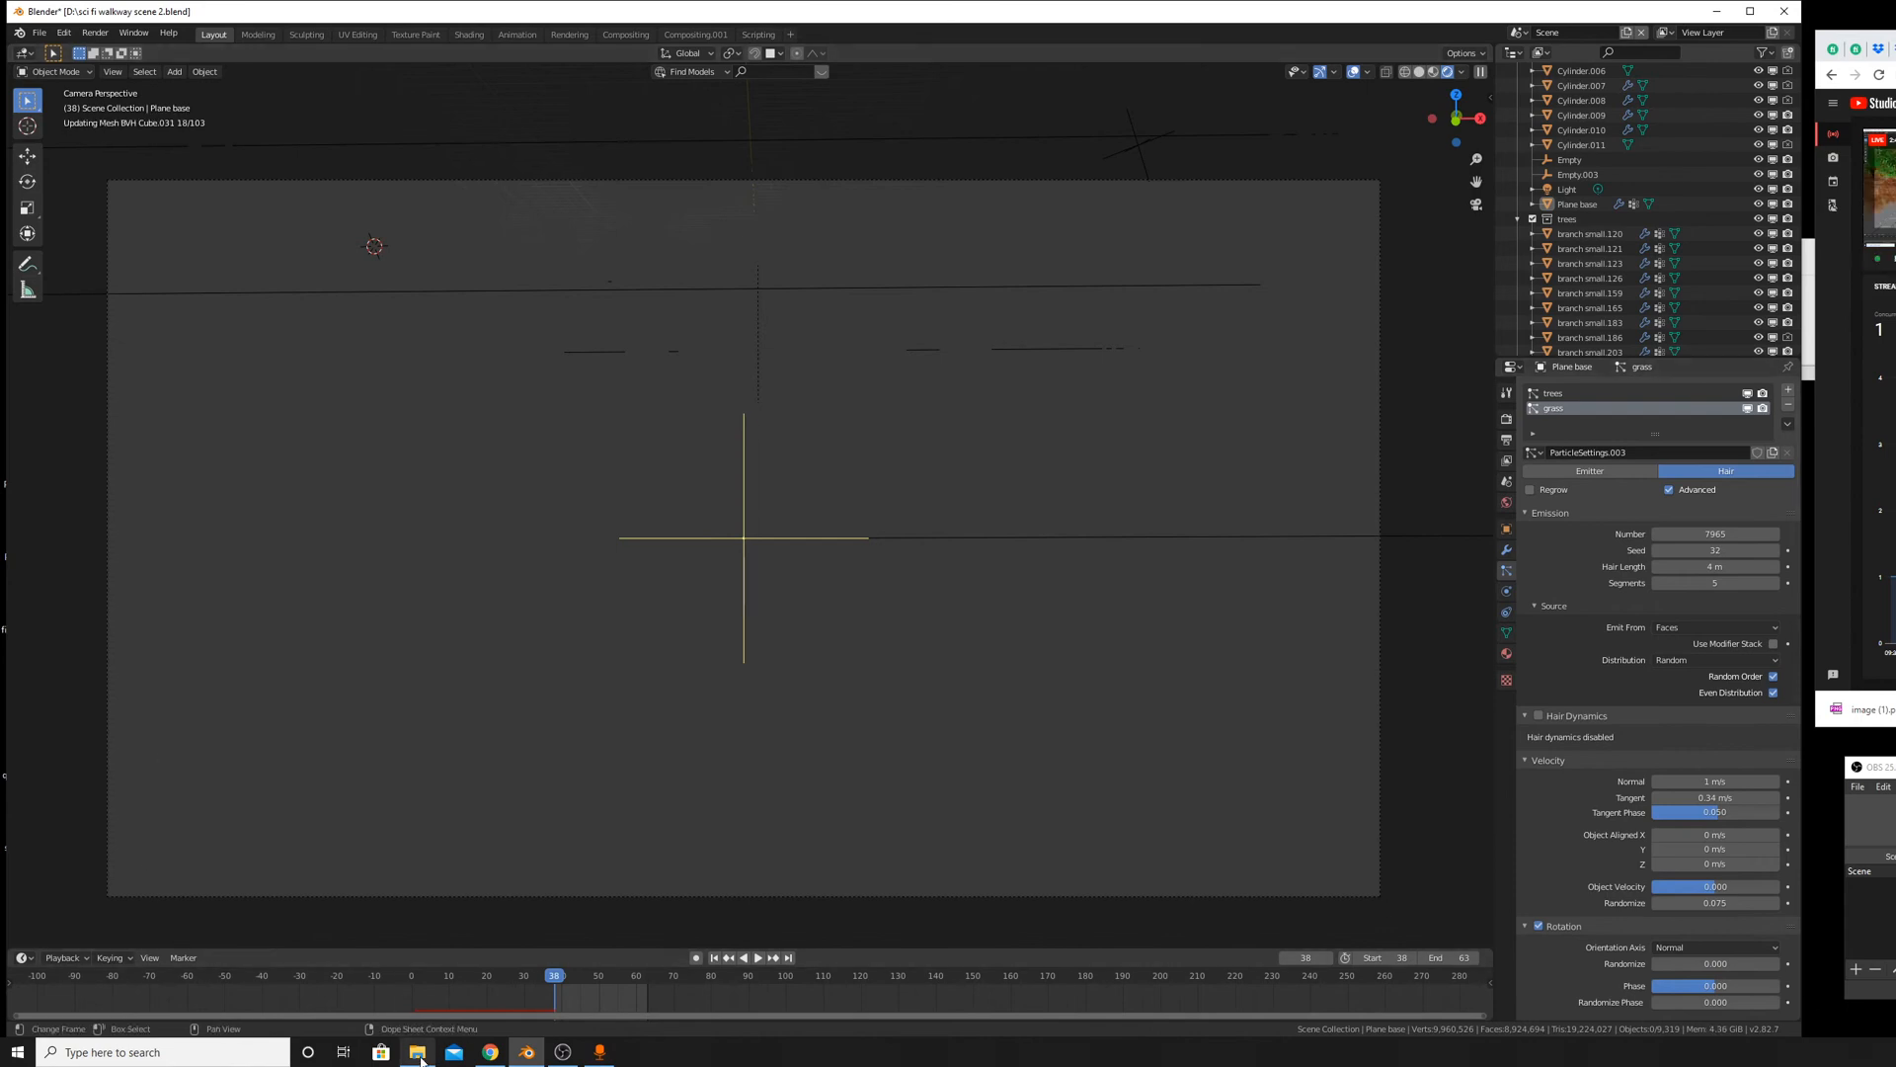
# Switch to File Explorer, move its window beside the Blender window and open the Desktop folder.
pyautogui.click(417, 1052)
pyautogui.moveTo(1087, 426); pyautogui.dragTo(1895, 390)
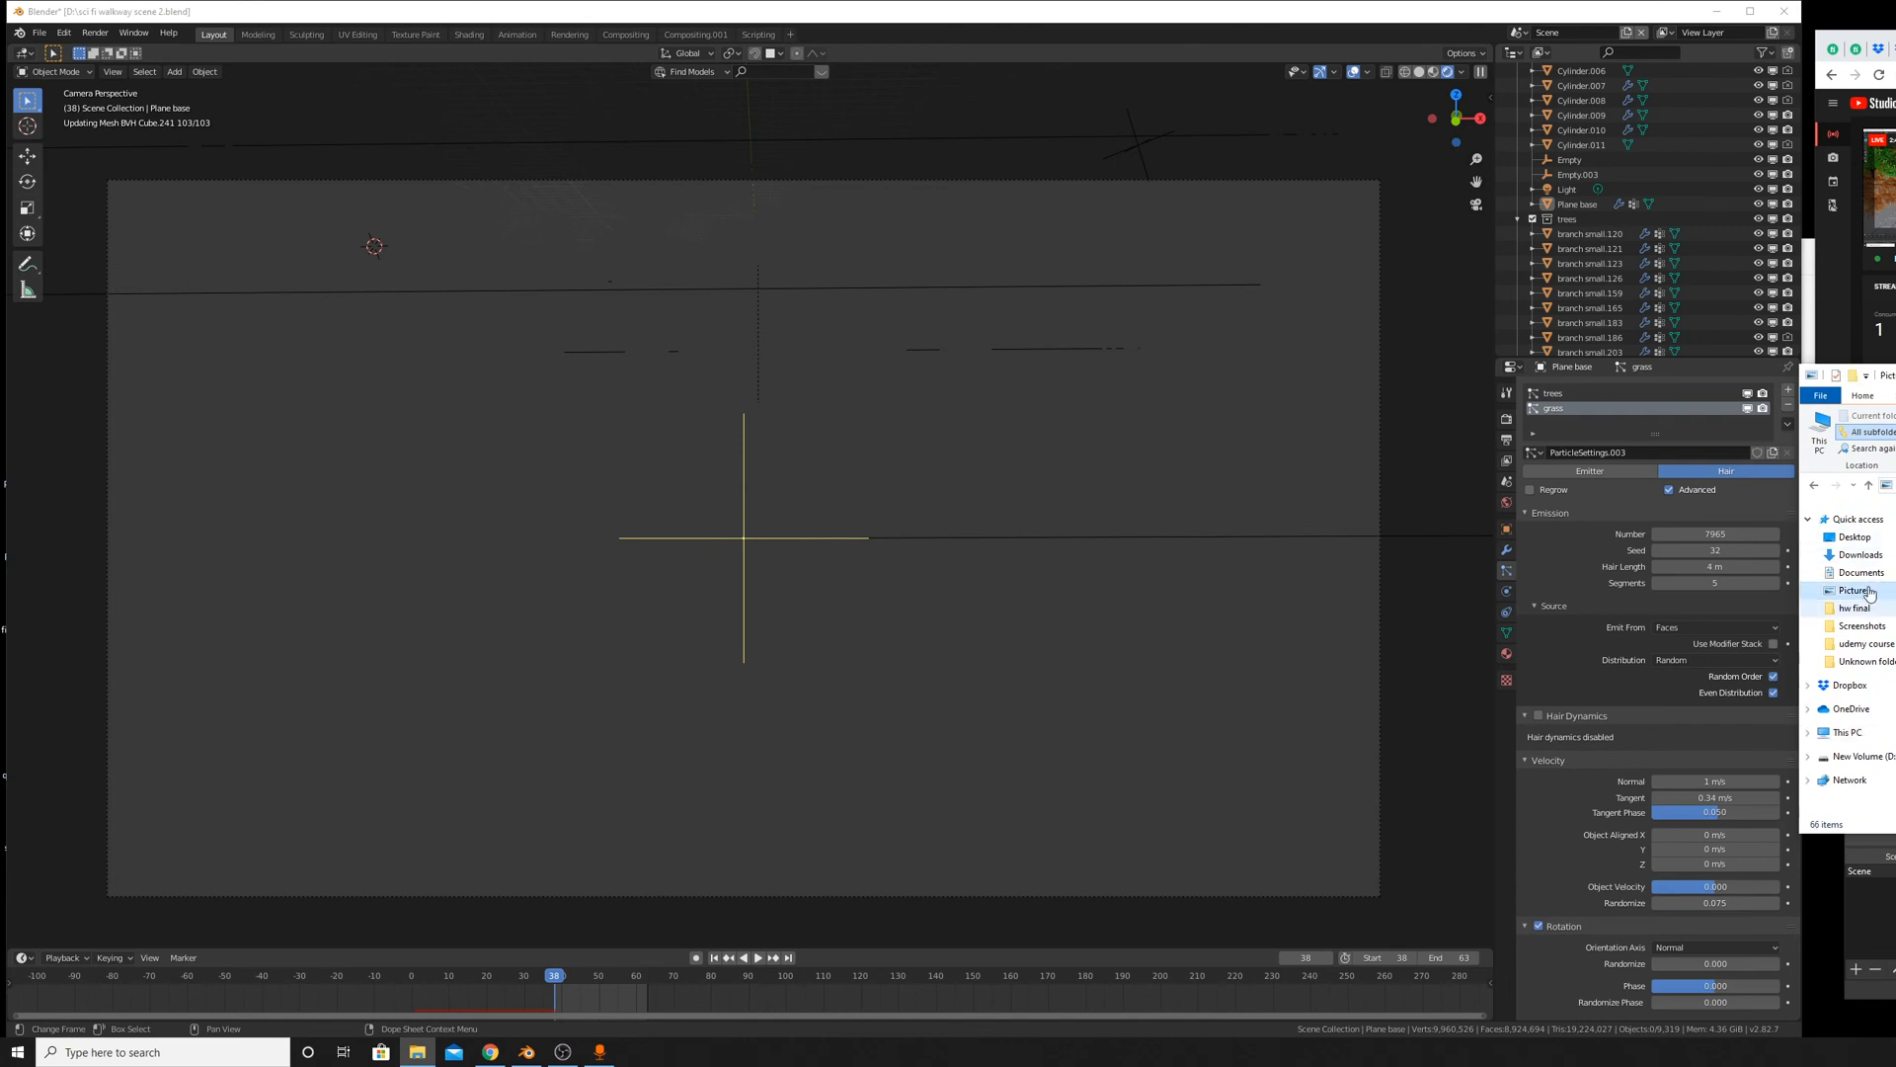
pyautogui.click(1854, 537)
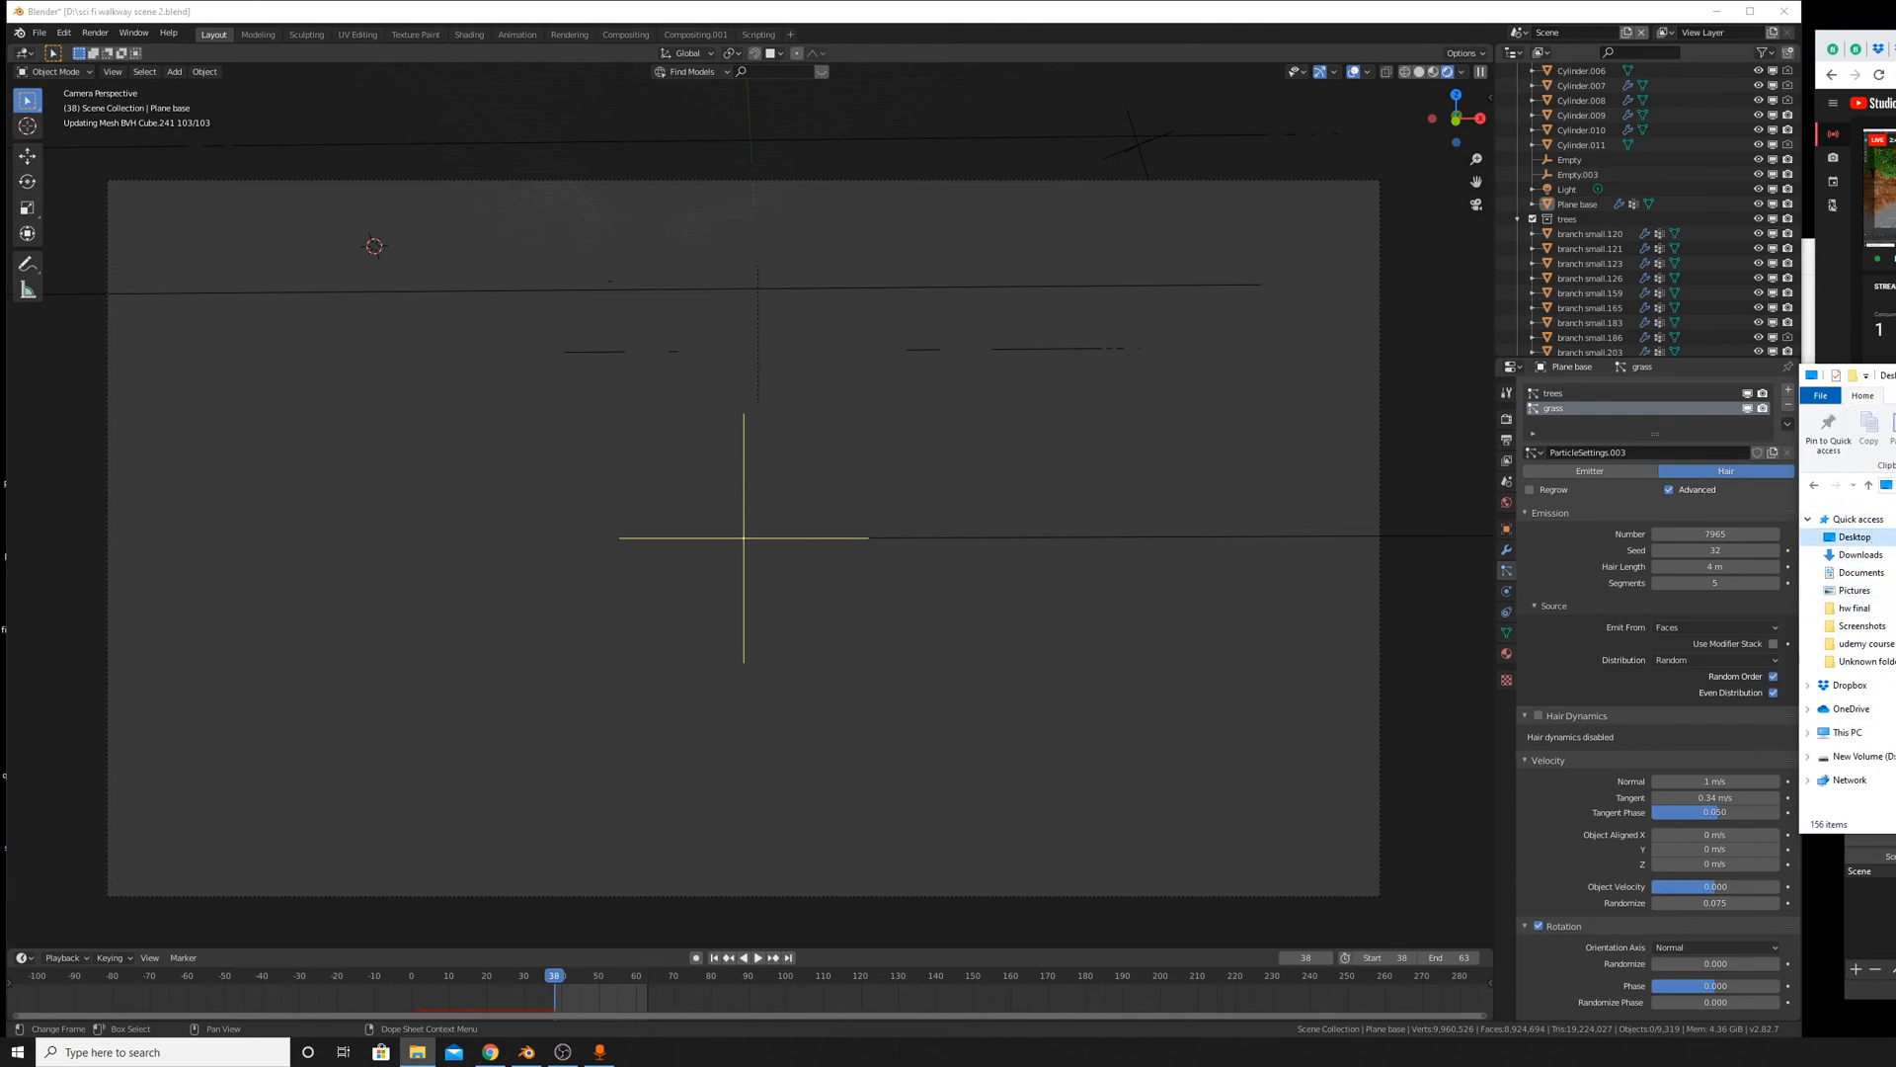